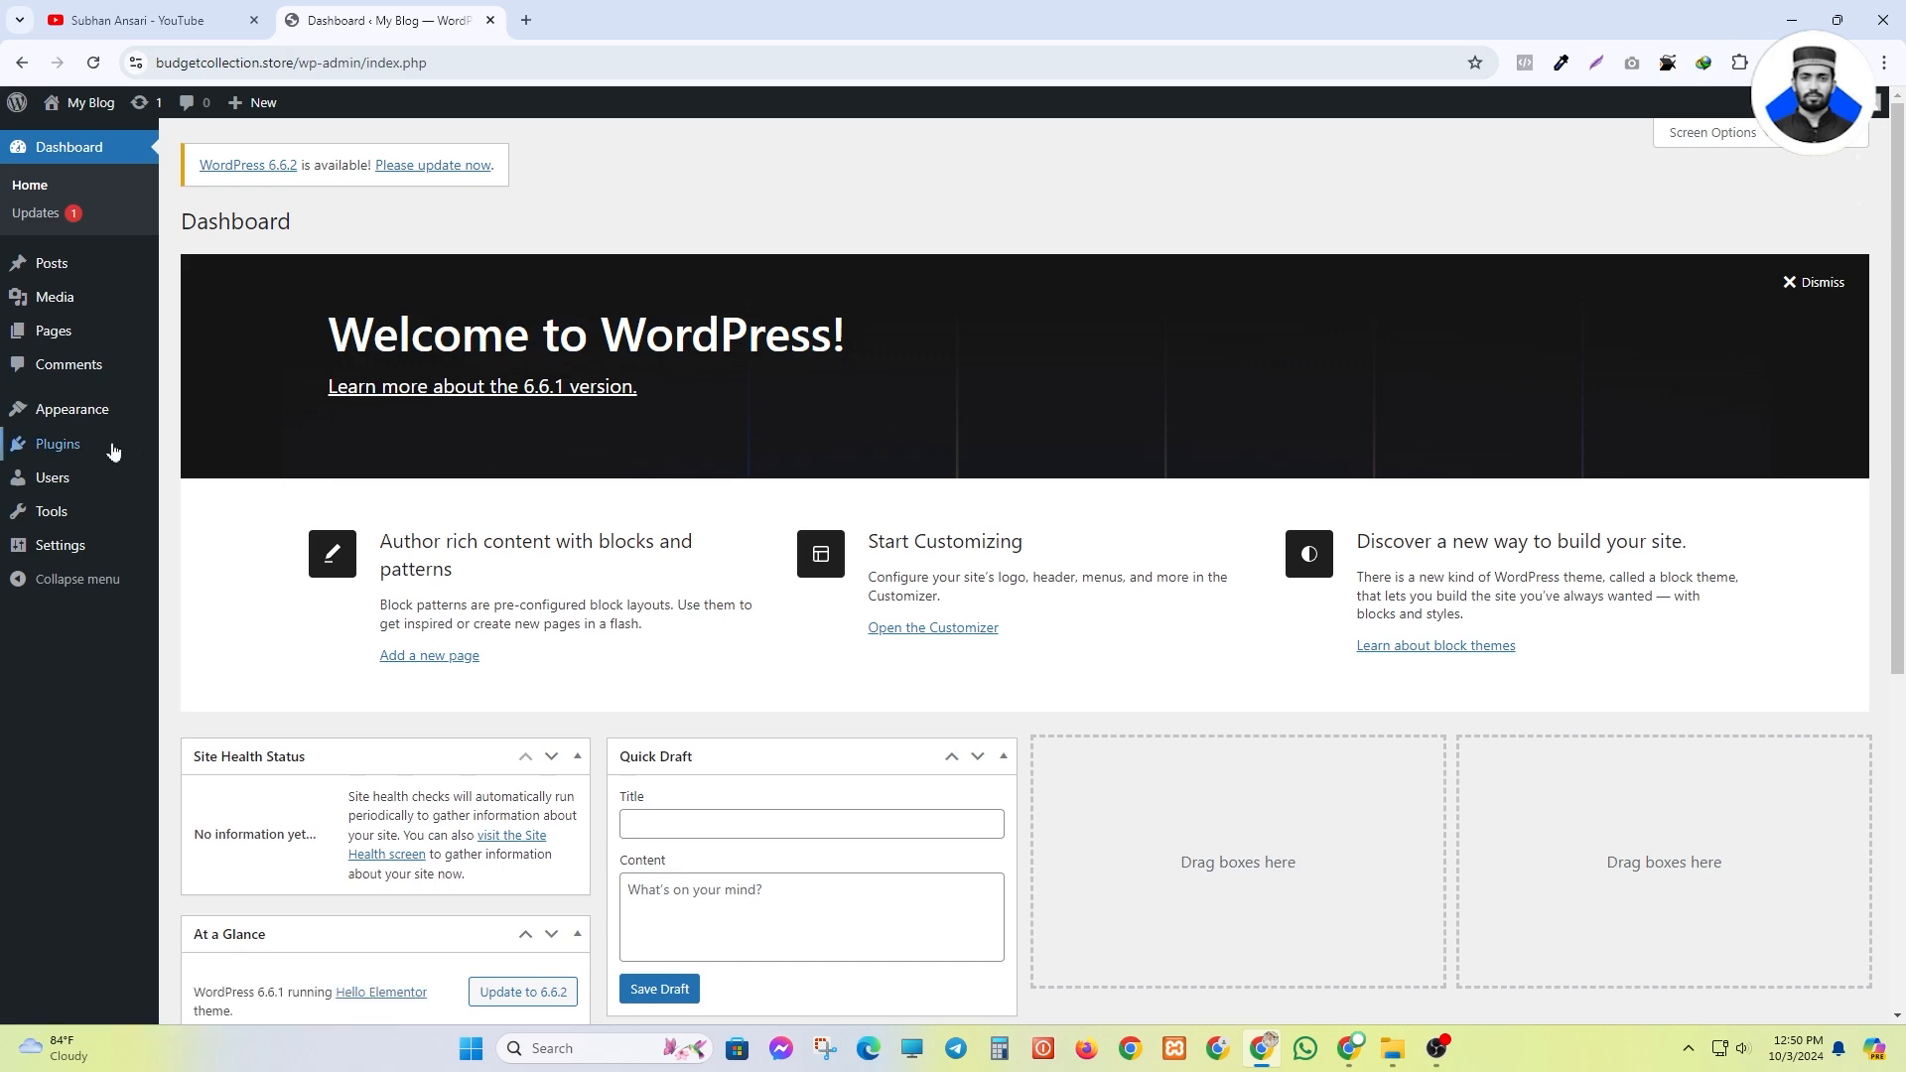
- Install the Elementor Website Builder plugin from the popular plugins available to add
mouse_move(114, 449)
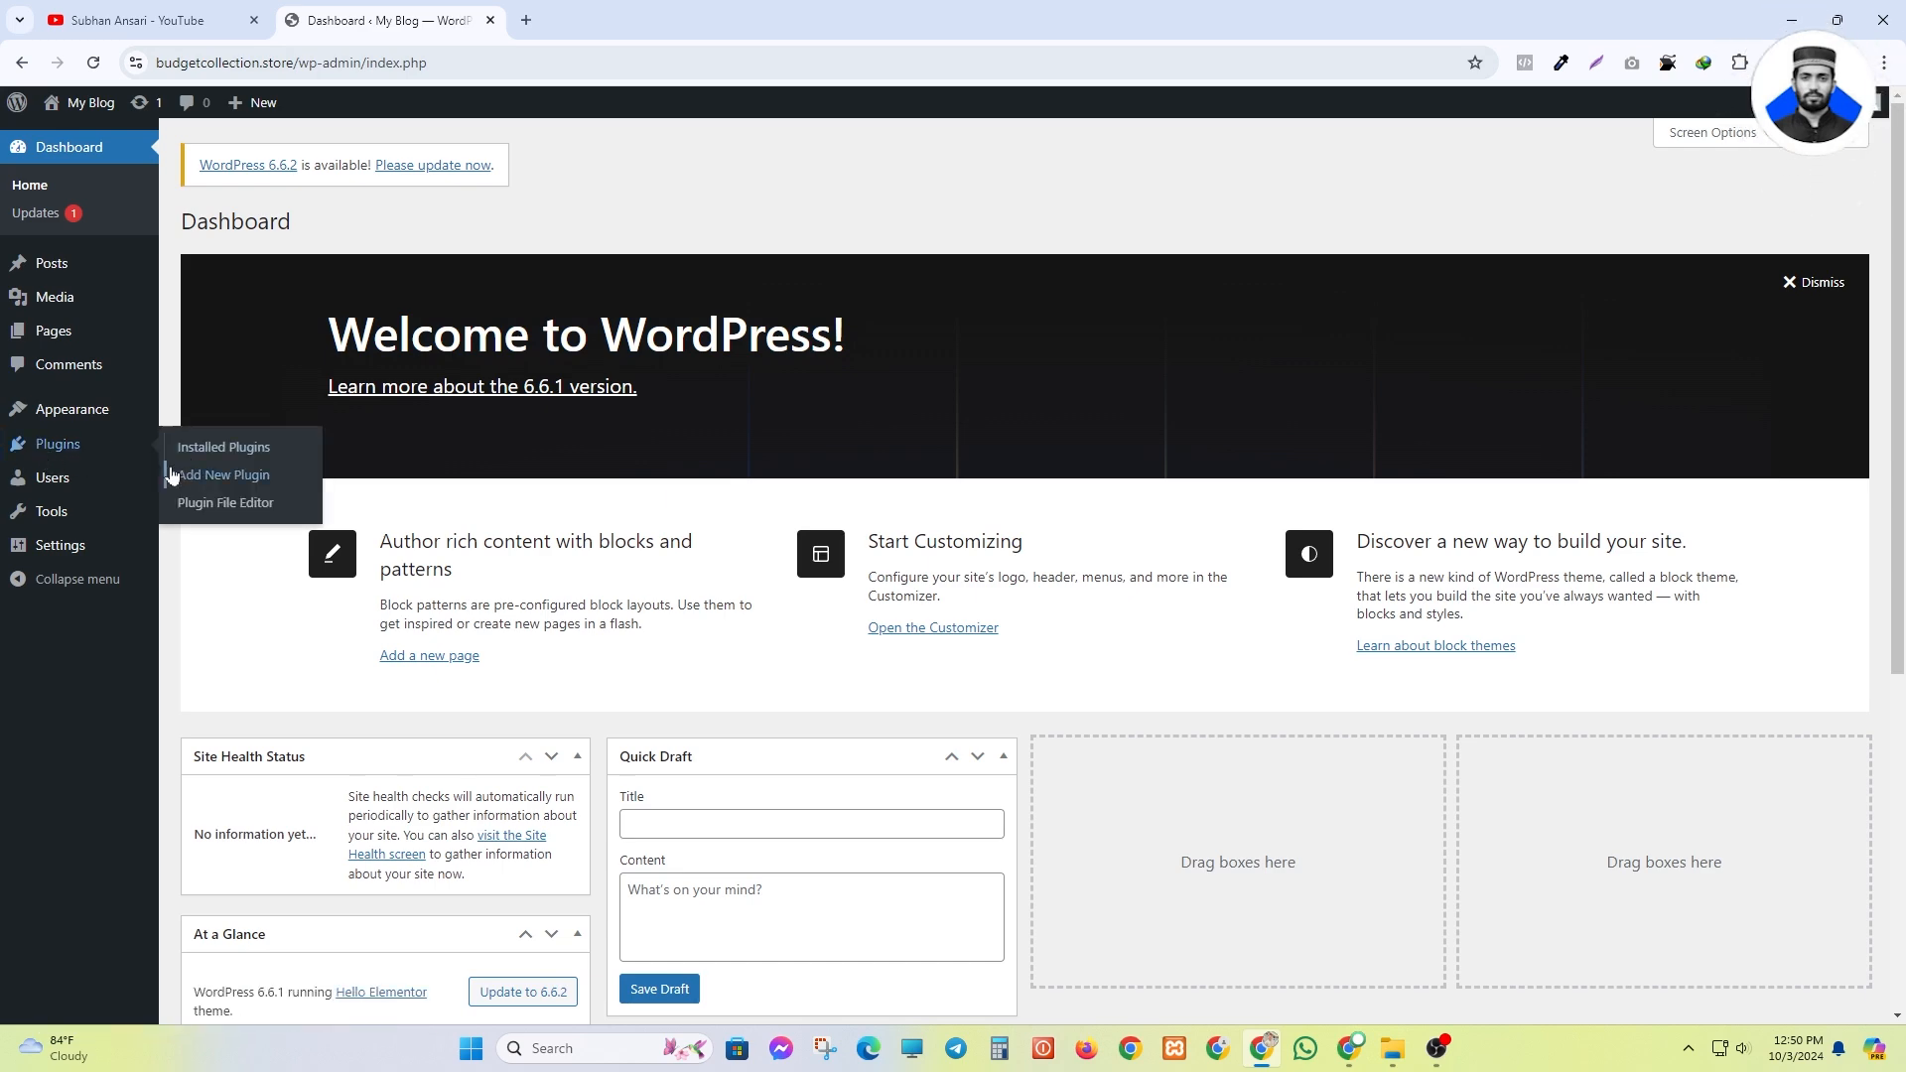
left_click(220, 476)
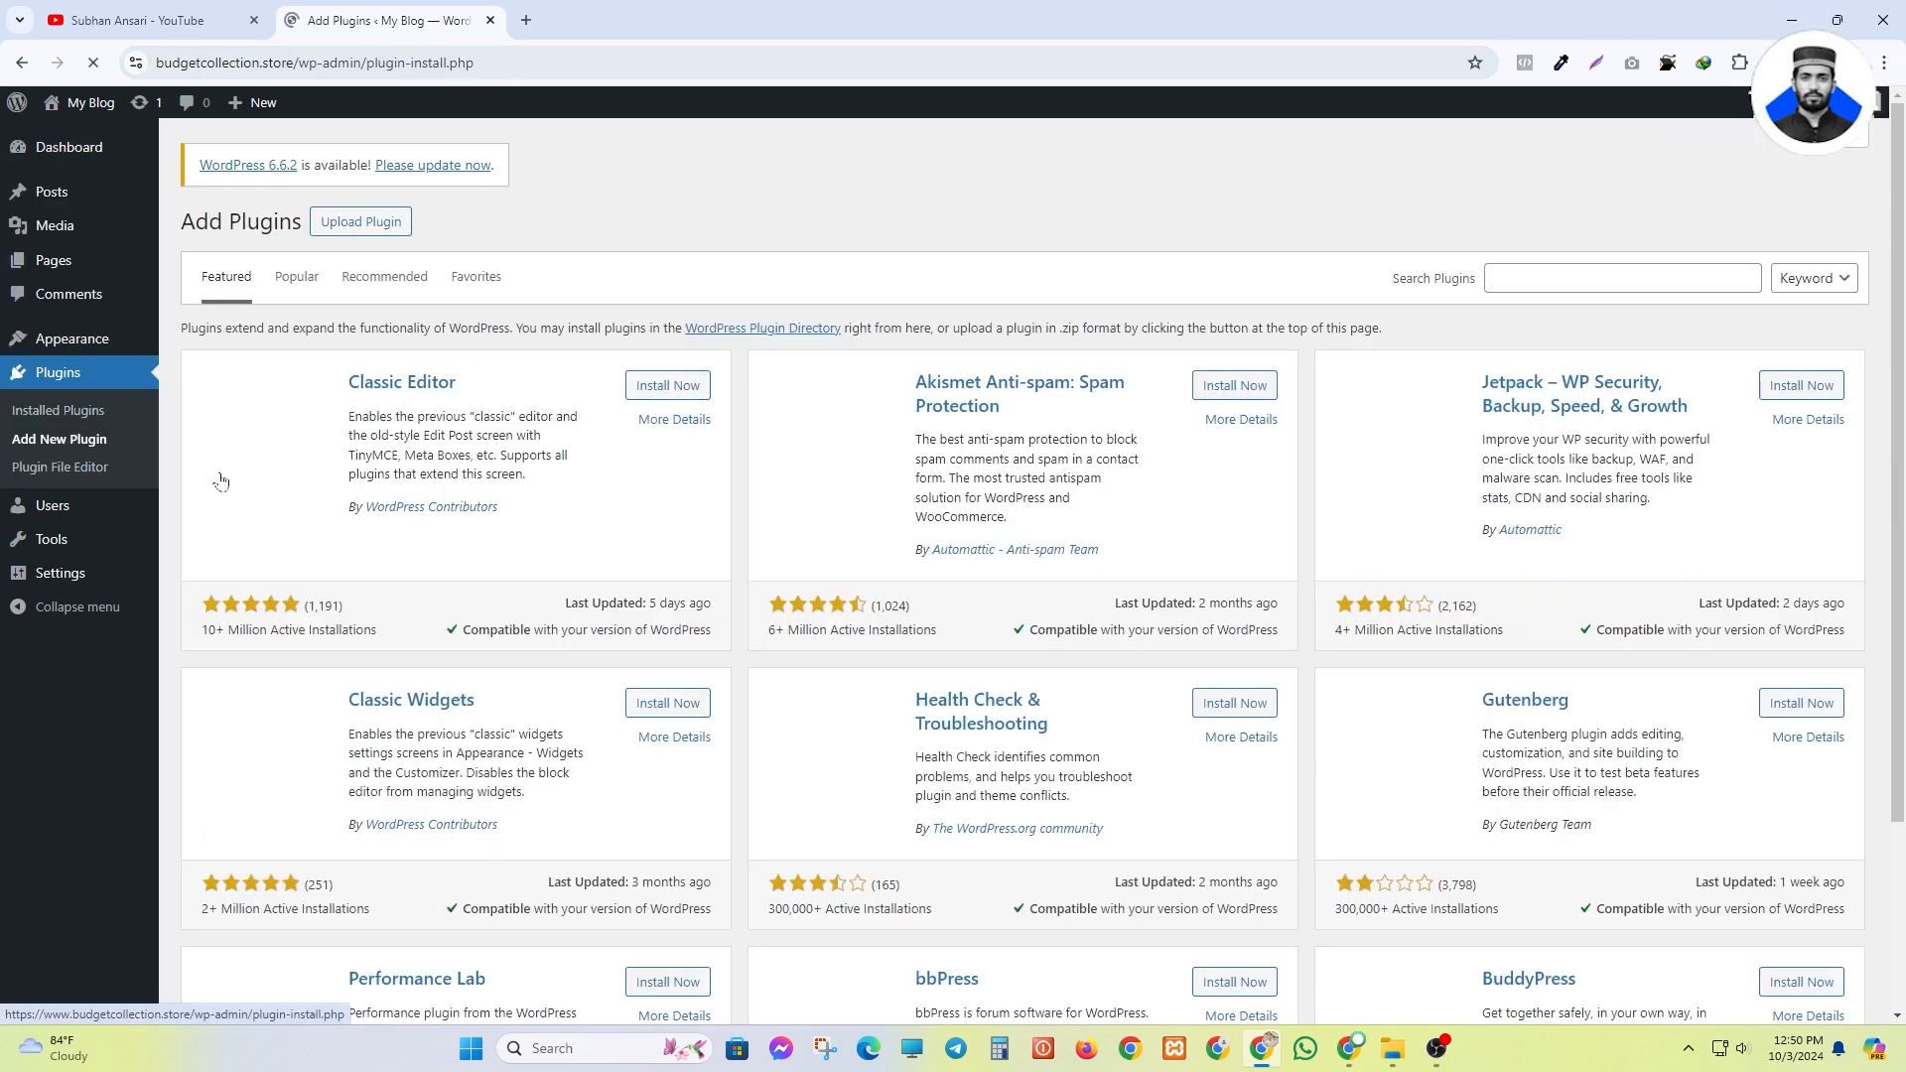
left_click(1565, 282)
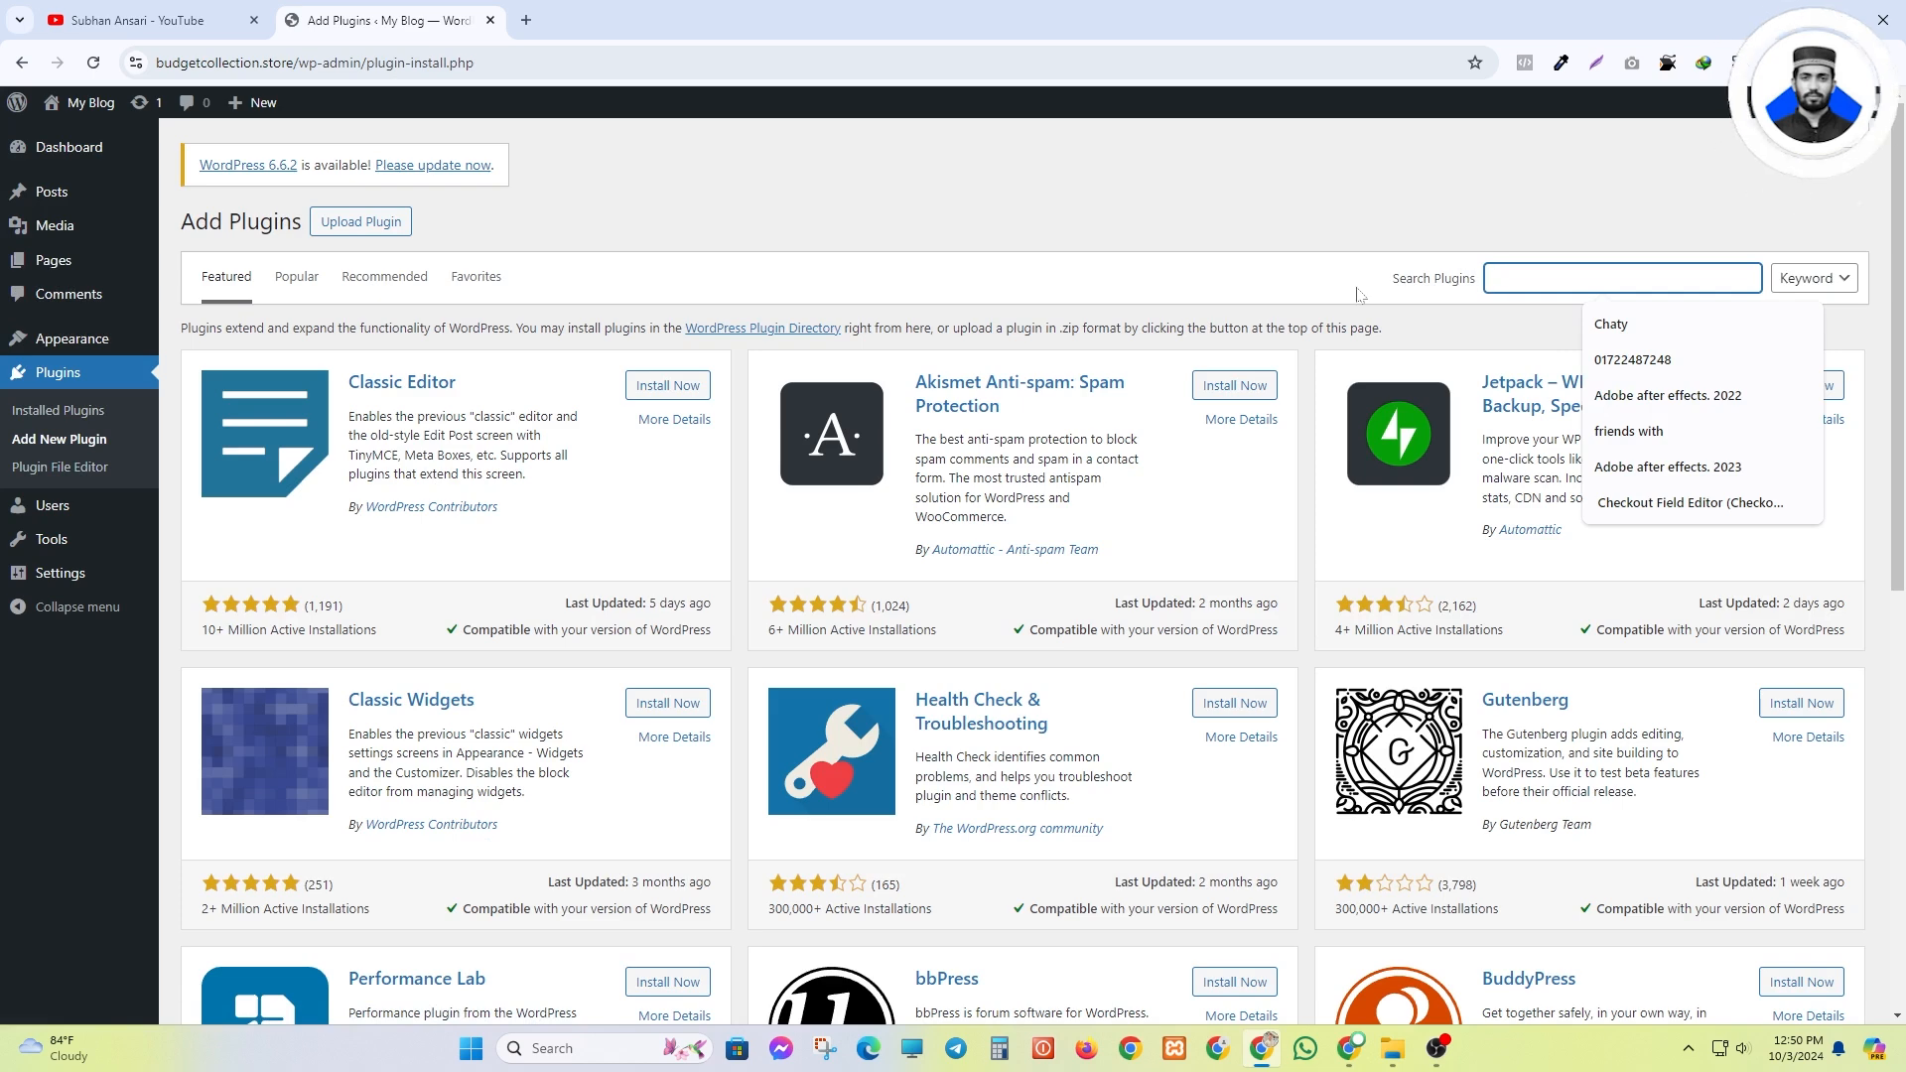
left_click(1287, 297)
left_click(293, 280)
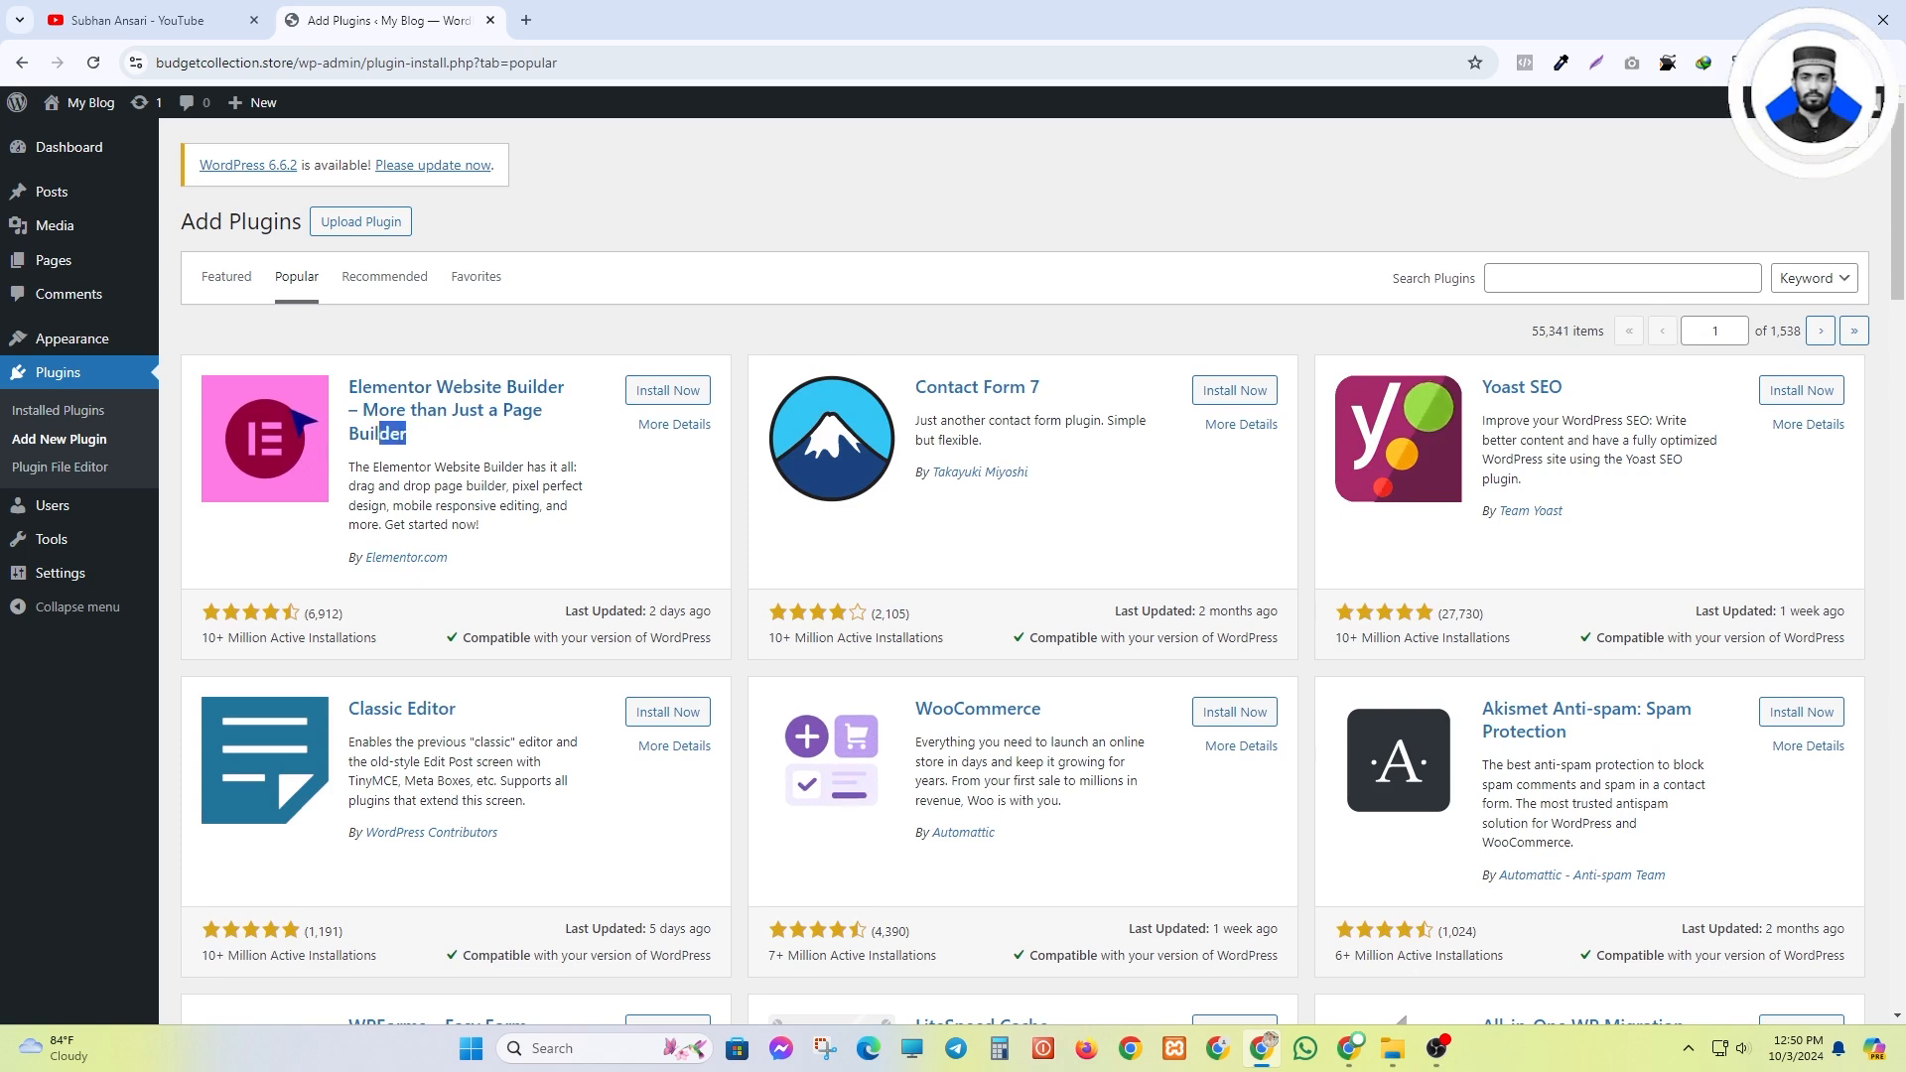
triple_click(363, 386)
left_click(425, 445)
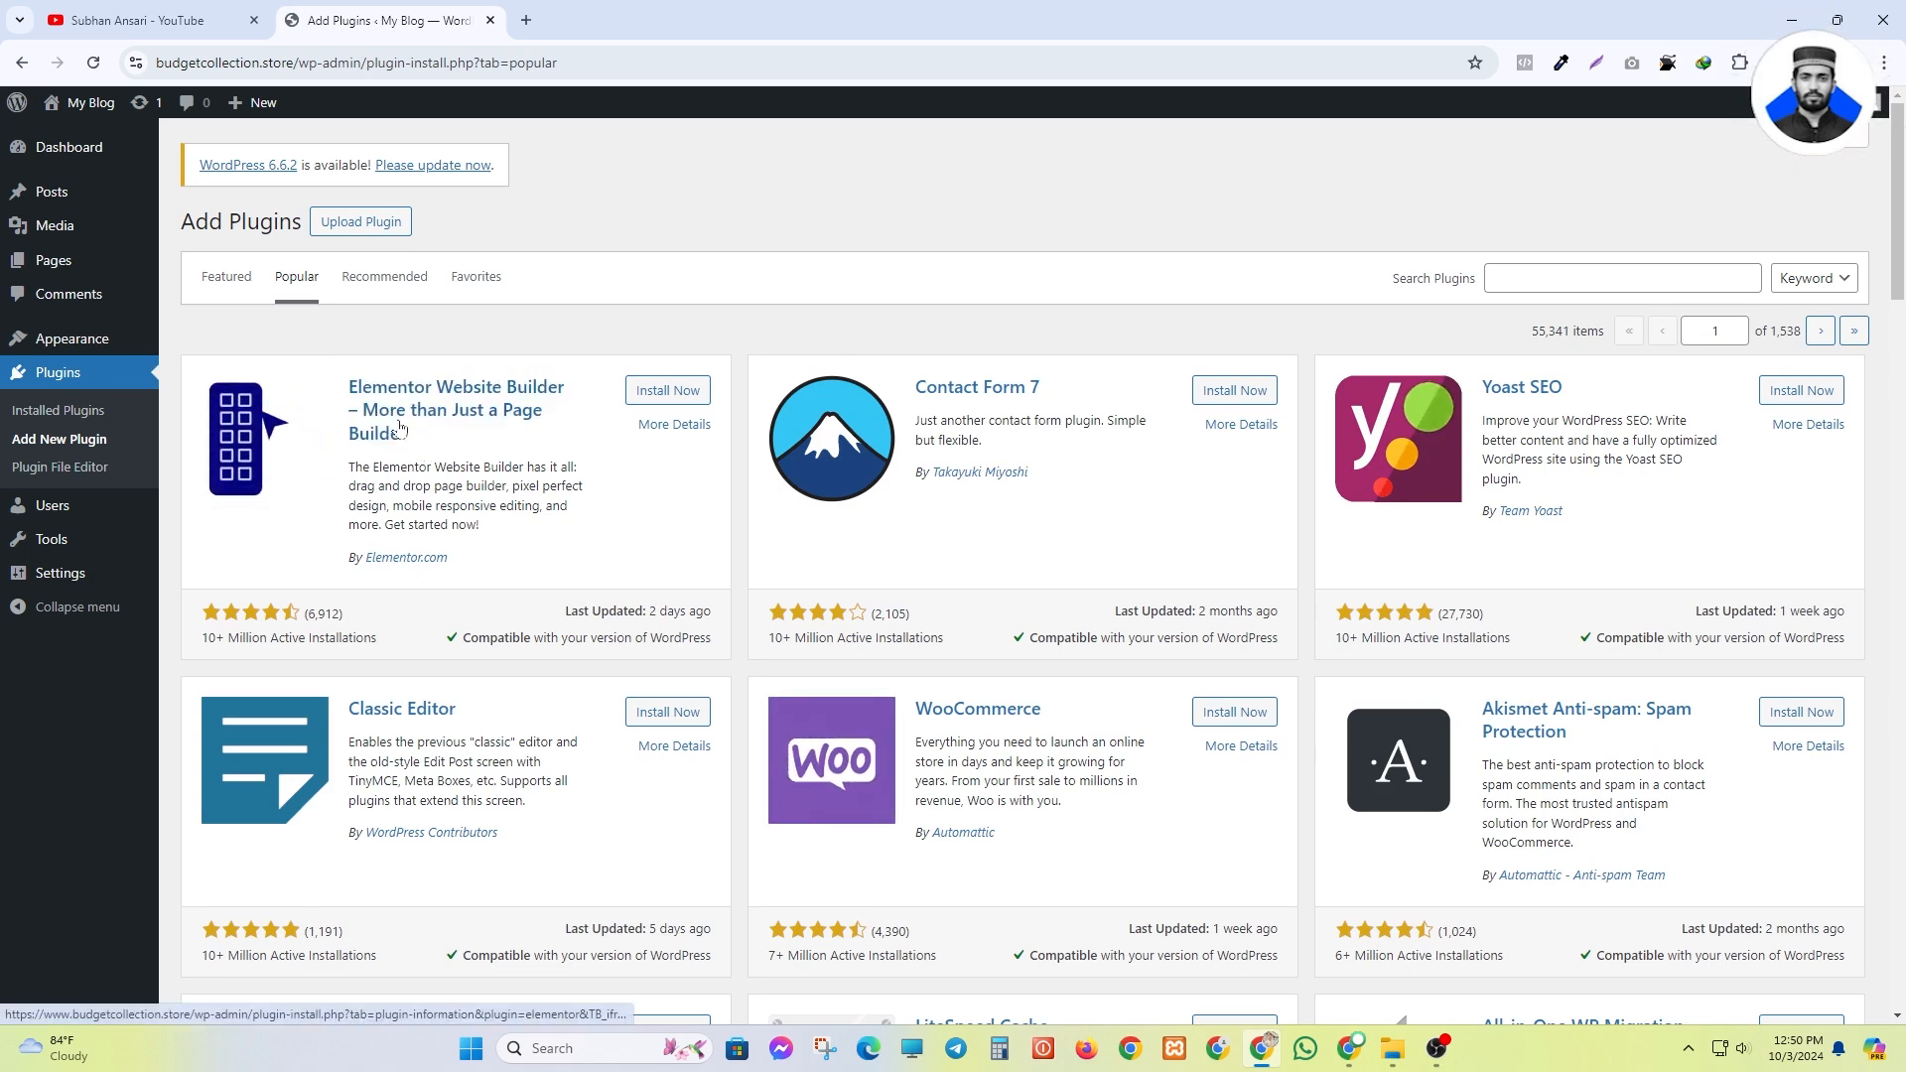
left_click(648, 392)
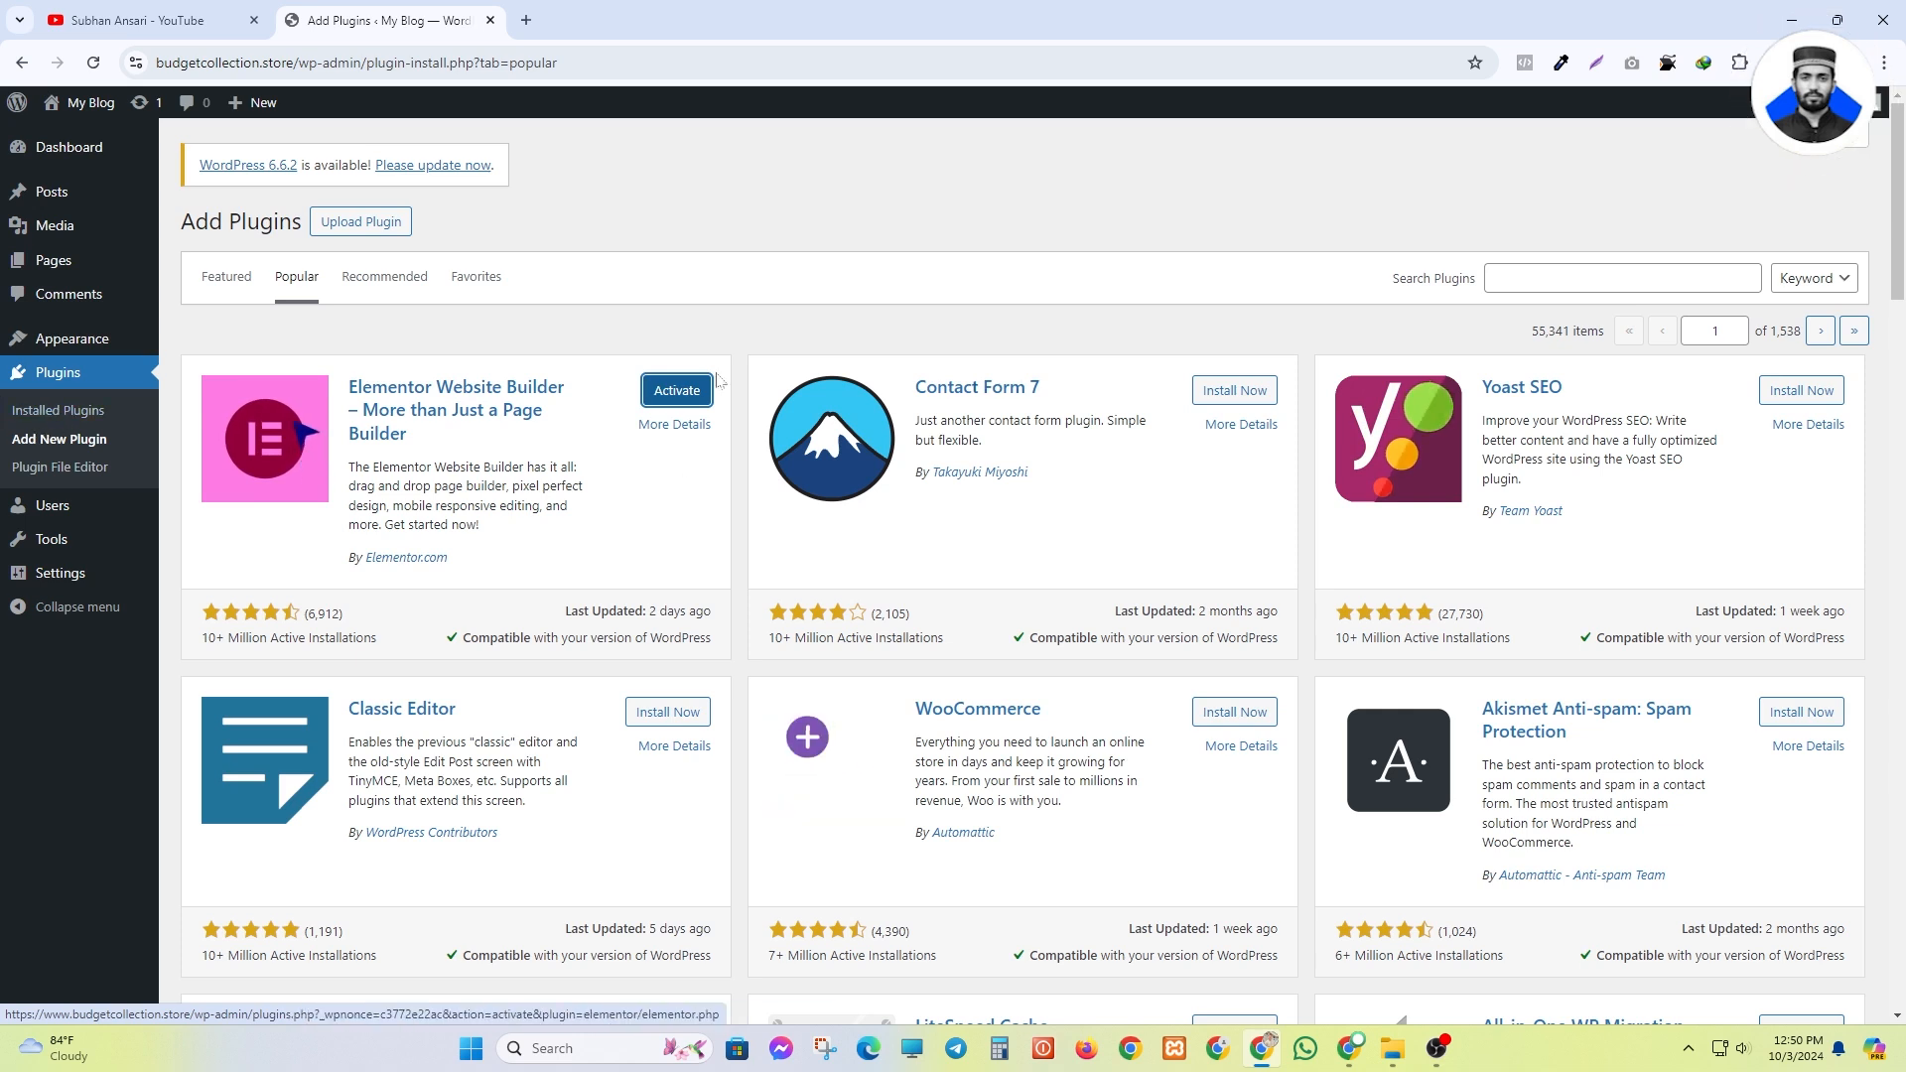
- Activate the installed Elementor plugin and exit its account onboarding without creating or connecting an account
left_click(76, 417)
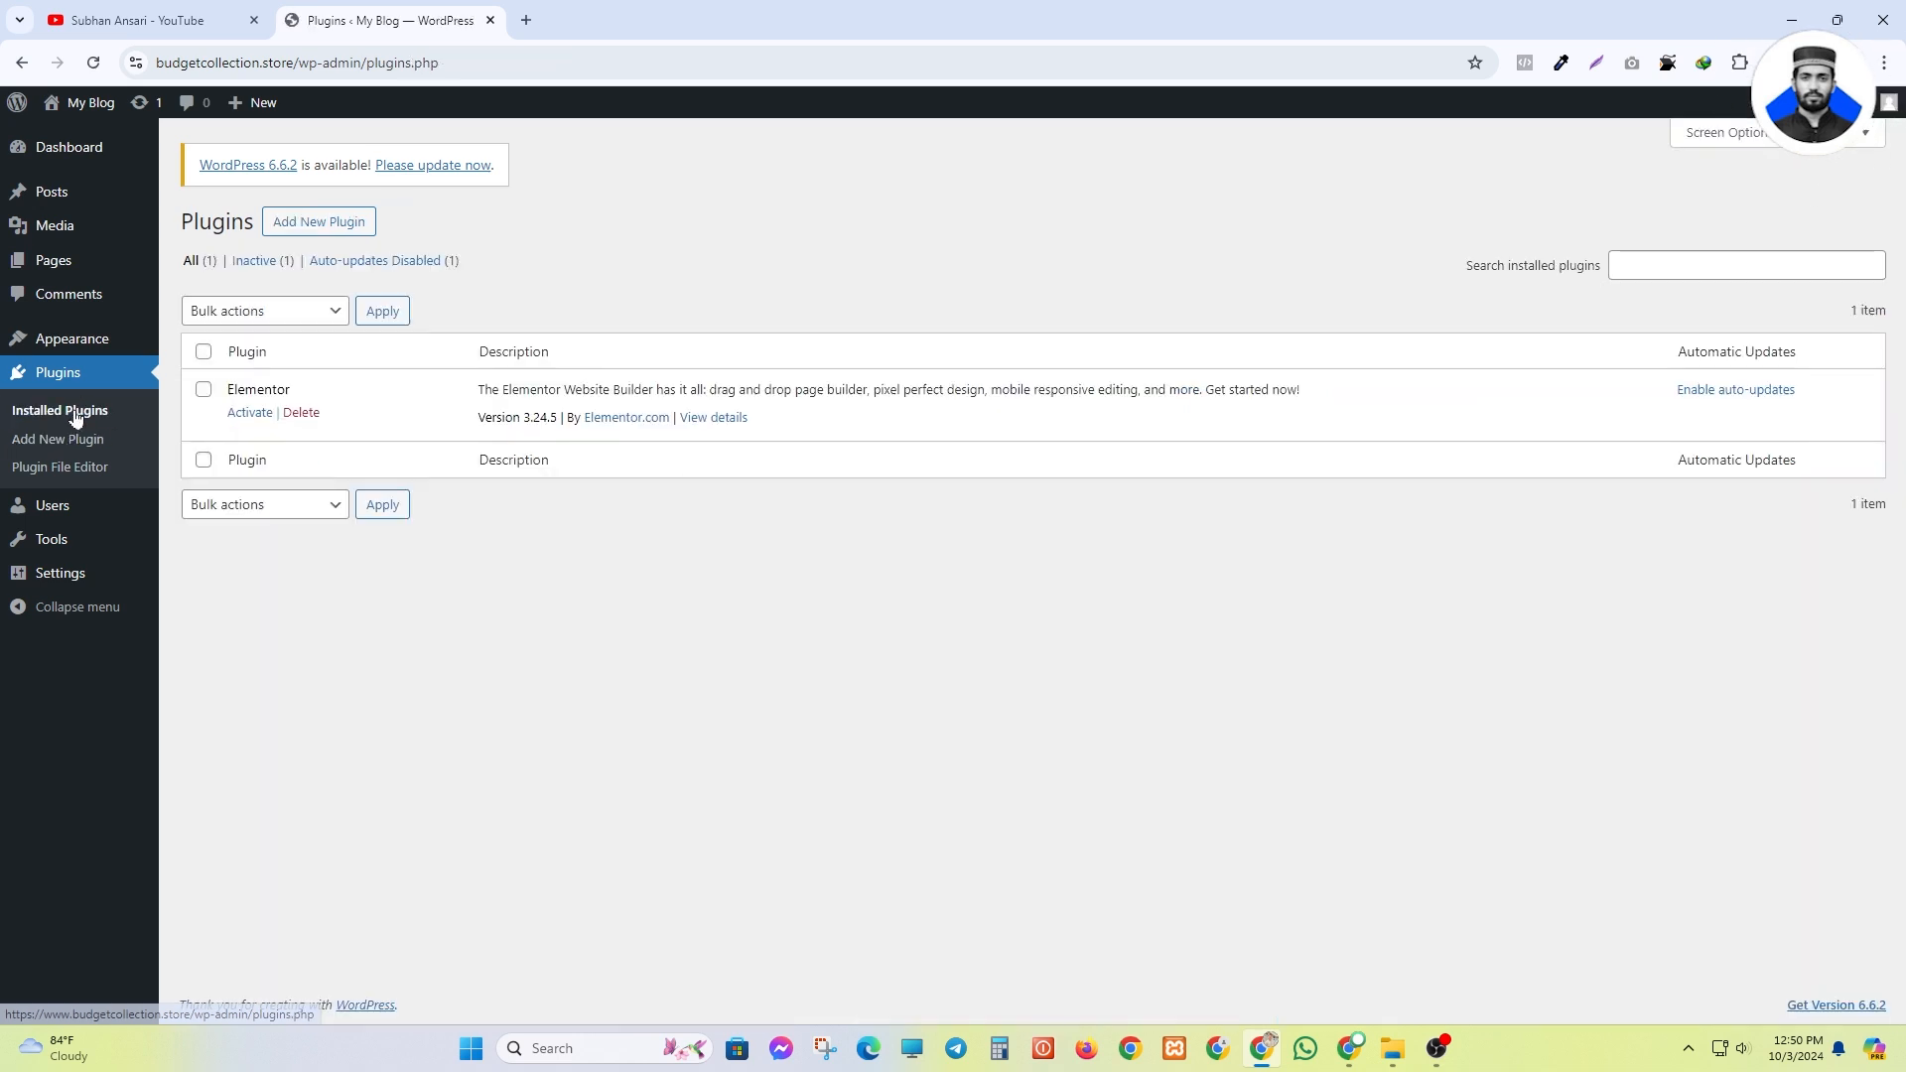
left_click(245, 419)
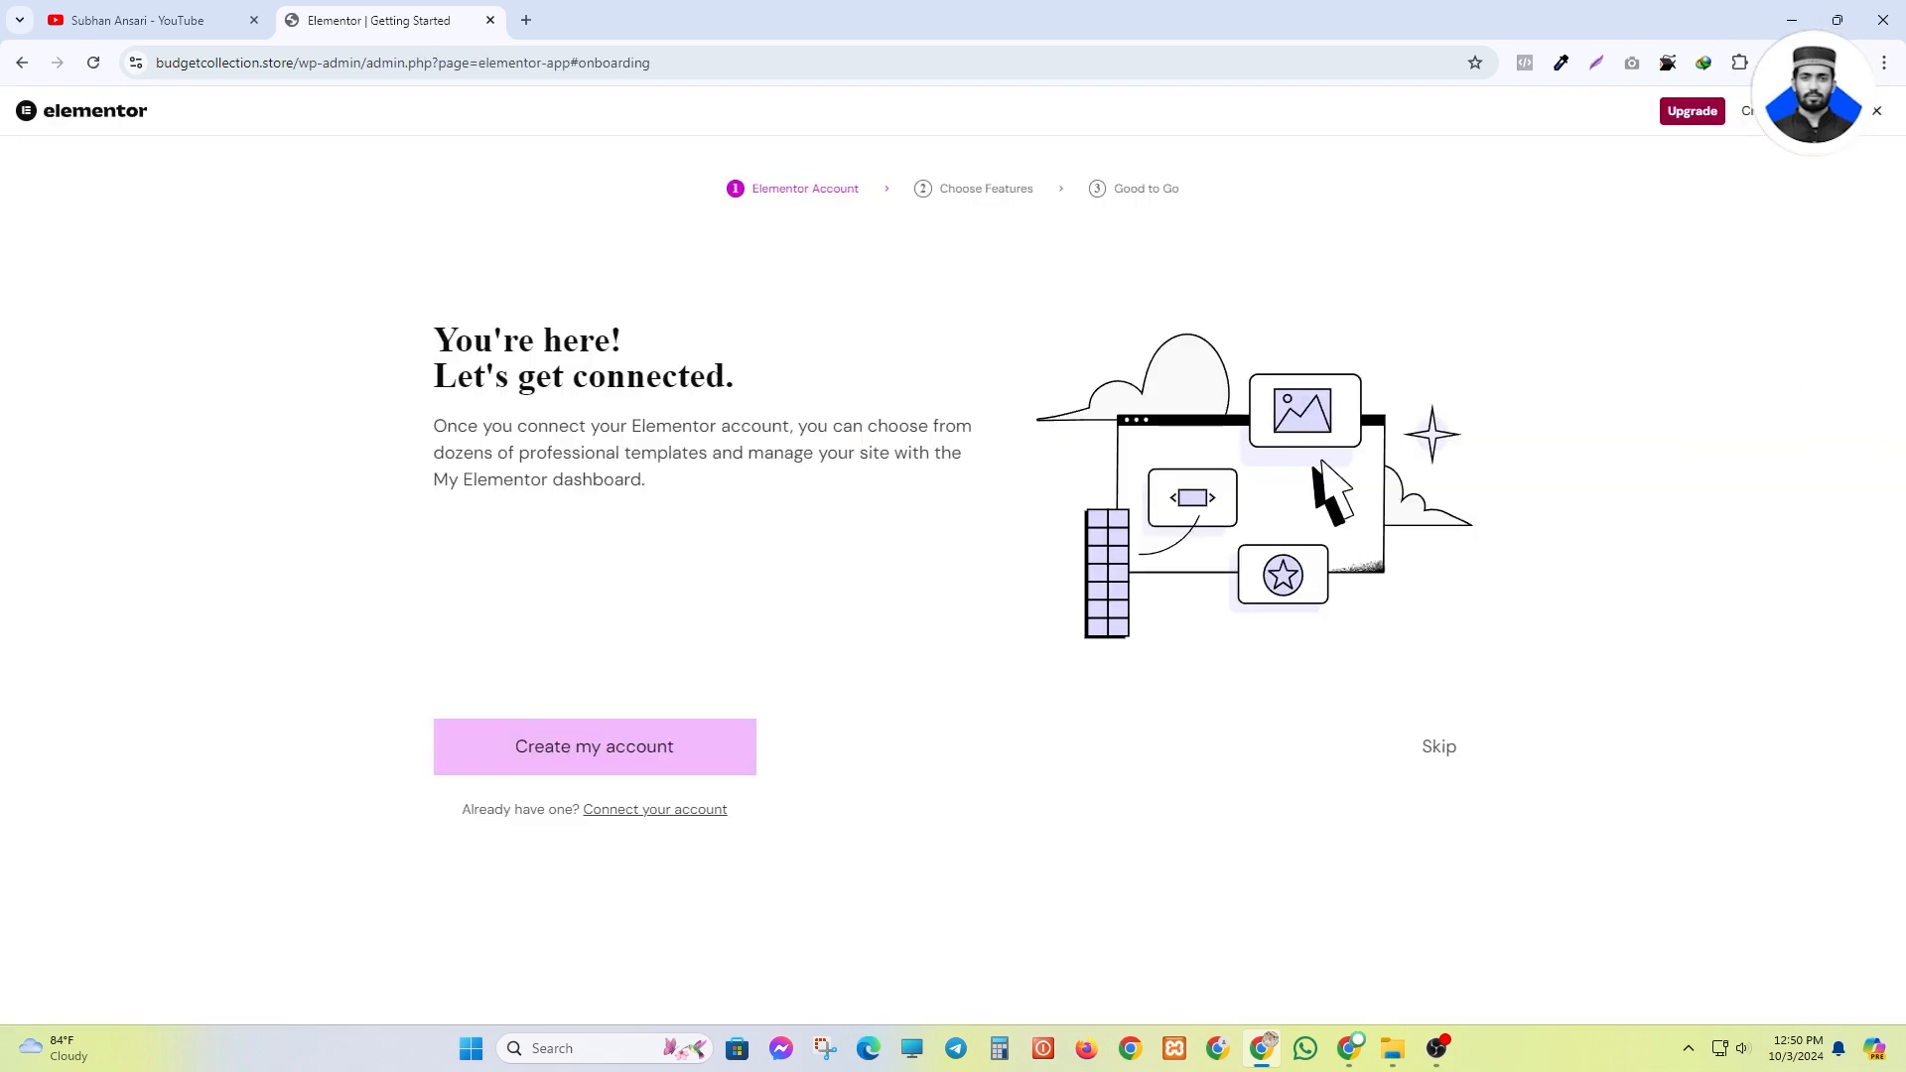
left_click_drag(337, 323, 751, 374)
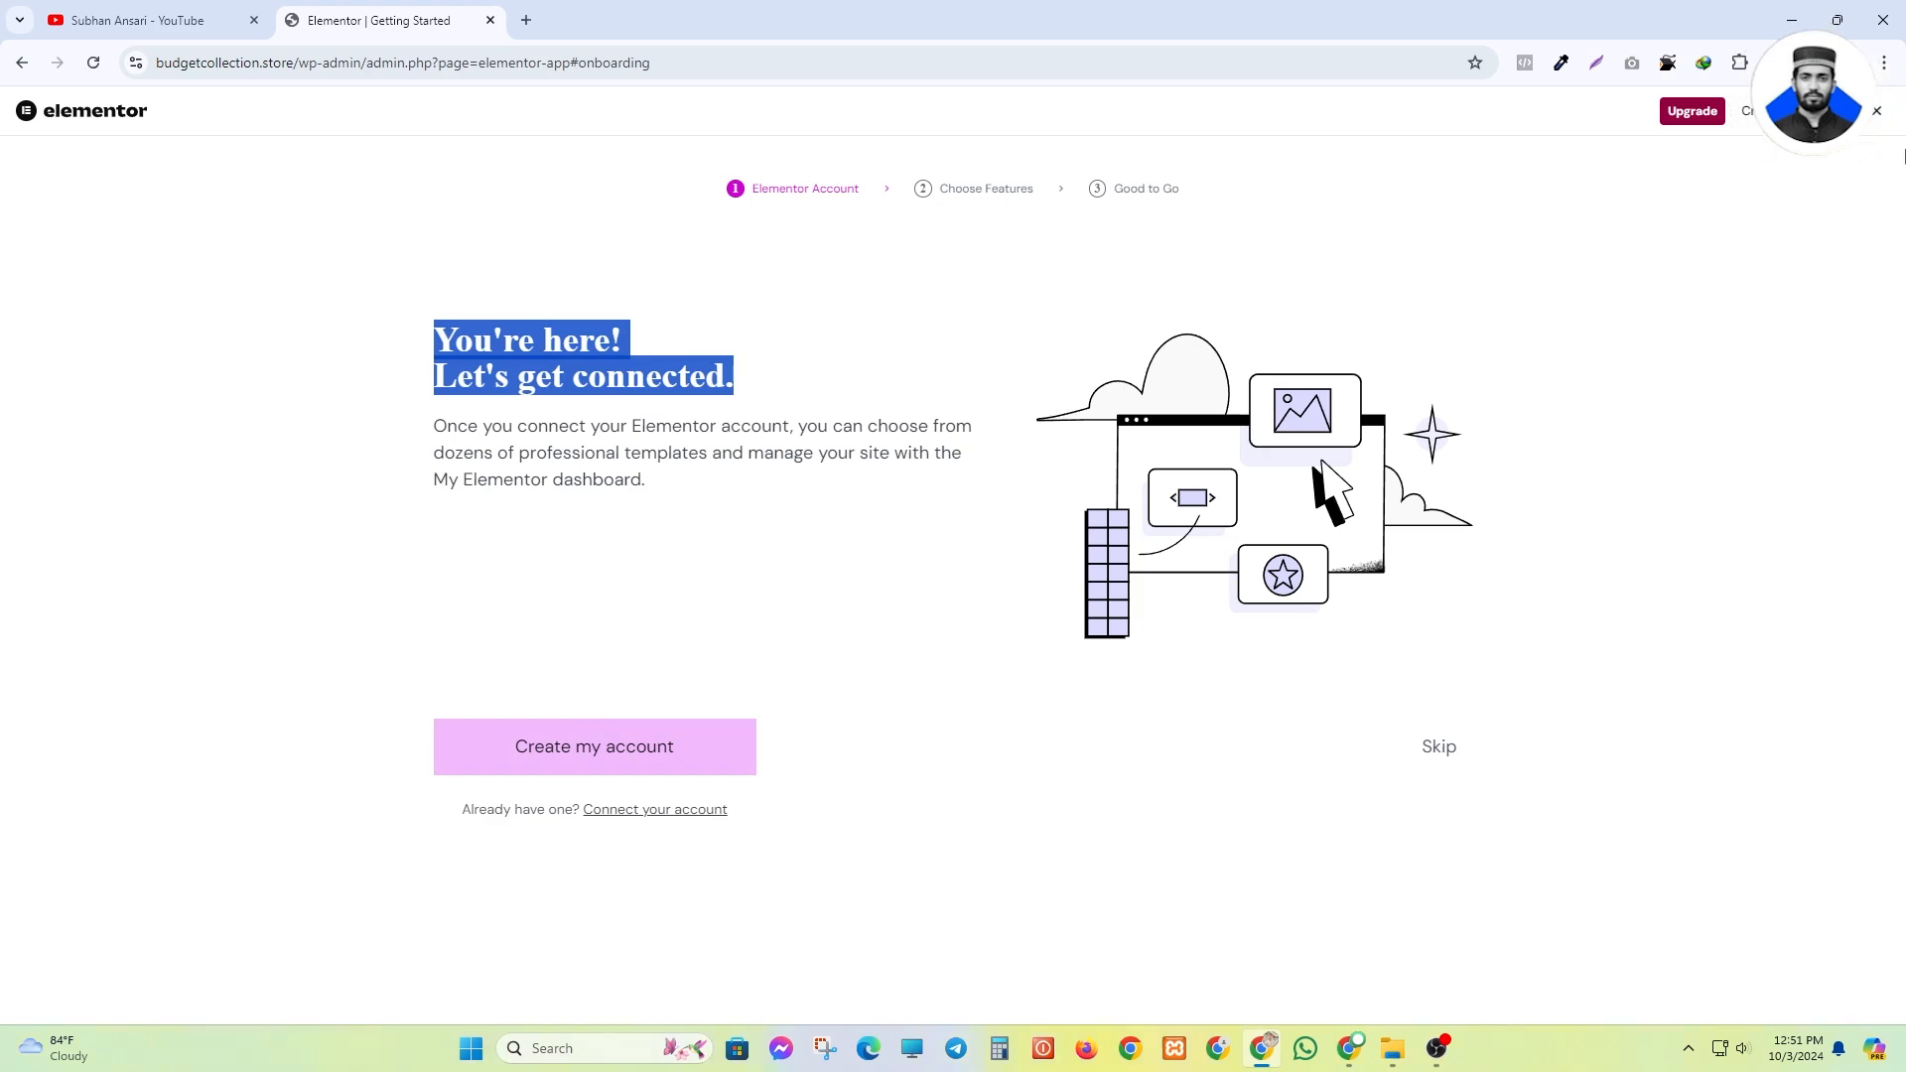
left_click(1876, 114)
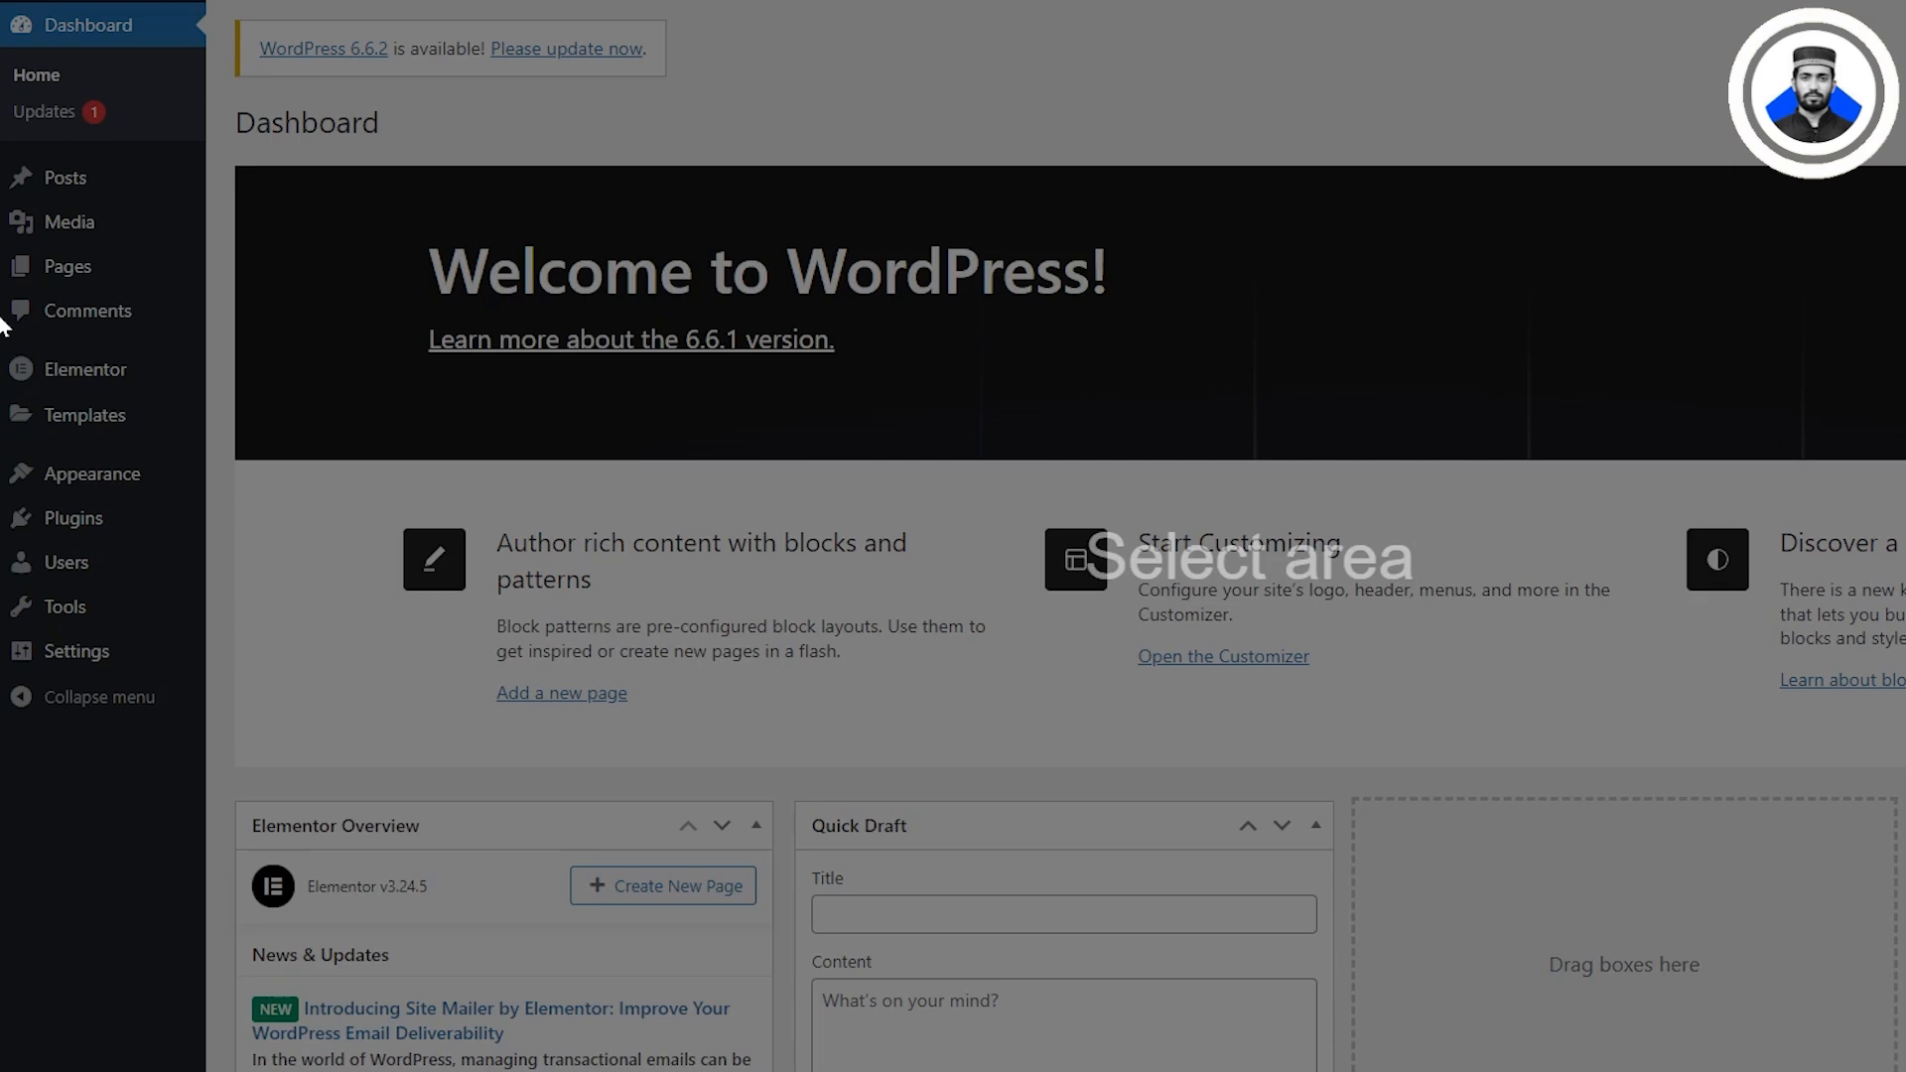
- Outline the Elementor and Templates sidebar entries in red on a screen capture, and discard the capture
mouse_move(1, 368)
left_mouse_down()
mouse_move(93, 569)
mouse_move(445, 464)
left_mouse_up()
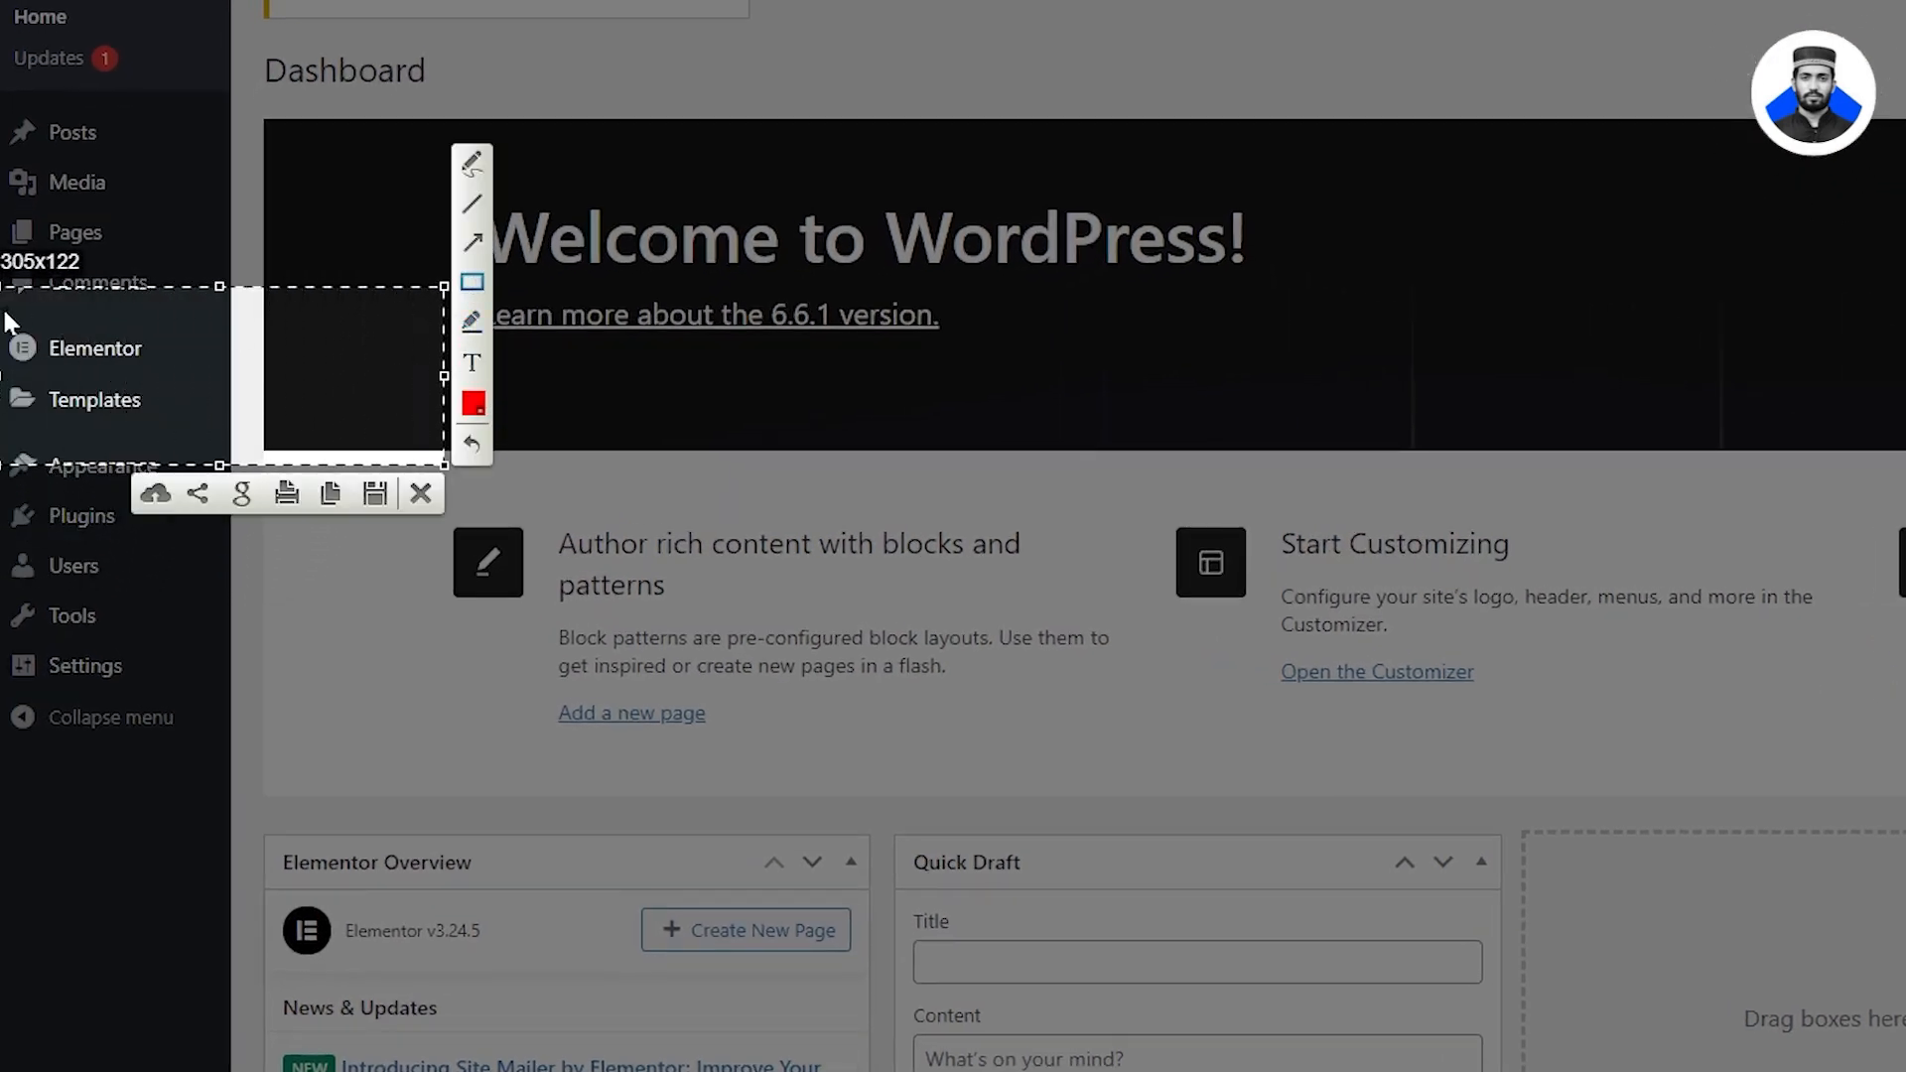
mouse_move(4, 310)
left_mouse_down()
mouse_move(115, 374)
mouse_move(215, 379)
left_mouse_up()
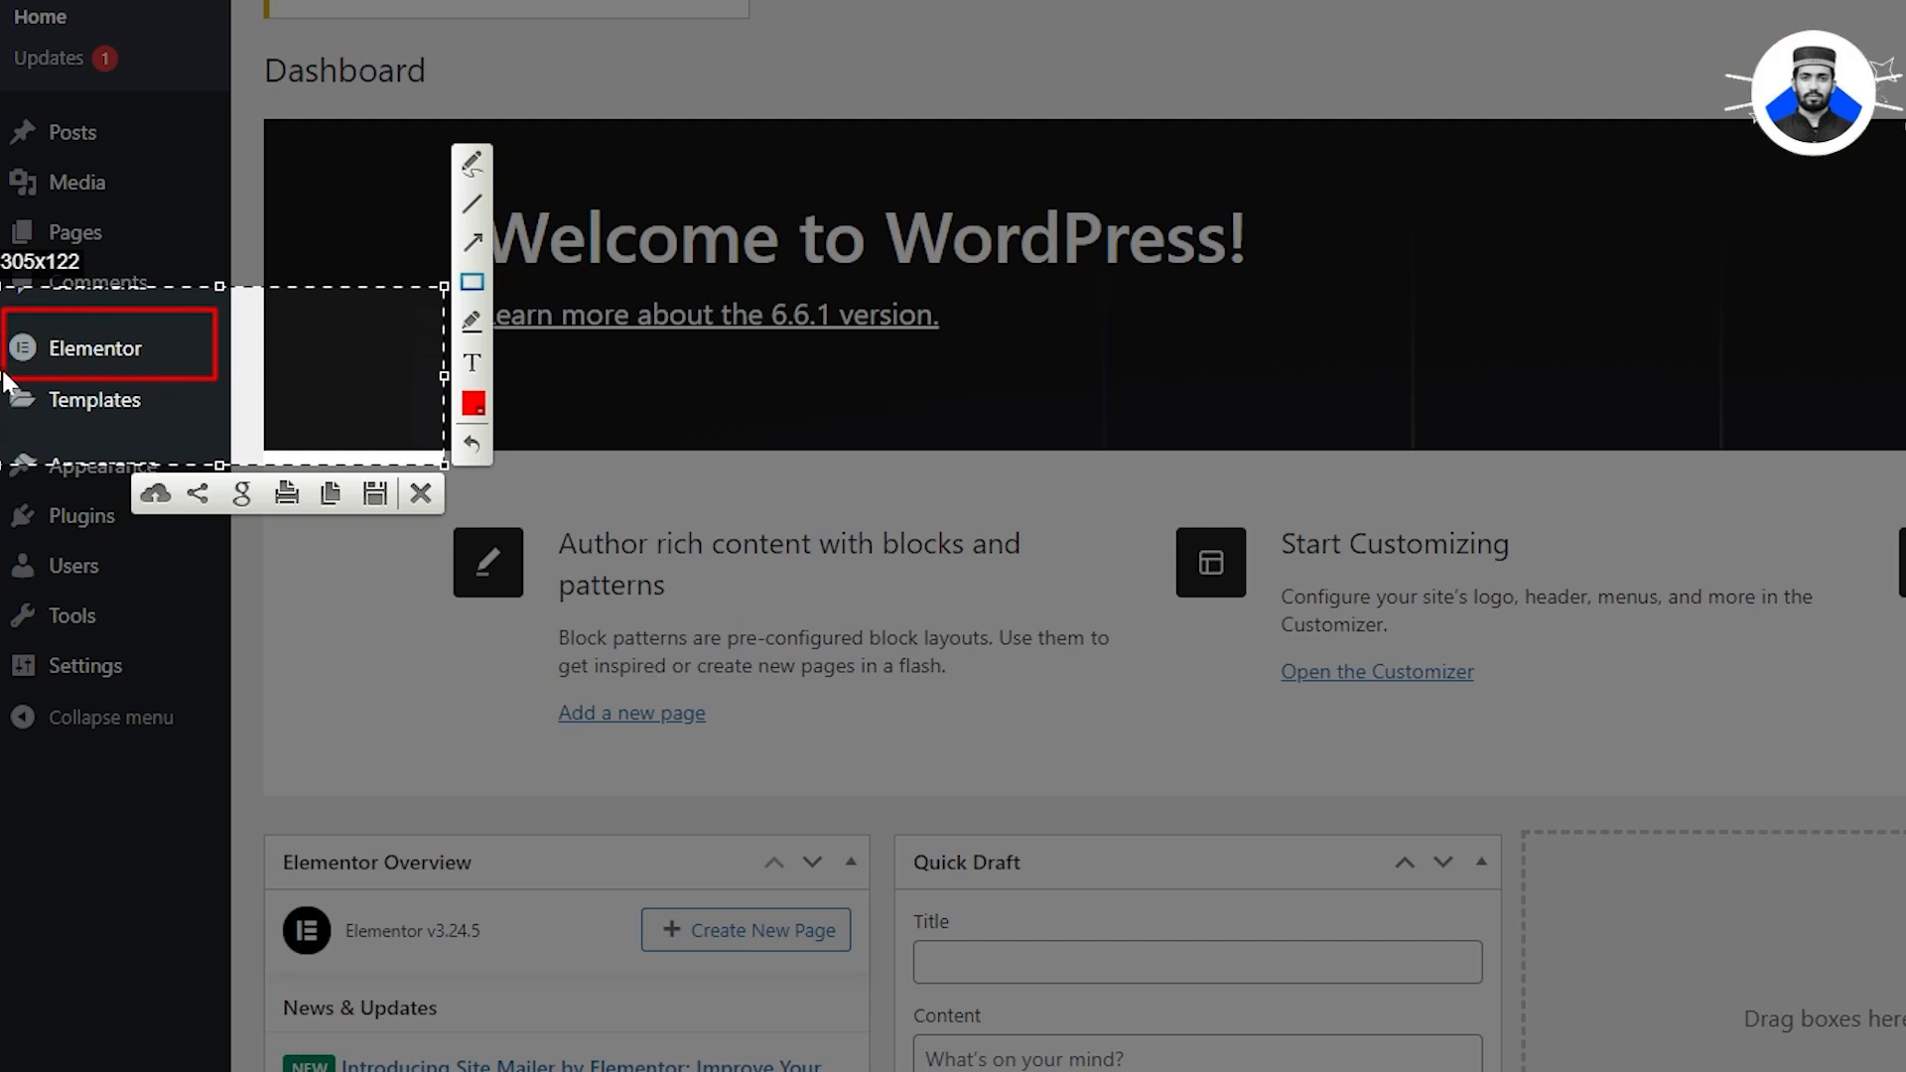
left_click_drag(3, 371, 203, 427)
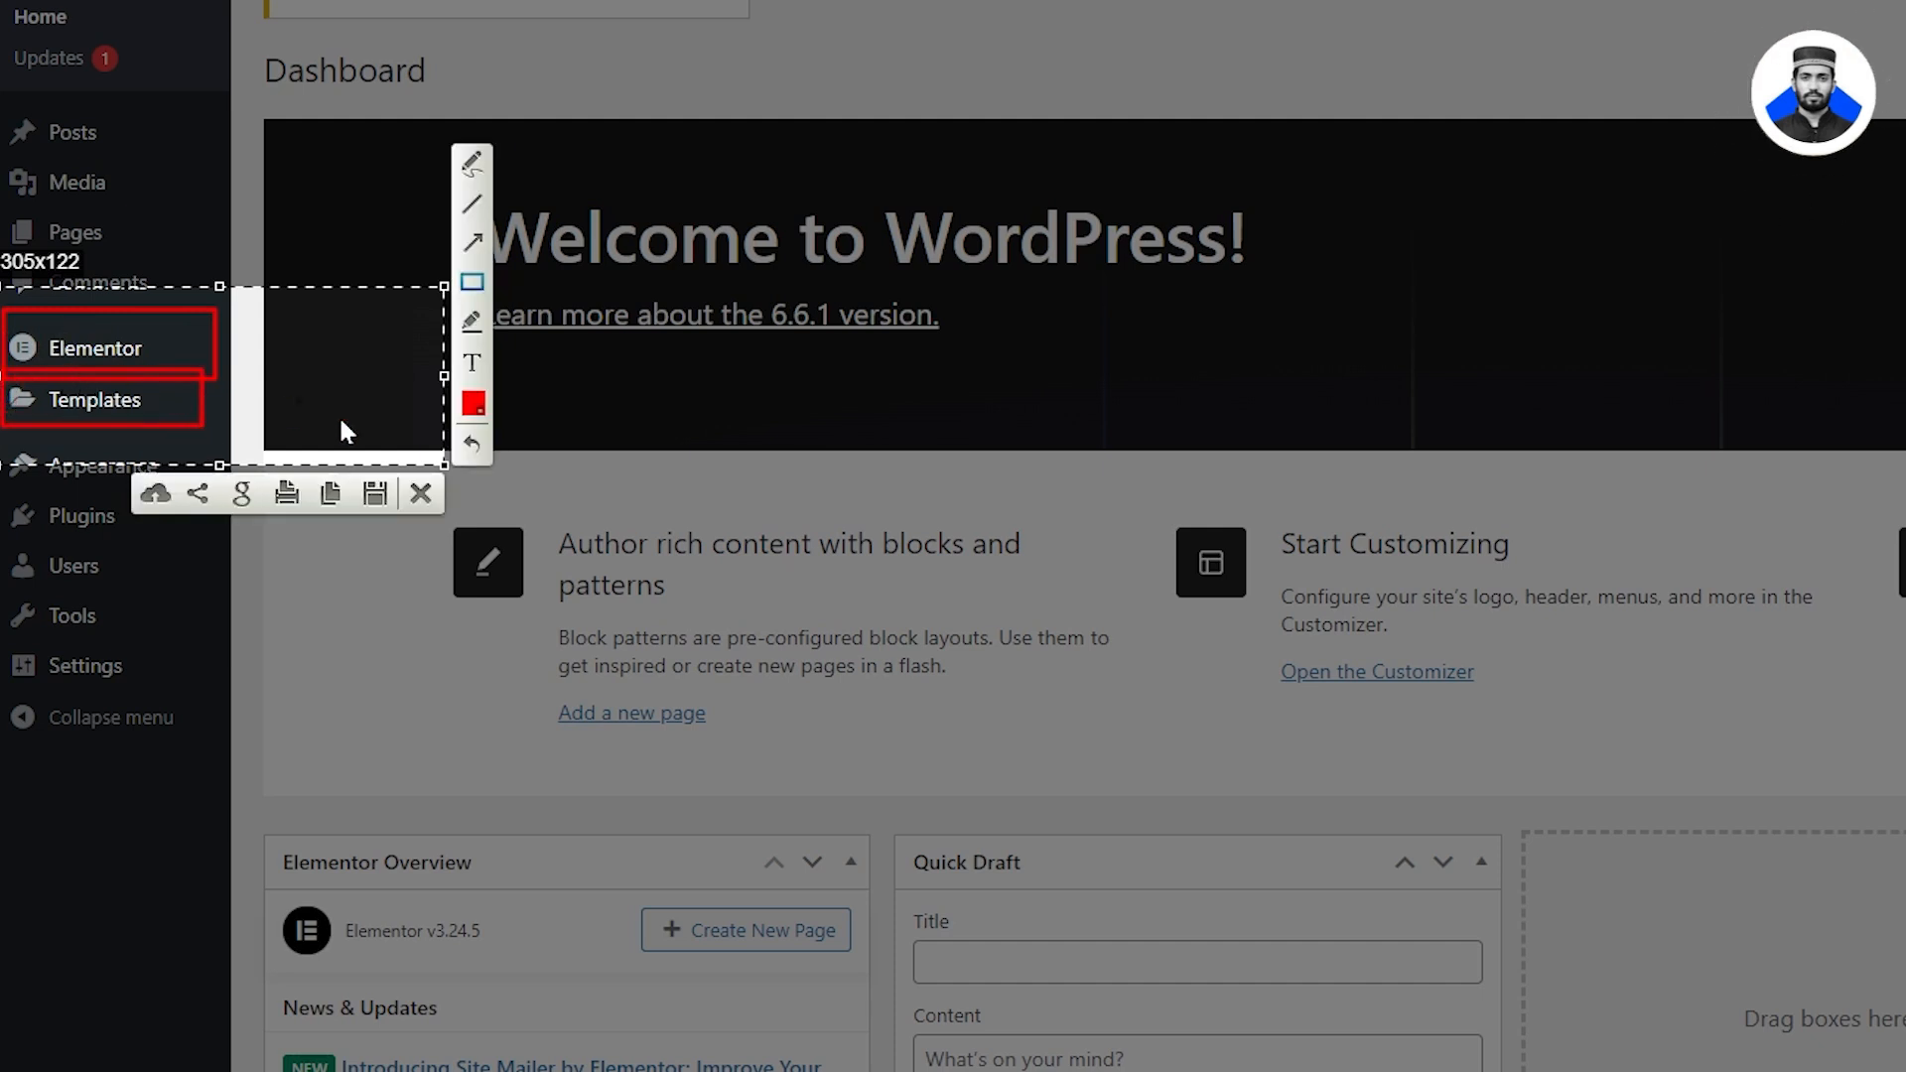
left_click(420, 494)
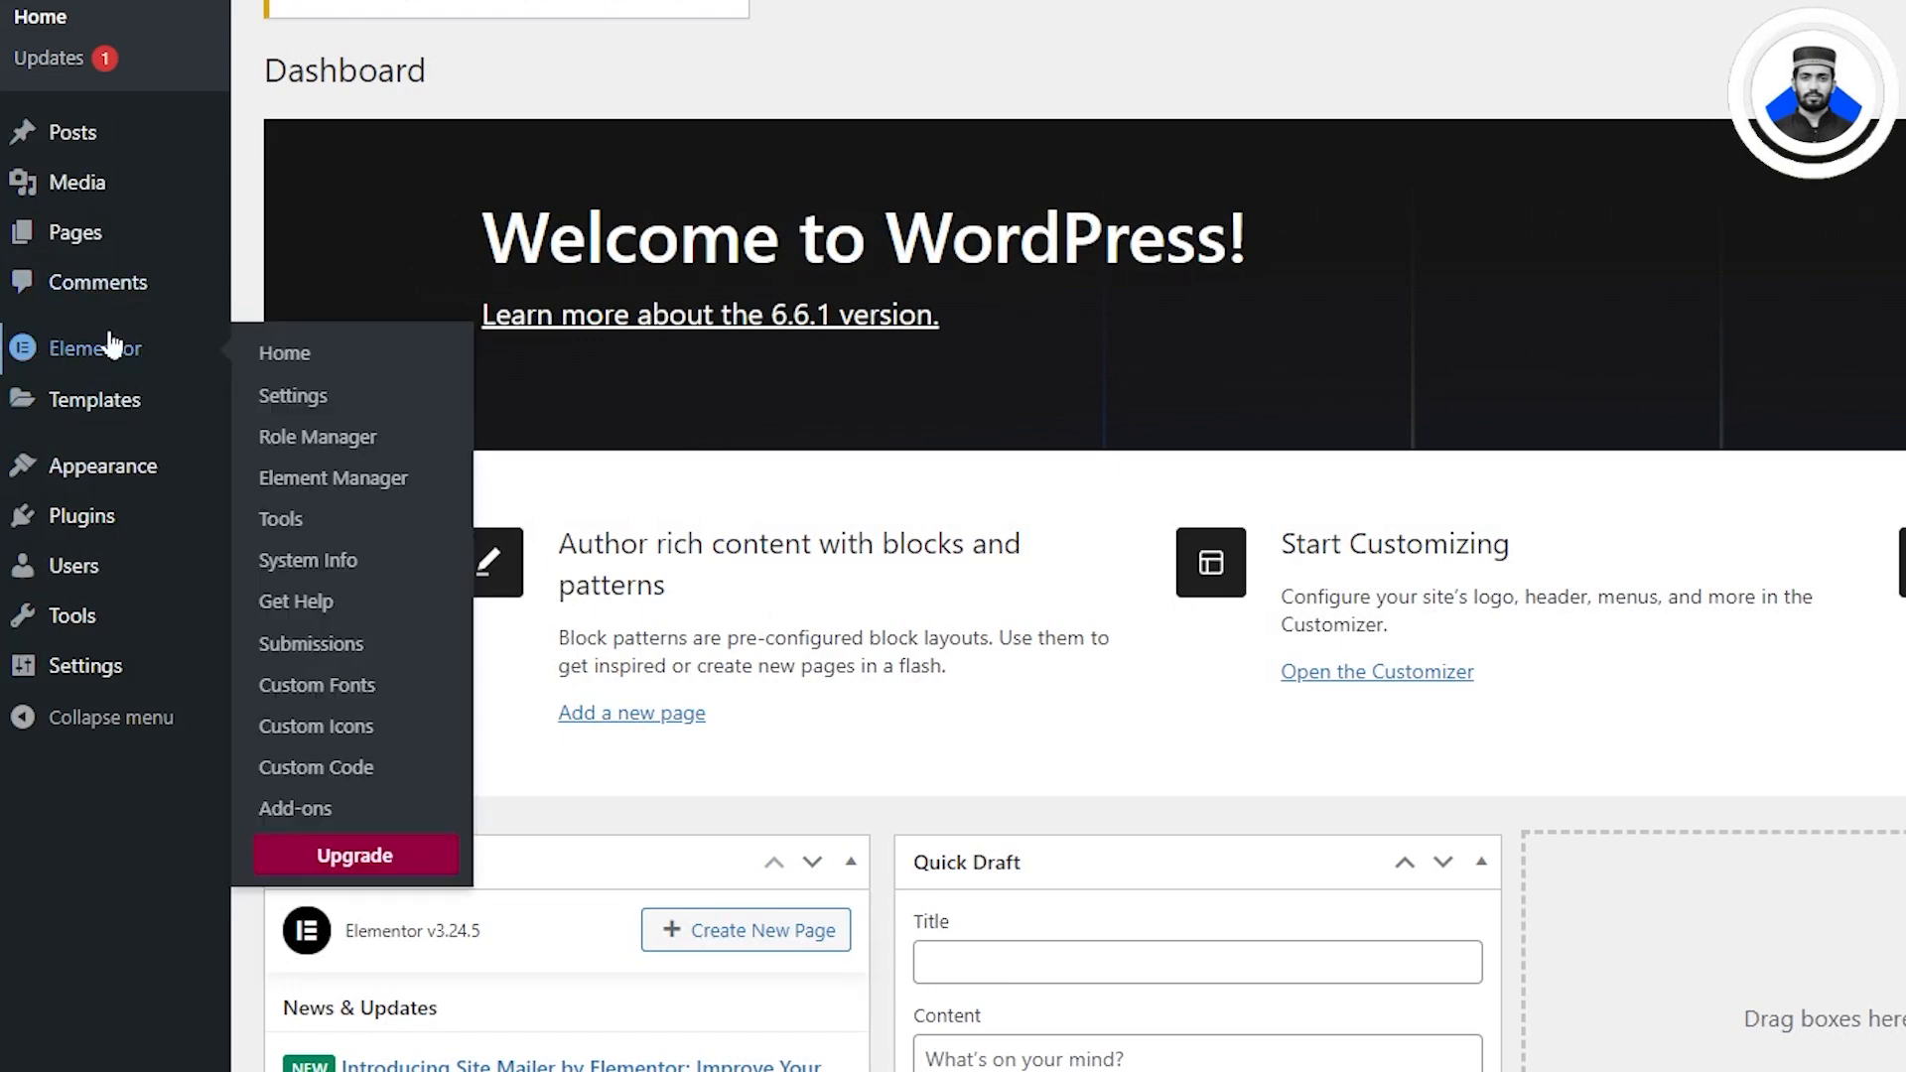
- Open Elementor's general settings and examine the post types, default colors, default fonts and usage data sharing options
left_click(50, 350)
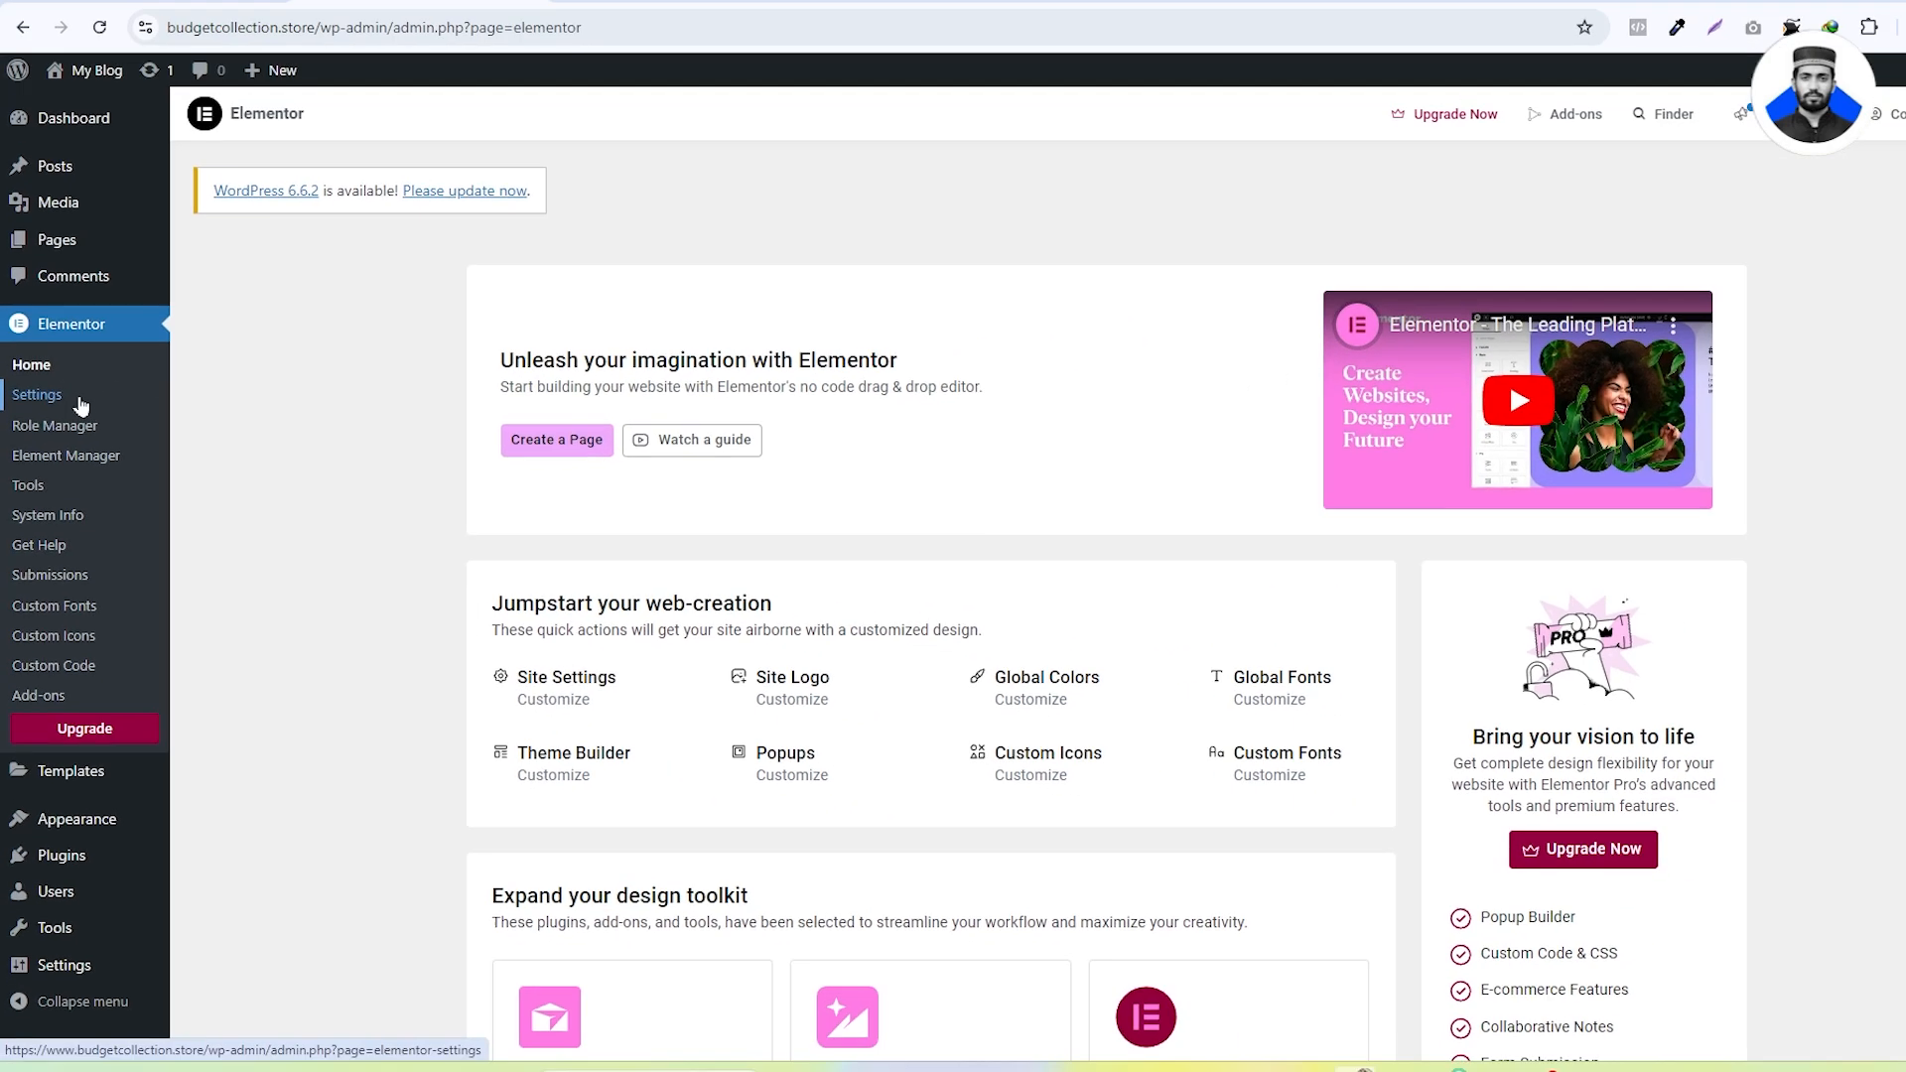
left_click(100, 347)
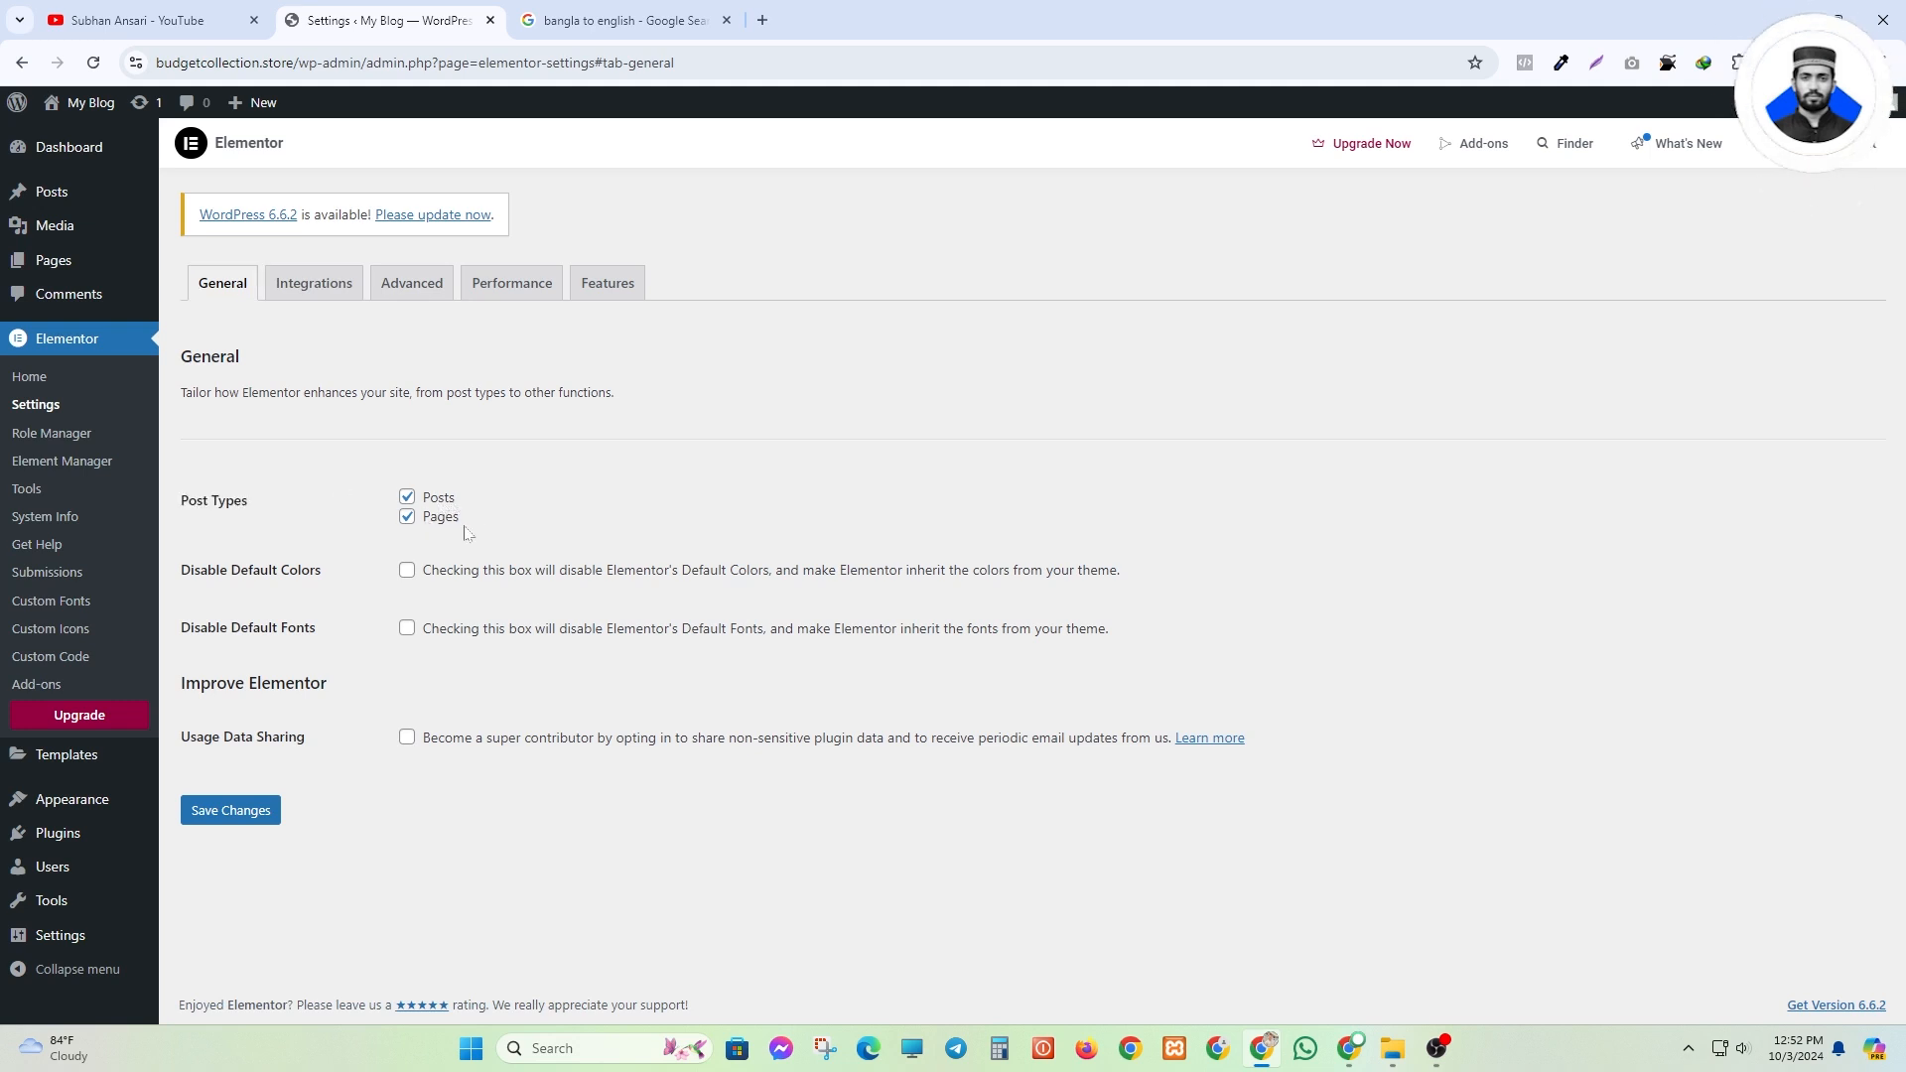
left_click_drag(462, 523, 419, 495)
left_click(543, 527)
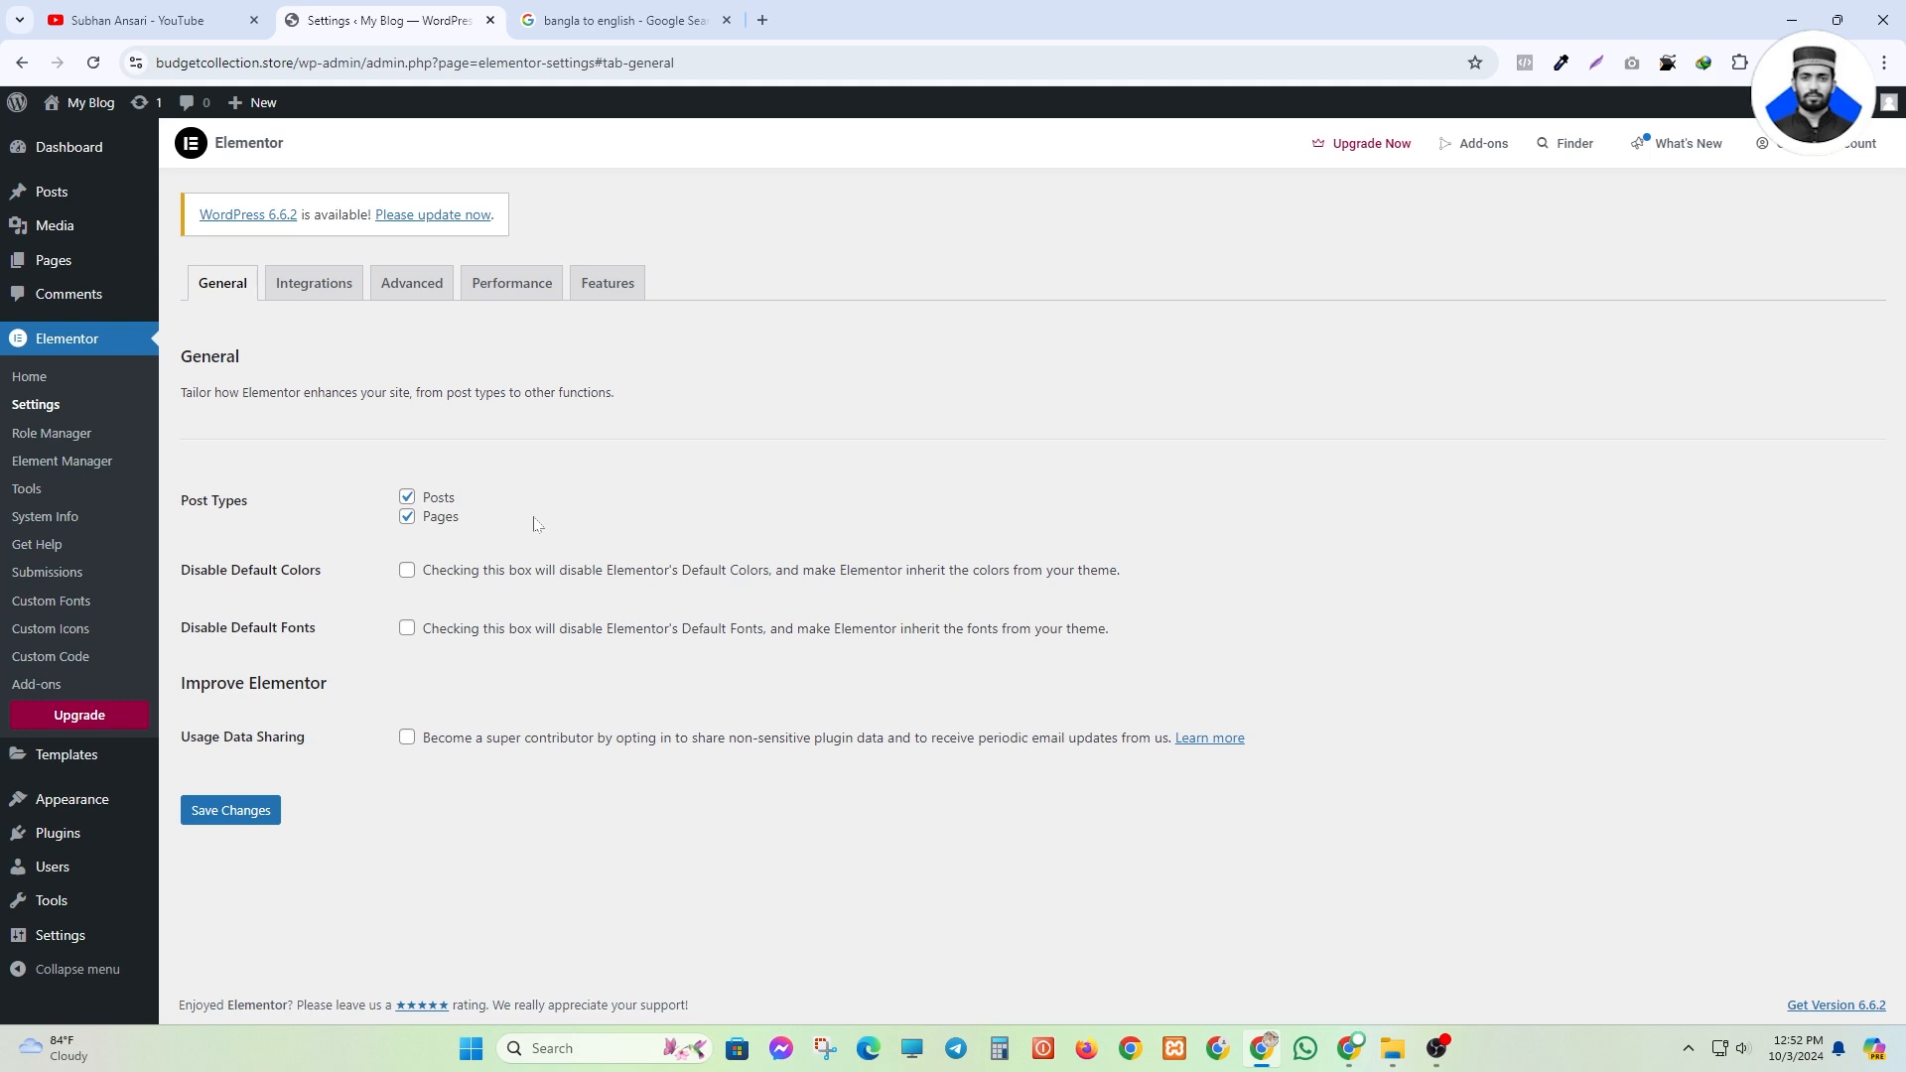
left_click_drag(181, 565, 314, 754)
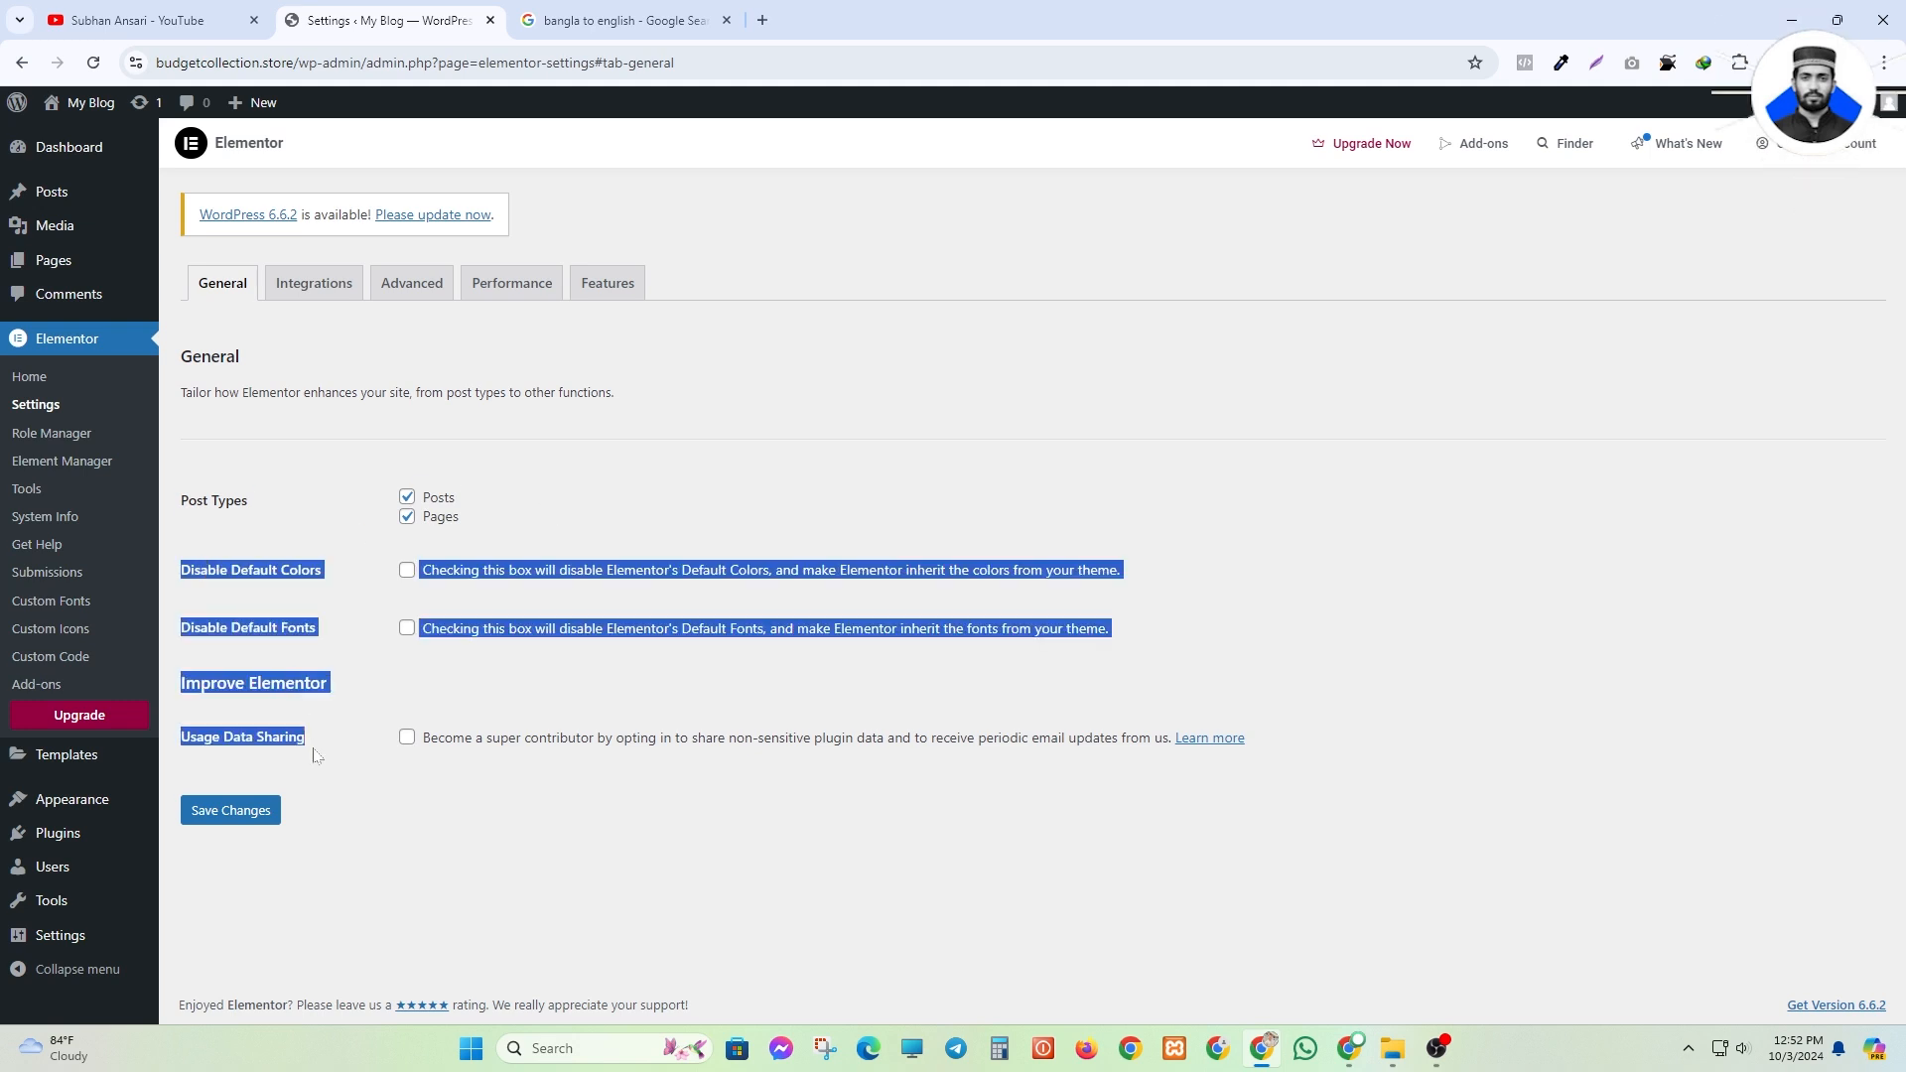
left_click(314, 750)
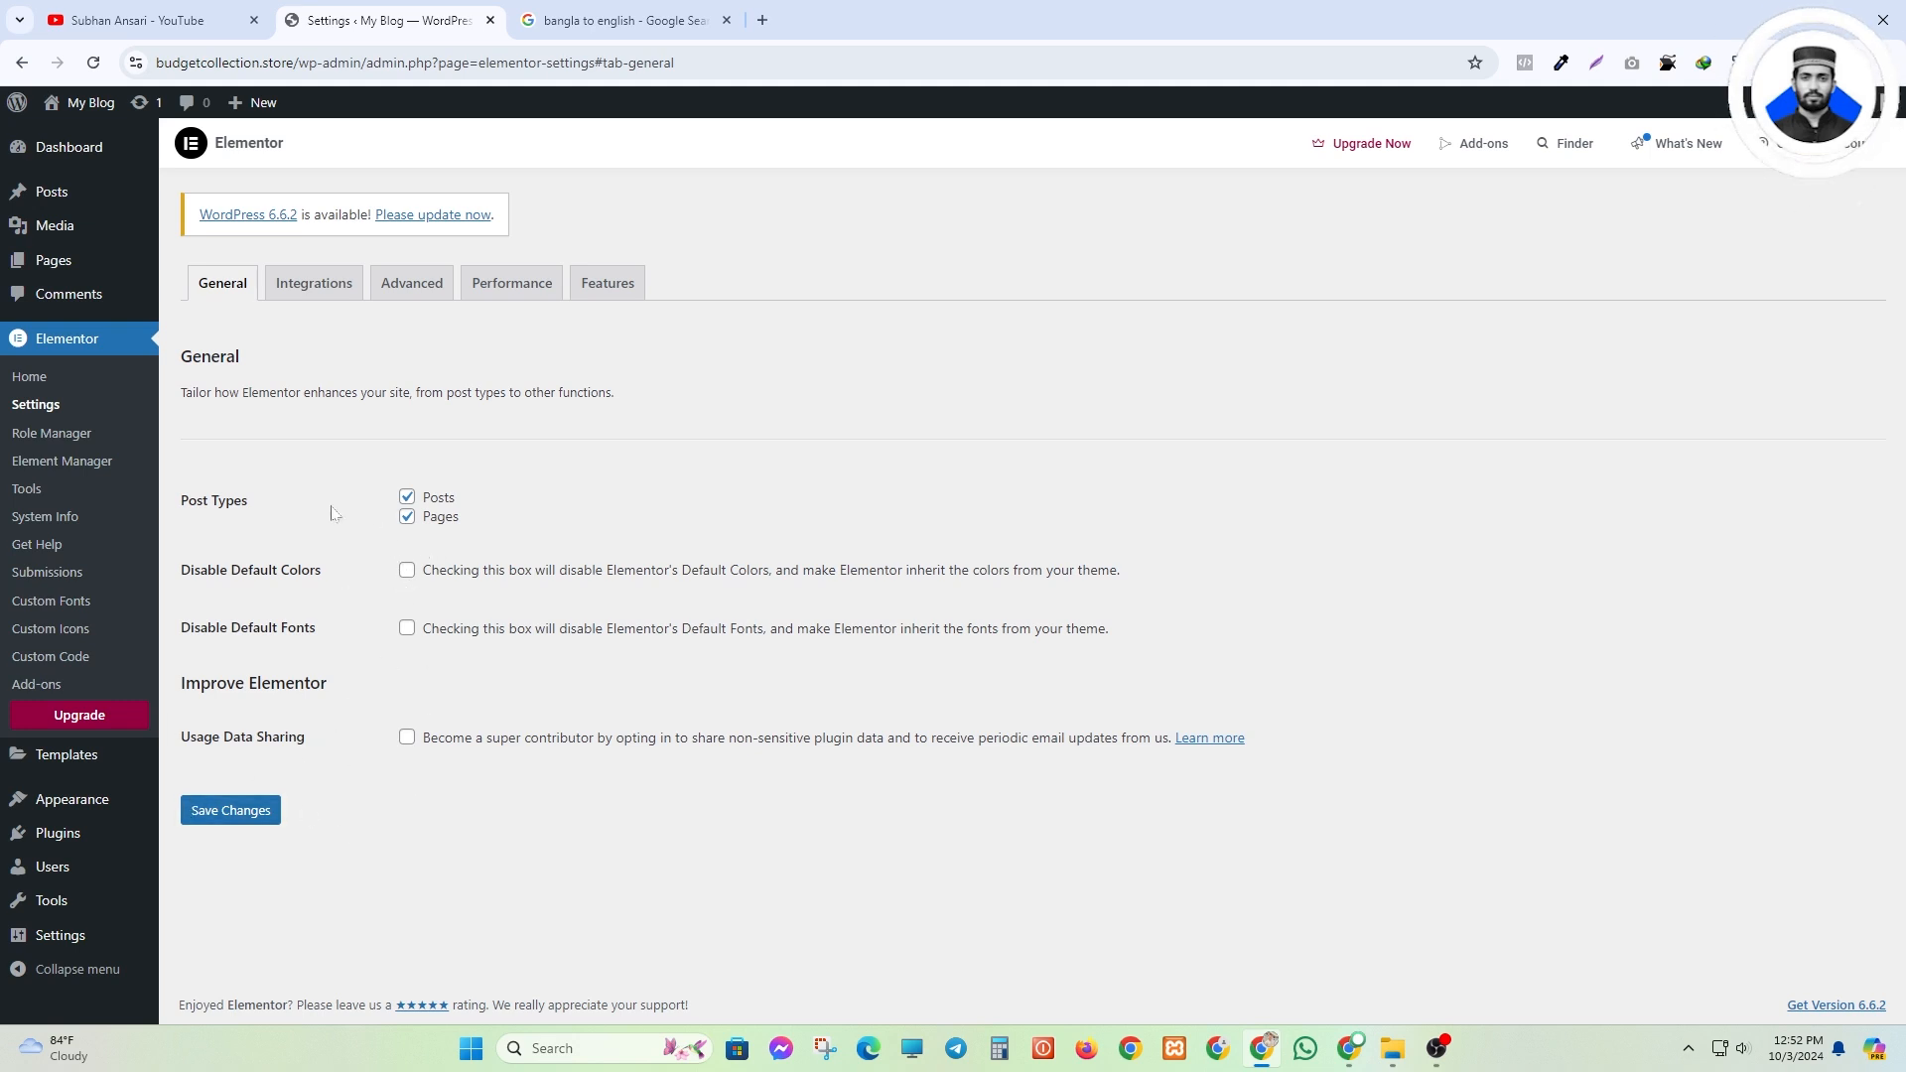
left_click(407, 497)
left_click(407, 516)
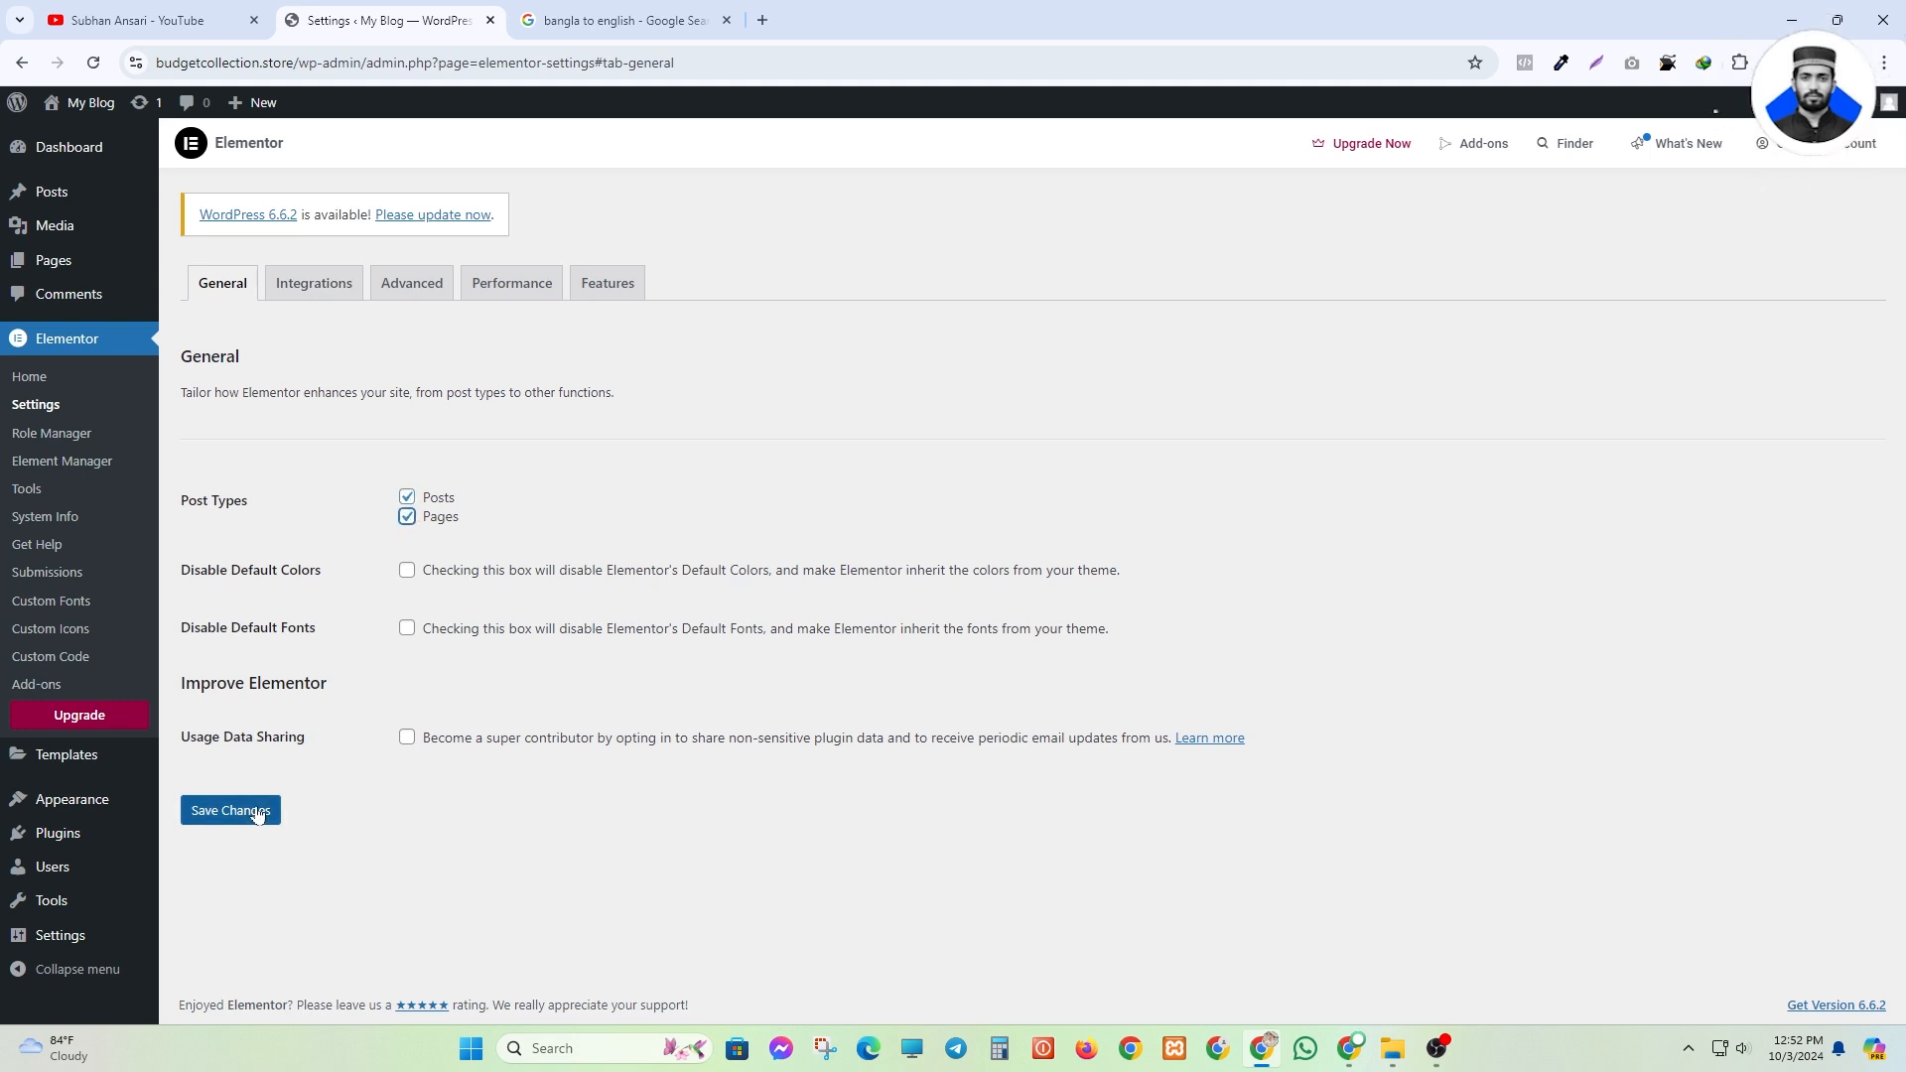
- Examine the Google Maps Embed API key setting in Elementor's integrations settings
left_click(309, 288)
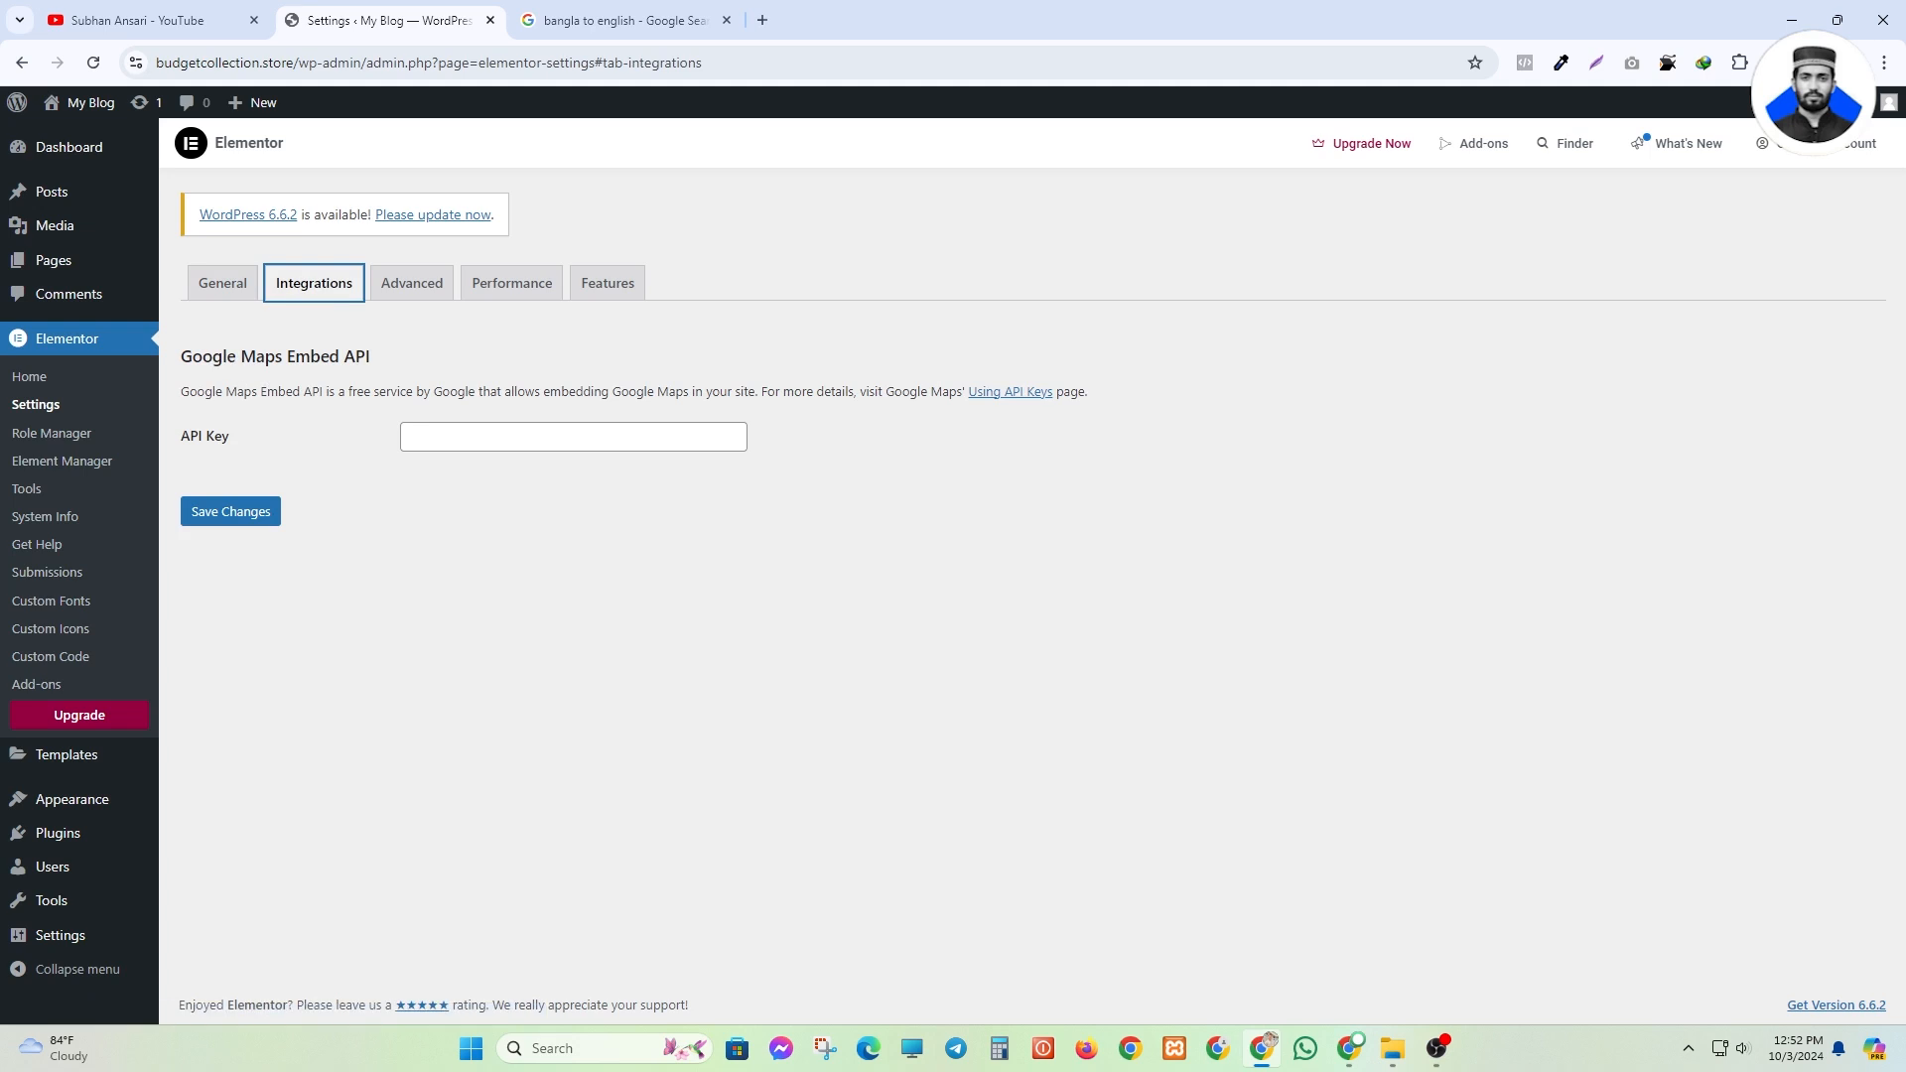
left_click_drag(373, 358, 265, 359)
left_click(183, 368)
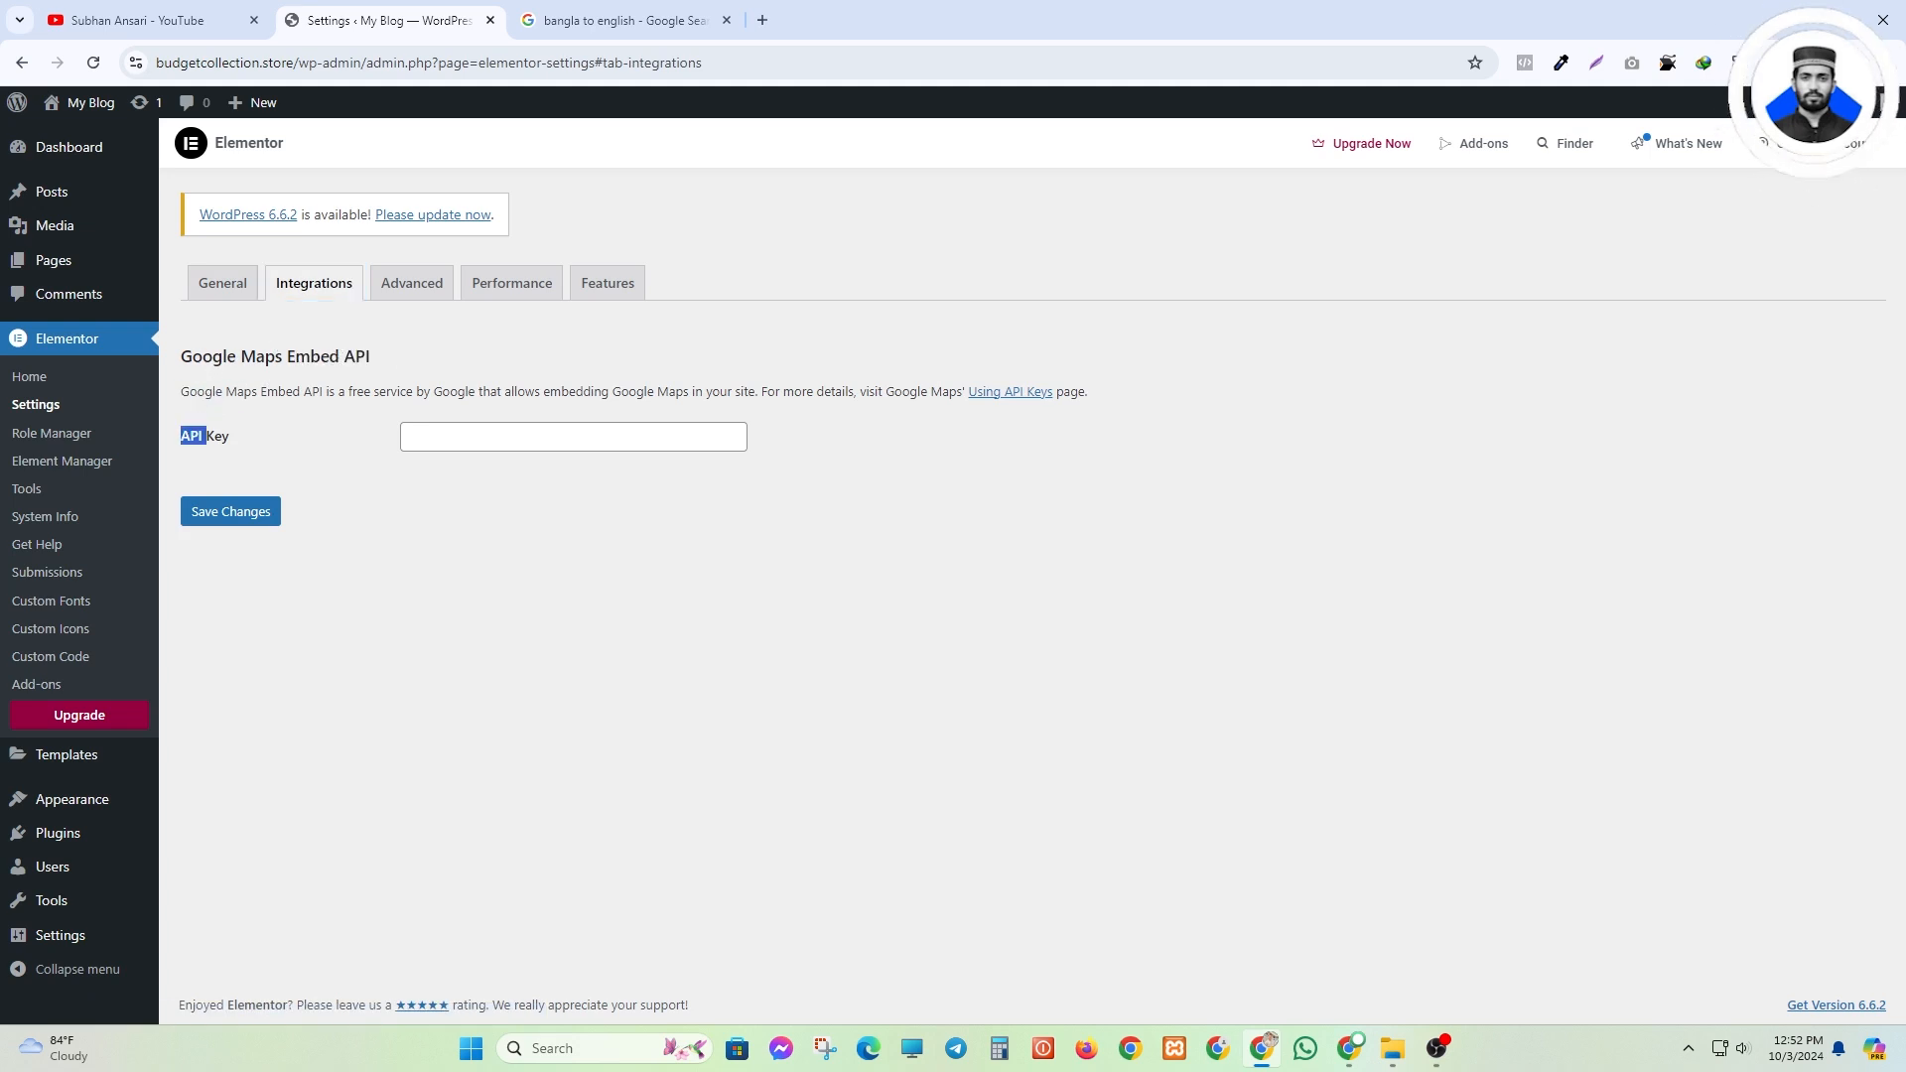
left_click_drag(205, 437, 179, 352)
left_click(305, 438)
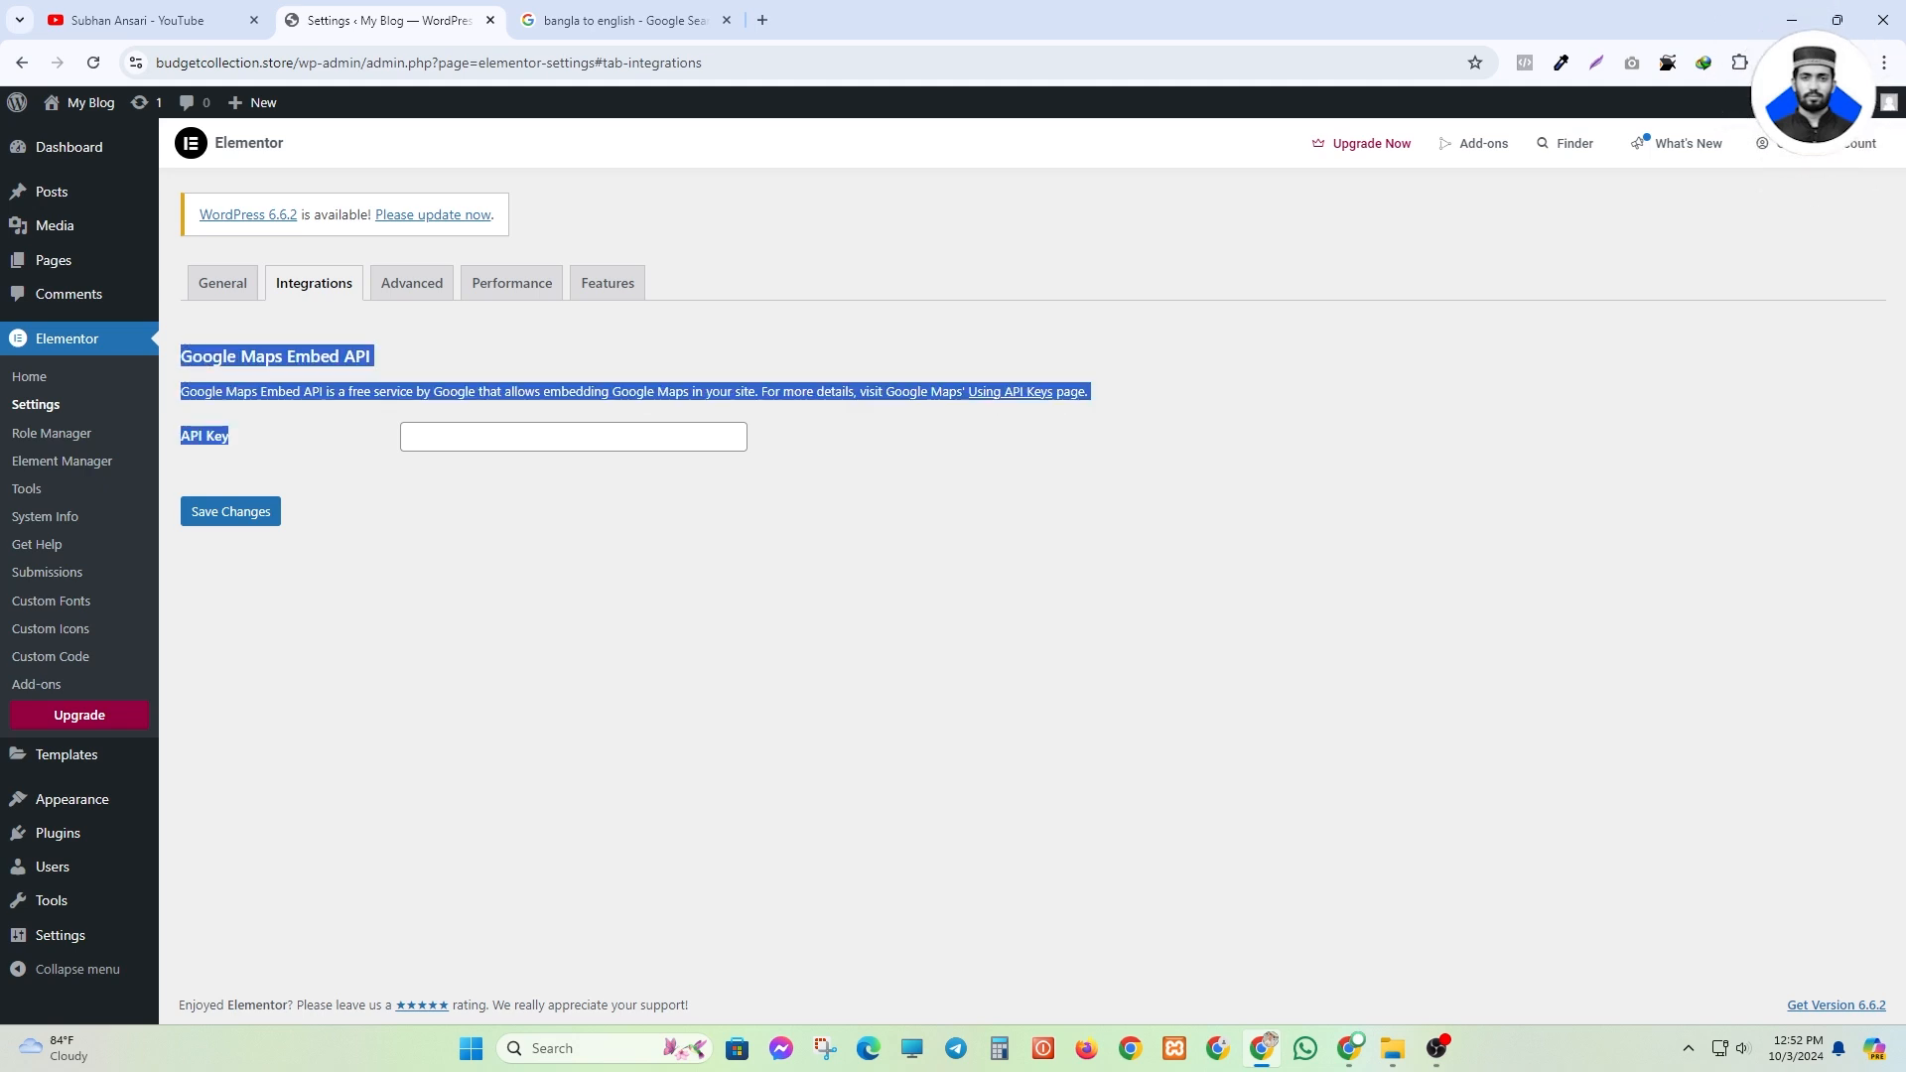
left_click(249, 417)
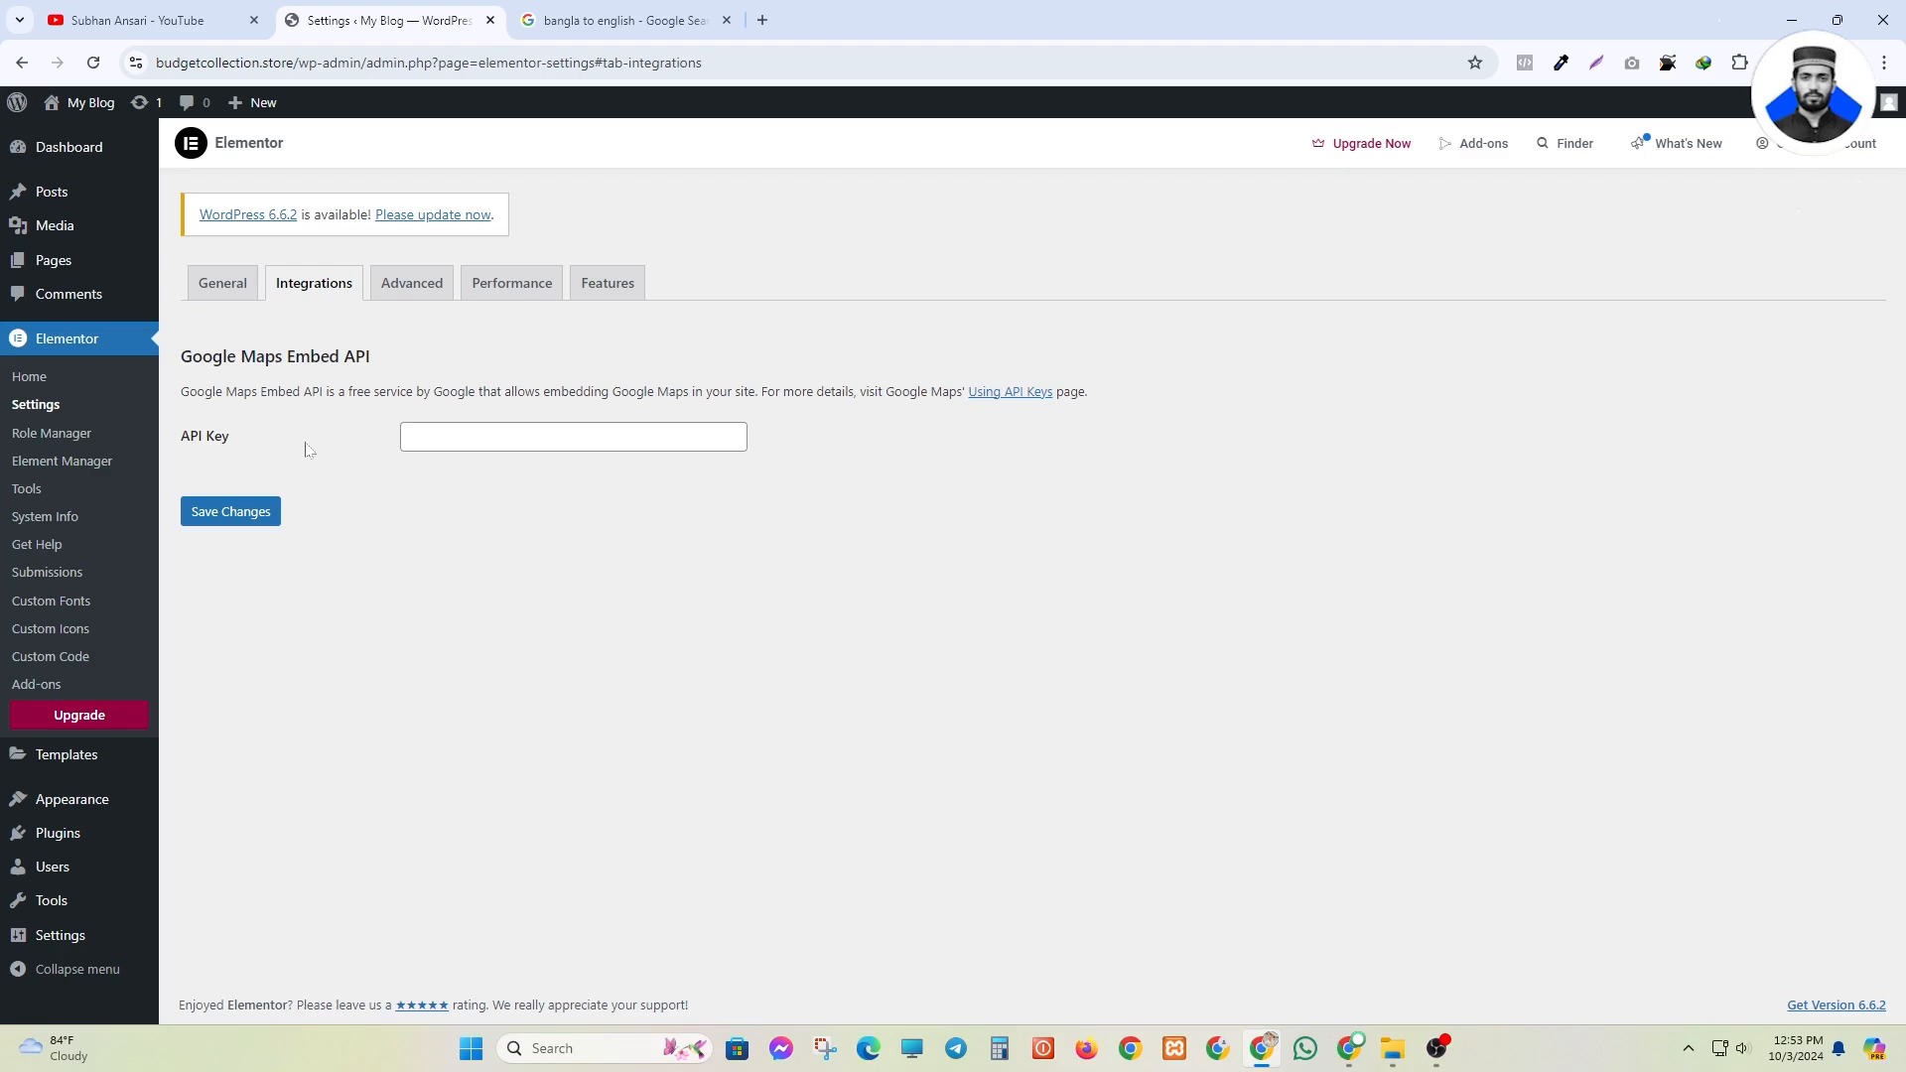
- Review Elementor's advanced settings, from the editor loader method and file uploads to Google Fonts and the generator tag
left_click(405, 288)
scroll(279, 460, "down", 1)
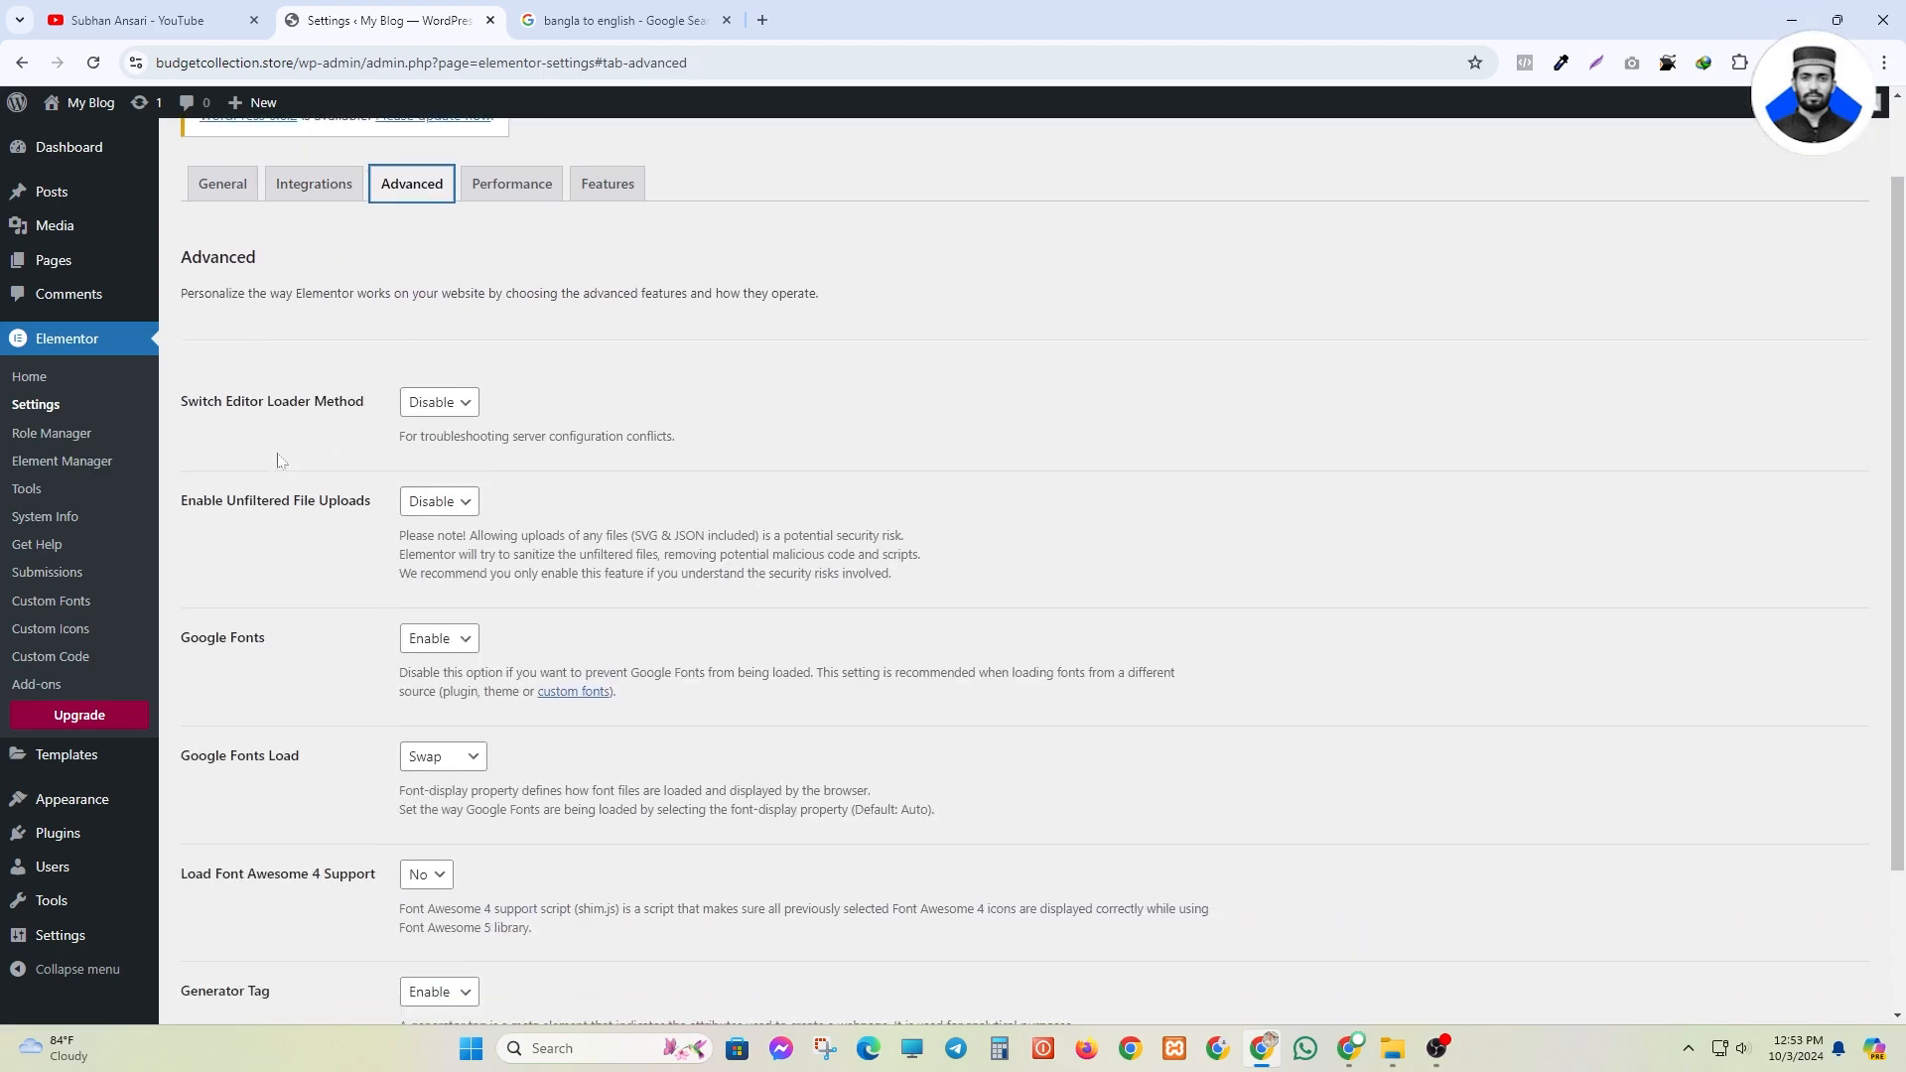
scroll(279, 459, "down", 2)
scroll(306, 551, "up", 2)
scroll(445, 363, "down", 1)
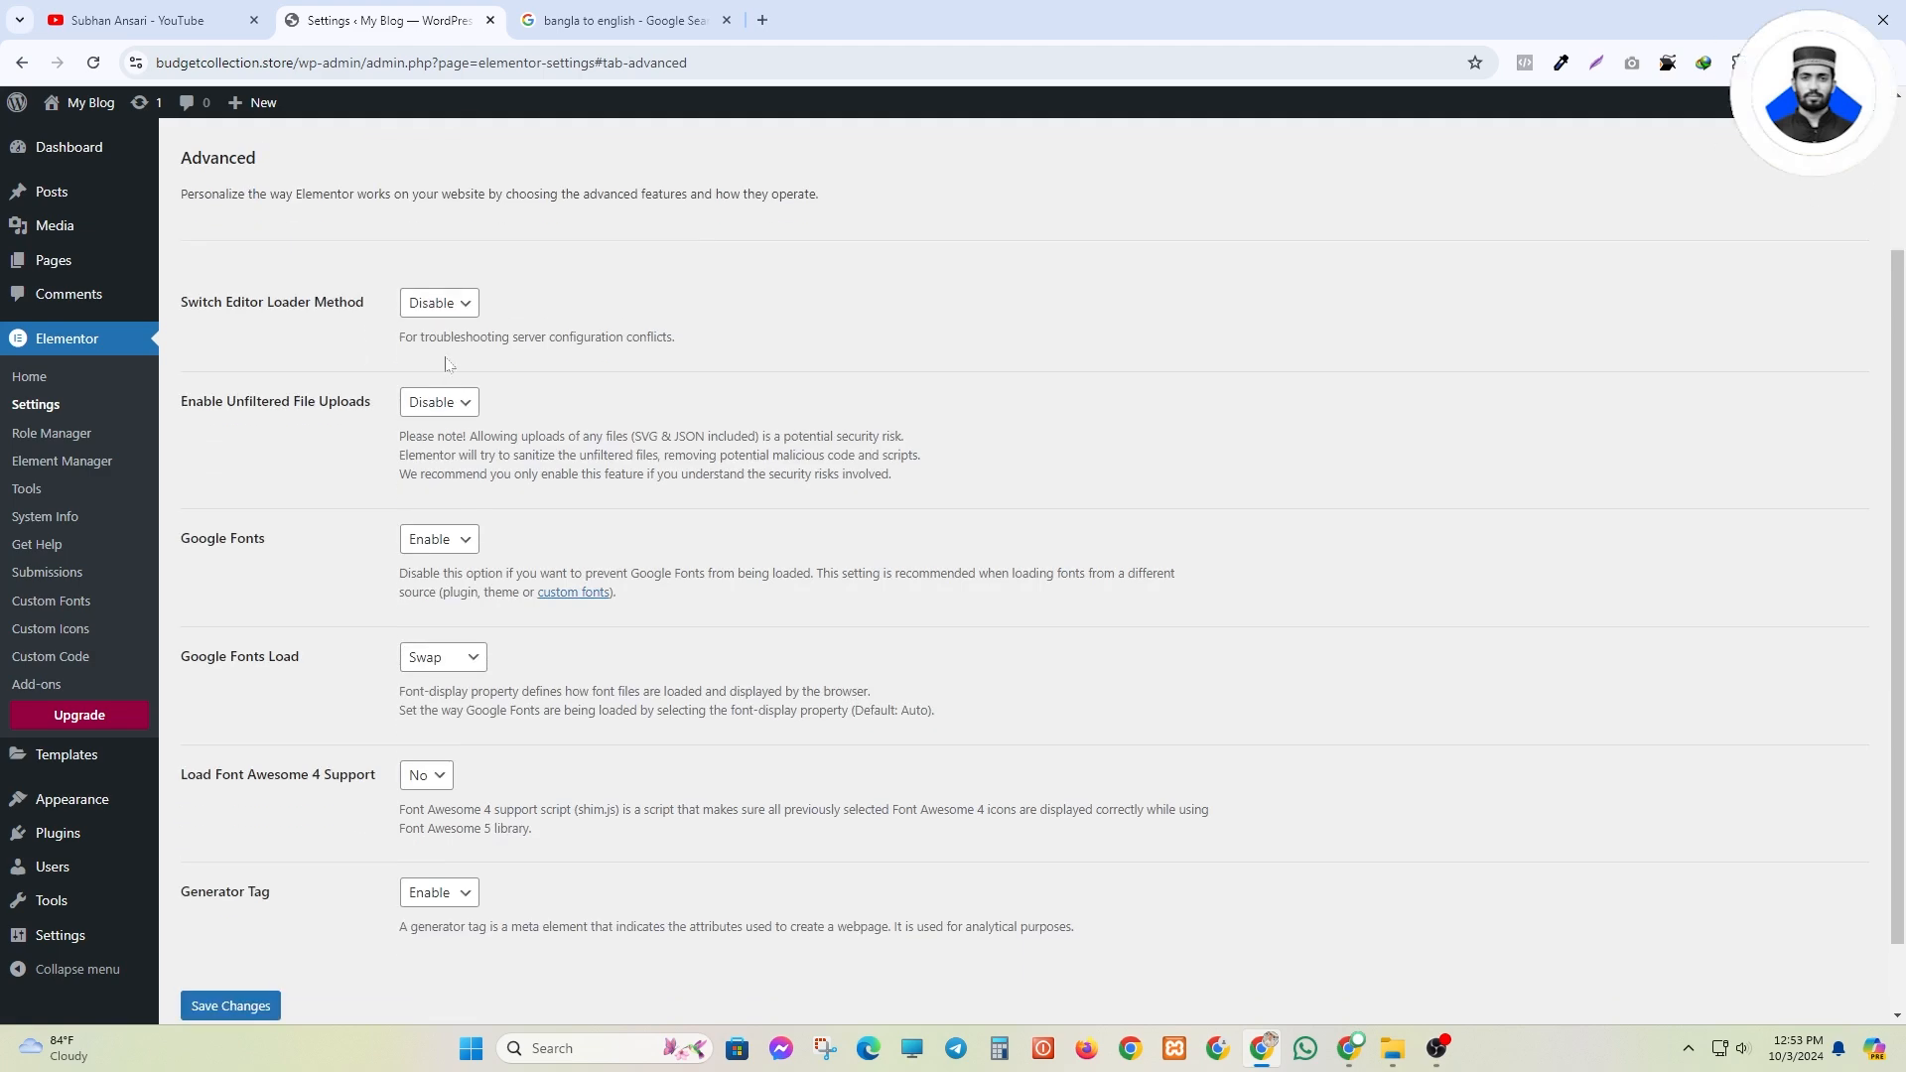
scroll(425, 661, "down", 1)
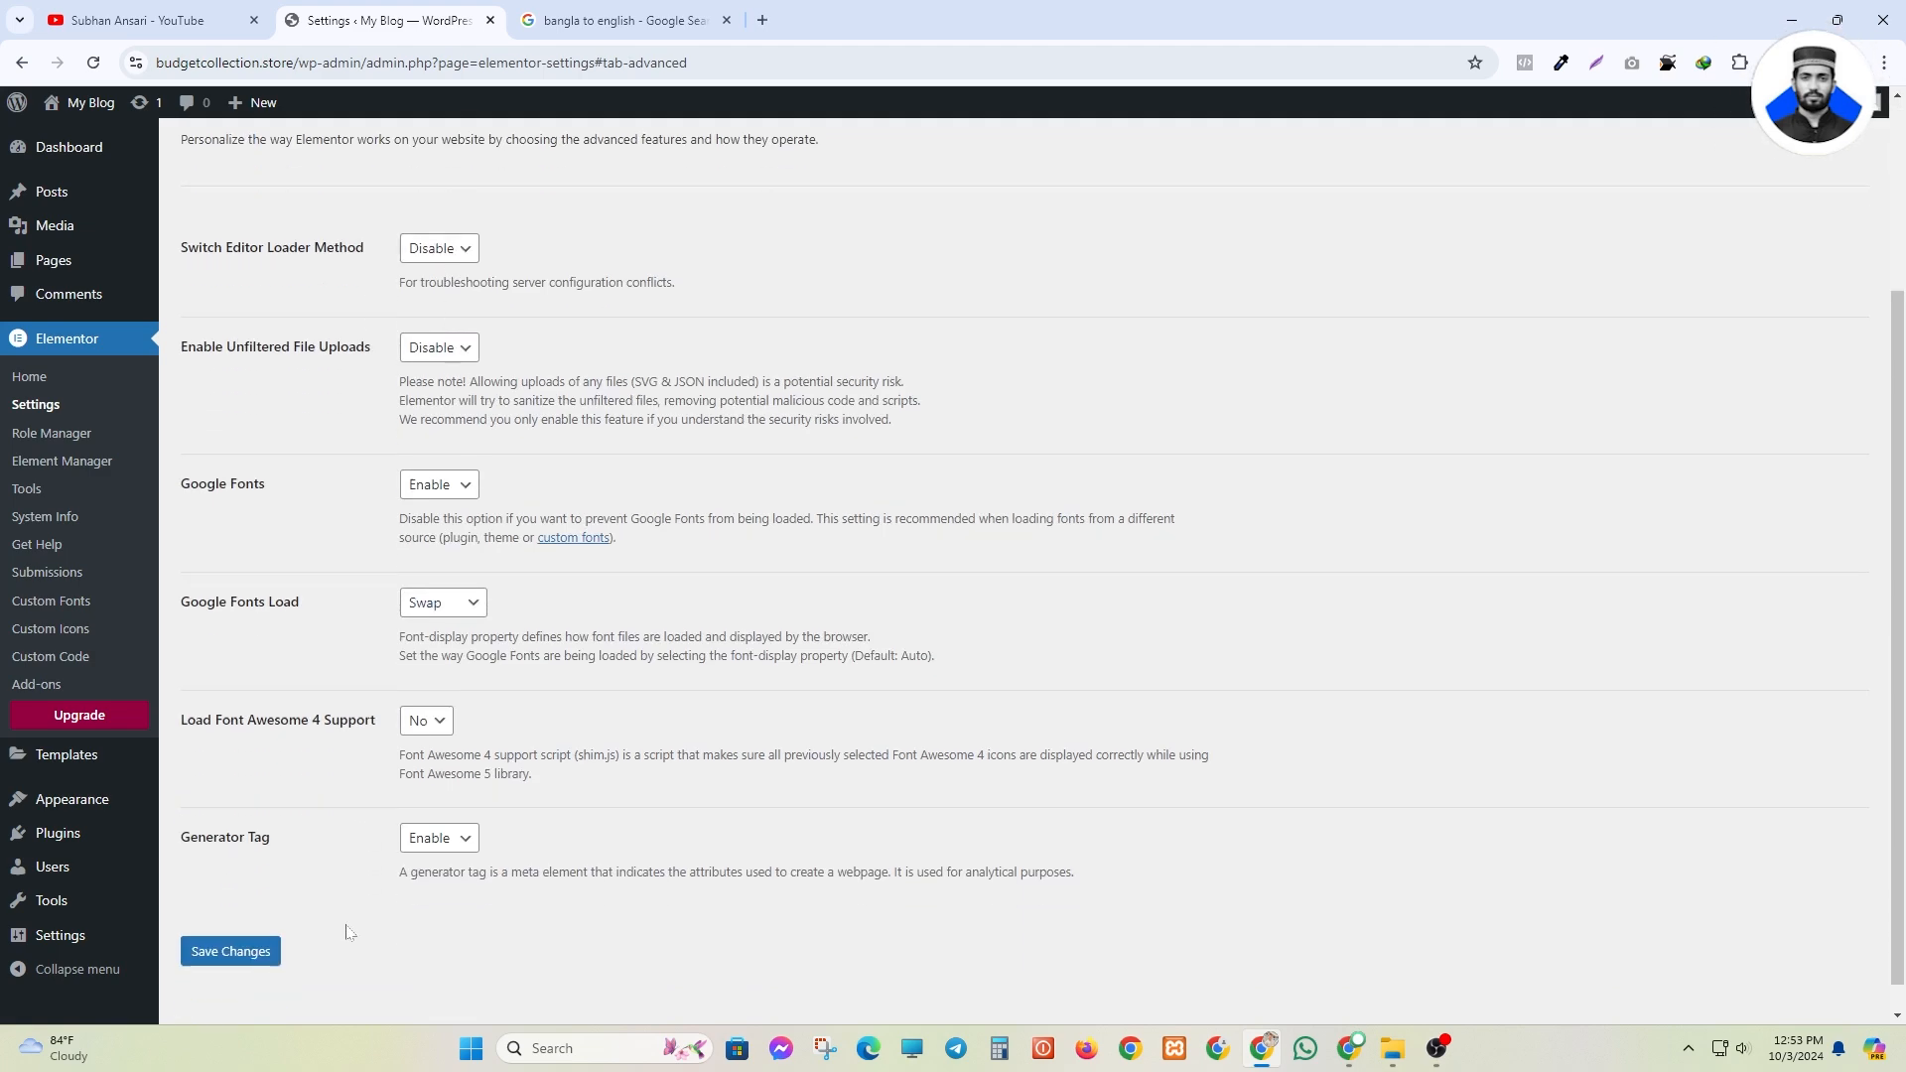
scroll(331, 933, "up", 3)
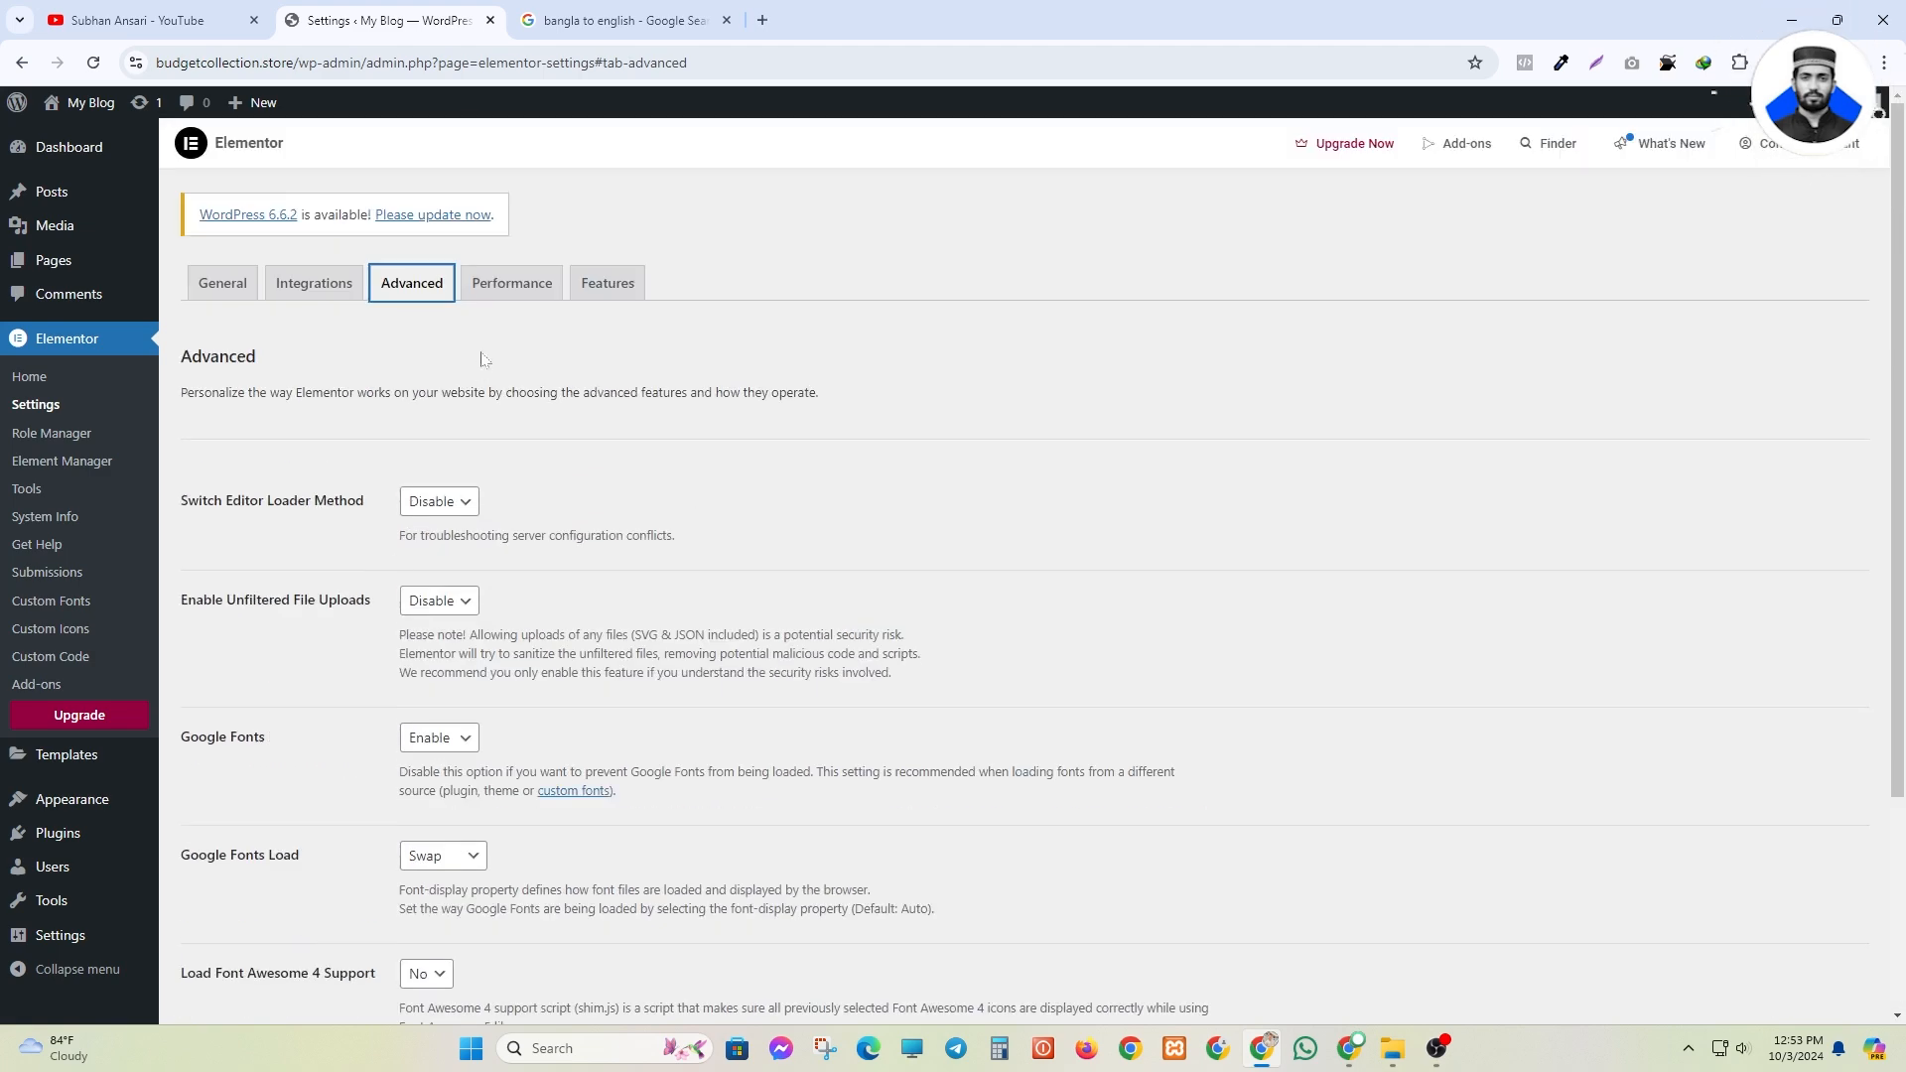
- Review Elementor's performance settings, including the CSS print method, image loading and element cache expiration
left_click(504, 294)
scroll(373, 520, "down", 1)
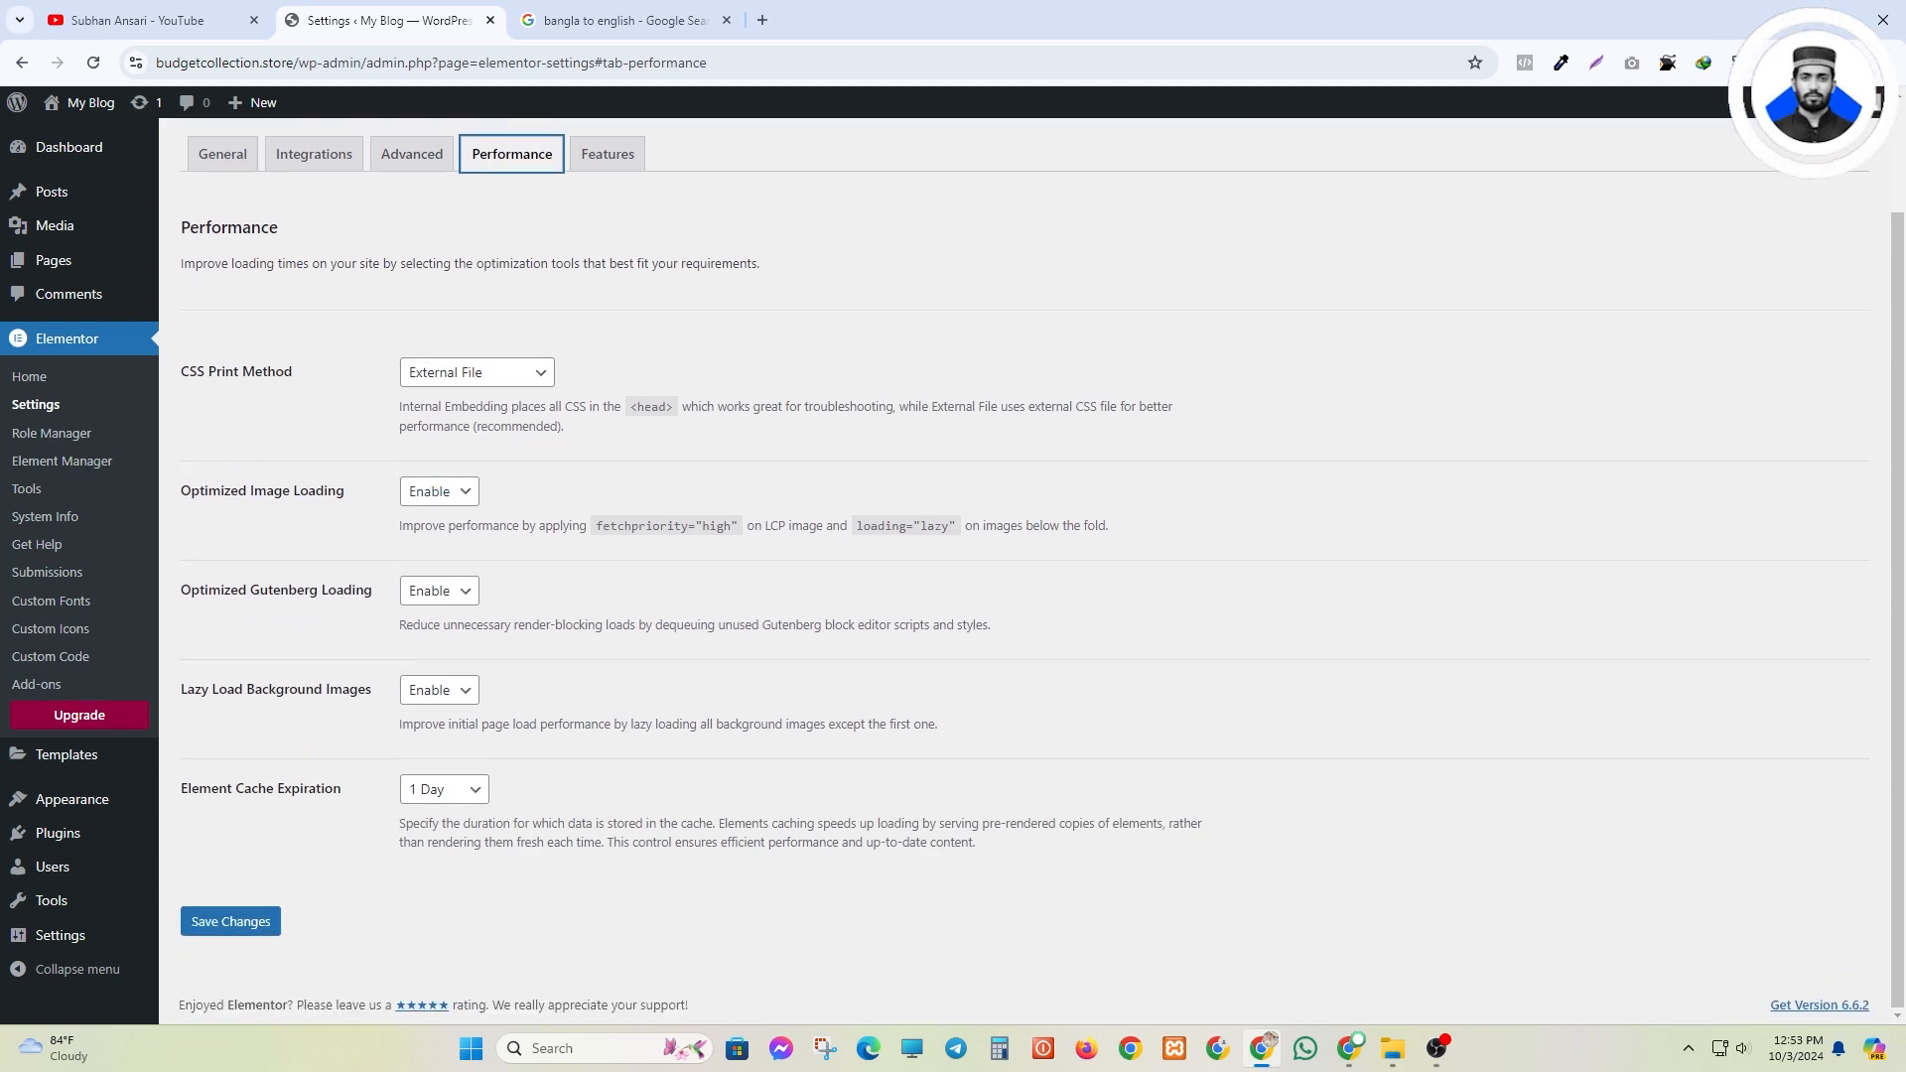
scroll(587, 353, "up", 2)
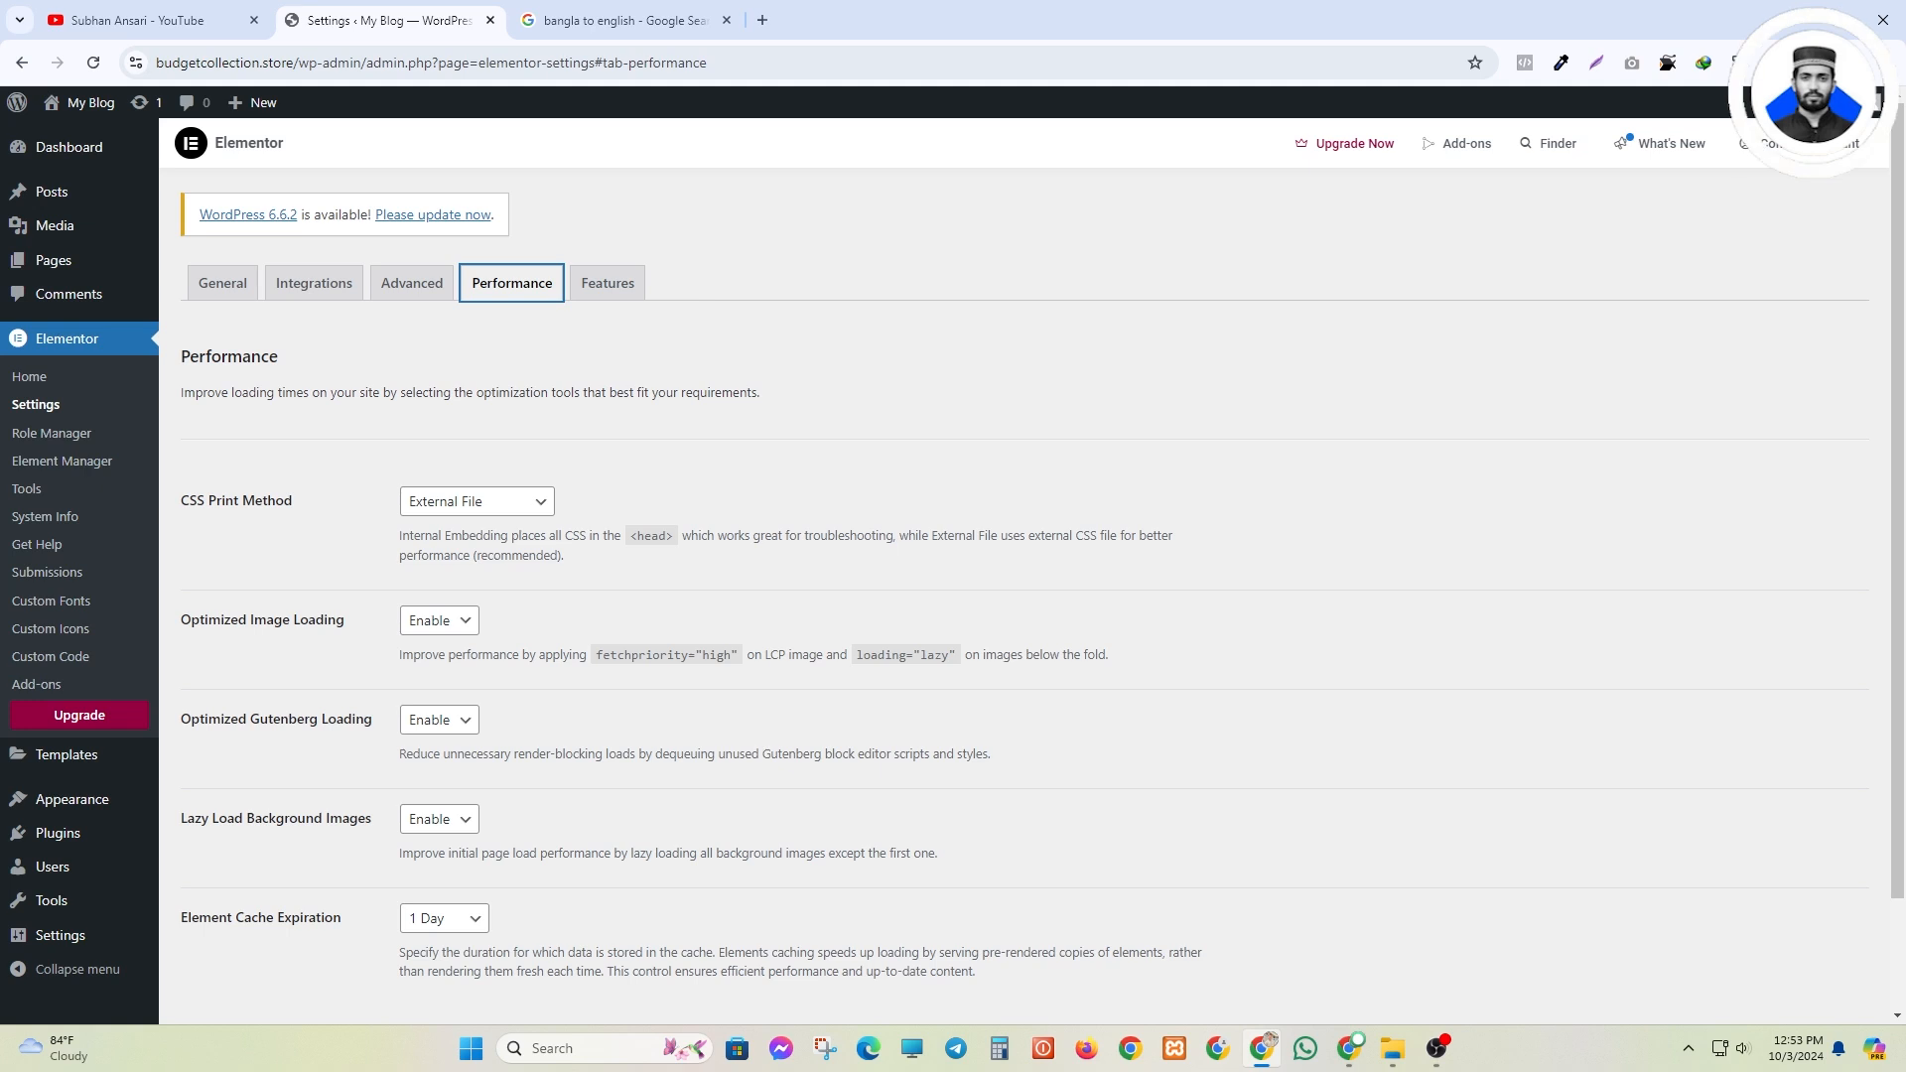
scroll(337, 560, "down", 1)
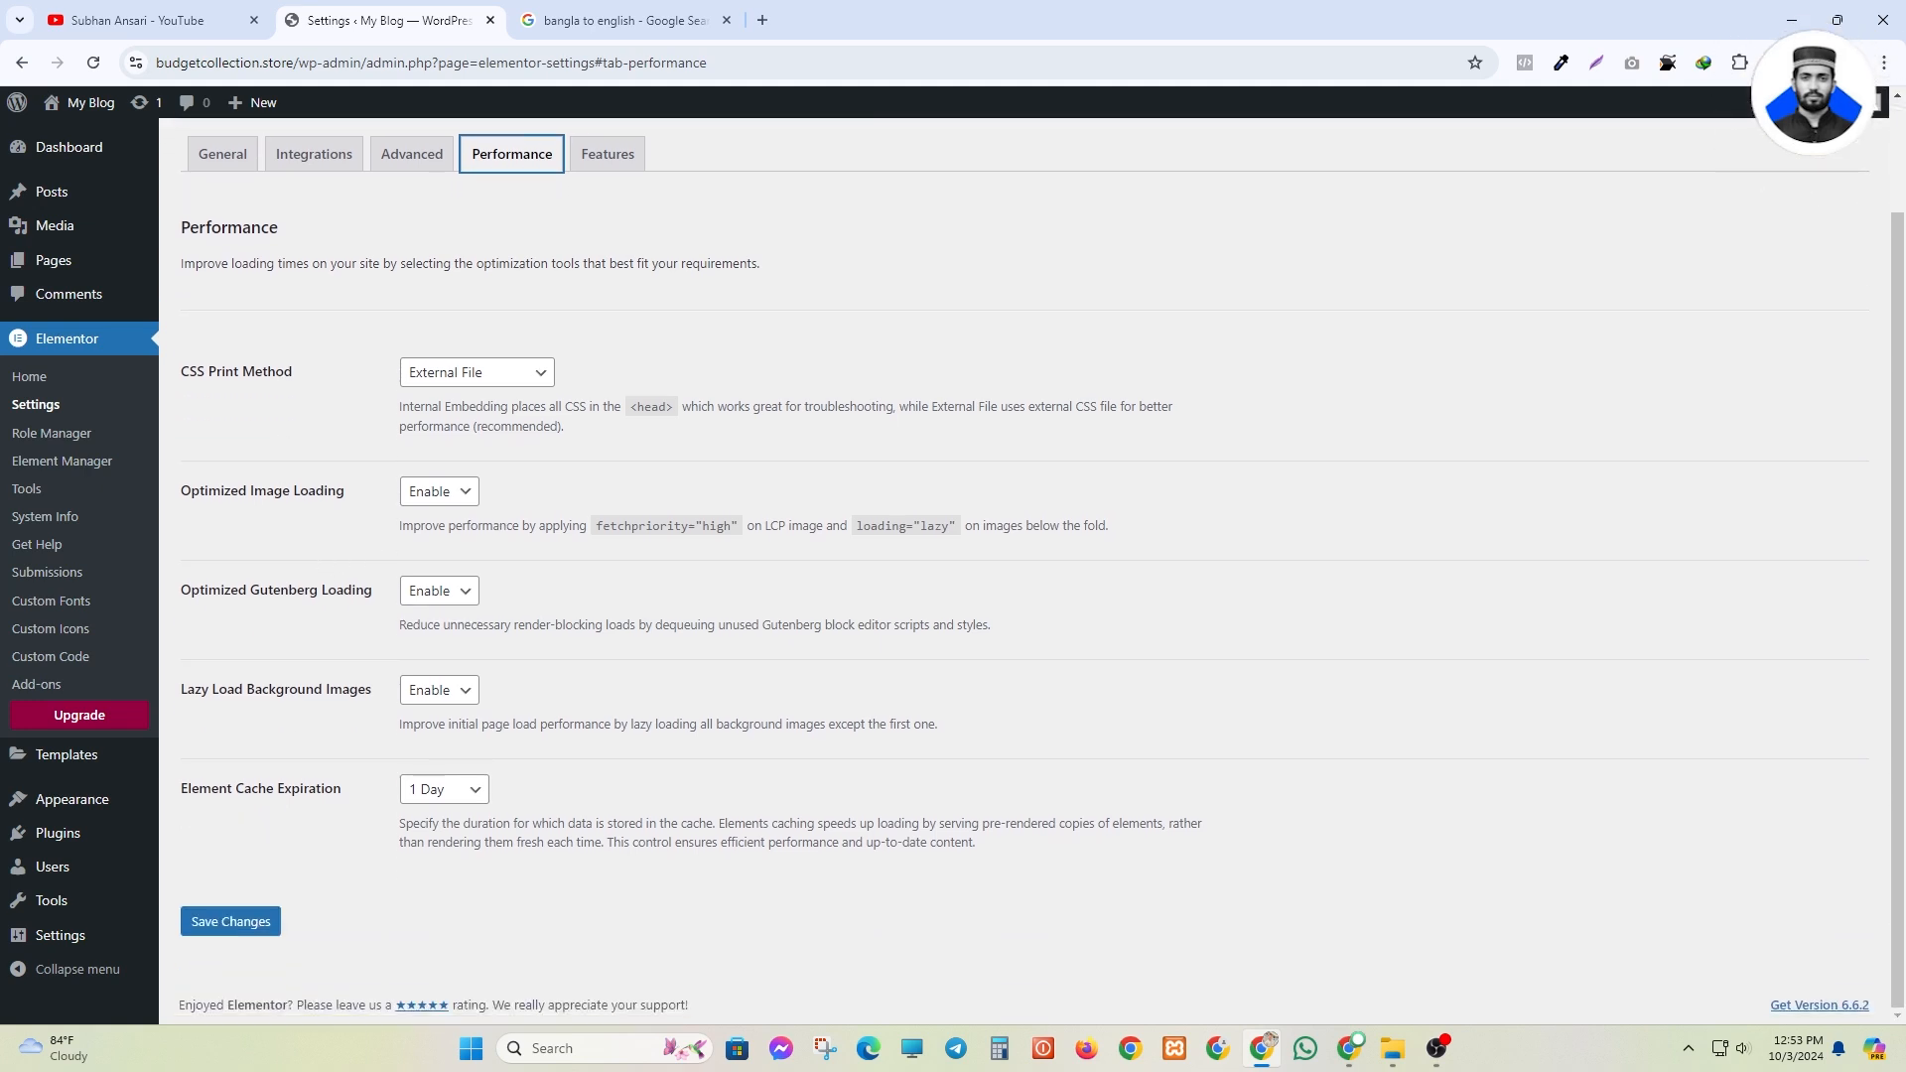
scroll(365, 557, "up", 1)
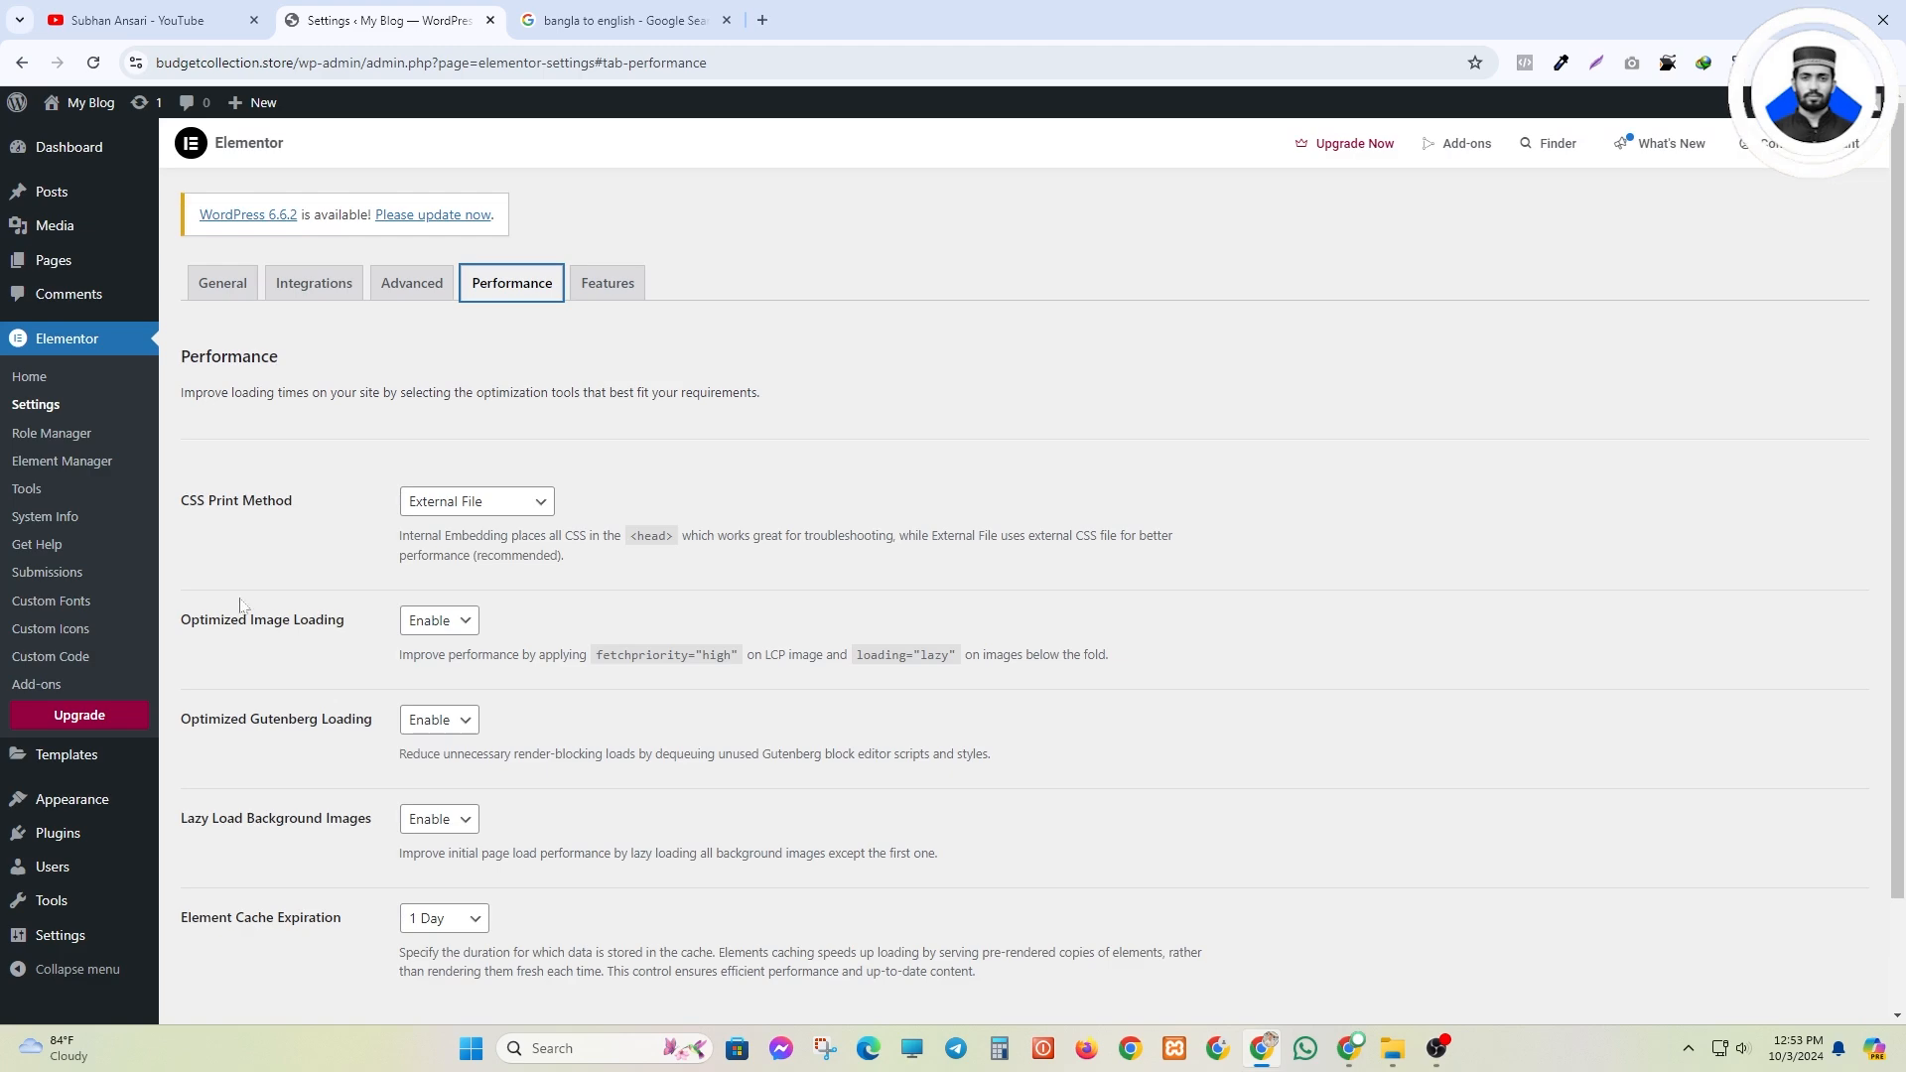
- Look through the ongoing experiments and stable features in Elementor's settings, including the choices for Grid Container
left_click(588, 293)
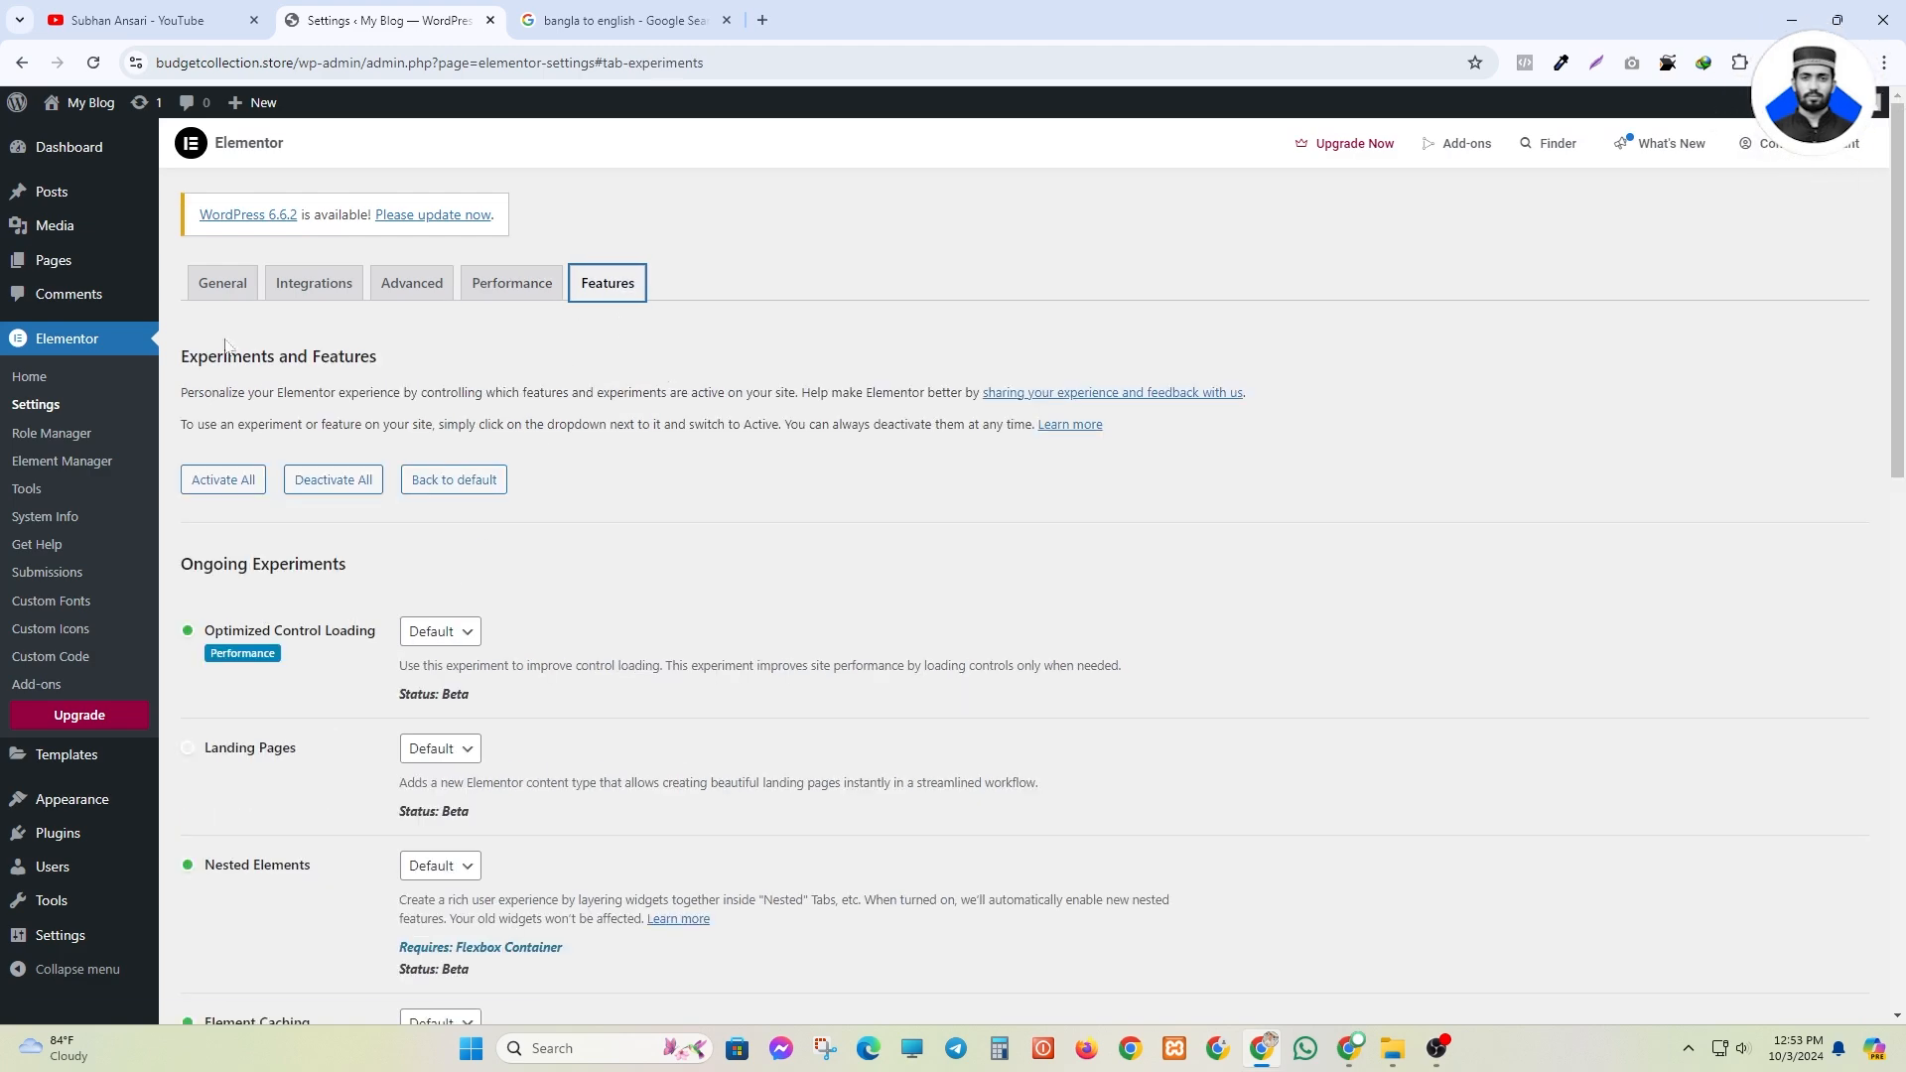
scroll(557, 647, "down", 8)
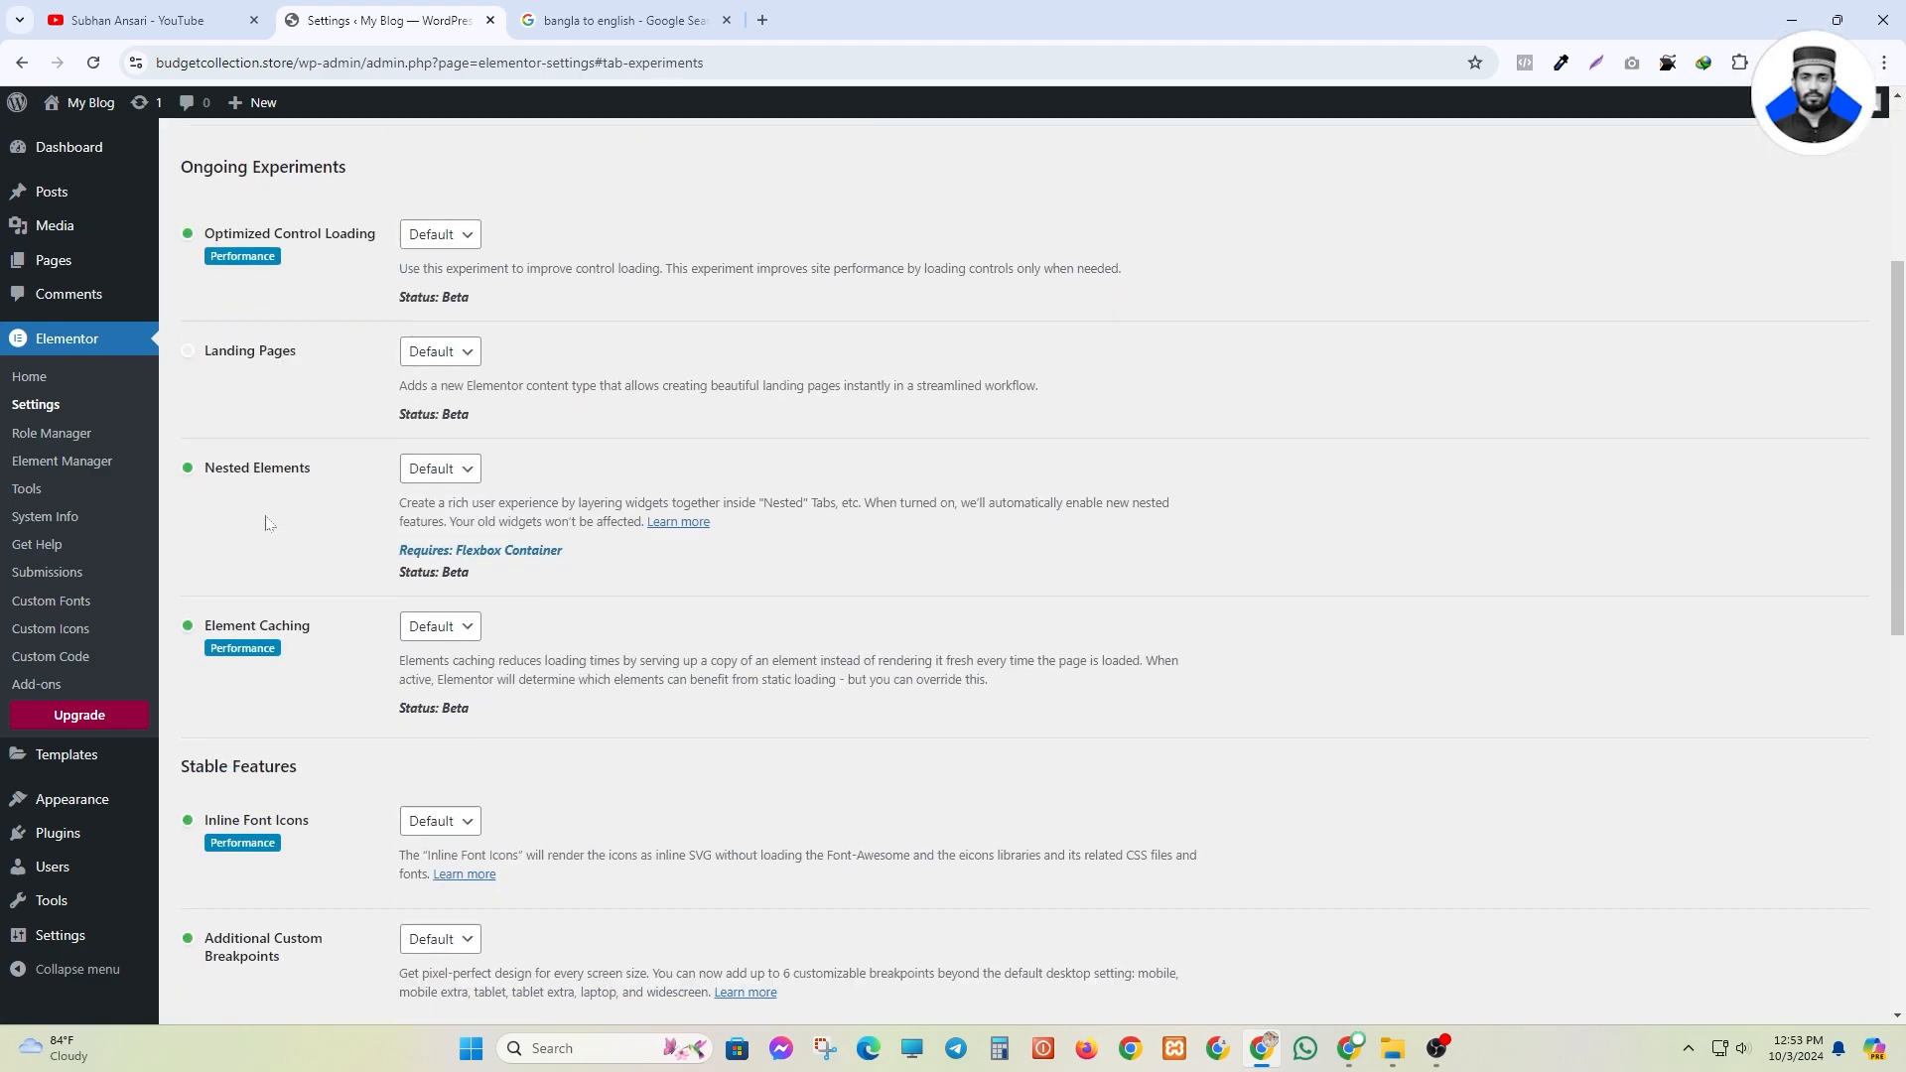
left_click(432, 601)
left_click(430, 604)
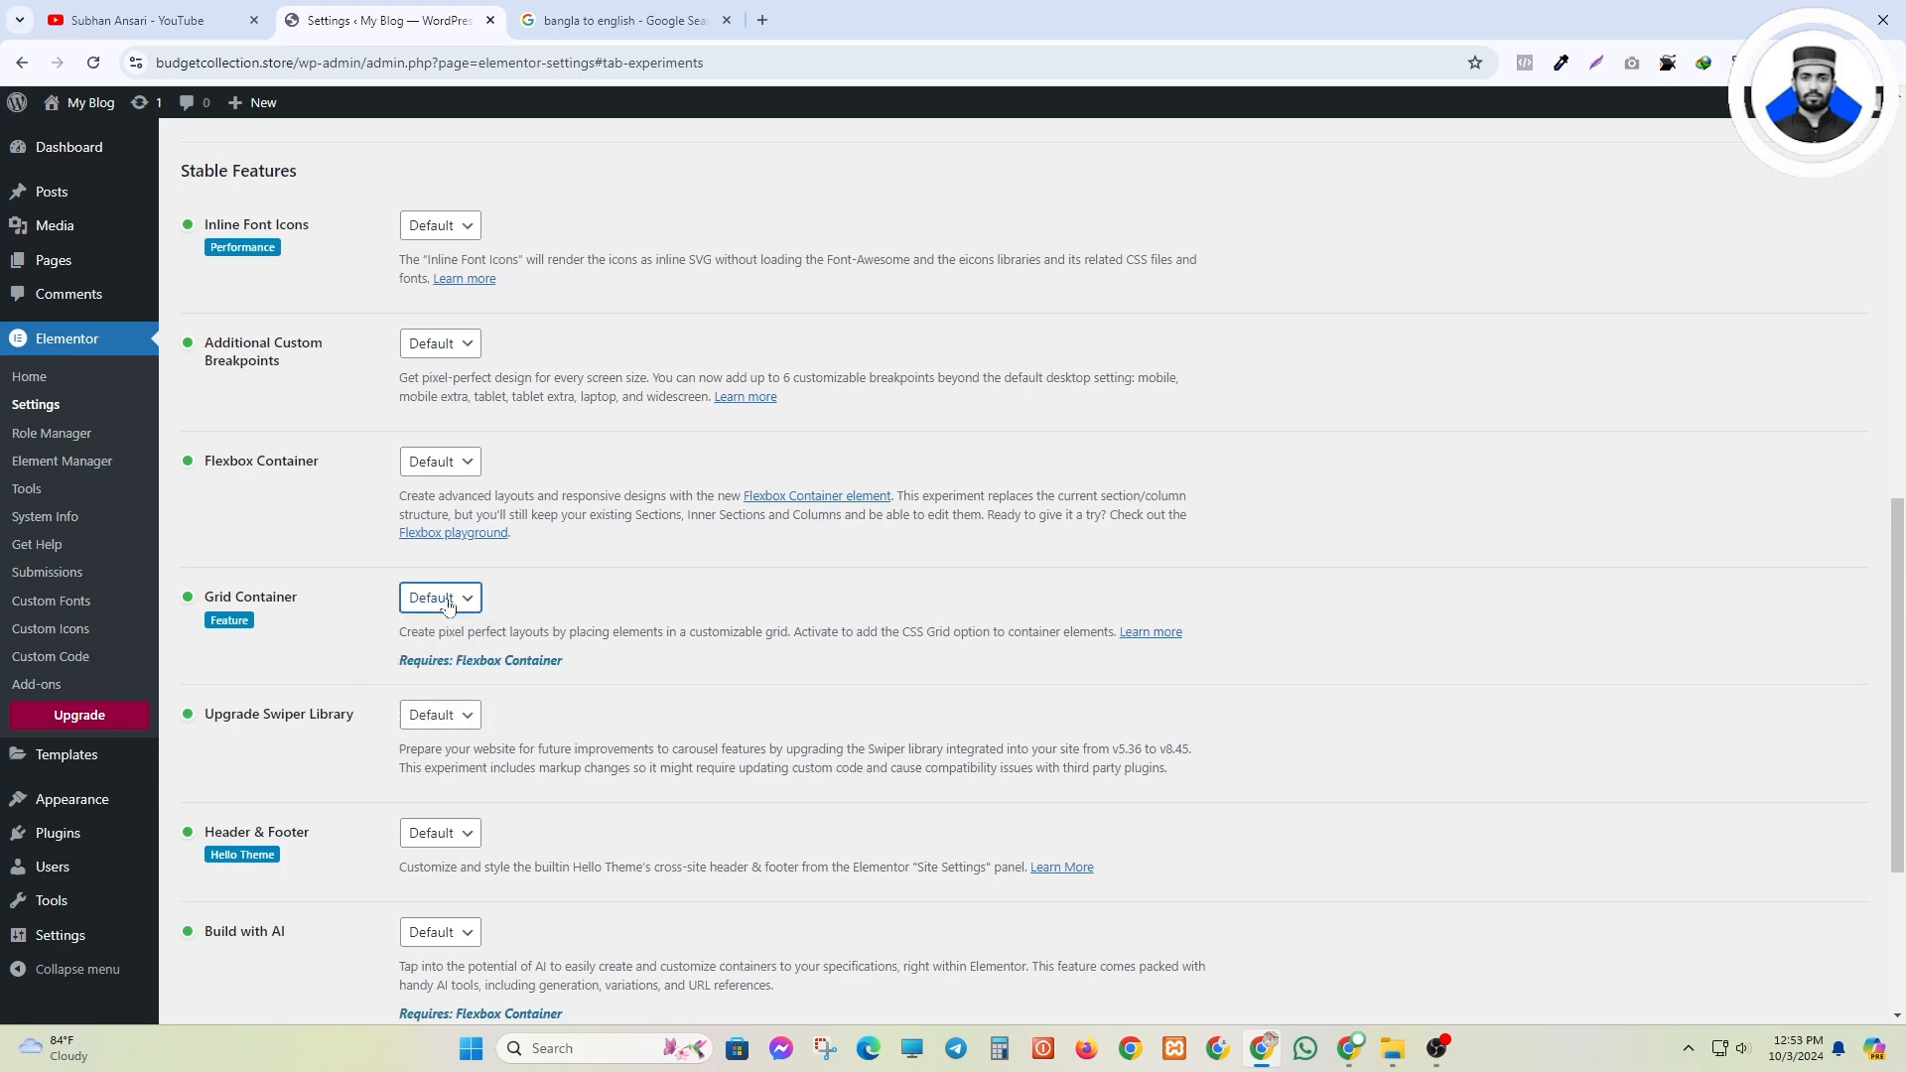
- Review the remaining stable features down to Editor Top Bar and Usage Data Sharing, and recheck the ongoing experiments
scroll(428, 610, "down", 3)
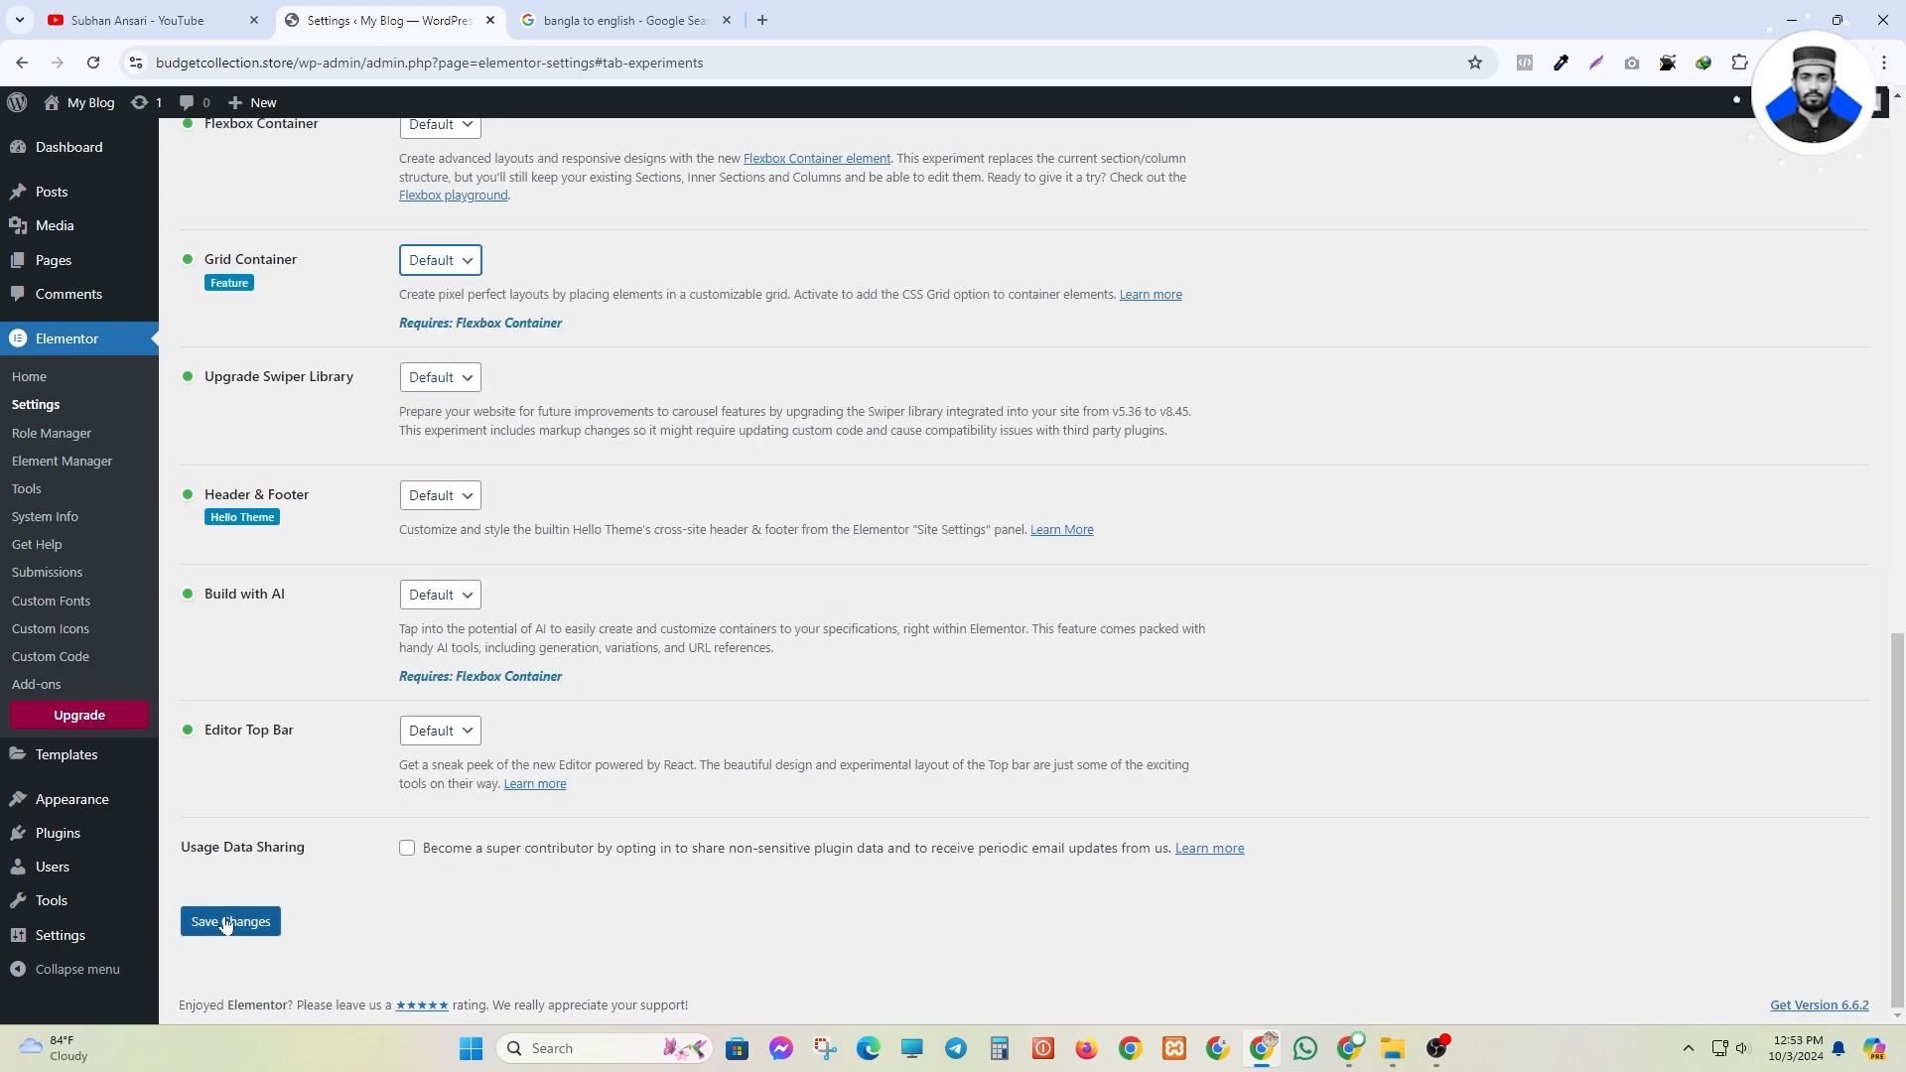
scroll(318, 554, "up", 20)
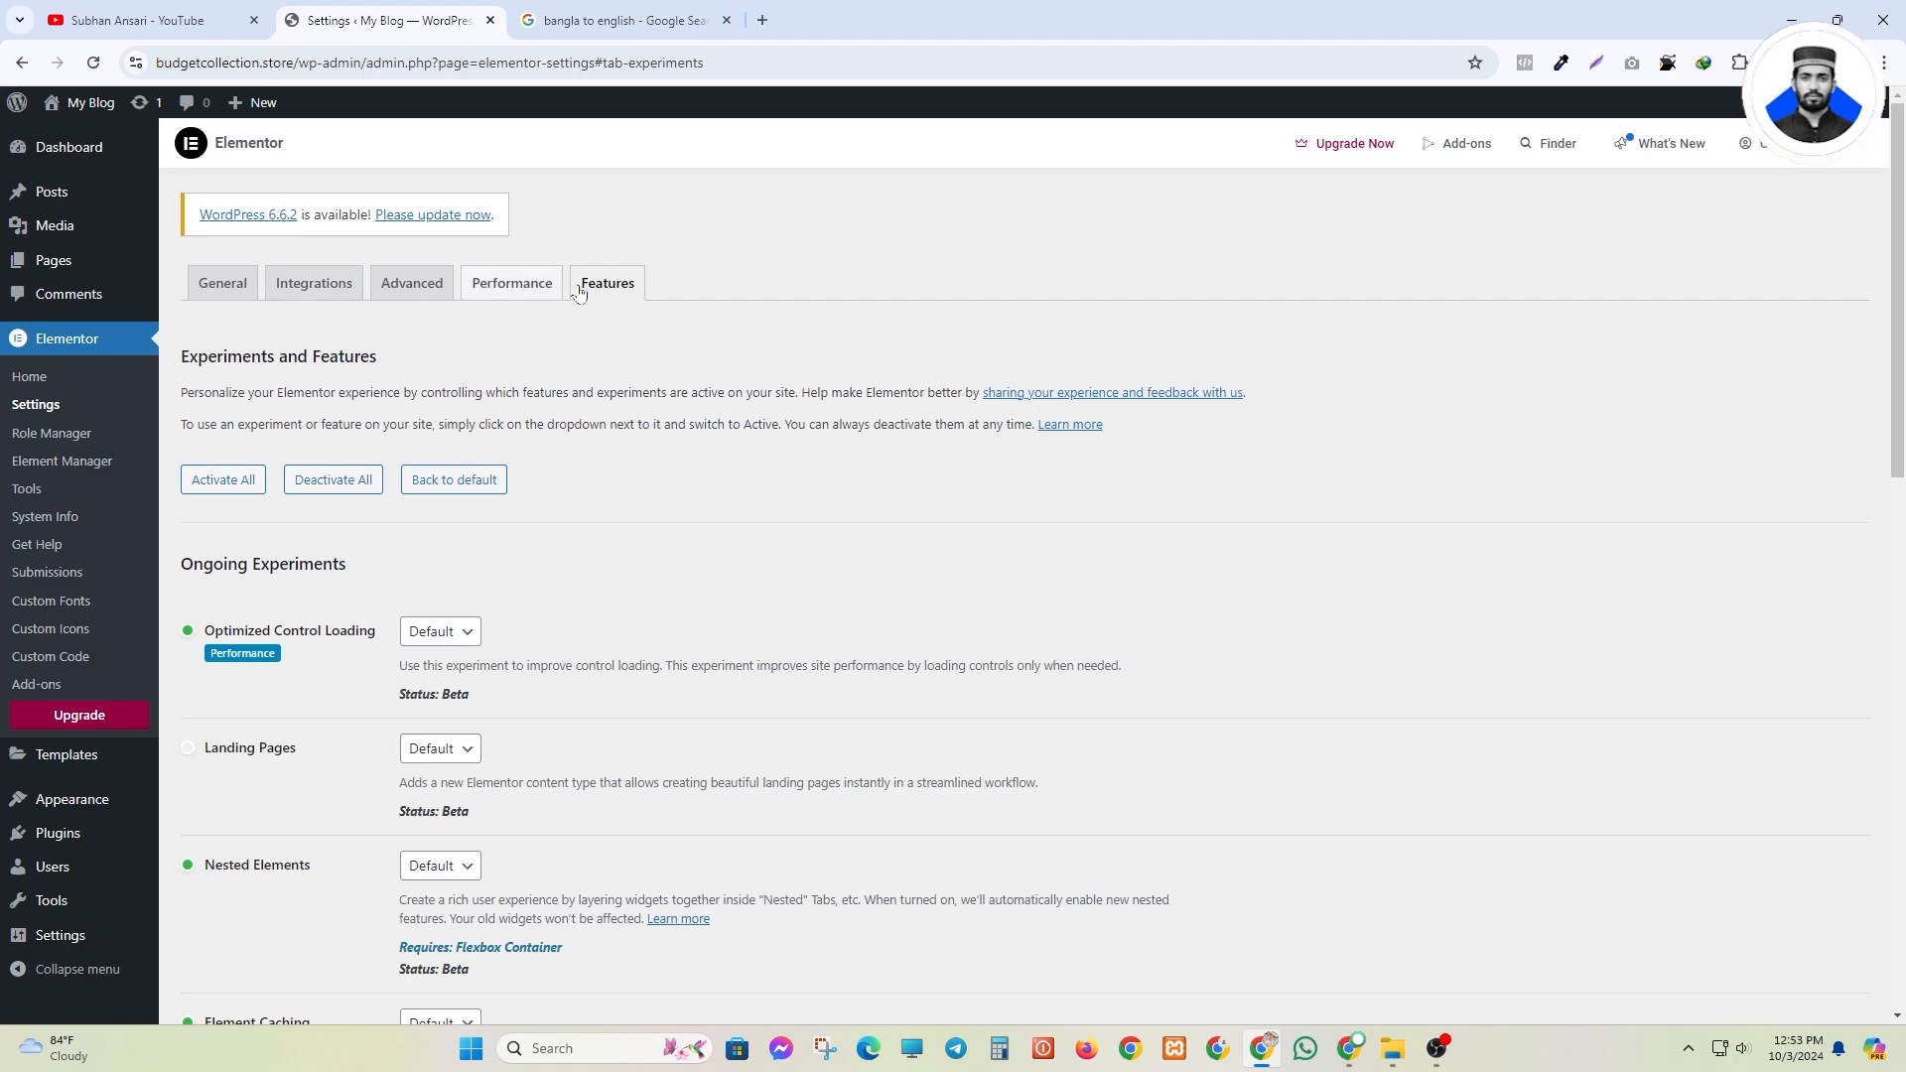
scroll(312, 517, "down", 3)
scroll(308, 495, "down", 5)
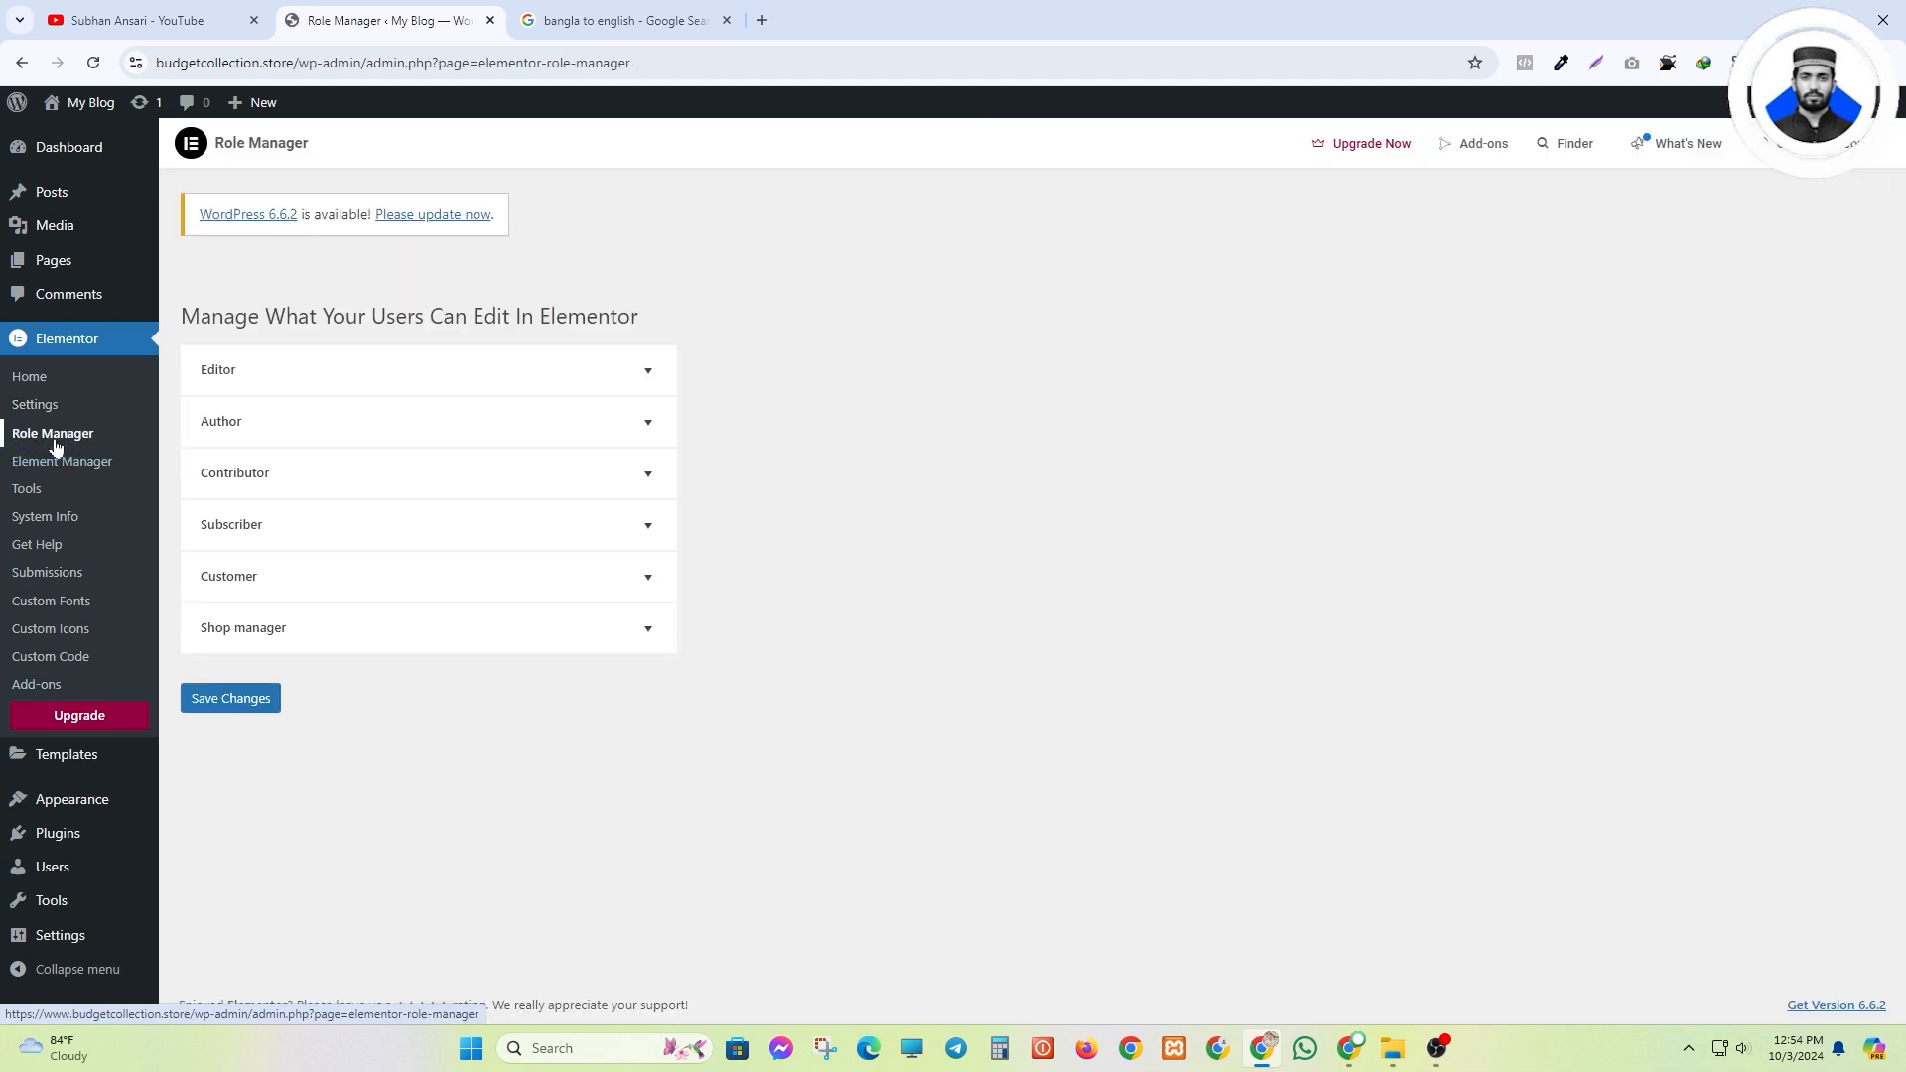
- Examine the Editor role's permissions in Elementor's Role Manager, including JSON uploads and the HTML widget
left_click(314, 373)
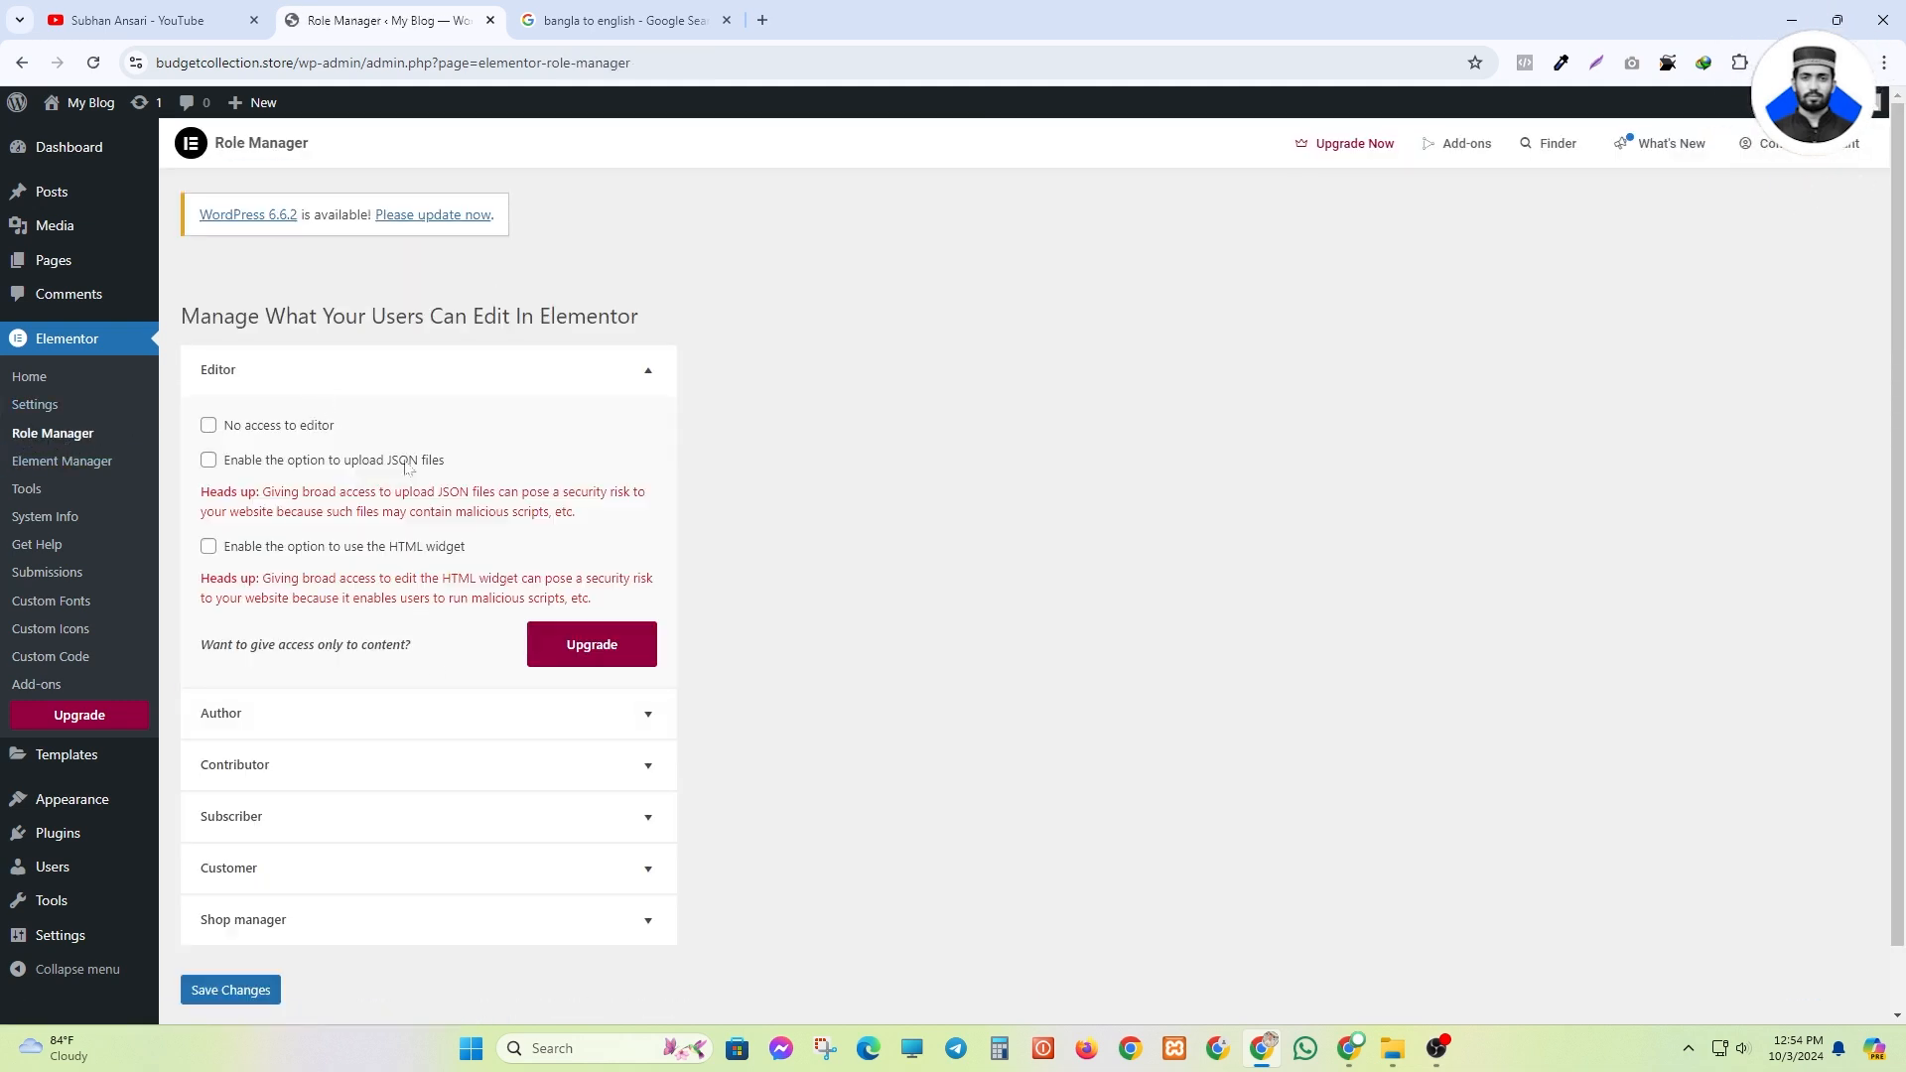
left_click(378, 373)
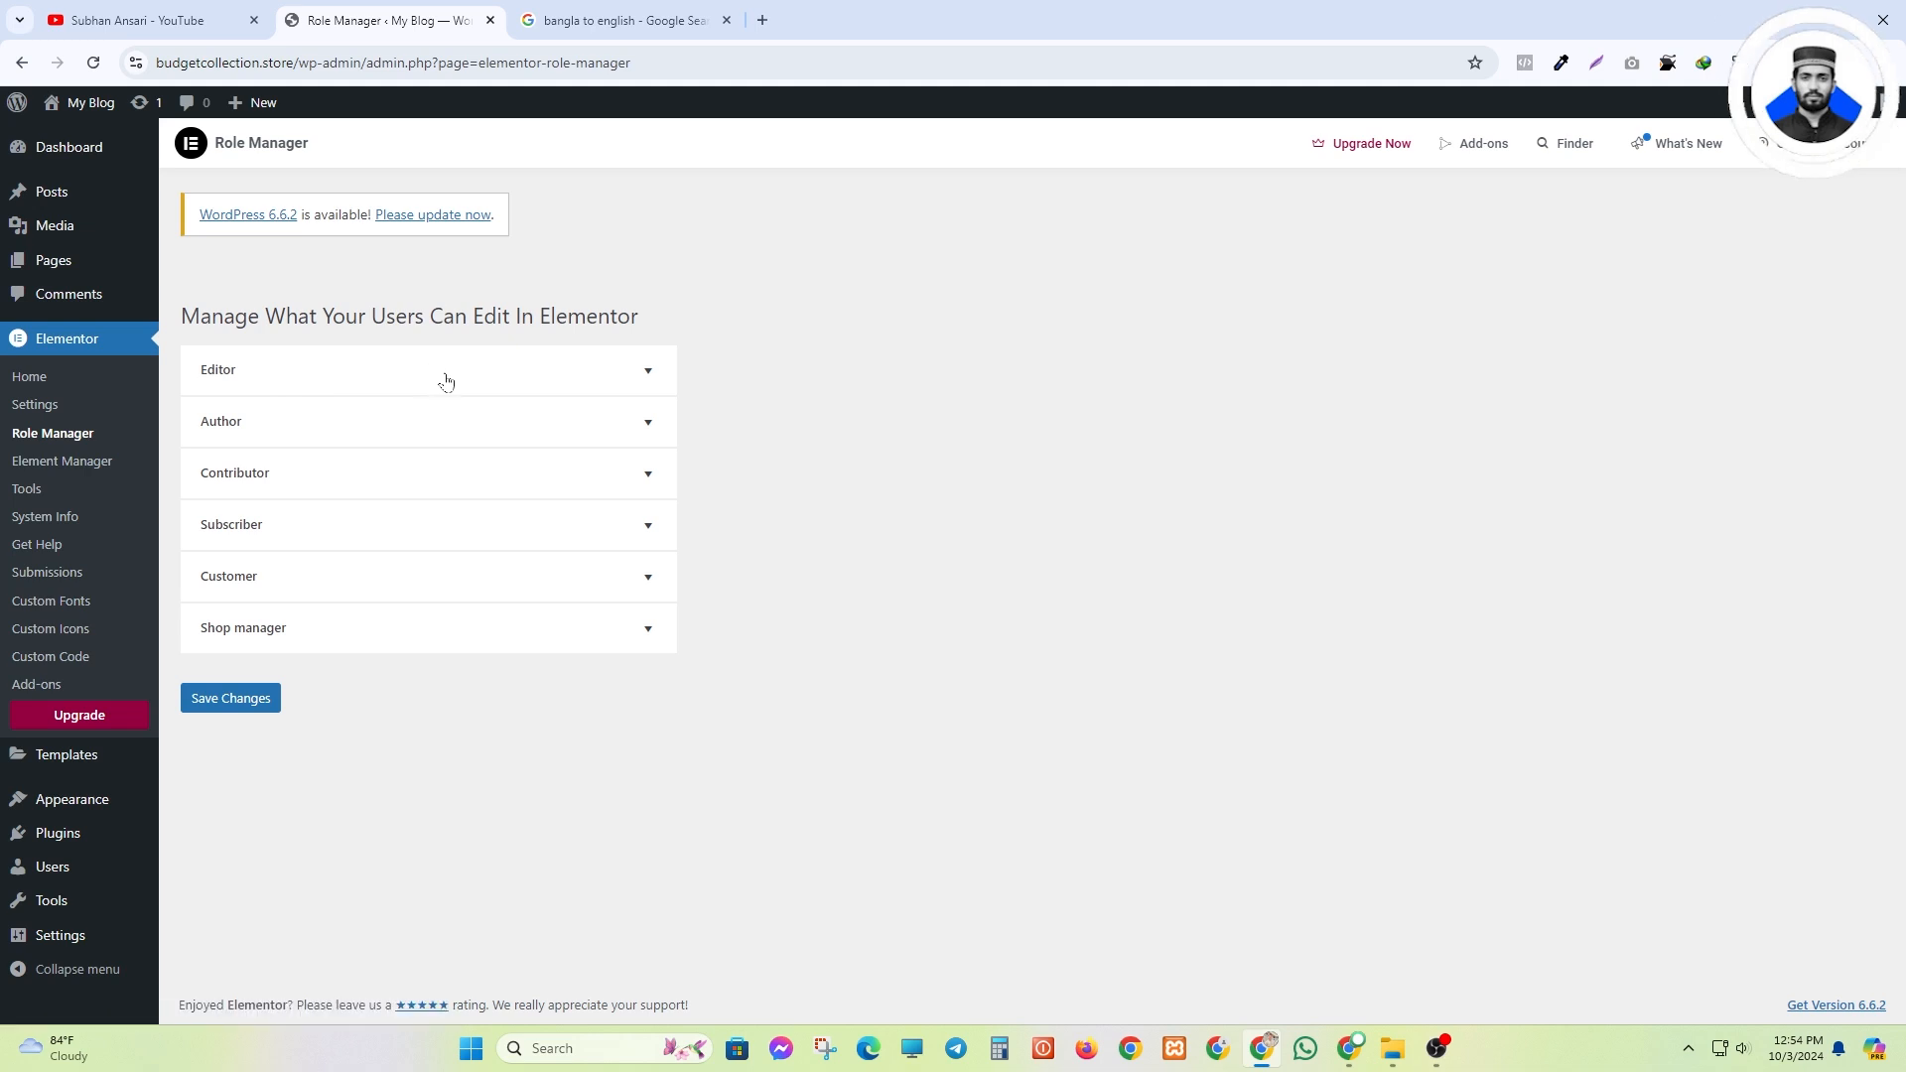
- Open Elementor's Element Manager and look through the standard widgets and the Elementor Pro Elements list
left_click(83, 475)
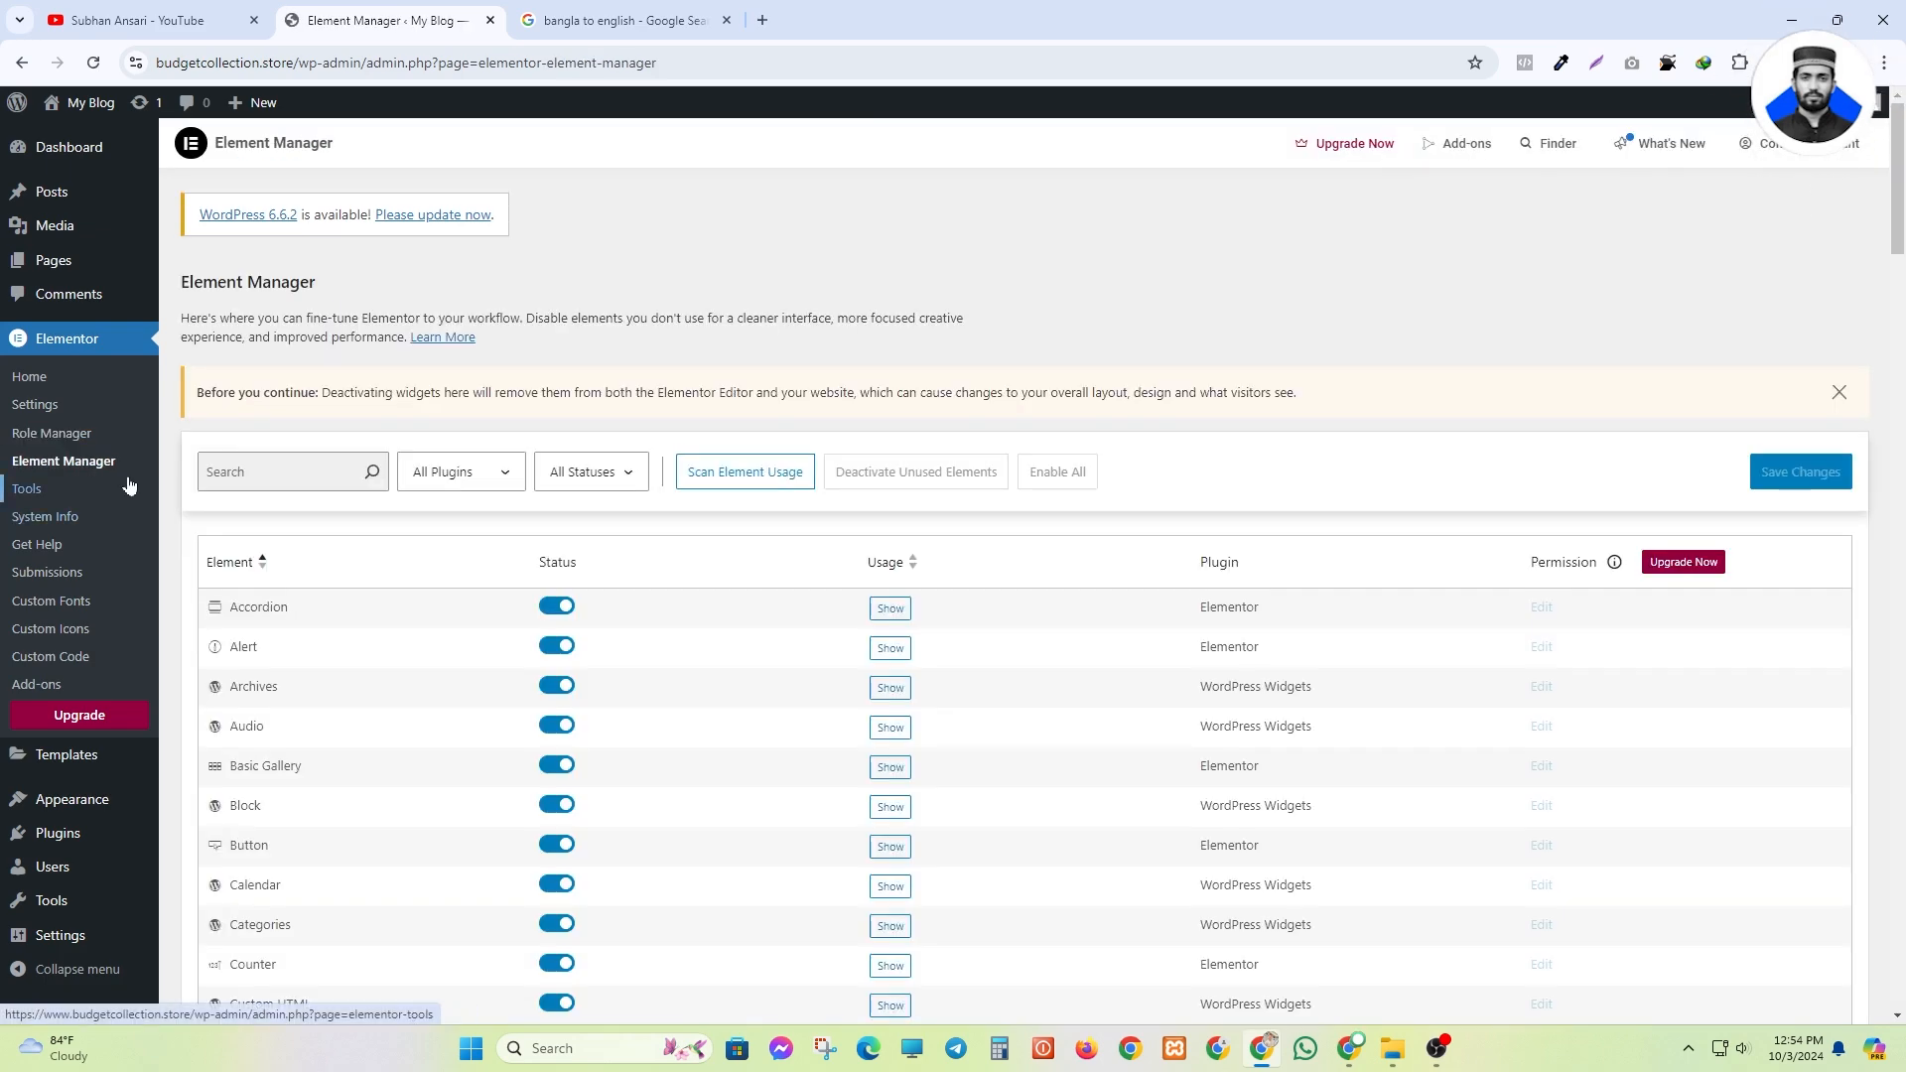
scroll(650, 546, "down", 20)
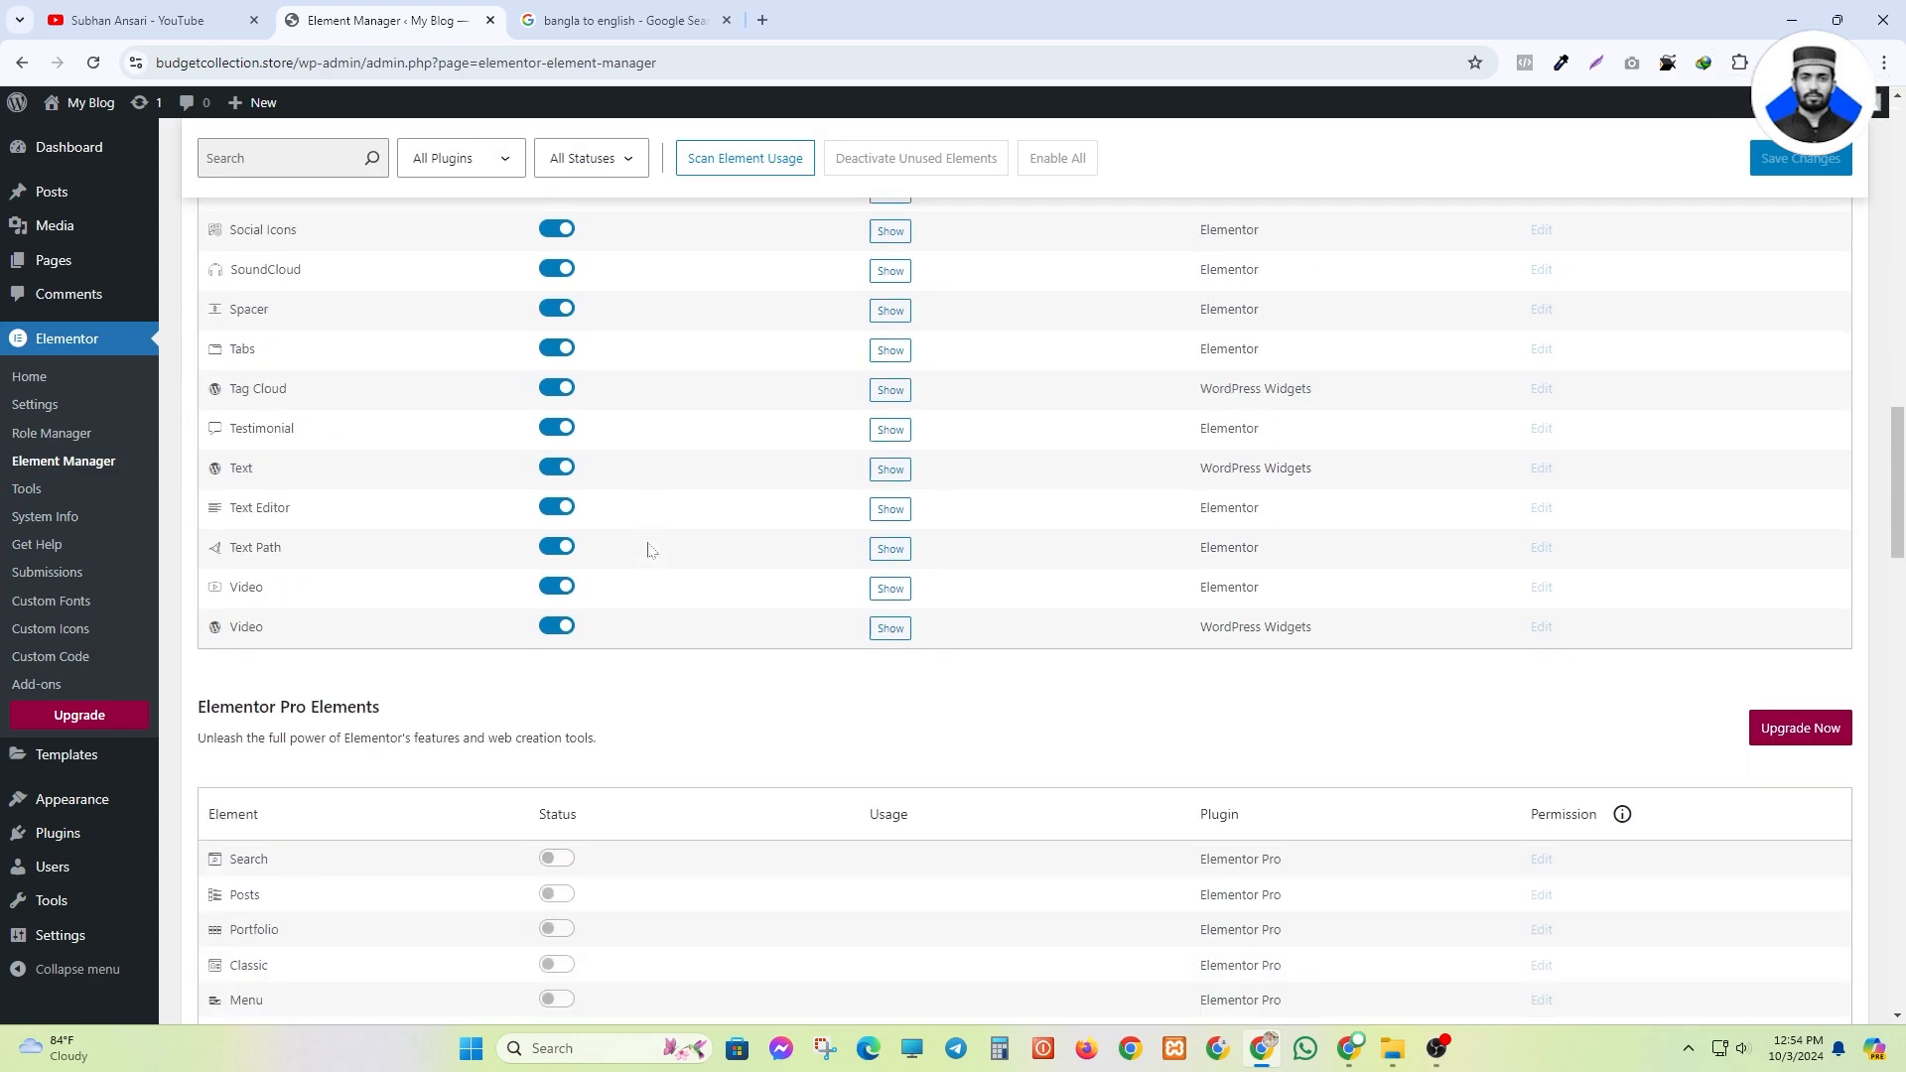
scroll(651, 549, "down", 3)
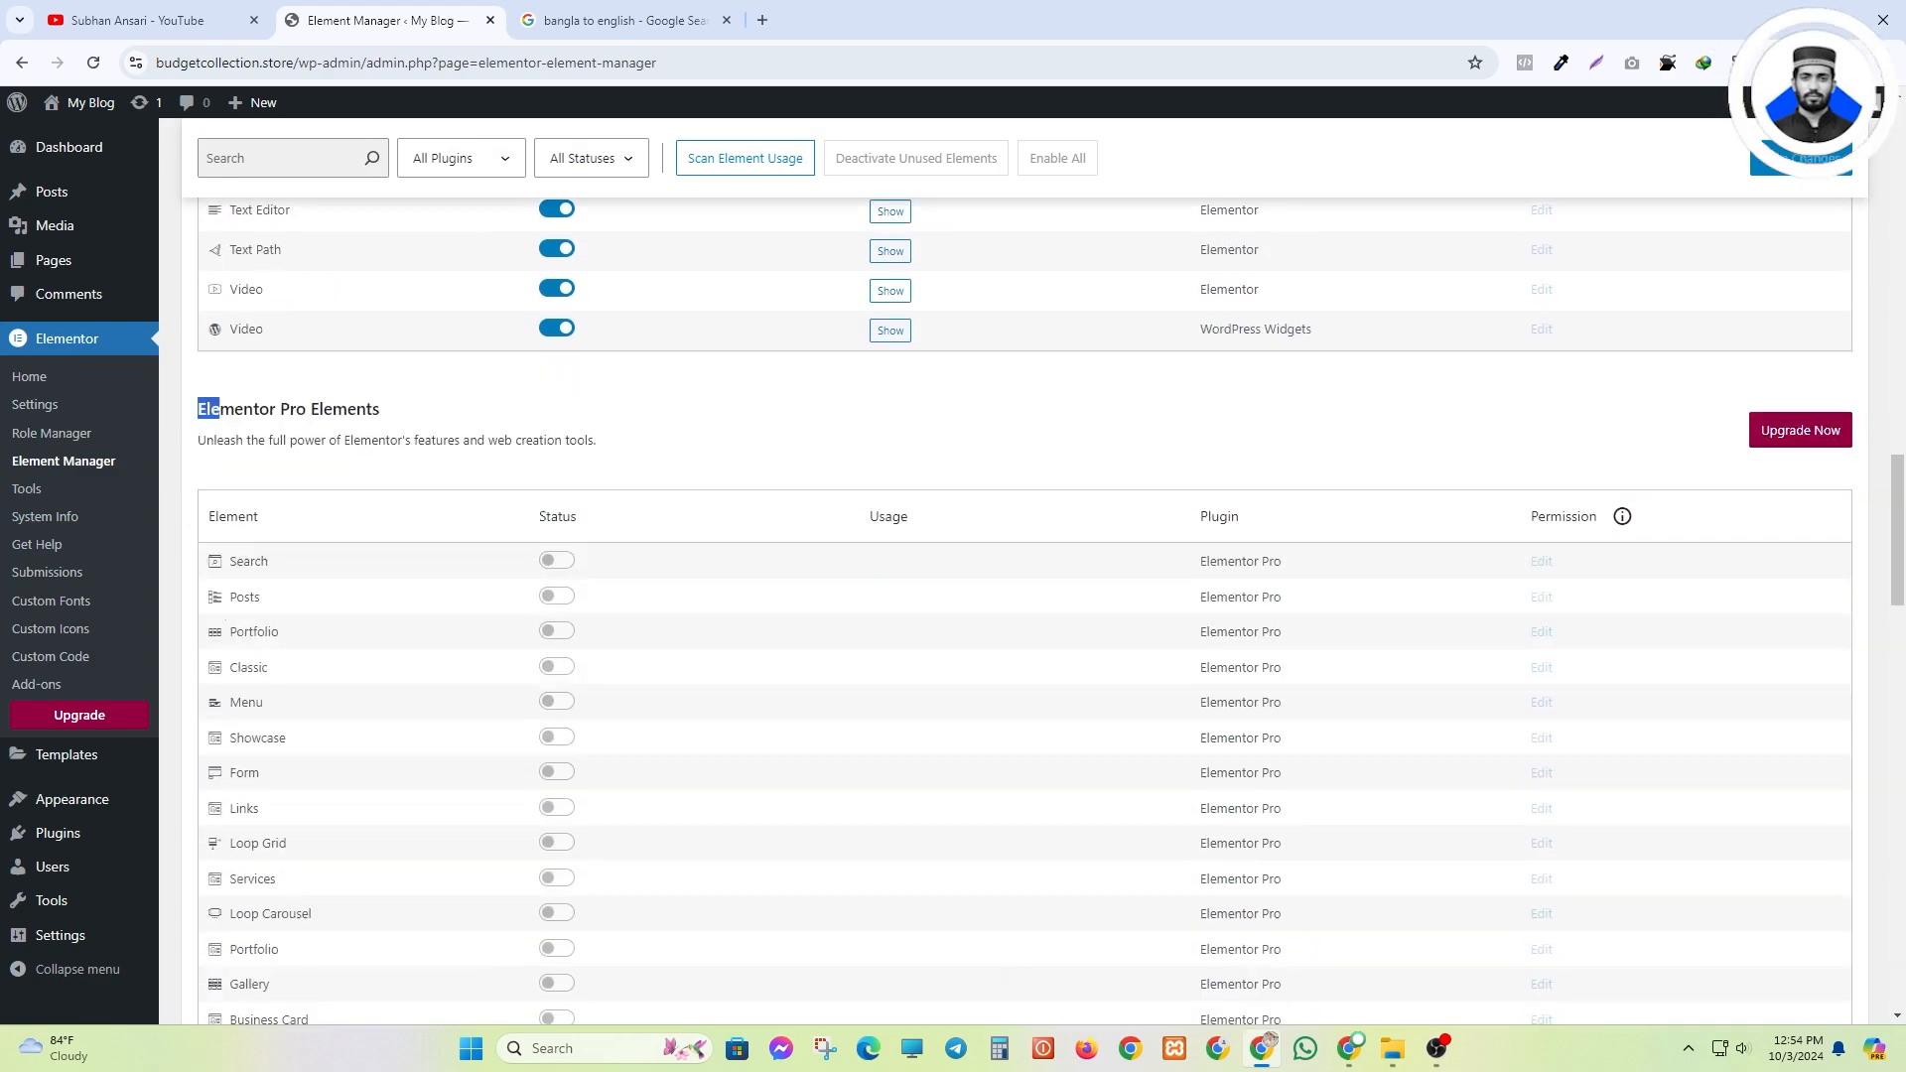
left_click_drag(198, 408, 404, 414)
left_click(404, 414)
scroll(531, 468, "down", 2)
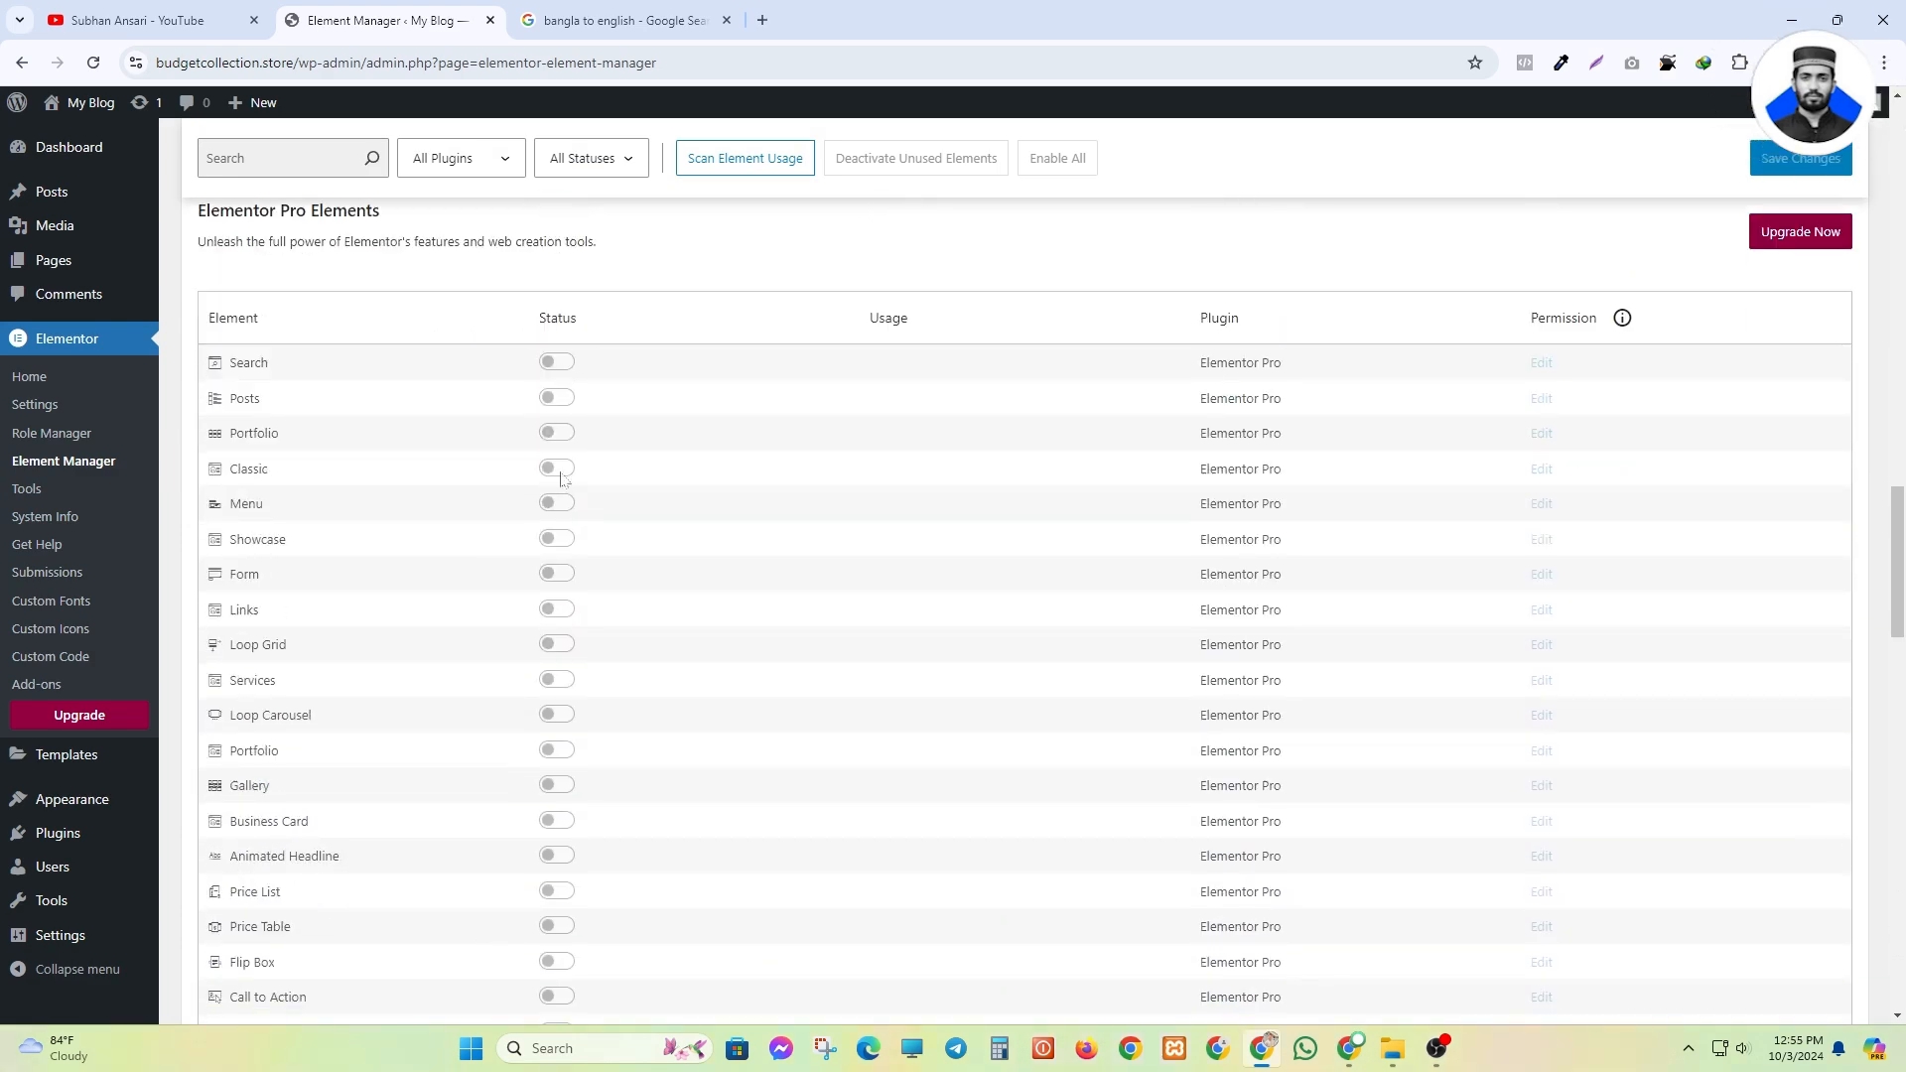
scroll(502, 685, "down", 20)
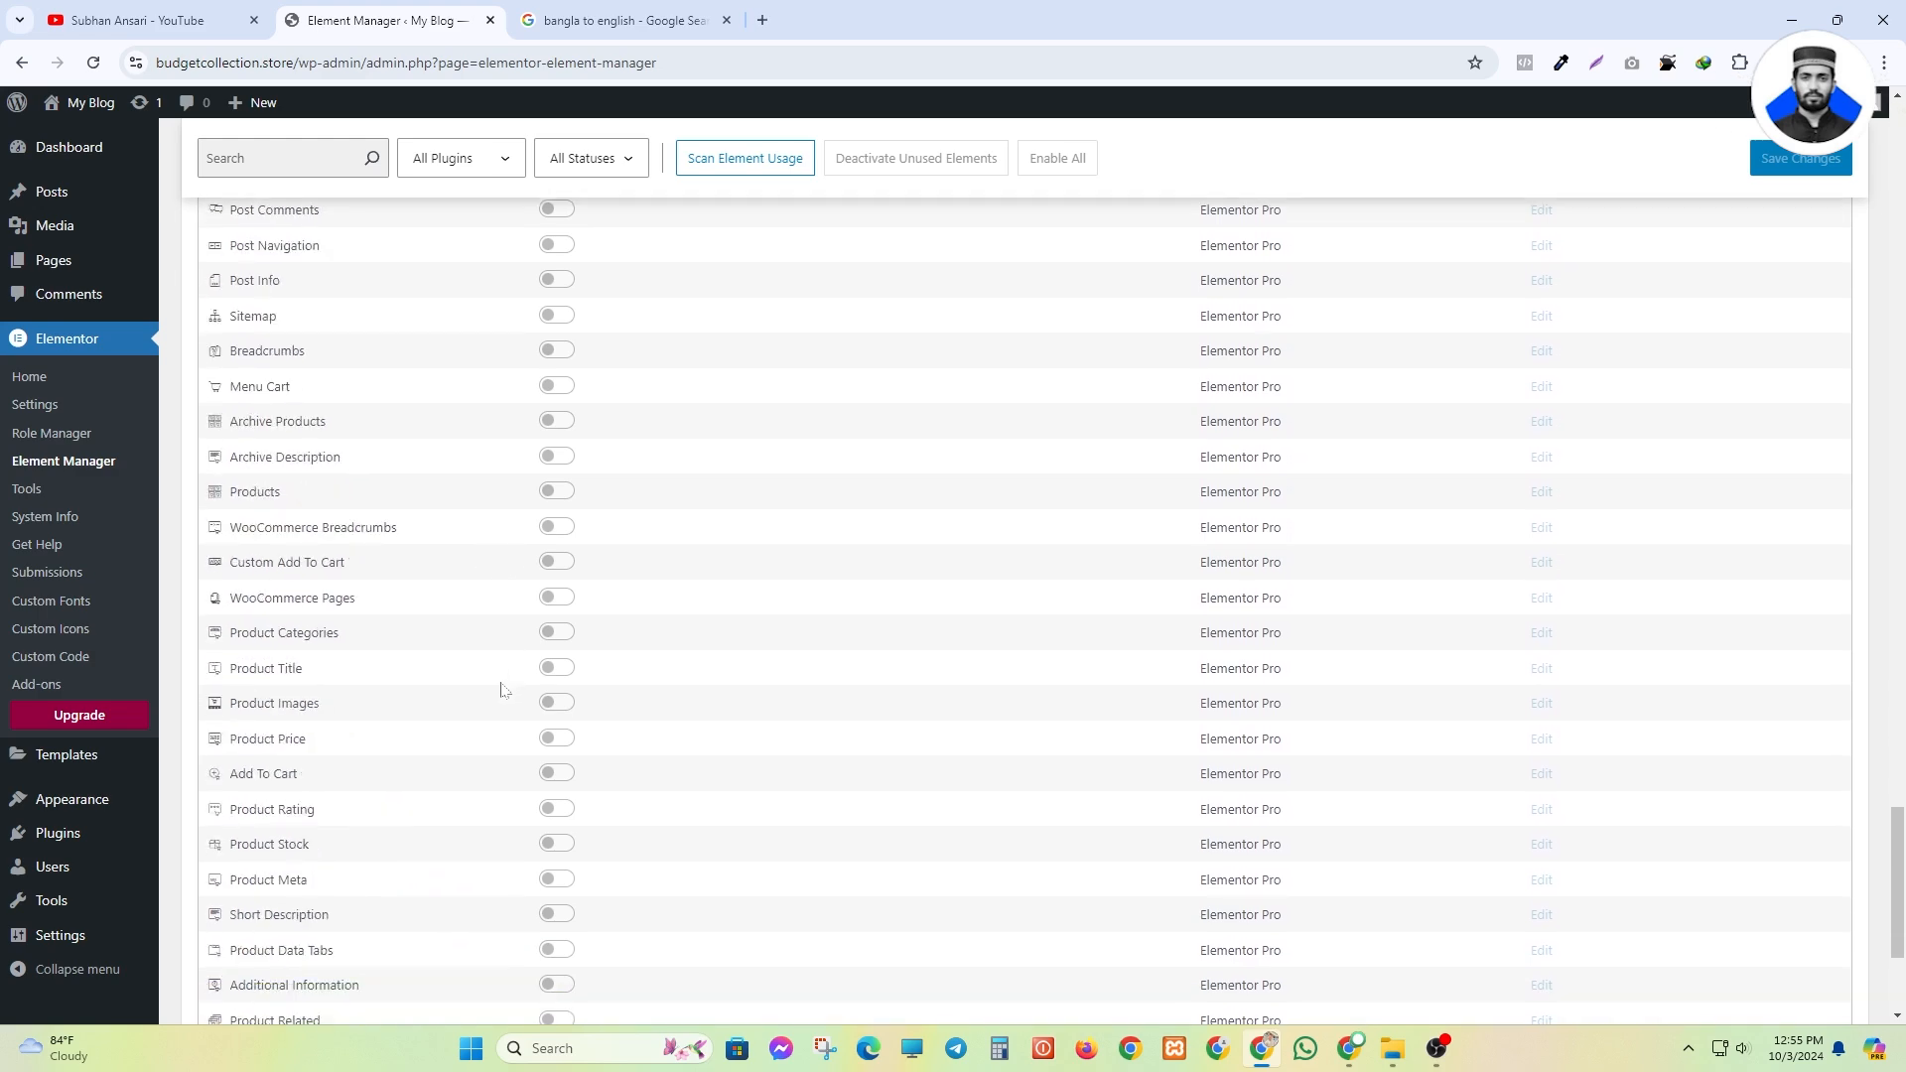
scroll(502, 689, "down", 3)
- Compare the standard widgets with the Elementor Pro Elements section in the Element Manager
scroll(498, 694, "up", 15)
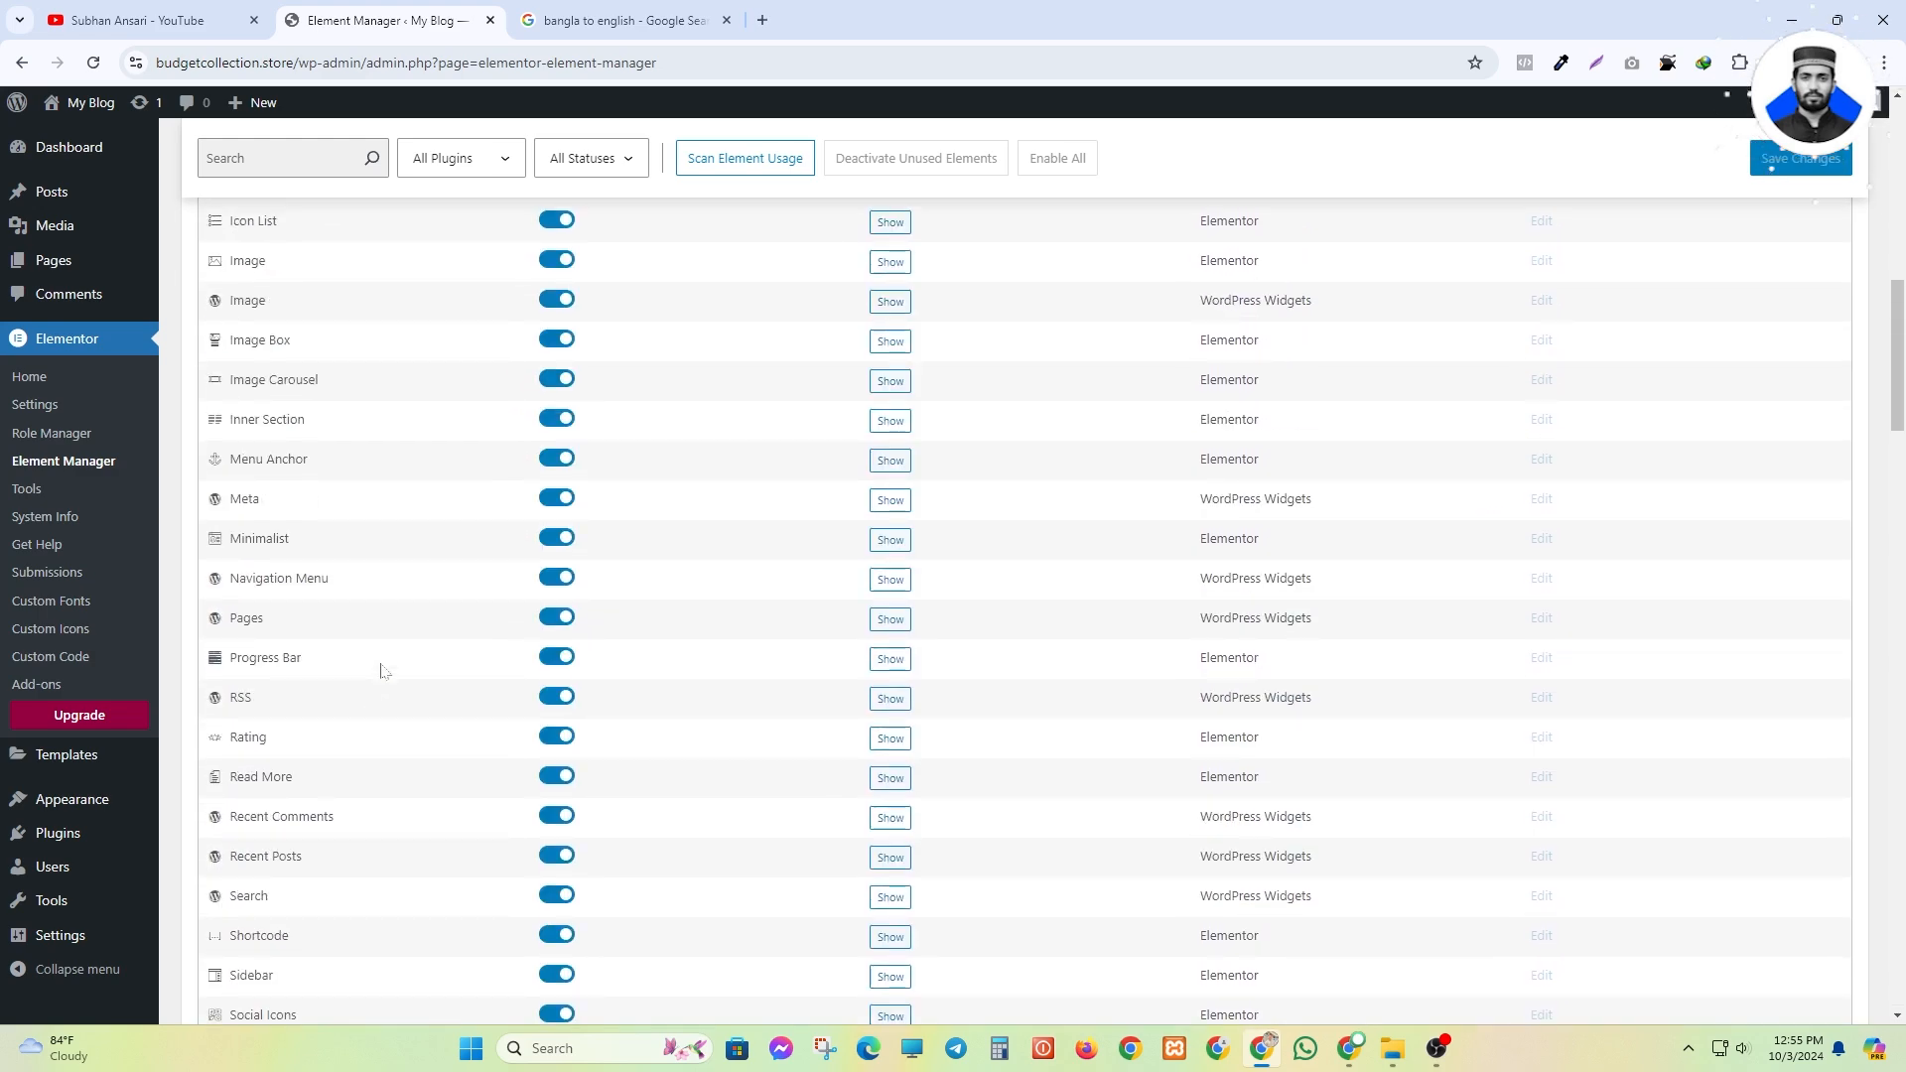
scroll(381, 668, "up", 2)
scroll(398, 675, "down", 9)
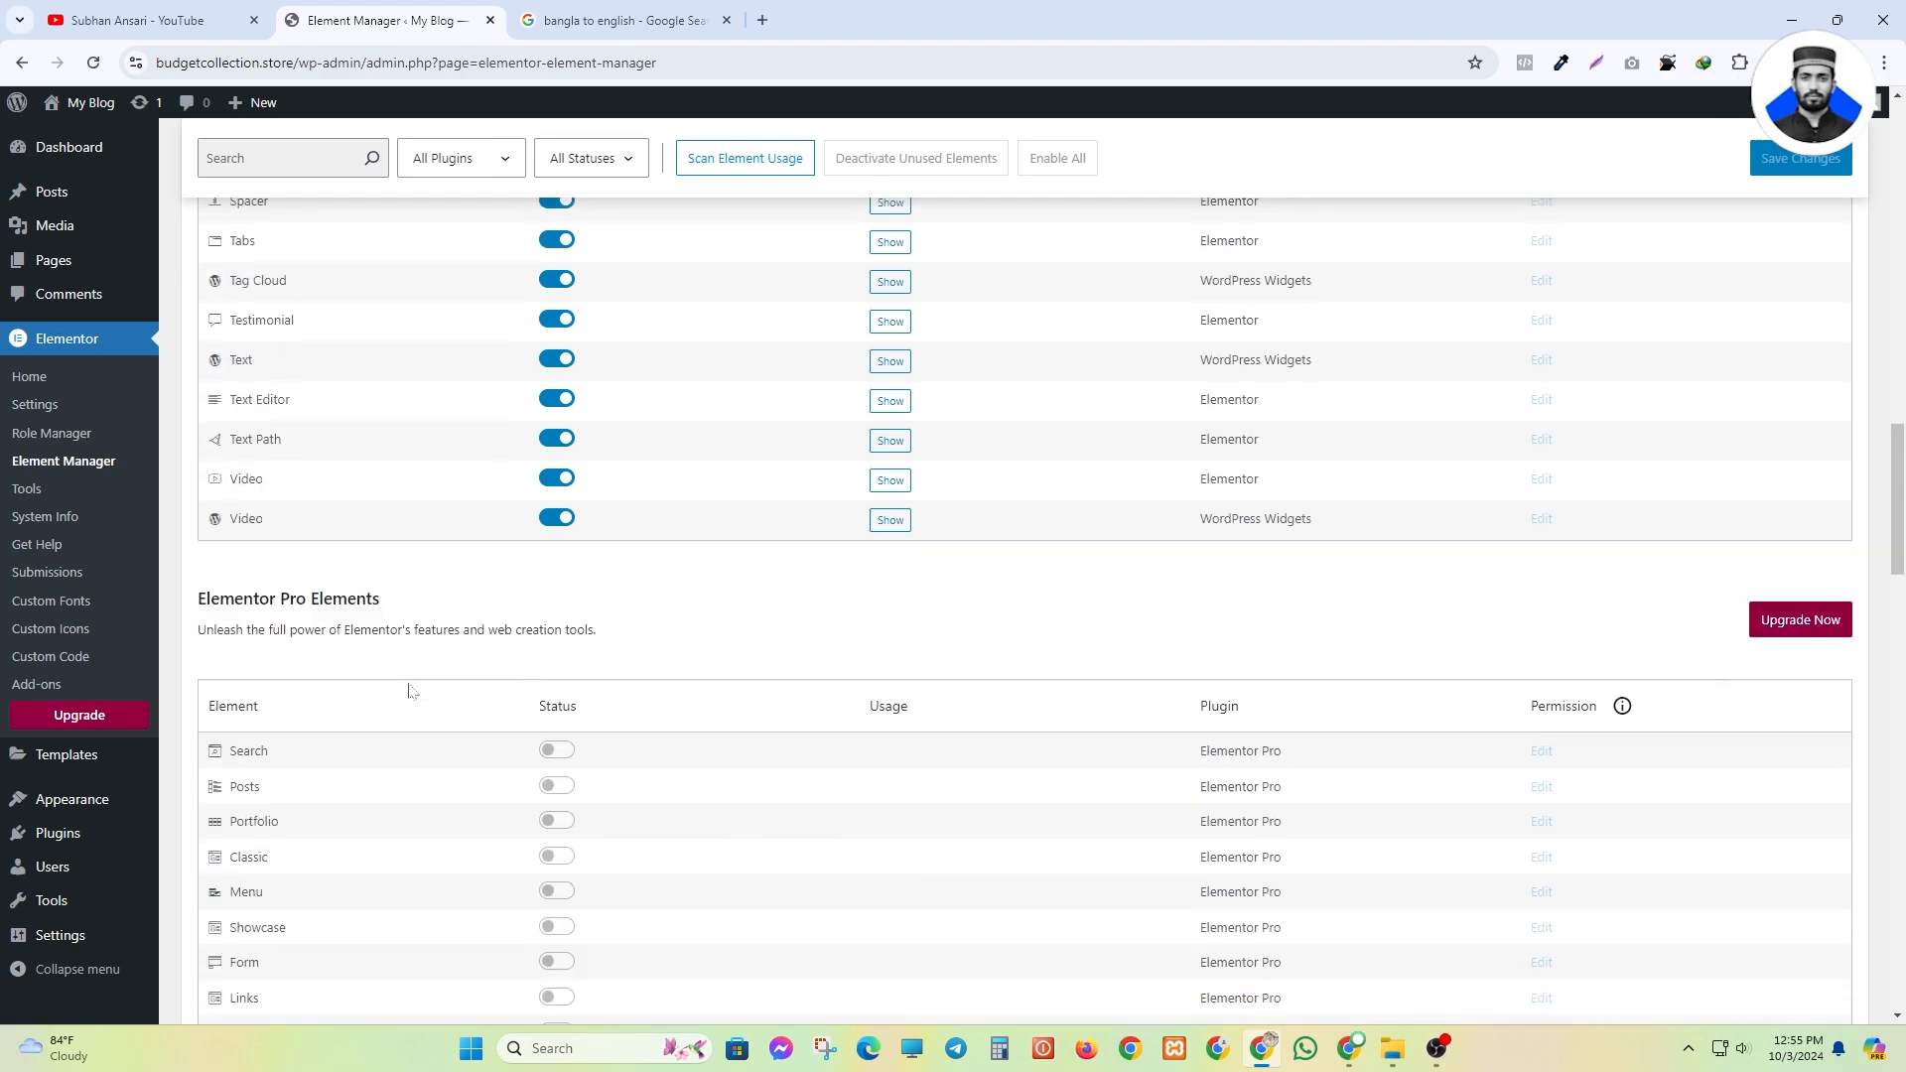
scroll(411, 691, "down", 3)
left_click_drag(201, 317, 421, 301)
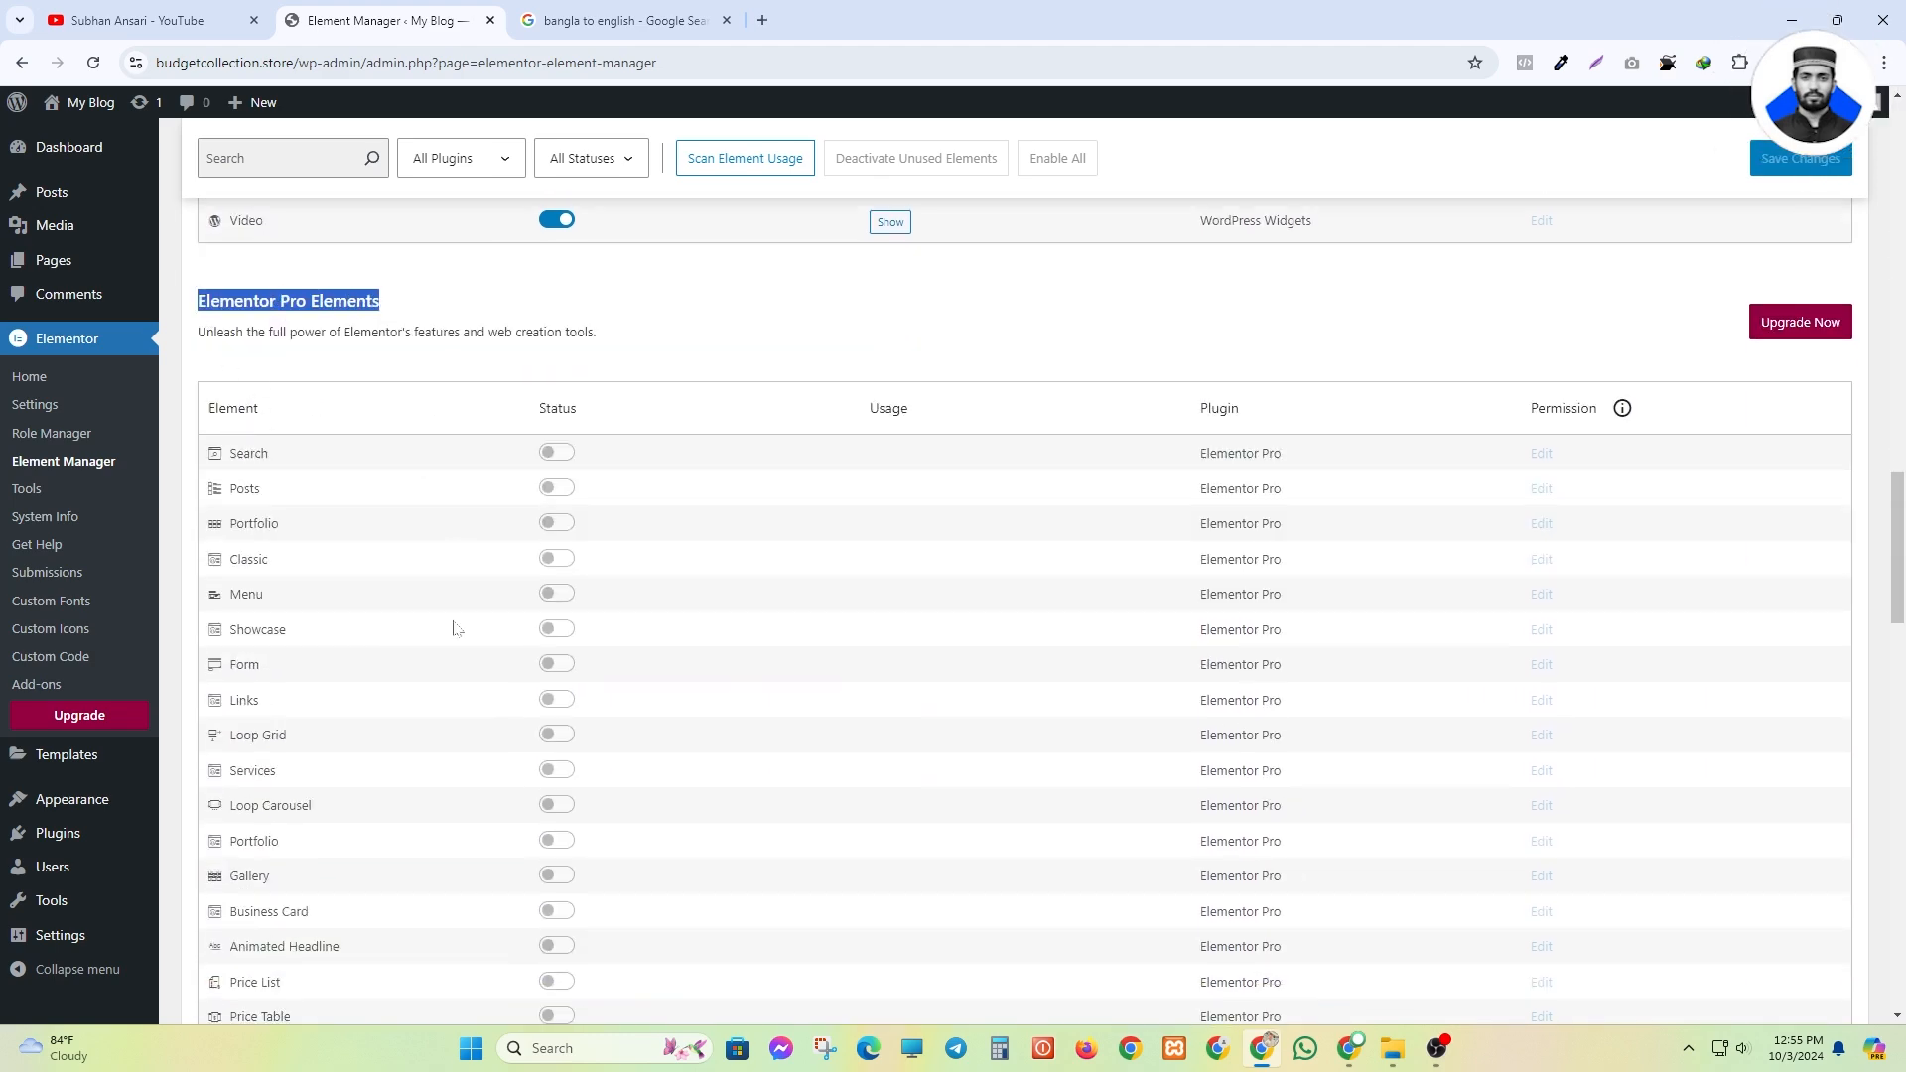
- Examine the status toggles of the standard elements, from Accordion onward, in the Element Manager
scroll(452, 754, "up", 10)
scroll(445, 757, "up", 12)
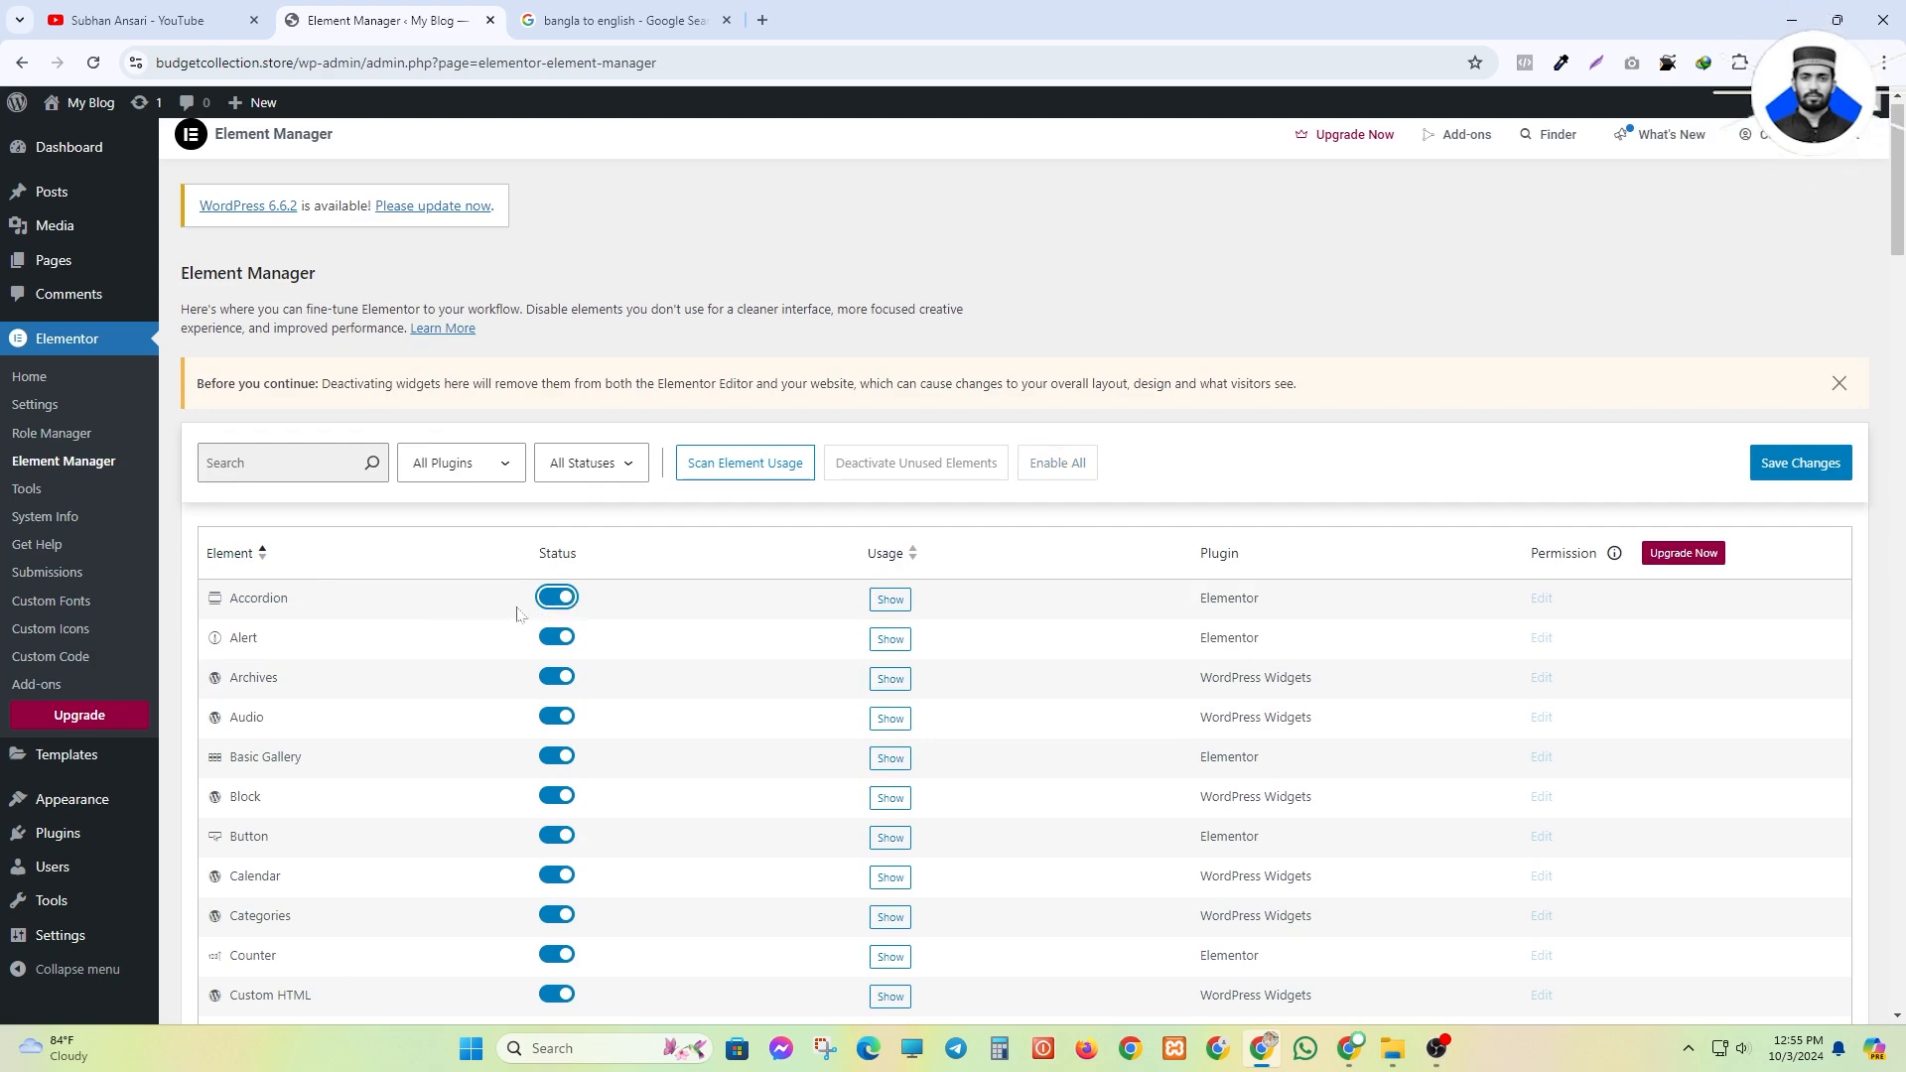
scroll(715, 617, "down", 5)
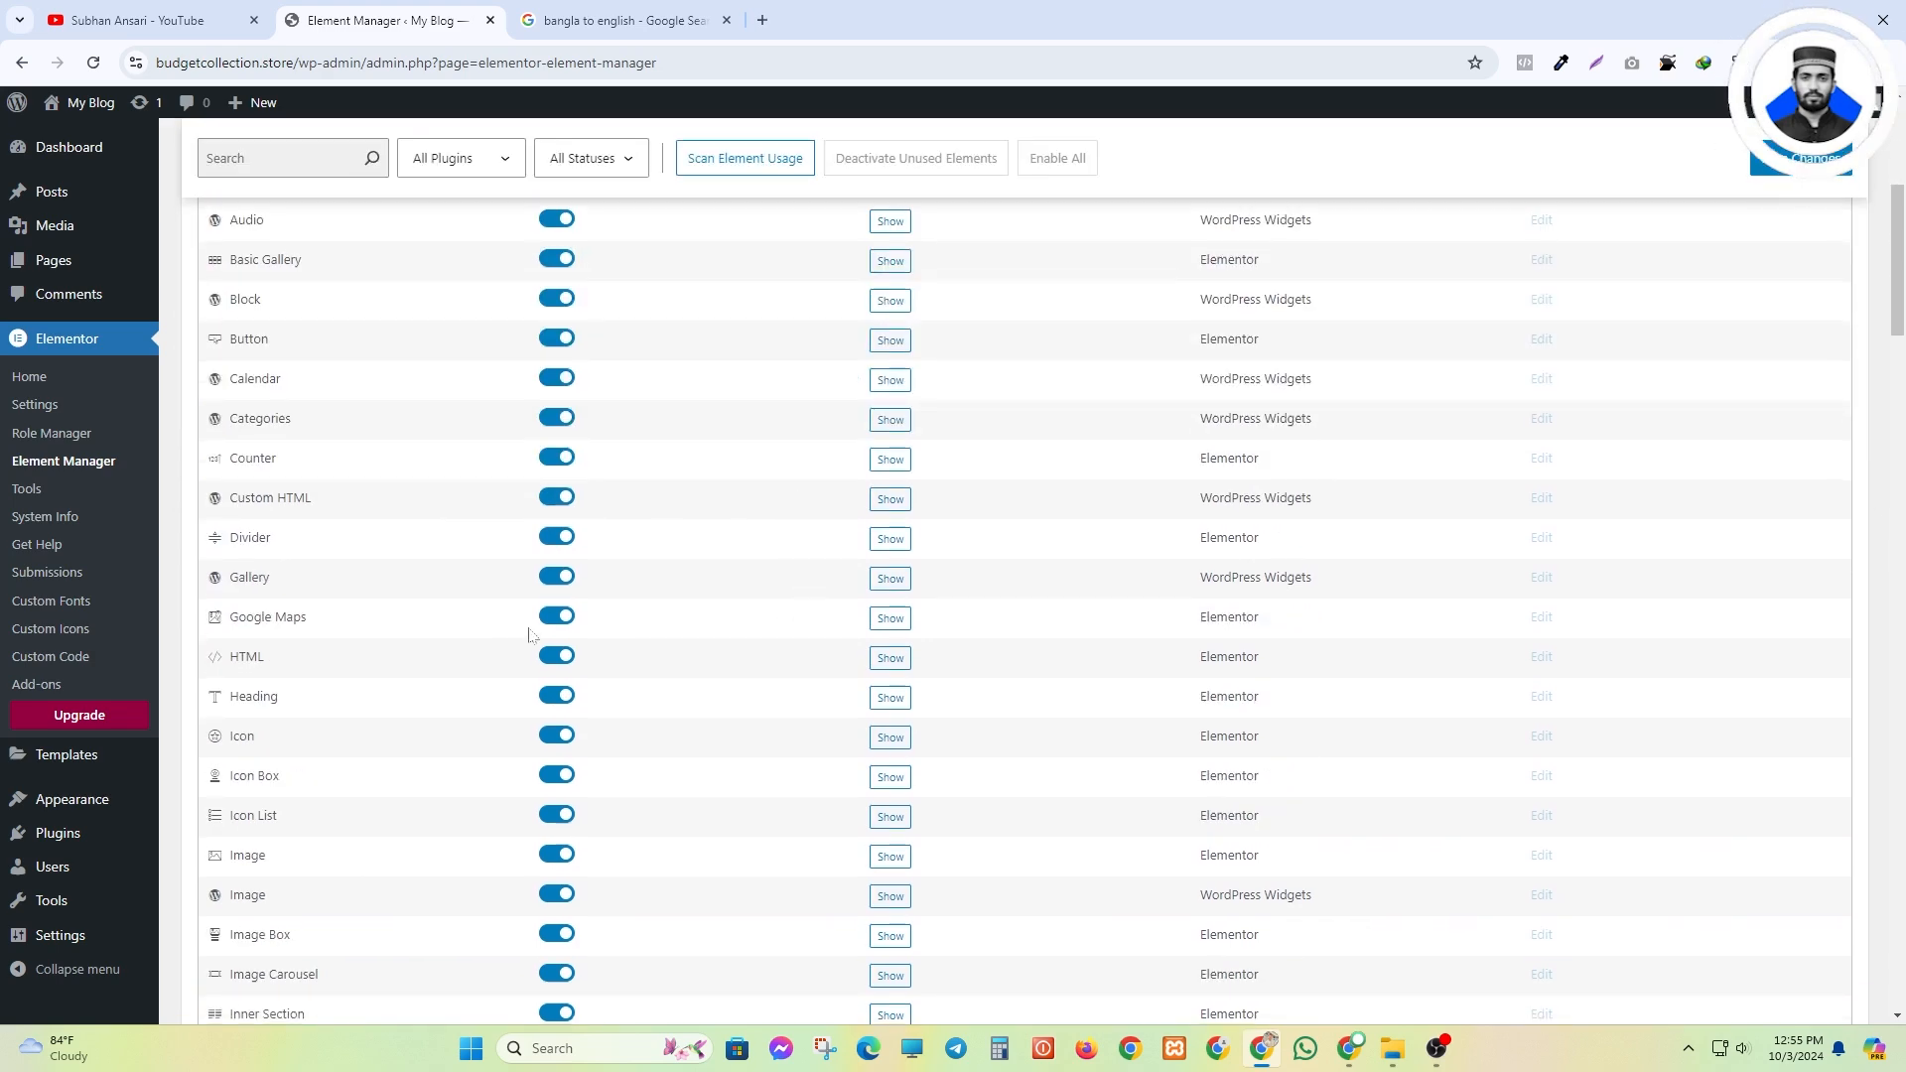
scroll(532, 629, "down", 4)
scroll(541, 616, "up", 8)
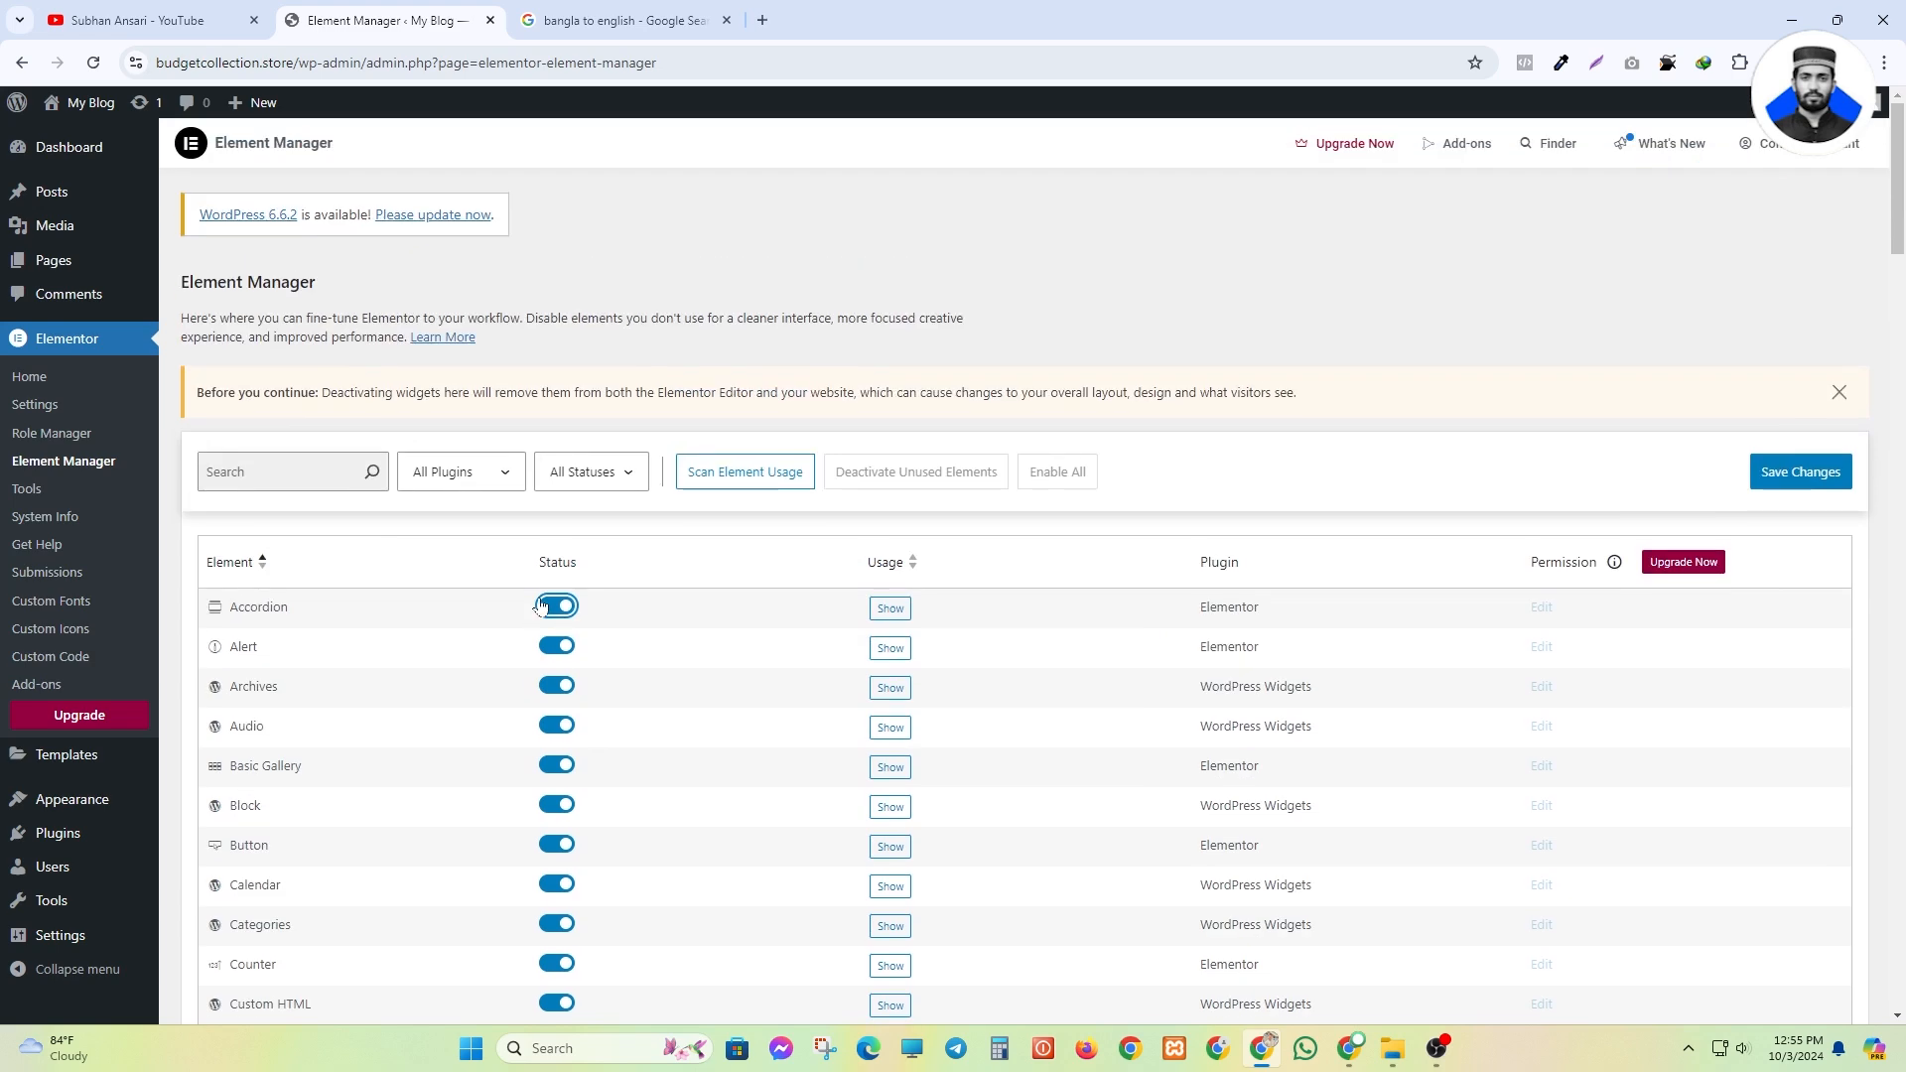
scroll(540, 605, "down", 2)
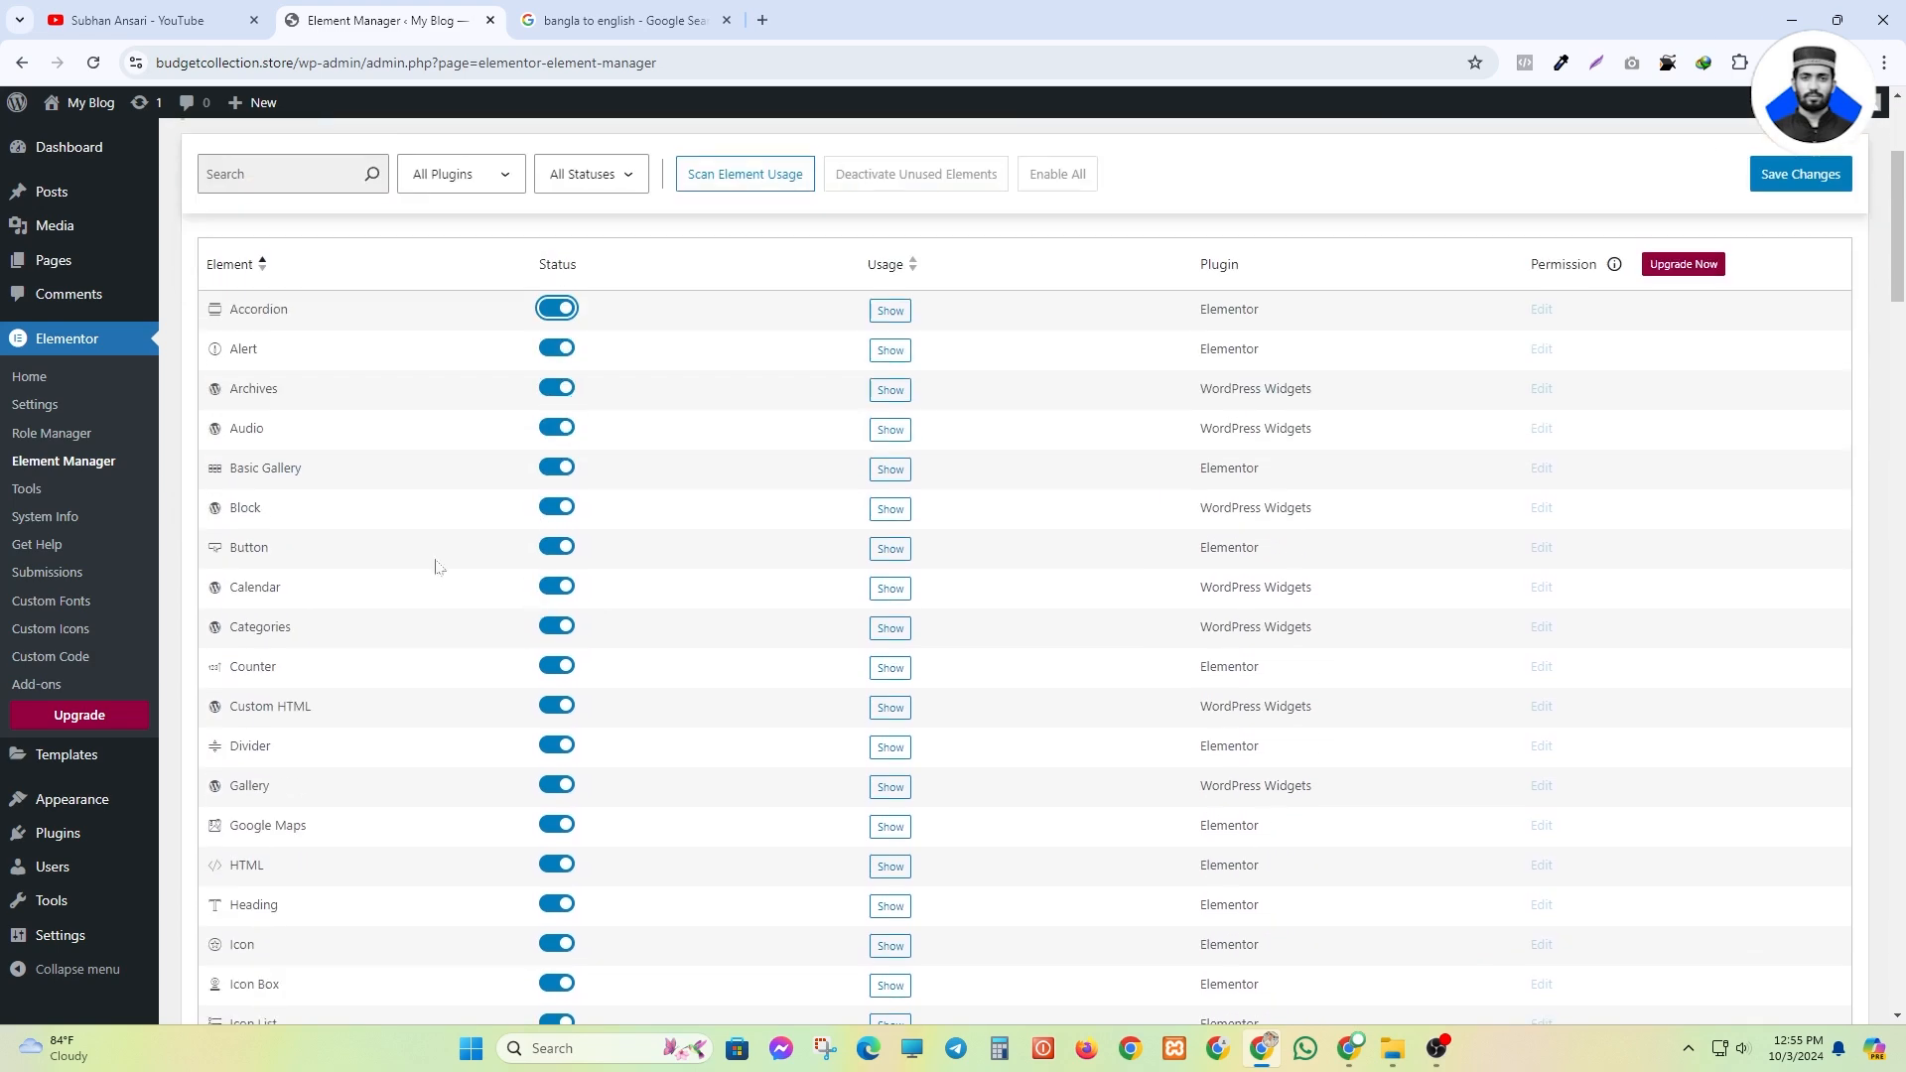
- Open Elementor's tools and examine the general options and the Replace URL fields for the old and new site addresses
left_click(40, 488)
left_click(1041, 194)
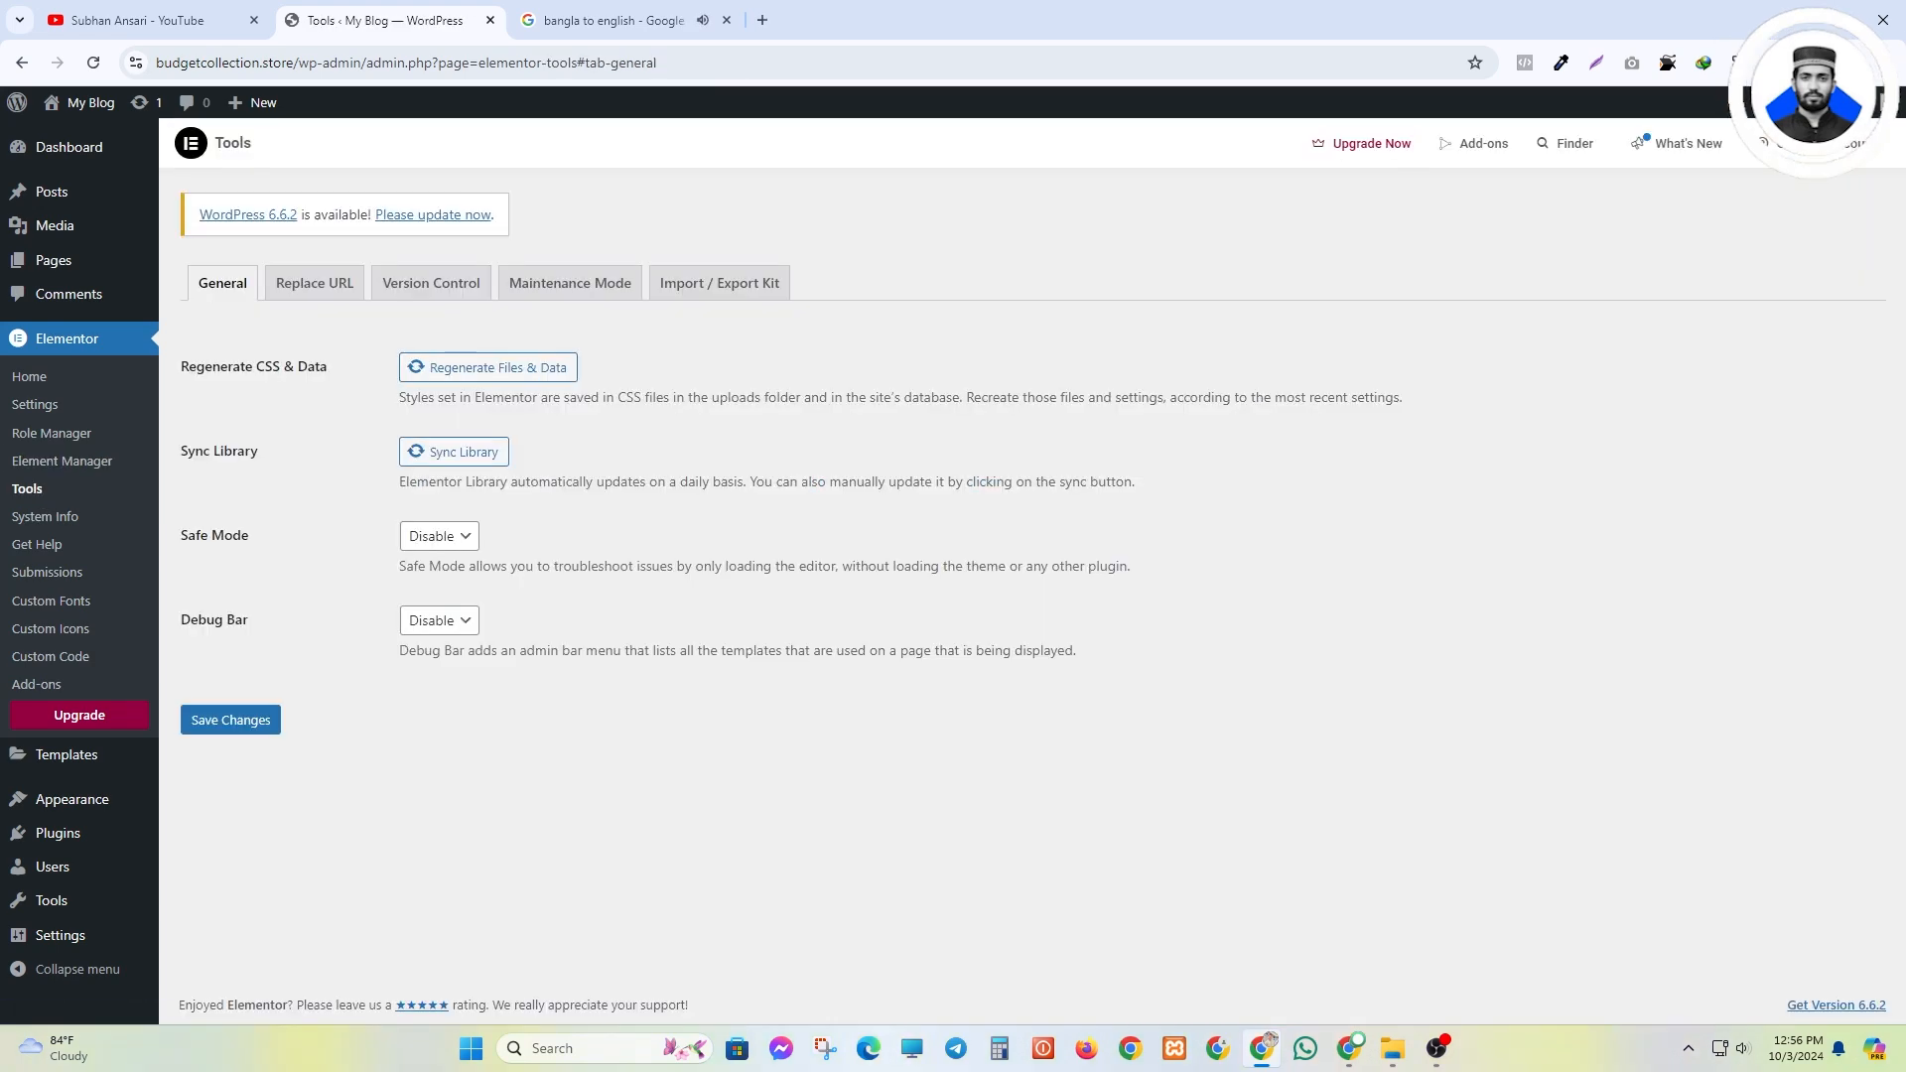
left_click(303, 291)
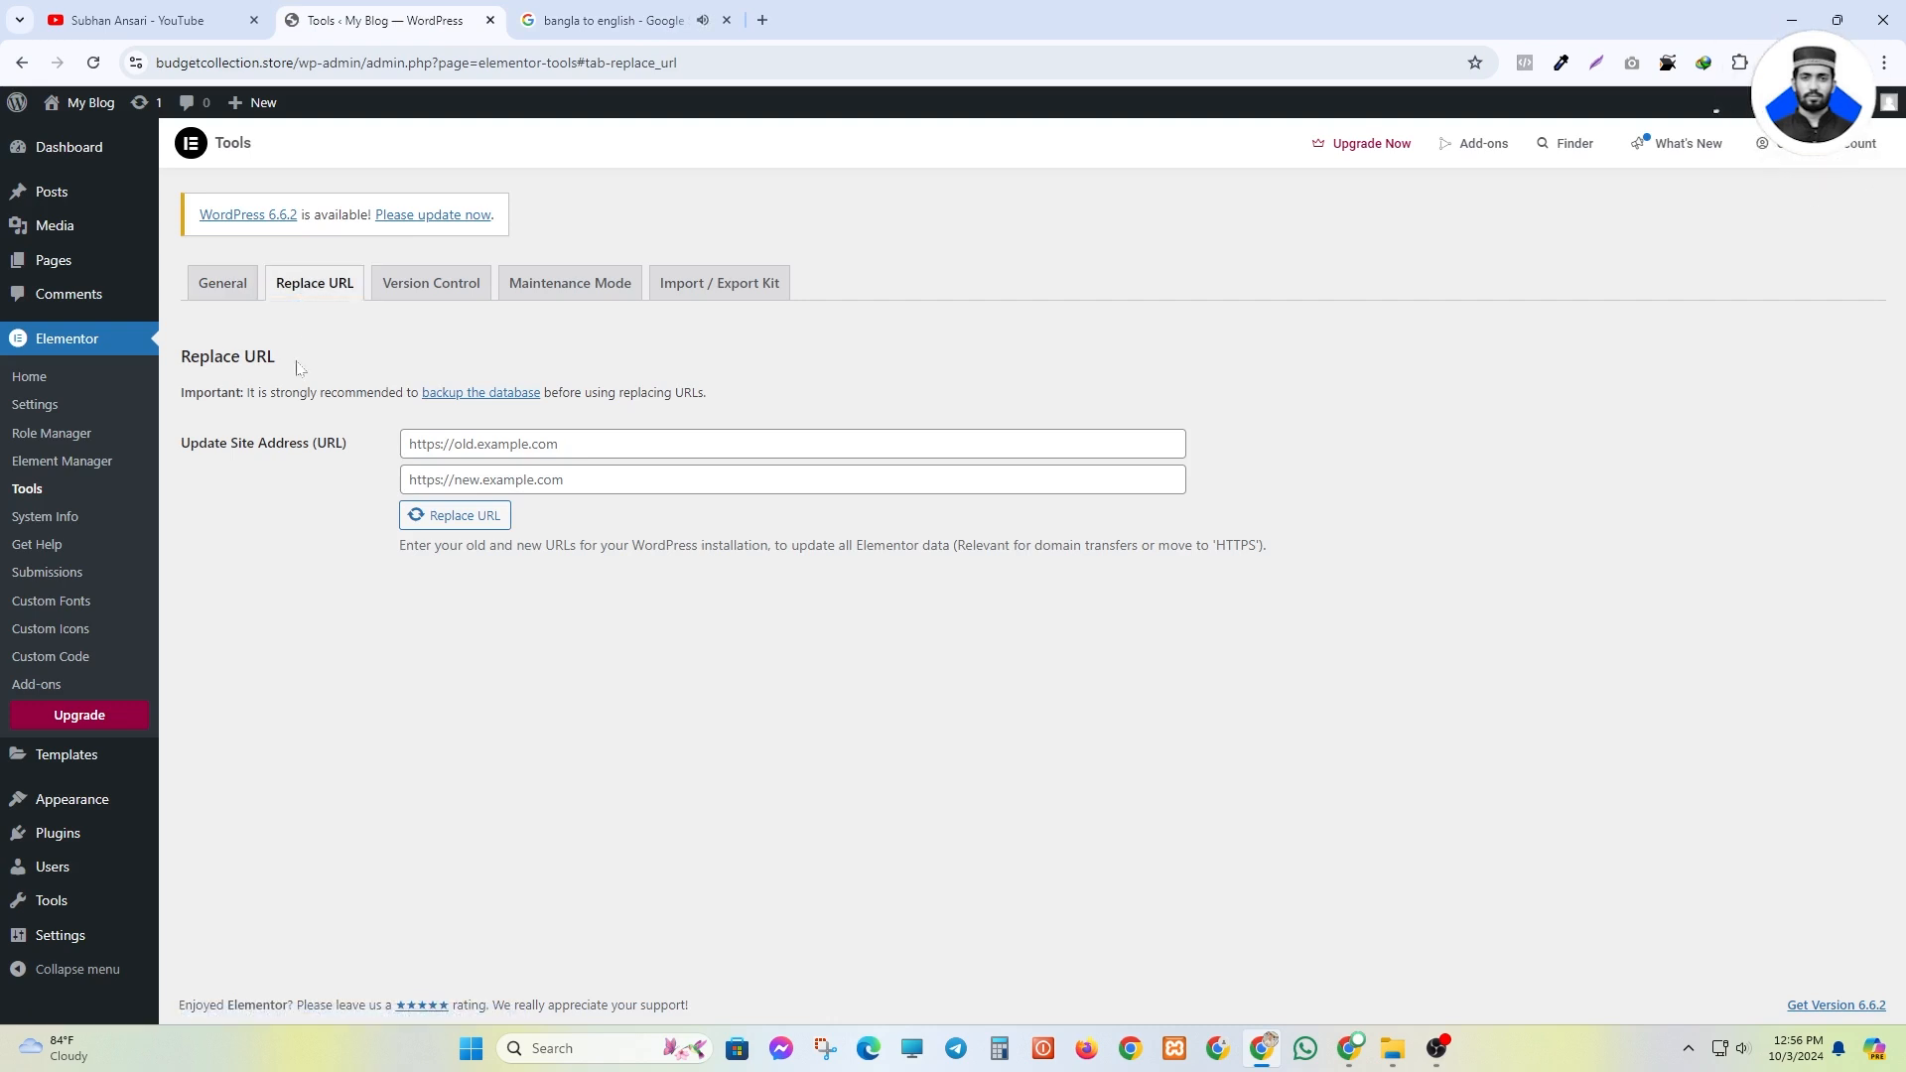
left_click(436, 443)
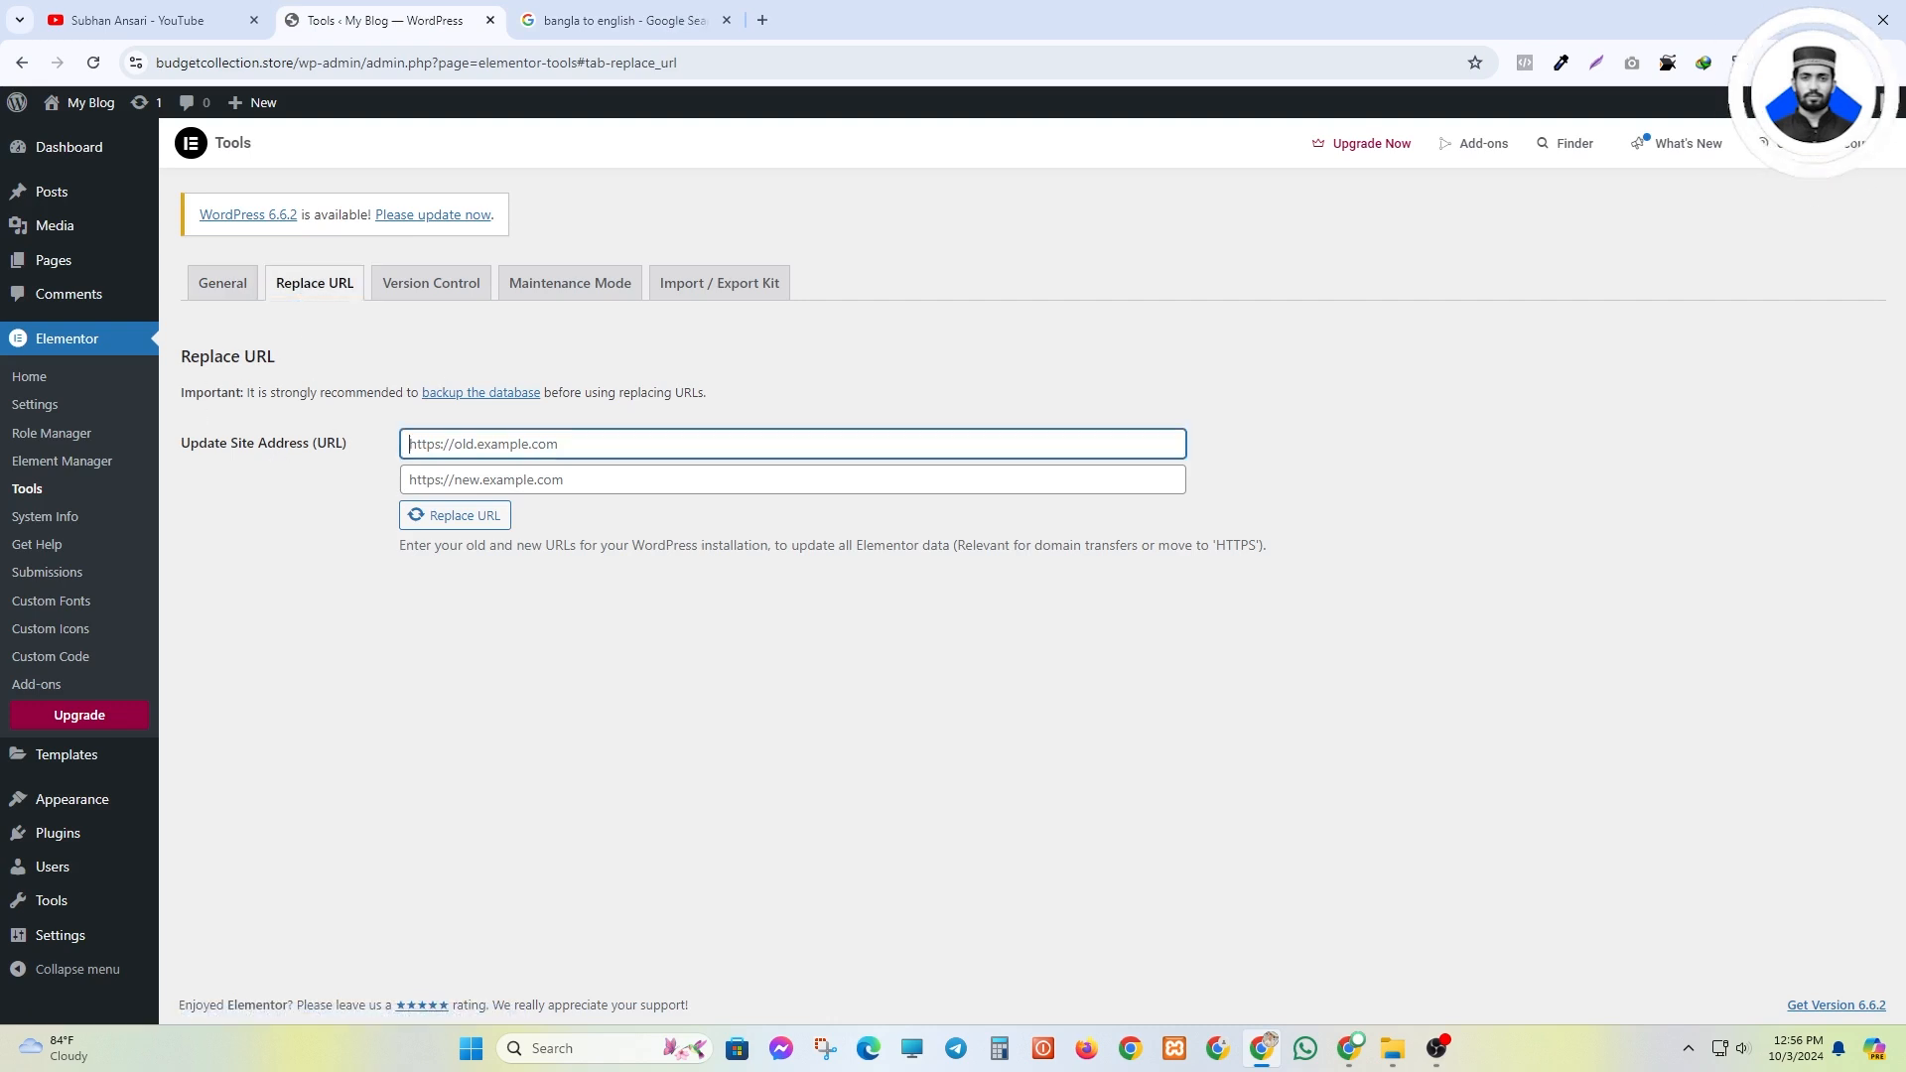
key("Tab")
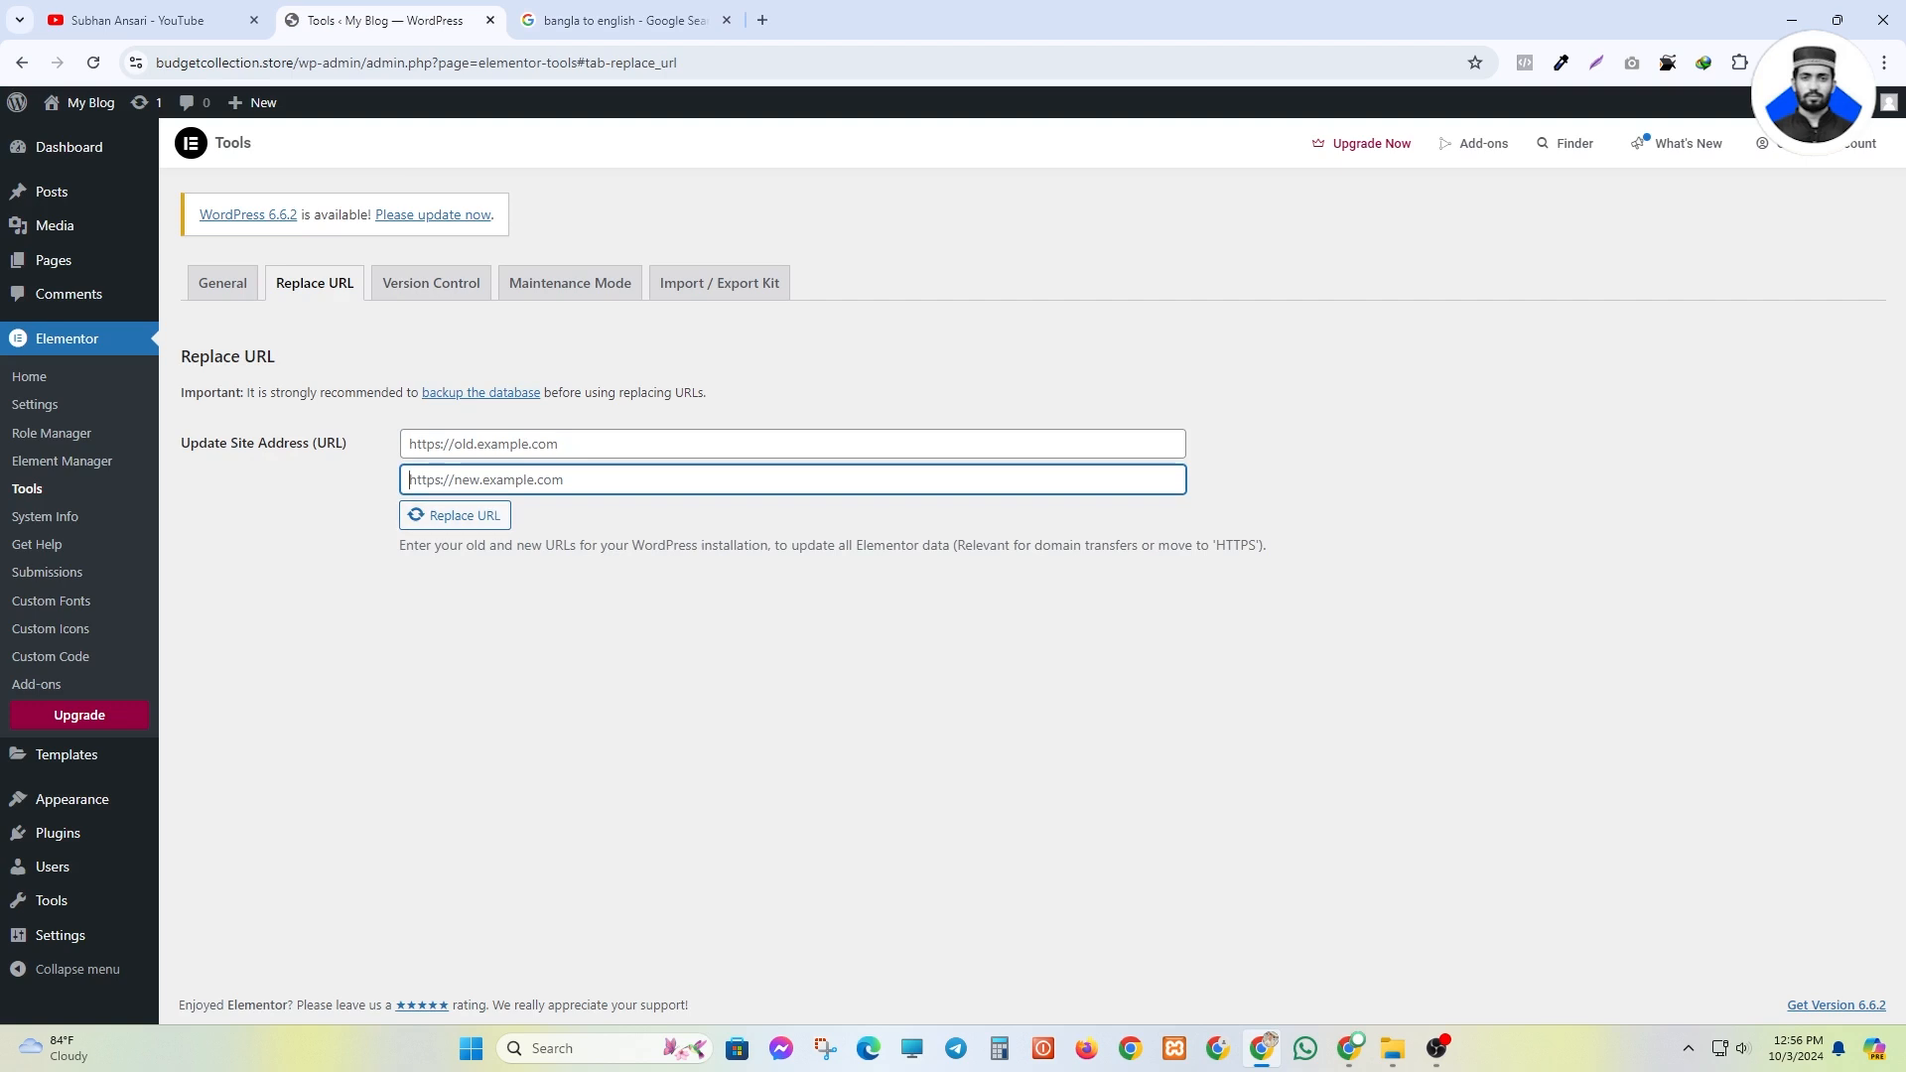
key("shift+Tab")
- Examine the rollback version choices and the Beta Tester option in Elementor's version control tools
left_click(402, 277)
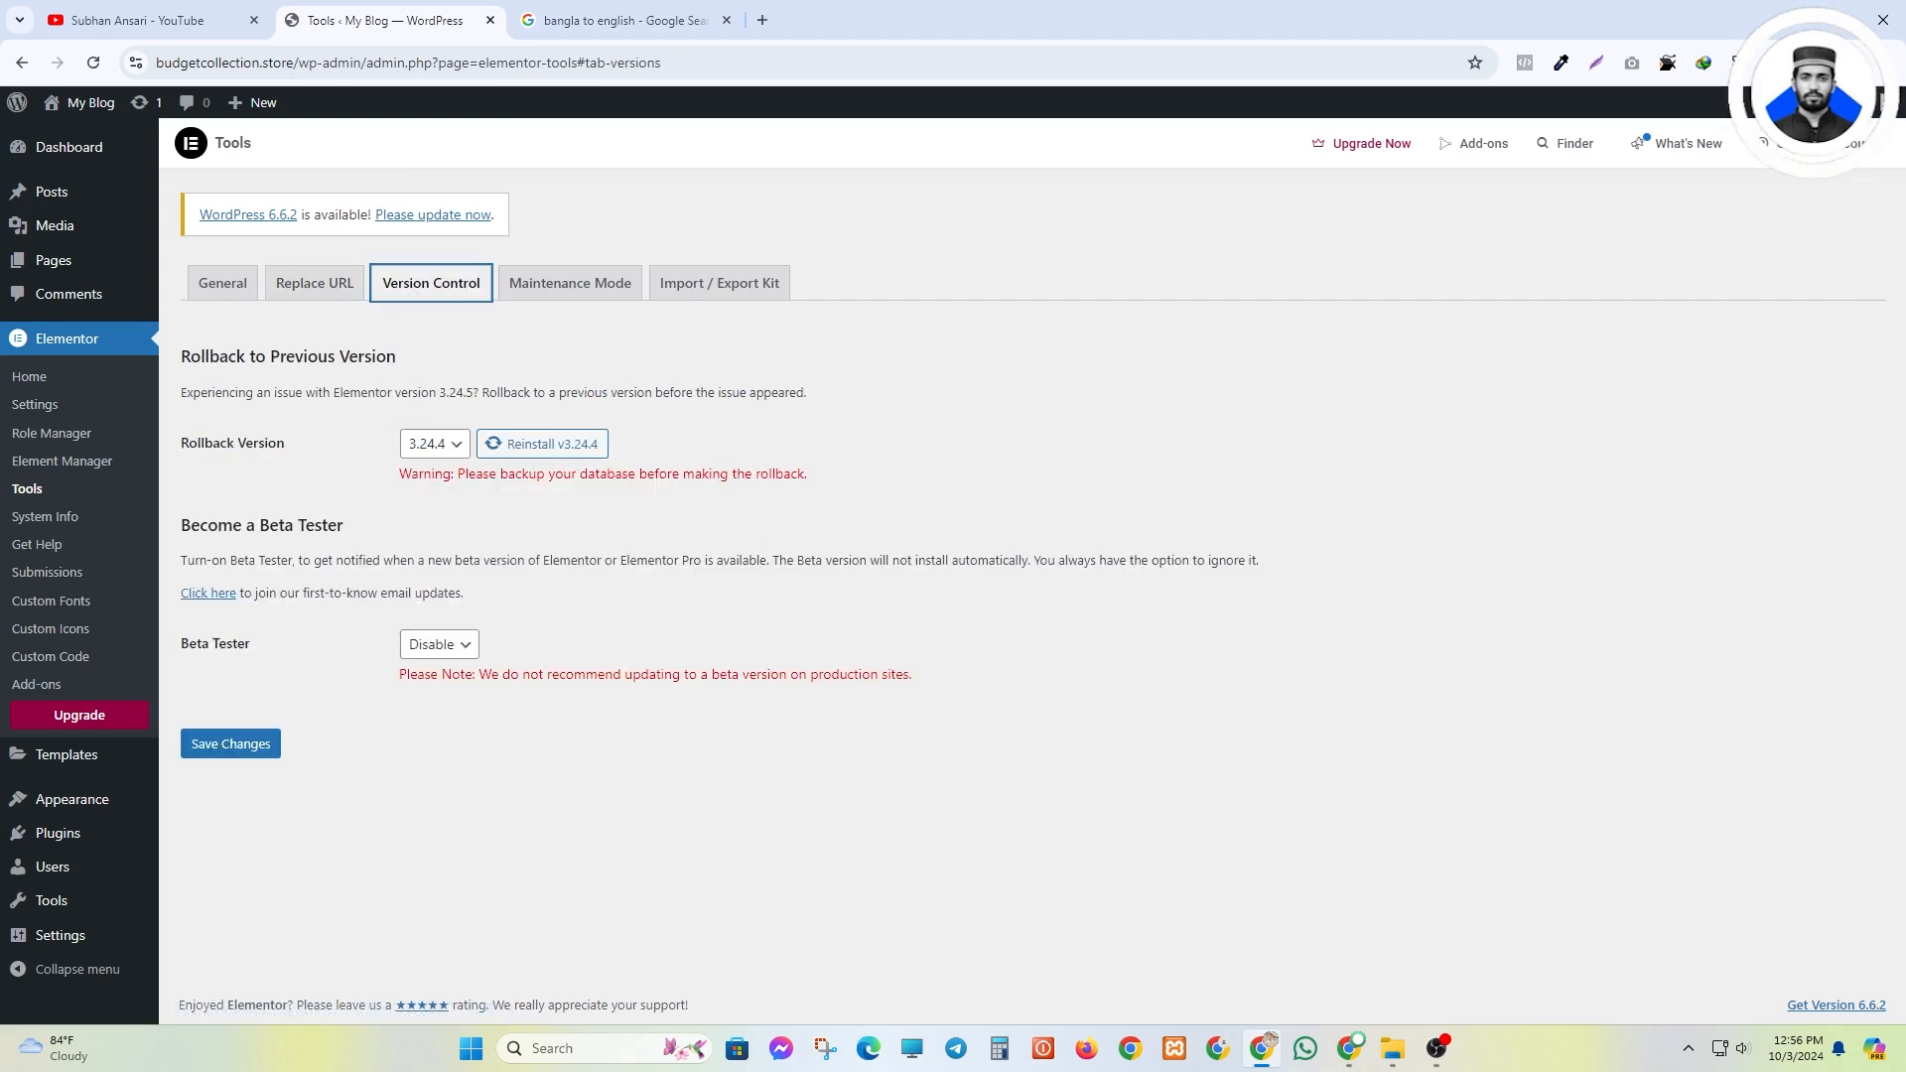
left_click(427, 445)
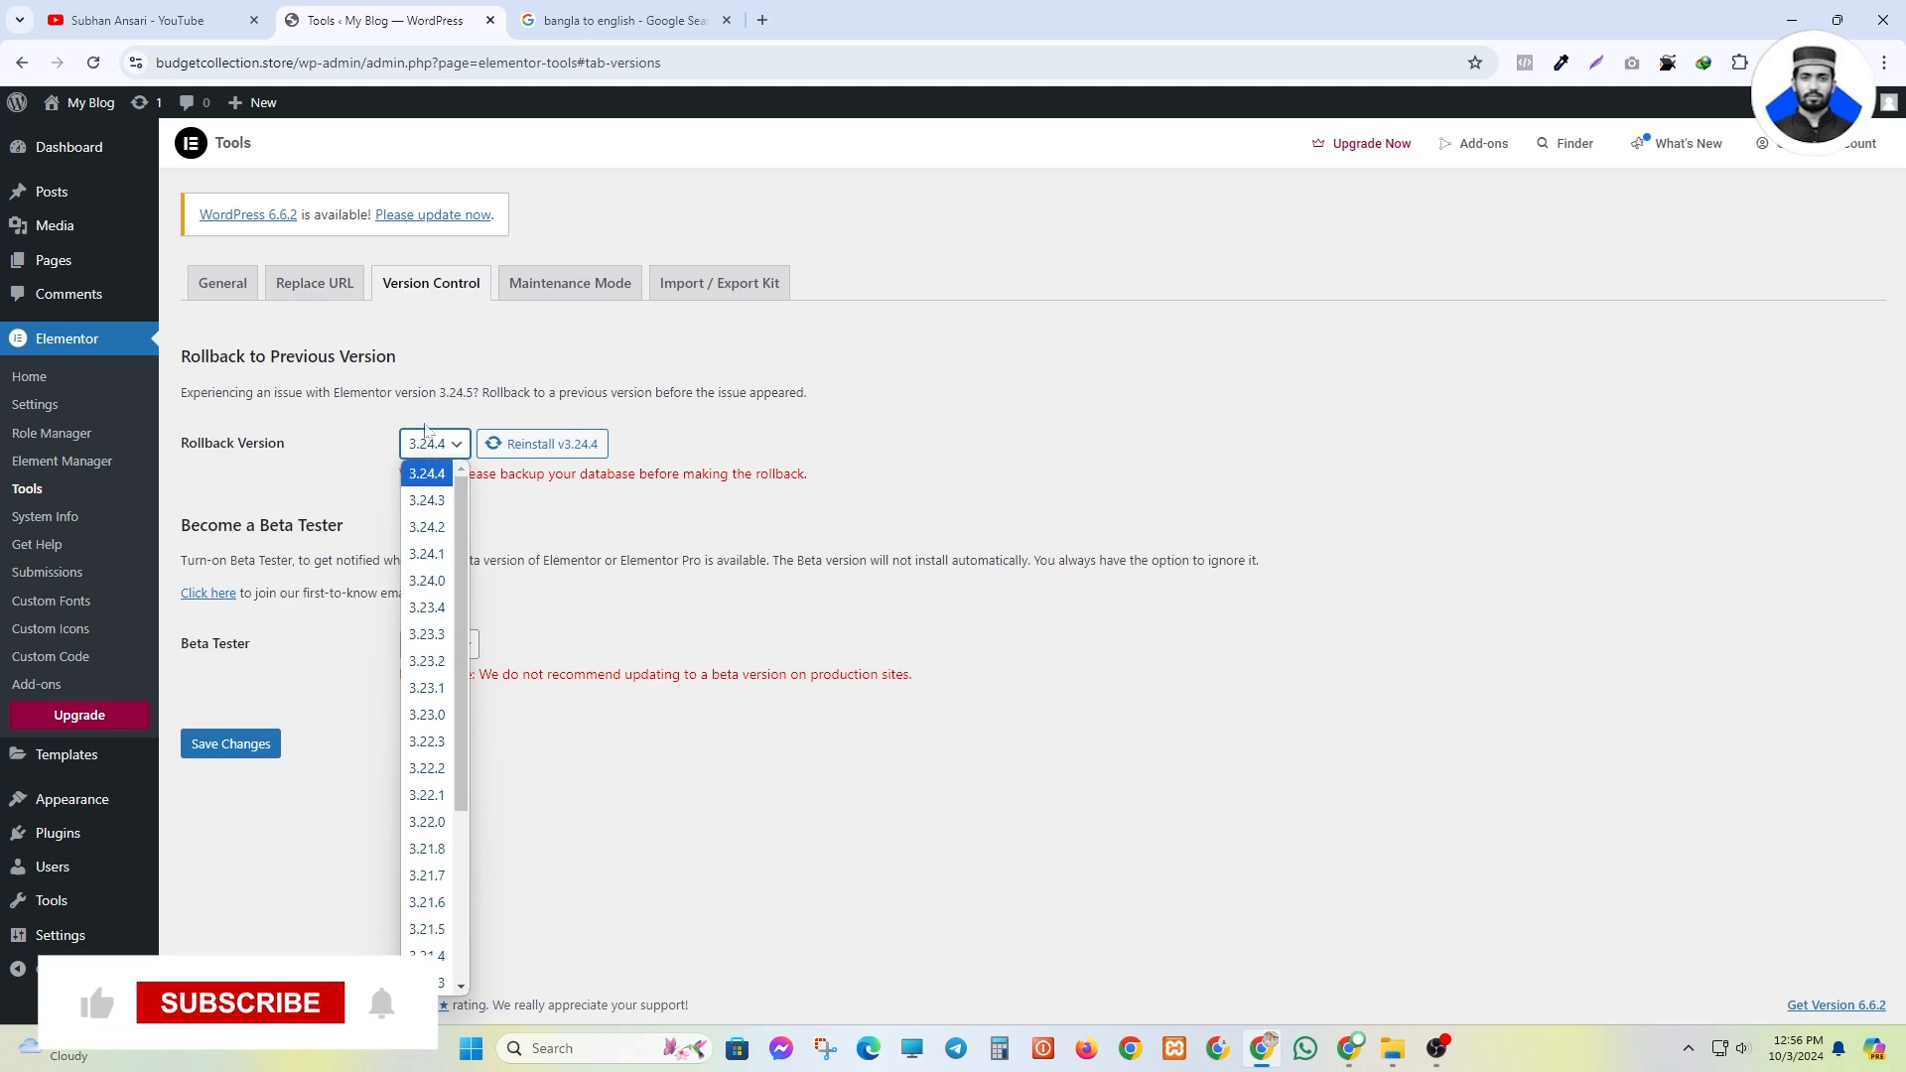
left_click(438, 474)
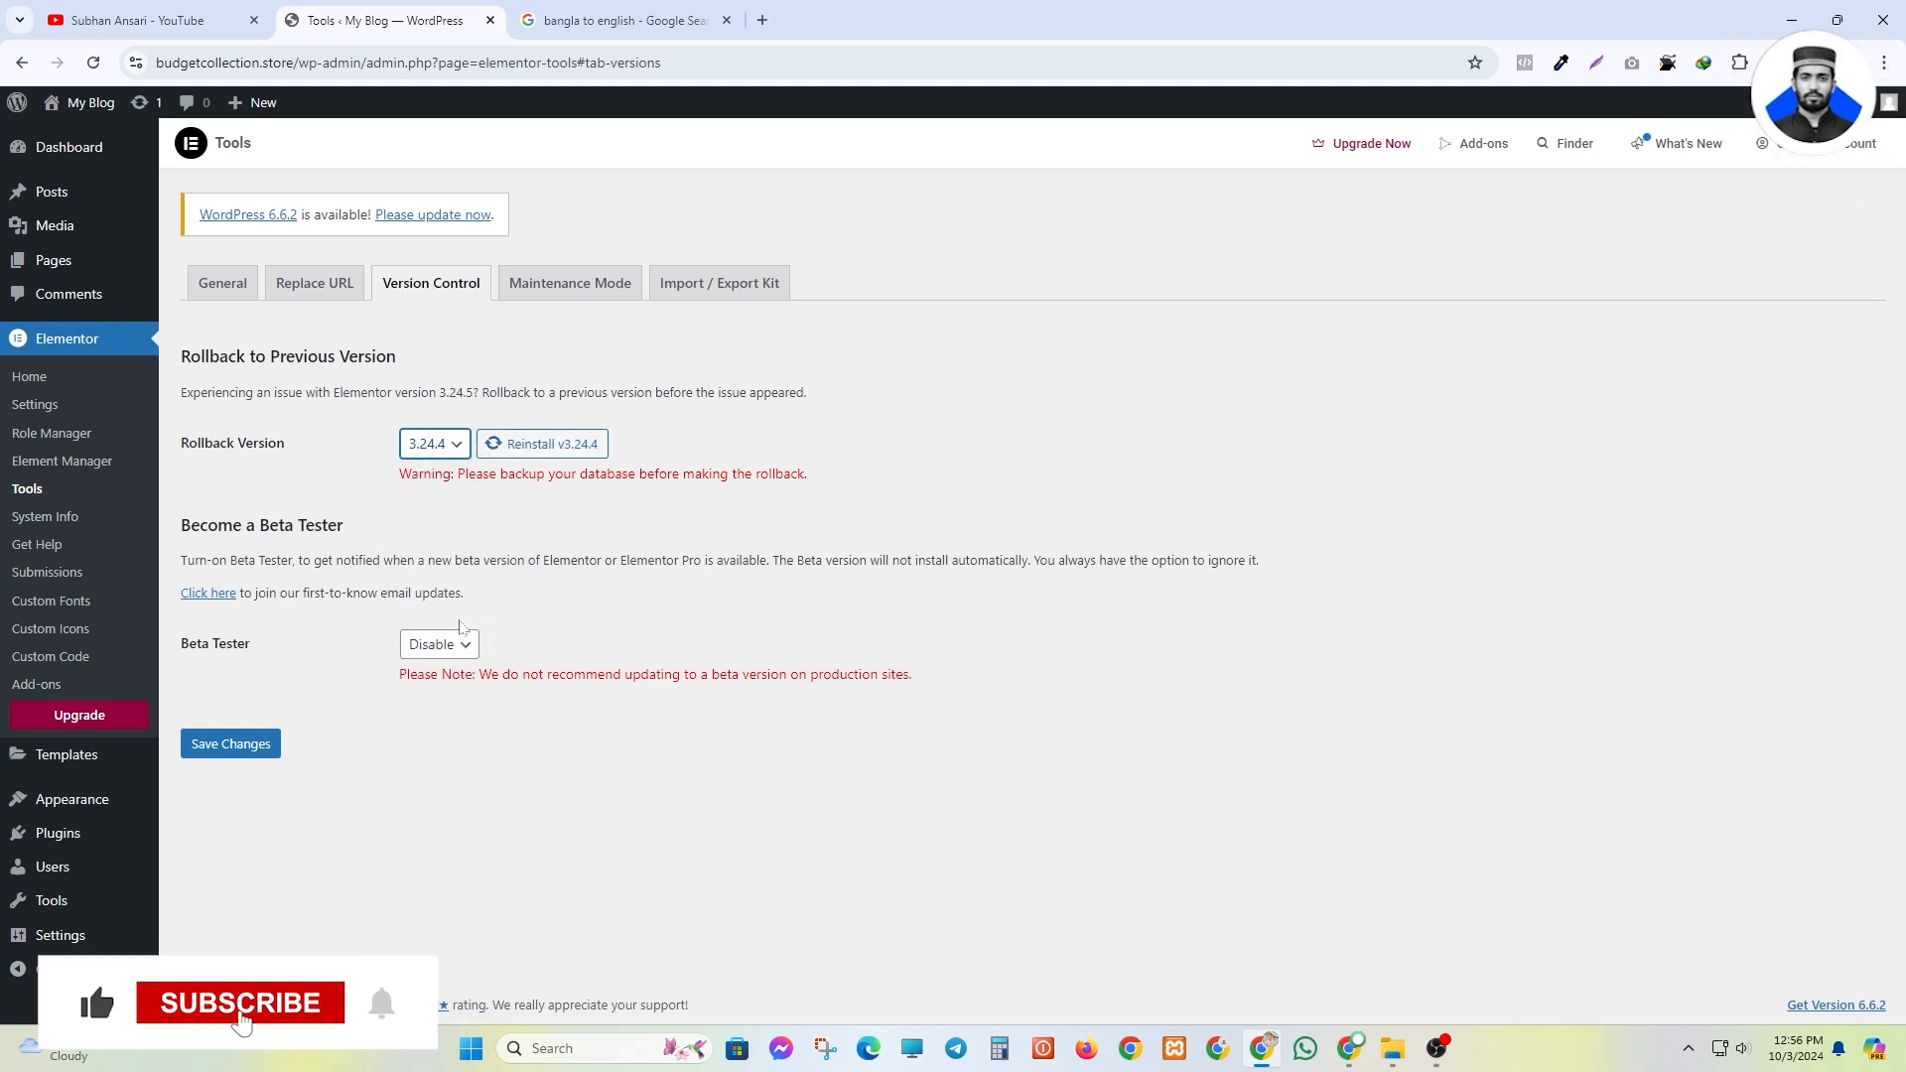
left_click(449, 645)
left_click(447, 641)
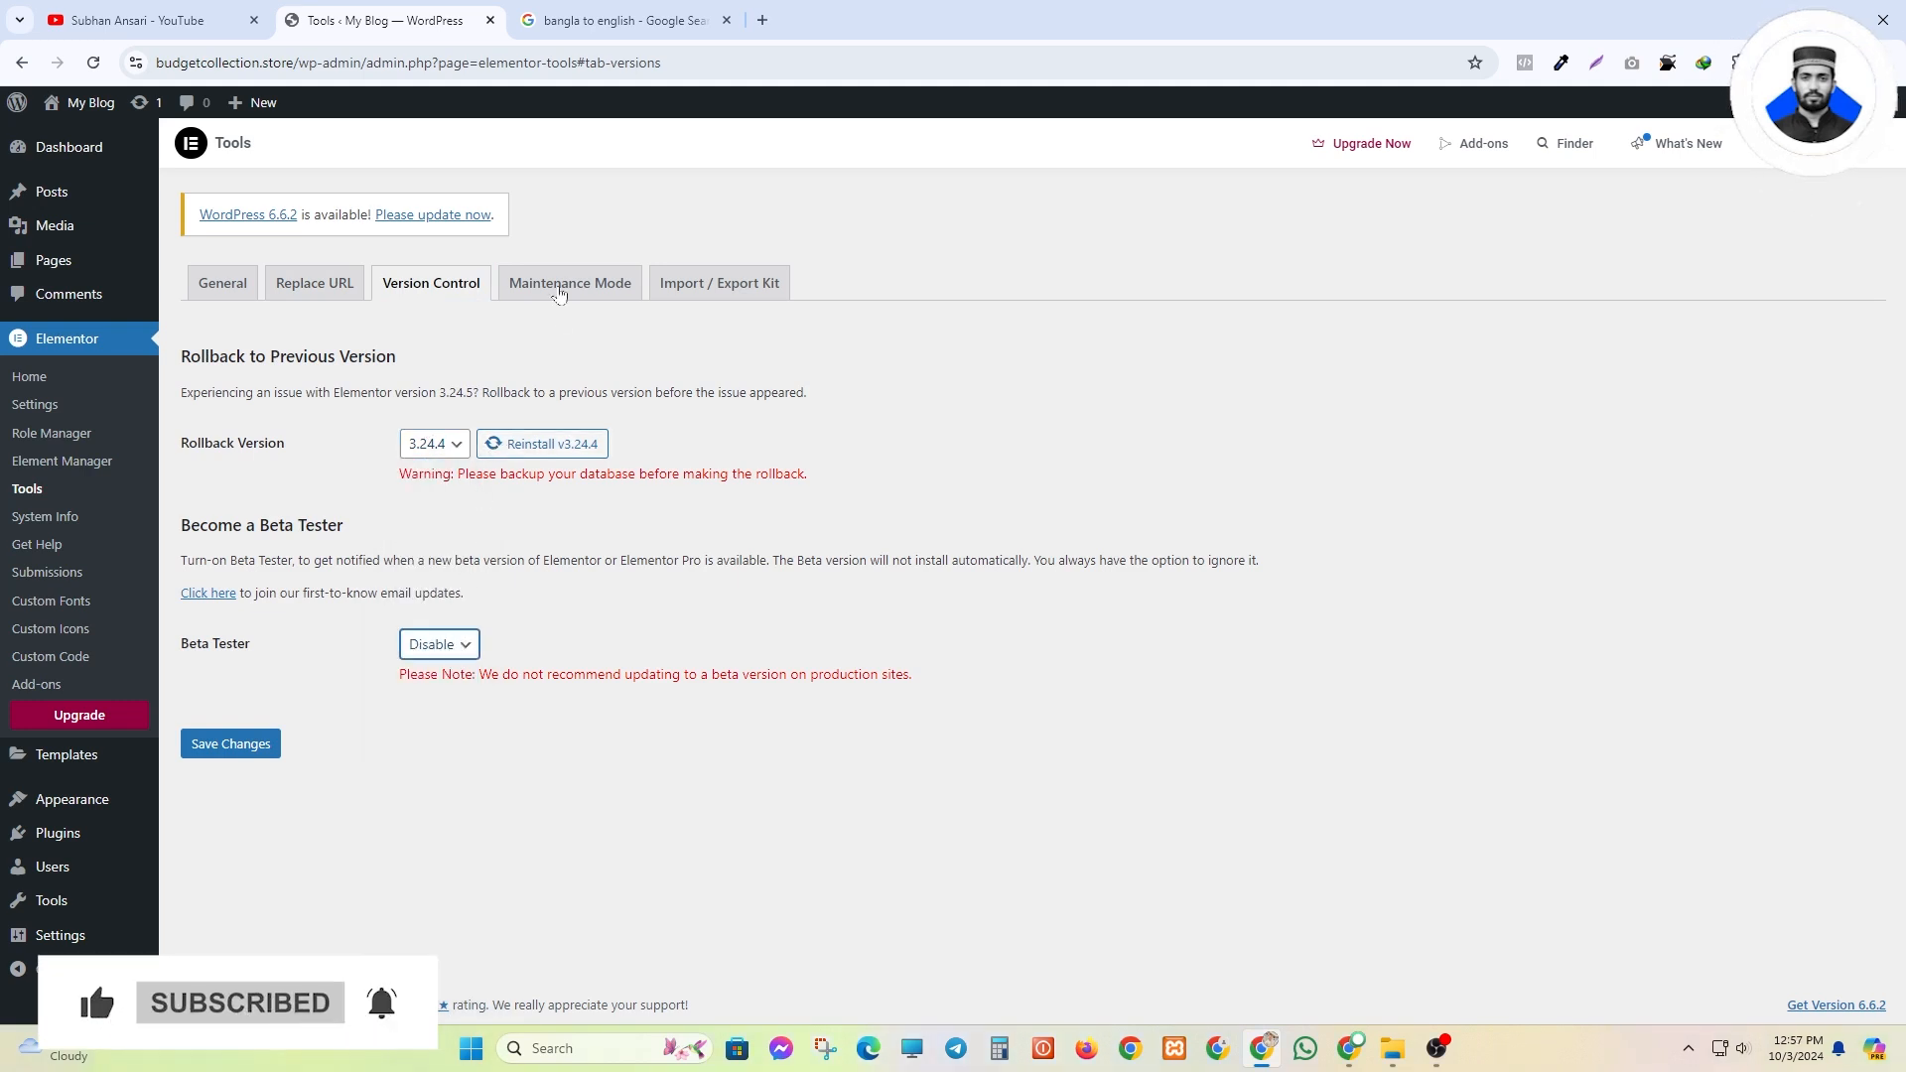
- Check Elementor's maintenance mode tools and examine the options to export or import a template kit
left_click(559, 291)
left_click(684, 290)
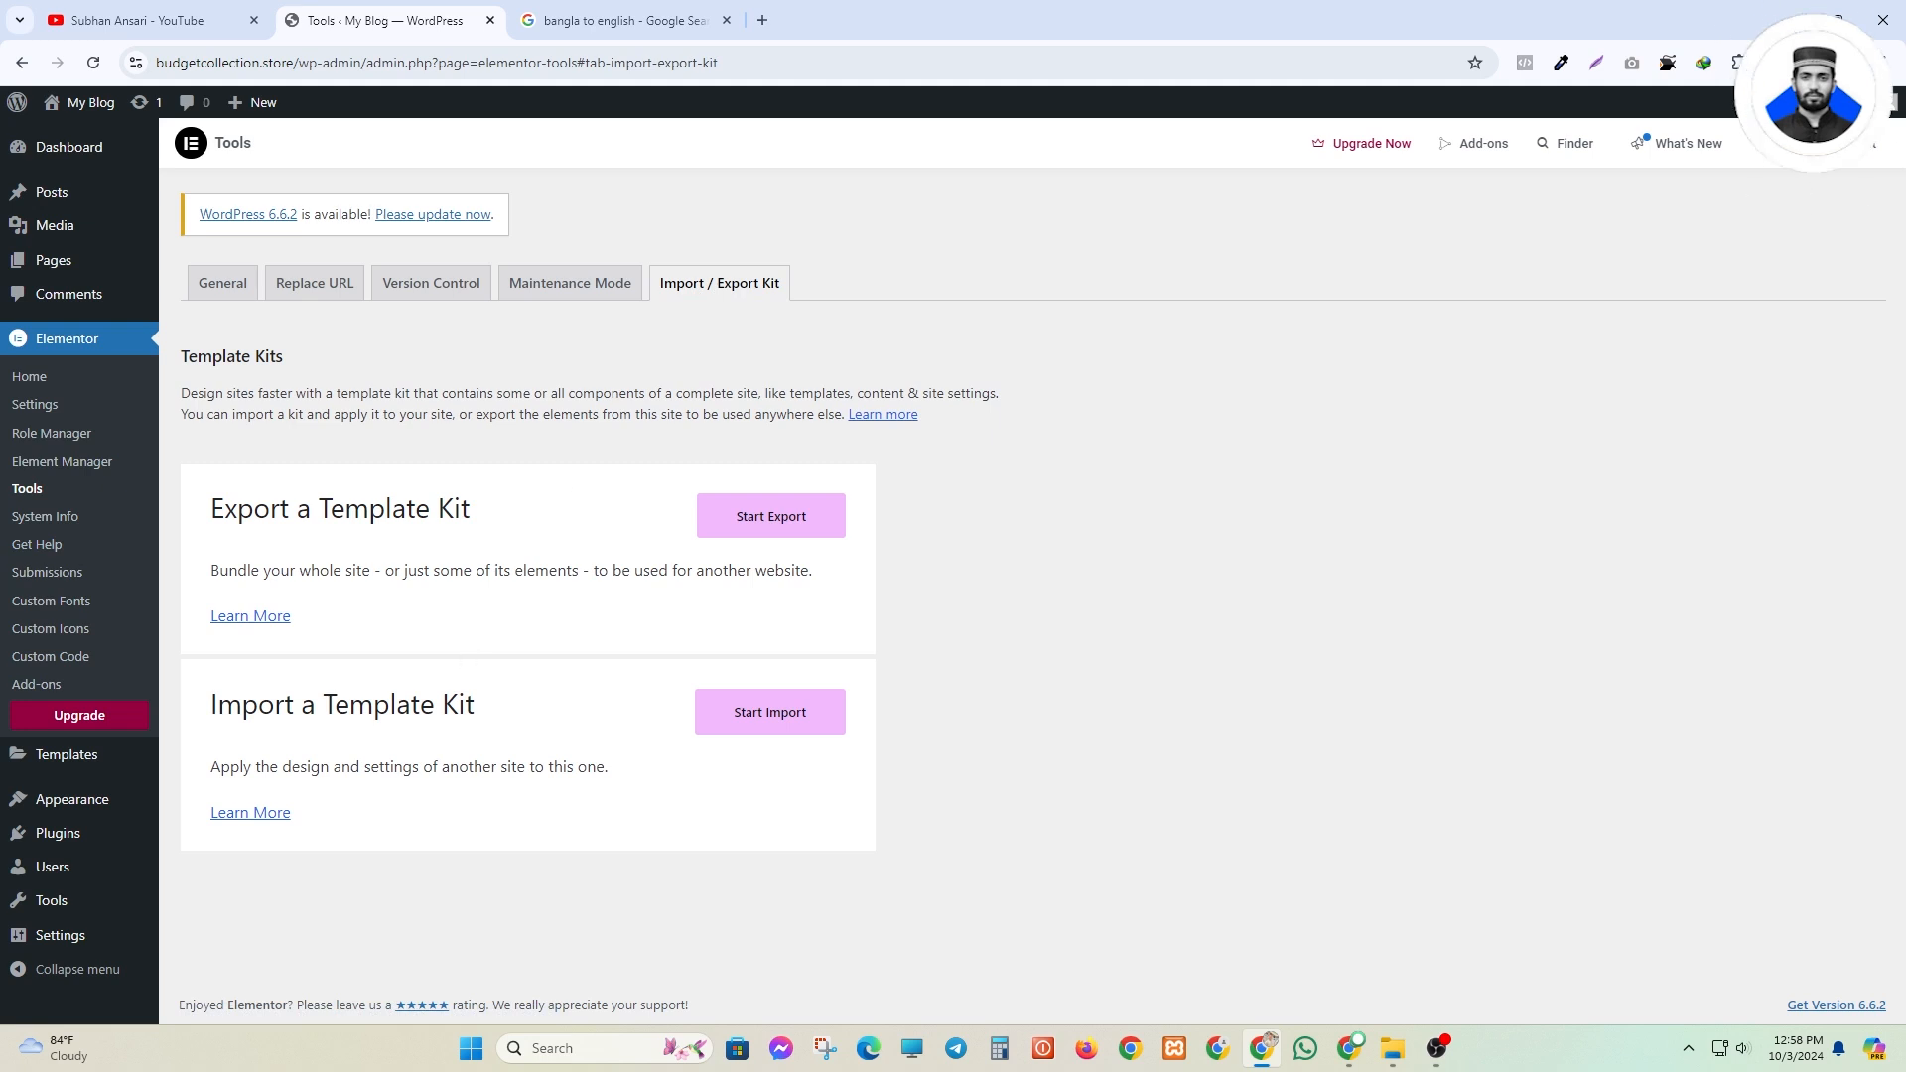
left_click_drag(479, 705, 214, 532)
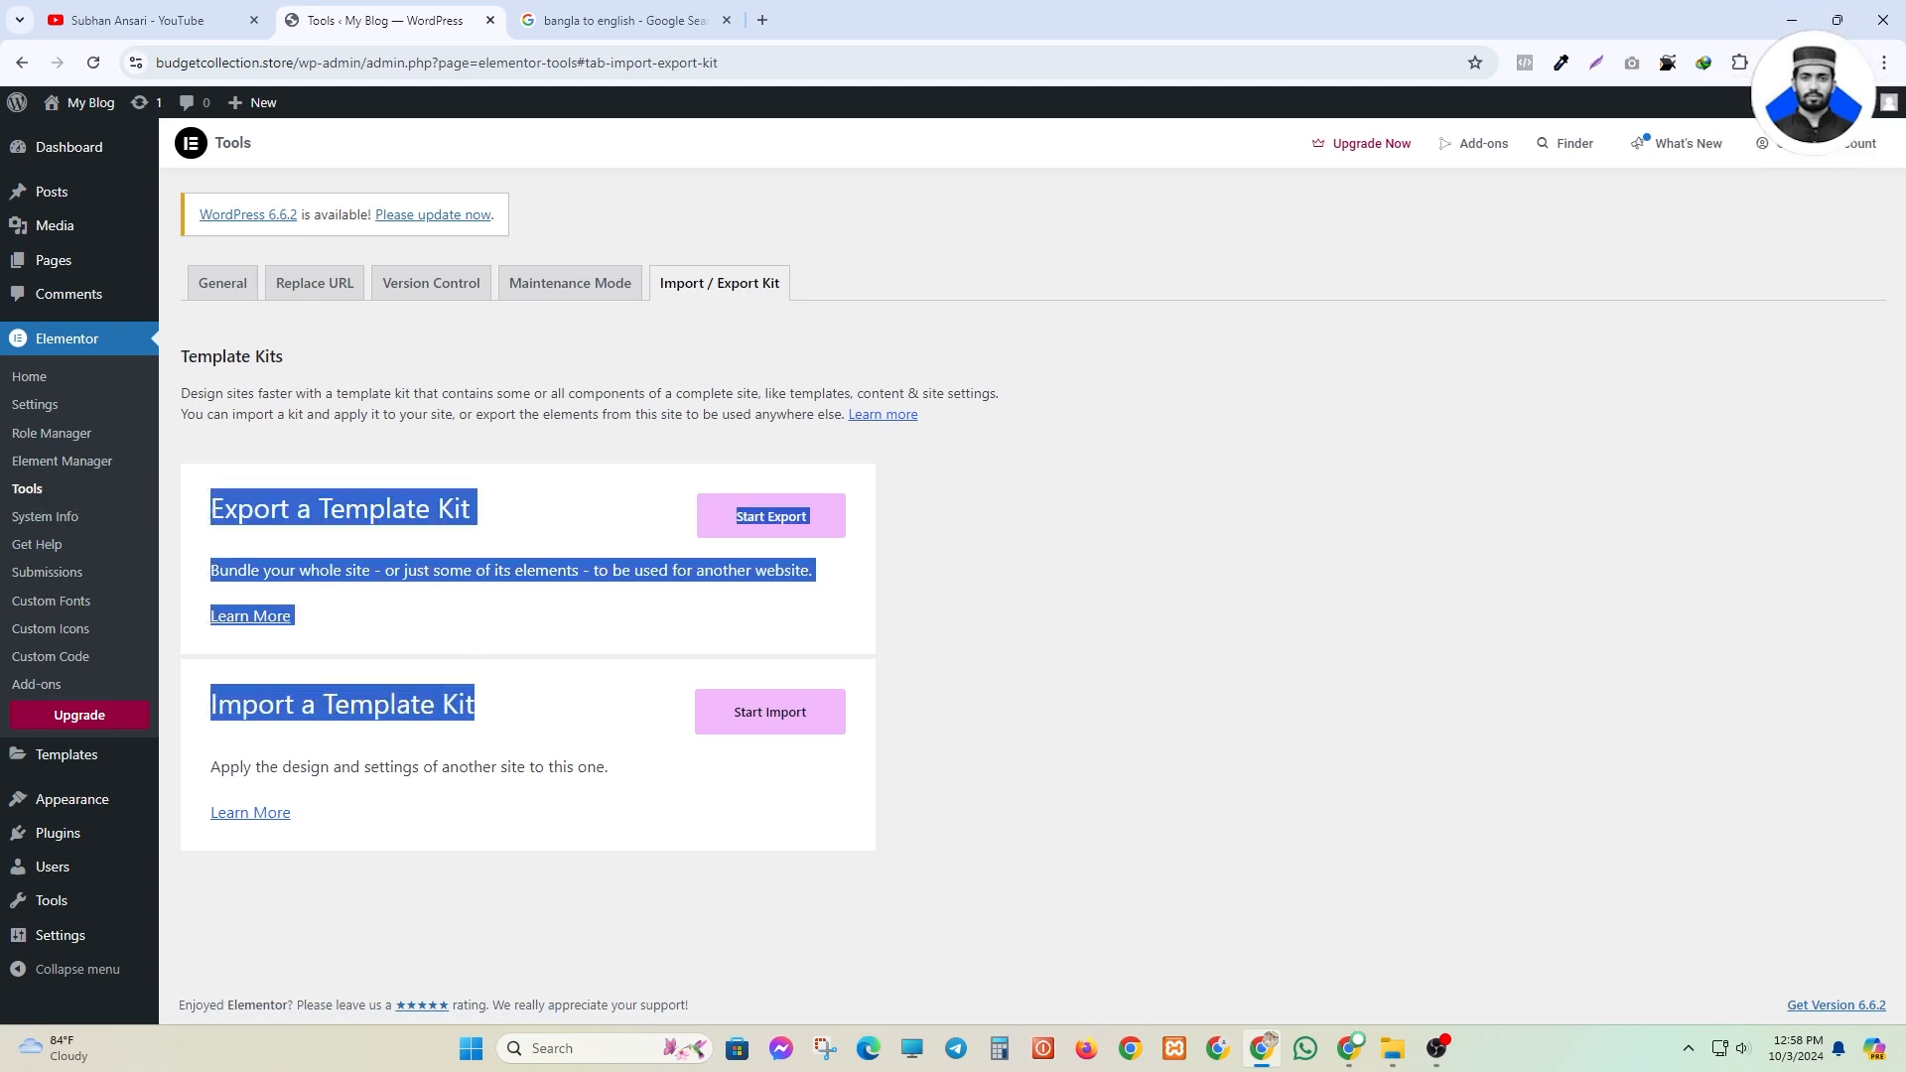
left_click(663, 515)
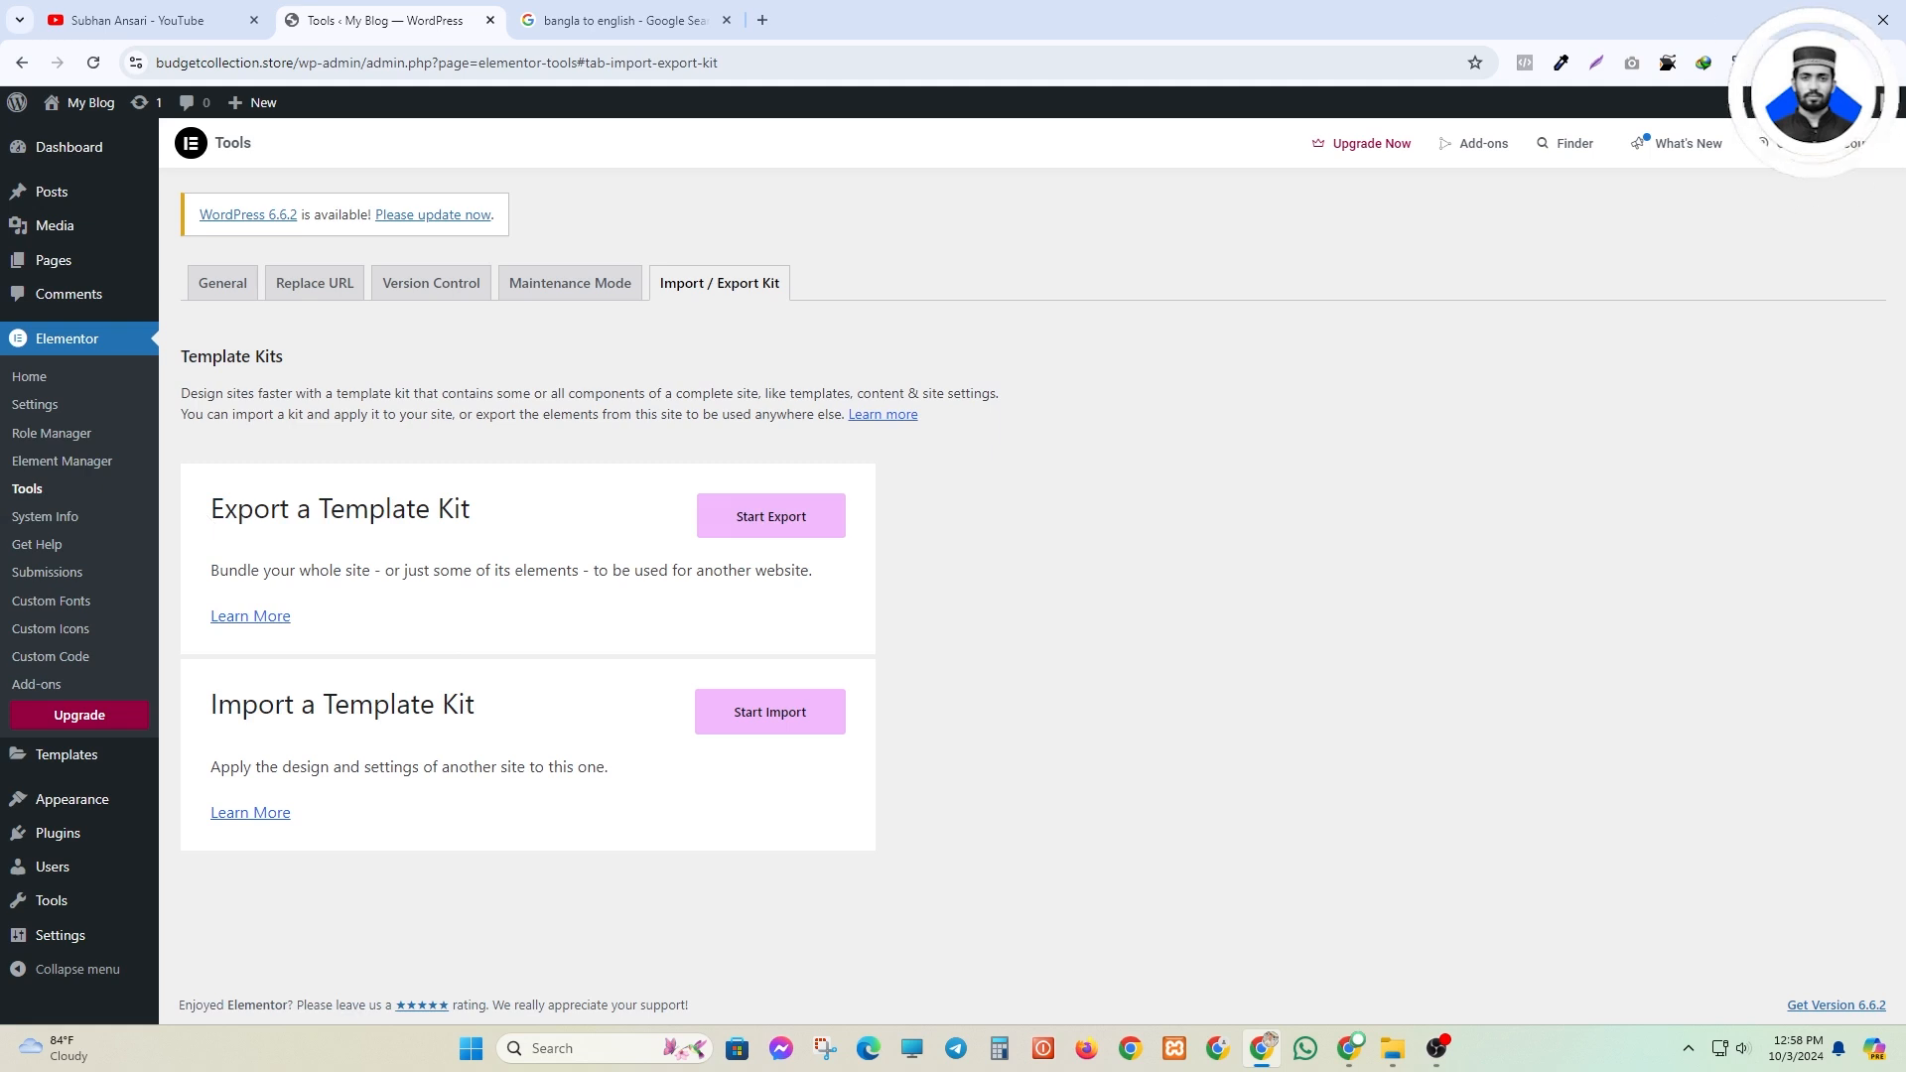
left_click_drag(223, 511, 624, 541)
left_click(561, 521)
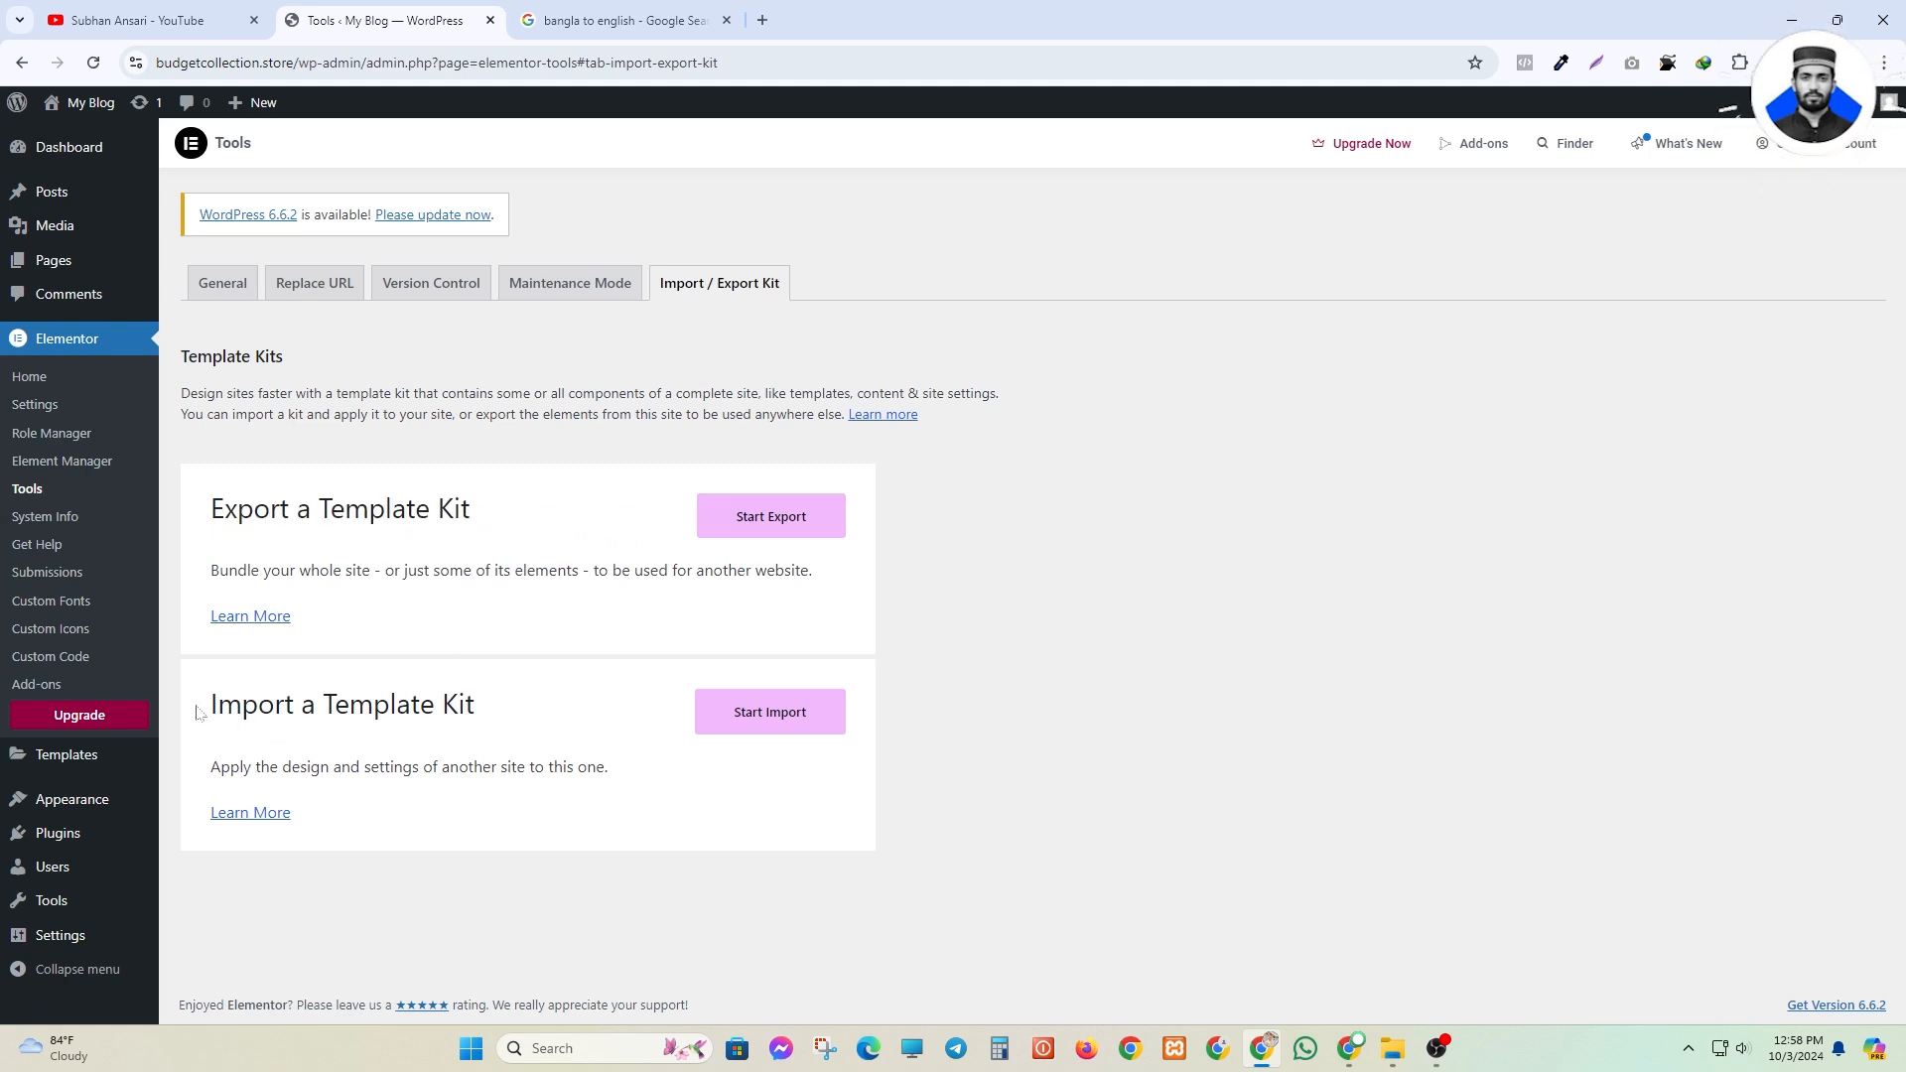
left_click_drag(213, 705, 502, 715)
left_click(502, 715)
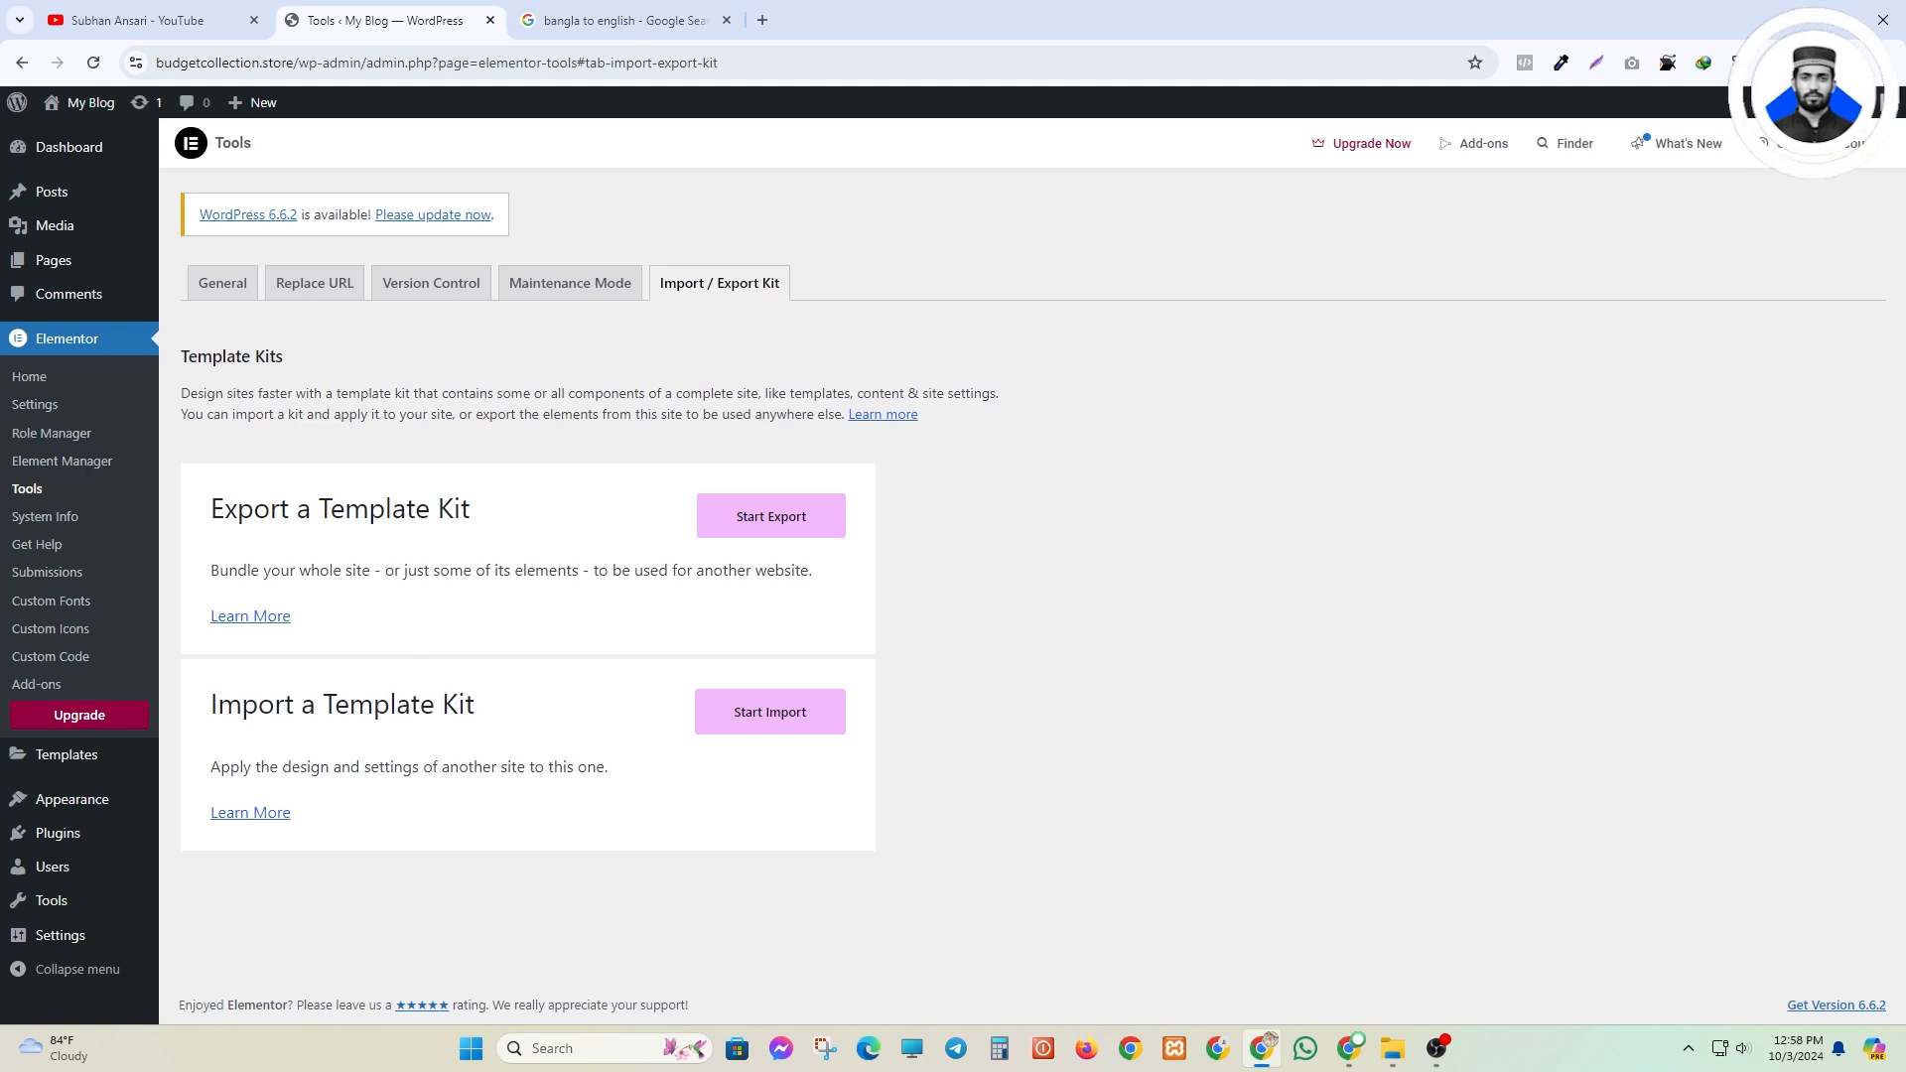
left_click_drag(208, 511, 430, 512)
left_click(728, 529)
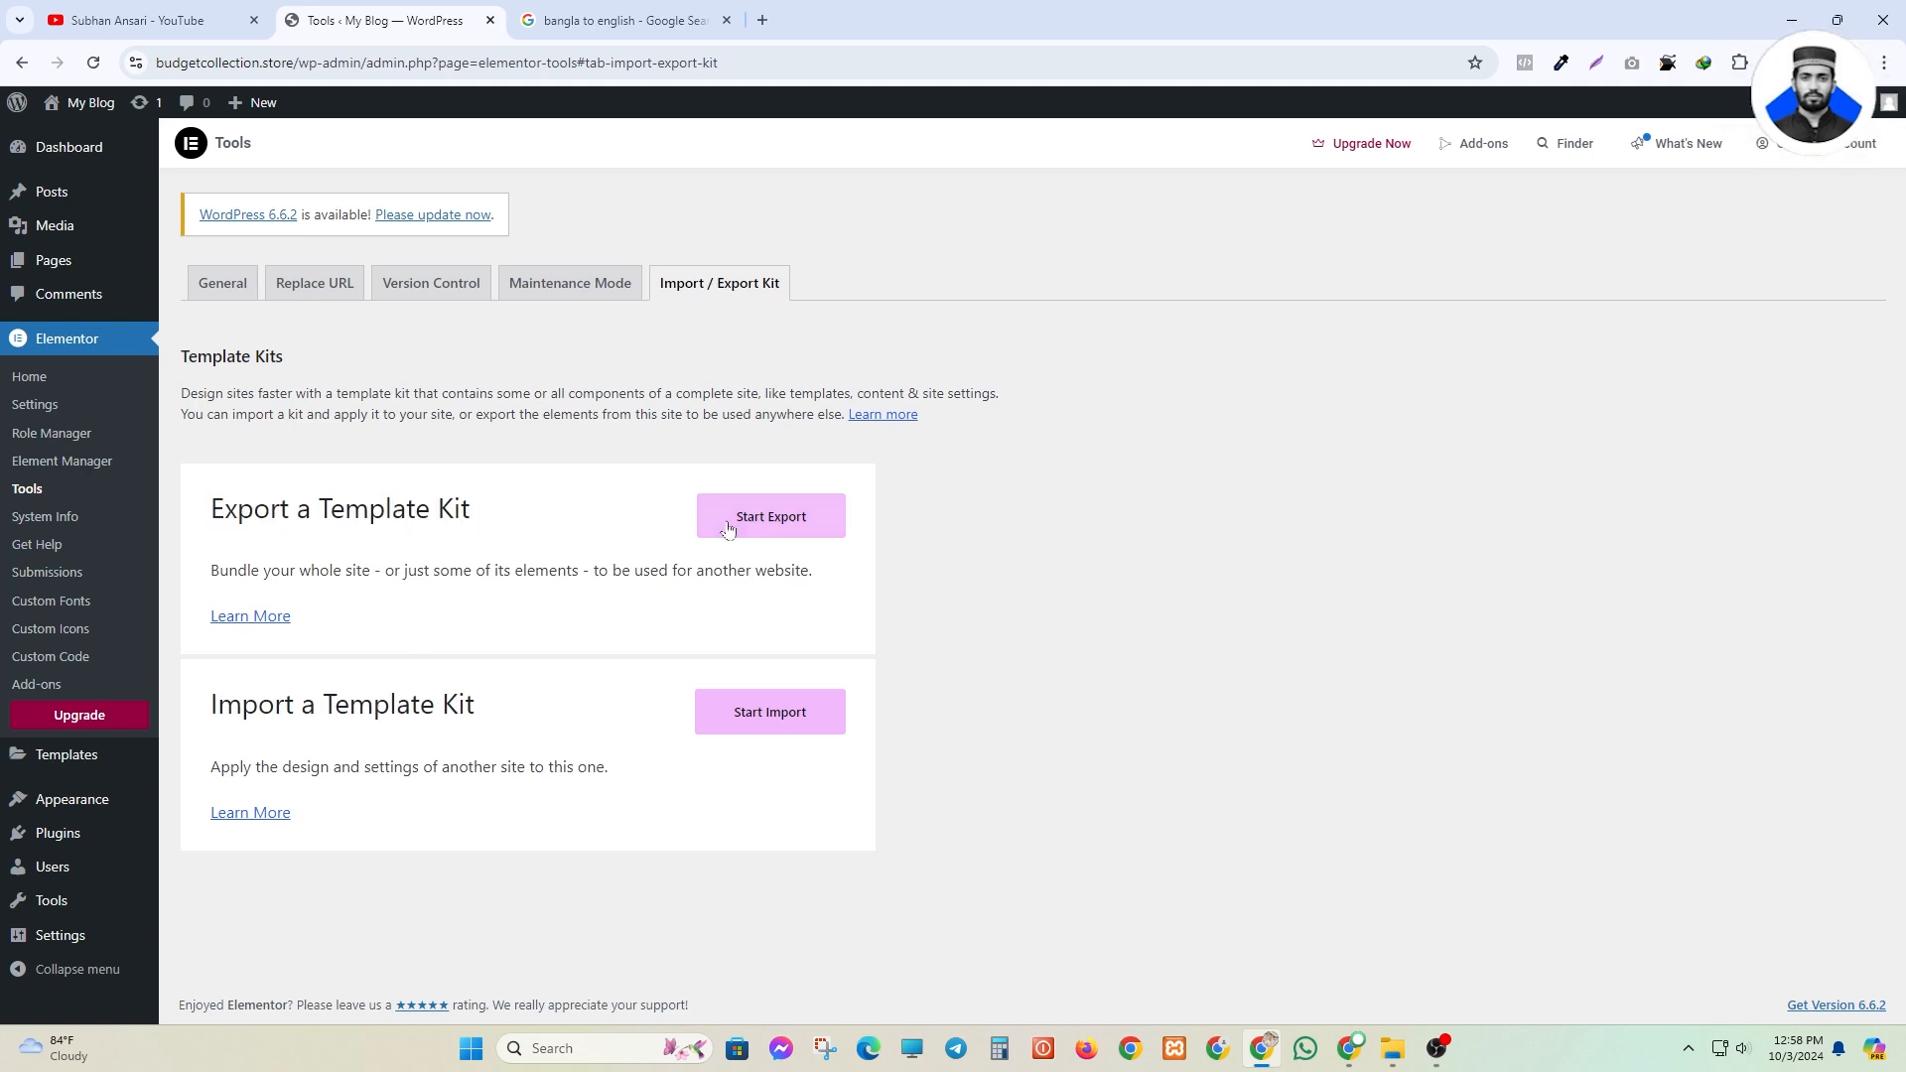
left_click_drag(206, 707, 480, 715)
left_click(484, 720)
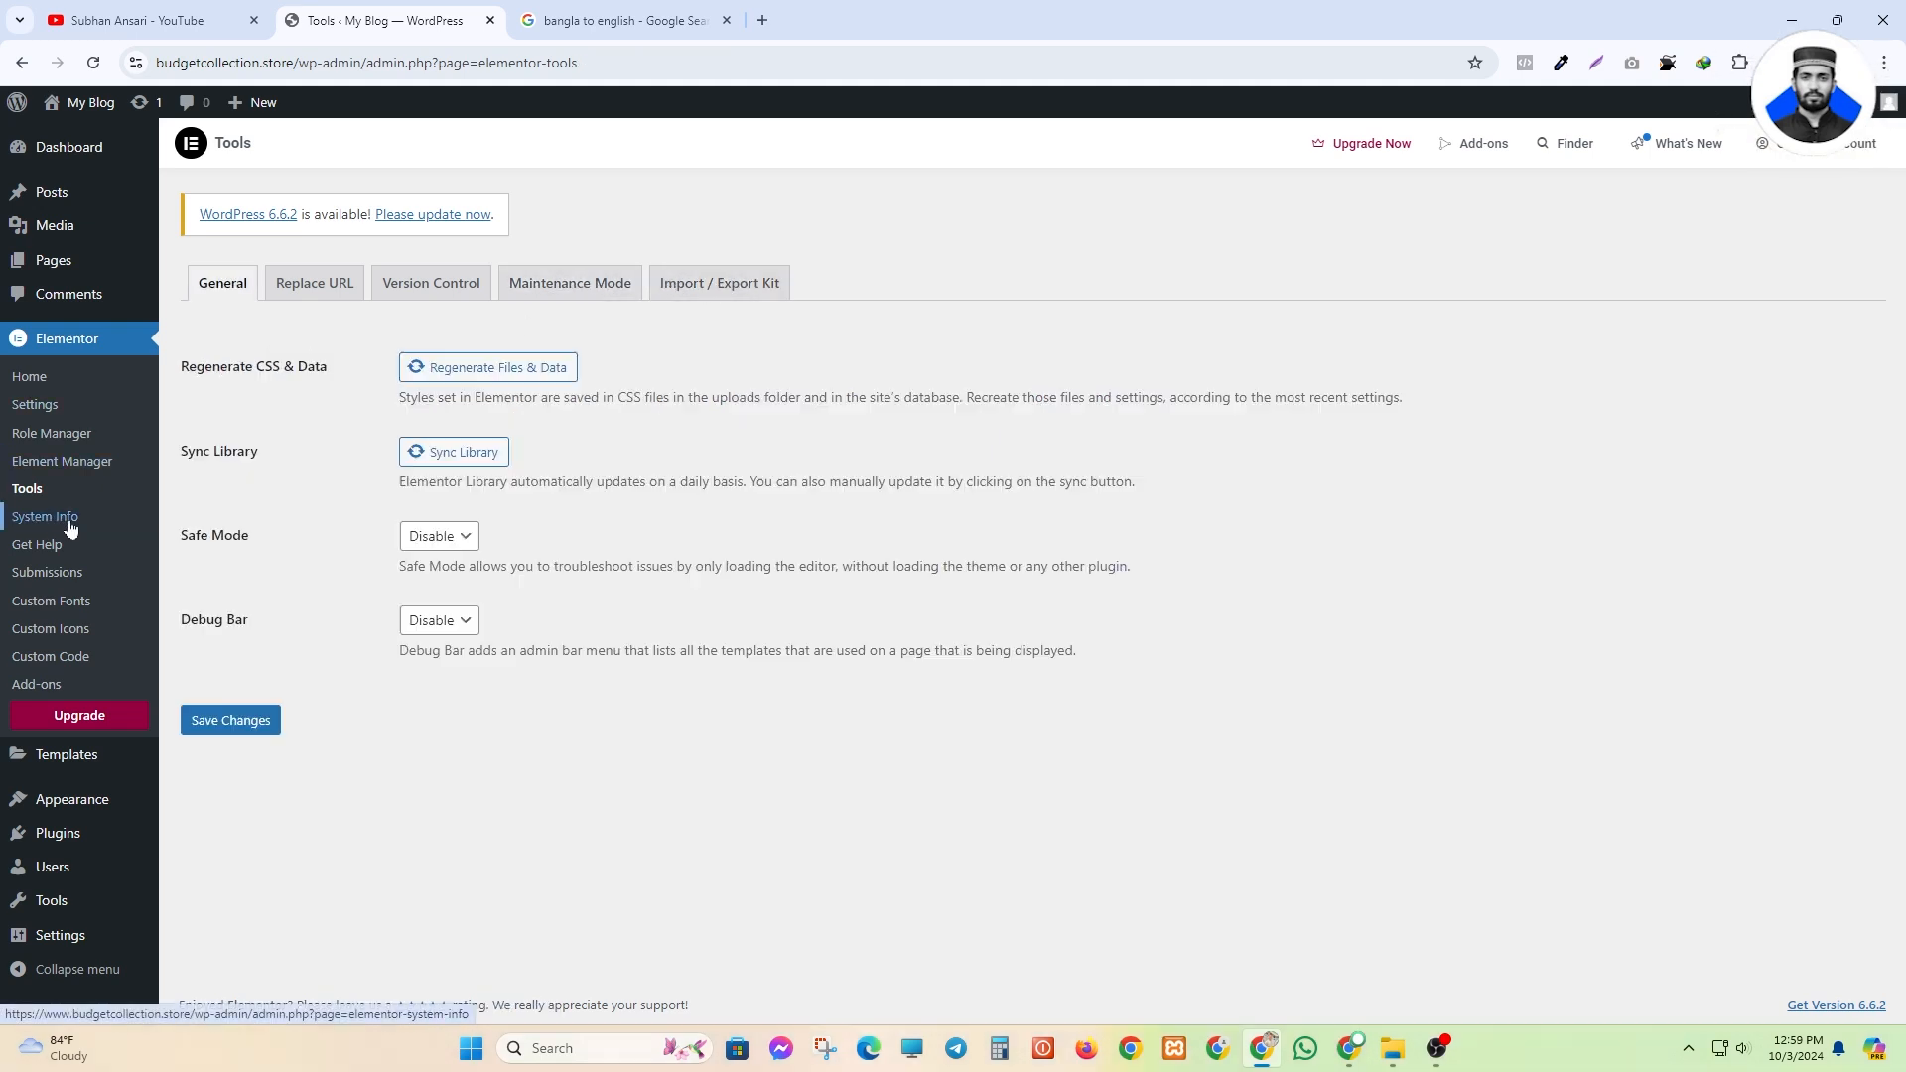
- Open Elementor's System Info and review the server environment, WordPress environment, theme, user and active plugin details
left_click(93, 522)
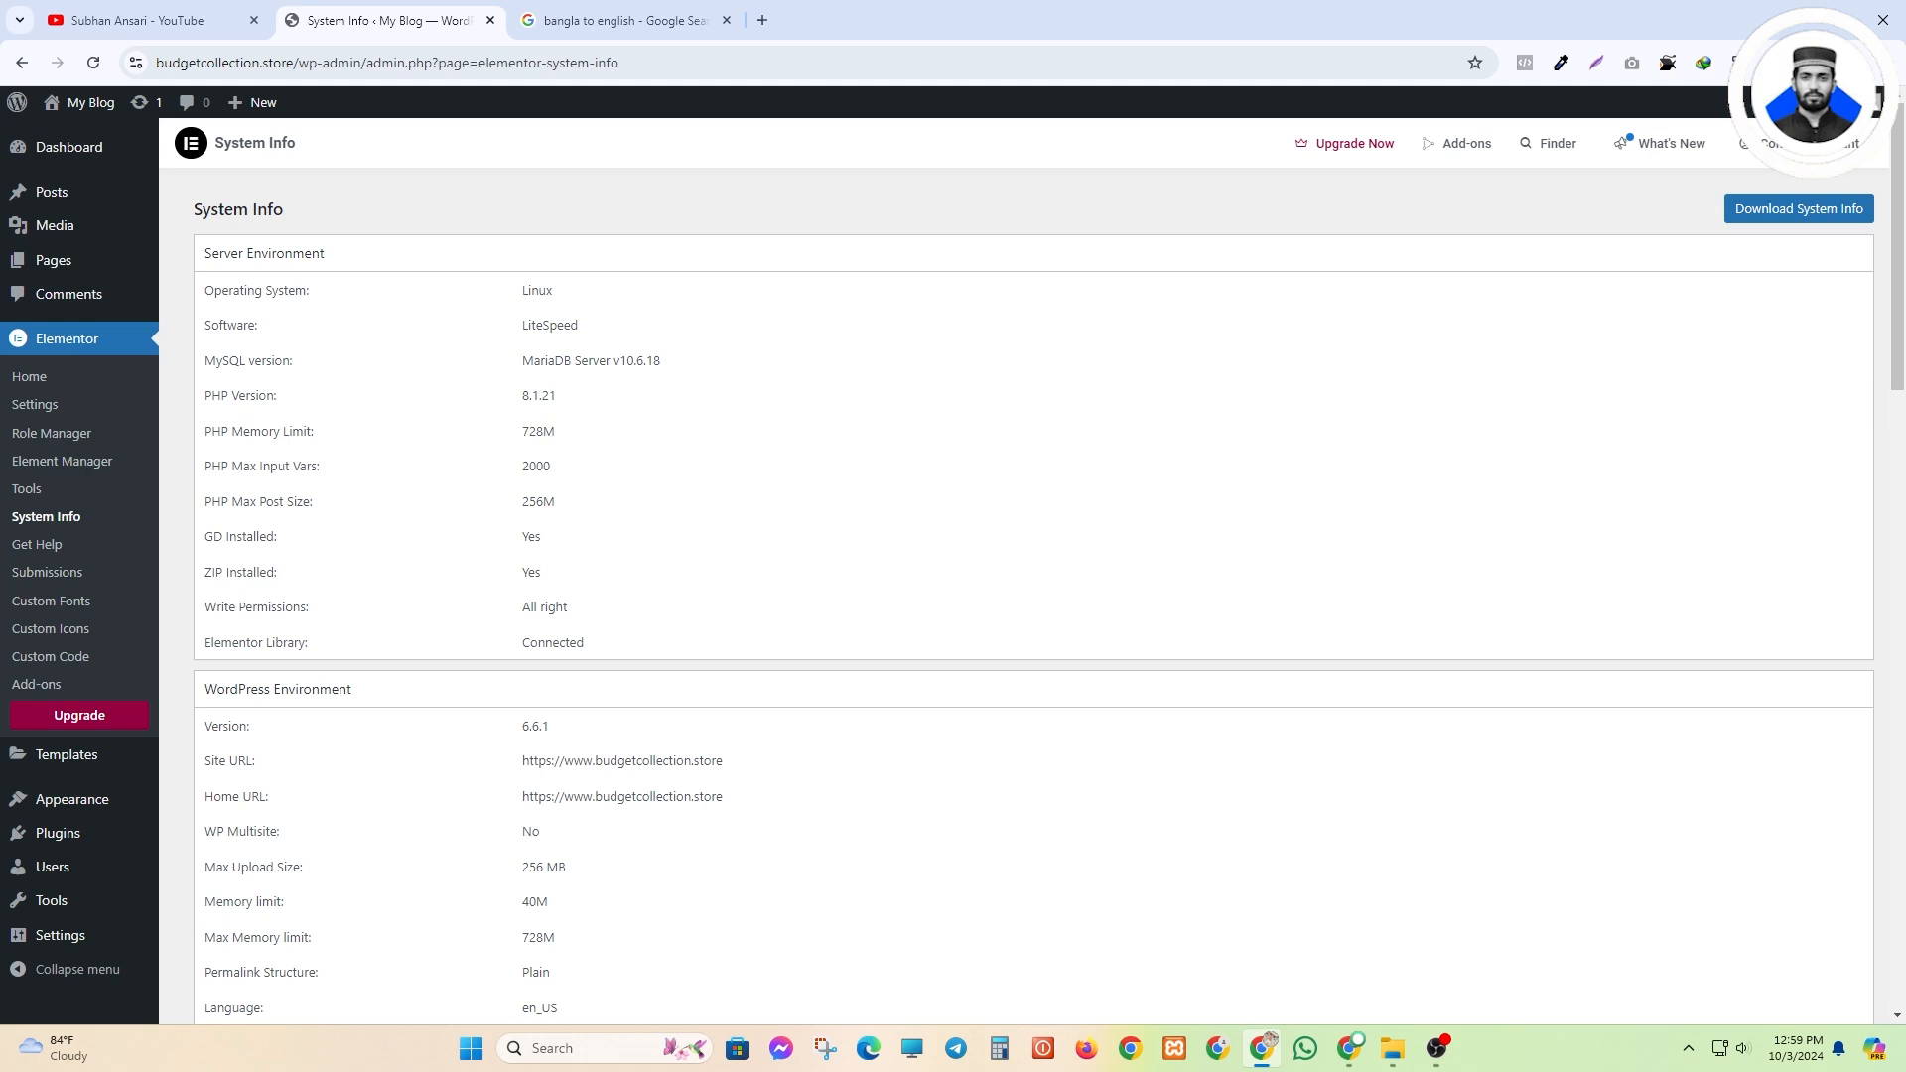
left_click_drag(291, 404, 322, 413)
left_click(332, 415)
scroll(543, 586, "down", 2)
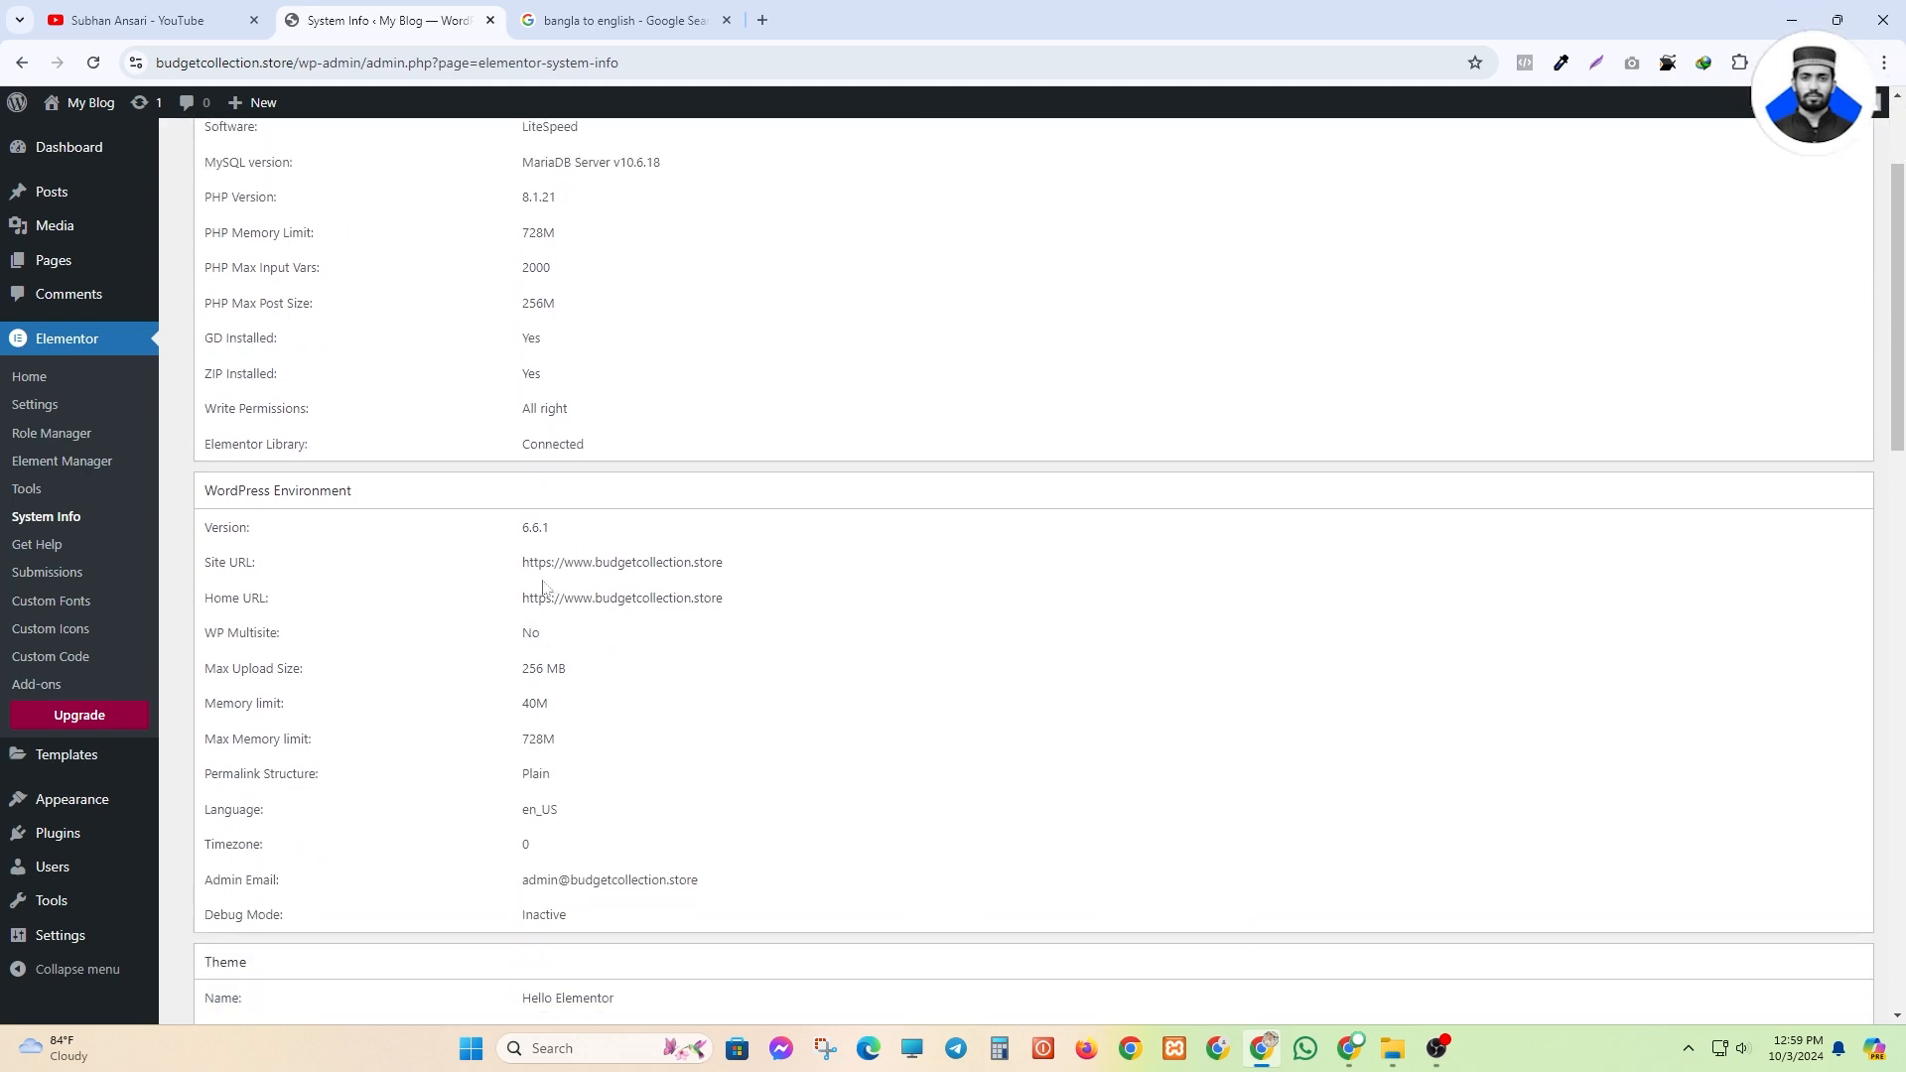
scroll(493, 567, "down", 4)
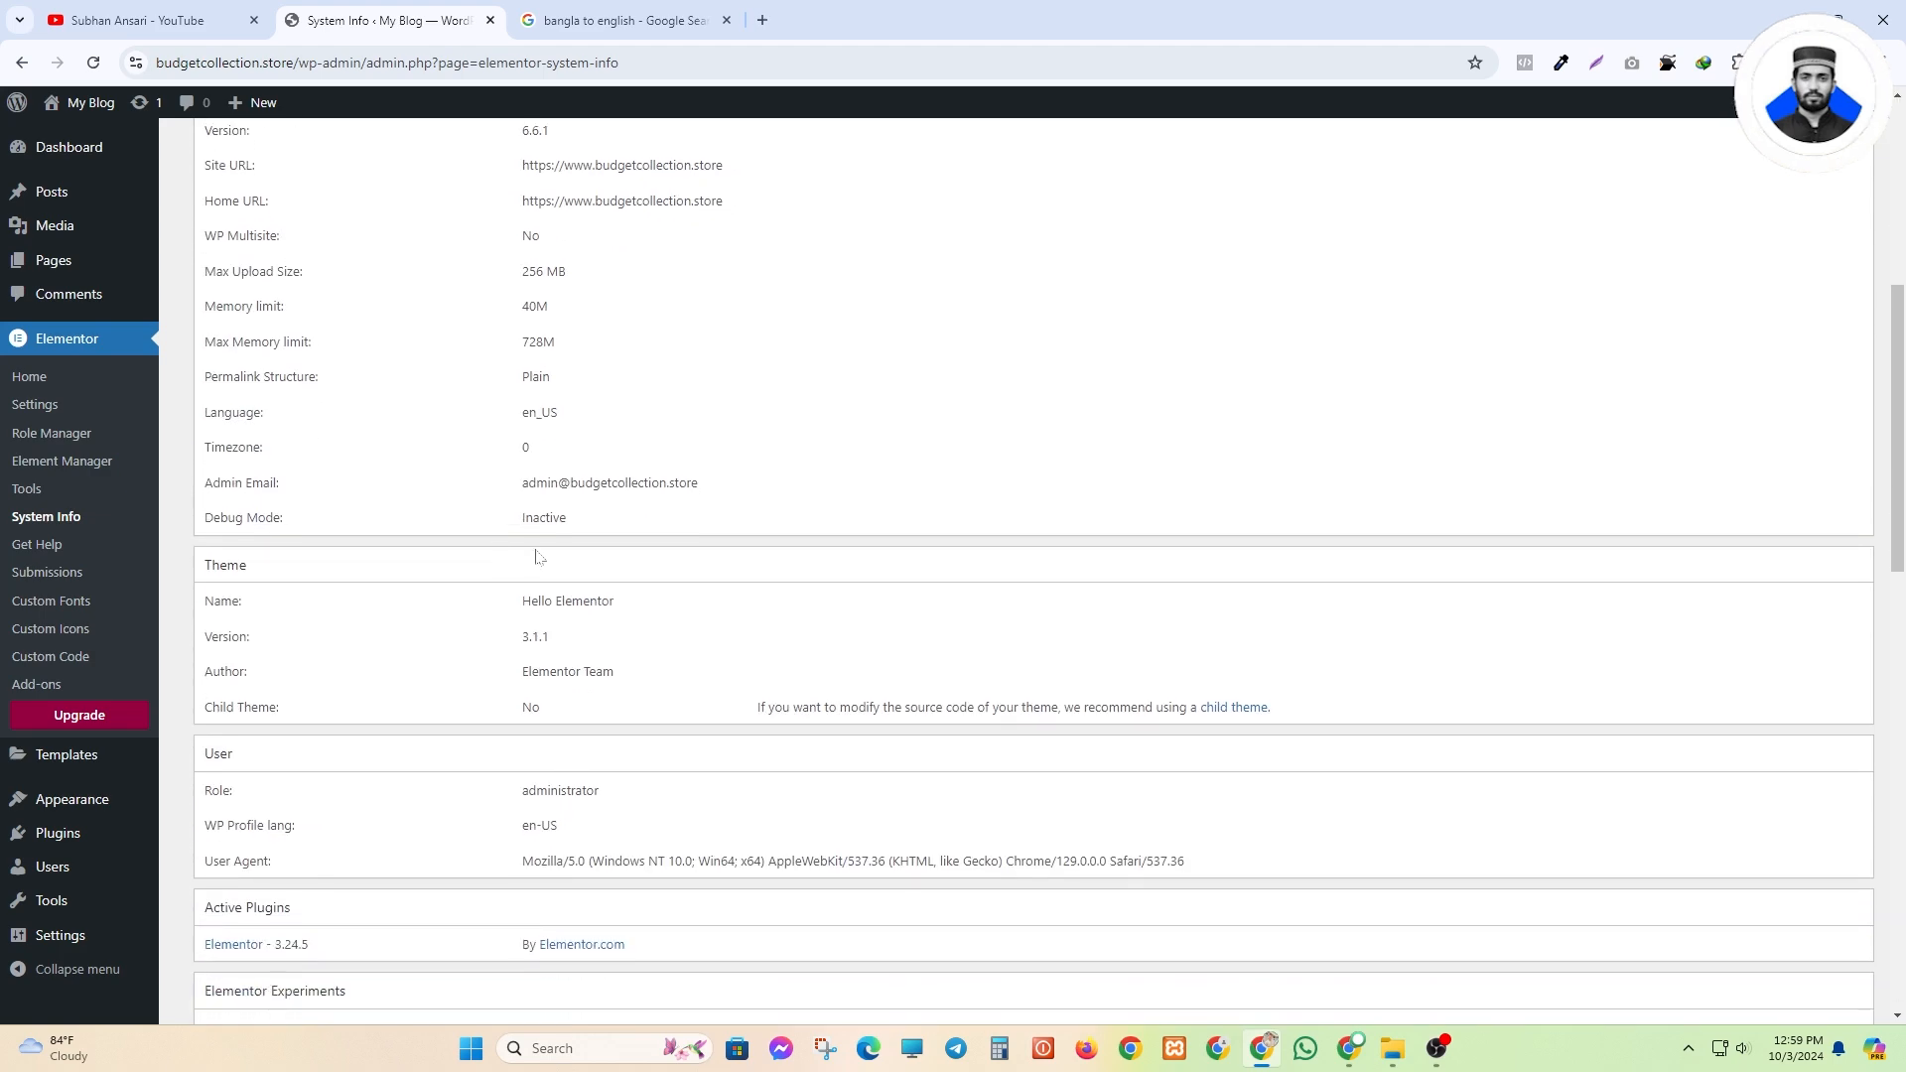
- Finish reviewing the System Info page, check Elementor's Get Help page, and return to the WordPress admin
scroll(551, 553, "down", 5)
scroll(448, 717, "up", 10)
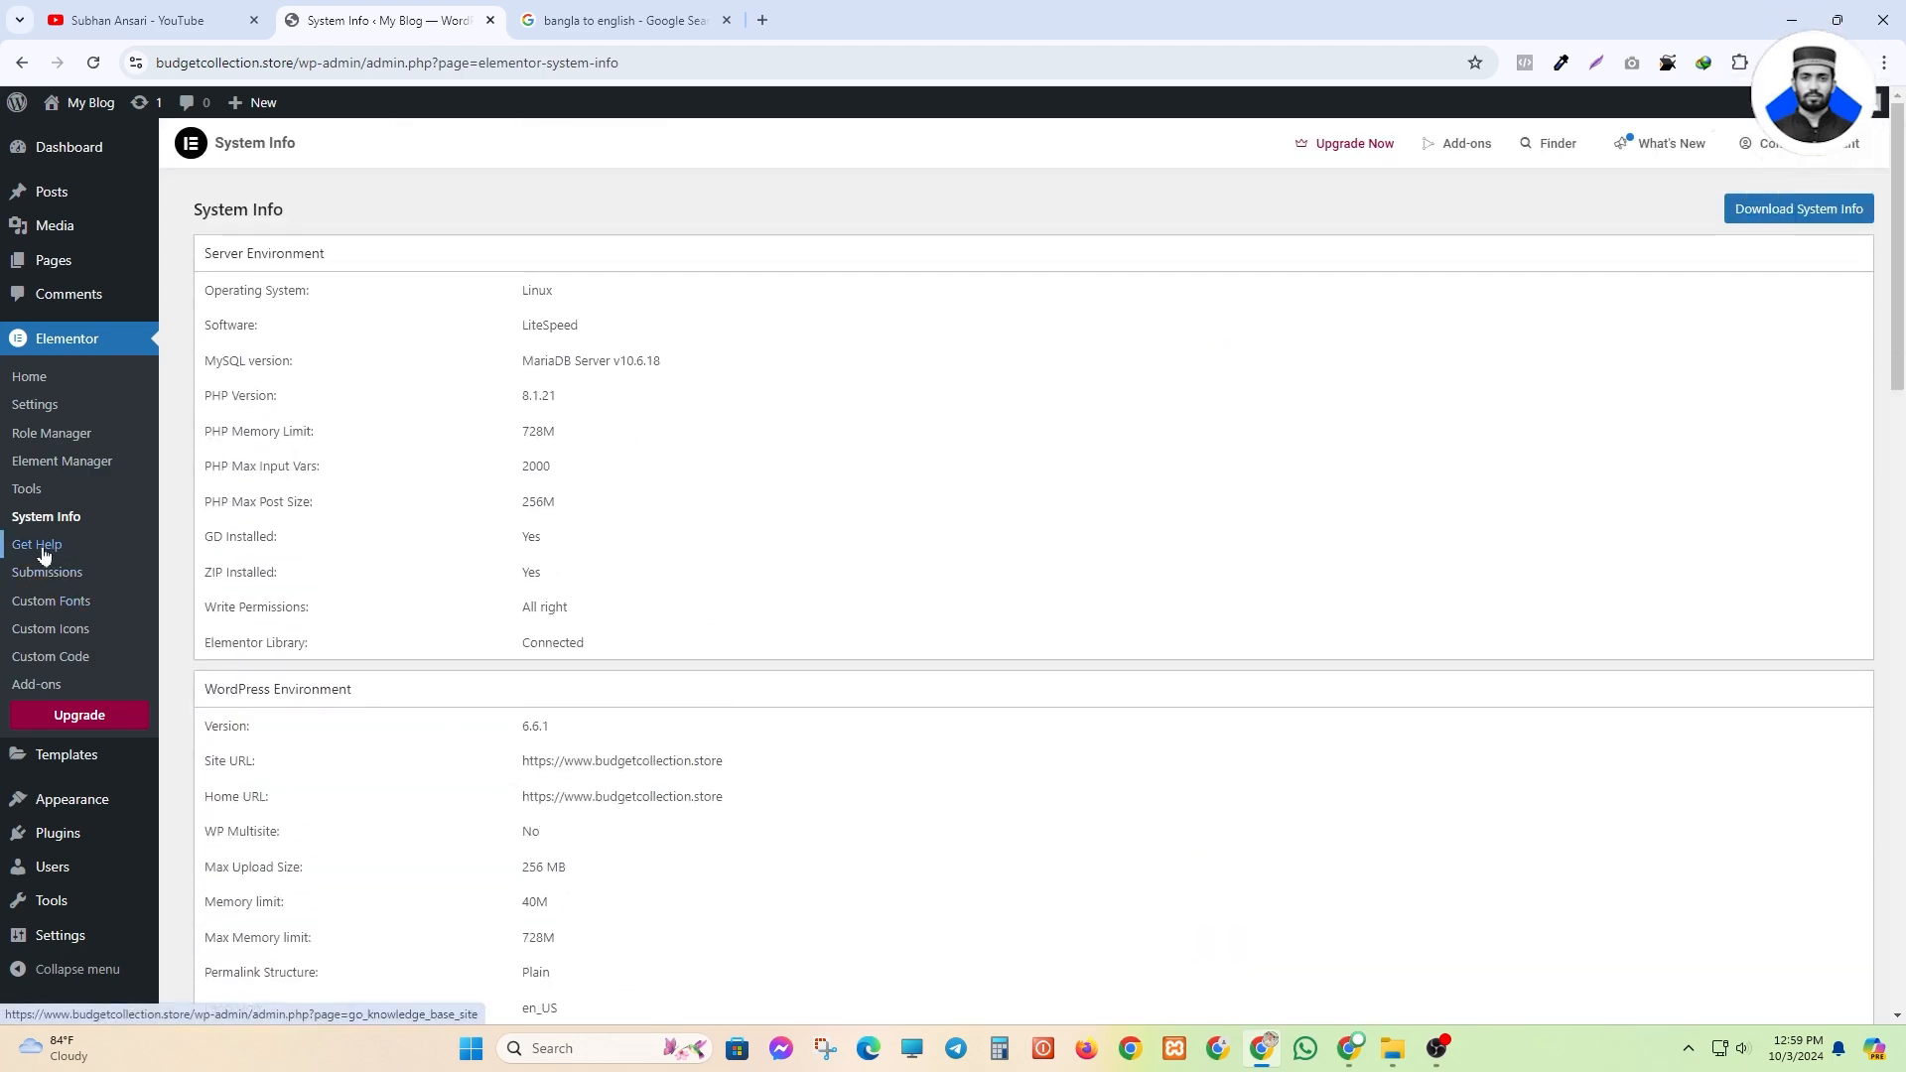
left_click(58, 554)
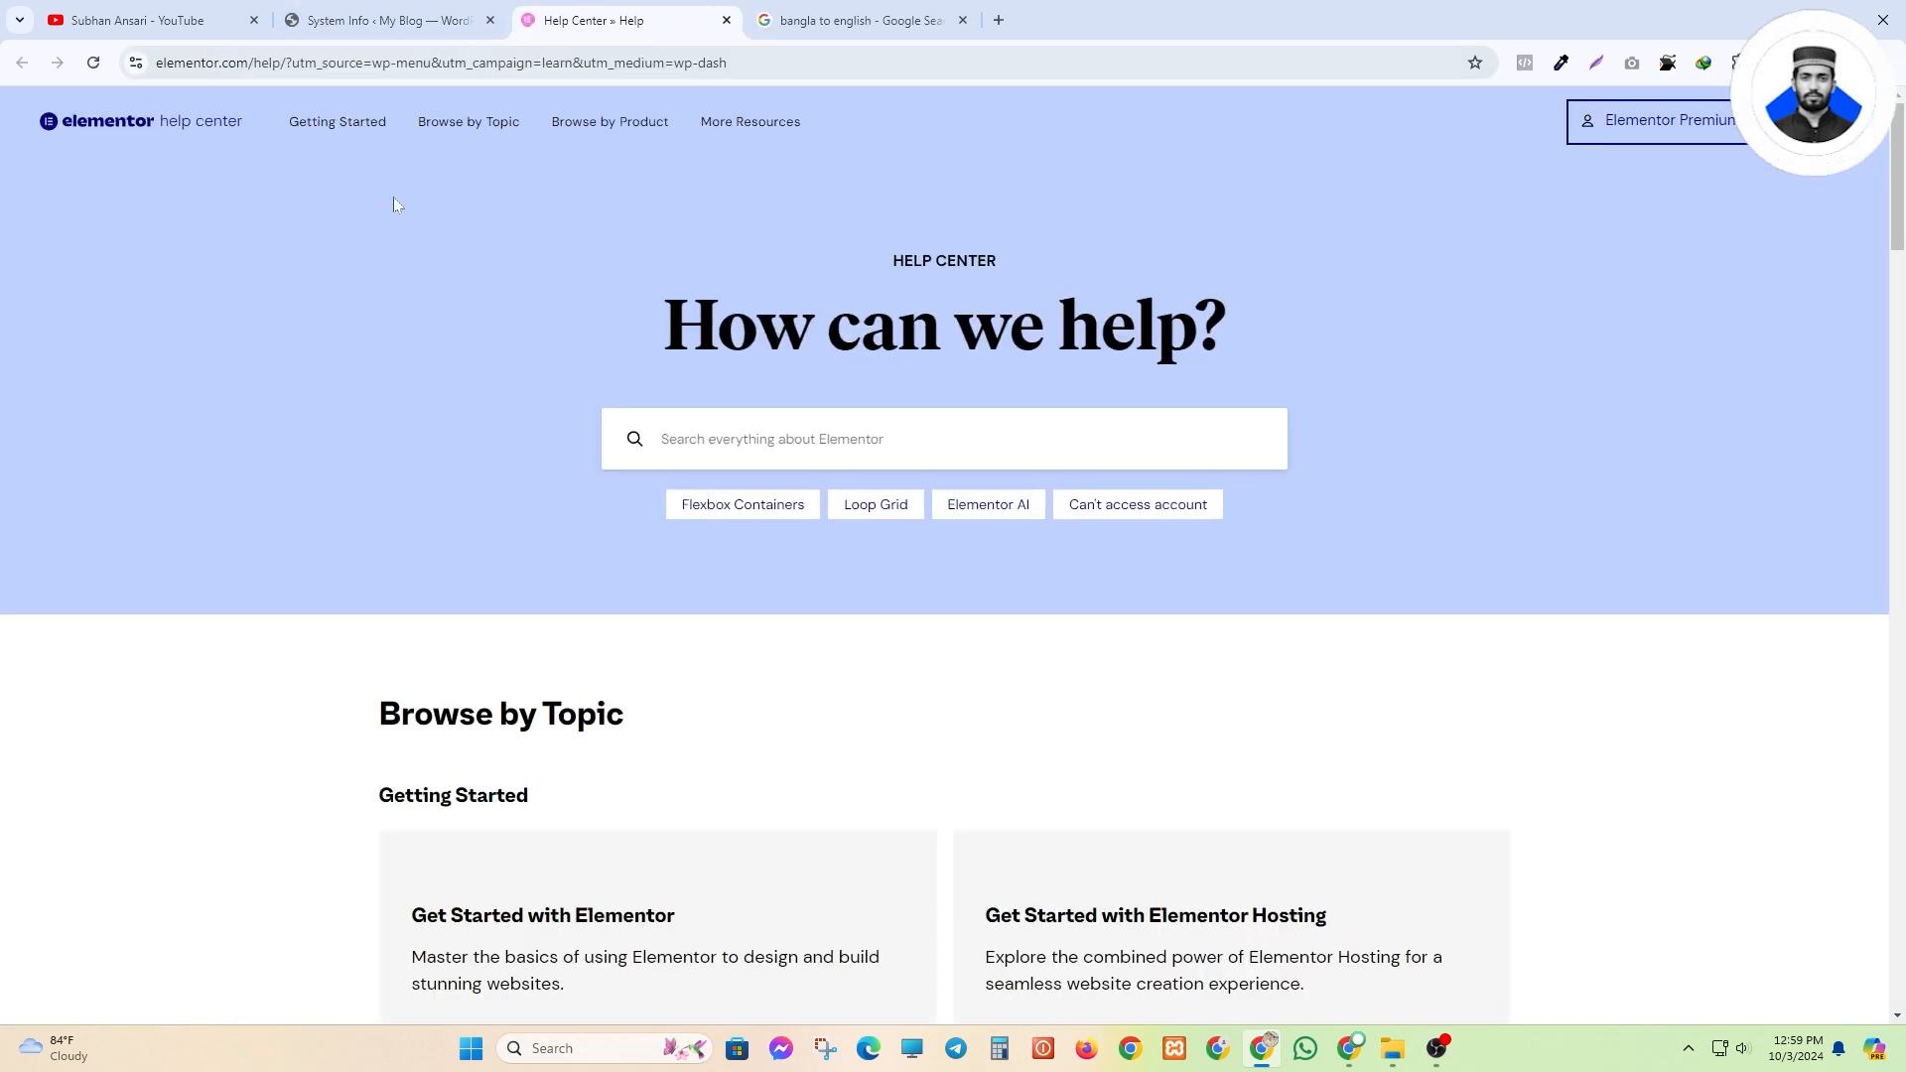
left_click_drag(542, 335, 1247, 283)
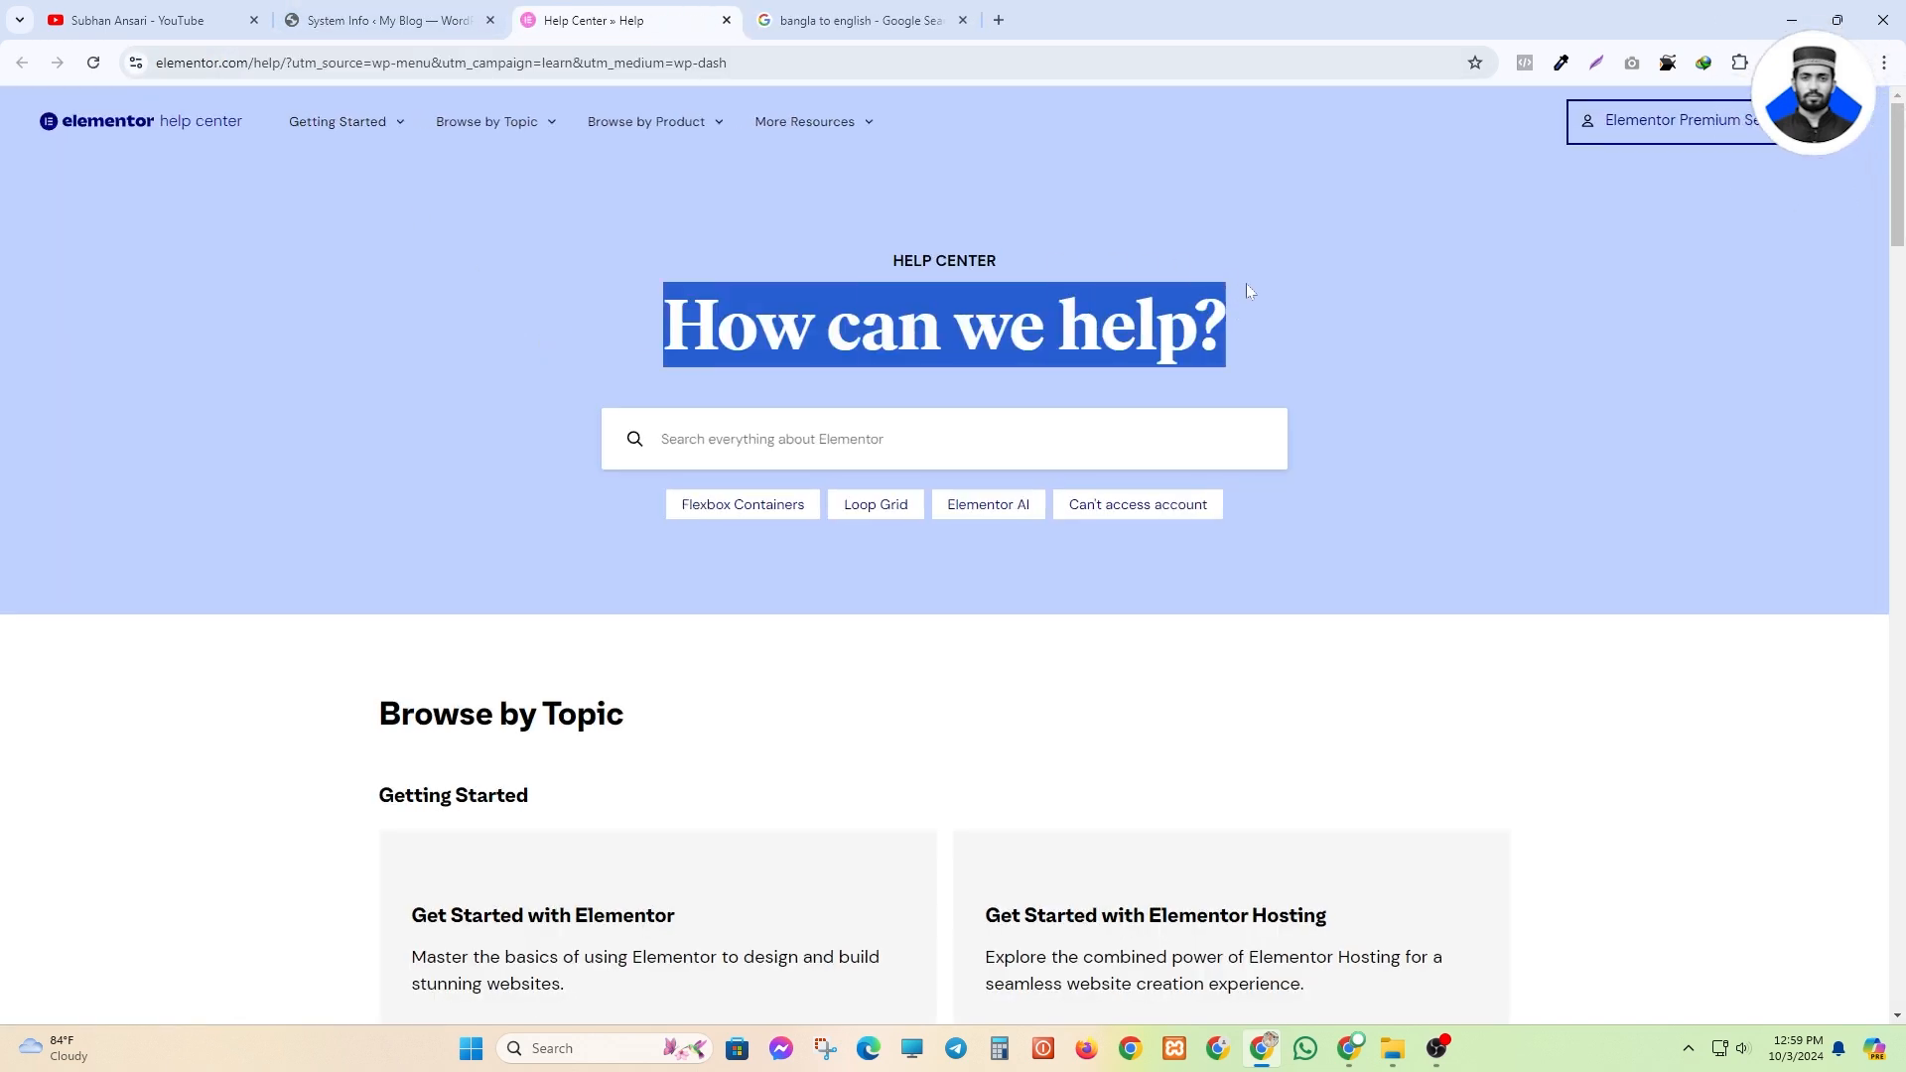
left_click(1247, 283)
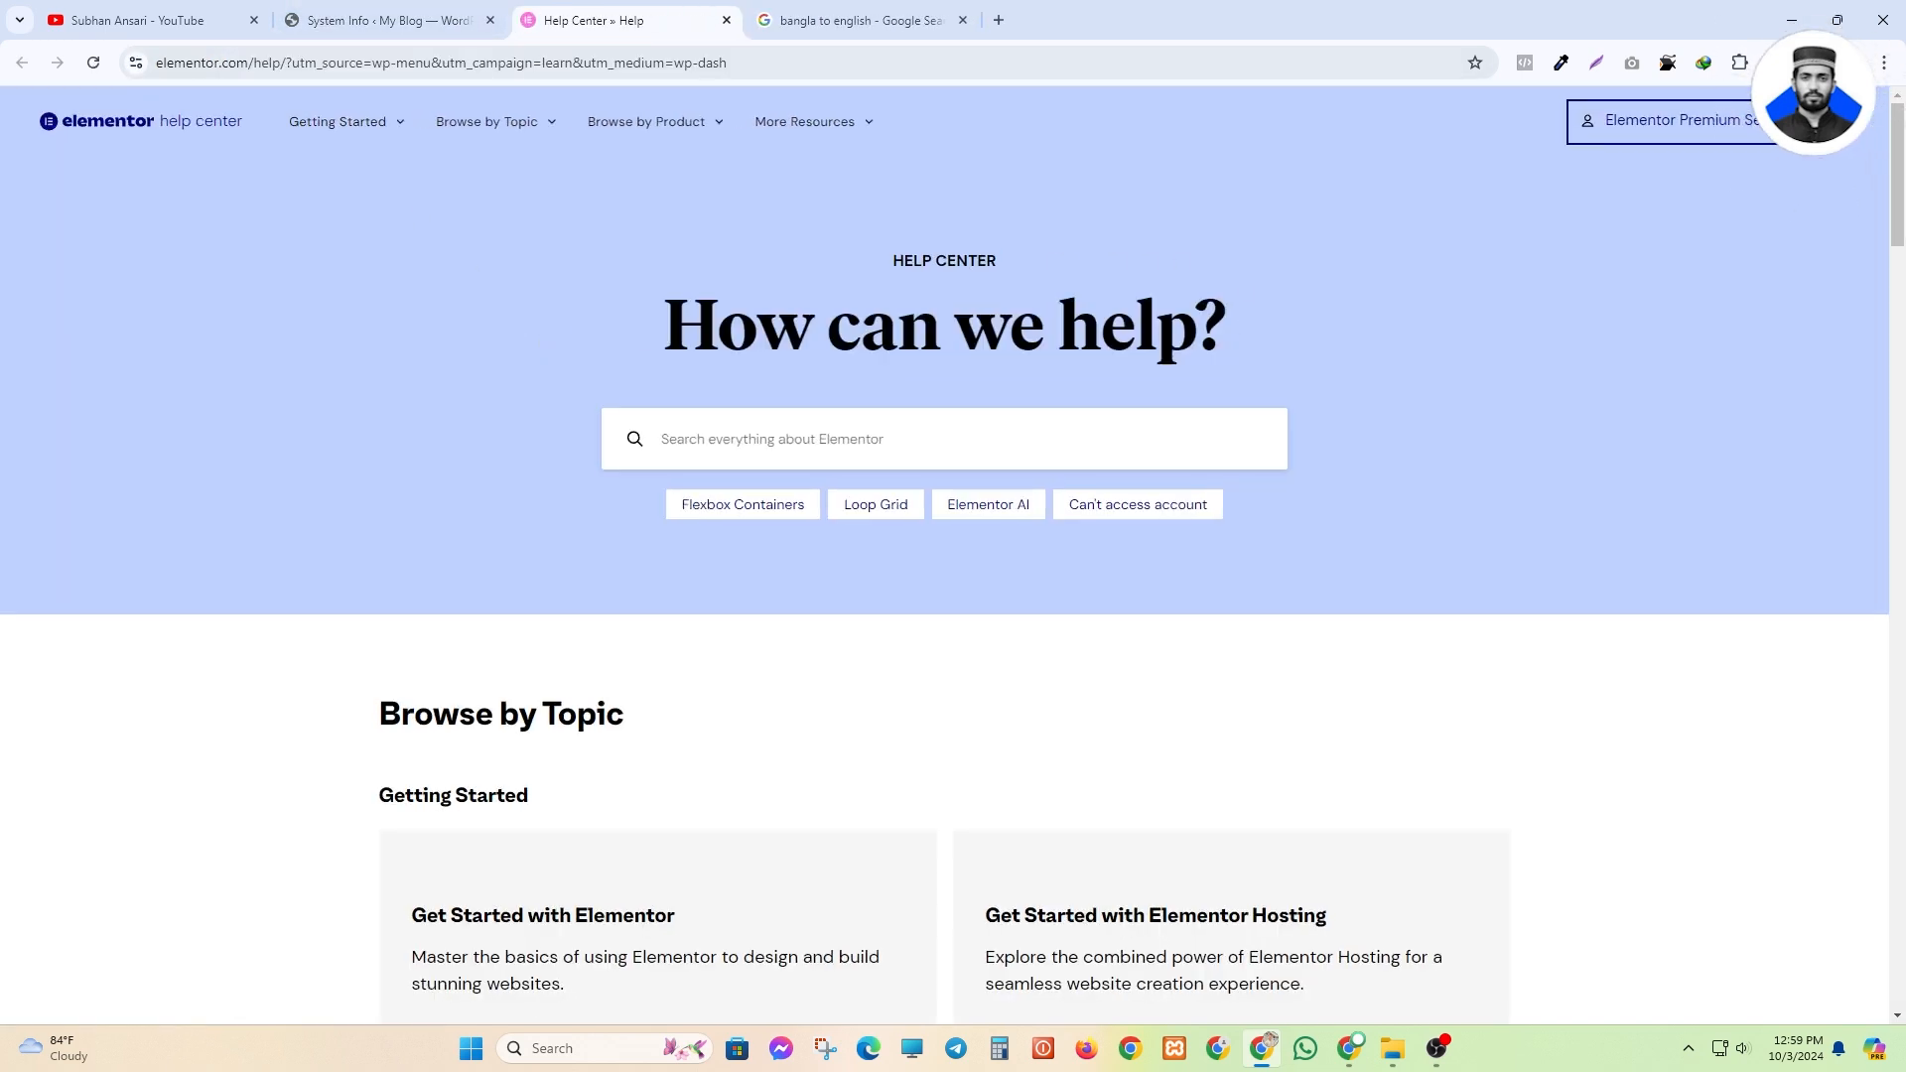
left_click(427, 20)
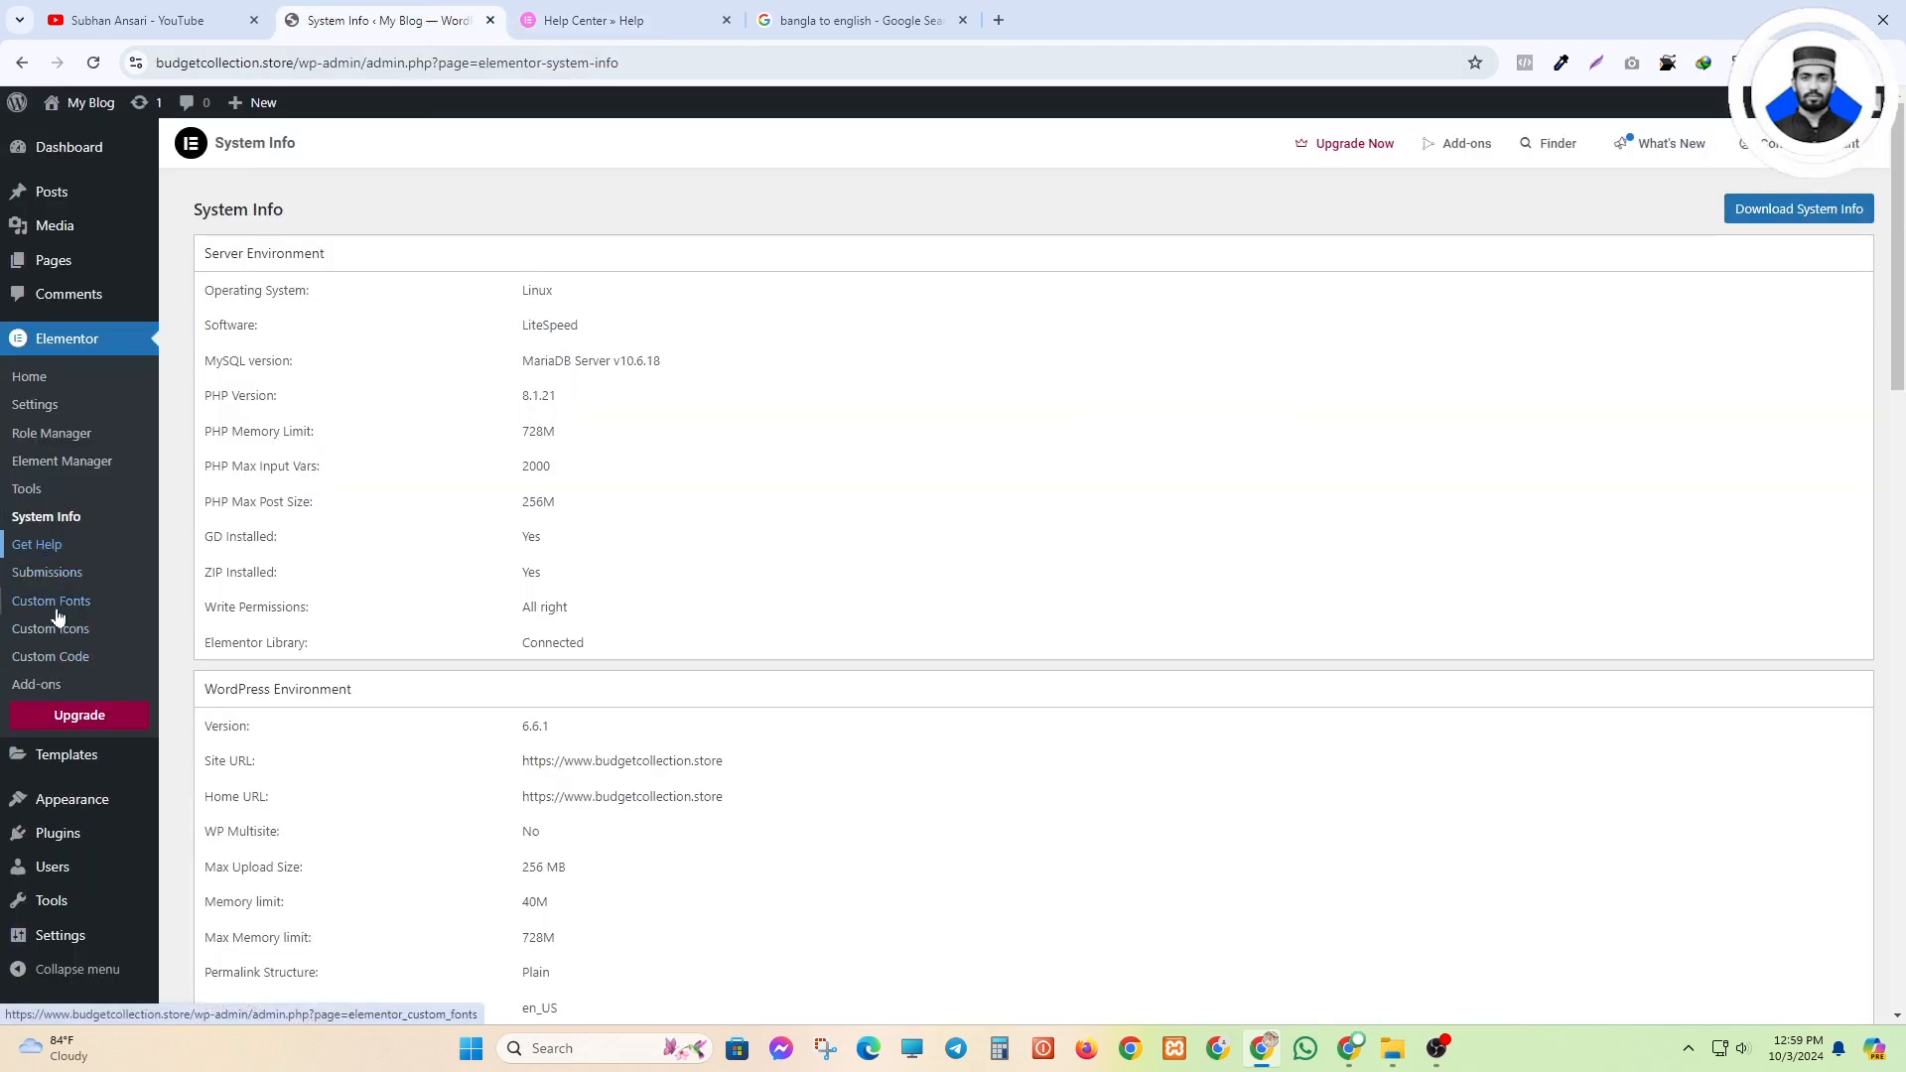
left_click(66, 343)
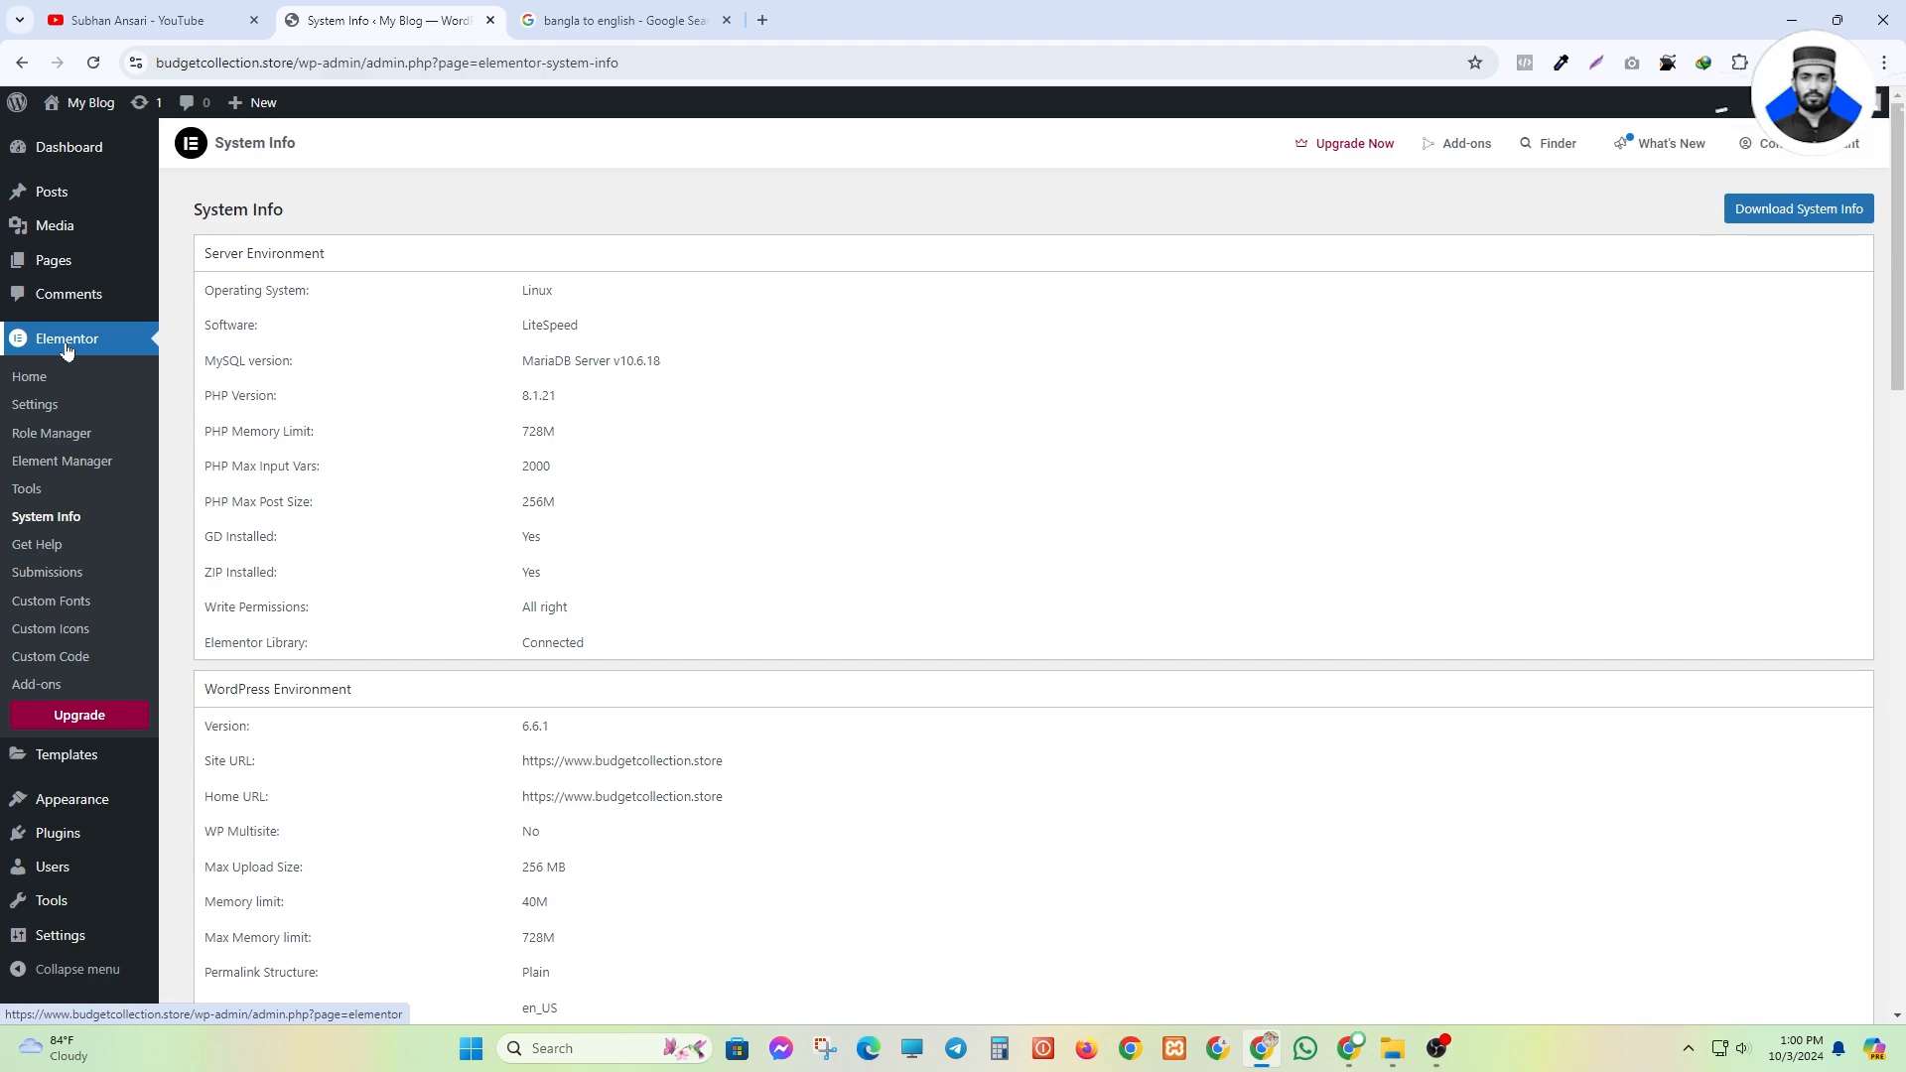
- Open the Saved Templates page and compare its overall template list with the Page template section
mouse_move(72, 758)
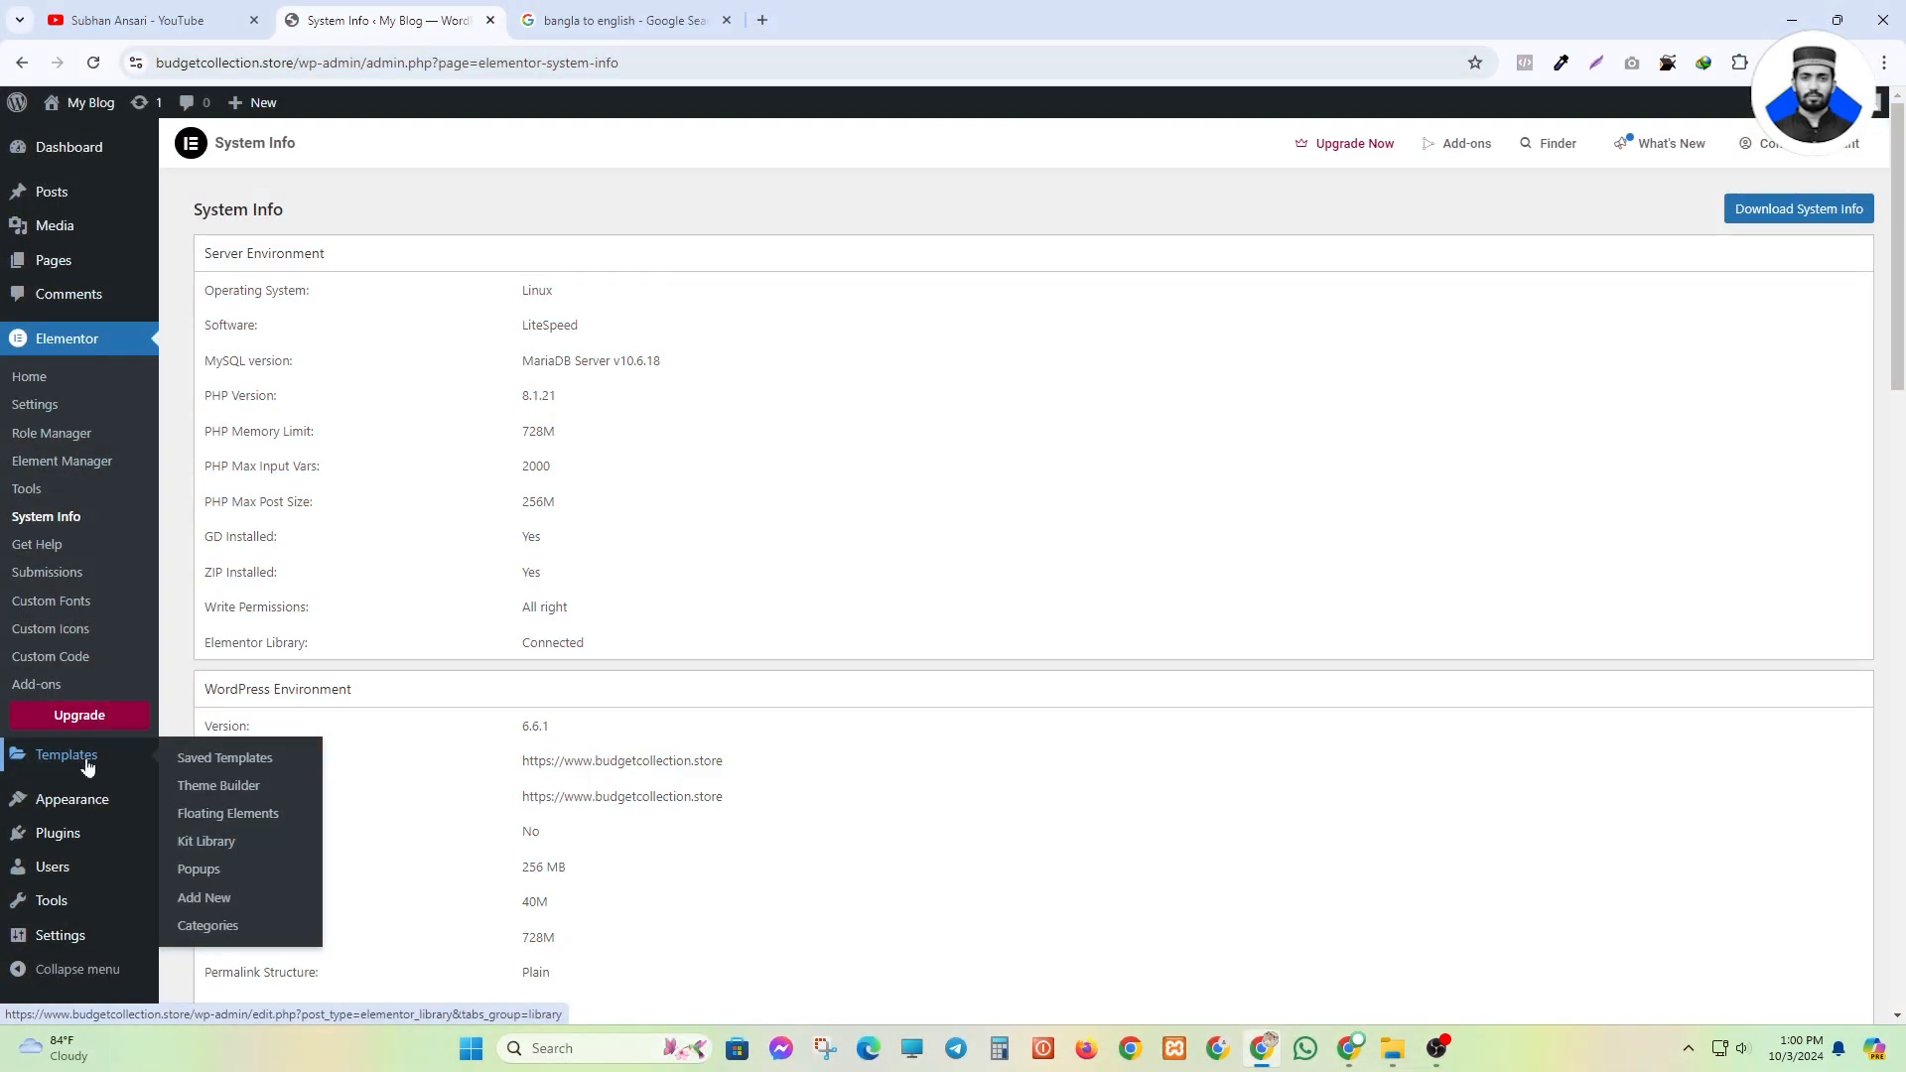
left_click(88, 765)
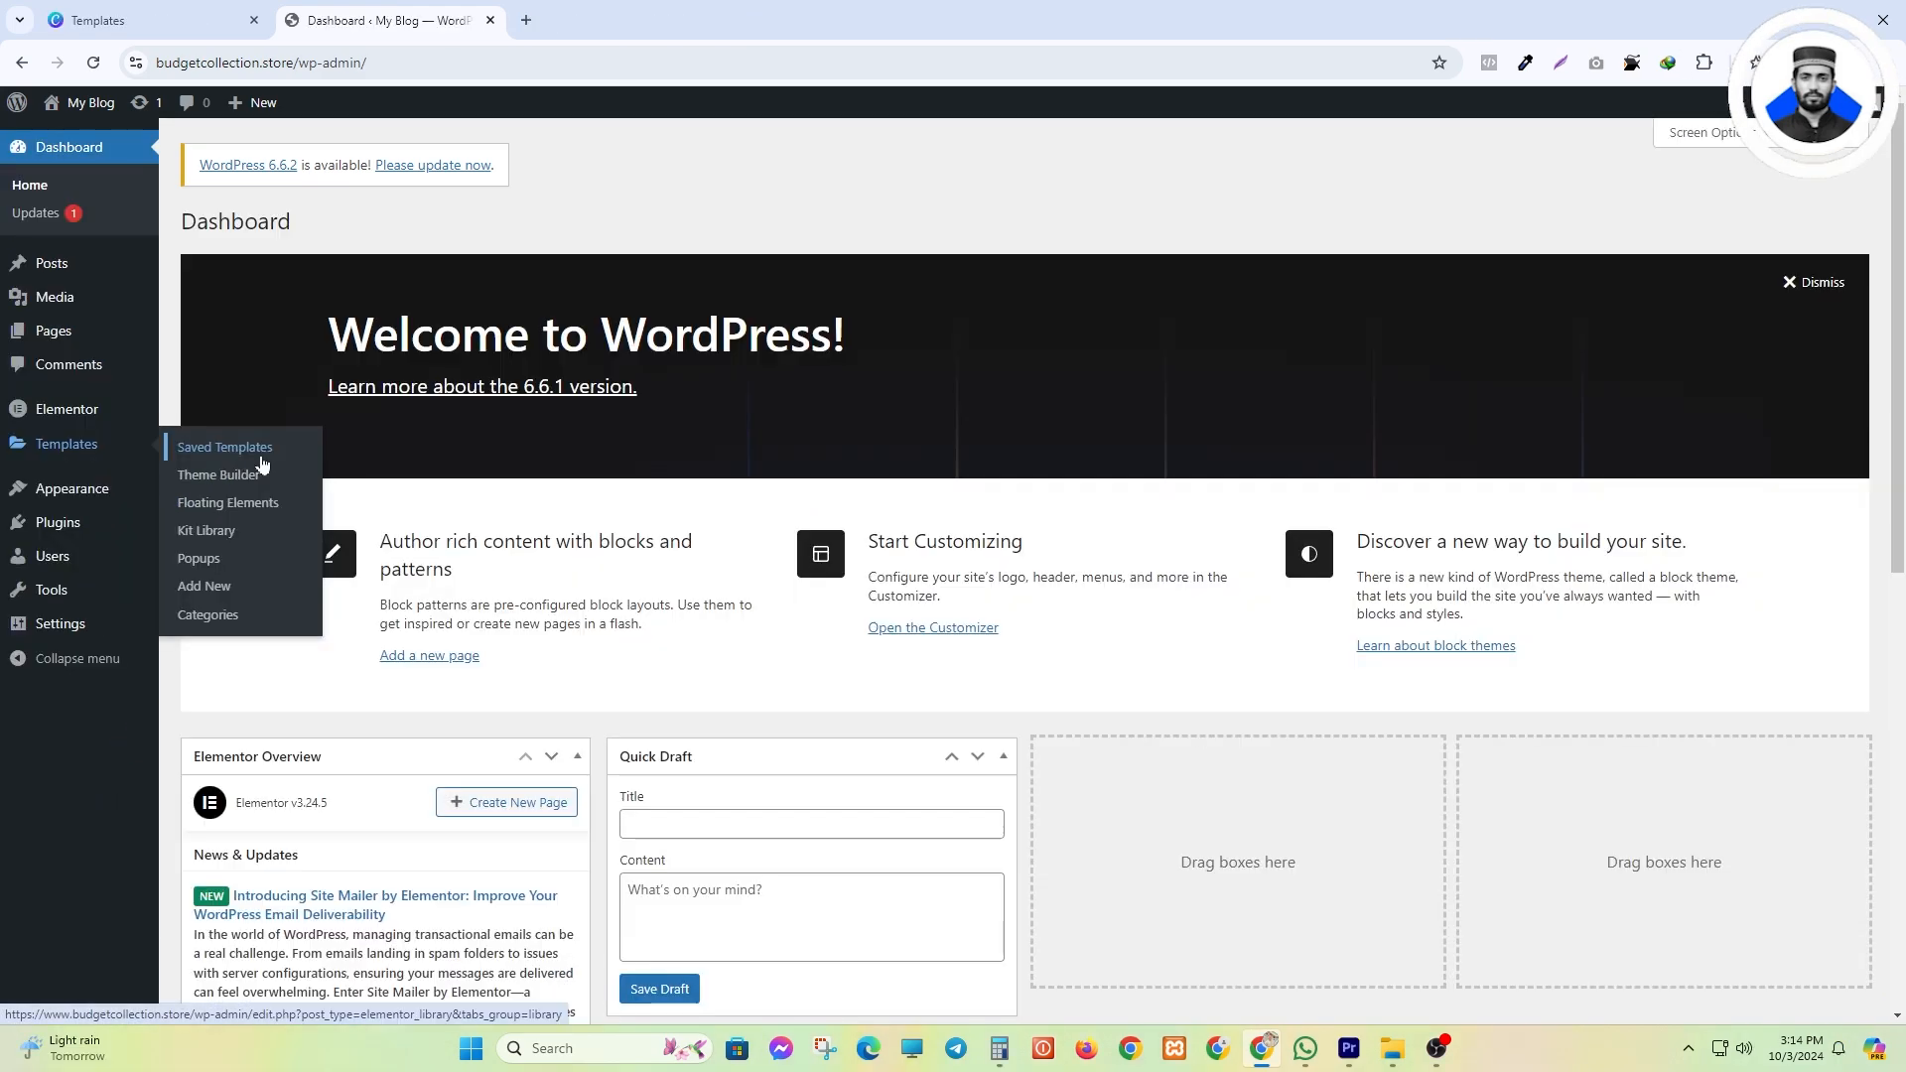
left_click(264, 459)
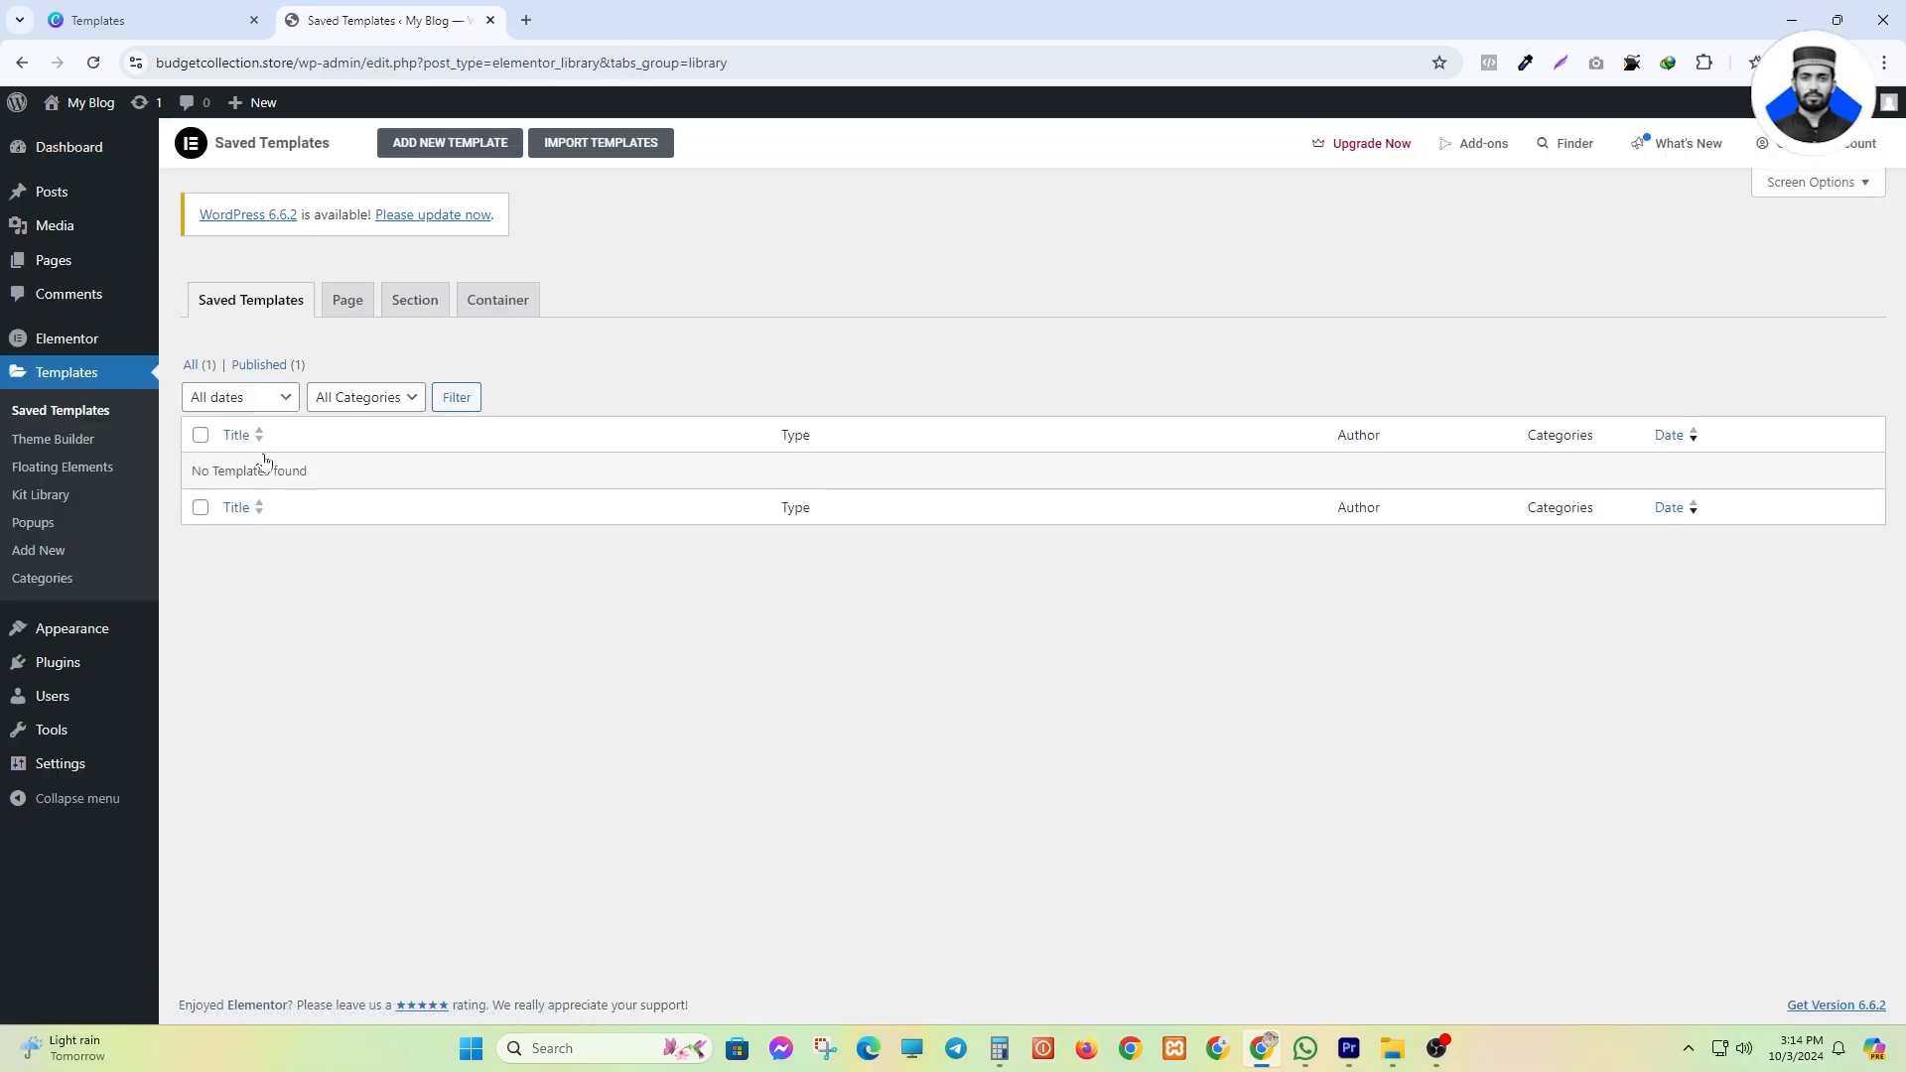
left_click(342, 301)
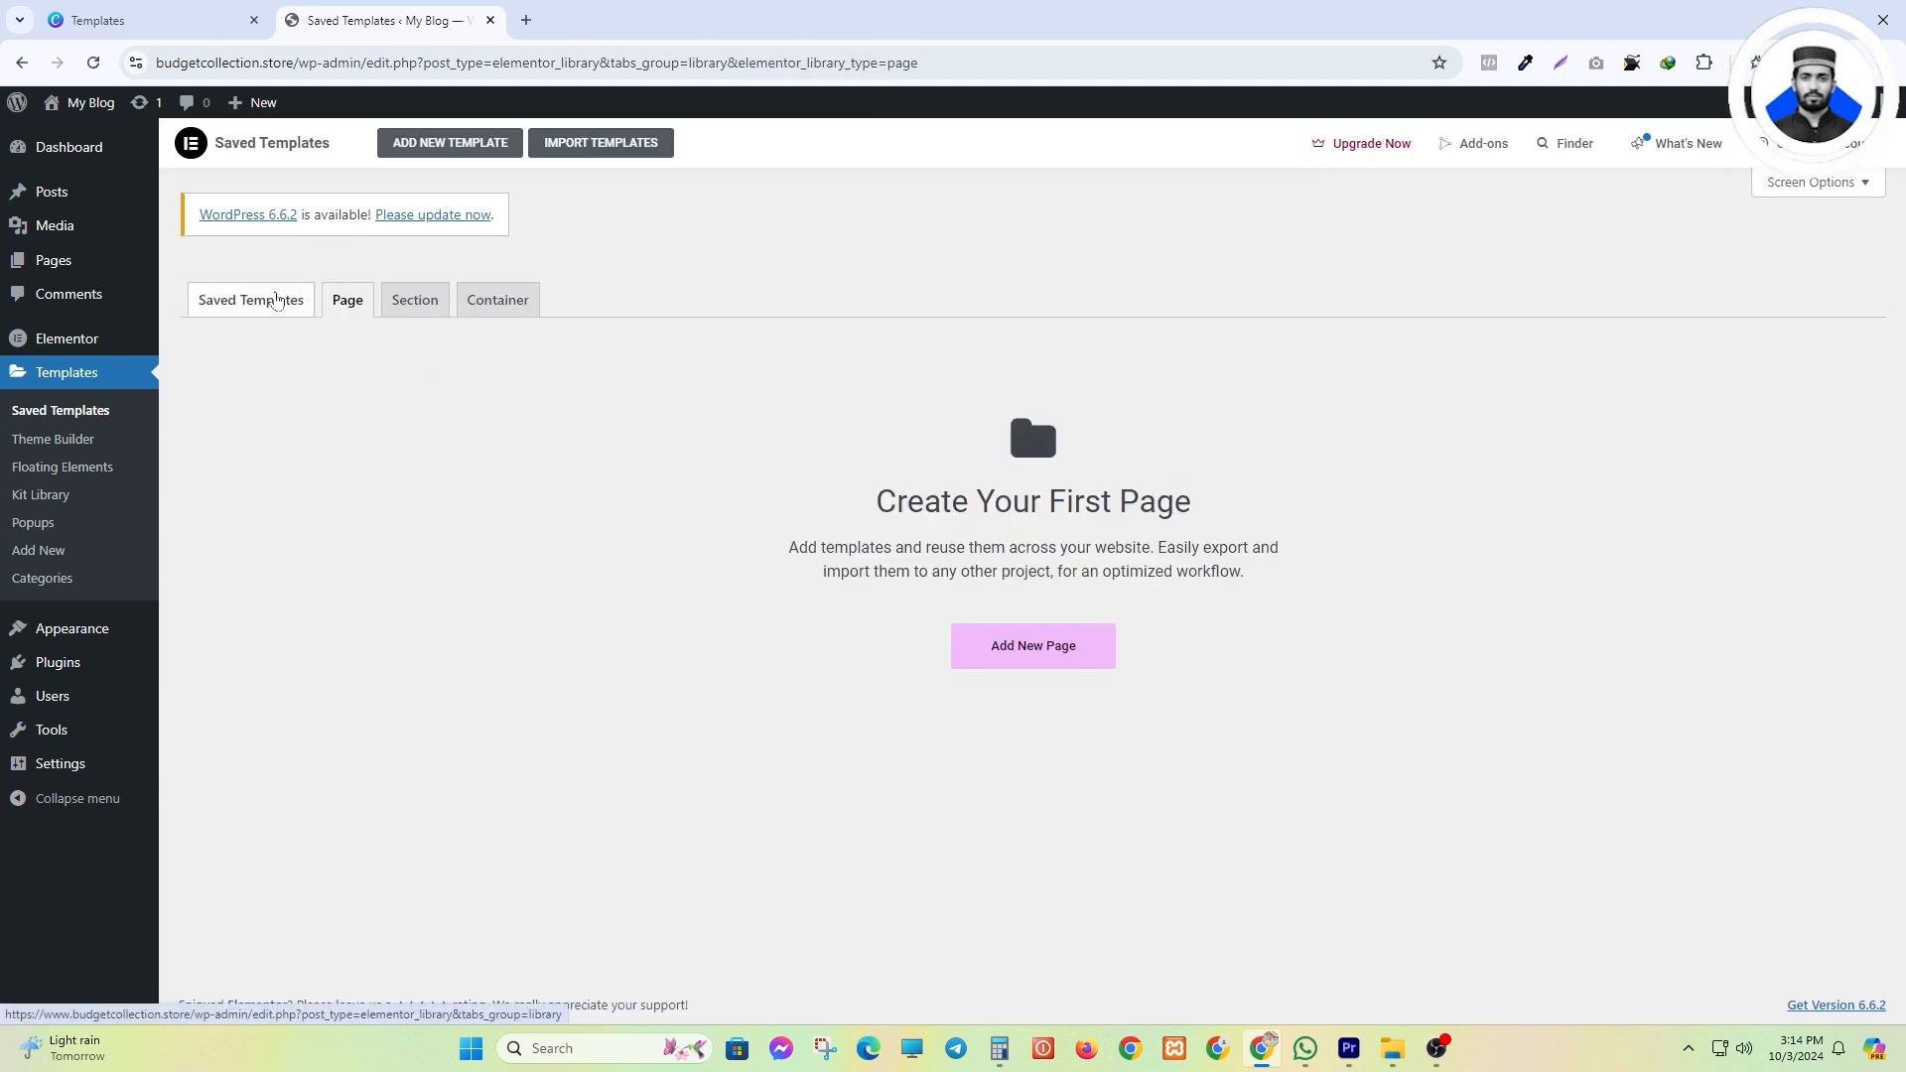
left_click(277, 301)
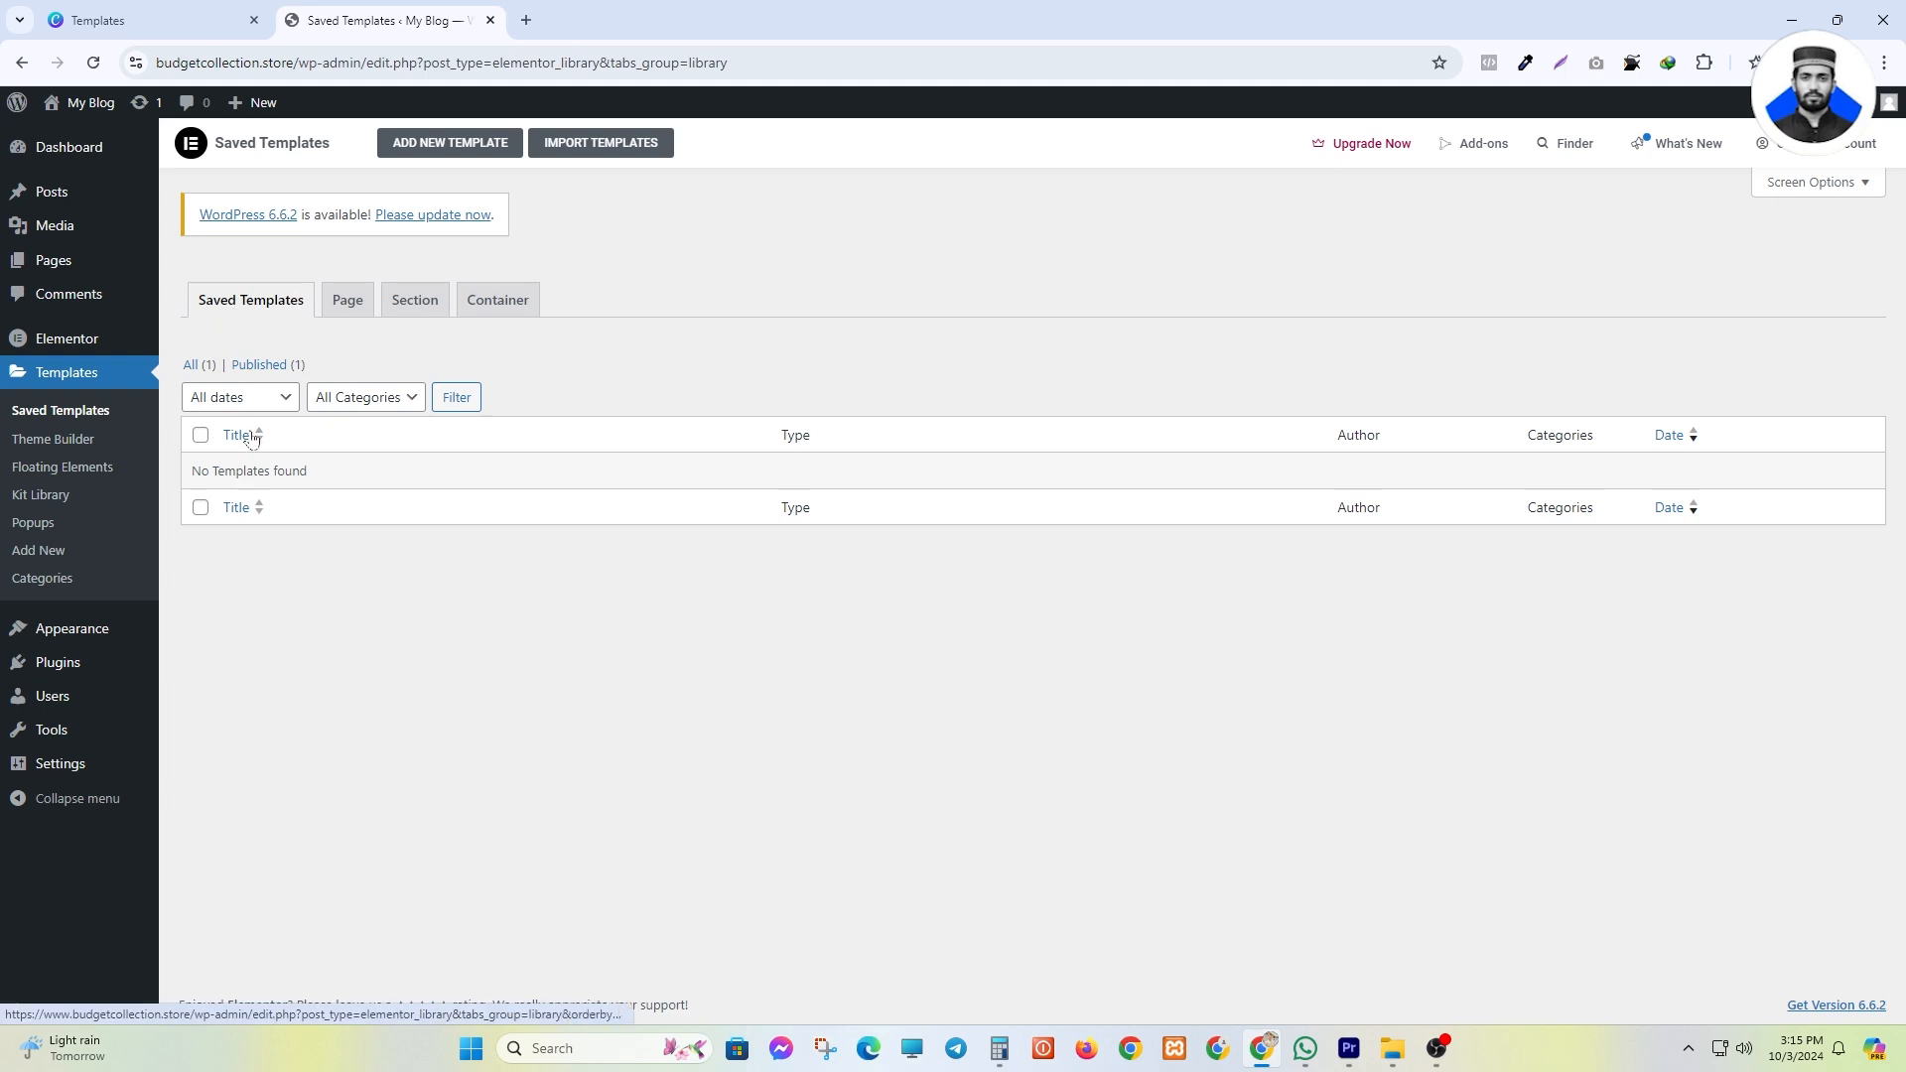
left_click(345, 300)
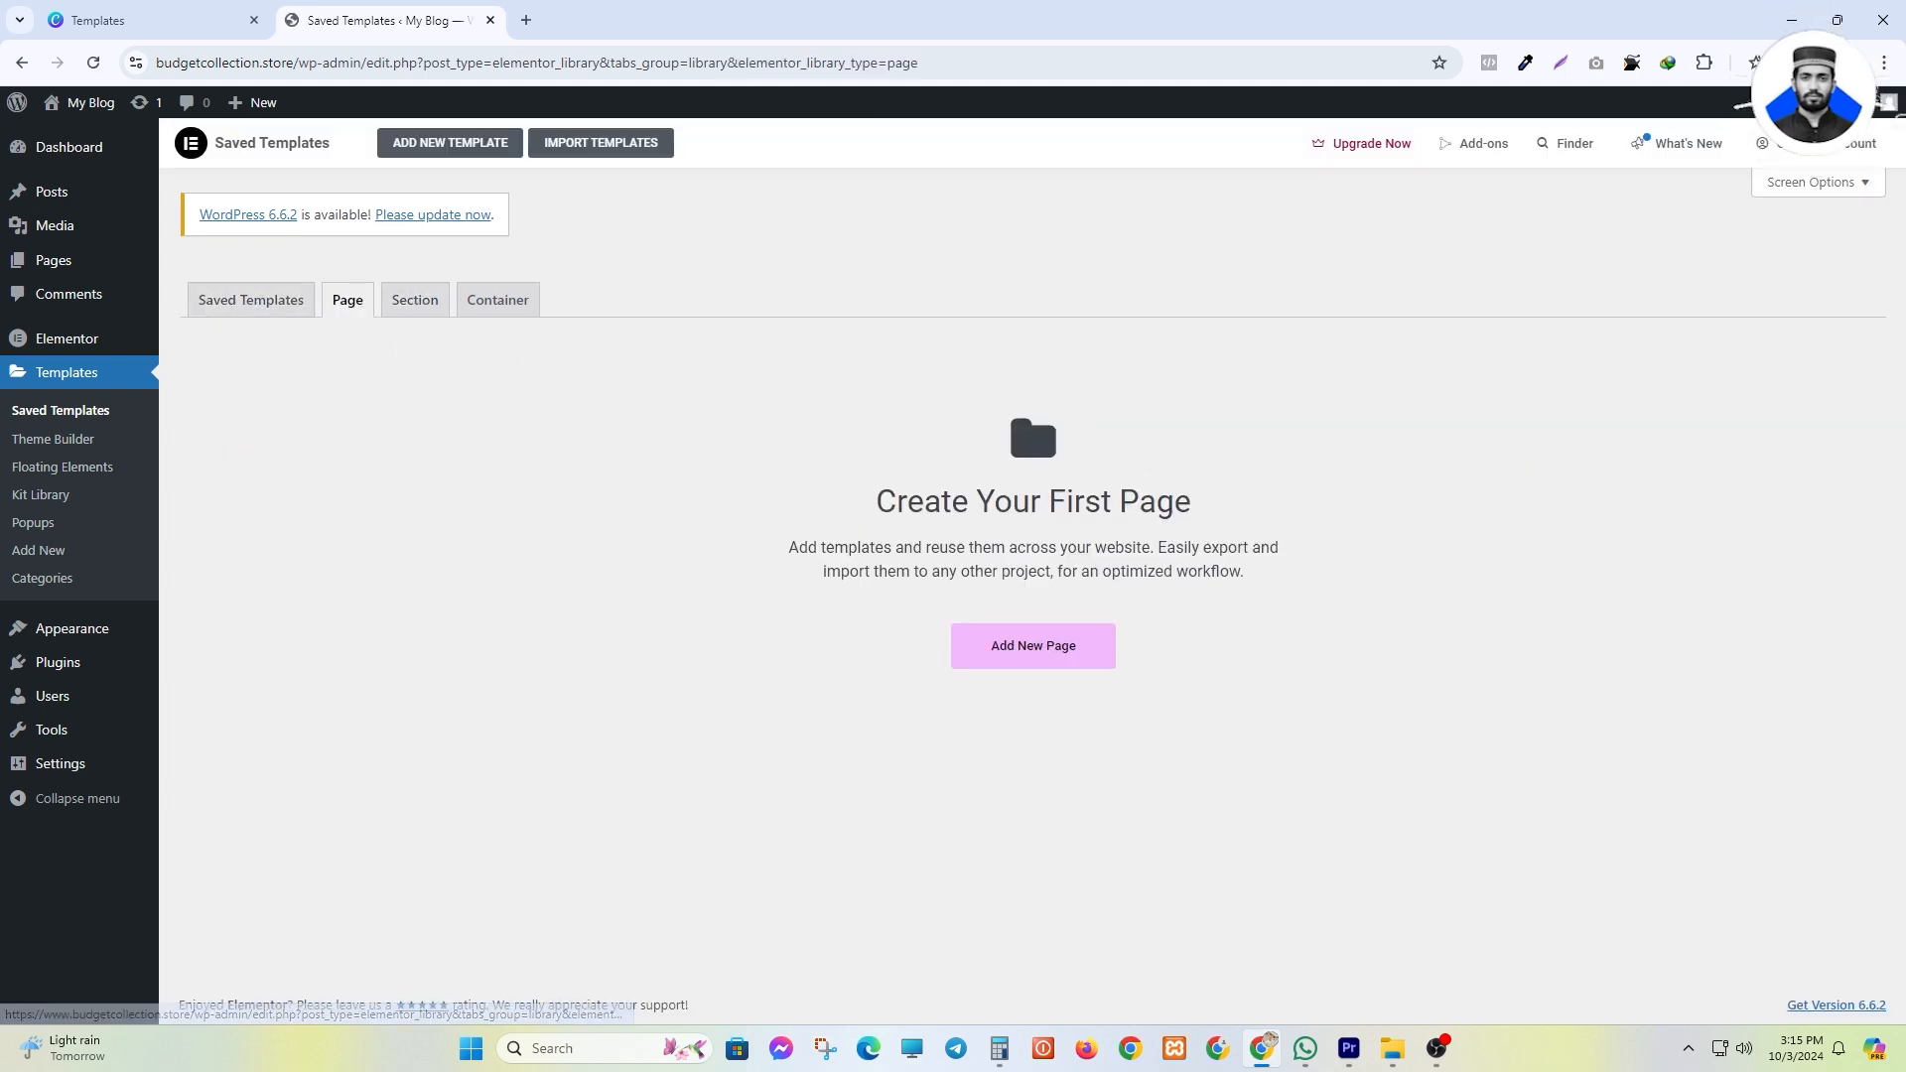
left_click_drag(872, 502, 1327, 588)
left_click(1328, 587)
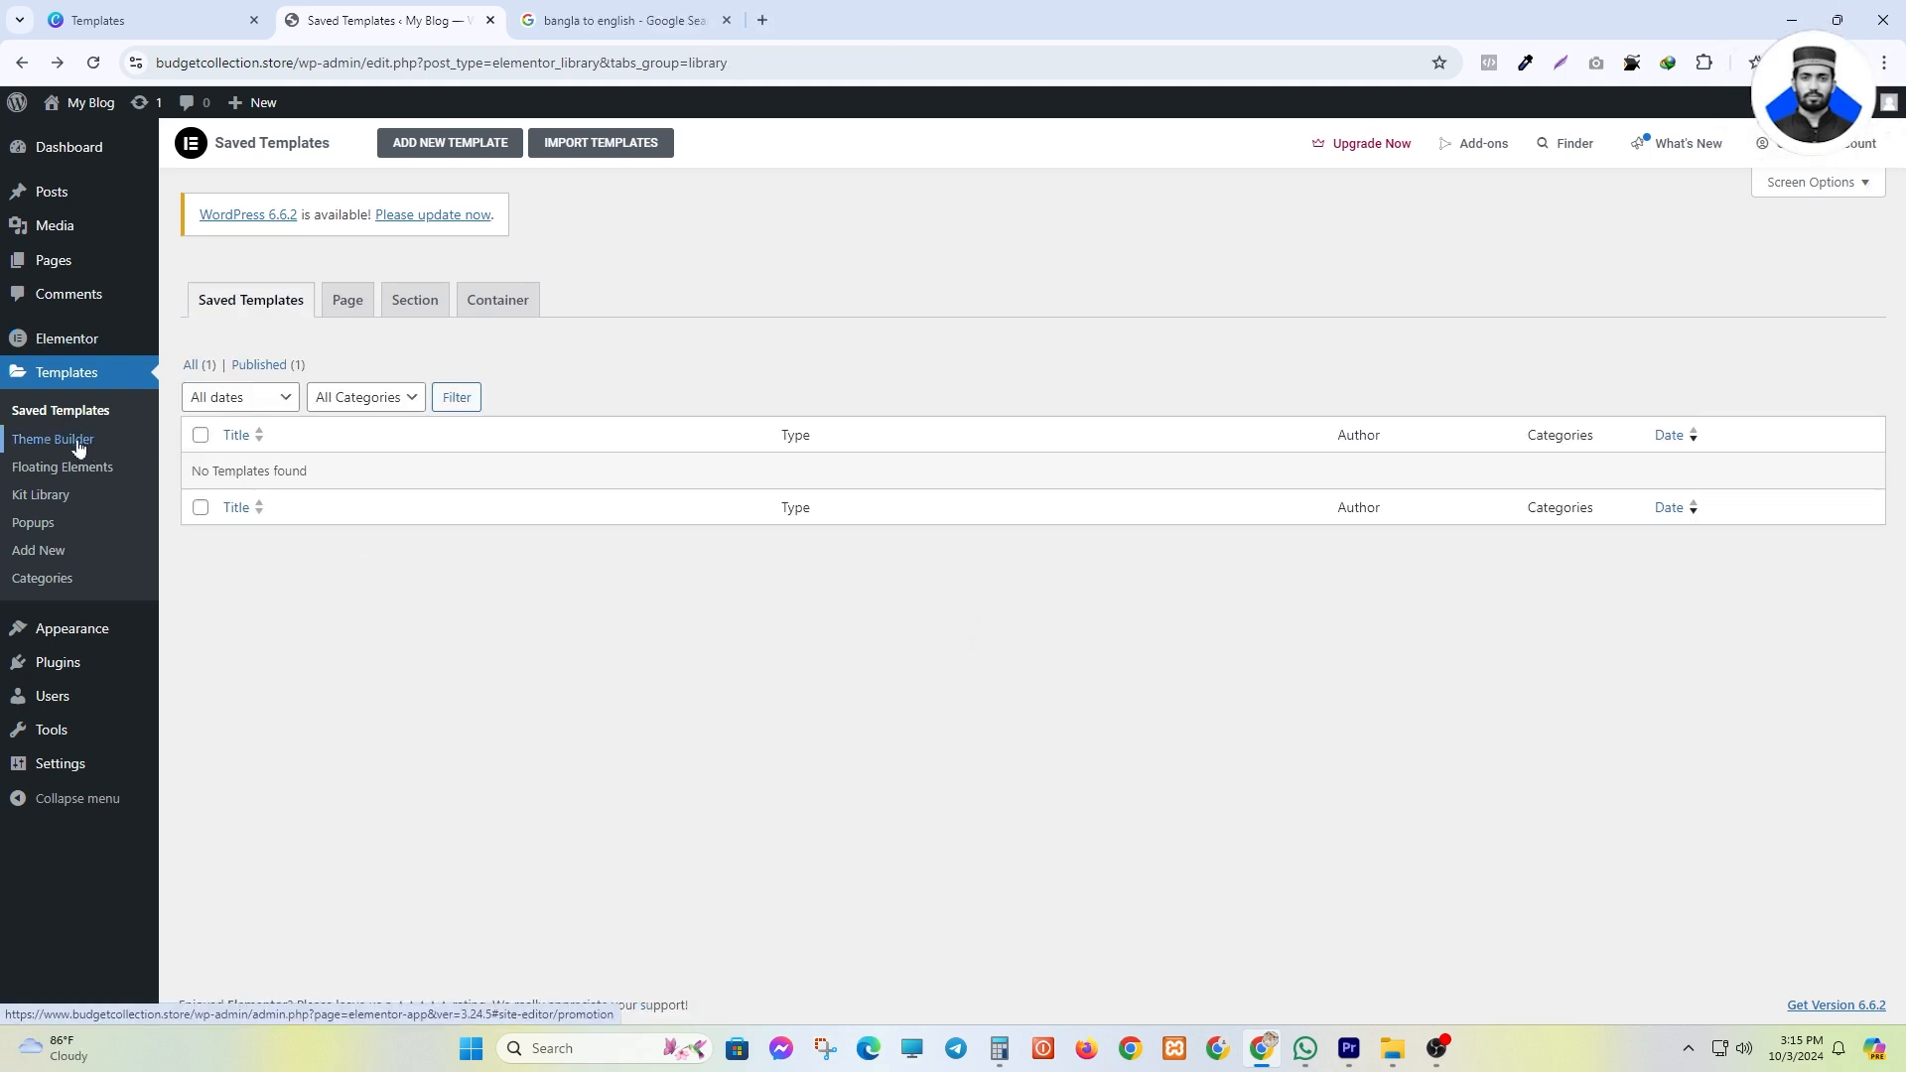
- View the site parts in the Theme Builder, close it, and check the Floating Elements page
left_click(79, 446)
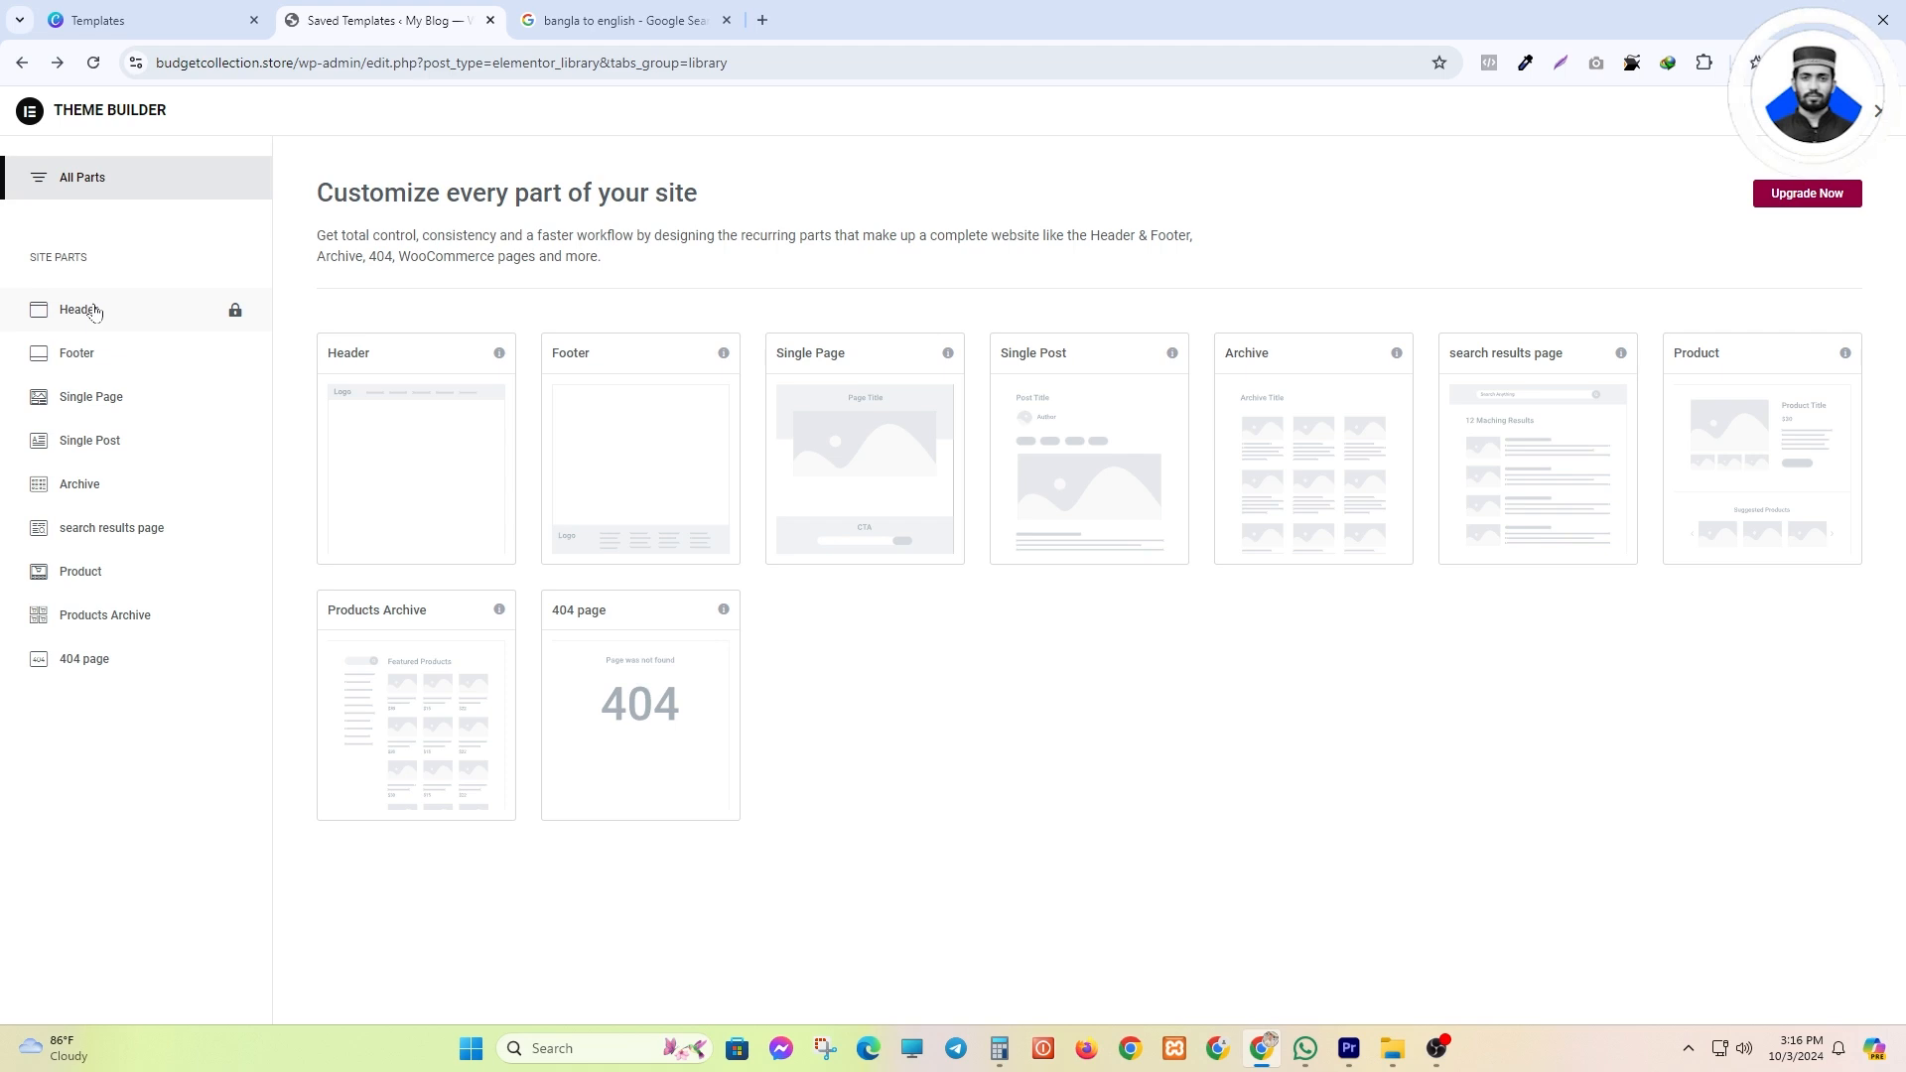
left_click(1876, 116)
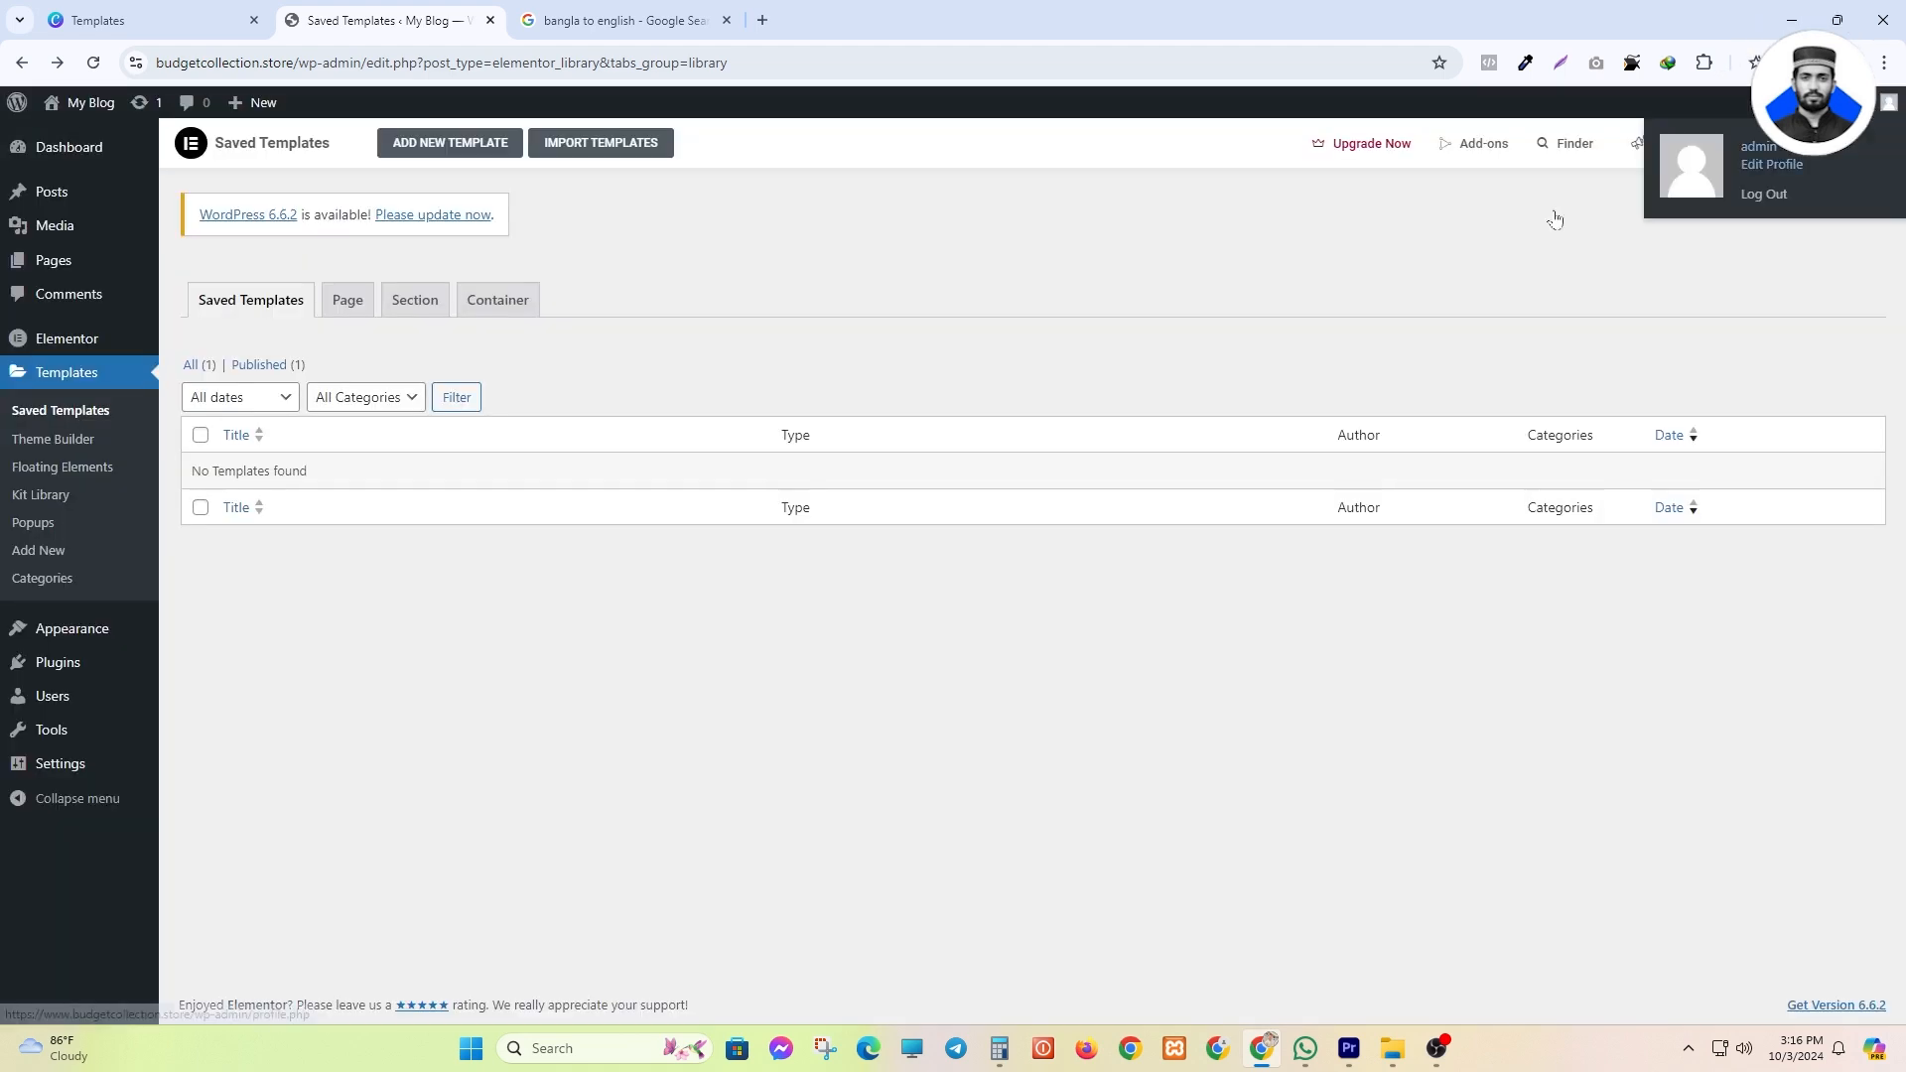
left_click(90, 466)
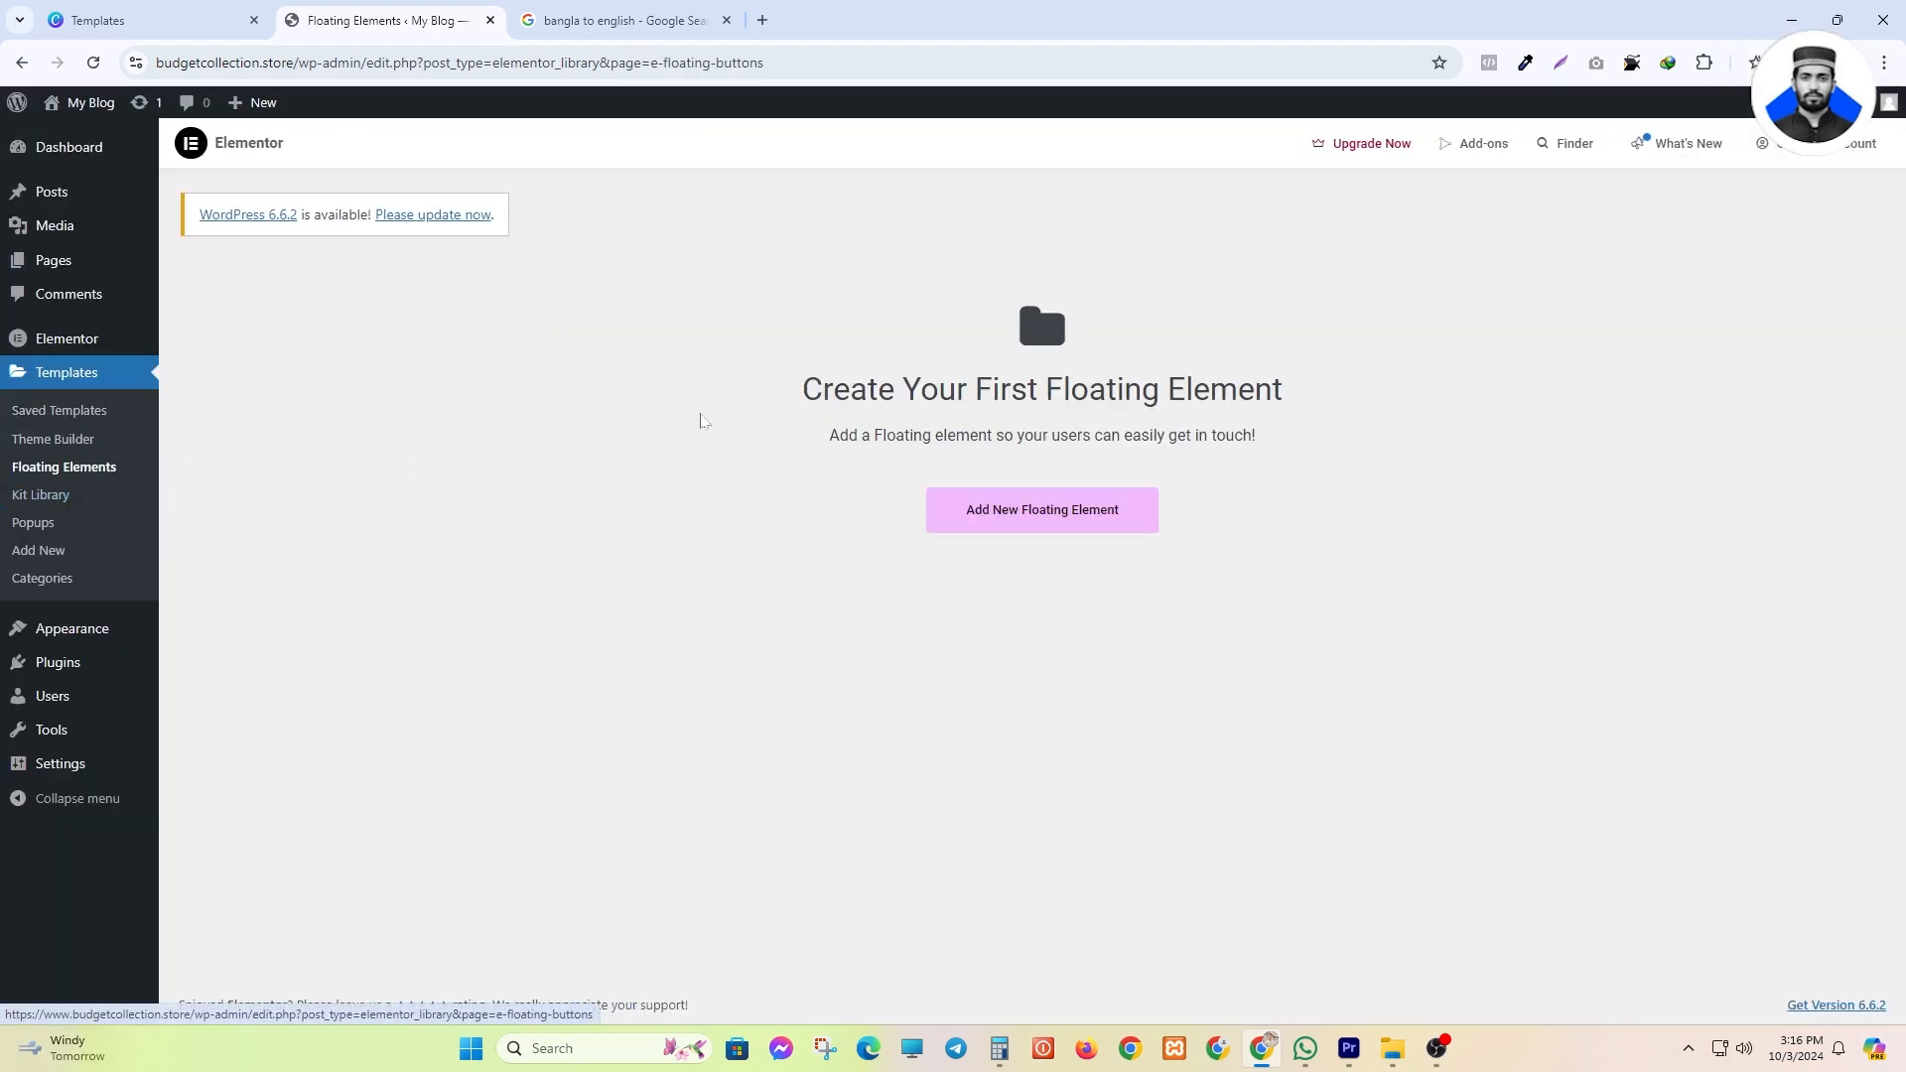
left_click_drag(719, 413, 1403, 408)
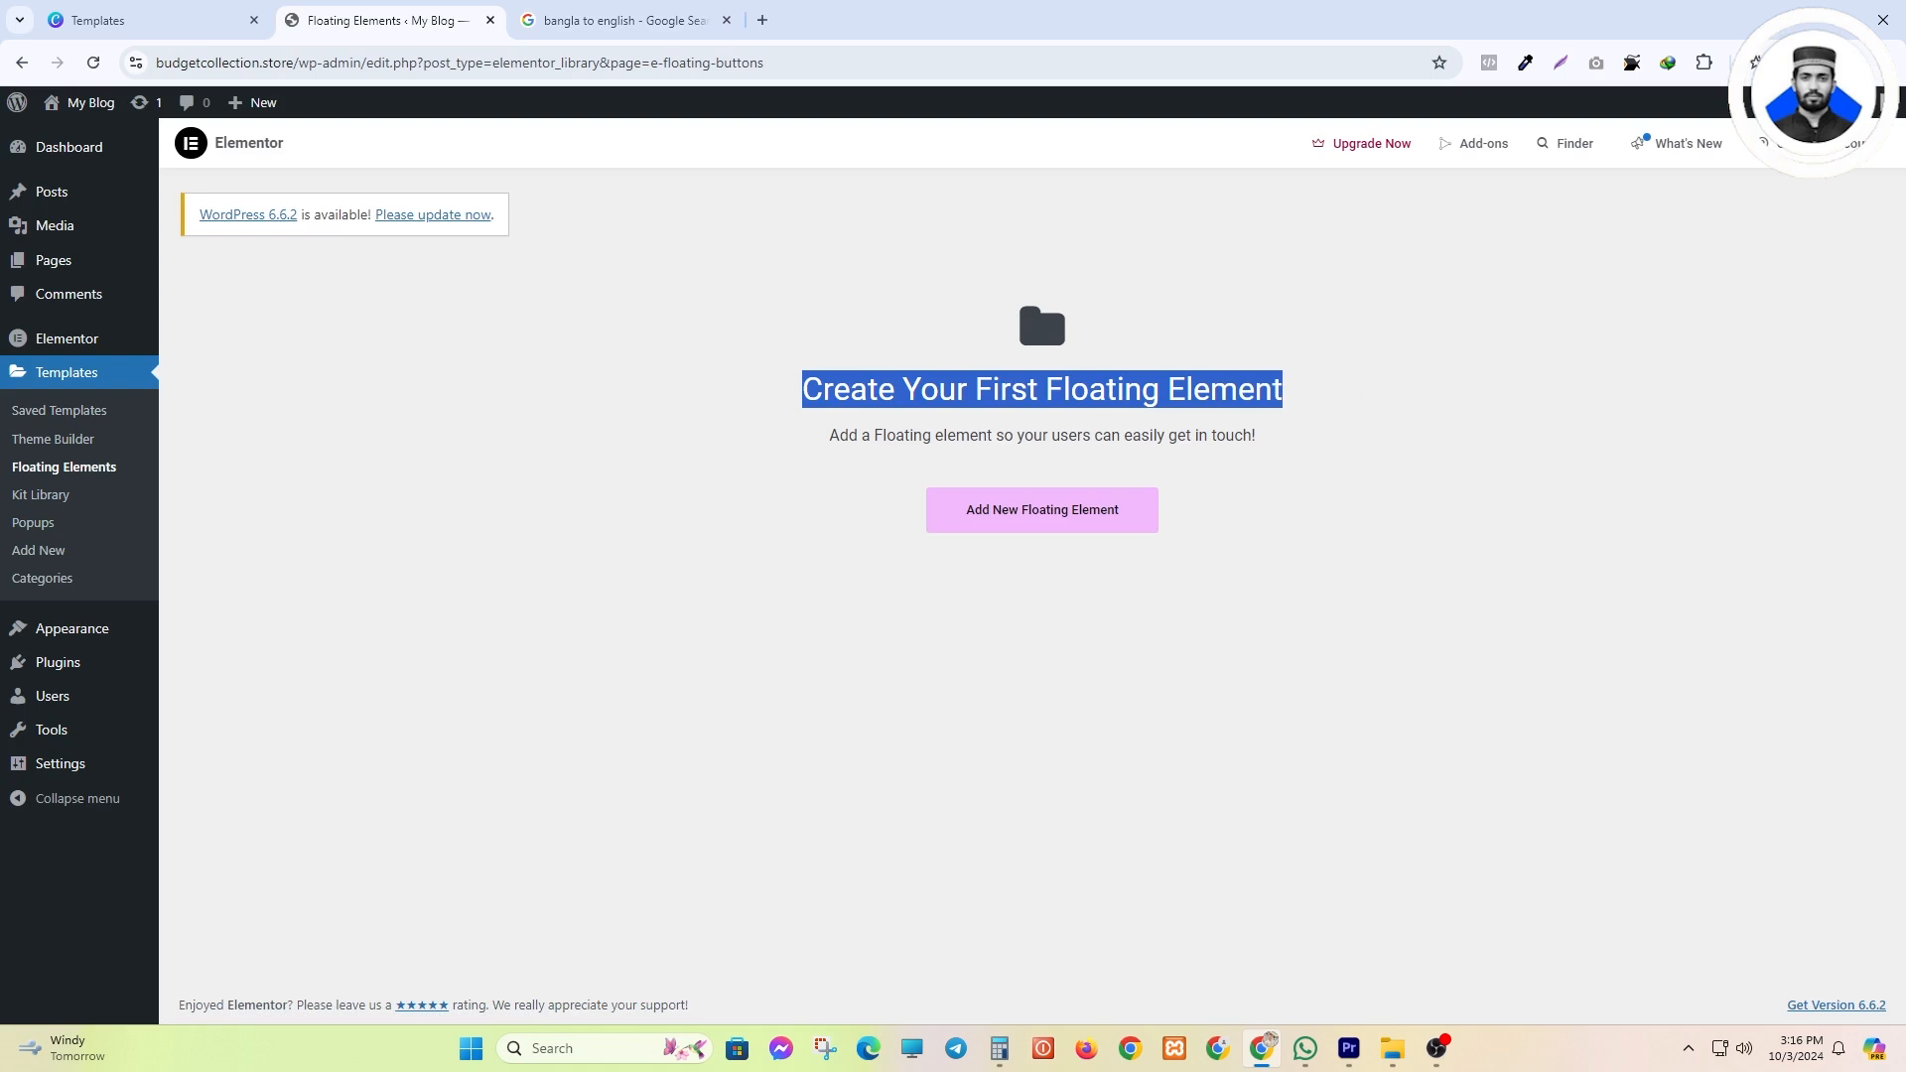
left_click(775, 407)
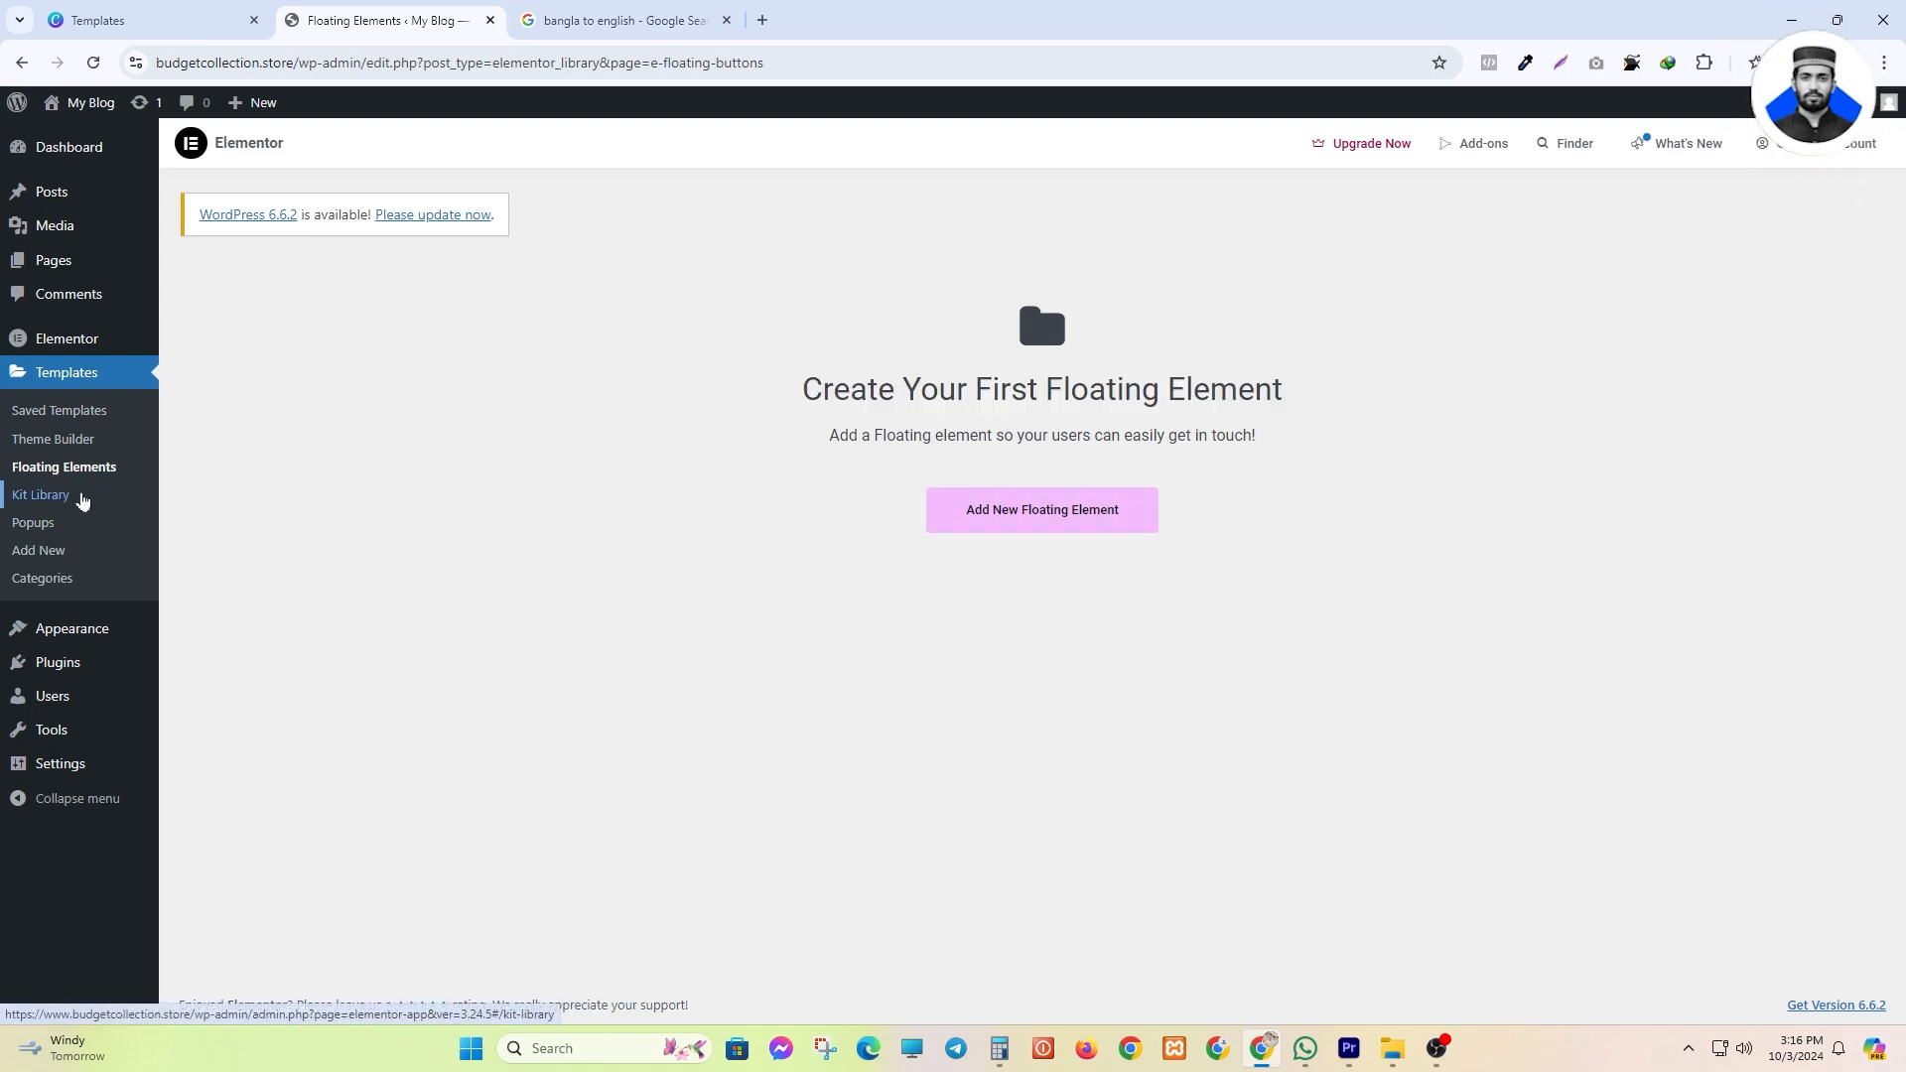
- Open the Kit Library and browse the available website kits
left_click(62, 502)
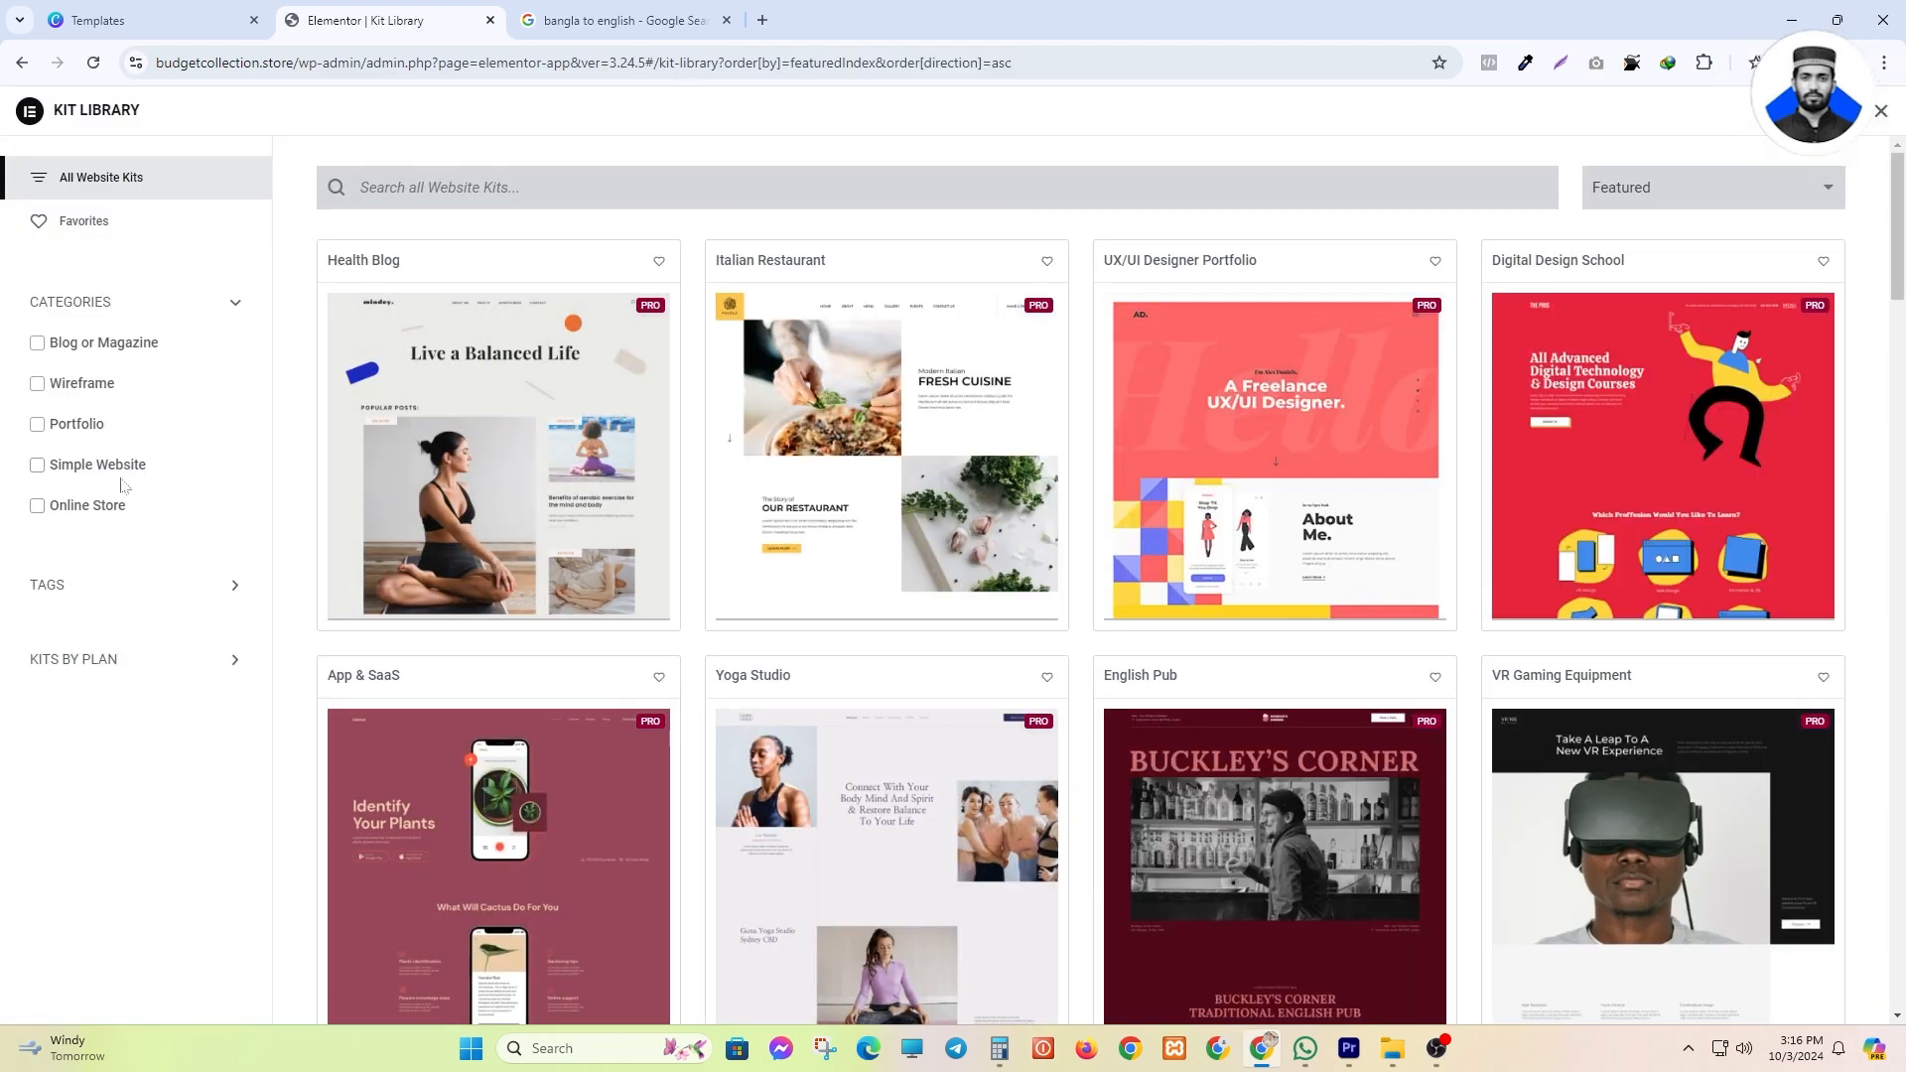
scroll(334, 516, "down", 7)
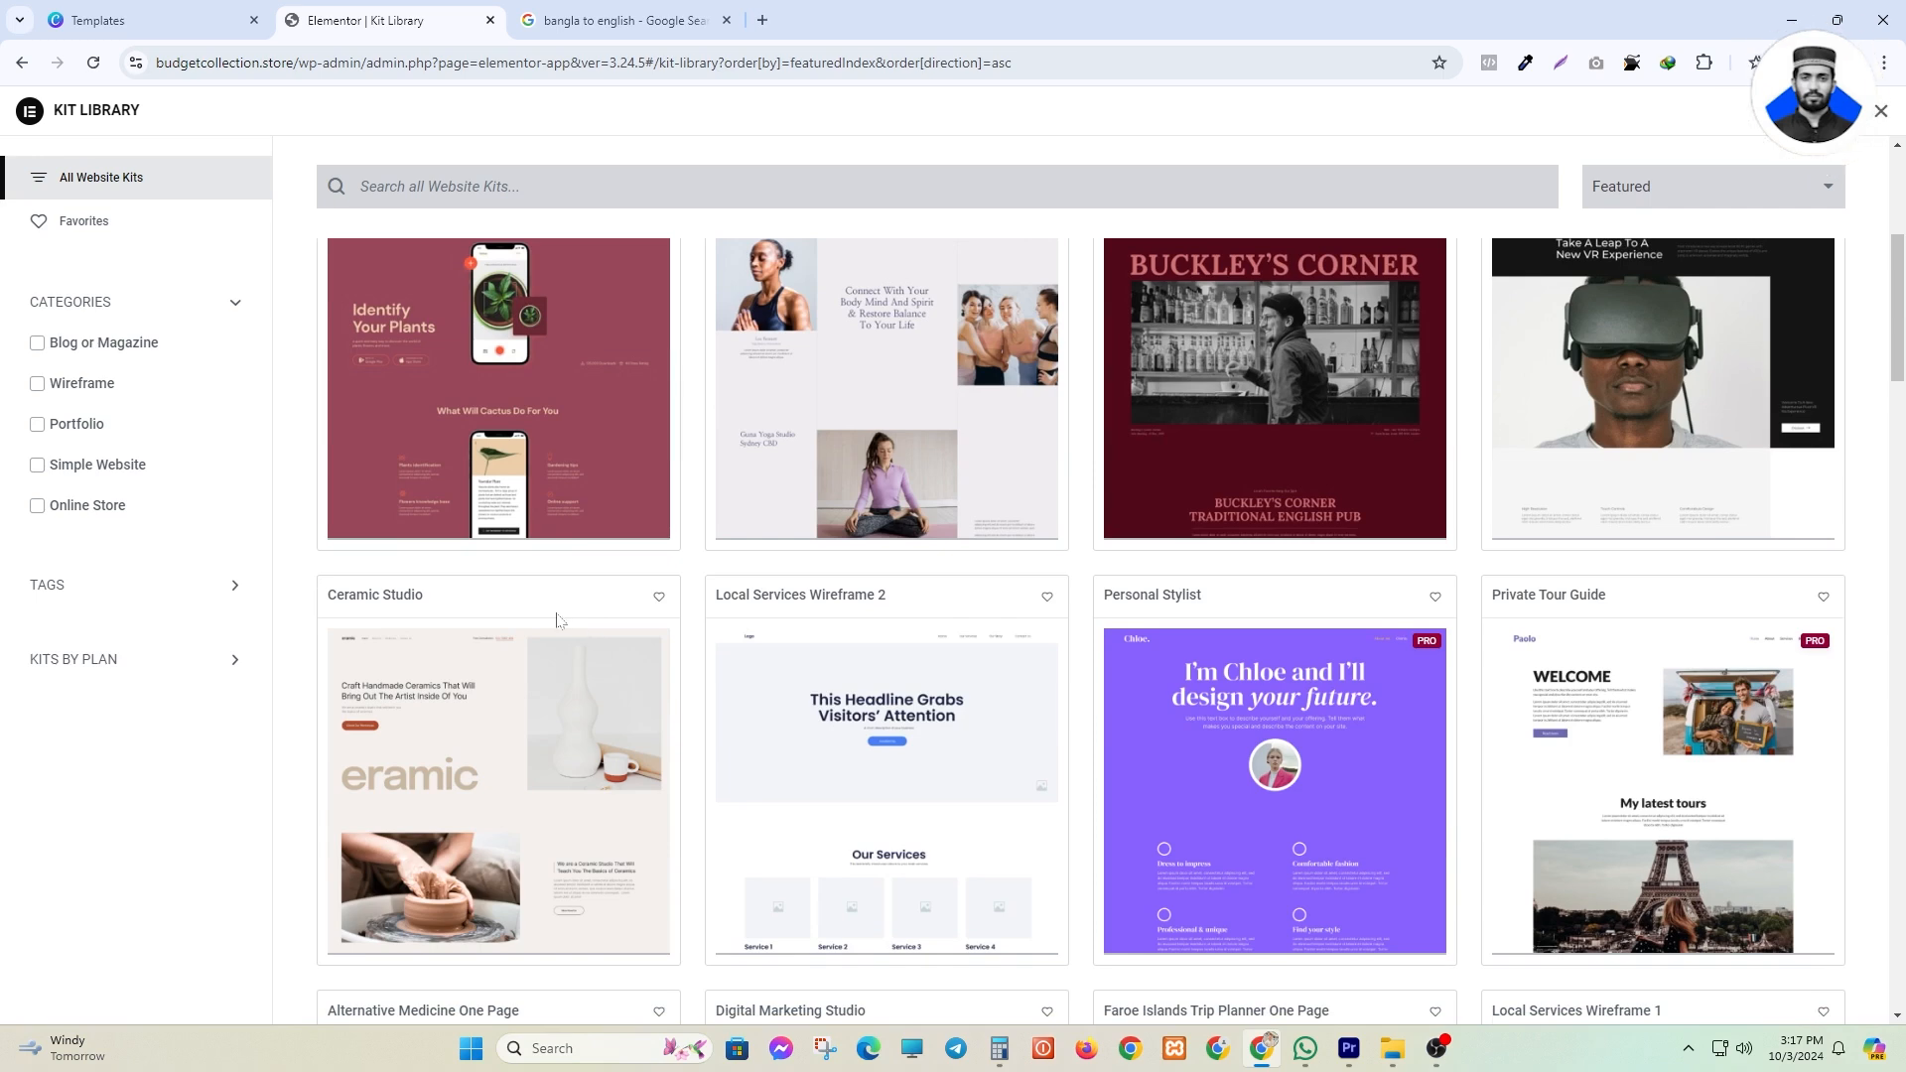
scroll(562, 615, "down", 4)
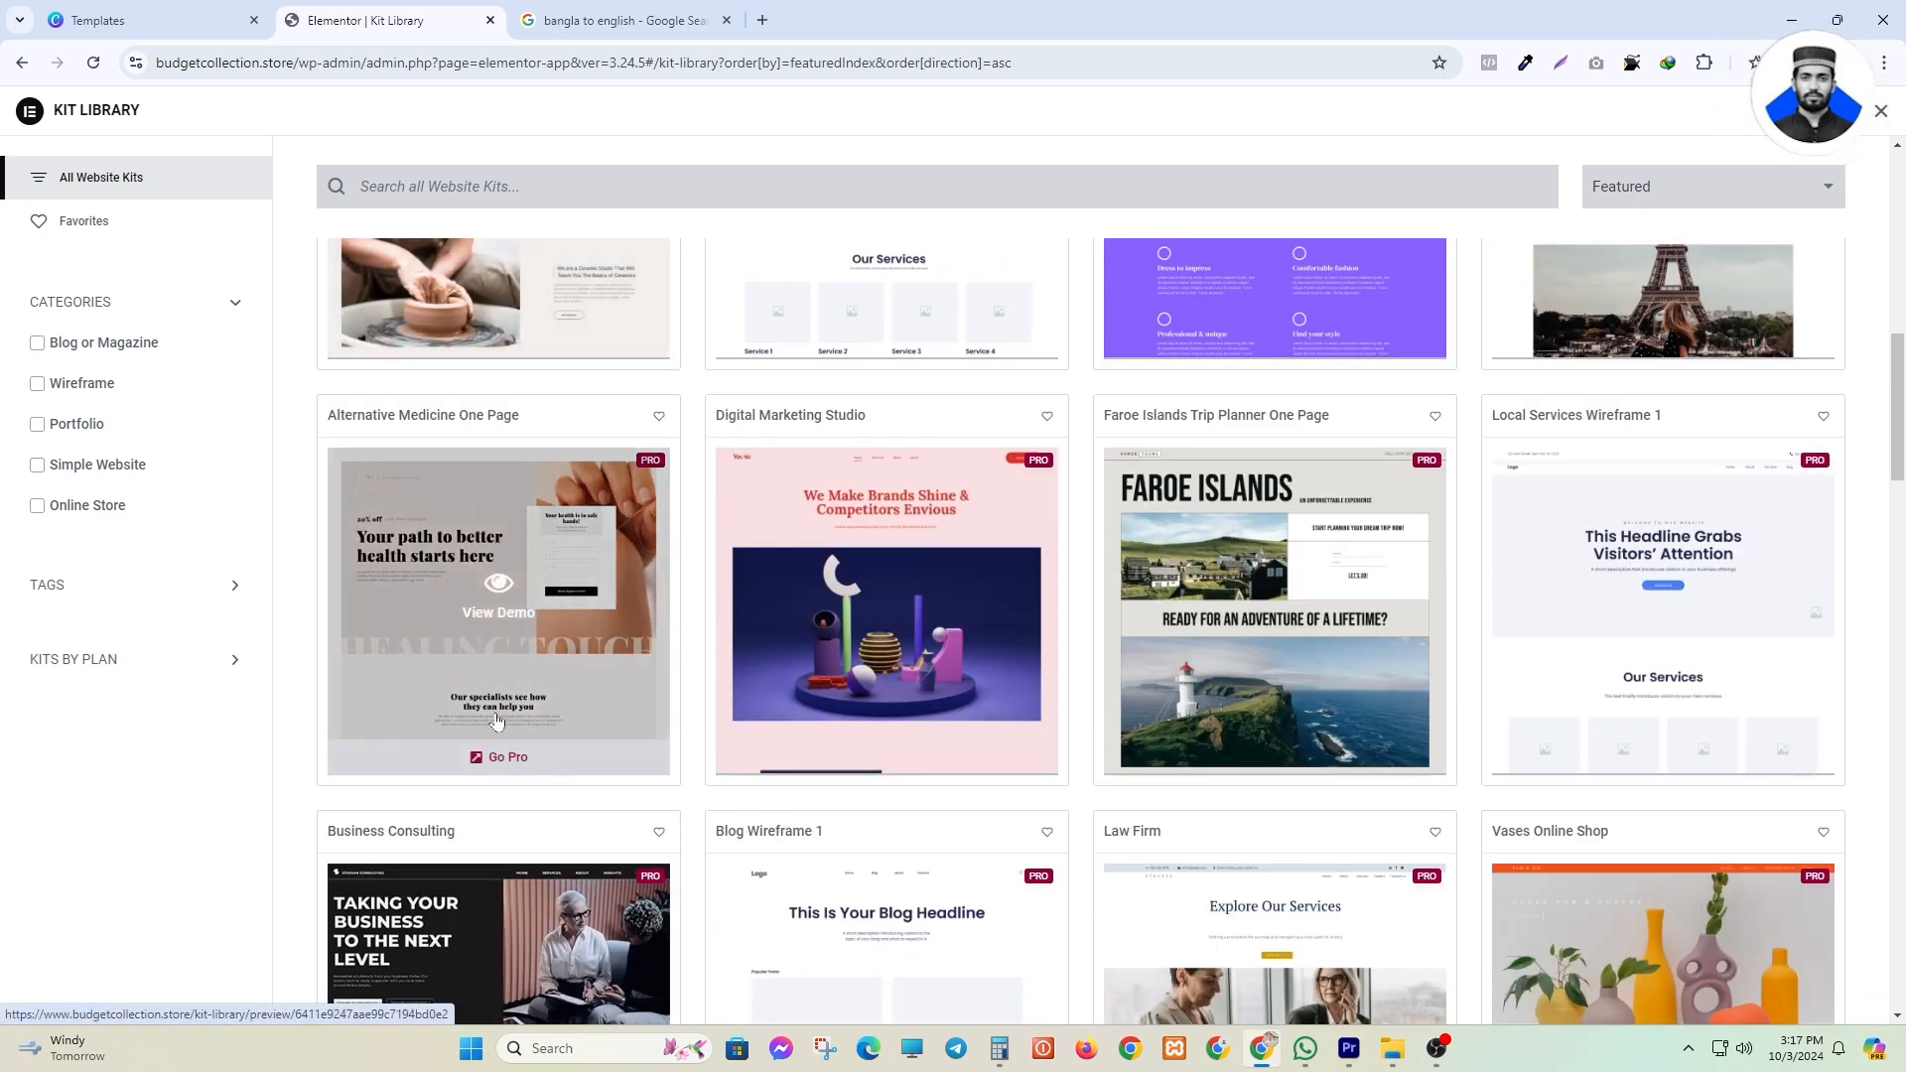
scroll(909, 685, "down", 3)
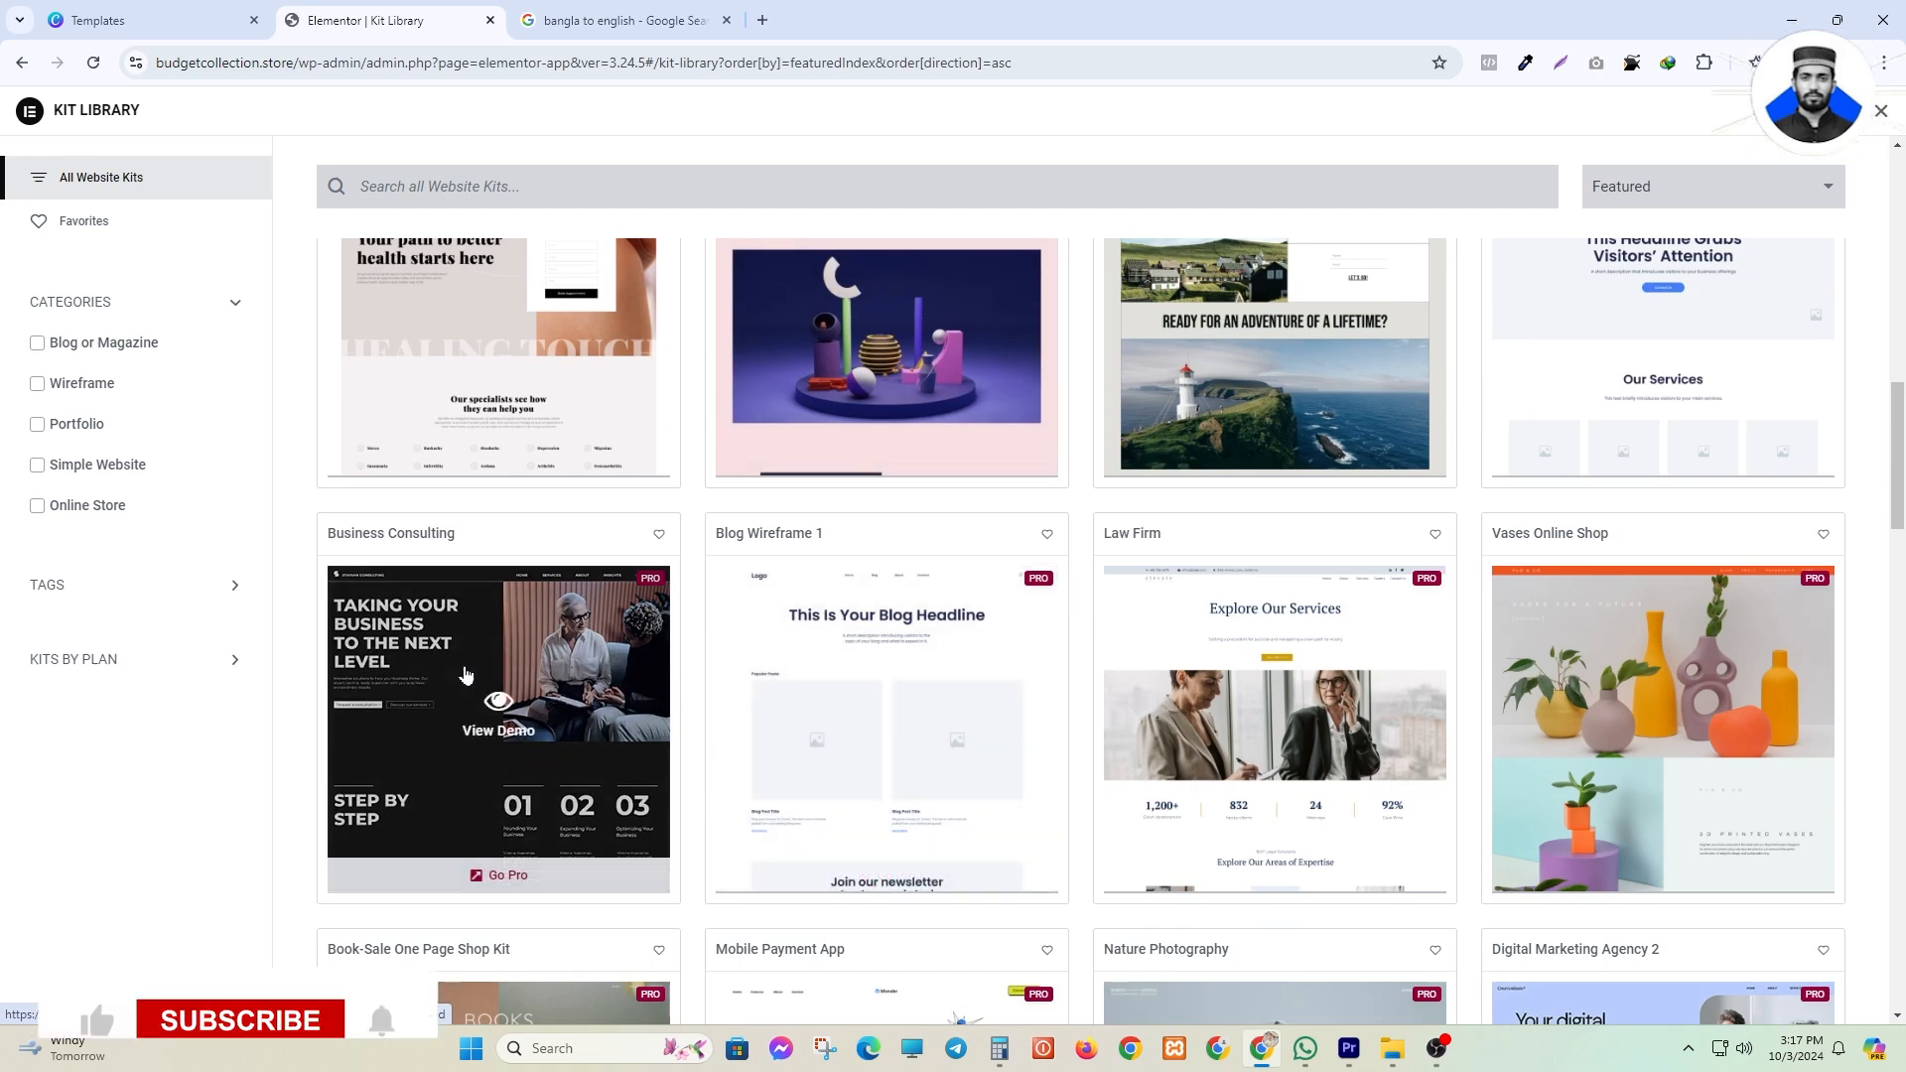
scroll(914, 709, "down", 5)
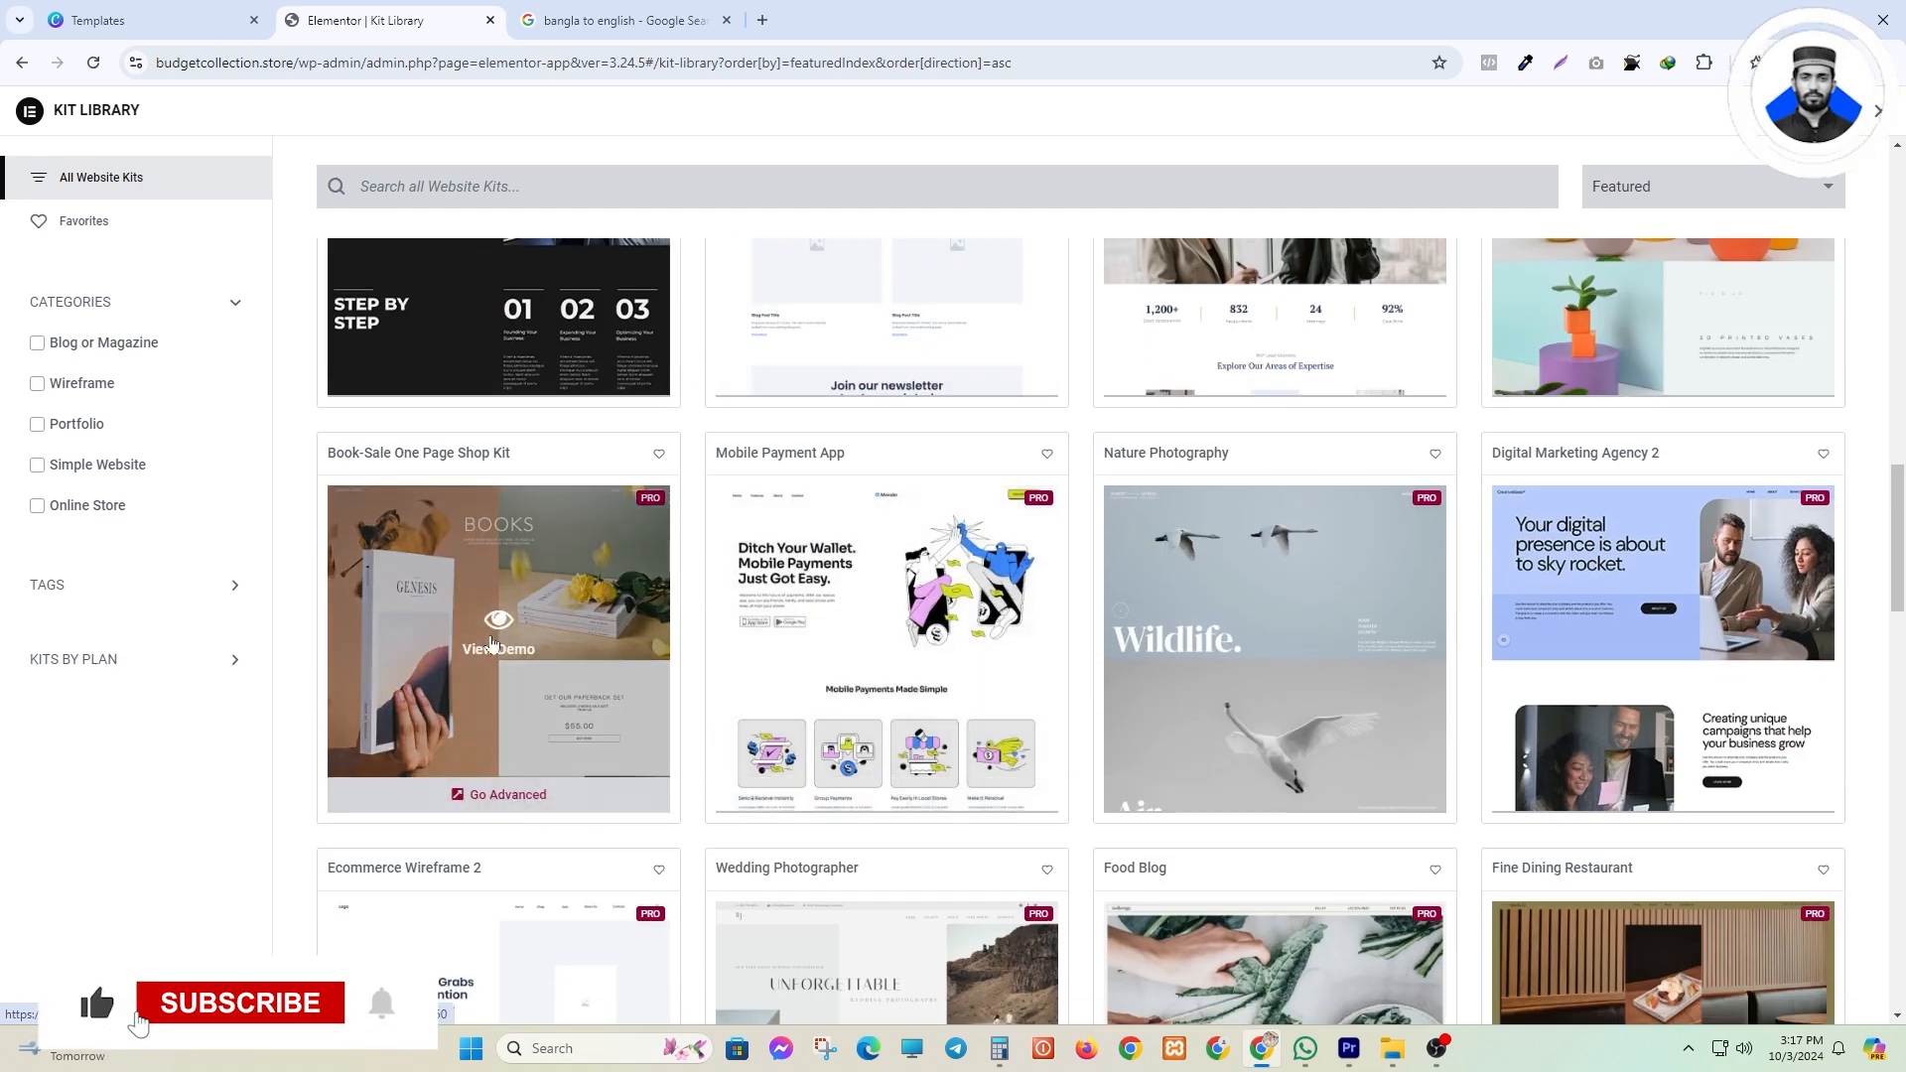
scroll(548, 632, "down", 5)
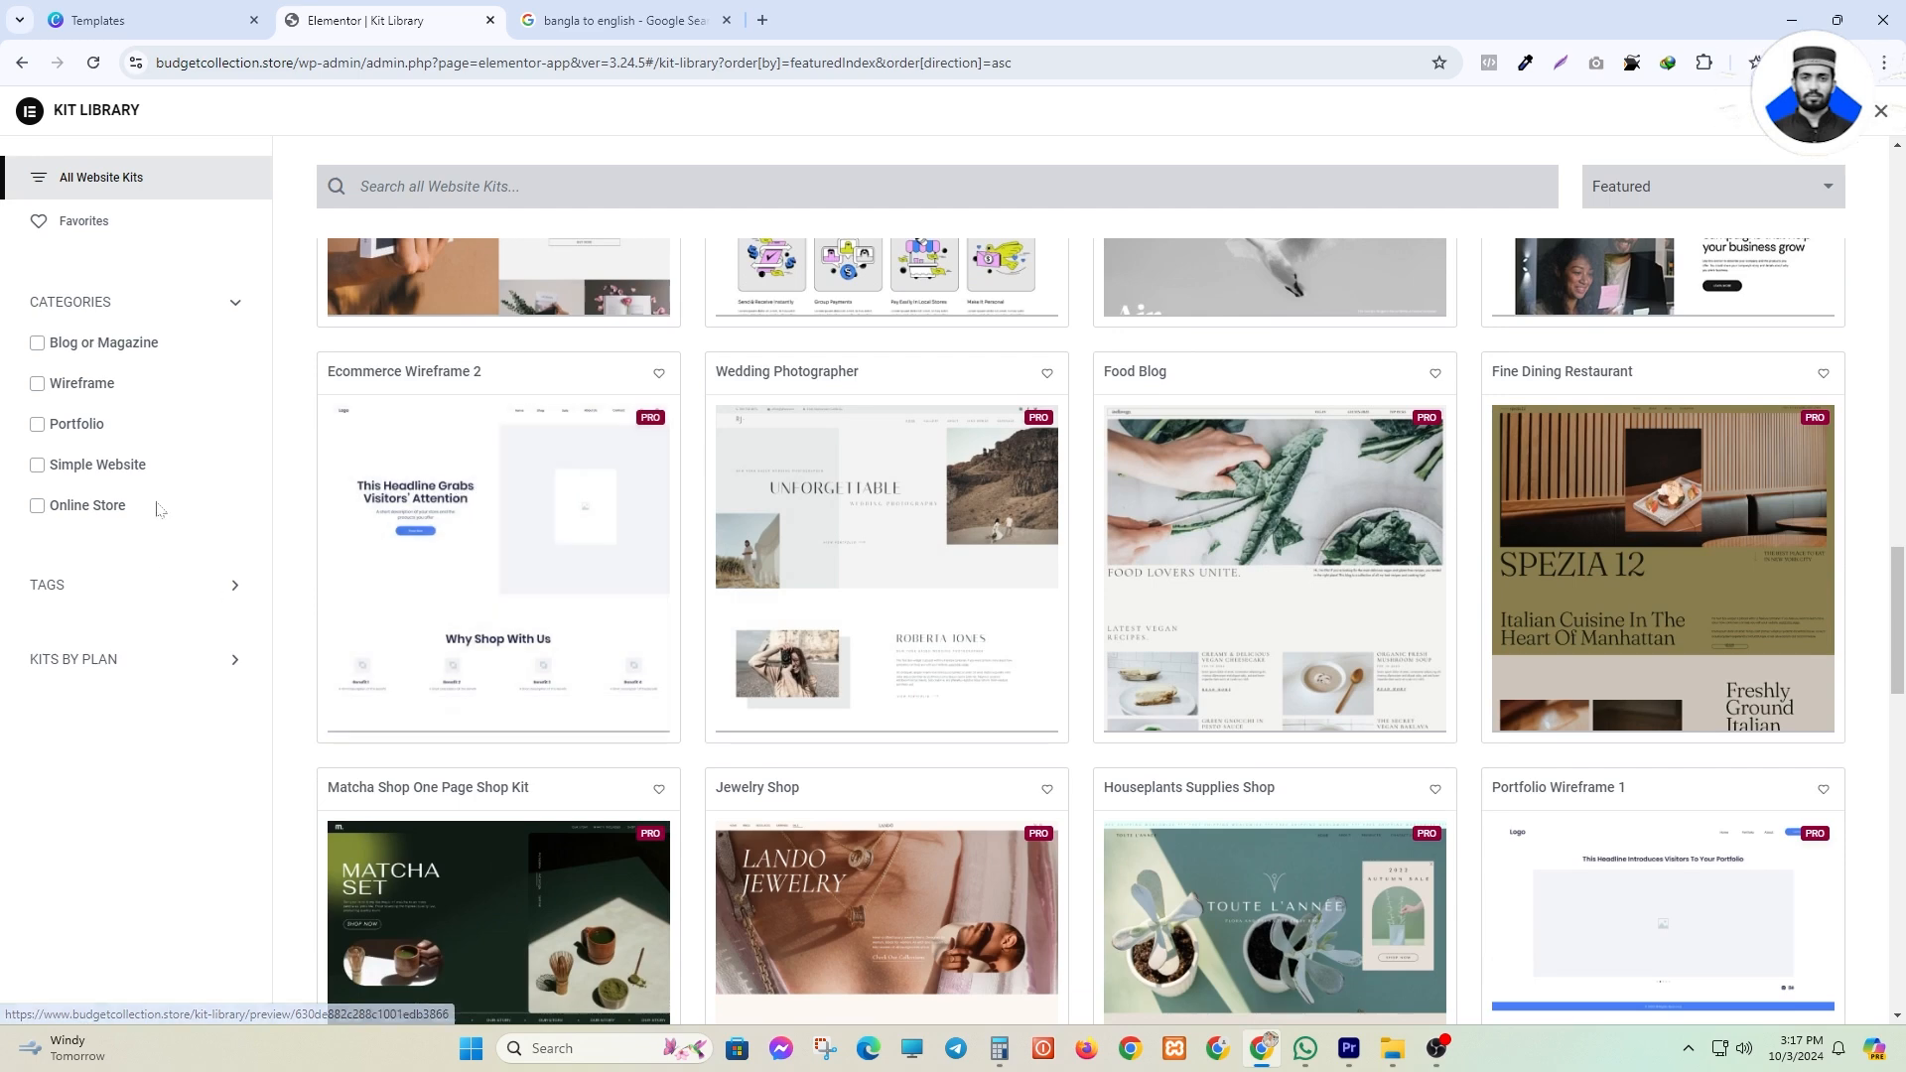
- Try the Blog or Magazine, Wireframe and Portfolio category filters, keep only Portfolio, and look through the matching kits
left_click(37, 342)
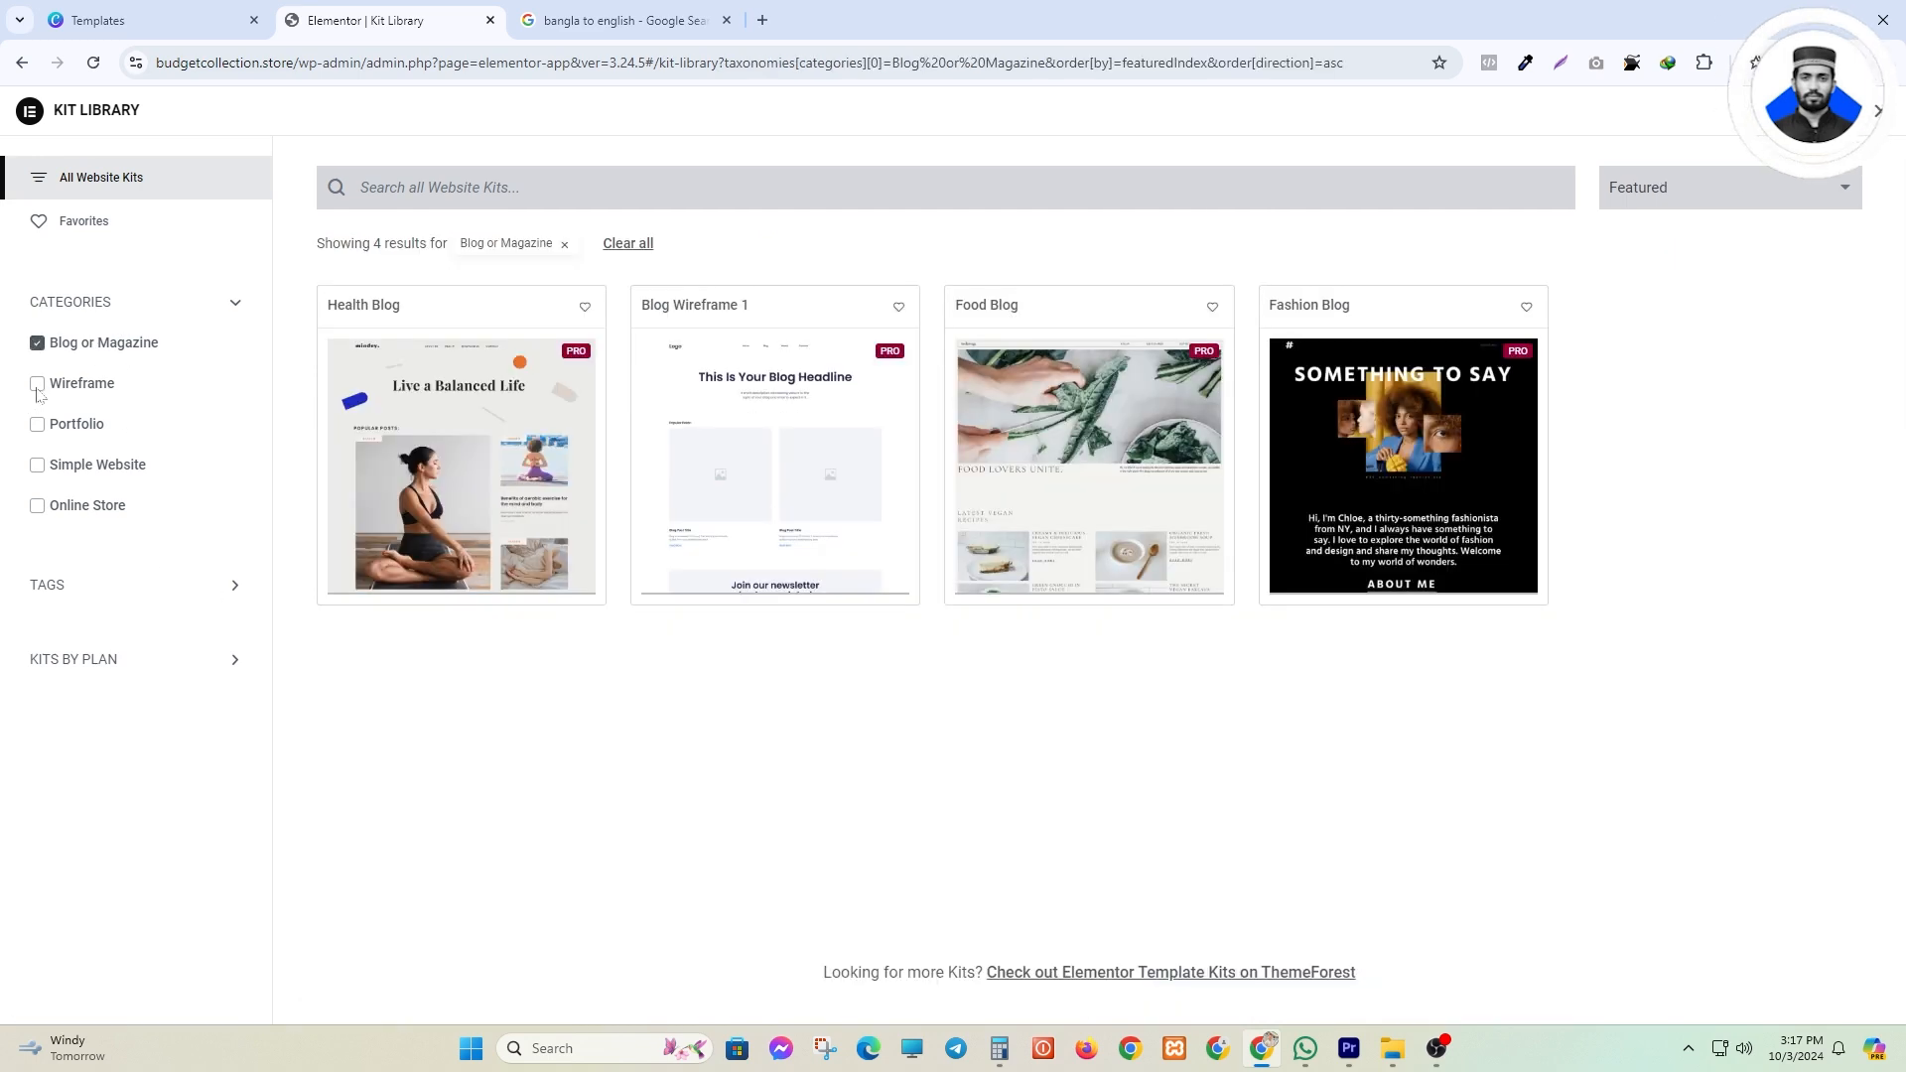
left_click(39, 383)
left_click(77, 424)
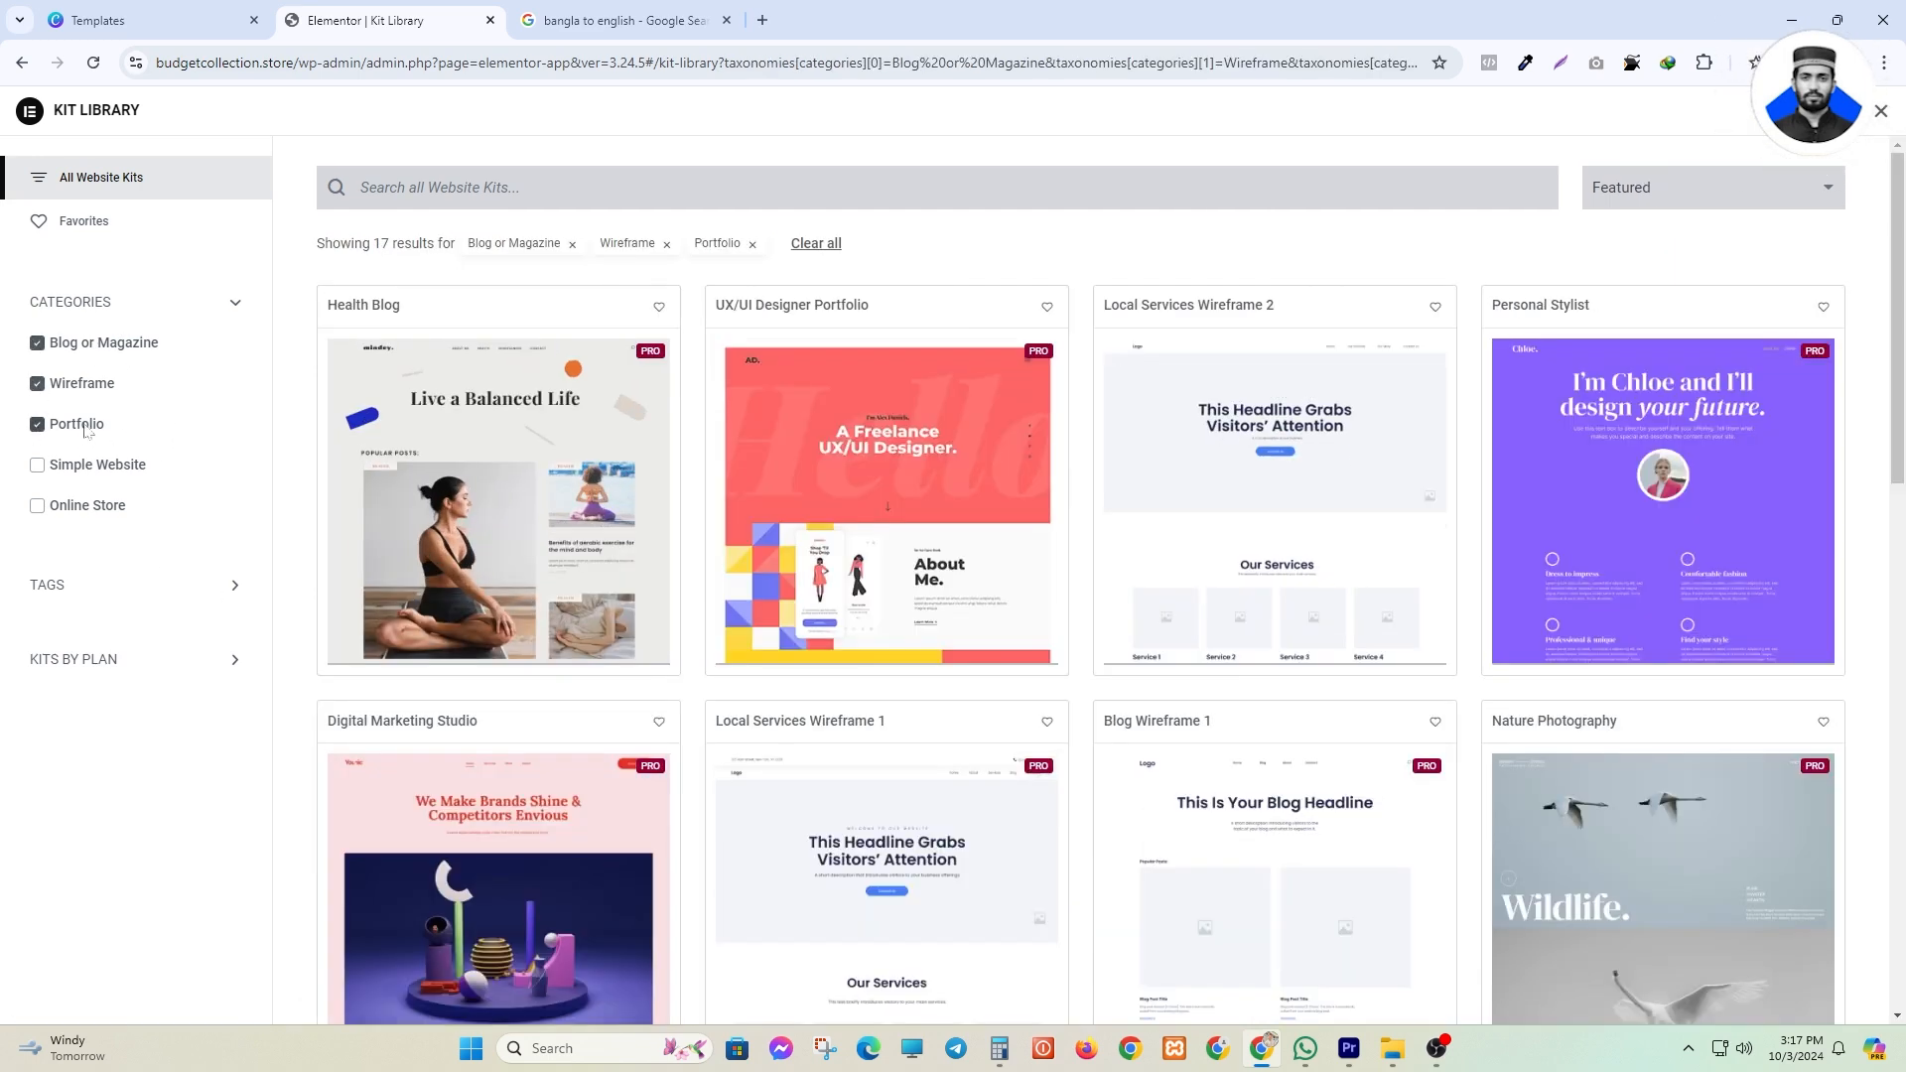
left_click(38, 382)
left_click(39, 344)
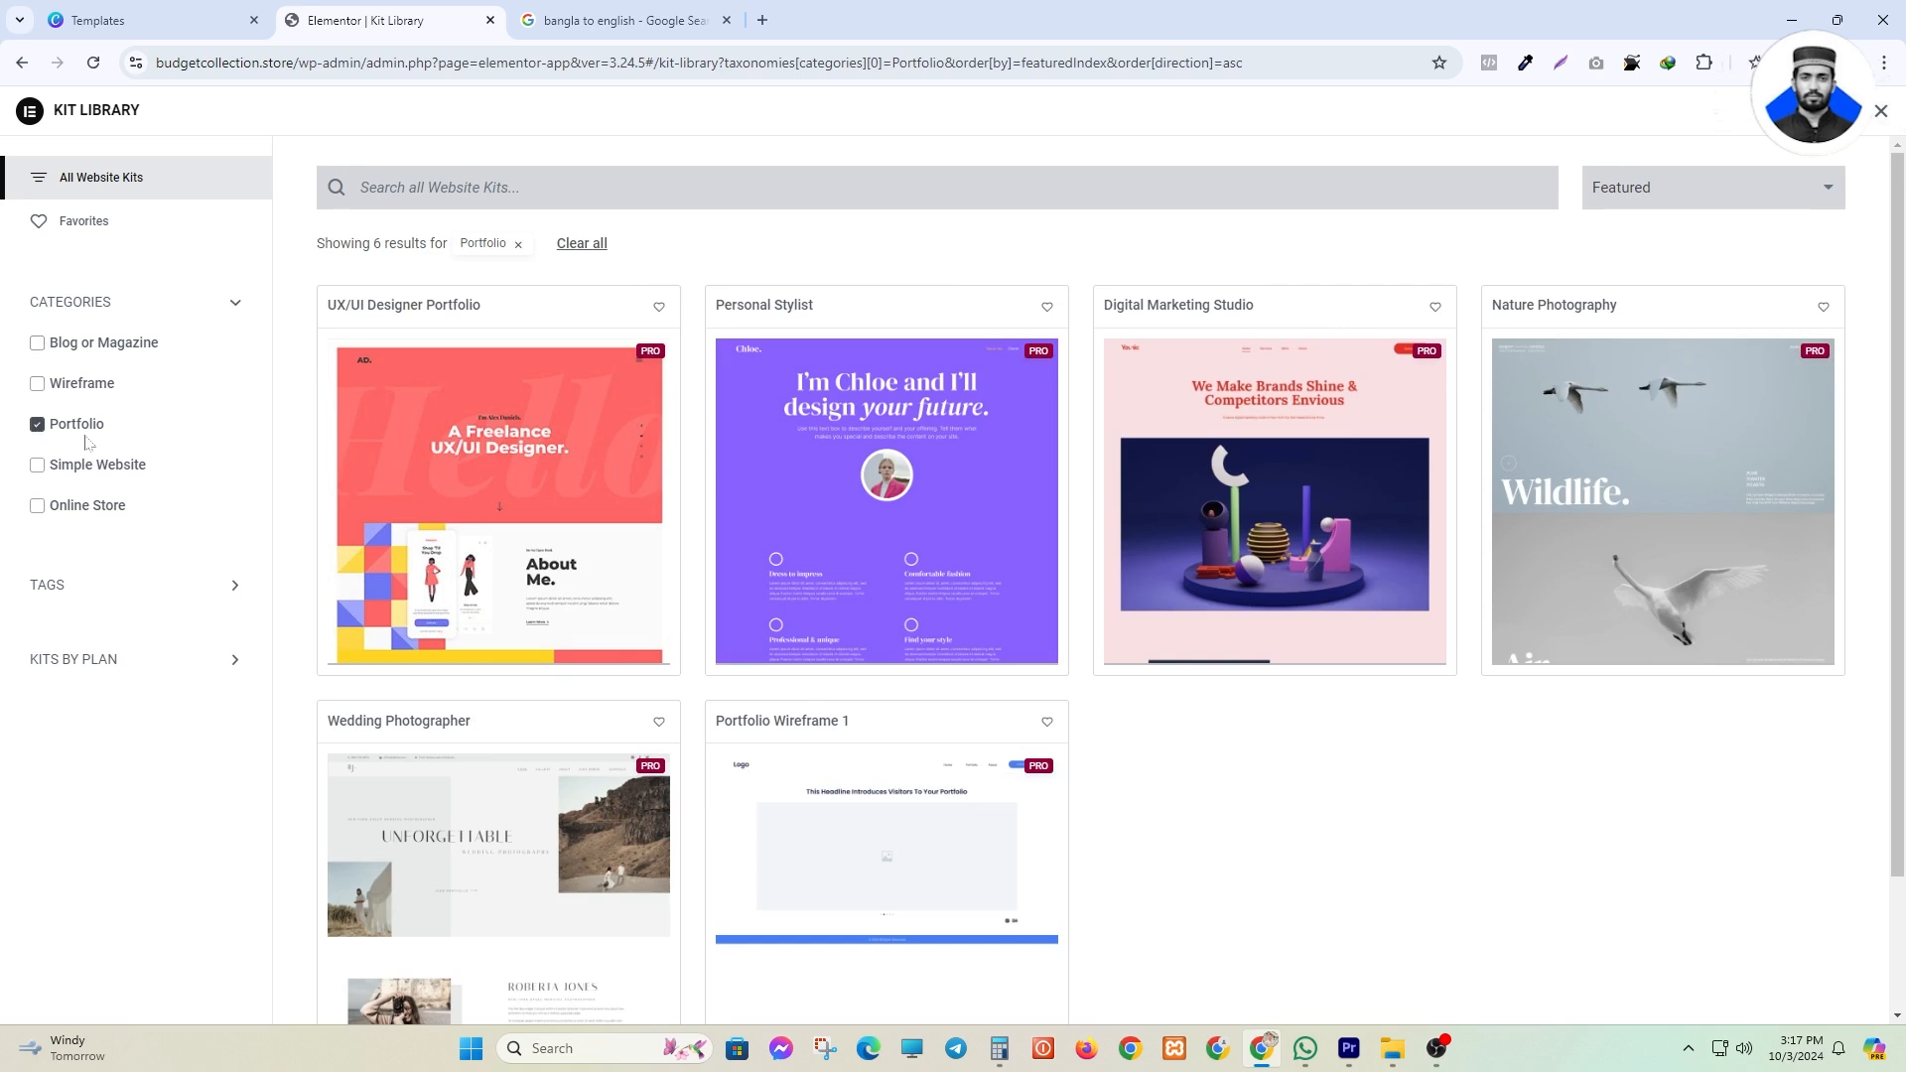
scroll(1092, 553, "down", 2)
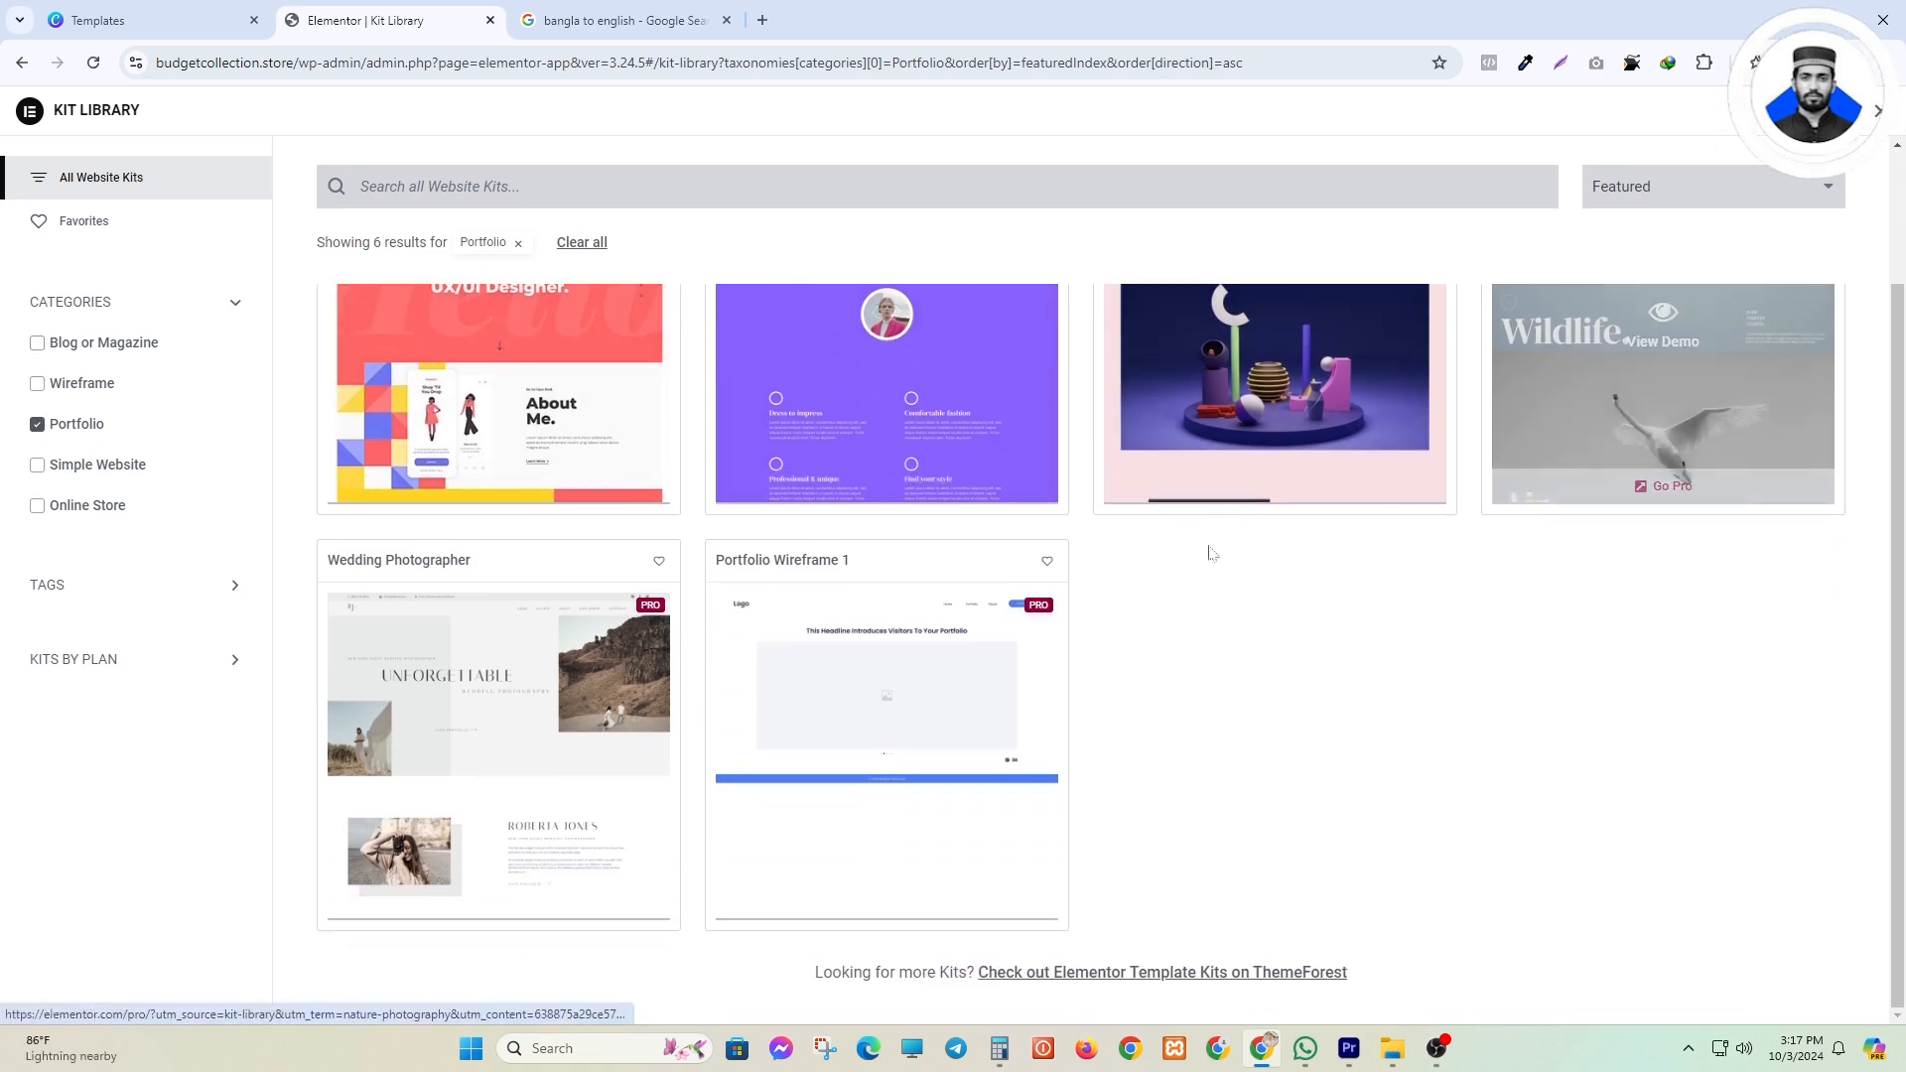
scroll(873, 726, "up", 1)
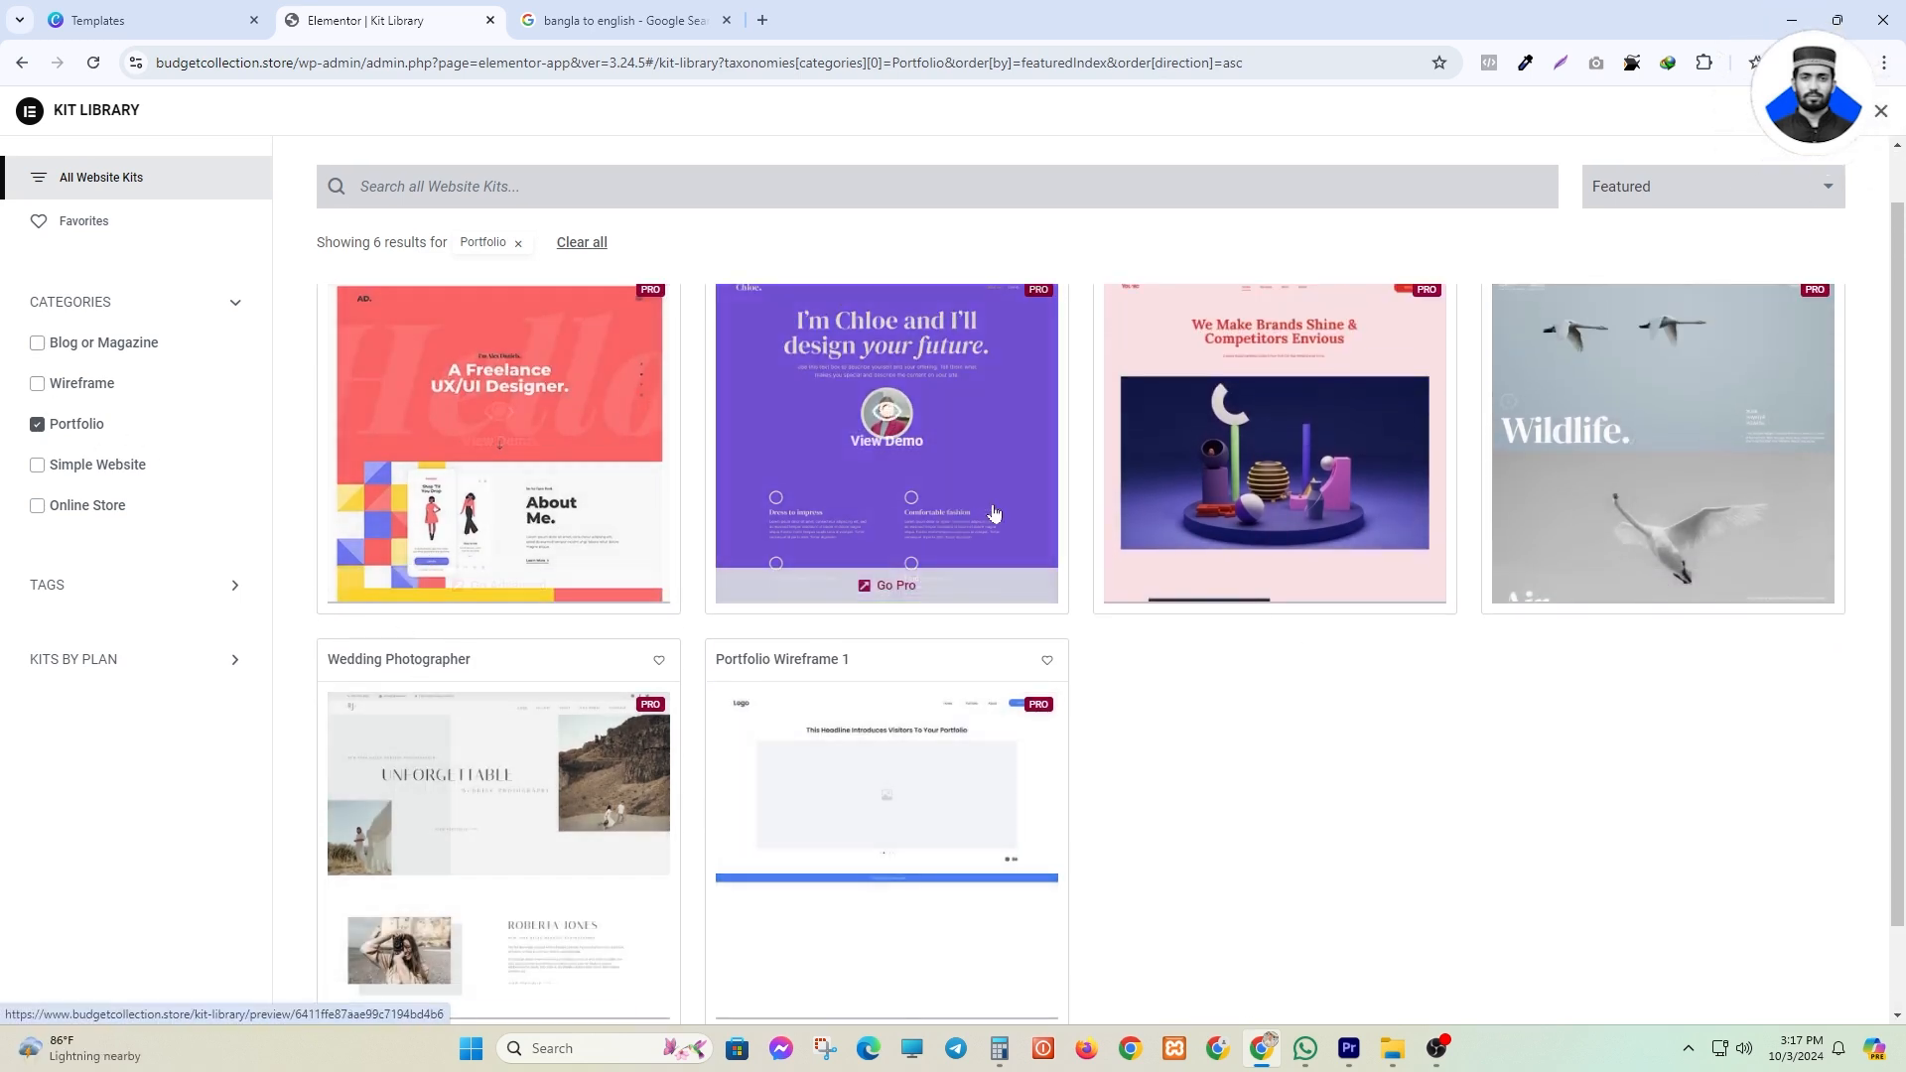
scroll(652, 359, "up", 1)
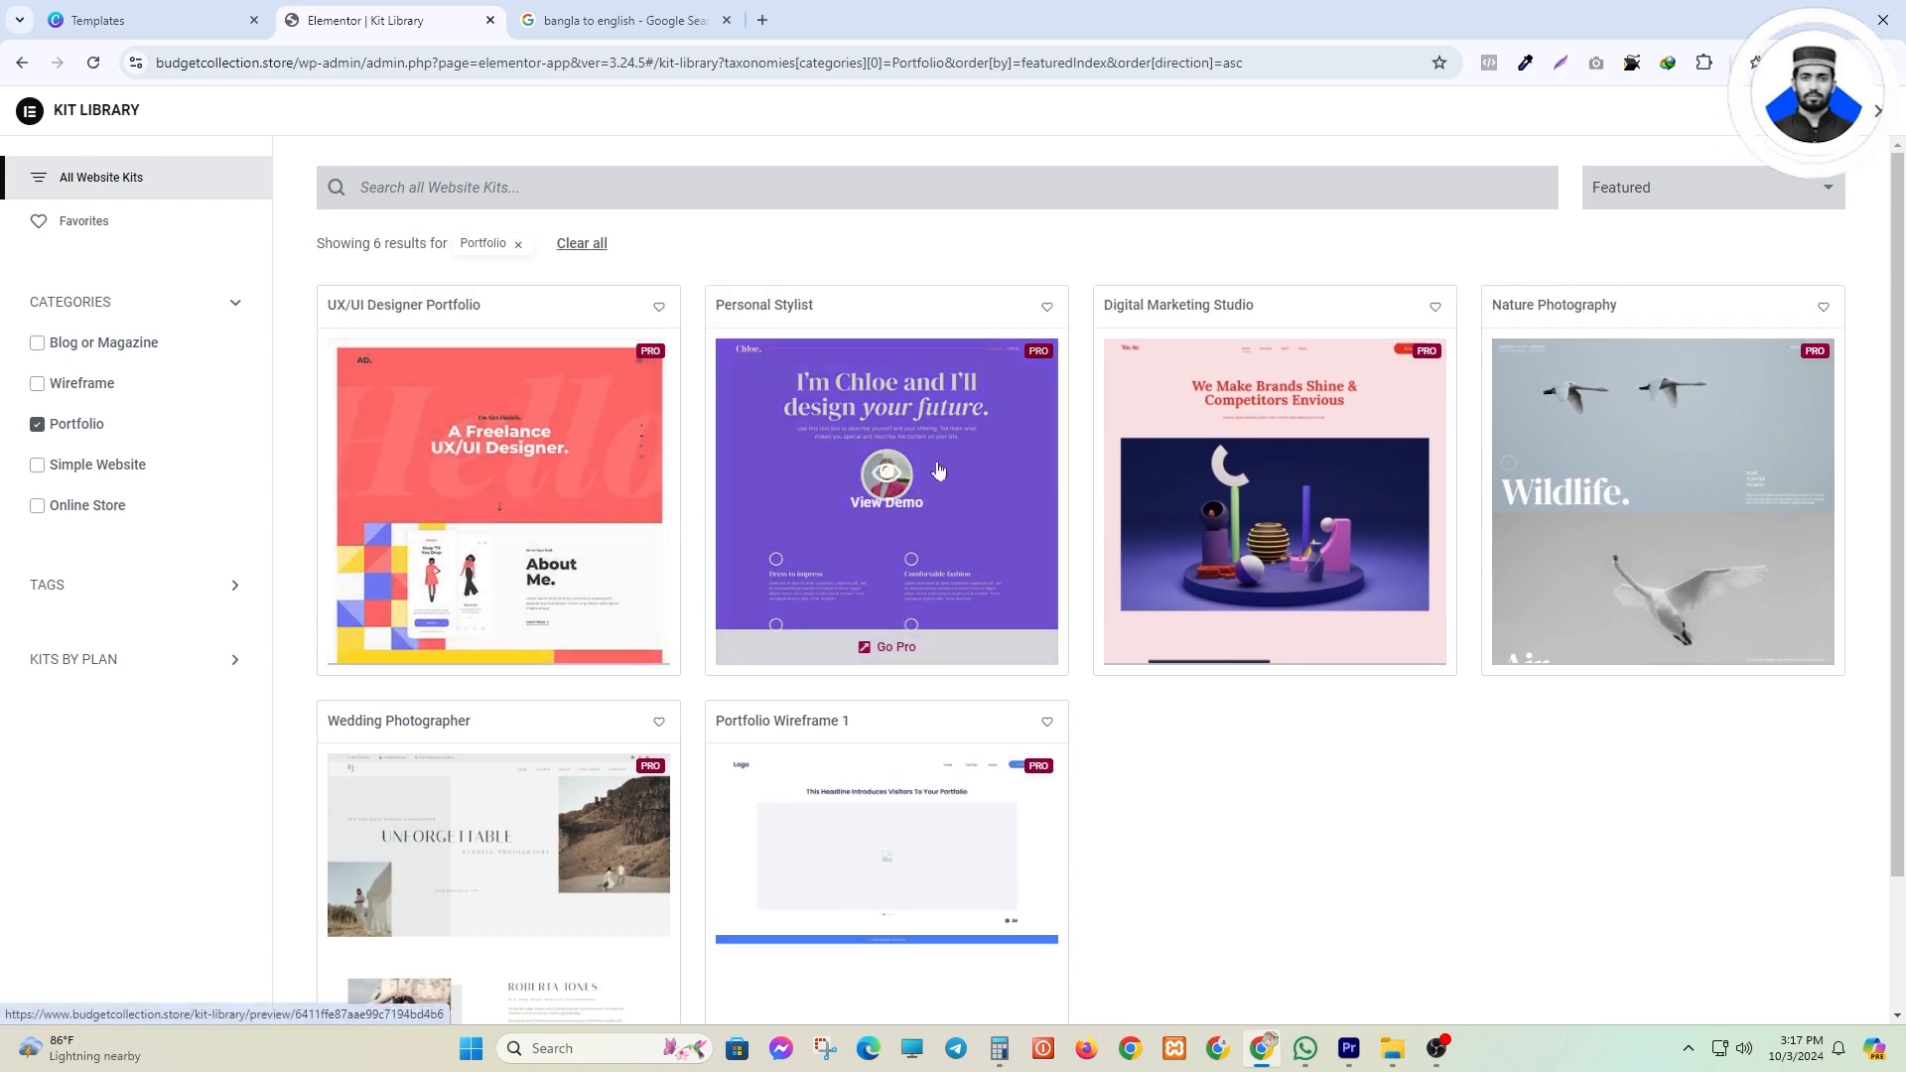
- Expand the tag and plan filters, remove the Portfolio category filter, and show only kits in the Free plan
left_click(160, 589)
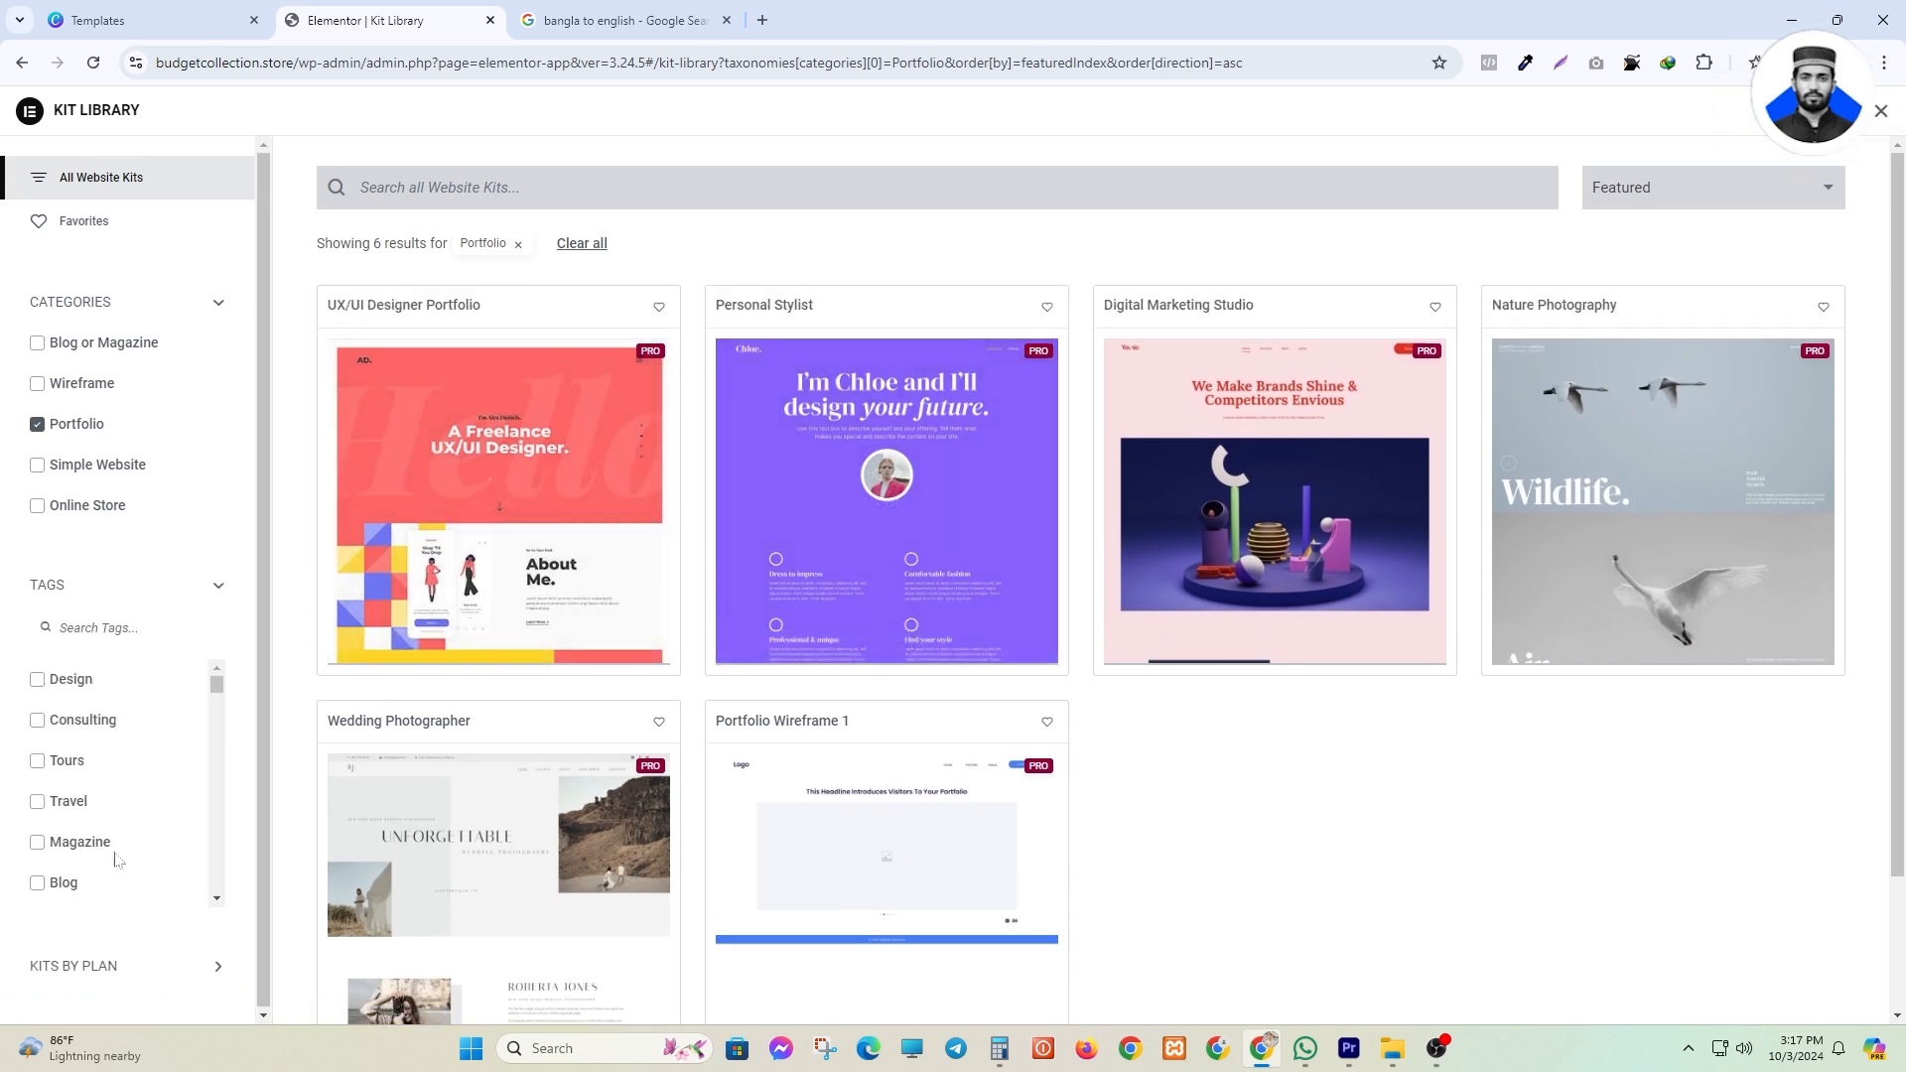
left_click(179, 970)
scroll(106, 814, "down", 2)
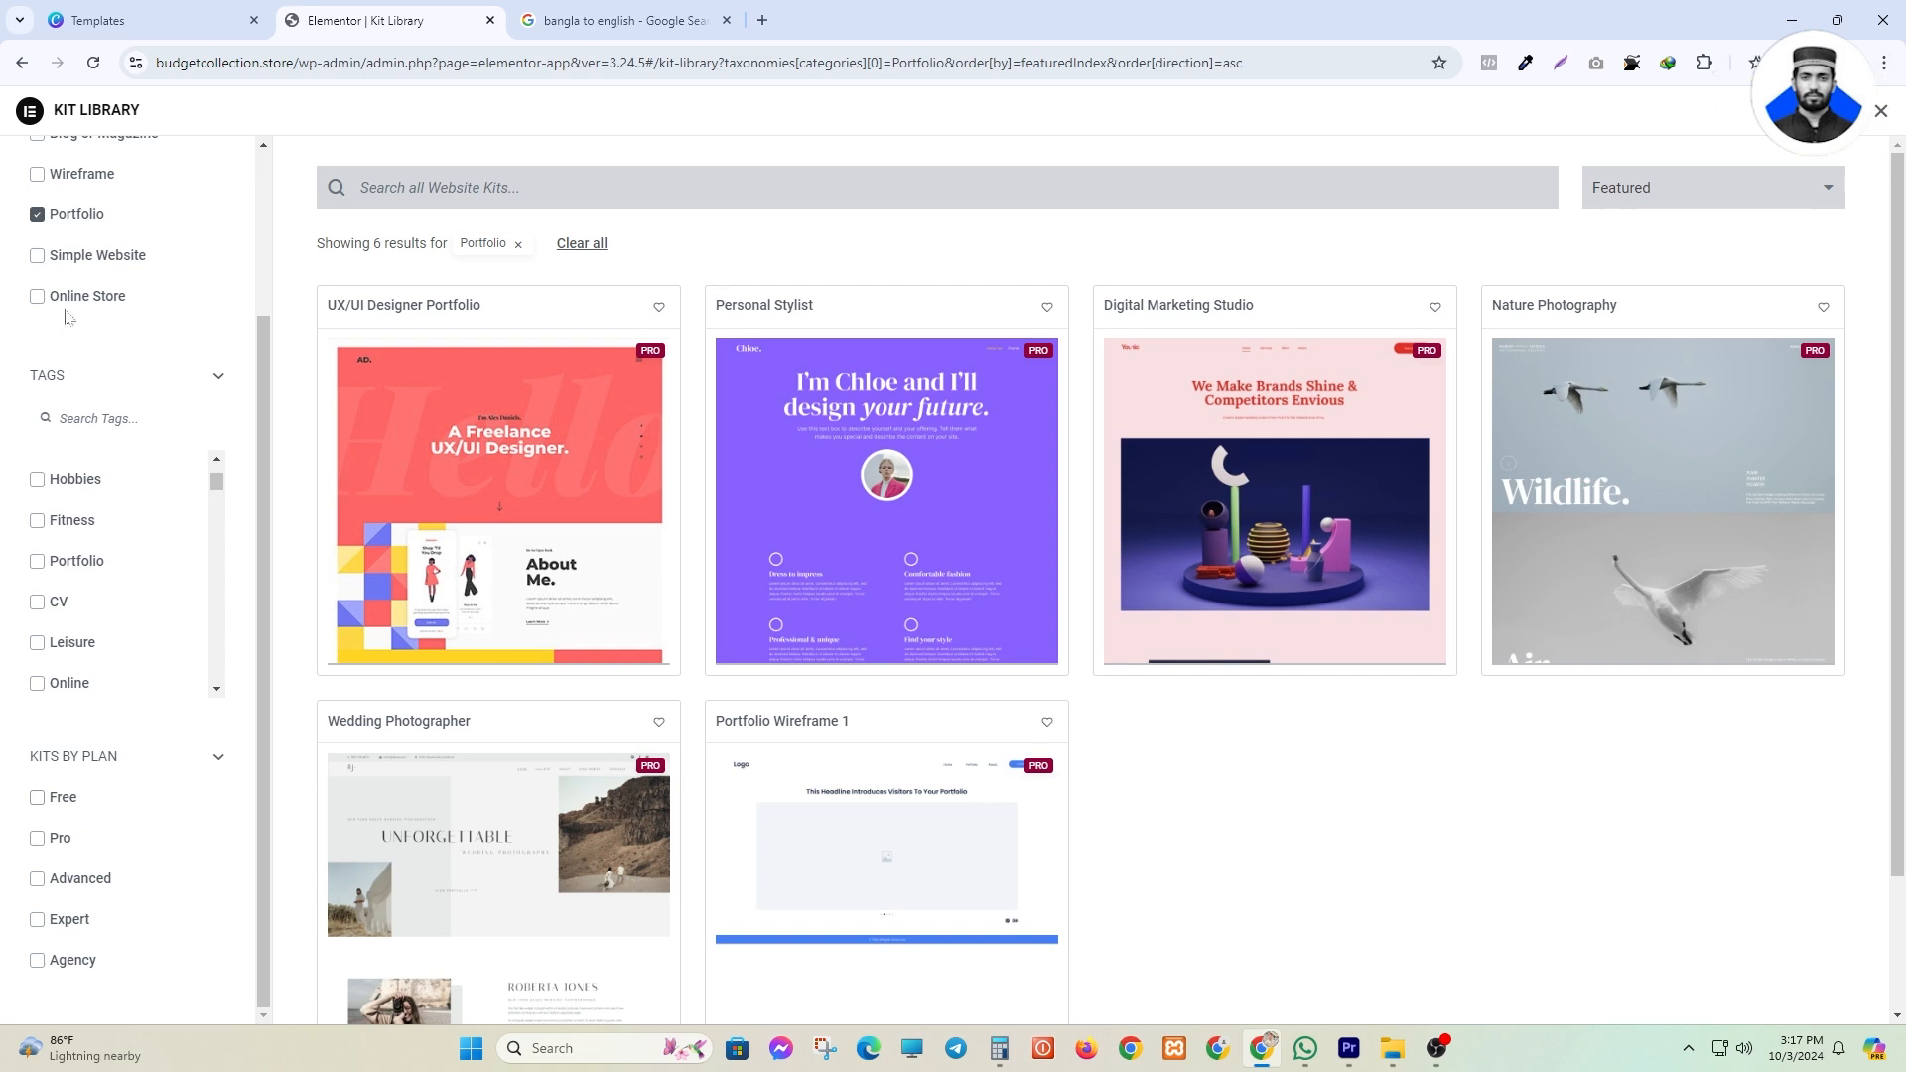
left_click(39, 216)
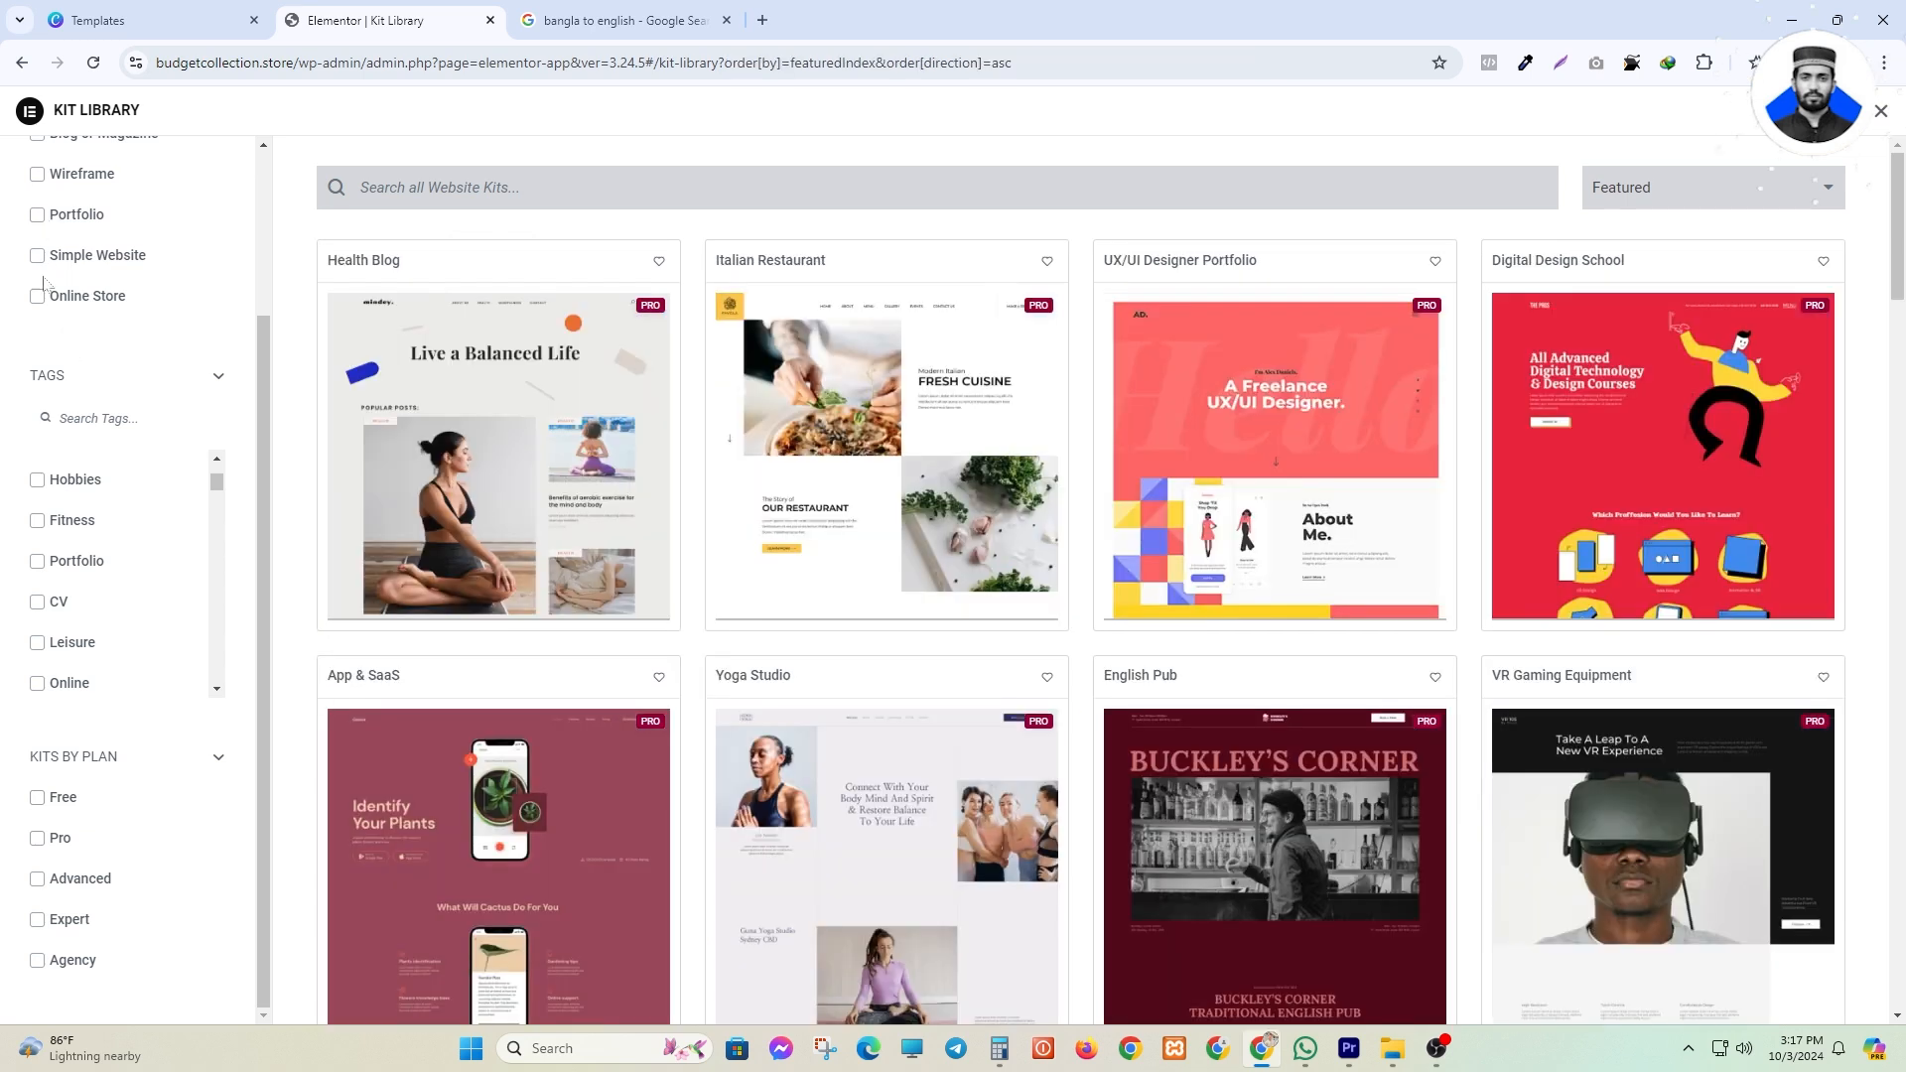
left_click(38, 800)
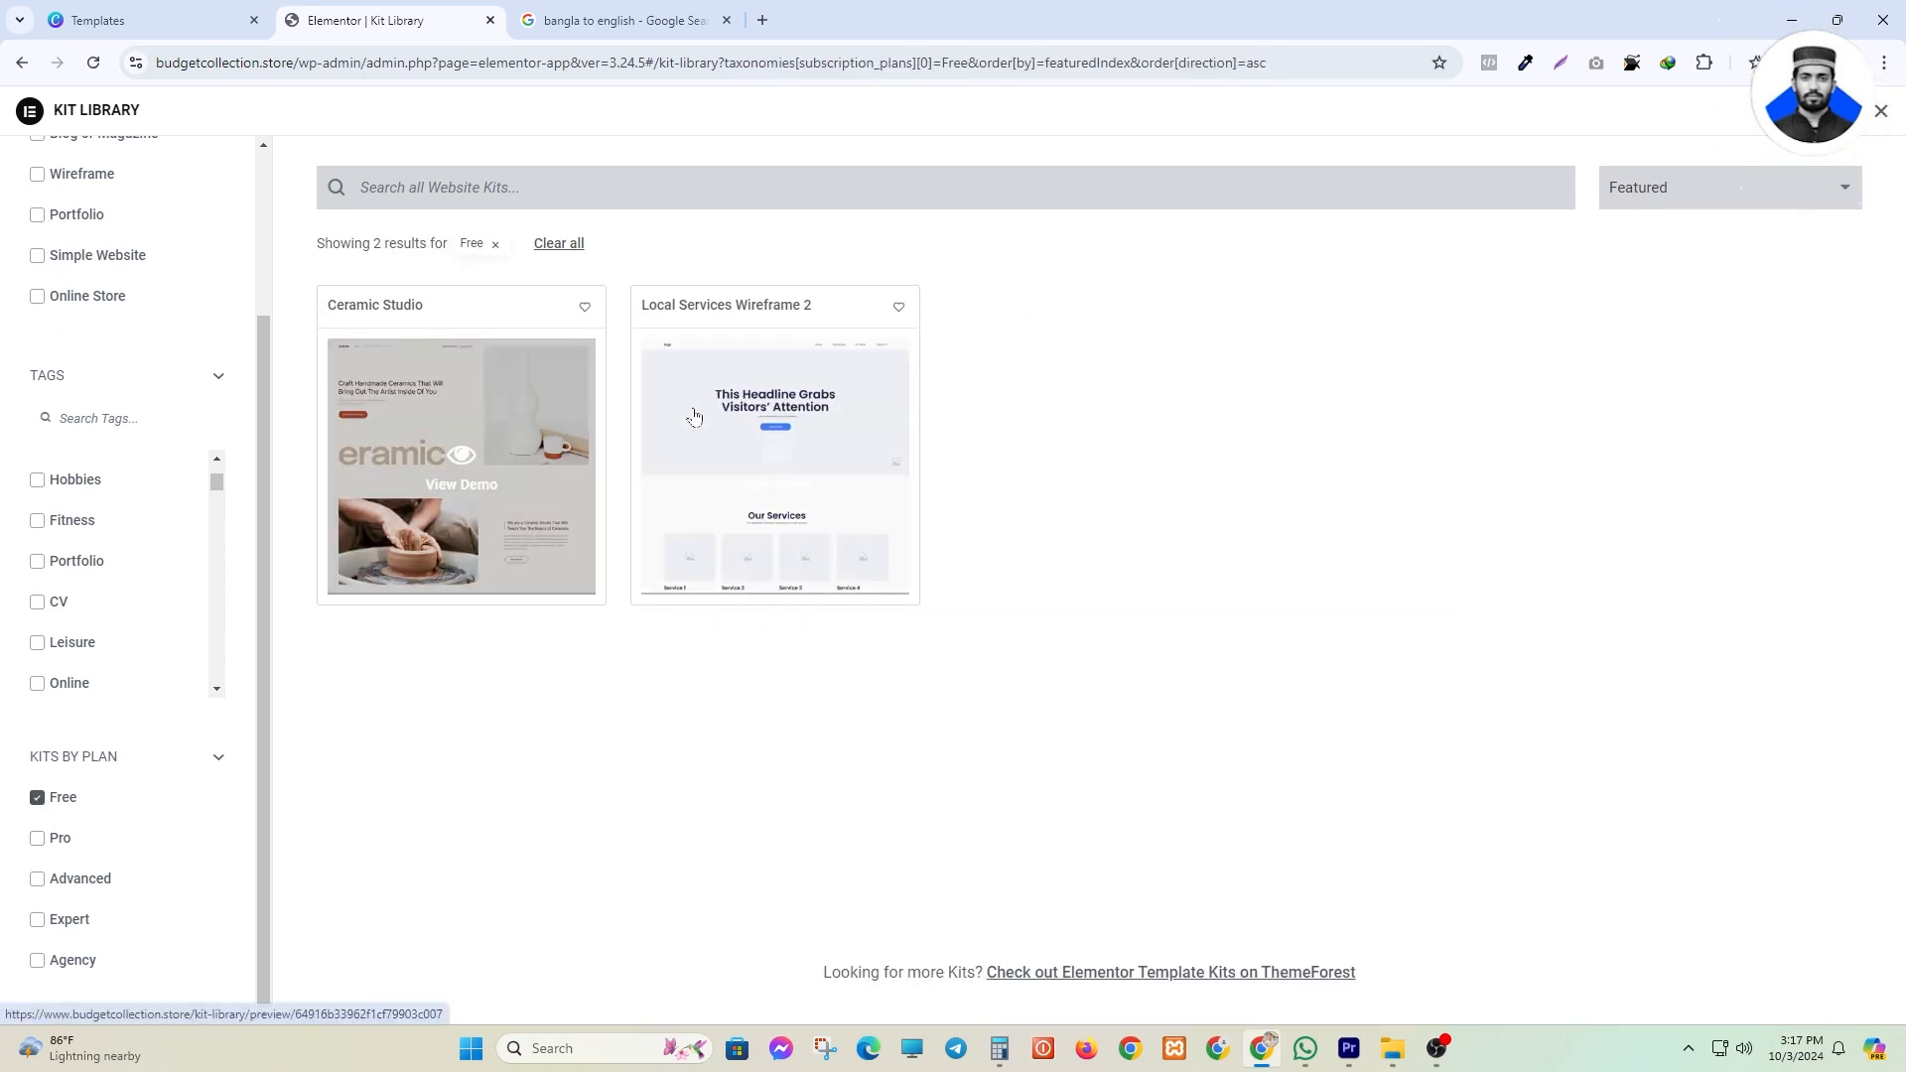
mouse_move(541, 440)
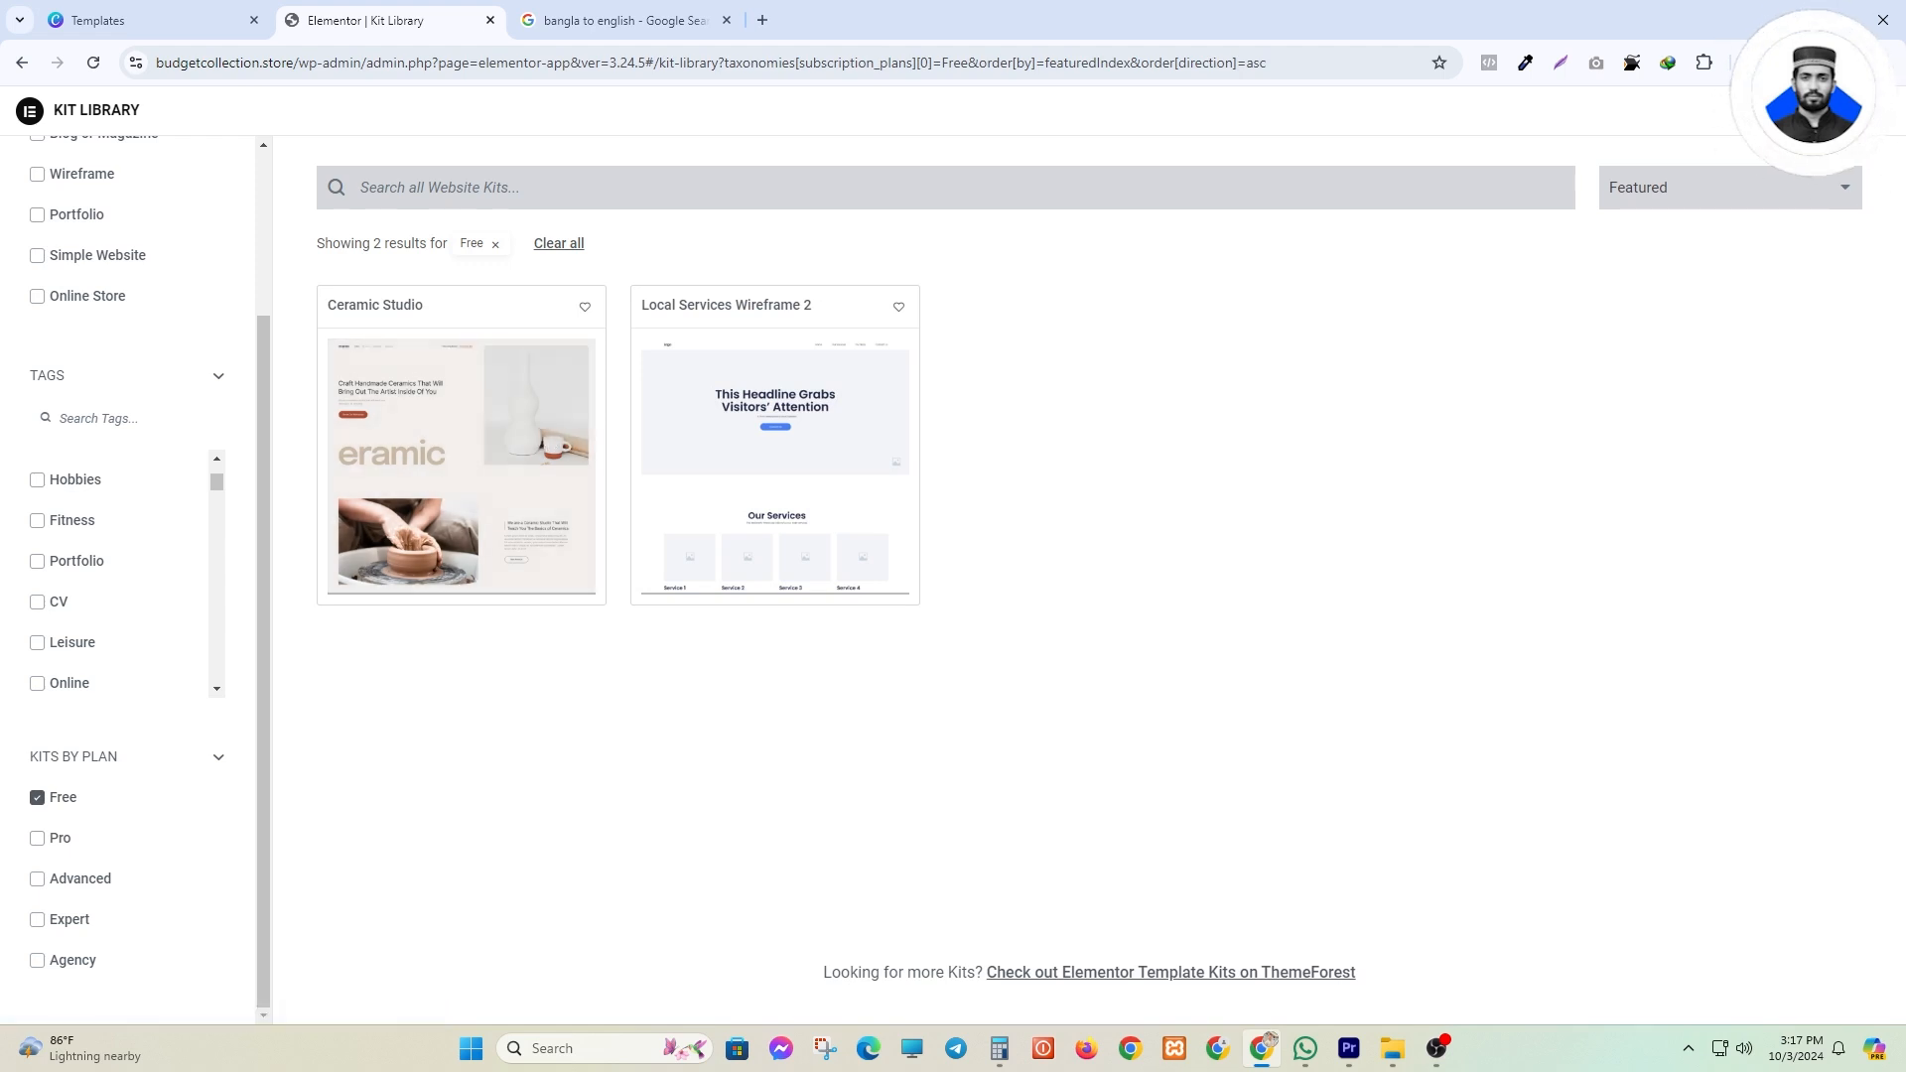
- Open the Popups page for Elementor templates, and view and dismiss the example popup on rokomari.com/book
left_click(518, 498)
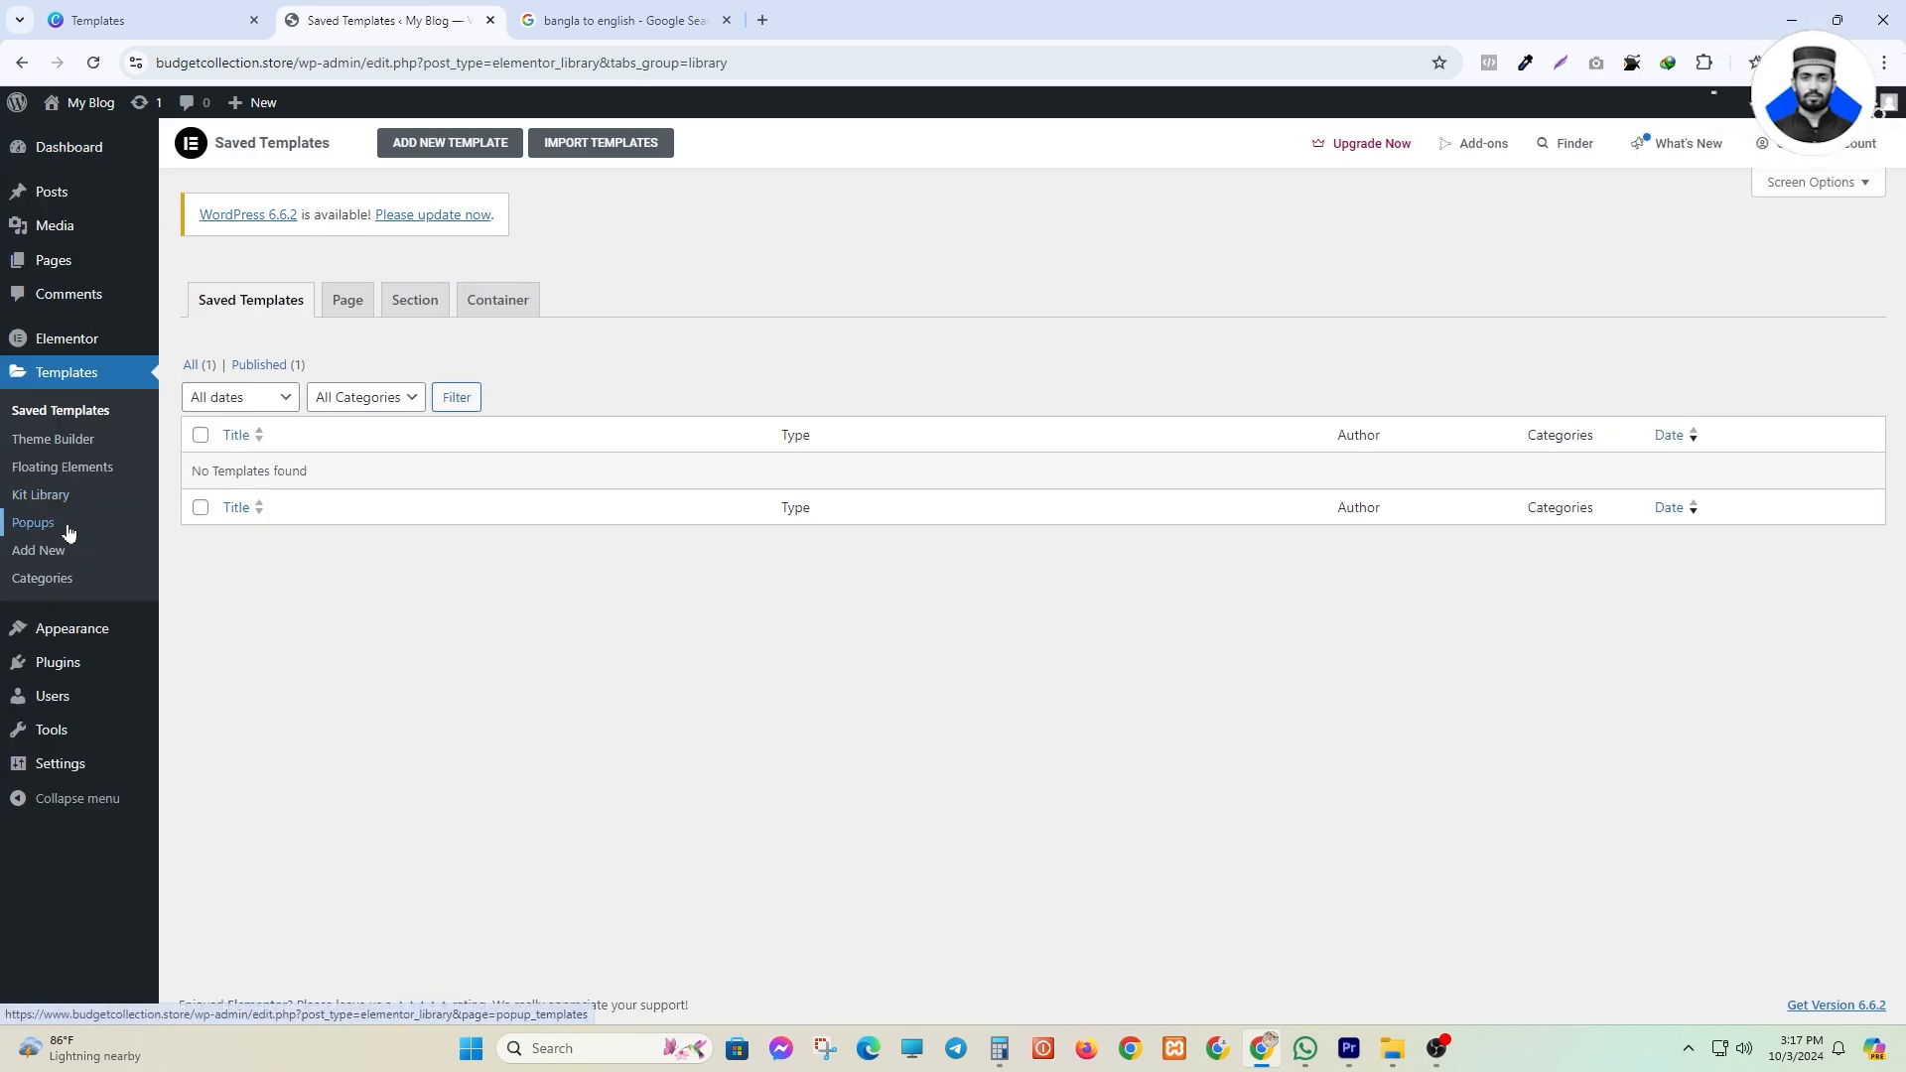
left_click(69, 535)
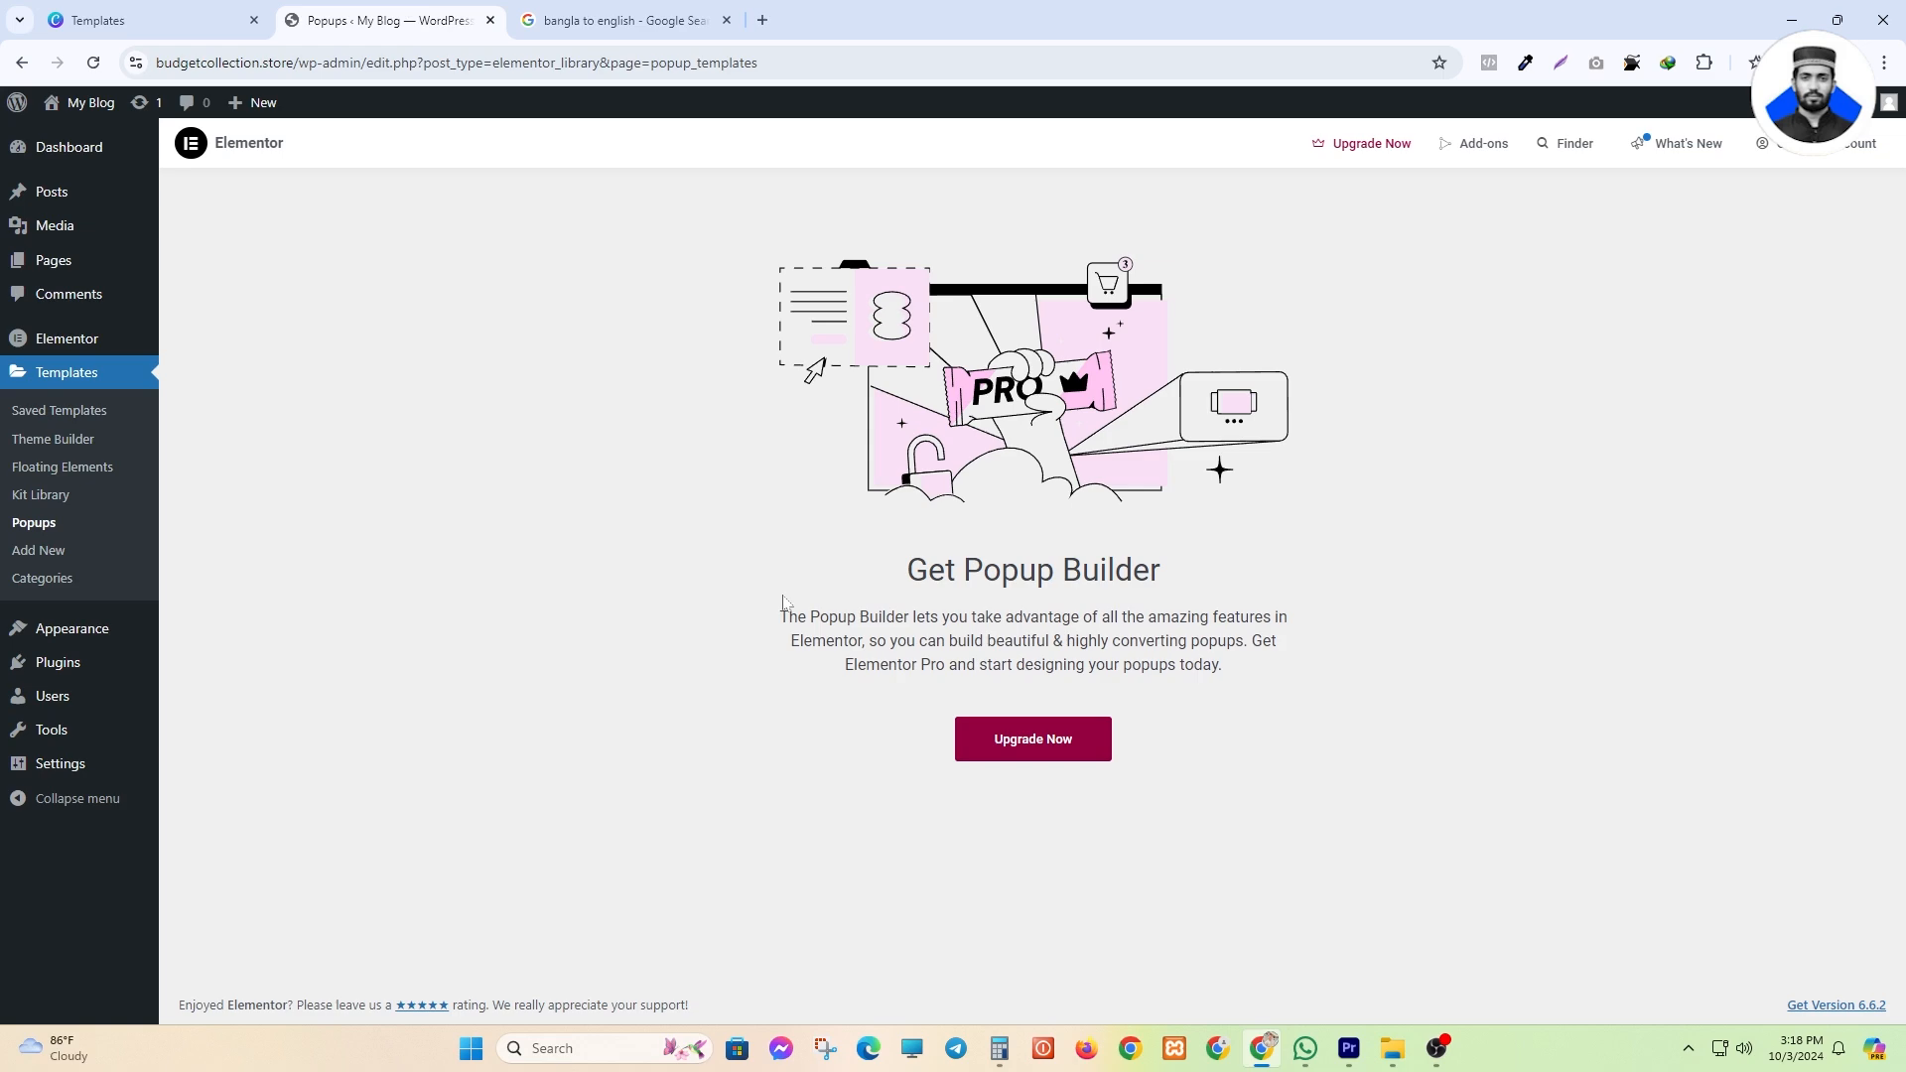
left_click(761, 20)
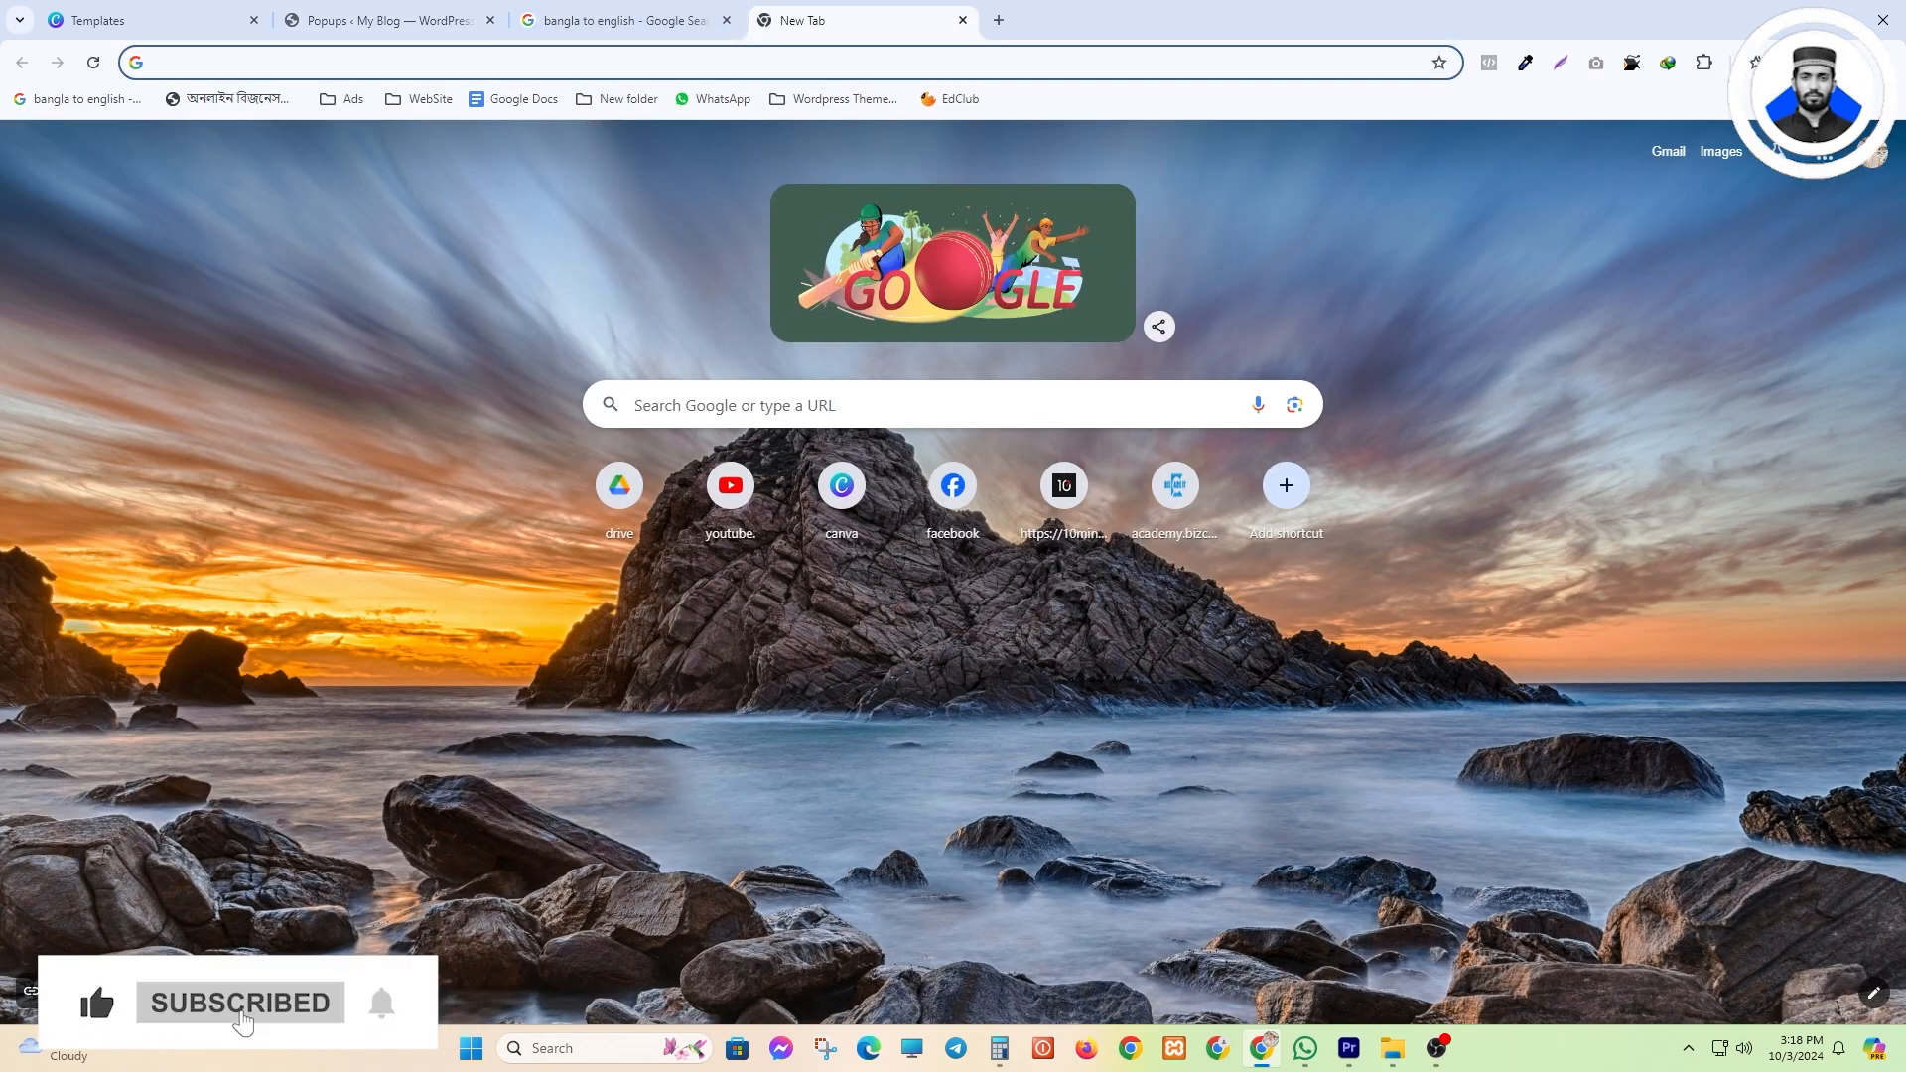
type("rokomari.com/book")
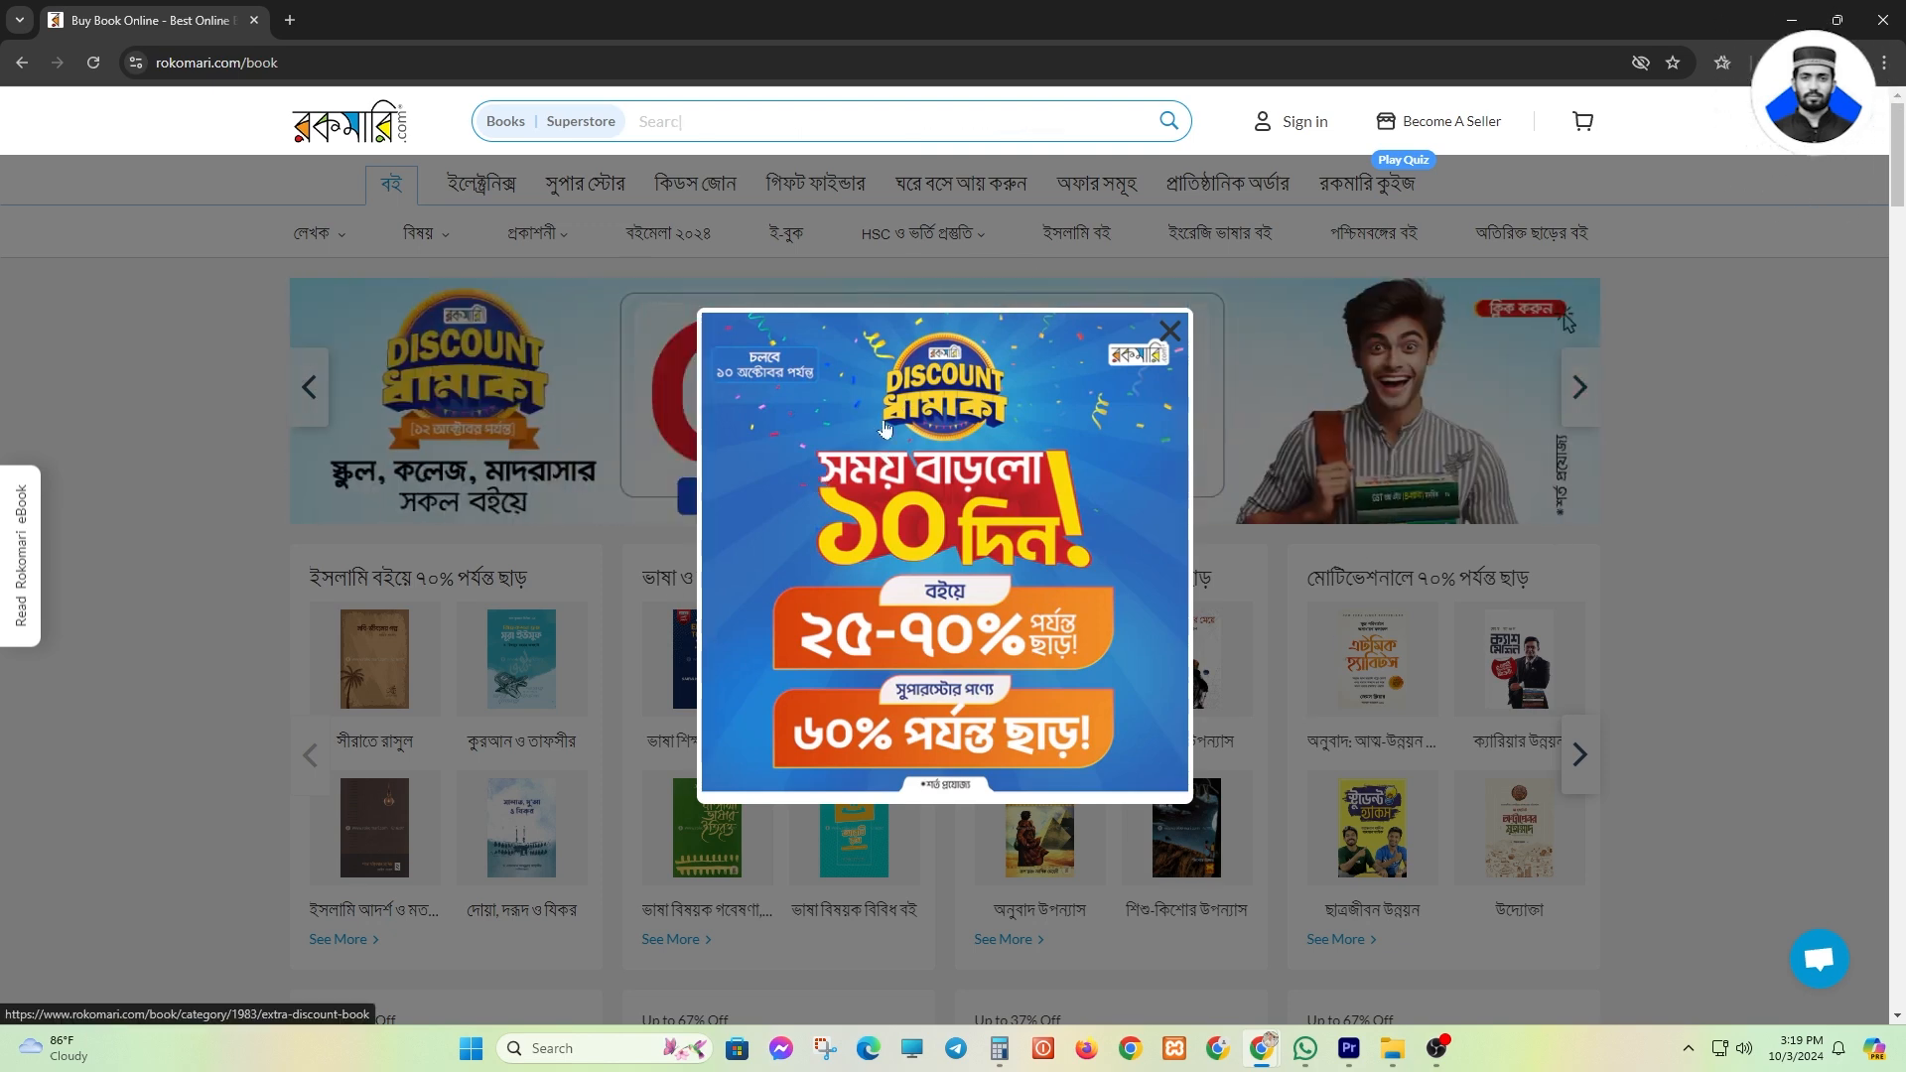
left_click(1170, 332)
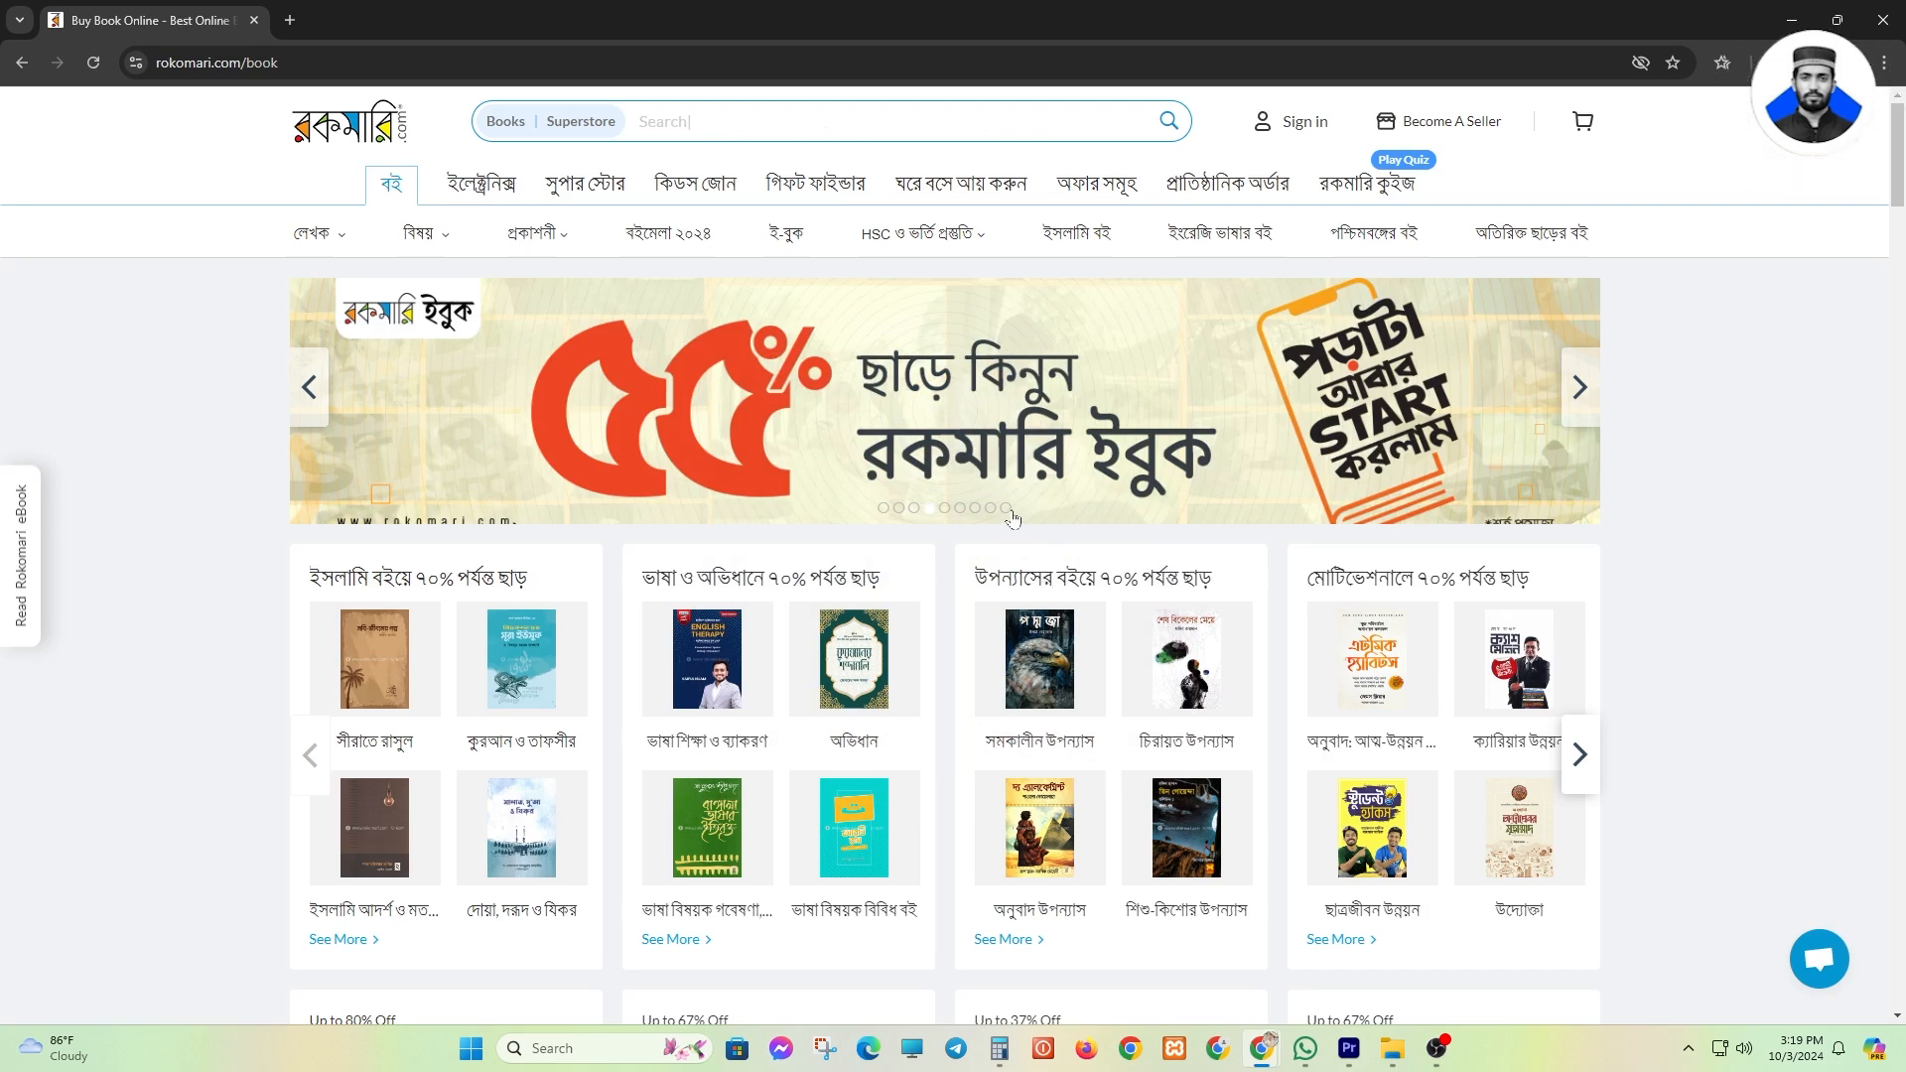
left_click(1883, 19)
- Return to the WordPress admin and look at the new template form's type choices and the template Categories form
left_click(460, 8)
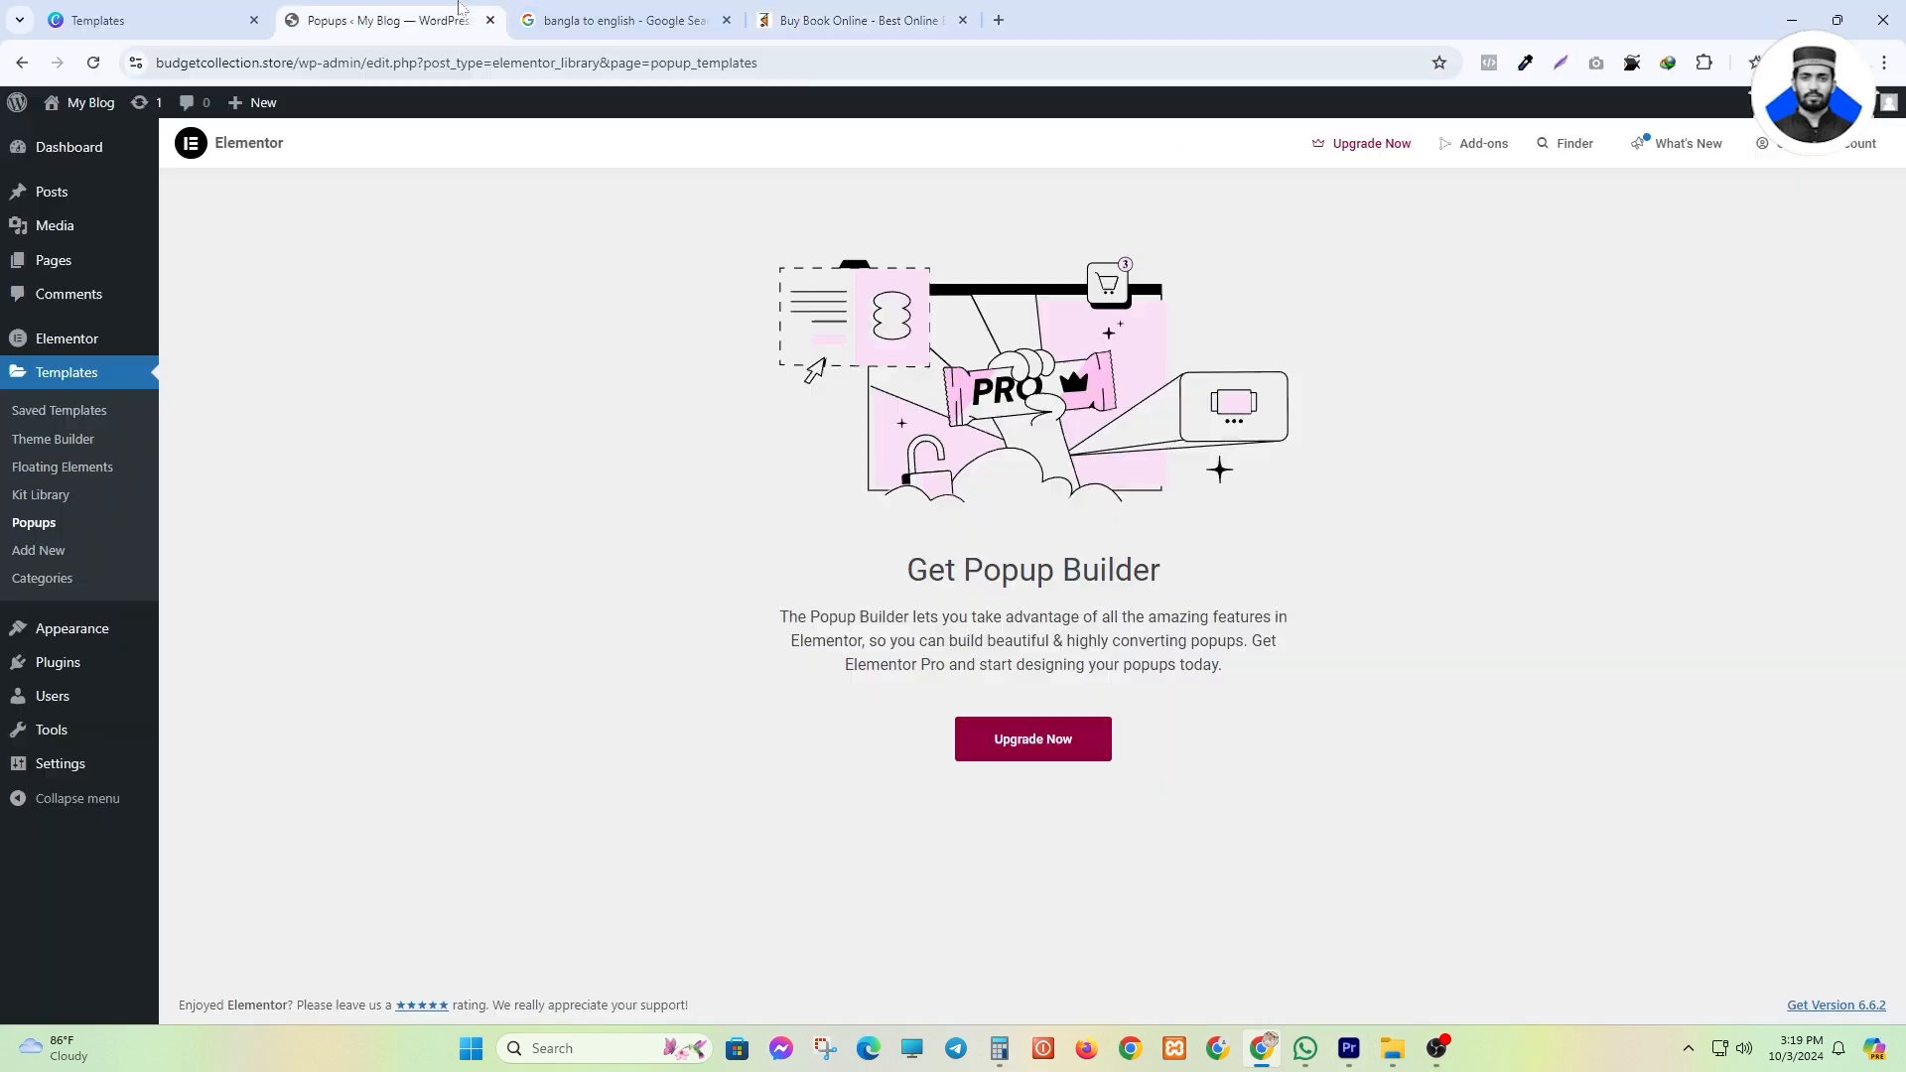
left_click(40, 551)
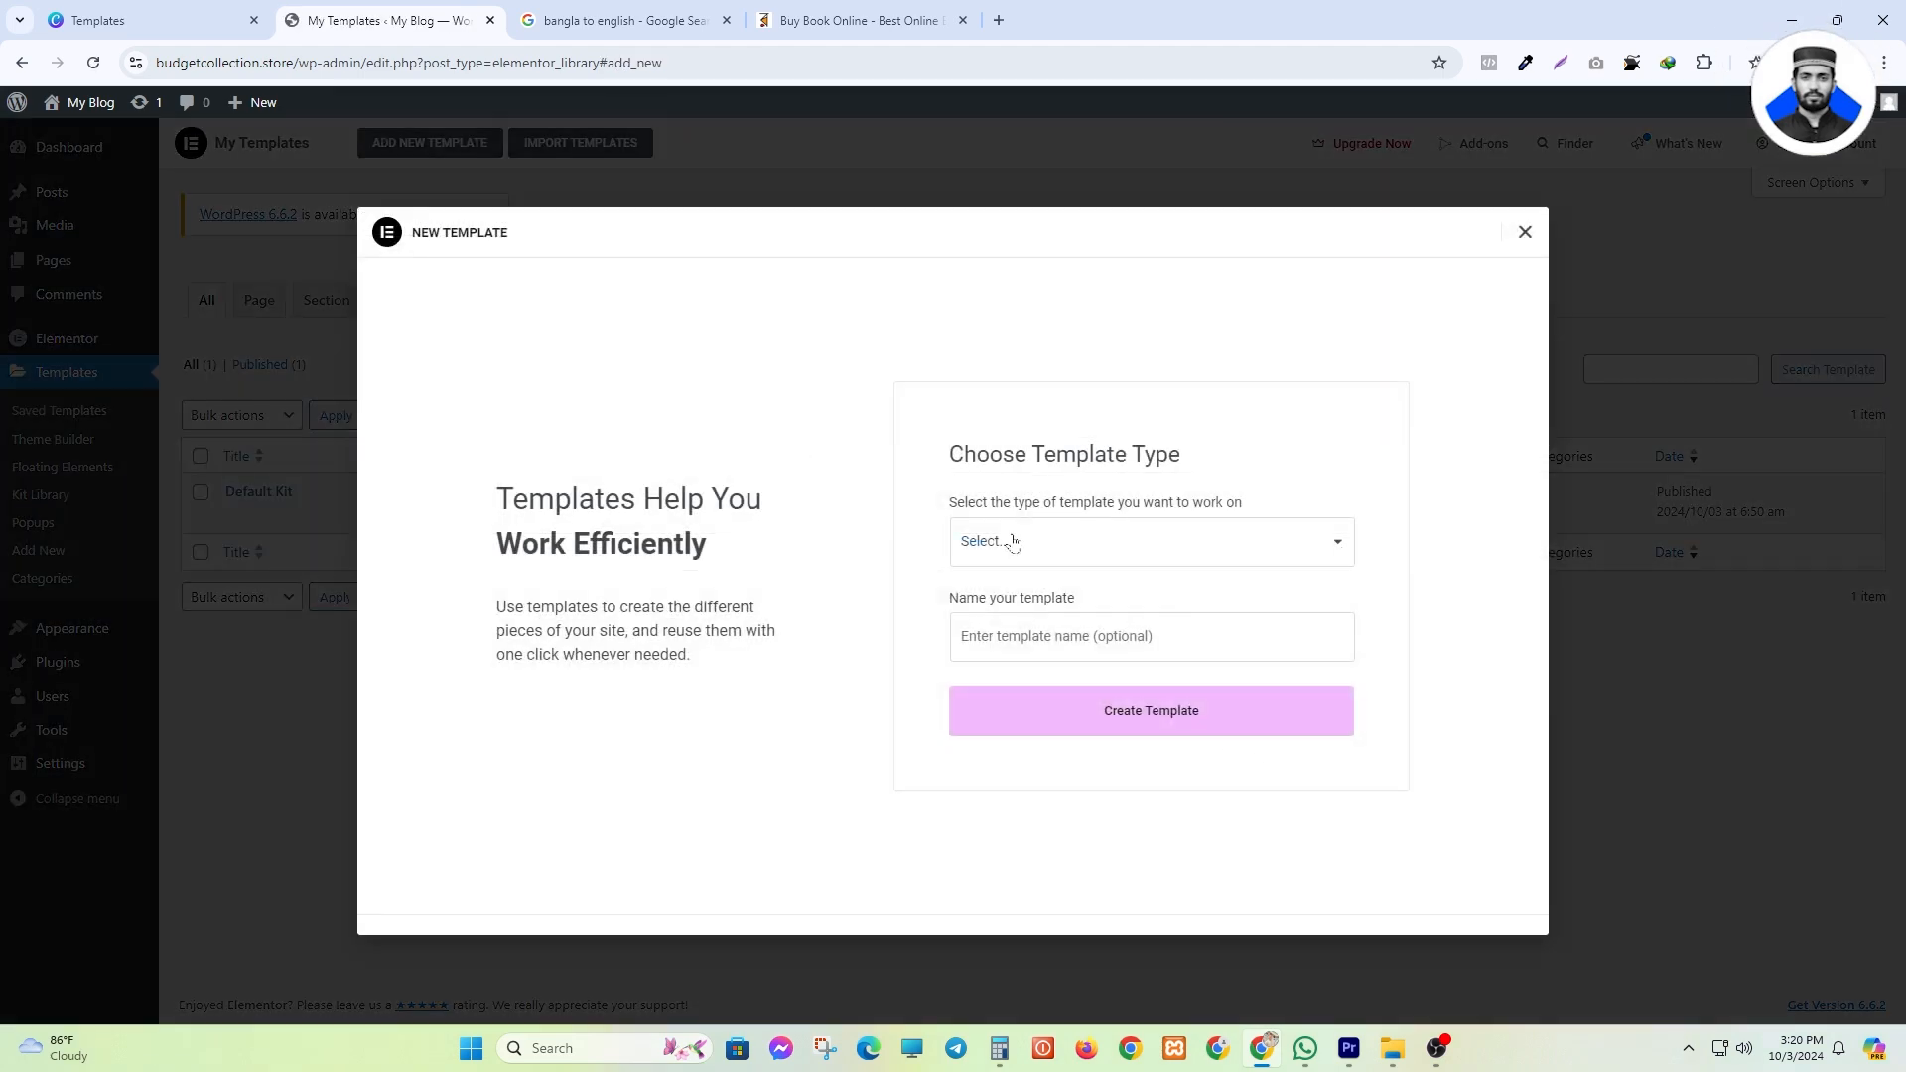
left_click(1050, 560)
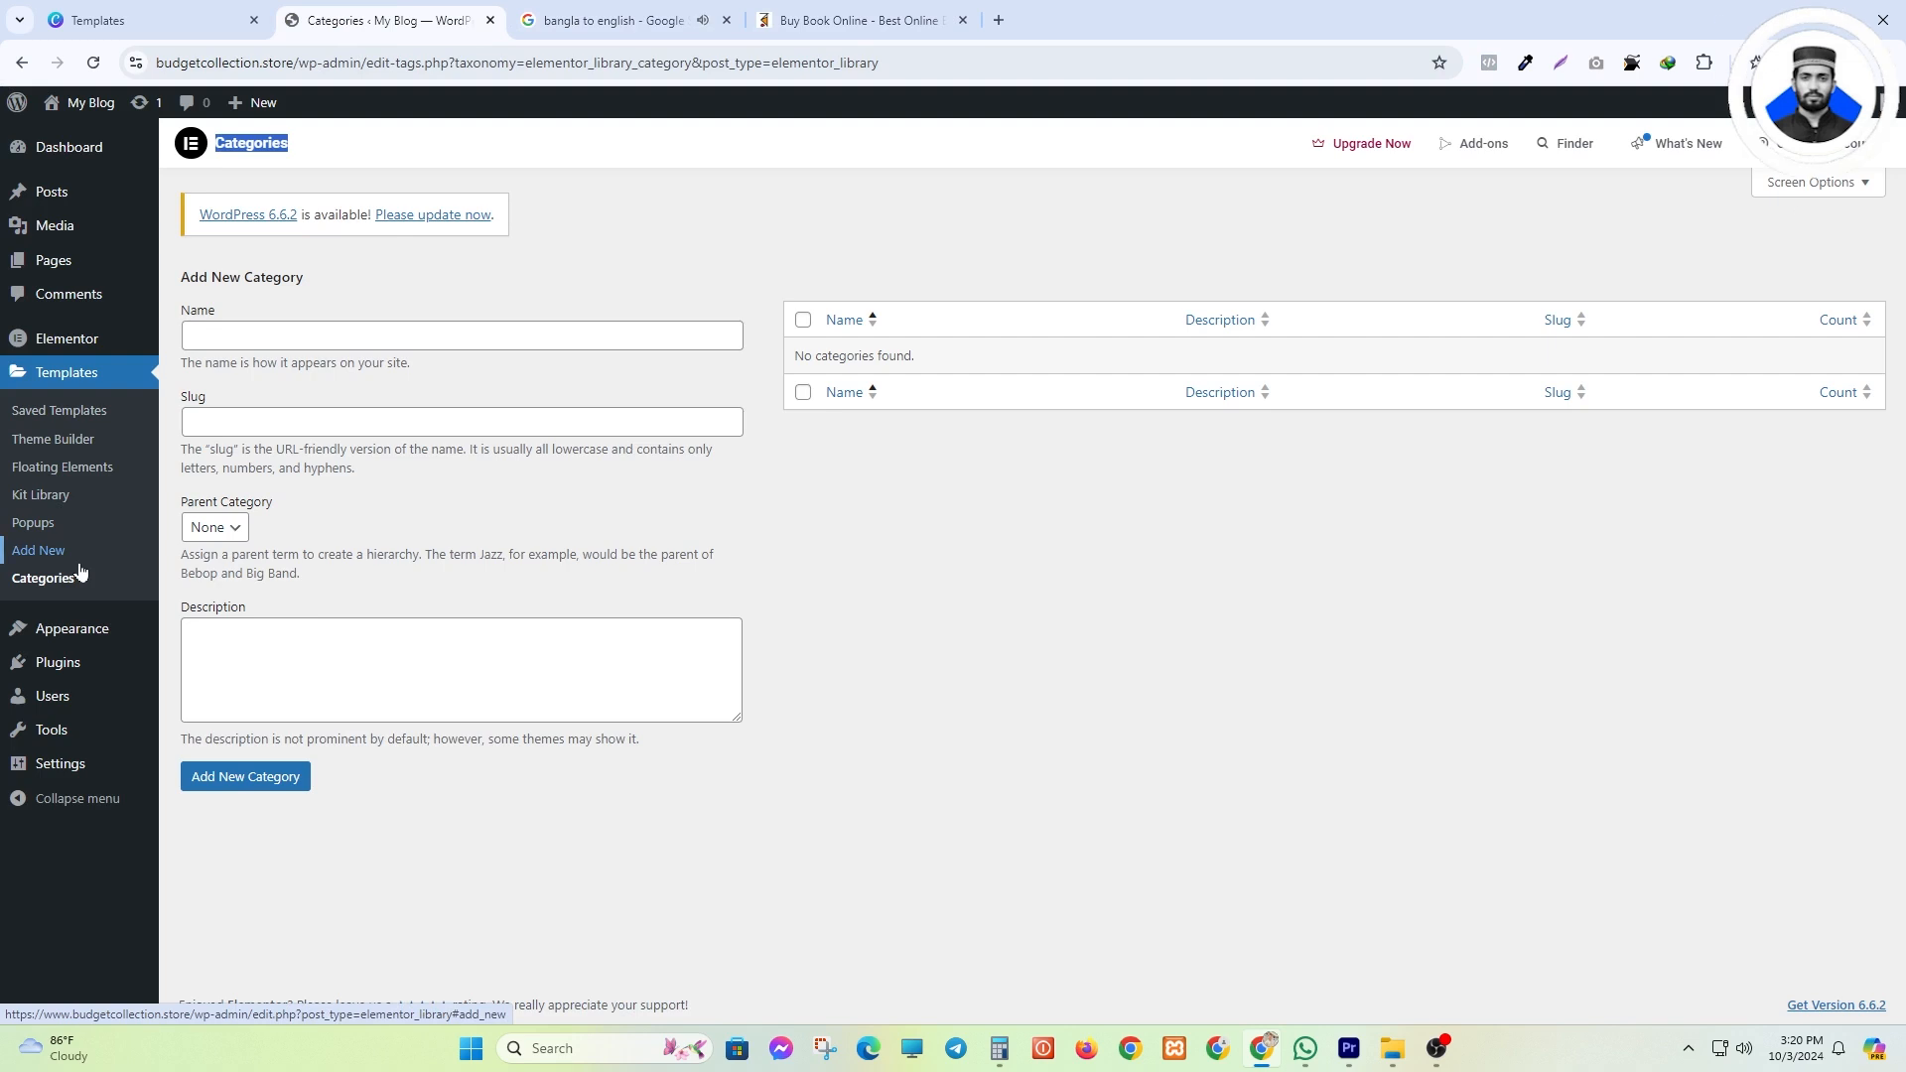
left_click(241, 359)
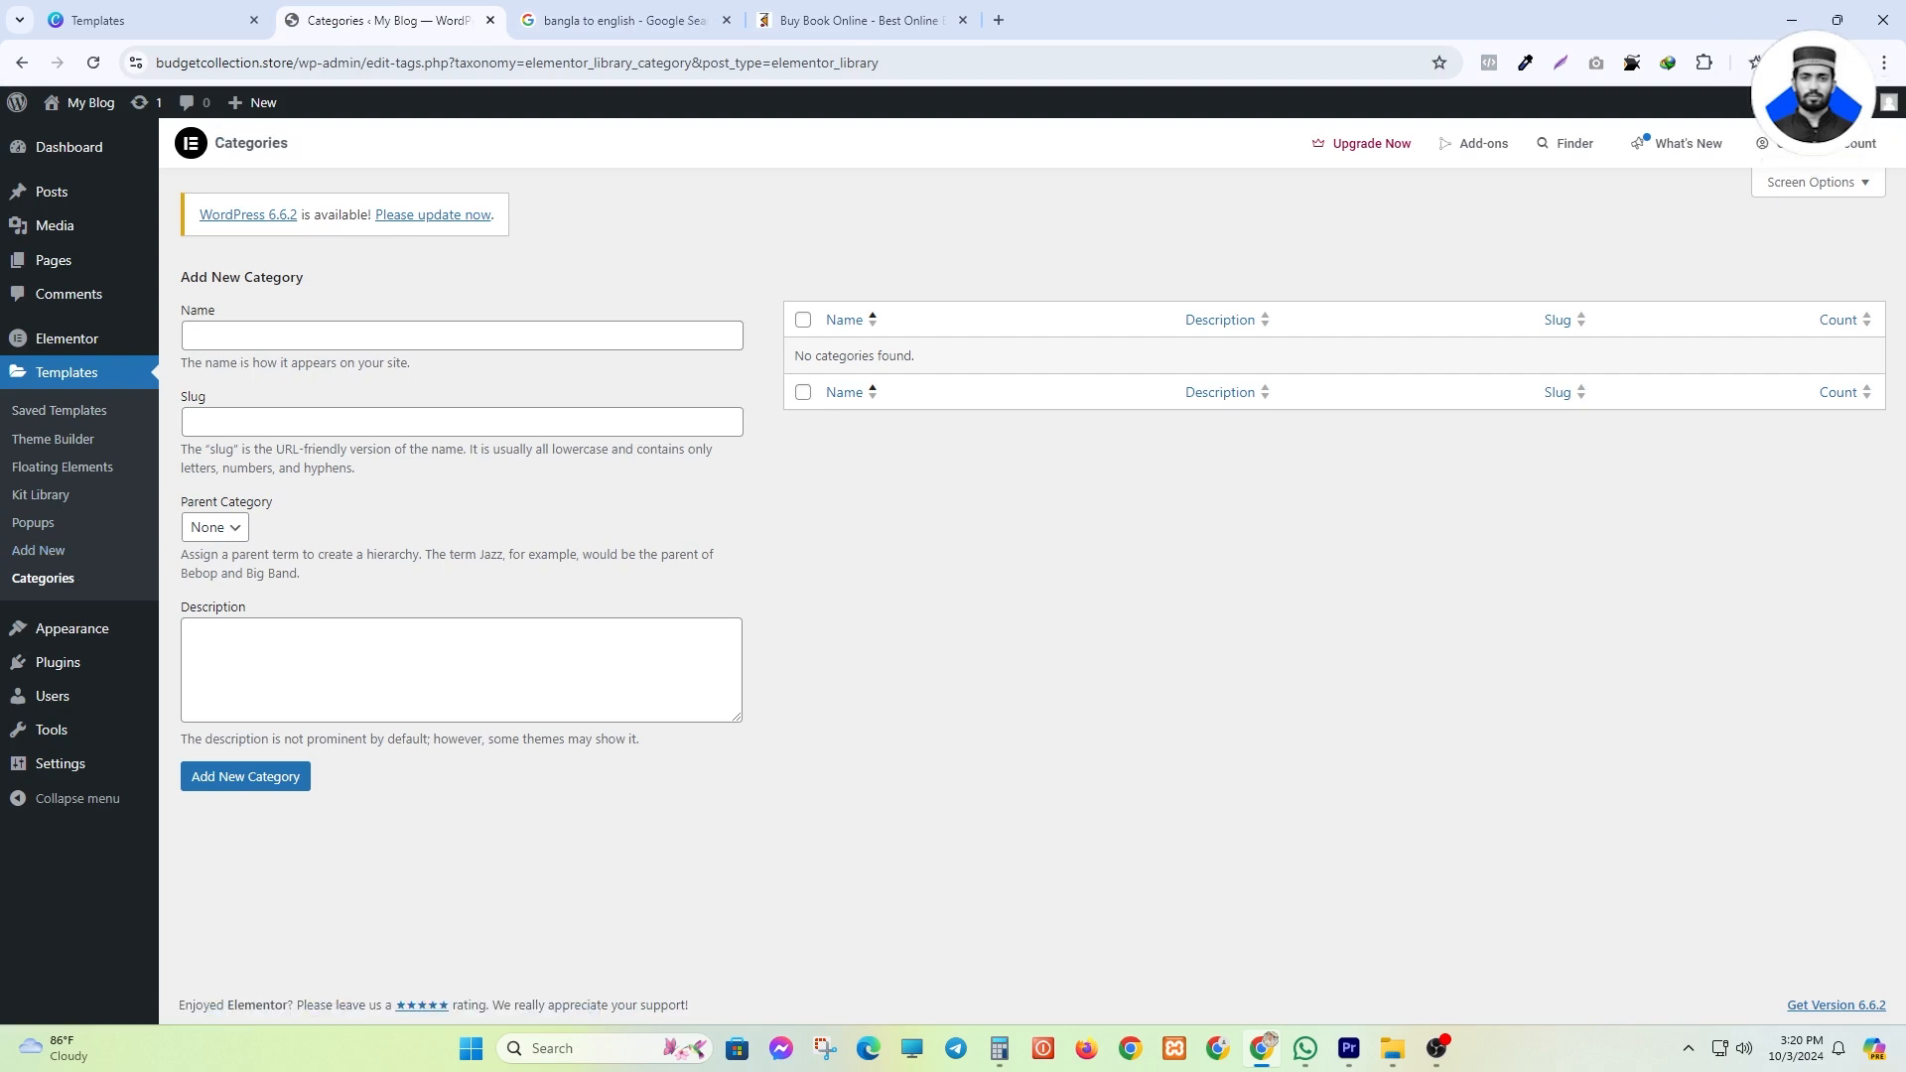
left_click(511, 424)
left_click(521, 538)
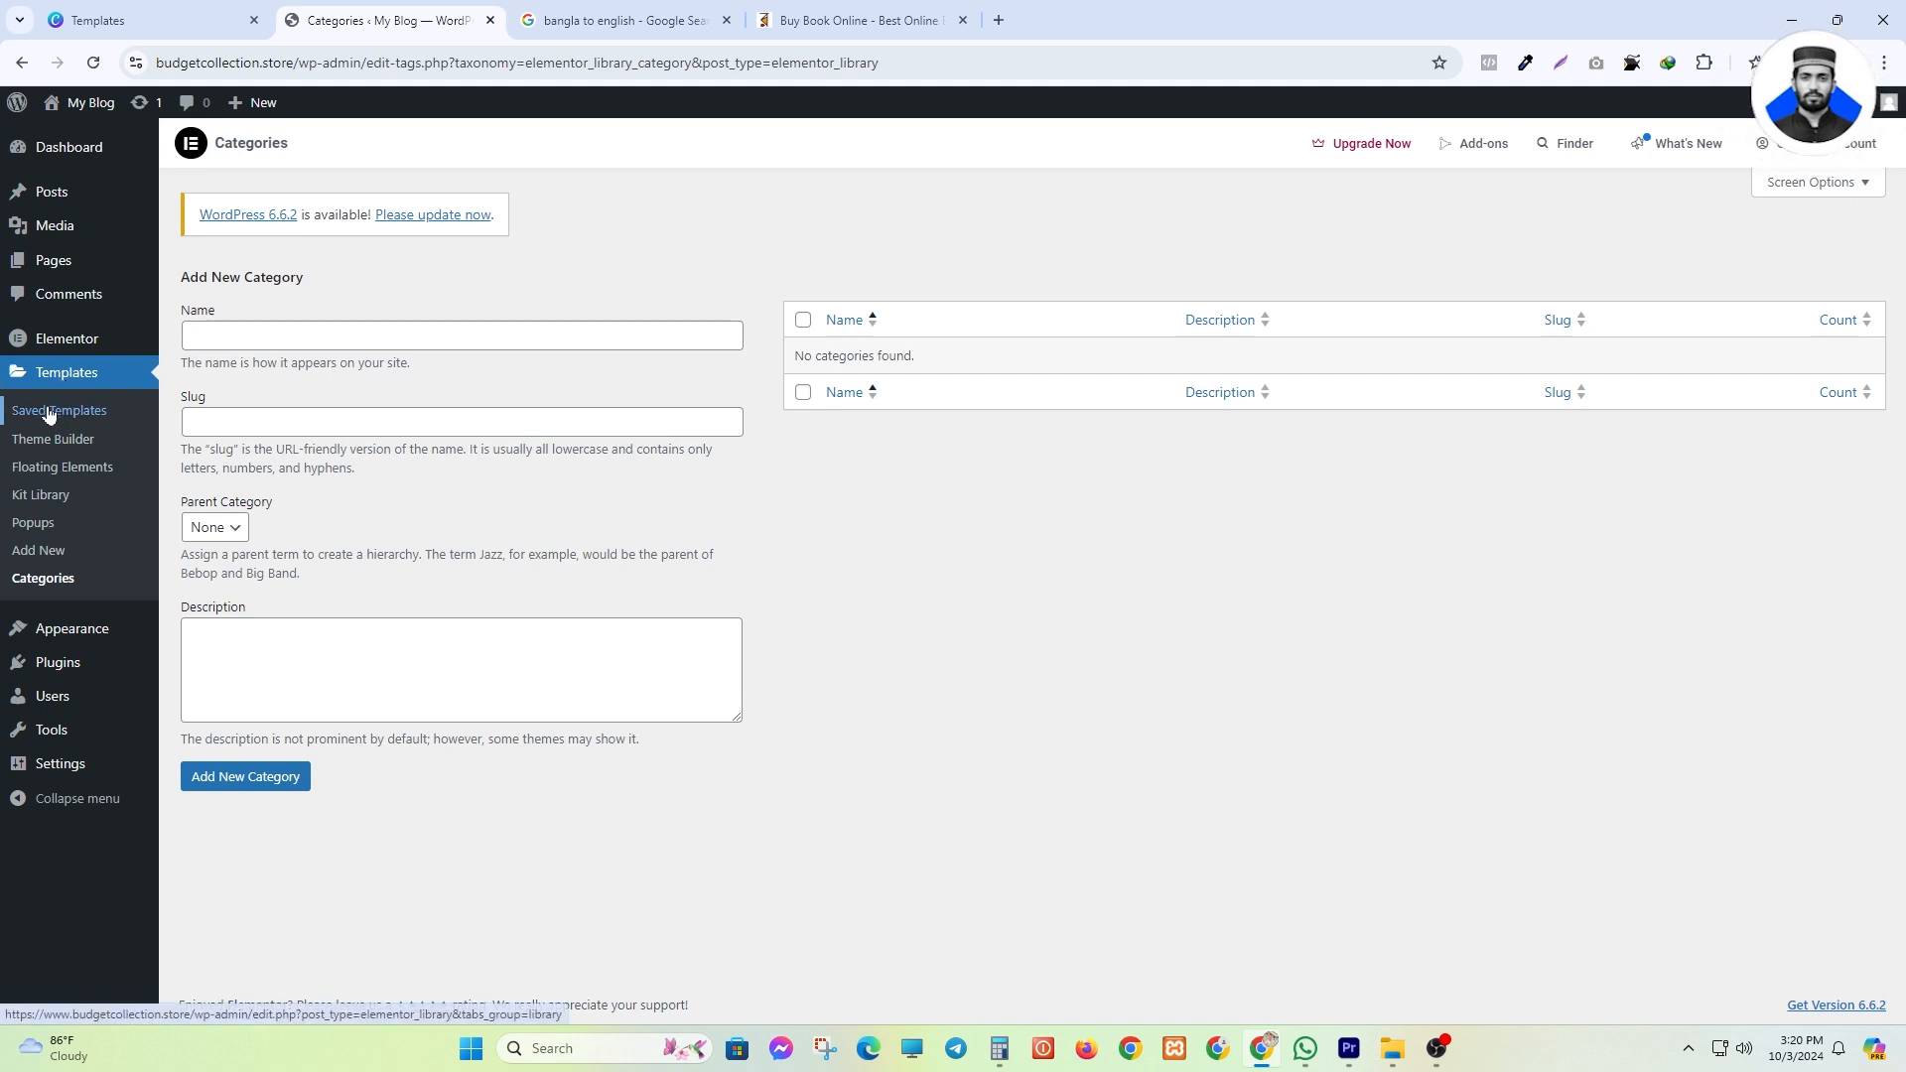
- Add a new page titled "Home" and publish it
mouse_move(105, 347)
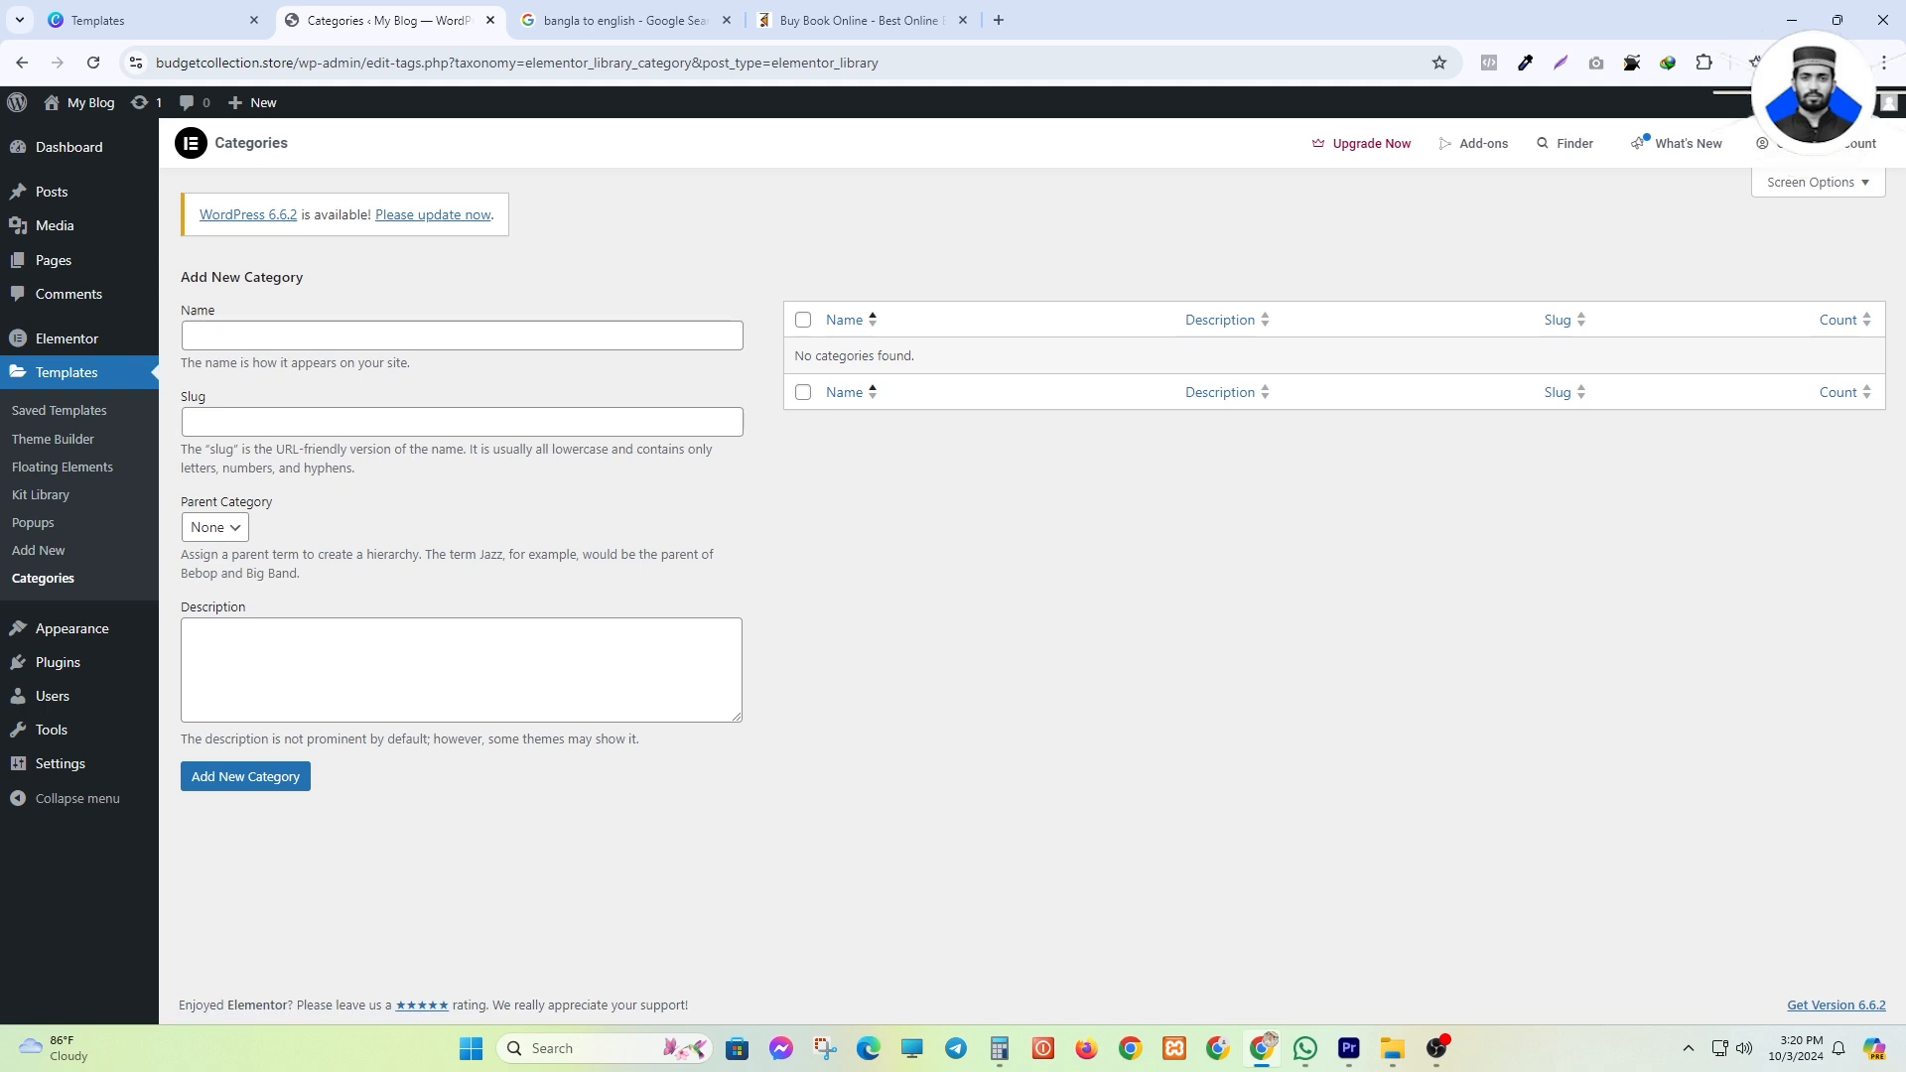
mouse_move(71, 263)
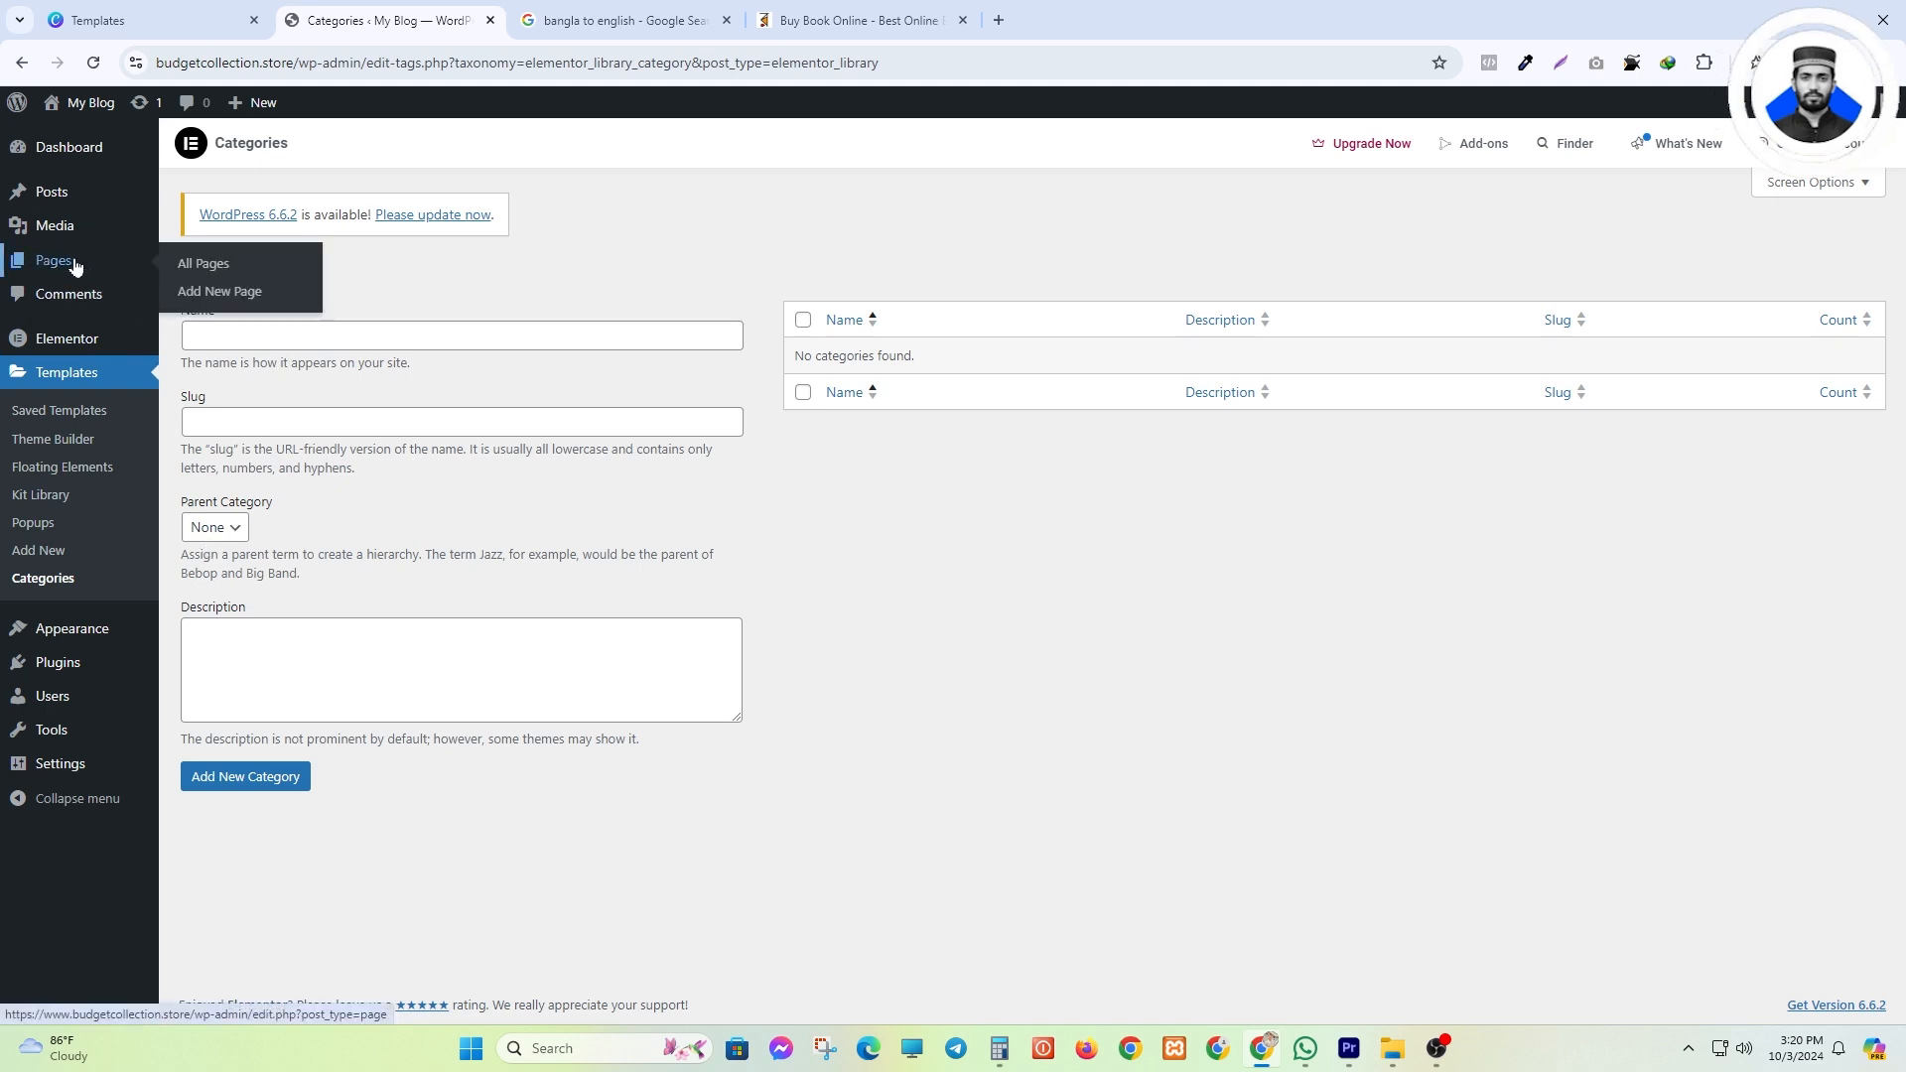
left_click(242, 293)
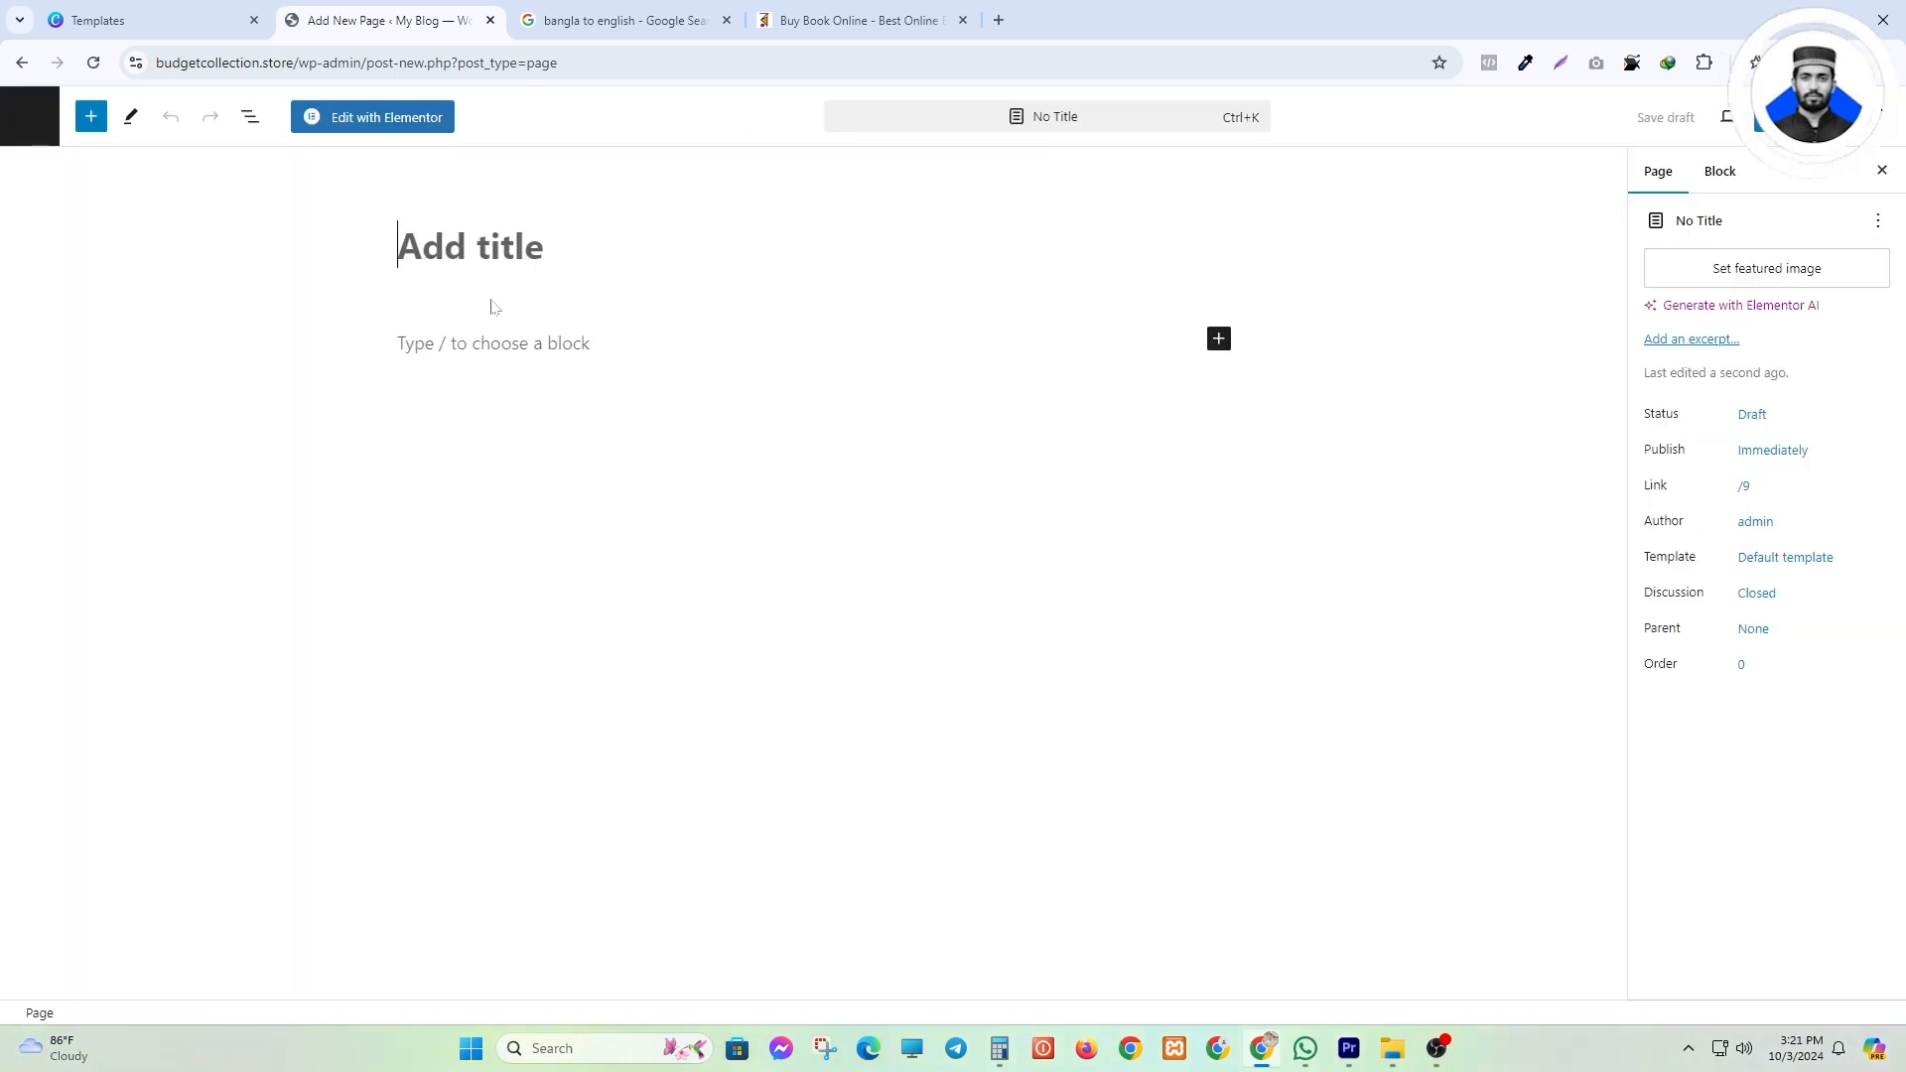
key("super+v")
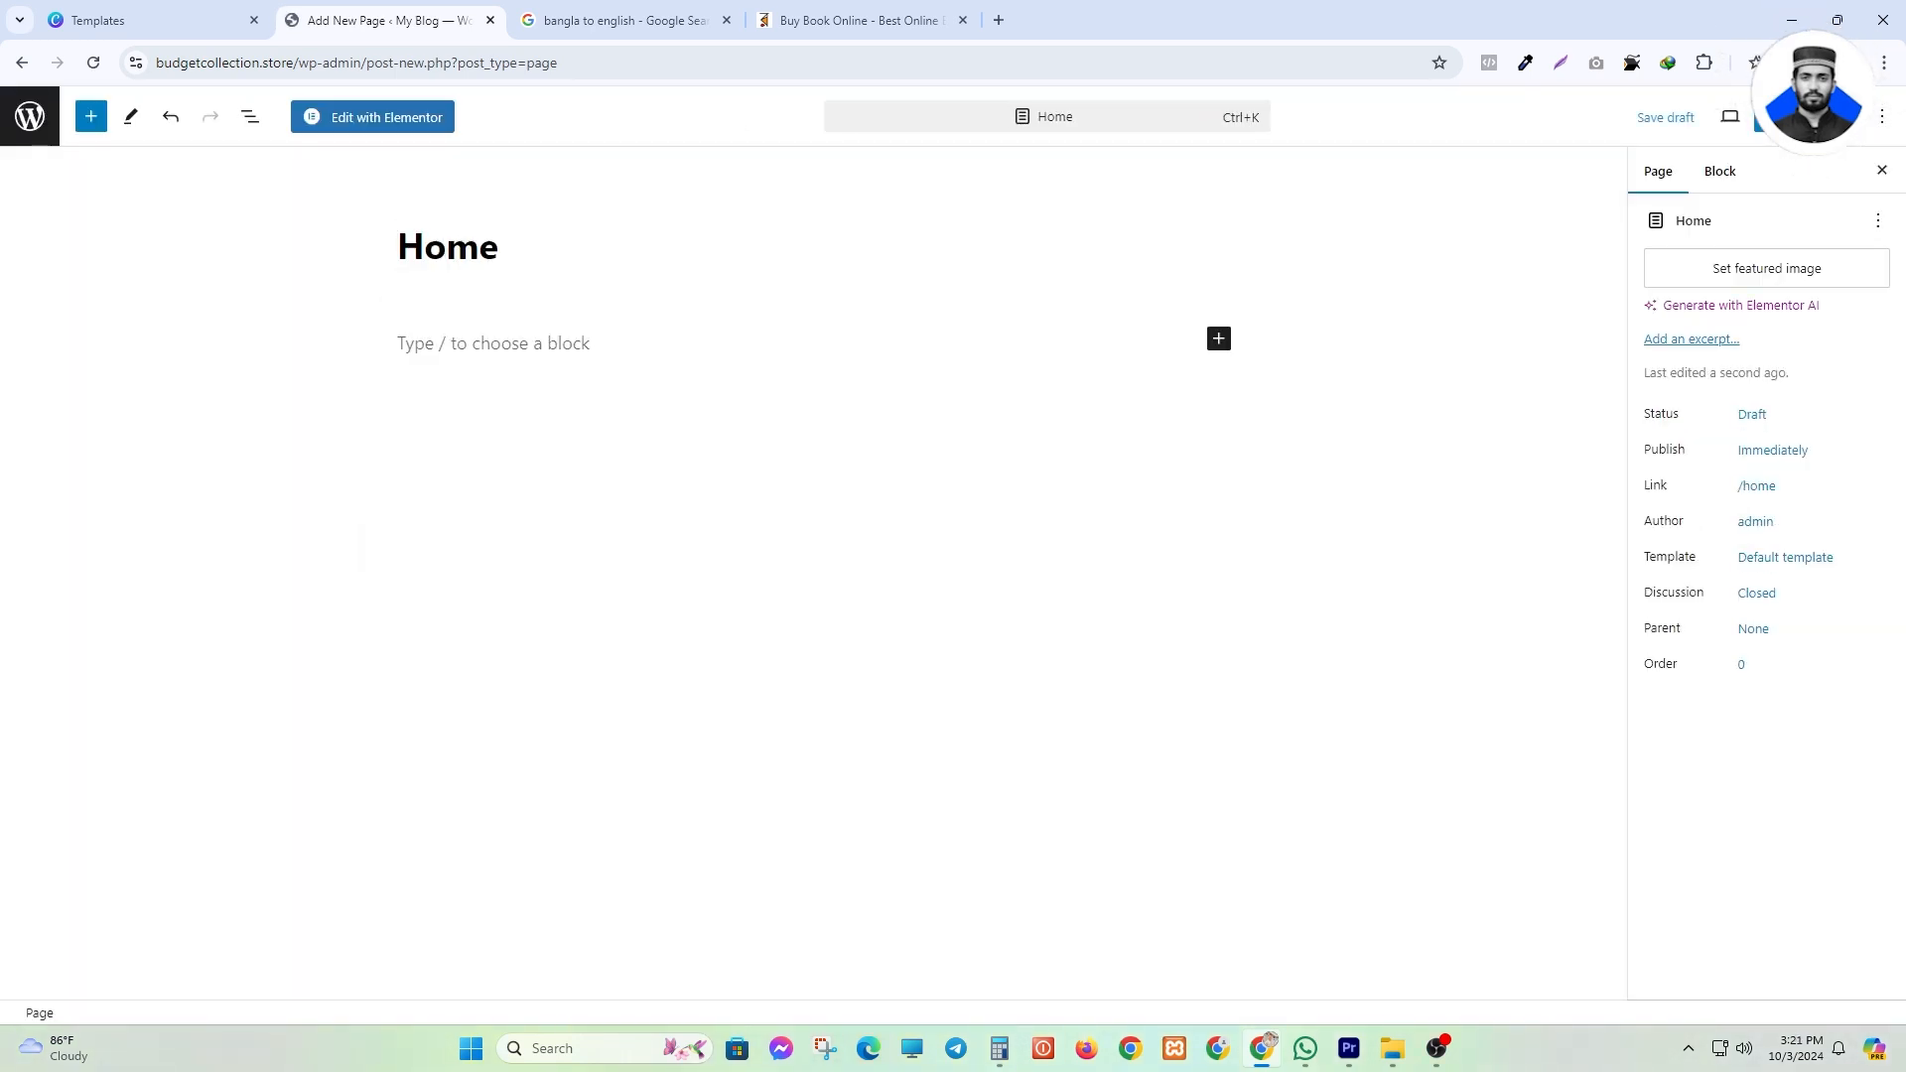
key("Home")
key("shift+End")
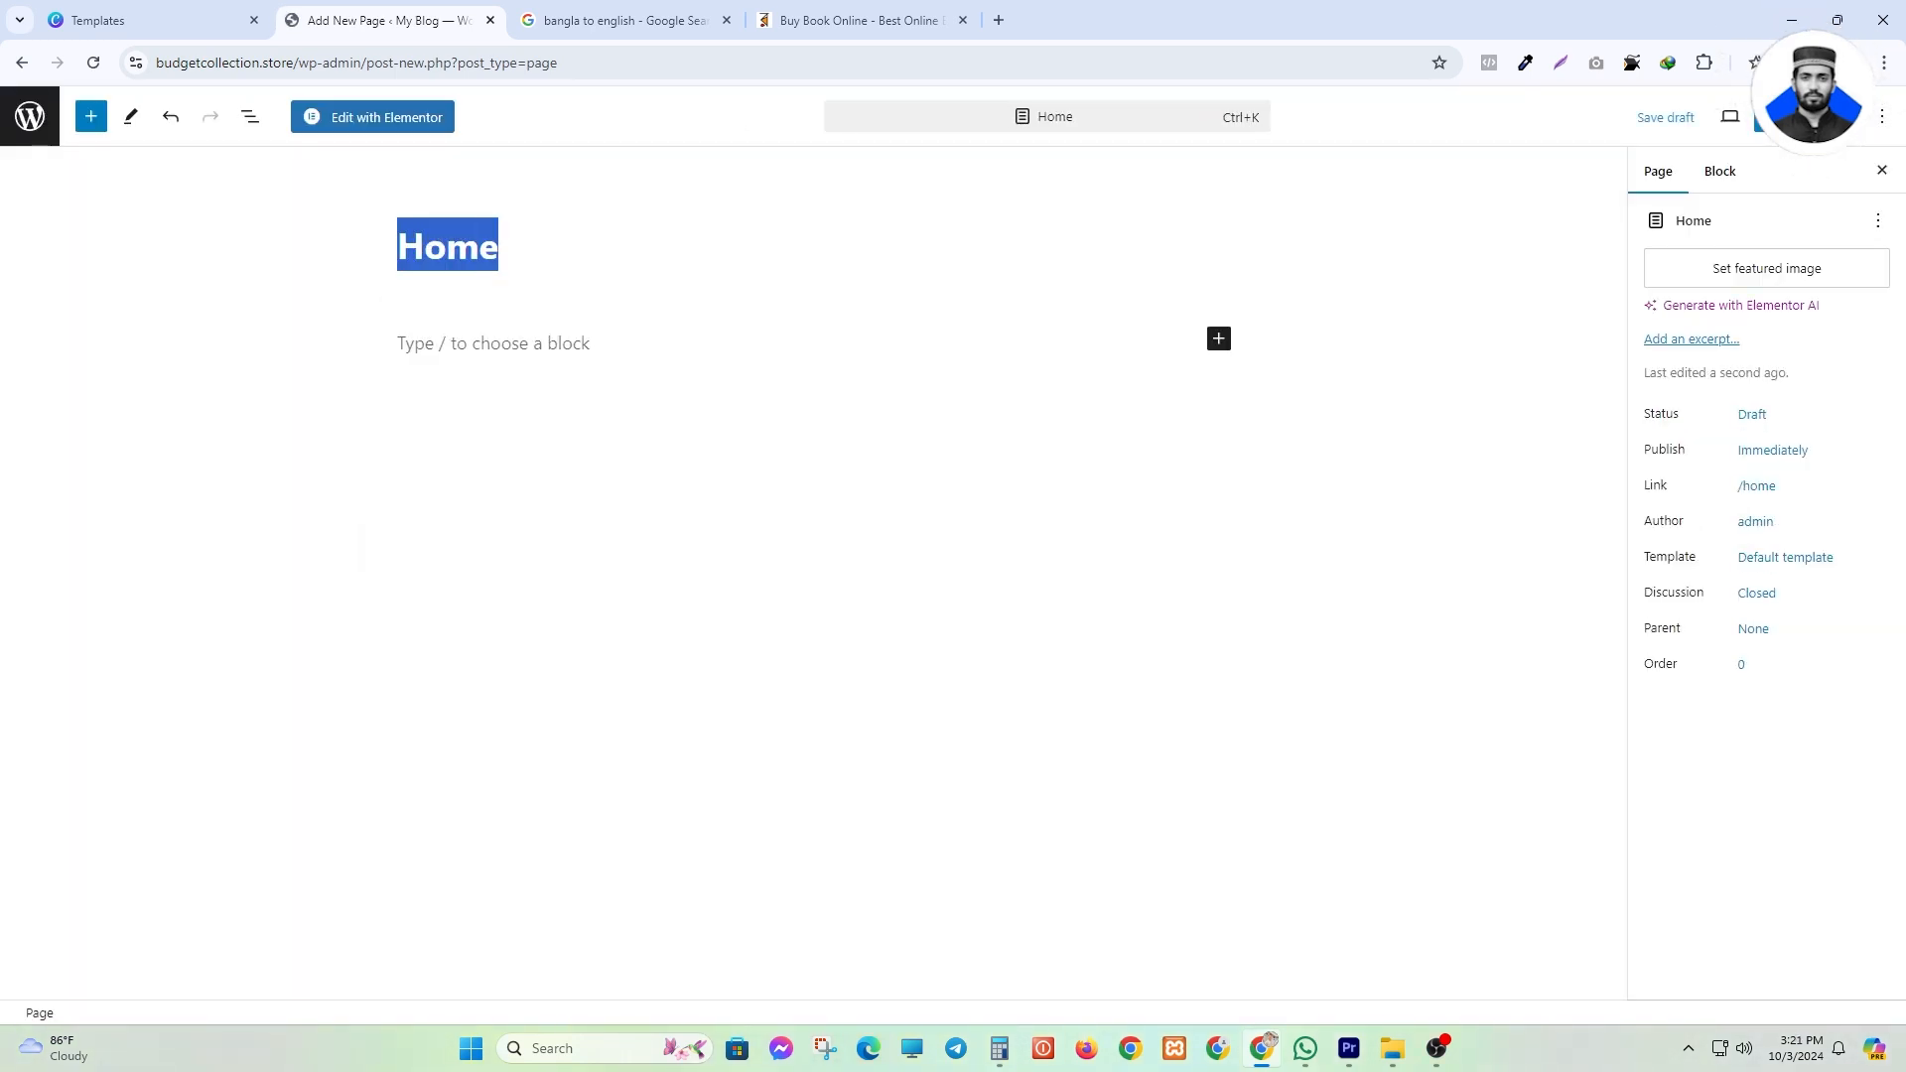
key("End")
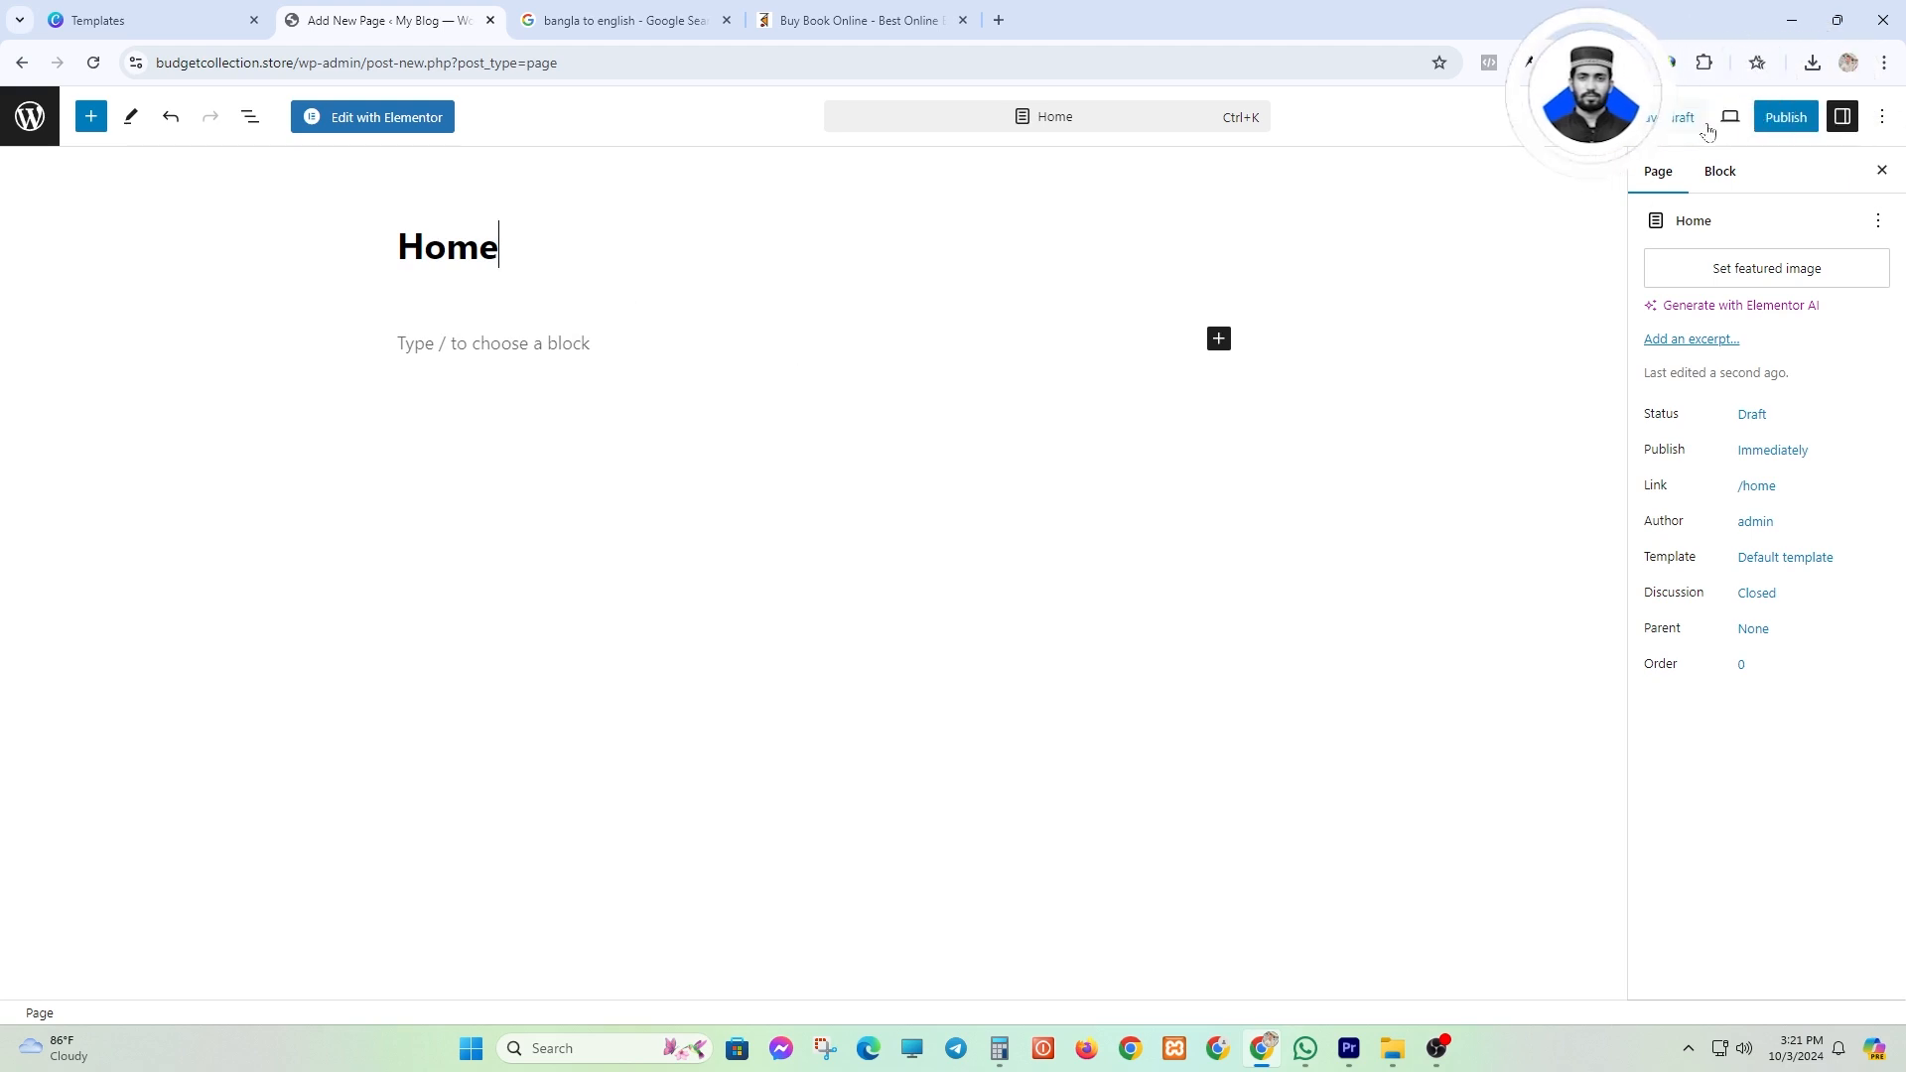
left_click(1769, 126)
left_click(1703, 119)
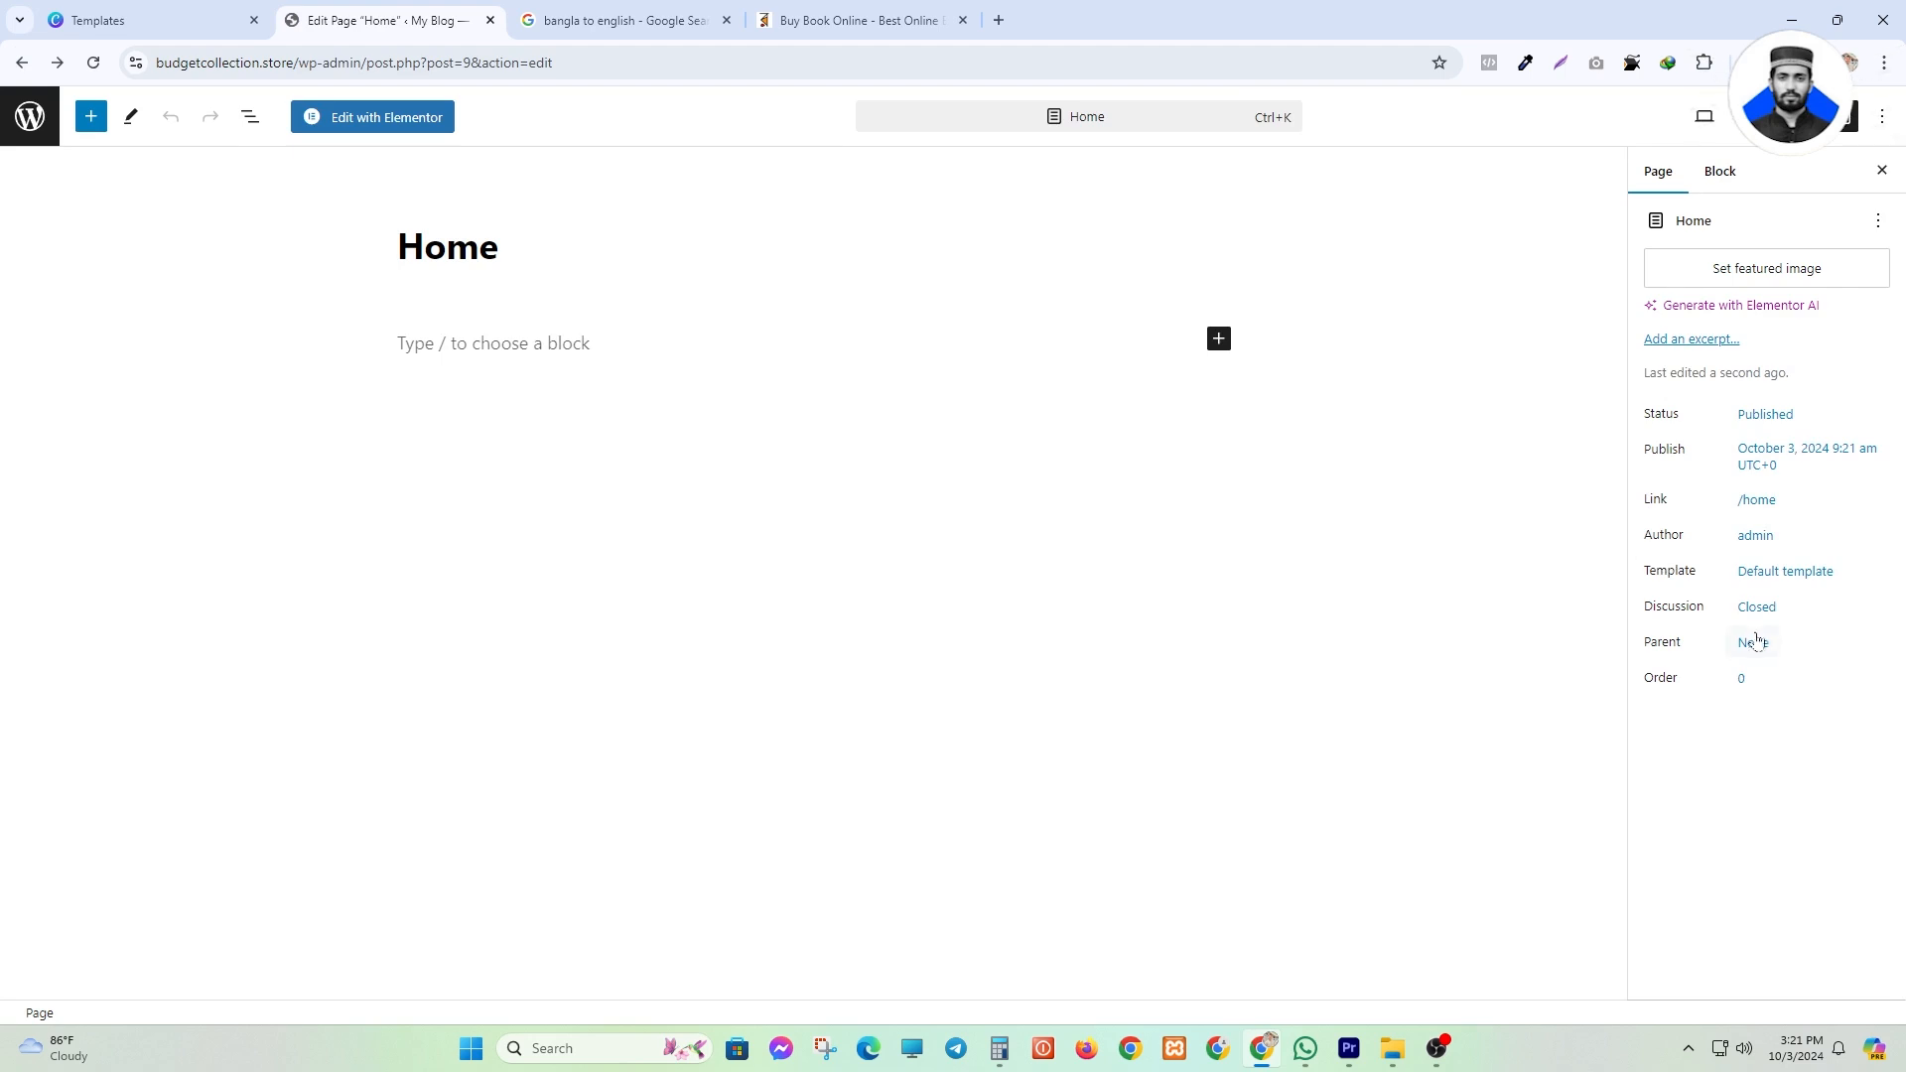
- Set the Home page's template to Elementor Canvas and update the page
left_click_drag(1645, 575, 1656, 573)
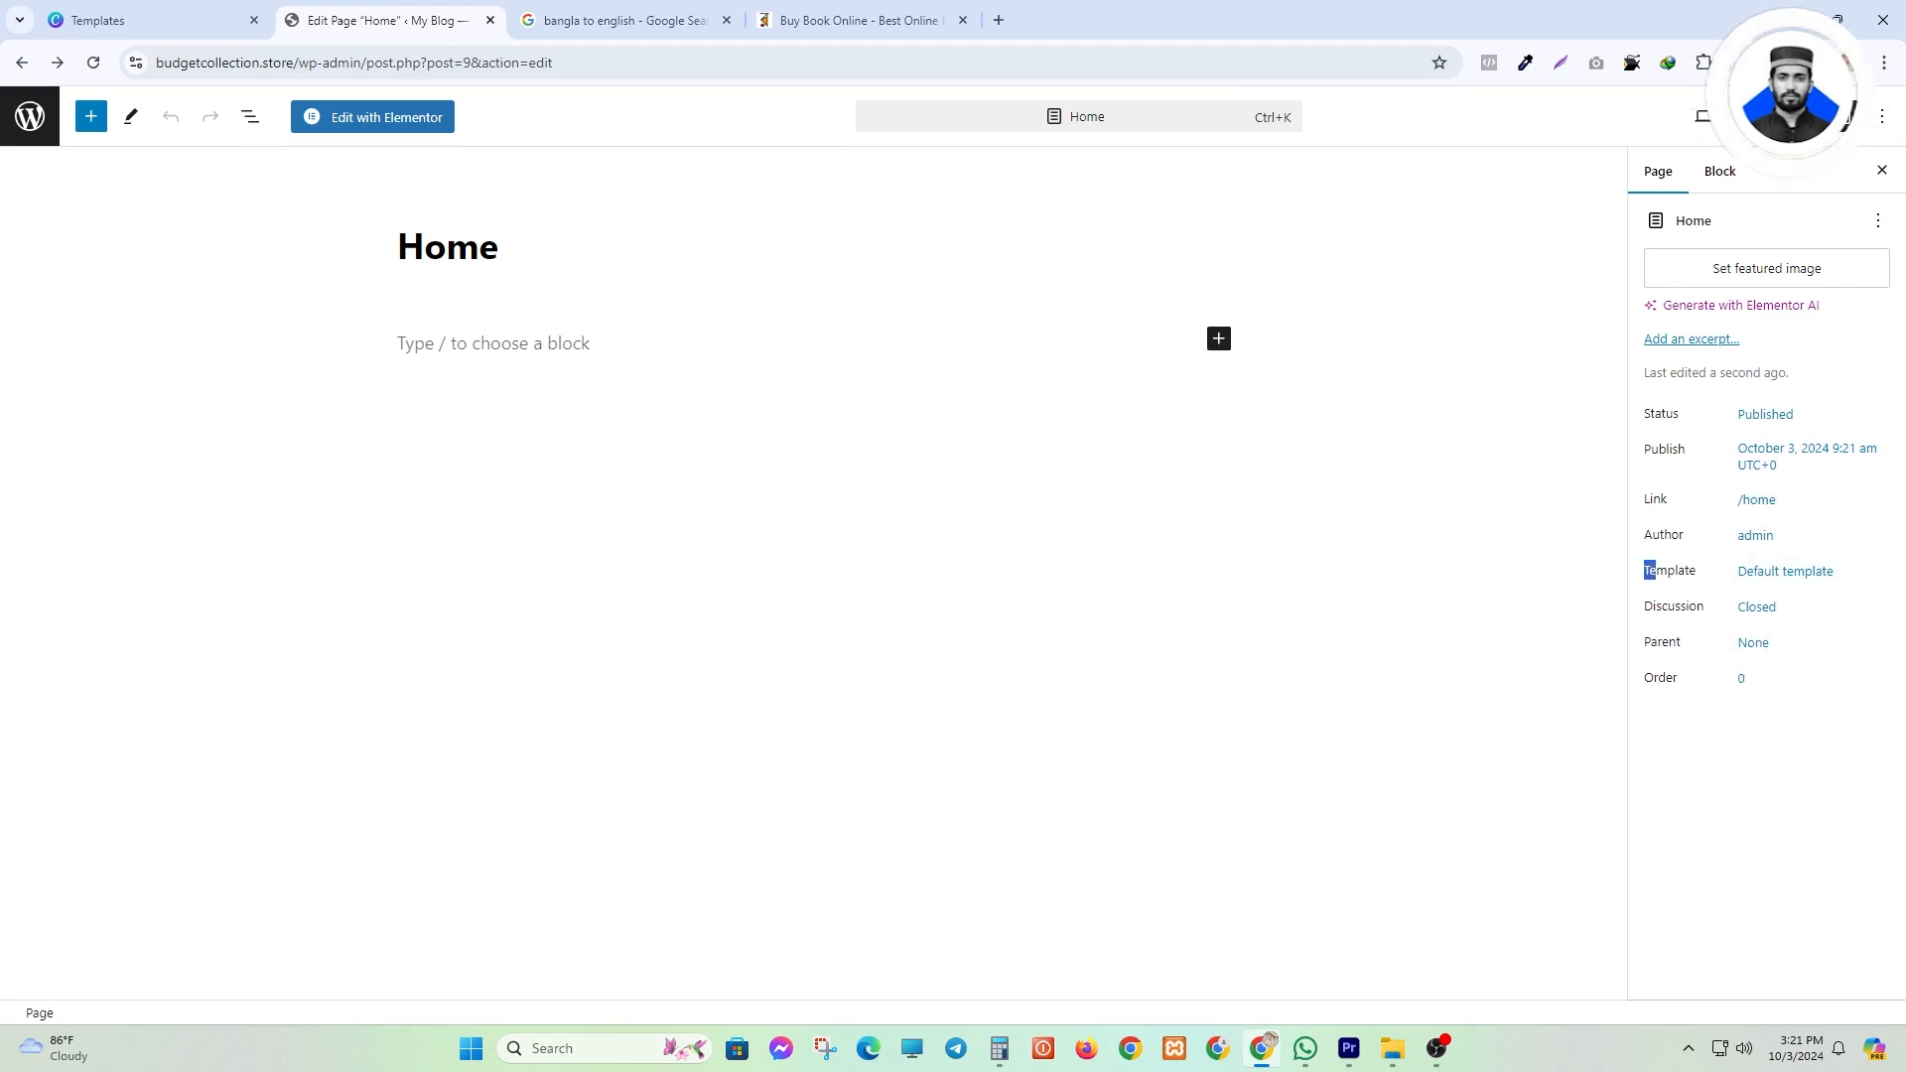
left_click(1711, 576)
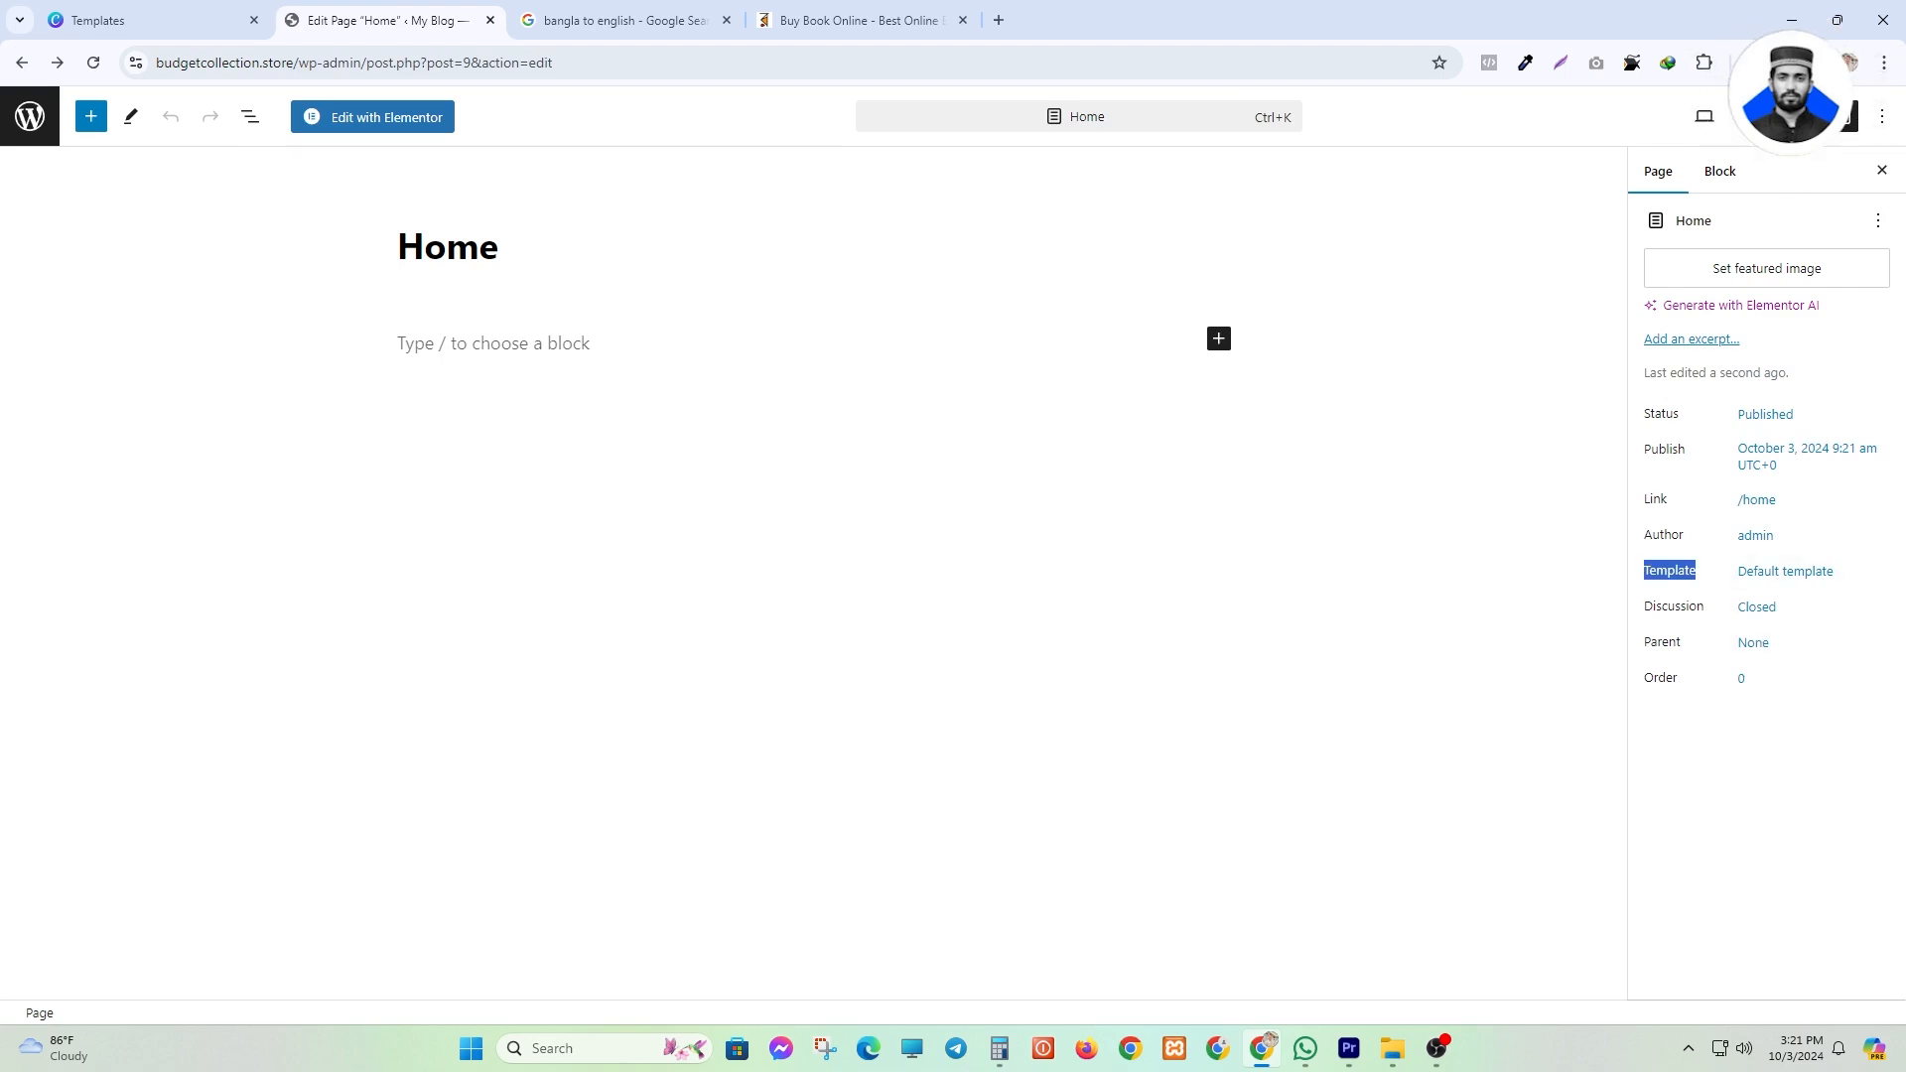
left_click(1709, 573)
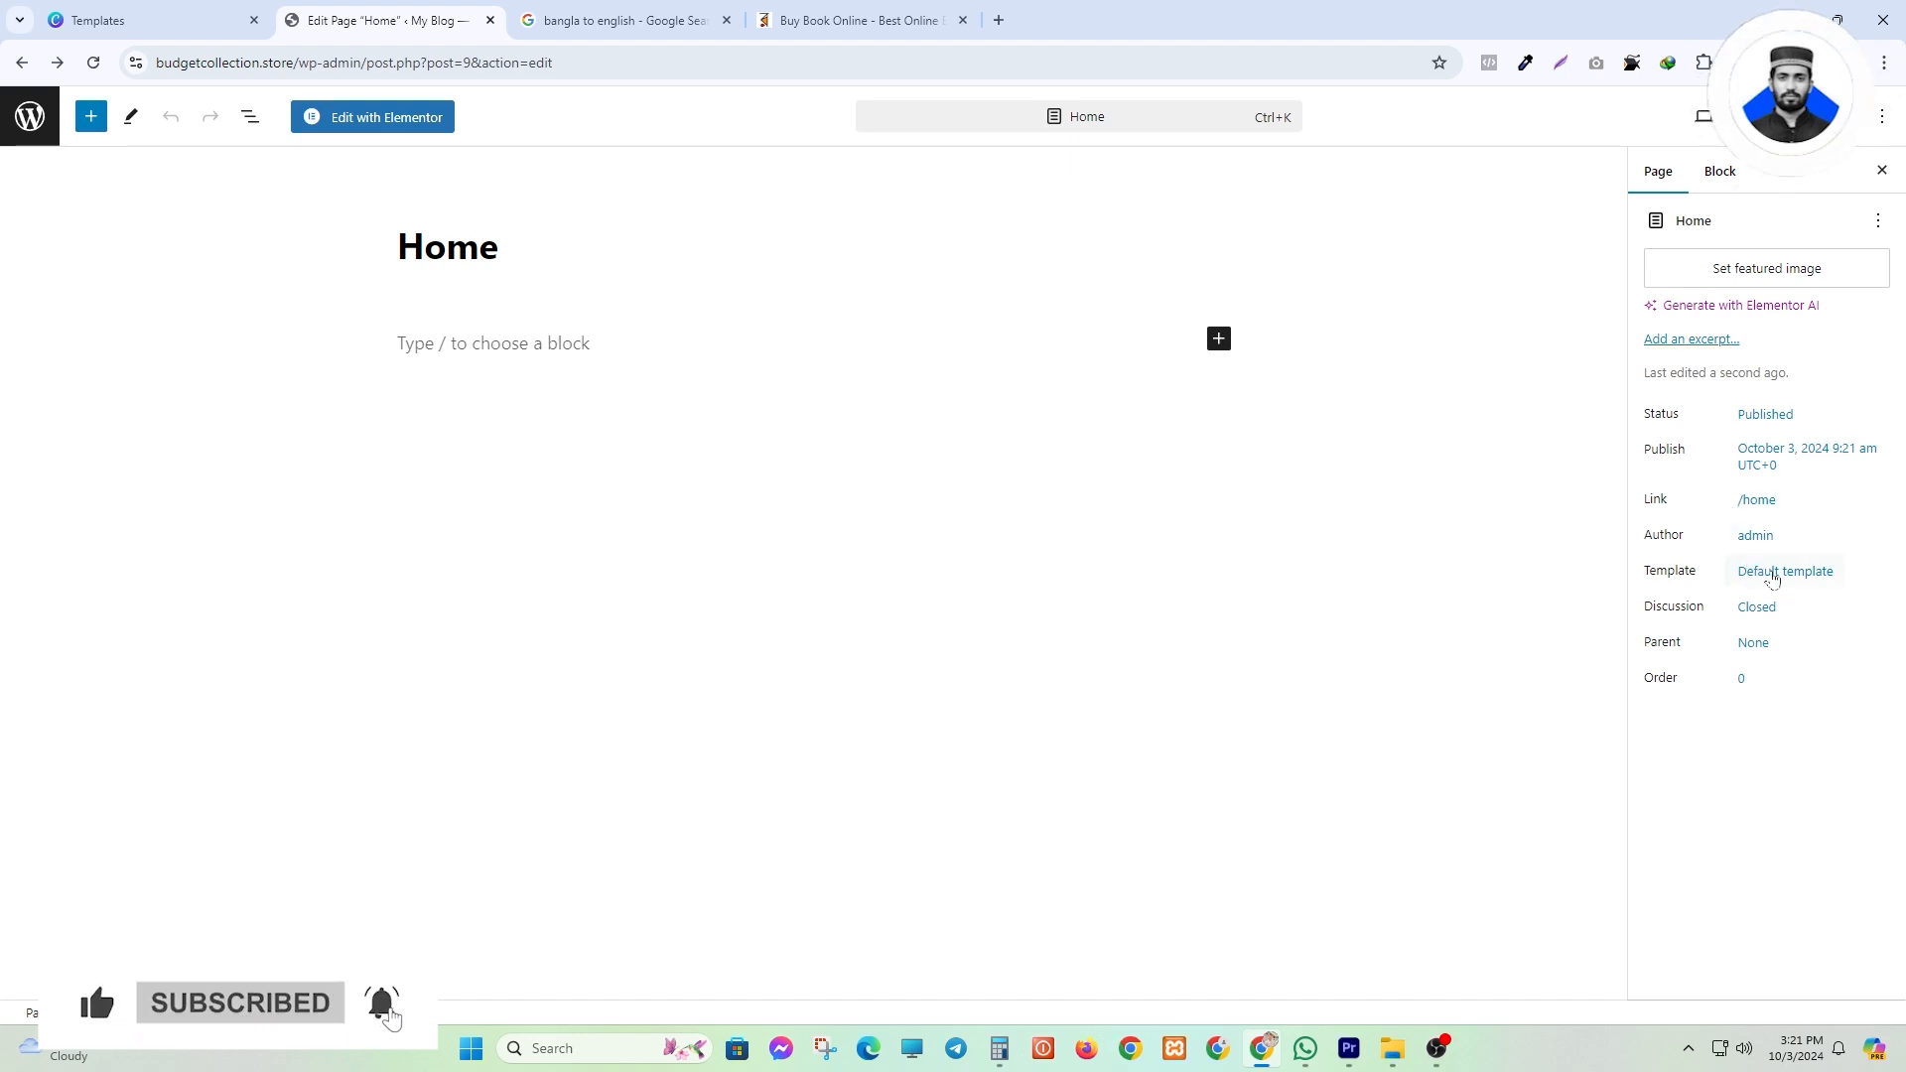
left_click(1789, 580)
left_click(1710, 728)
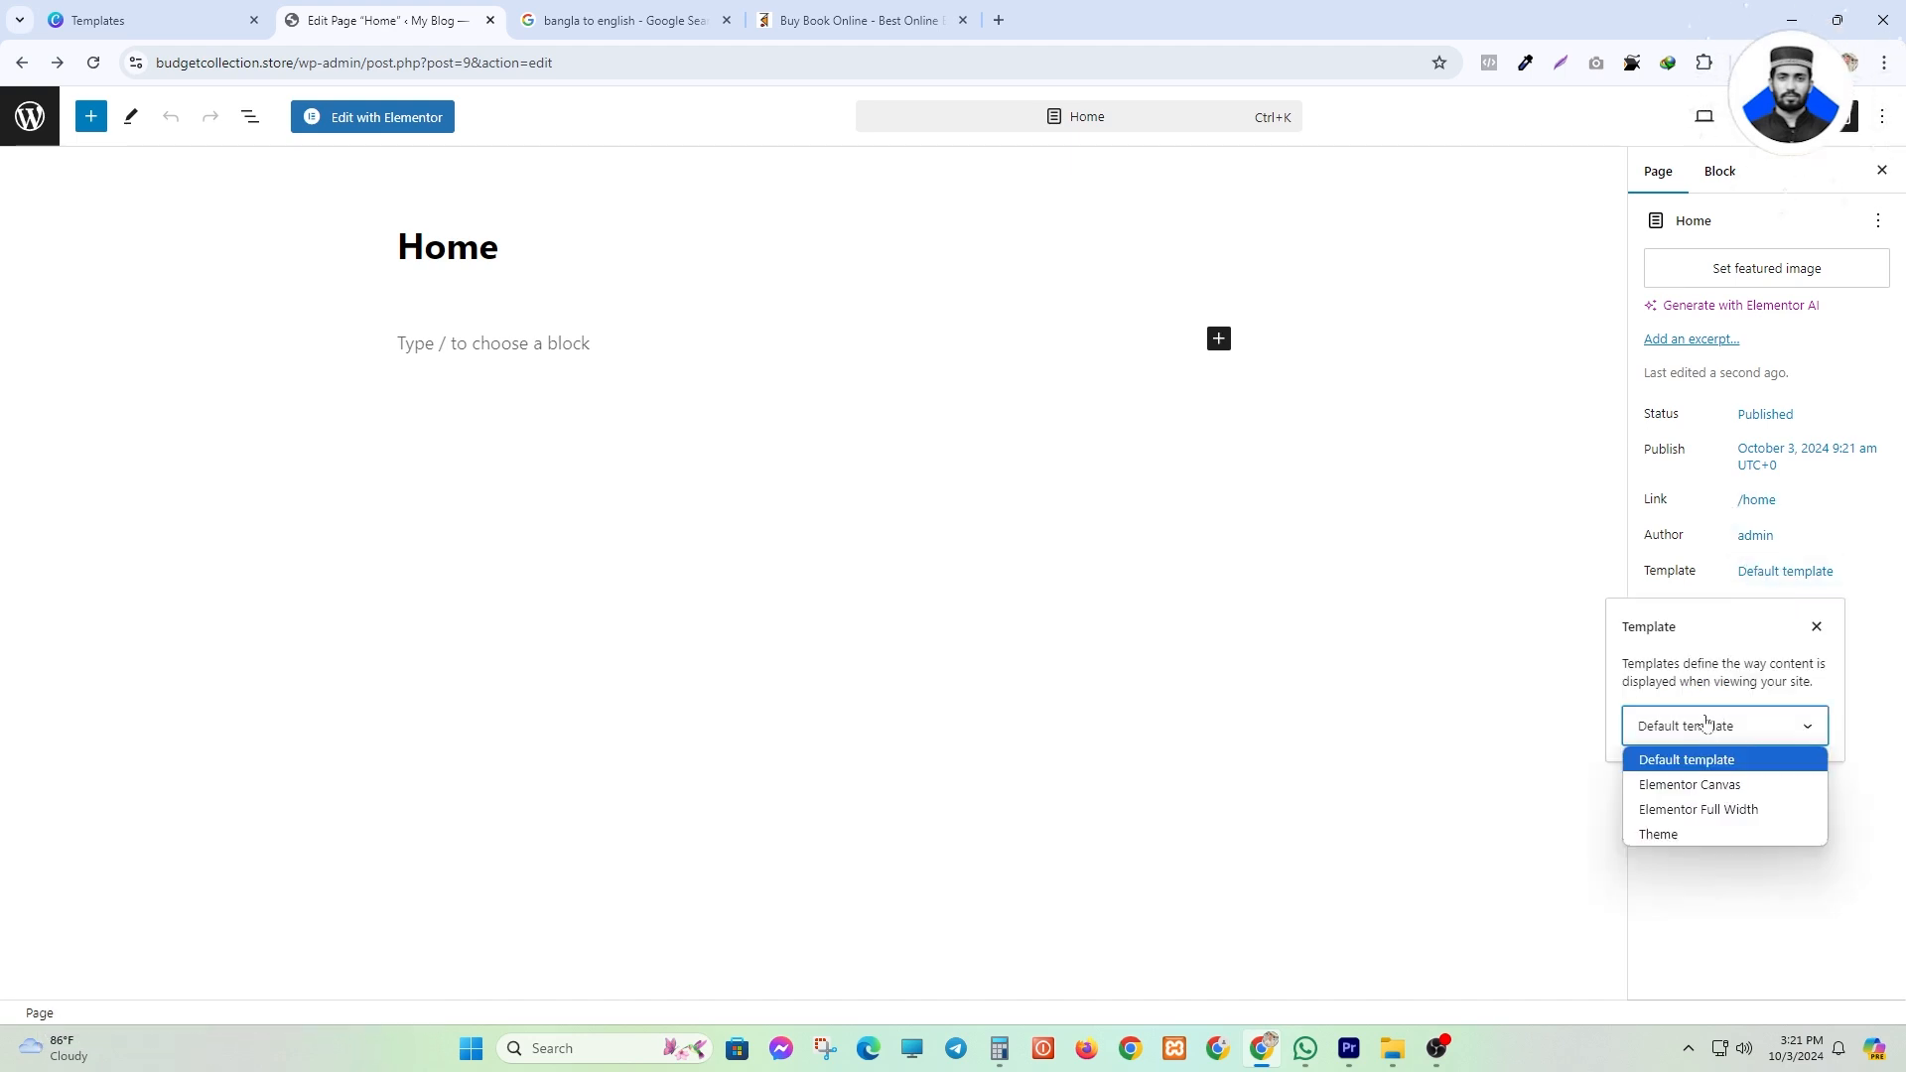
left_click(1692, 785)
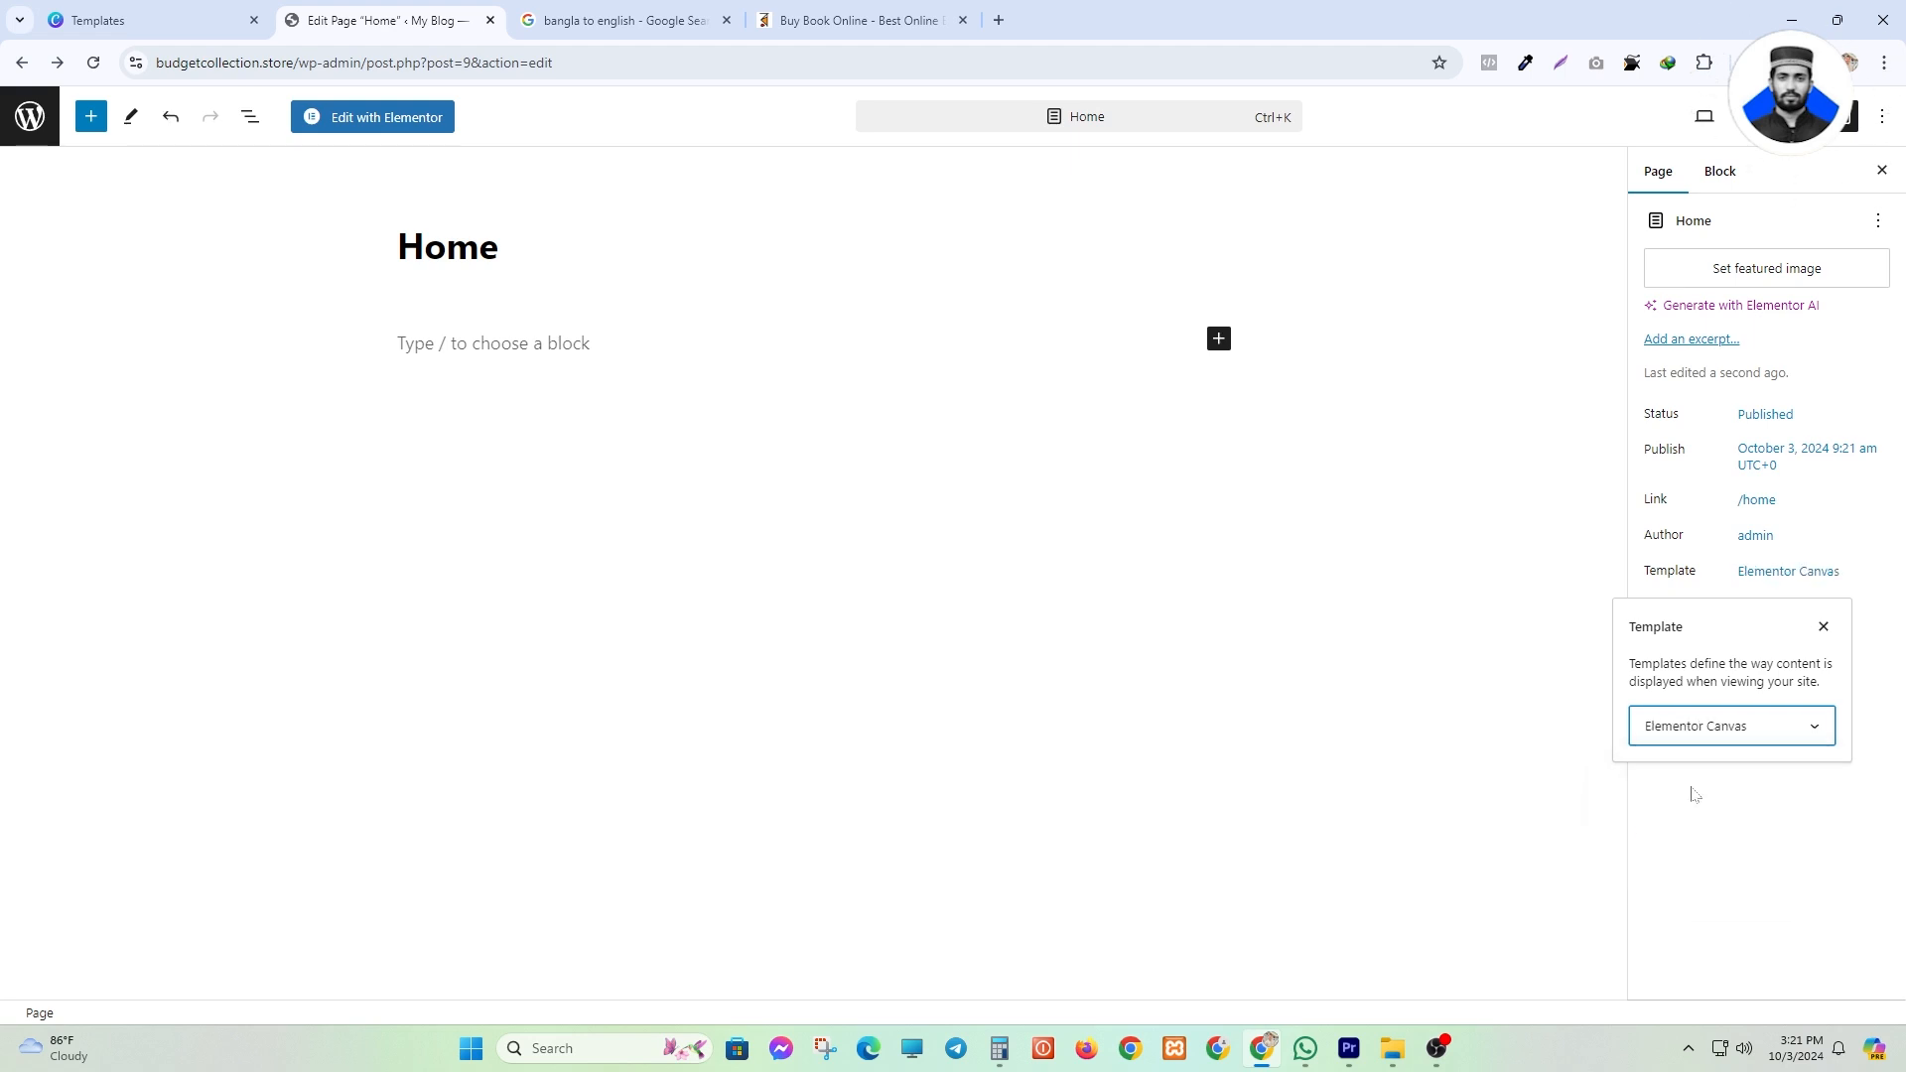
left_click(1820, 631)
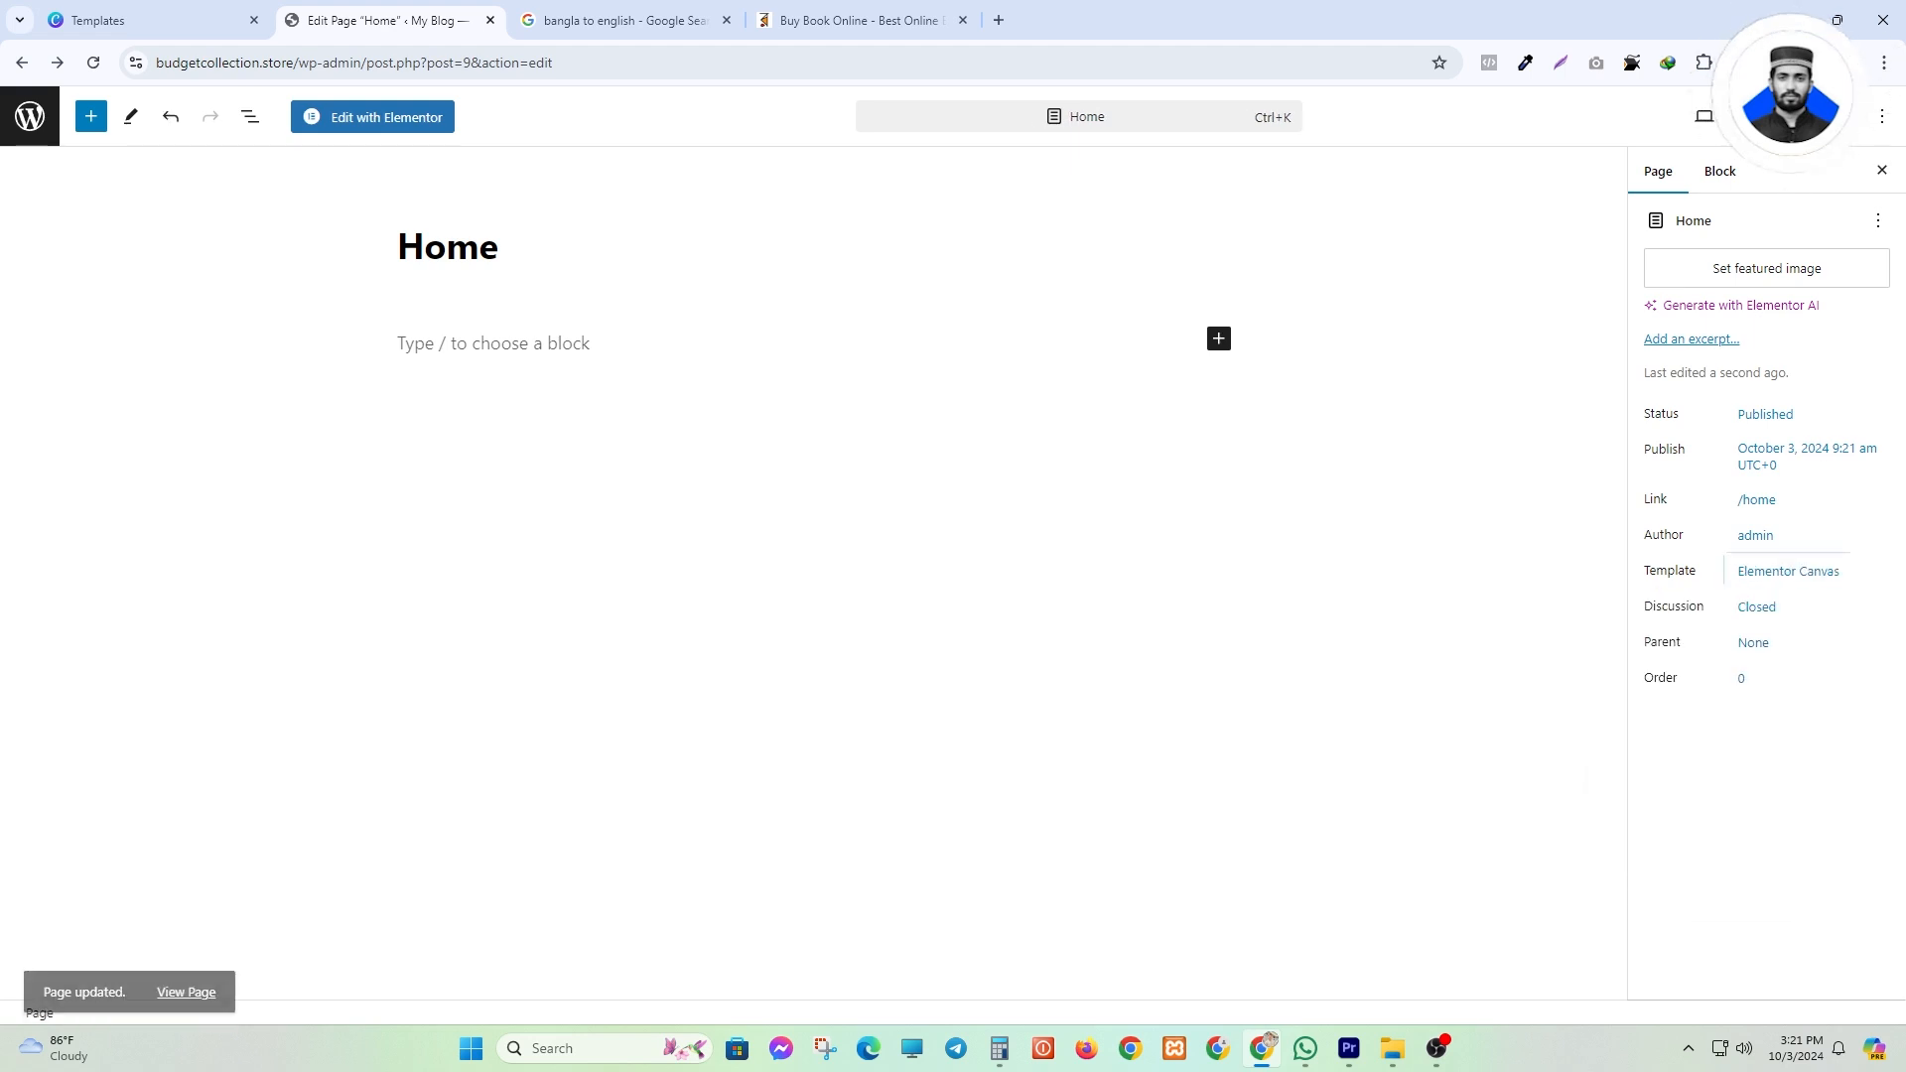
- View the updated Home page in a new browser tab to examine the Elementor Canvas layout
left_click(202, 982)
right_click(202, 982)
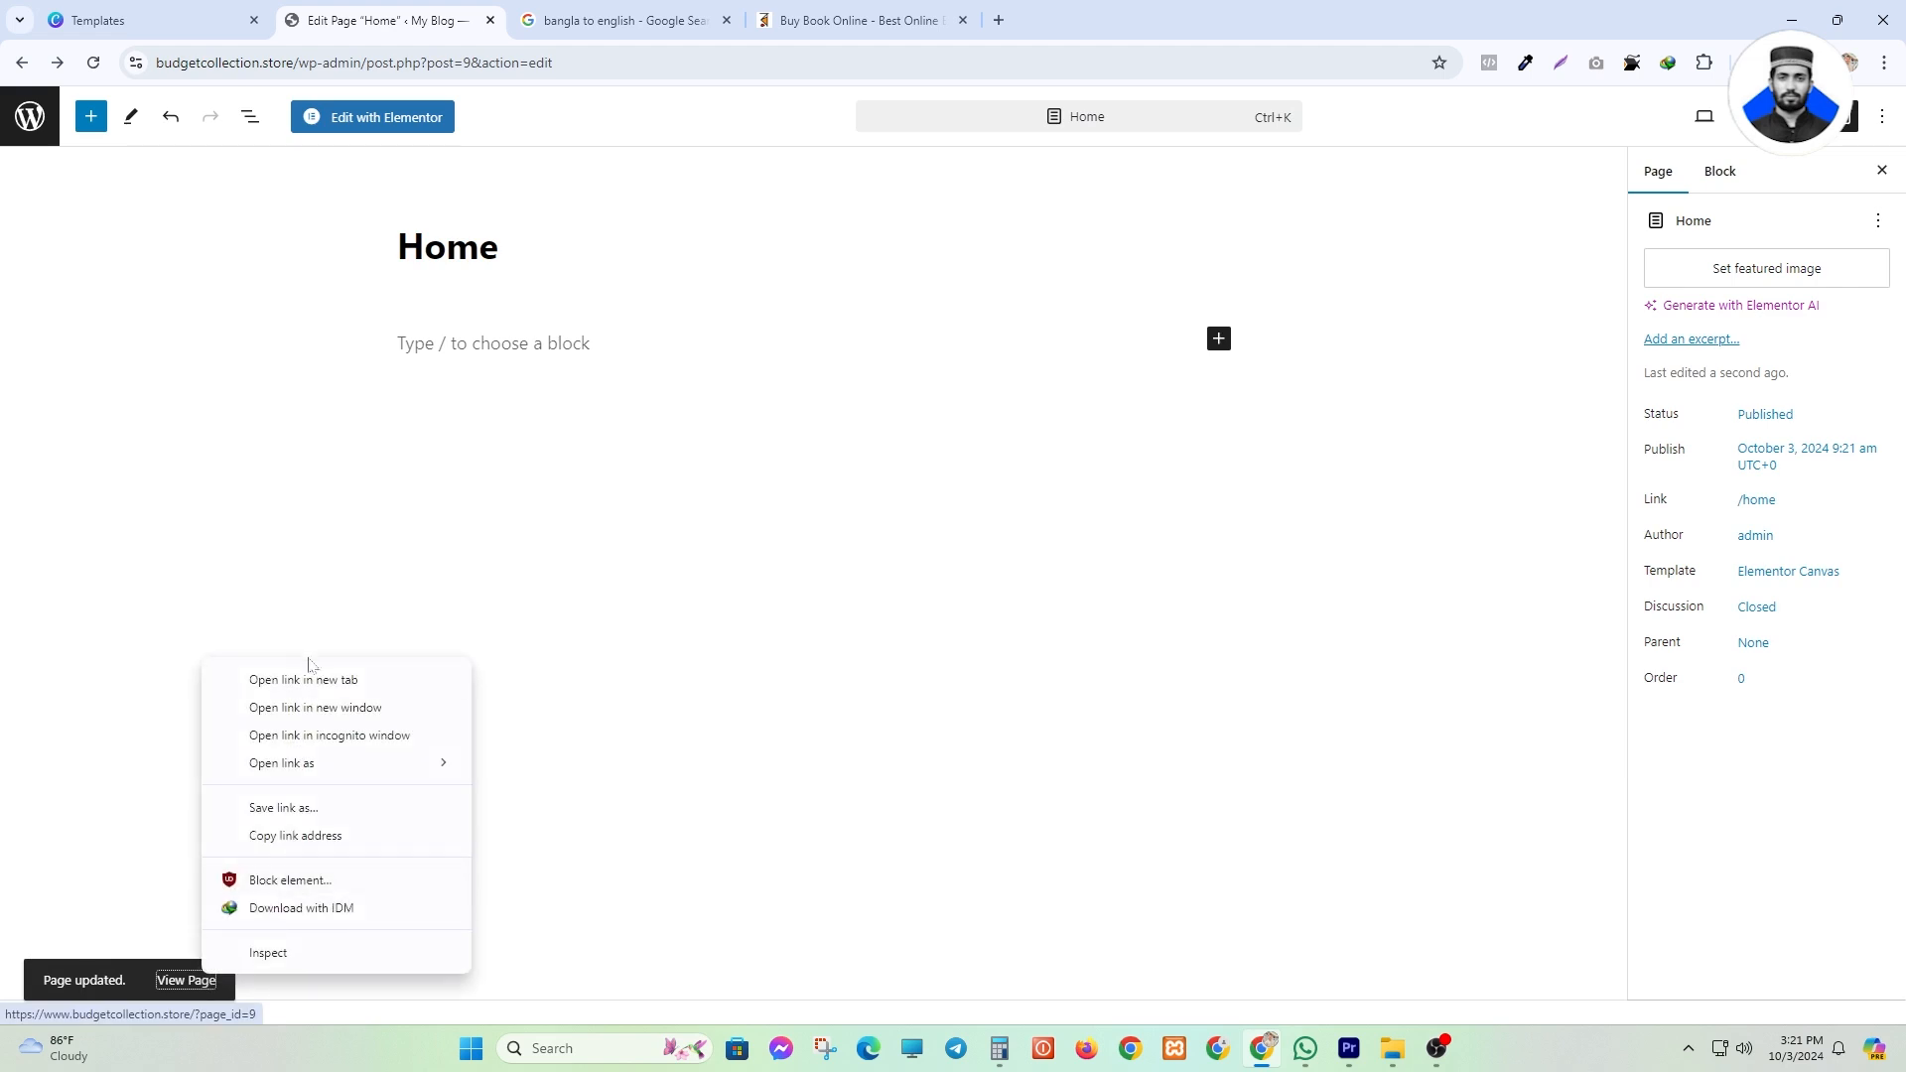
left_click(312, 676)
left_click(578, 14)
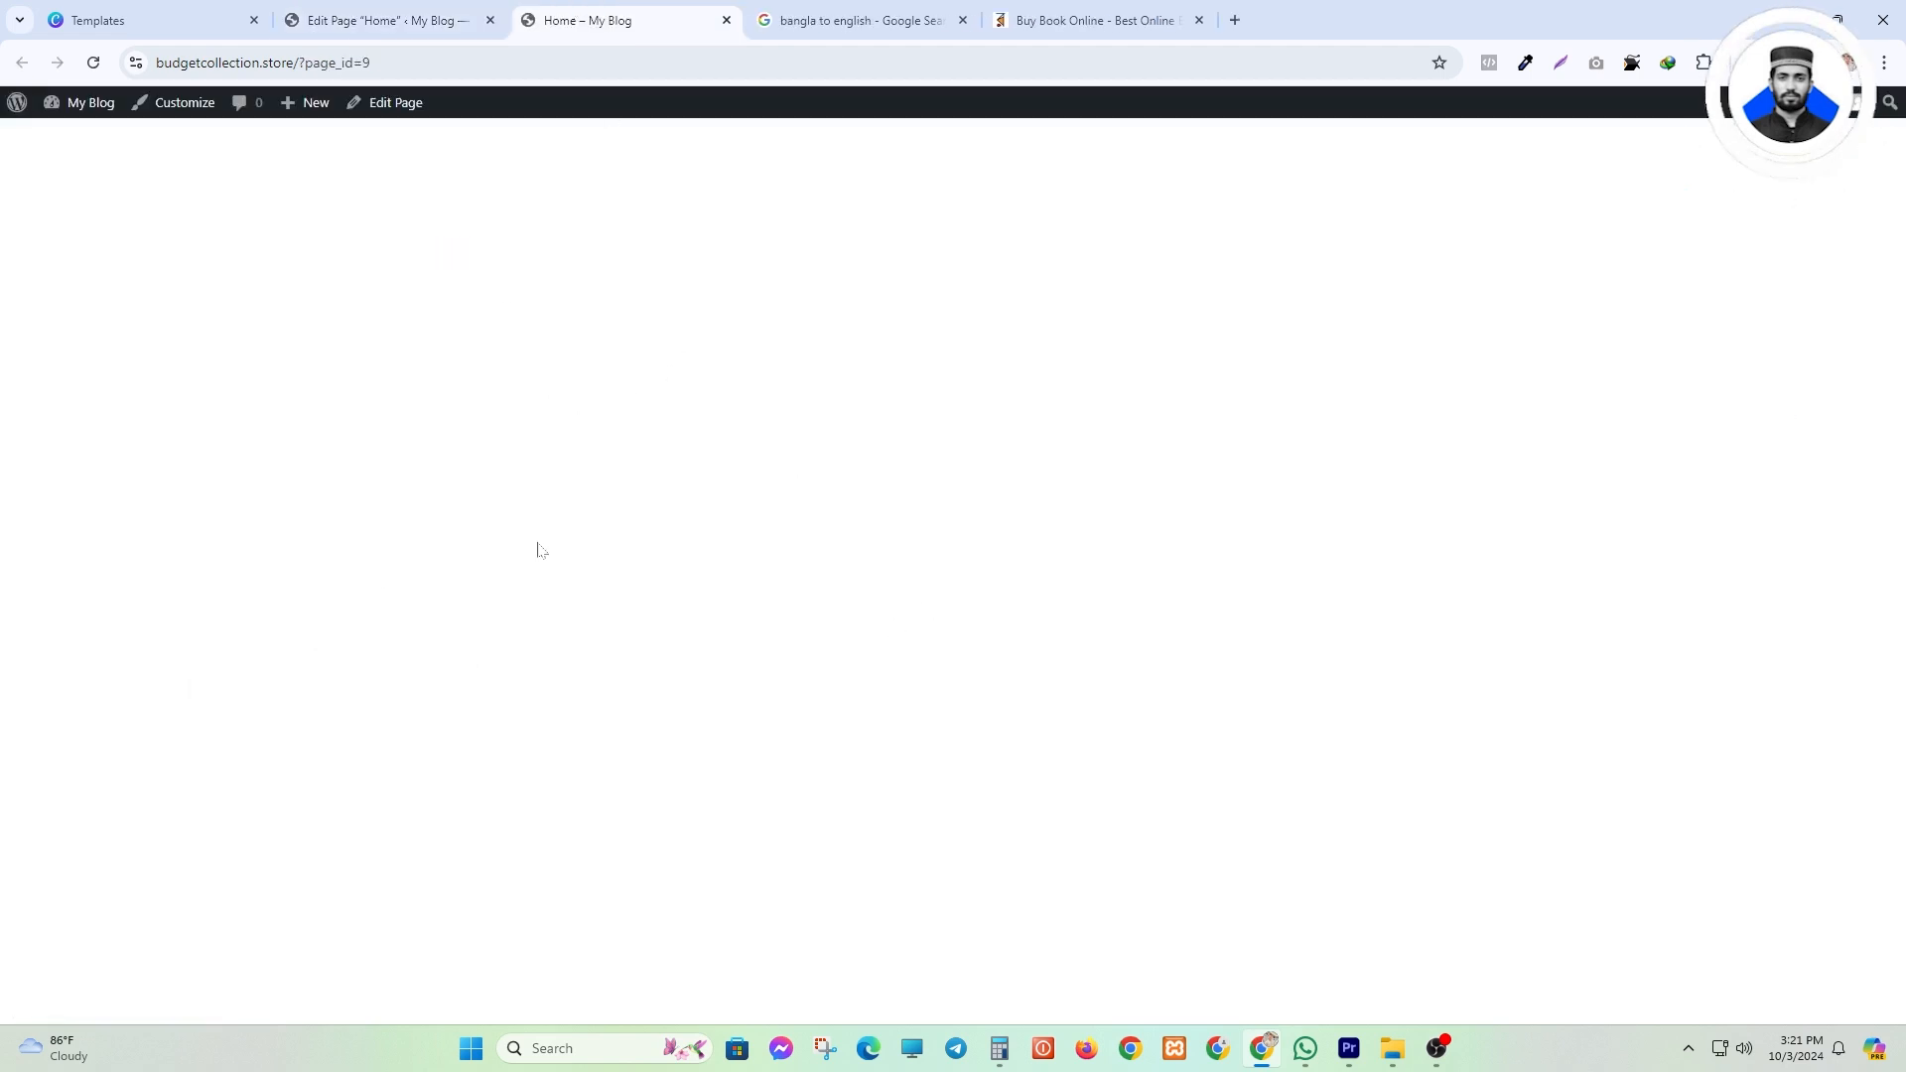
- Change the Home page's template to Elementor Full Width and update the page
left_click(367, 7)
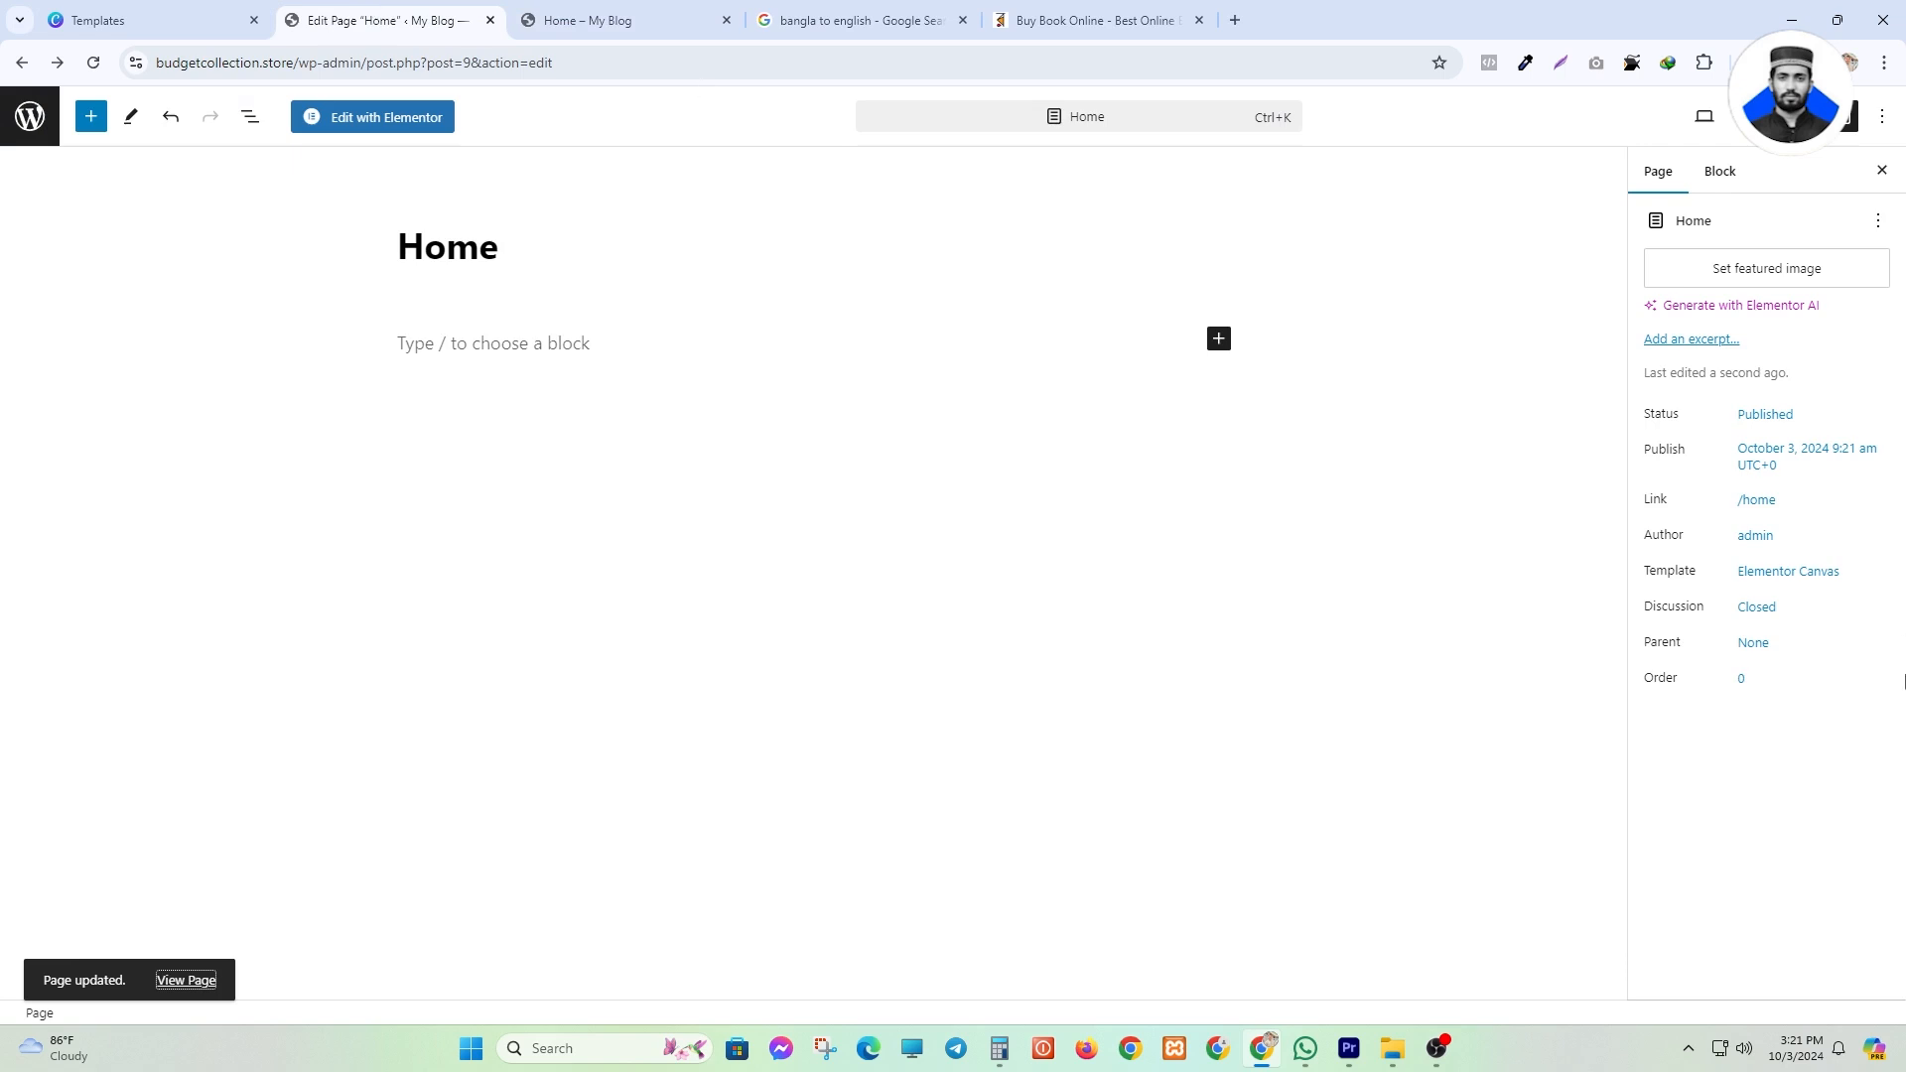
left_click(1775, 576)
left_click(1736, 728)
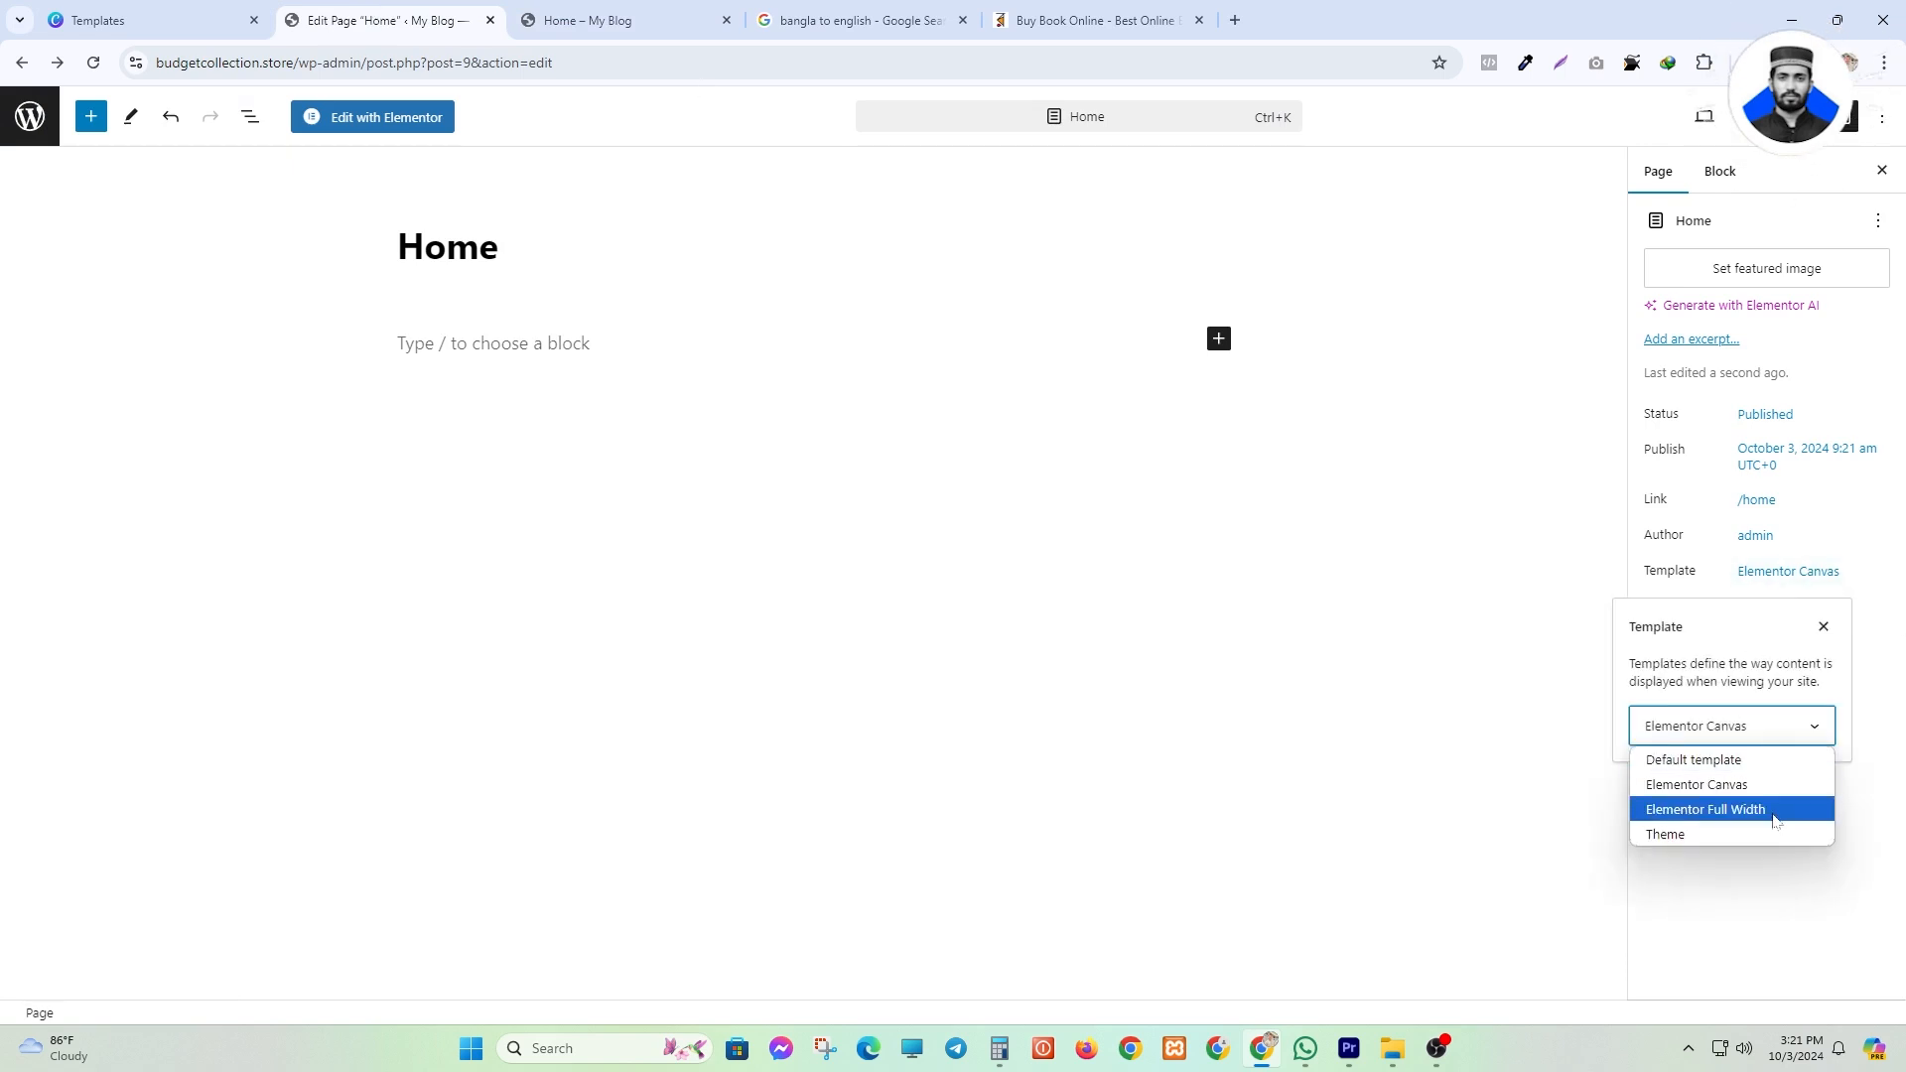
left_click(1668, 816)
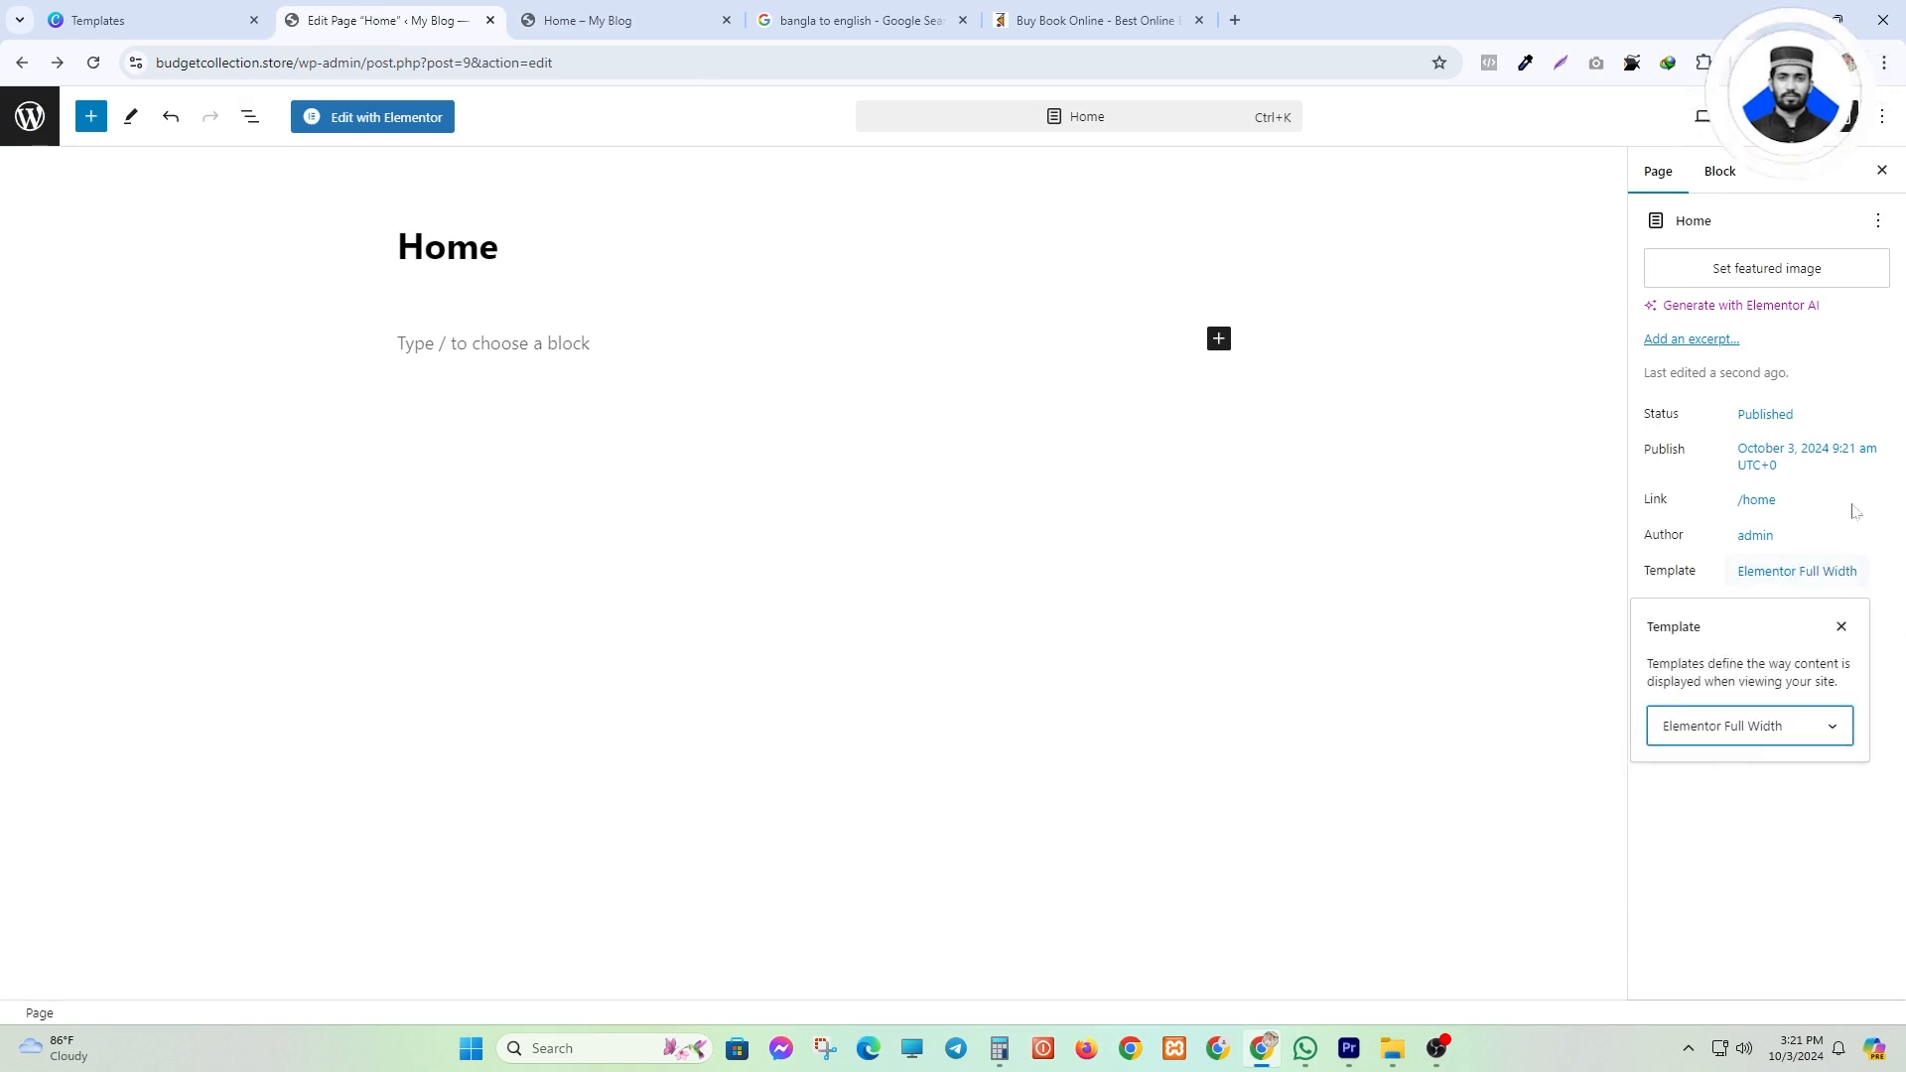
left_click(1795, 117)
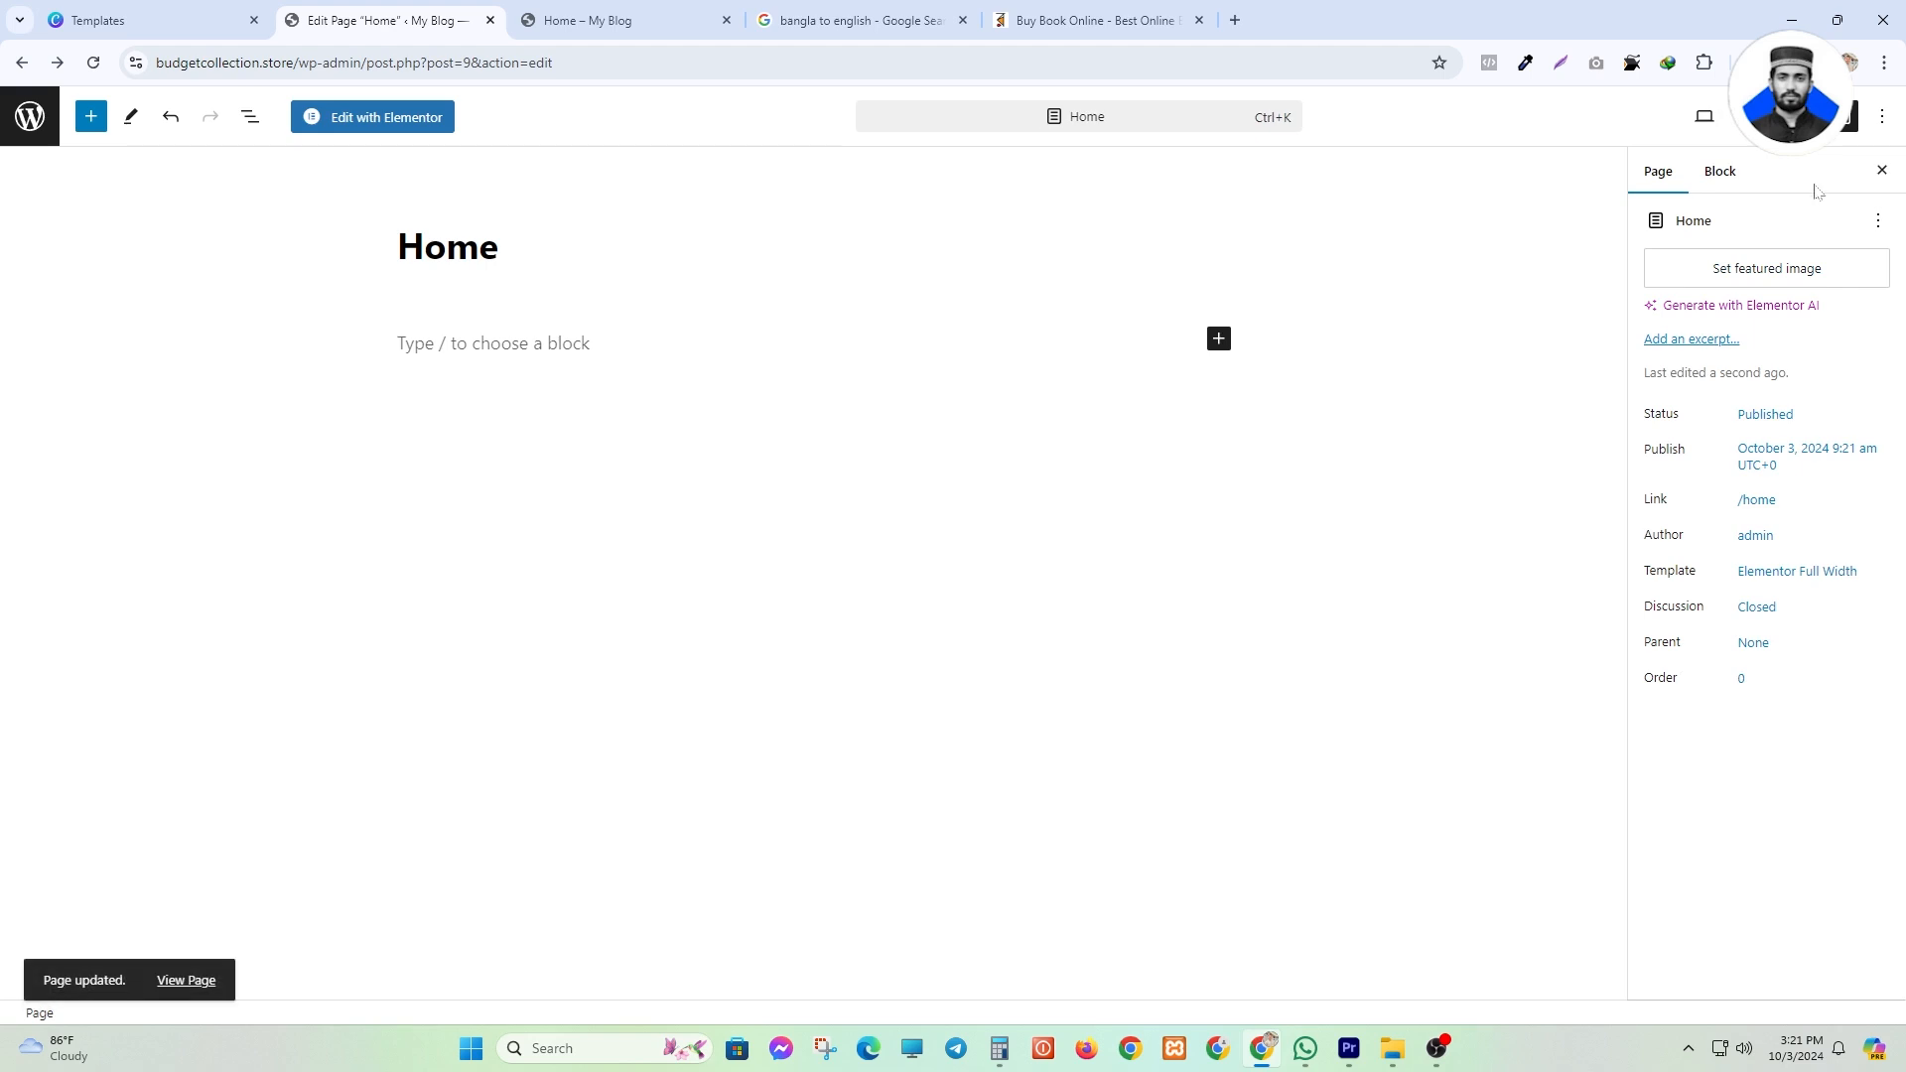
- Reload the live Home page, examine its header and footer with the Elementor Full Width template, and return to the page editor
left_click(596, 18)
left_click(93, 63)
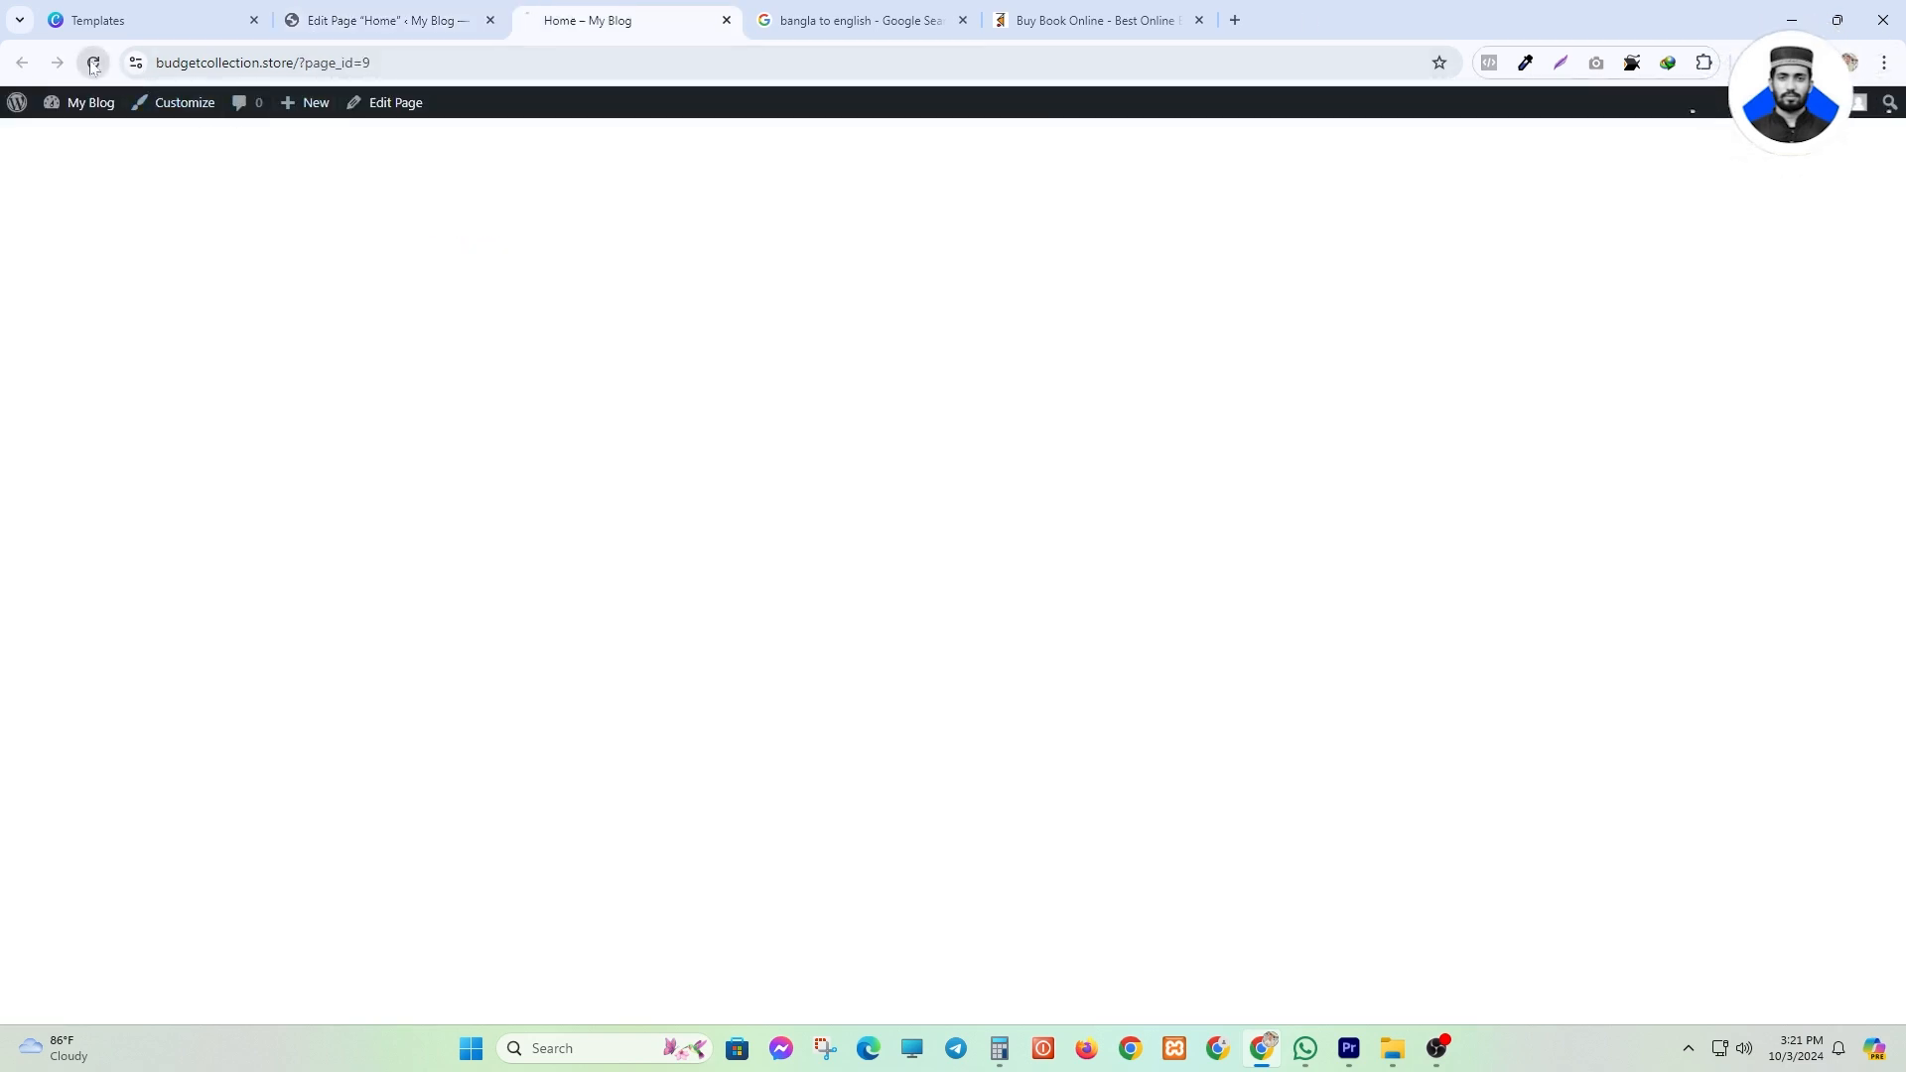
left_click_drag(366, 175, 575, 161)
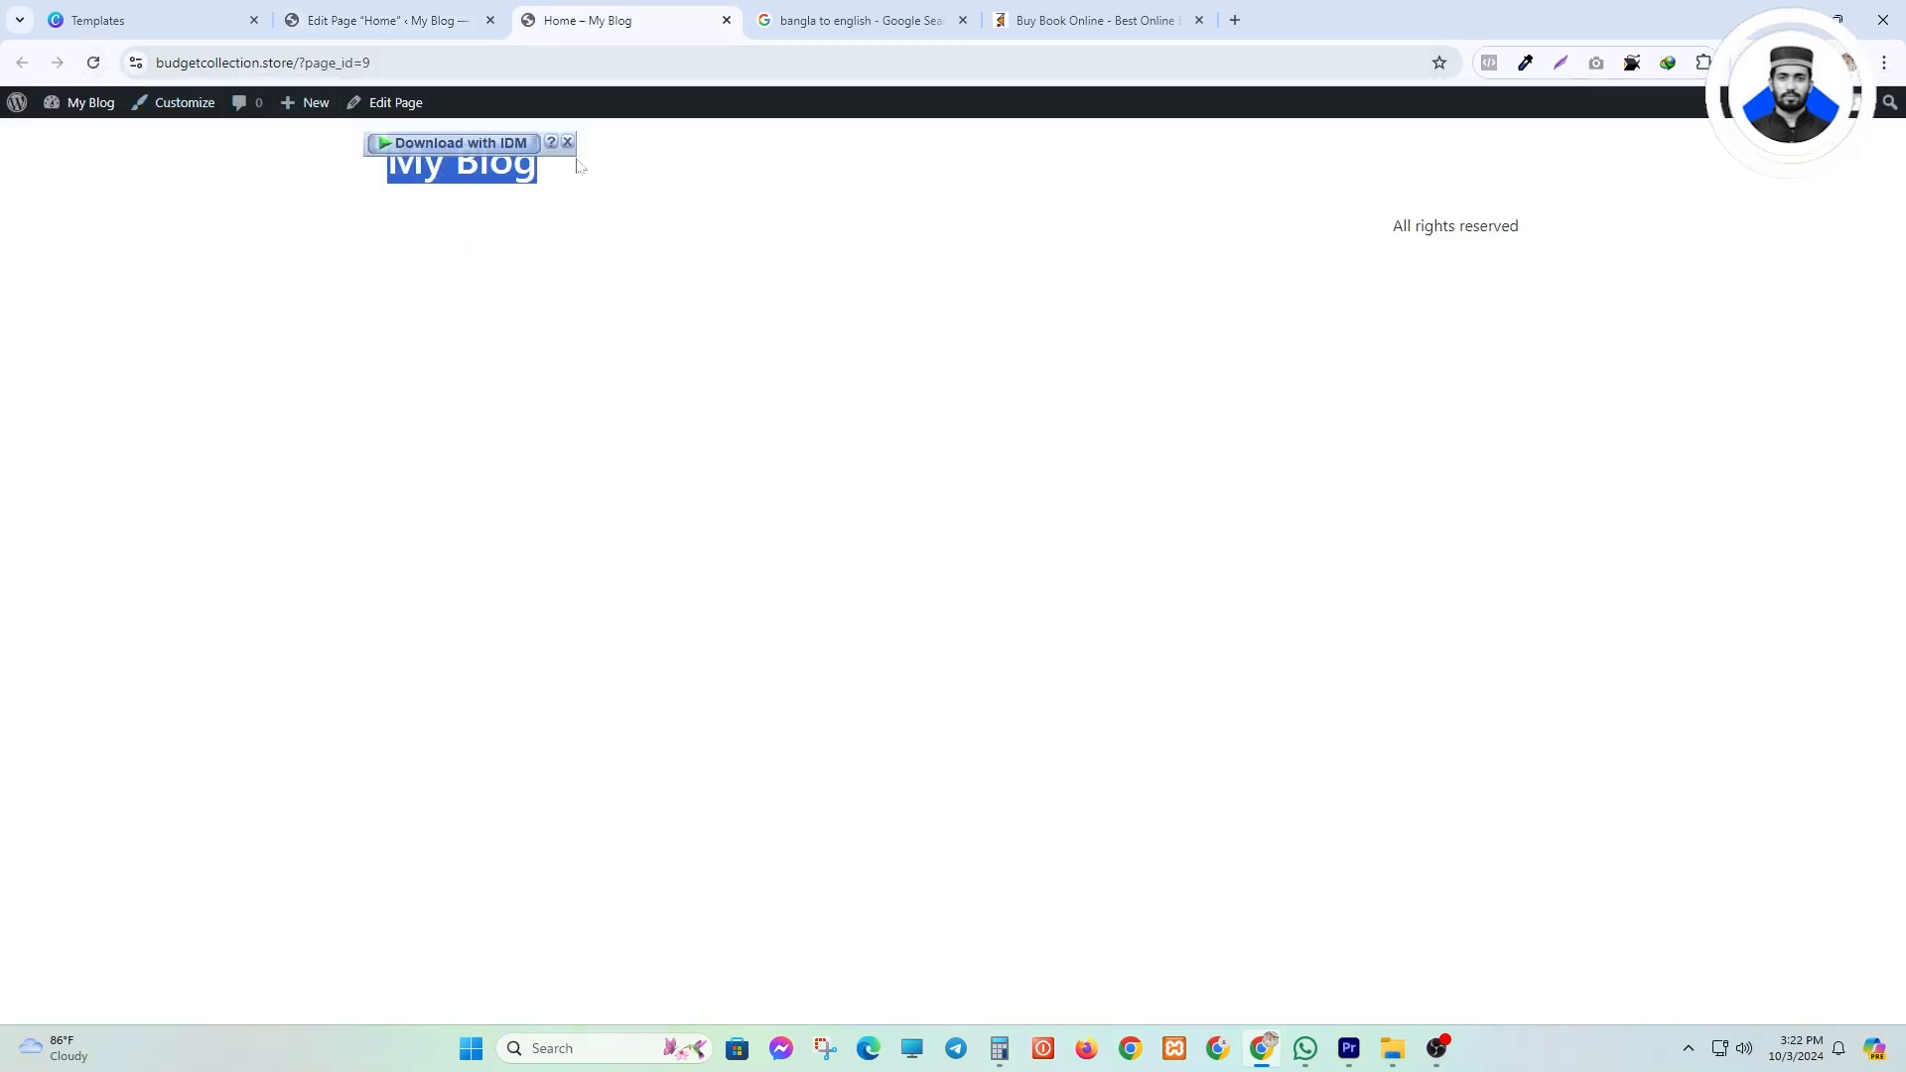
left_click(590, 162)
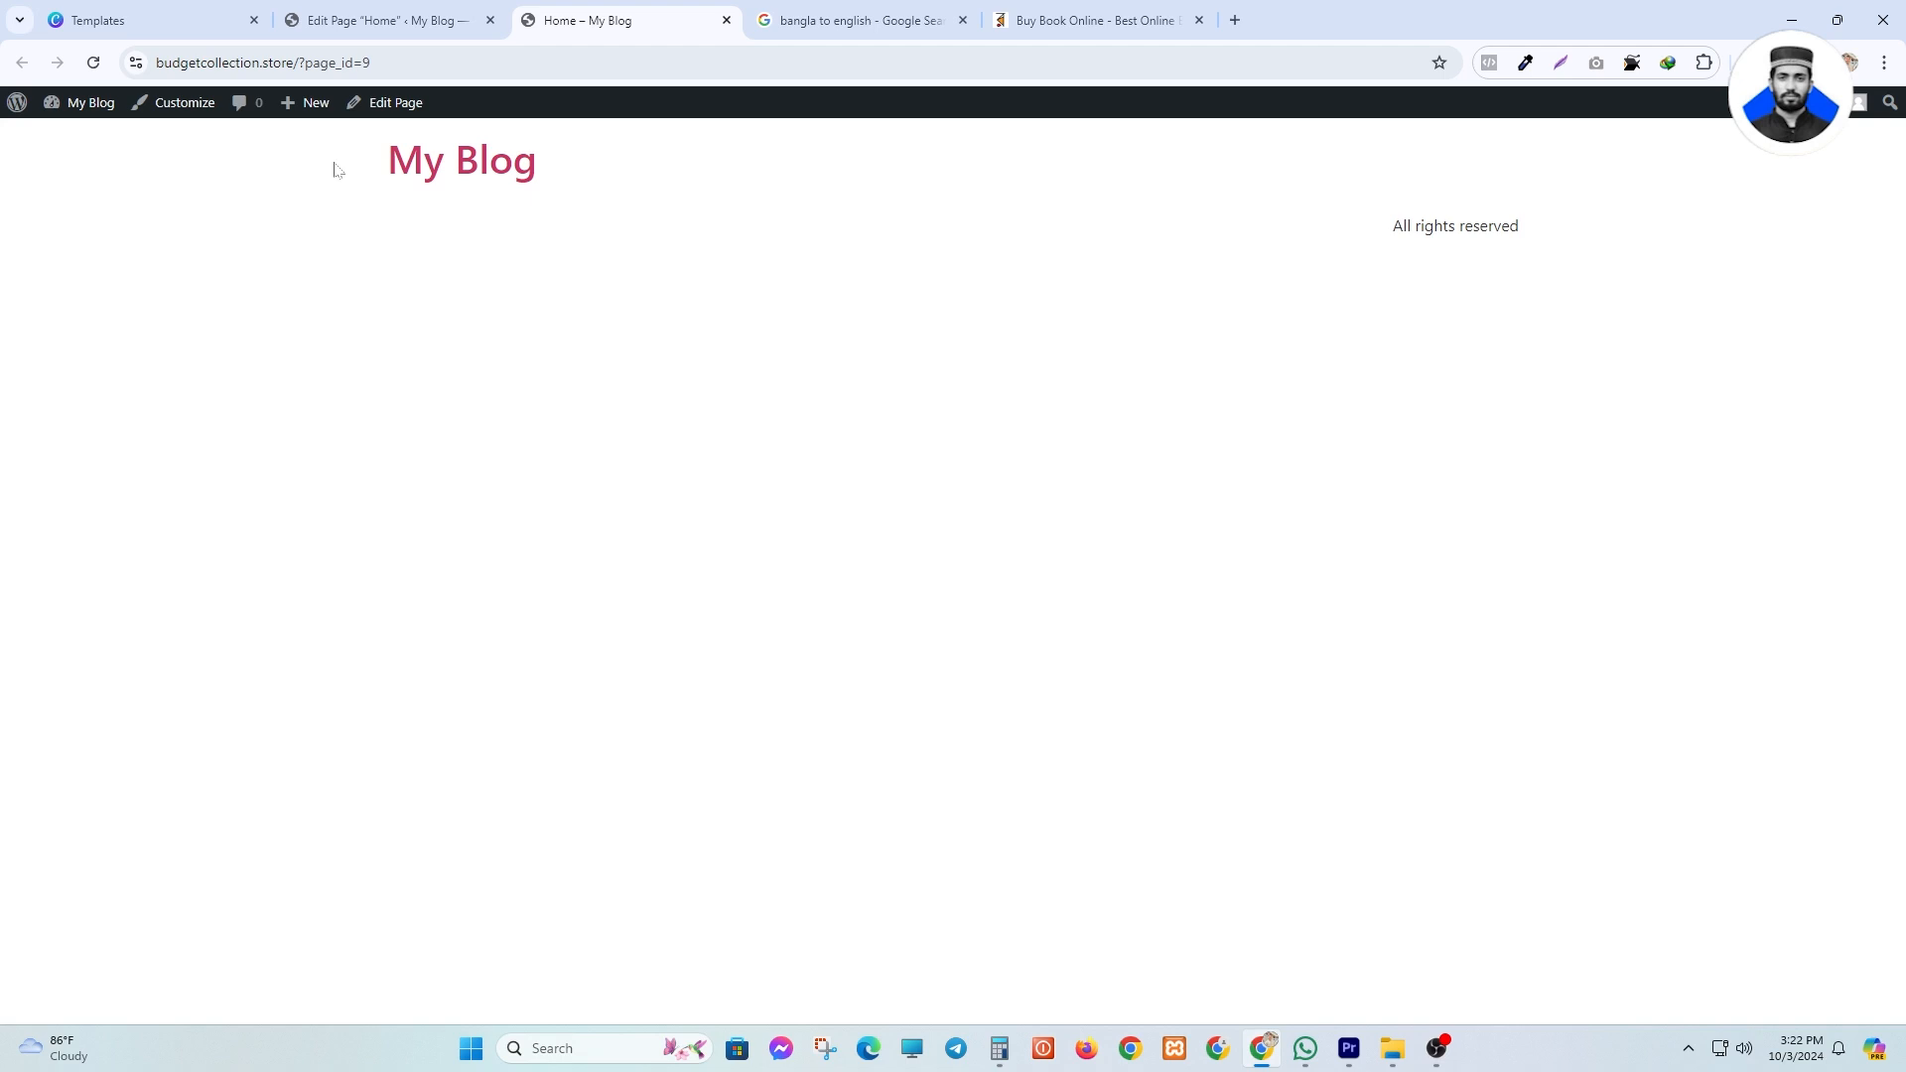
left_click(402, 12)
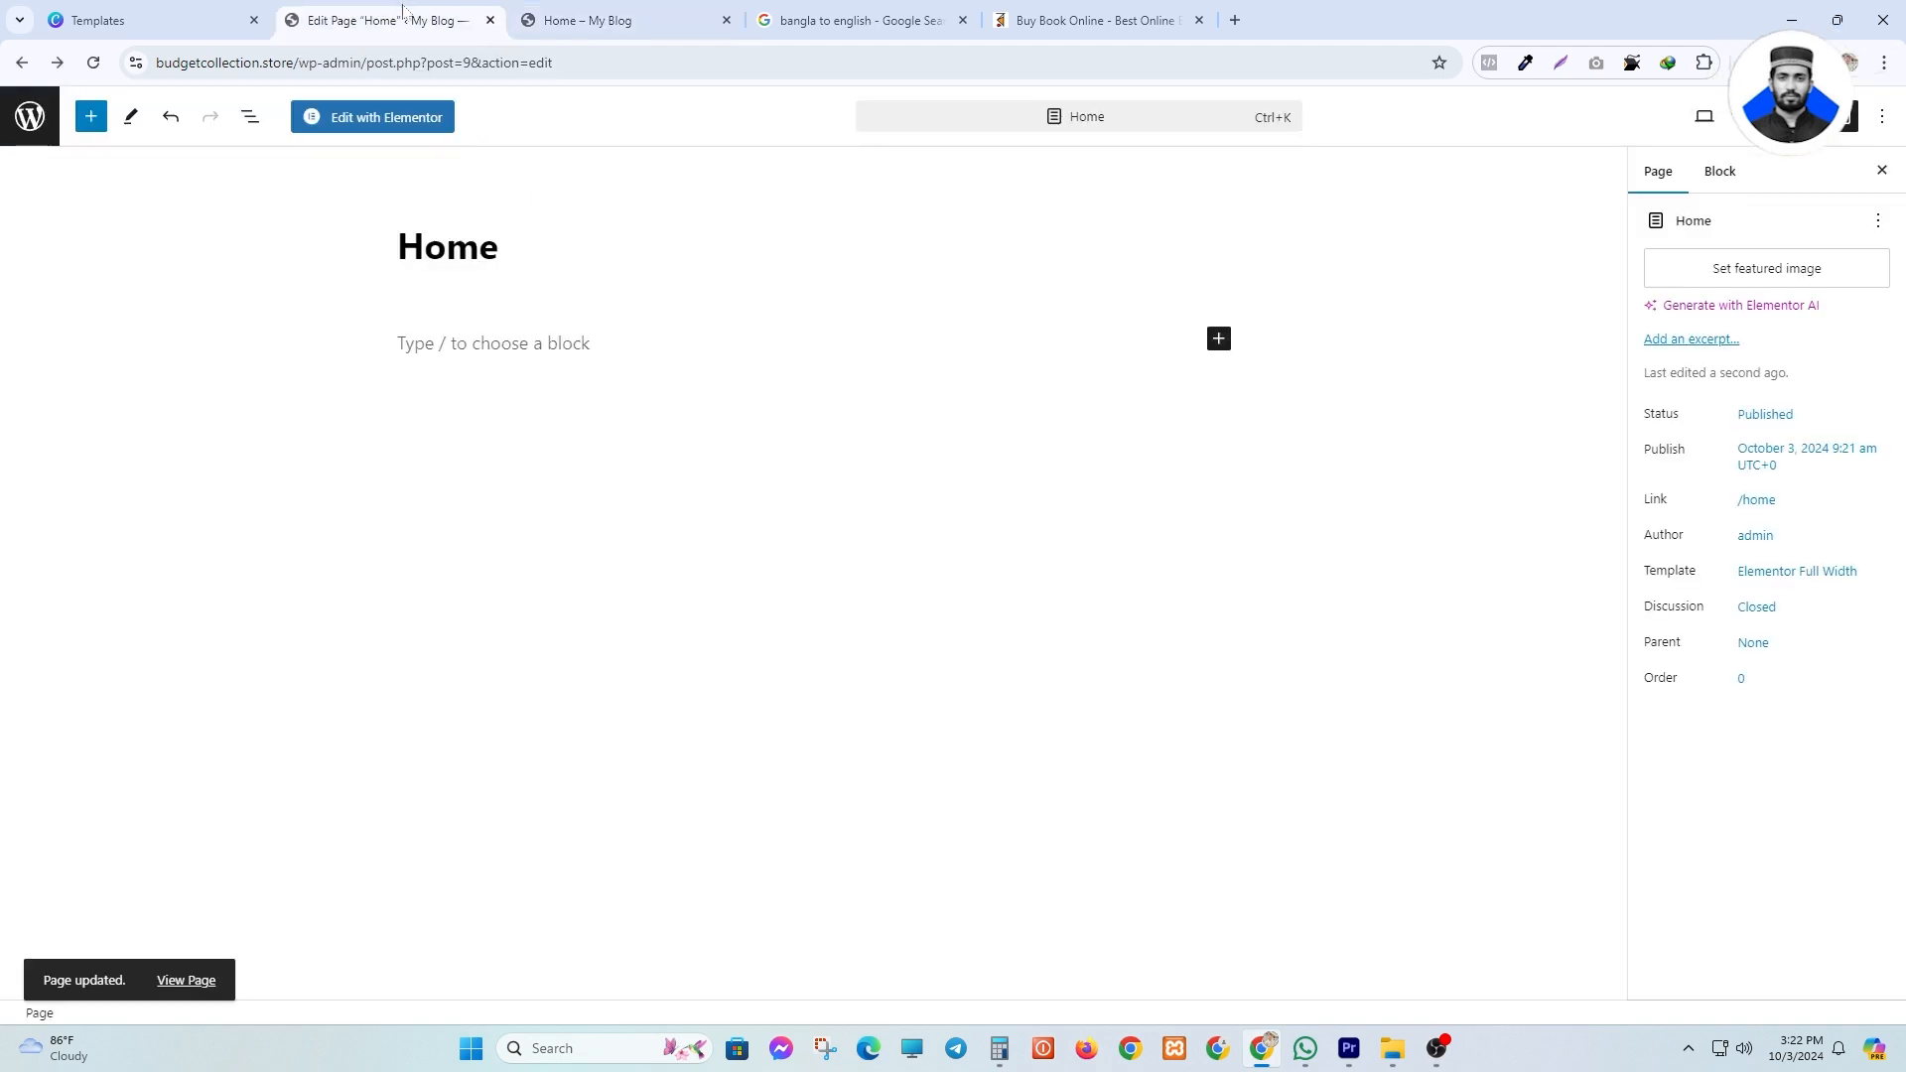
left_click(524, 14)
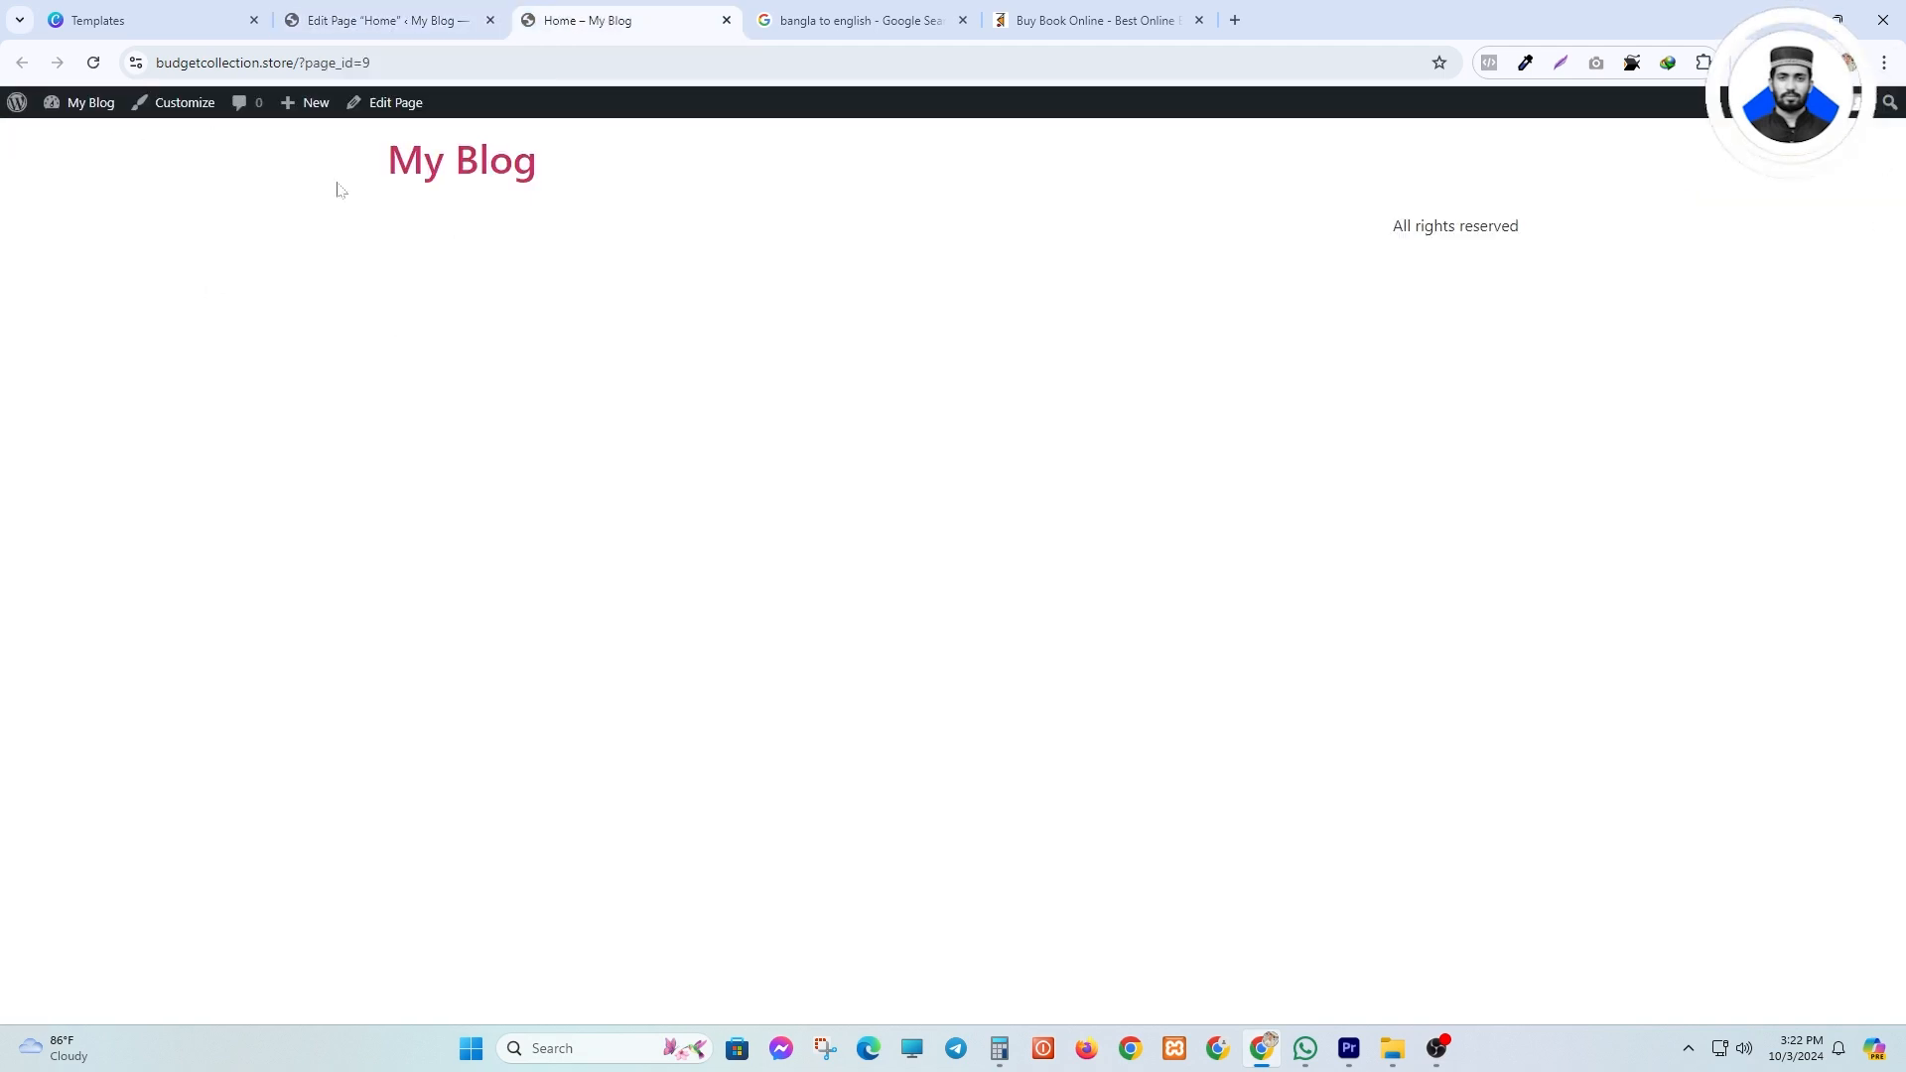
left_click(409, 12)
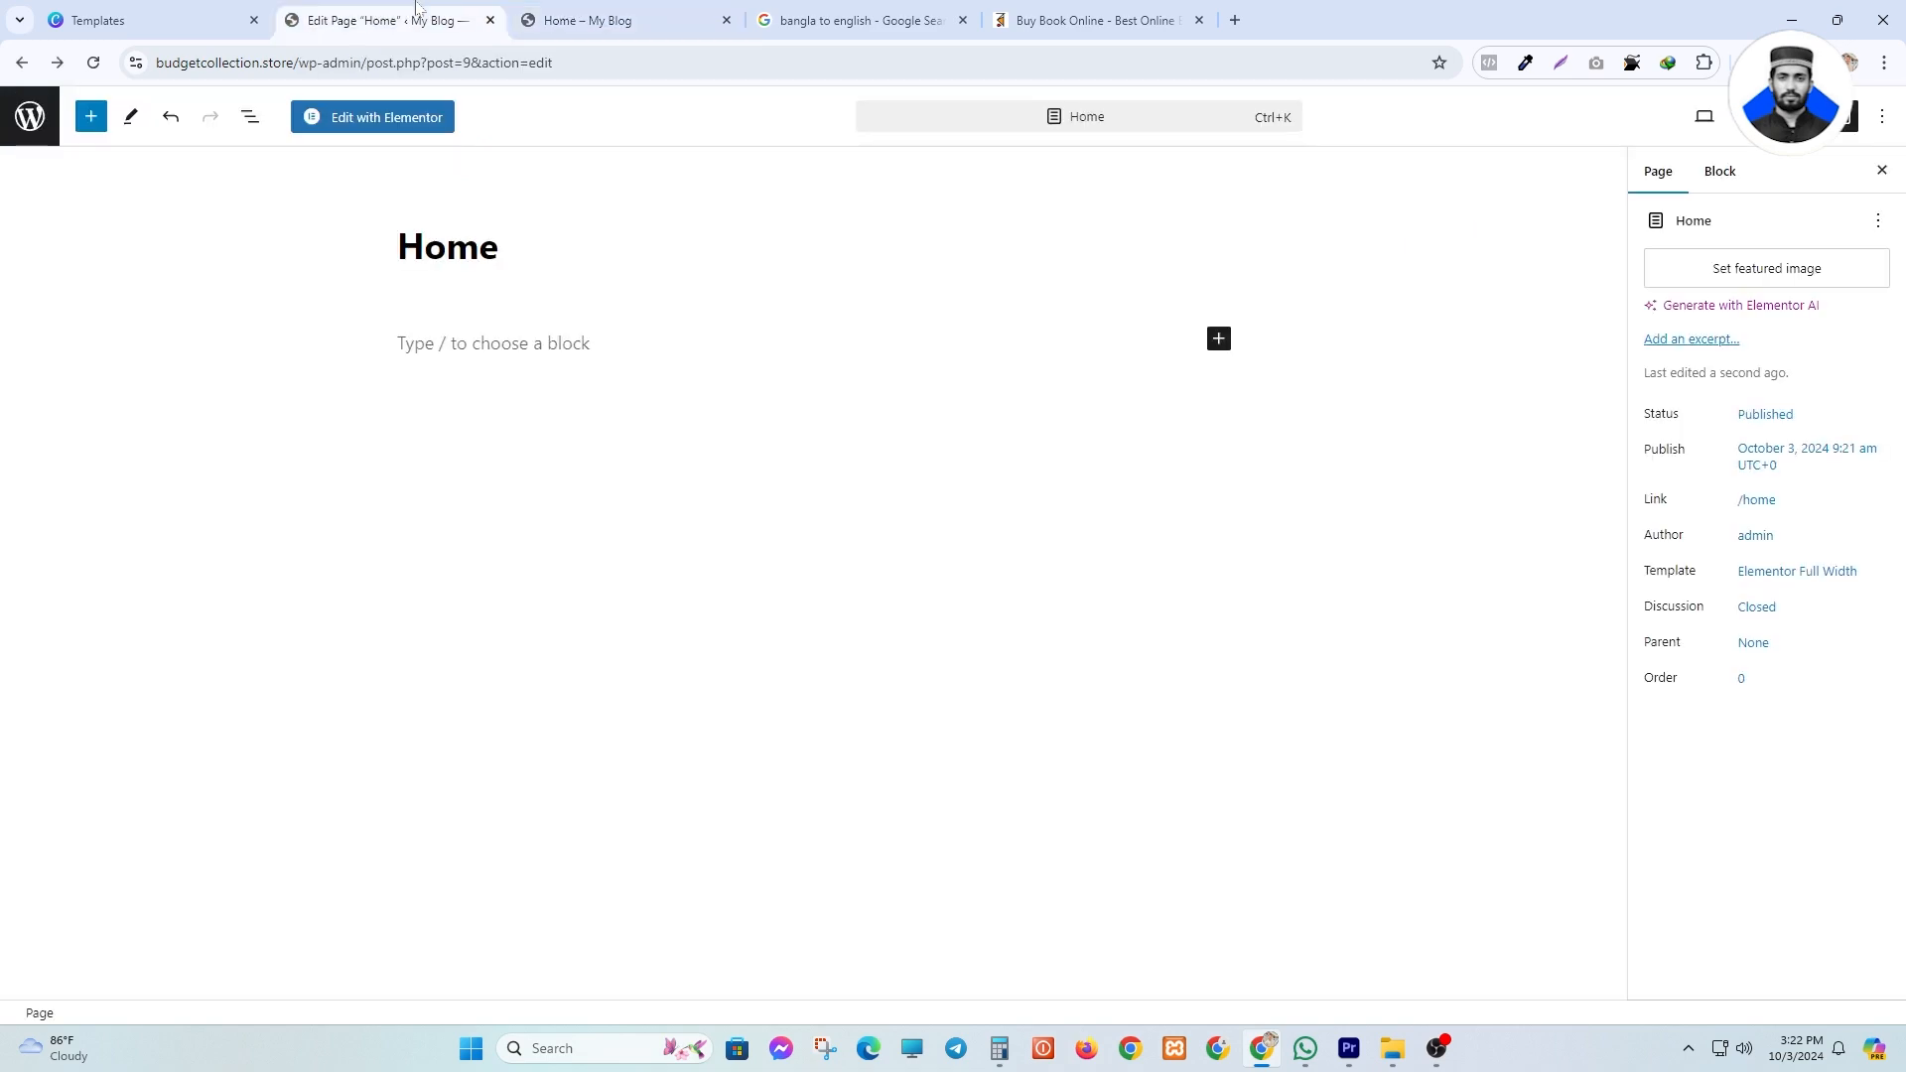
- Open the WordPress dashboard's installed themes page in a separate browser tab and examine the active Hello Elementor theme
left_click(1235, 8)
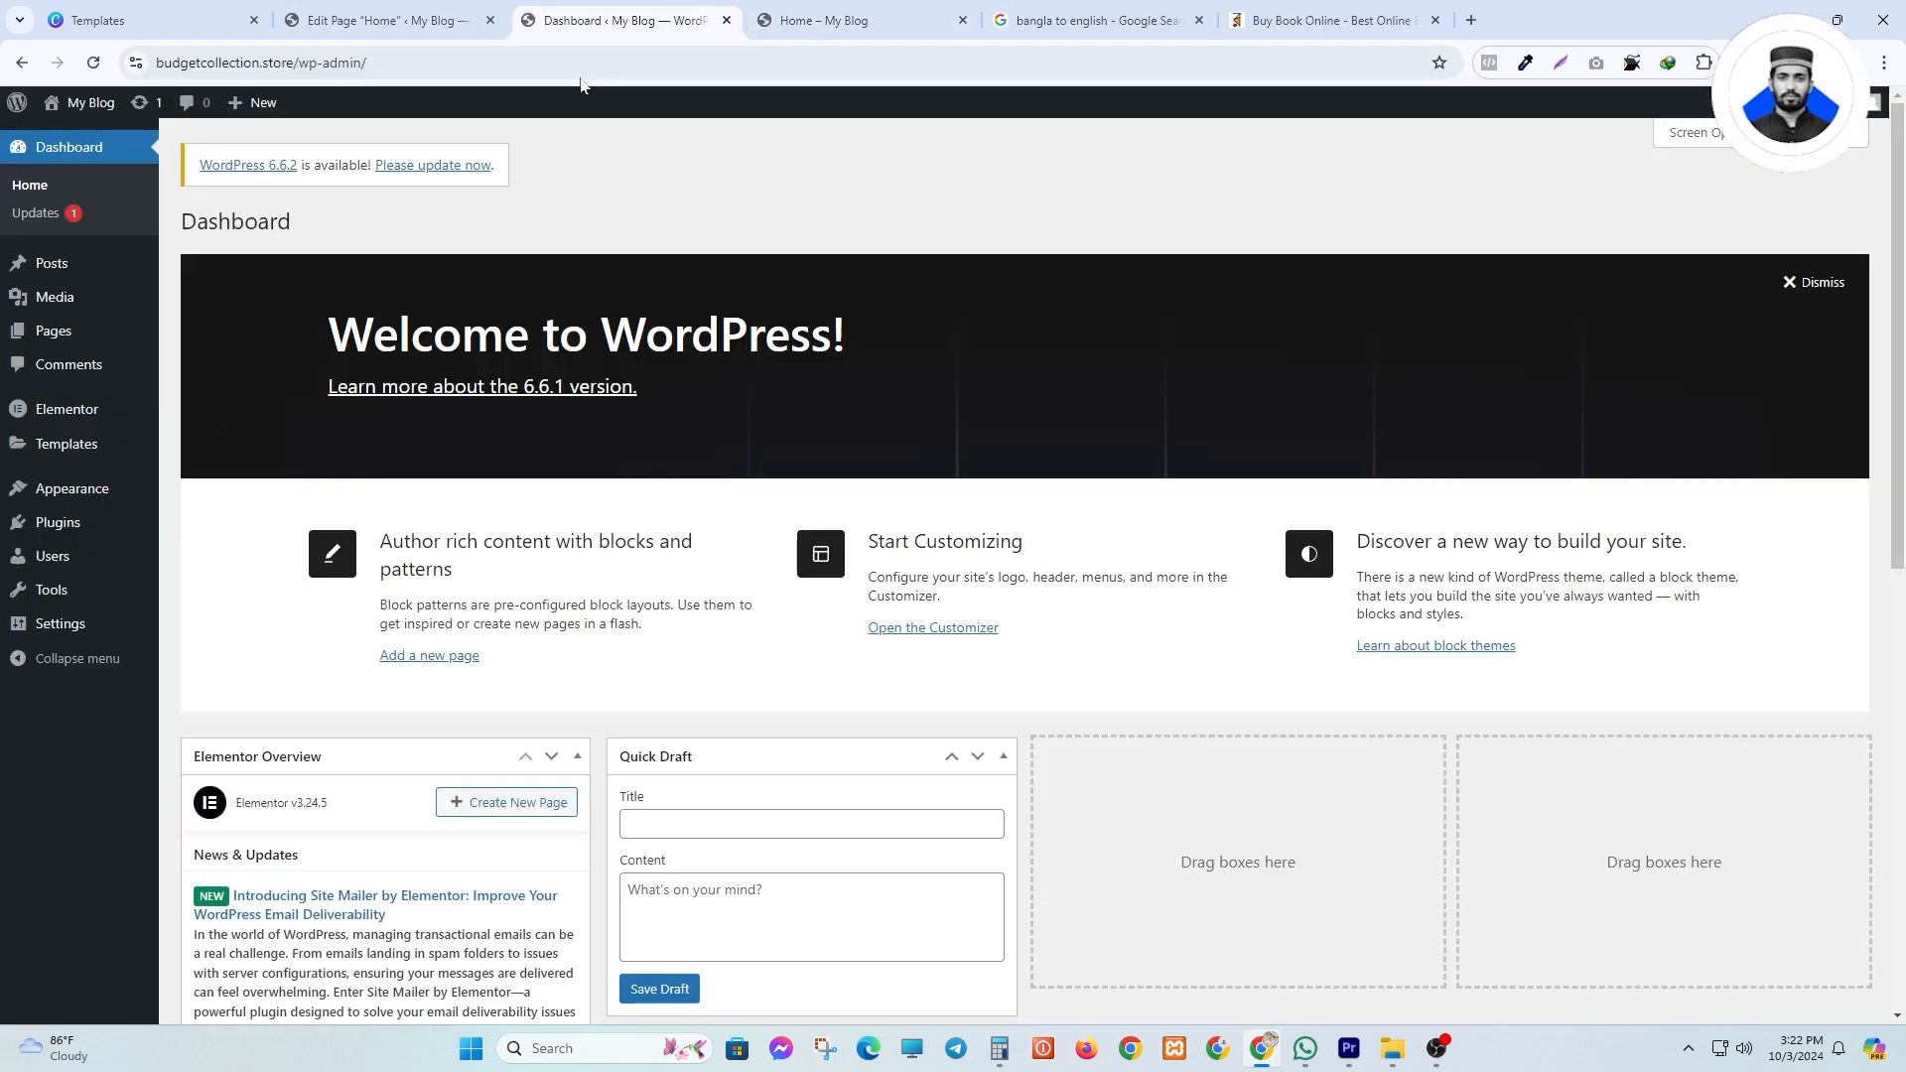
mouse_move(103, 496)
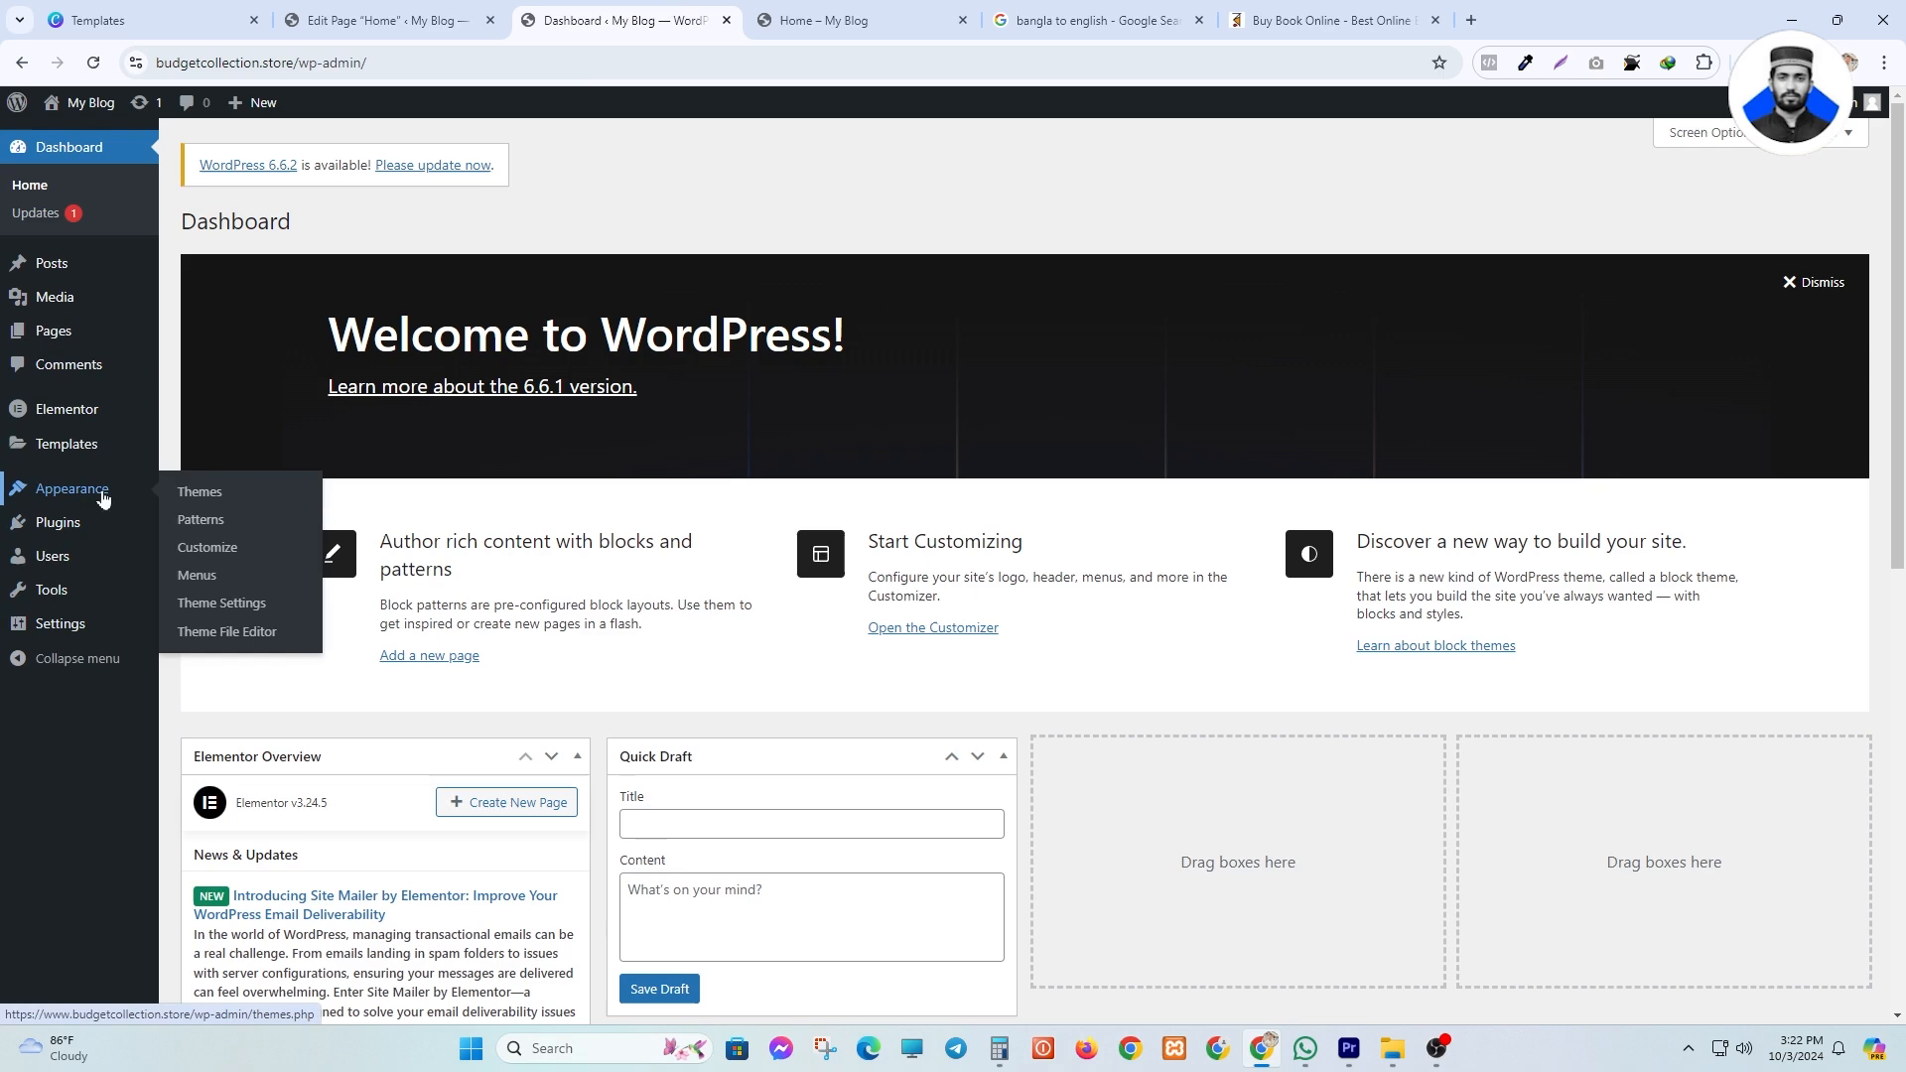
left_click(224, 496)
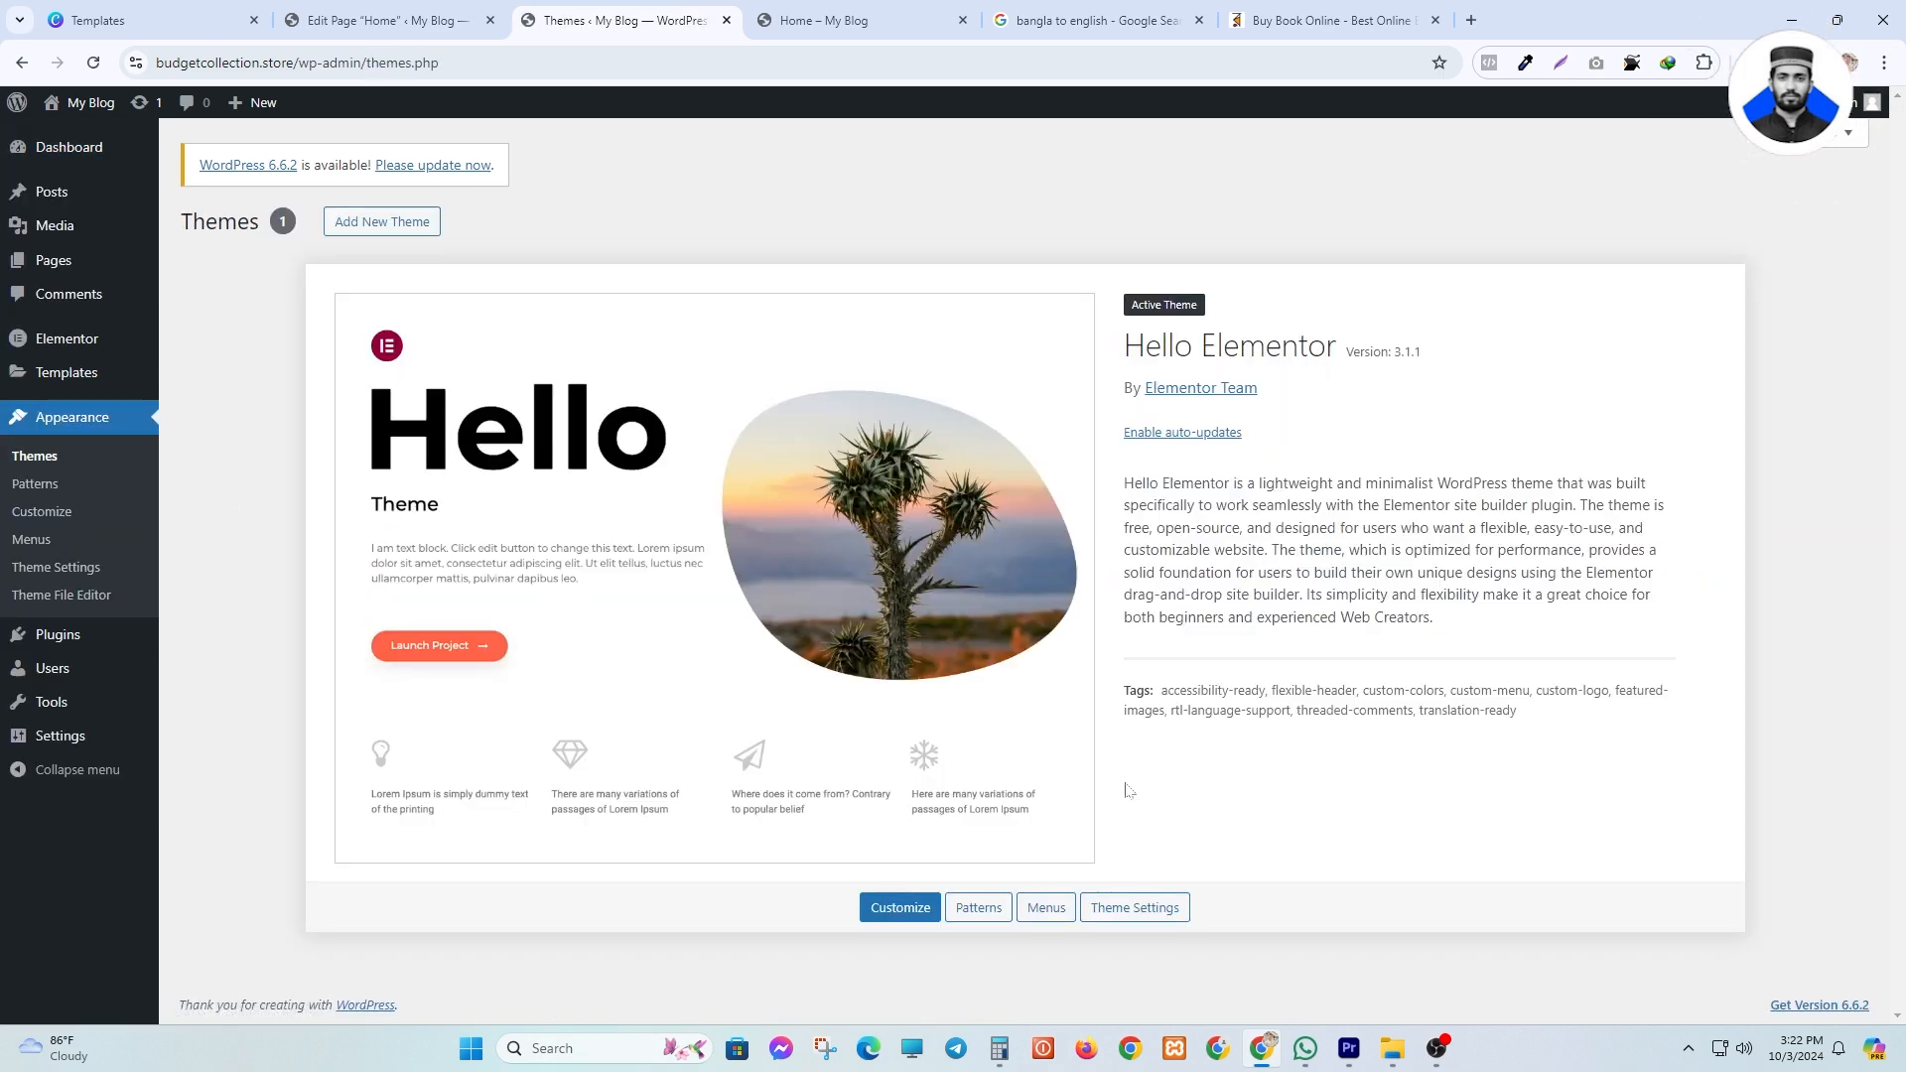
left_click_drag(1144, 347, 1336, 347)
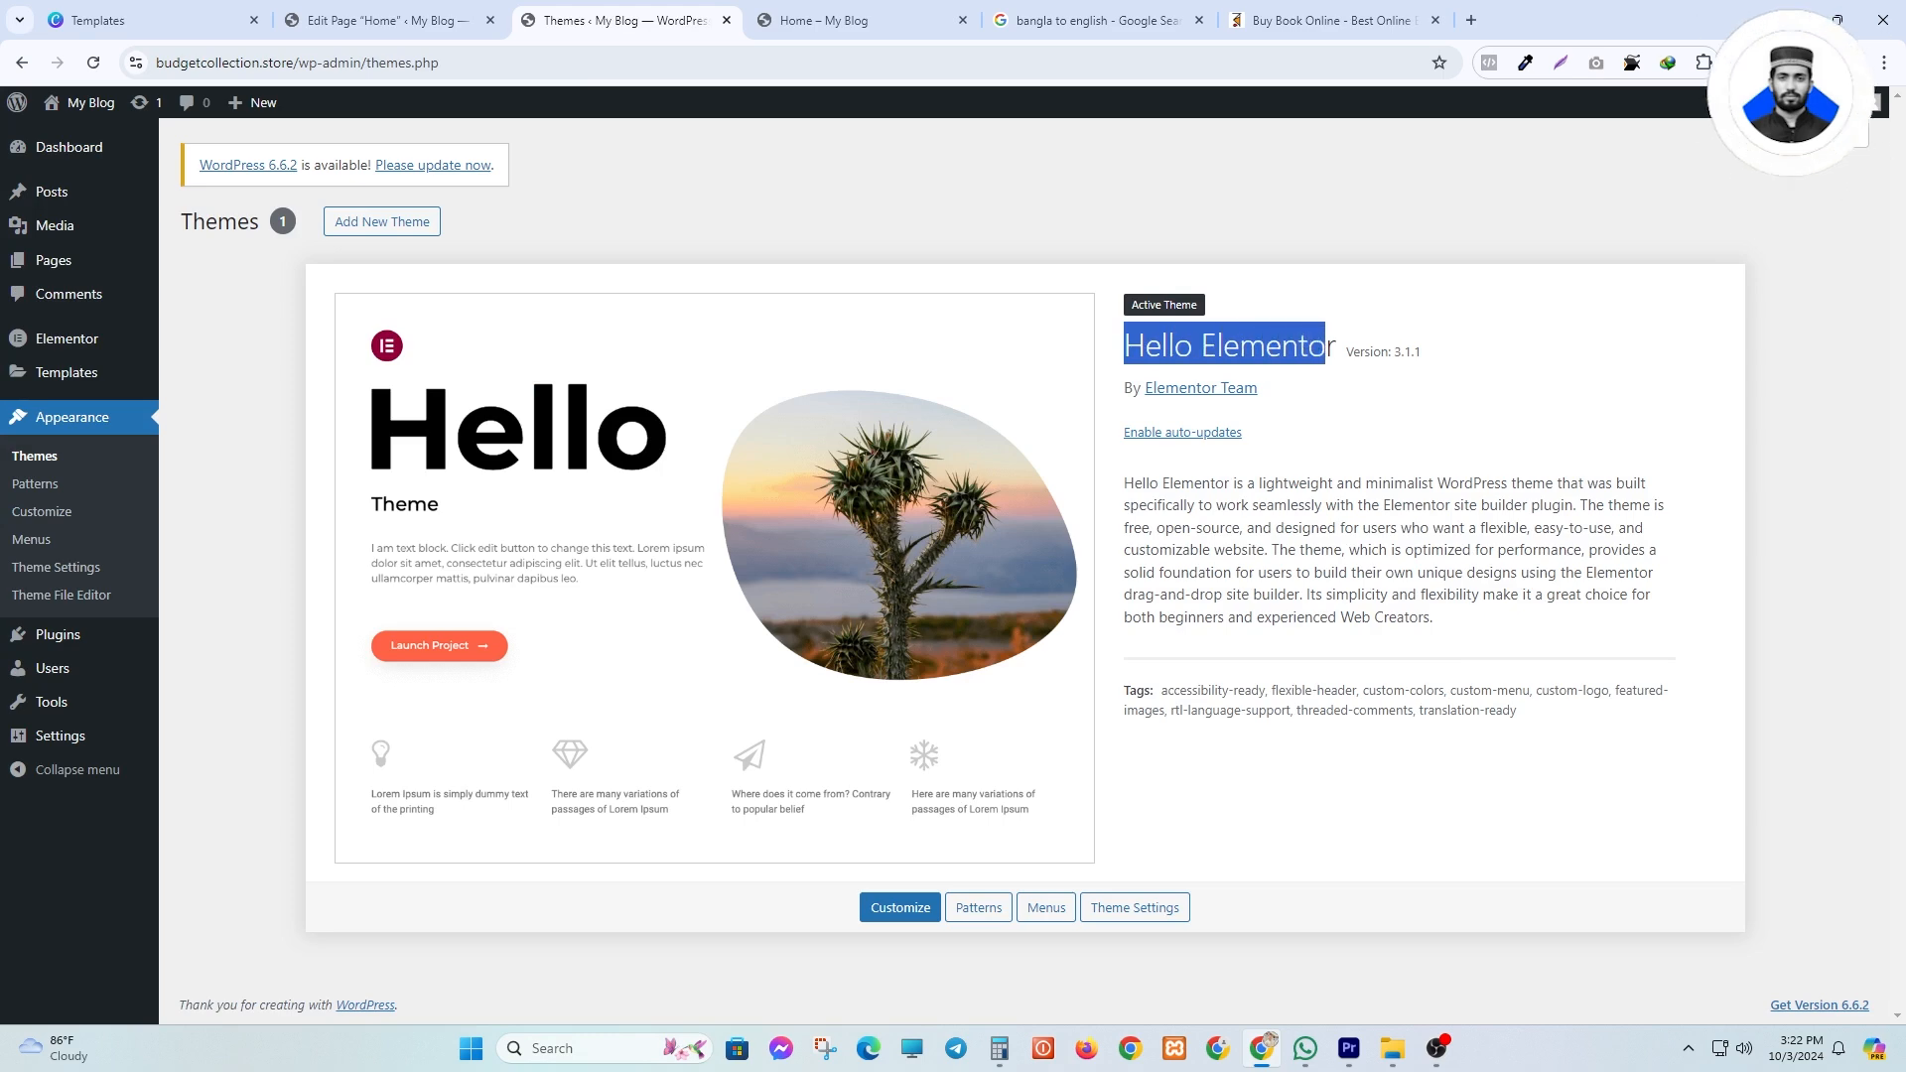
left_click(893, 325)
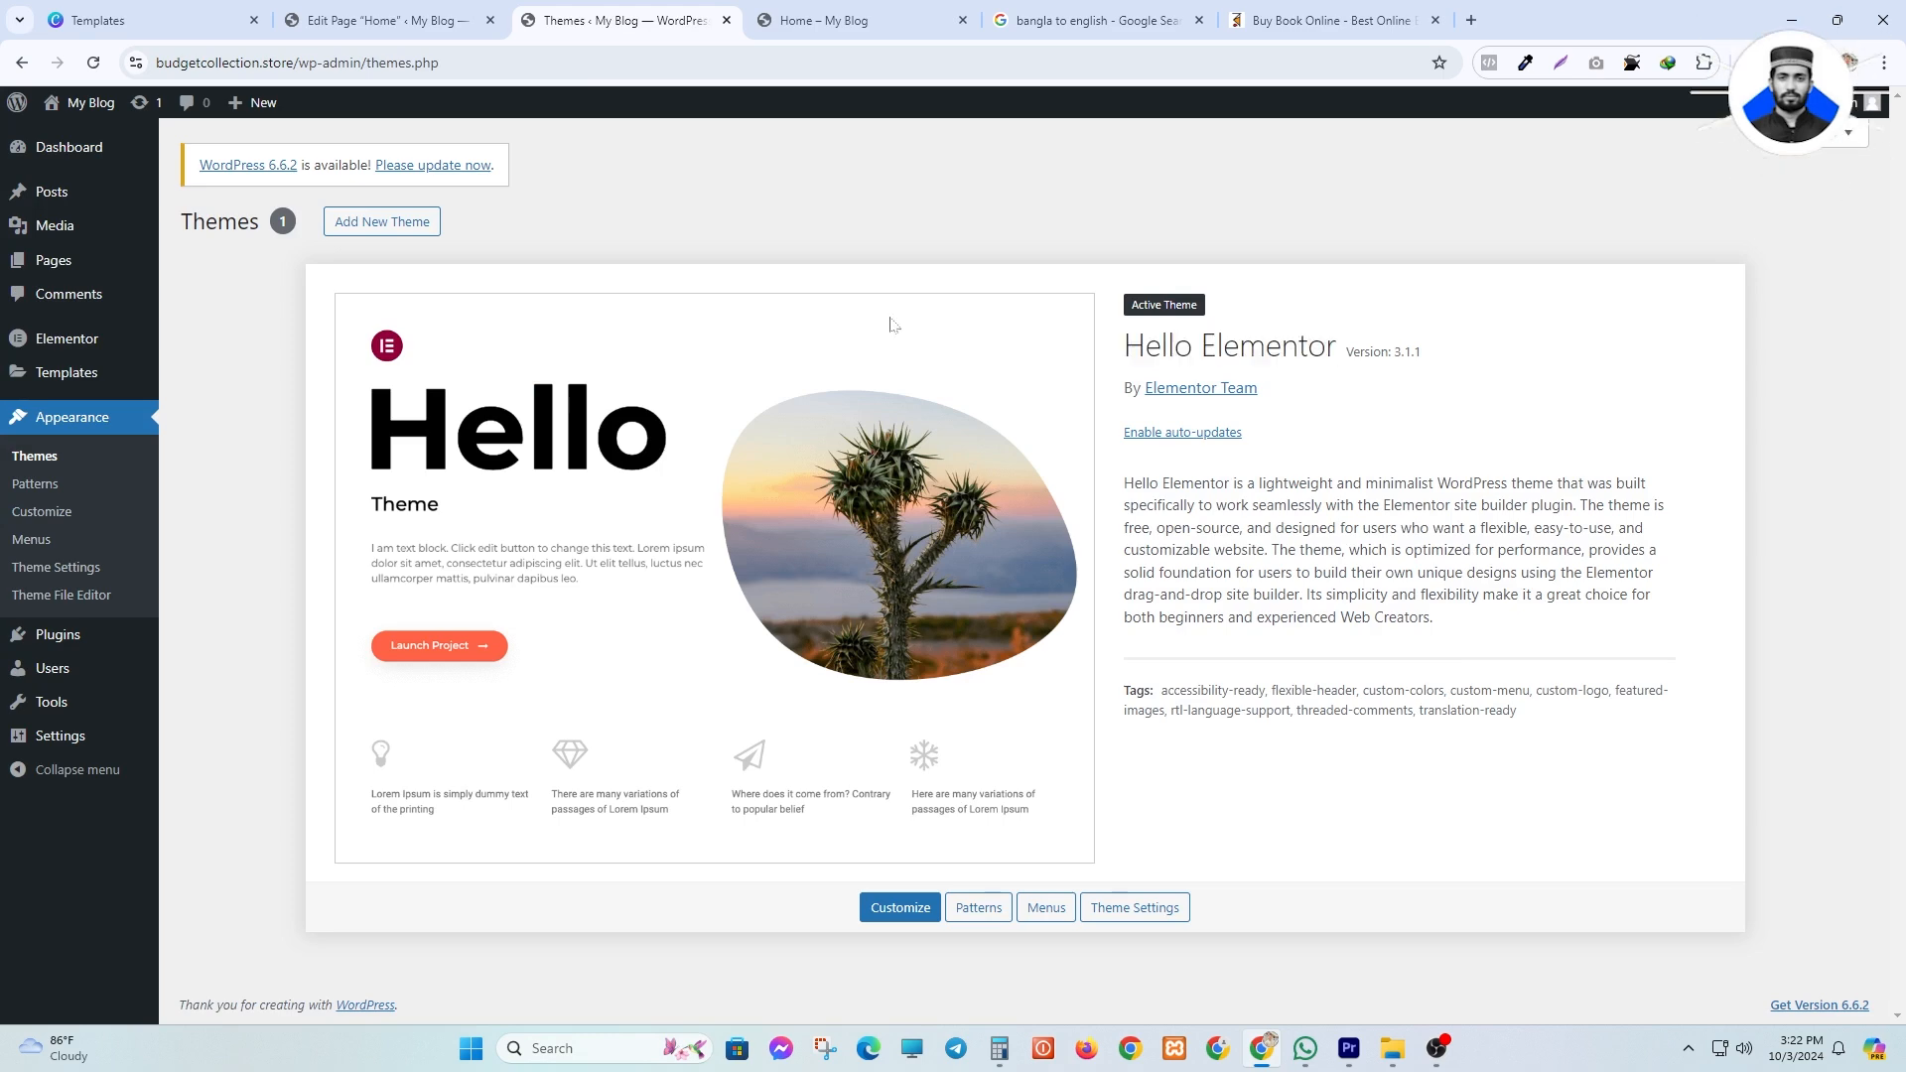
- Open the Add Themes page and browse the popular themes available for installation
left_click(365, 224)
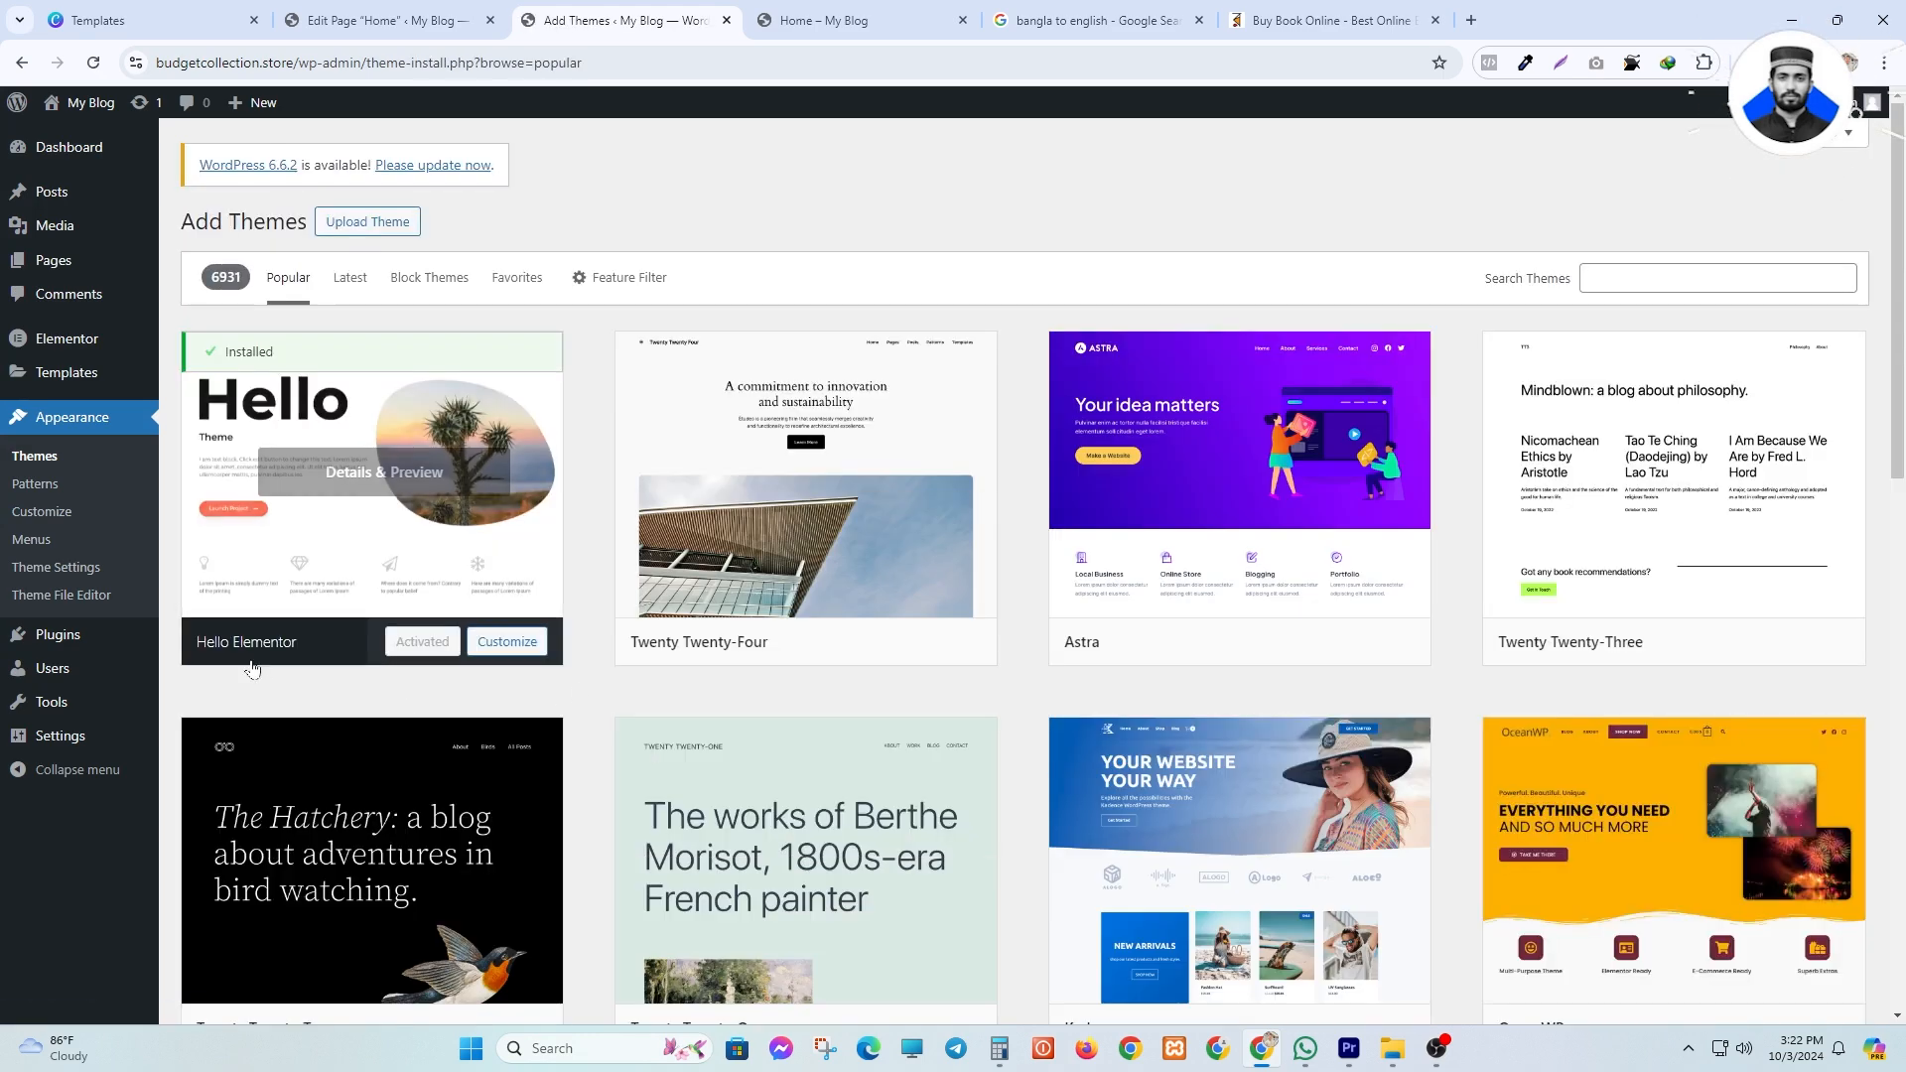
scroll(443, 621, "down", 2)
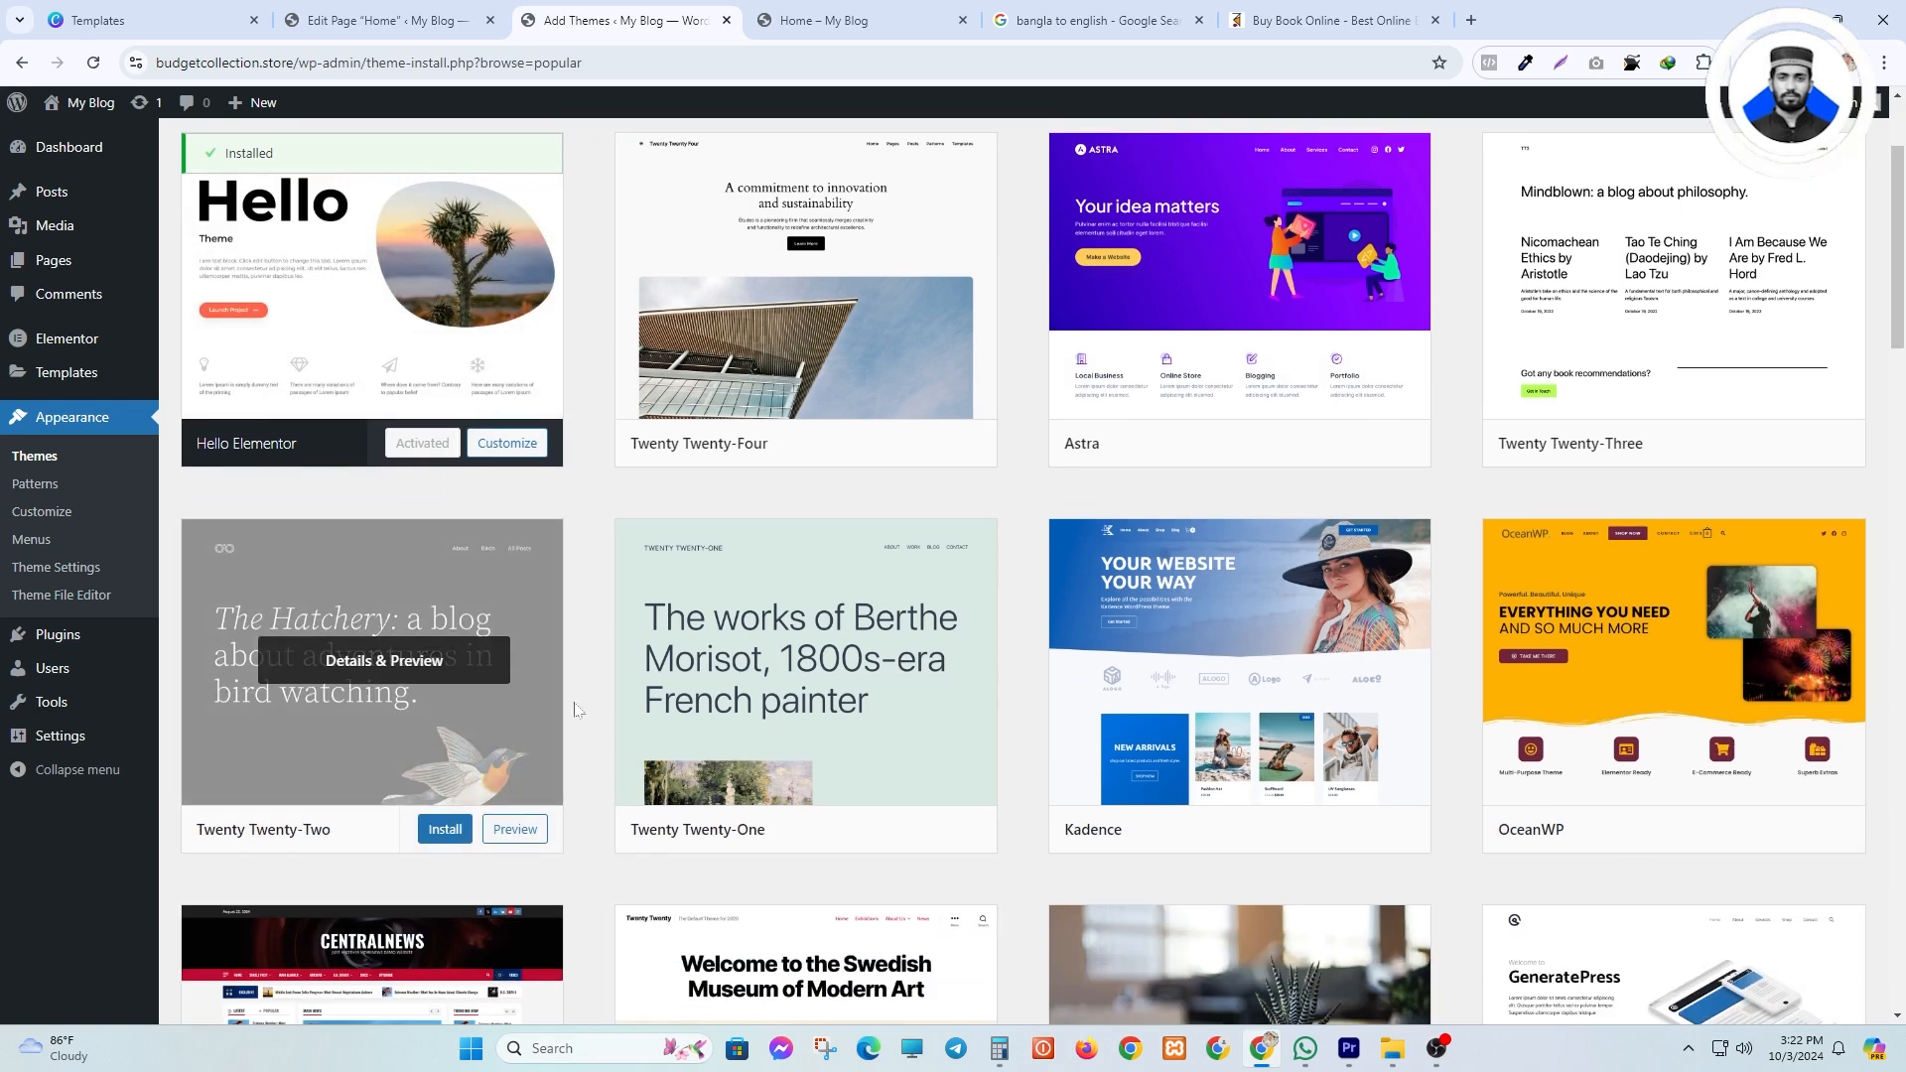
scroll(417, 596, "up", 2)
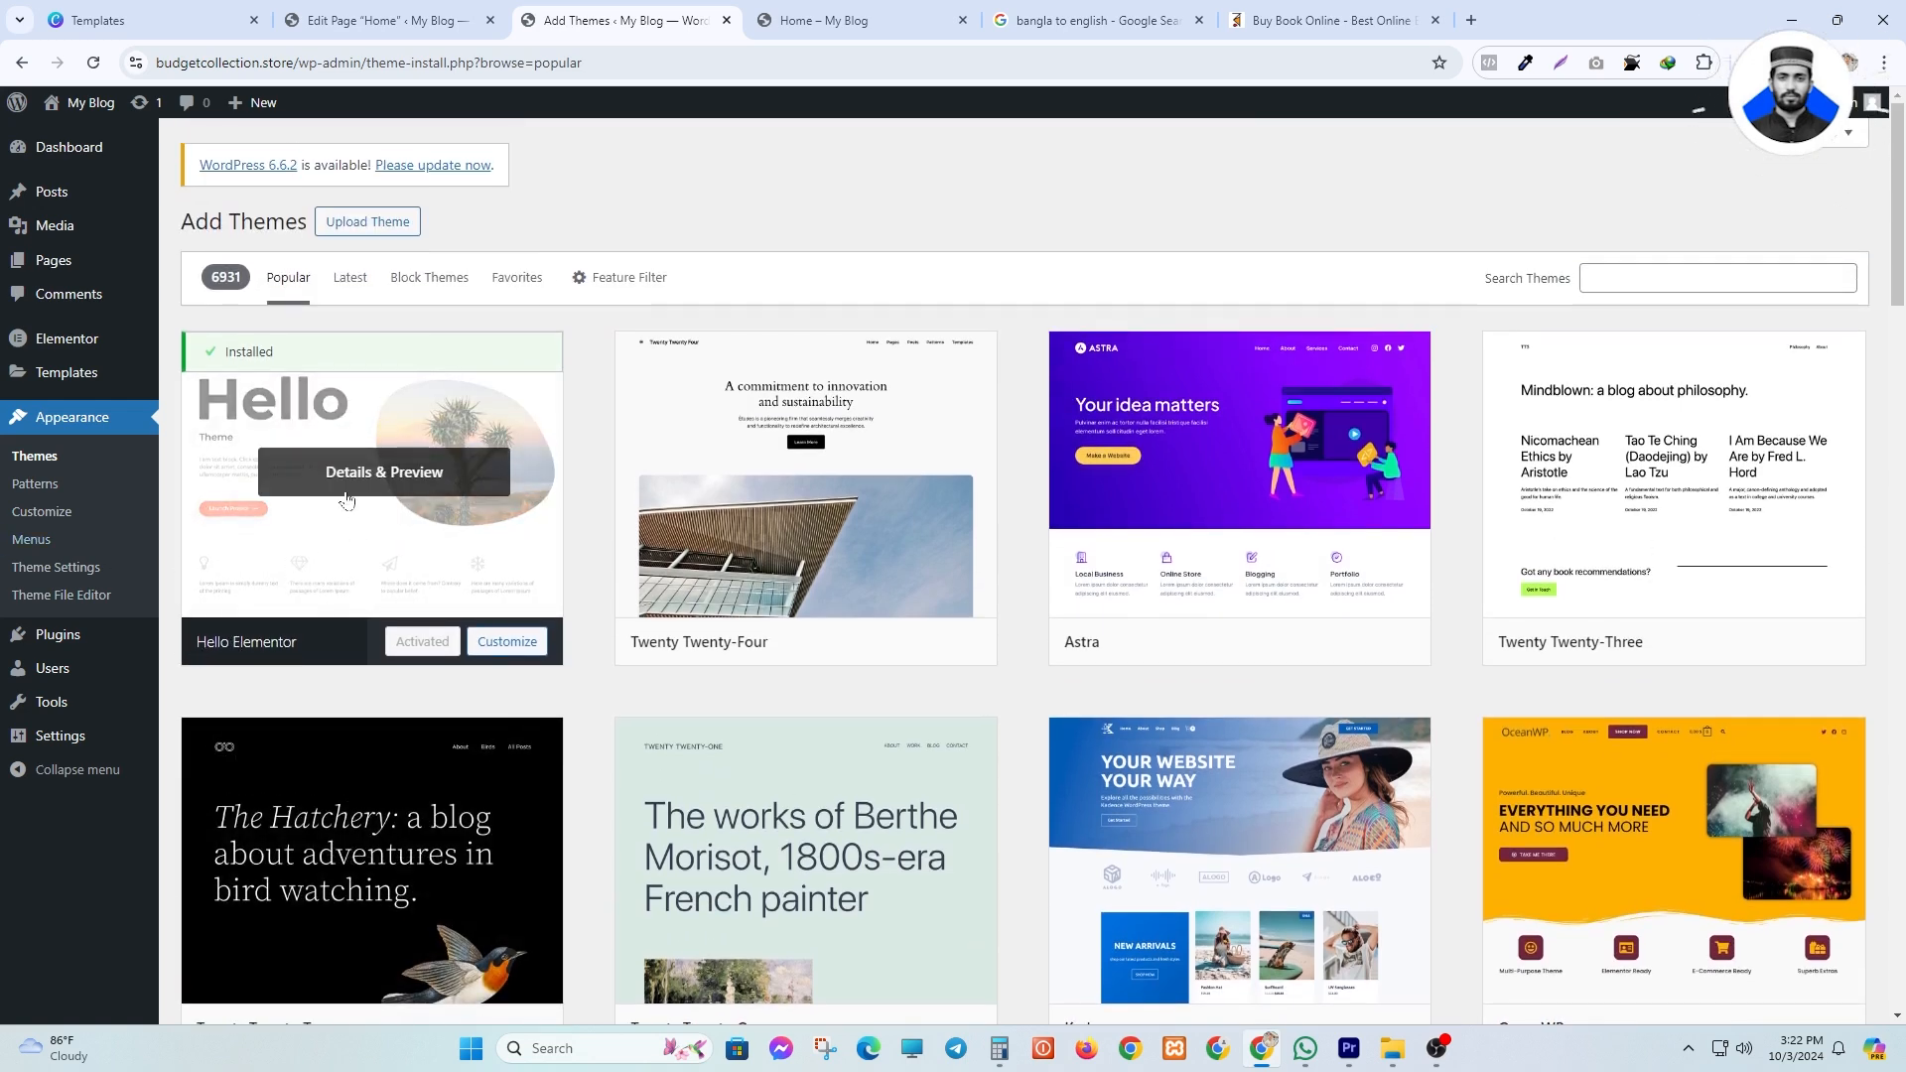
- Examine the header of the live Home page again and move its browser tab next to the page editor's tab
left_click(844, 20)
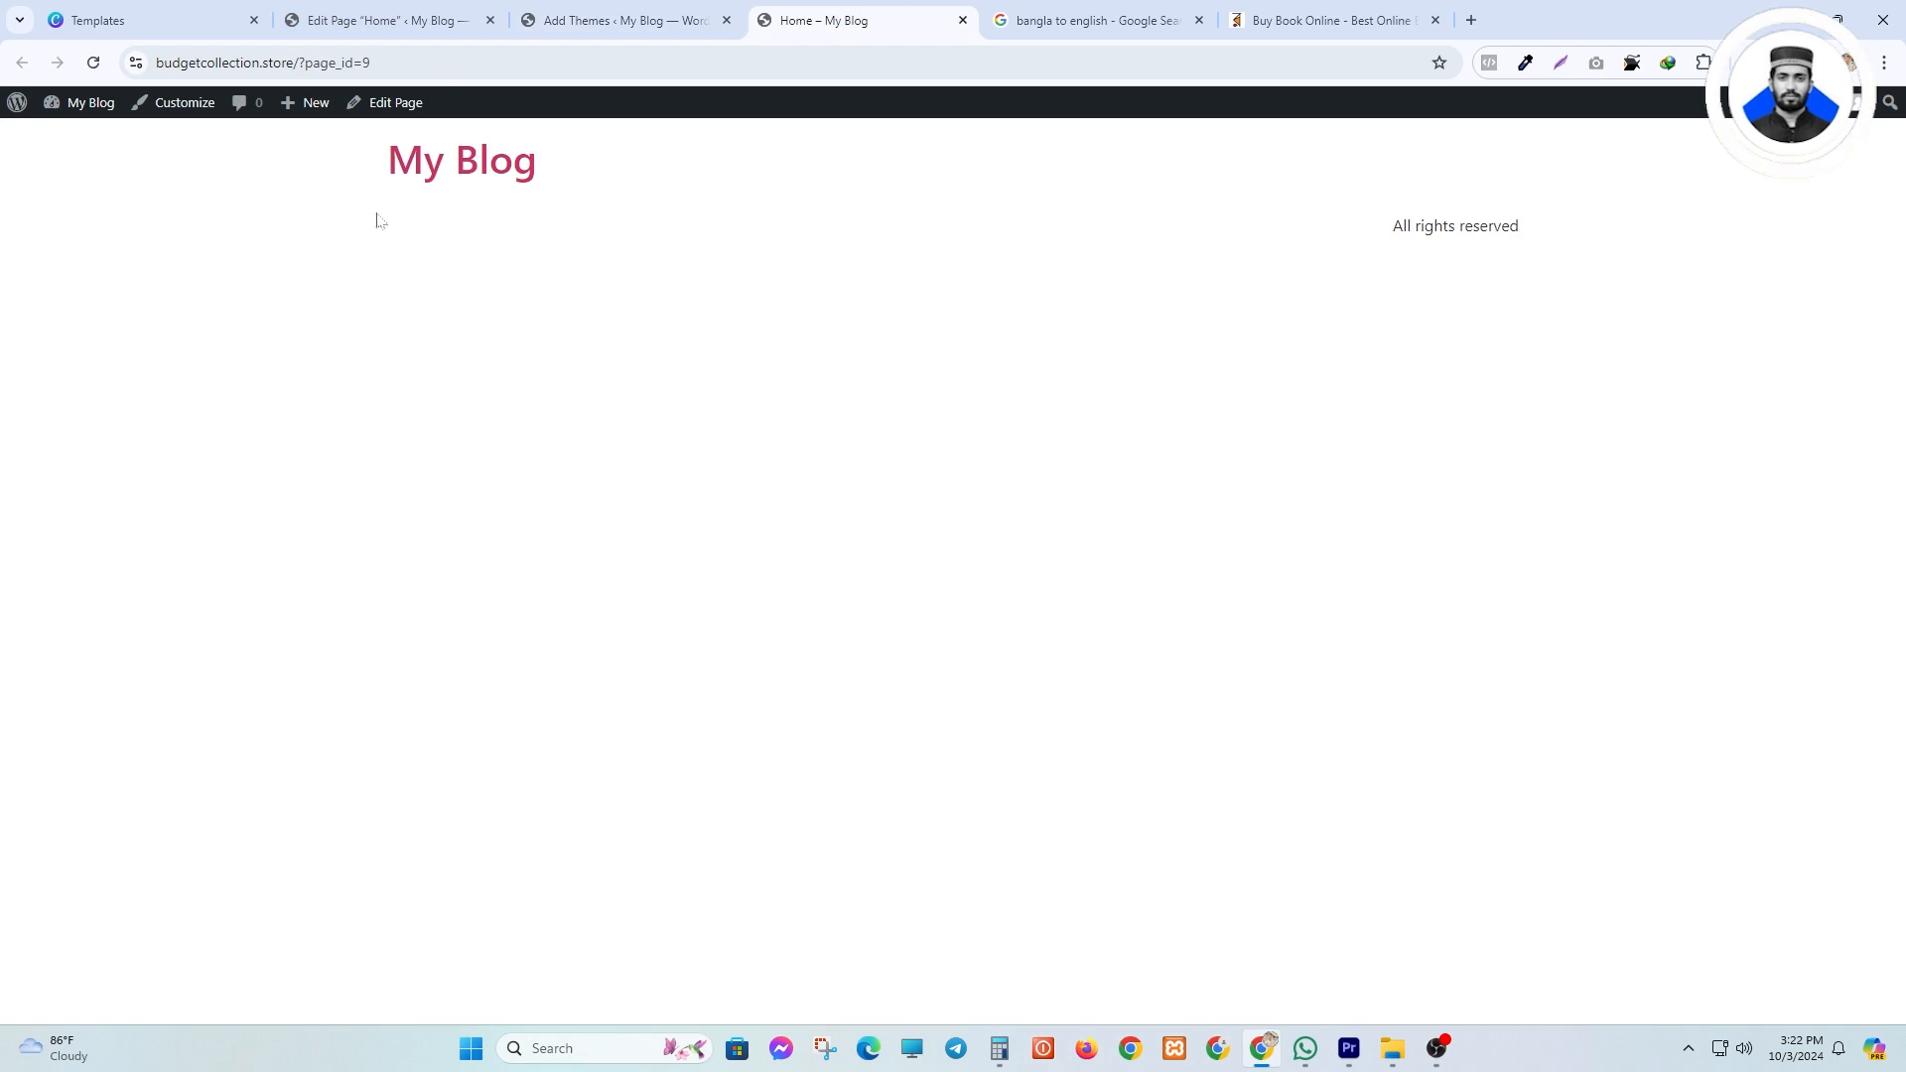
left_click_drag(360, 189, 571, 156)
left_click(571, 157)
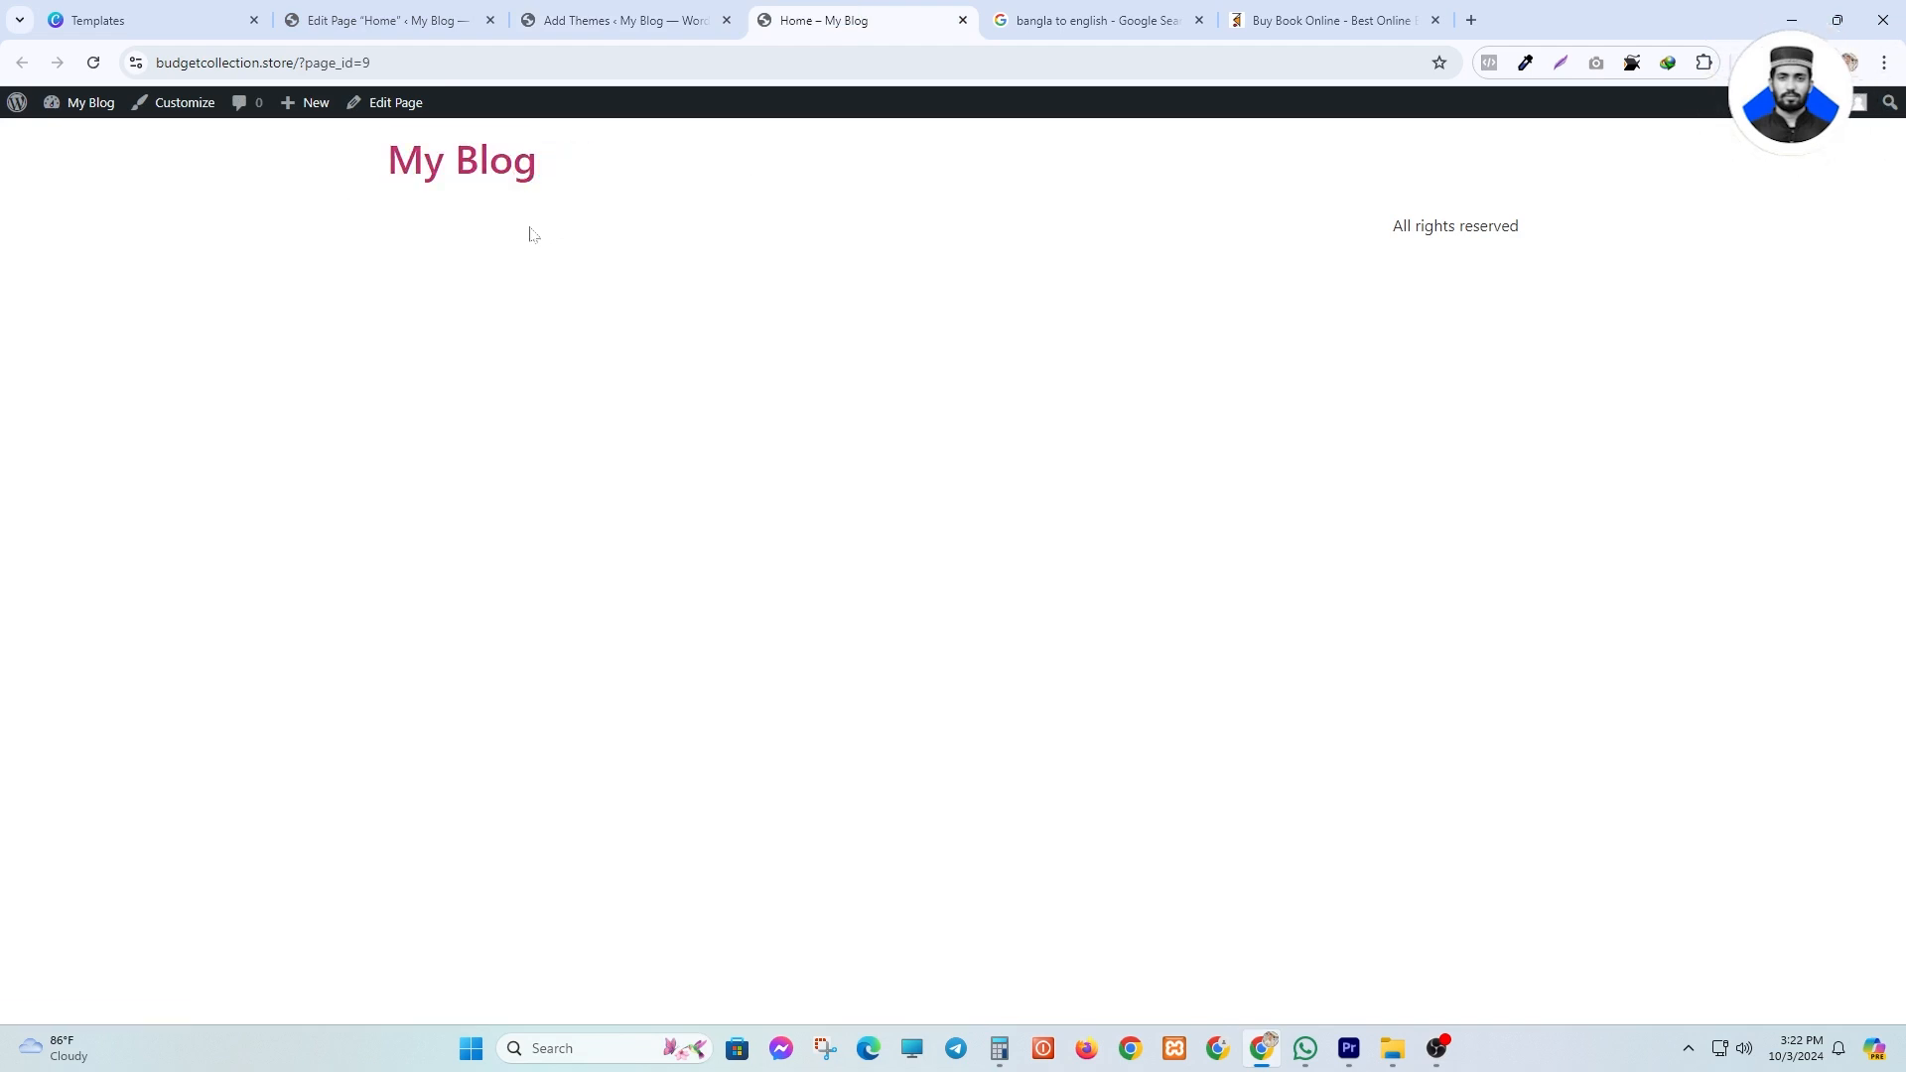
left_click_drag(844, 20, 607, 20)
- Return to the Home page editor, change the page's template to Theme, and update the page
left_click(387, 20)
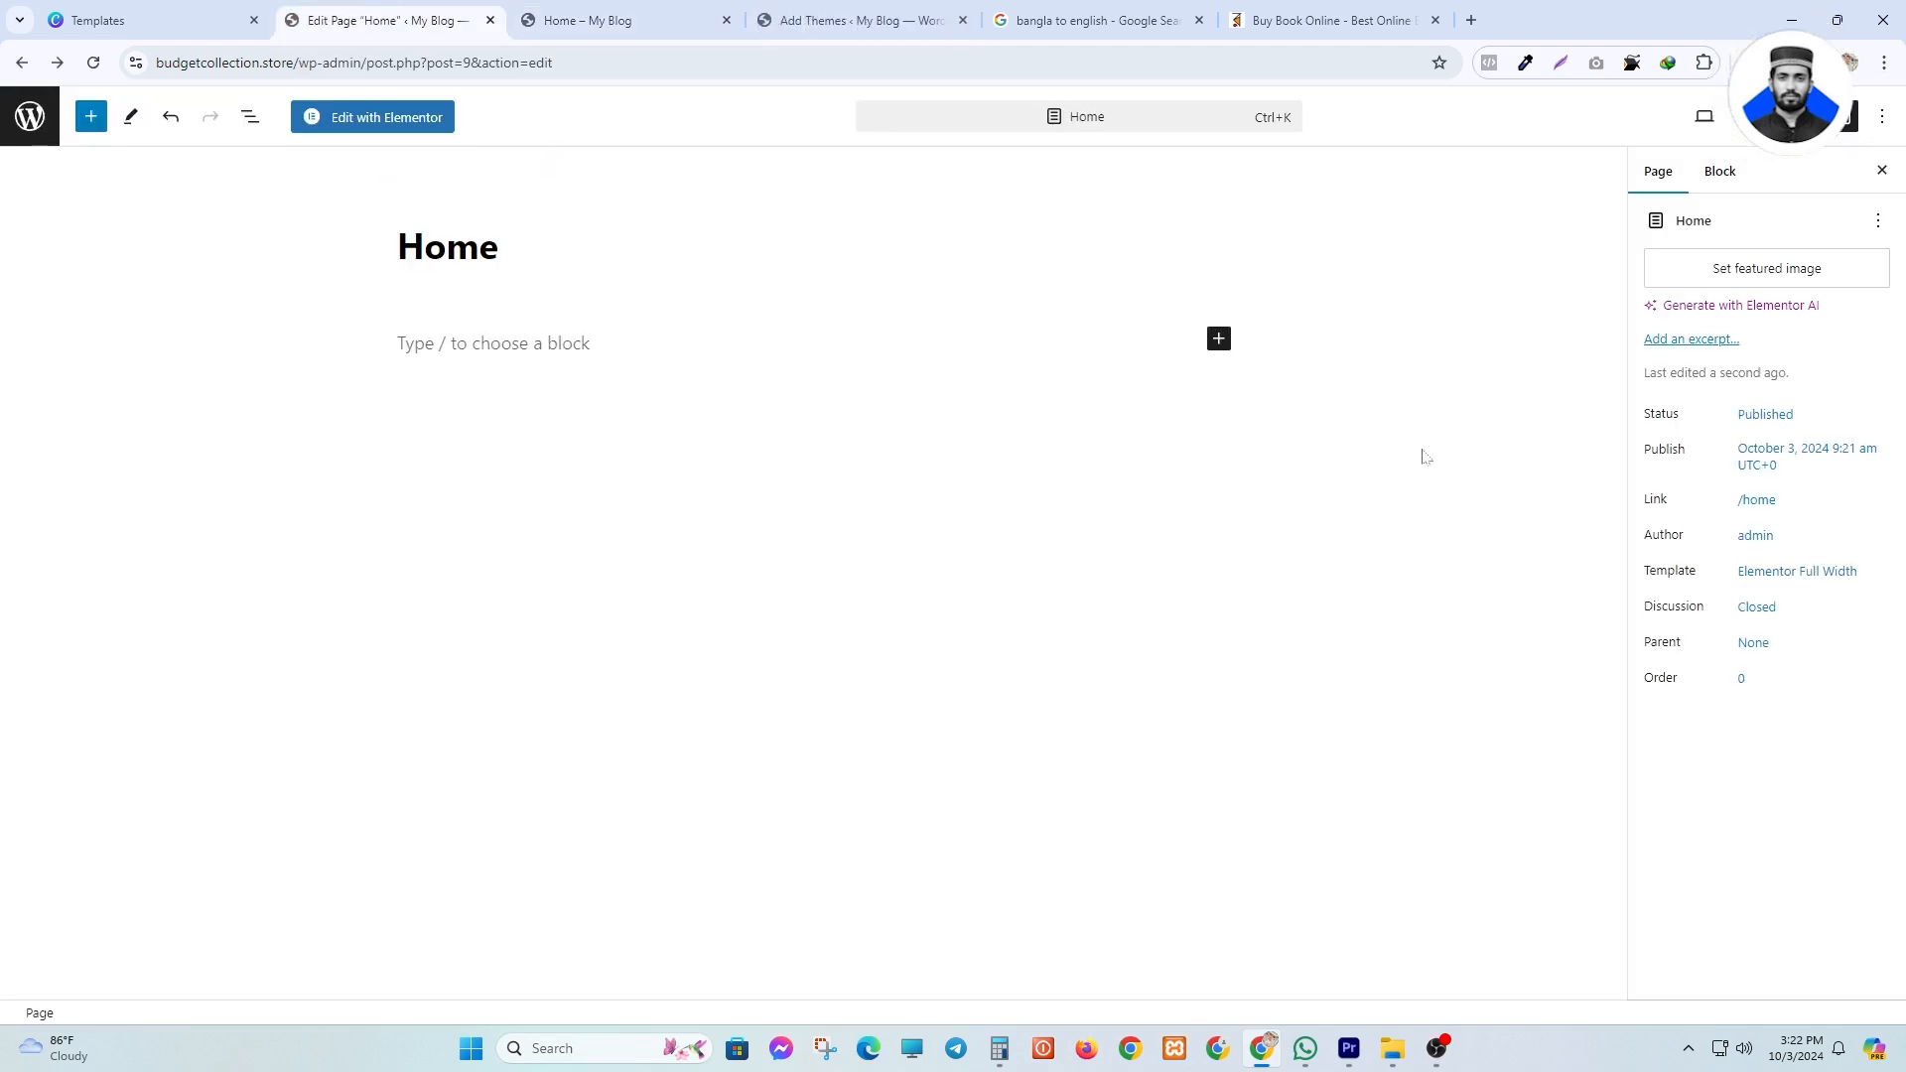
left_click(1778, 575)
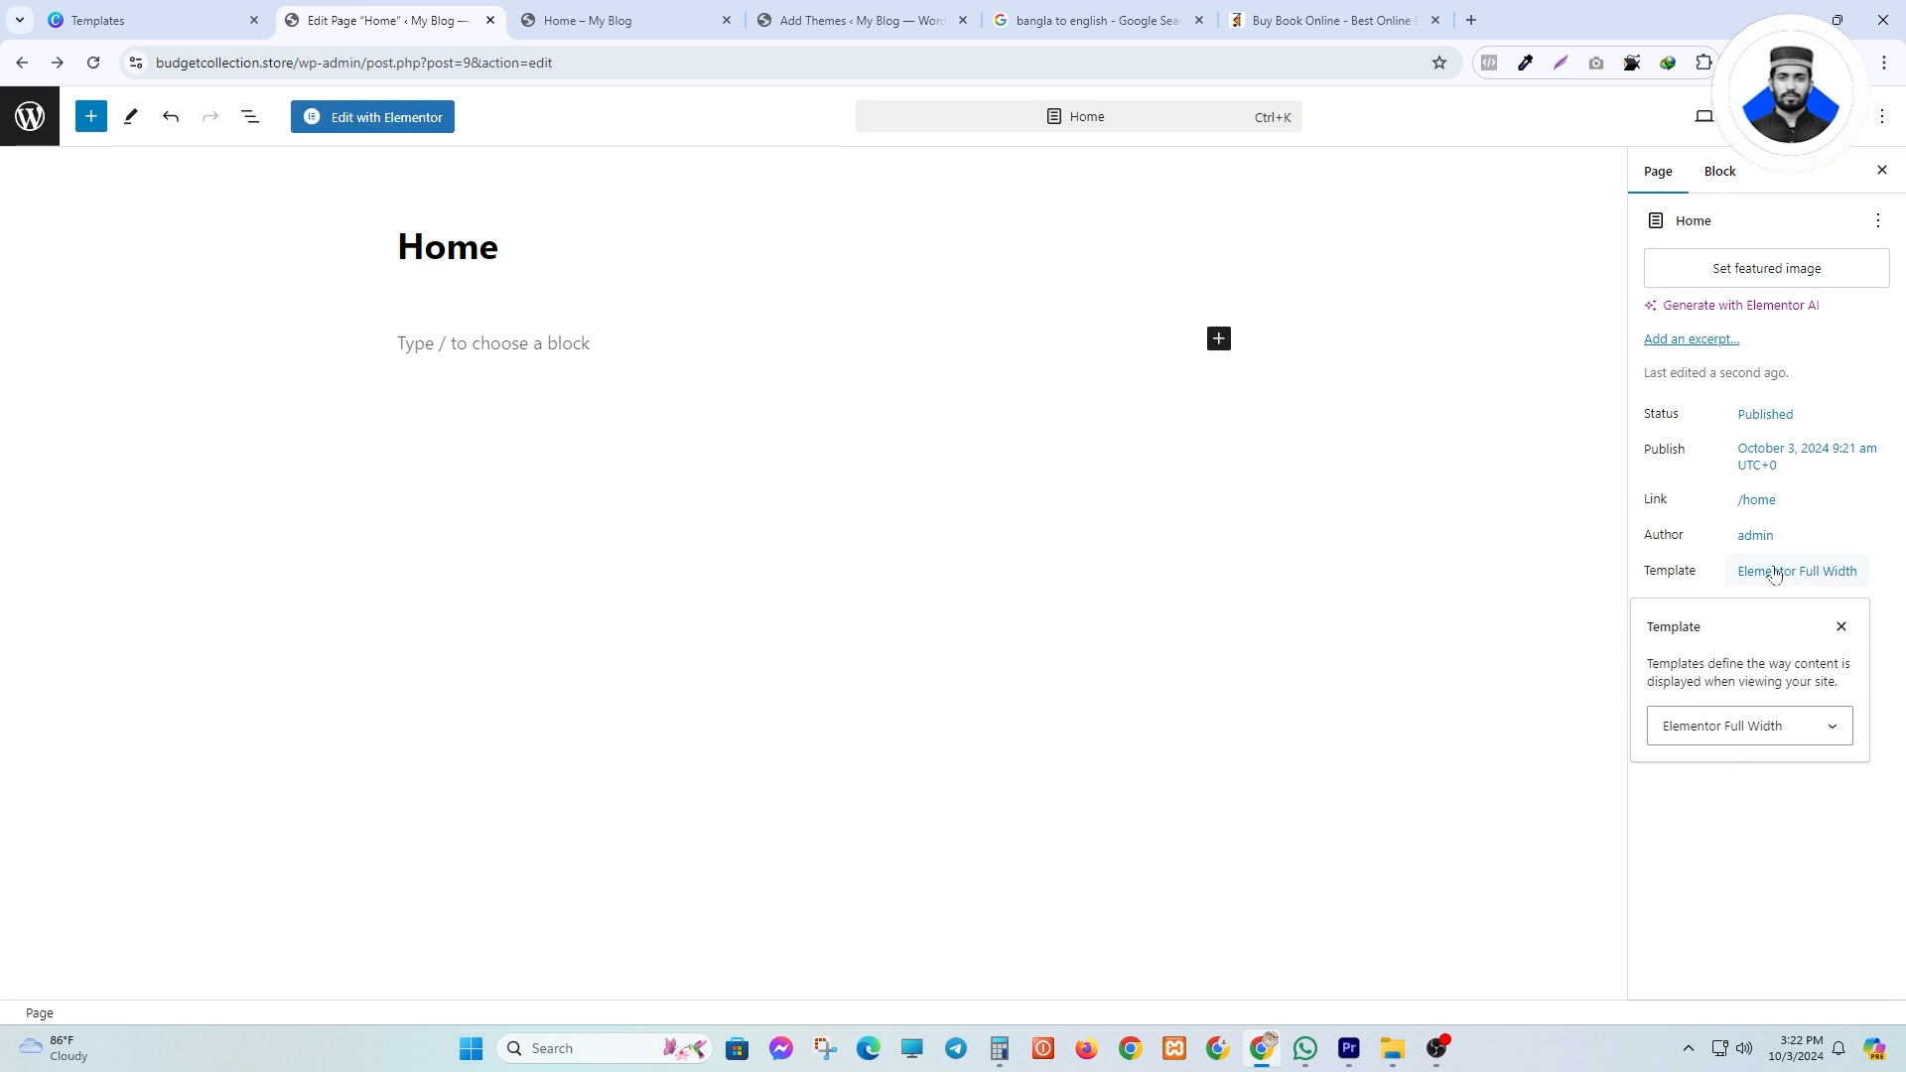
left_click(1719, 737)
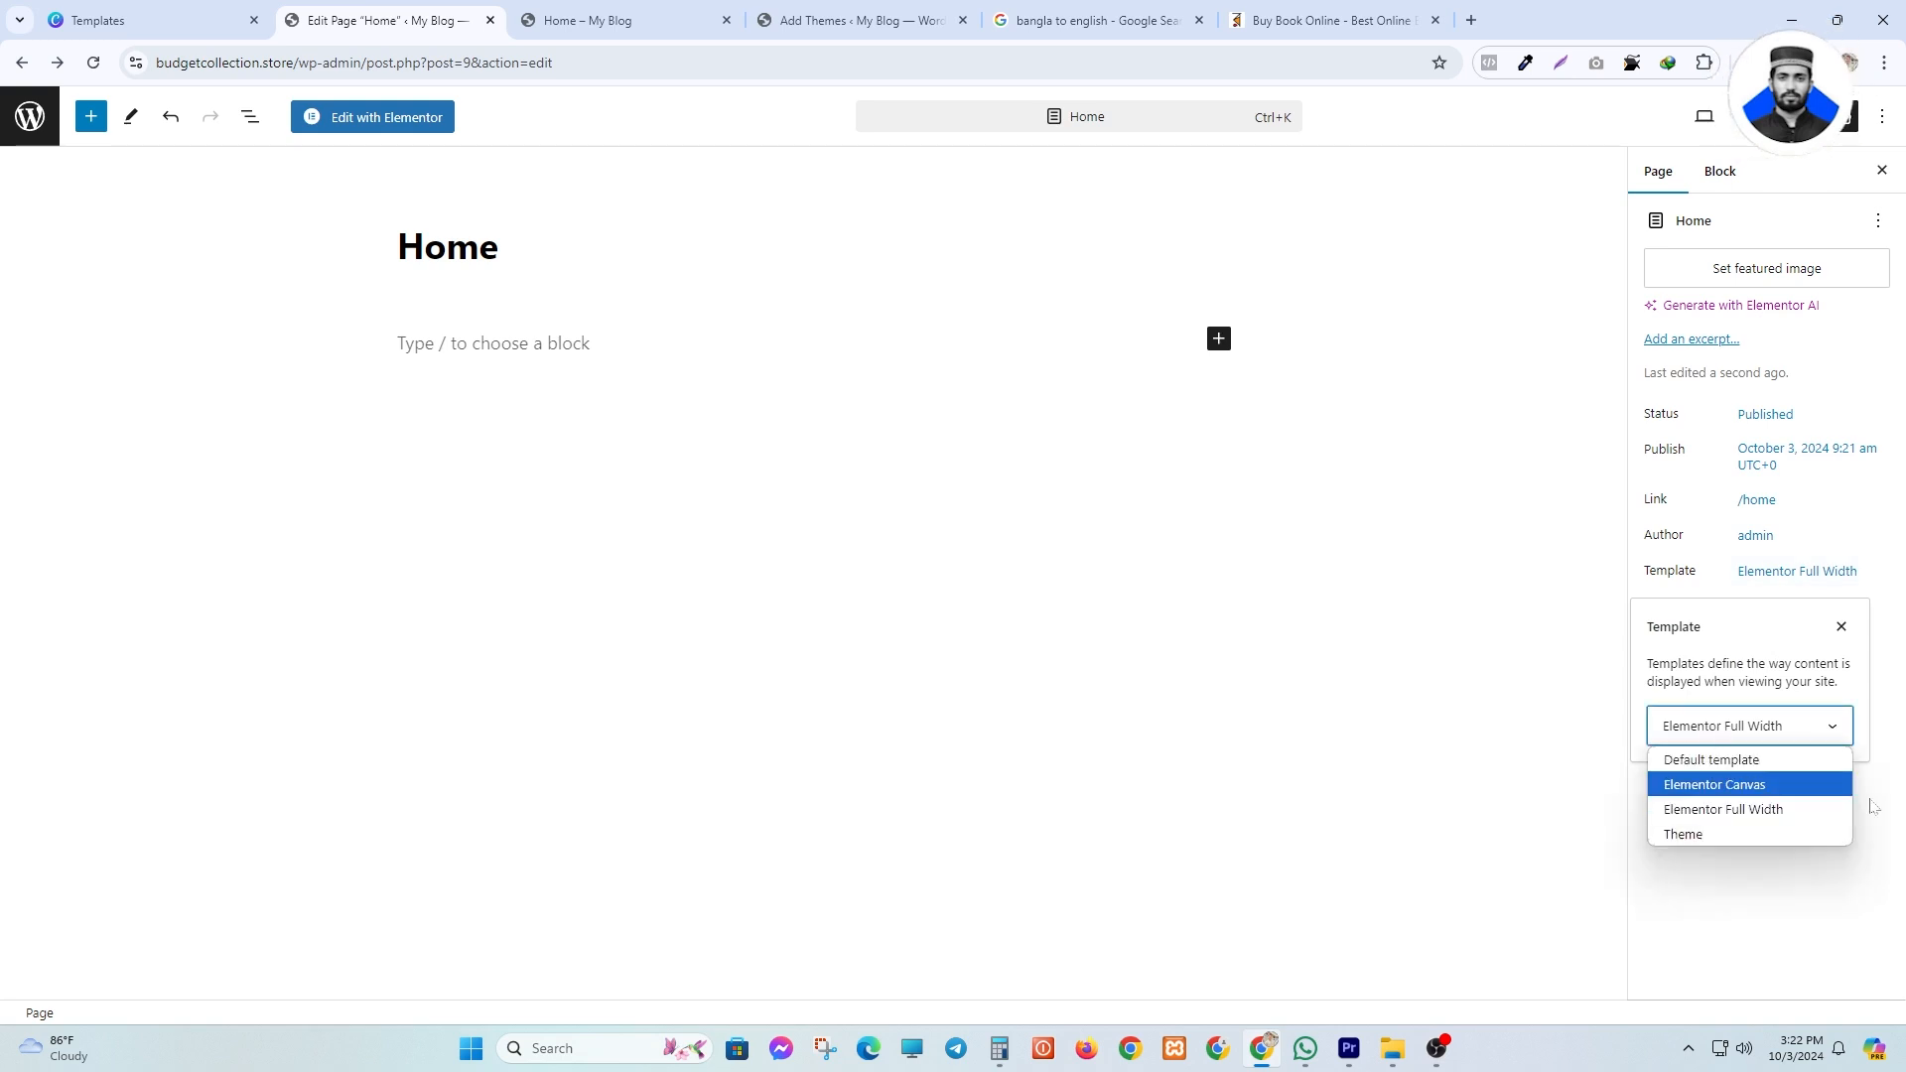
left_click(1683, 835)
left_click(1761, 627)
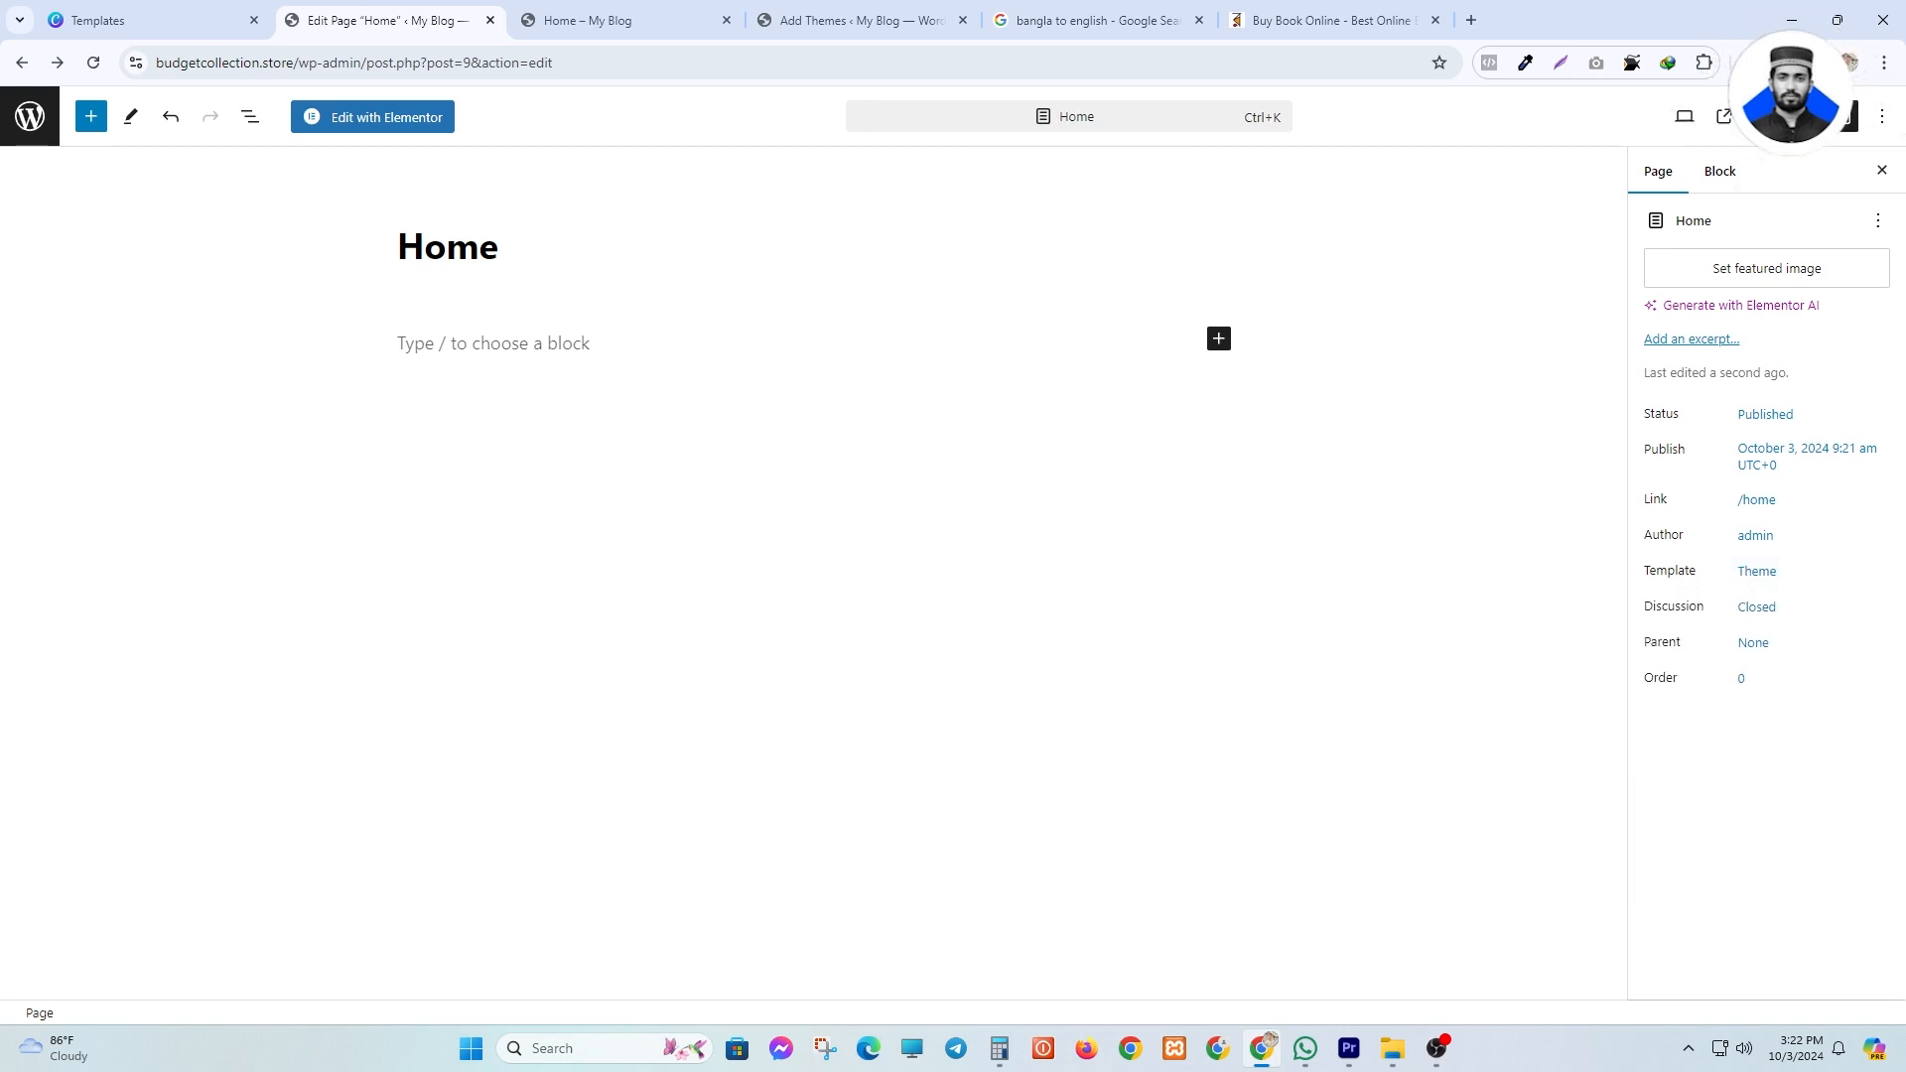
- Reload the live Home page and examine its site title and page title with the Theme template
left_click(681, 12)
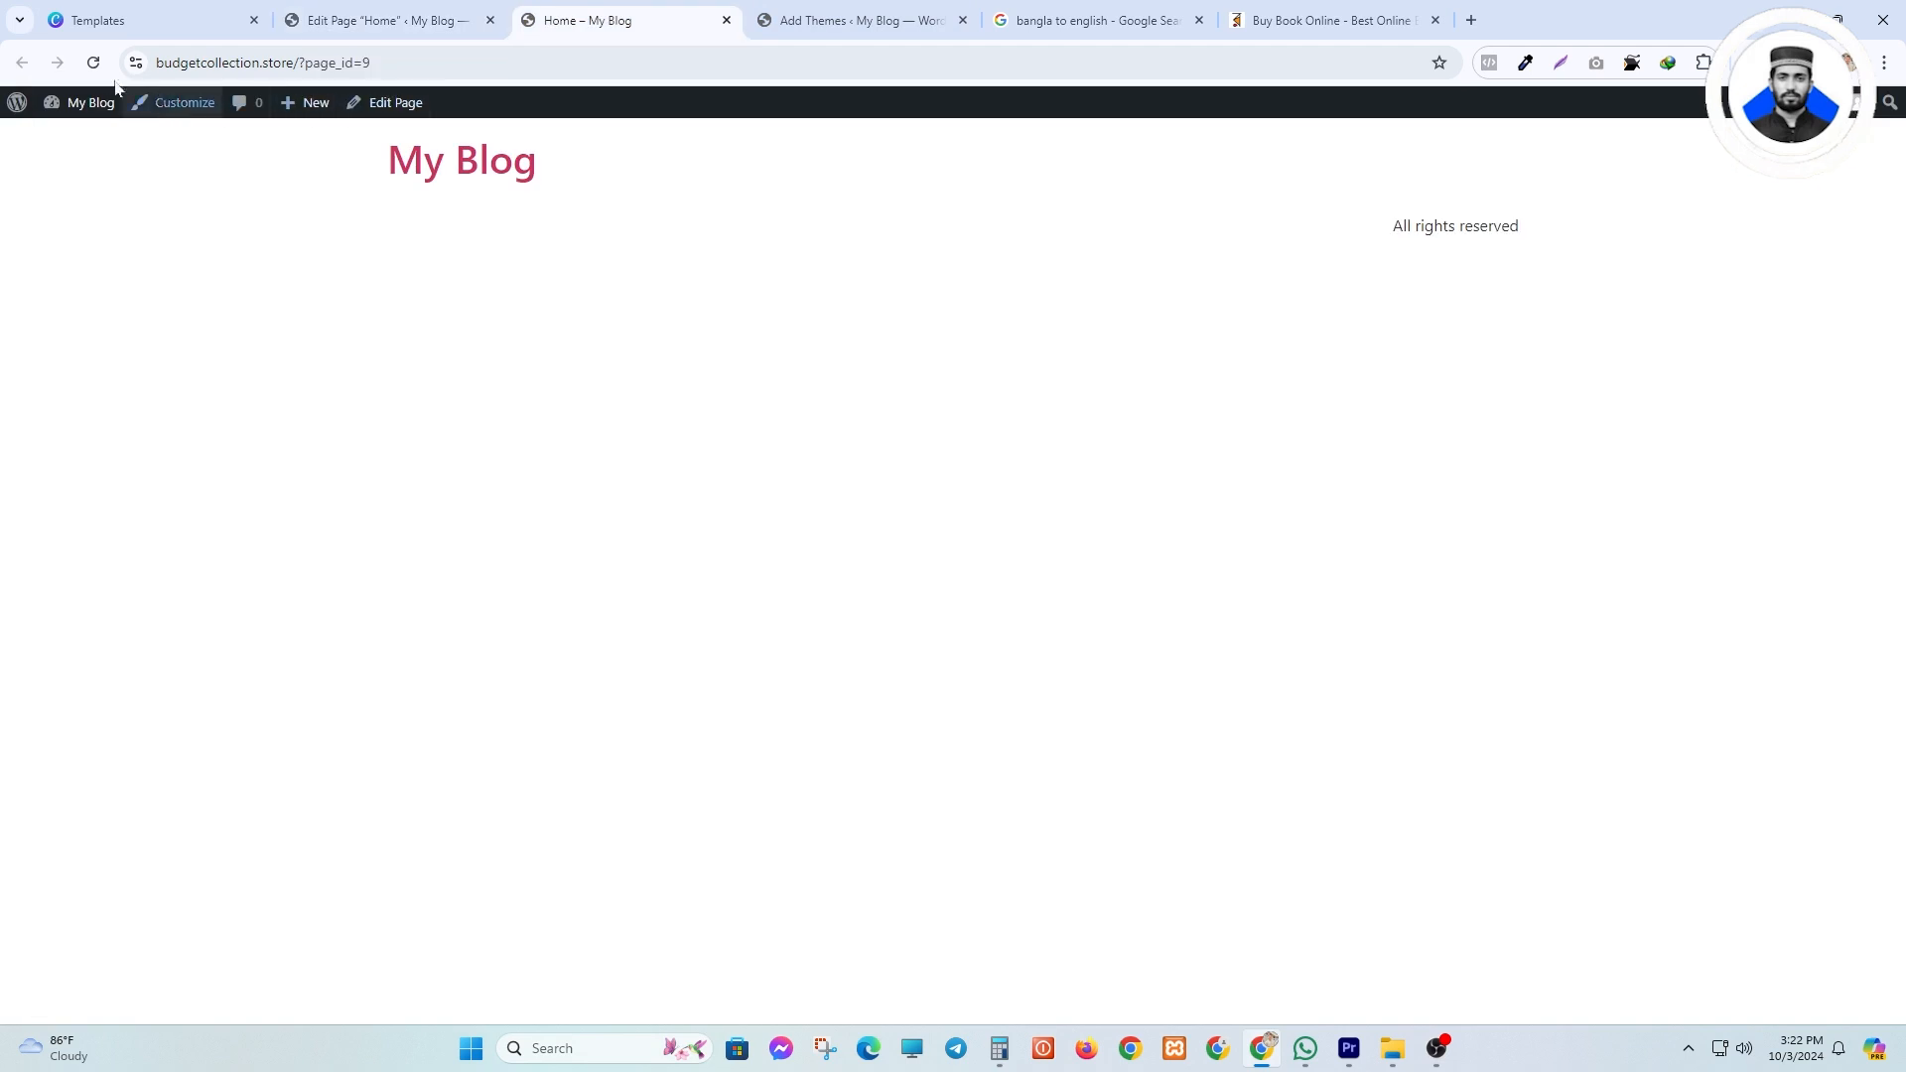
key("F5")
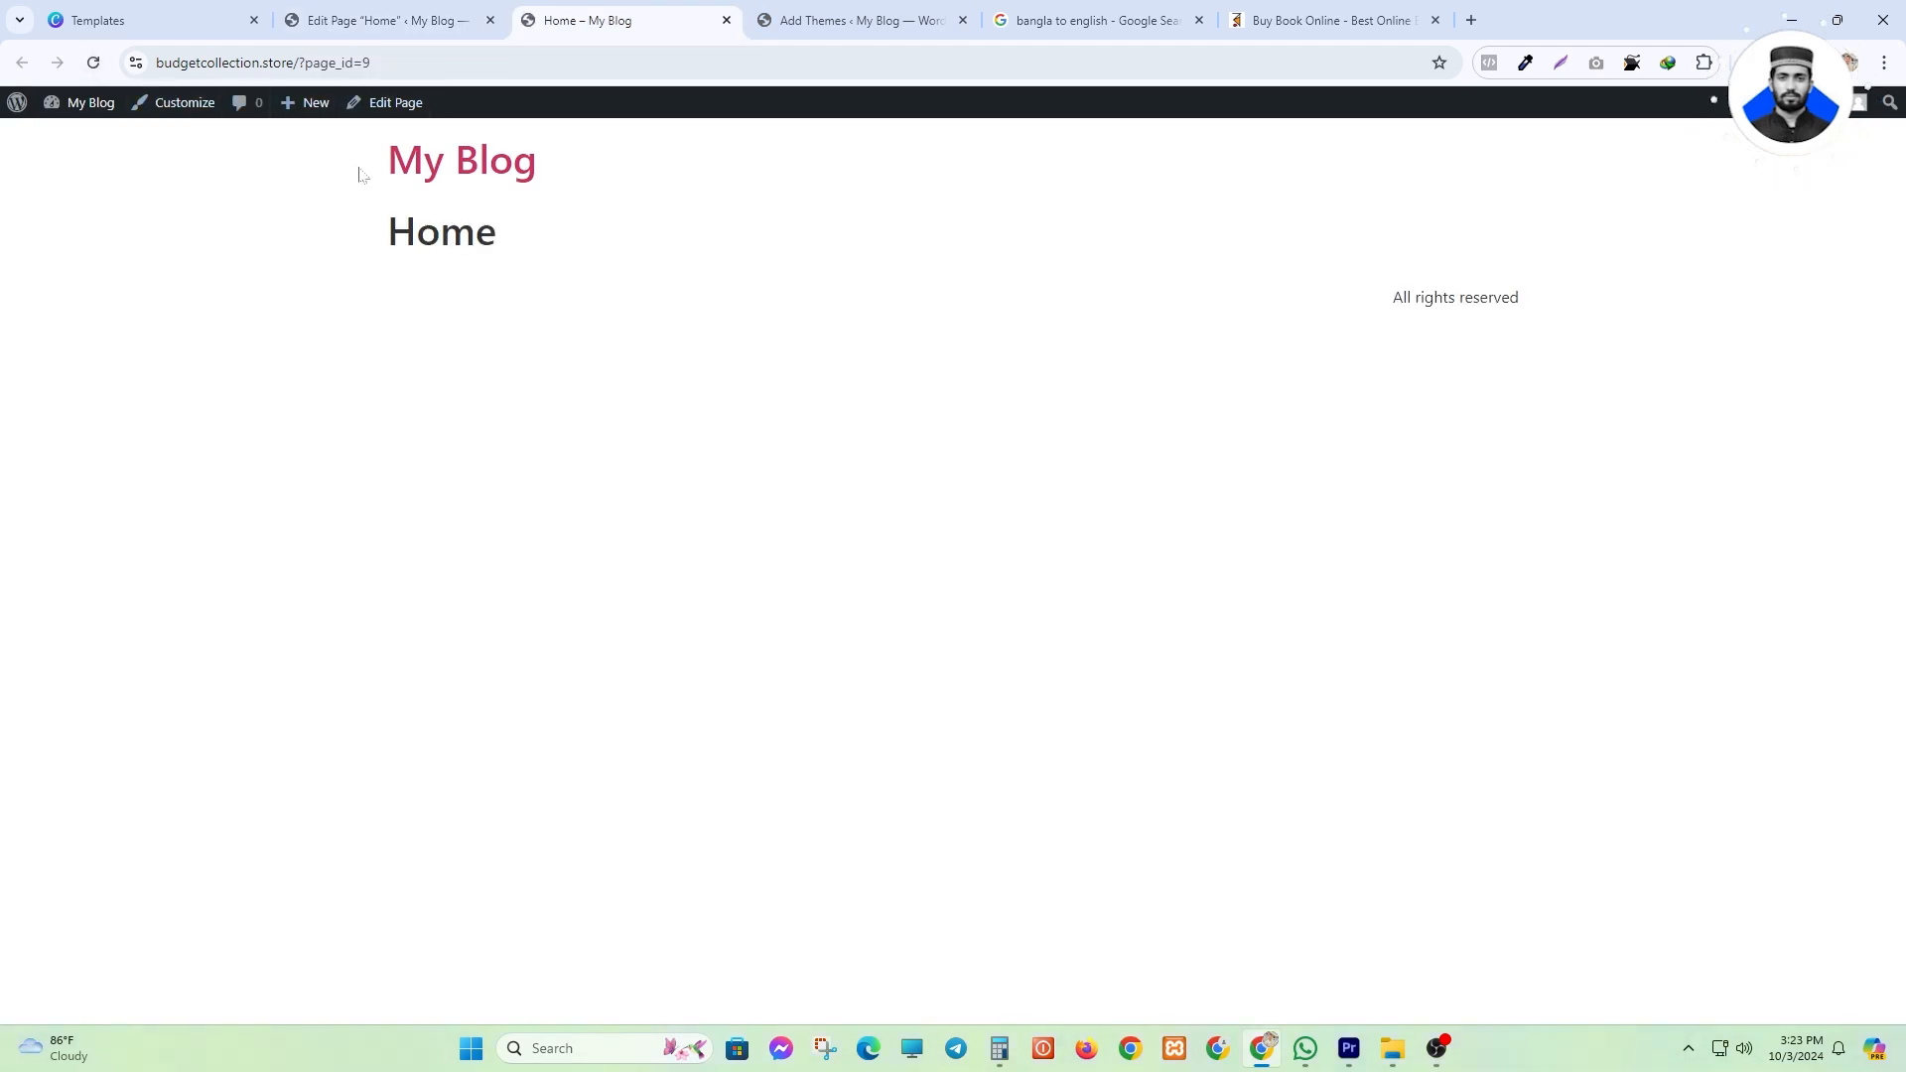
left_click_drag(359, 174, 596, 260)
left_click(759, 665)
- Return to the page editor, set the Home page's template to Default template, and update the page
left_click(382, 14)
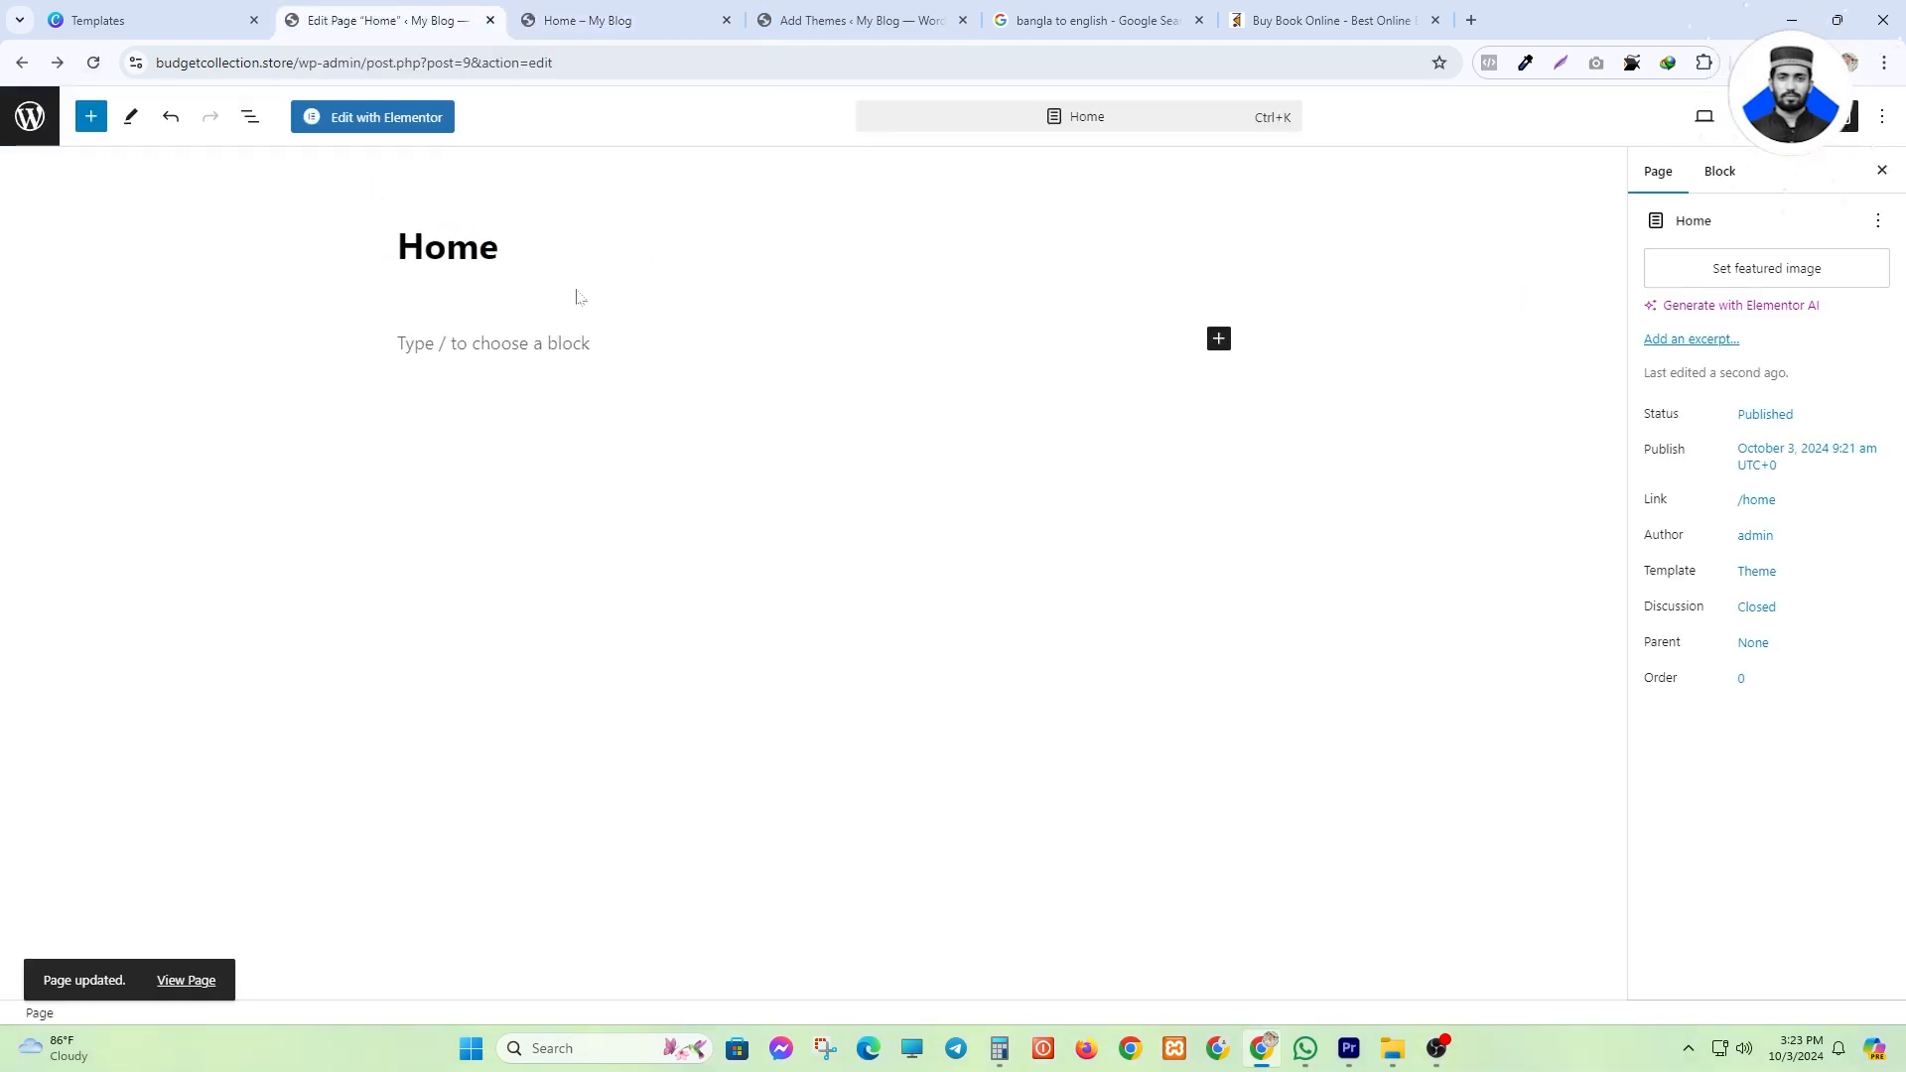
left_click(1758, 573)
left_click(1643, 719)
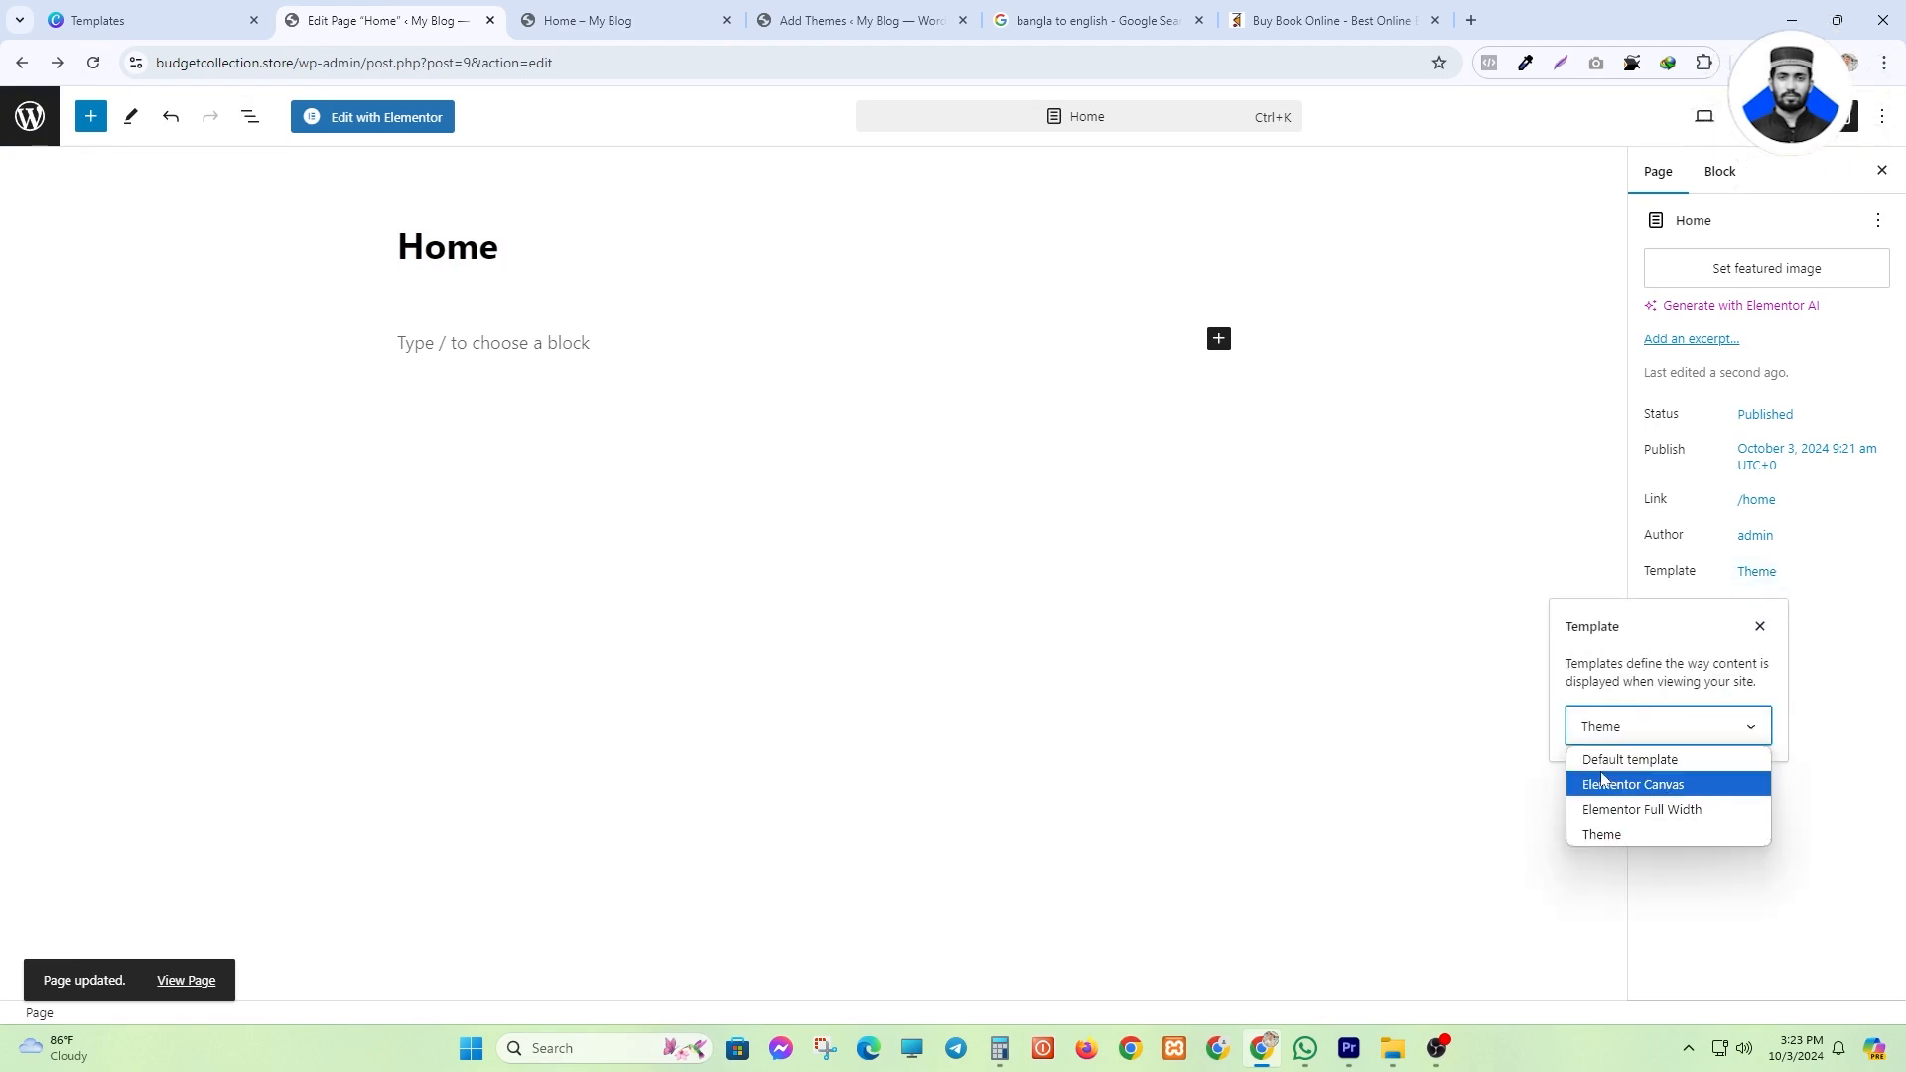
left_click(1636, 758)
left_click(1797, 117)
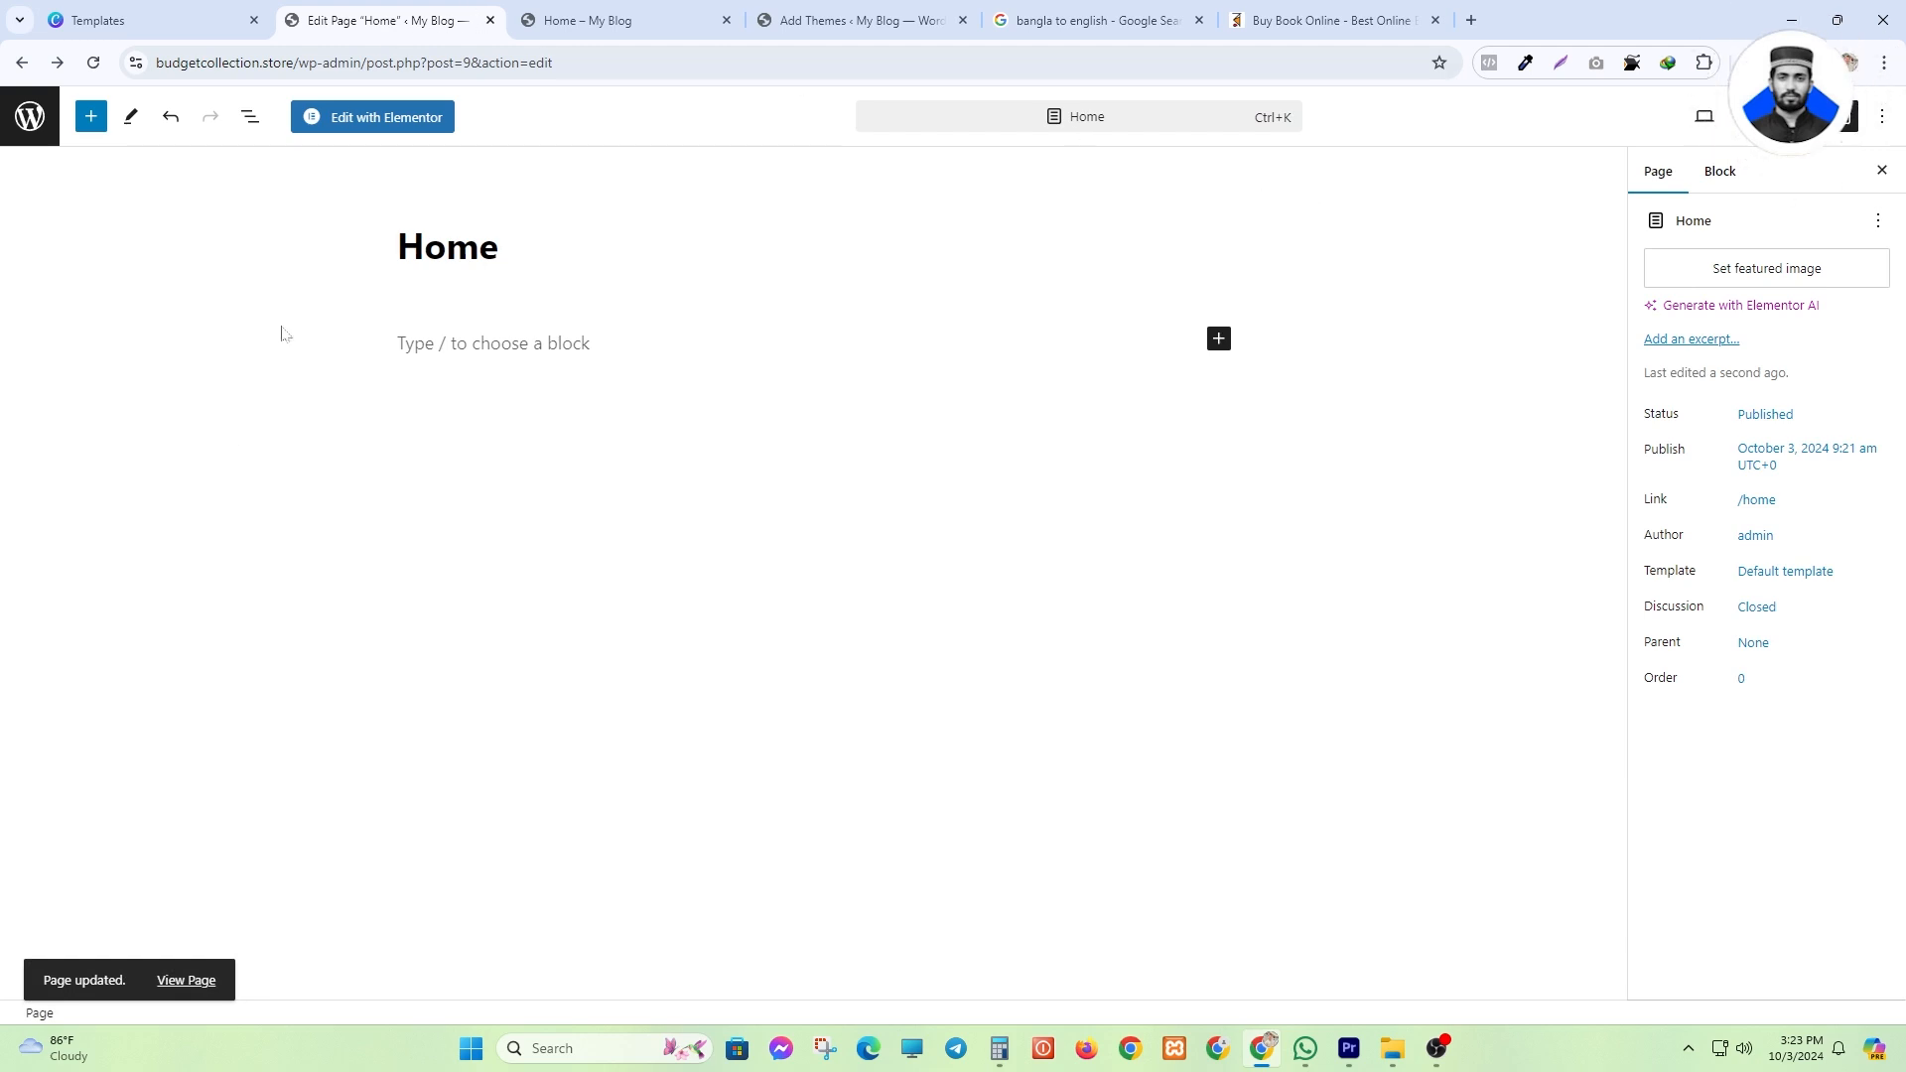
- Capture the area around Edit with Elementor with Lightshot, outline it with a red rectangle, and discard the capture
left_click(1560, 63)
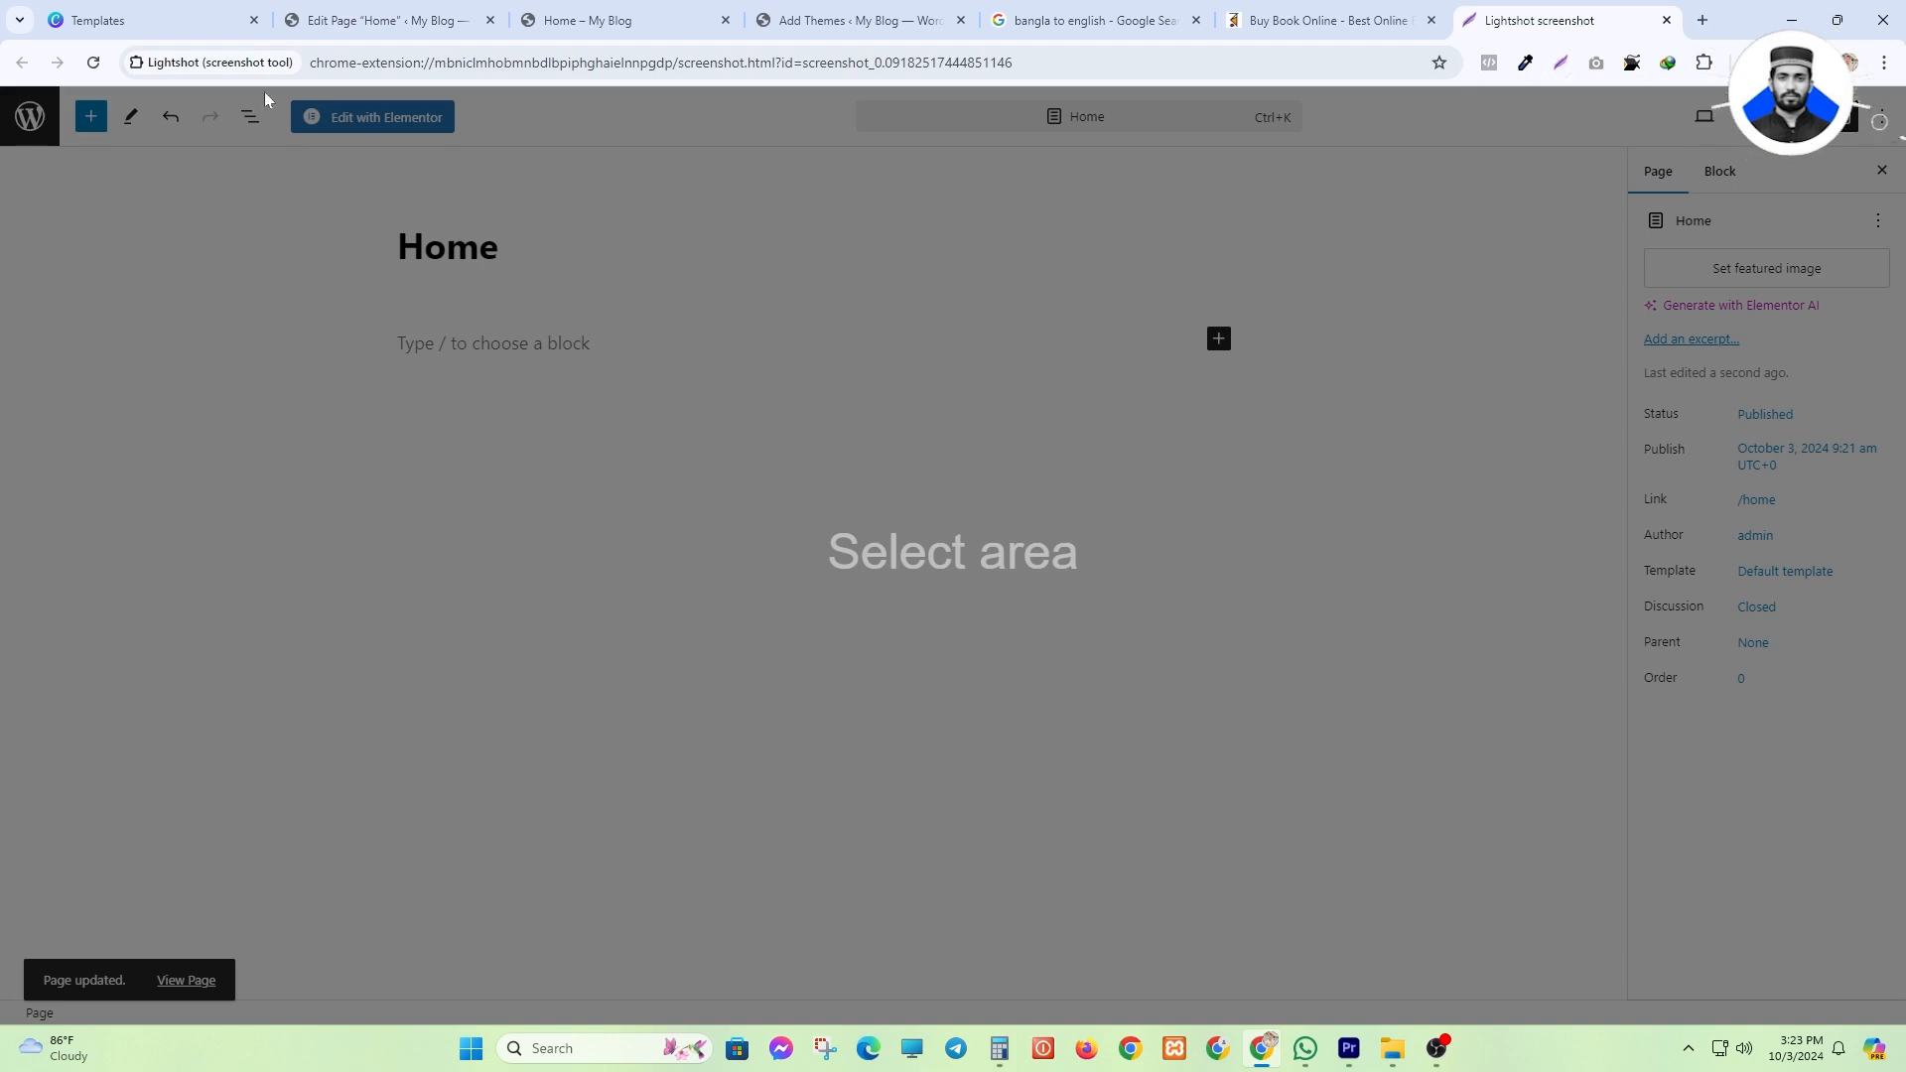
left_click_drag(264, 90, 567, 157)
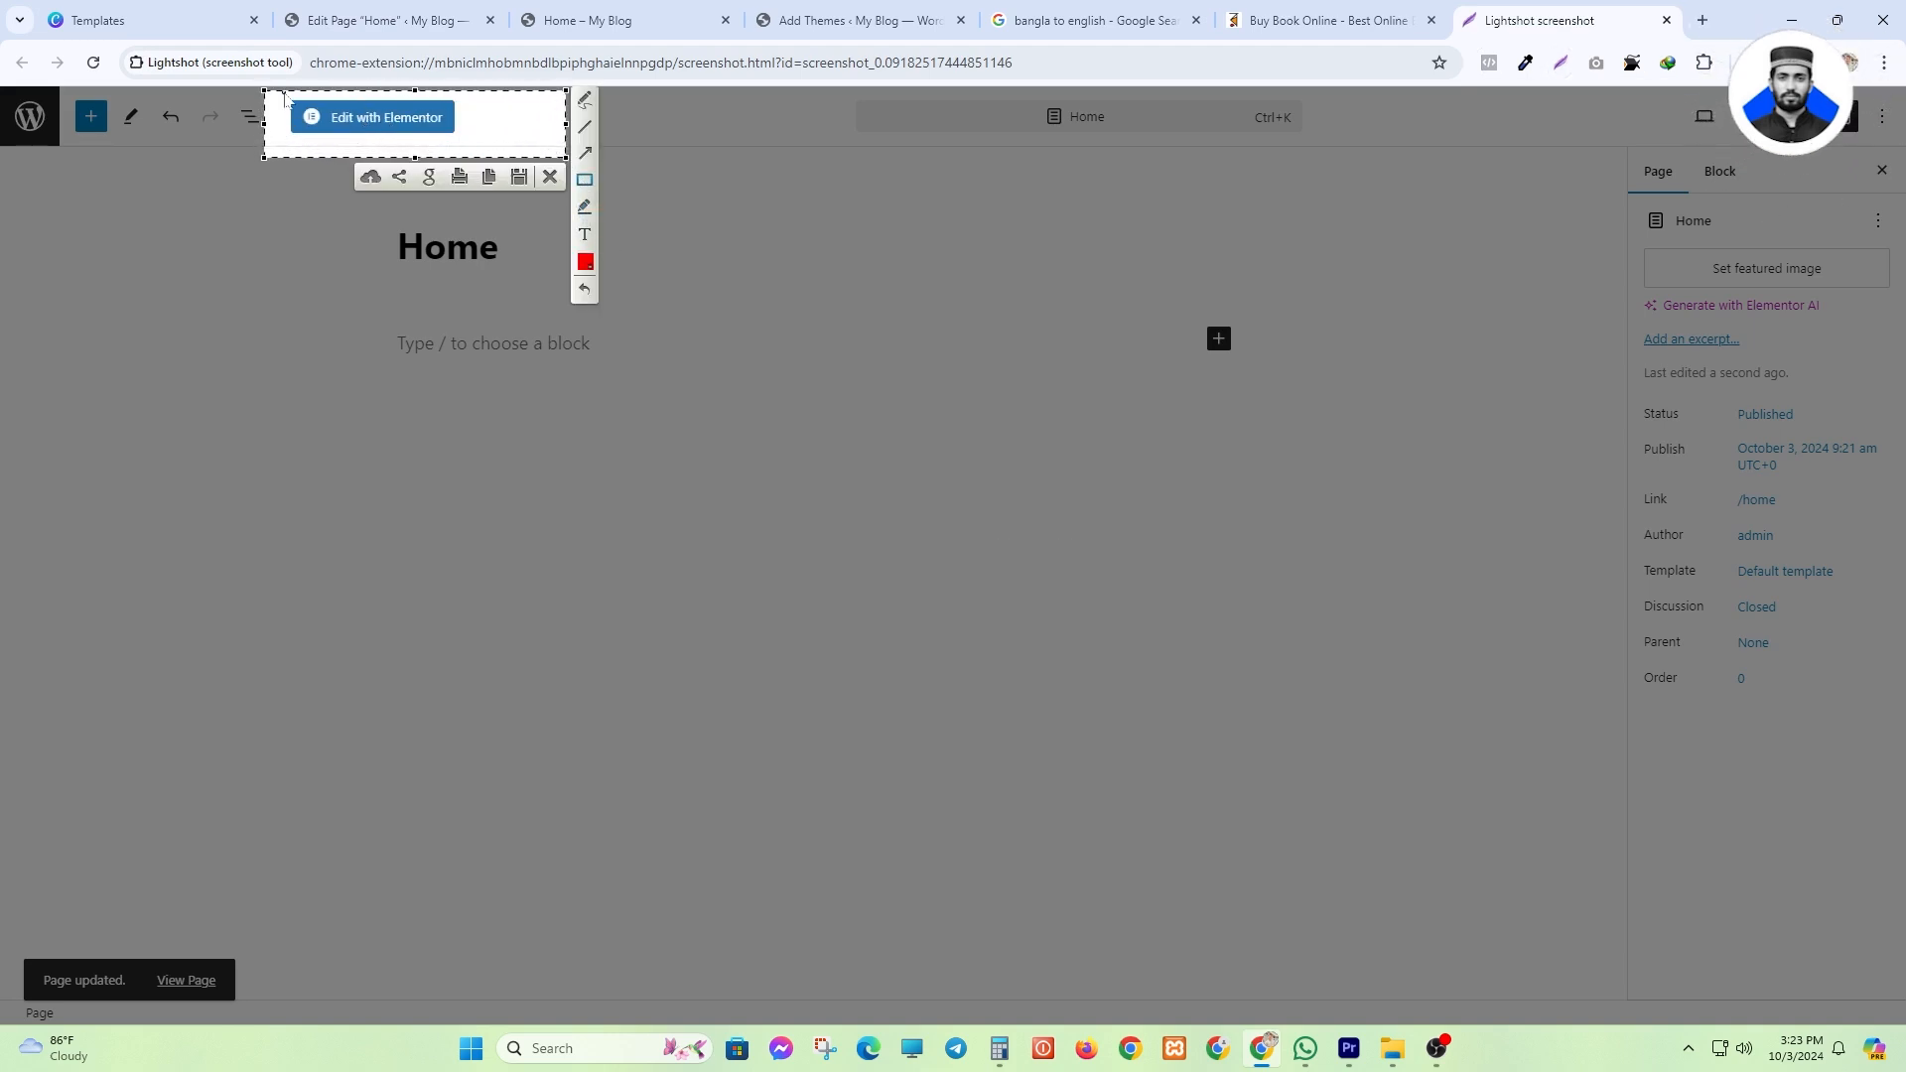
left_click_drag(282, 97, 539, 138)
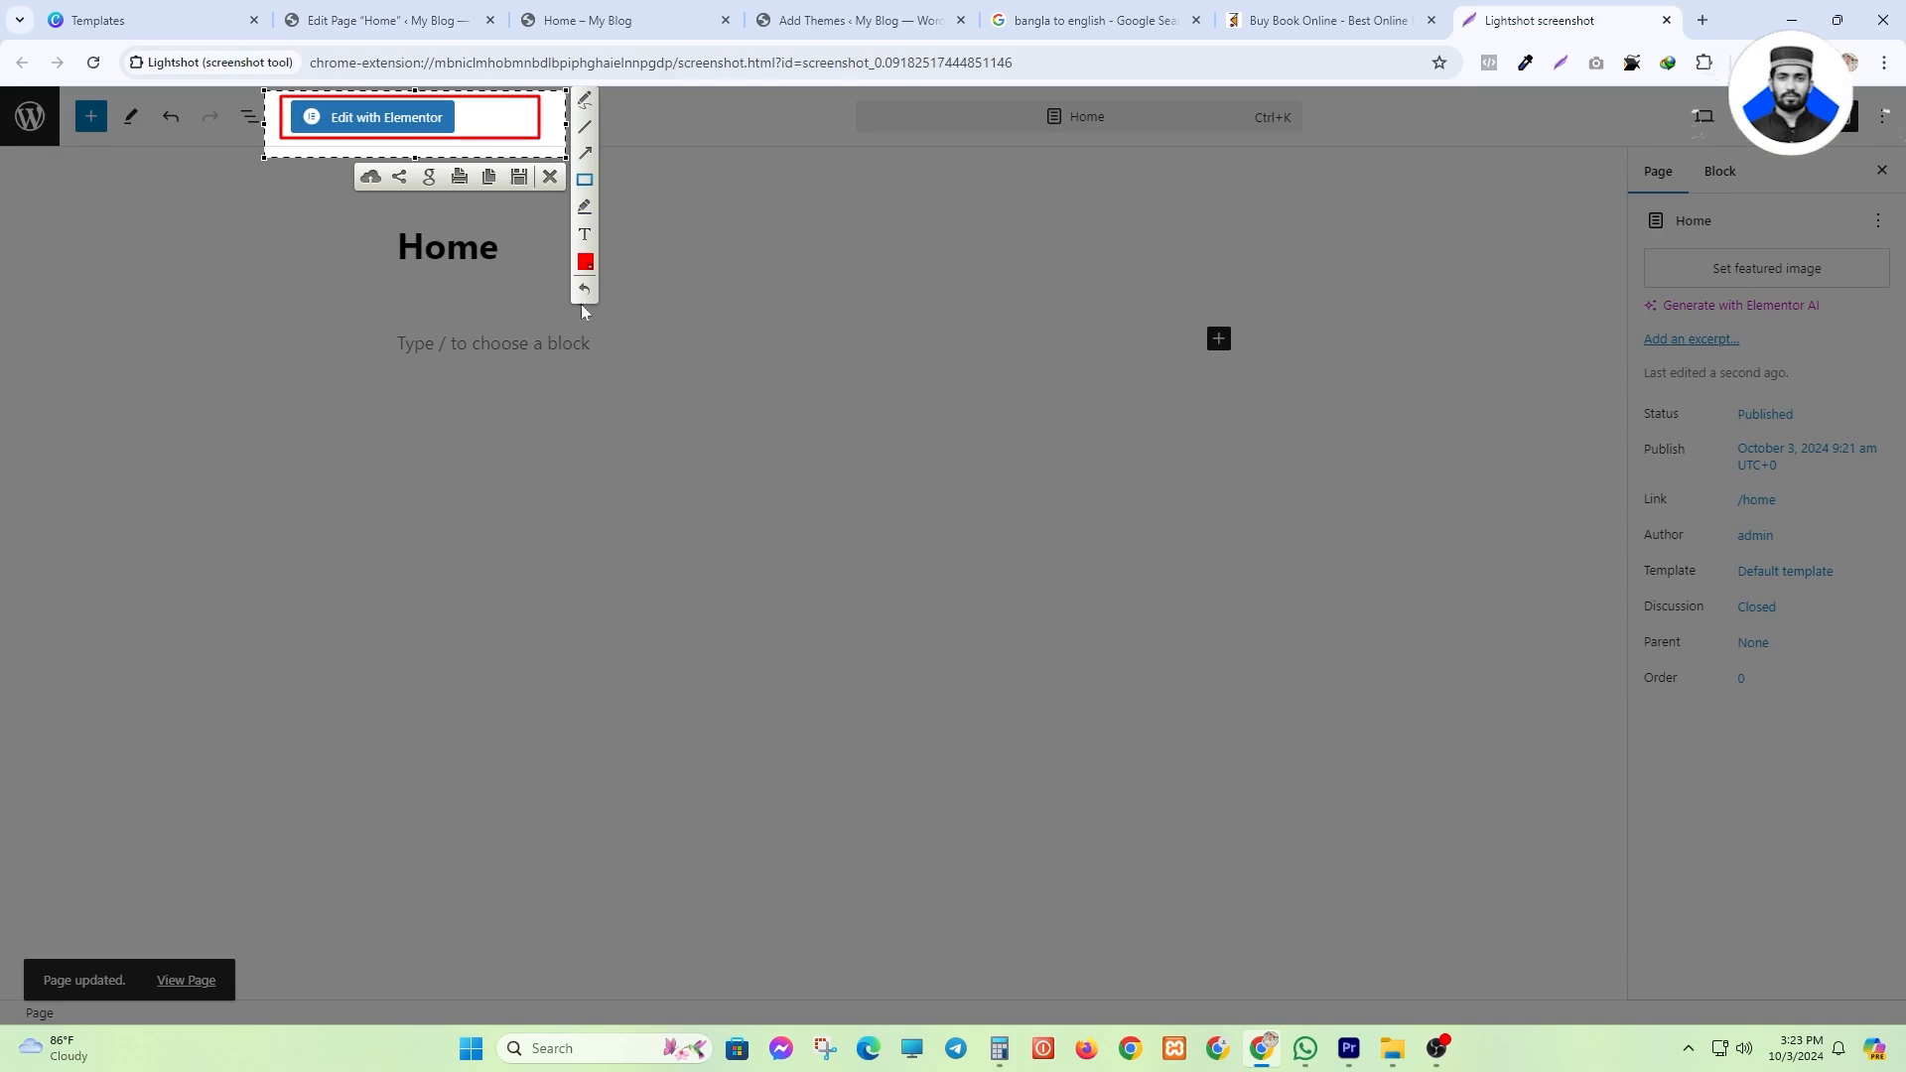
left_click(550, 176)
- Open the Home page in the Elementor editor and dismiss the AI notification
left_click(392, 119)
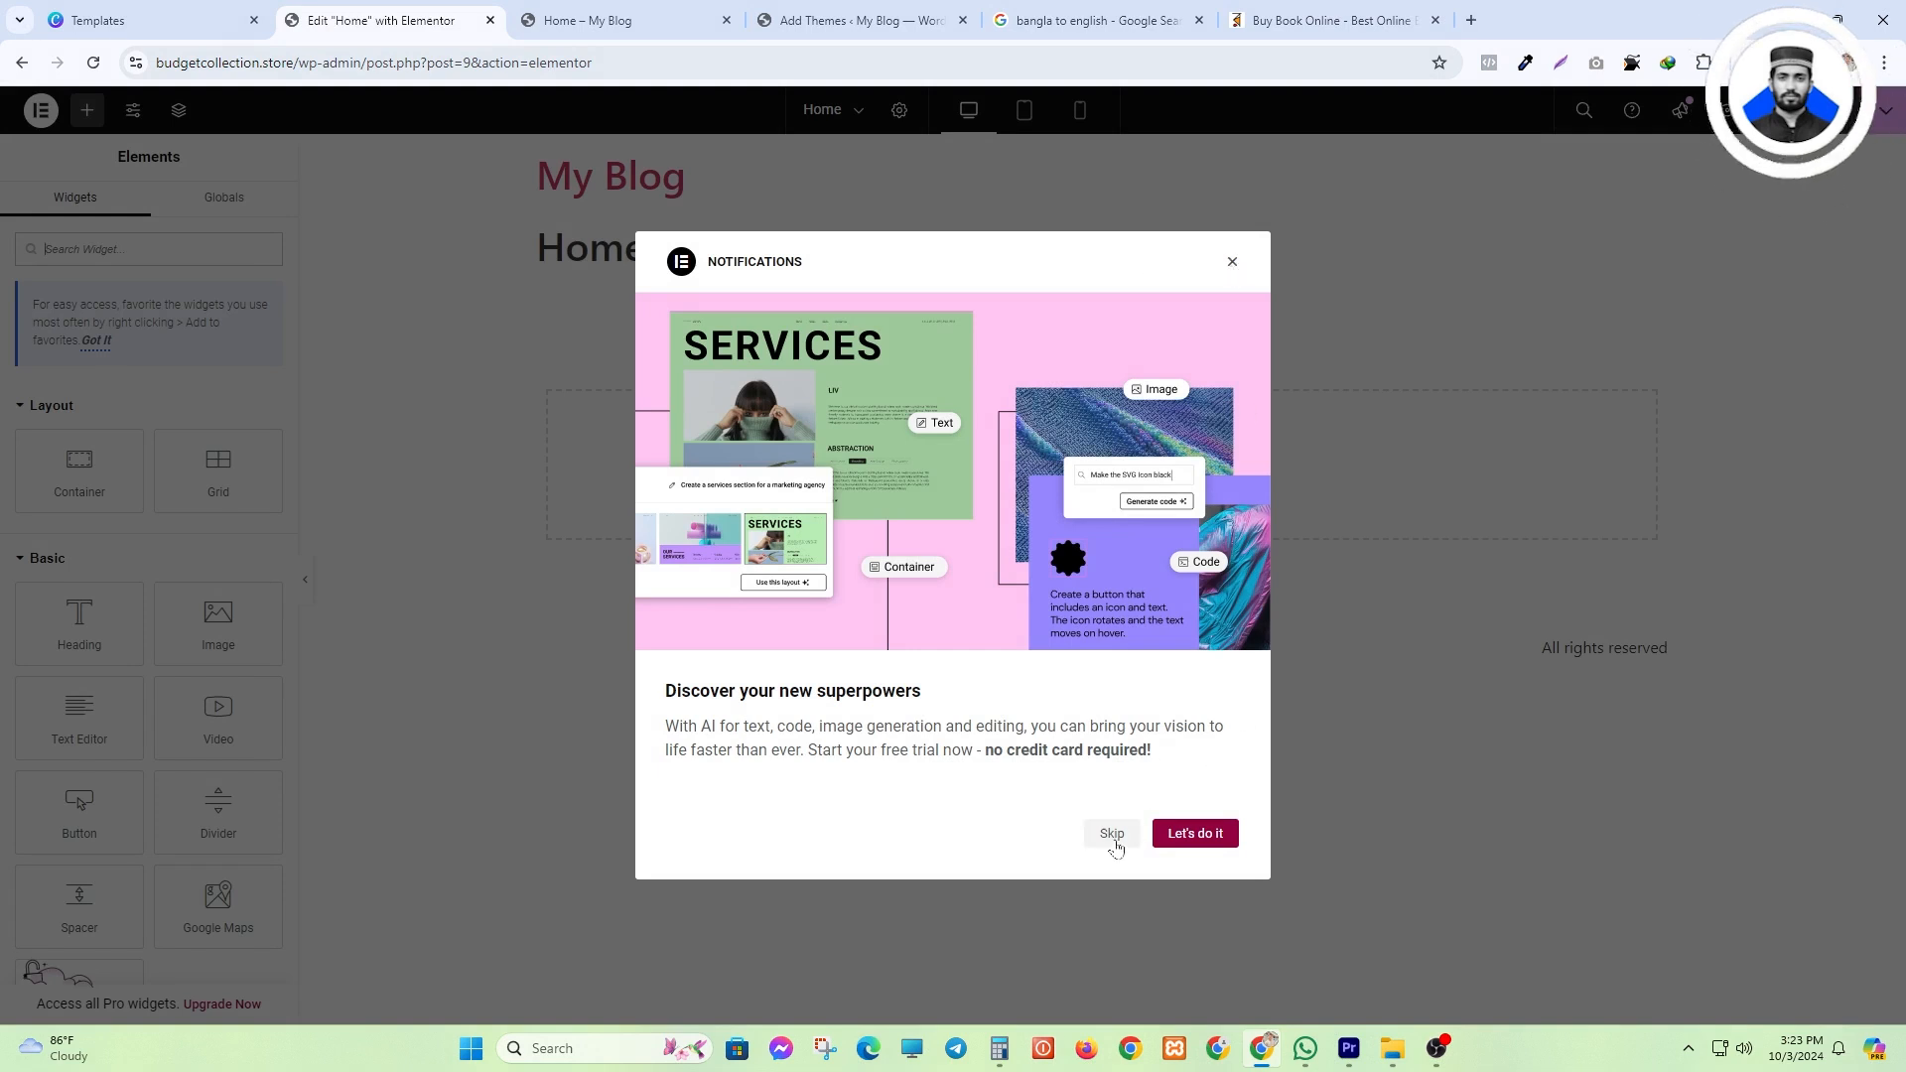
left_click(1234, 264)
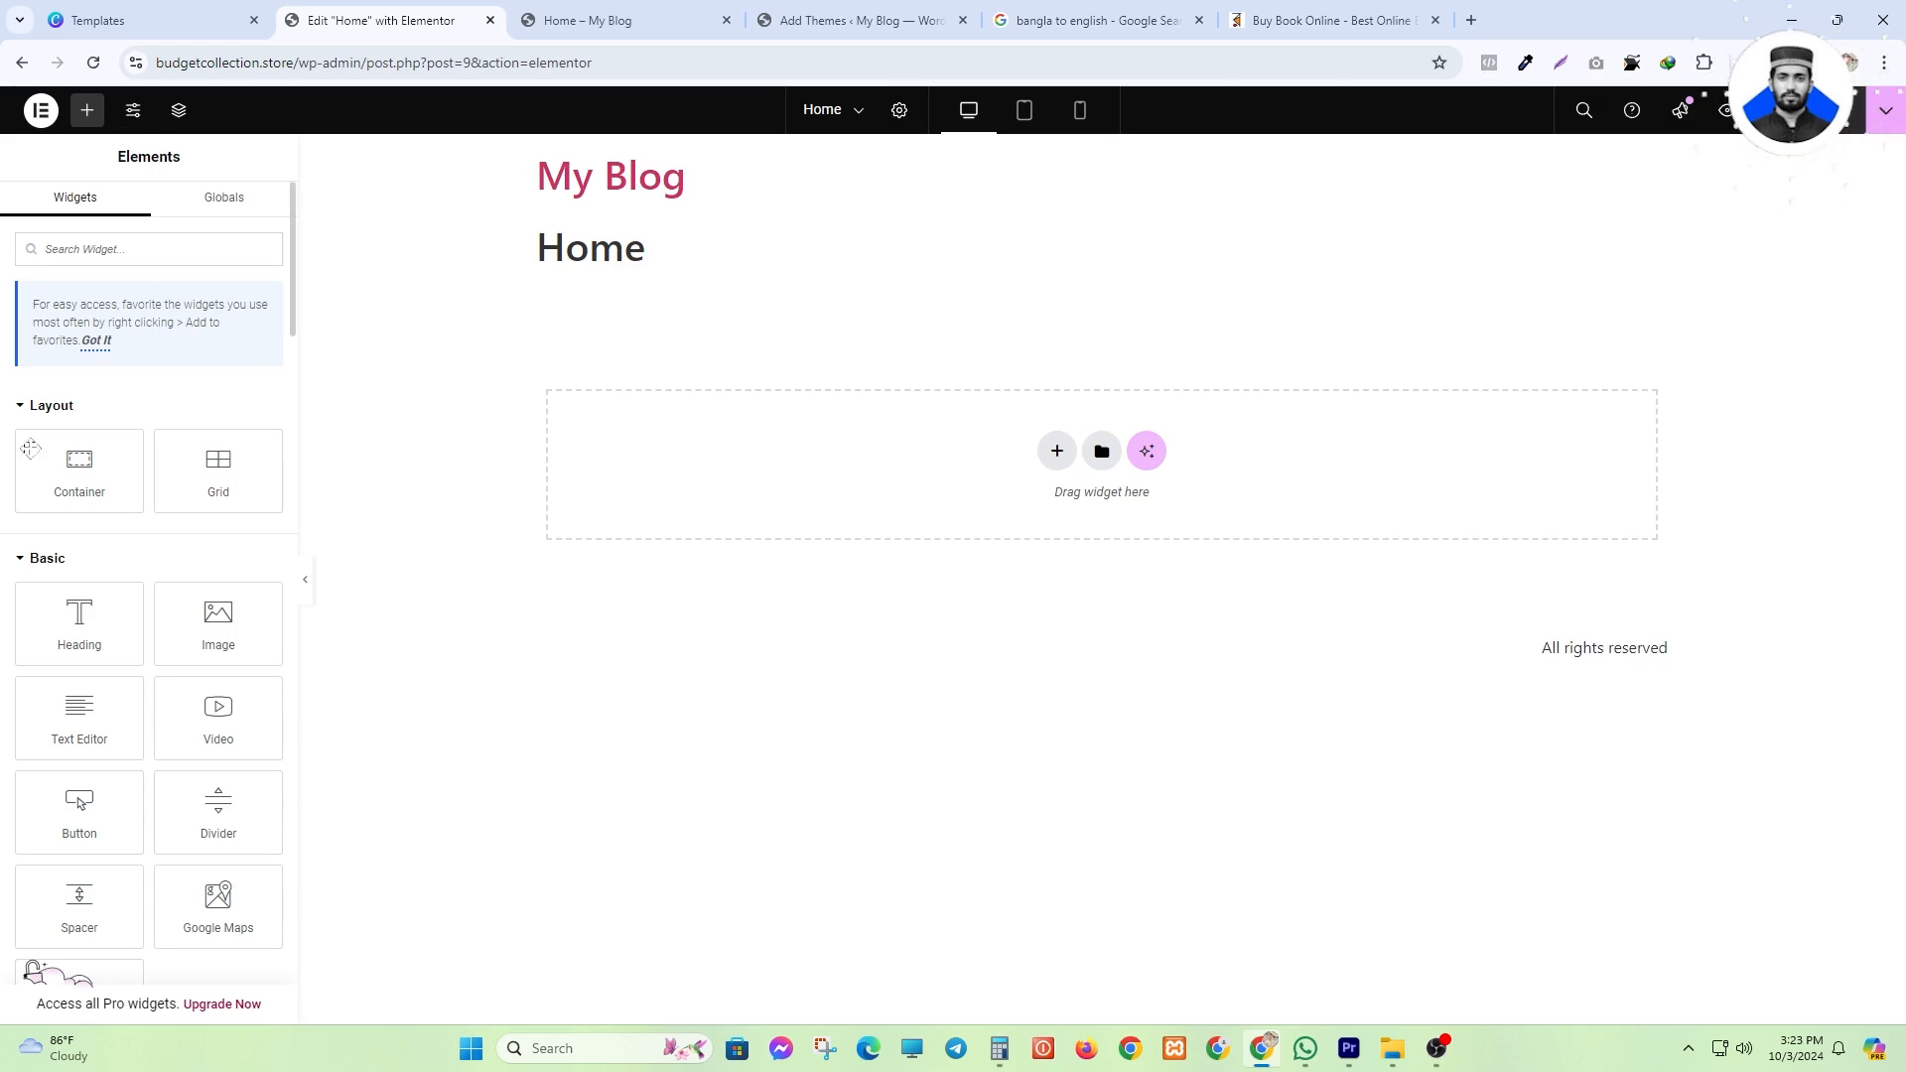
- Examine the Layout, Basic and Pro widget categories in the Elementor widget library
scroll(110, 884, "down", 4)
scroll(111, 883, "up", 2)
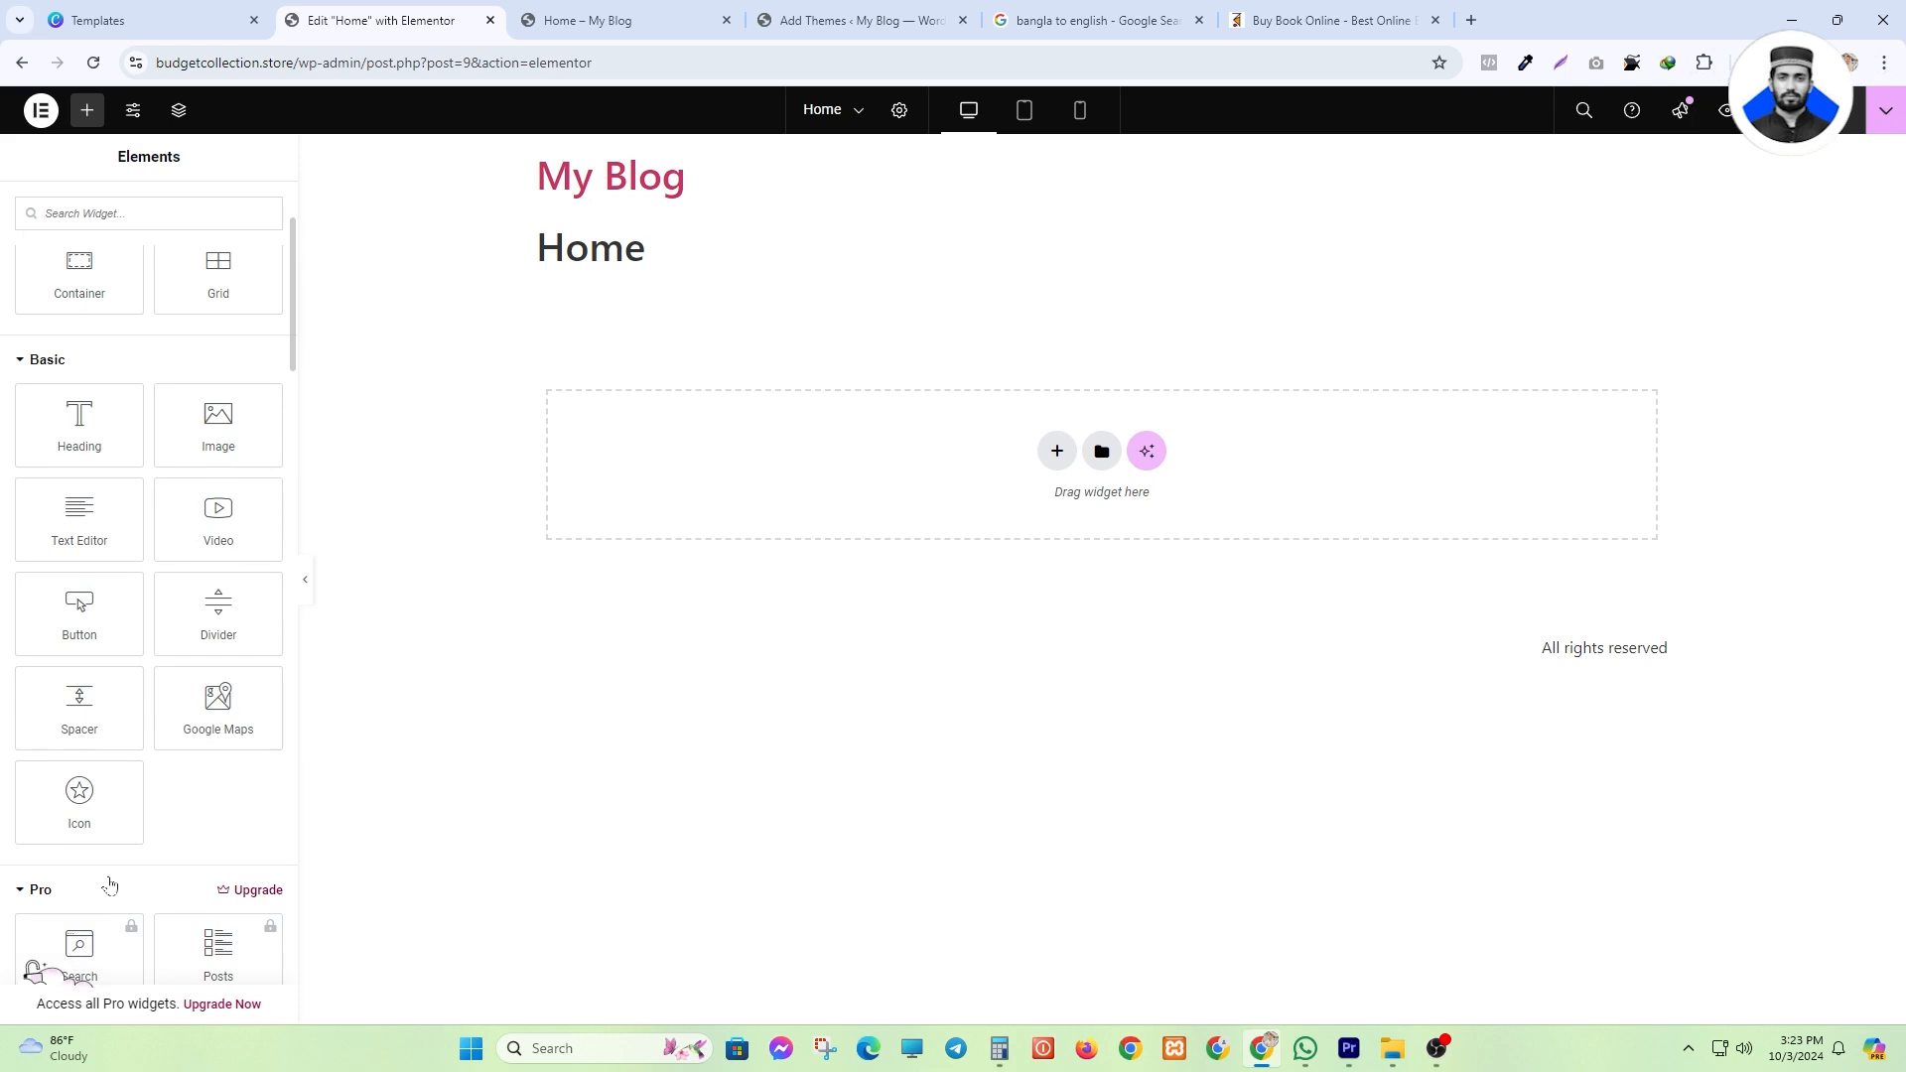
scroll(109, 883, "up", 2)
scroll(66, 542, "down", 5)
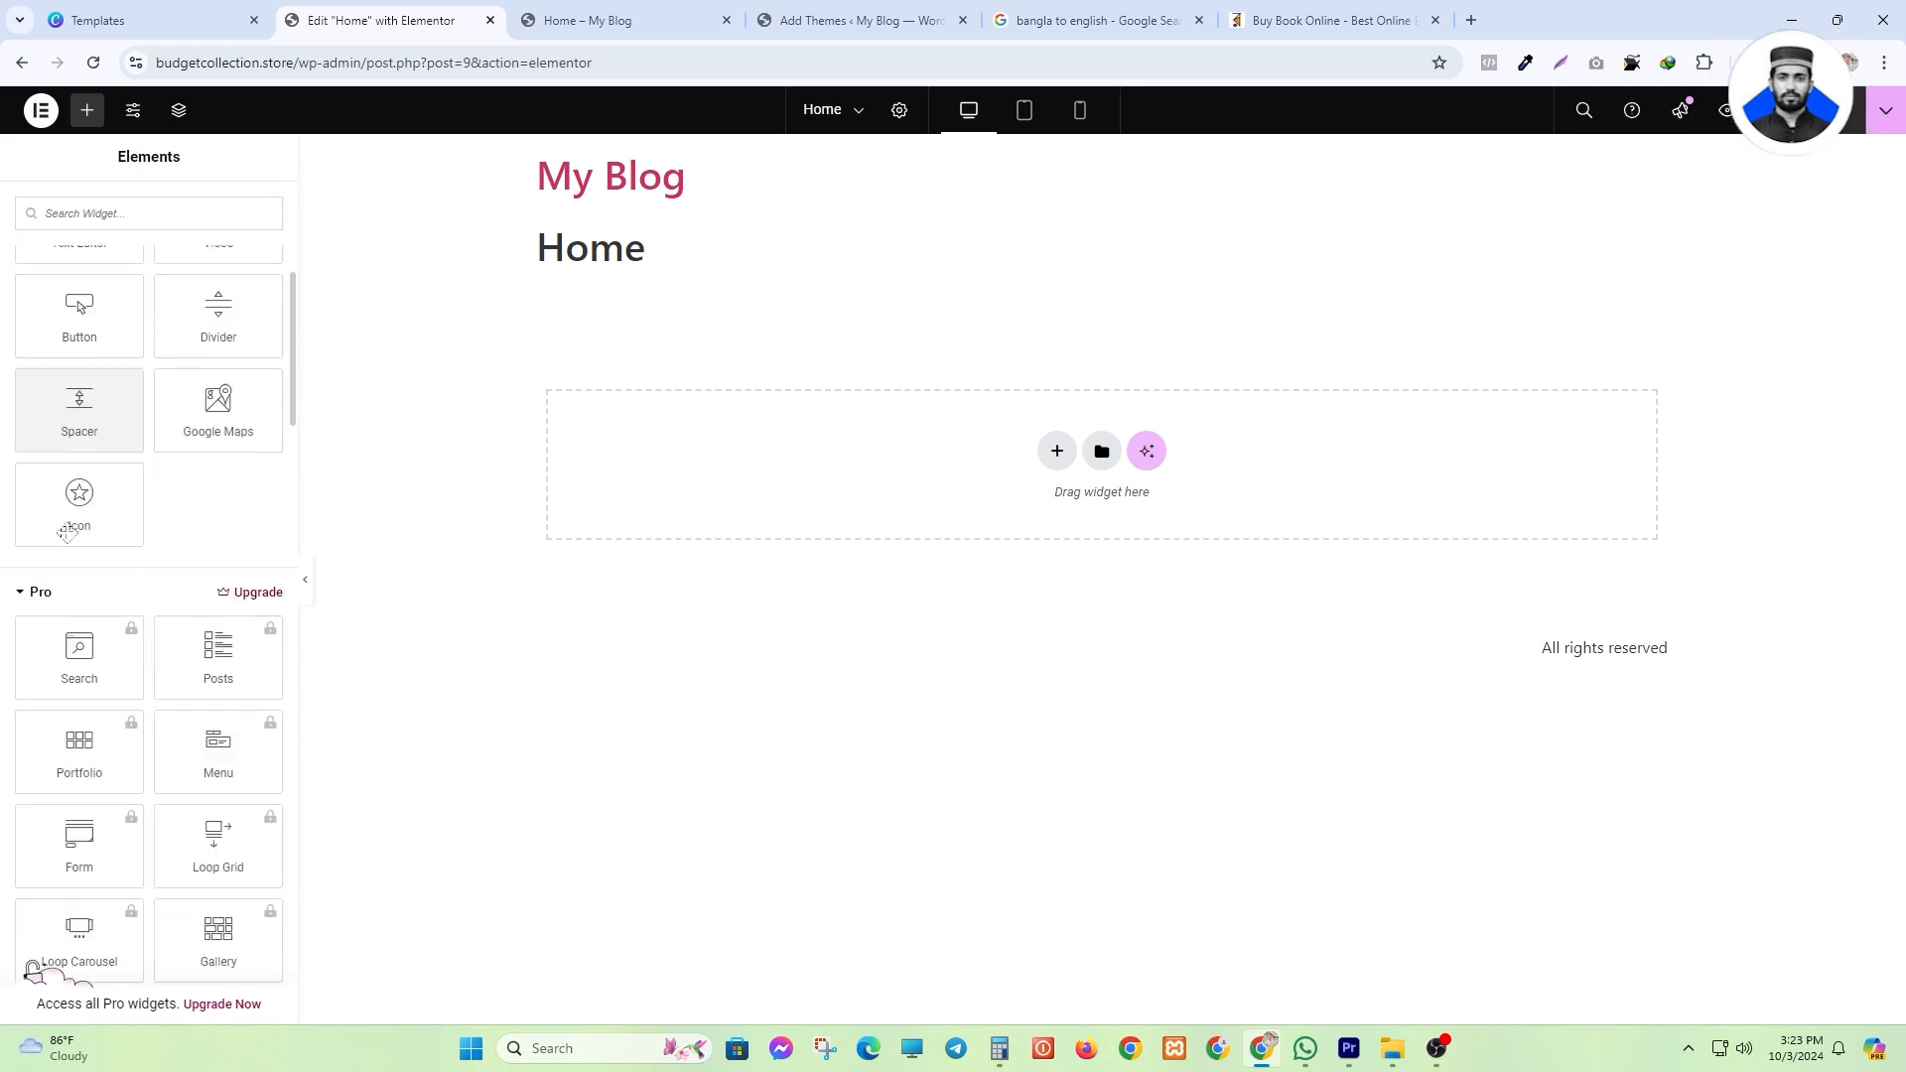
scroll(215, 596, "down", 4)
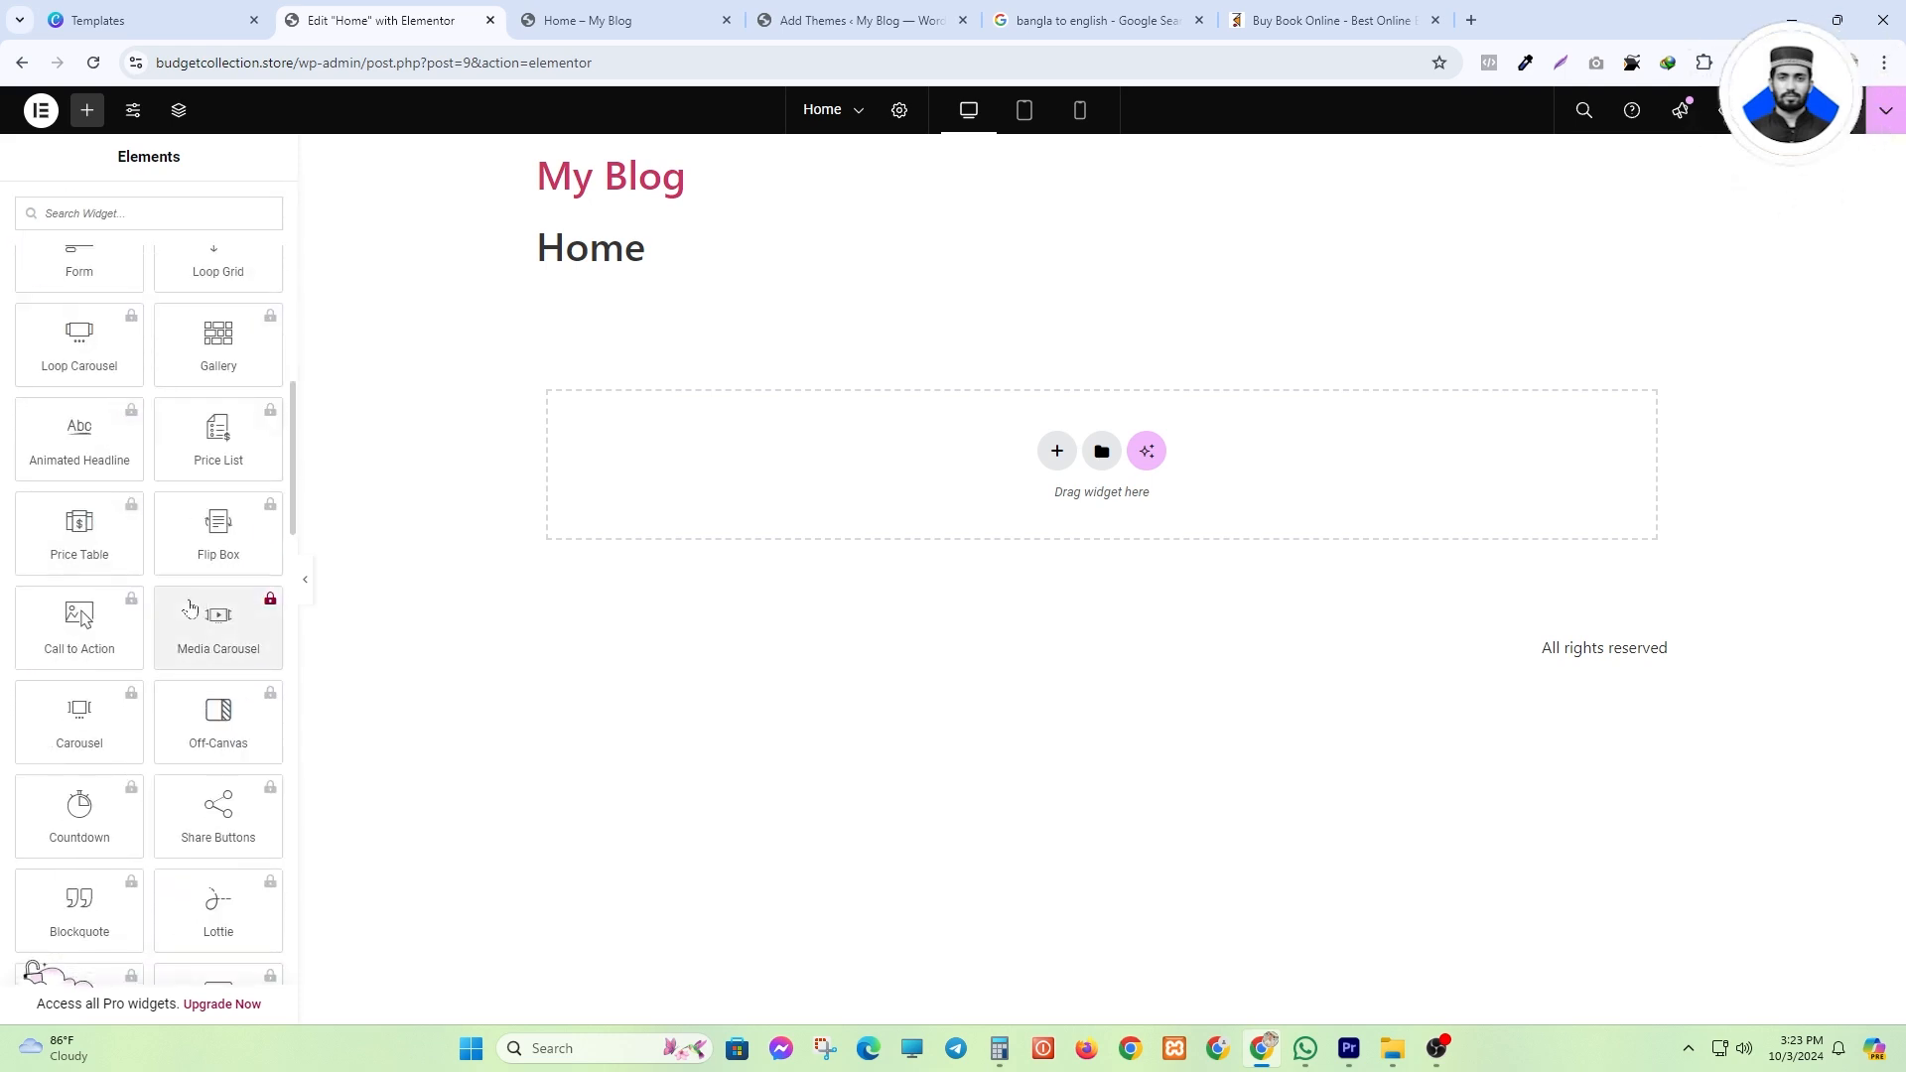
scroll(86, 856, "up", 10)
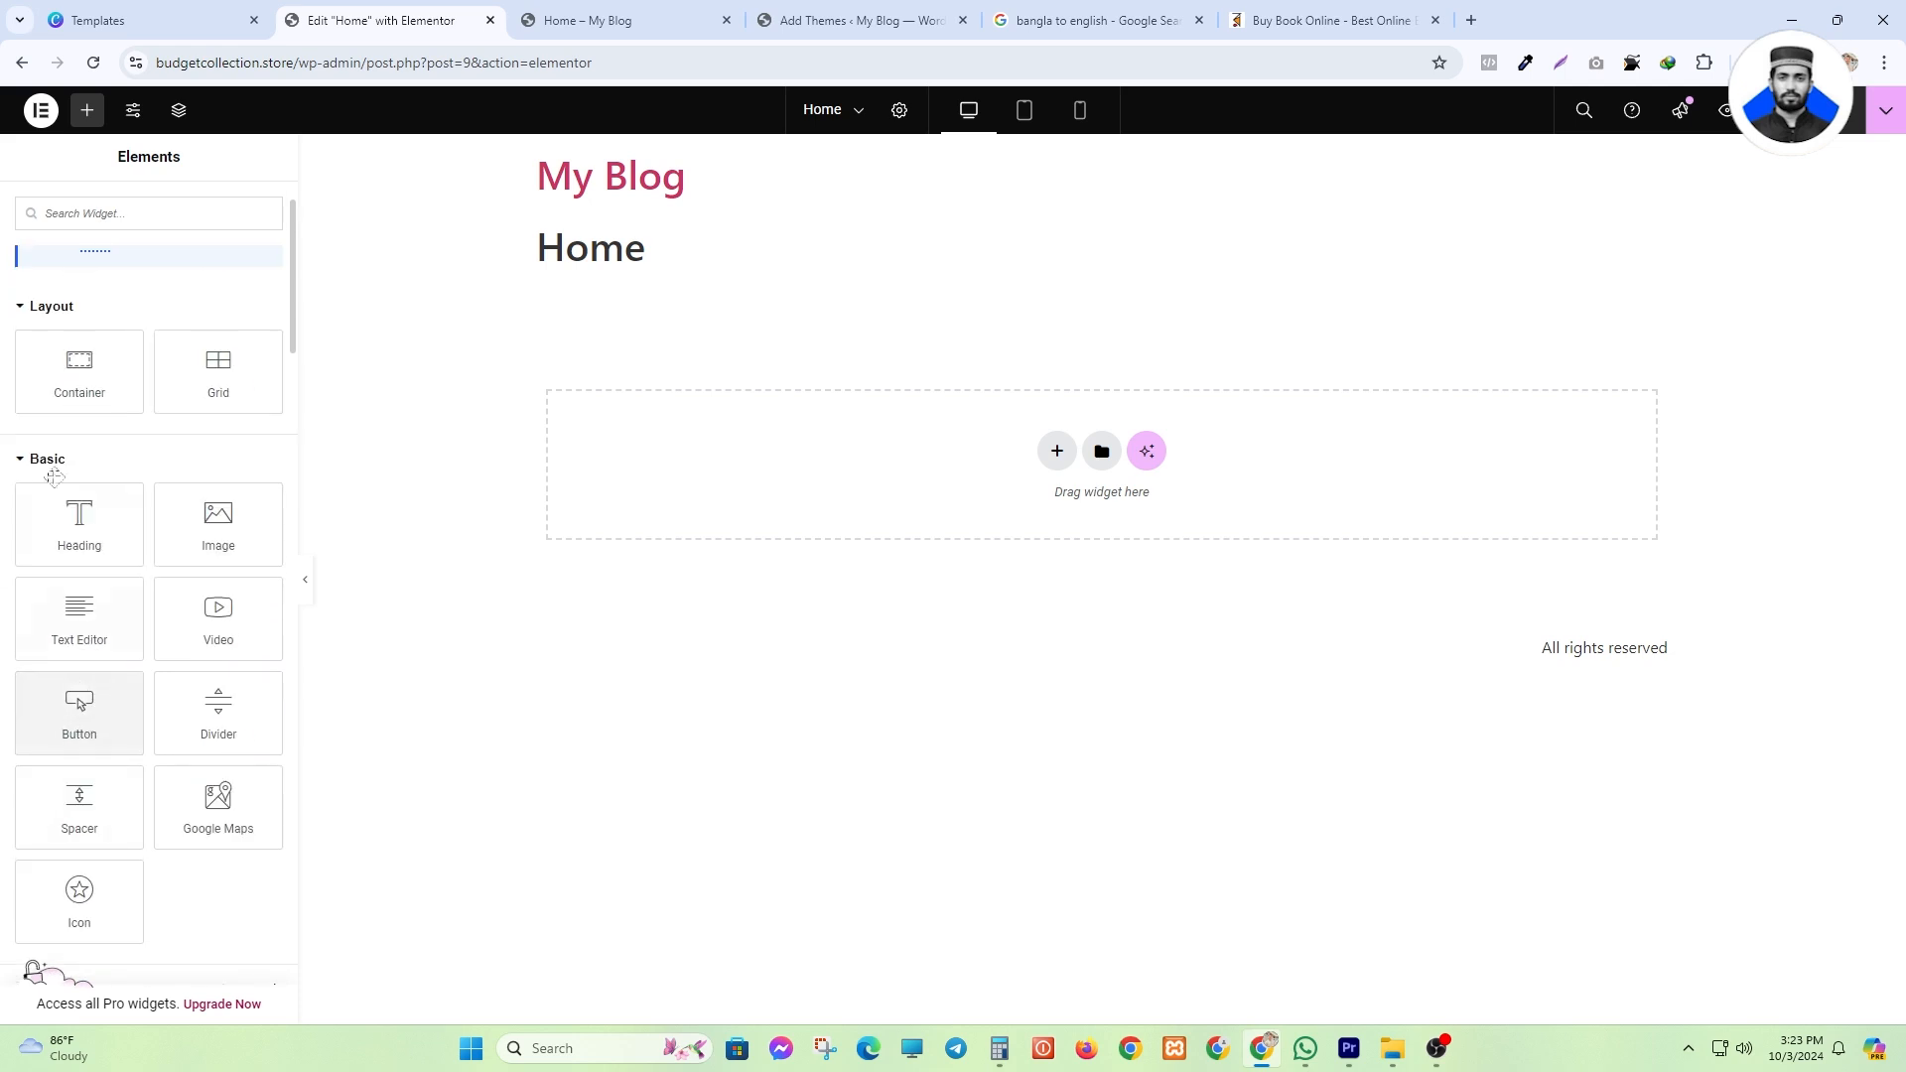
scroll(45, 385, "up", 1)
scroll(30, 392, "down", 7)
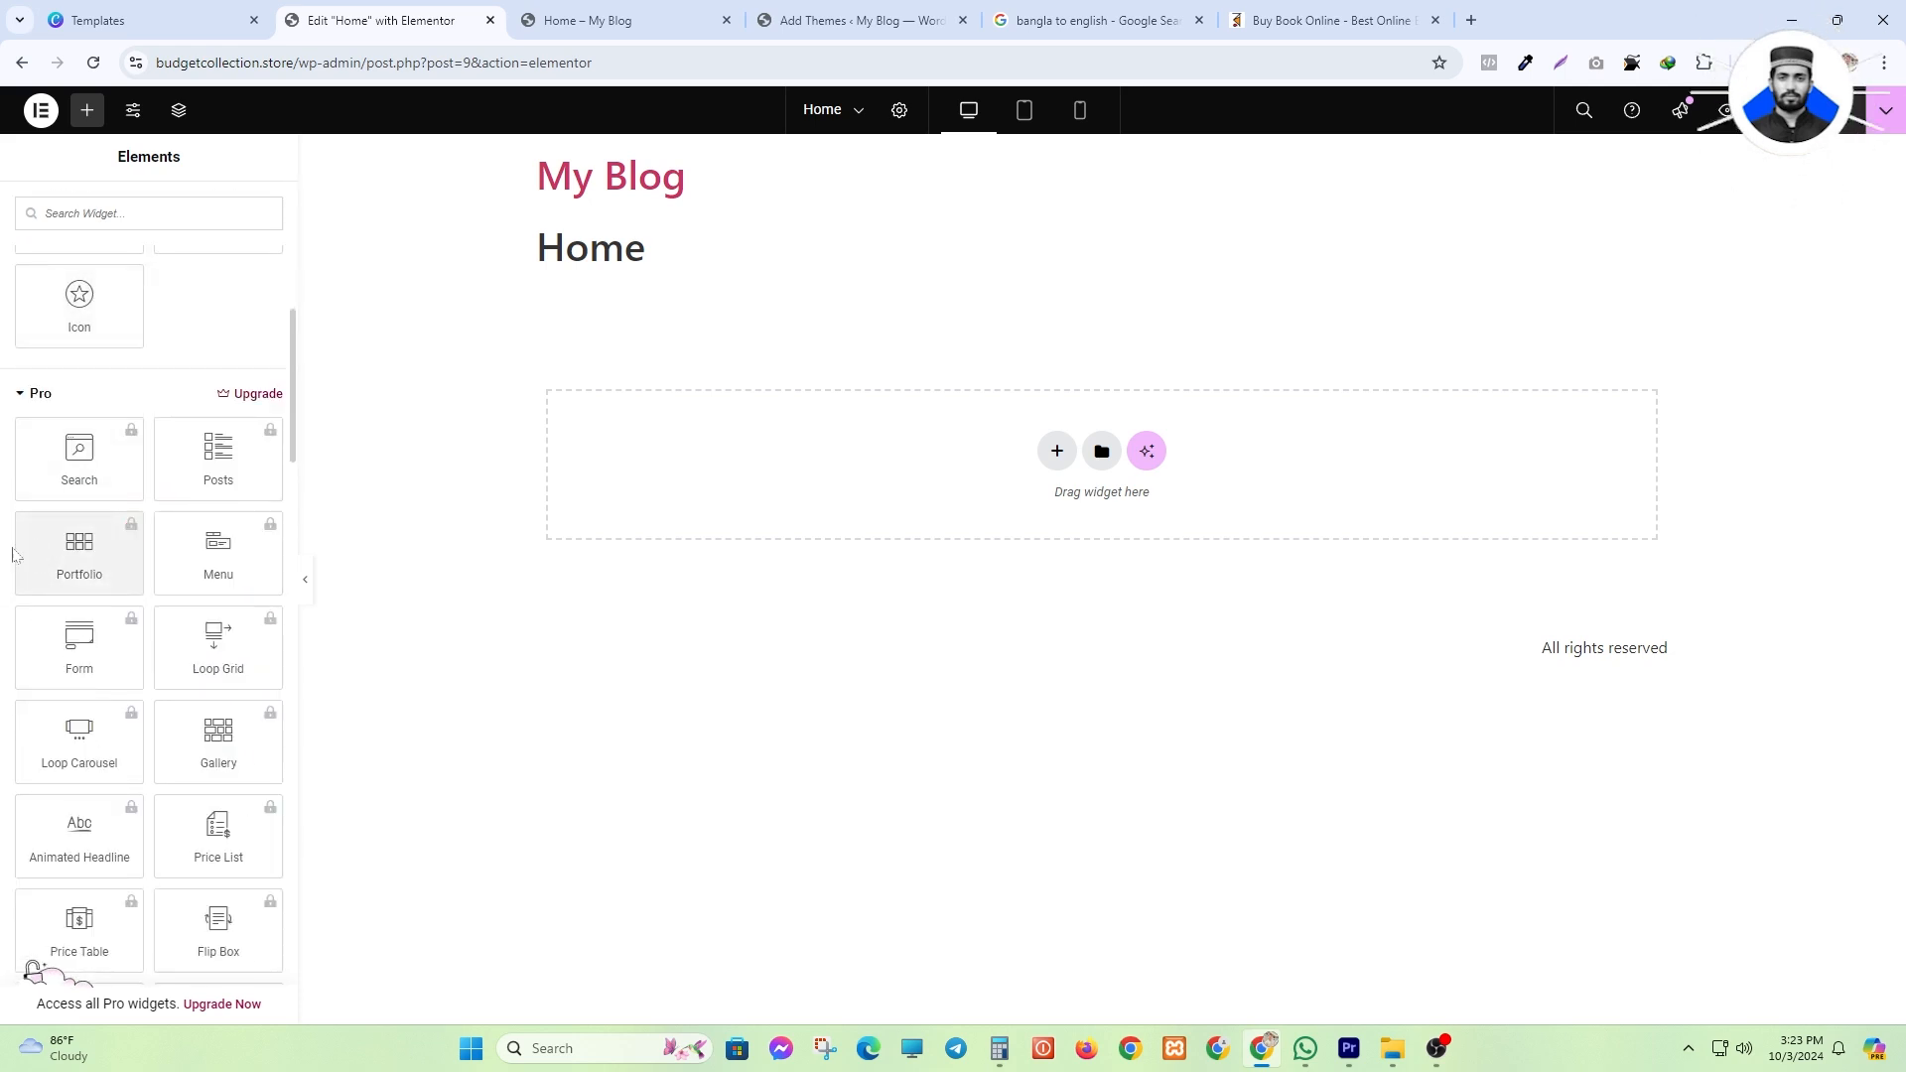
- Collapse the Pro and Link In Bio widget categories while examining the General and remaining widget categories
left_click(20, 394)
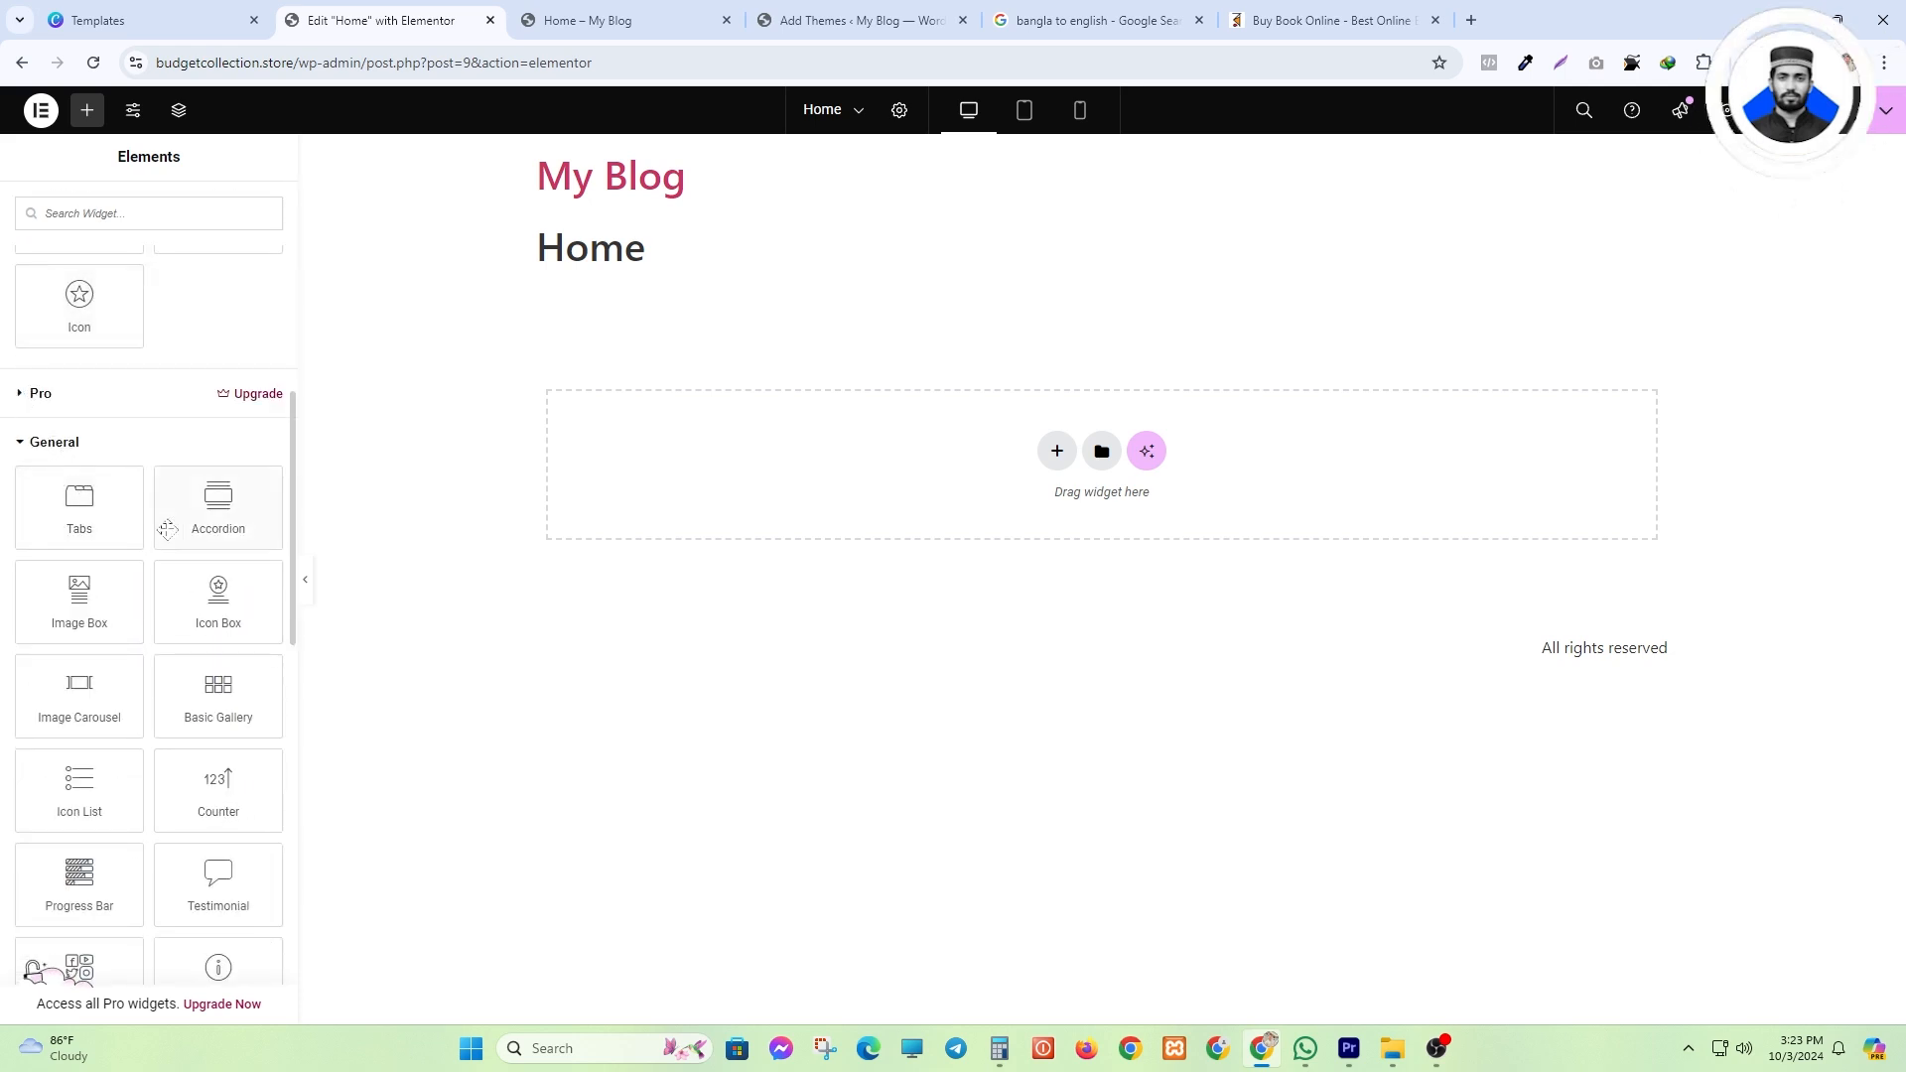
scroll(178, 537, "down", 12)
scroll(183, 637, "down", 4)
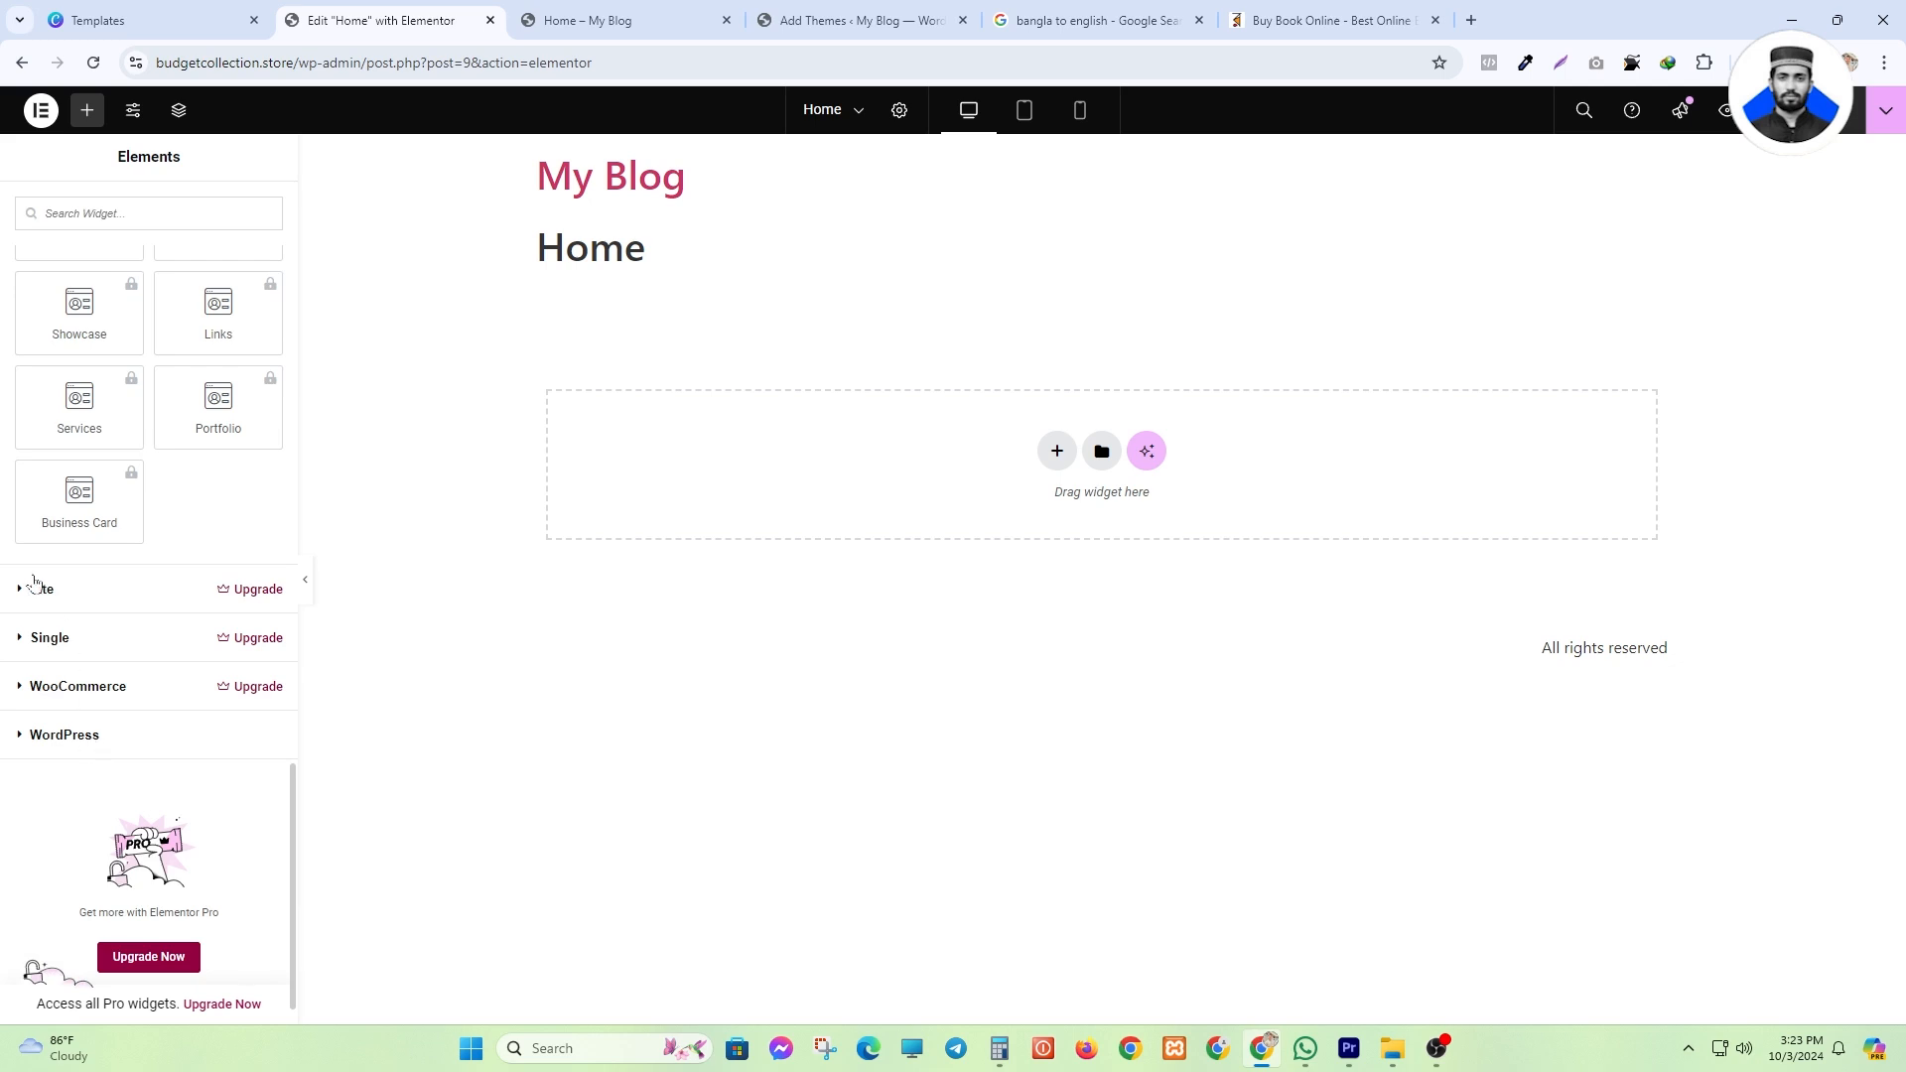
scroll(50, 735, "up", 6)
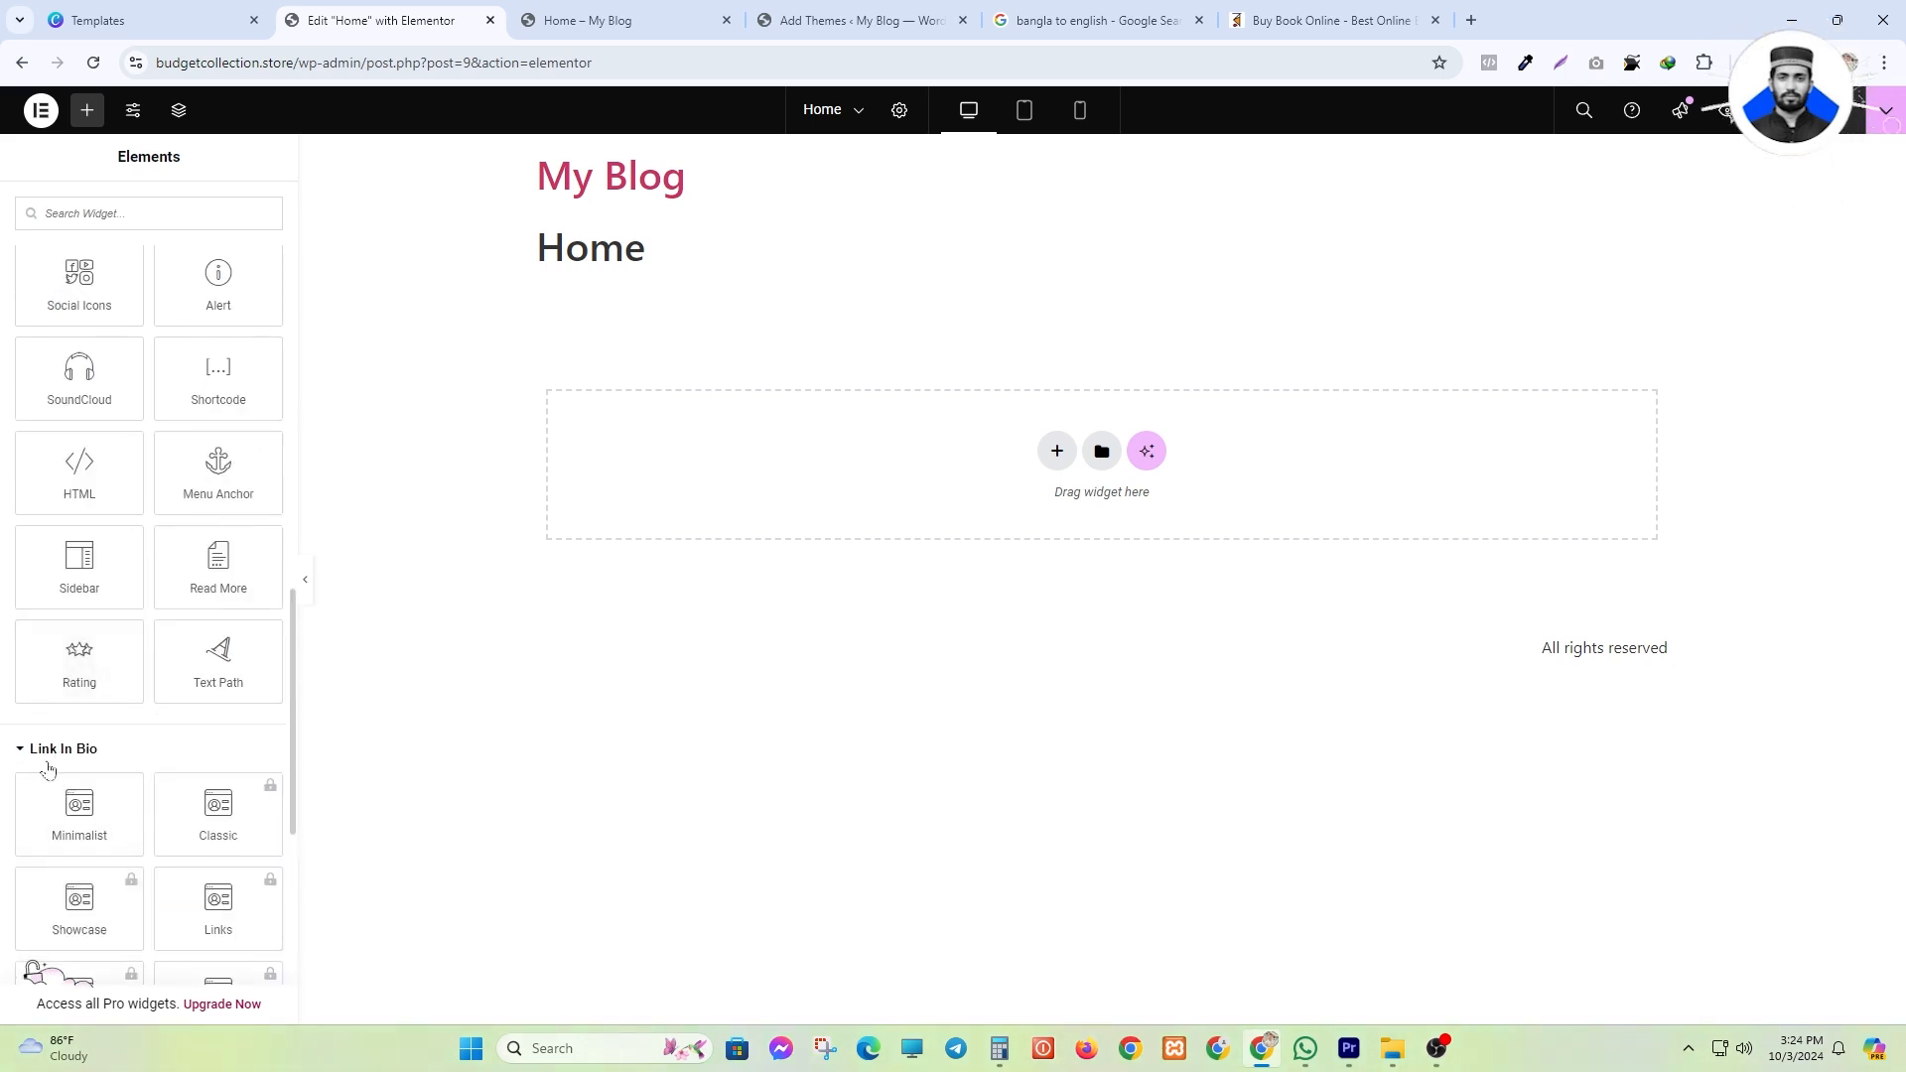
left_click(51, 758)
scroll(60, 749, "up", 10)
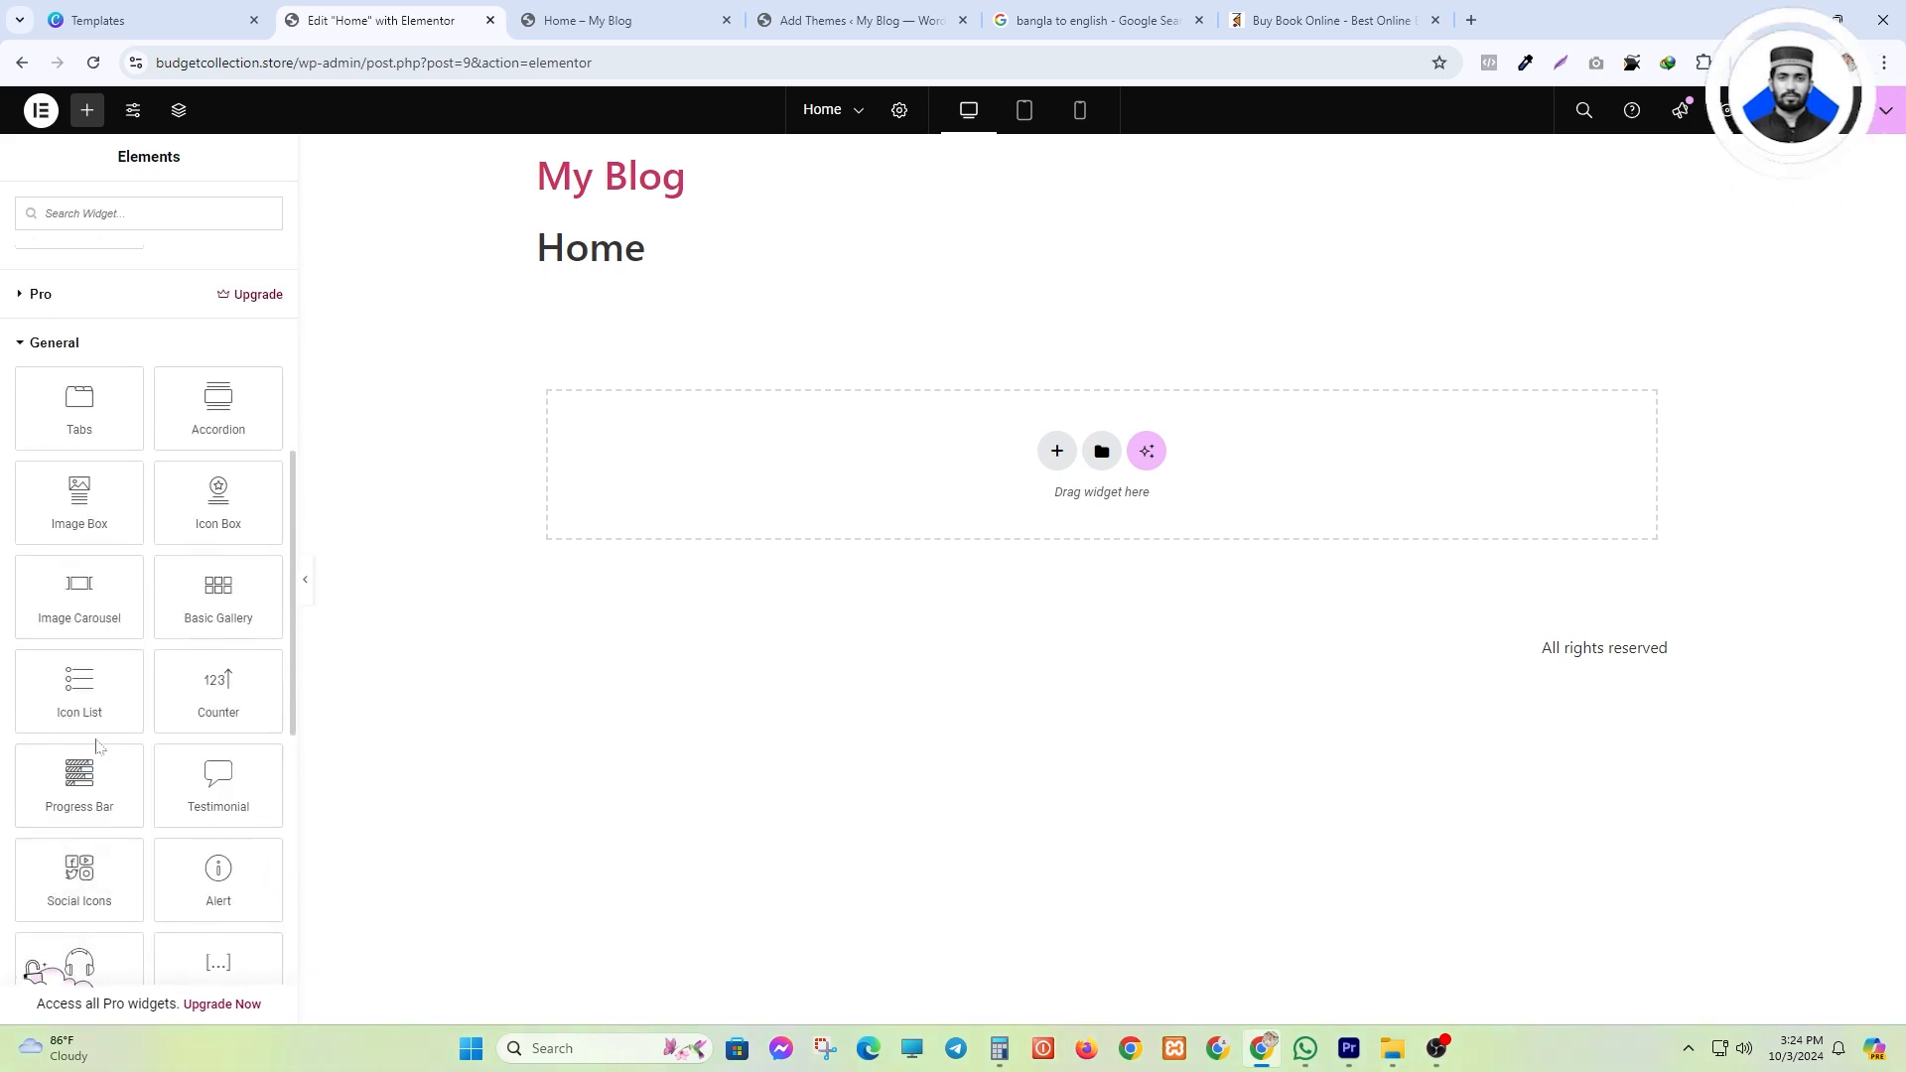
scroll(95, 738, "up", 3)
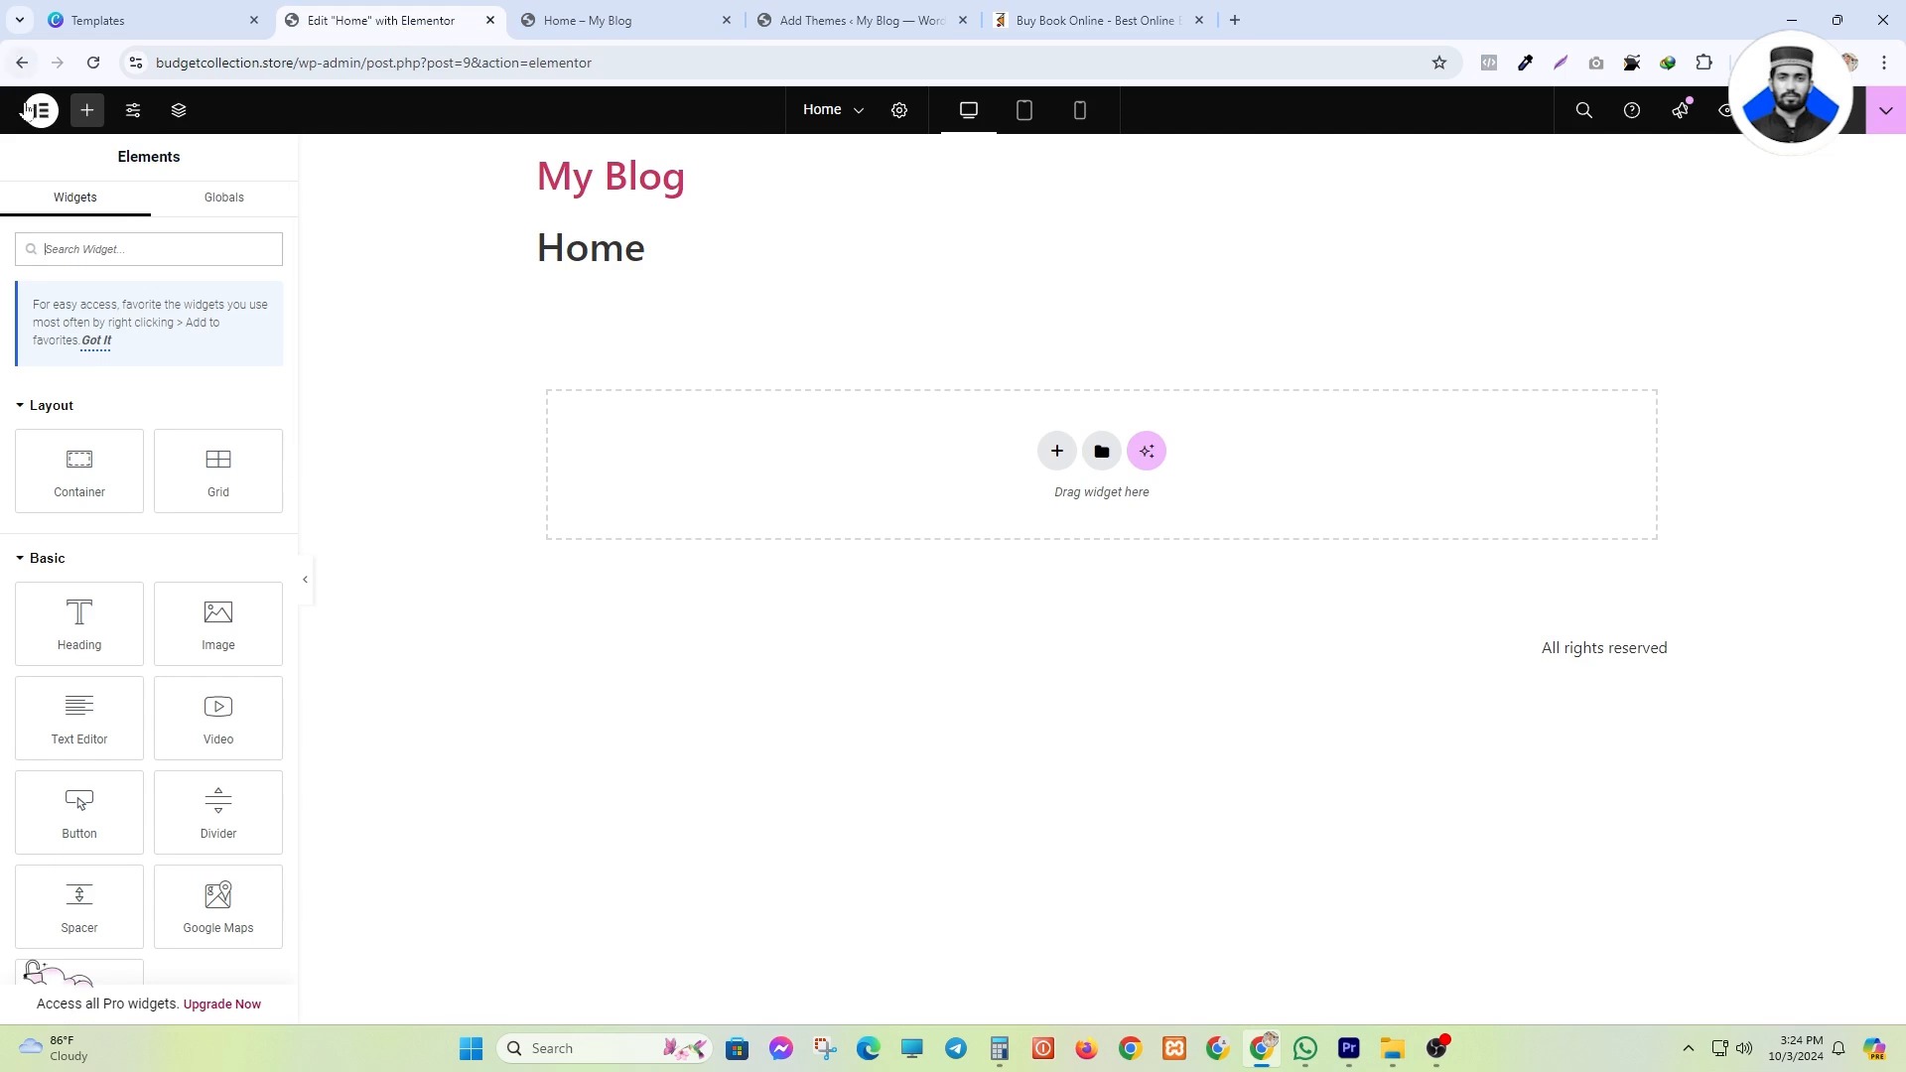
- Open the page's editing history, and return to the widget library to review the Layout and Basic widgets
left_click(40, 111)
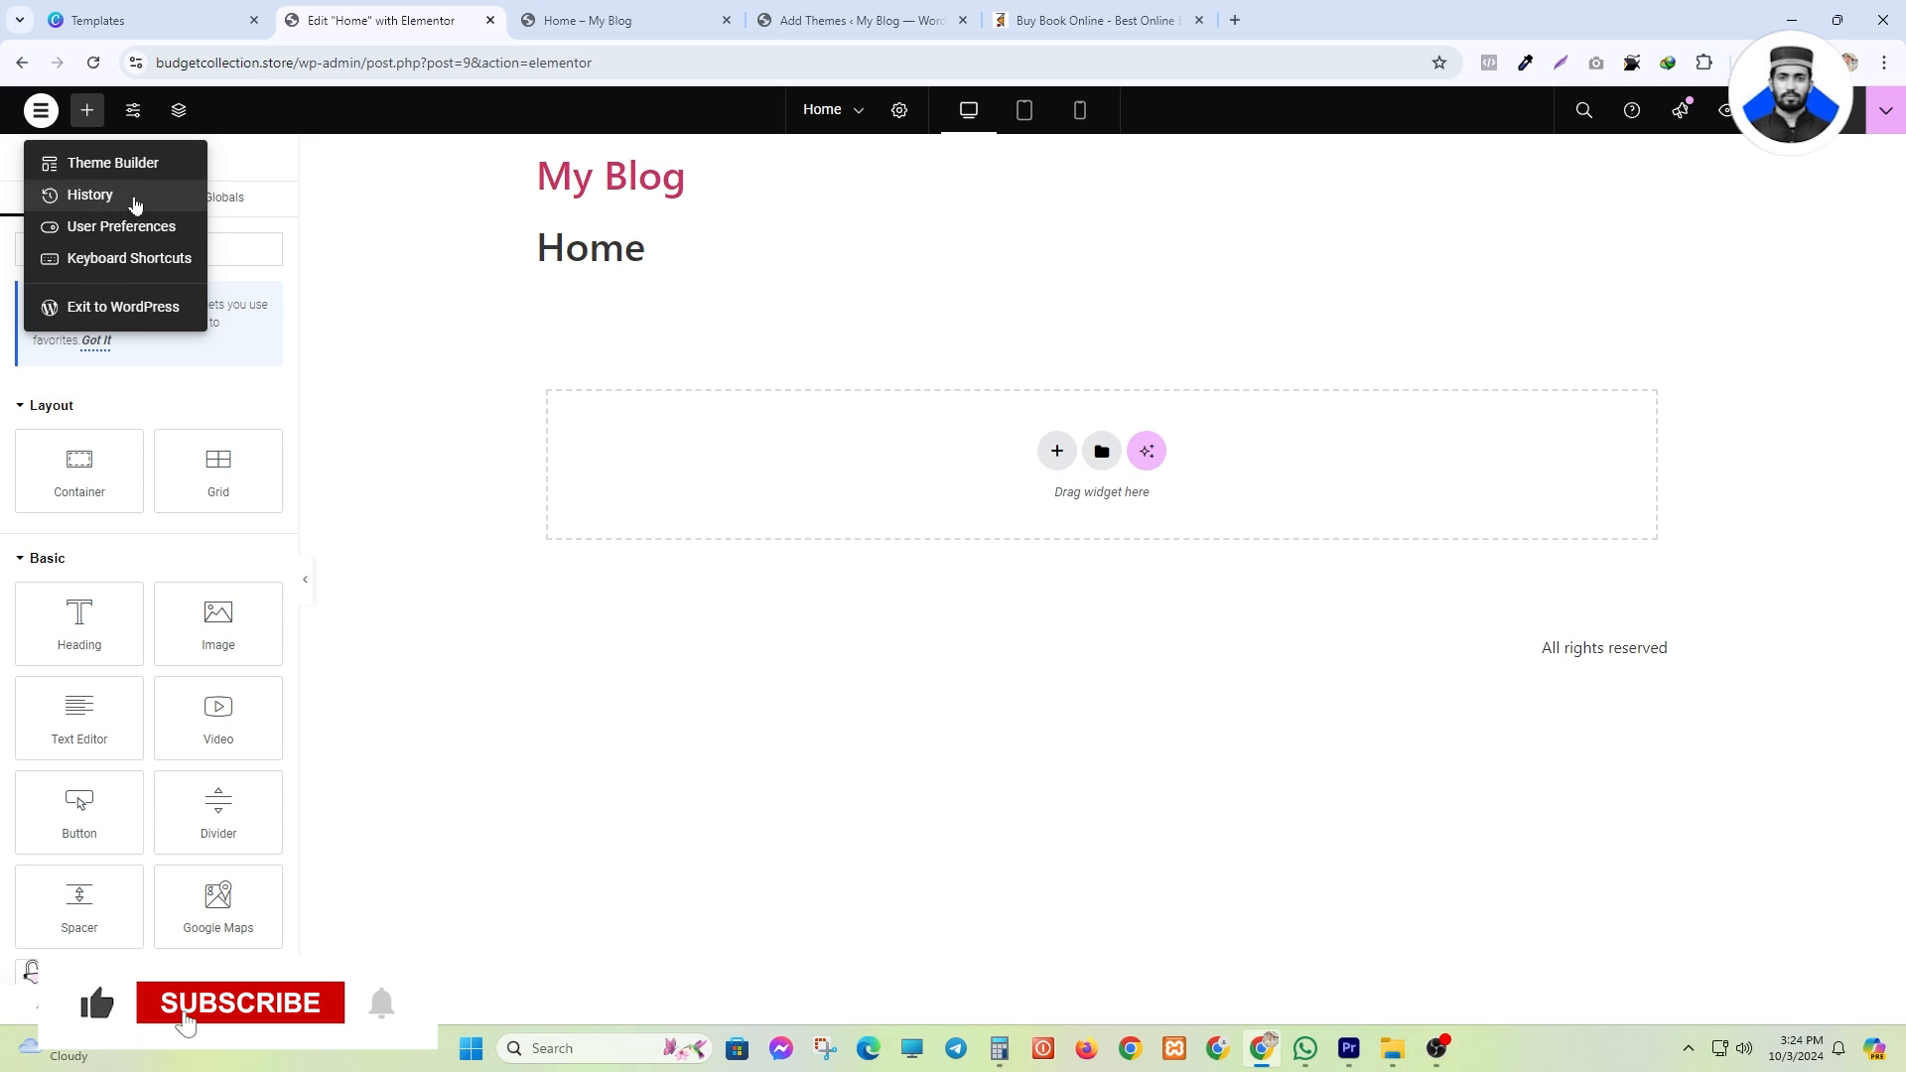
left_click(136, 196)
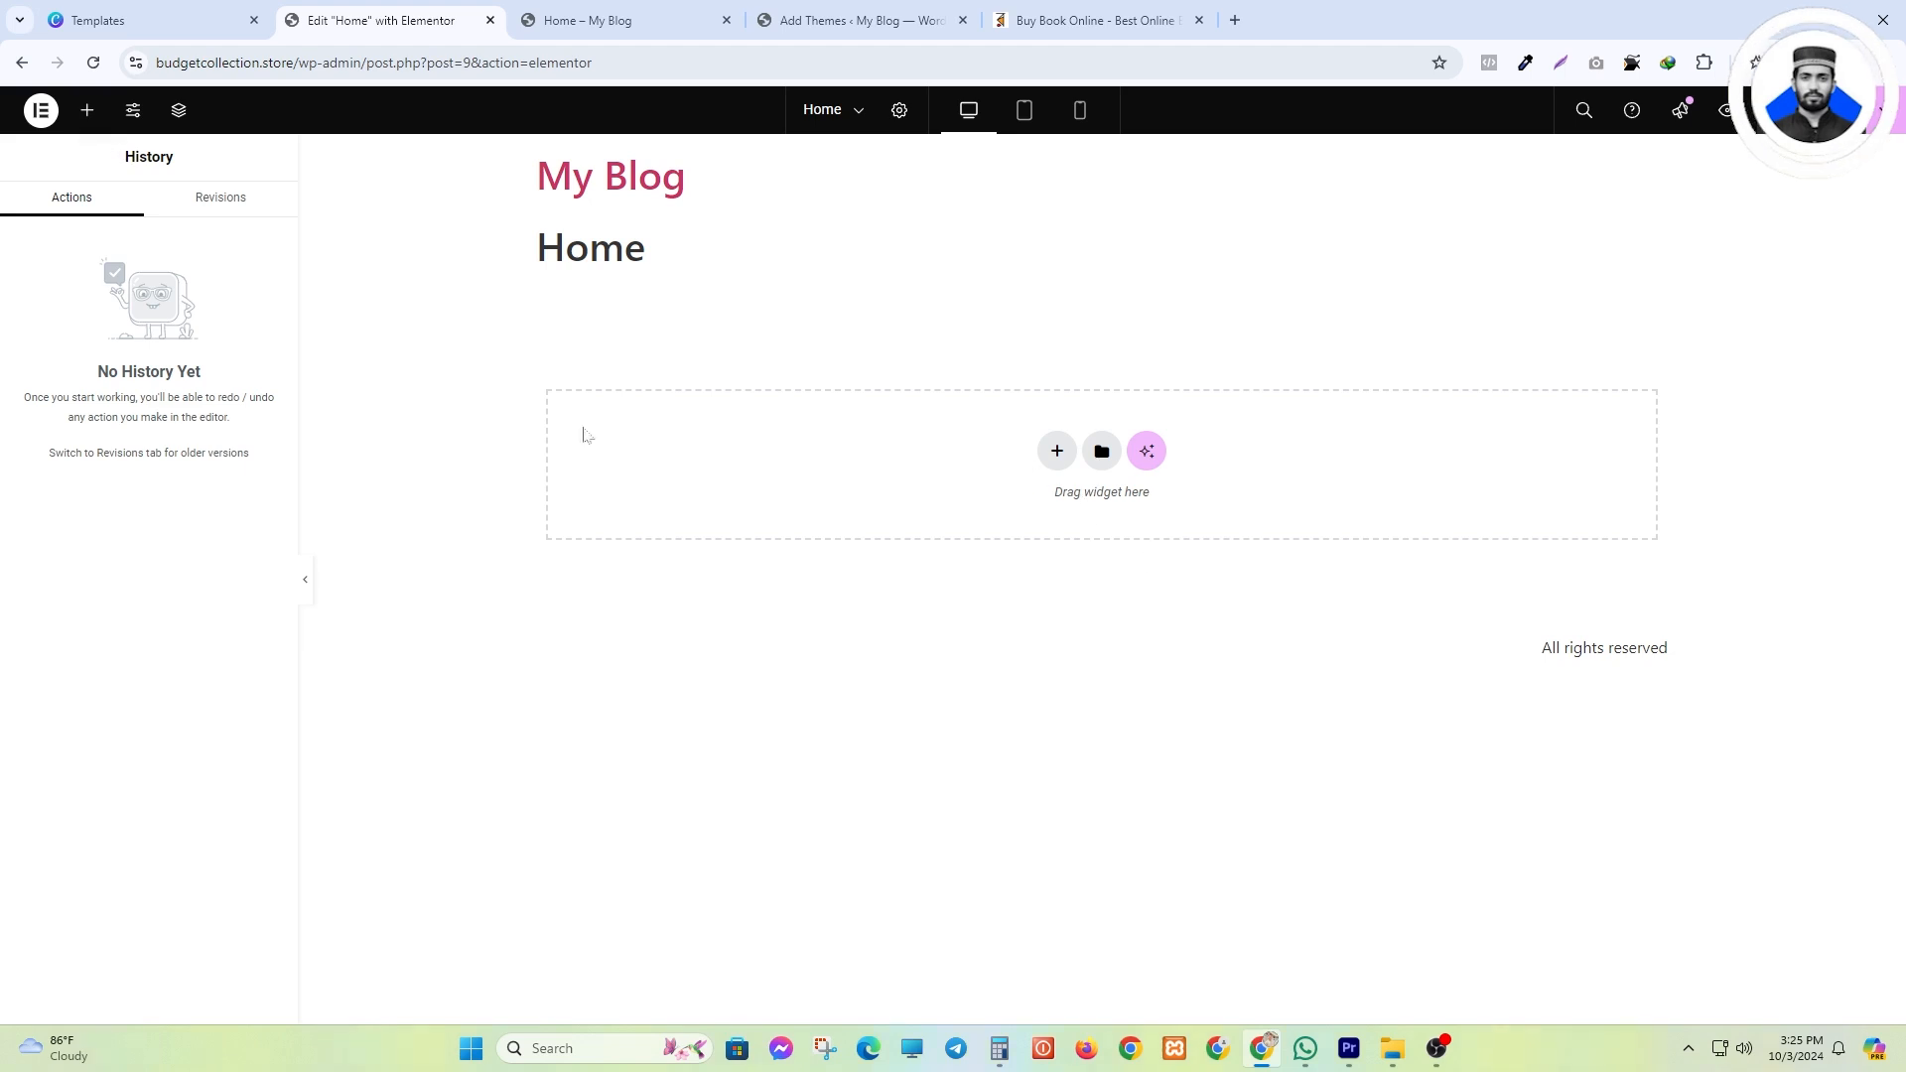
left_click(84, 121)
scroll(110, 430, "down", 2)
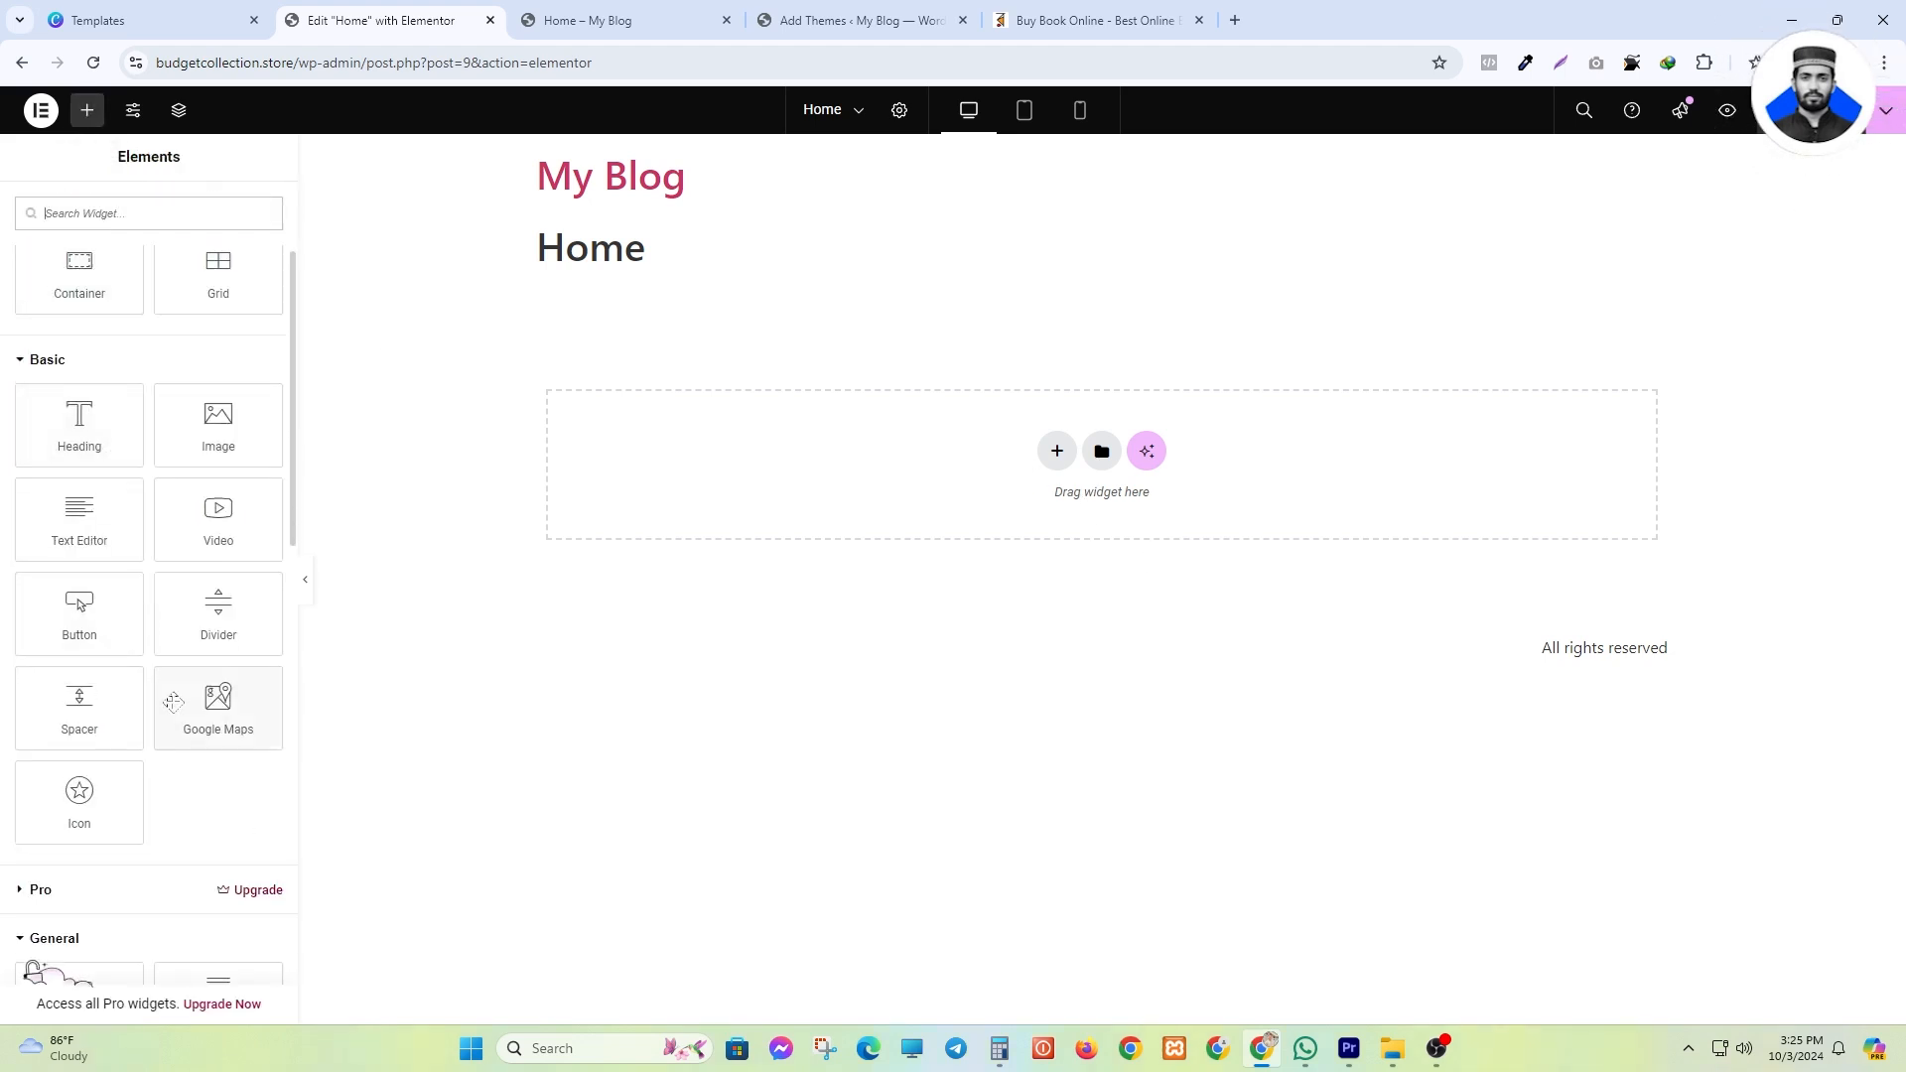
scroll(149, 596, "up", 2)
scroll(154, 398, "down", 2)
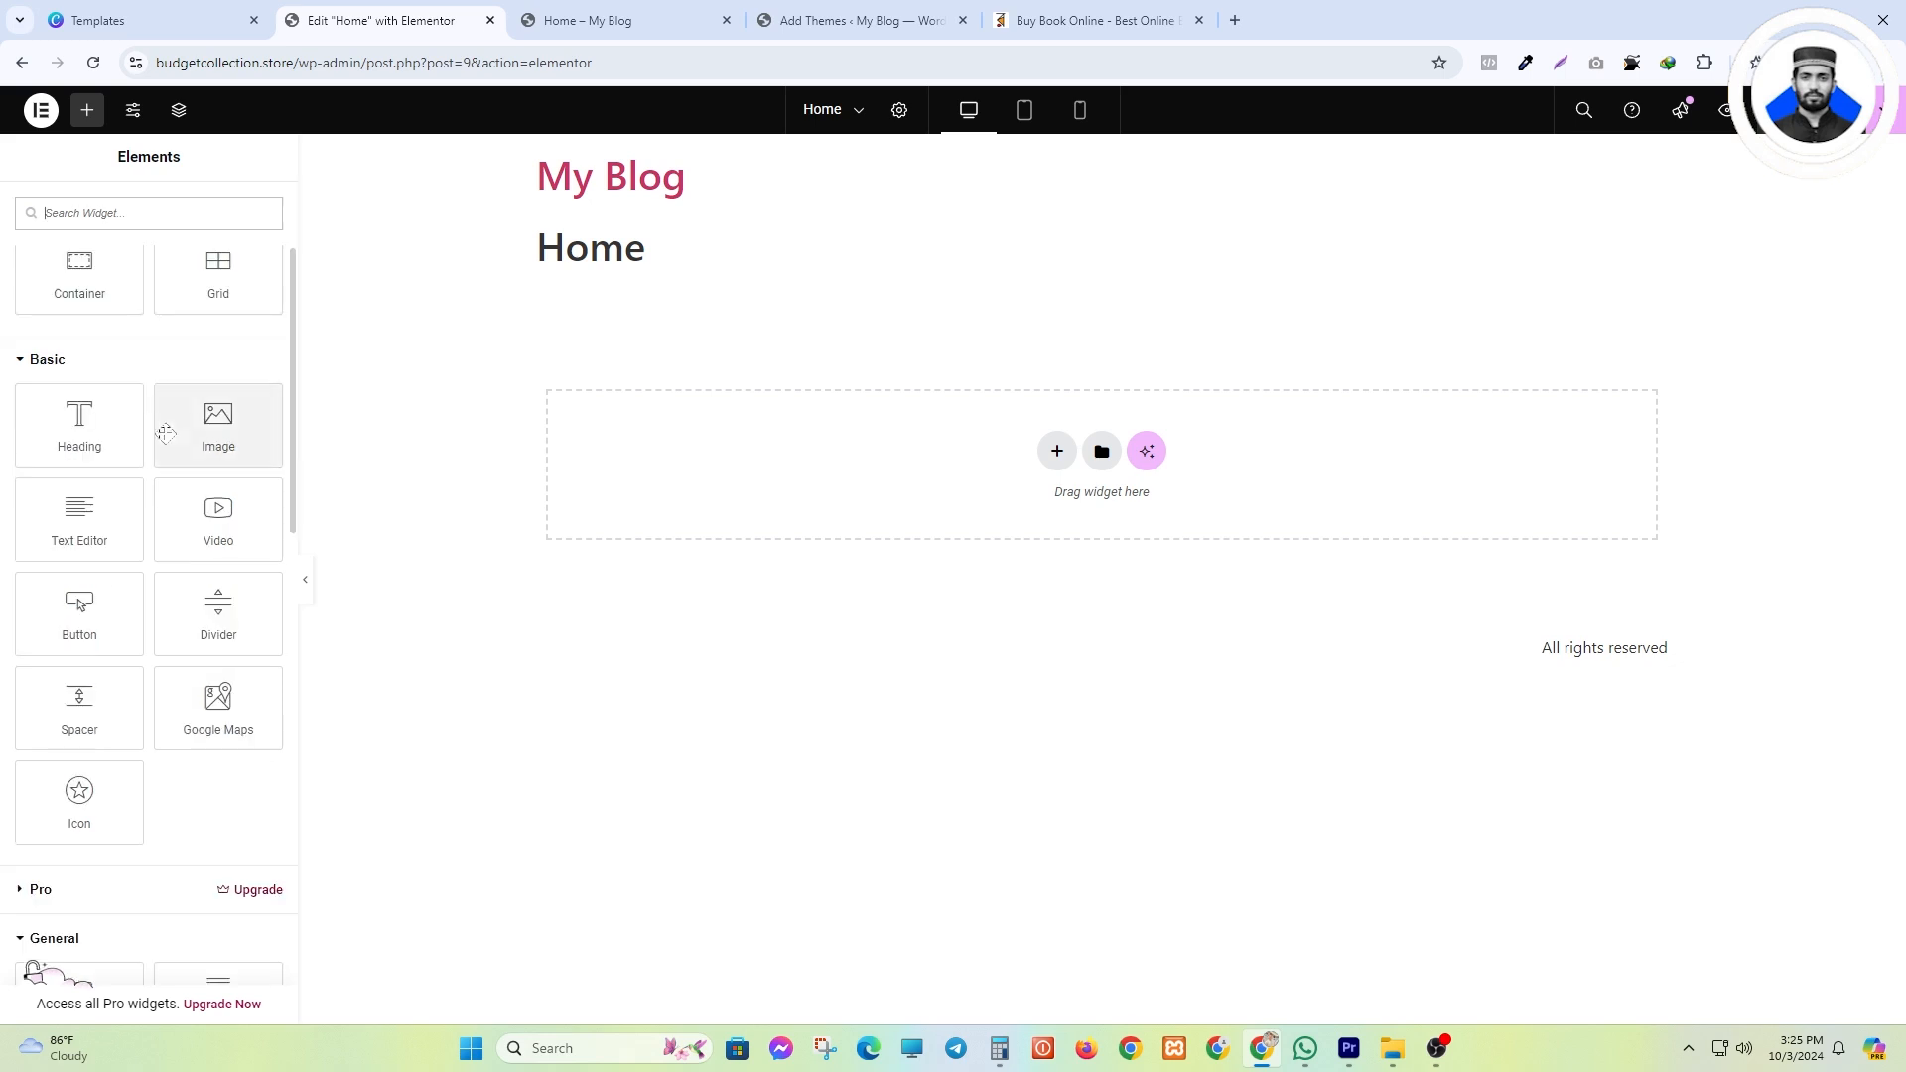
scroll(165, 433, "up", 3)
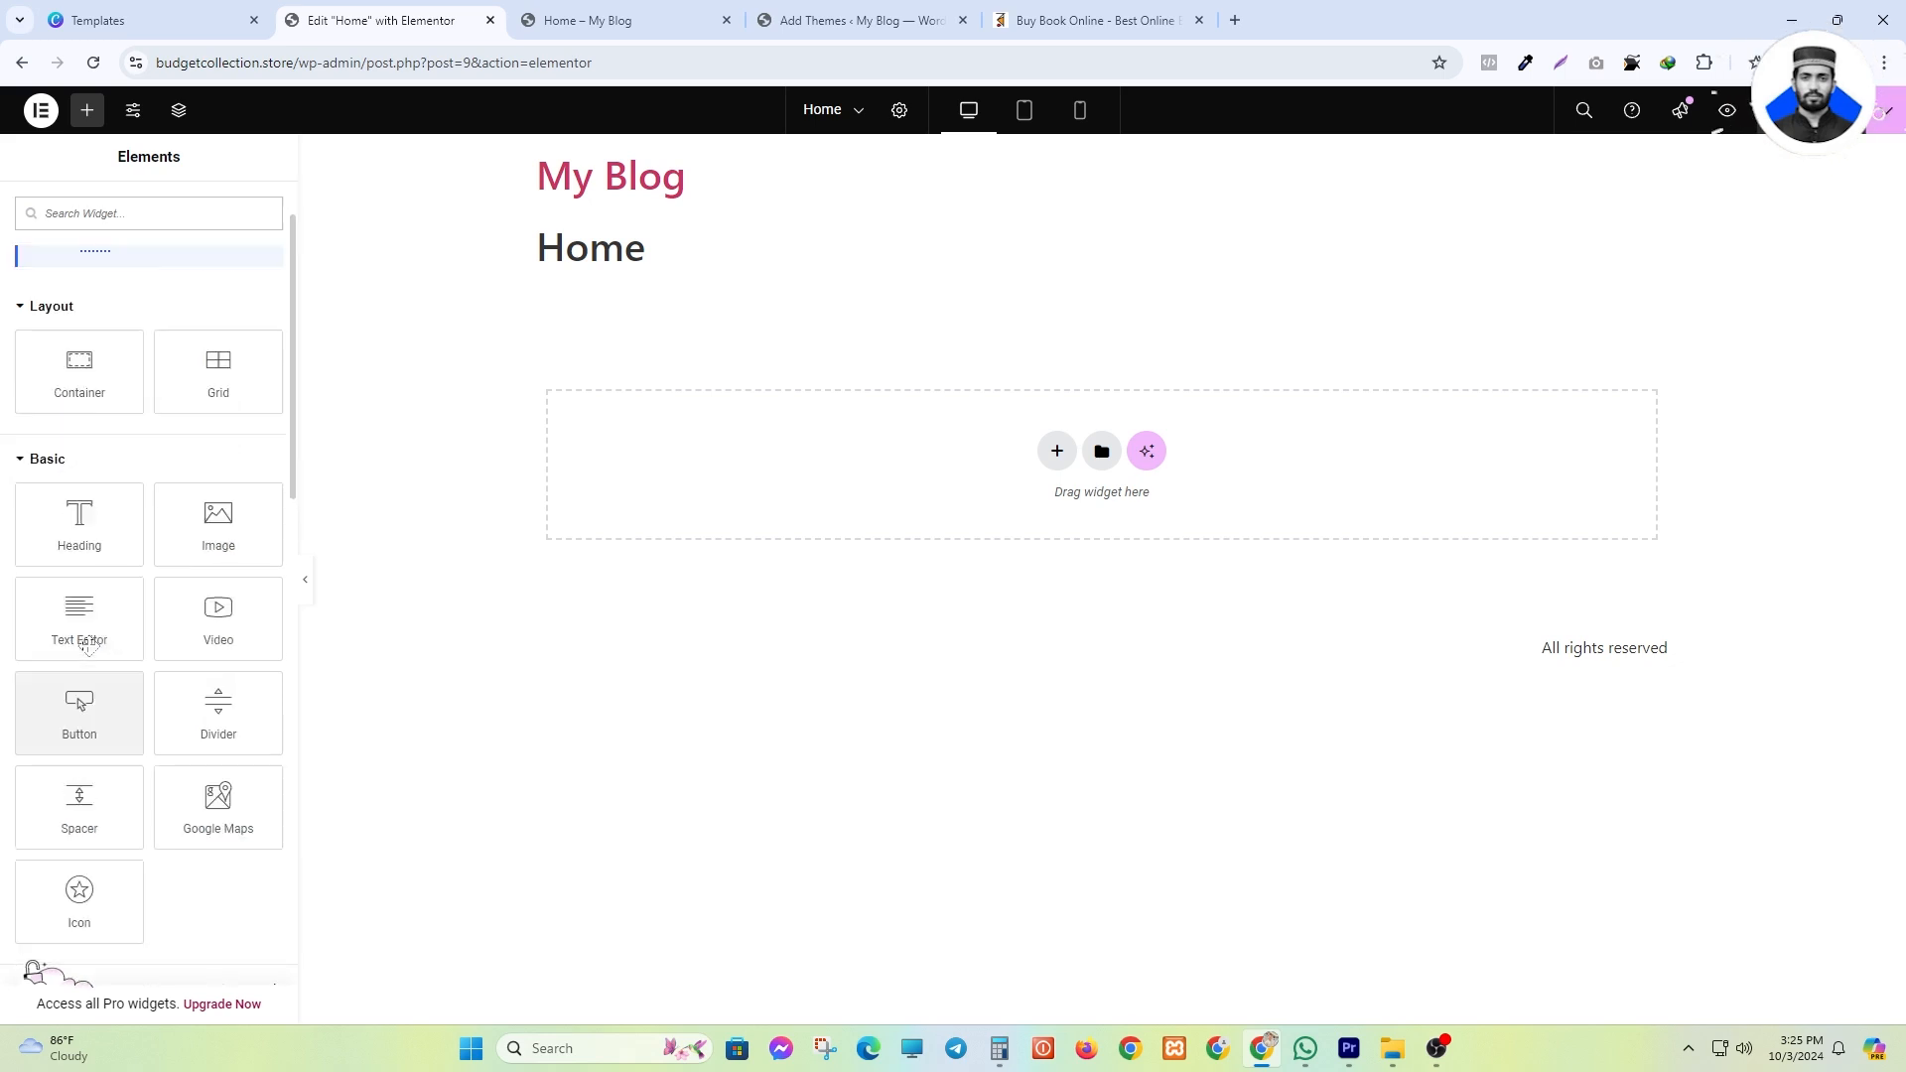
- Open Global Colors in Site Settings and switch the global settings preview off and on again
left_click(135, 112)
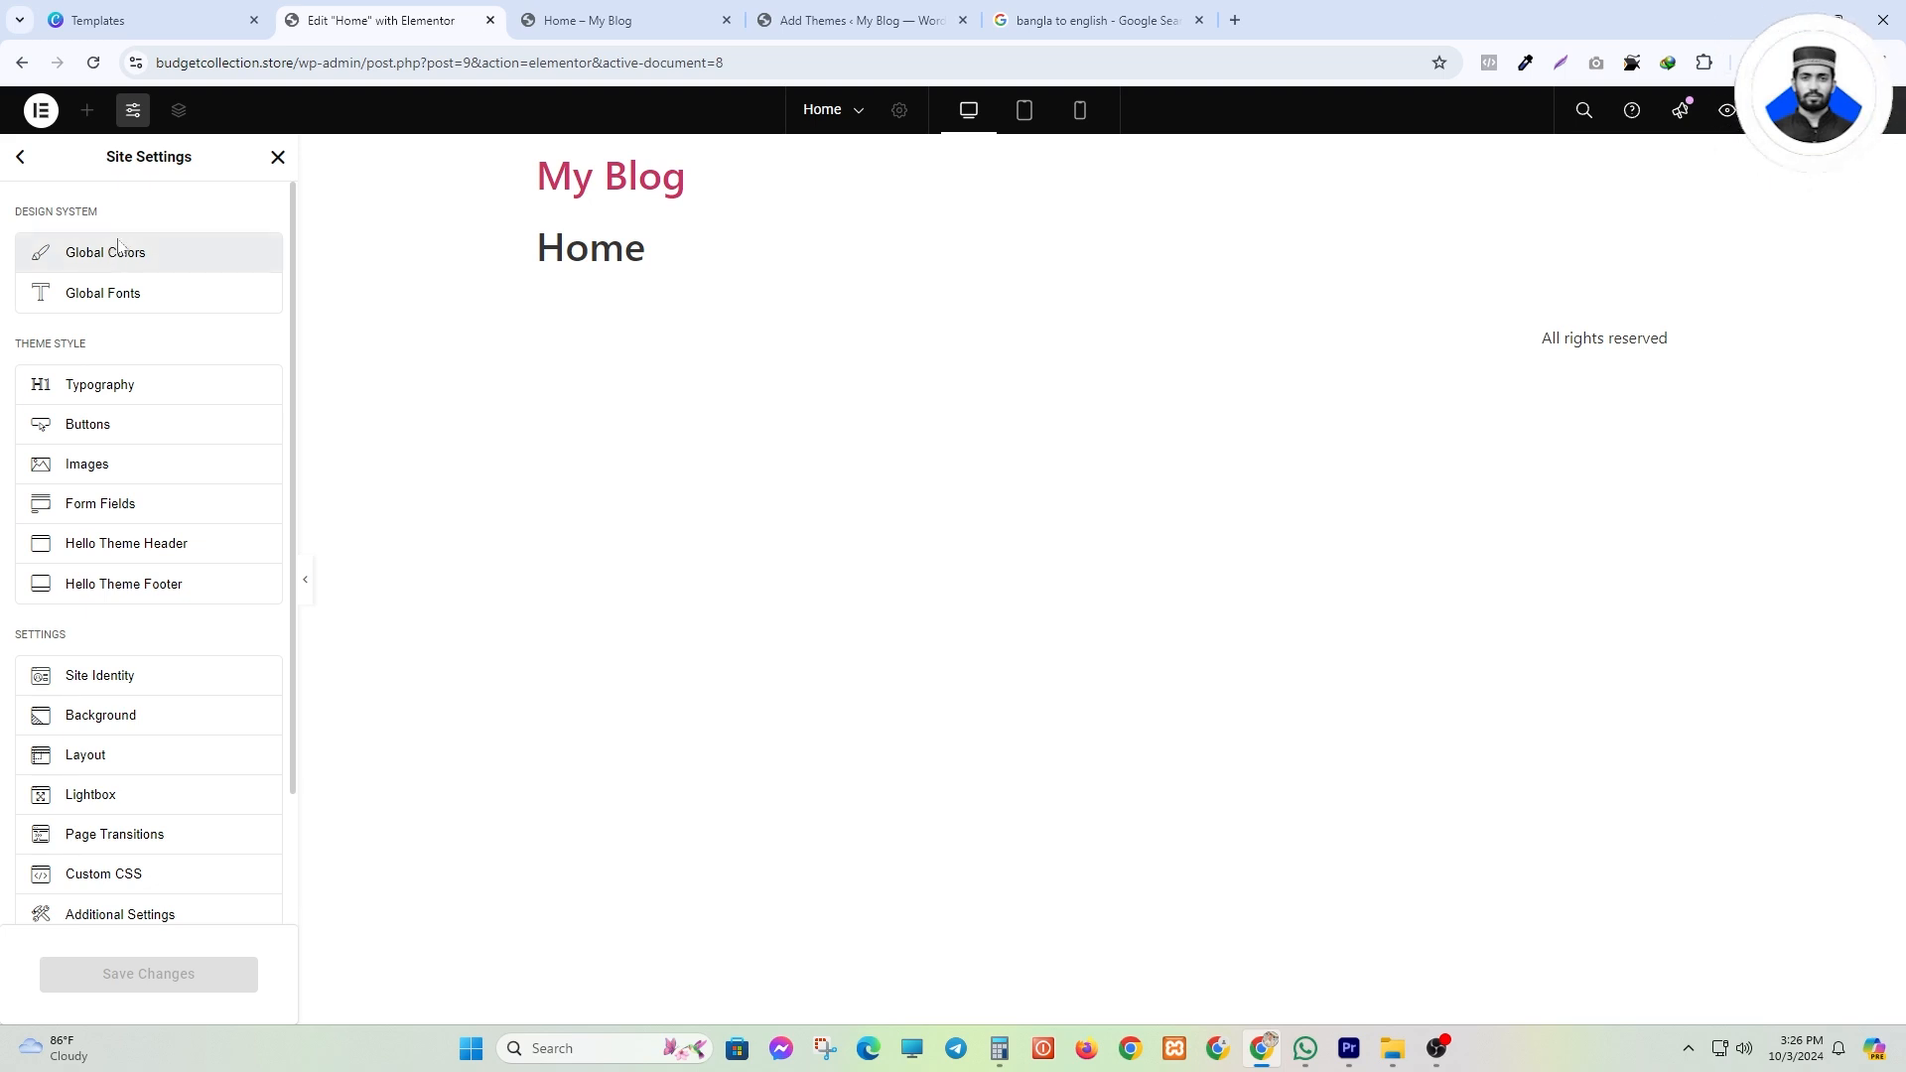
left_click(116, 250)
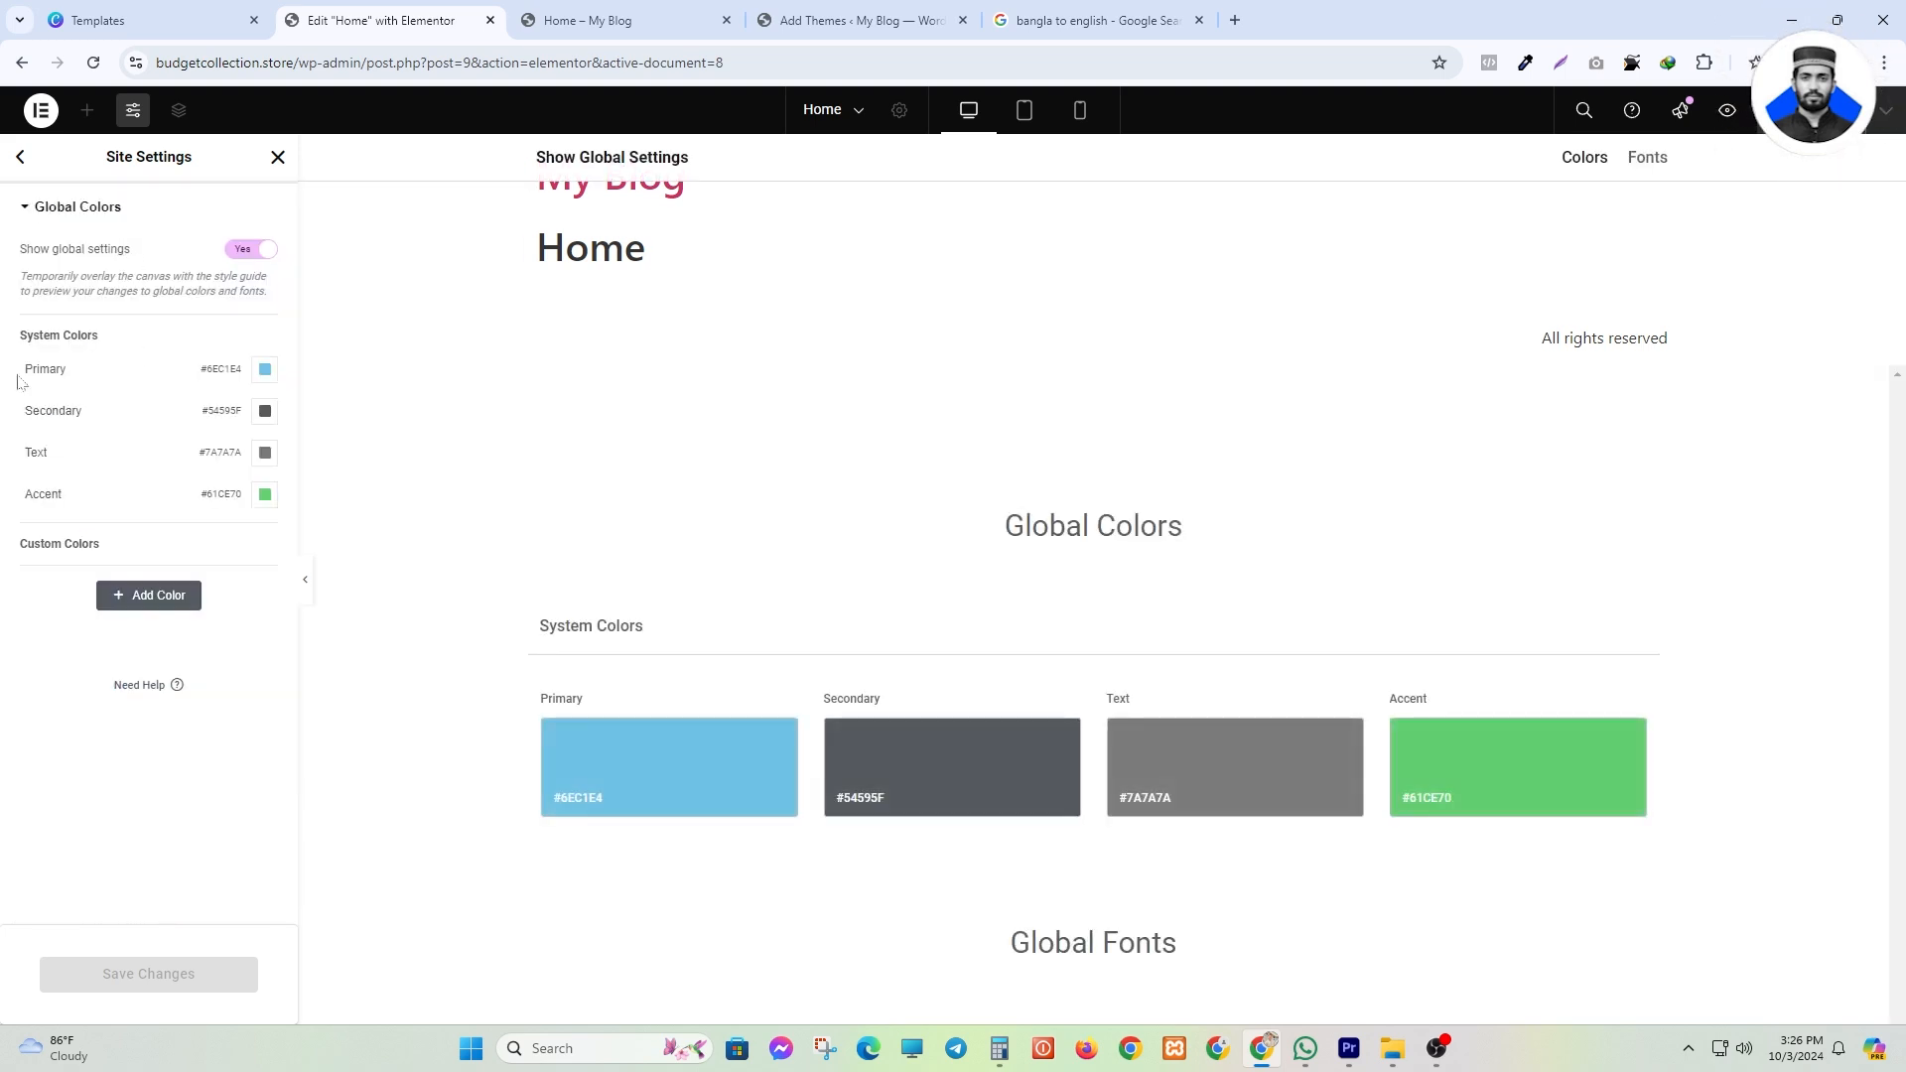
left_click_drag(25, 411, 14, 457)
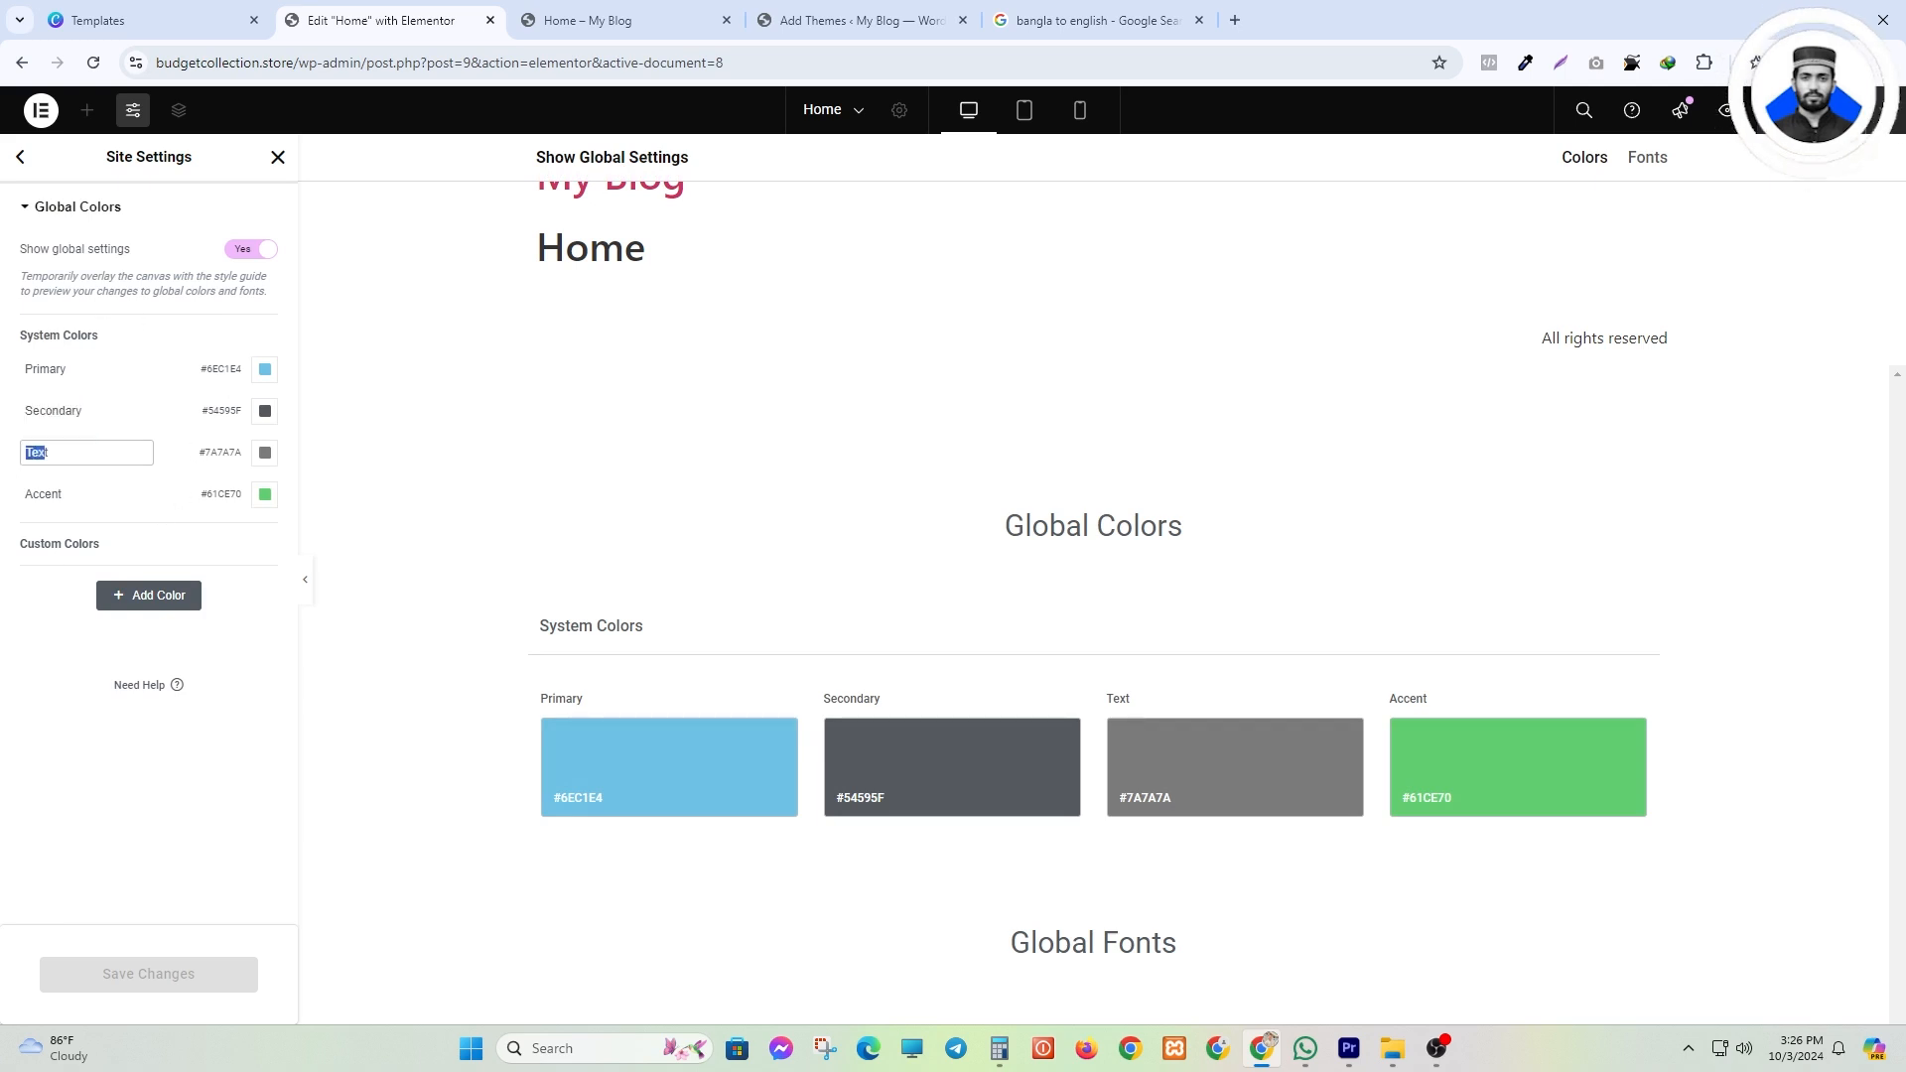
left_click(237, 251)
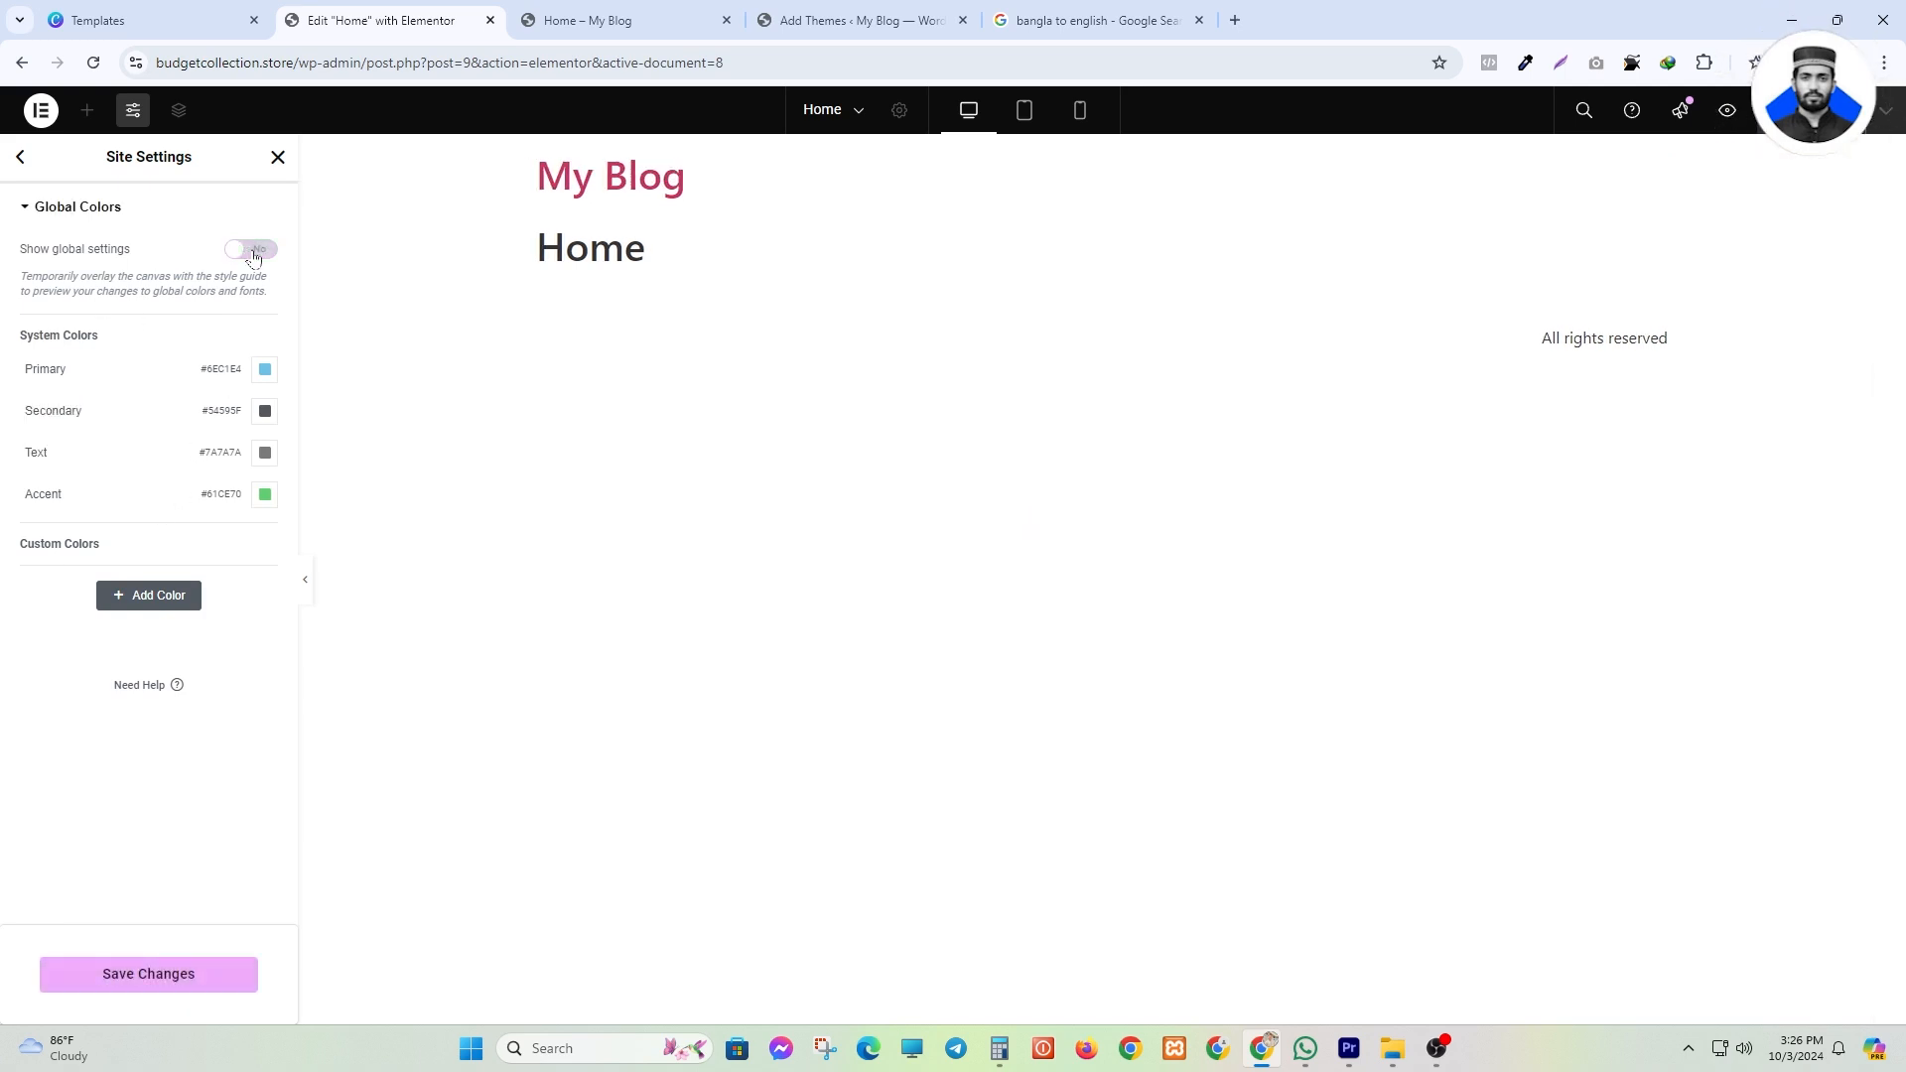
left_click(254, 256)
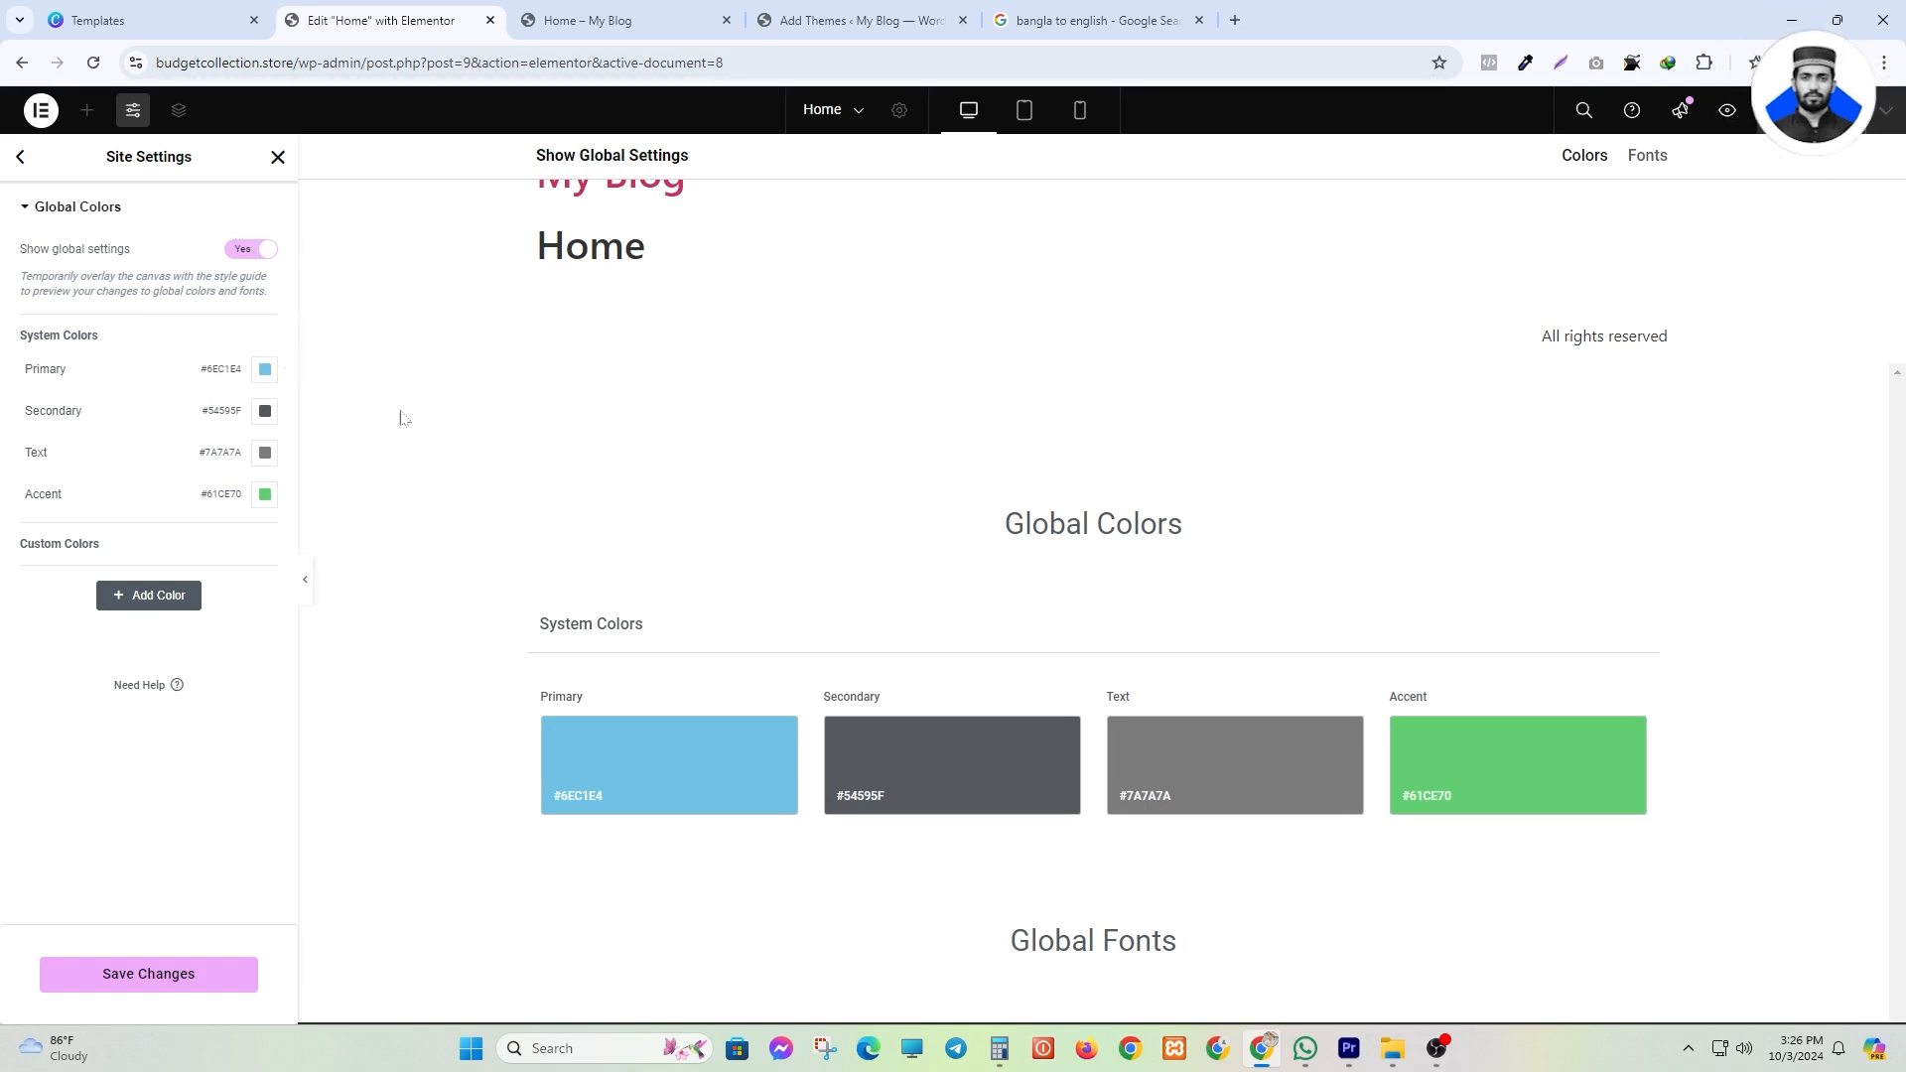
- Try #00B3FF as the Primary system color and reset that color
left_click(264, 368)
left_click(239, 534)
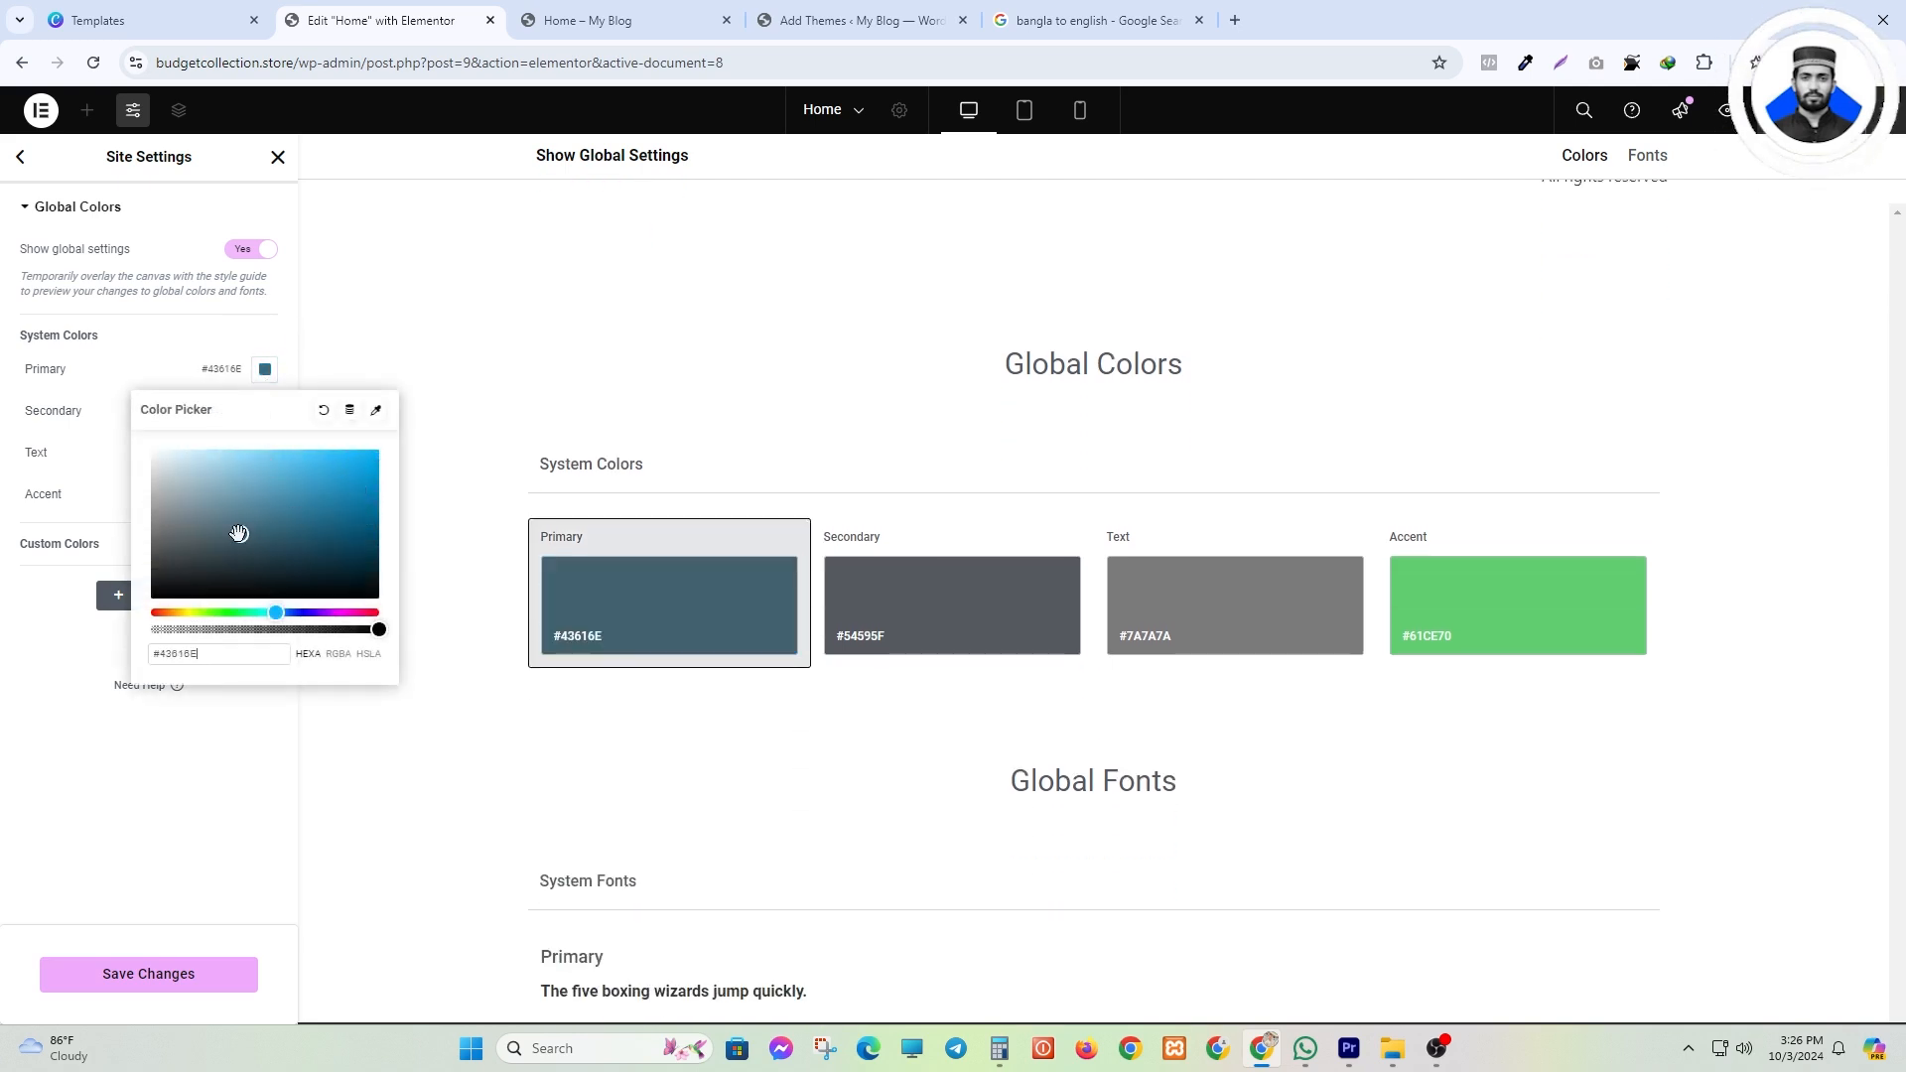
left_click_drag(228, 497, 389, 449)
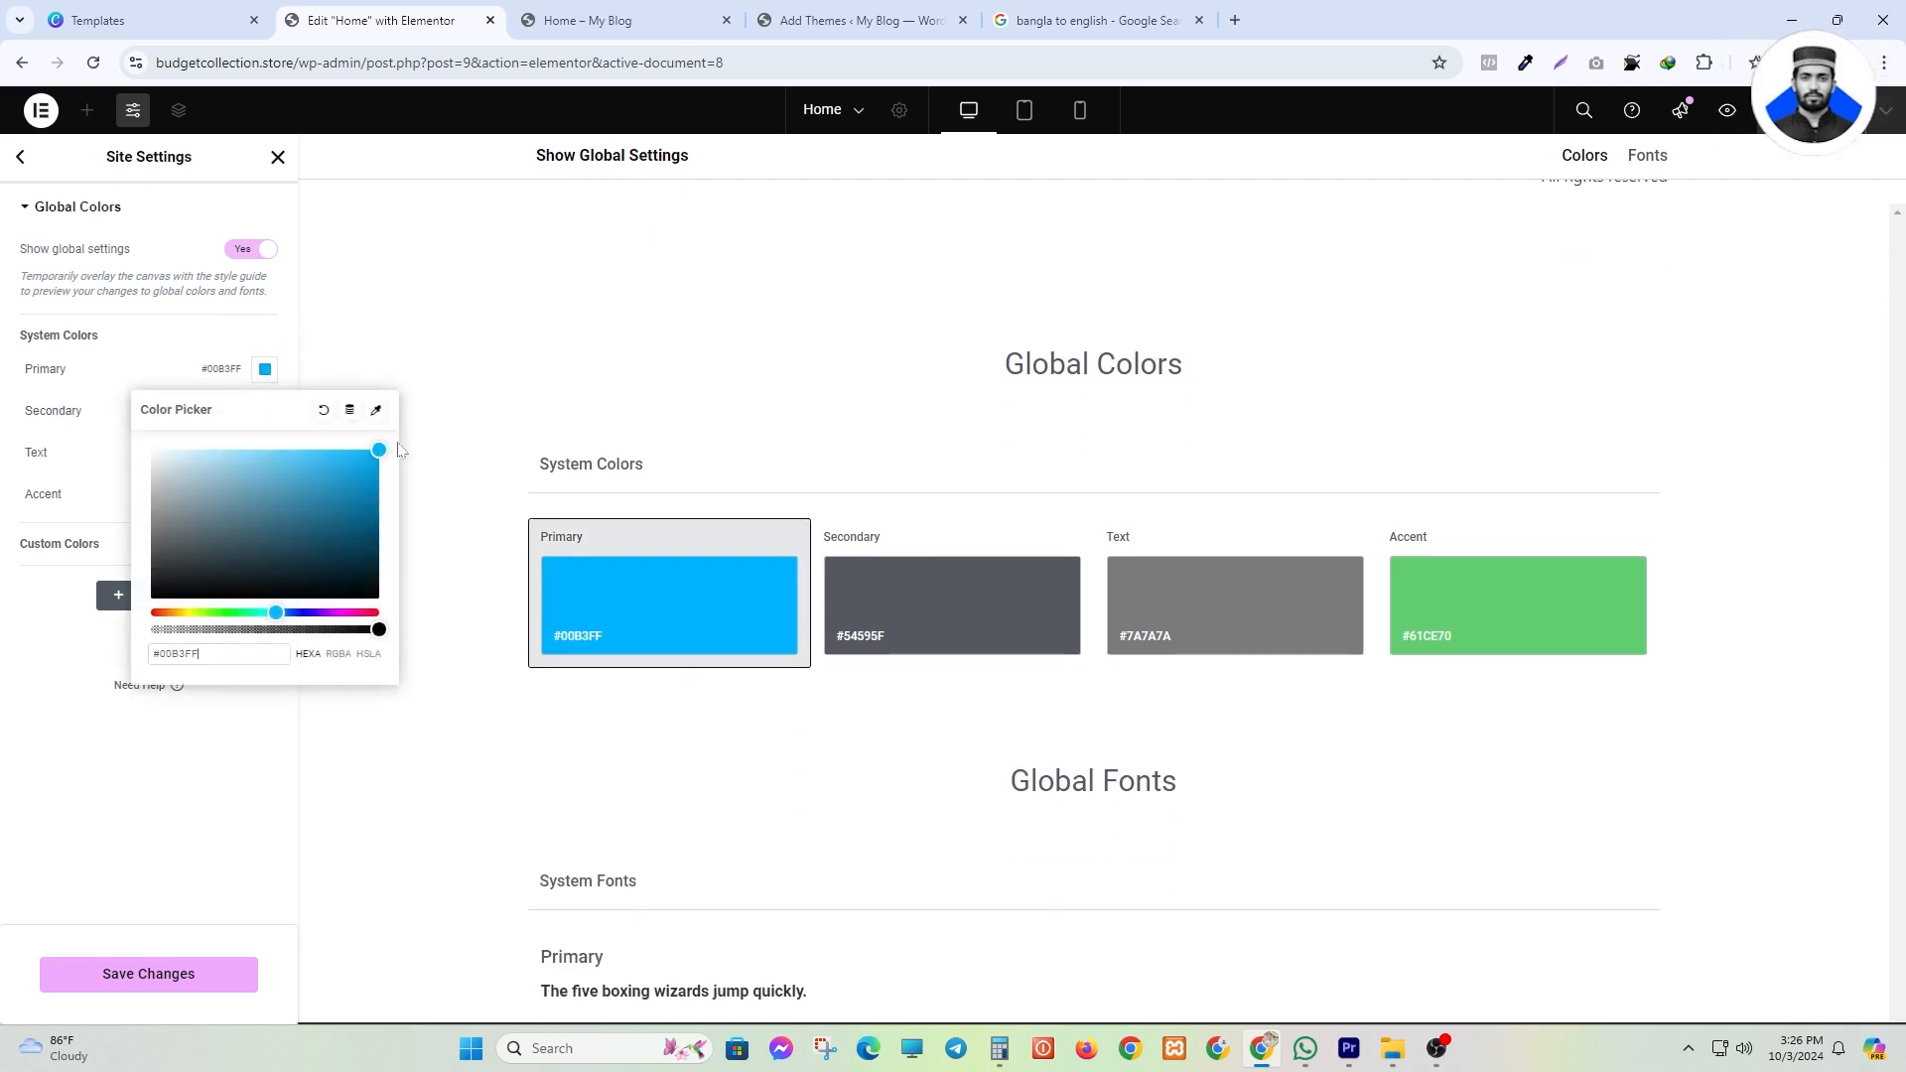
left_click(324, 409)
- Set the Primary system color to #02A1E3, leave Global Colors and discard the changes
left_click(264, 369)
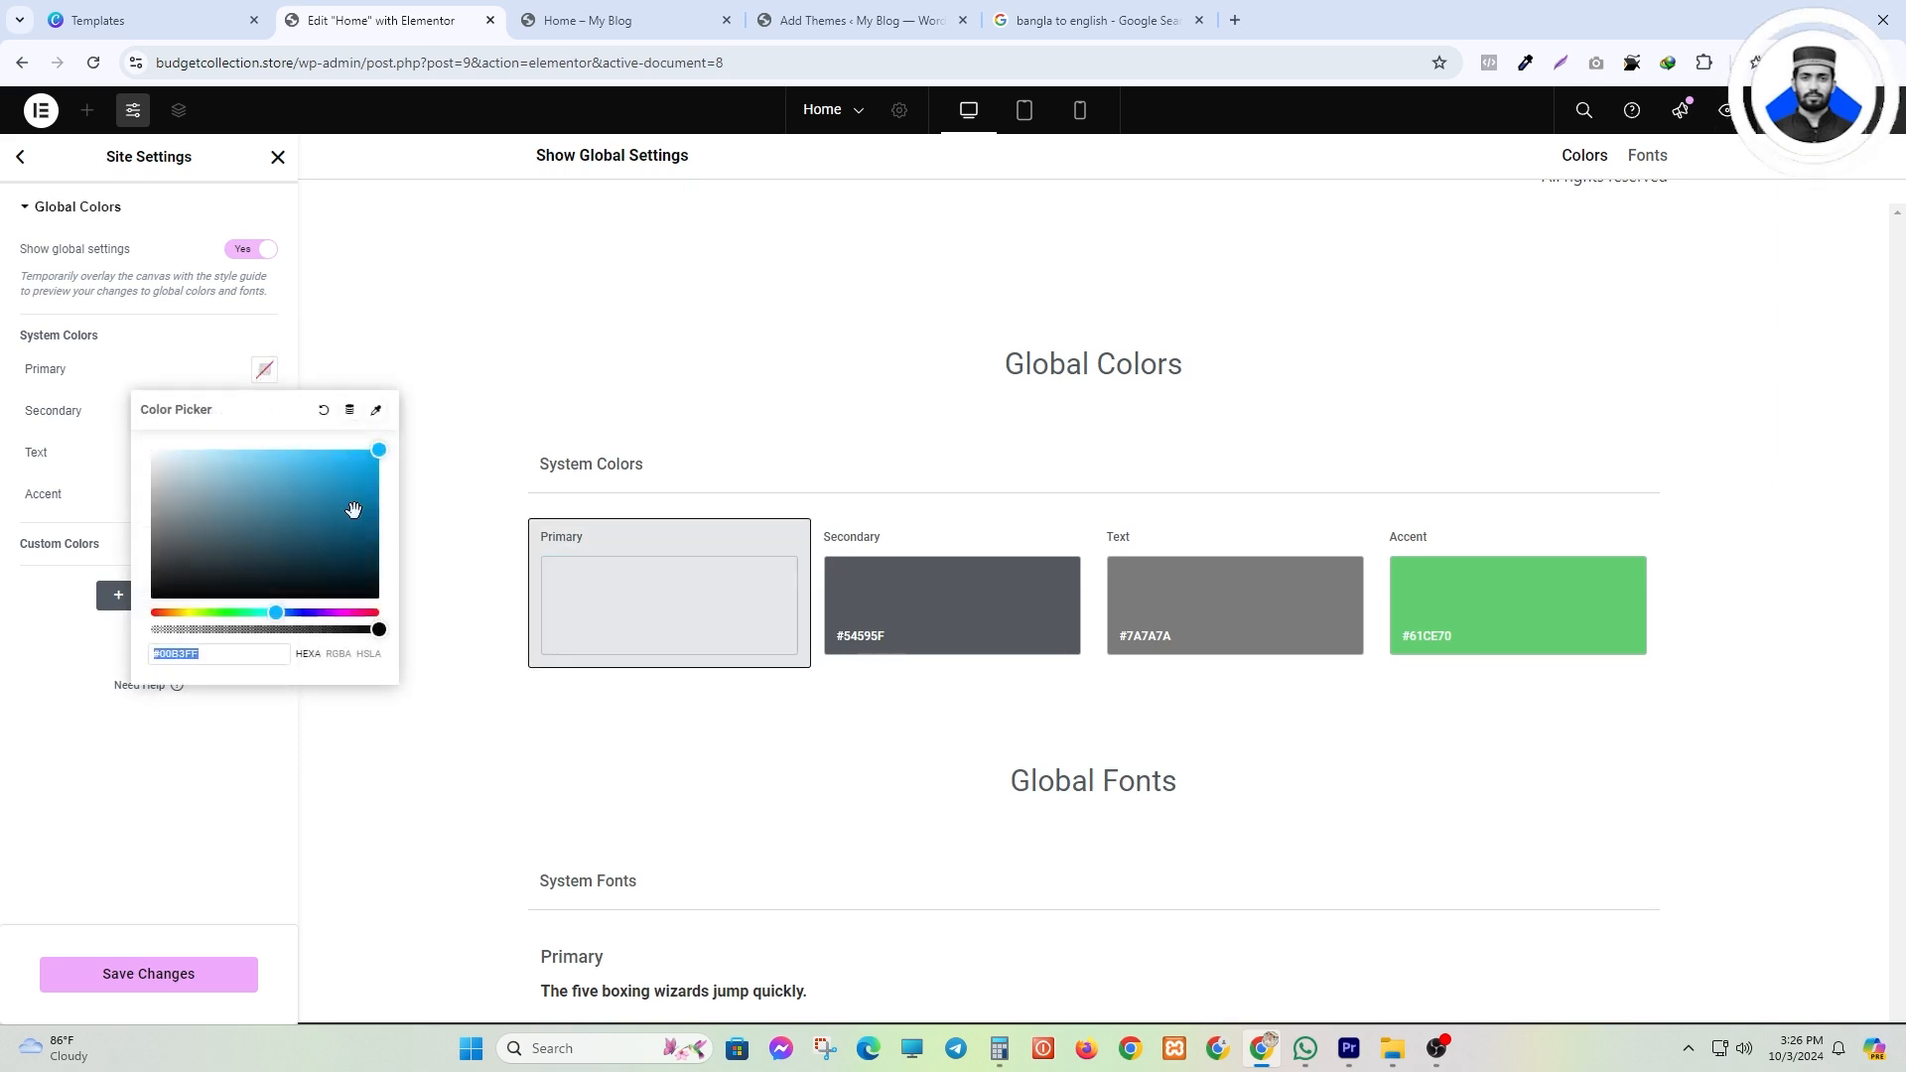
left_click(376, 467)
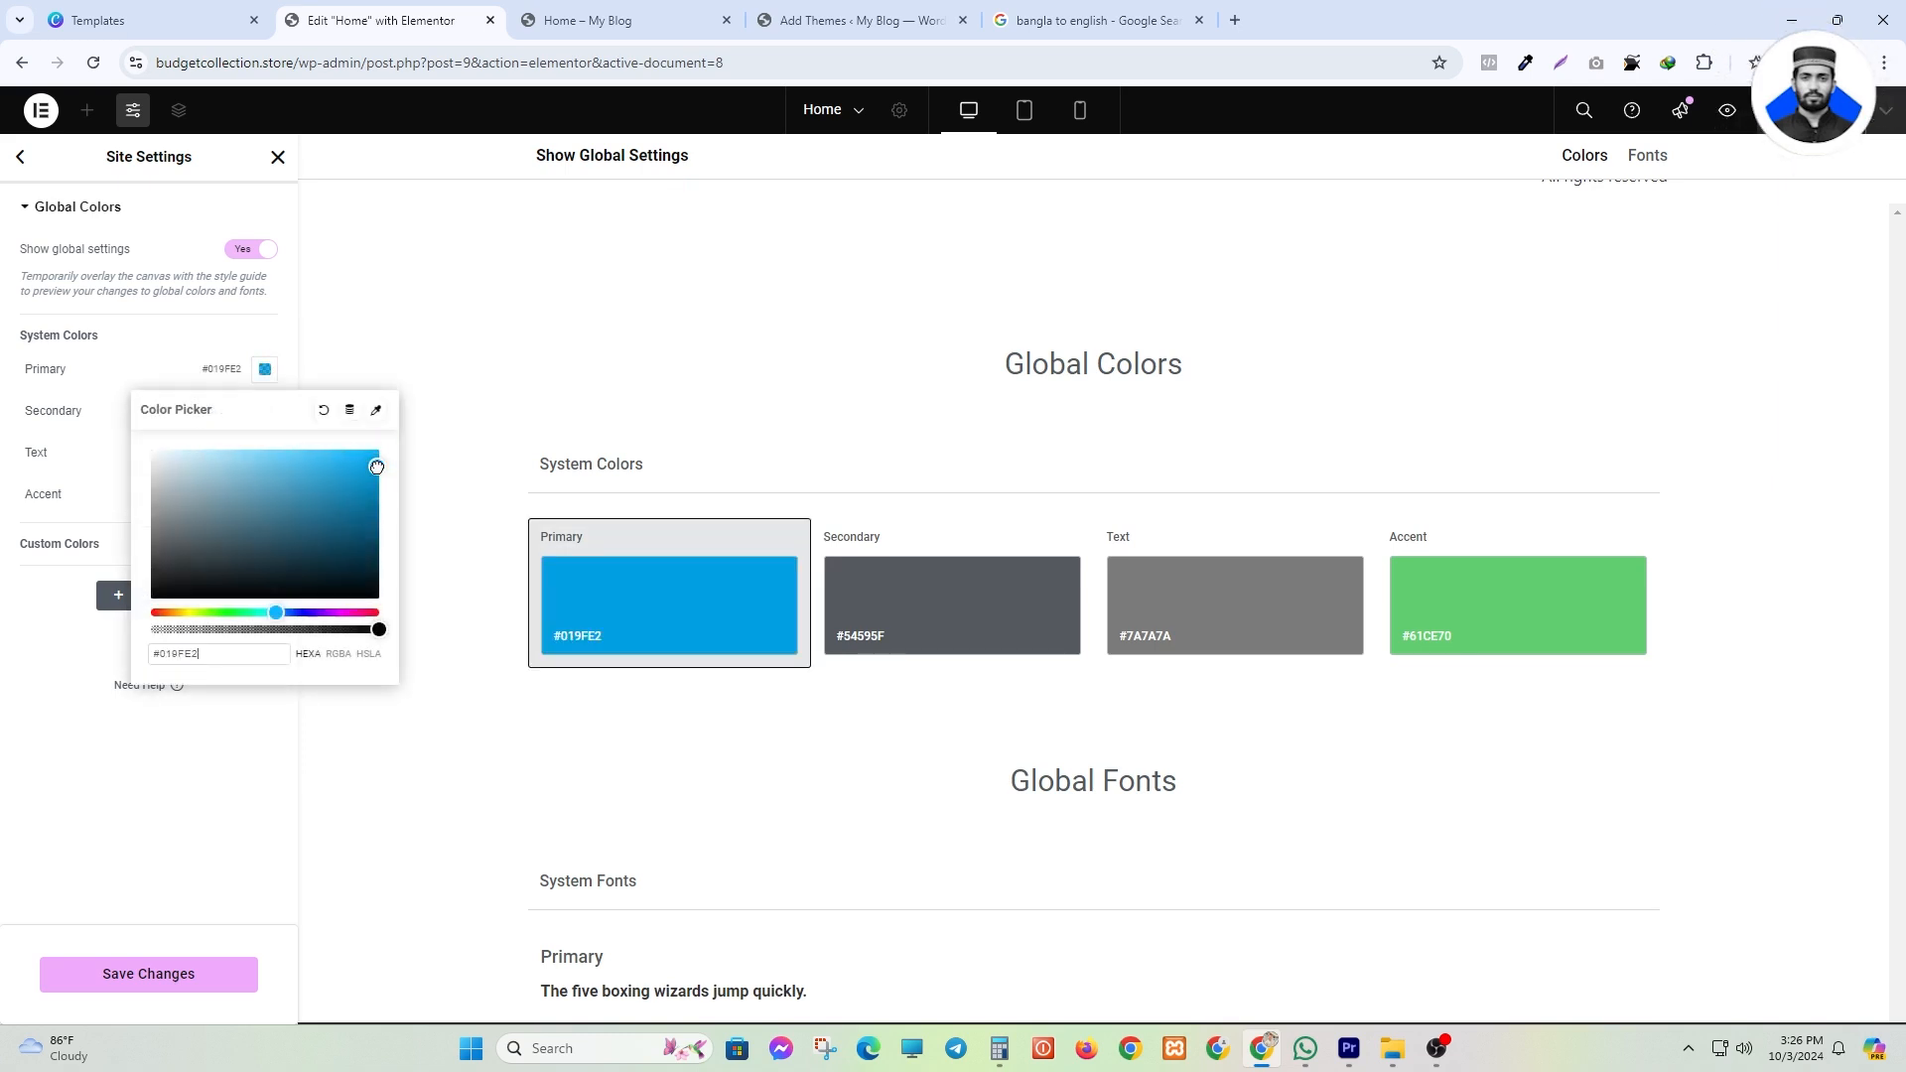
left_click(264, 369)
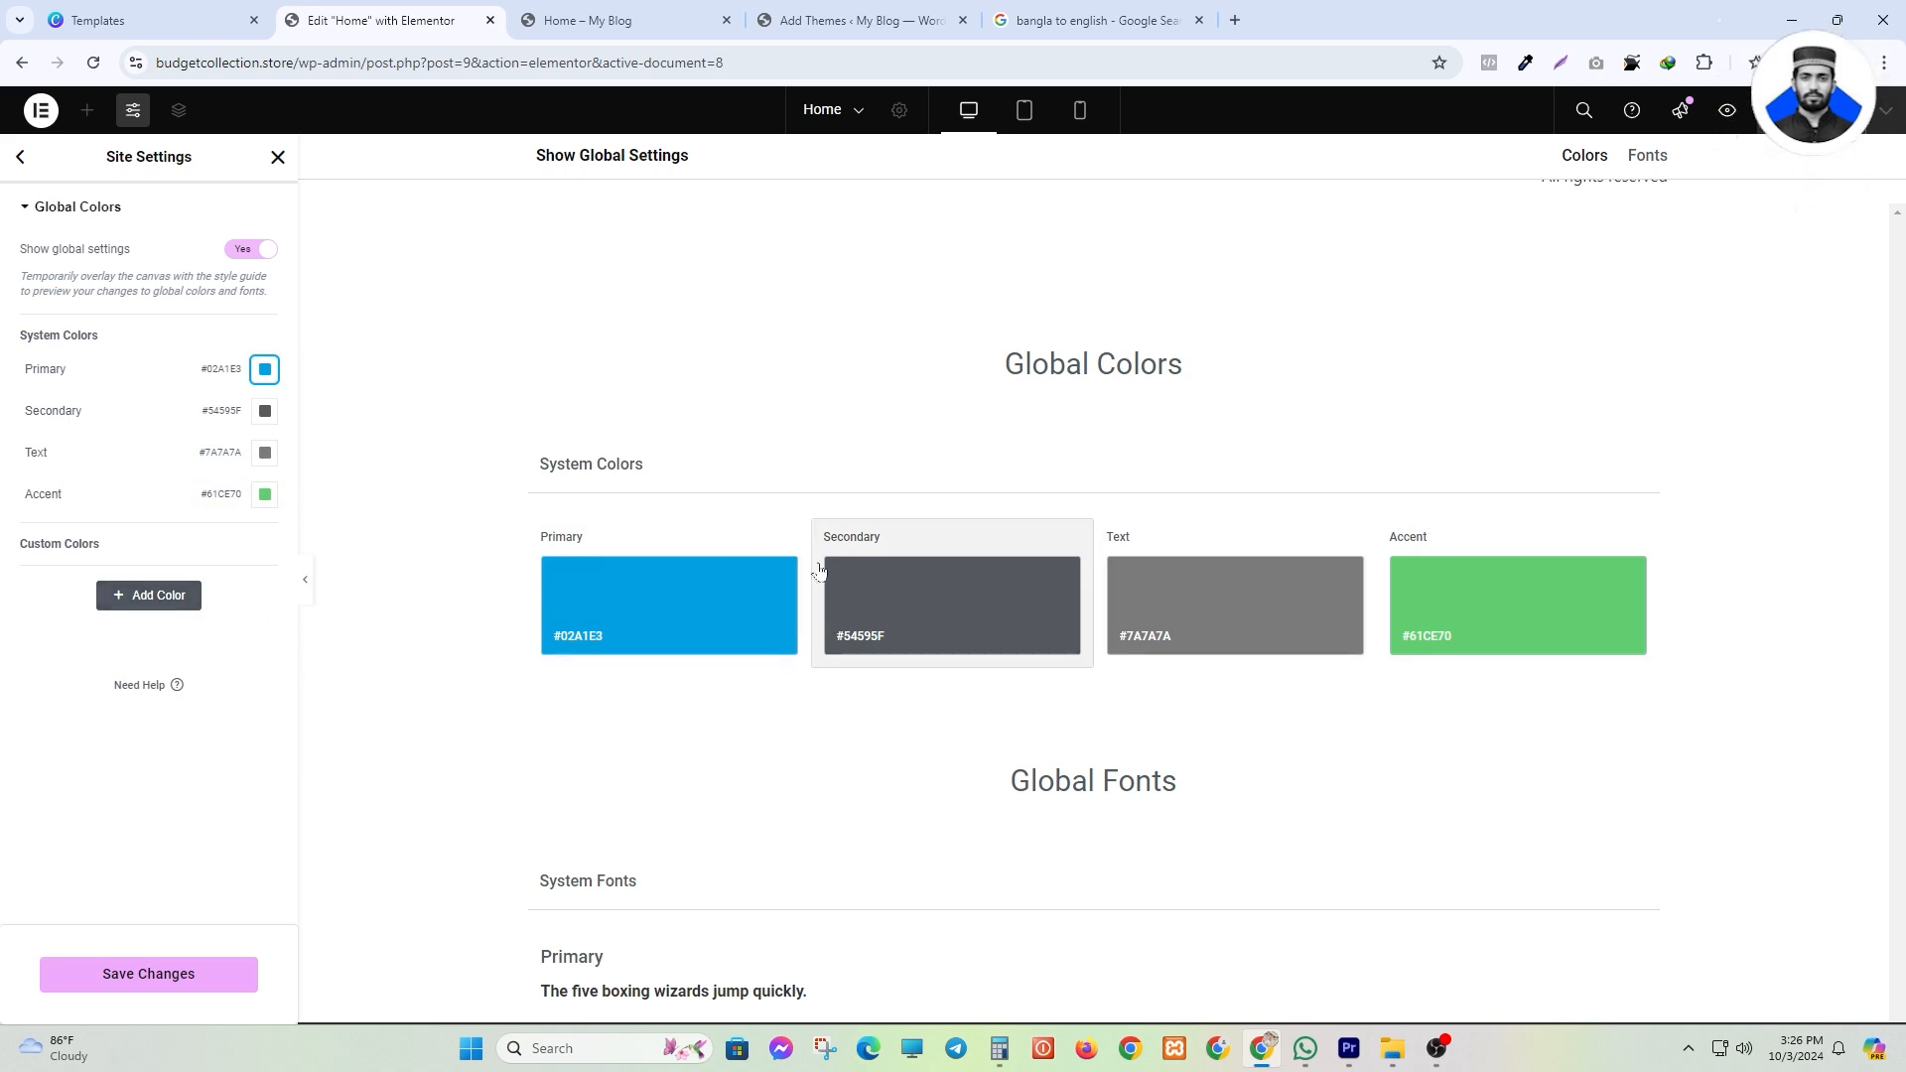
left_click(22, 162)
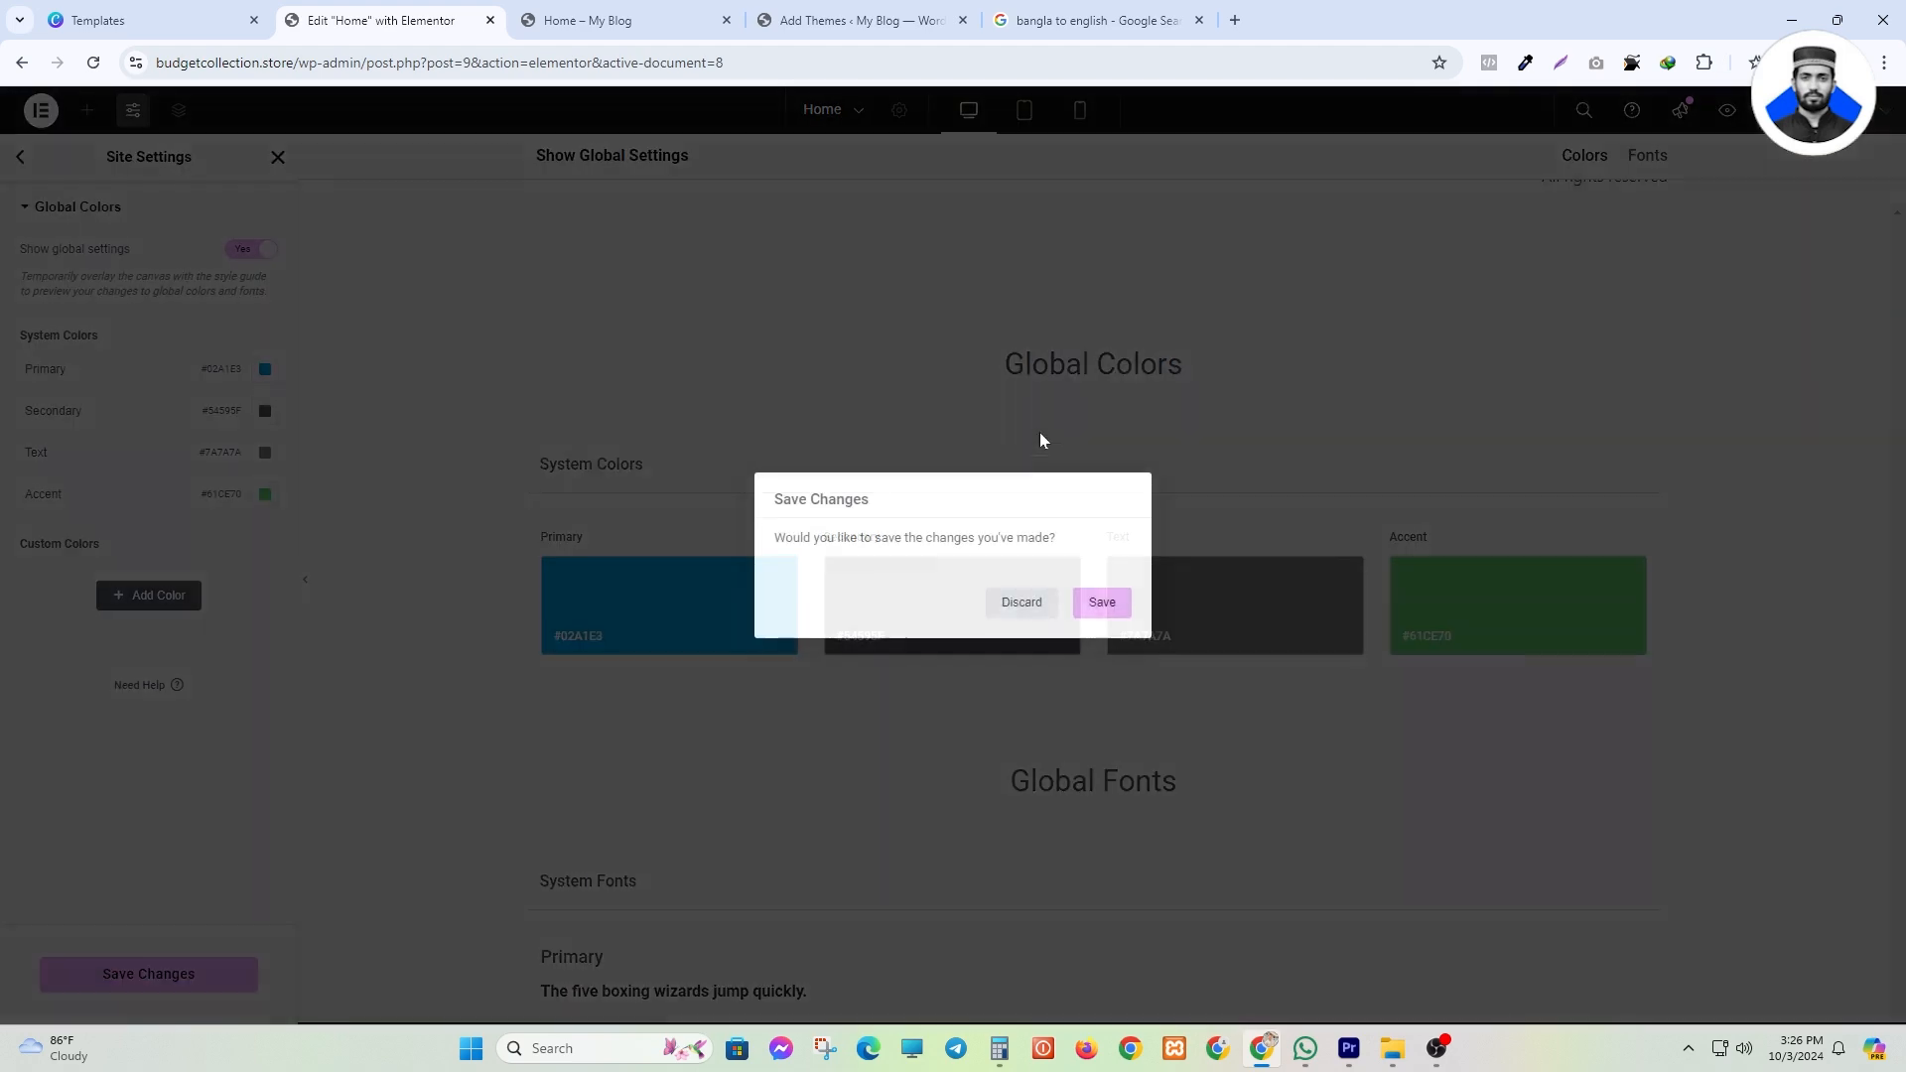
left_click(1021, 600)
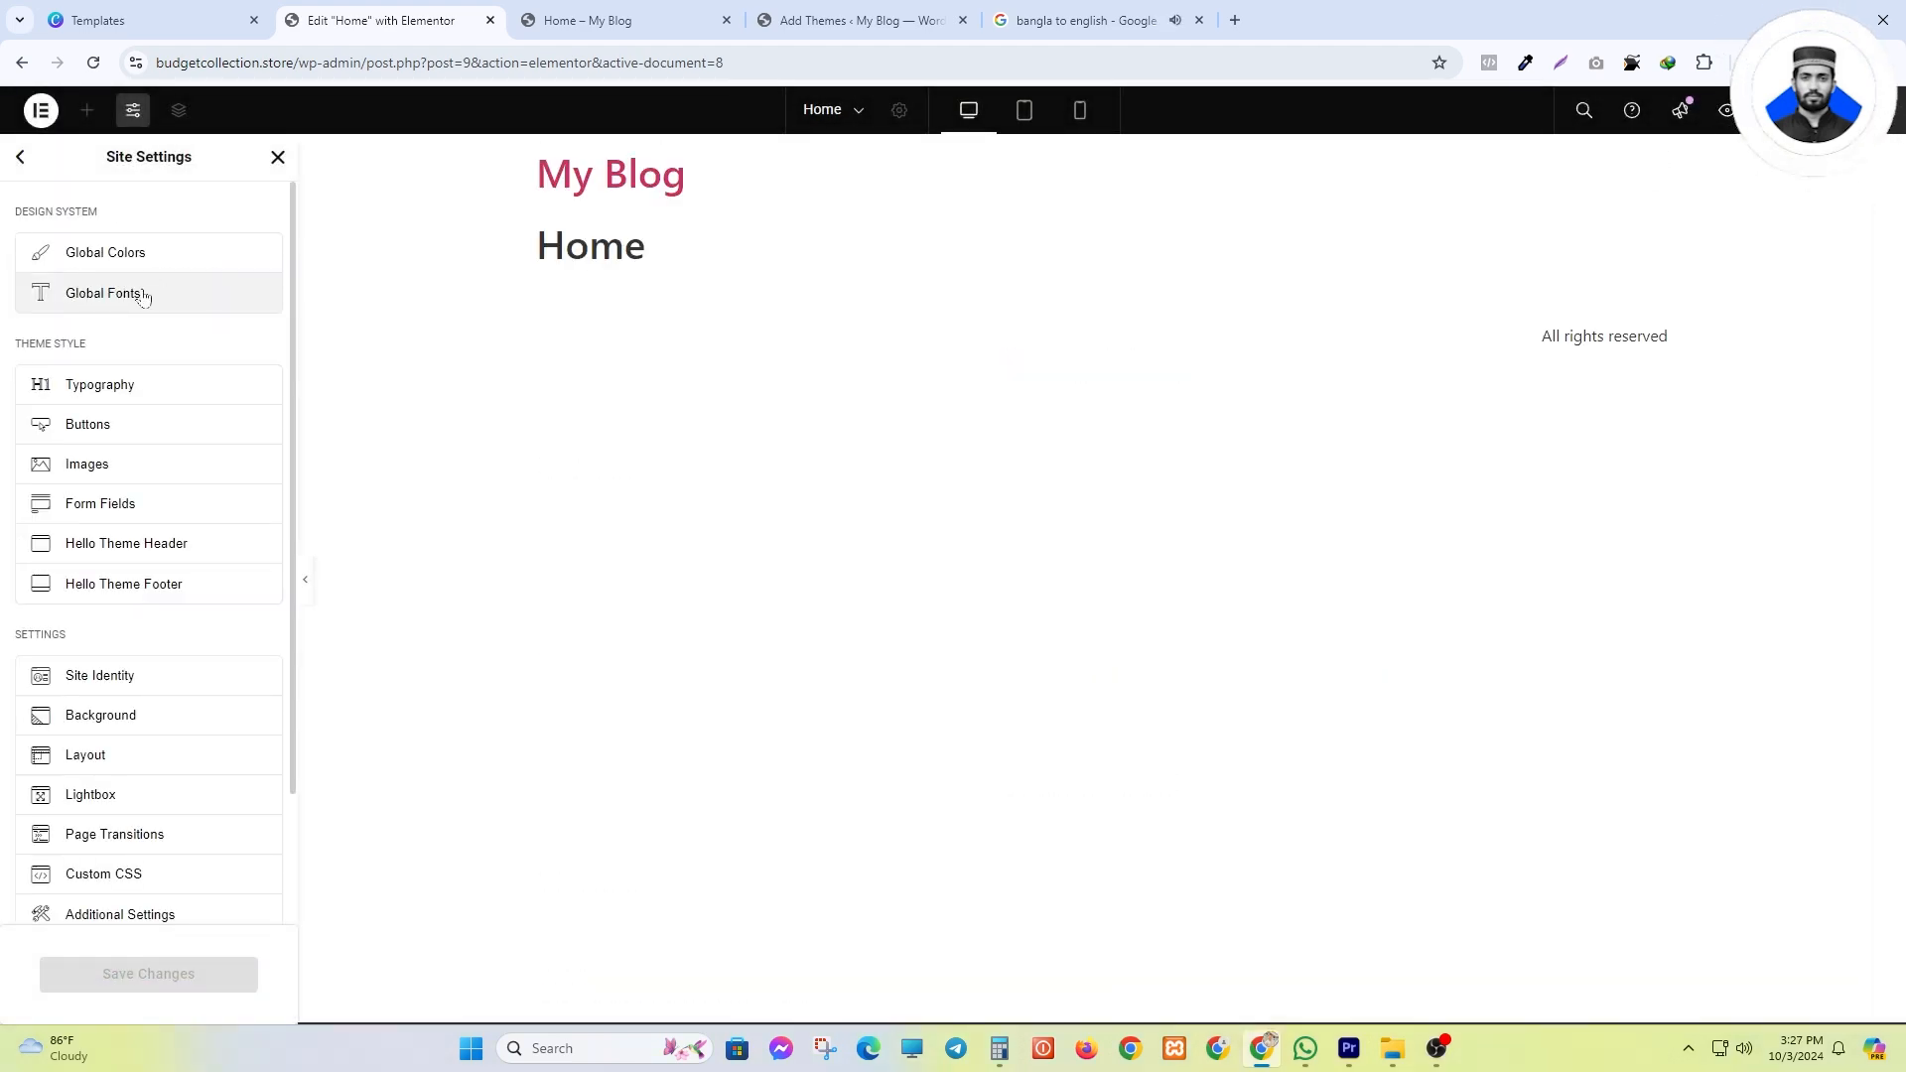
- Set the Primary system font's size to 1 px in Global Fonts, and leave the section discarding the changes
left_click(143, 294)
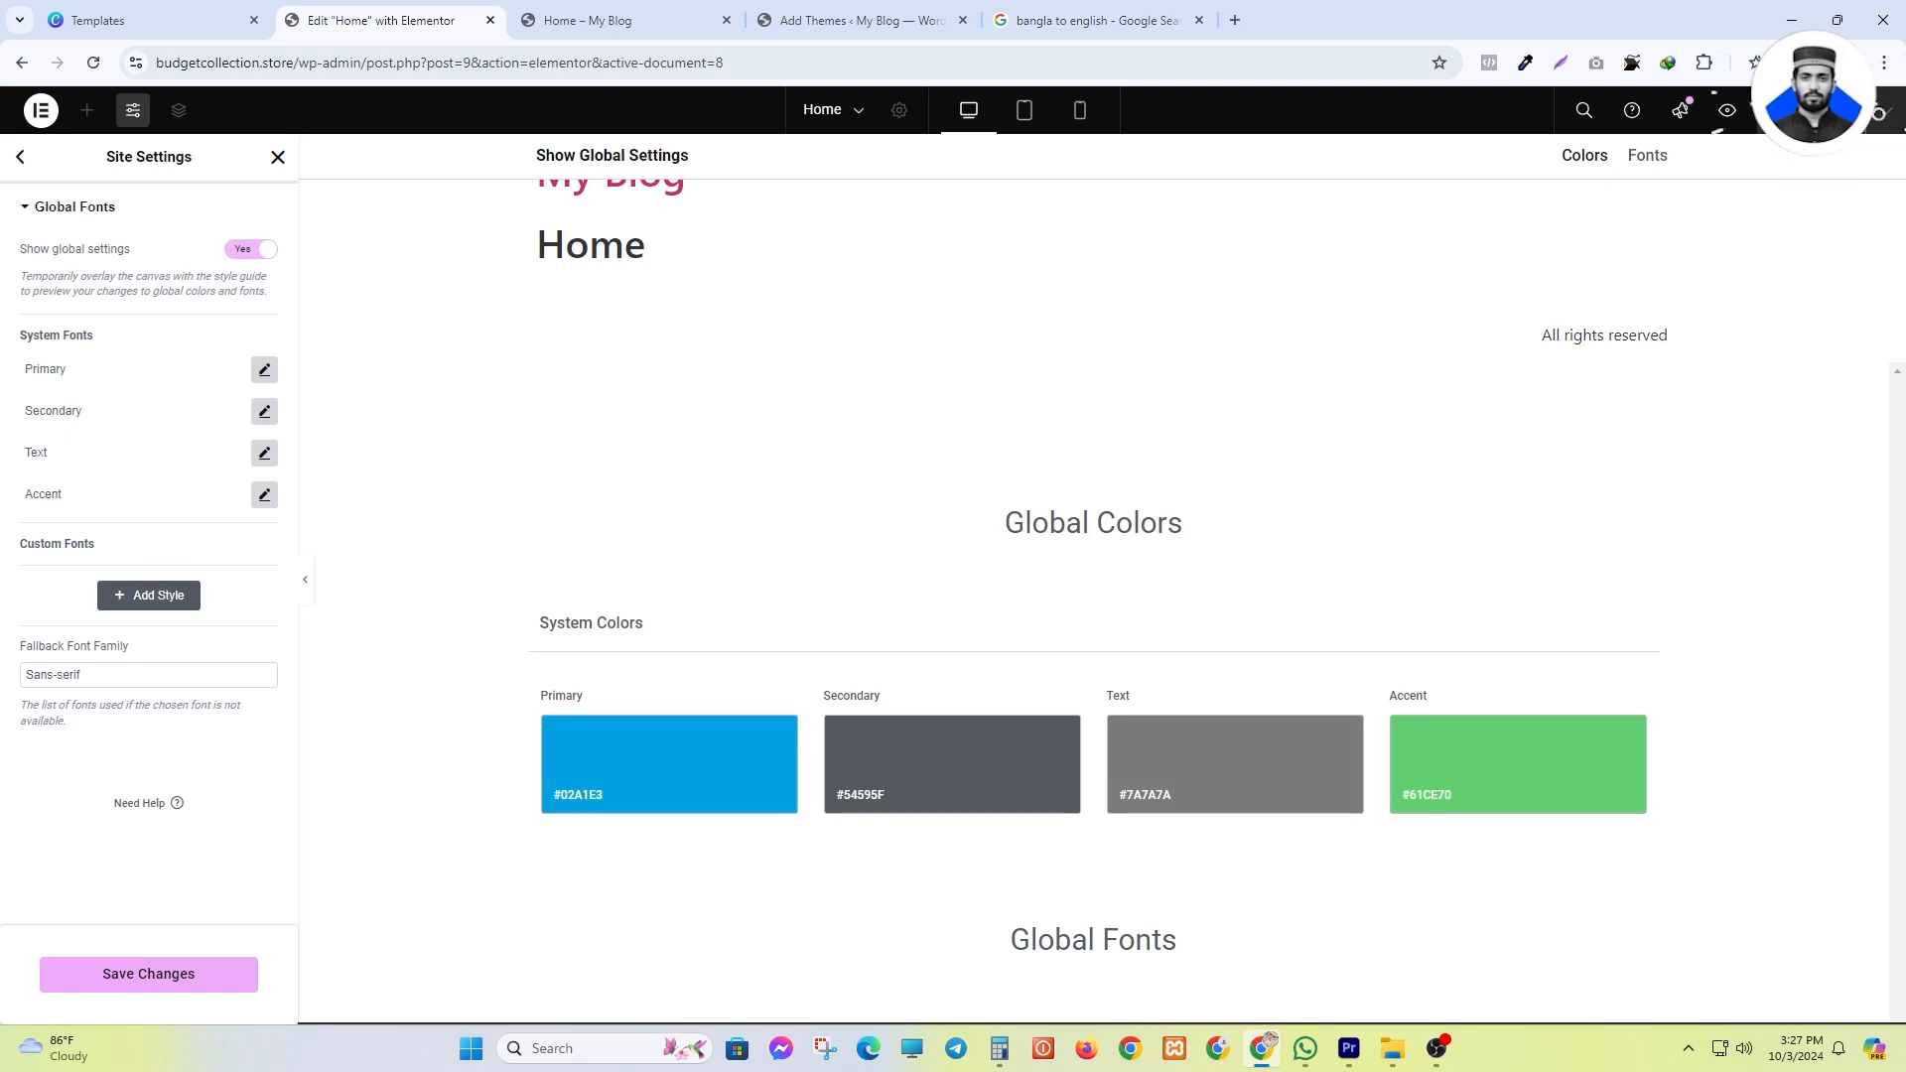
left_click(262, 372)
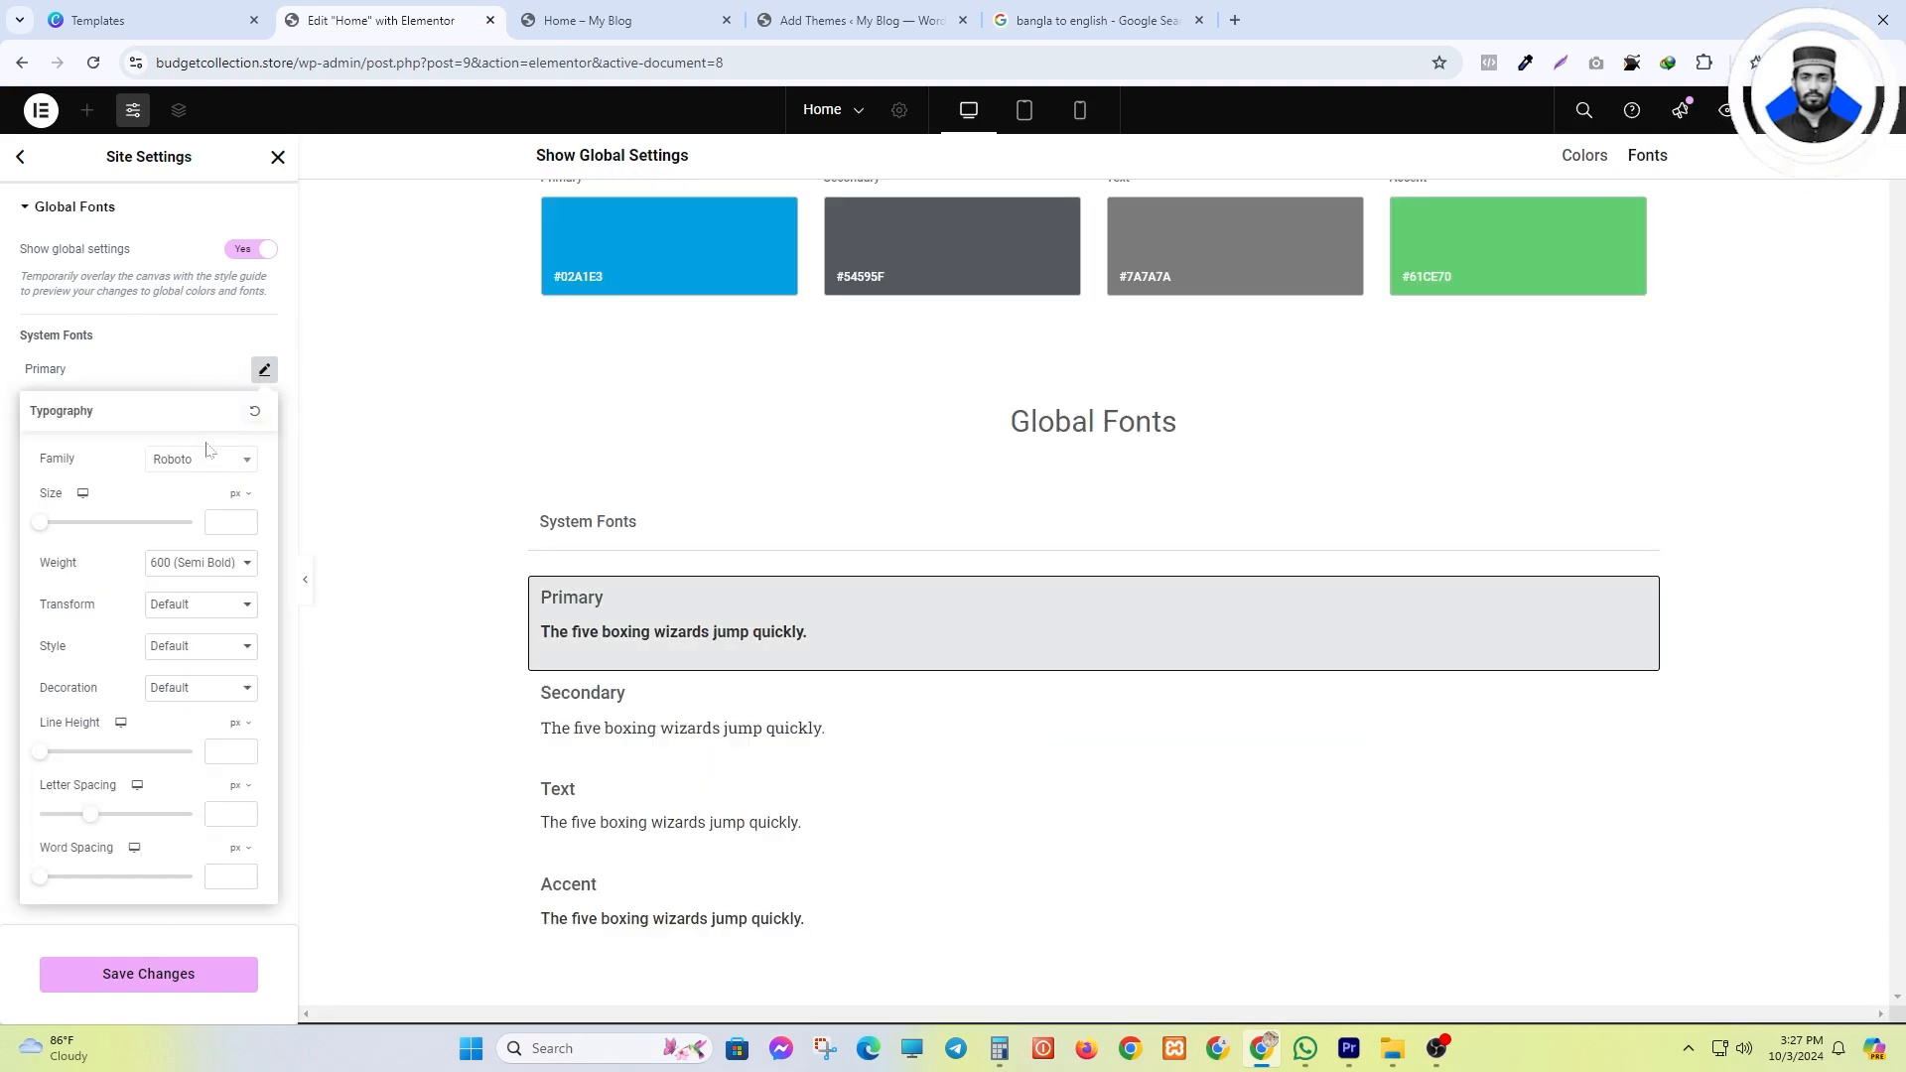
left_click(198, 462)
left_click(177, 466)
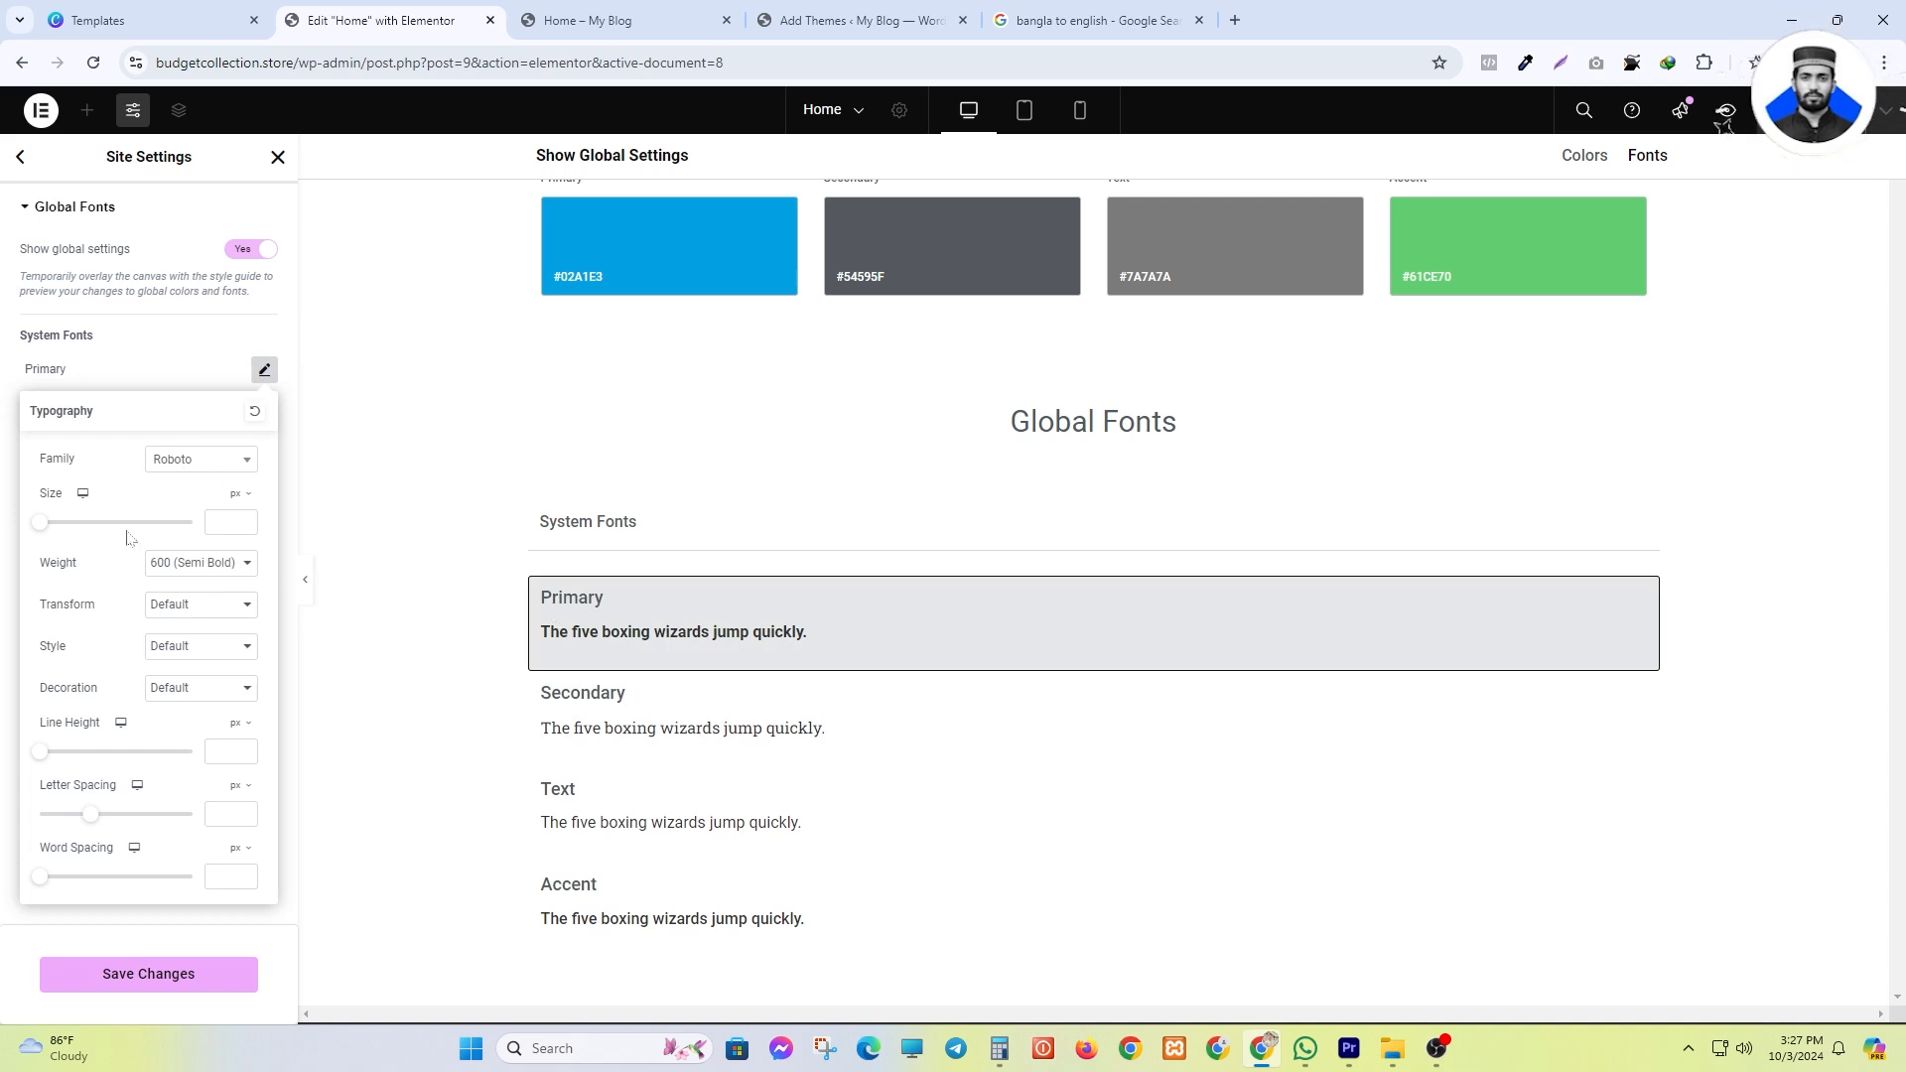
left_click_drag(140, 525, 32, 526)
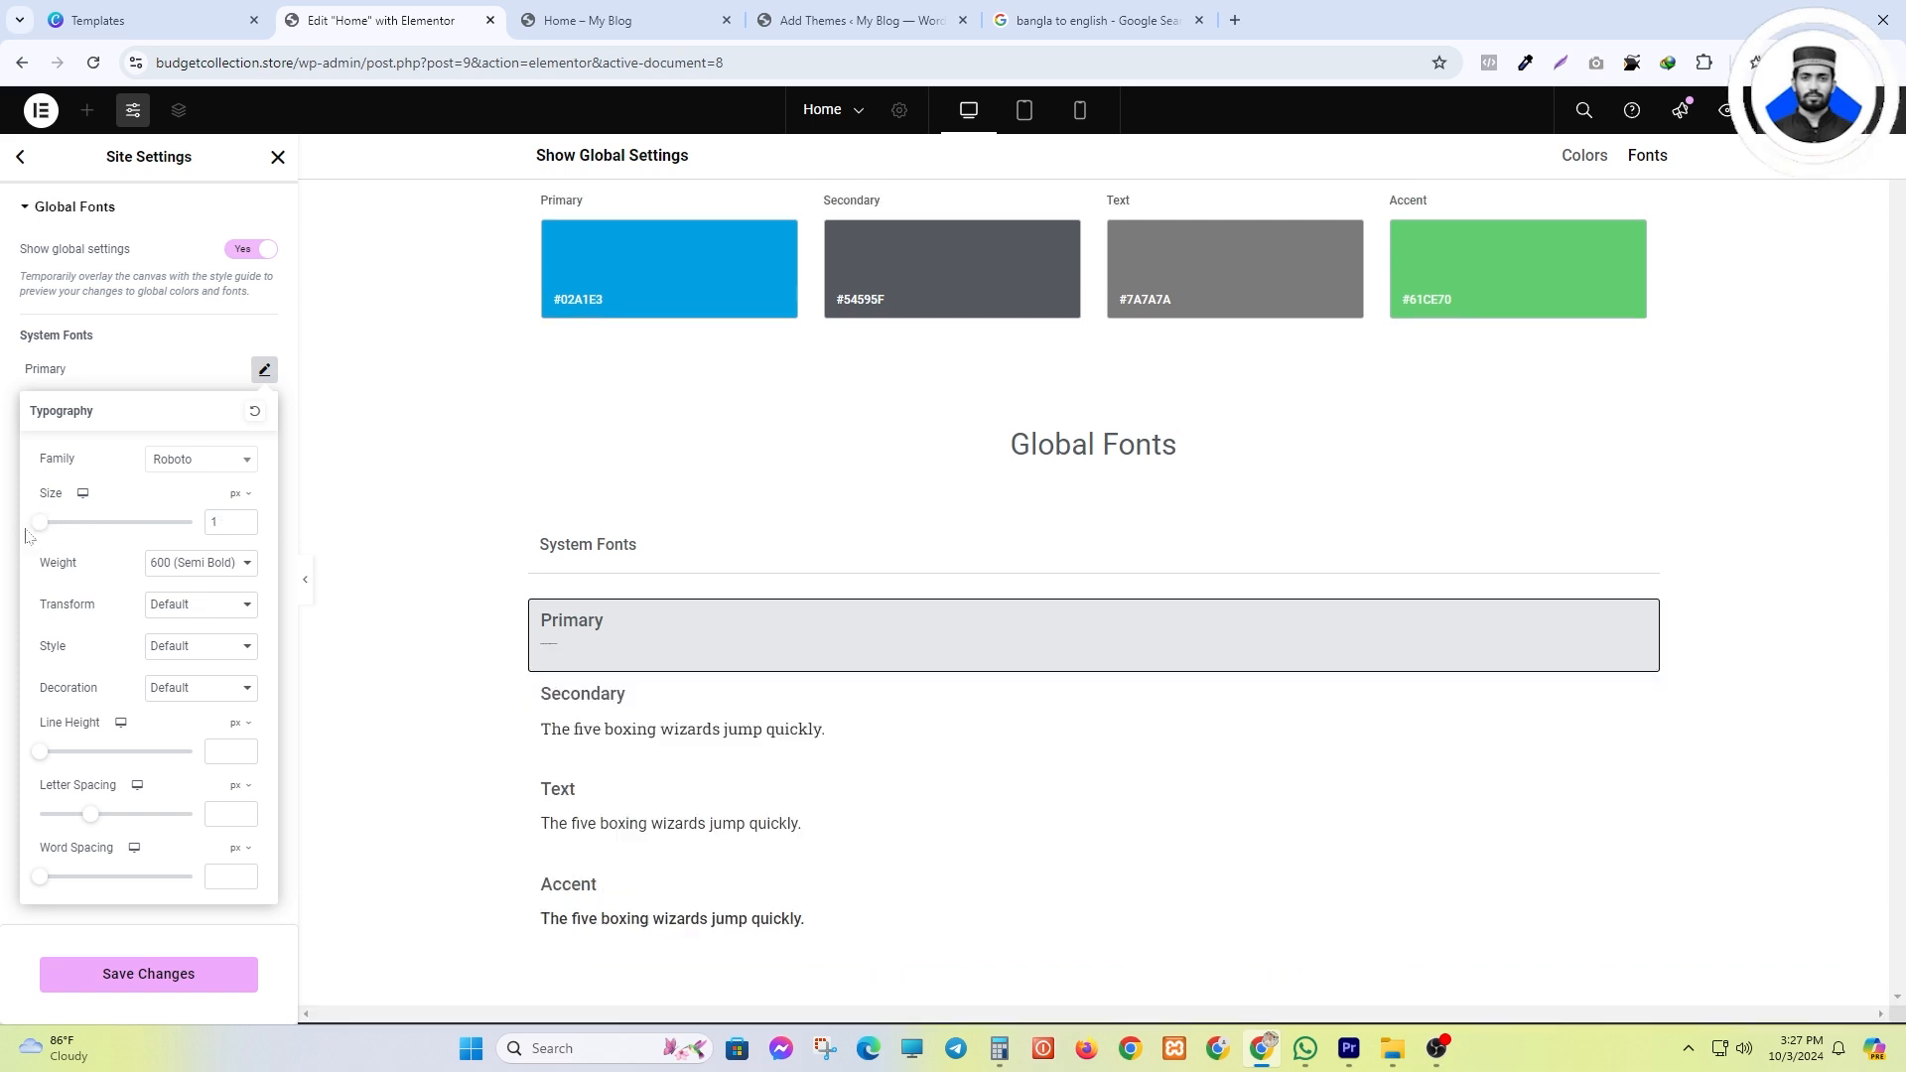
left_click(265, 373)
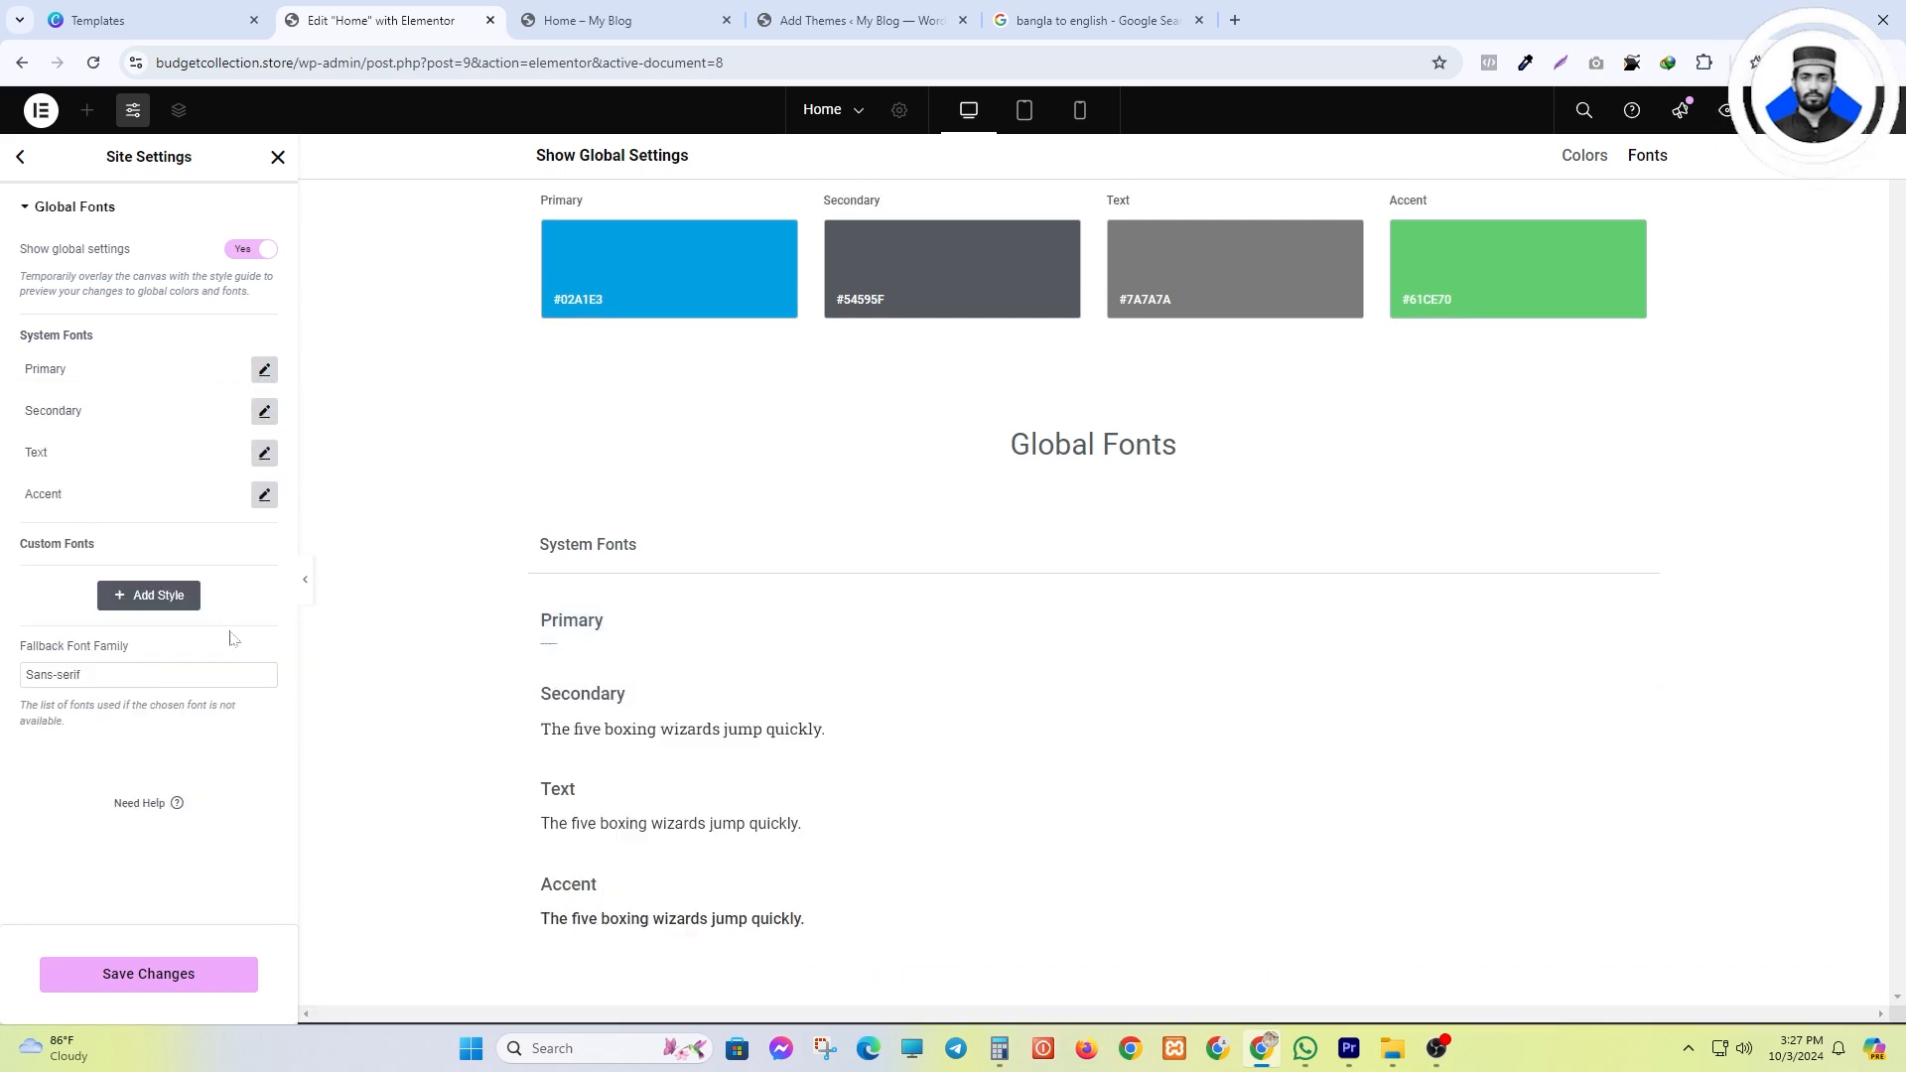
left_click(19, 159)
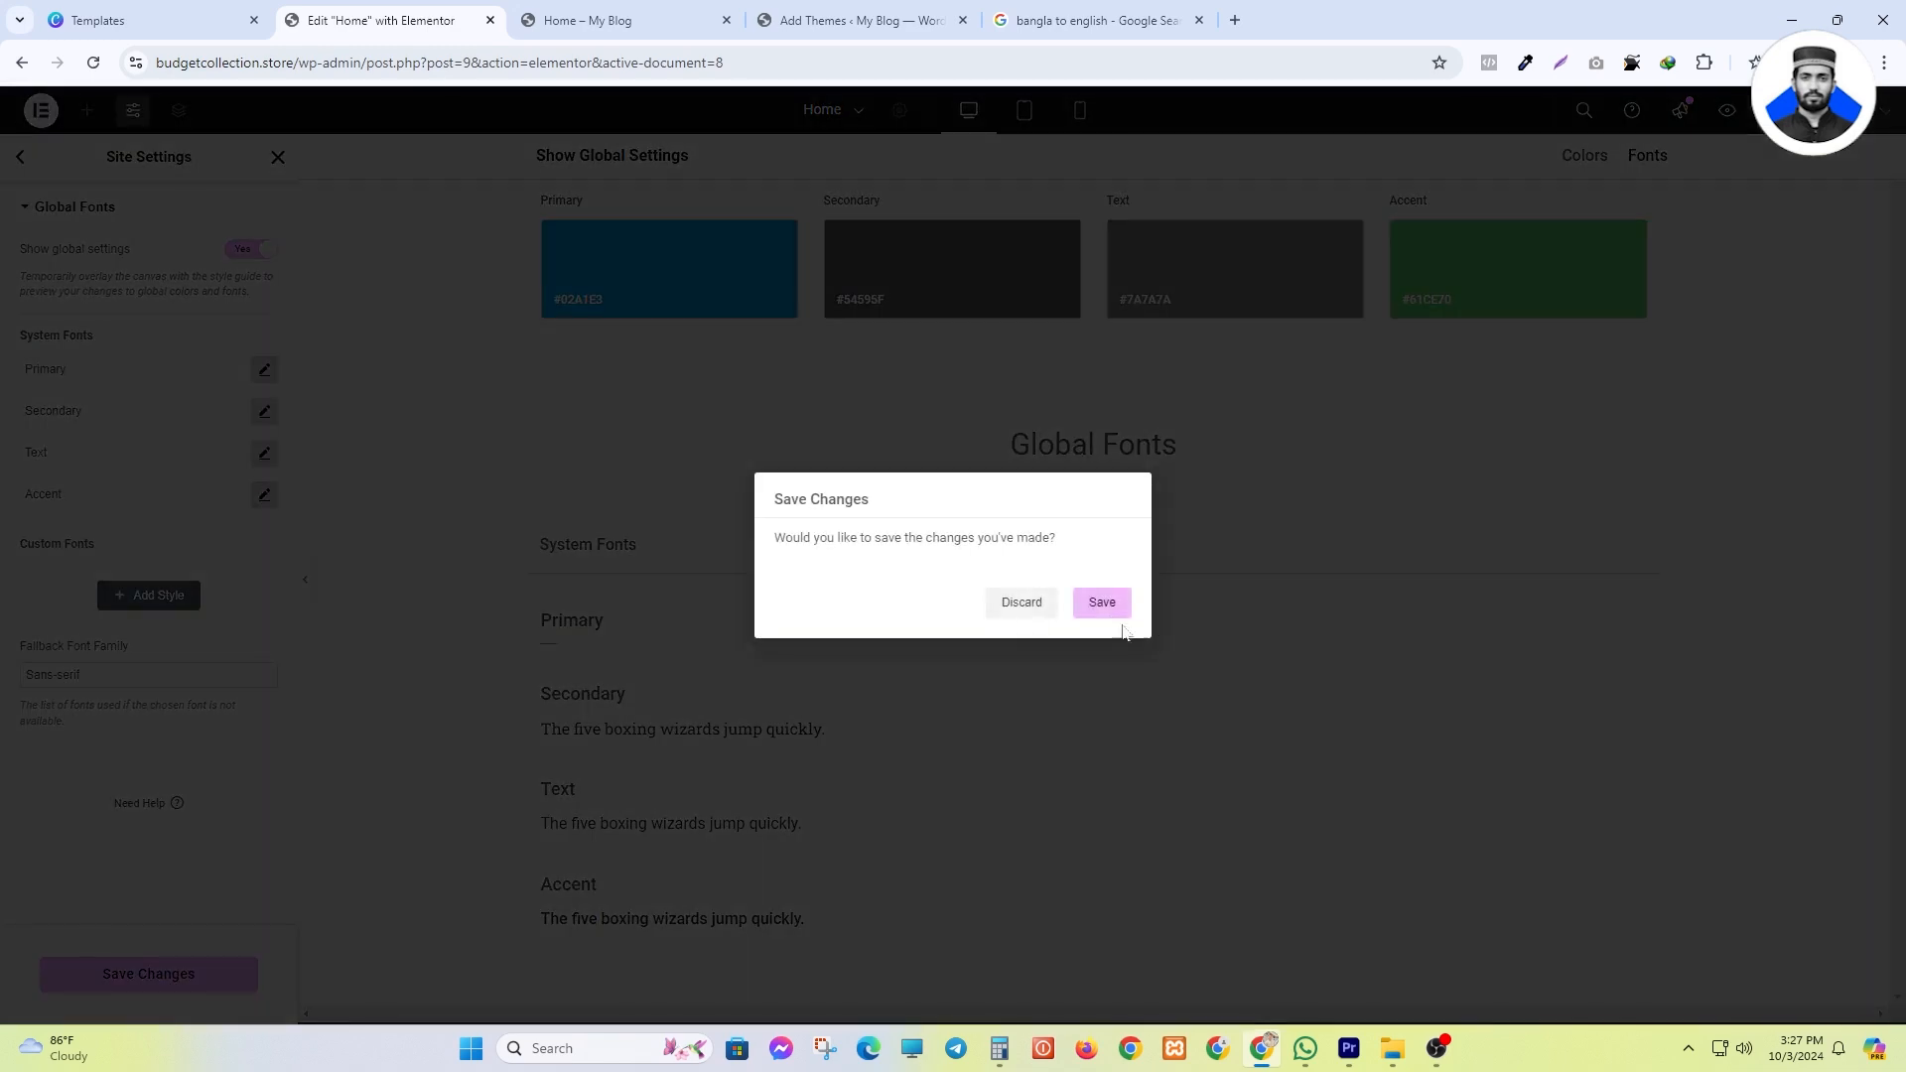
left_click(1023, 605)
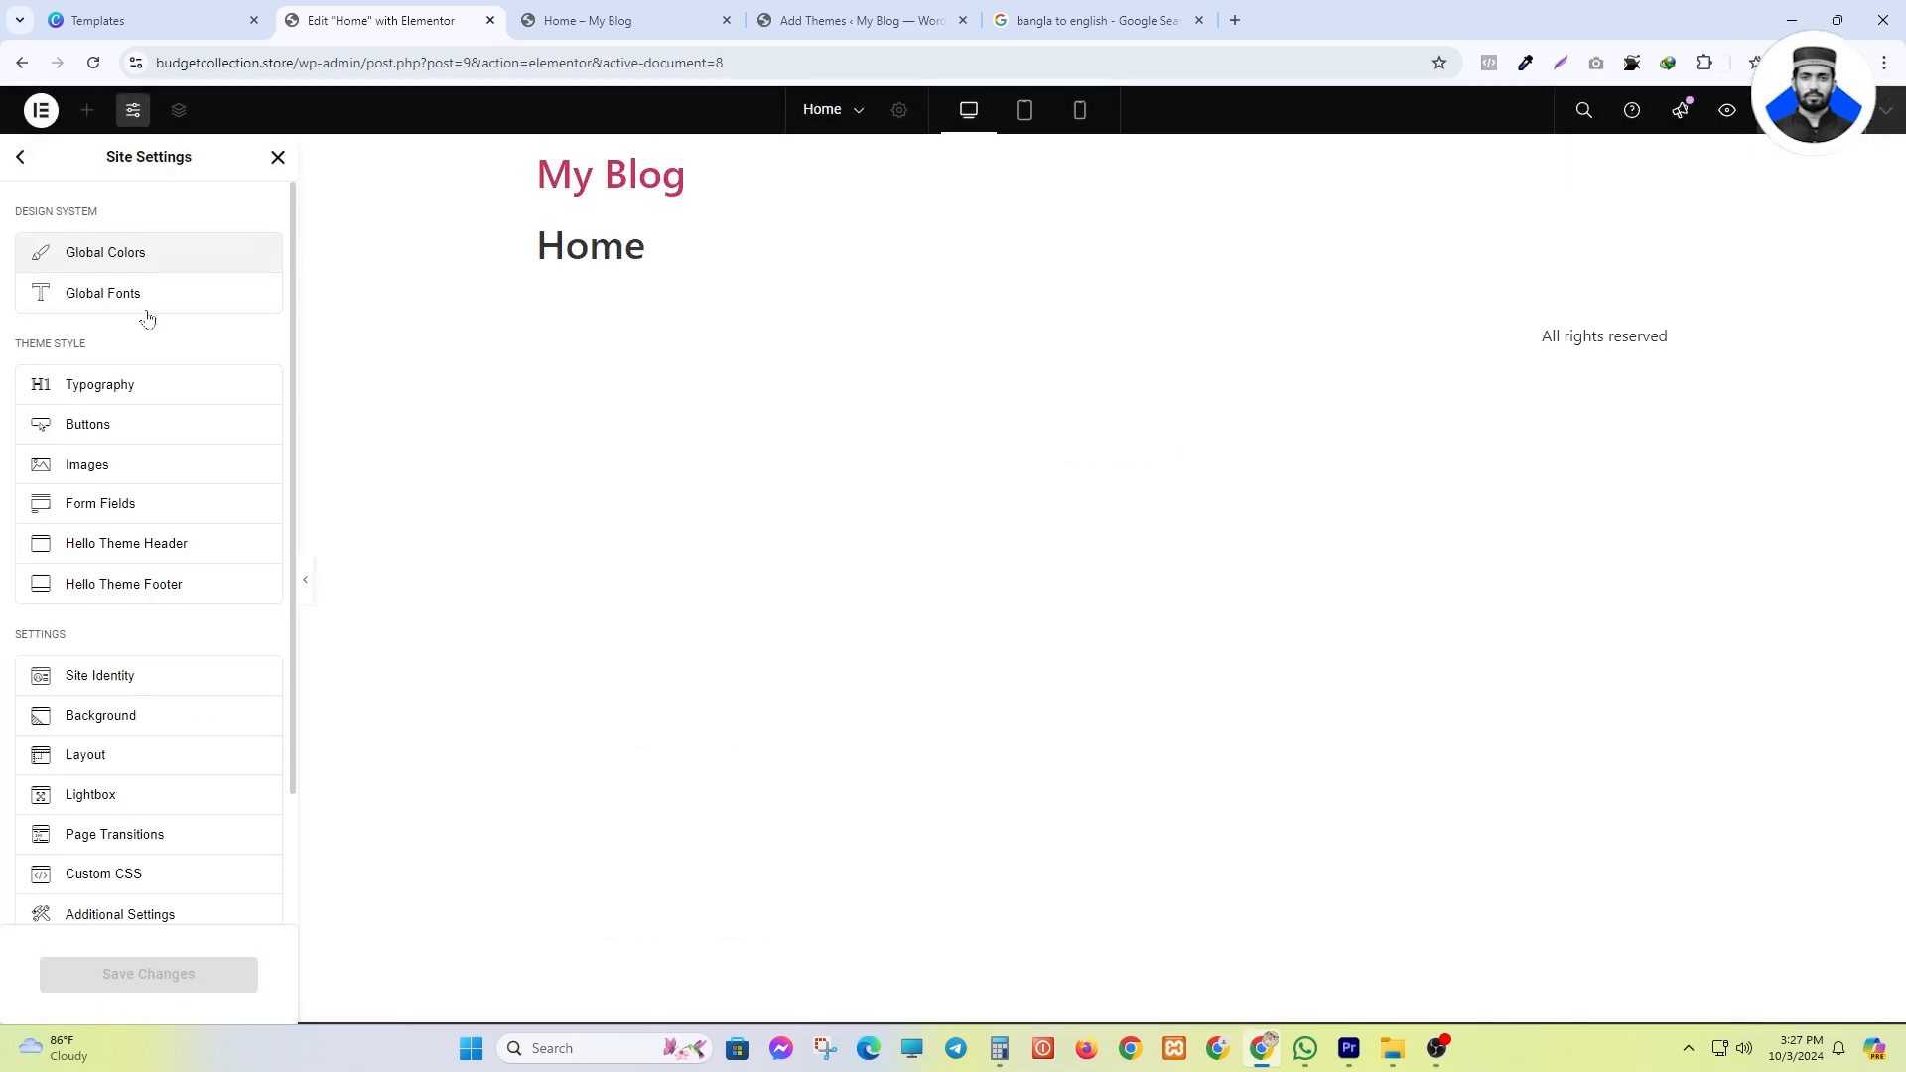
- Examine the Body, Link and H1 to H6 options in the Typography theme style, dismissing the download manager notice
left_click(159, 389)
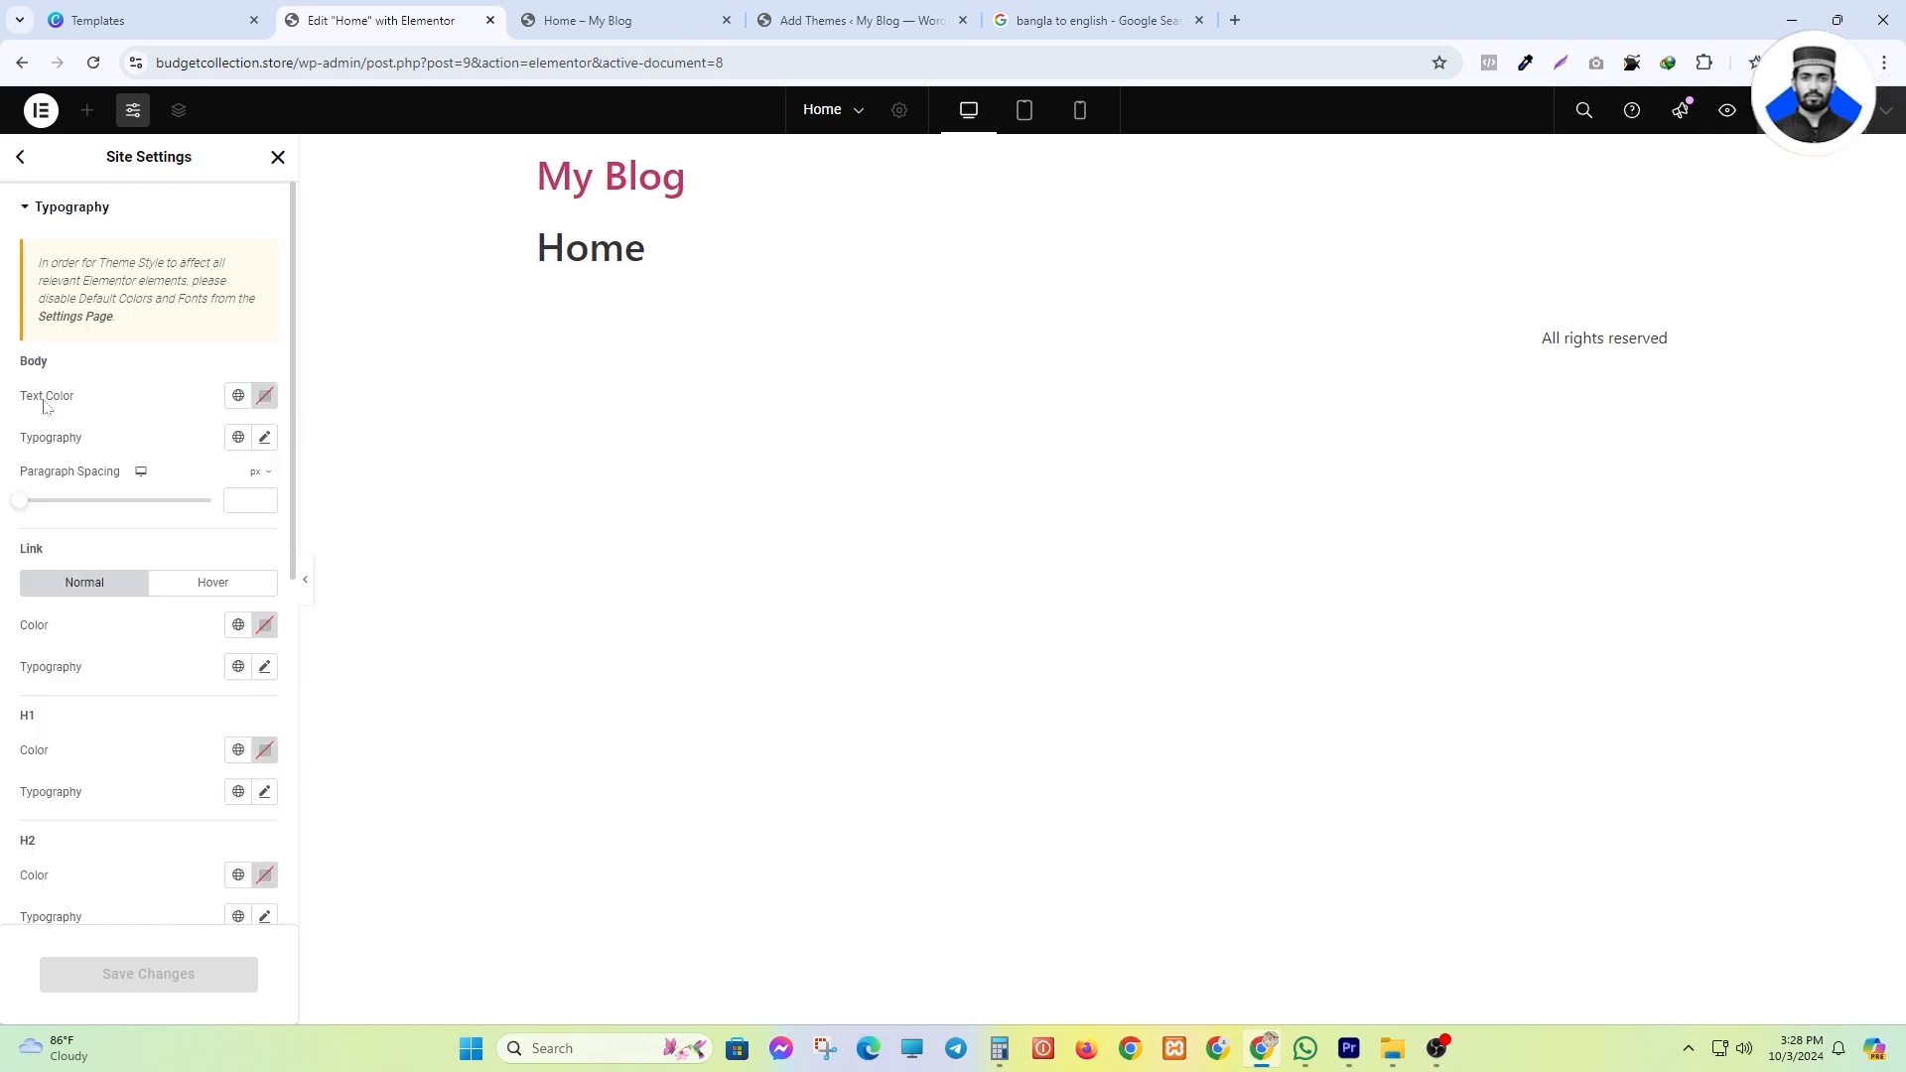
scroll(59, 447, "down", 1)
scroll(56, 630, "down", 1)
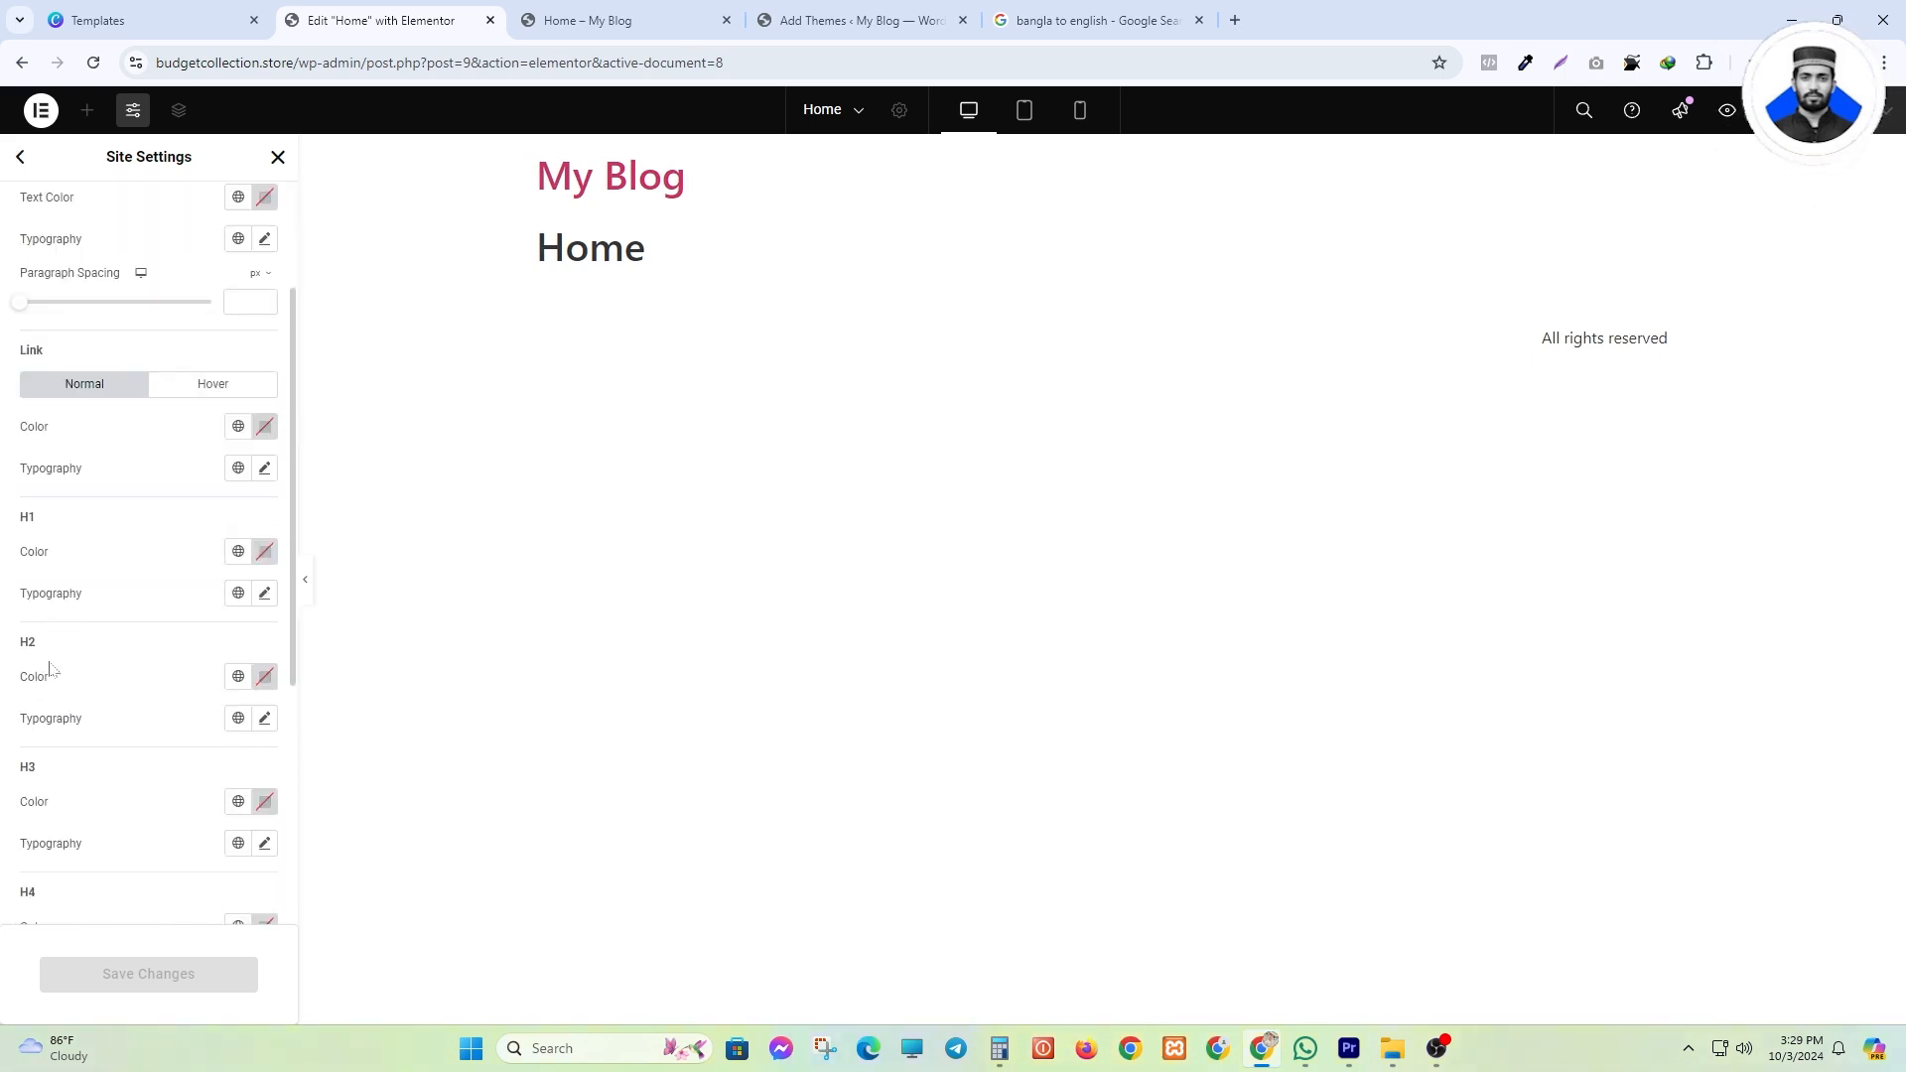
scroll(56, 682, "down", 4)
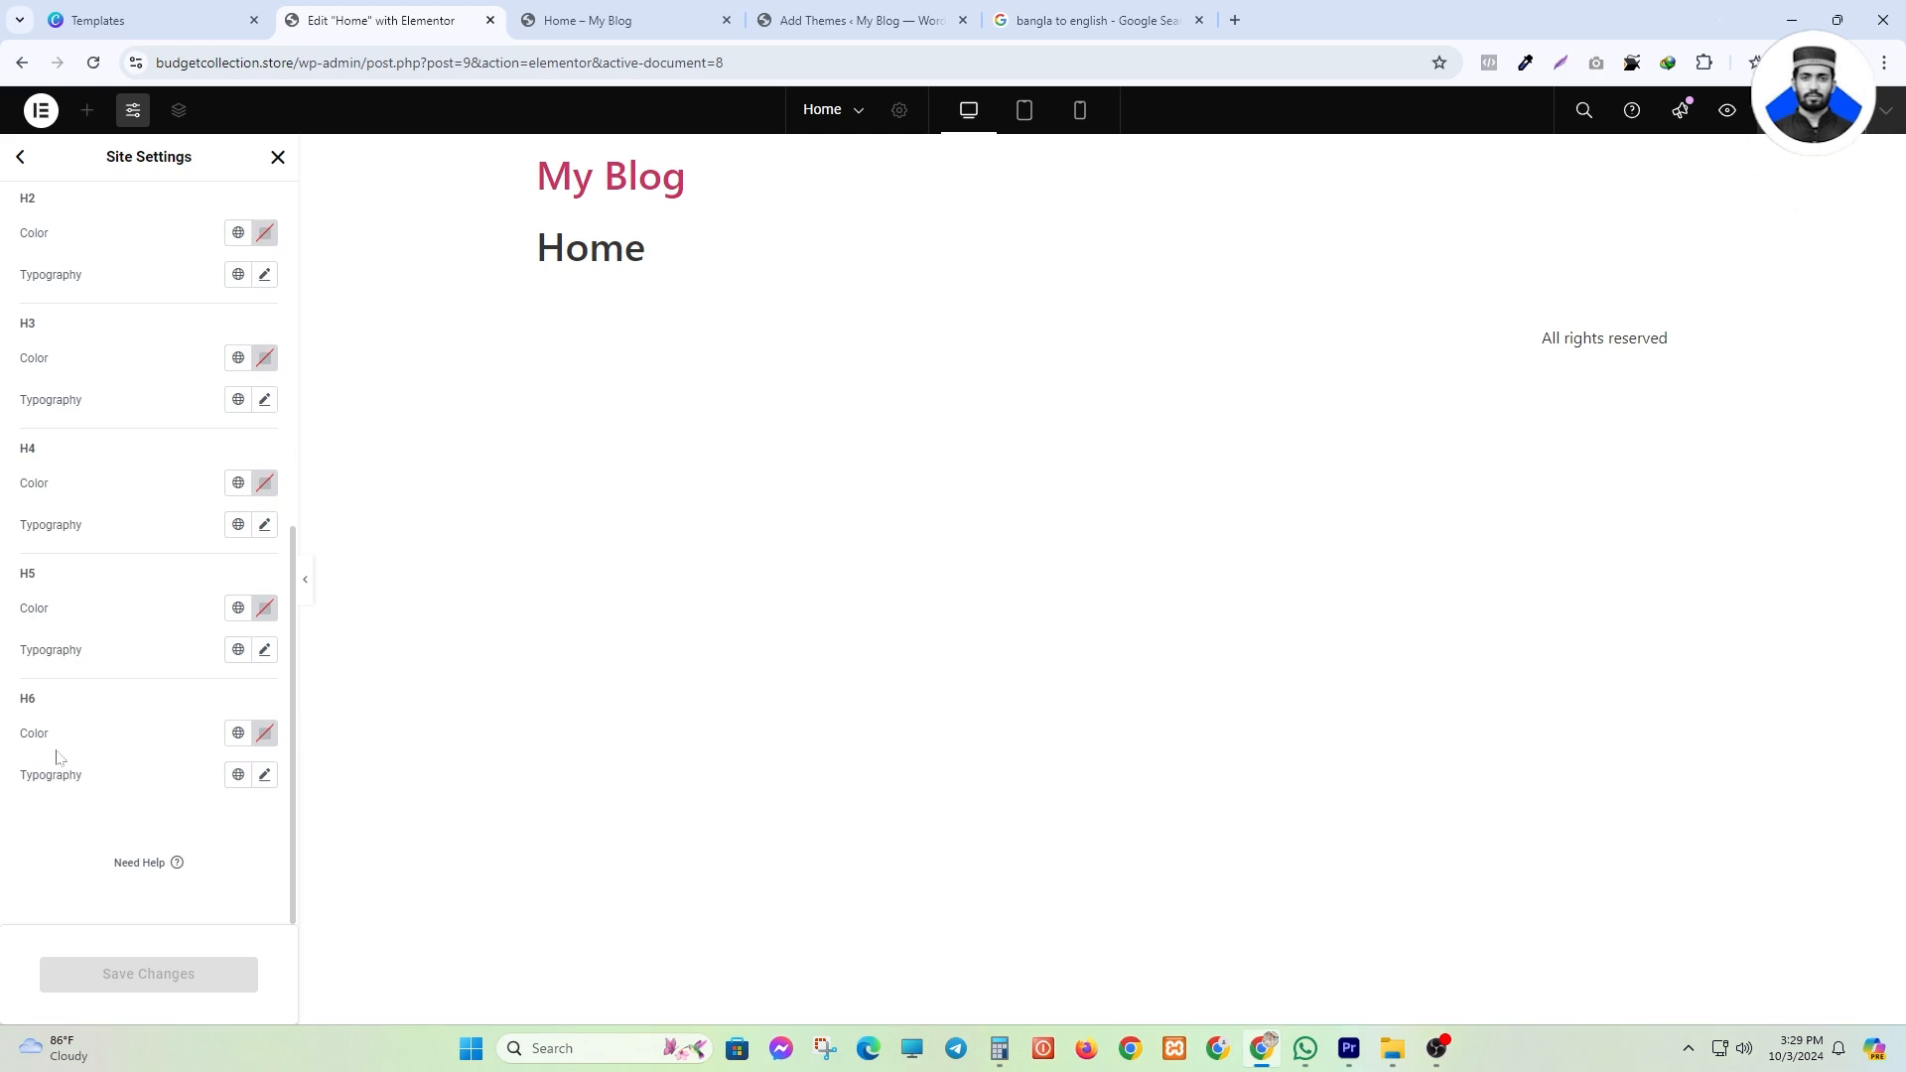
scroll(57, 757, "up", 6)
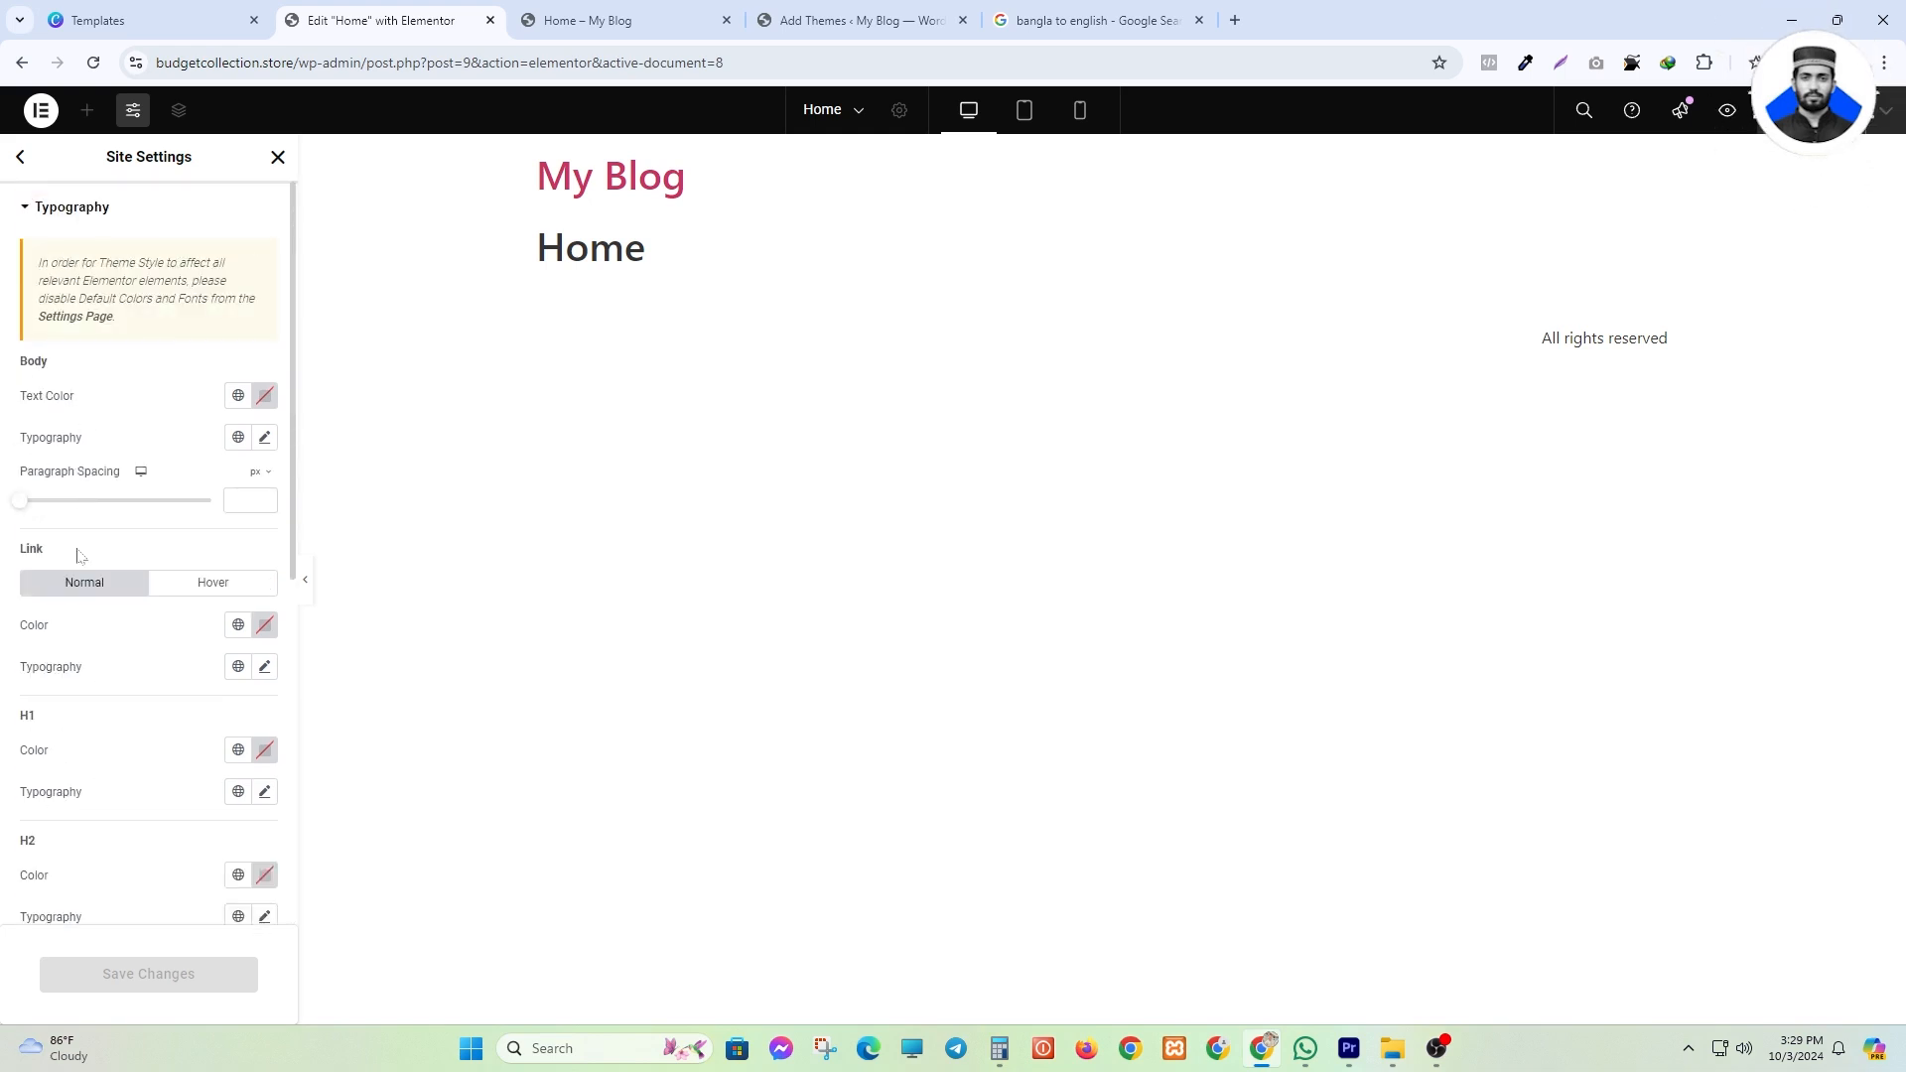
scroll(40, 678, "down", 1)
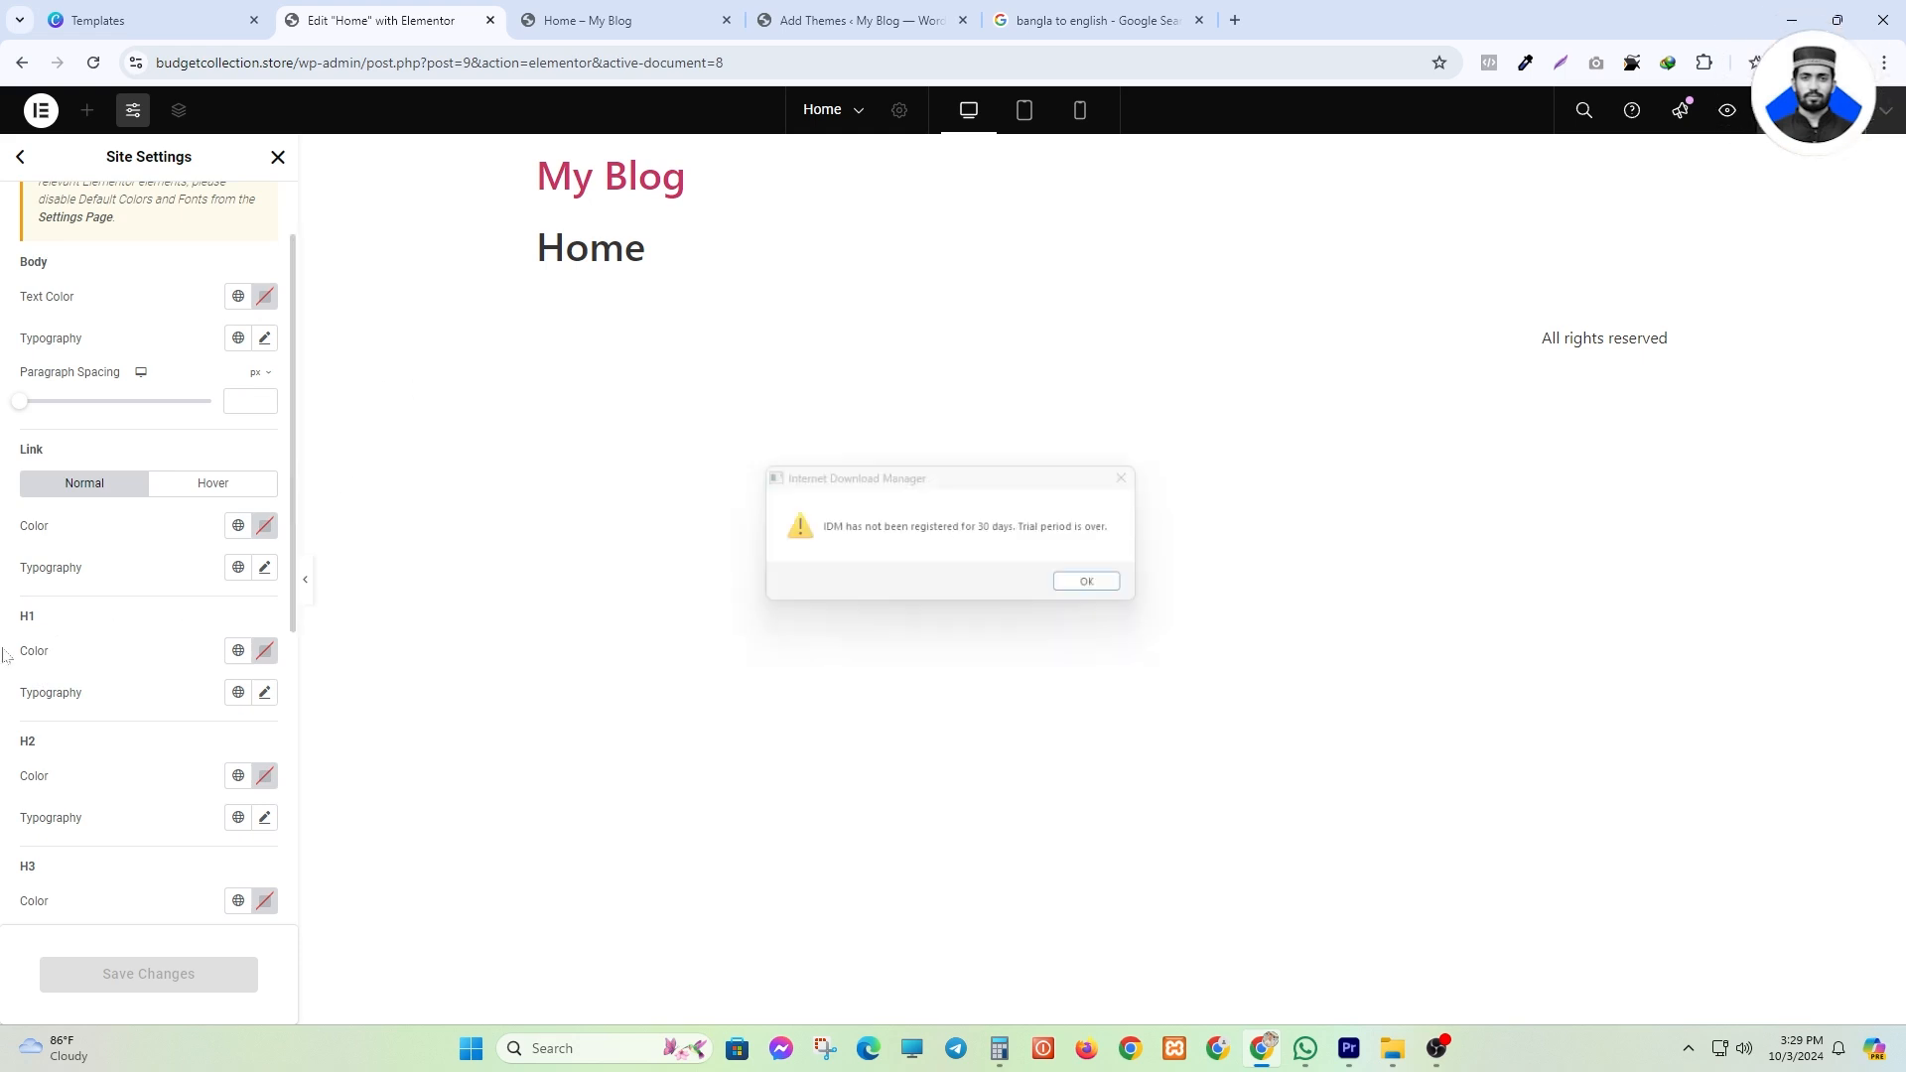
left_click(1140, 477)
scroll(151, 627, "up", 1)
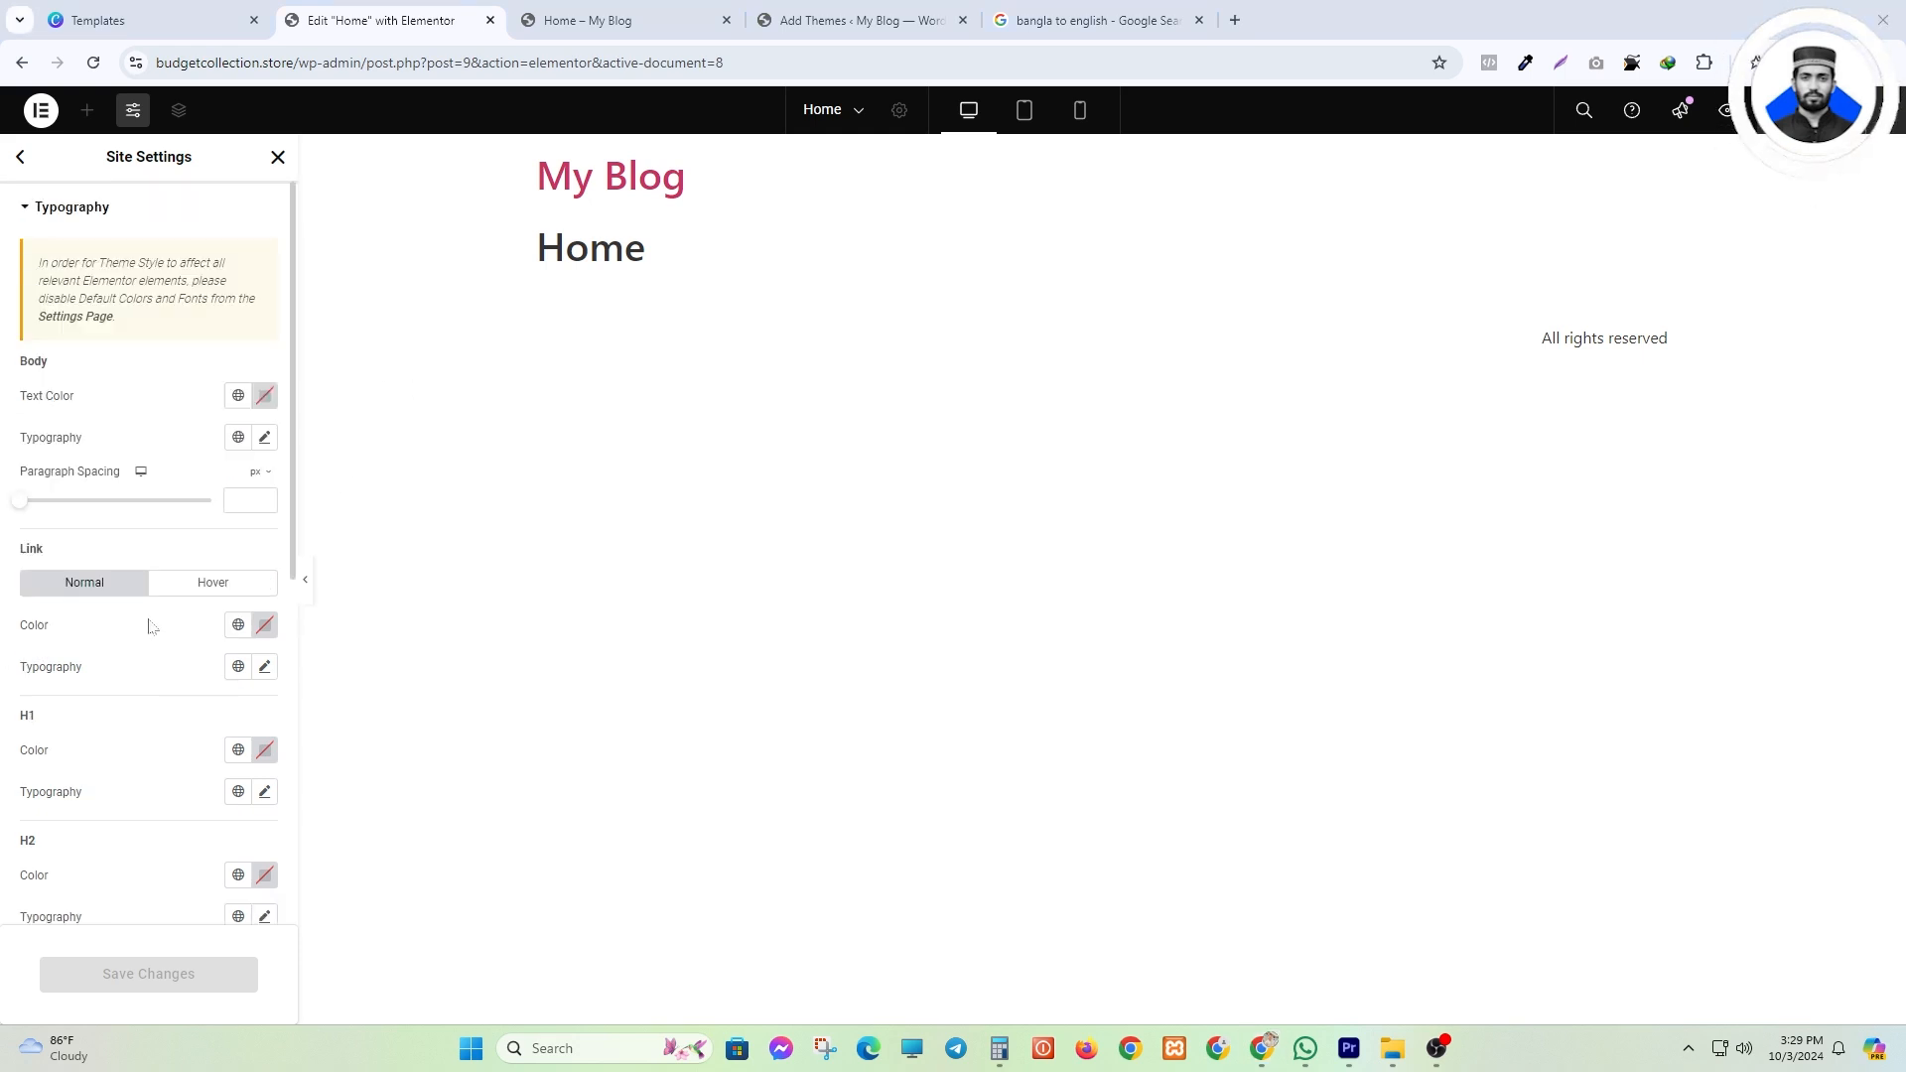
- Try #FF0000 as the normal Link color and reset it
scroll(152, 627, "down", 1)
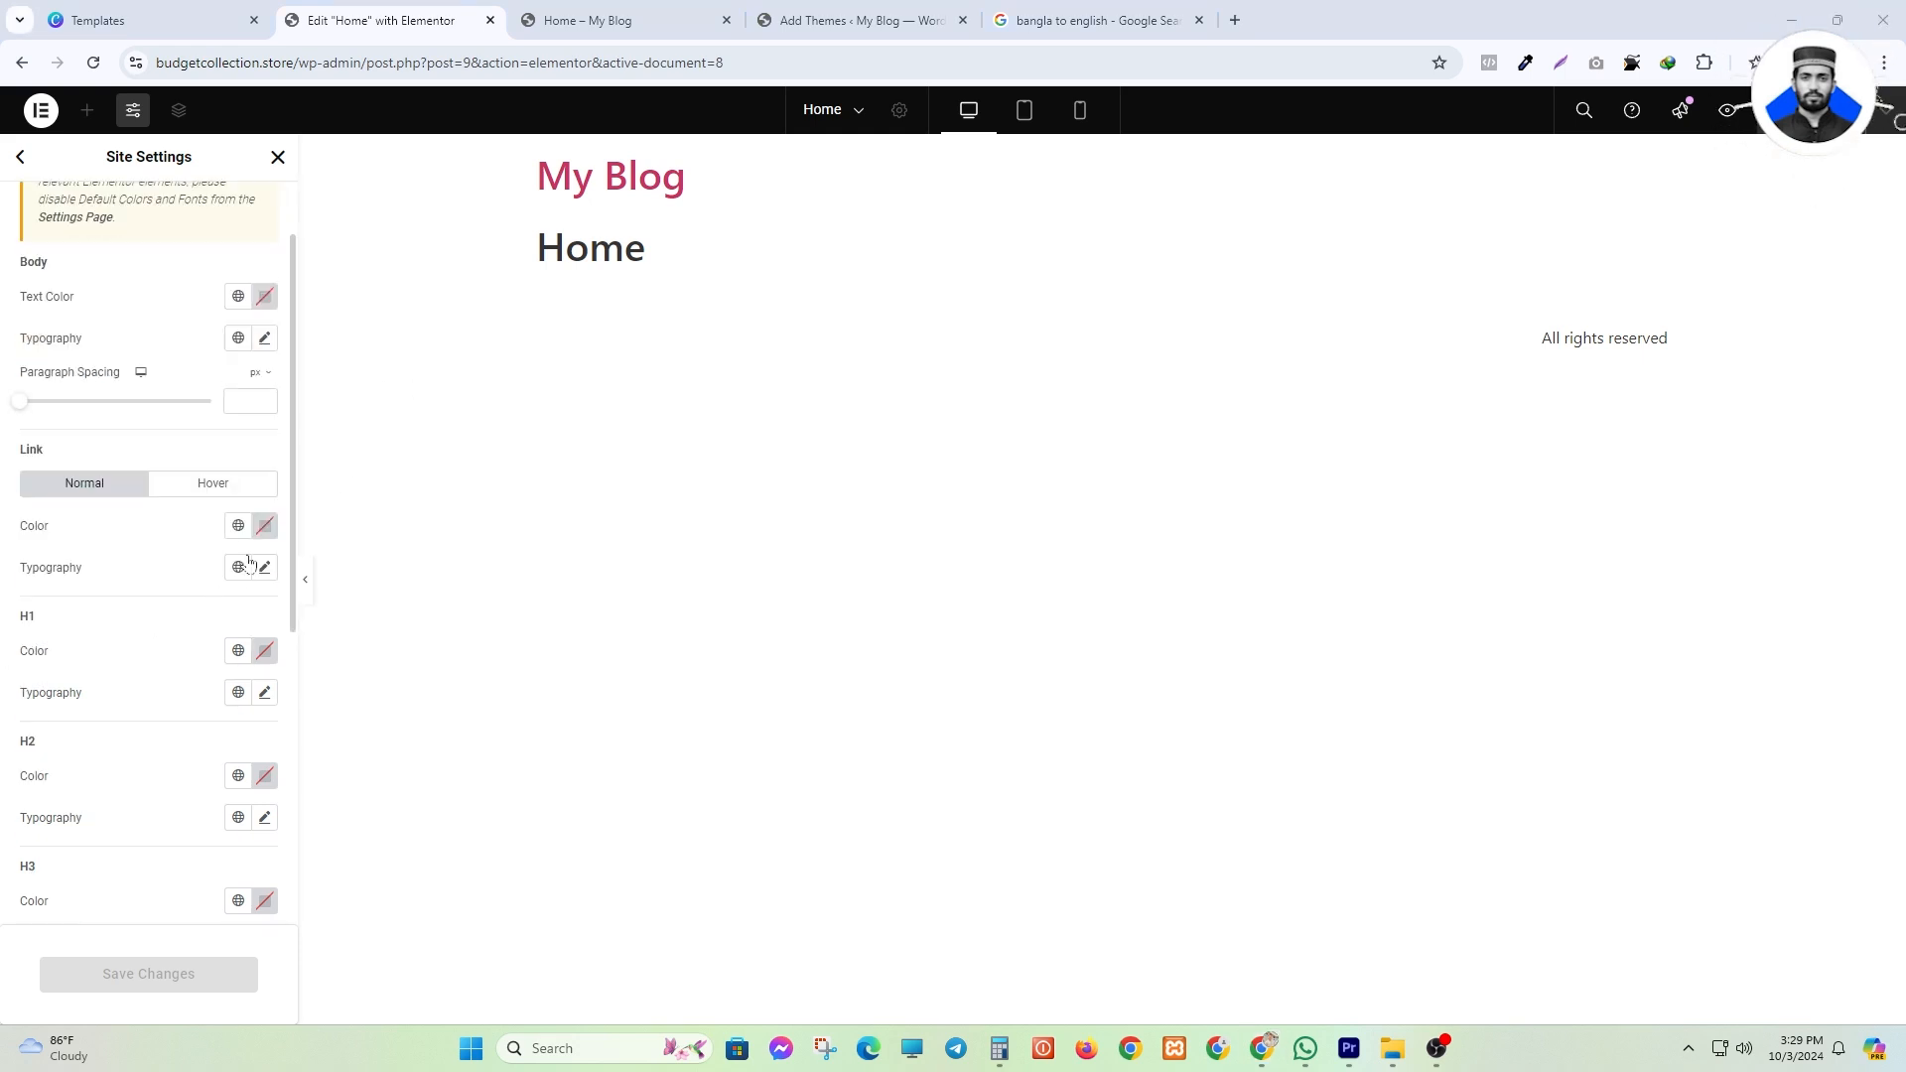
left_click(265, 526)
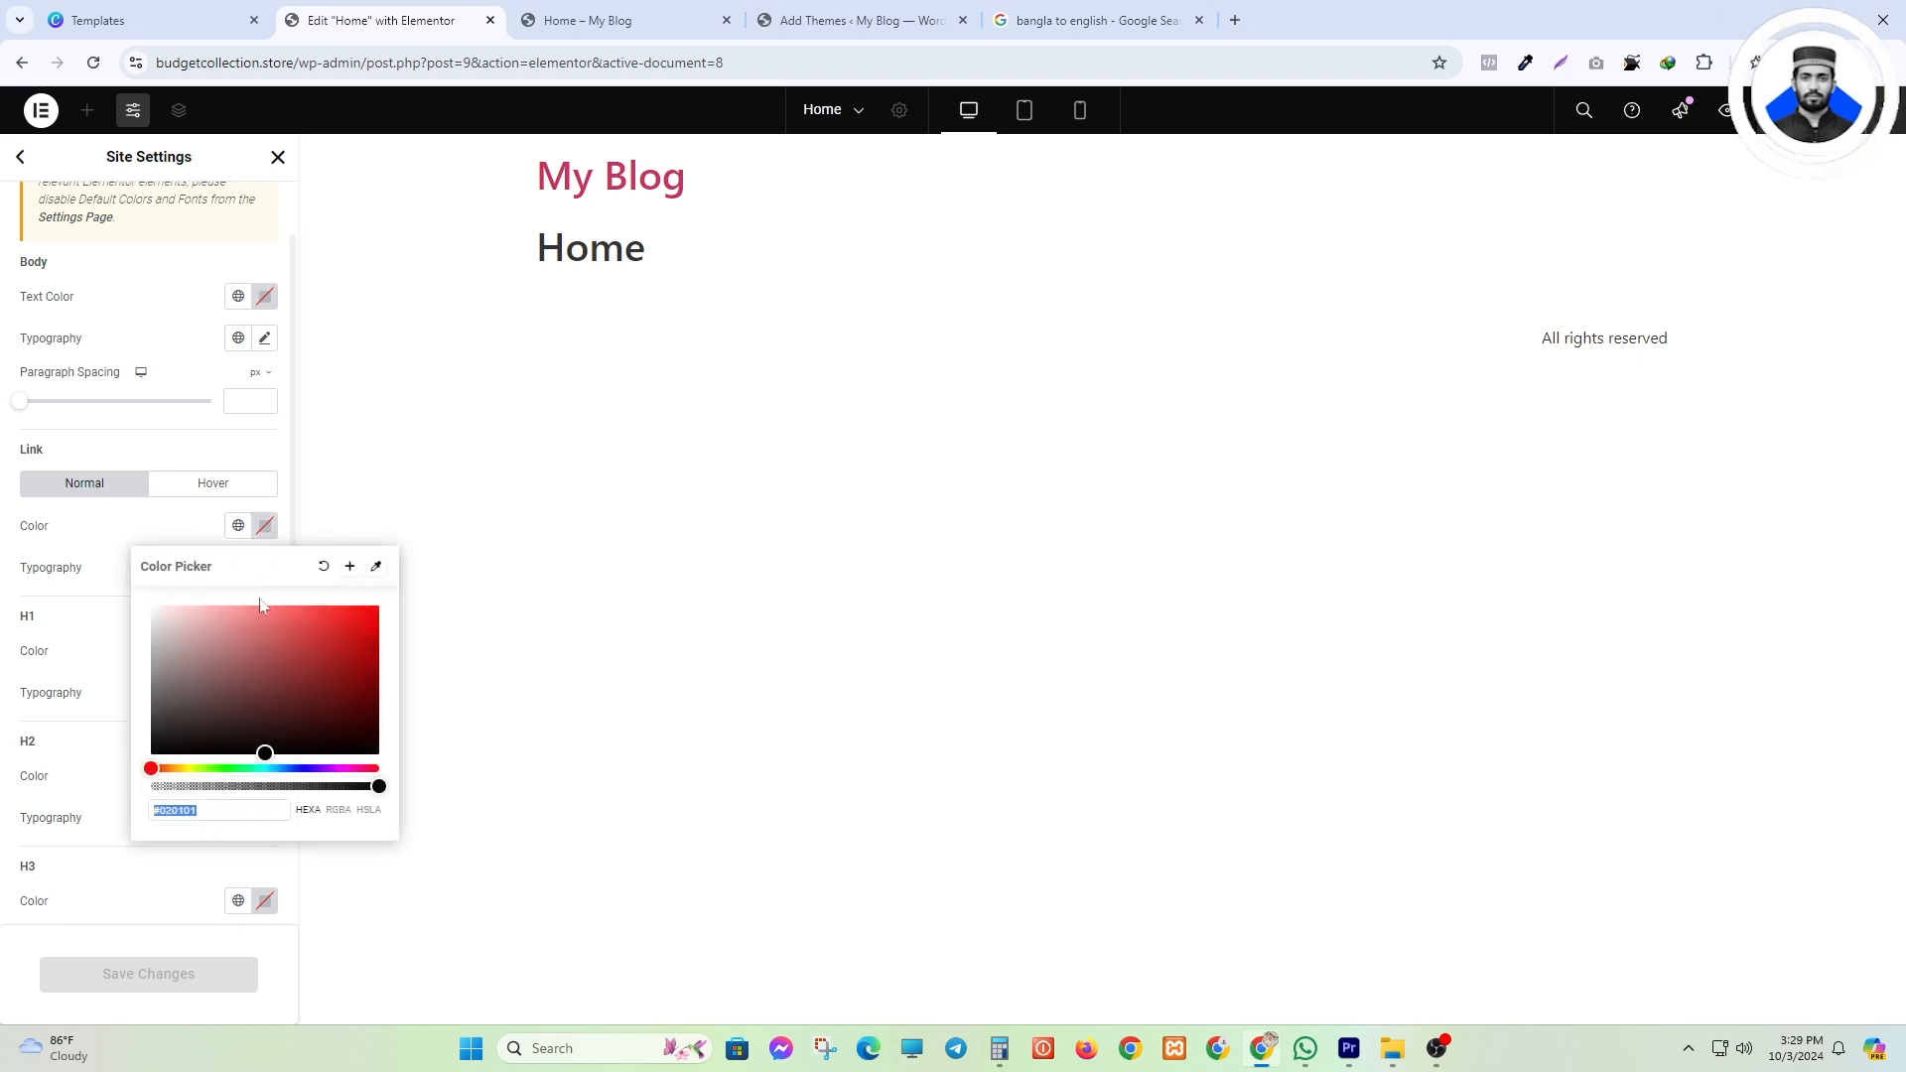
left_click_drag(311, 646, 375, 605)
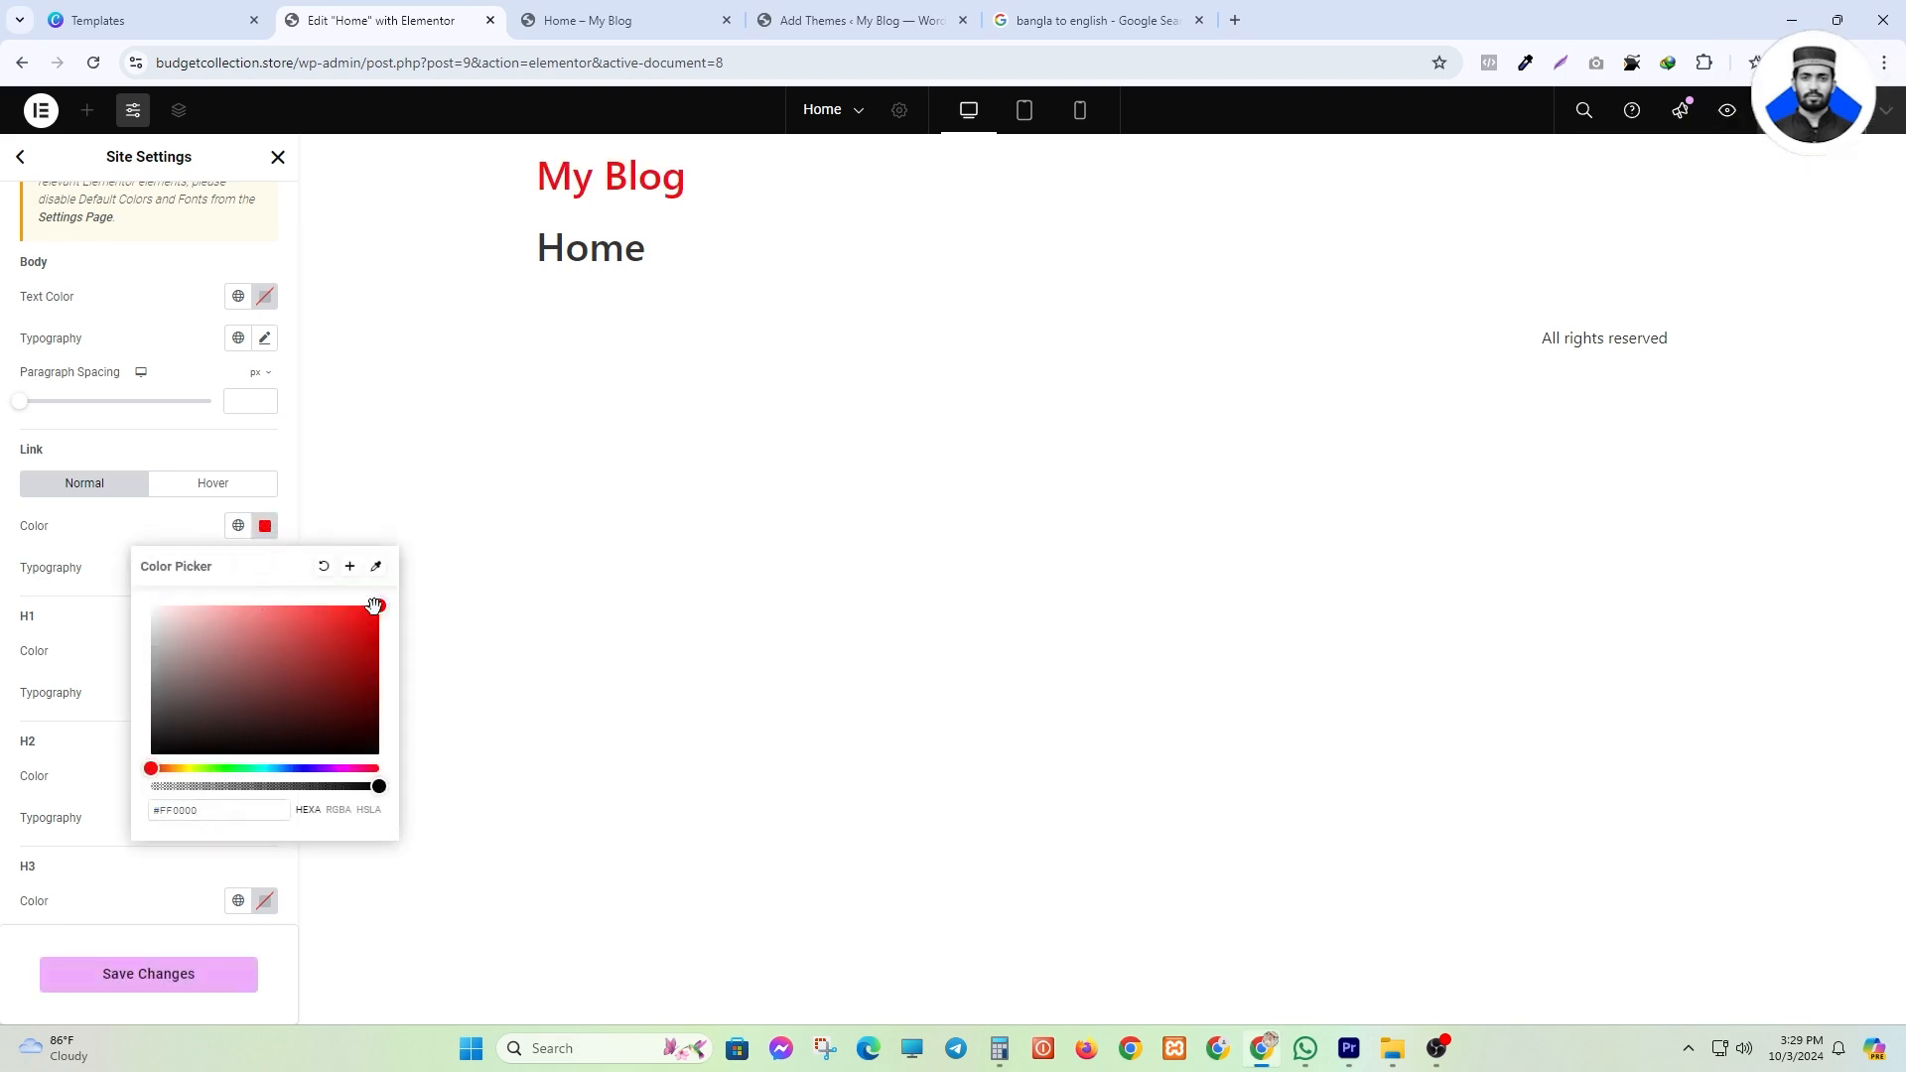
left_click(323, 566)
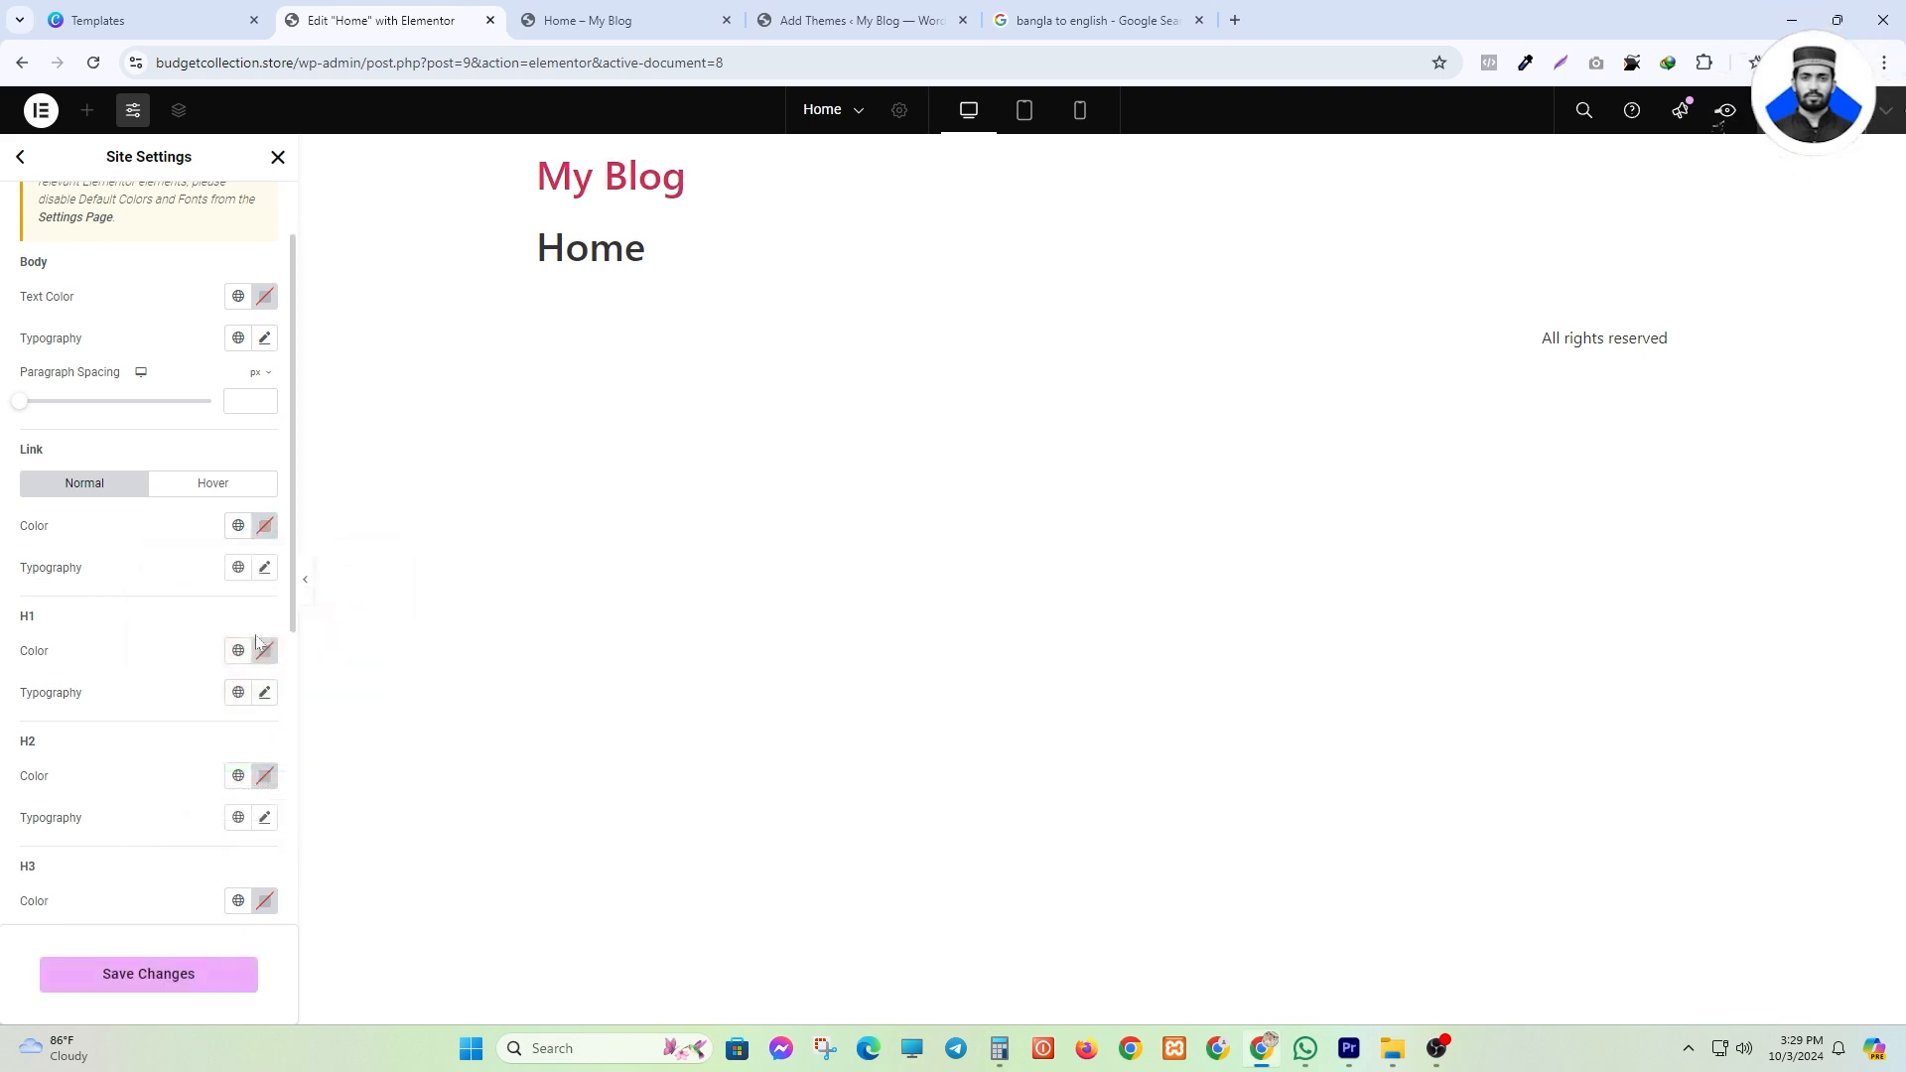
- Set the H1 heading color to #FF0303
left_click(265, 651)
left_click_drag(316, 766, 375, 727)
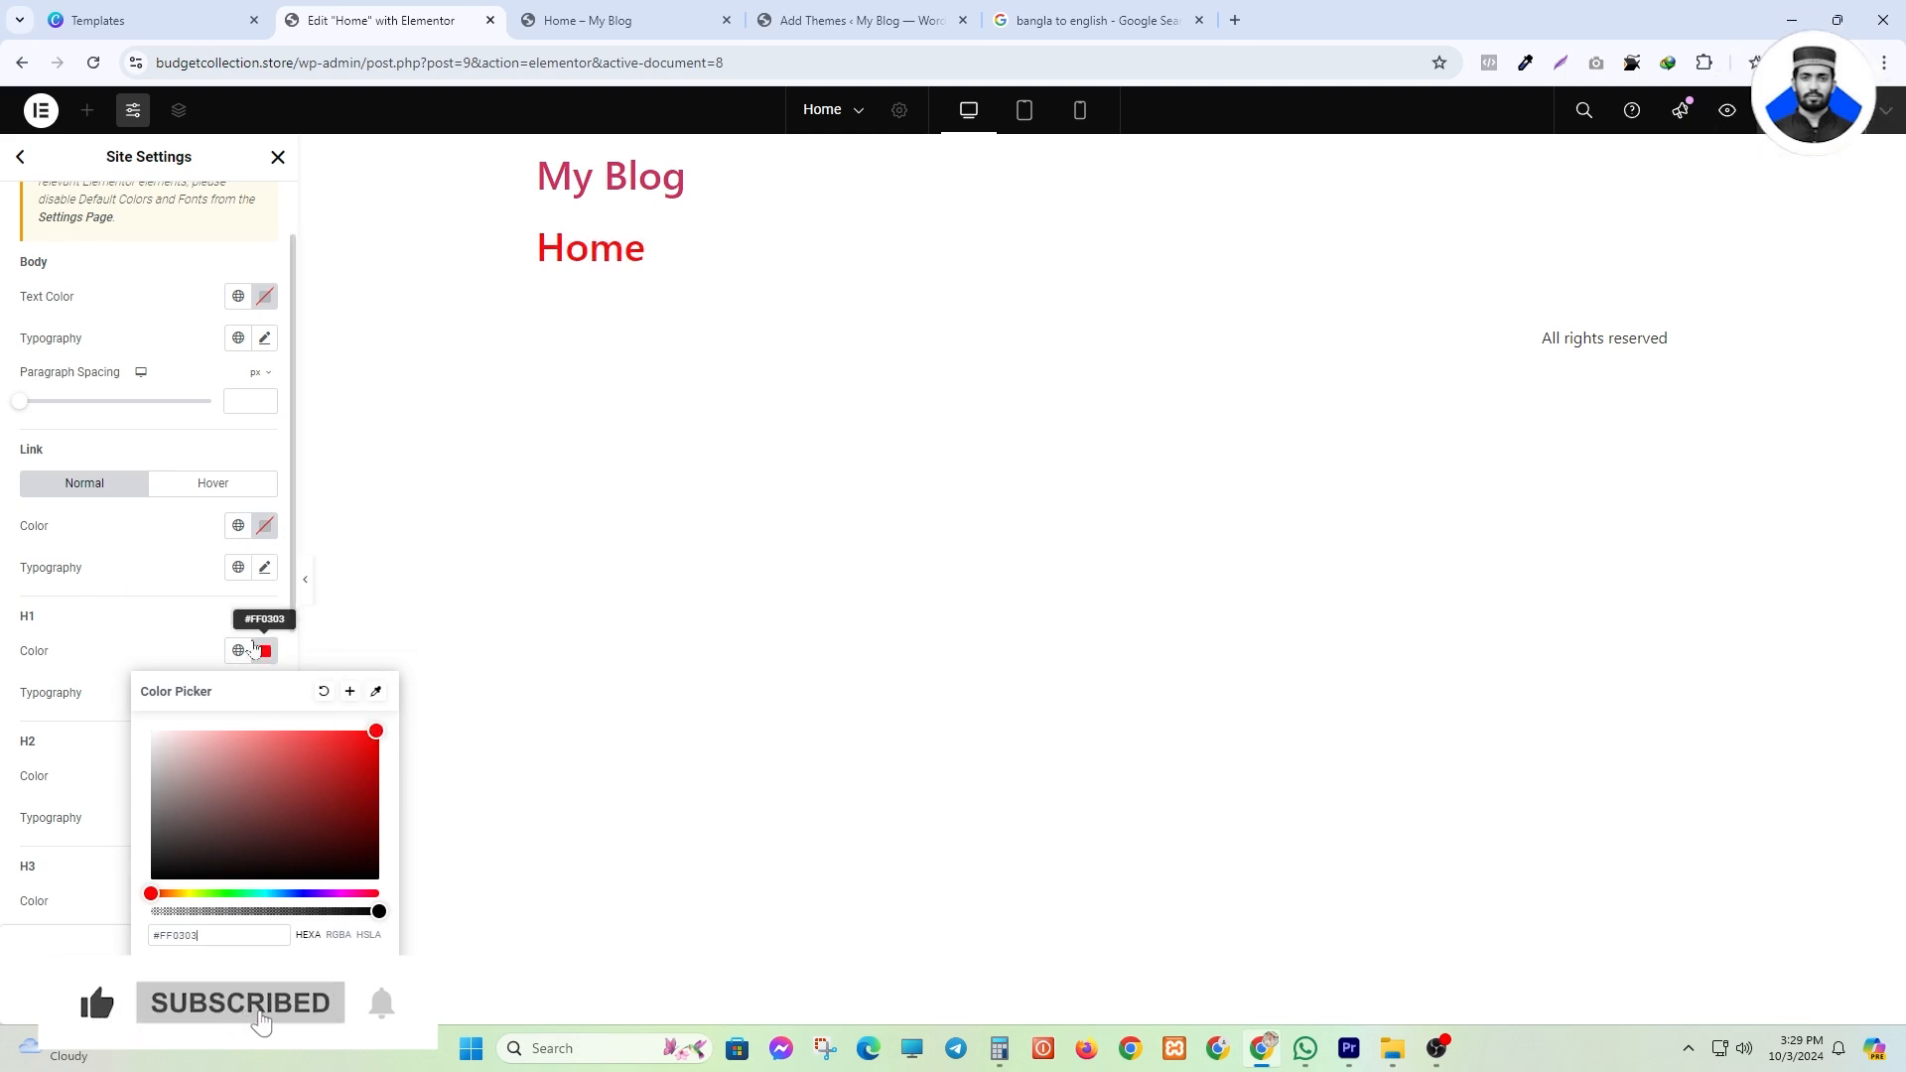
- Set the Body typography size to 61 px in the Typography theme style, and leave that section
left_click(265, 652)
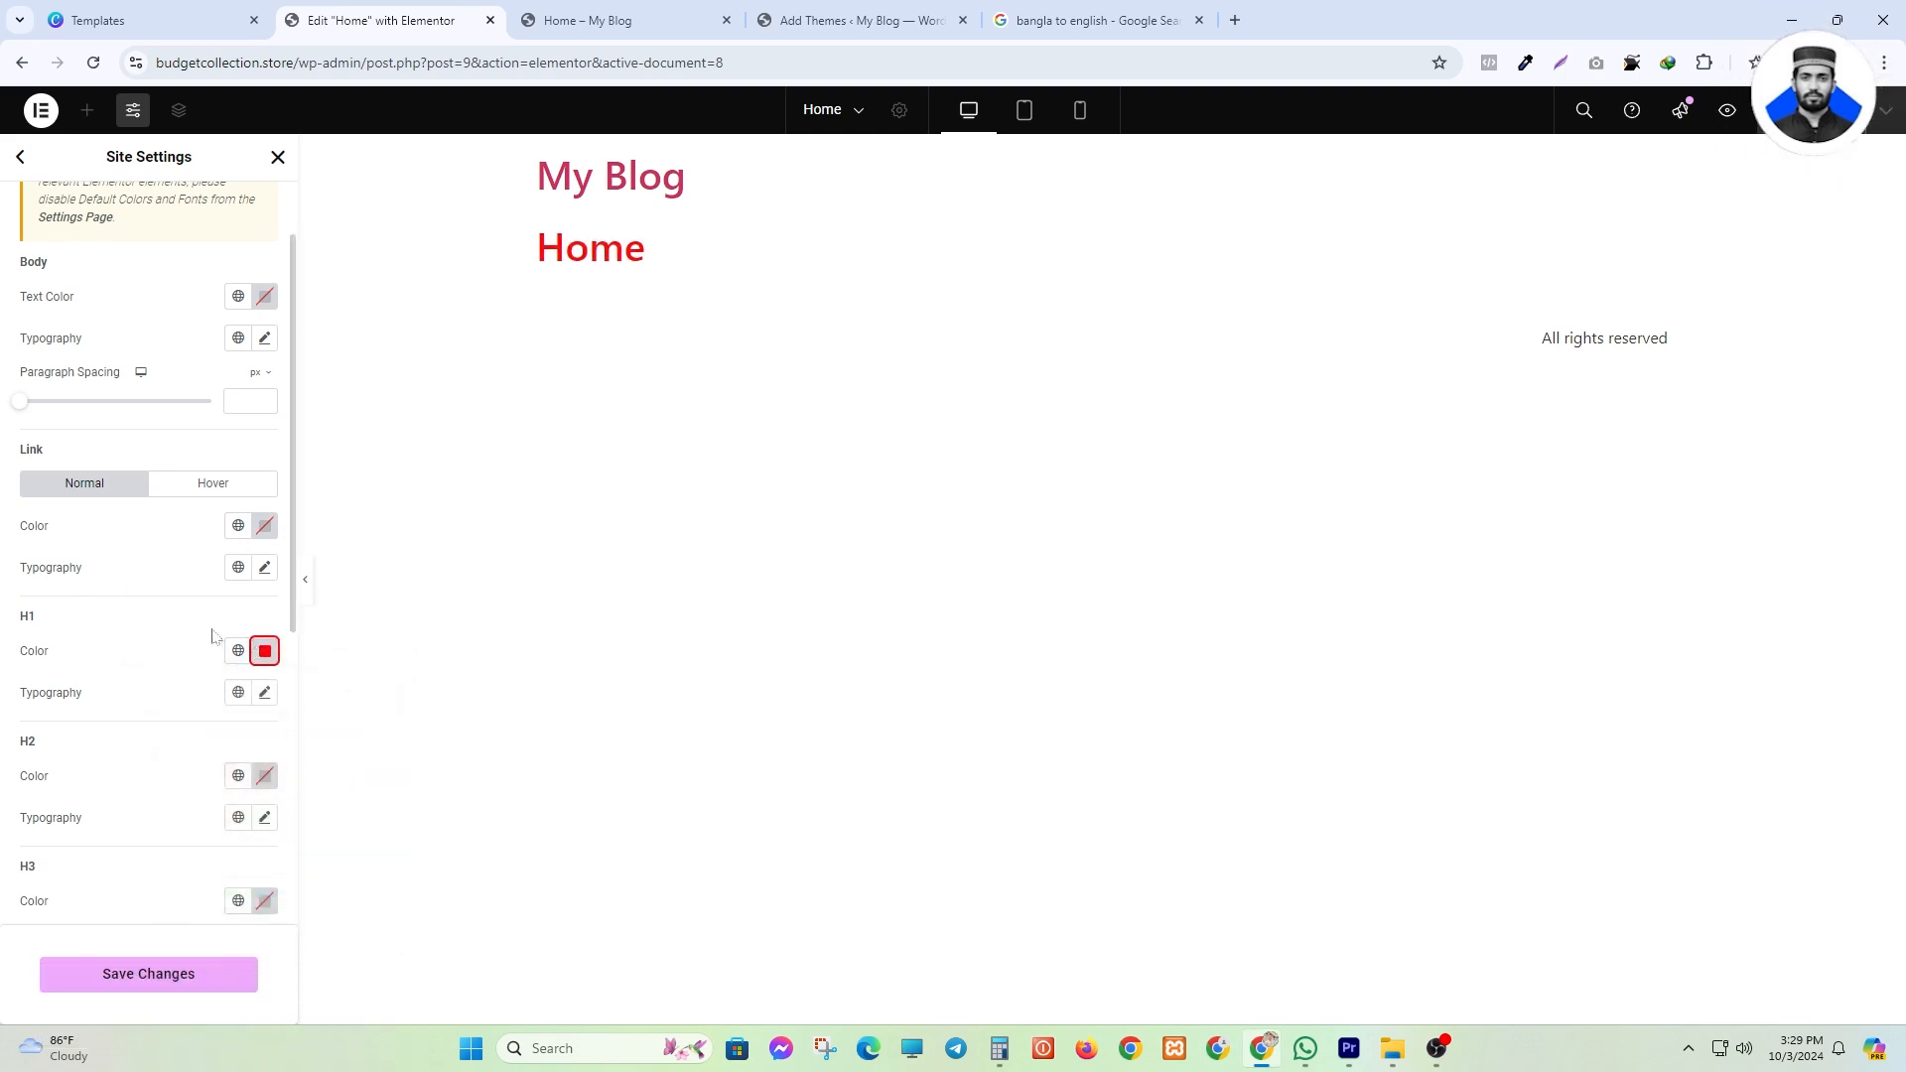
left_click(116, 630)
scroll(116, 630, "down", 5)
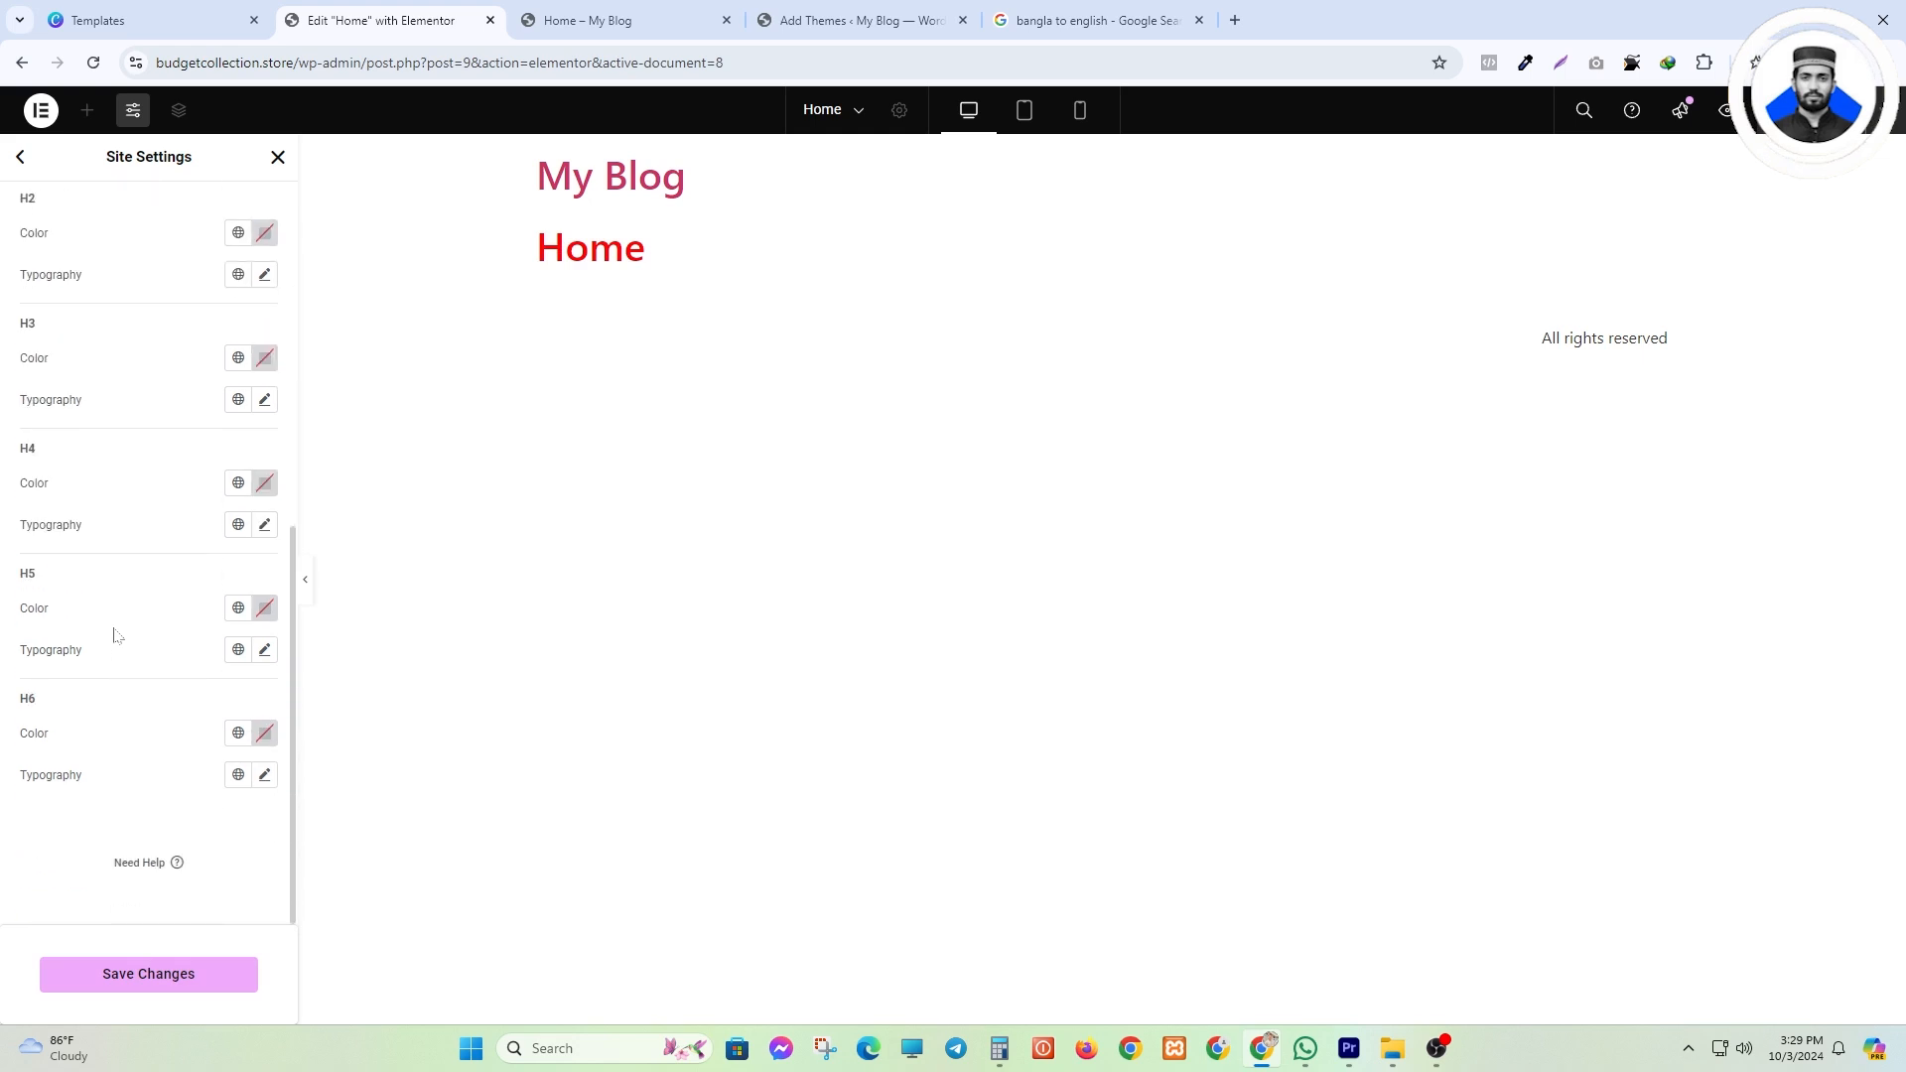
scroll(162, 787, "up", 8)
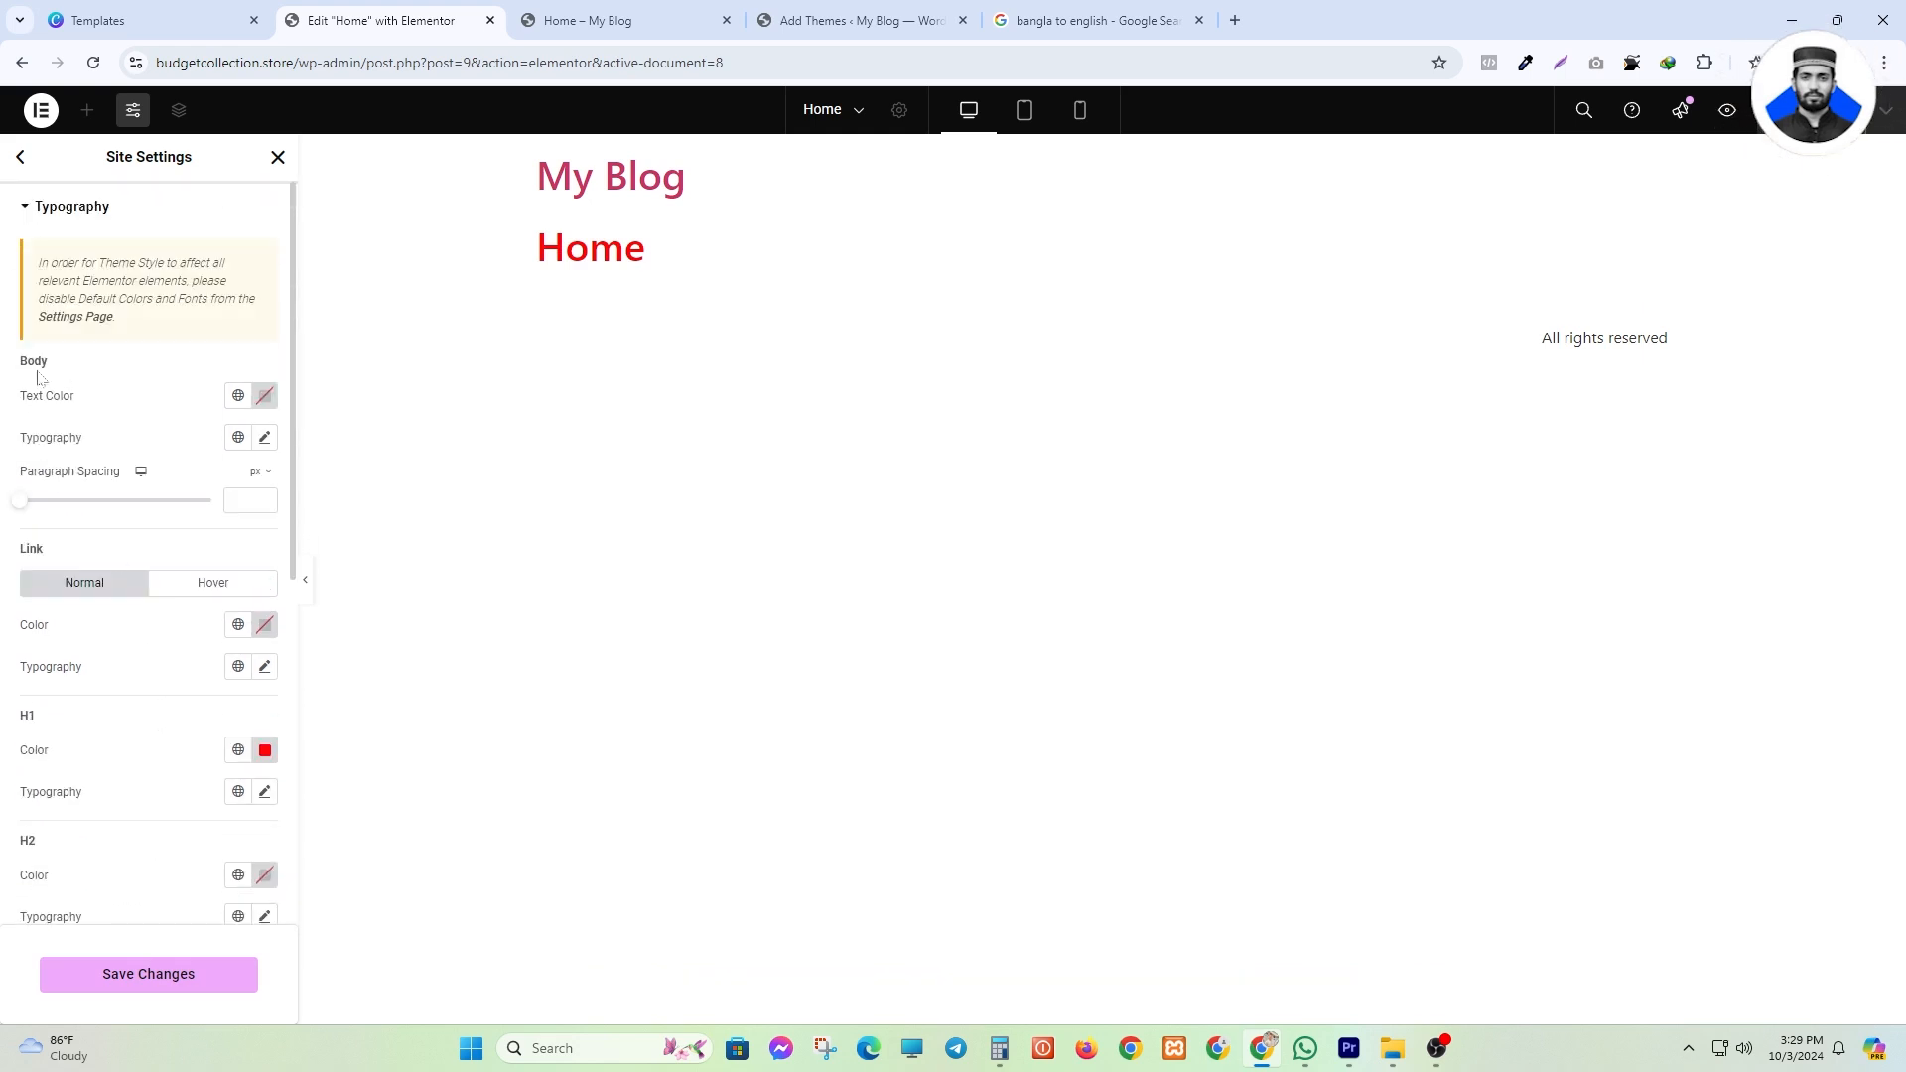
left_click_drag(74, 398, 6, 399)
left_click(127, 399)
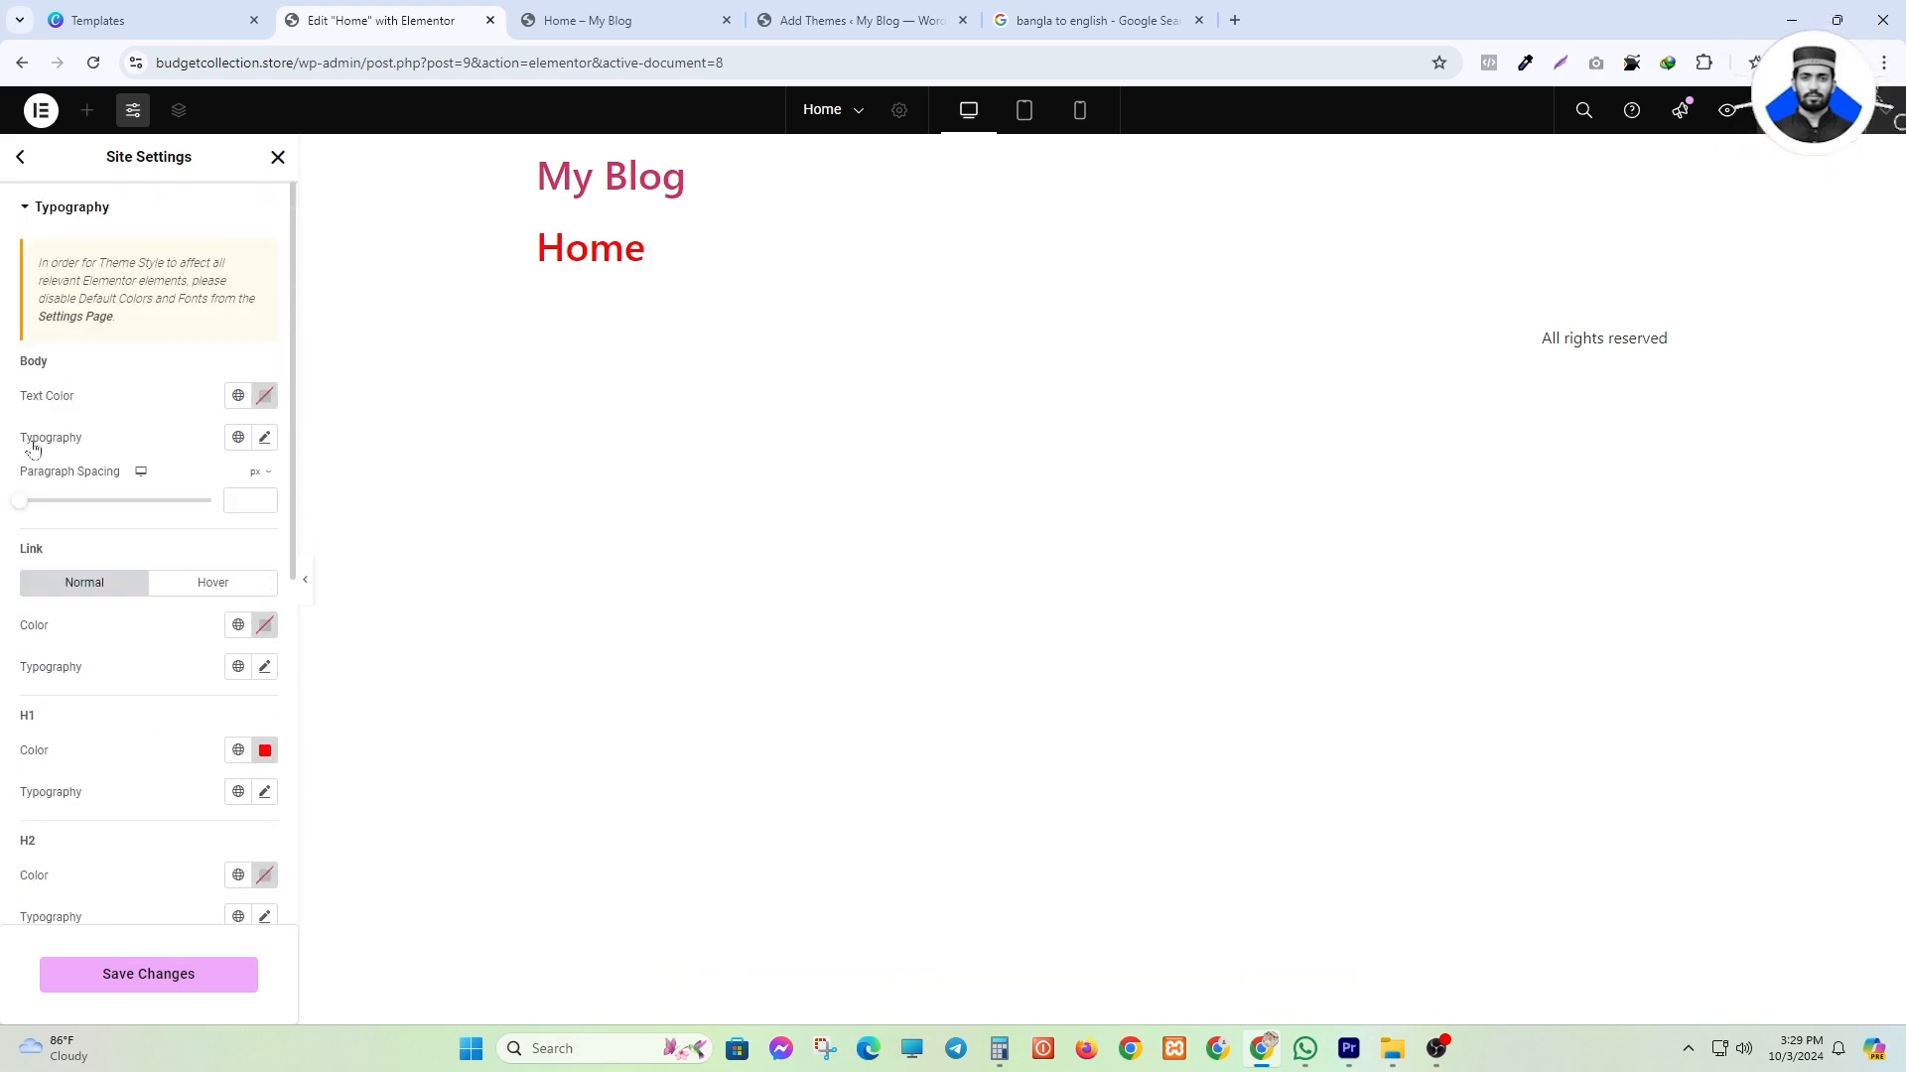
left_click(264, 438)
mouse_move(43, 599)
left_mouse_down()
mouse_move(192, 592)
mouse_move(77, 598)
left_mouse_up()
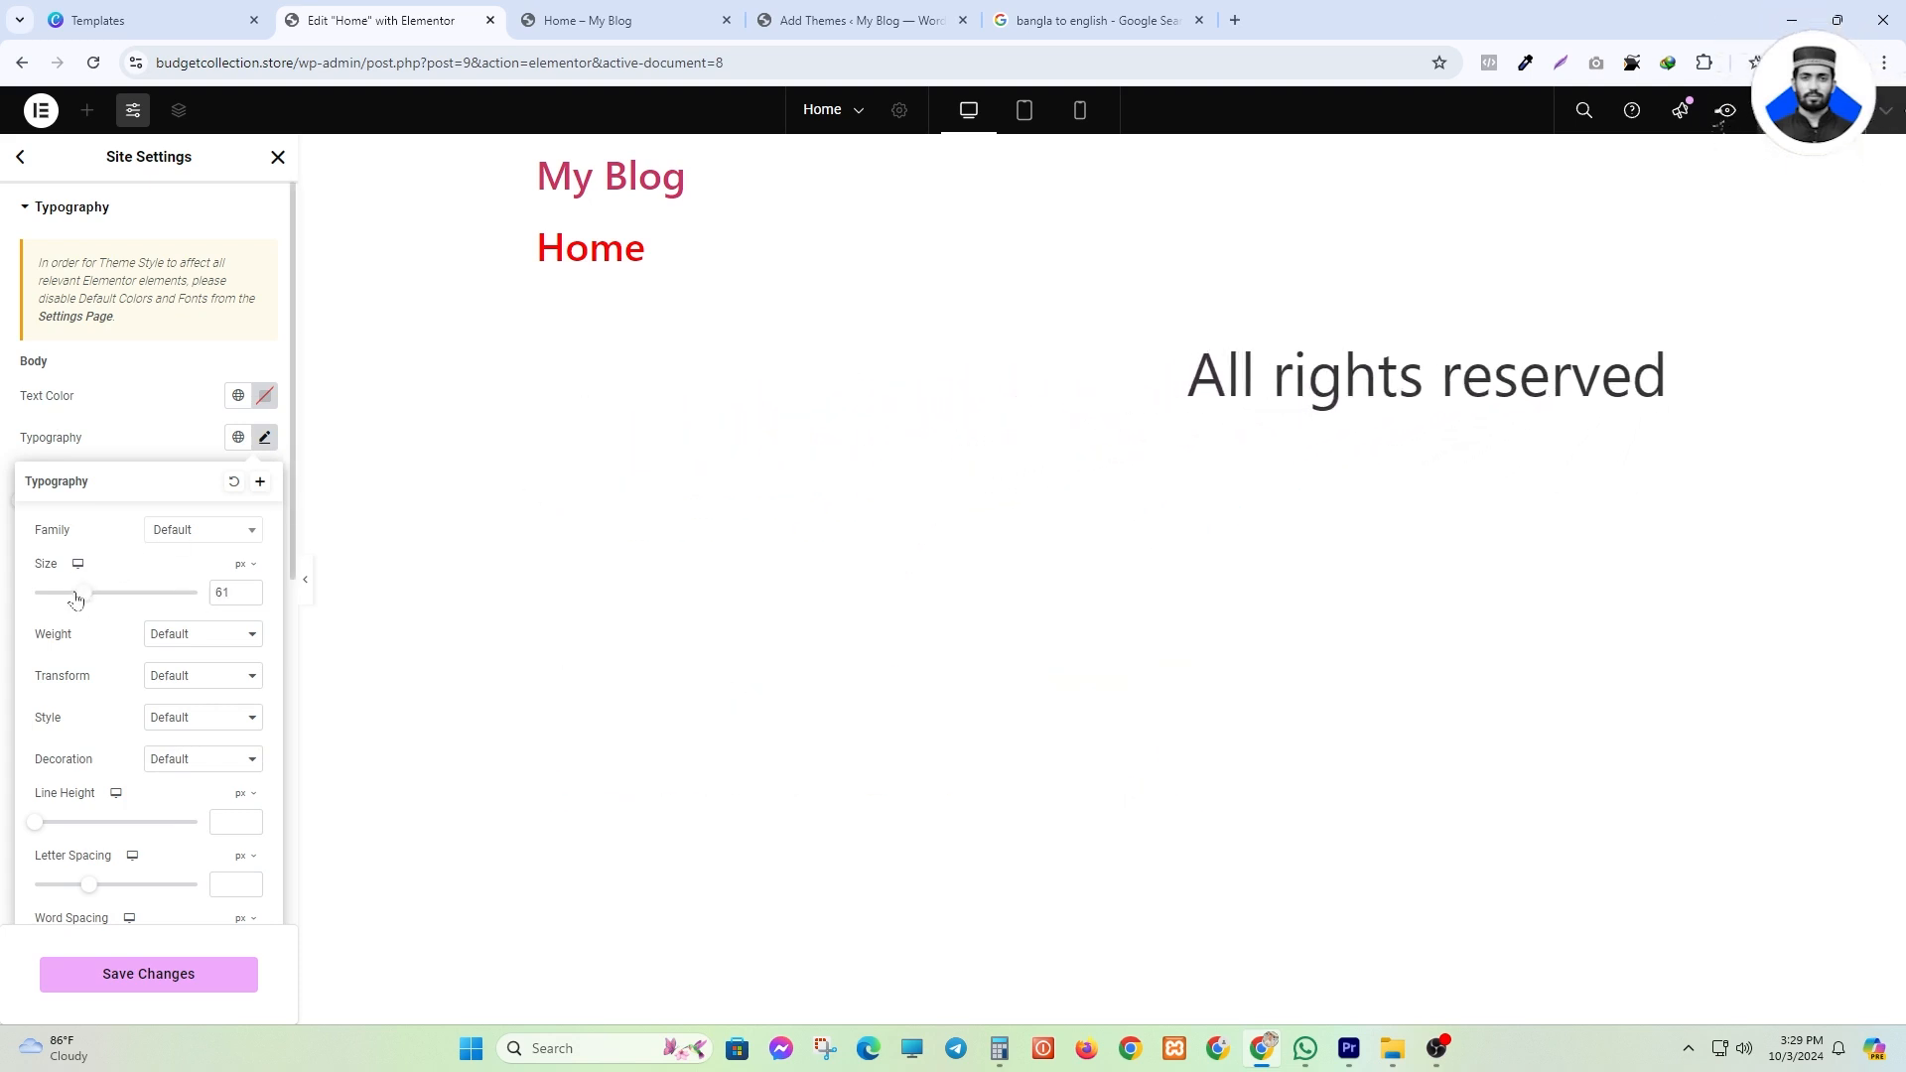
left_click(263, 437)
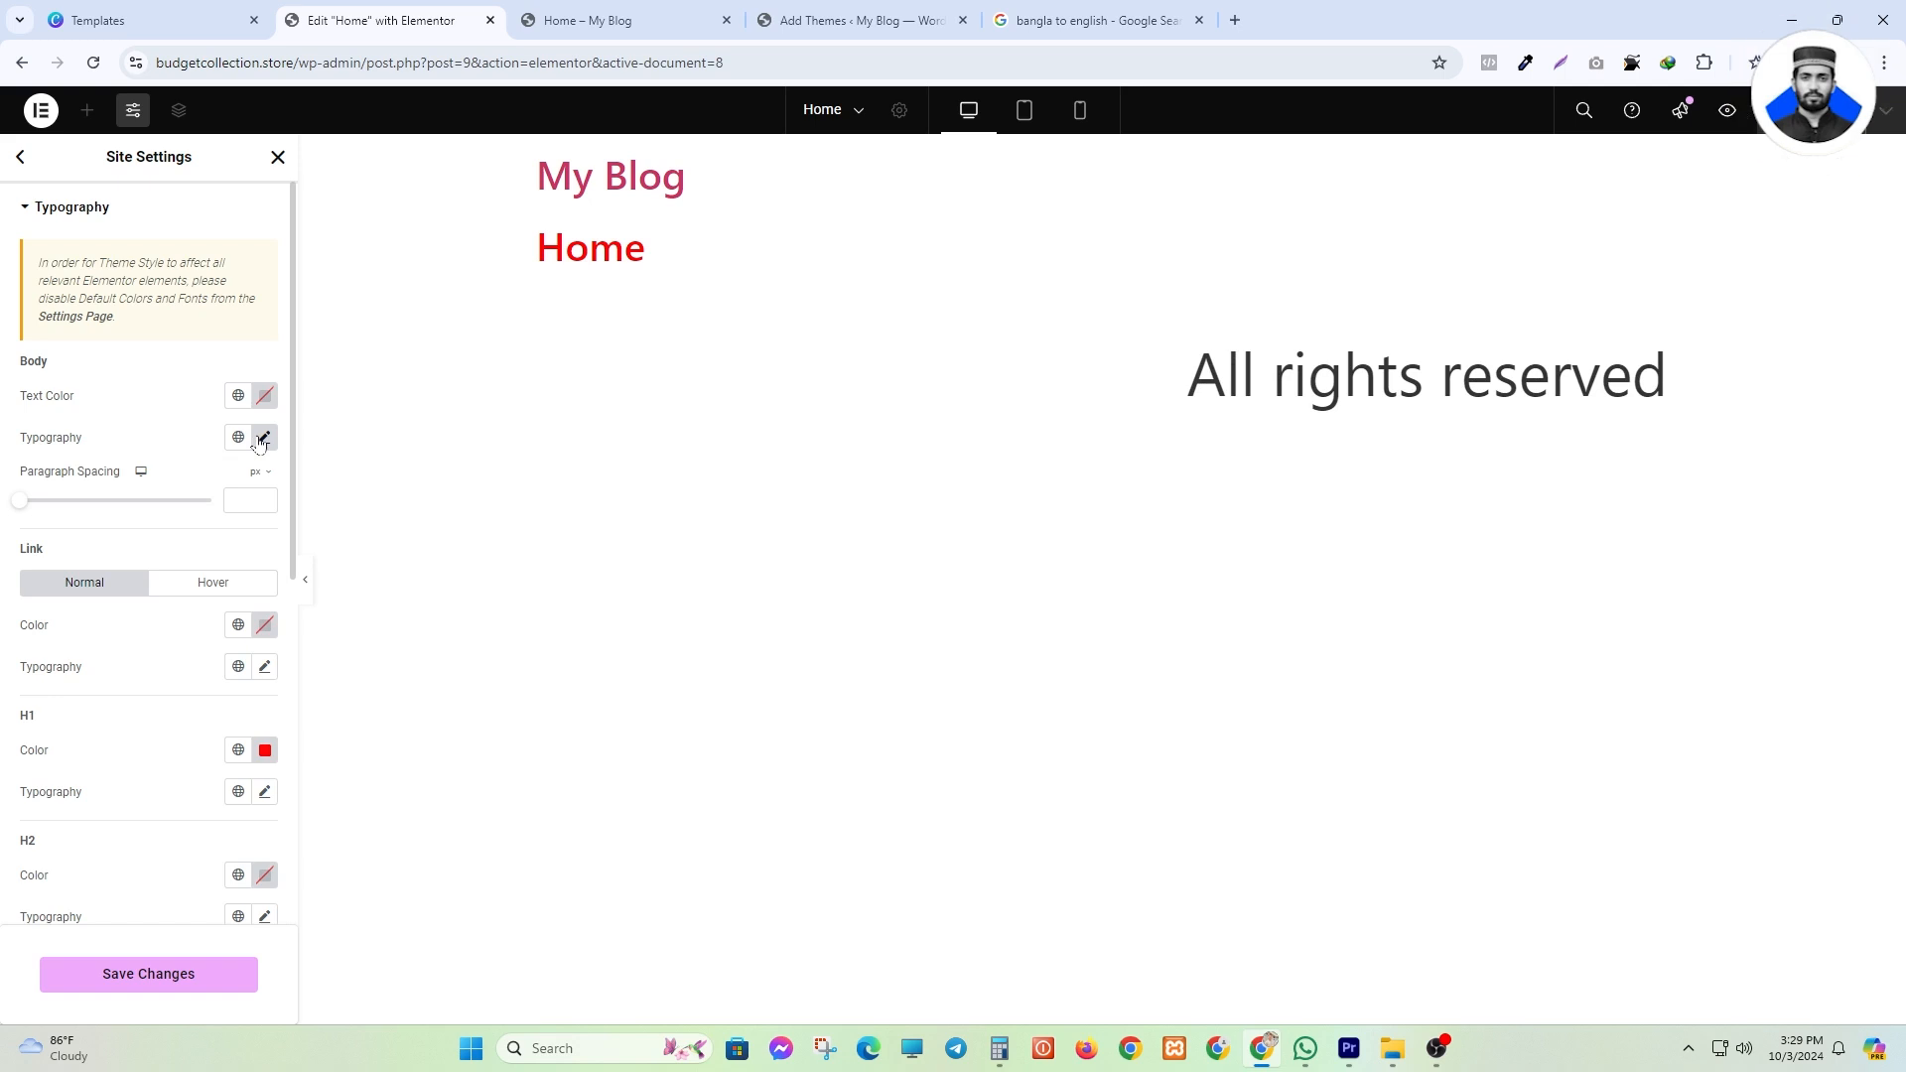
left_click(20, 156)
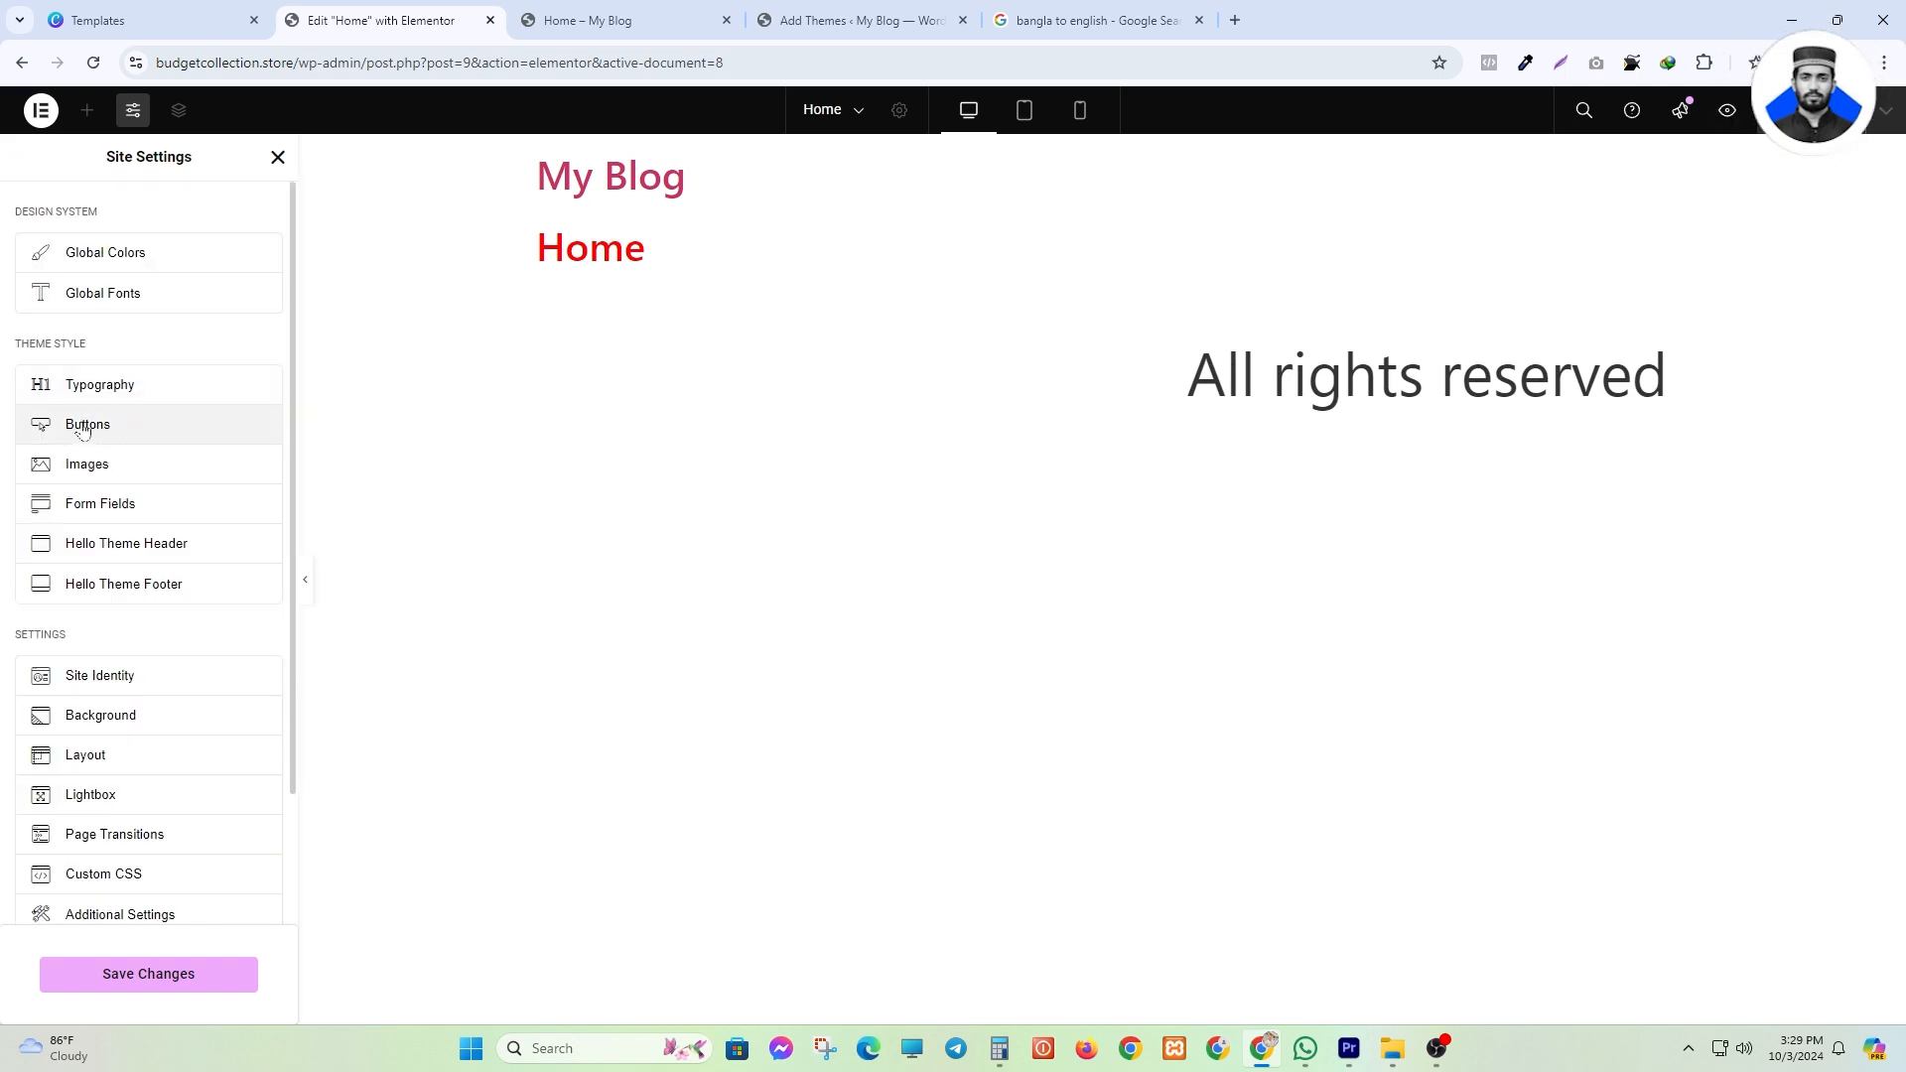
- Open the Buttons theme style and view its typography options
left_click(84, 428)
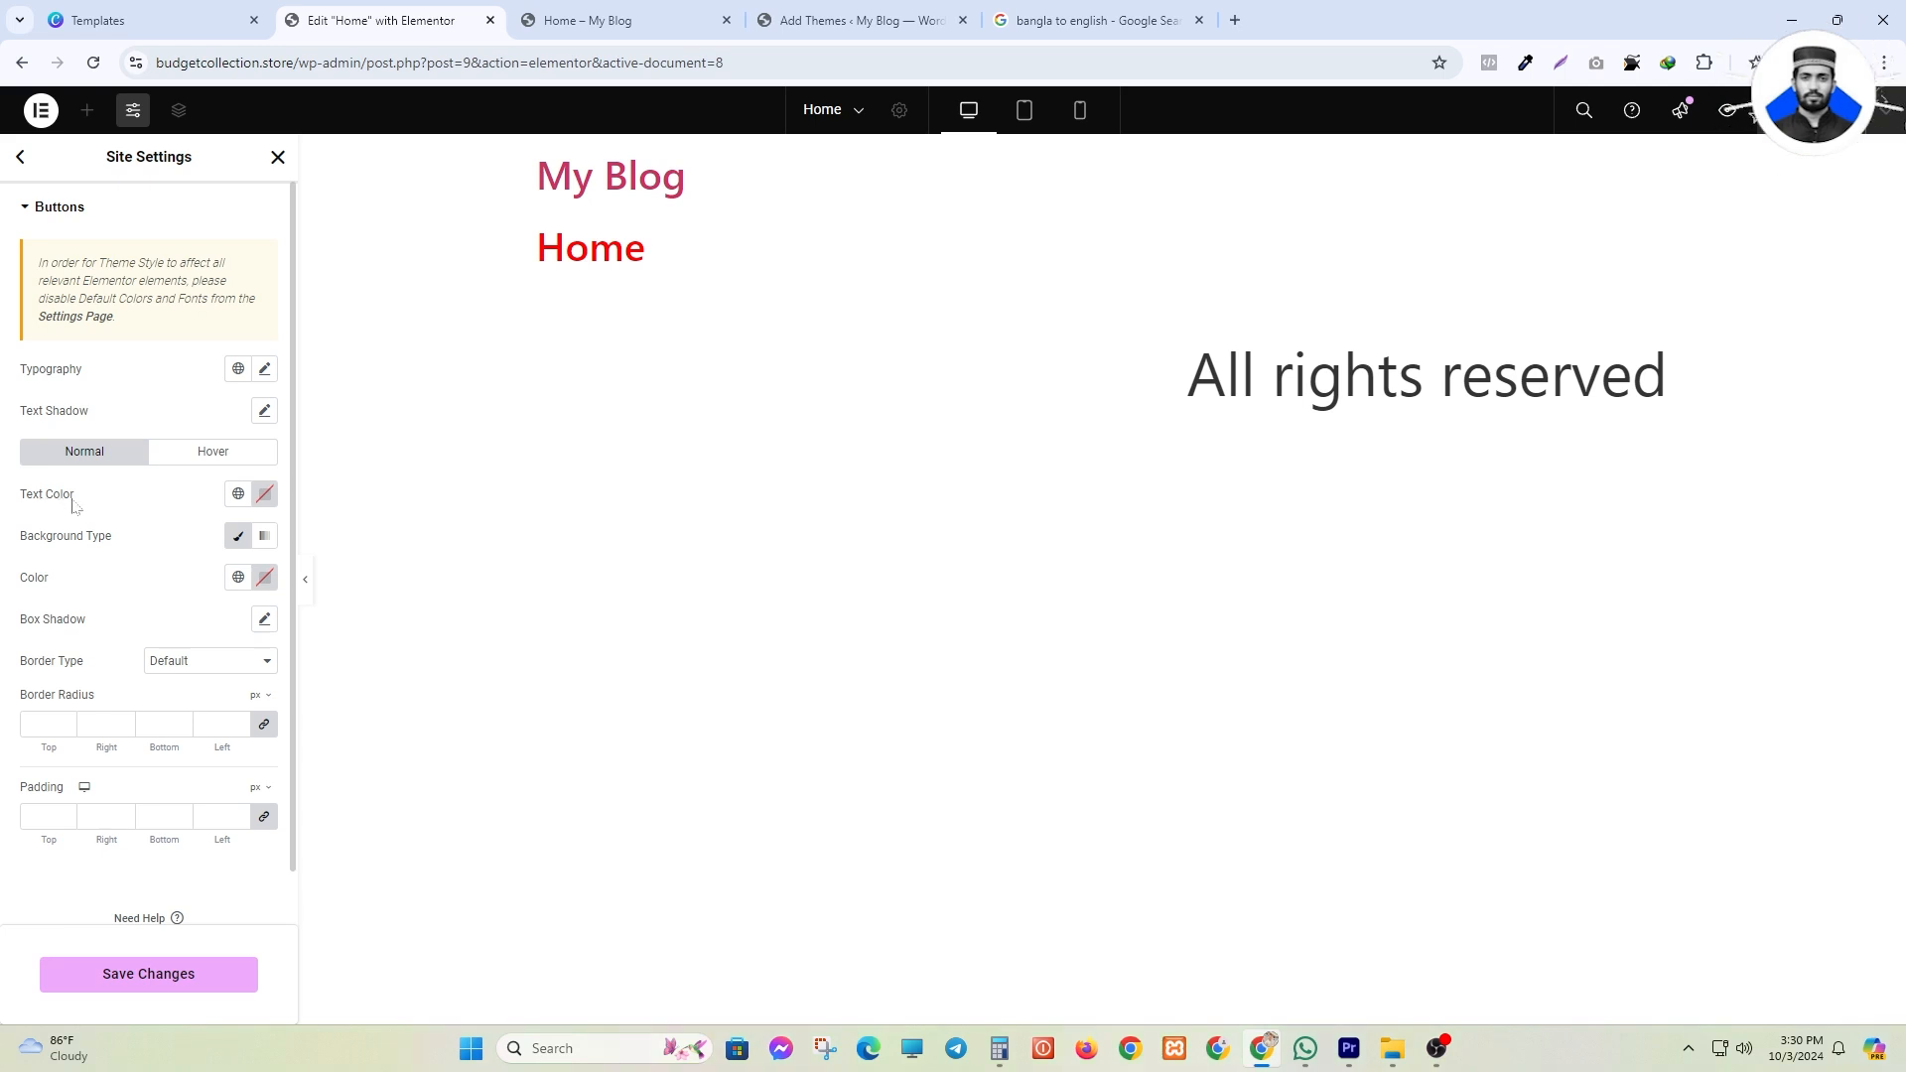
left_click(264, 368)
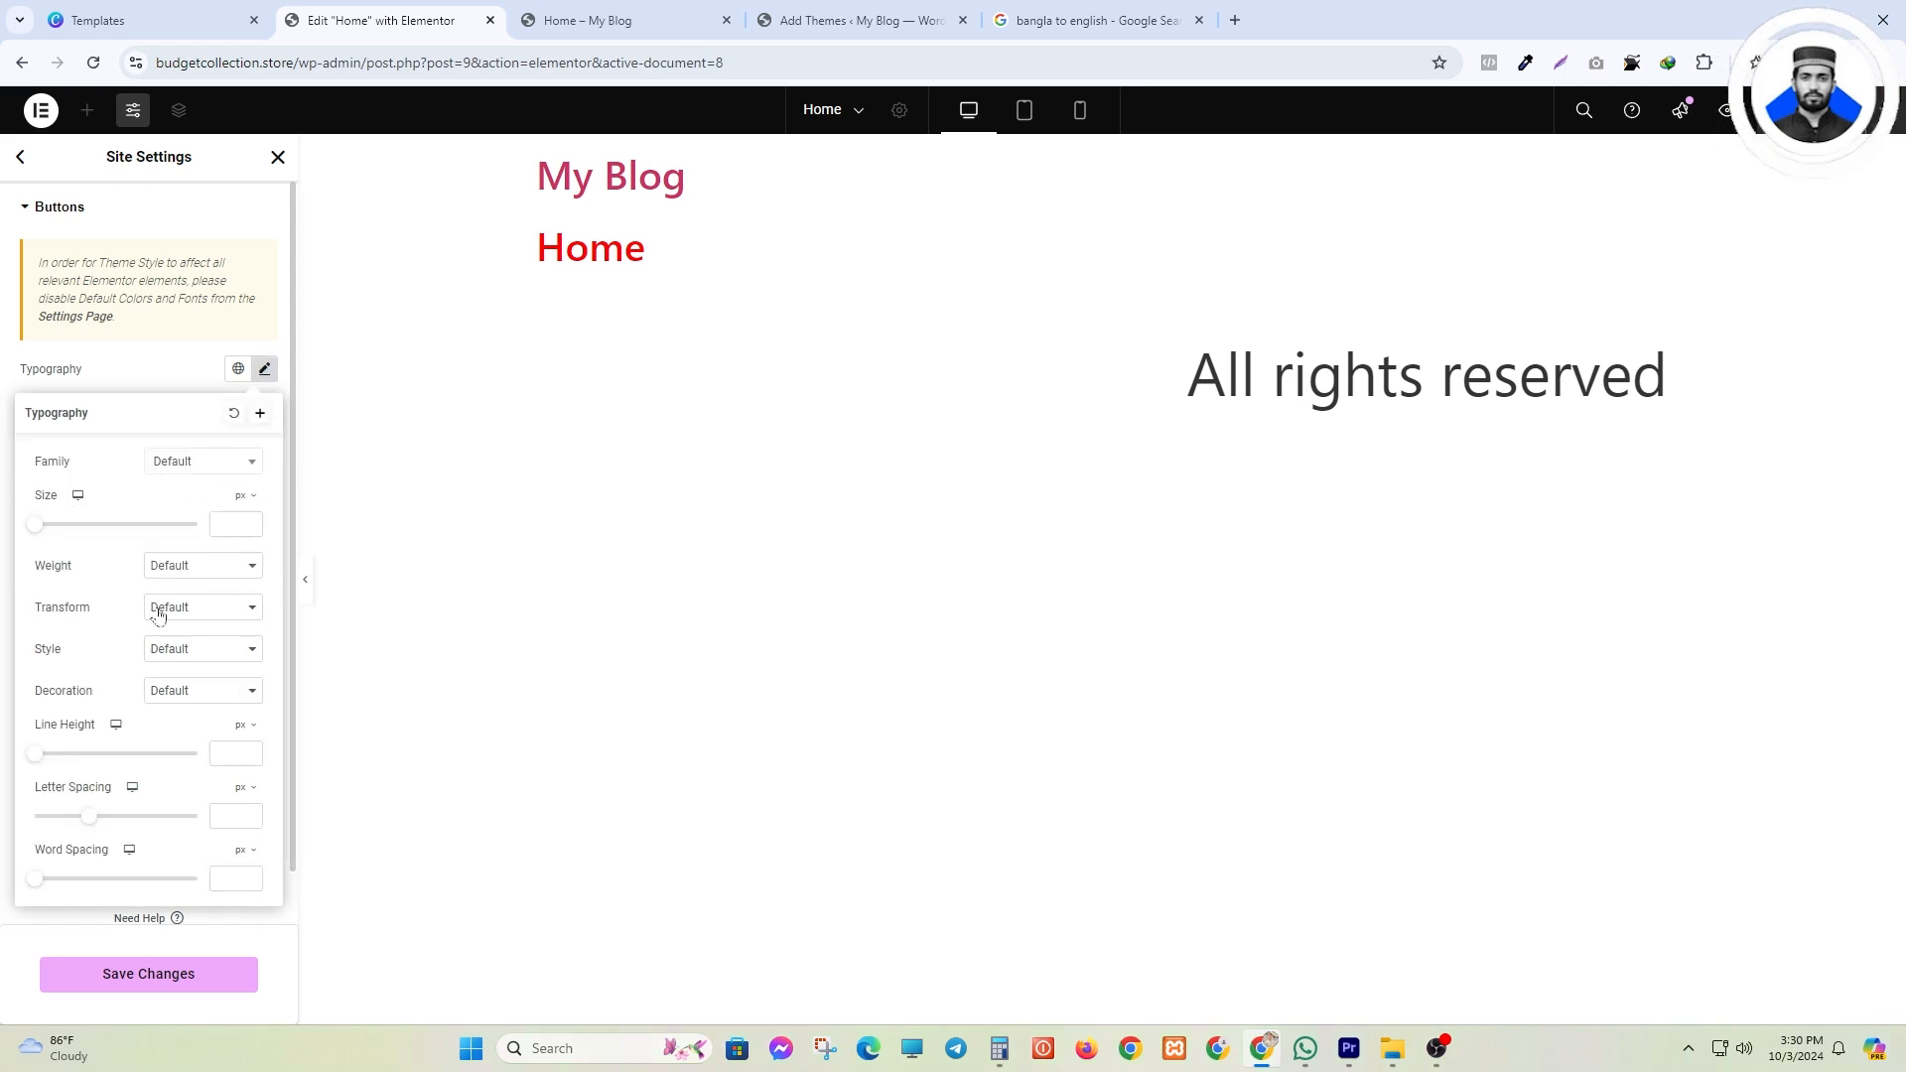
left_click(275, 375)
- Try #FF0000 as the buttons' normal Text Color, reset it, and leave the Buttons section
left_click(264, 494)
left_click(356, 576)
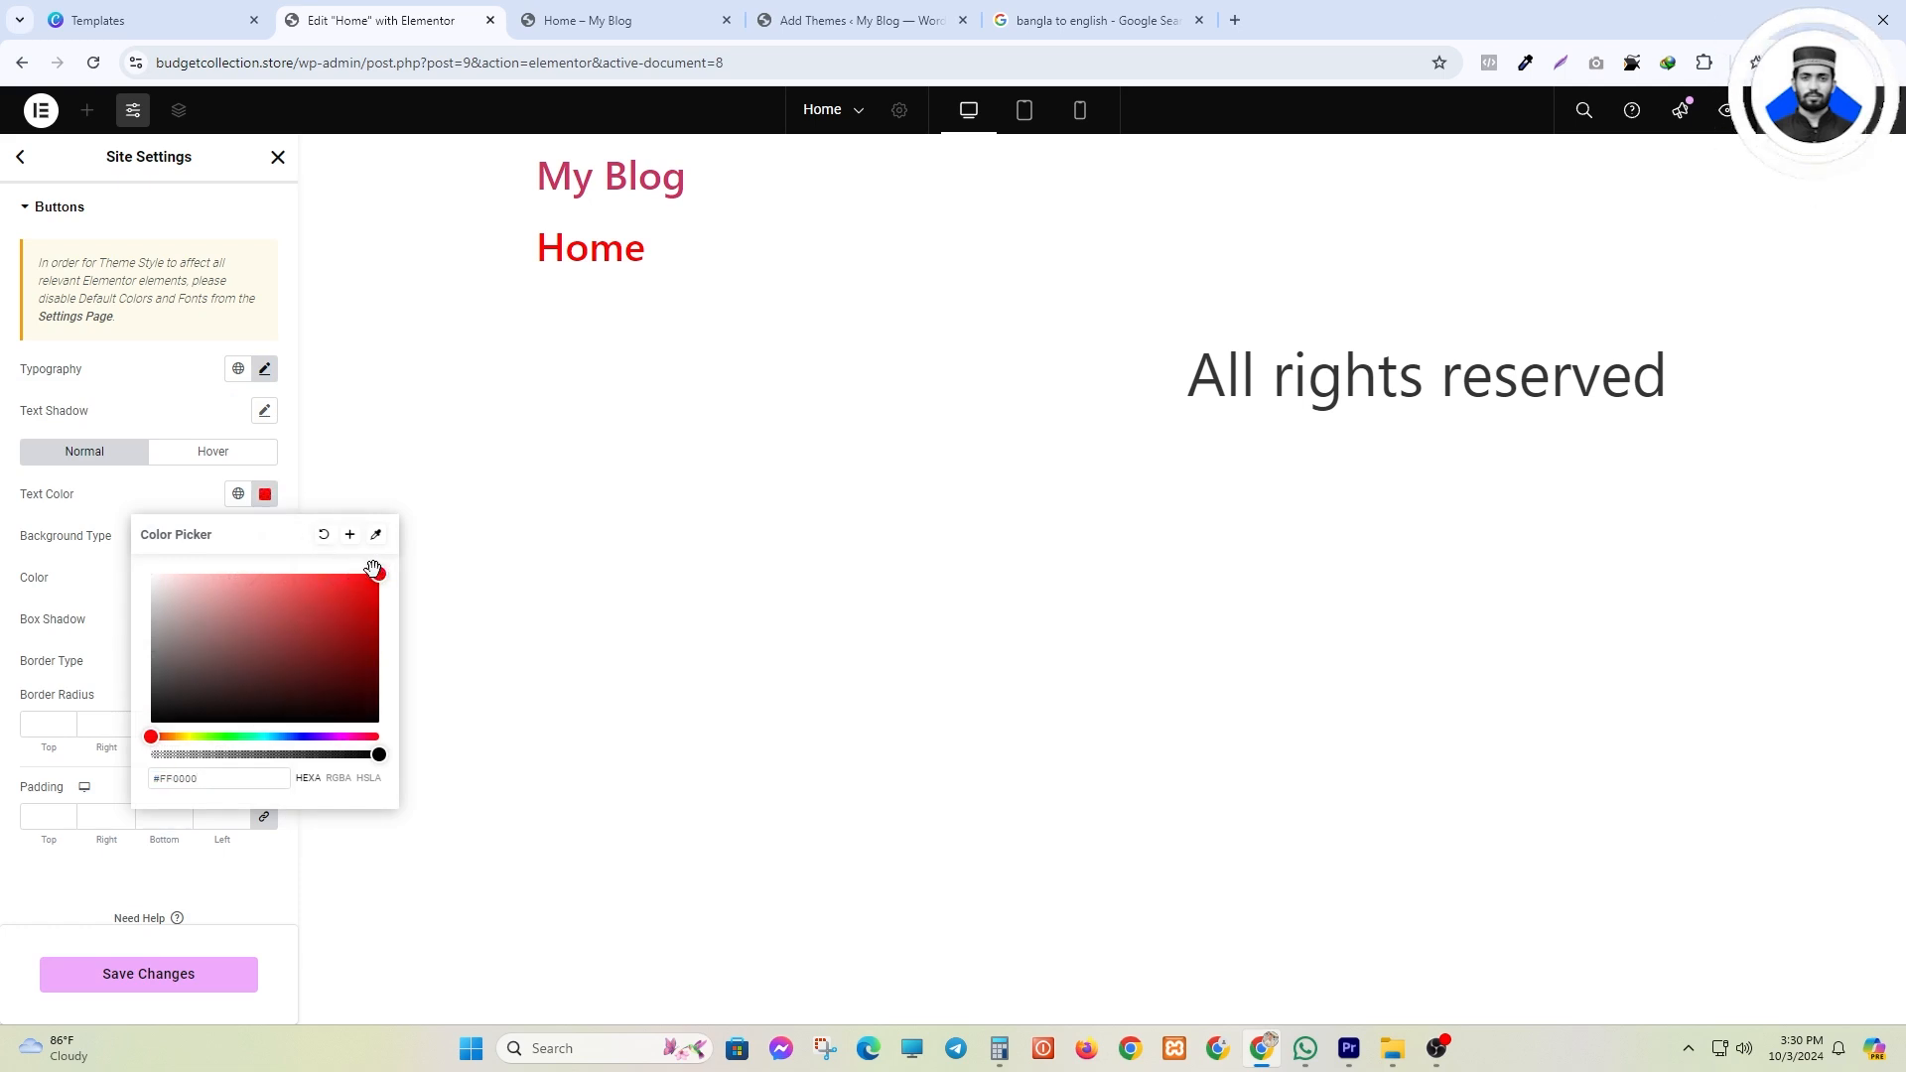
left_click(324, 534)
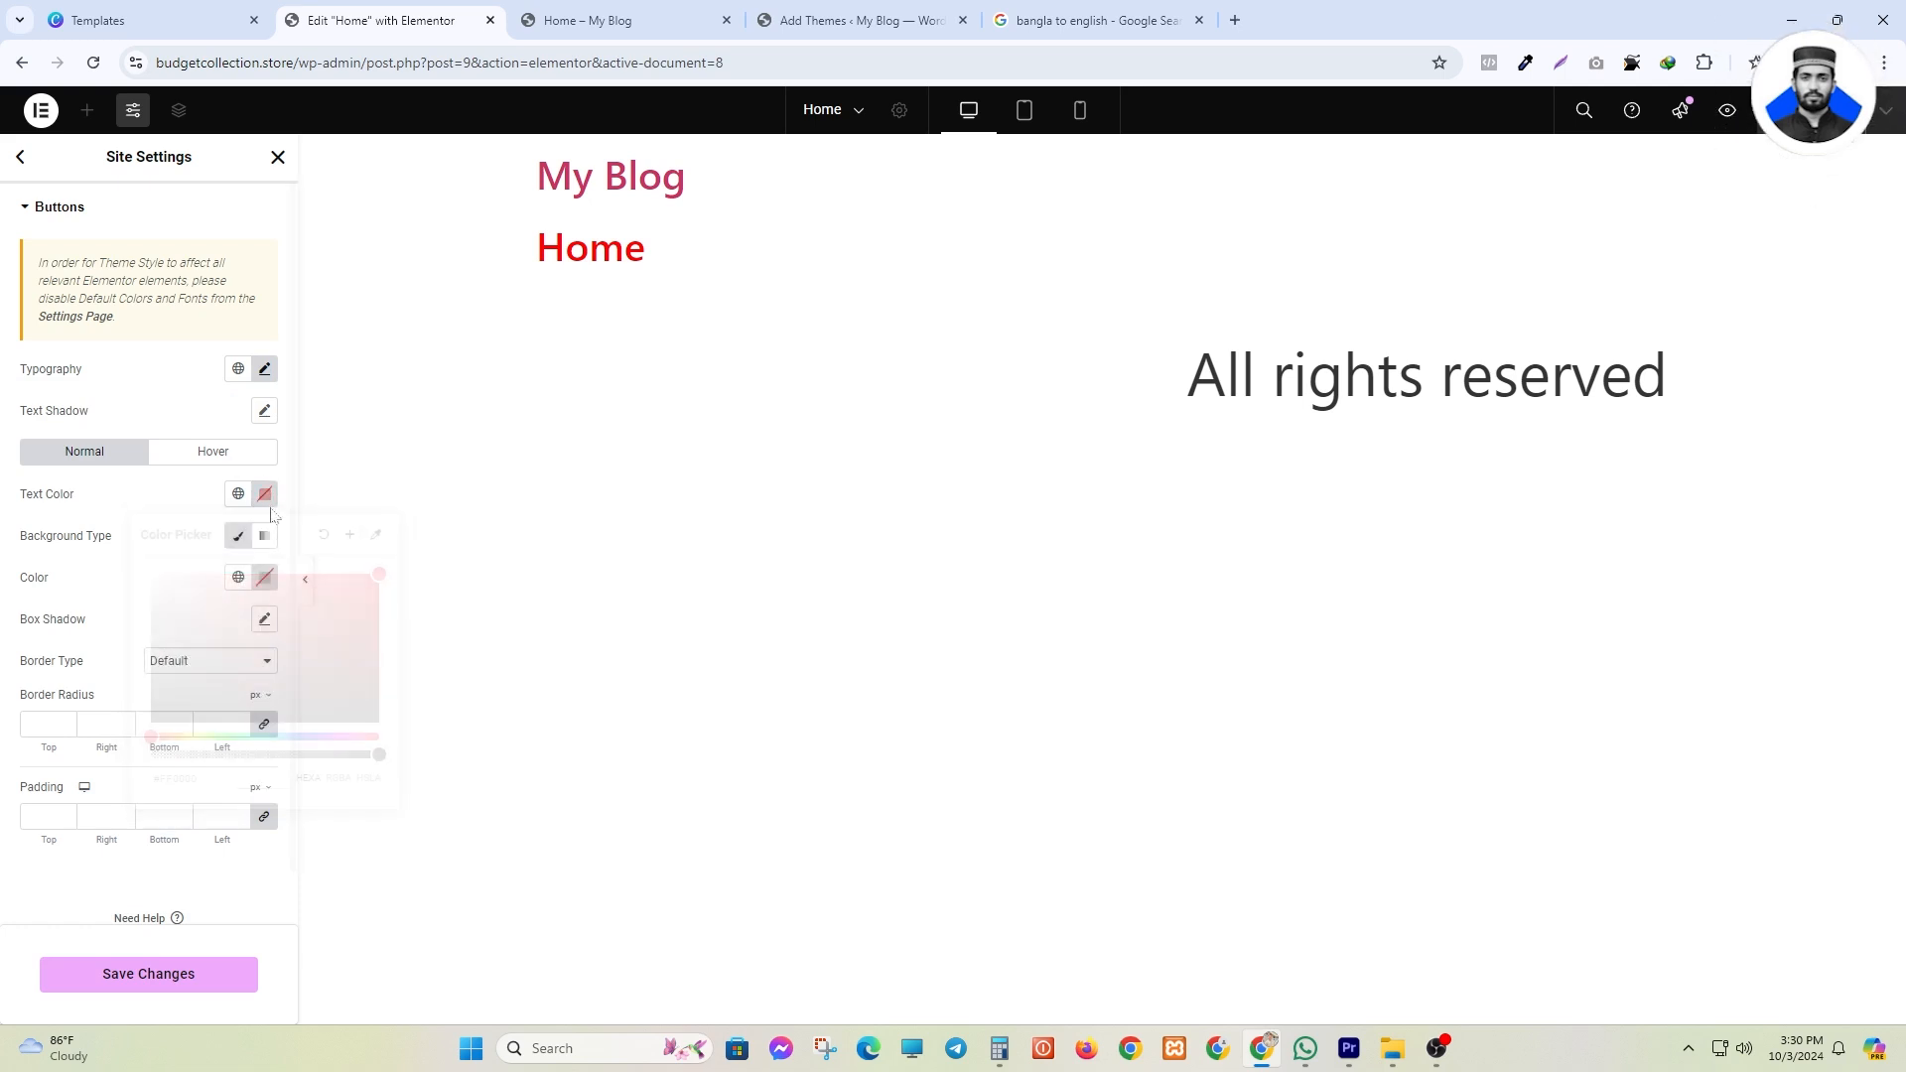
scroll(151, 610, "down", 1)
scroll(151, 611, "up", 1)
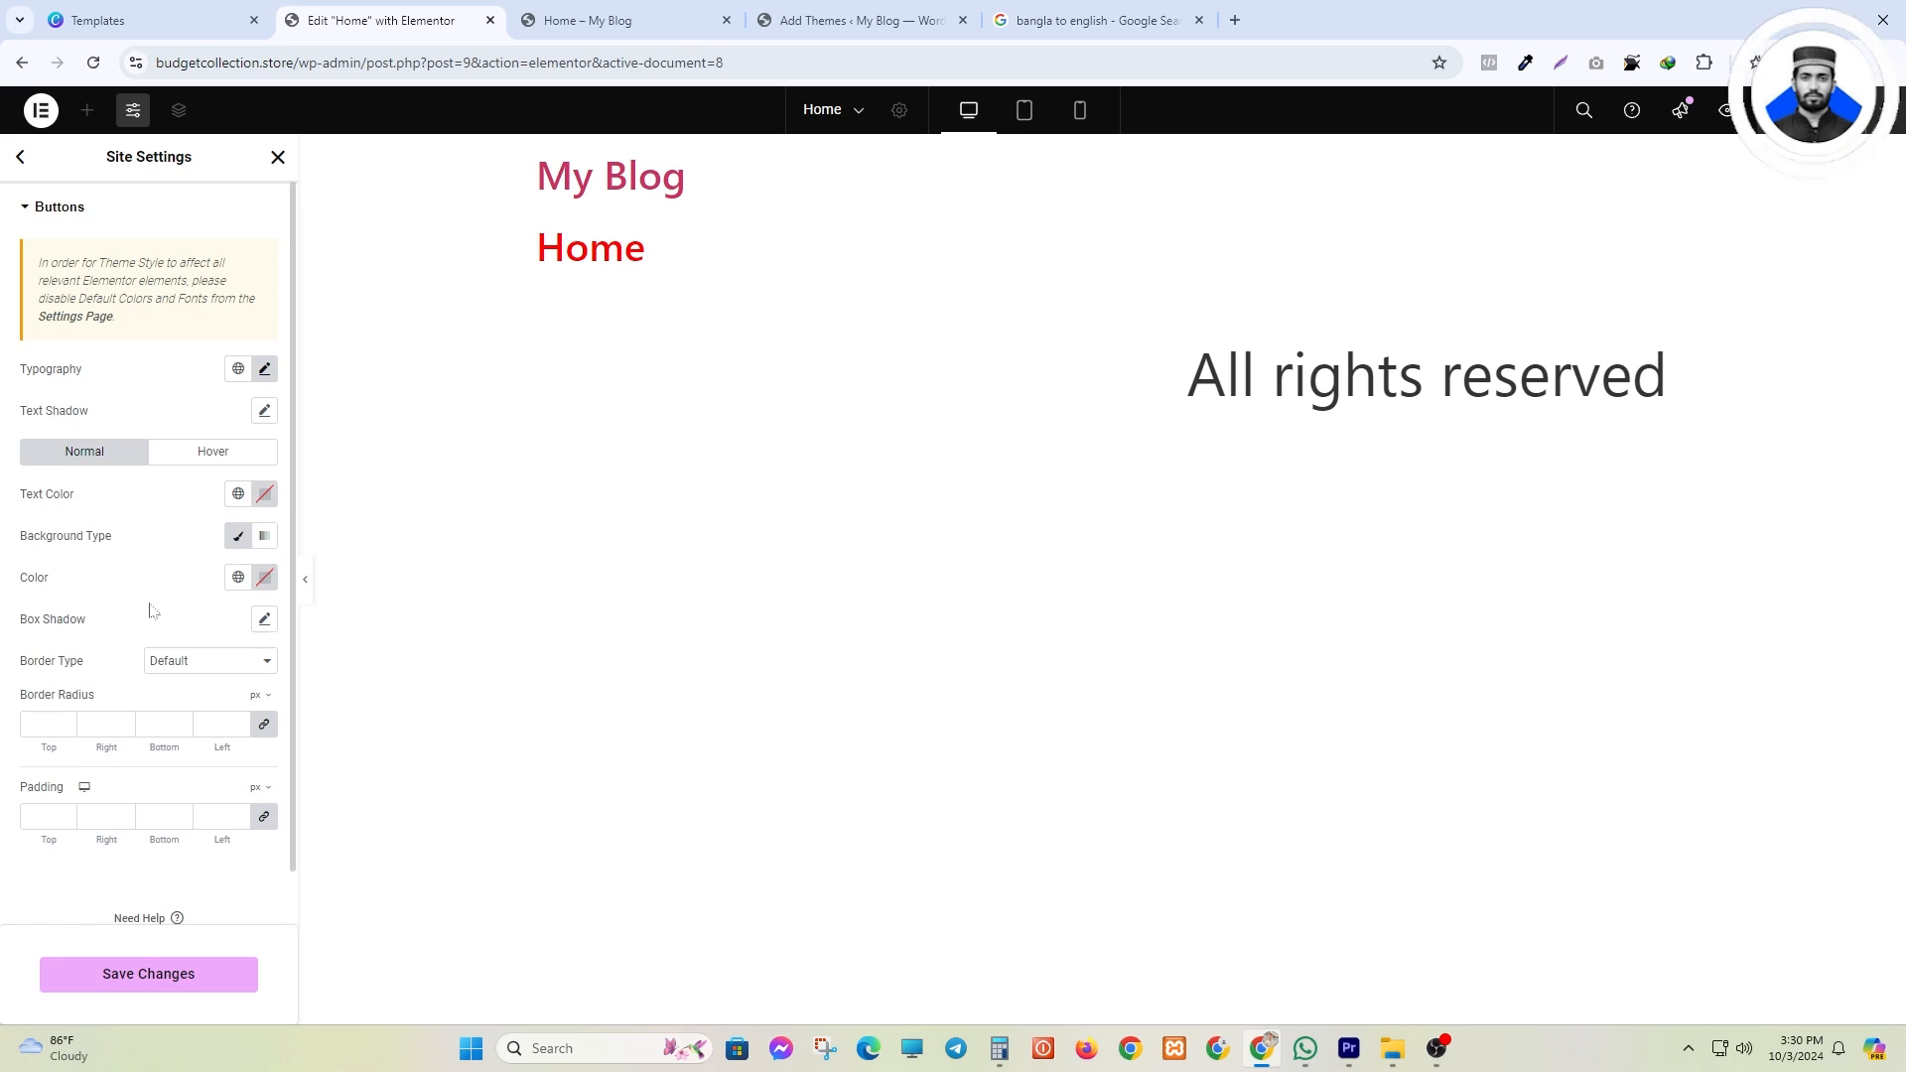
left_click(20, 157)
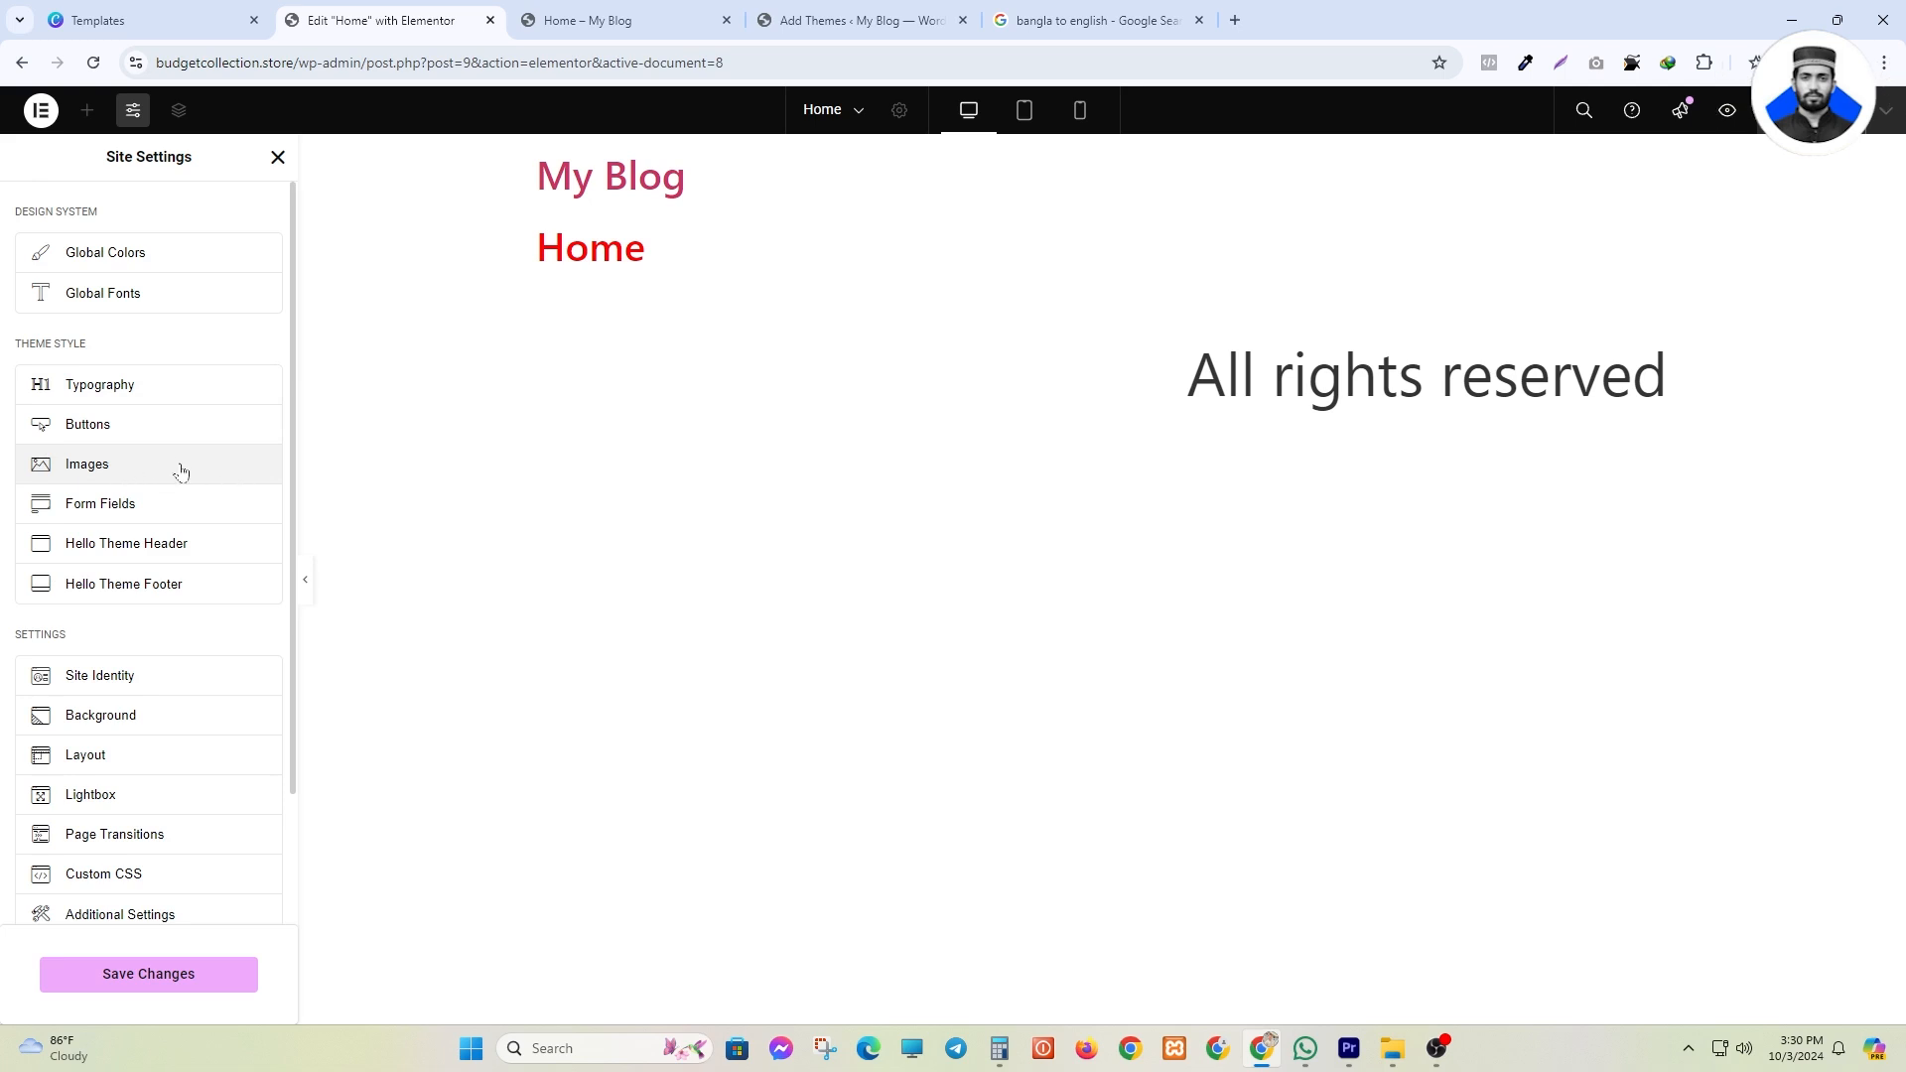
- Set the normal opacity to 0.1 in the Images theme style
left_click(107, 466)
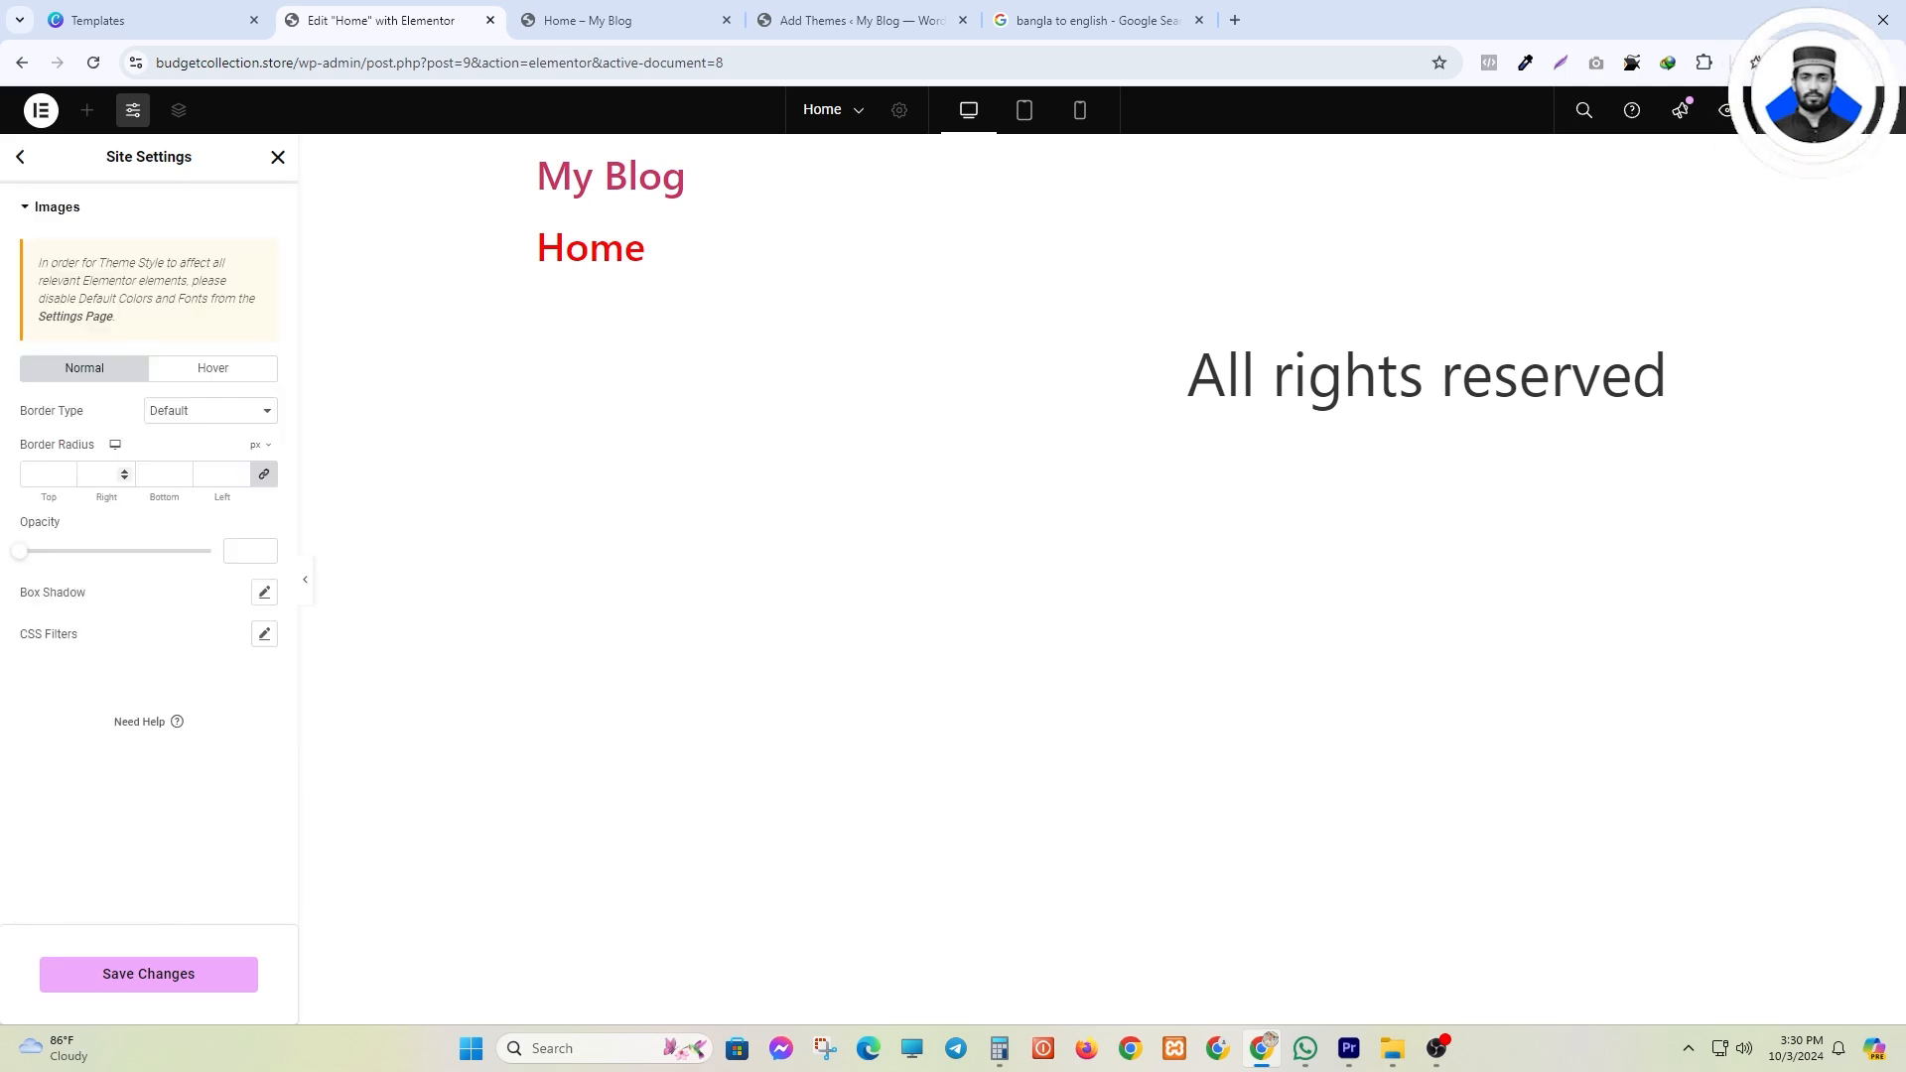
left_click(182, 413)
left_click(182, 417)
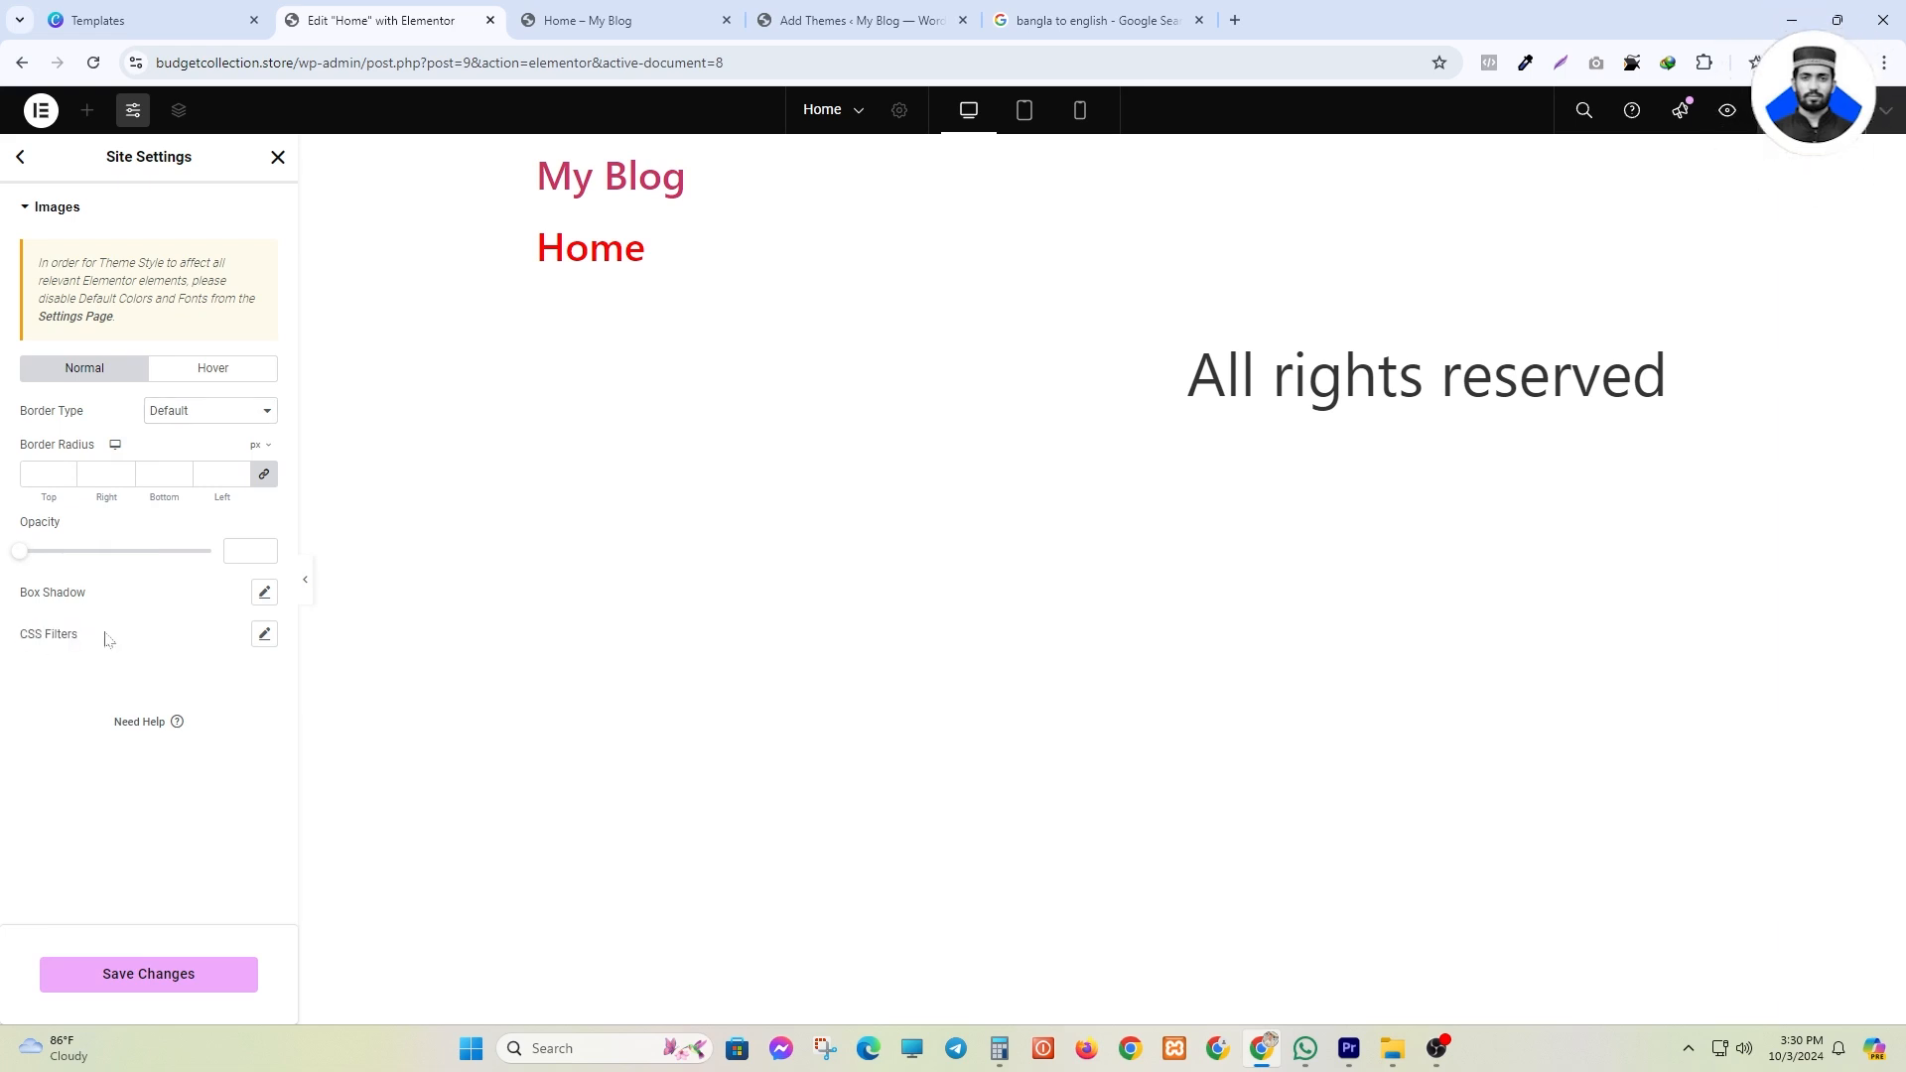
left_click_drag(194, 566, 17, 562)
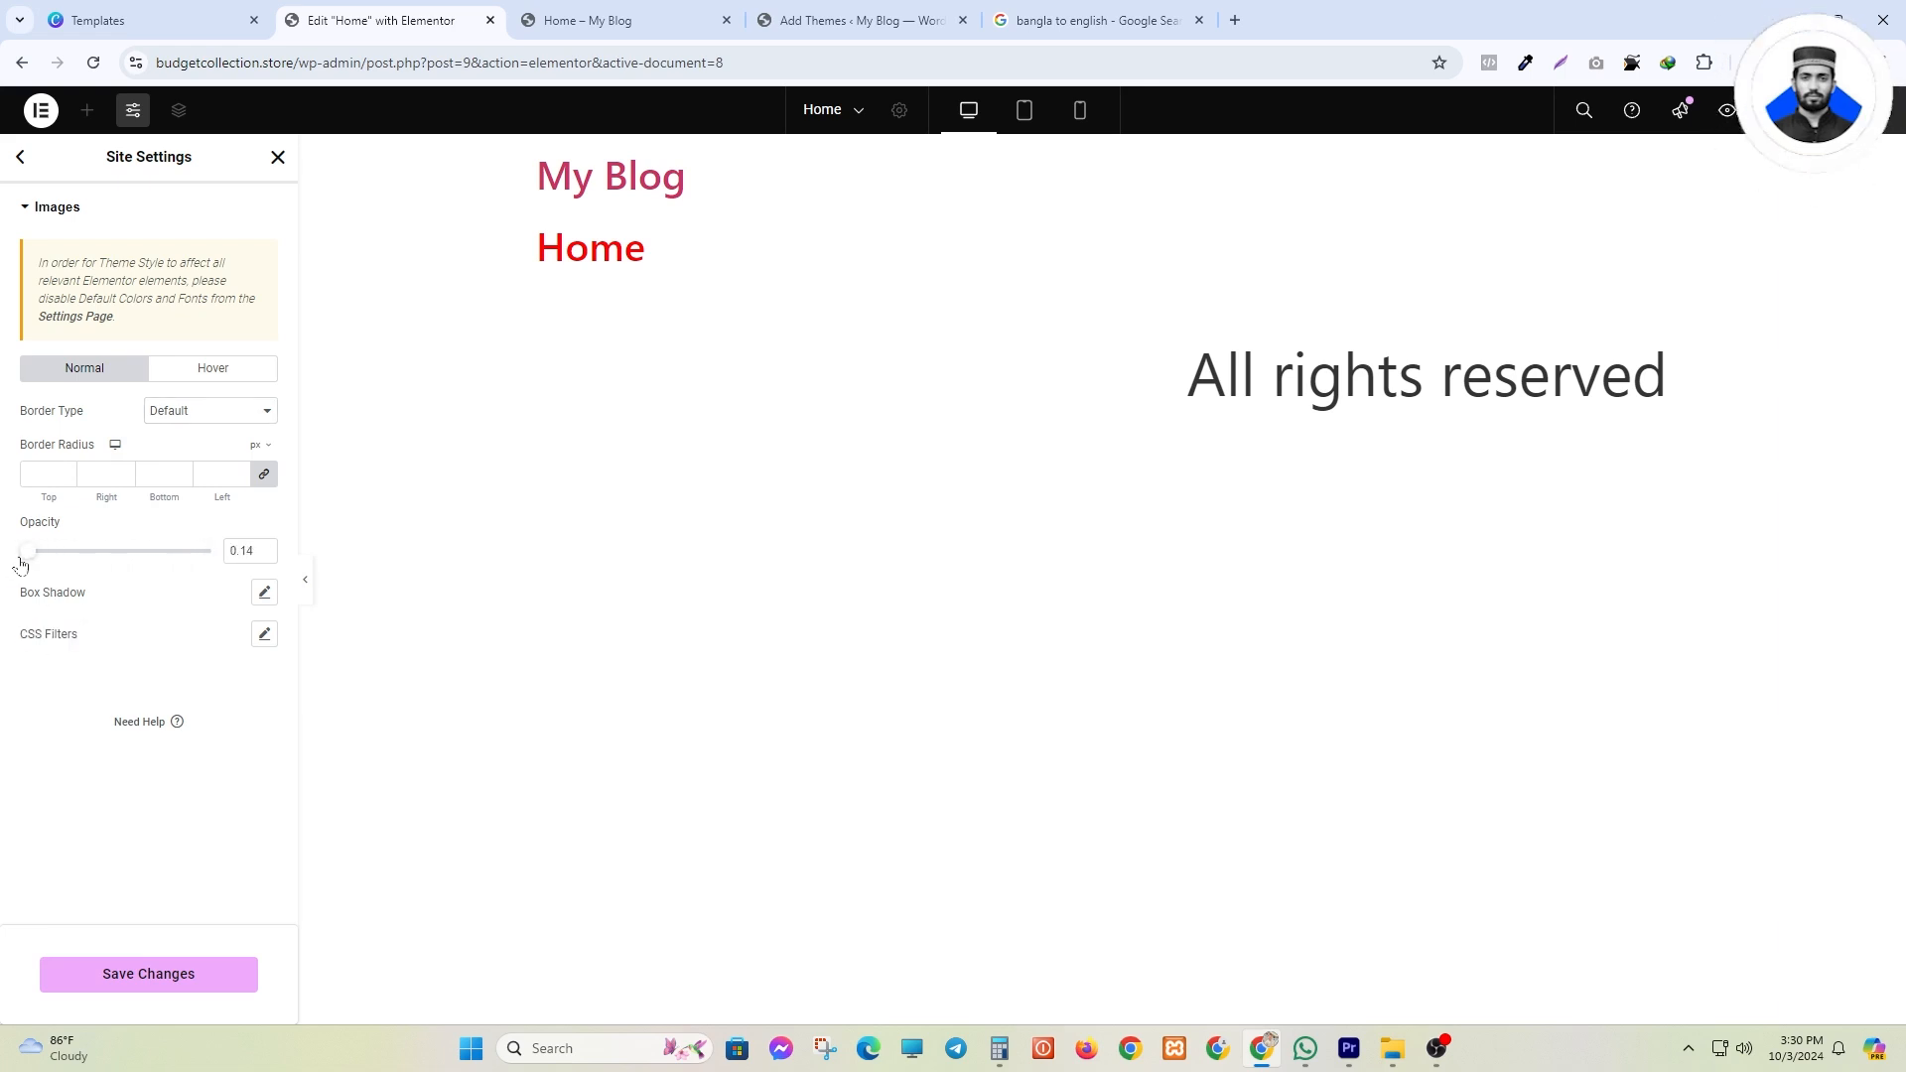
- Give images a Solid border with a custom border color and a 4 px width on all sides
left_click(167, 422)
left_click(163, 484)
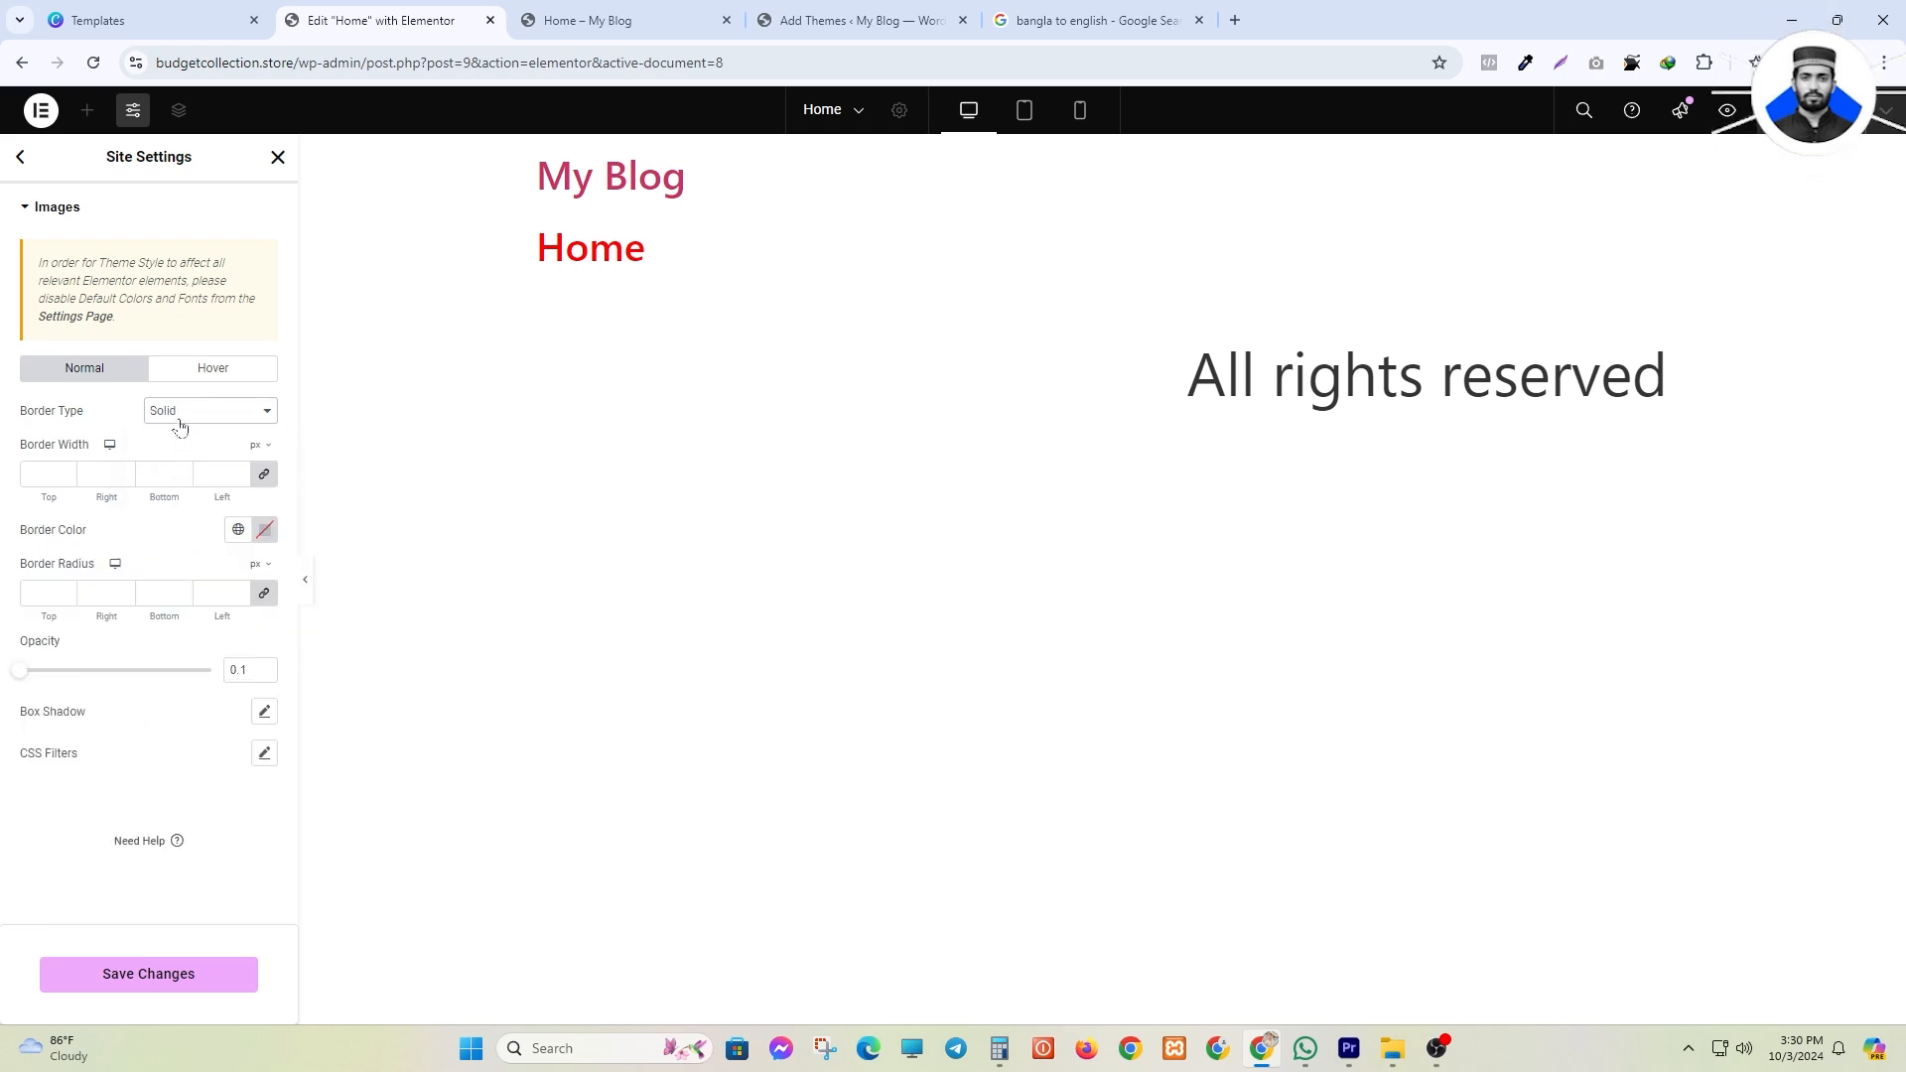
left_click(263, 538)
left_click_drag(285, 638, 389, 634)
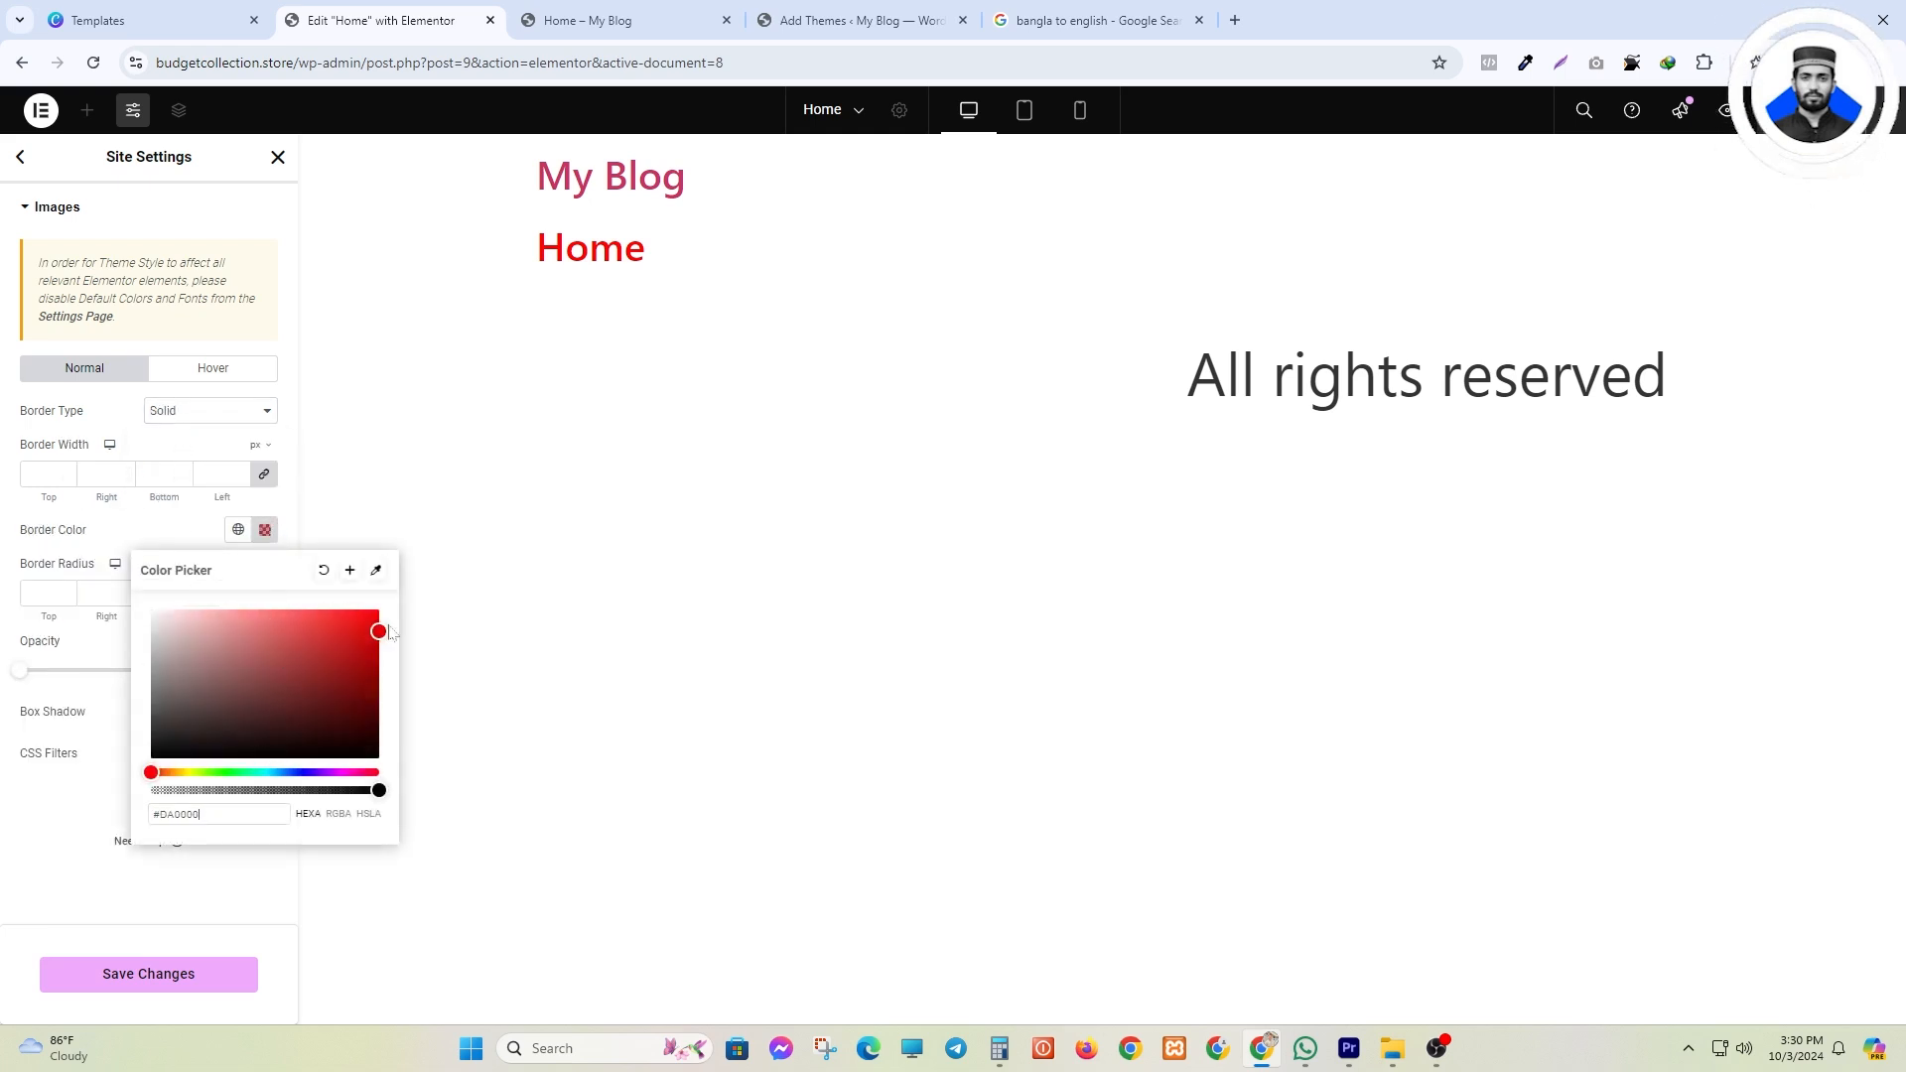
left_click_drag(170, 507, 61, 484)
triple_click(61, 475)
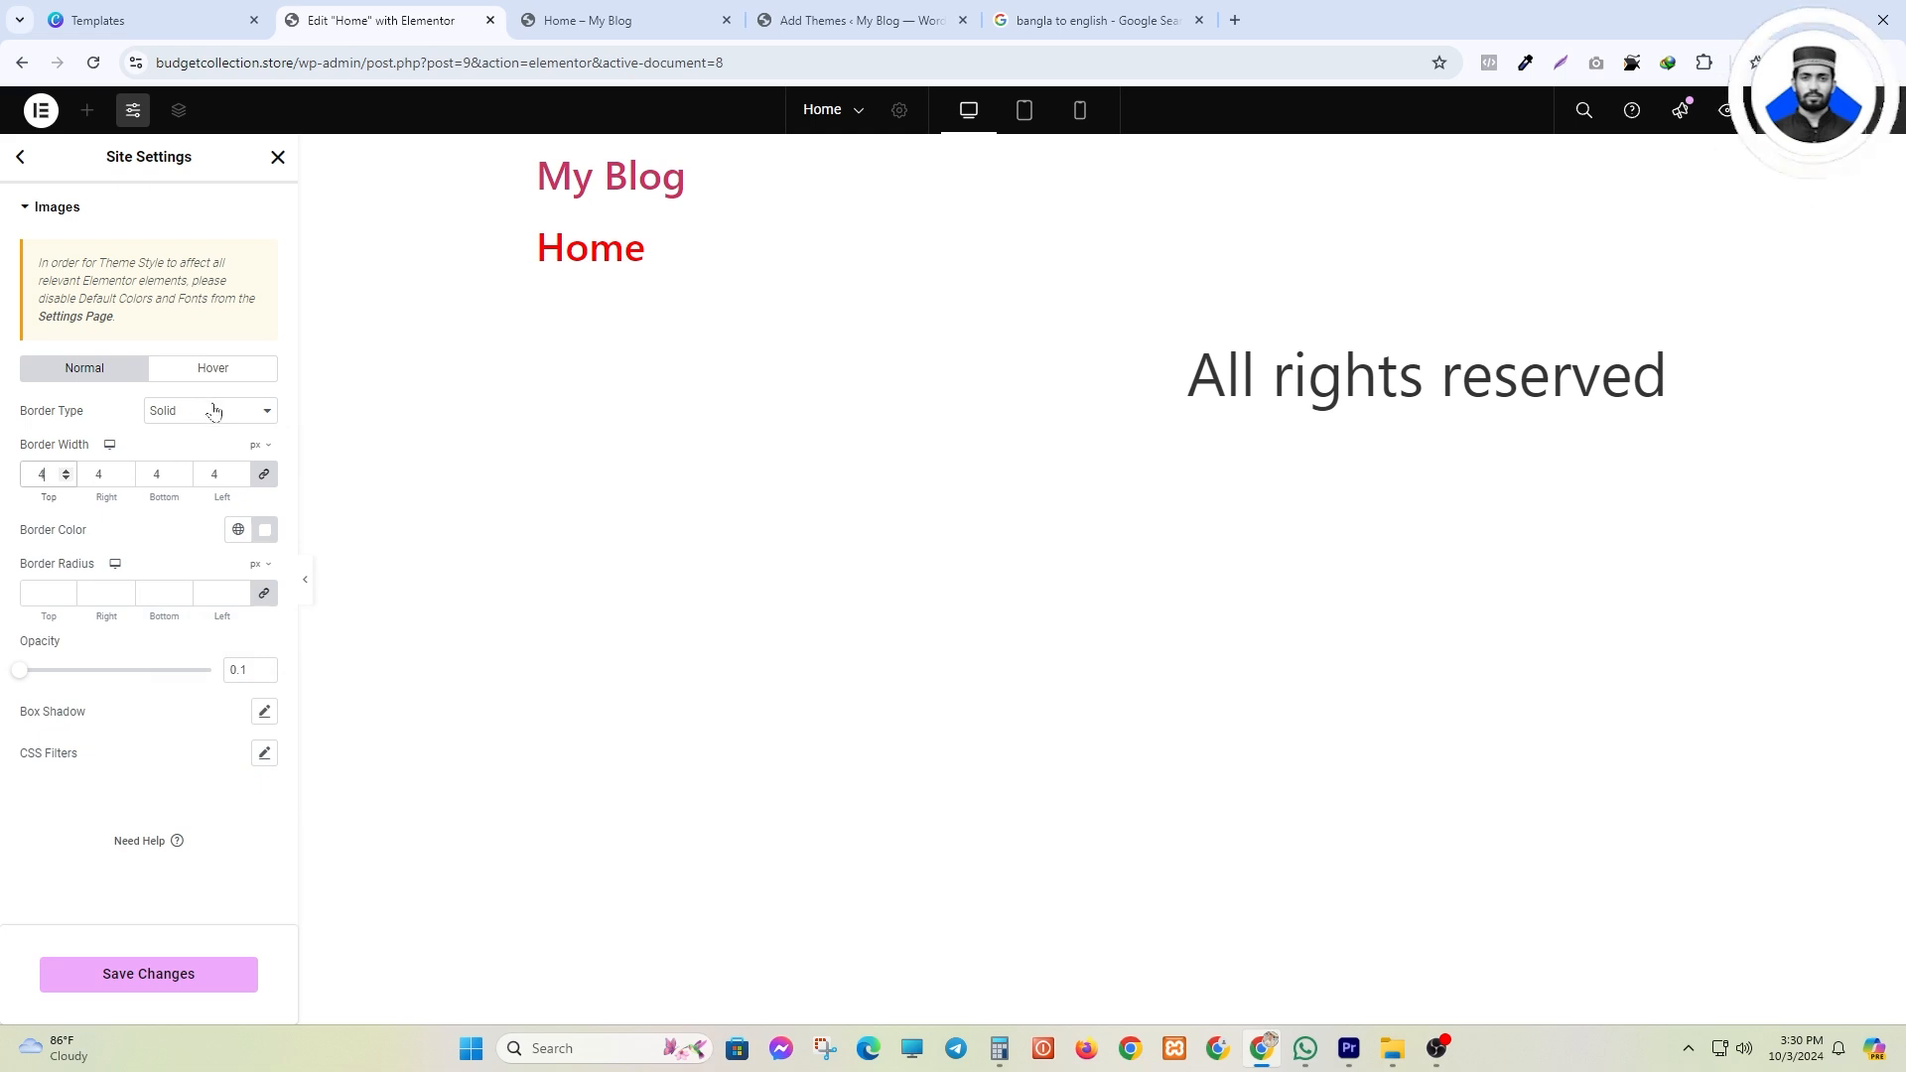
left_click(30, 159)
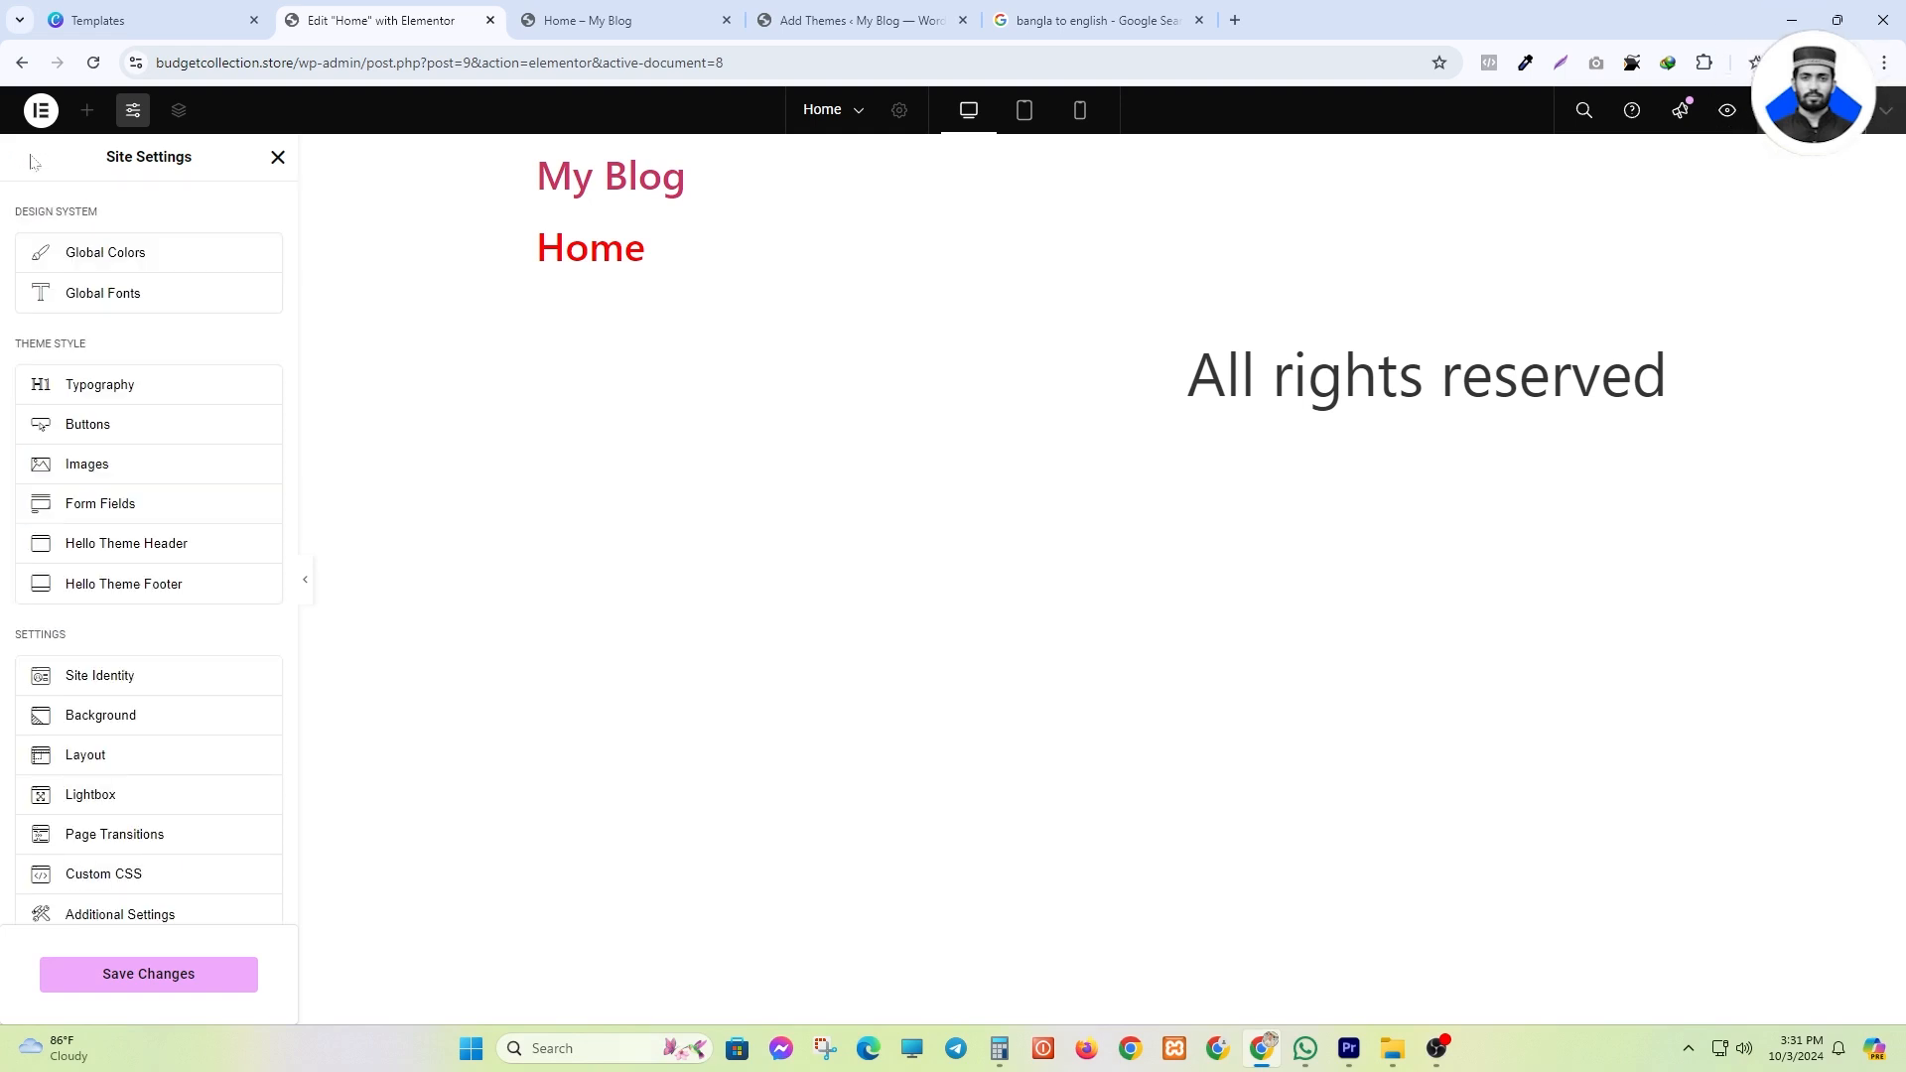
- Try #FF0000 as the Label color in the Form Fields theme style, and reset it
left_click(139, 517)
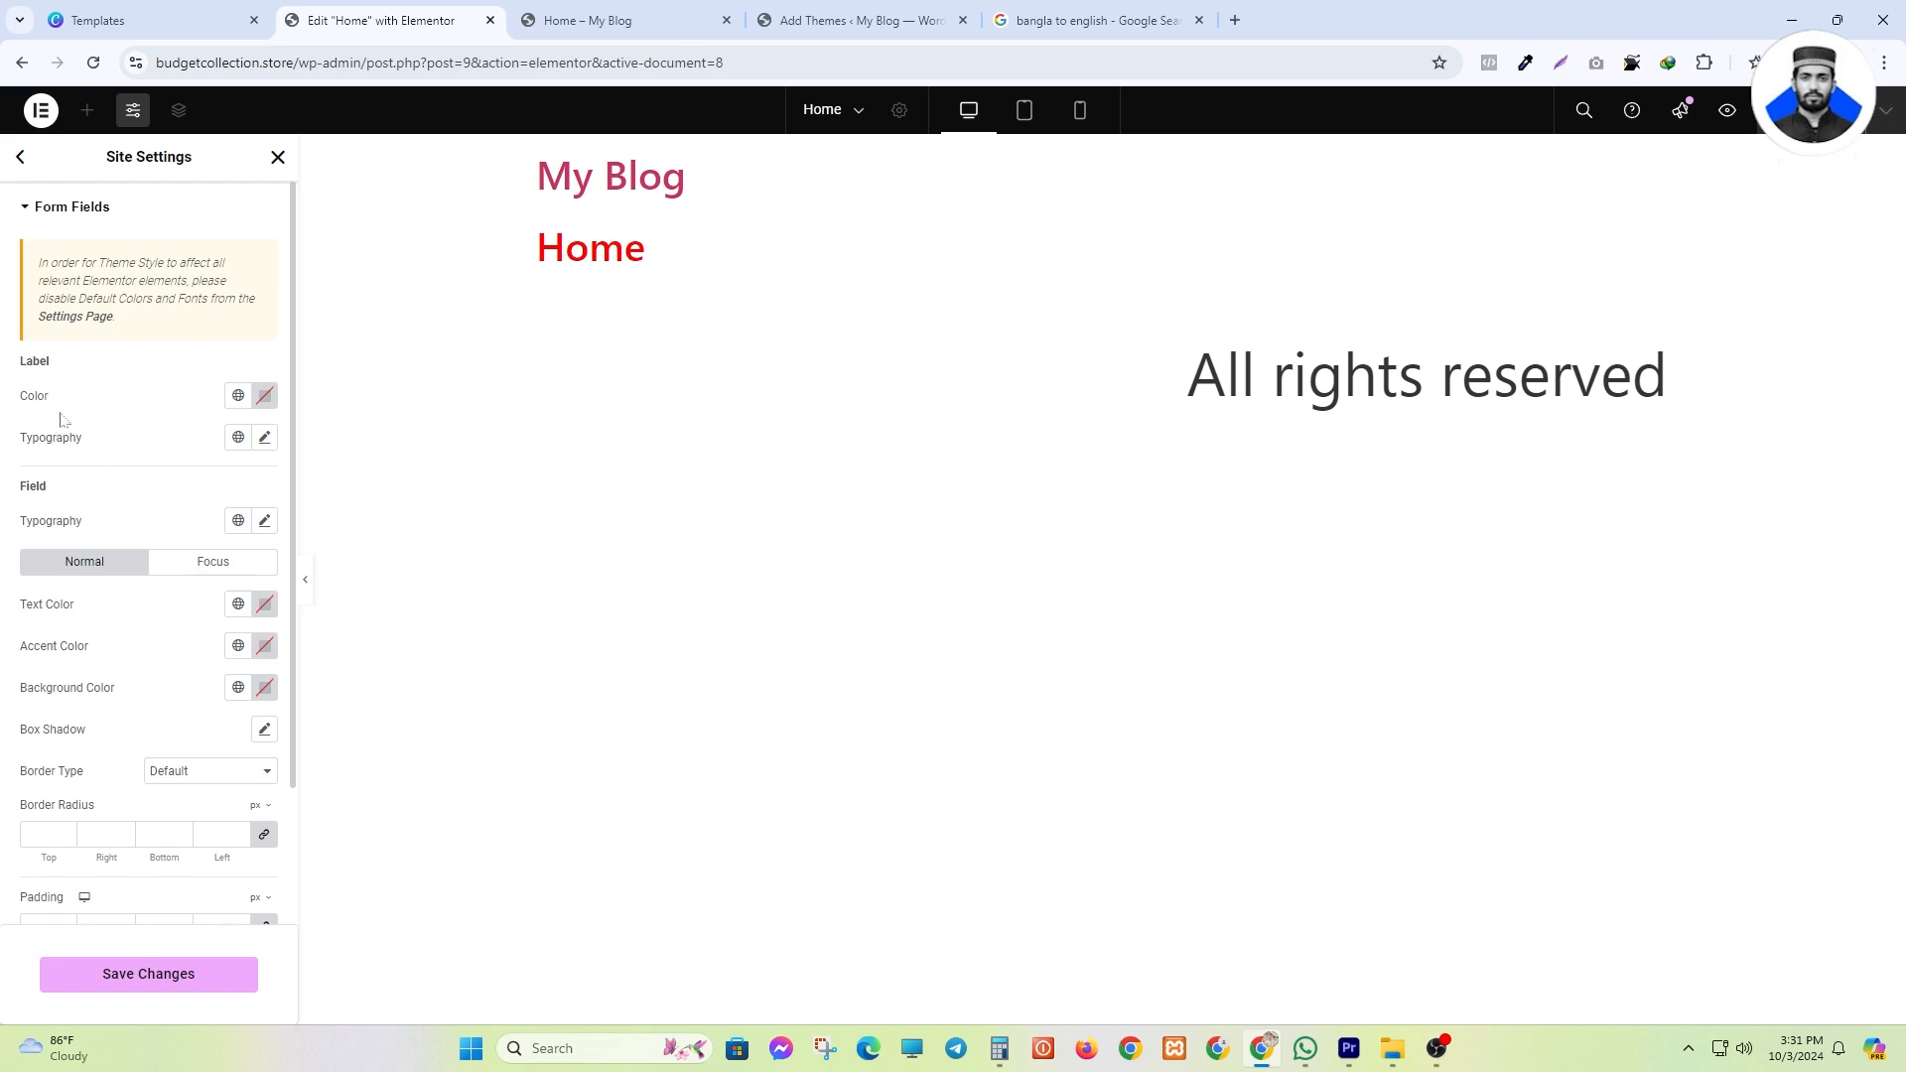
scroll(87, 729, "down", 2)
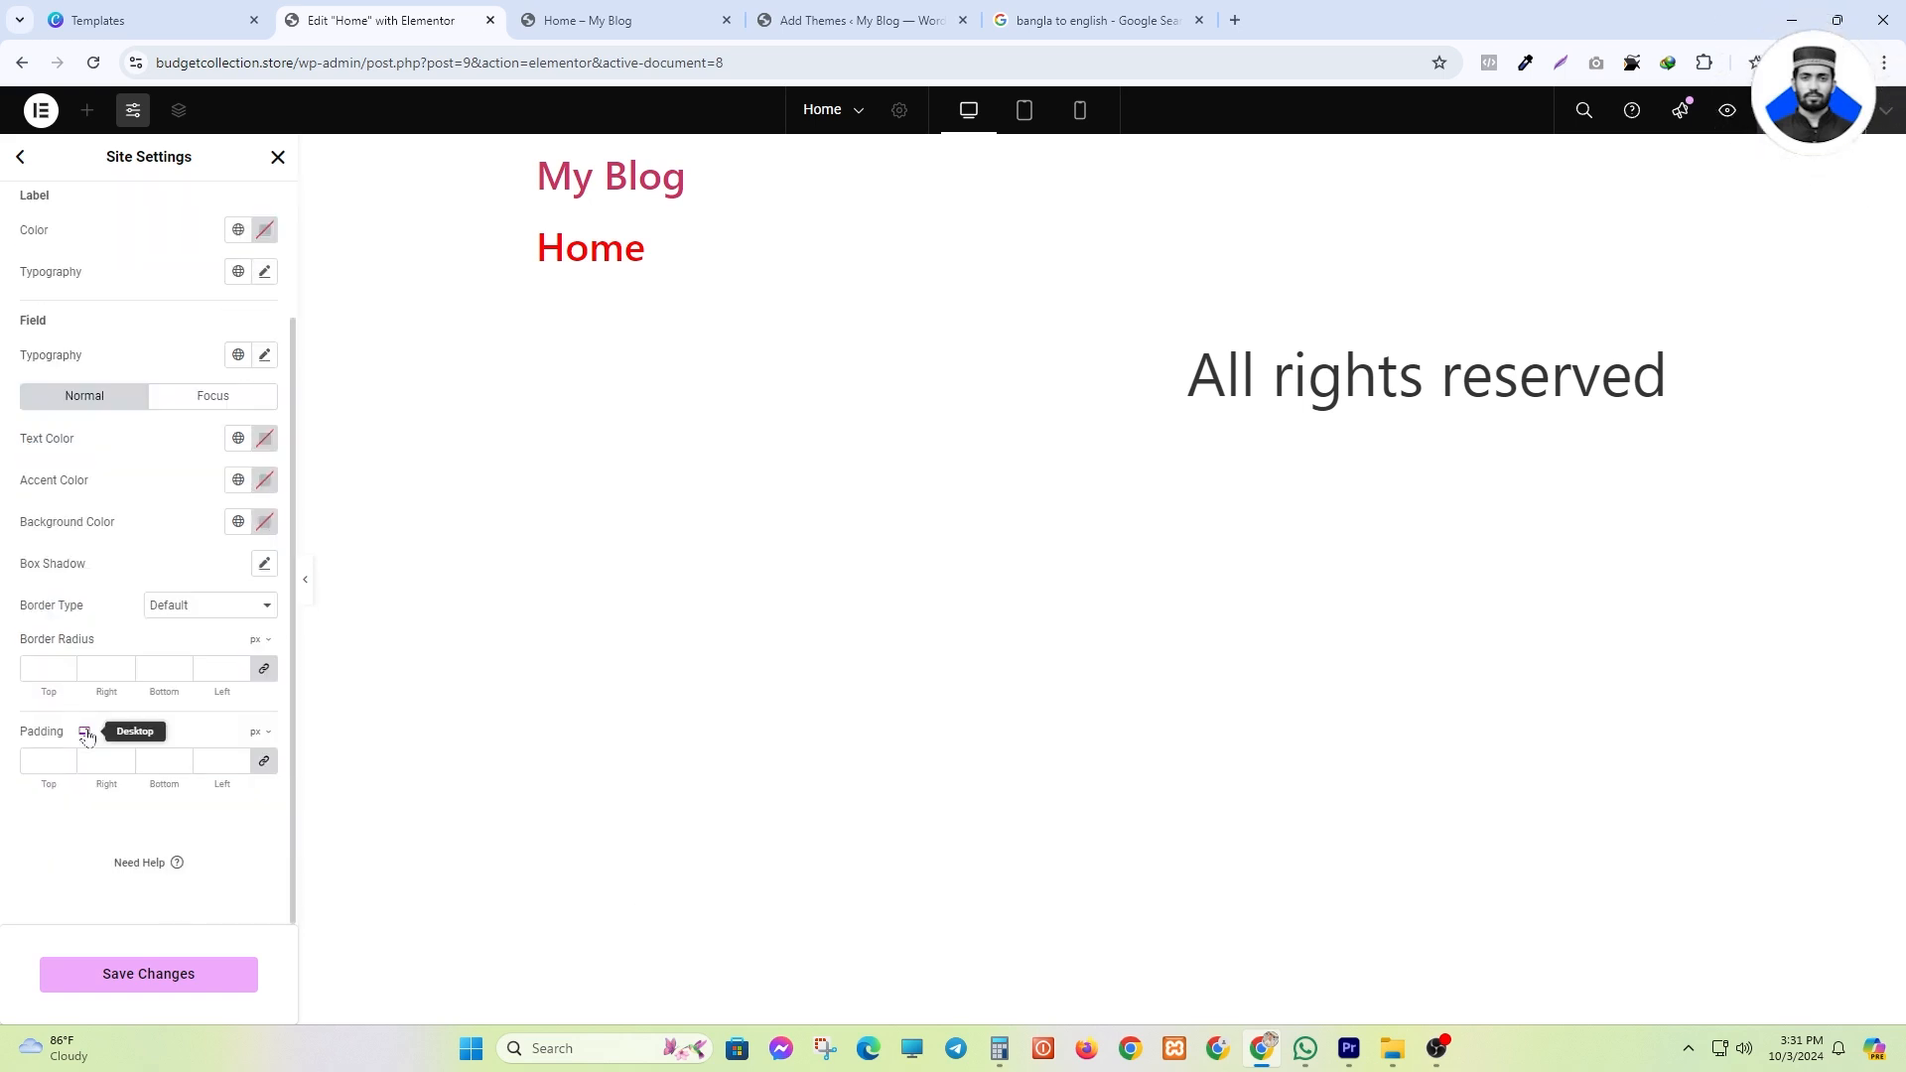
scroll(90, 734, "up", 2)
left_click(264, 397)
left_click(378, 475)
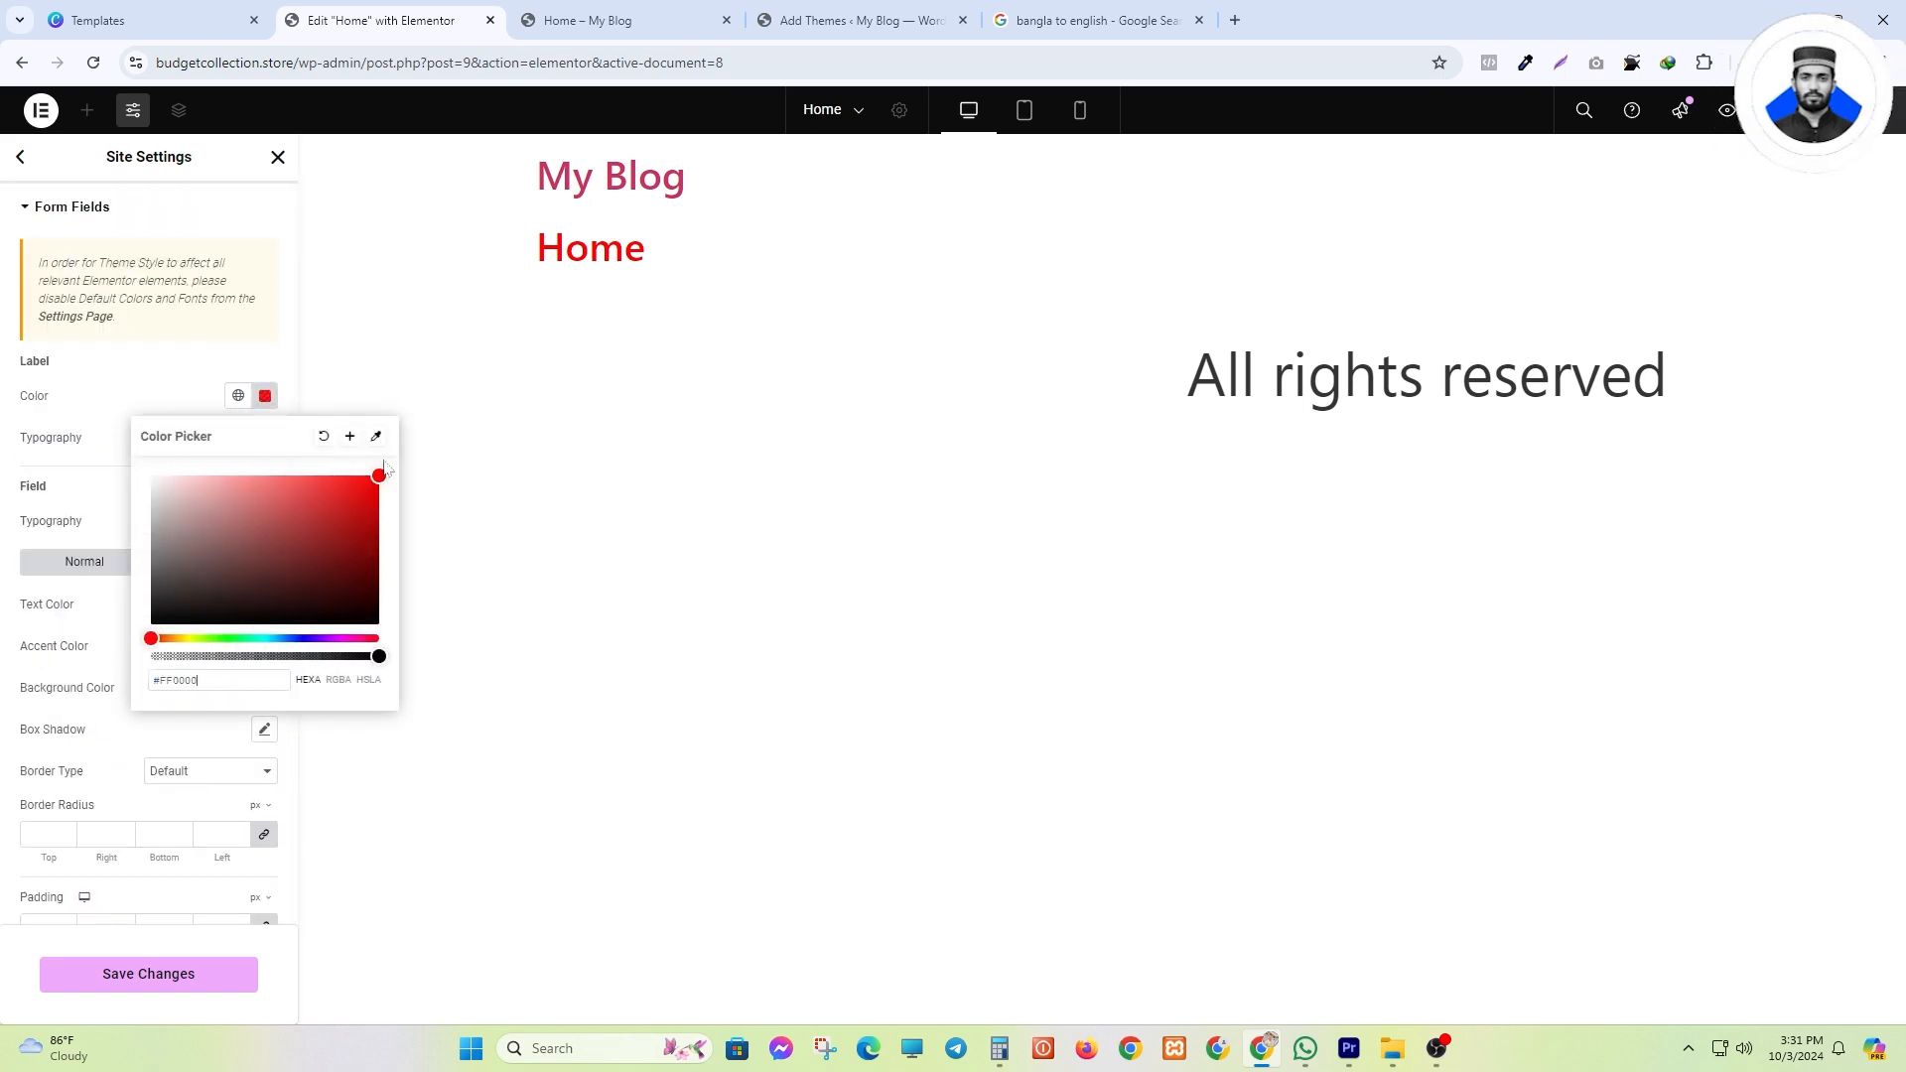
left_click(334, 438)
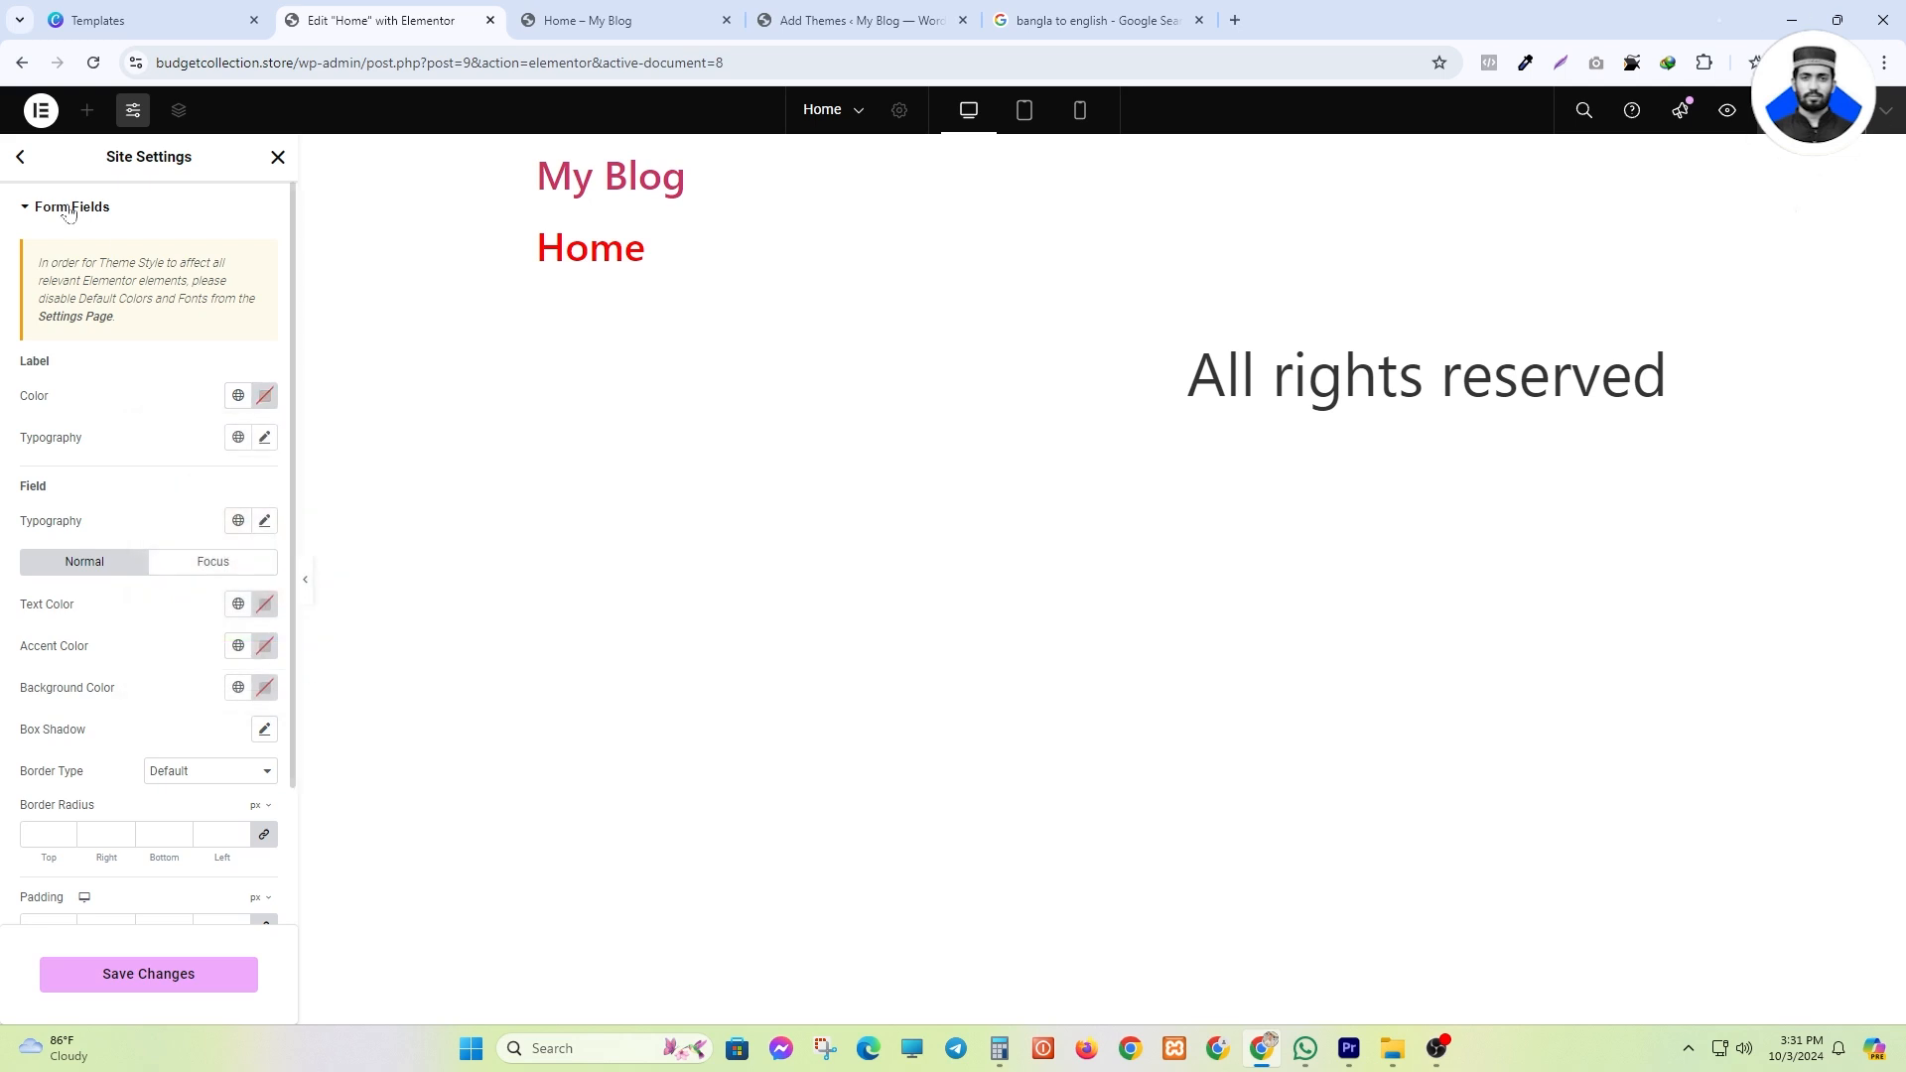
left_click(20, 156)
- Look over the remaining Site Settings sections, and close Site Settings discarding the changes
scroll(107, 636, "down", 2)
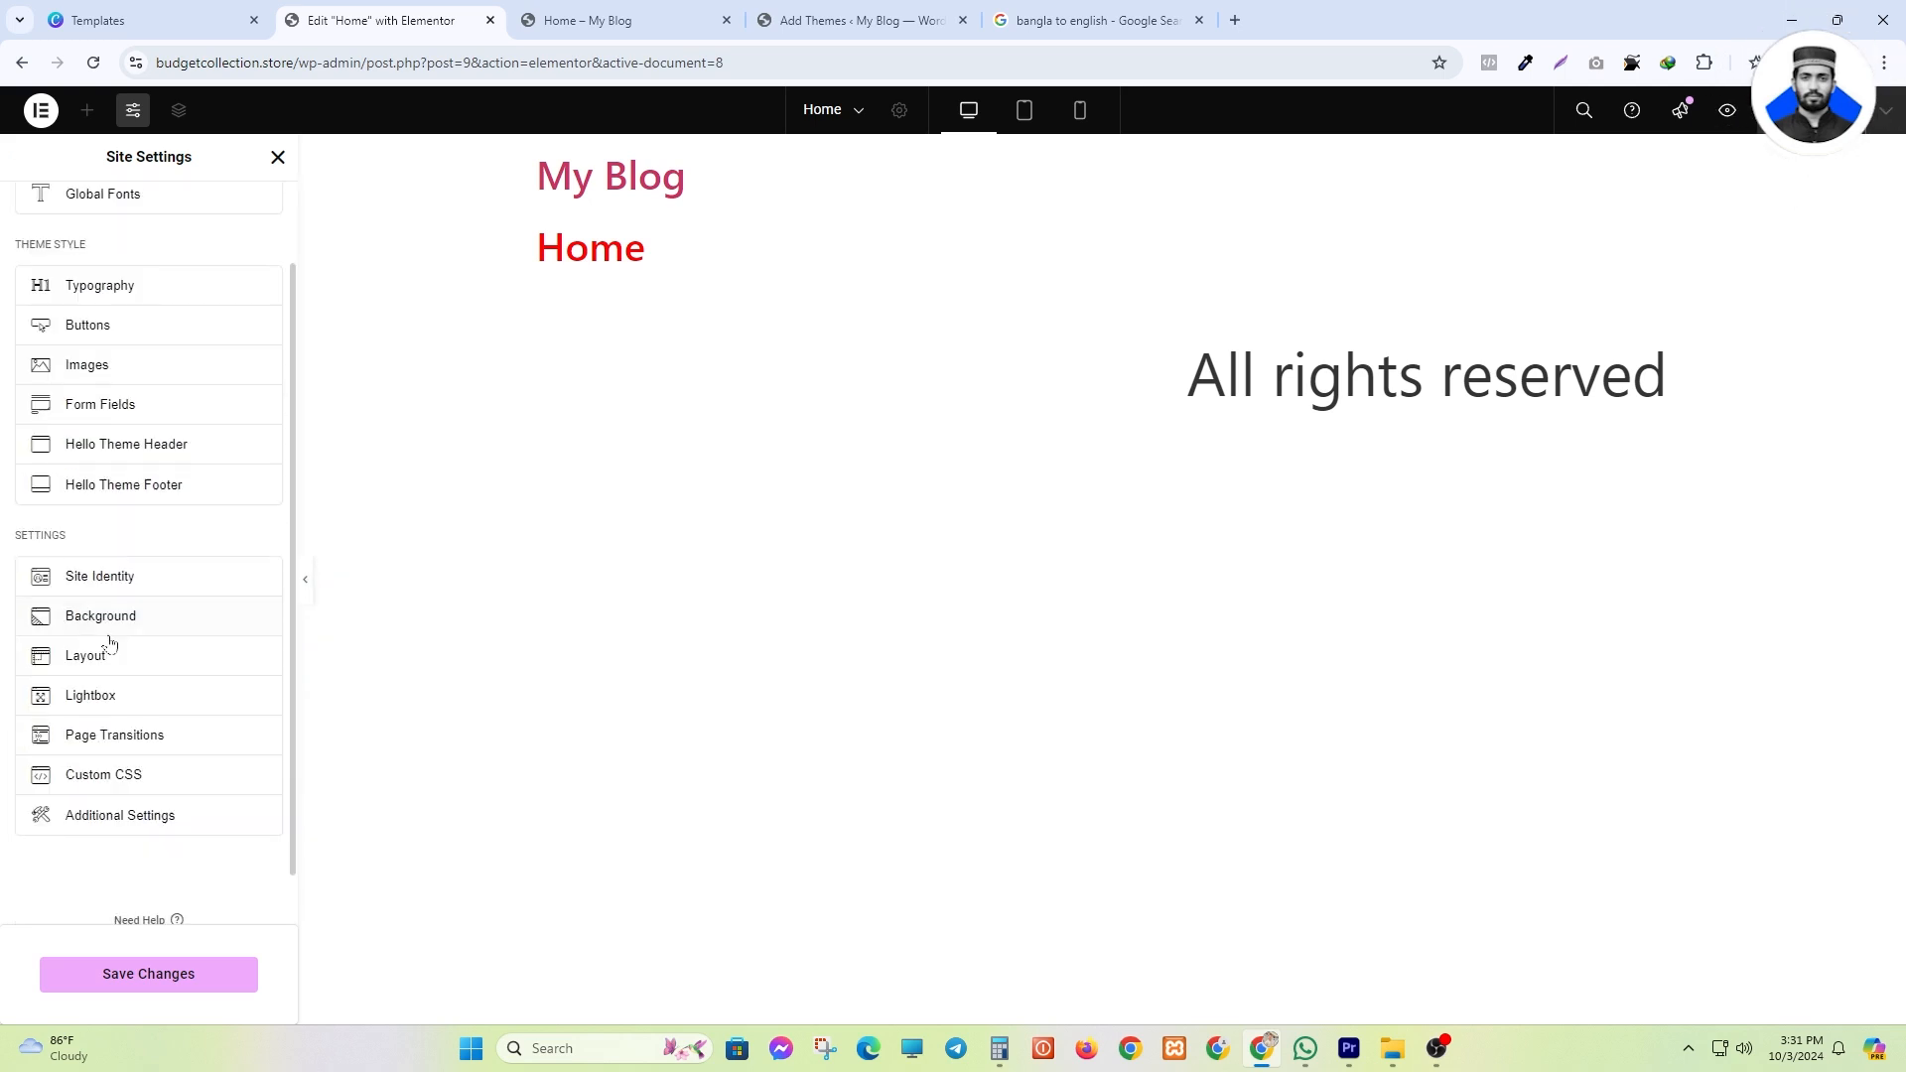
scroll(138, 766, "up", 2)
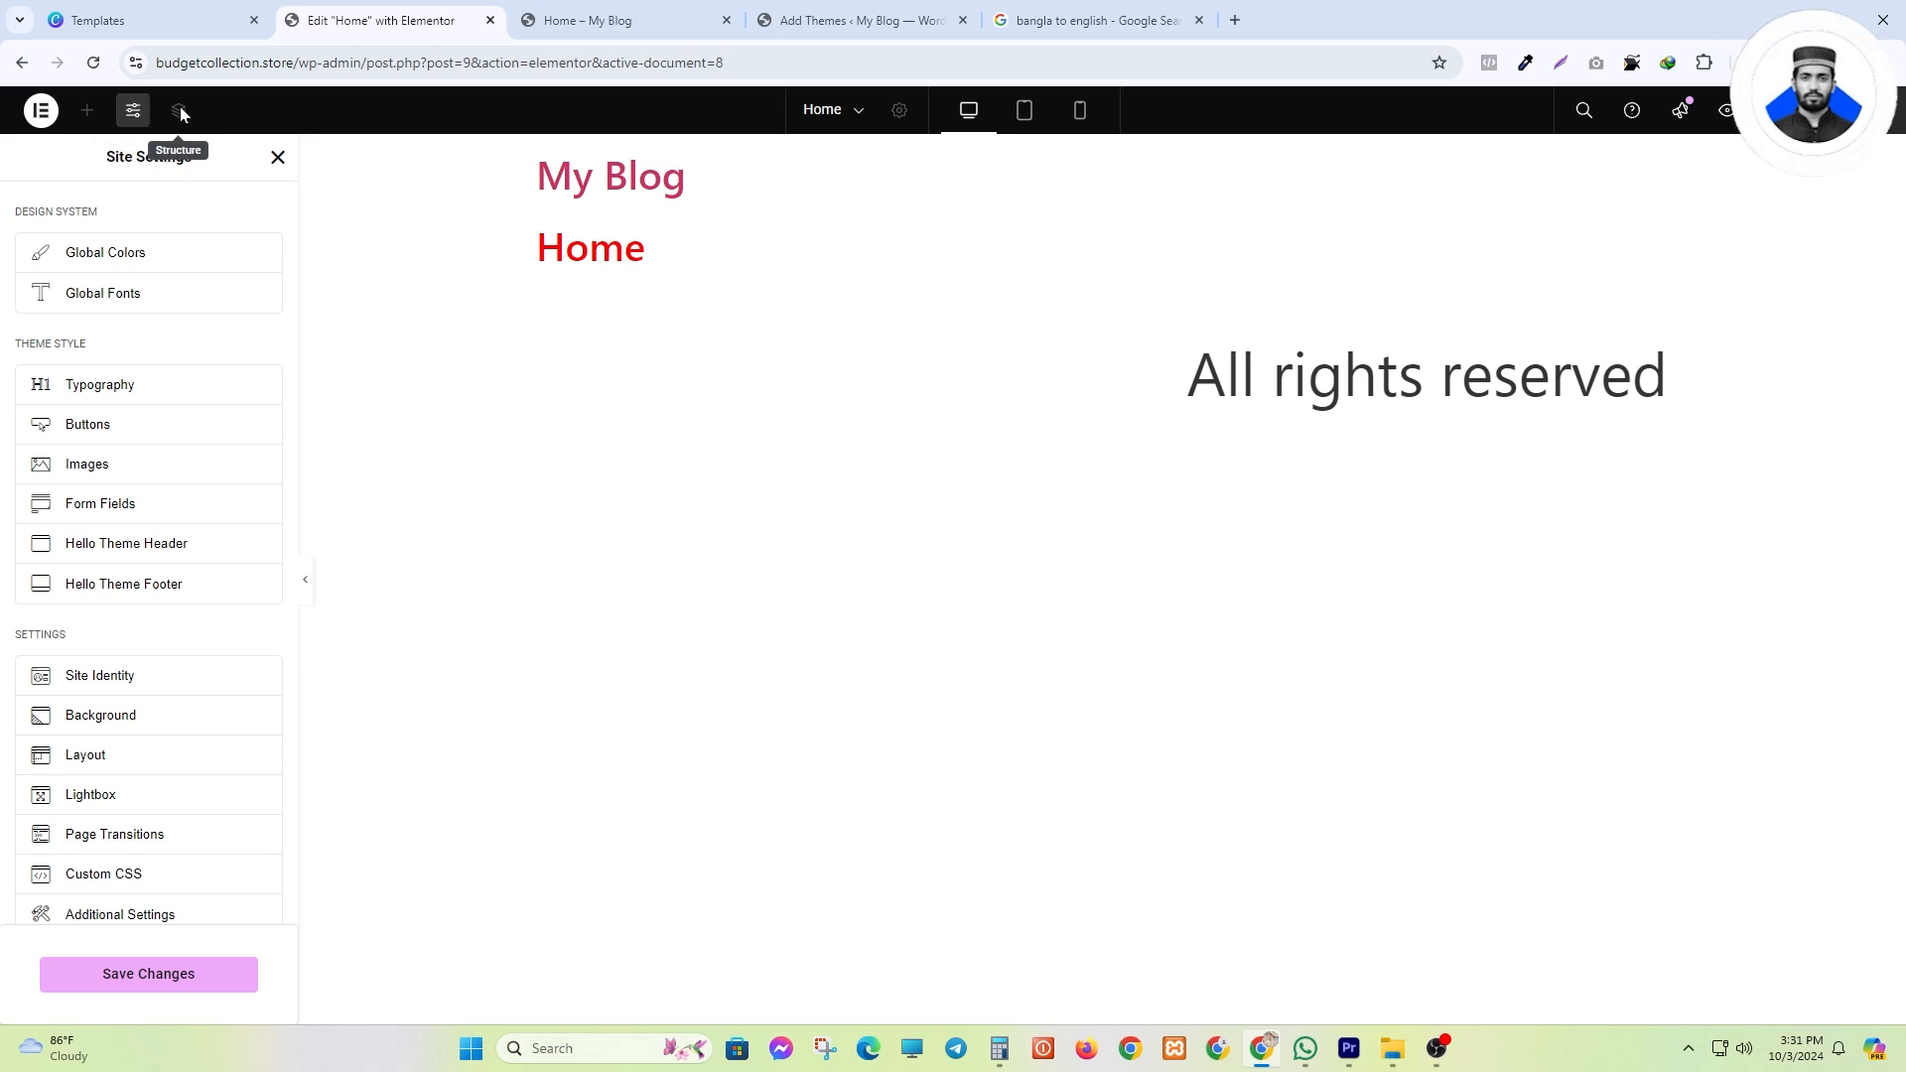
left_click(279, 158)
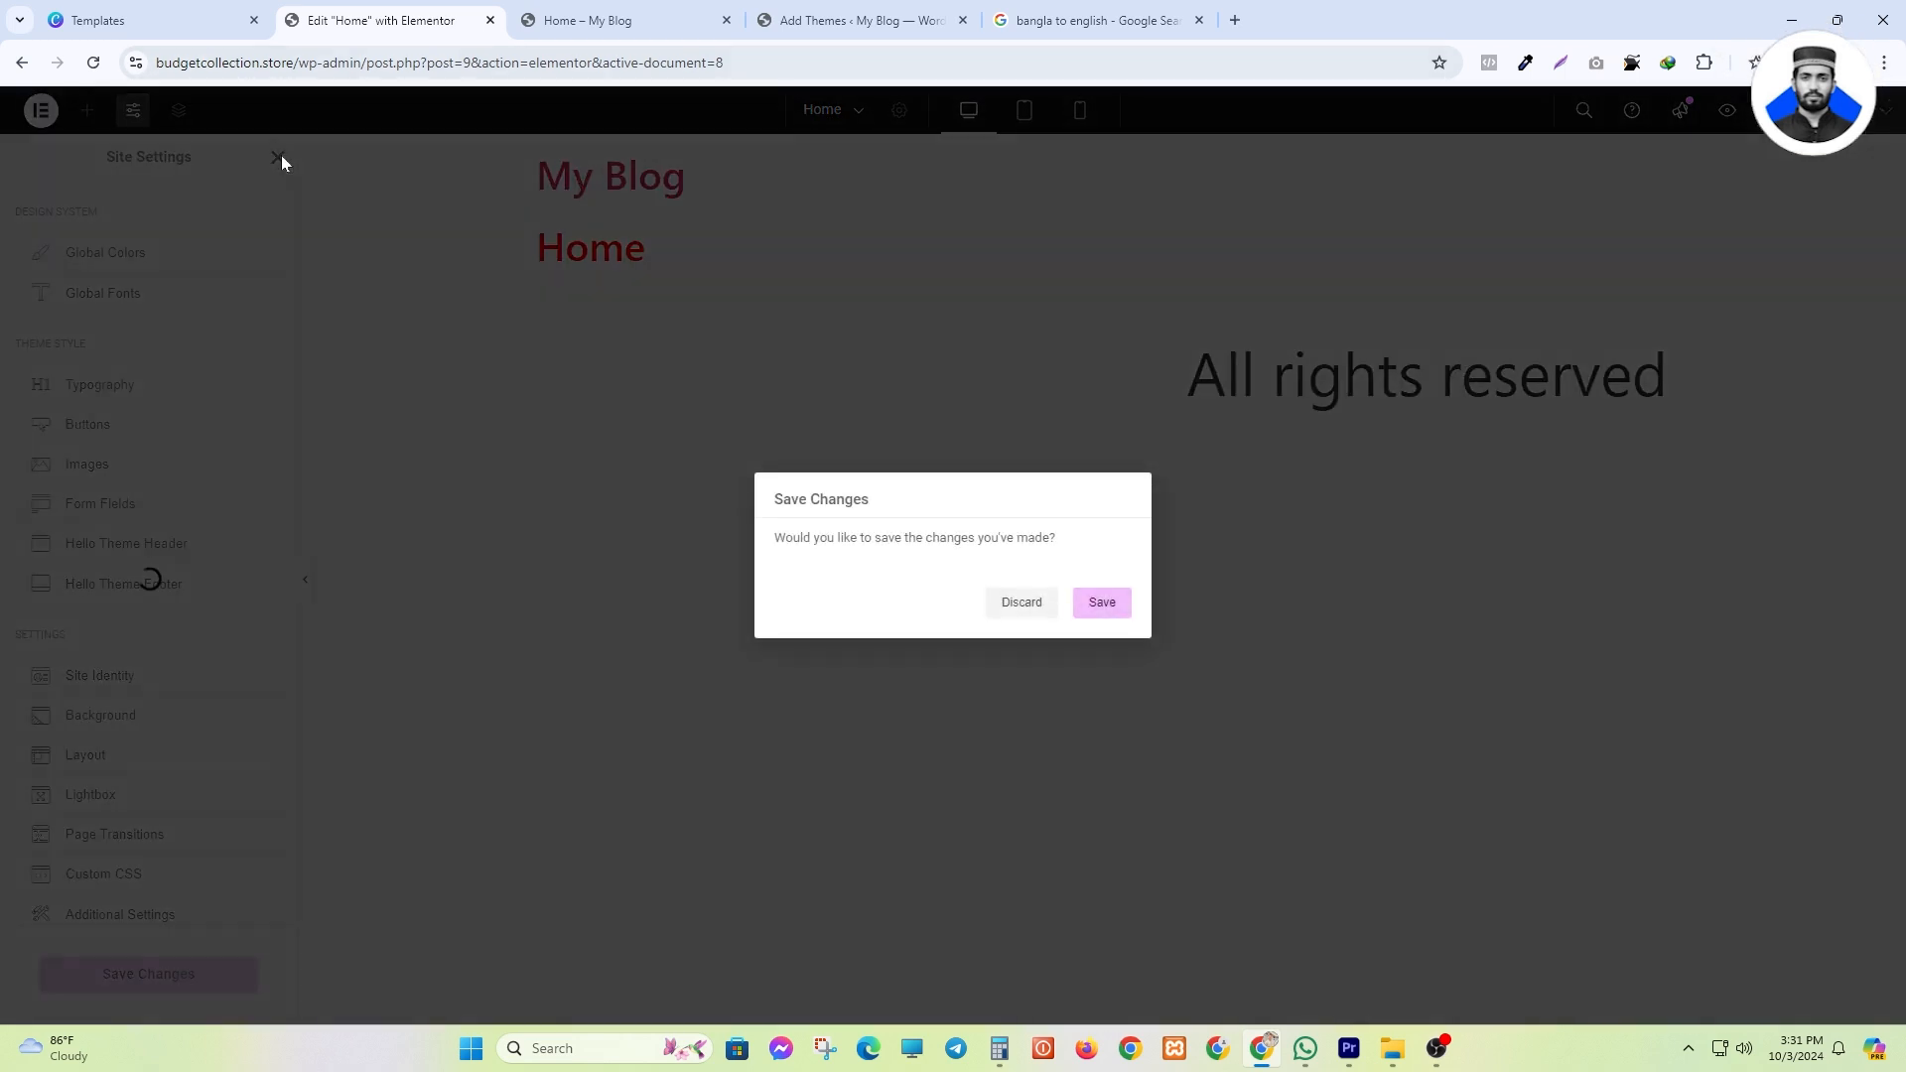
left_click(1014, 600)
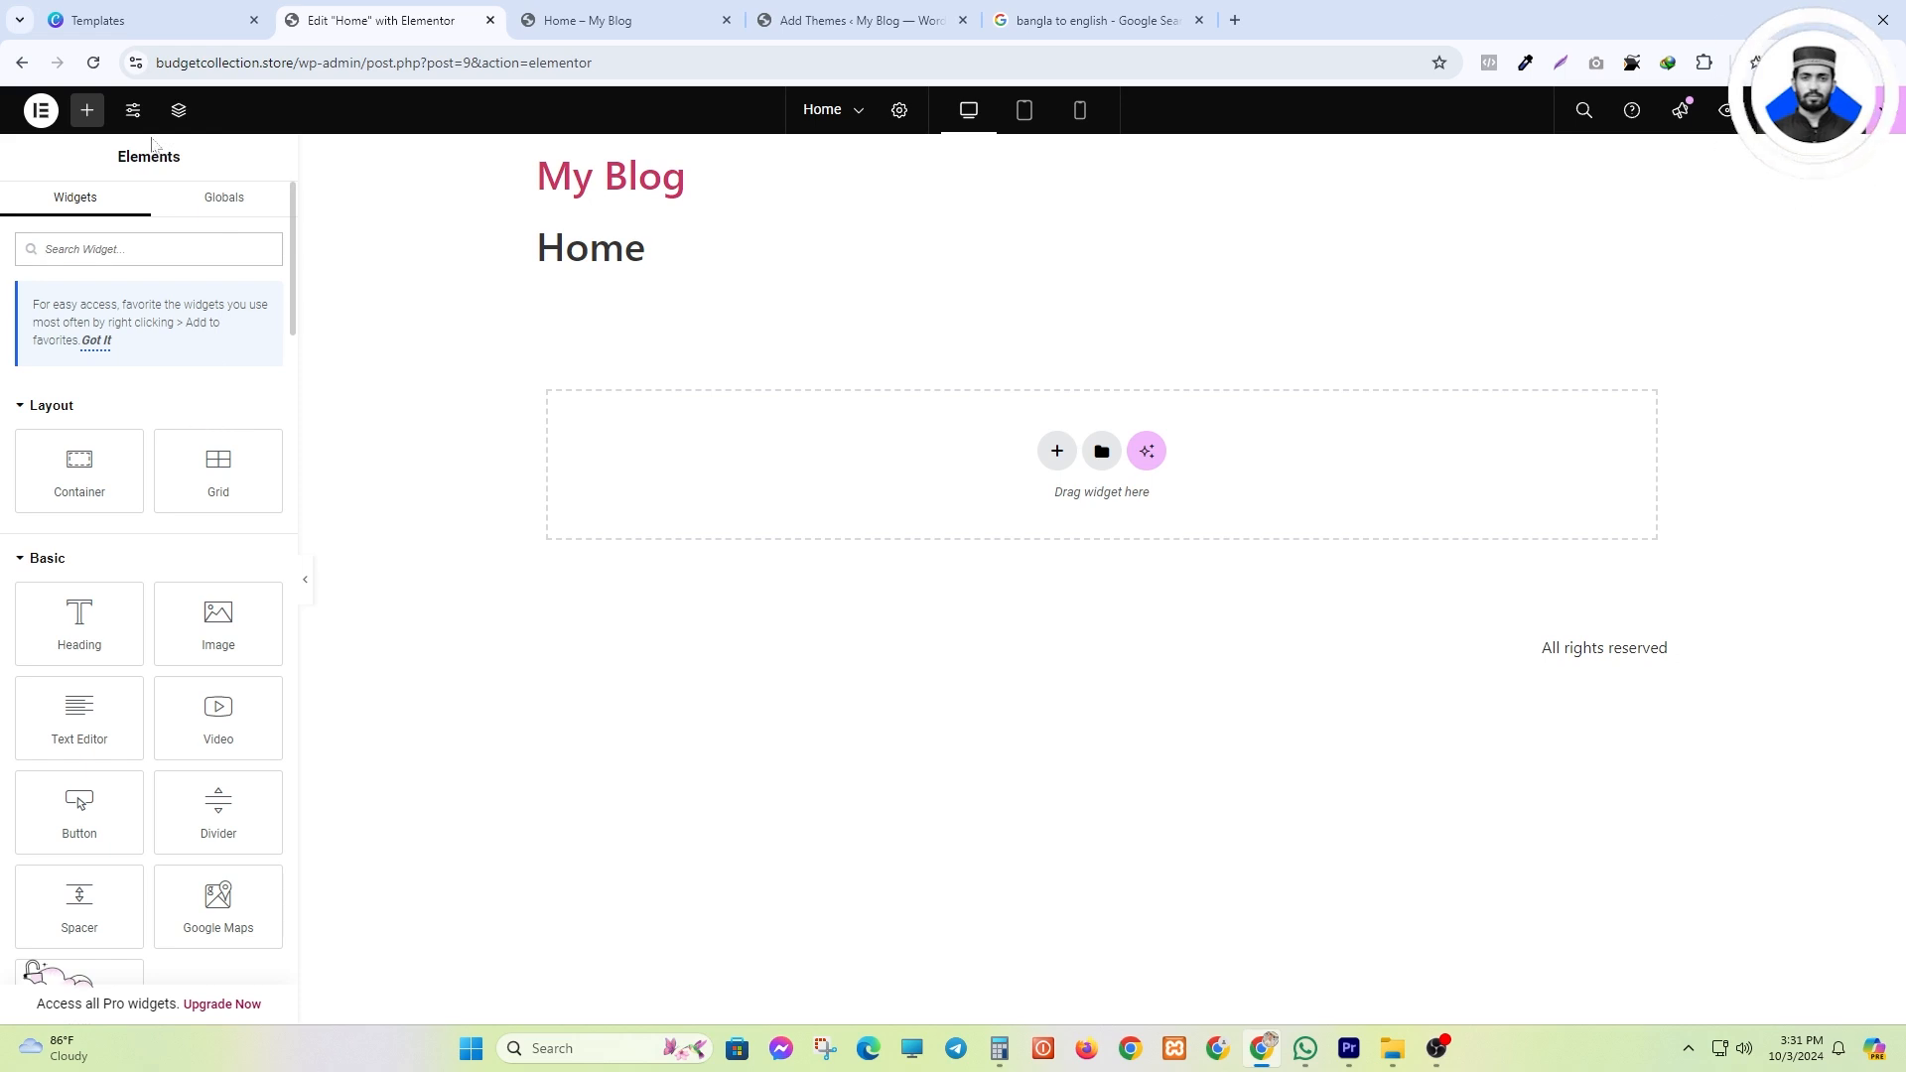
- Show the page Structure over the canvas, and try a Heading widget on the page, deleting the heading again
left_click(186, 118)
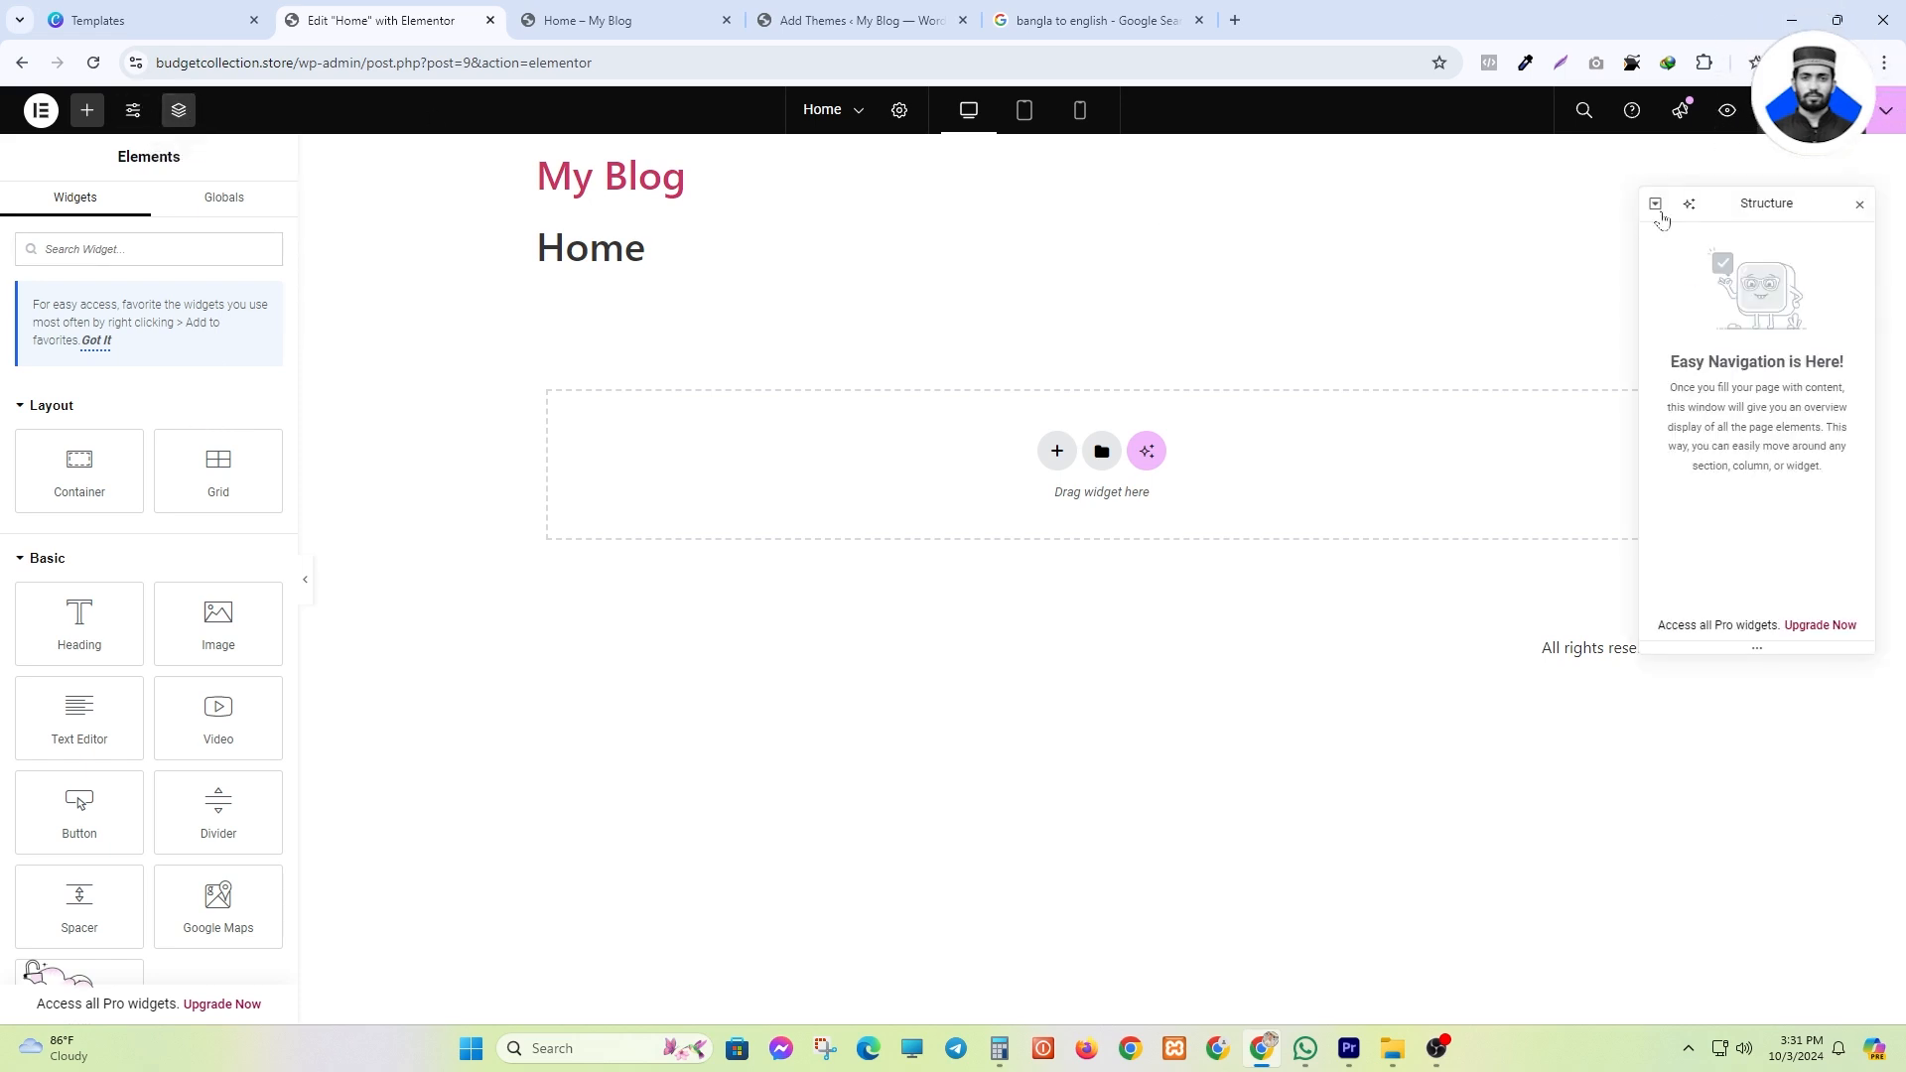
left_click_drag(1729, 202, 1411, 204)
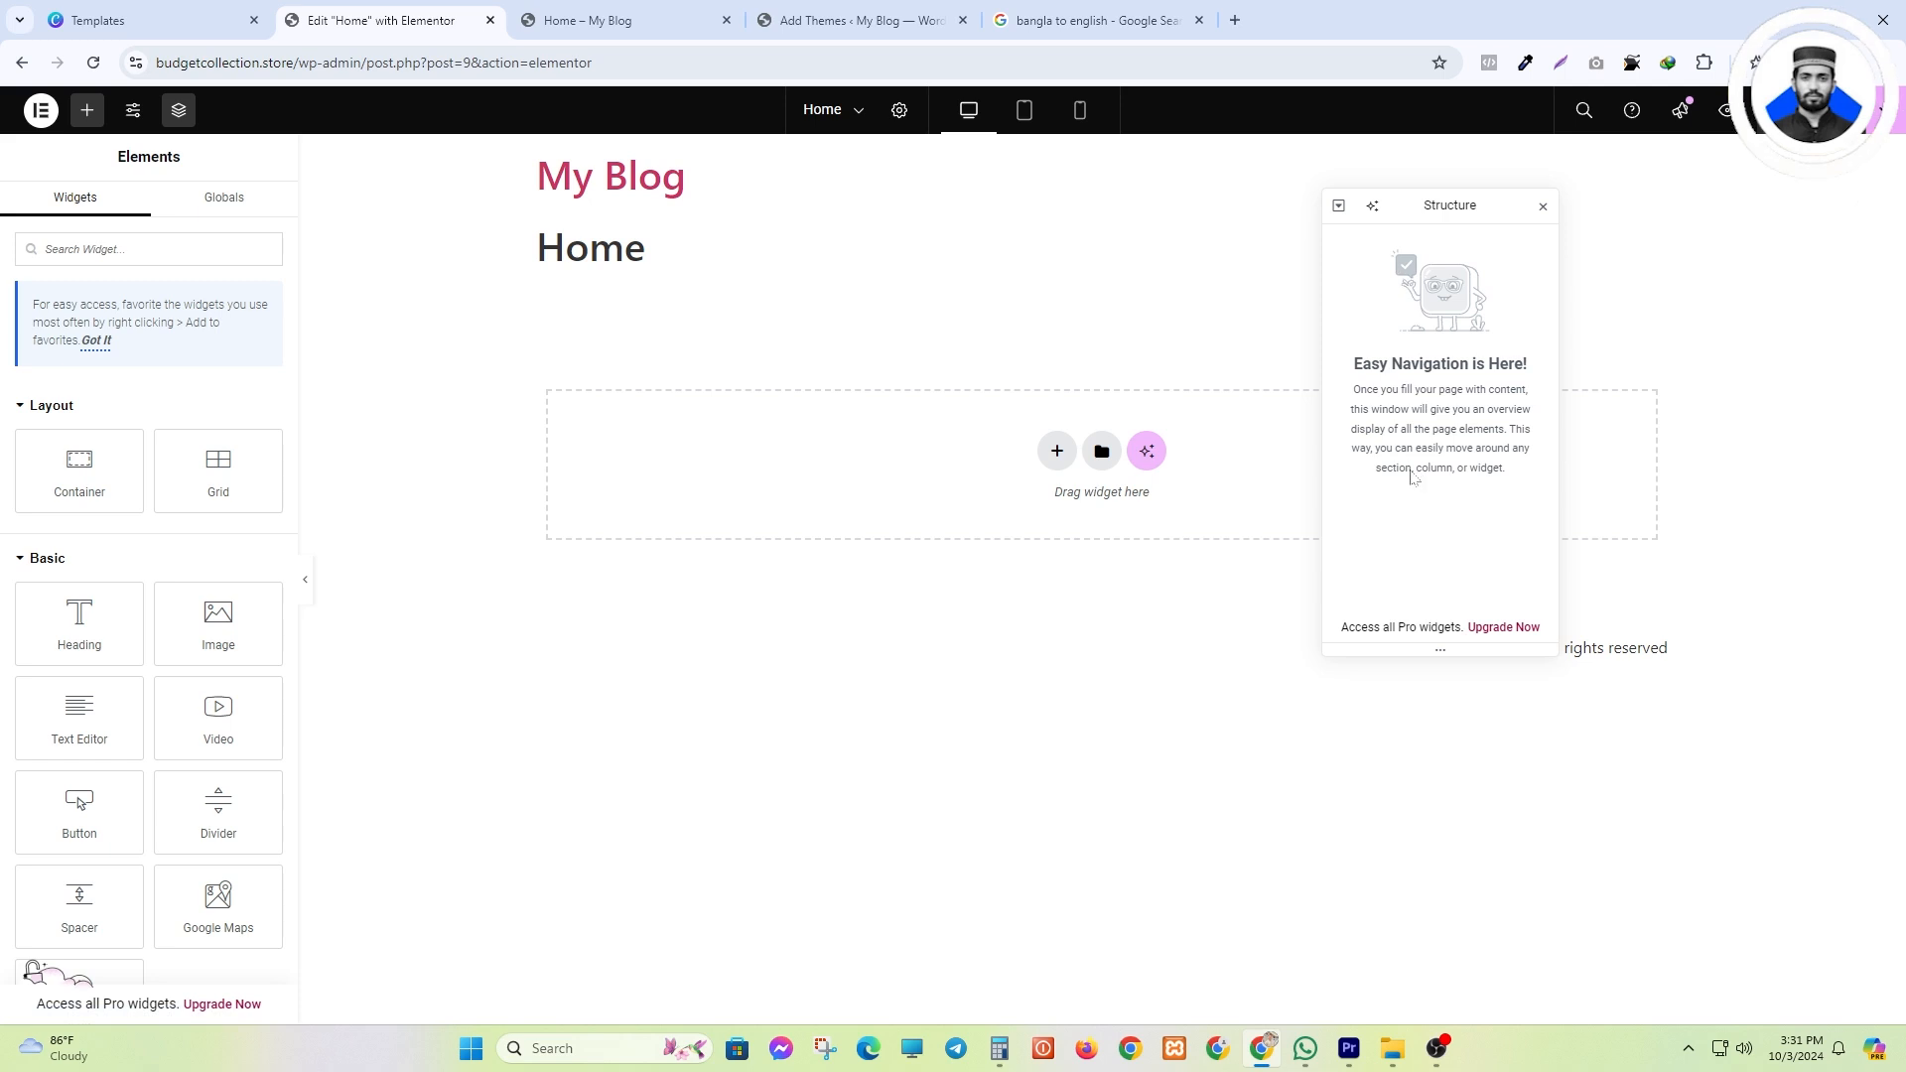
left_click_drag(125, 593, 992, 462)
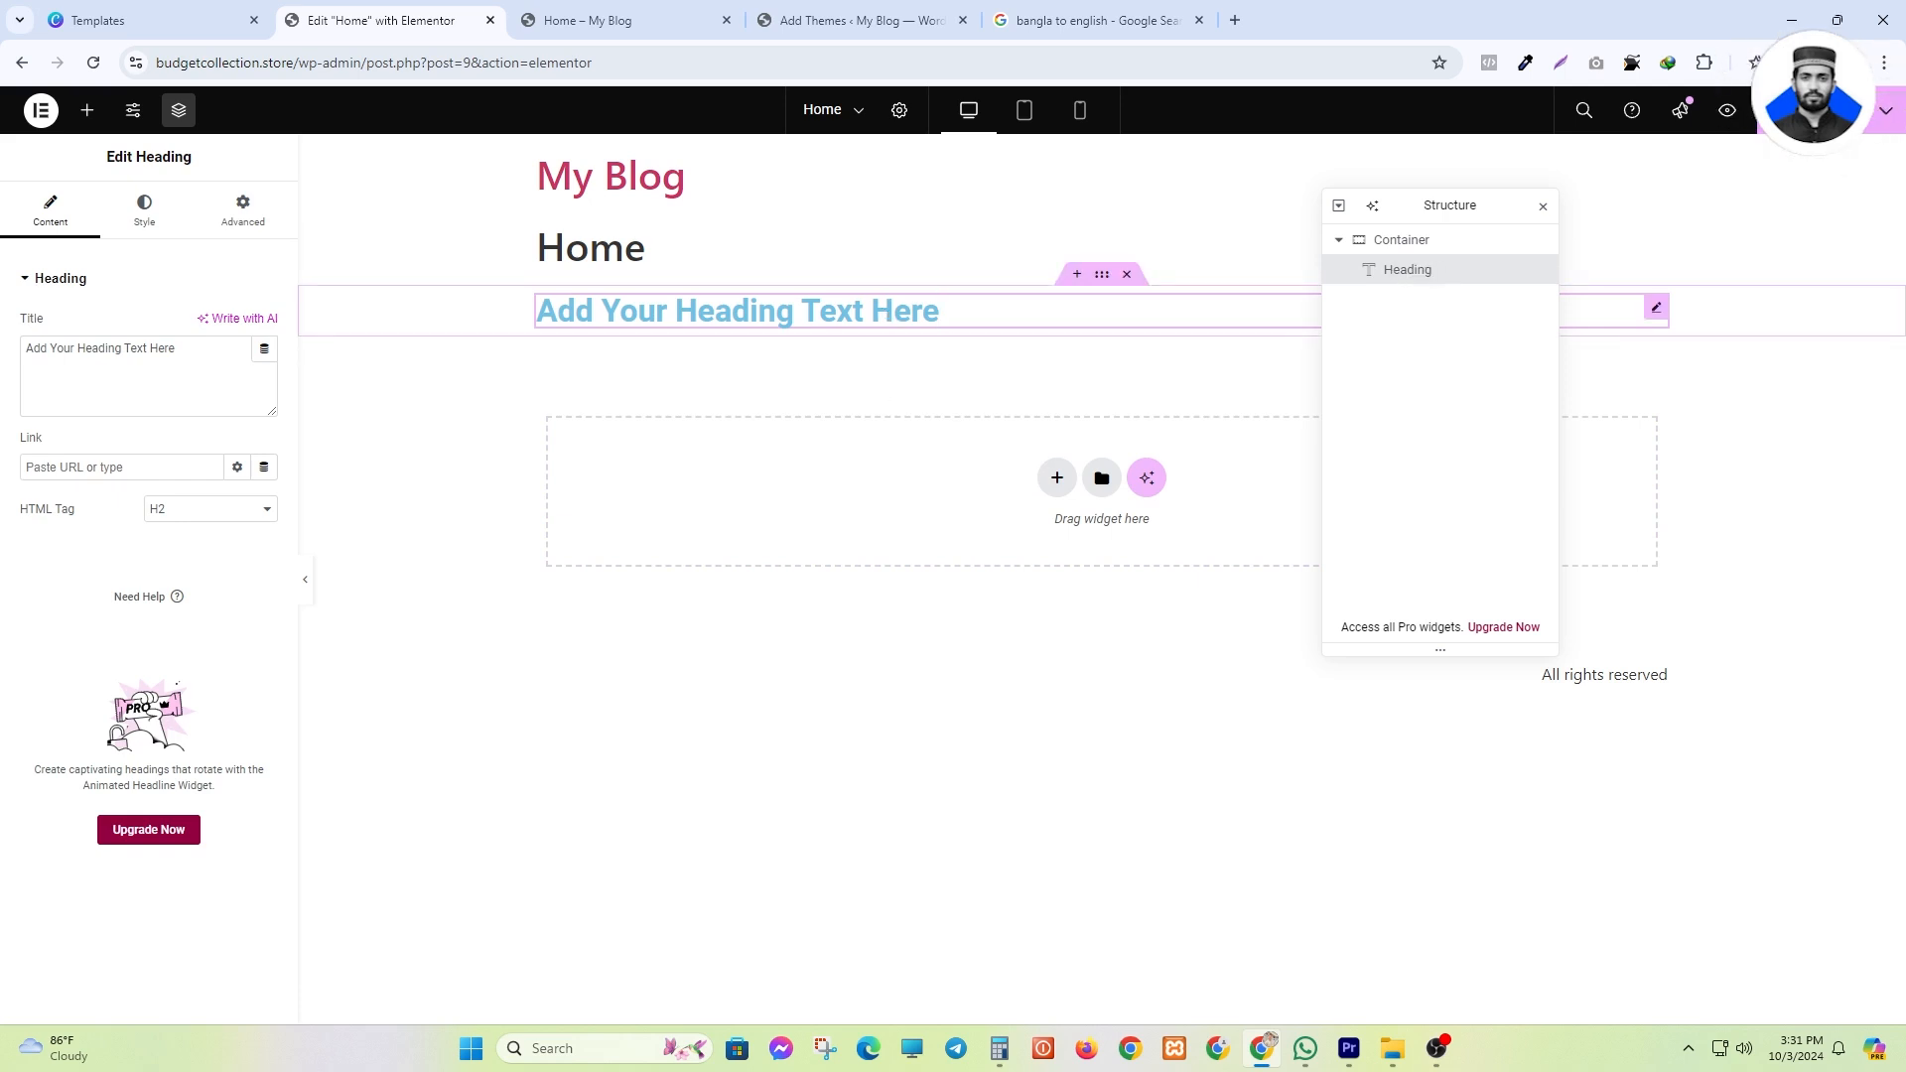
key("Delete")
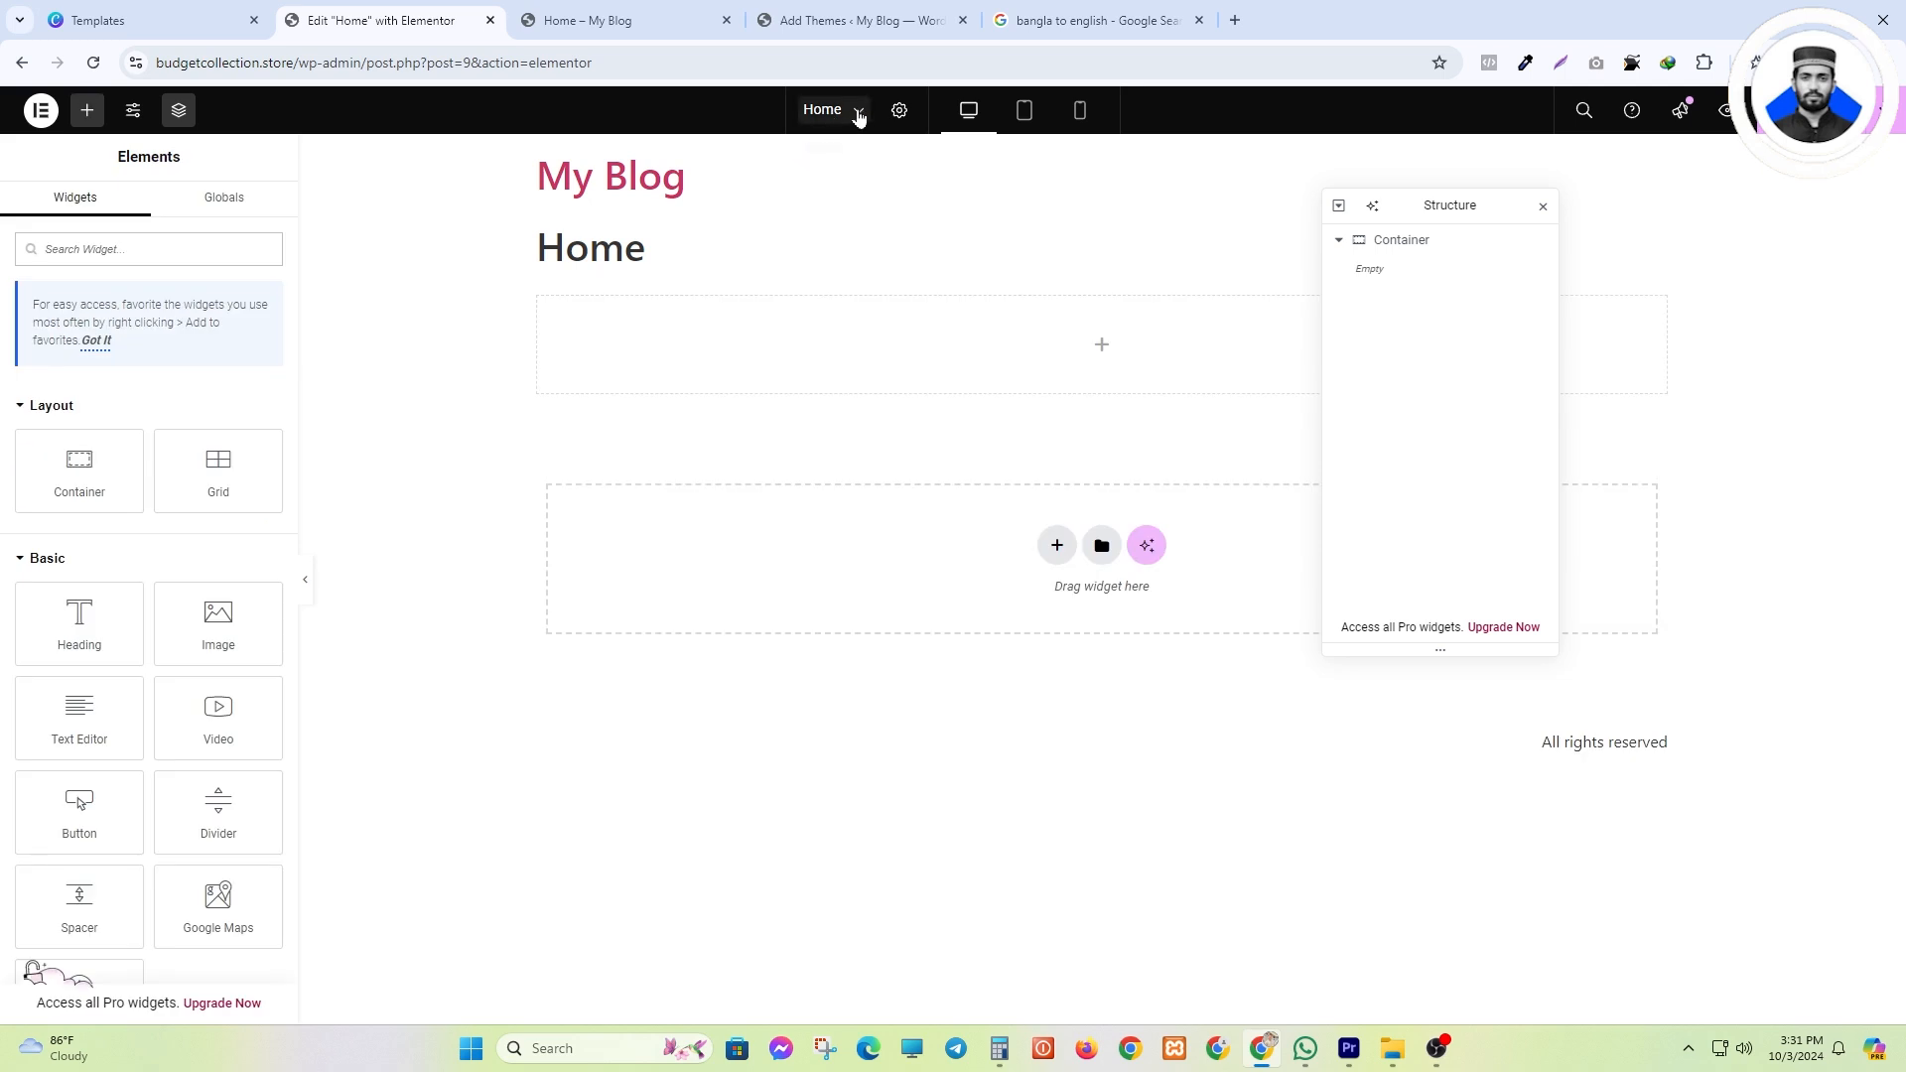
- View the recent pages and the option to add a new page for the Home document, and close the list
left_click(858, 112)
left_click(836, 116)
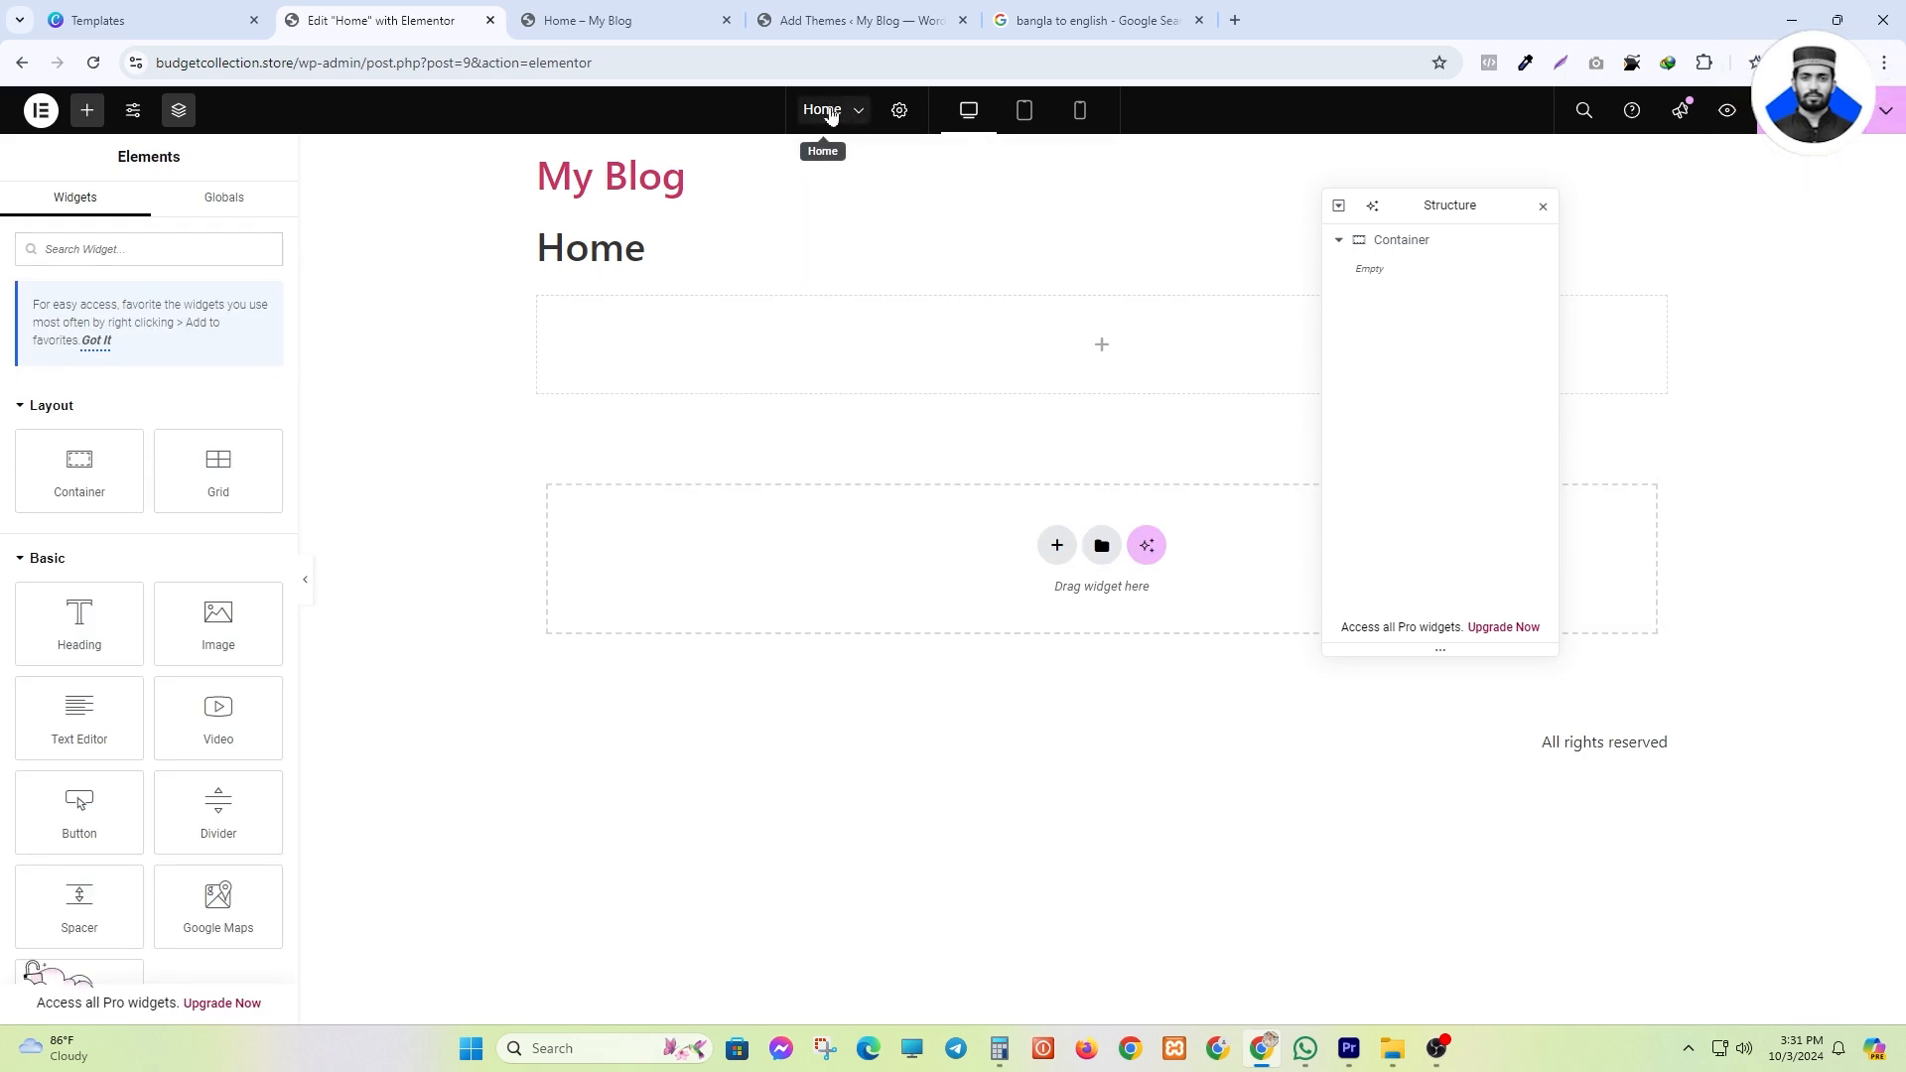
left_click(852, 115)
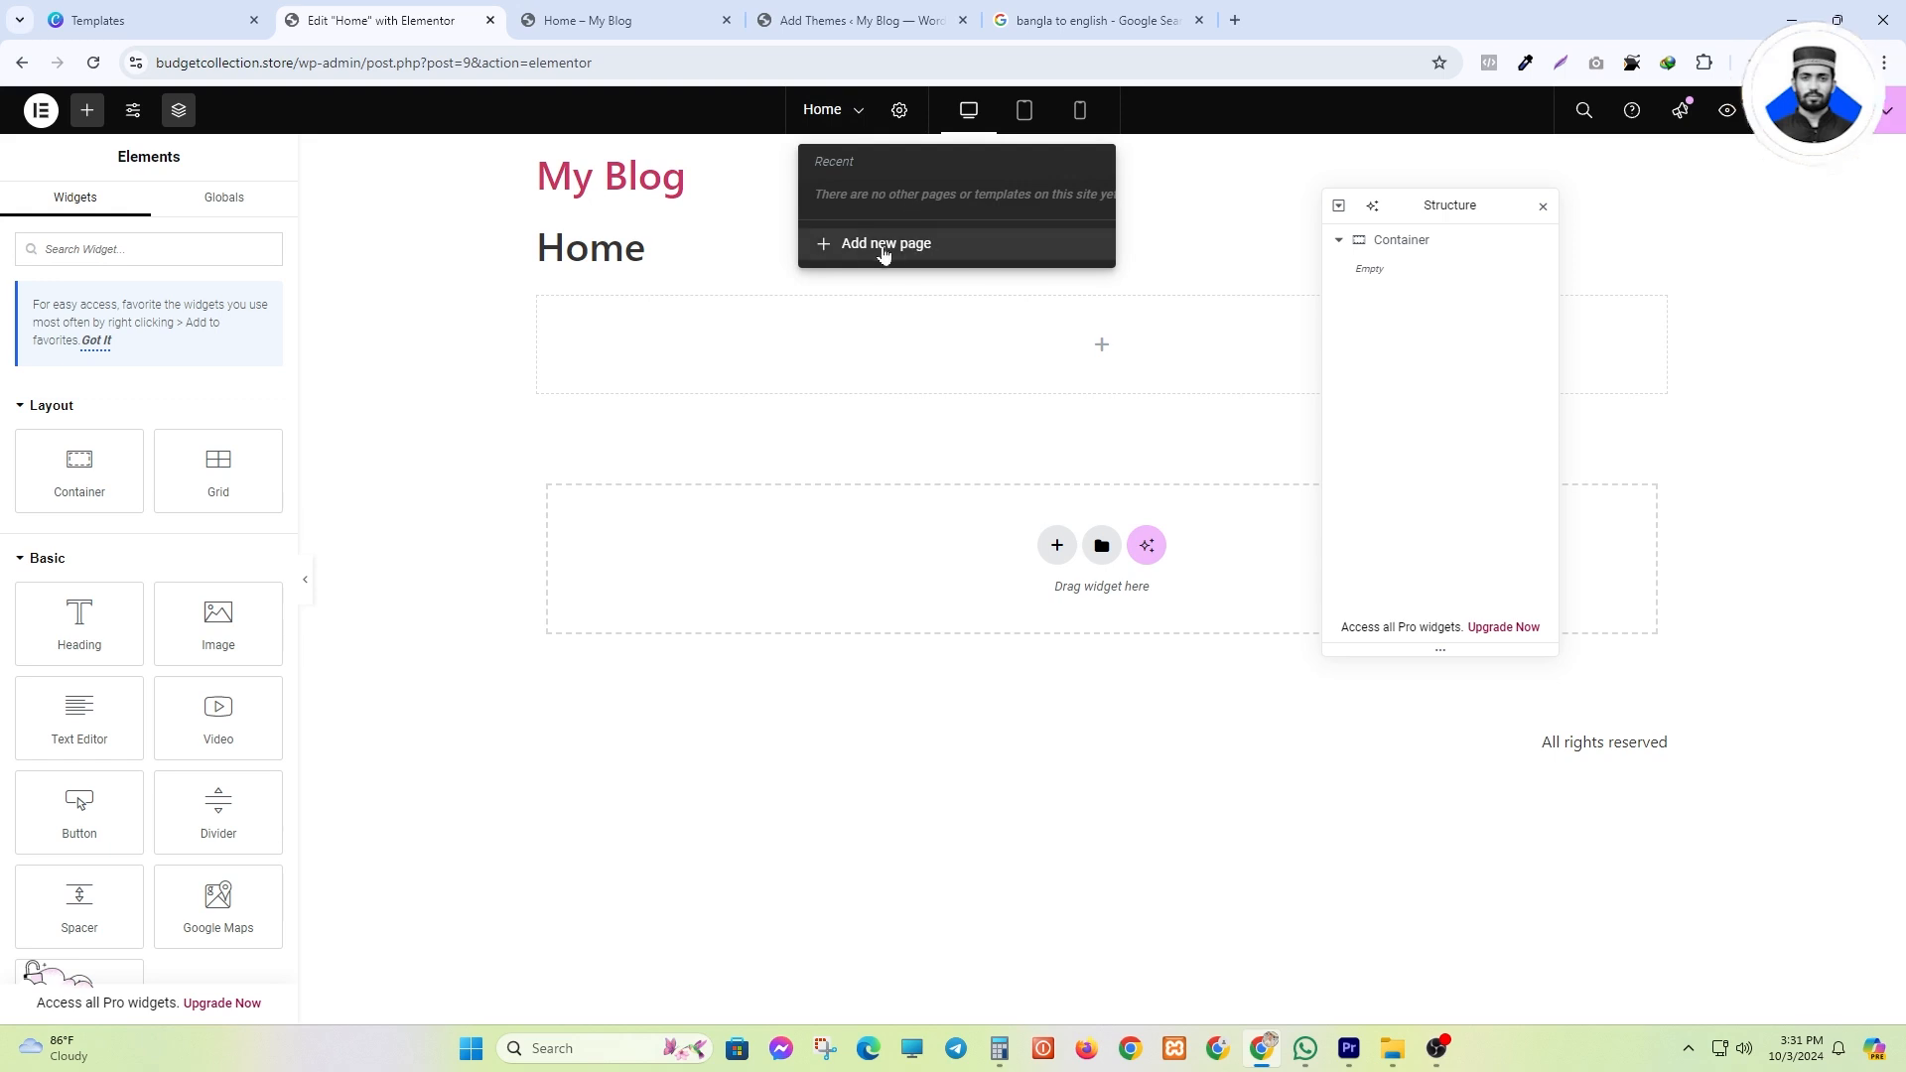
left_click(924, 332)
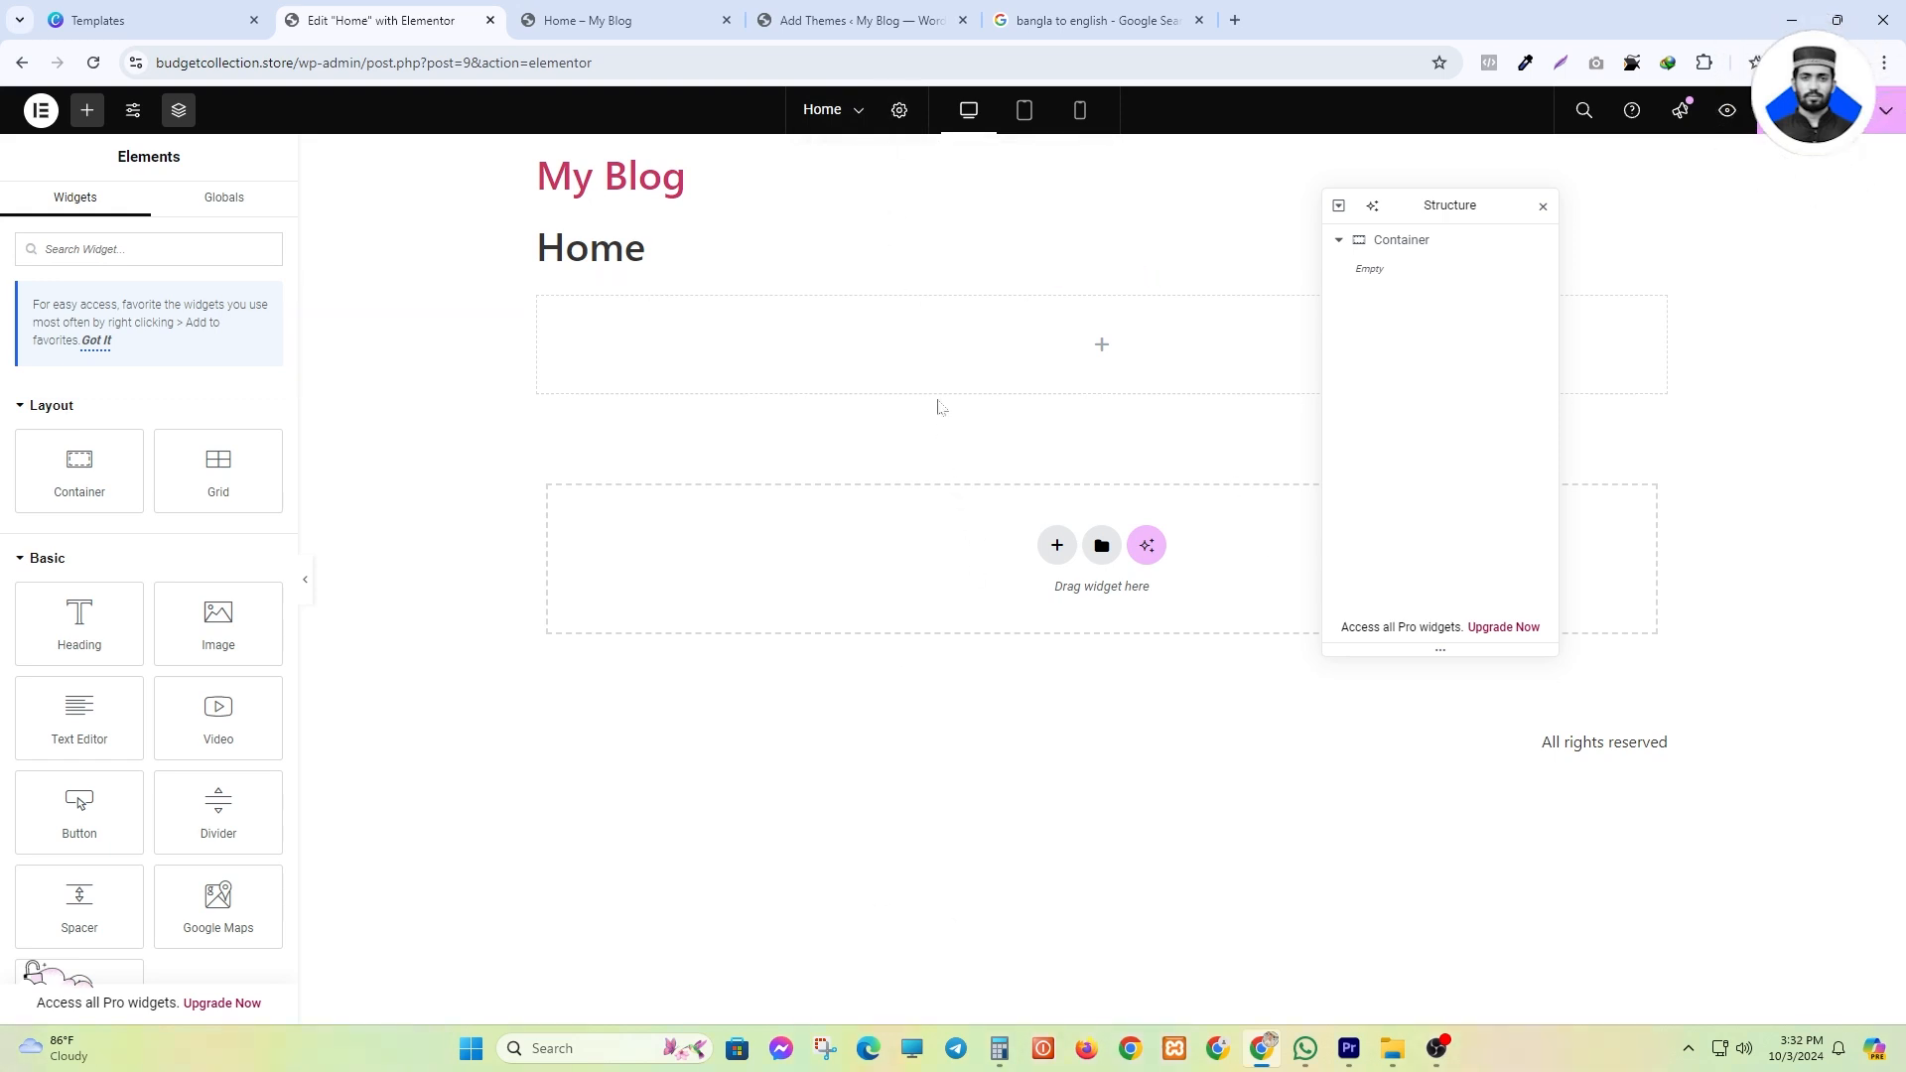
- View the status options in the Home page's Page Settings, keep the status as Published, and close the settings
left_click(899, 110)
left_click(230, 376)
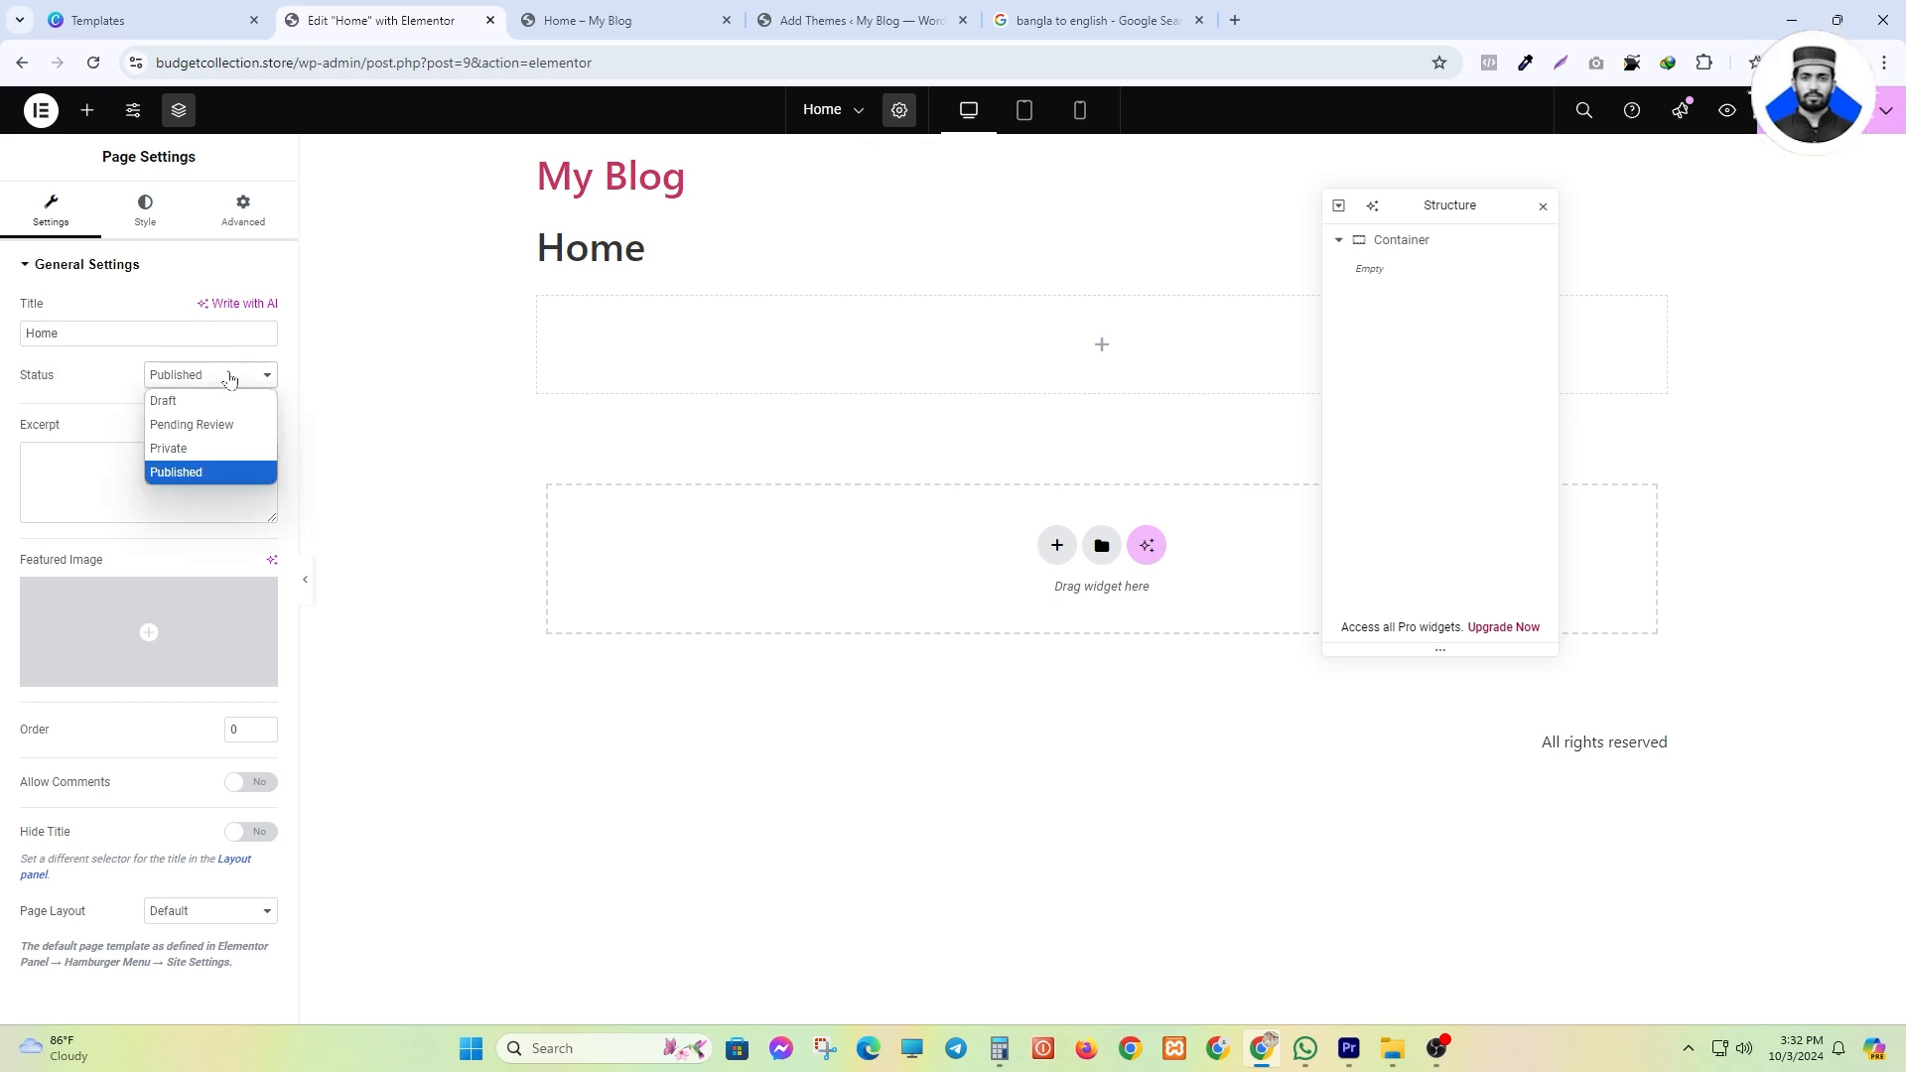
left_click(220, 376)
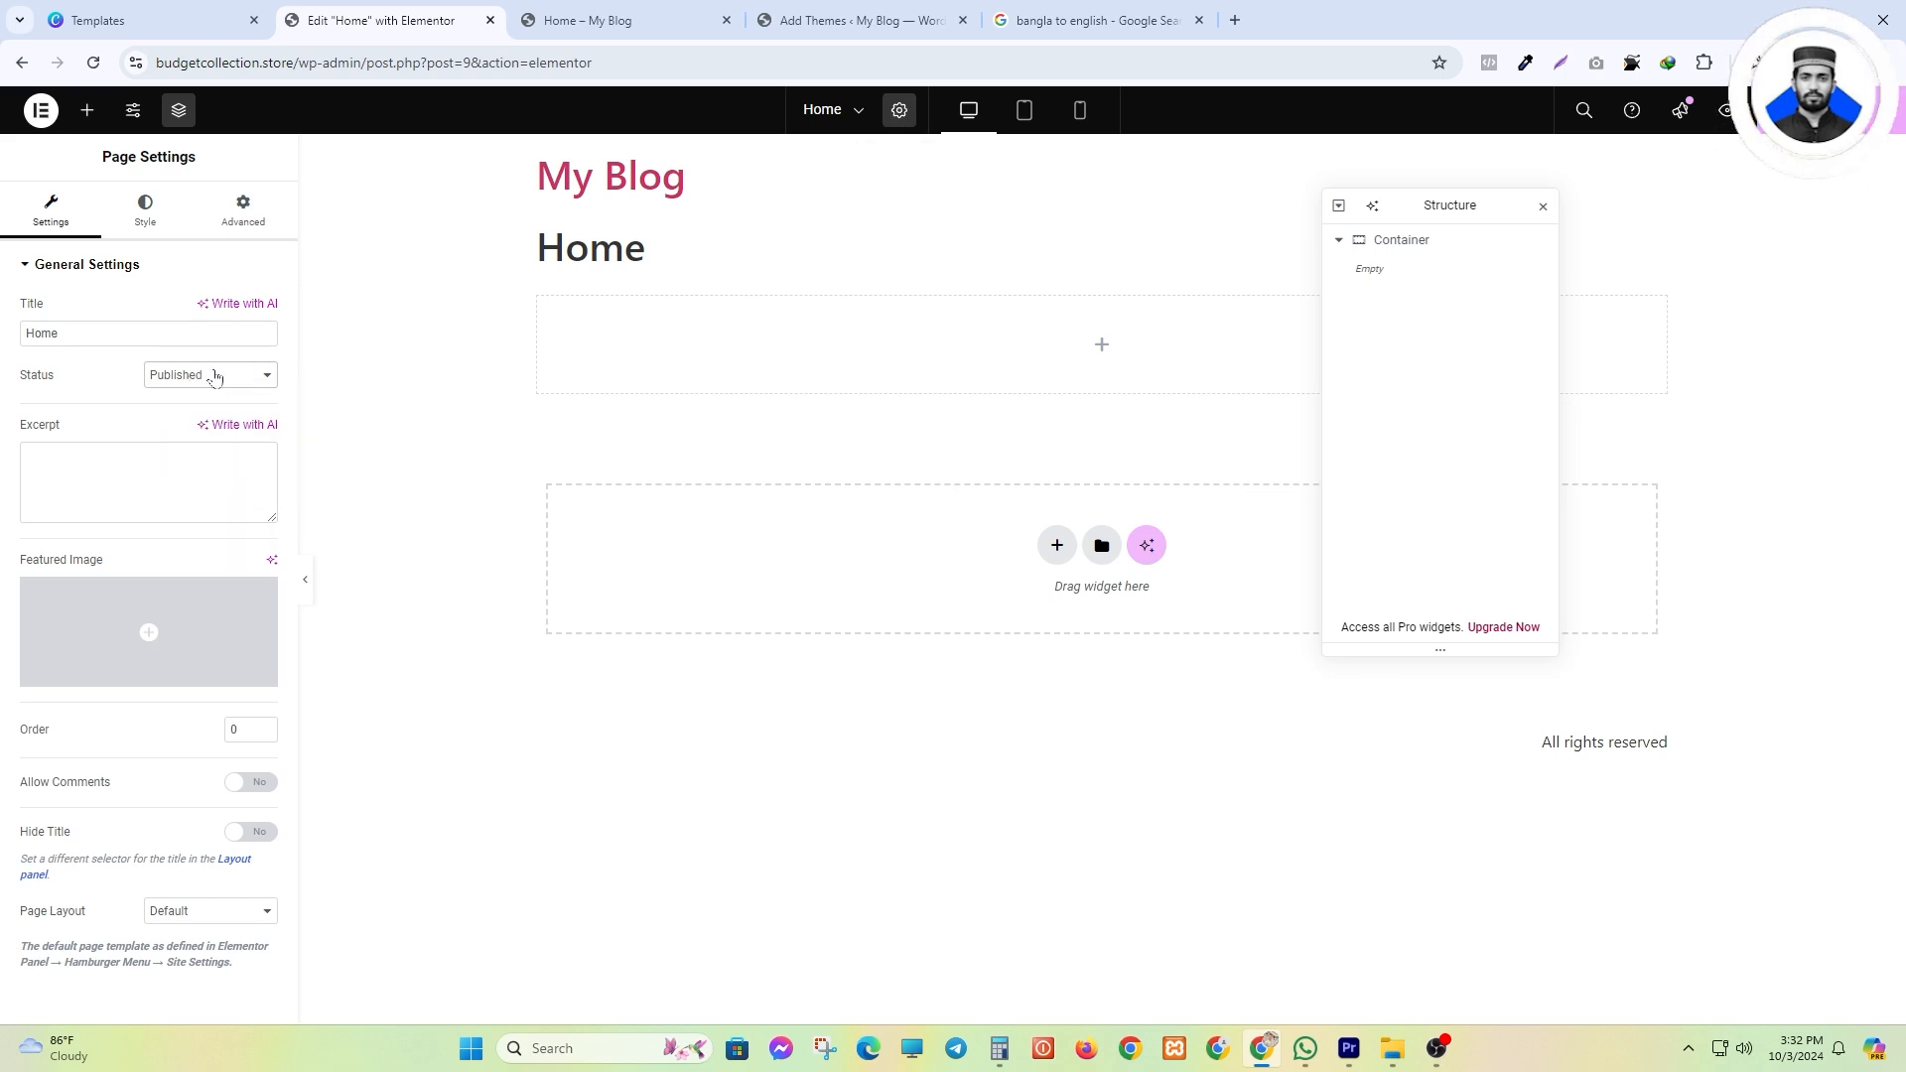
left_click(218, 375)
left_click(192, 473)
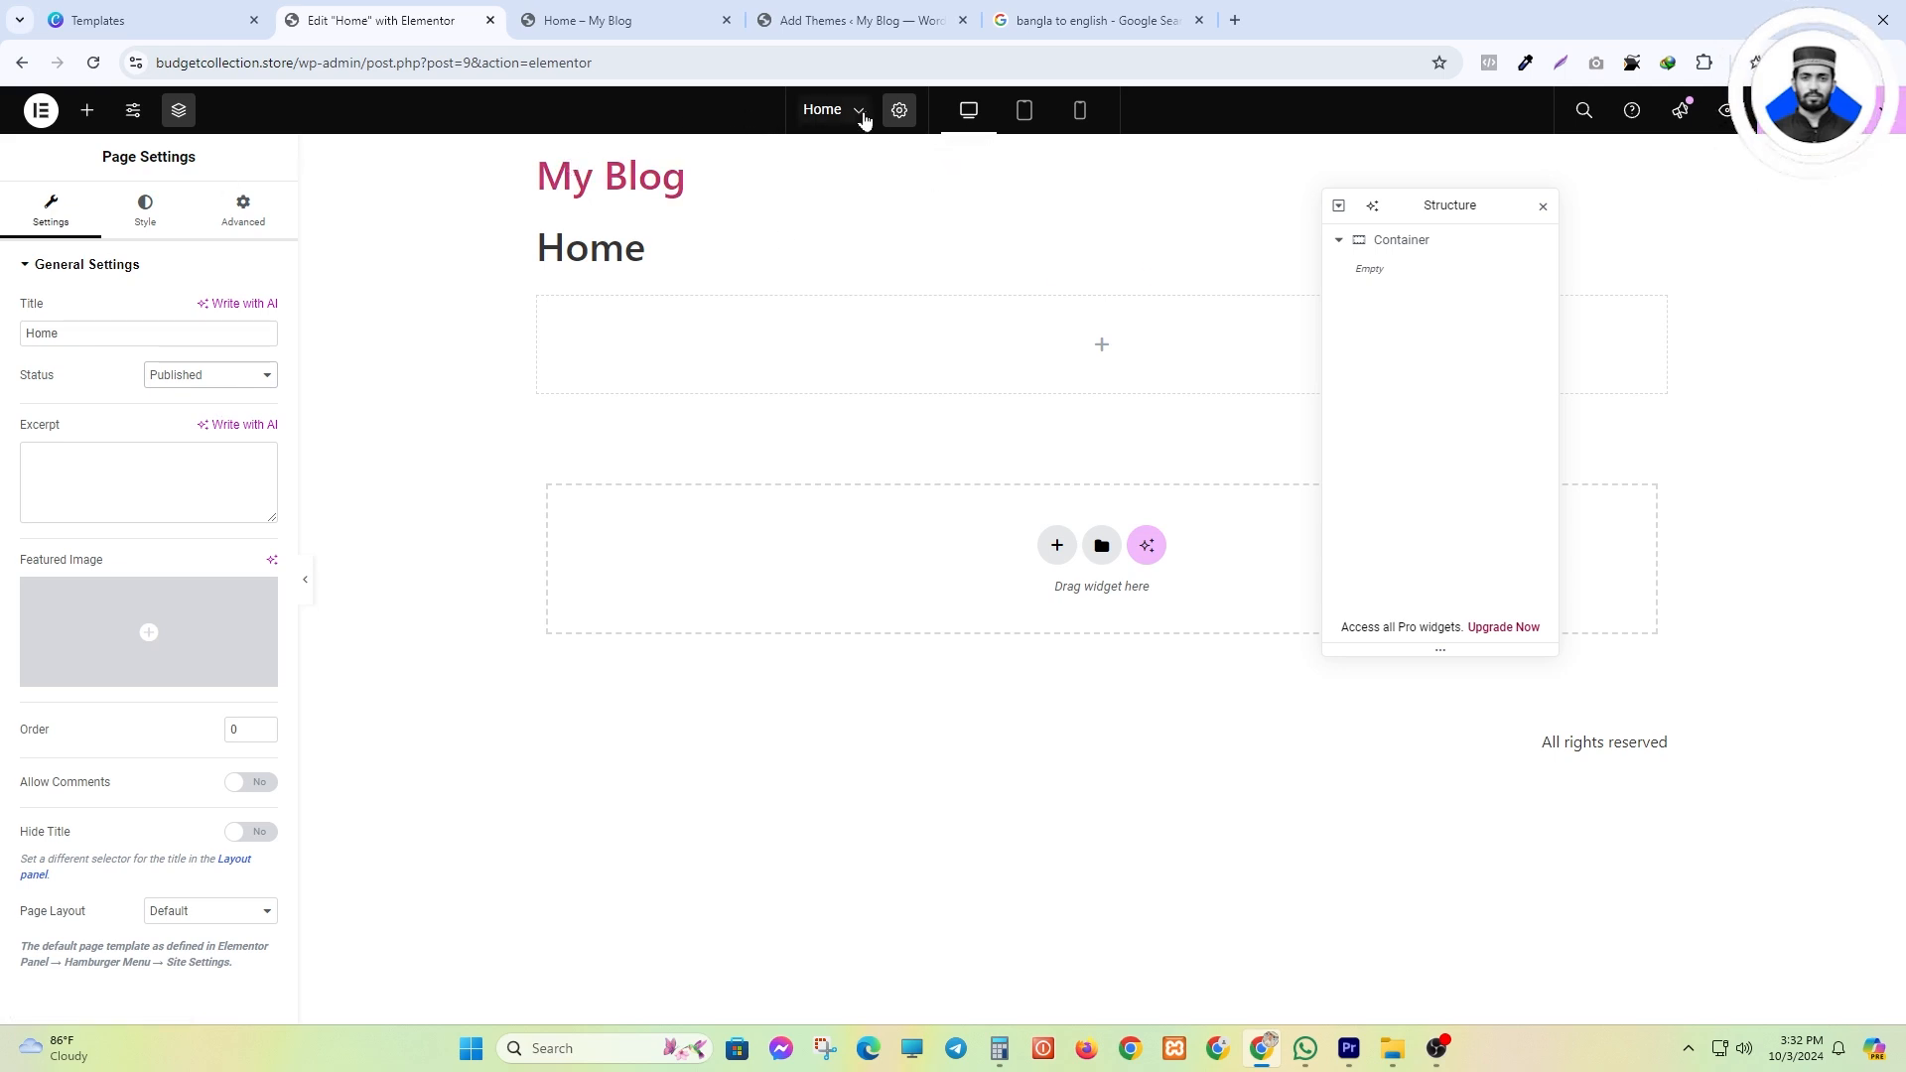
left_click(897, 111)
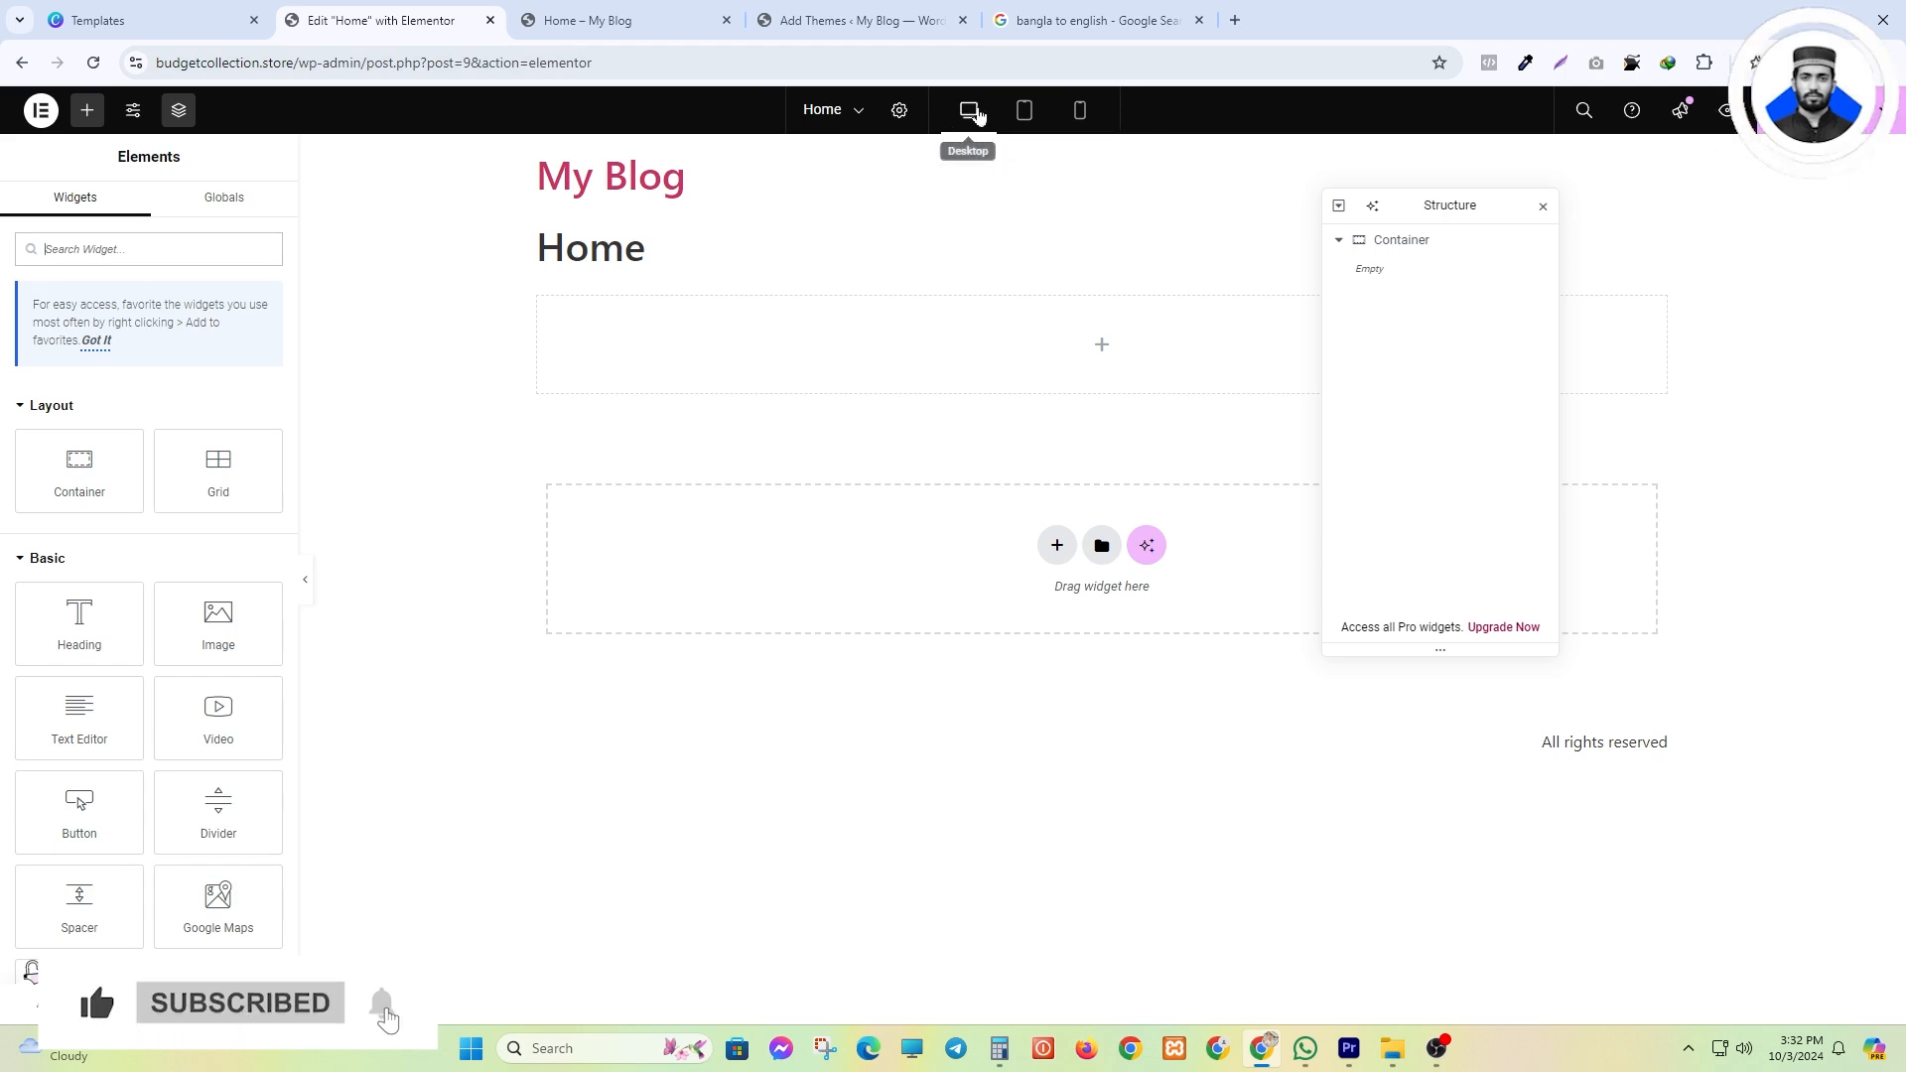
- View the page in the tablet, mobile and desktop layouts, and preview it in a separate browser tab, closing the preview
left_click(1024, 111)
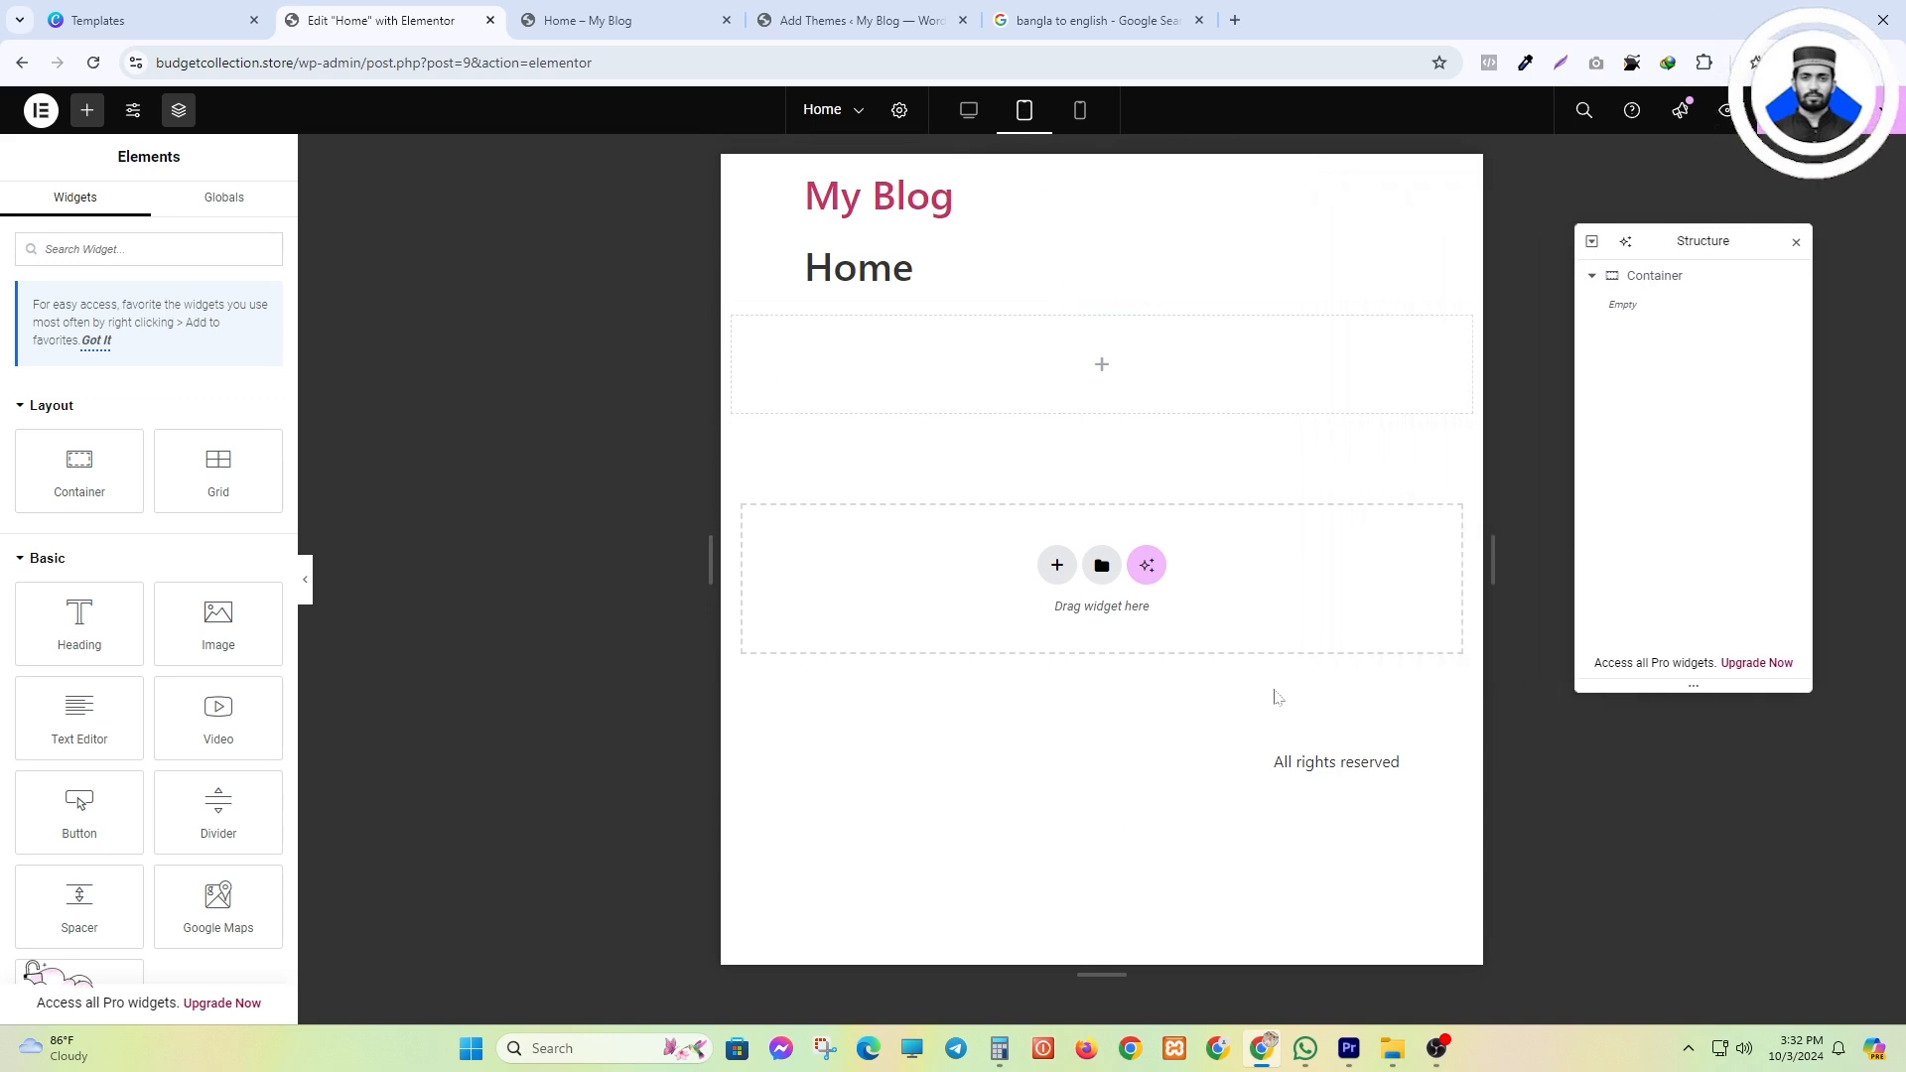
left_click(1084, 114)
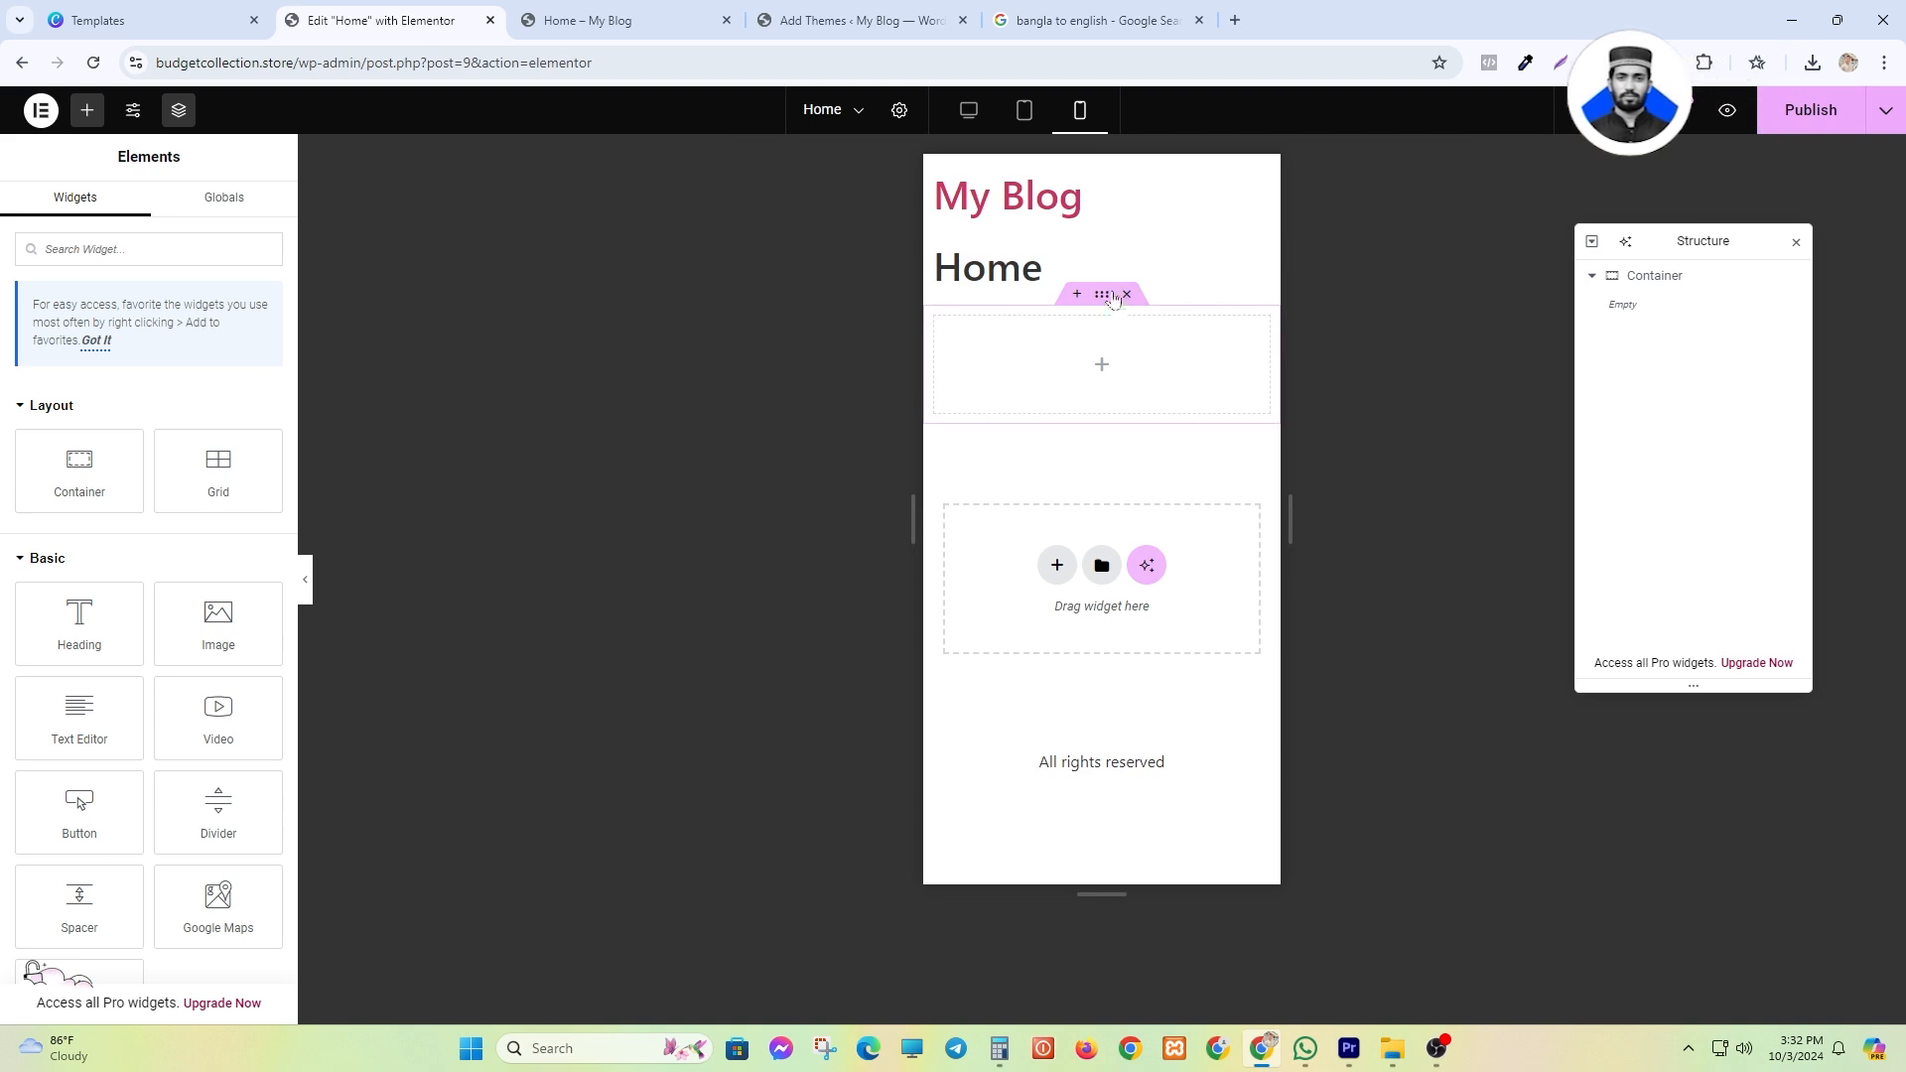
left_click(969, 111)
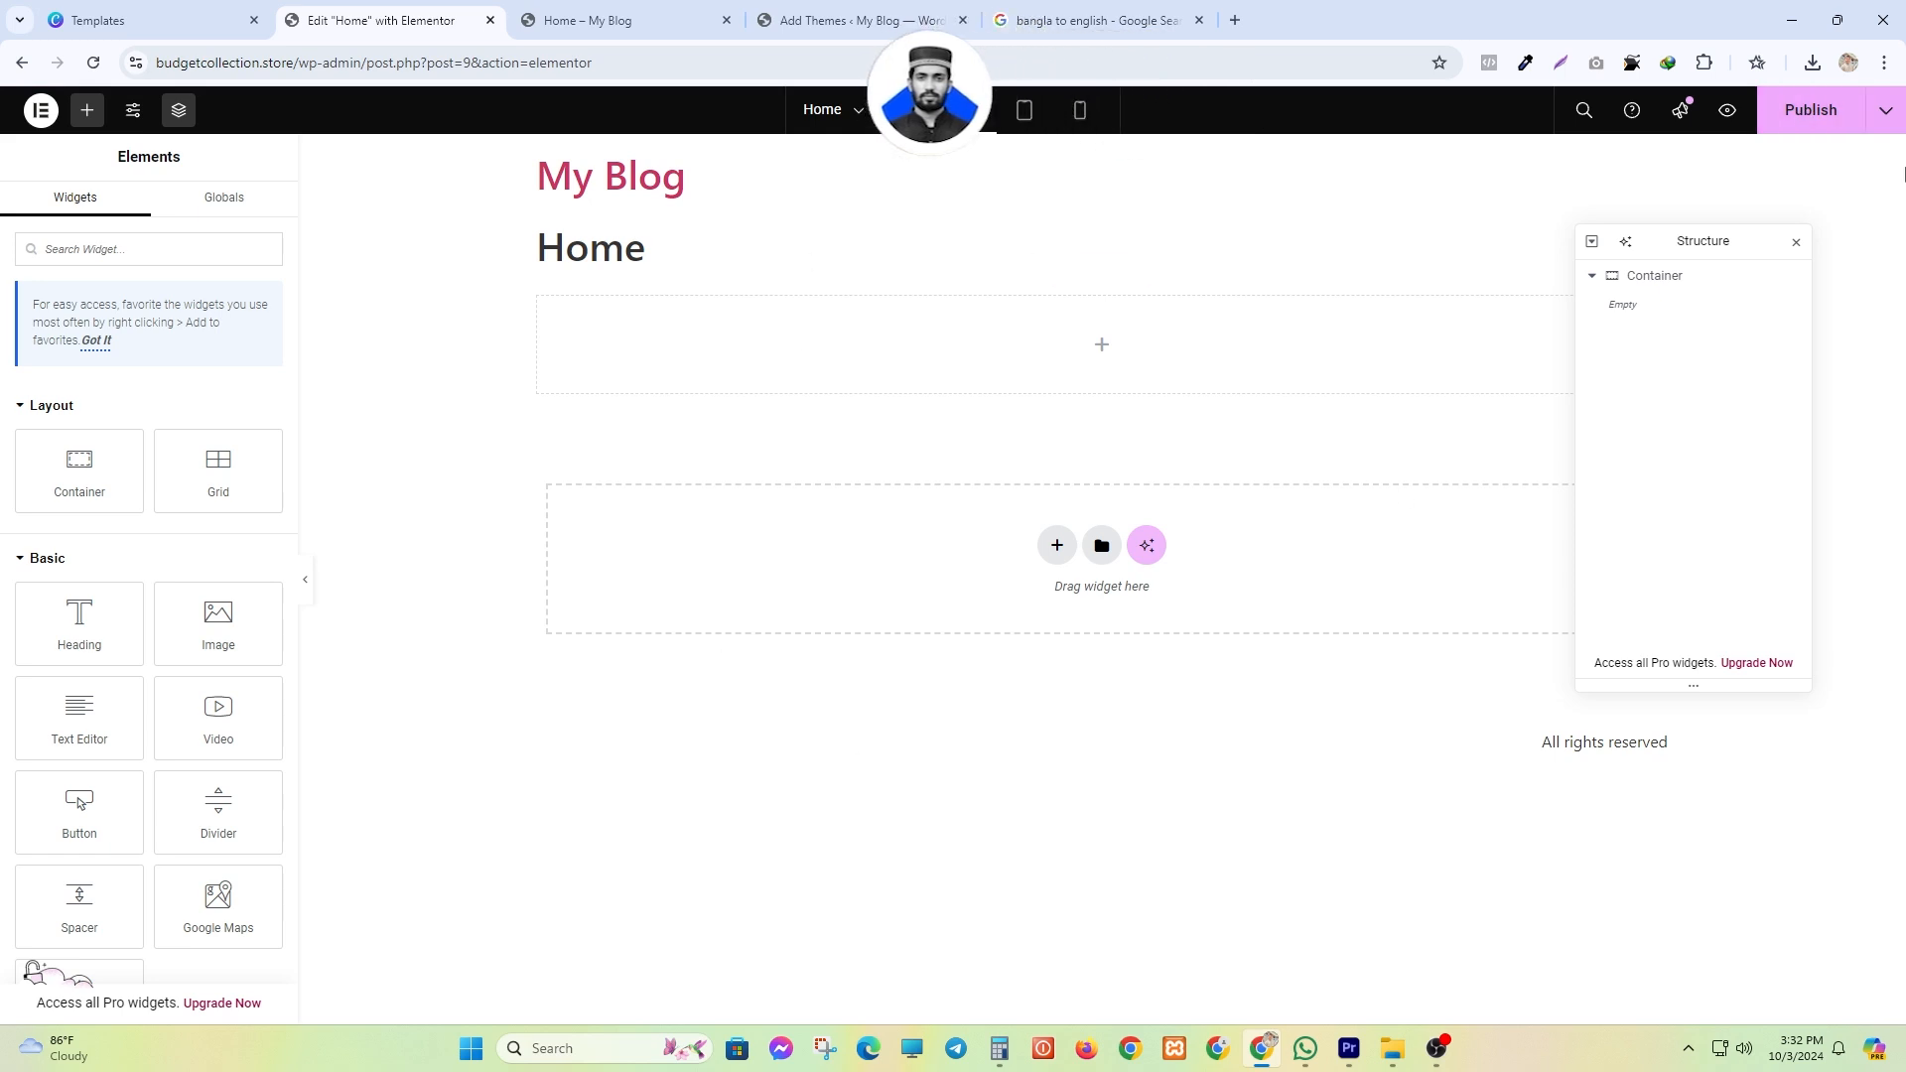
left_click(1727, 113)
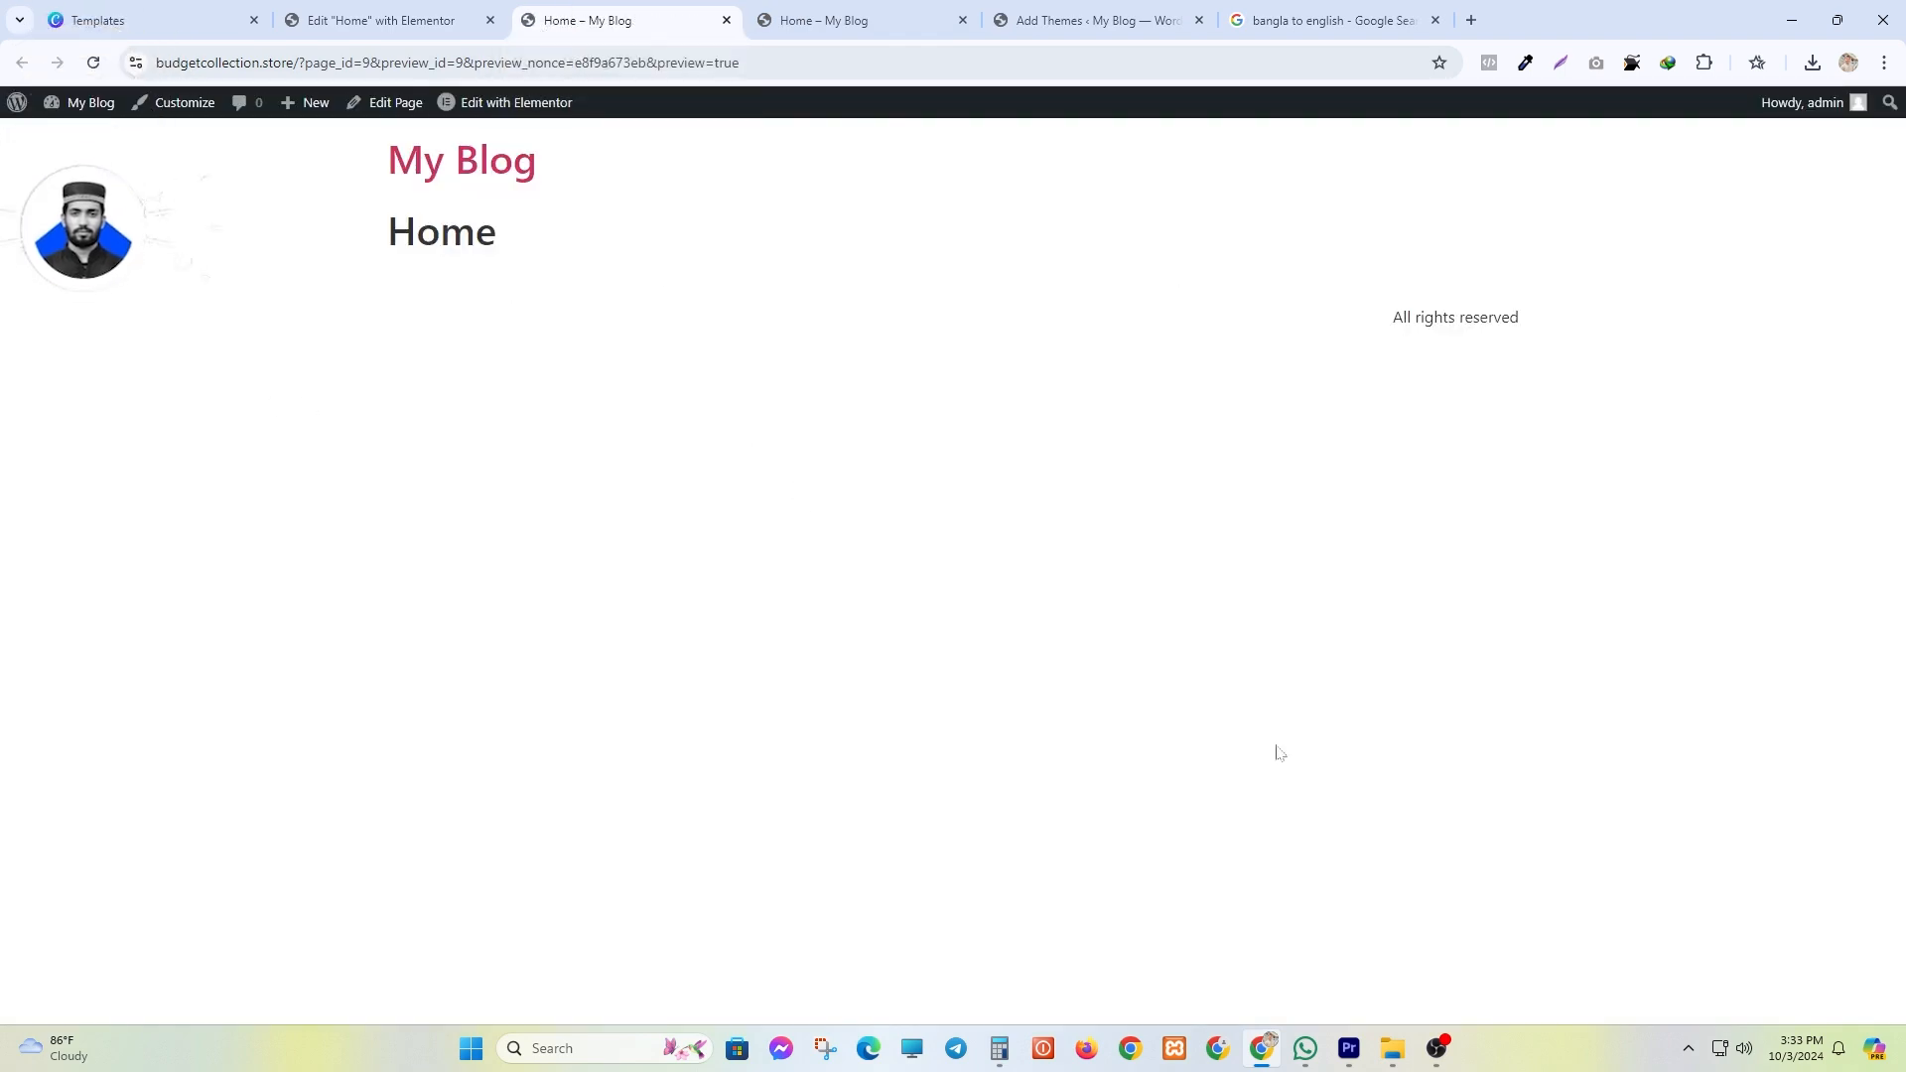
left_click(726, 19)
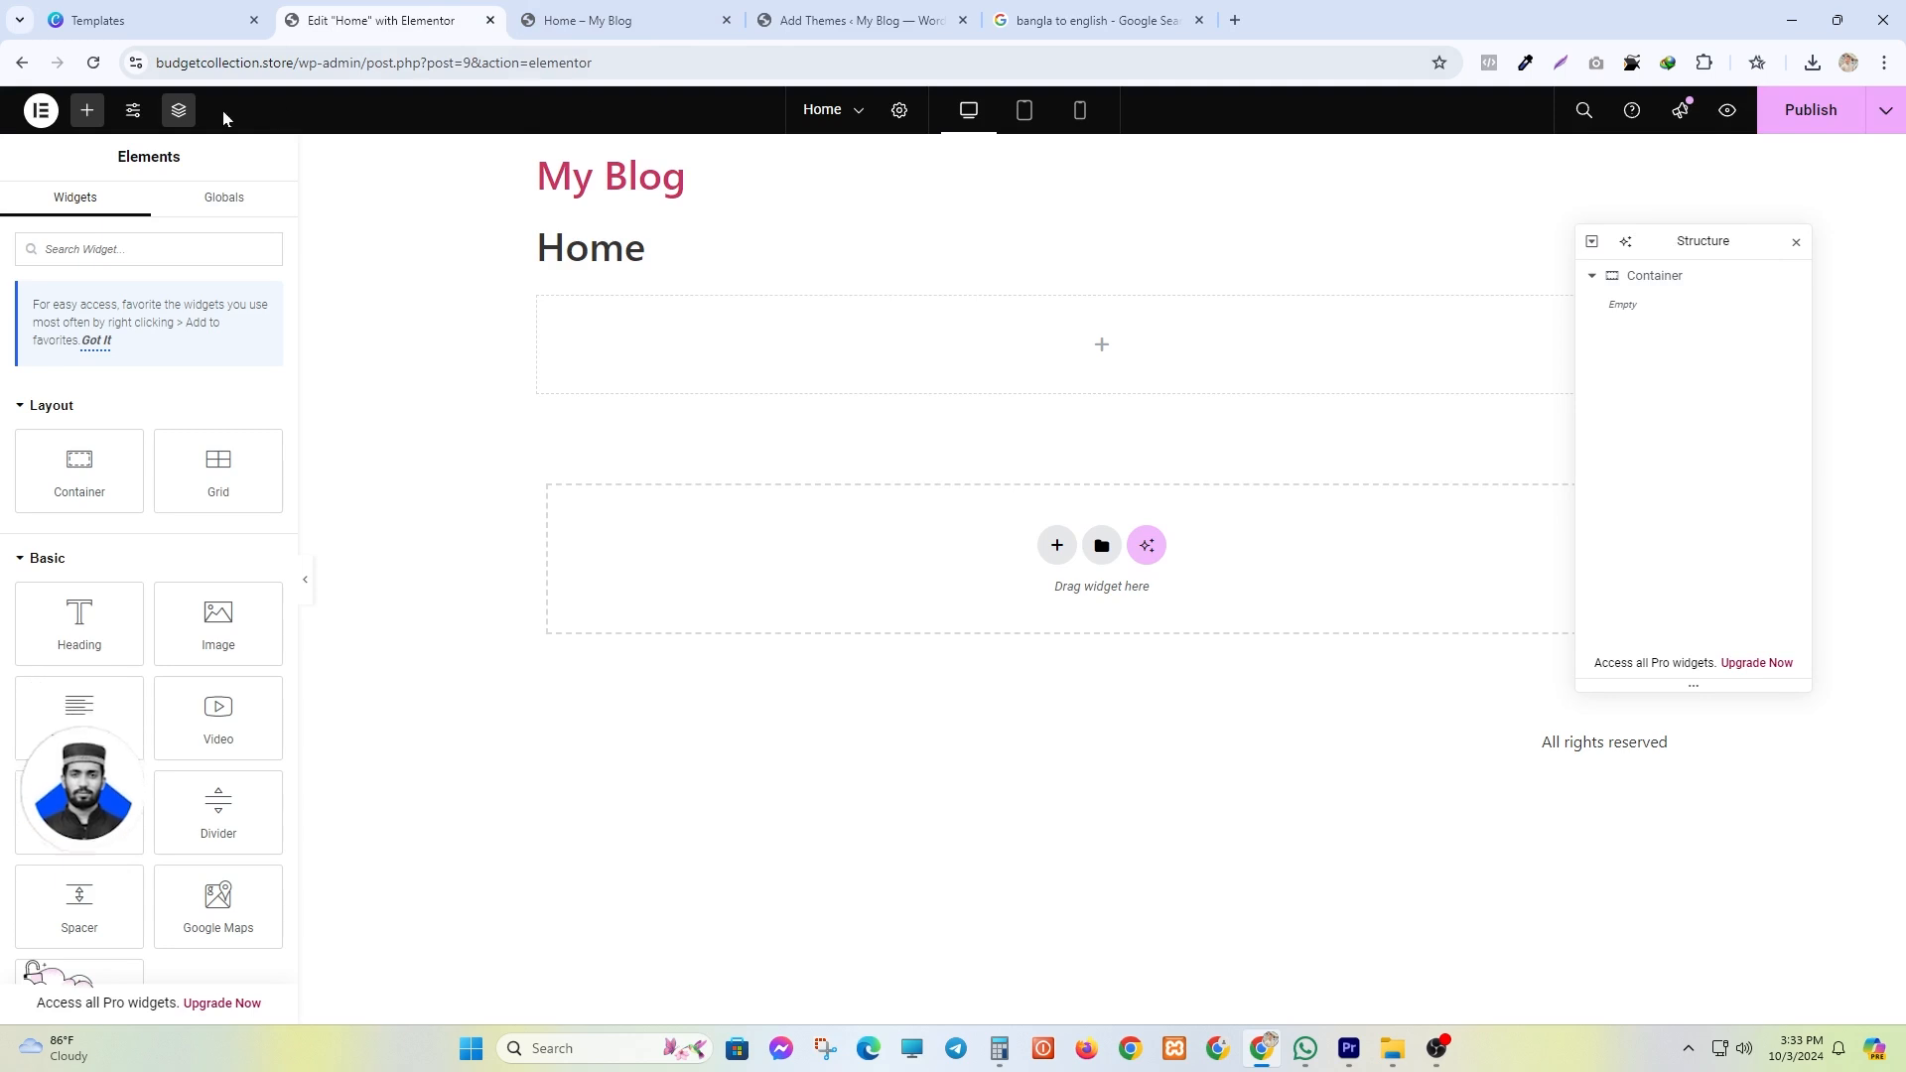
- Look over the Layout, Basic, General and Link In Bio widgets, collapsing the Pro group
scroll(88, 758, "down", 2)
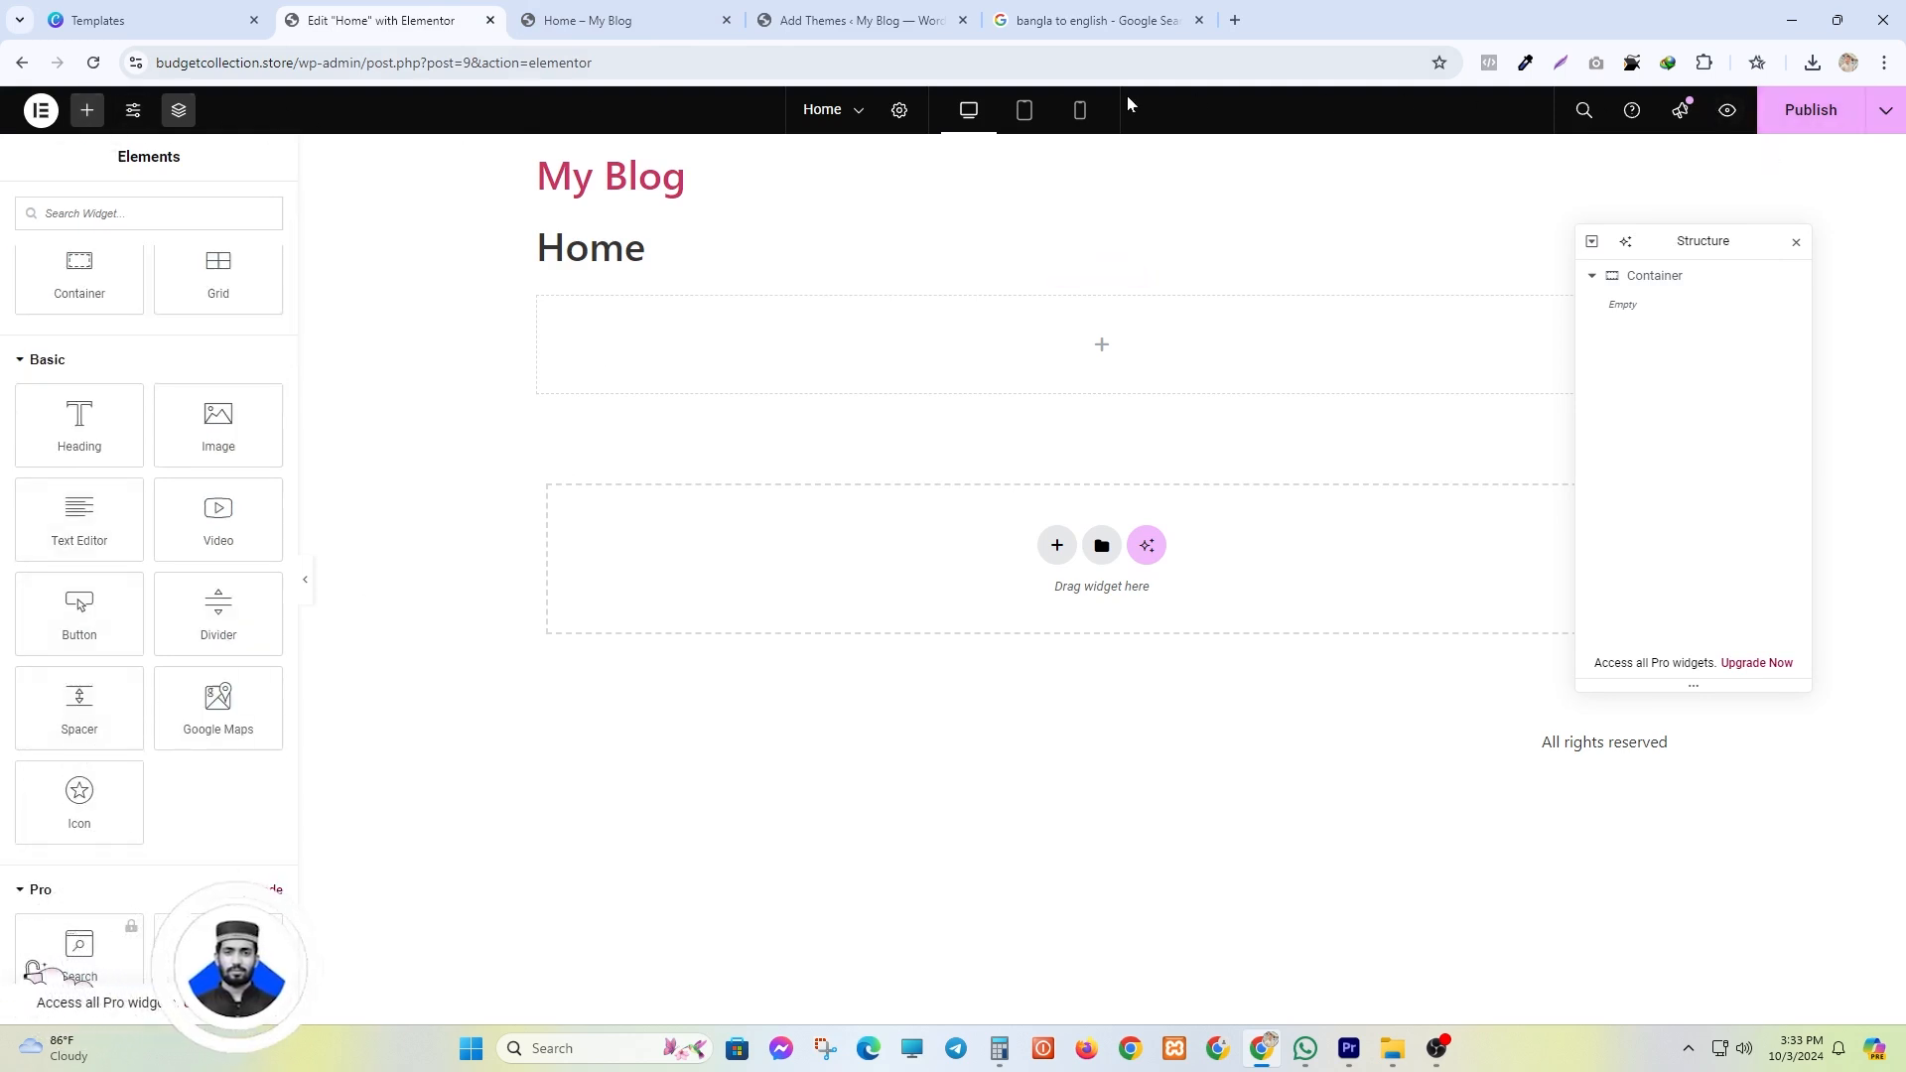
scroll(127, 425, "up", 3)
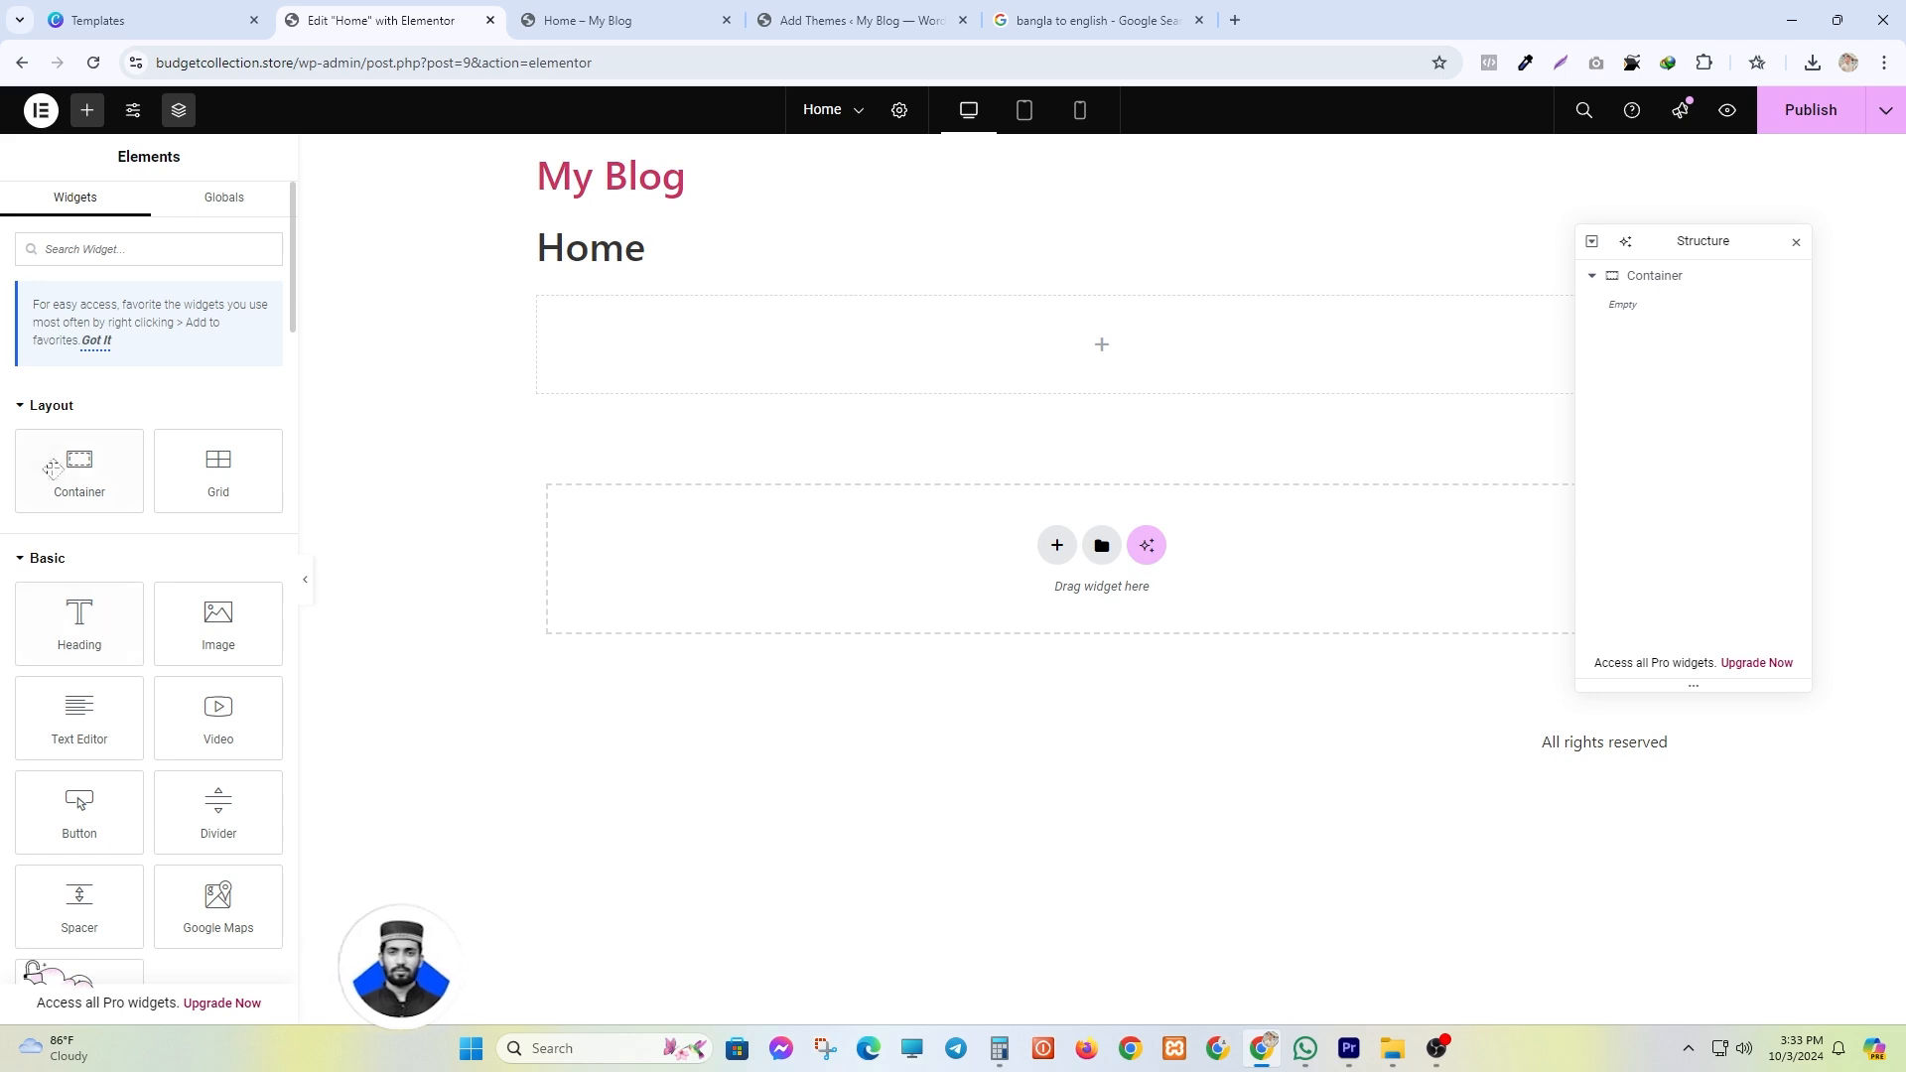
scroll(99, 447, "down", 3)
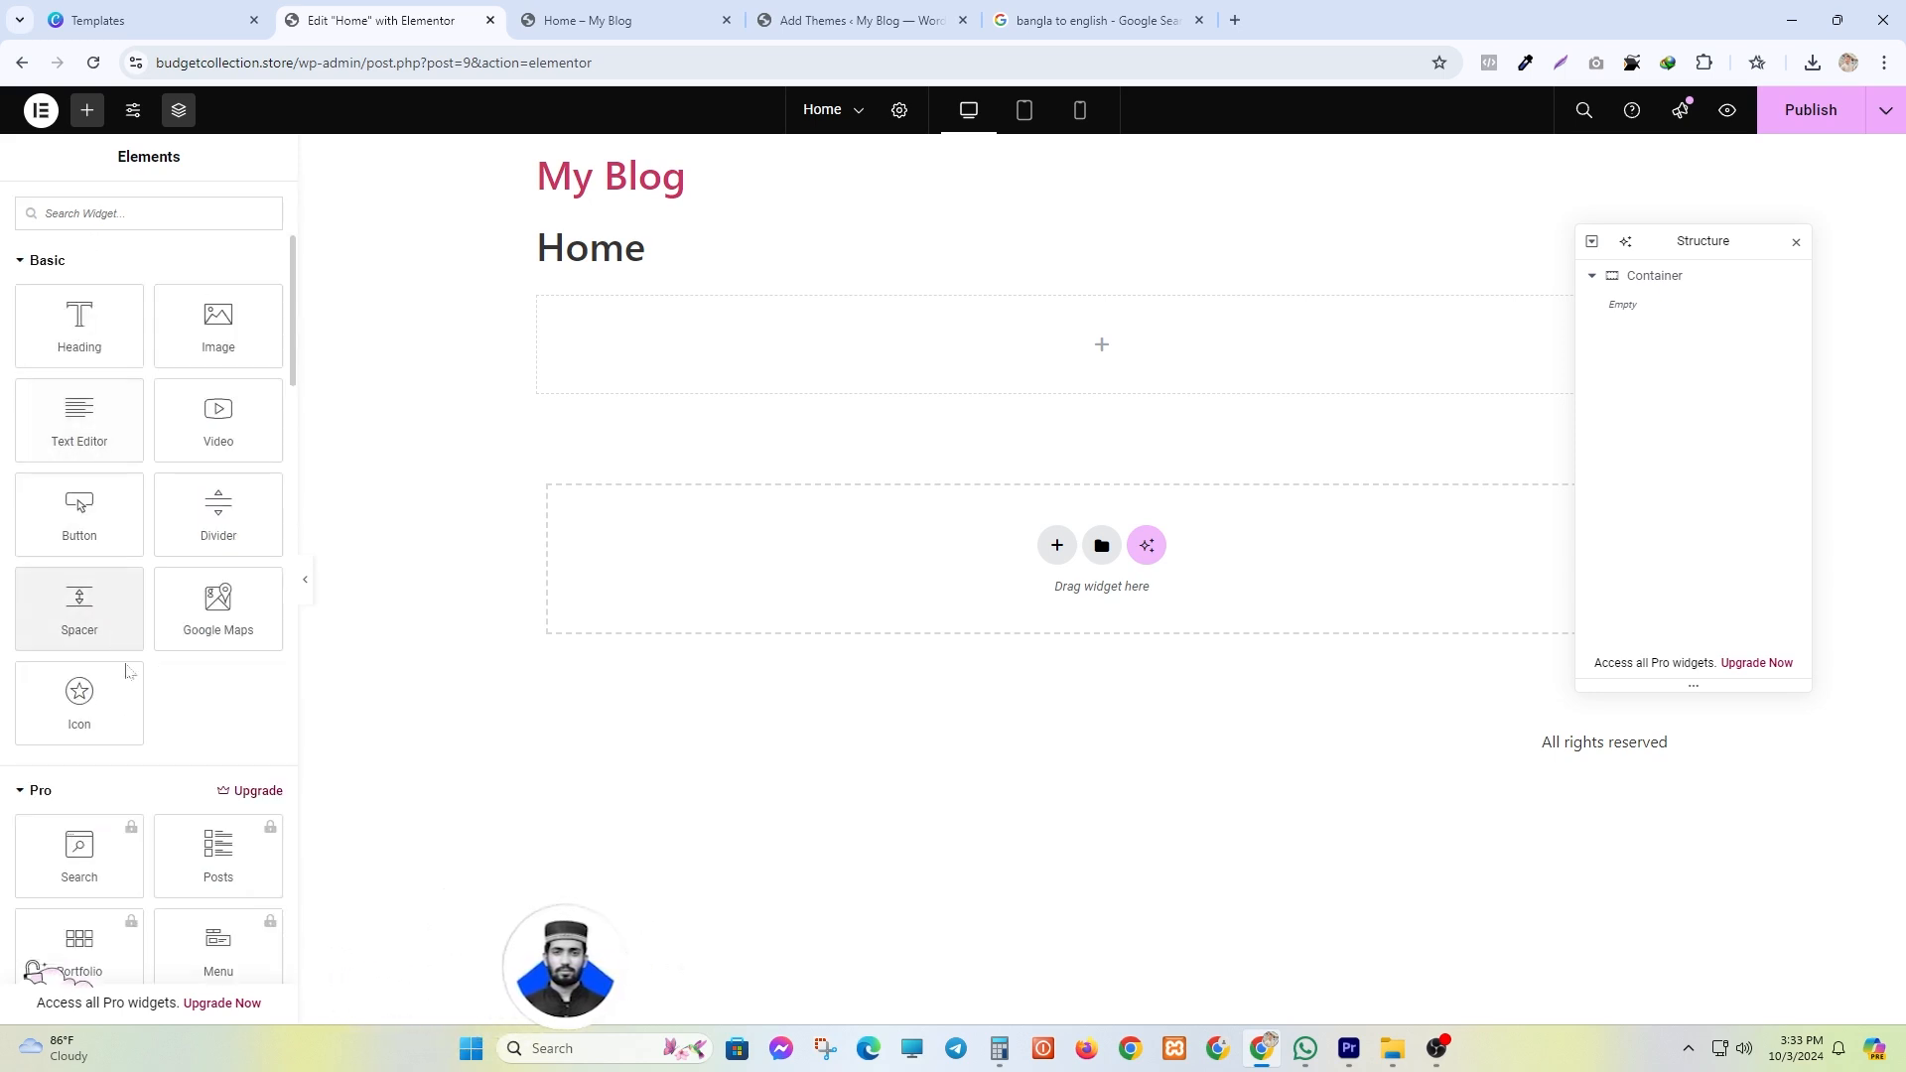
left_click(38, 790)
scroll(79, 755, "down", 2)
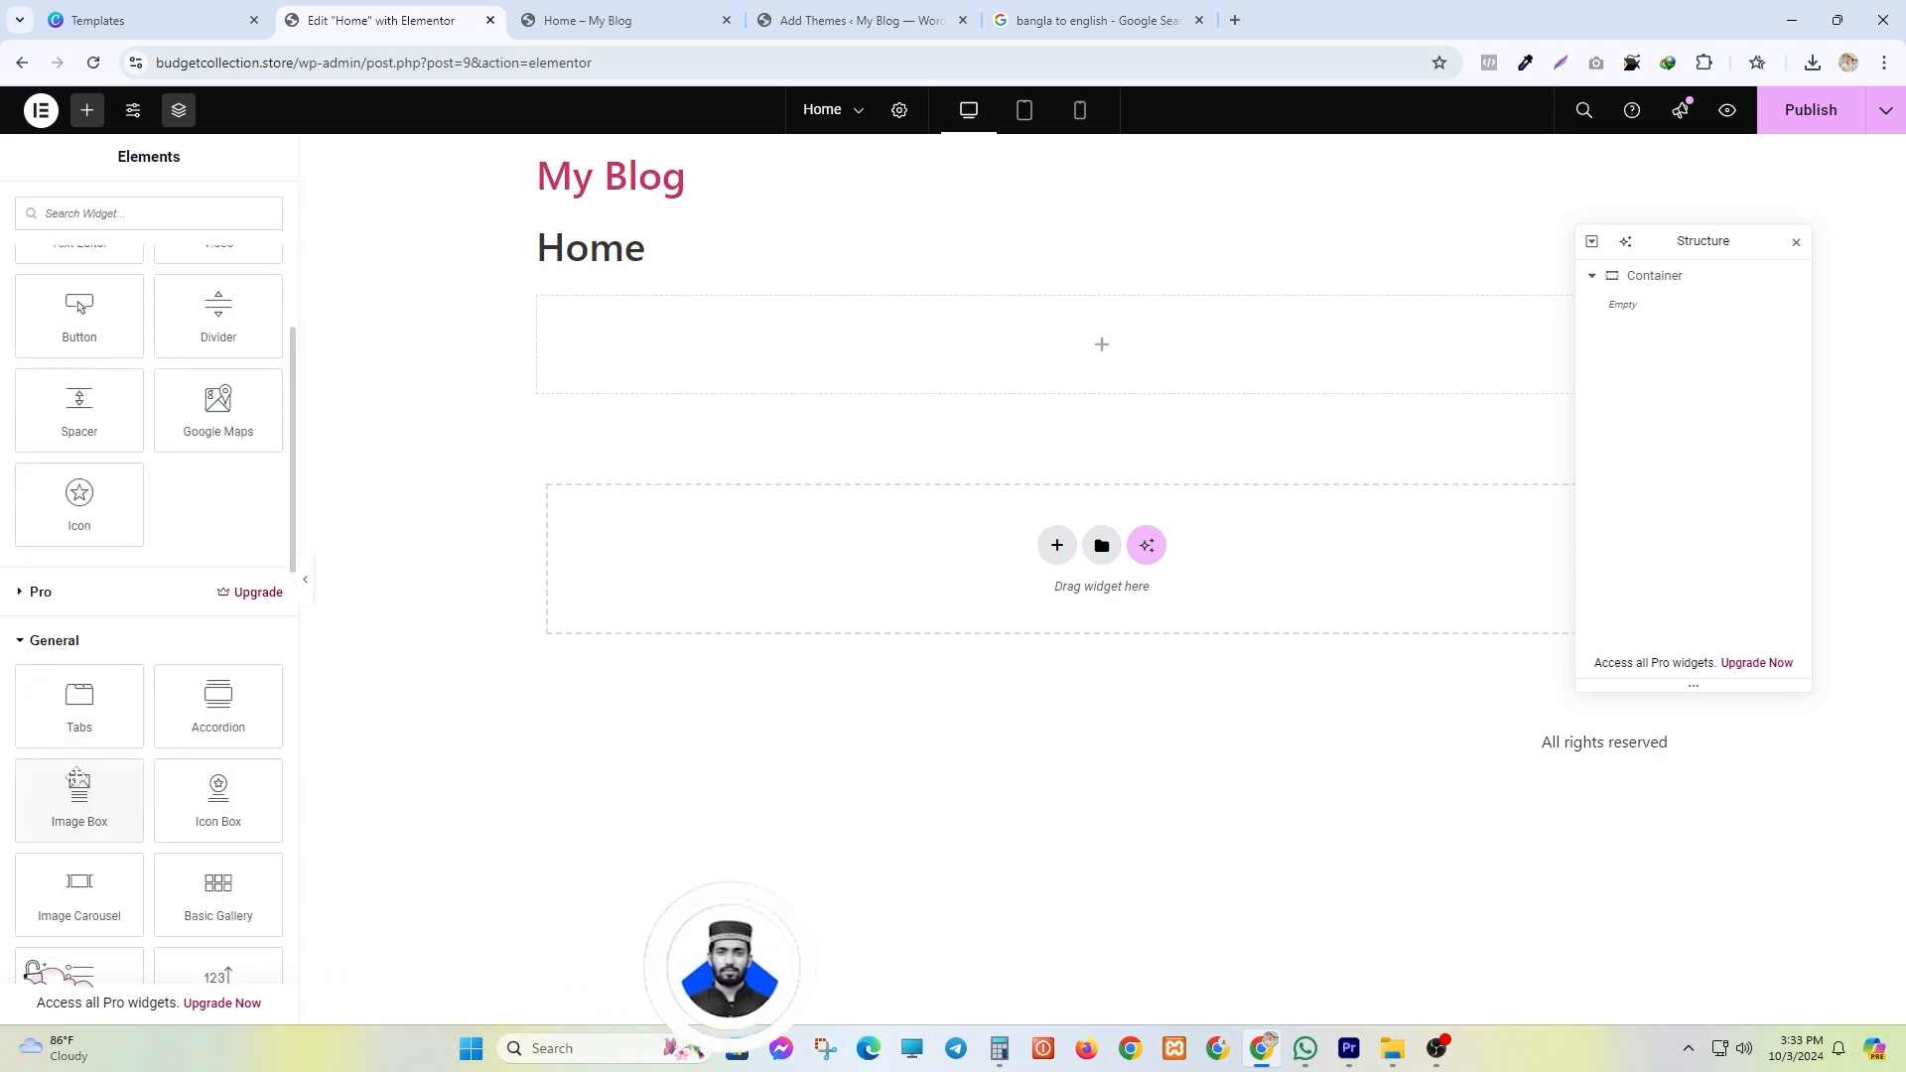
scroll(77, 695, "down", 4)
scroll(60, 487, "up", 2)
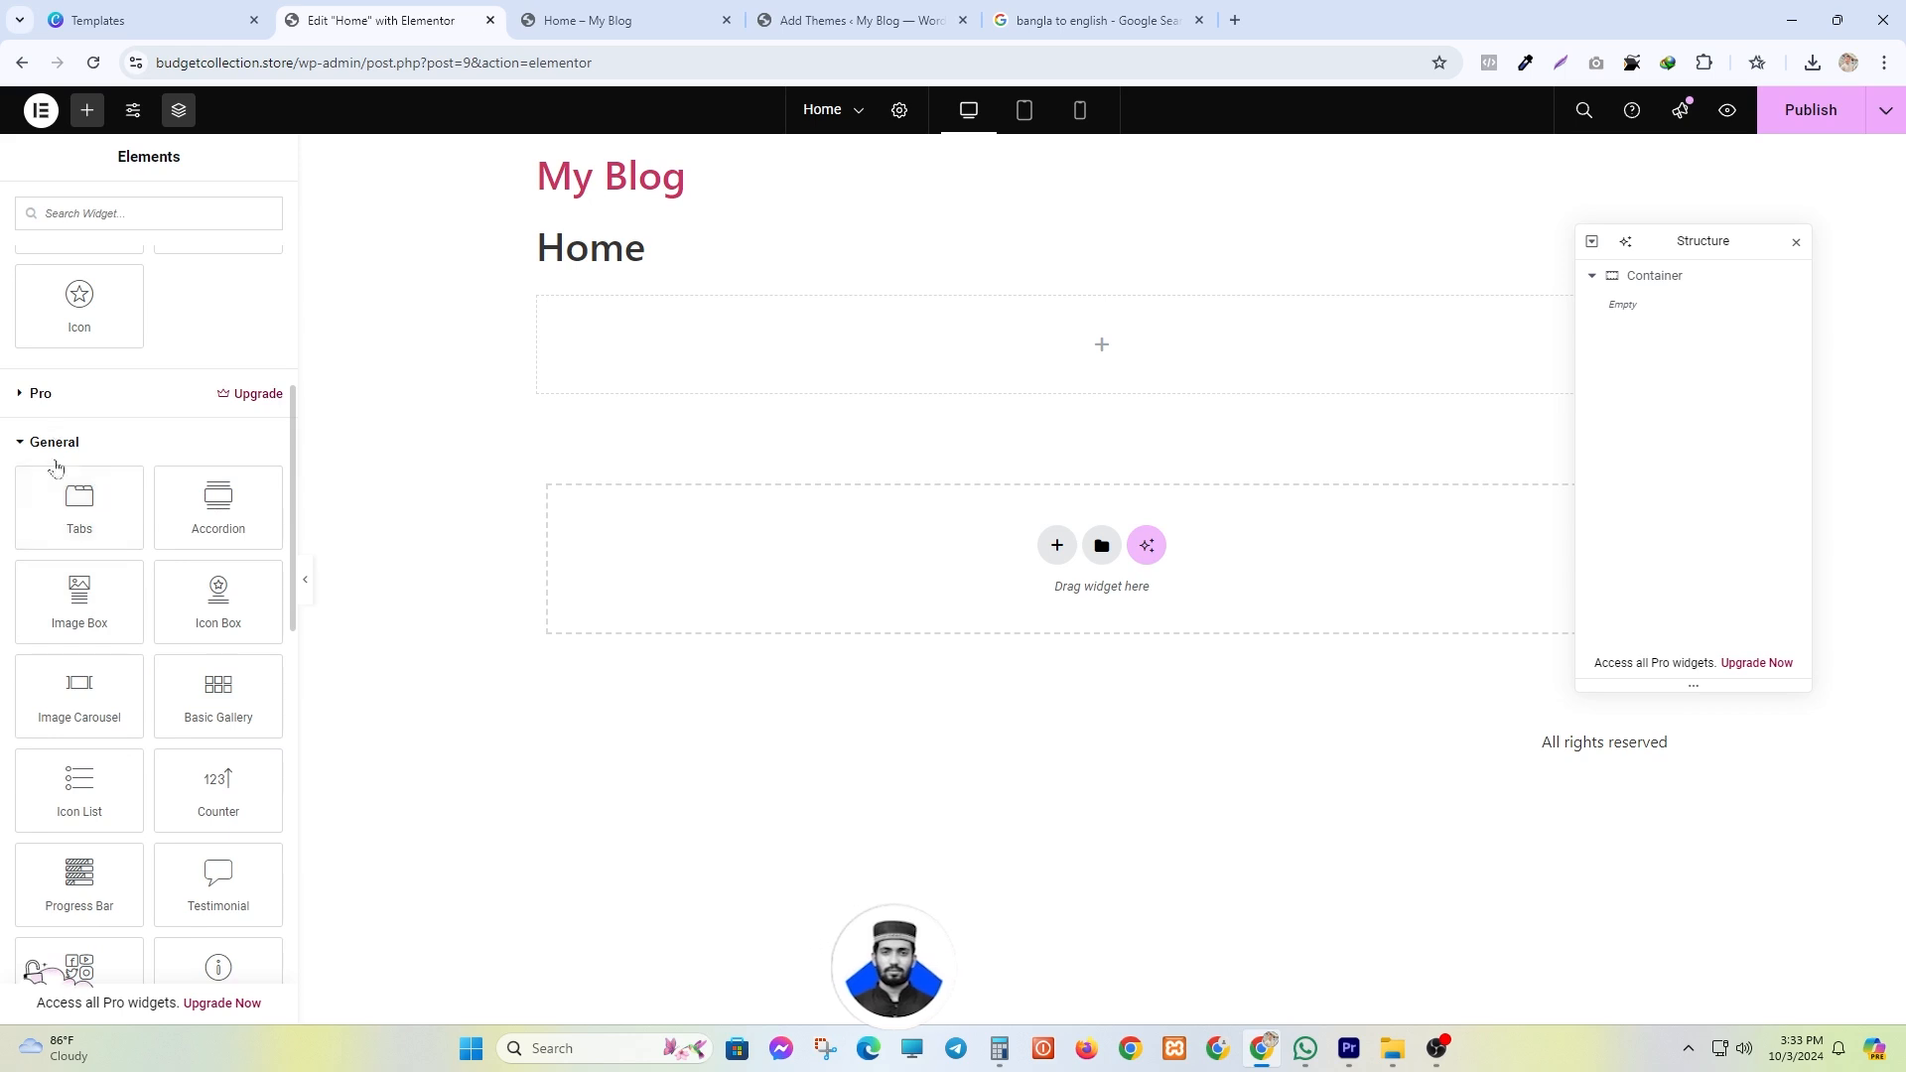
scroll(57, 467, "up", 6)
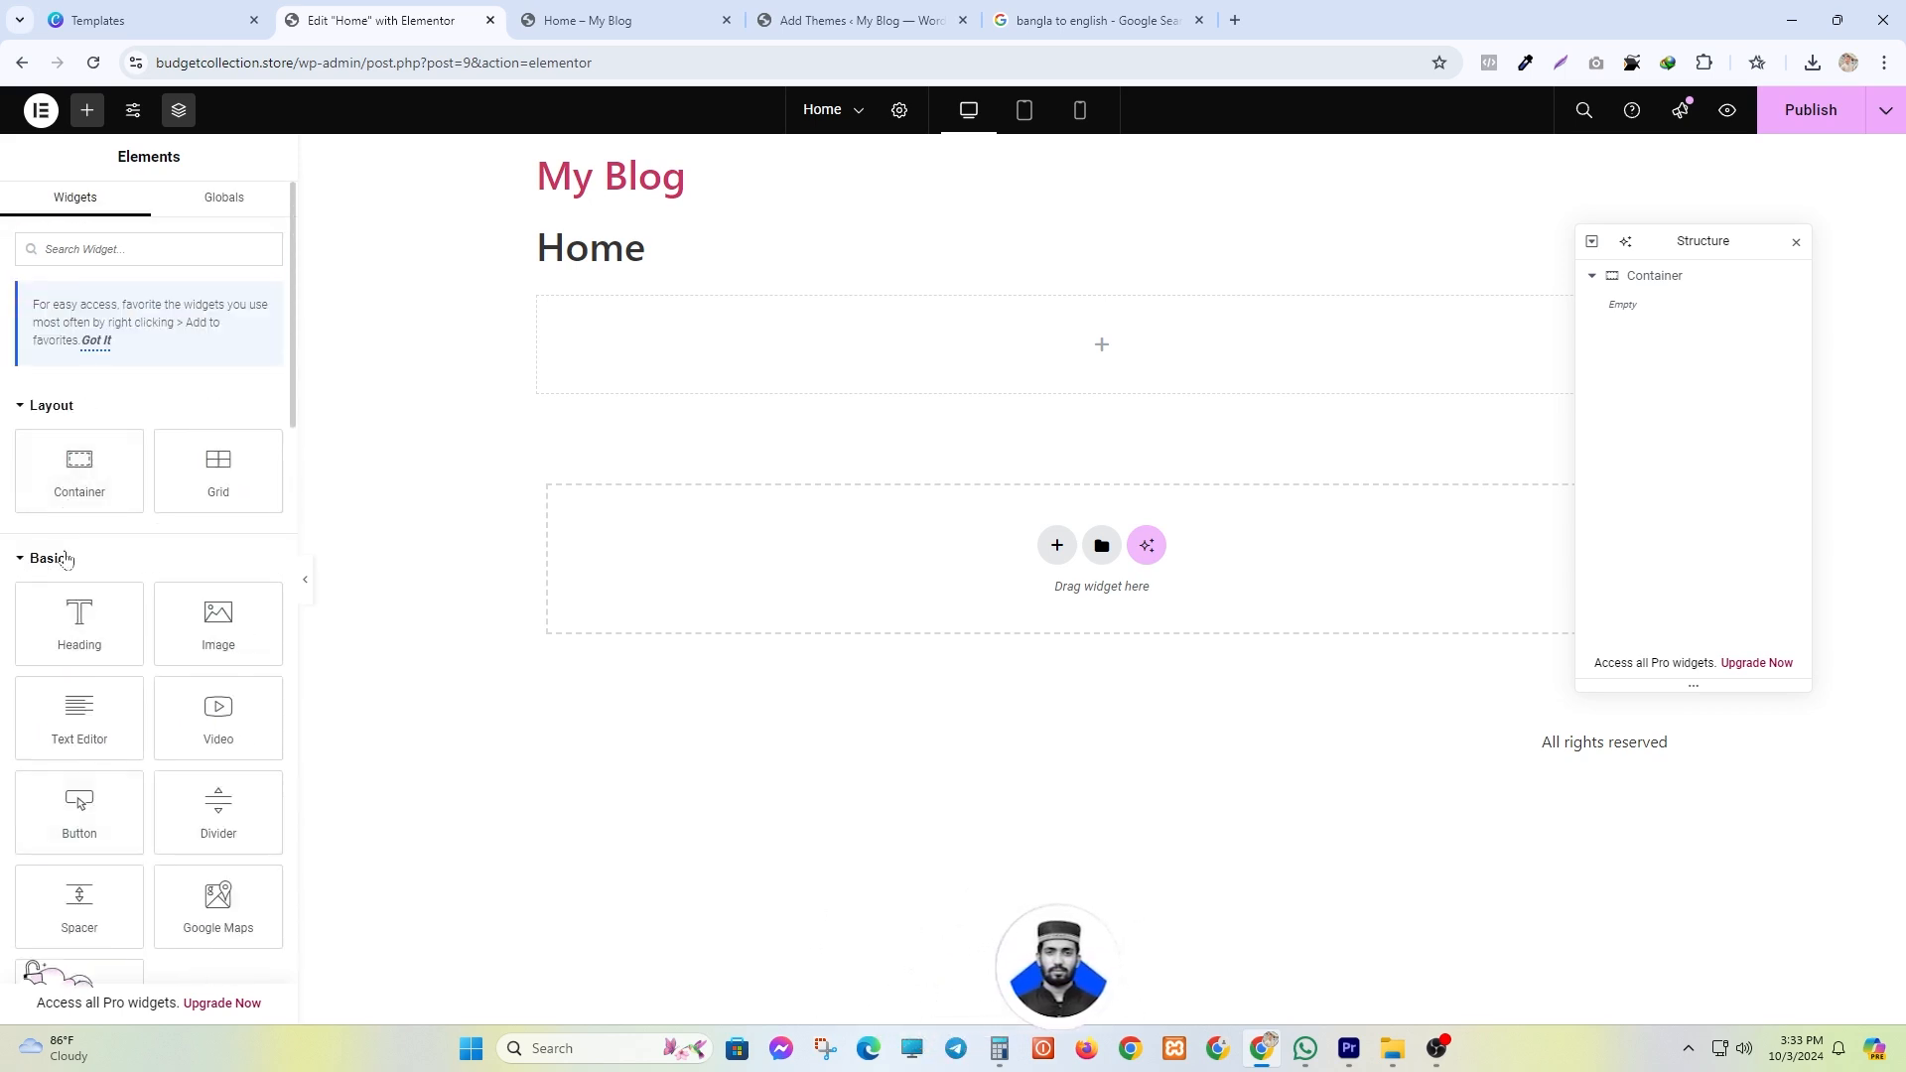
scroll(117, 487, "down", 1)
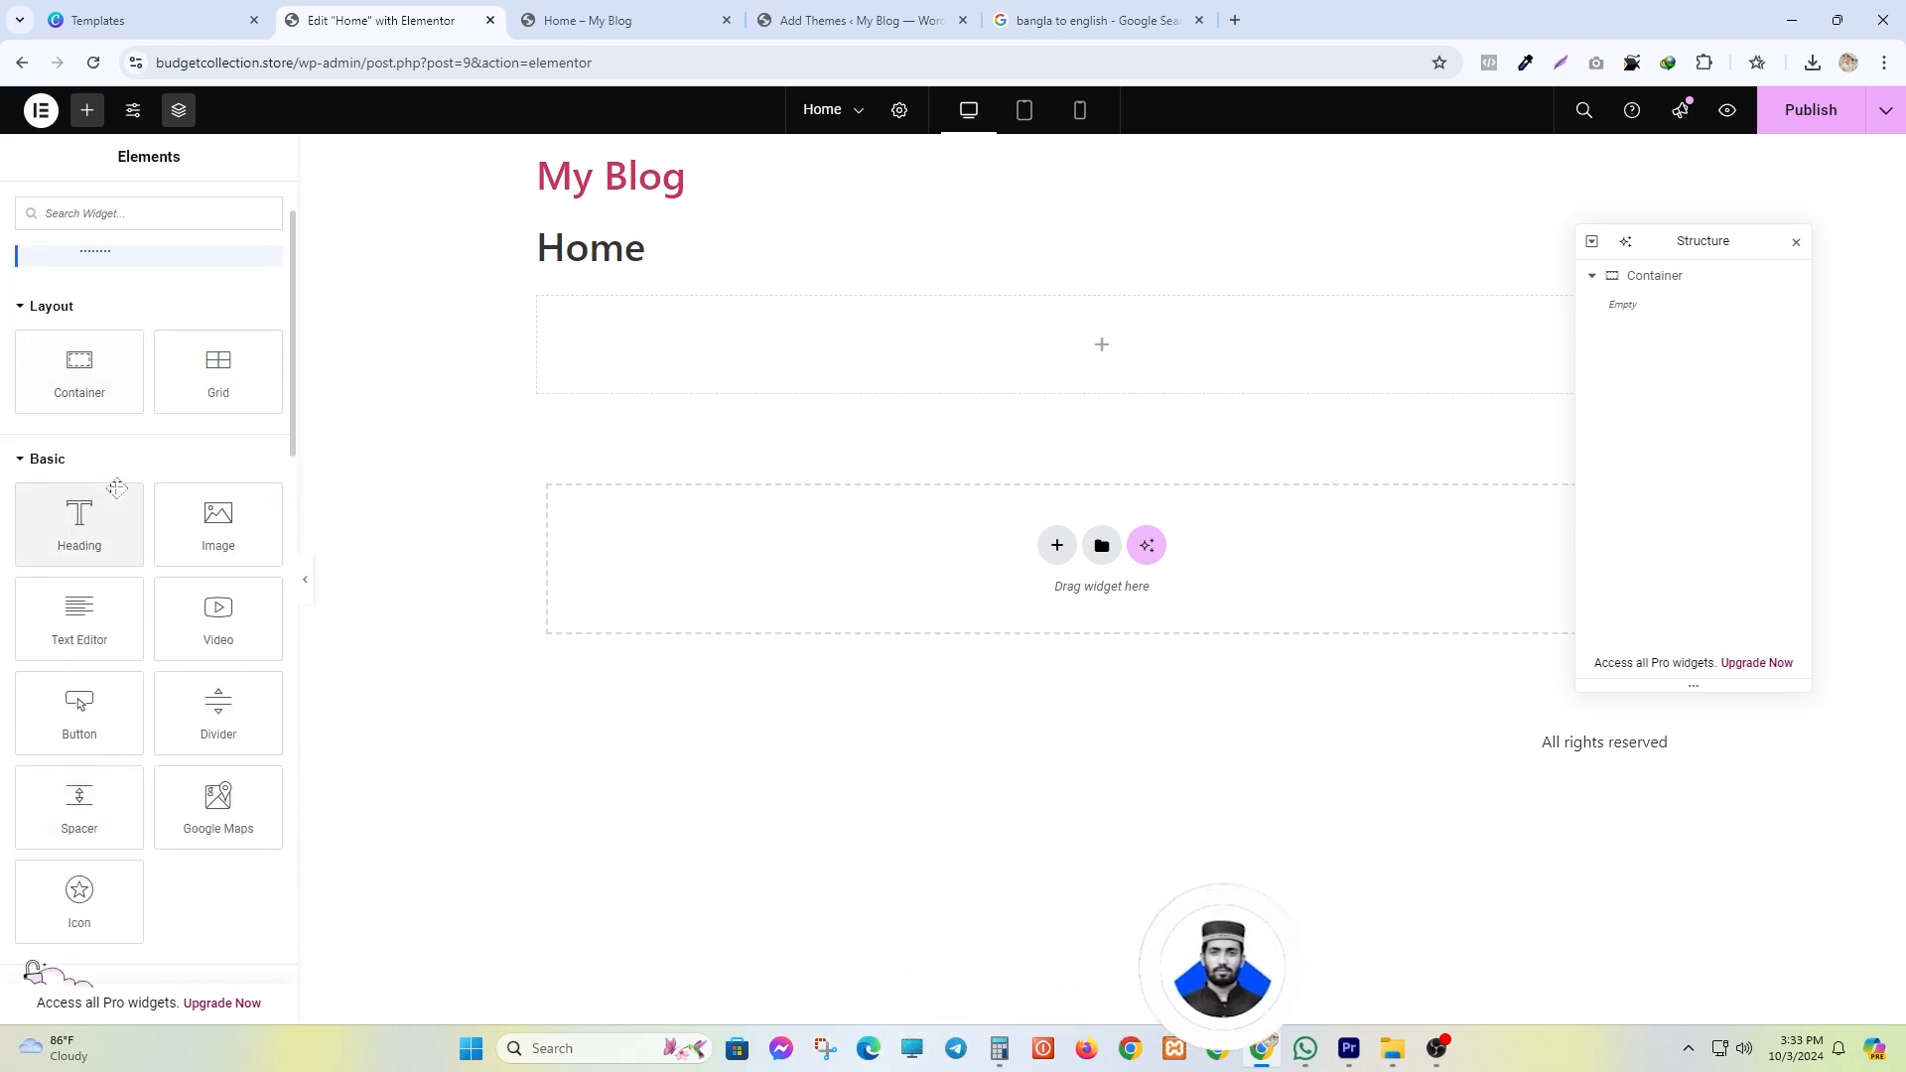
scroll(117, 488, "down", 4)
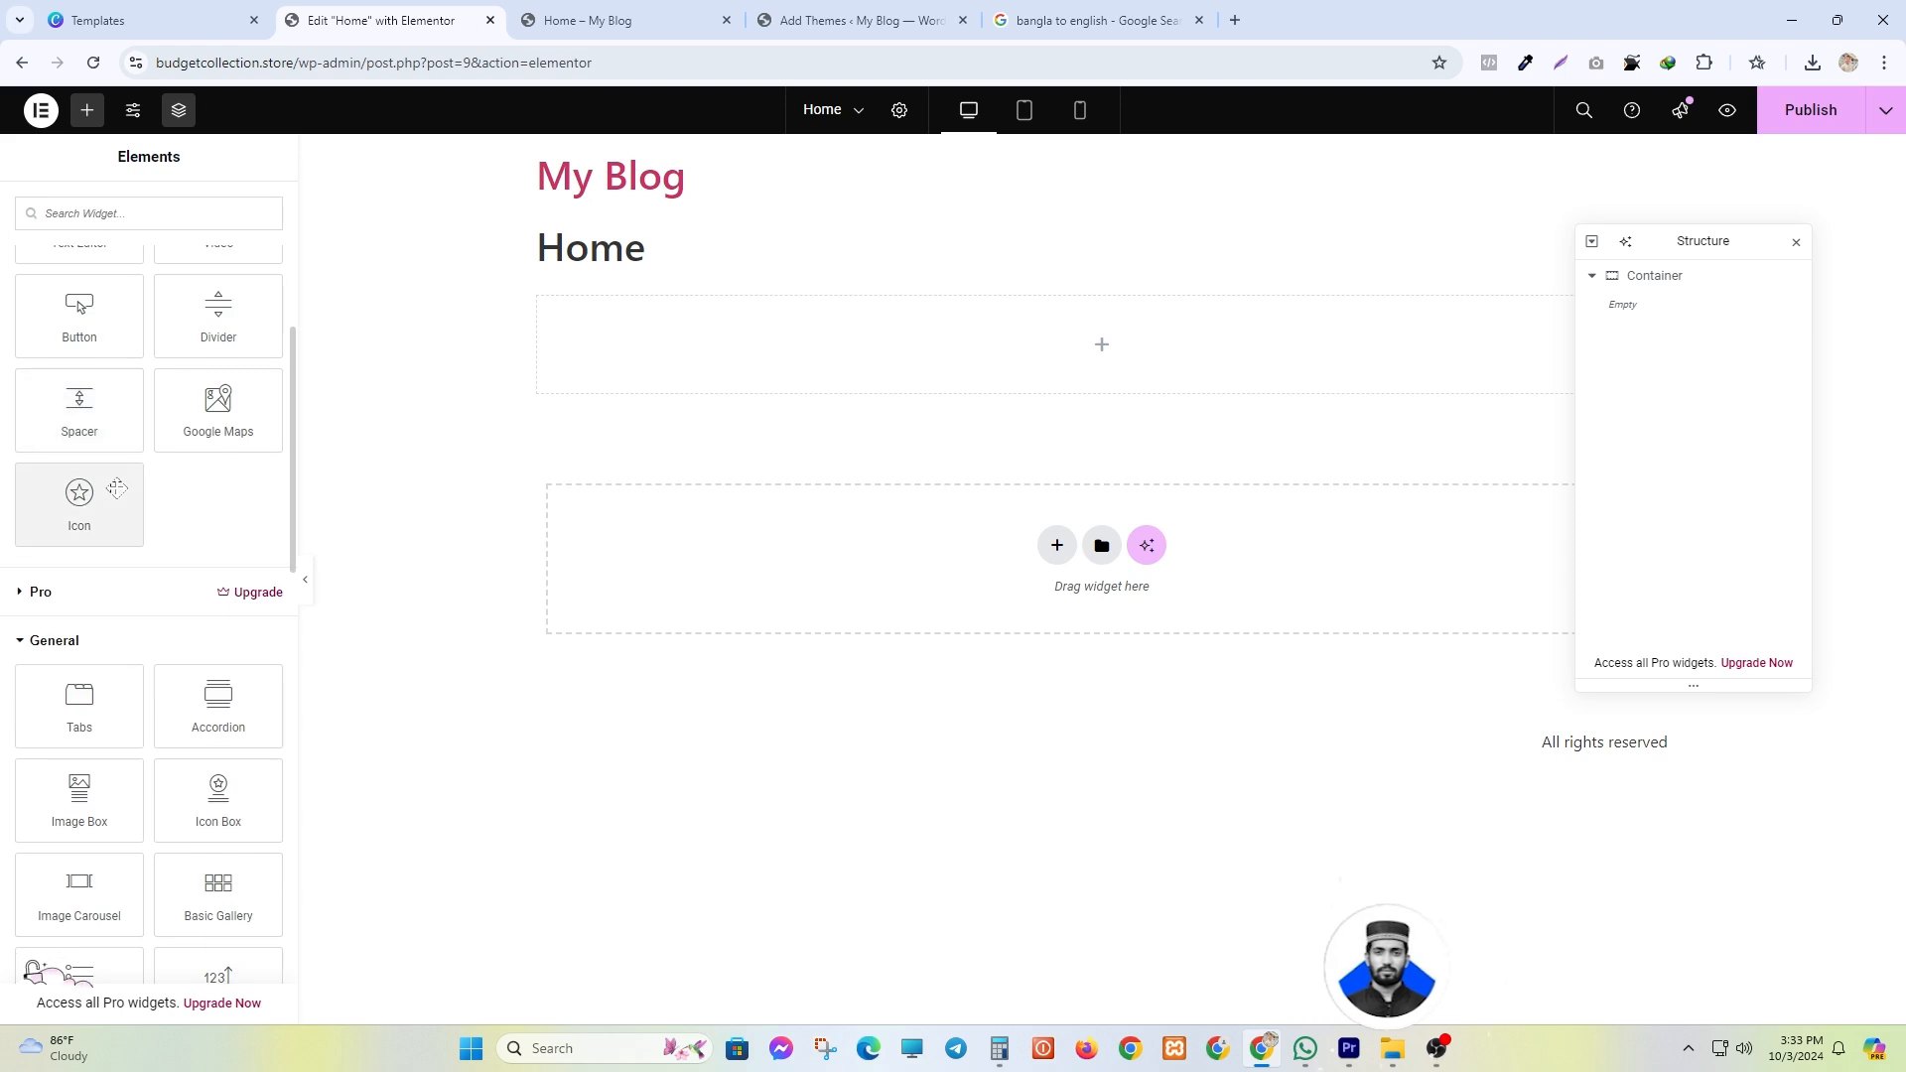
scroll(116, 488, "down", 10)
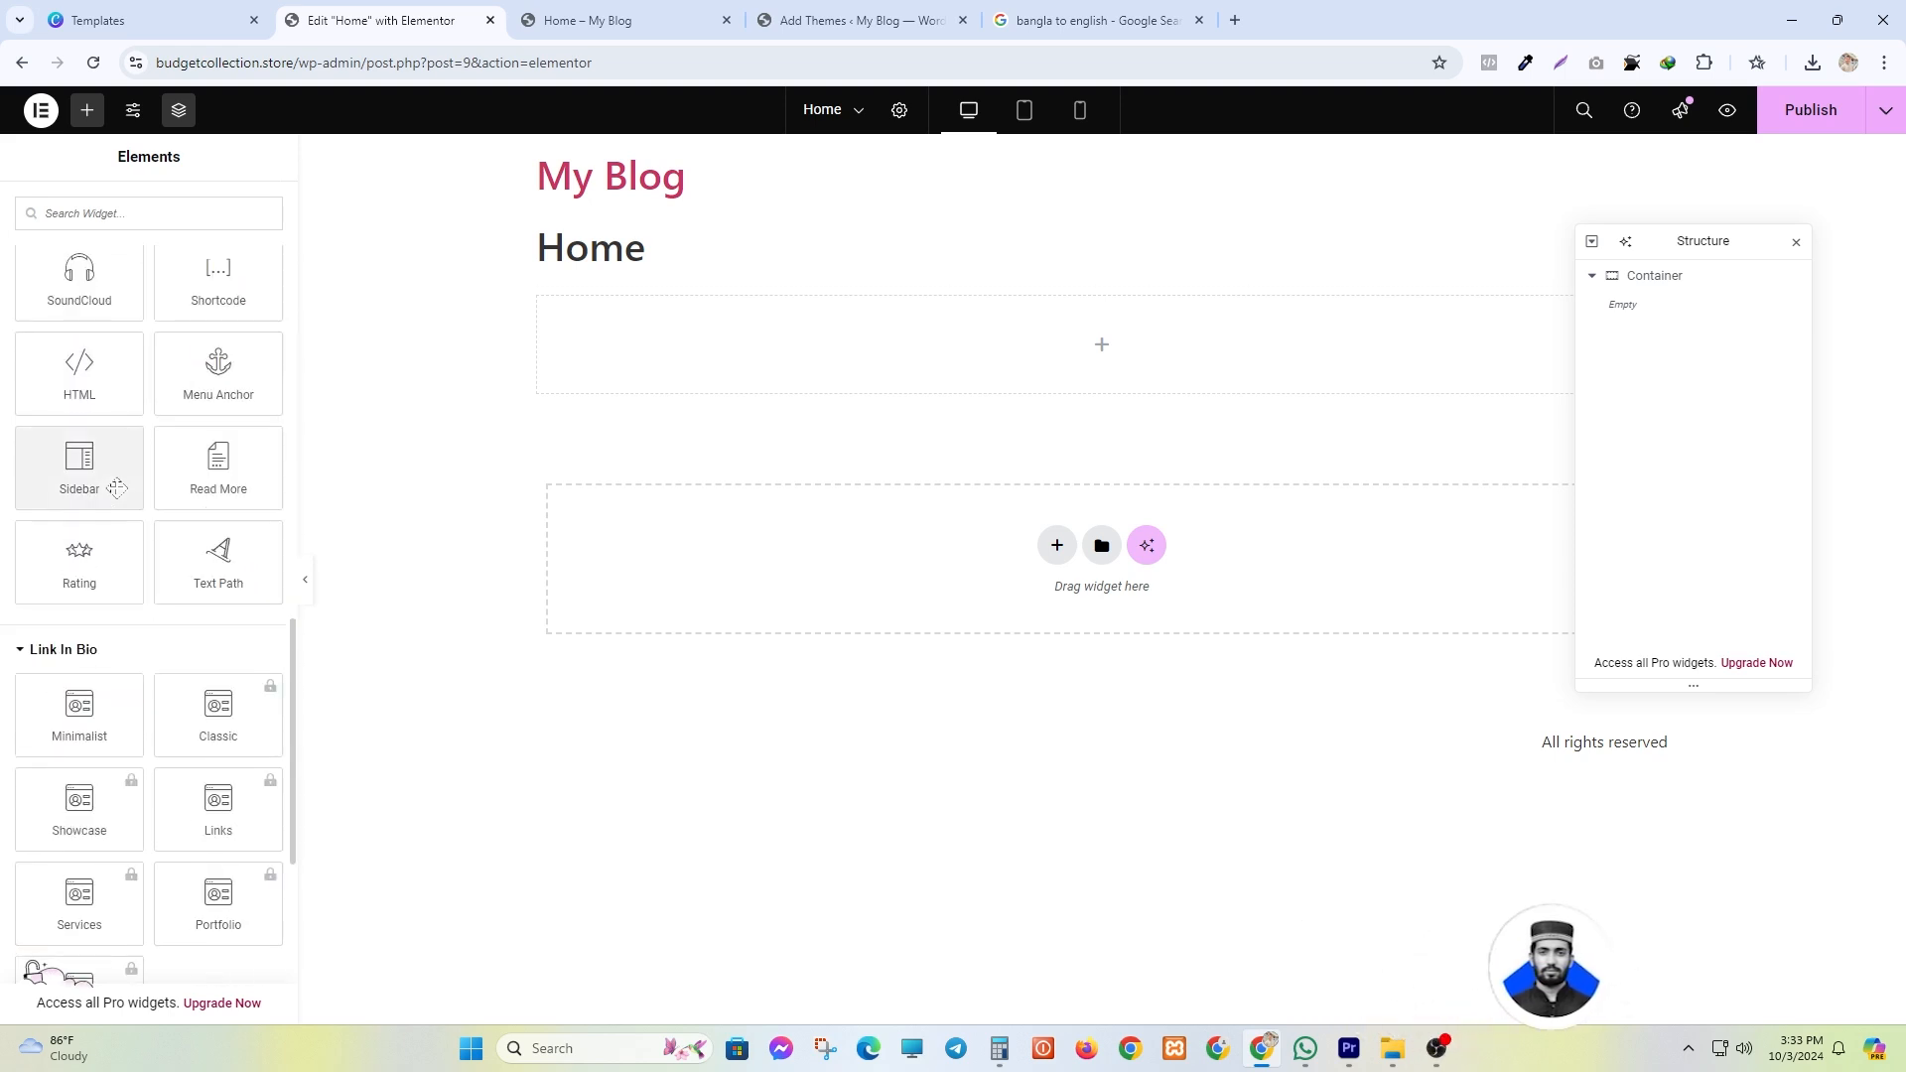
scroll(116, 487, "up", 12)
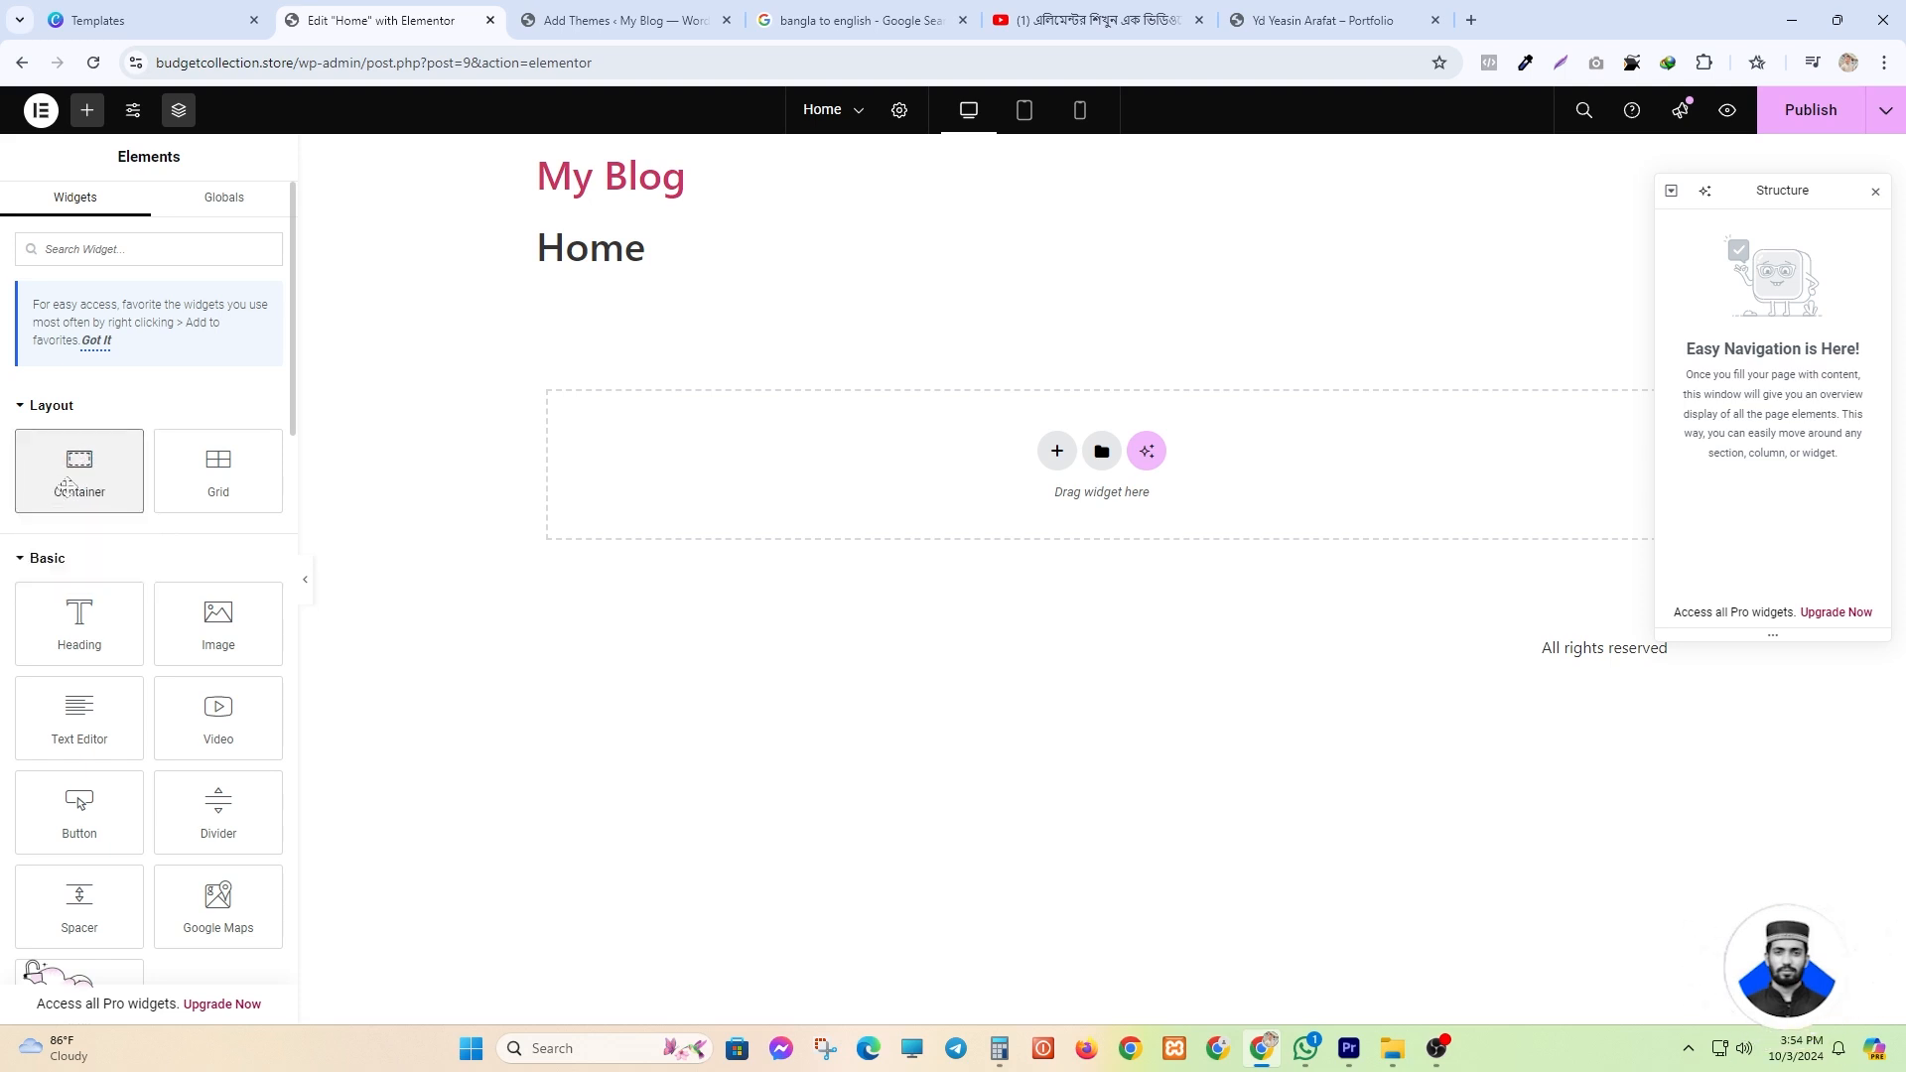
- Switch to the portfolio website and capture its opening screen, from top bar to hero area, with the Lightshot screenshot tool
left_click(1274, 11)
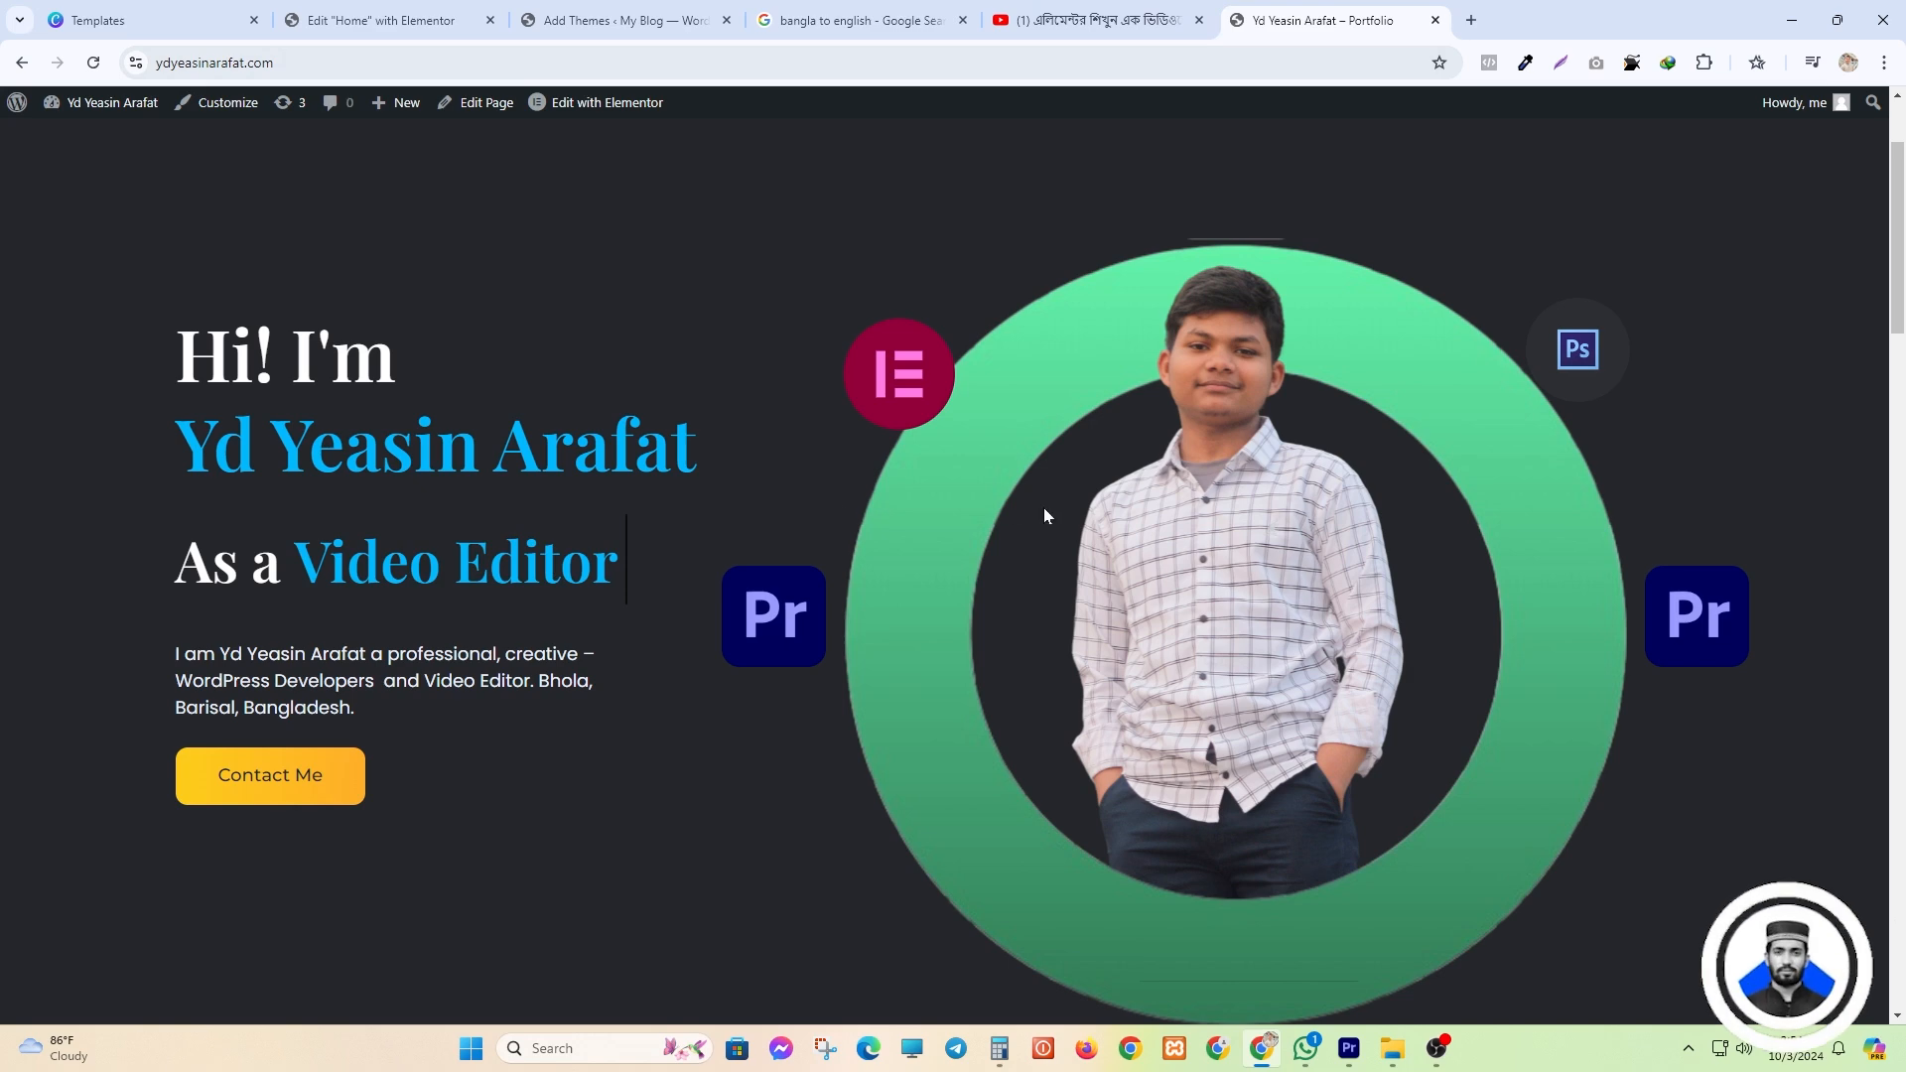
scroll(1045, 509, "up", 2)
left_click(1561, 64)
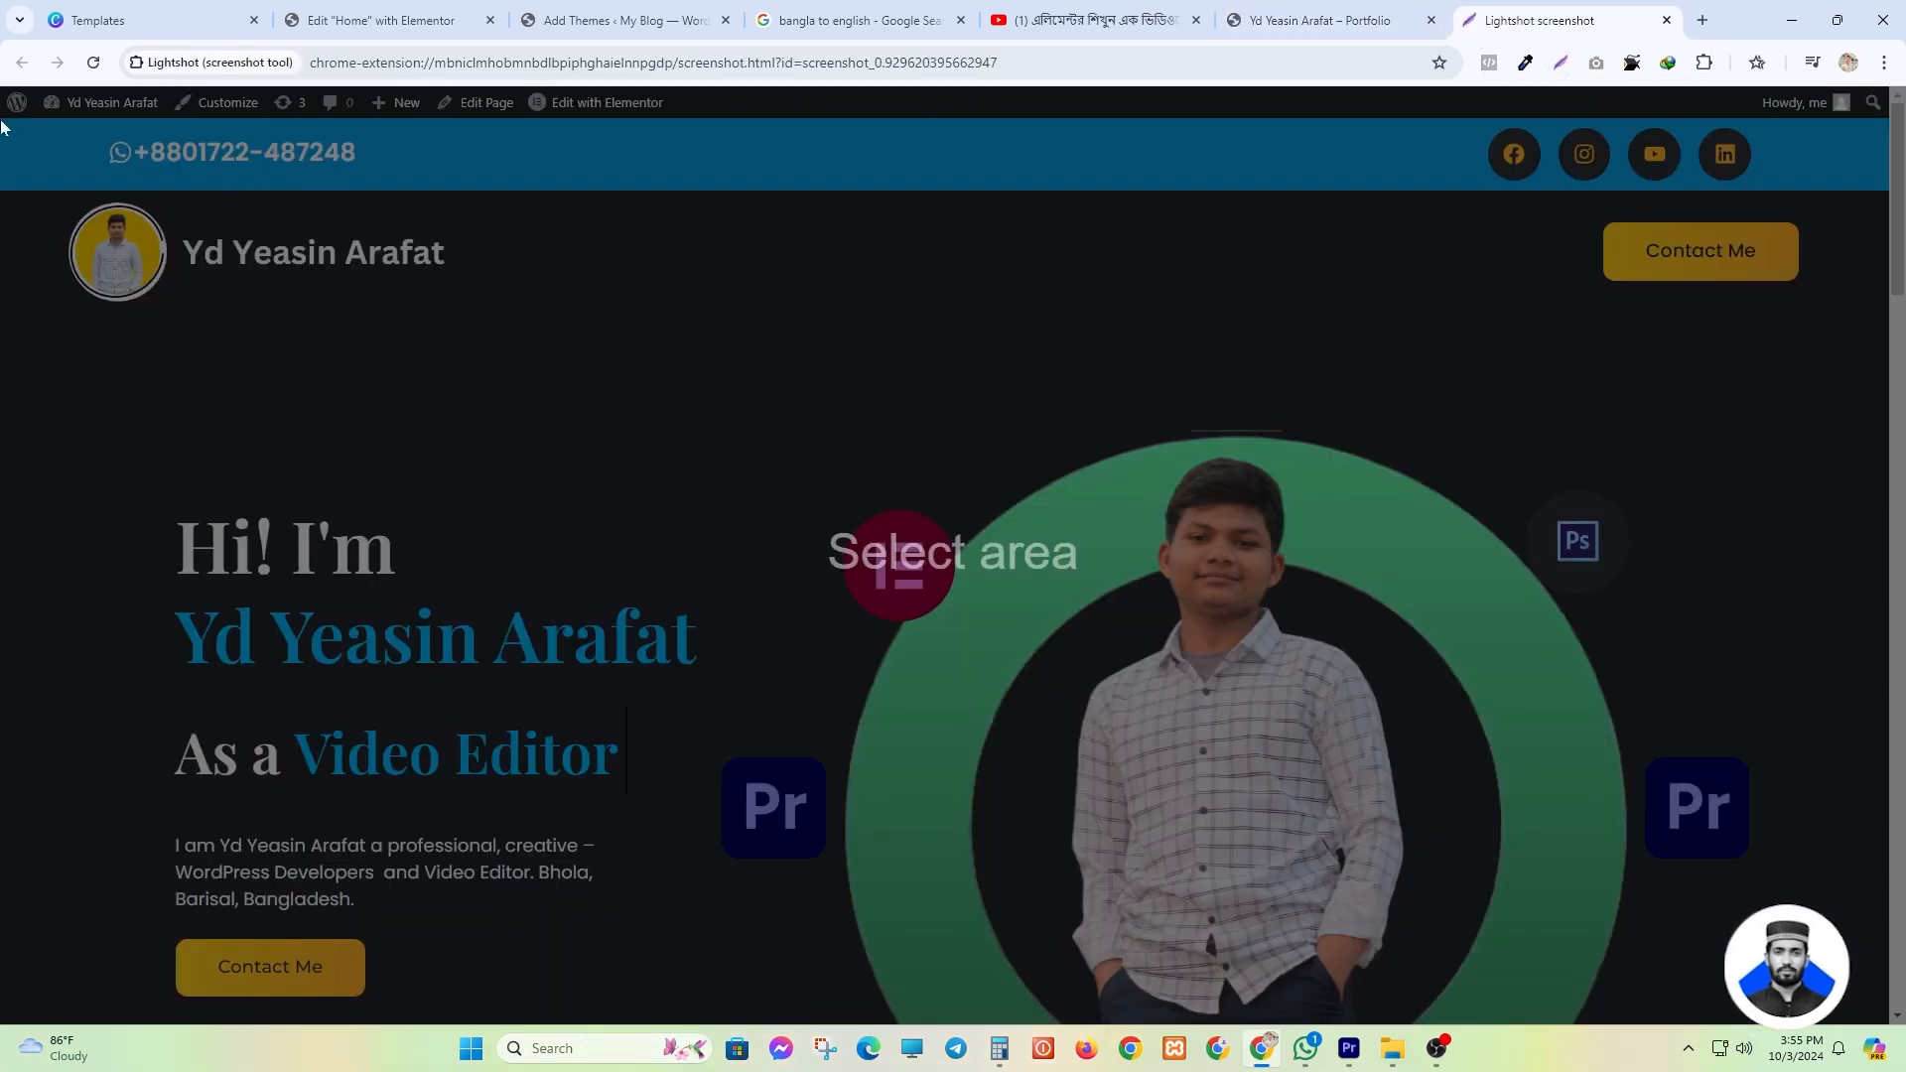
left_click_drag(1, 118, 1881, 1013)
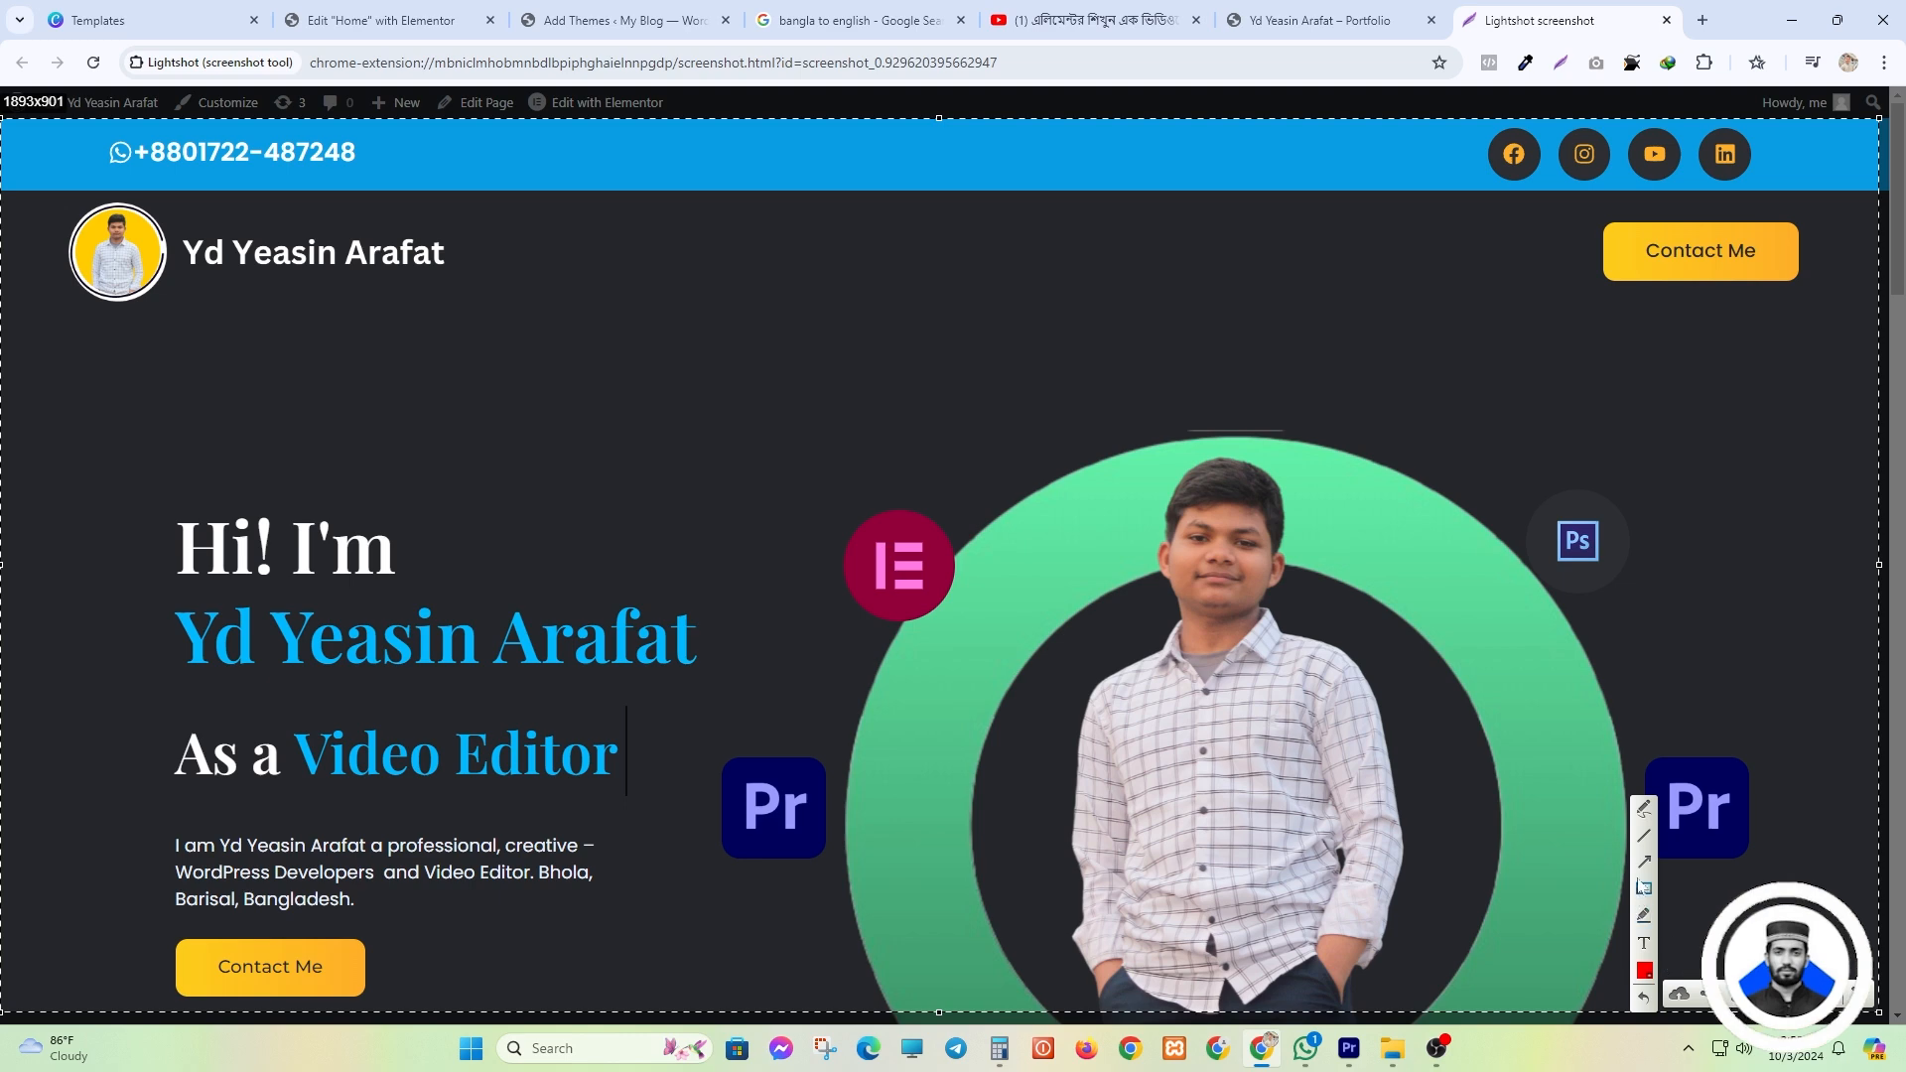
- Outline the blue contact bar, the logo header and the hero section in separate red rectangles on the screenshot
left_click_drag(2, 121, 4, 133)
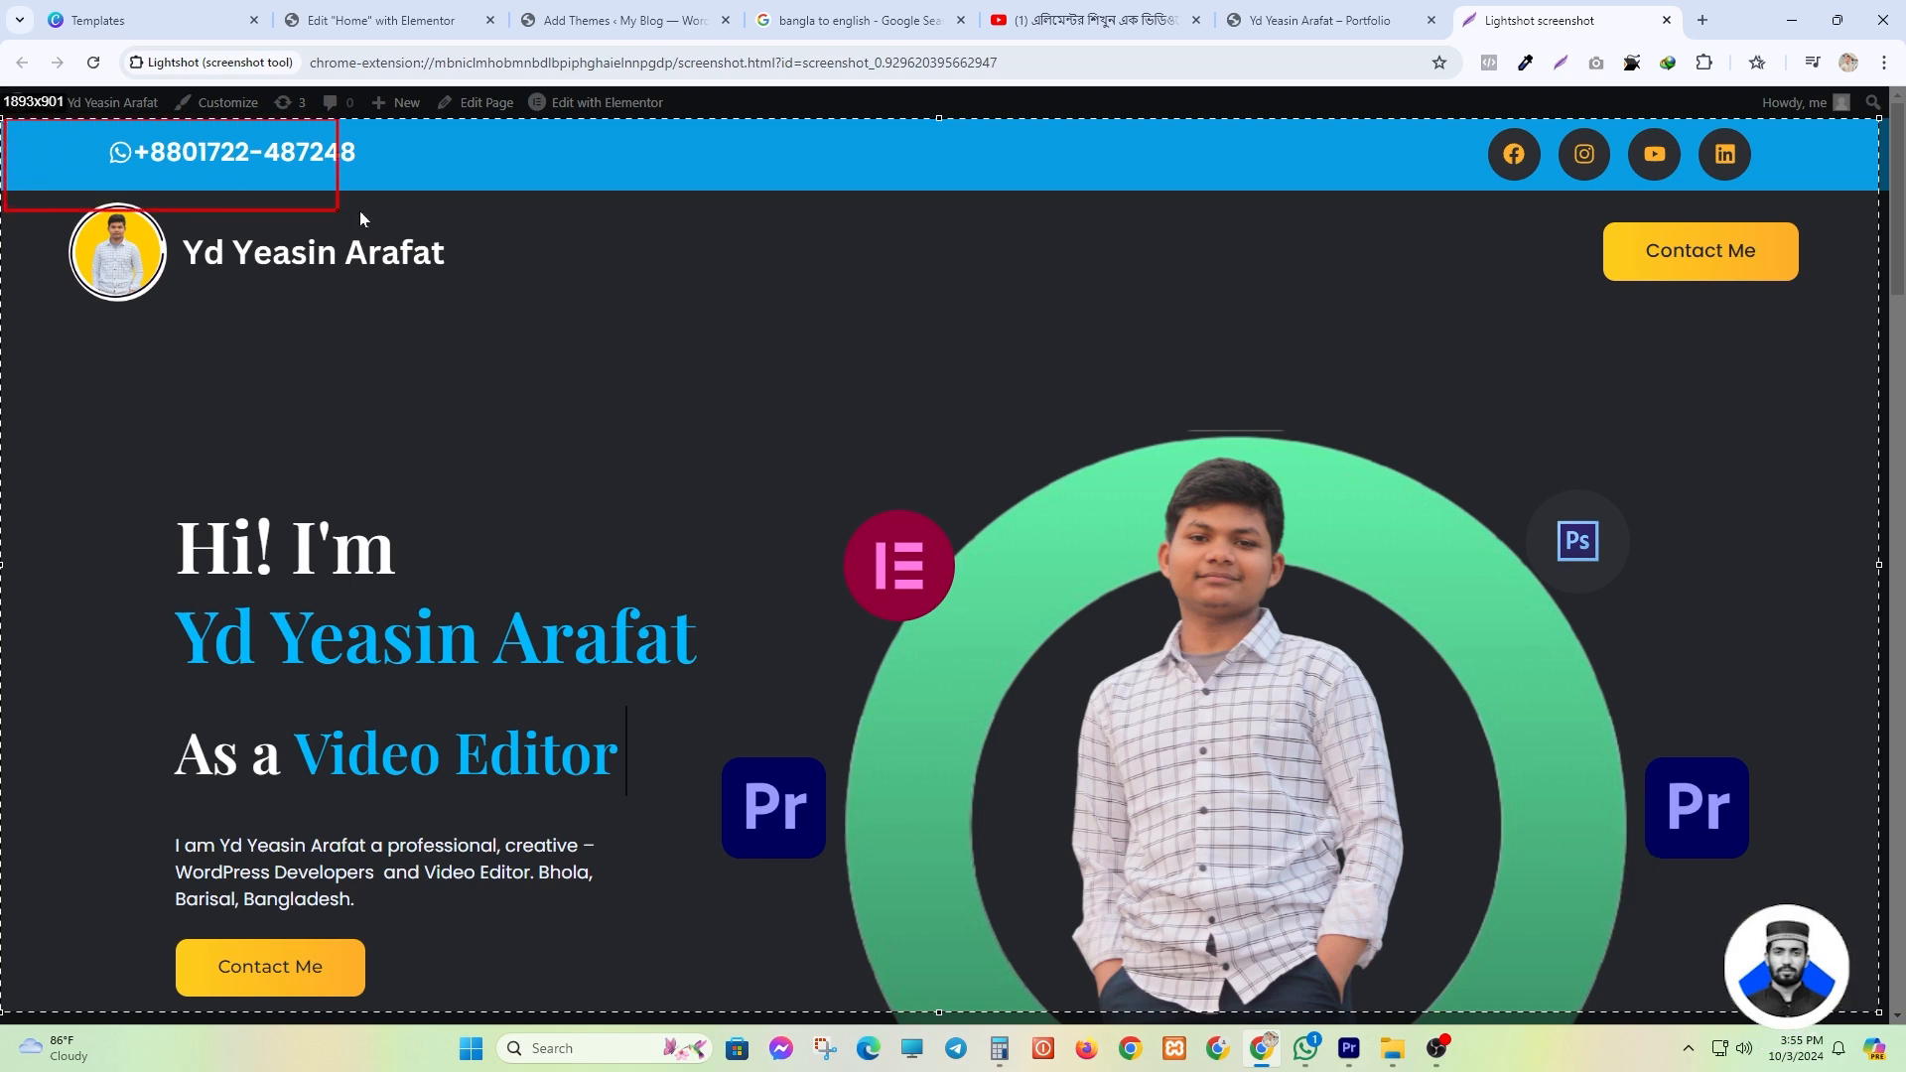
mouse_move(362, 218)
left_mouse_down()
mouse_move(1882, 243)
mouse_move(1877, 206)
left_mouse_up()
mouse_move(5, 199)
left_mouse_down()
mouse_move(50, 242)
mouse_move(1736, 350)
mouse_move(1874, 319)
left_mouse_up()
mouse_move(2, 363)
left_mouse_down()
mouse_move(123, 760)
mouse_move(342, 998)
mouse_move(1874, 999)
left_mouse_up()
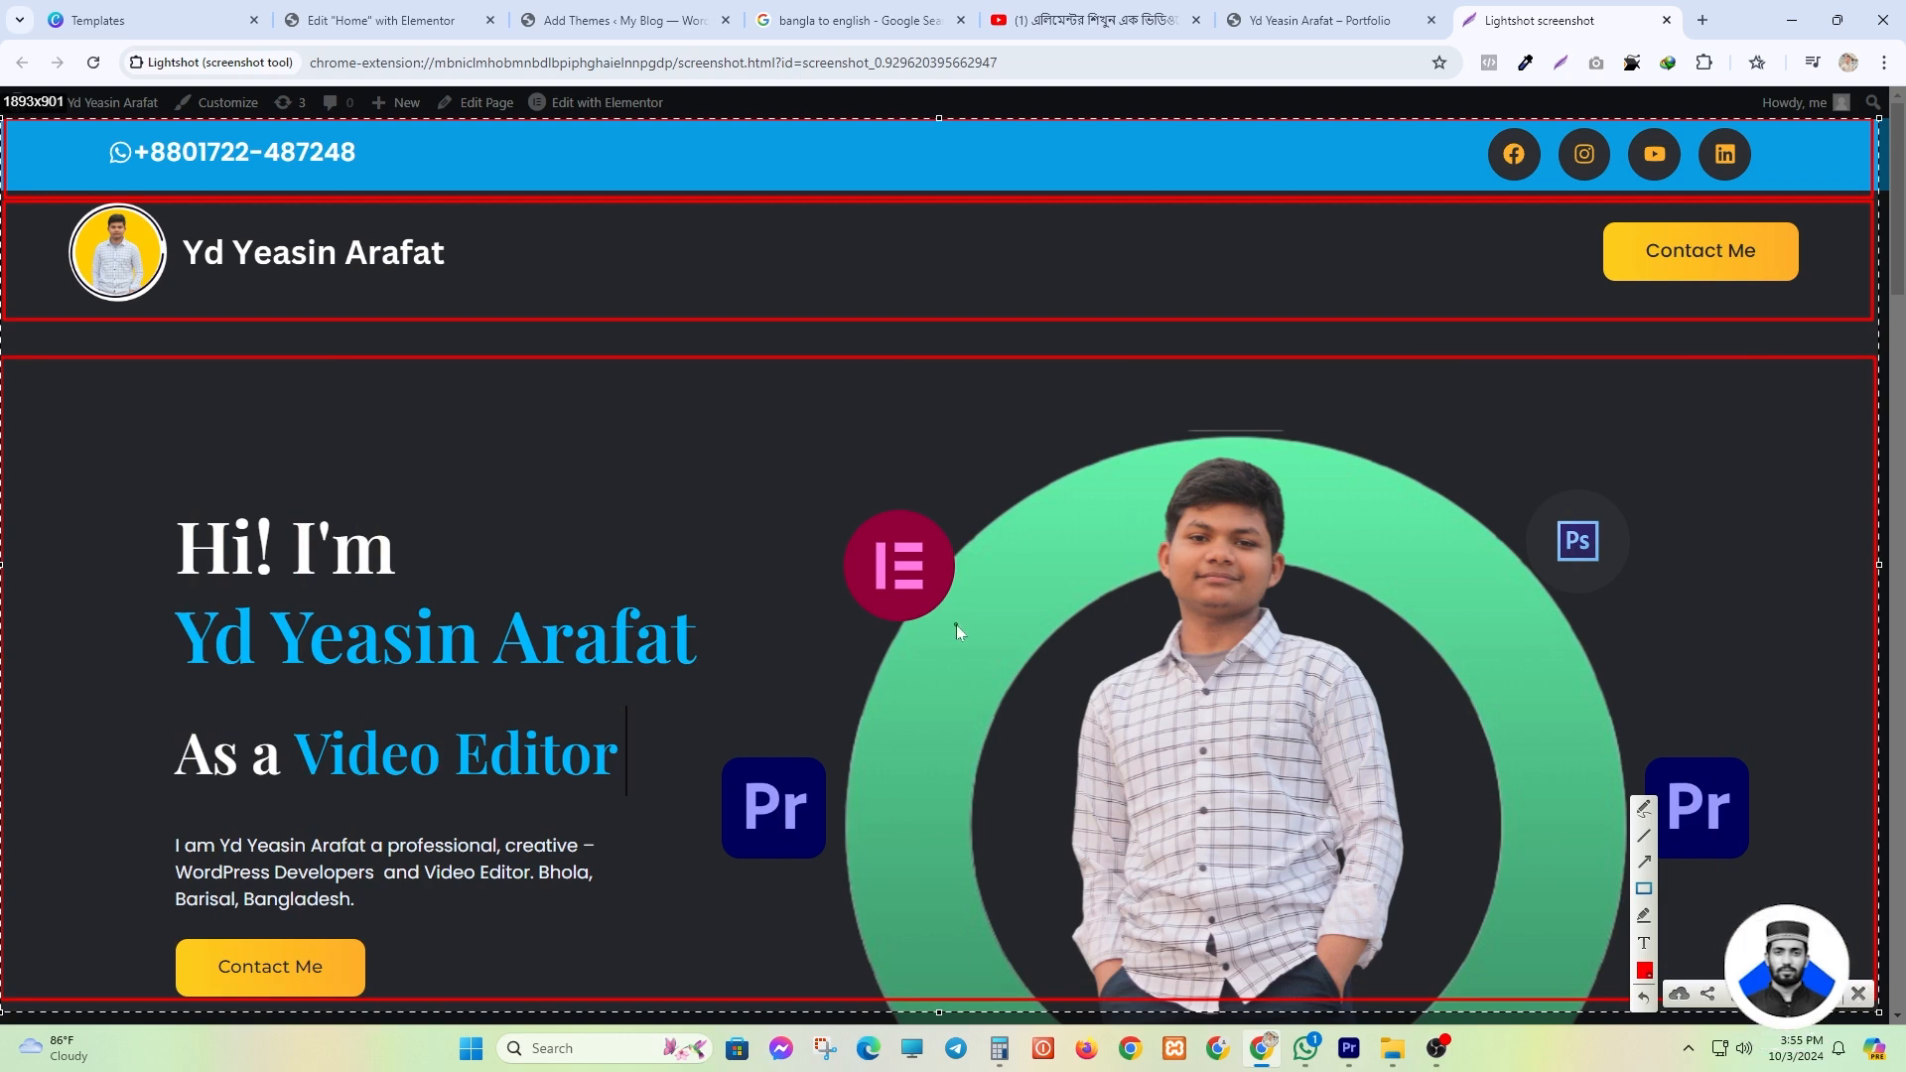
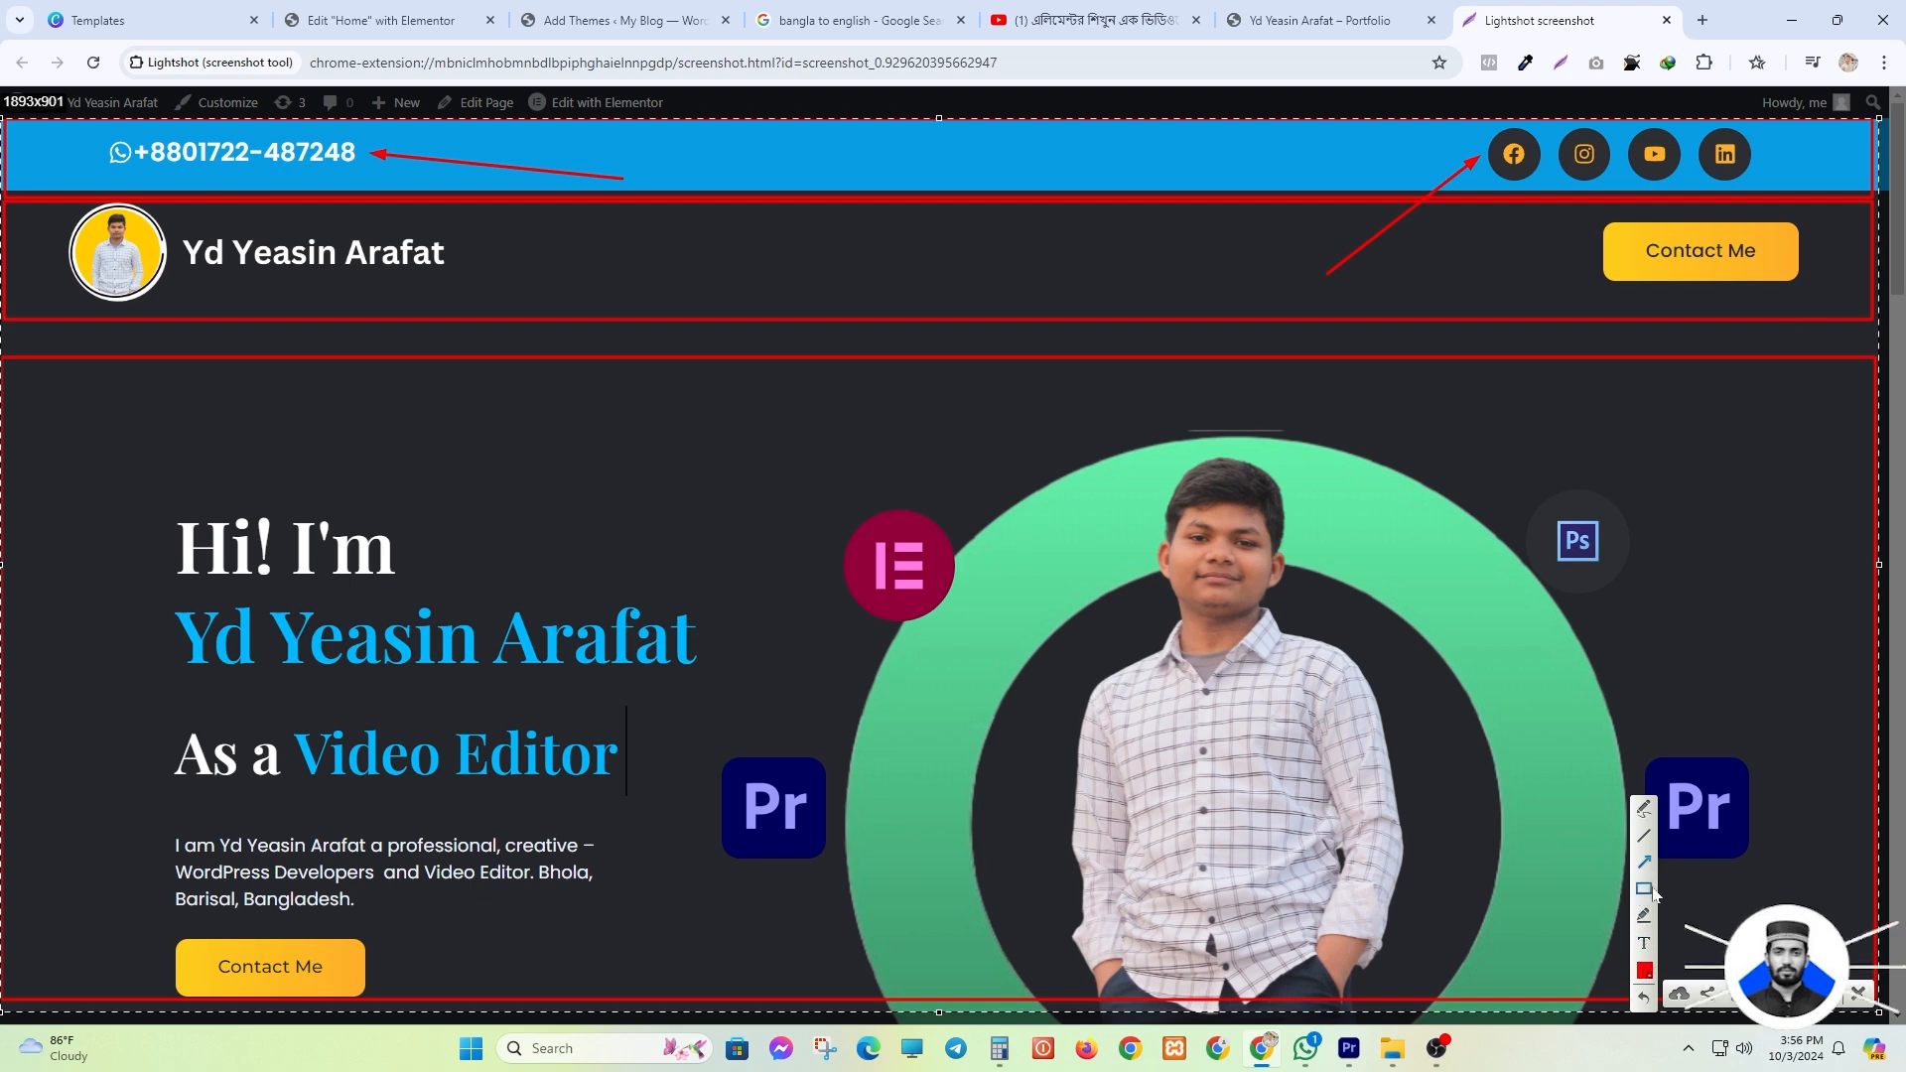
- Outline the header's logo and Contact Me button in red rectangles, and close the screenshot without saving
left_click_drag(34, 205, 540, 315)
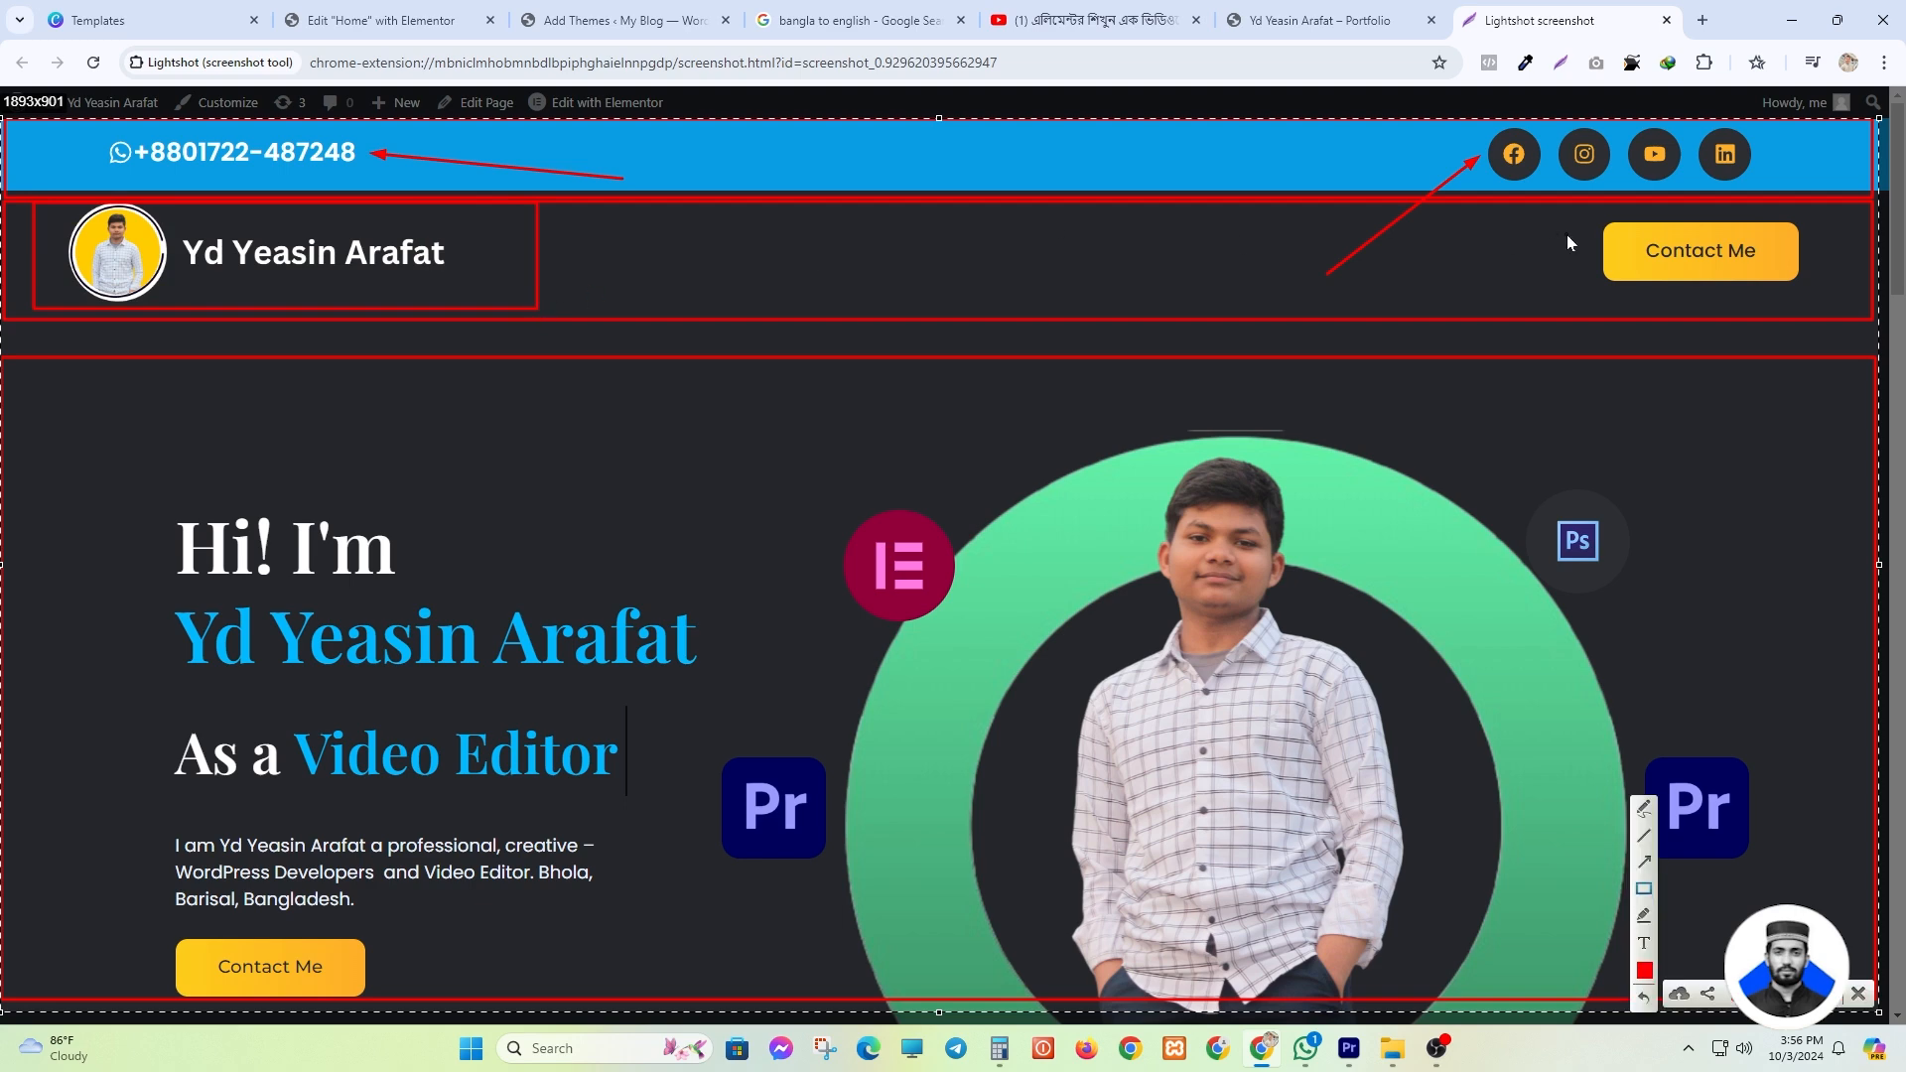
left_click_drag(1535, 206, 1847, 292)
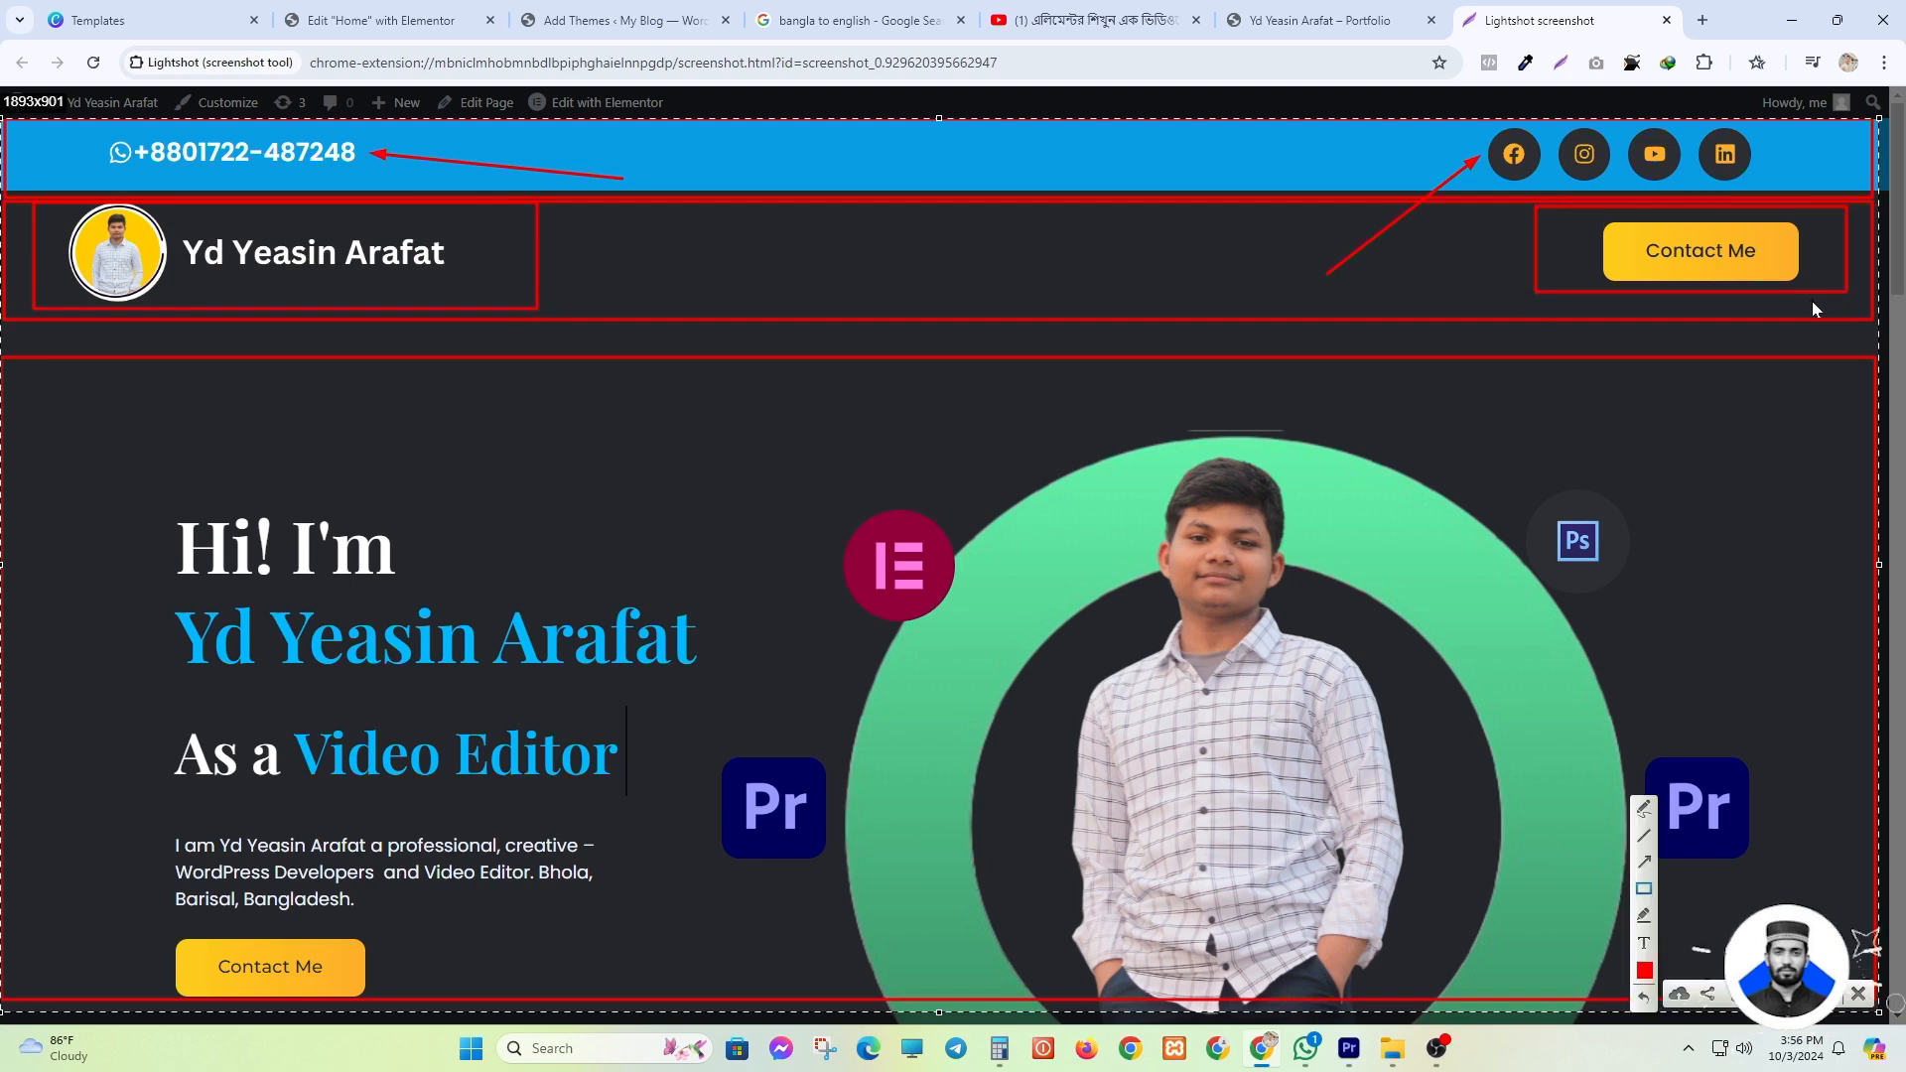
left_click(1410, 16)
left_click(1569, 20)
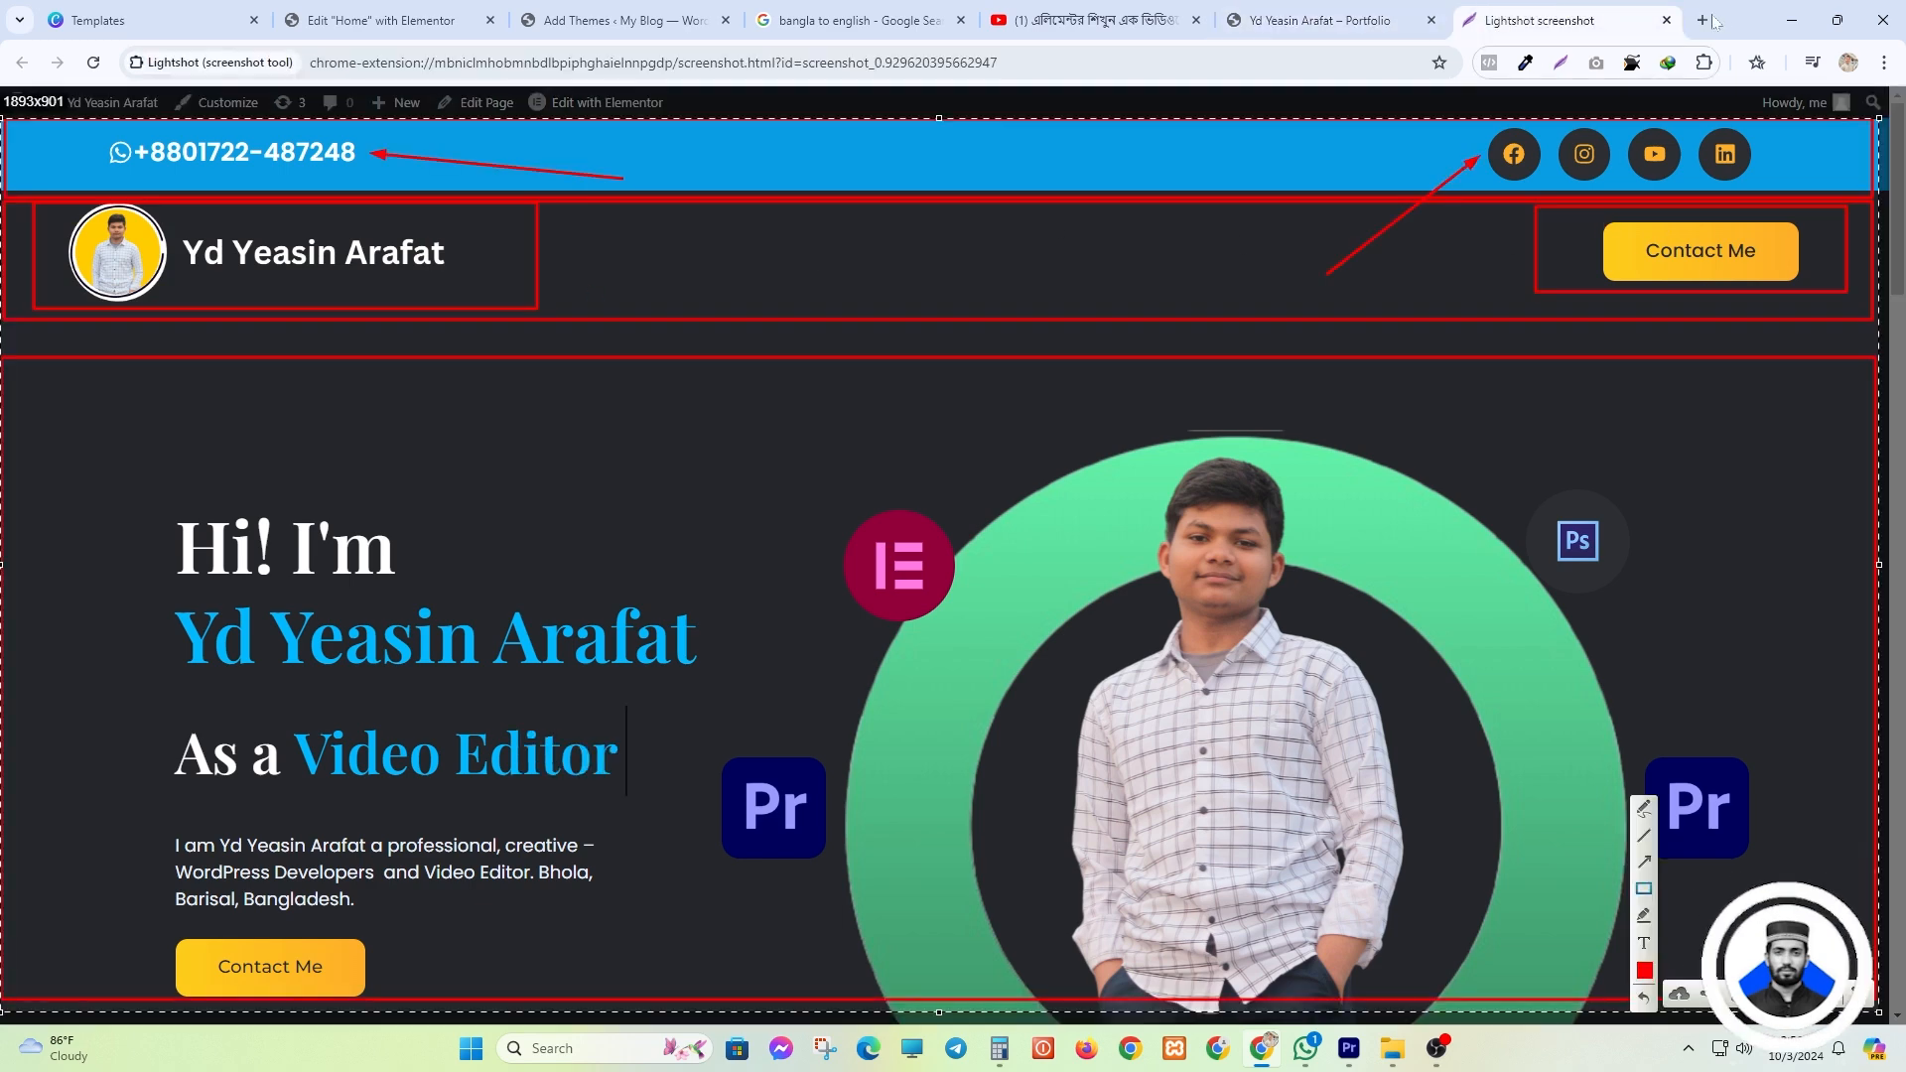
left_click(1666, 20)
- Capture the portfolio's hero section with Lightshot, and outline its text column and image column in two red rectangles
scroll(1484, 195, "down", 2)
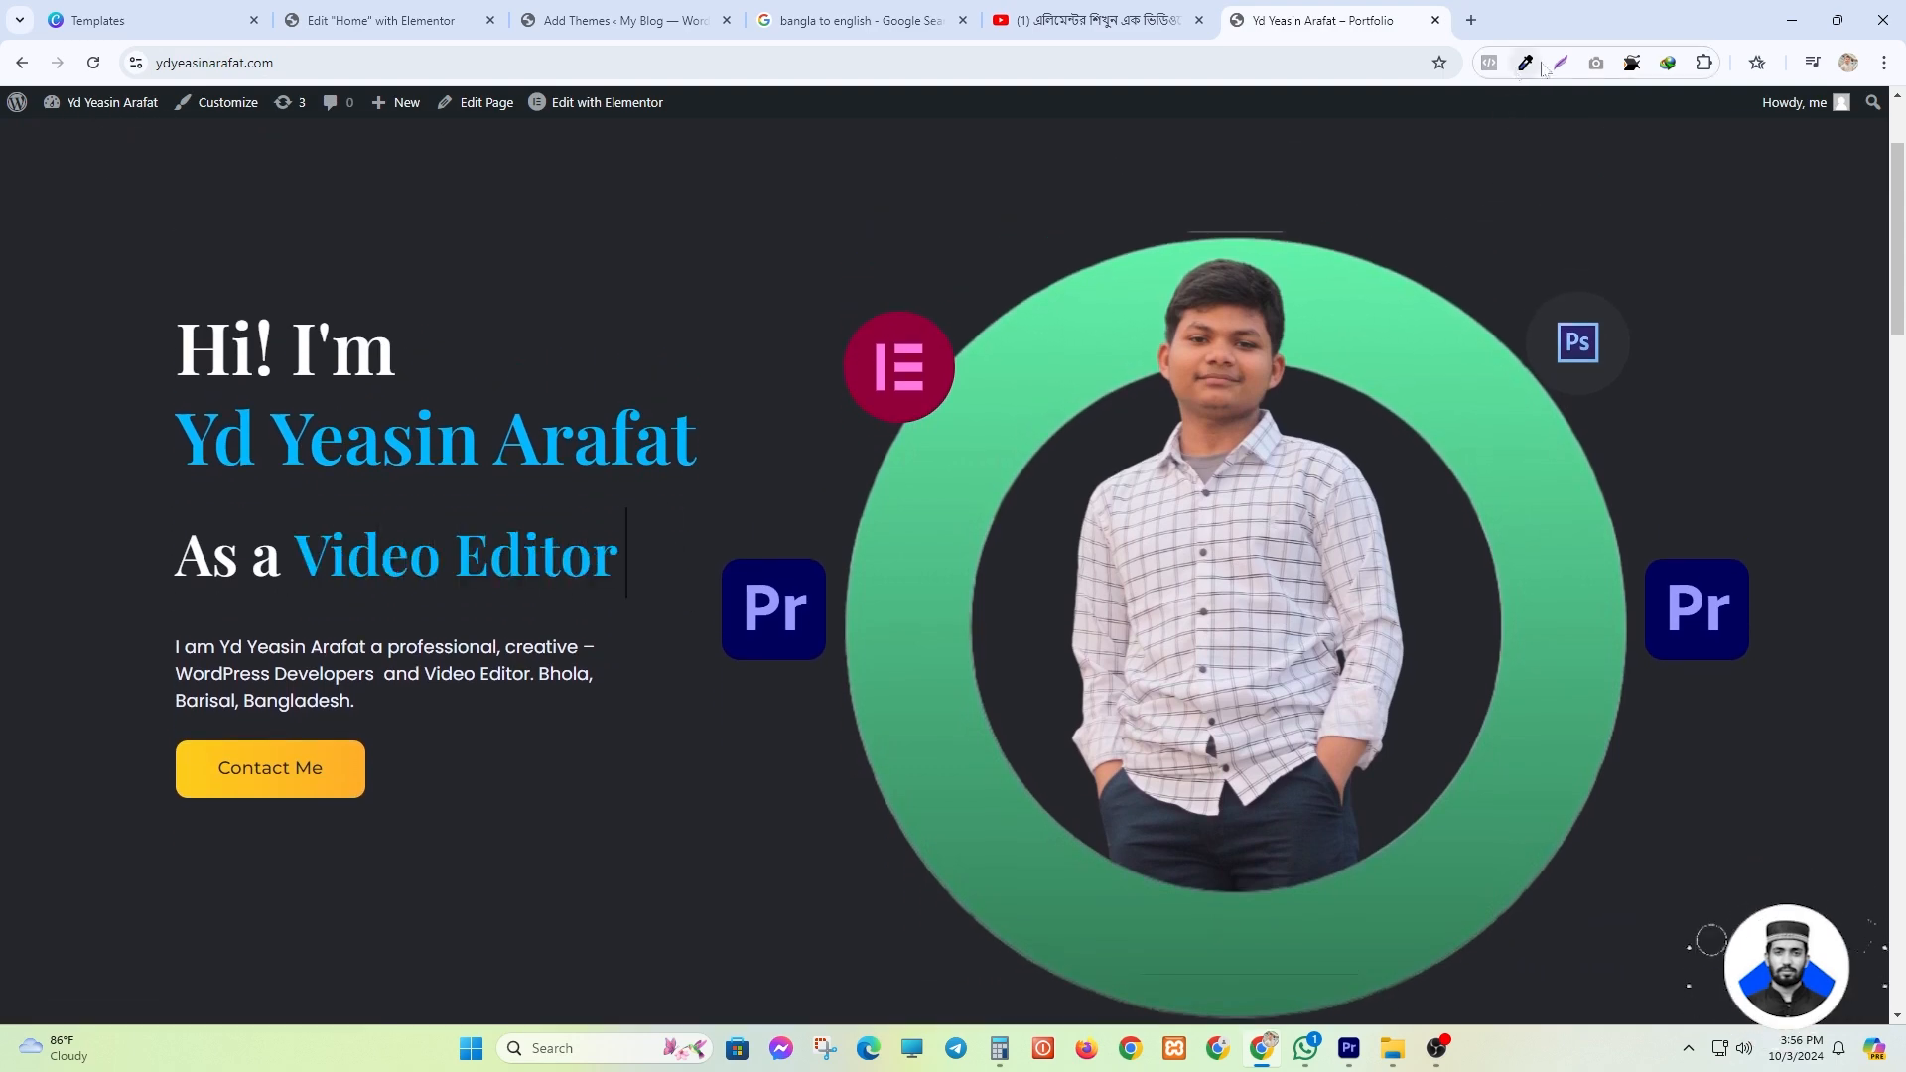
left_click(1562, 65)
mouse_move(2, 115)
left_mouse_down()
mouse_move(1757, 858)
mouse_move(1882, 1023)
left_mouse_up()
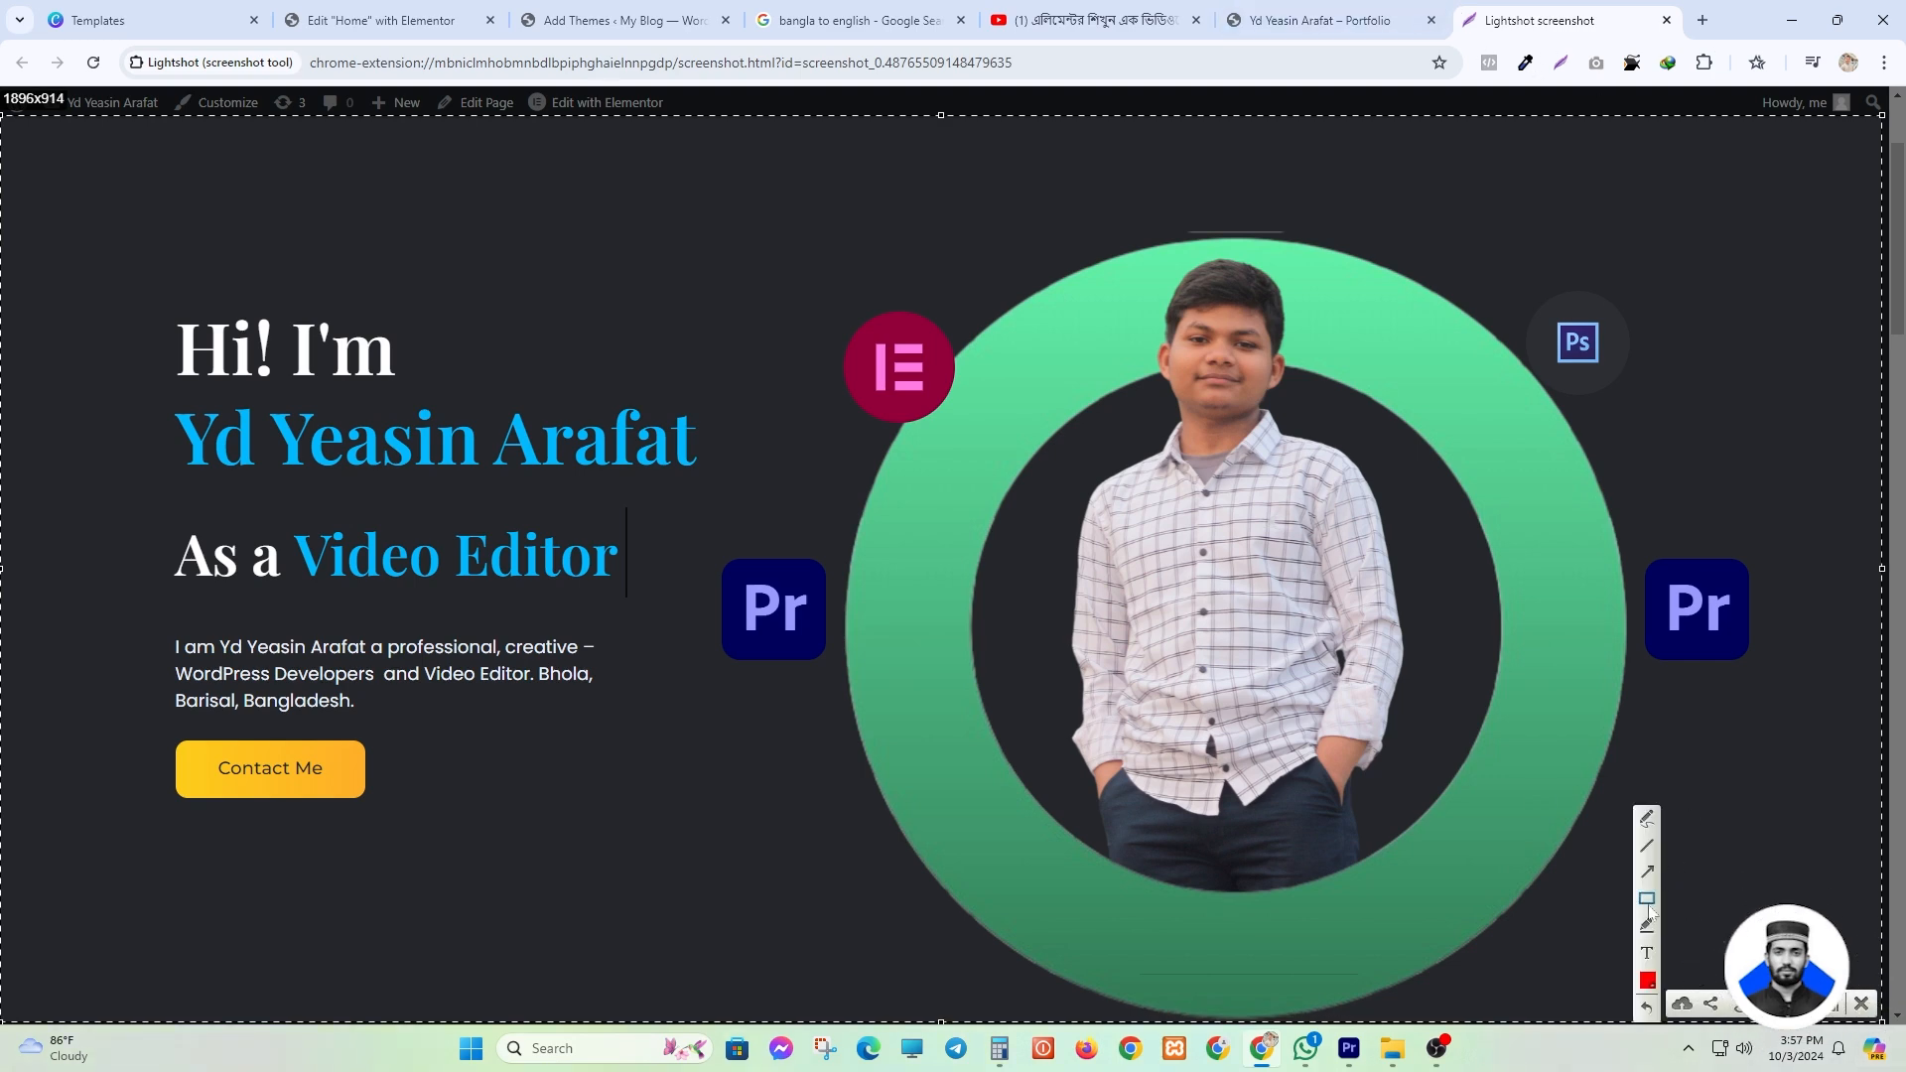
left_click_drag(11, 120, 12, 121)
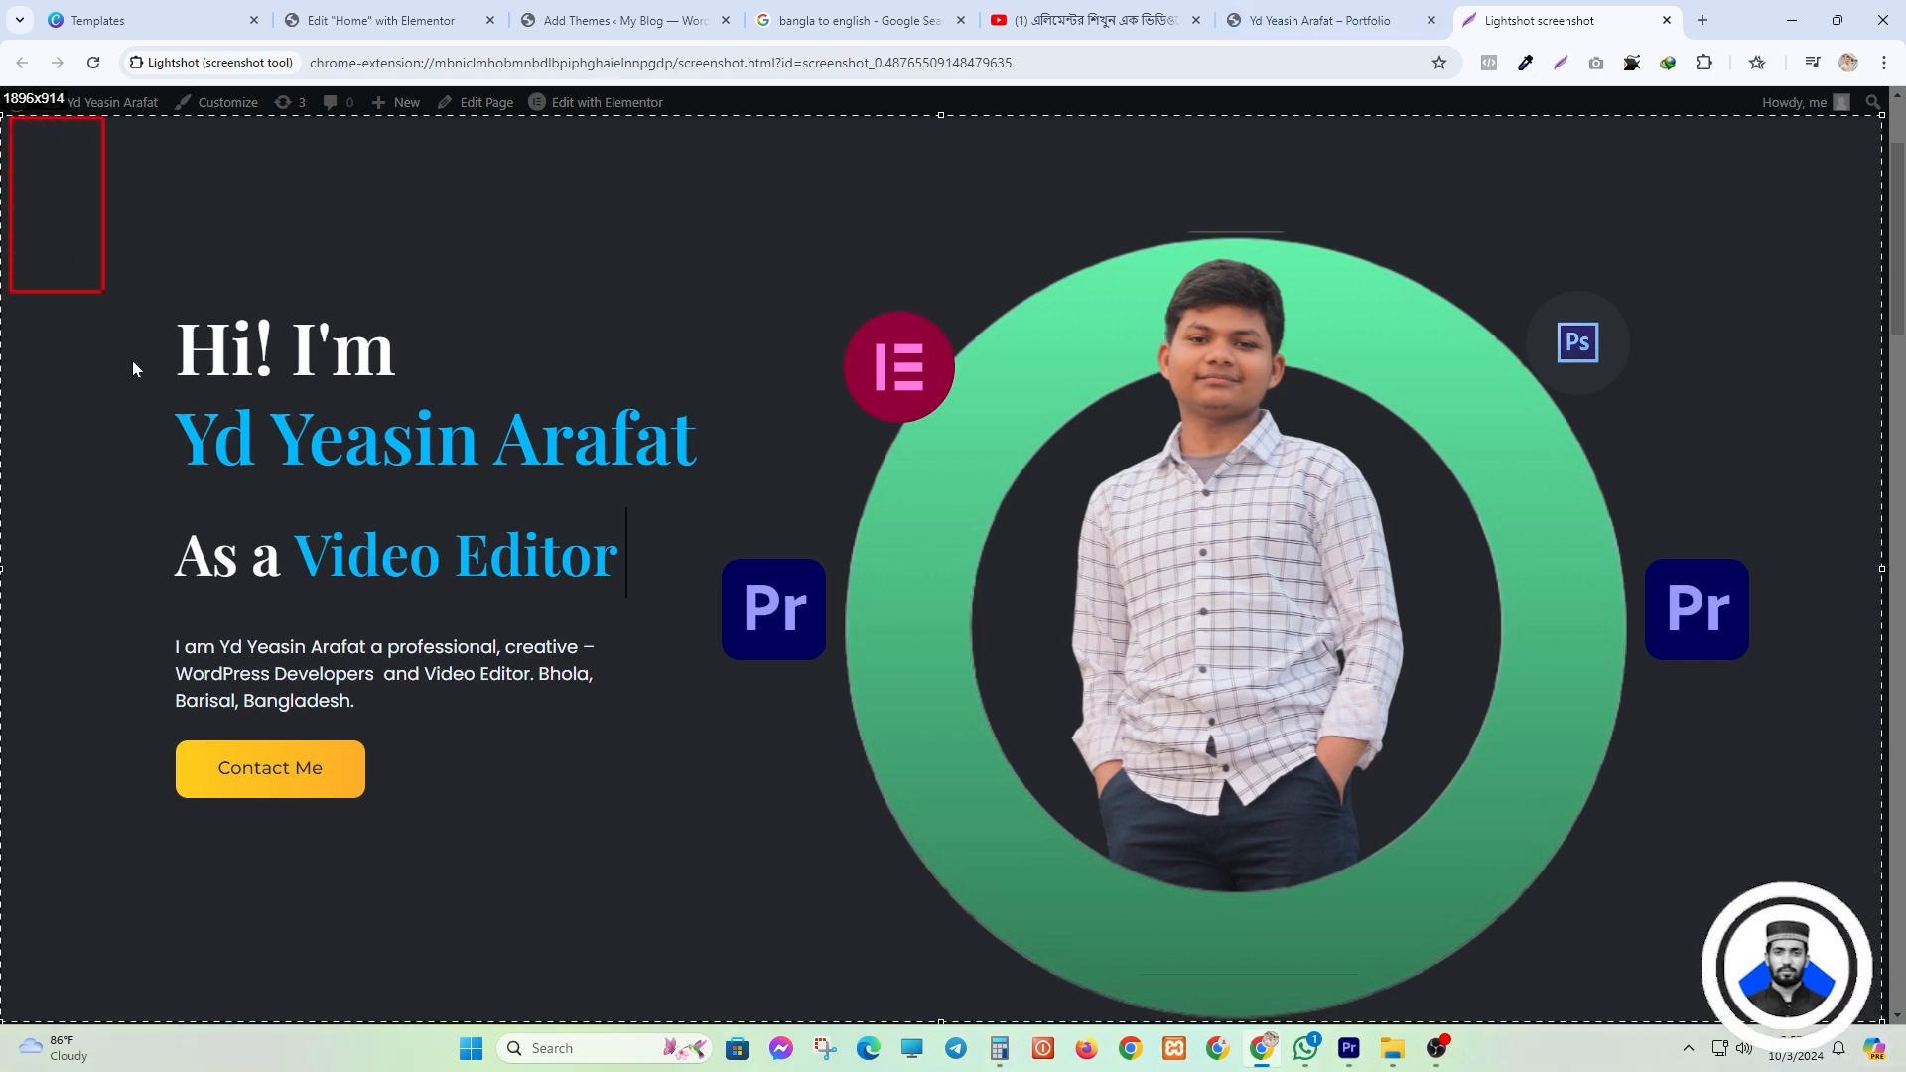
mouse_move(133, 364)
left_mouse_down()
mouse_move(623, 867)
mouse_move(717, 914)
mouse_move(712, 950)
left_mouse_up()
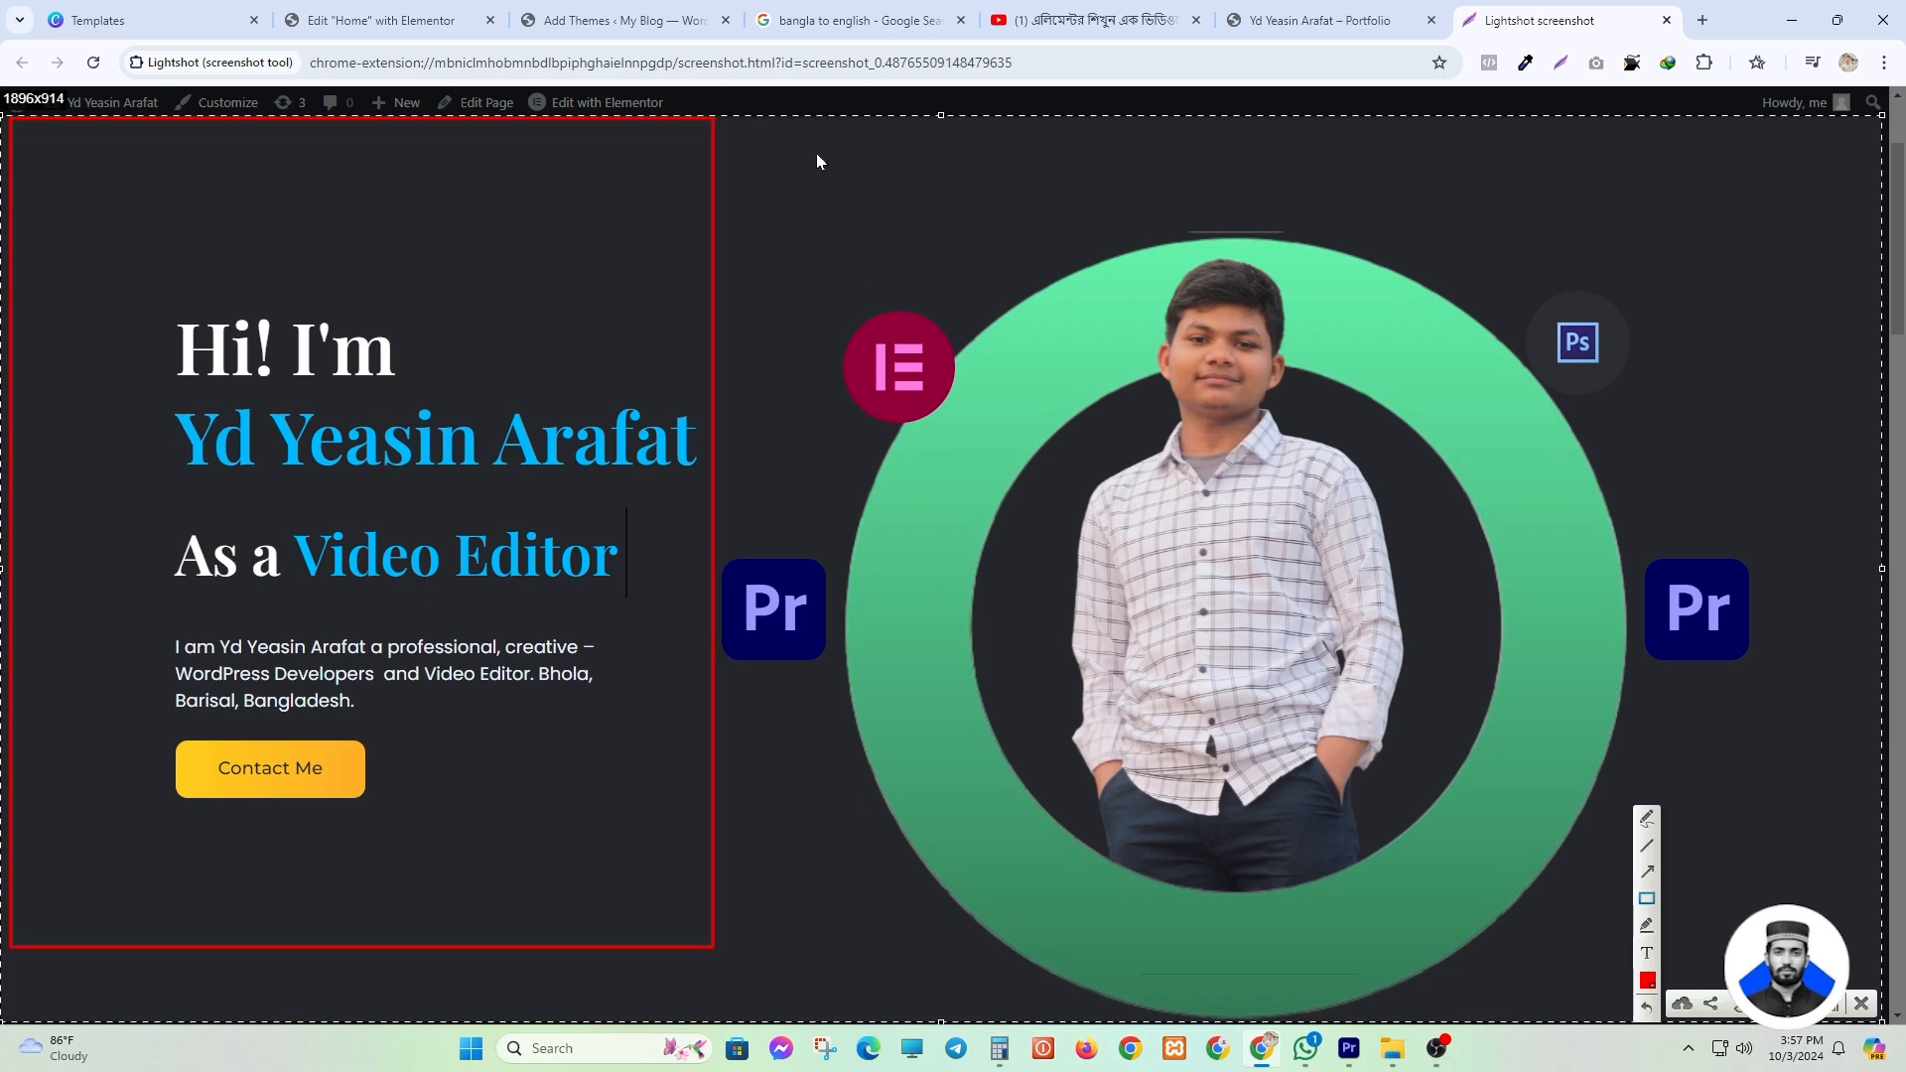
mouse_move(724, 128)
left_mouse_down()
mouse_move(1604, 503)
mouse_move(1881, 910)
mouse_move(1858, 1000)
left_mouse_up()
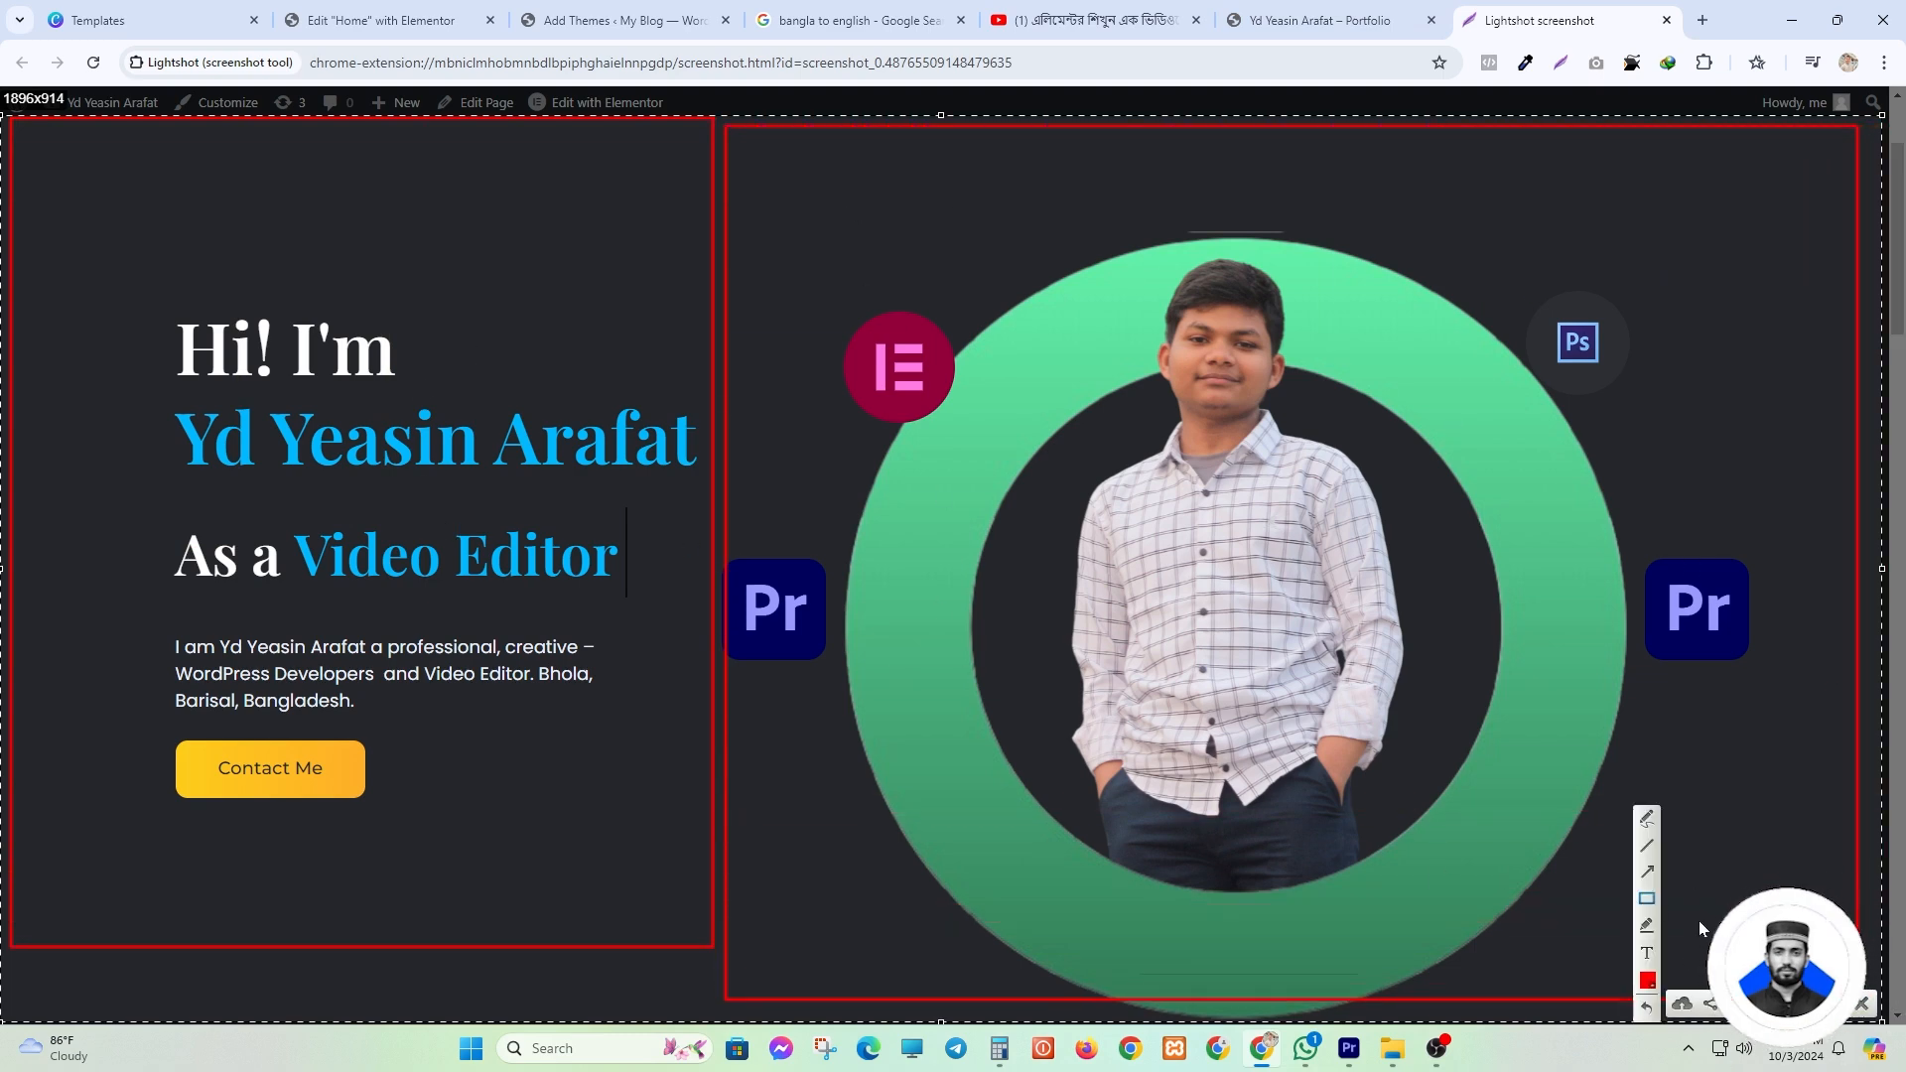
- Draw red arrows pointing at the hero's heading lines, intro paragraph and Contact Me button
left_click_drag(81, 443, 164, 362)
left_click_drag(89, 493, 152, 447)
left_click_drag(122, 566, 189, 544)
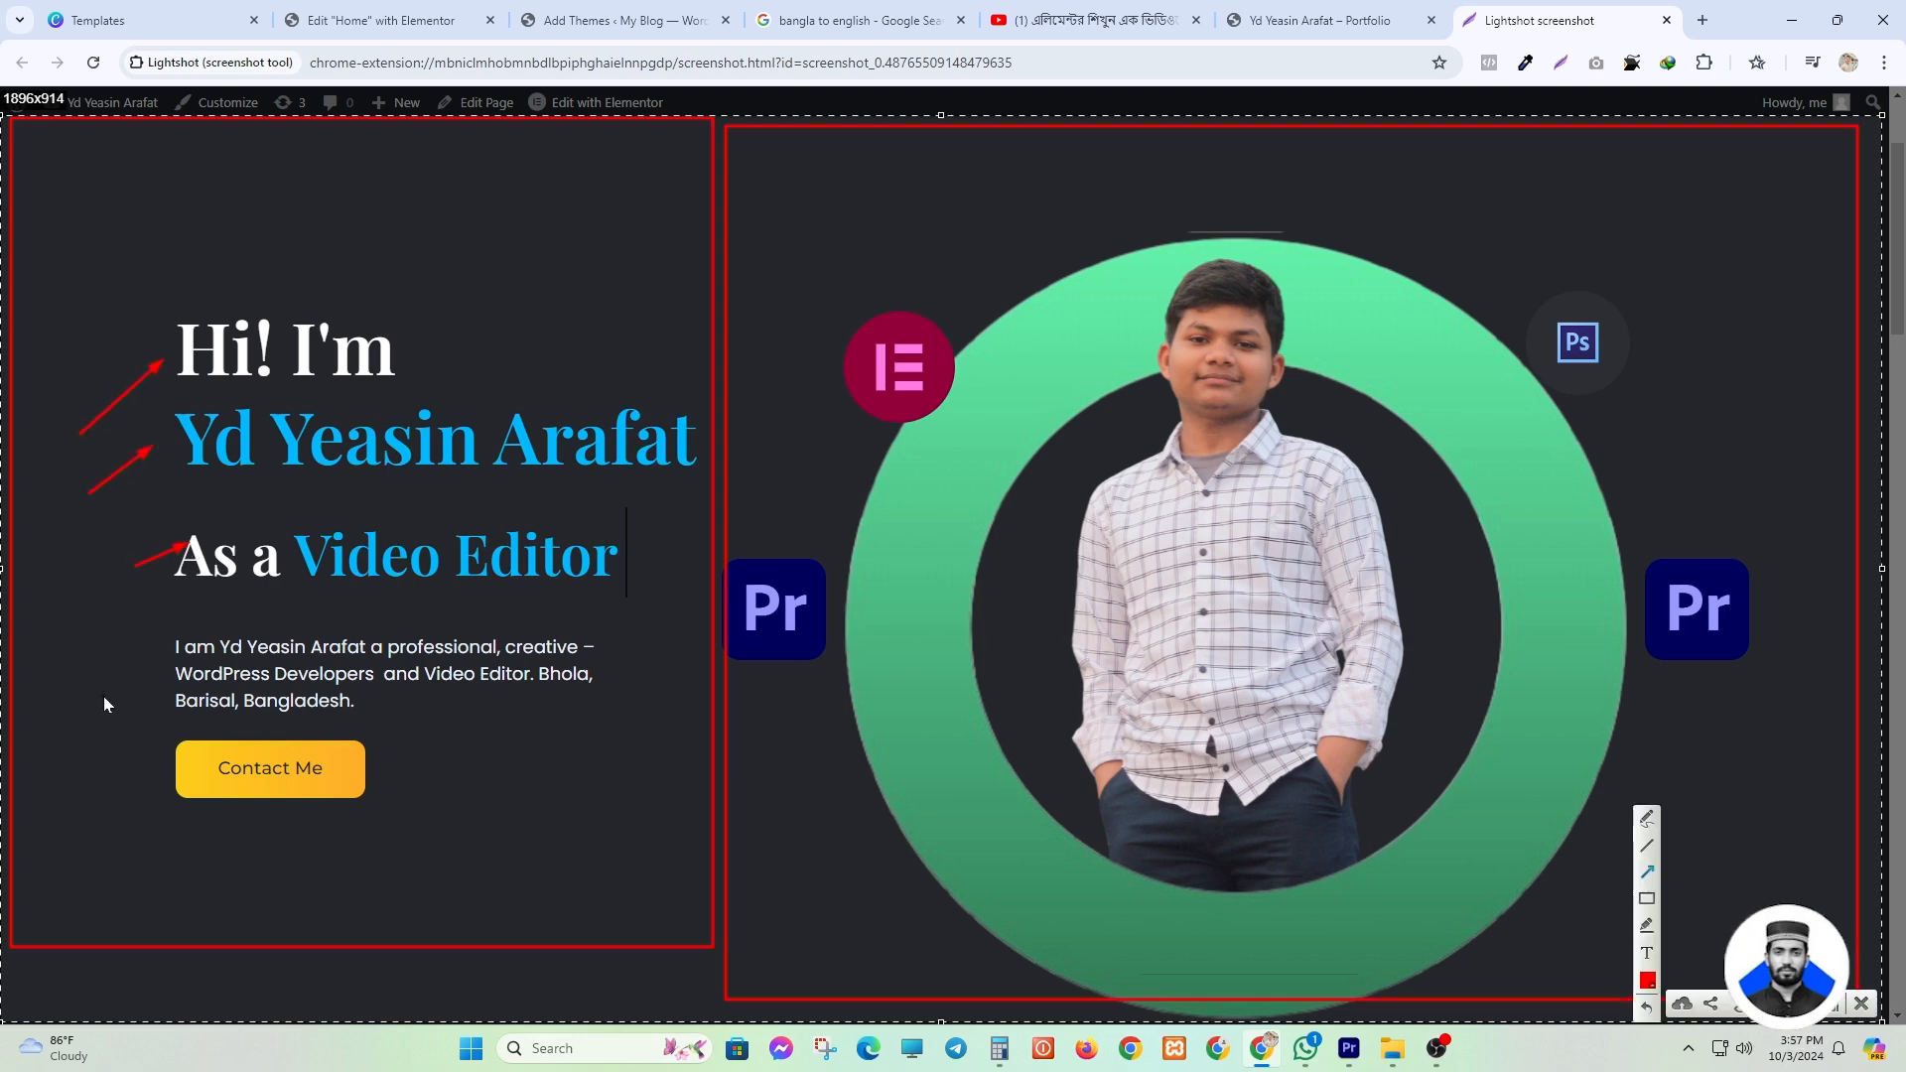
left_click_drag(104, 795, 164, 769)
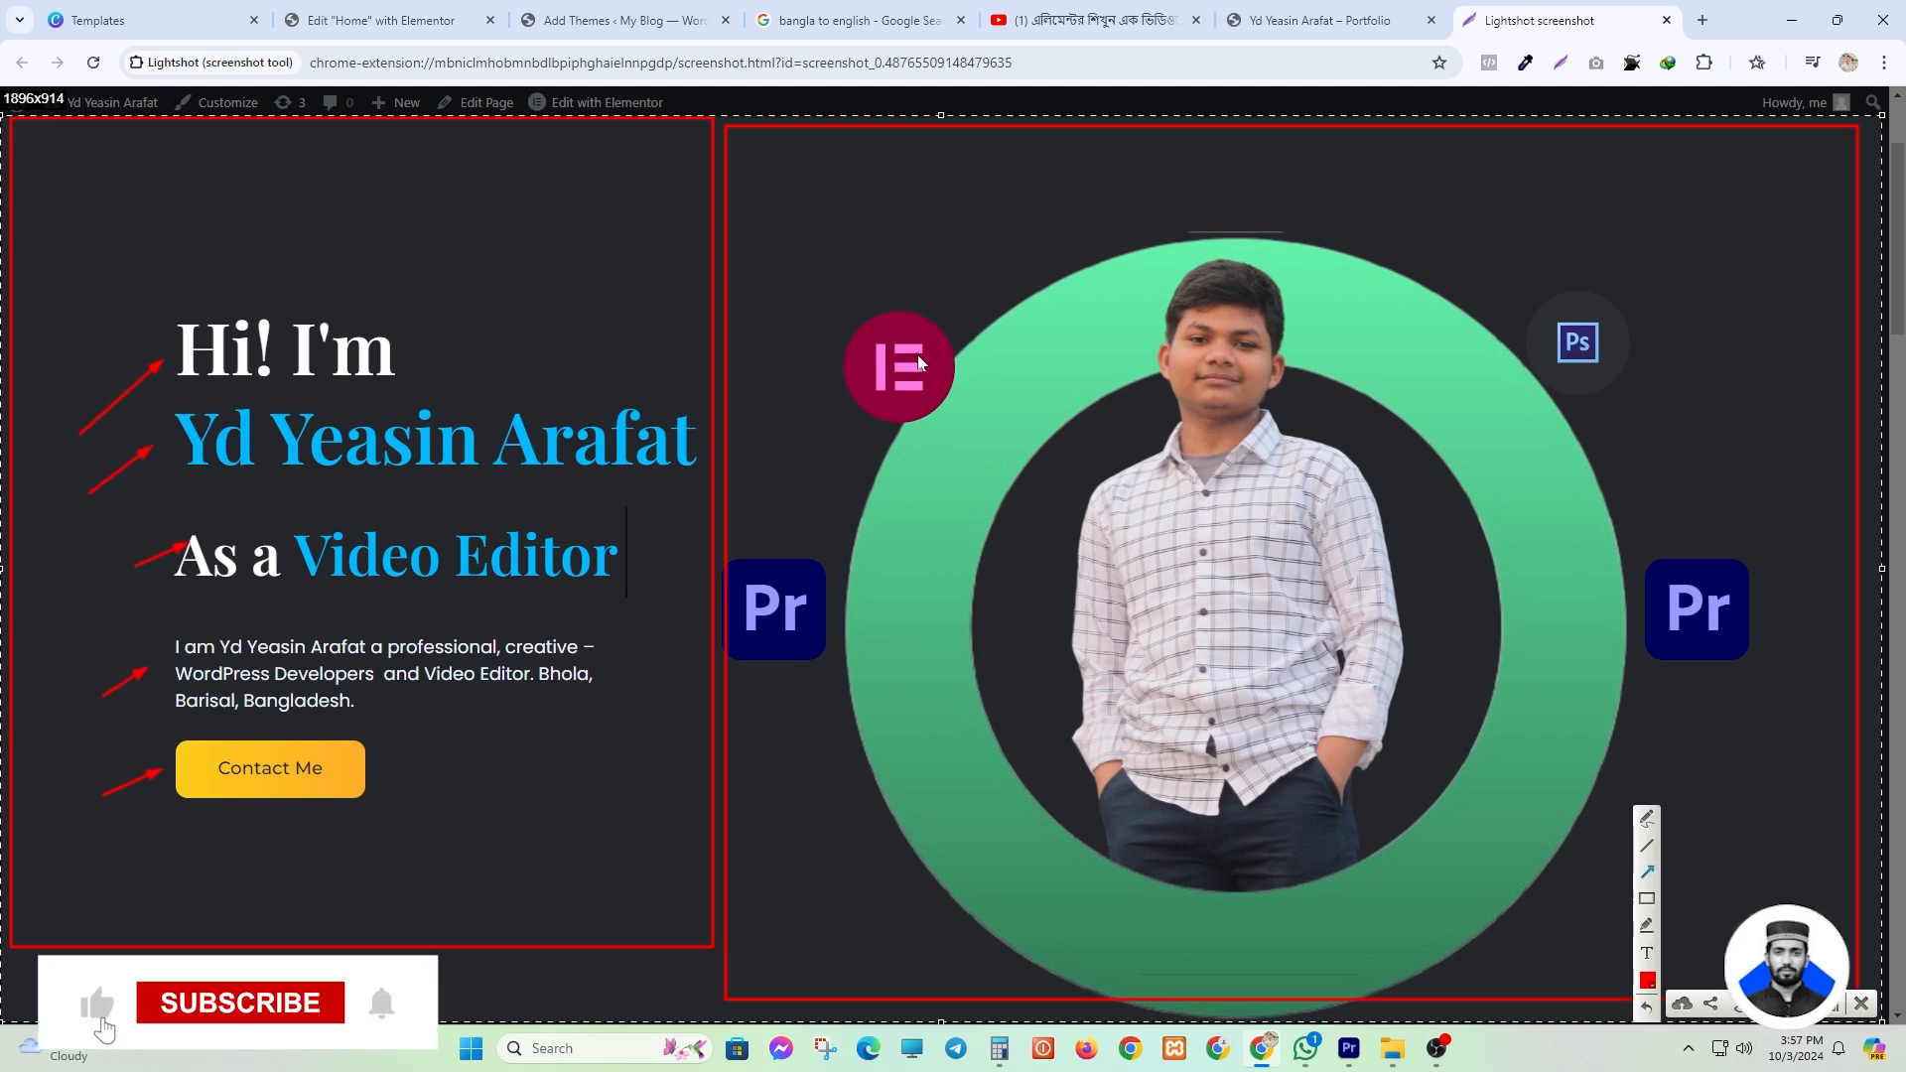
- Draw red arrows pointing at the hero's portrait and the Elementor, Photoshop and two Premiere Pro icons, and close the screenshot
left_click_drag(813, 875, 1031, 685)
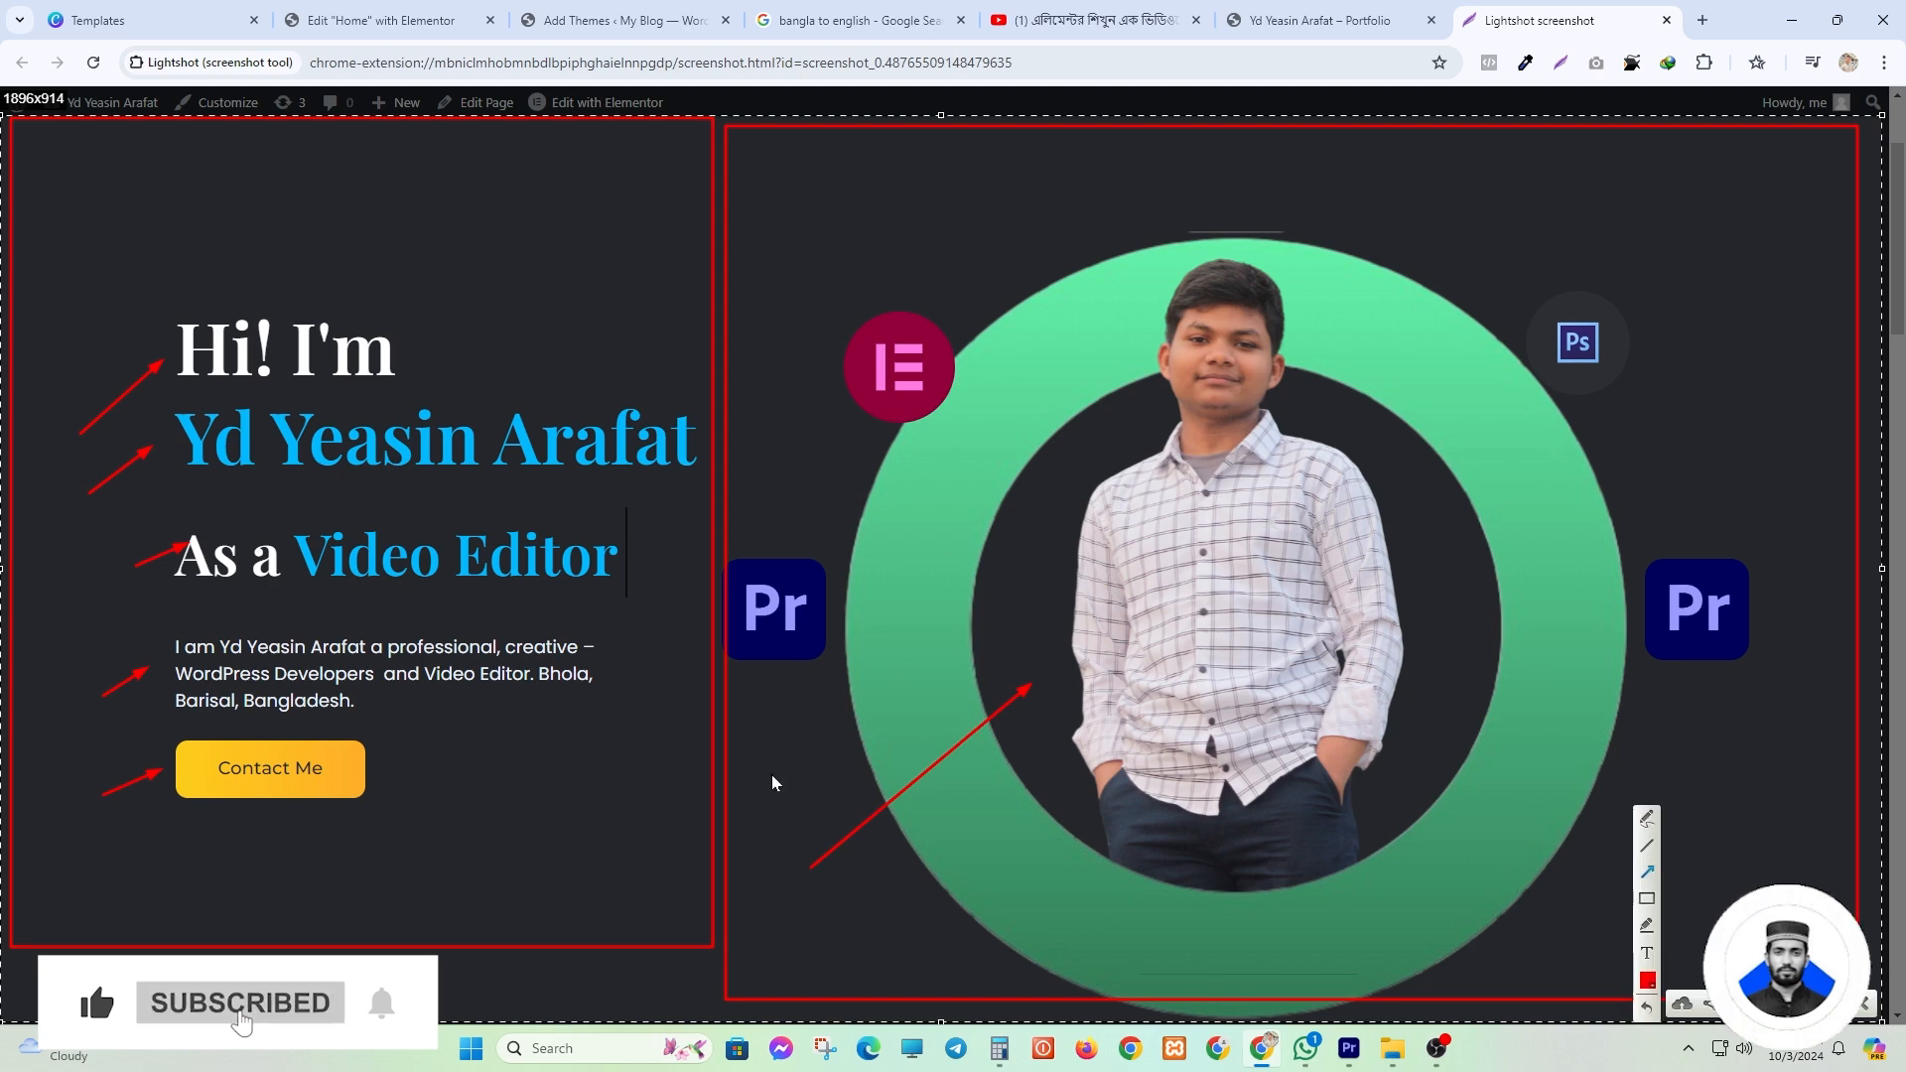
left_click_drag(771, 773, 772, 675)
left_click_drag(914, 506, 902, 410)
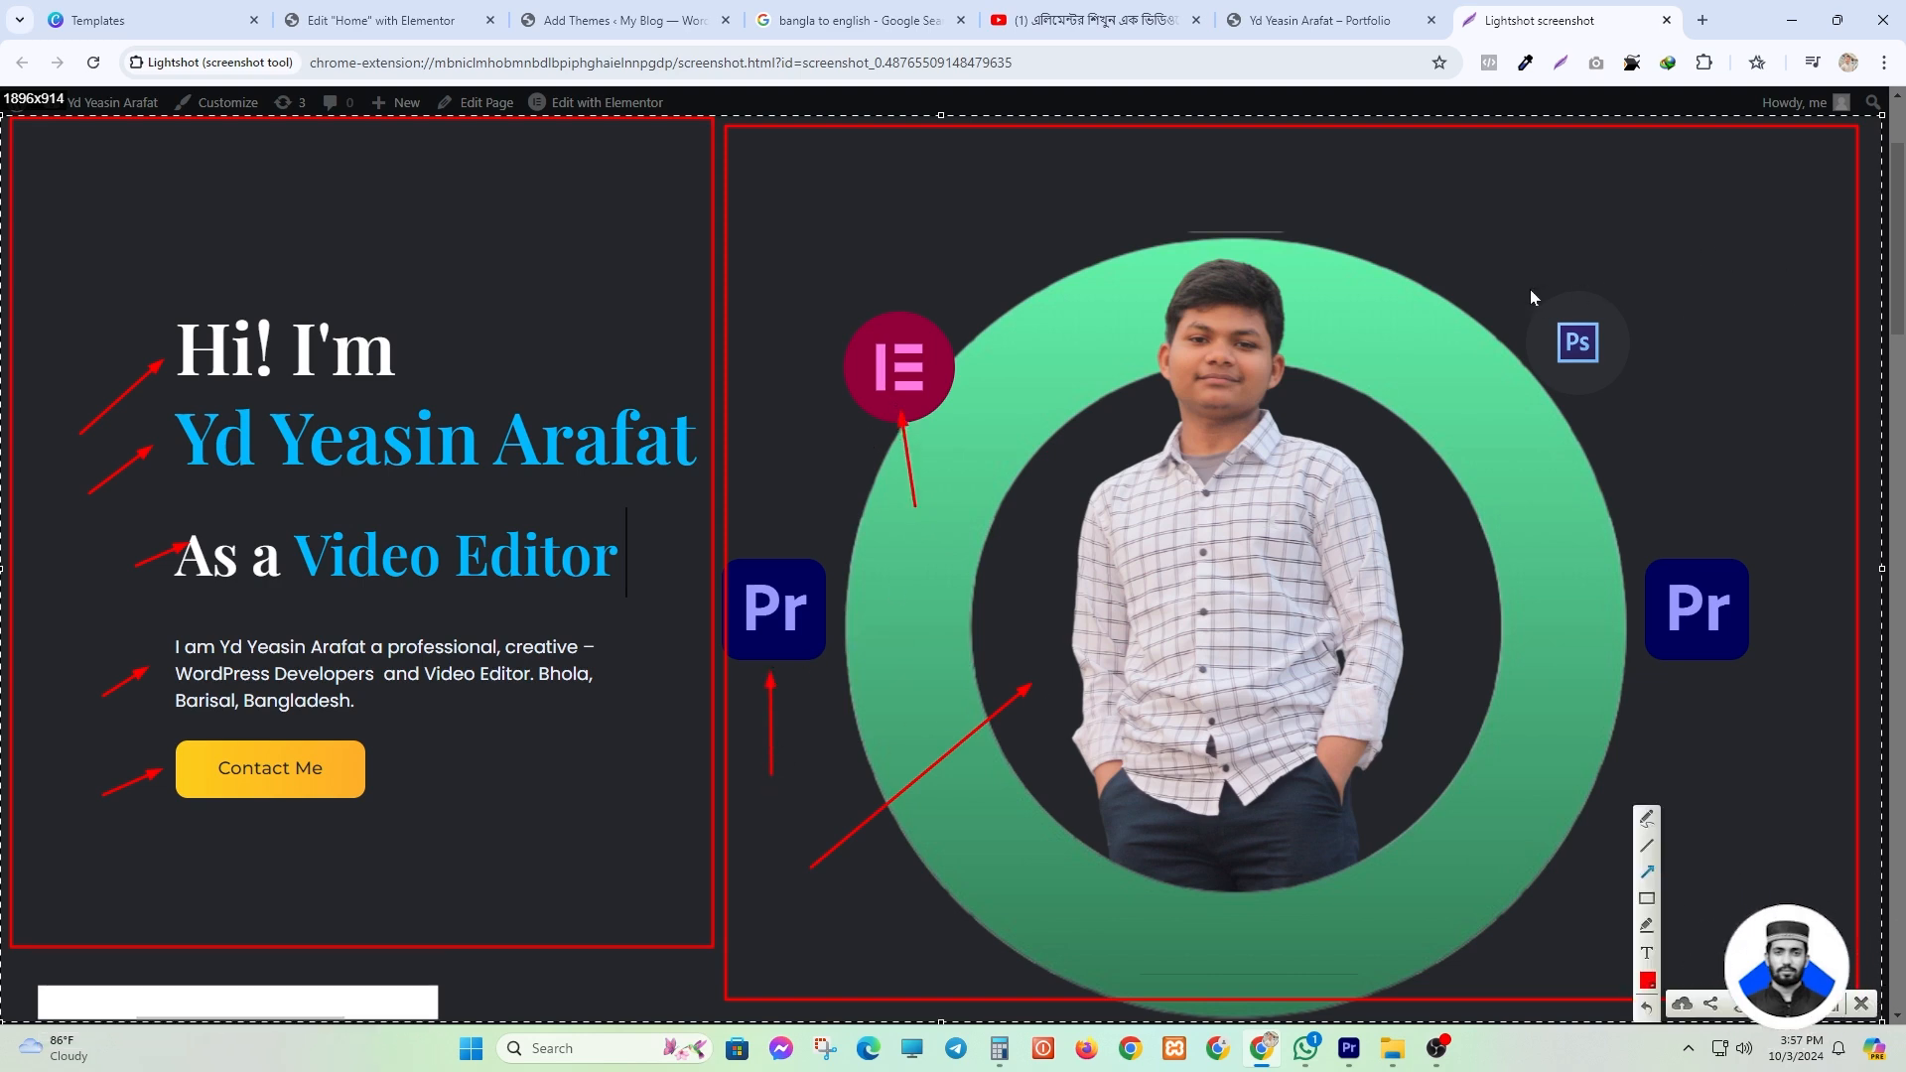
left_click_drag(1531, 289, 1545, 296)
left_click_drag(1631, 631, 1644, 608)
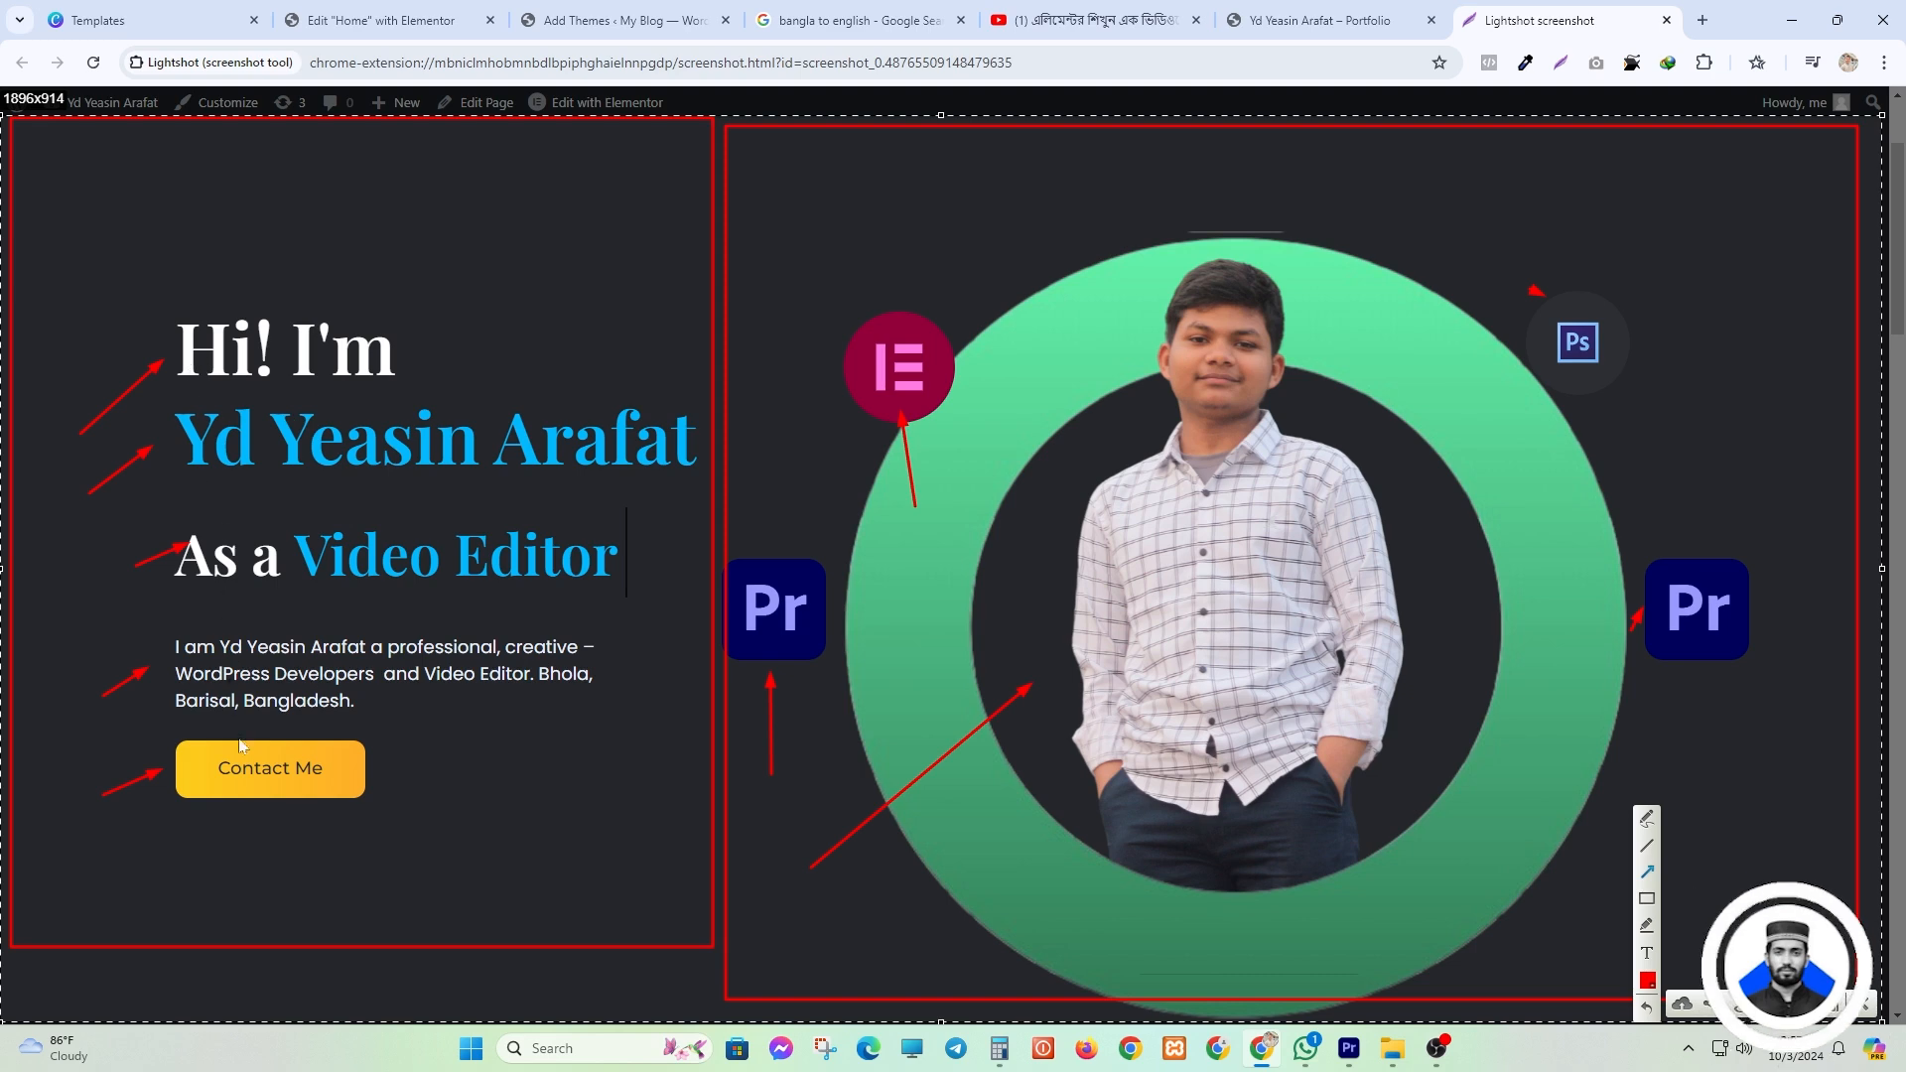
left_click(1667, 20)
- Capture the About Us section with Lightshot, and outline its photo, its text column and its heading in red rectangles
scroll(1213, 301, "down", 8)
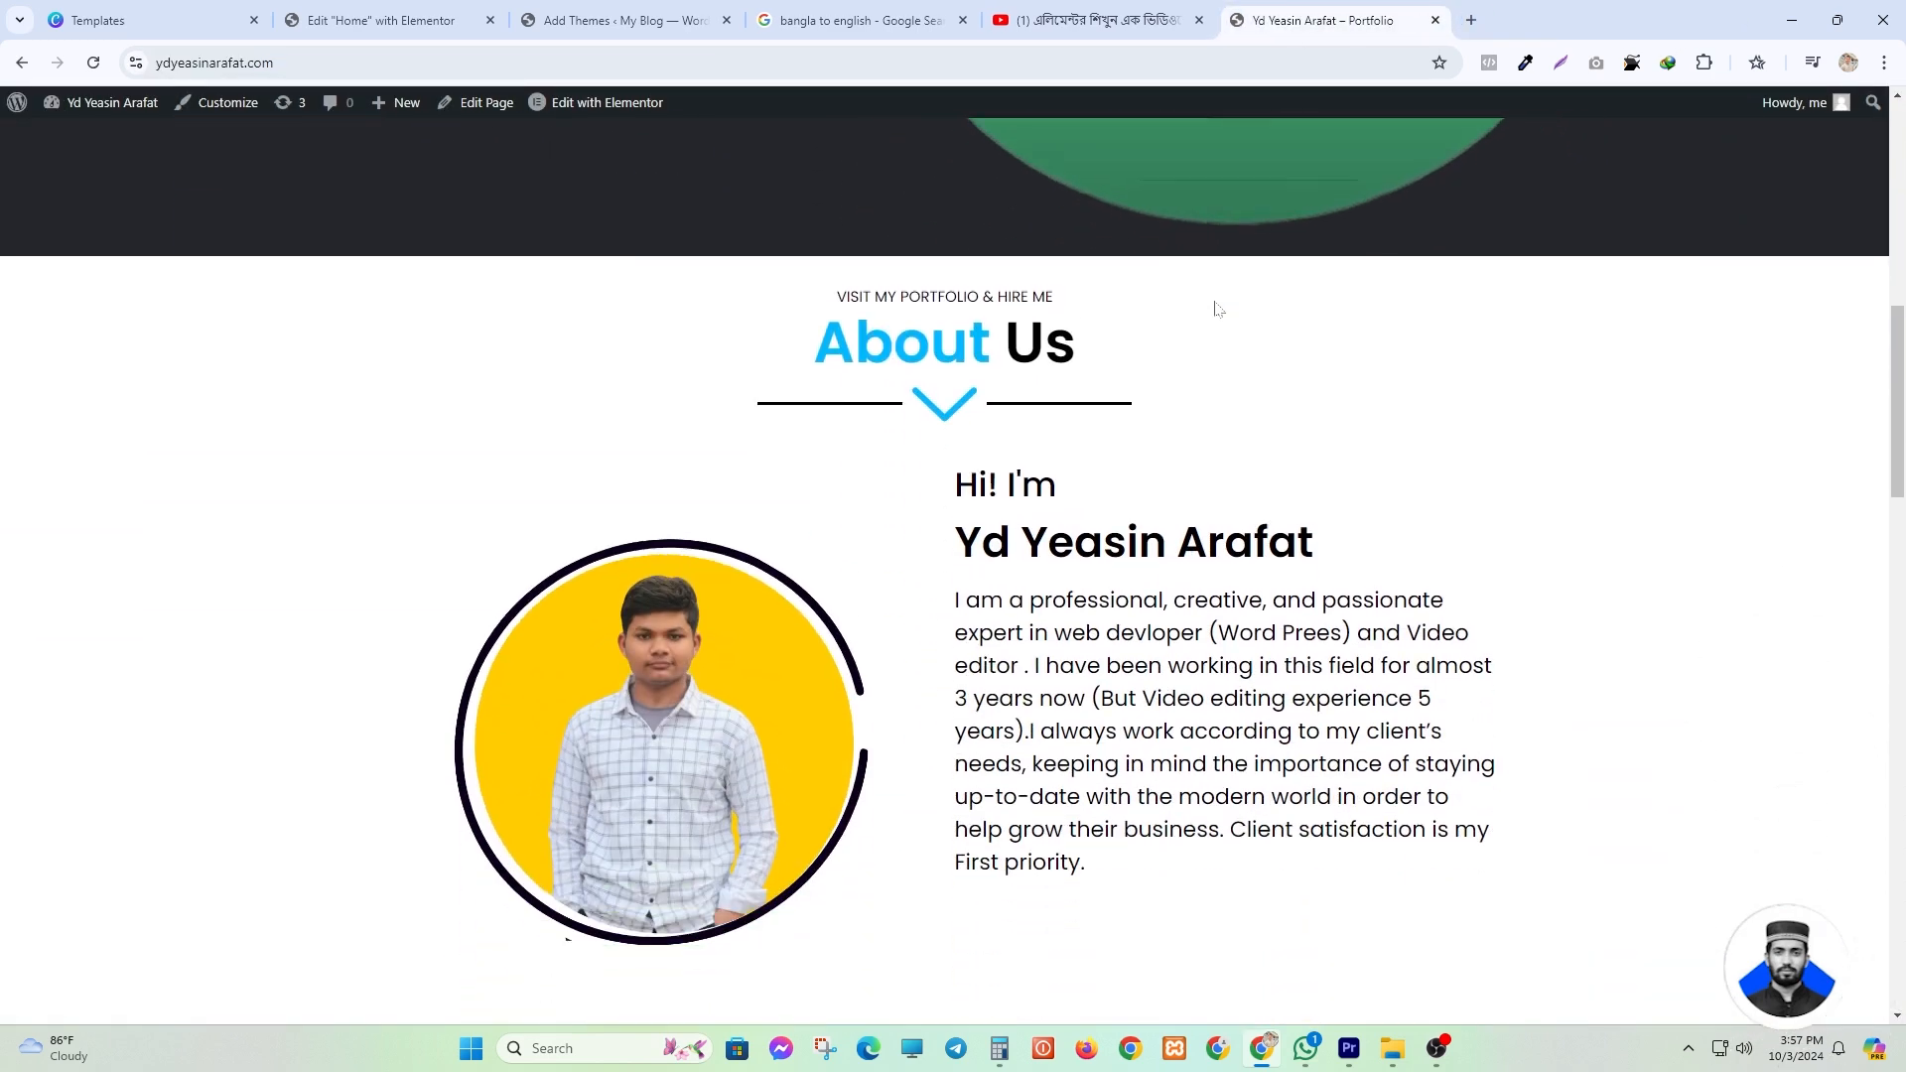
scroll(1332, 175, "down", 1)
left_click(1561, 63)
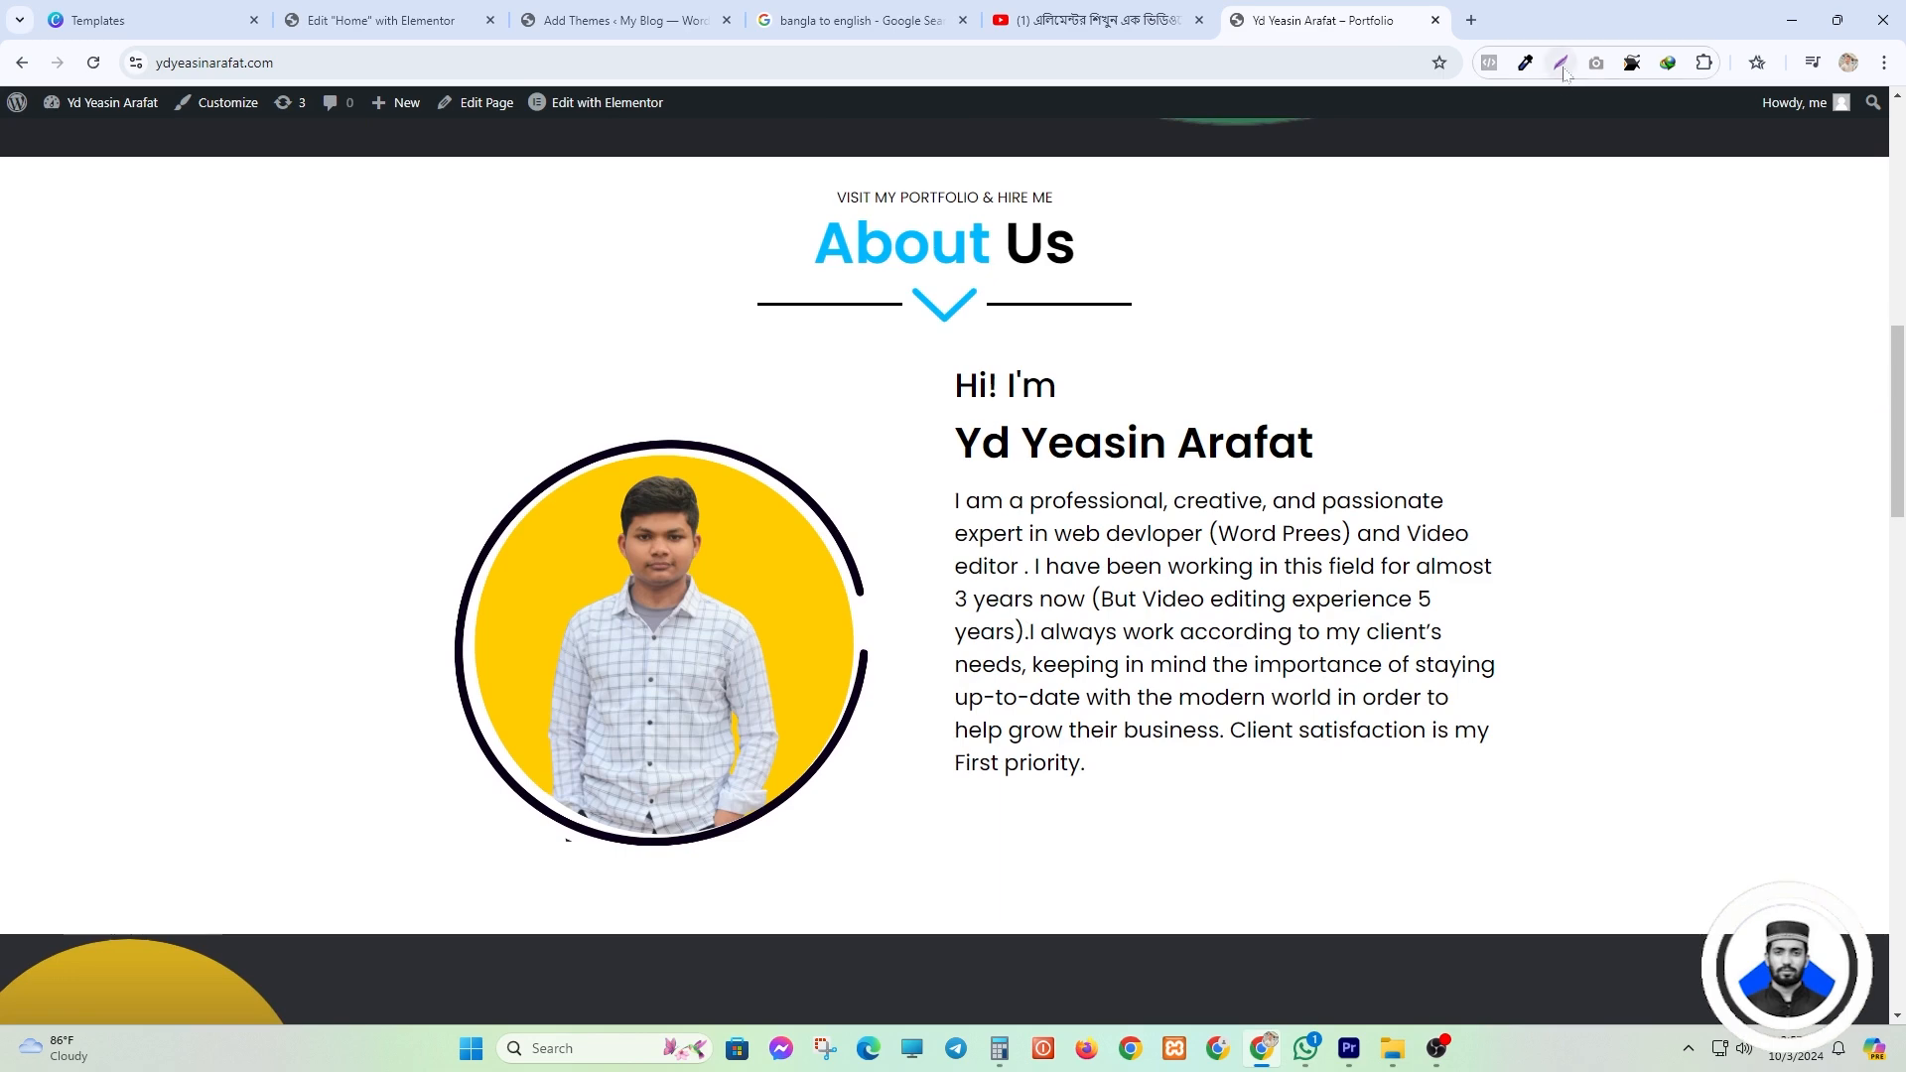
left_click_drag(2, 157, 1885, 933)
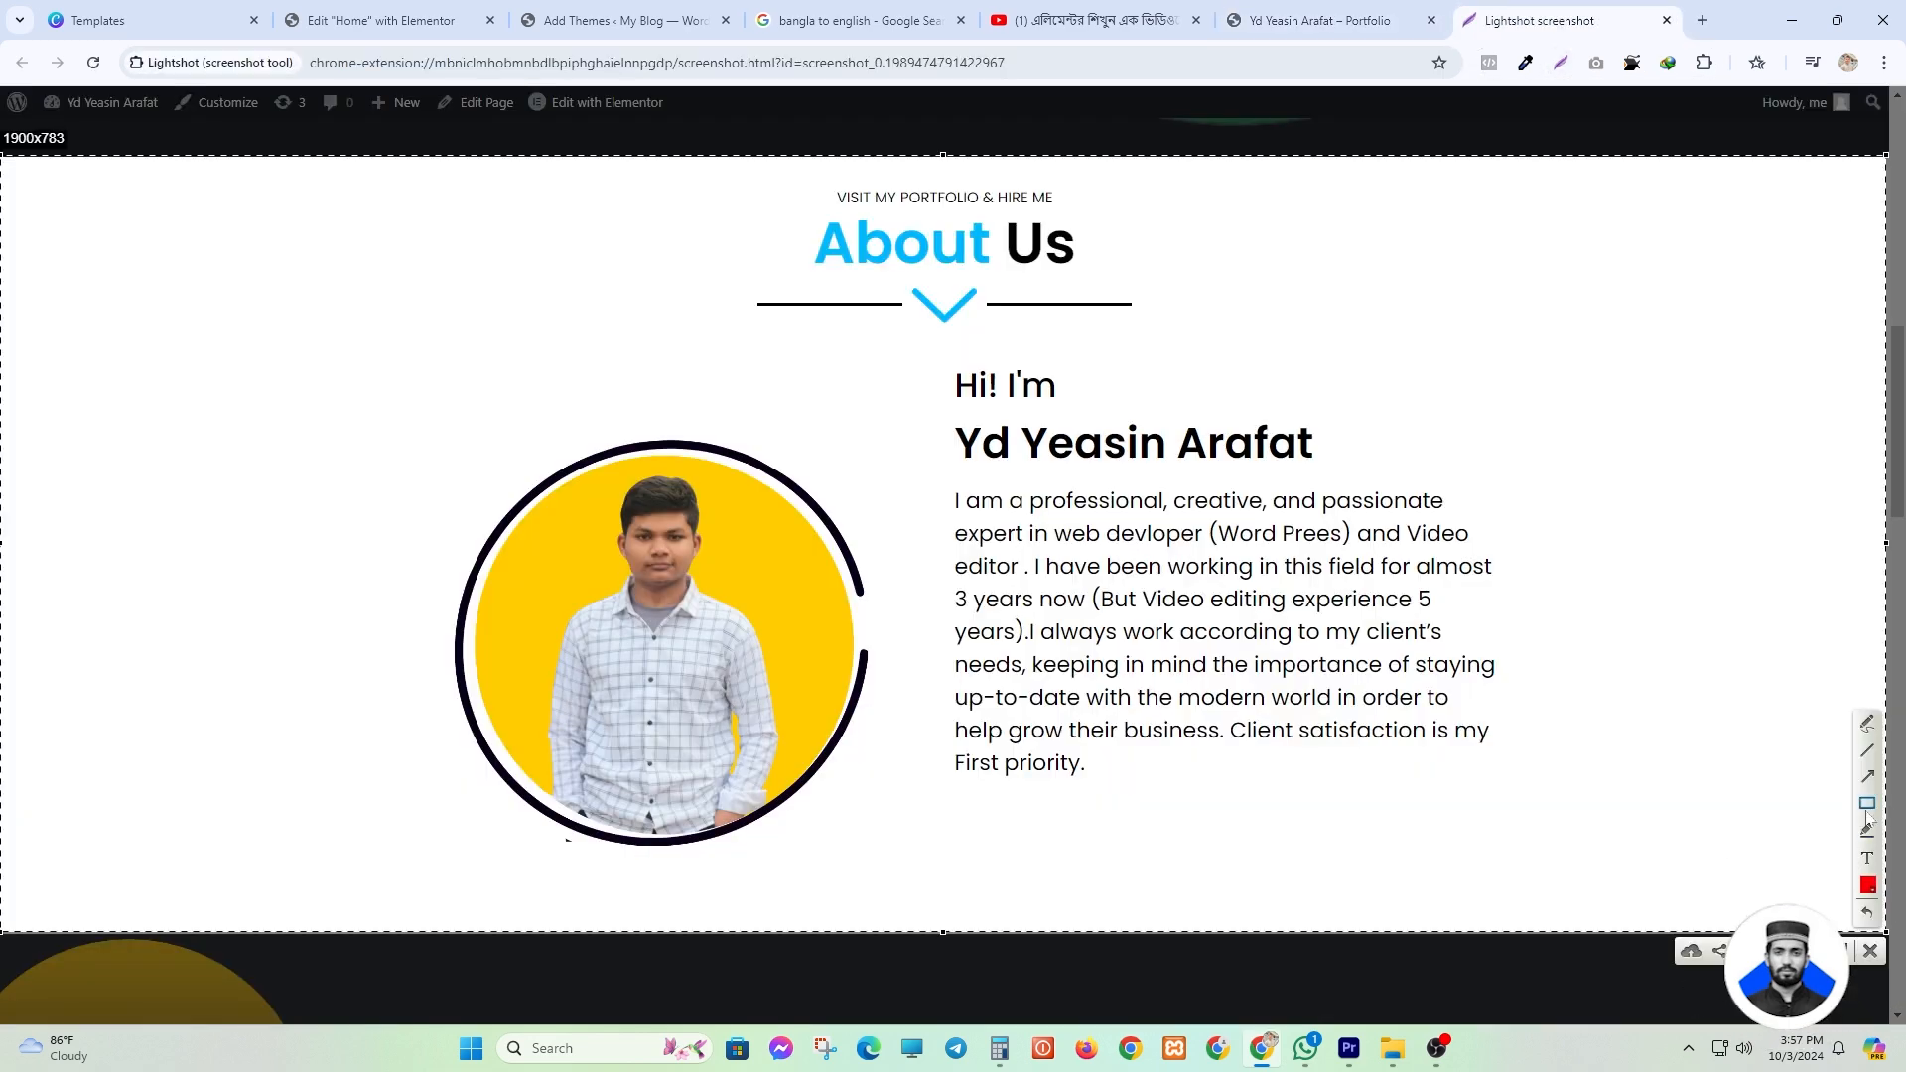
left_click(1866, 805)
mouse_move(354, 379)
left_mouse_down()
mouse_move(778, 553)
mouse_move(883, 842)
left_mouse_up()
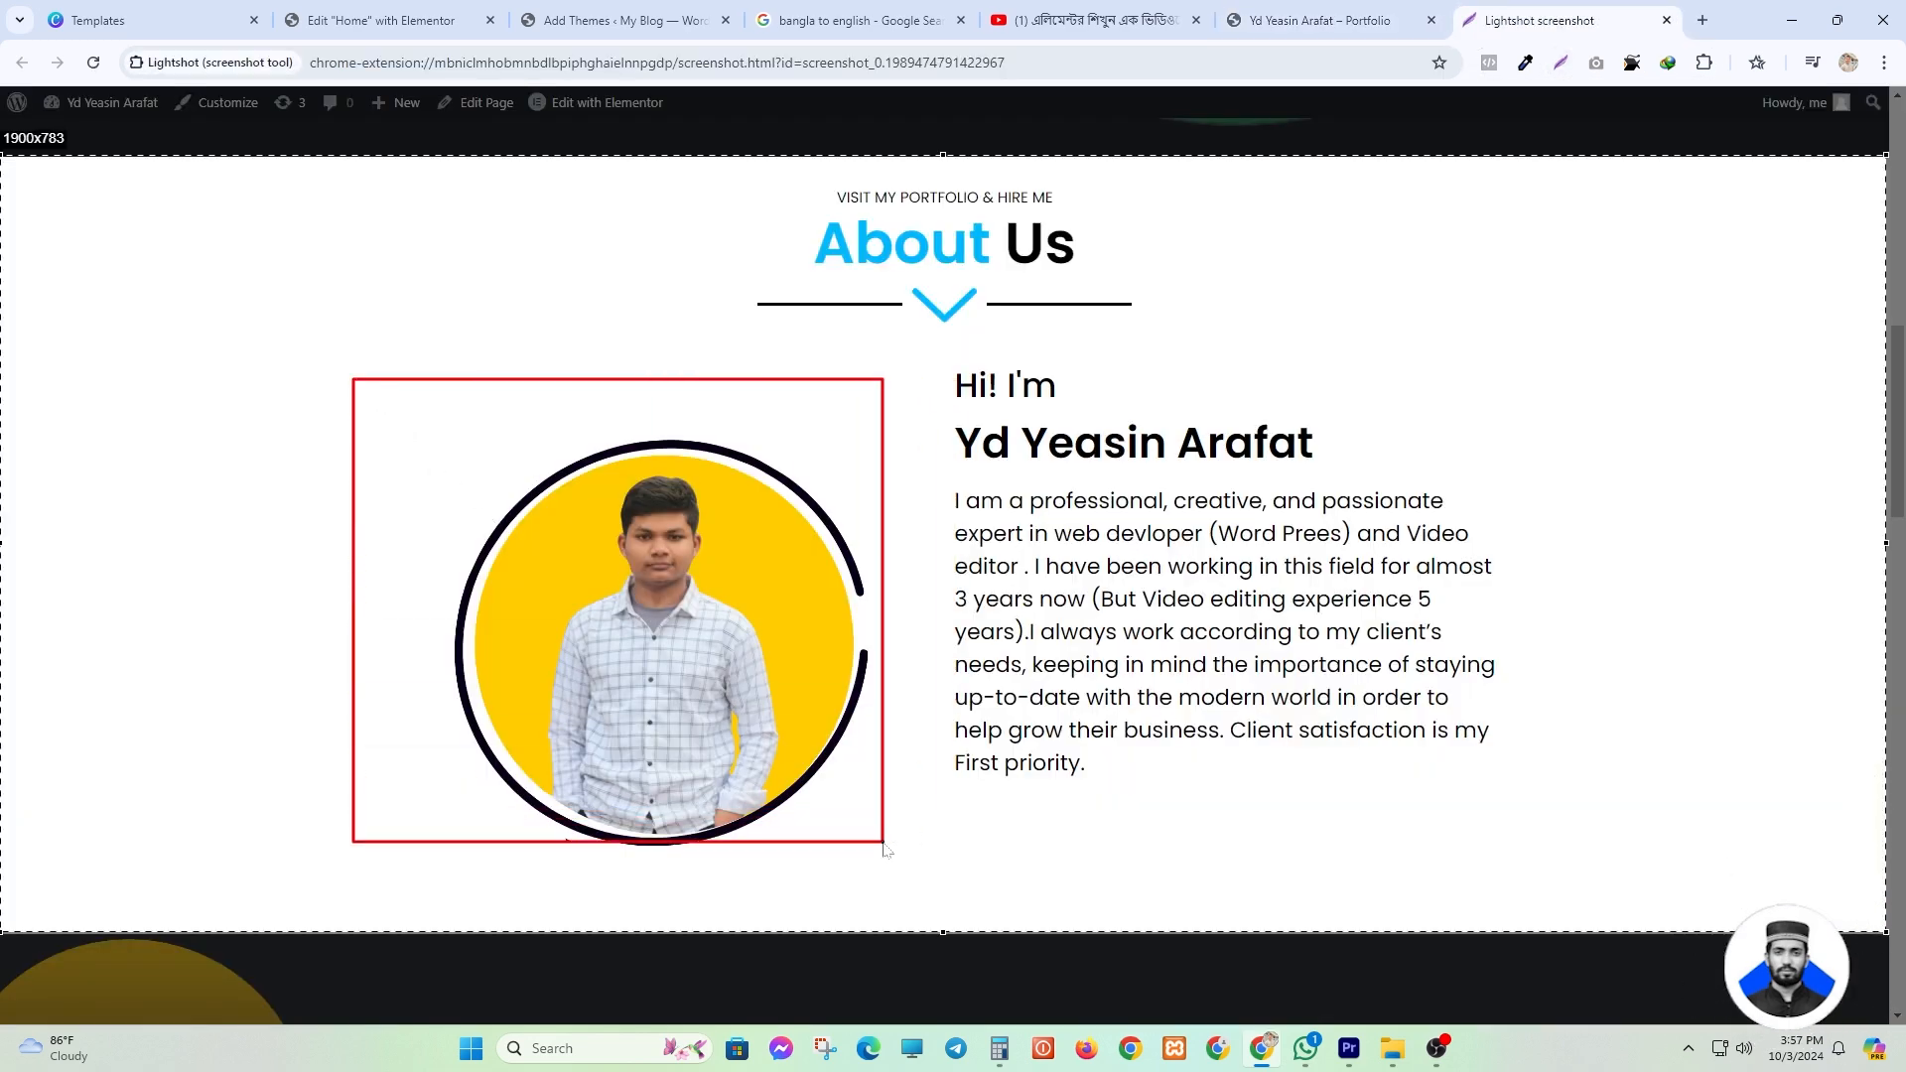
left_click_drag(904, 337, 1538, 818)
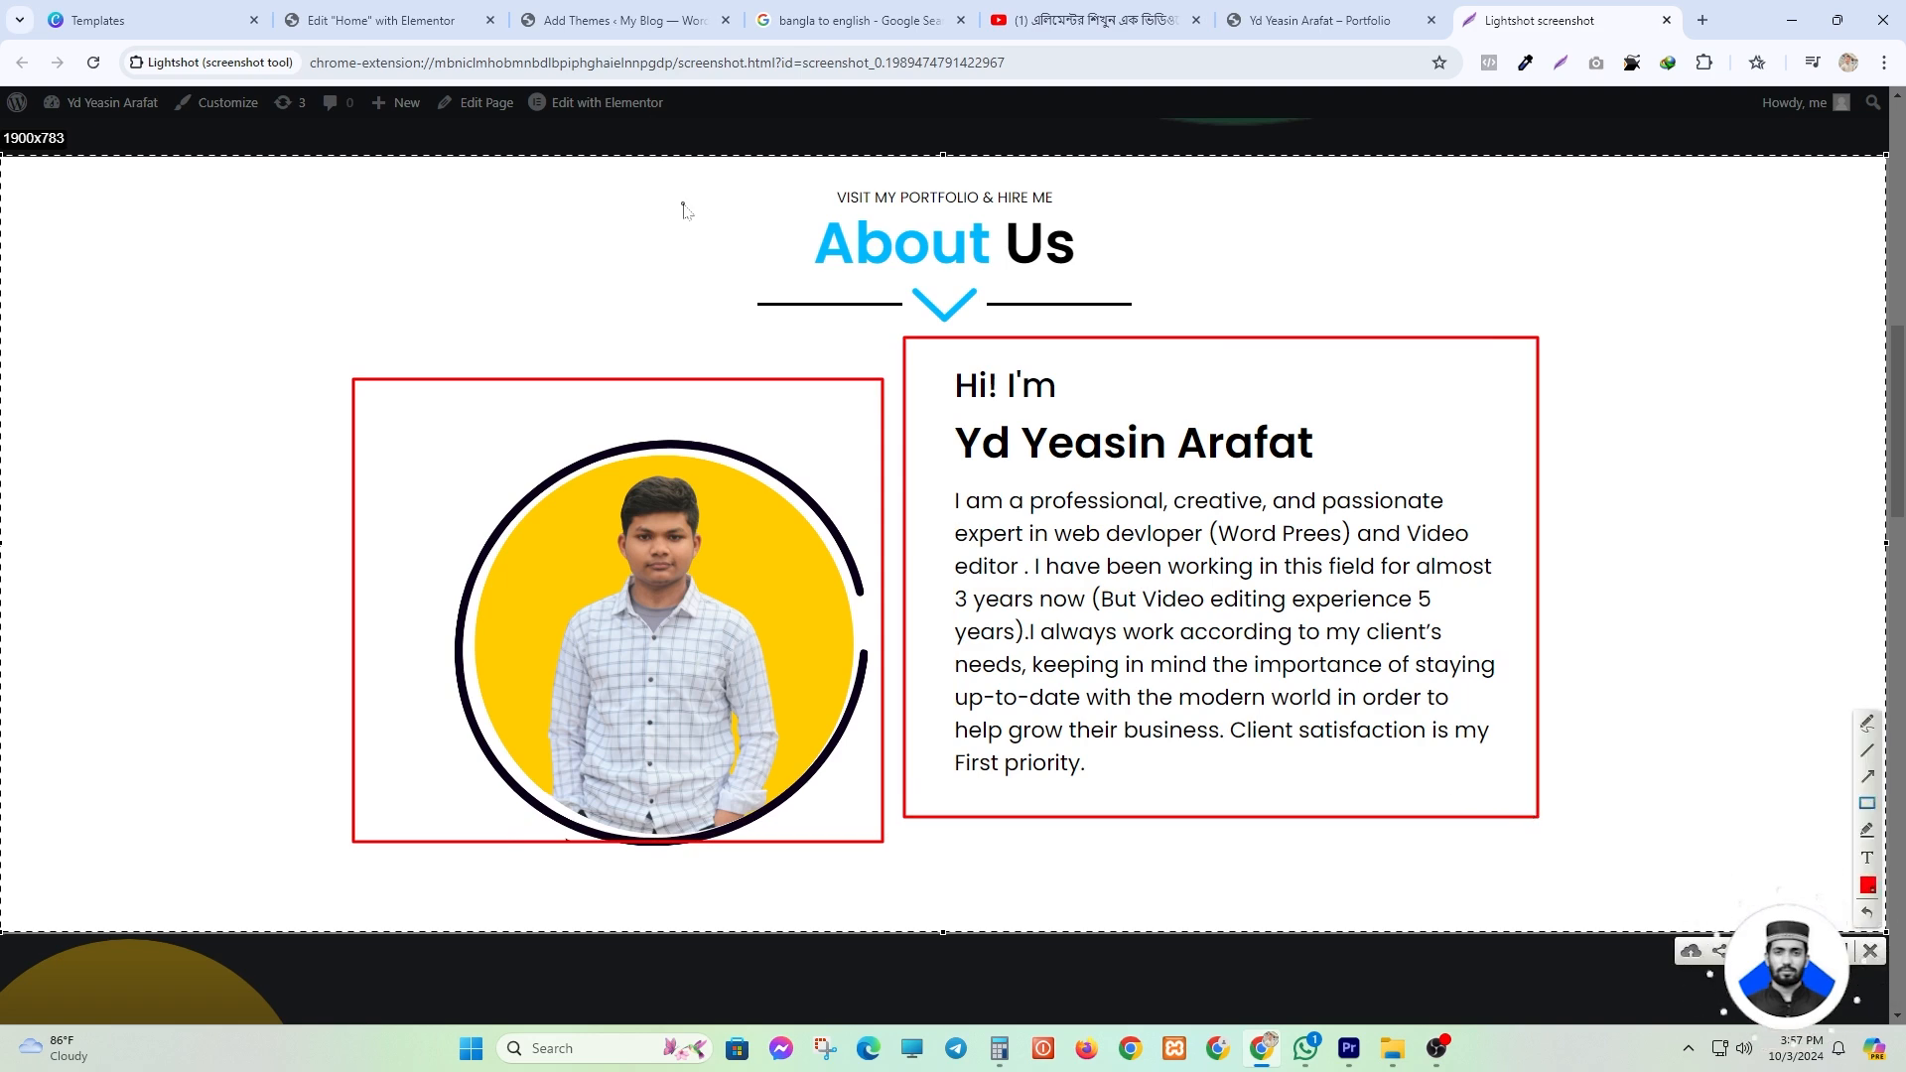
mouse_move(757, 160)
left_mouse_down()
mouse_move(1133, 294)
mouse_move(1610, 328)
mouse_move(1873, 318)
left_mouse_up()
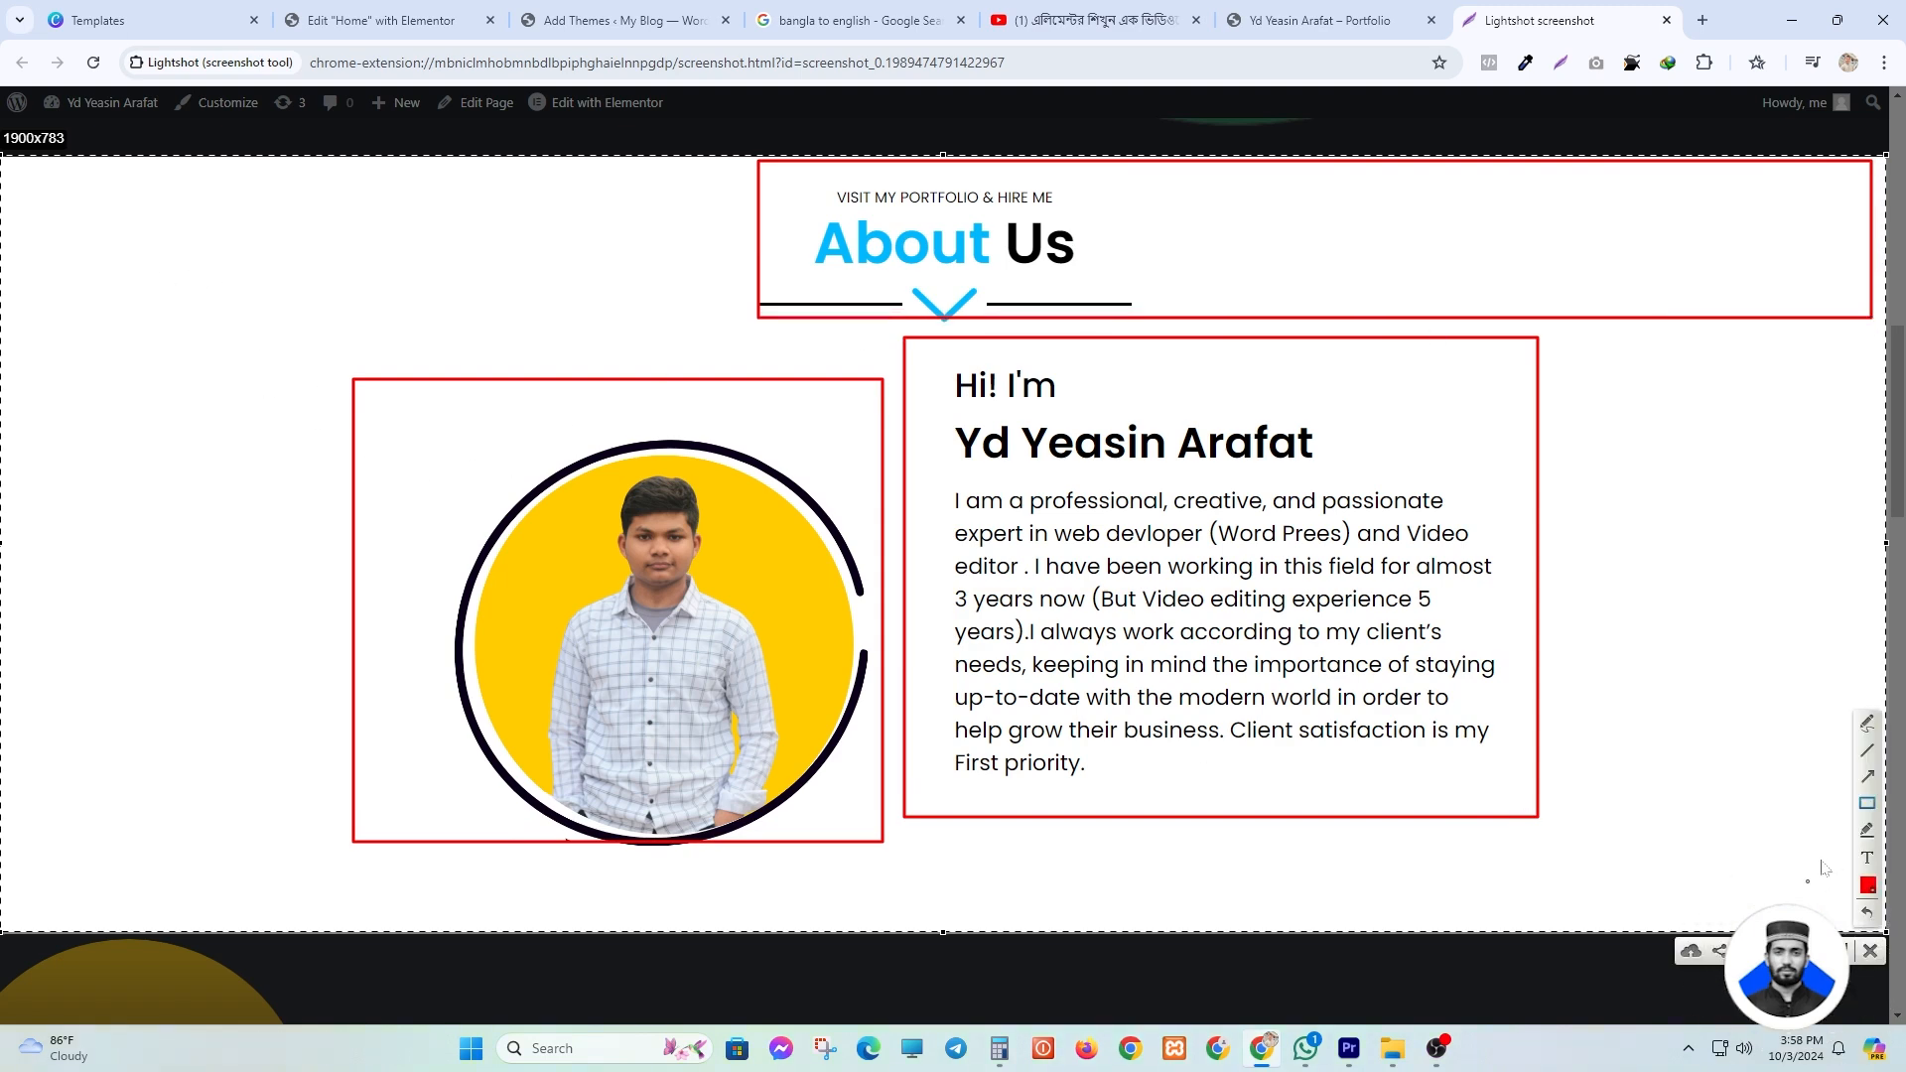
- Draw red arrows at the About Us photo, paragraph, name, greeting and section heading, and close the screenshot
left_click(1868, 776)
left_click_drag(403, 447, 535, 463)
left_click_drag(1599, 680, 1467, 629)
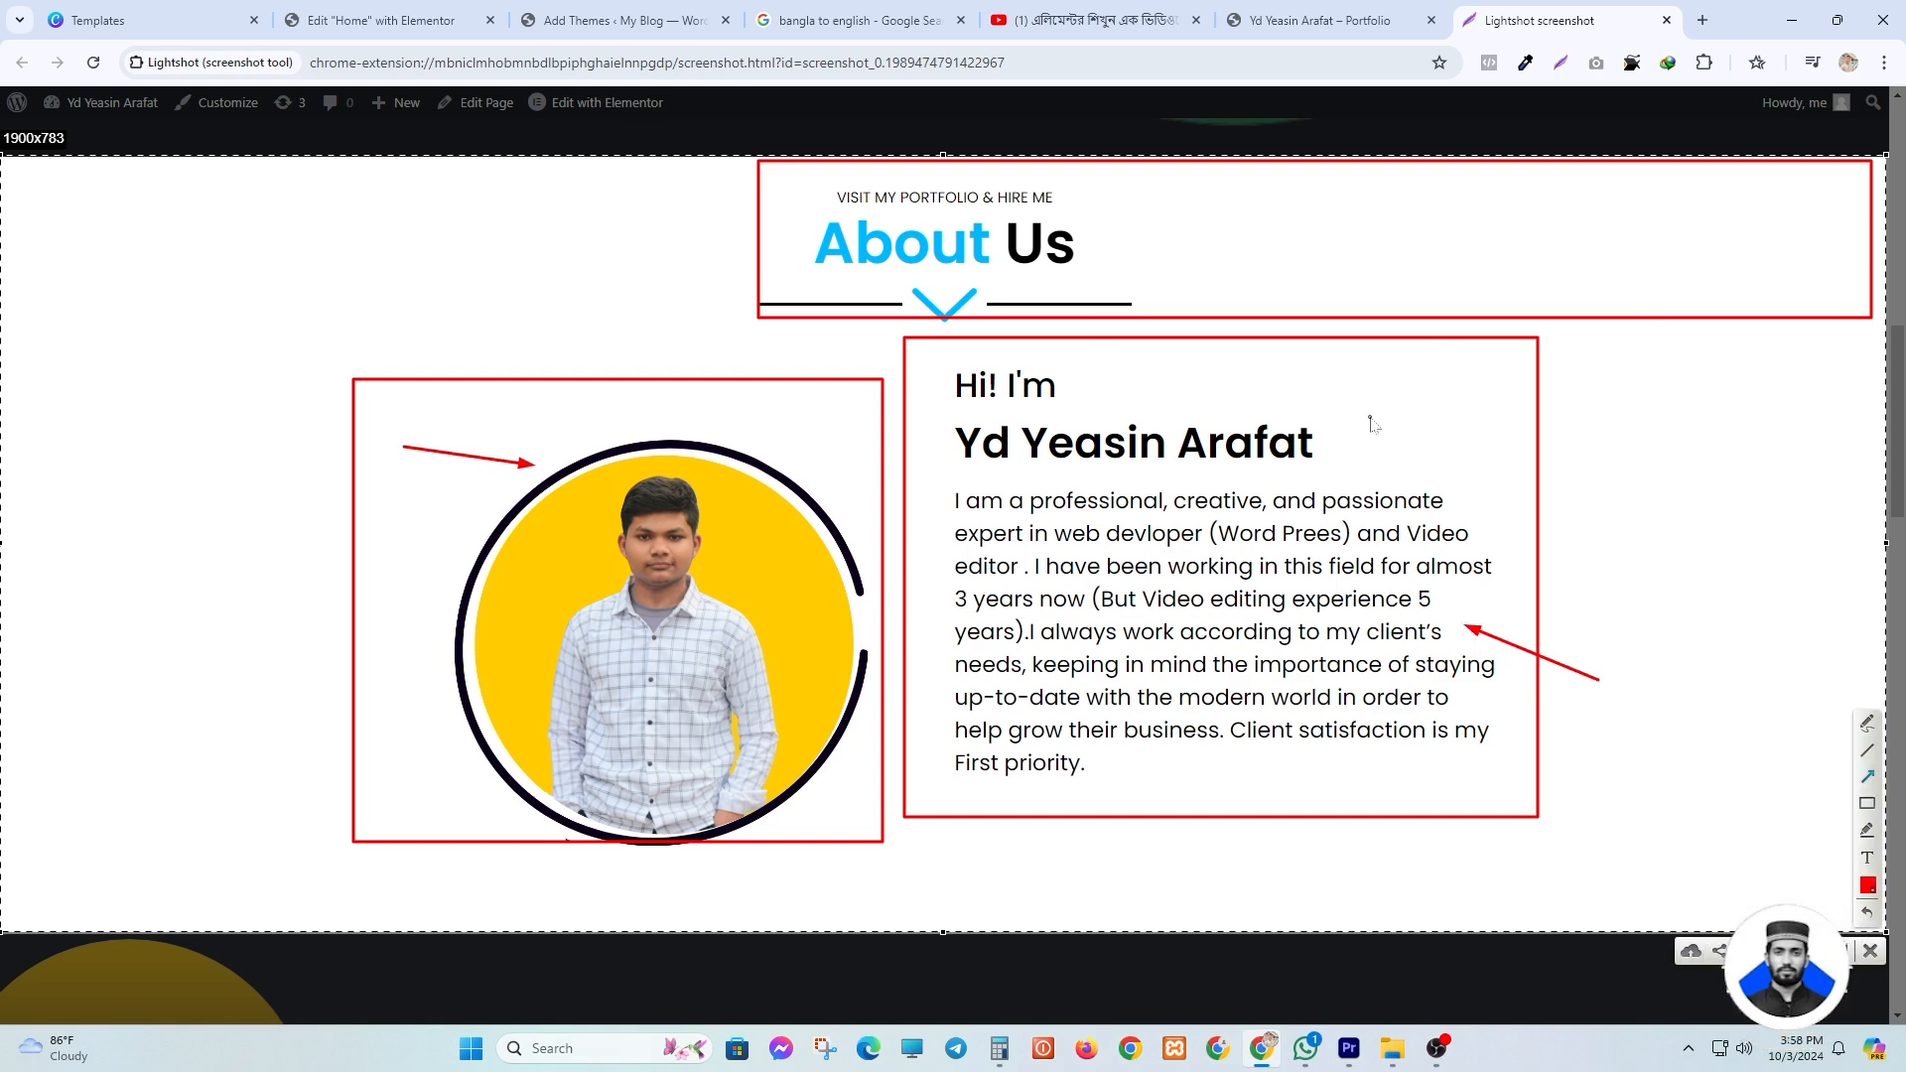
left_click_drag(1423, 451, 1342, 445)
left_click_drag(1196, 376, 1105, 366)
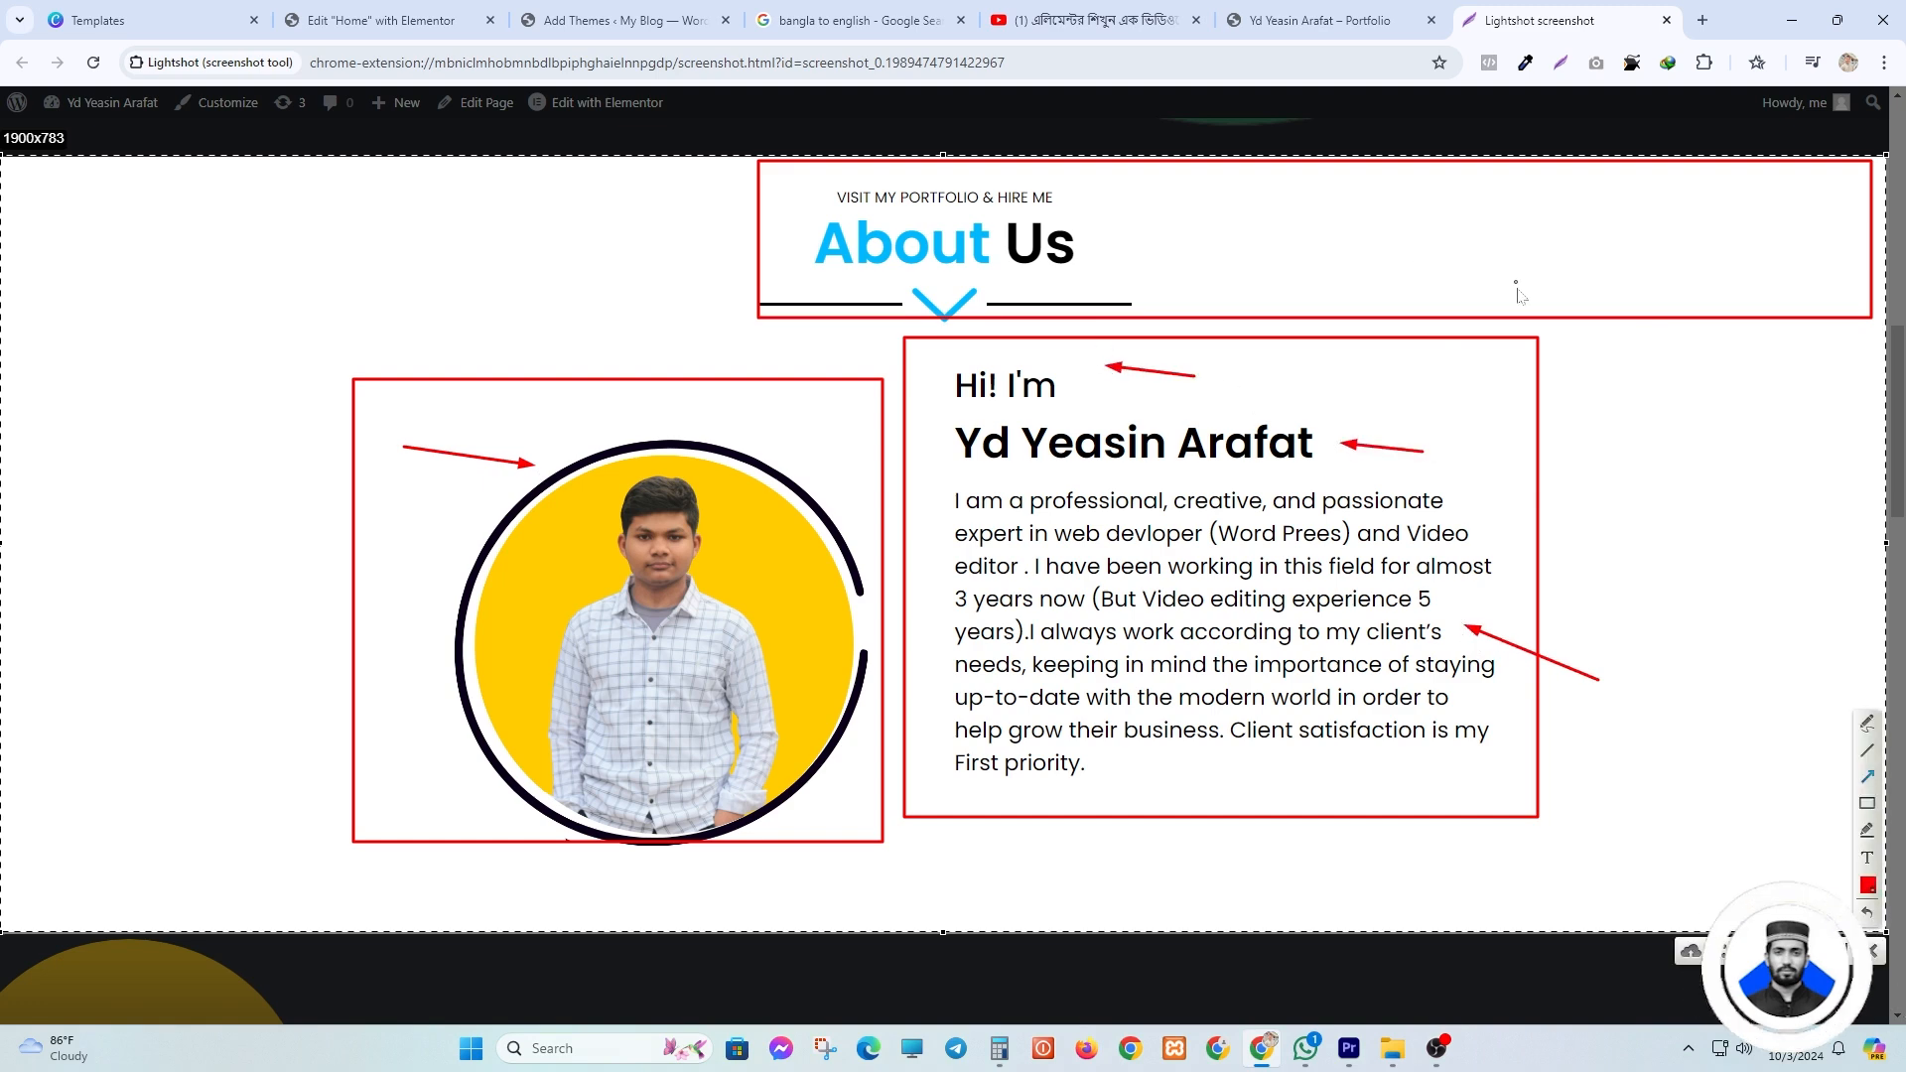
mouse_move(1350, 272)
left_mouse_down()
mouse_move(1022, 238)
mouse_move(1029, 268)
left_mouse_up()
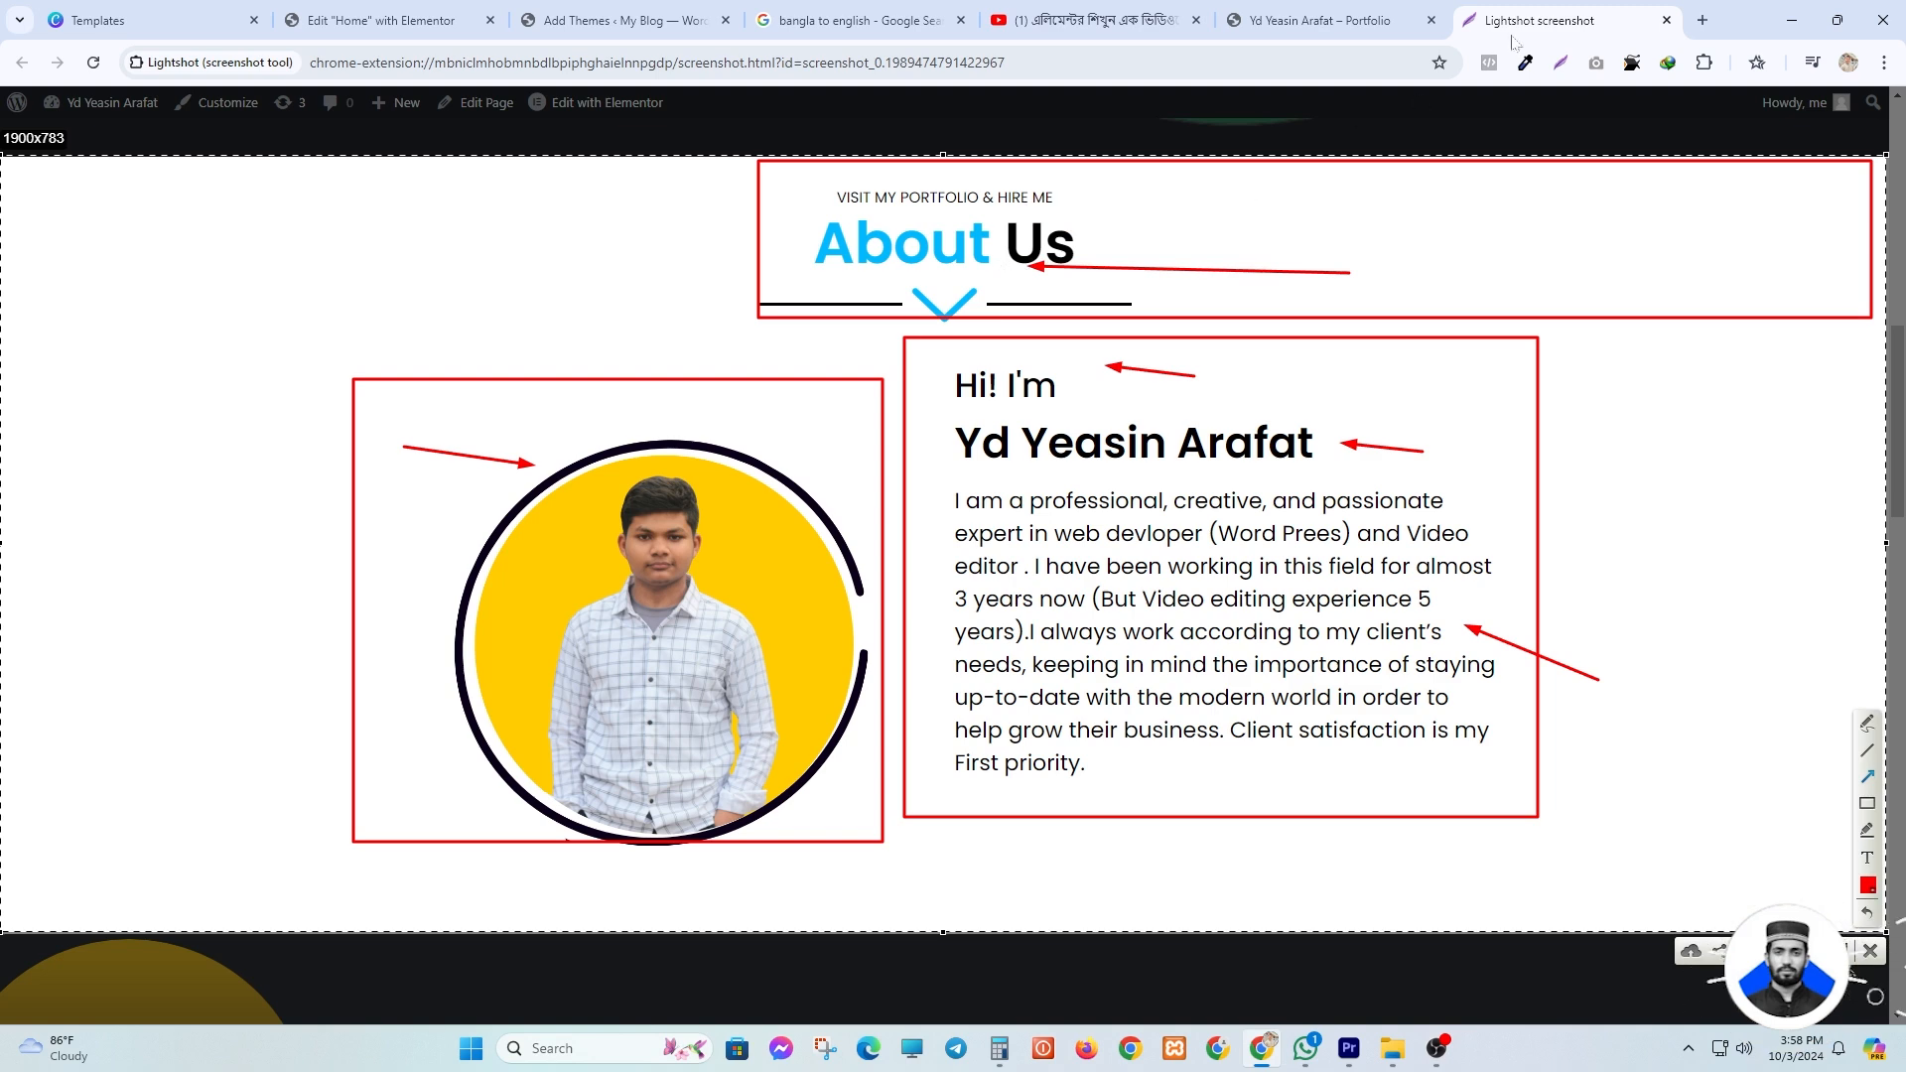
left_click(1667, 20)
- Examine the portfolio's four statistic boxes: Happy Clients, Projects Done, Satisfaction and Years Experience
scroll(1231, 397, "down", 7)
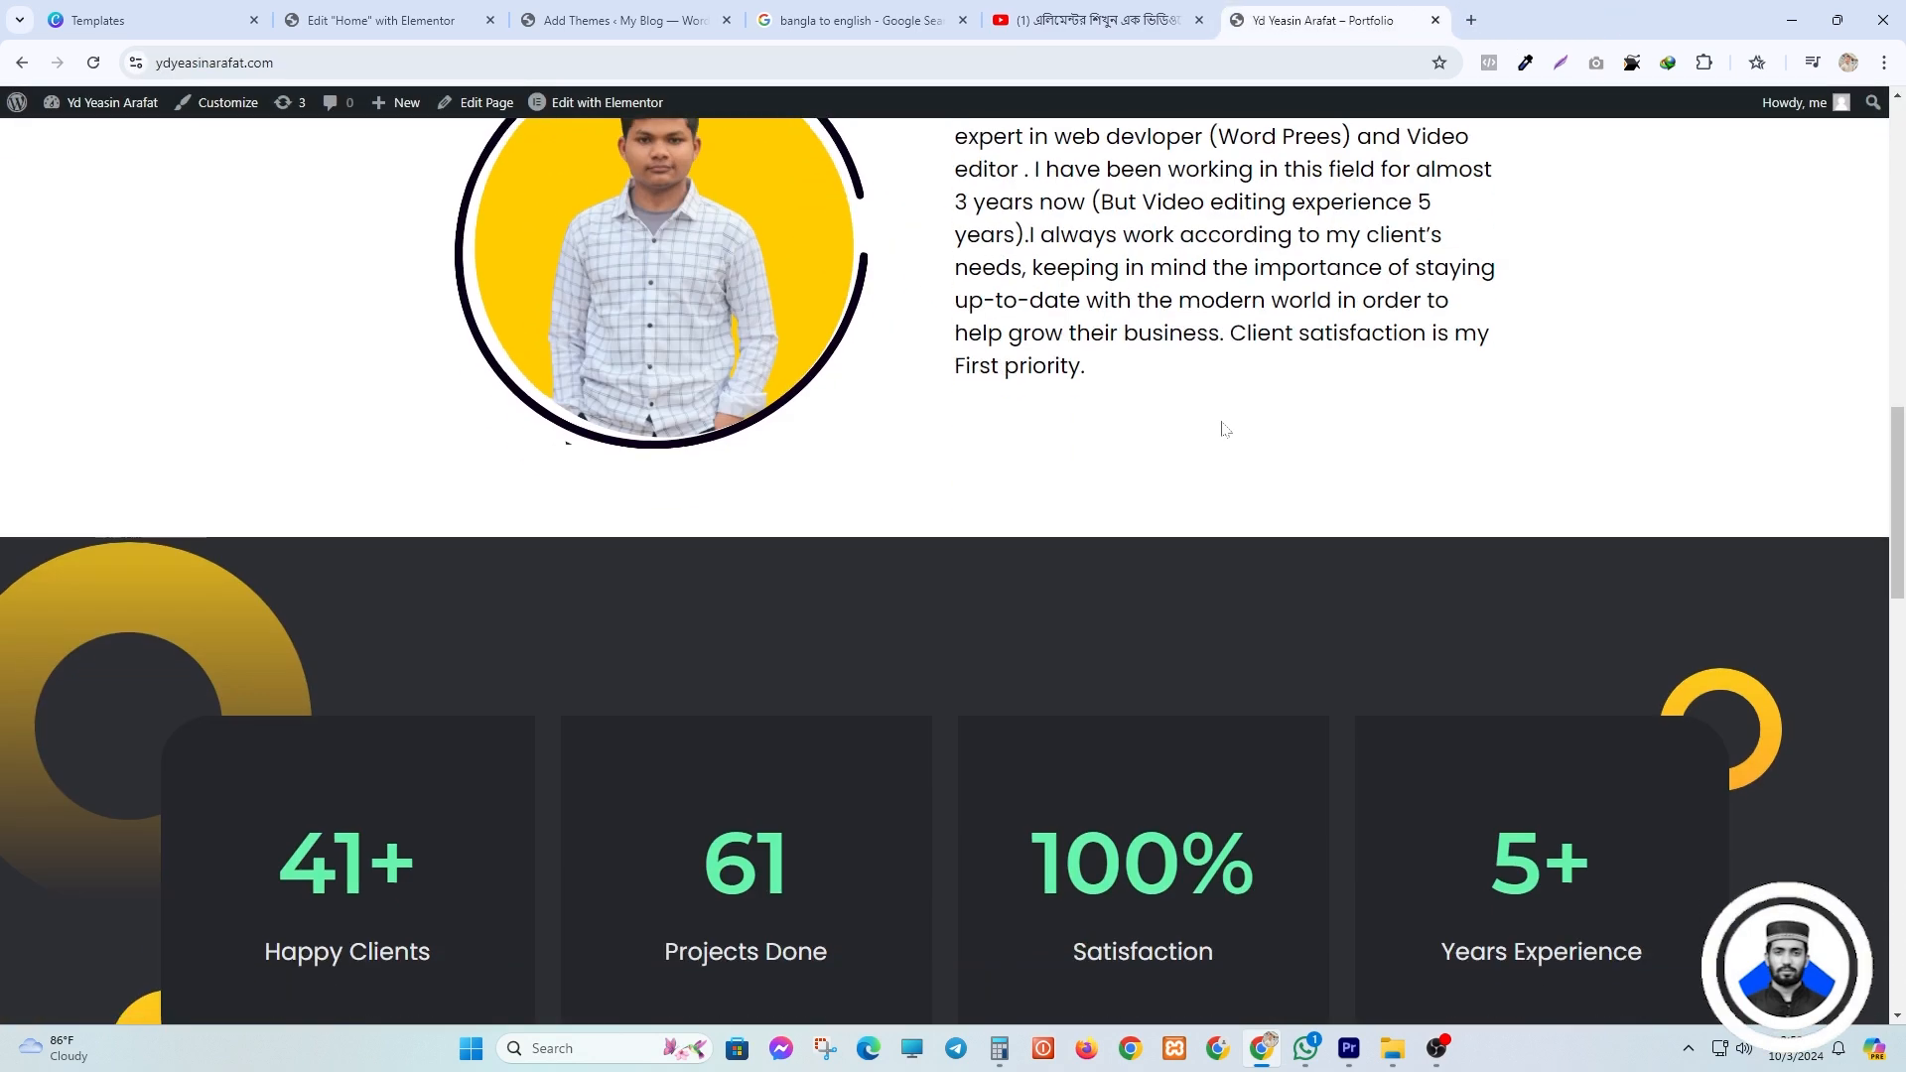
scroll(228, 447, "down", 2)
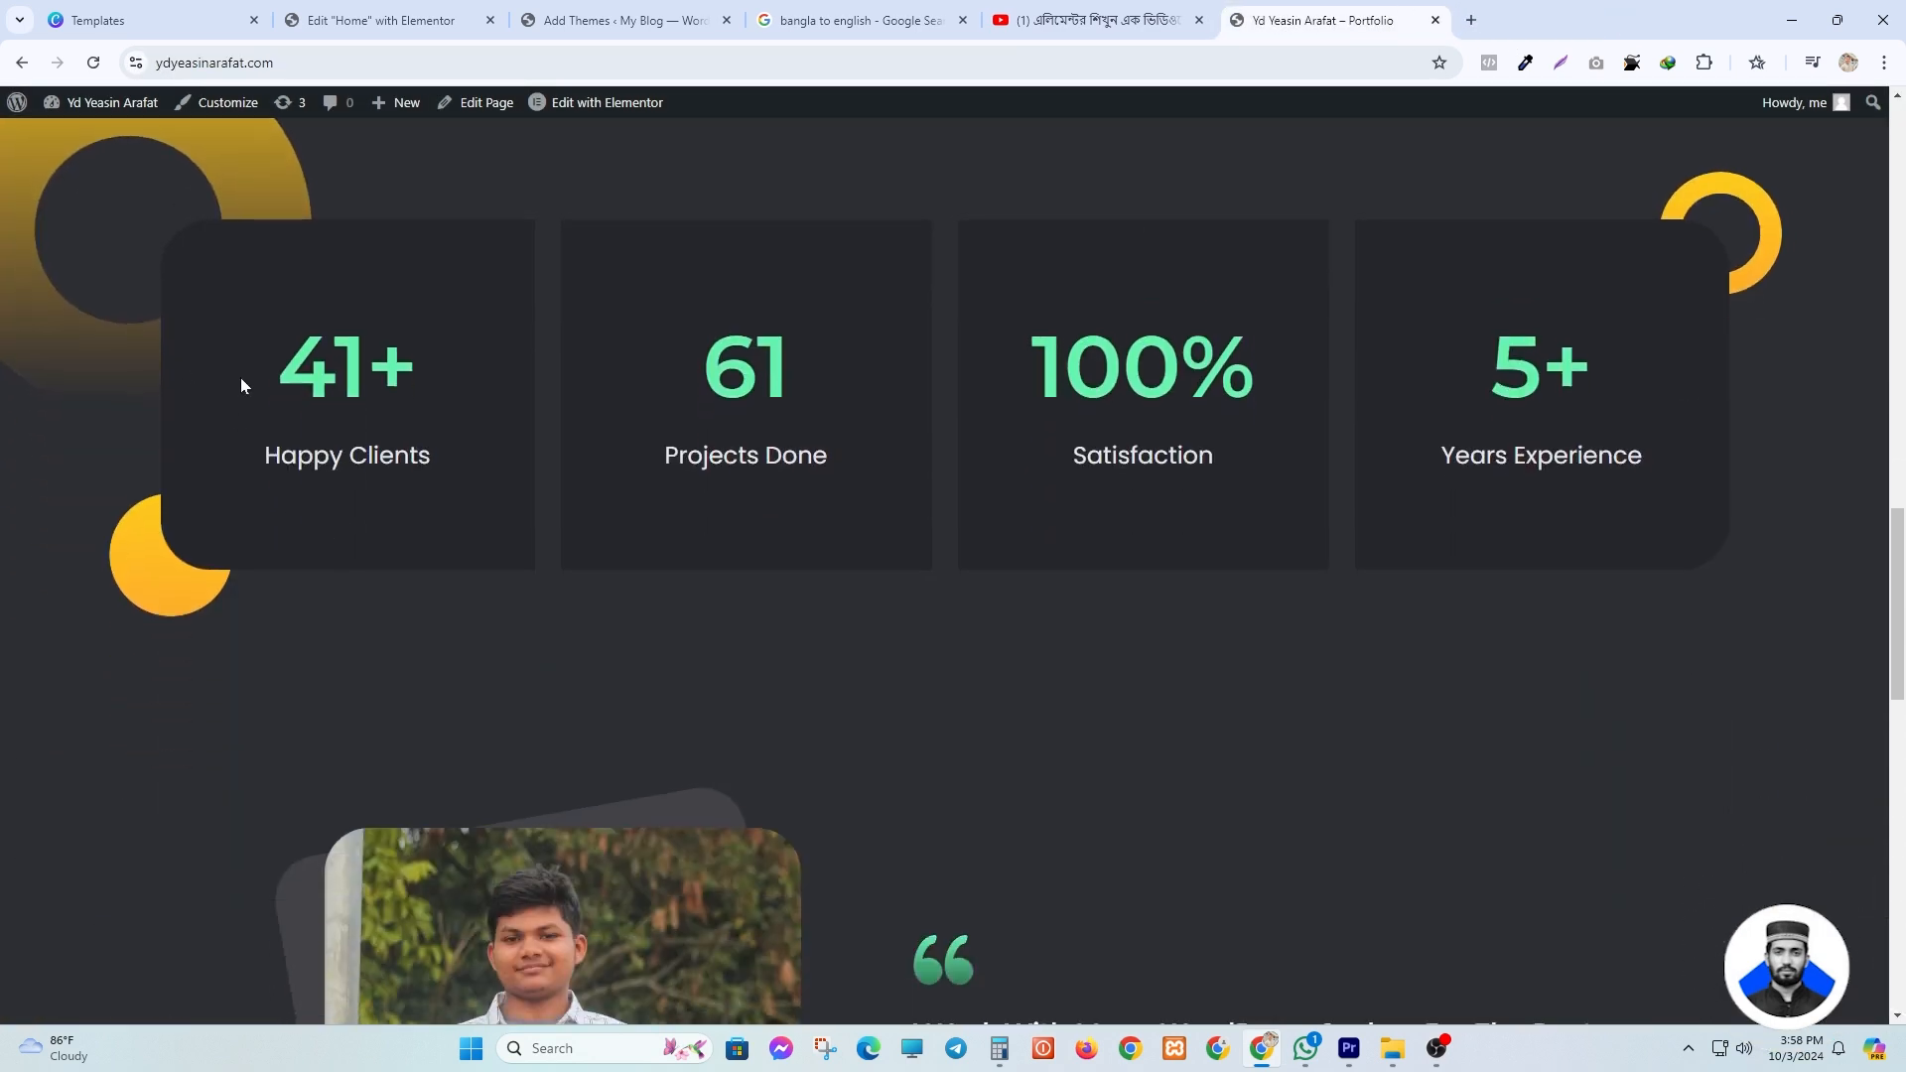
scroll(240, 377, "up", 2)
scroll(754, 437, "down", 1)
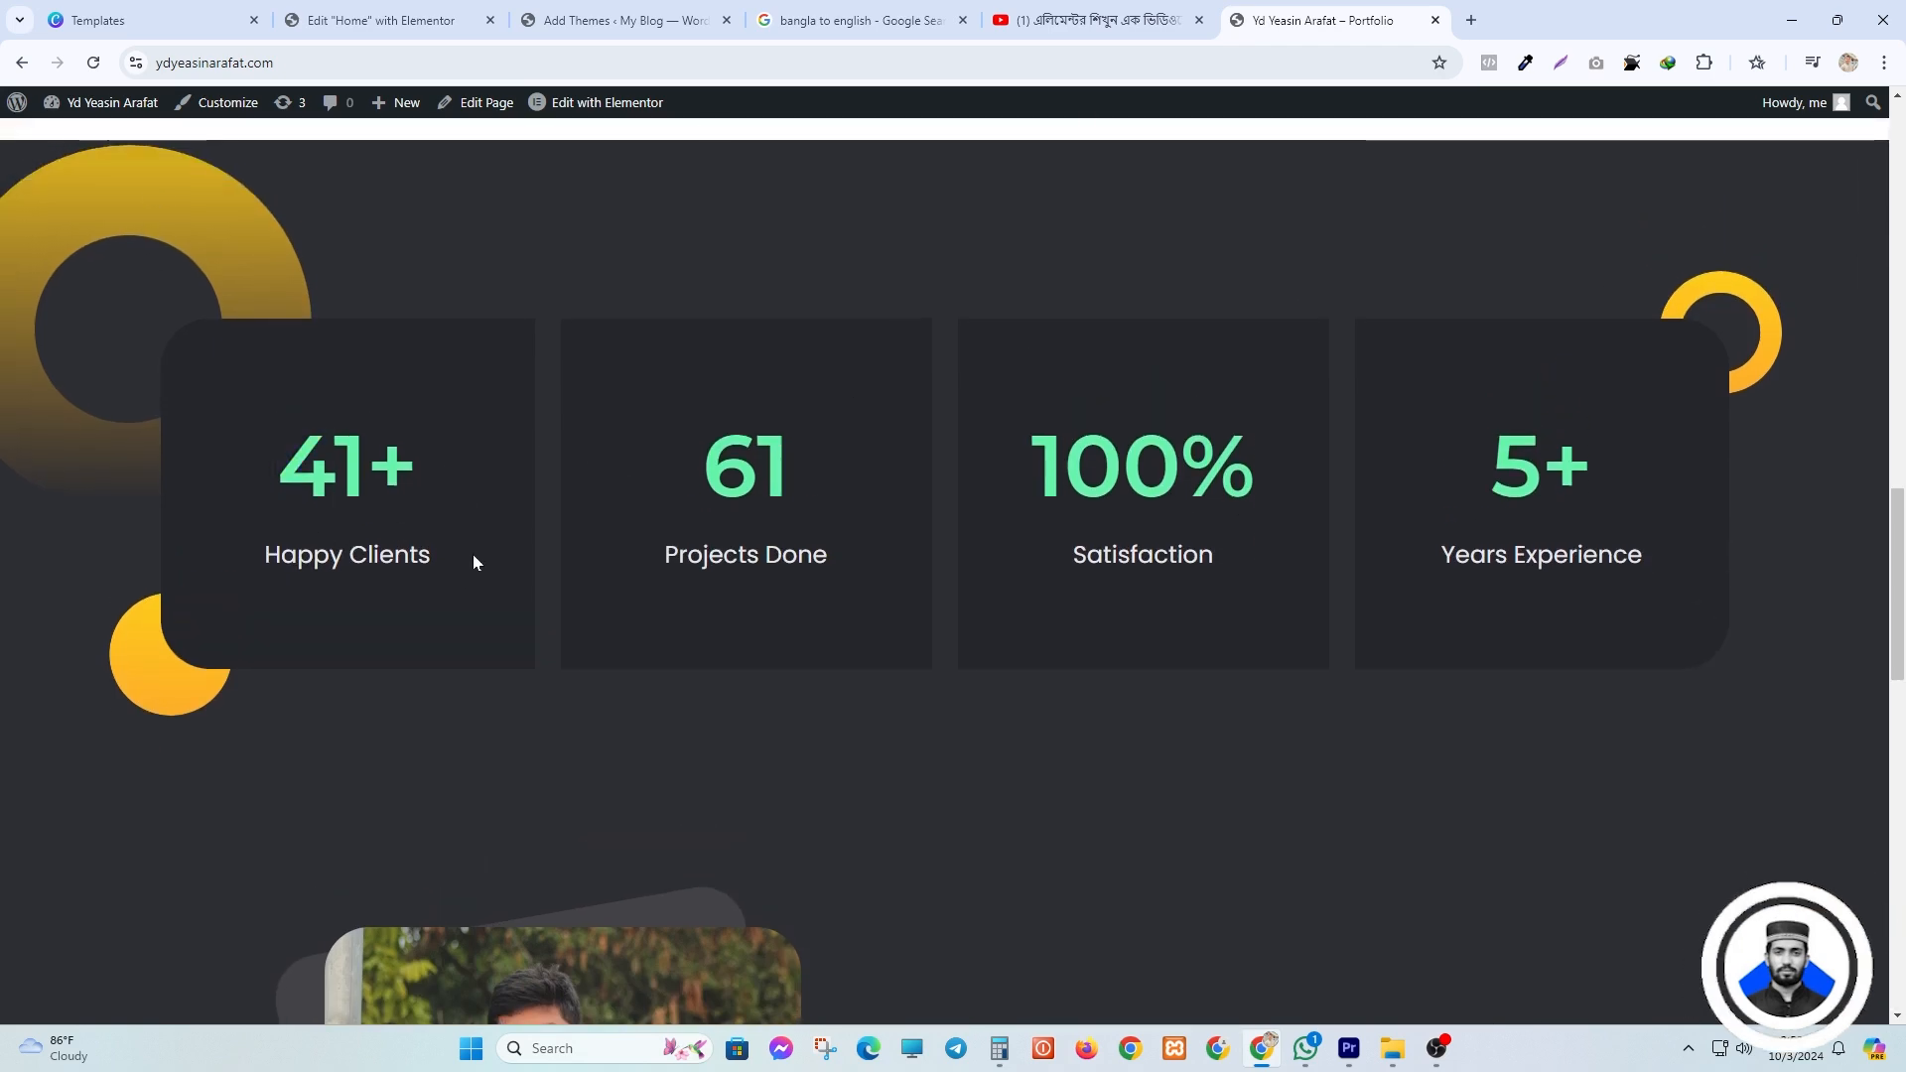
left_click_drag(698, 479, 818, 498)
left_click(830, 500)
scroll(1092, 497, "down", 1)
left_click_drag(1033, 368, 1123, 370)
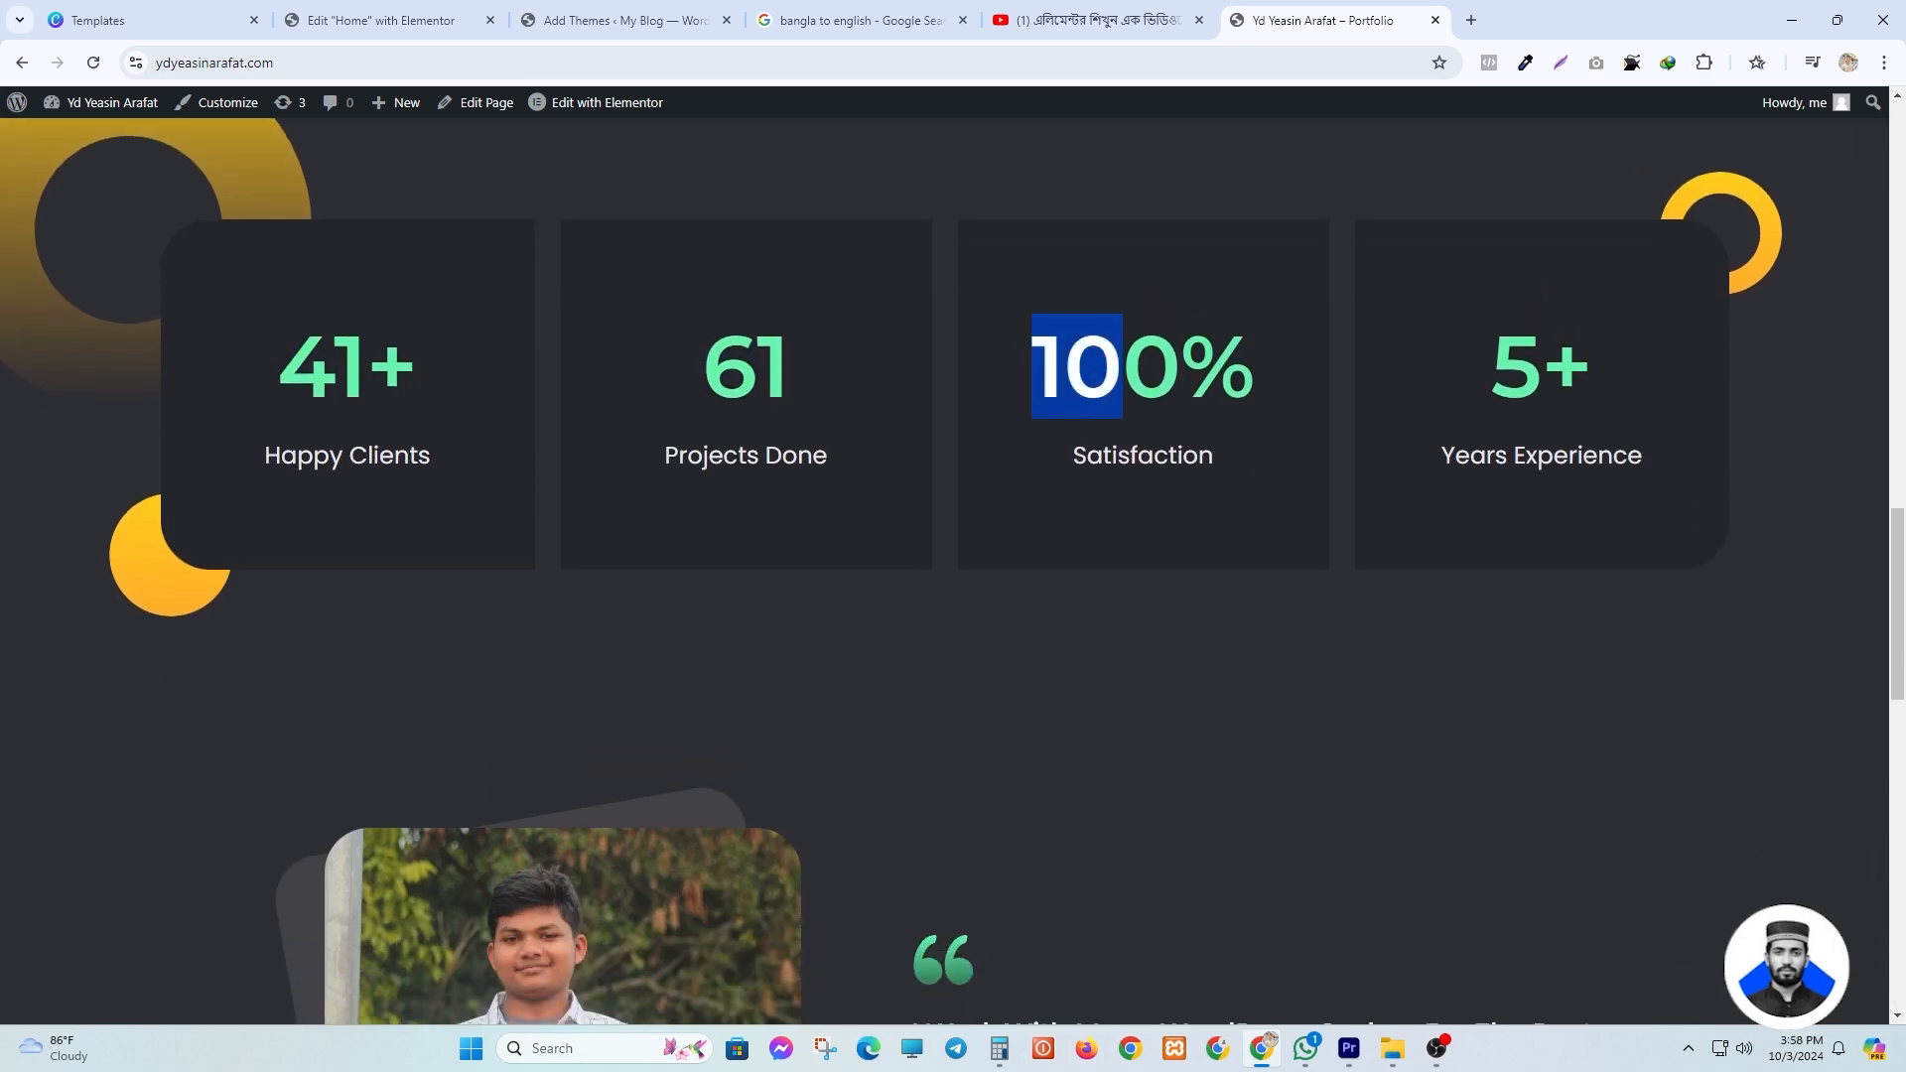
left_click(1253, 443)
- Examine the layout of the portfolio's testimonial section, contact card and footer
scroll(1005, 429, "down", 4)
scroll(972, 427, "down", 1)
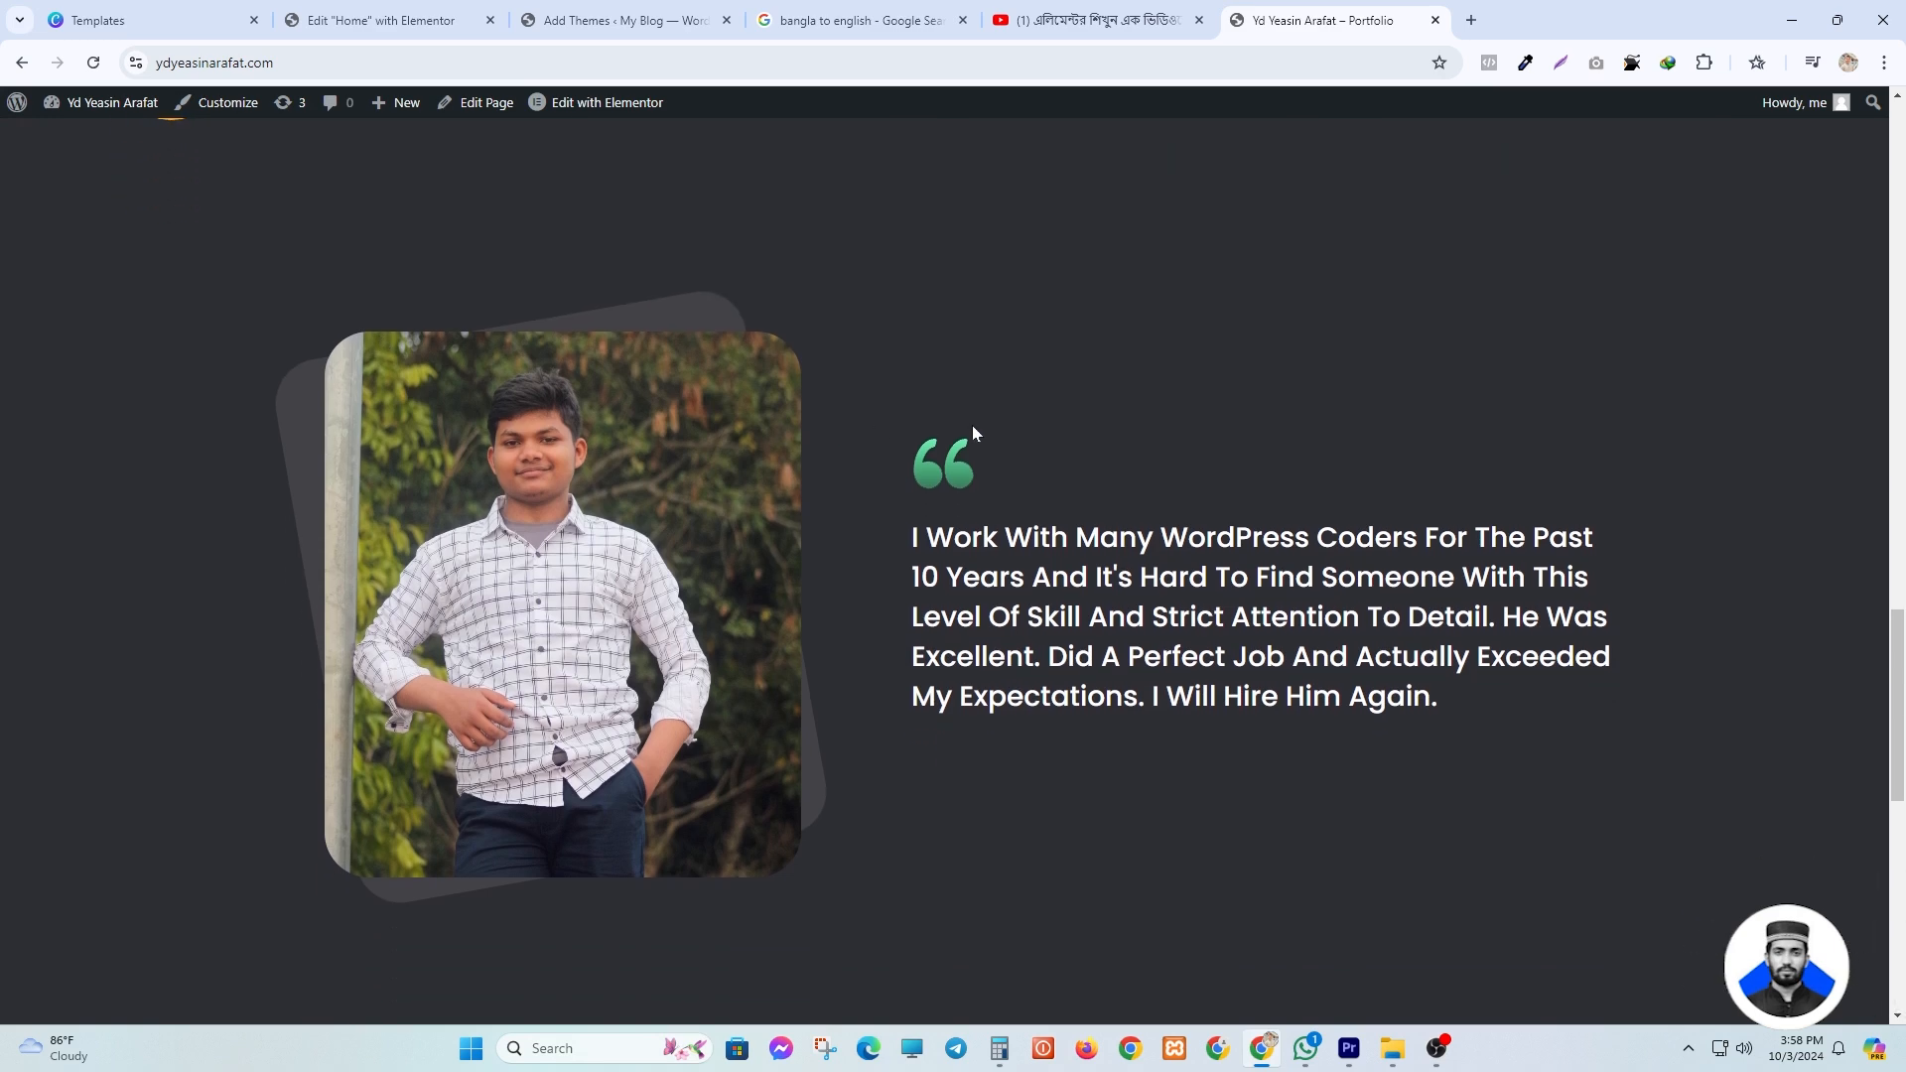
scroll(694, 419, "down", 2)
scroll(244, 438, "up", 2)
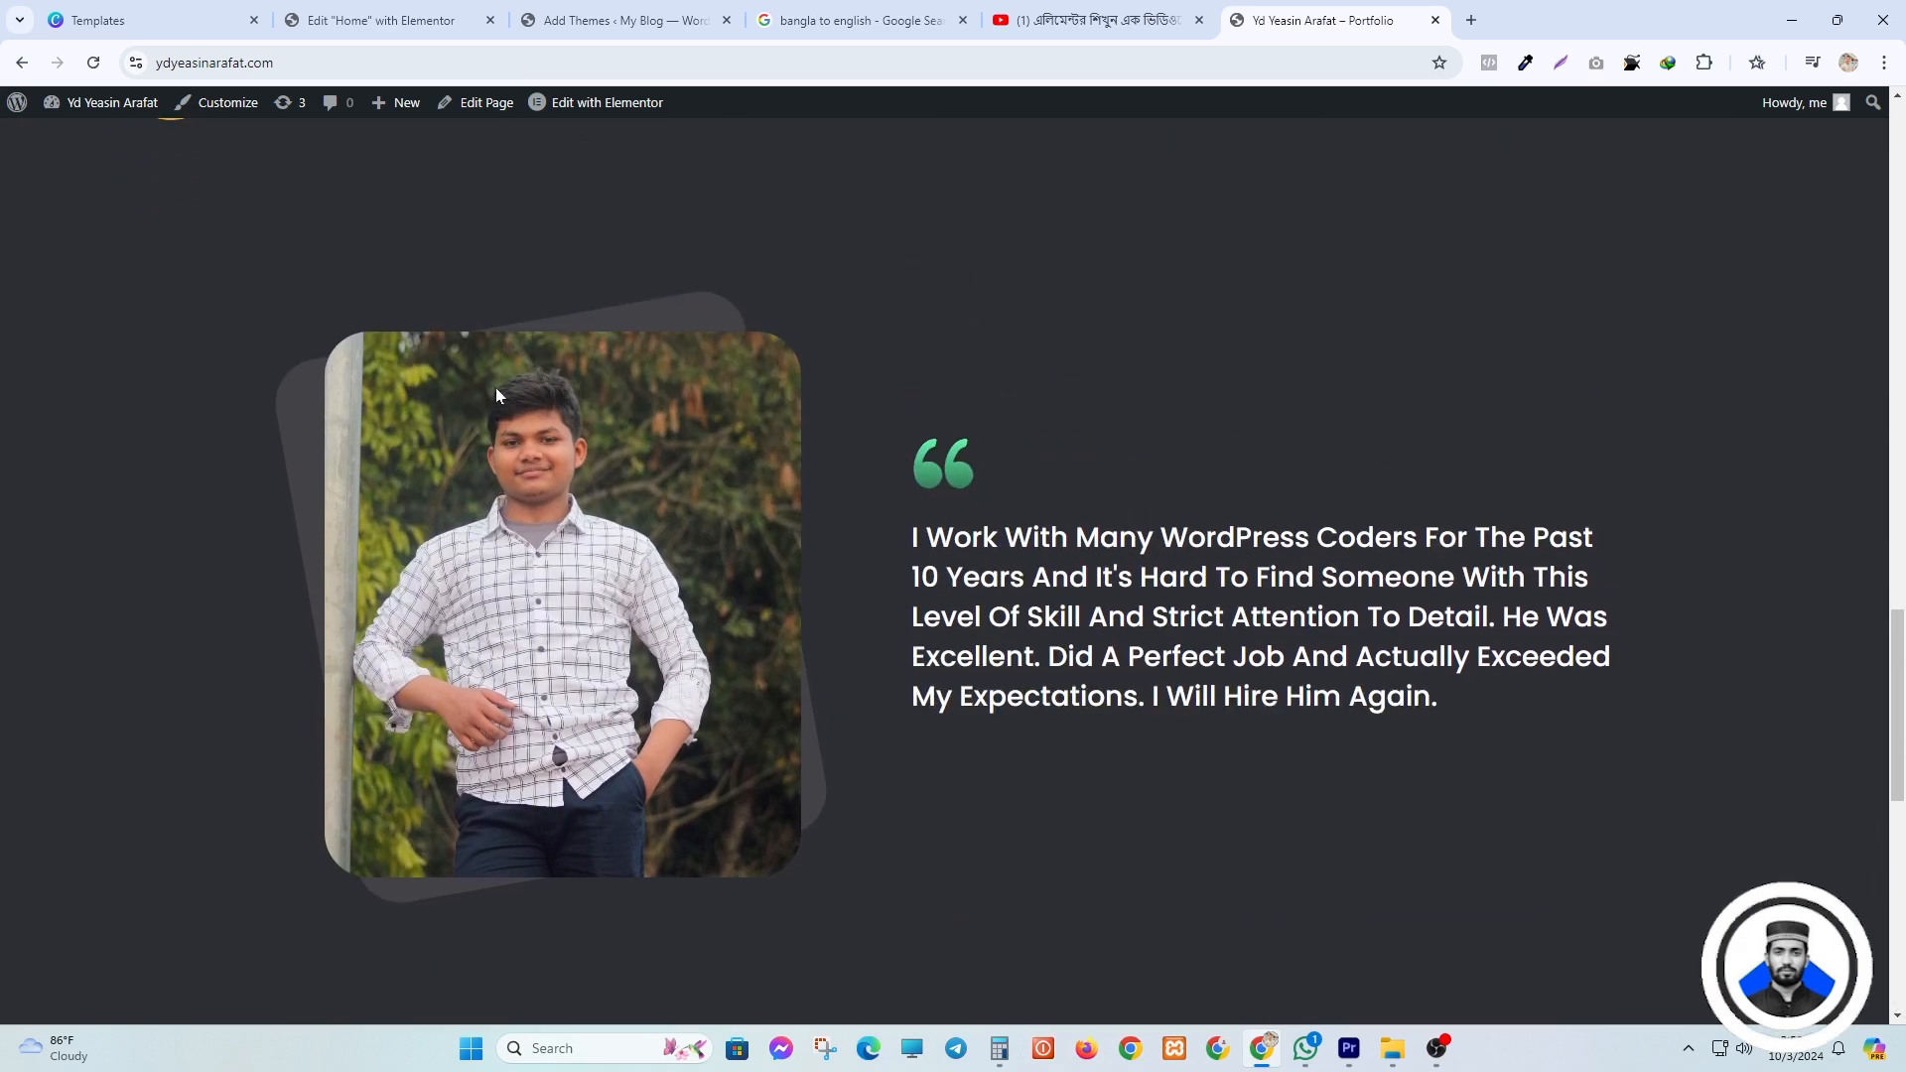
scroll(928, 552, "down", 10)
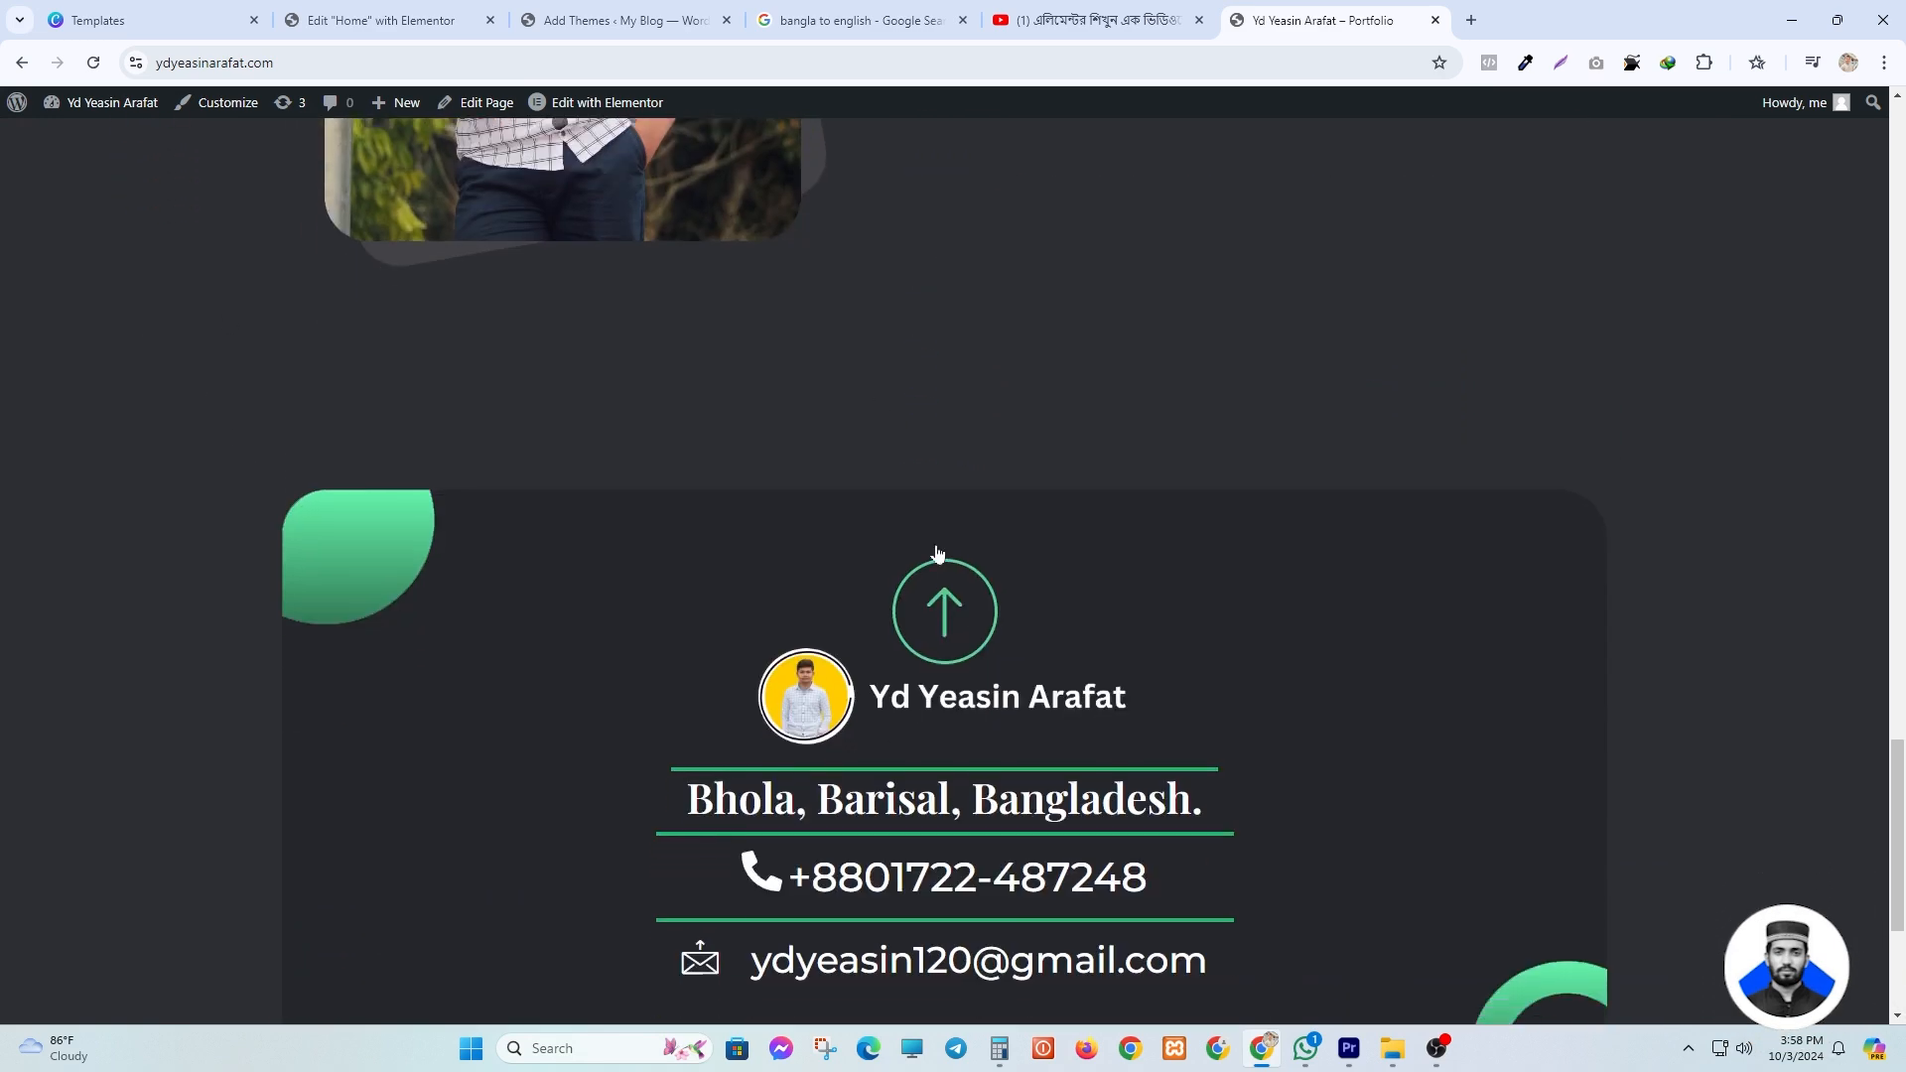
scroll(350, 693, "up", 3)
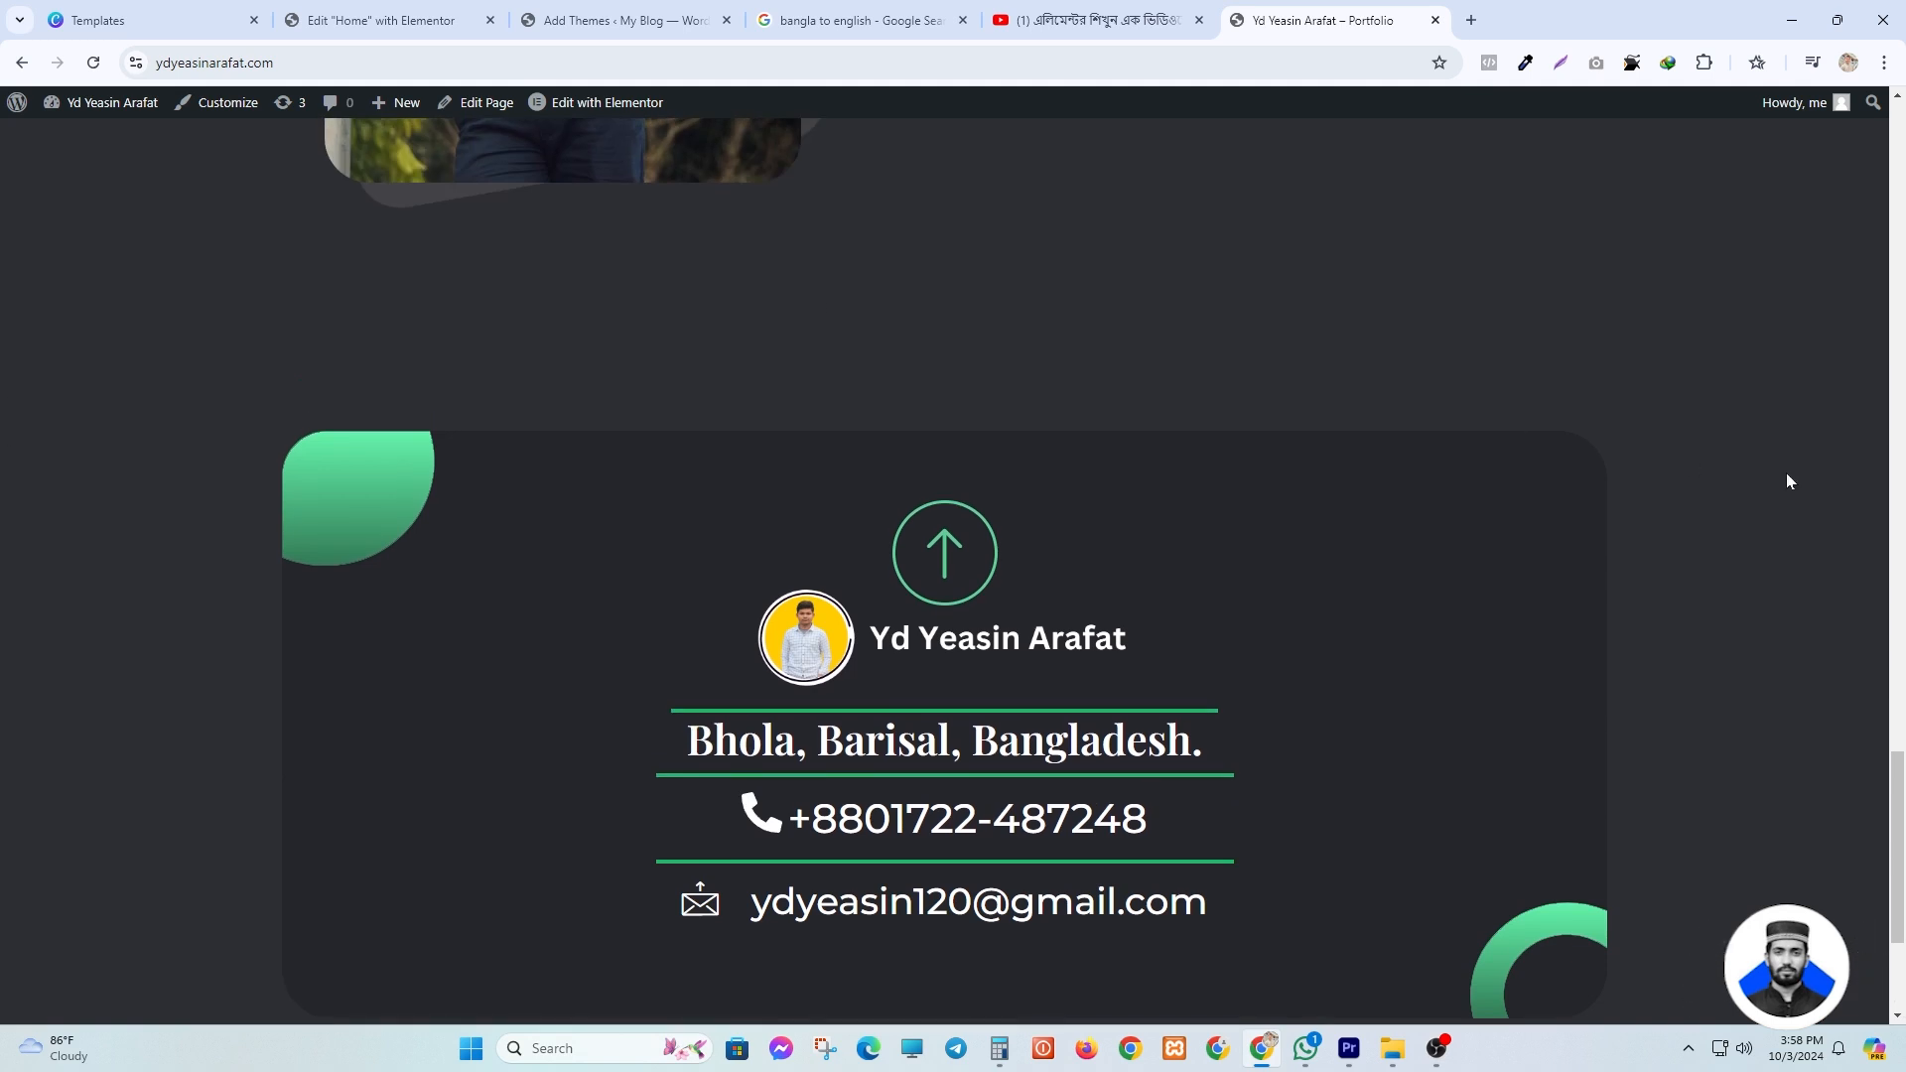
scroll(731, 259, "down", 2)
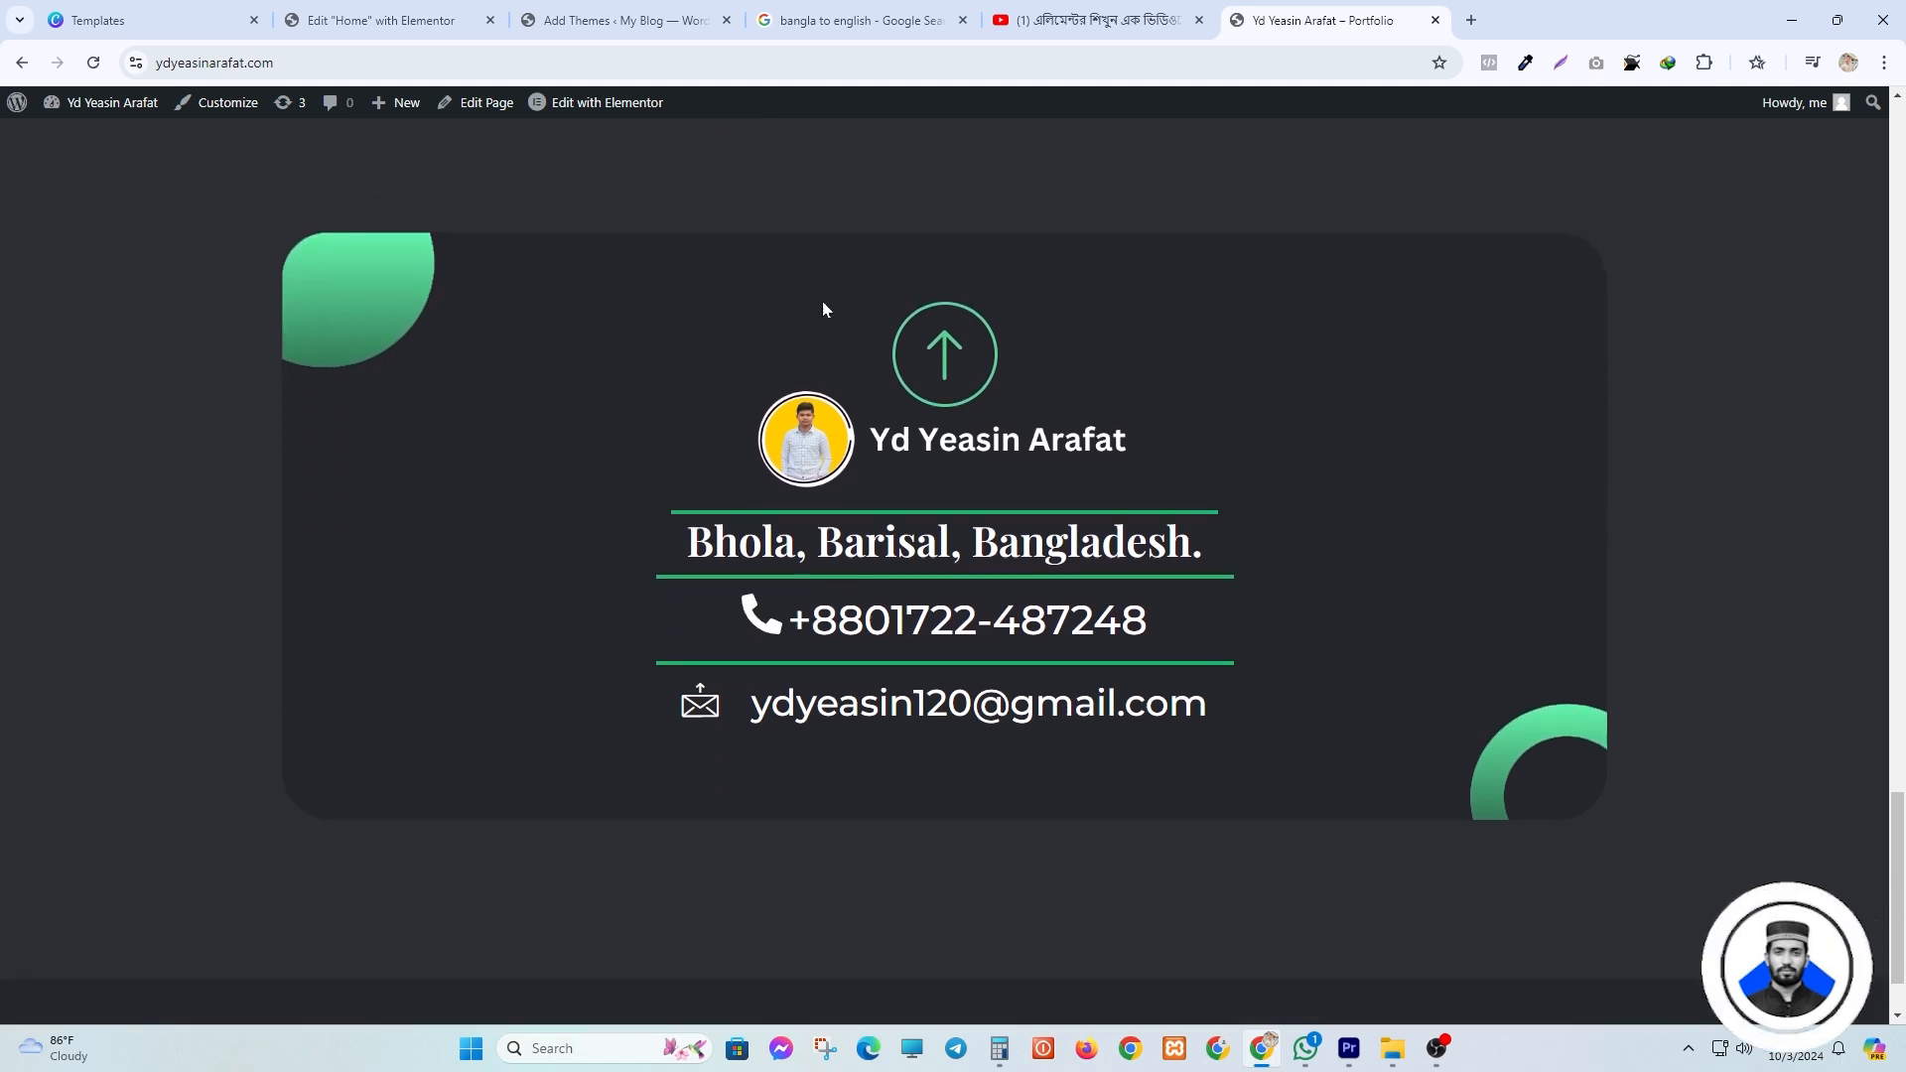
scroll(856, 695, "down", 2)
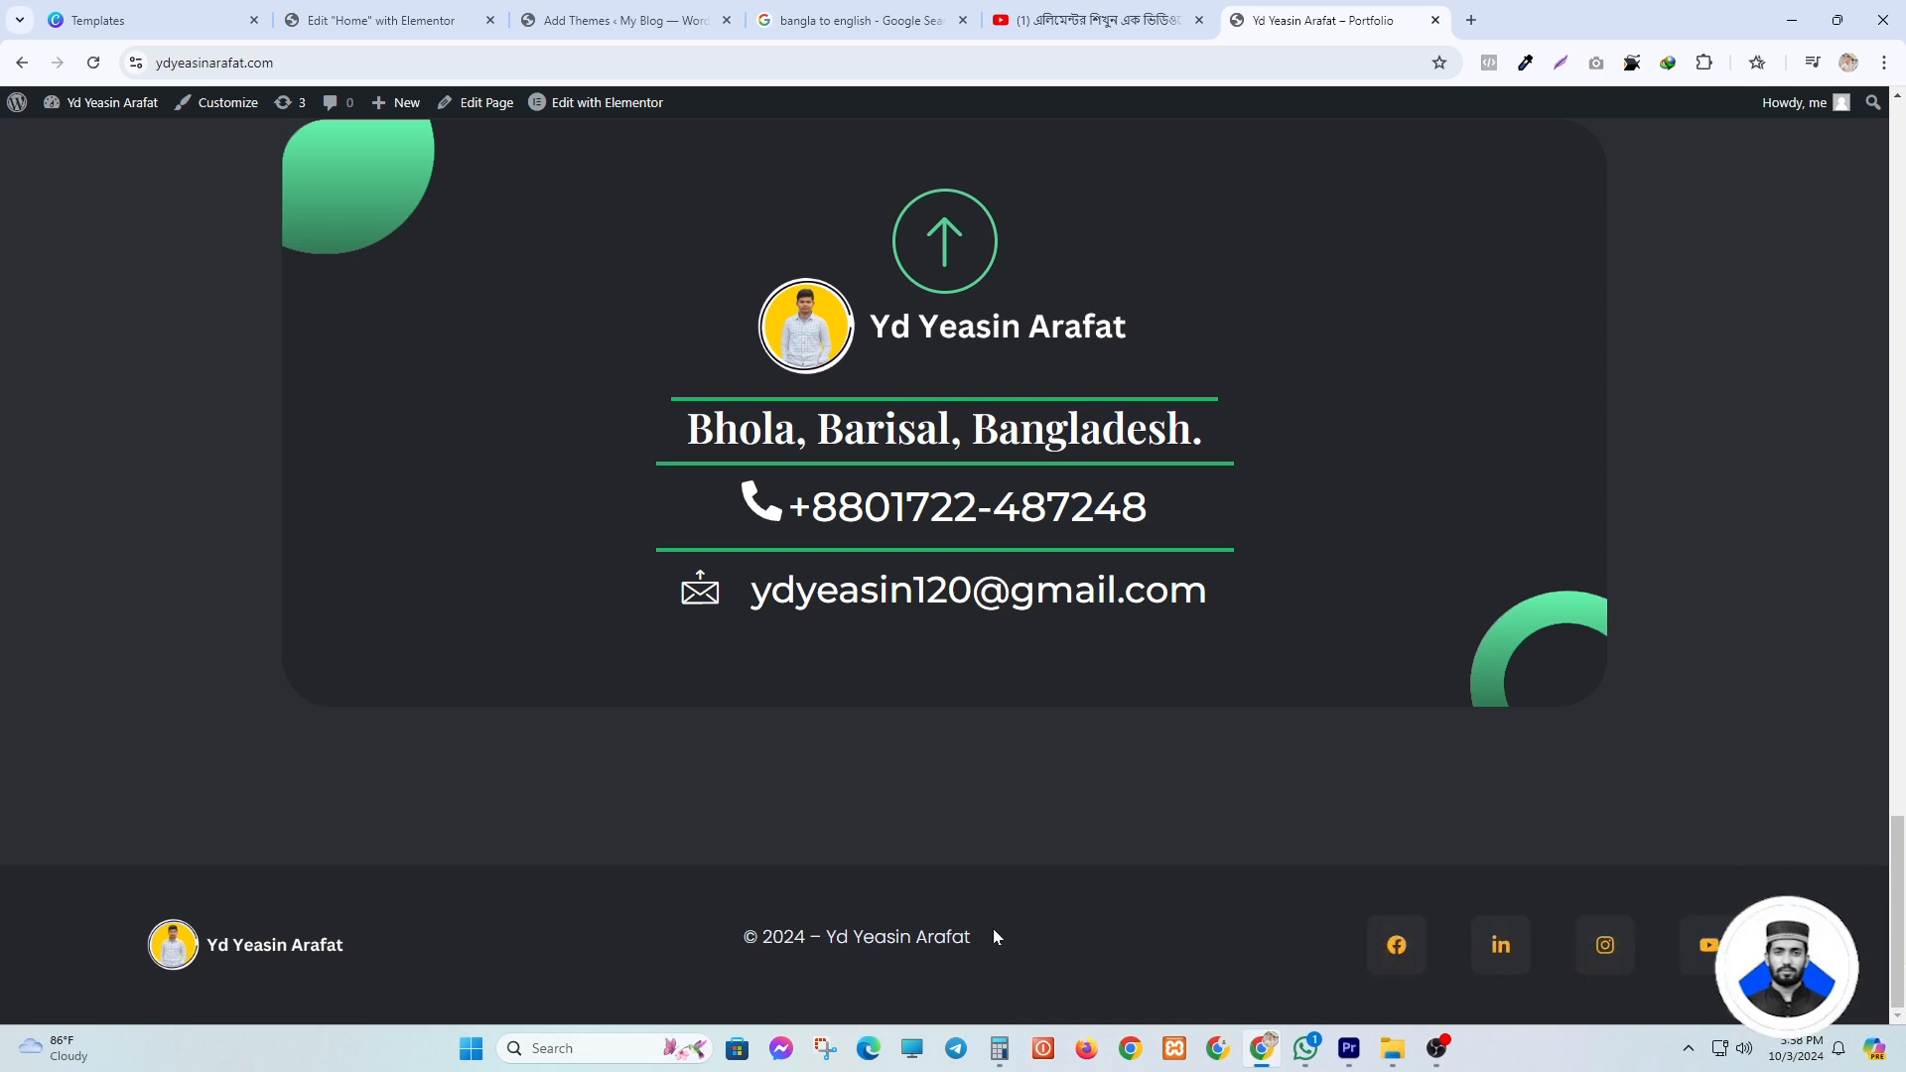
scroll(931, 654, "up", 2)
scroll(931, 653, "up", 1)
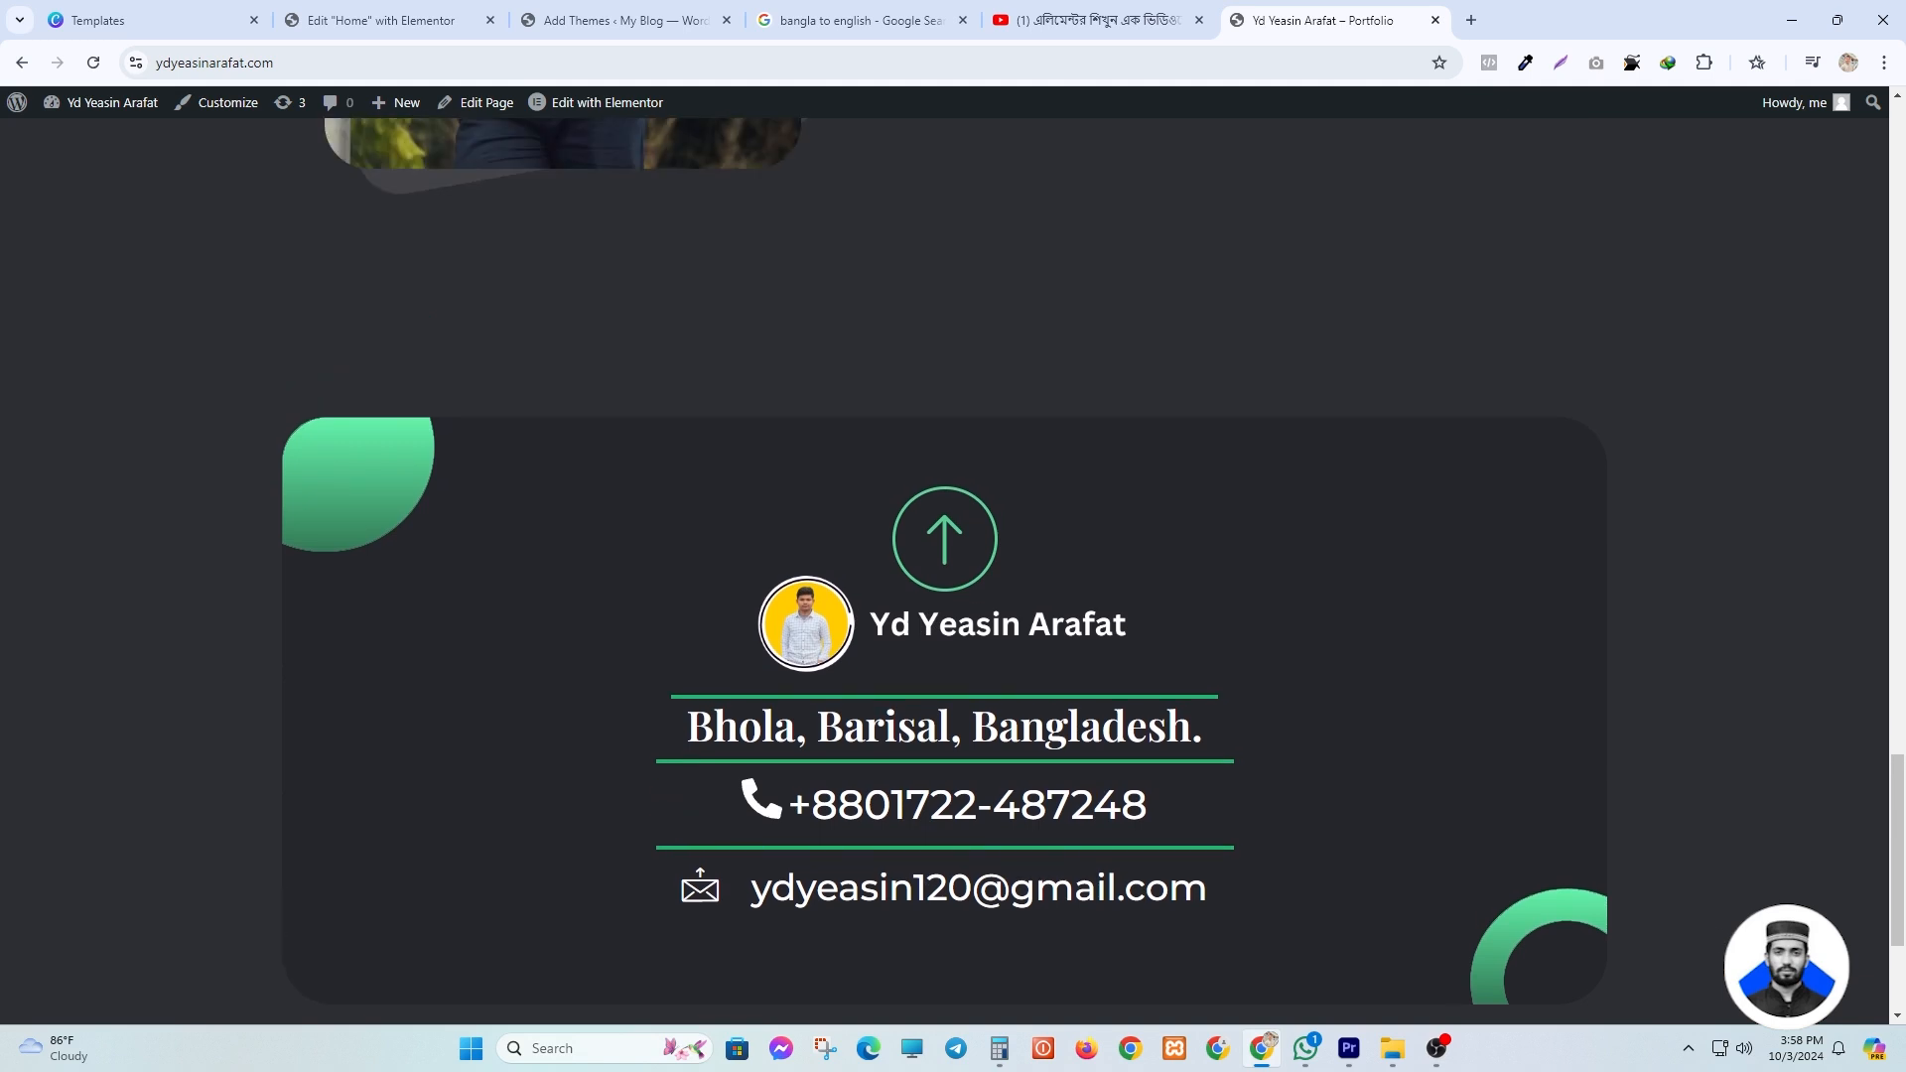
- Return to the Home page in the Elementor editor, and browse the template library's page templates and saved templates
left_click(427, 20)
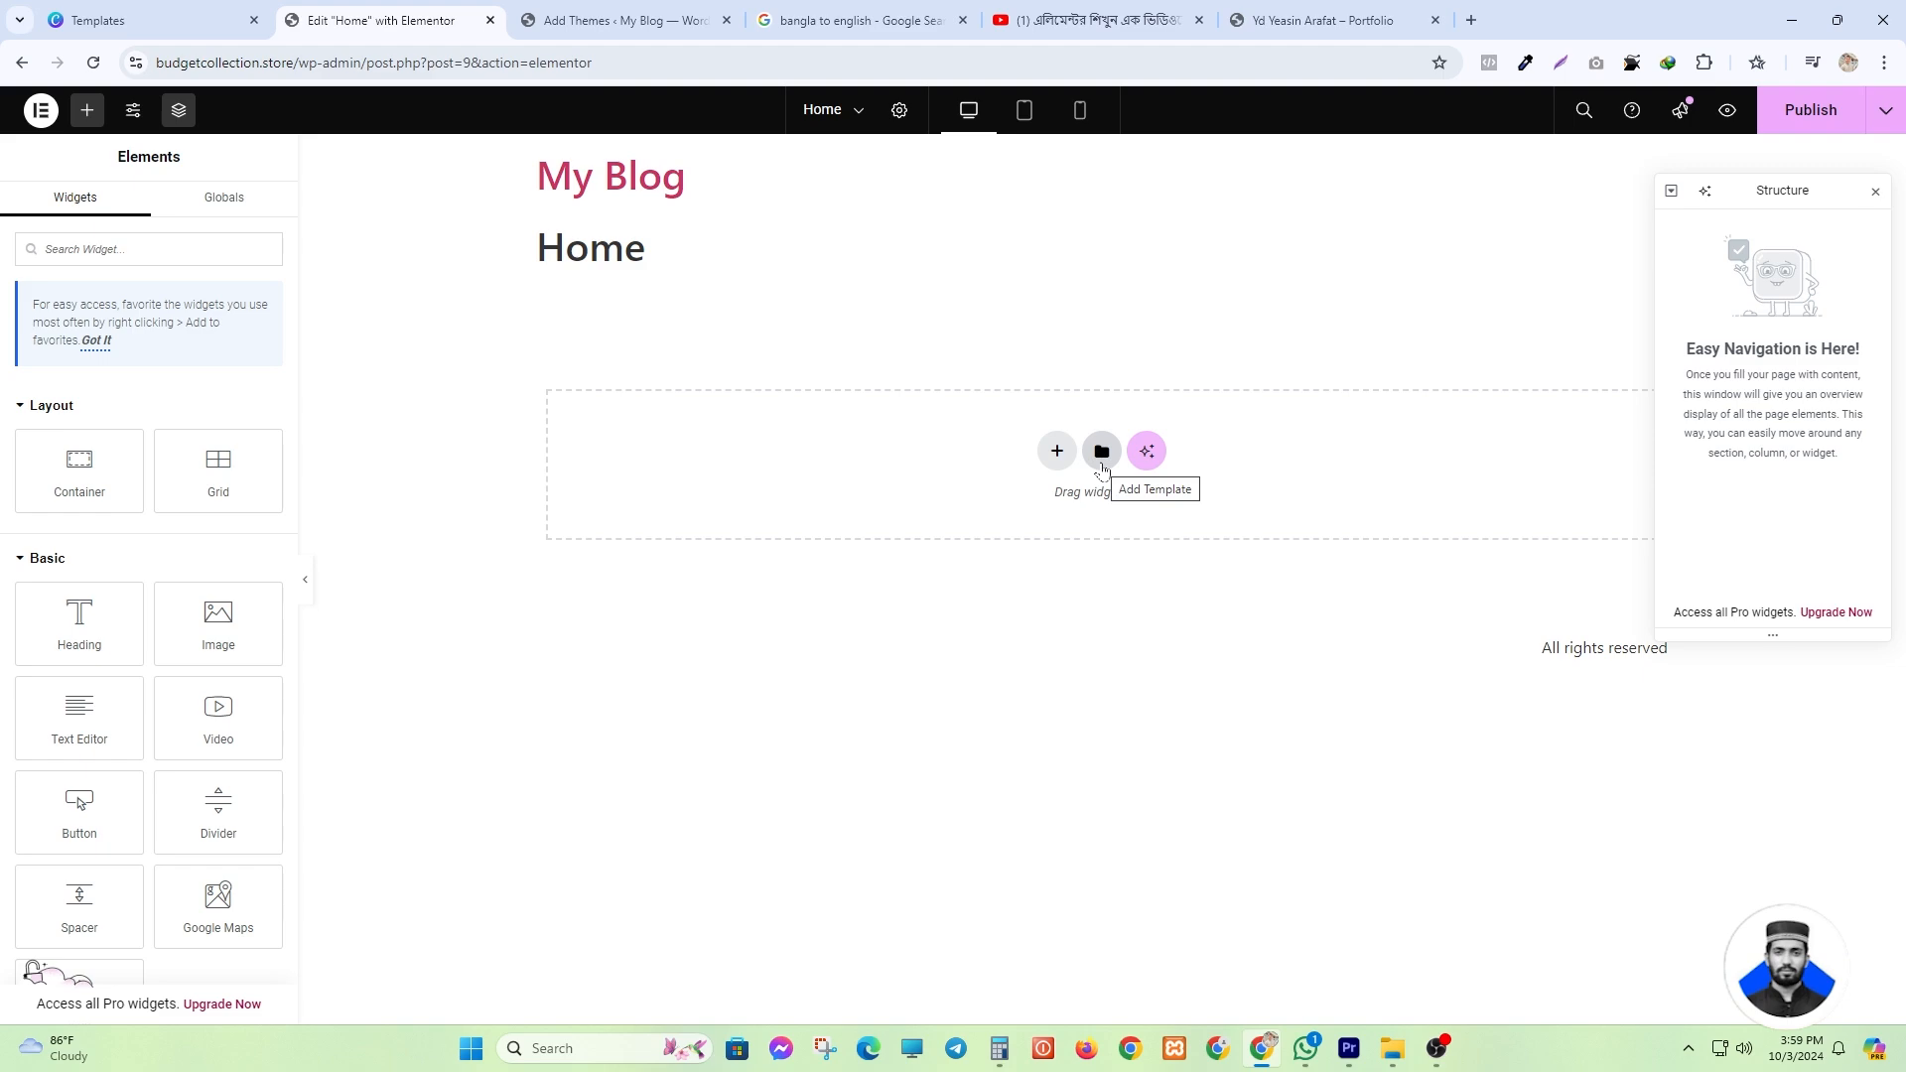
left_click(1102, 465)
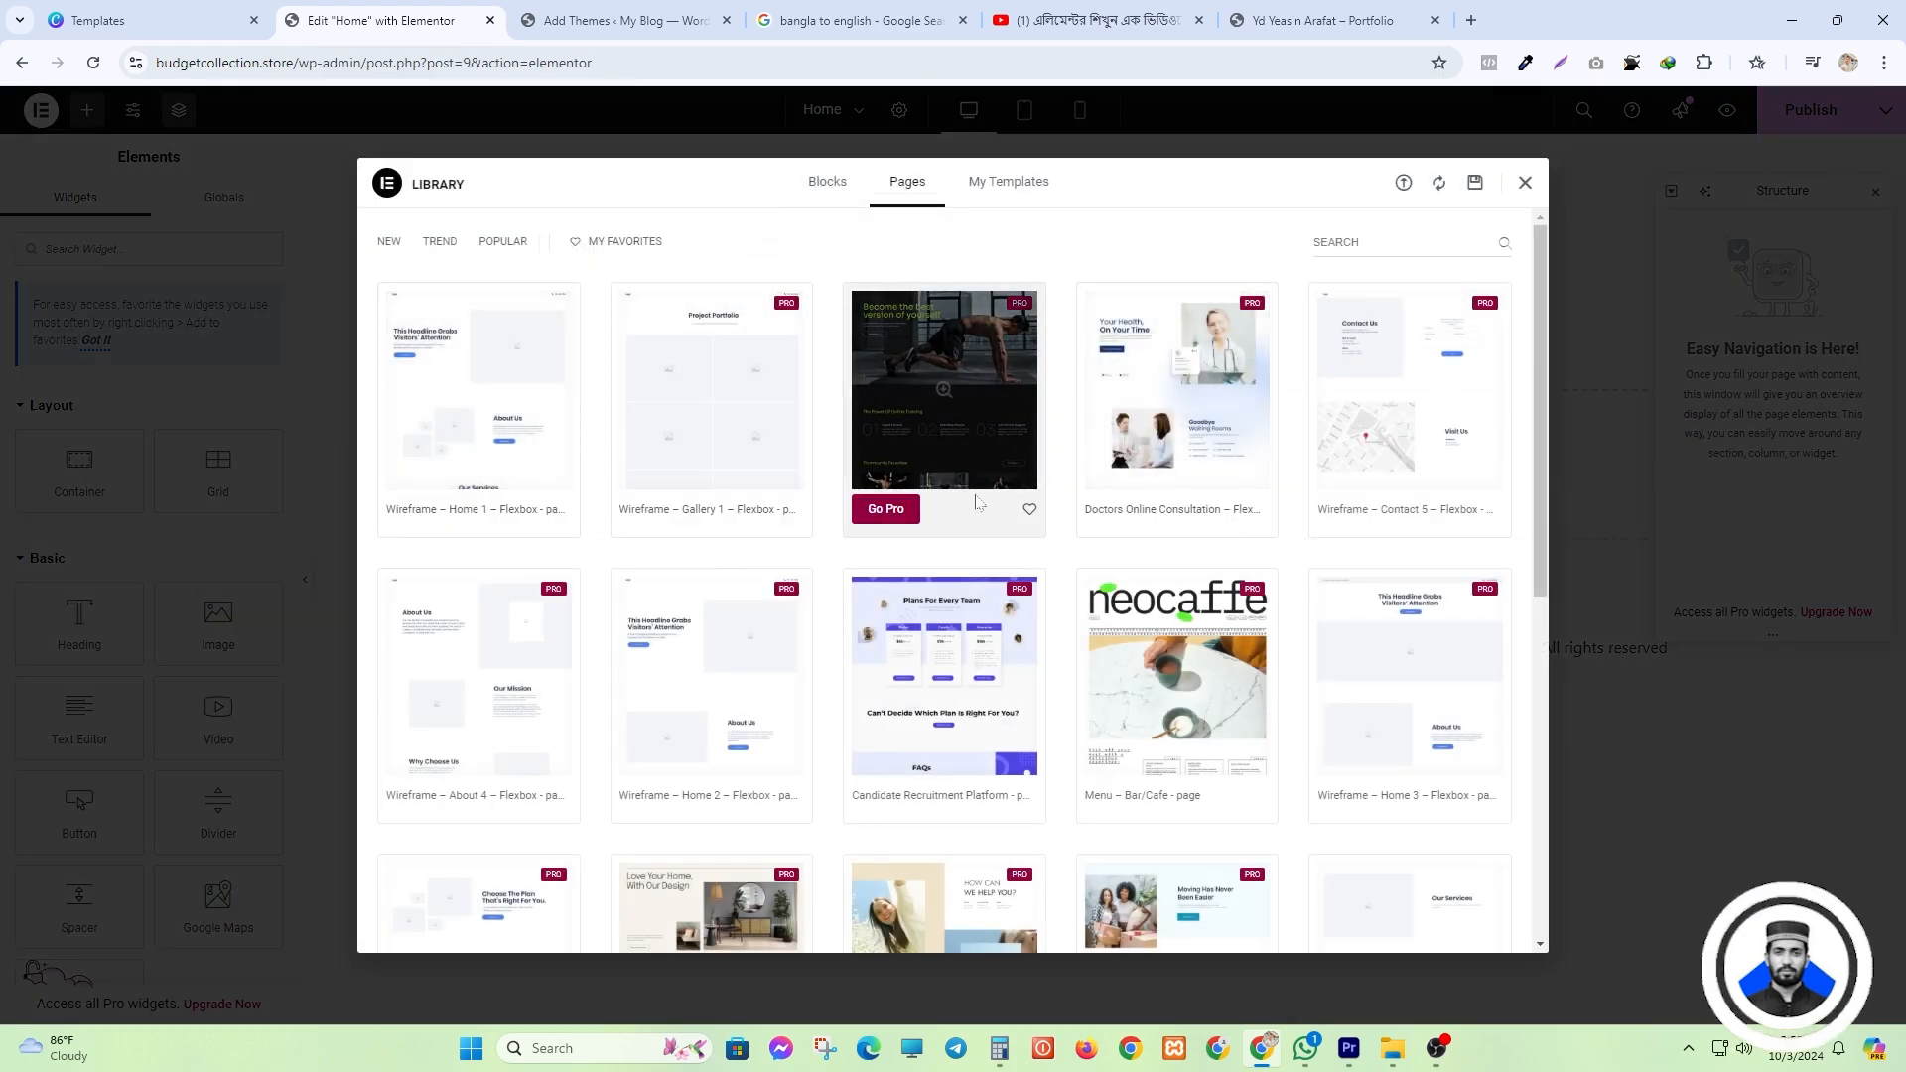
scroll(1055, 650, "down", 3)
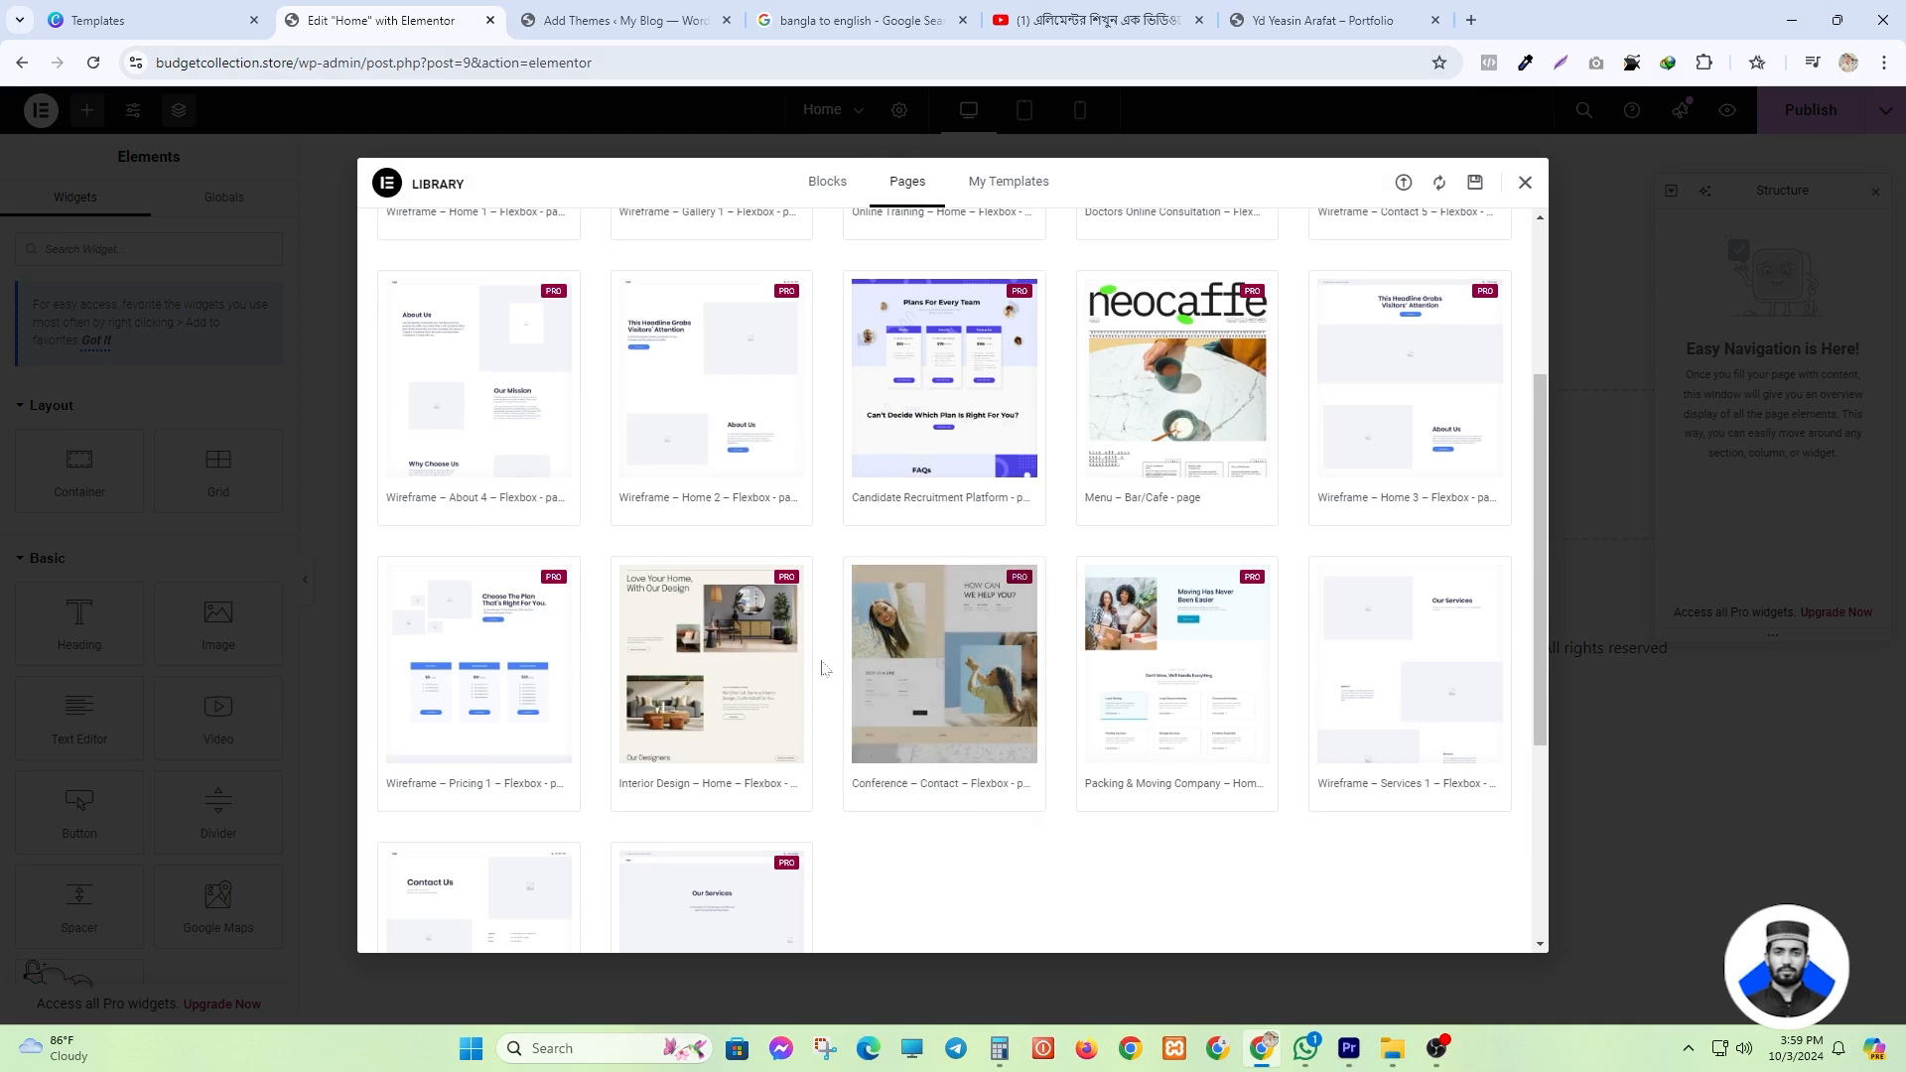
scroll(668, 660, "down", 3)
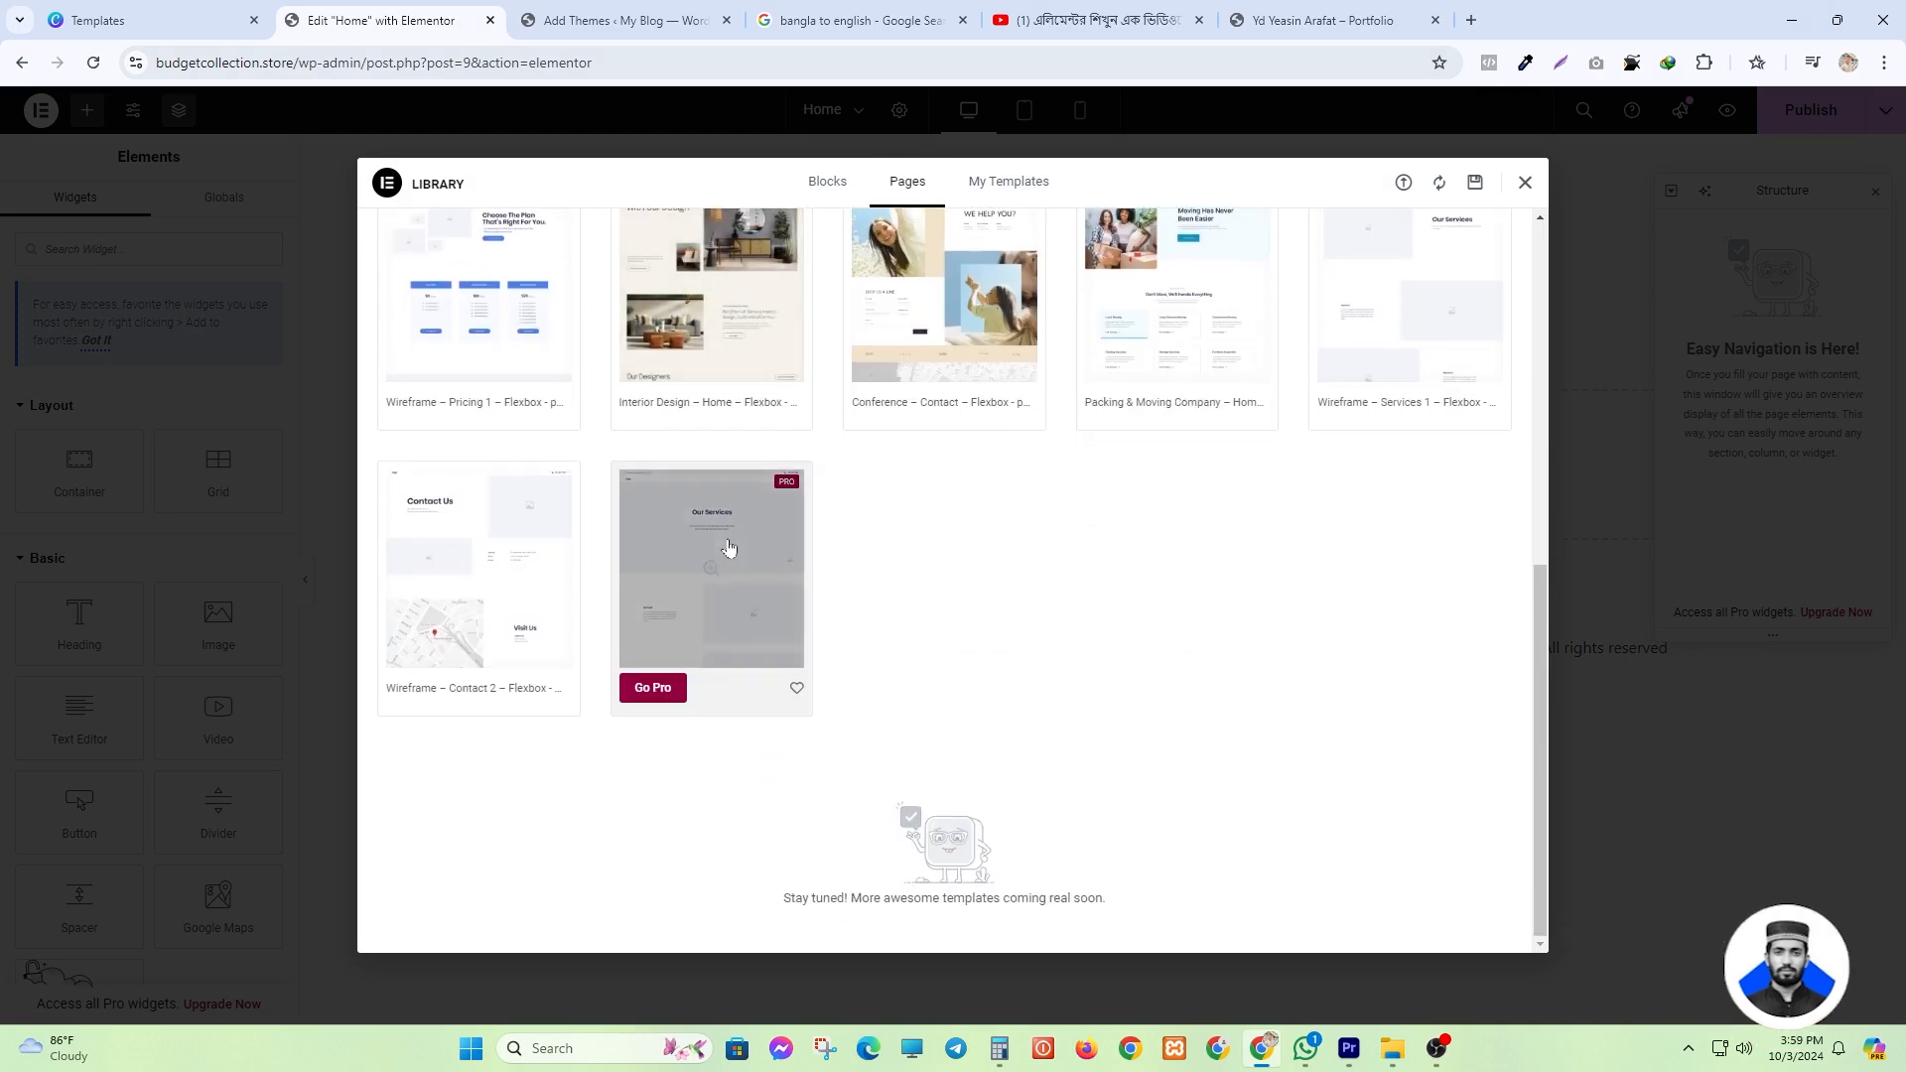
scroll(789, 603, "up", 3)
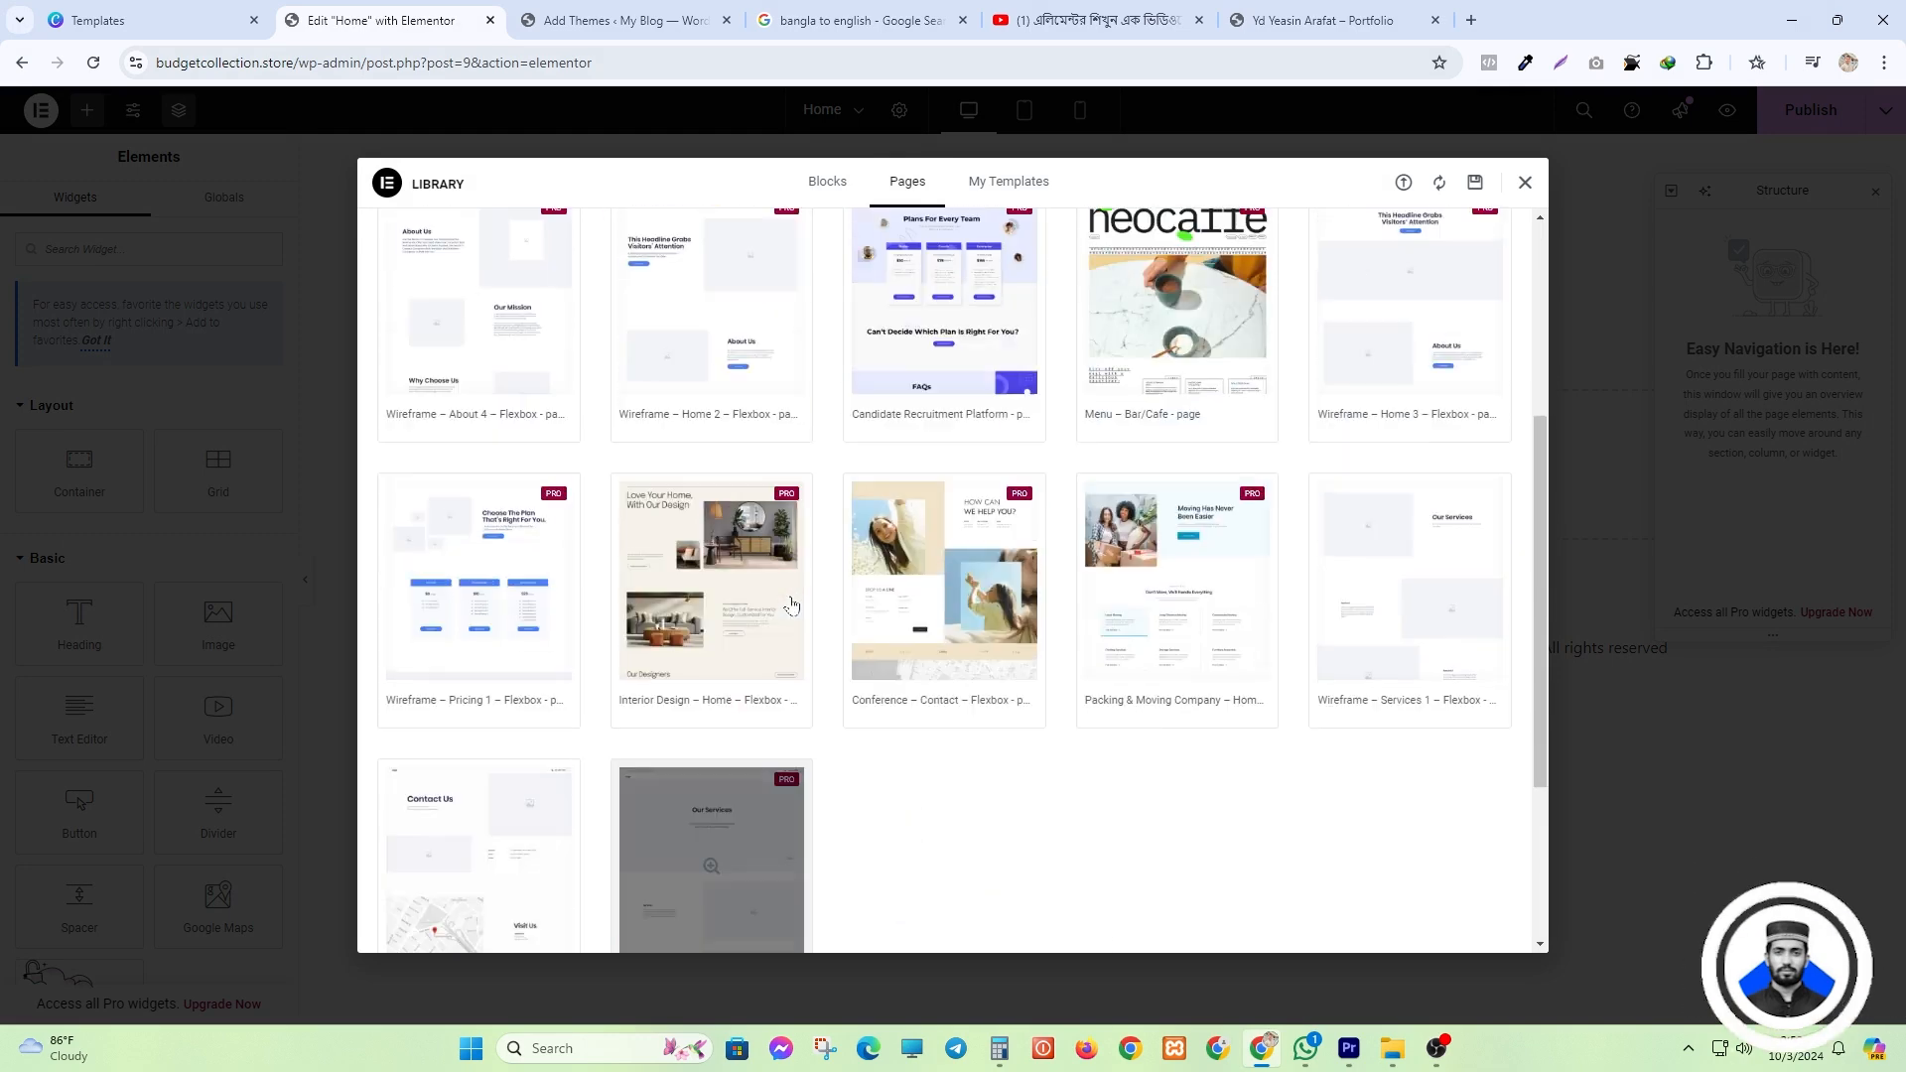
scroll(764, 621, "down", 1)
scroll(501, 805, "up", 5)
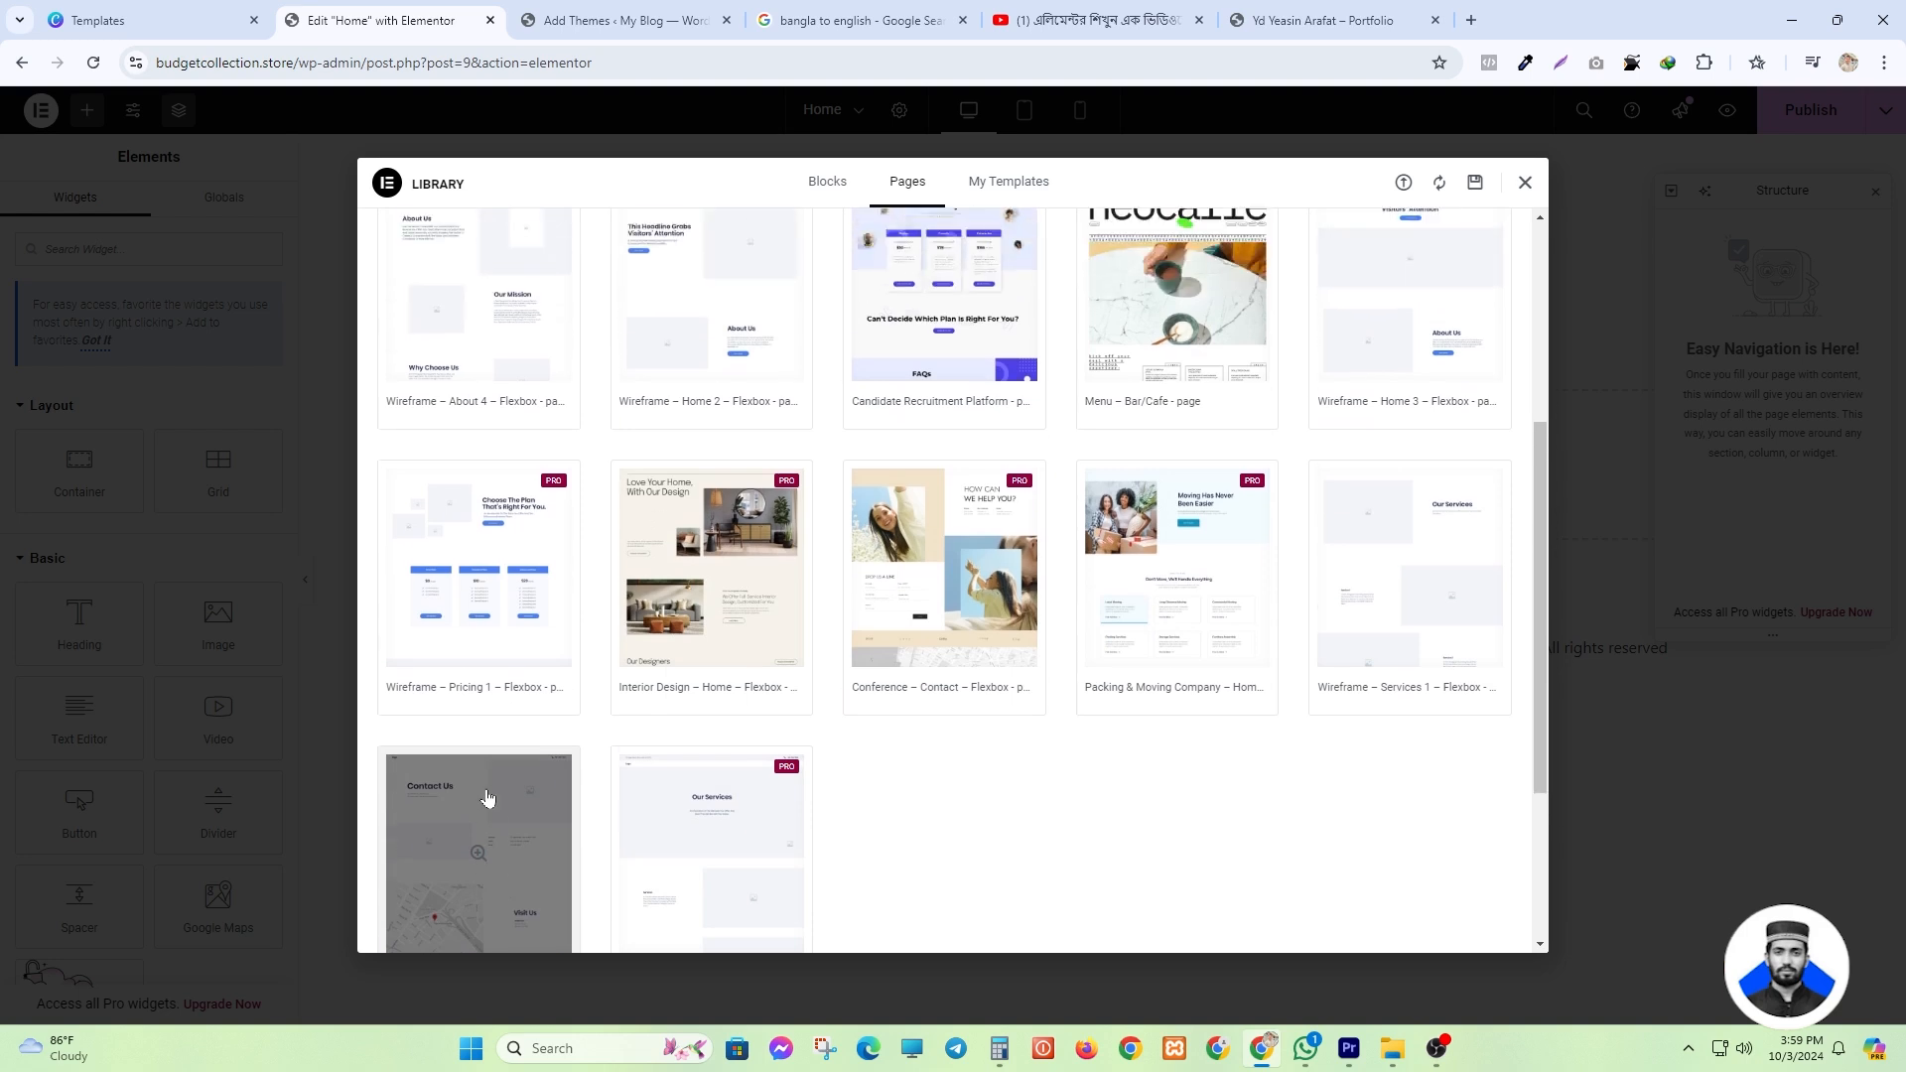
left_click(990, 190)
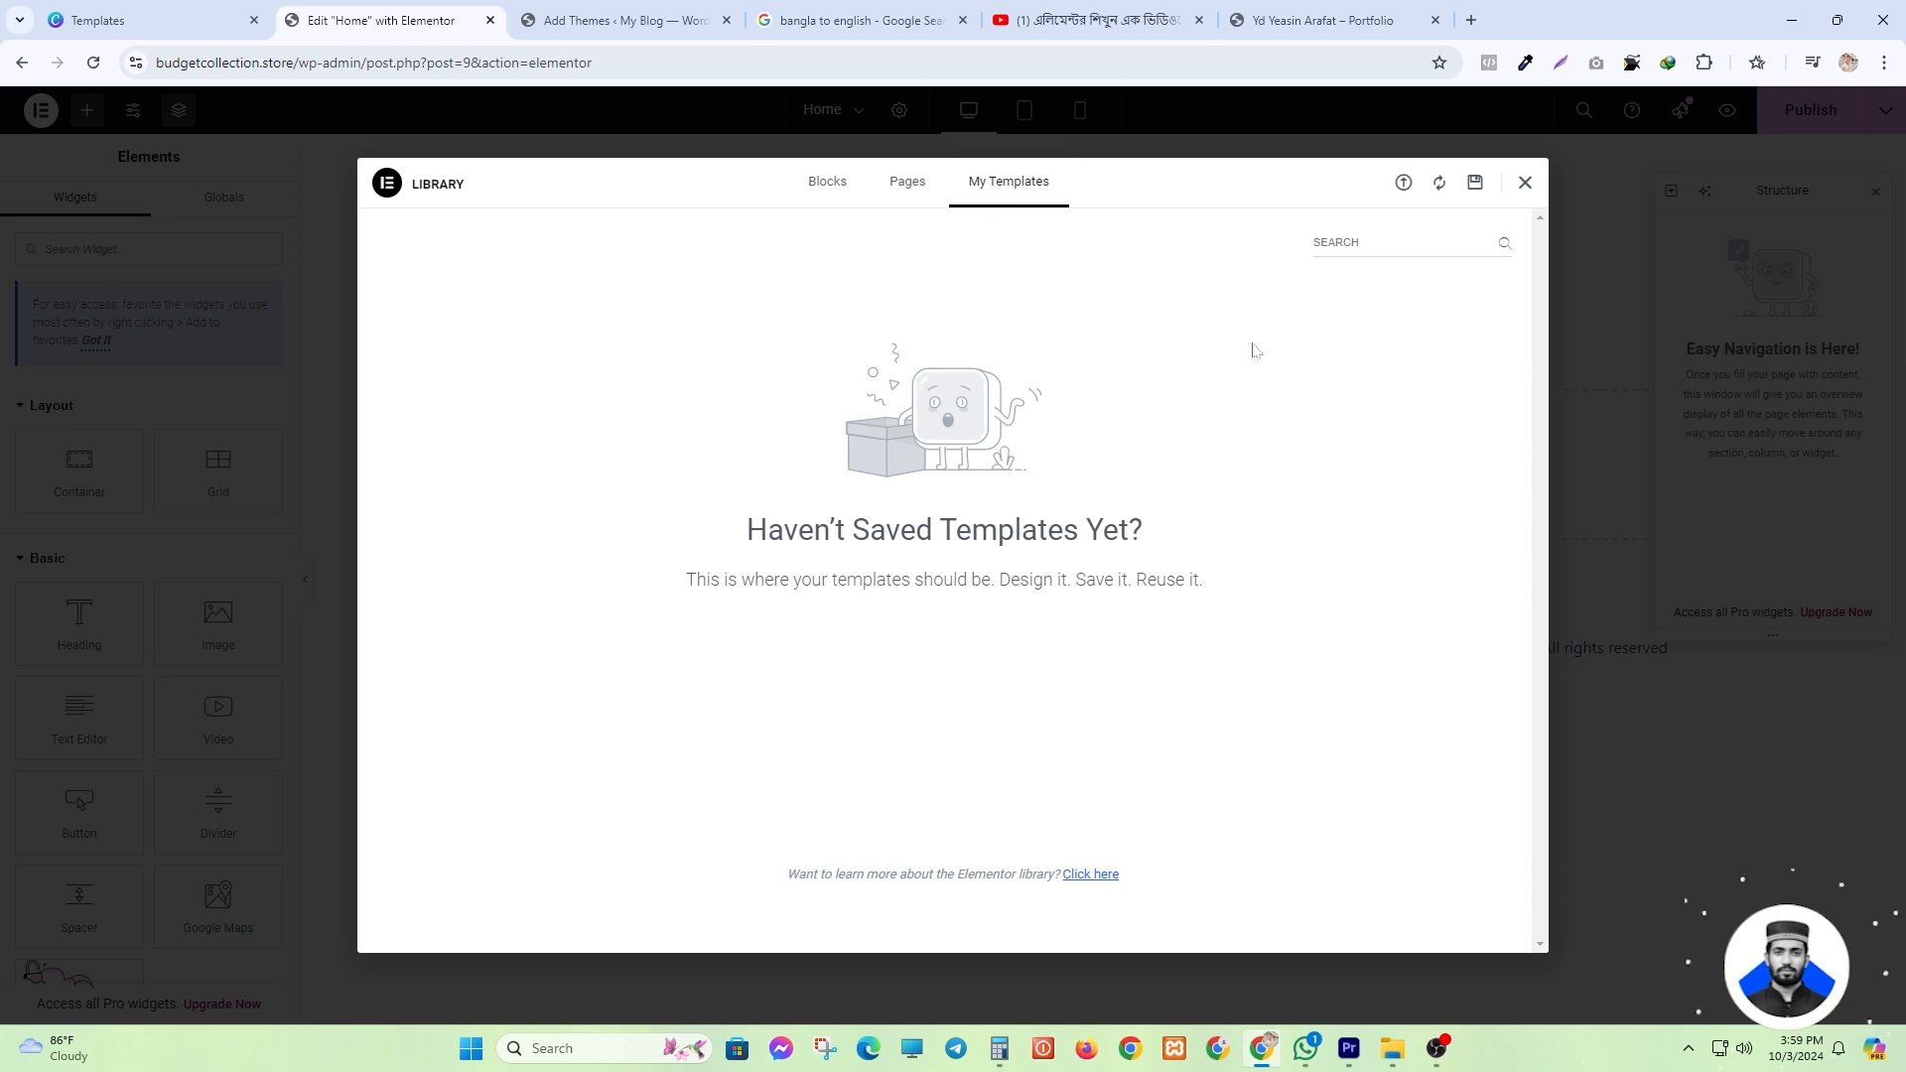
left_click(1523, 184)
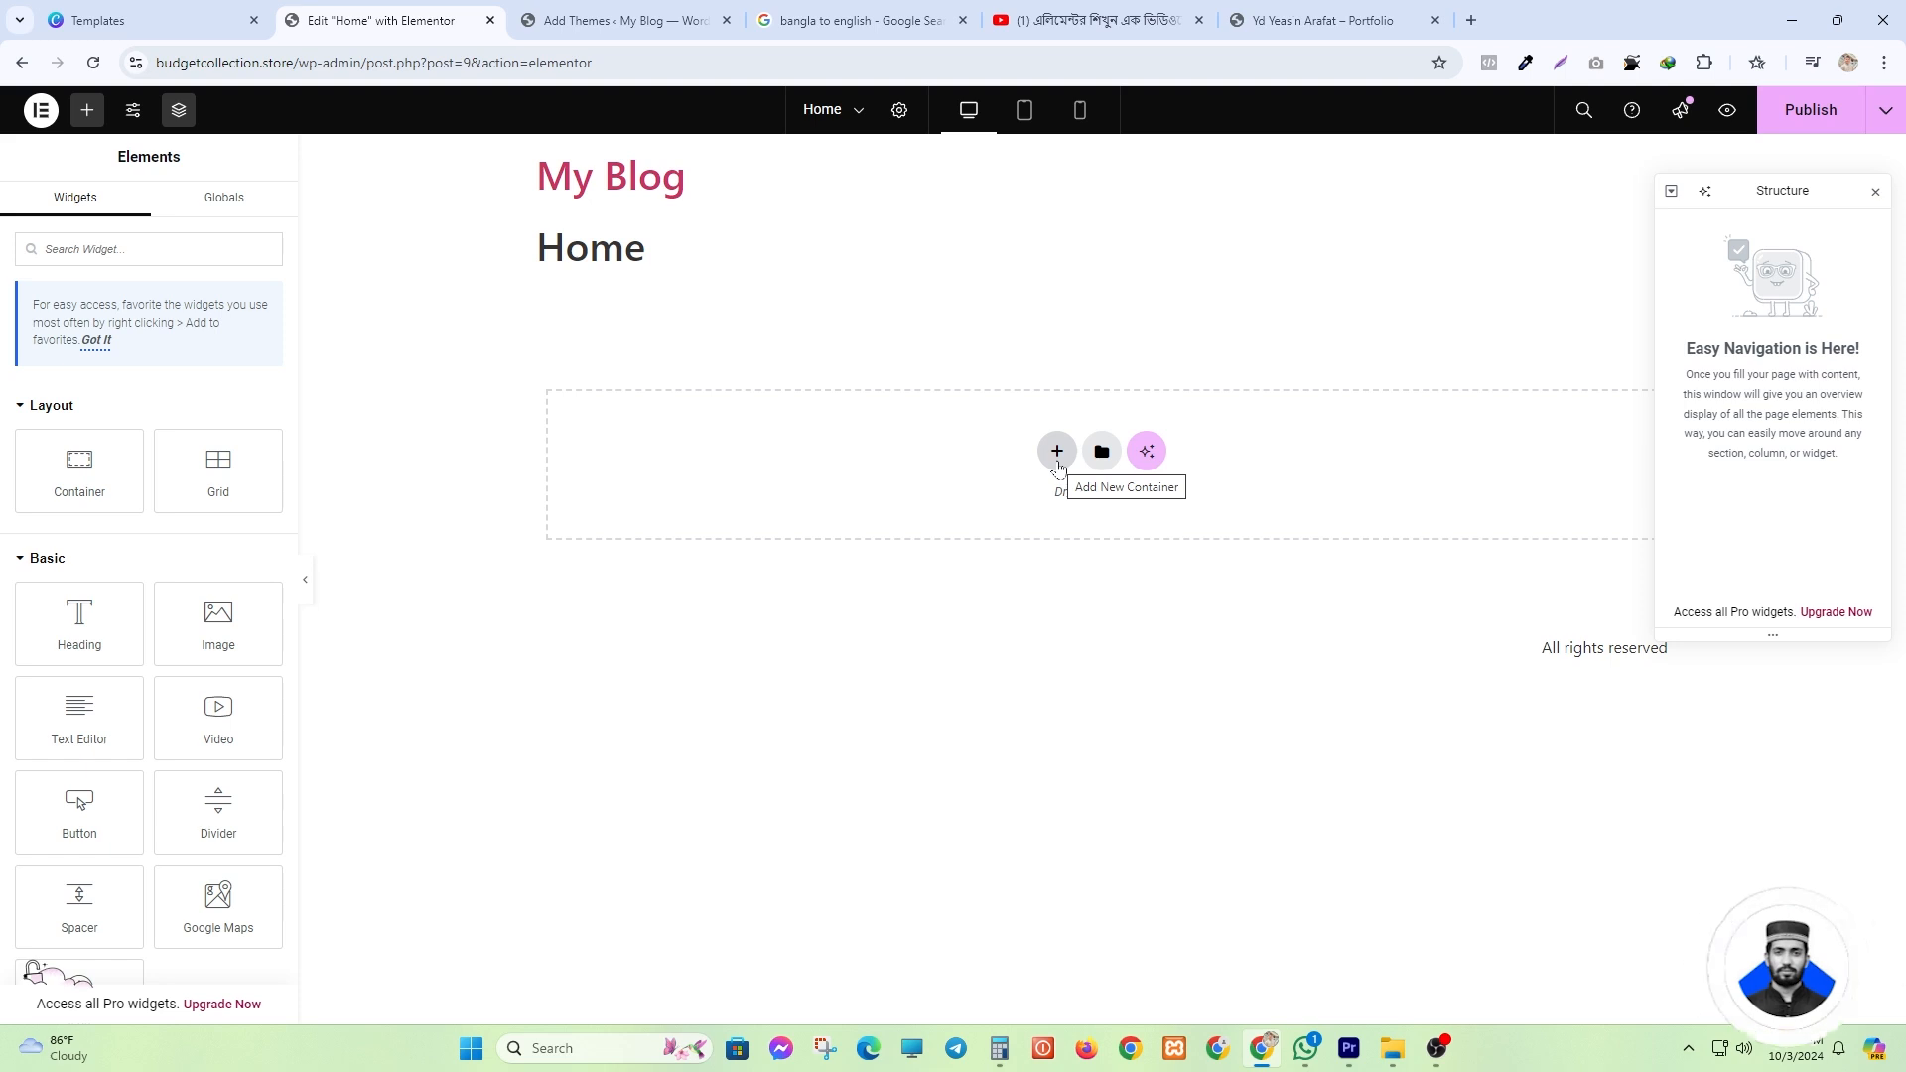
- Add a new Flexbox container to the Home page using the single row-direction structure
left_click(1057, 453)
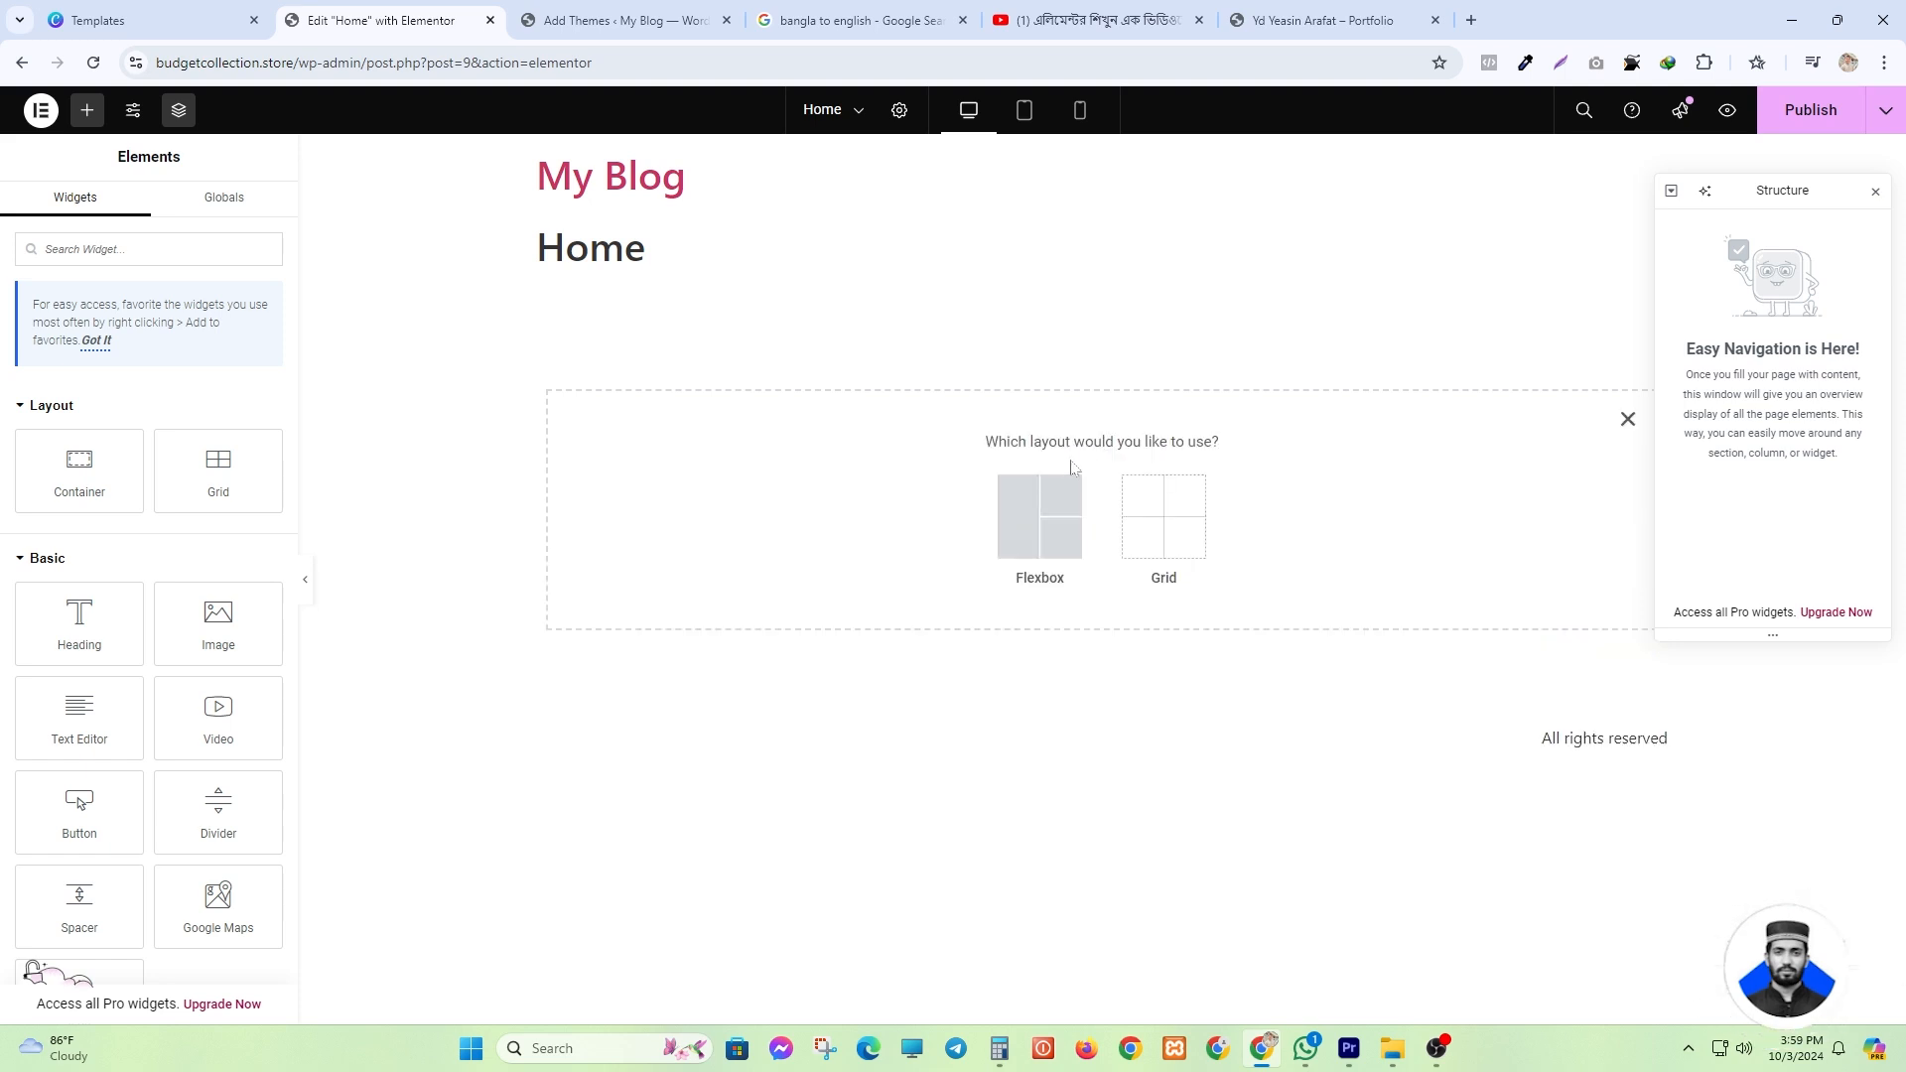
left_click(1013, 588)
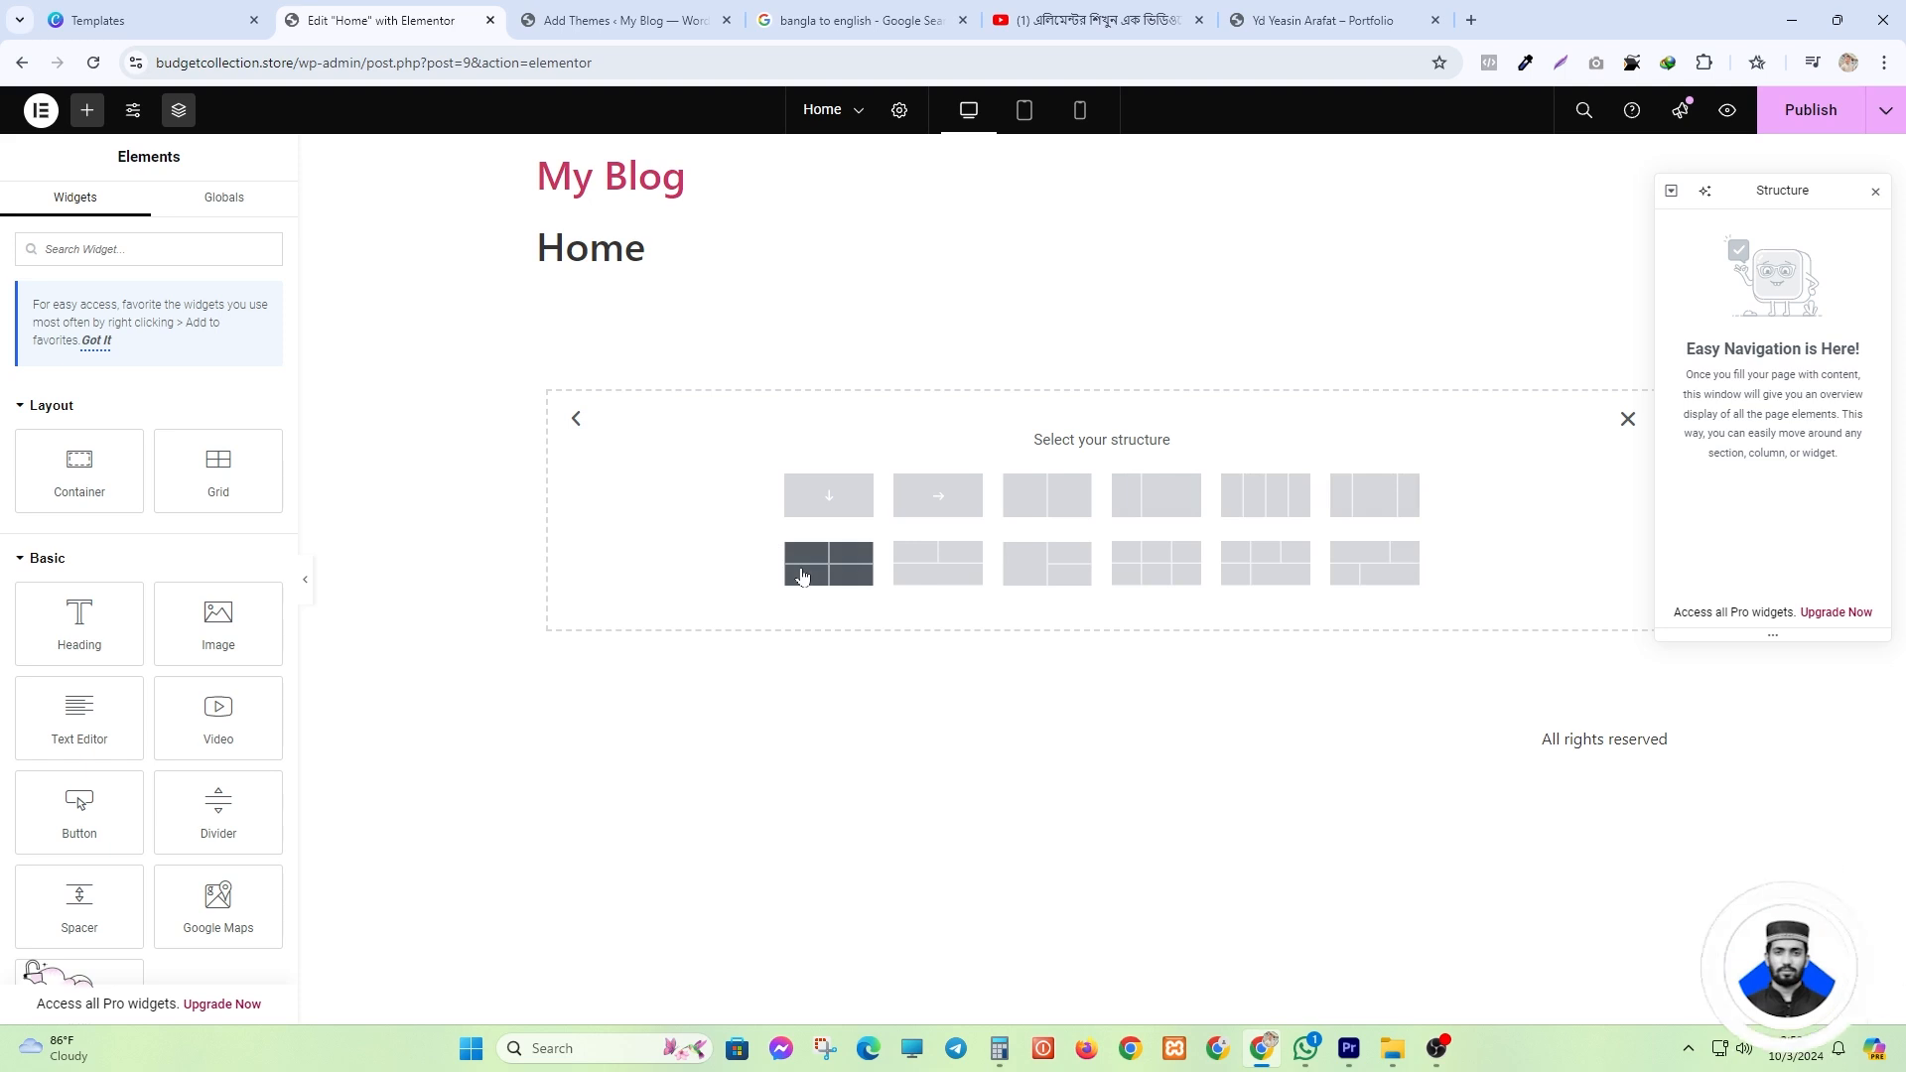
left_click(927, 504)
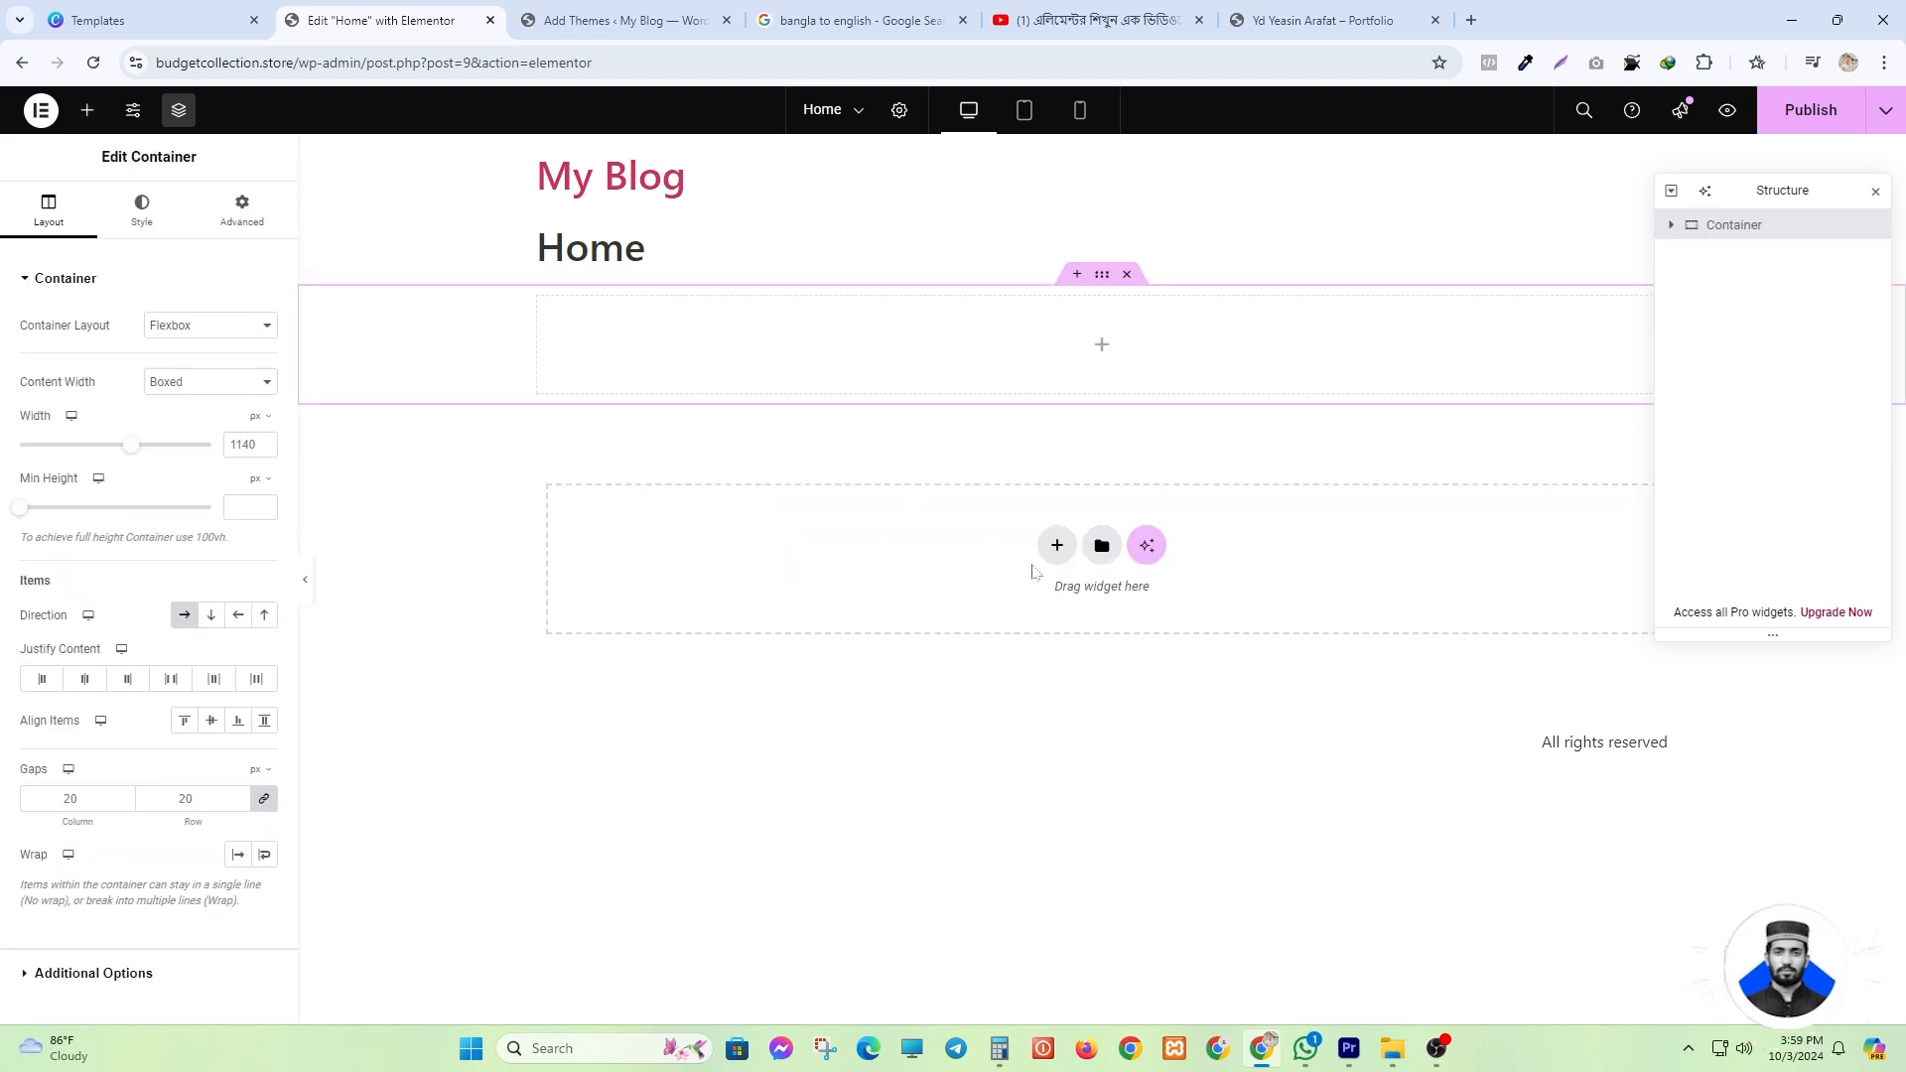
- Add a Flexbox container with two equal columns below the first container, and close the Structure navigator
left_click(1057, 545)
left_click(1040, 586)
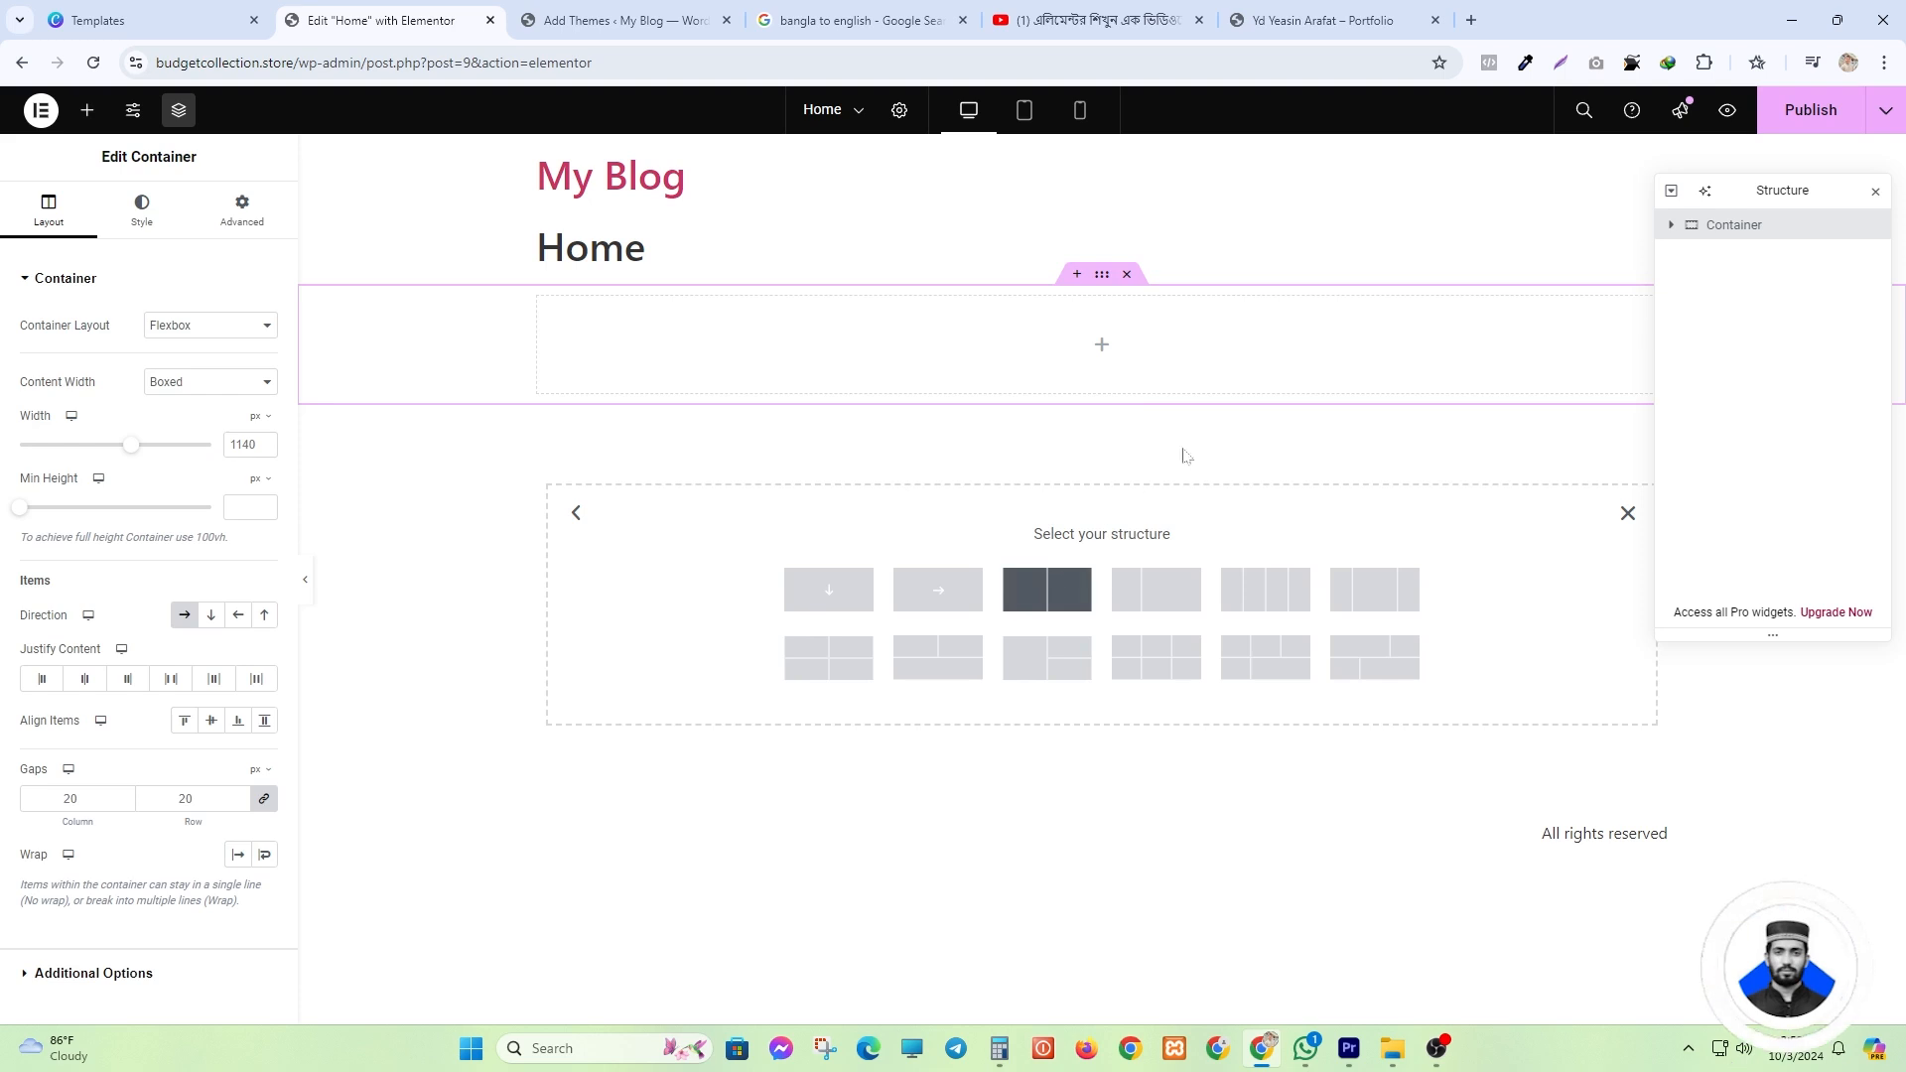
left_click(1047, 591)
left_click_drag(1800, 188, 1736, 258)
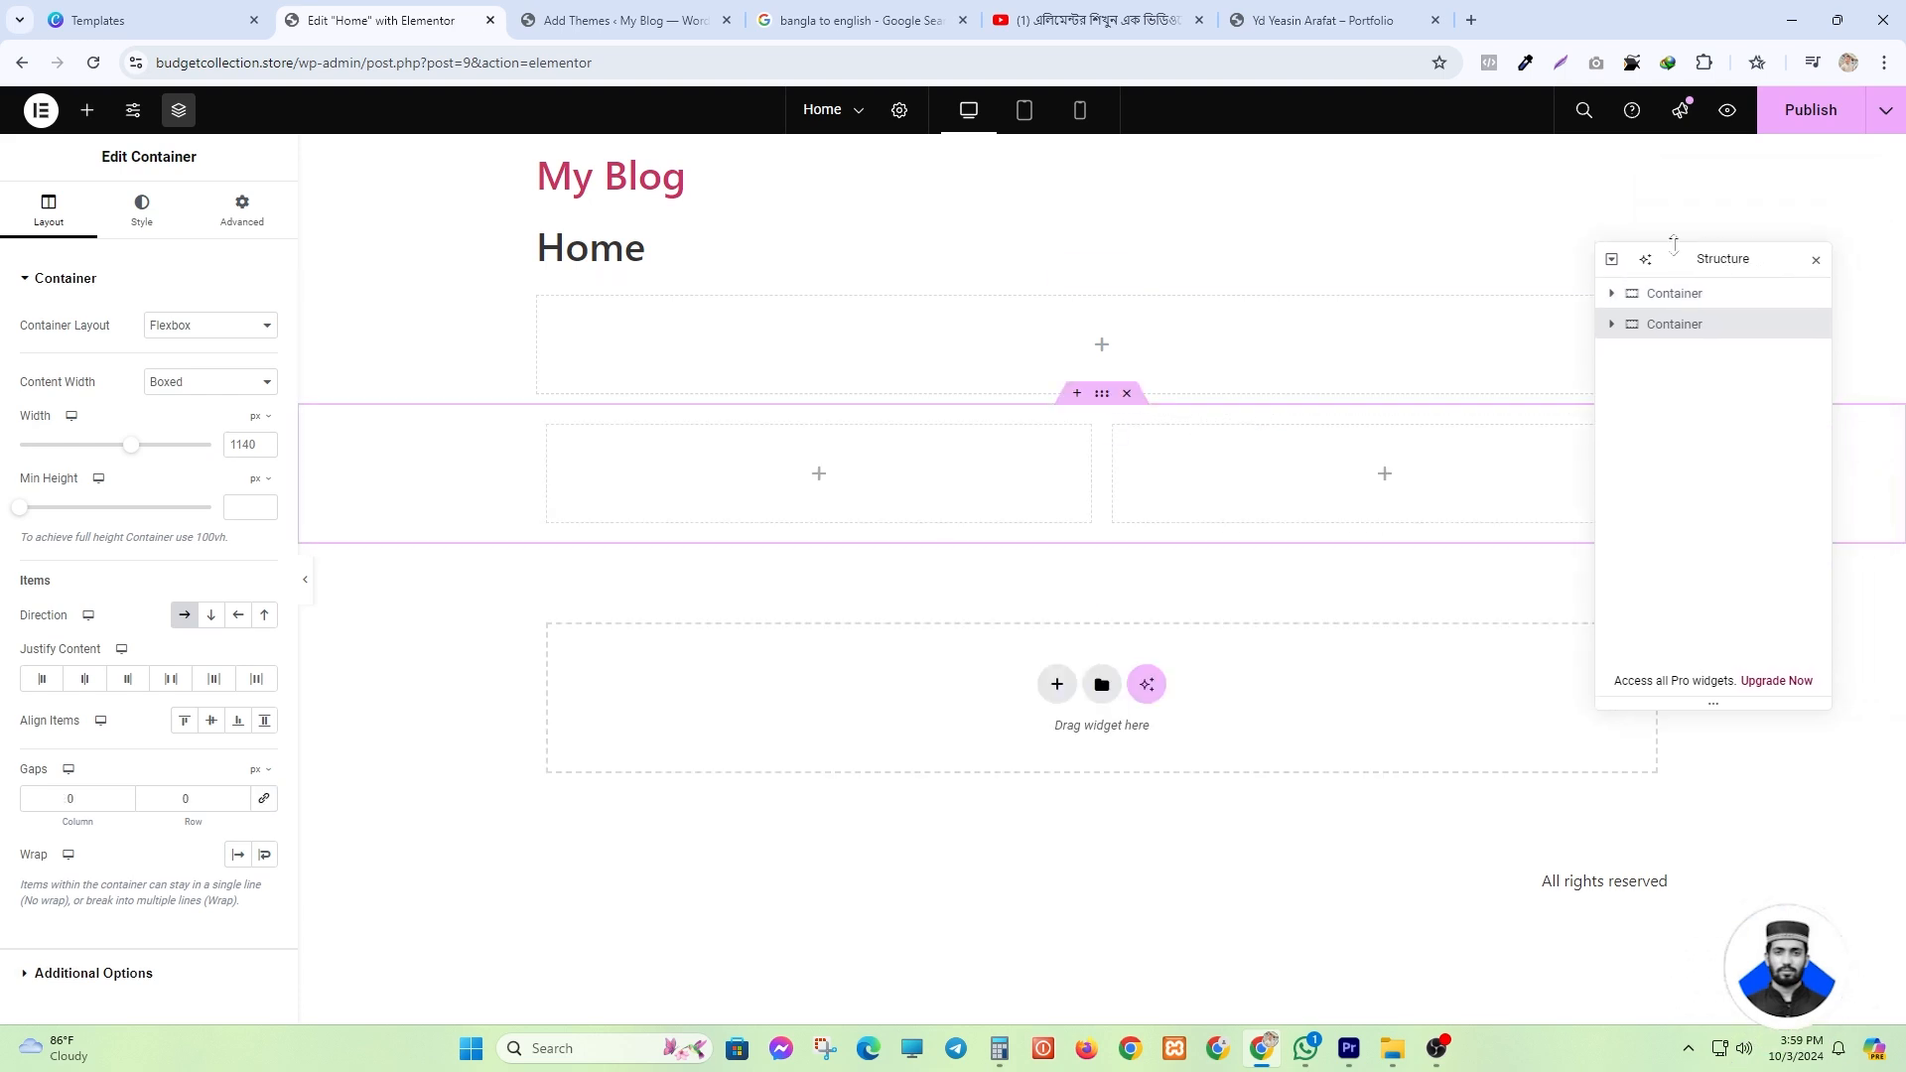
left_click(1813, 261)
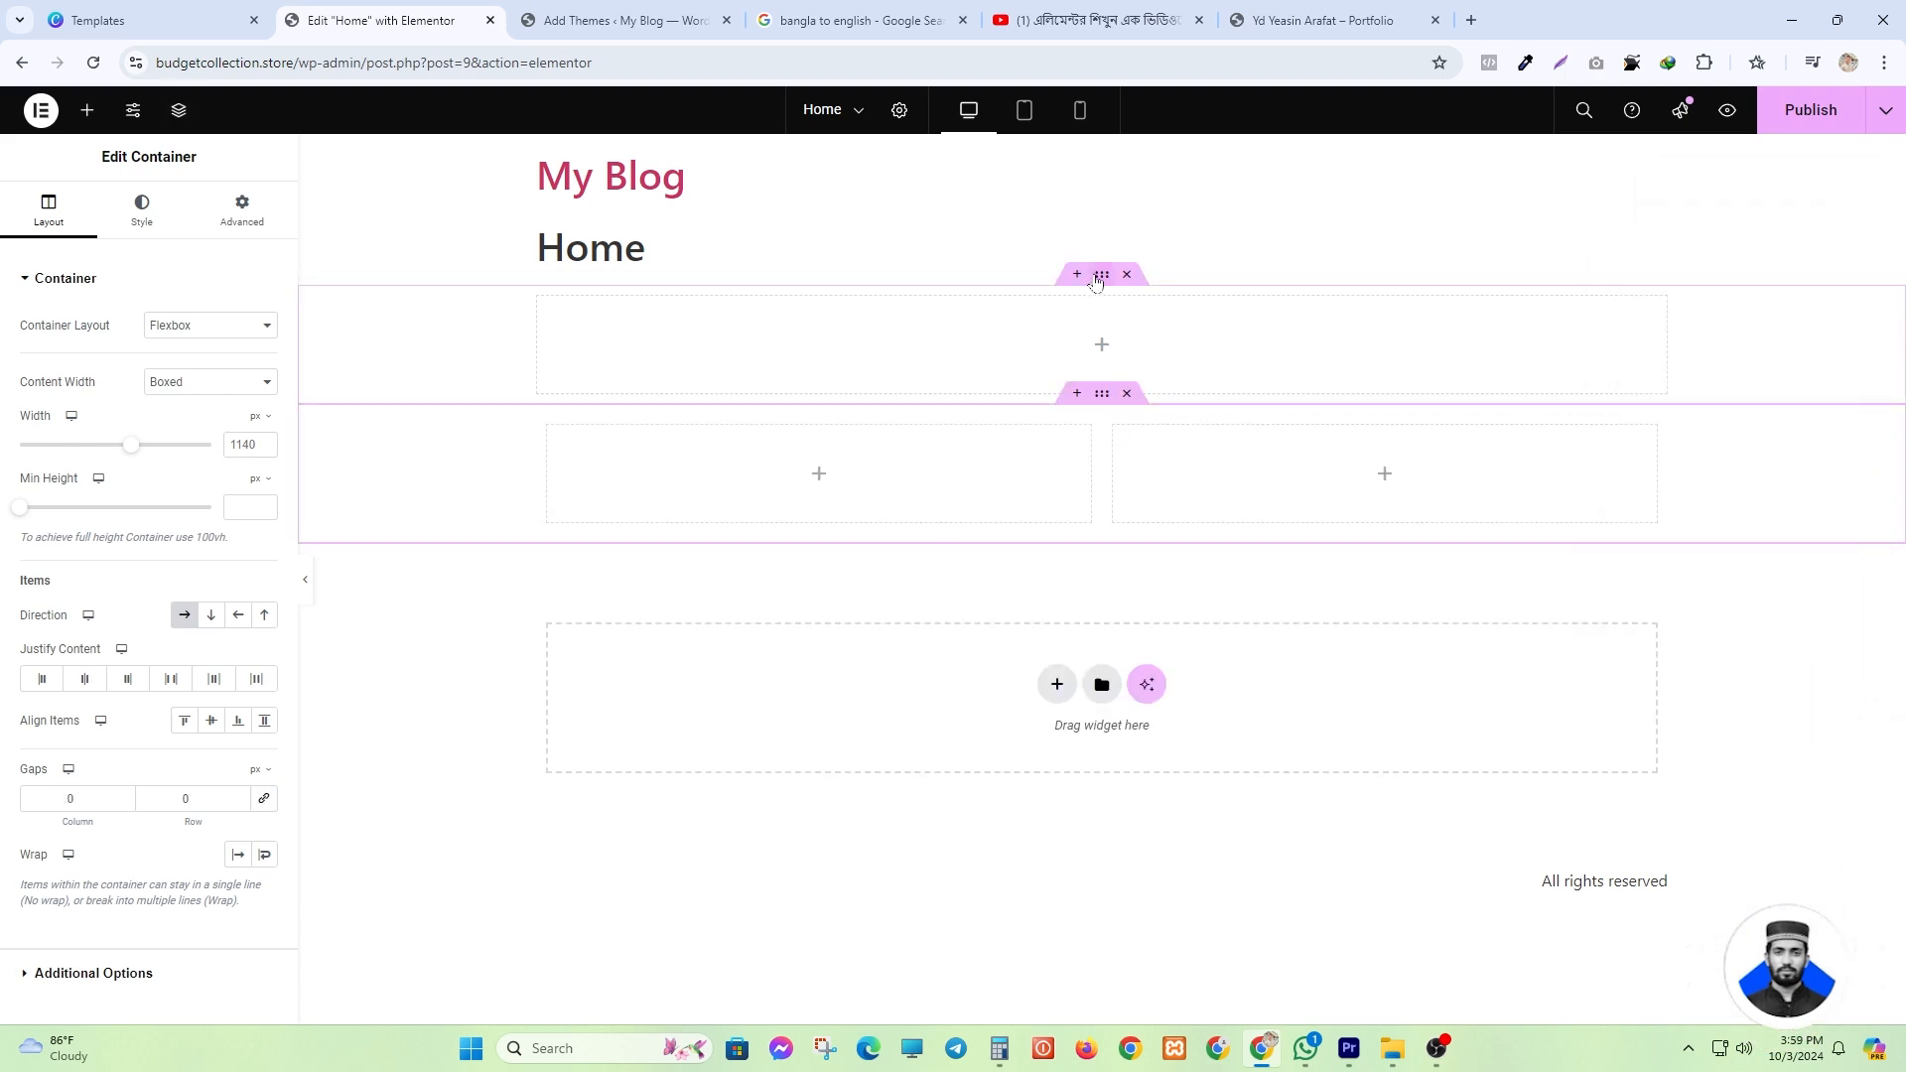
- Add a Flexbox container with four equal columns below the two-column container
left_click(1058, 685)
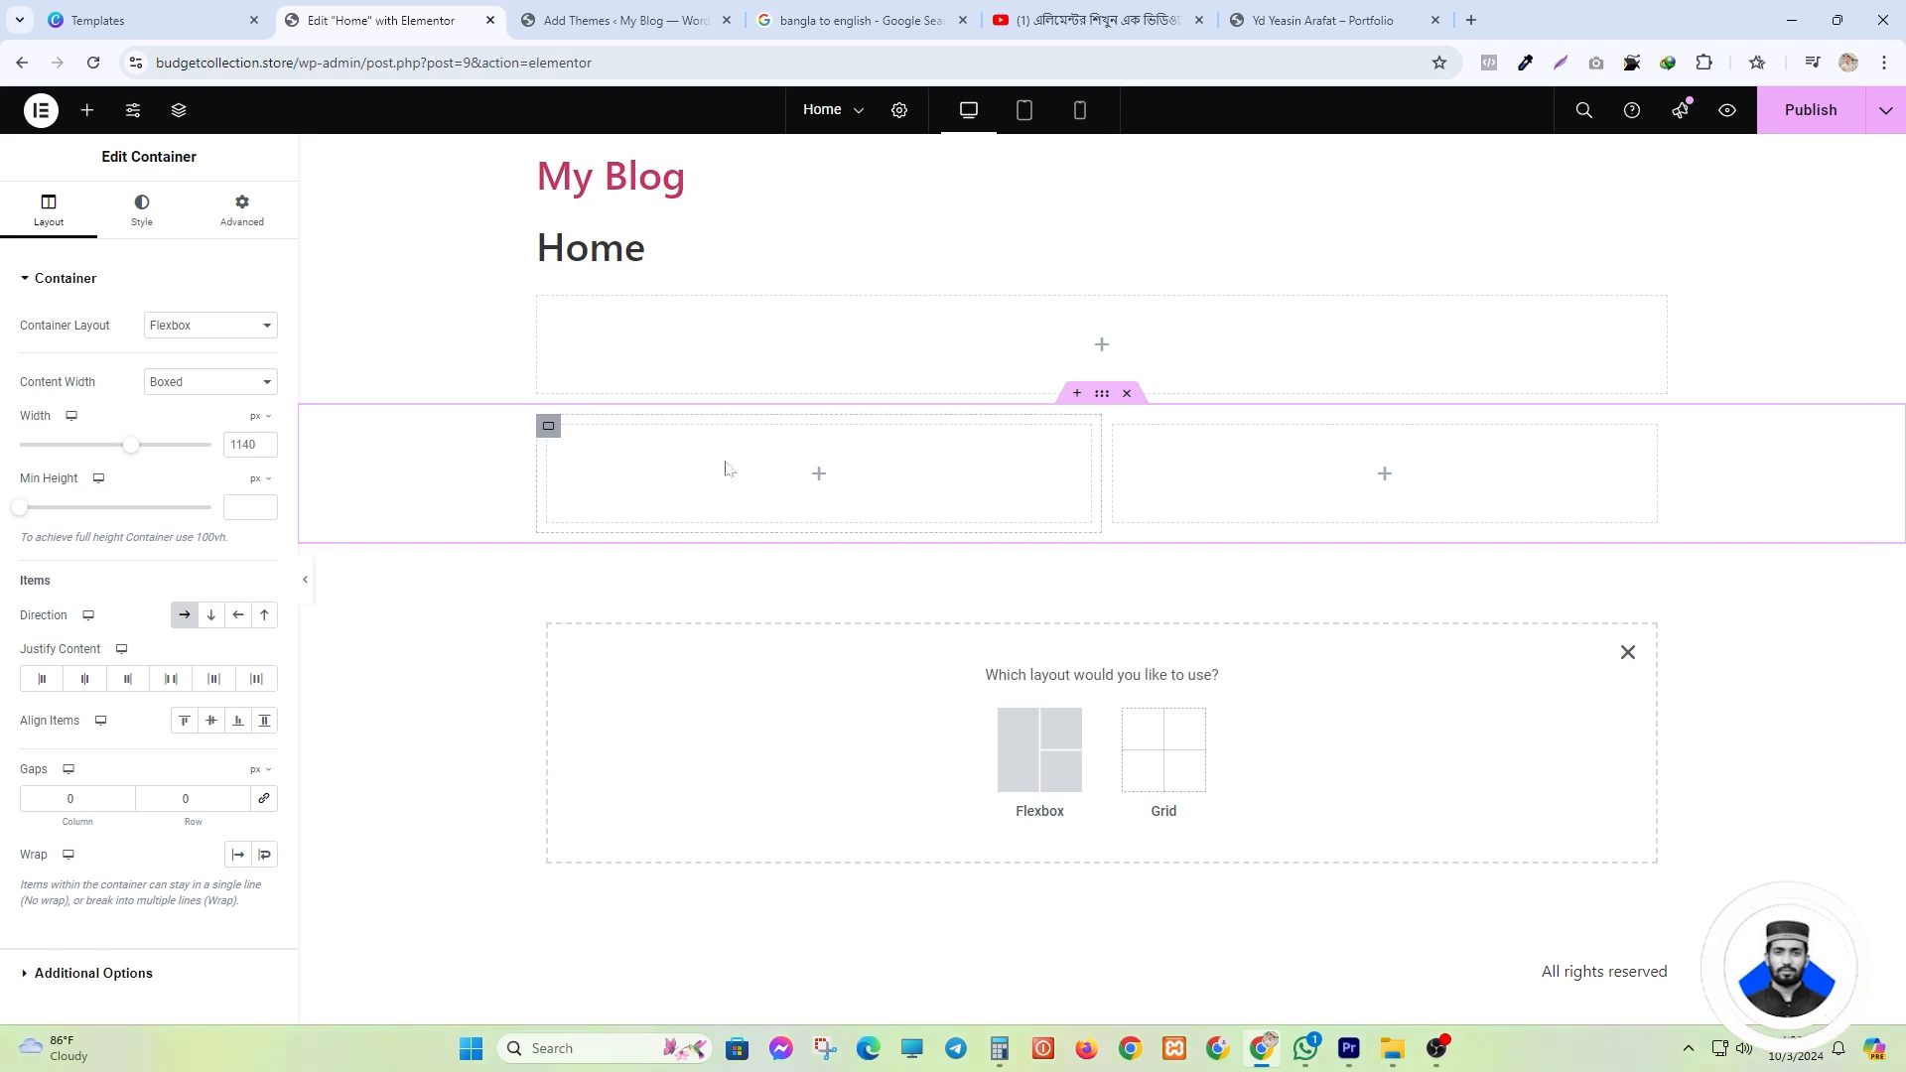
left_click(1054, 769)
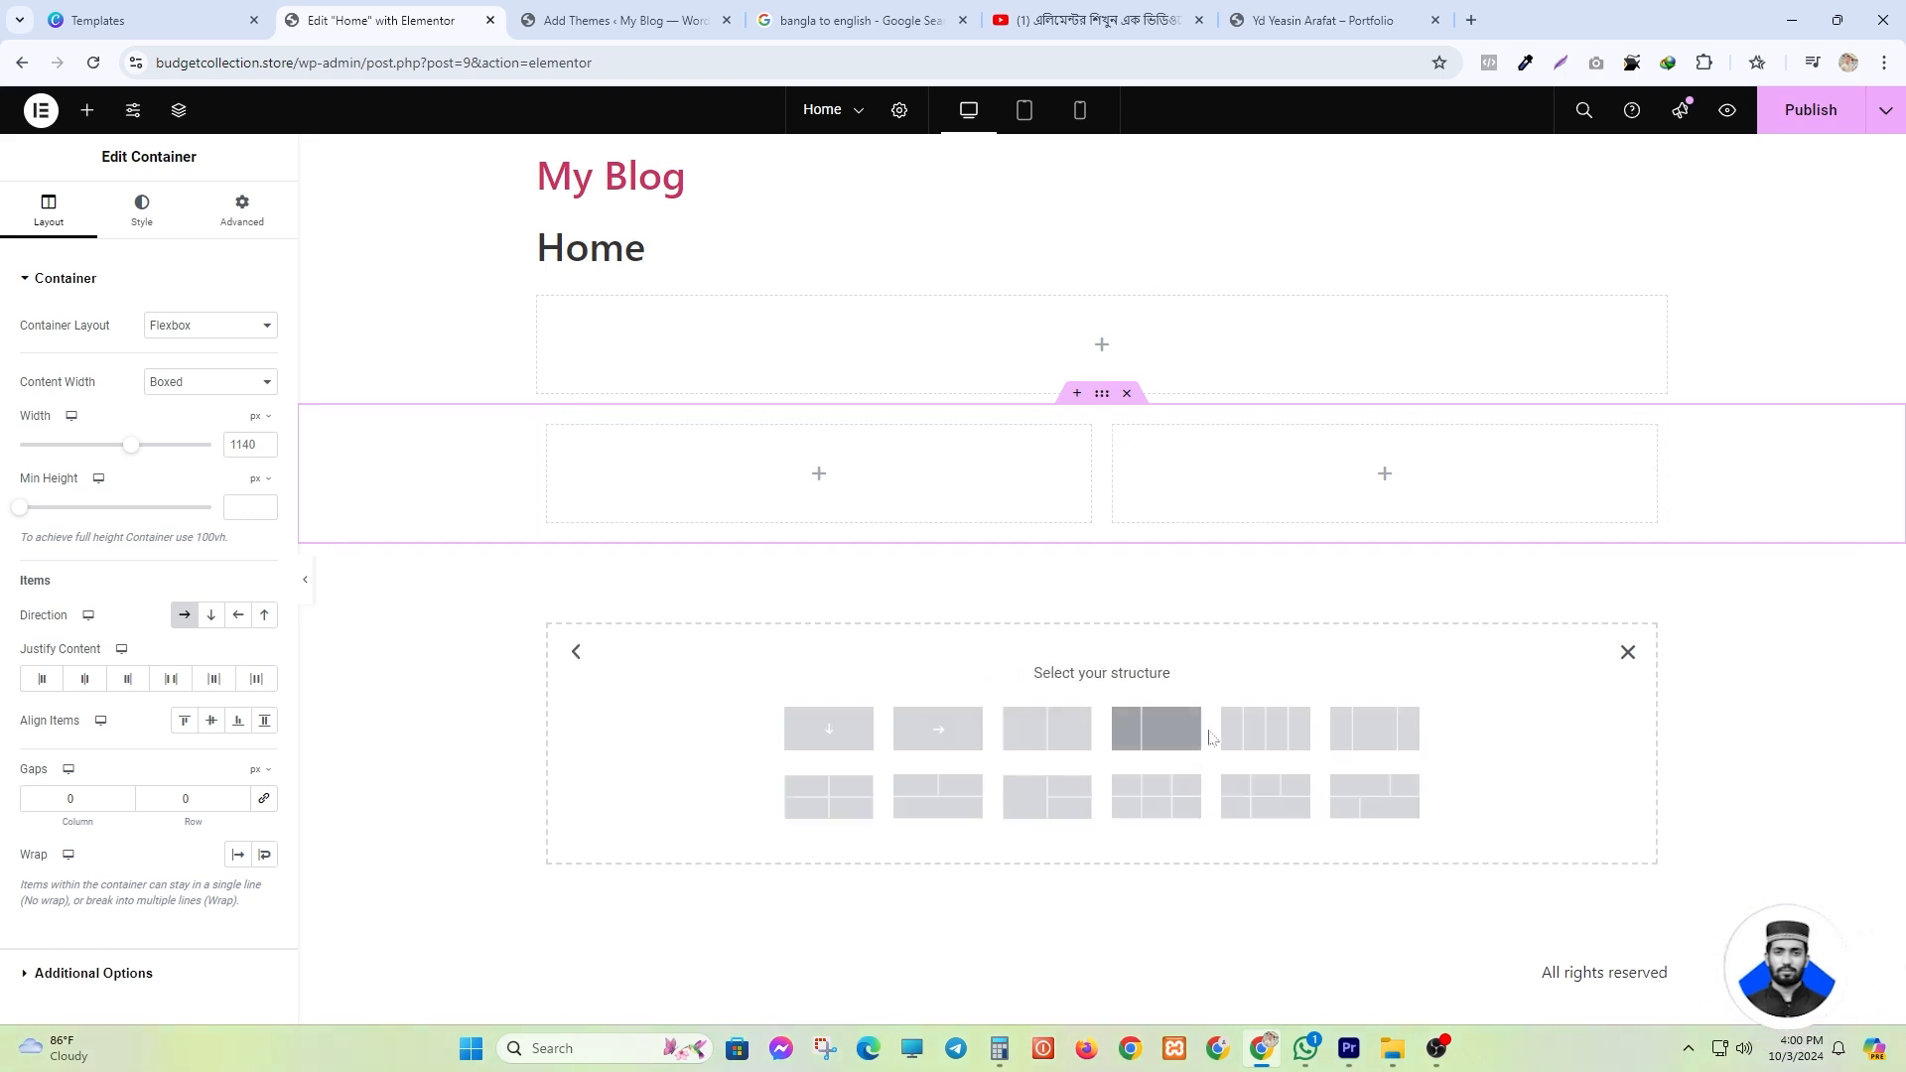
left_click(1256, 729)
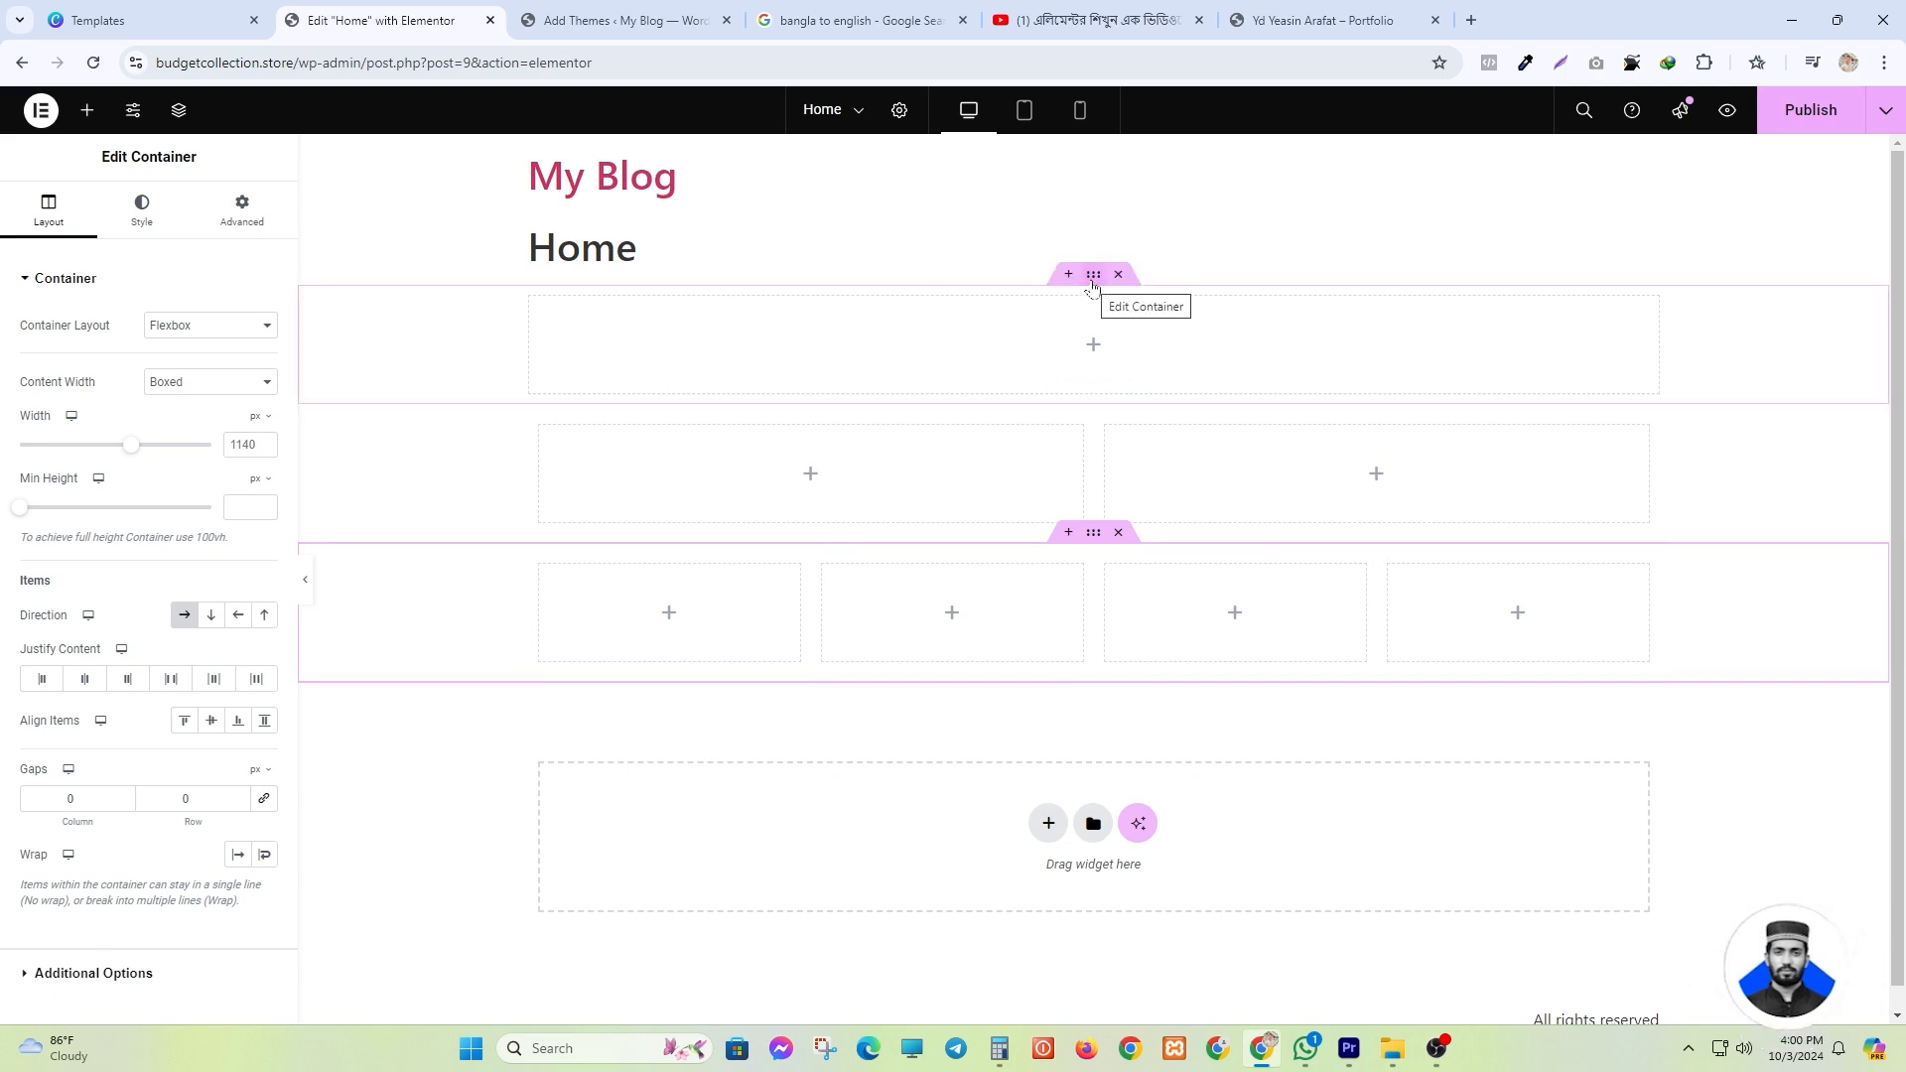
- Give the first container a classic background in solid blue
left_click(1093, 277)
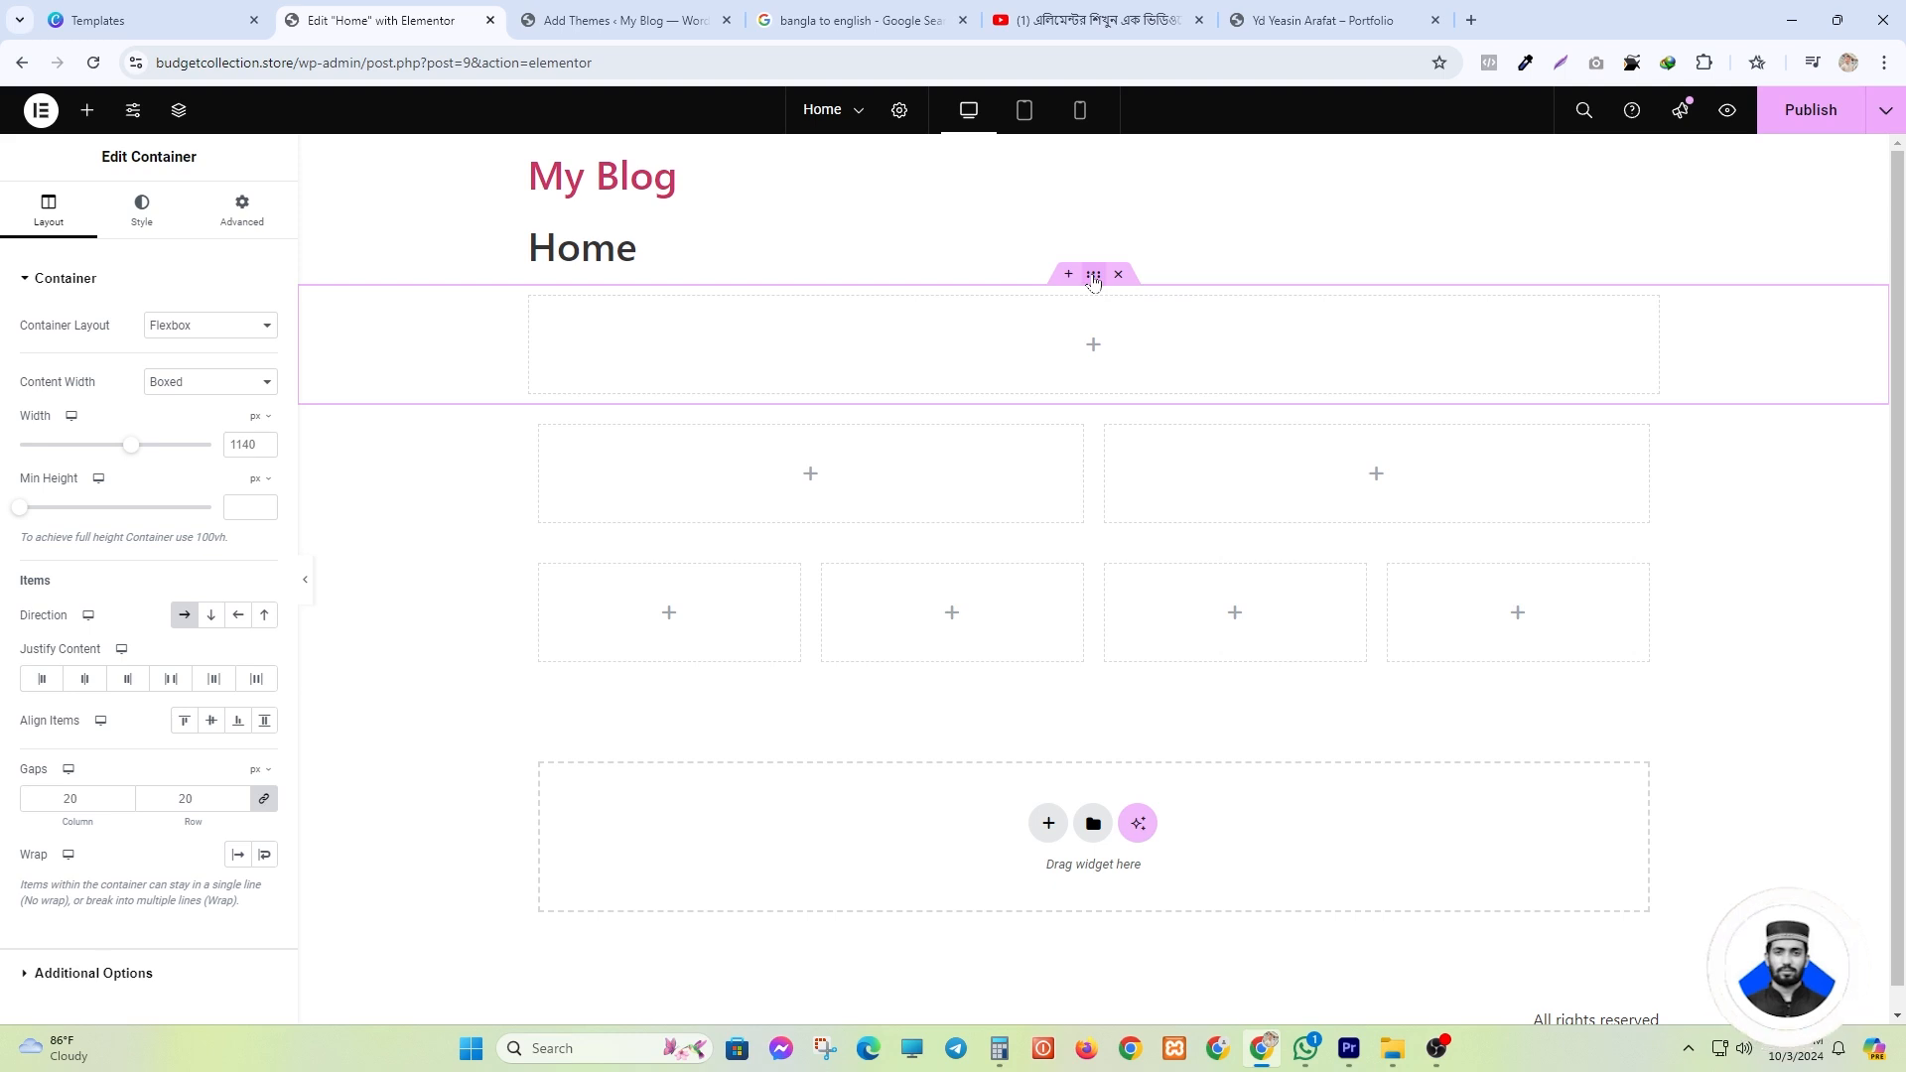
left_click(141, 214)
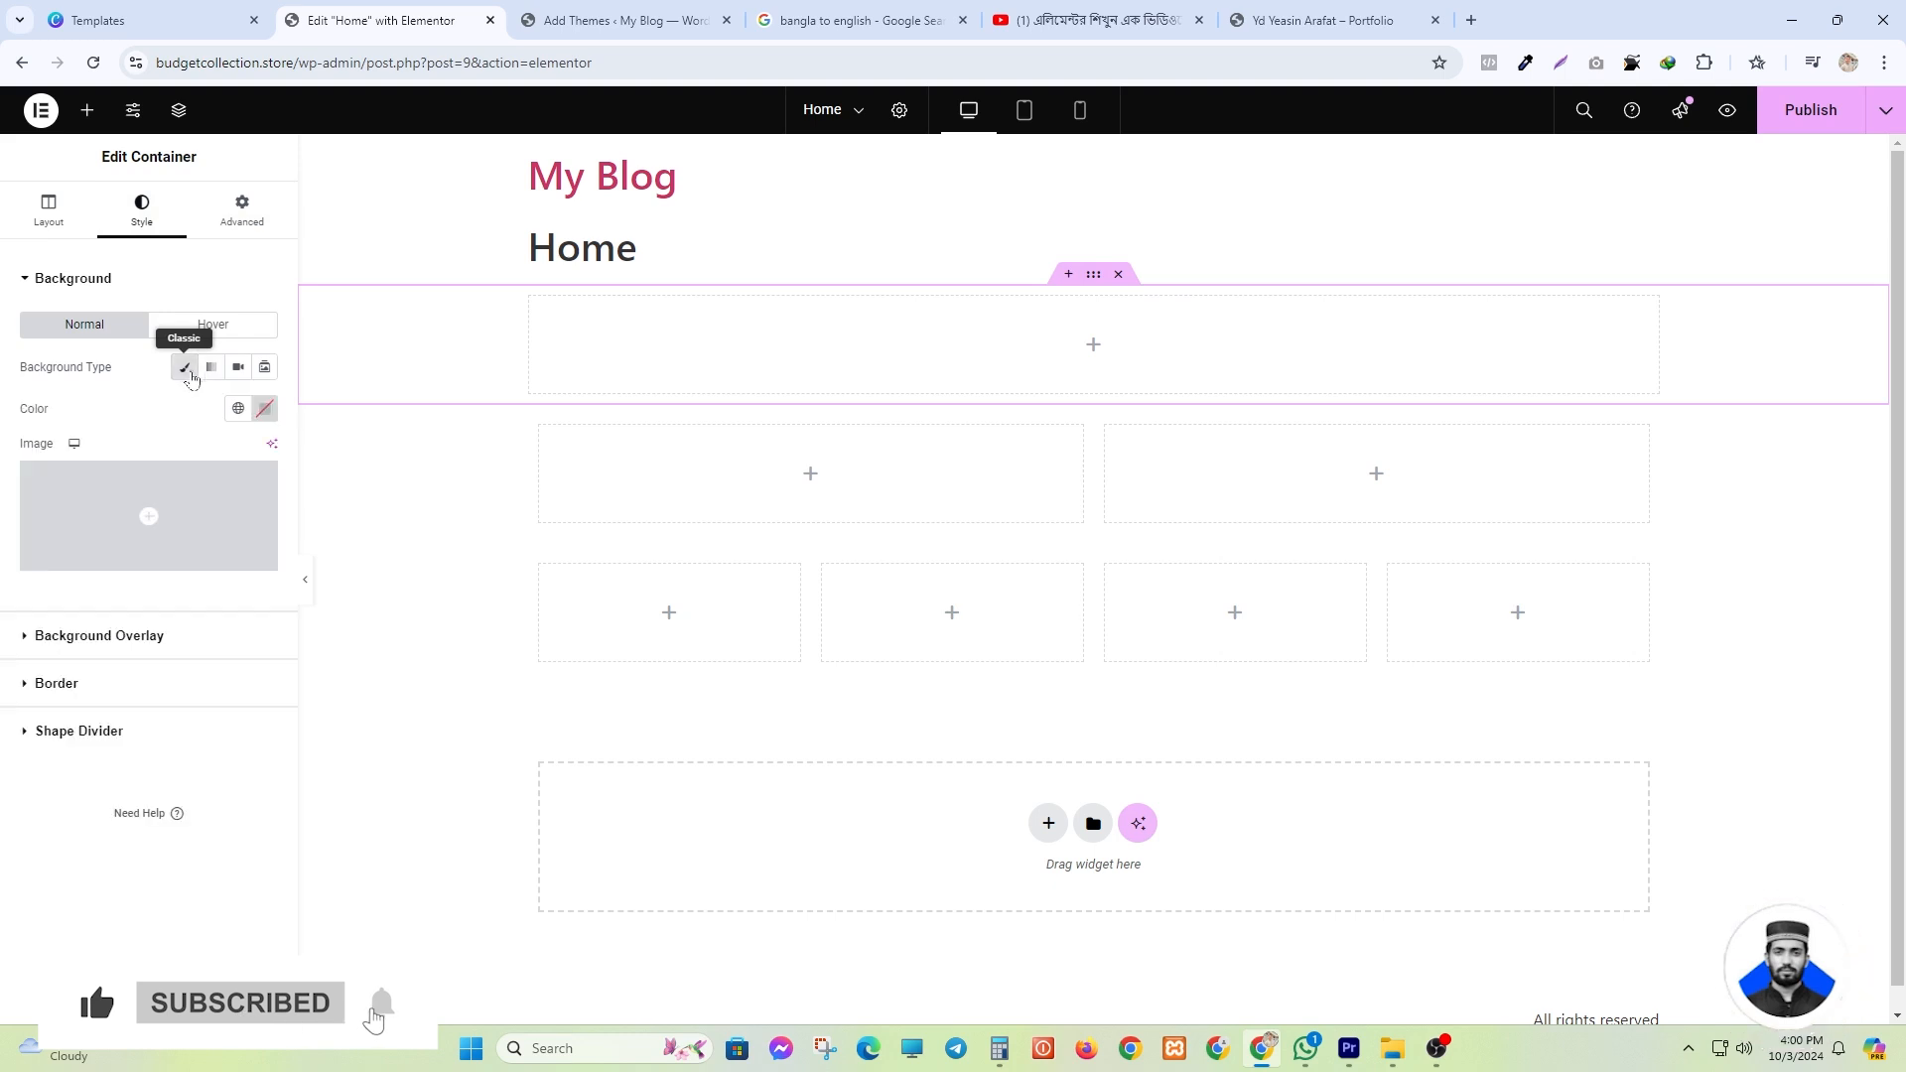
left_click(265, 409)
left_click_drag(366, 521, 522, 405)
left_click(307, 651)
left_click(268, 408)
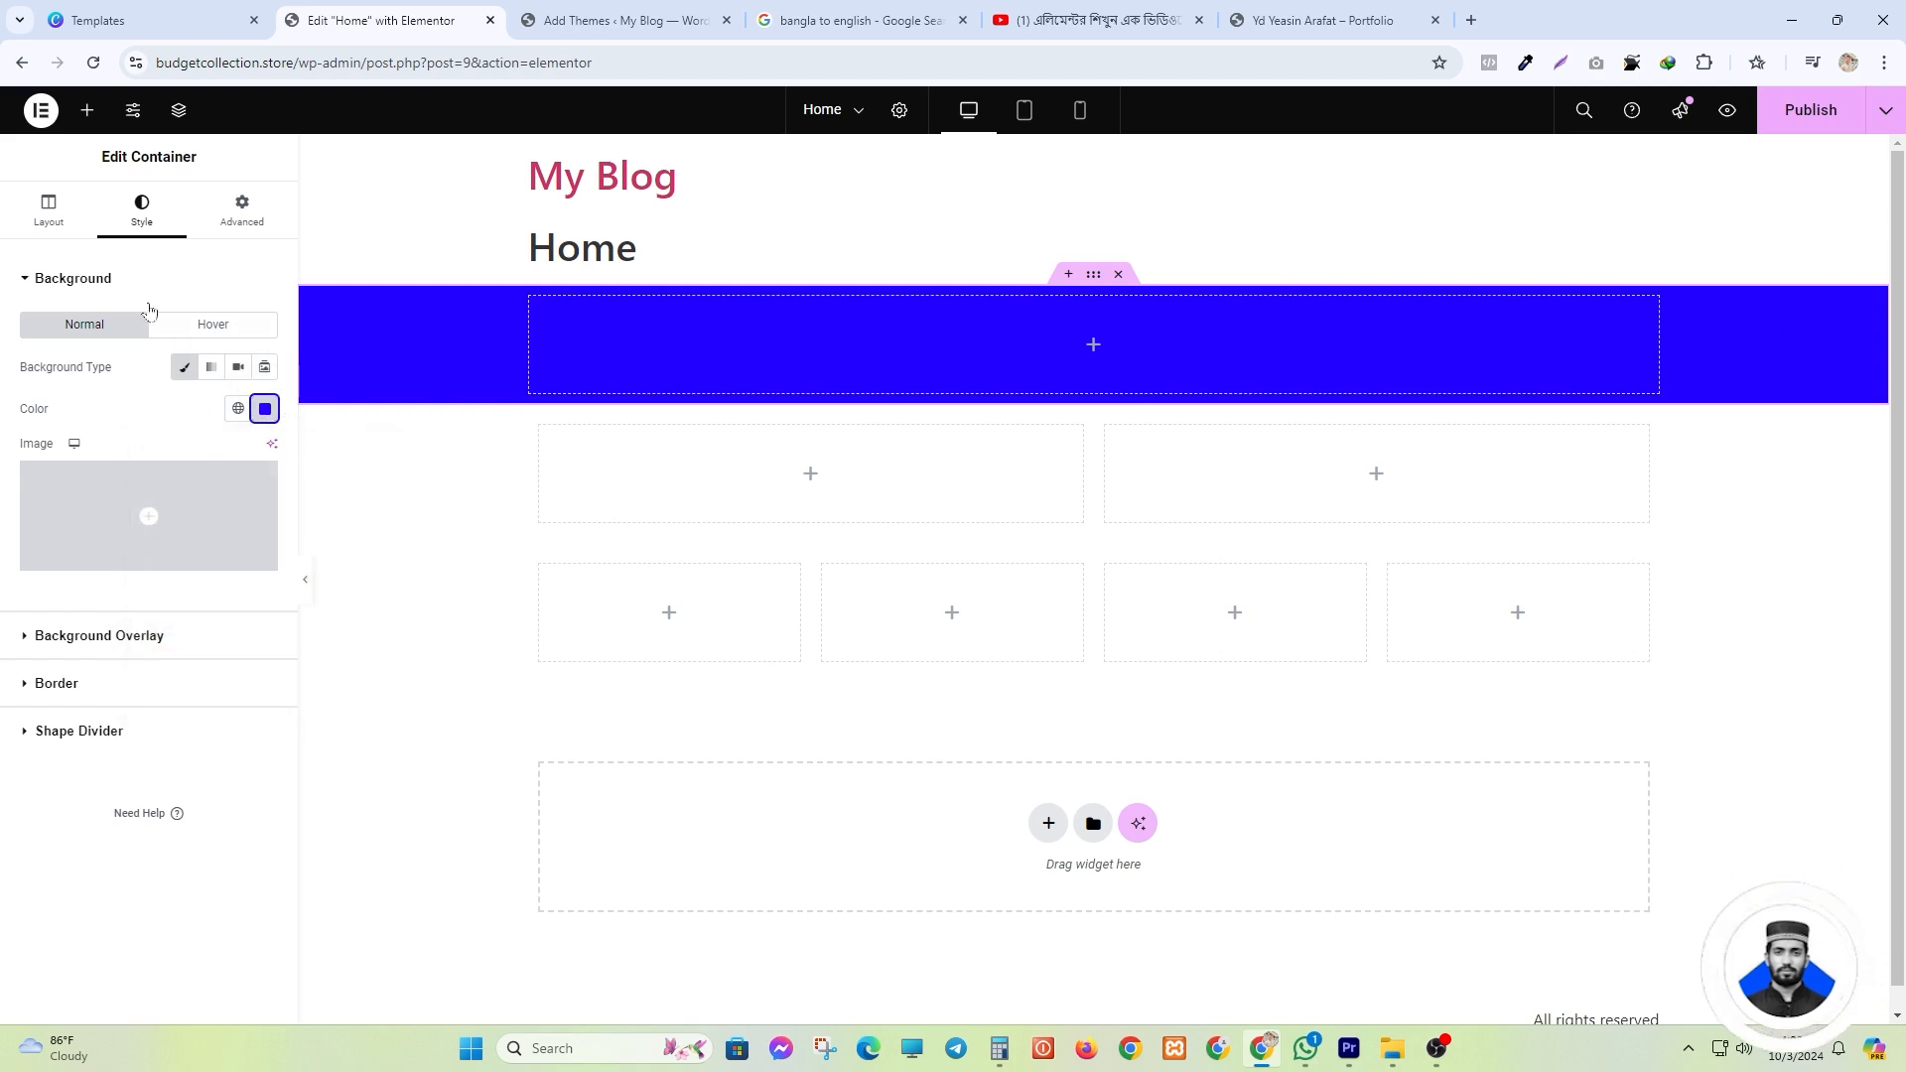
- Set the blue container's content width to Full Width
left_click(54, 223)
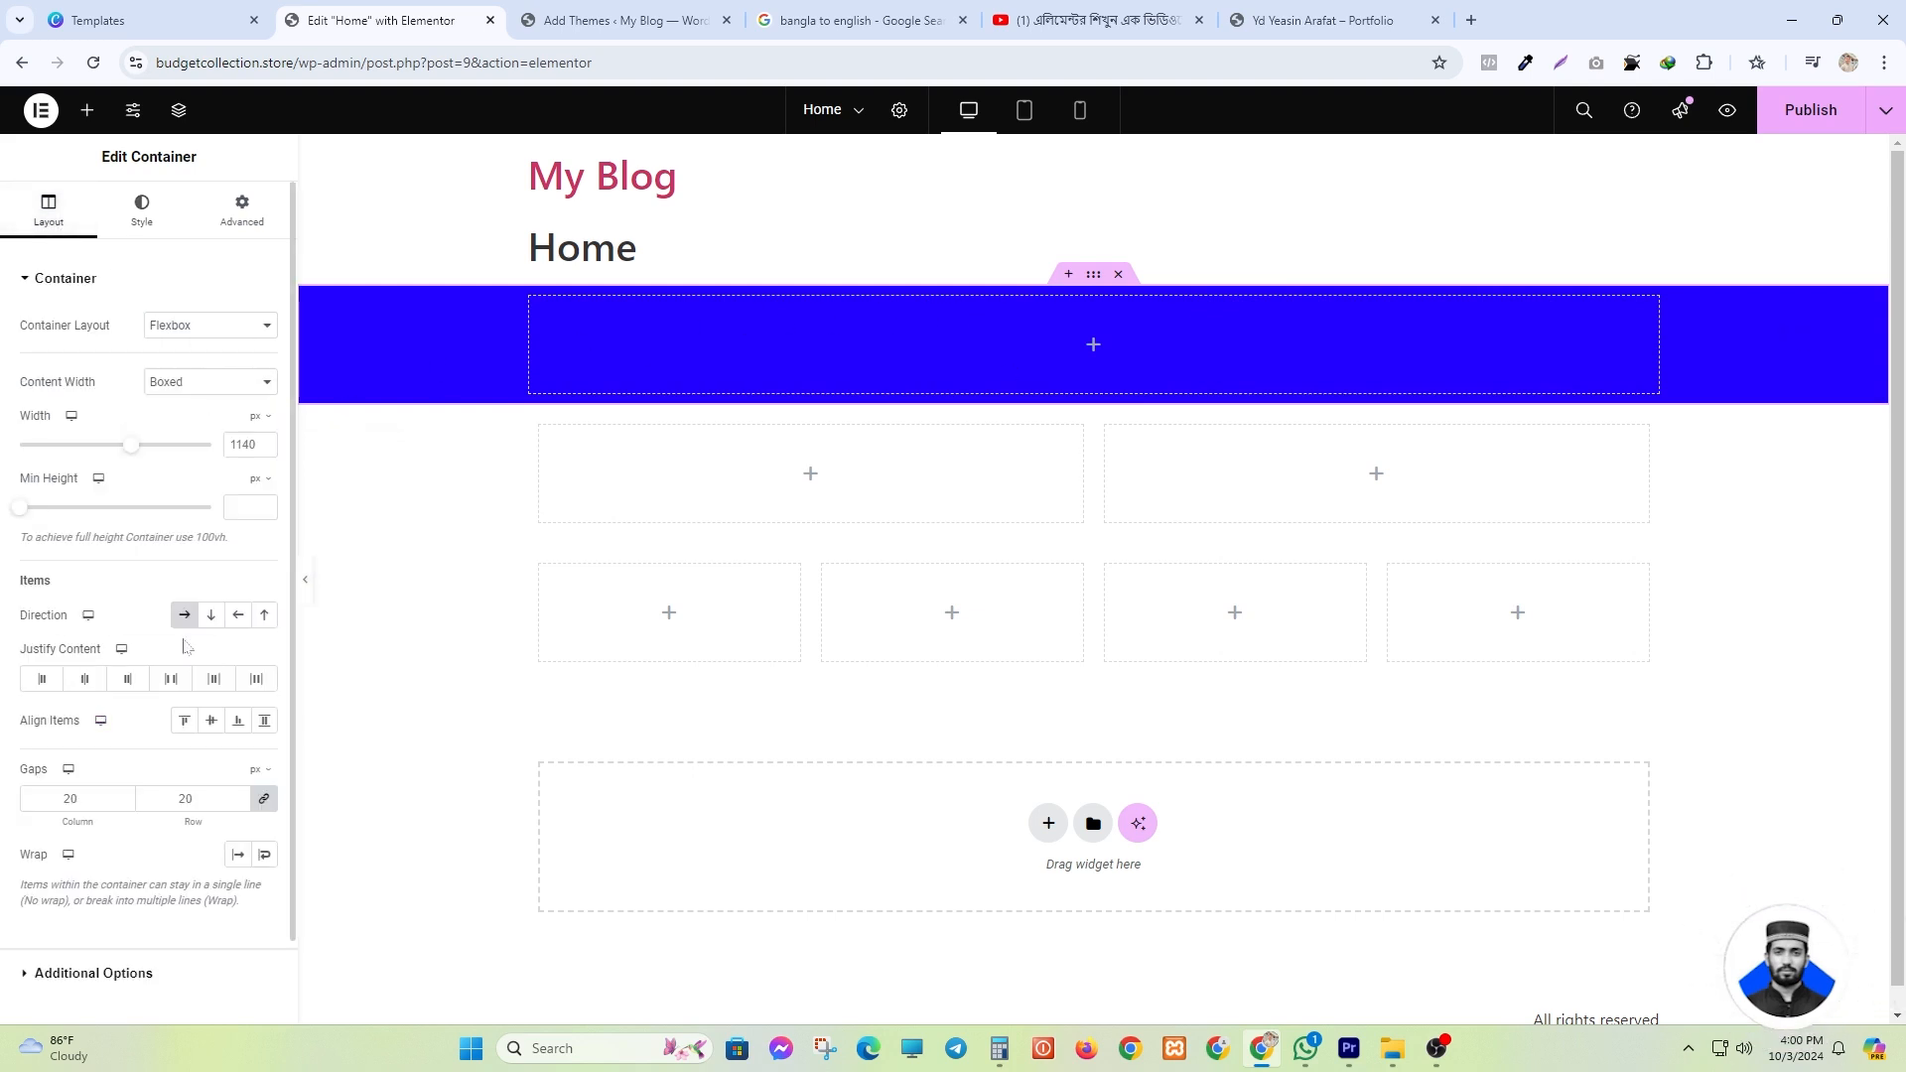
left_click(171, 384)
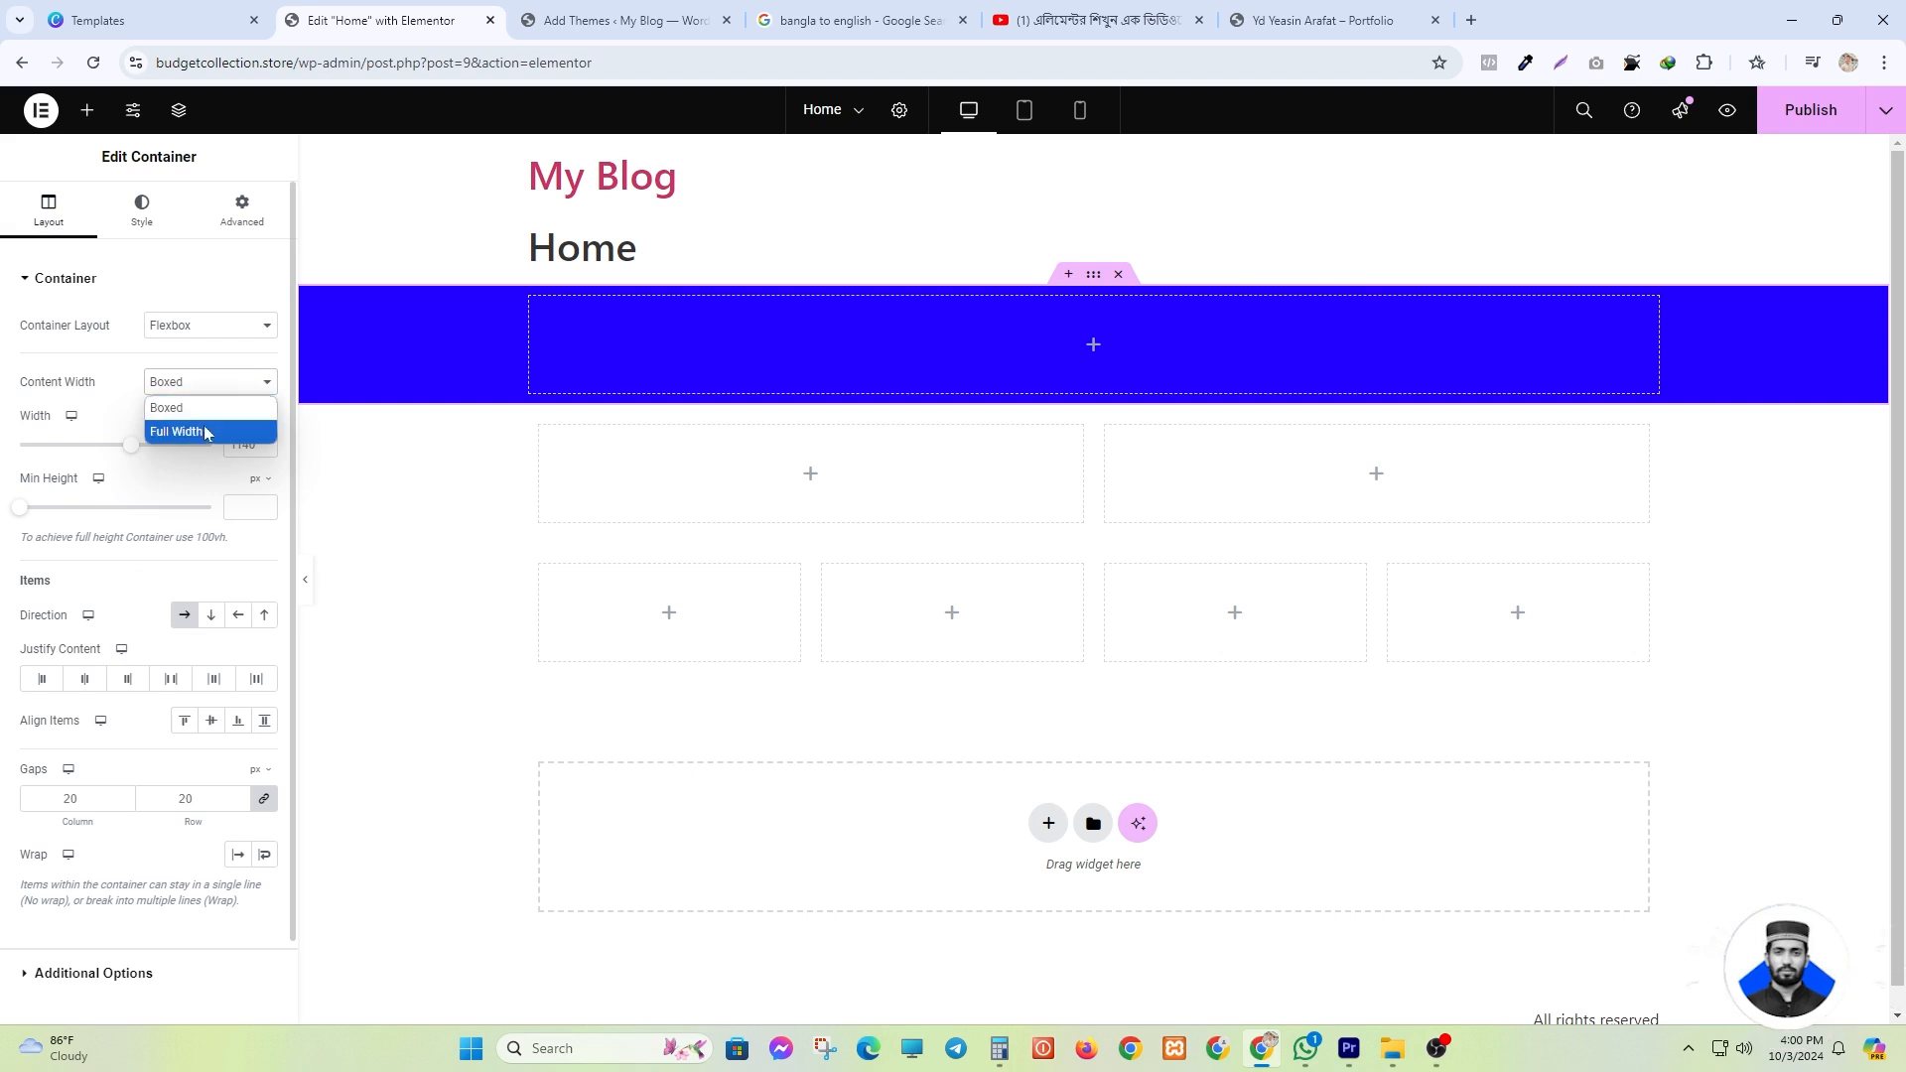
left_click(179, 429)
left_click(192, 390)
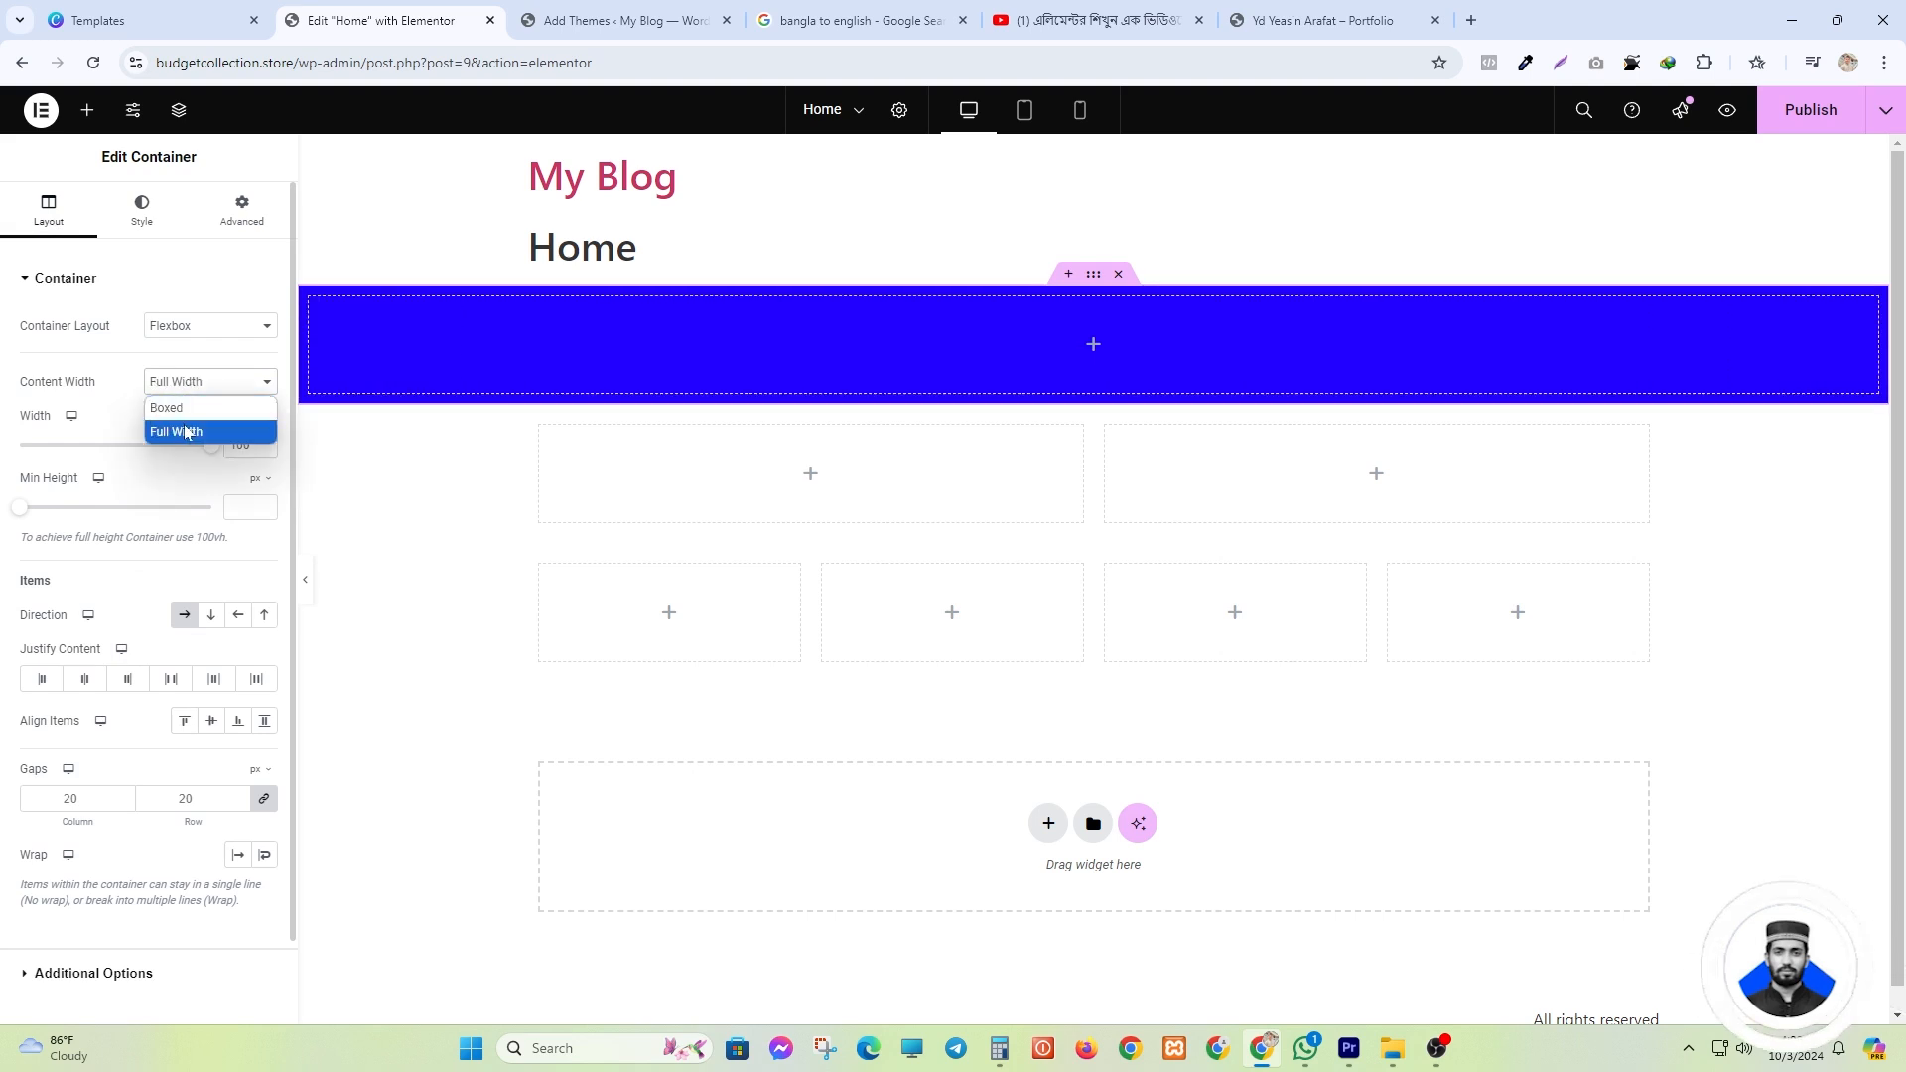
left_click(184, 429)
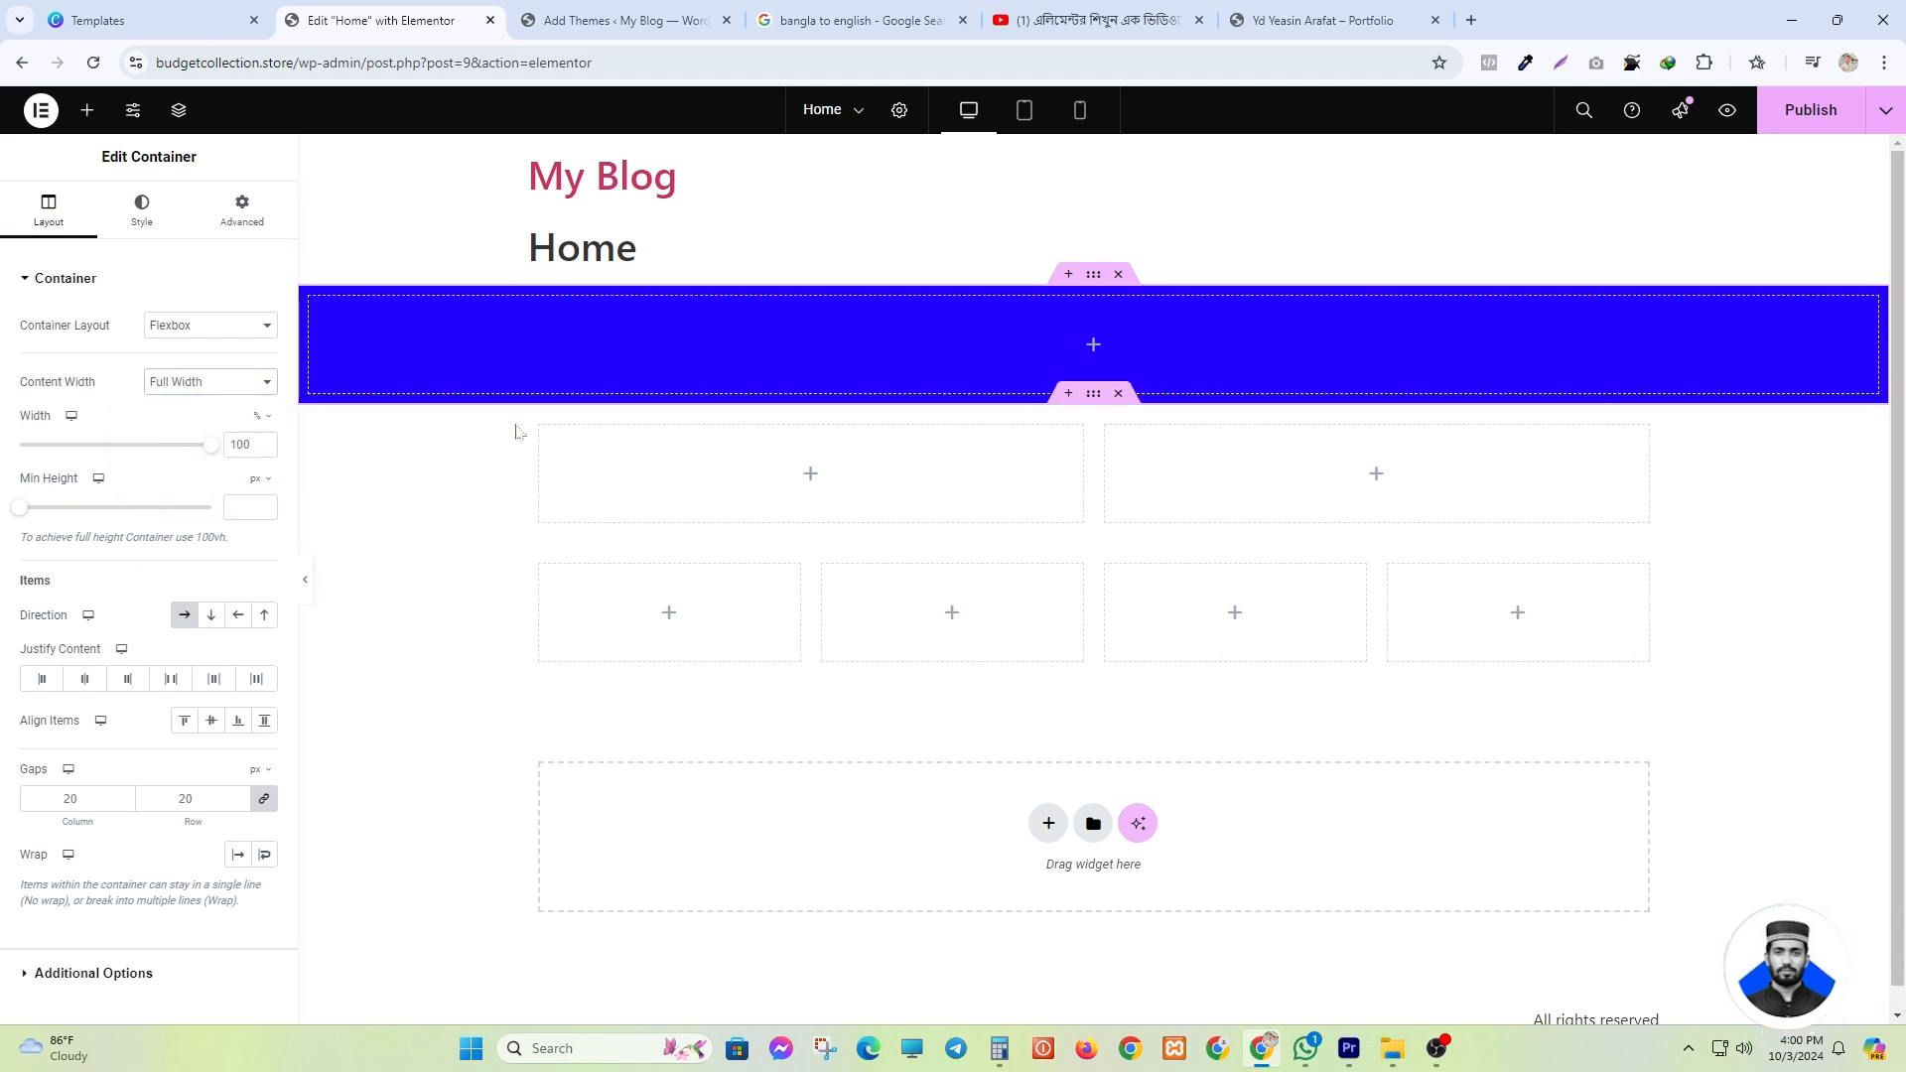
- Switch to the portfolio site, place its tab beside the editor's, and examine the width of the hero section's content
left_click_drag(1321, 20, 596, 18)
left_click(969, 564)
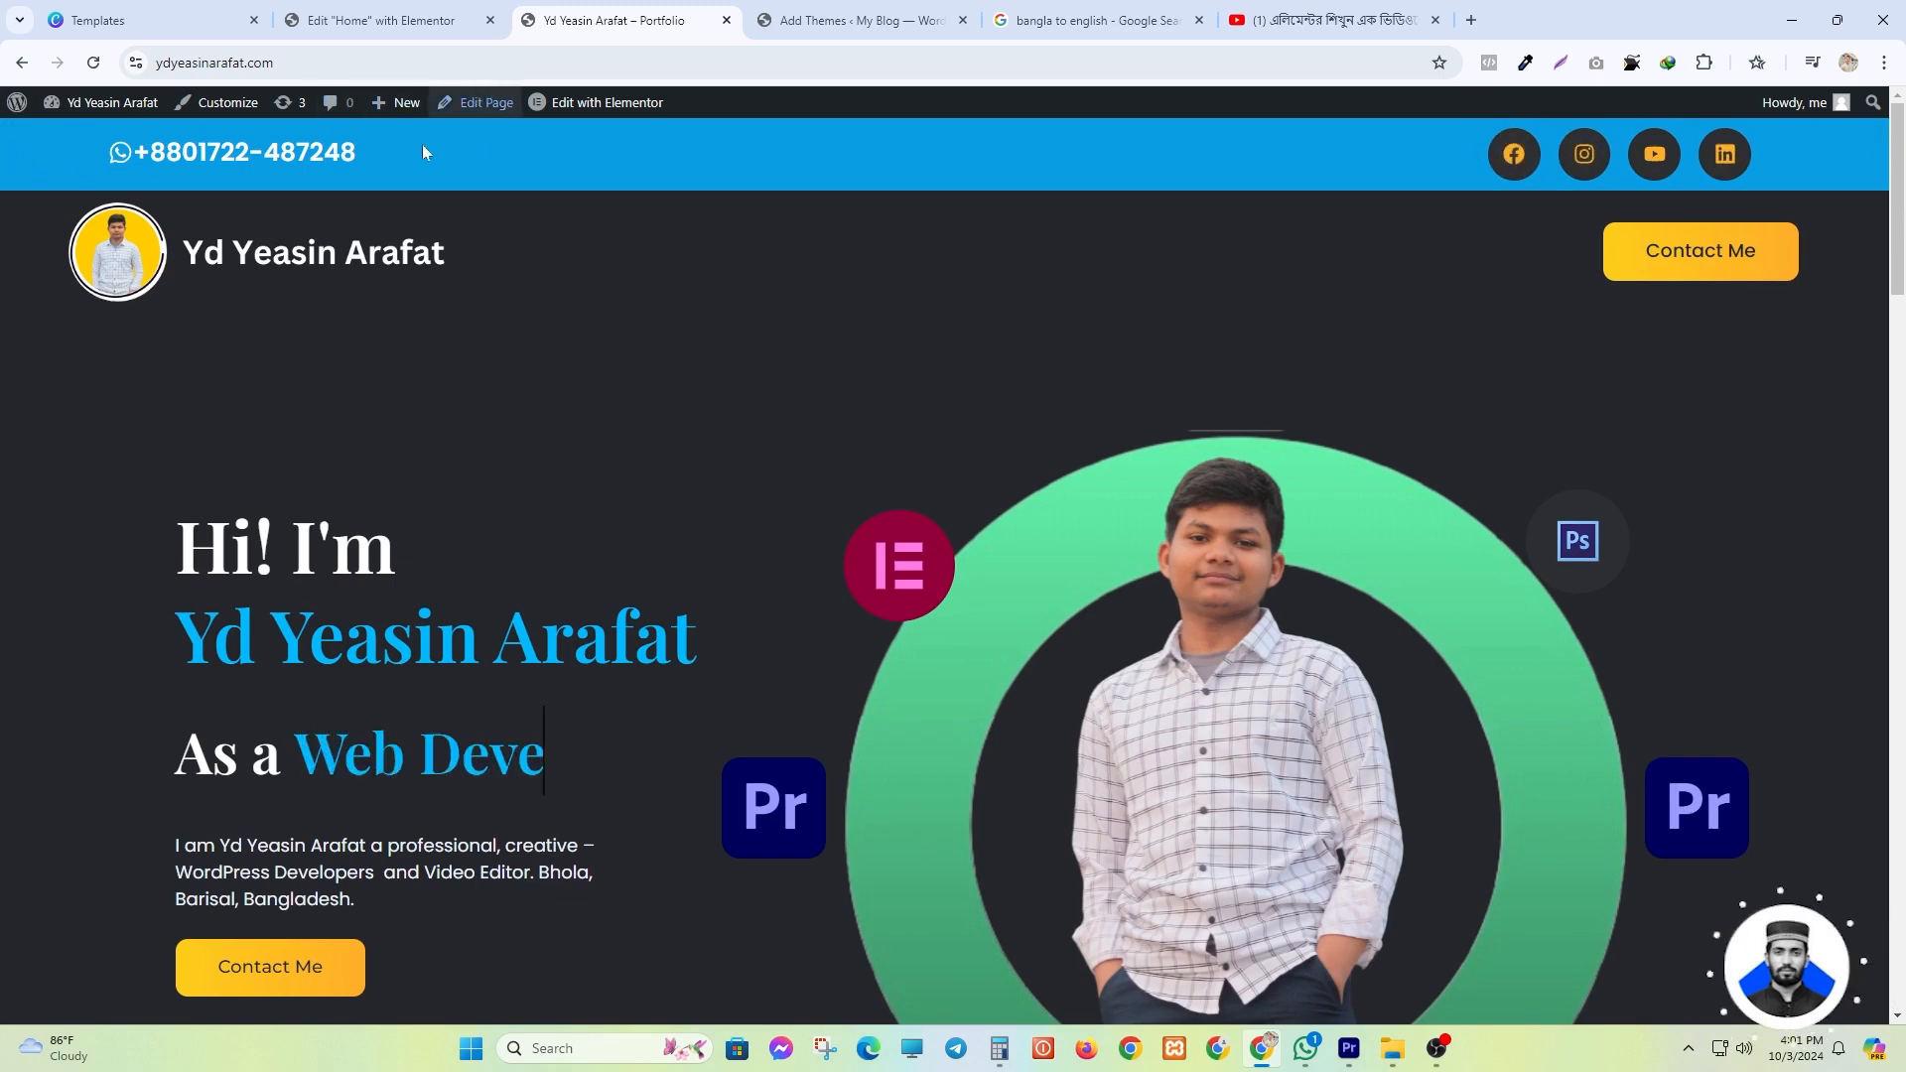
scroll(137, 382, "down", 2)
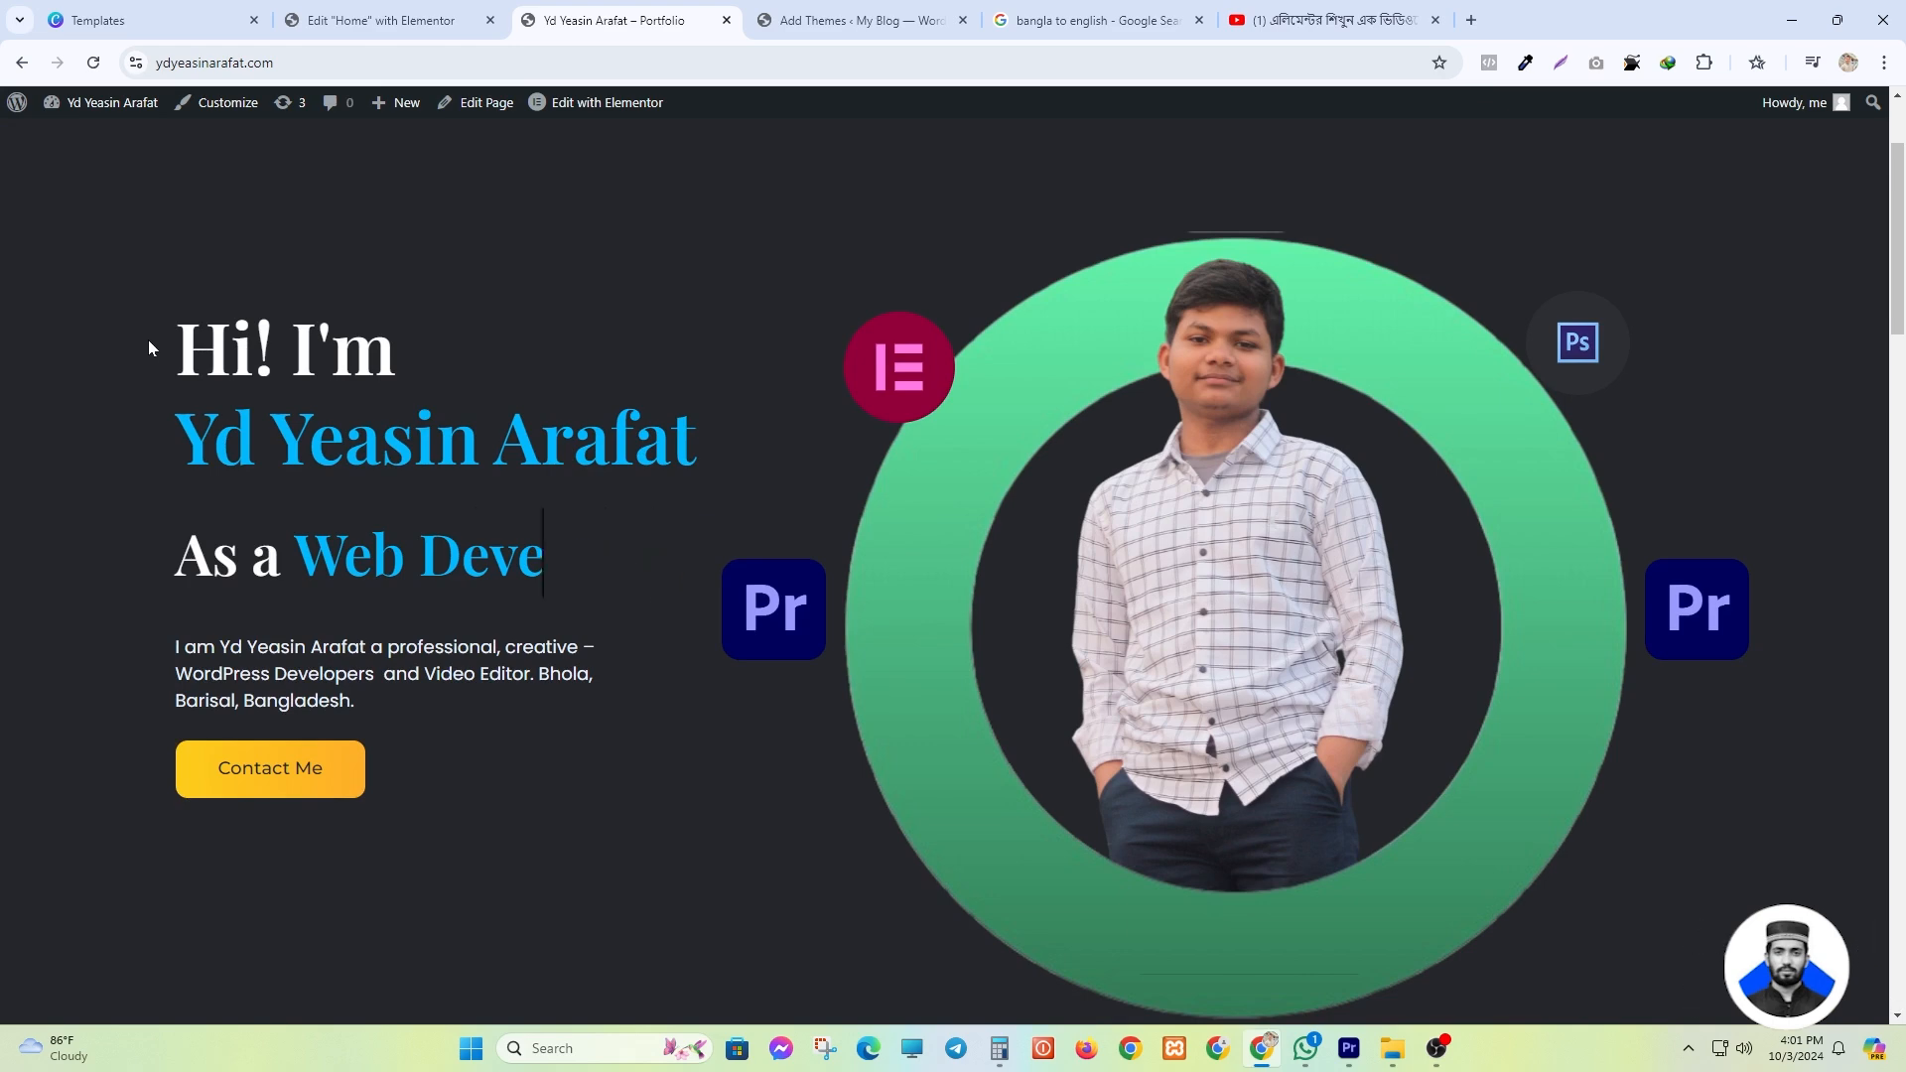
left_click_drag(151, 304, 520, 753)
left_click(524, 762)
scroll(707, 741, "up", 1)
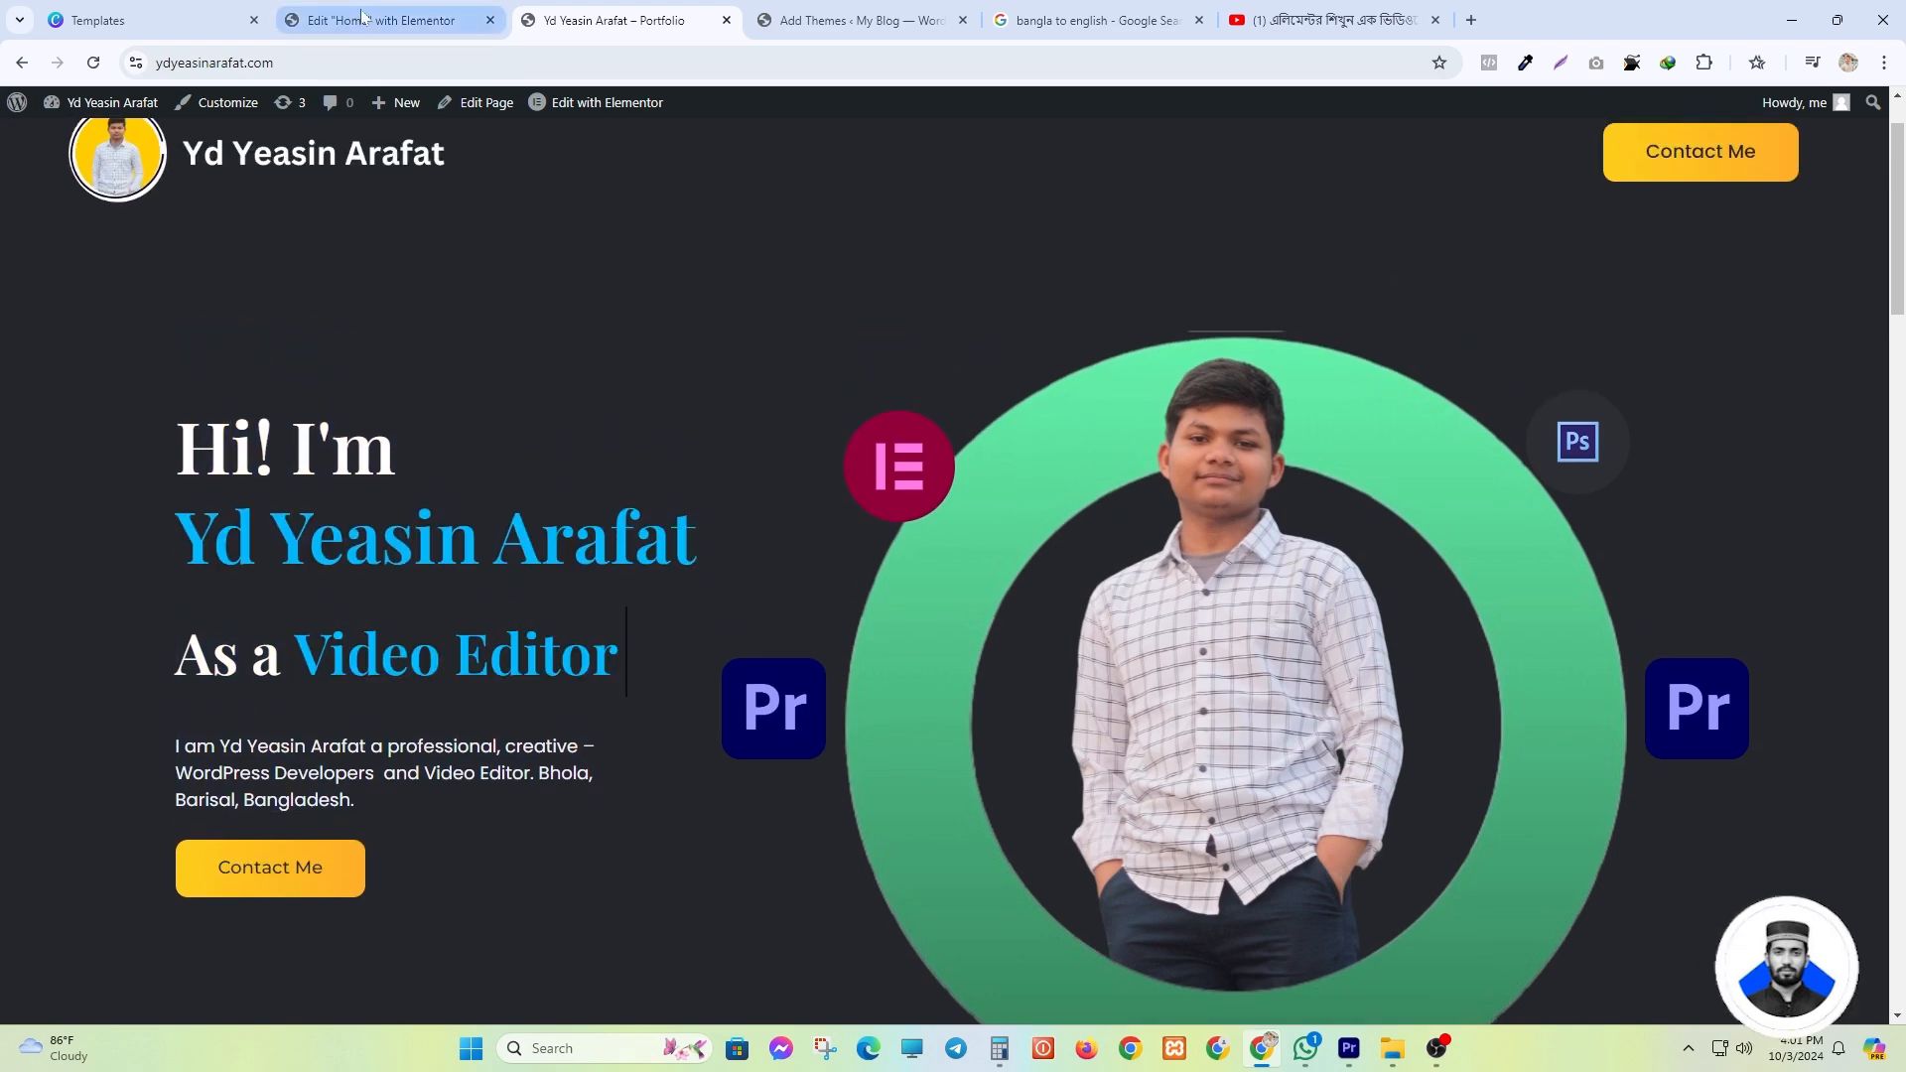
- Return to the Home page editor and set the blue container's content width to Boxed at 1140 px
left_click(378, 20)
left_click(209, 382)
left_click(197, 409)
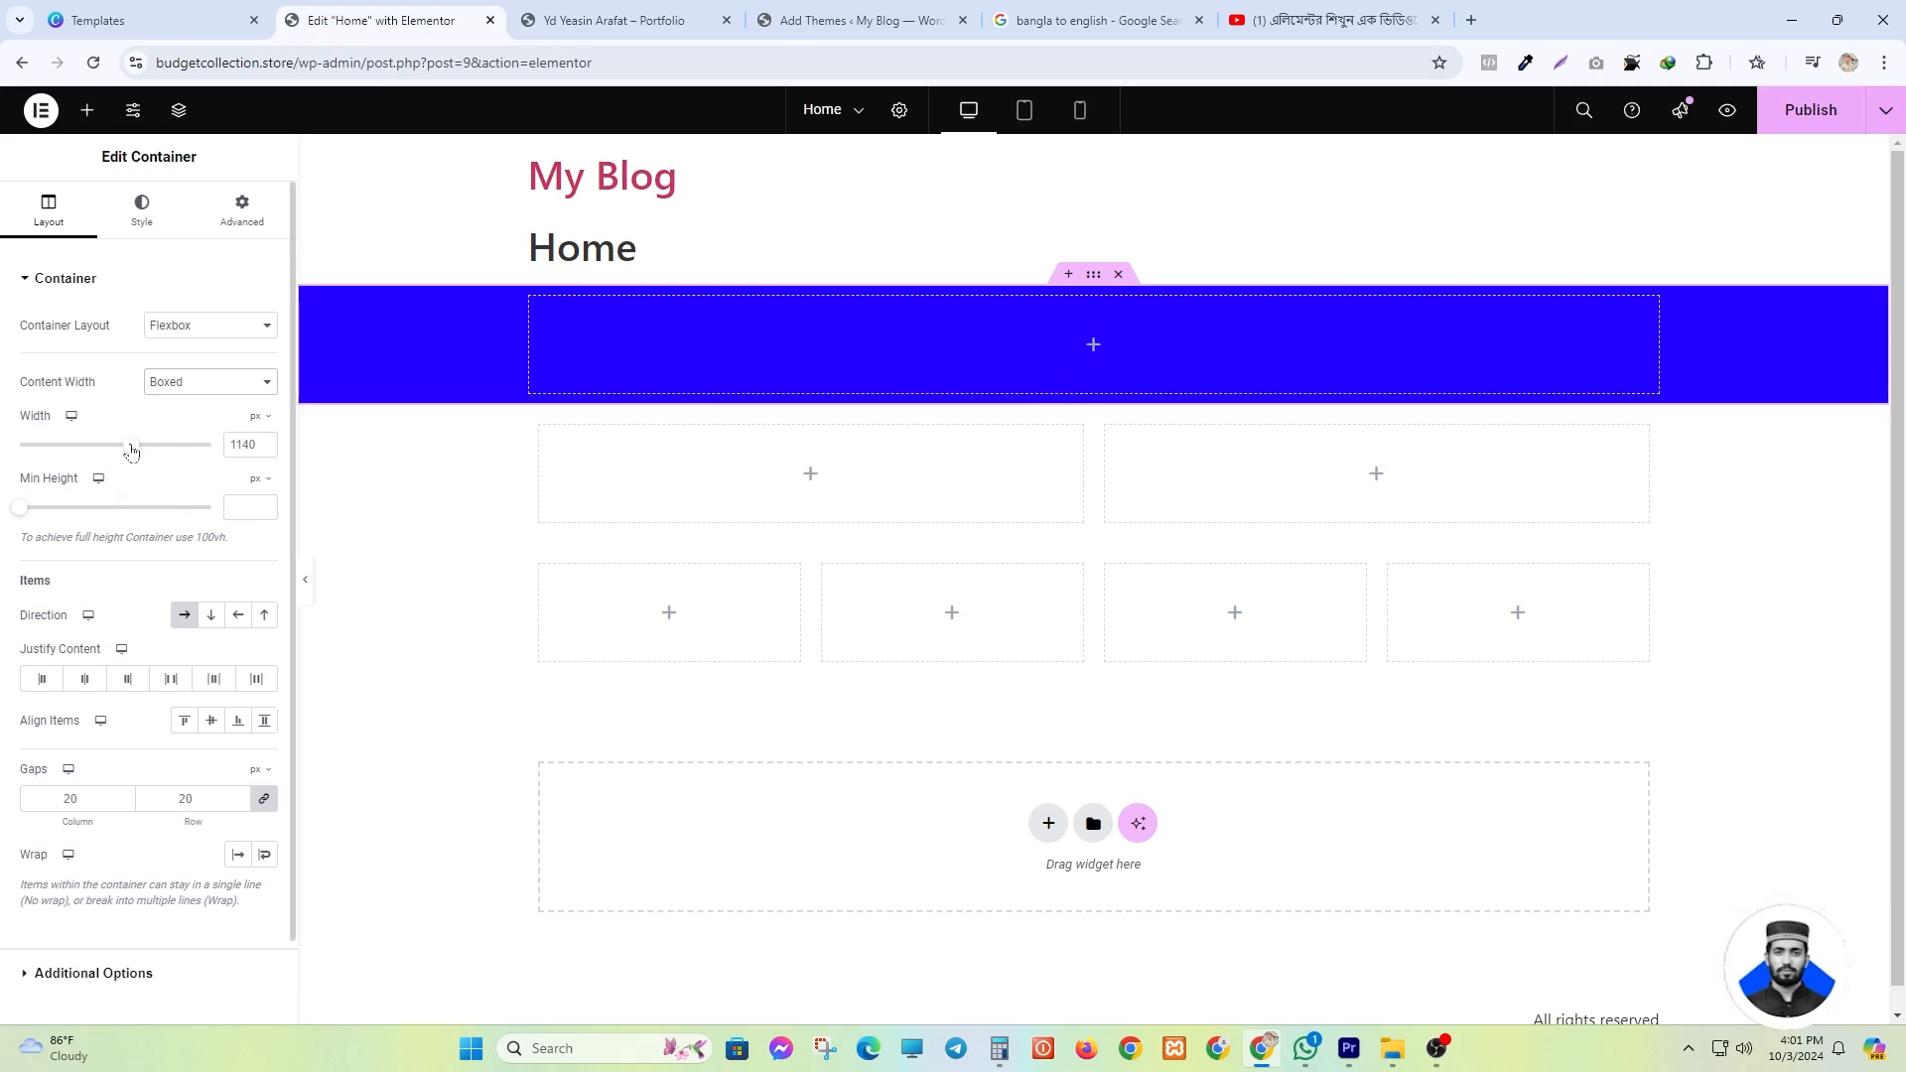
left_click_drag(131, 445, 229, 446)
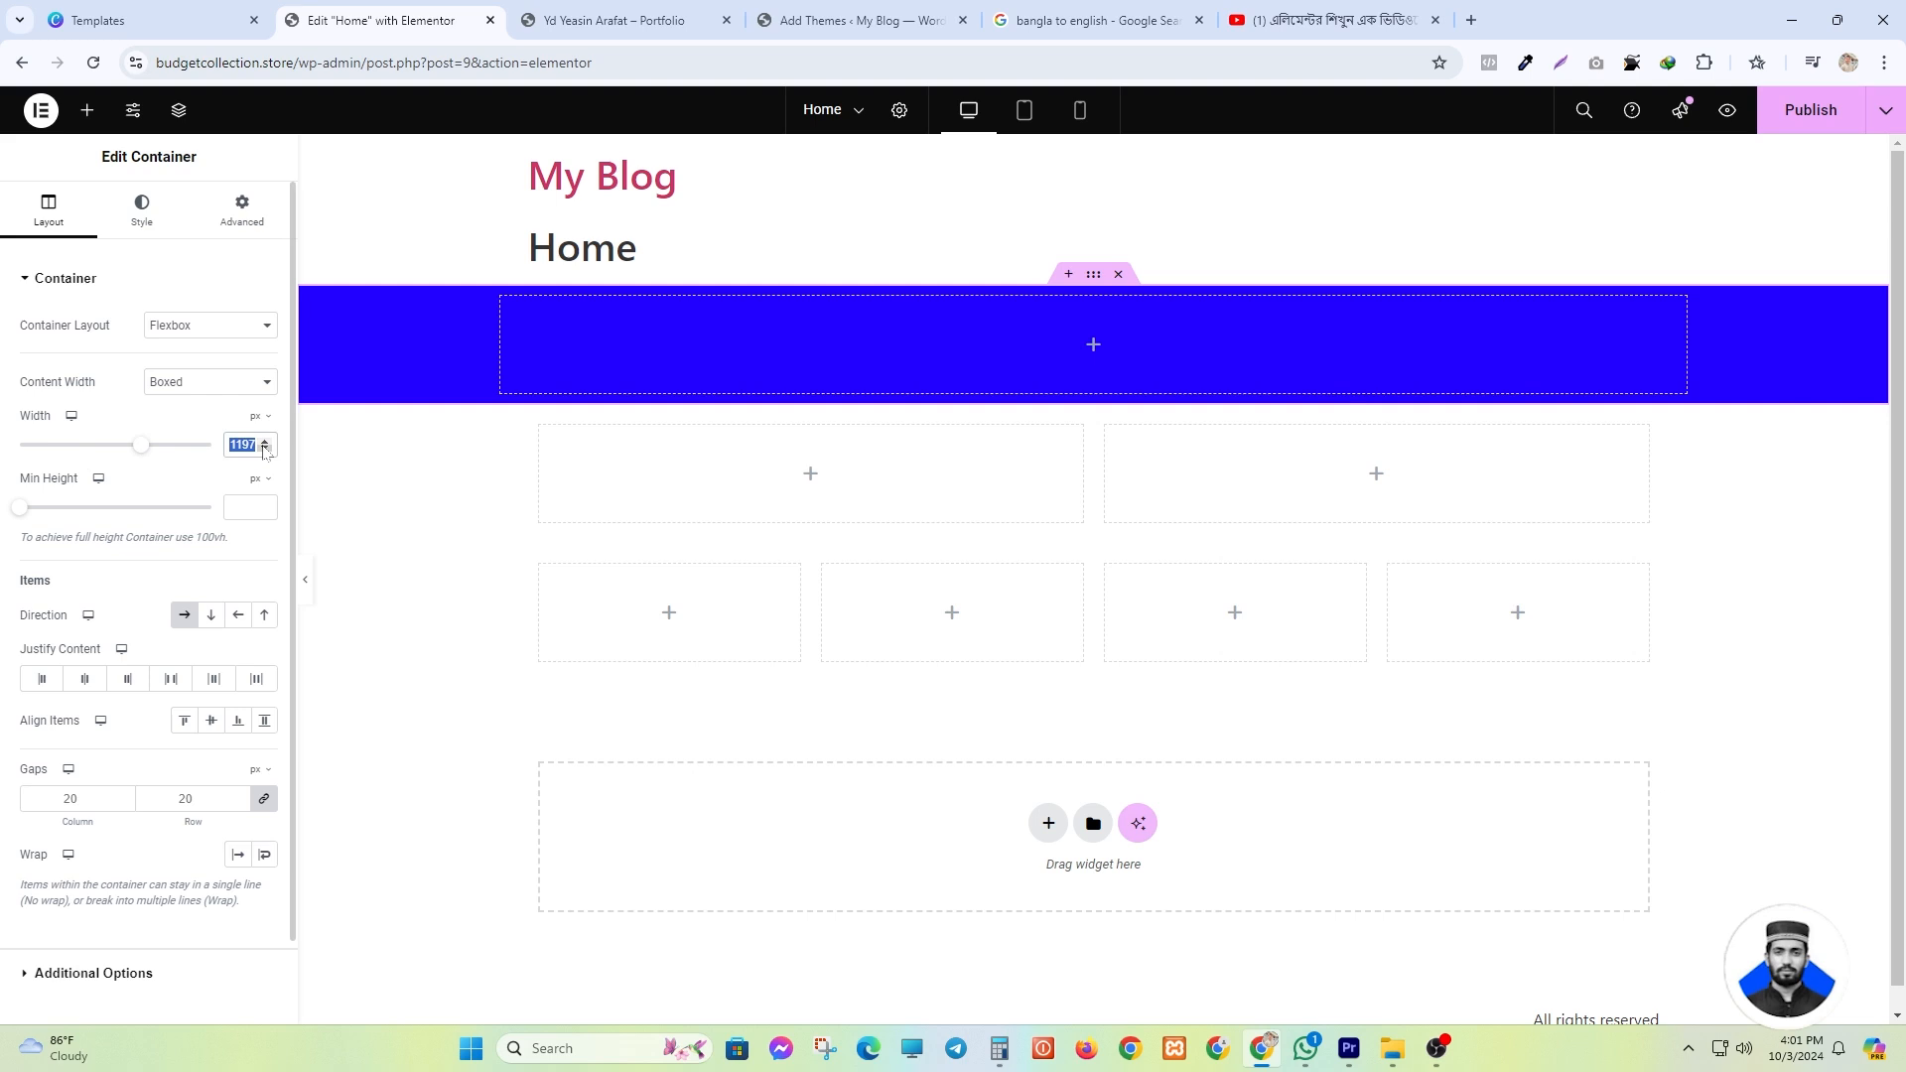
type("1140")
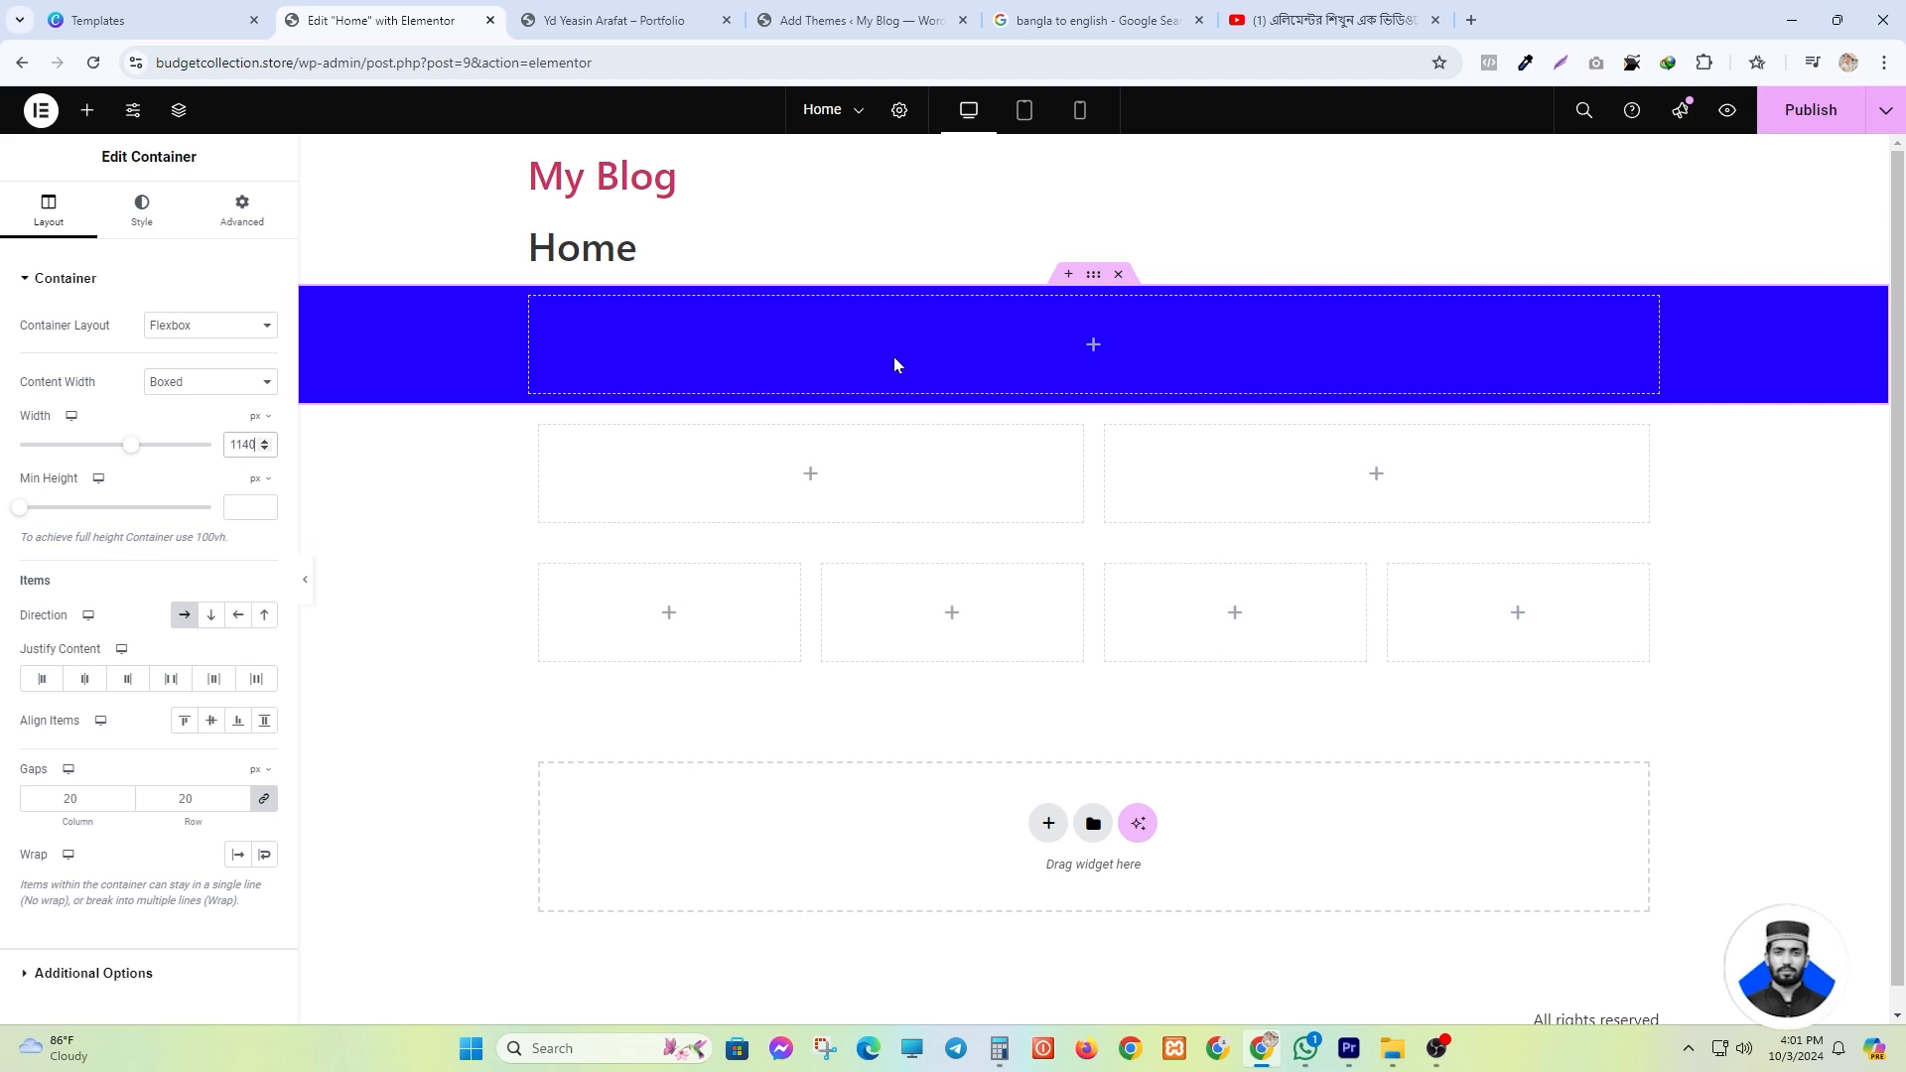
- Add a Heading widget inside the blue container with the HTML tag H1
left_click(88, 113)
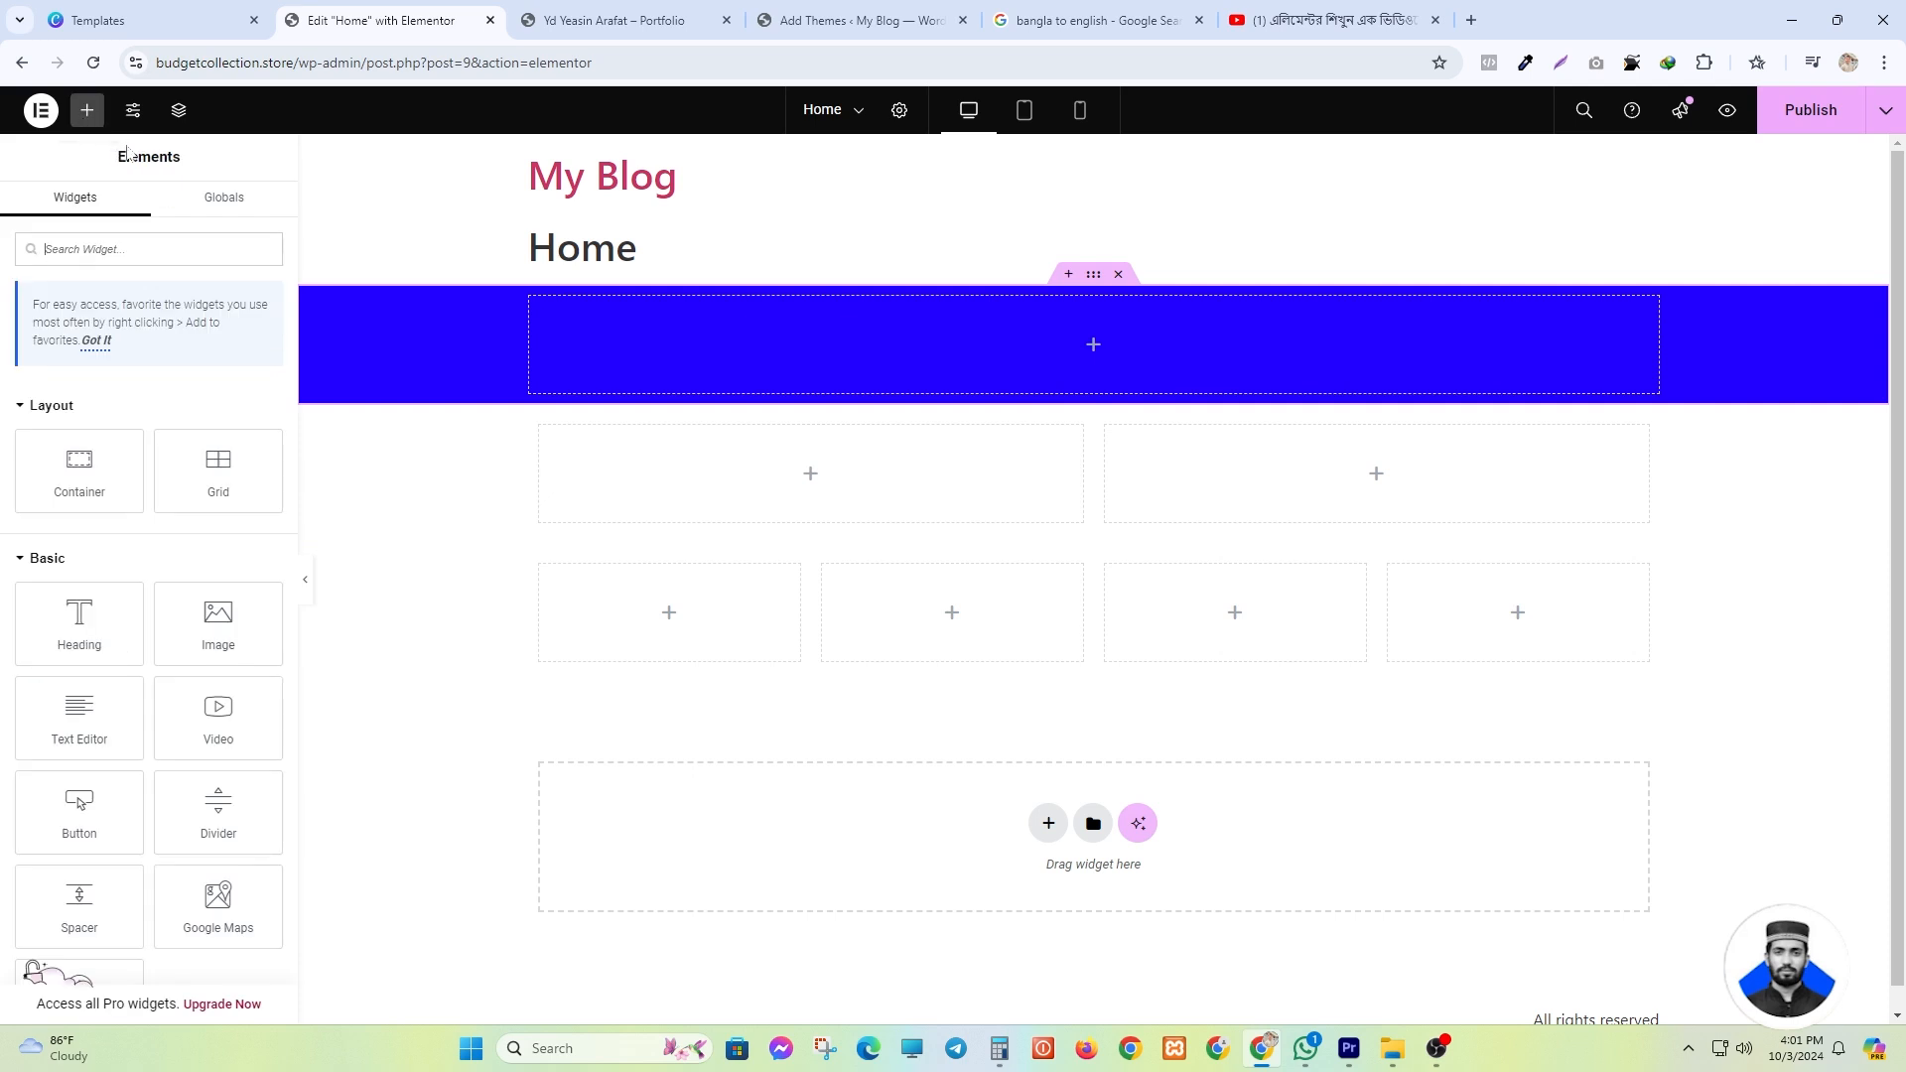
scroll(99, 556, "down", 5)
scroll(105, 603, "up", 5)
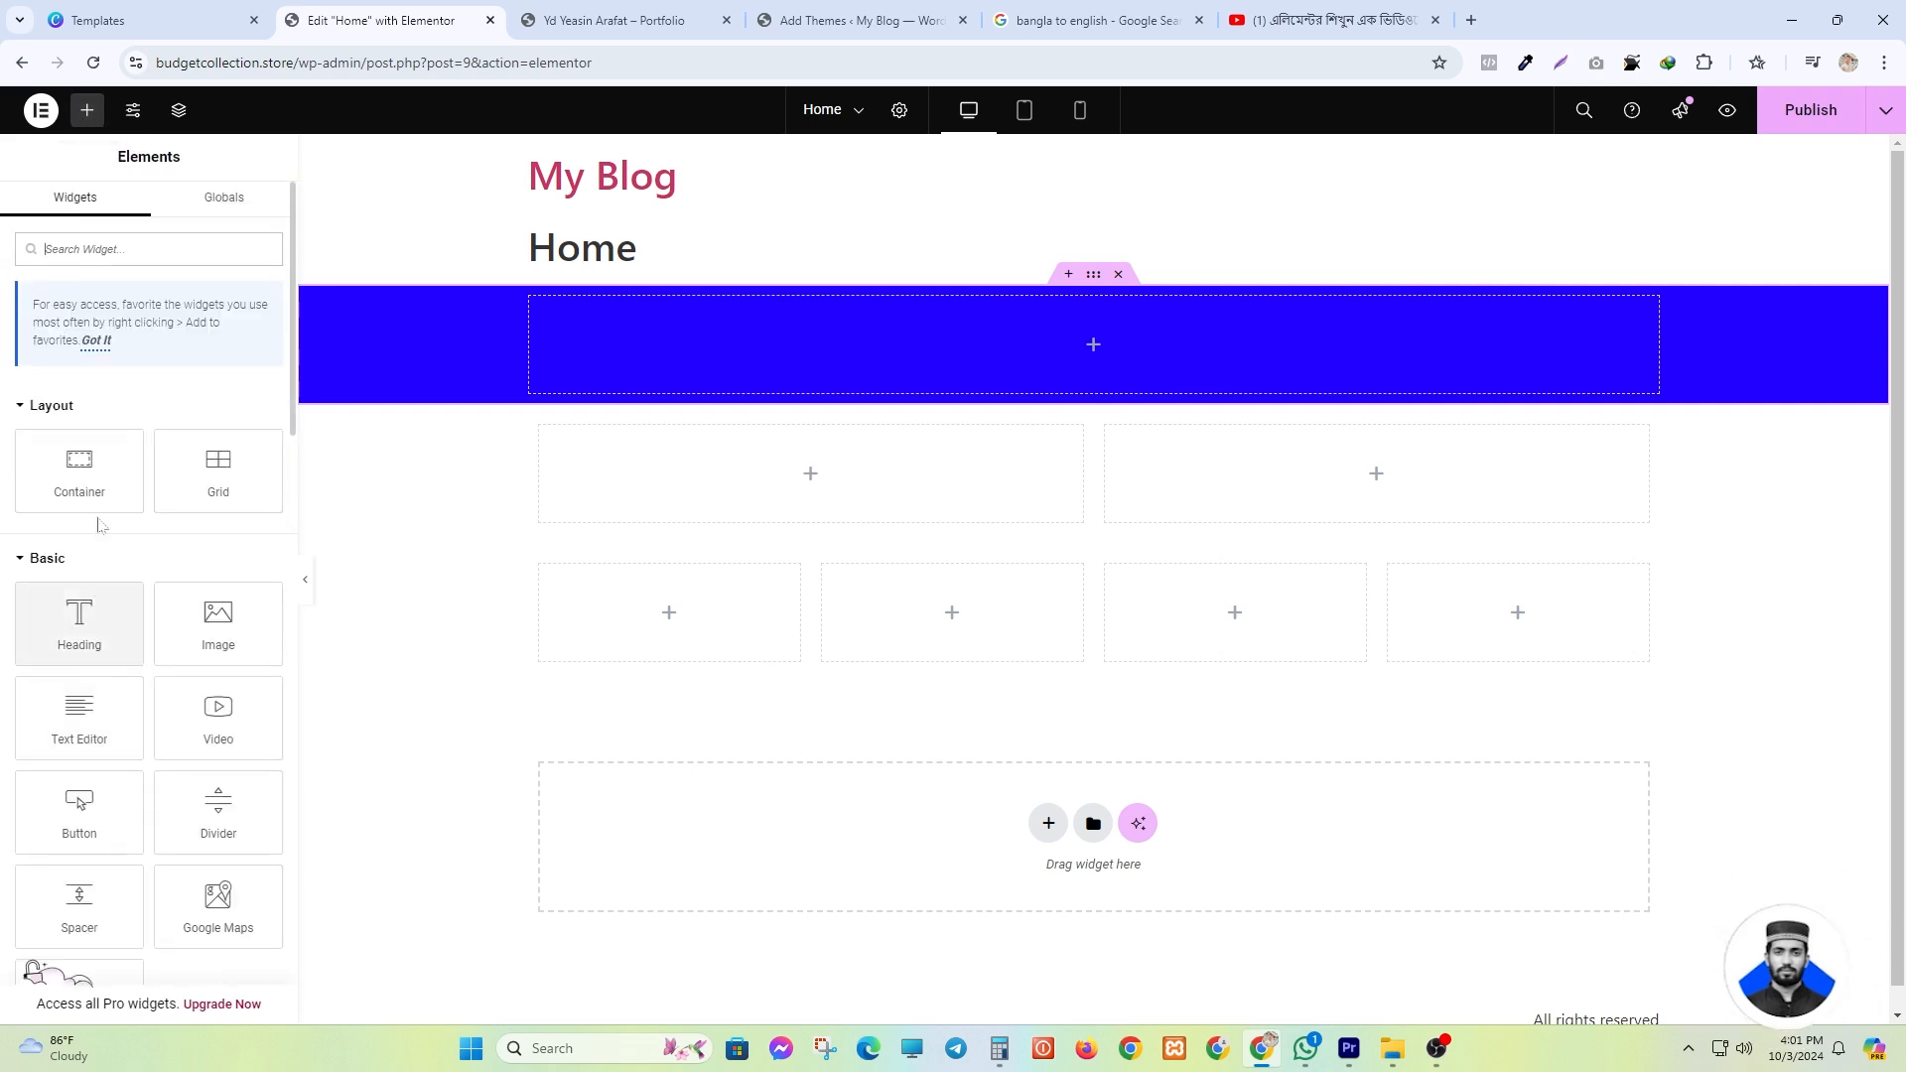
left_click_drag(82, 635, 1109, 386)
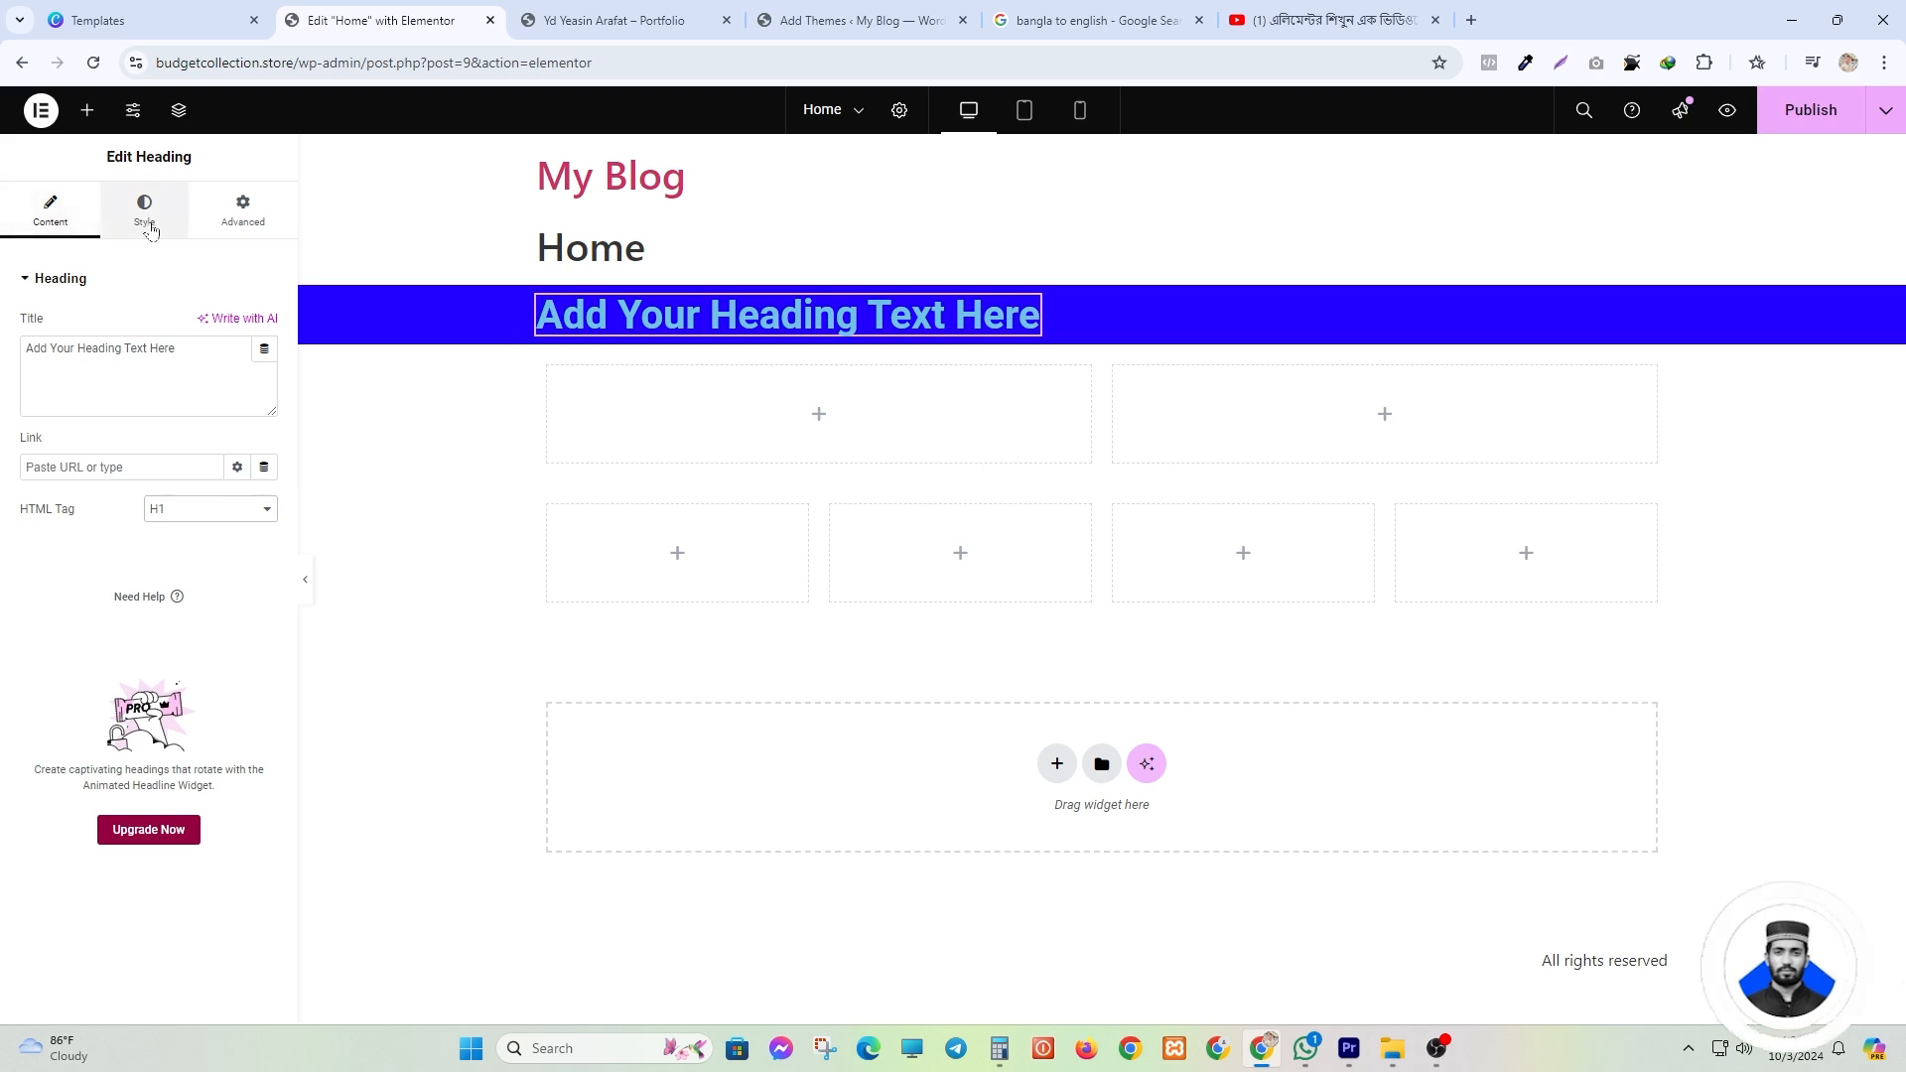
- Center-align the heading and, after trying Inline (auto) and Custom widths, set its width to Full Width (100%)
left_click(145, 214)
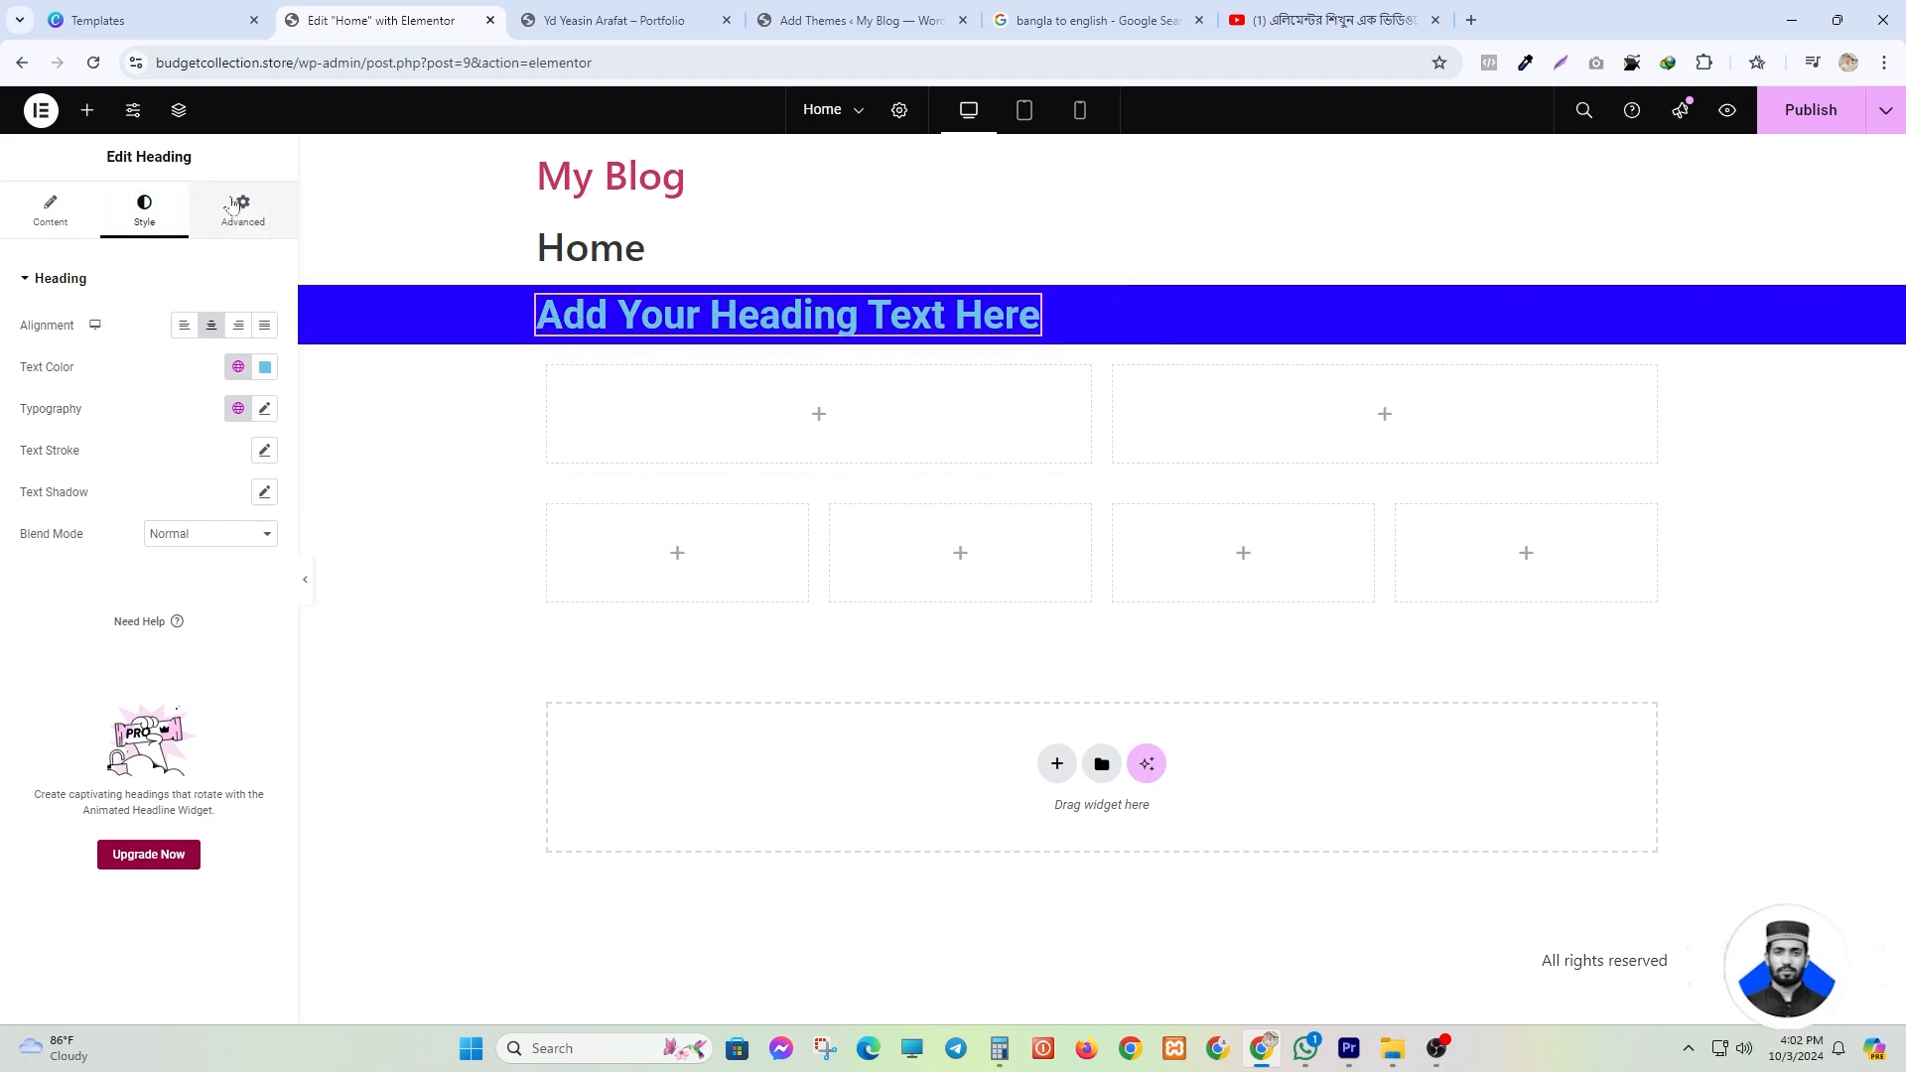
left_click(234, 215)
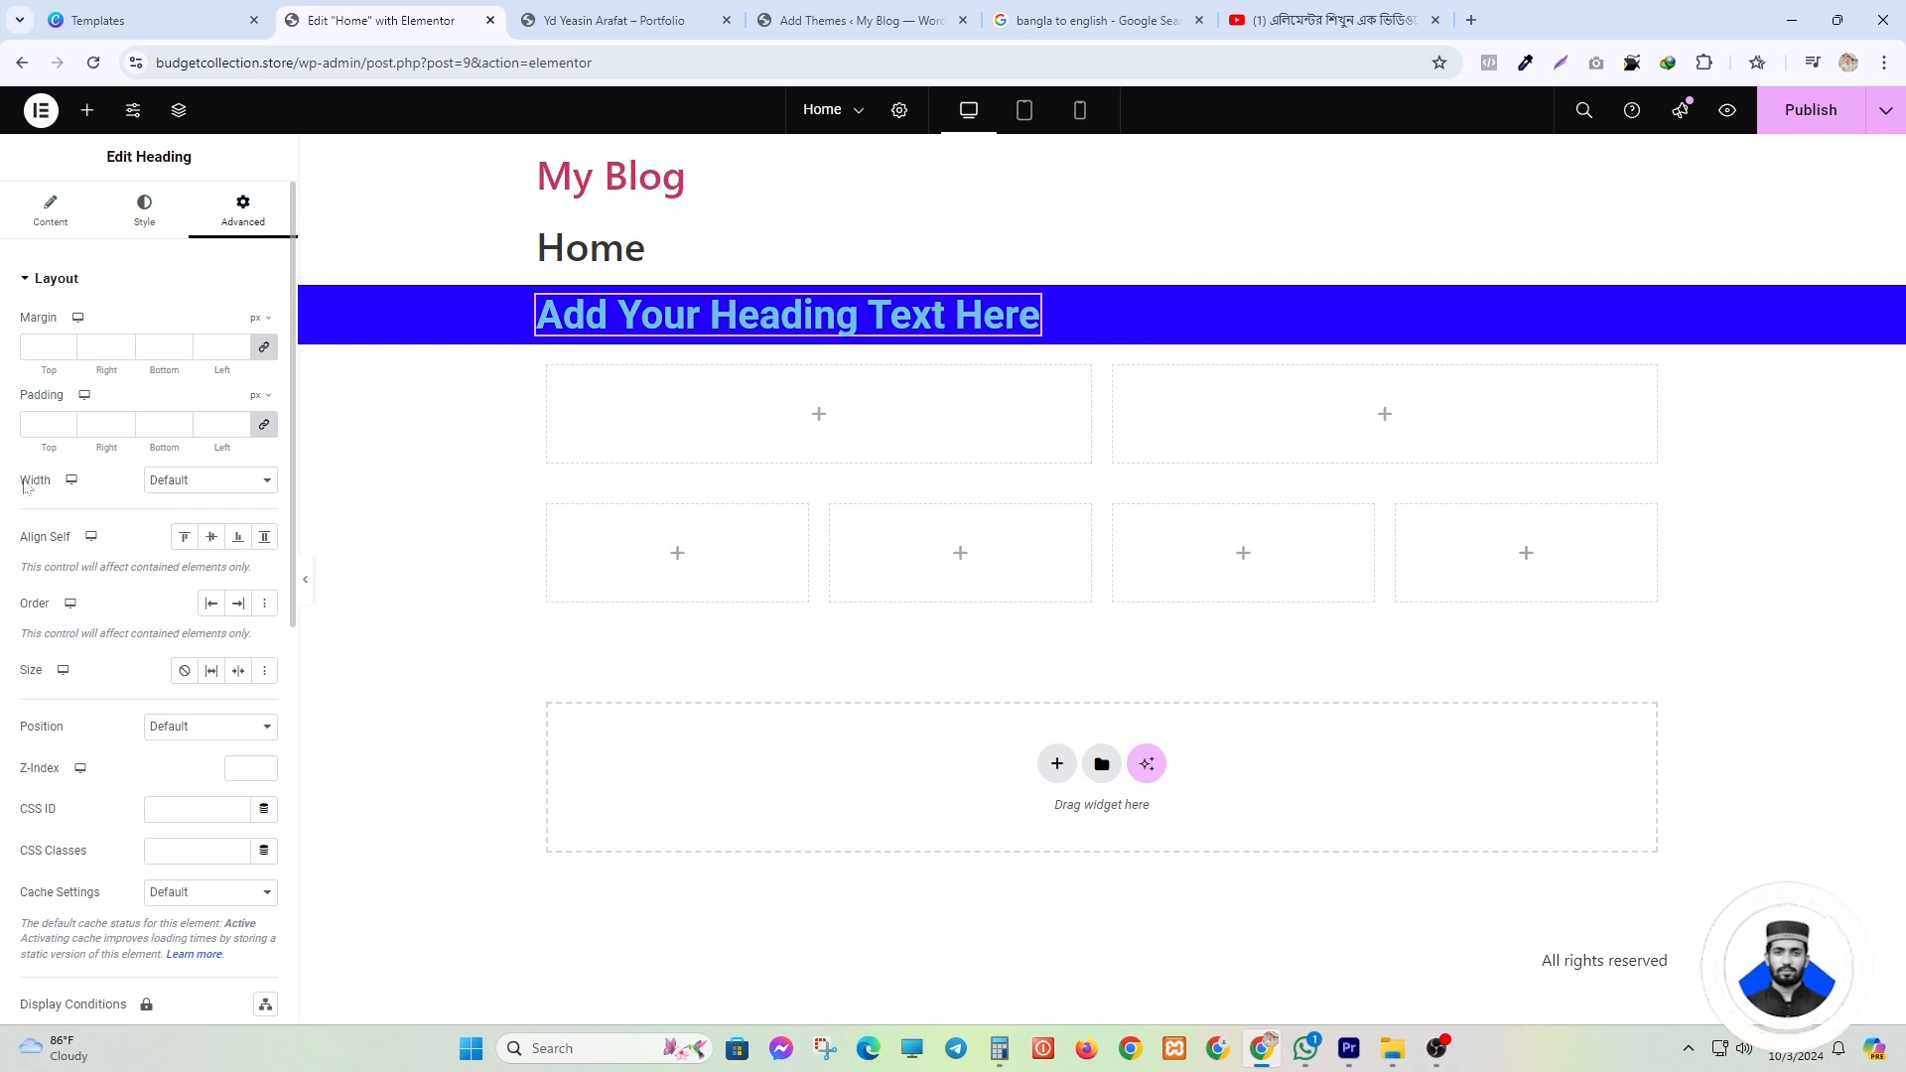
double_click(27, 481)
left_click(230, 484)
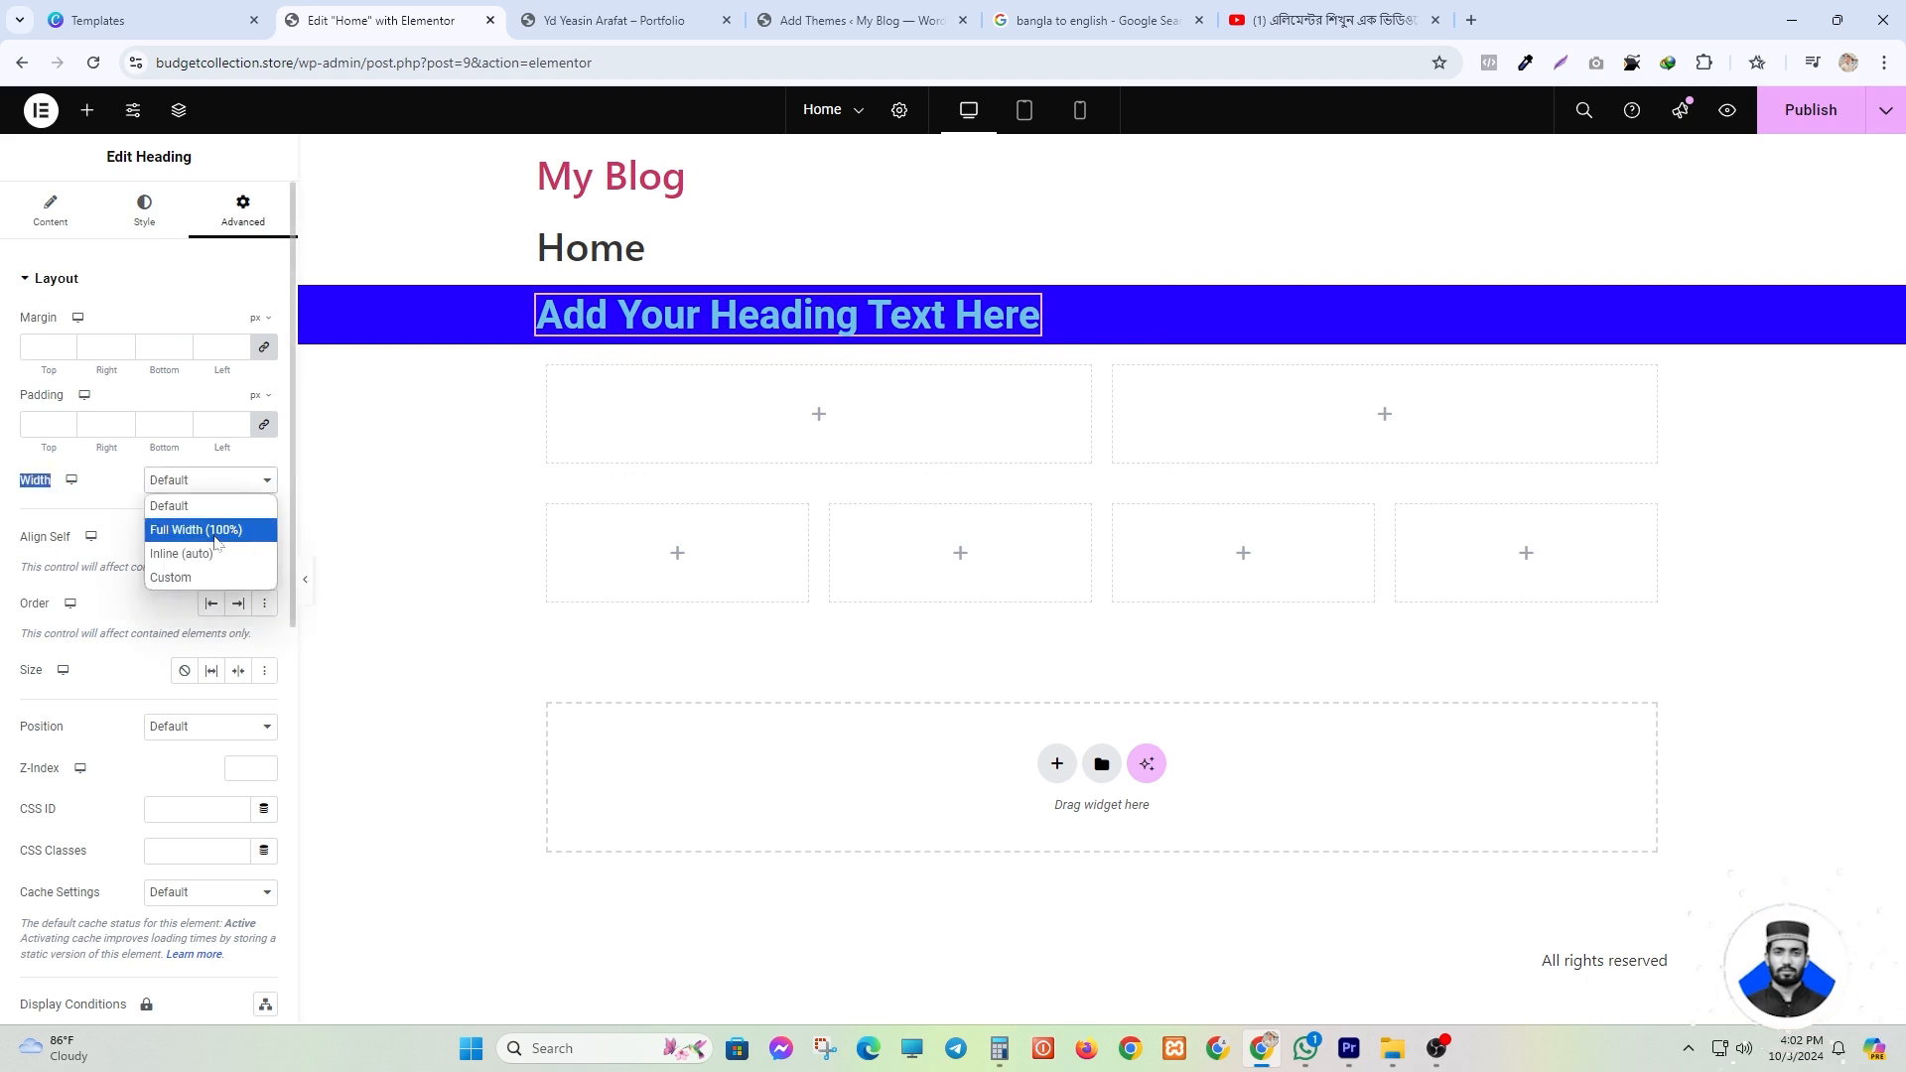
left_click(188, 553)
left_click(194, 481)
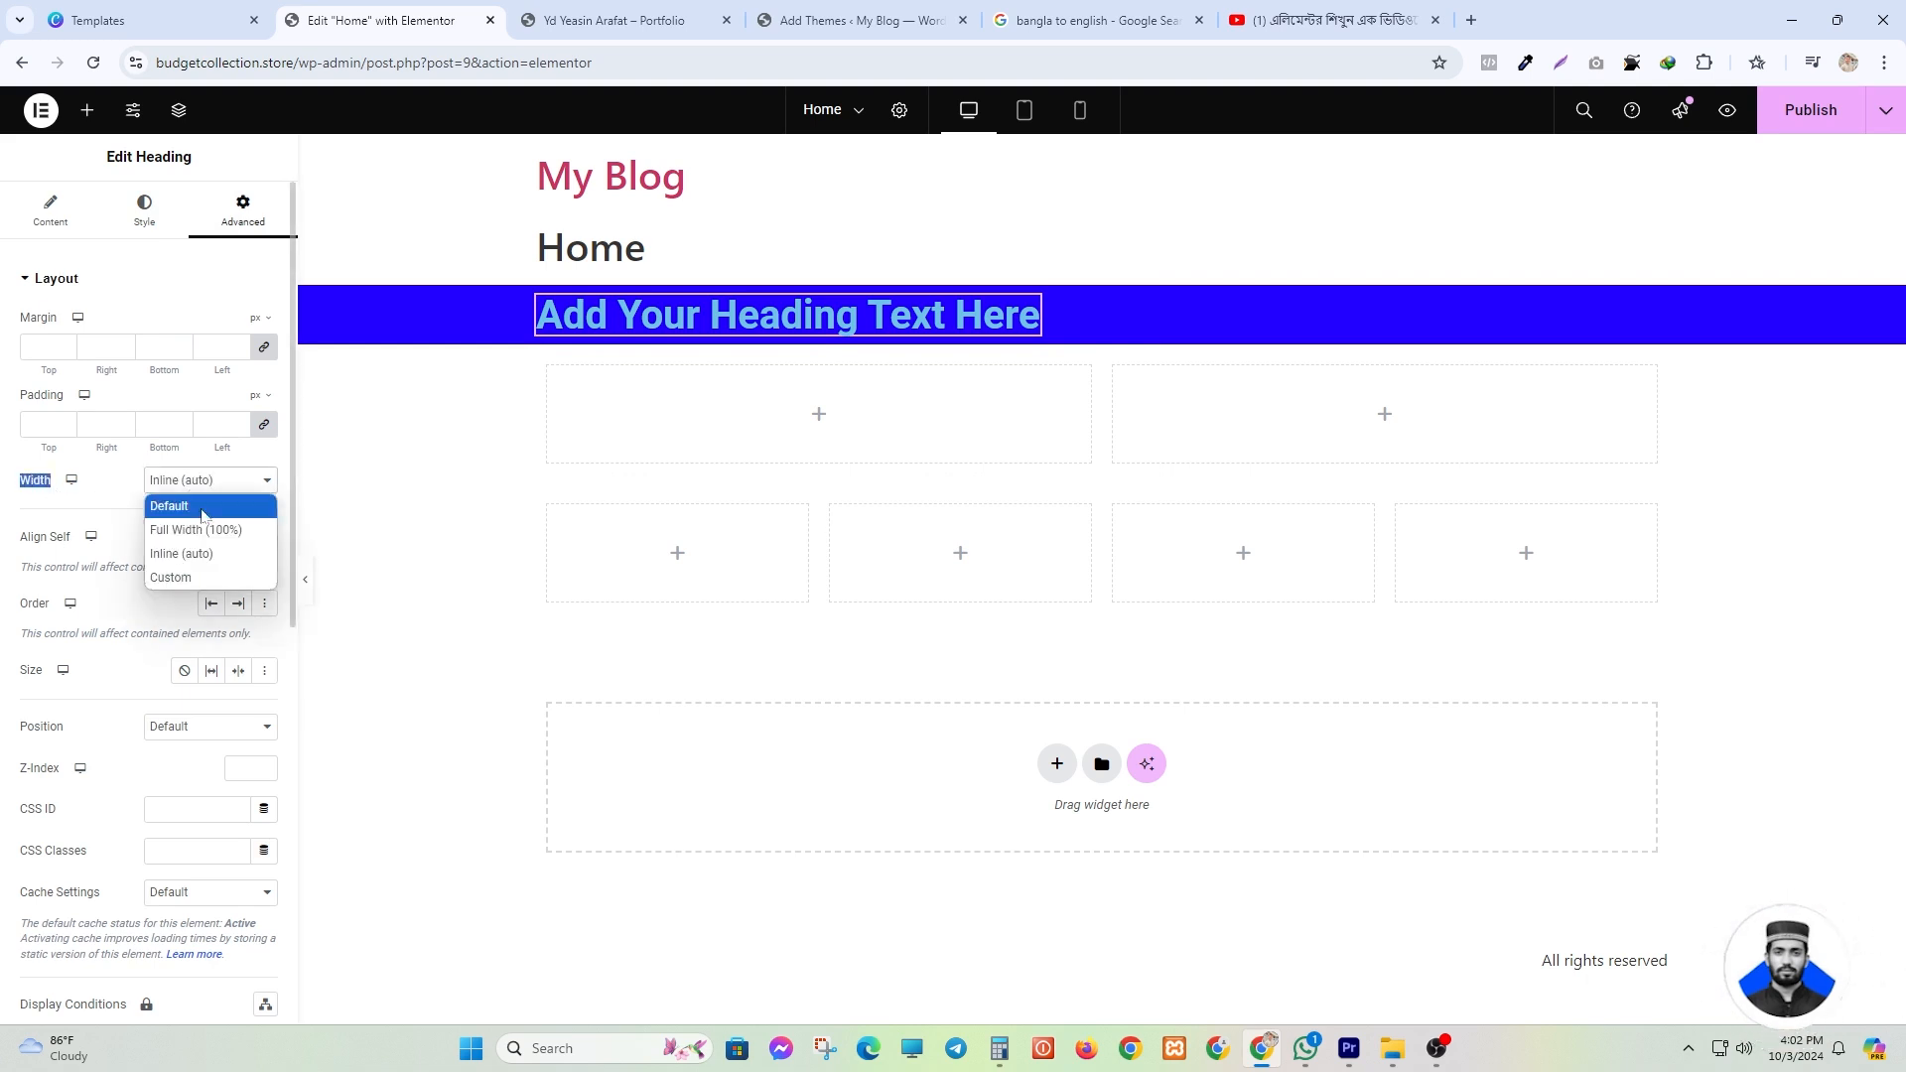
left_click(220, 532)
left_click(211, 483)
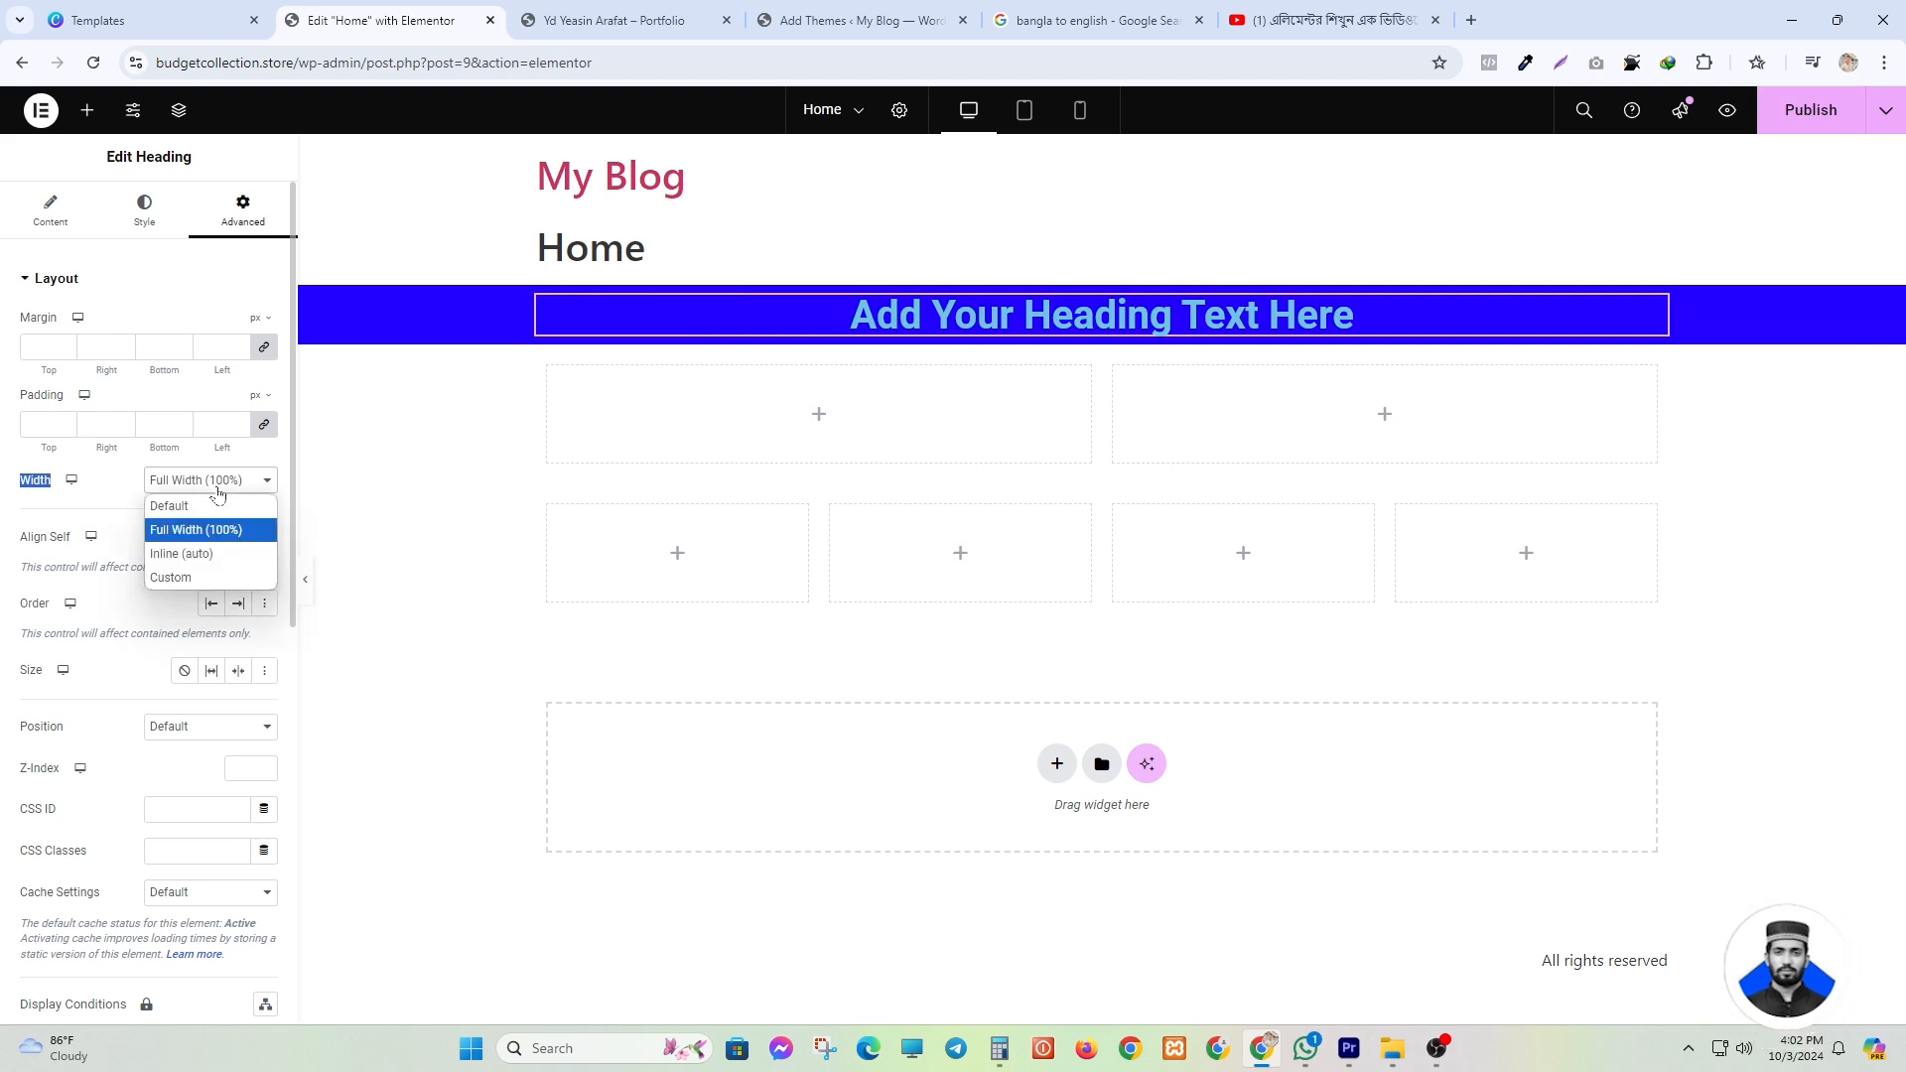
left_click(191, 579)
left_click_drag(8, 552, 220, 544)
left_click(198, 484)
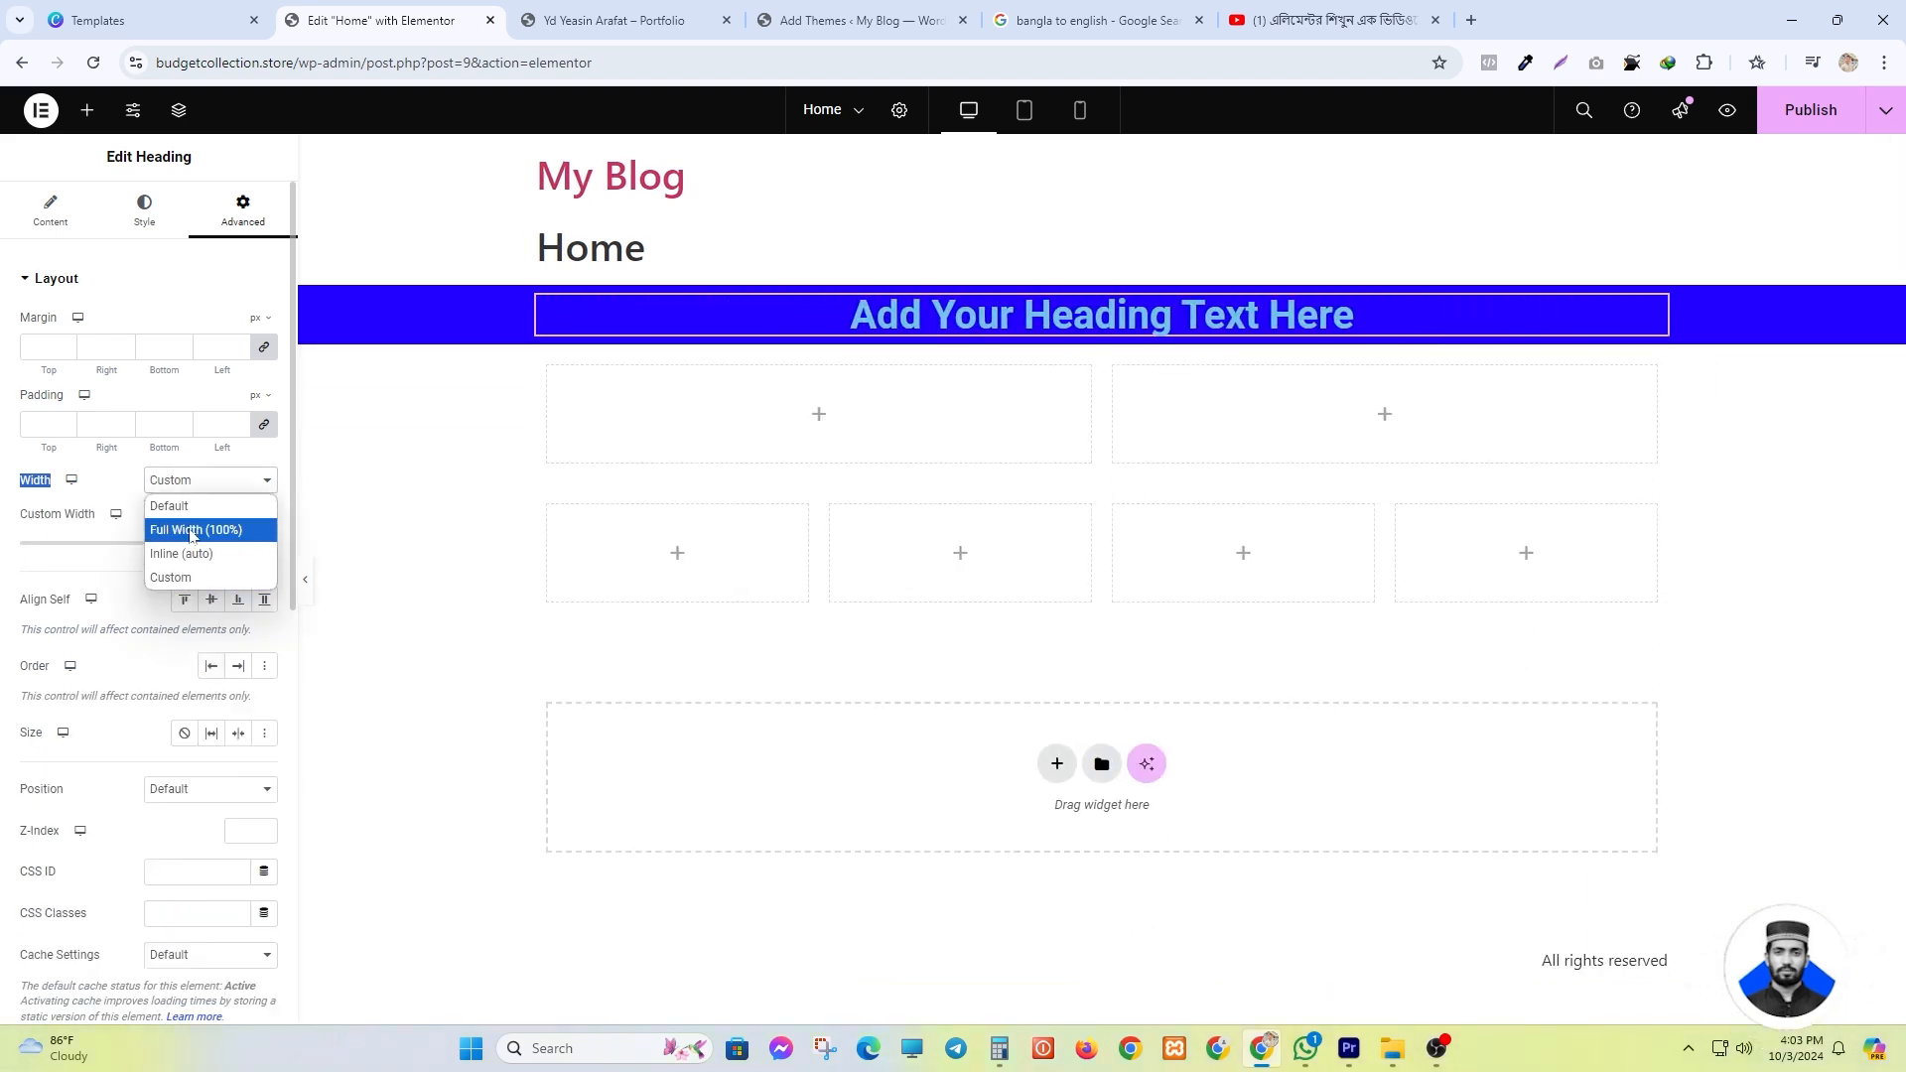
left_click(220, 529)
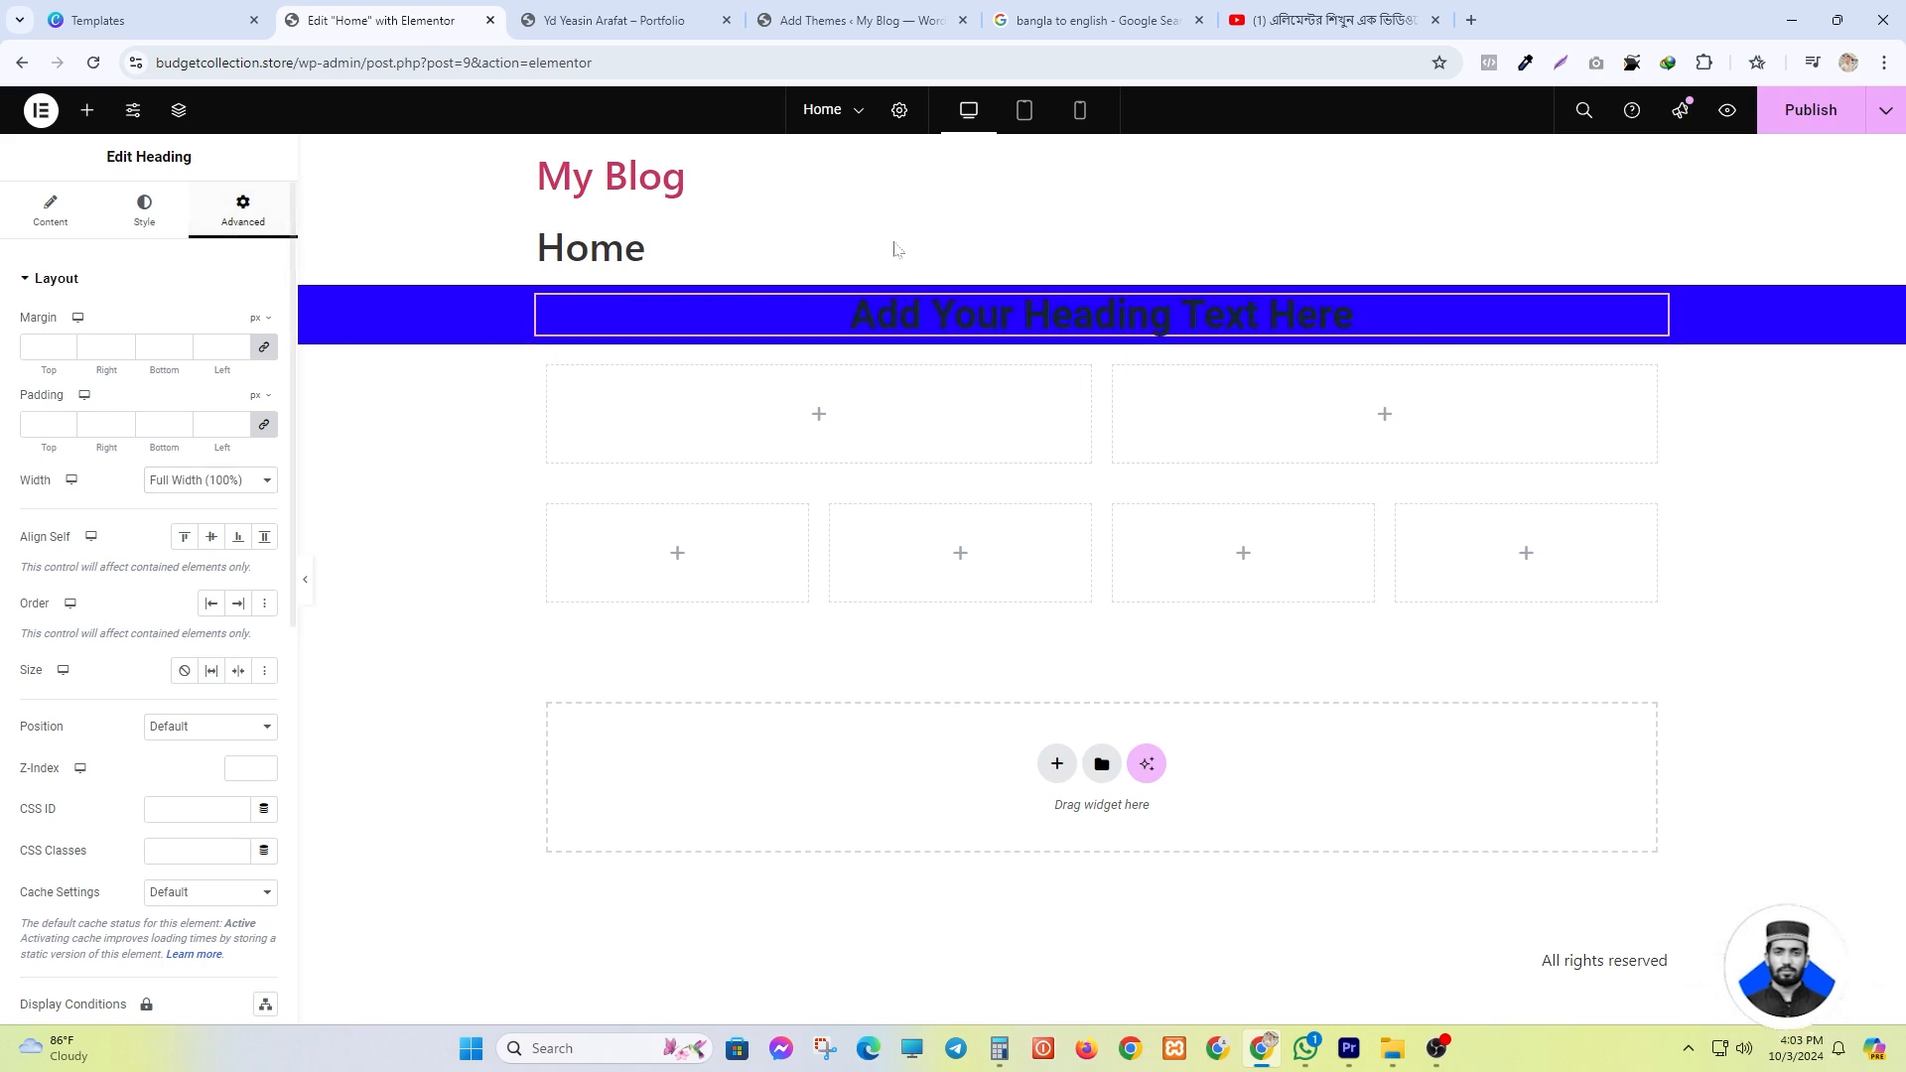
- Set the heading's text color to white (#FFFFFF)
left_click(147, 216)
left_click(265, 367)
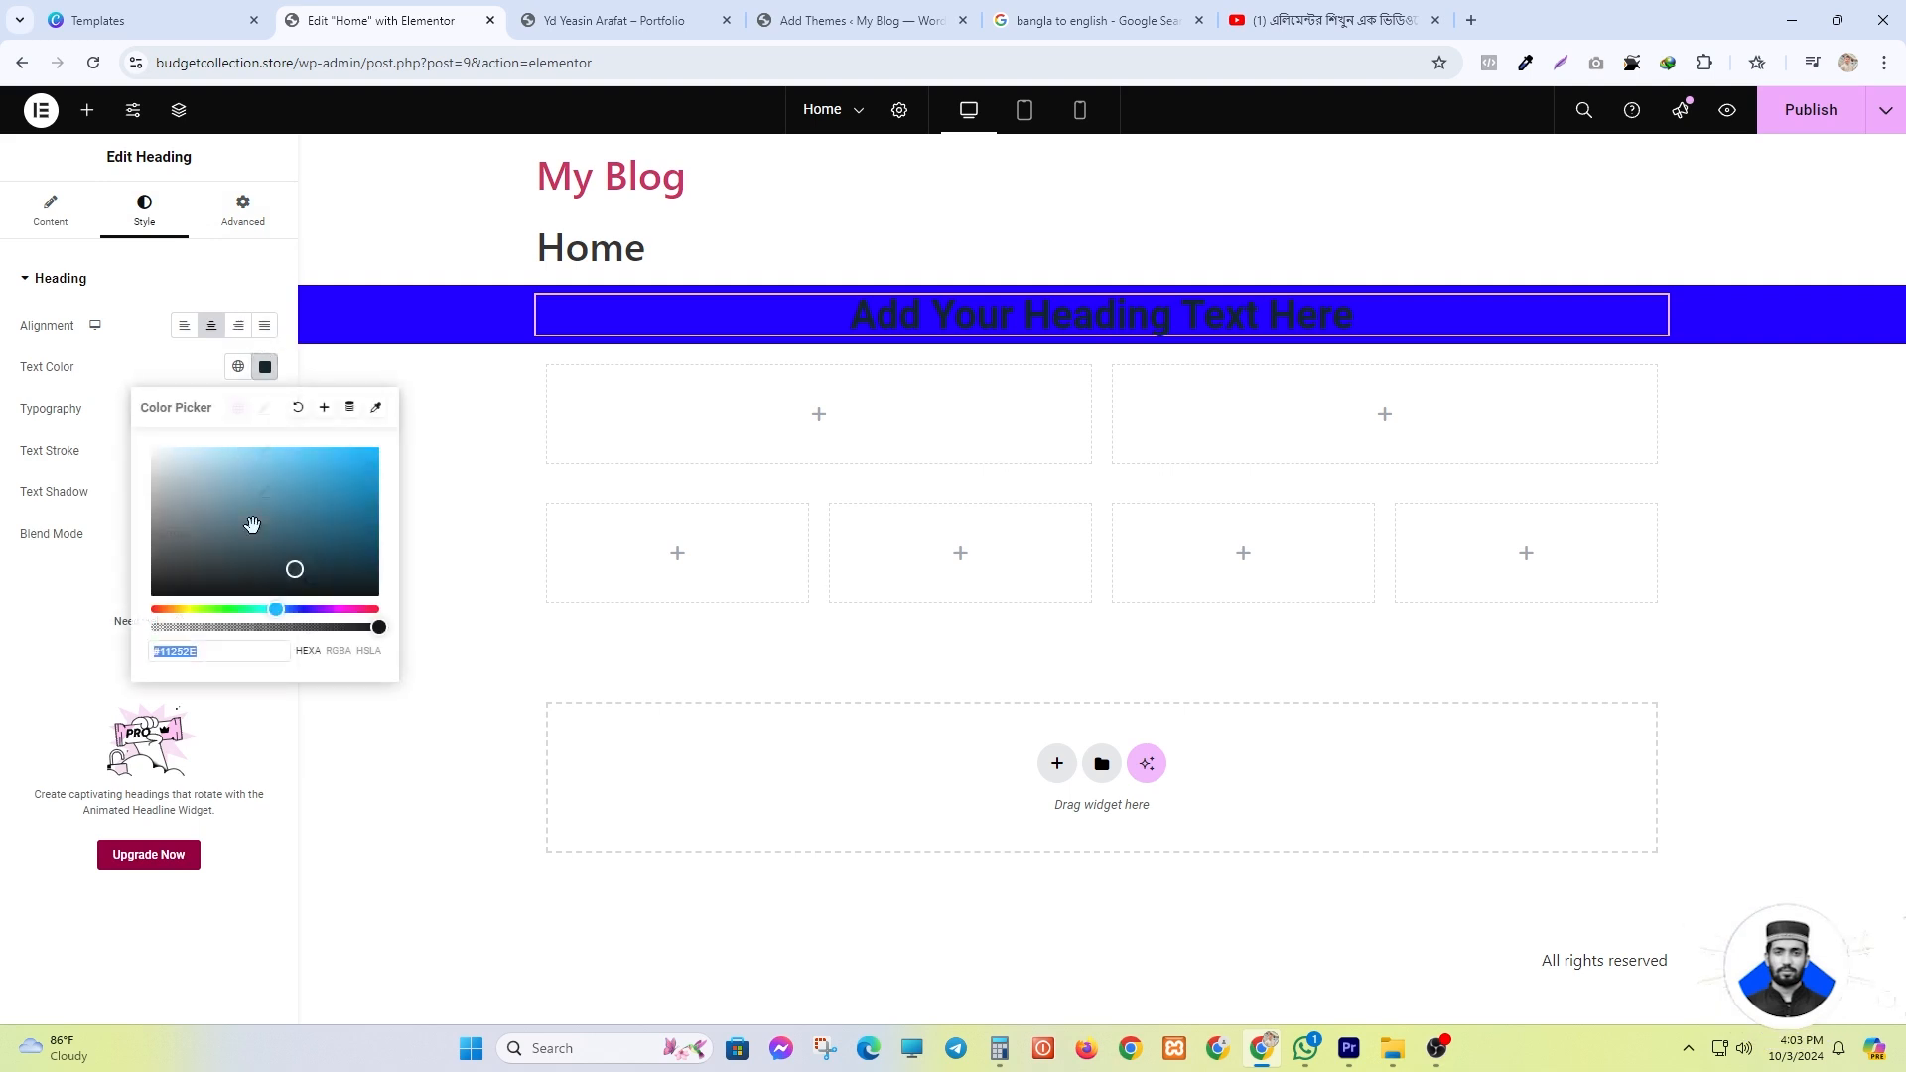
left_click_drag(252, 527, 118, 425)
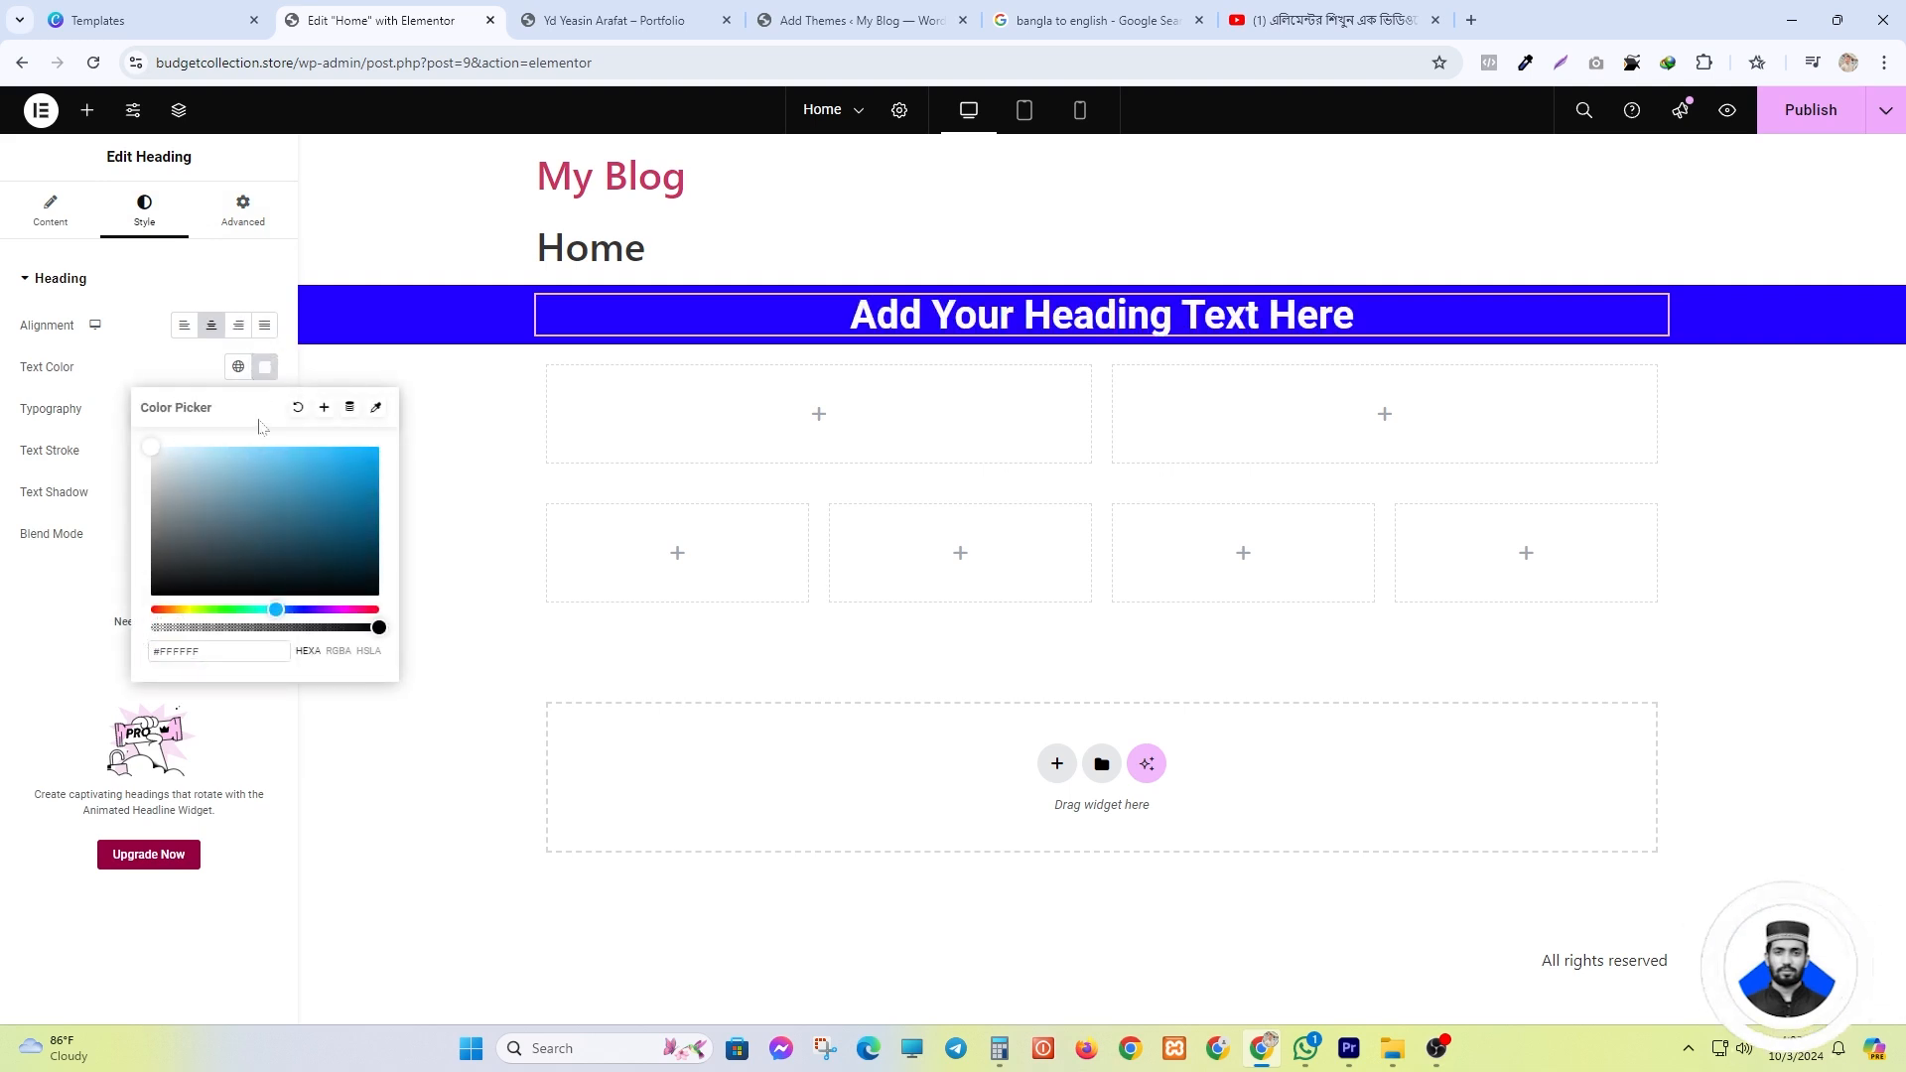
left_click(266, 368)
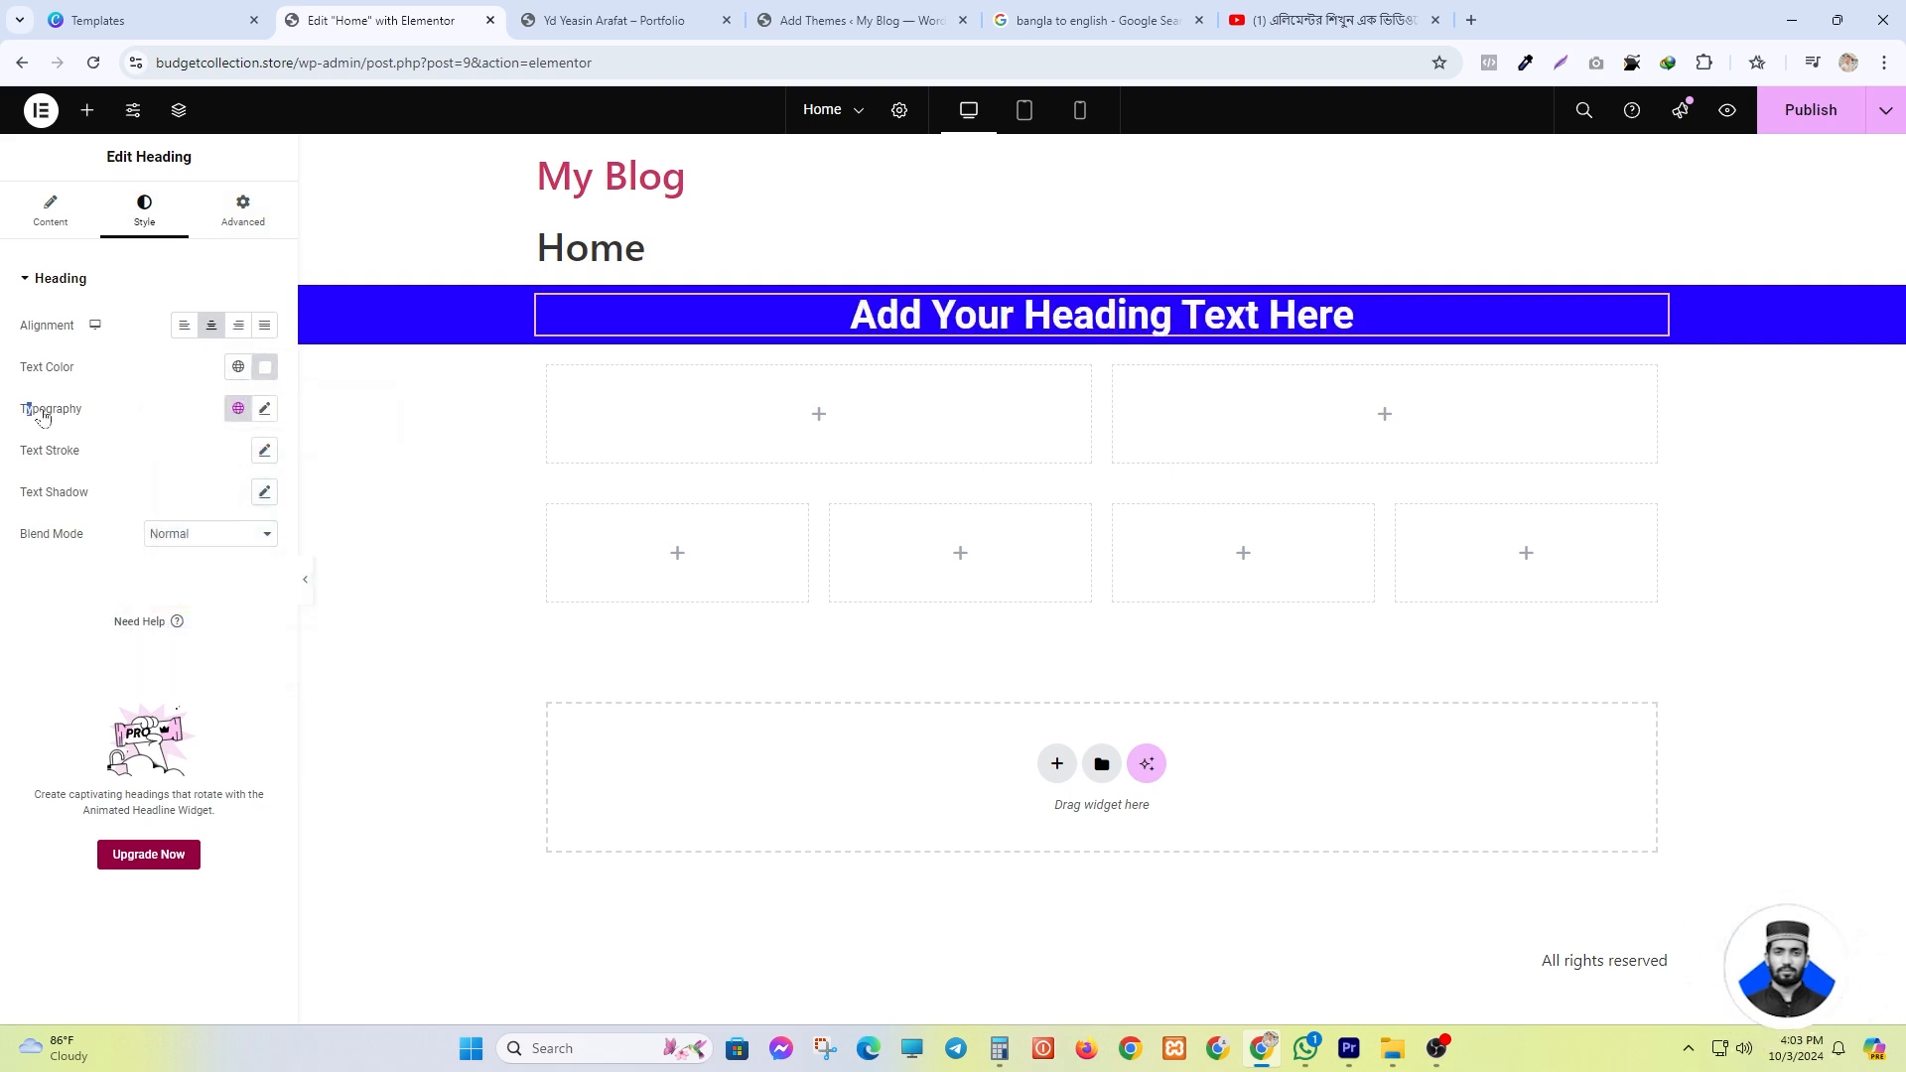
- Set the heading's font size to 79 px and its font family to Tiro Bangla
left_click(264, 408)
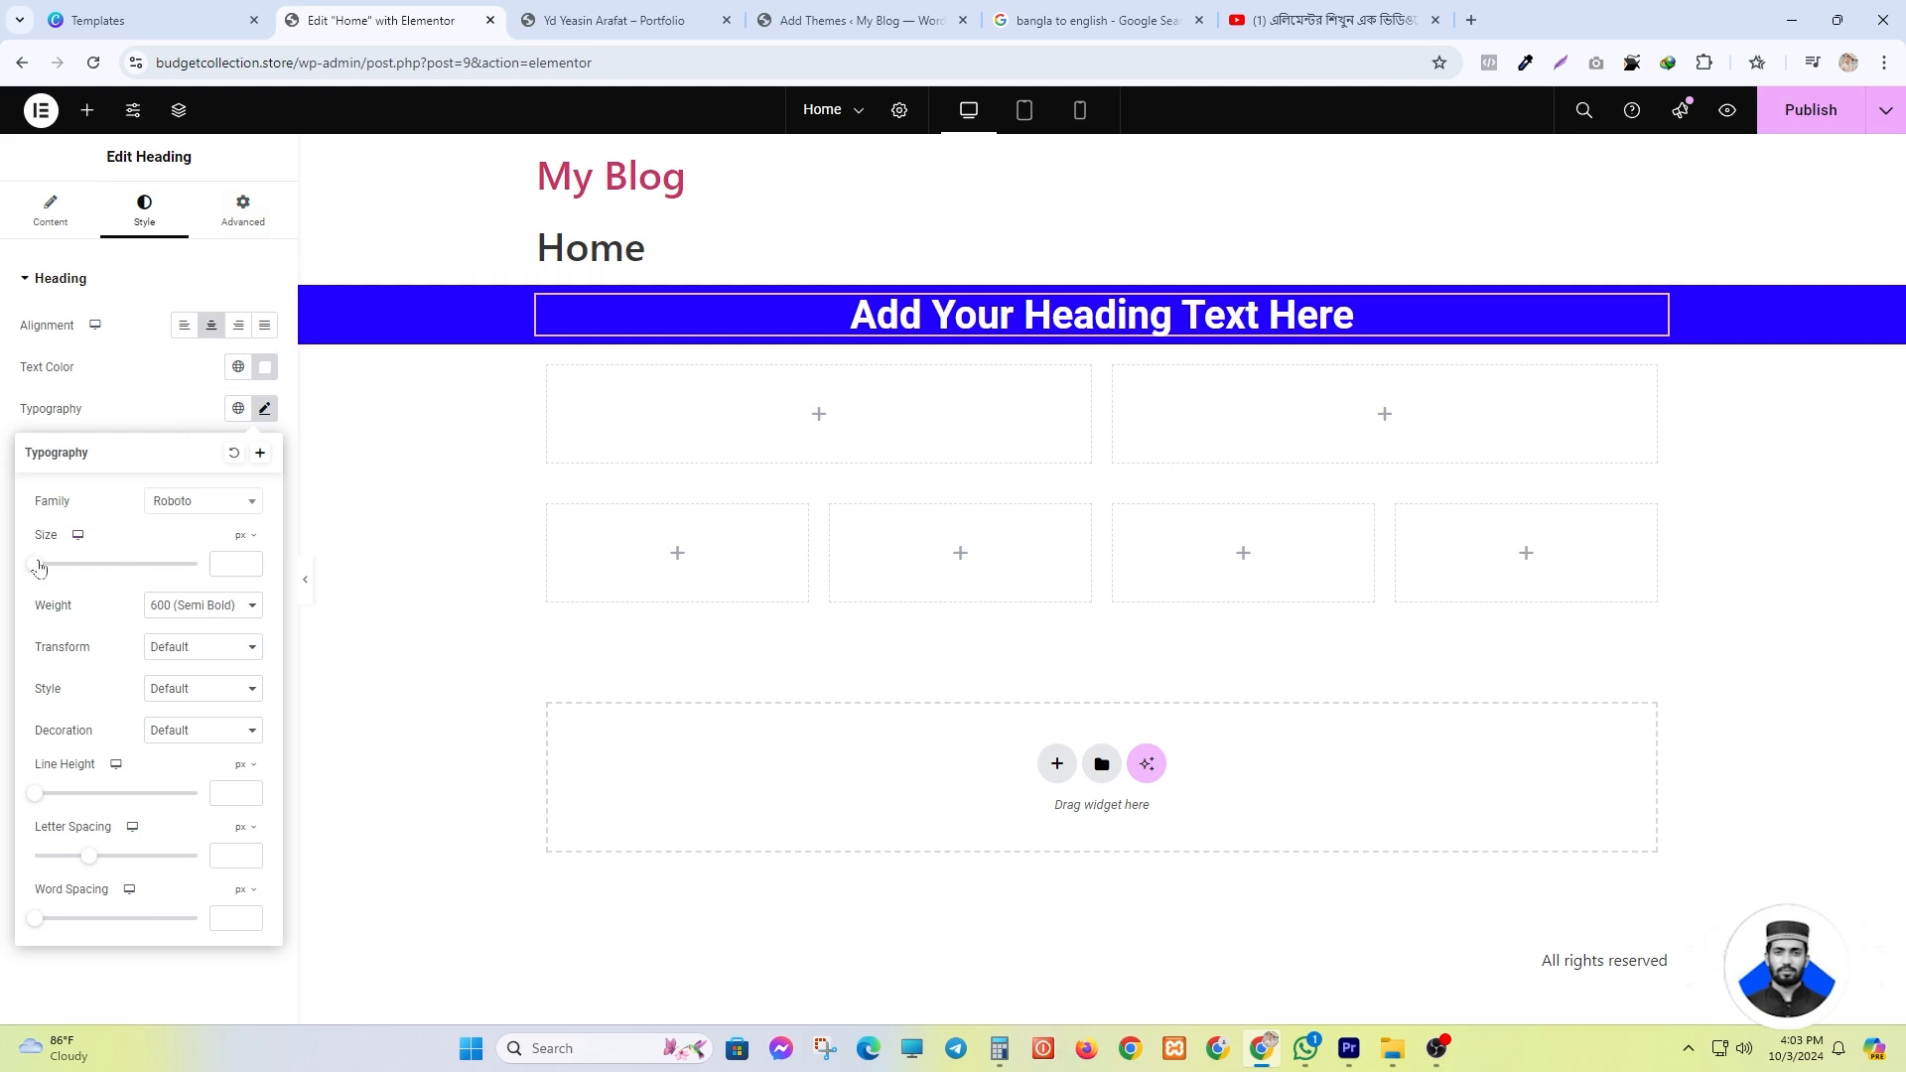
left_click_drag(37, 564, 99, 579)
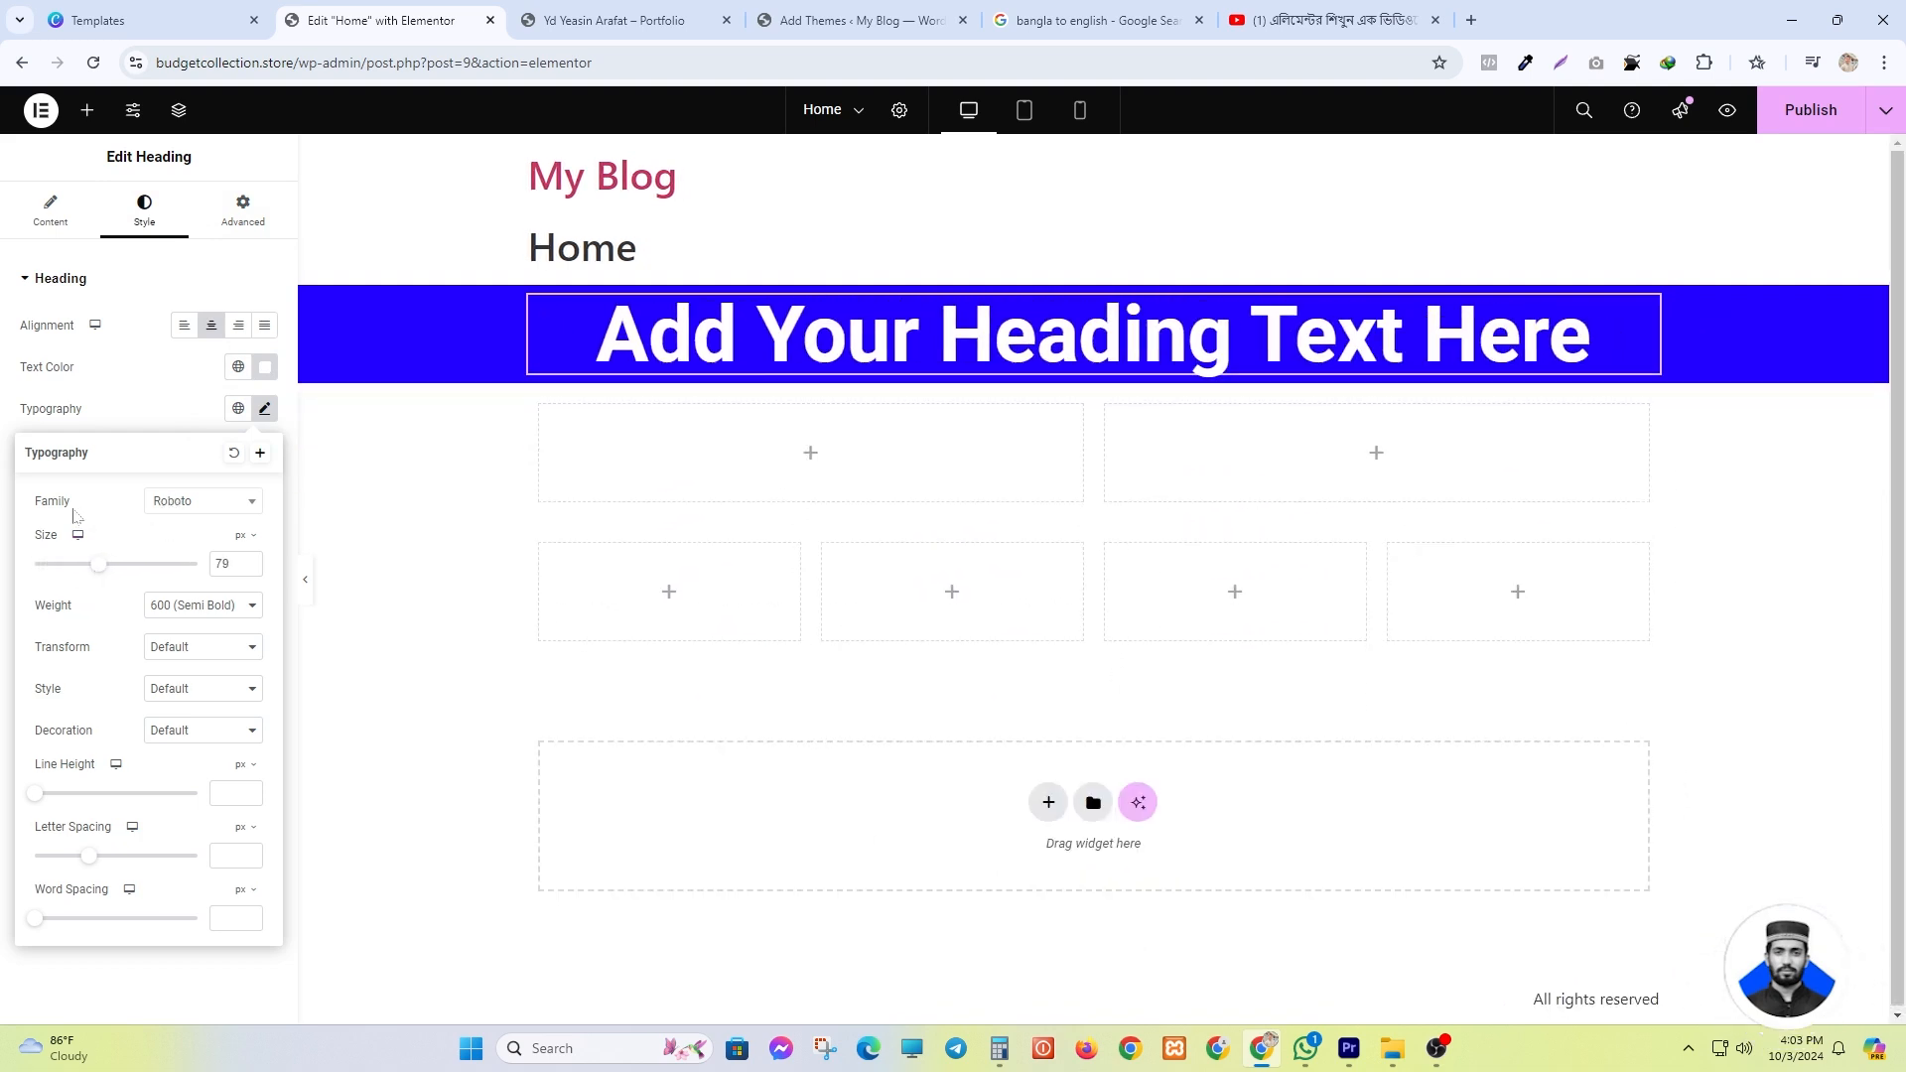
left_click_drag(74, 514, 34, 517)
left_click(204, 501)
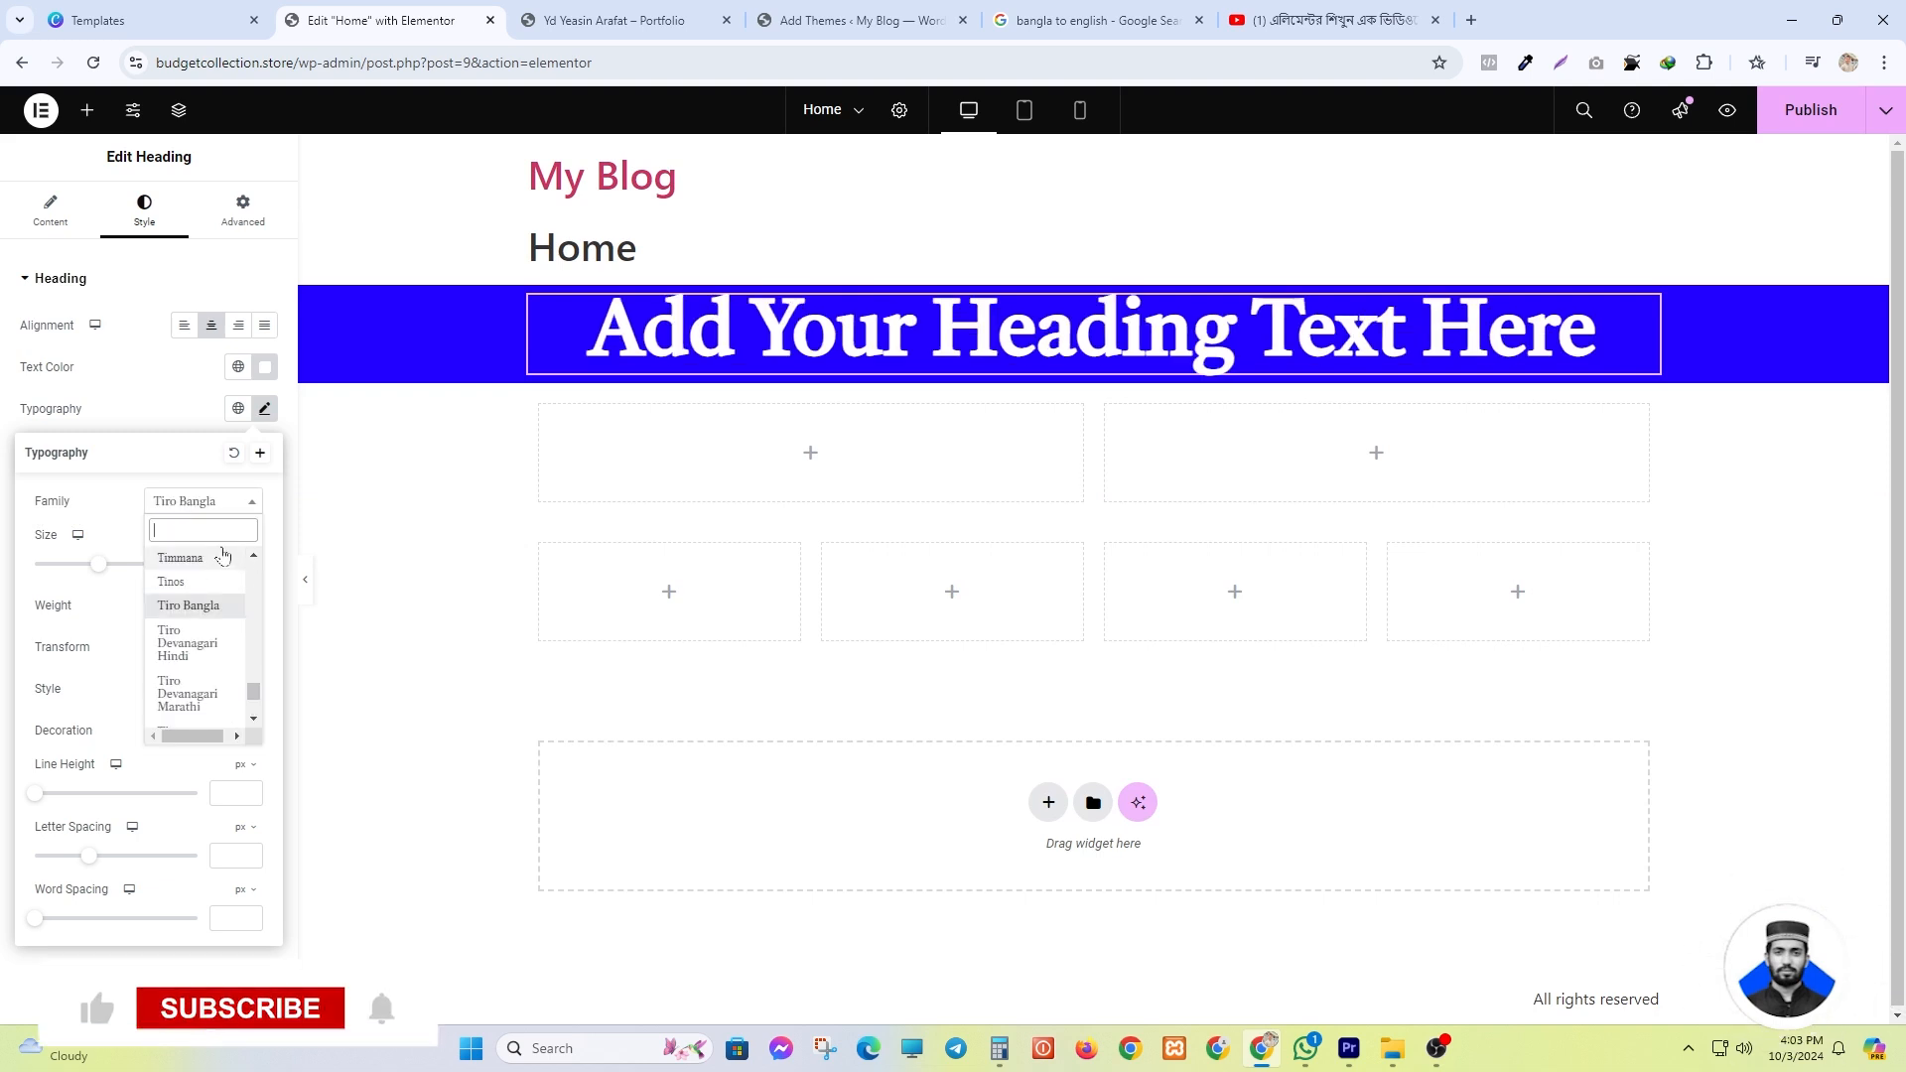
- Set the font family of the heading in the blue container to Poppins and return to its content settings
type("popp")
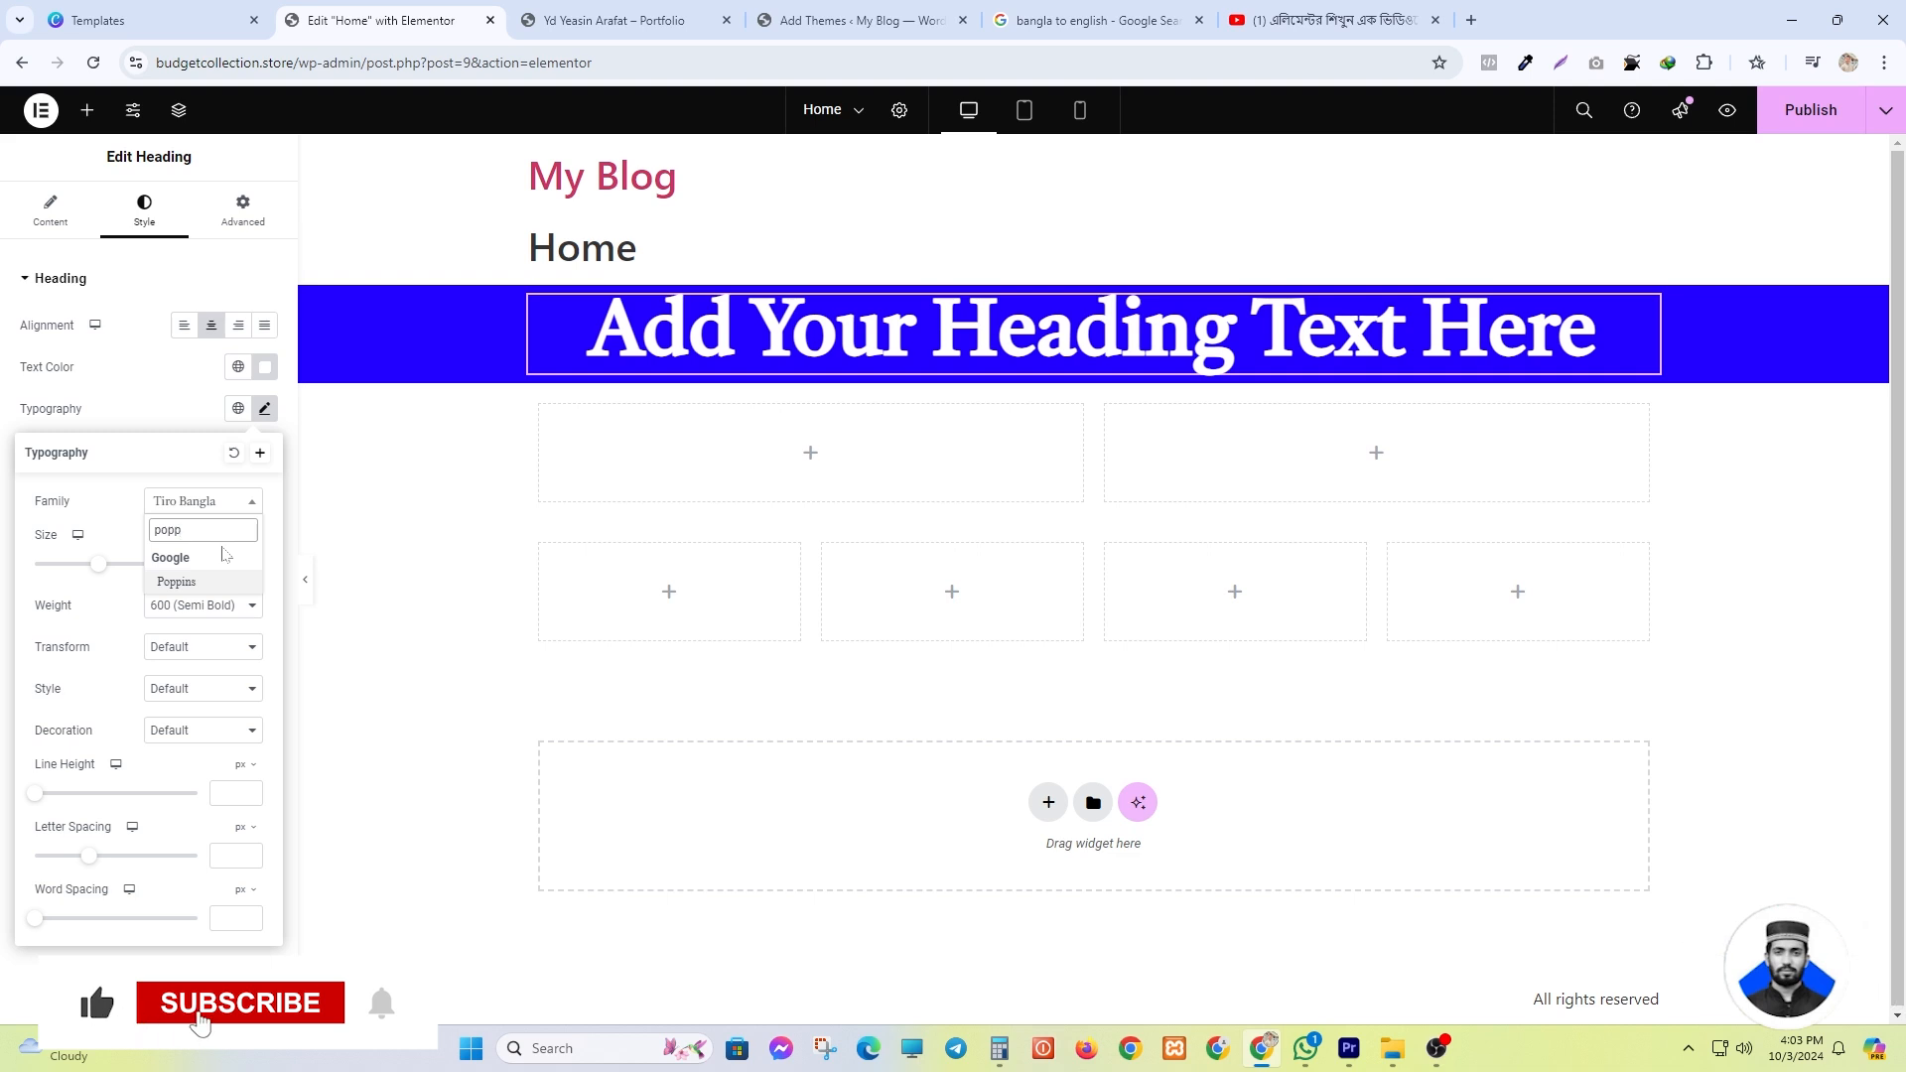
left_click(183, 581)
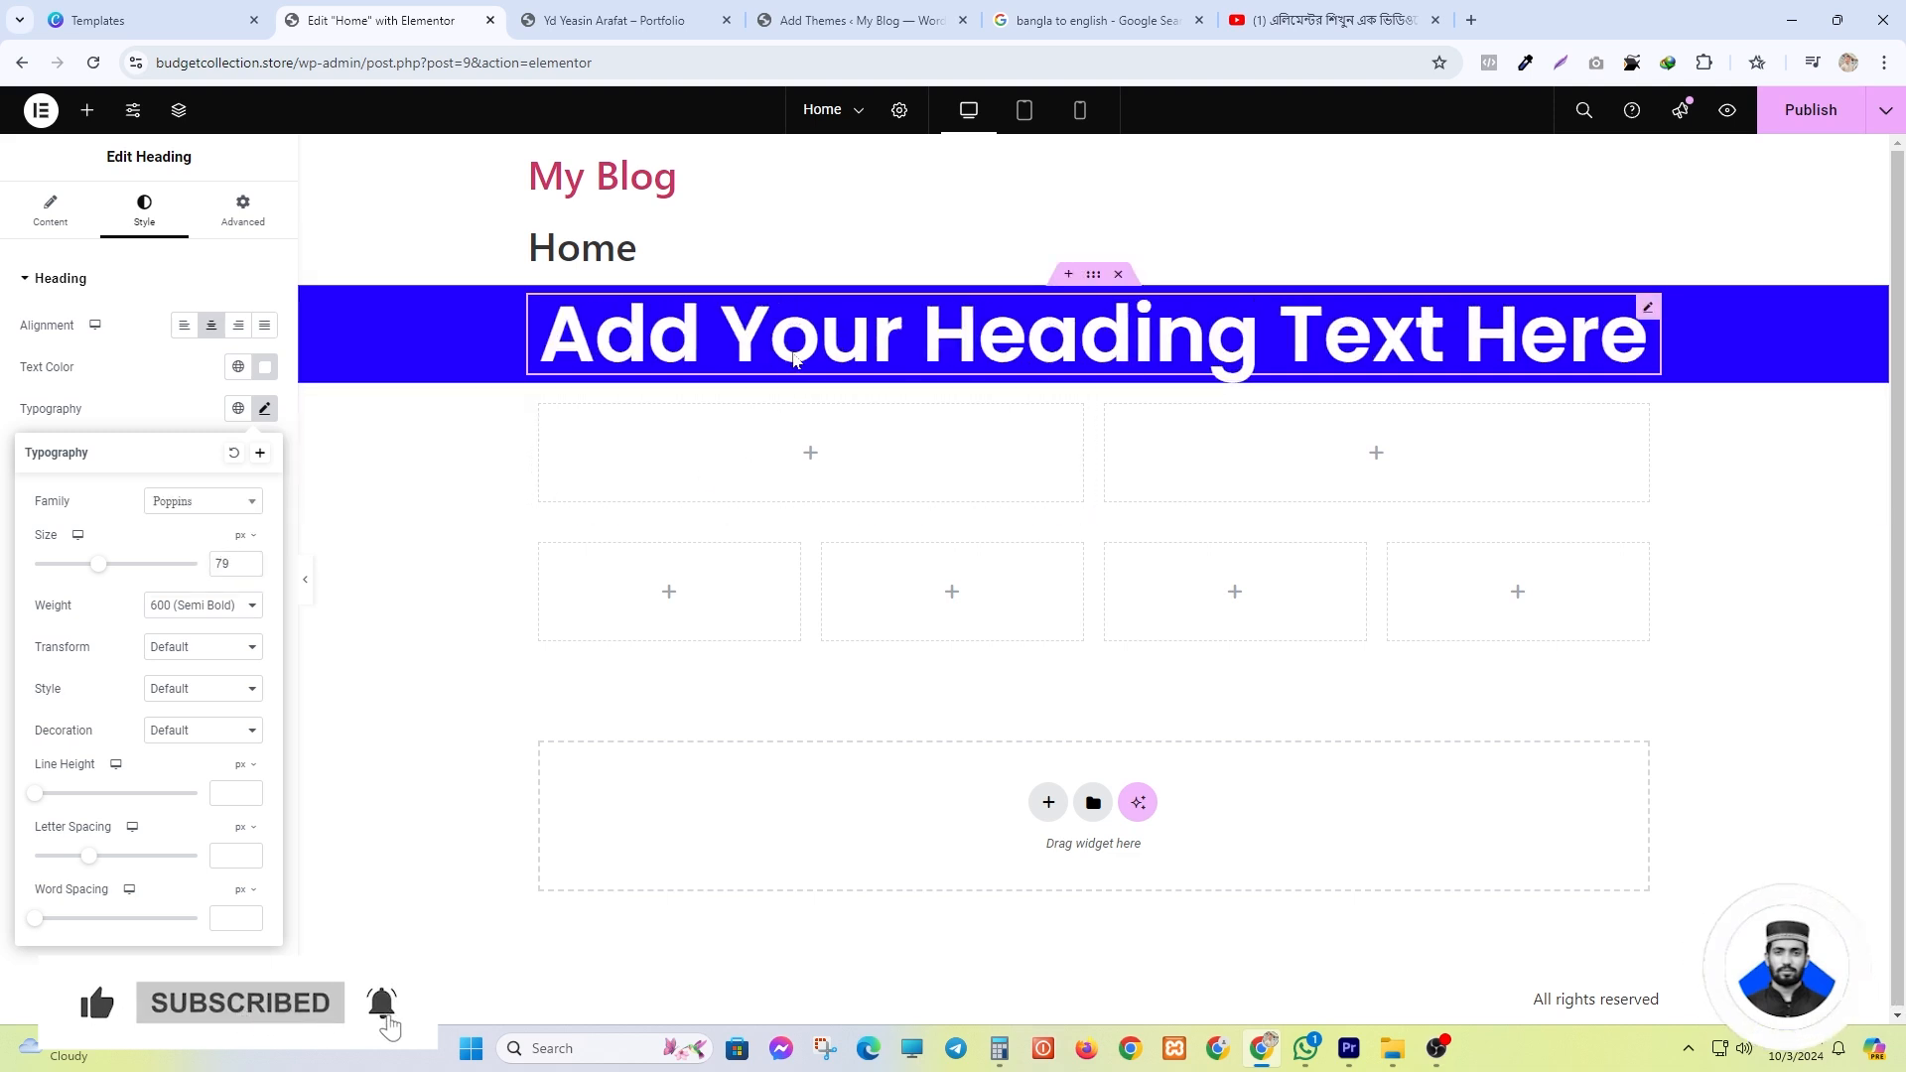
left_click(193, 253)
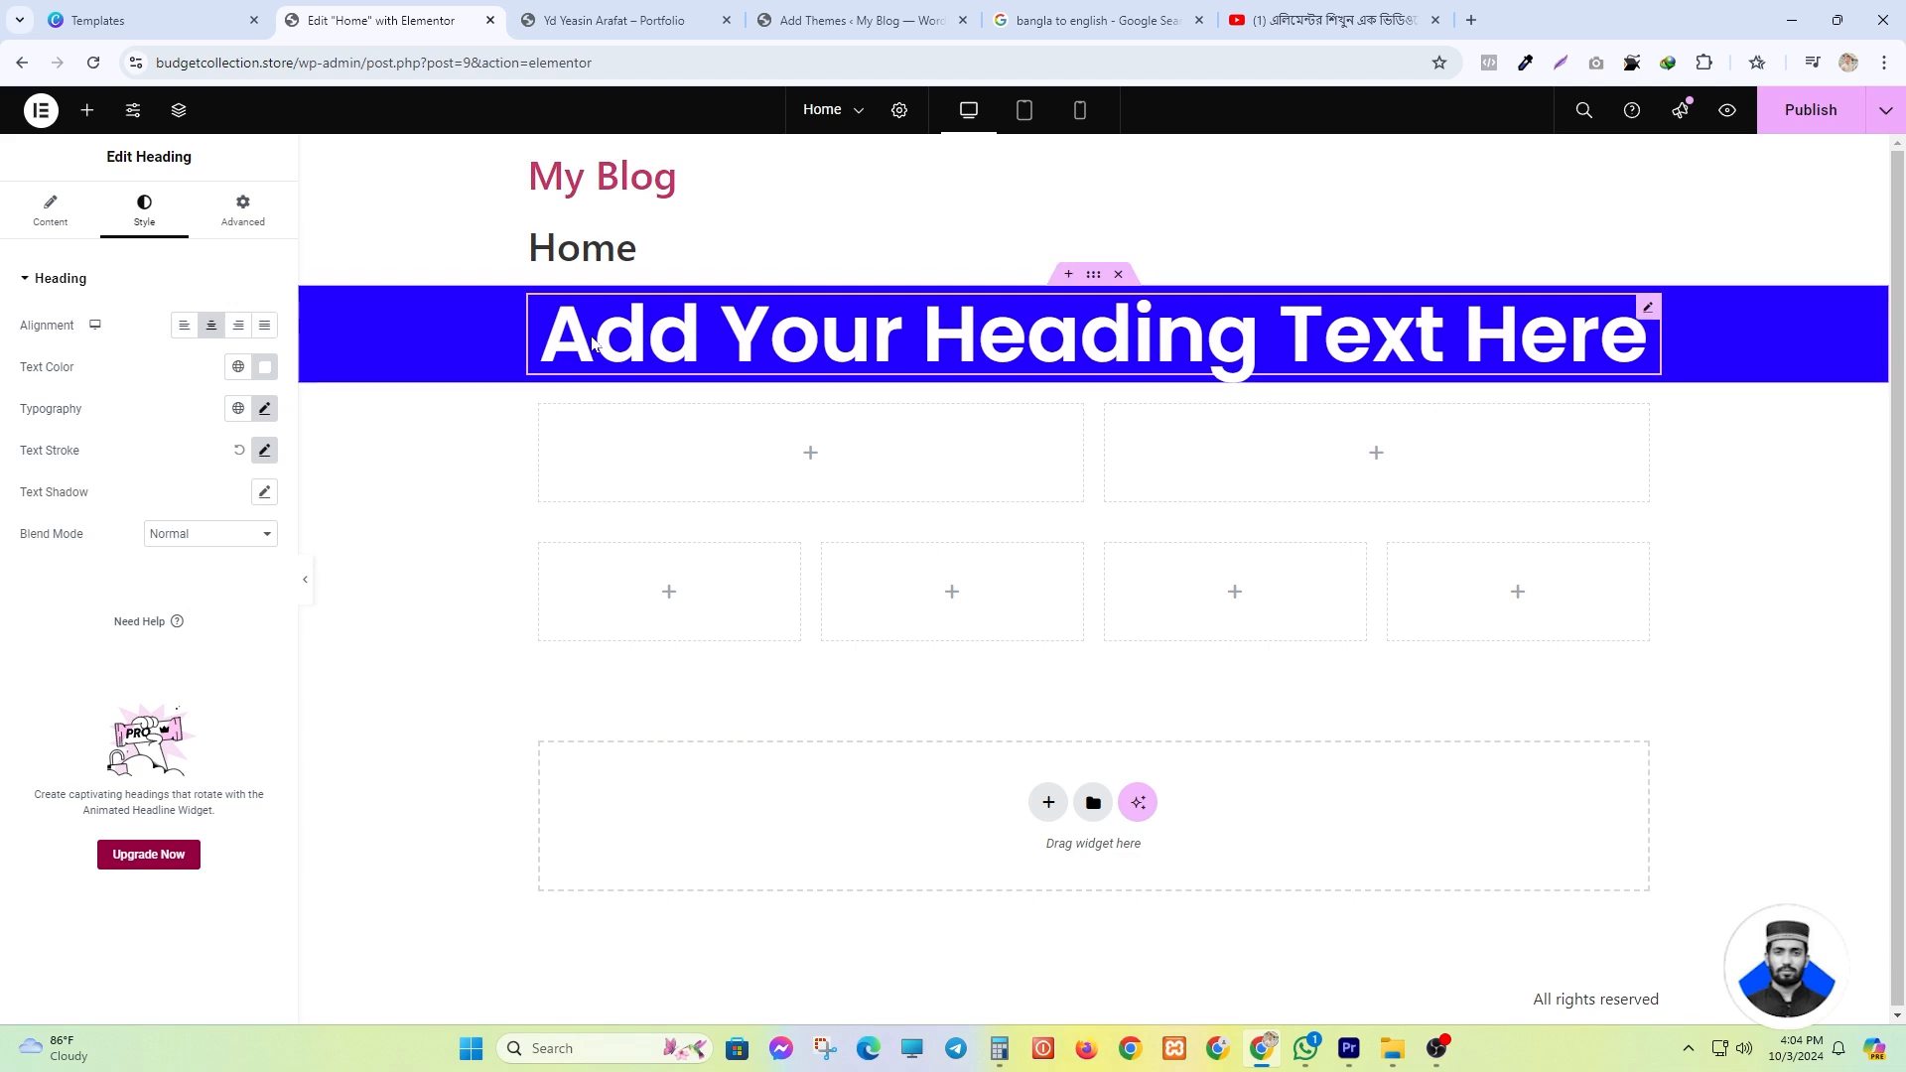
left_click(55, 211)
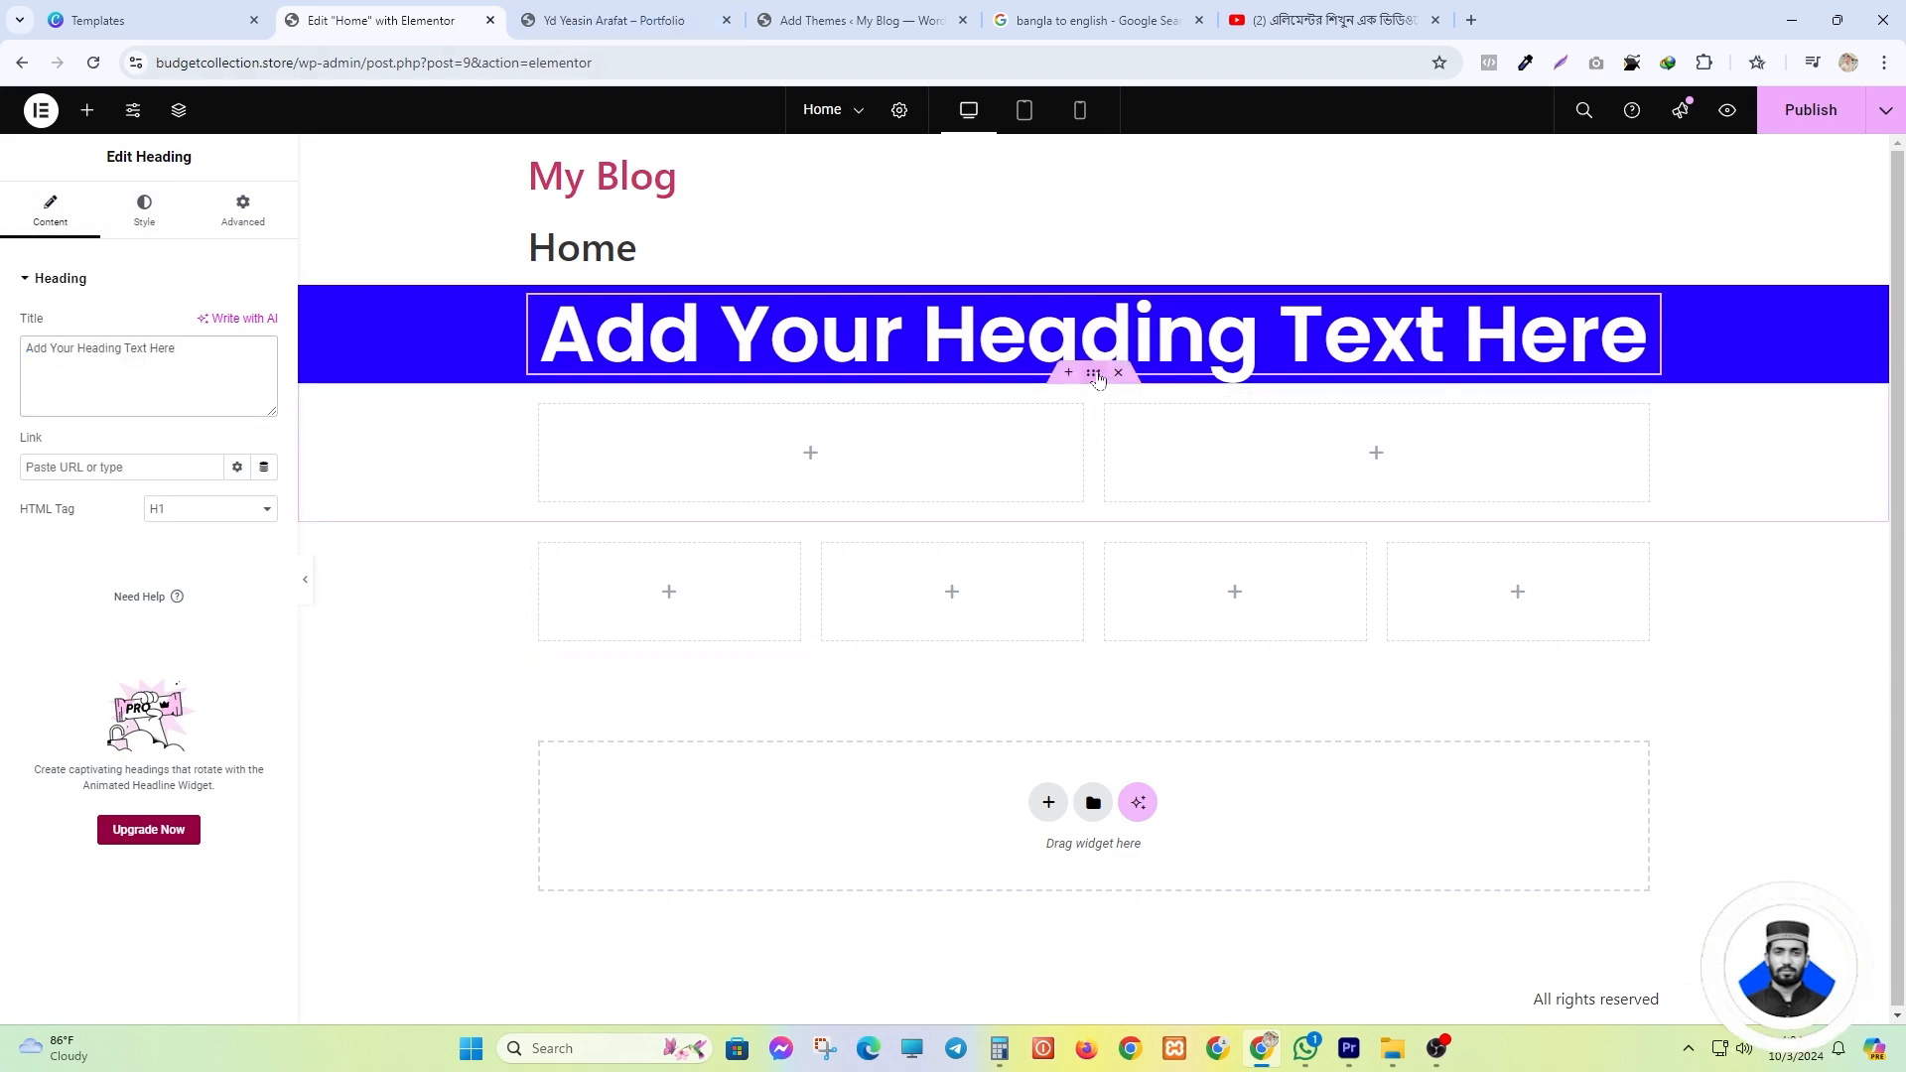
- Add an Image widget to the first column and a Heading widget to the second column of the two-column container
left_click(1094, 375)
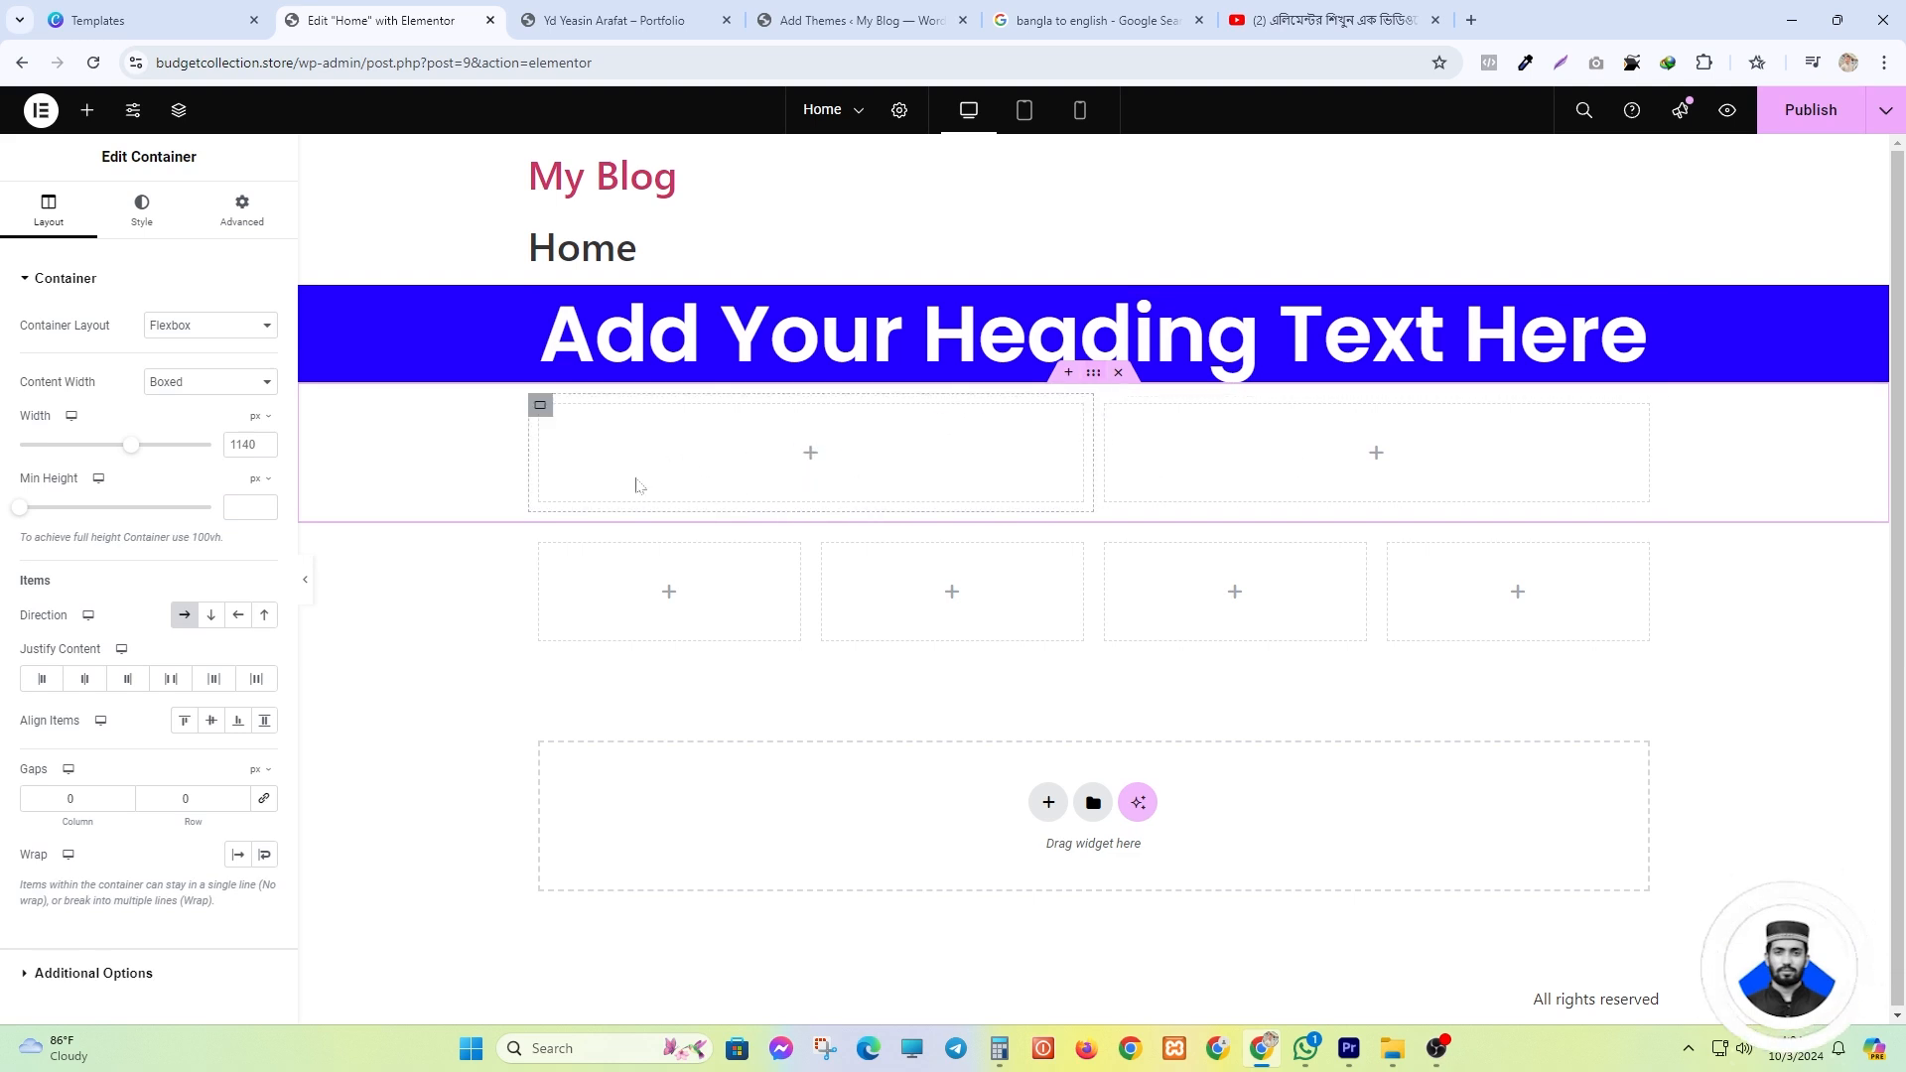
left_click(88, 112)
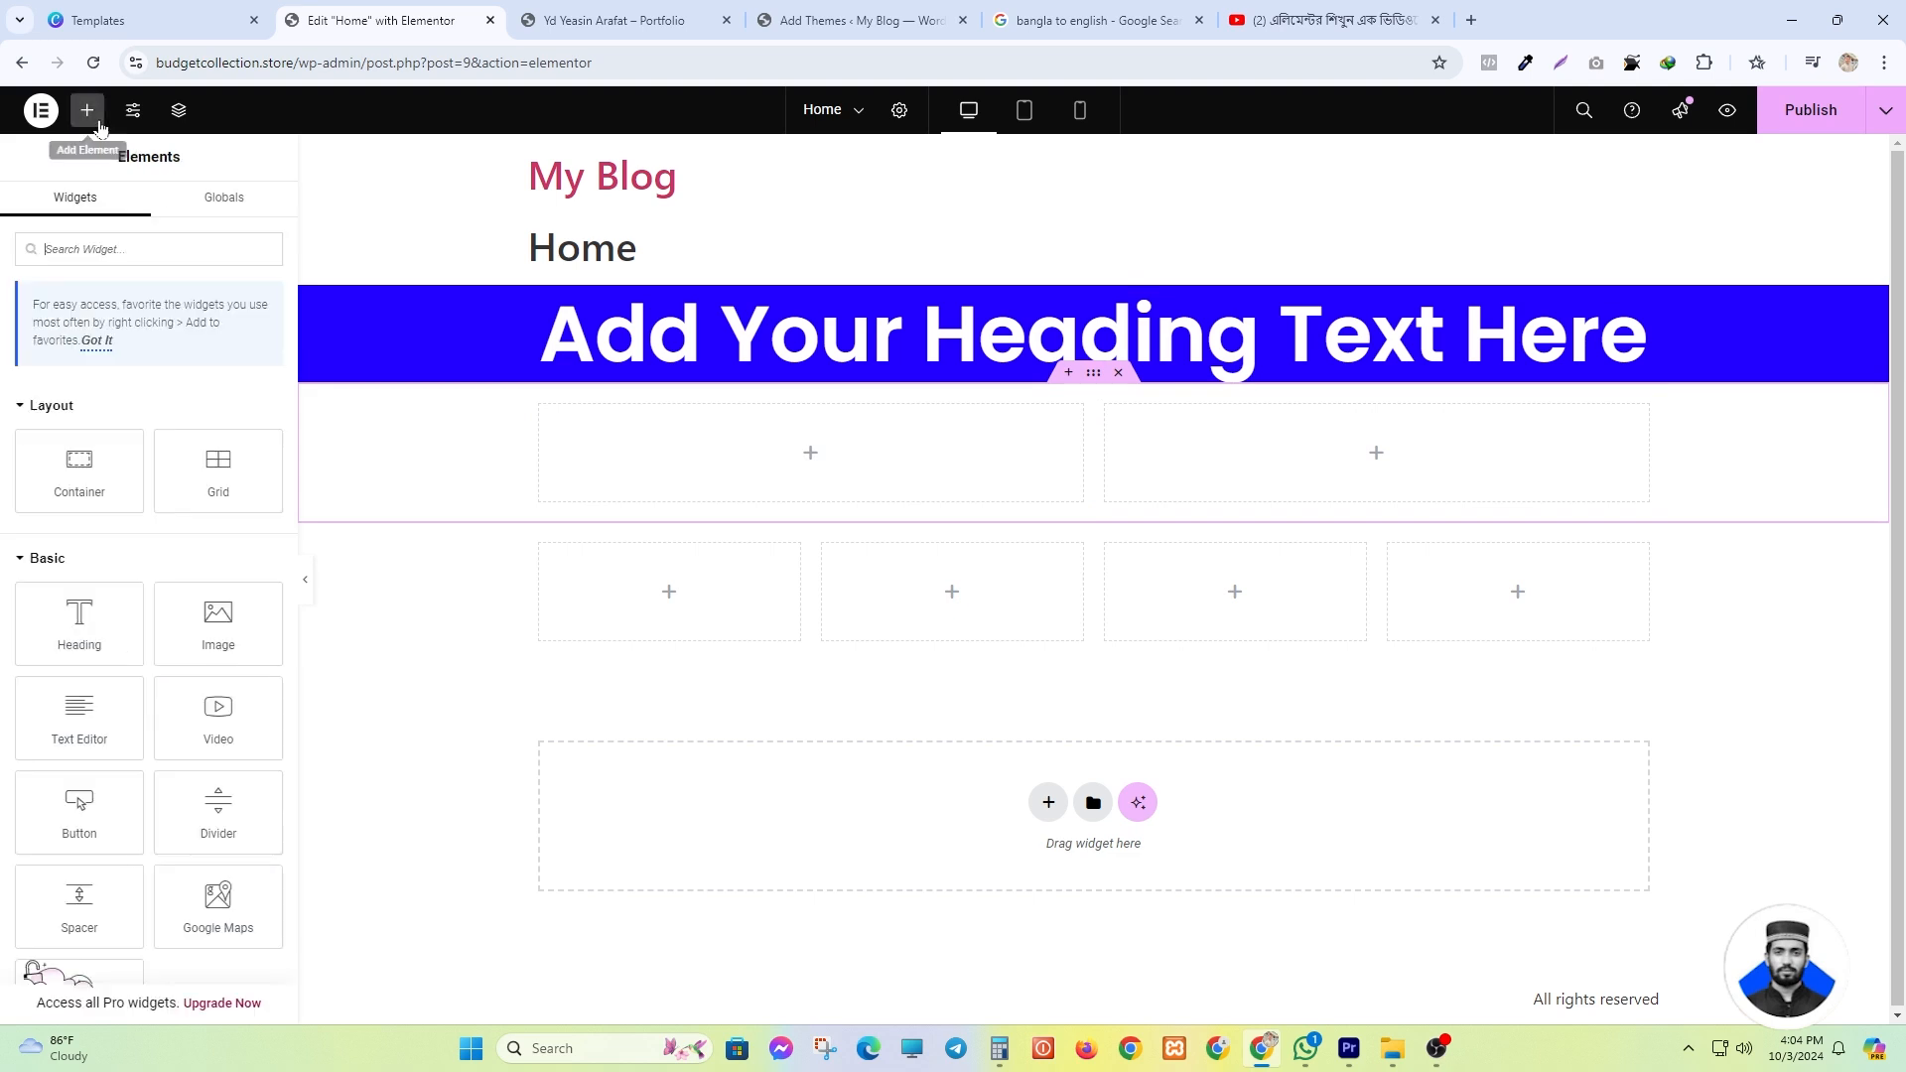
left_click_drag(240, 637, 632, 454)
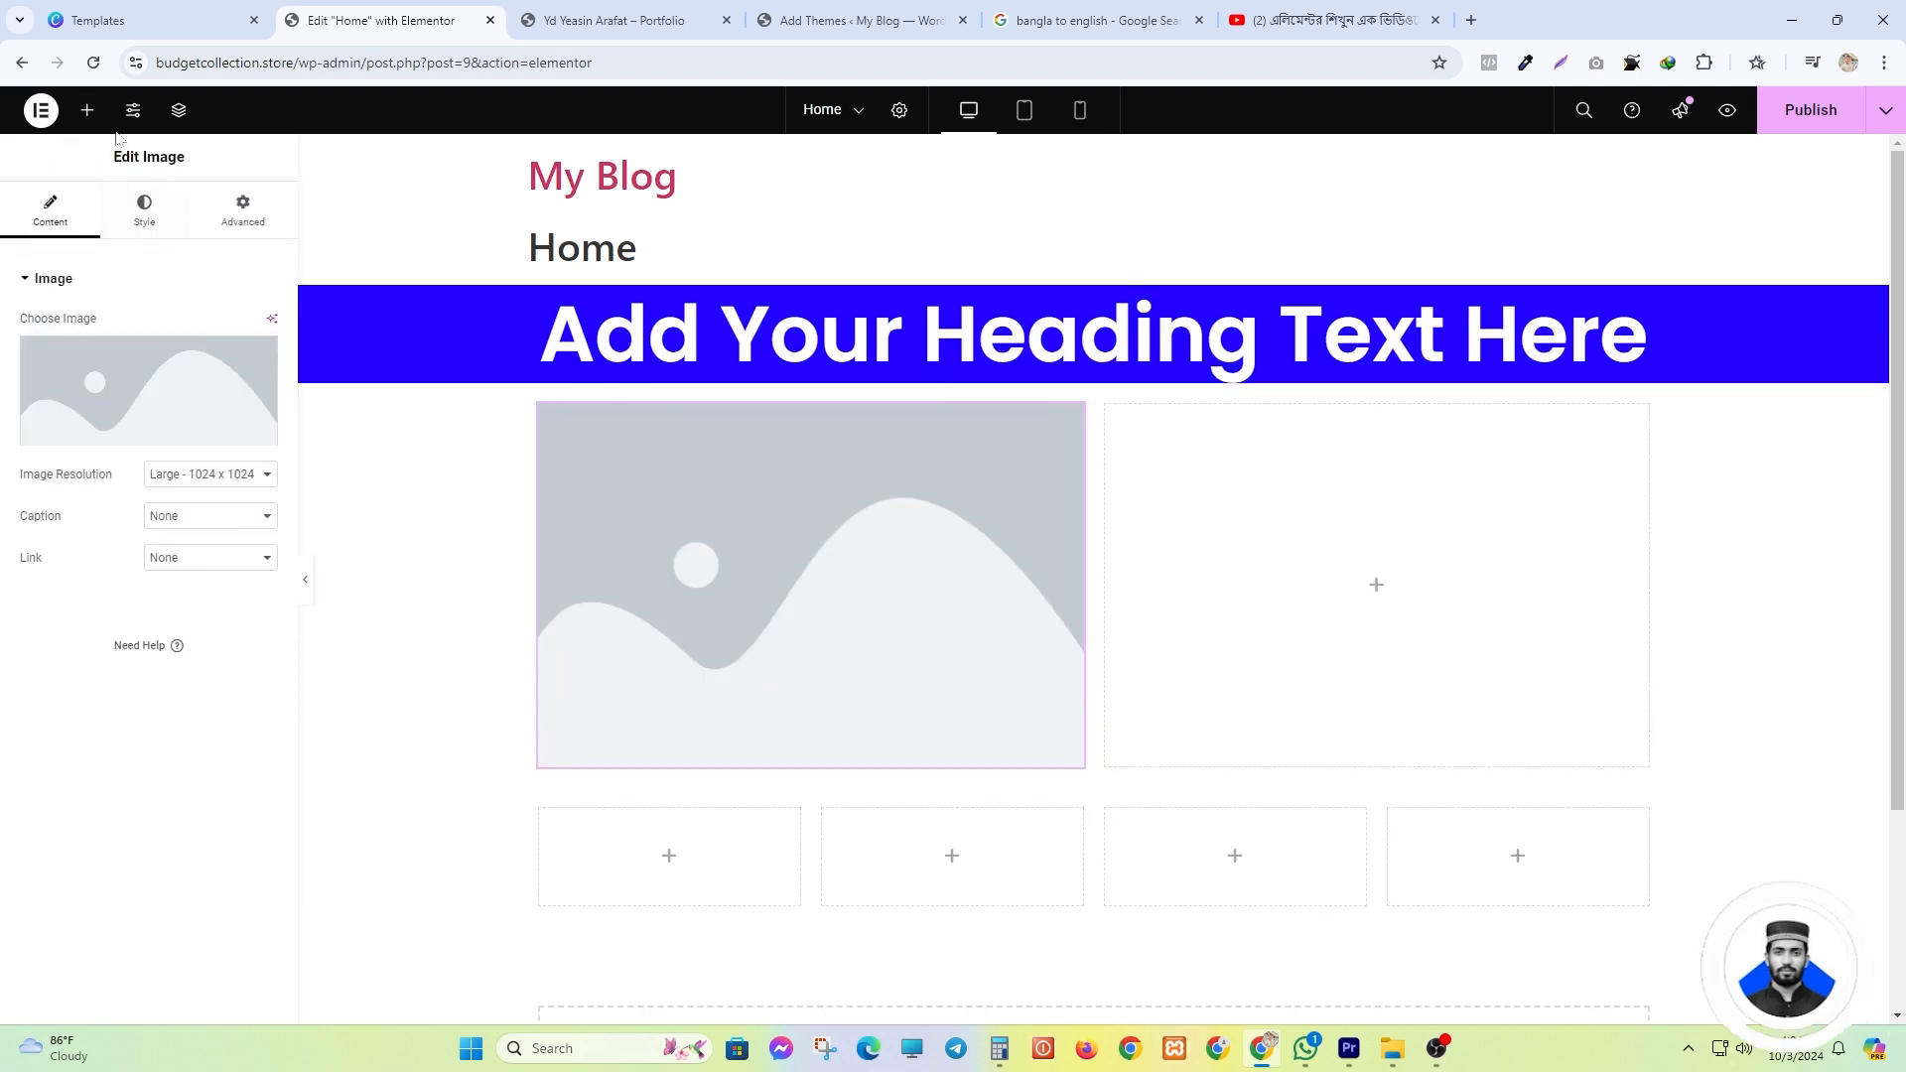
left_click(87, 110)
left_click_drag(90, 641, 1425, 618)
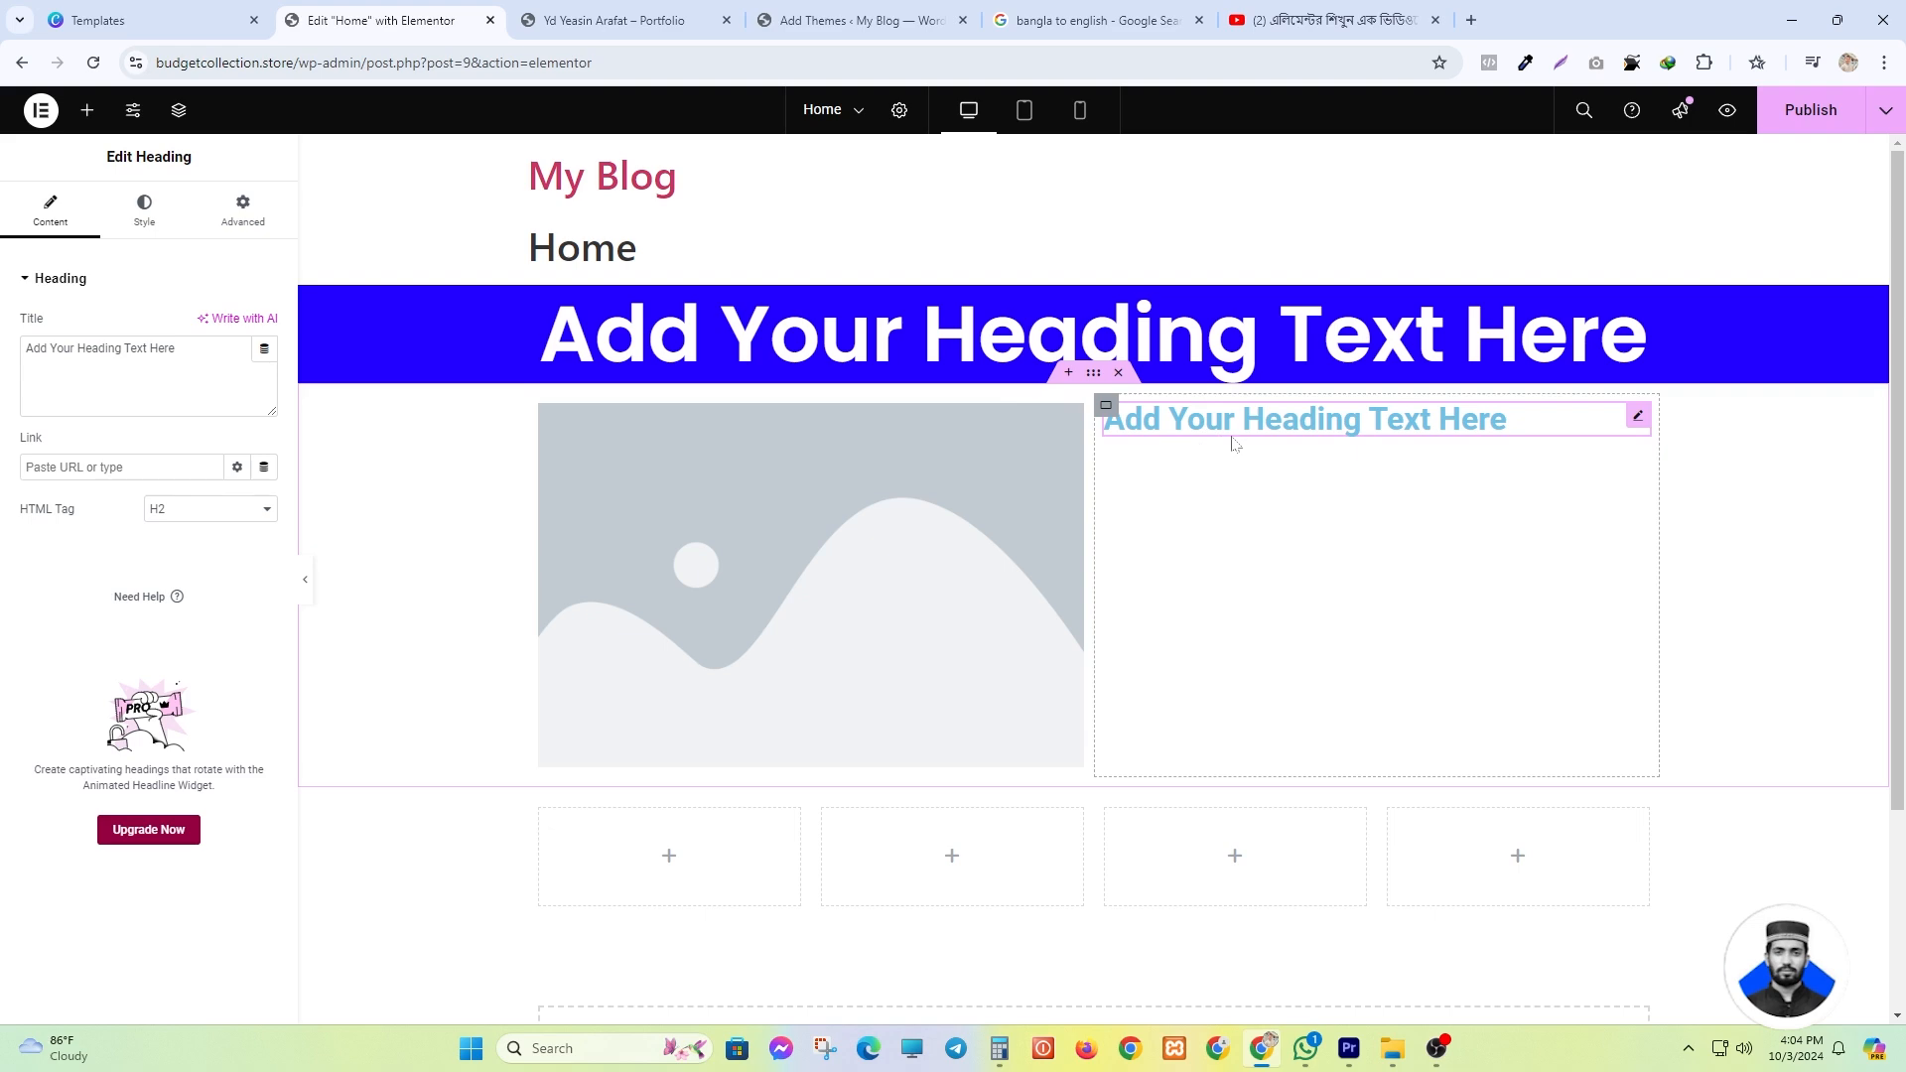
- Check the hero section of the portfolio site, then swap the two columns' widgets so the Heading precedes the Image
left_click(615, 20)
scroll(778, 545, "down", 2)
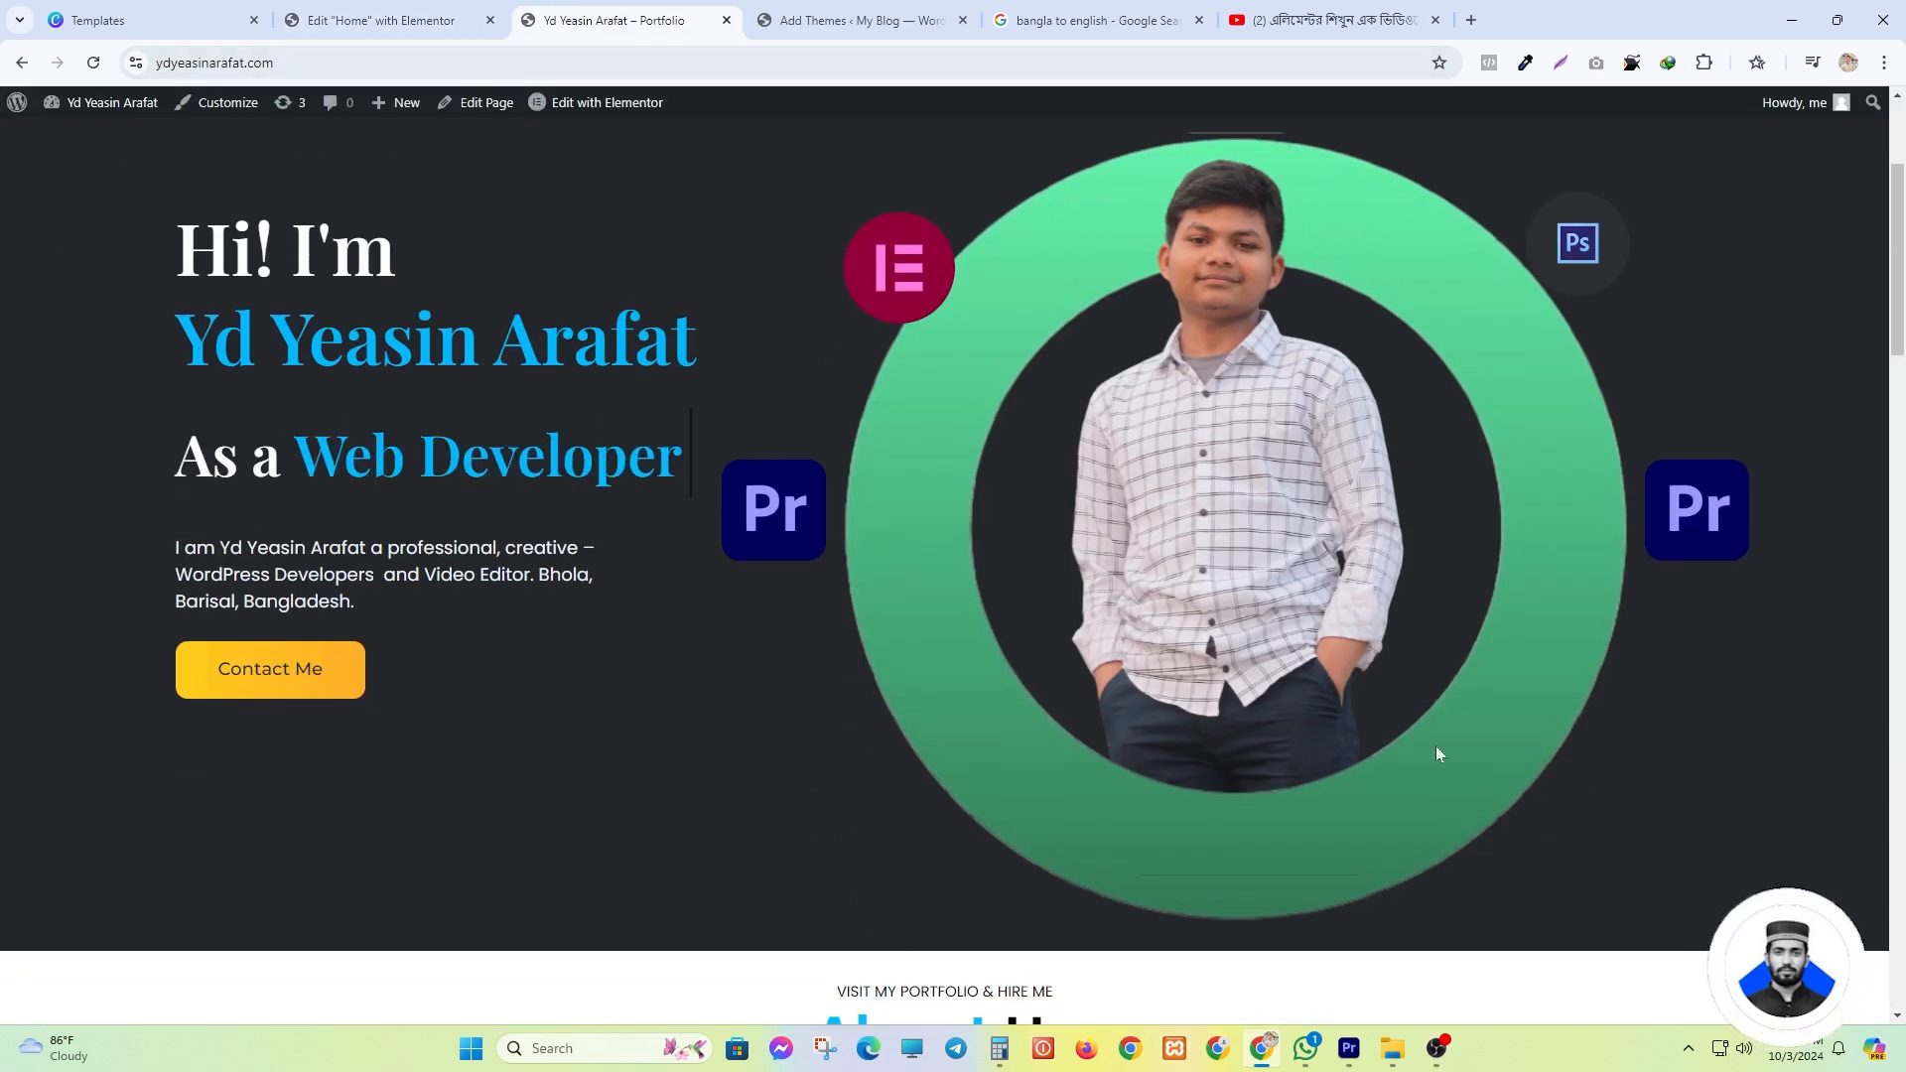
scroll(552, 604, "up", 1)
left_click_drag(169, 316, 600, 679)
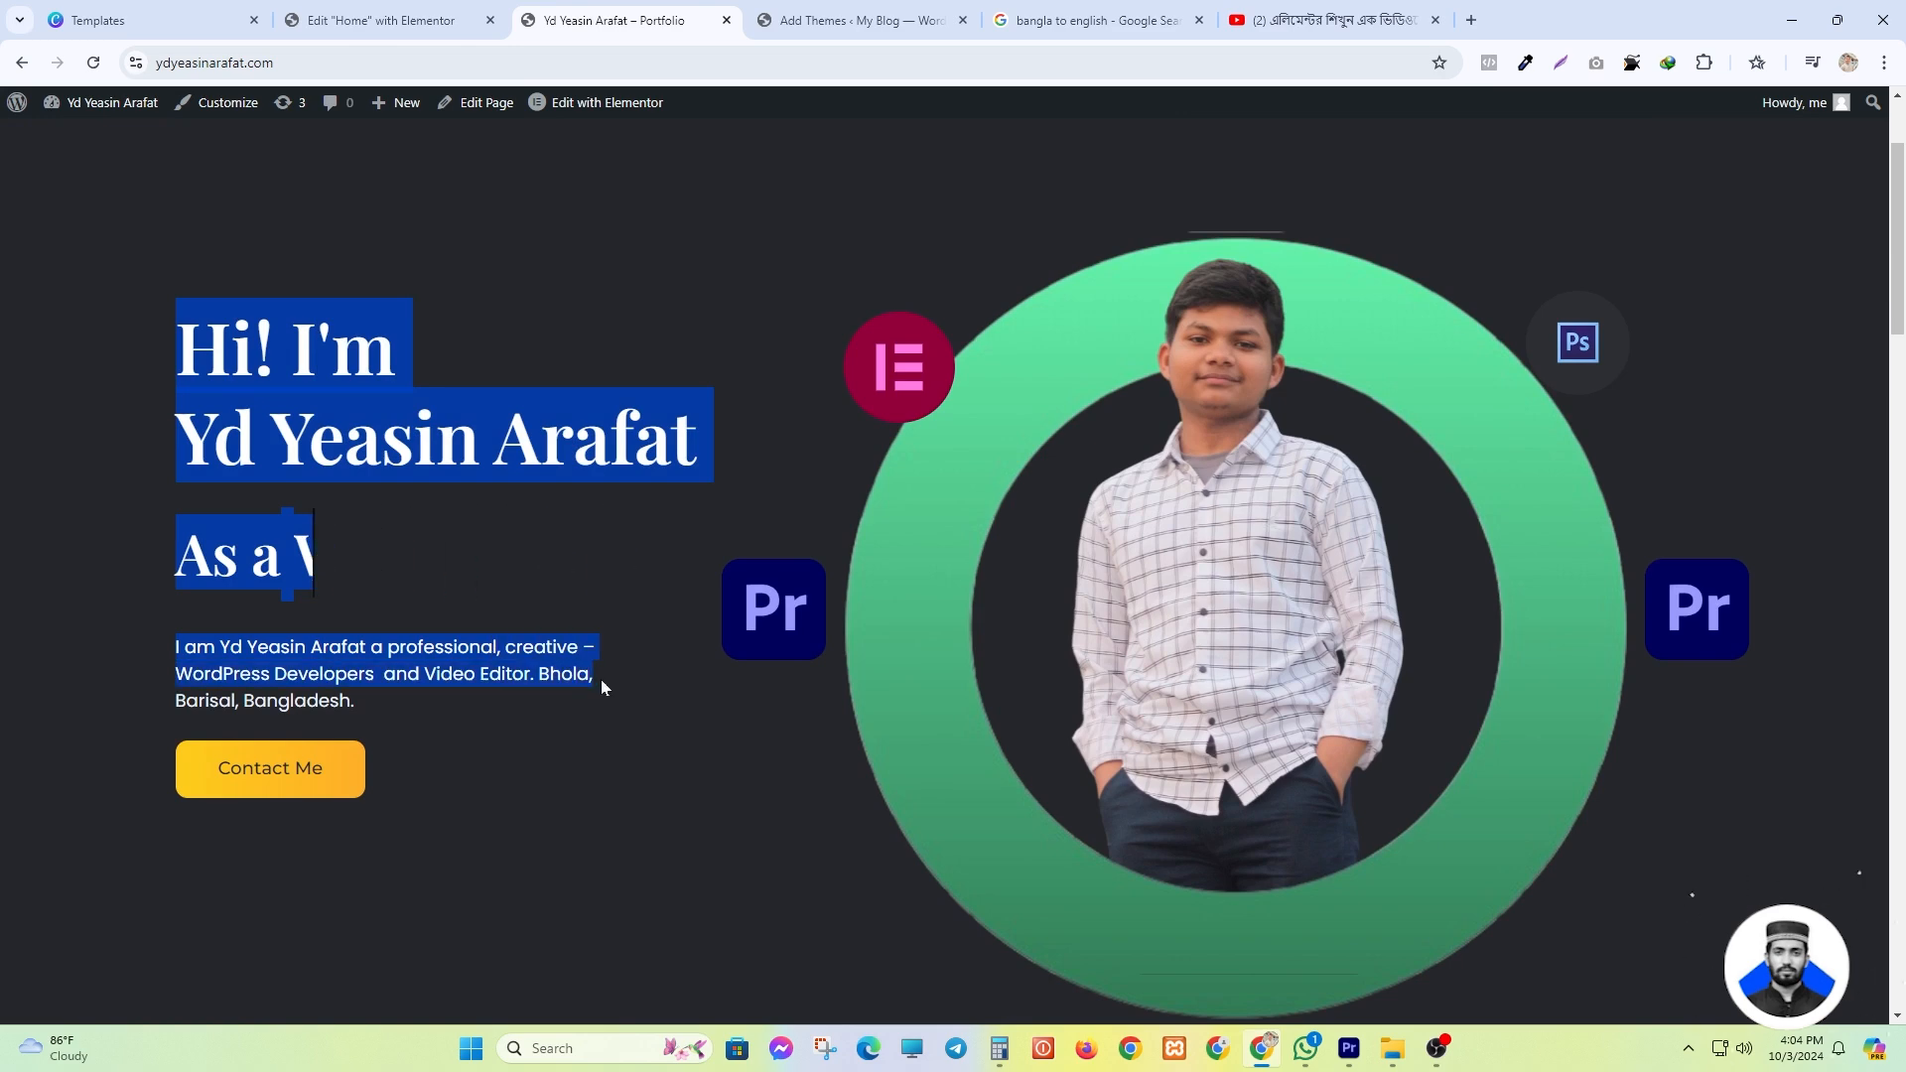
left_click(417, 12)
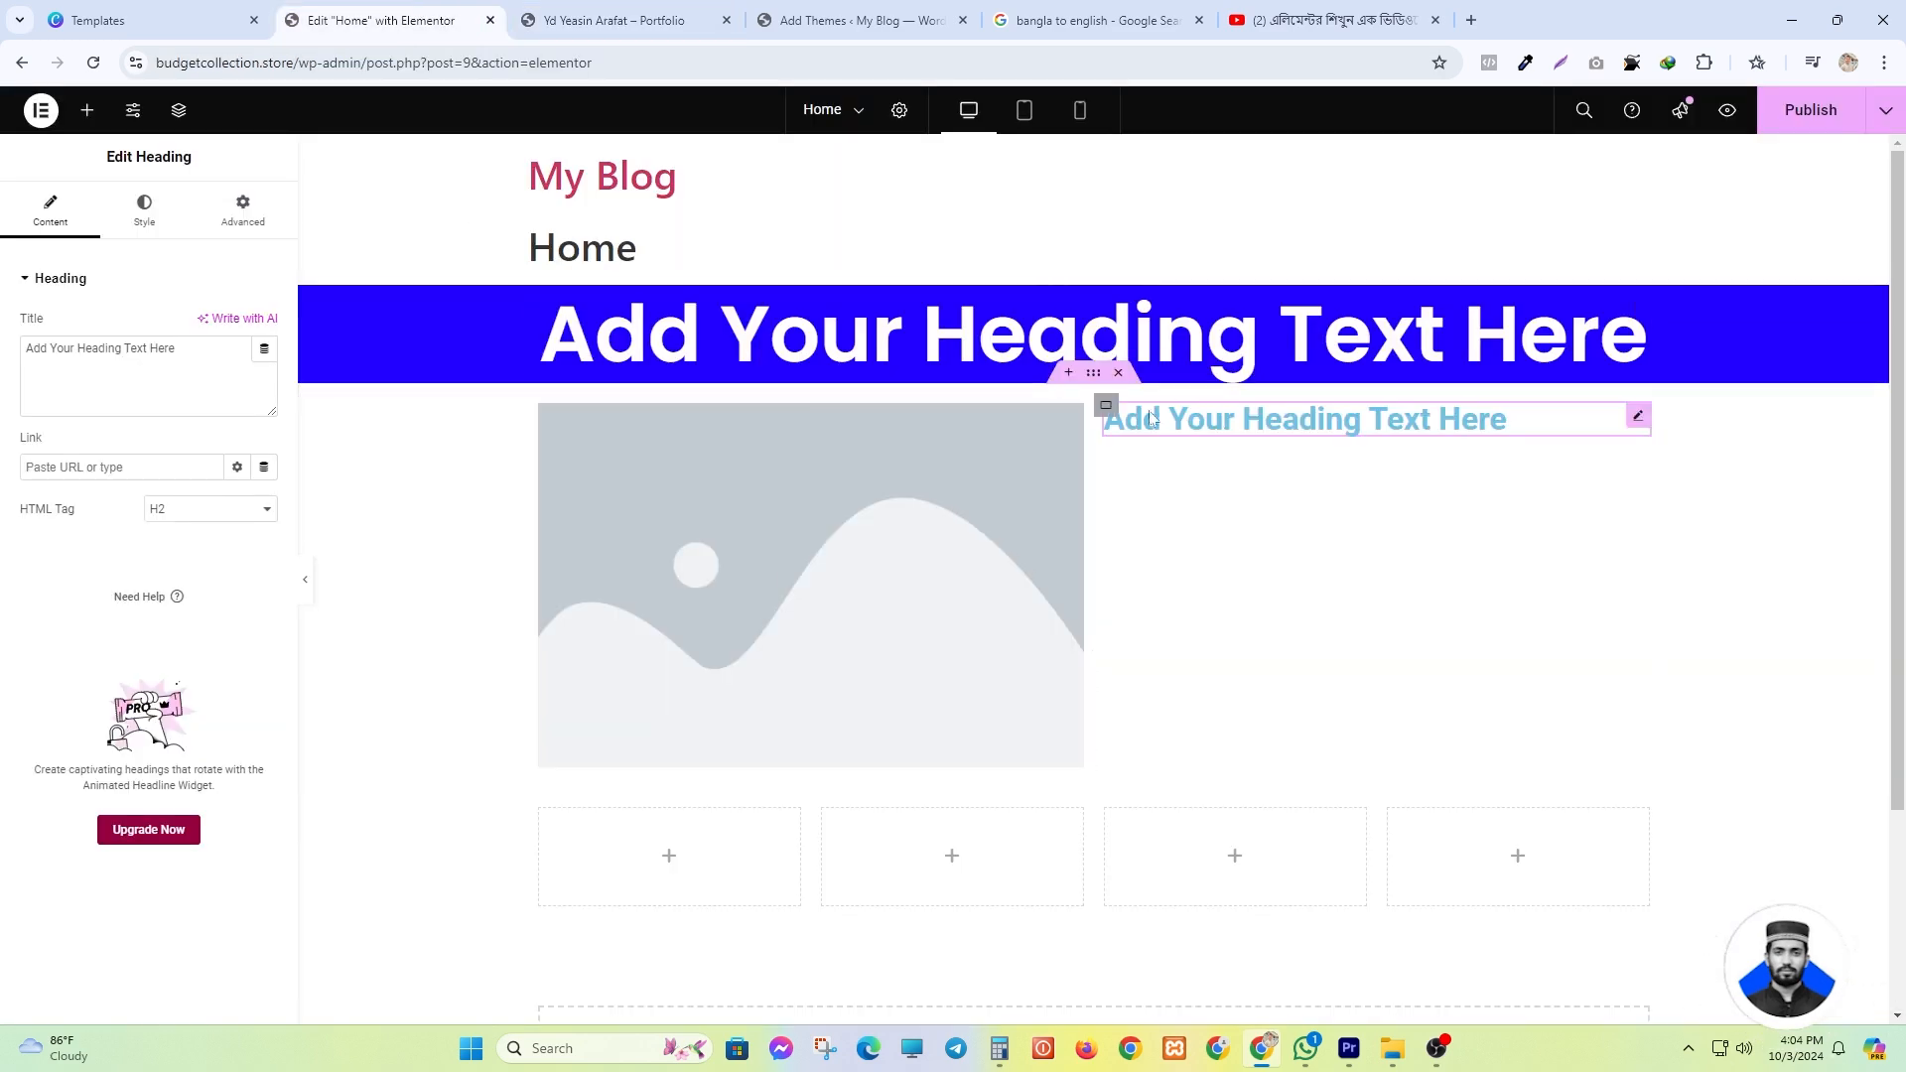
left_click_drag(1032, 636, 1372, 541)
left_click_drag(989, 434, 756, 528)
left_click_drag(1307, 534, 1013, 553)
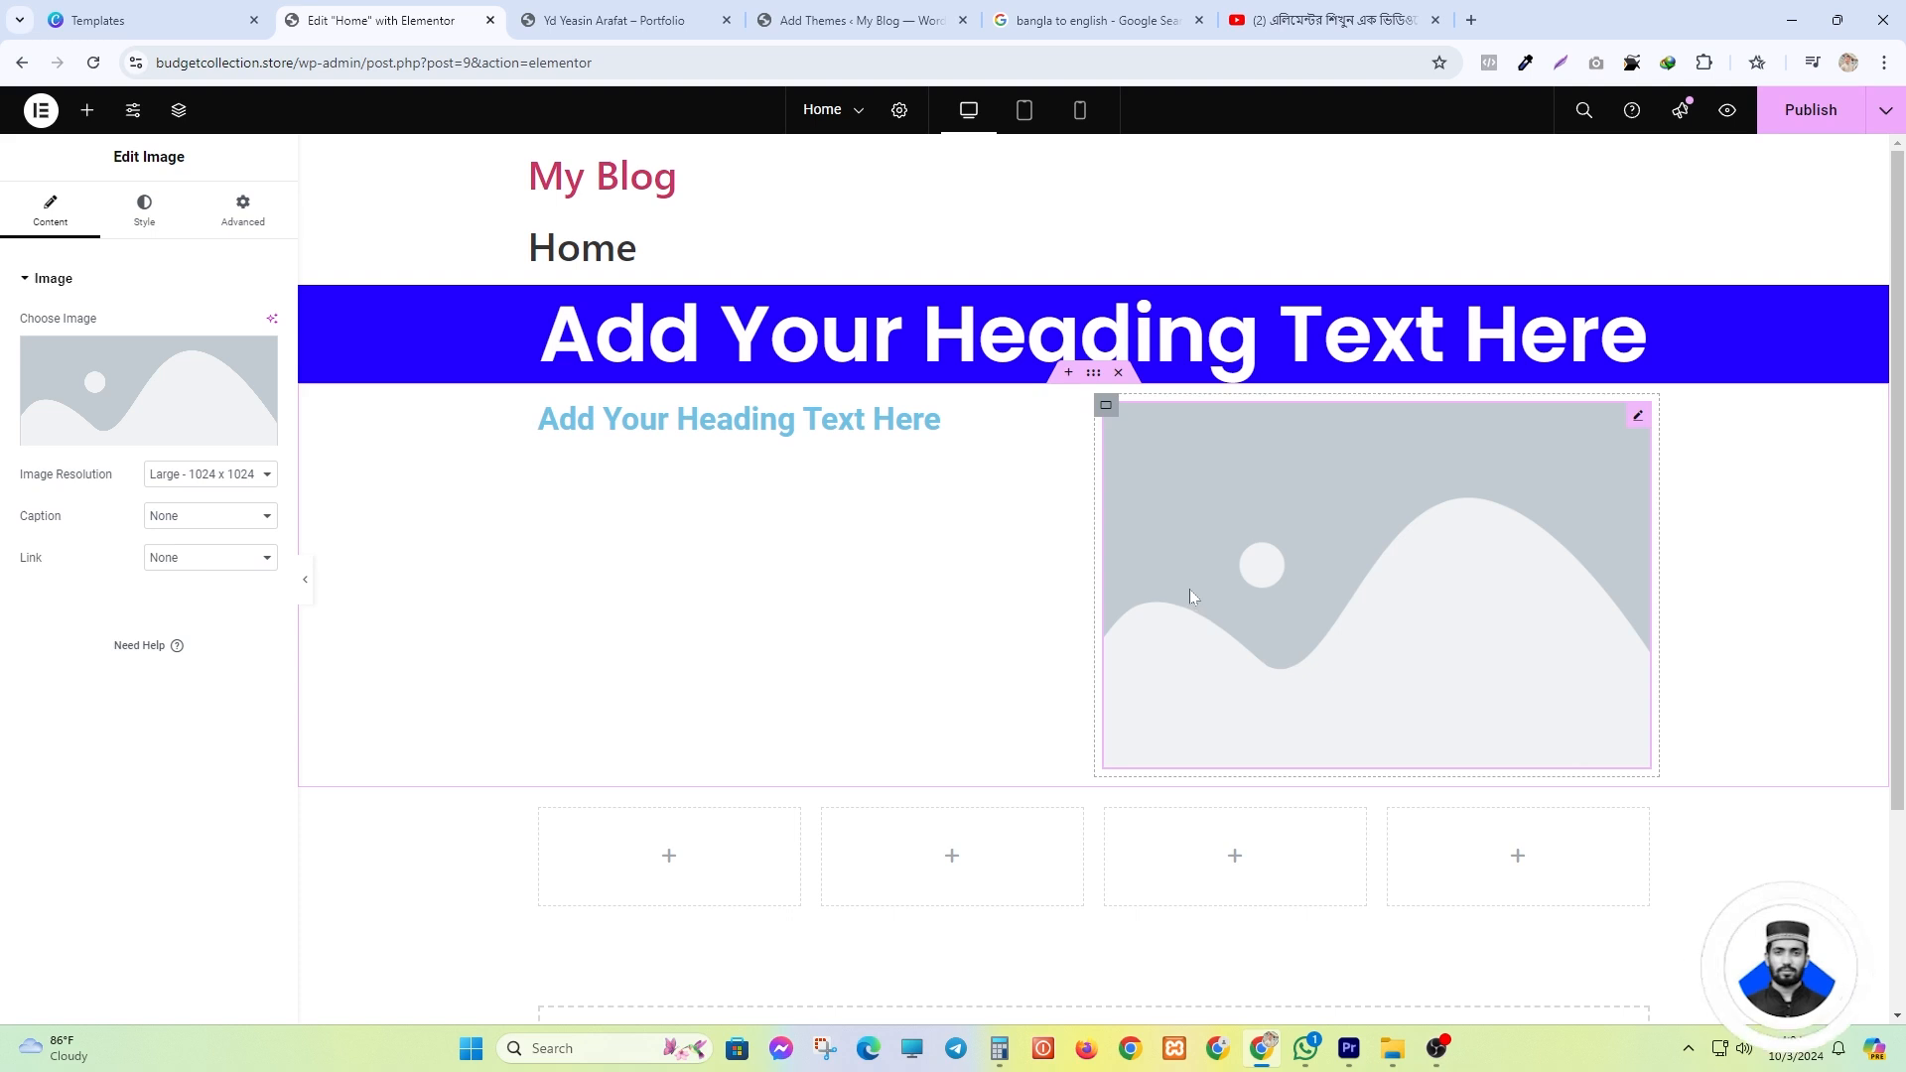
- Set the two-column section's heading text color to black (#000000) and center-align it
left_click(941, 419)
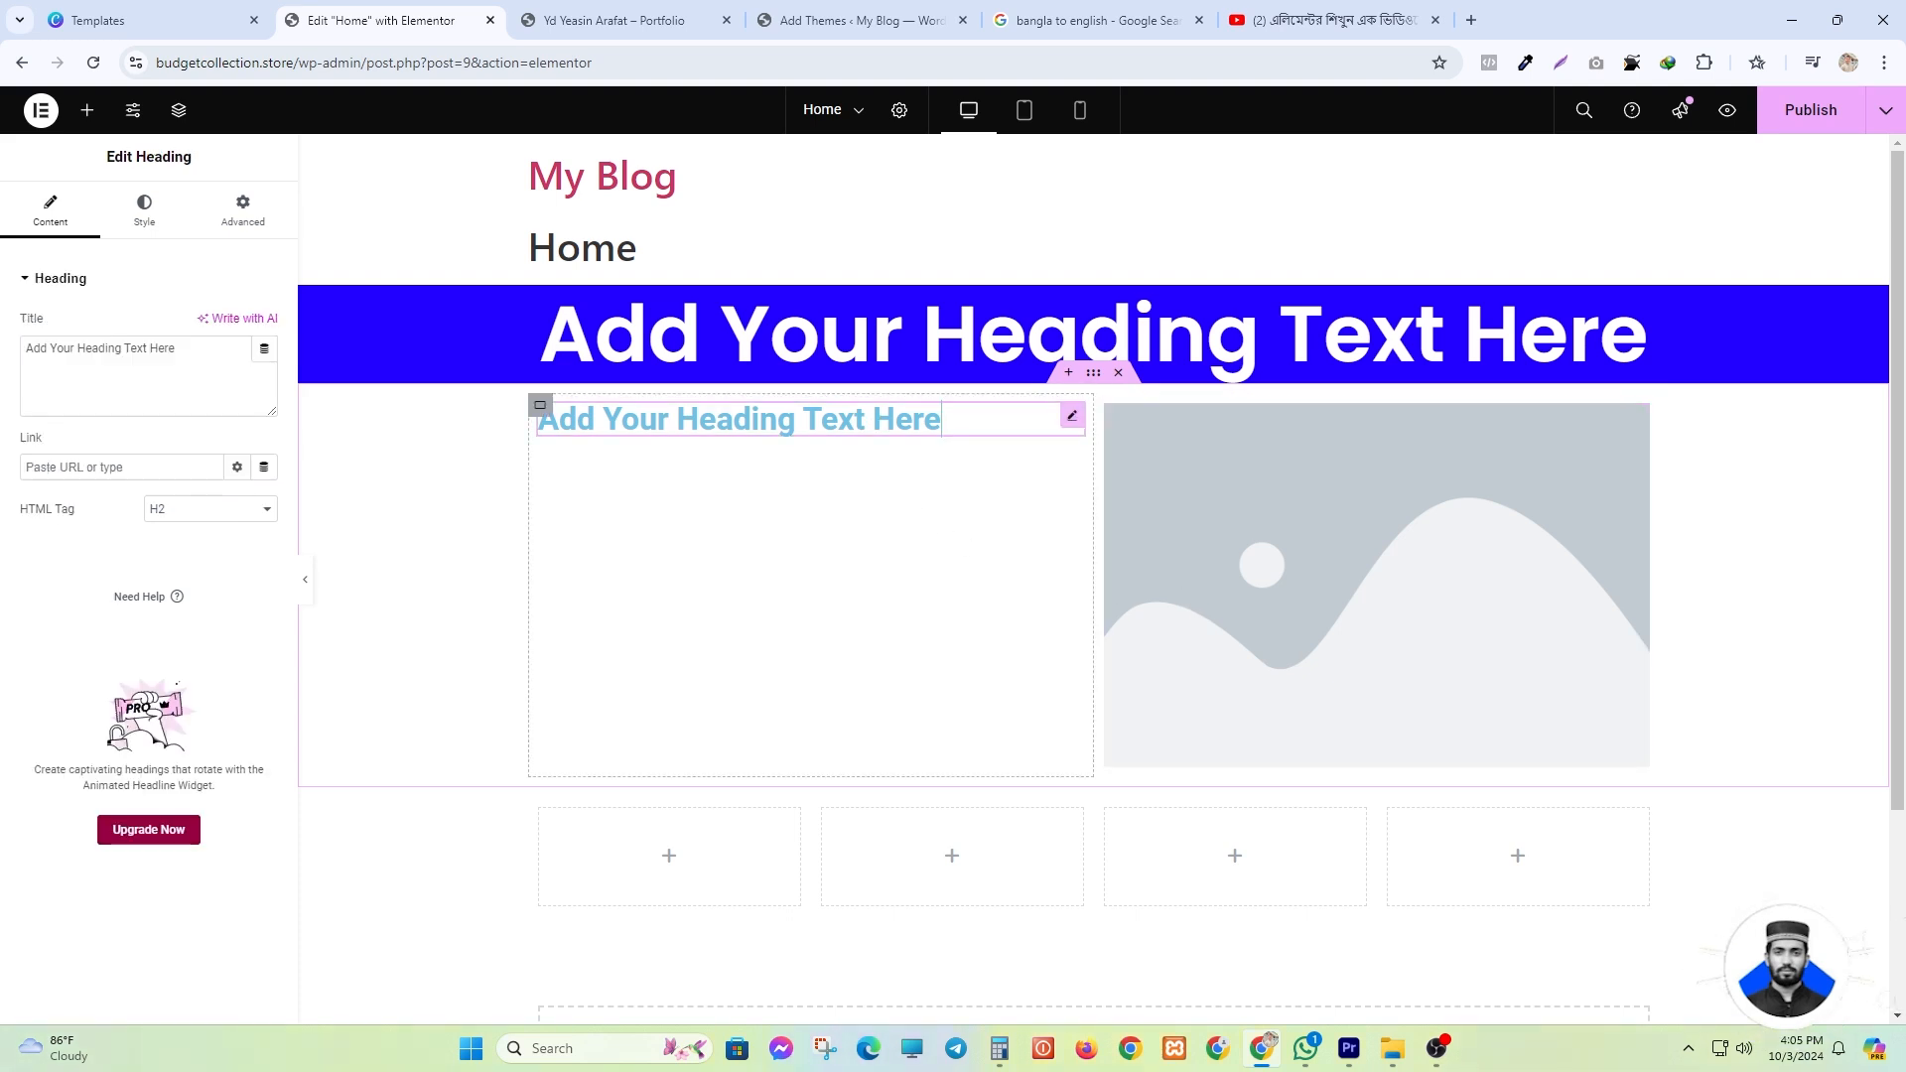
left_click(144, 210)
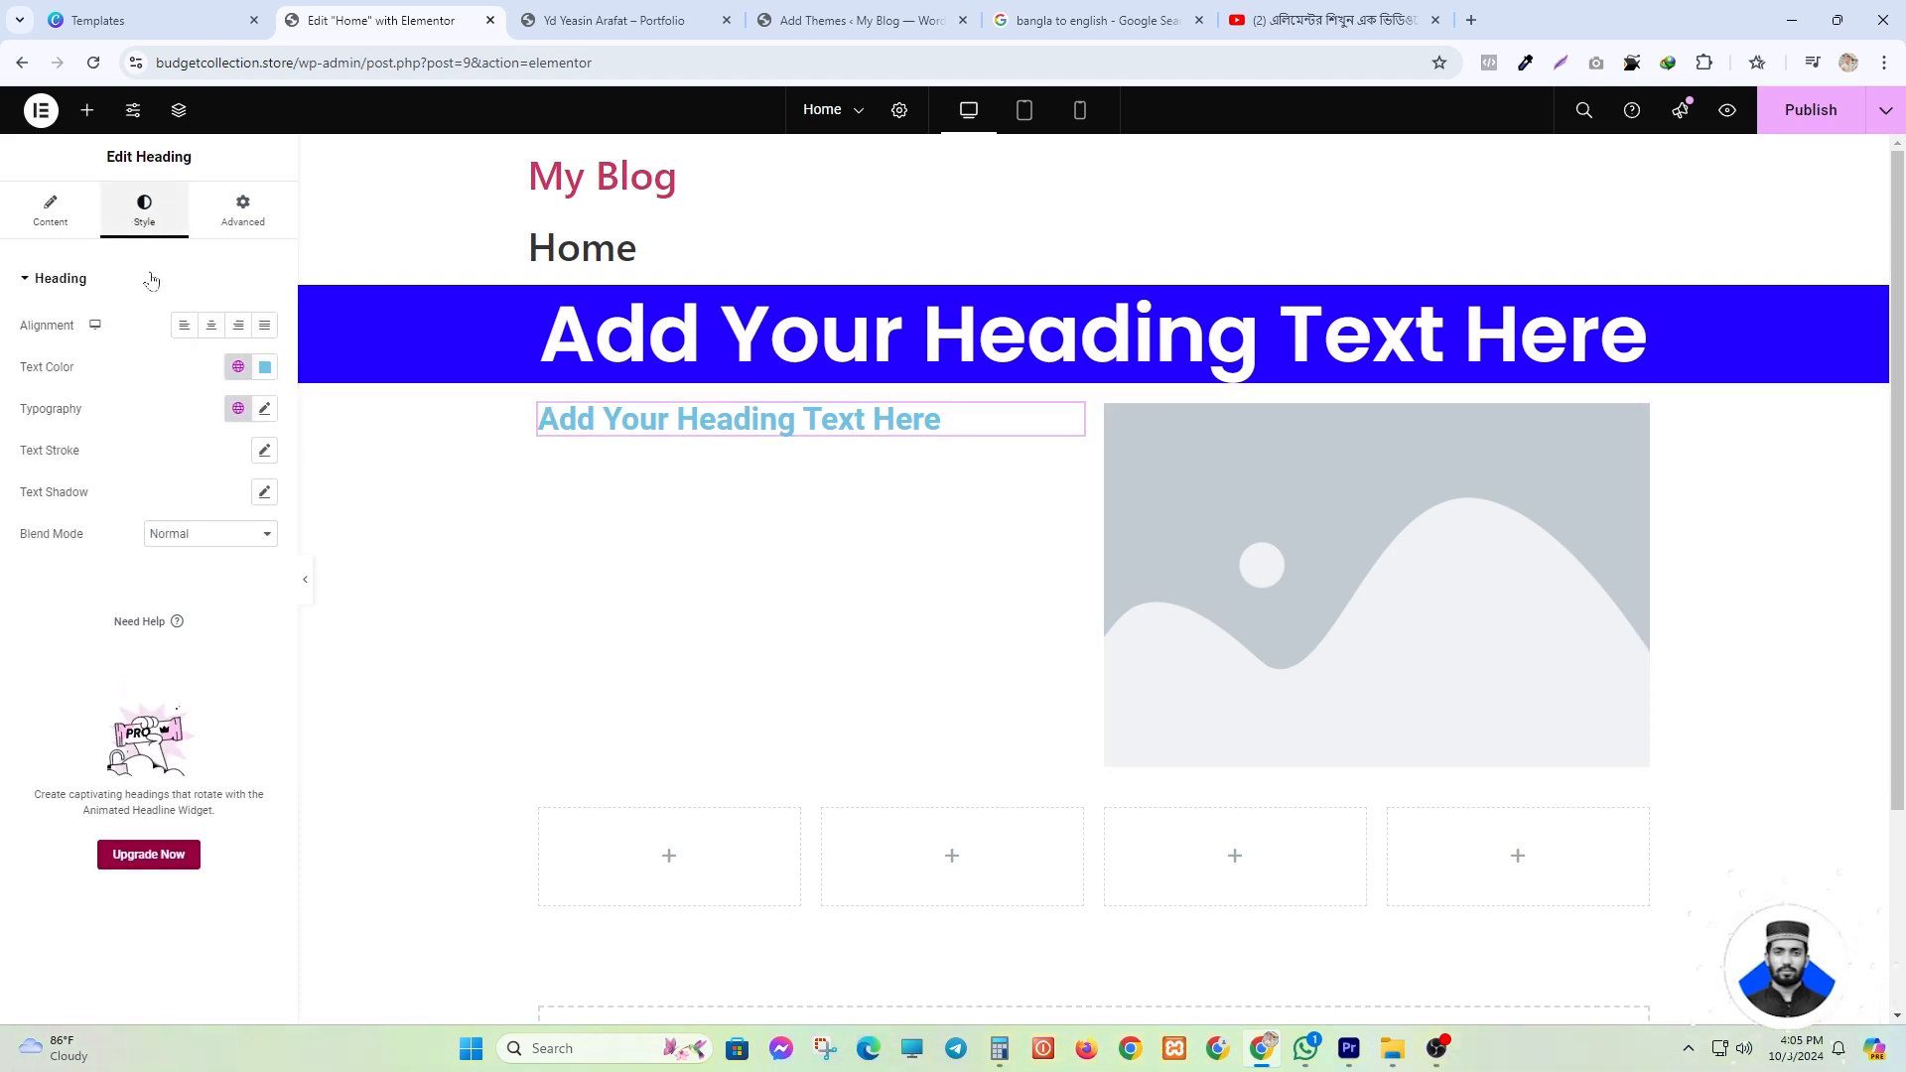
left_click(265, 367)
left_click_drag(187, 505, 151, 595)
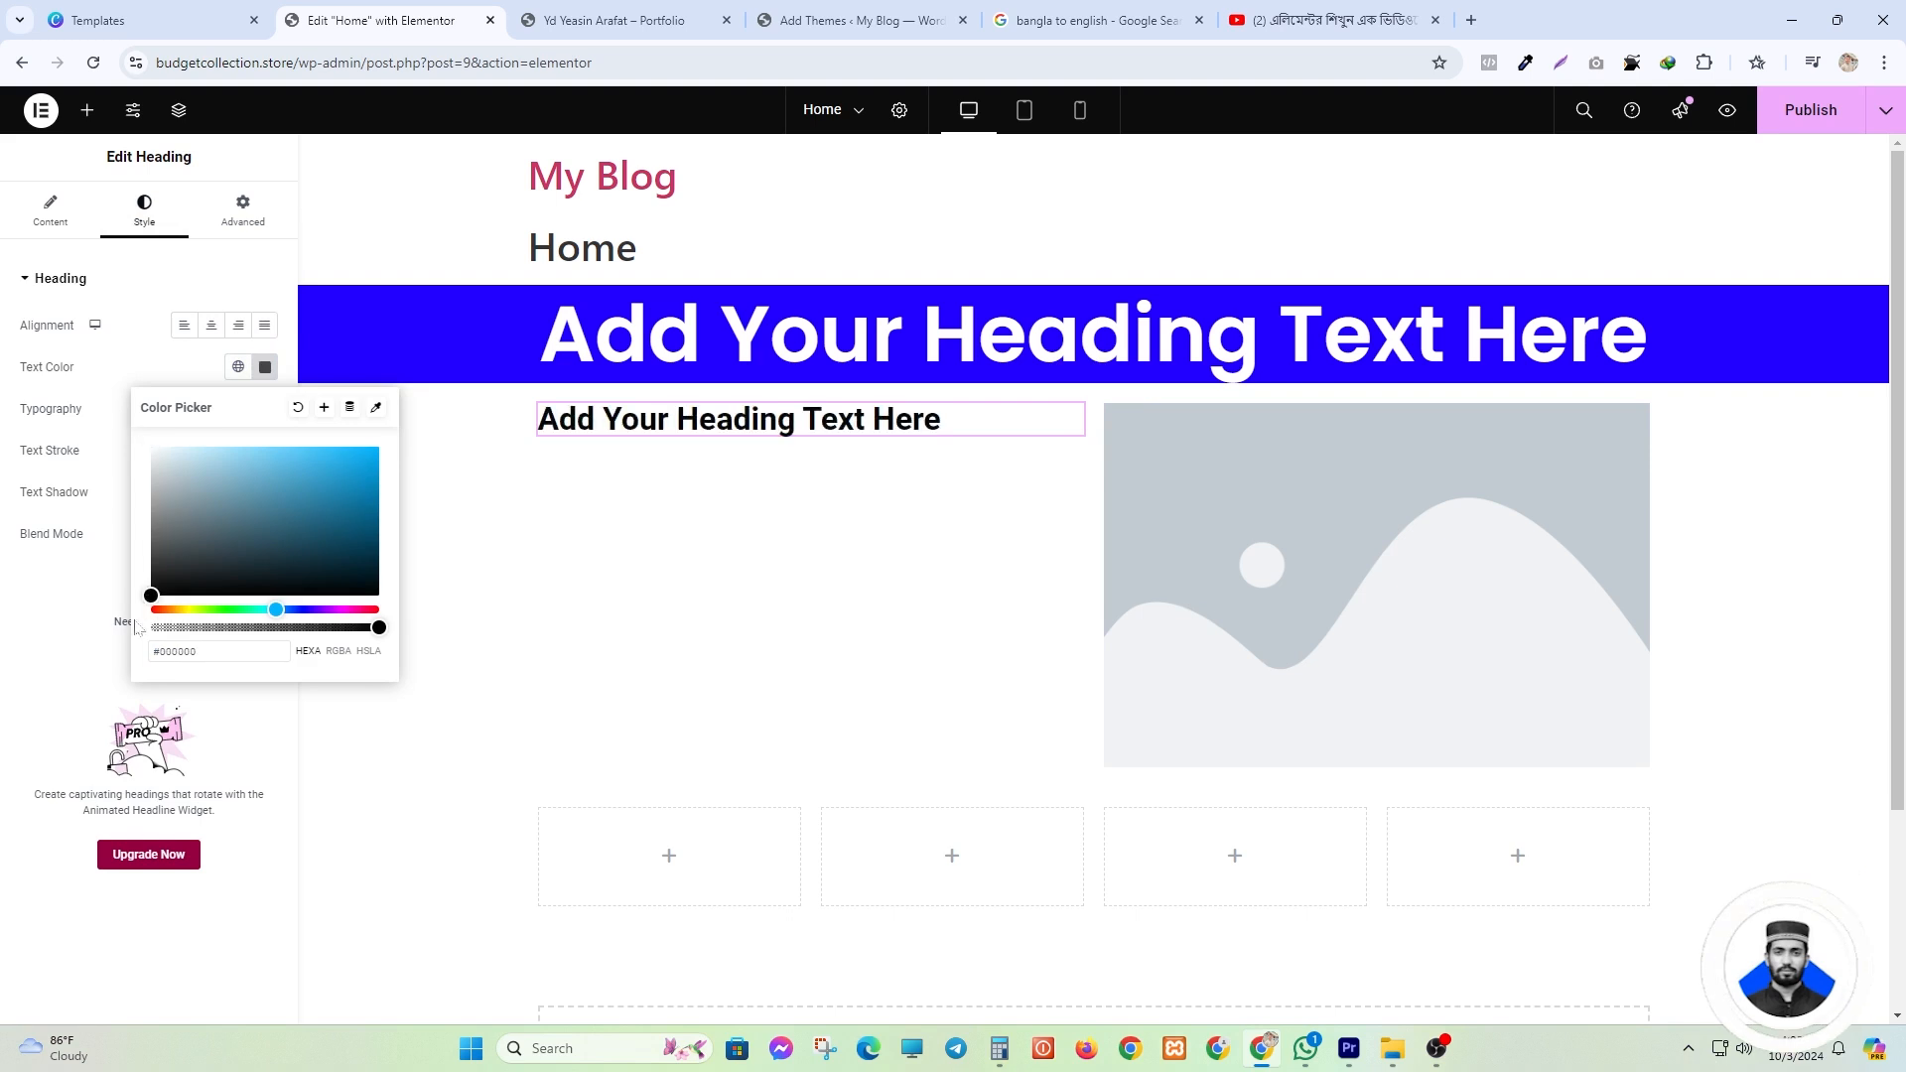
left_click(203, 329)
left_click(234, 328)
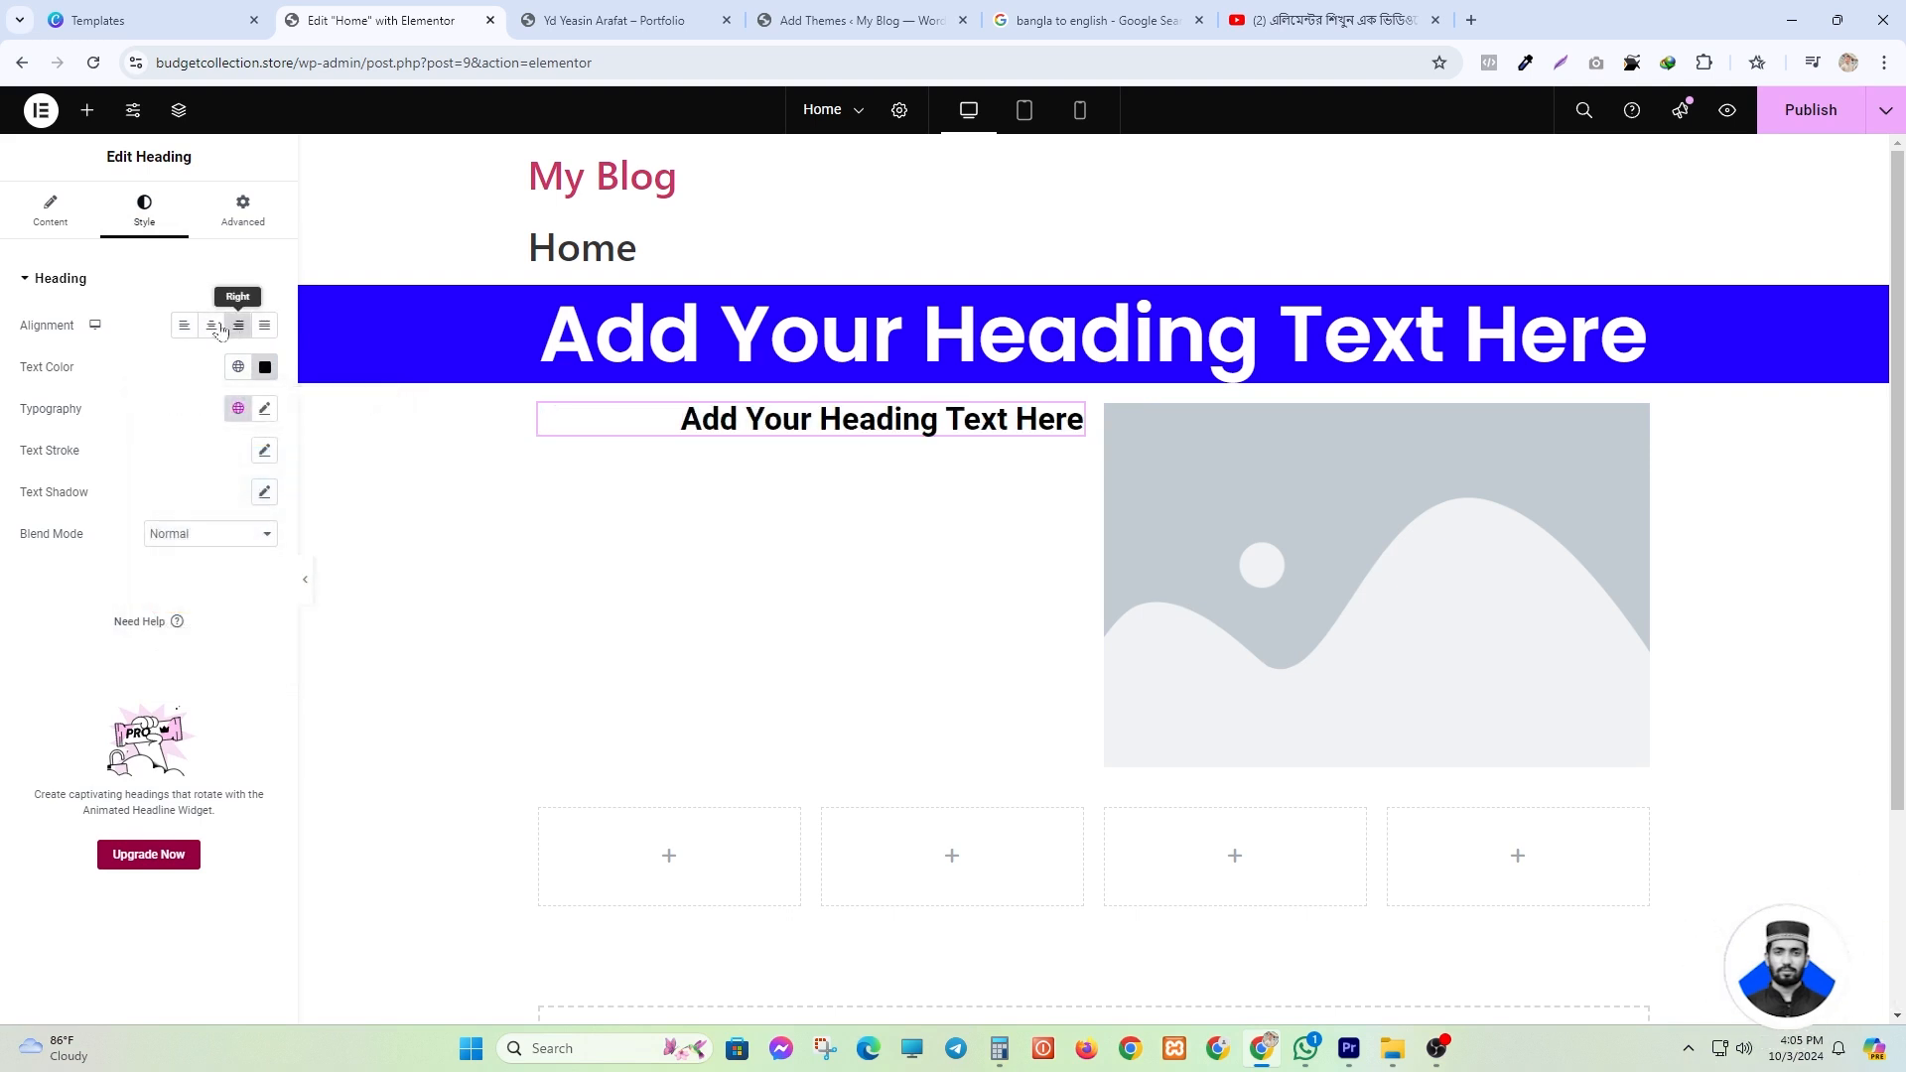
left_click(185, 328)
left_click(204, 326)
- Set the font size of the heading beside the image to 36 px
left_click(265, 410)
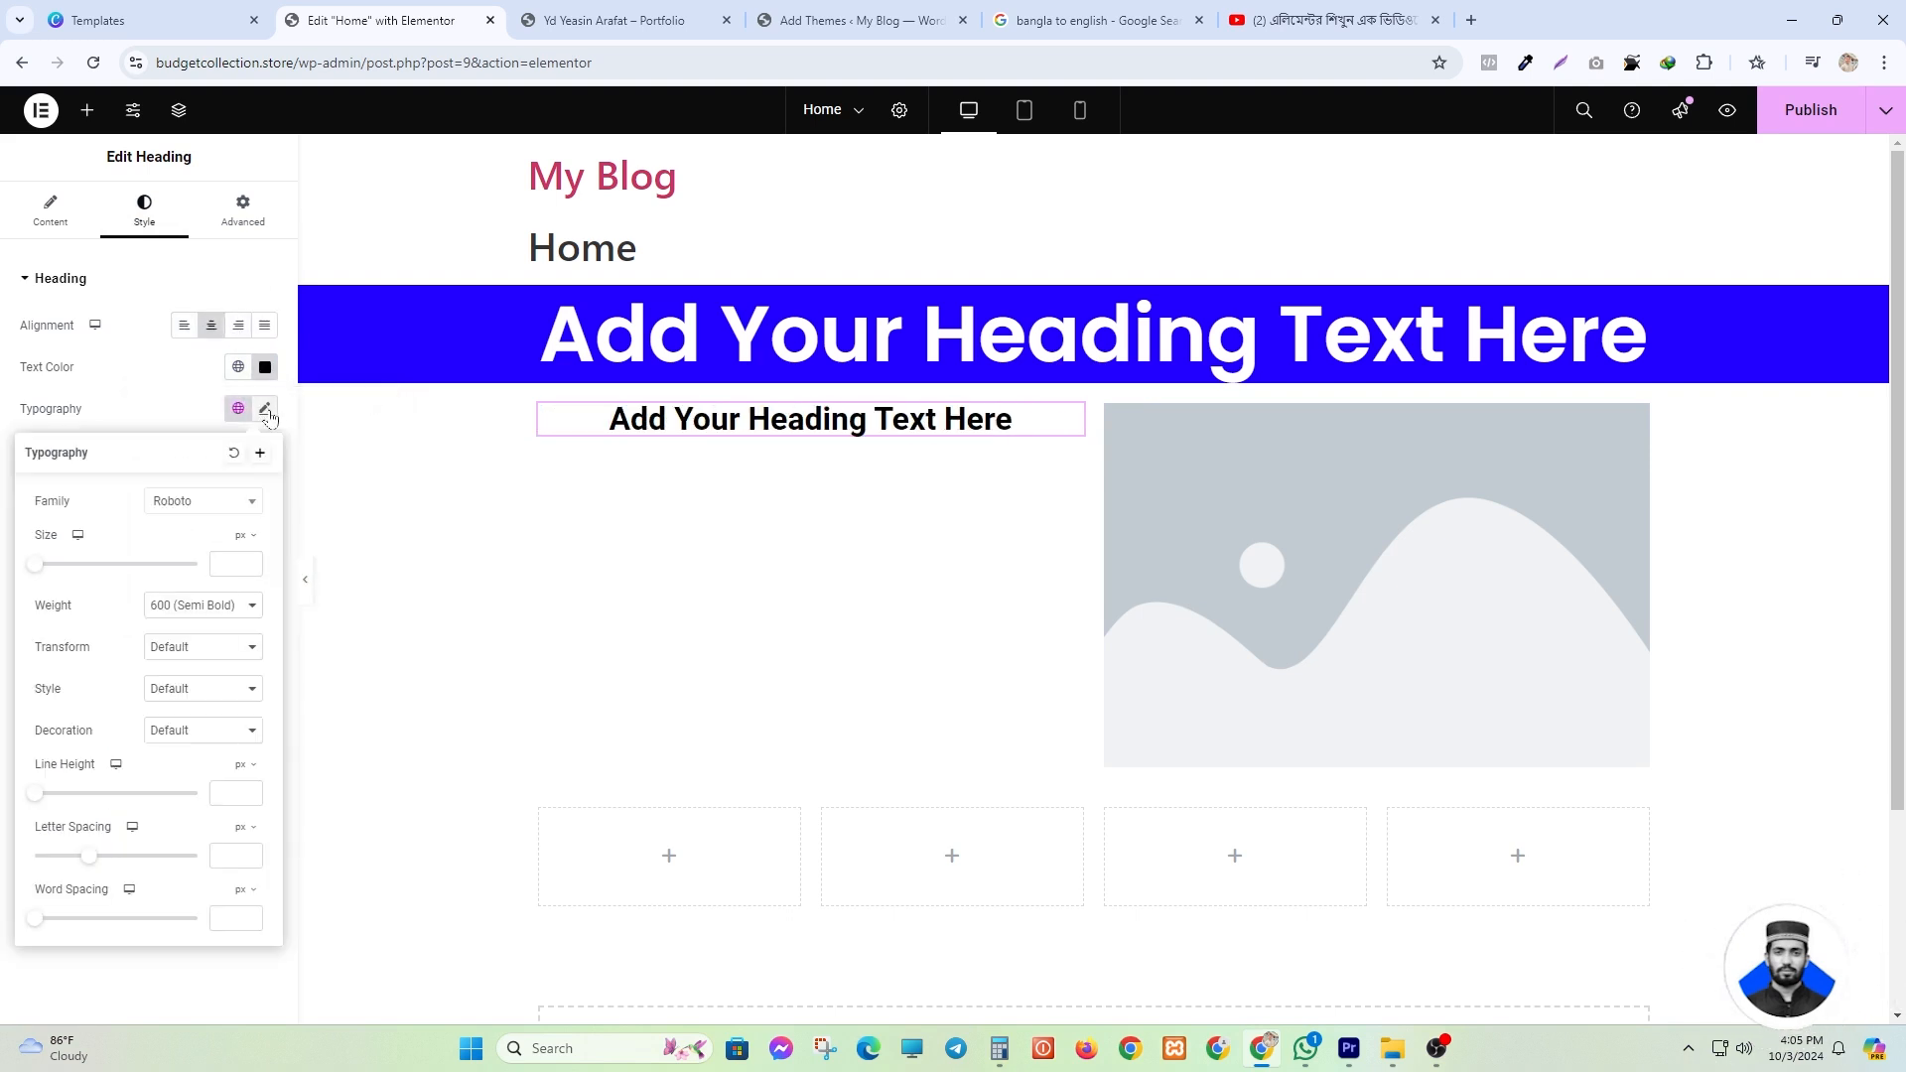
left_click_drag(35, 564, 62, 564)
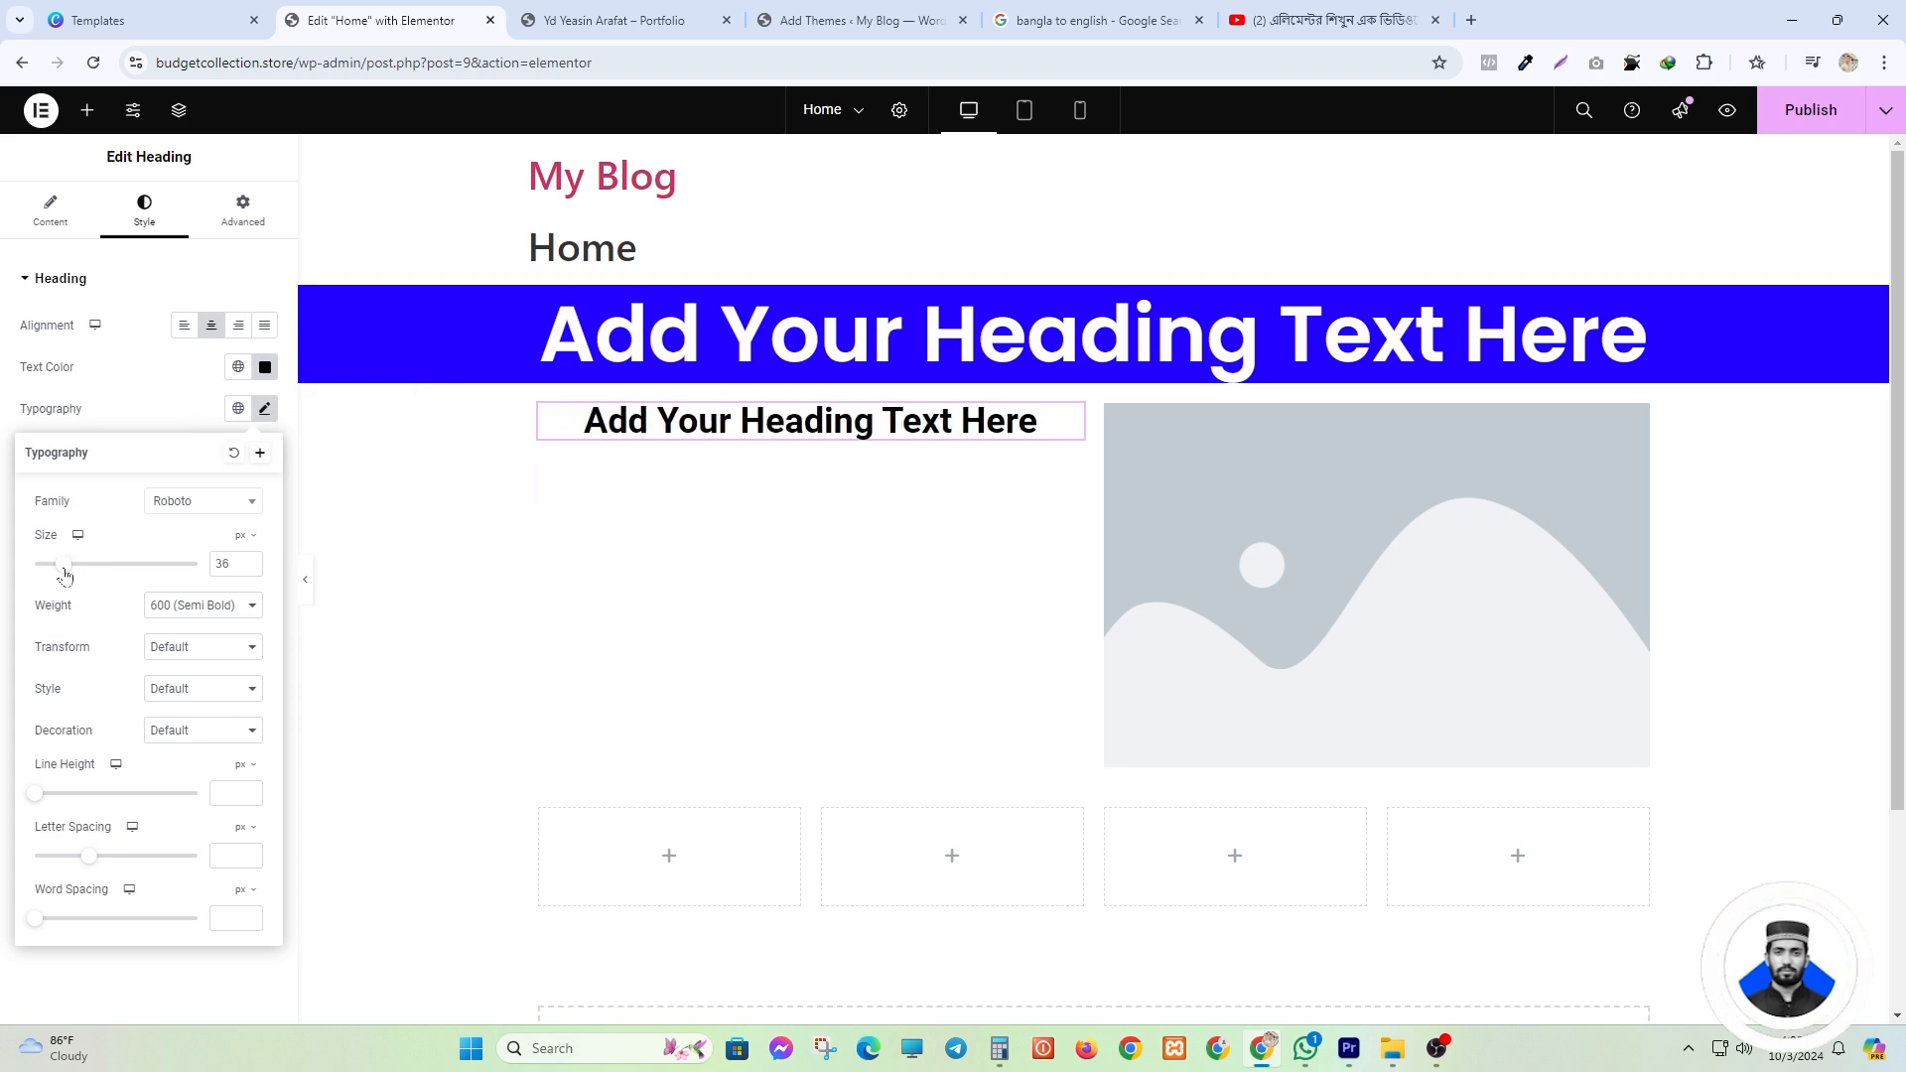
left_click(265, 408)
- Add a Video widget to the first column of the four-column container
scroll(750, 377, "down", 1)
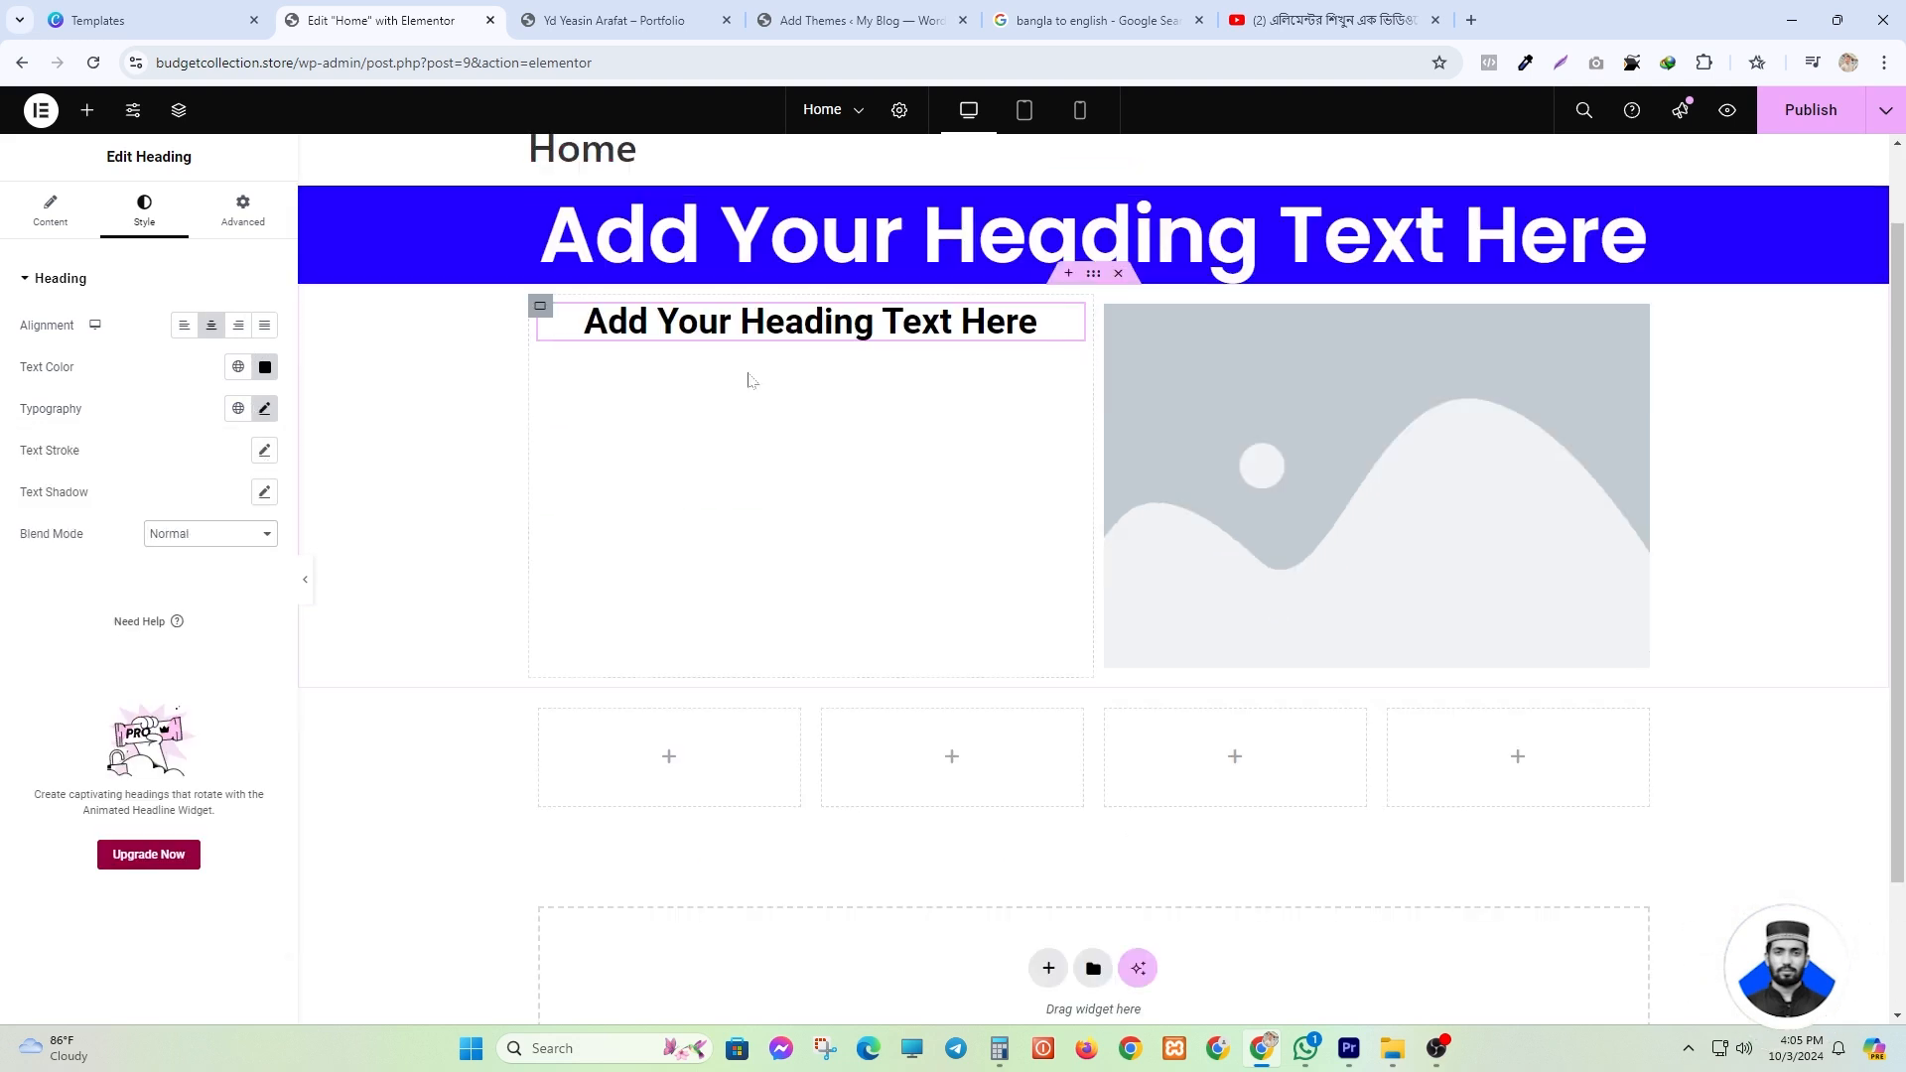
scroll(750, 380, "down", 2)
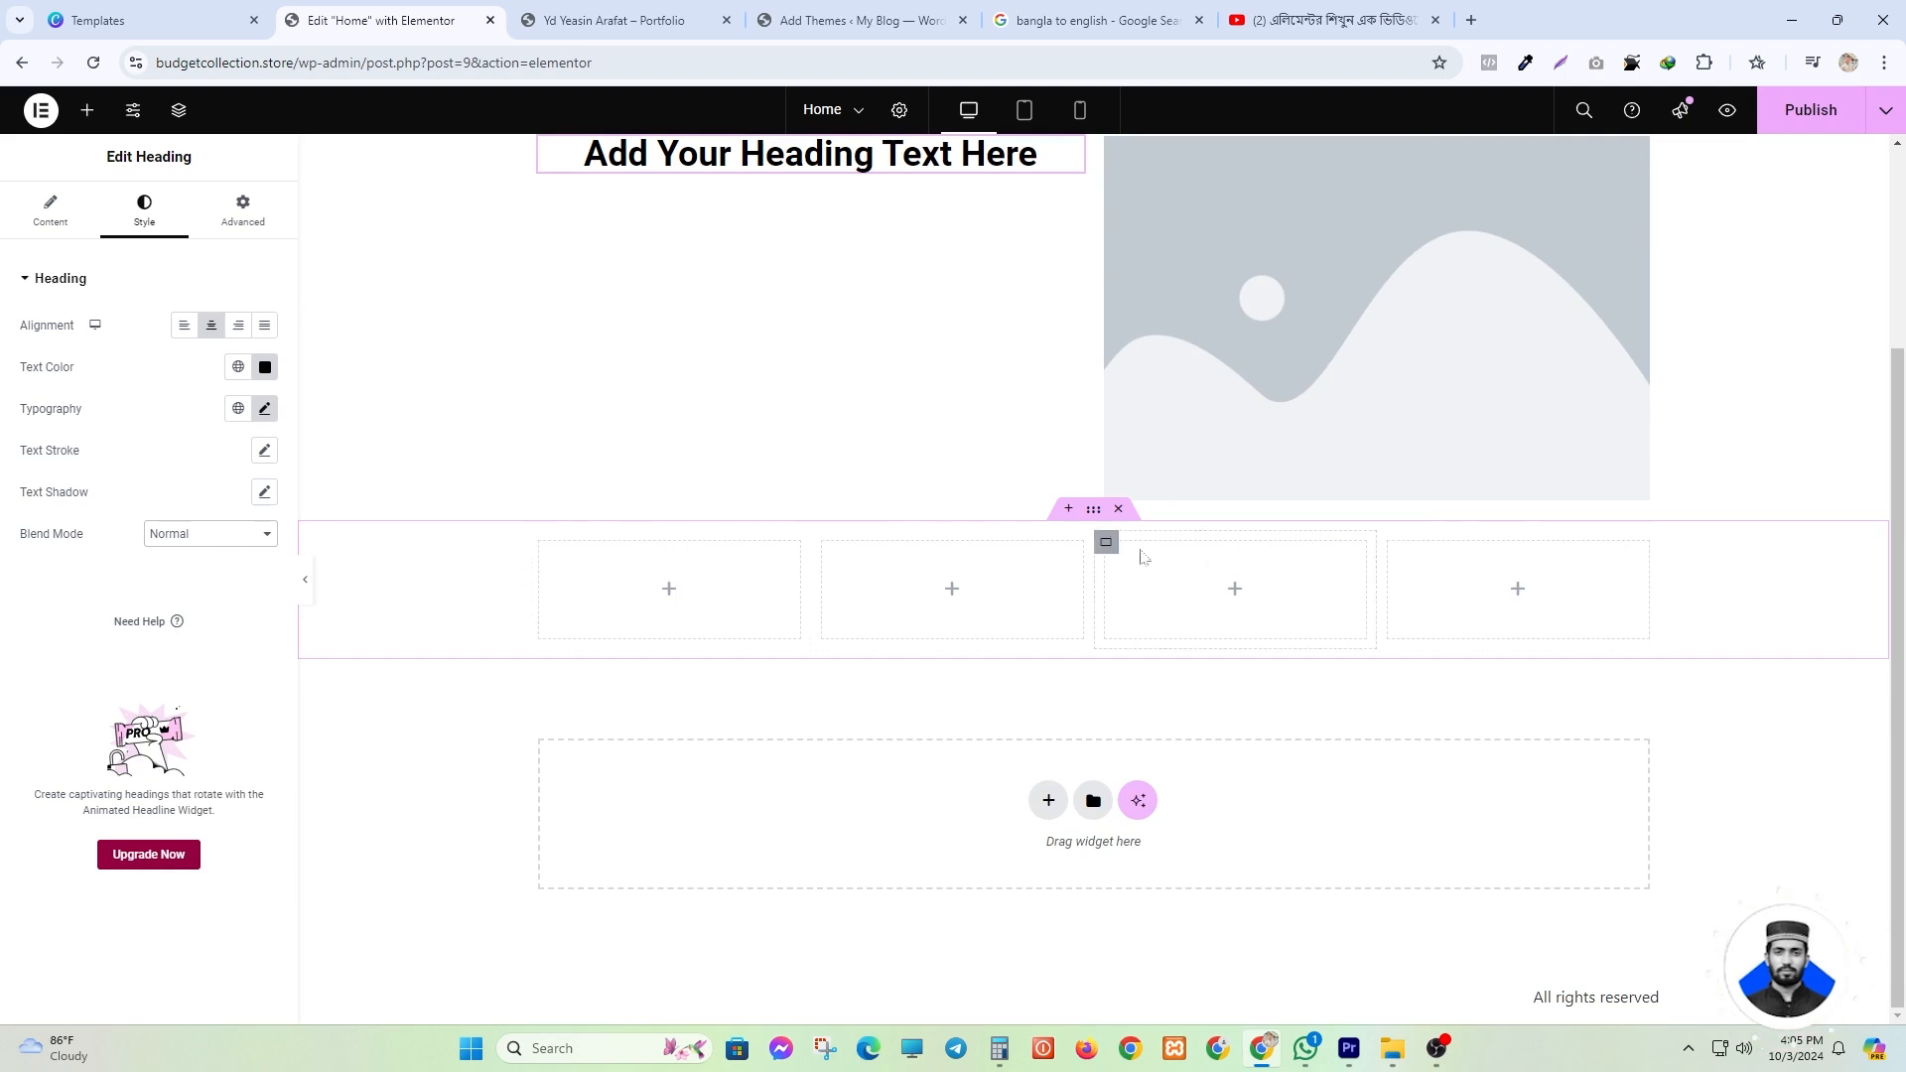
left_click(1093, 510)
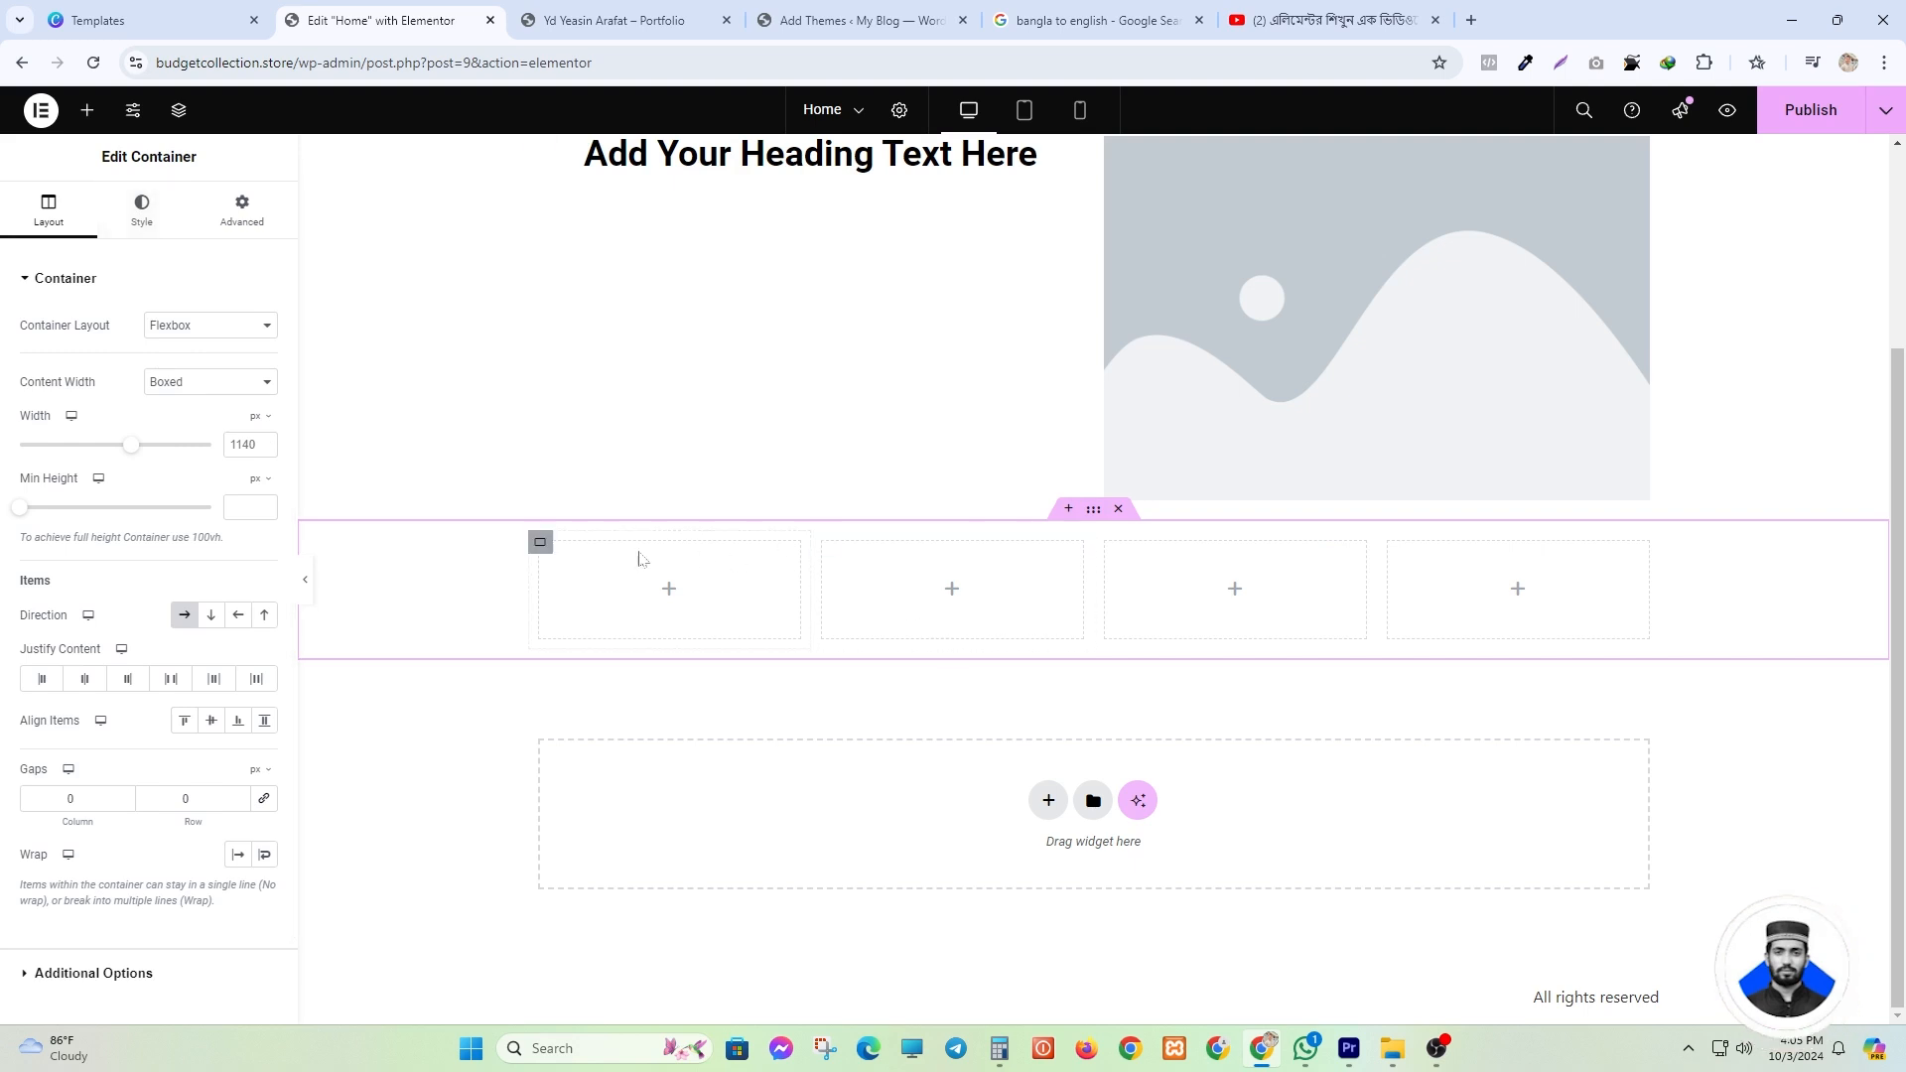
left_click(88, 110)
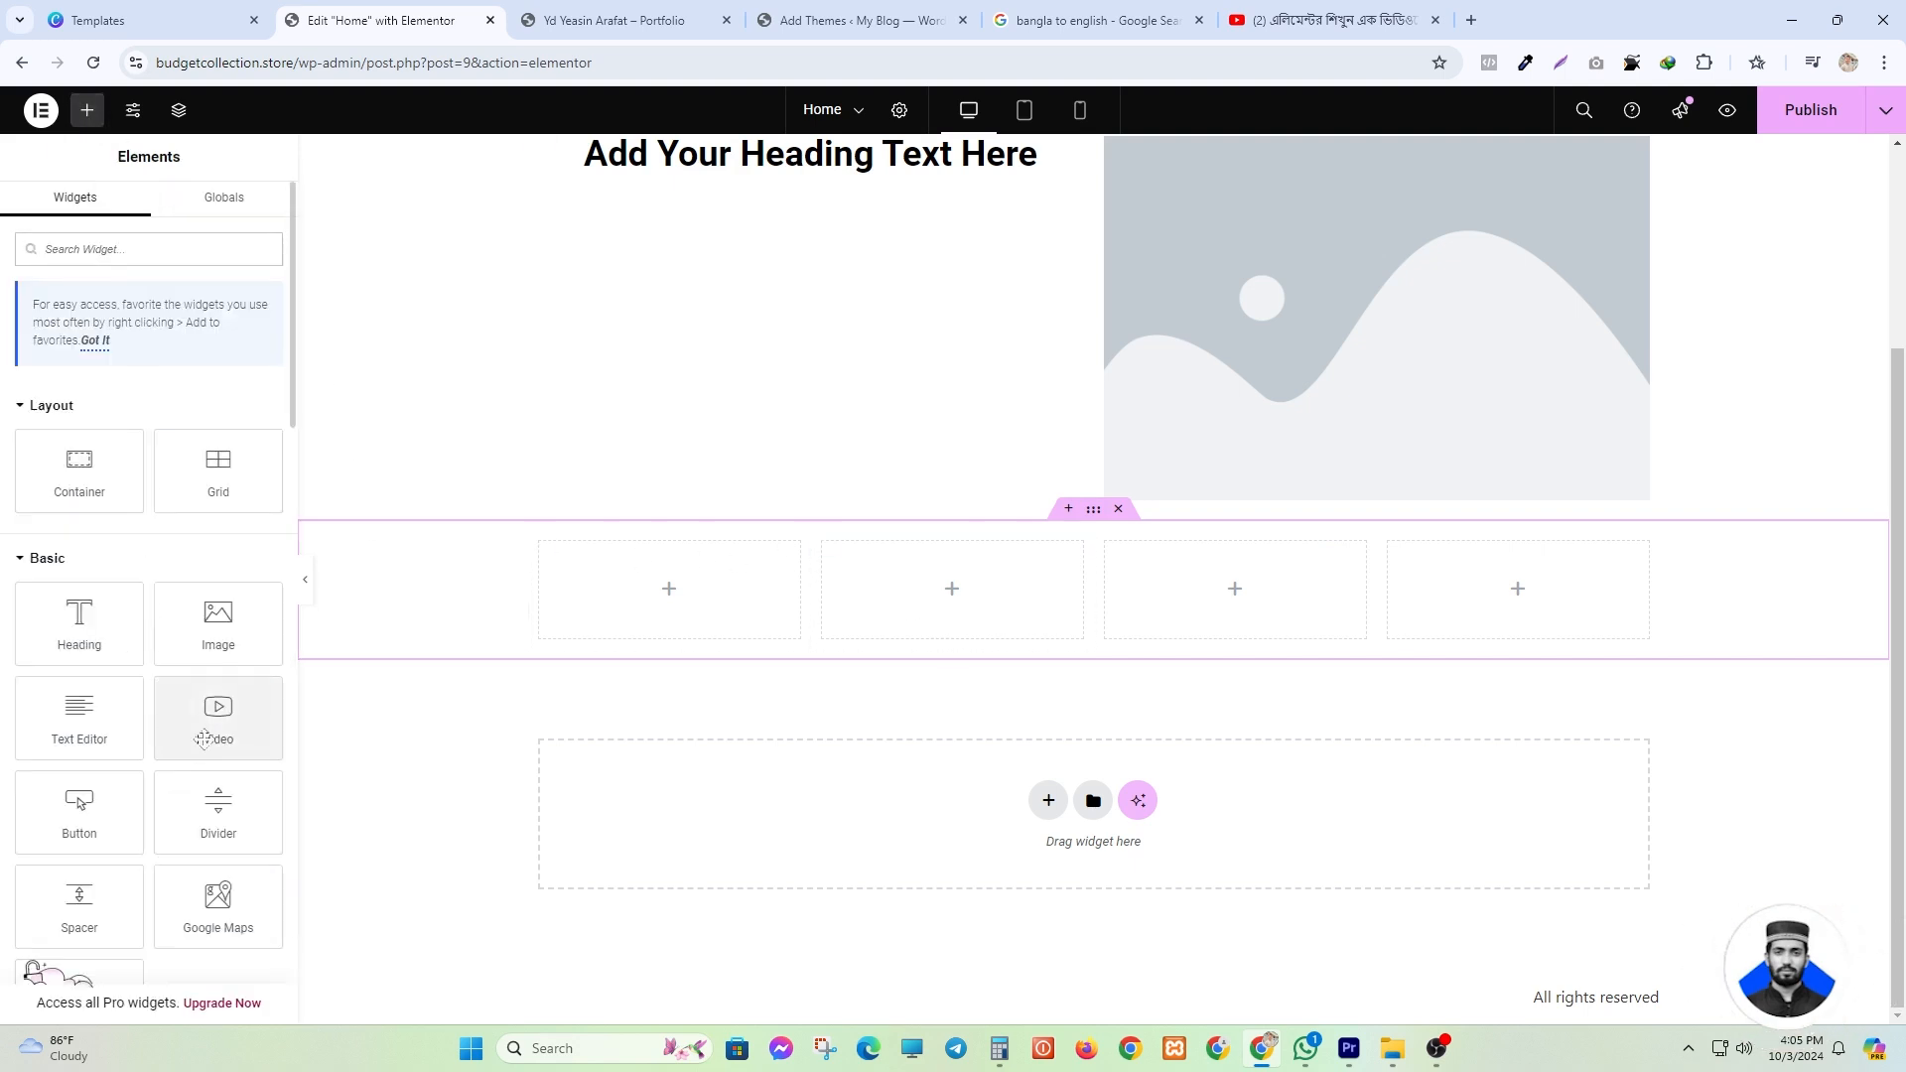
left_click_drag(203, 739, 621, 608)
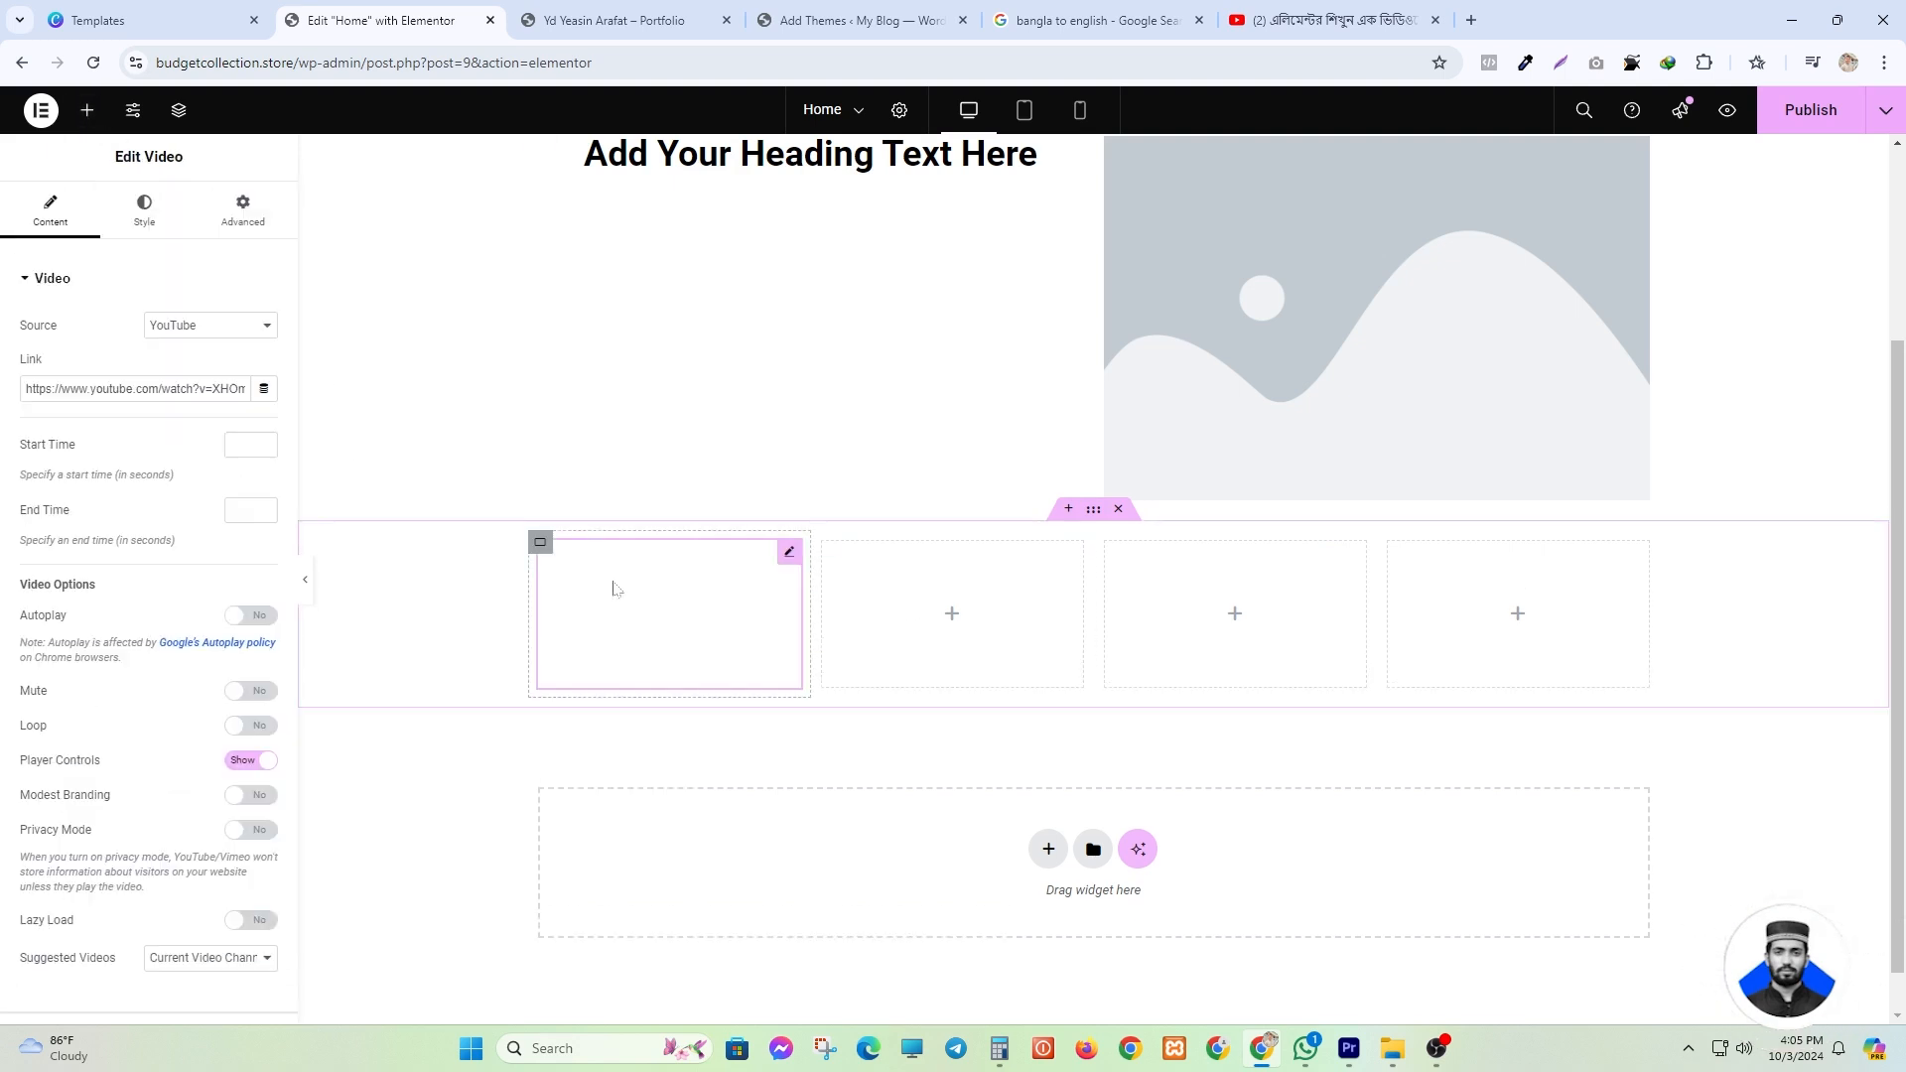
- Add an Image widget to the second column and a Button widget to the third column of the four-column container
left_click(87, 111)
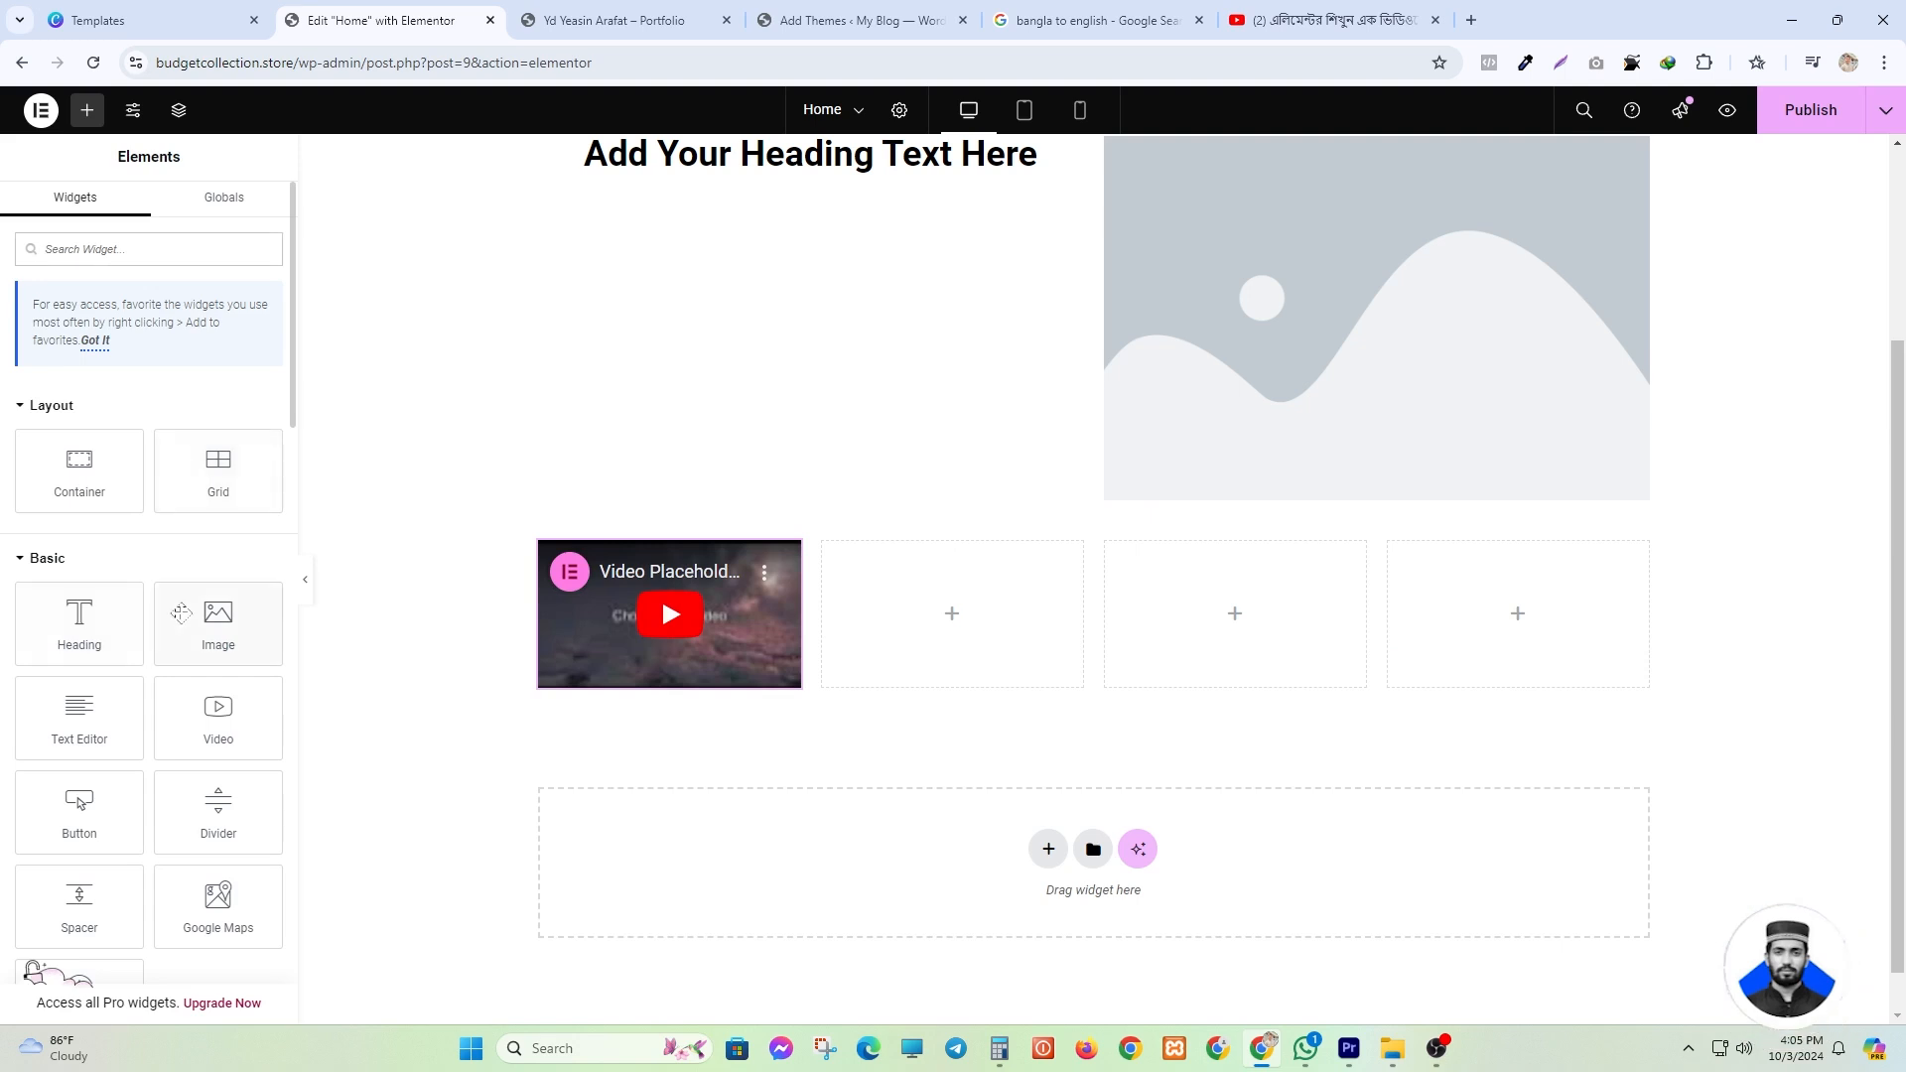
left_click_drag(181, 613, 929, 619)
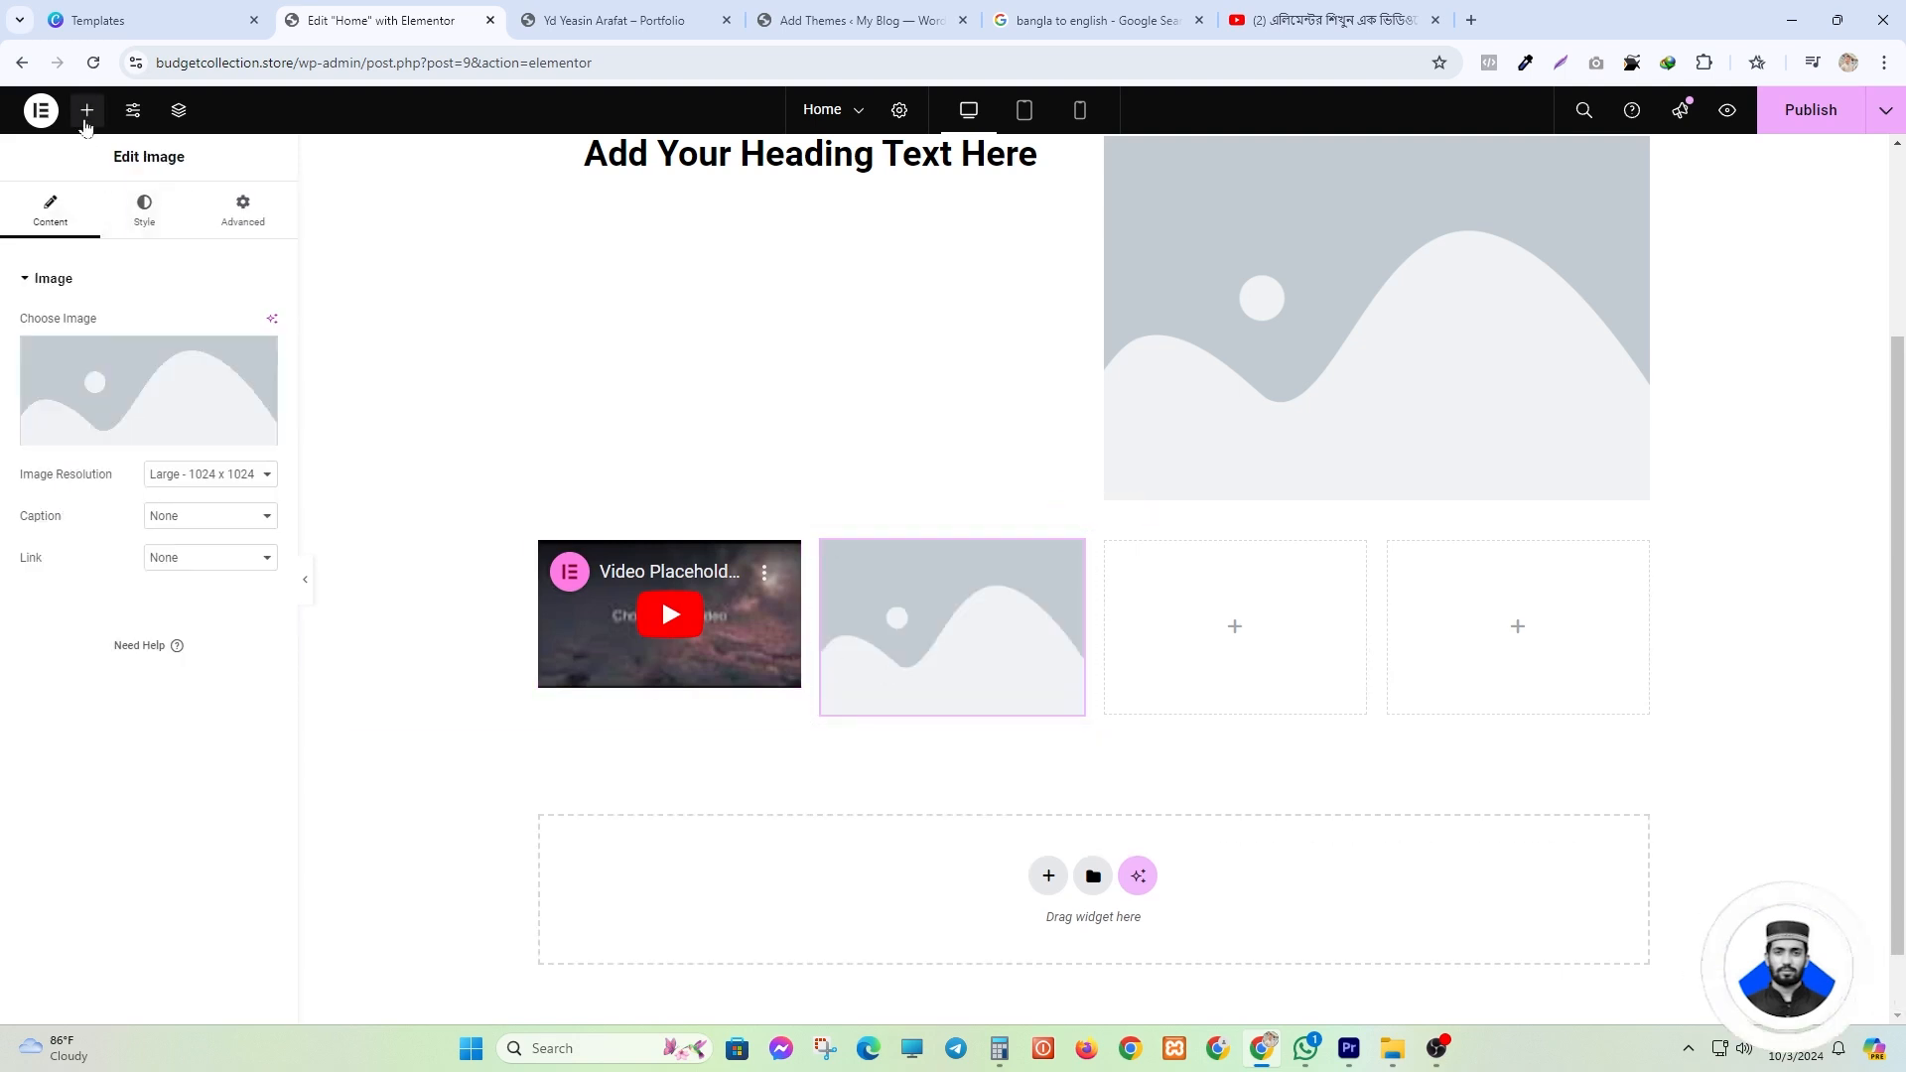
left_click(87, 110)
left_click_drag(79, 806, 1179, 587)
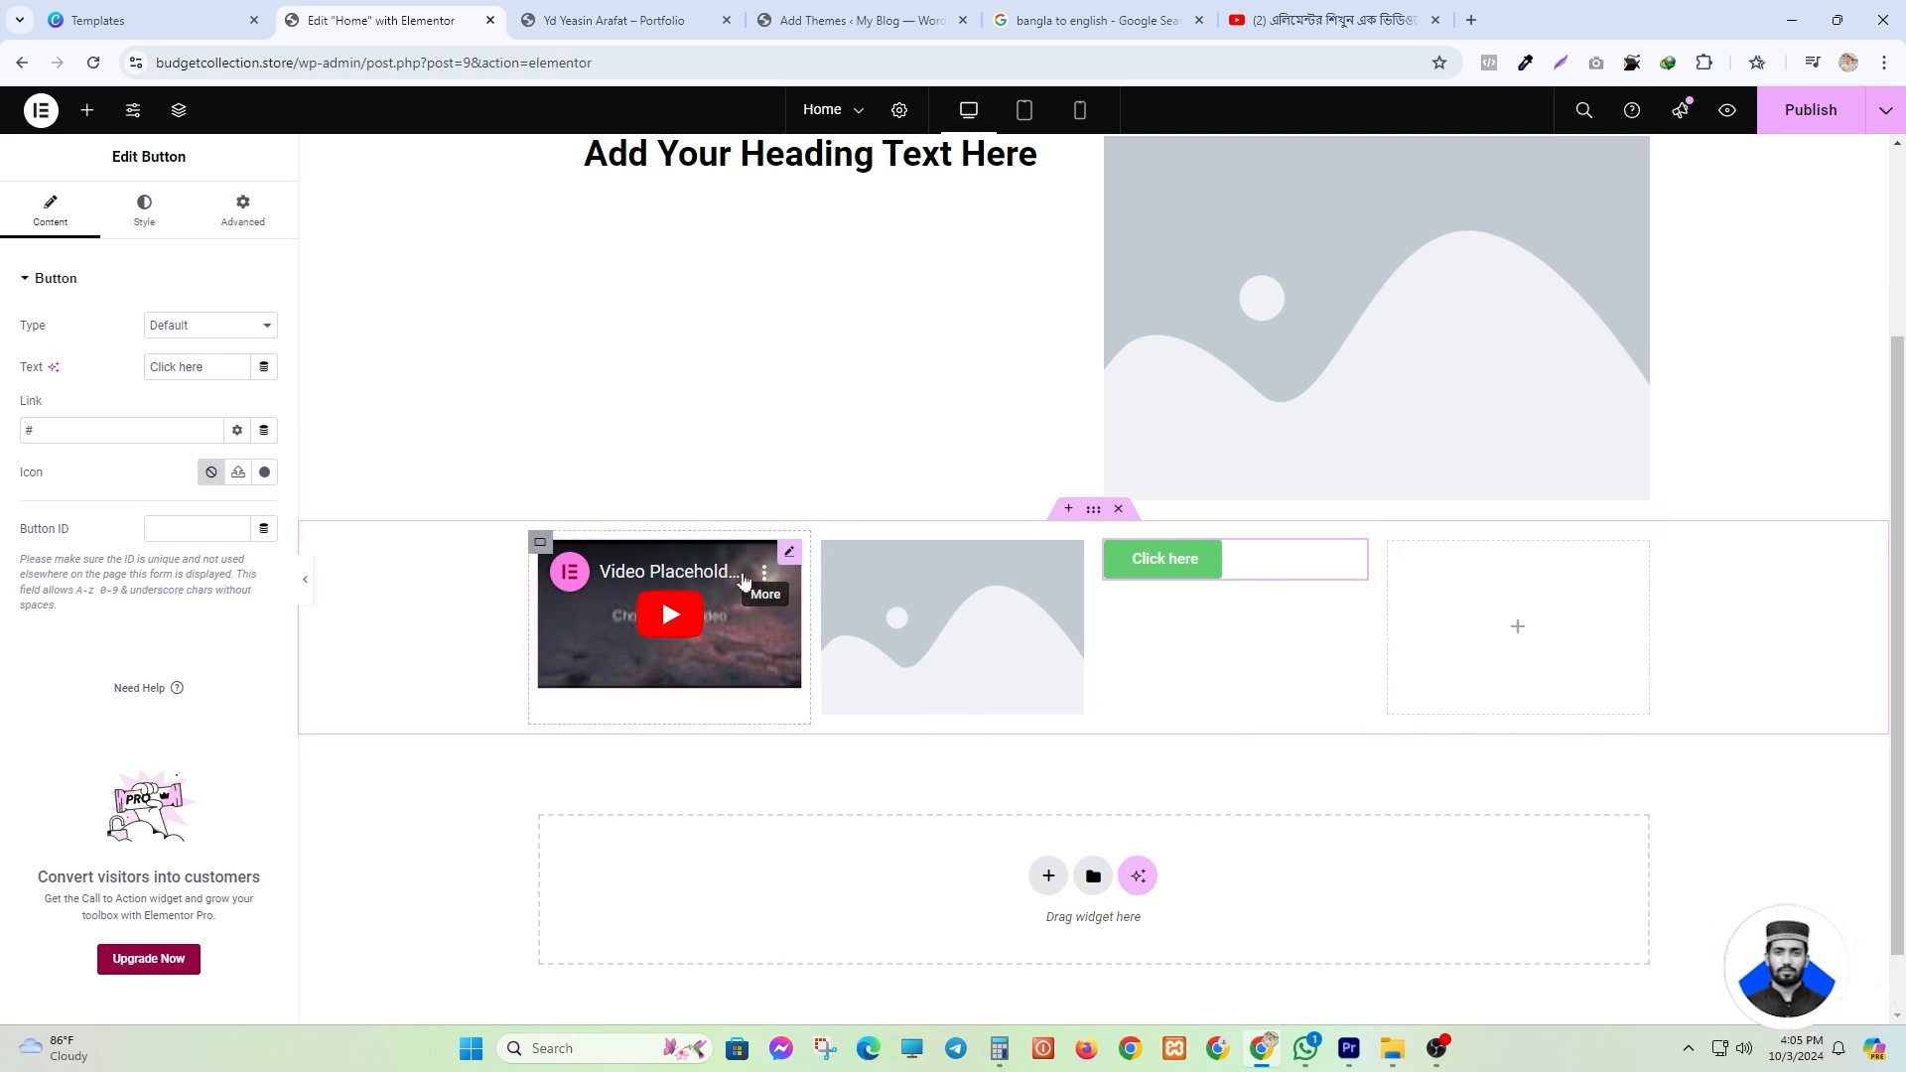
- Browse the available basic and general widgets, and add a nested Container beneath the button in the third column
scroll(740, 584, "up", 1)
scroll(740, 584, "down", 2)
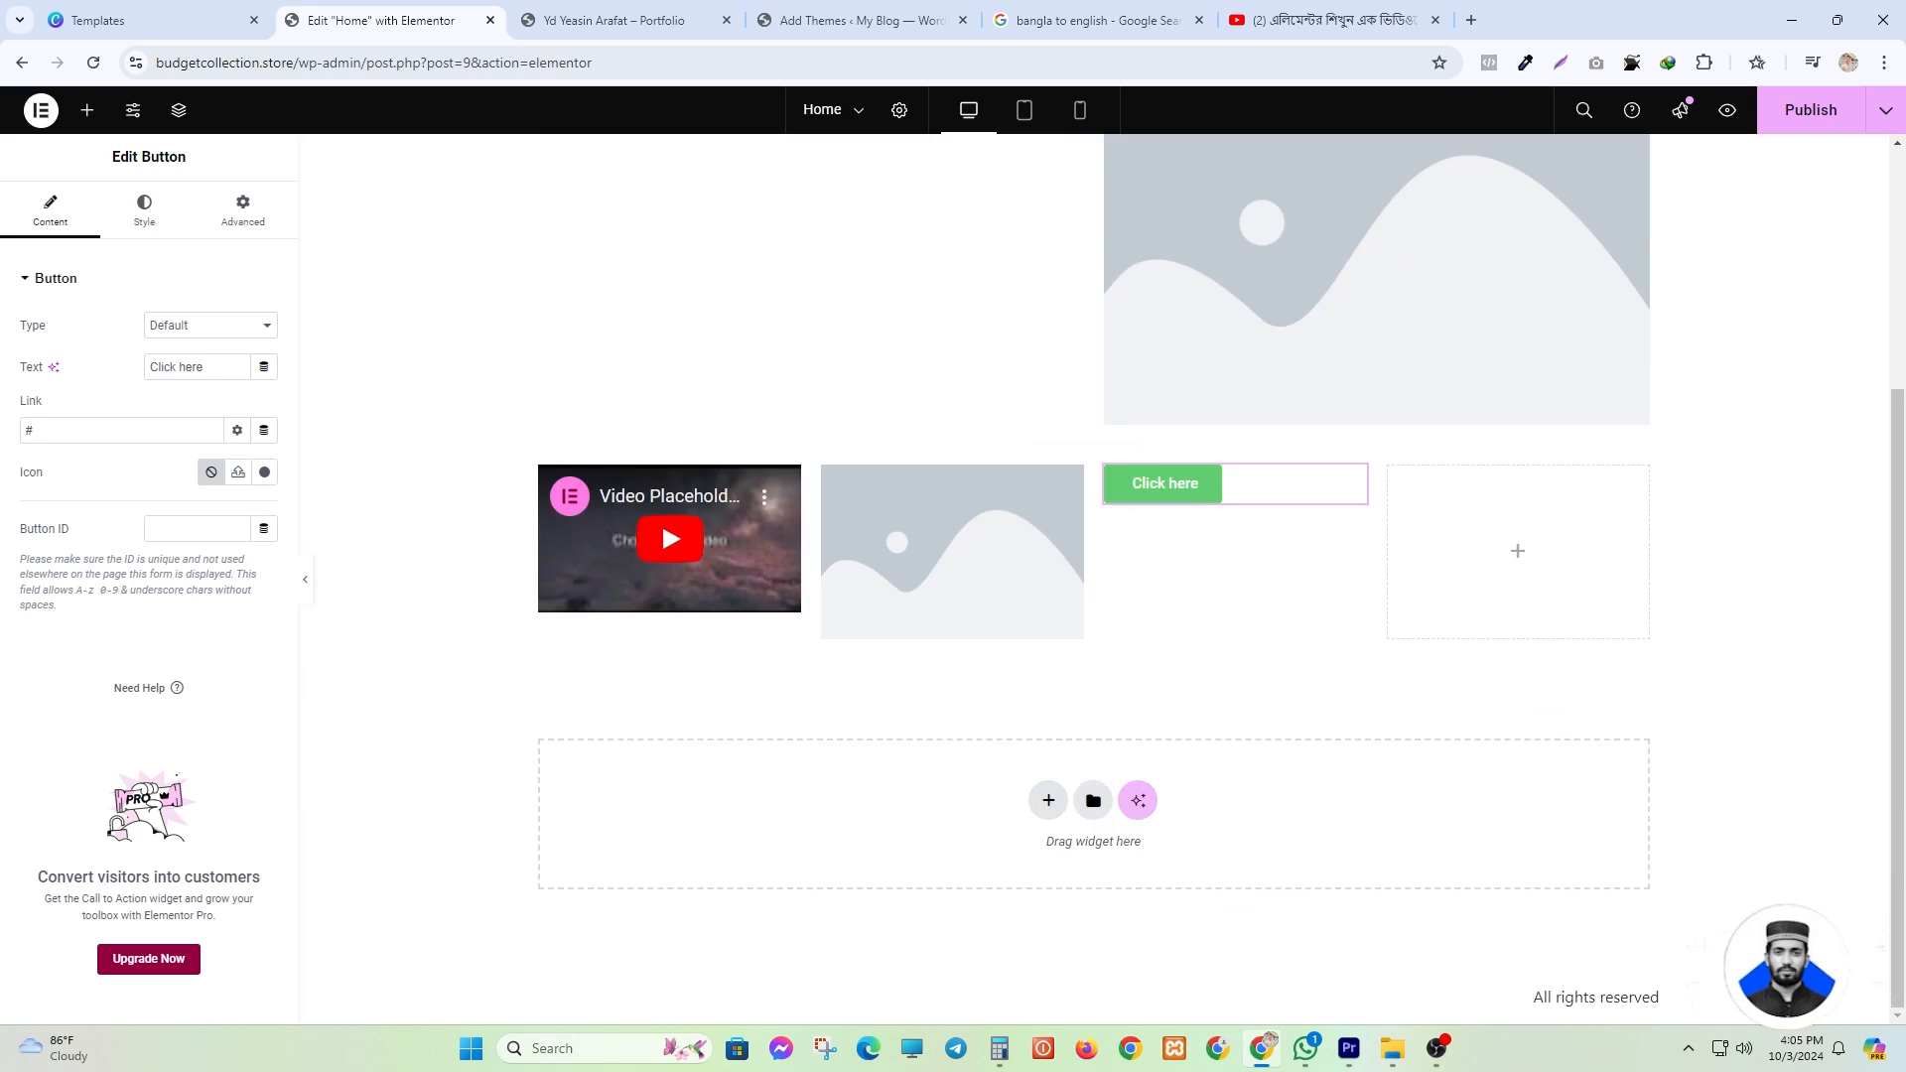
left_click(88, 112)
scroll(82, 478, "down", 5)
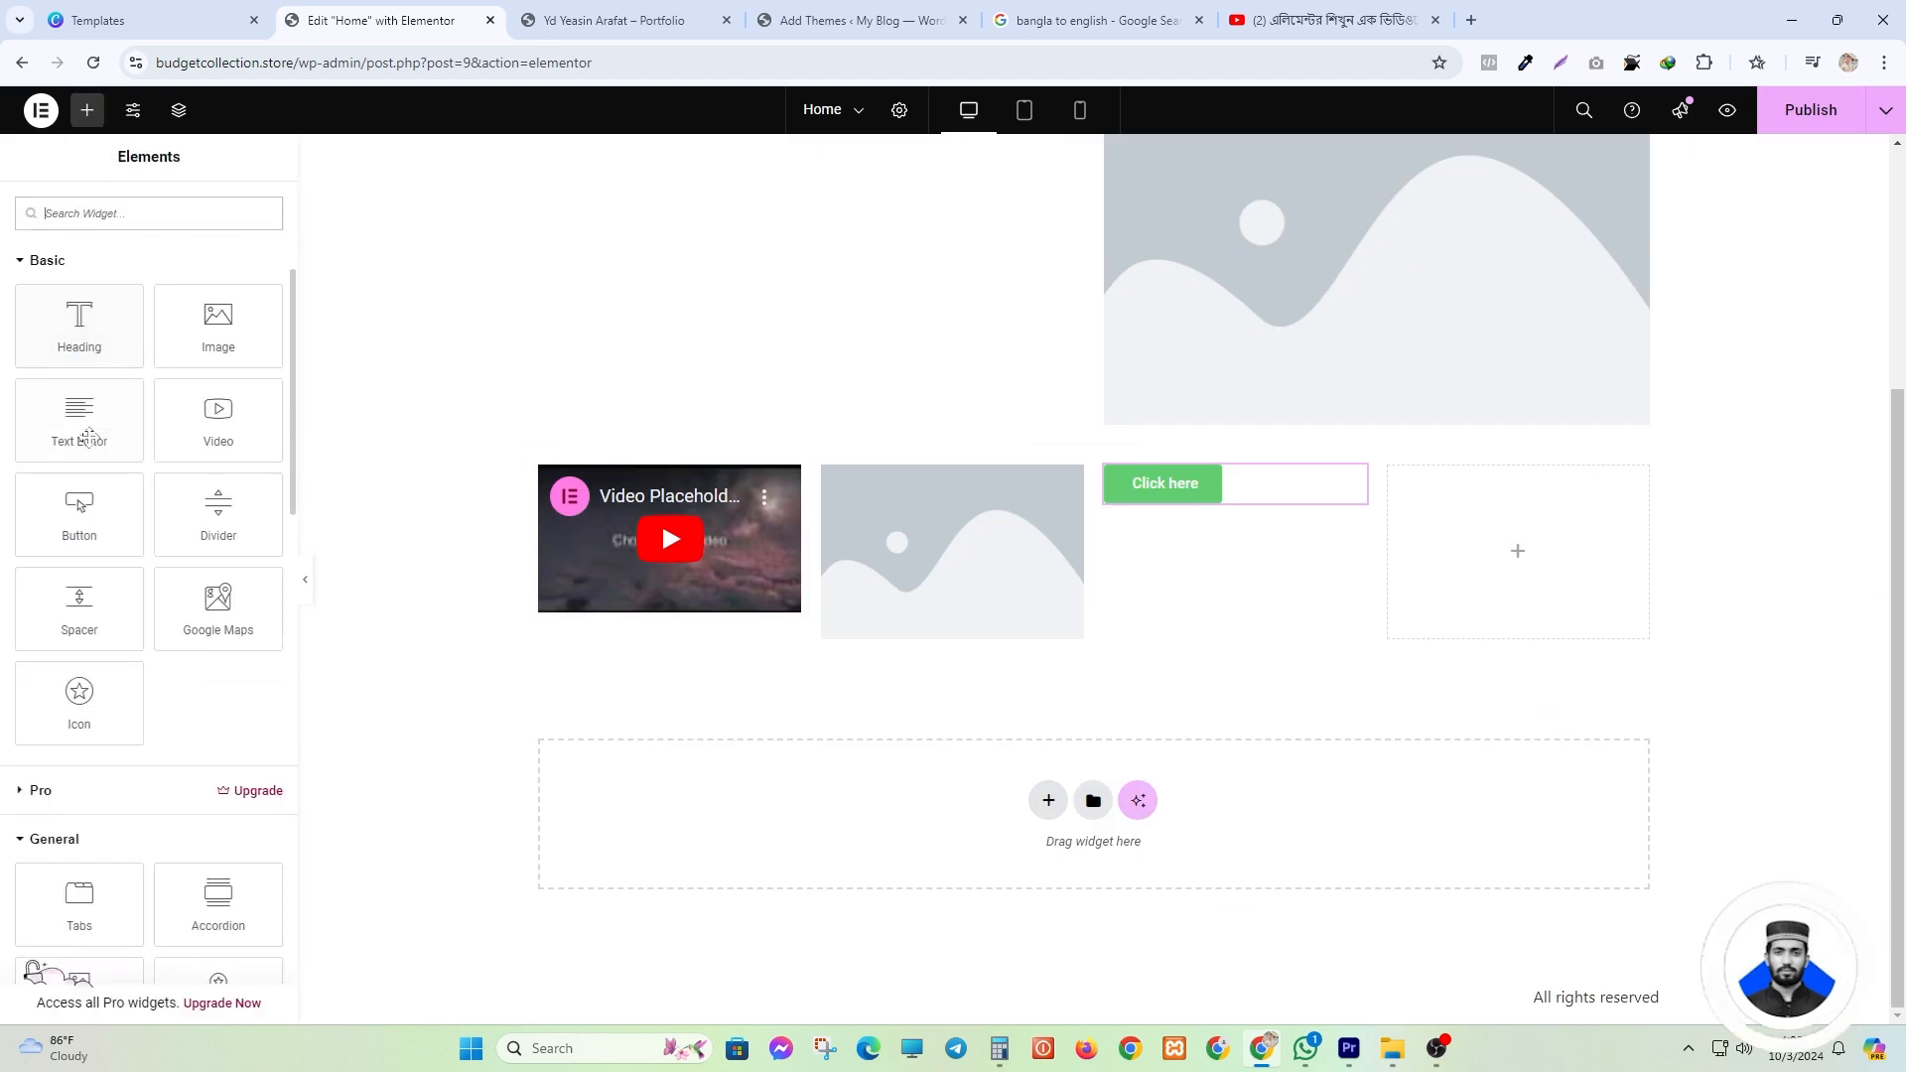
scroll(169, 514, "down", 2)
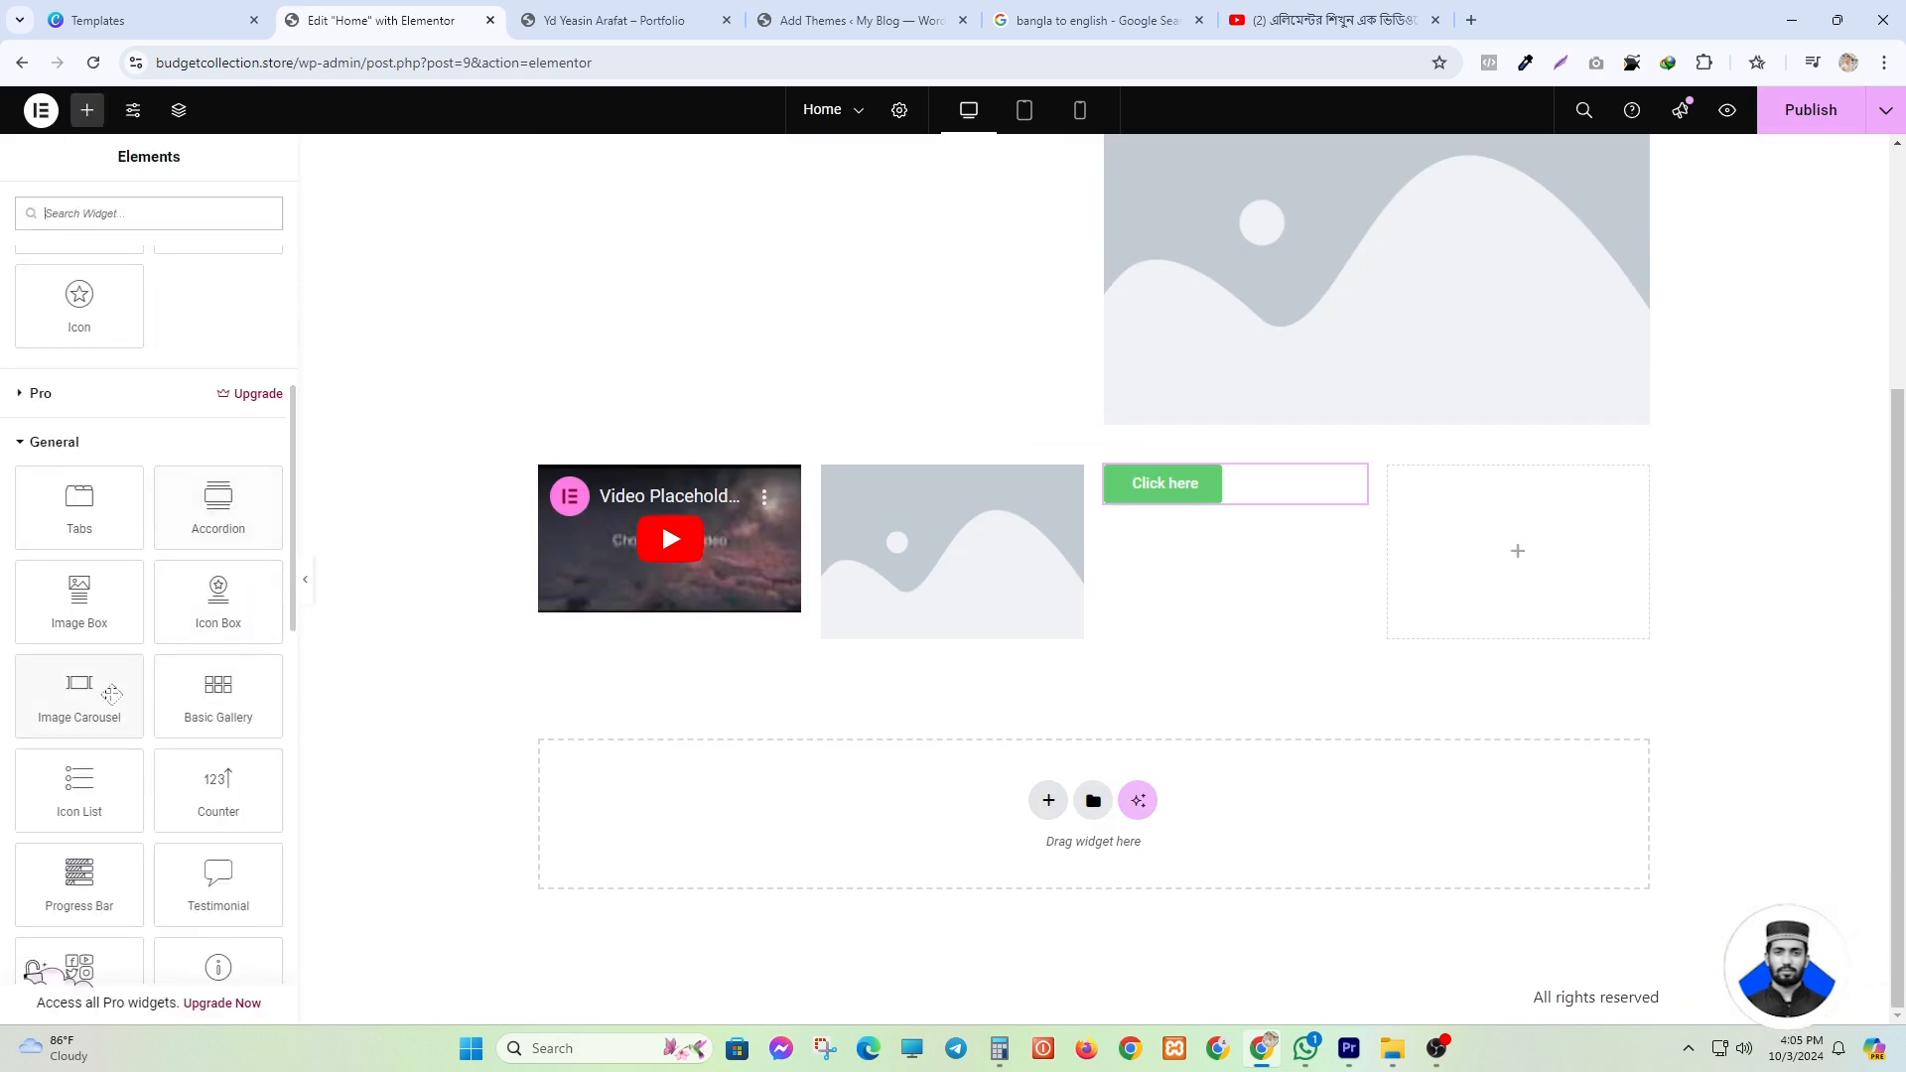
scroll(270, 683, "down", 4)
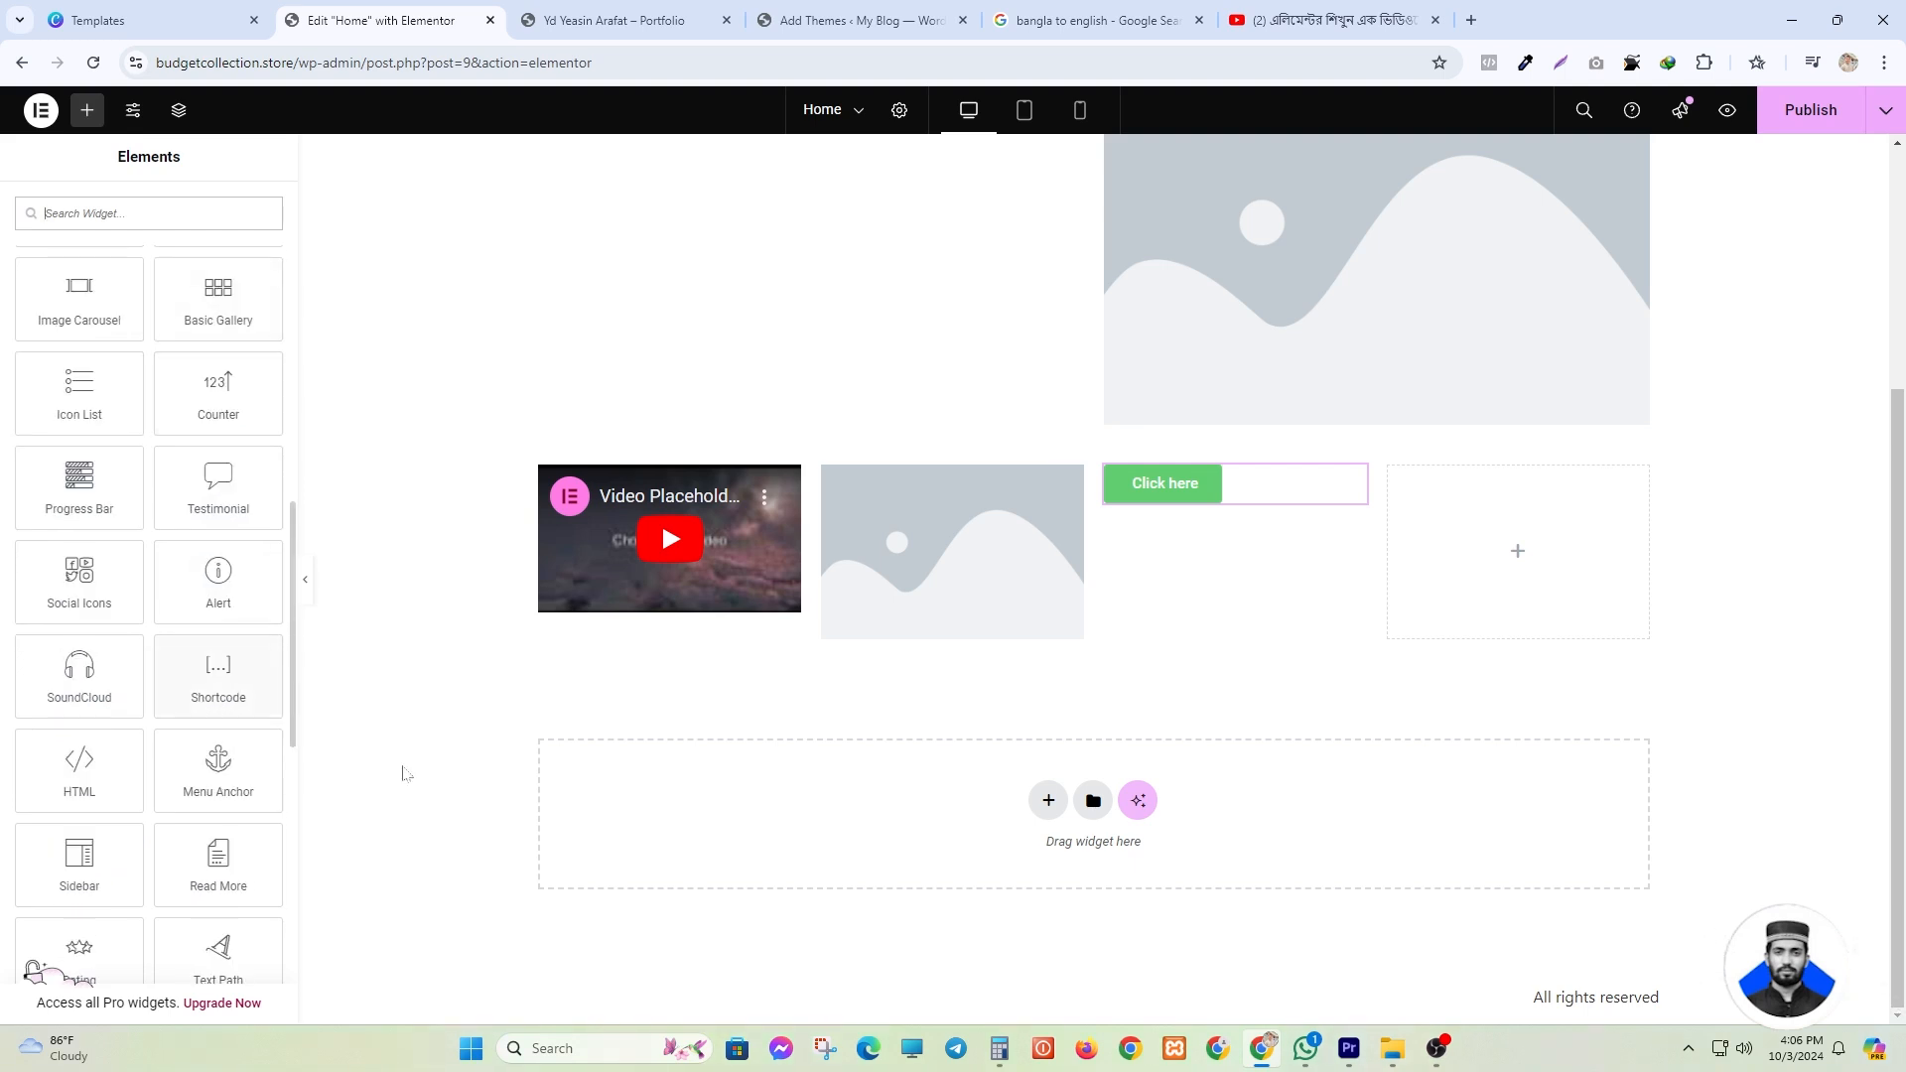
scroll(151, 715, "up", 11)
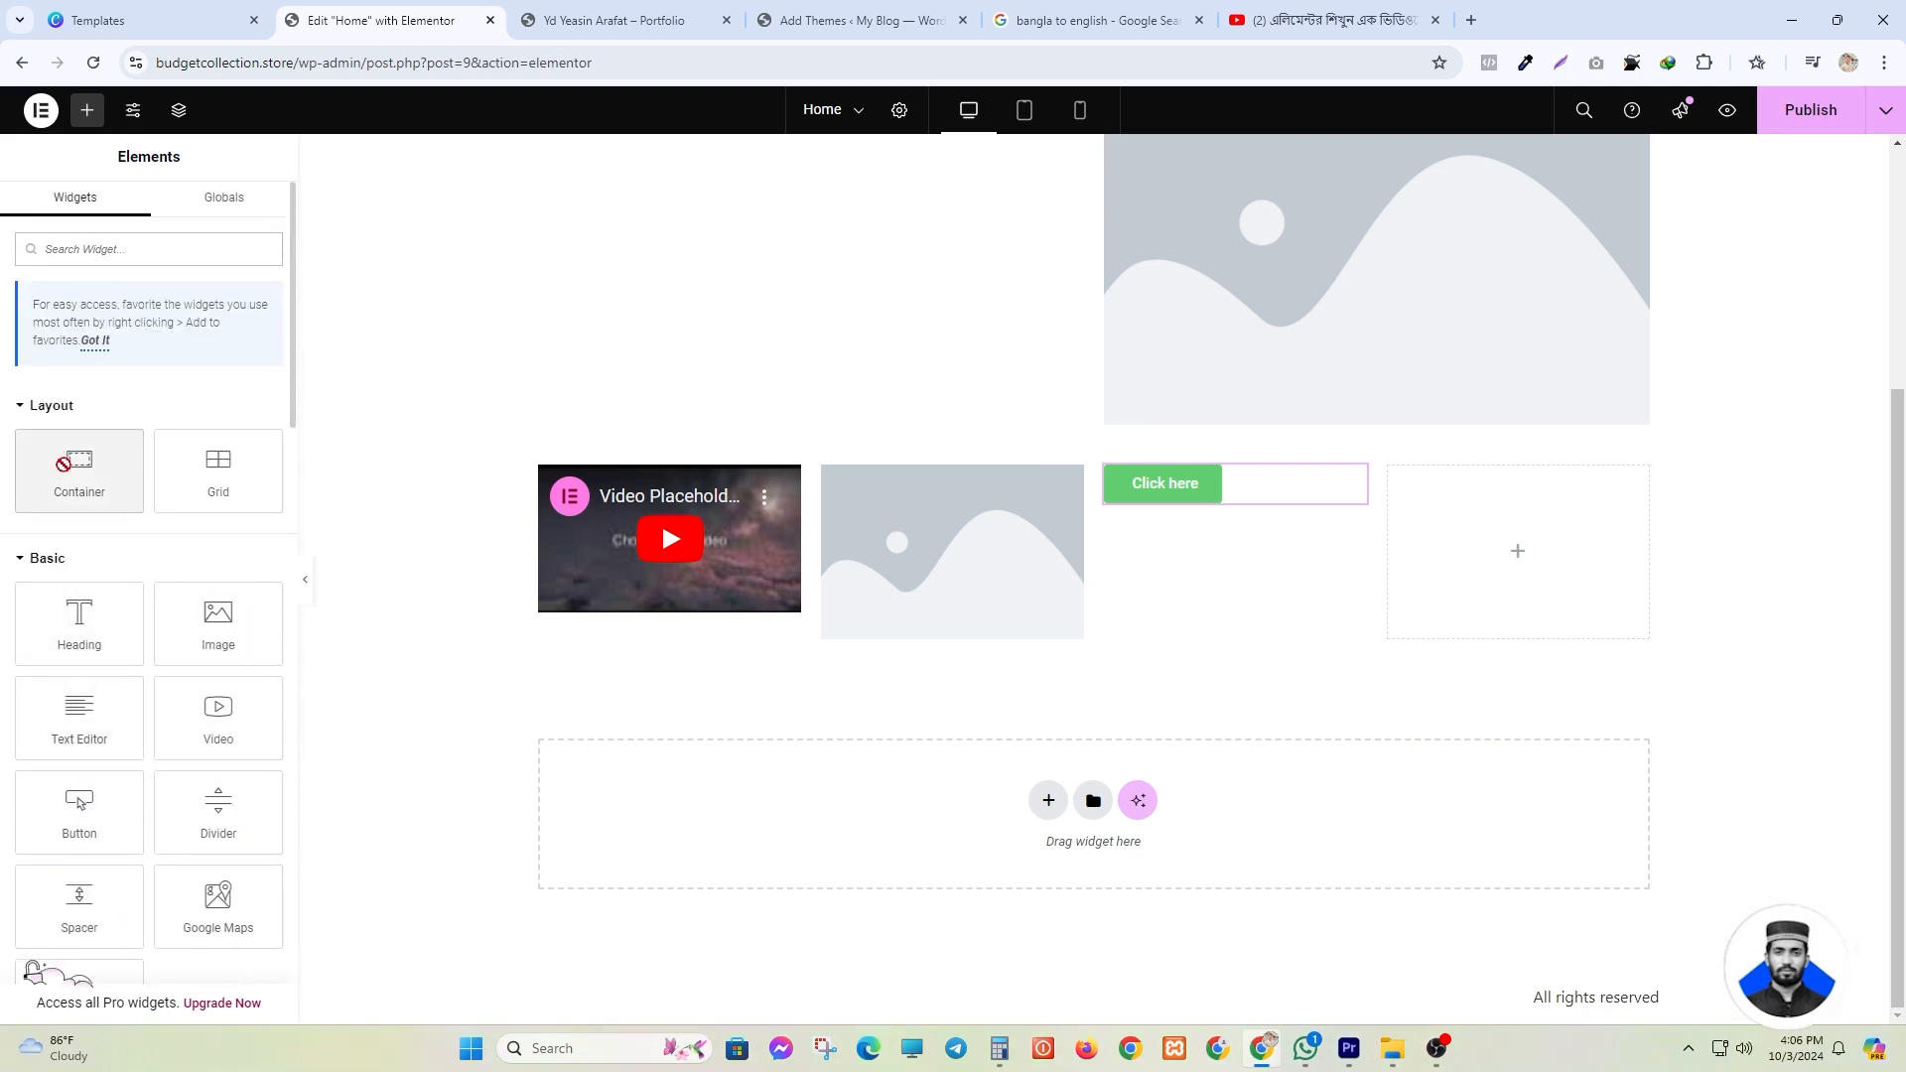
left_click(77, 434)
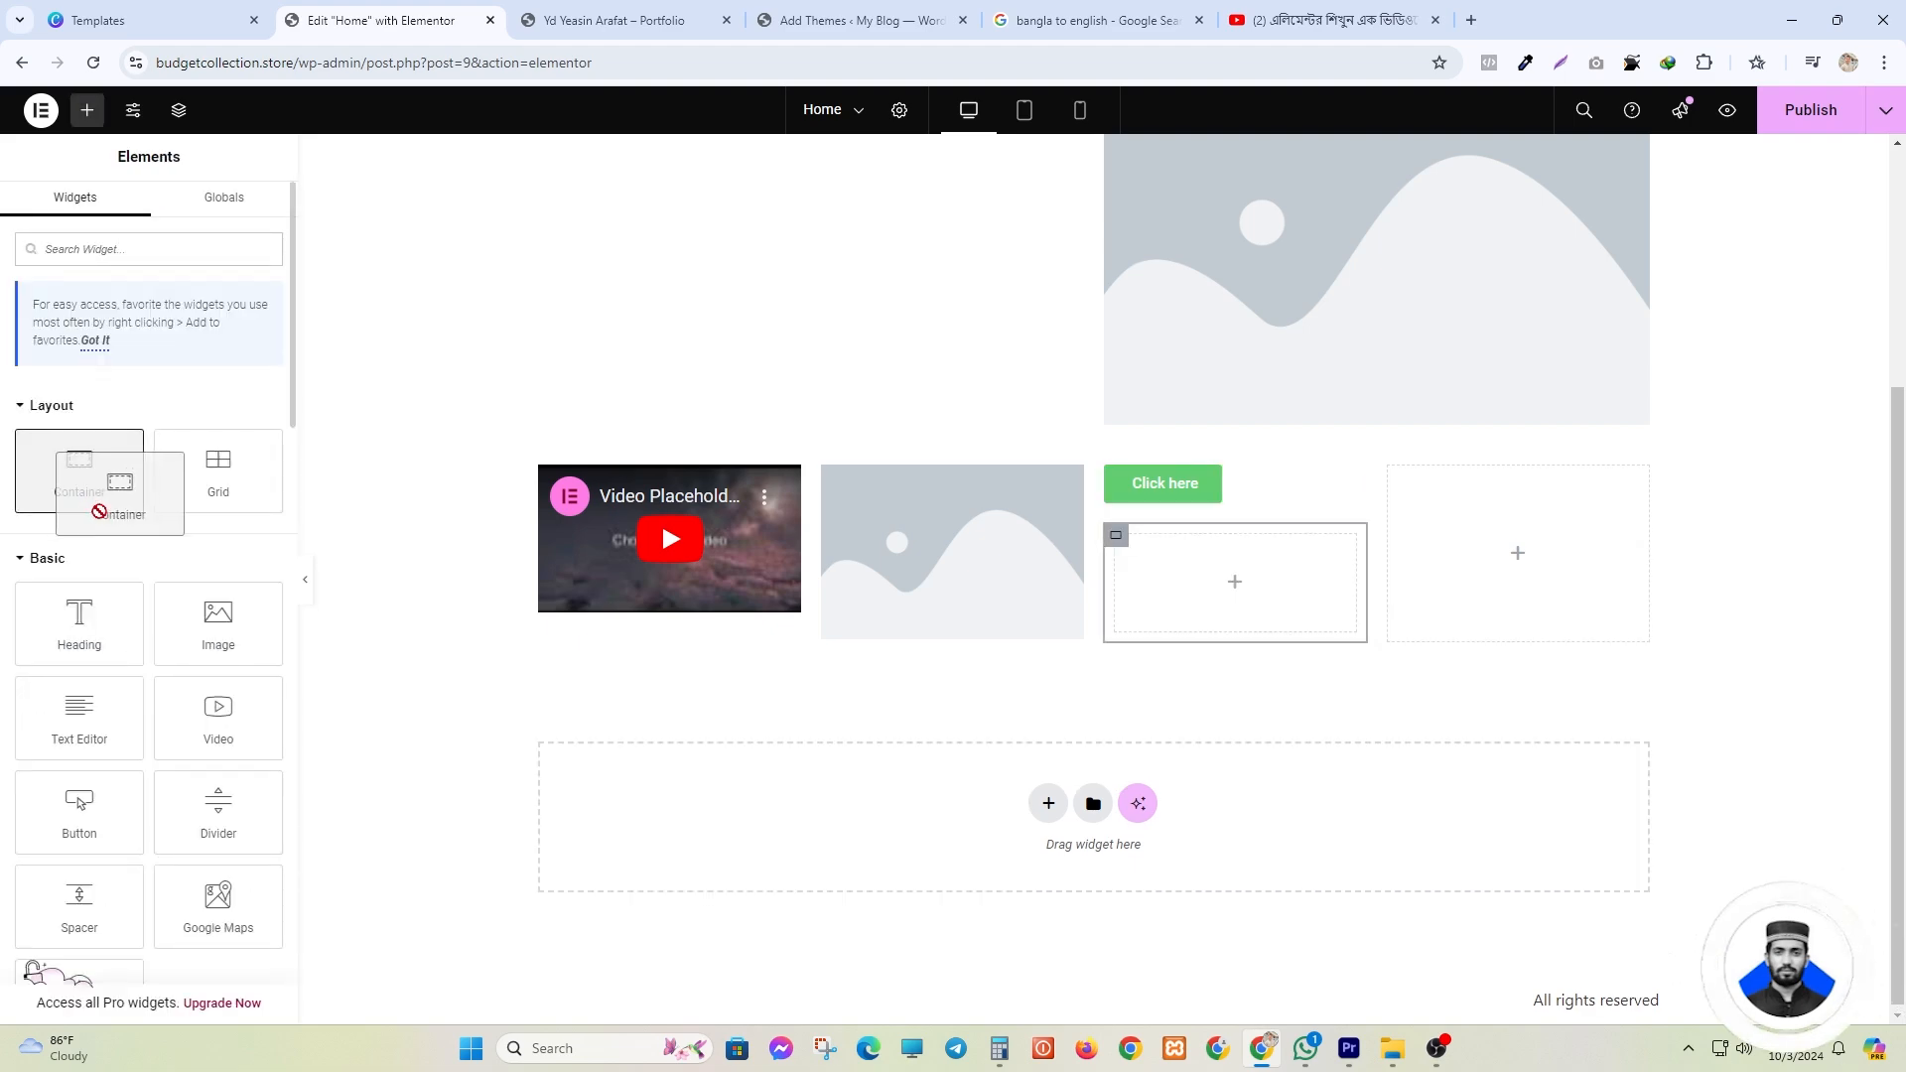
- Delete all three existing sections from the Home page: the heading banner, the heading-and-image row and the four-column row
scroll(400, 586, "up", 3)
scroll(1056, 417, "down", 1)
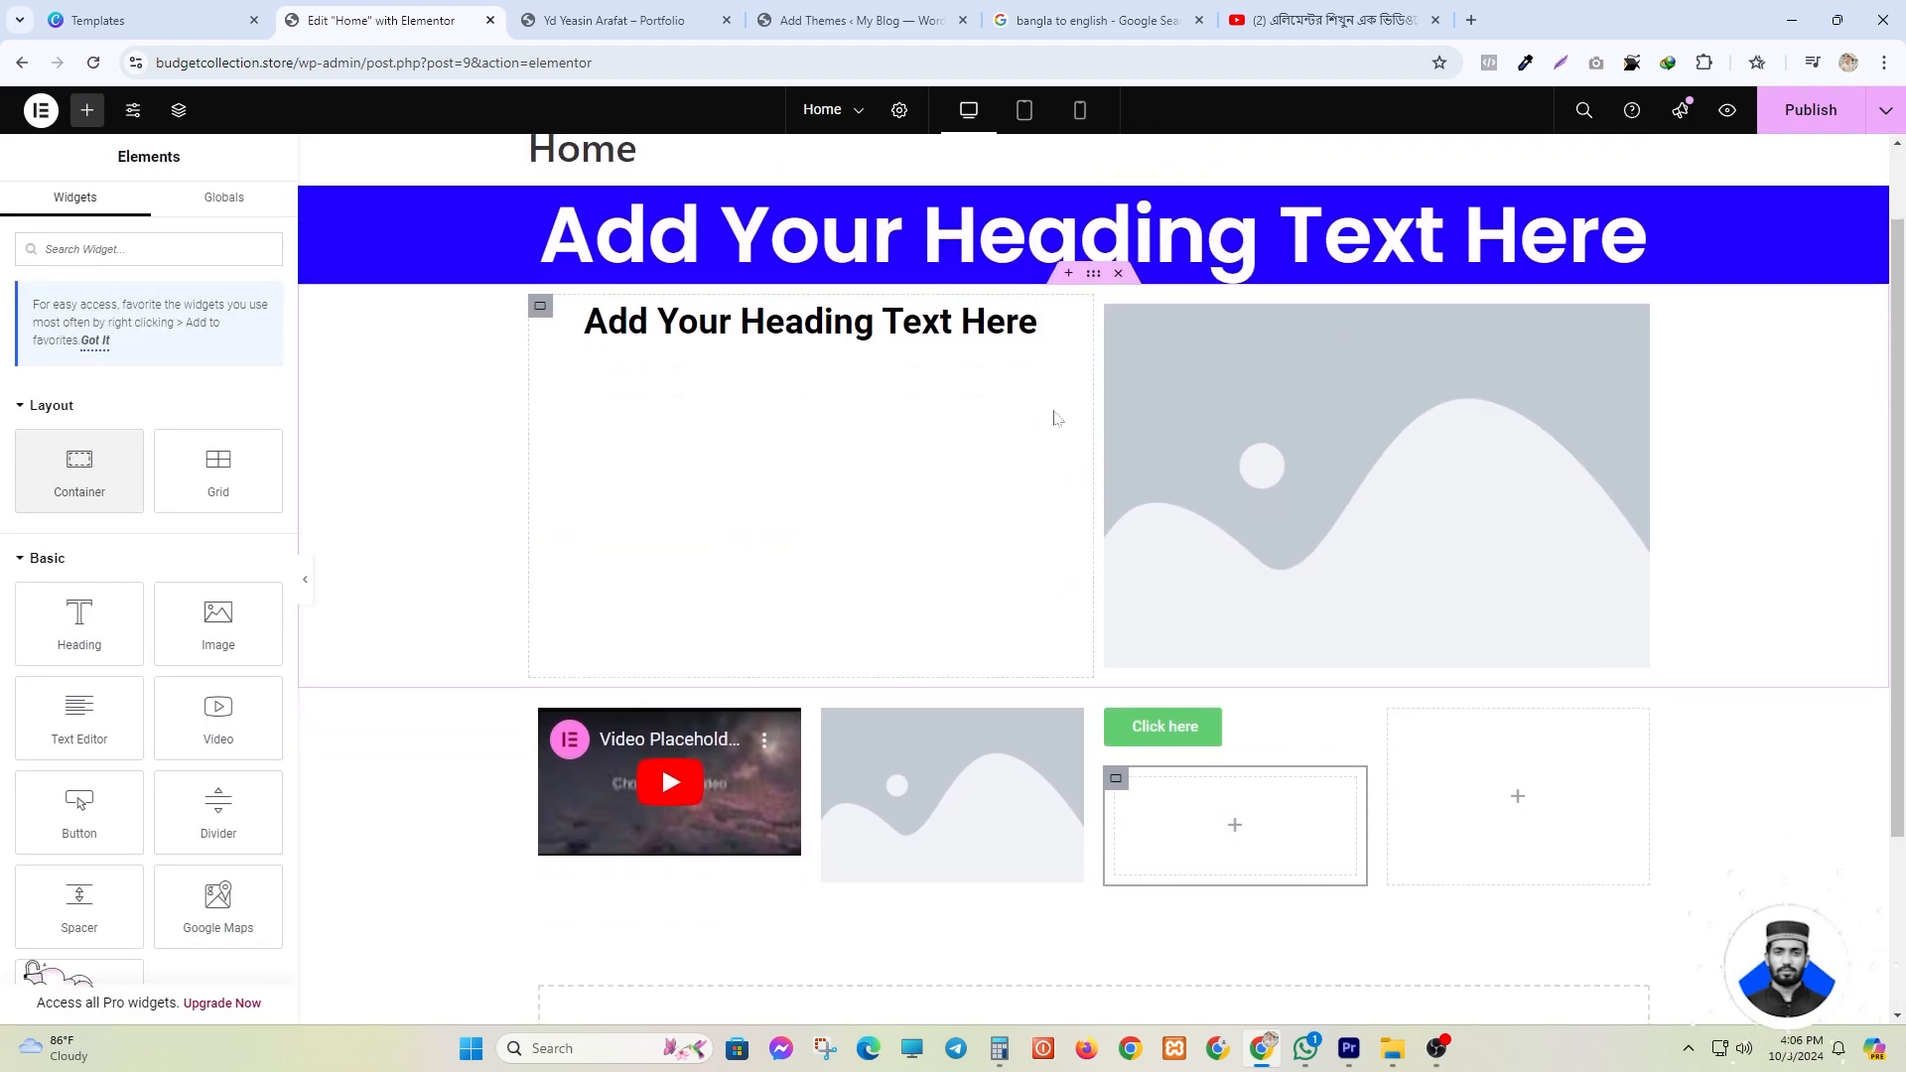
scroll(1055, 417, "up", 1)
left_click(1118, 275)
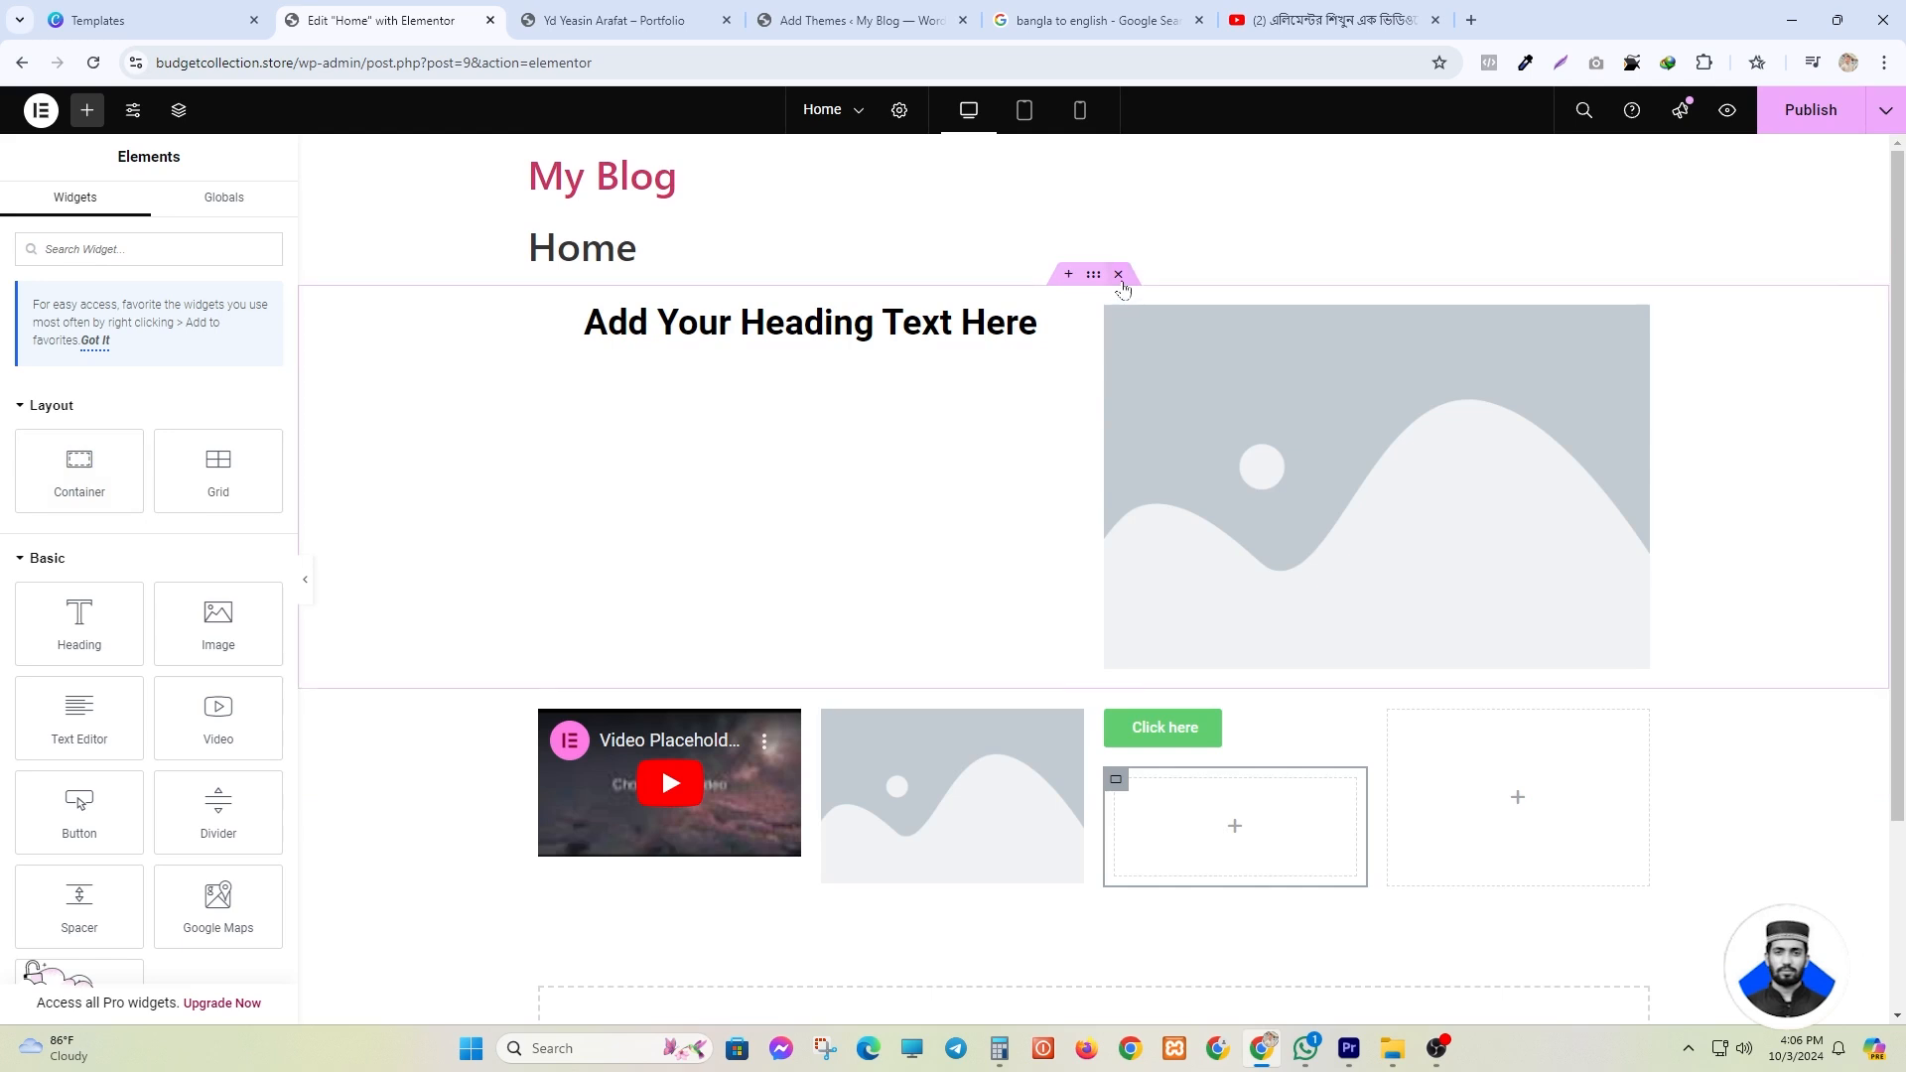
left_click(1118, 274)
left_click(1118, 274)
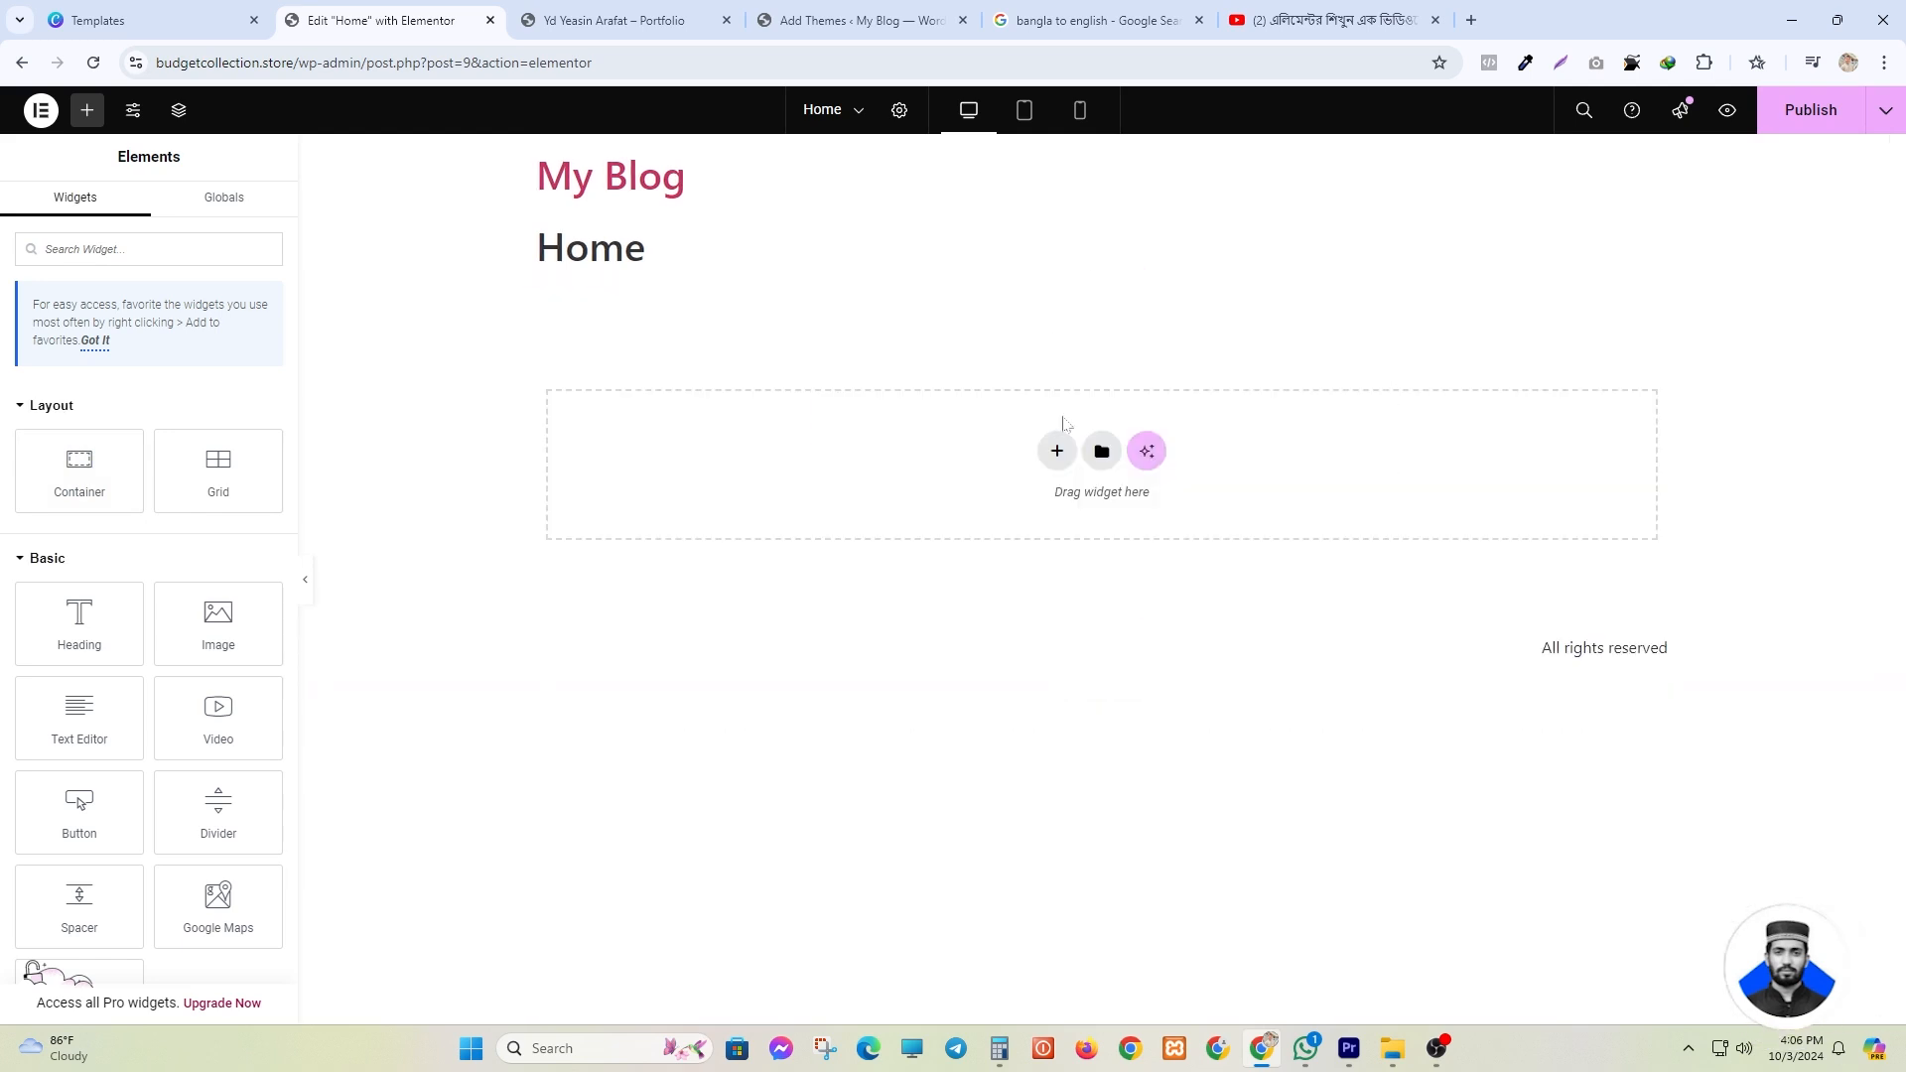
- Add a new empty container to the page using the single-column, downward-direction structure
left_click(1057, 451)
left_click(1038, 512)
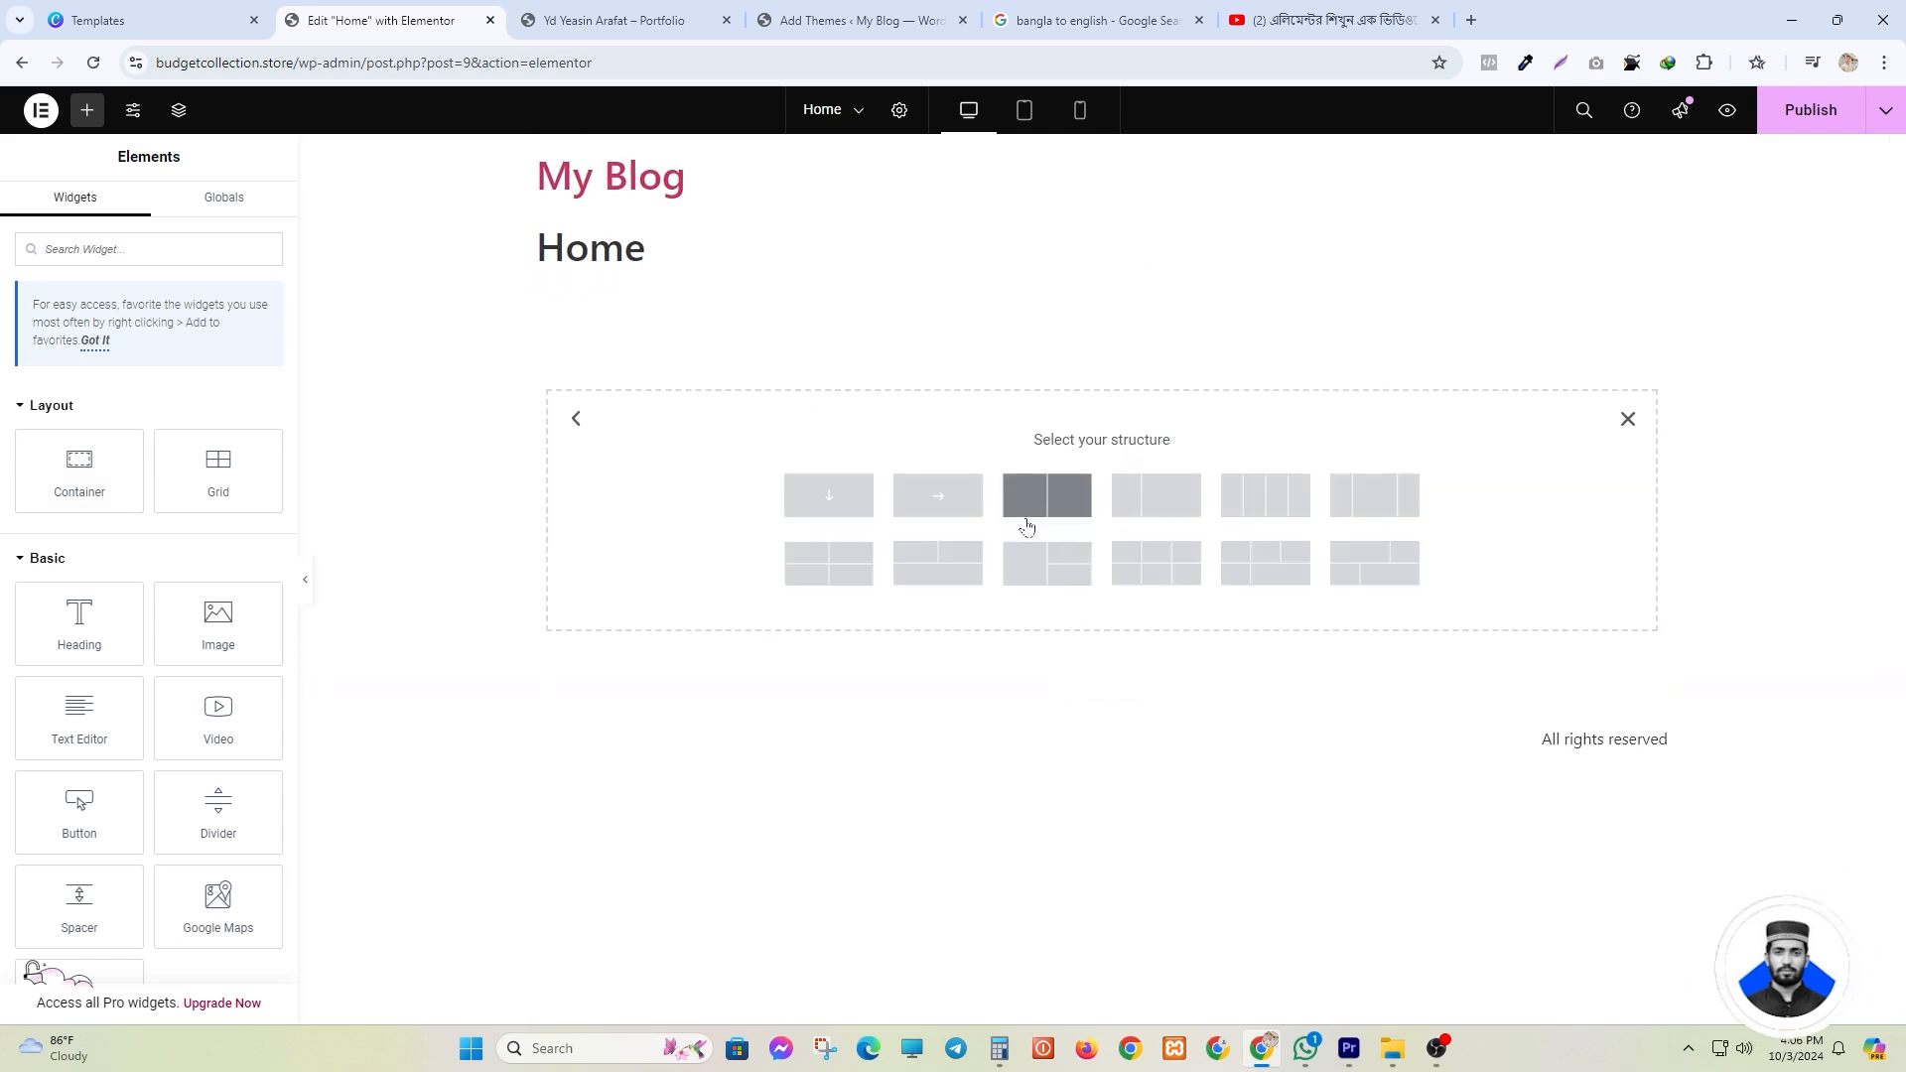
left_click(834, 503)
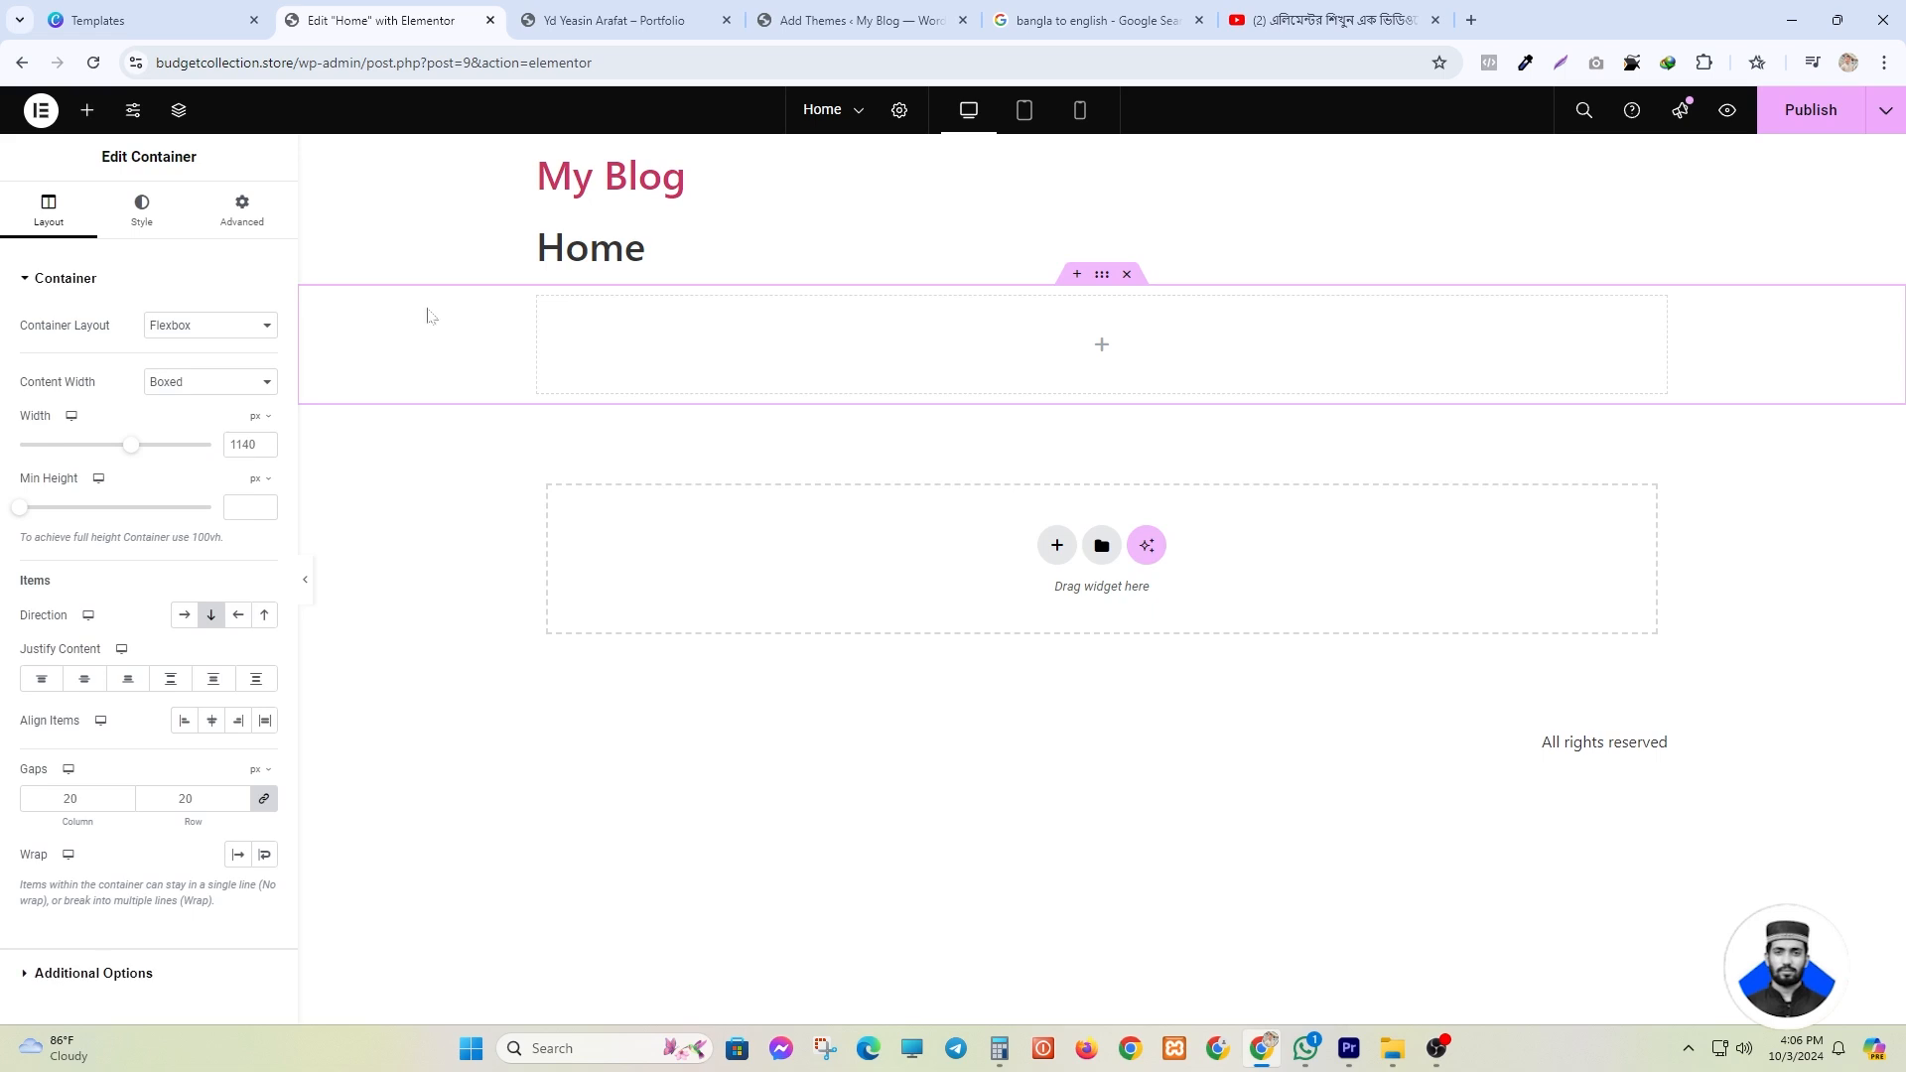
- Nest a second container inside the new one and display the page's structure tree with the parent expanded
left_click(88, 112)
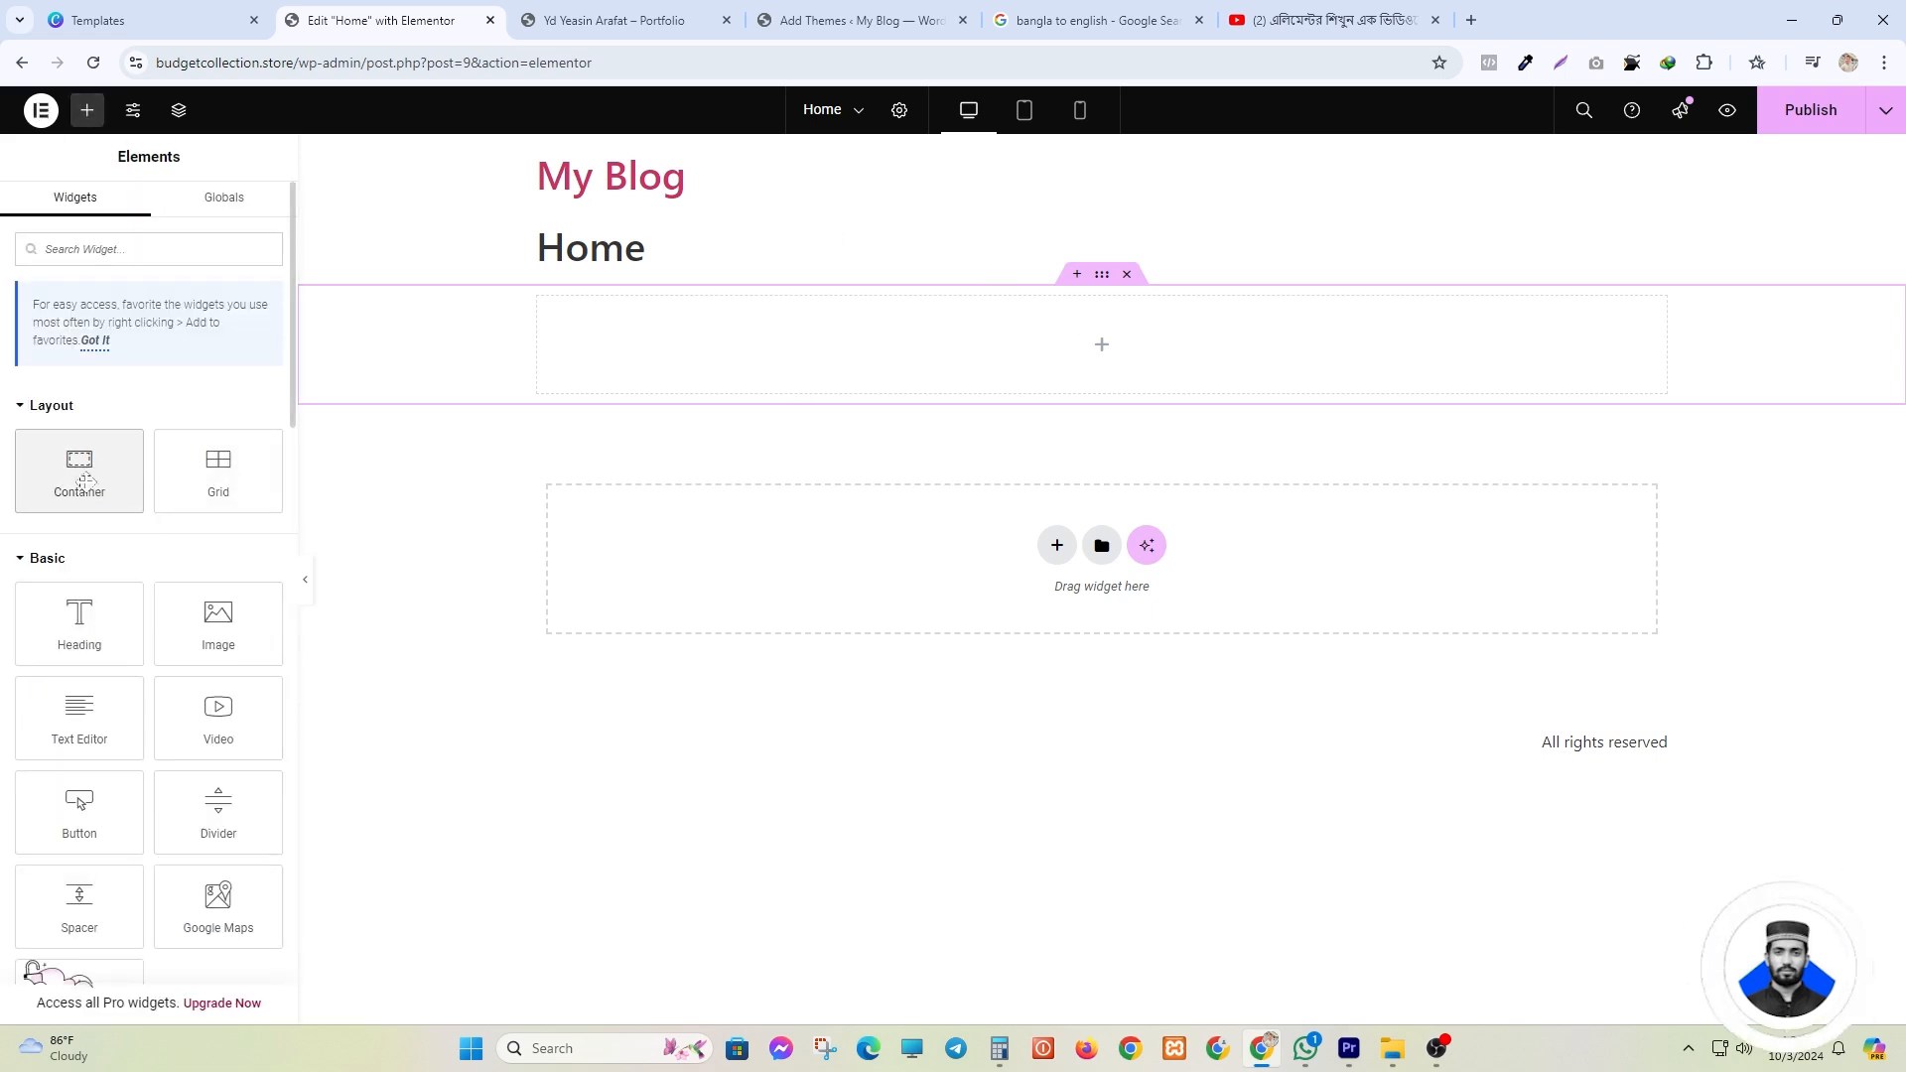
left_click_drag(79, 466, 957, 387)
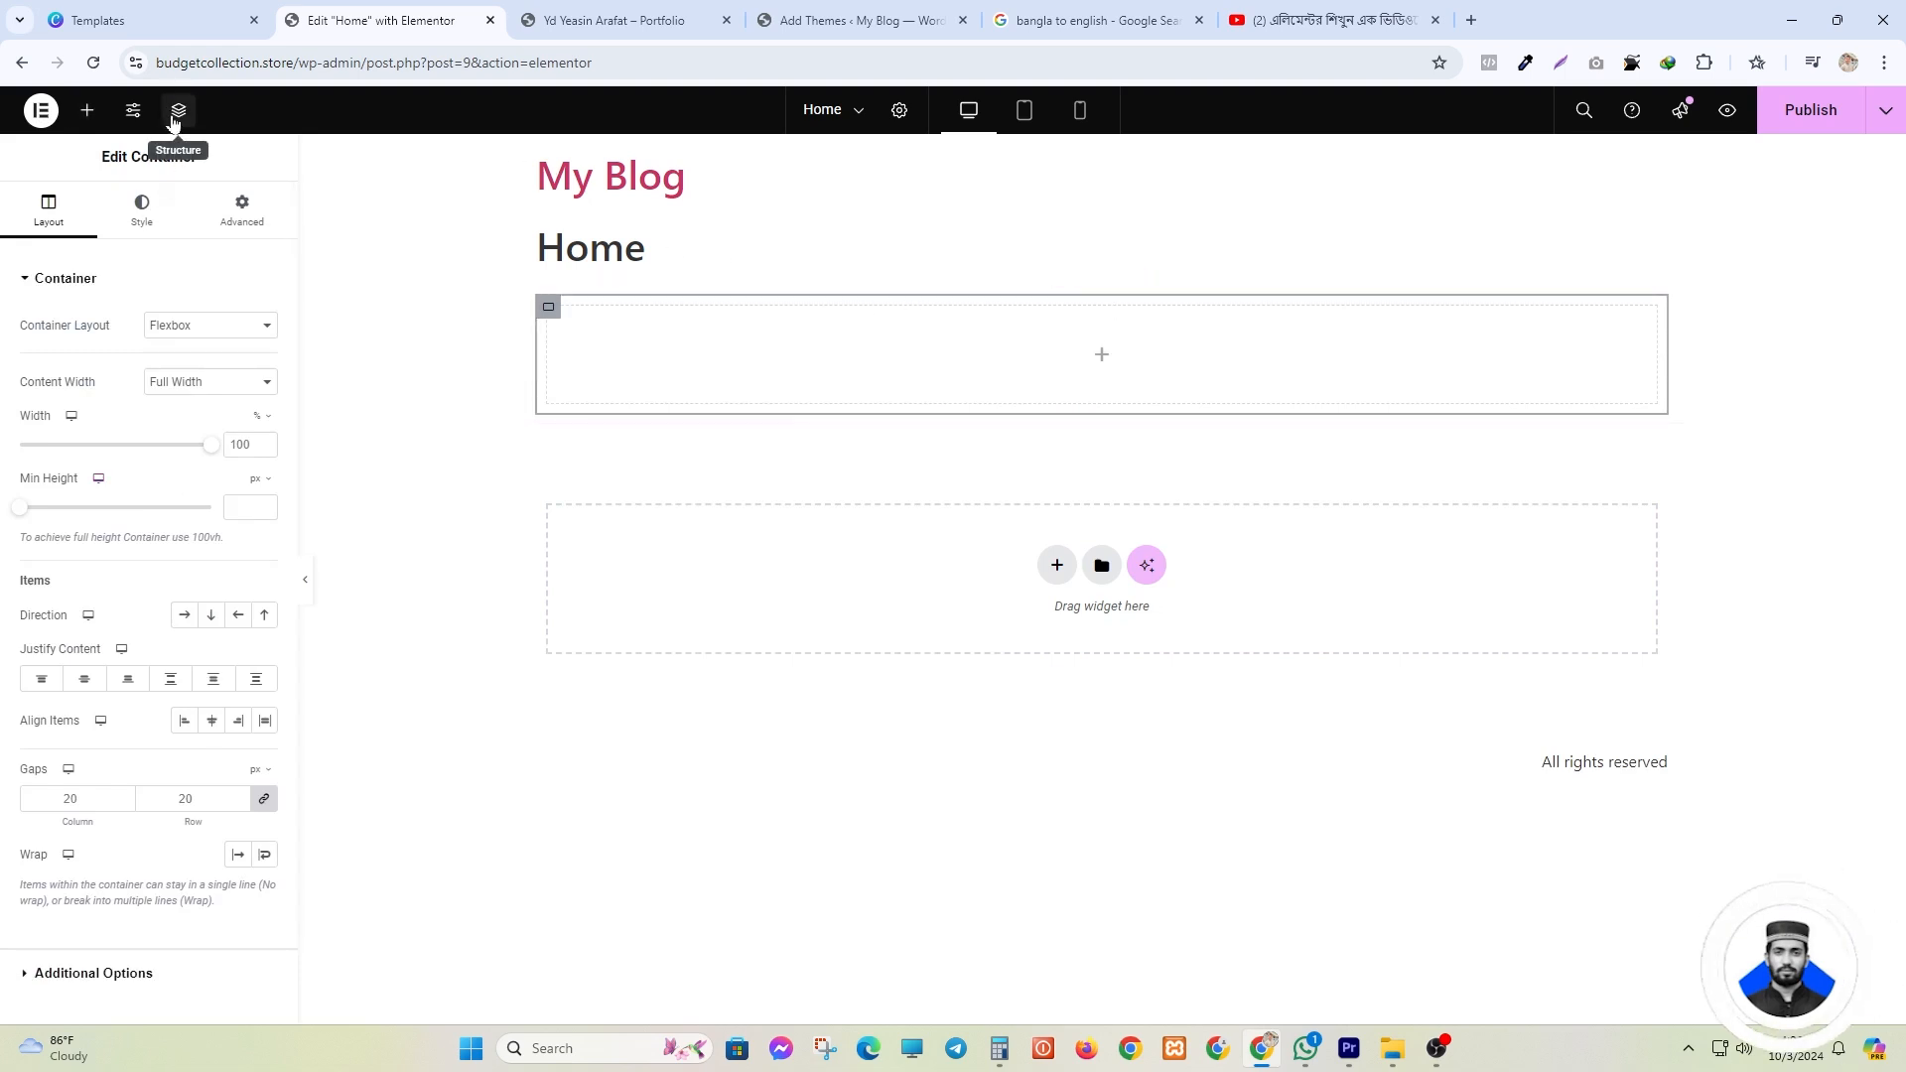
left_click(177, 112)
left_click_drag(1653, 275, 1602, 358)
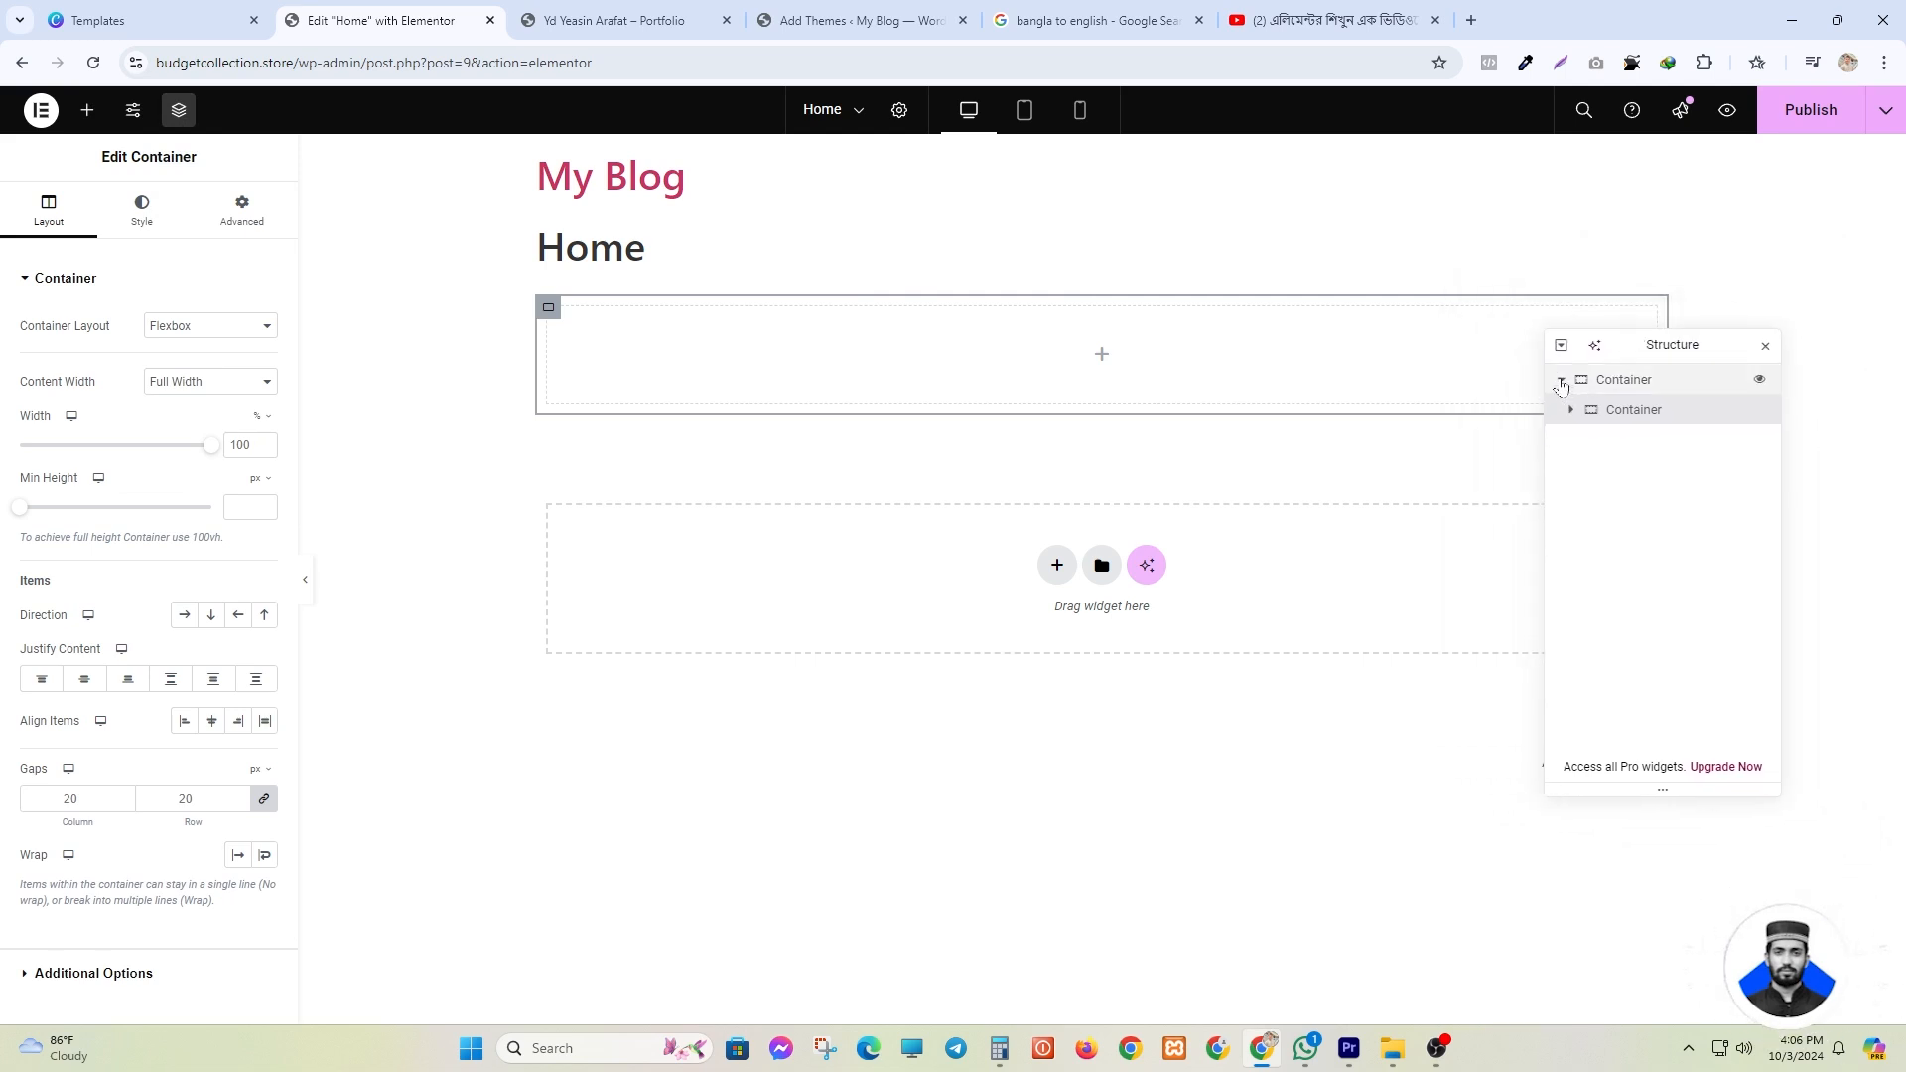
left_click(1561, 380)
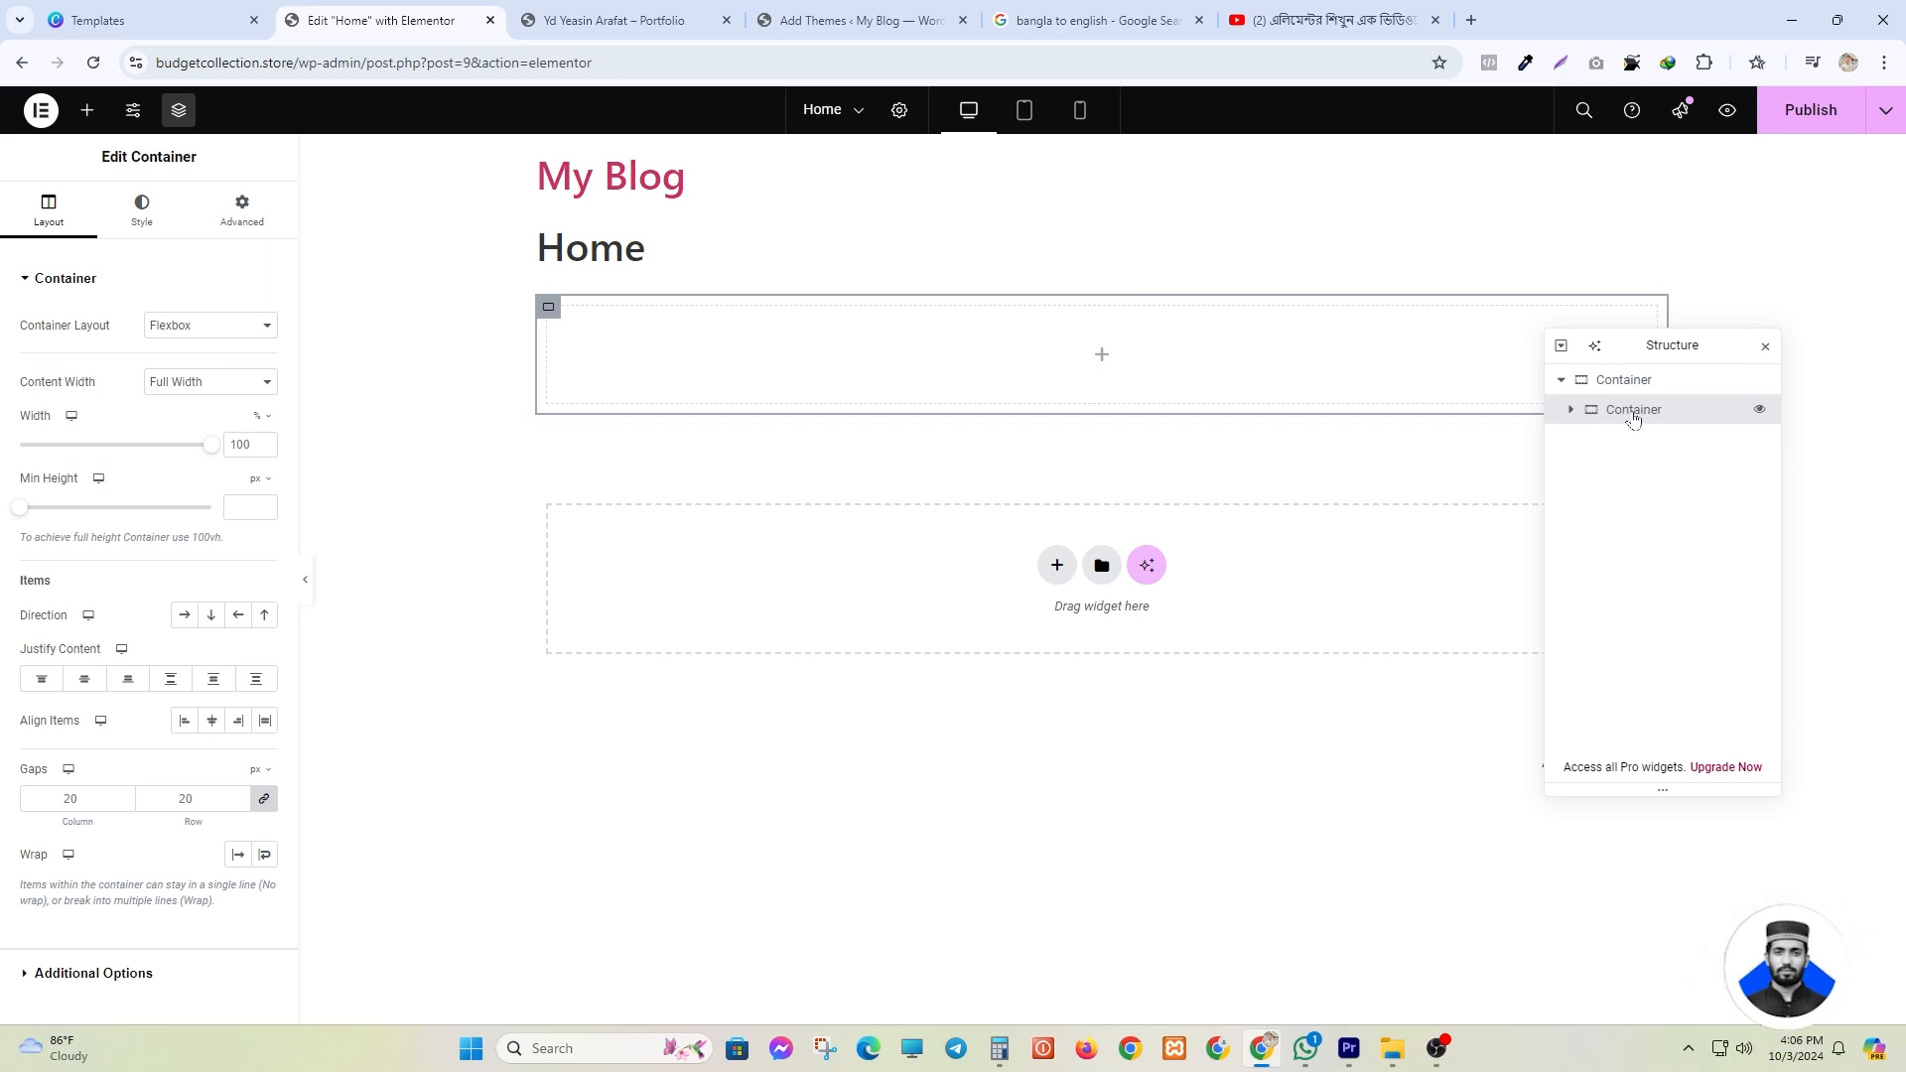
- Duplicate the inner container twice so that the parent holds three of them
right_click(548, 307)
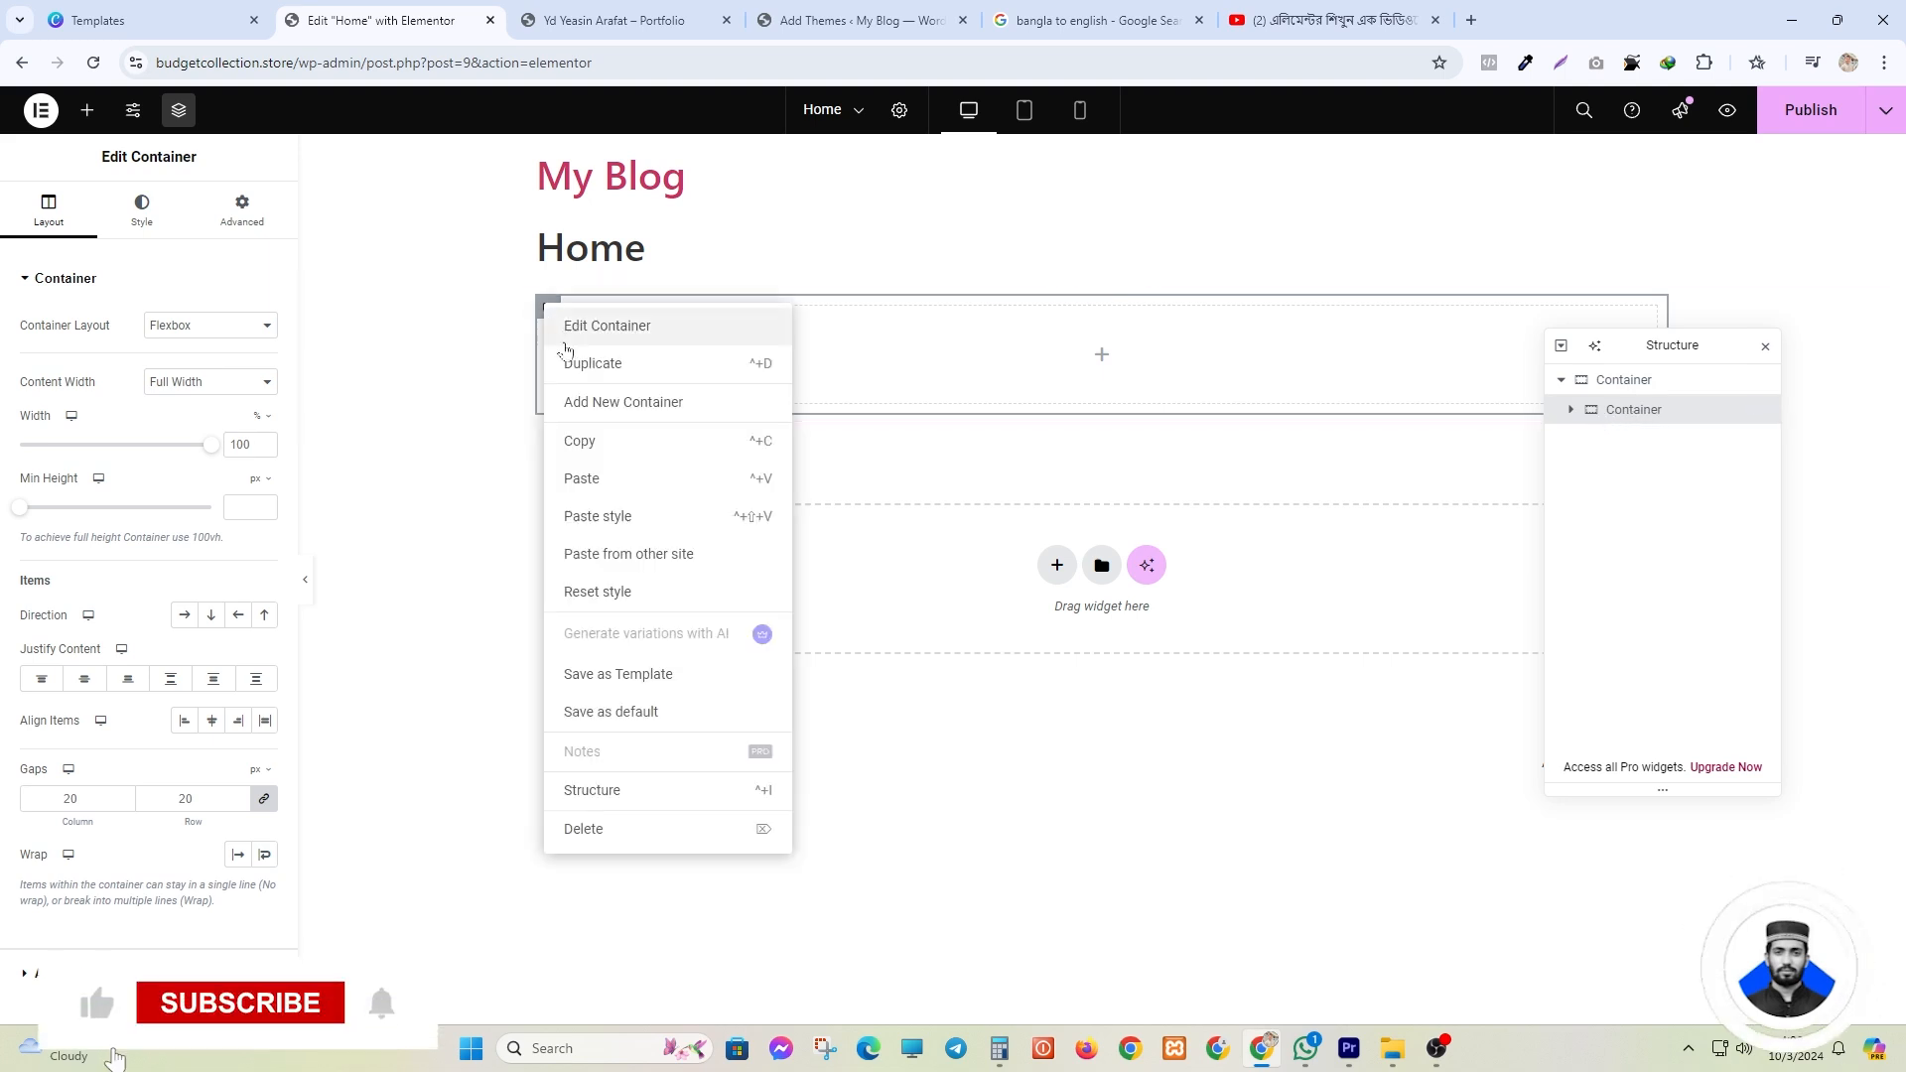
left_click(593, 364)
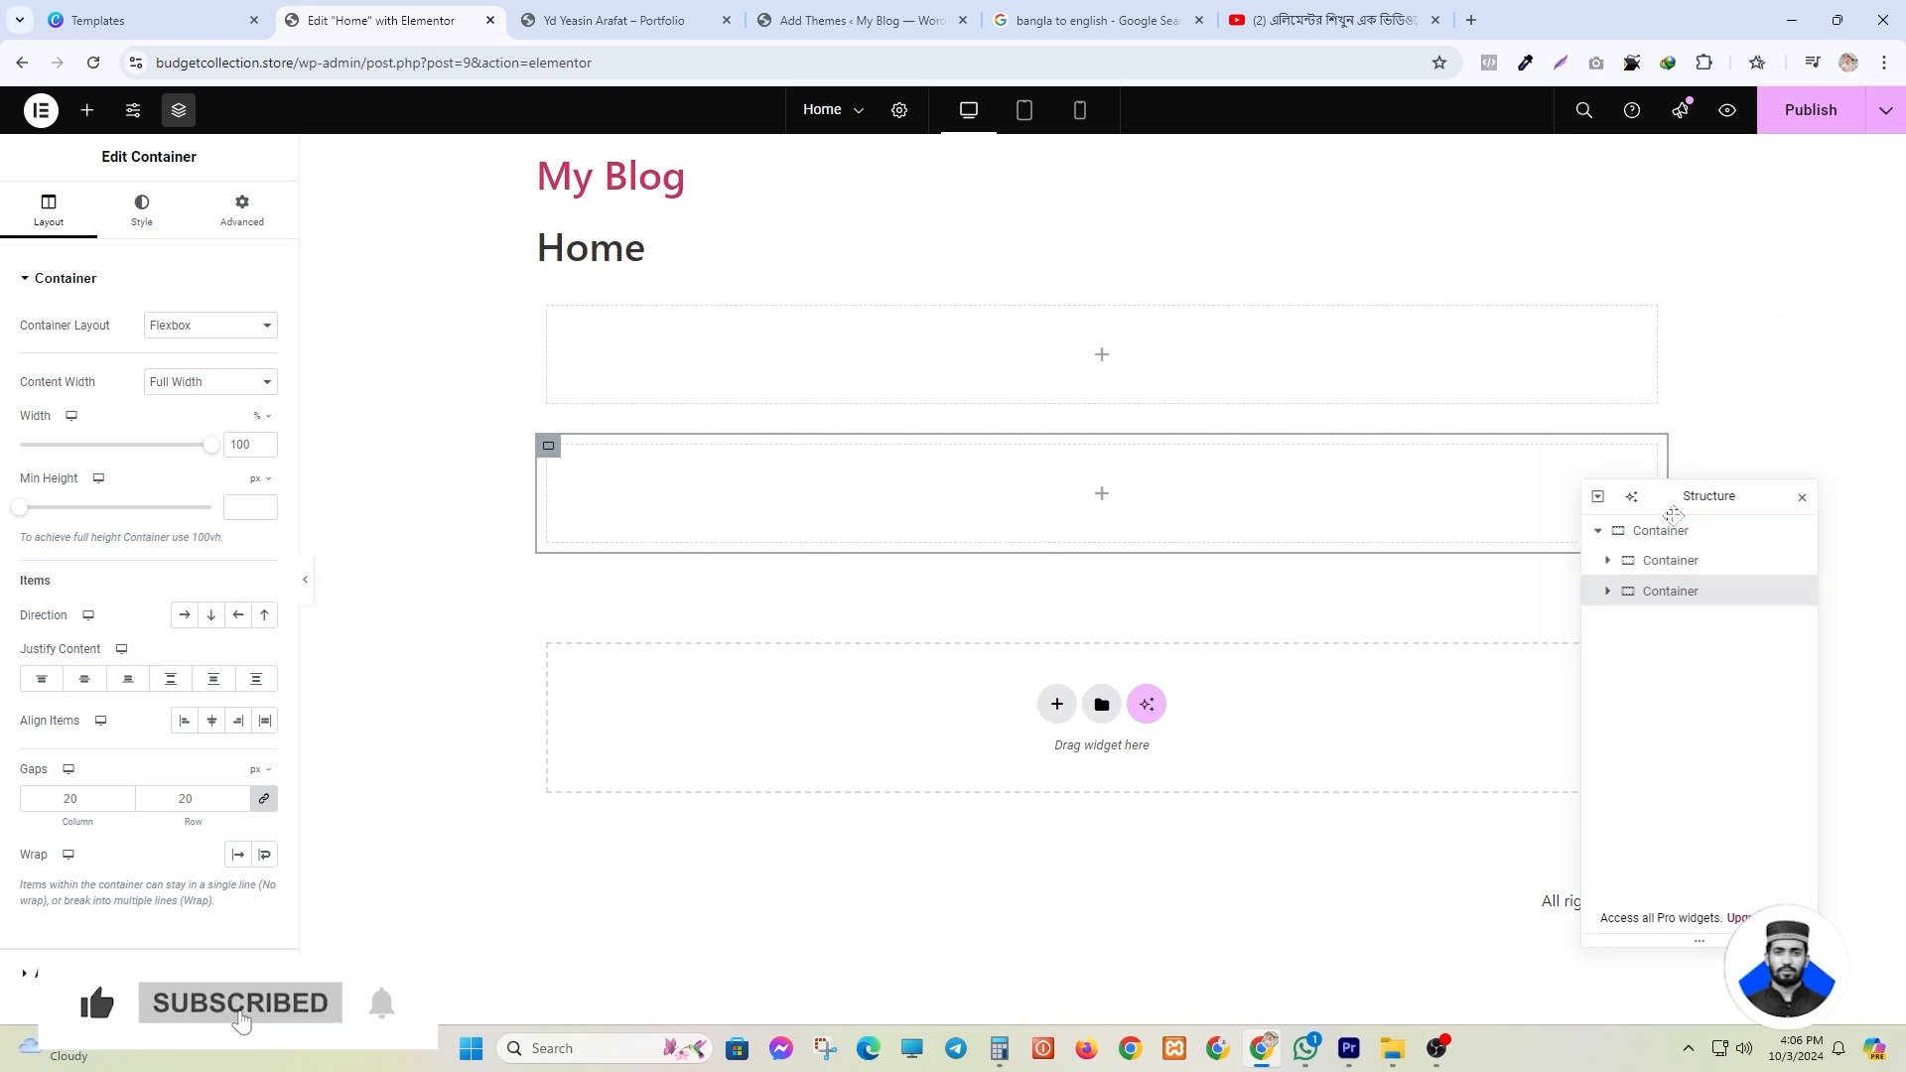
left_click(1102, 274)
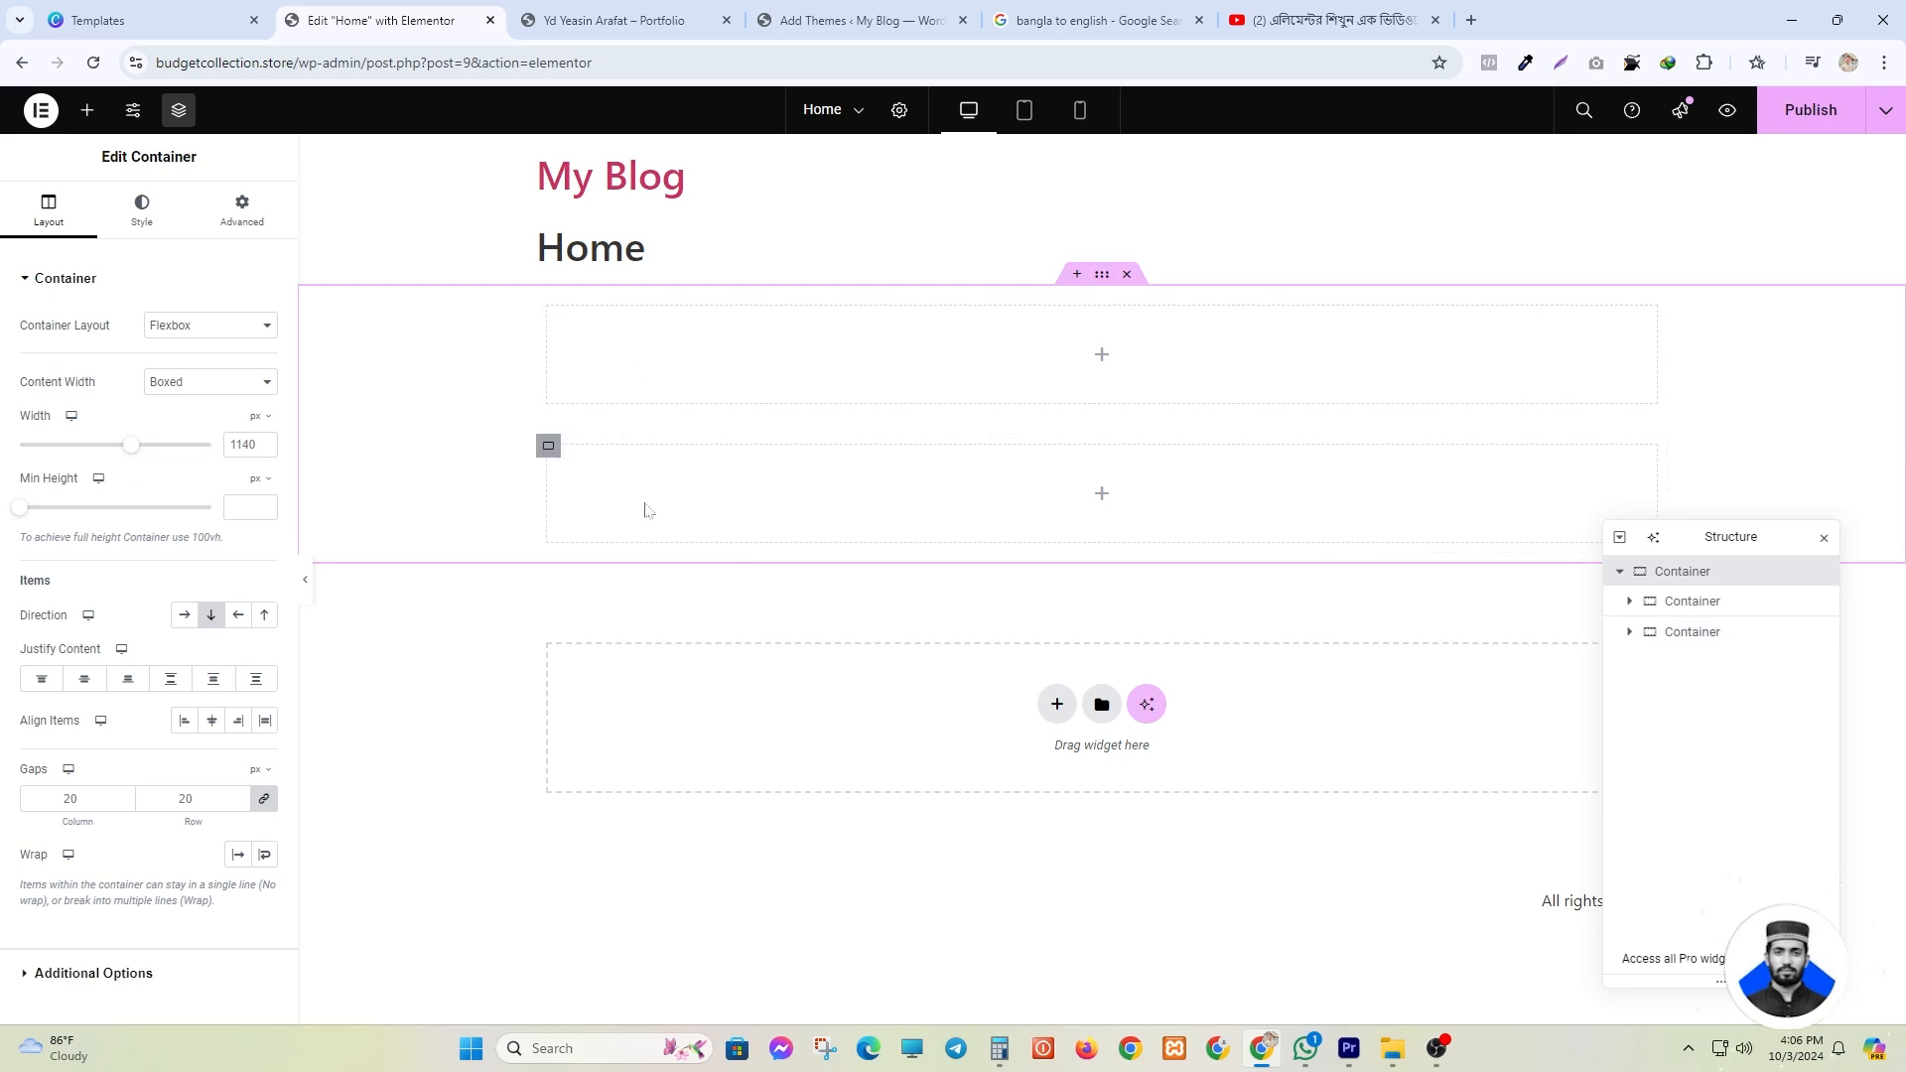
right_click(545, 307)
left_click(573, 373)
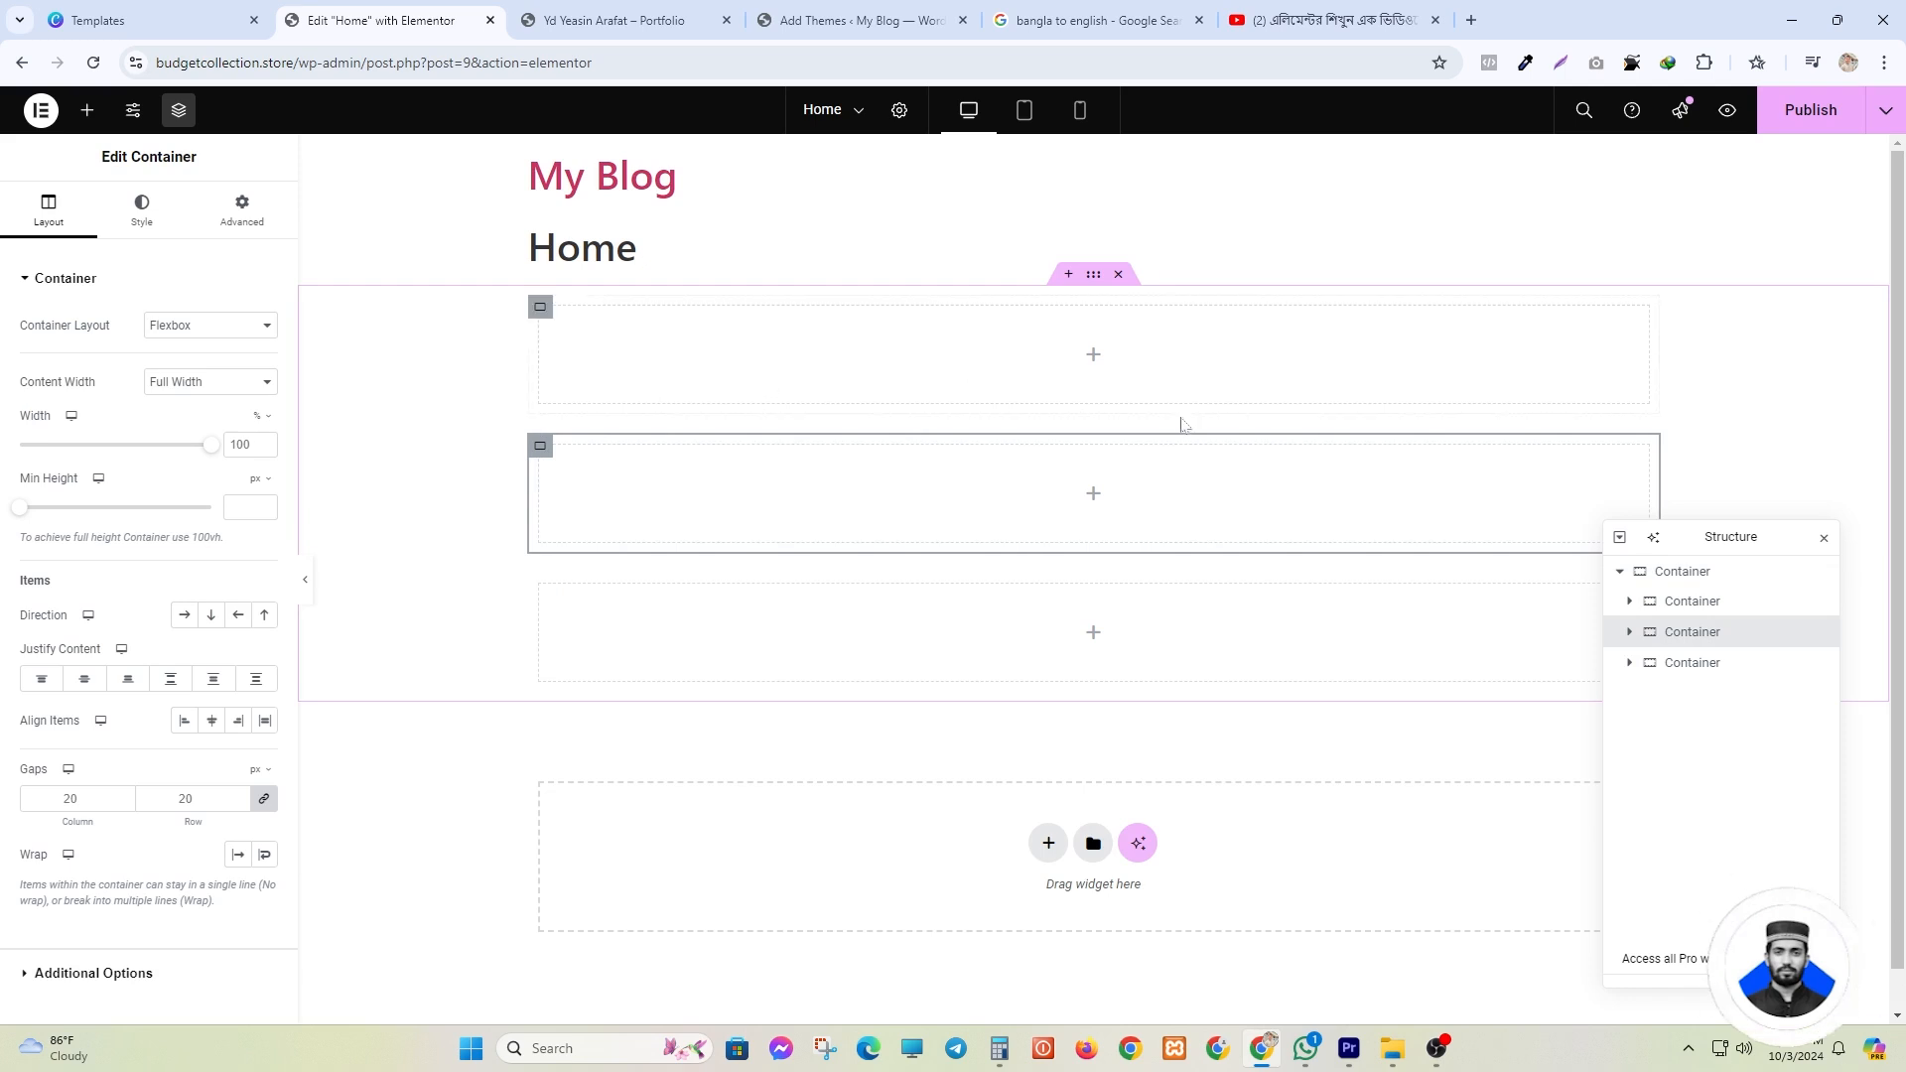
- Set the parent container's items direction to horizontal row
left_click(1092, 281)
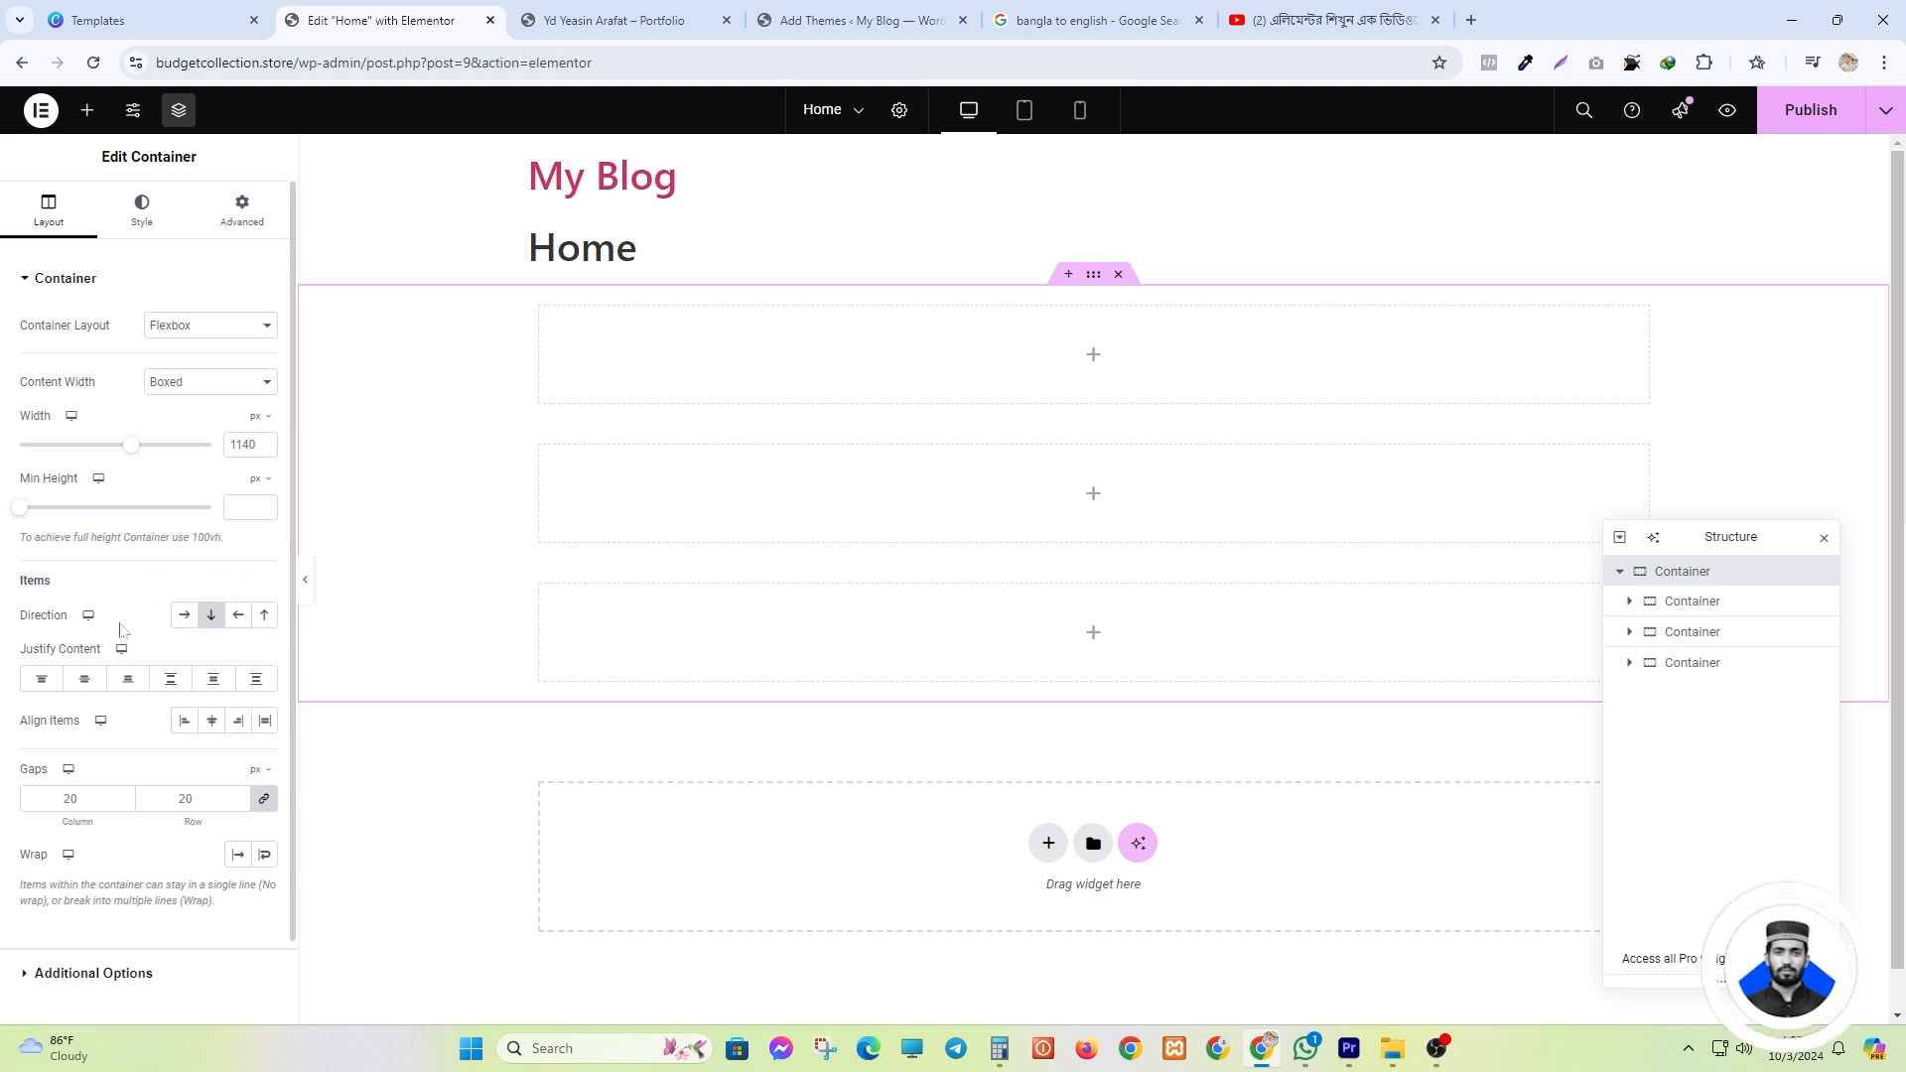
left_click(236, 619)
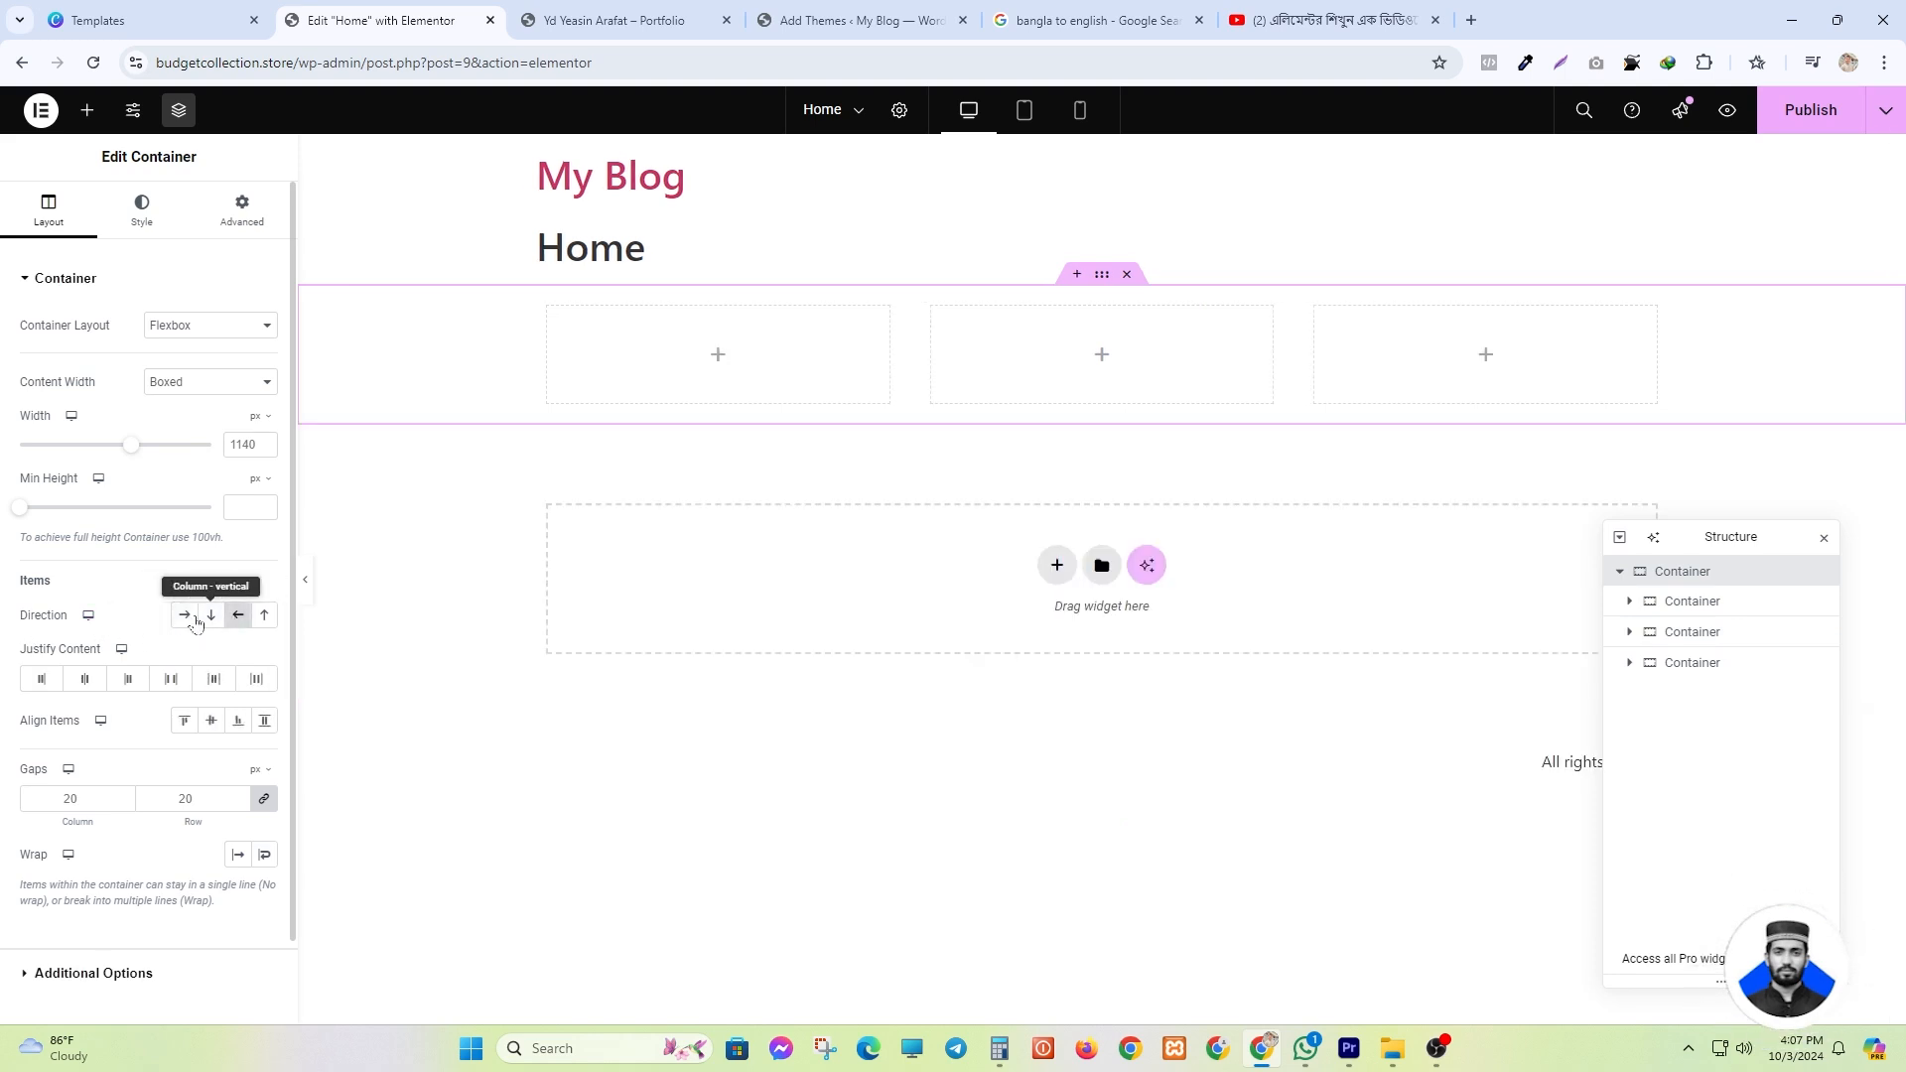
left_click(184, 618)
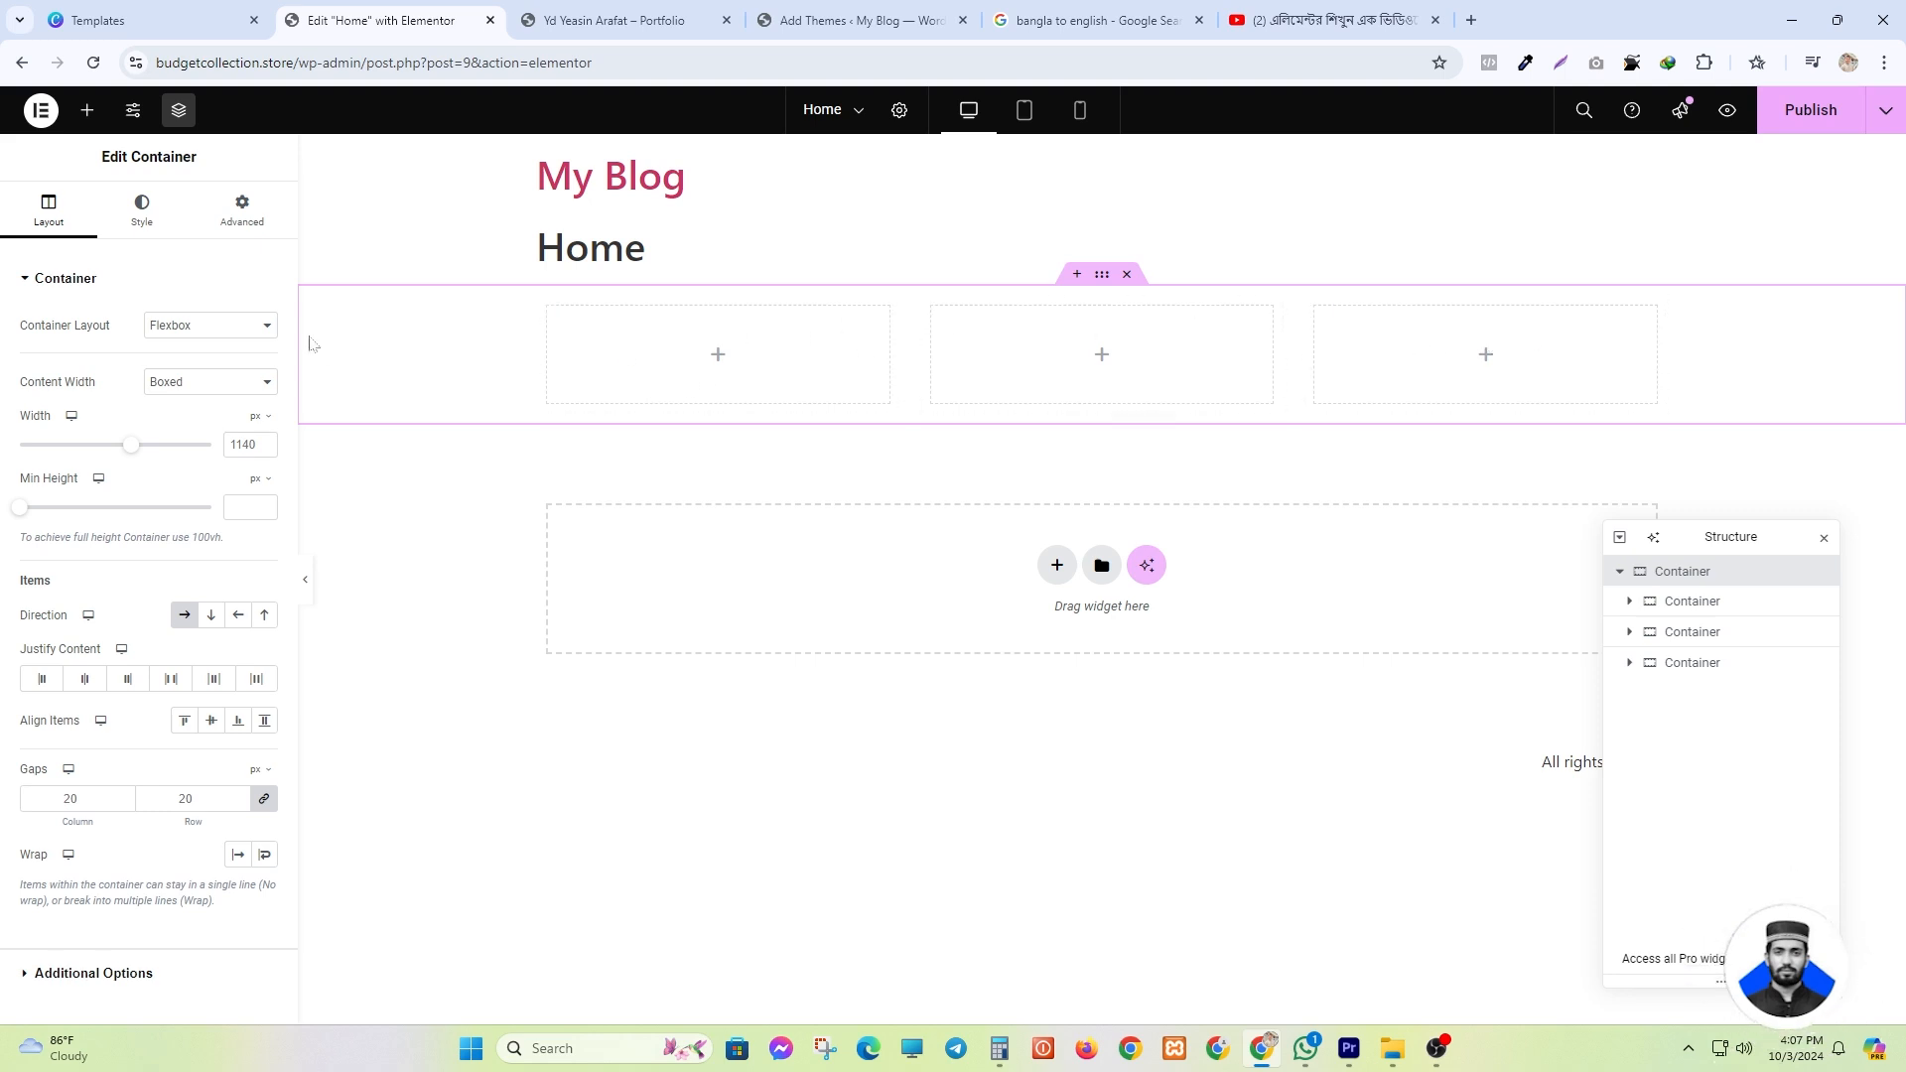
- Show the widget library and collapse its Layout category
left_click(87, 109)
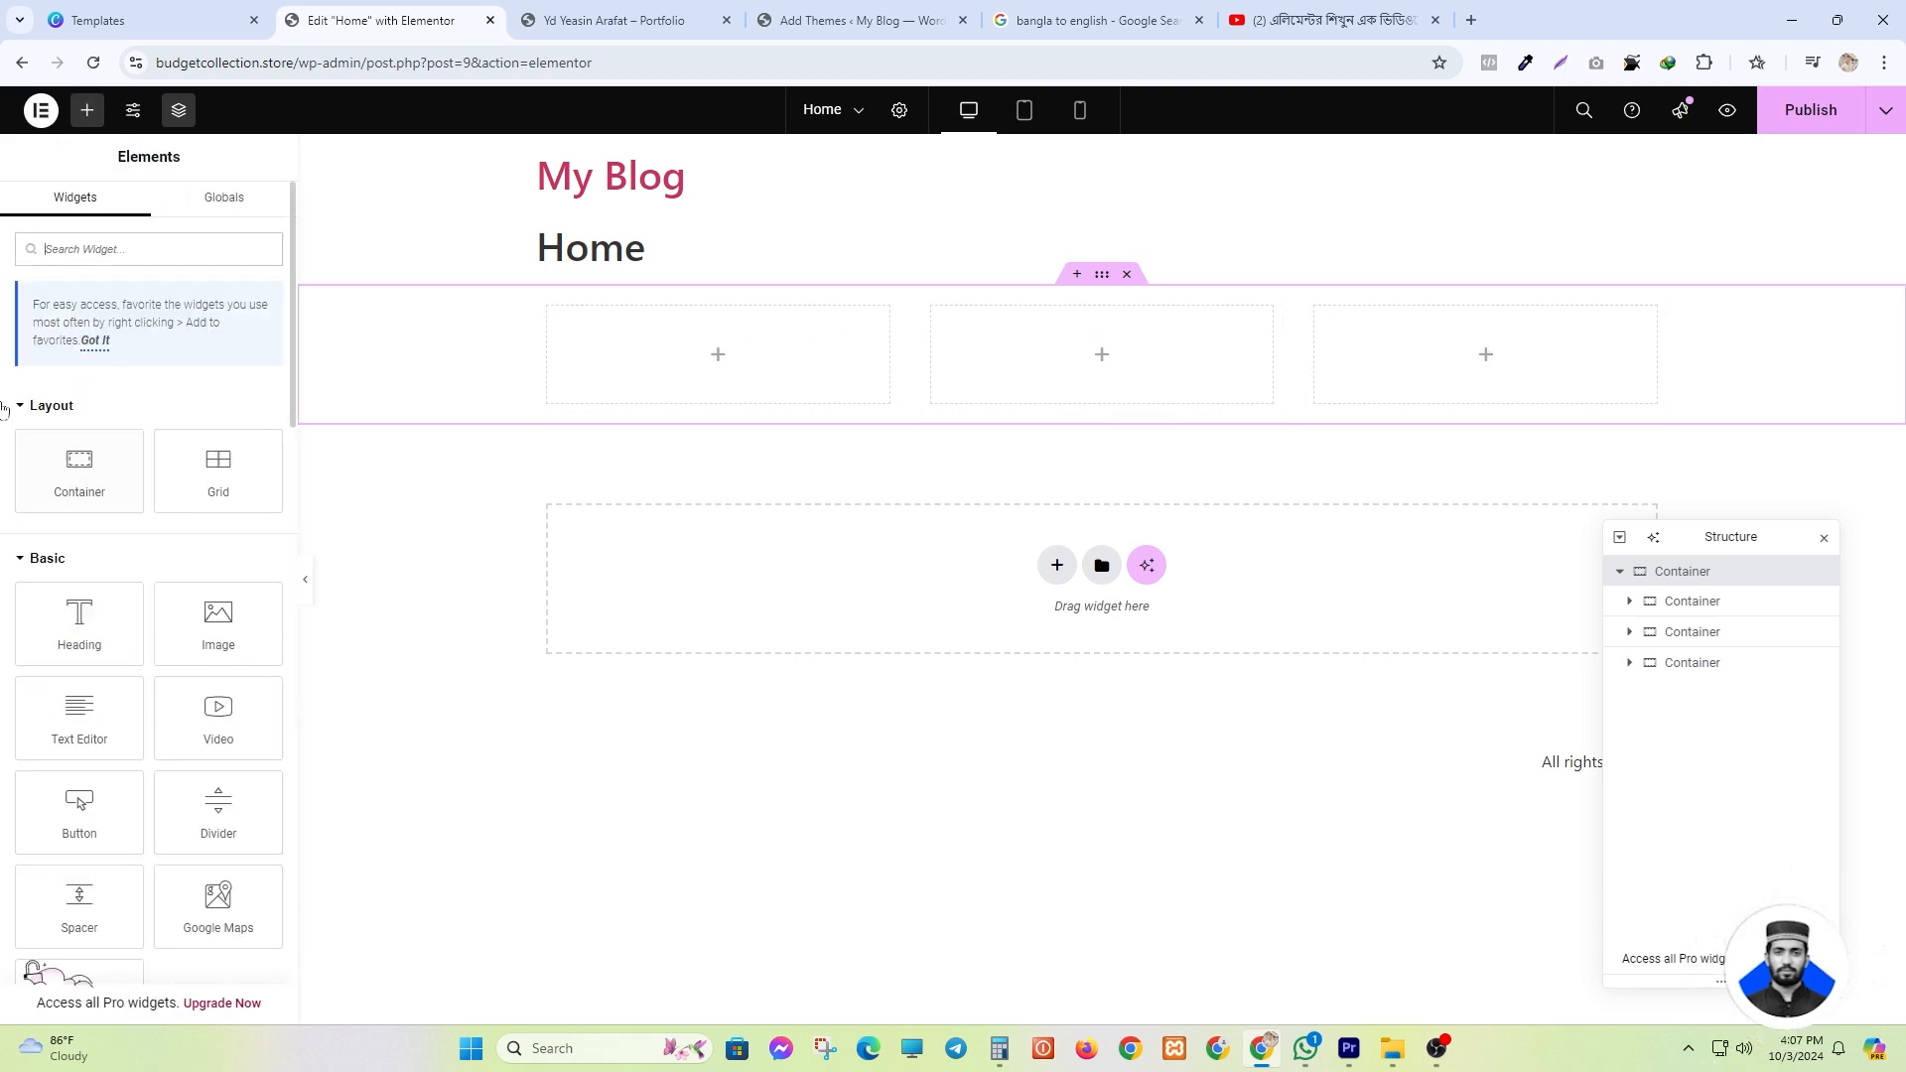
left_click(20, 407)
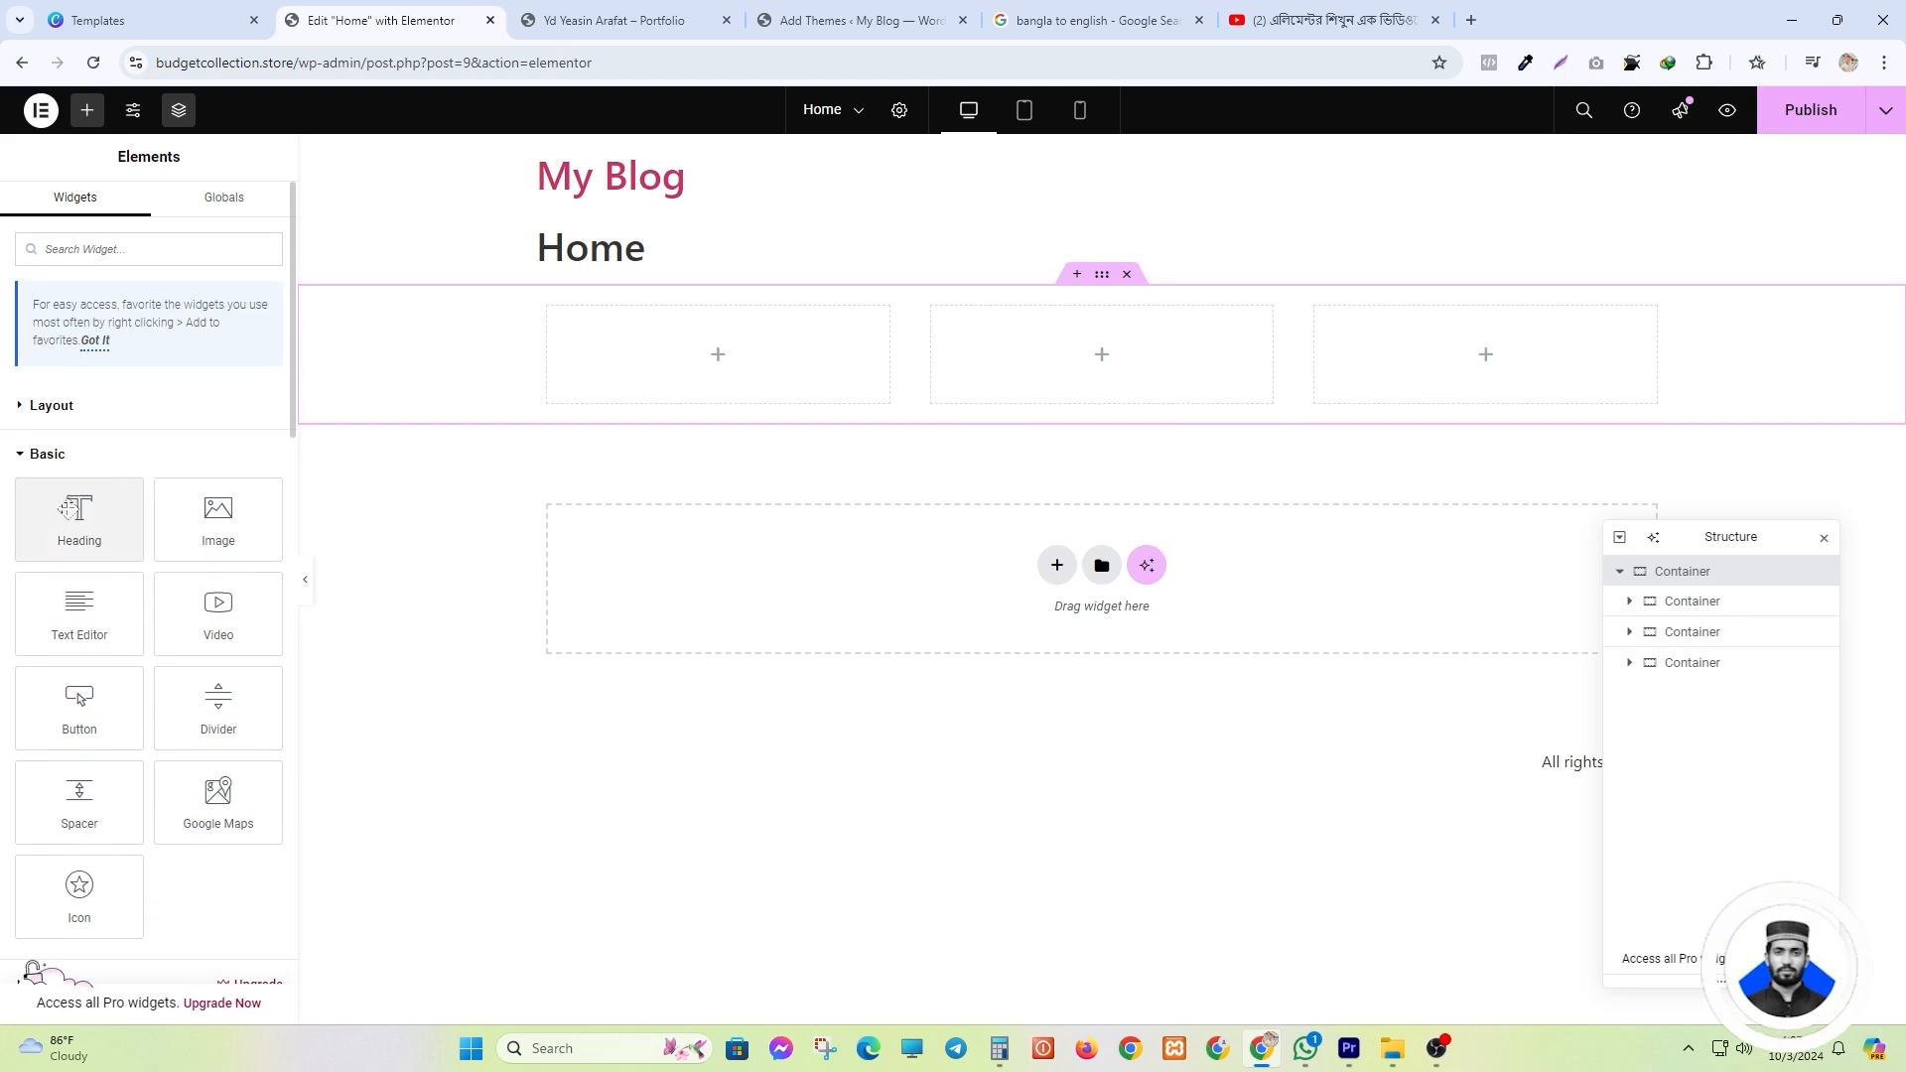
mouse_move(80, 537)
left_mouse_down()
mouse_move(73, 595)
mouse_move(63, 551)
left_mouse_up()
left_click(73, 514)
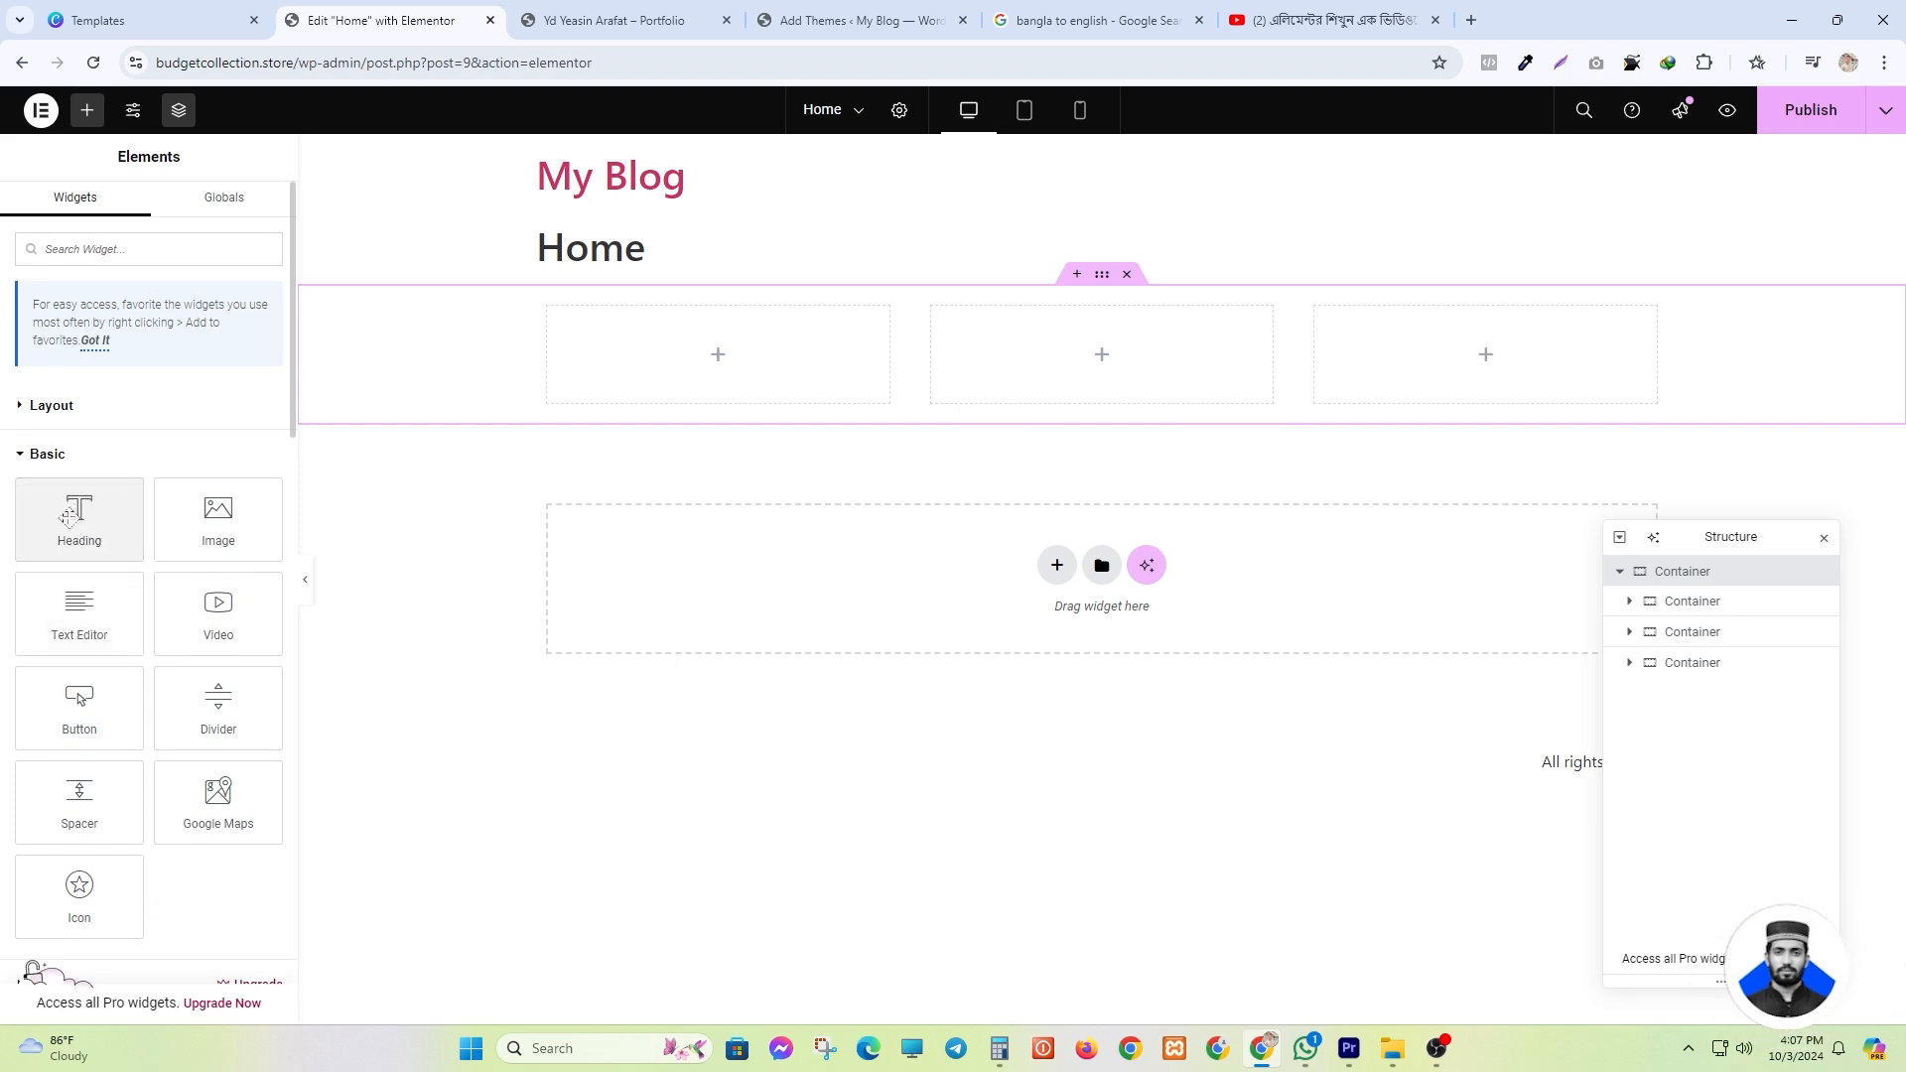
- Delete two of the three inner containers, keeping a single one inside the parent
left_click(548, 307)
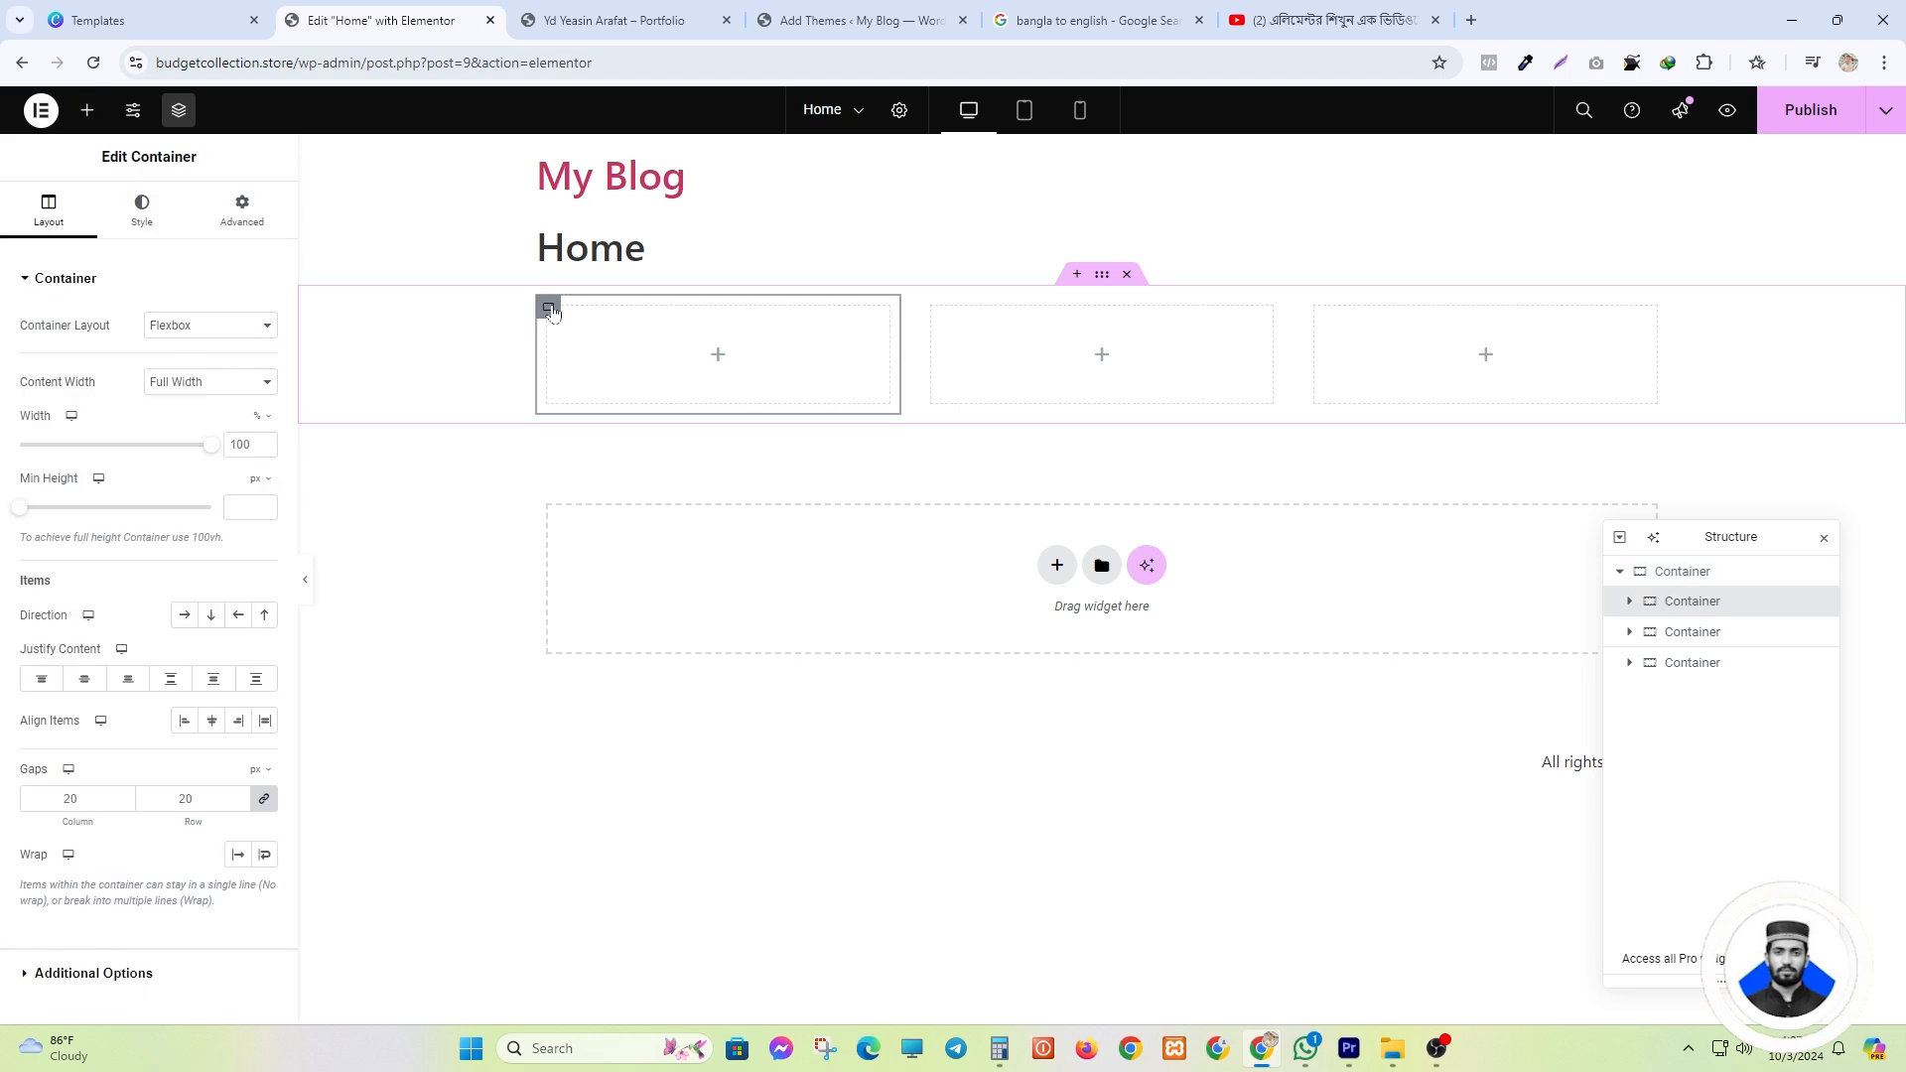
right_click(548, 307)
left_click(595, 828)
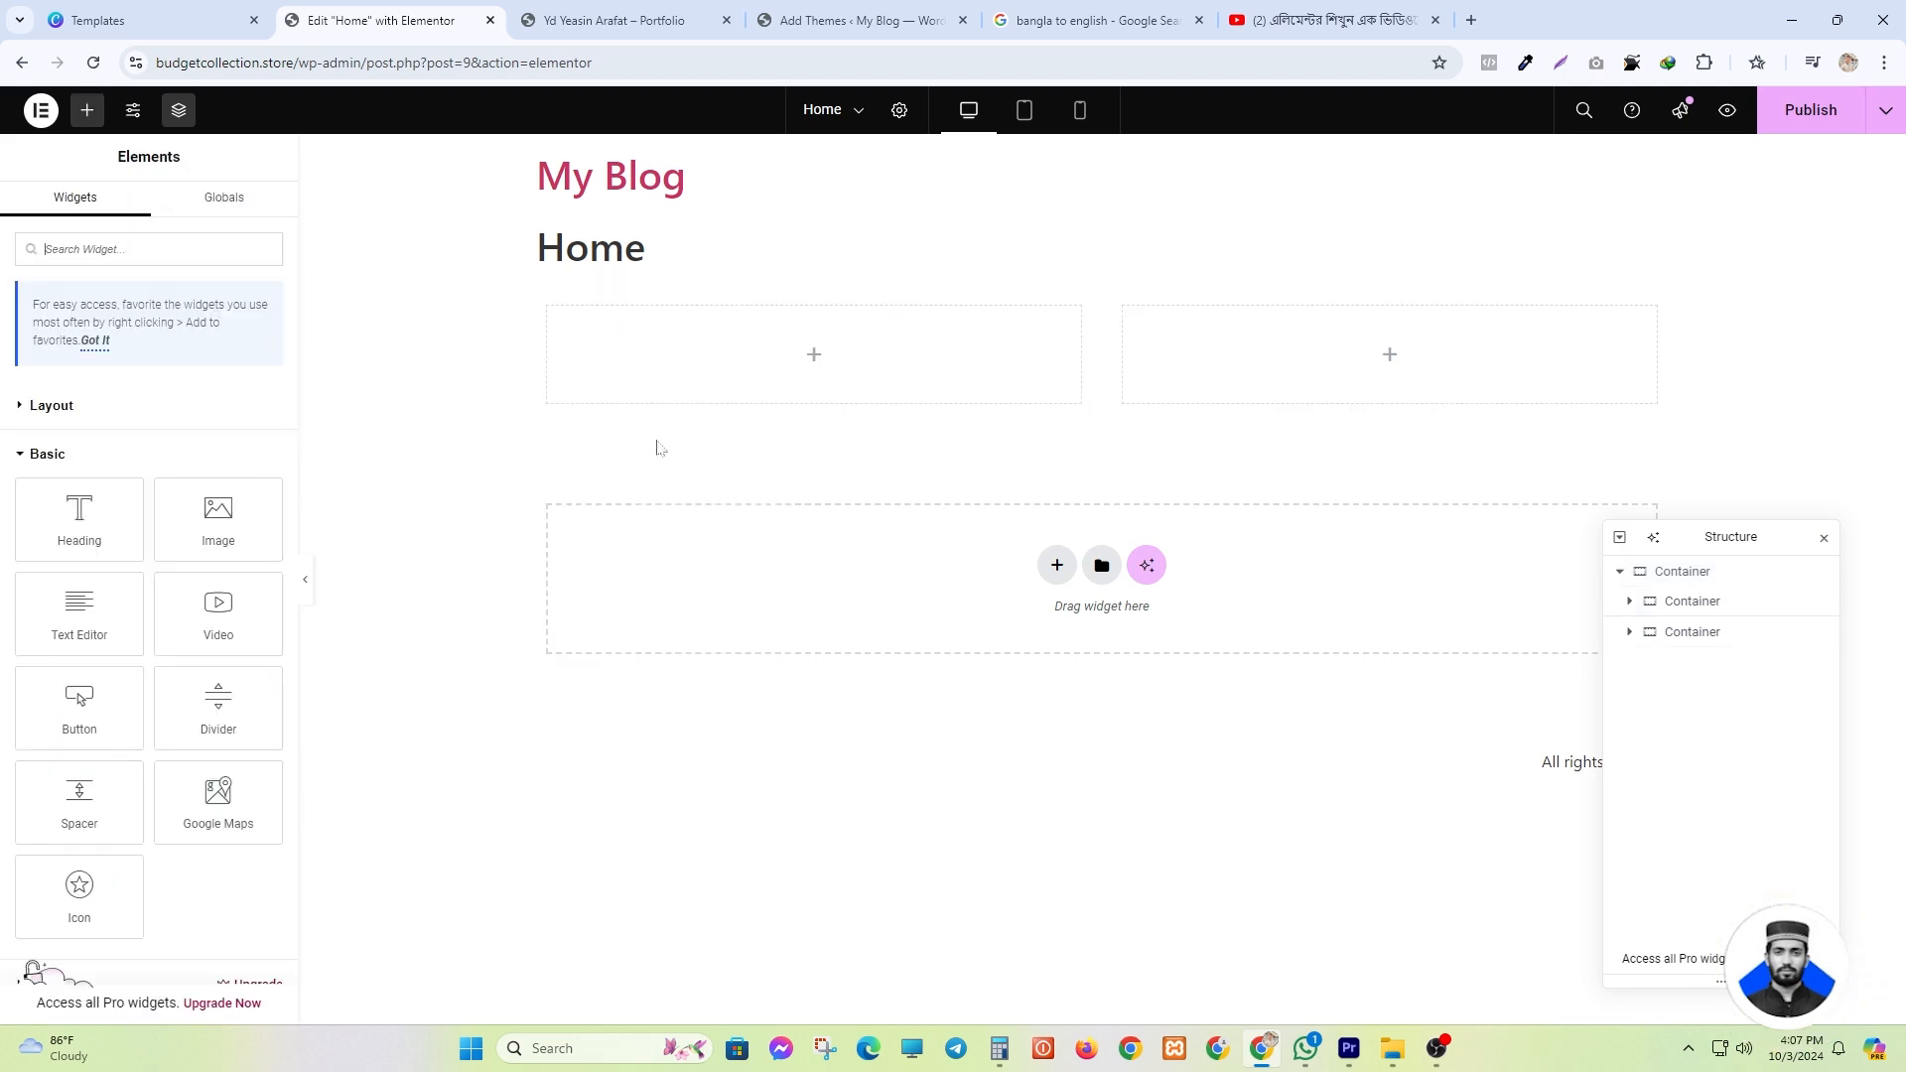
right_click(544, 304)
left_click(648, 830)
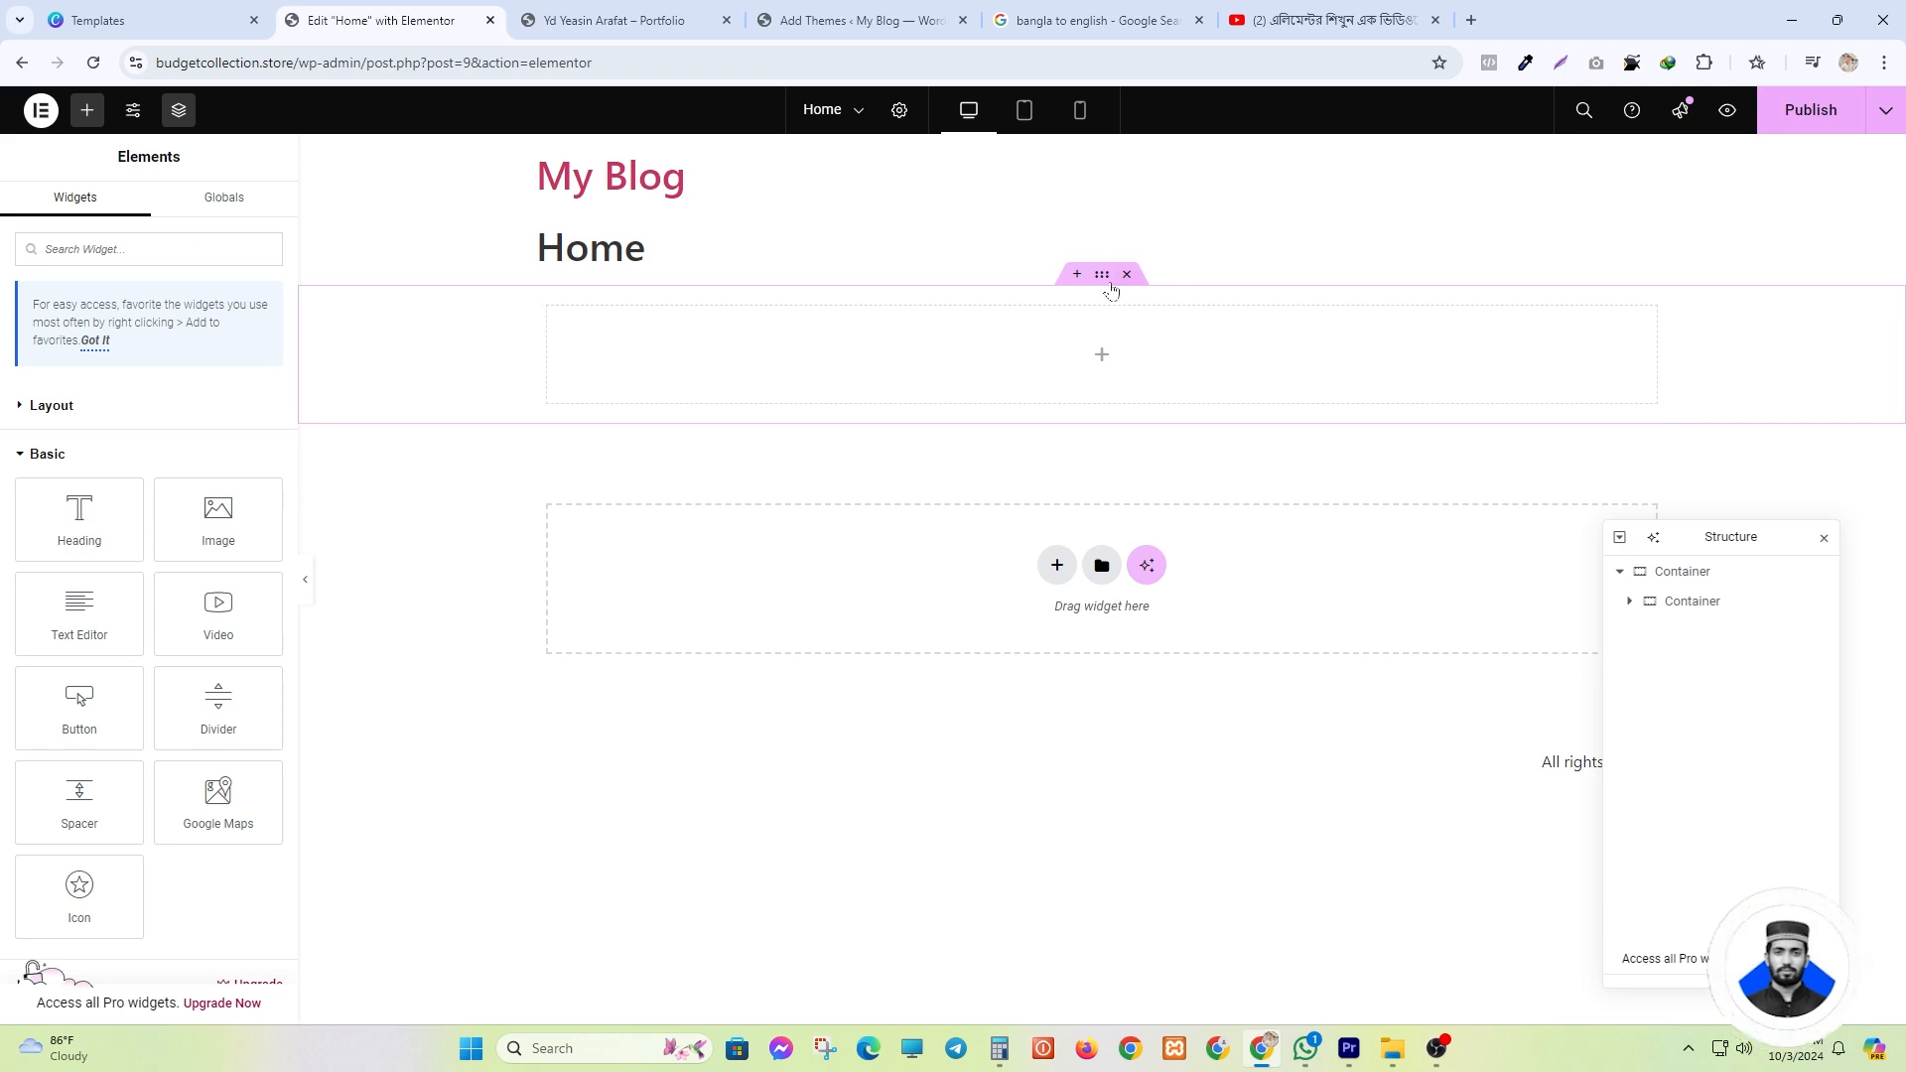
- Add a Heading widget inside the remaining inner container and select its title text
left_click(1102, 275)
left_click(88, 109)
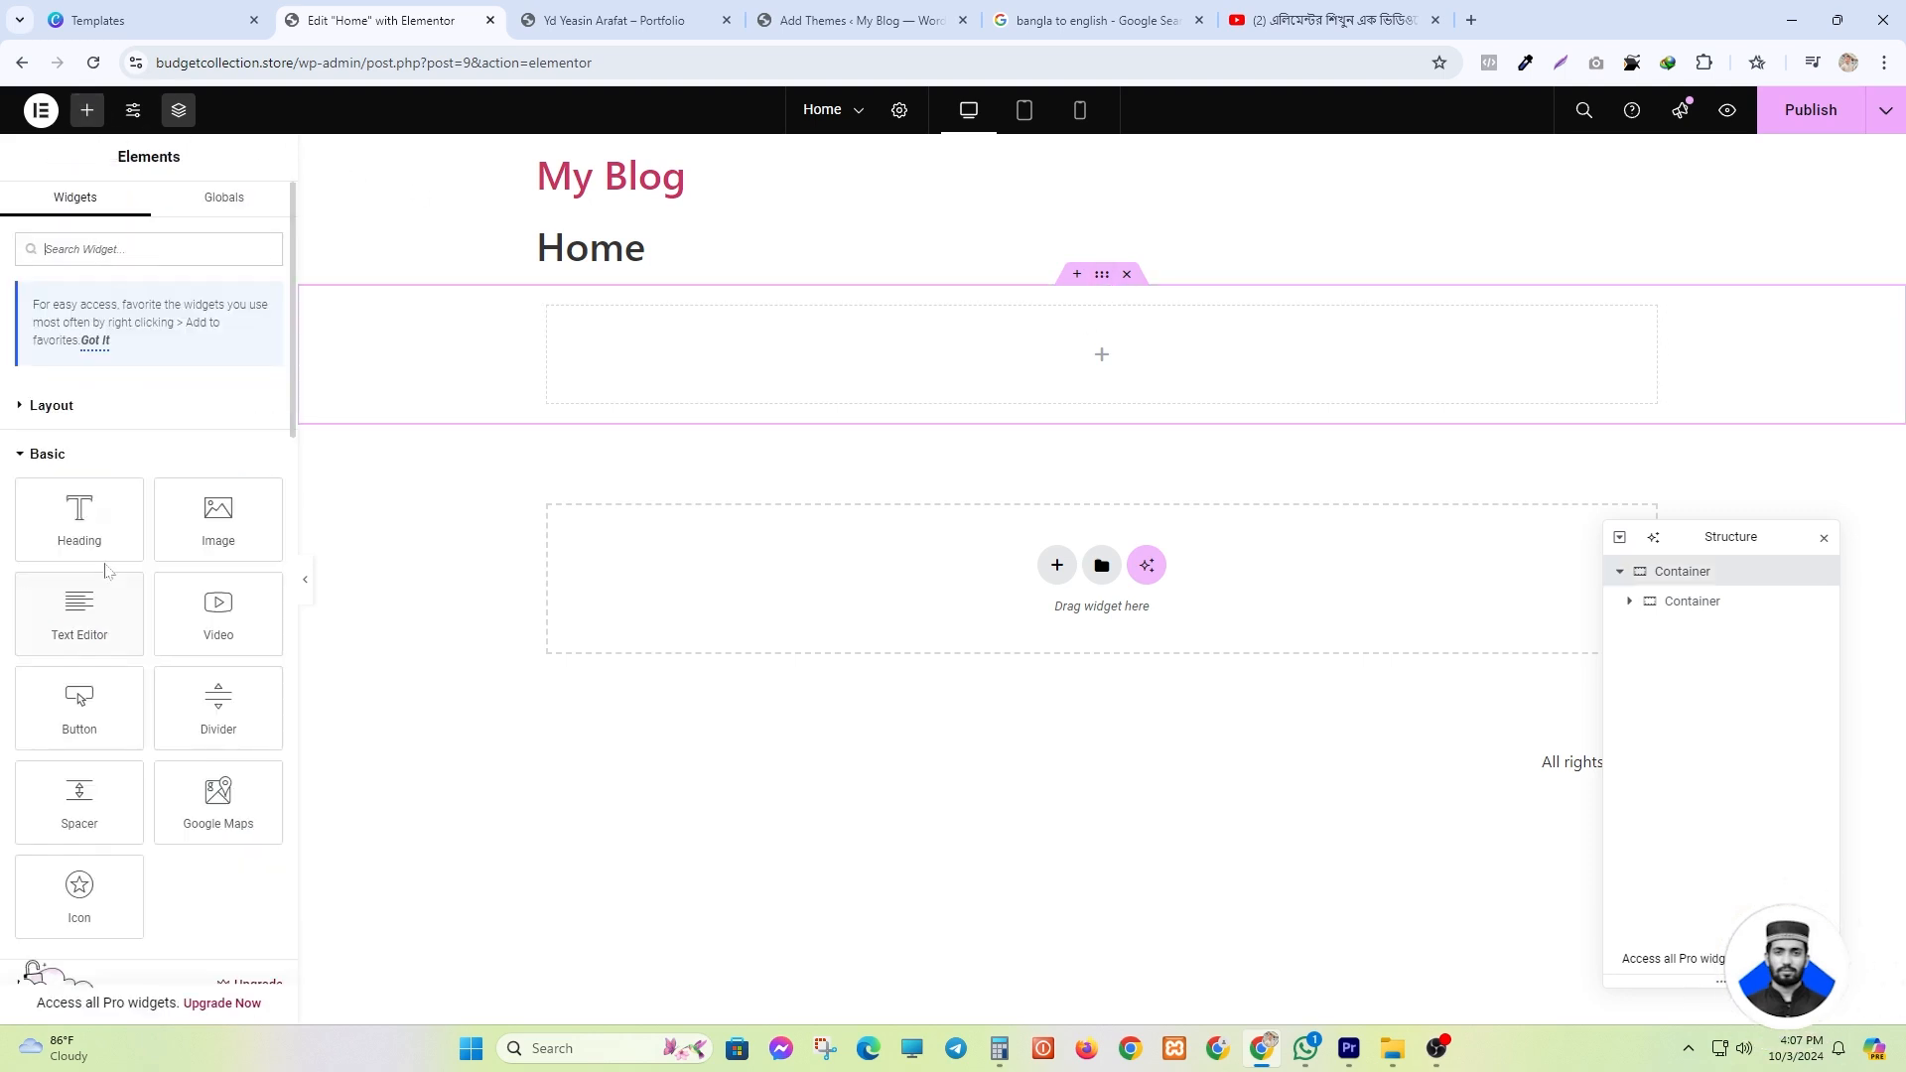
left_click_drag(79, 522, 840, 376)
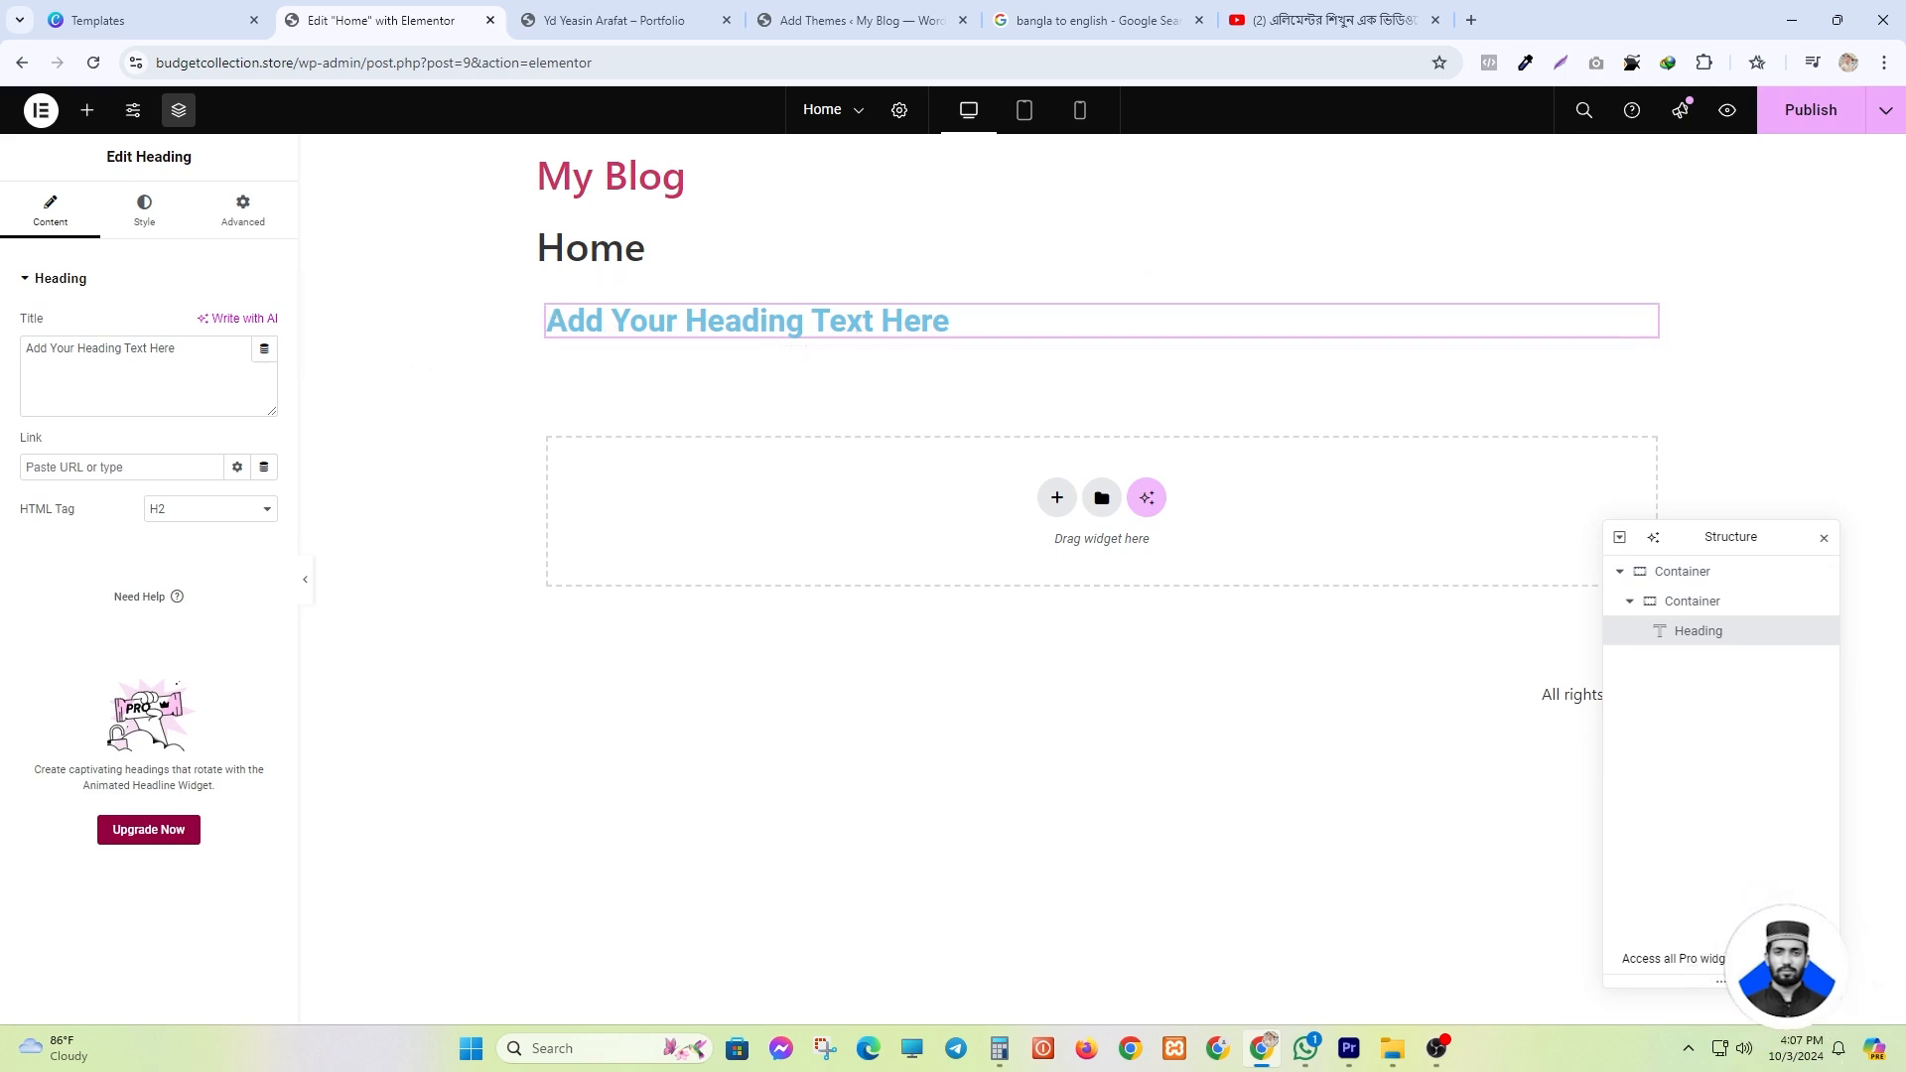
left_click_drag(92, 350, 24, 350)
triple_click(100, 350)
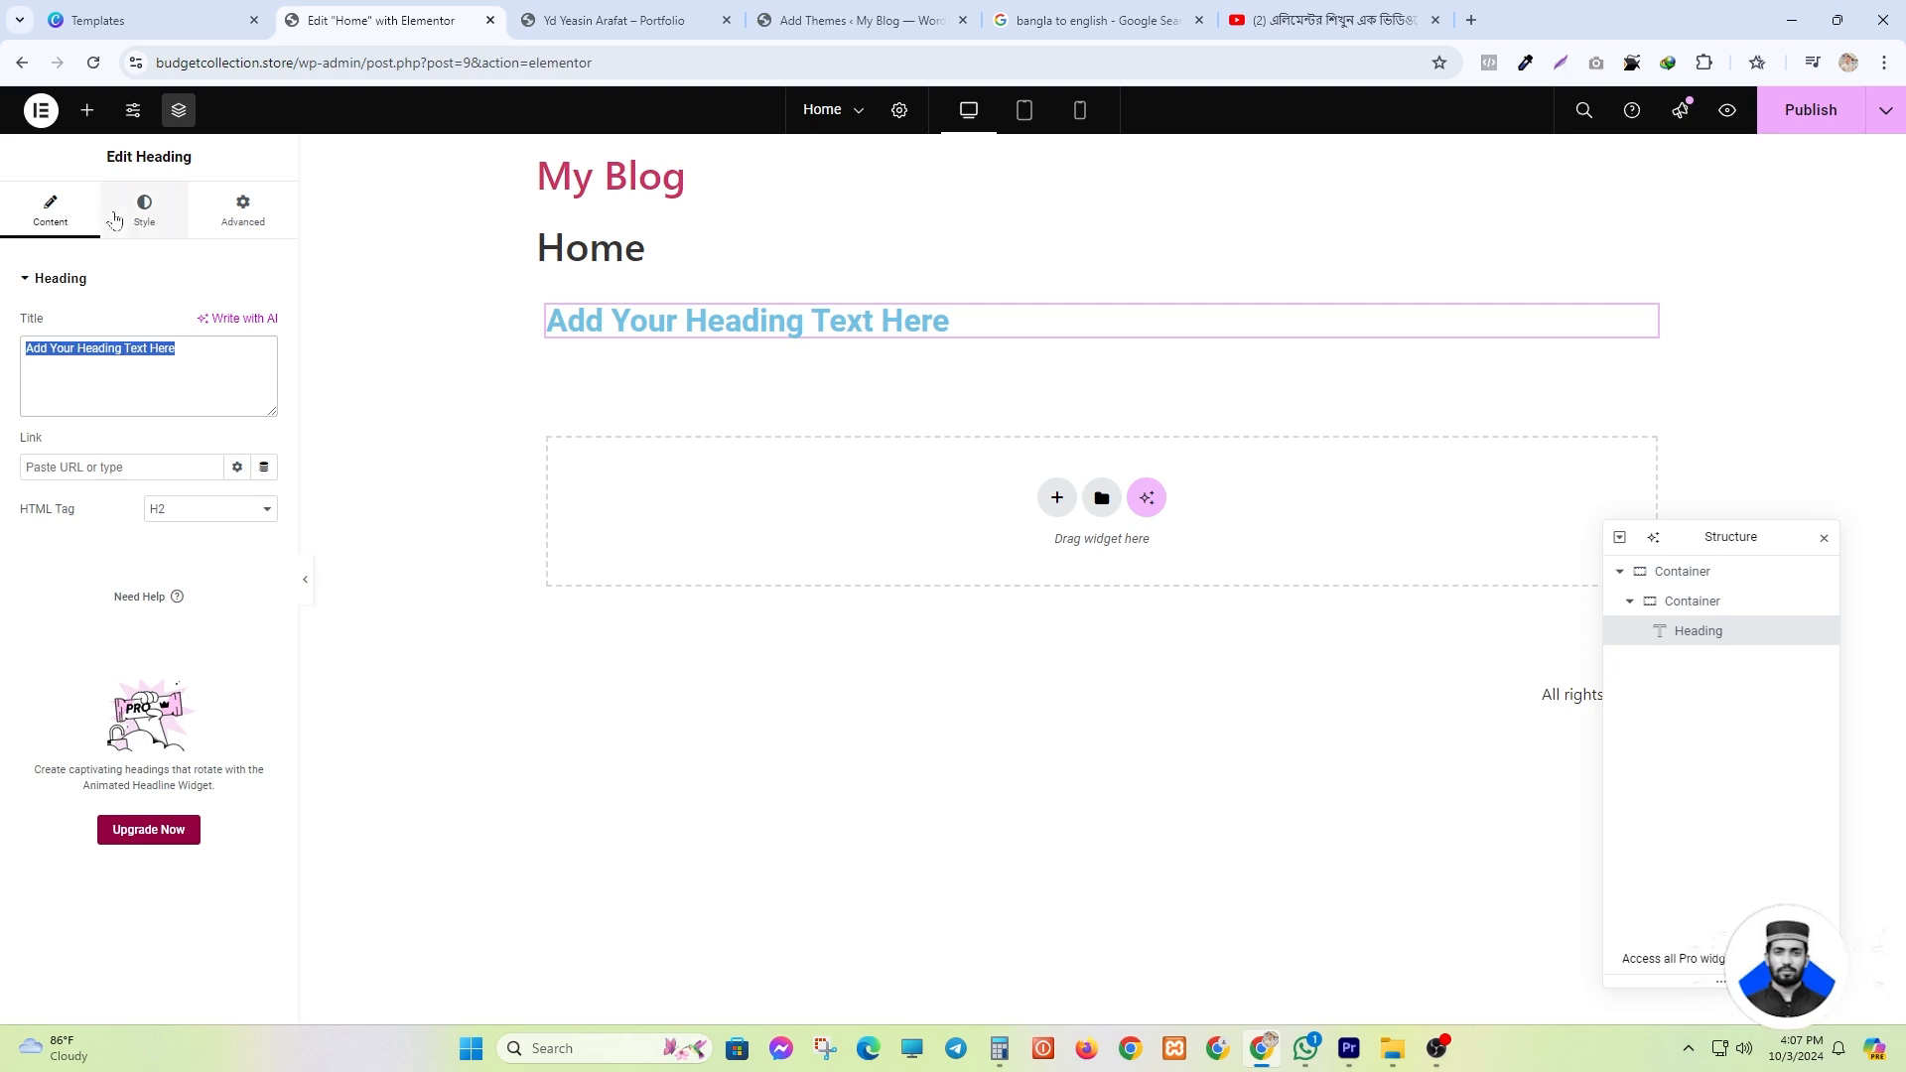
- Try the right and justified alignments on the heading, then align it to the center
left_click(137, 213)
left_click(239, 325)
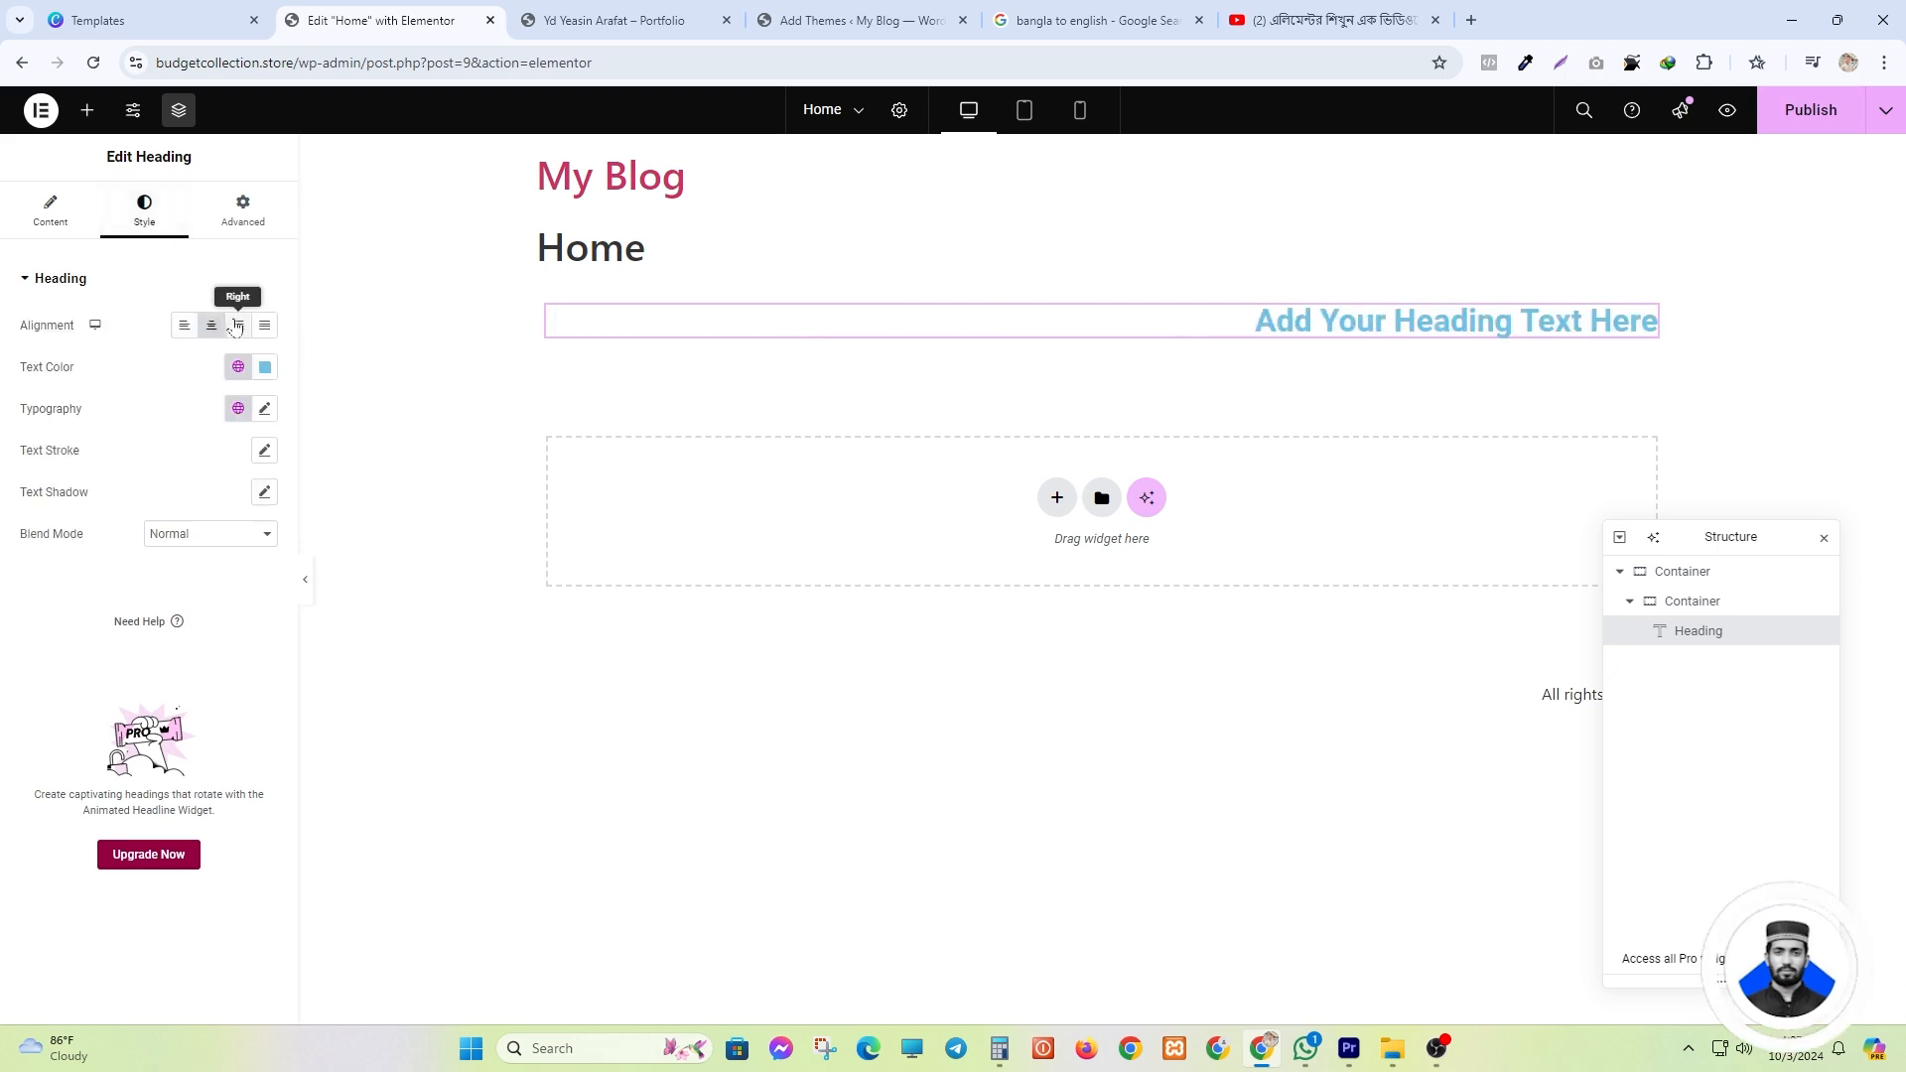
left_click(263, 329)
left_click(213, 327)
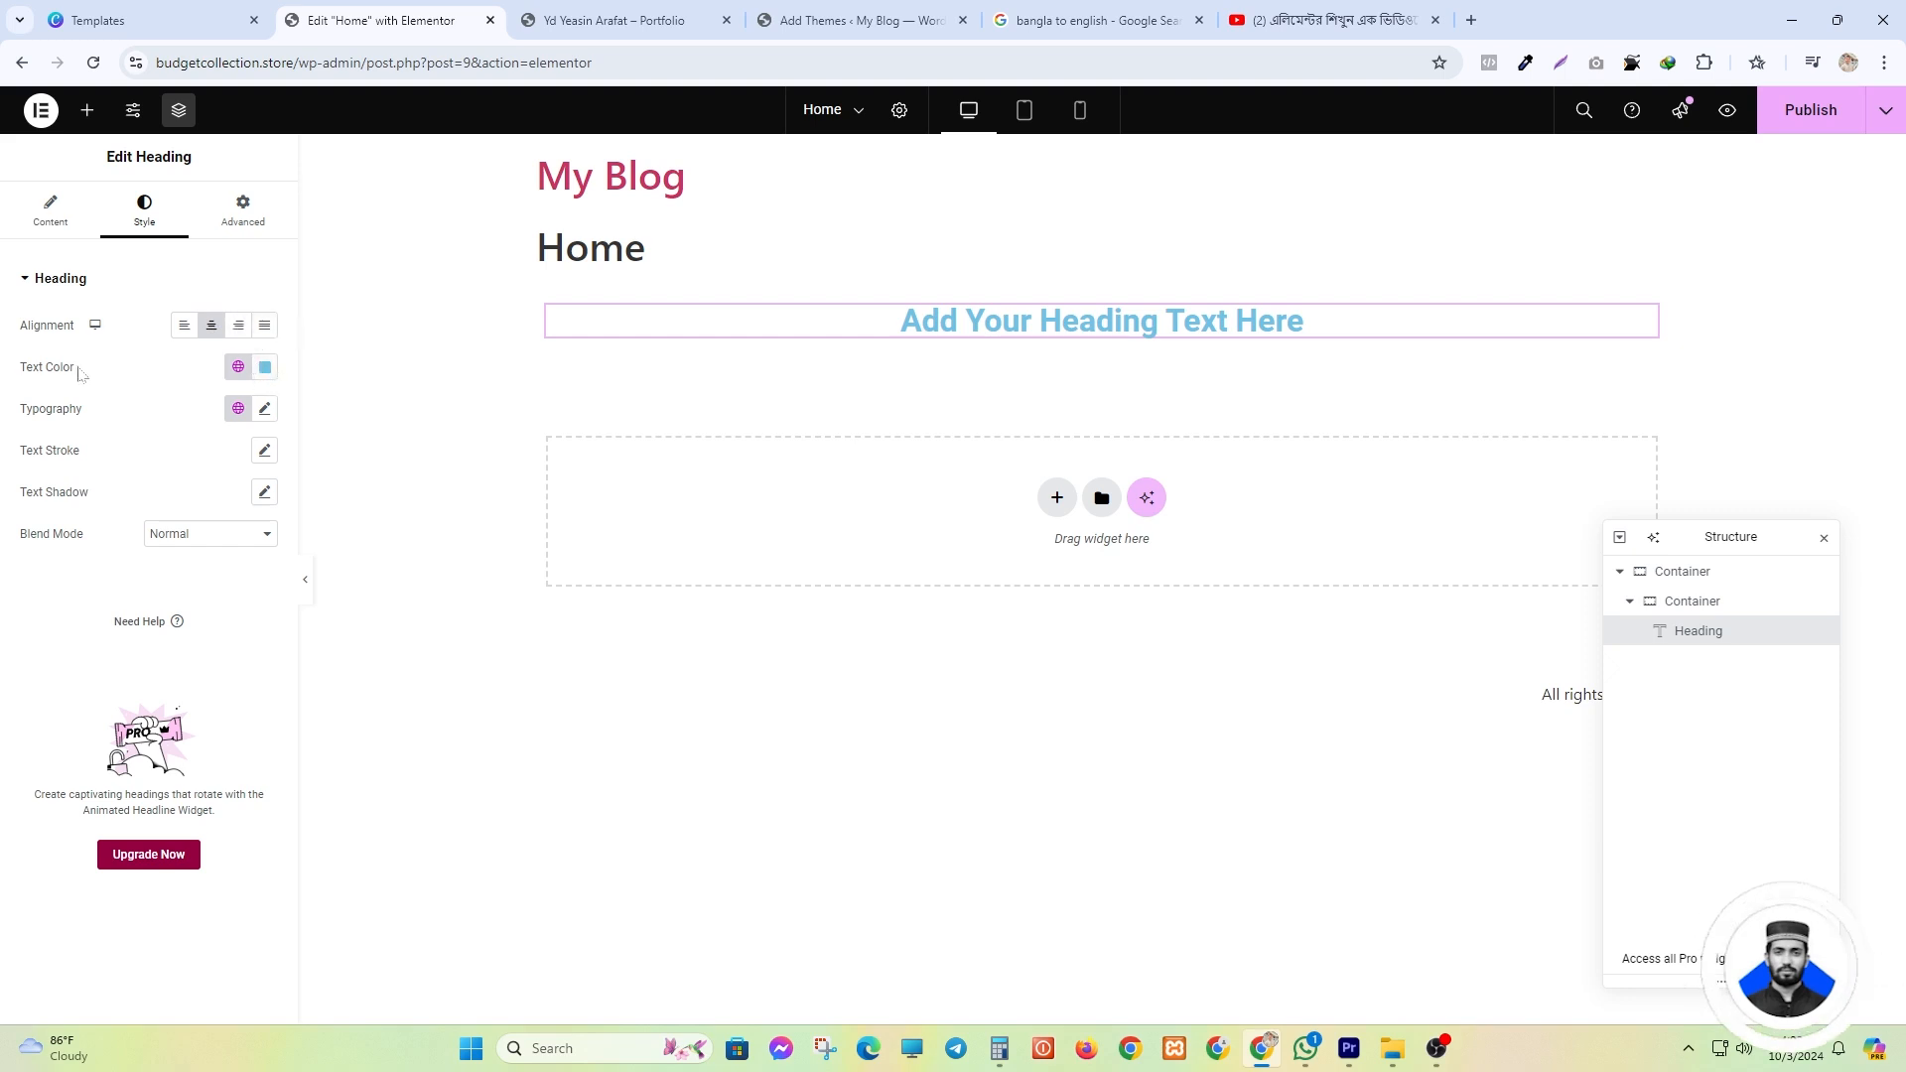
- Set the heading's text color to black (#000000)
left_click(265, 368)
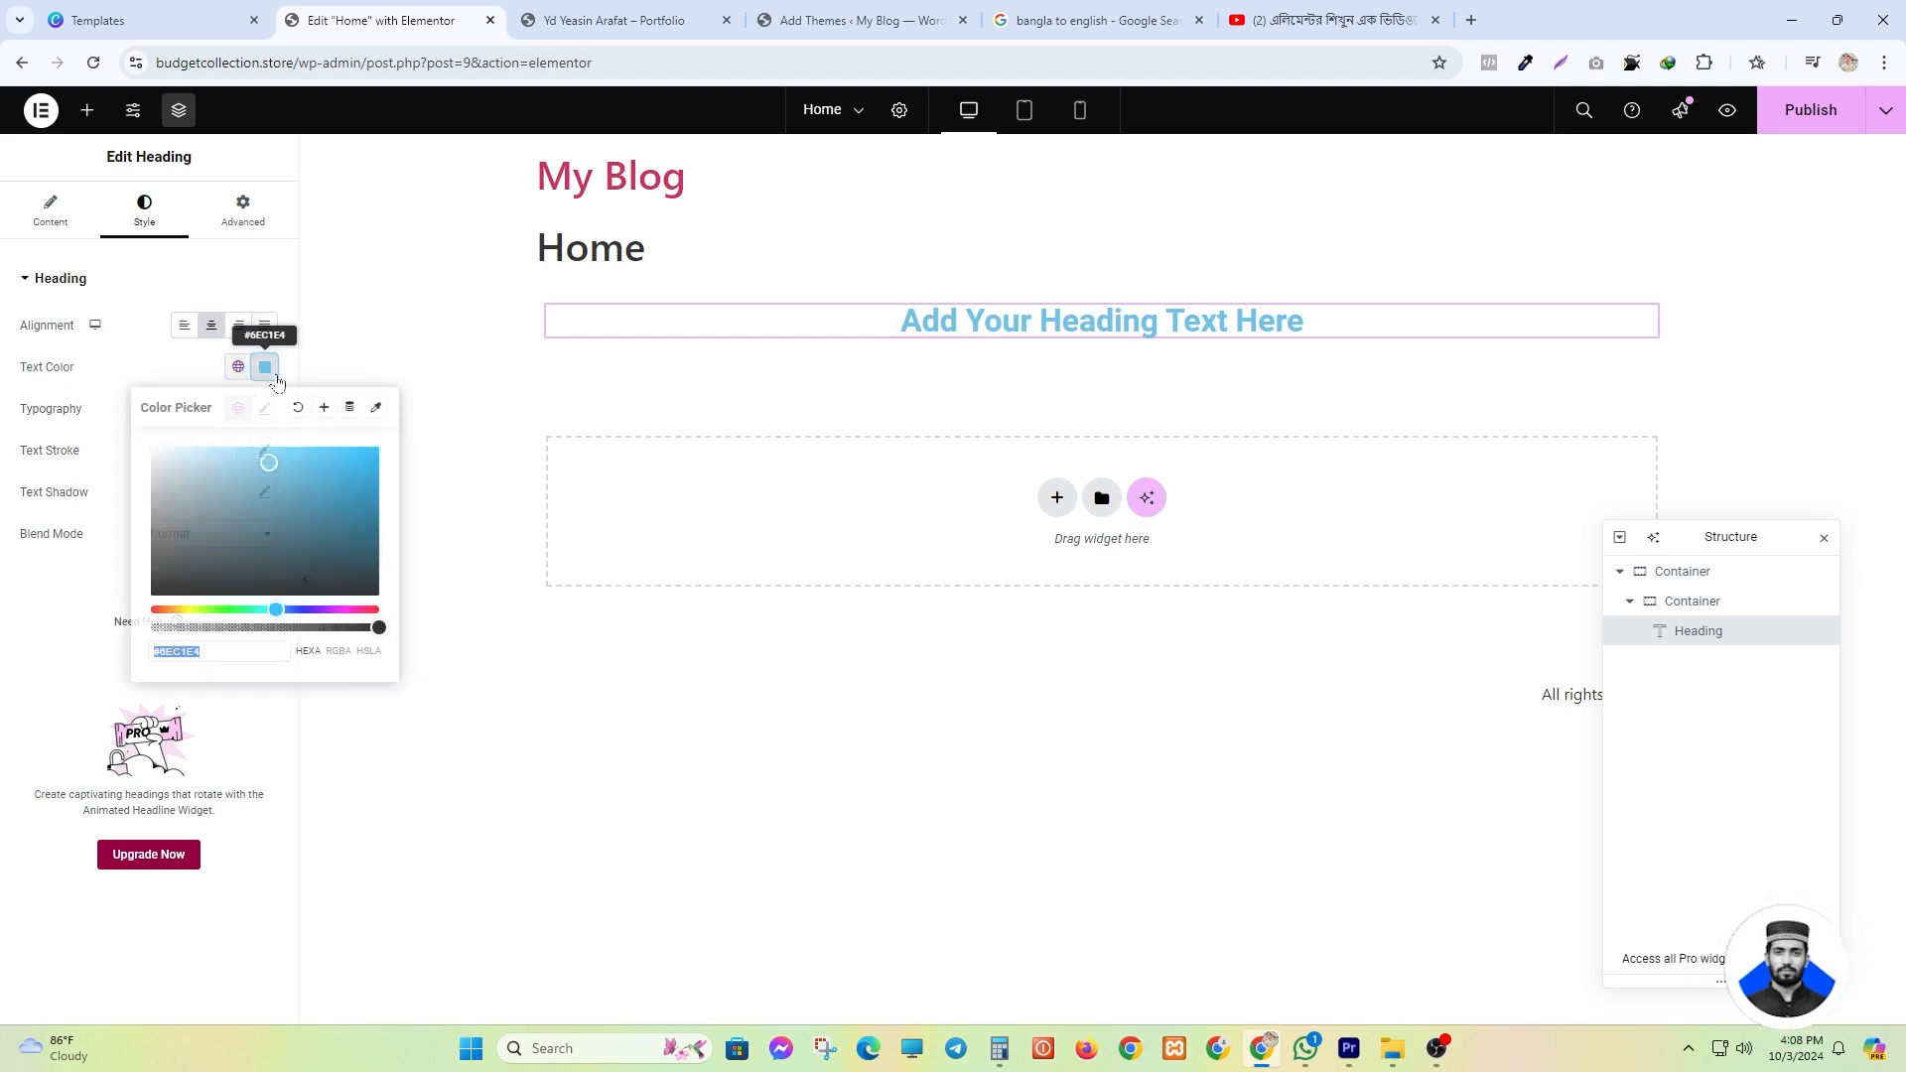
left_click_drag(357, 553, 156, 595)
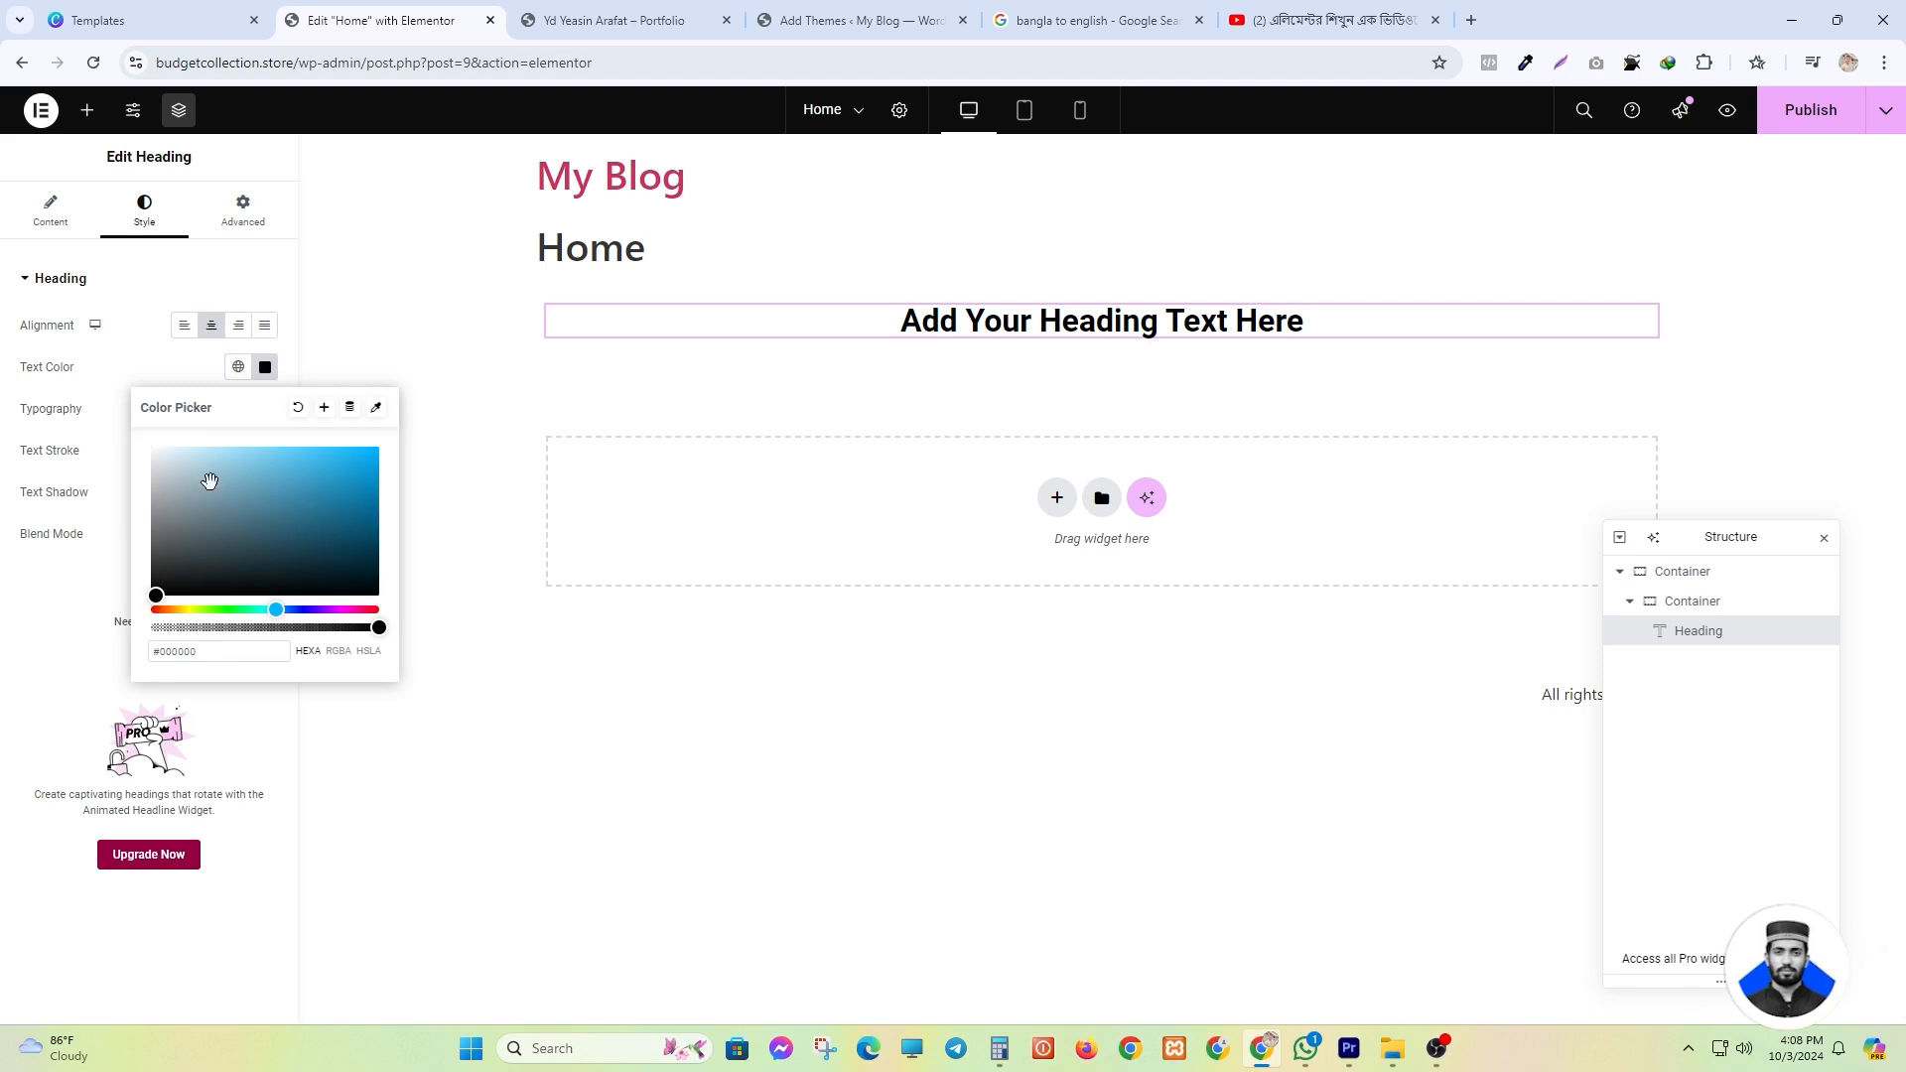
left_click(265, 368)
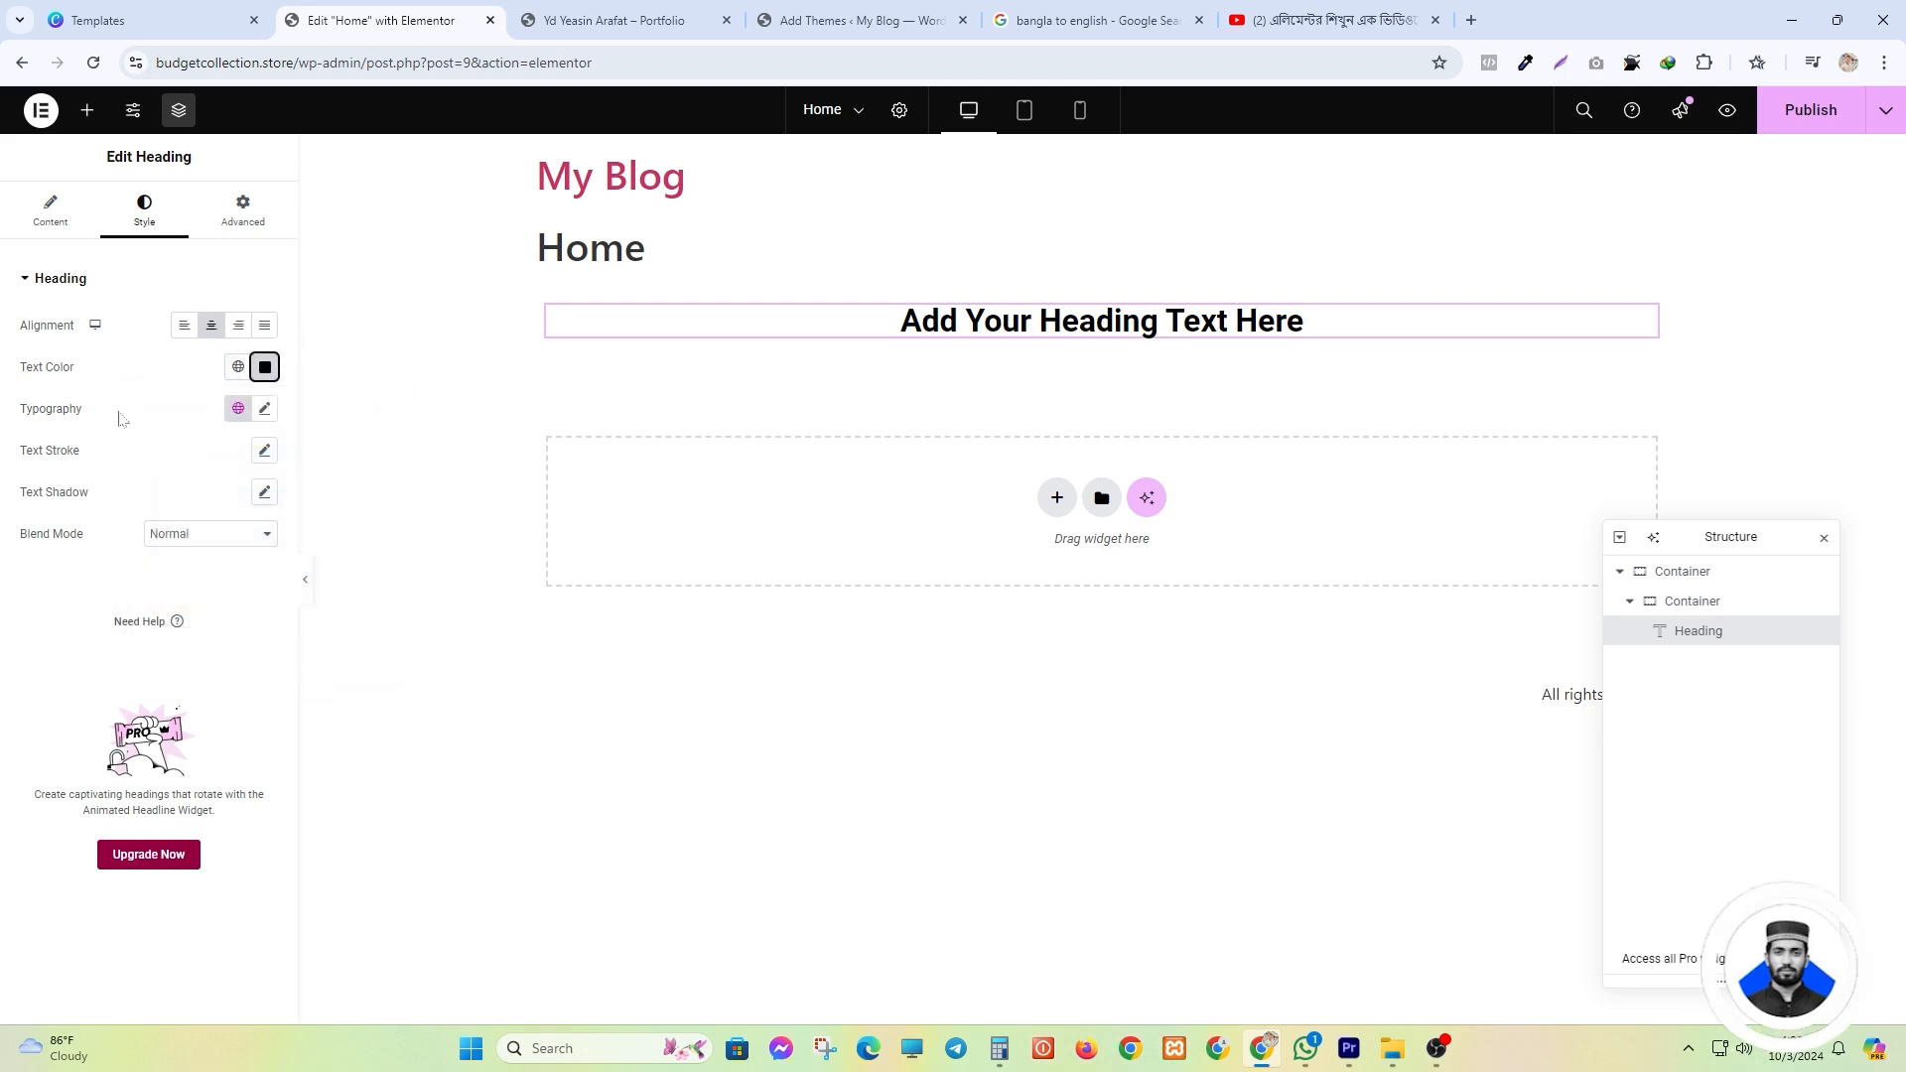
- Set the heading's typography to a size of 48 px and the Poppins font family
left_click(264, 410)
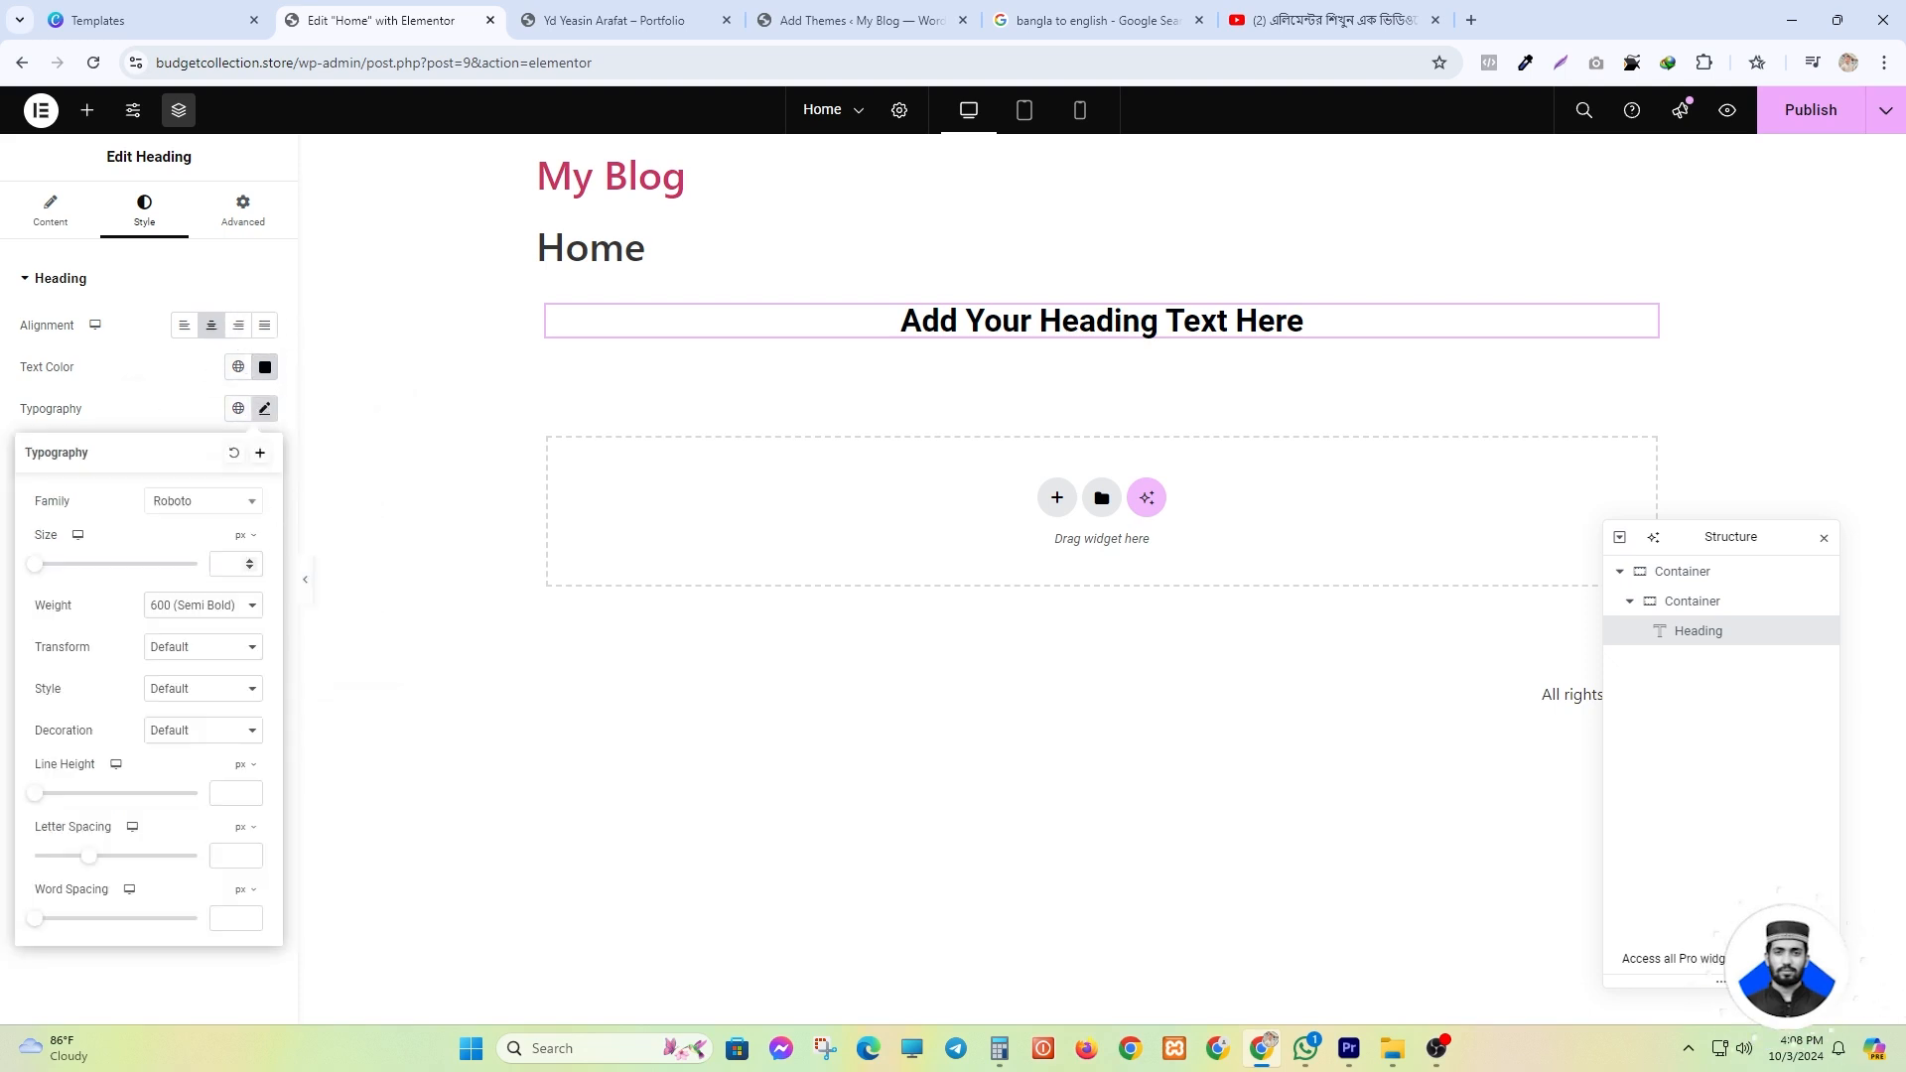
left_click_drag(34, 563, 73, 564)
left_click(173, 503)
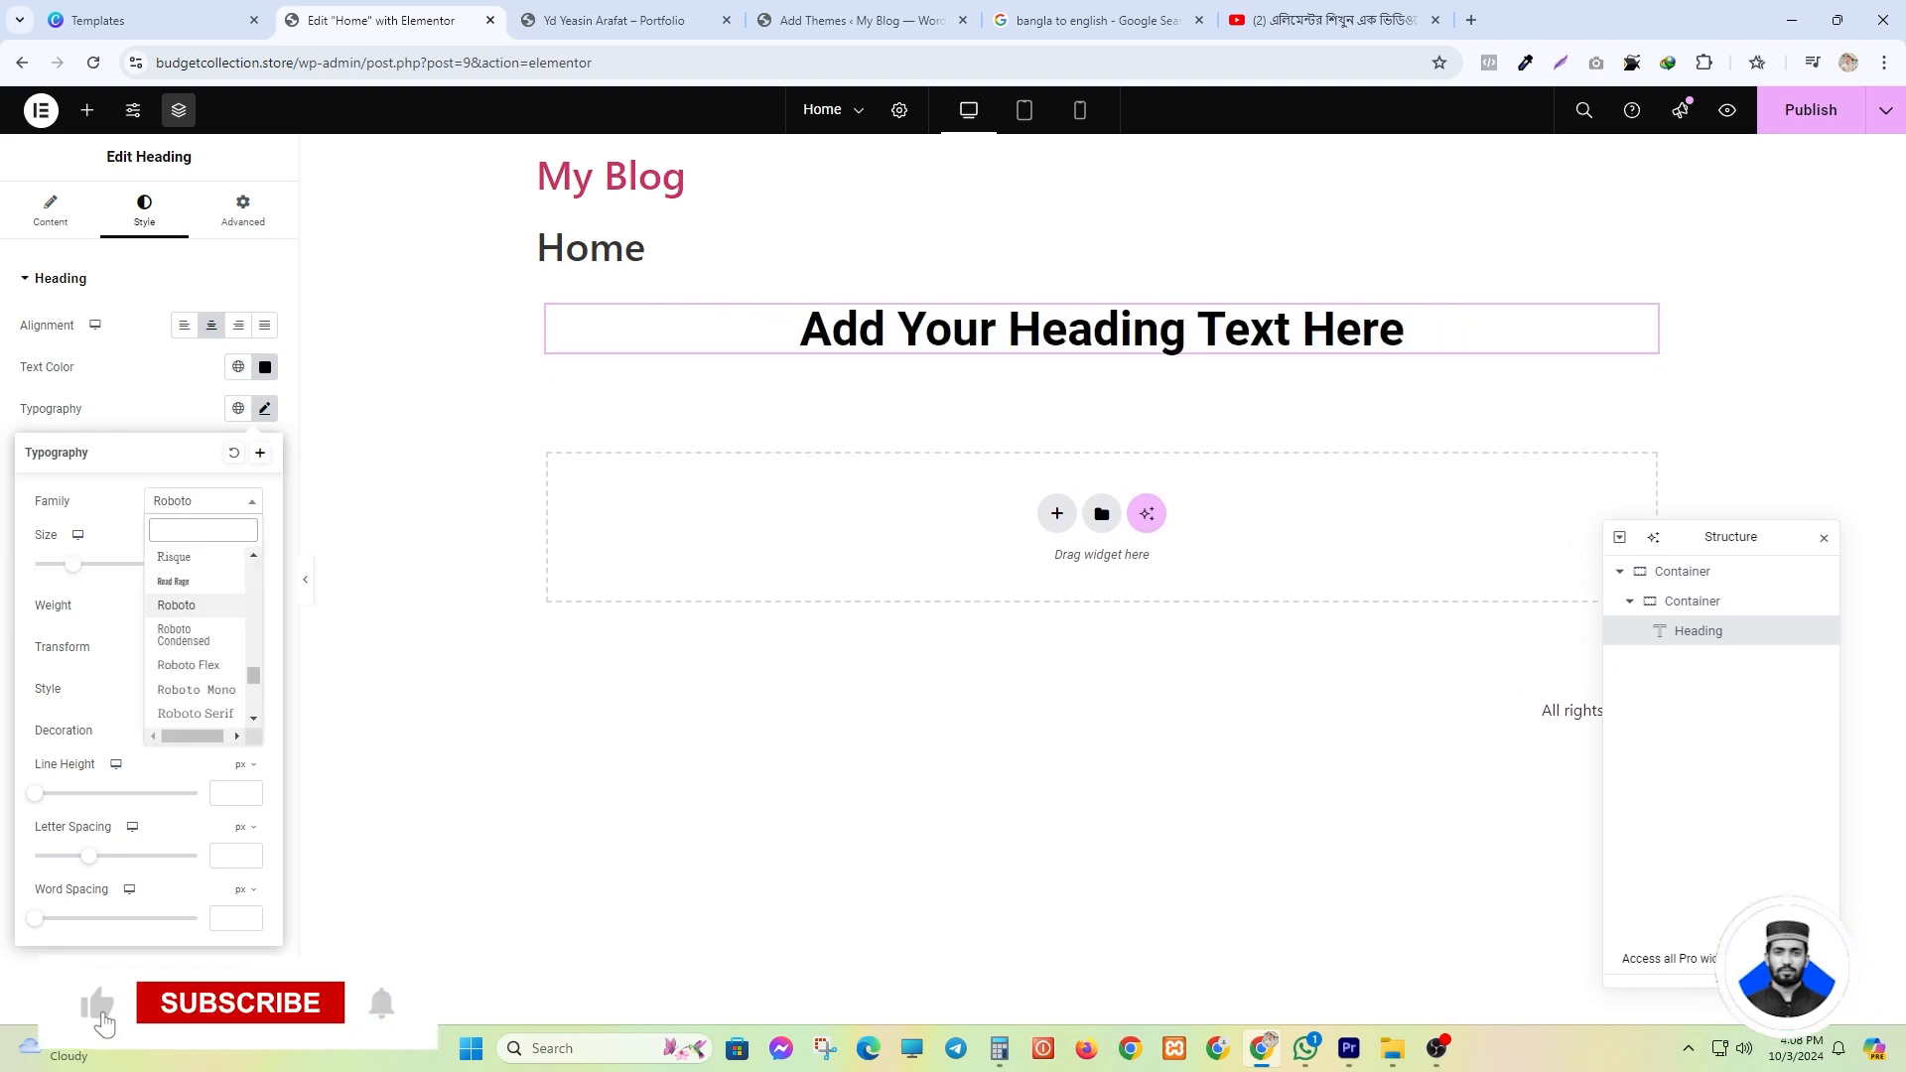
type("pop")
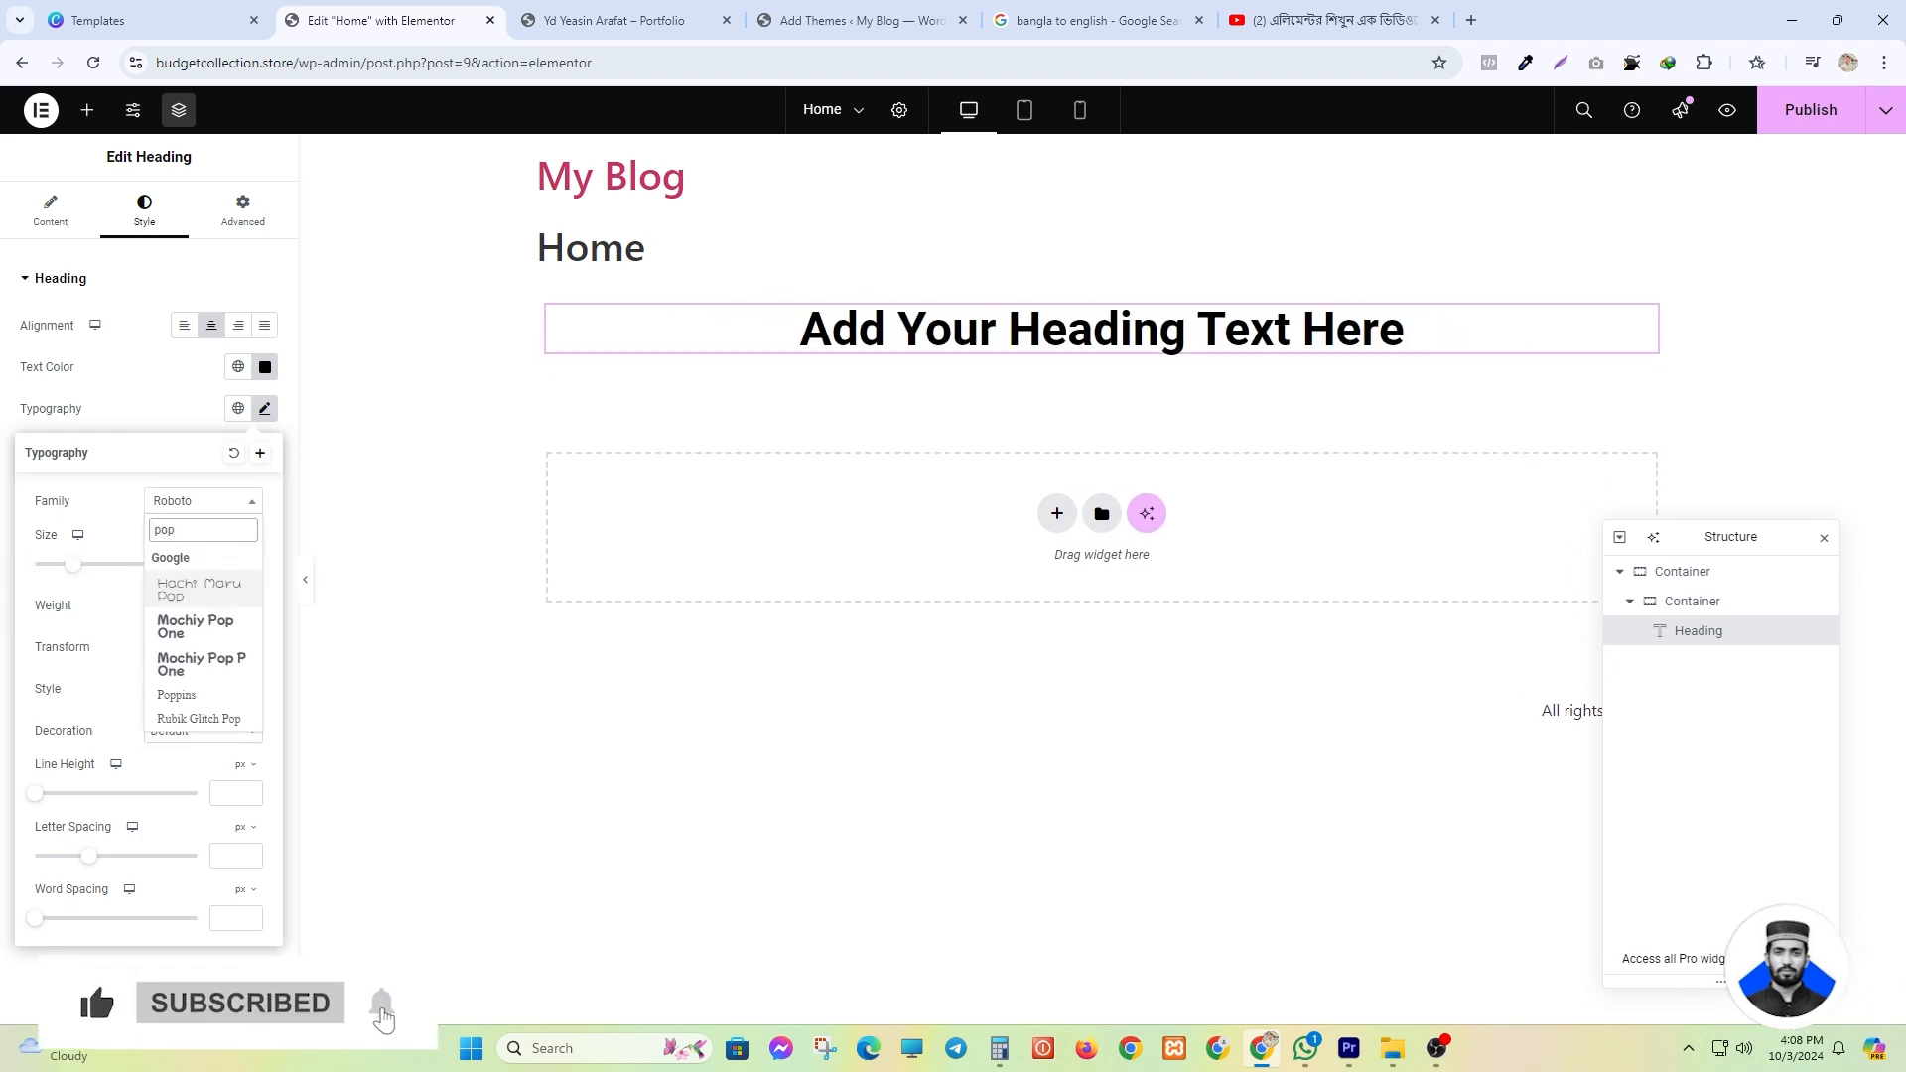
type("p")
key("Return")
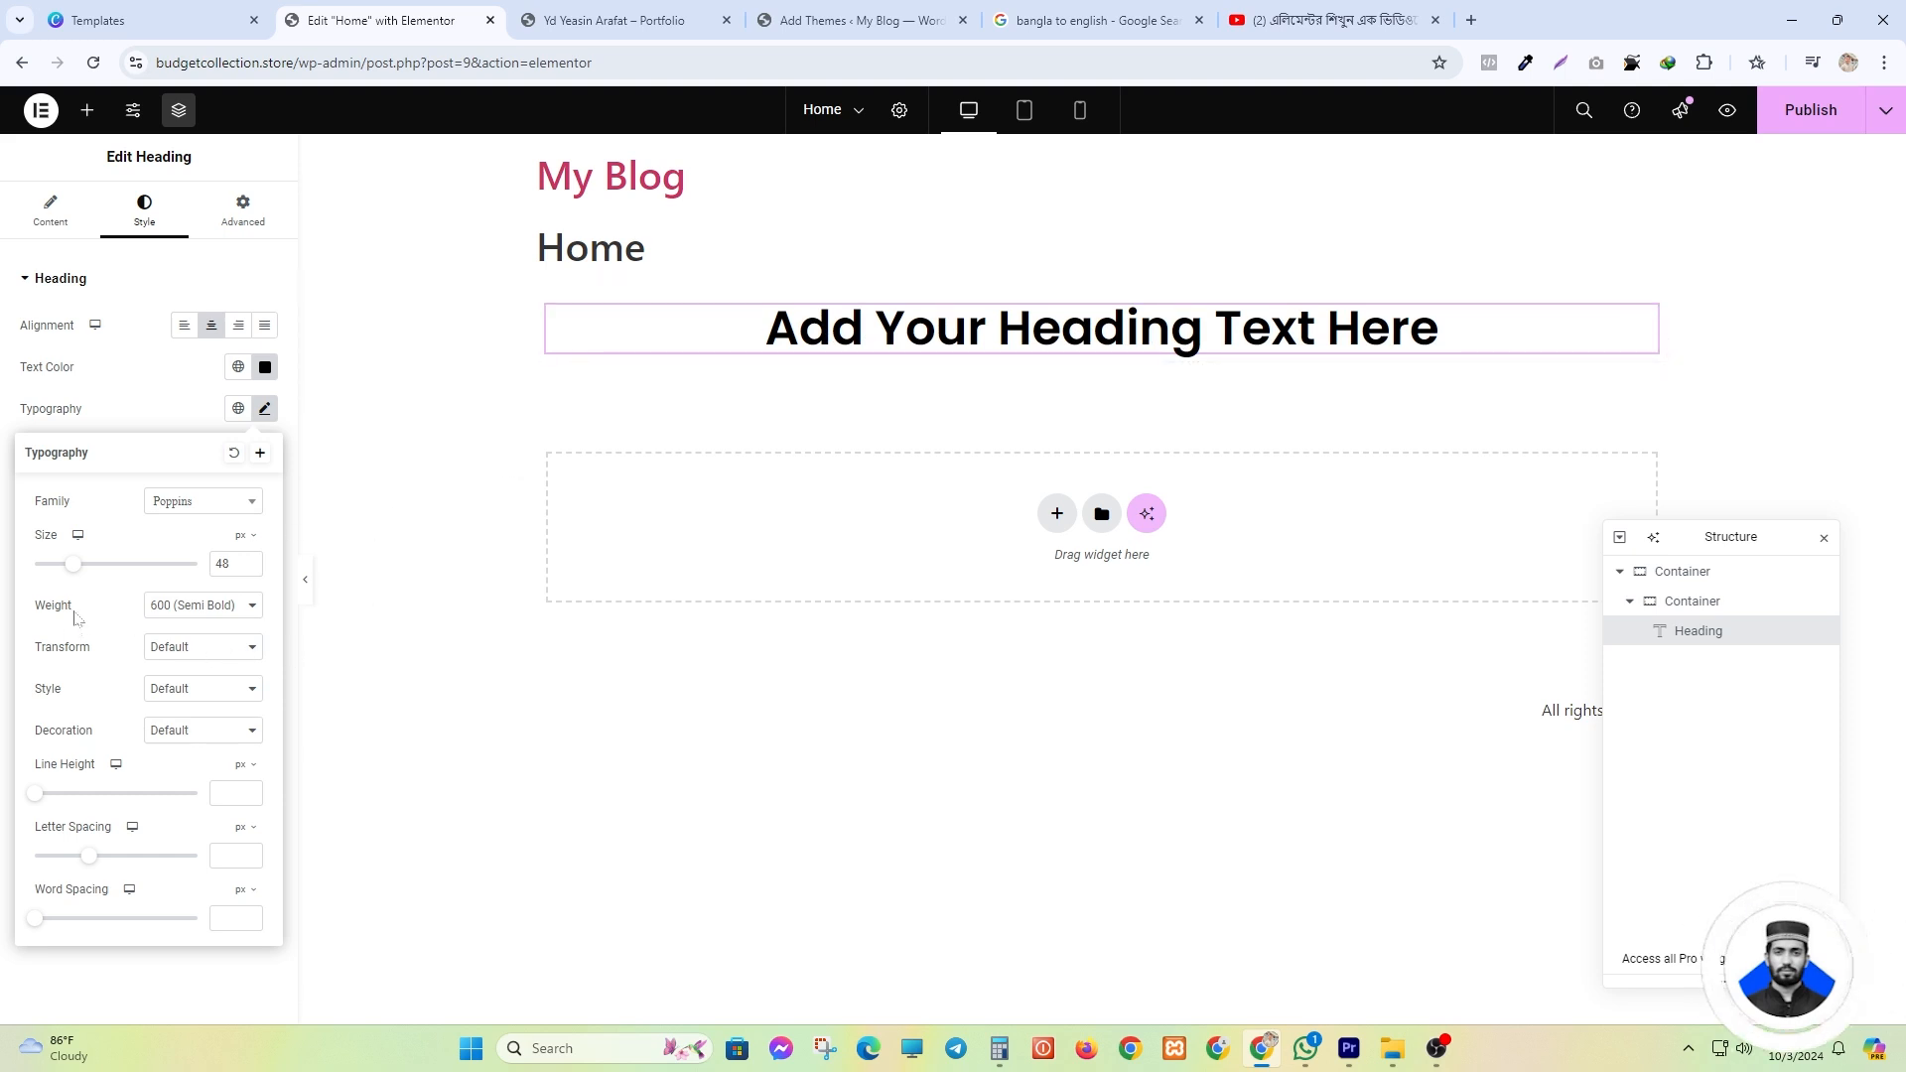
- Try the 100 (Thin) weight on the heading, then set its font weight to 700 (Bold)
left_click(174, 607)
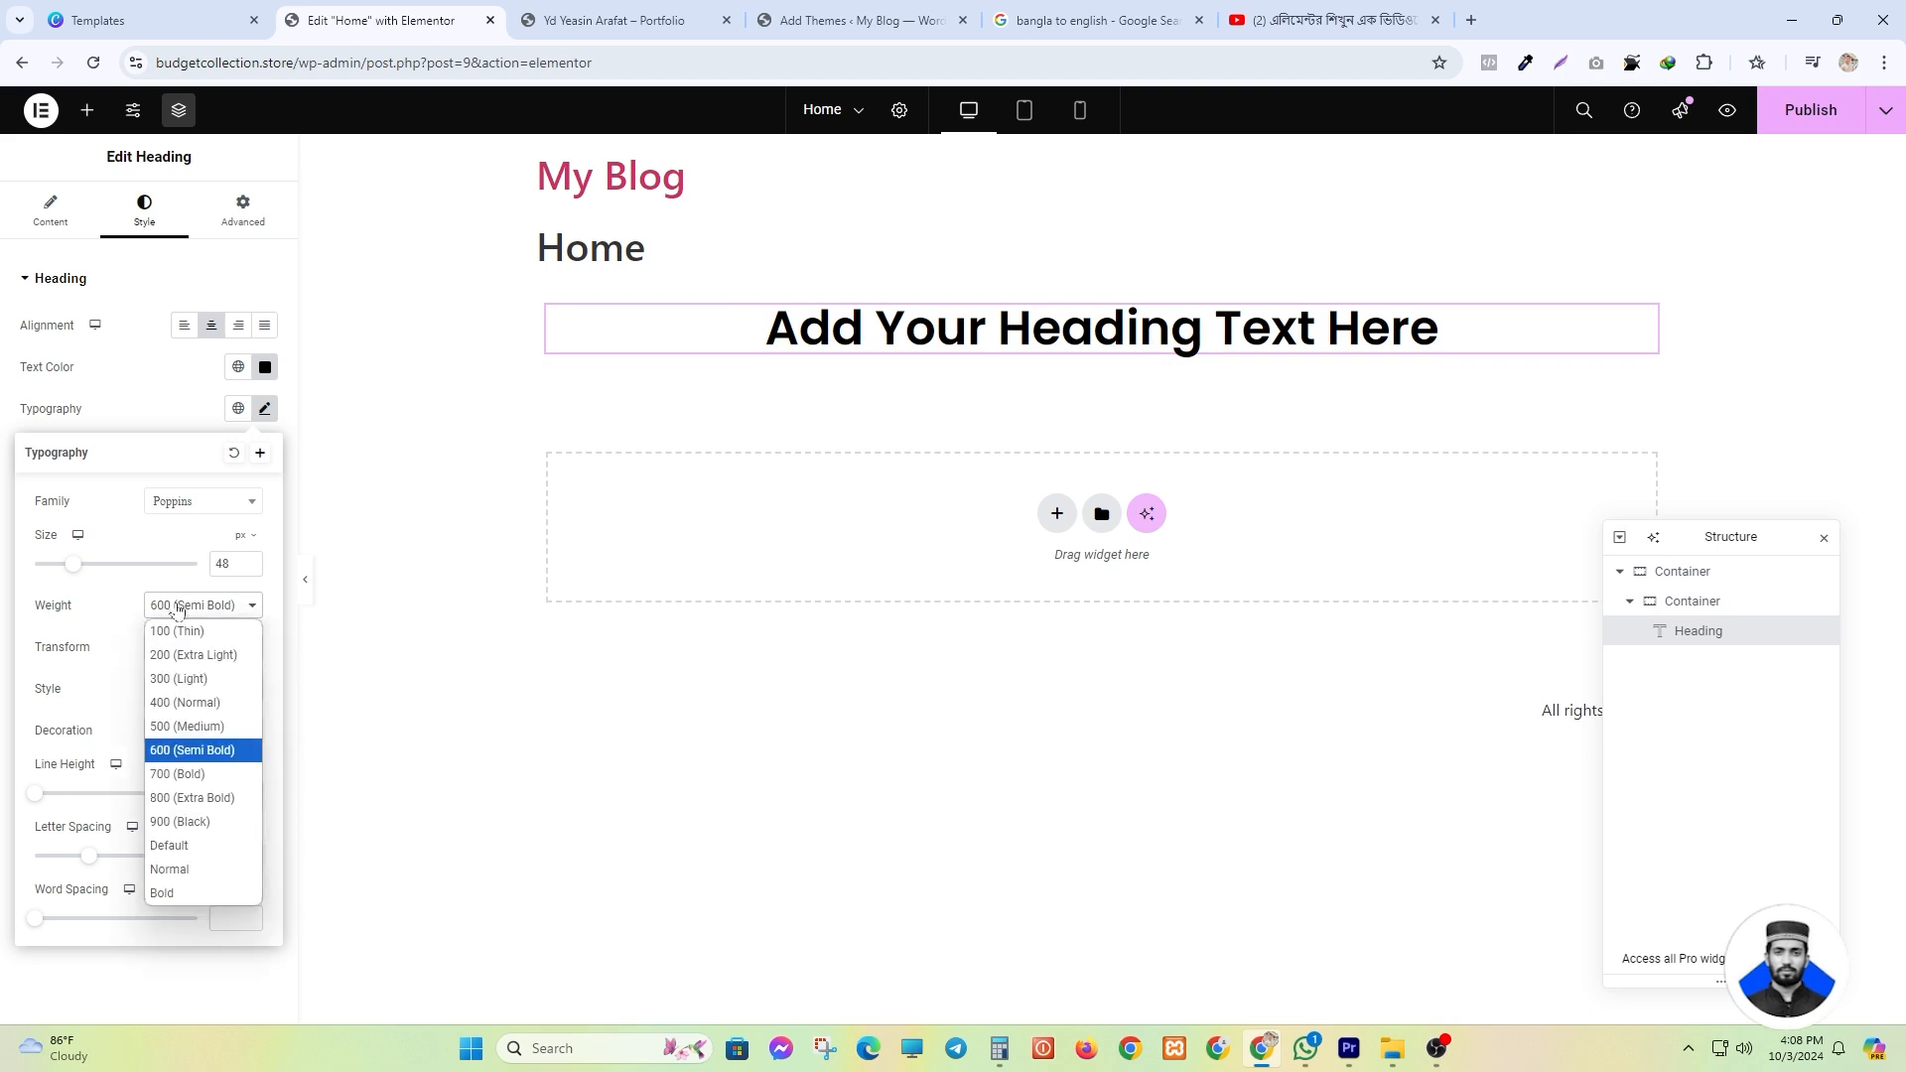
left_click(206, 638)
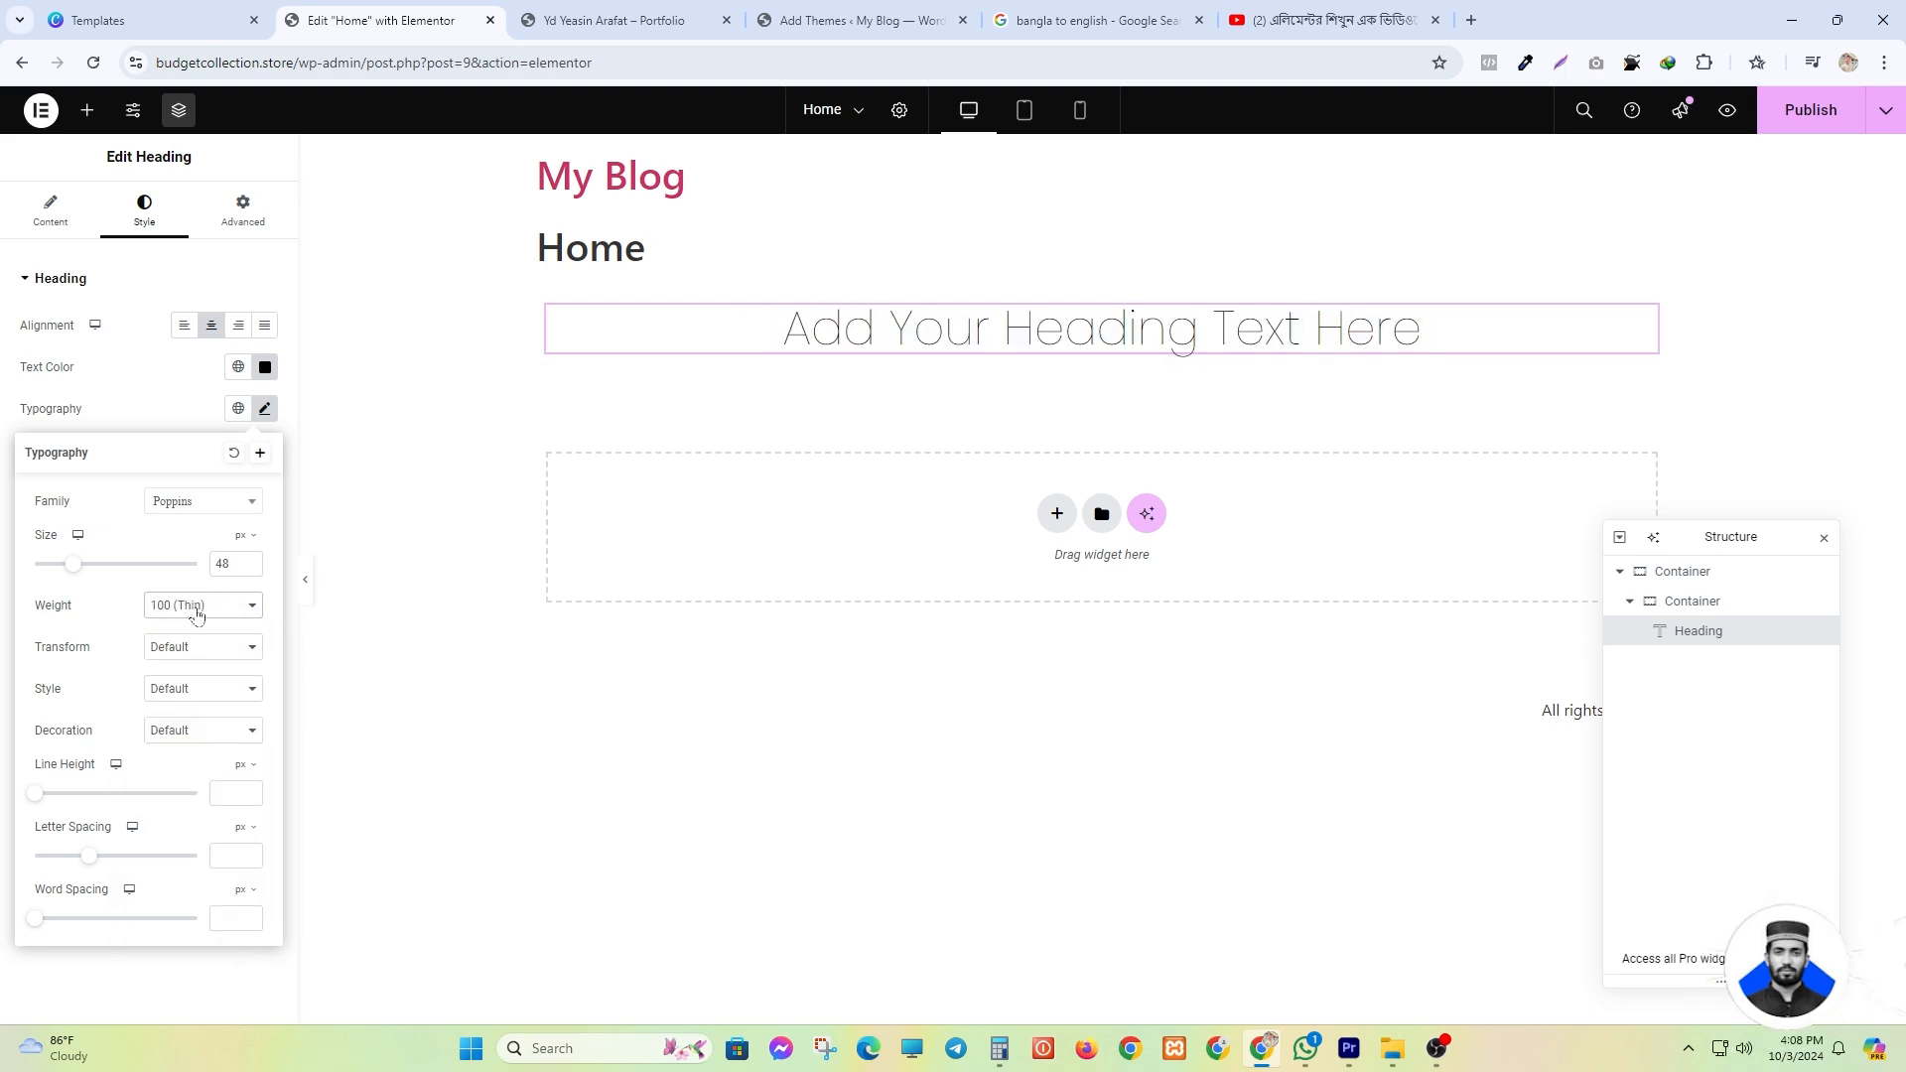
left_click(210, 612)
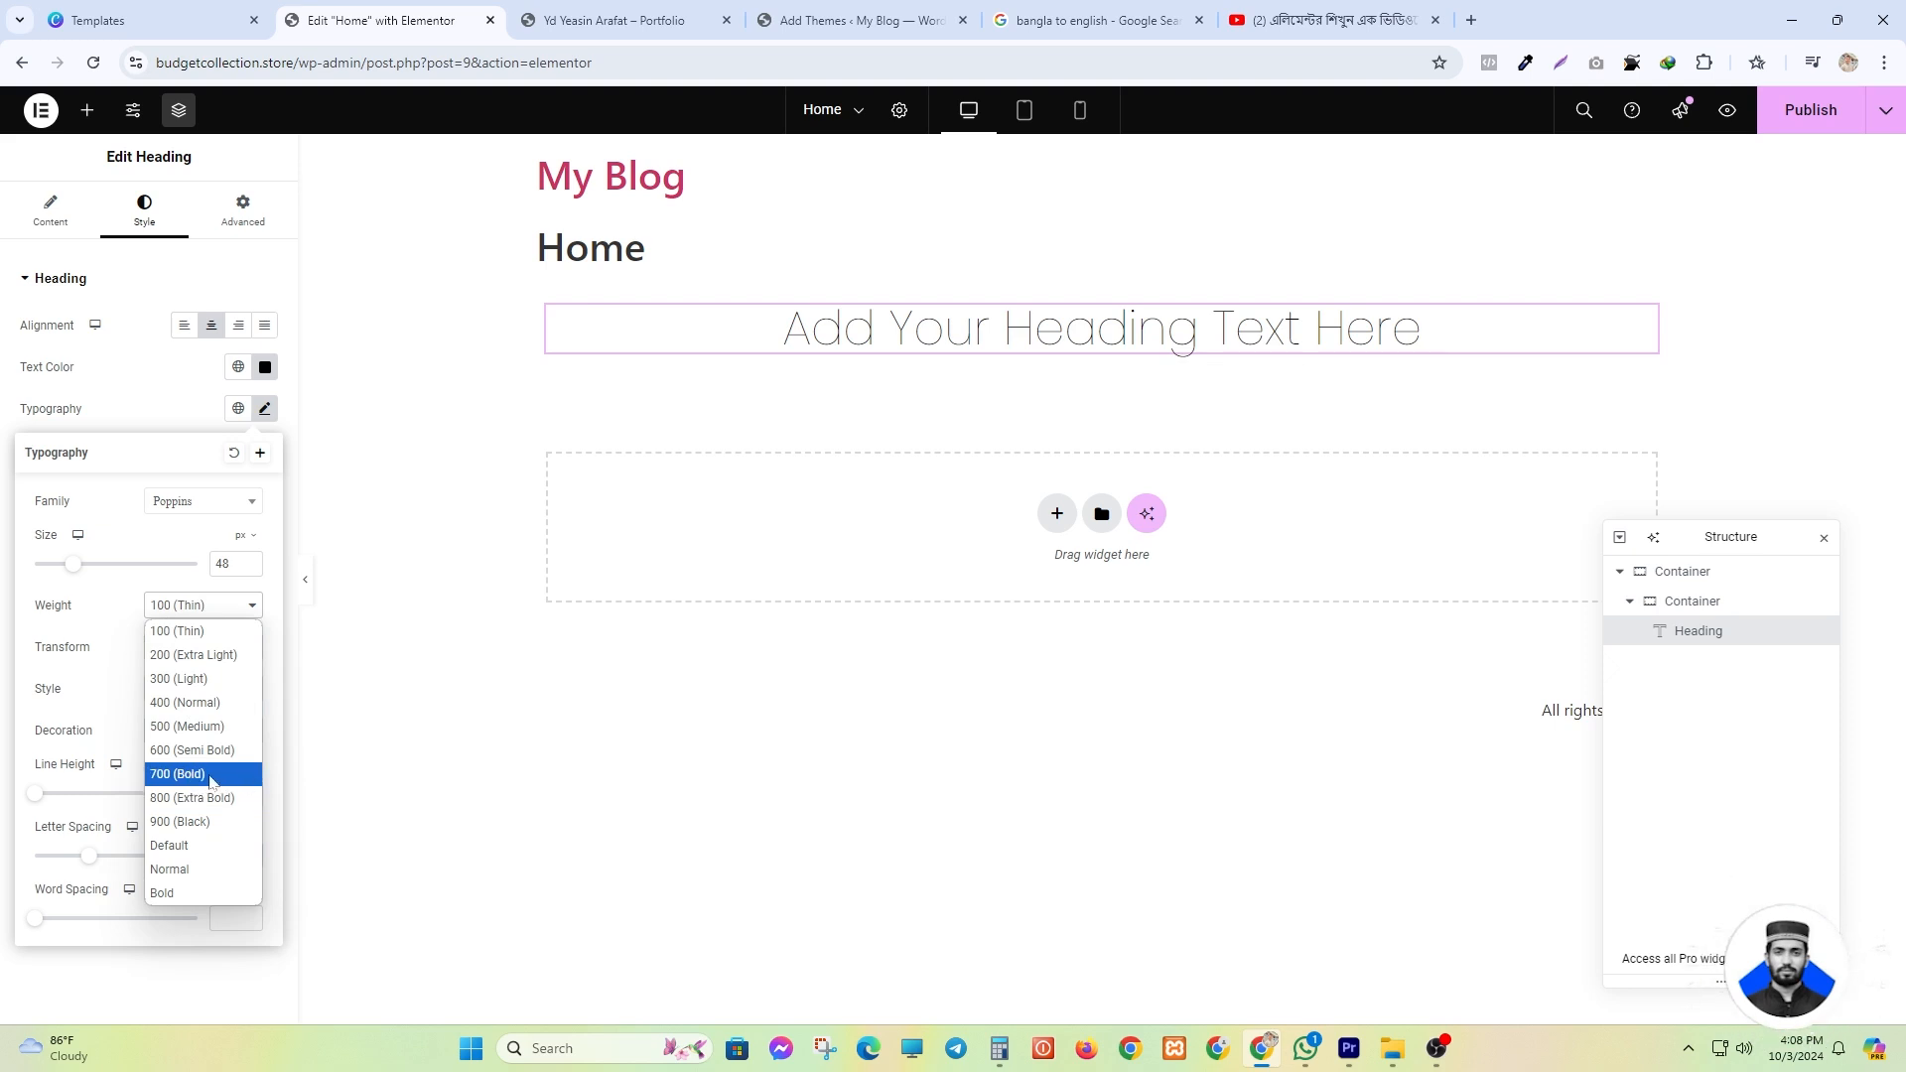
left_click(211, 783)
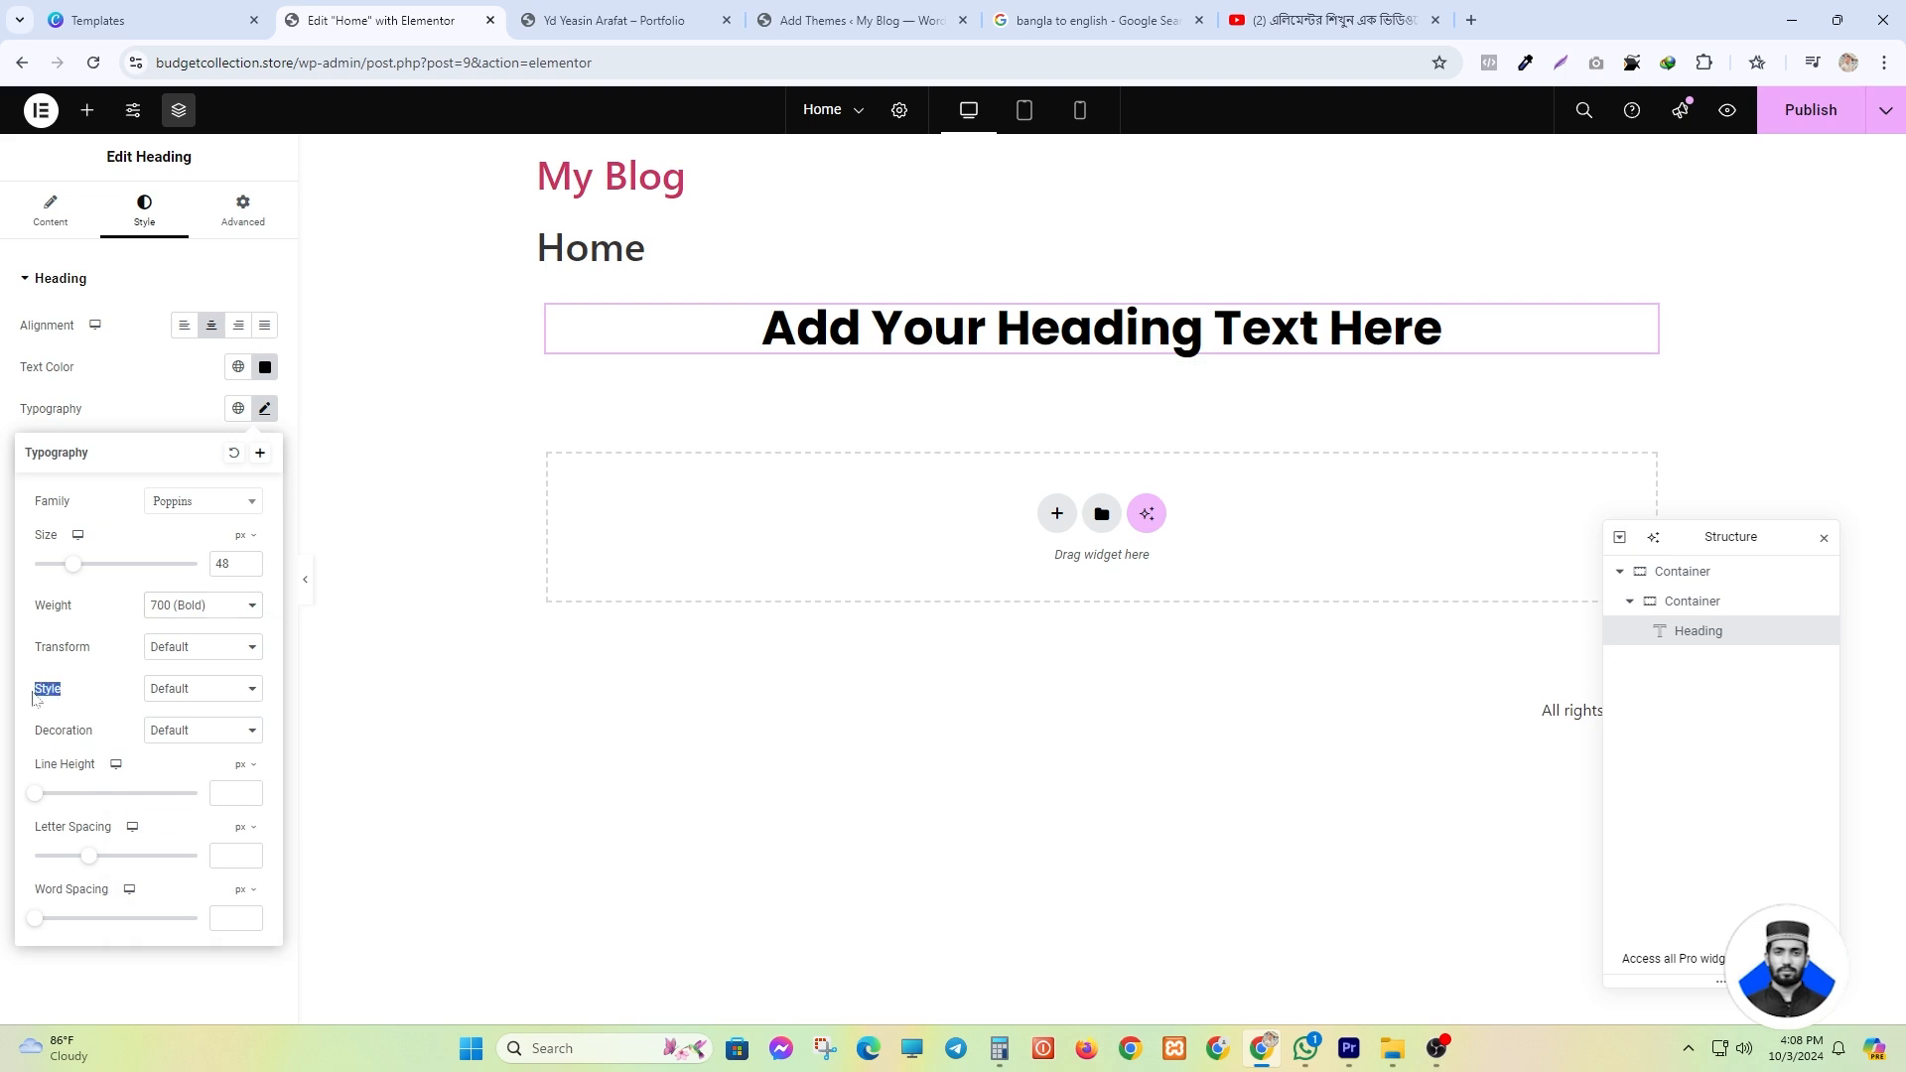
- Try the normal and italic font styles on the heading, then return the style to Default
left_click(167, 692)
left_click(182, 738)
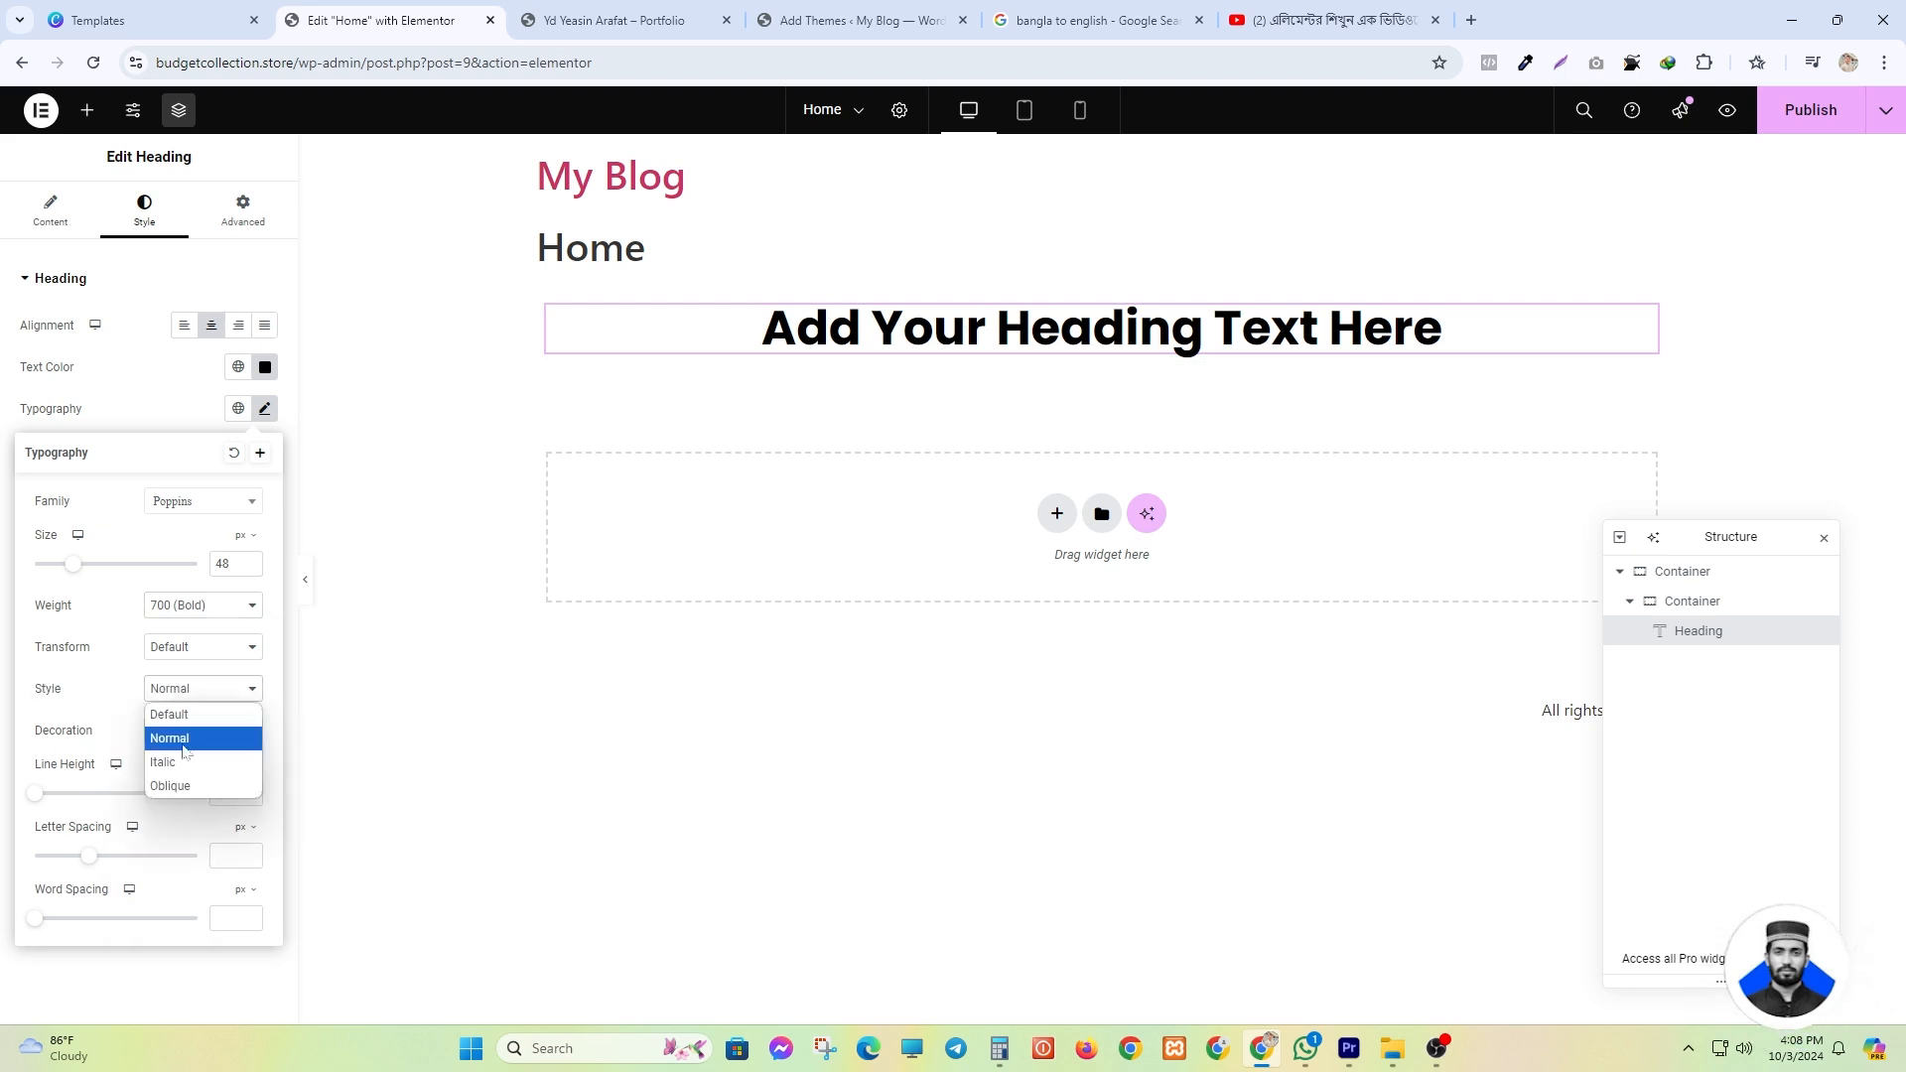
left_click(183, 759)
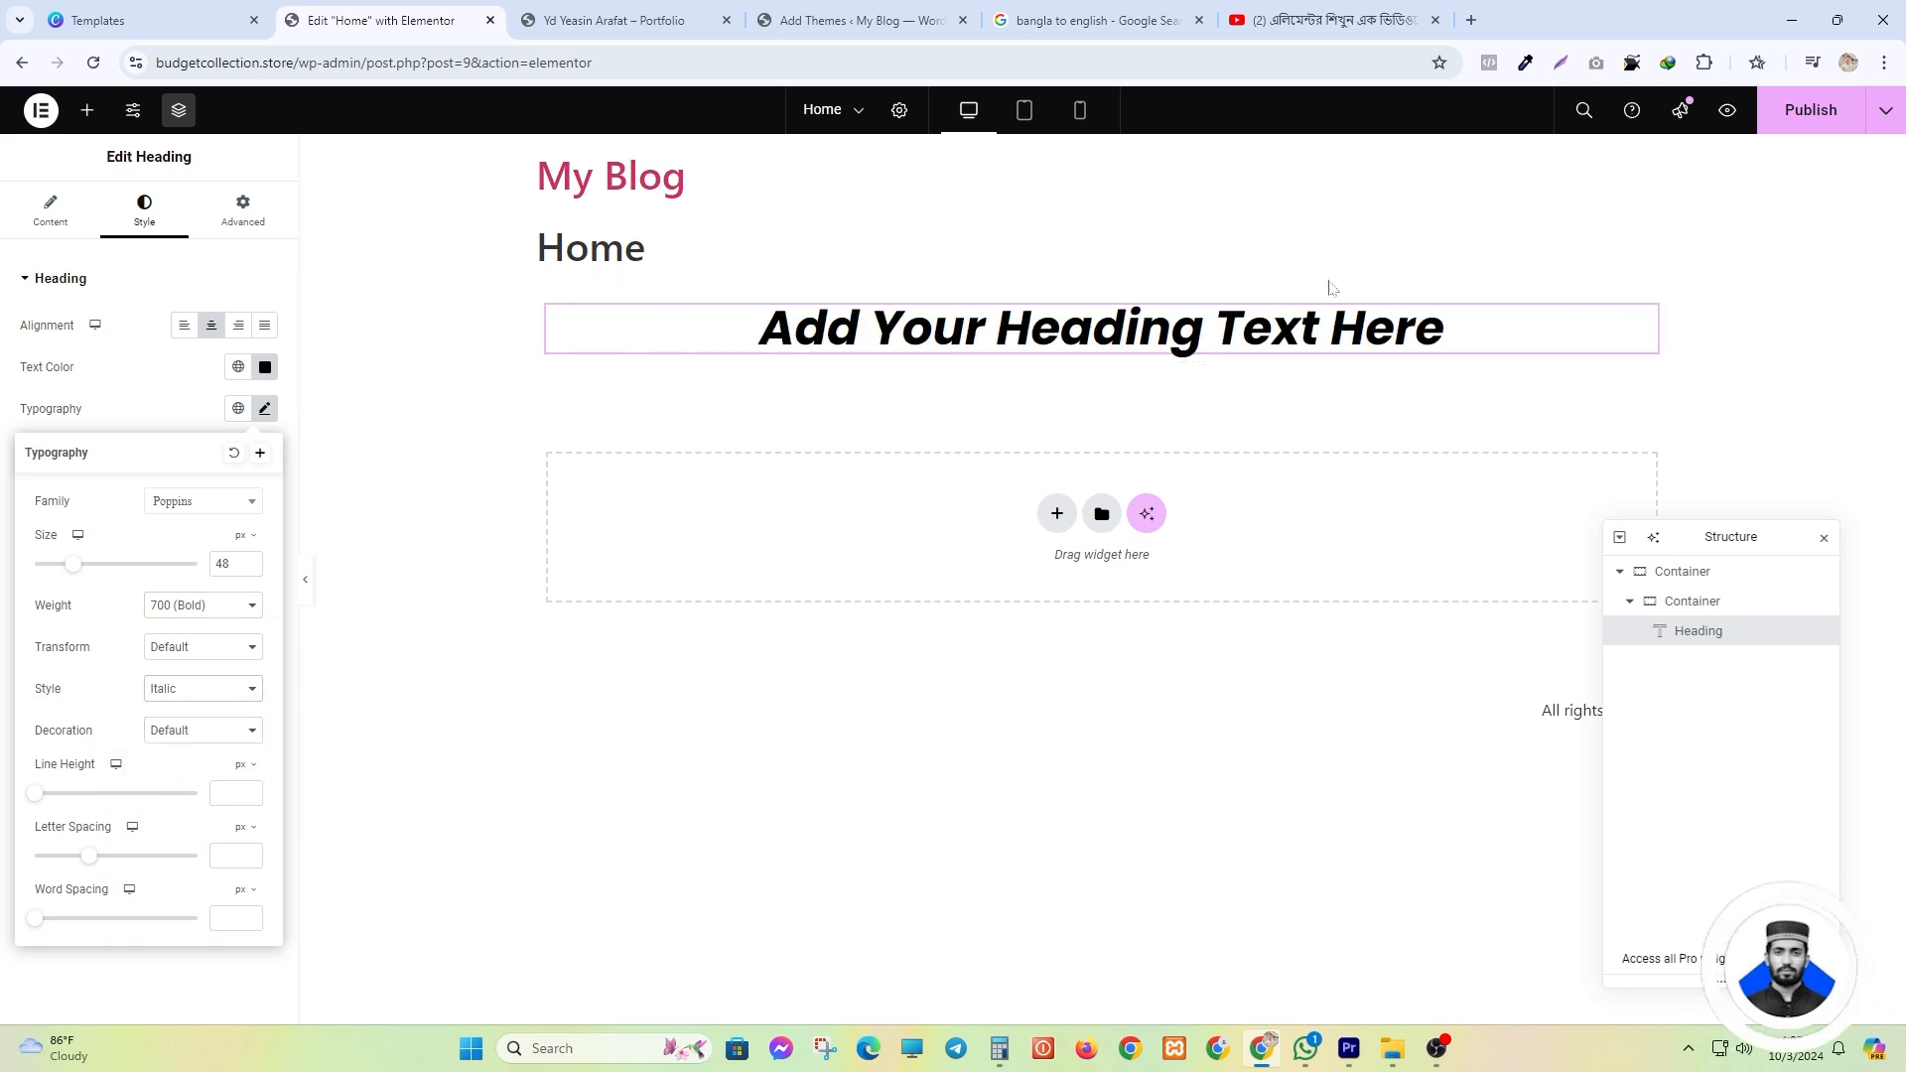
left_click(194, 695)
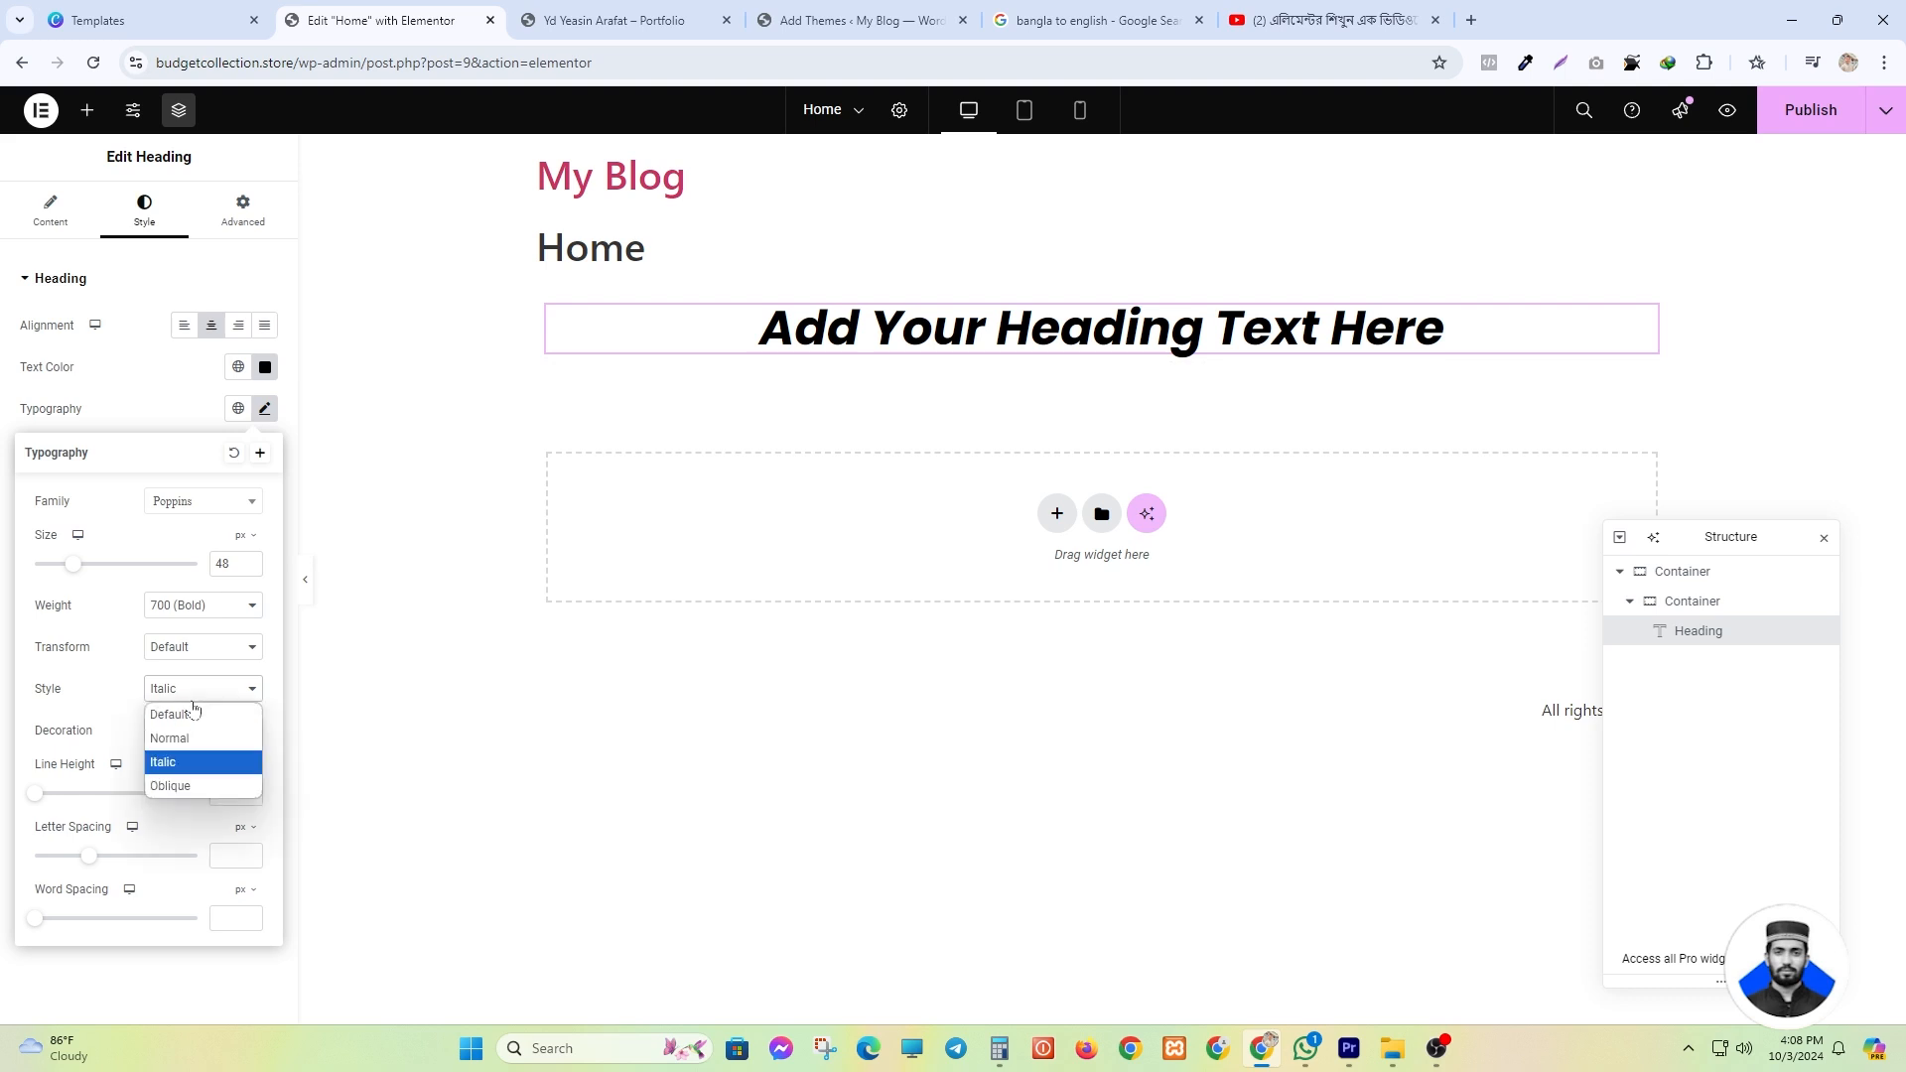
left_click(168, 717)
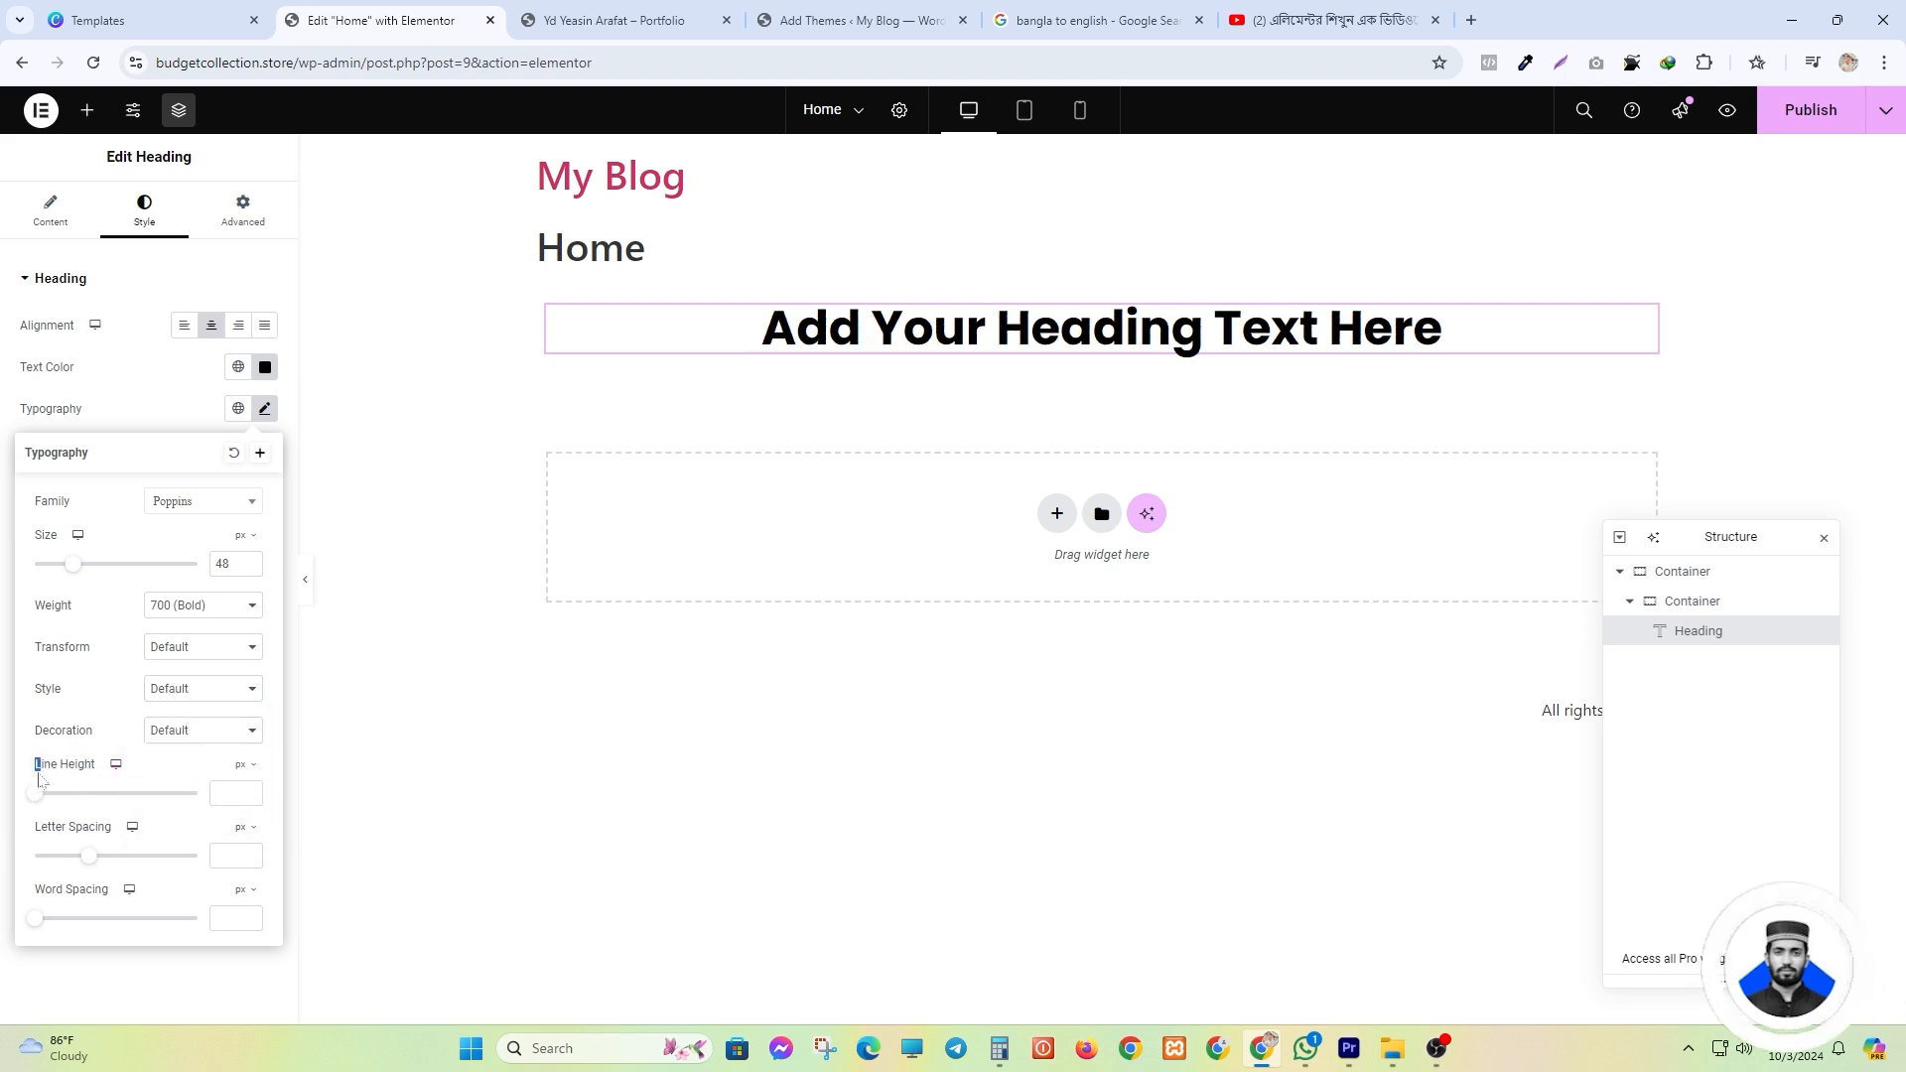
- Enlarge the heading text to 115 px and set its line height to 100 px
left_click_drag(38, 779, 66, 779)
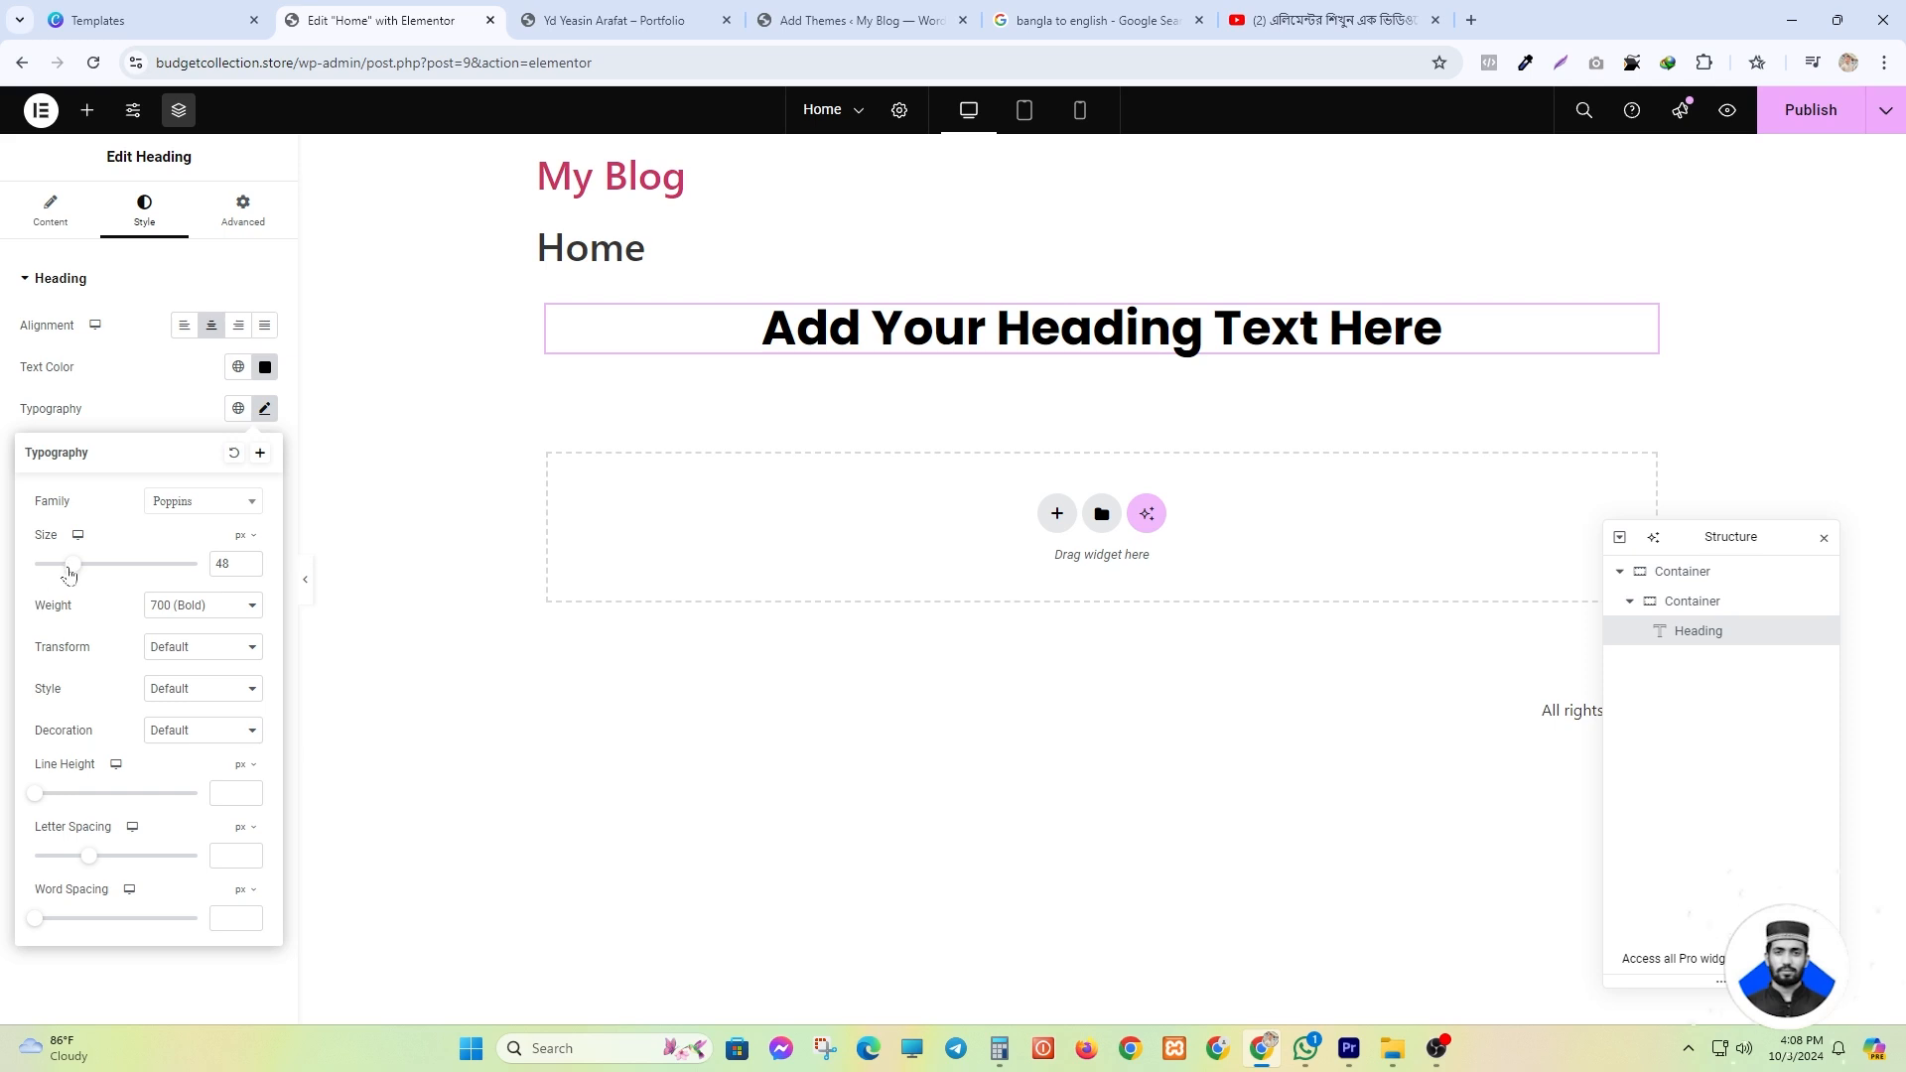
left_click_drag(68, 573, 111, 567)
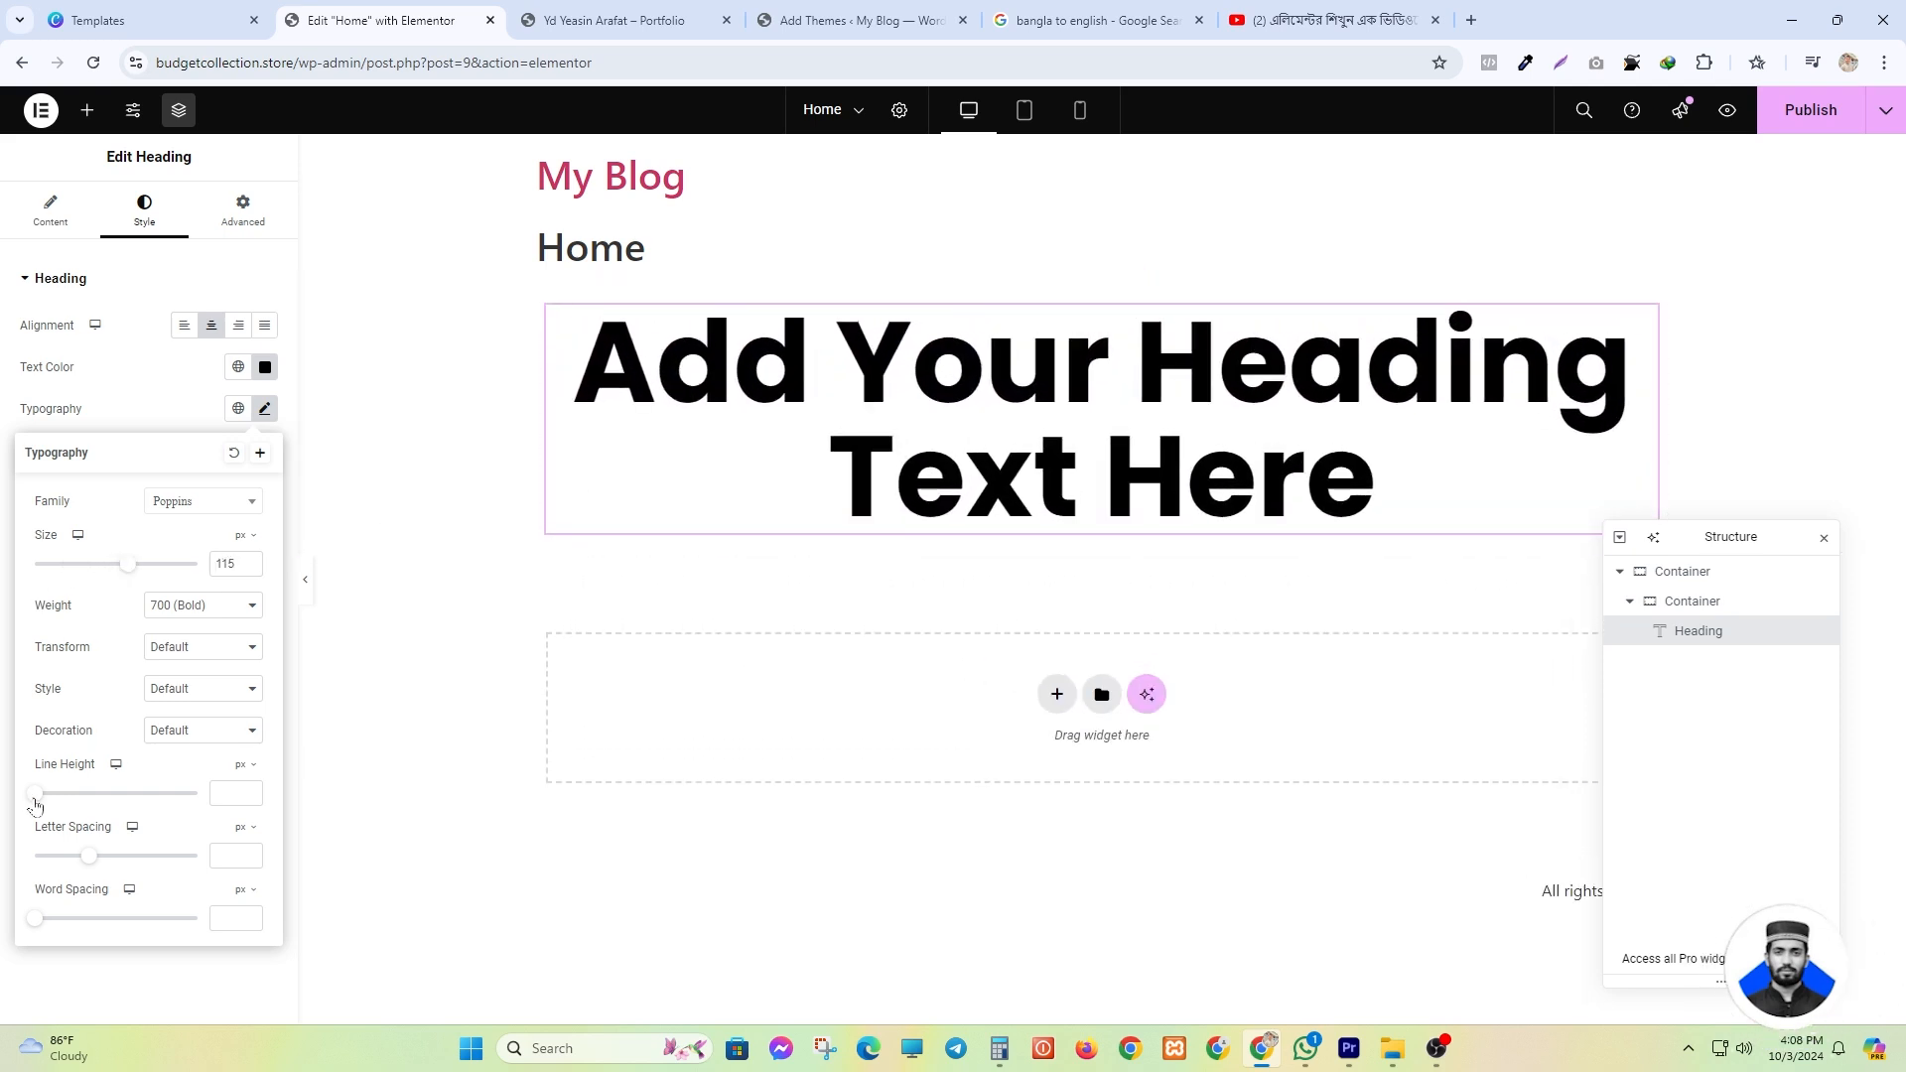
left_click_drag(34, 795, 199, 793)
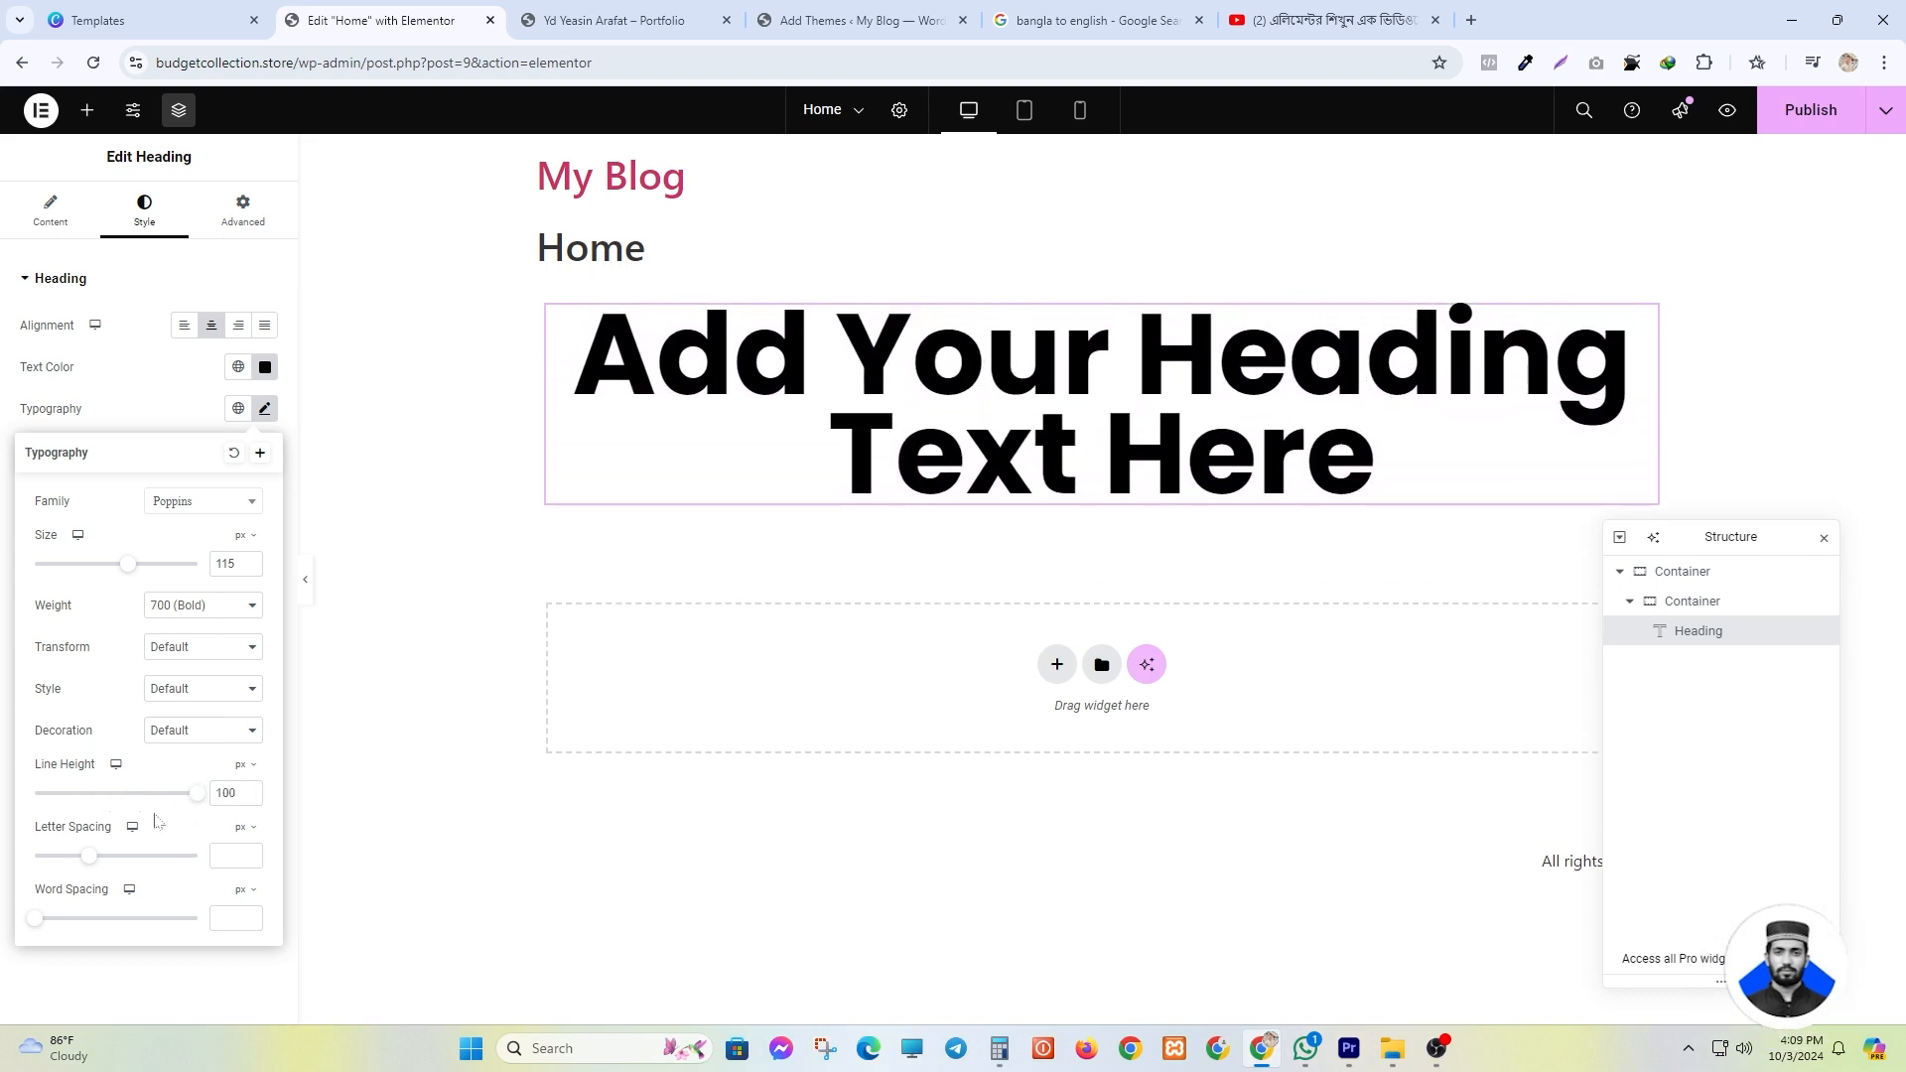
- Set the heading's size to 71 px, trying a letter spacing of -2.5 px before -0.1 px, with a word spacing of 16 px
left_click_drag(123, 569, 89, 578)
left_click_drag(89, 855, 61, 855)
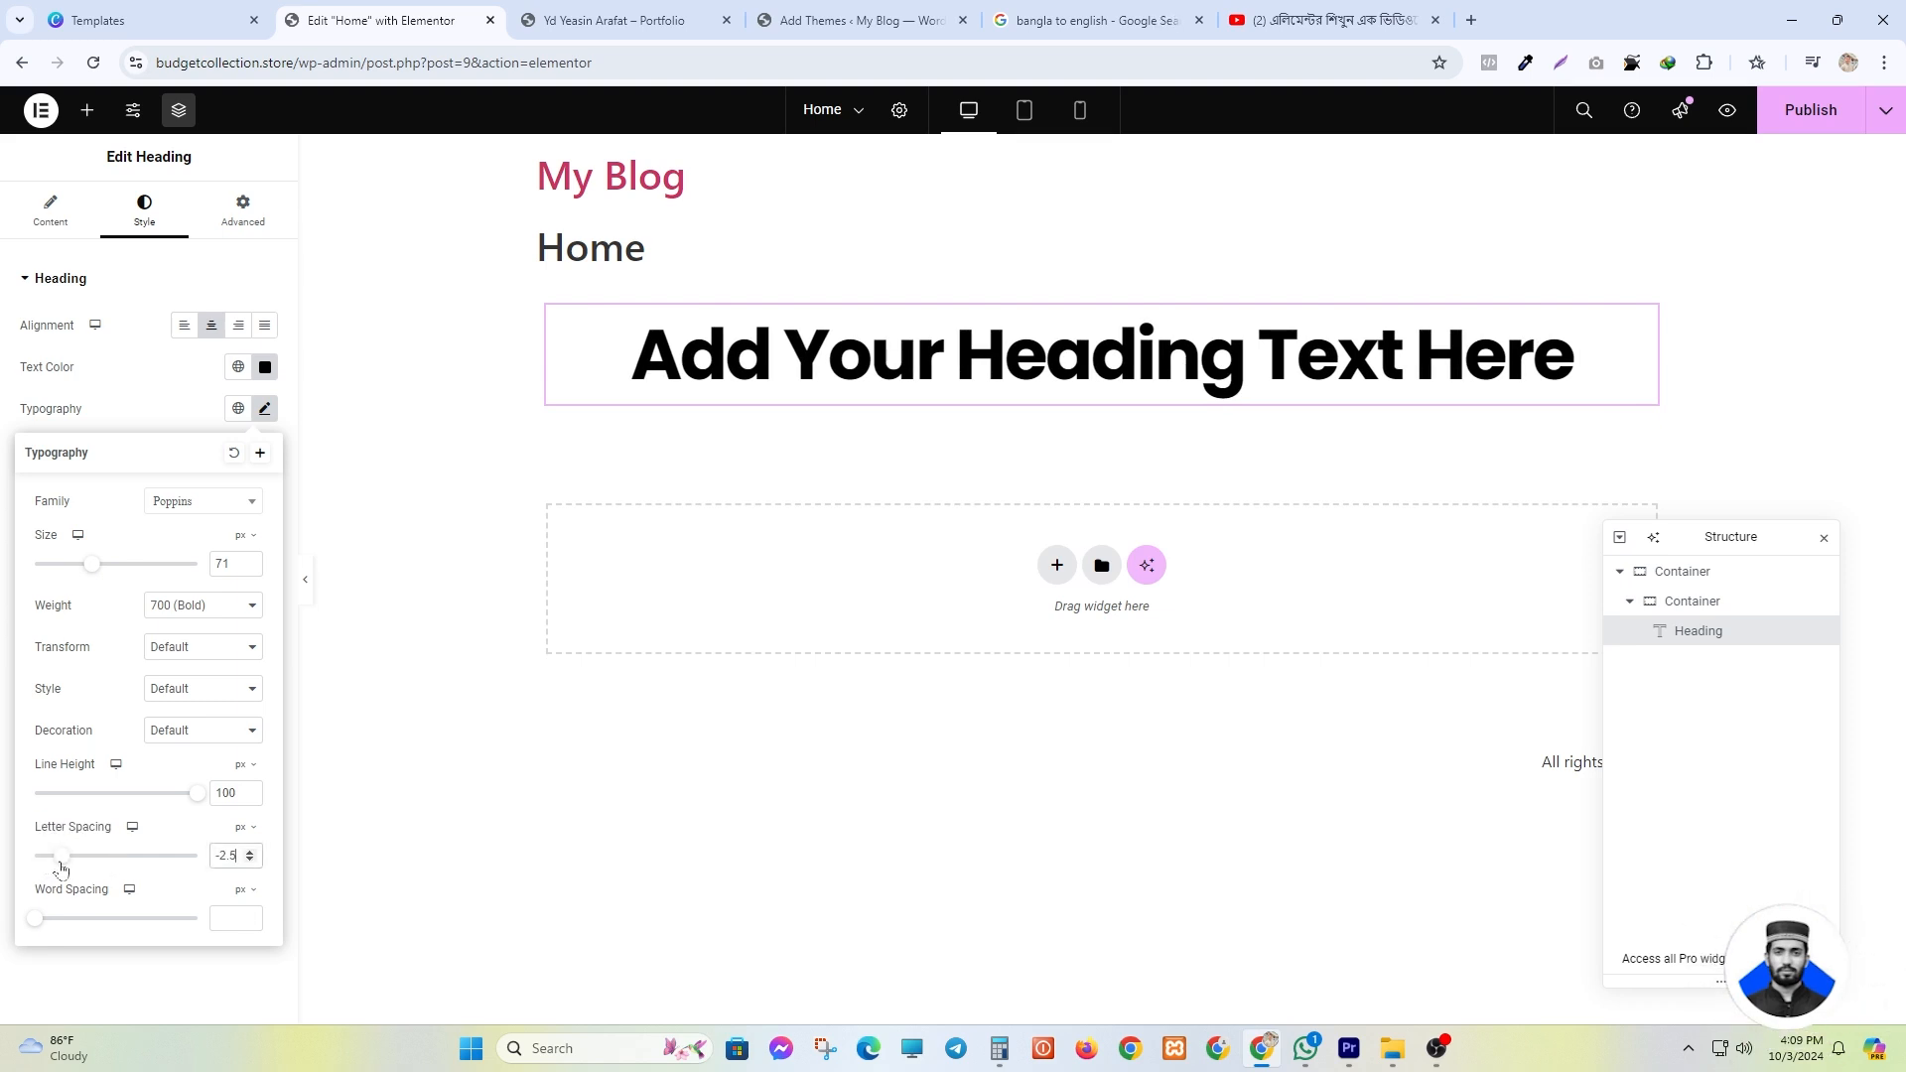
mouse_move(61, 865)
left_mouse_down()
mouse_move(170, 859)
mouse_move(87, 864)
left_mouse_up()
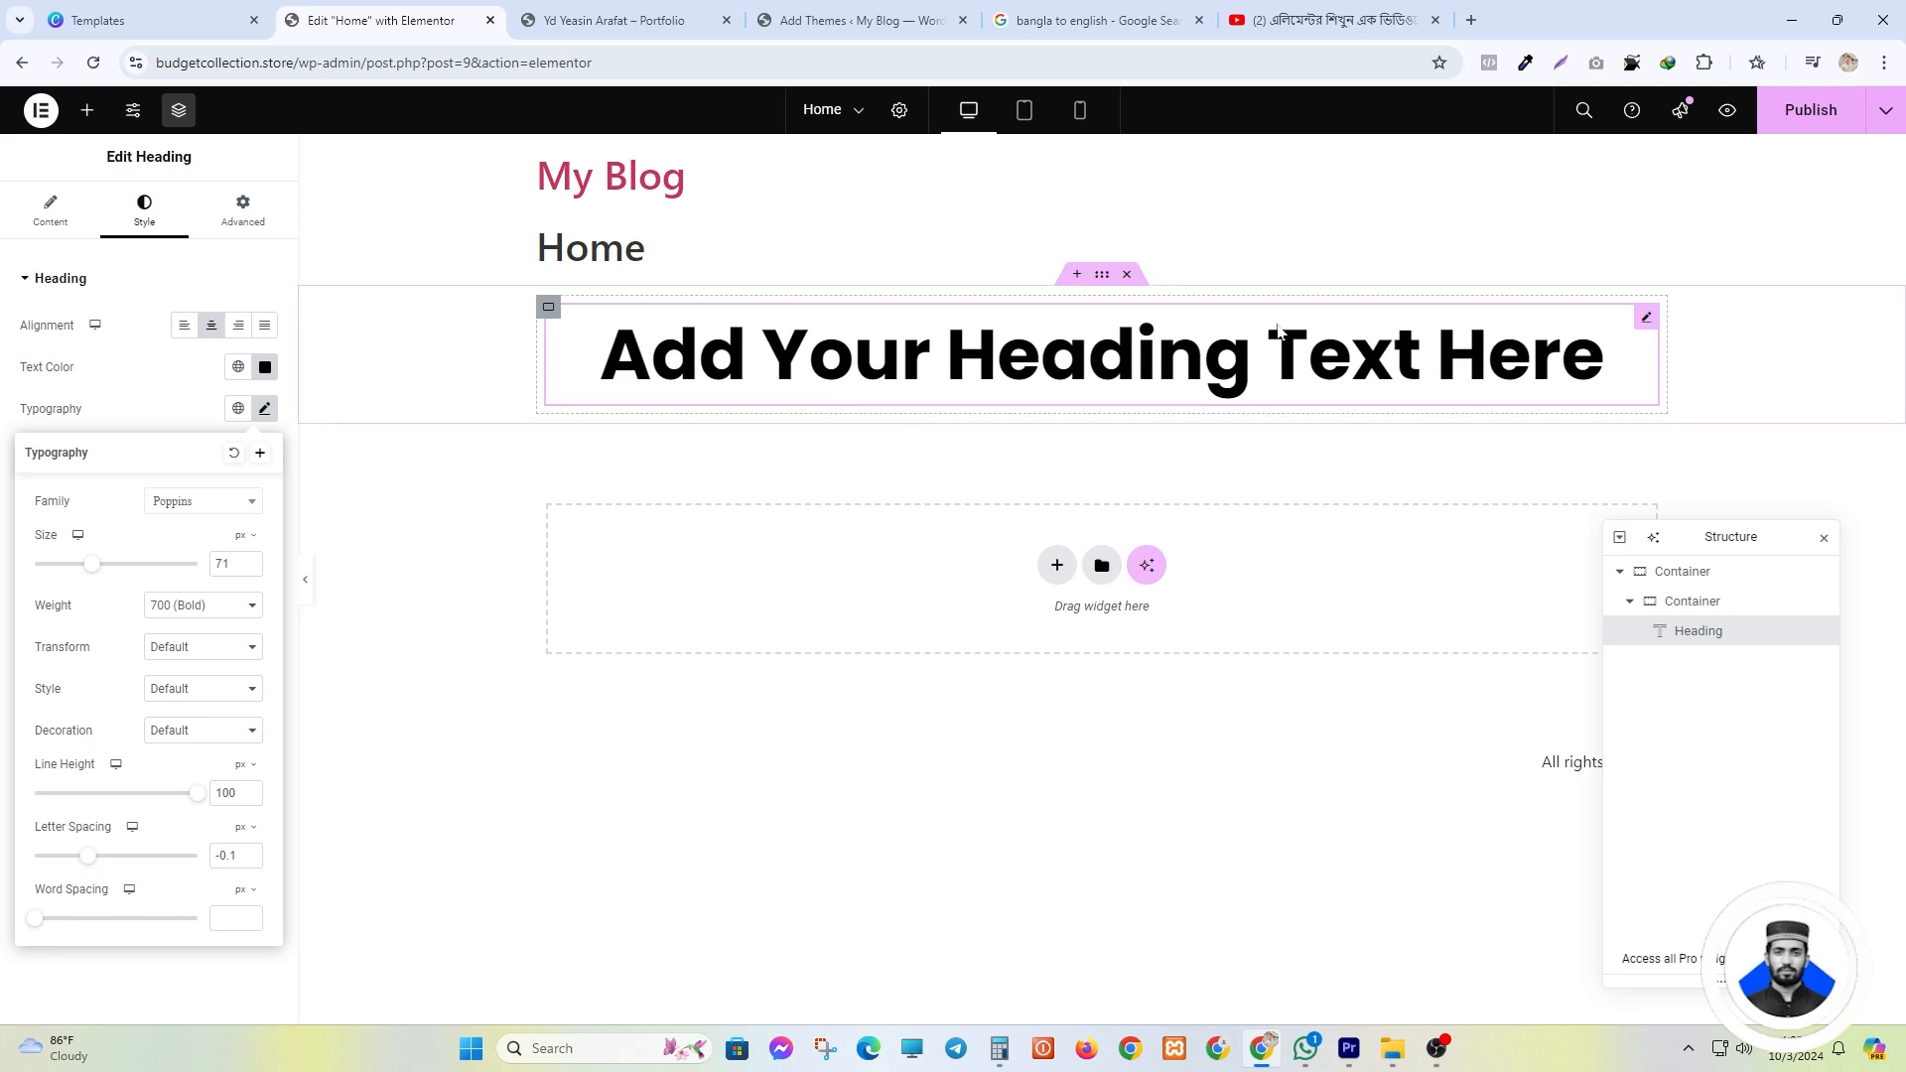
left_click_drag(36, 919, 87, 923)
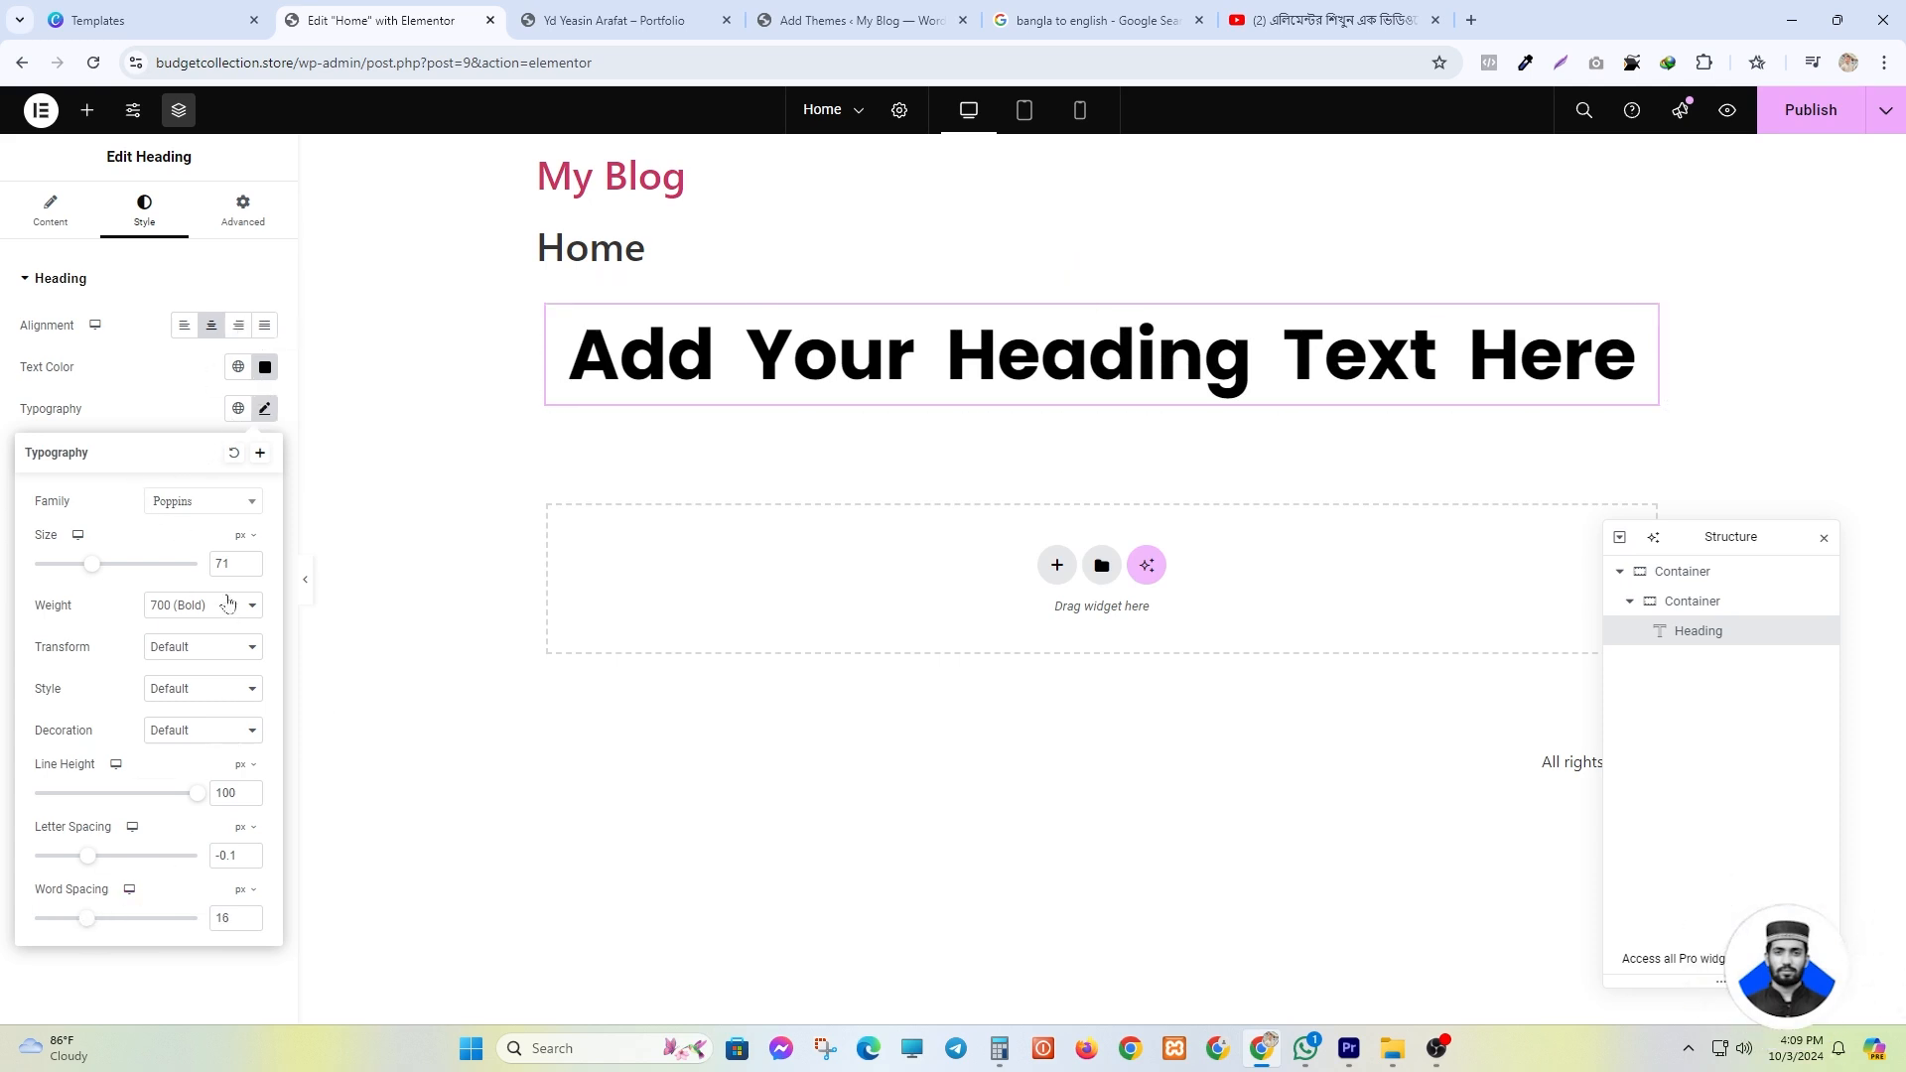
- Set the heading's size to 81 px and try the italic style before switching back to Default
left_click_drag(98, 569, 100, 564)
left_click(173, 604)
left_click(173, 604)
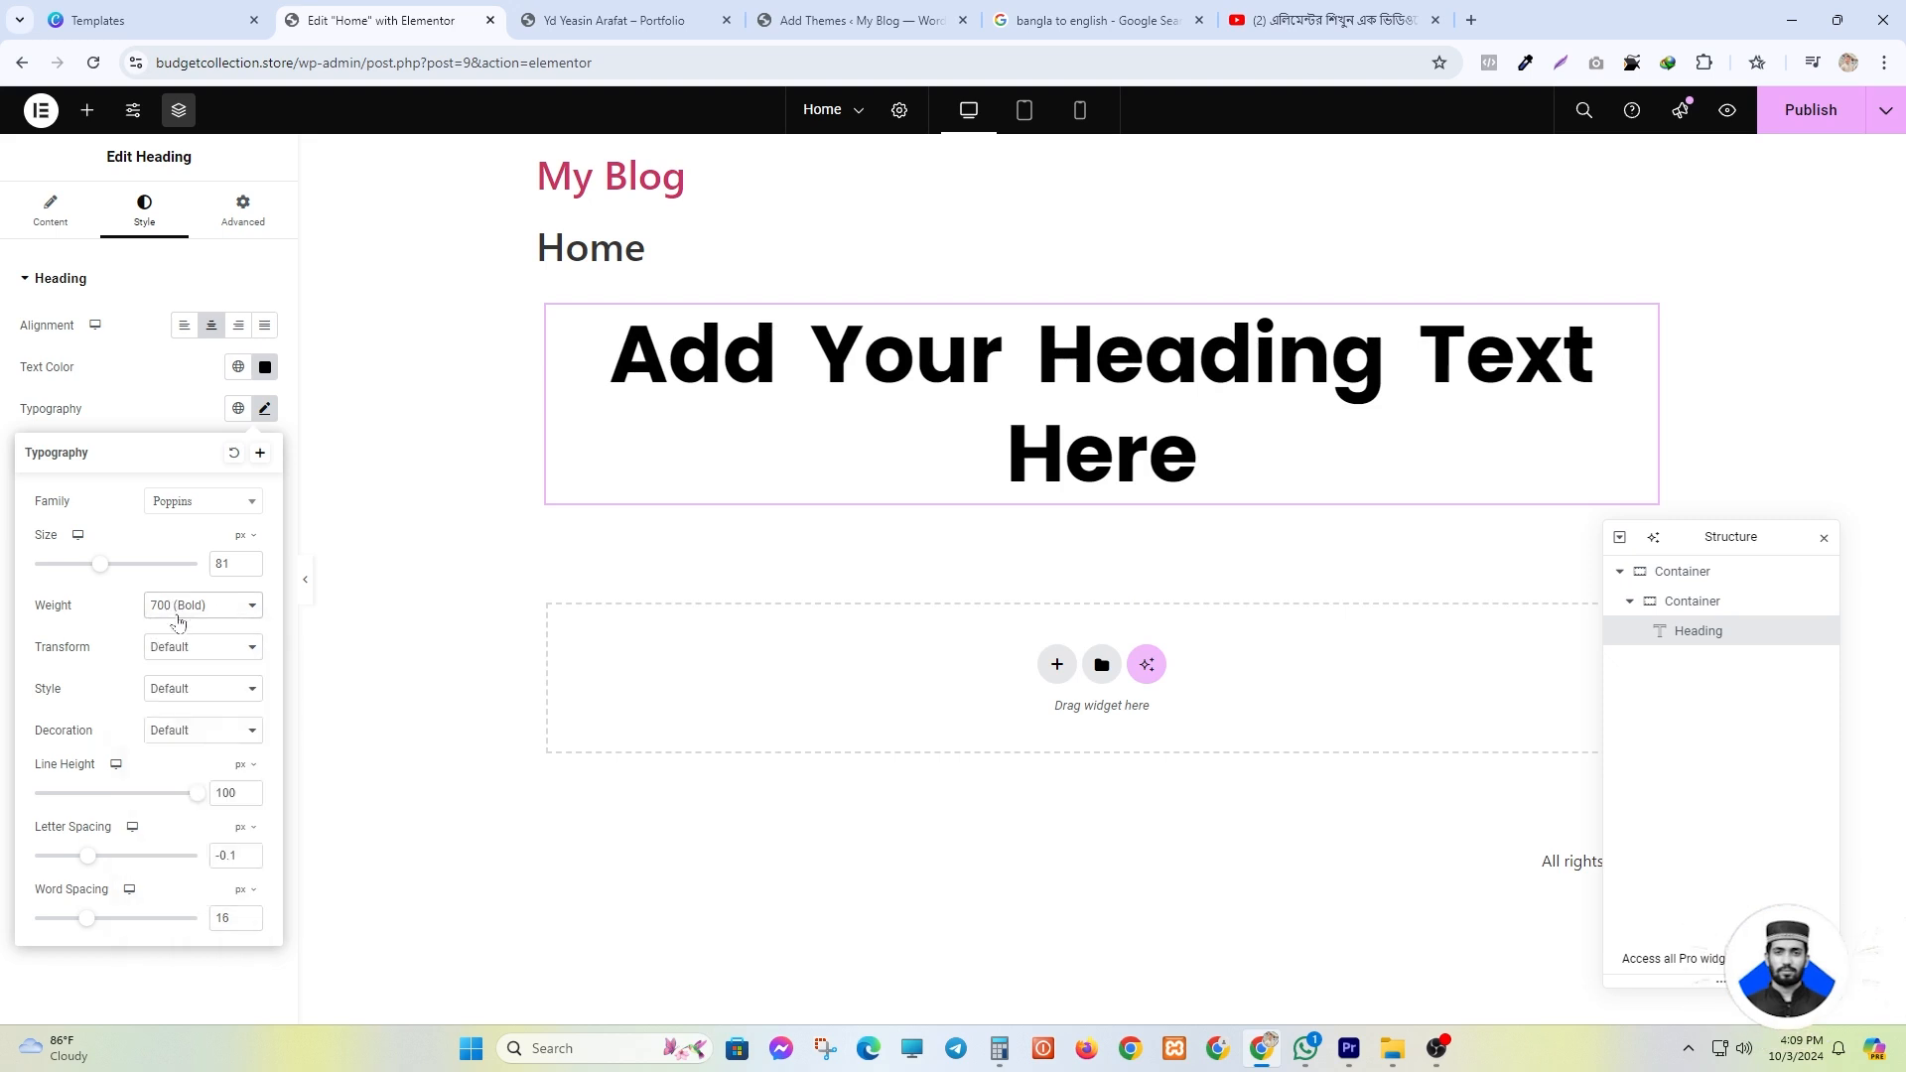
left_click(215, 692)
left_click(166, 762)
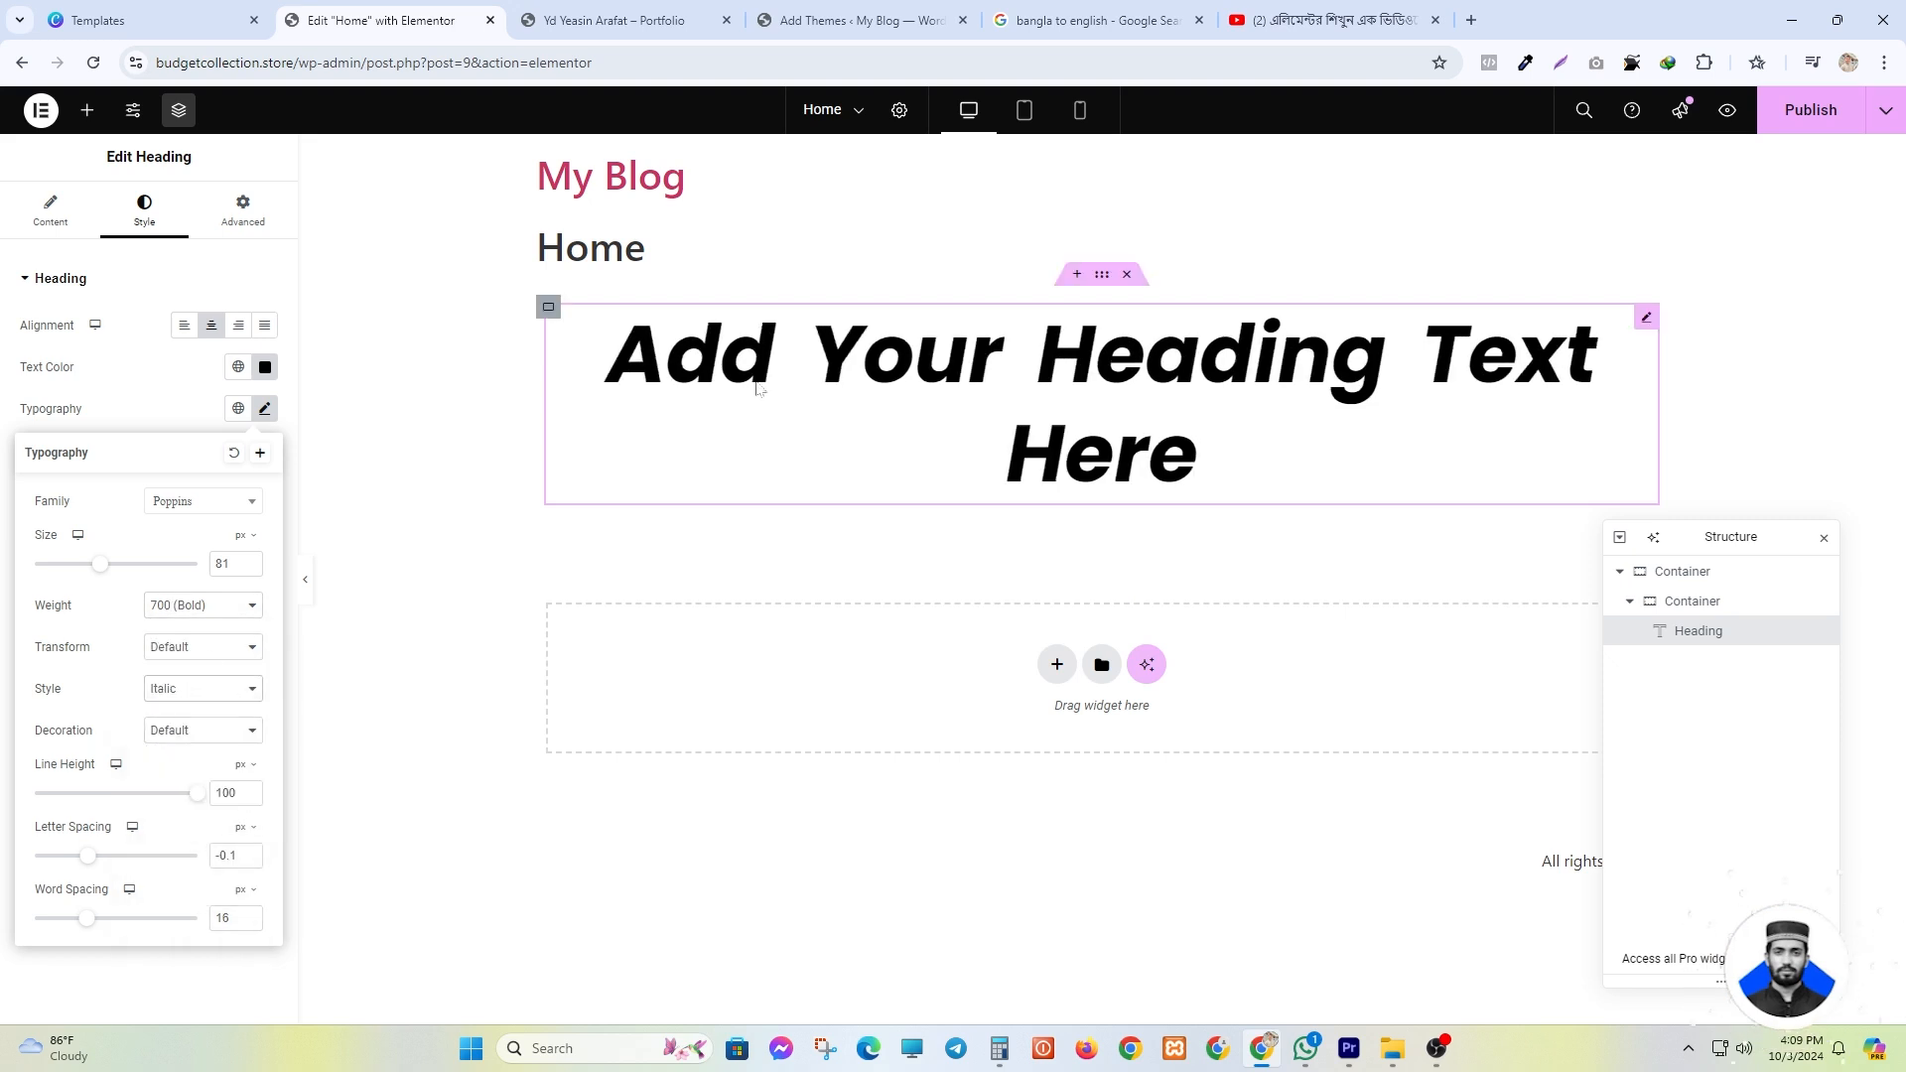
left_click(174, 695)
left_click(169, 714)
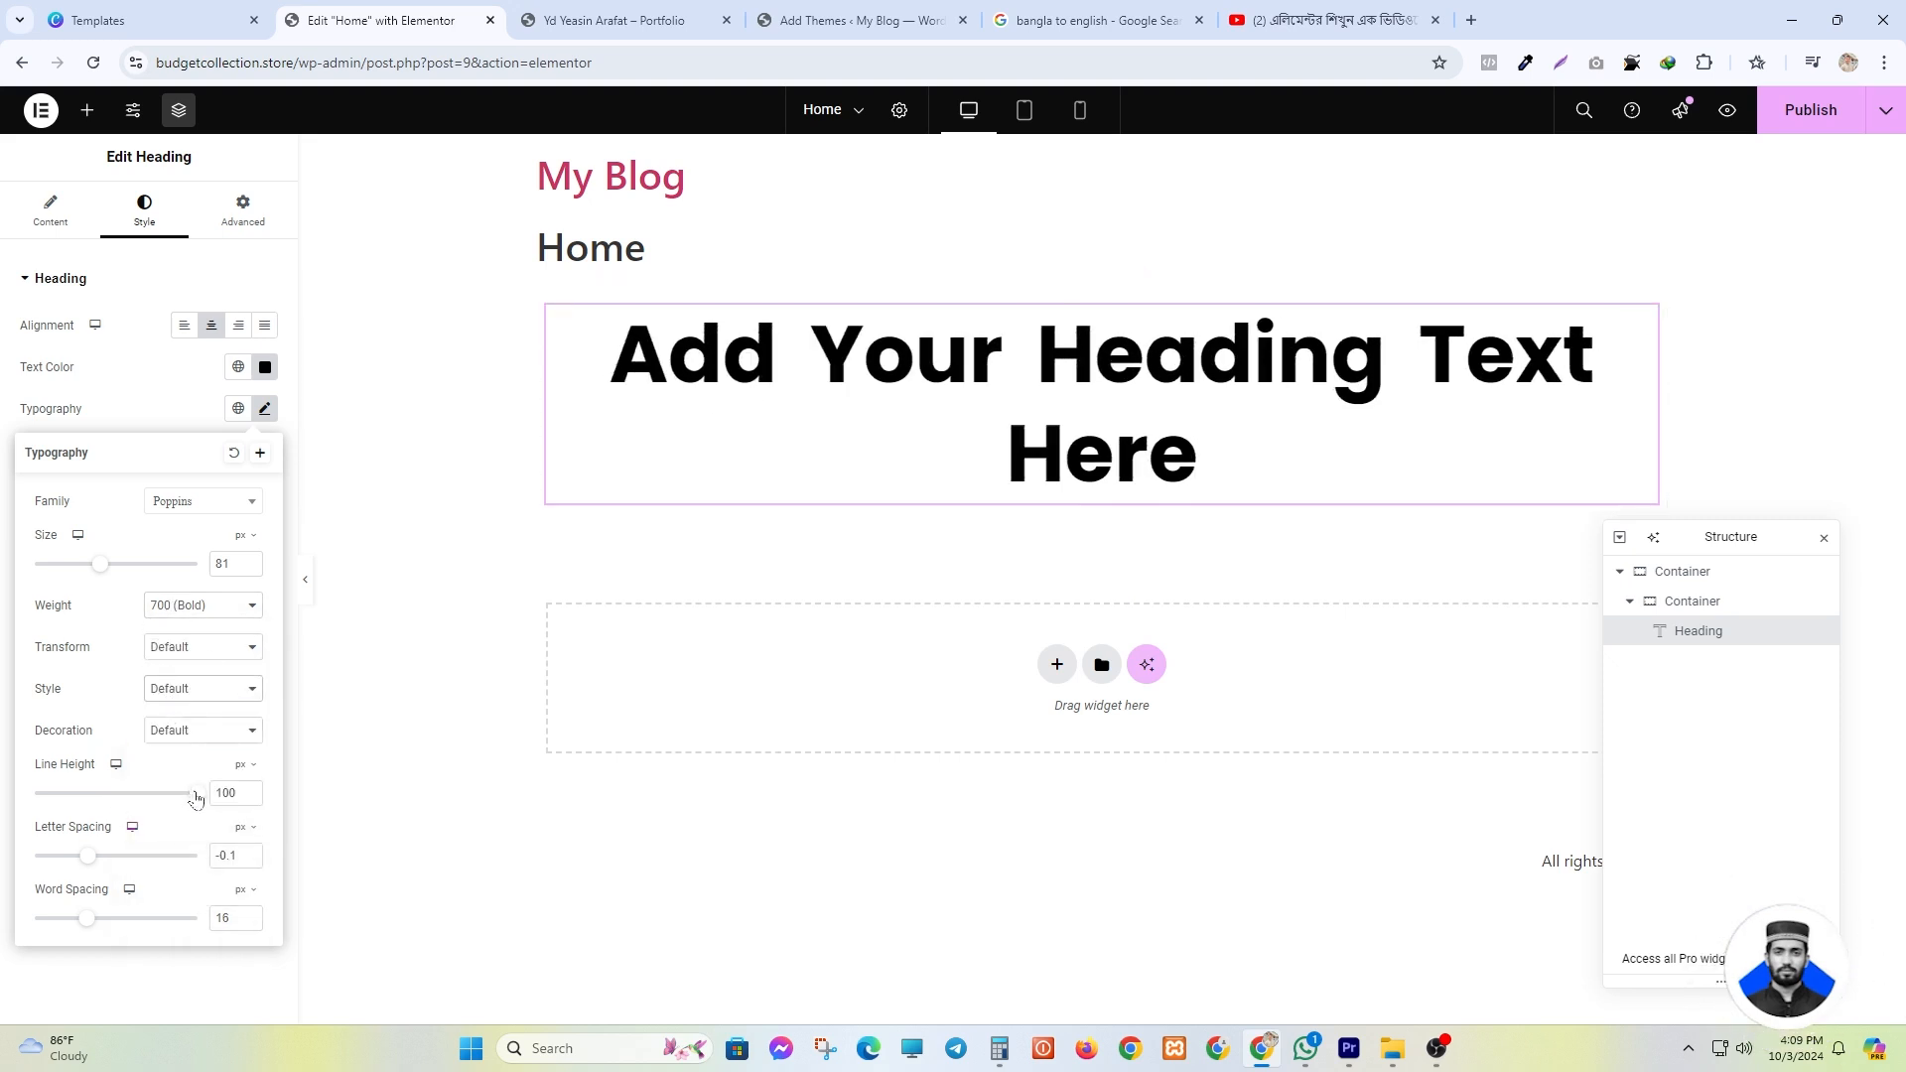
- Try a 46 px line height on the heading, then set letter spacing to 4.2 px, size to 85 px and line height to 100 px
left_click_drag(196, 794, 108, 793)
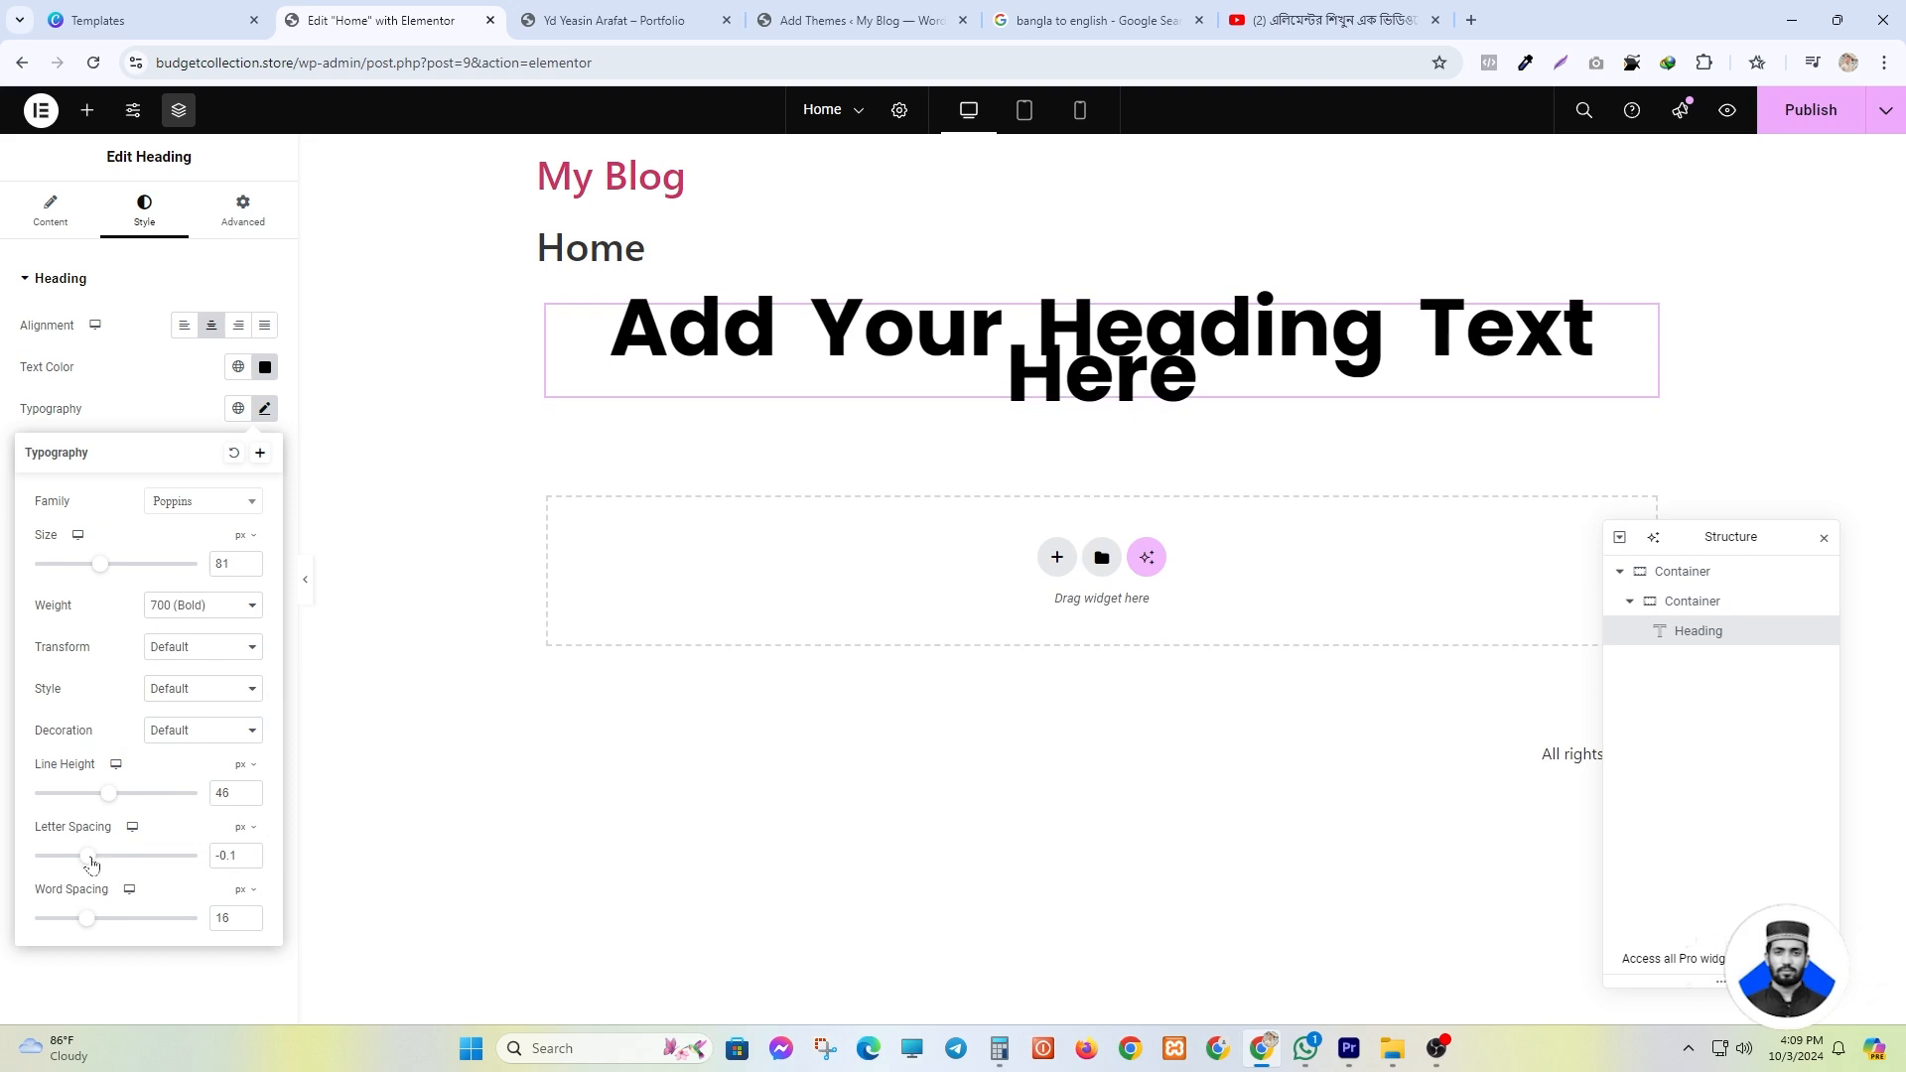
left_click_drag(91, 864, 134, 856)
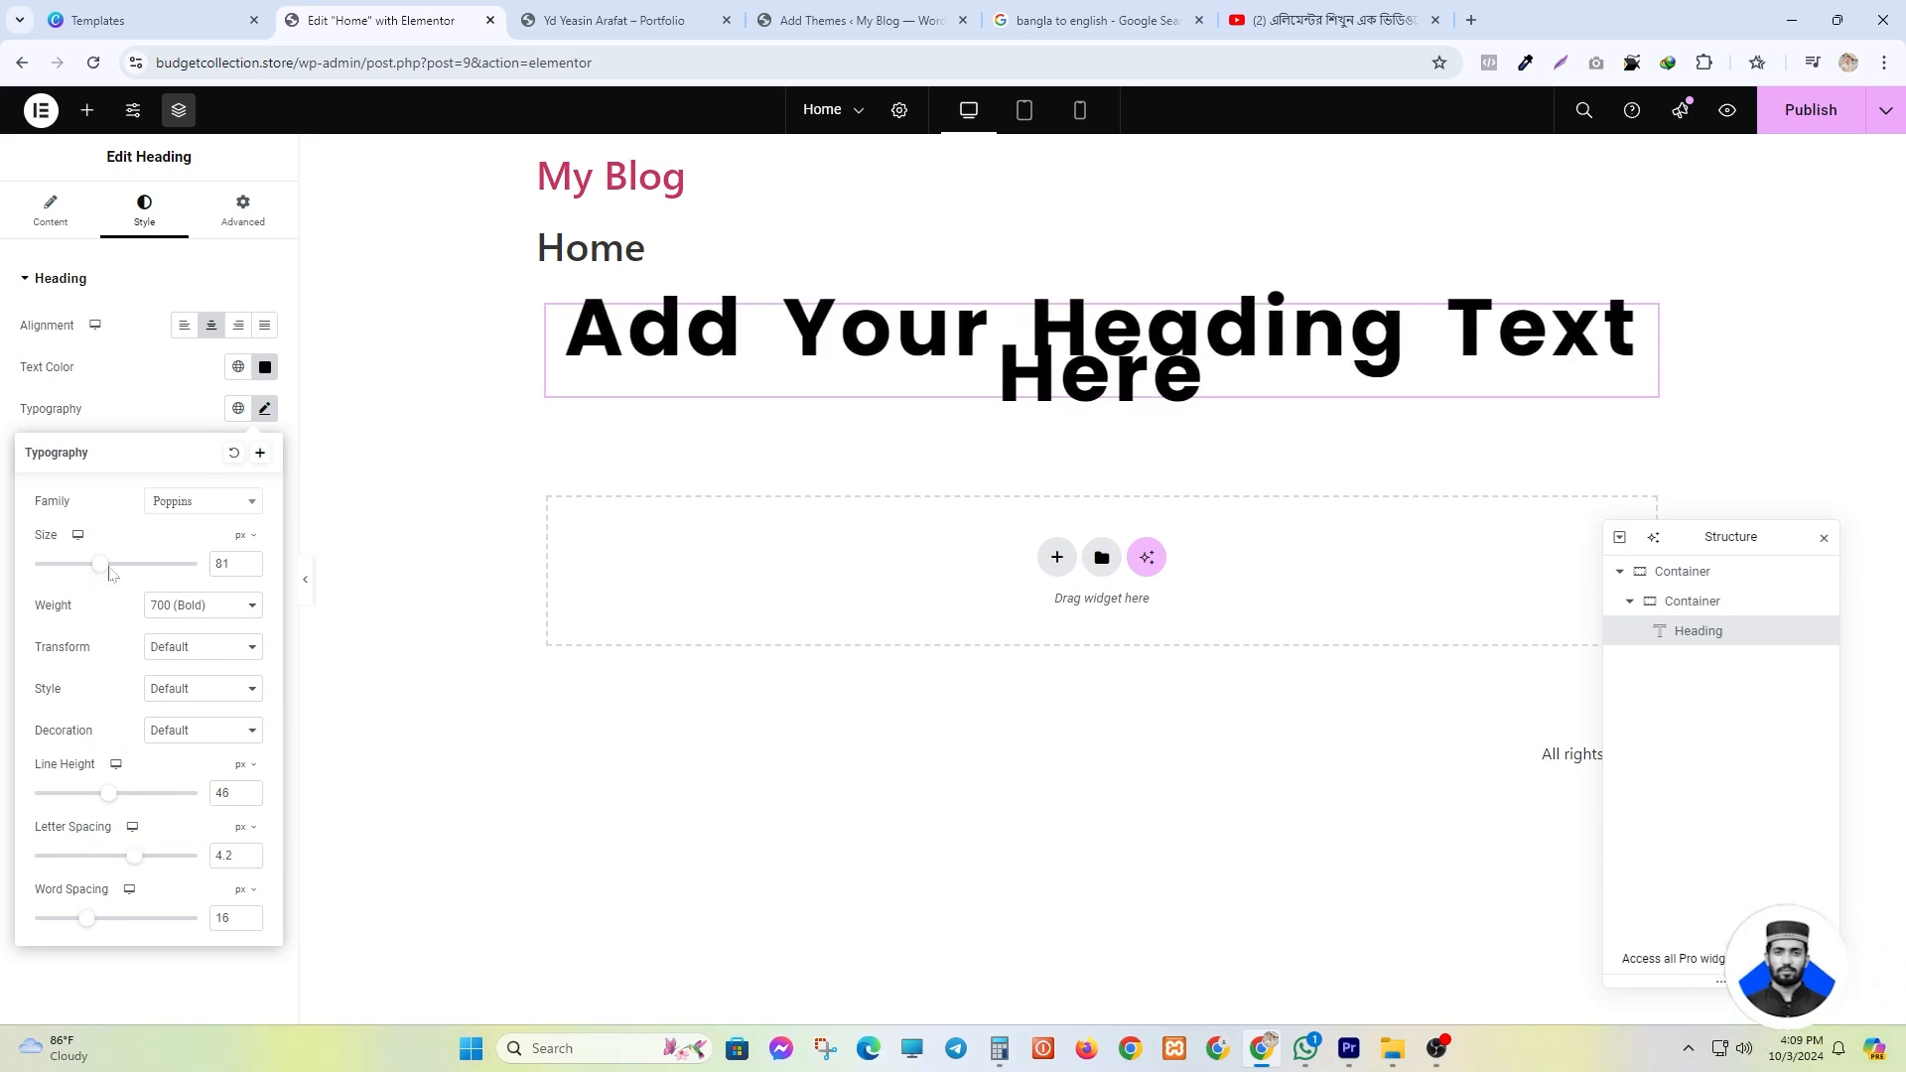
left_click(109, 565)
left_click_drag(108, 564, 88, 564)
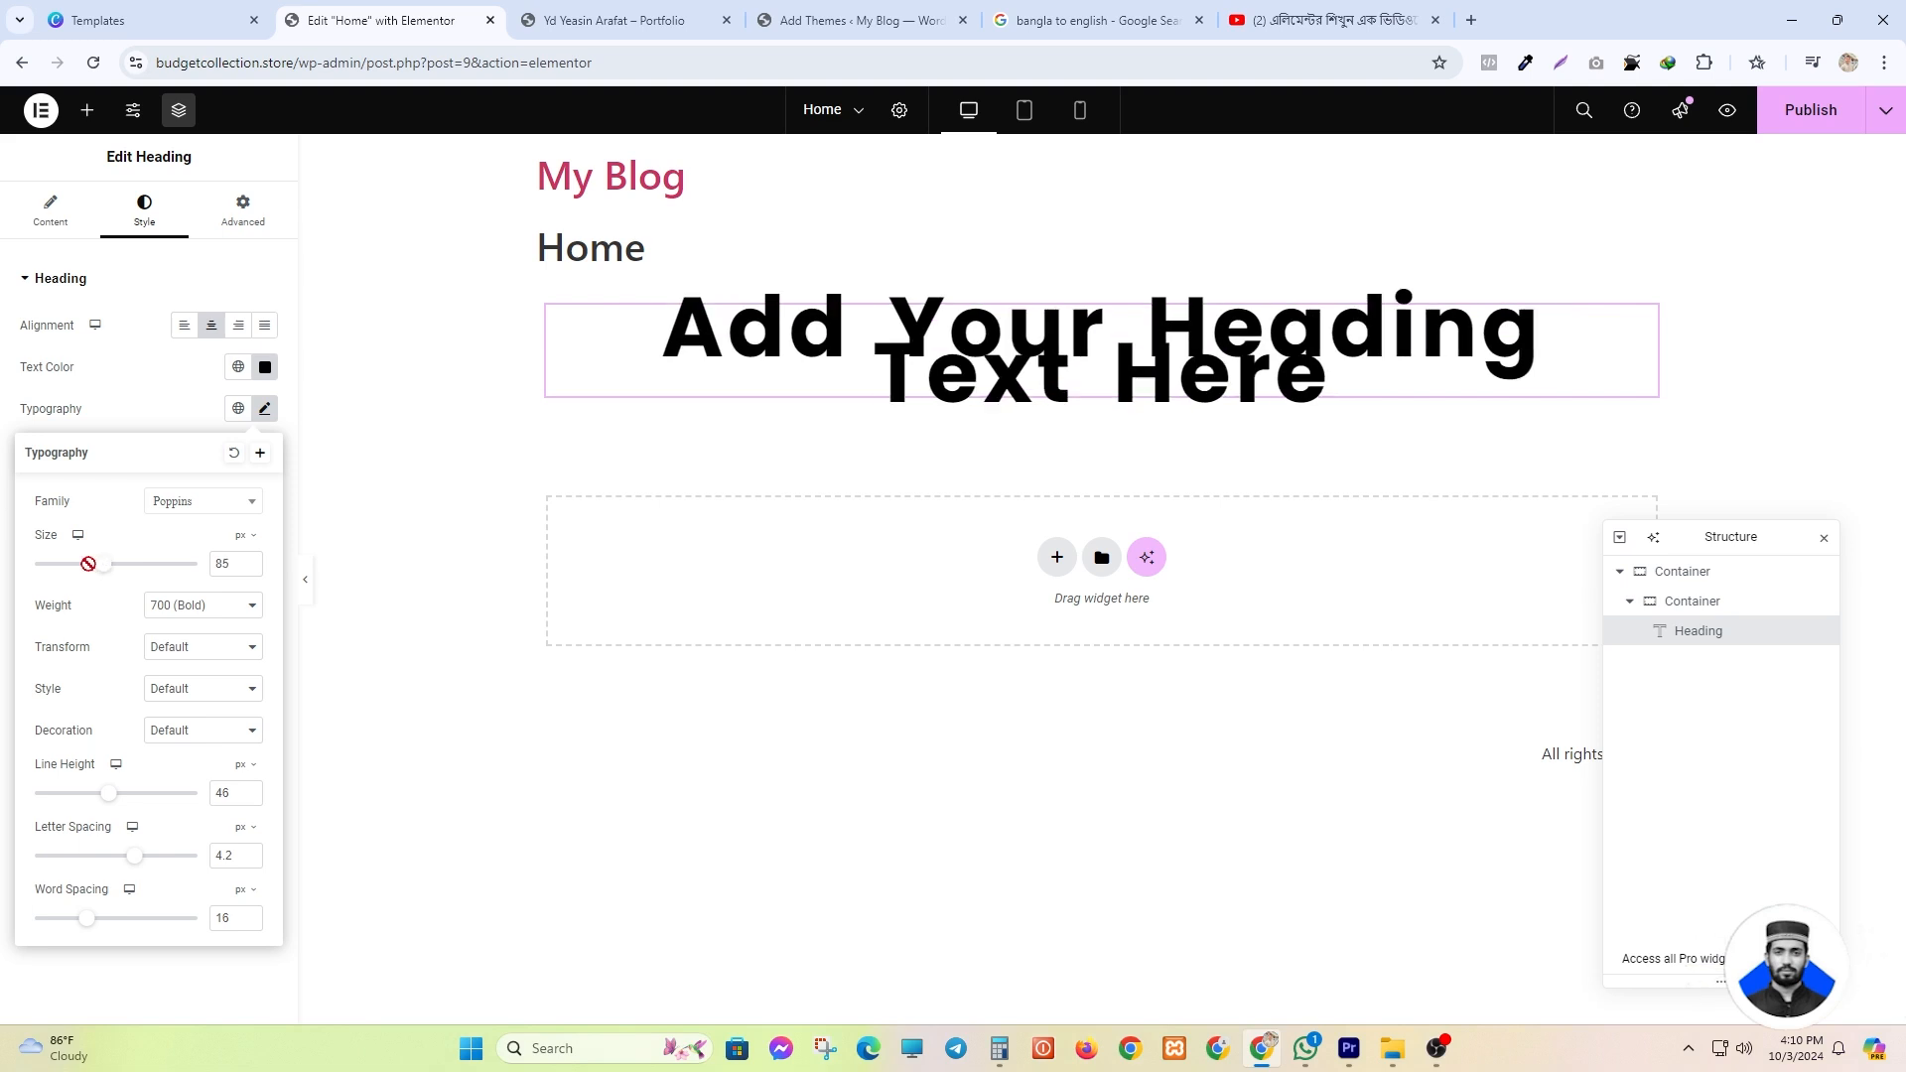
left_click_drag(108, 793, 274, 752)
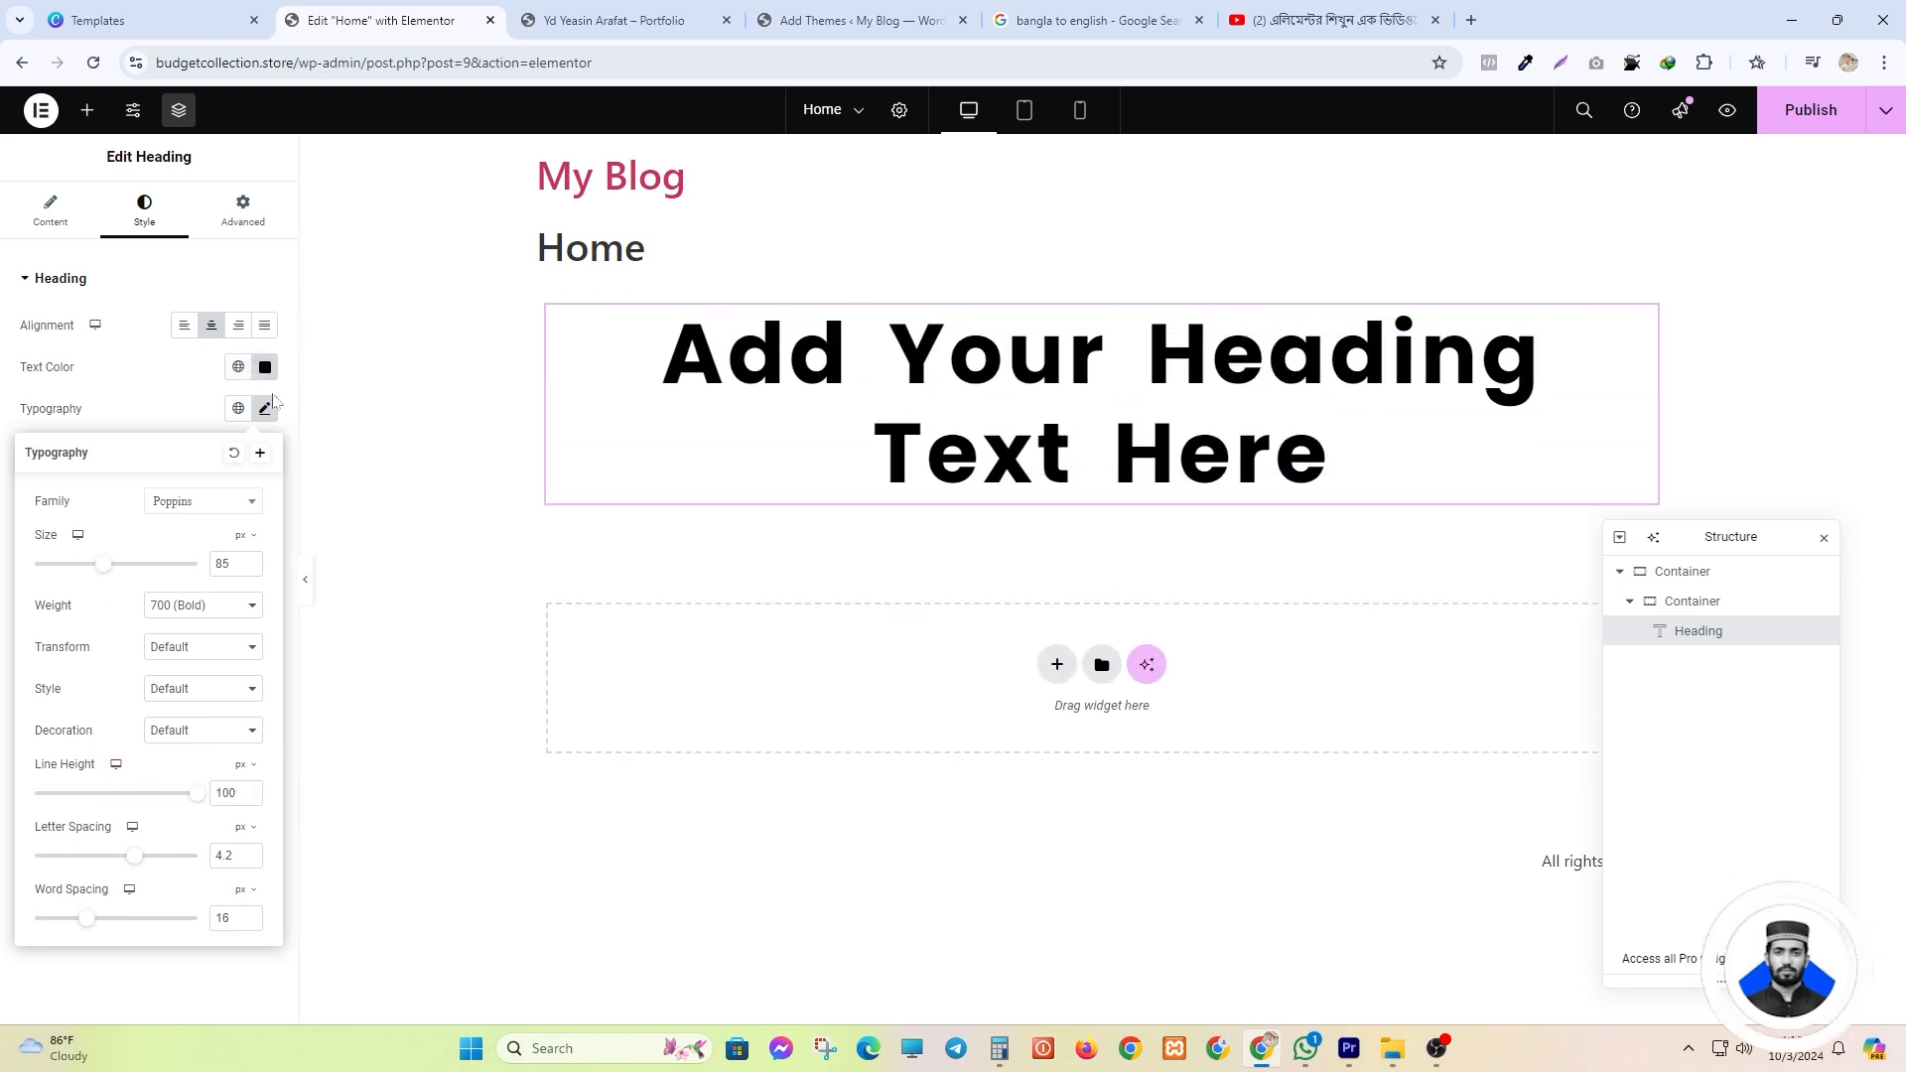
left_click(240, 425)
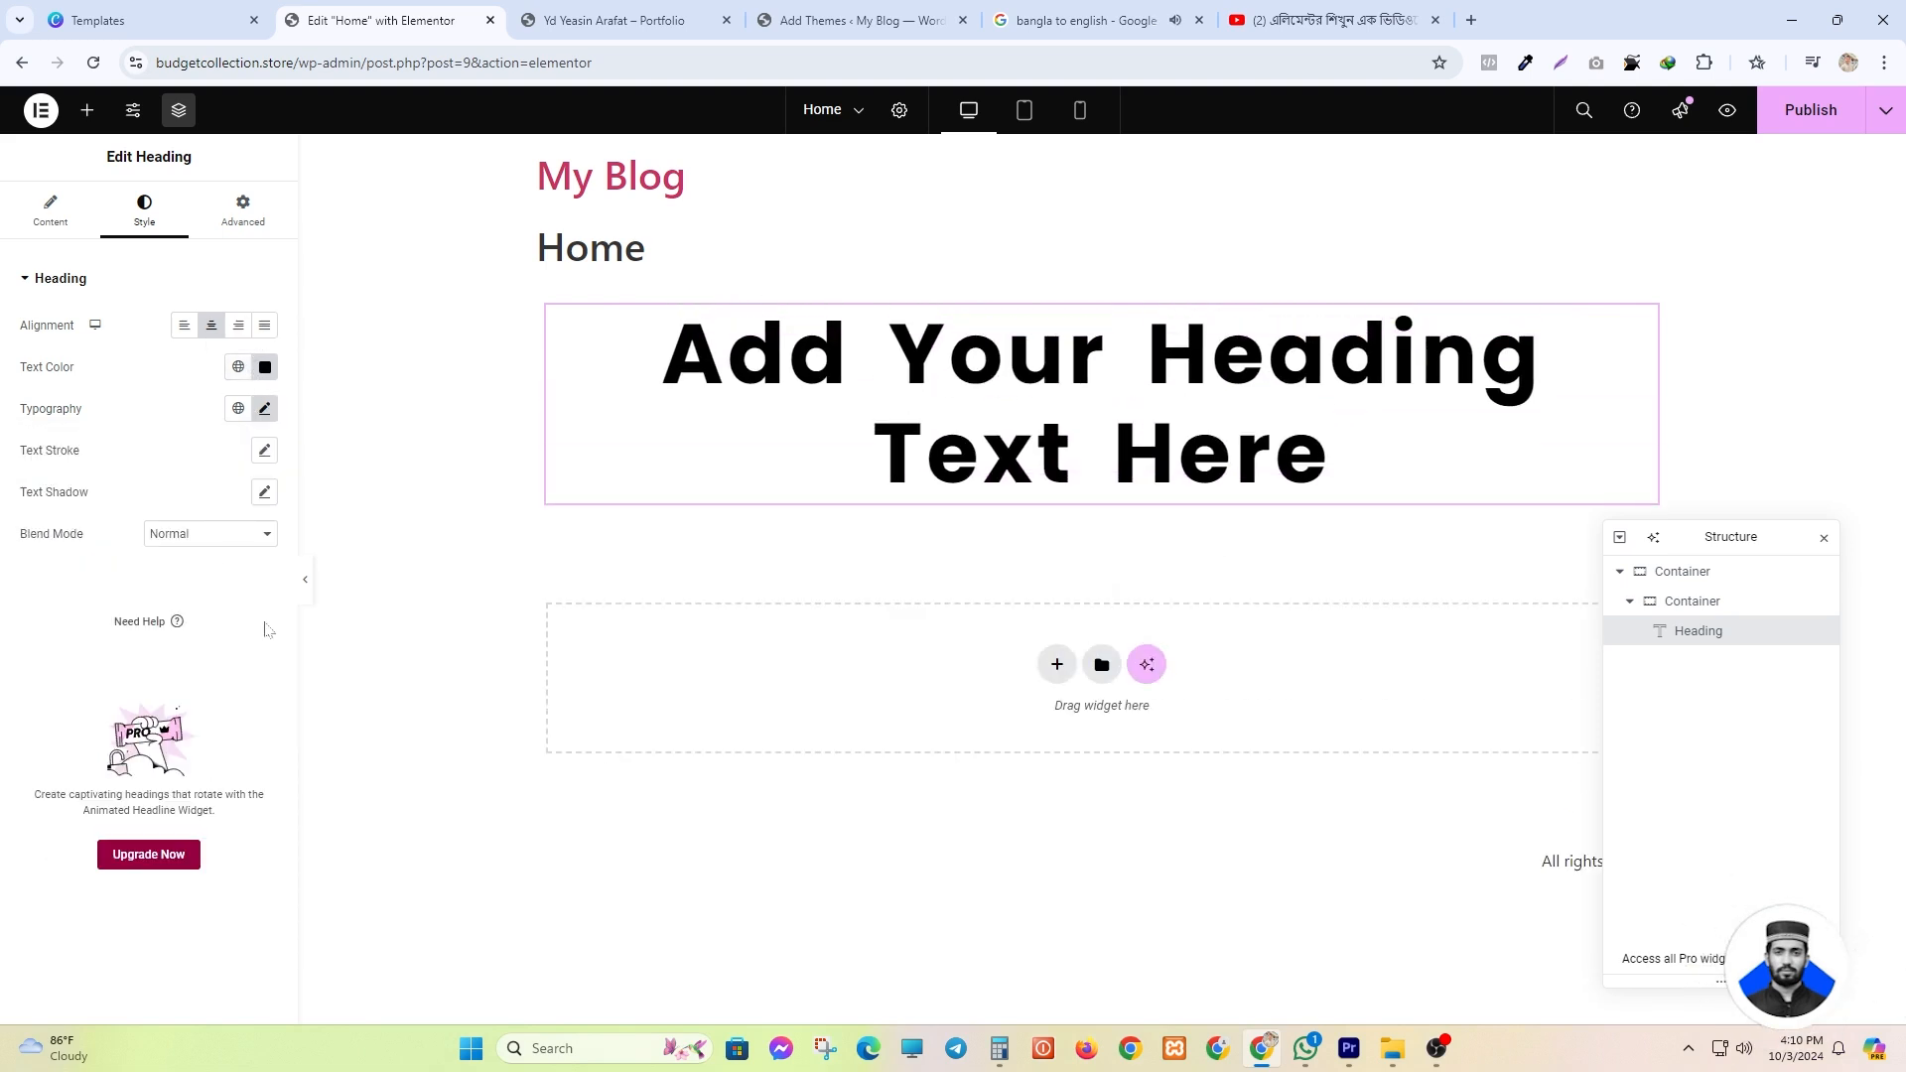
- Add a 10 px text stroke to the heading and color the stroke red
left_click_drag(103, 462, 3, 458)
left_click(264, 452)
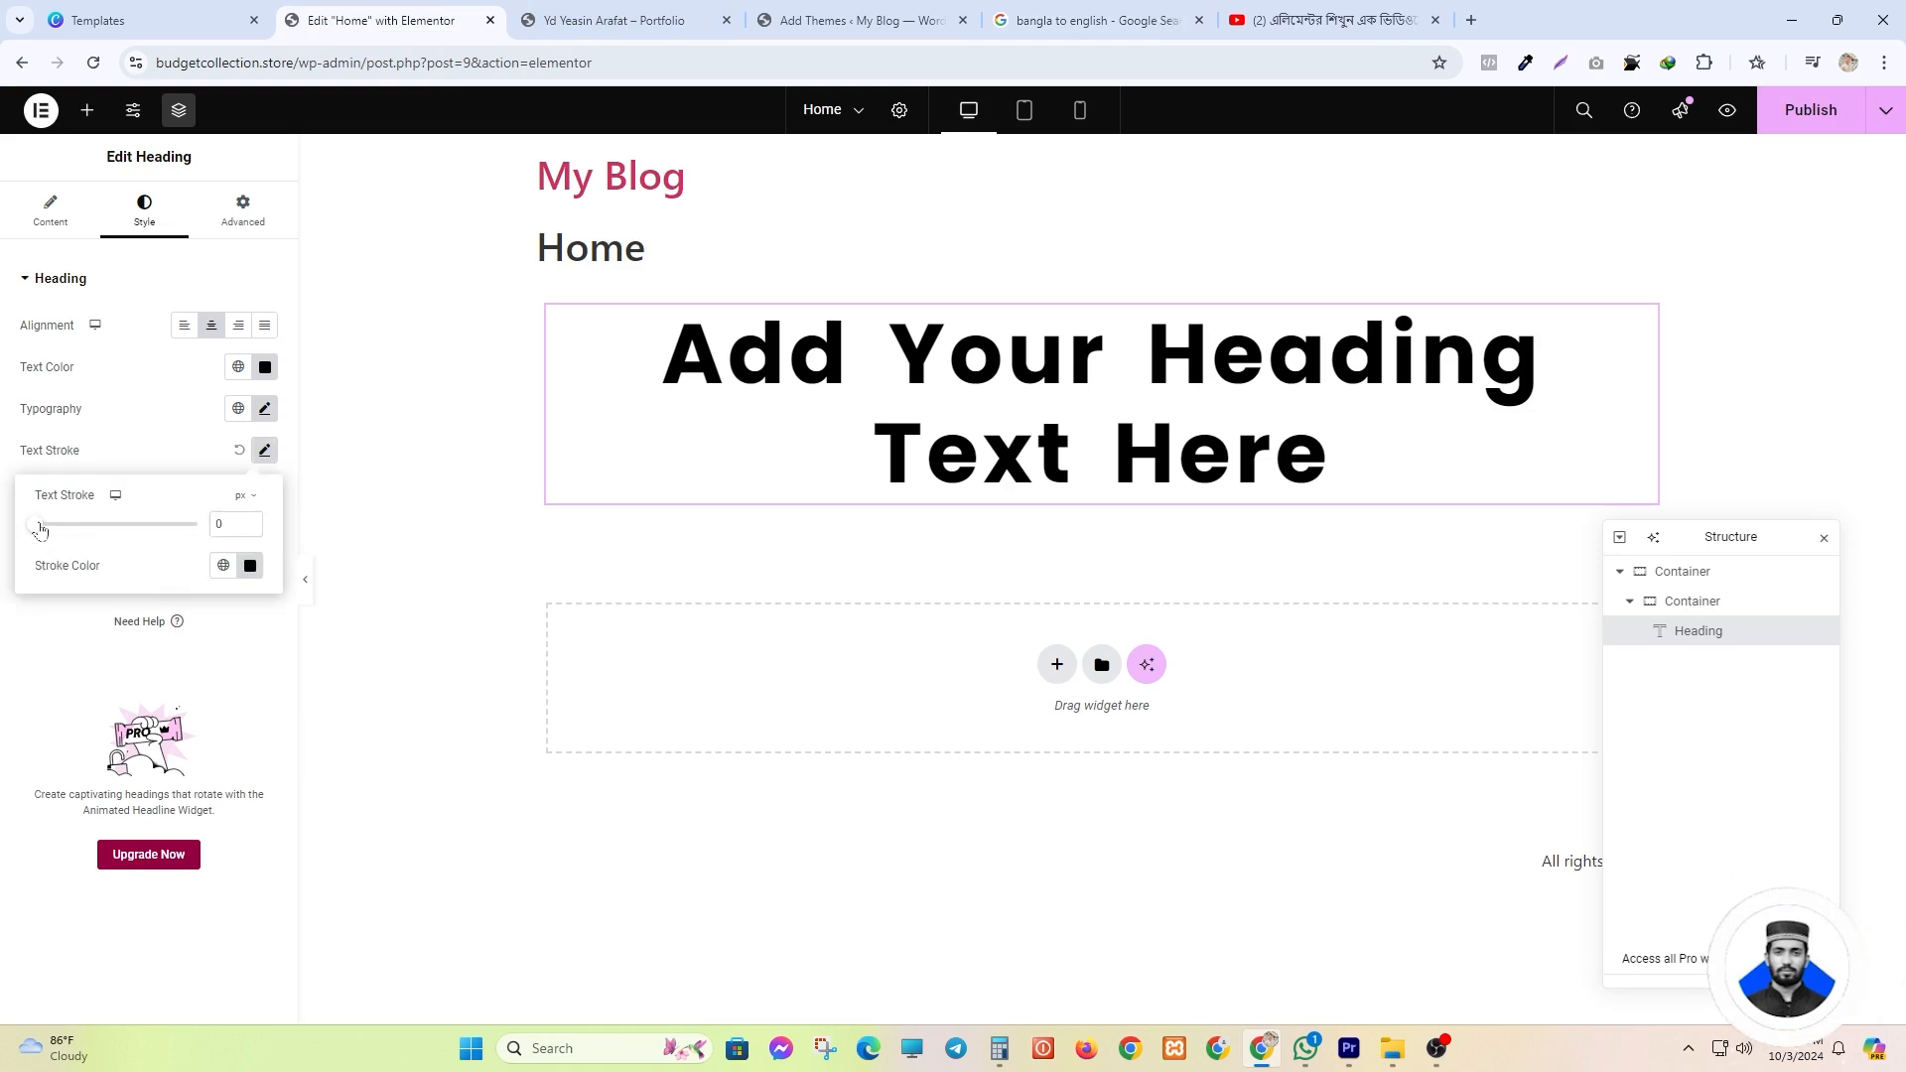
left_click_drag(40, 524, 198, 524)
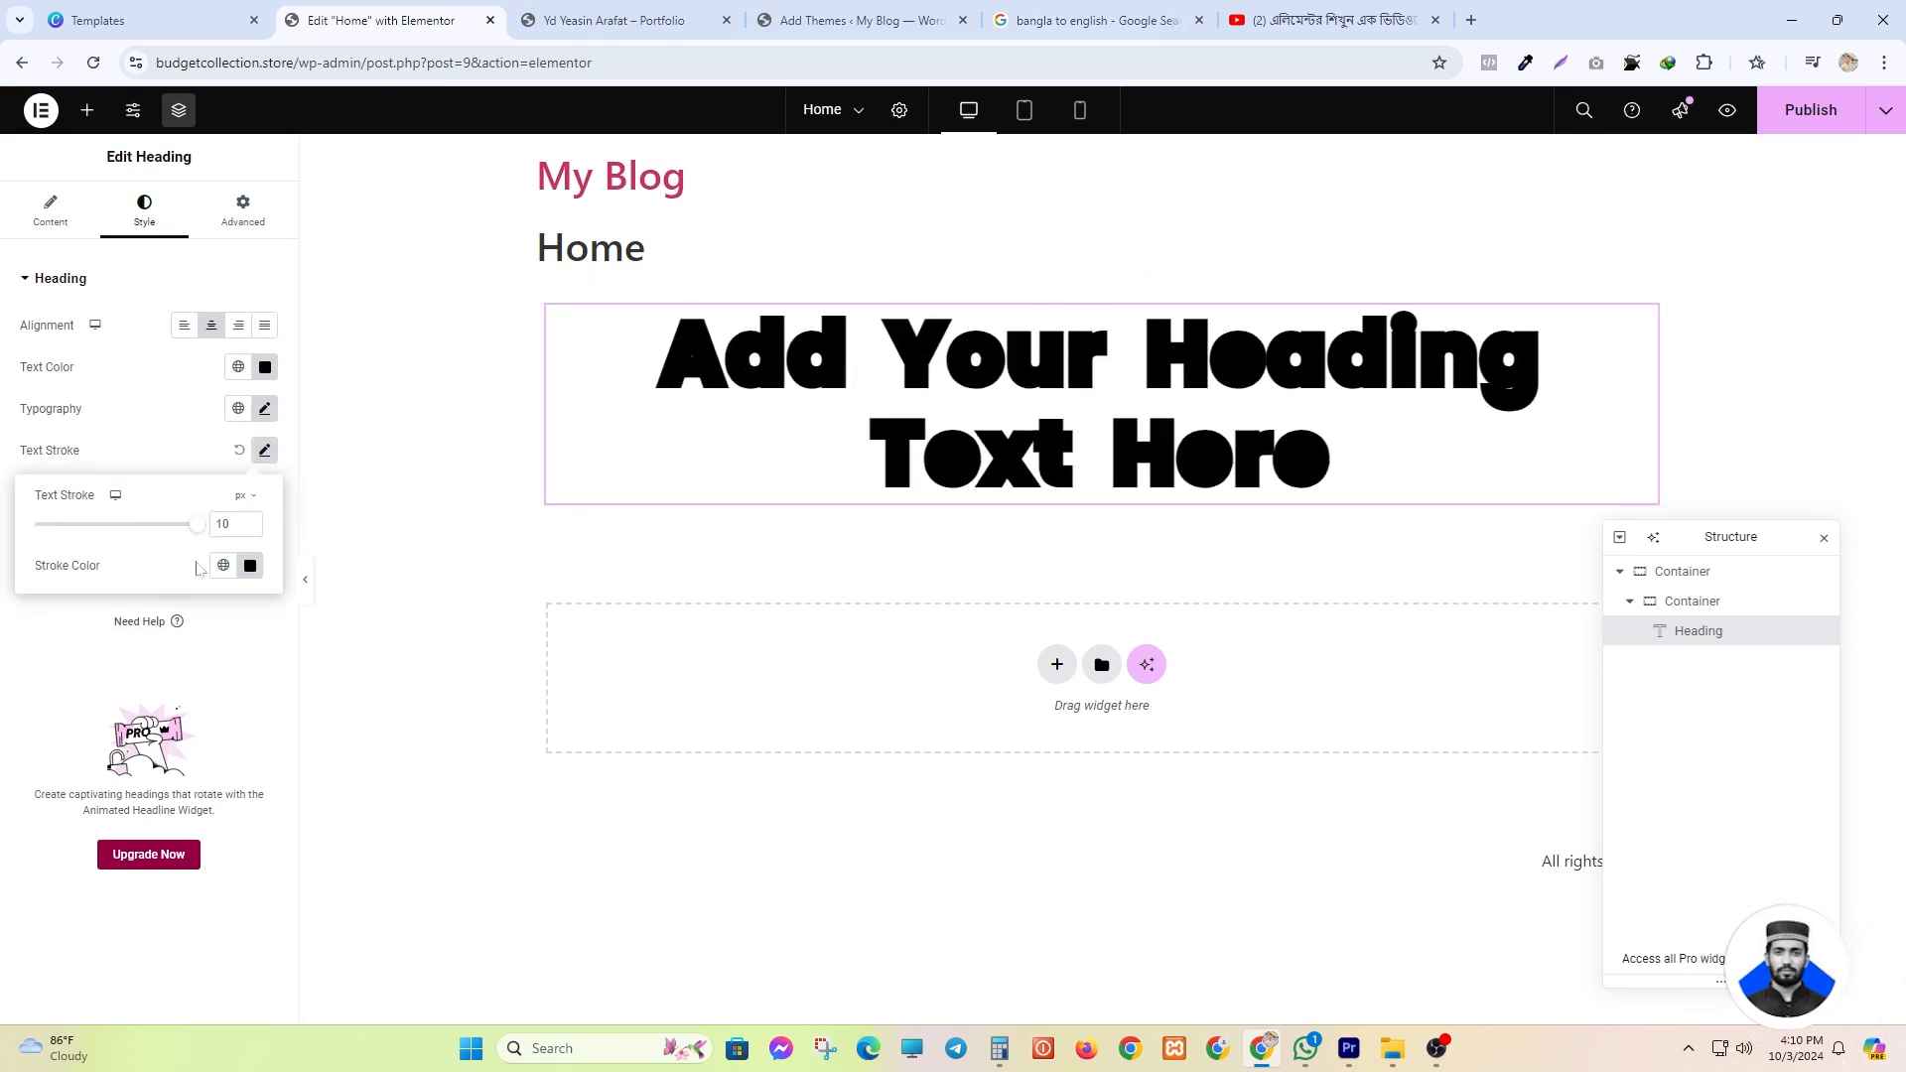
left_click(250, 566)
left_click(247, 689)
left_click(340, 692)
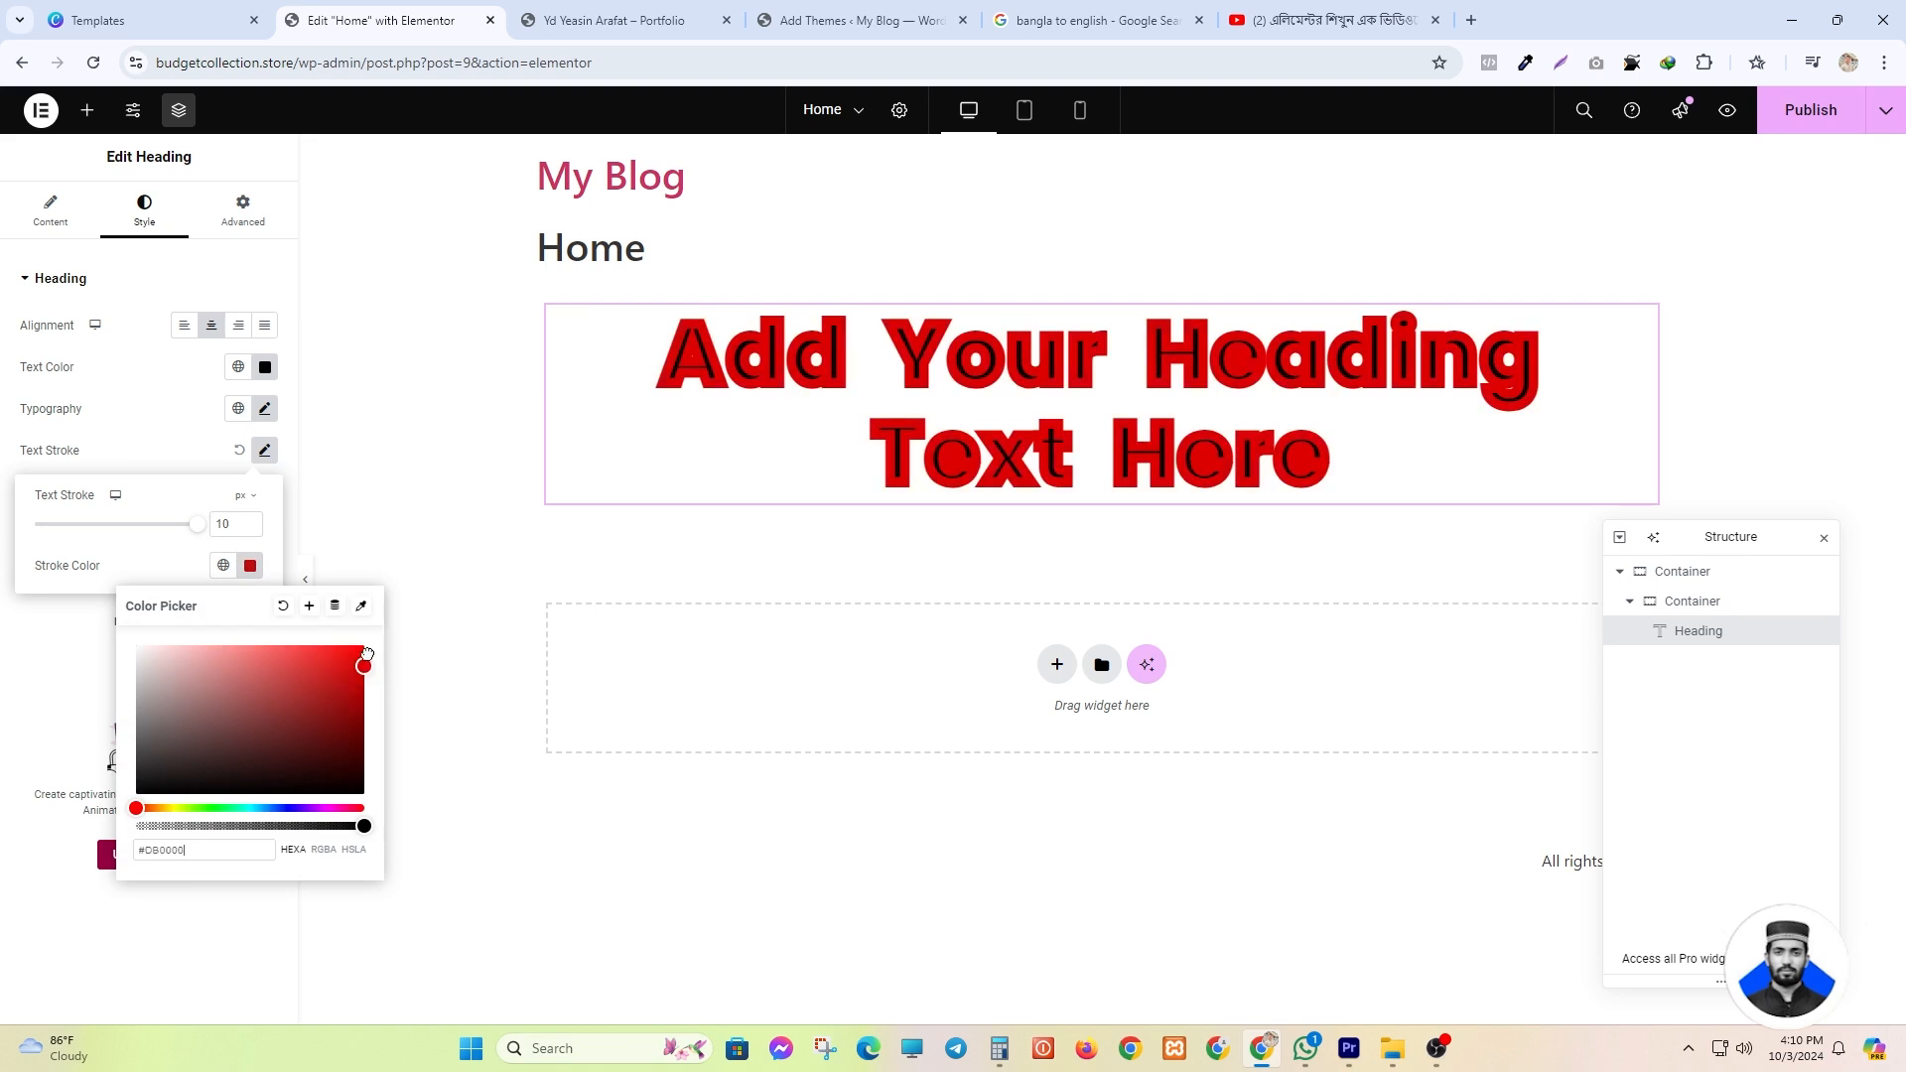
mouse_move(366, 654)
left_mouse_down()
mouse_move(228, 655)
mouse_move(396, 681)
mouse_move(346, 671)
left_mouse_up()
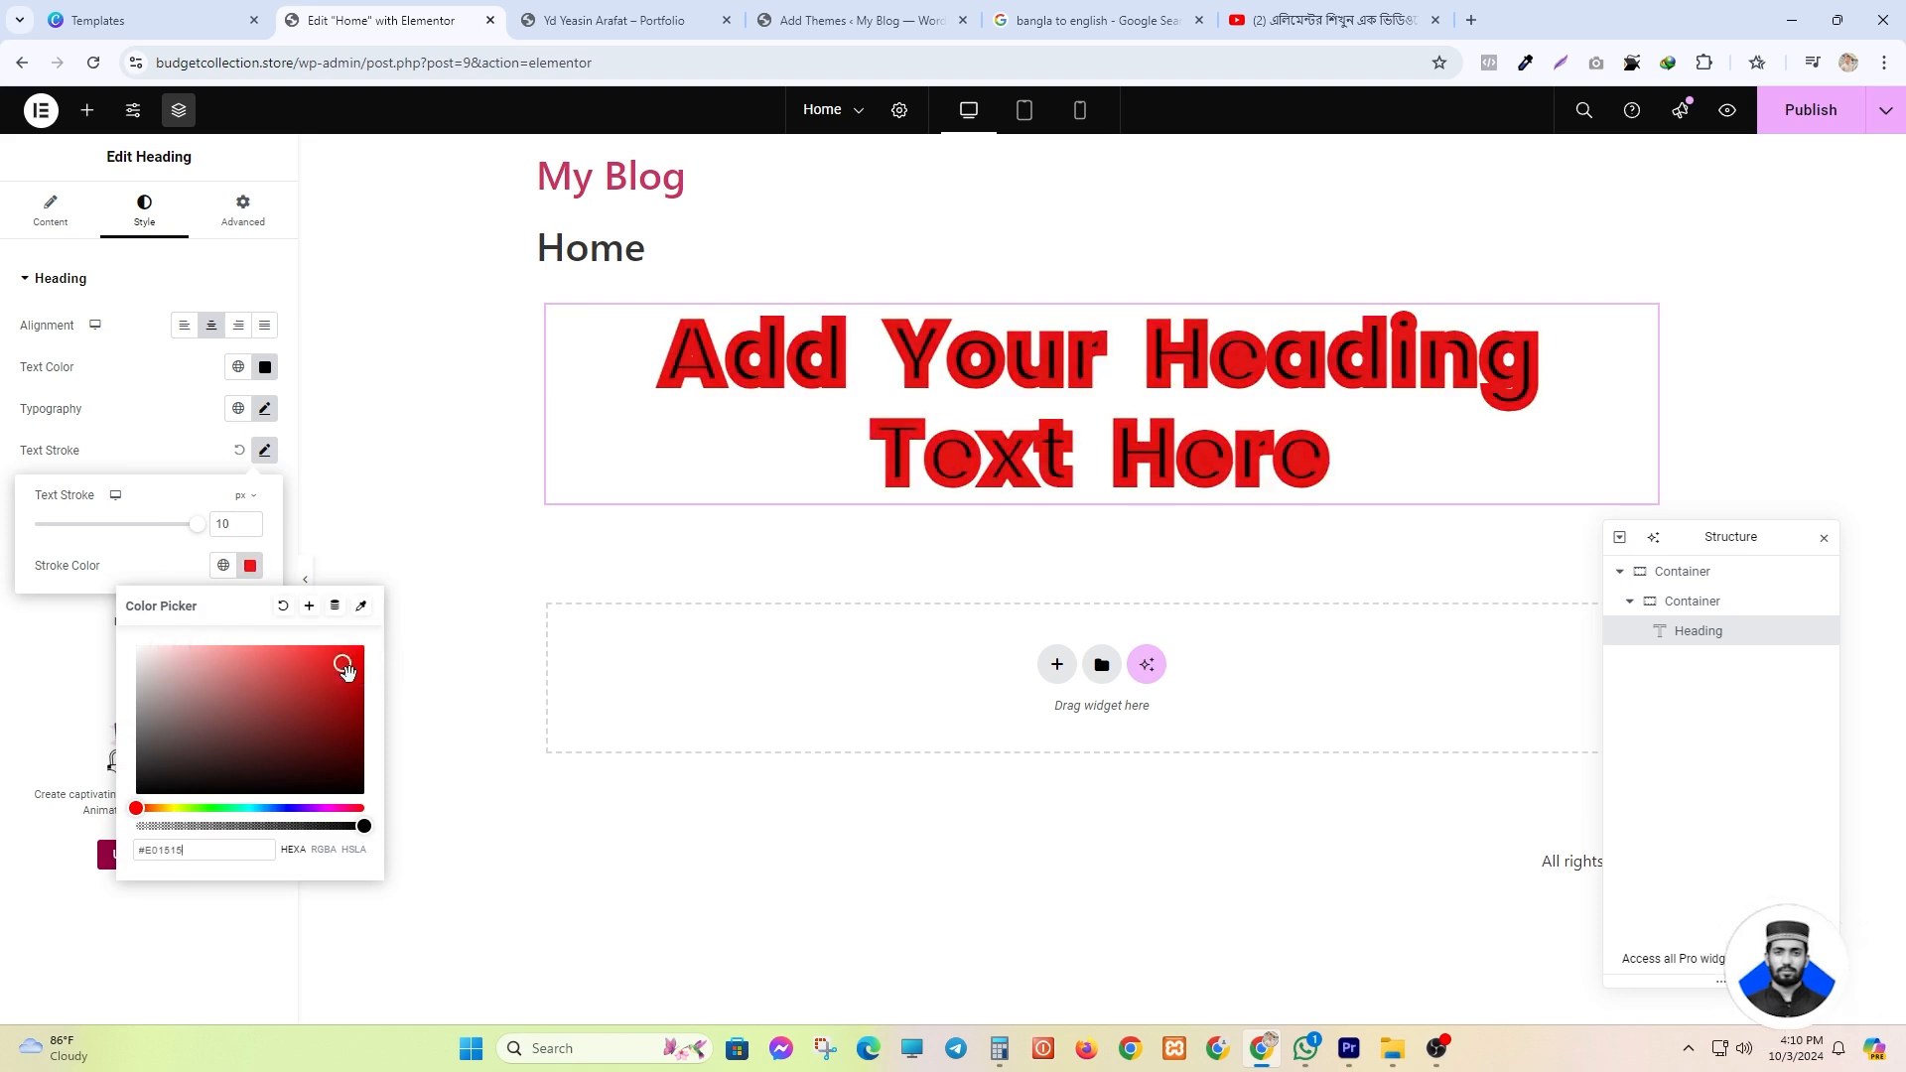
- Thin the heading's text stroke to 3 px and 2 px, then reset the stroke to remove it
left_click_drag(196, 534, 84, 527)
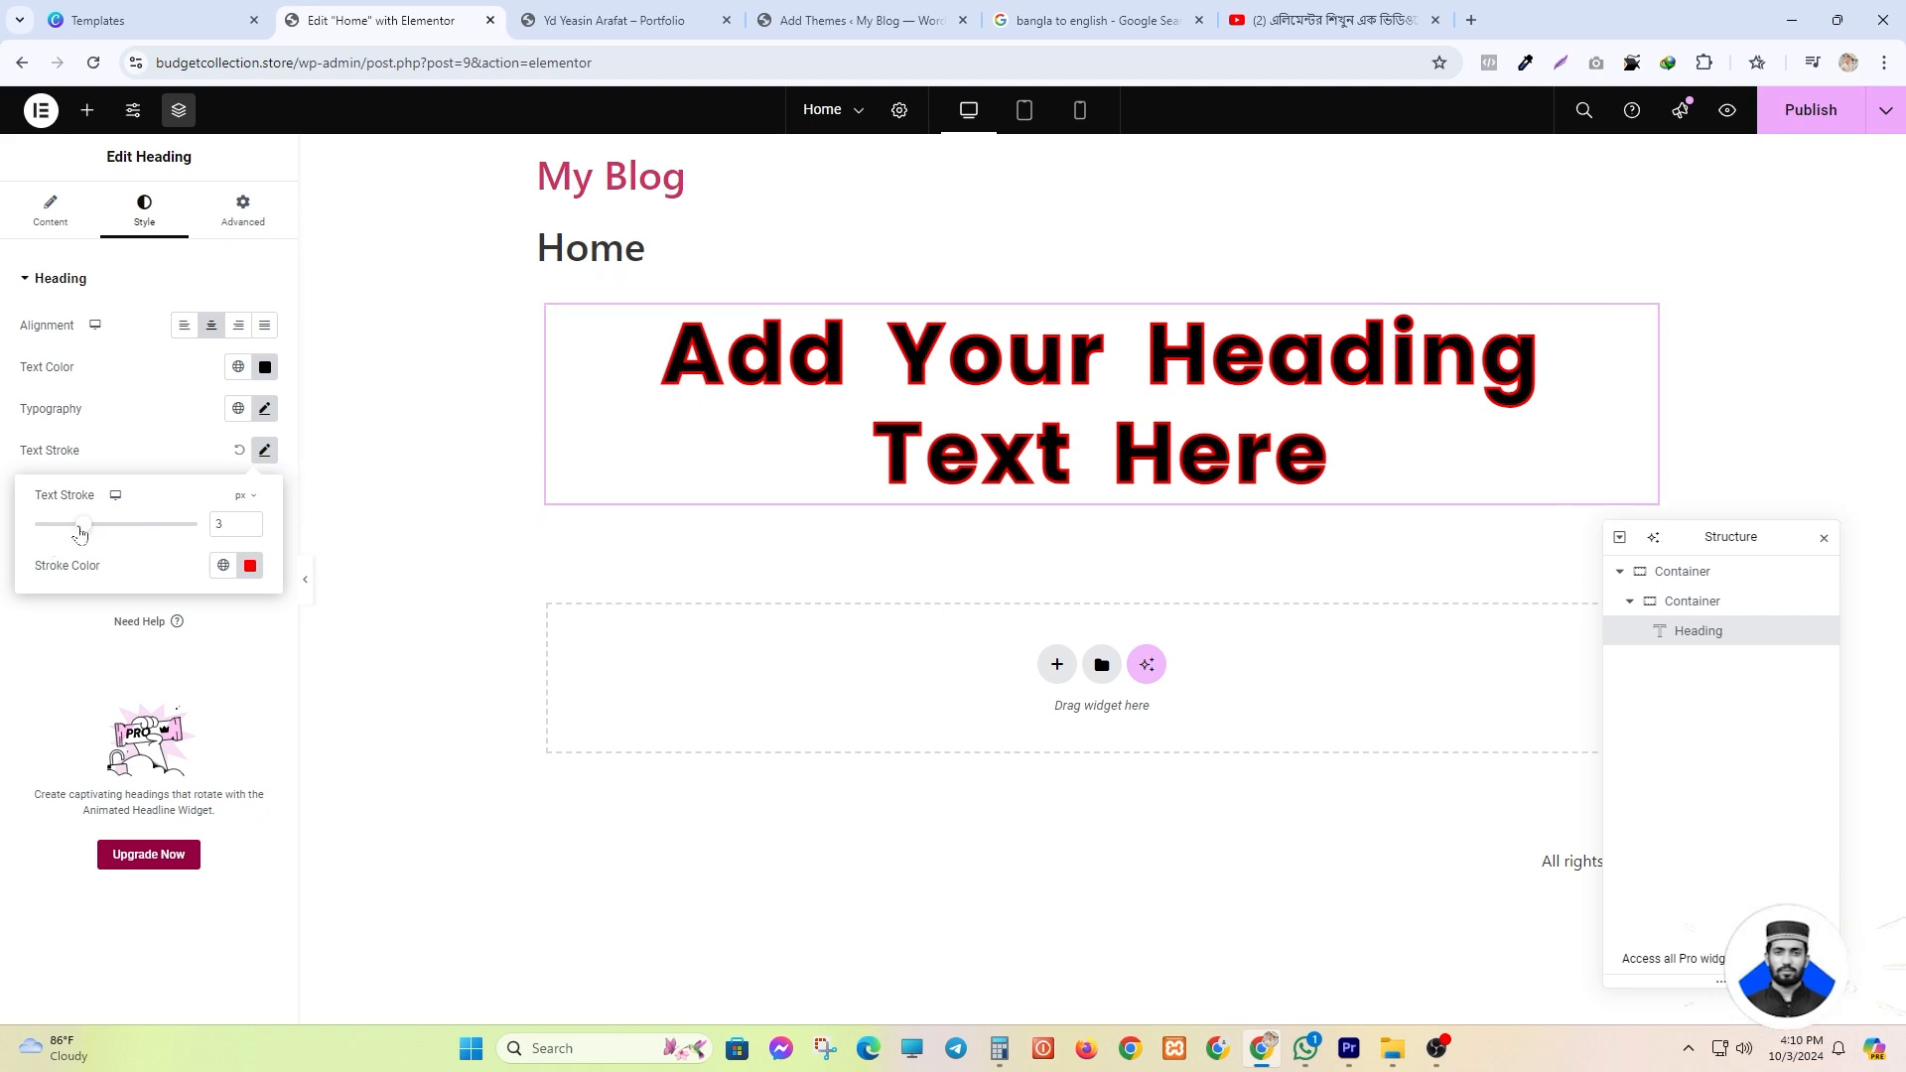
left_click_drag(83, 524, 67, 526)
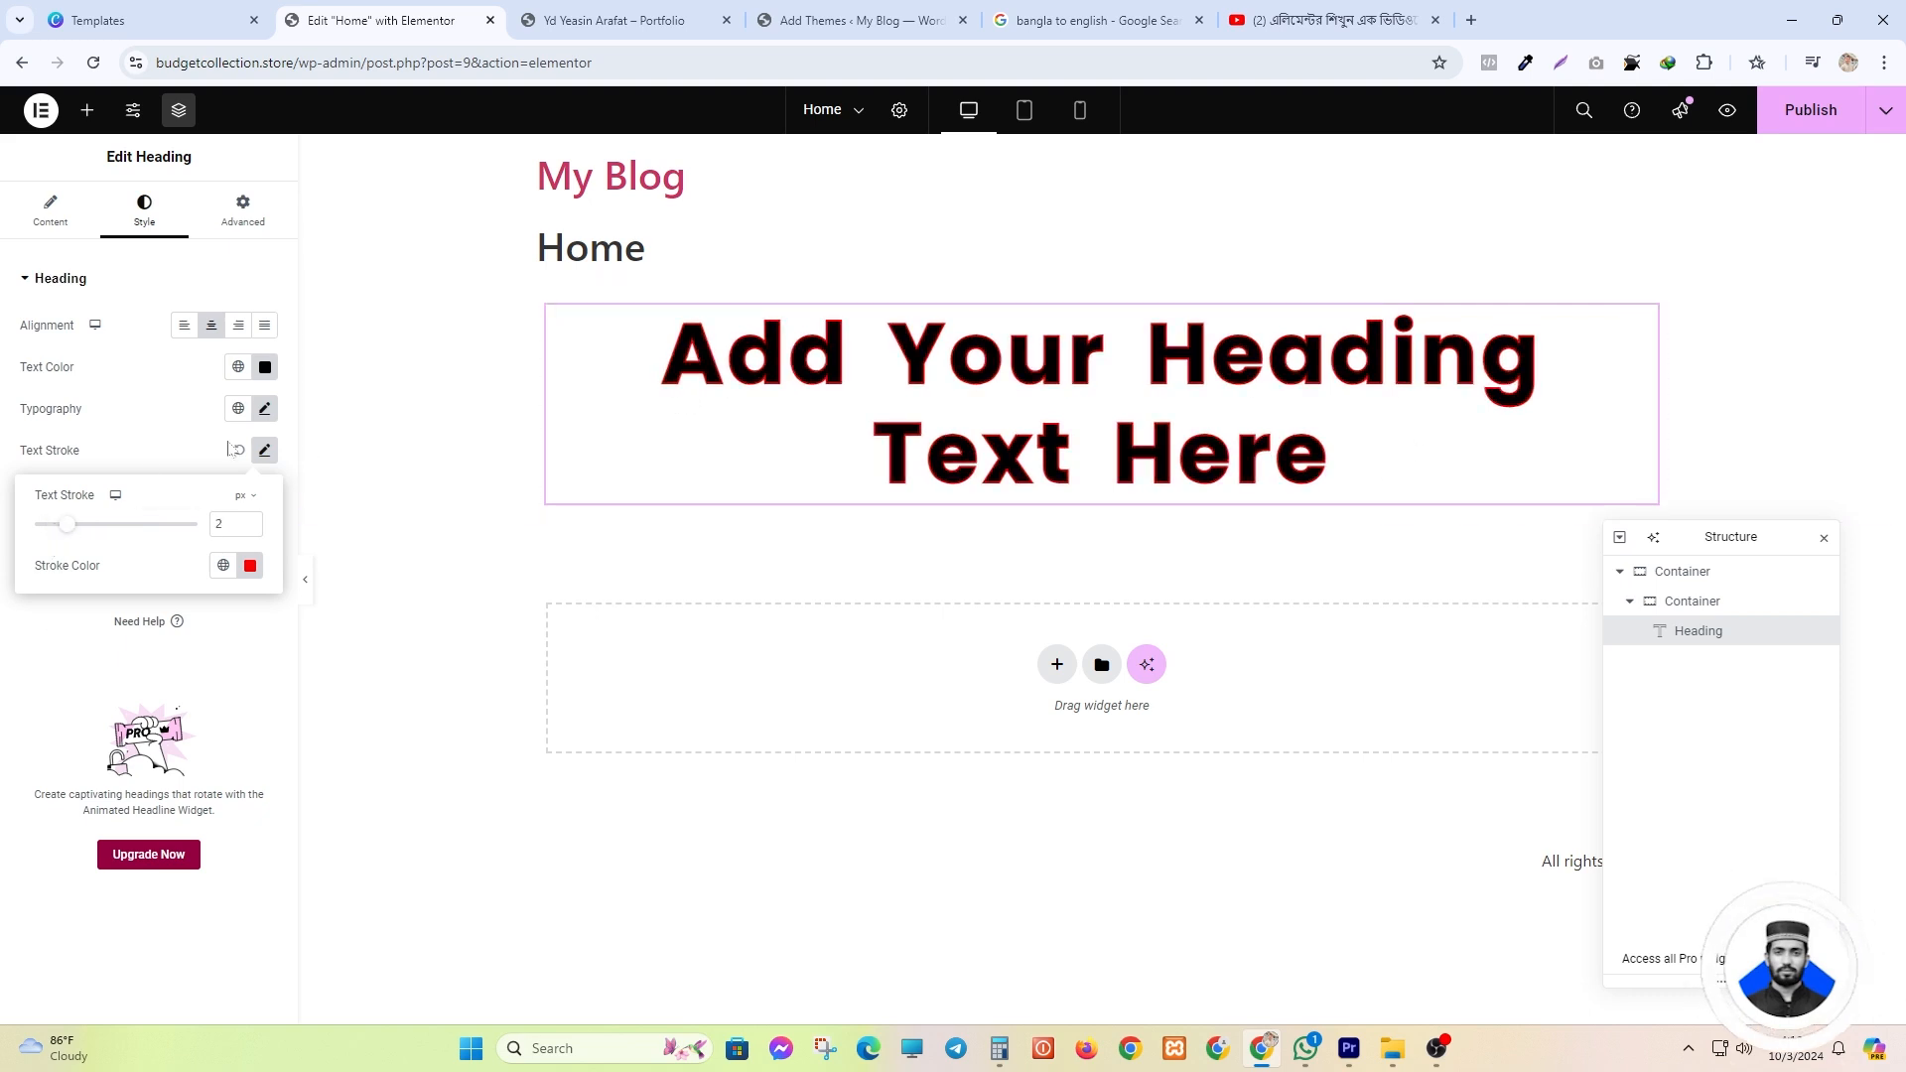
left_click(263, 451)
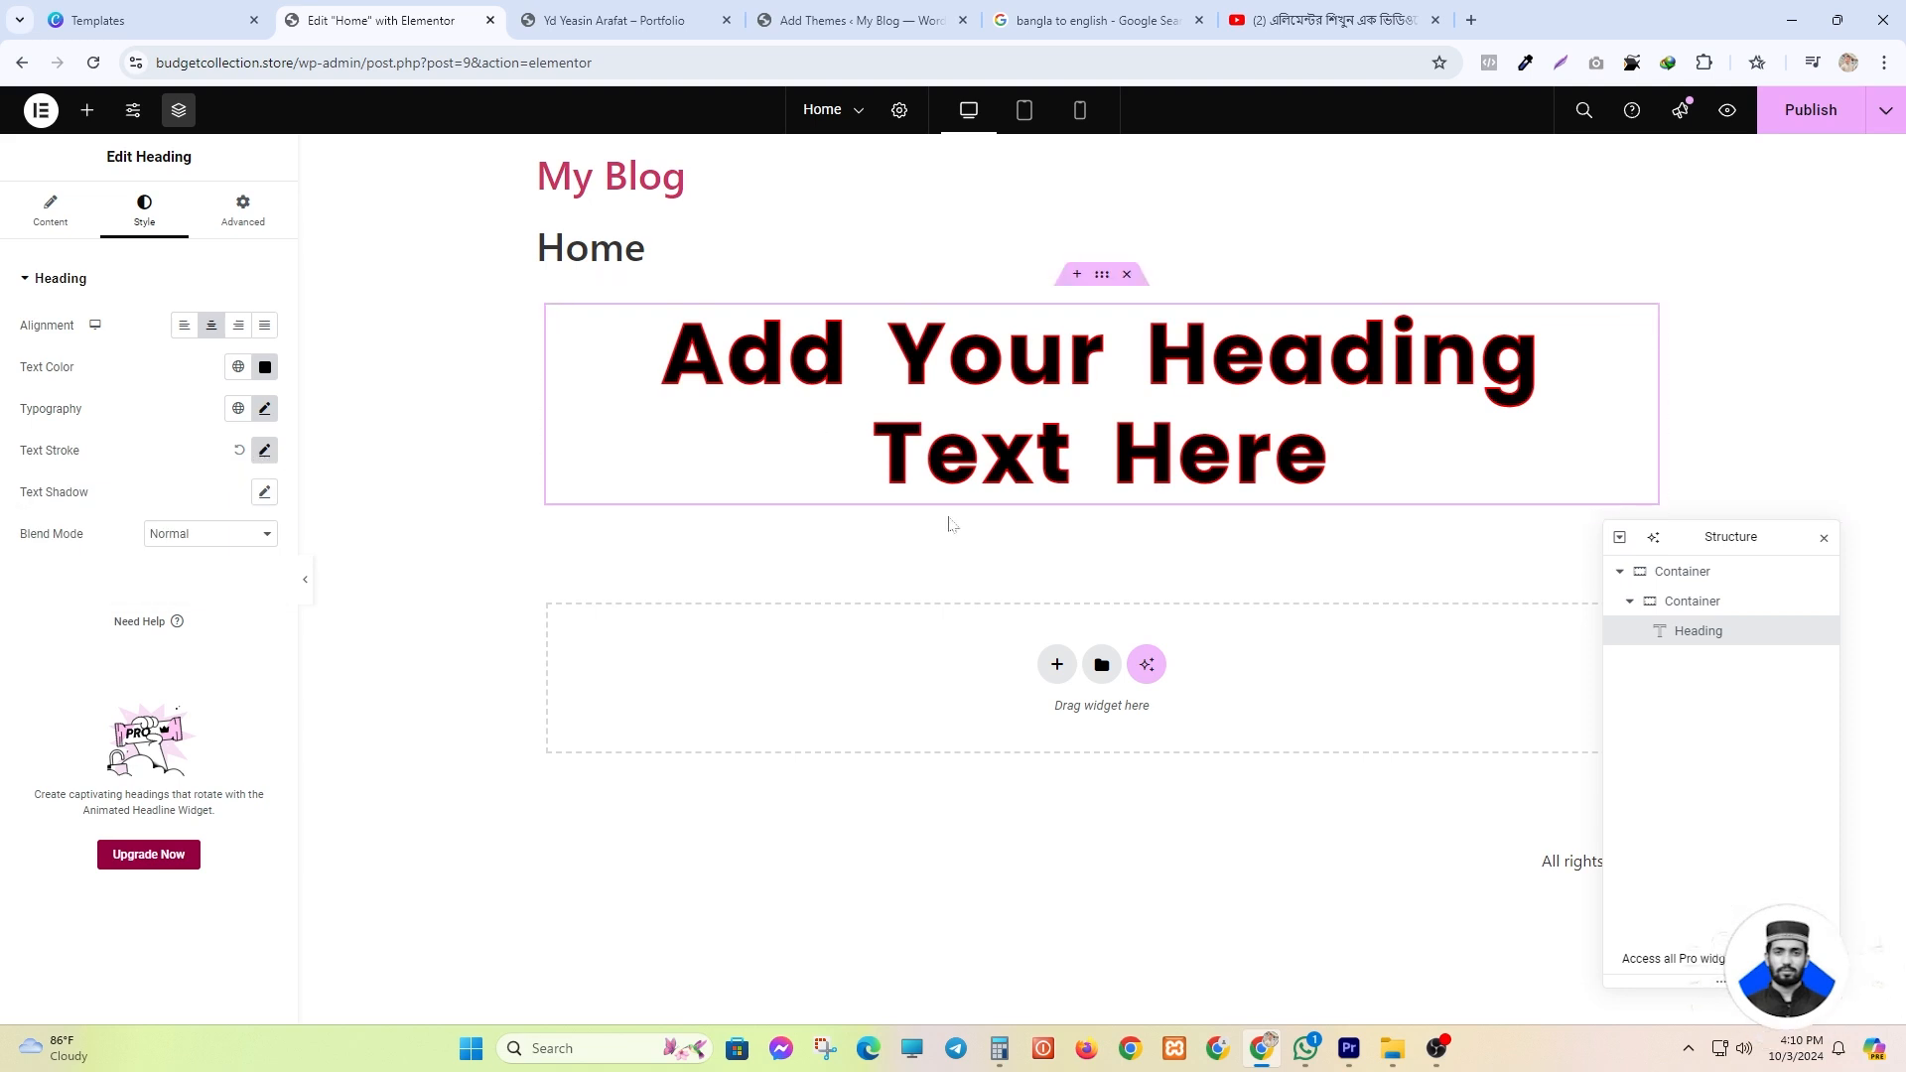
left_click(239, 452)
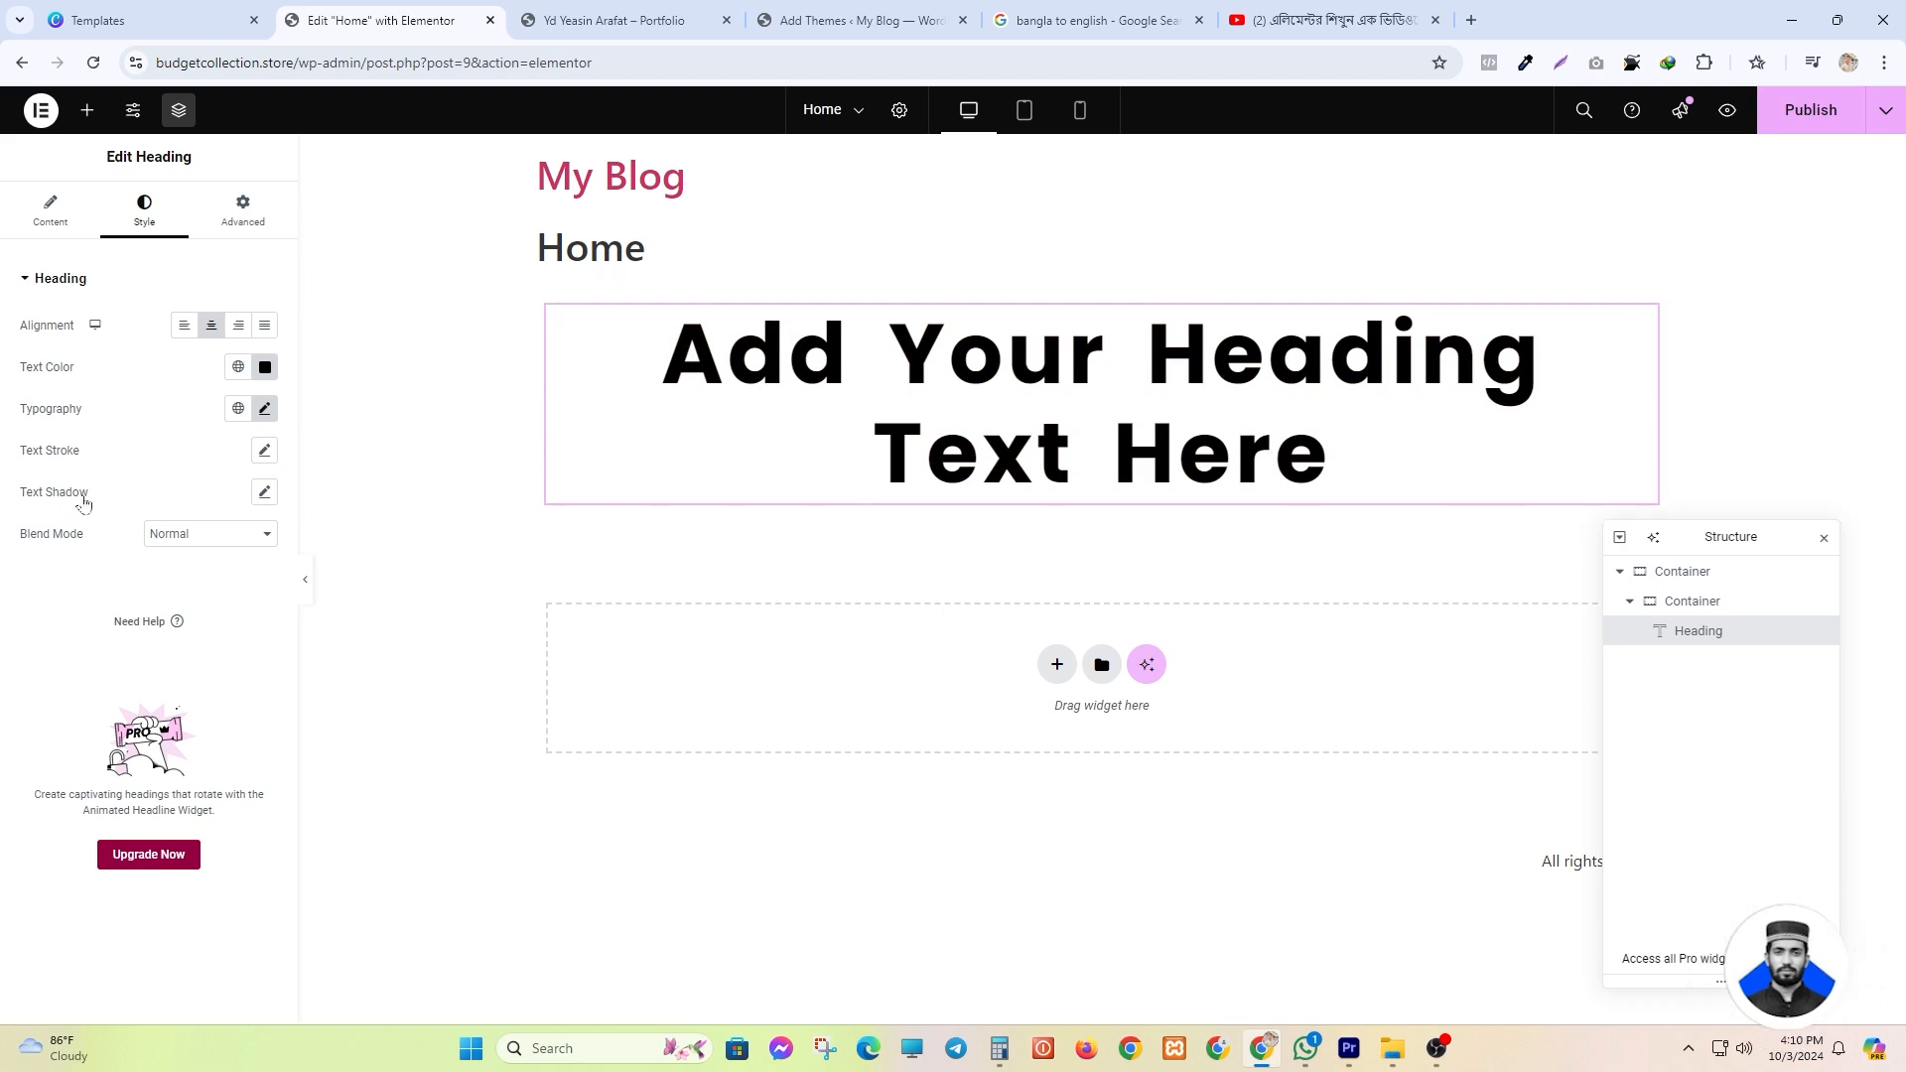
- Add a text shadow to the heading with the color rgba(255, 0, 70, 0.3) and a blur of 67
left_click(264, 492)
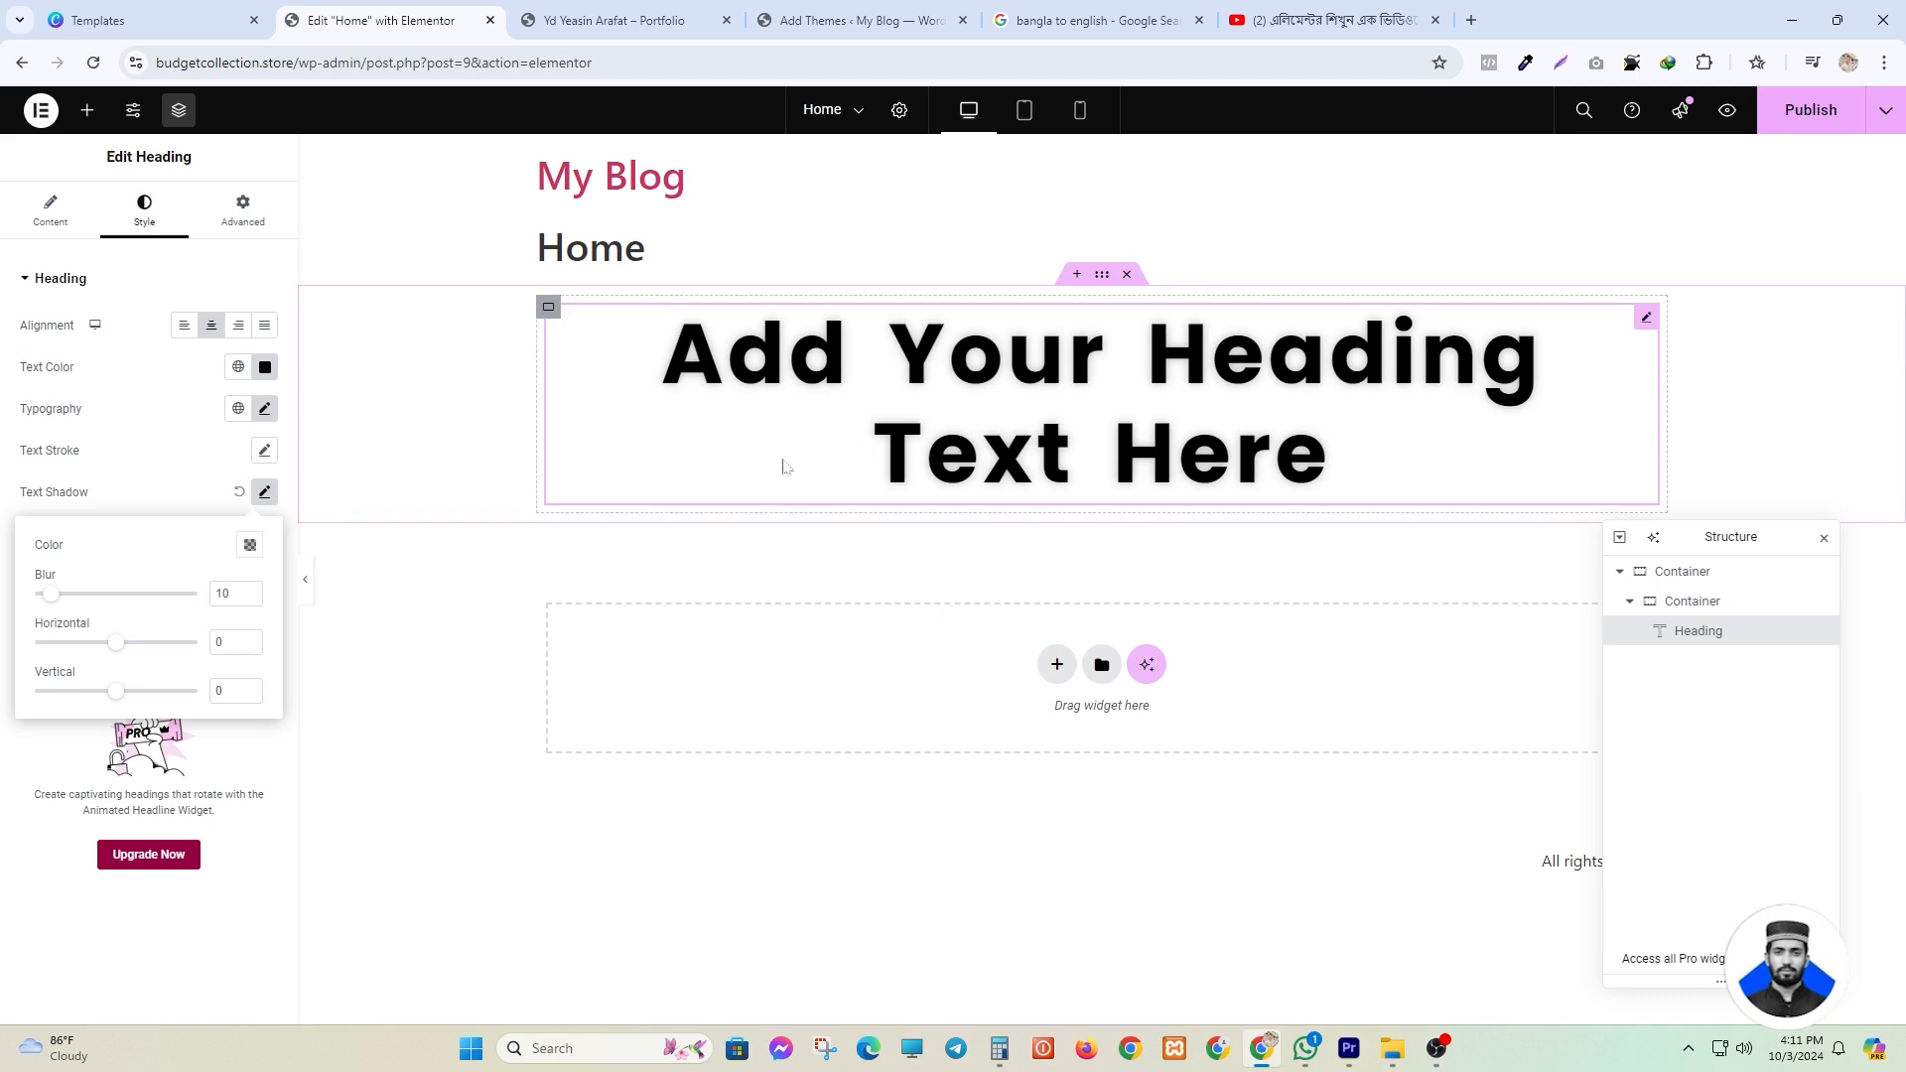
left_click(250, 546)
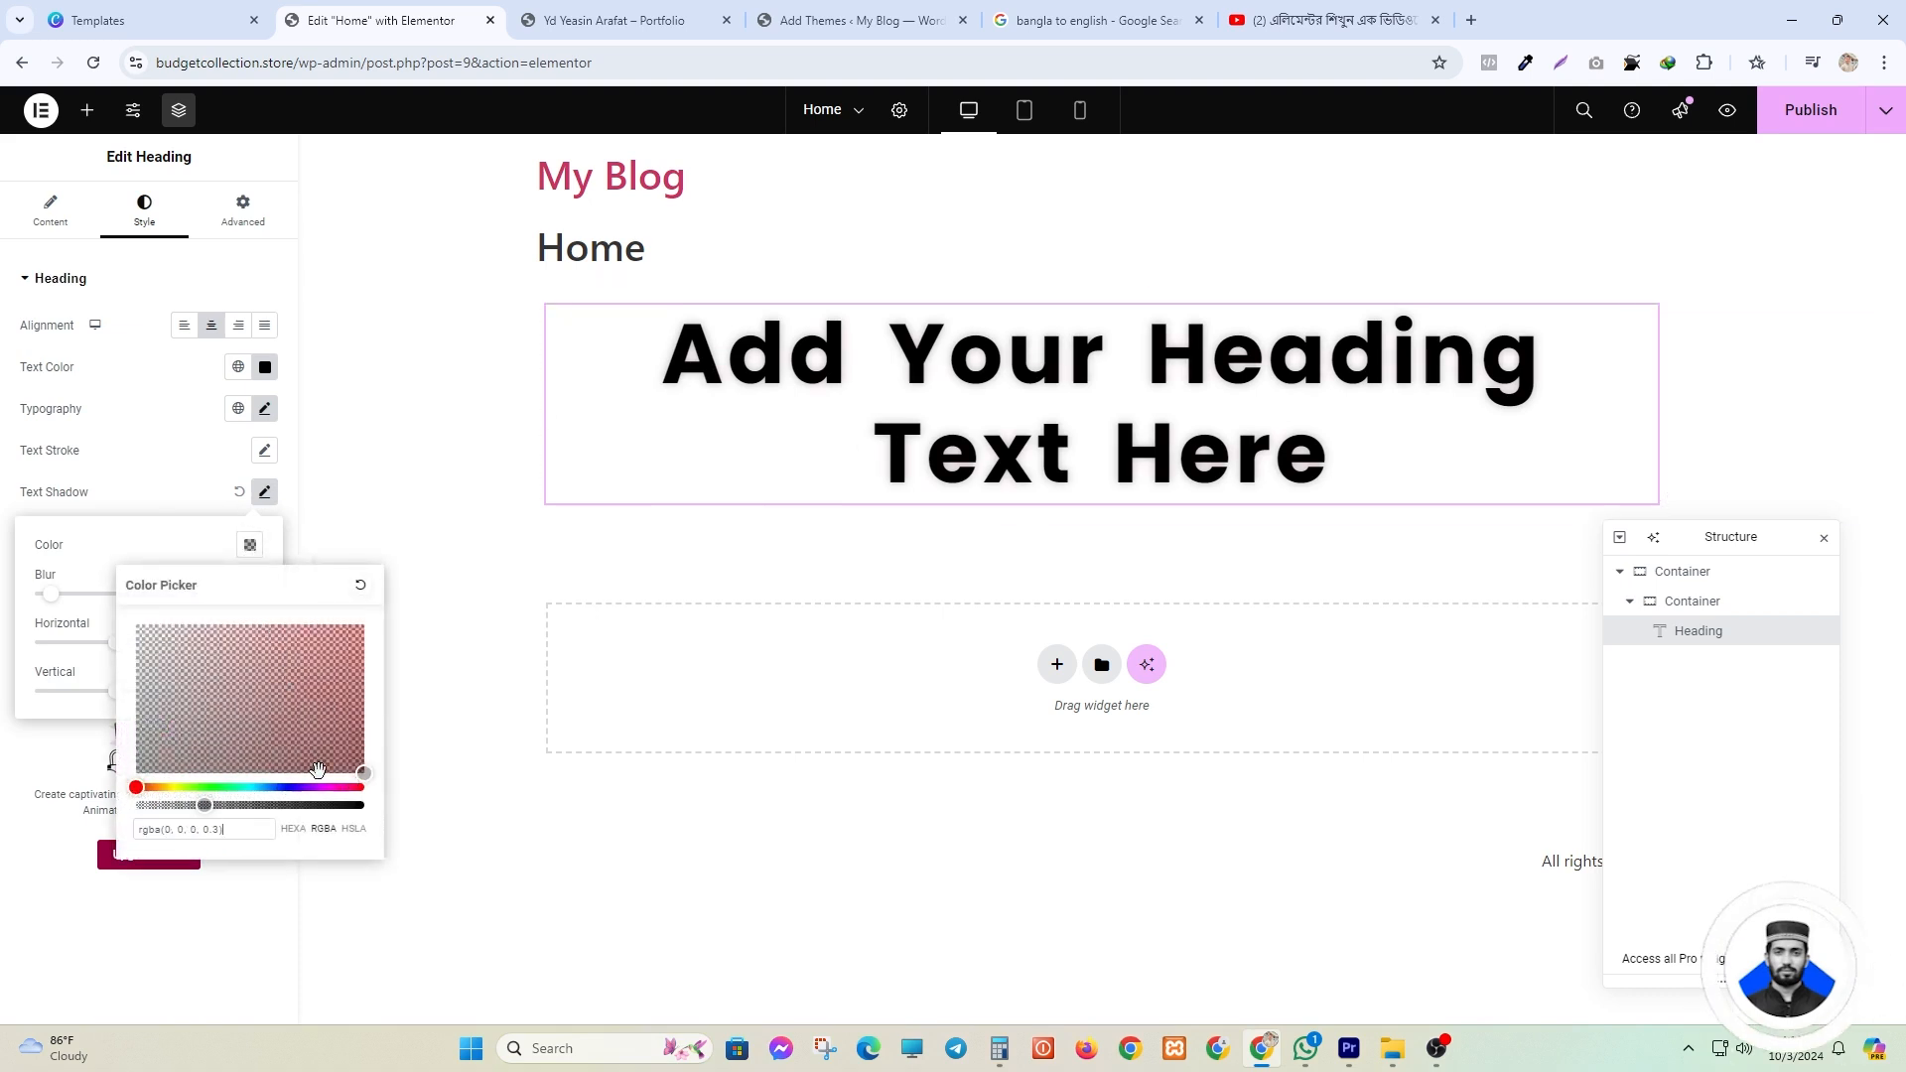
left_click(339, 788)
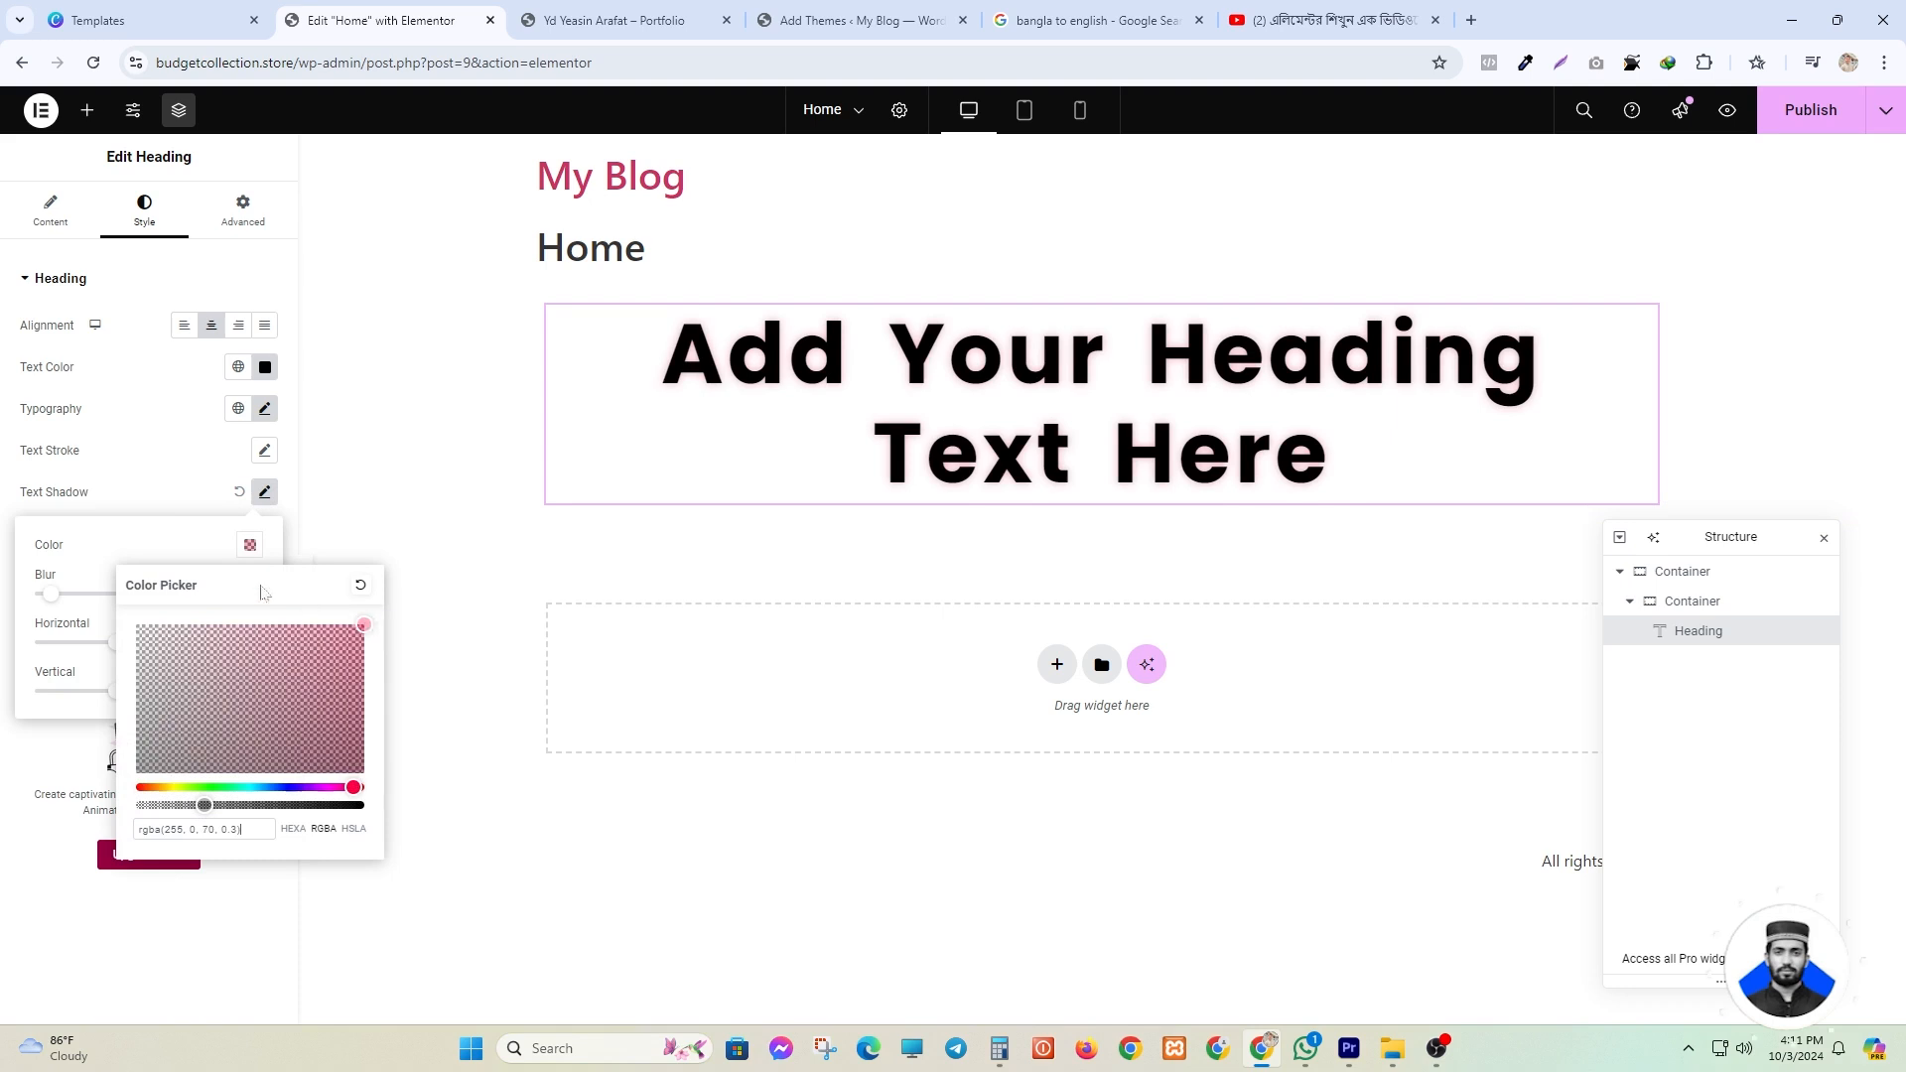
left_click(250, 545)
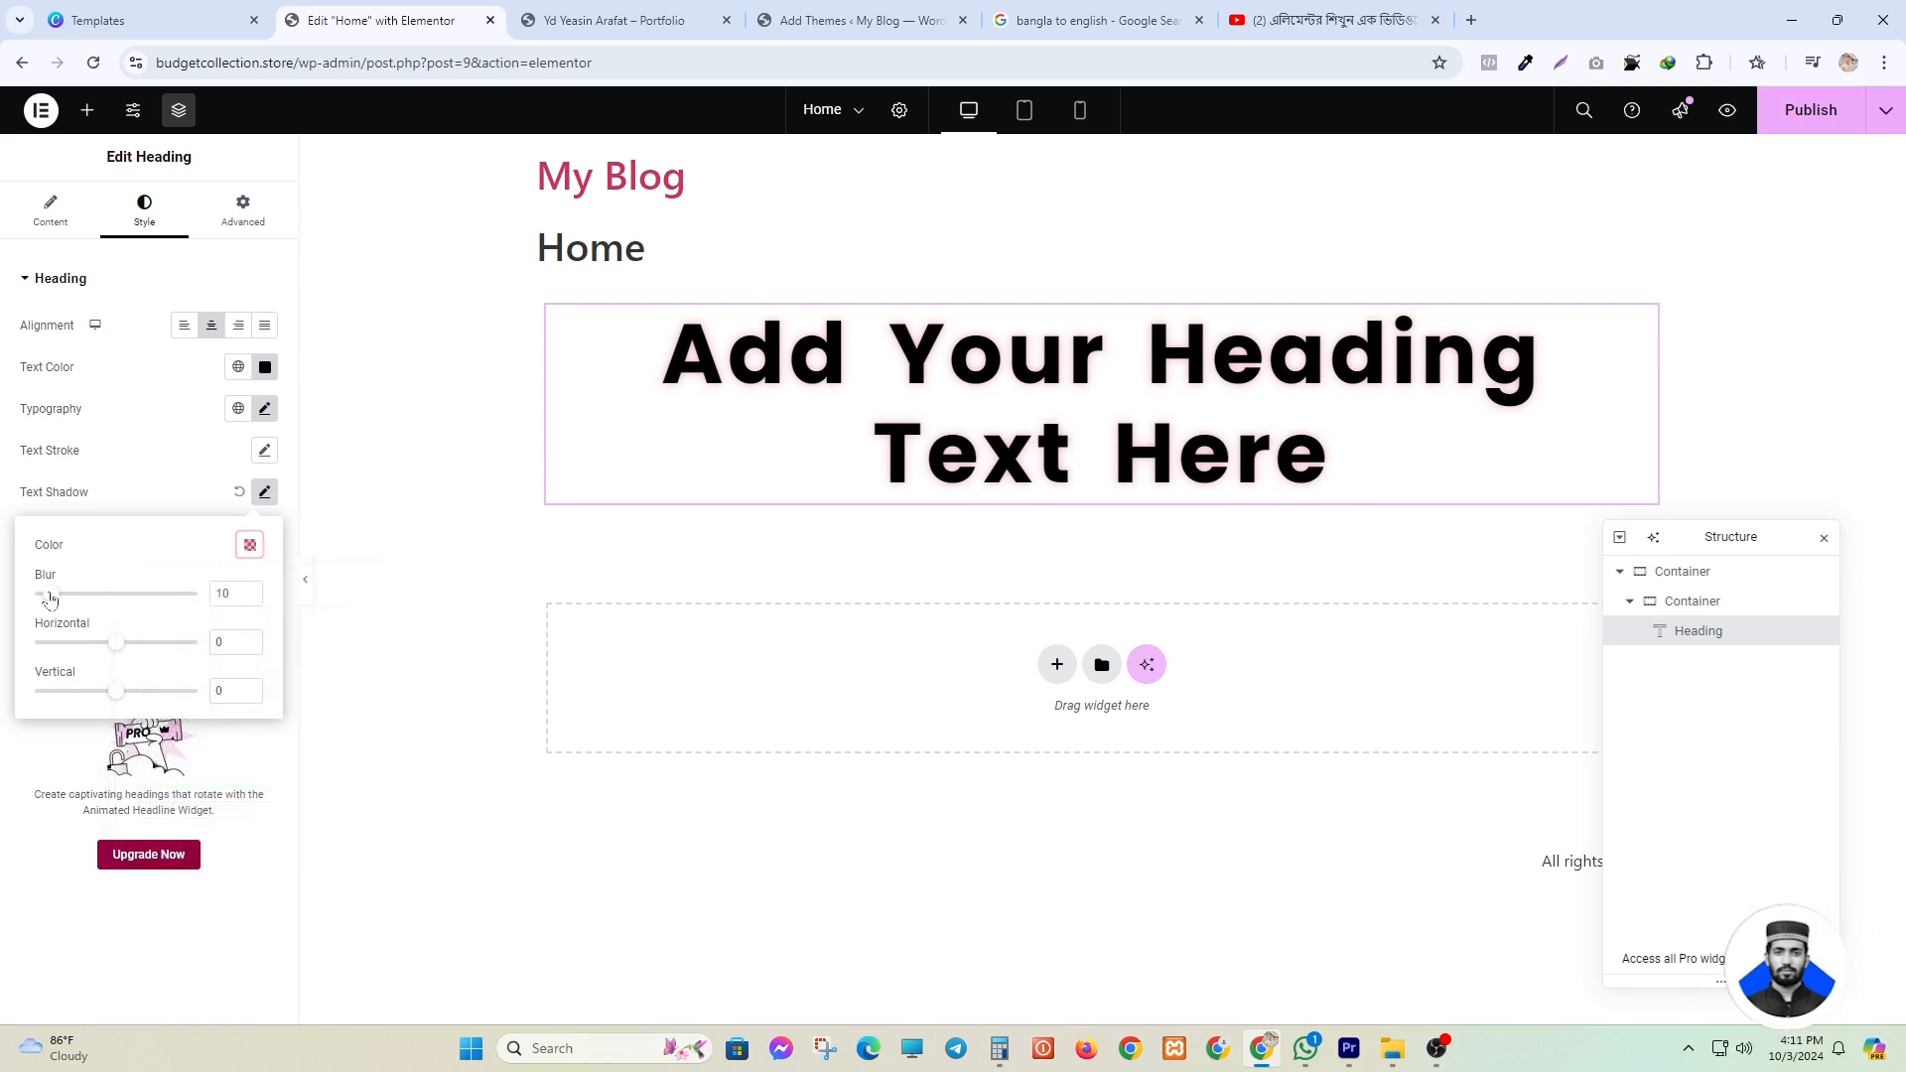
left_click_drag(50, 597, 112, 601)
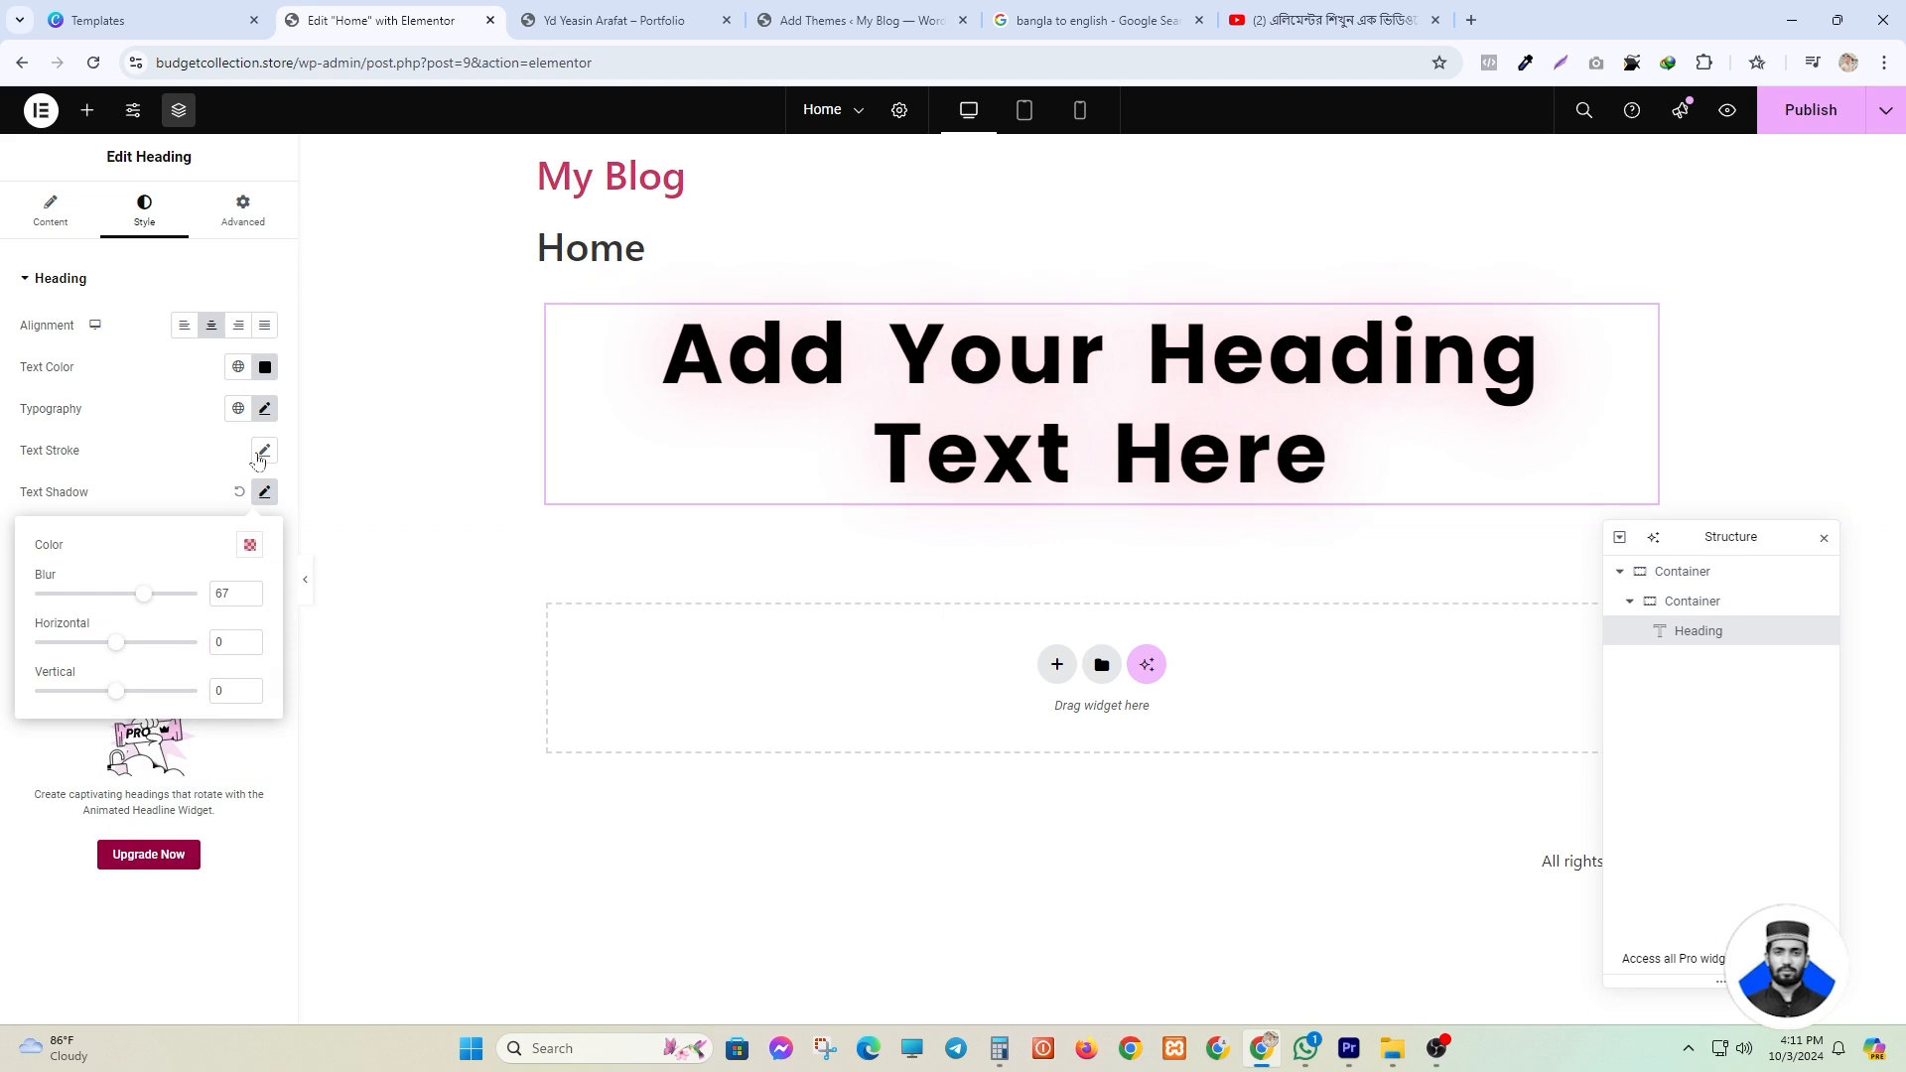
- Reset the heading's text shadow and open its advanced layout settings for margin and padding
left_click(240, 493)
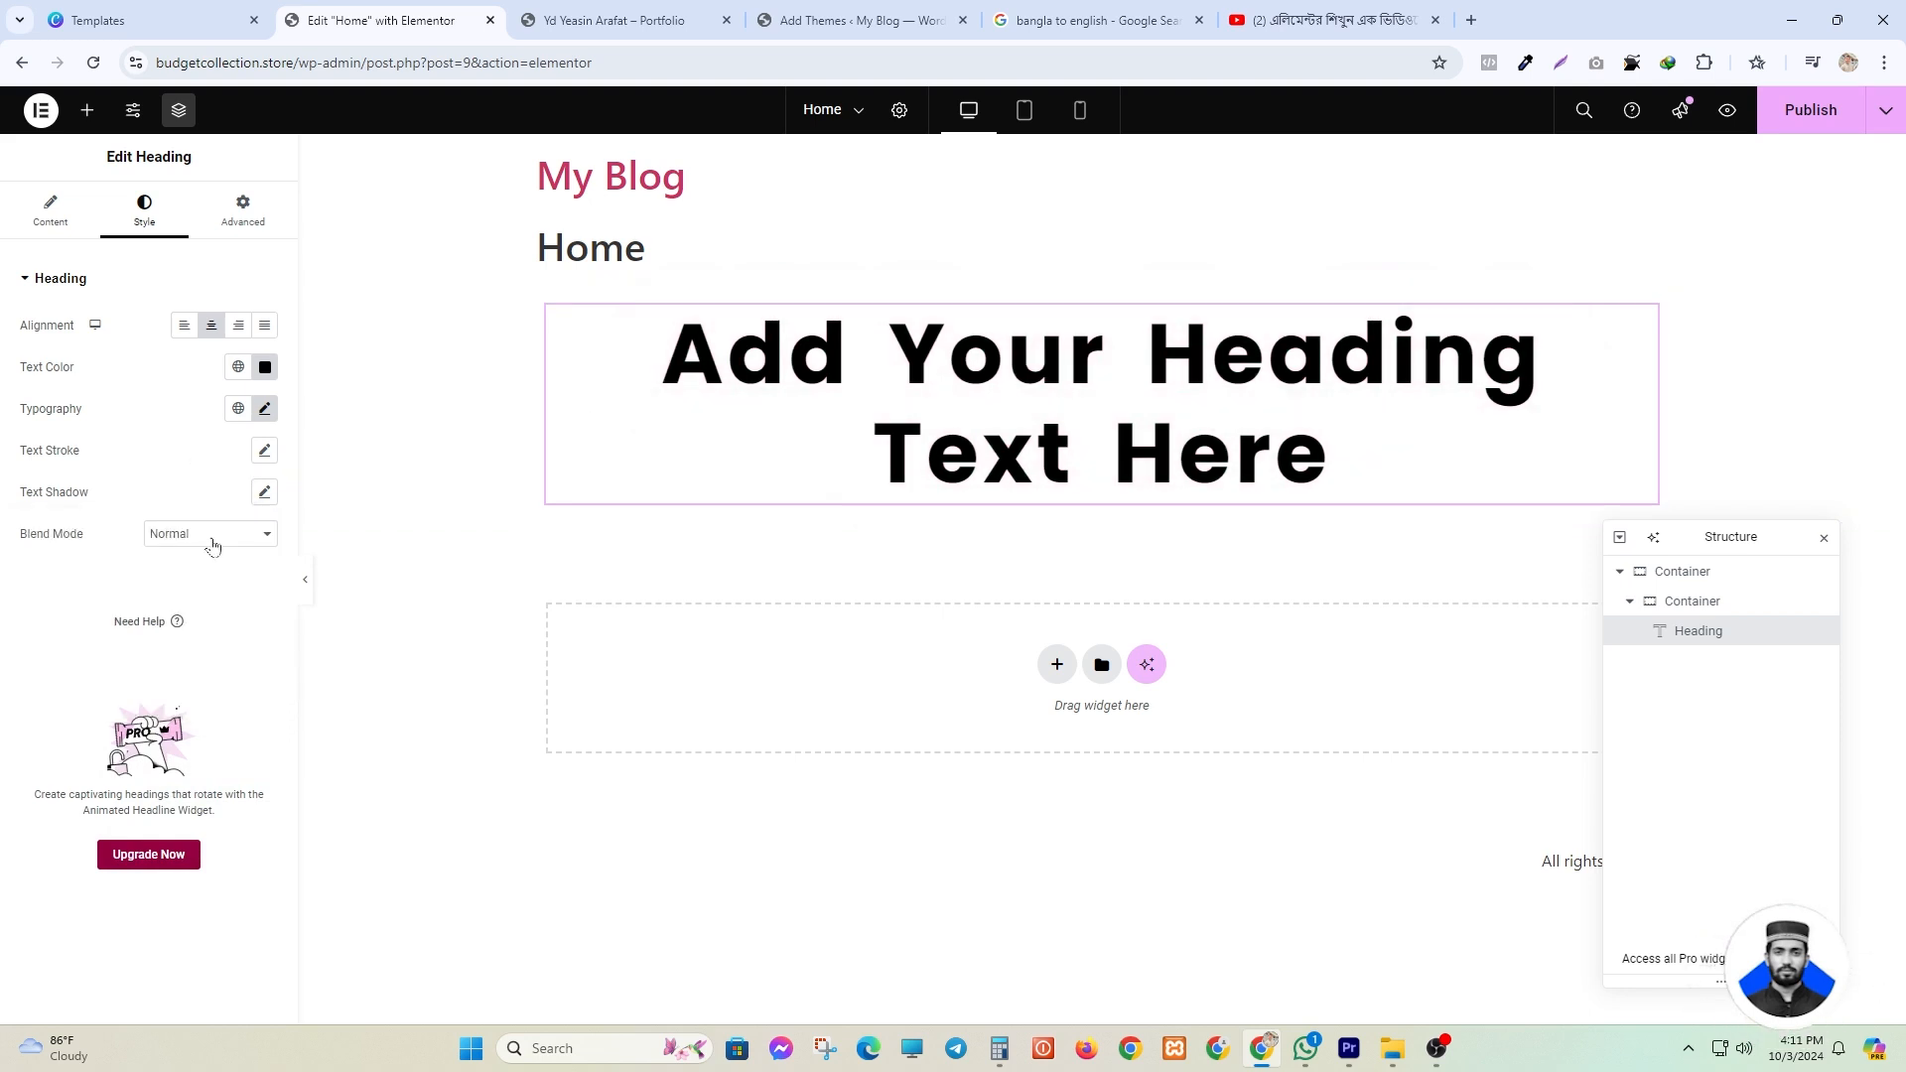
left_click(243, 213)
left_click(44, 278)
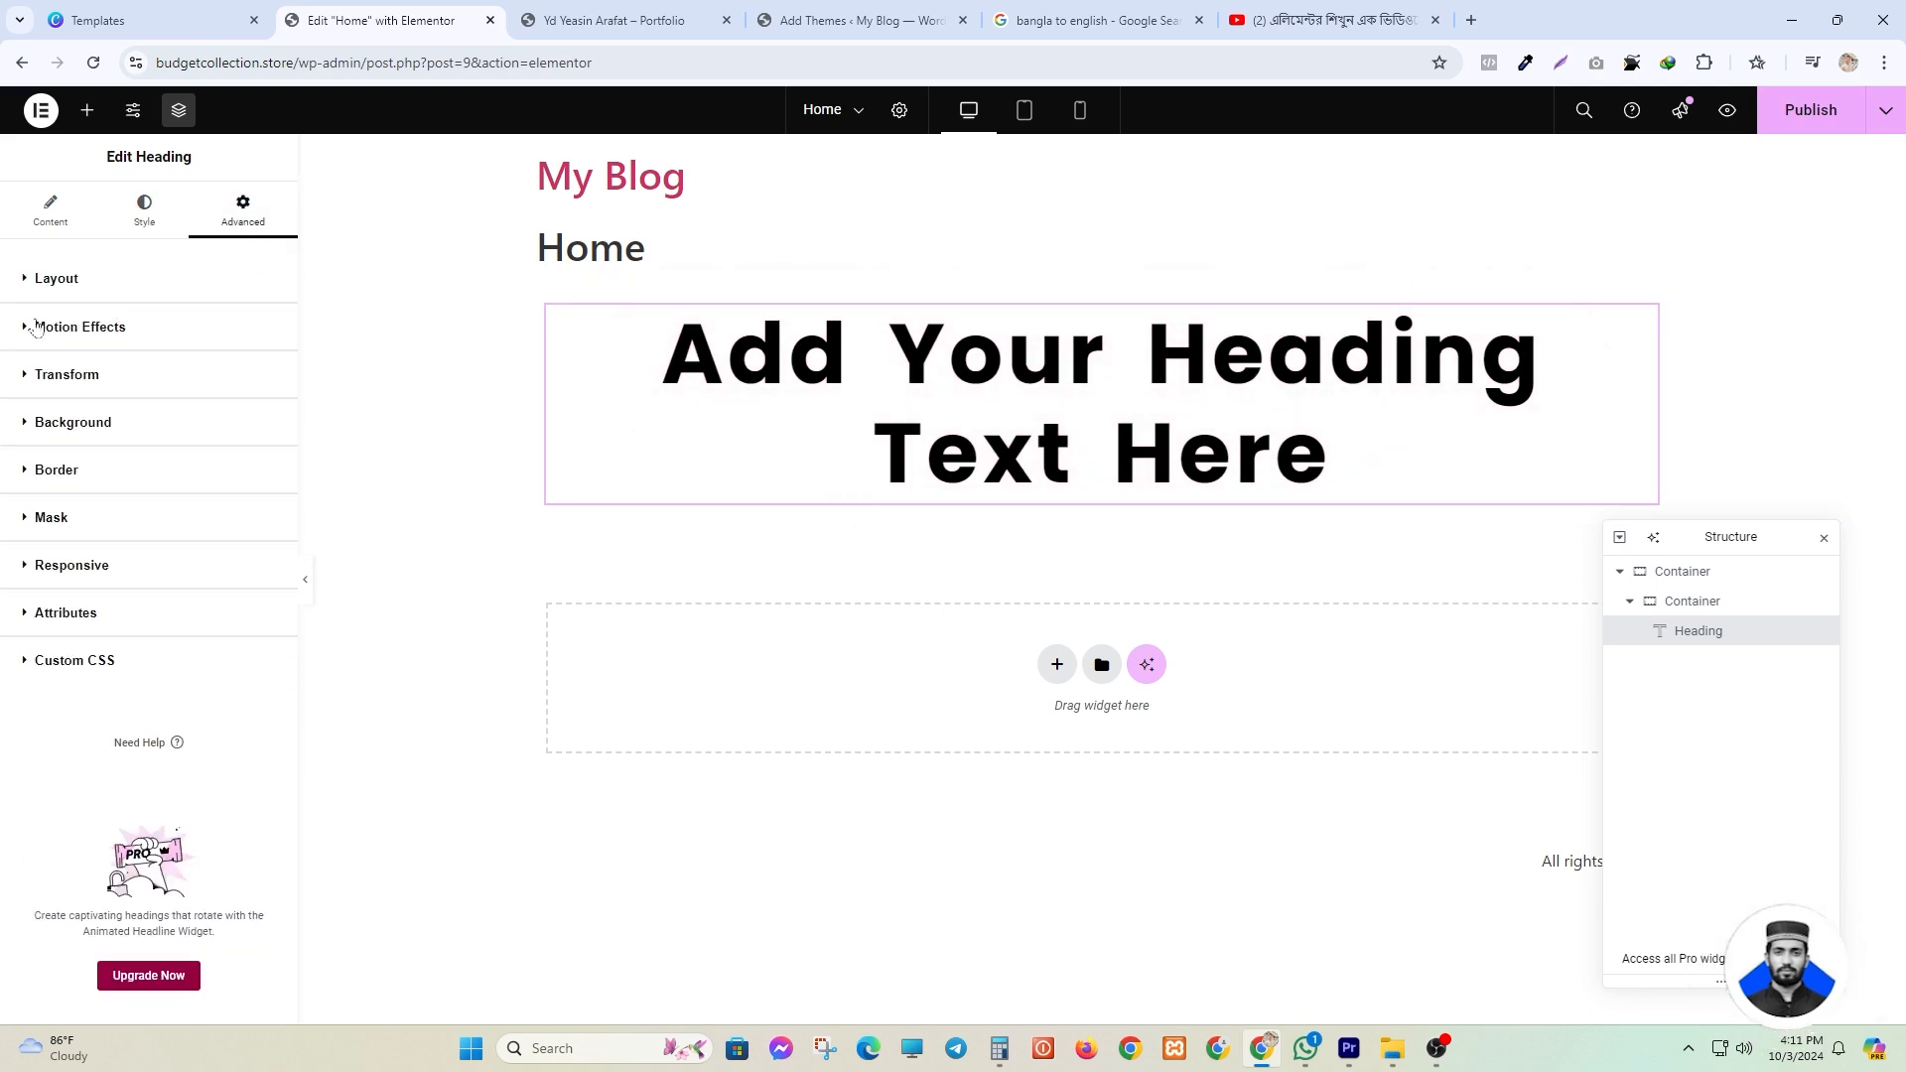
left_click(36, 289)
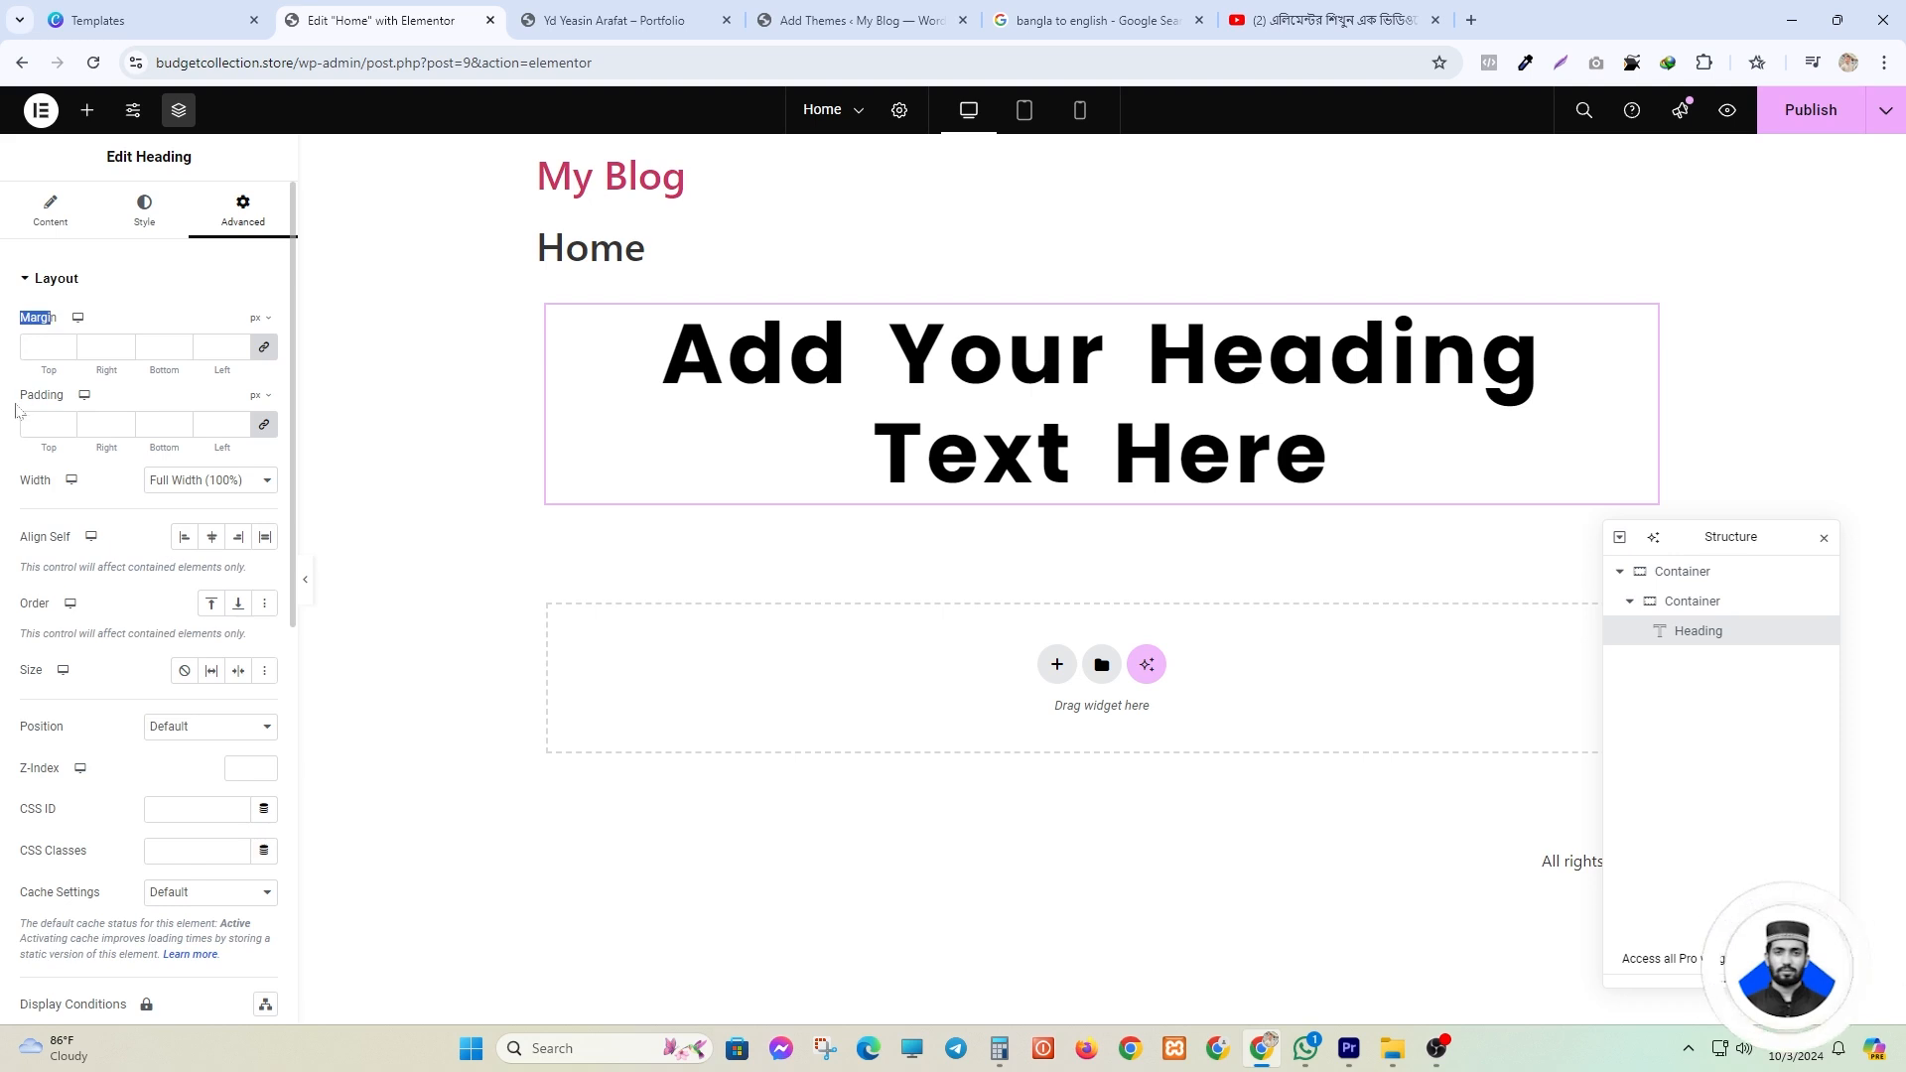
left_click_drag(17, 400, 83, 387)
left_click(66, 400)
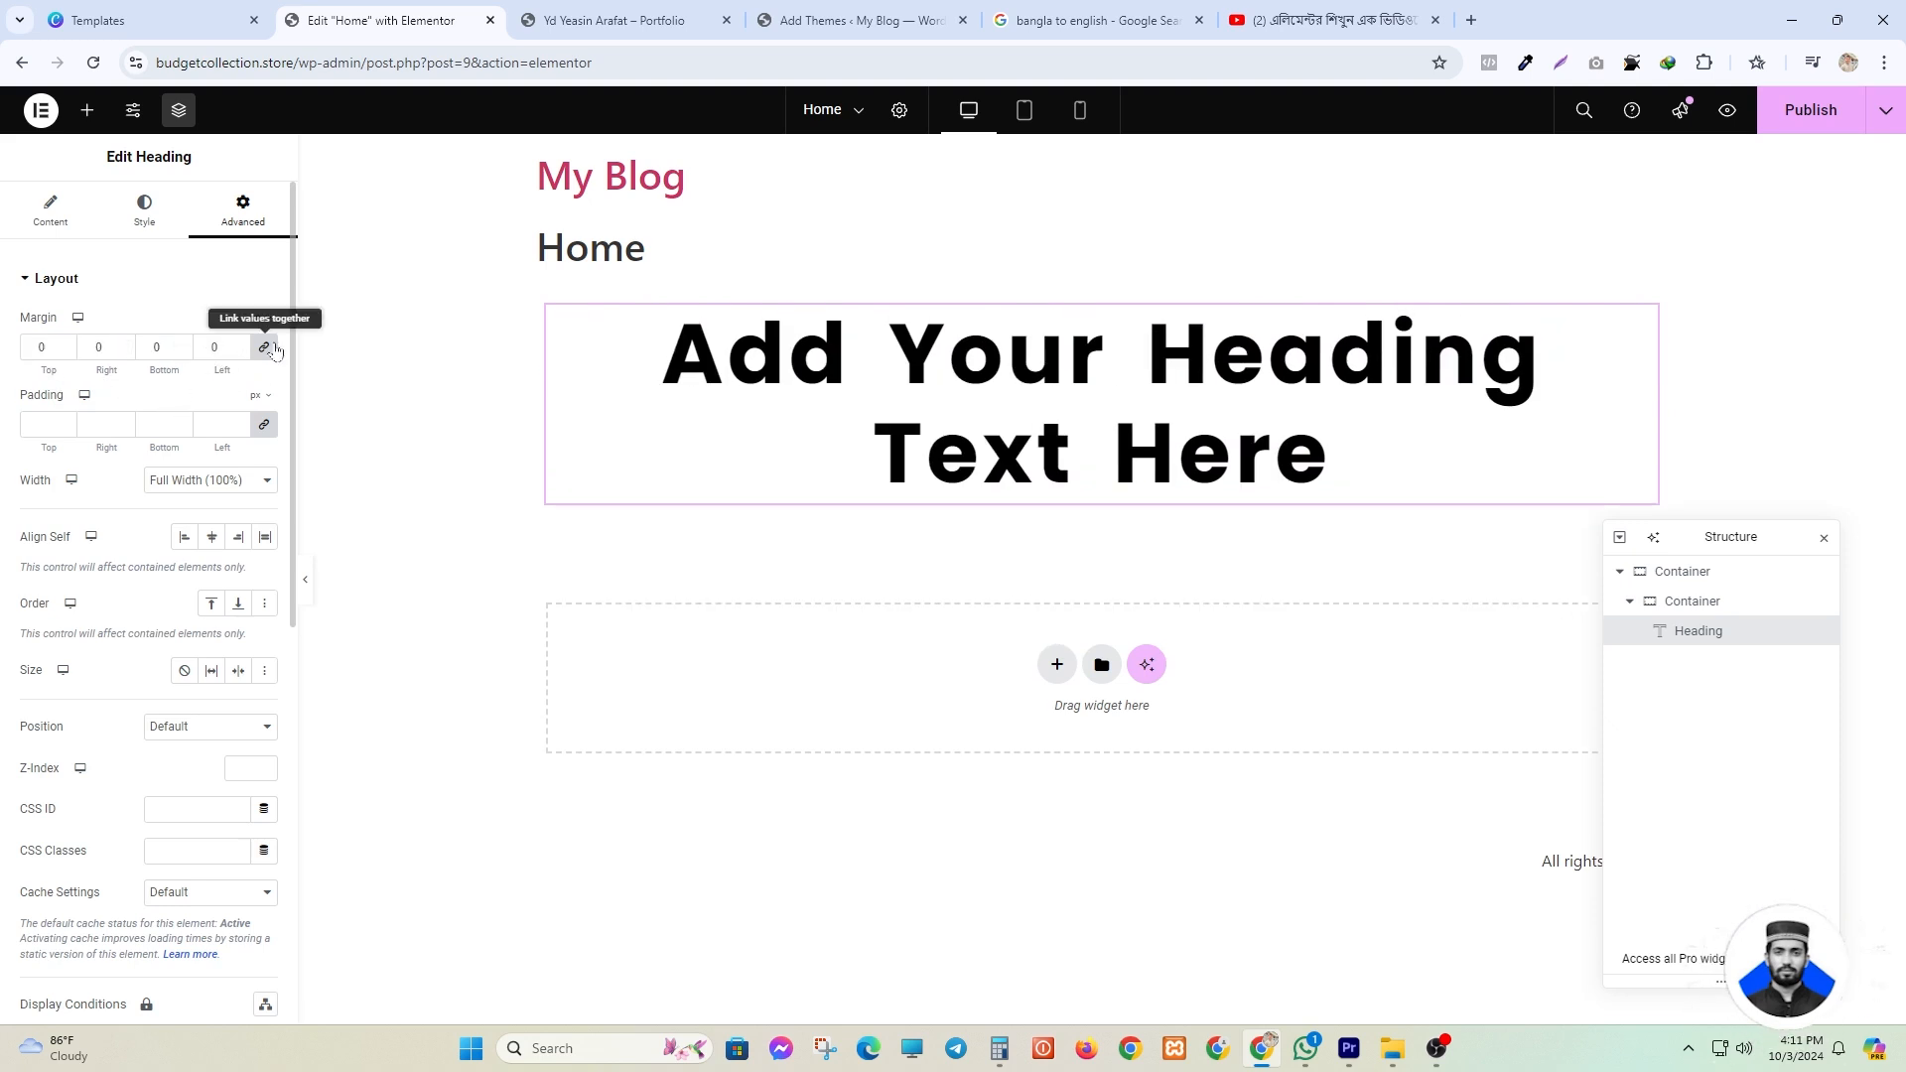
- Try a linked margin of -11 px on all sides of the heading, then bring it back to 0
mouse_move(238, 371)
left_mouse_down()
mouse_move(210, 375)
mouse_move(248, 365)
left_mouse_up()
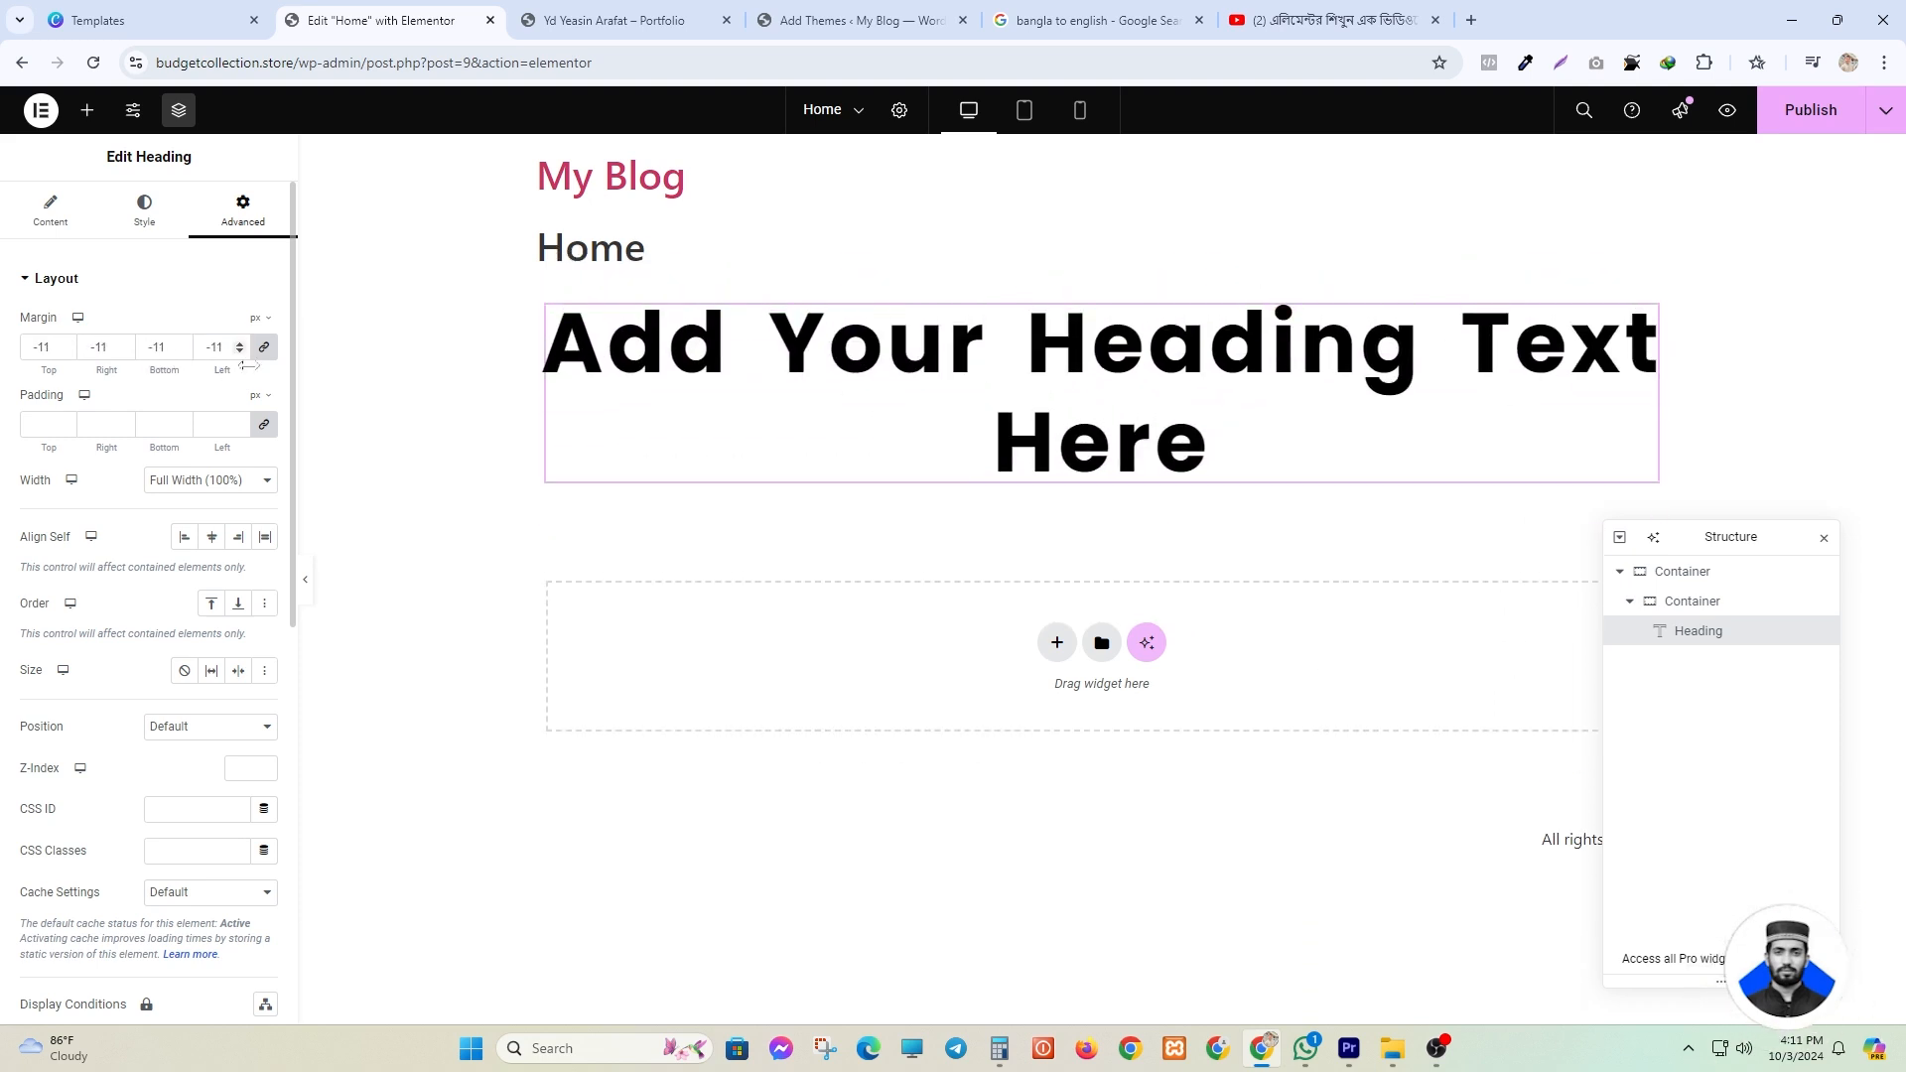
key("BackSpace")
key("BackSpace")
type("0")
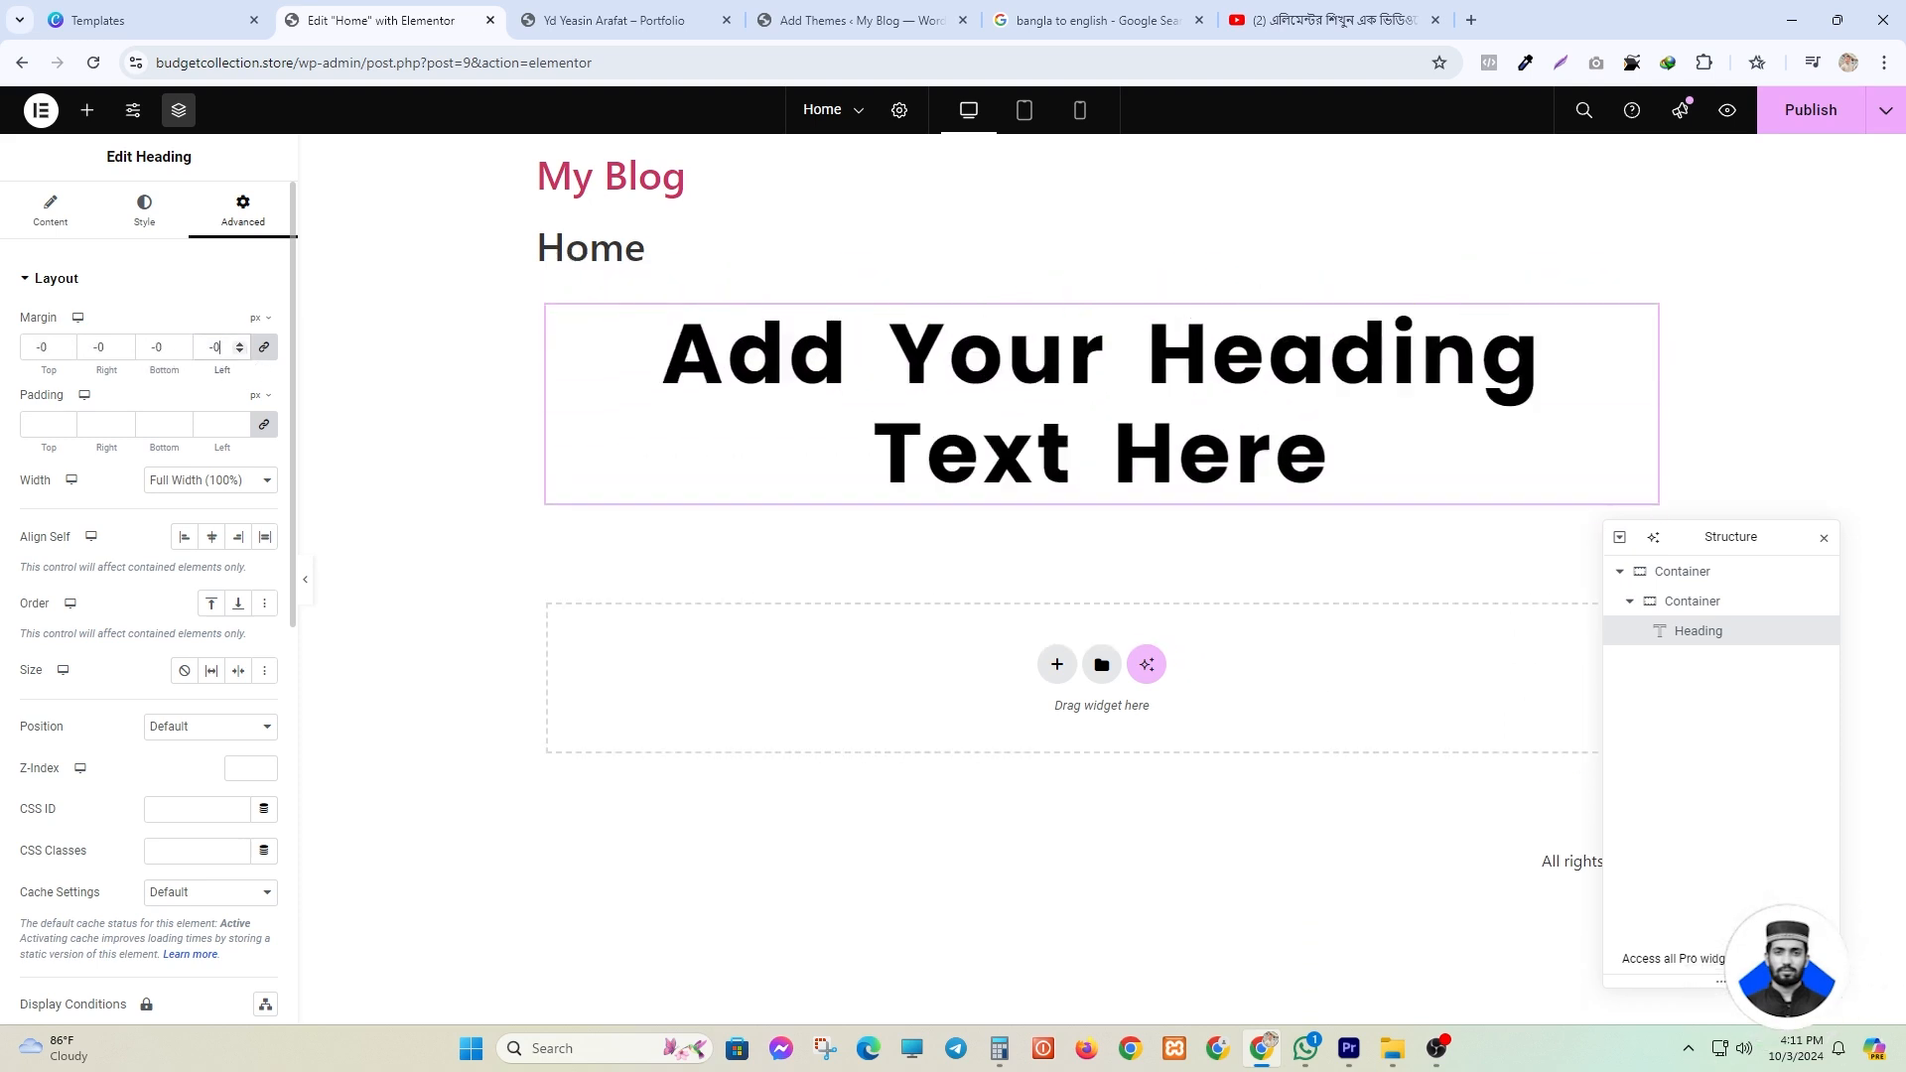
- Adjust the heading's margins individually, relink them at 0 and set only the top padding to 133 px
left_click(265, 350)
mouse_move(51, 365)
left_mouse_down()
mouse_move(5, 348)
mouse_move(64, 357)
mouse_move(47, 360)
left_mouse_up()
mouse_move(206, 370)
left_mouse_down()
mouse_move(355, 370)
mouse_move(82, 369)
mouse_move(185, 369)
mouse_move(183, 348)
left_mouse_up()
left_click(264, 352)
type("0")
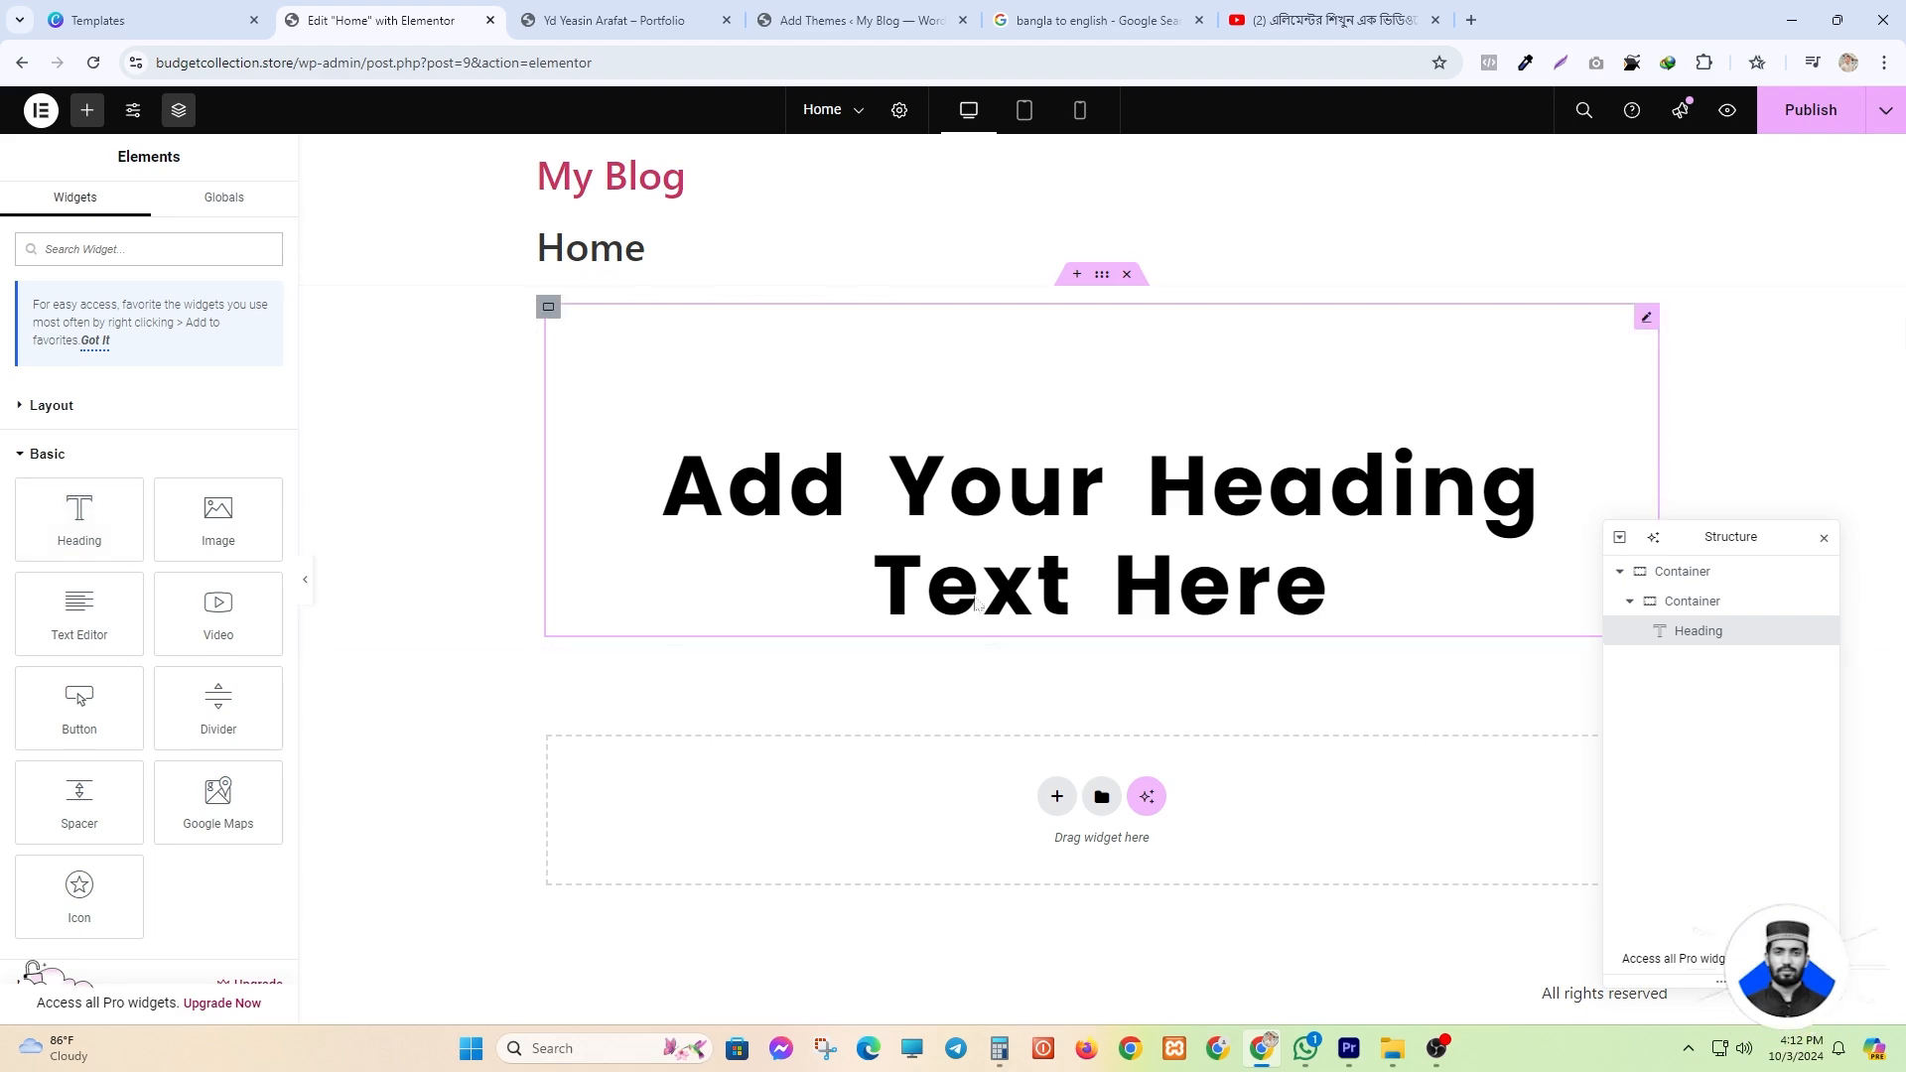
- View the hero section of the portfolio website, then return to the Home page editor
left_click(615, 20)
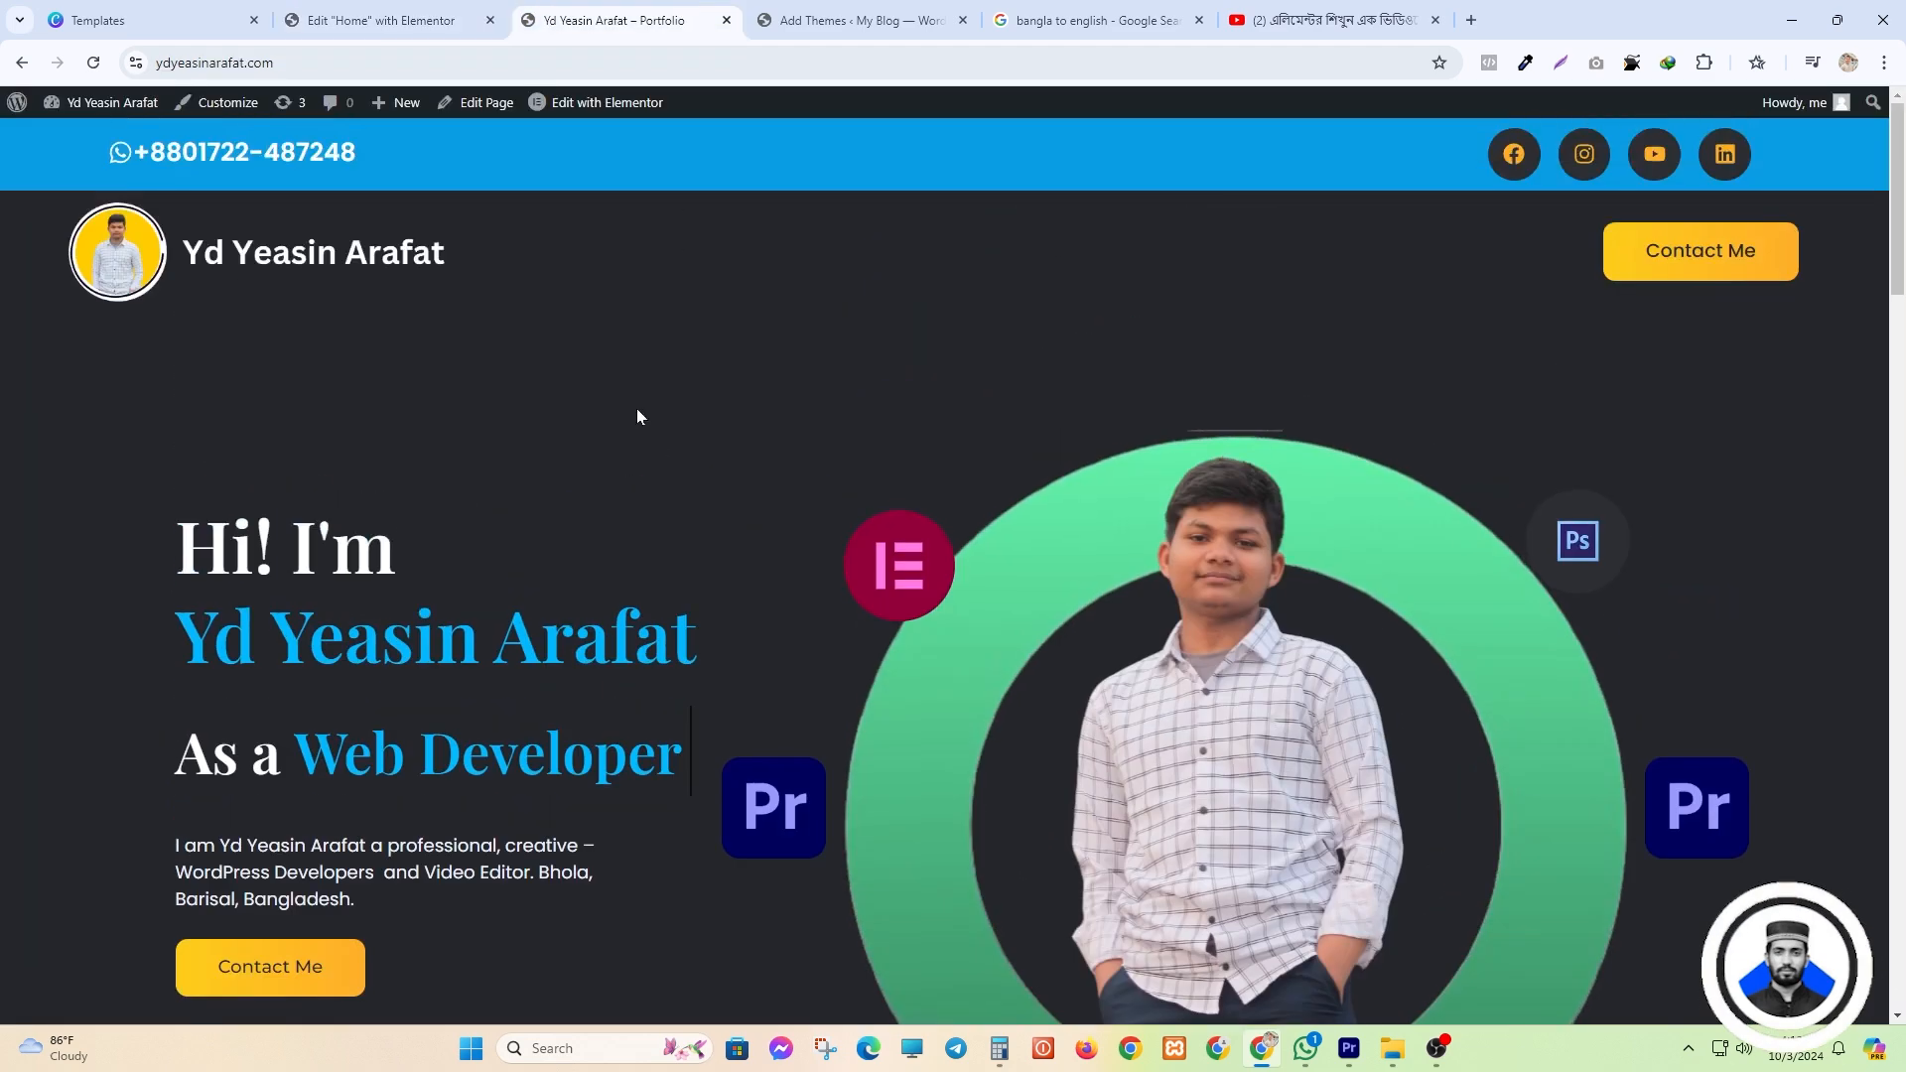
scroll(622, 413, "down", 1)
left_click(383, 20)
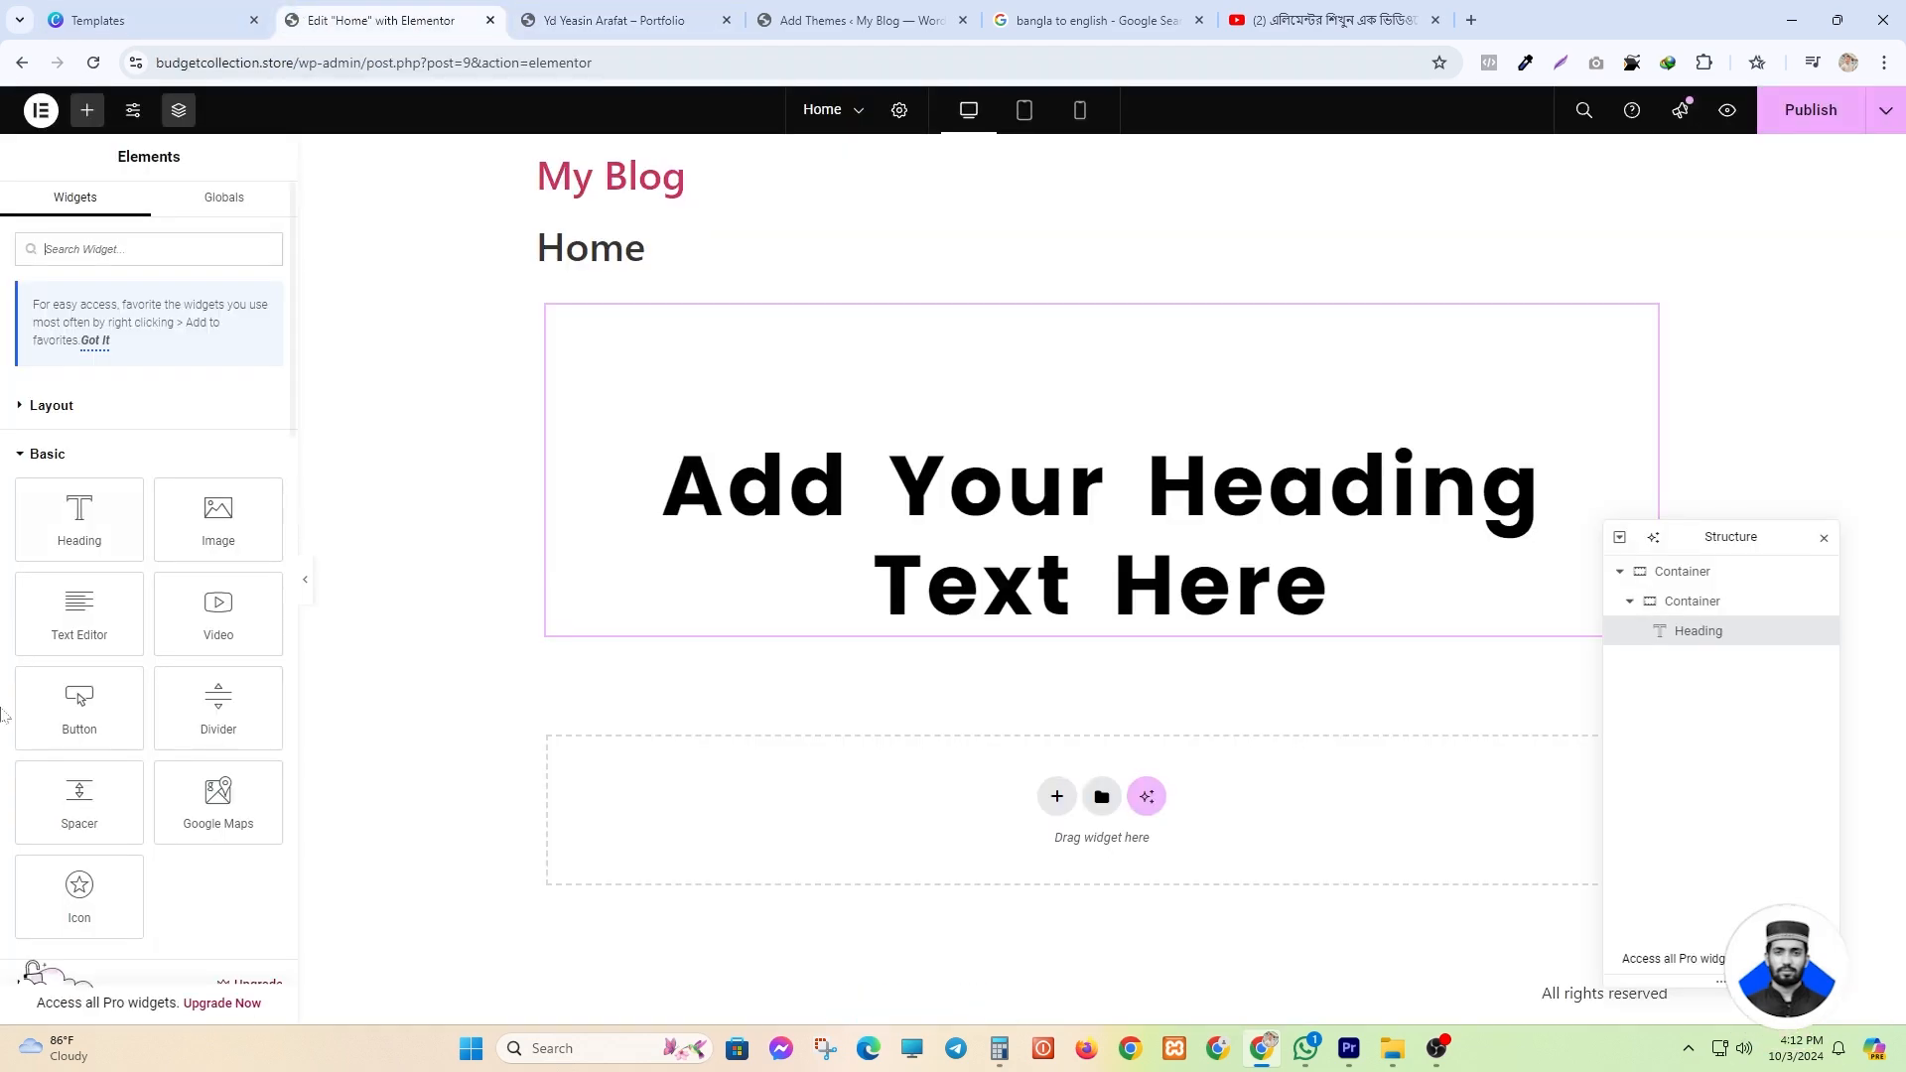
- Browse the widget list, search it for "He", check the portfolio website again and clear the search
scroll(104, 660, "down", 3)
scroll(114, 645, "up", 6)
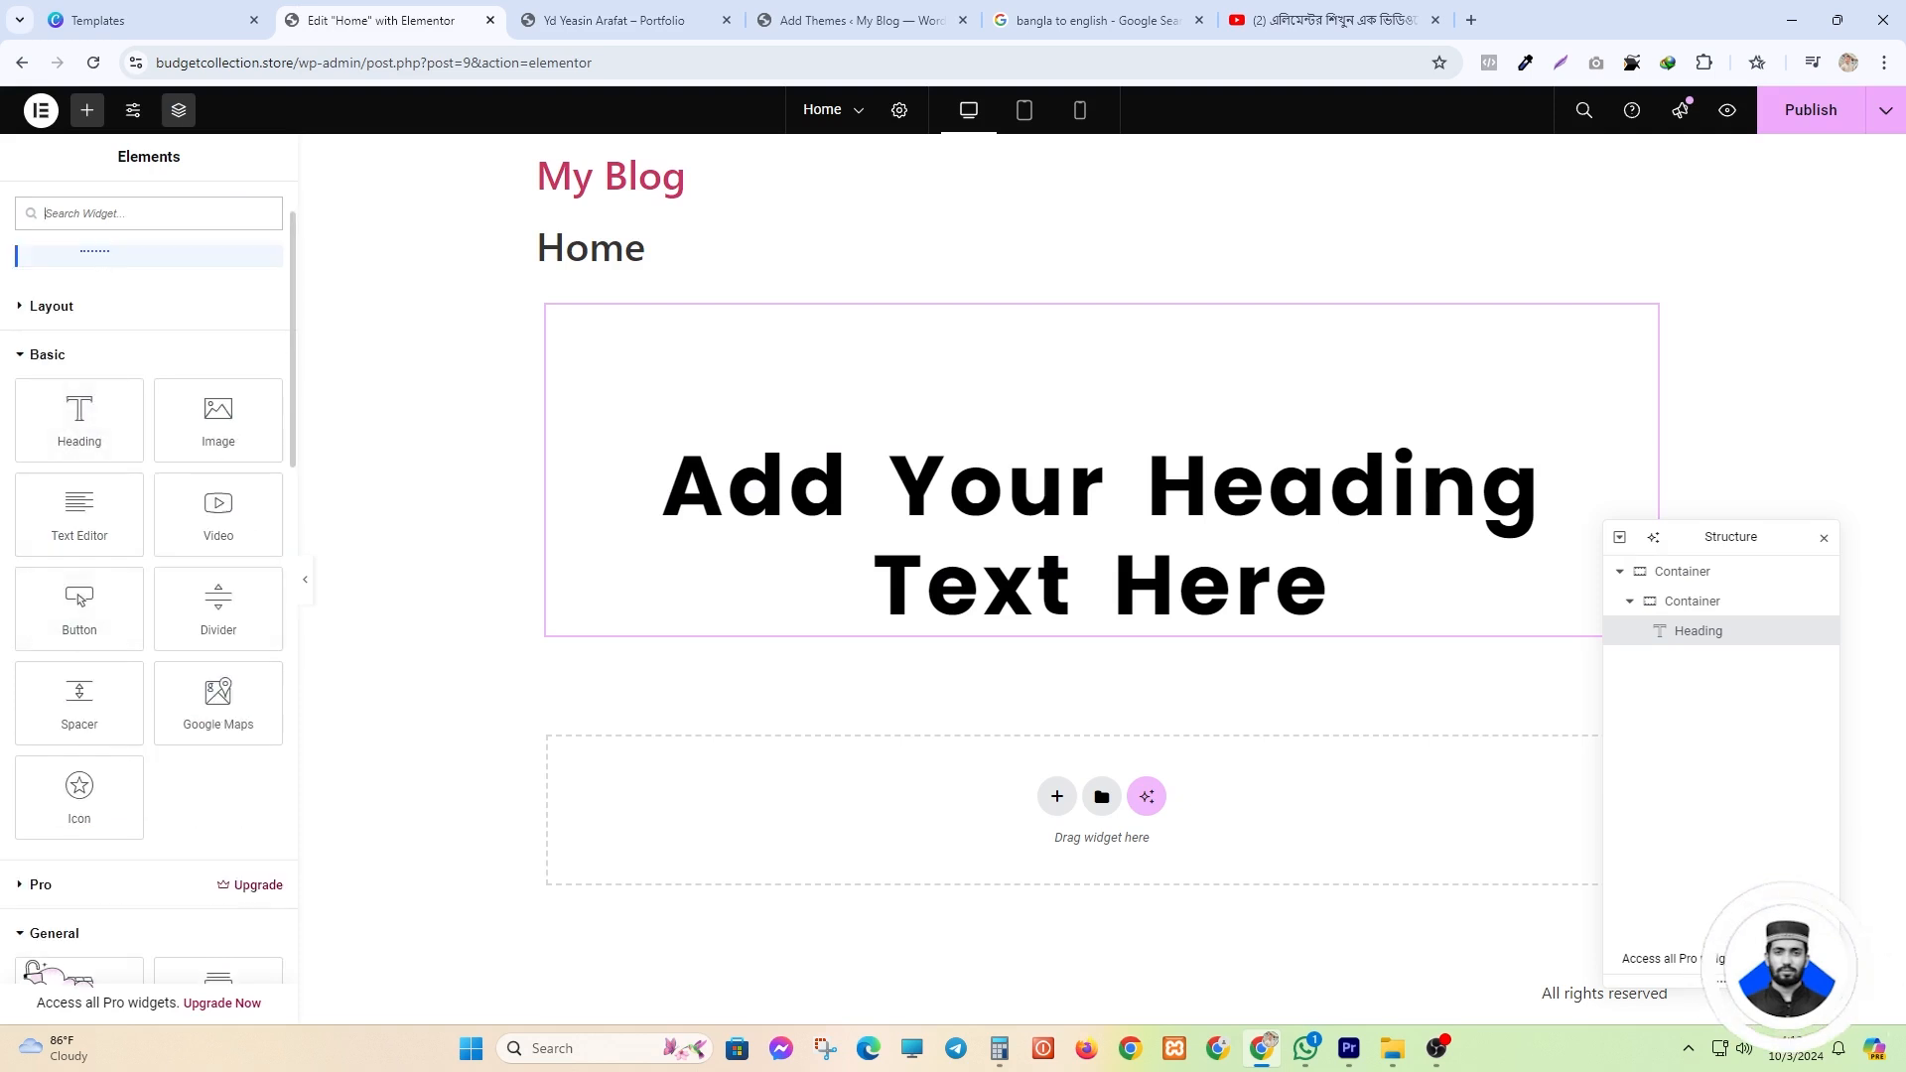
type("He")
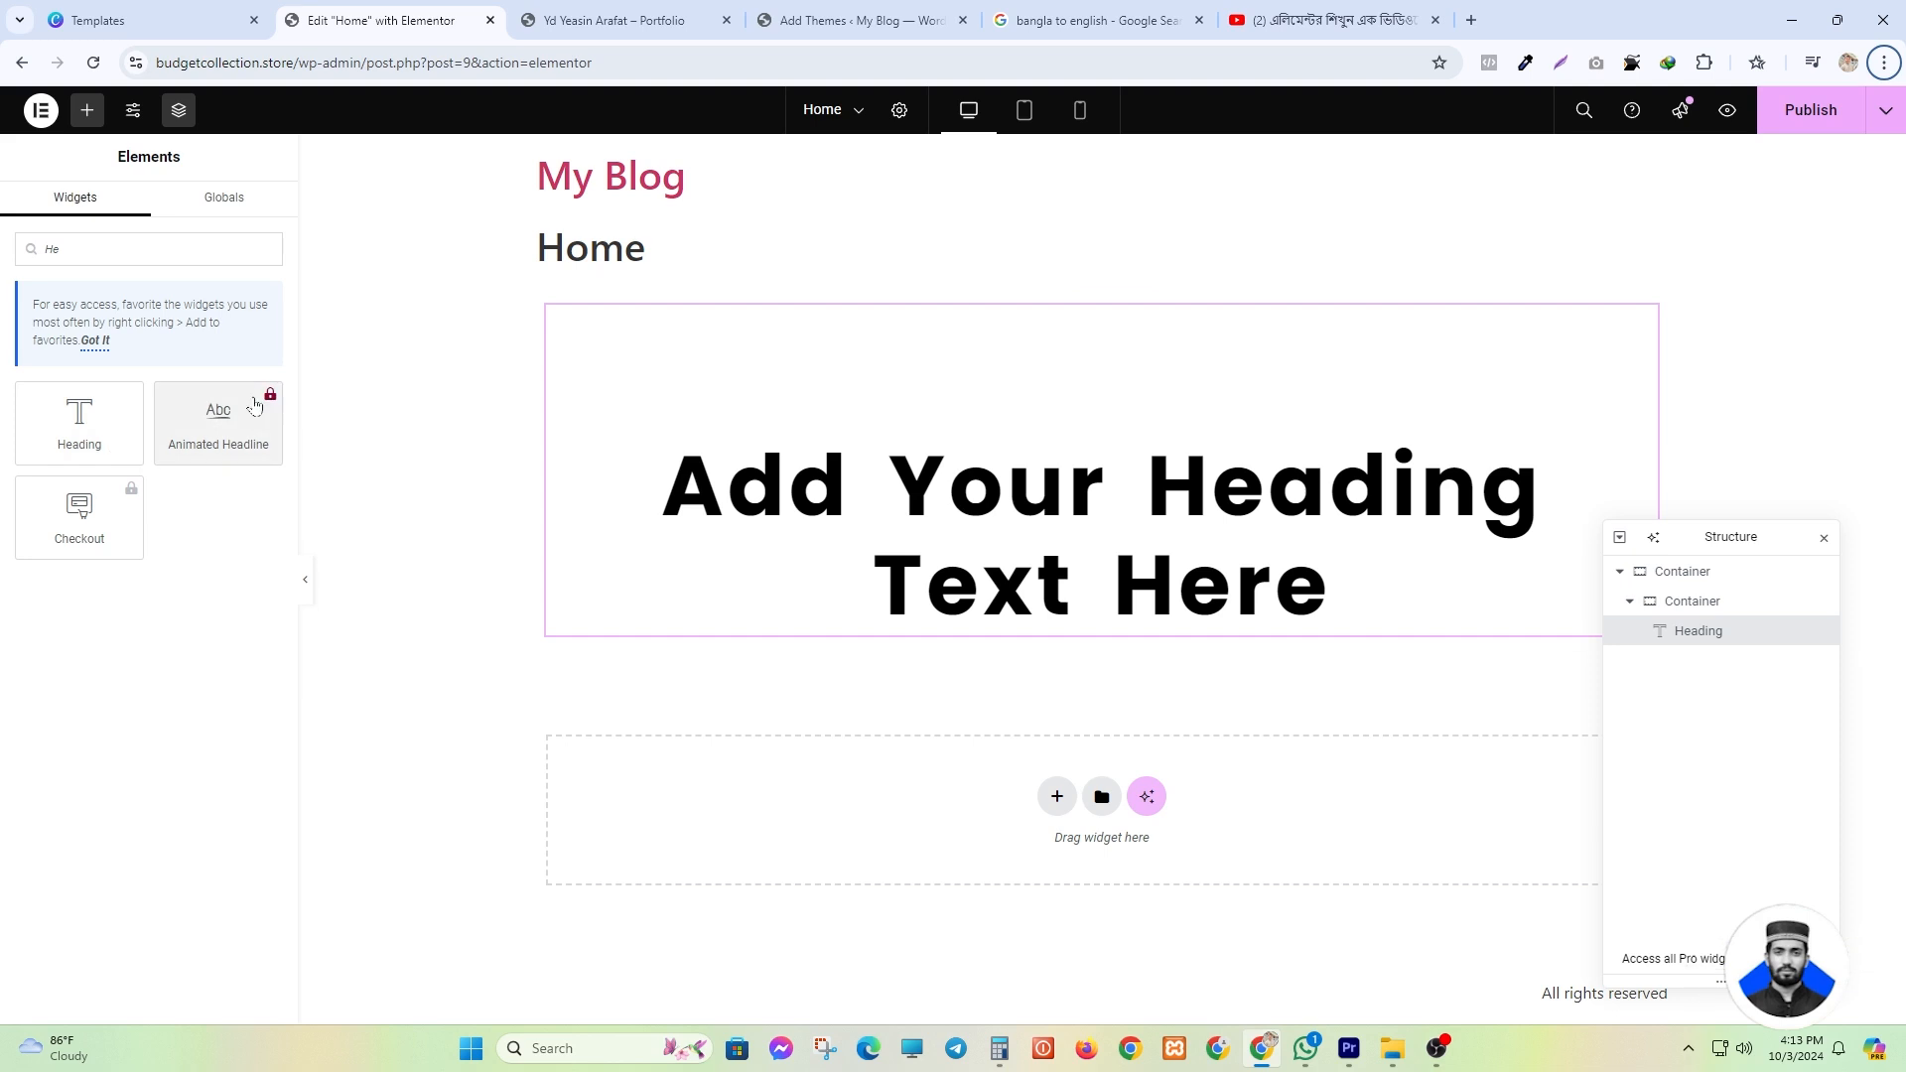
key("ctrl+Tab")
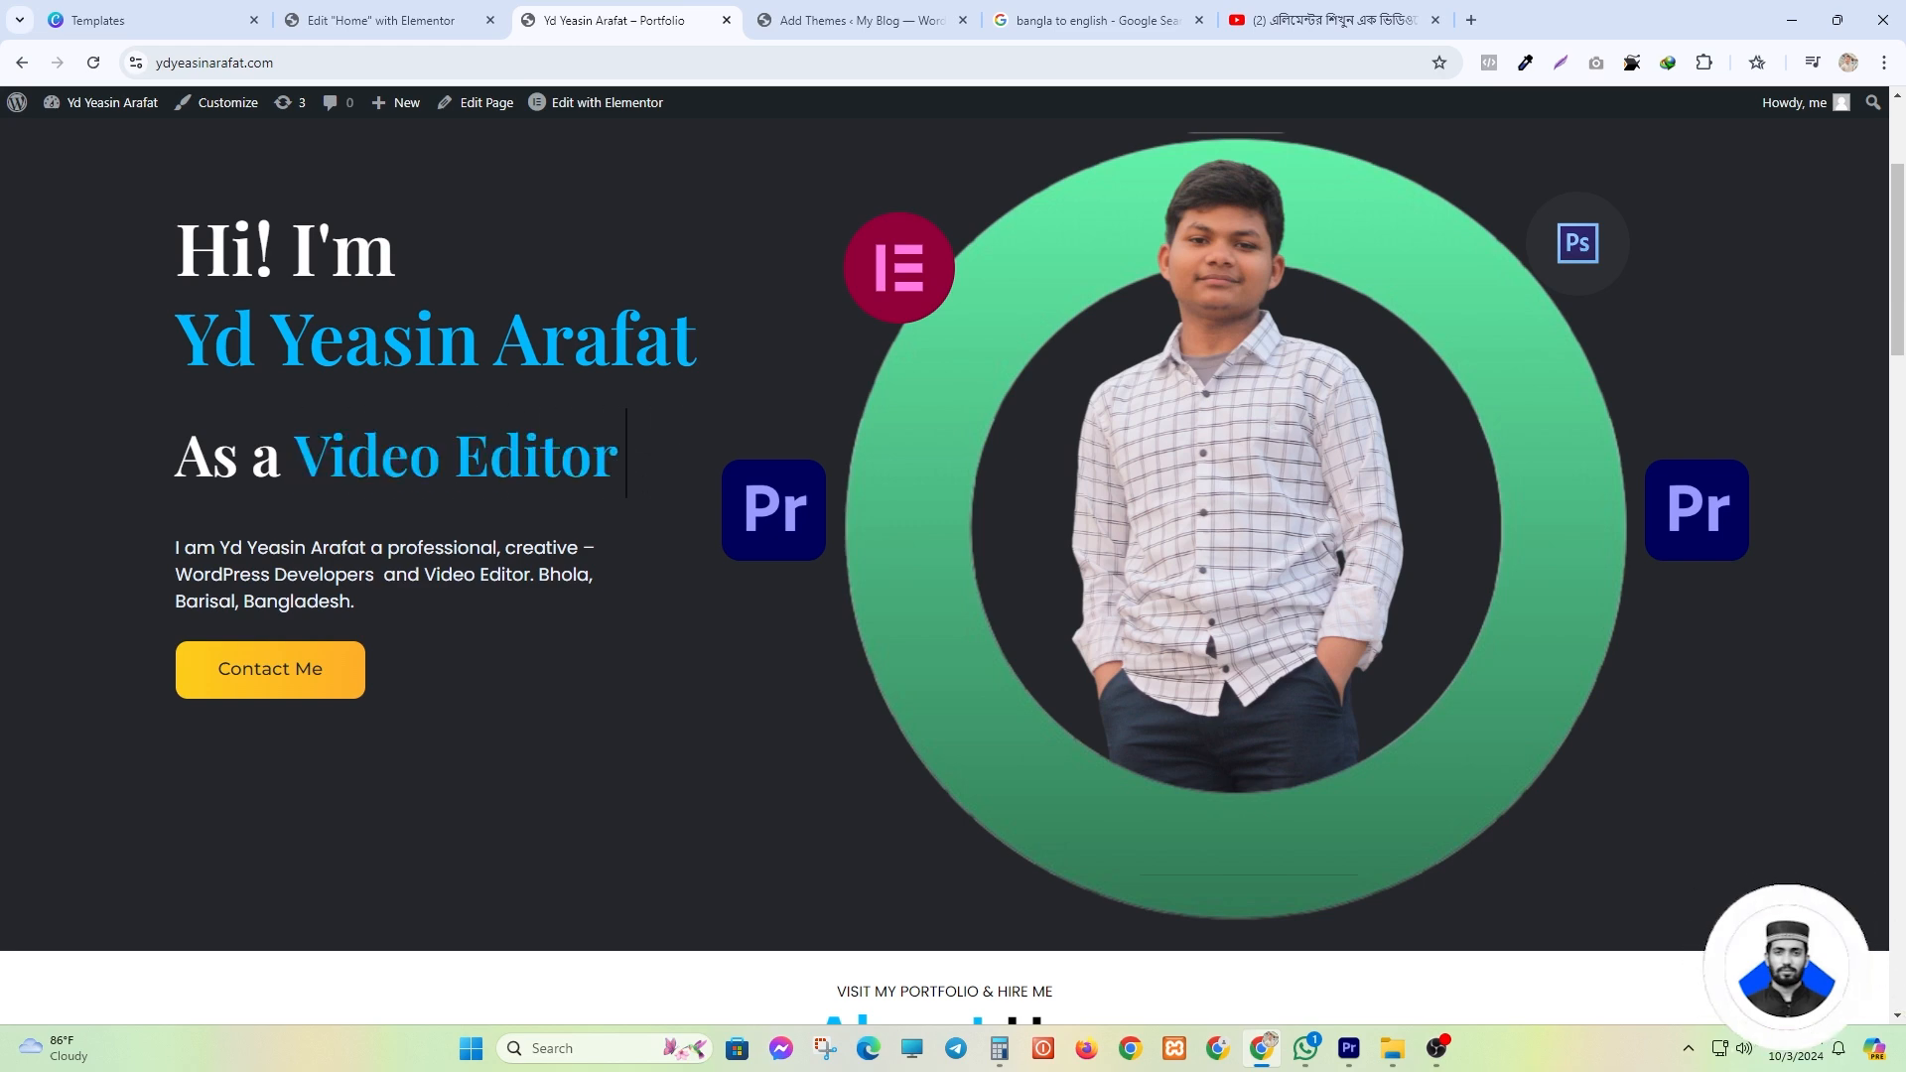
left_click(376, 38)
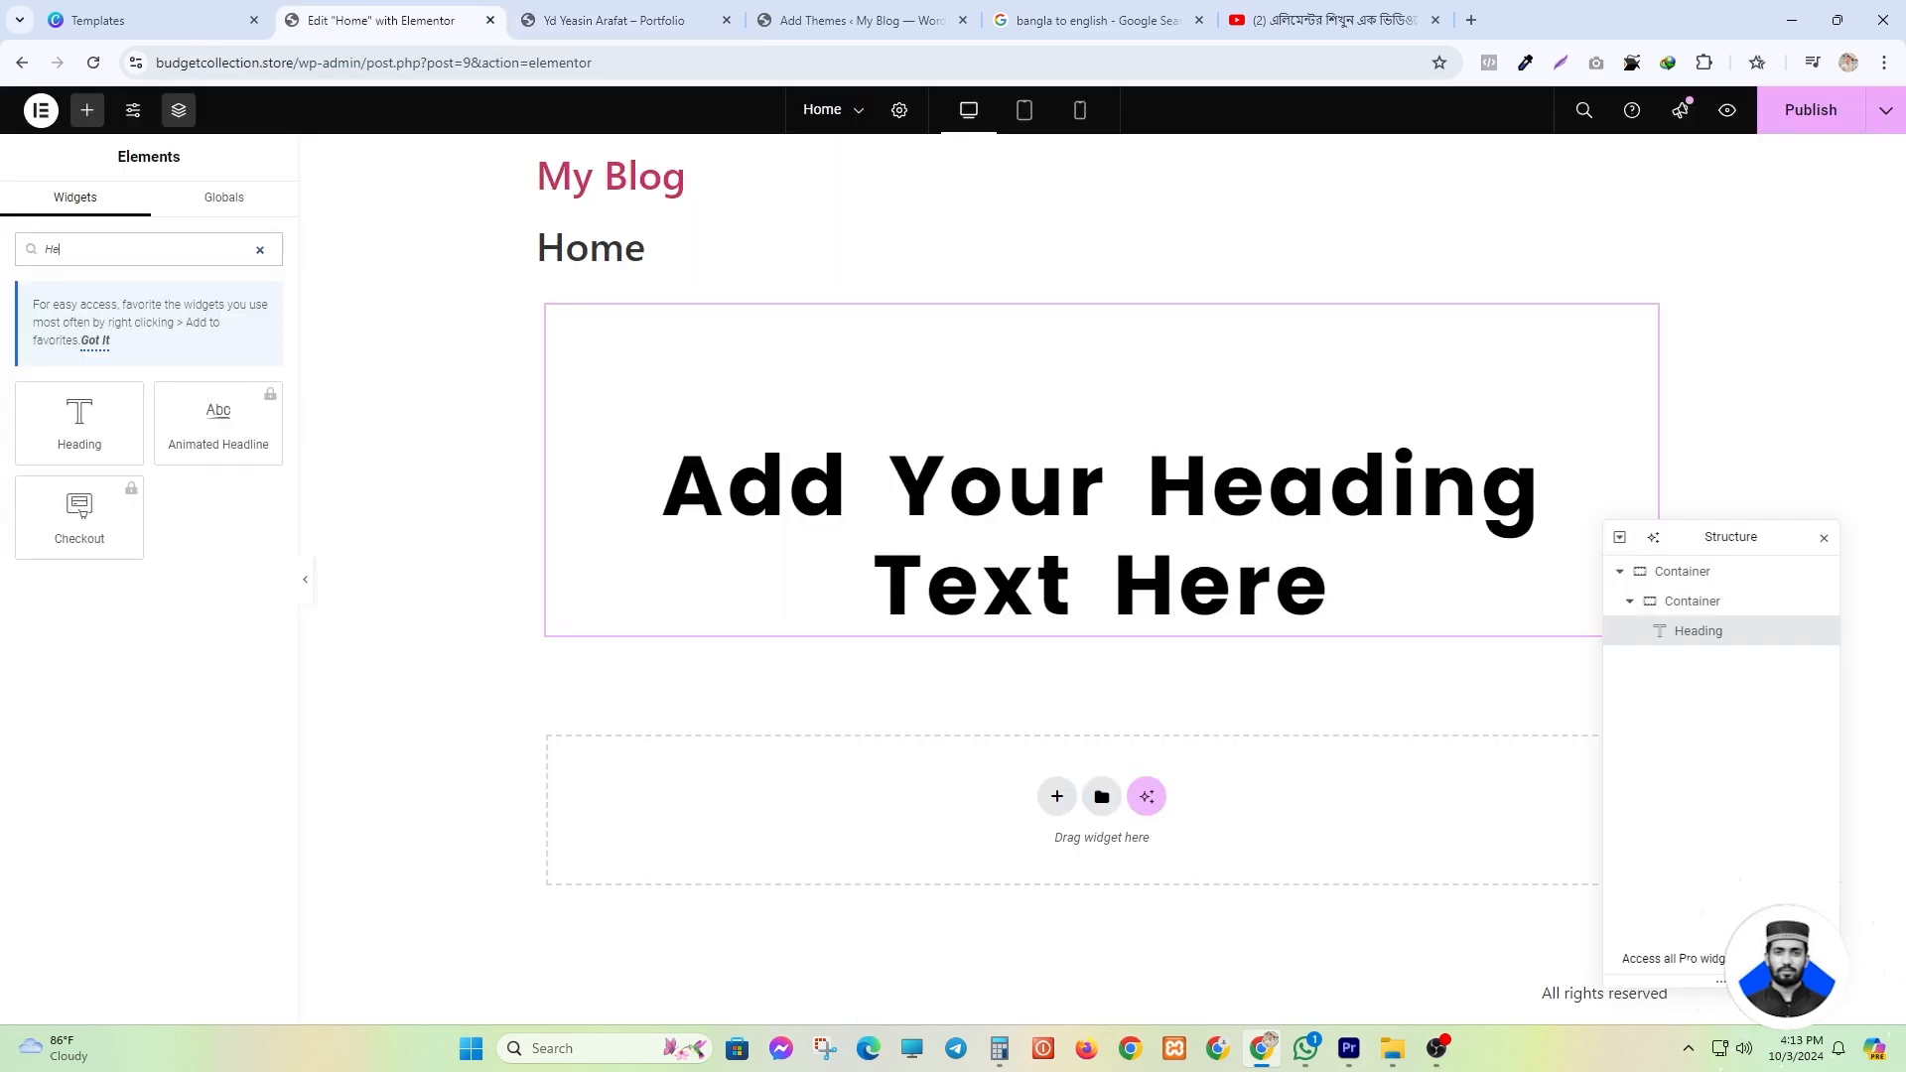
left_click(260, 251)
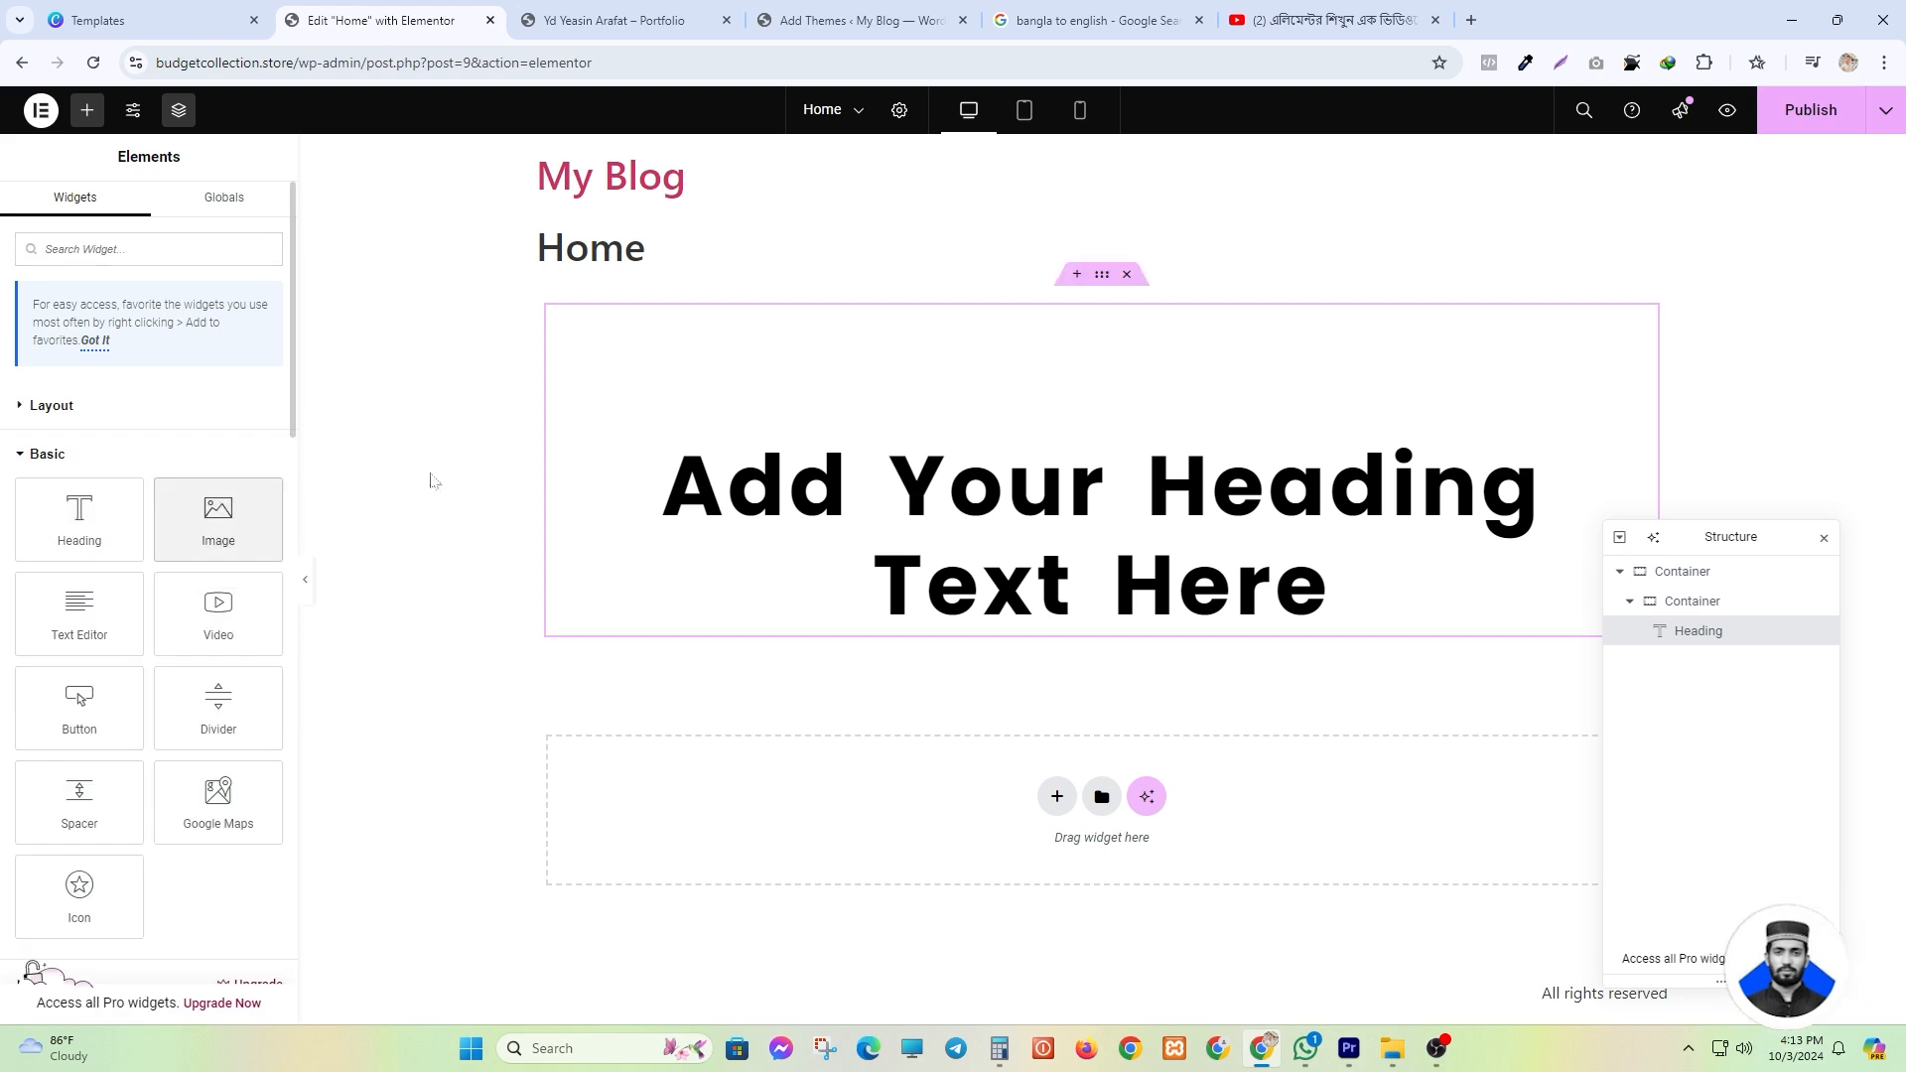
- Delete the heading from the inner container and add an Image widget in its place
left_click(1643, 318)
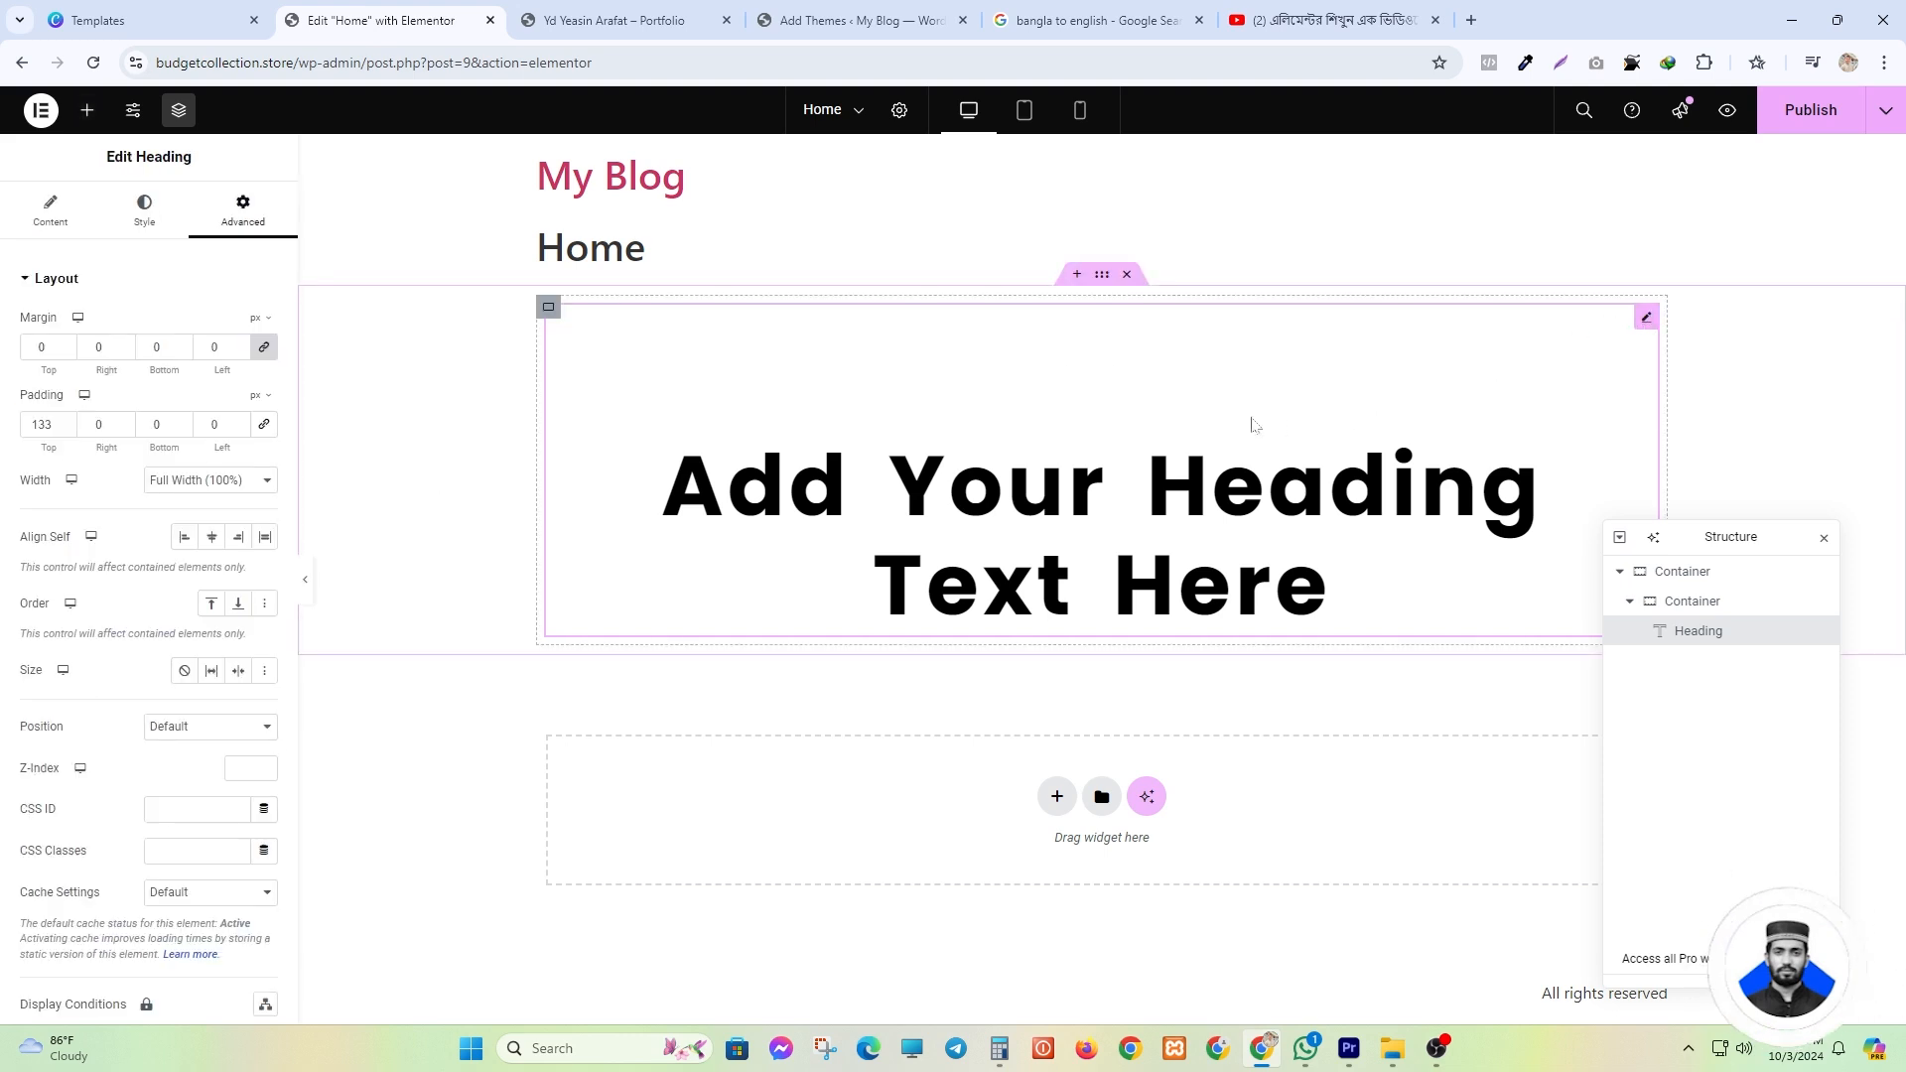
key("Delete")
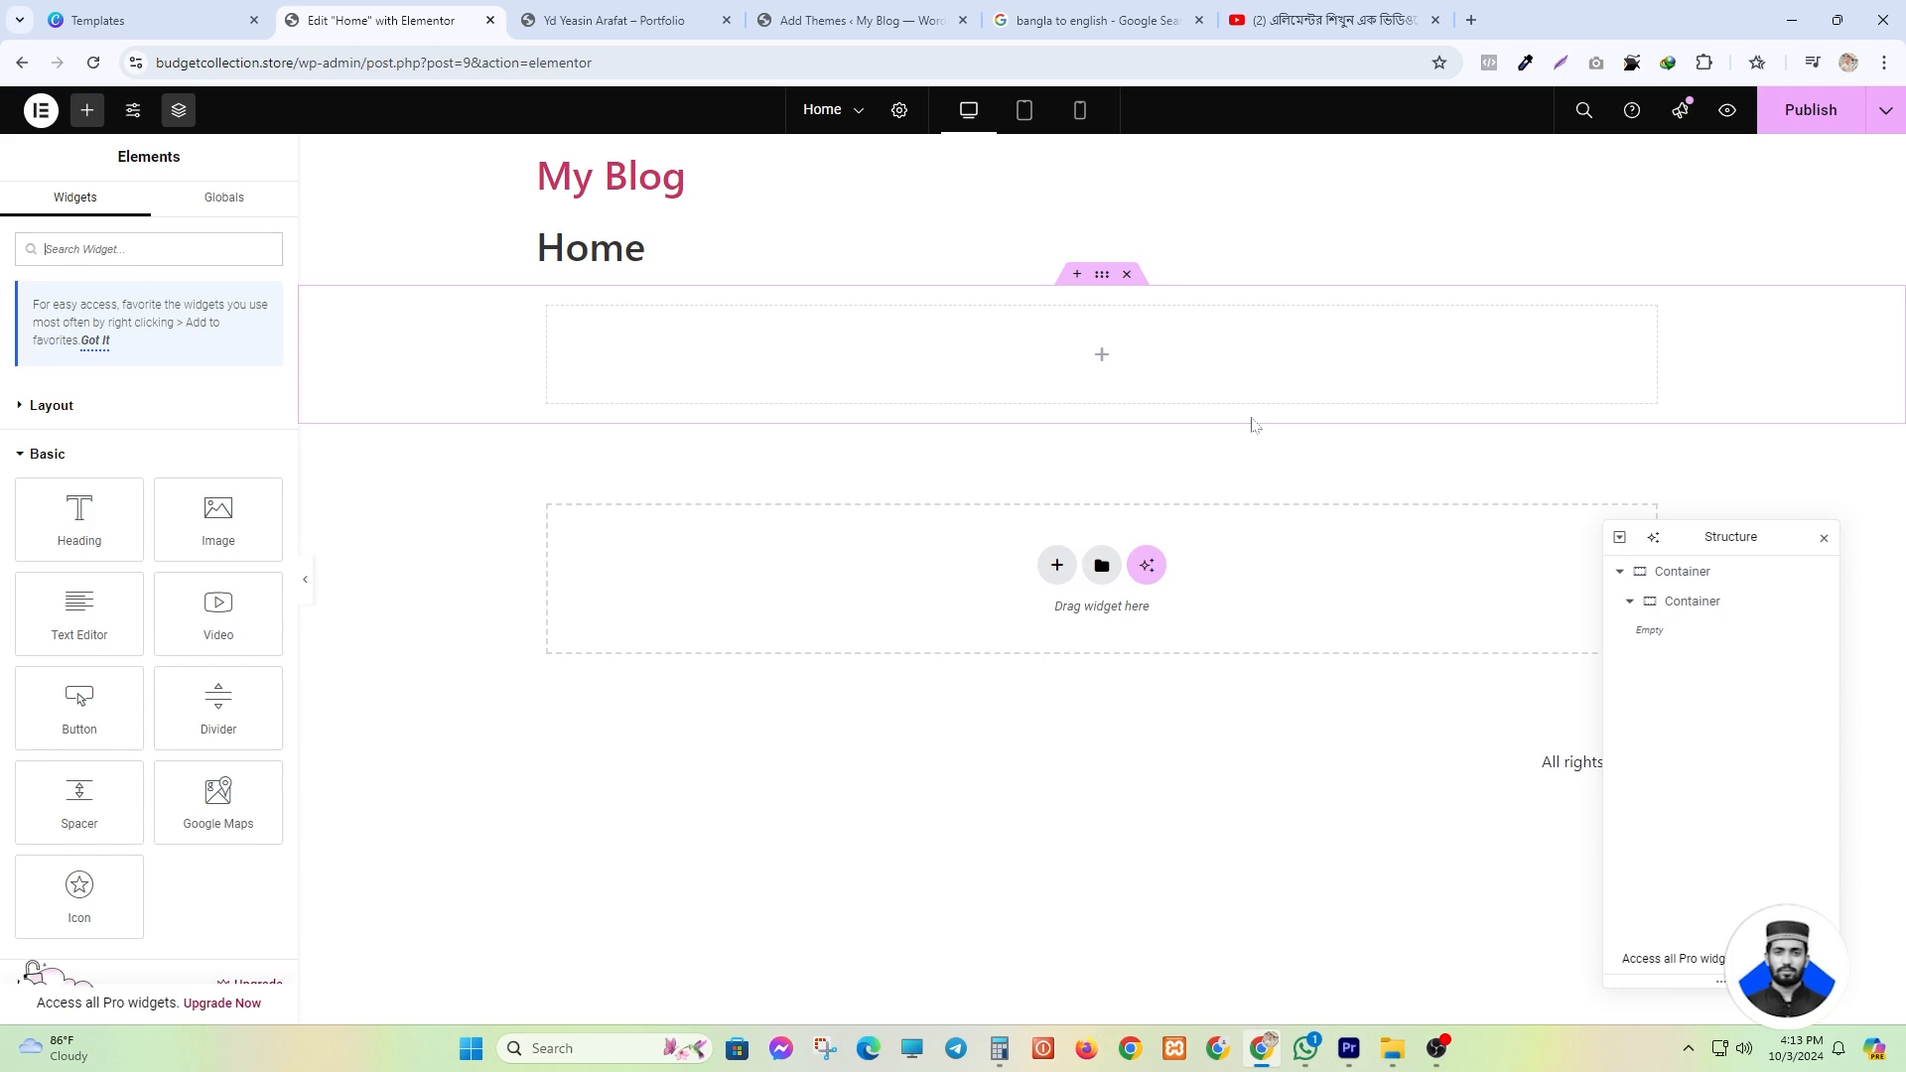
left_click_drag(219, 518, 1082, 366)
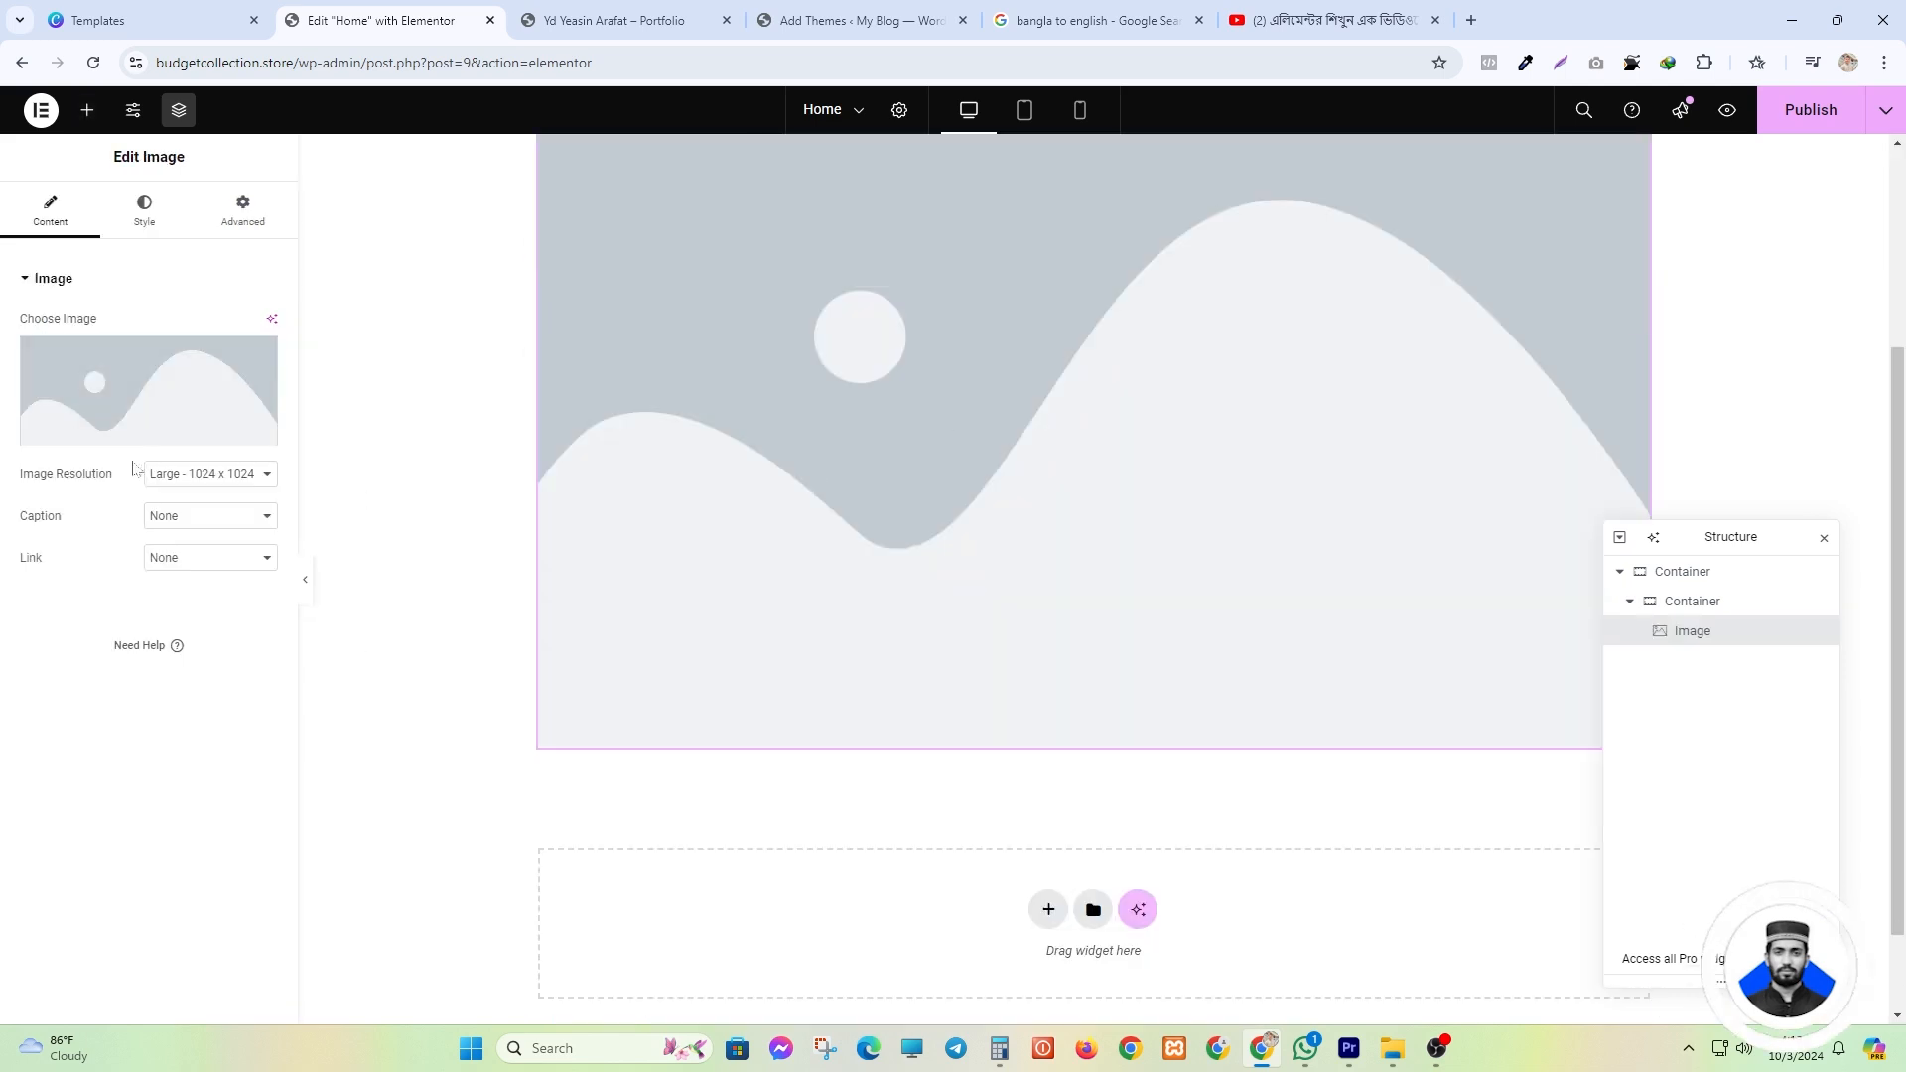
- Set the image resolution to Full and review the image's caption and link options
left_click(176, 481)
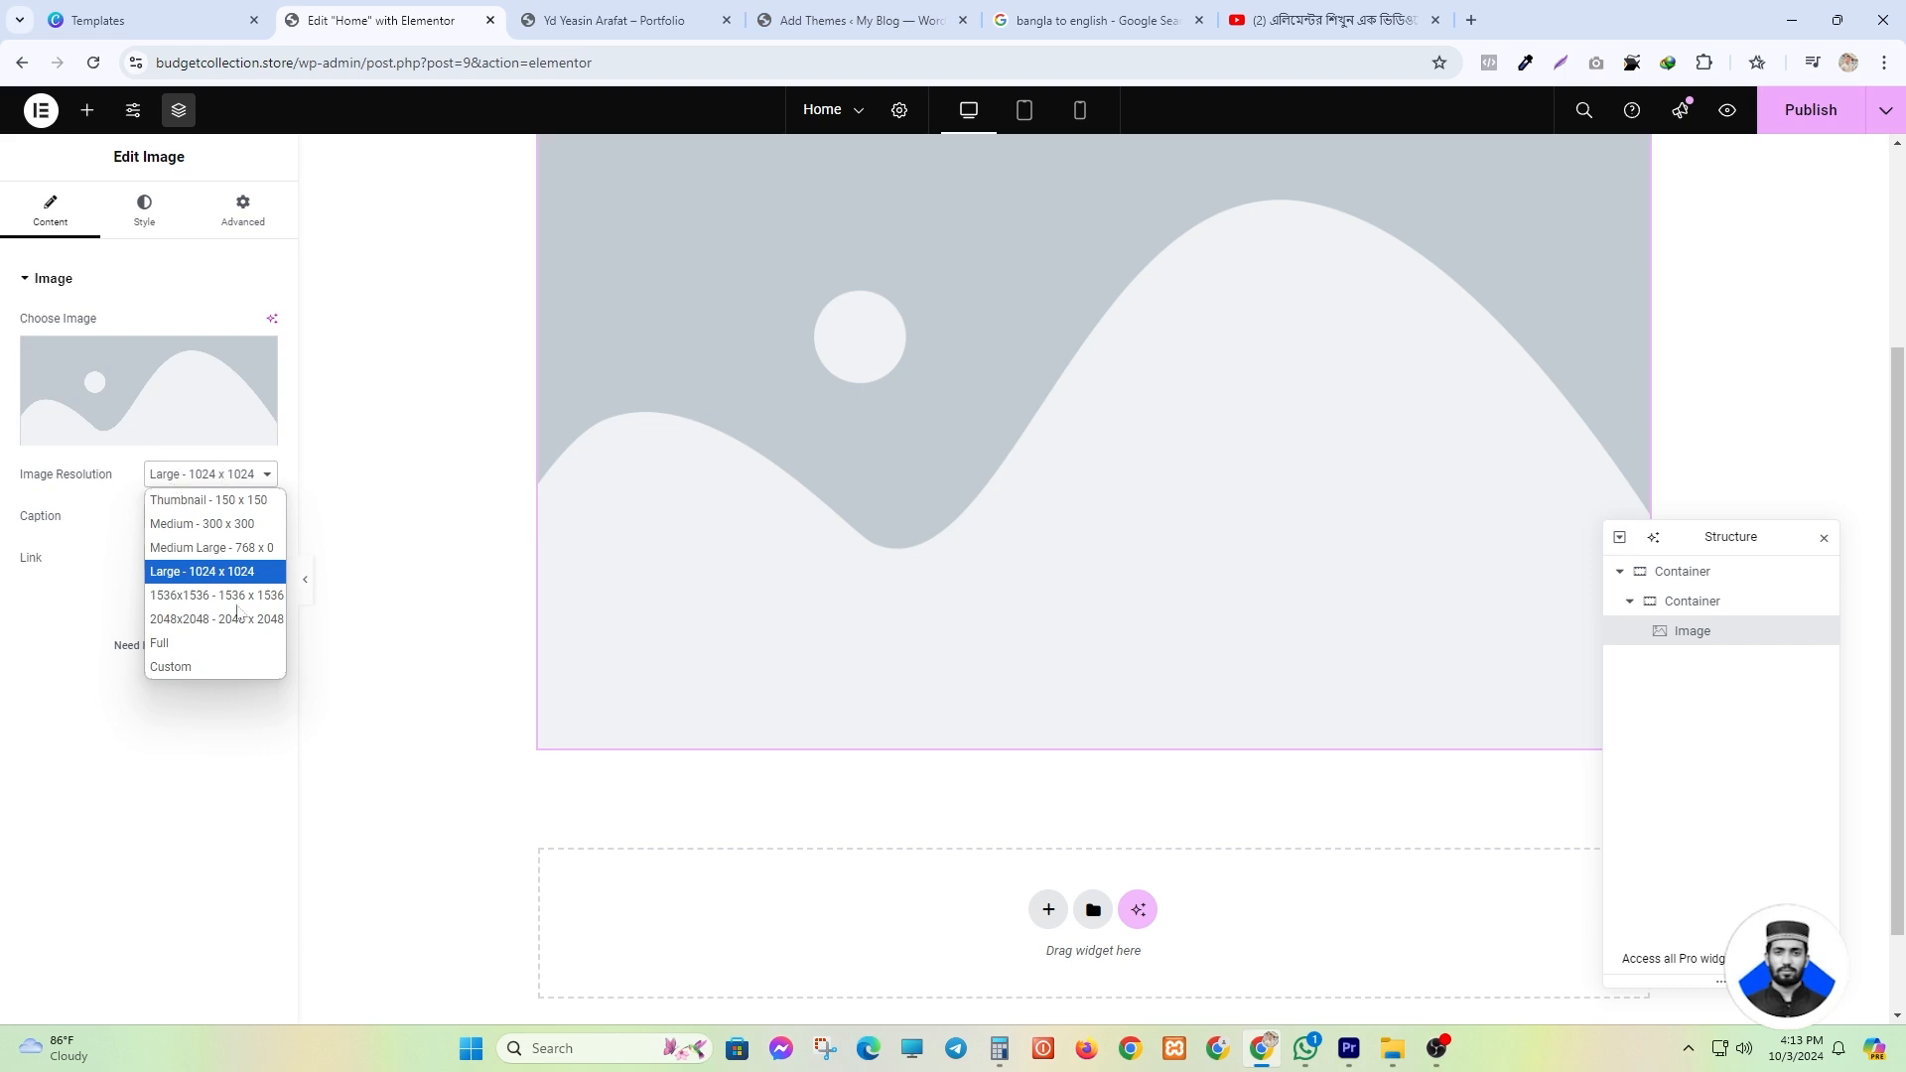
left_click(188, 641)
left_click(178, 475)
left_click(179, 476)
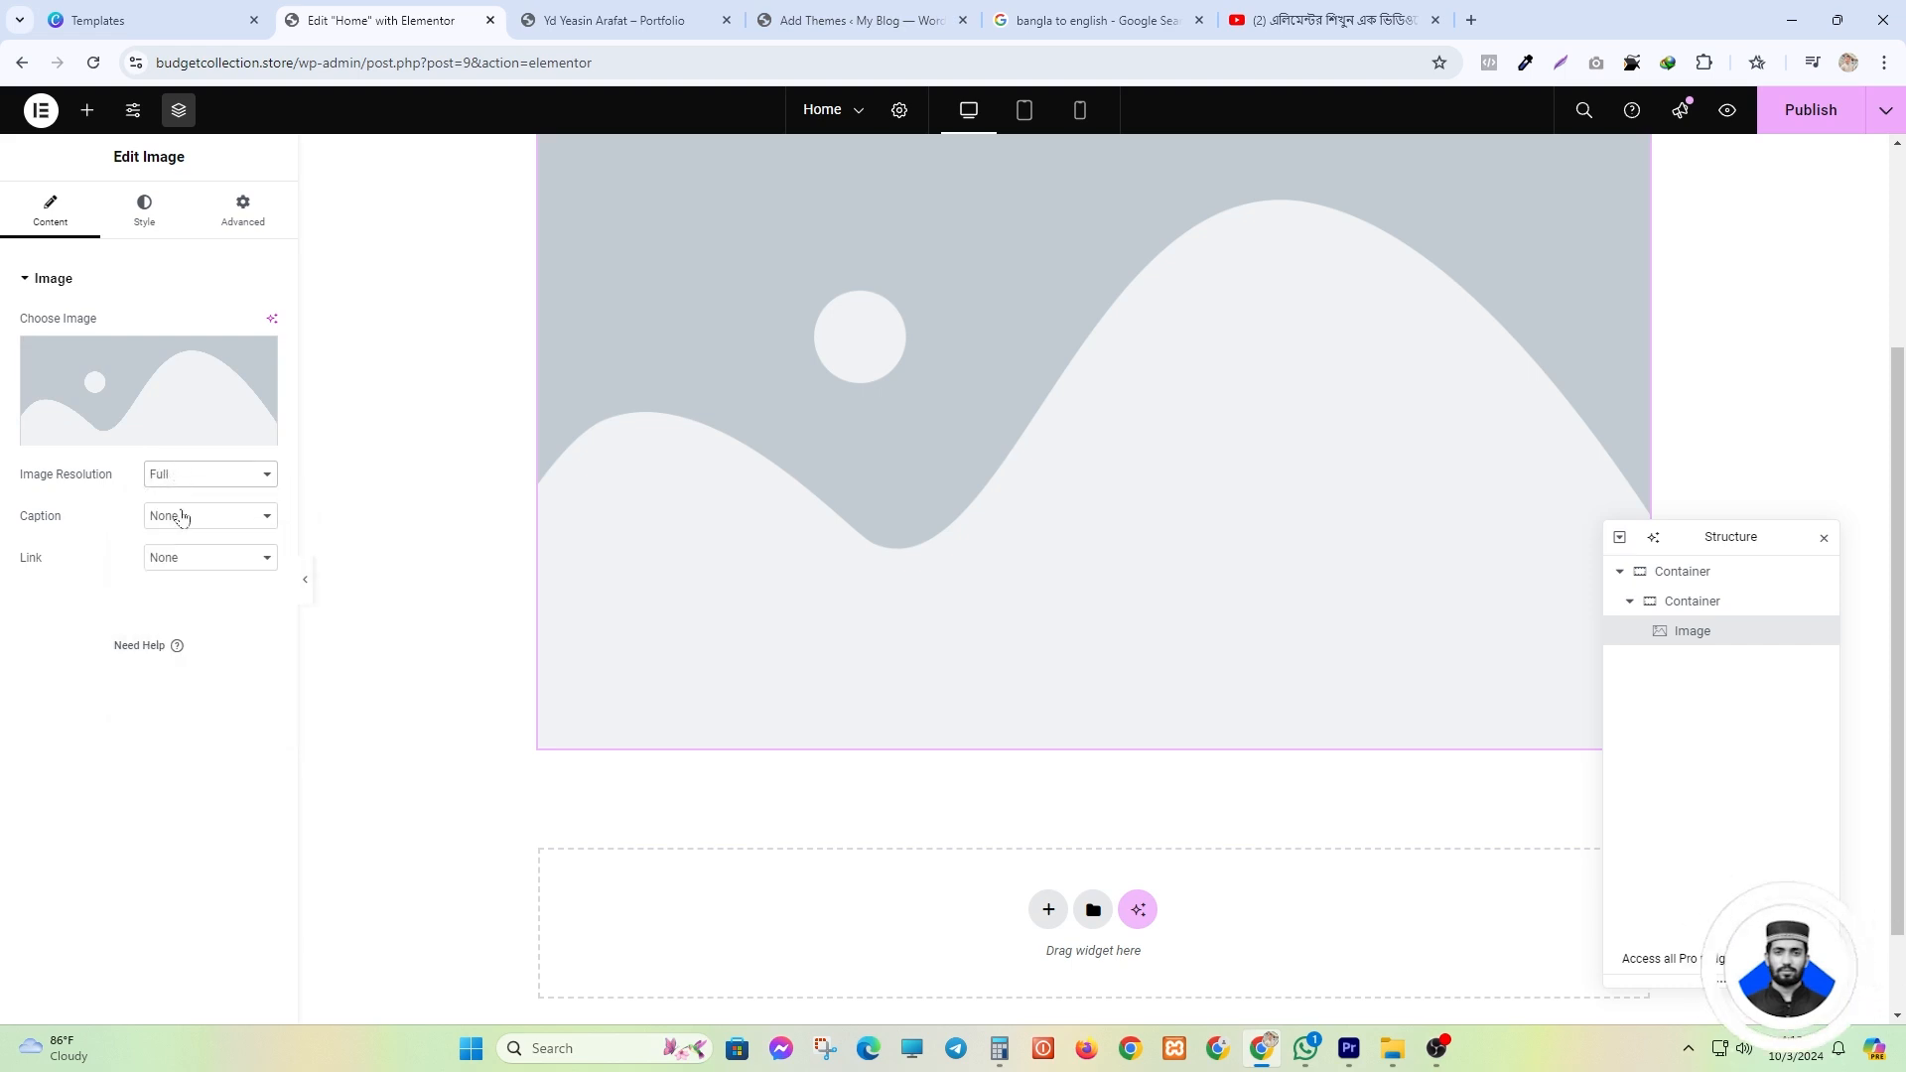
left_click(182, 518)
left_click(182, 518)
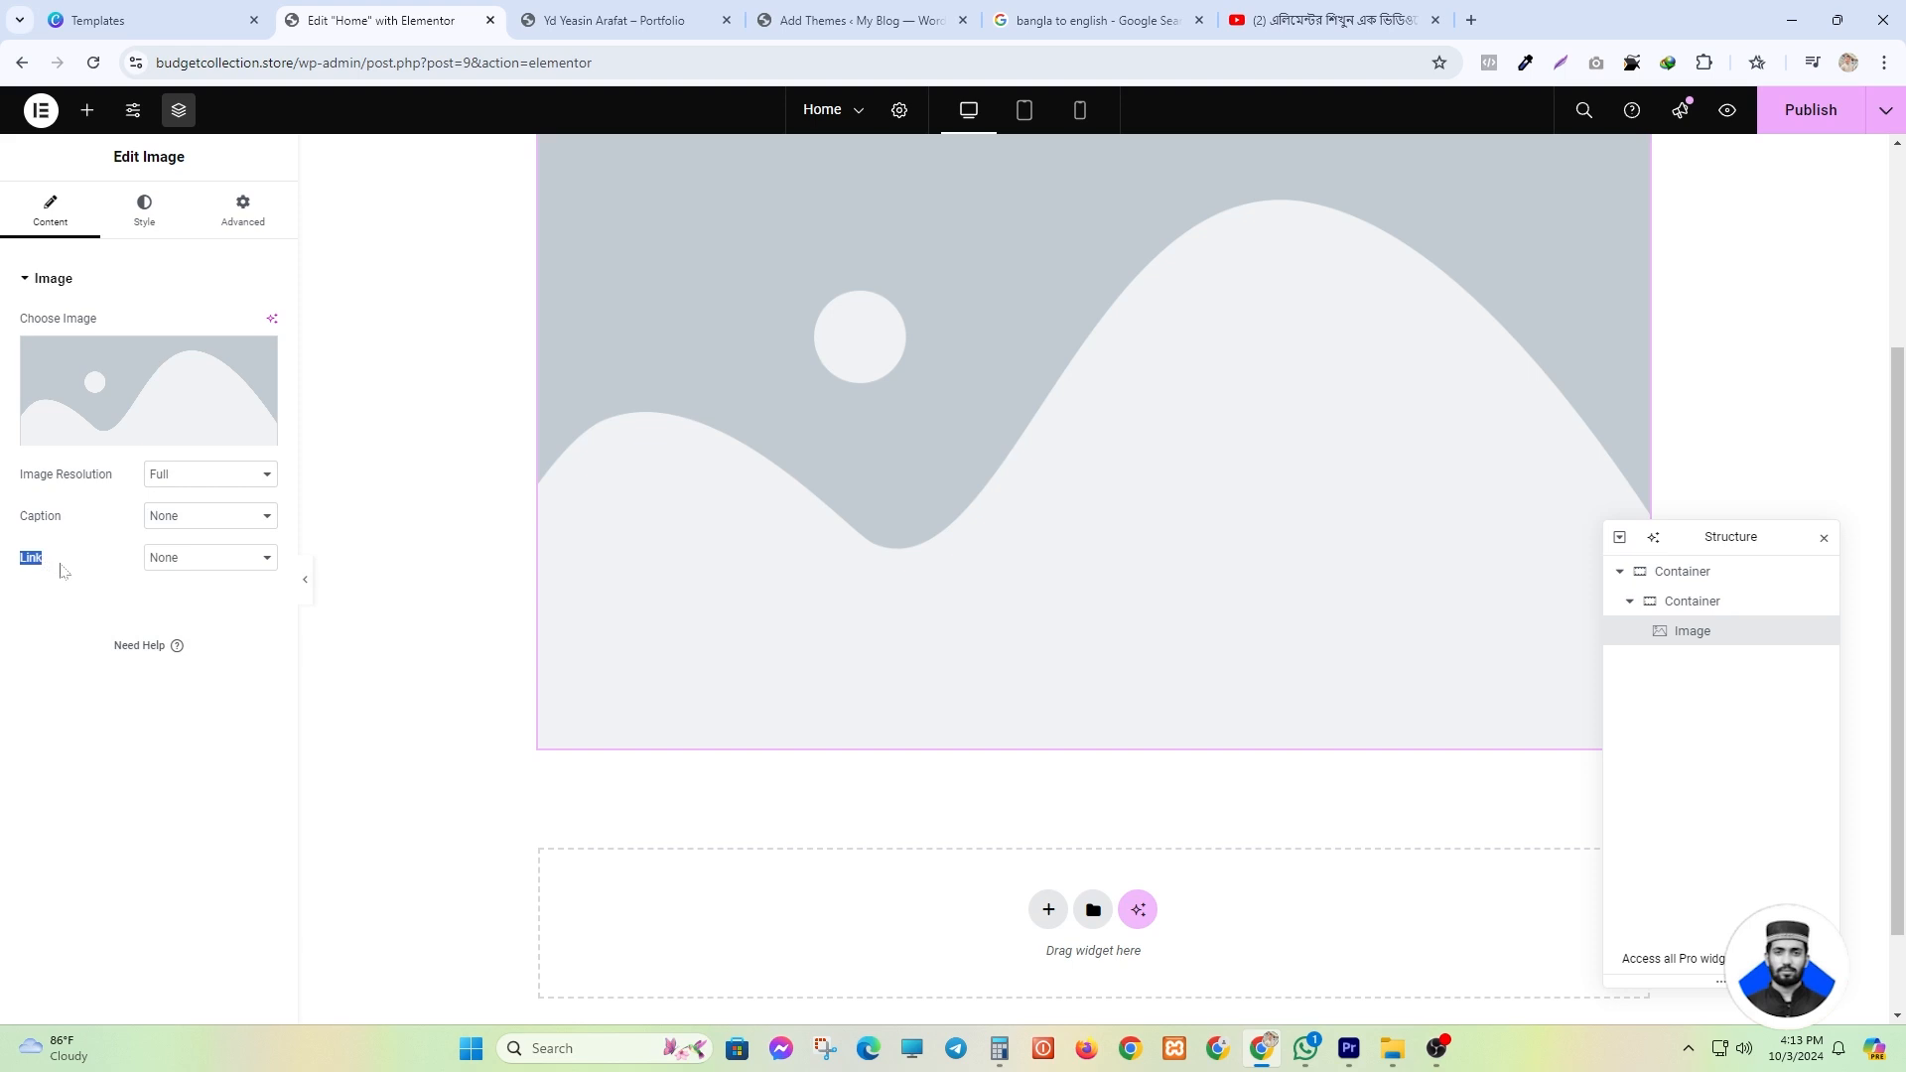
left_click(62, 569)
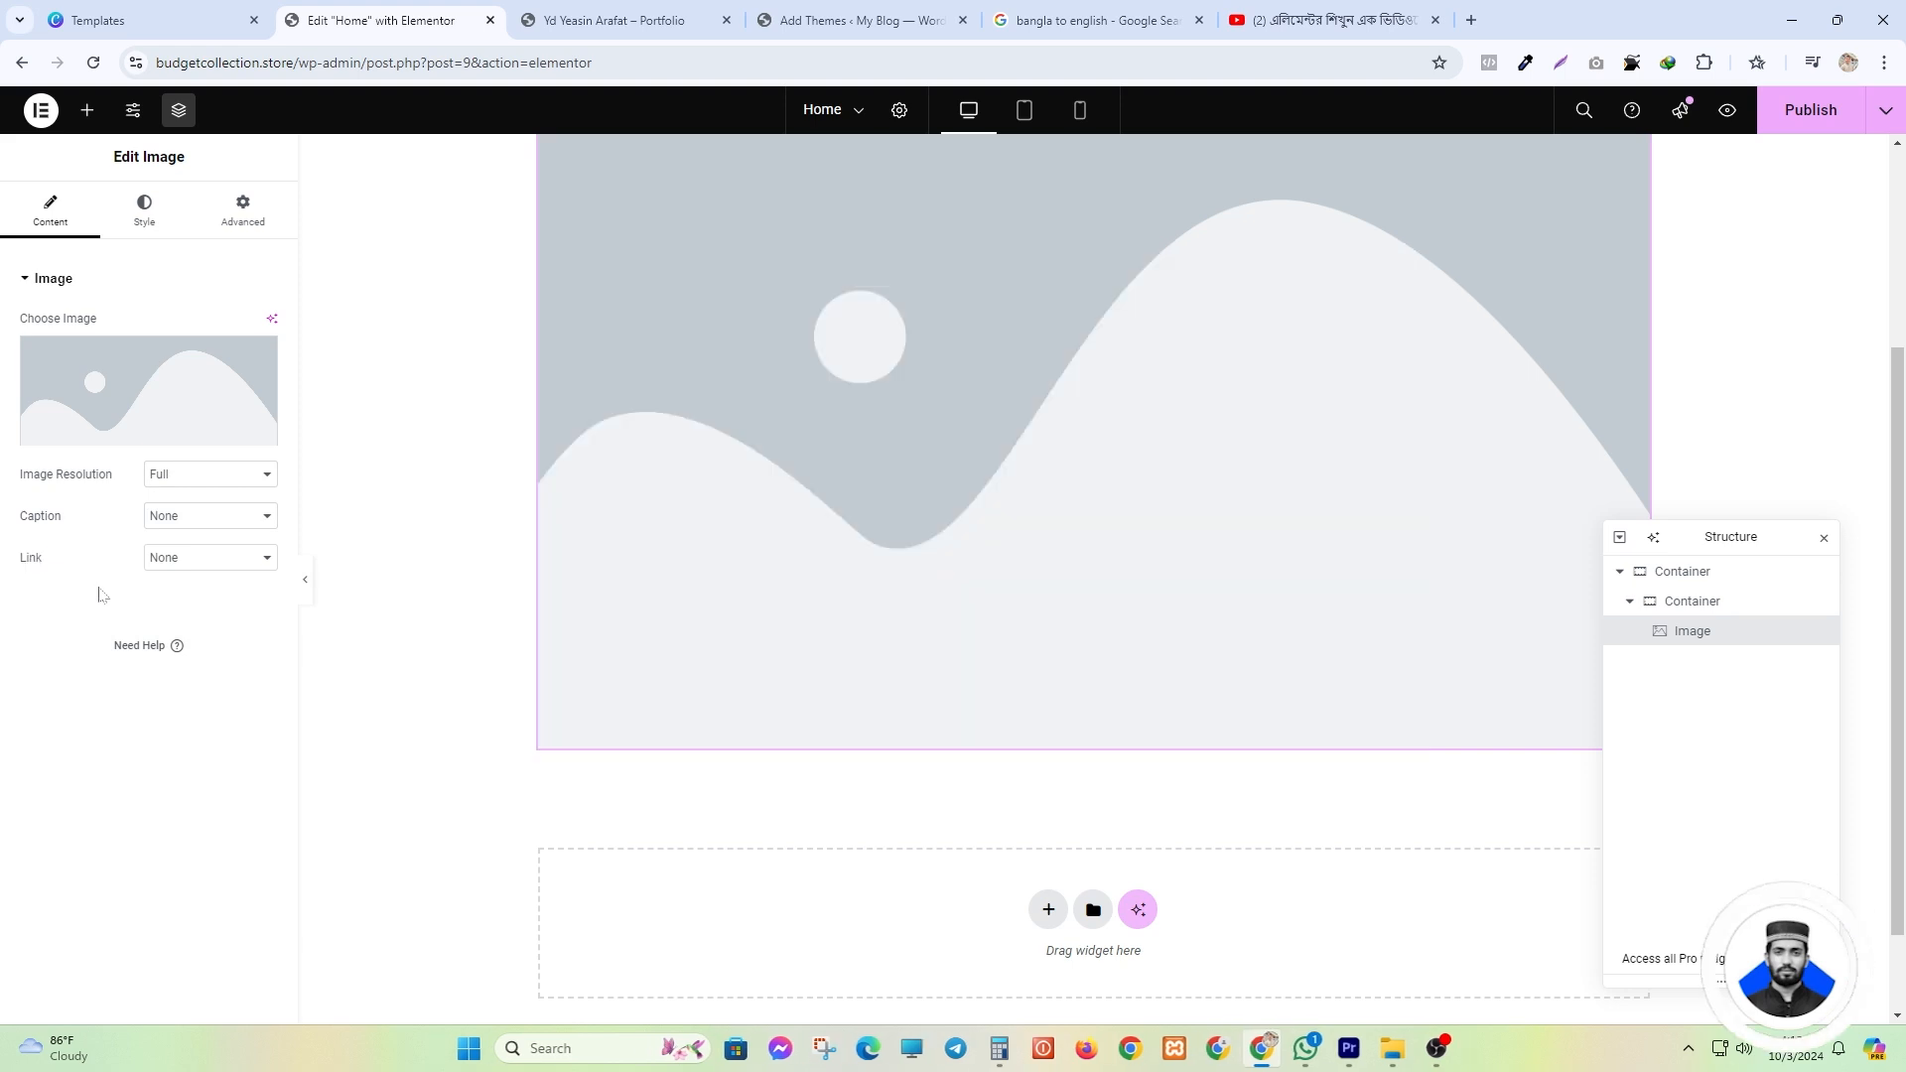
- Upload channels4_profile (1) from the Downloads folder to the media library and insert it as the widget's image
mouse_move(93, 438)
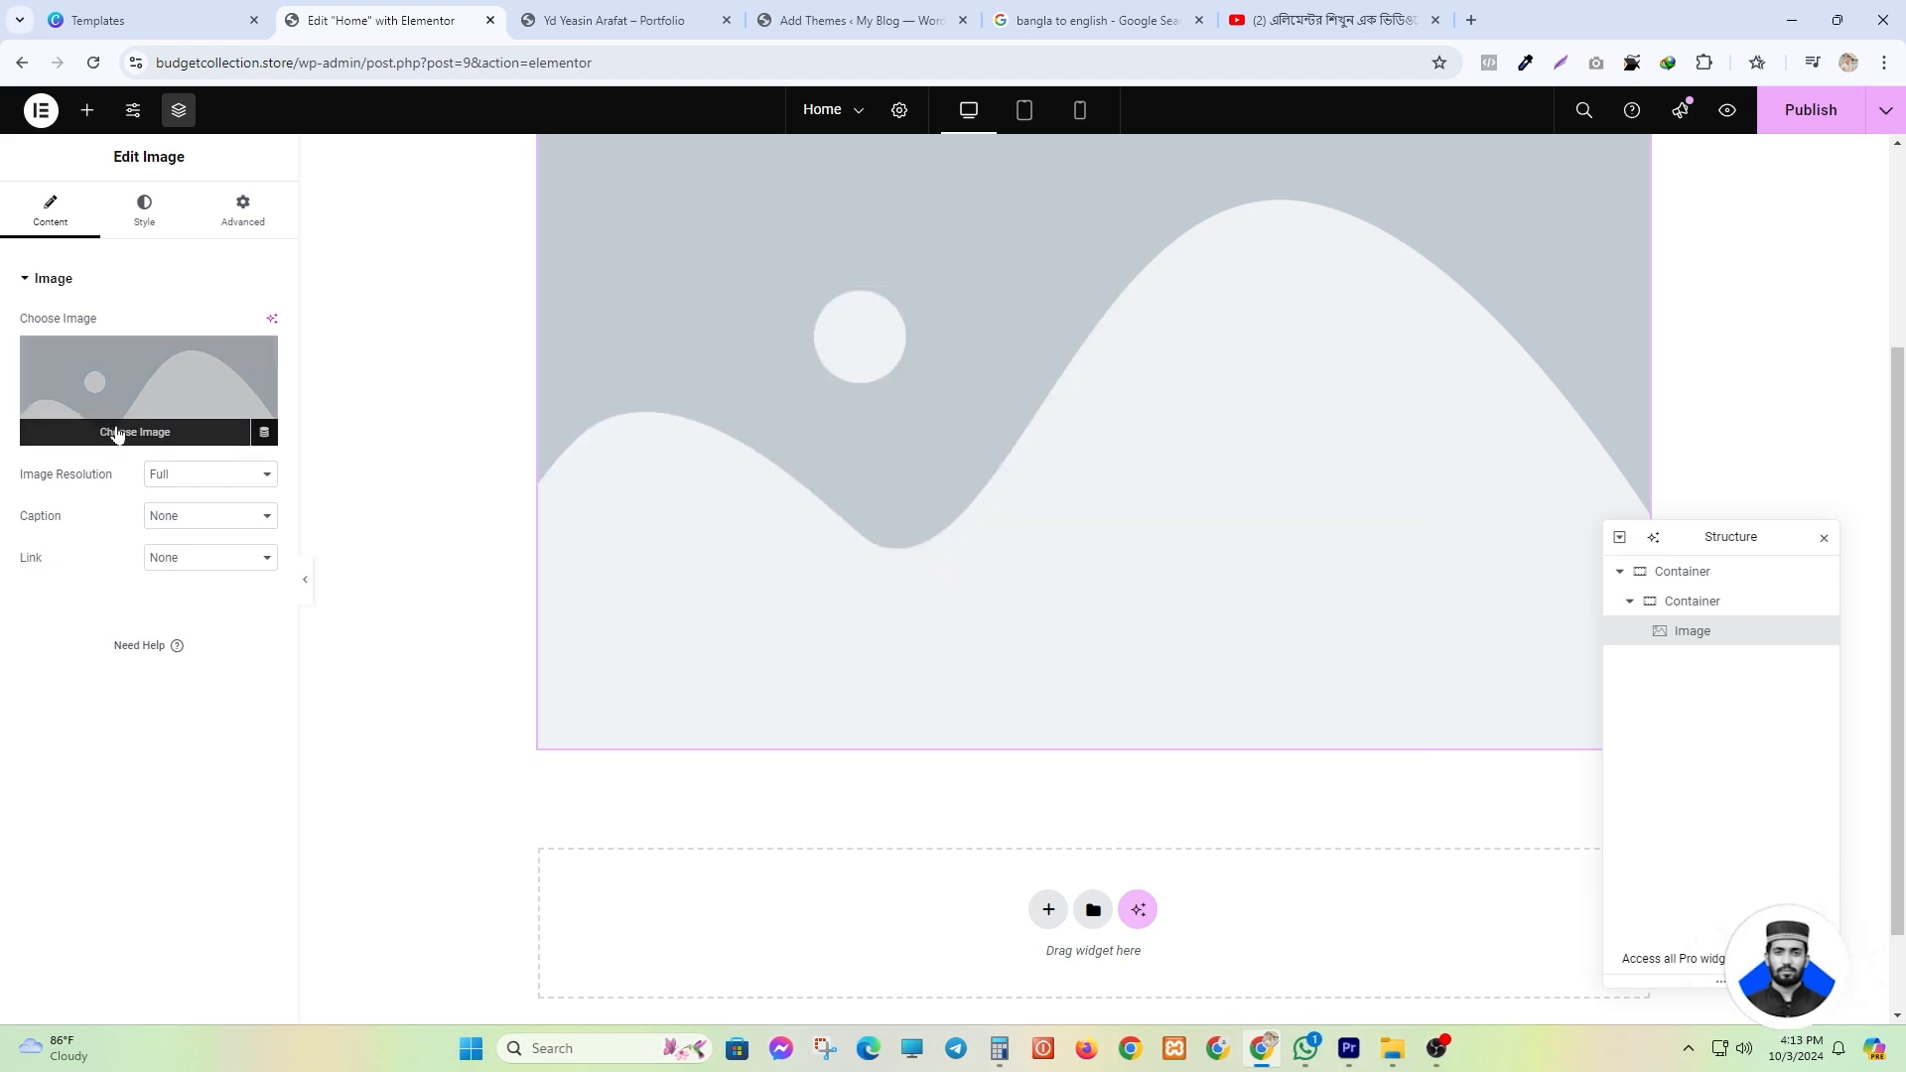
left_click(136, 433)
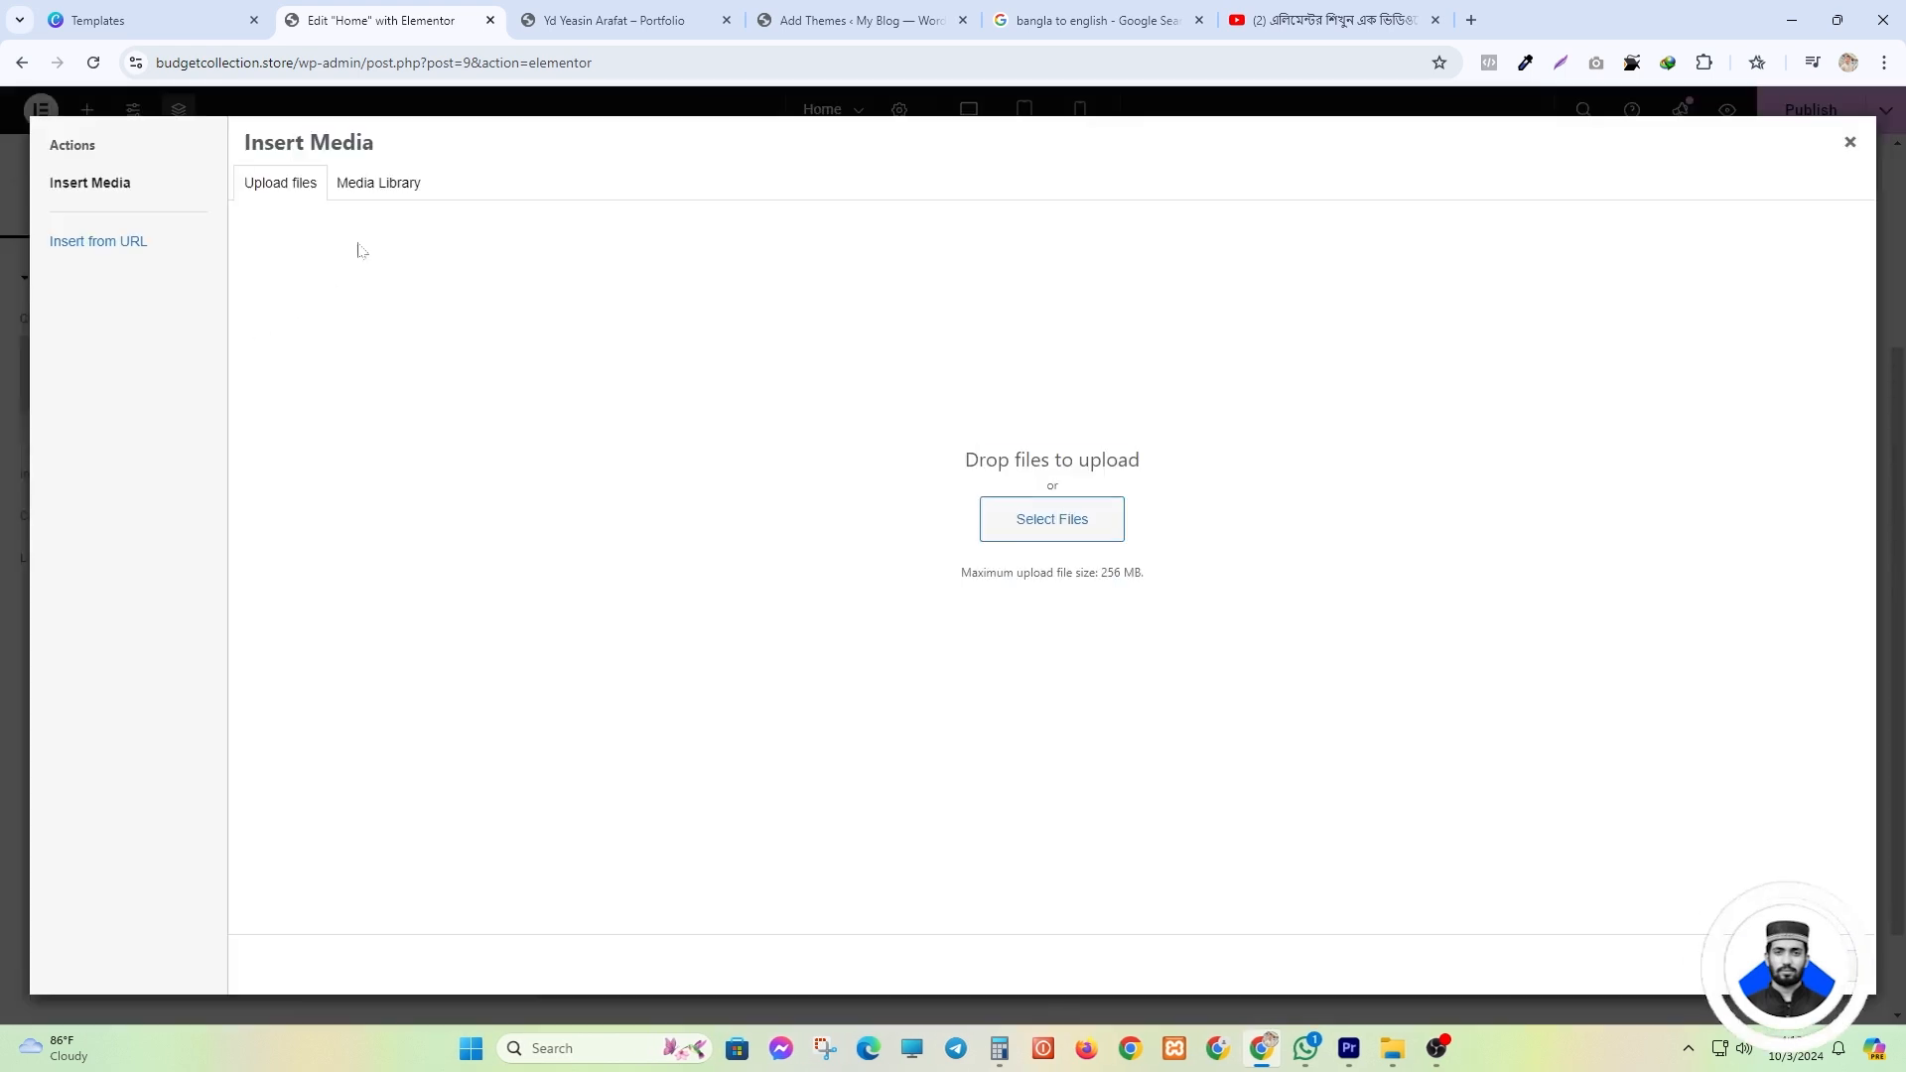
left_click(383, 189)
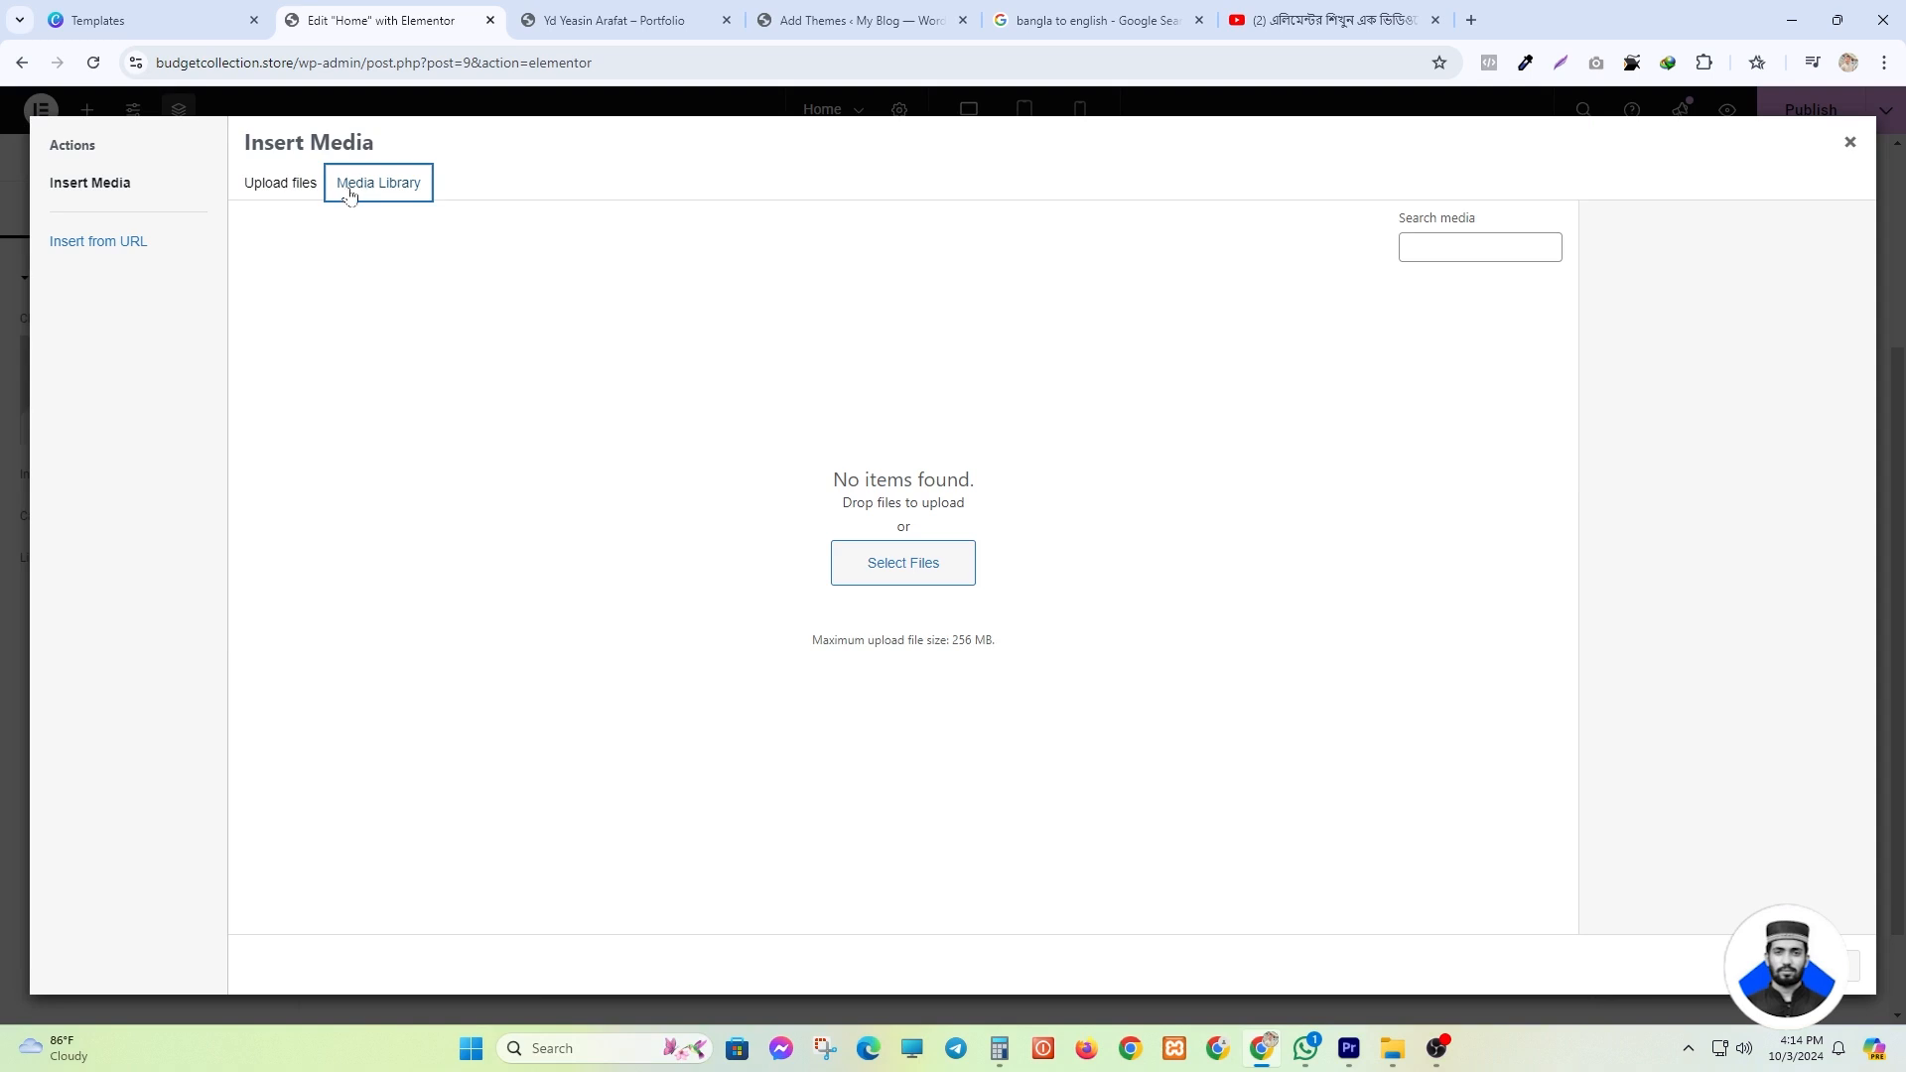
left_click(288, 185)
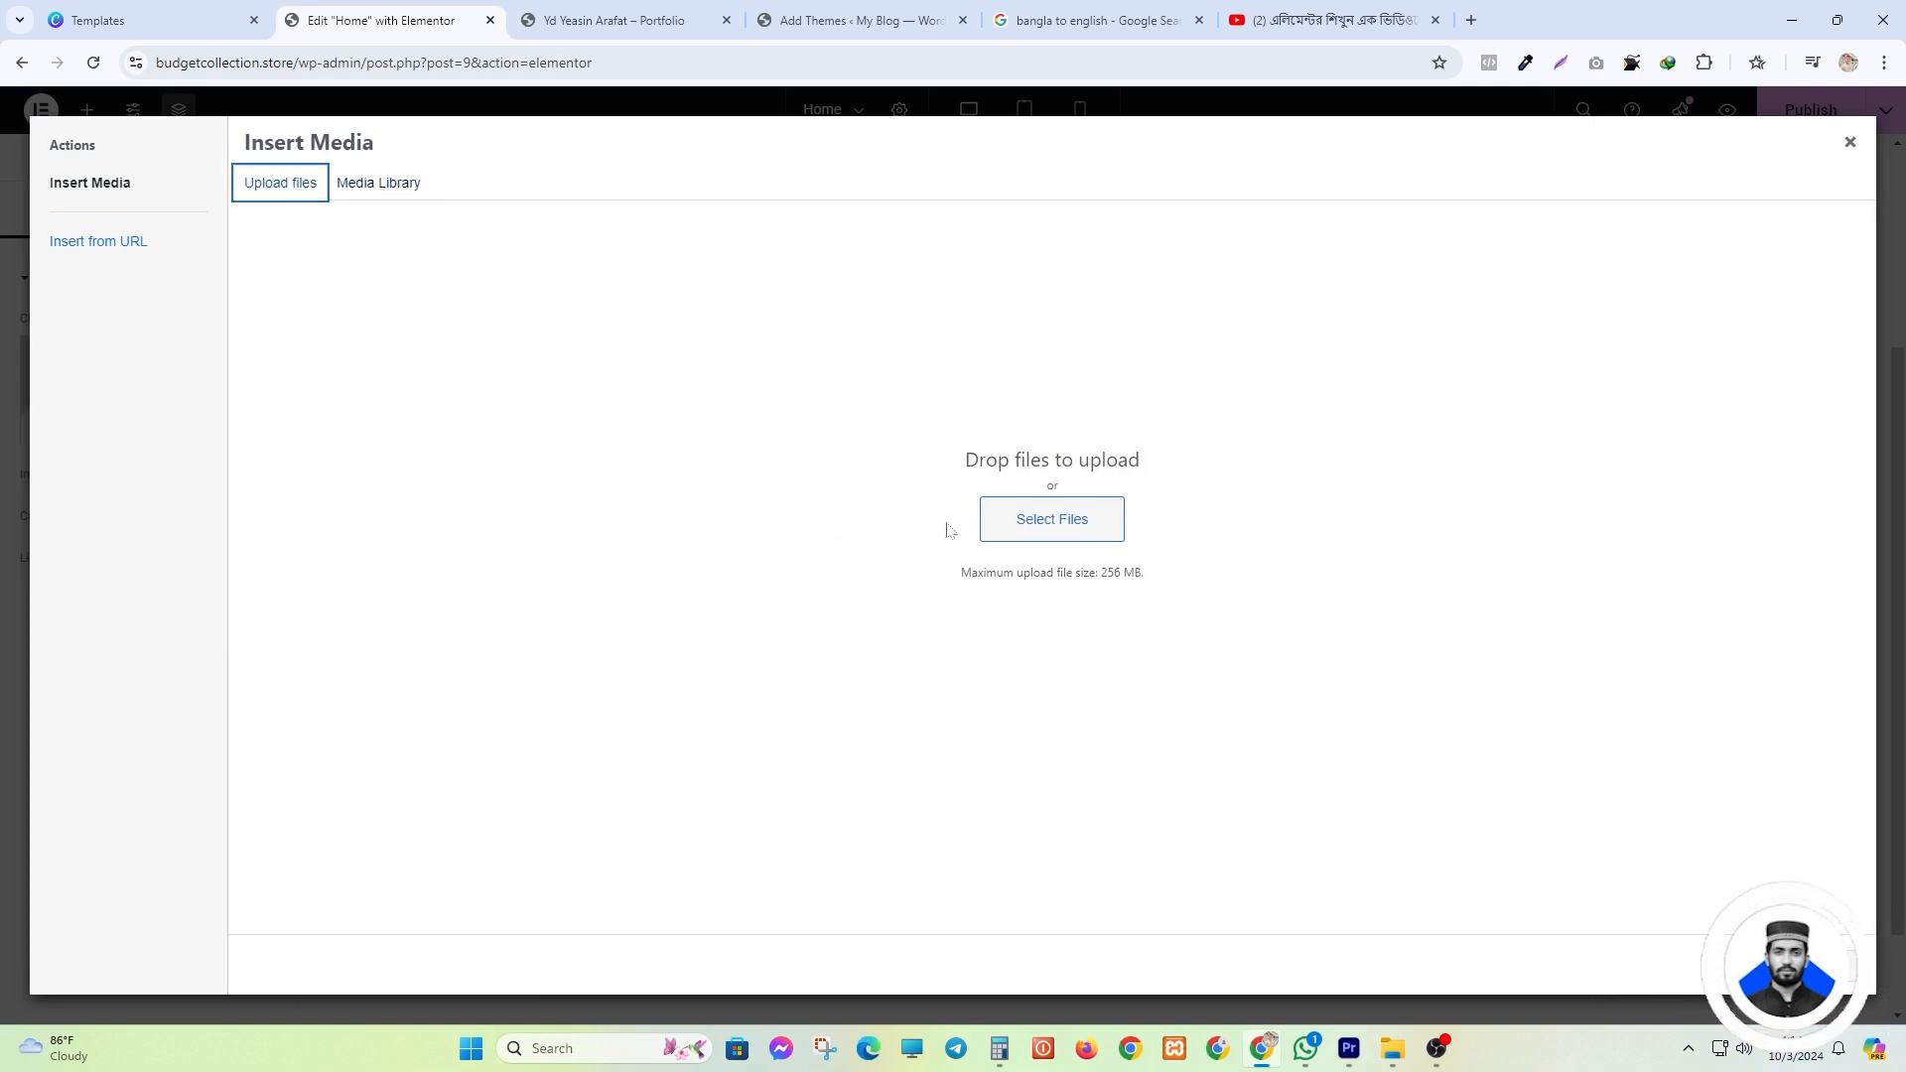
left_click(1056, 526)
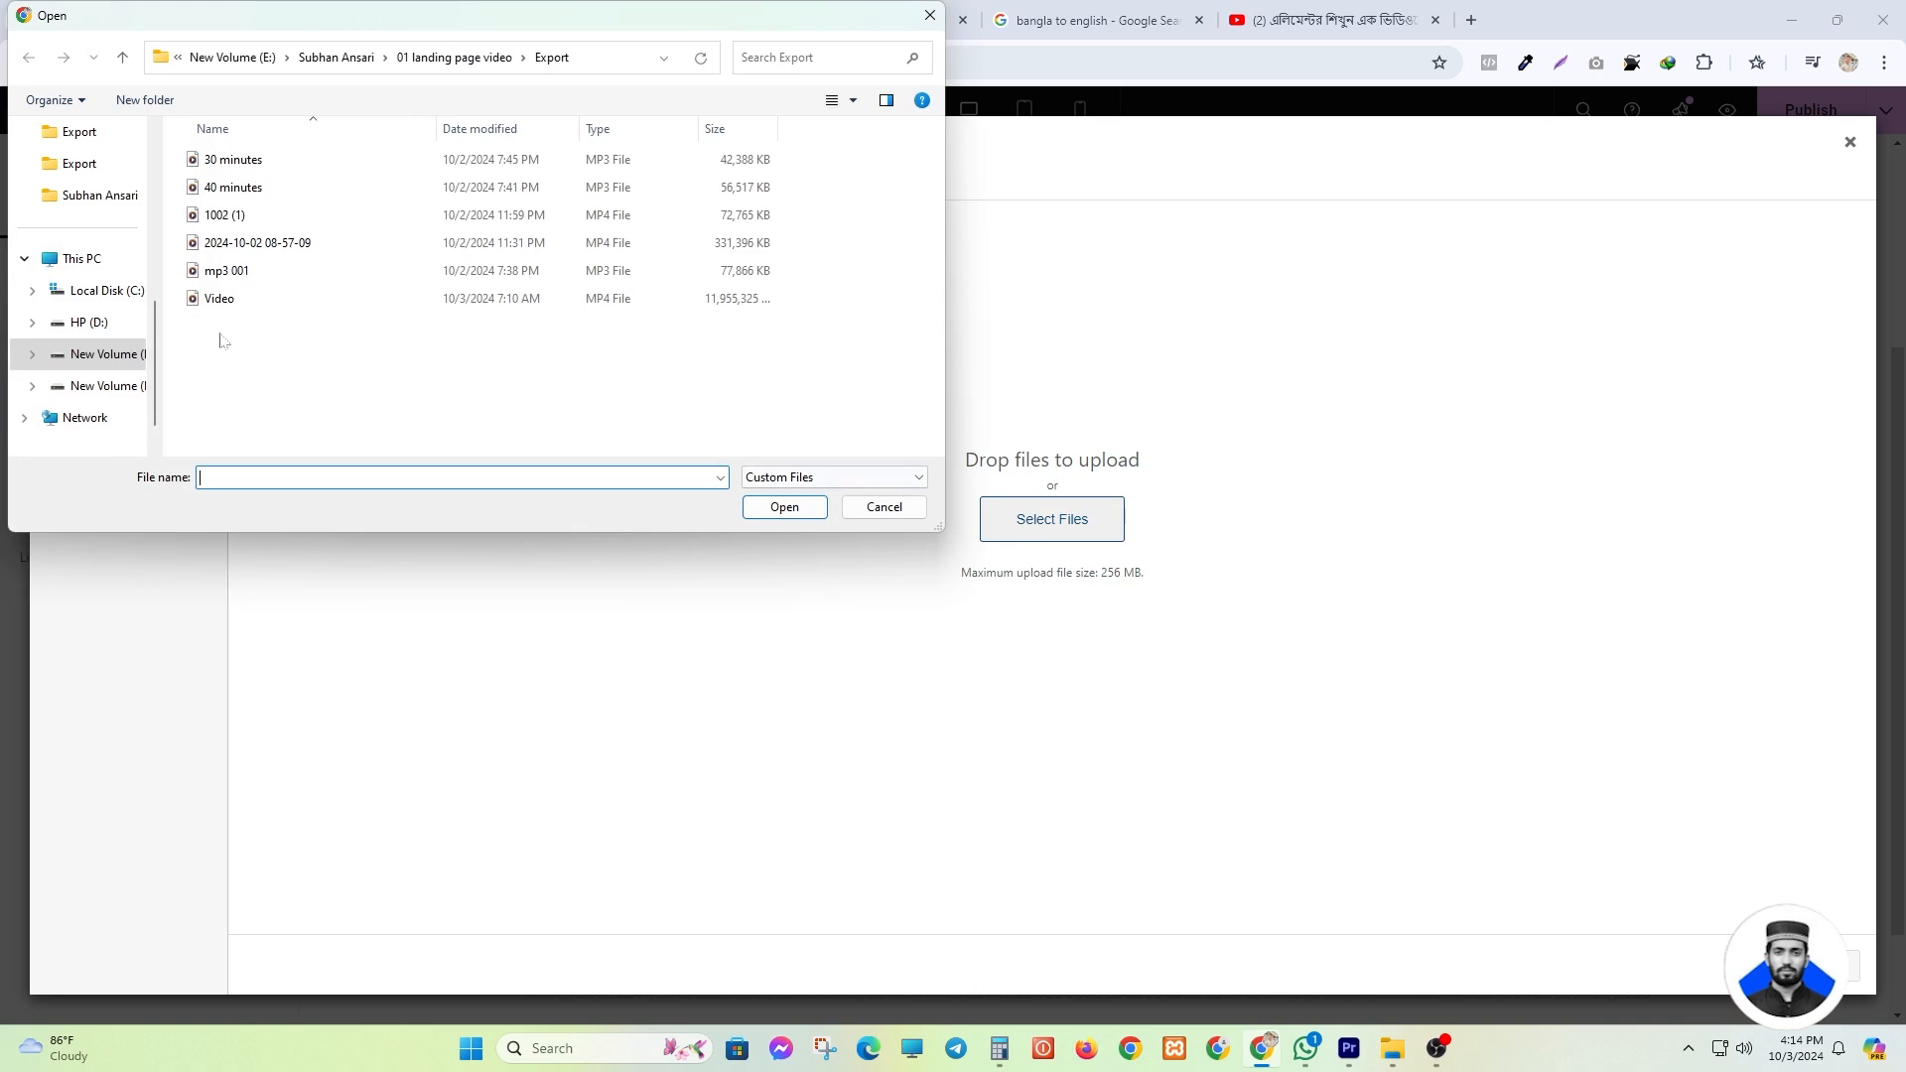
scroll(99, 298, "up", 3)
left_click(91, 195)
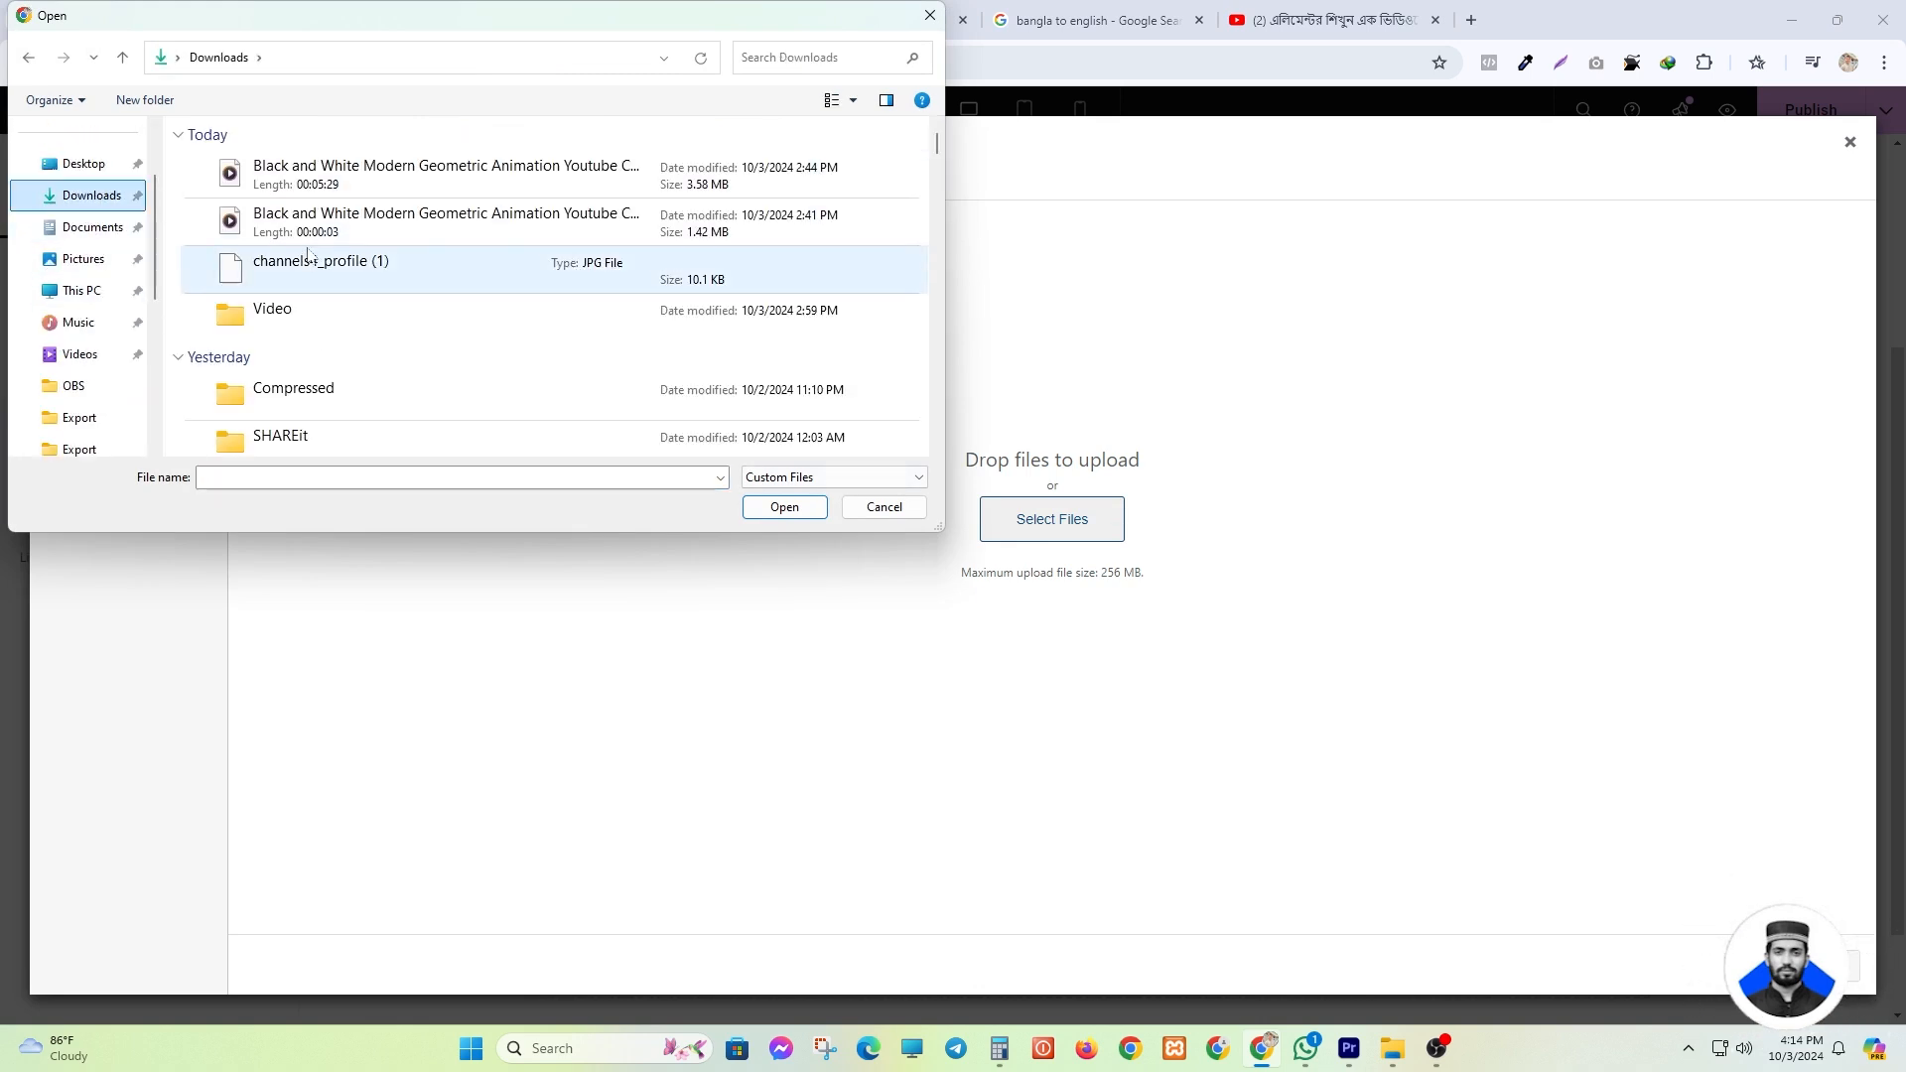
scroll(313, 263, "down", 1)
scroll(319, 275, "up", 1)
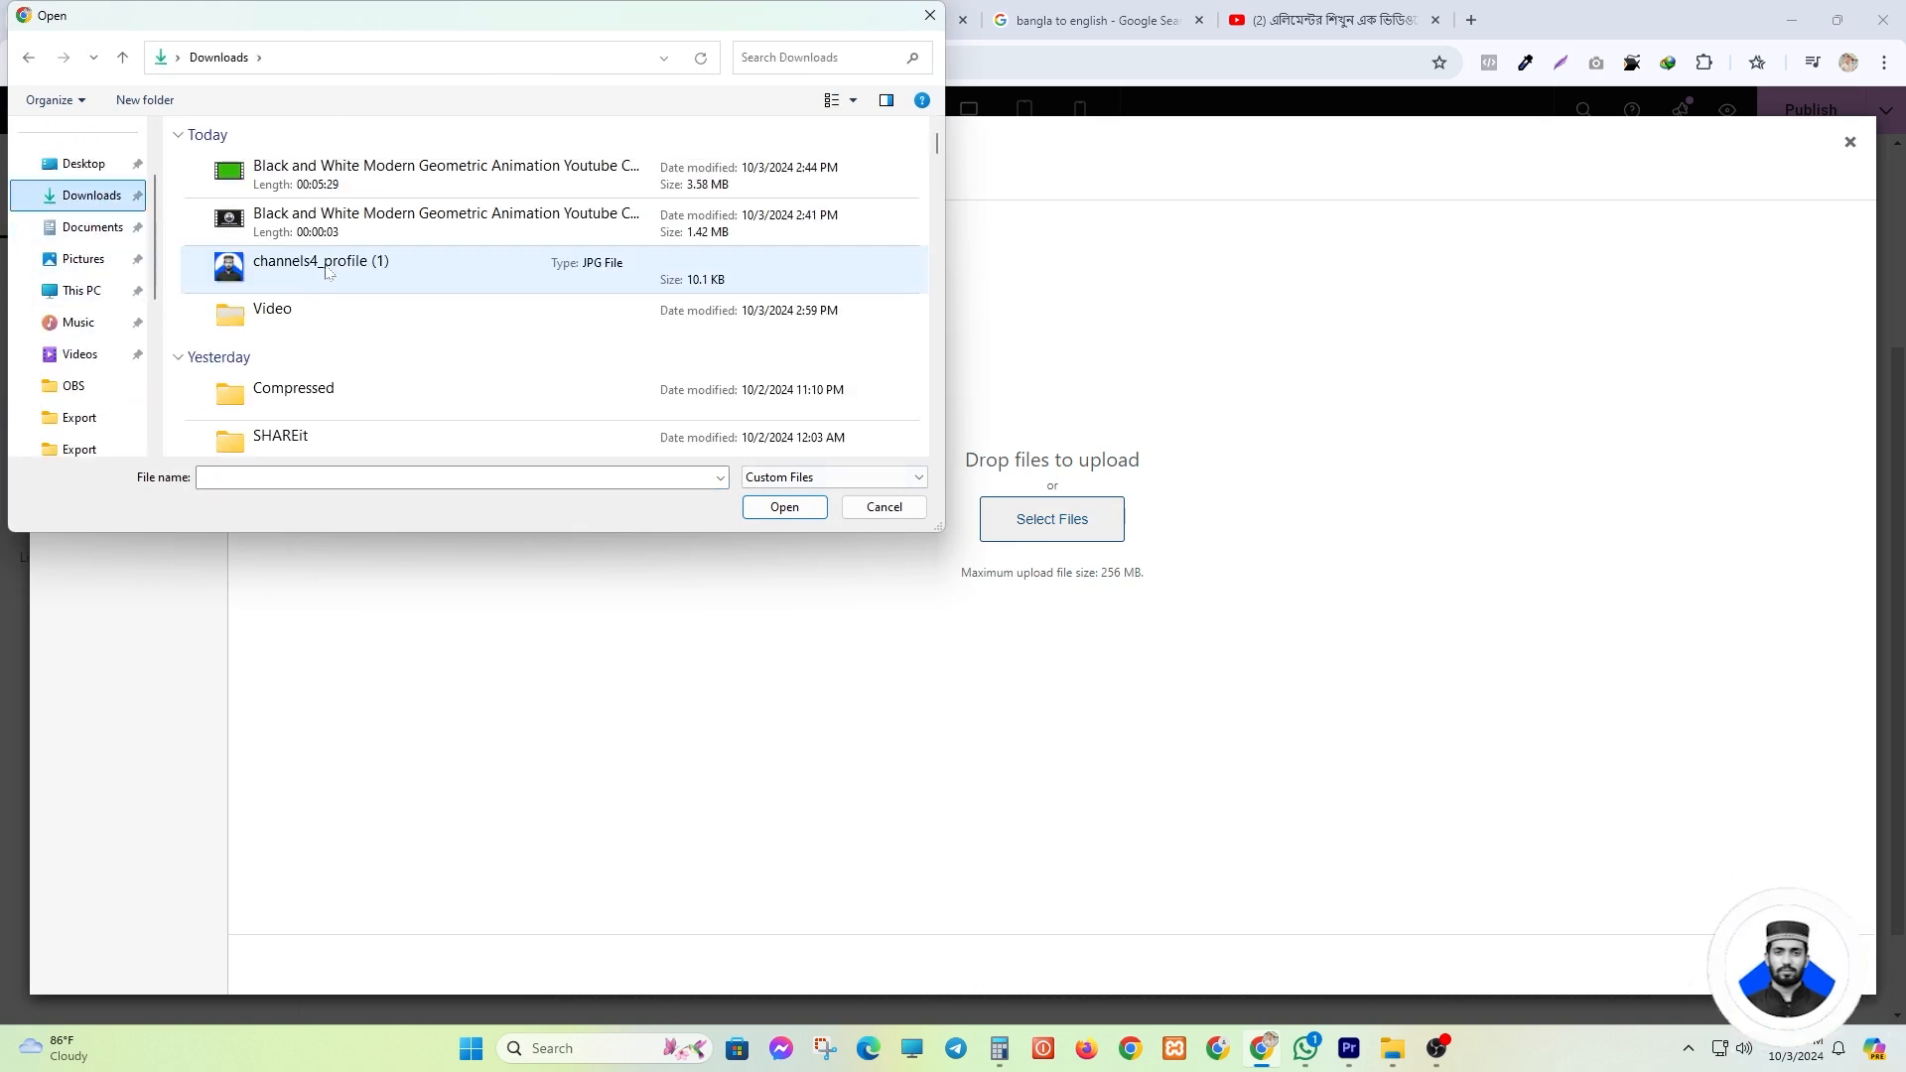
left_click(328, 271)
left_click(762, 508)
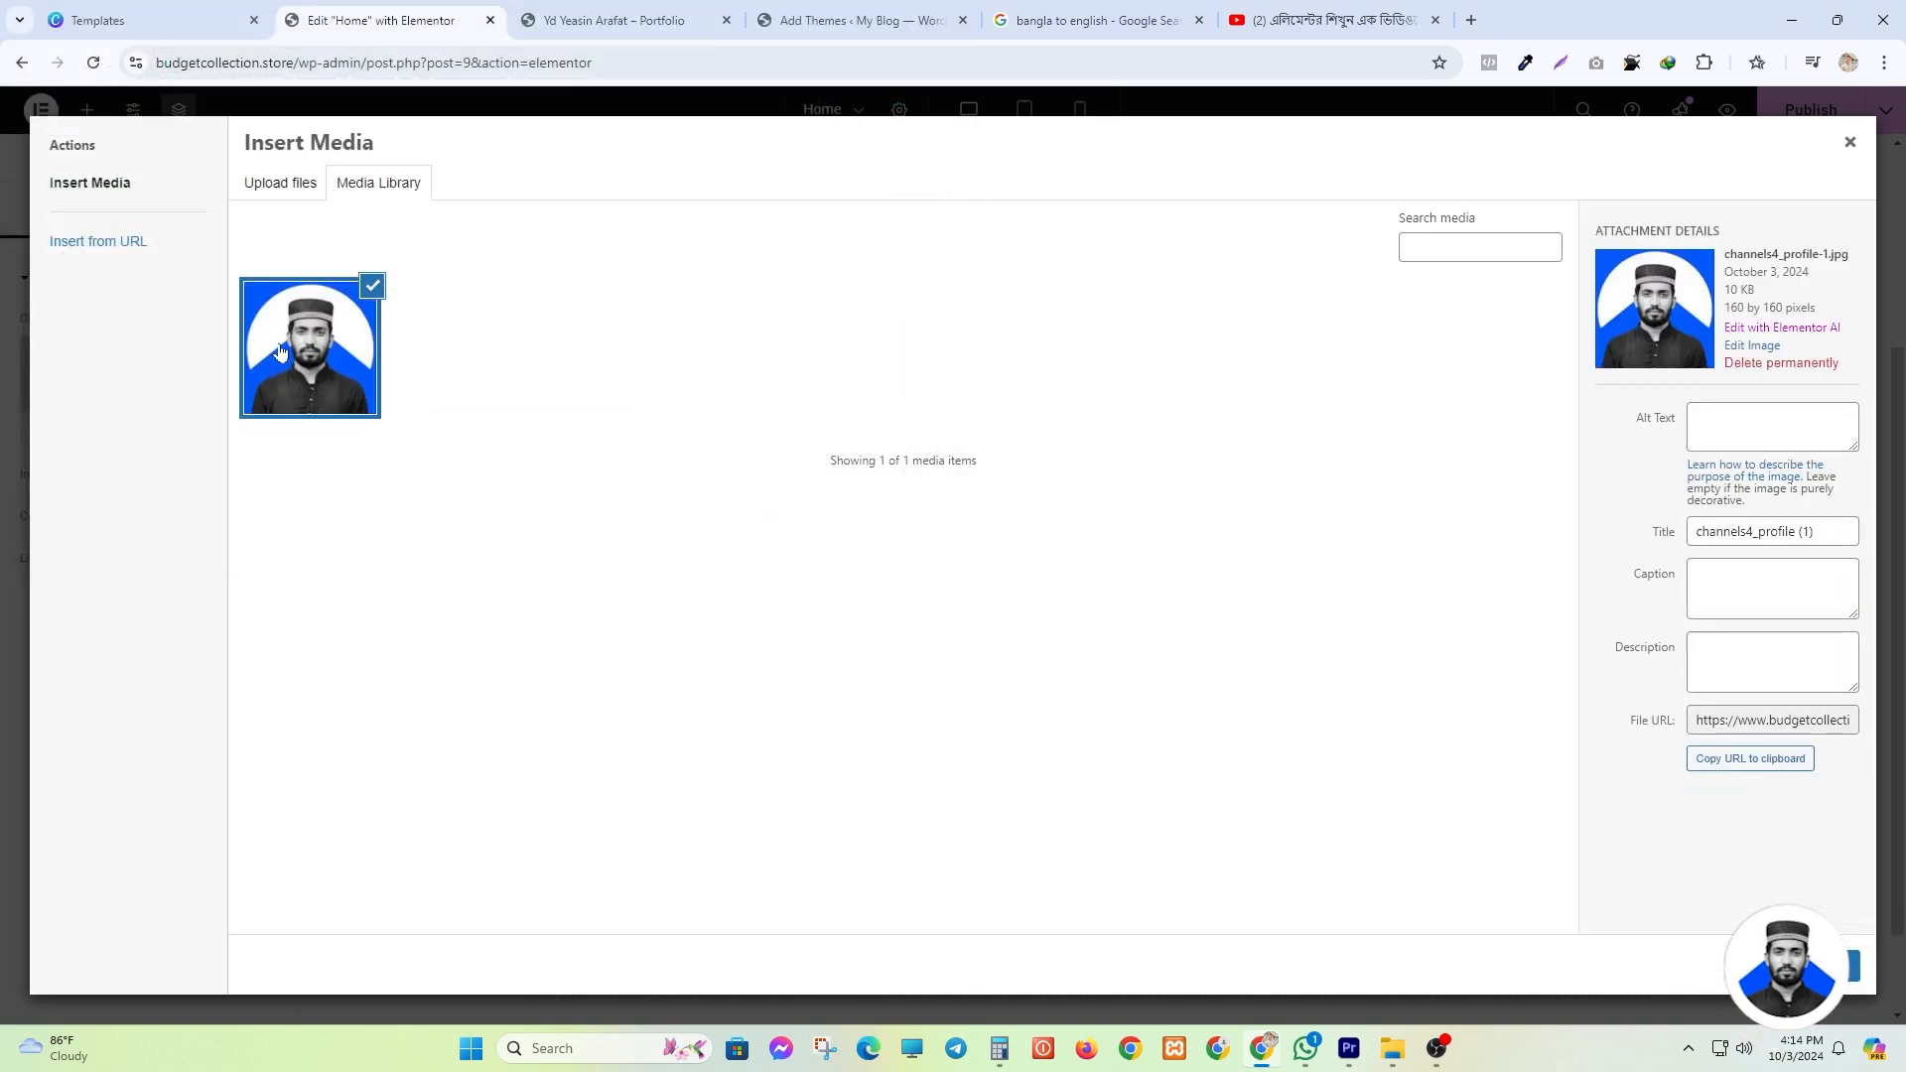
left_click(1802, 966)
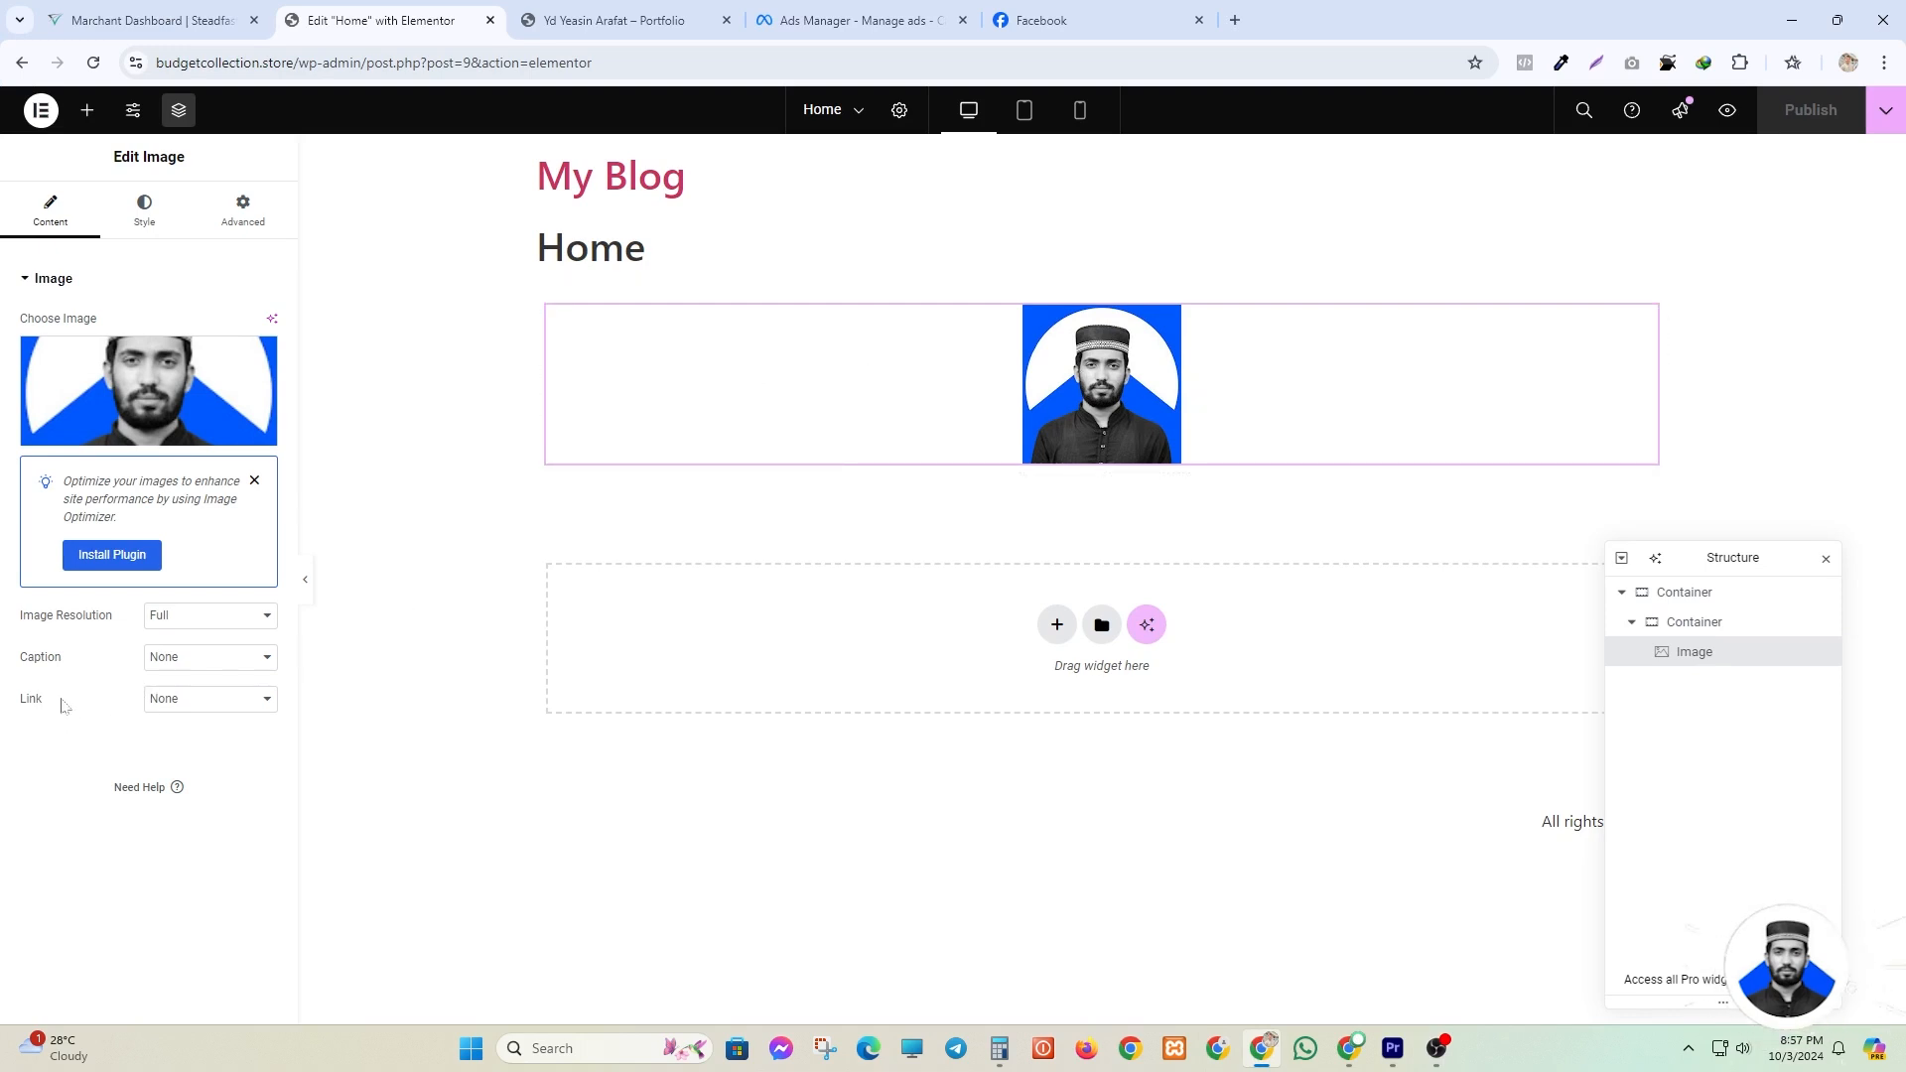
- Try a Custom URL link on the image, then set the link back to None
left_click(202, 699)
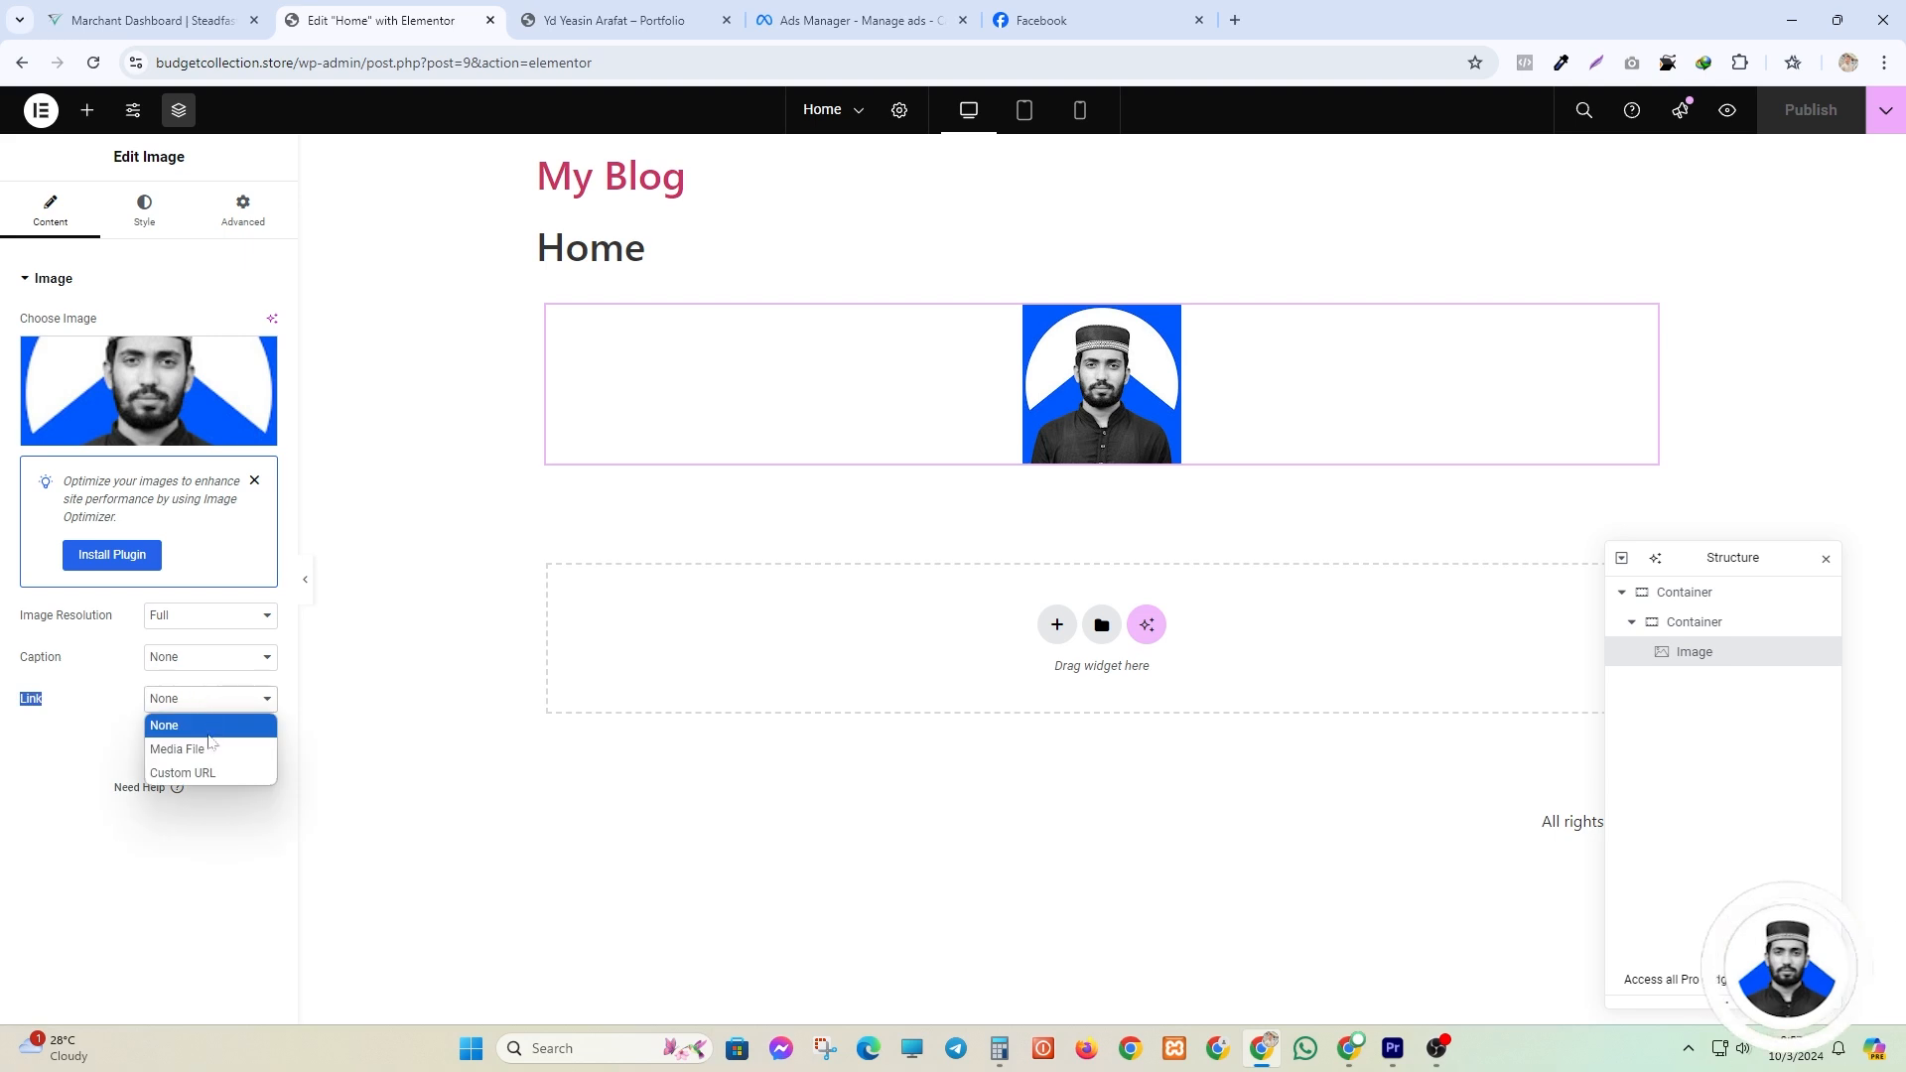
left_click(195, 774)
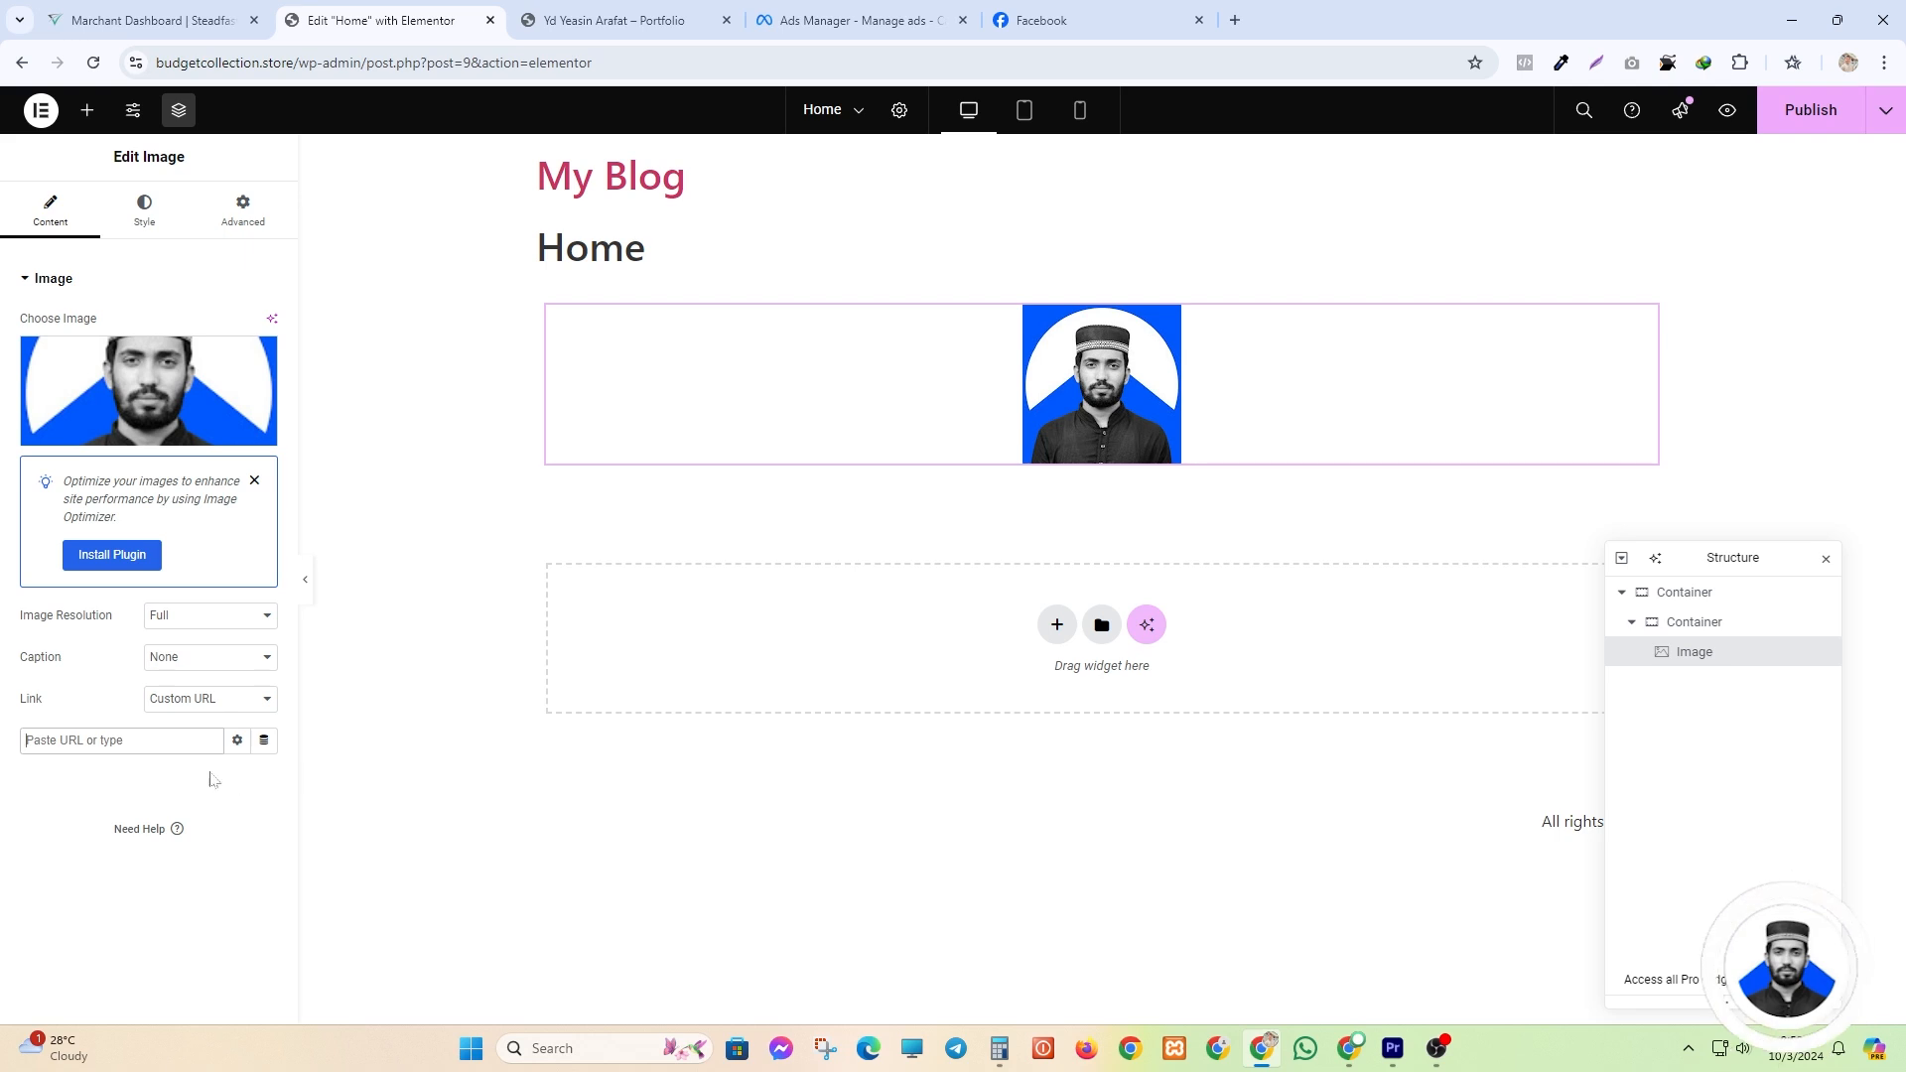
left_click(165, 706)
left_click(164, 727)
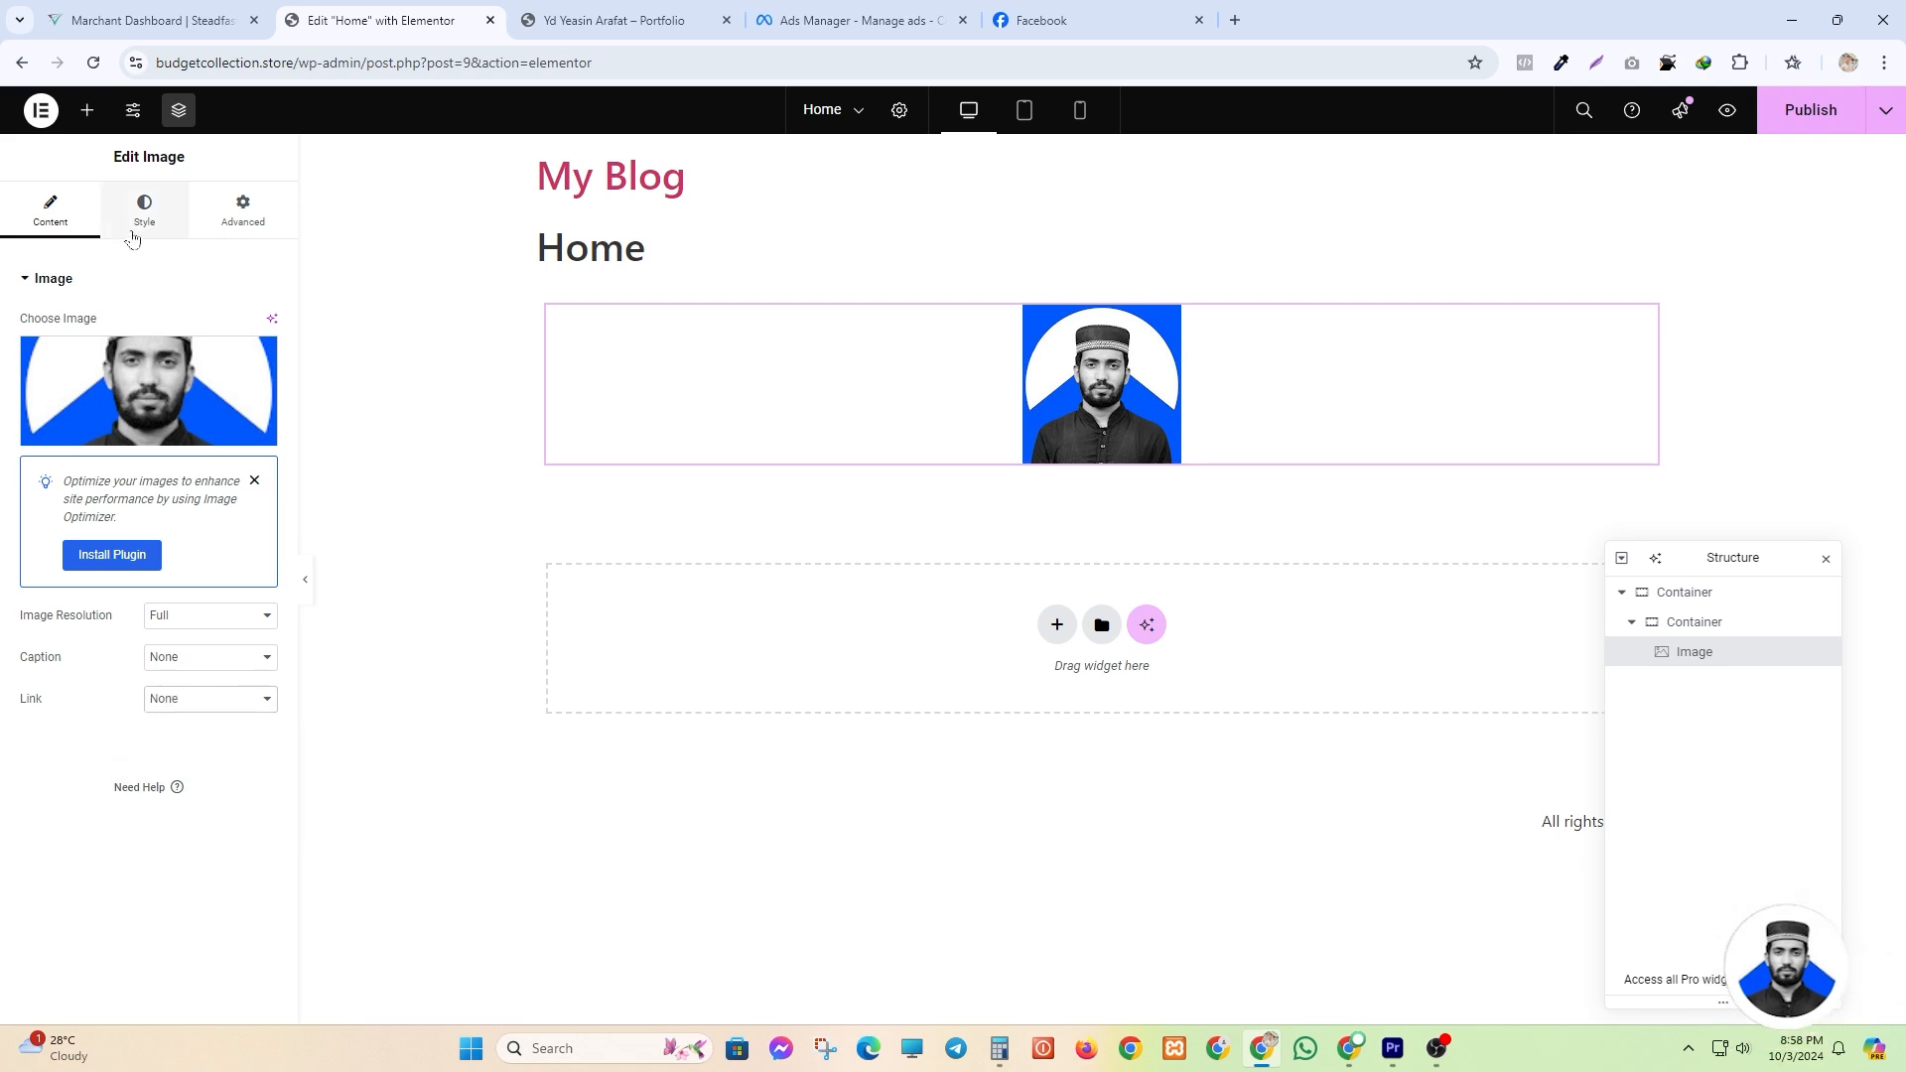
- Try left alignment on the image, then align it to the center
left_click(139, 214)
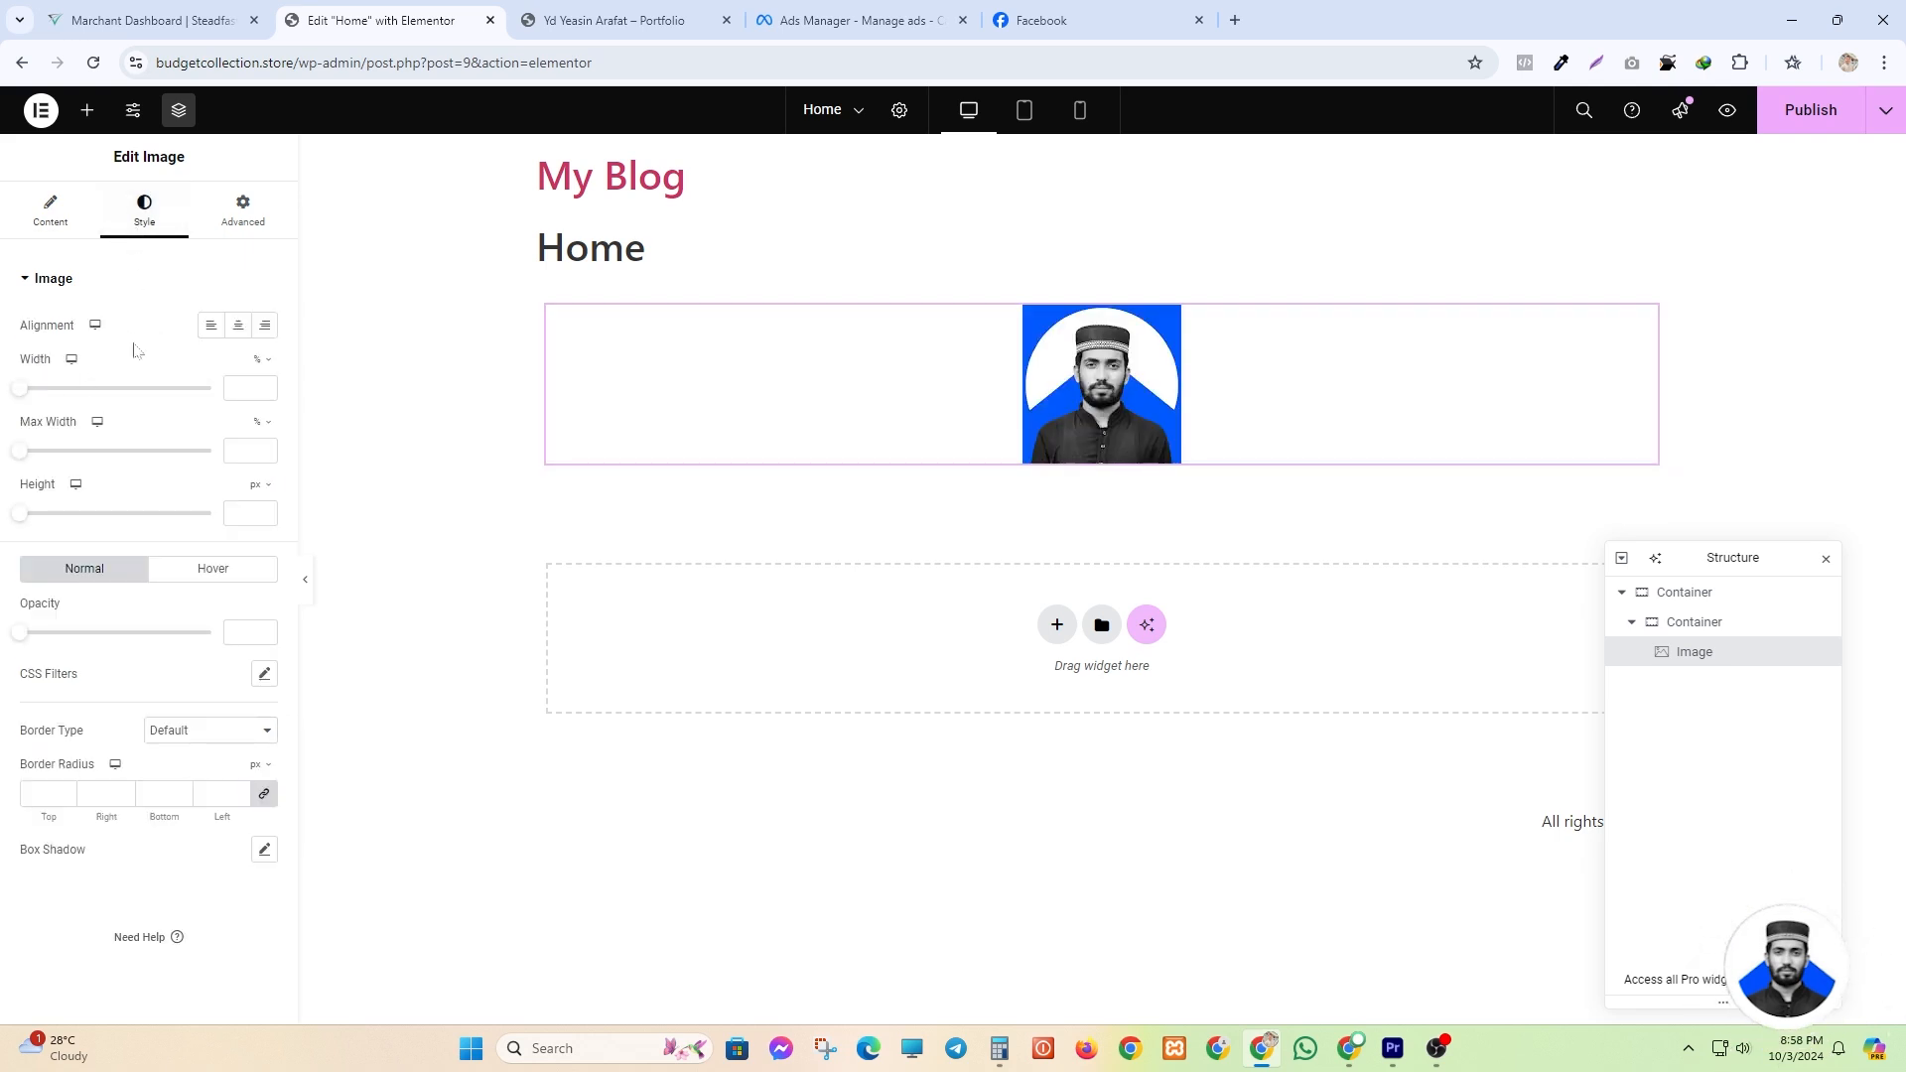
left_click(209, 327)
left_click(234, 328)
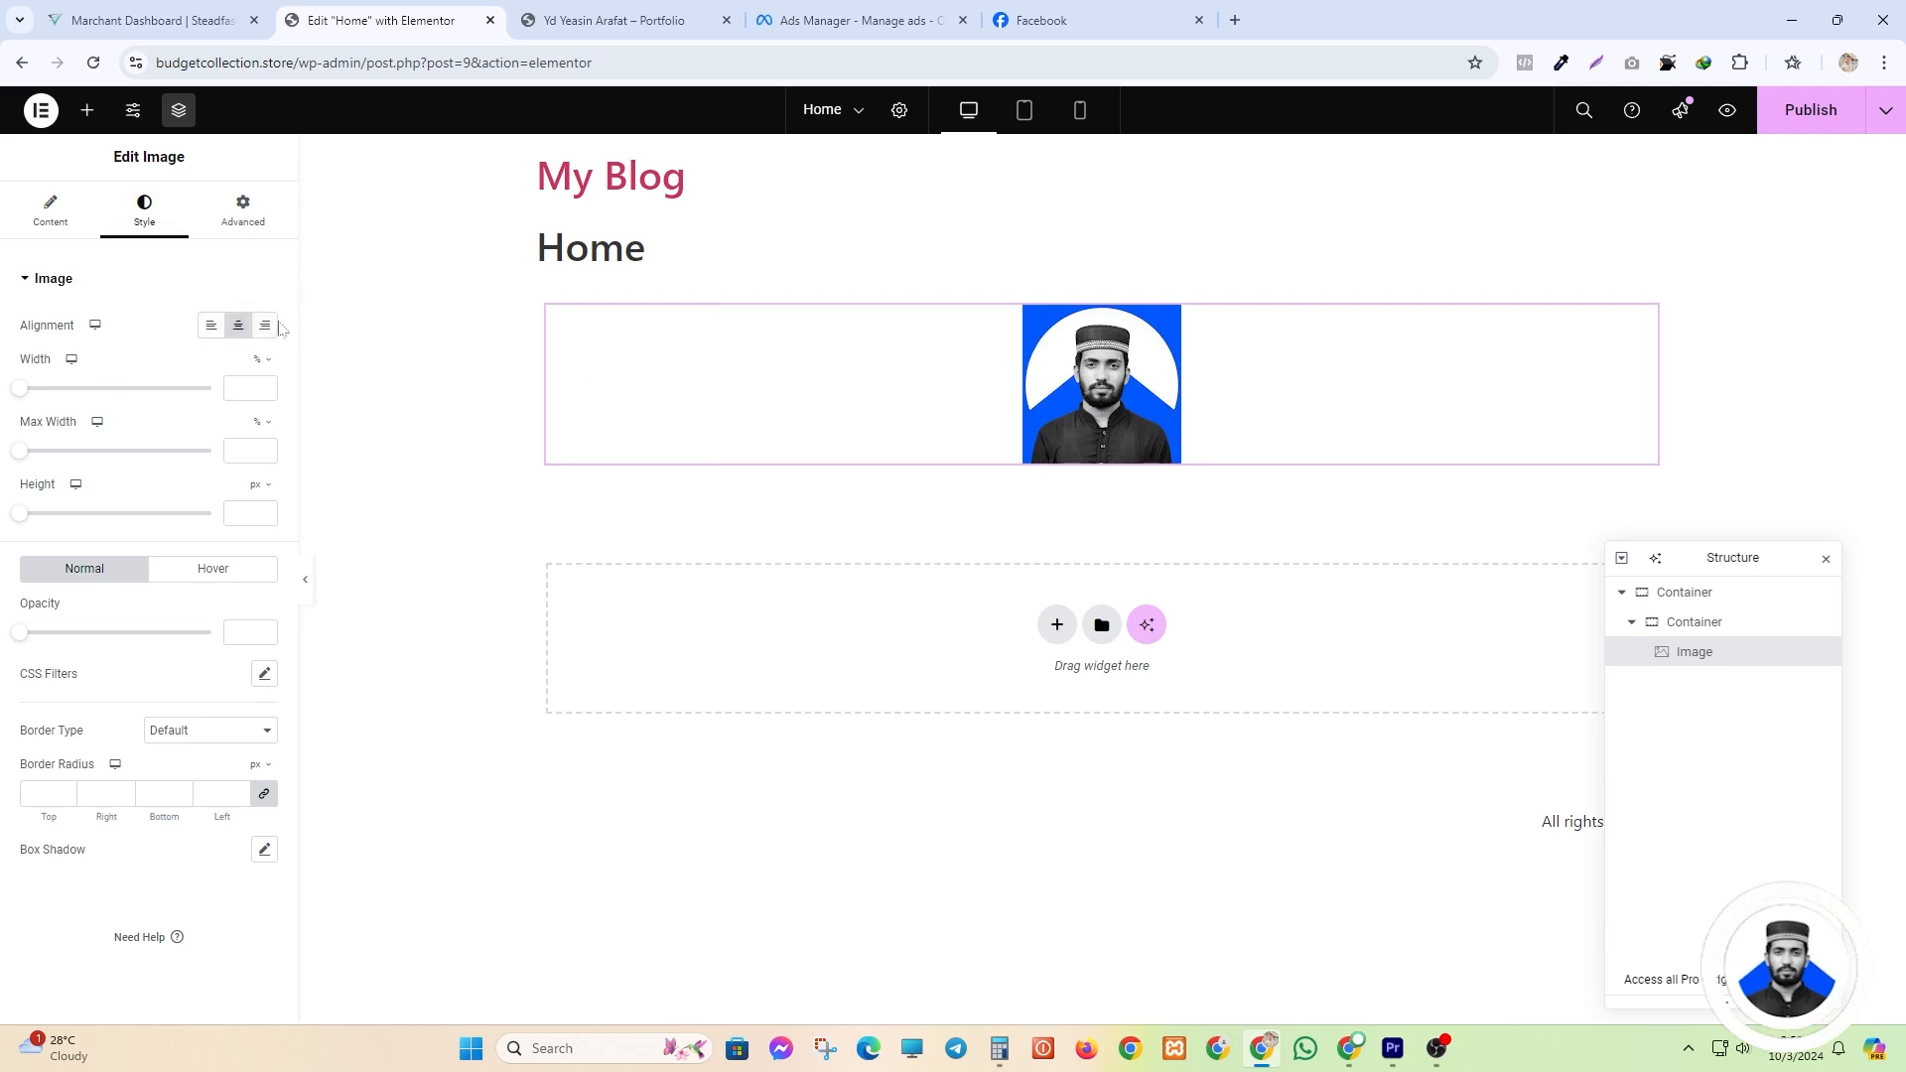
- Try right alignment, return the image to center, and size it to 23% width, 32% max width and 218 px height
left_click(270, 329)
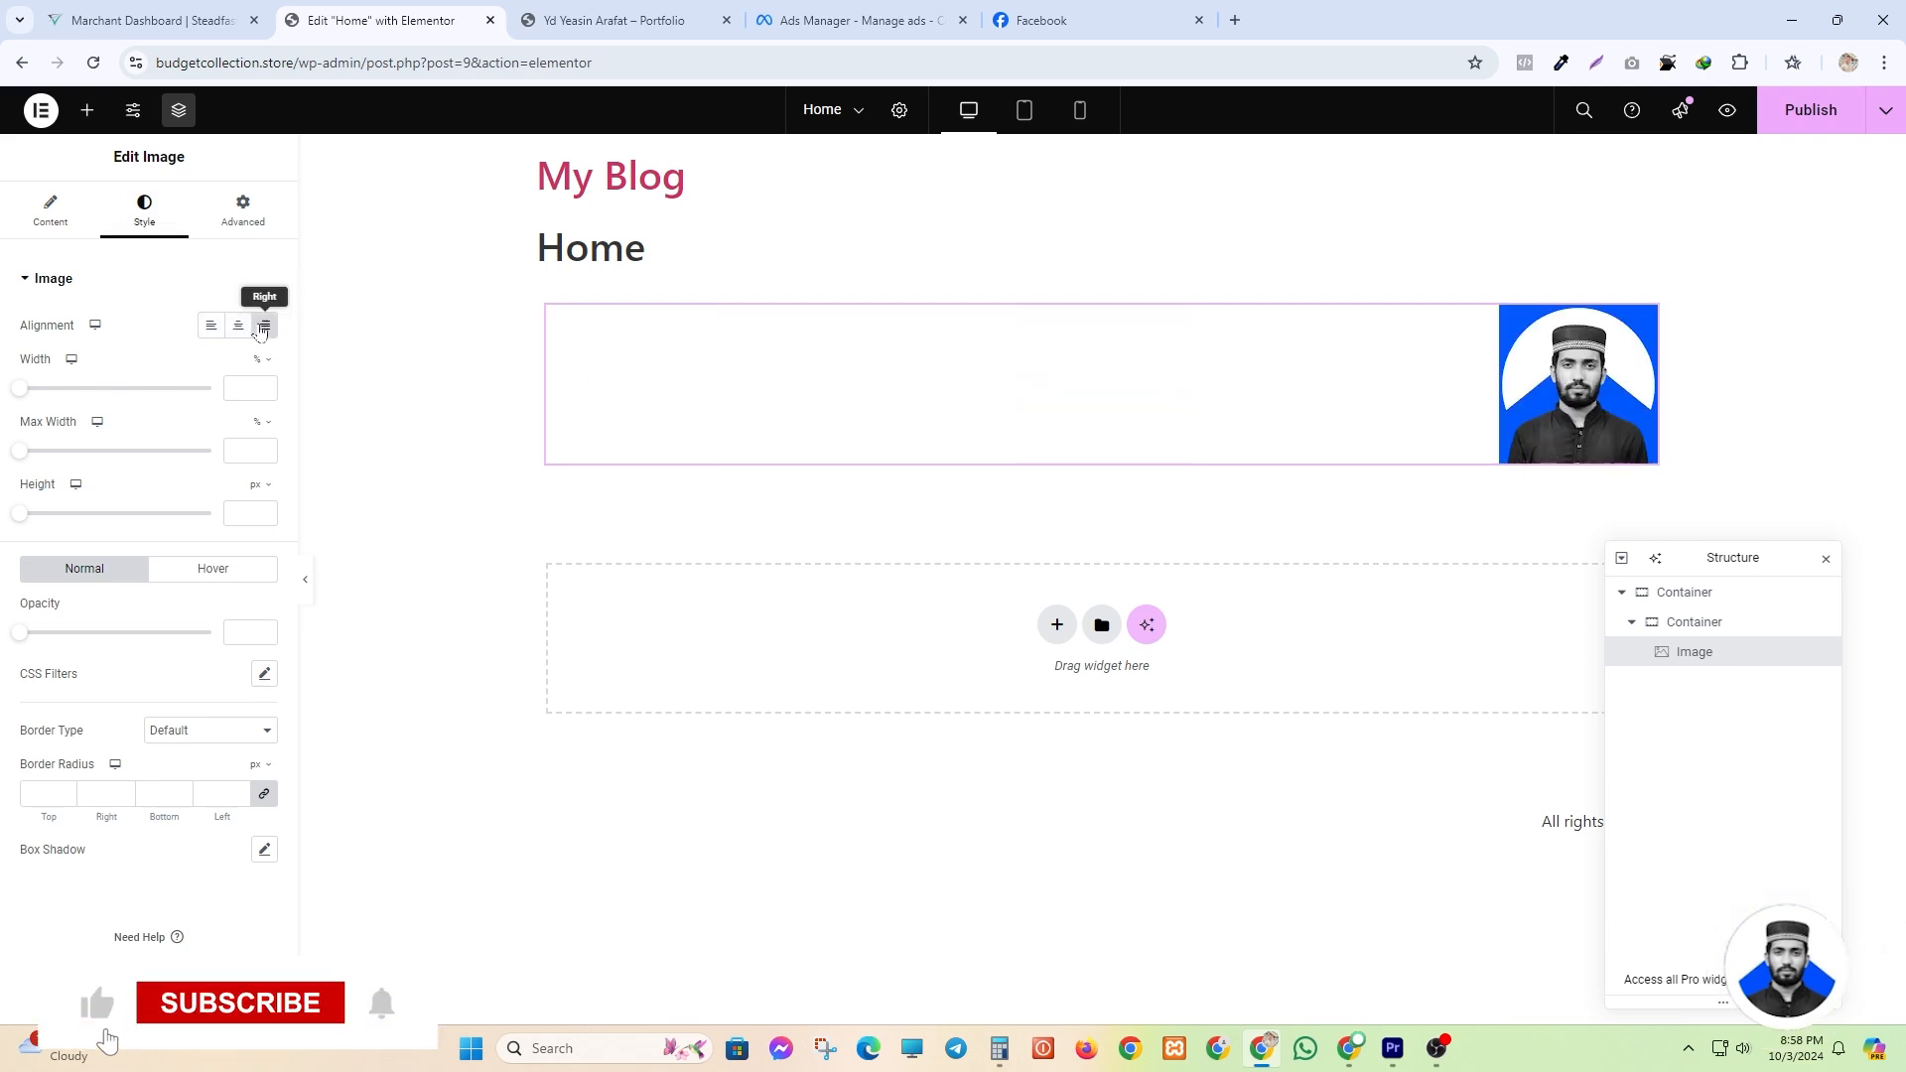
left_click(238, 328)
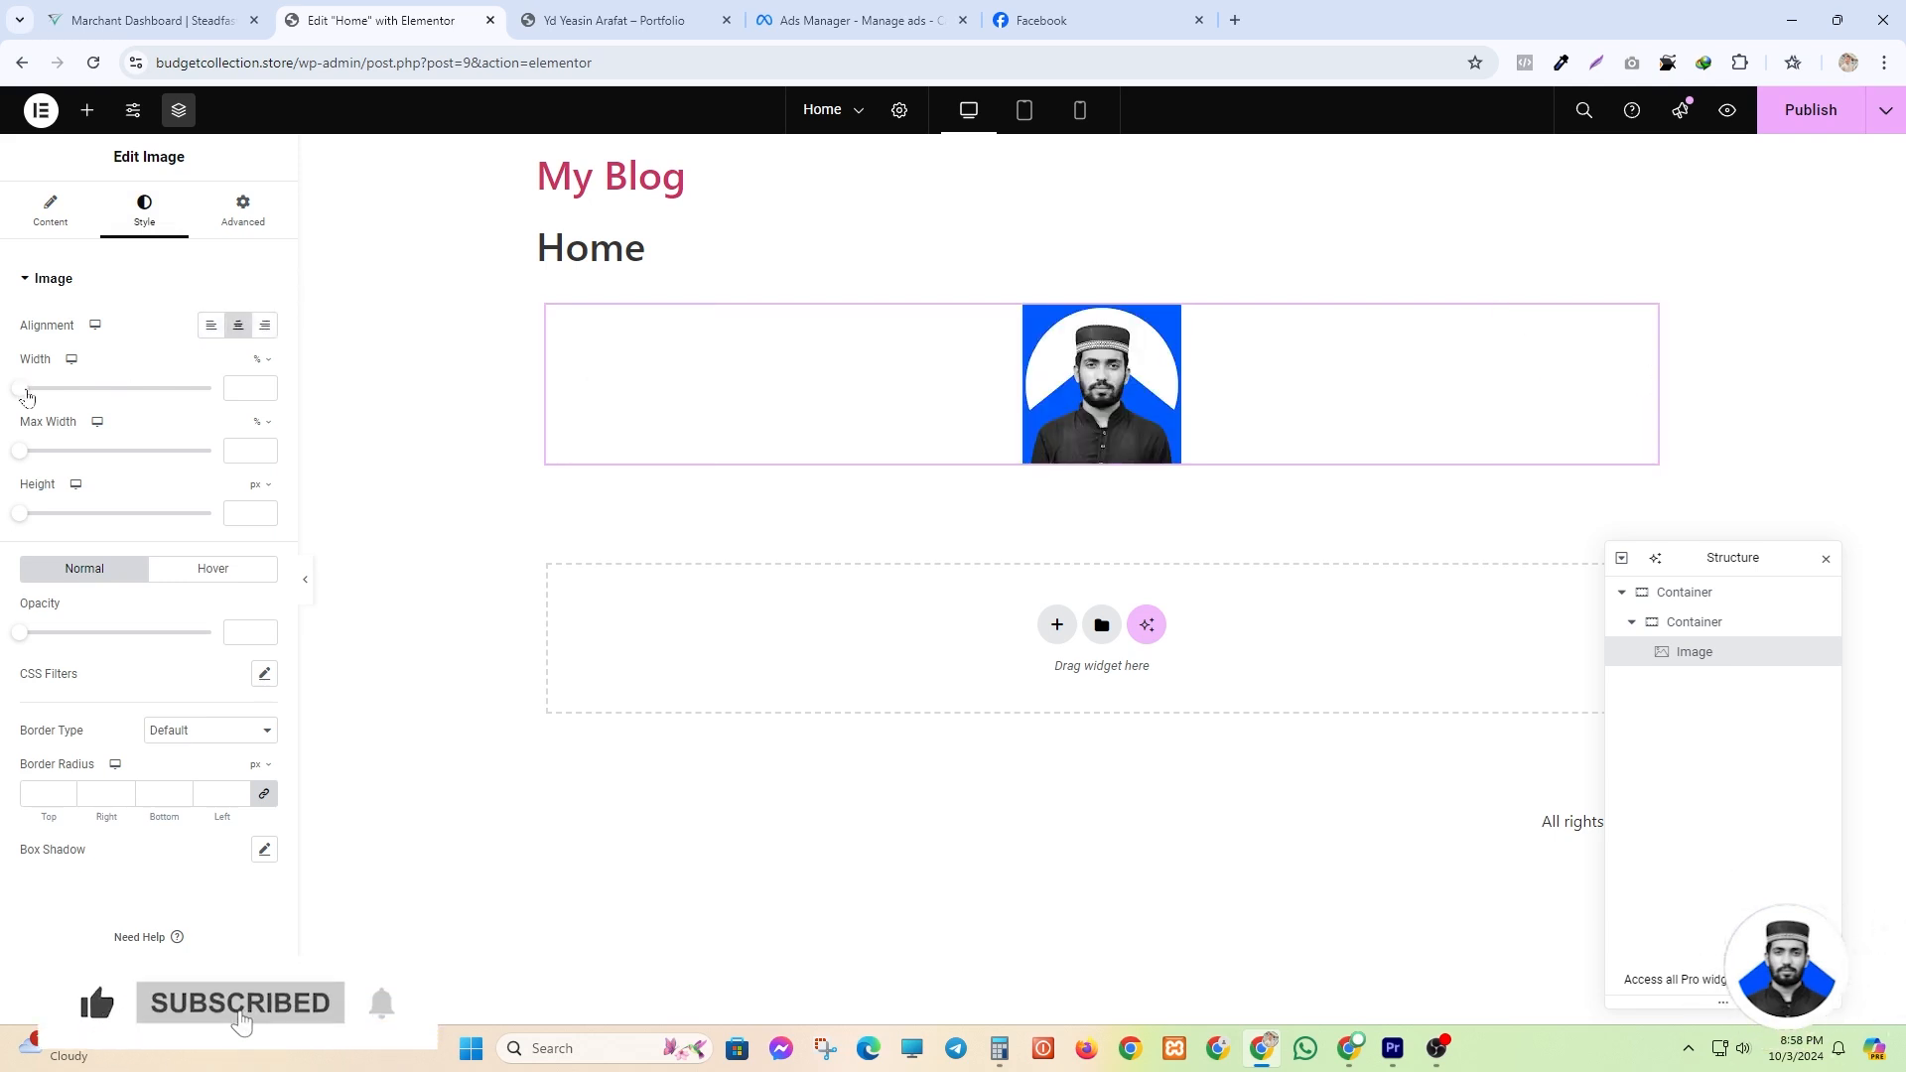
left_click_drag(20, 388, 68, 380)
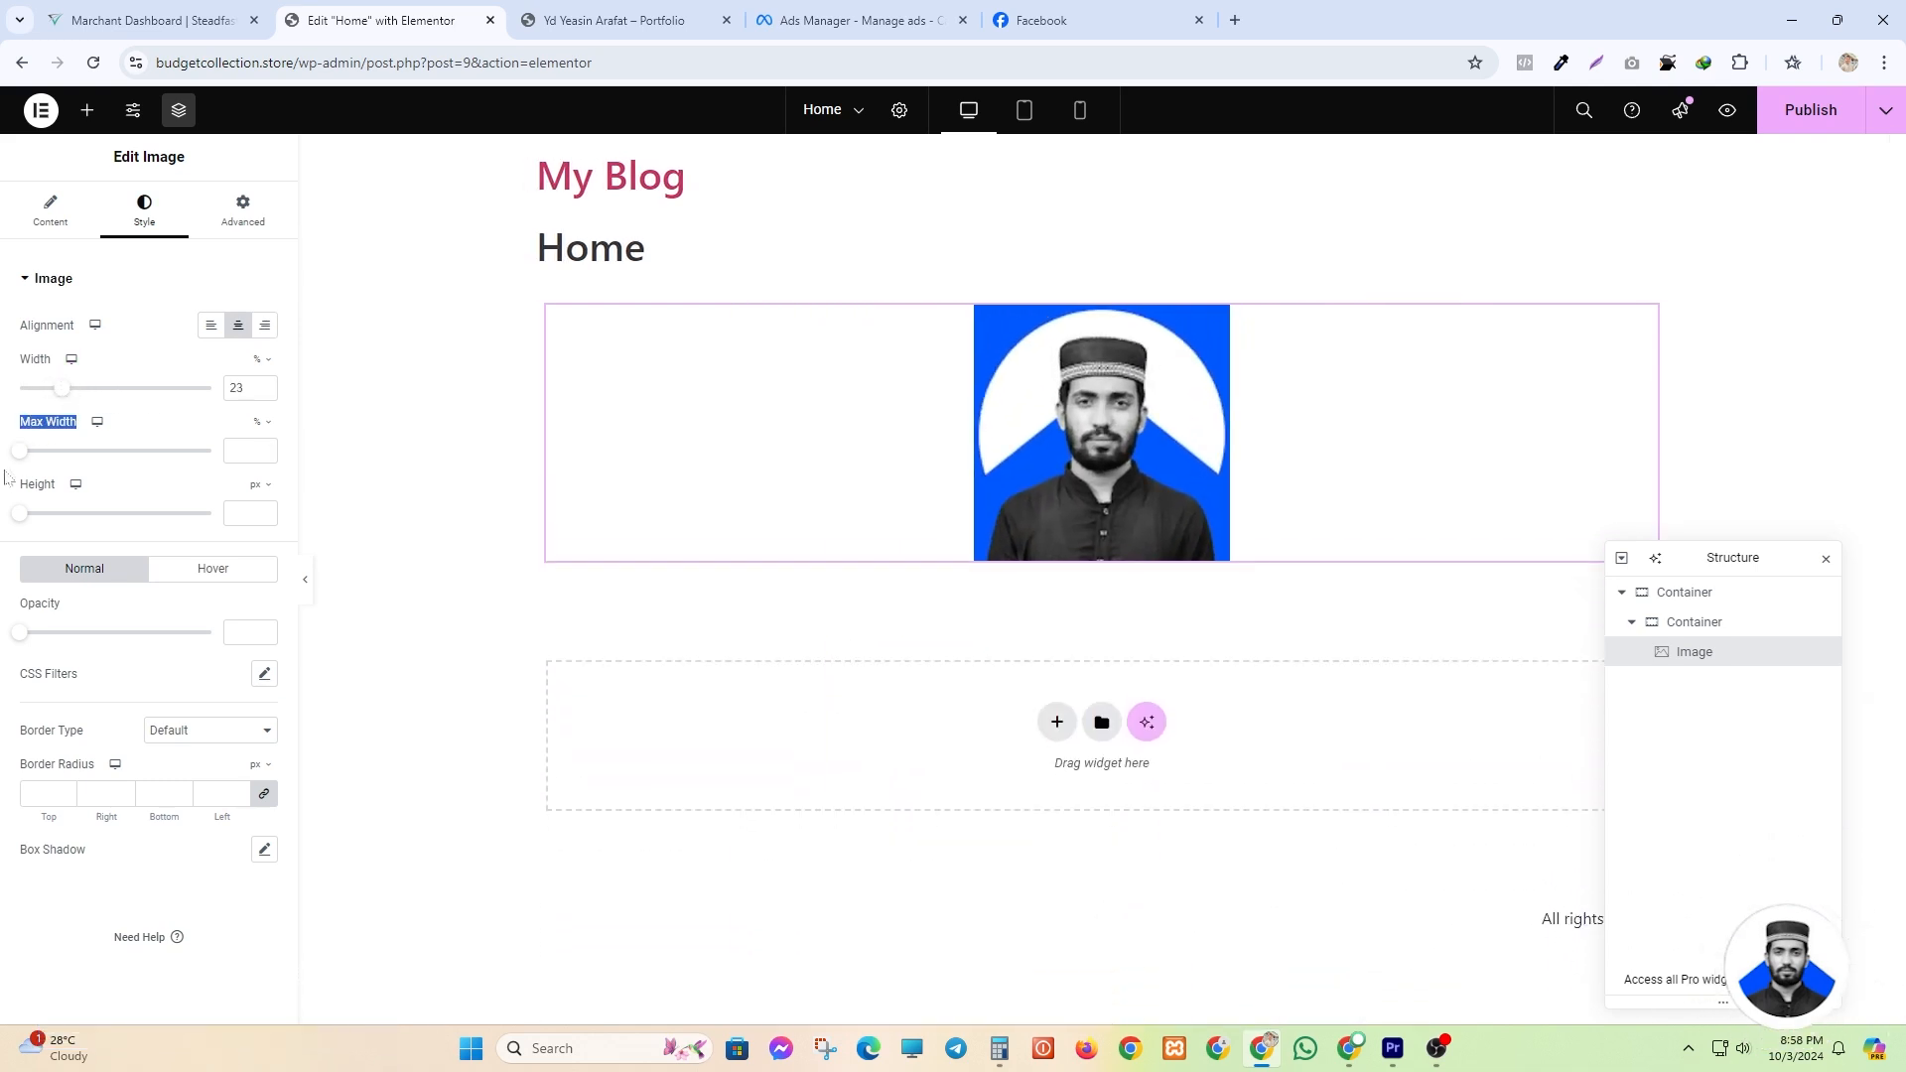
left_click_drag(20, 450, 78, 450)
left_click_drag(16, 513, 103, 513)
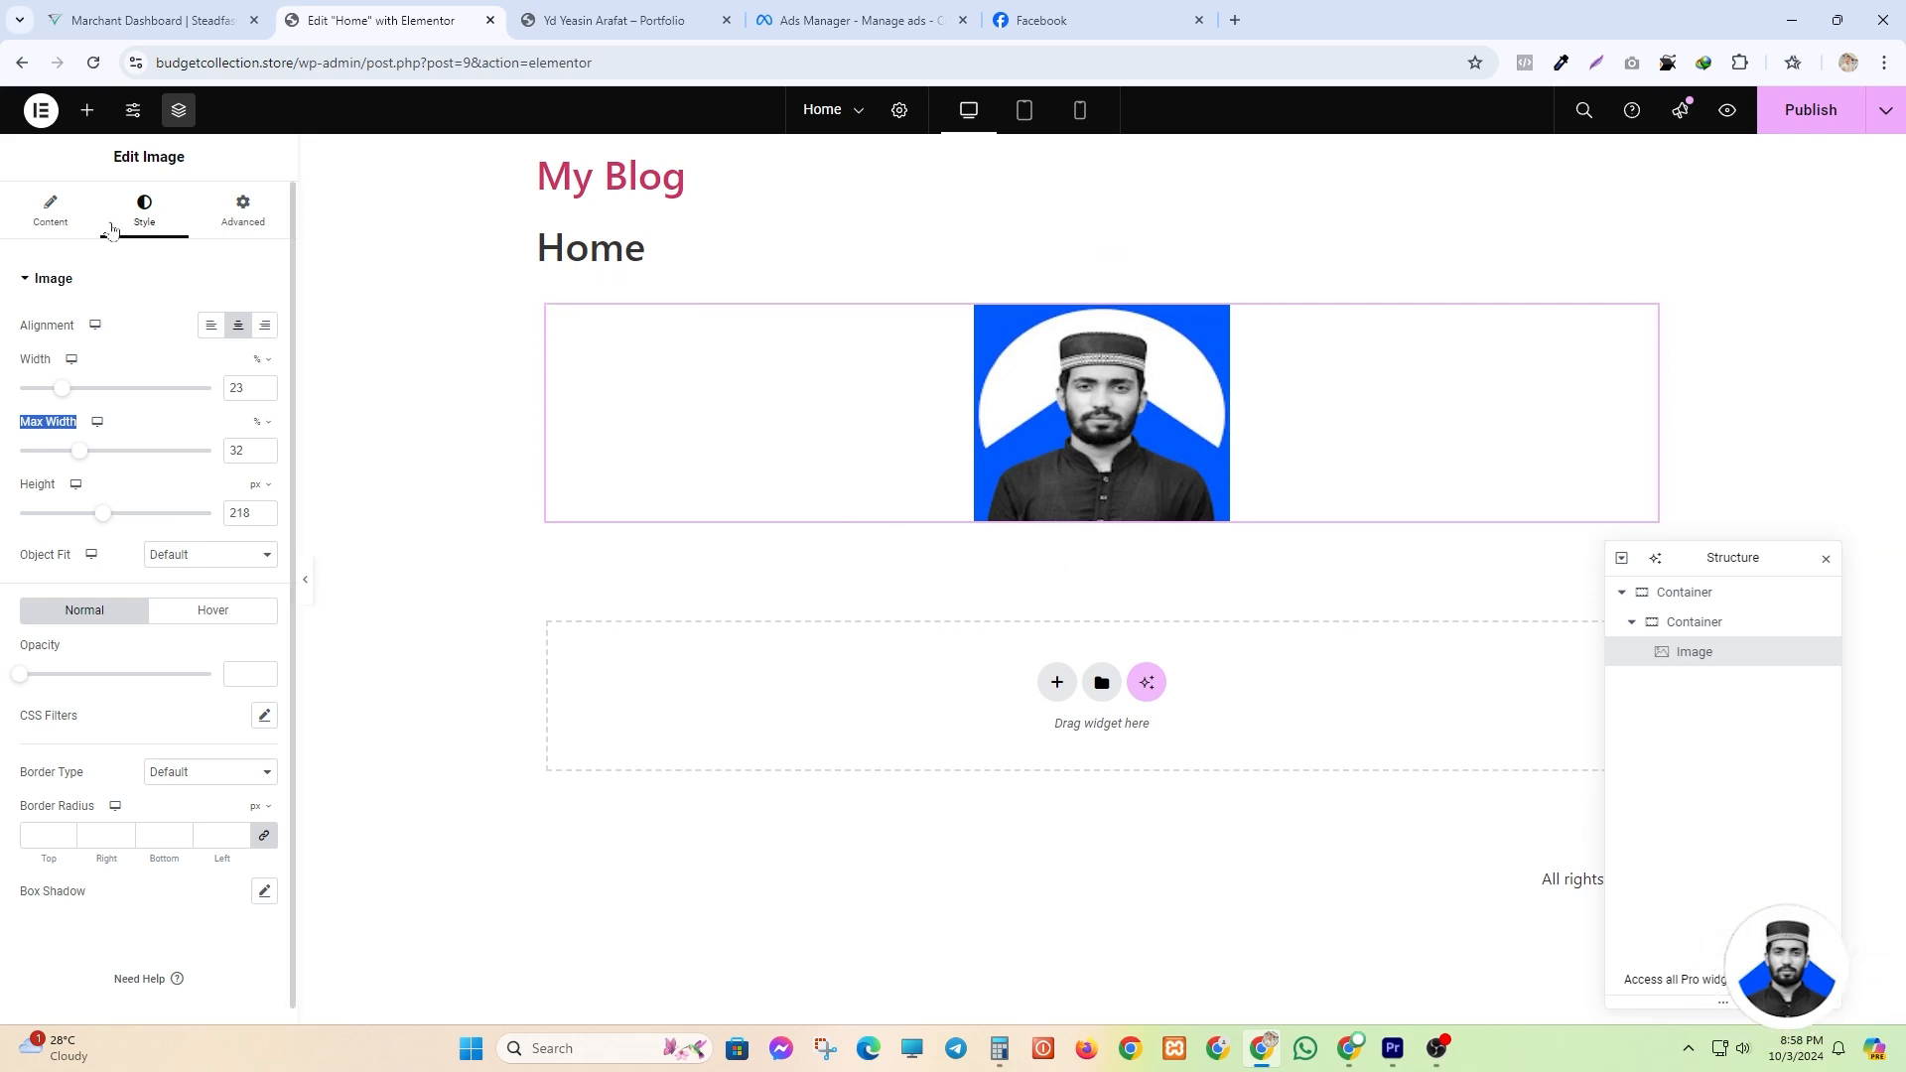
- Look through the widget list and move the floating Structure panel higher so it sits beside the image
left_click(87, 109)
scroll(165, 737, "down", 4)
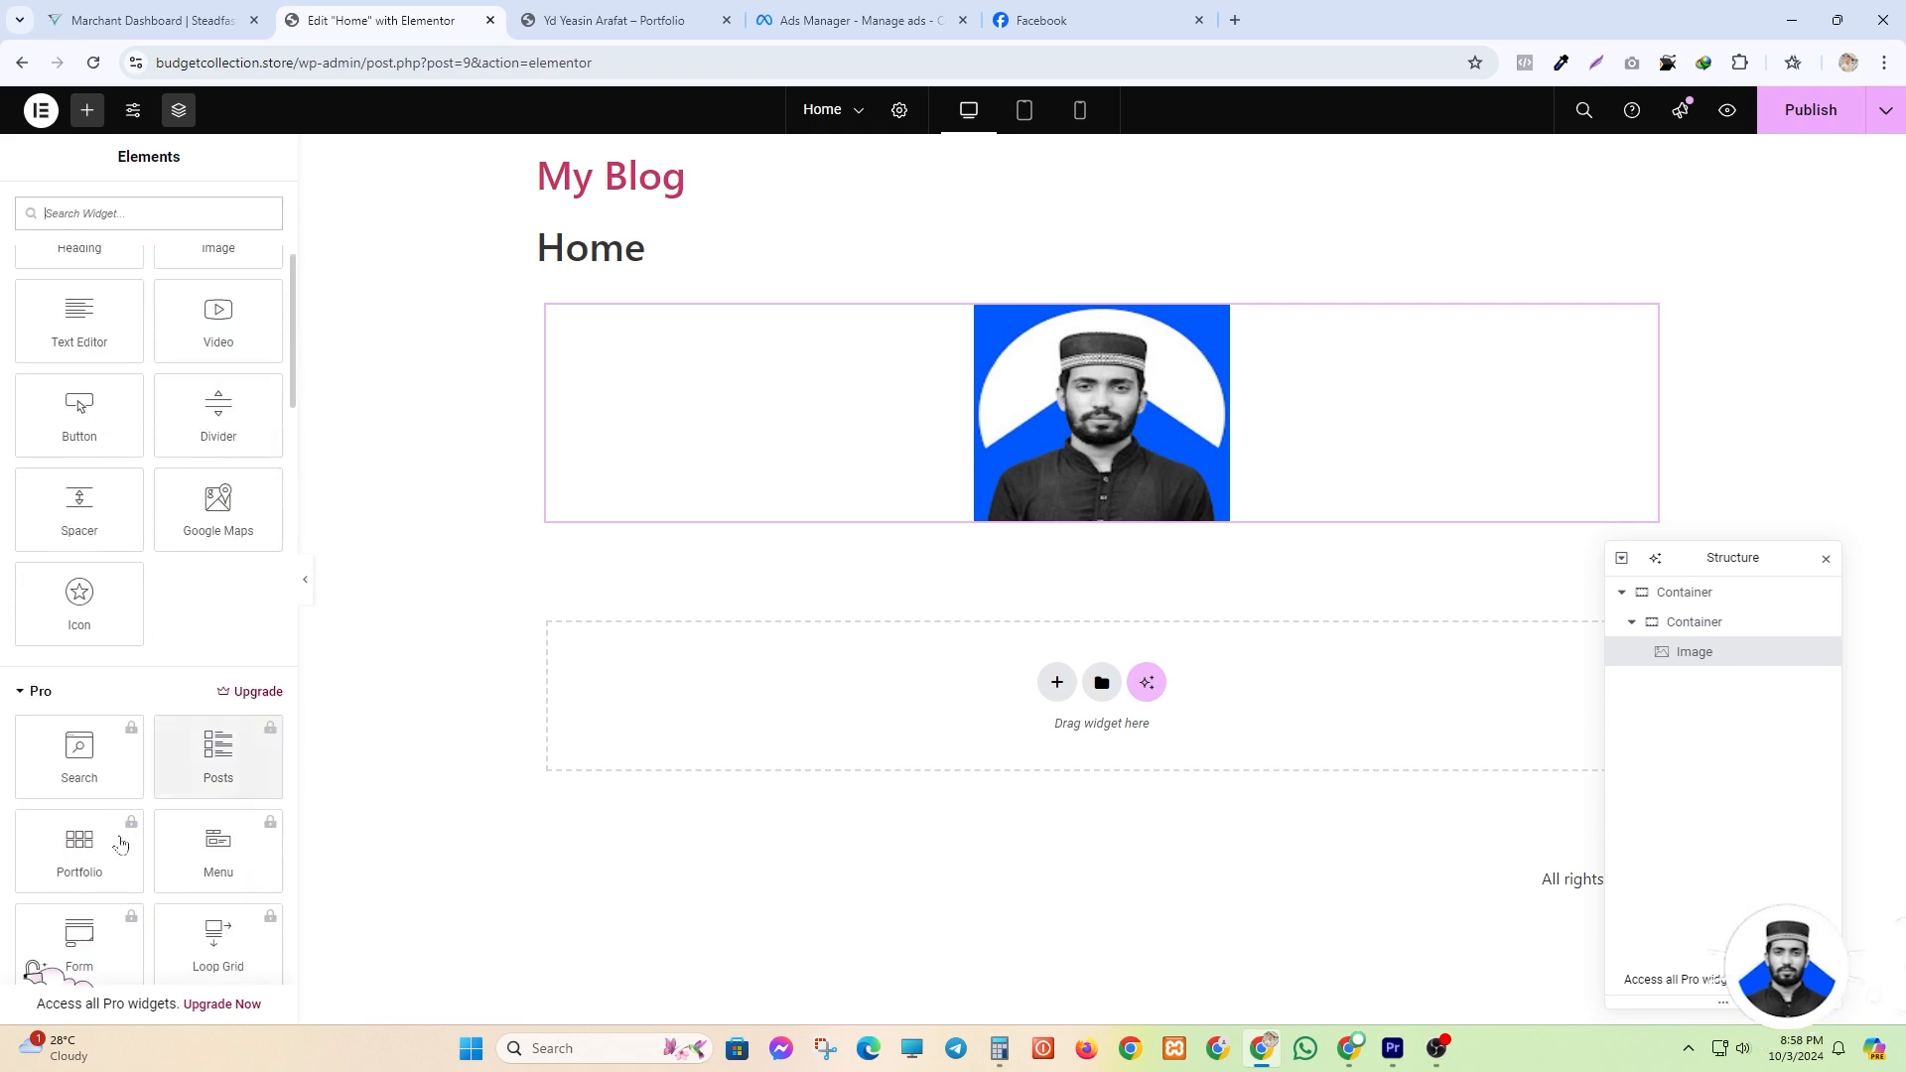
scroll(199, 722, "up", 2)
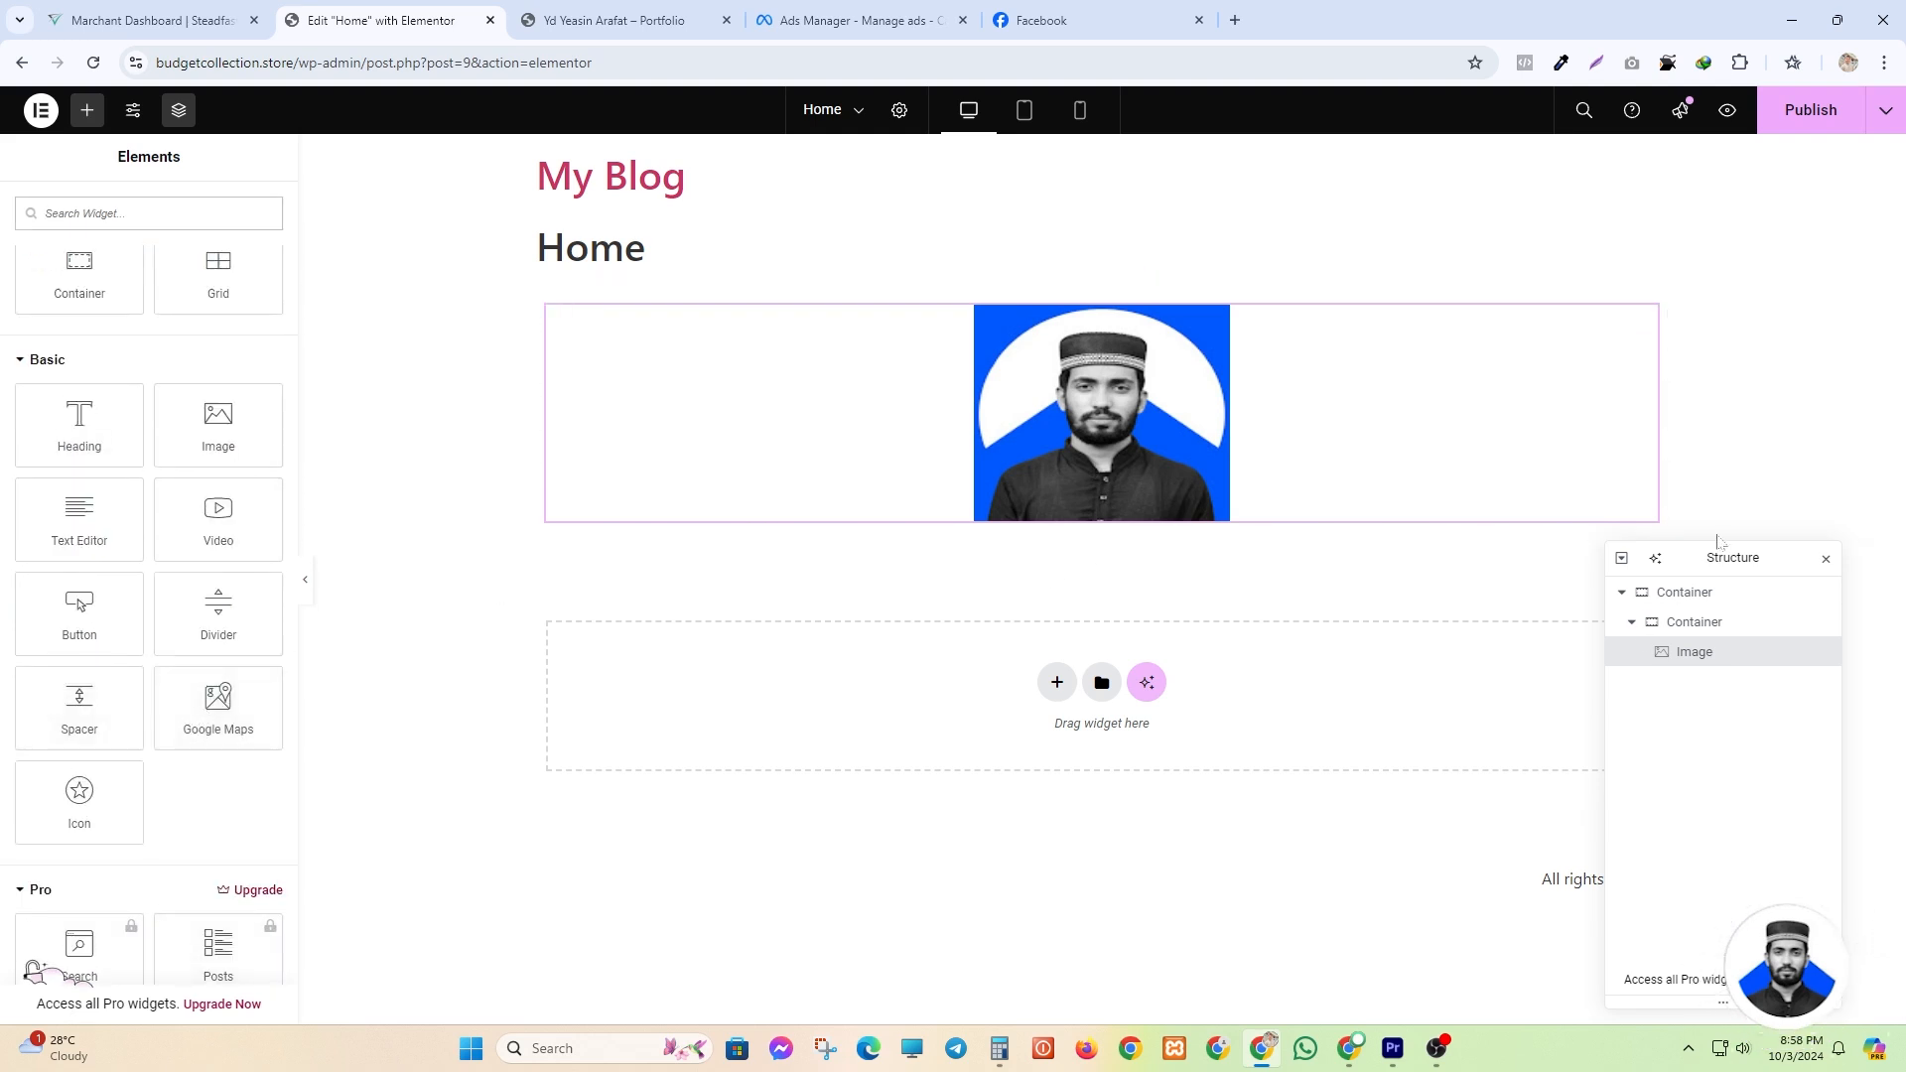
left_click_drag(1693, 557, 1736, 417)
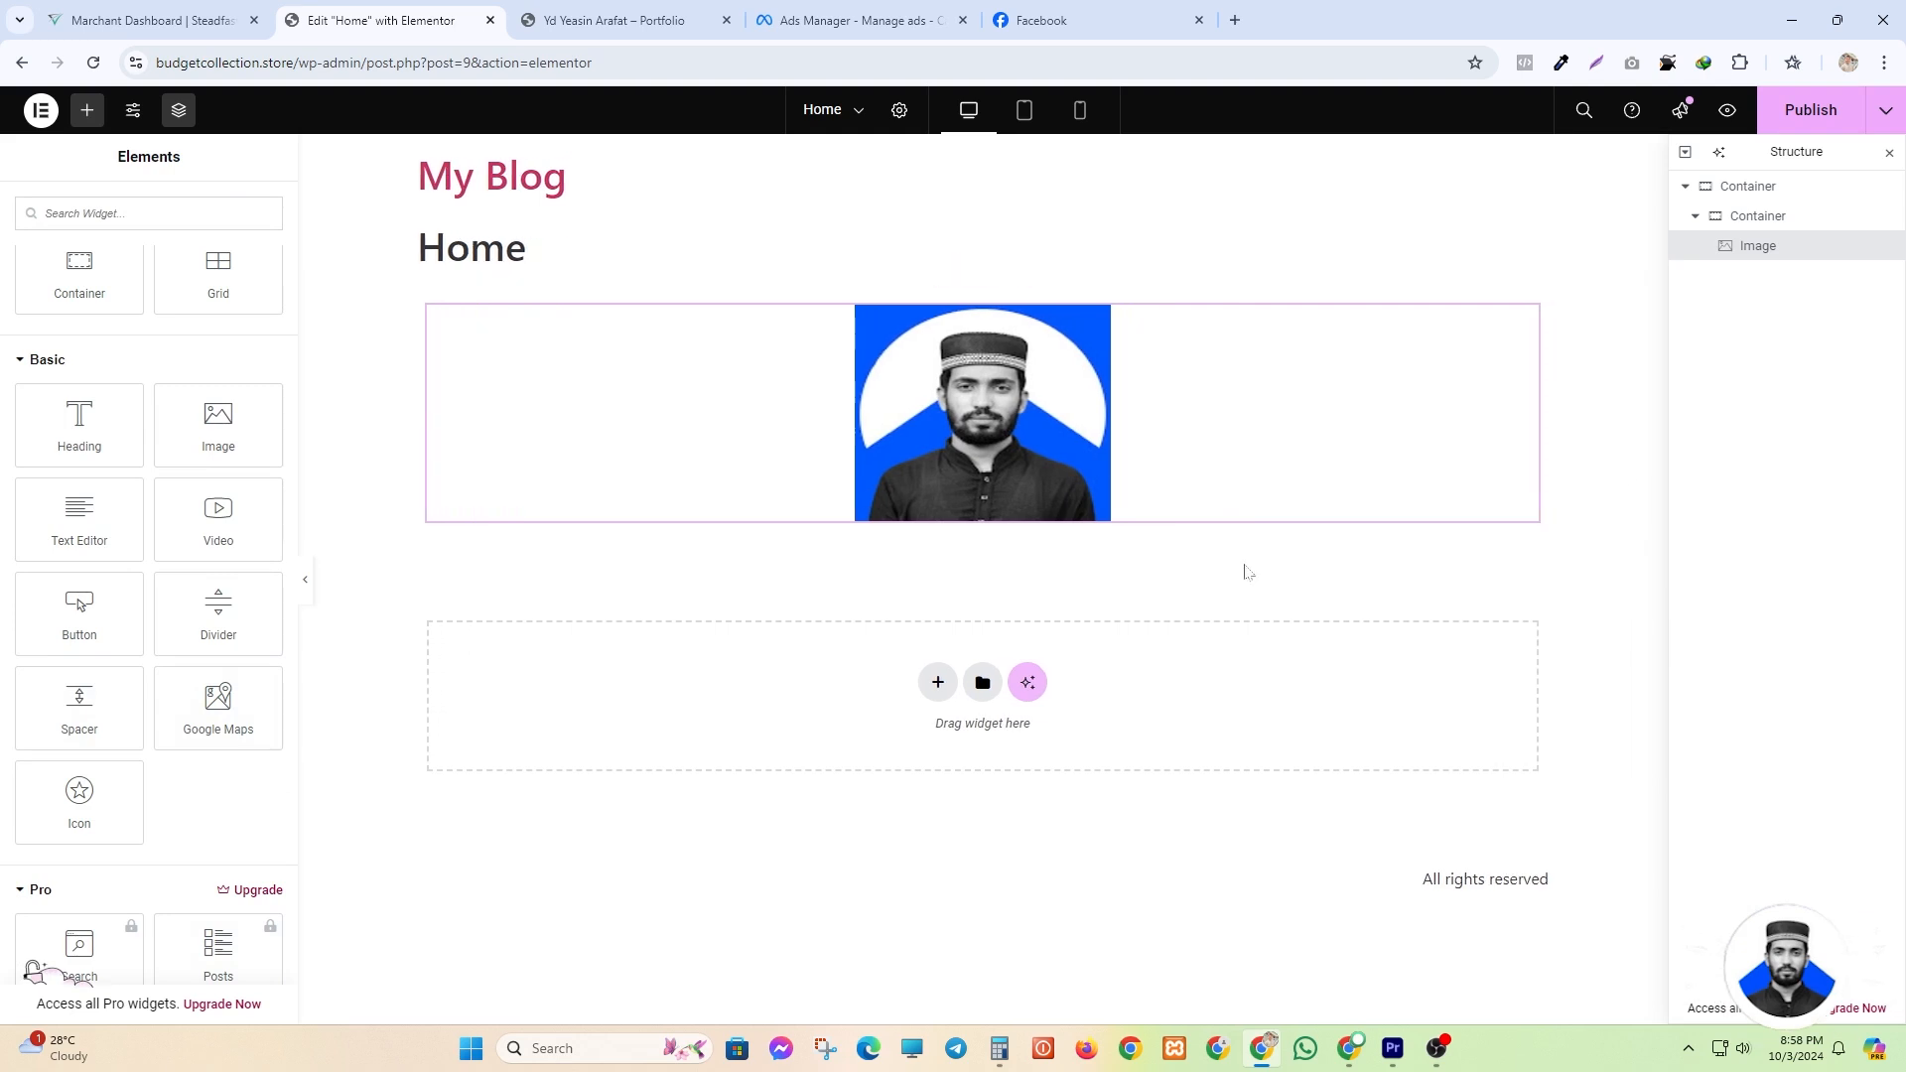
left_click_drag(1777, 156, 1680, 203)
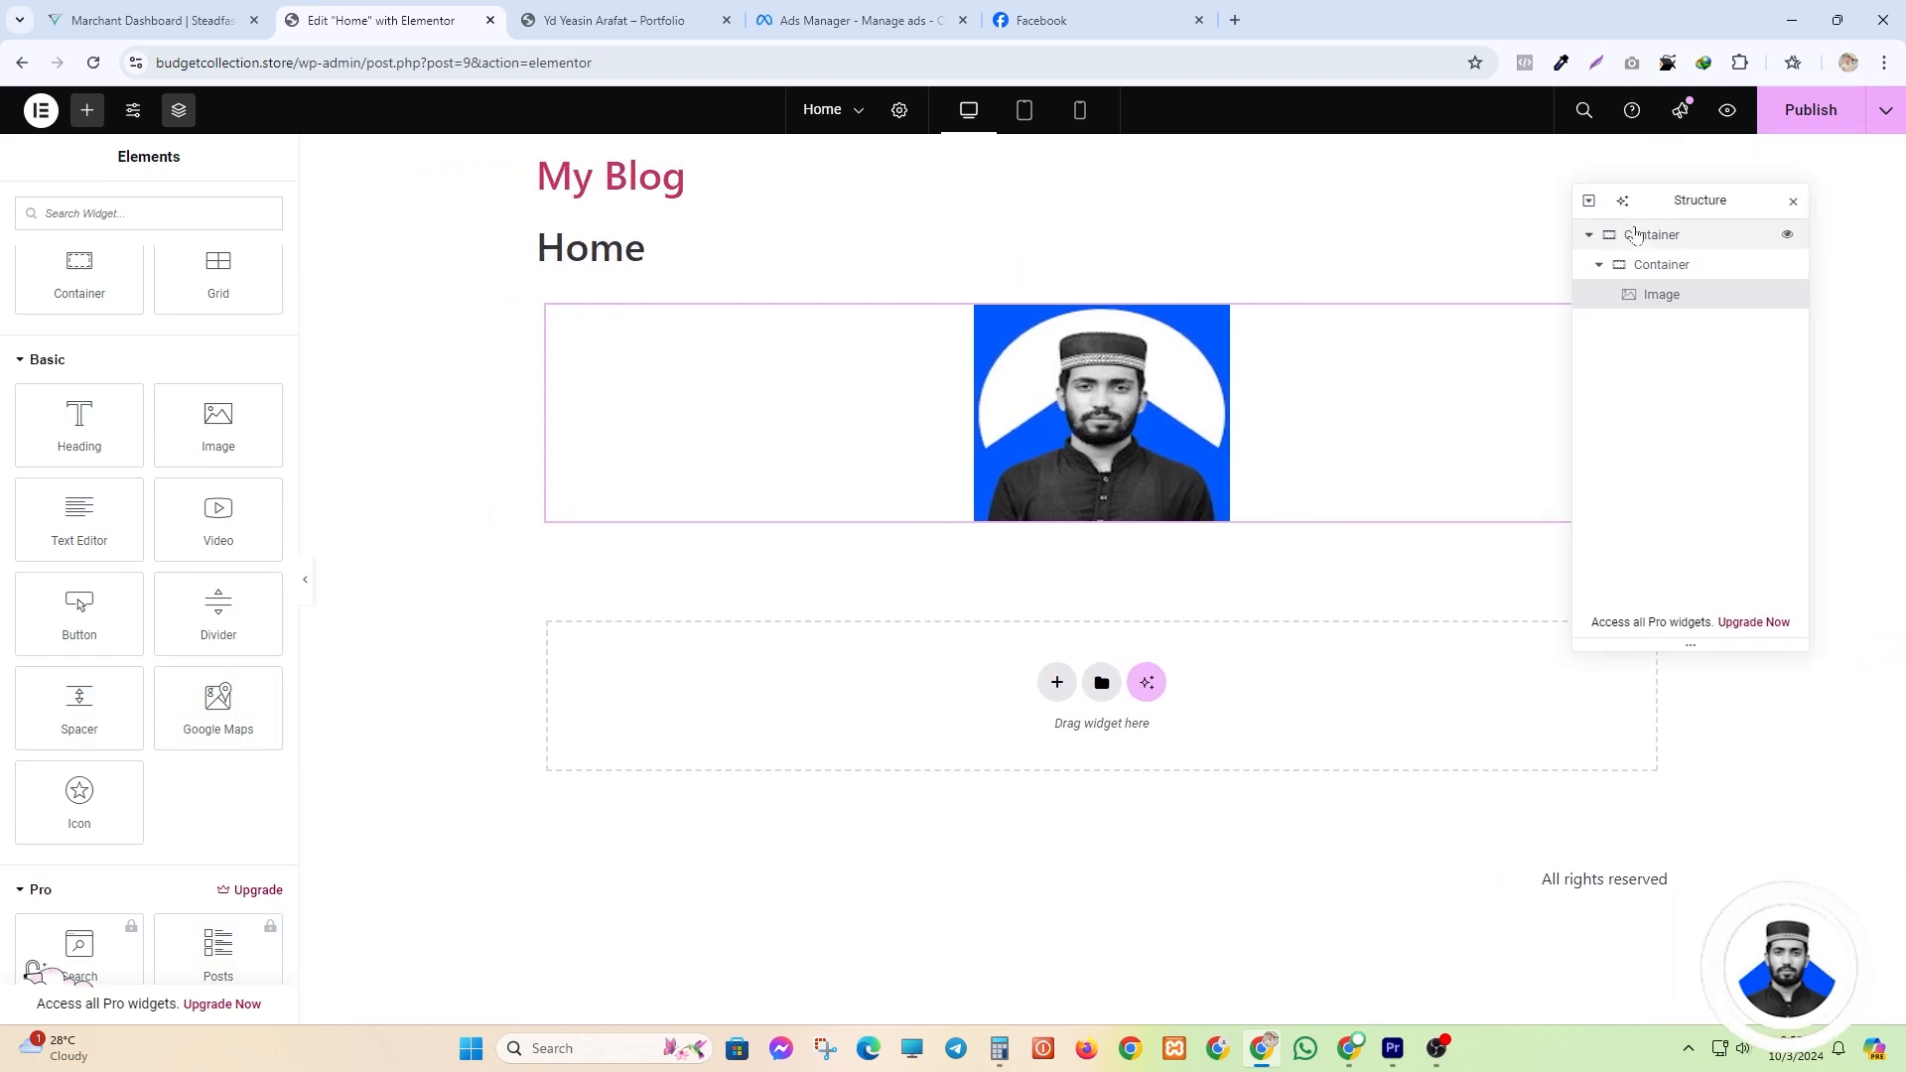
- Reselect the image and set its height to 295 px and its normal-state opacity to 1
left_click(1015, 326)
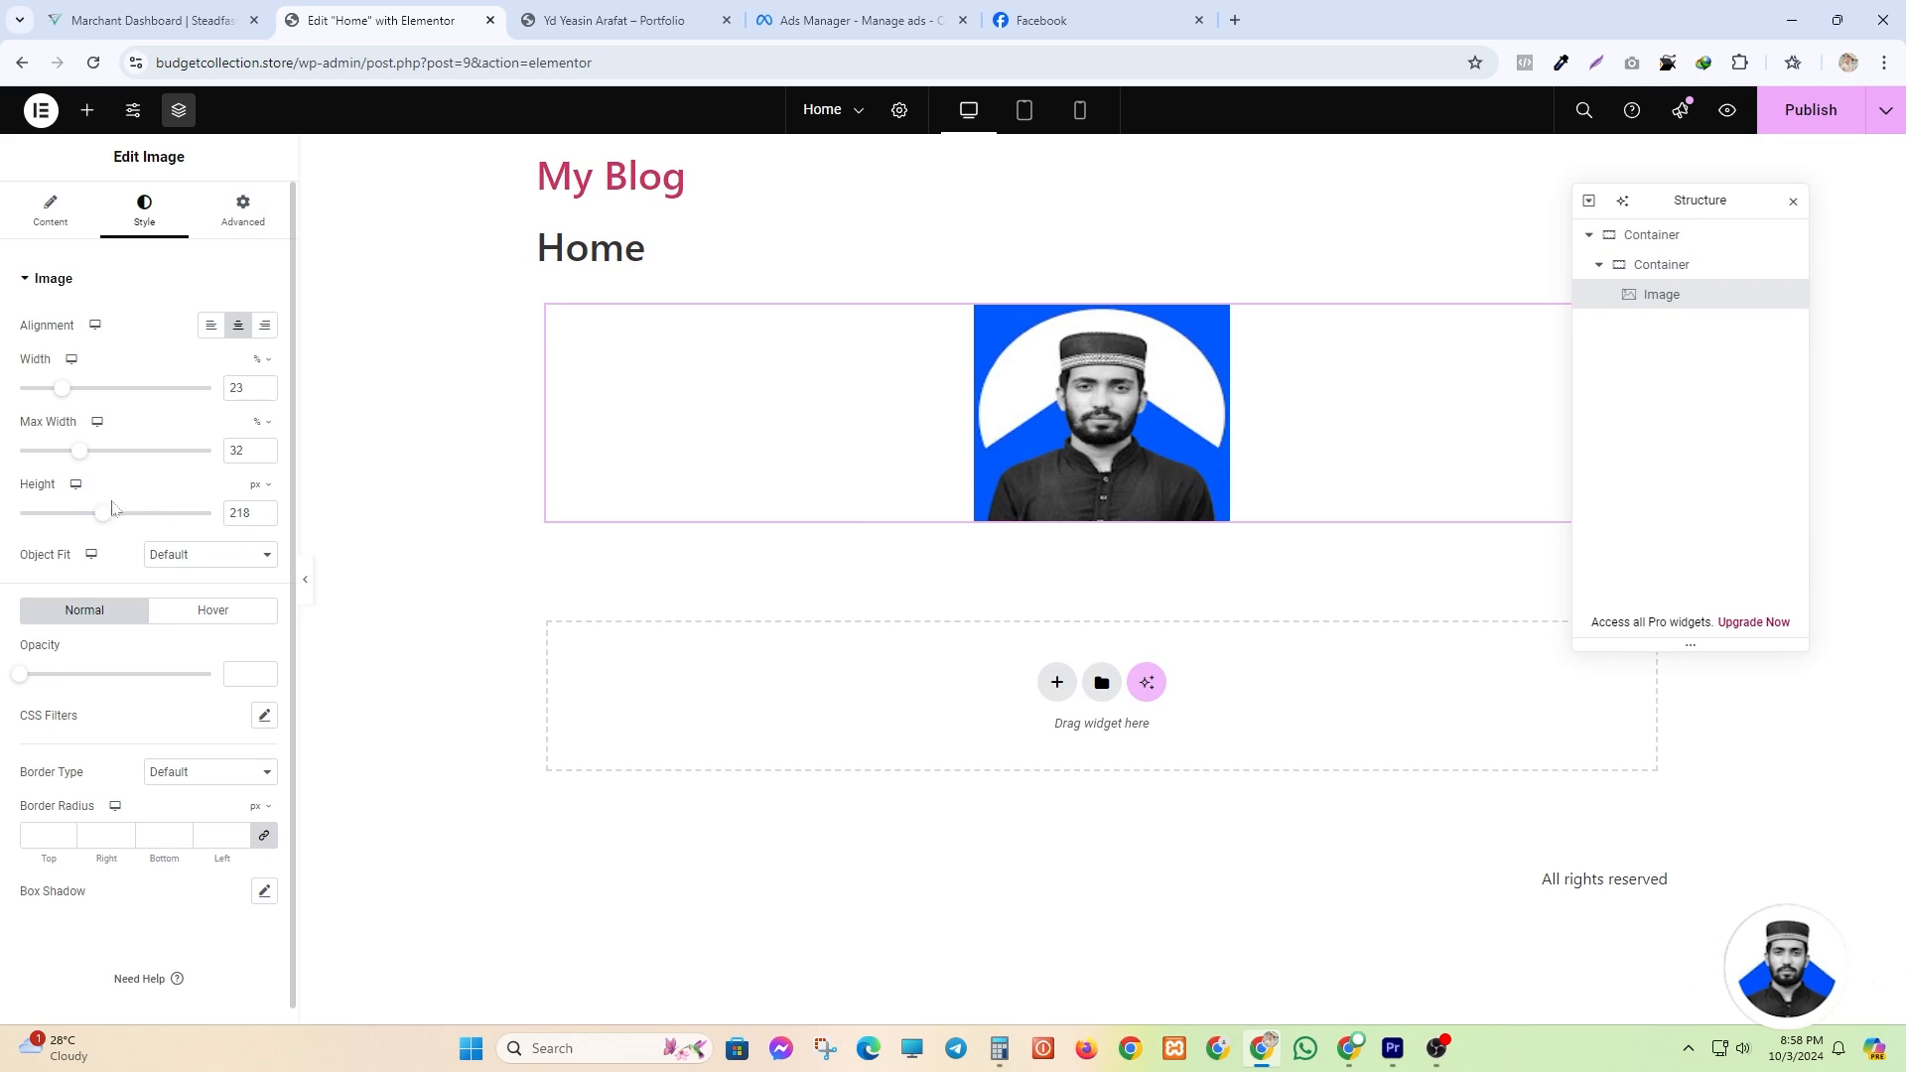
left_click_drag(112, 508, 136, 539)
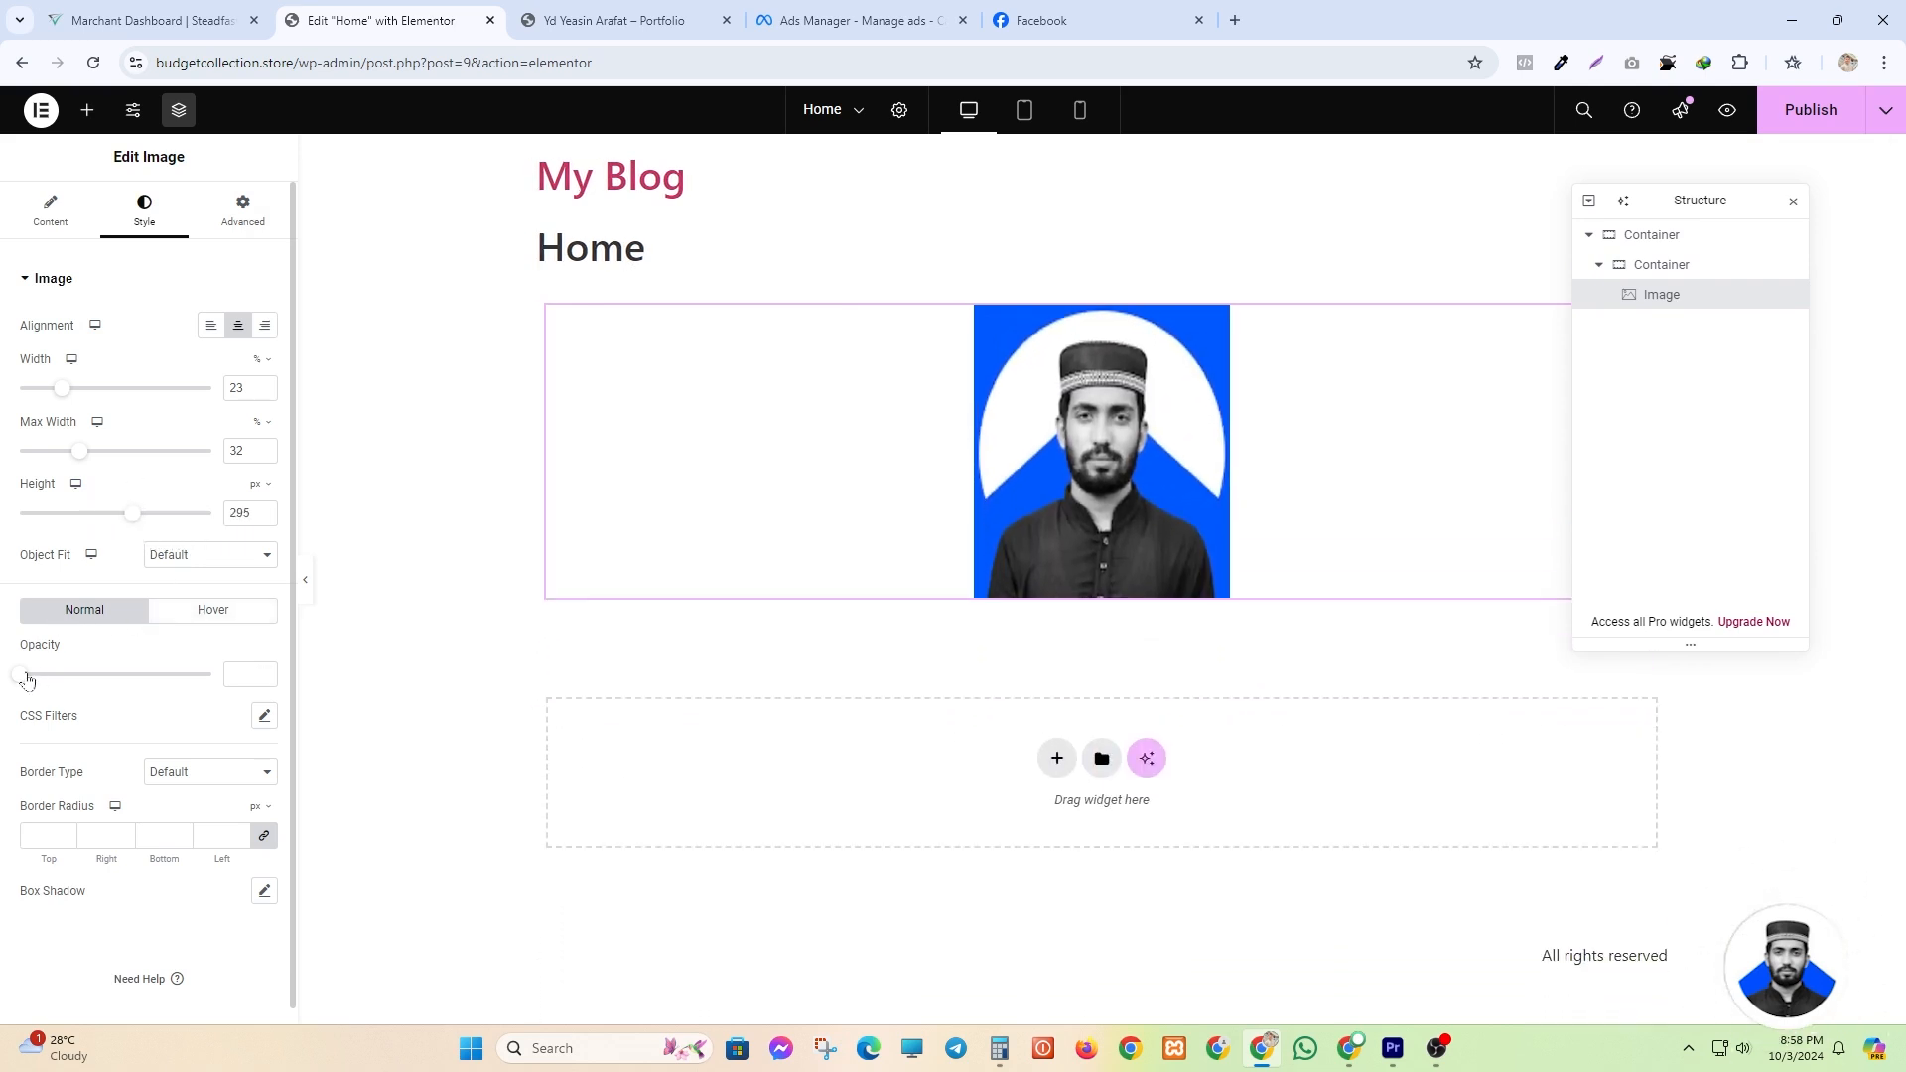
left_click_drag(27, 679, 211, 675)
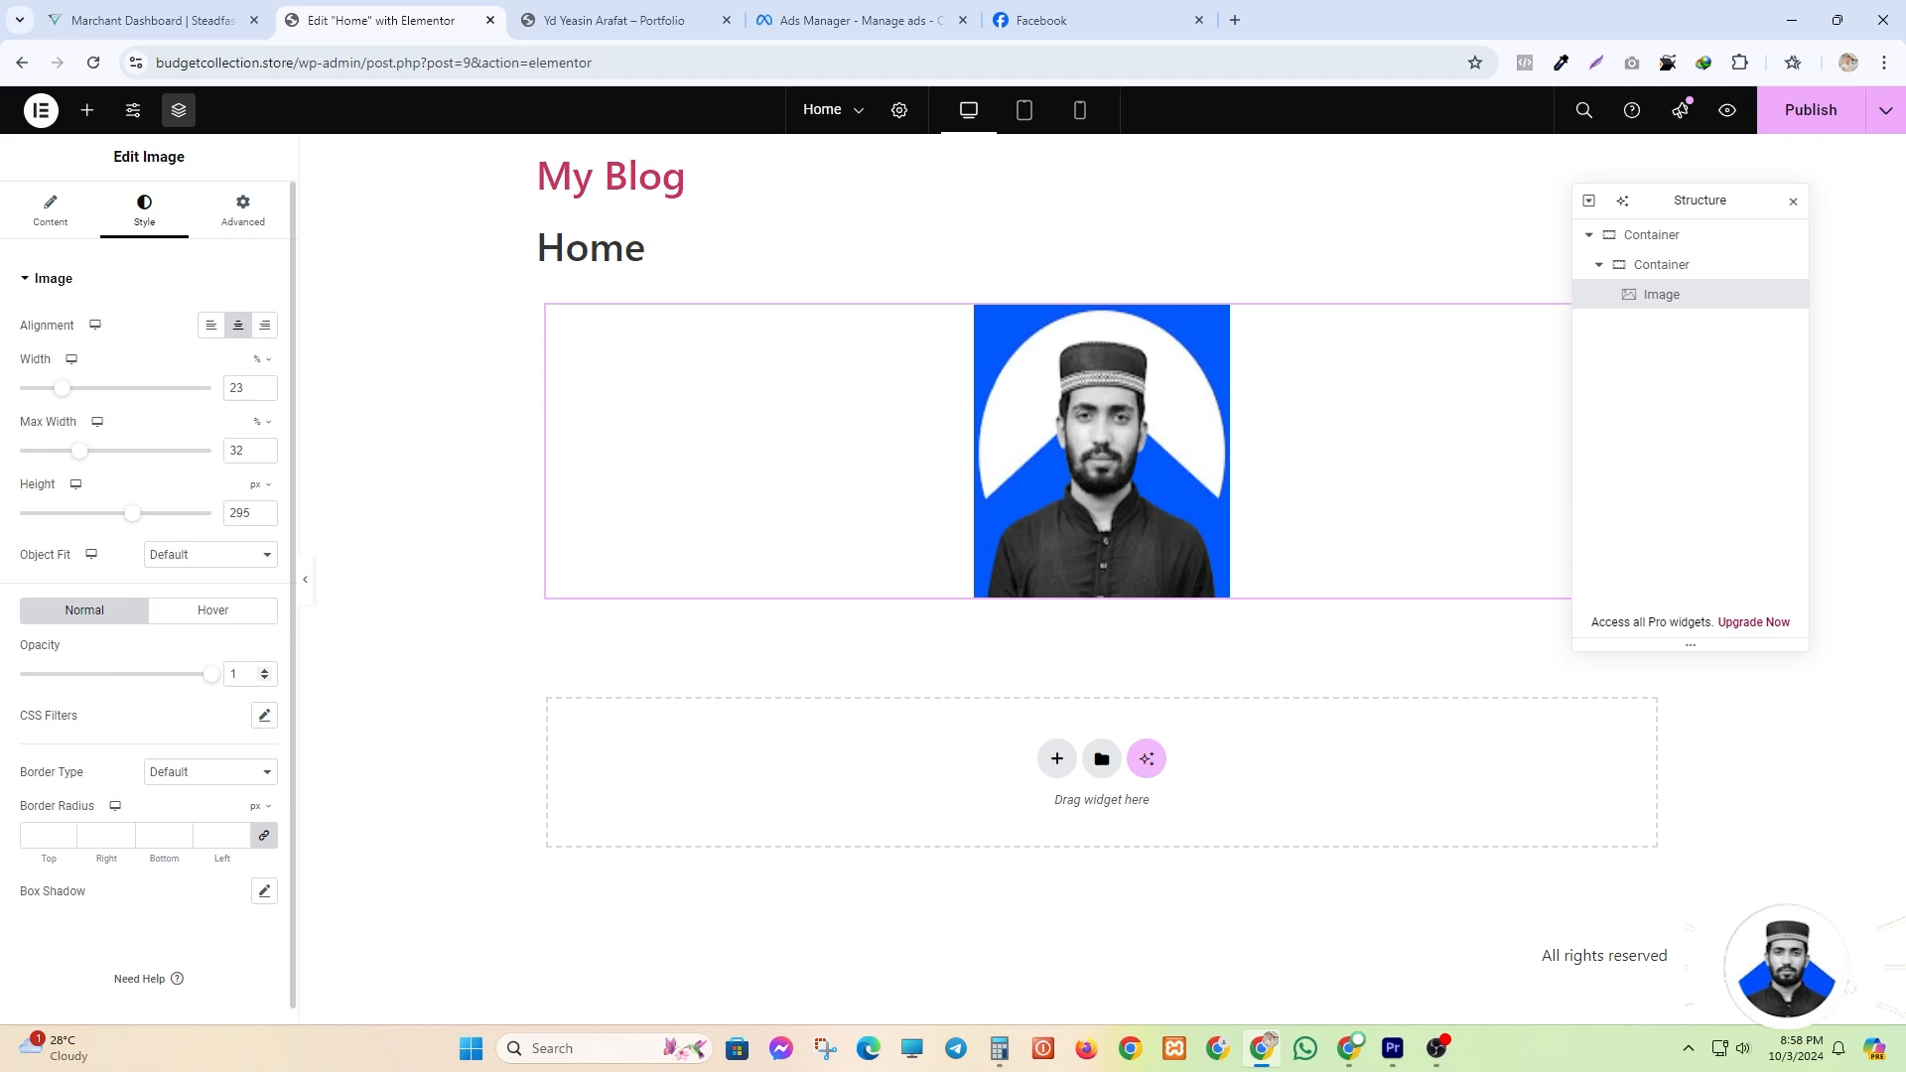
- Give the image a hover-state opacity of 0.57 and the Grow hover animation
left_click(242, 622)
left_click_drag(19, 675, 119, 675)
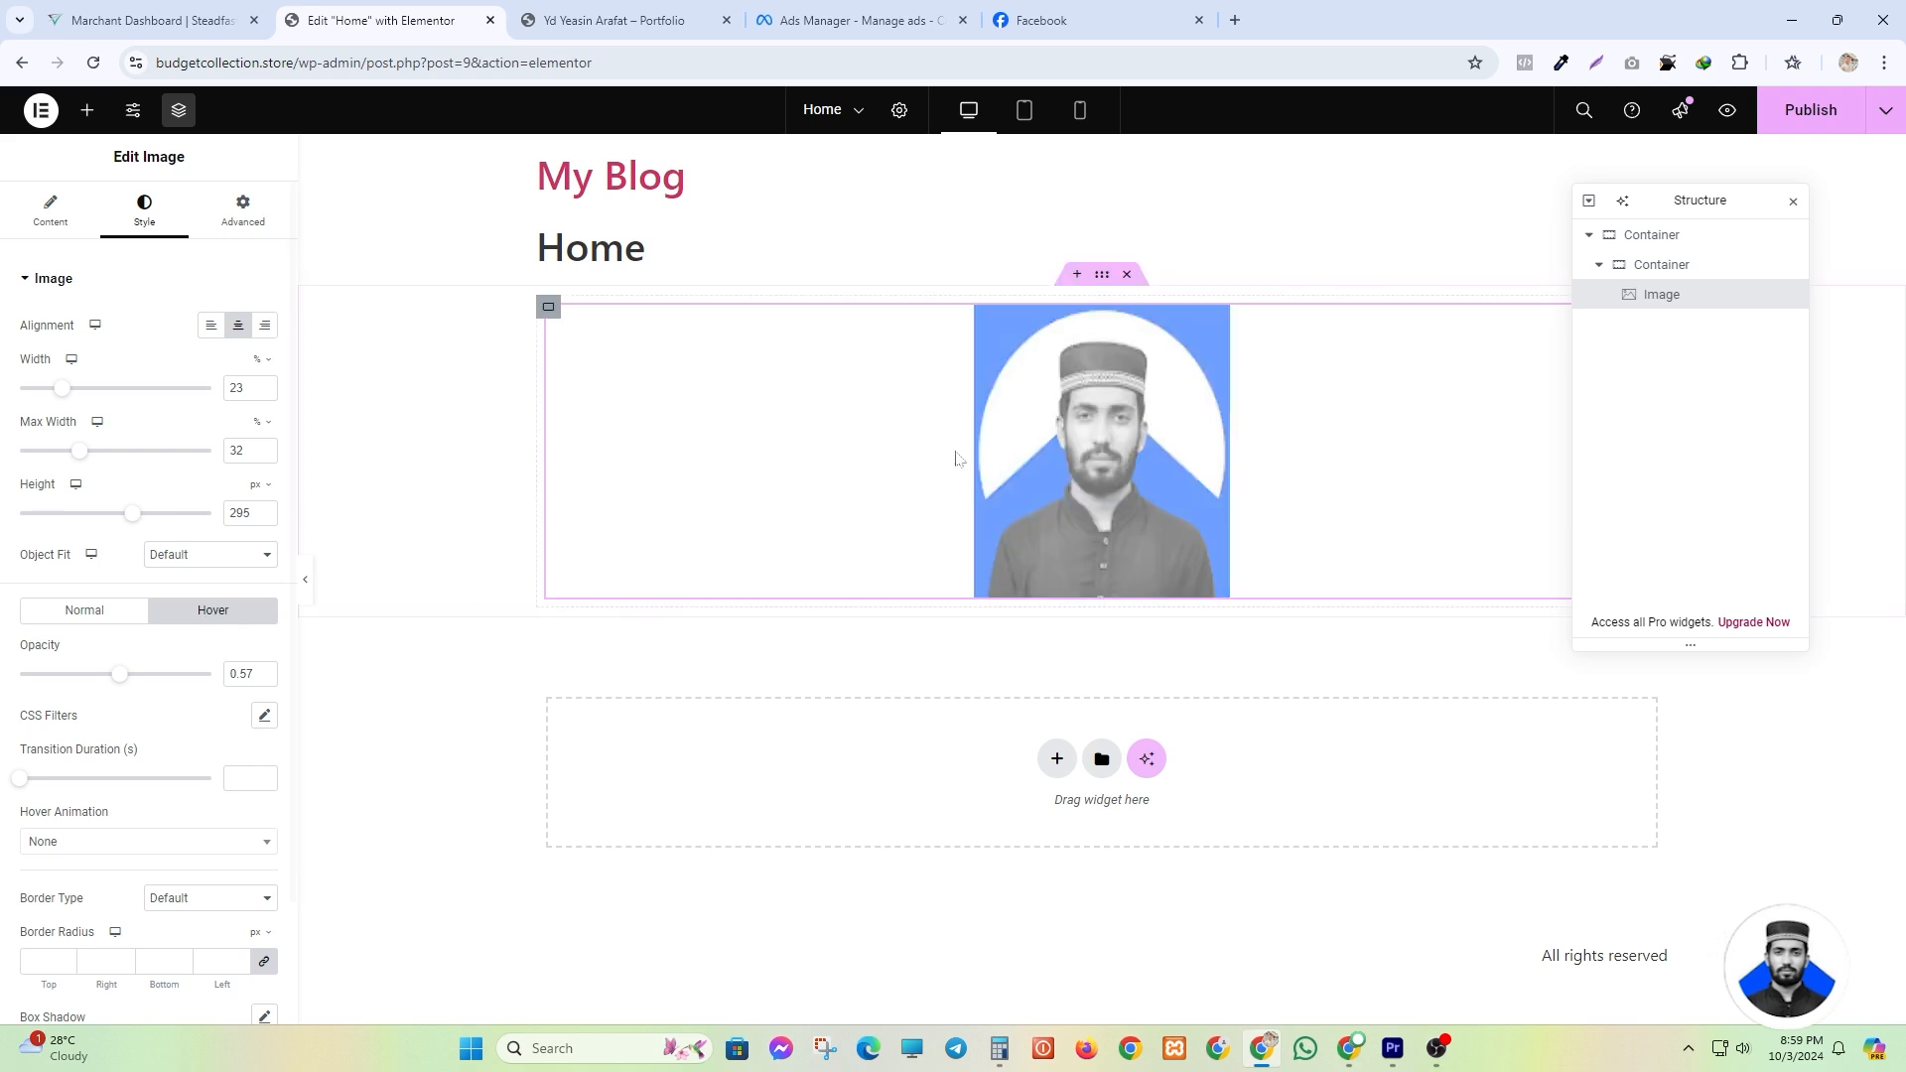
scroll(93, 700, "down", 2)
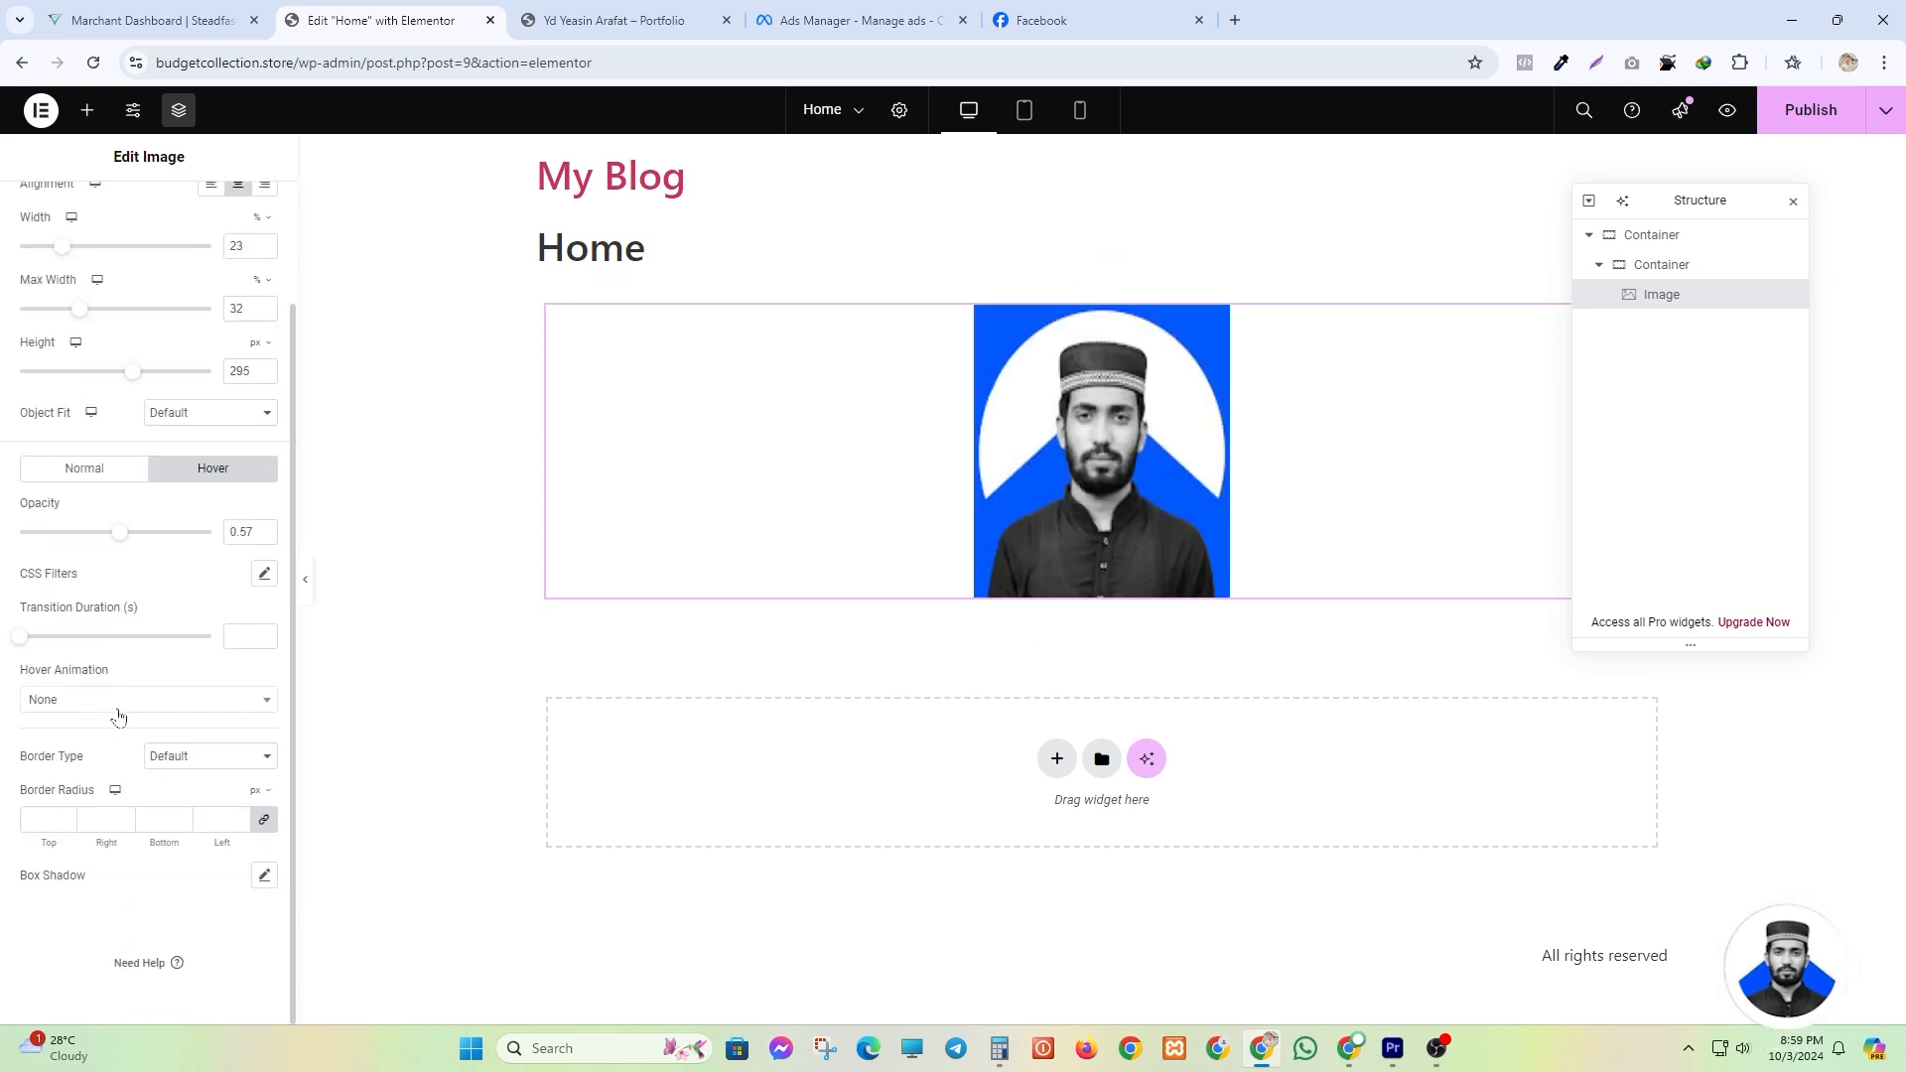
left_click(114, 703)
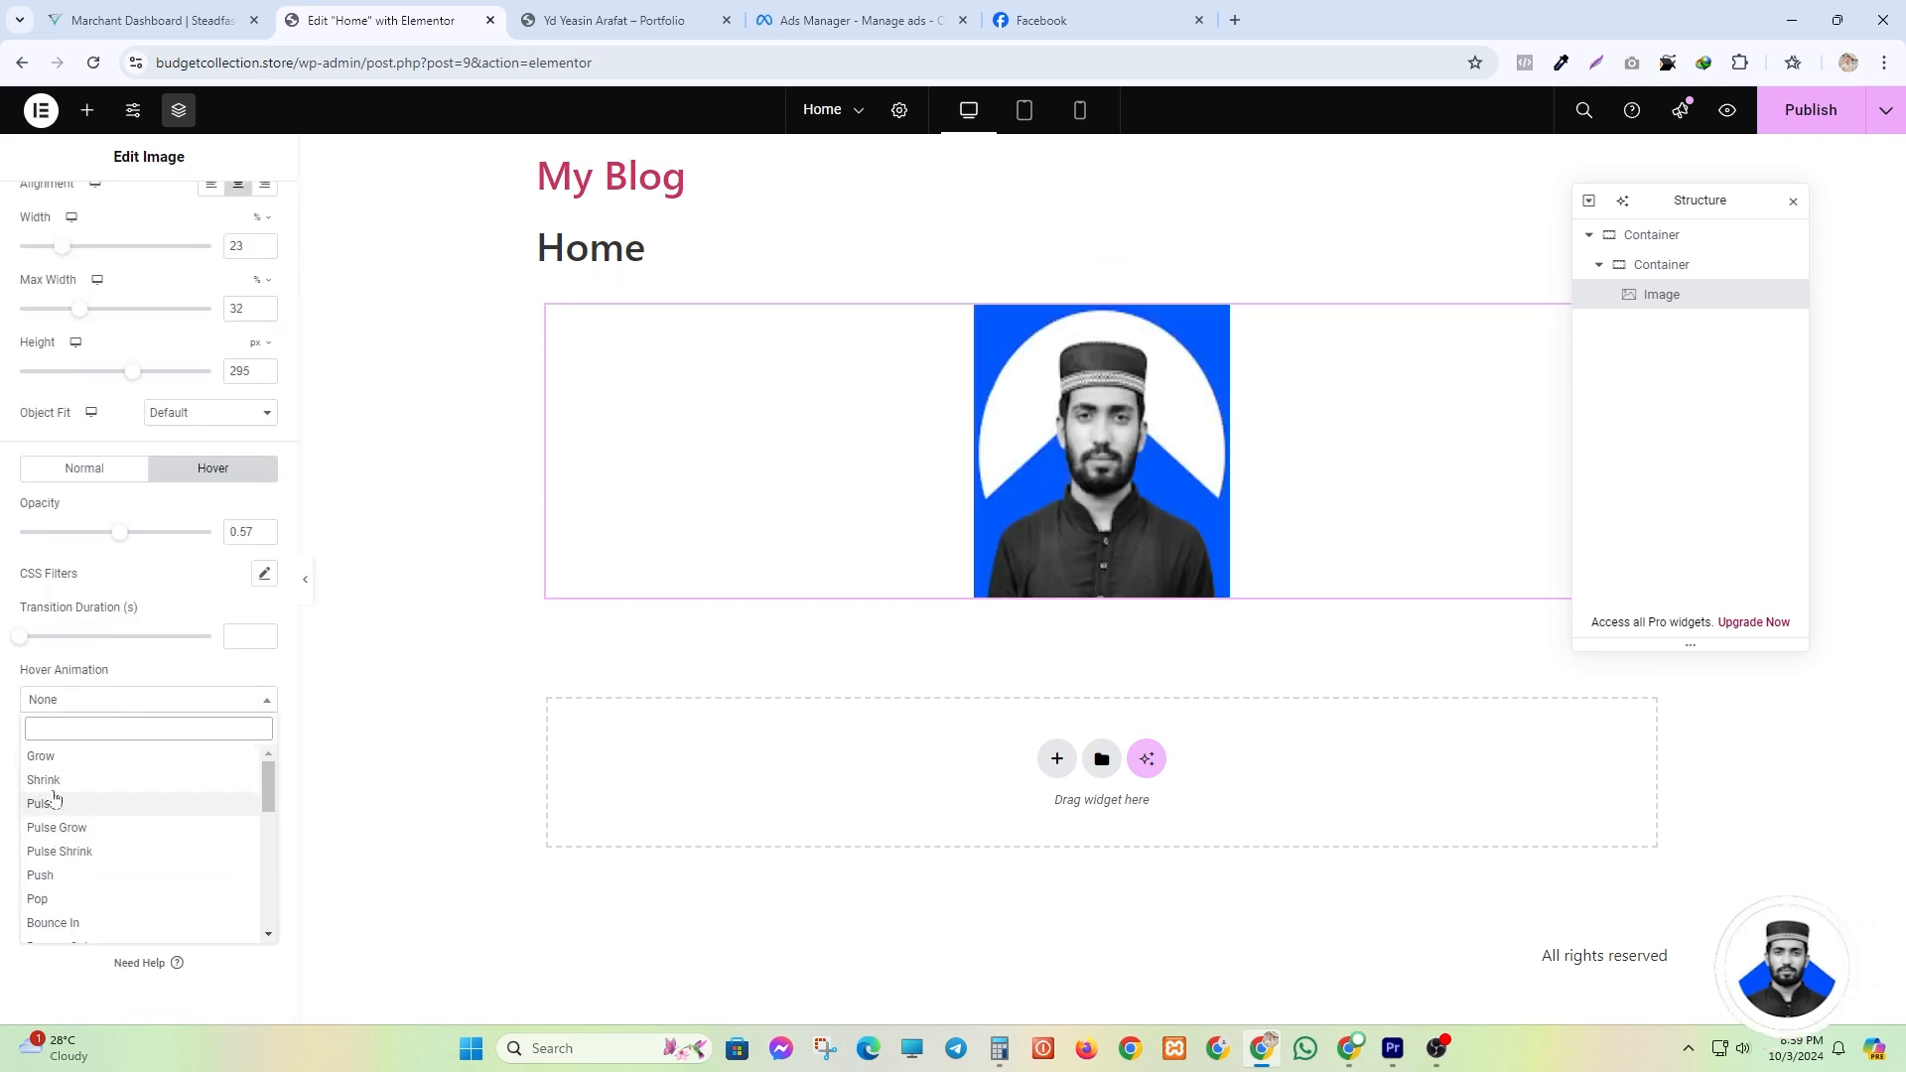
left_click(47, 756)
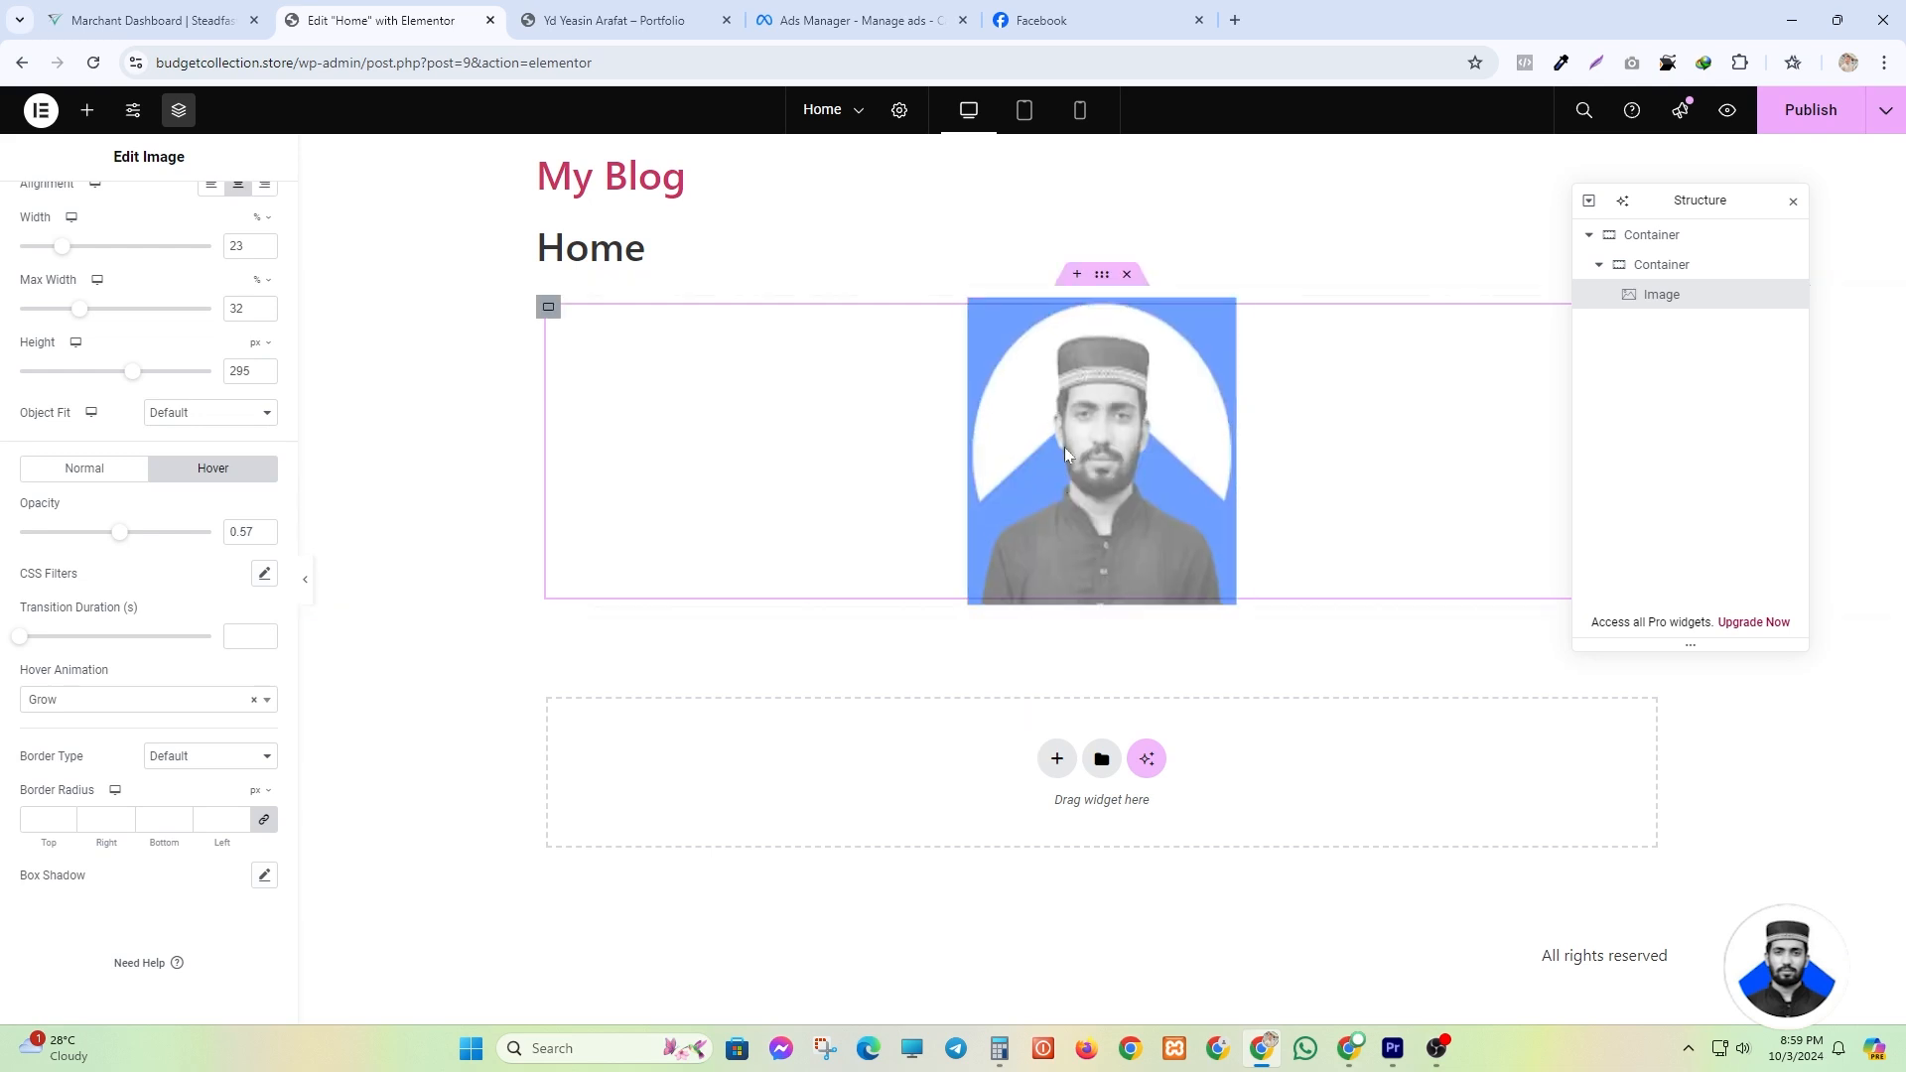
- Set the image's hover-state opacity to 1 and its hover animation to Sink
left_click_drag(124, 534, 212, 532)
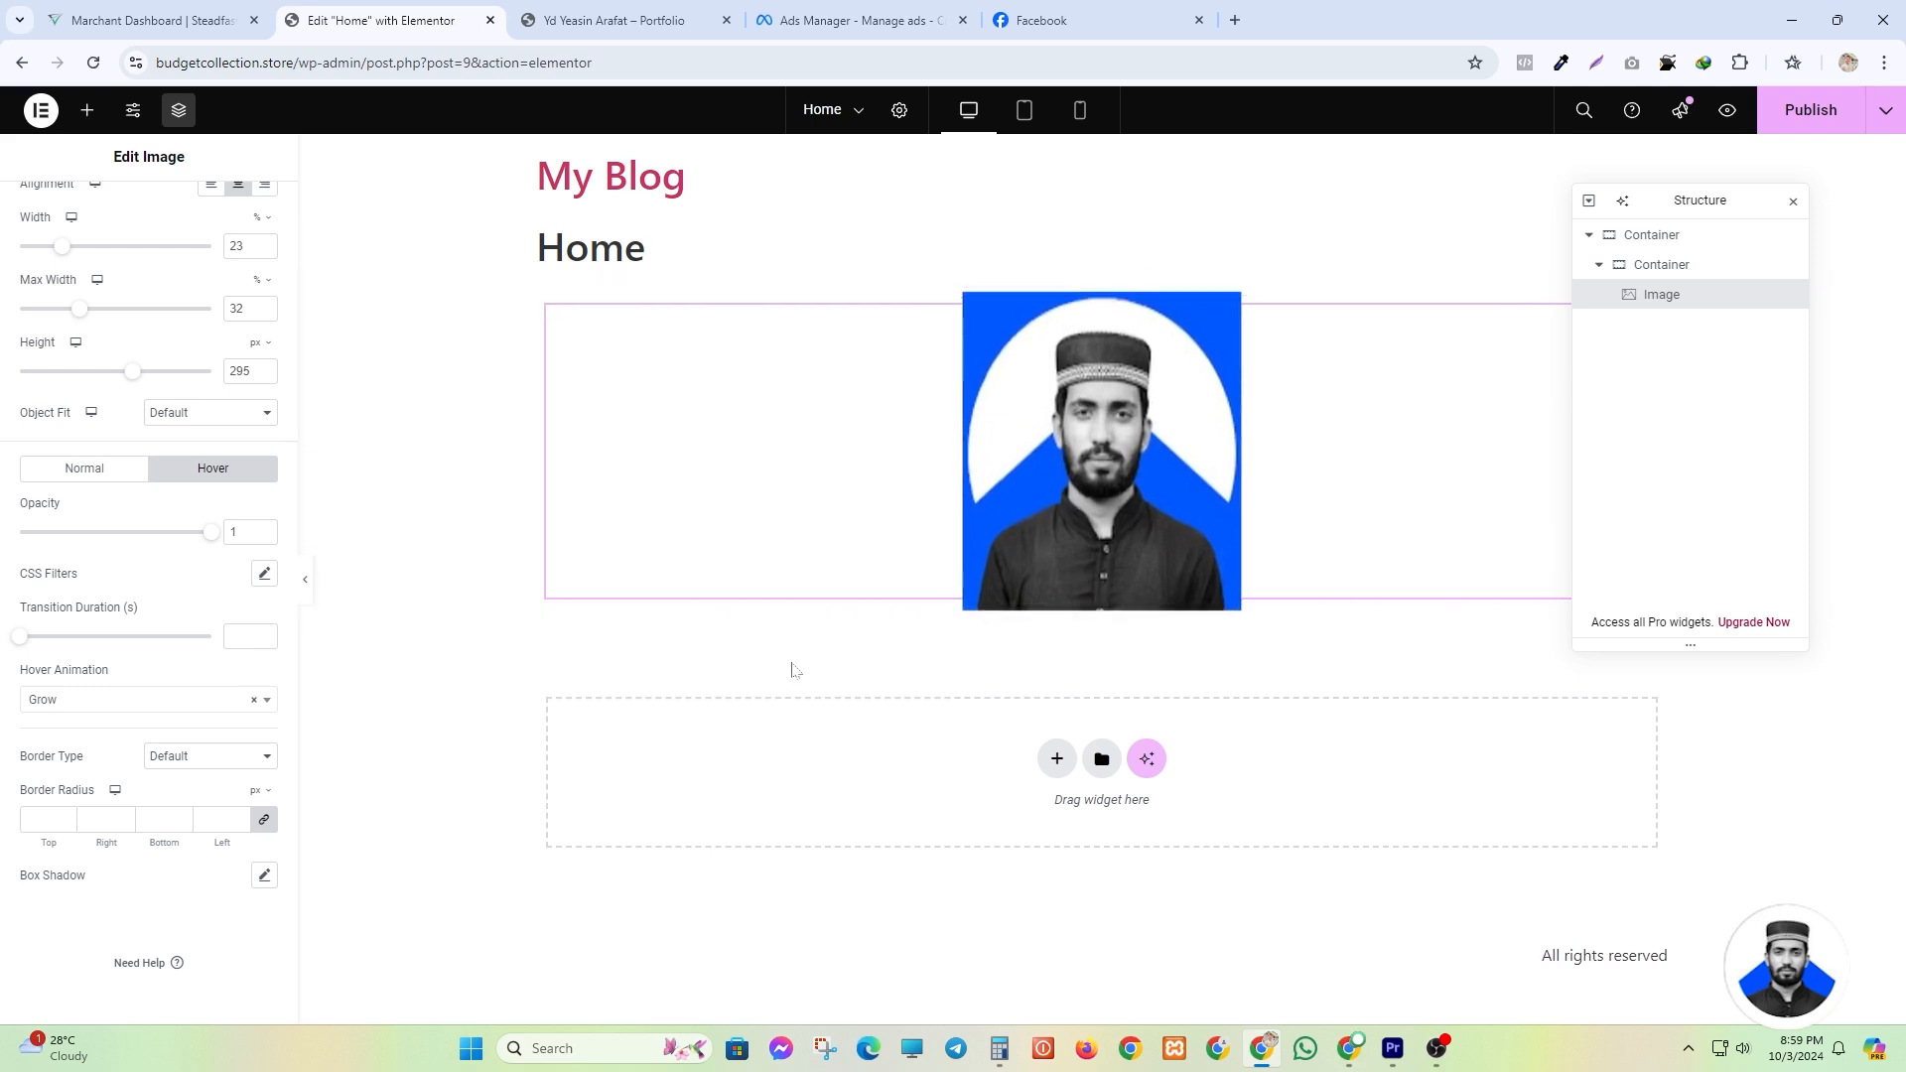
left_click(139, 699)
scroll(114, 842, "down", 3)
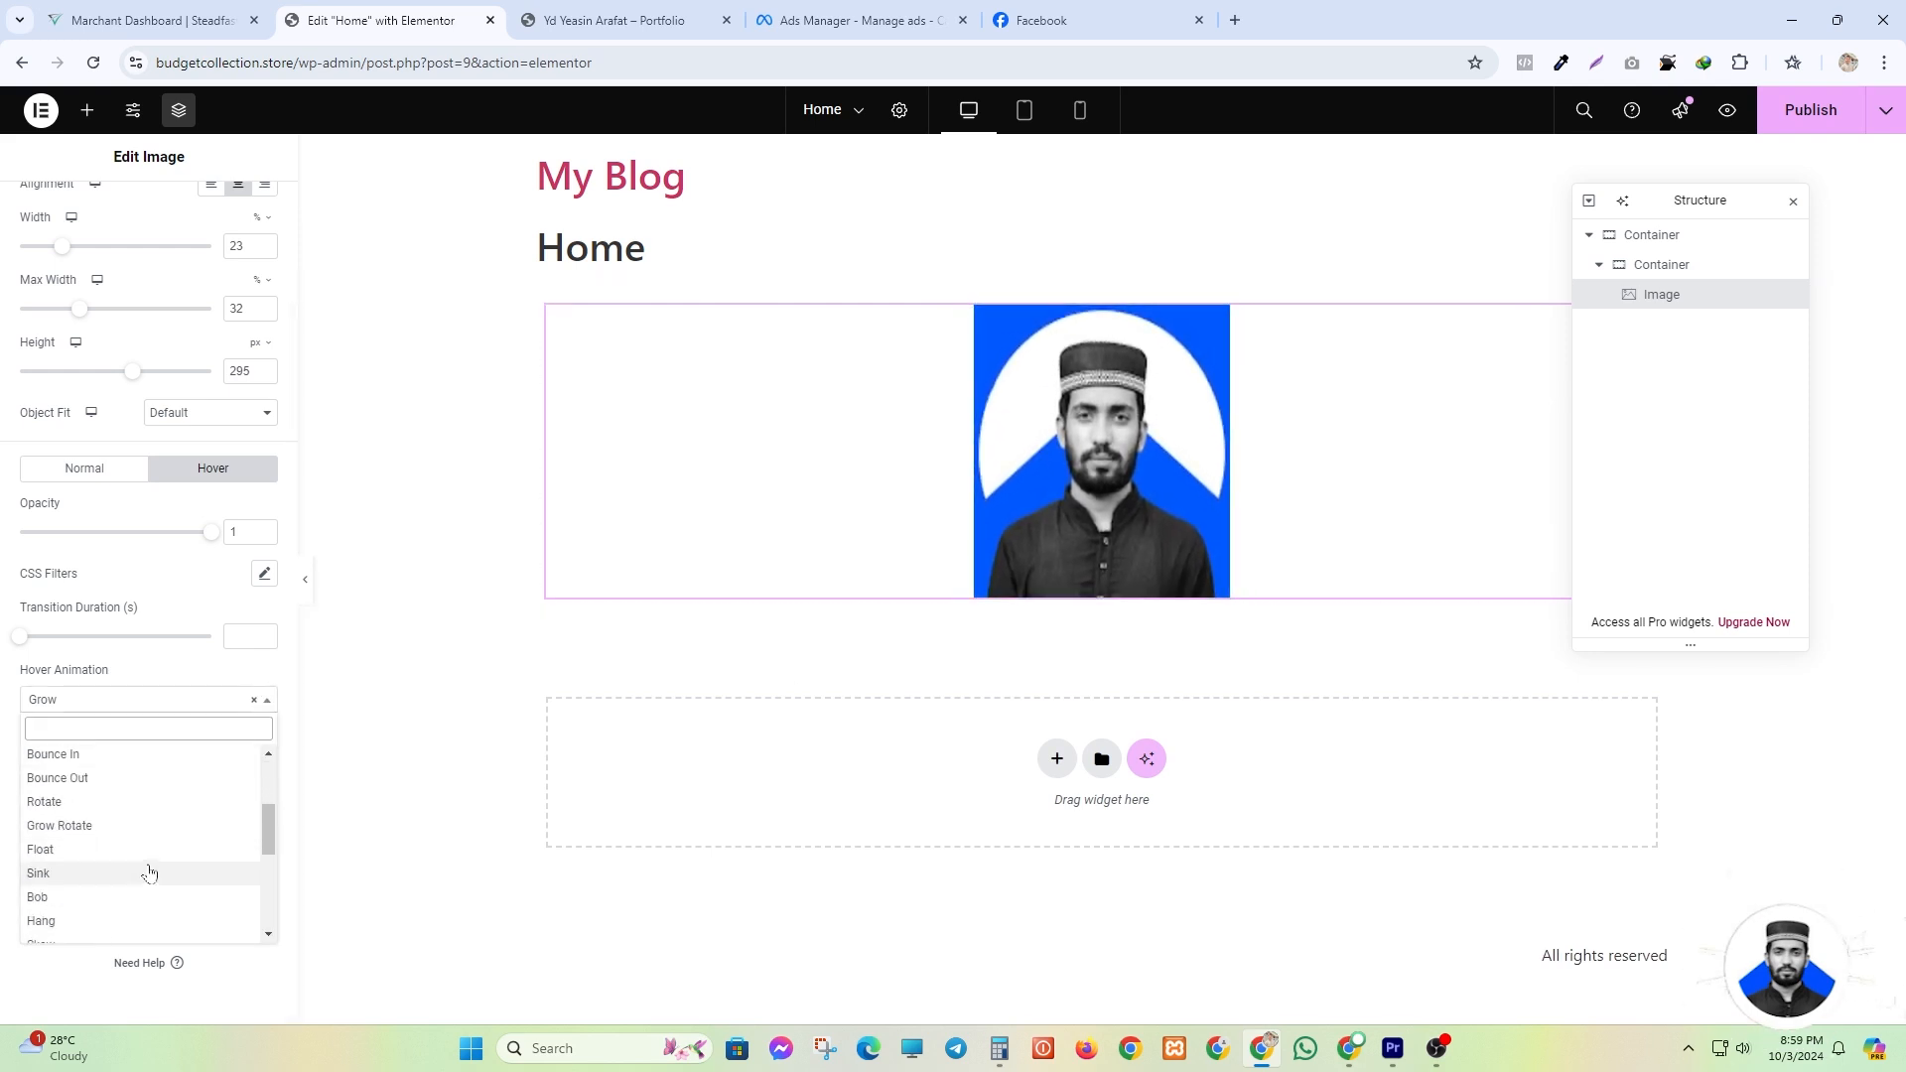
left_click(114, 843)
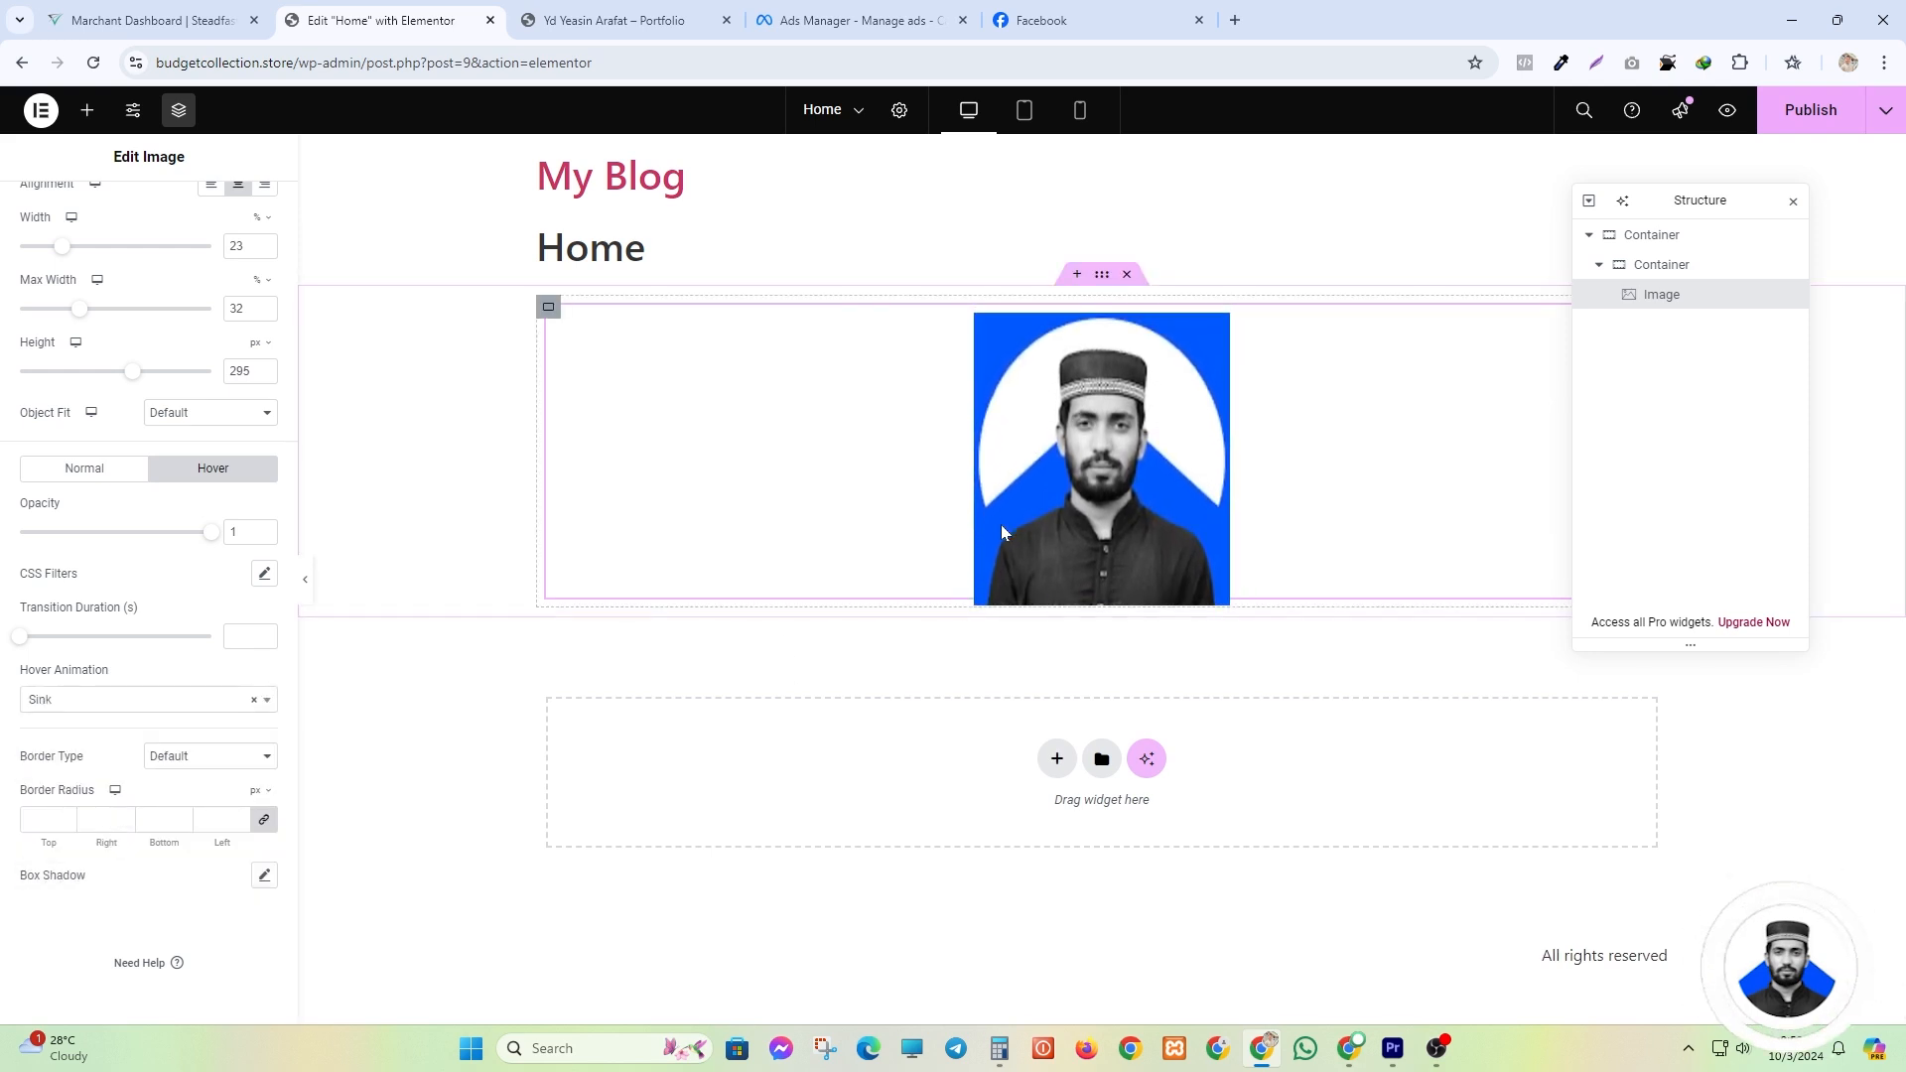
- Add a solid border to the image and color it red
left_click(204, 758)
left_click(198, 830)
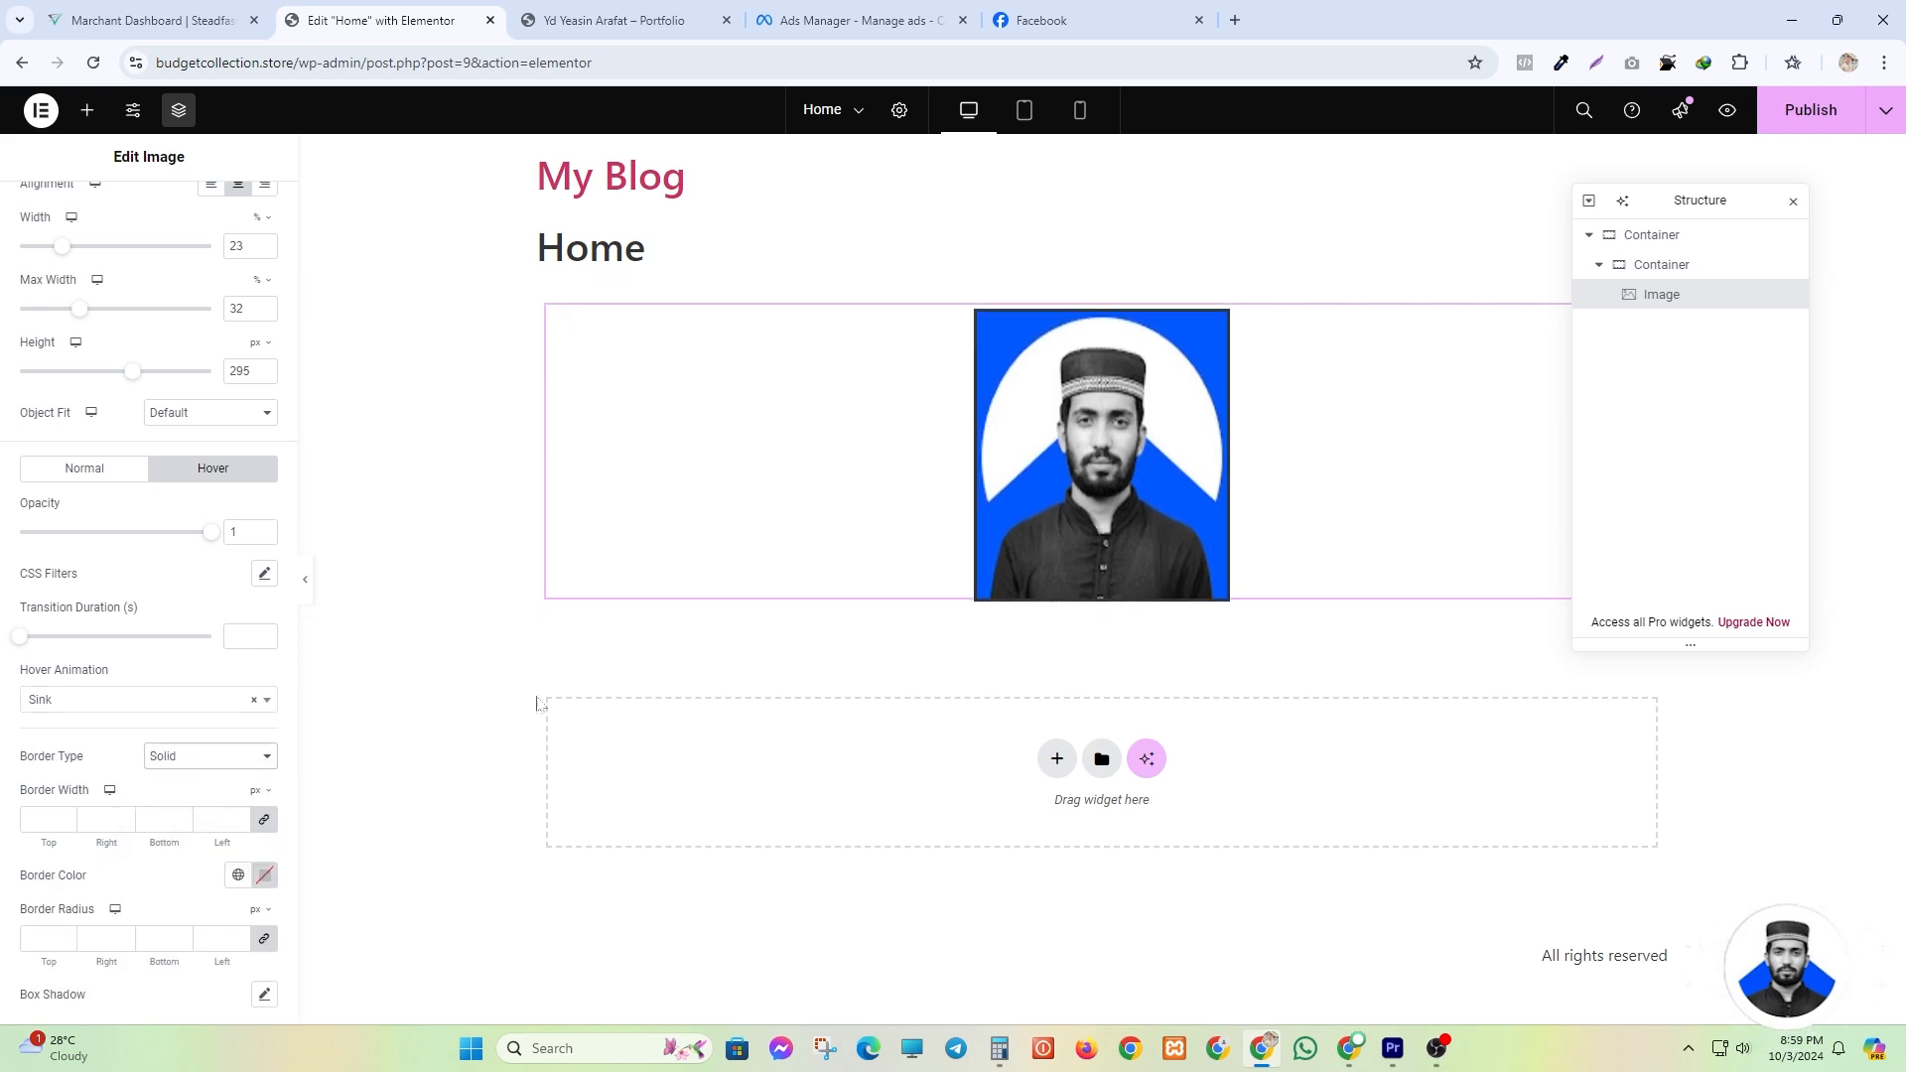
left_click(265, 876)
left_click_drag(351, 643, 387, 613)
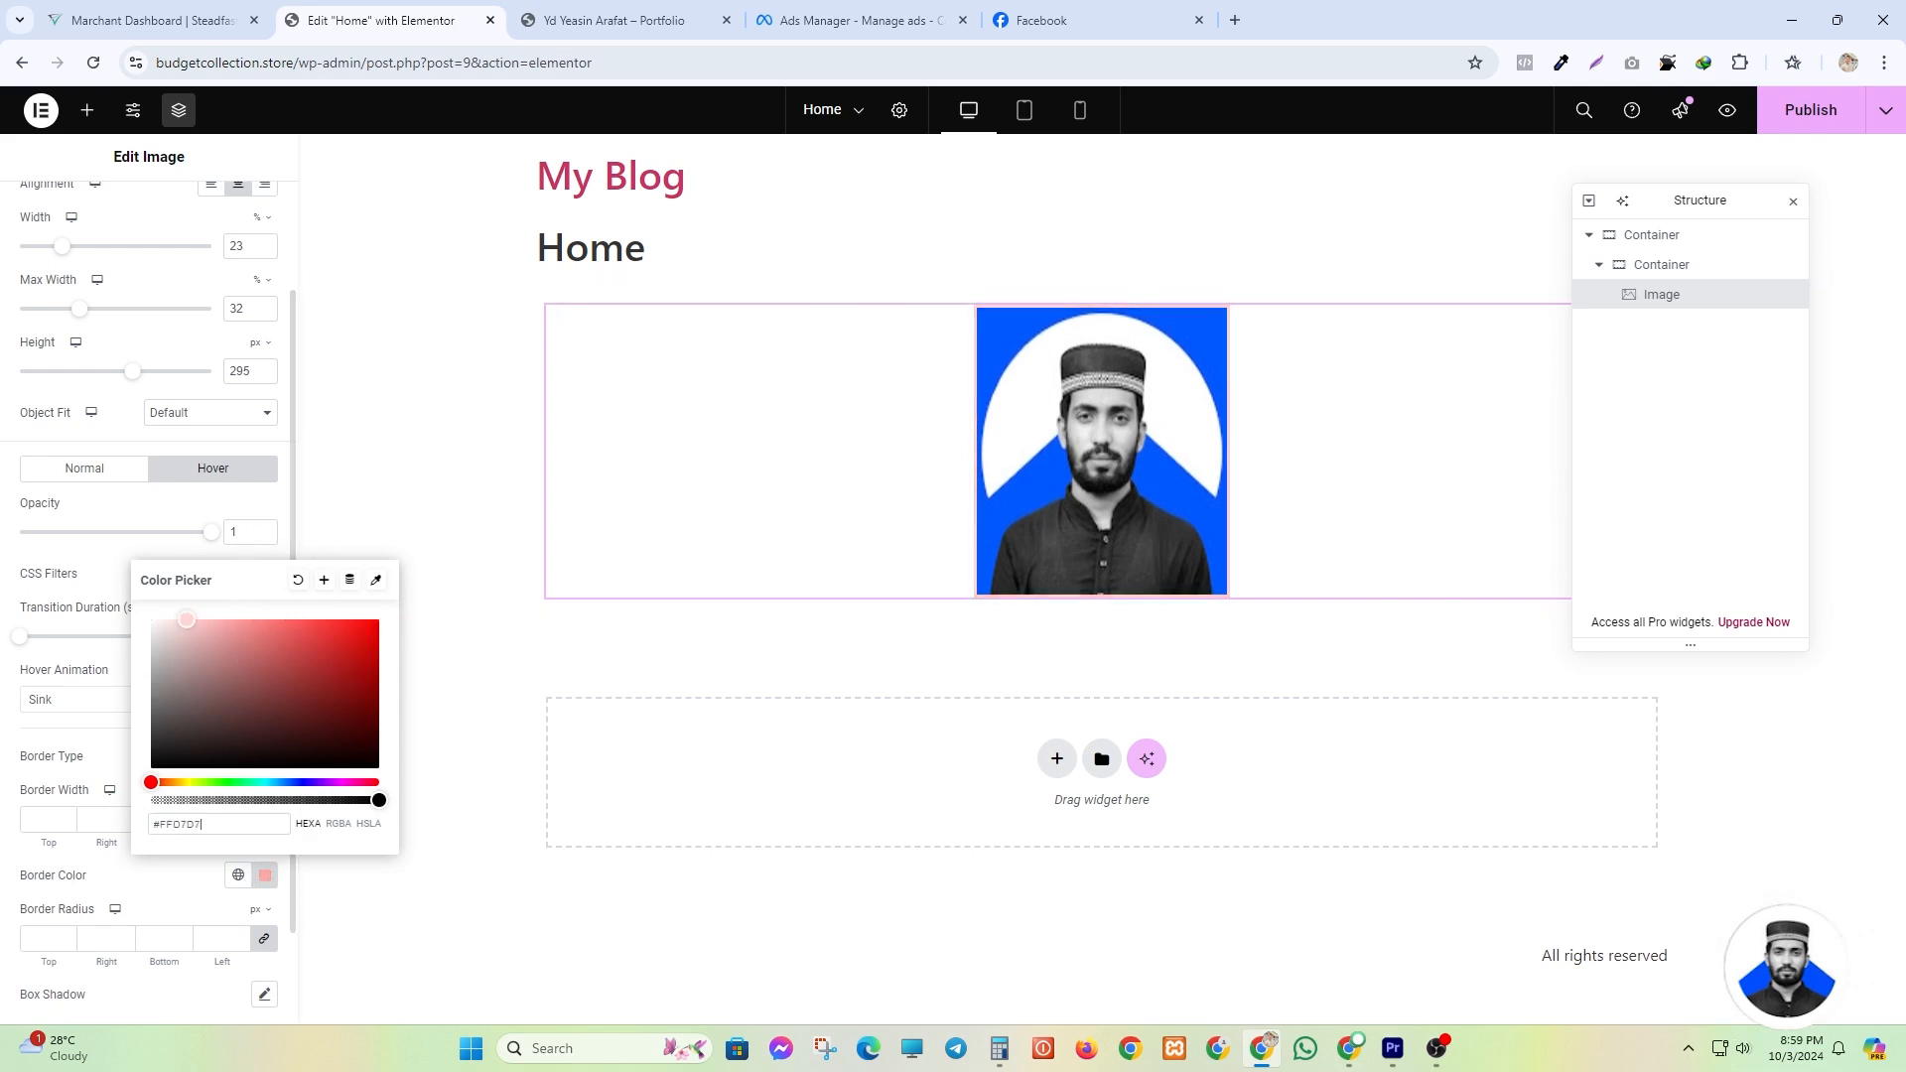
left_click(243, 532)
- Set the image's border width to 6 px and its border radius to 10 px on all sides
scroll(50, 802, "down", 2)
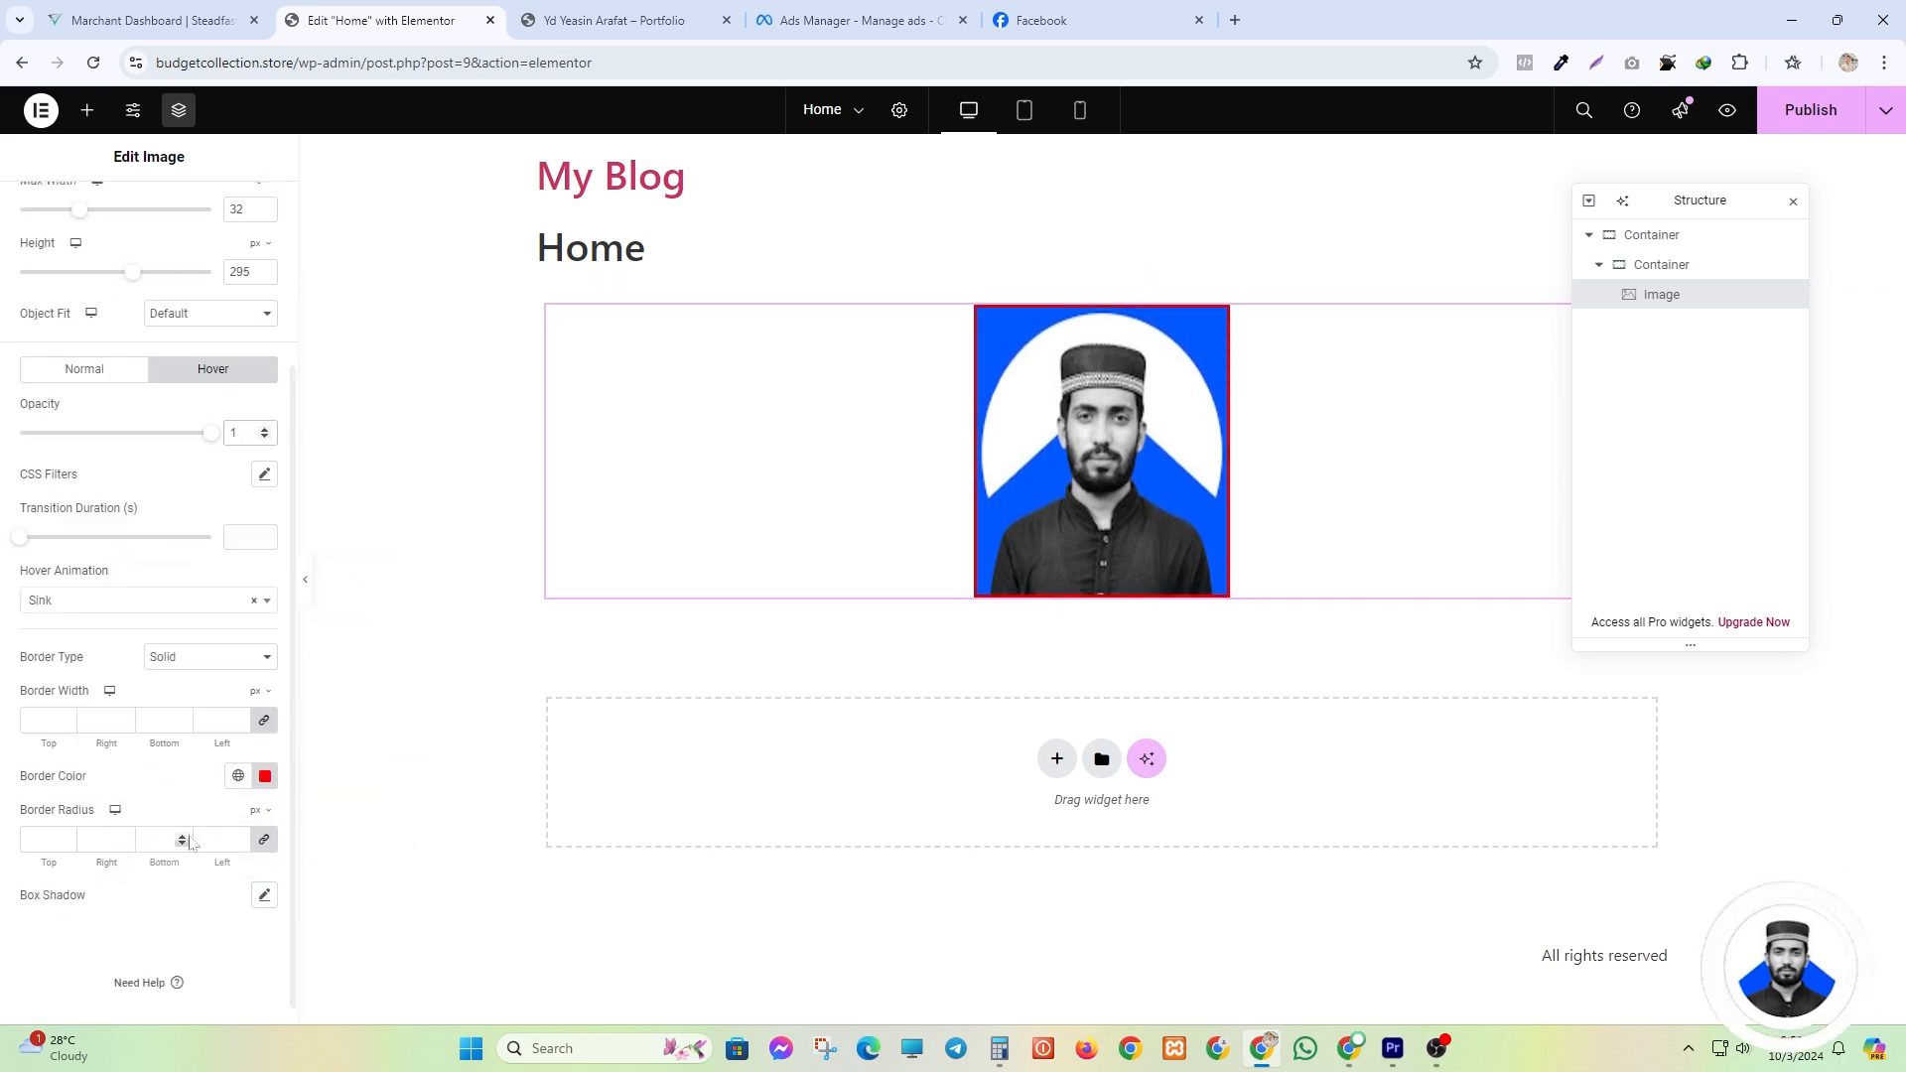
left_click(65, 697)
left_click(66, 697)
left_click(65, 697)
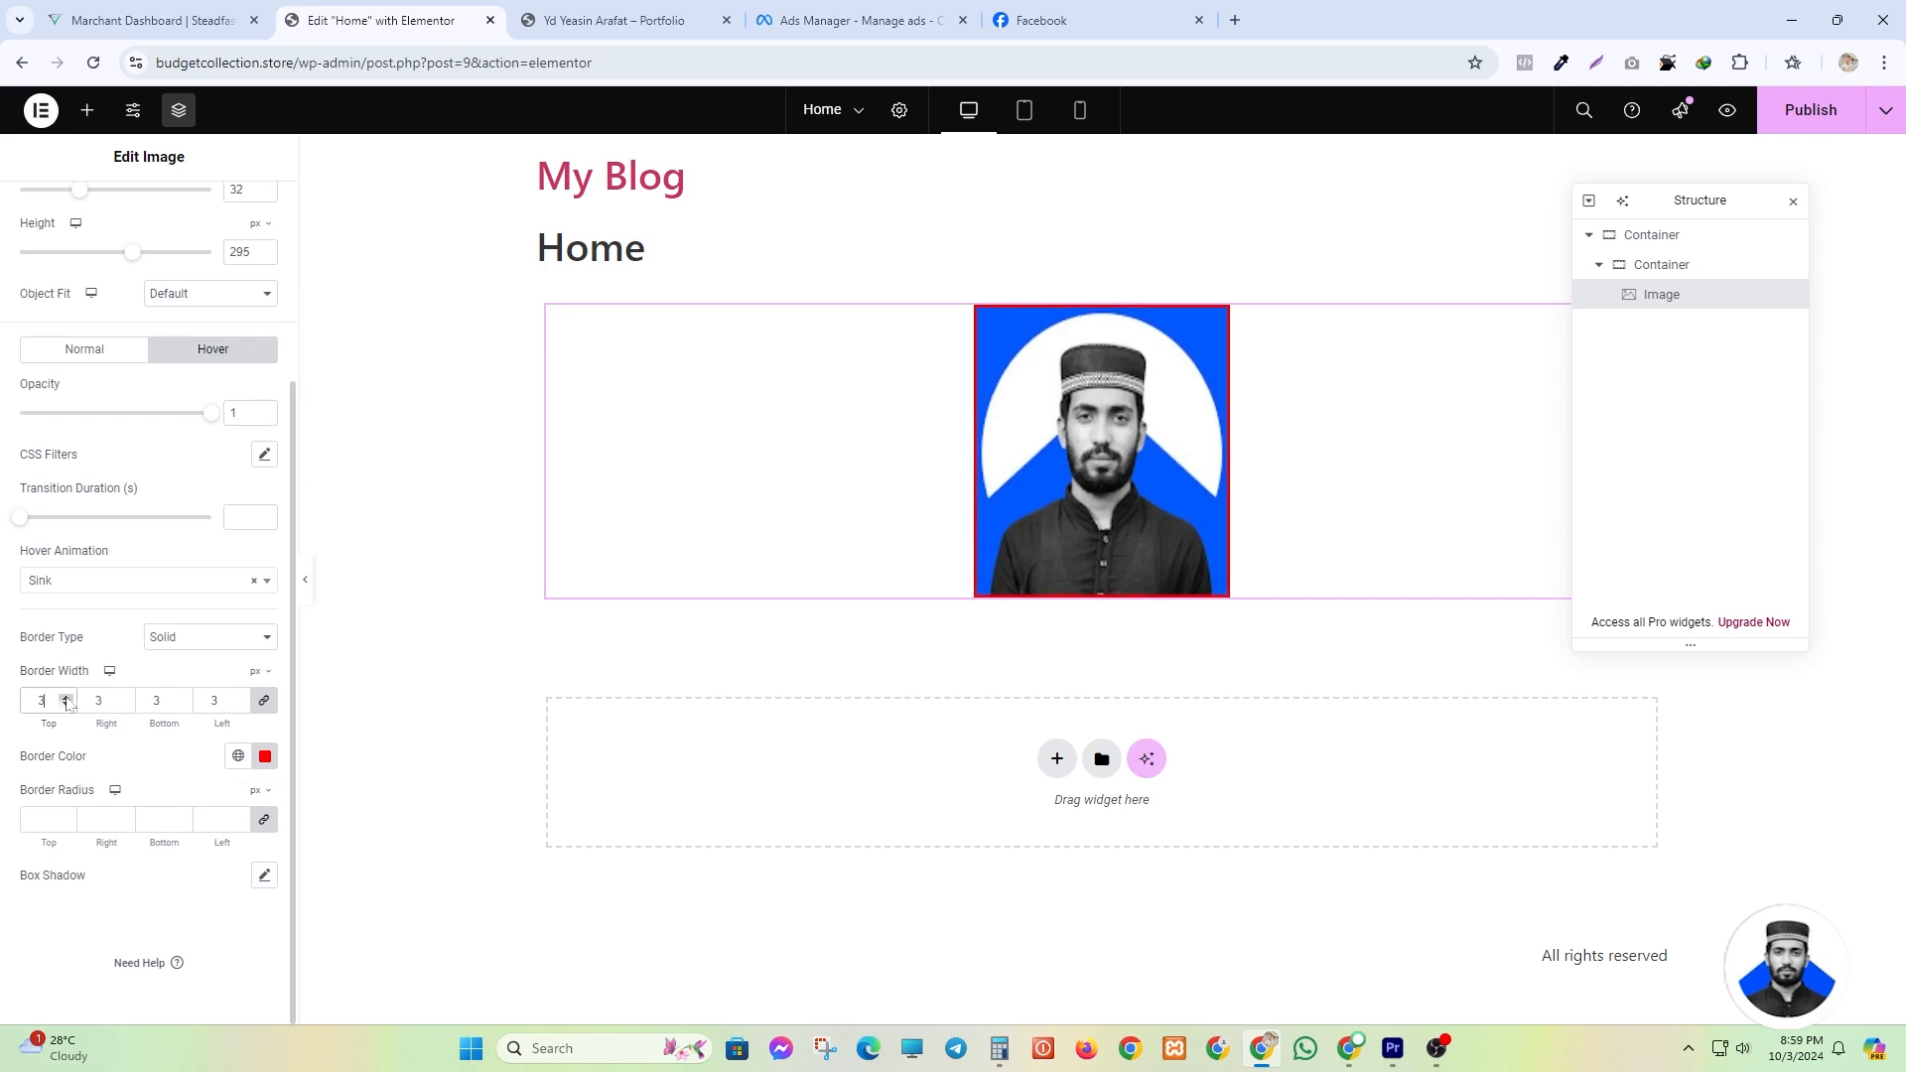
left_click(65, 696)
left_click(66, 697)
left_click(65, 697)
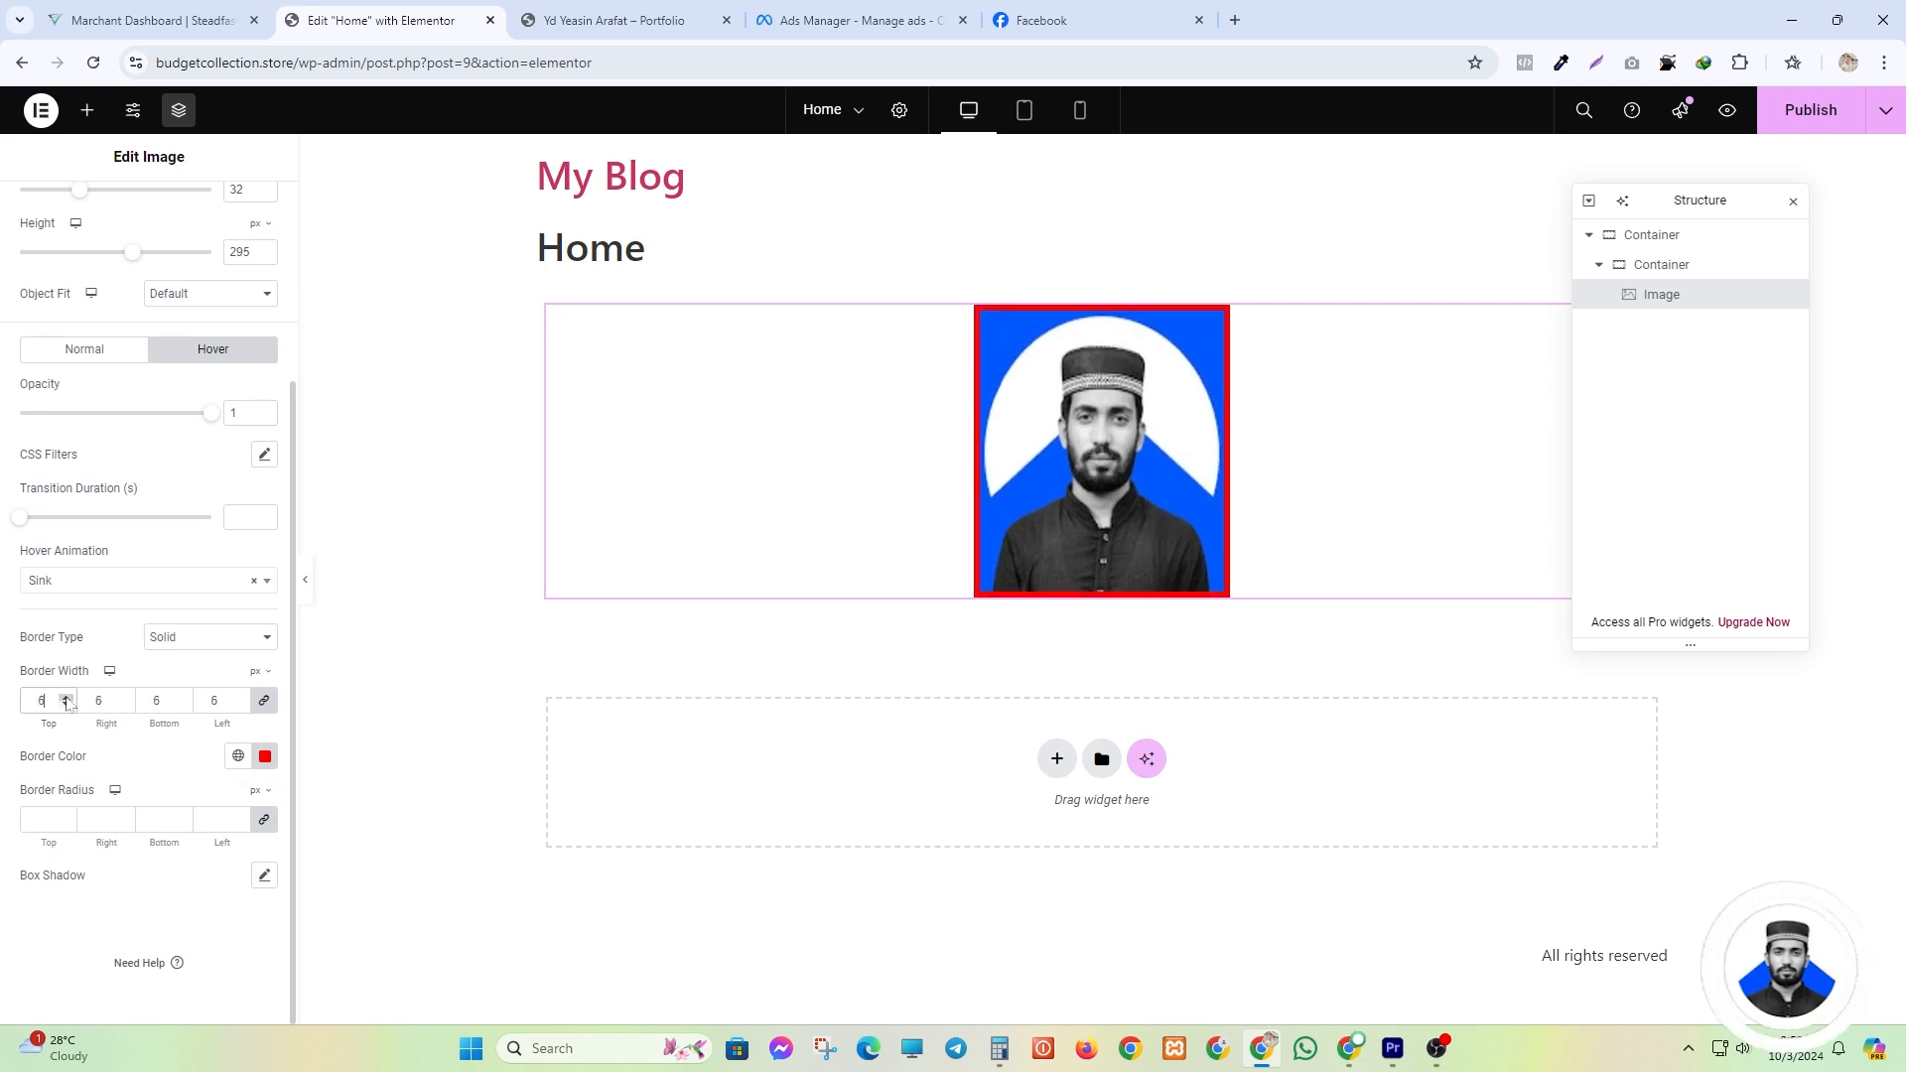
left_click(65, 815)
left_click(66, 815)
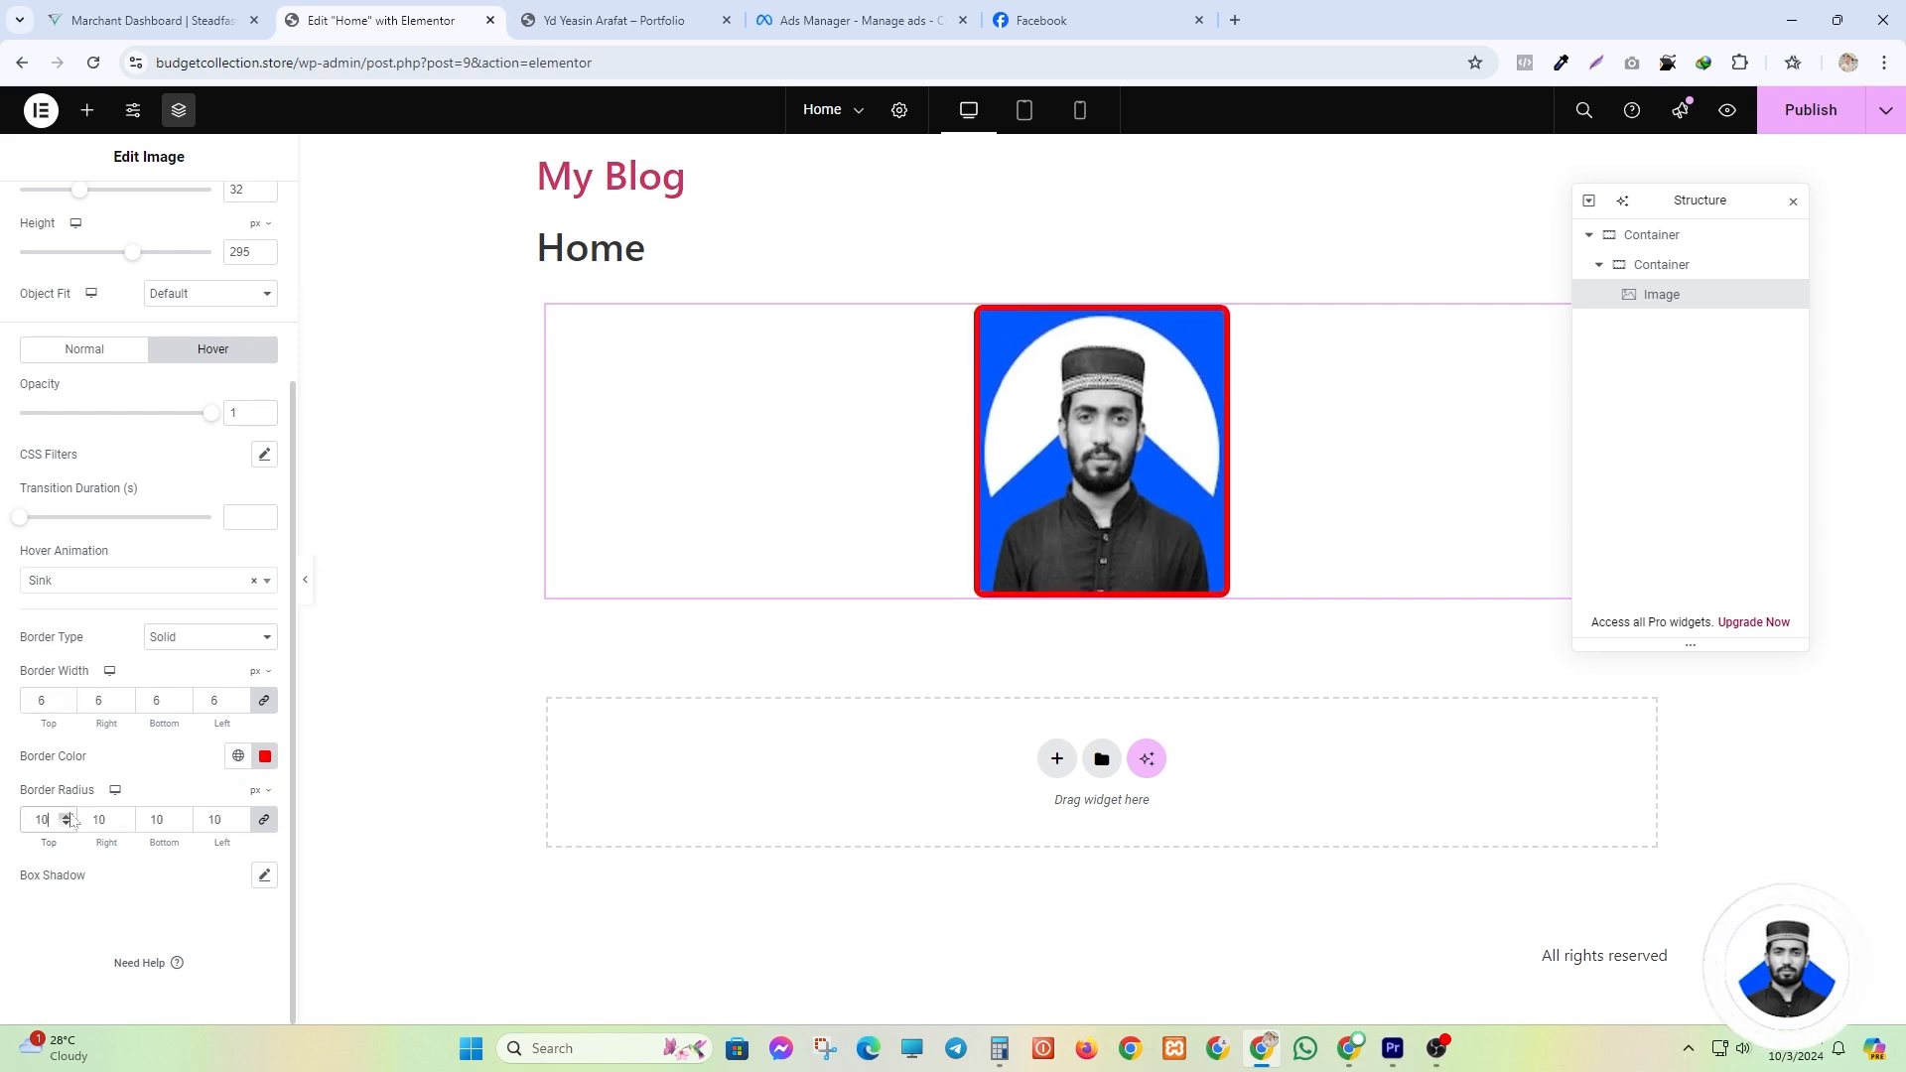
scroll(129, 447, "up", 5)
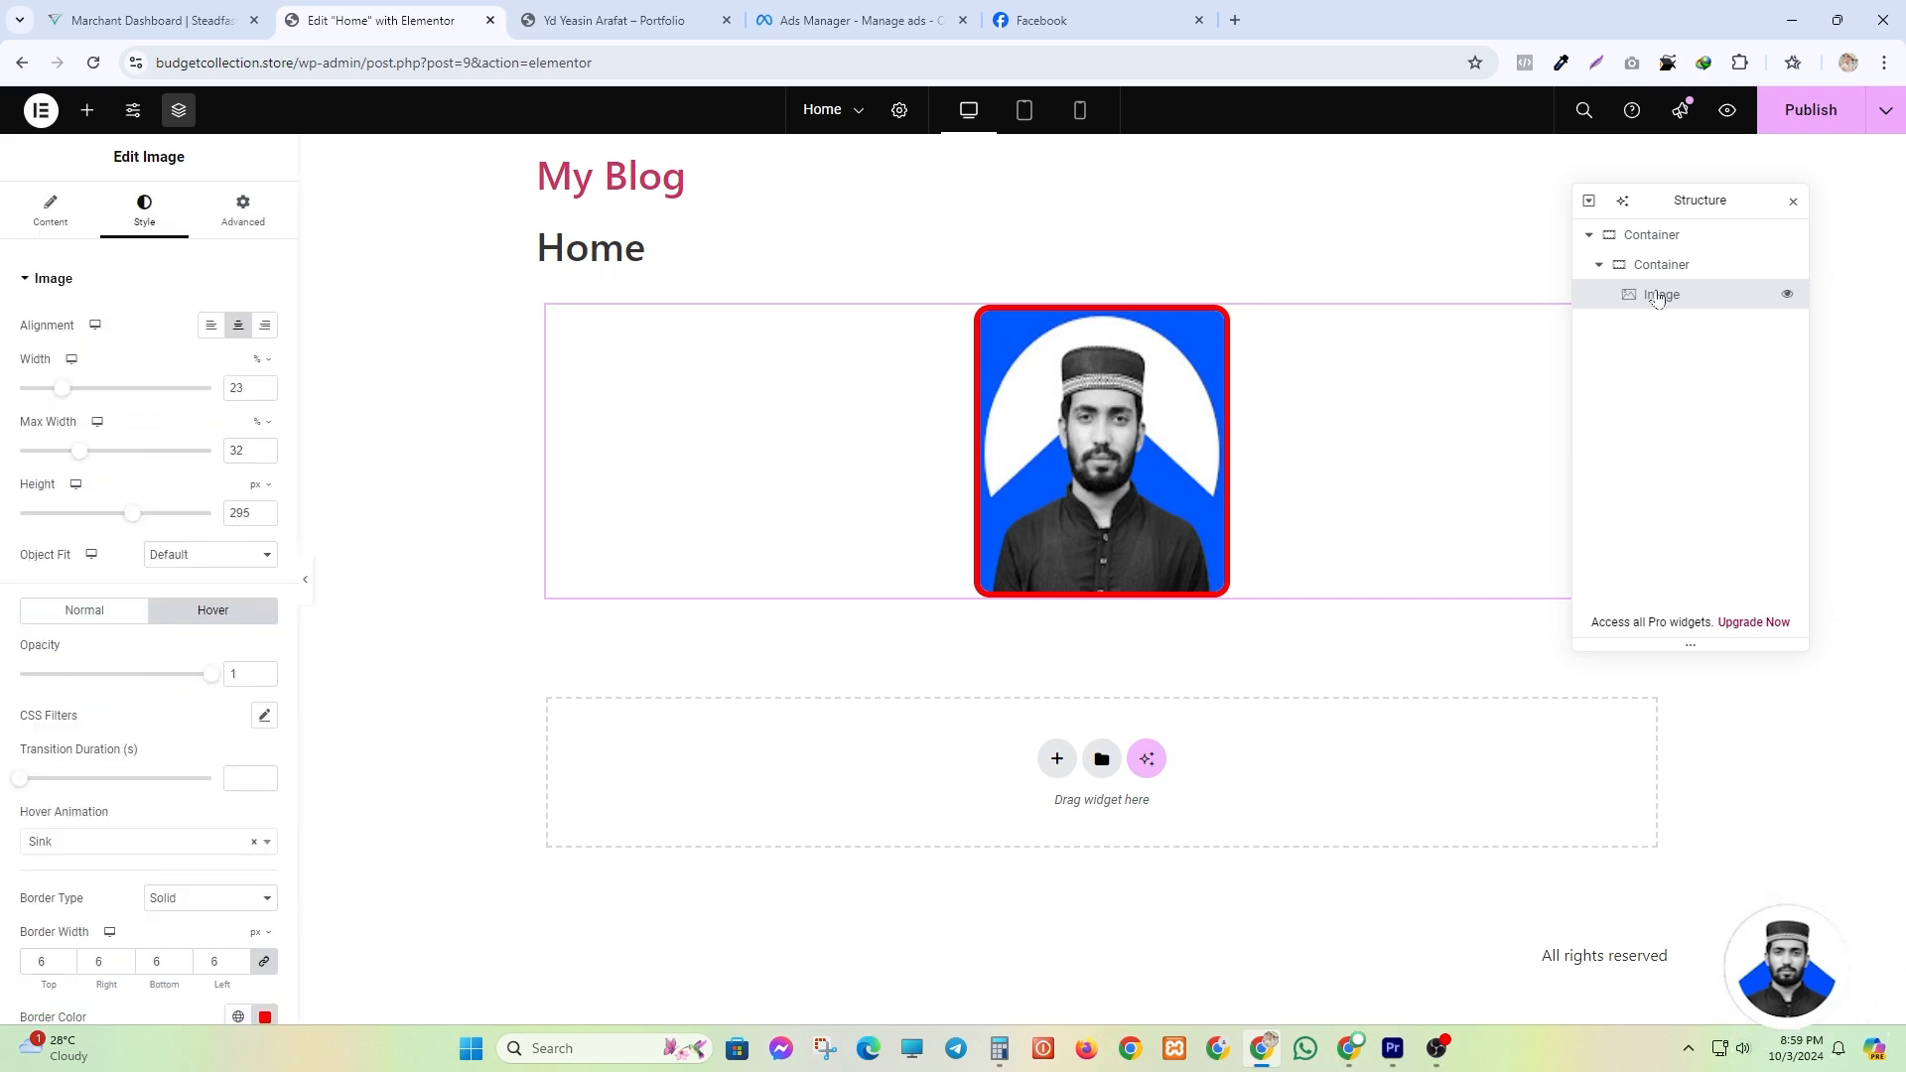
- Delete the Image widget from the inner container
key("Delete")
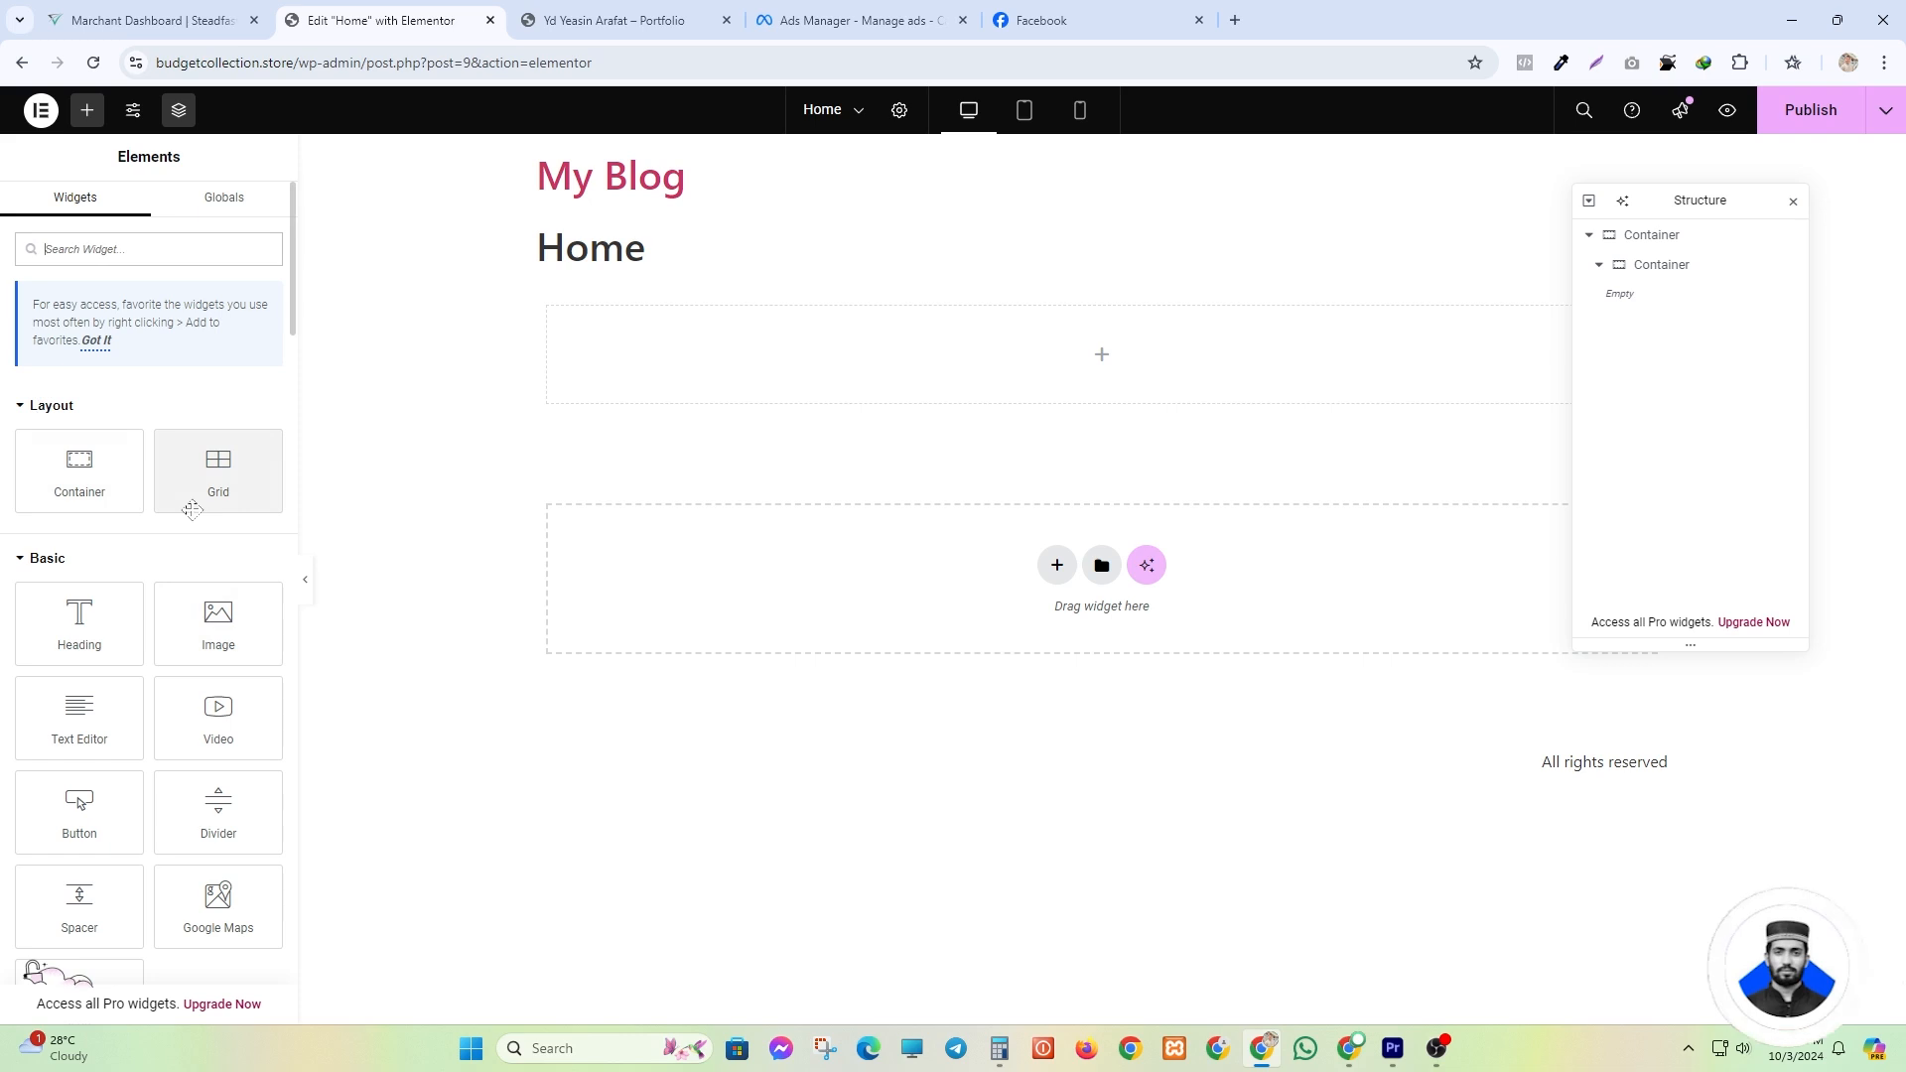
scroll(76, 576, "down", 1)
mouse_move(77, 608)
left_mouse_down()
mouse_move(84, 641)
mouse_move(77, 620)
left_mouse_up()
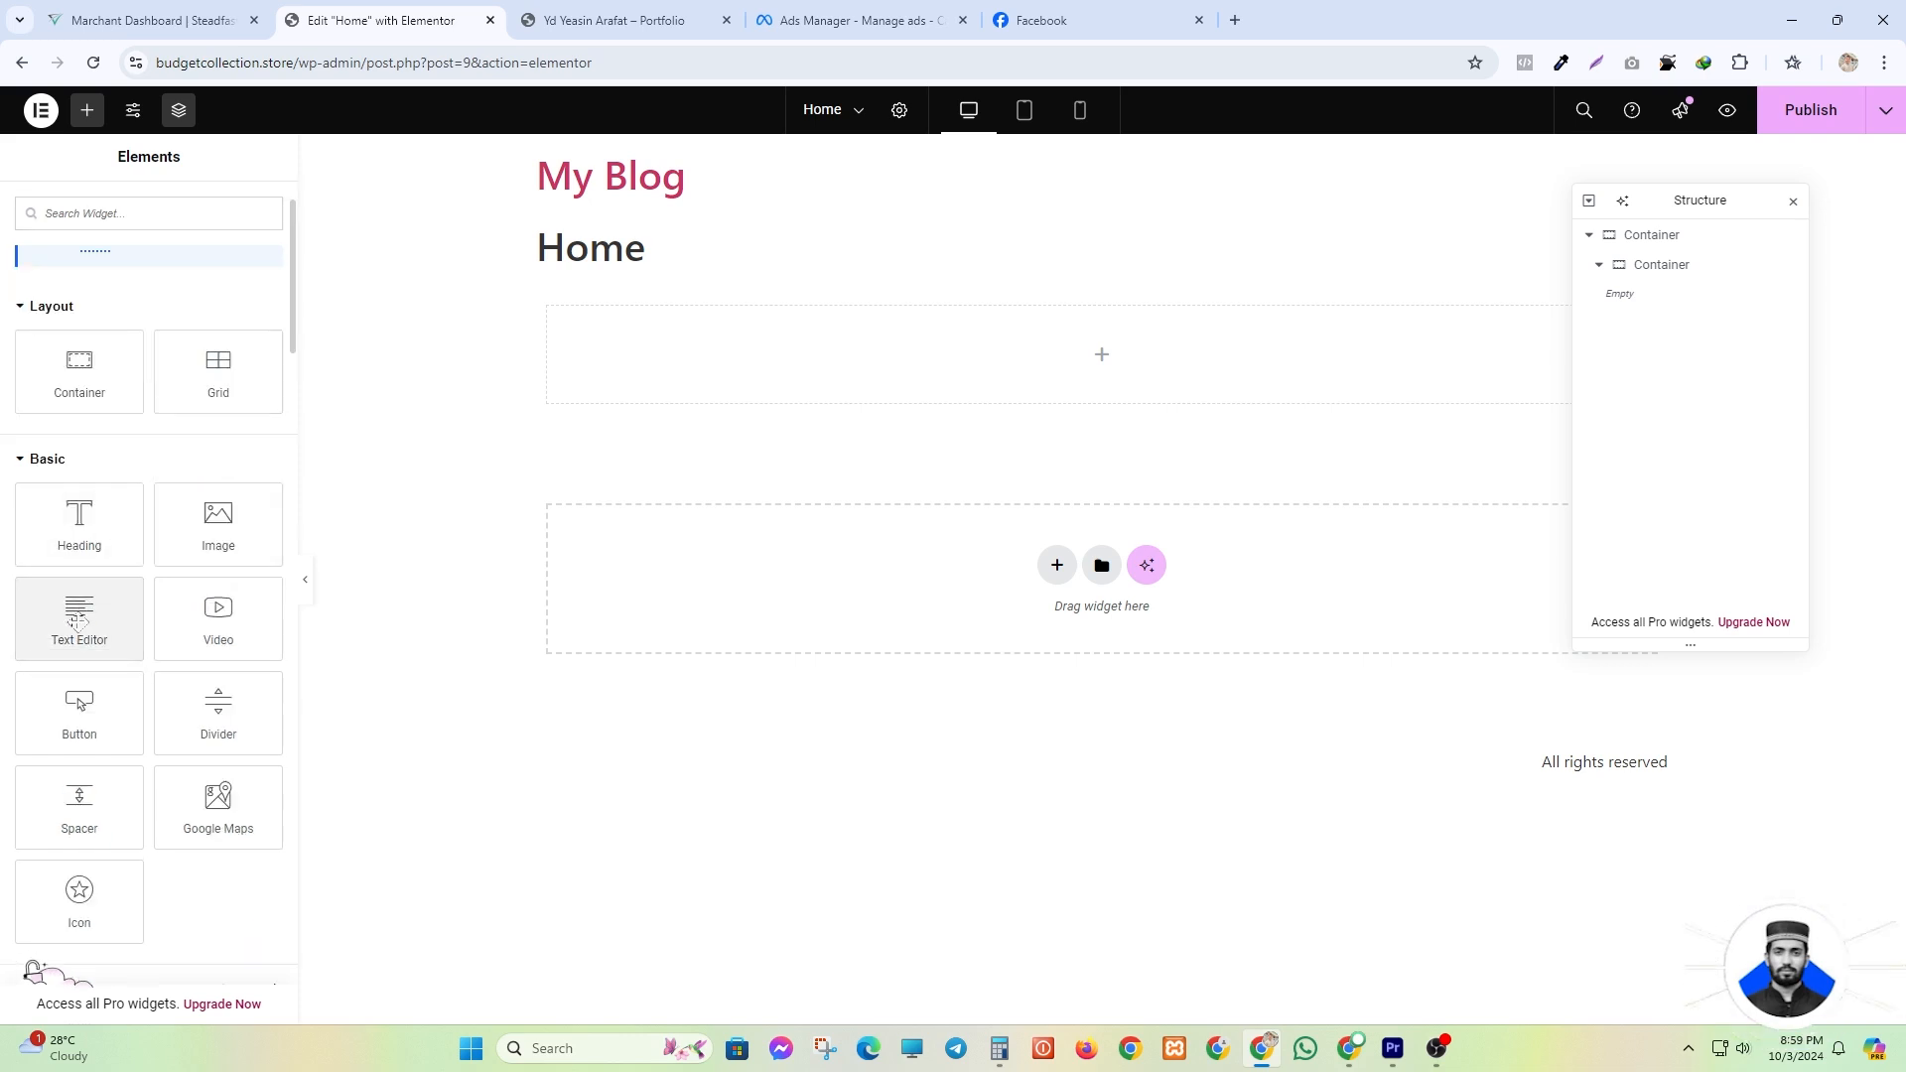
- Switch to the portfolio site and examine the About Us paragraph as an example of body text
left_click(615, 20)
scroll(444, 573, "down", 7)
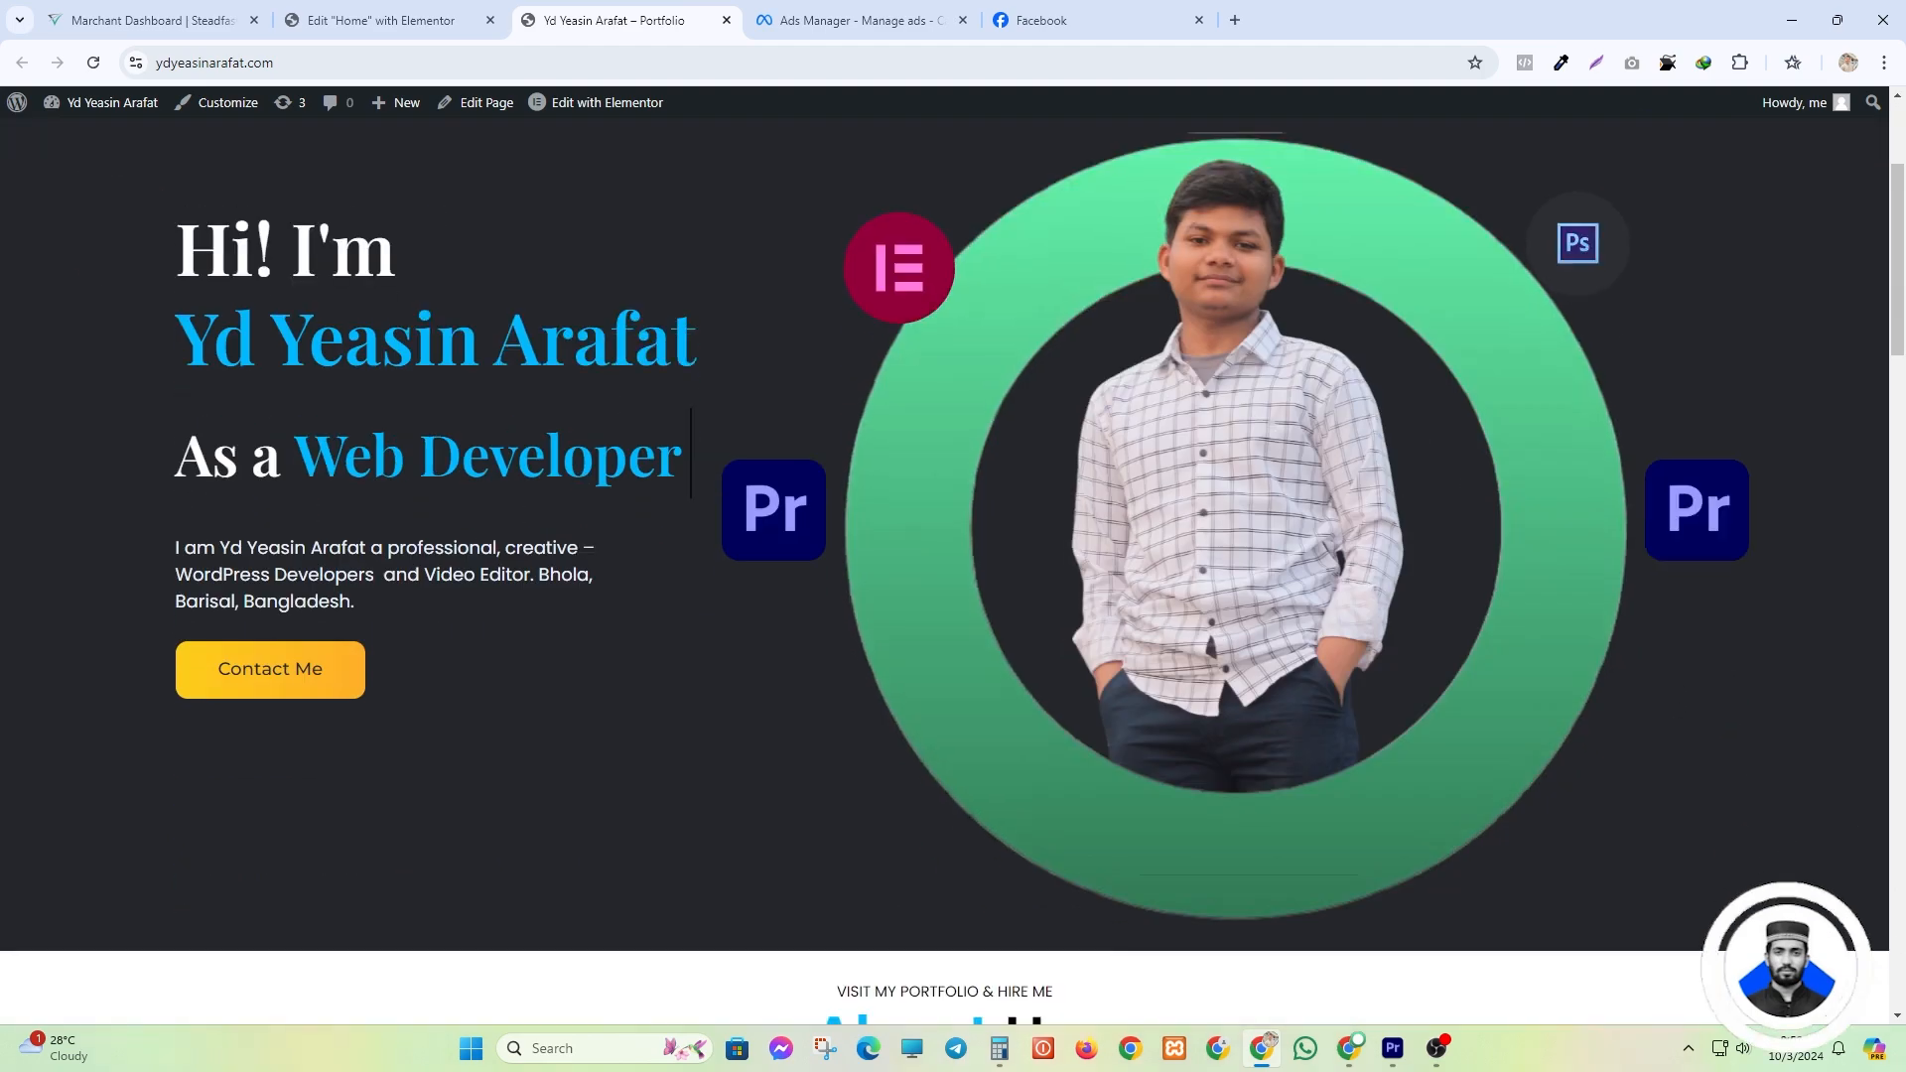
scroll(444, 573, "down", 4)
left_click_drag(953, 400, 1231, 701)
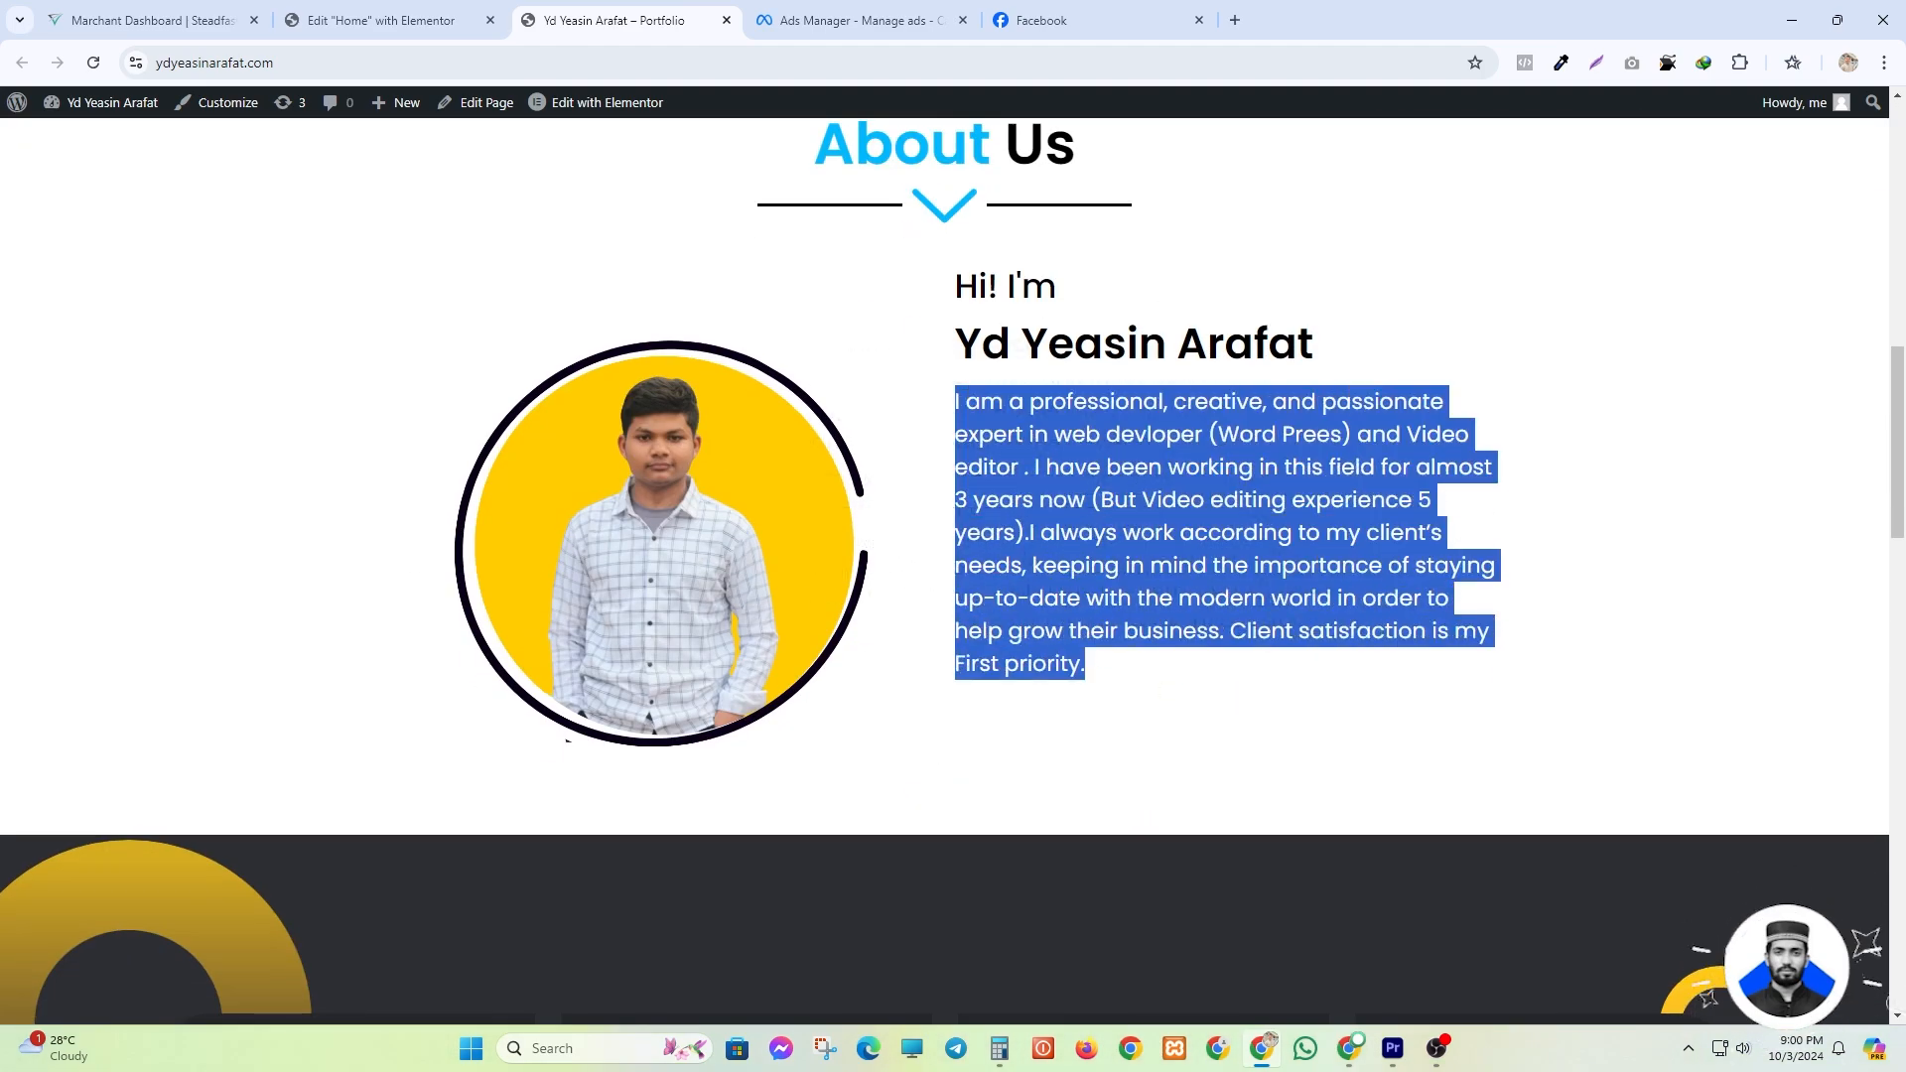
left_click(1231, 701)
- Return to the Elementor editor and add a Text Editor widget to the empty inner container
left_click(452, 38)
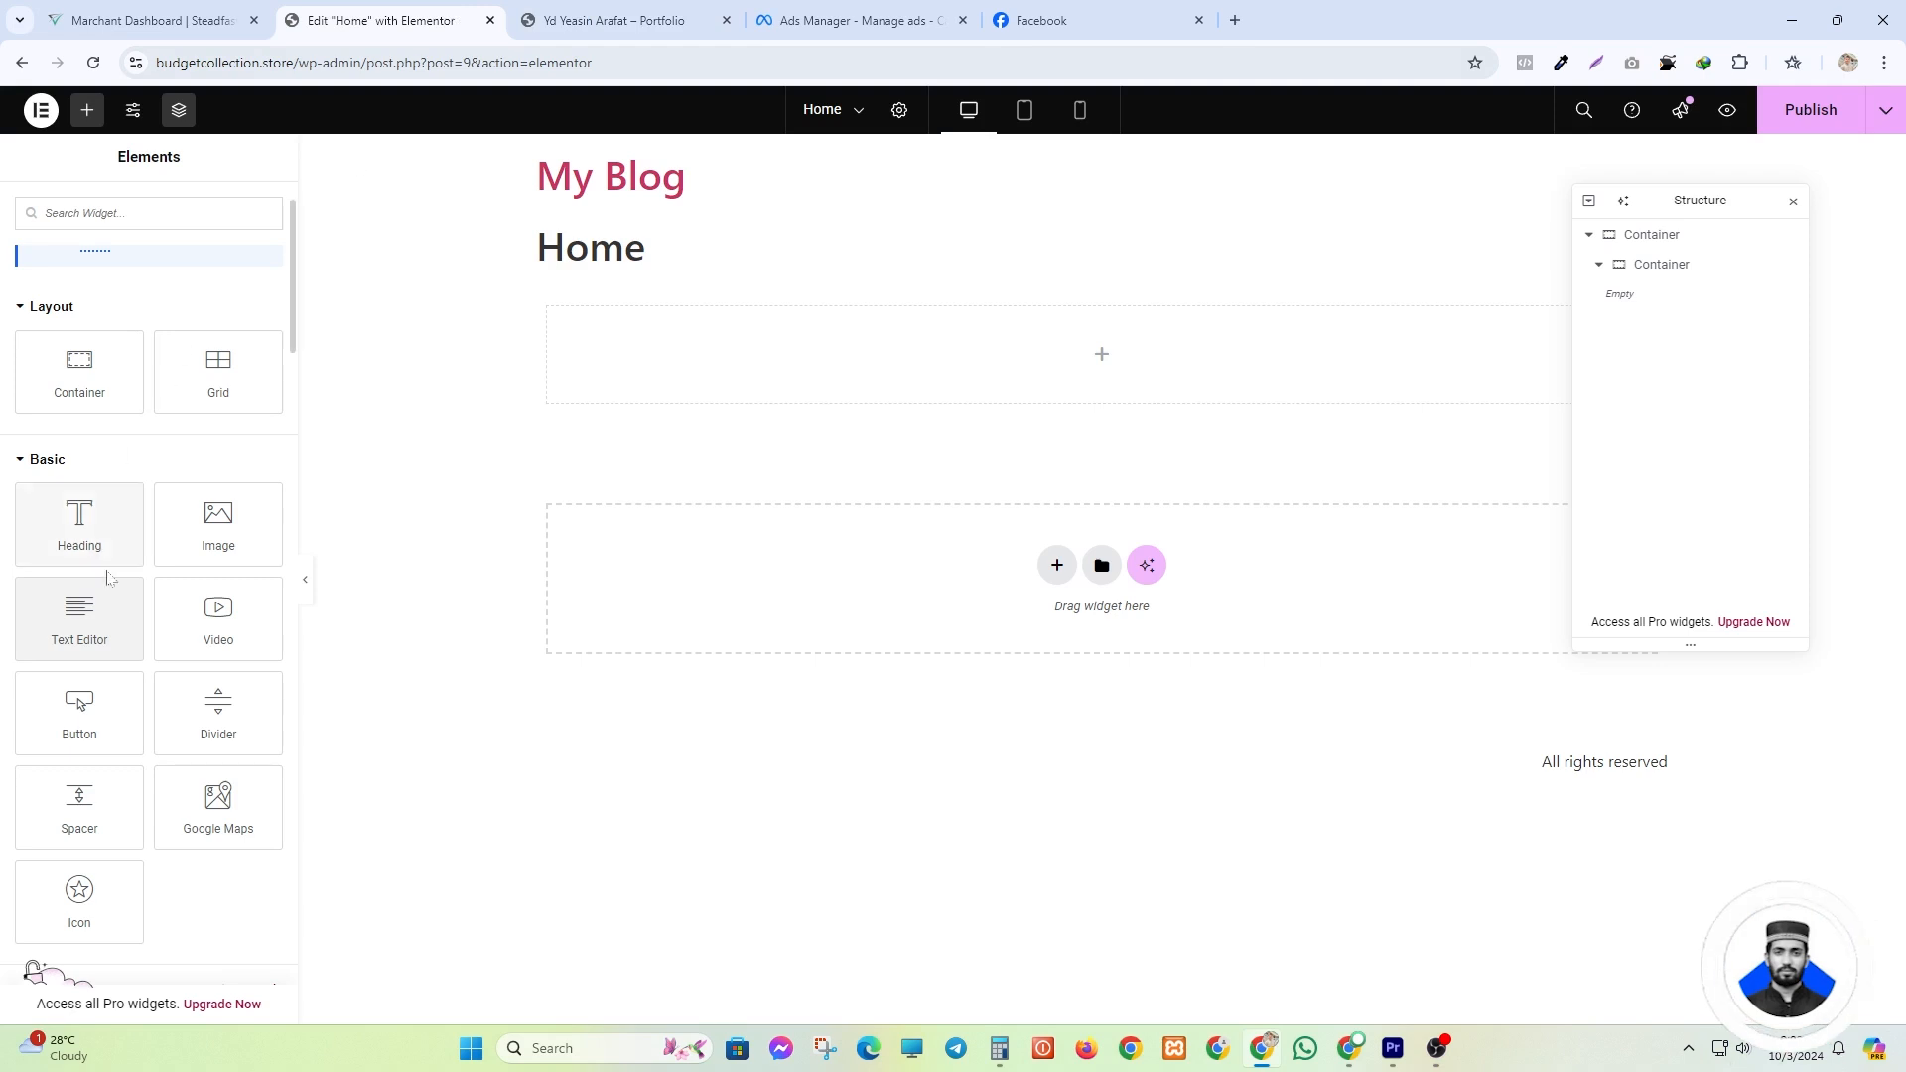
left_click_drag(79, 598, 1023, 382)
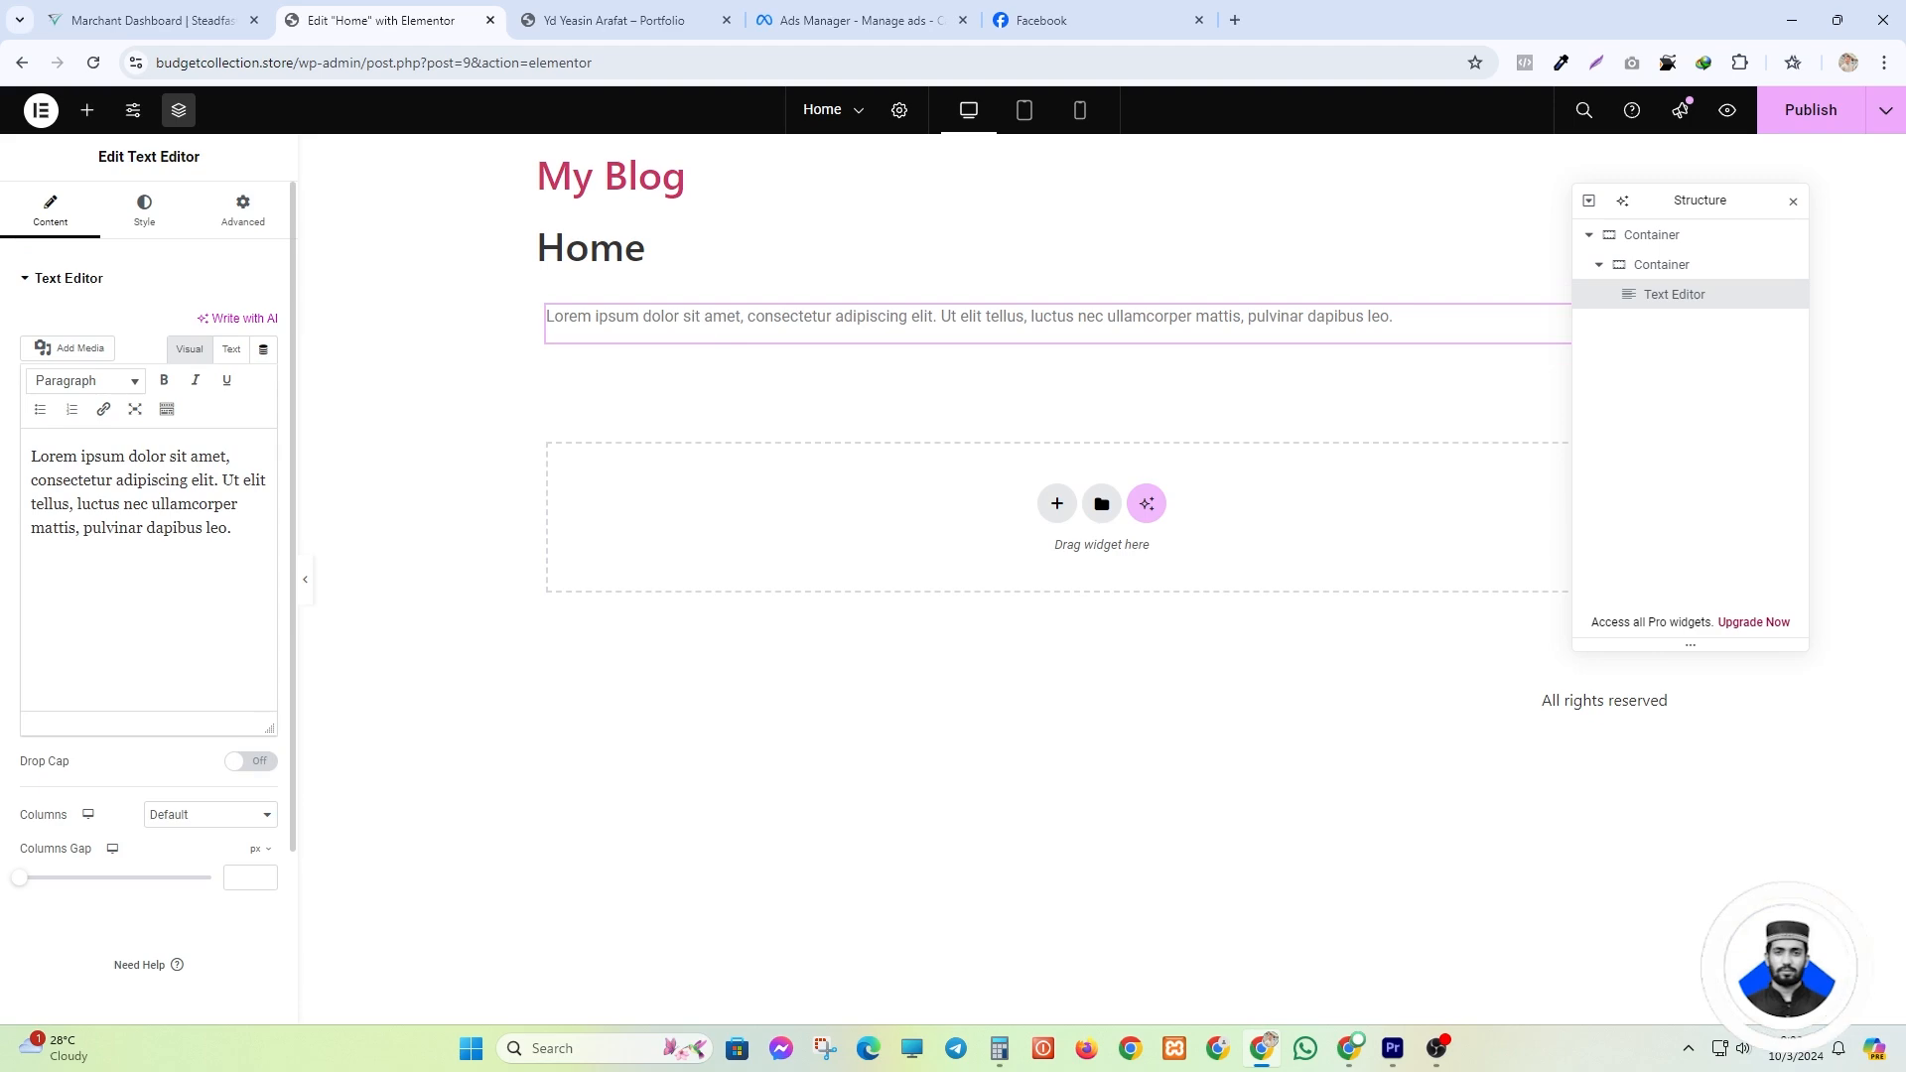
- Replace the Text Editor's placeholder text with the About Us paragraph copied from the portfolio site
key("ctrl+Tab")
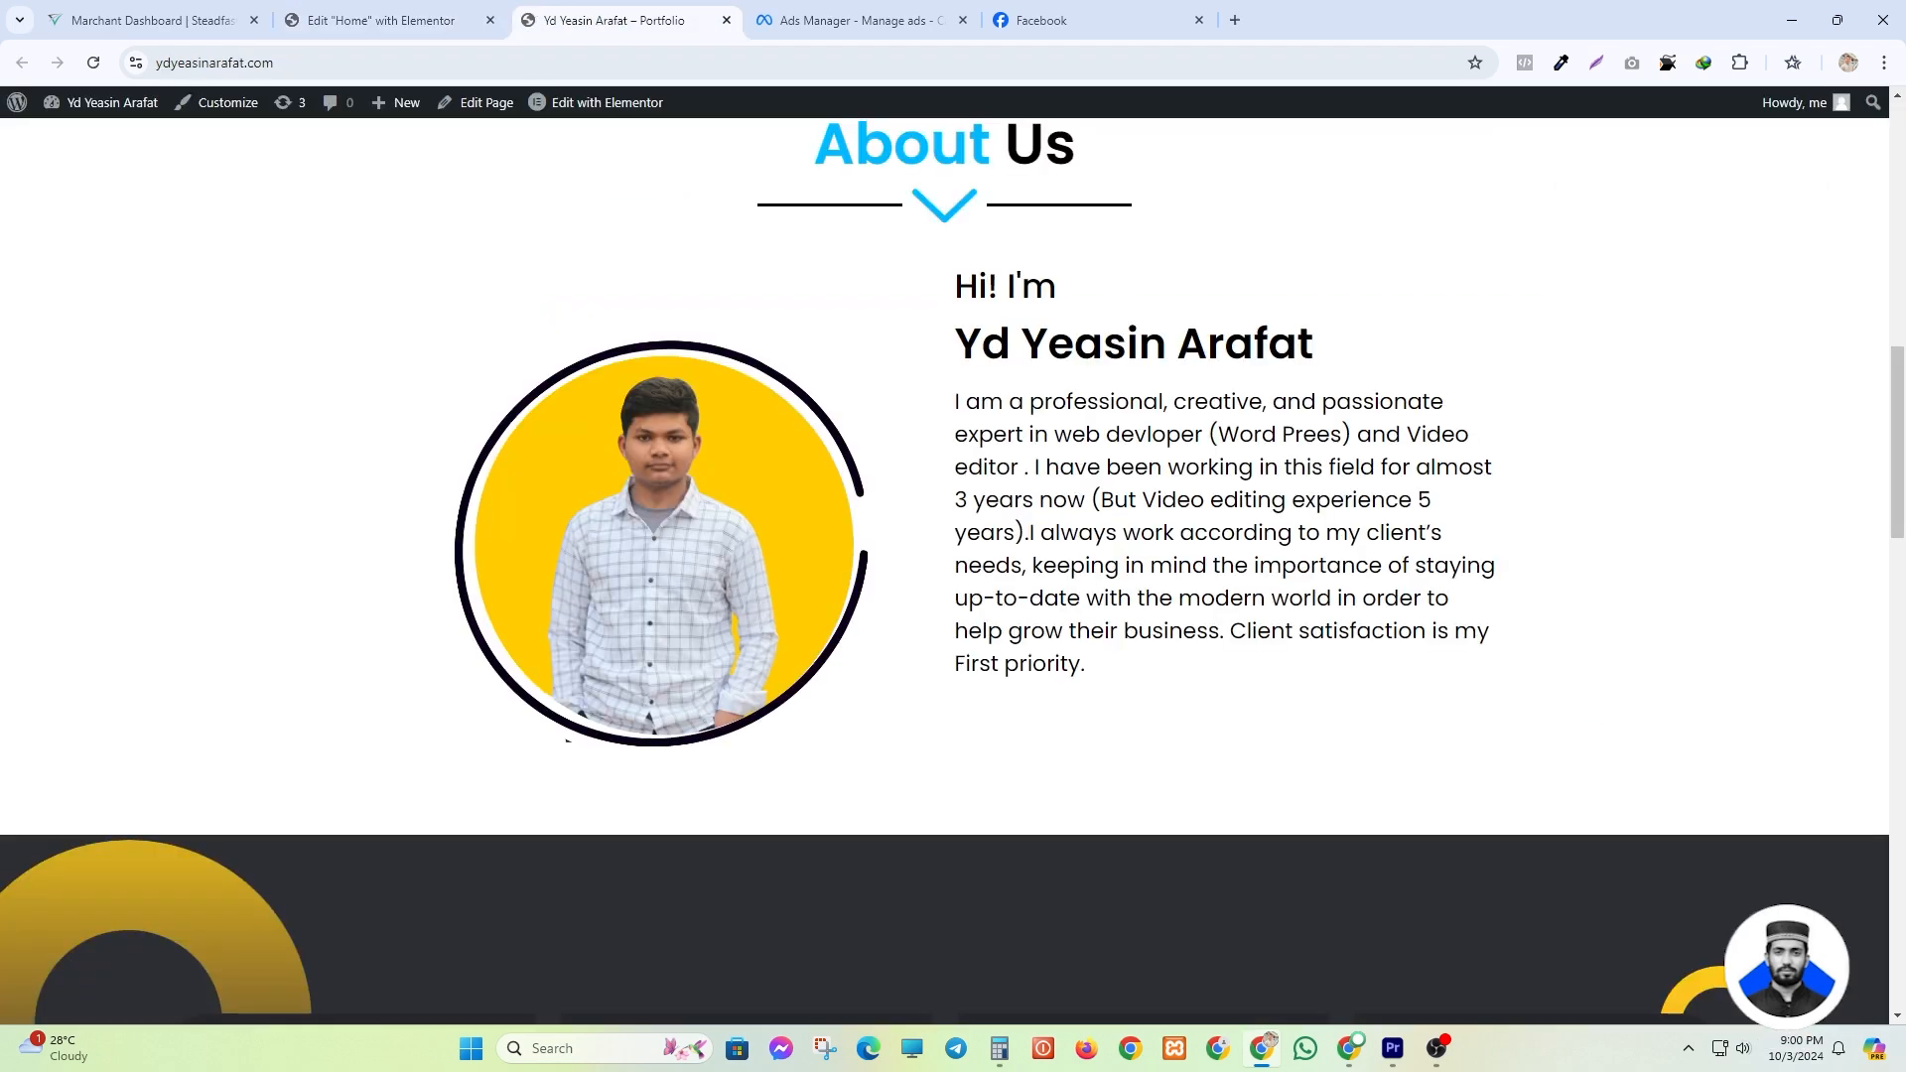
left_click_drag(955, 401, 1105, 685)
key("ctrl+c")
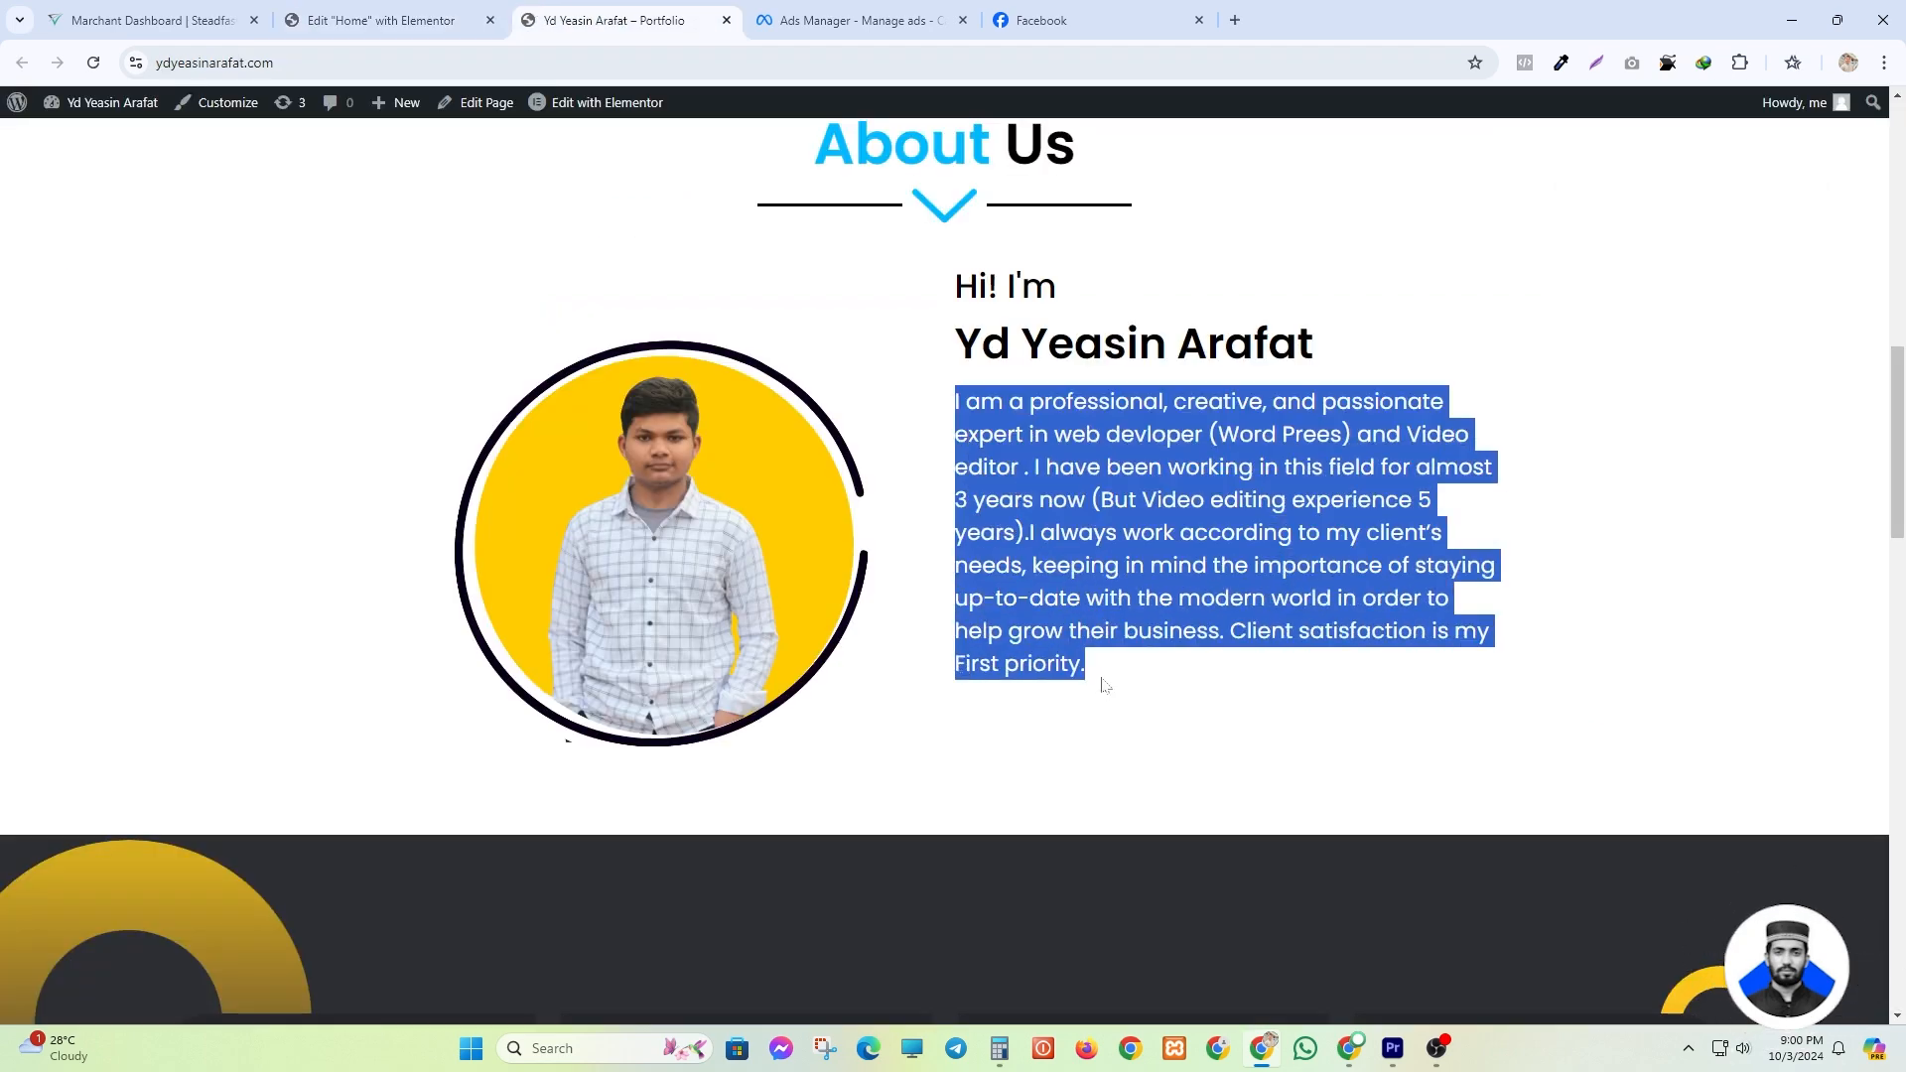
left_click(369, 12)
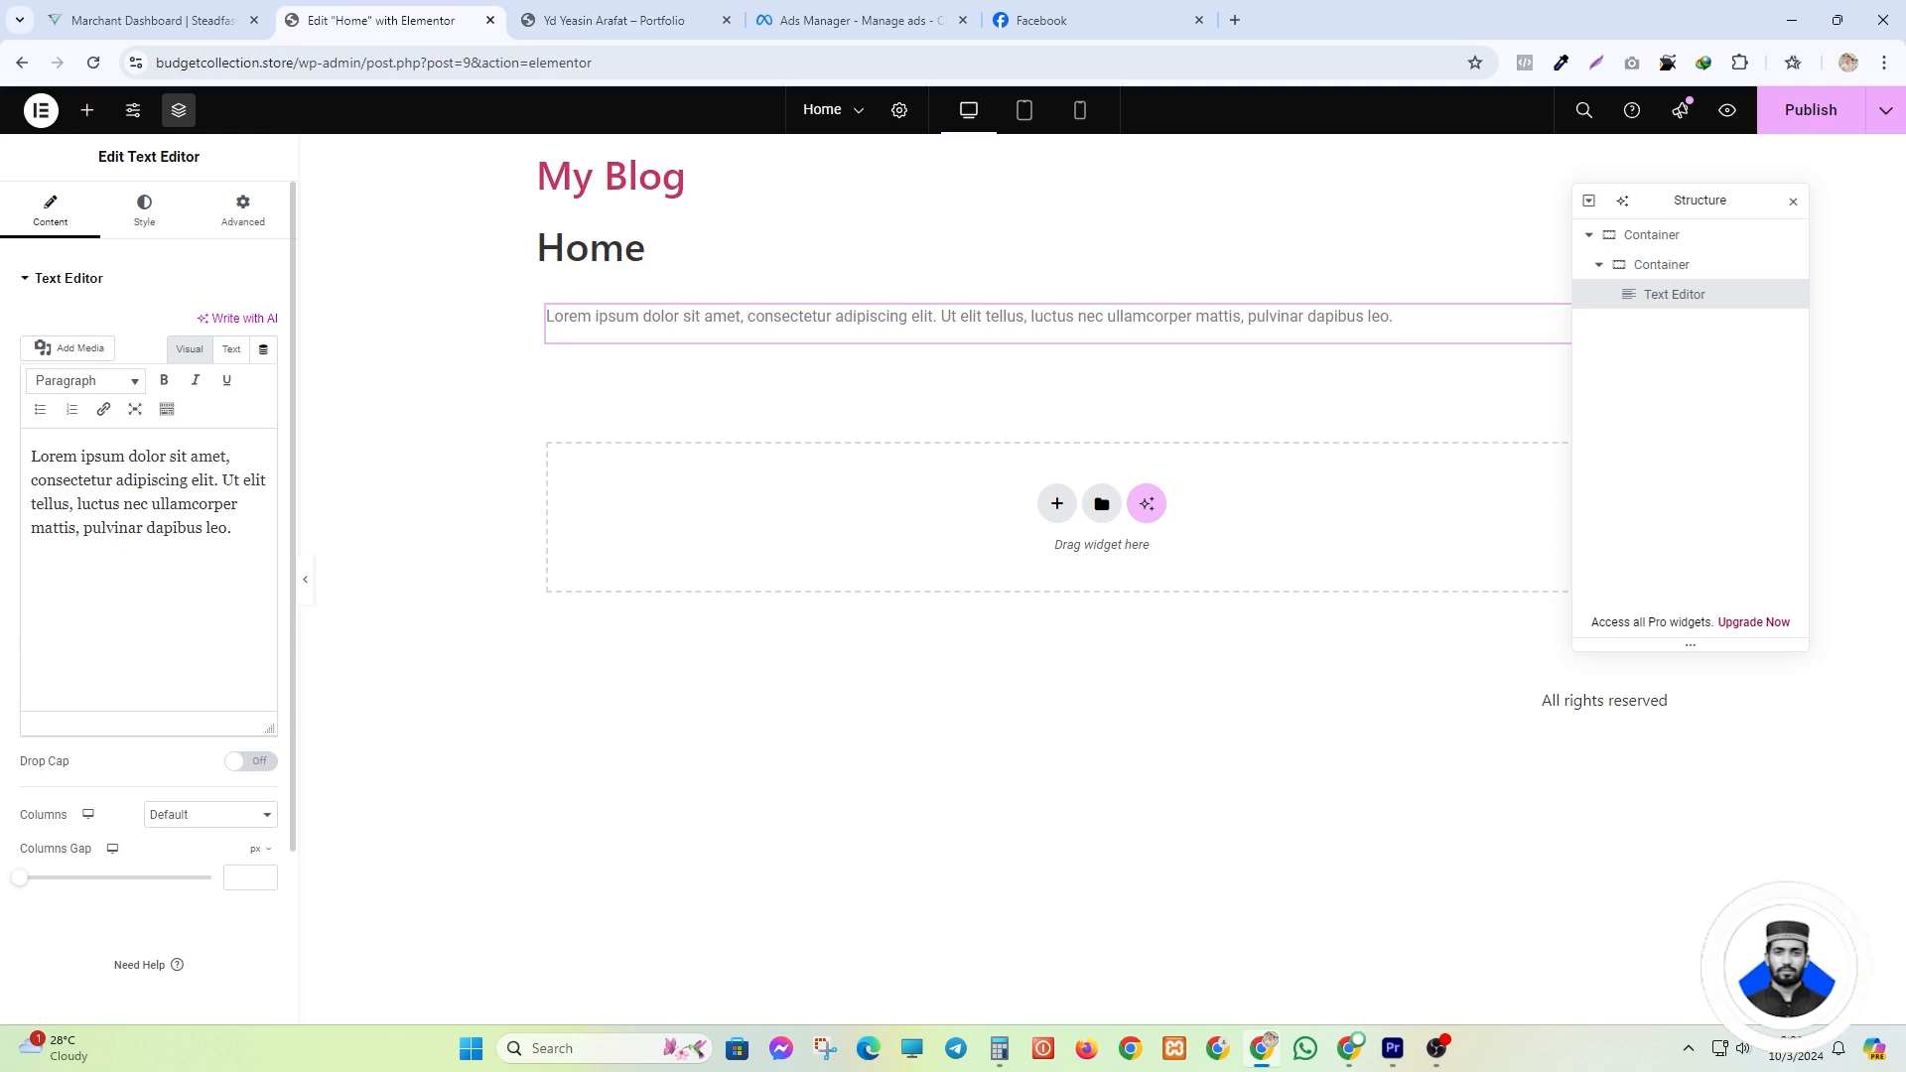
left_click_drag(30, 457, 235, 531)
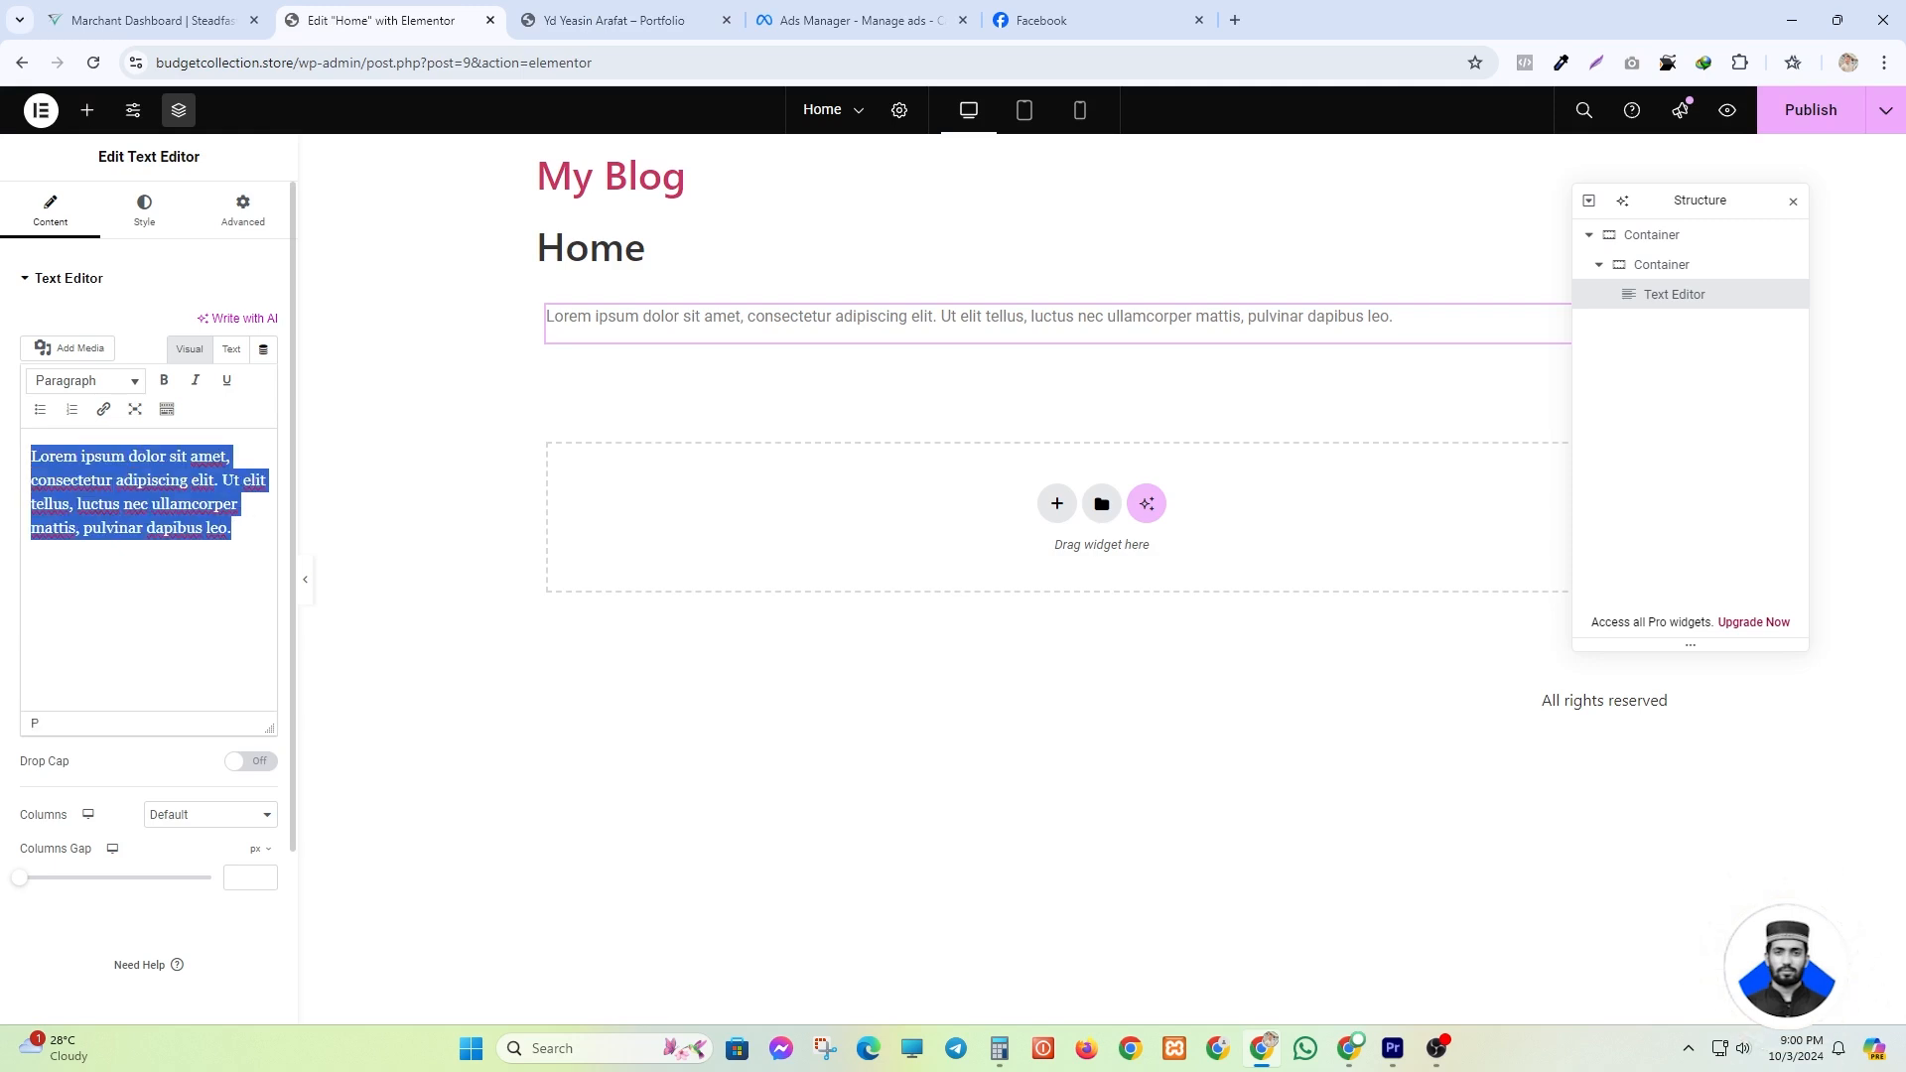
key("ctrl+v")
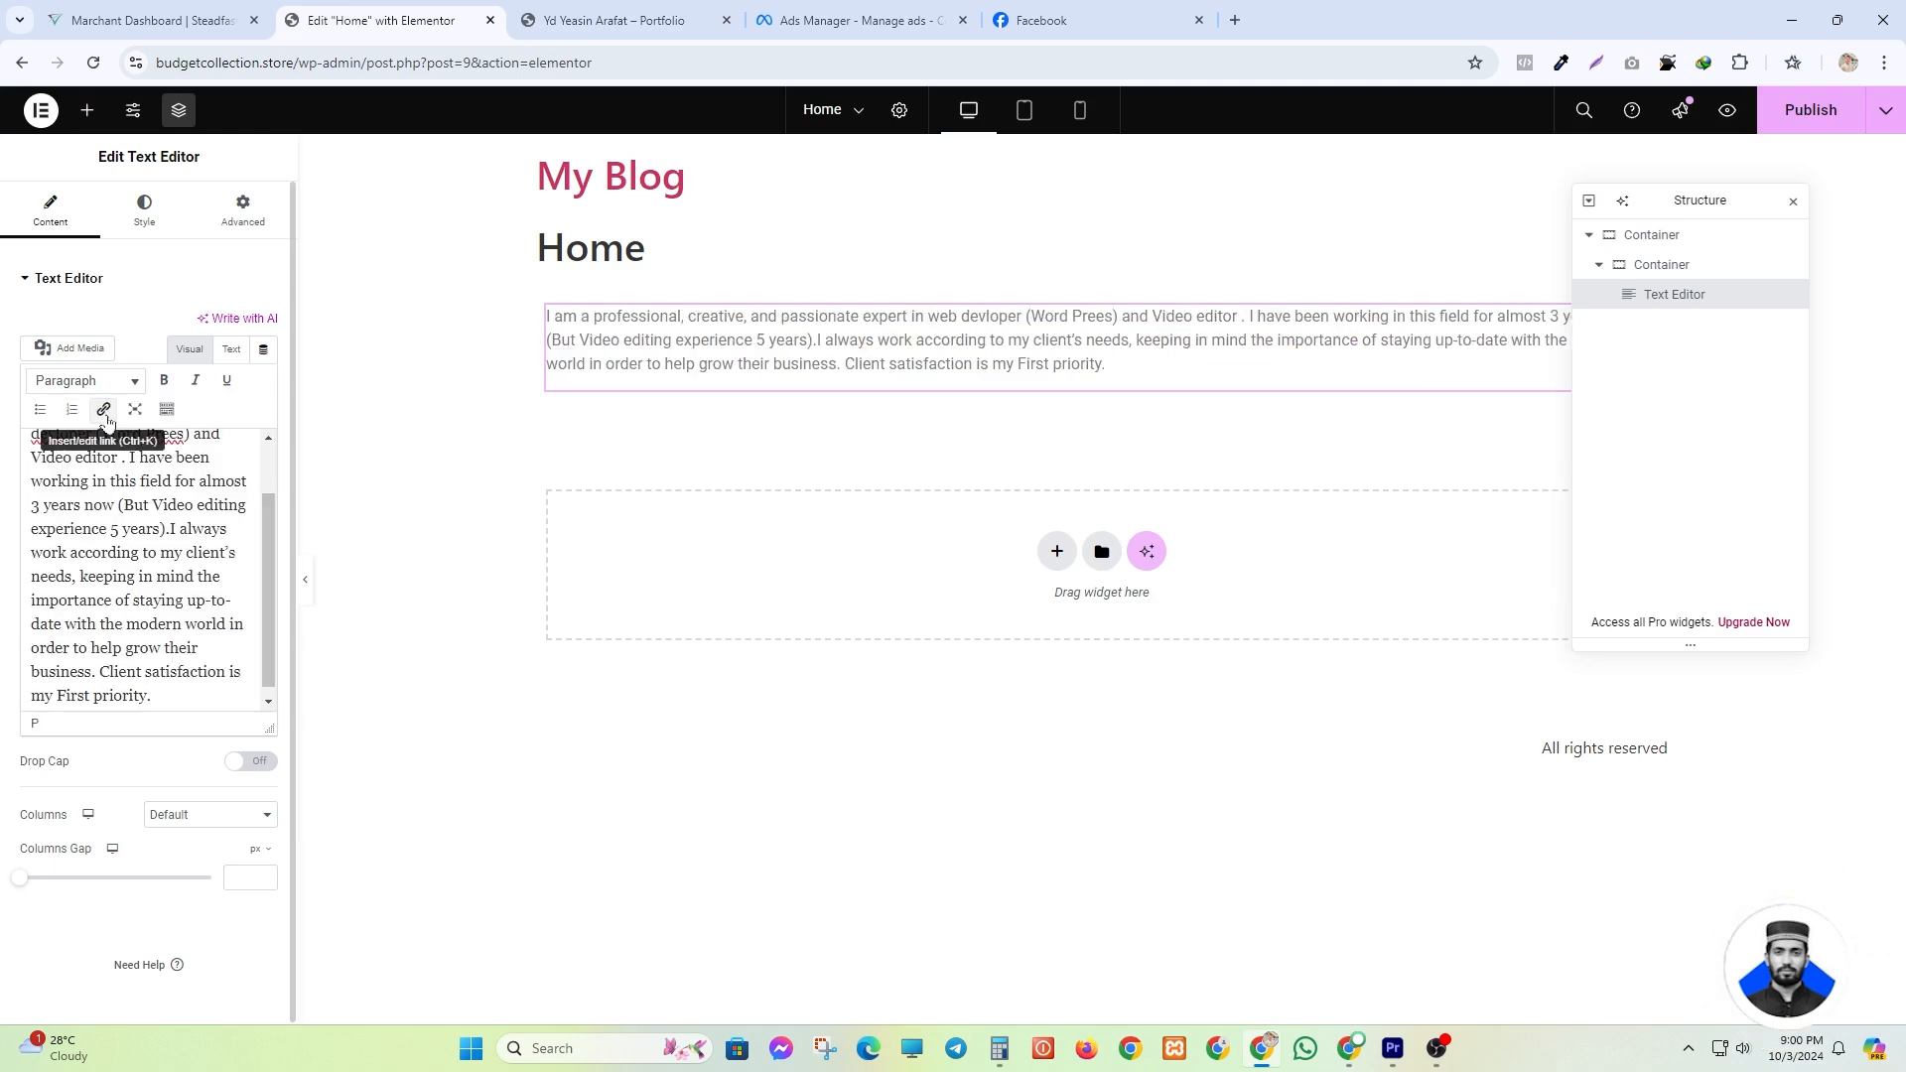
- Show the text editor's additional formatting tools and move the Structure panel clear of the paragraph
left_click(167, 411)
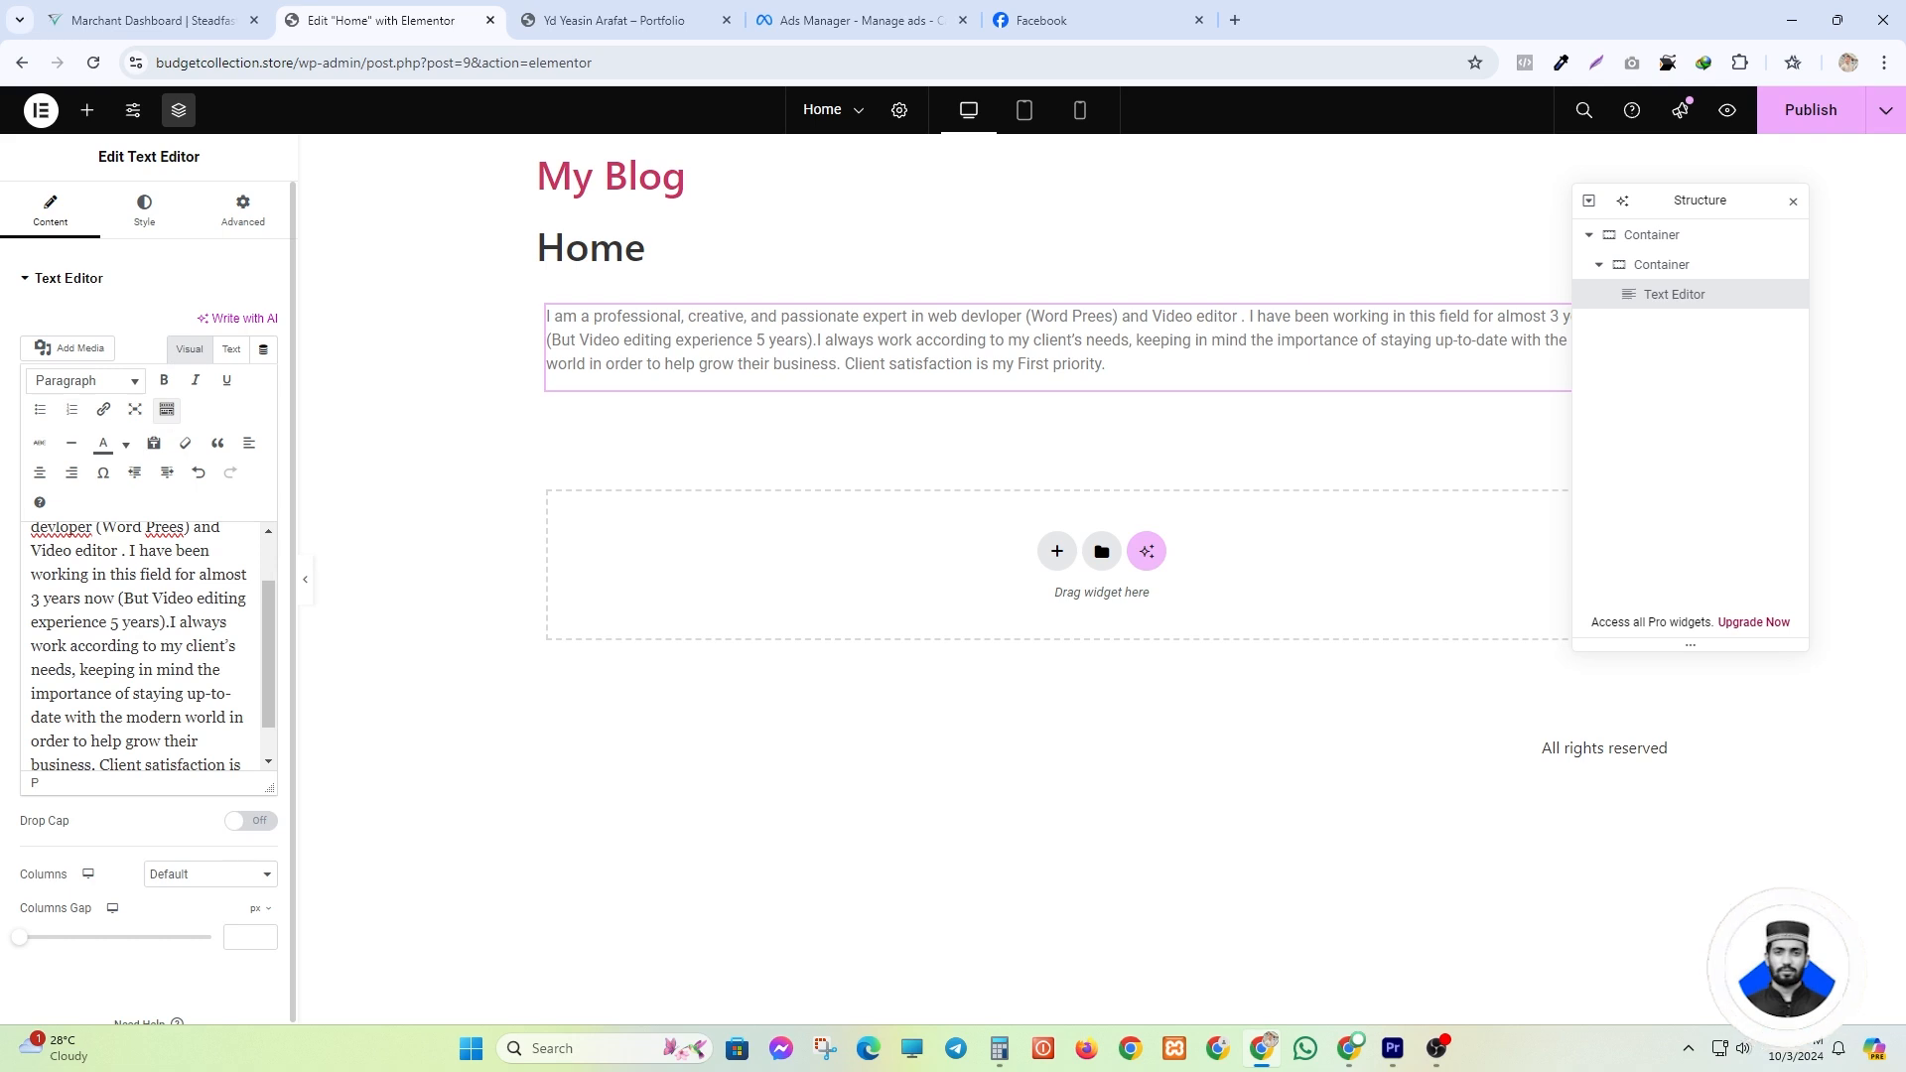
scroll(144, 647, "down", 1)
scroll(144, 646, "up", 2)
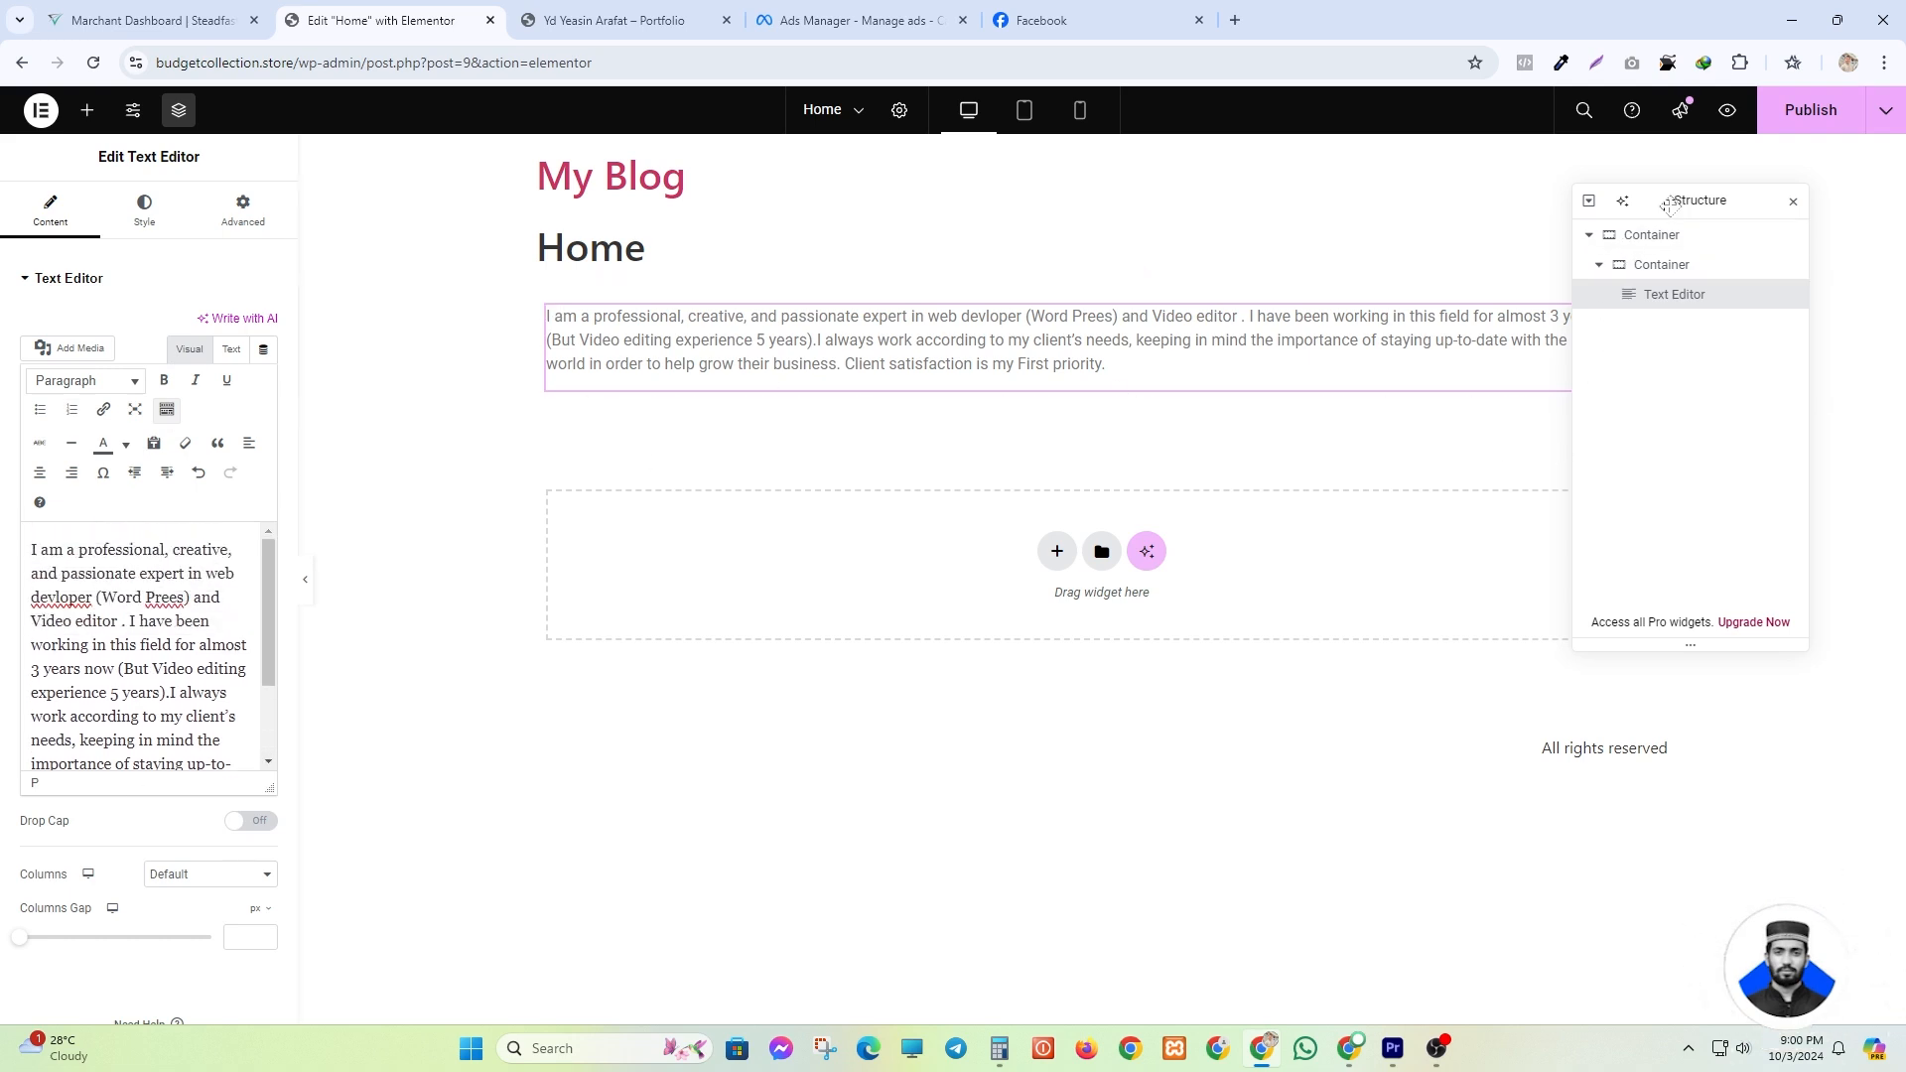
left_click_drag(1730, 199, 1813, 530)
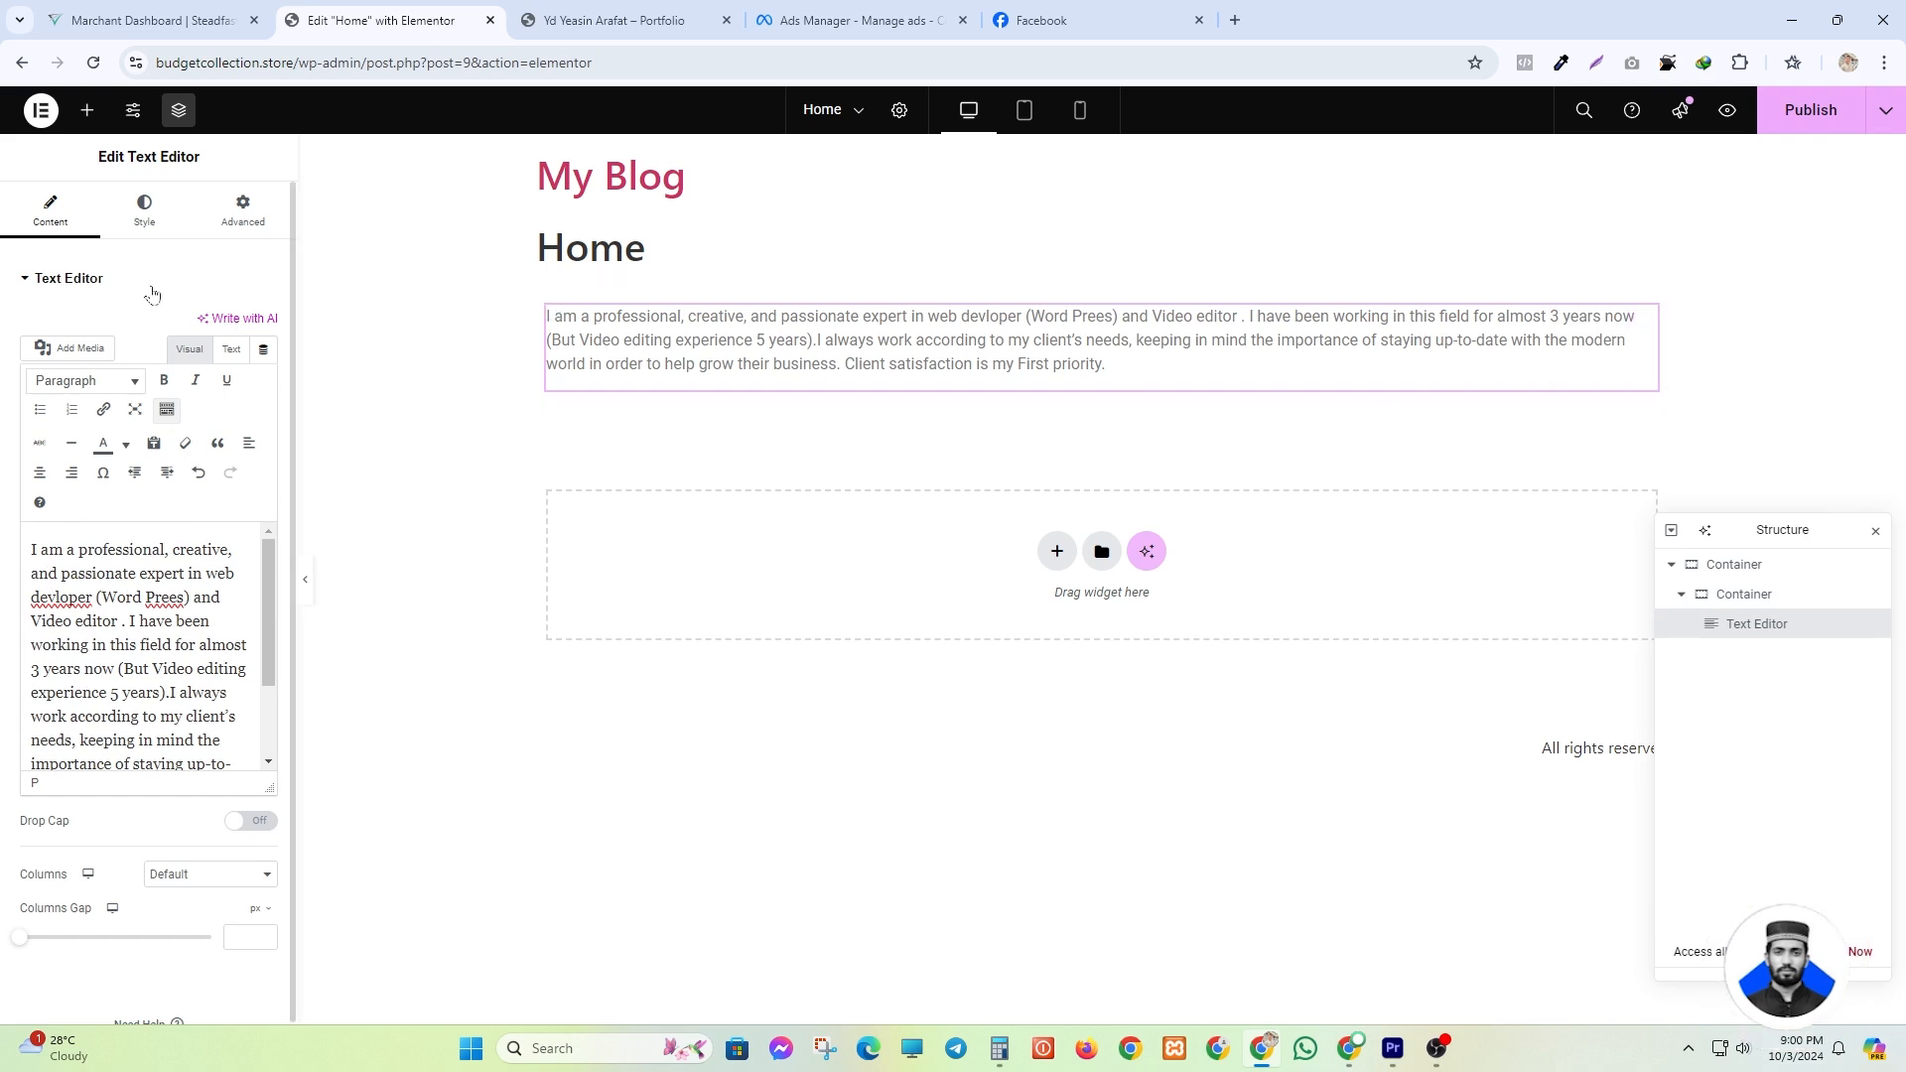
- Try centre alignment on the paragraph, settle on left alignment and set its text color to black
left_click(145, 212)
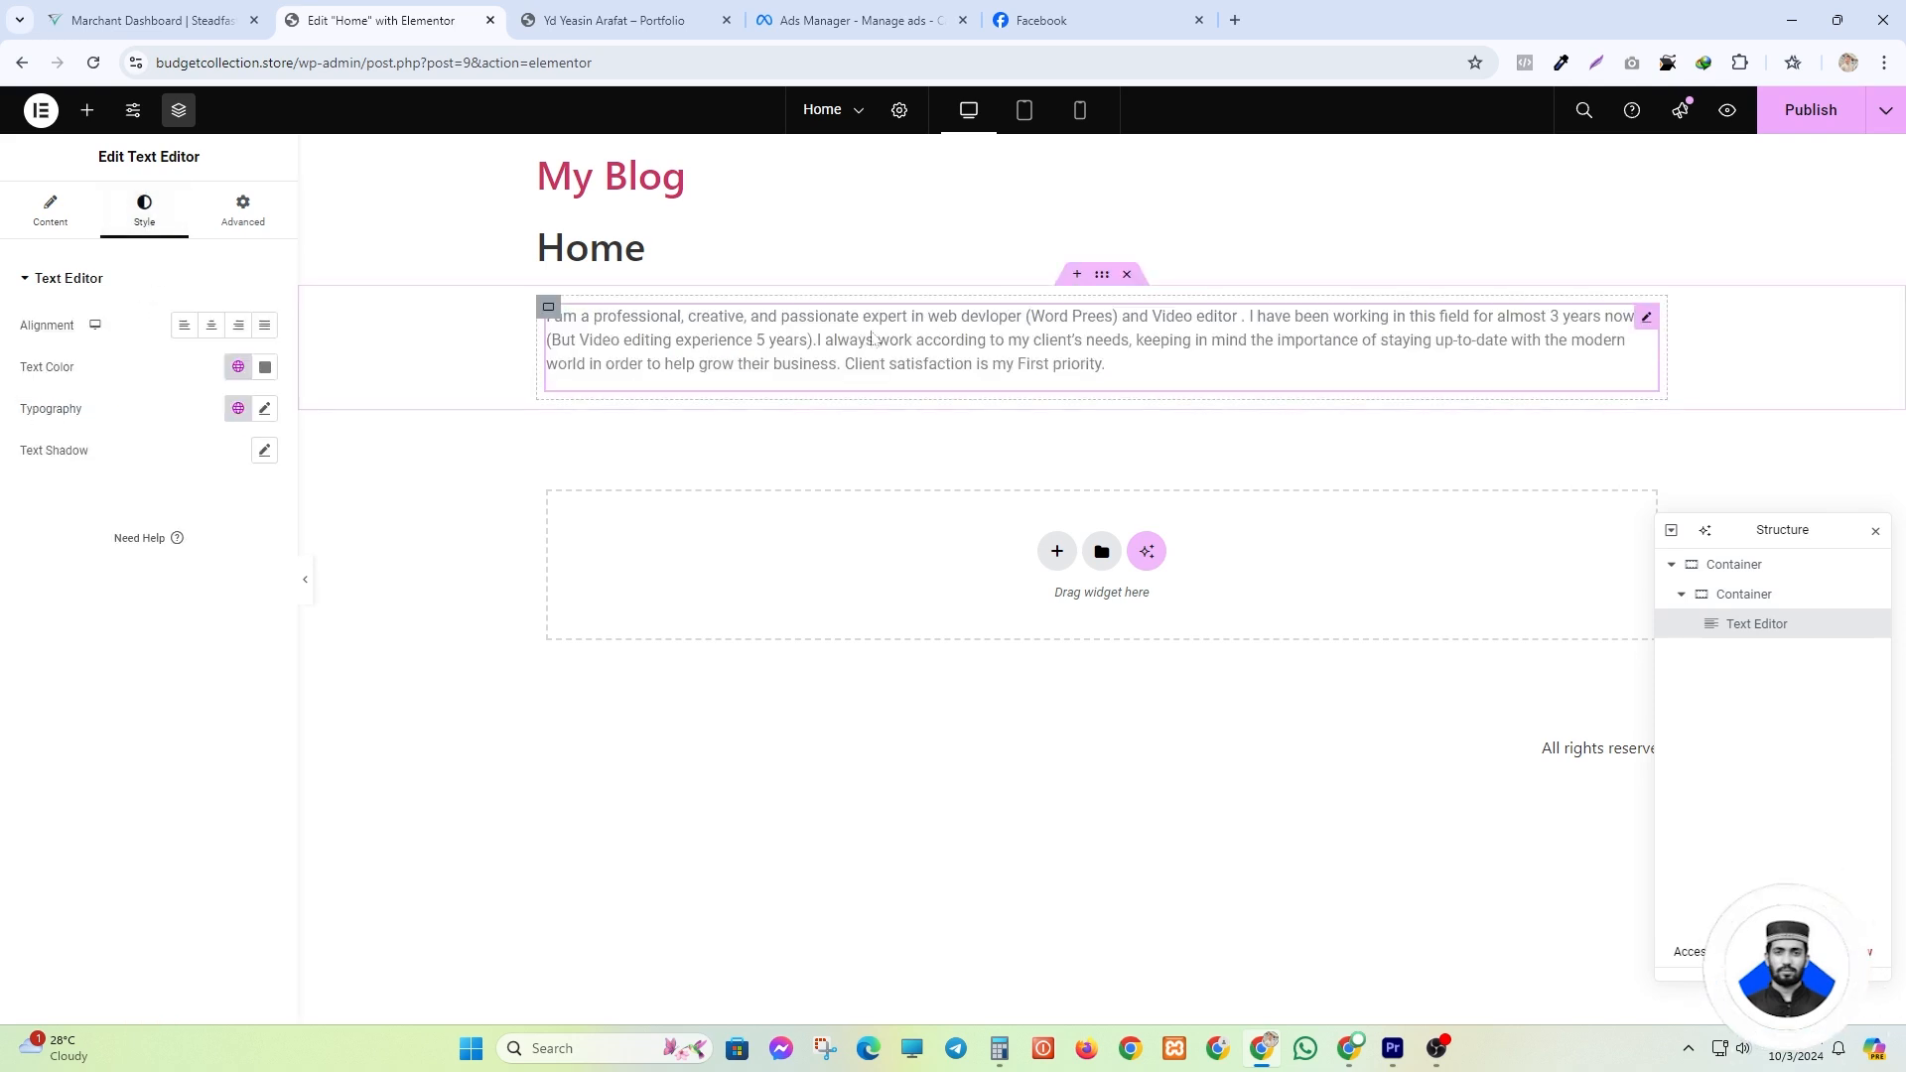
left_click(211, 326)
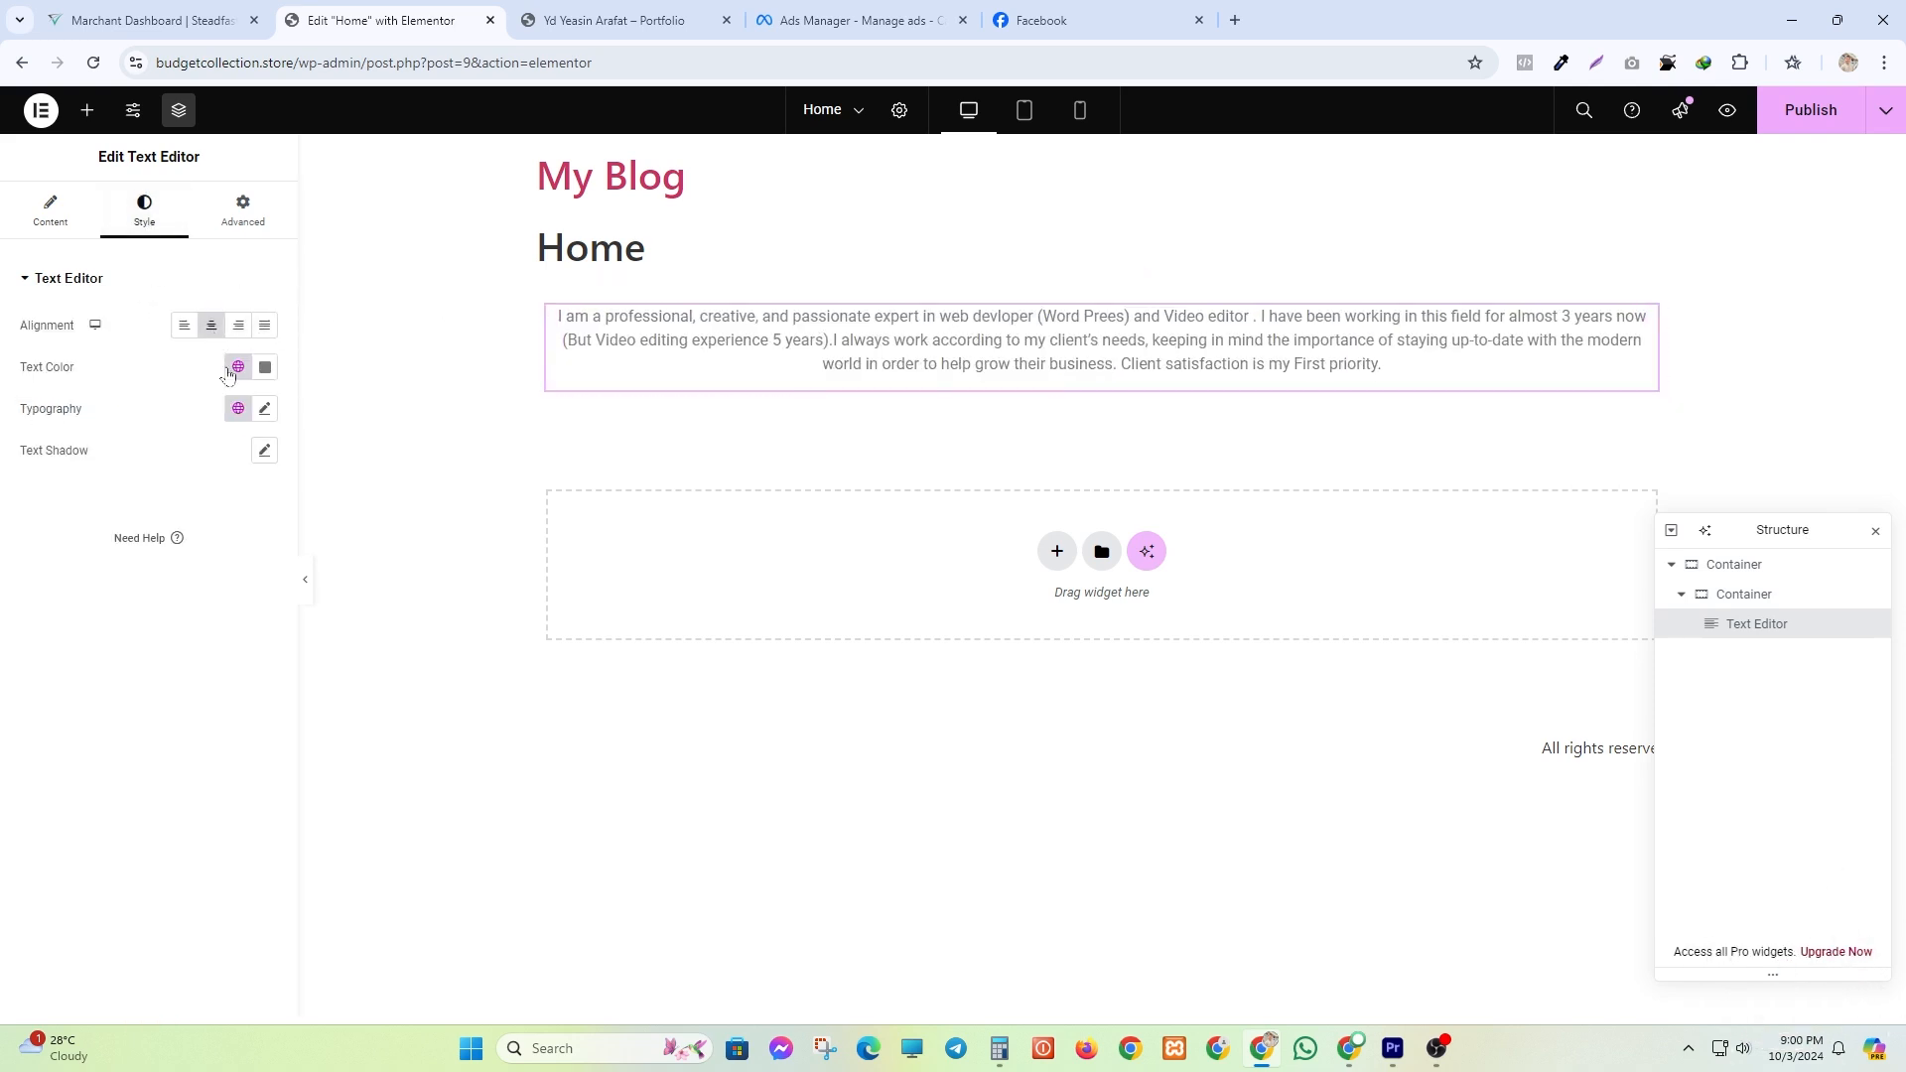
left_click(185, 327)
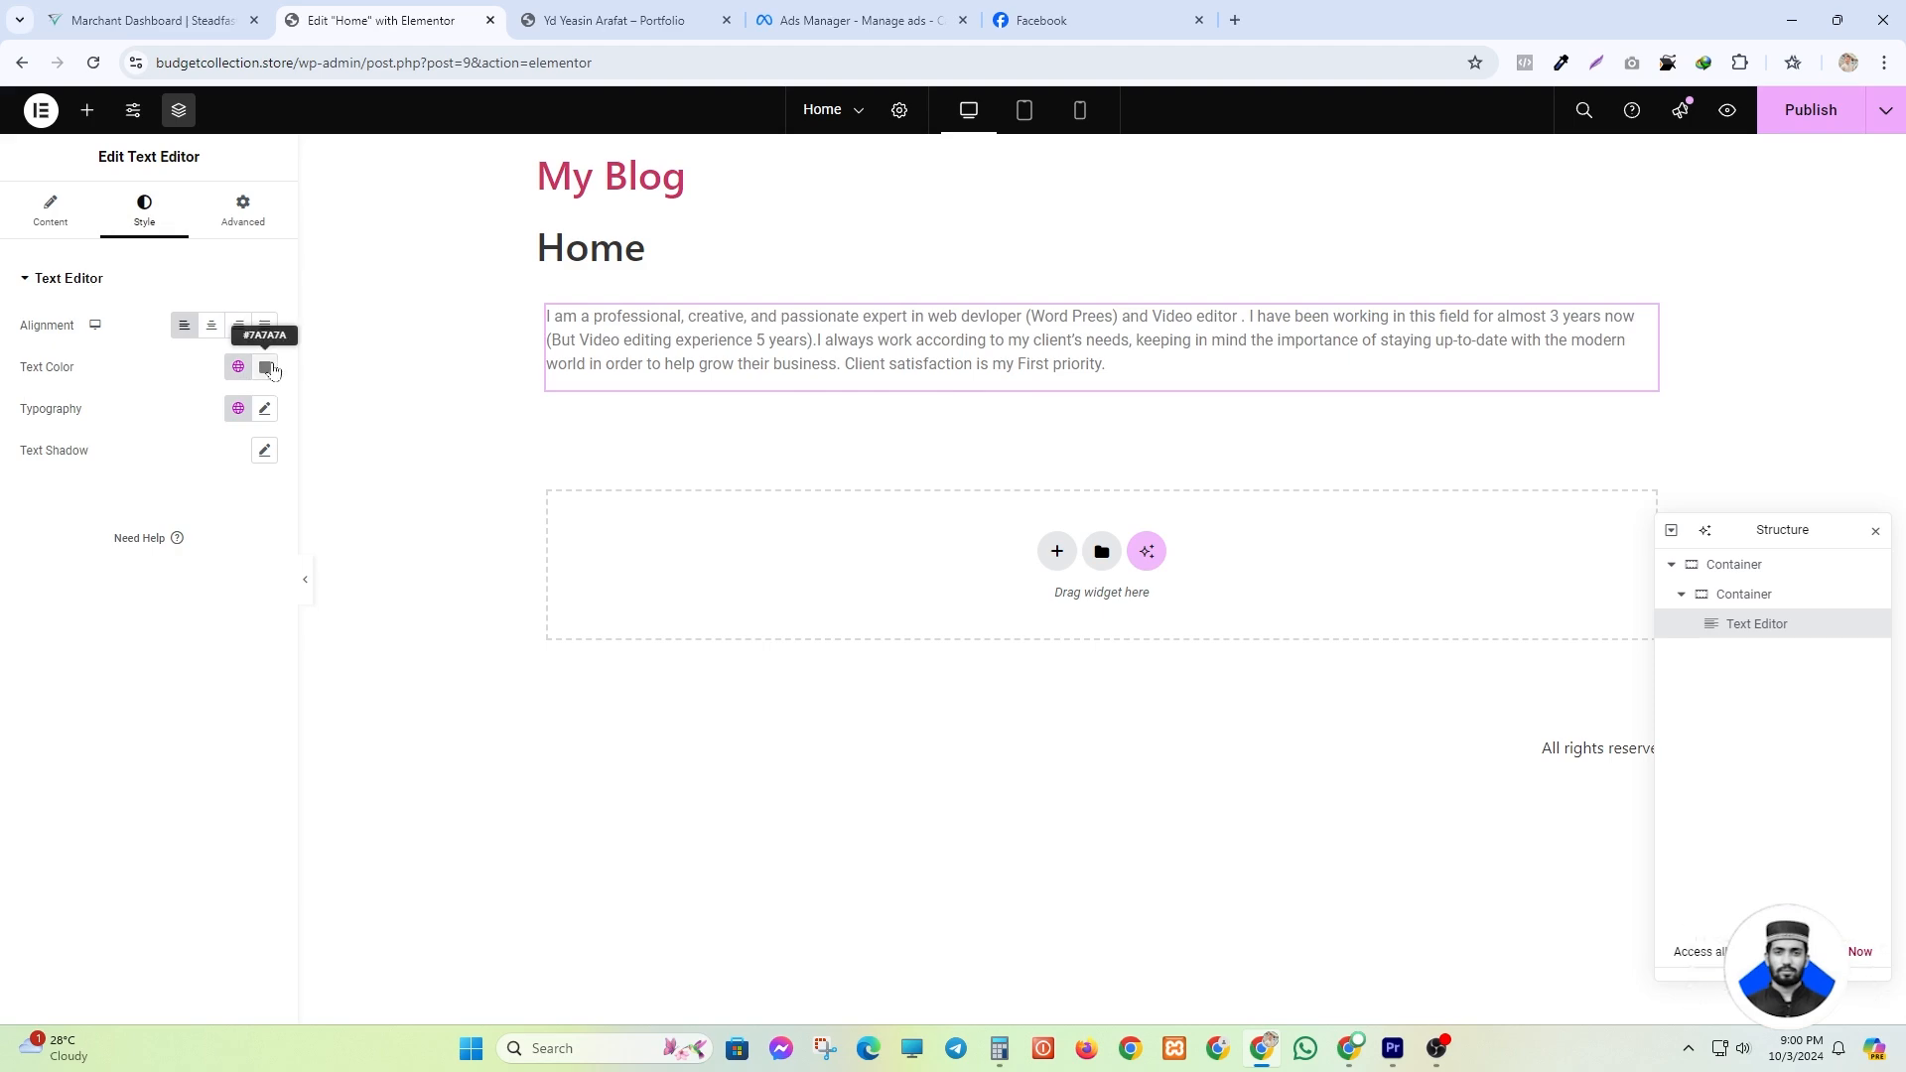
left_click(267, 369)
left_click(151, 599)
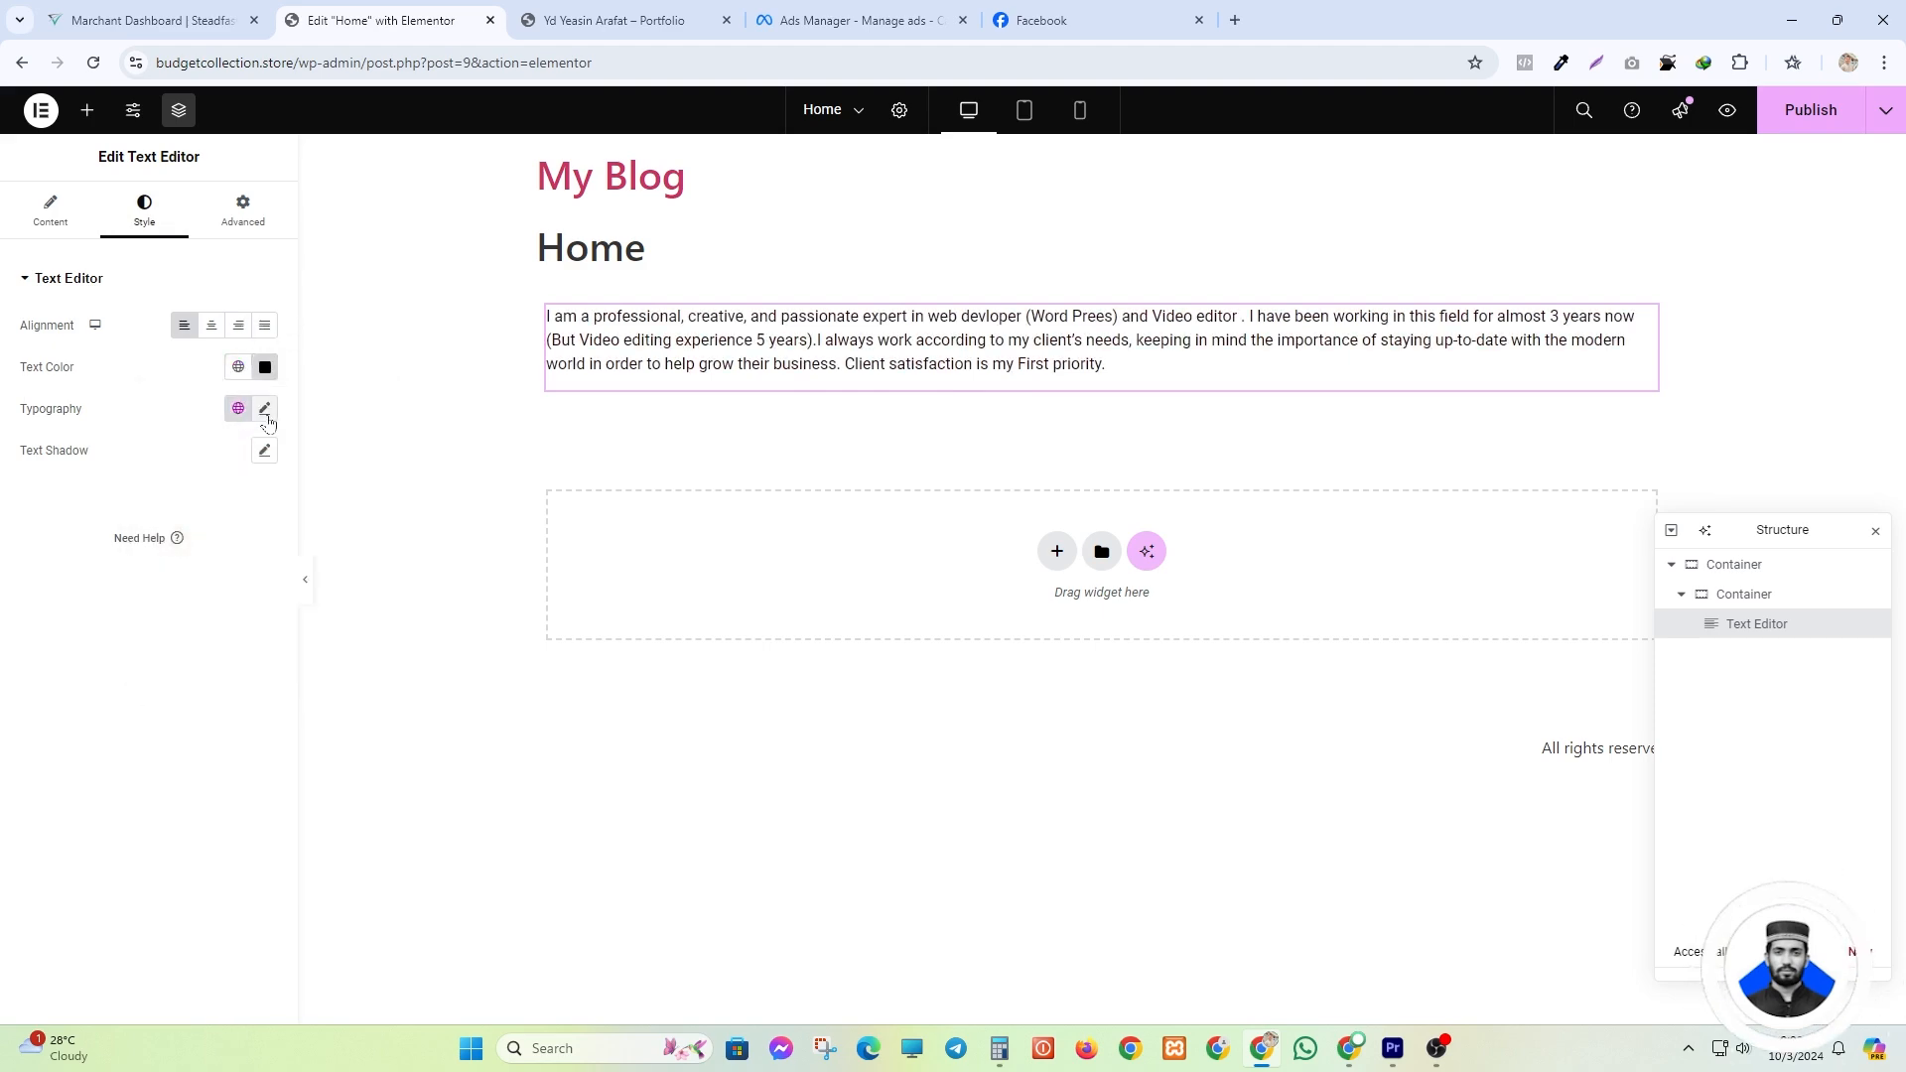
- Set the paragraph's typography to a size of 31 px and the Poppins font family
left_click(265, 411)
mouse_move(40, 573)
left_mouse_down()
mouse_move(77, 576)
mouse_move(59, 576)
left_mouse_up()
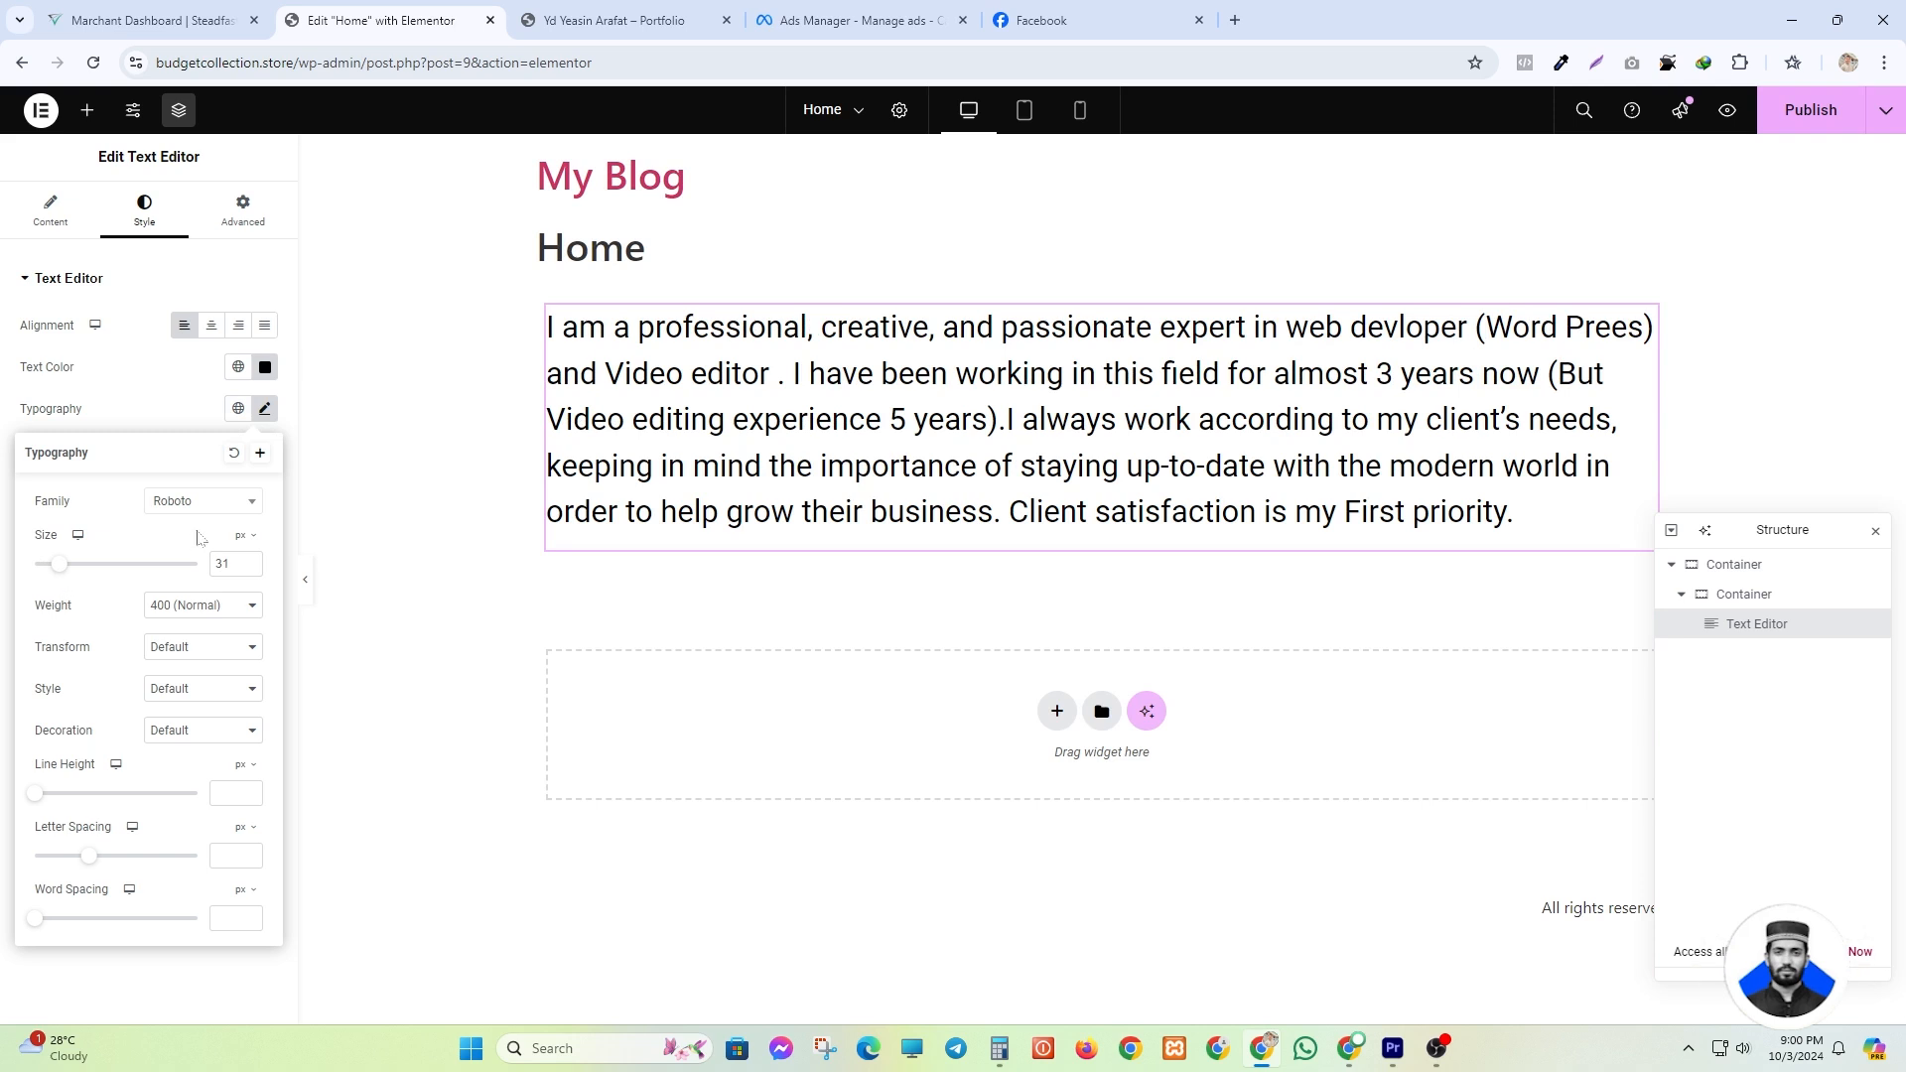
left_click(218, 504)
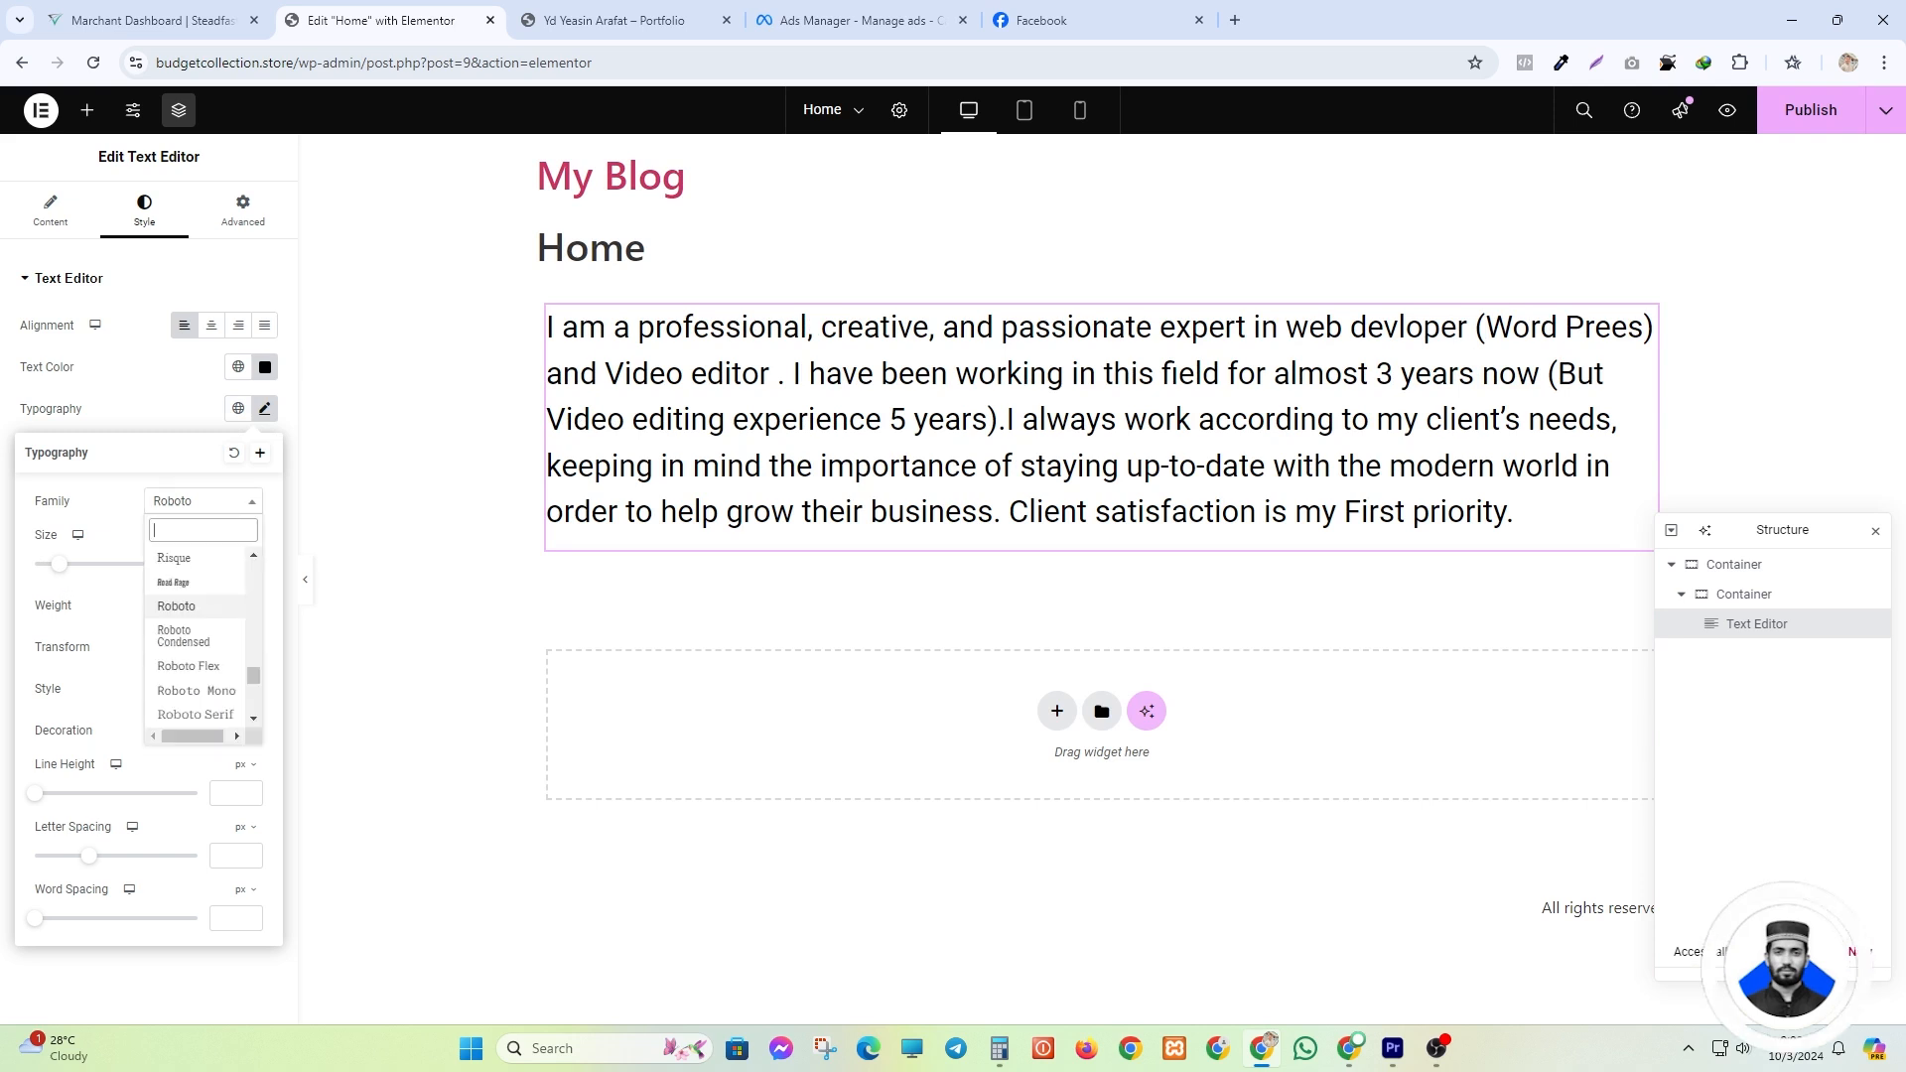
type("po")
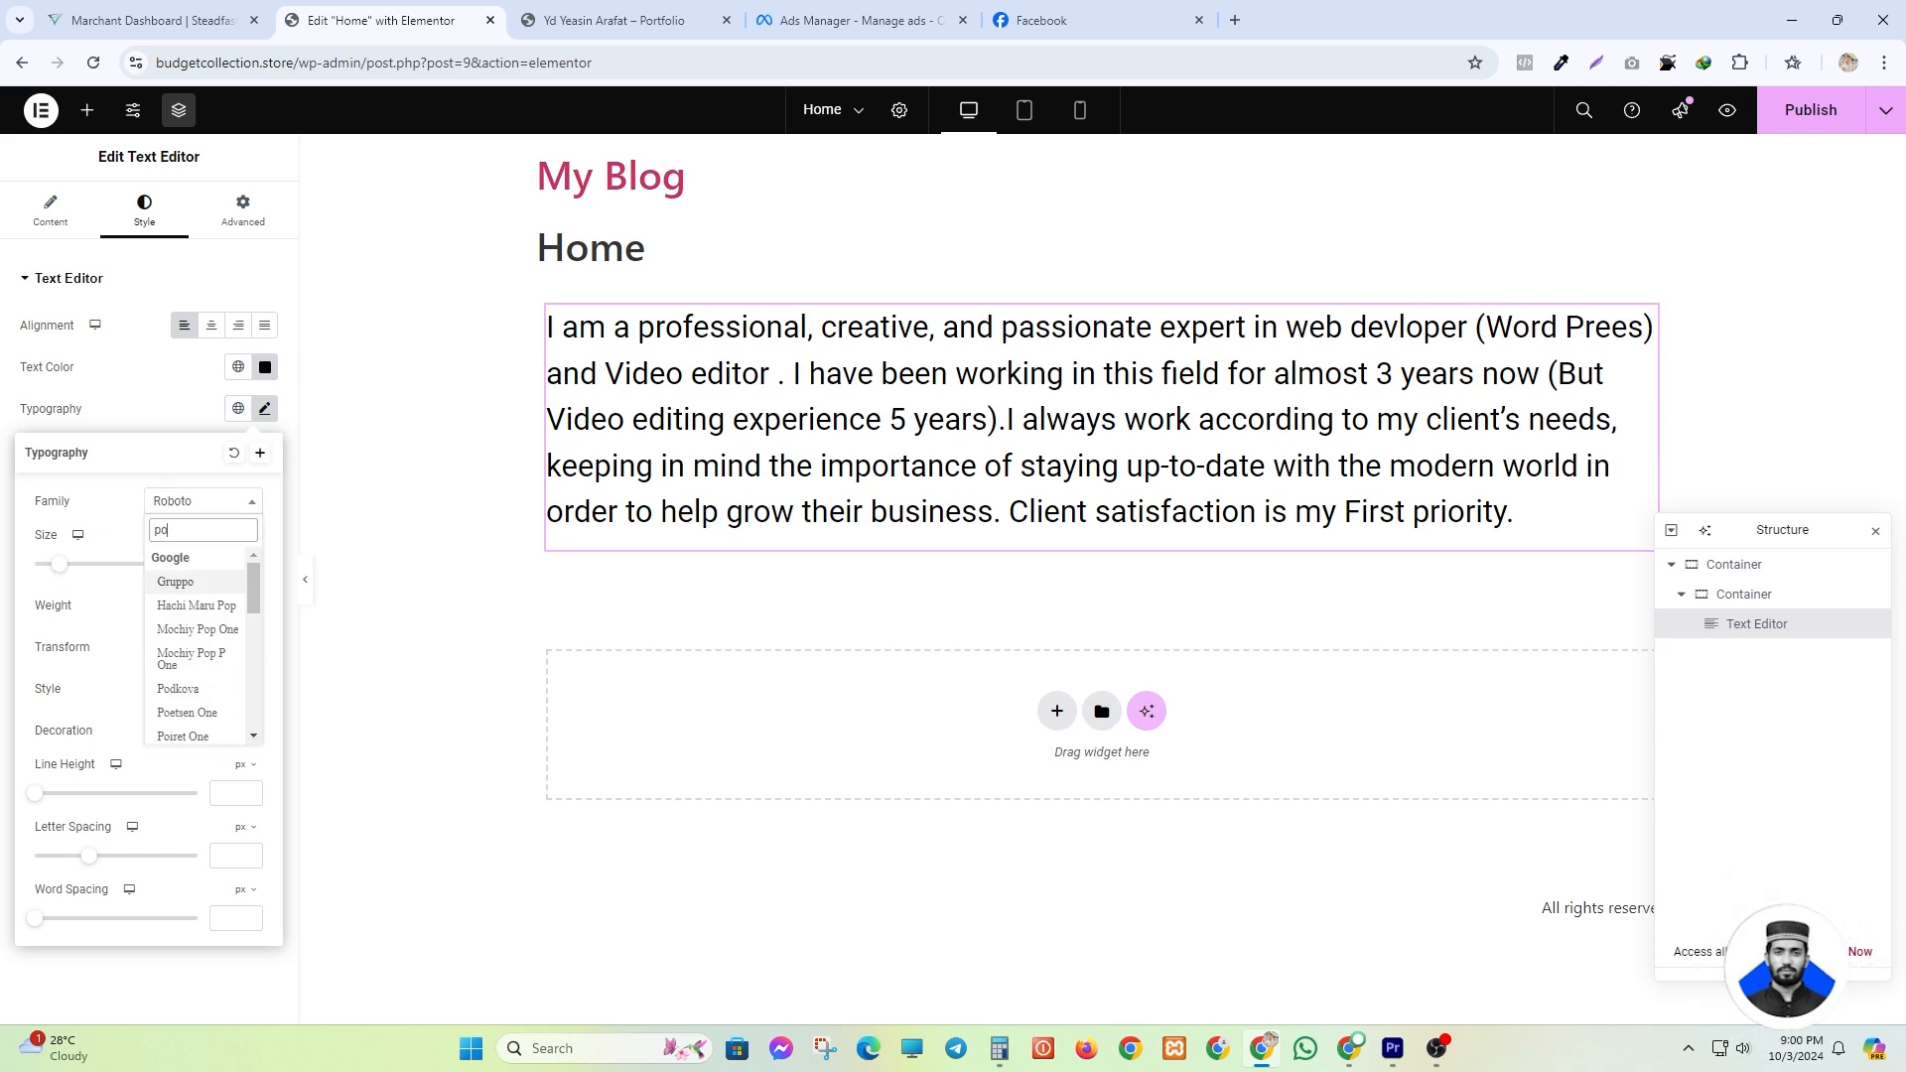
type("pp")
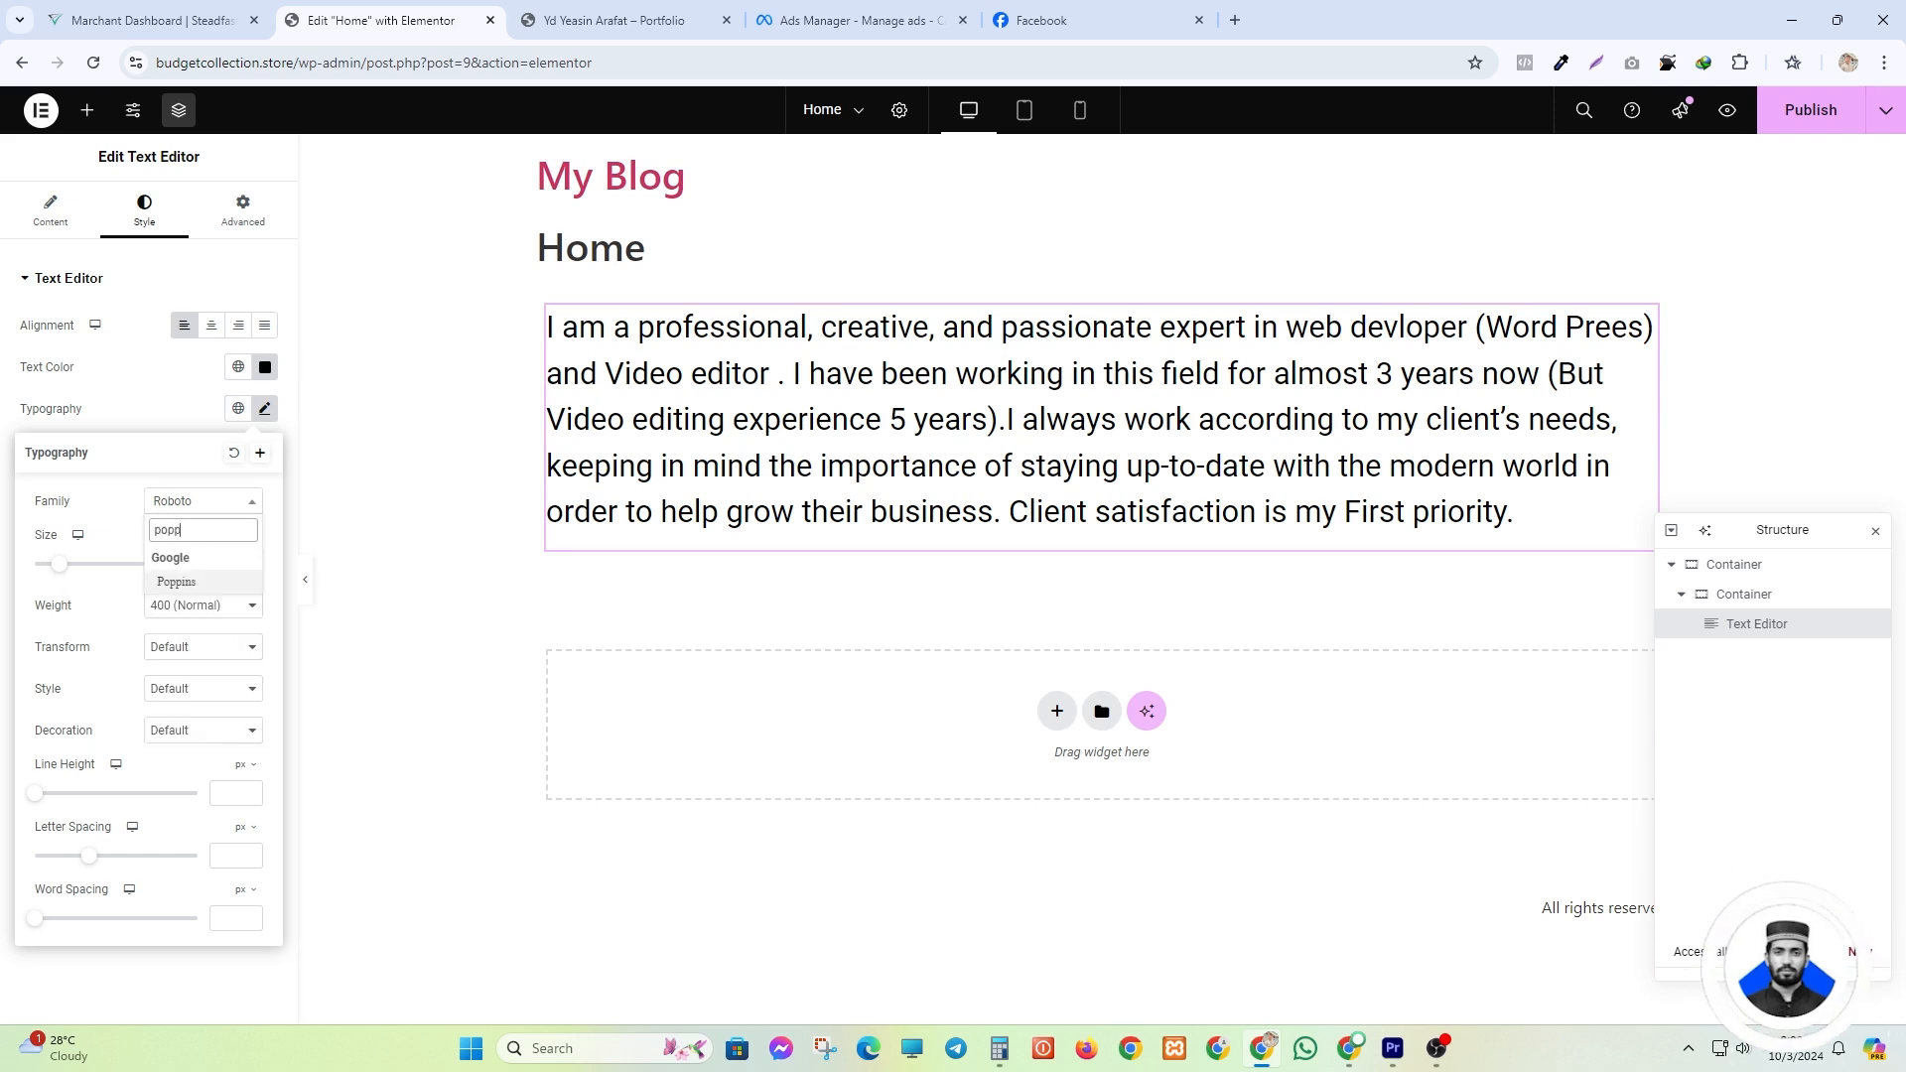
left_click(211, 593)
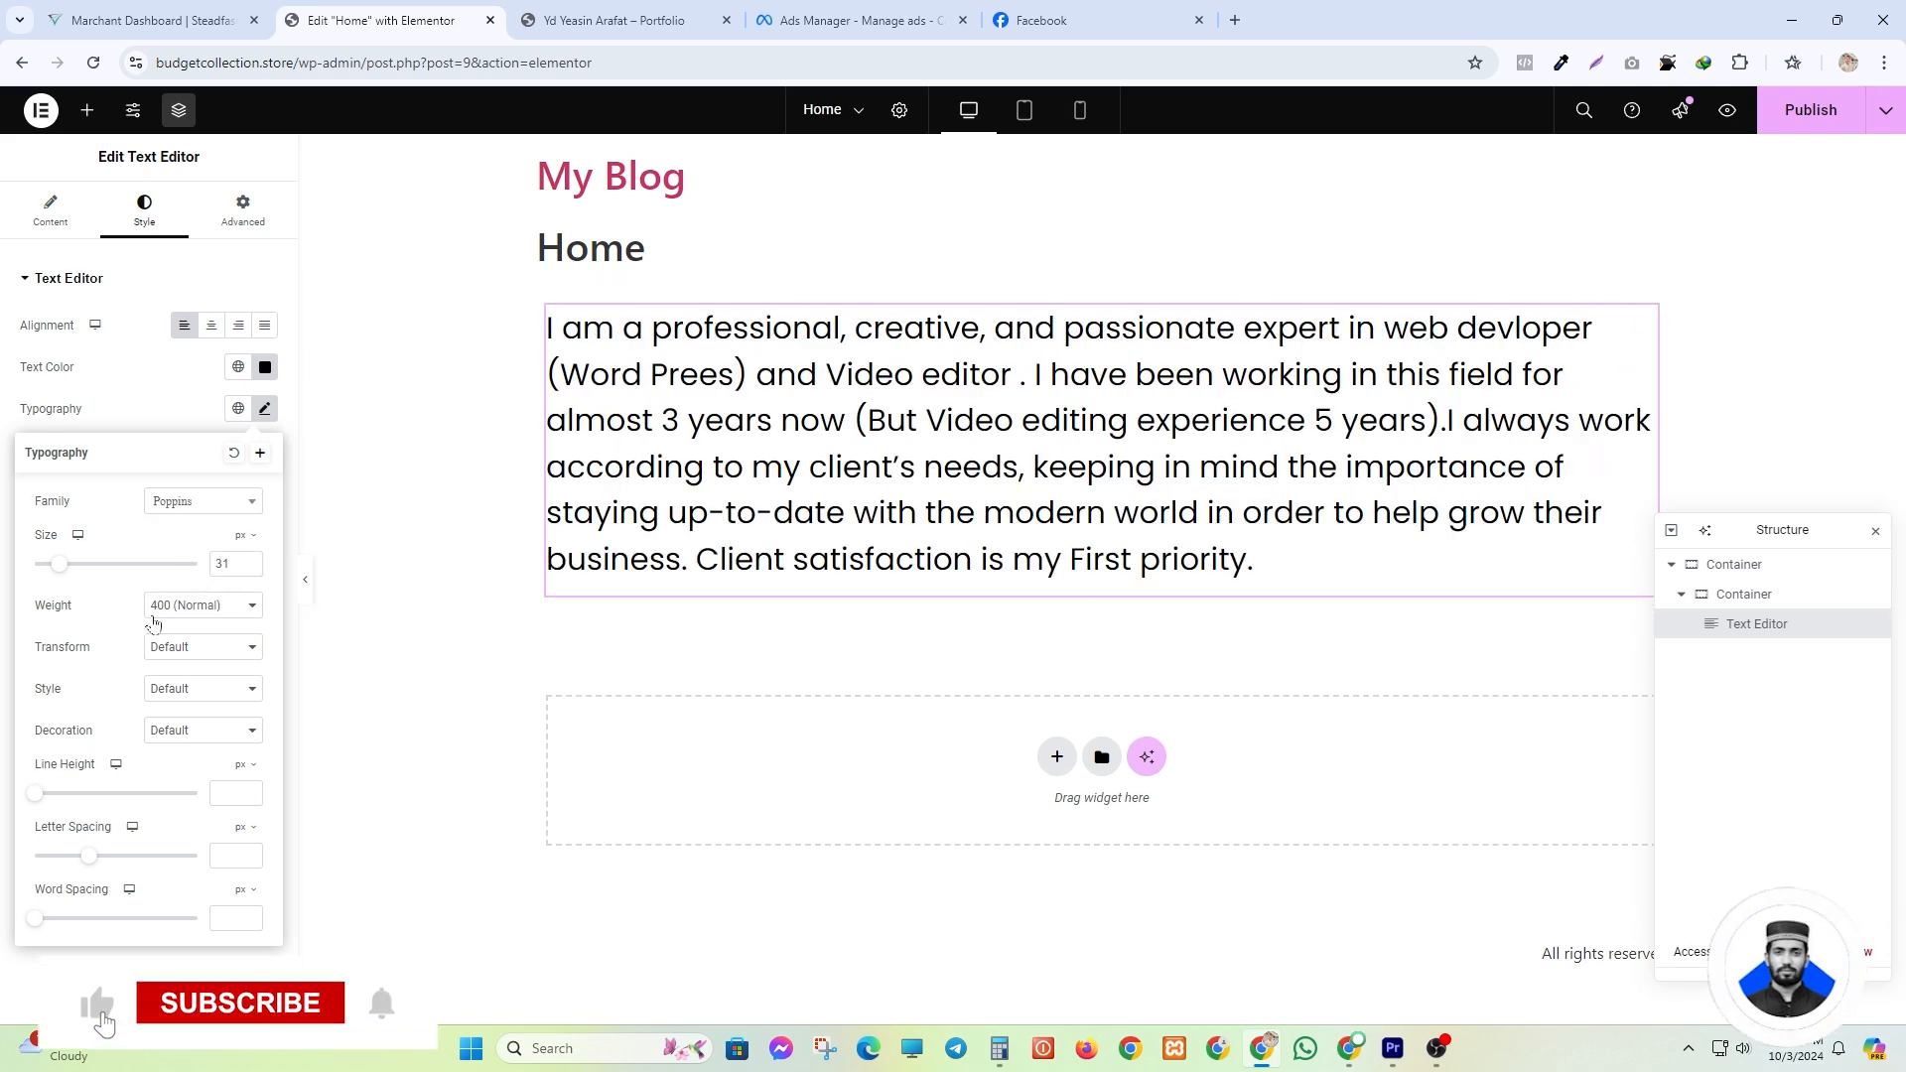
- Review the paragraph's font weight options and adjust its line height
left_click(173, 613)
left_click(170, 613)
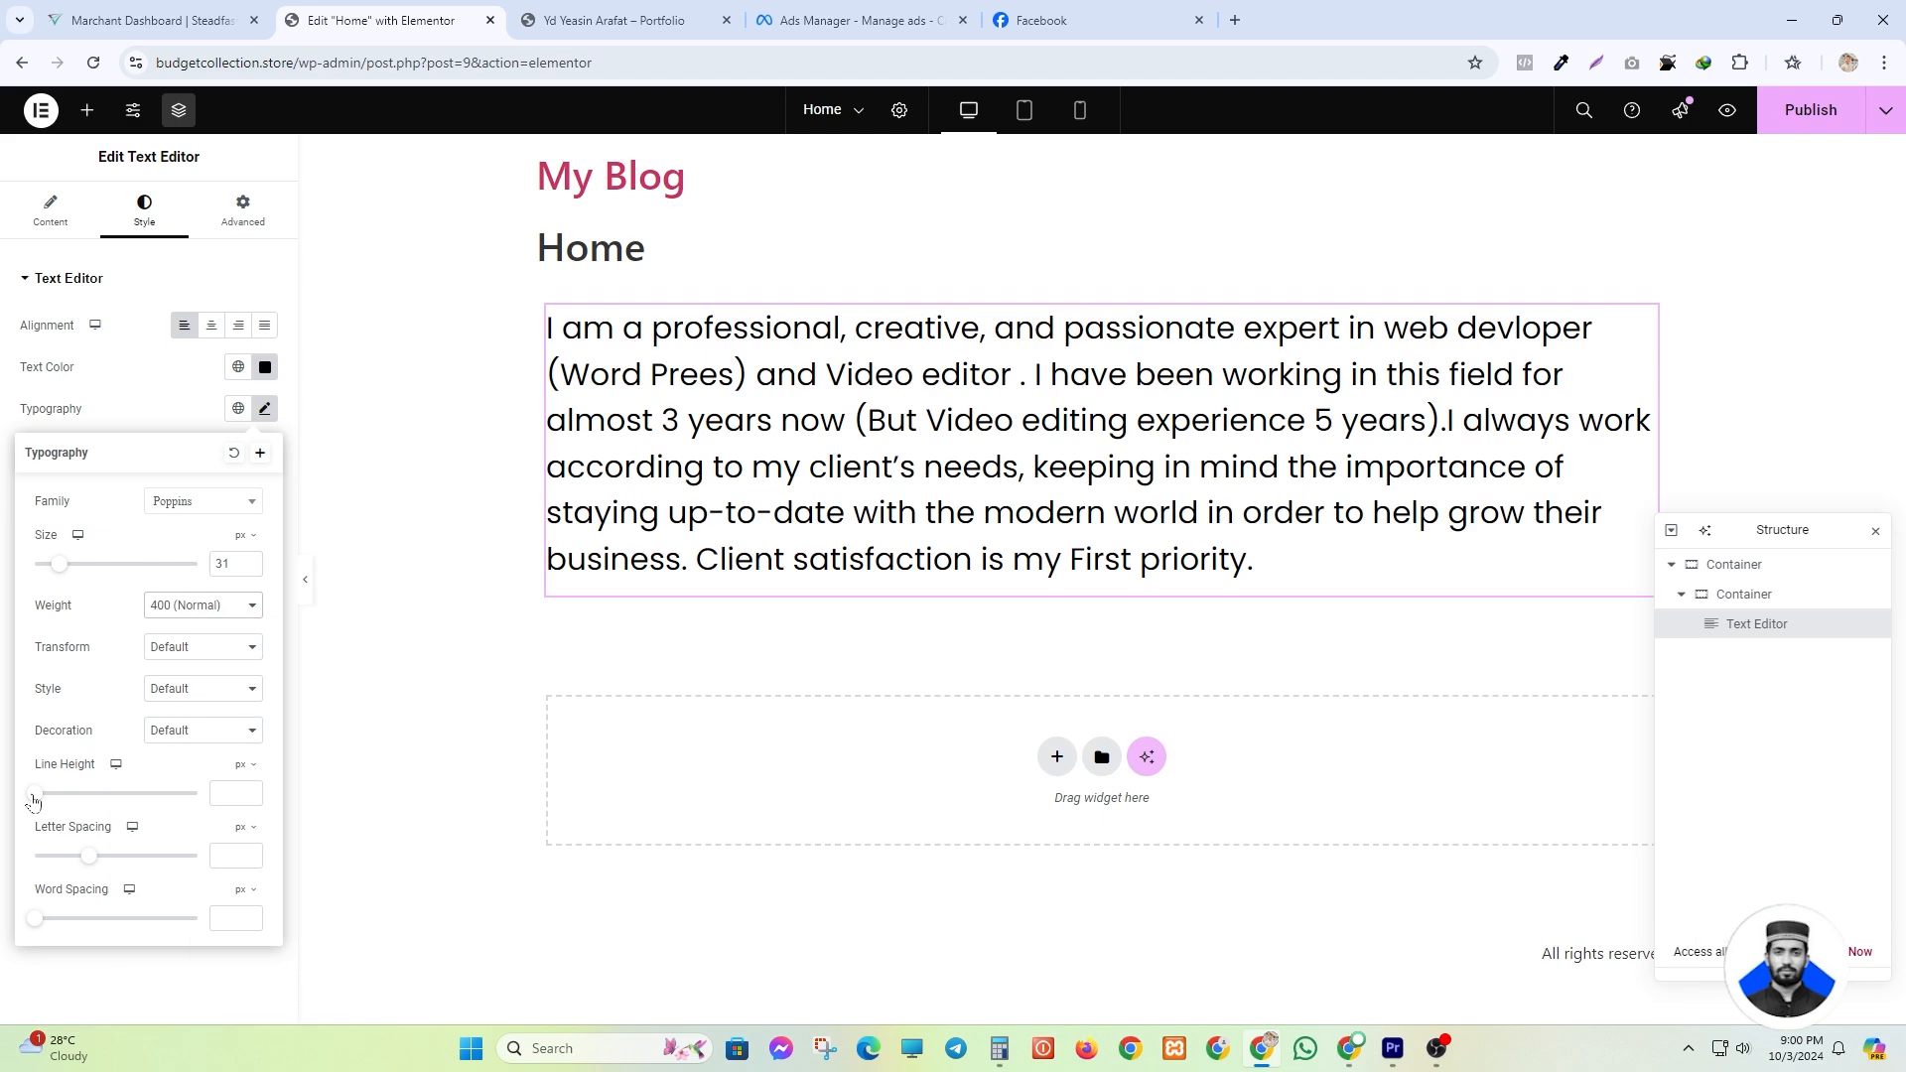
left_click_drag(33, 800, 107, 791)
left_click(265, 409)
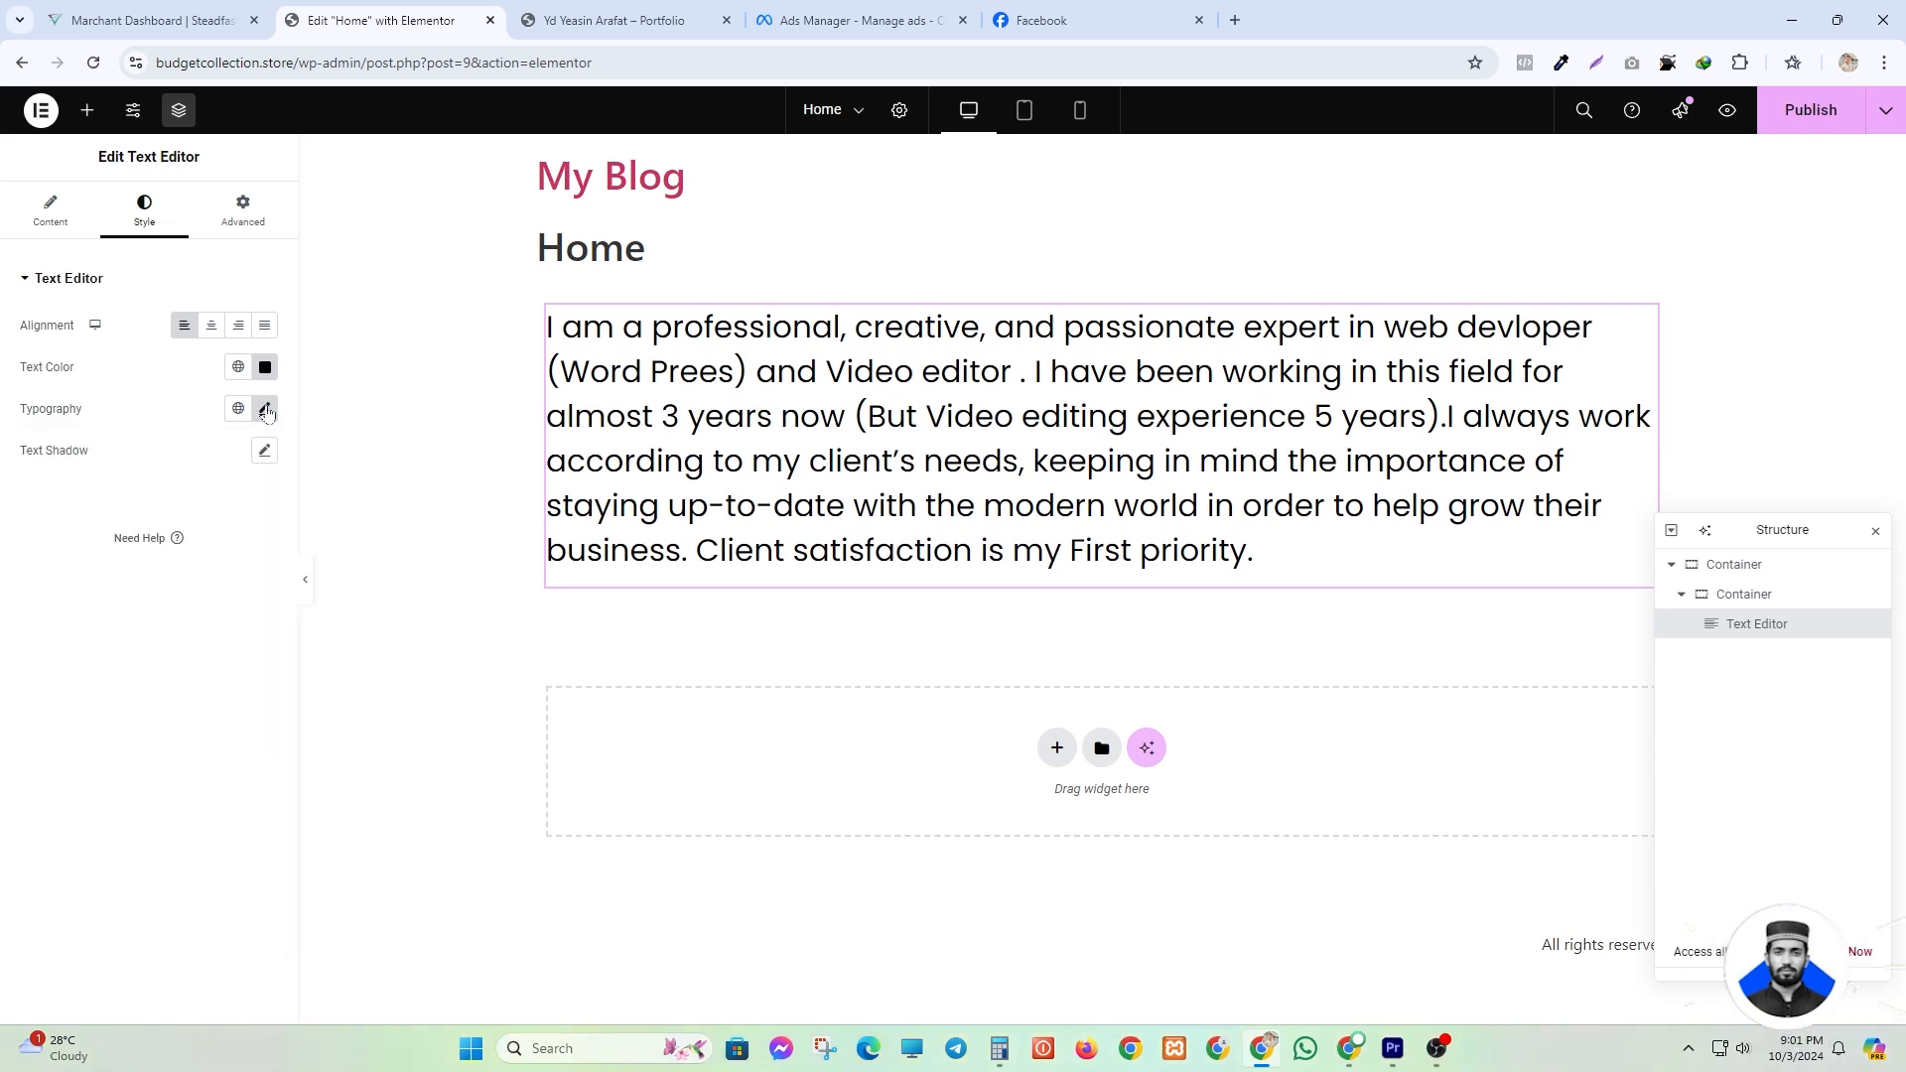
- Try a text shadow with different blur amounts on the paragraph, and reset it
left_click(264, 452)
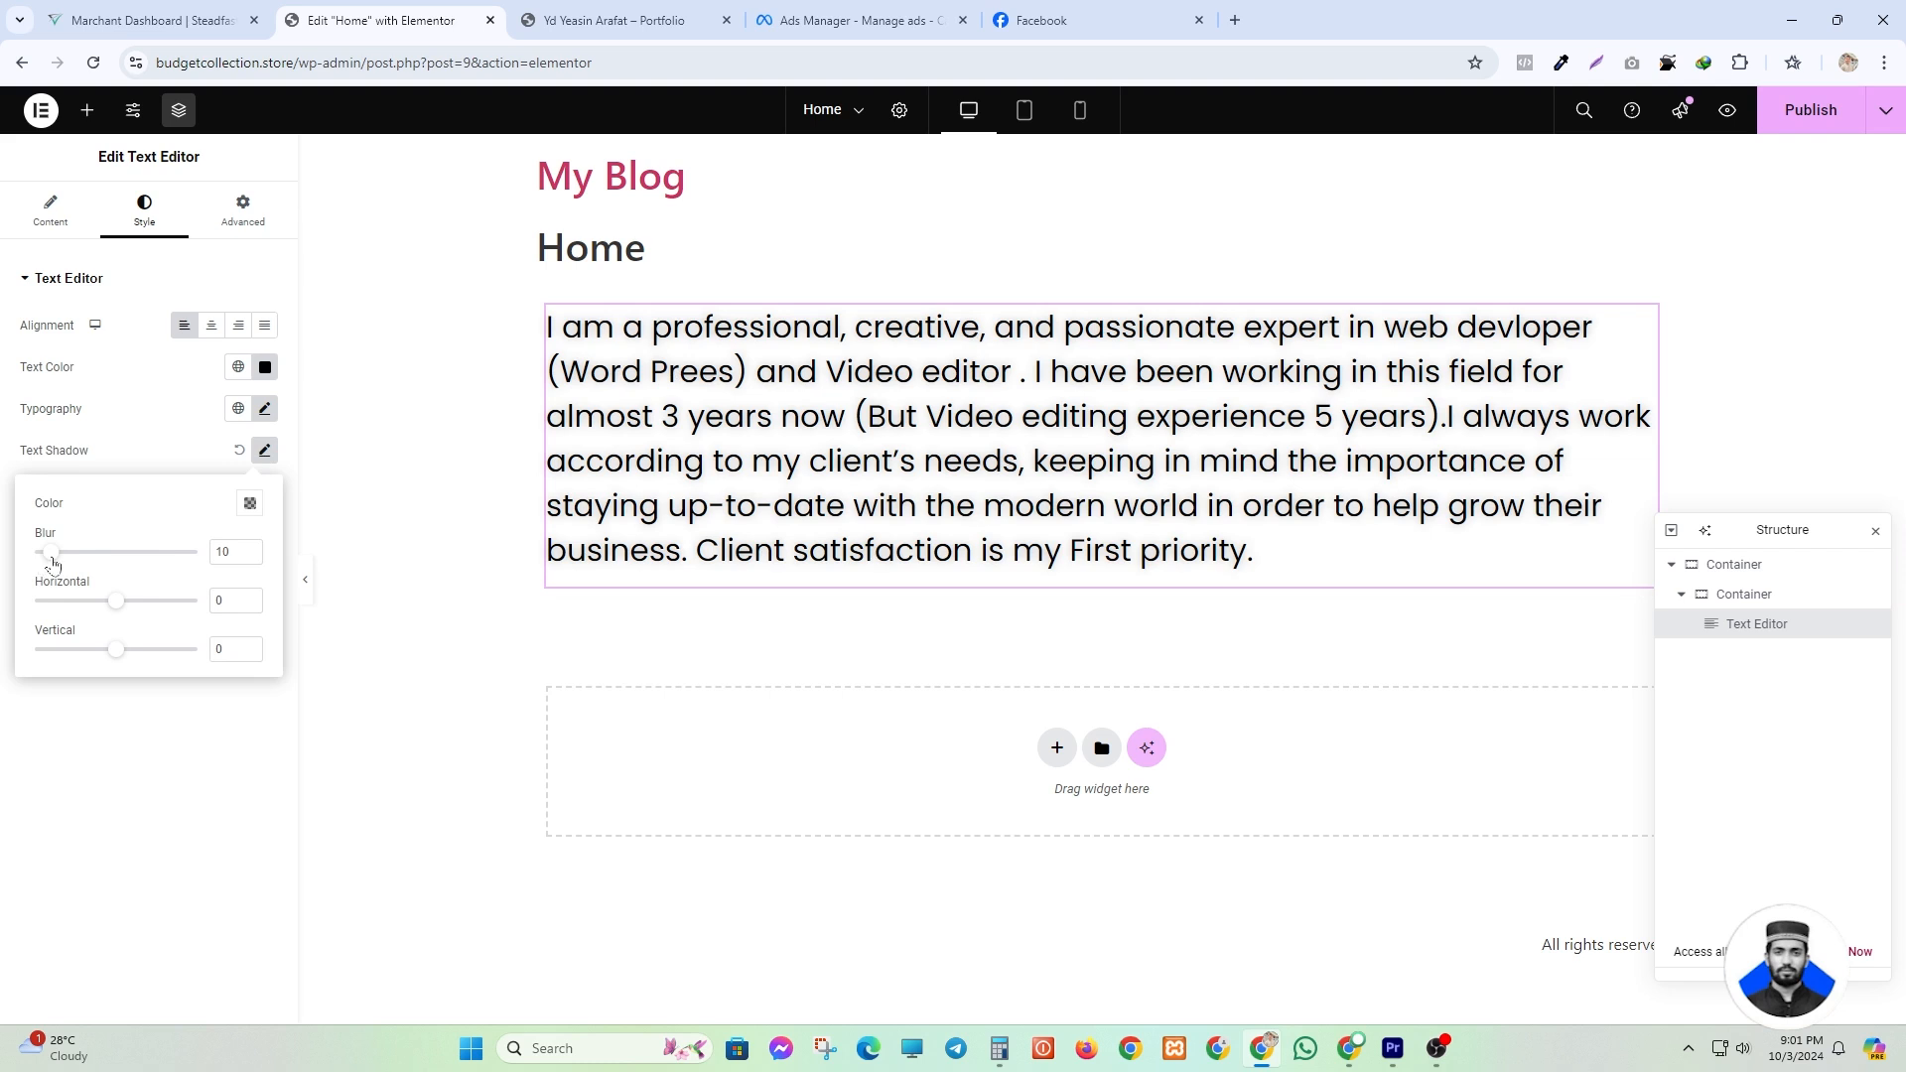
left_click_drag(52, 553, 185, 556)
left_click(67, 552)
left_click(242, 452)
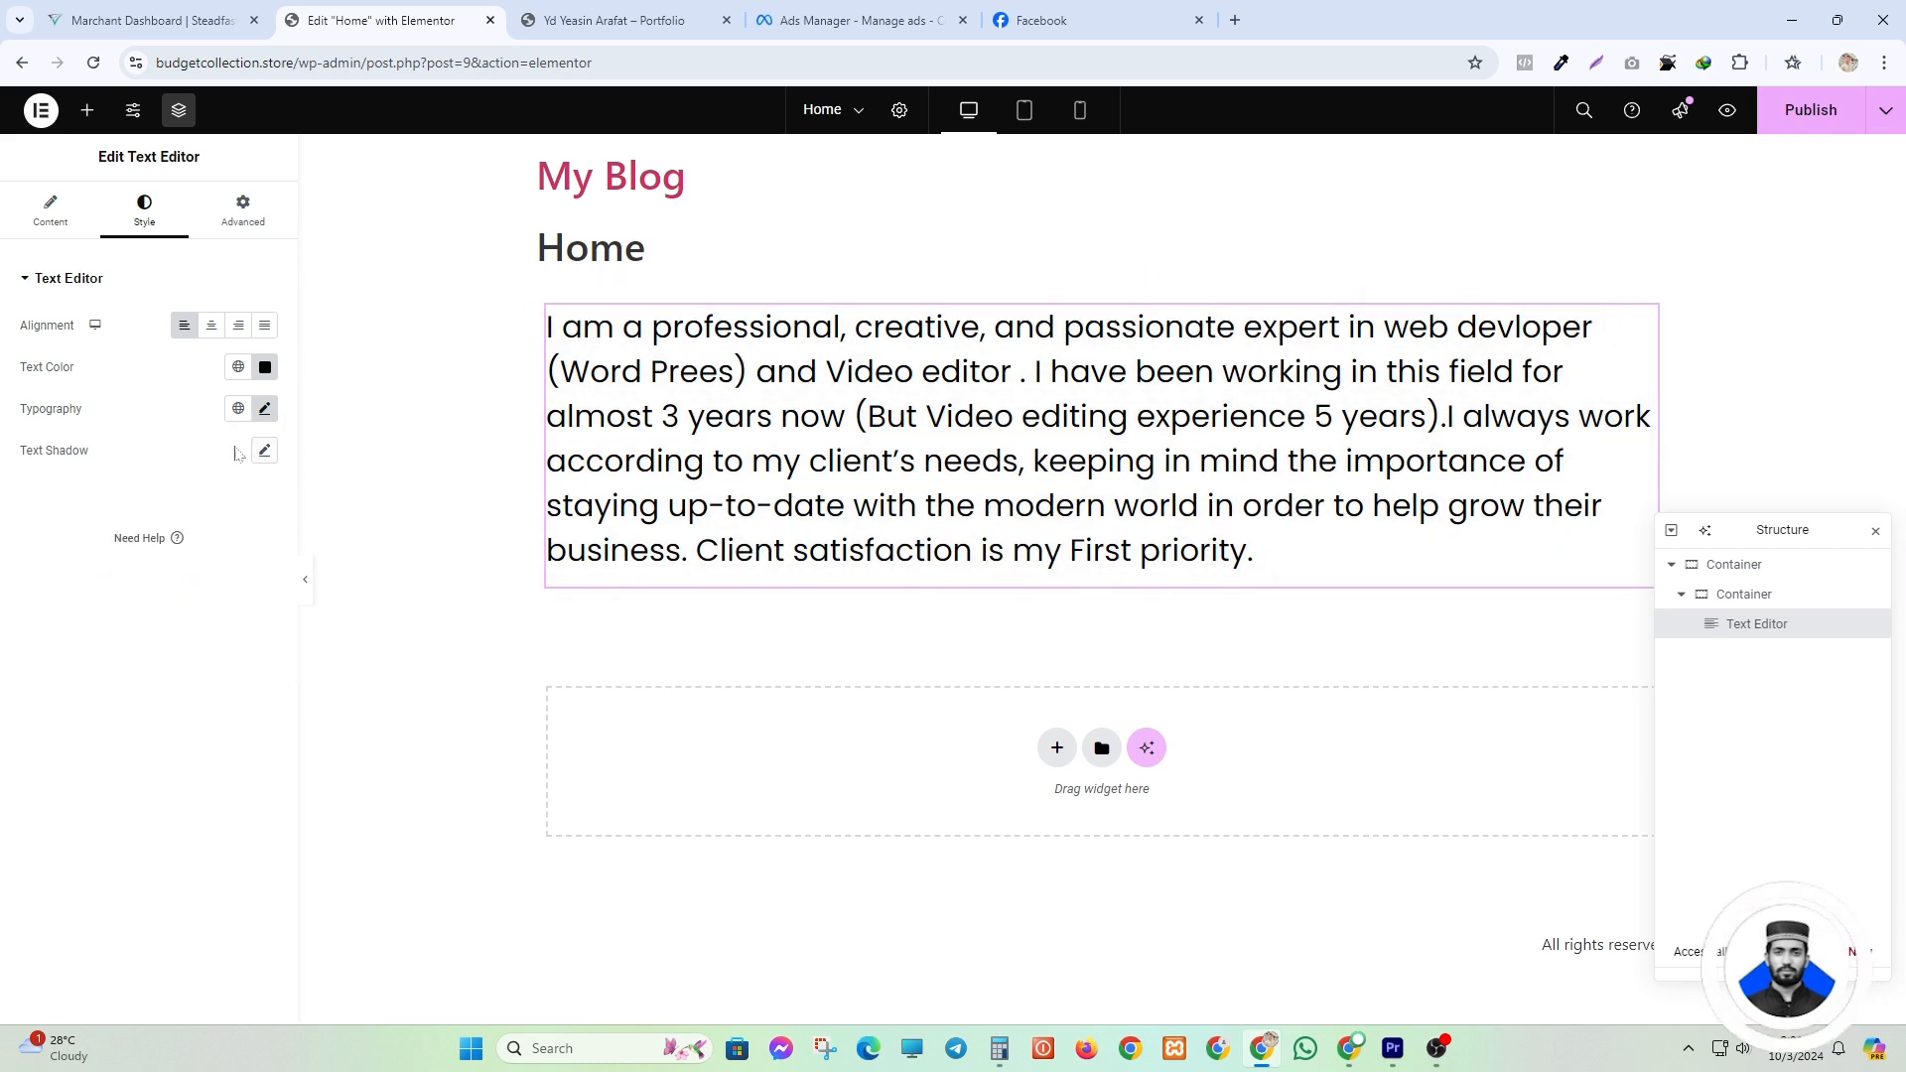
- Link the words "(Word Prees)" in the paragraph to the portfolio site's address
left_click(50, 210)
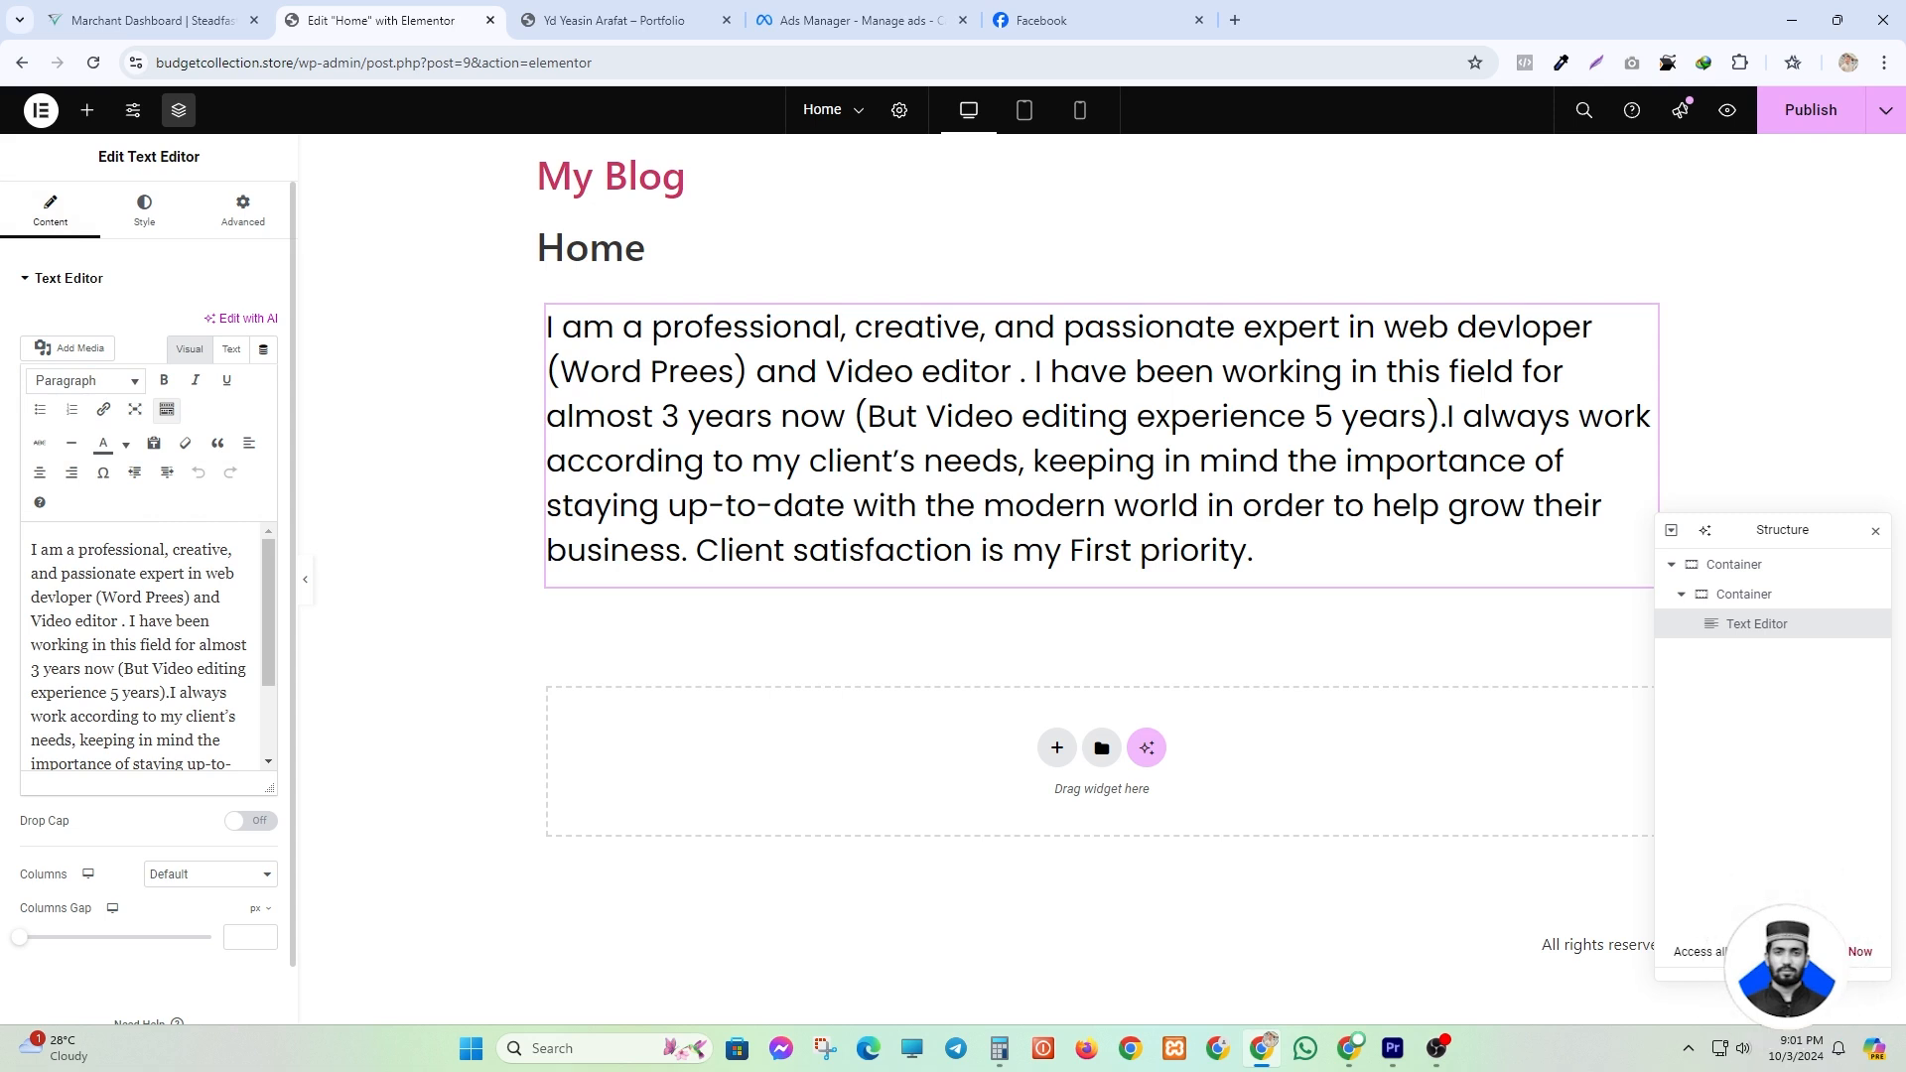
left_click_drag(93, 598, 145, 598)
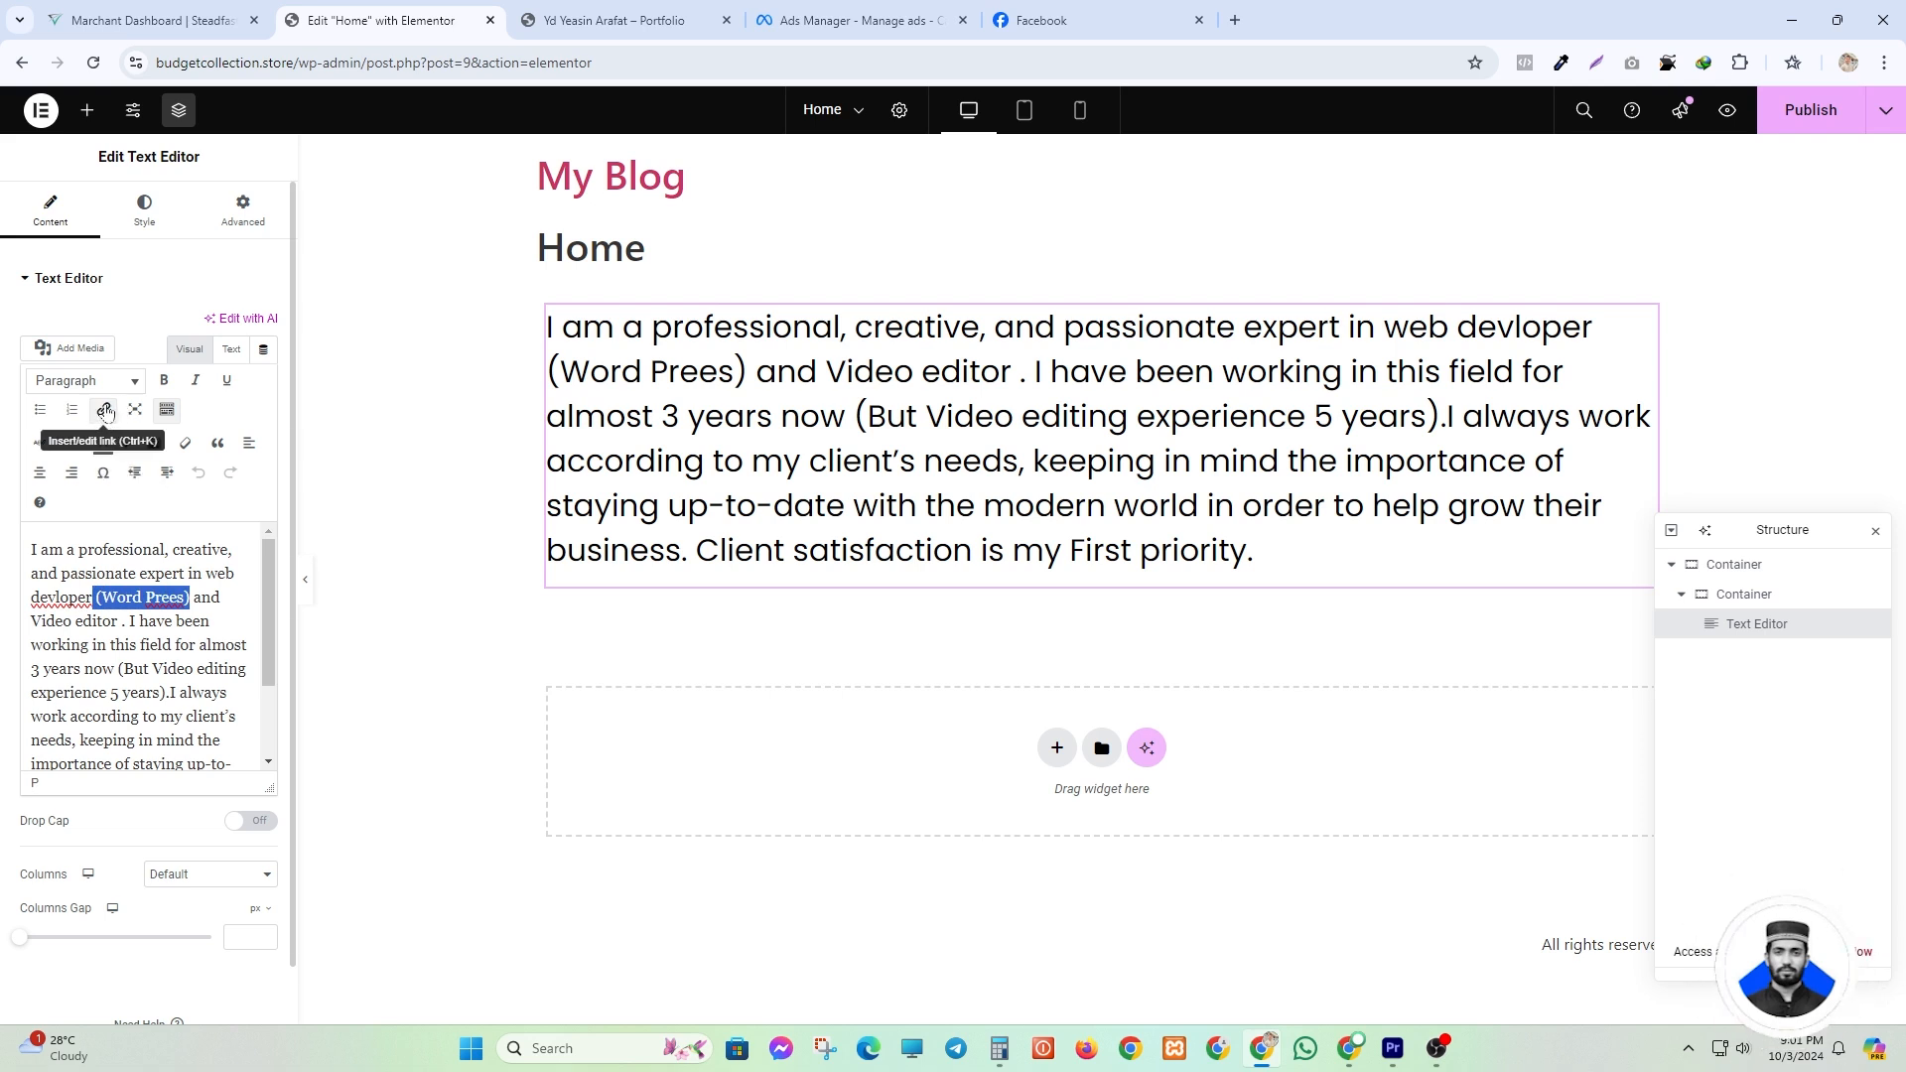
left_click(106, 412)
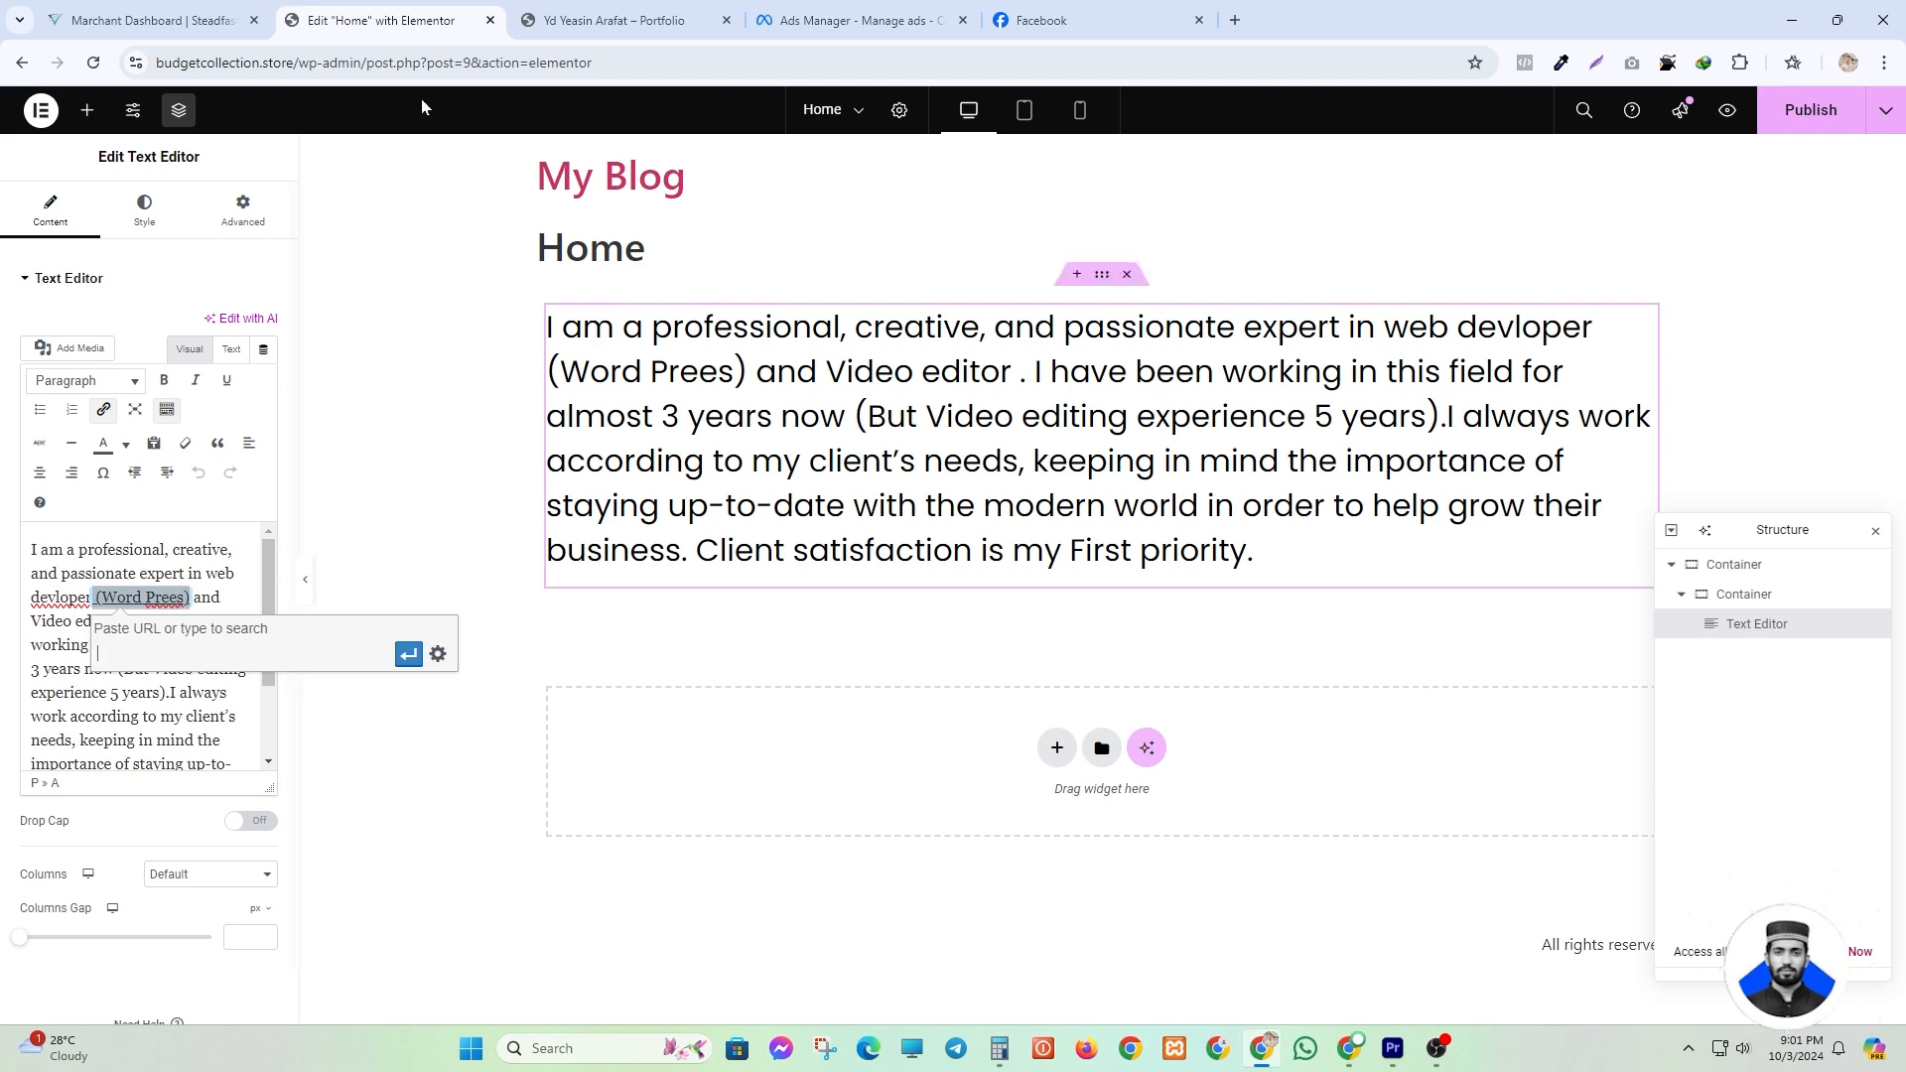
left_click(608, 21)
left_click(476, 63)
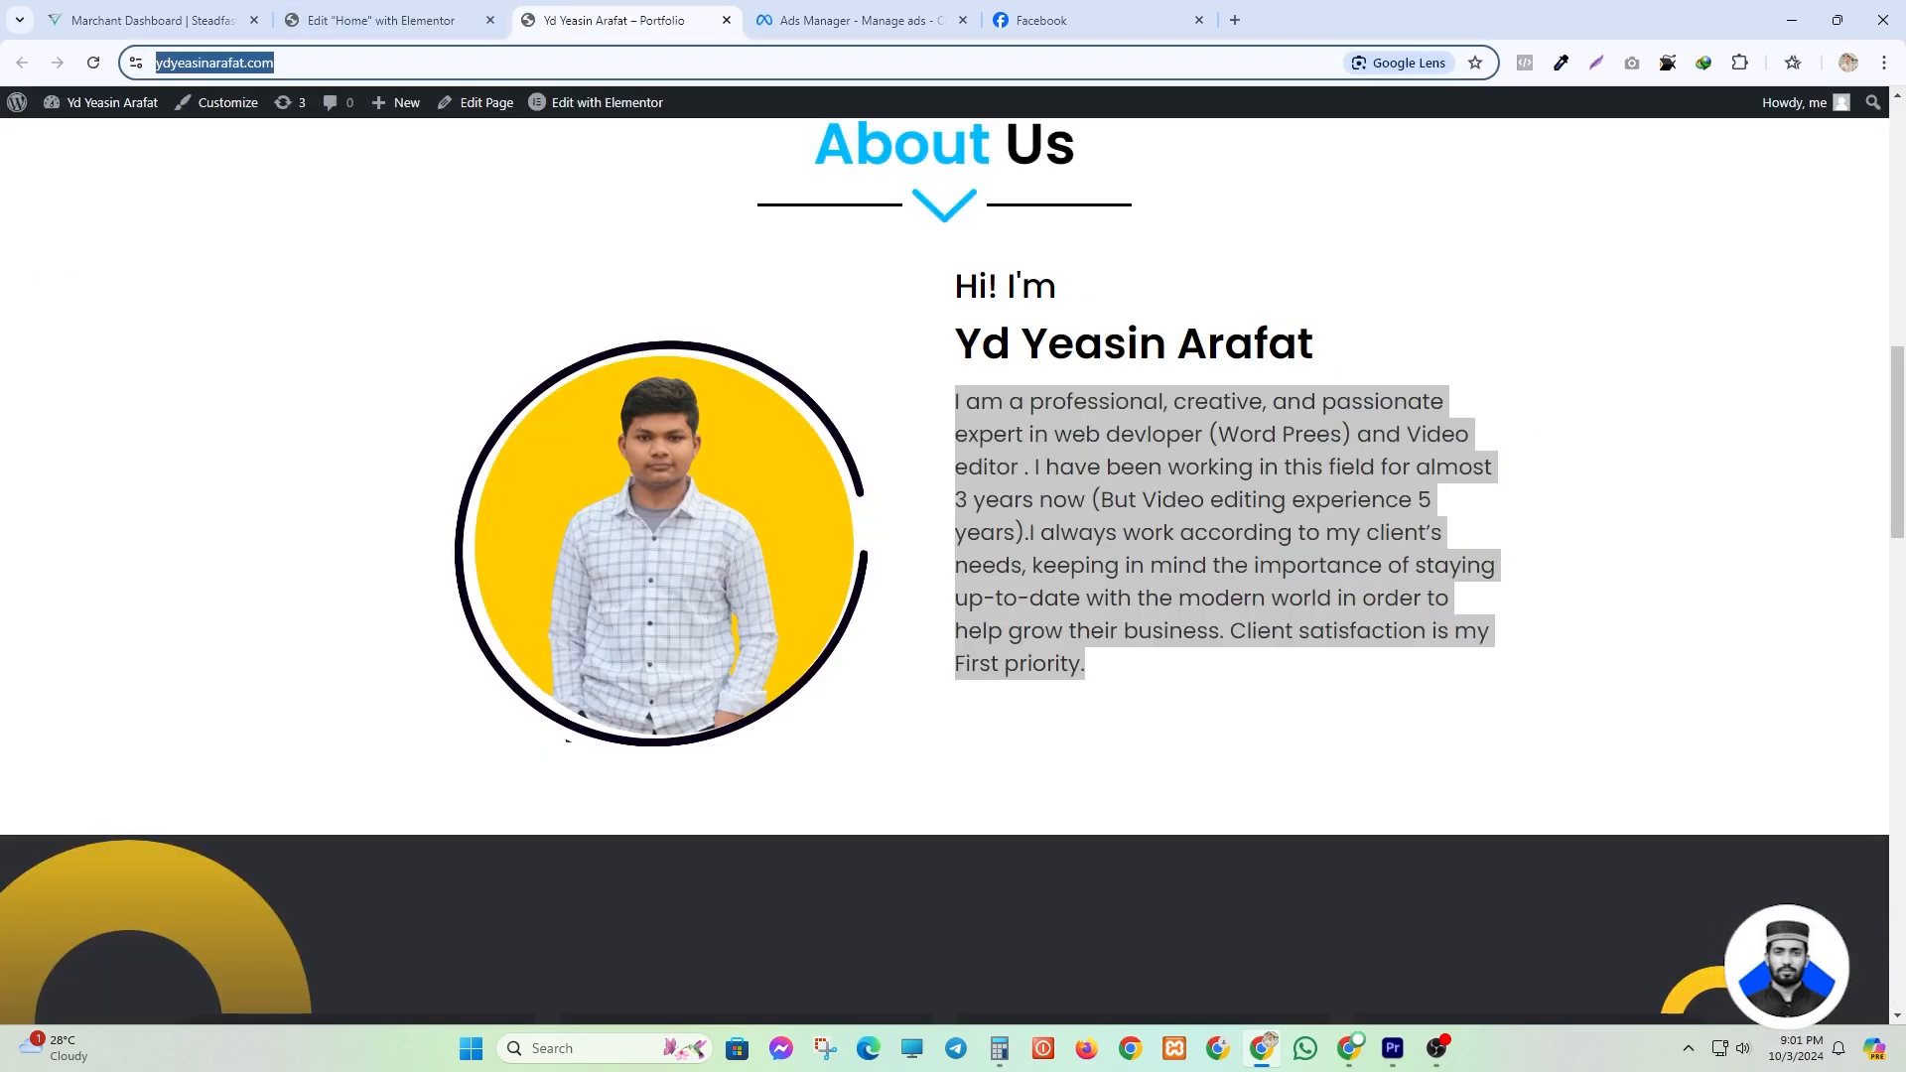
left_click(382, 20)
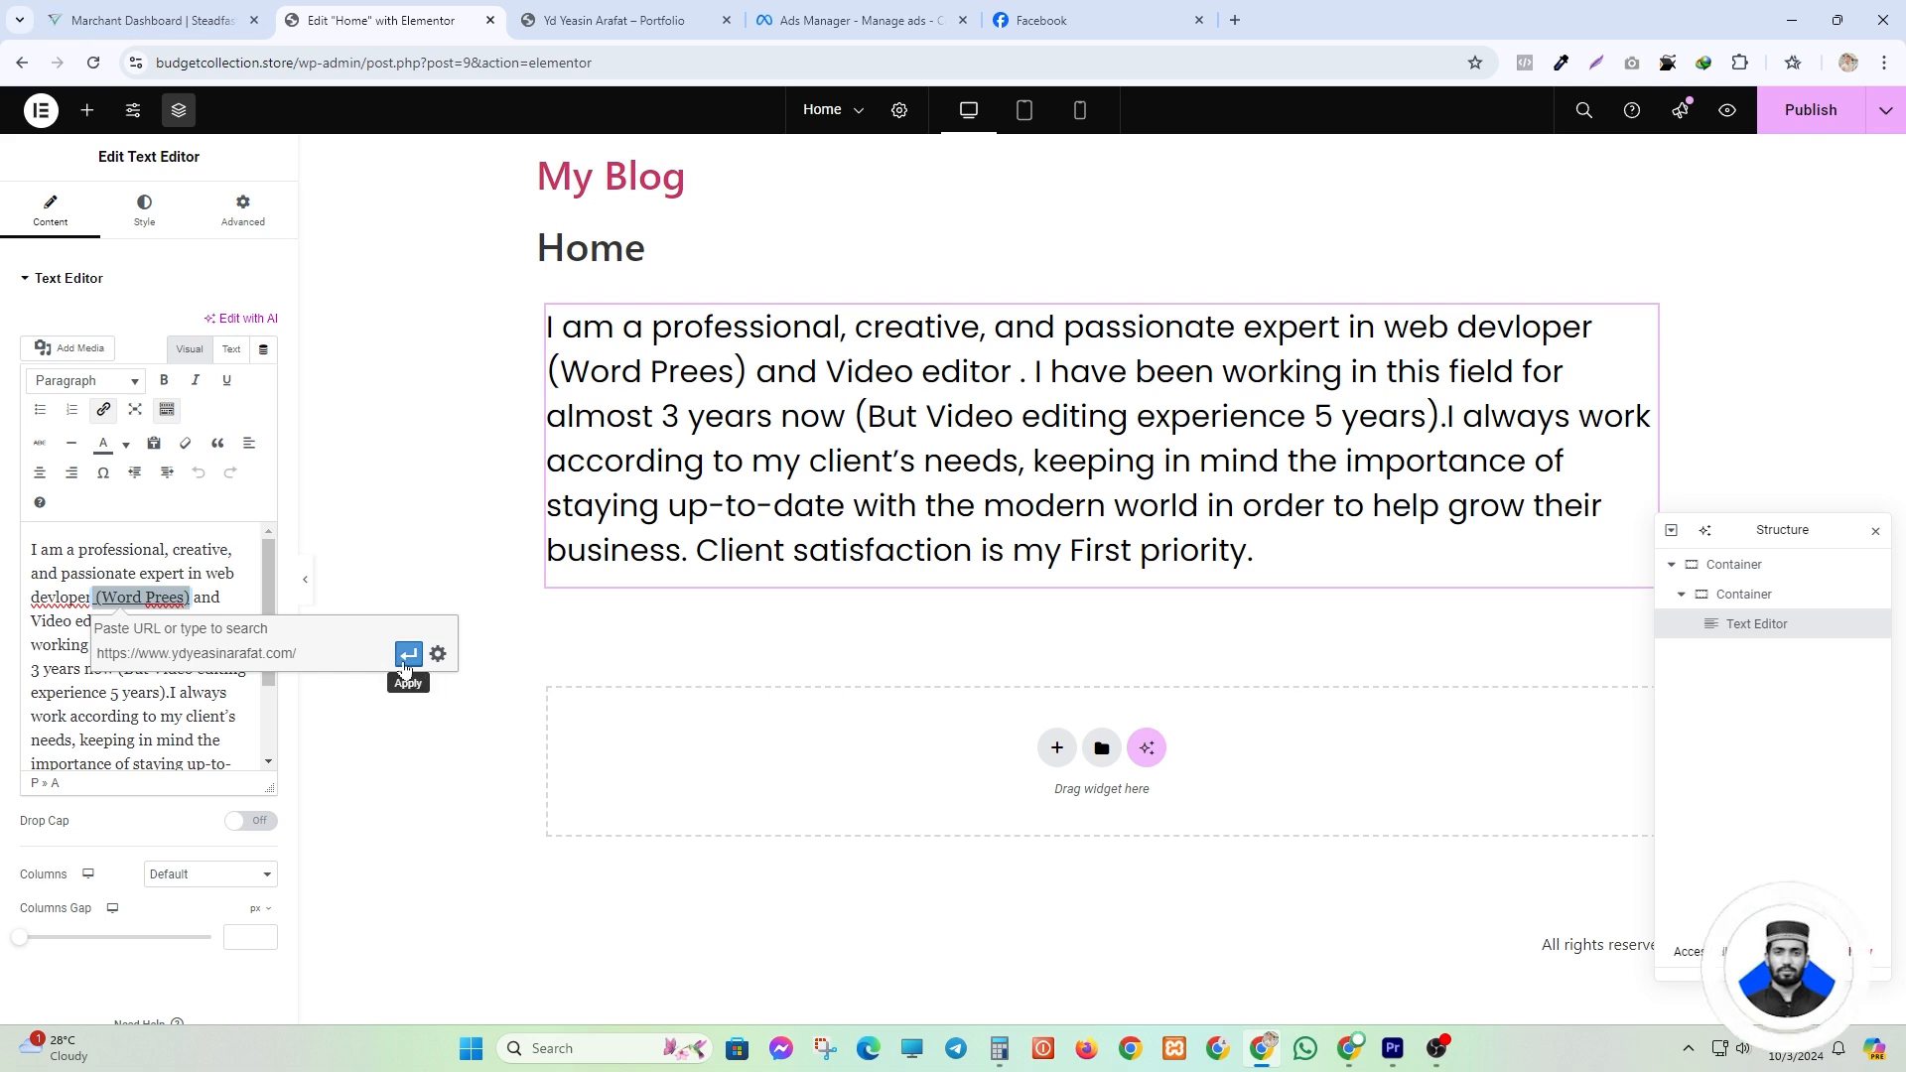
left_click(408, 654)
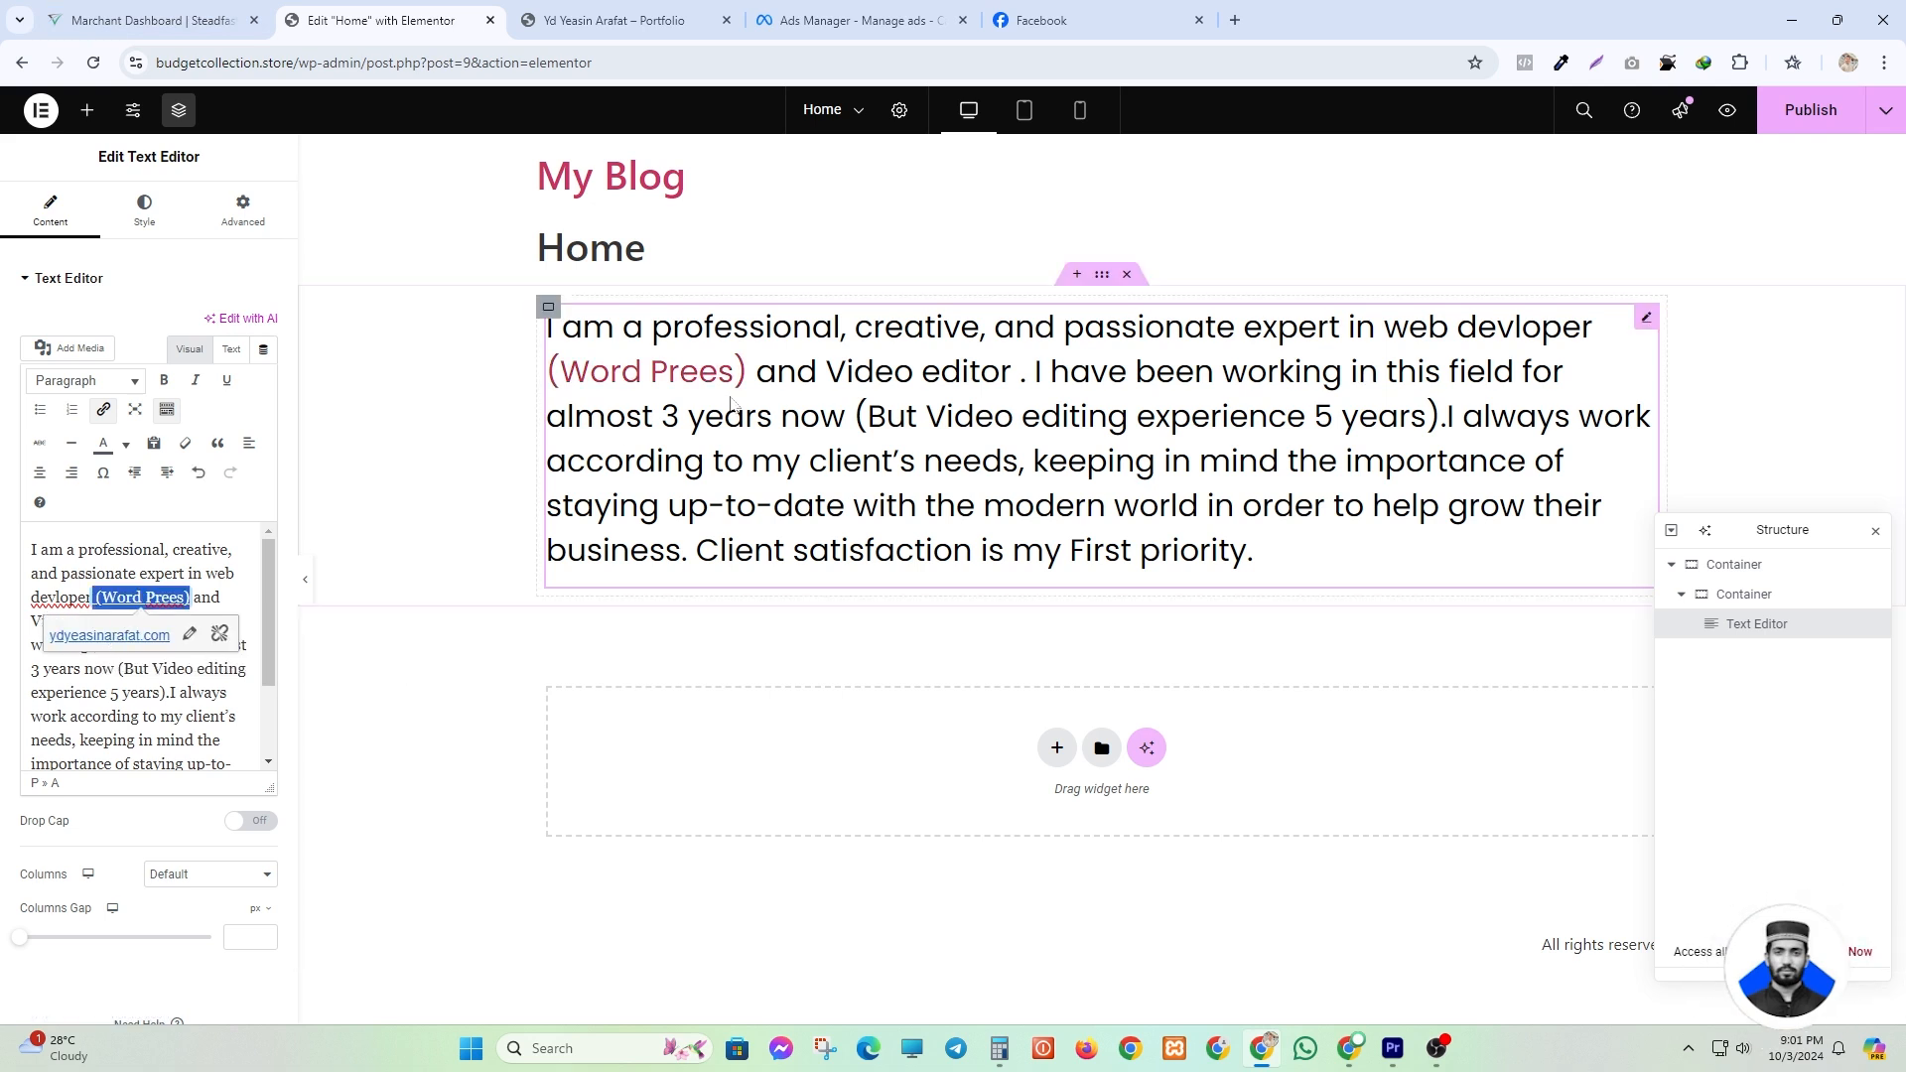
left_click(447, 456)
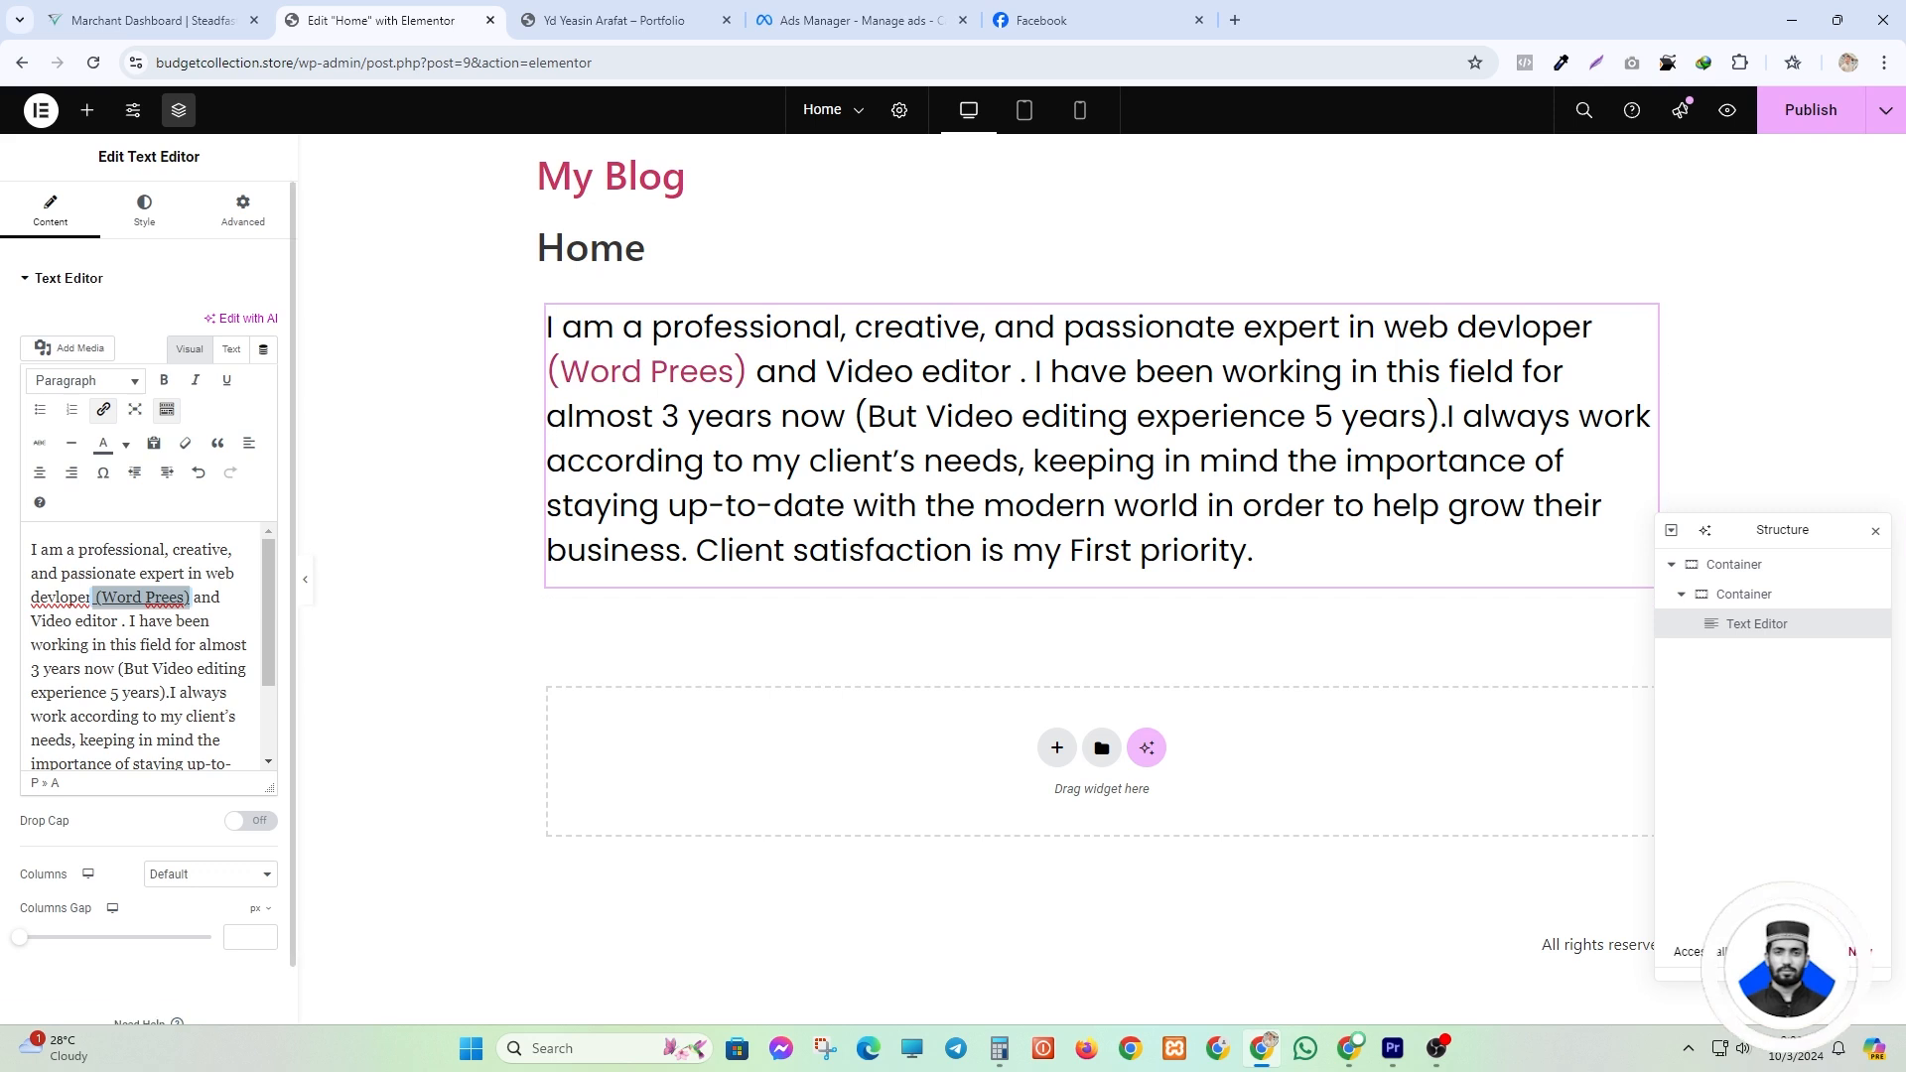
- Try right alignment, centre alignment and a bulleted list on the paragraph, and return it to plain left-aligned text
scroll(139, 655, "down", 1)
scroll(139, 655, "up", 1)
left_click(72, 473)
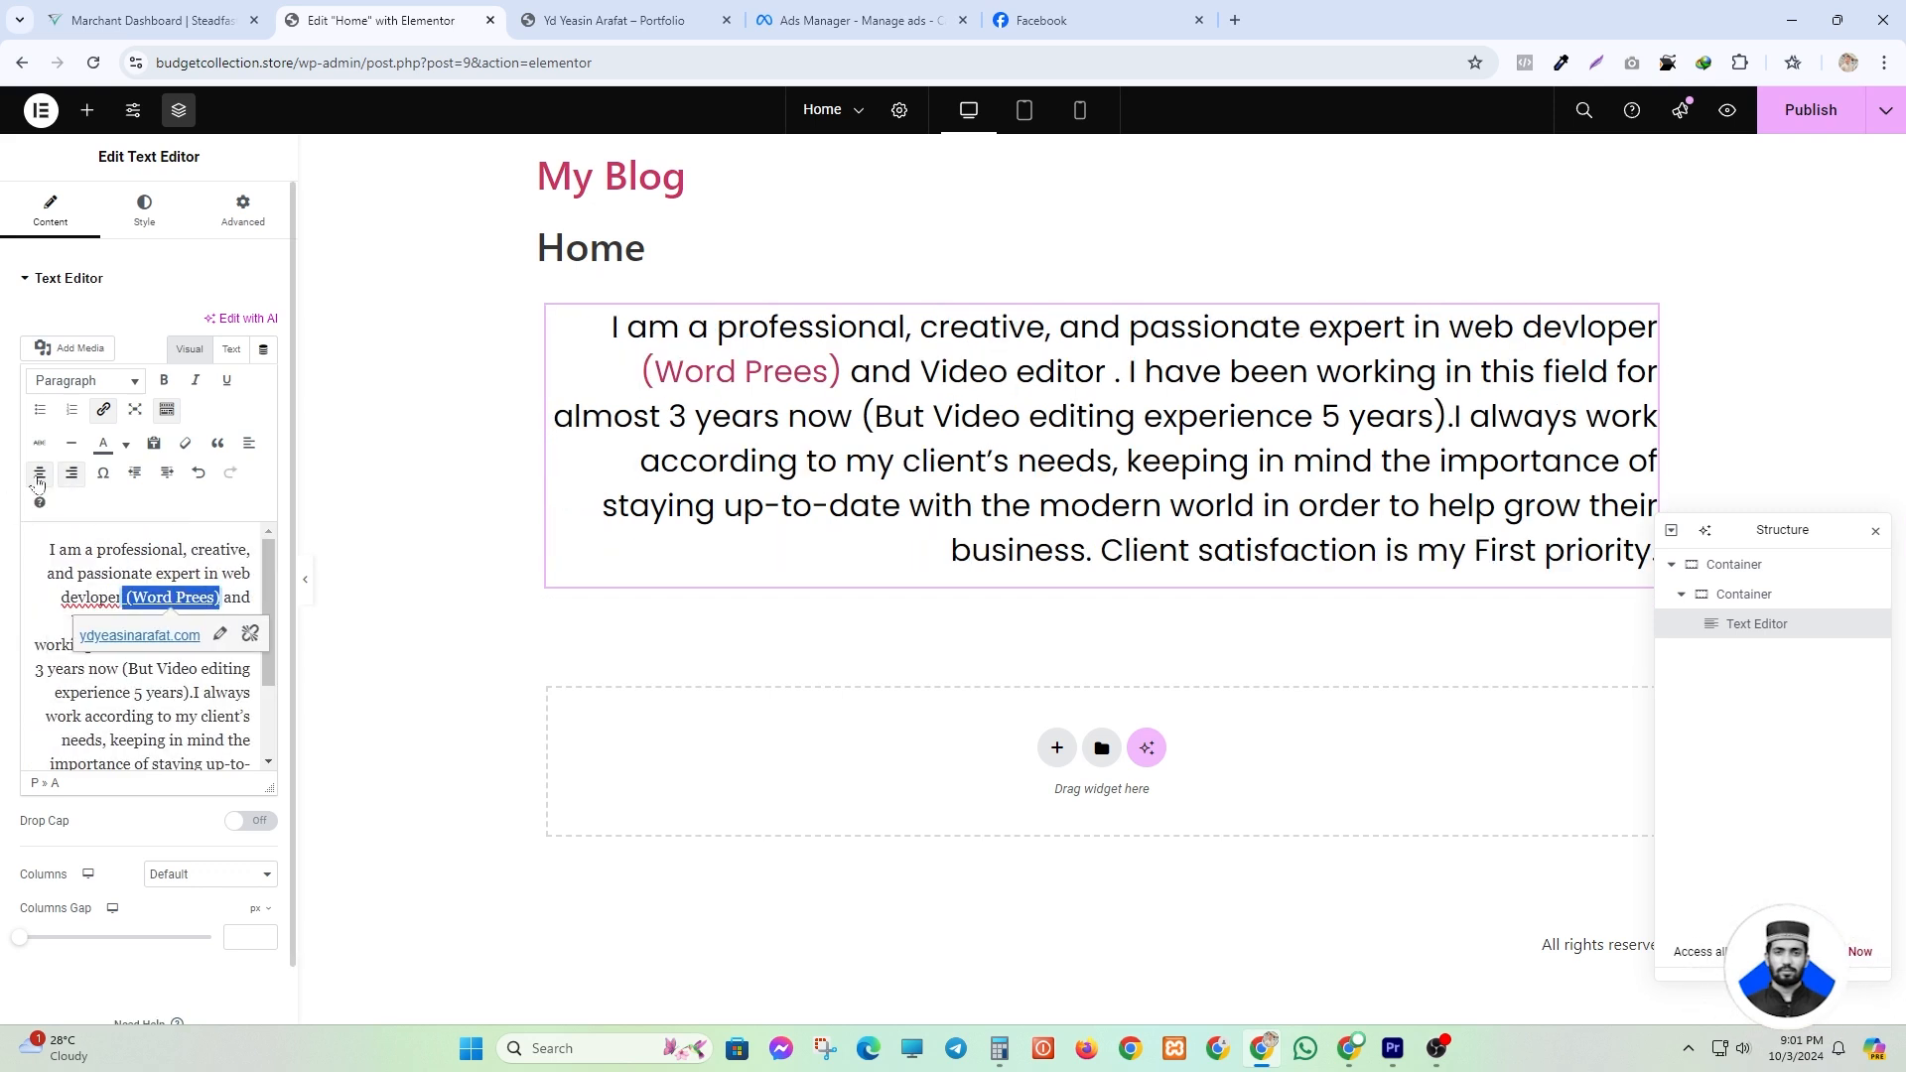
left_click(39, 473)
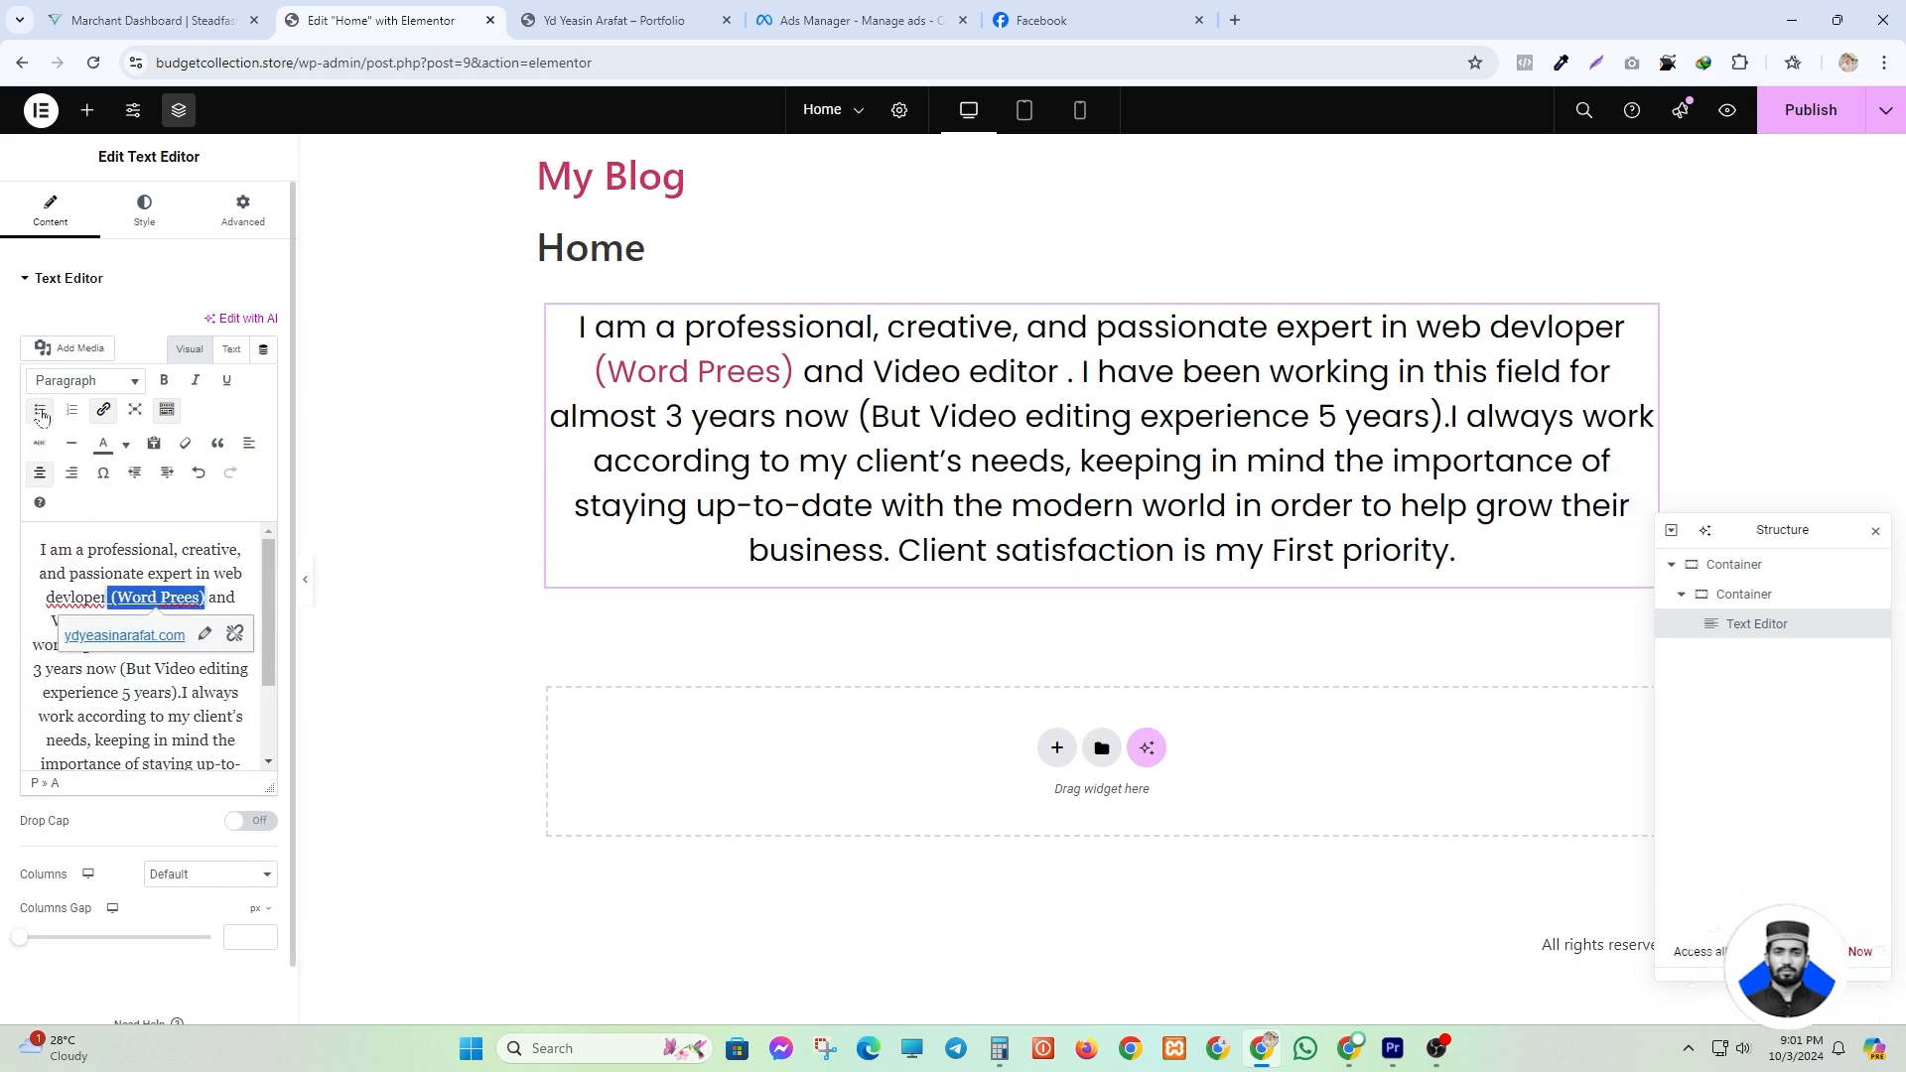
left_click(40, 409)
left_click(39, 409)
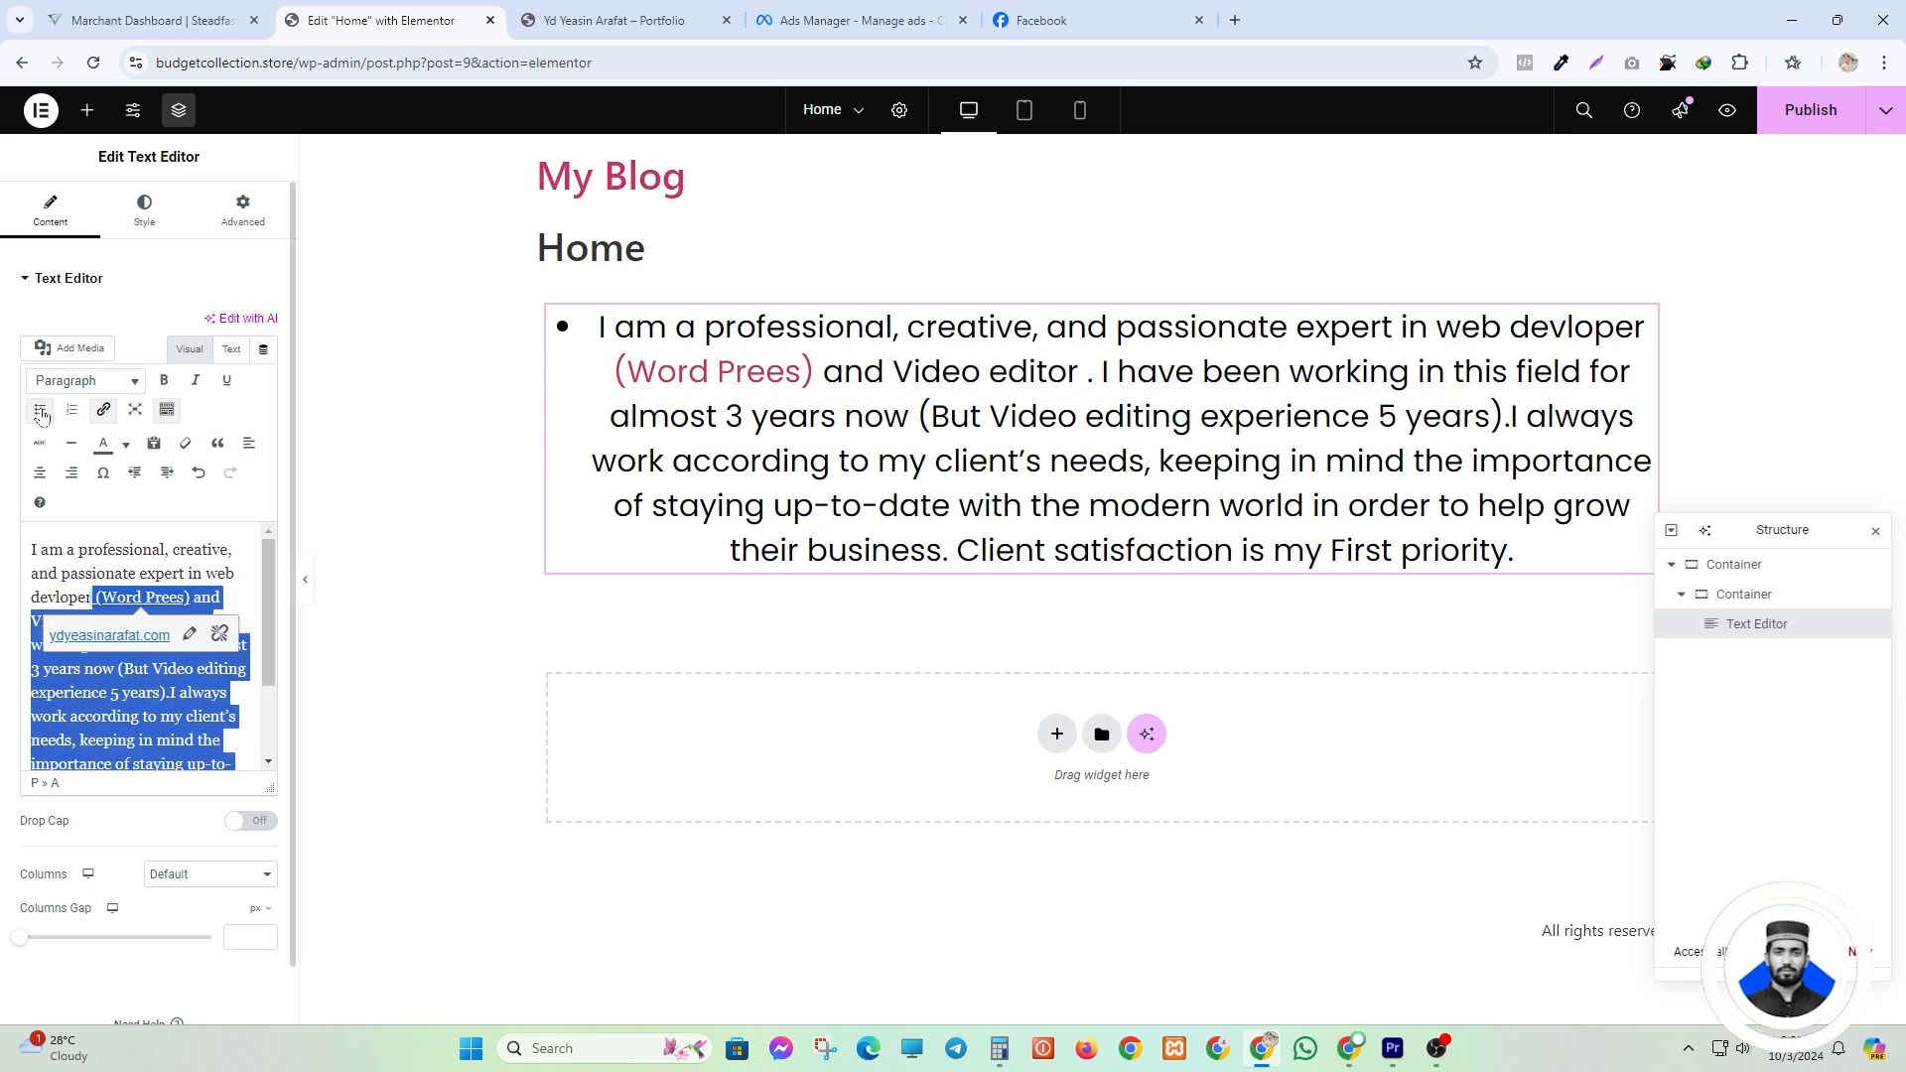
left_click(94, 382)
left_click(100, 389)
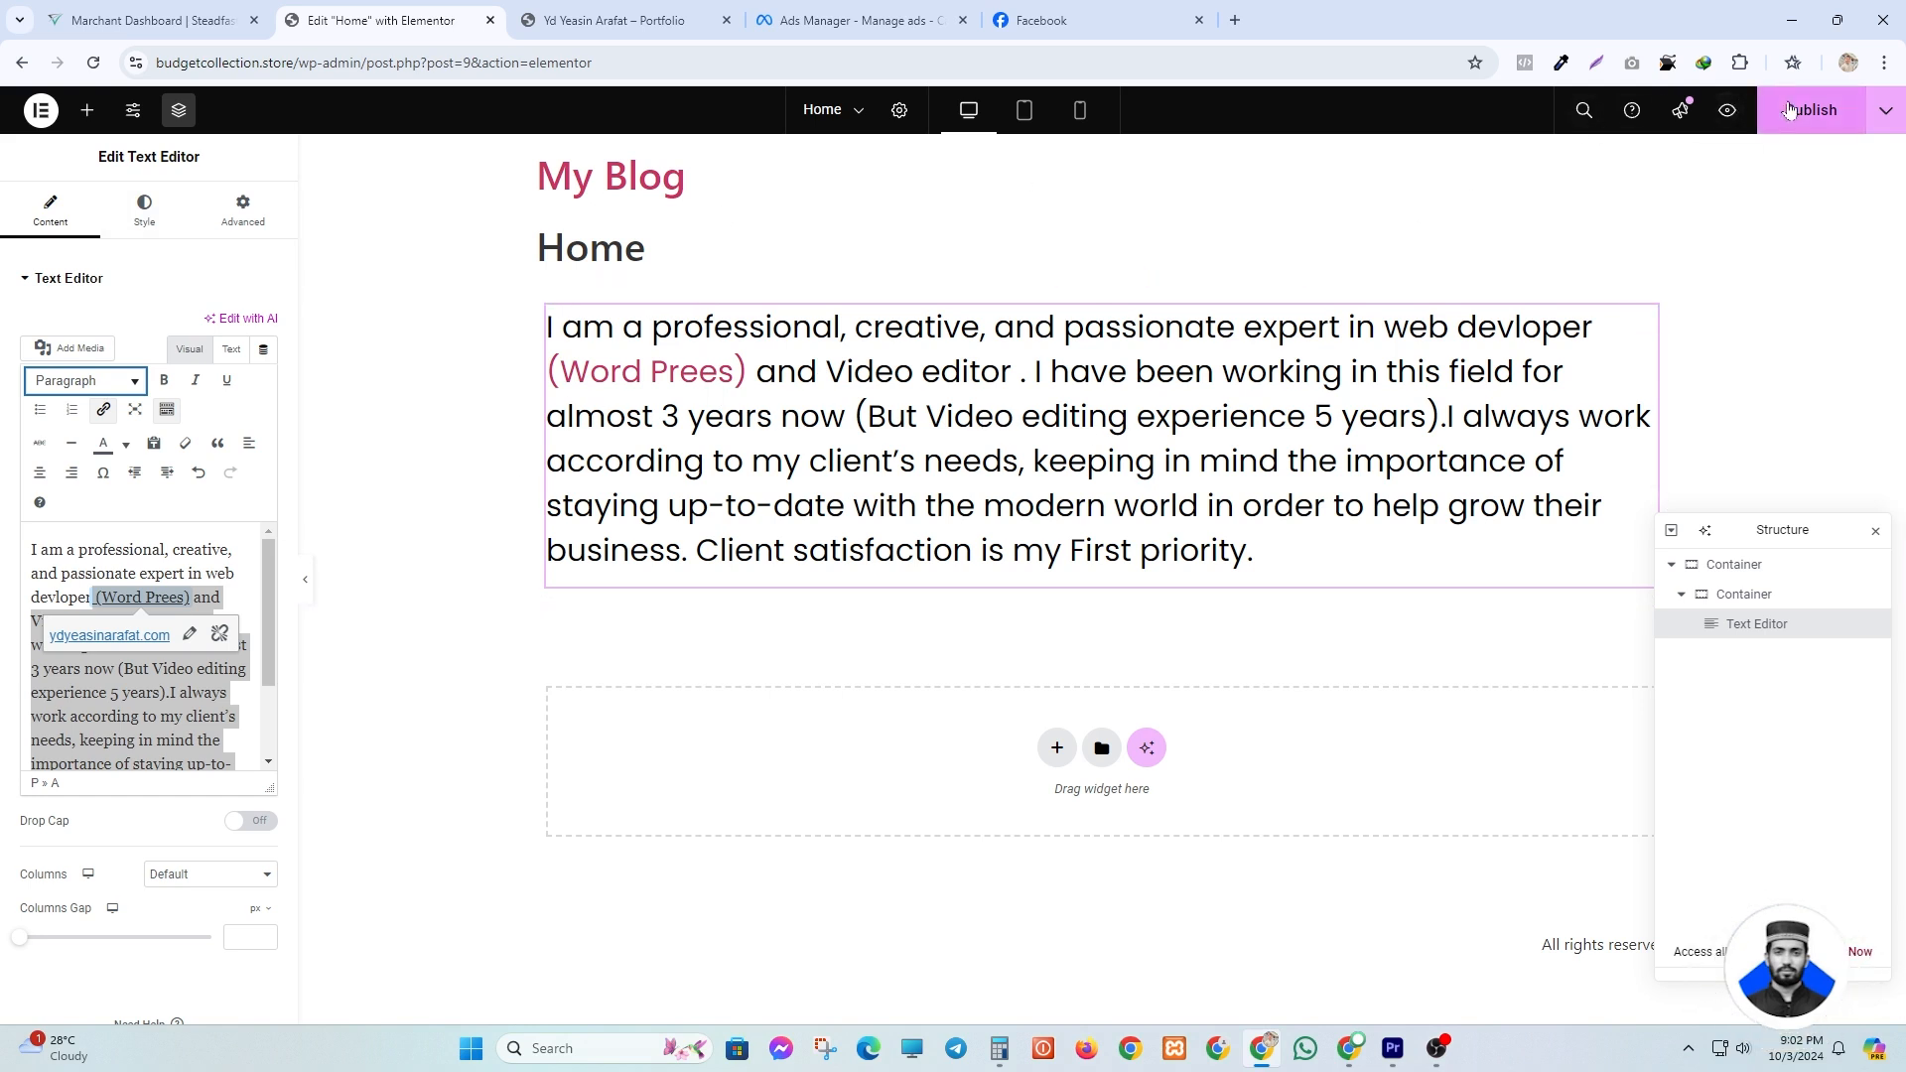
- Publish the Home page and test the "(Word Prees)" link in its preview
left_click(1793, 112)
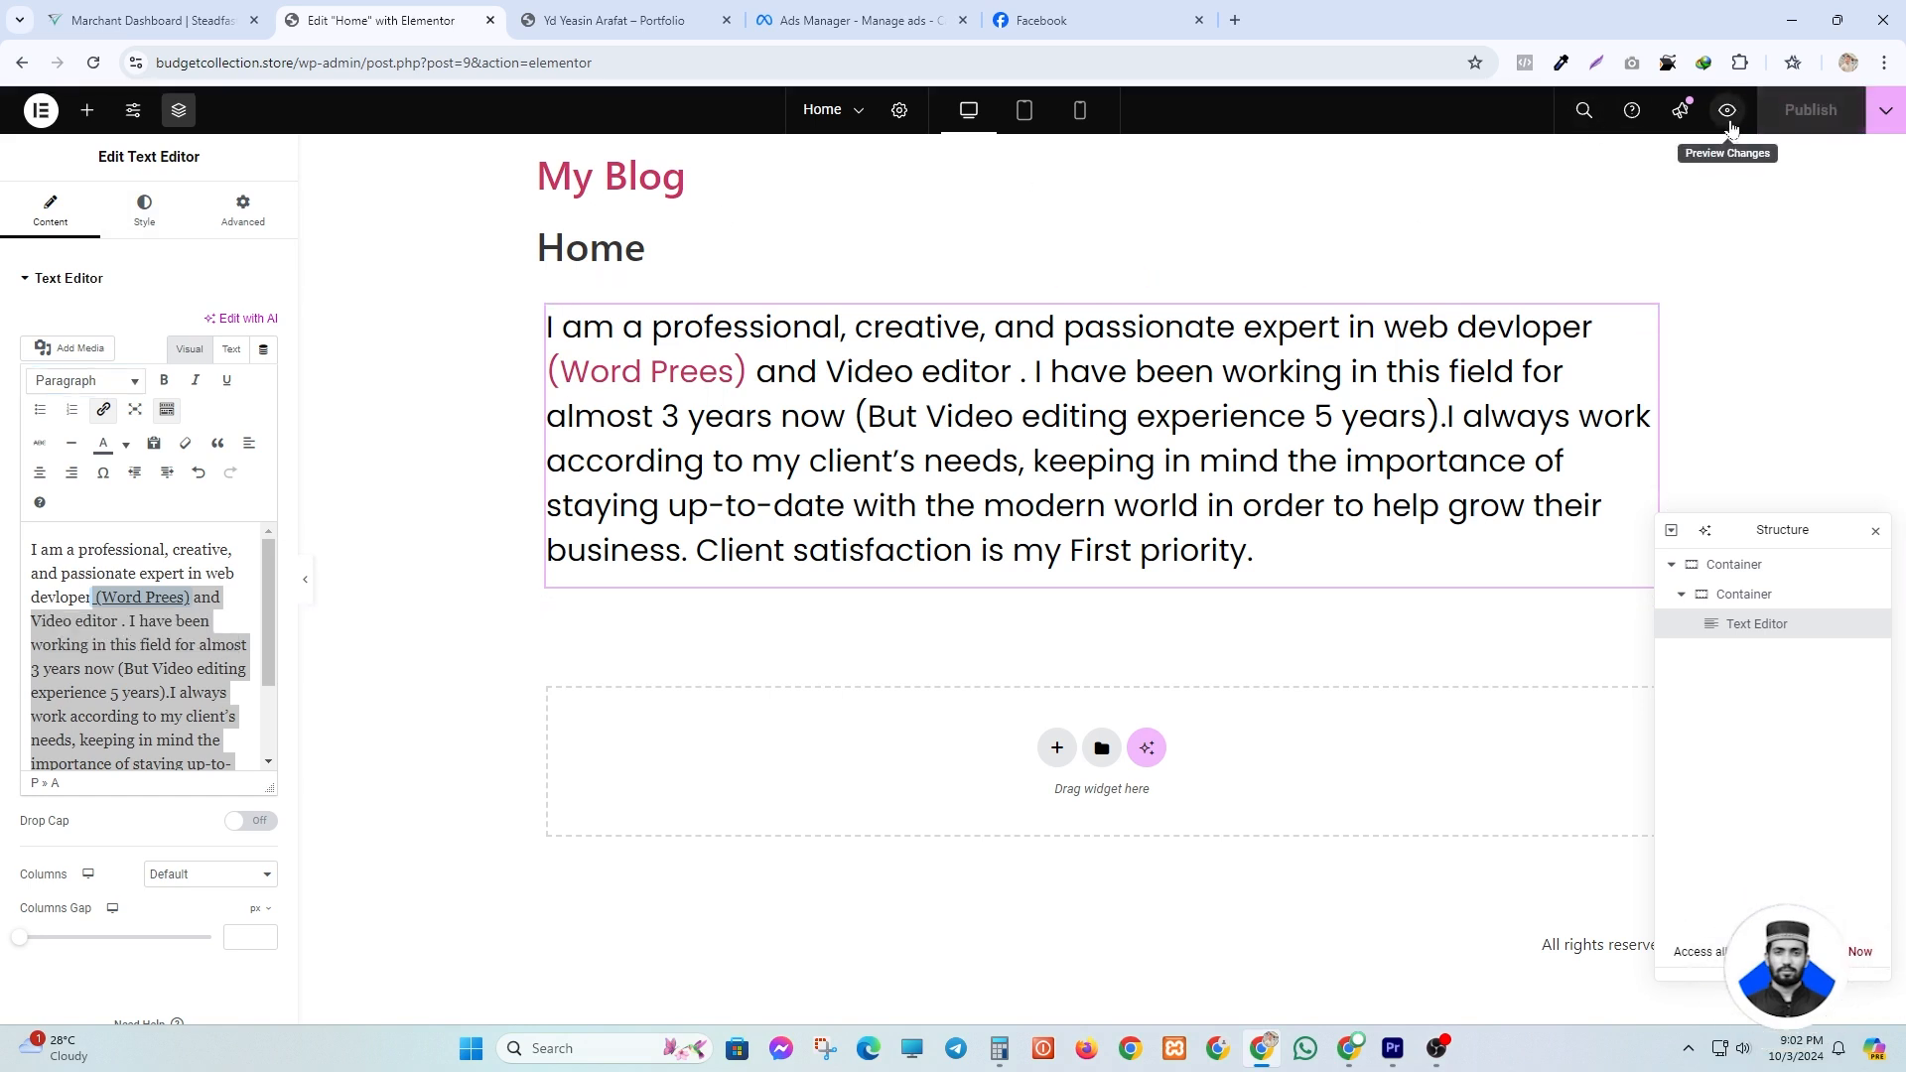
left_click(1729, 113)
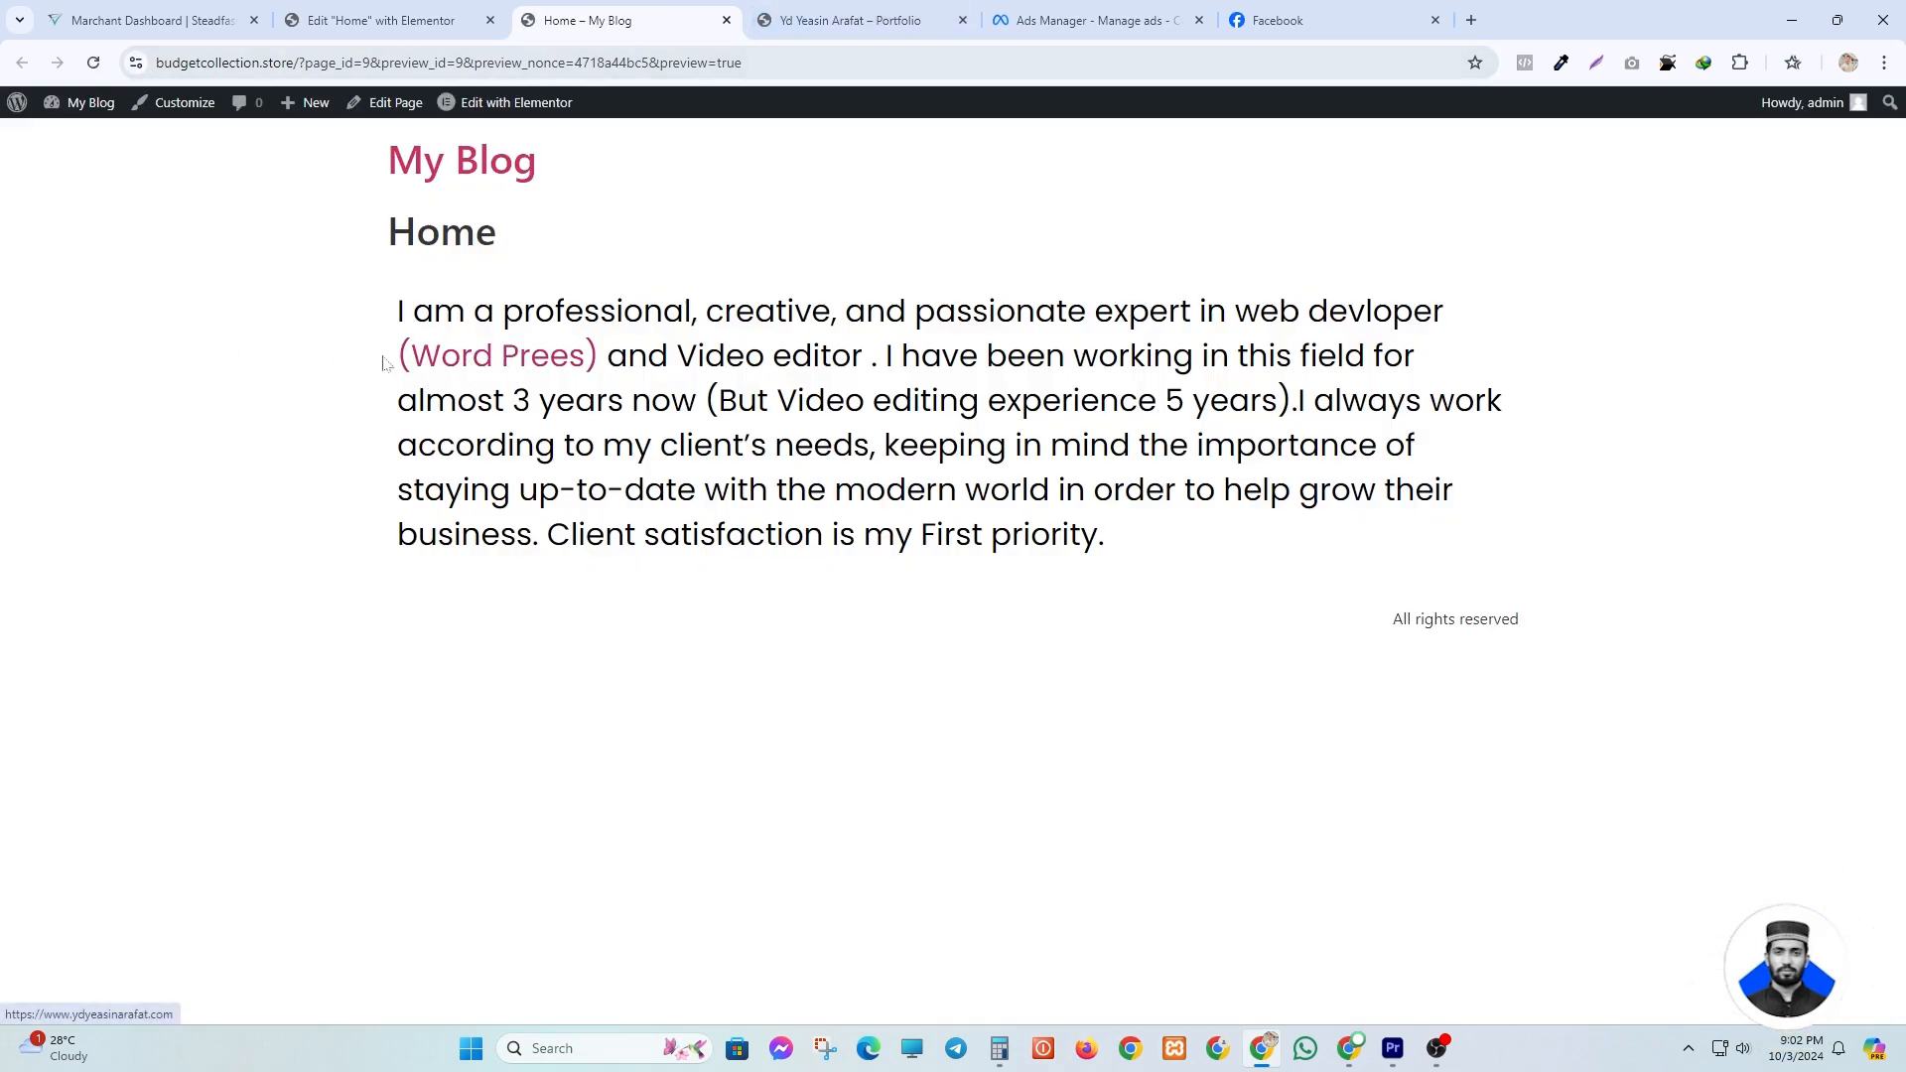
left_click(583, 365)
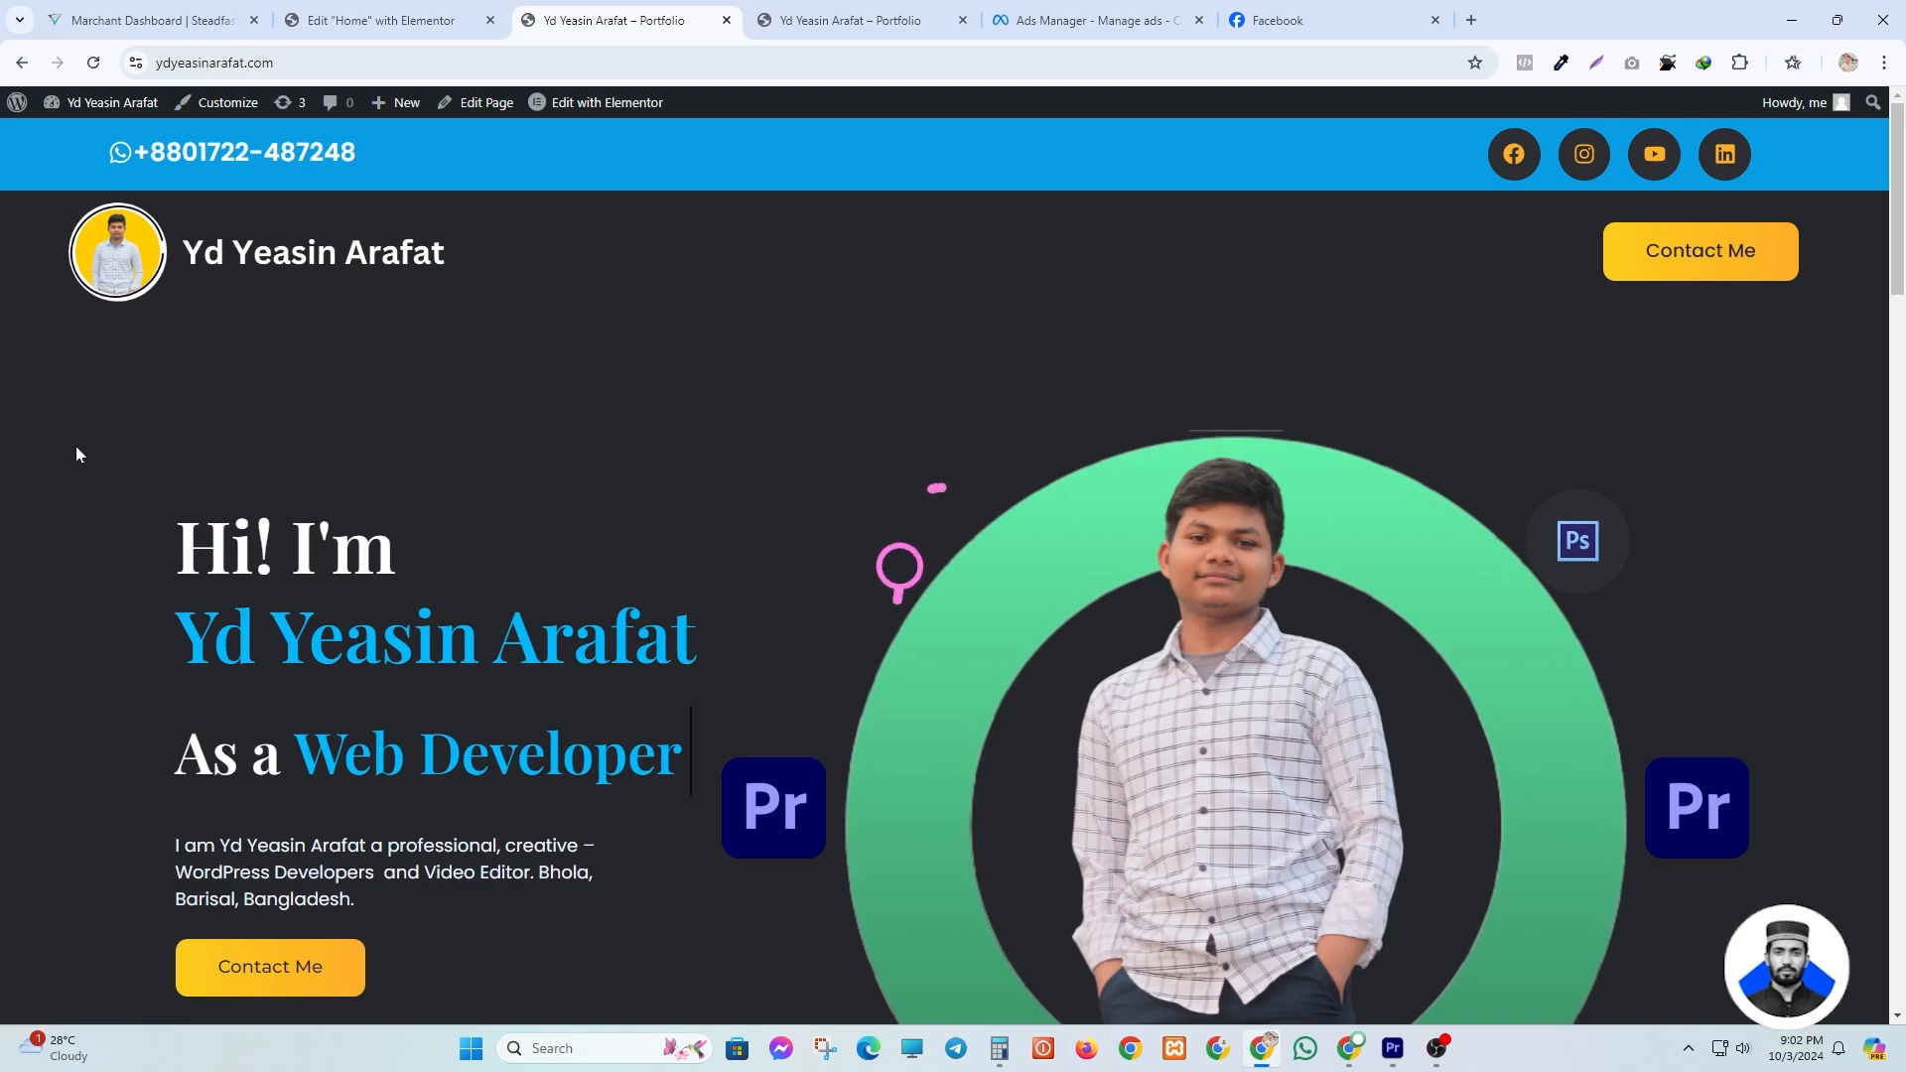
- Return from the portfolio site to the Home page editor and delete the Text Editor widget from the inner container
scroll(764, 431, "down", 5)
scroll(770, 434, "up", 5)
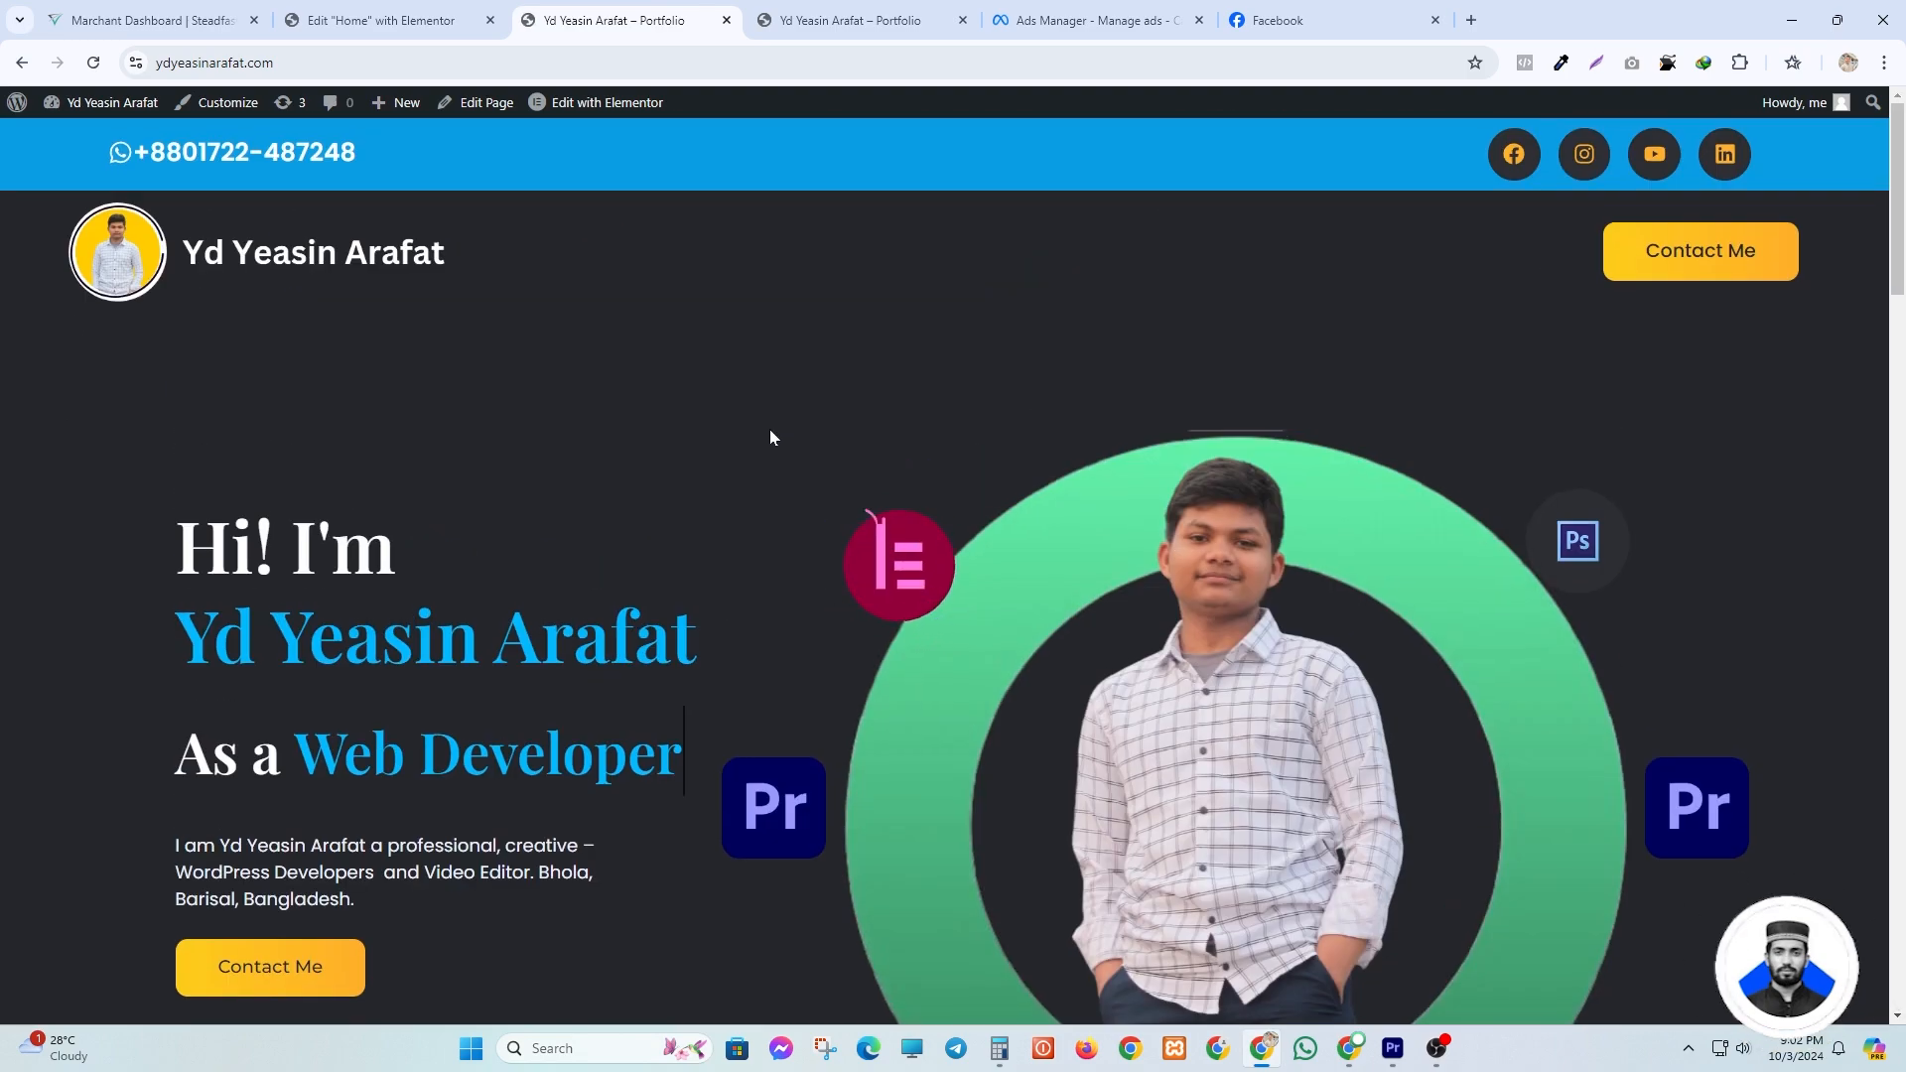
left_click(357, 20)
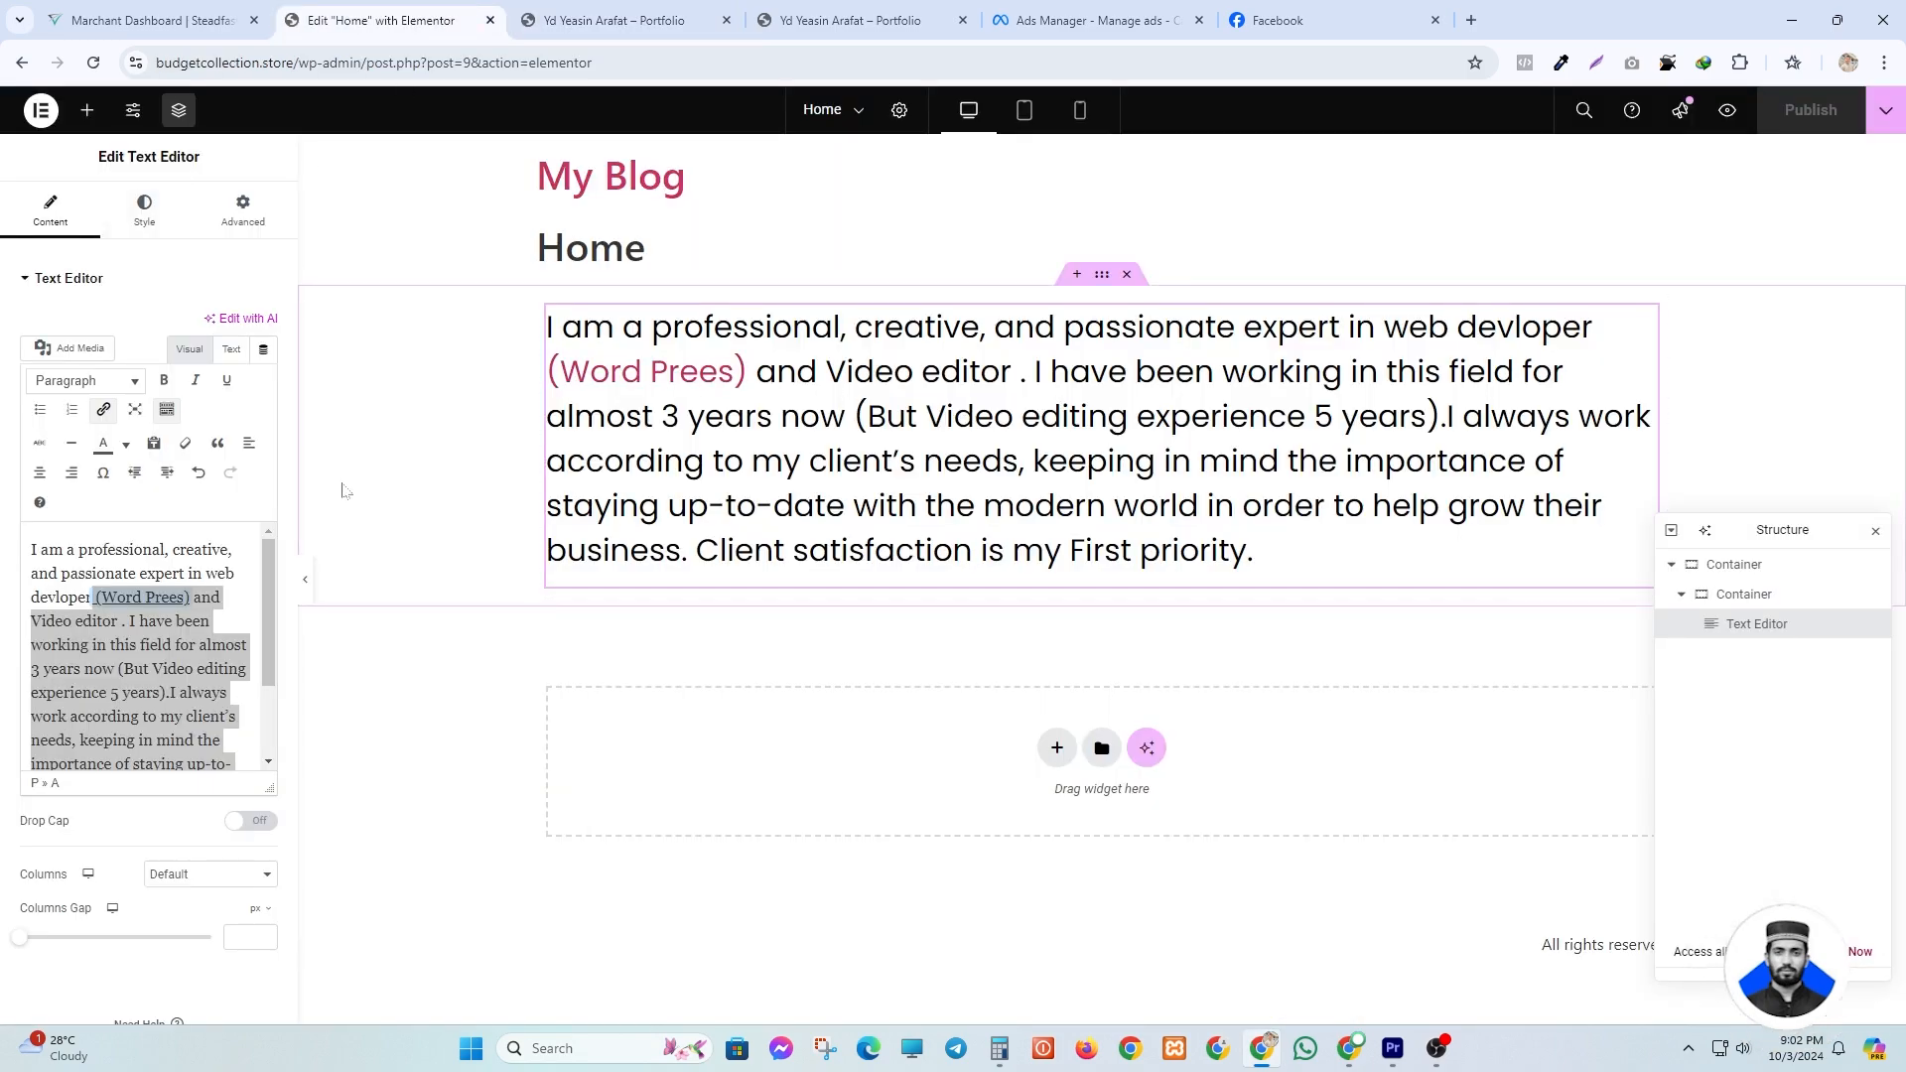
left_click(240, 573)
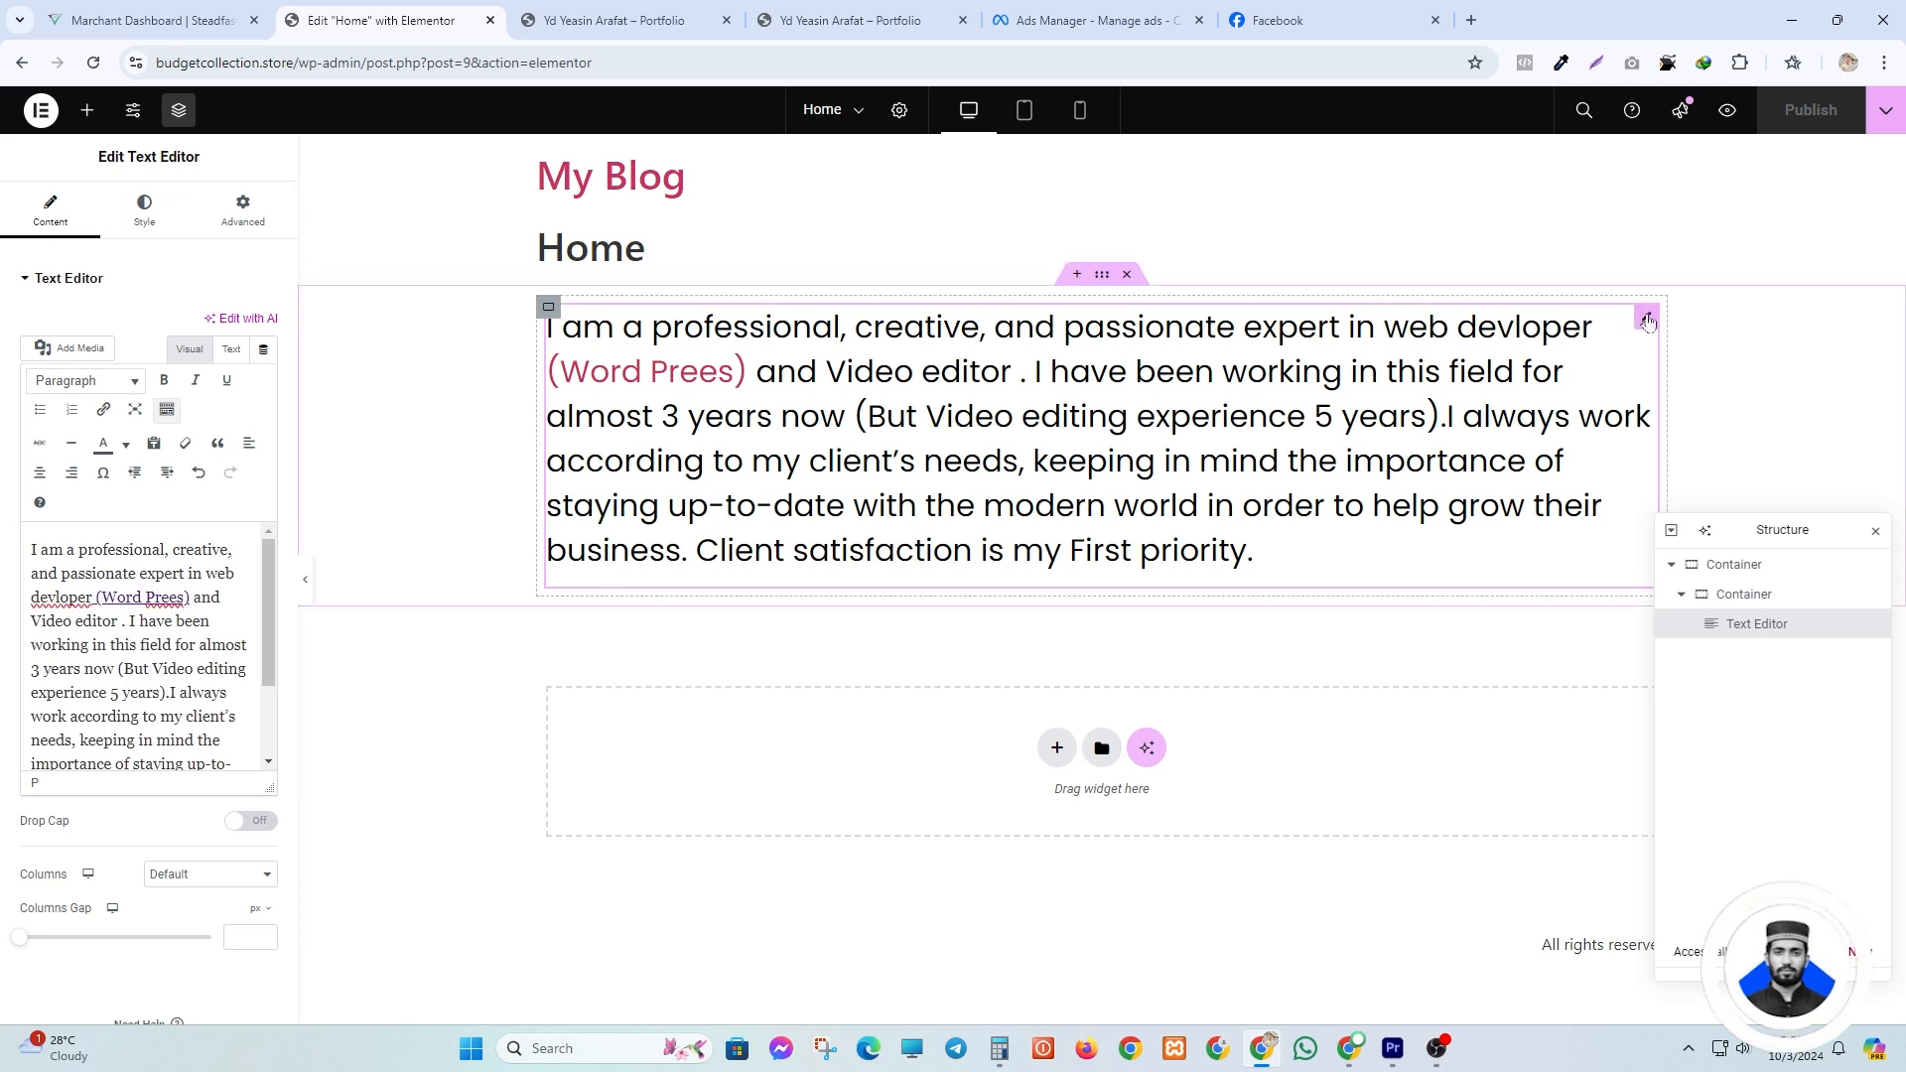
key("Delete")
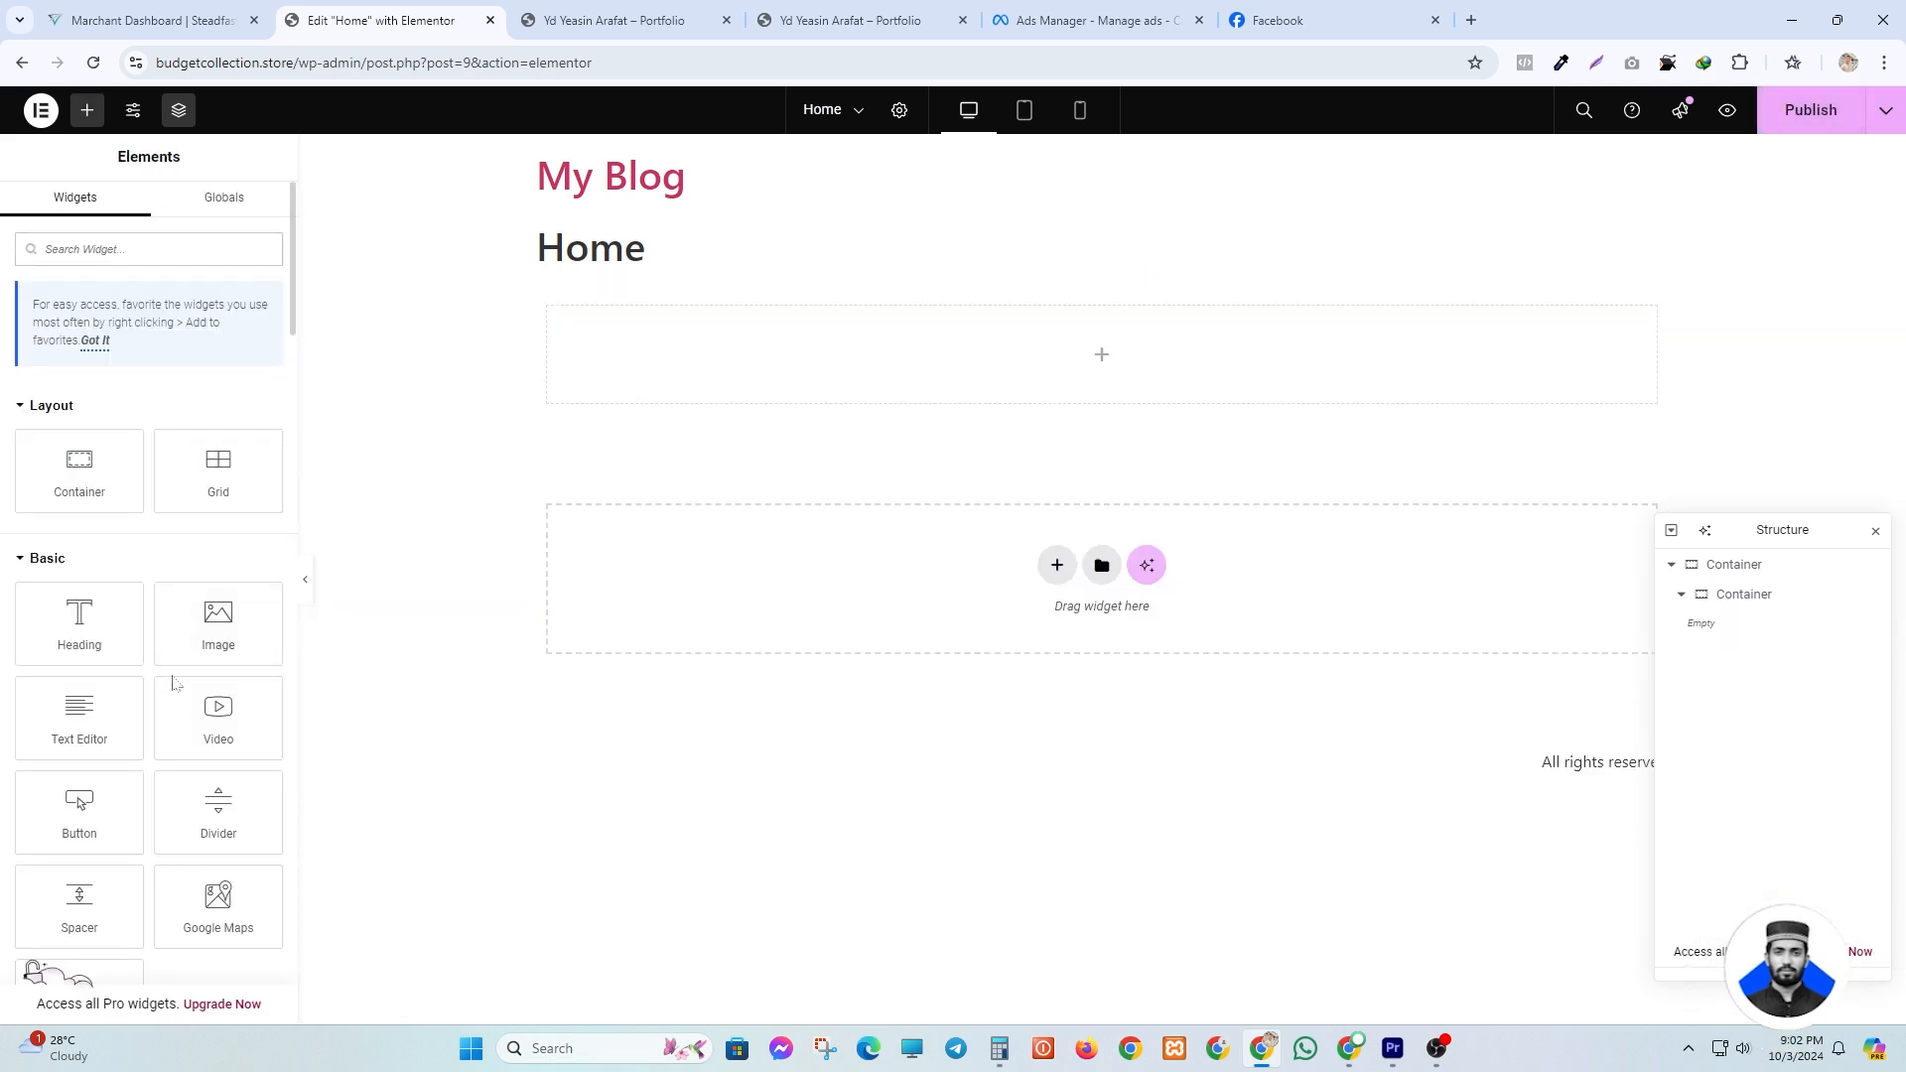
- Add a Video widget to the empty inner container and play its placeholder video briefly
left_click_drag(214, 619, 1156, 377)
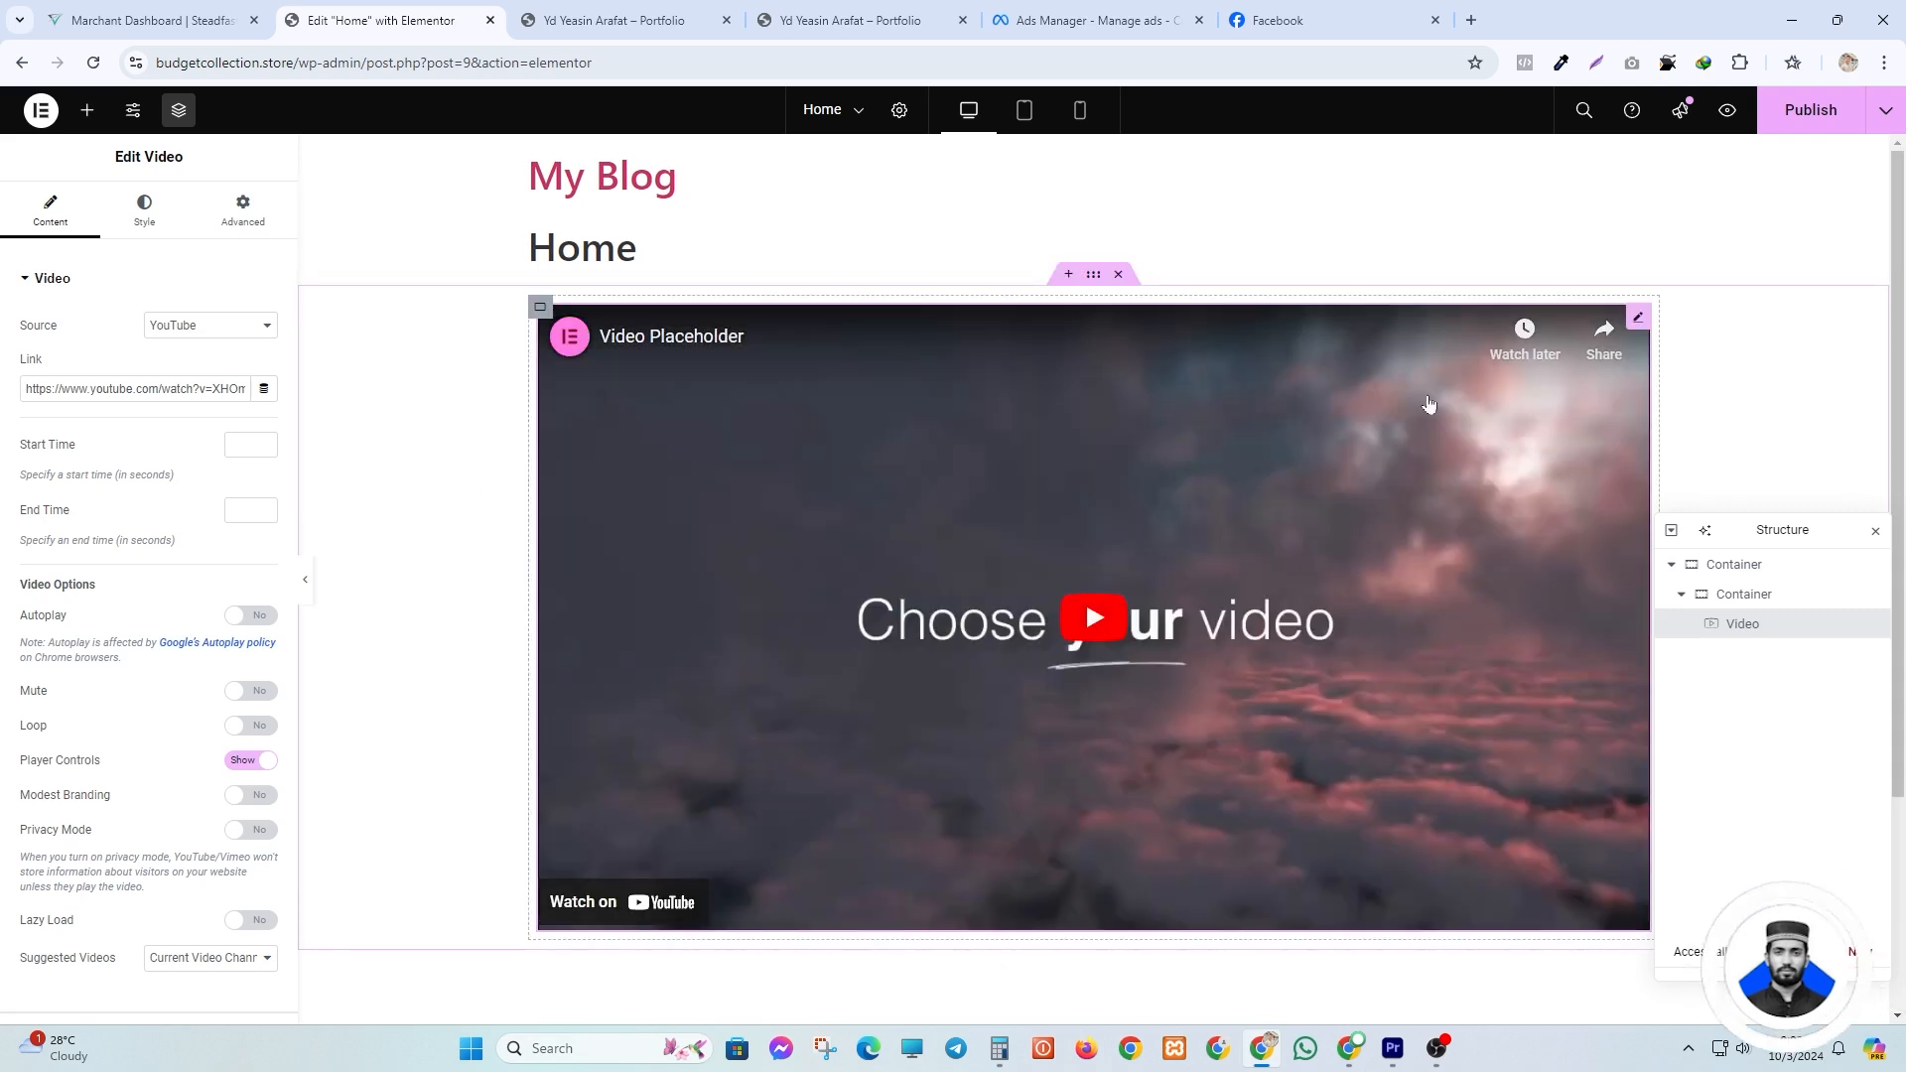
scroll(566, 532, "down", 3)
left_click(1079, 351)
scroll(1078, 343, "up", 1)
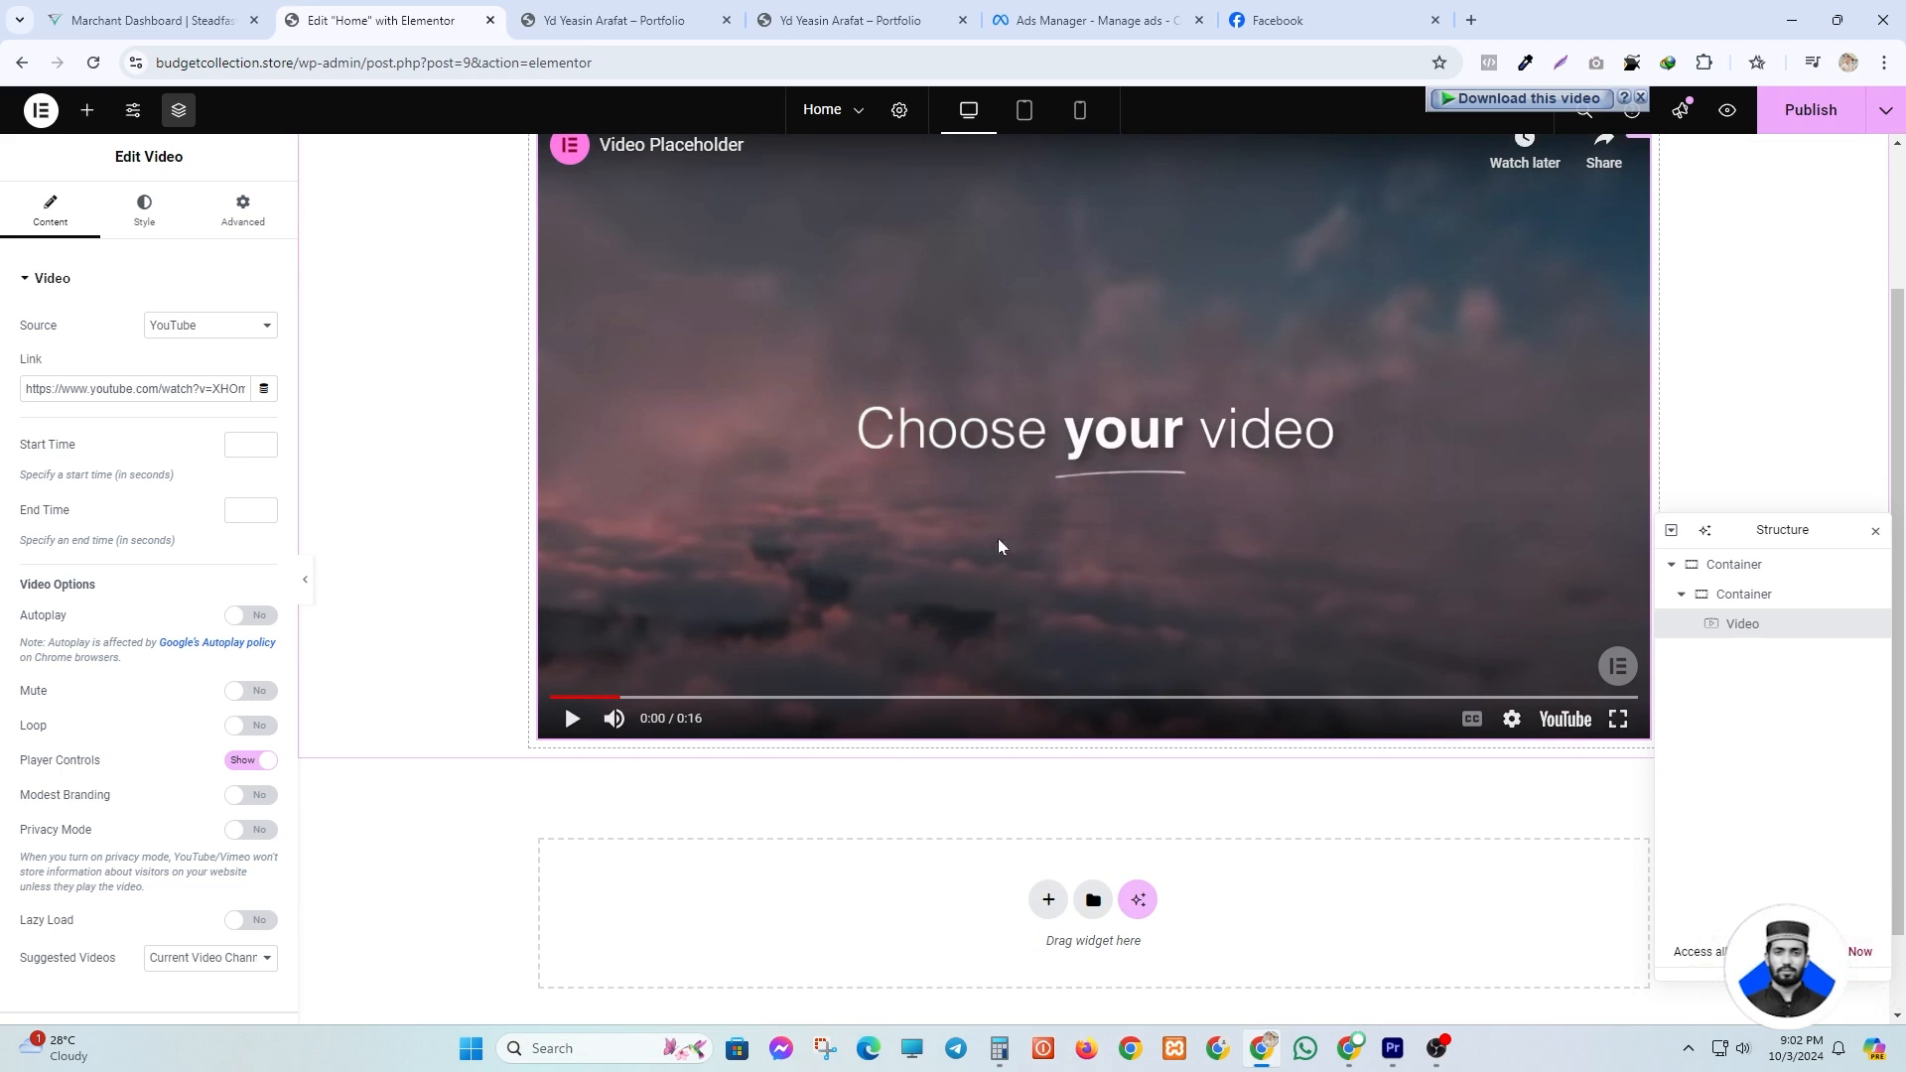
scroll(668, 694, "up", 2)
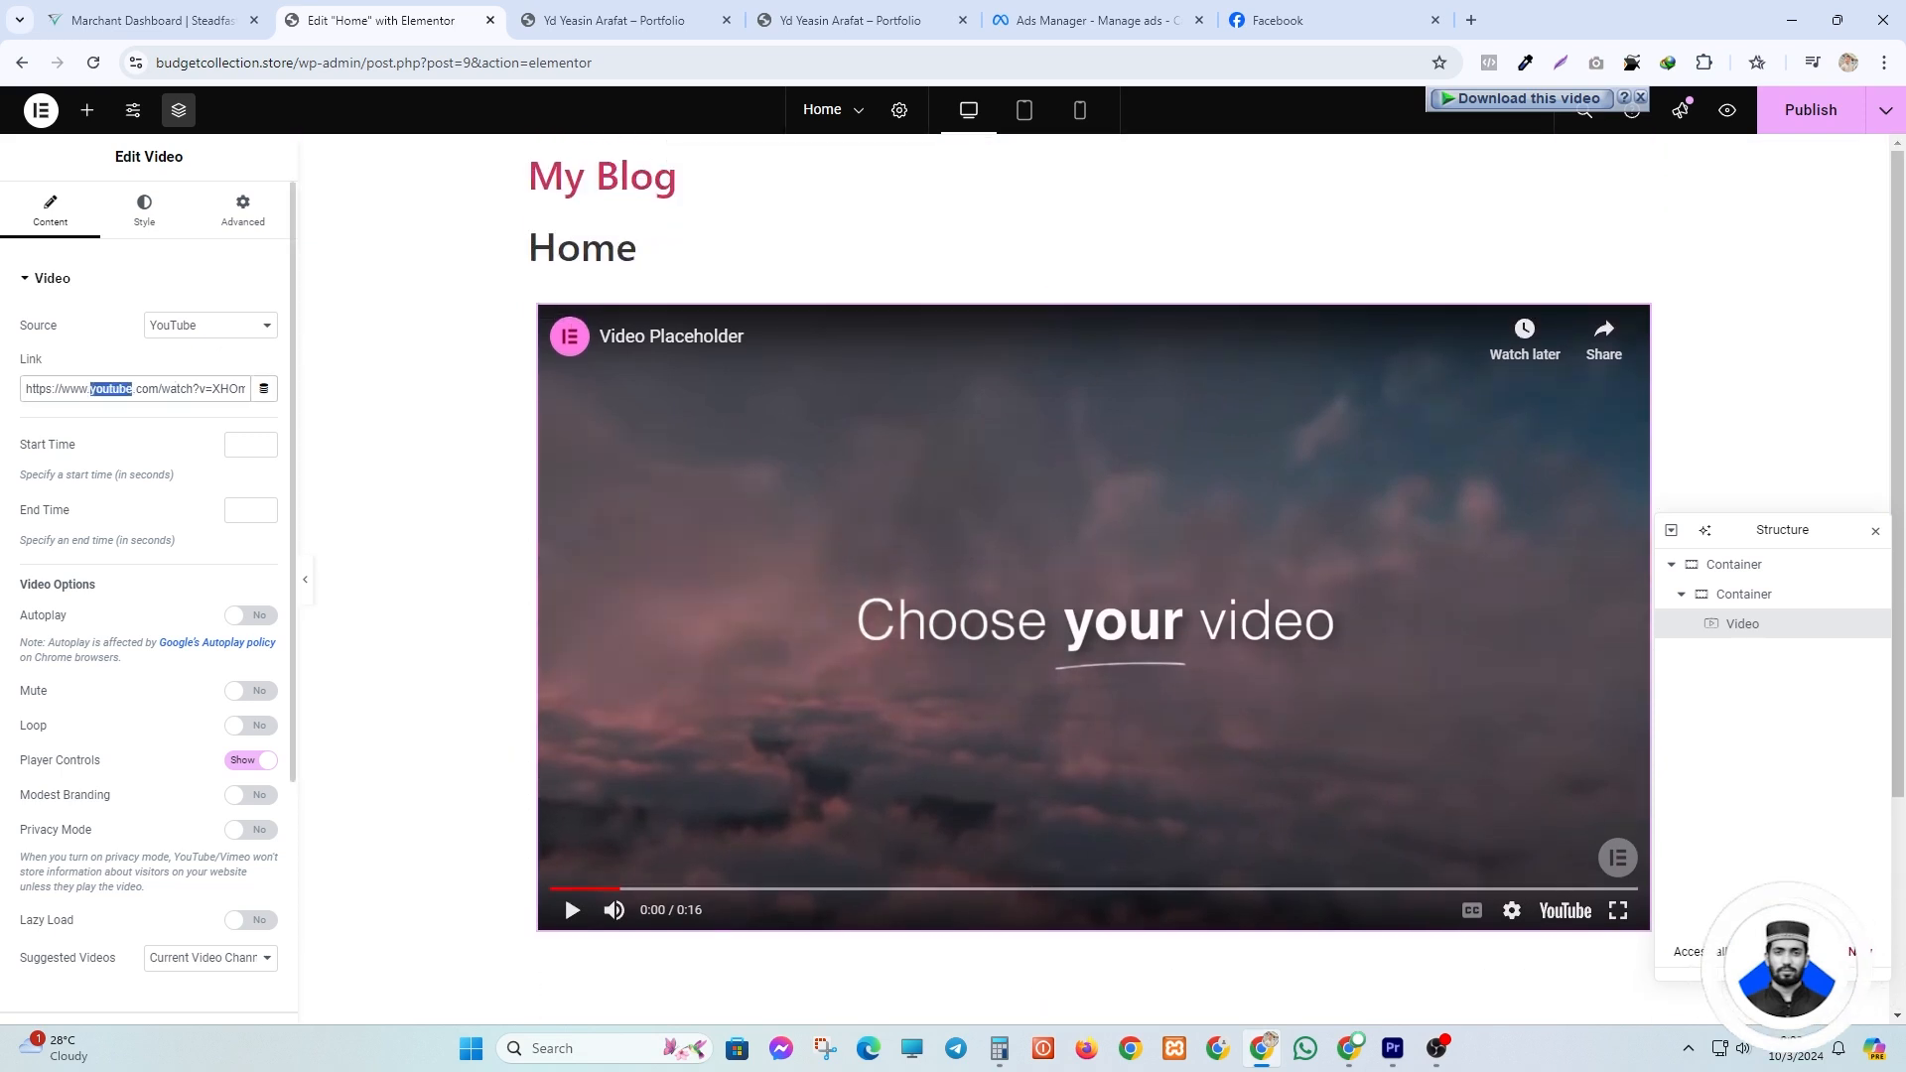
- Inspect the YouTube link of the Video widget and turn on Autoplay
triple_click(112, 389)
left_click(336, 413)
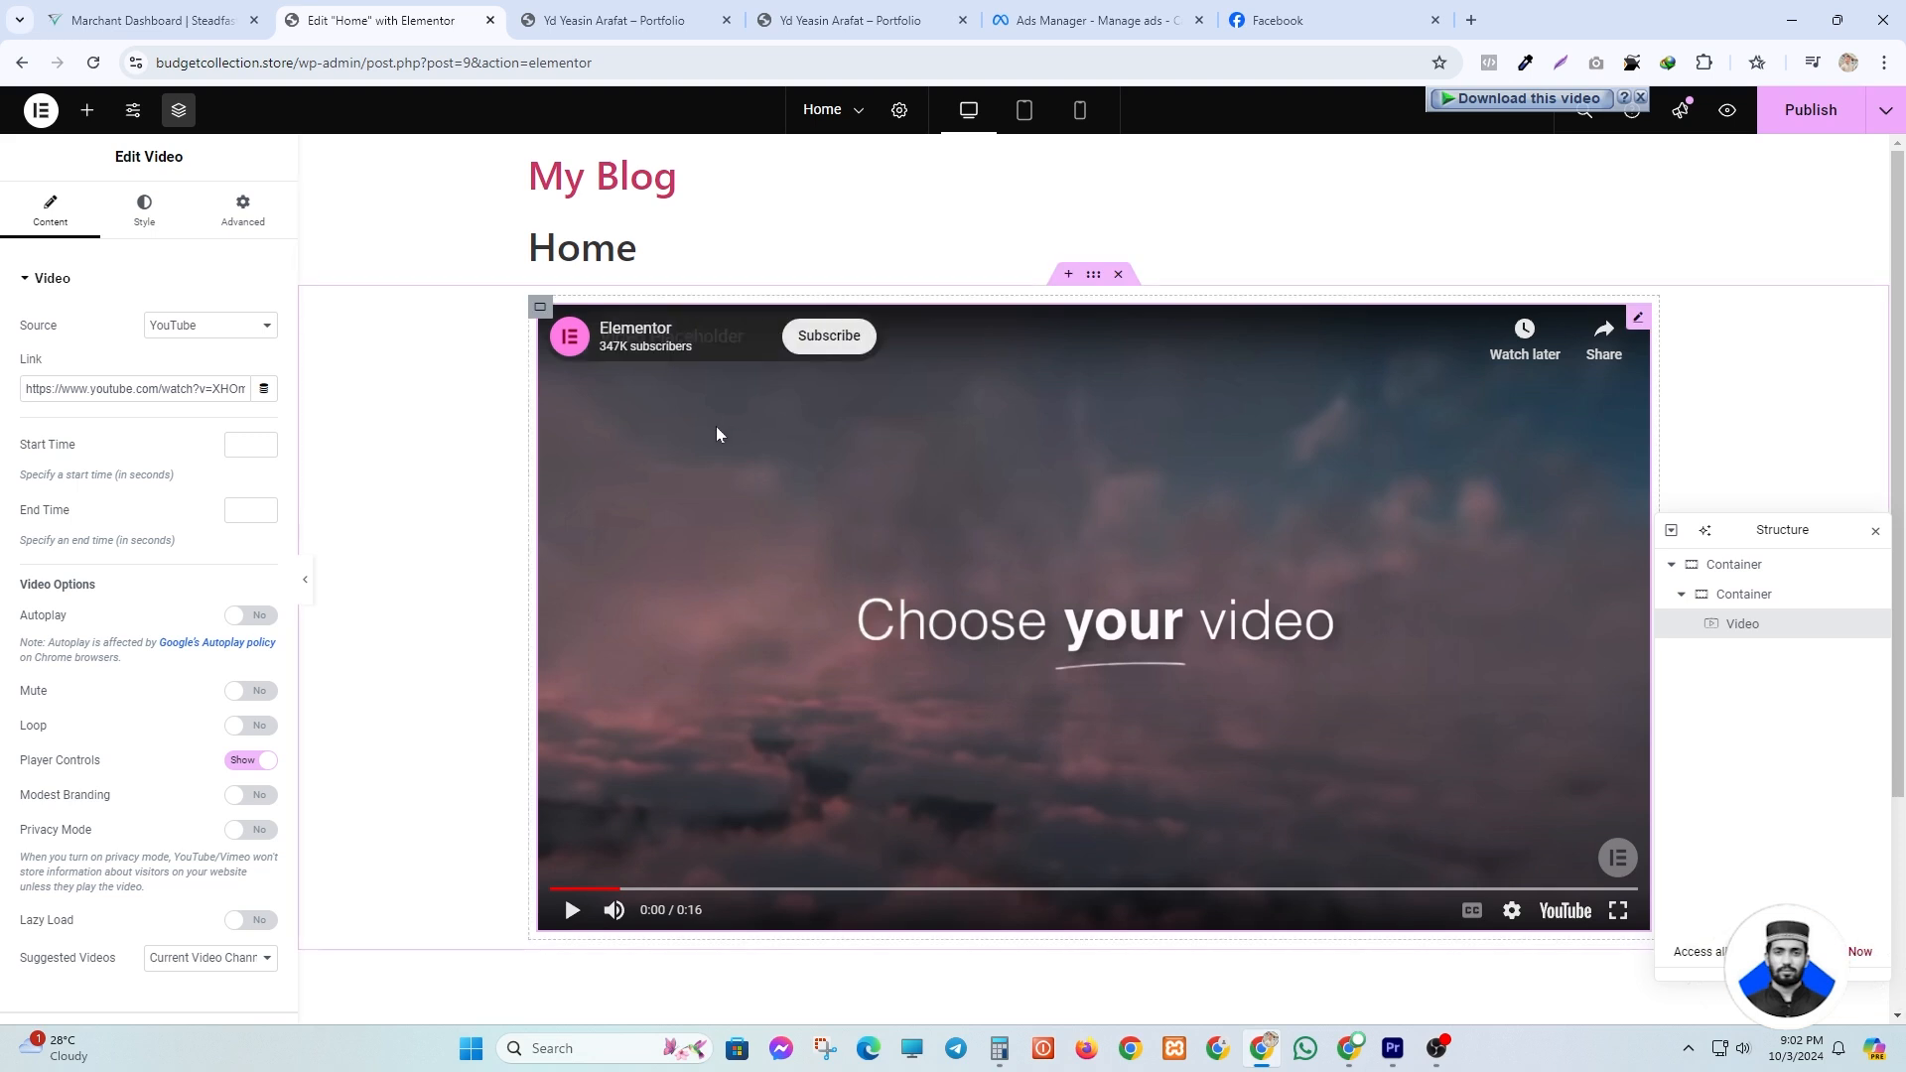
triple_click(159, 389)
triple_click(159, 389)
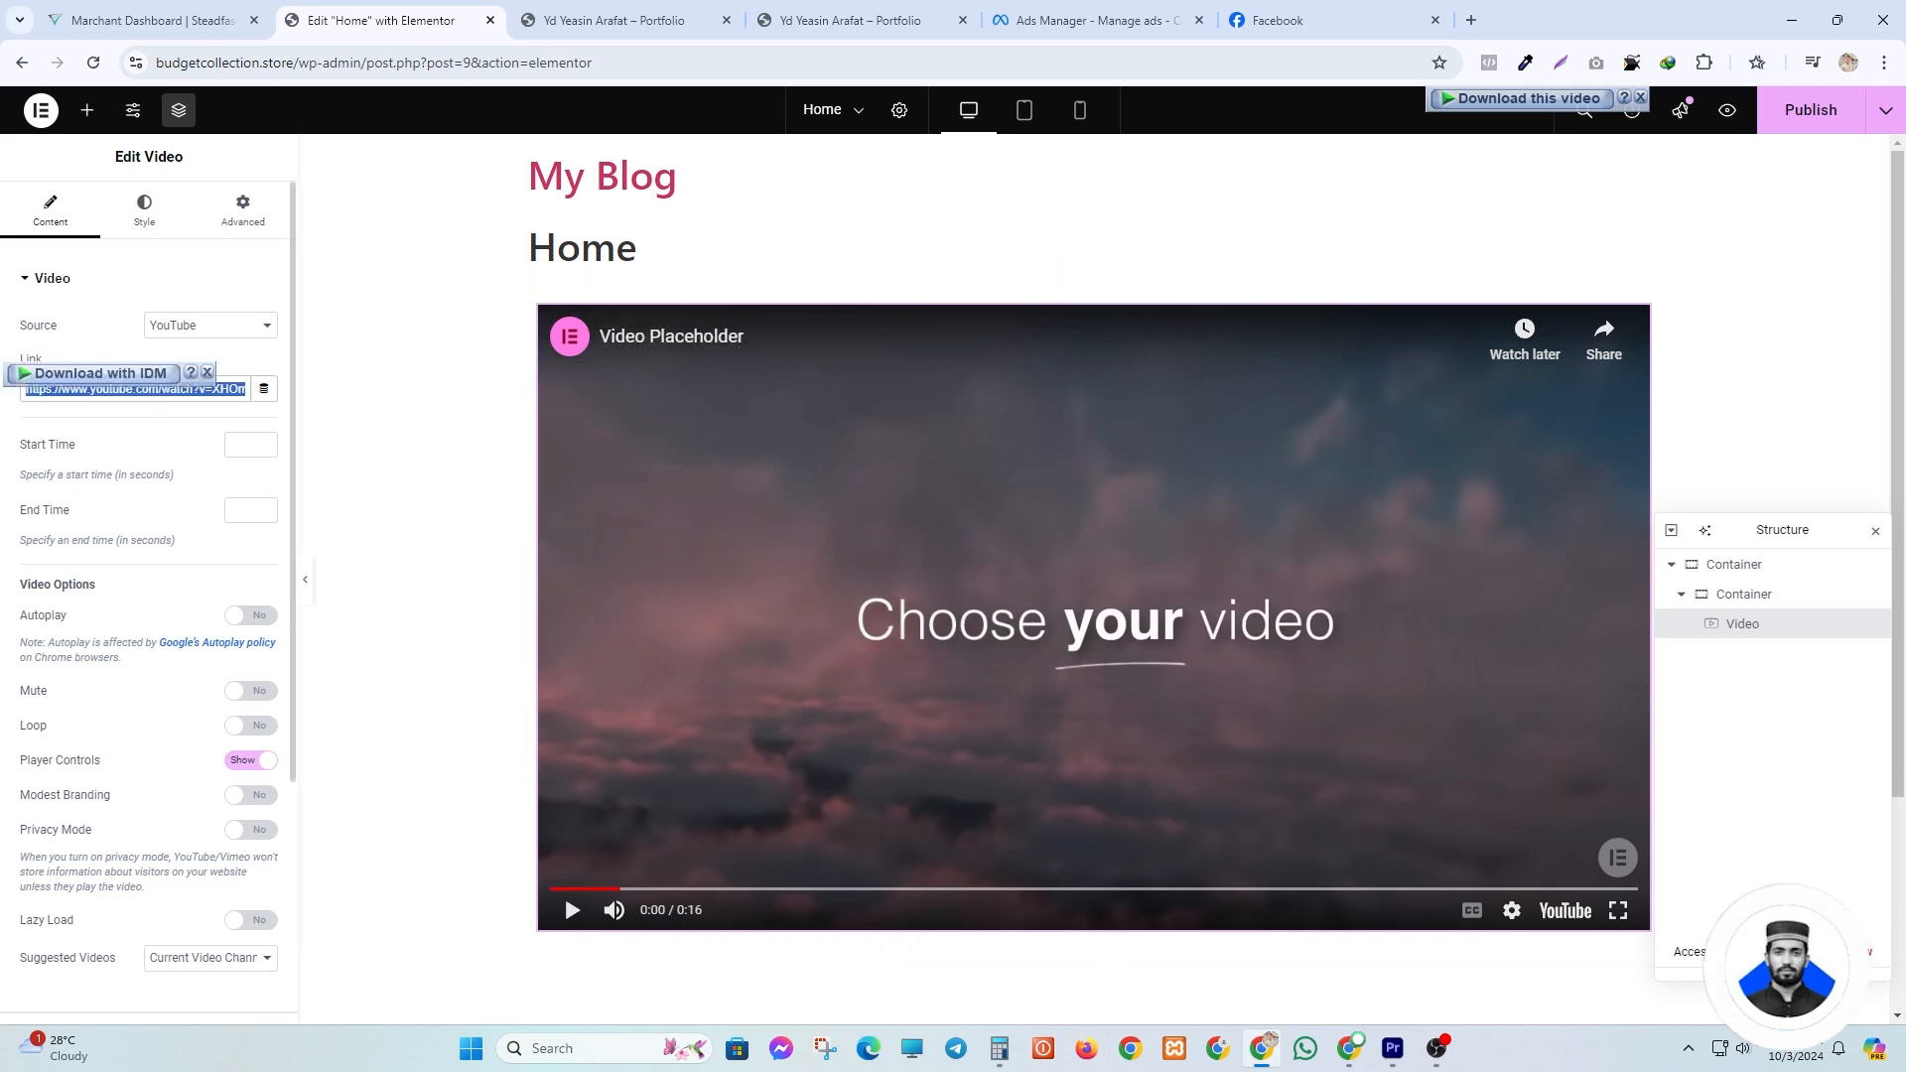
left_click(366, 421)
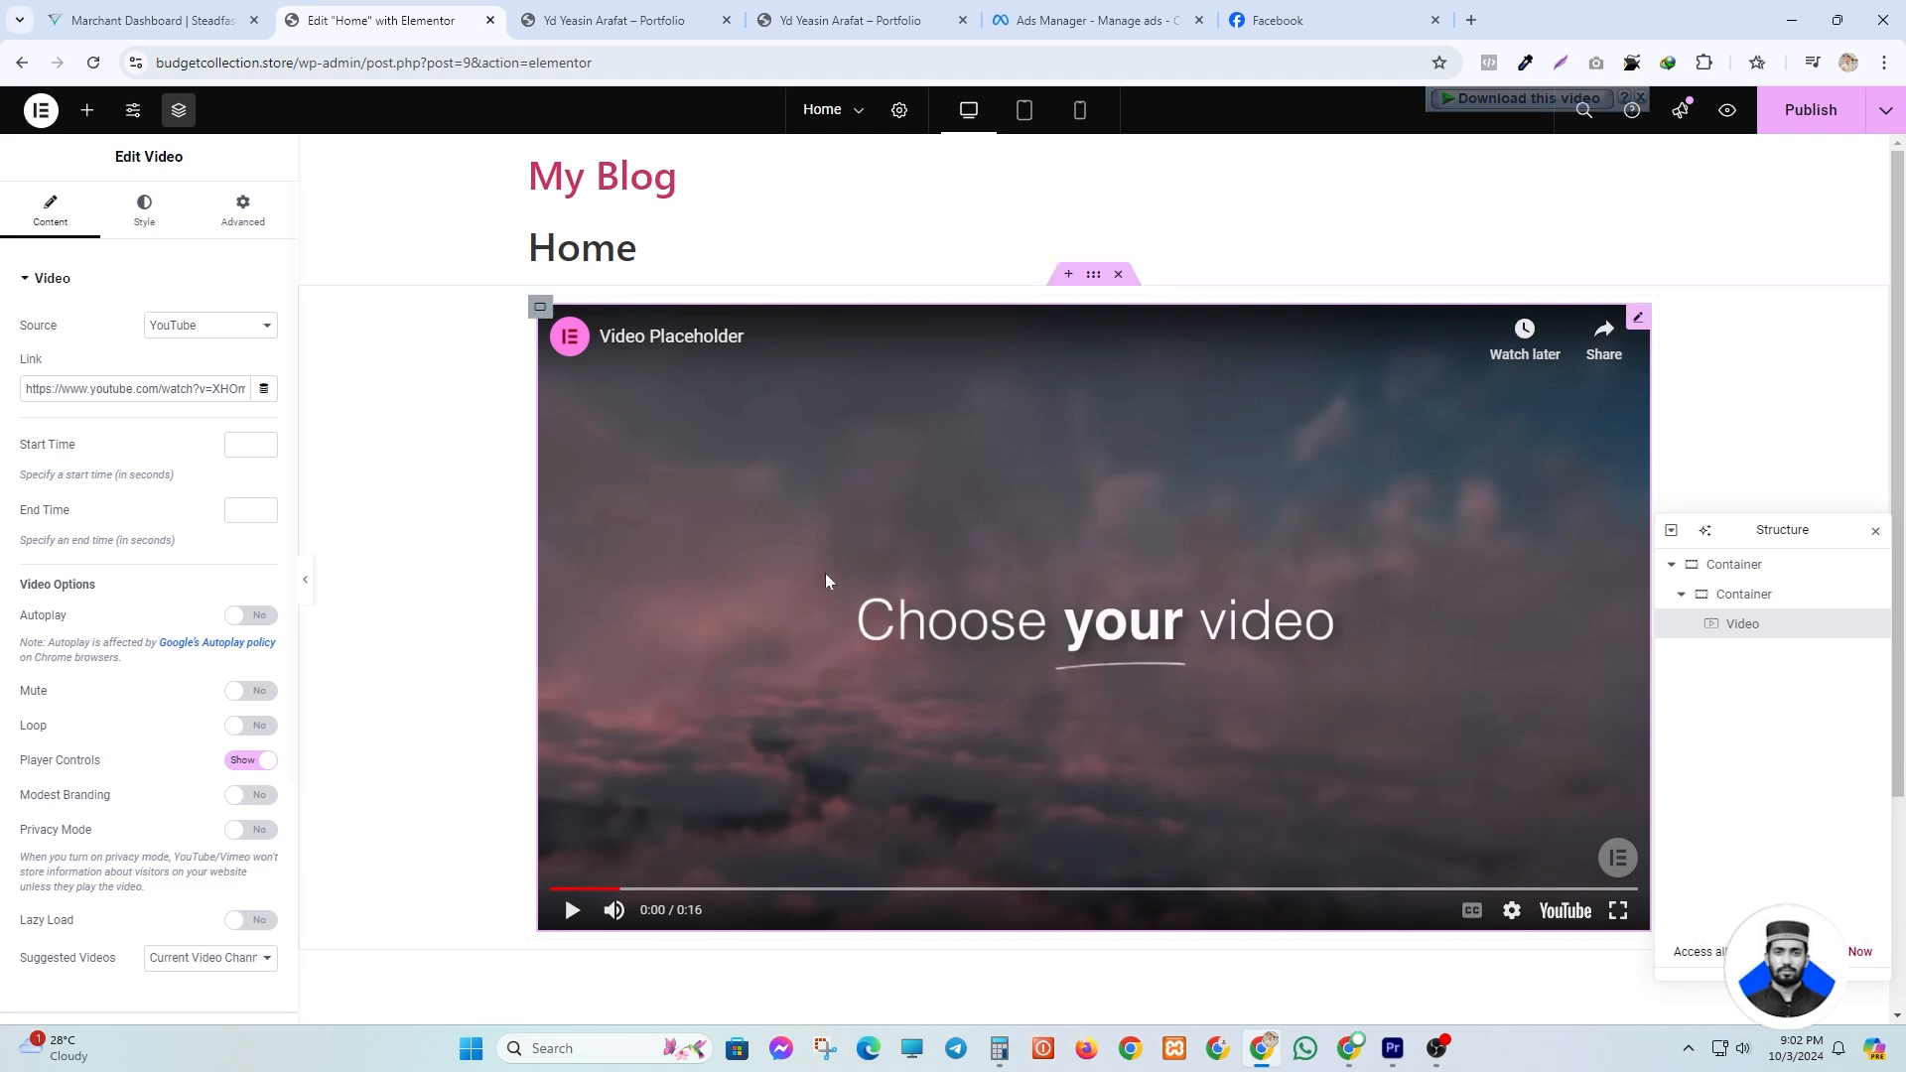
scroll(824, 586, "down", 2)
left_click(249, 615)
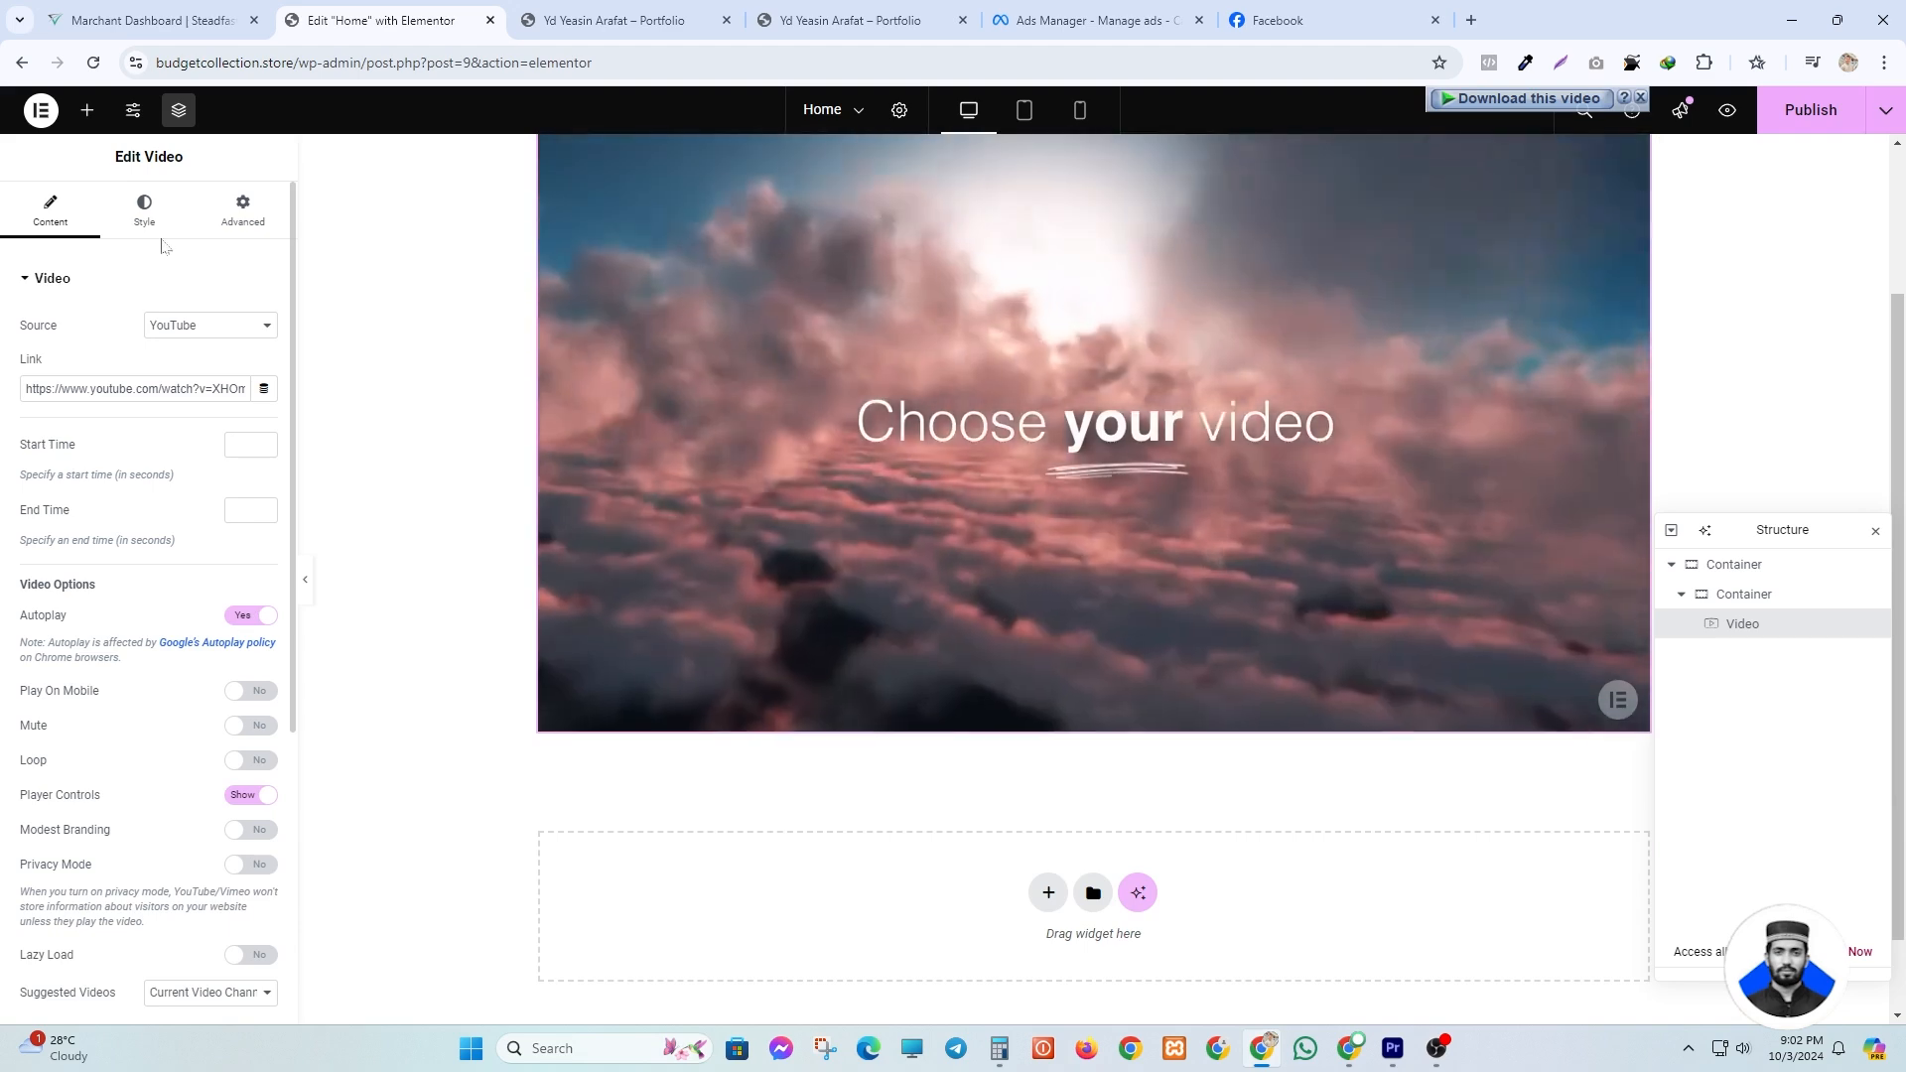
- Try CSS filters on the video with saturation 179 and hue 349, reset them, and replay the video
left_click(145, 210)
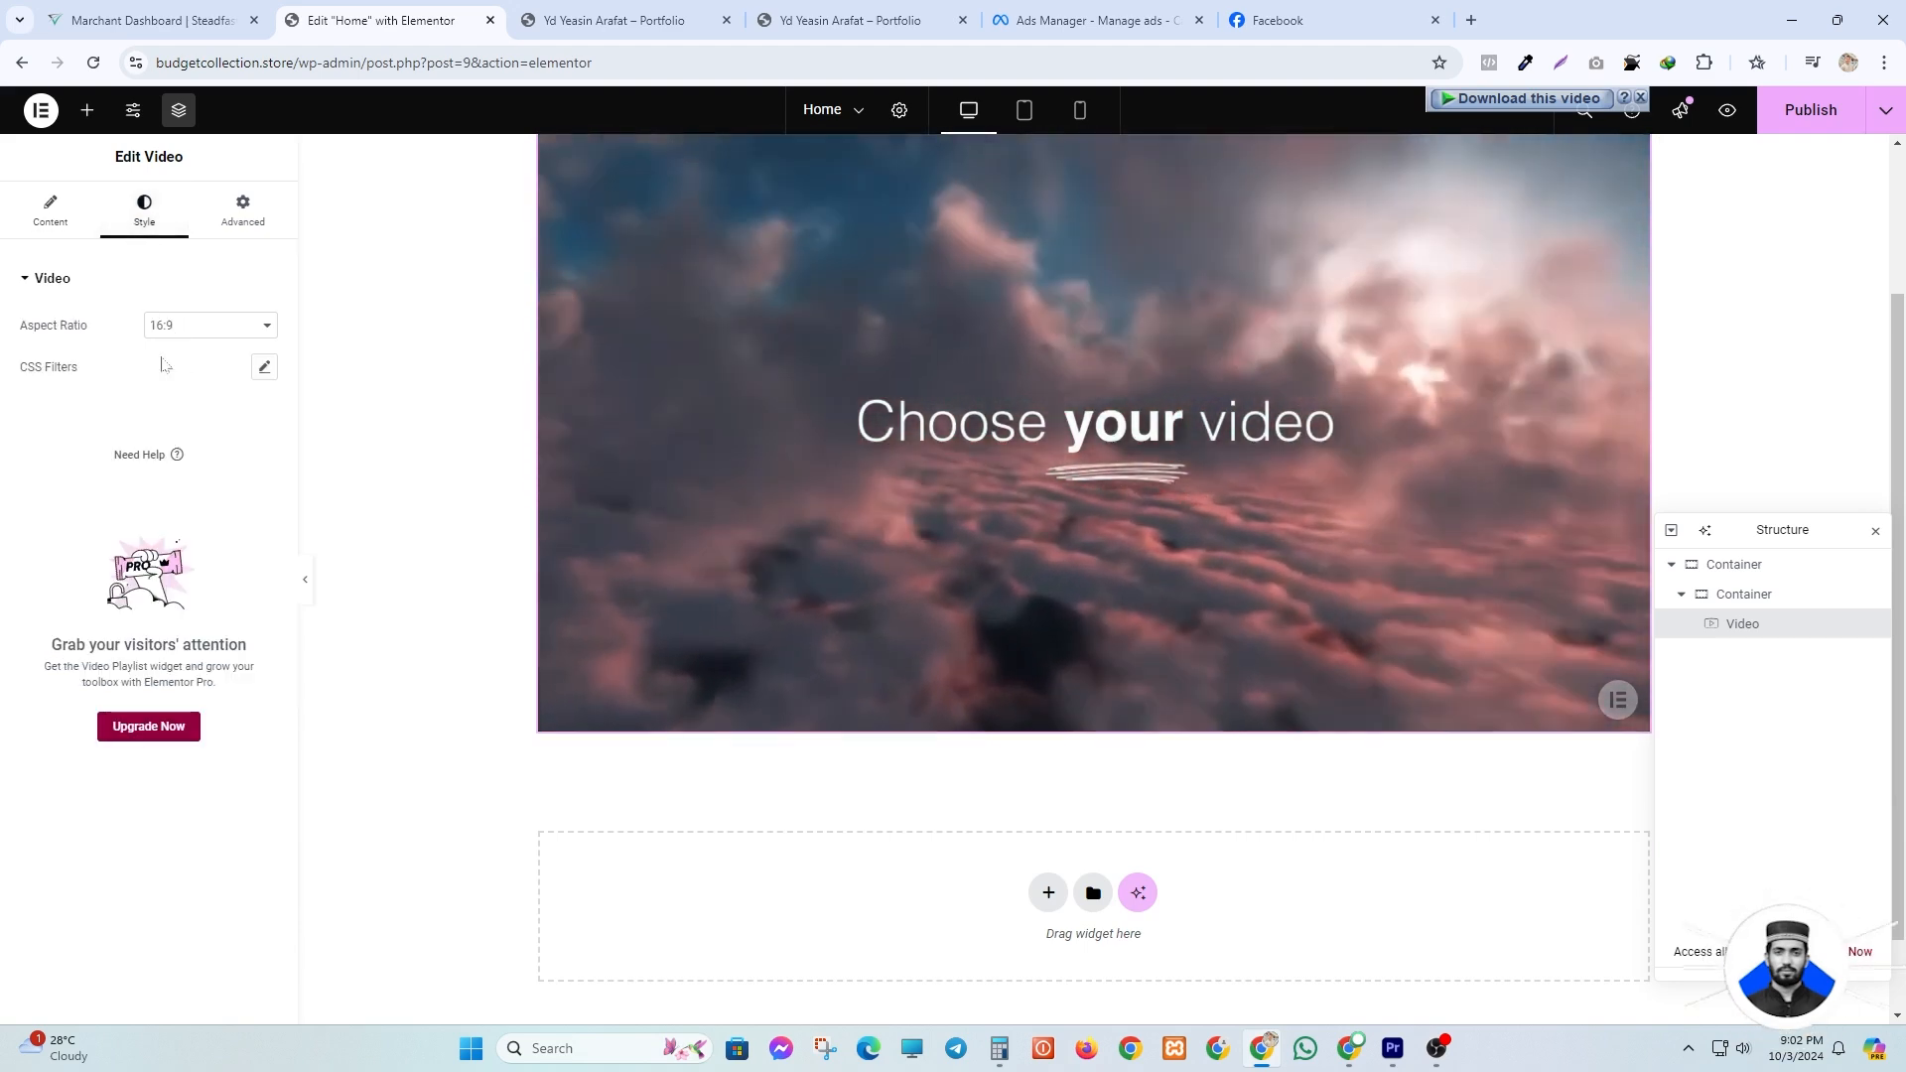
left_click(264, 367)
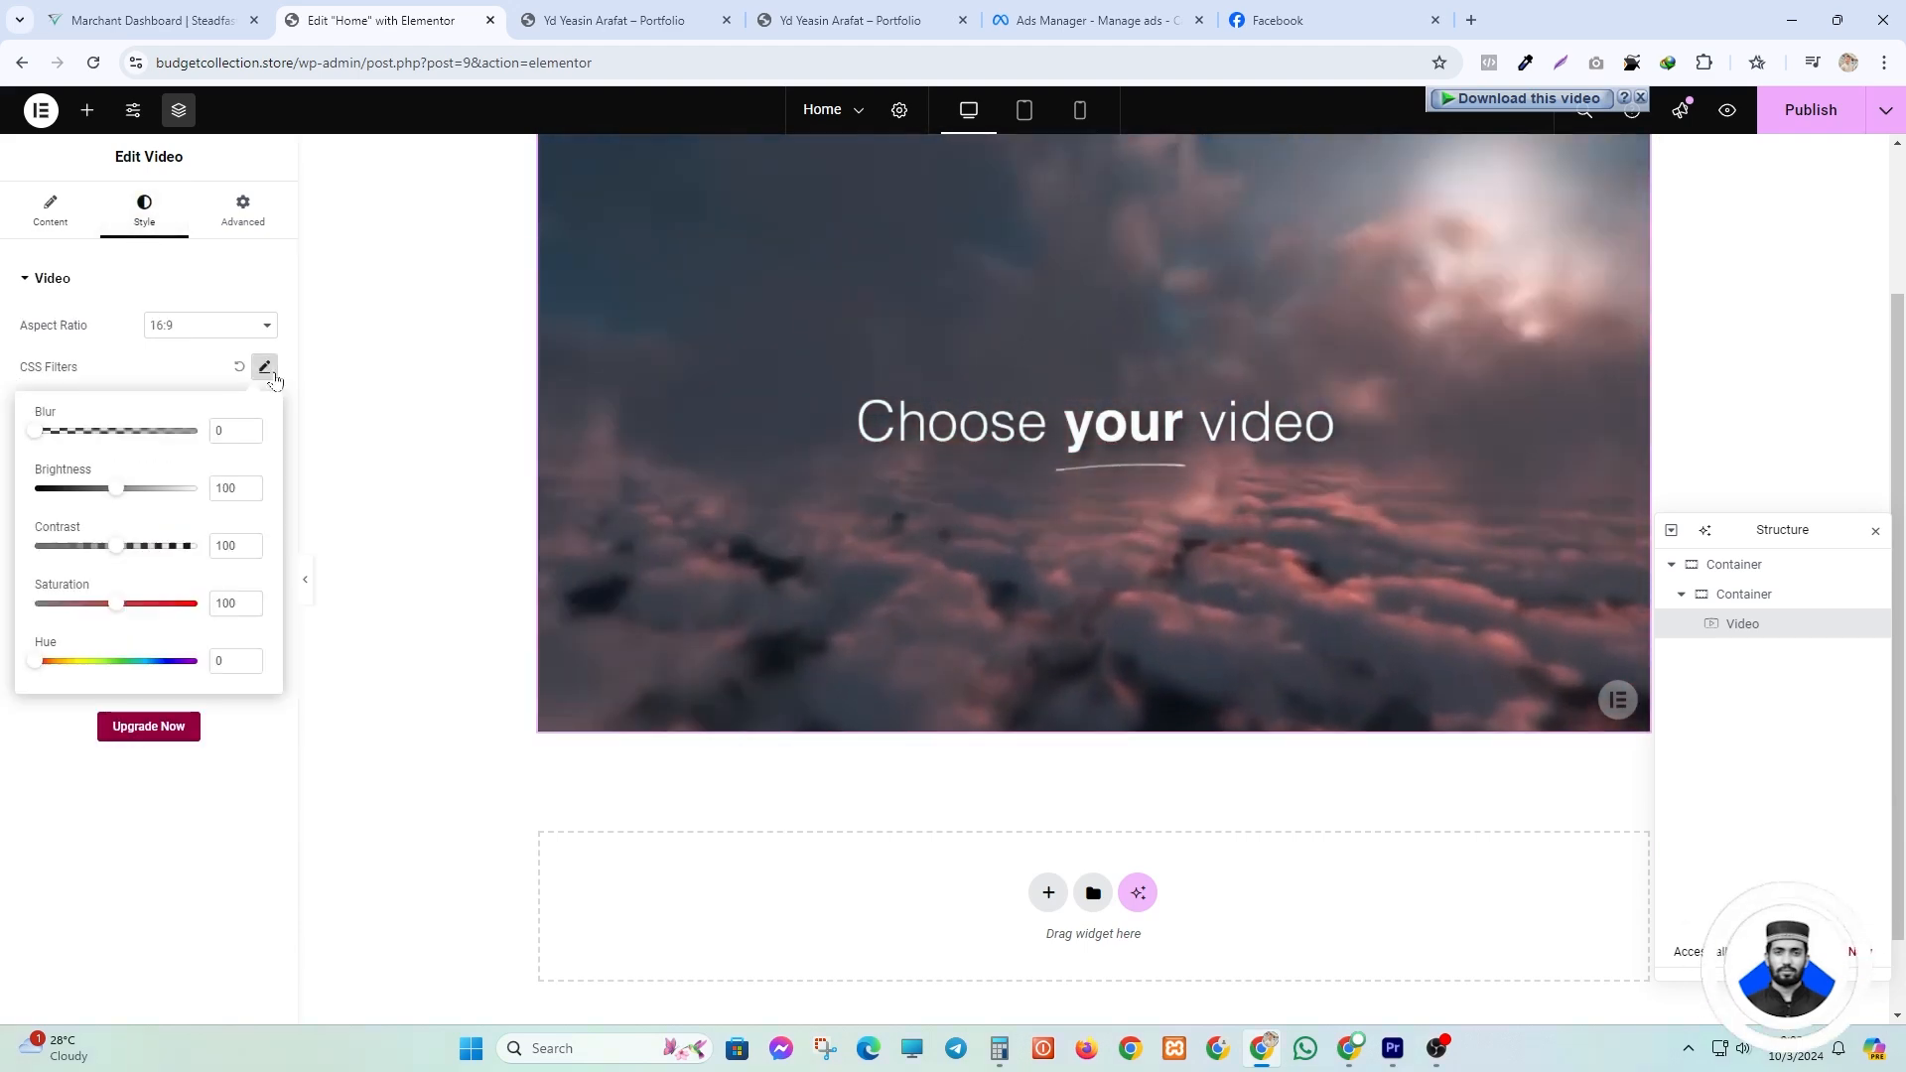
scroll(609, 517, "up", 2)
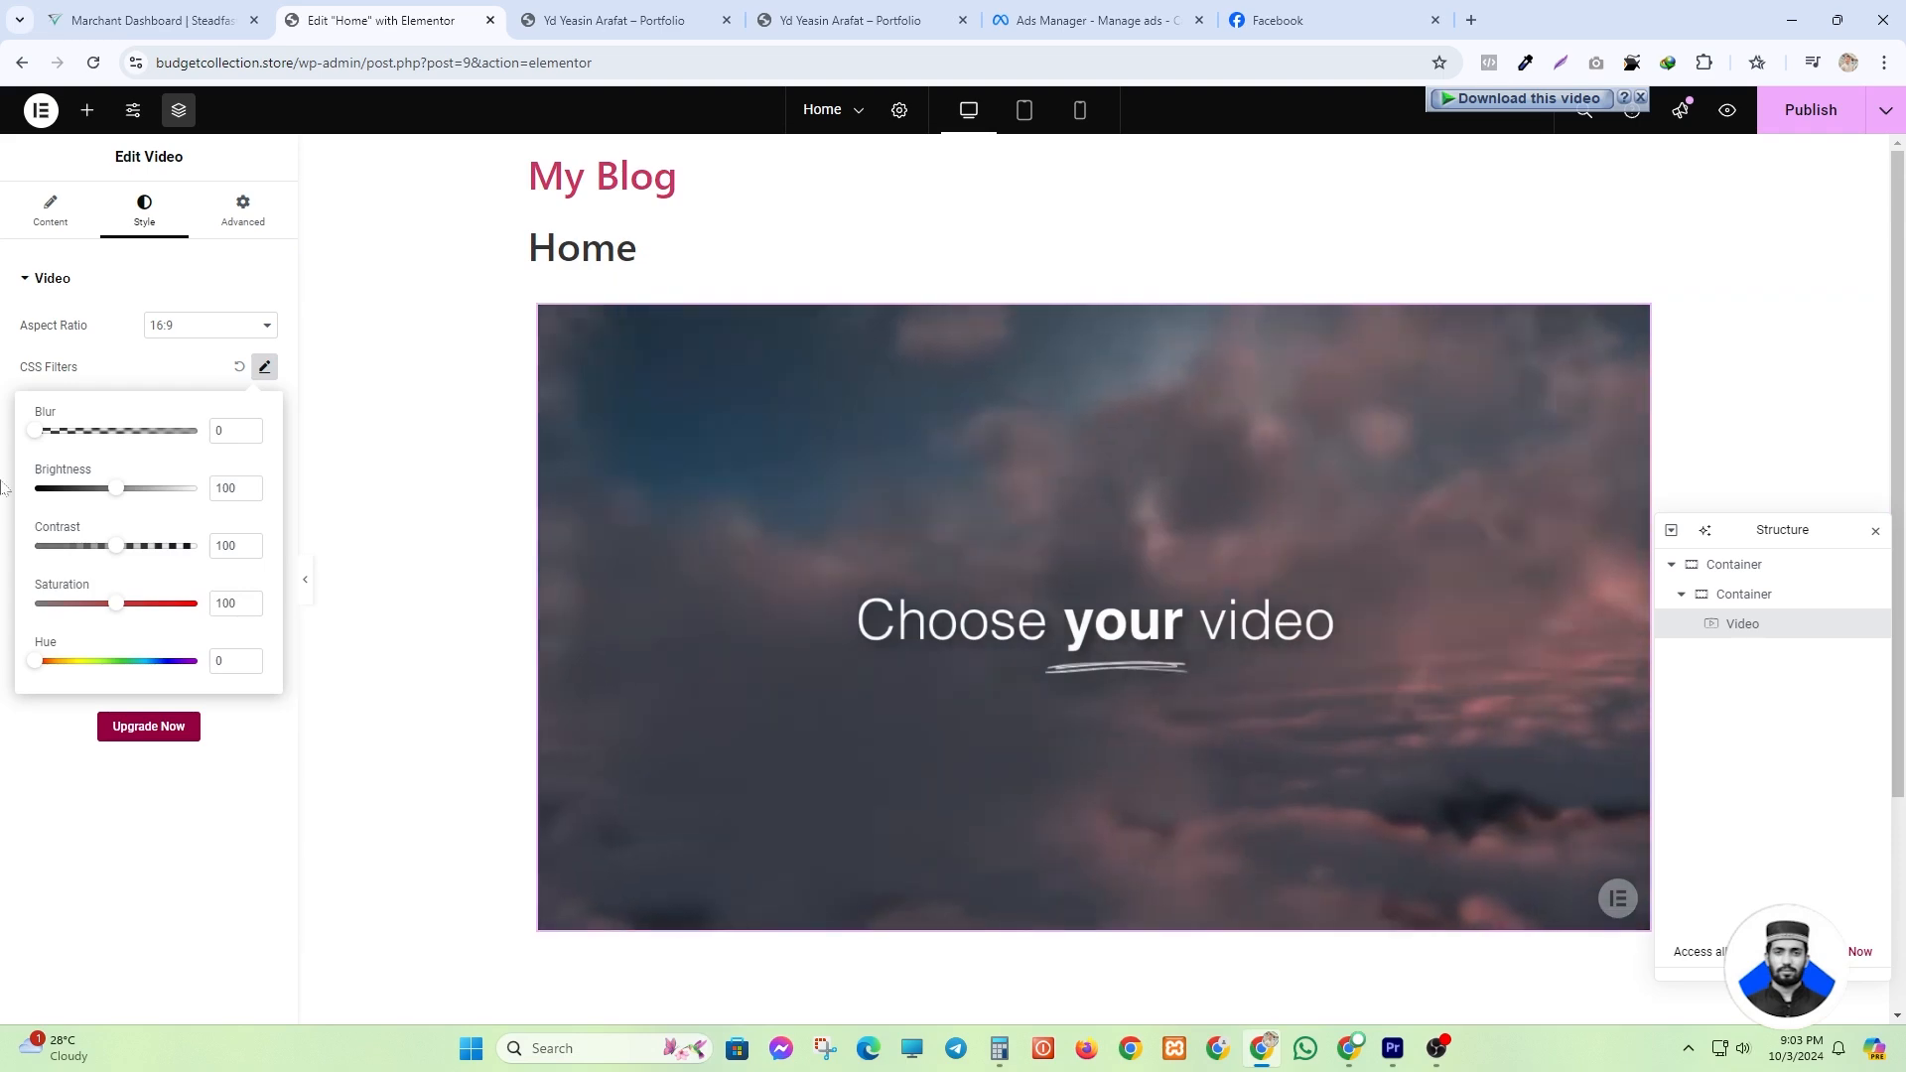
left_click_drag(116, 606, 179, 604)
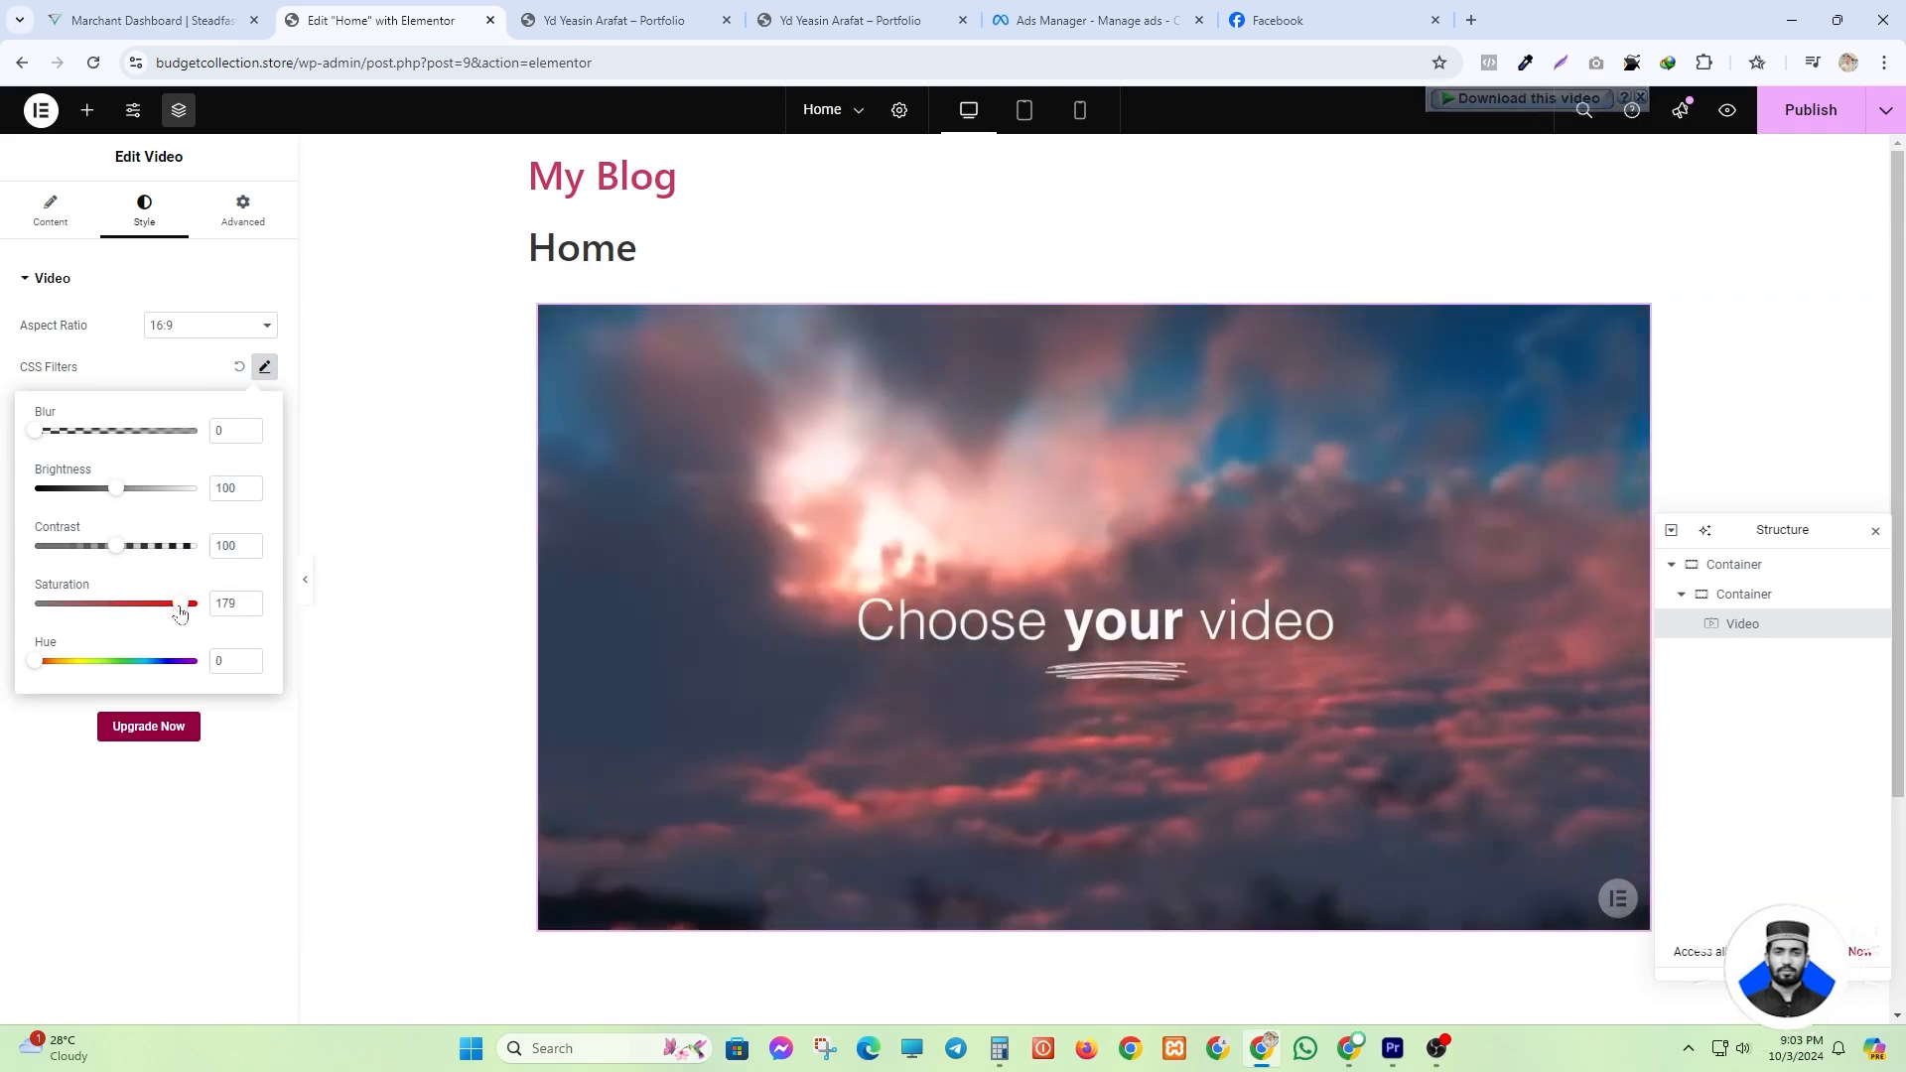
left_click_drag(45, 672, 192, 662)
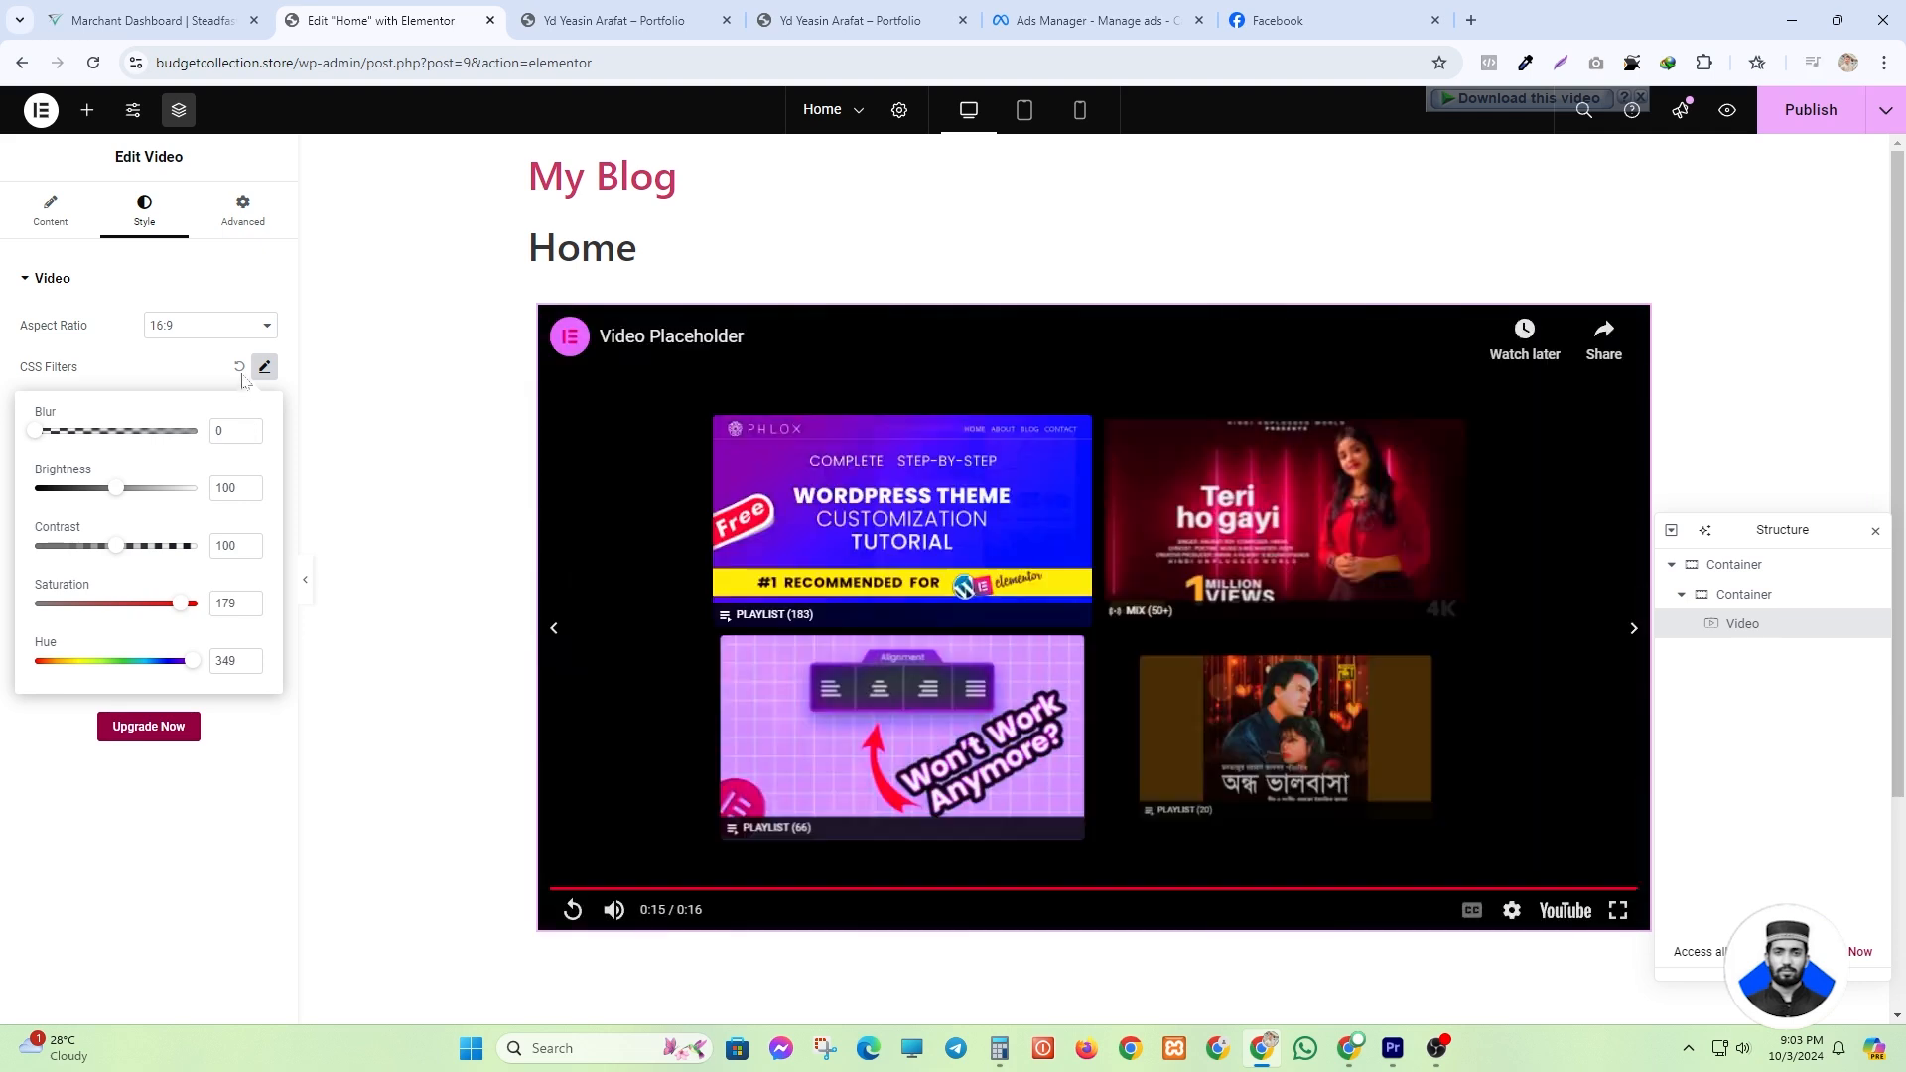
left_click(240, 368)
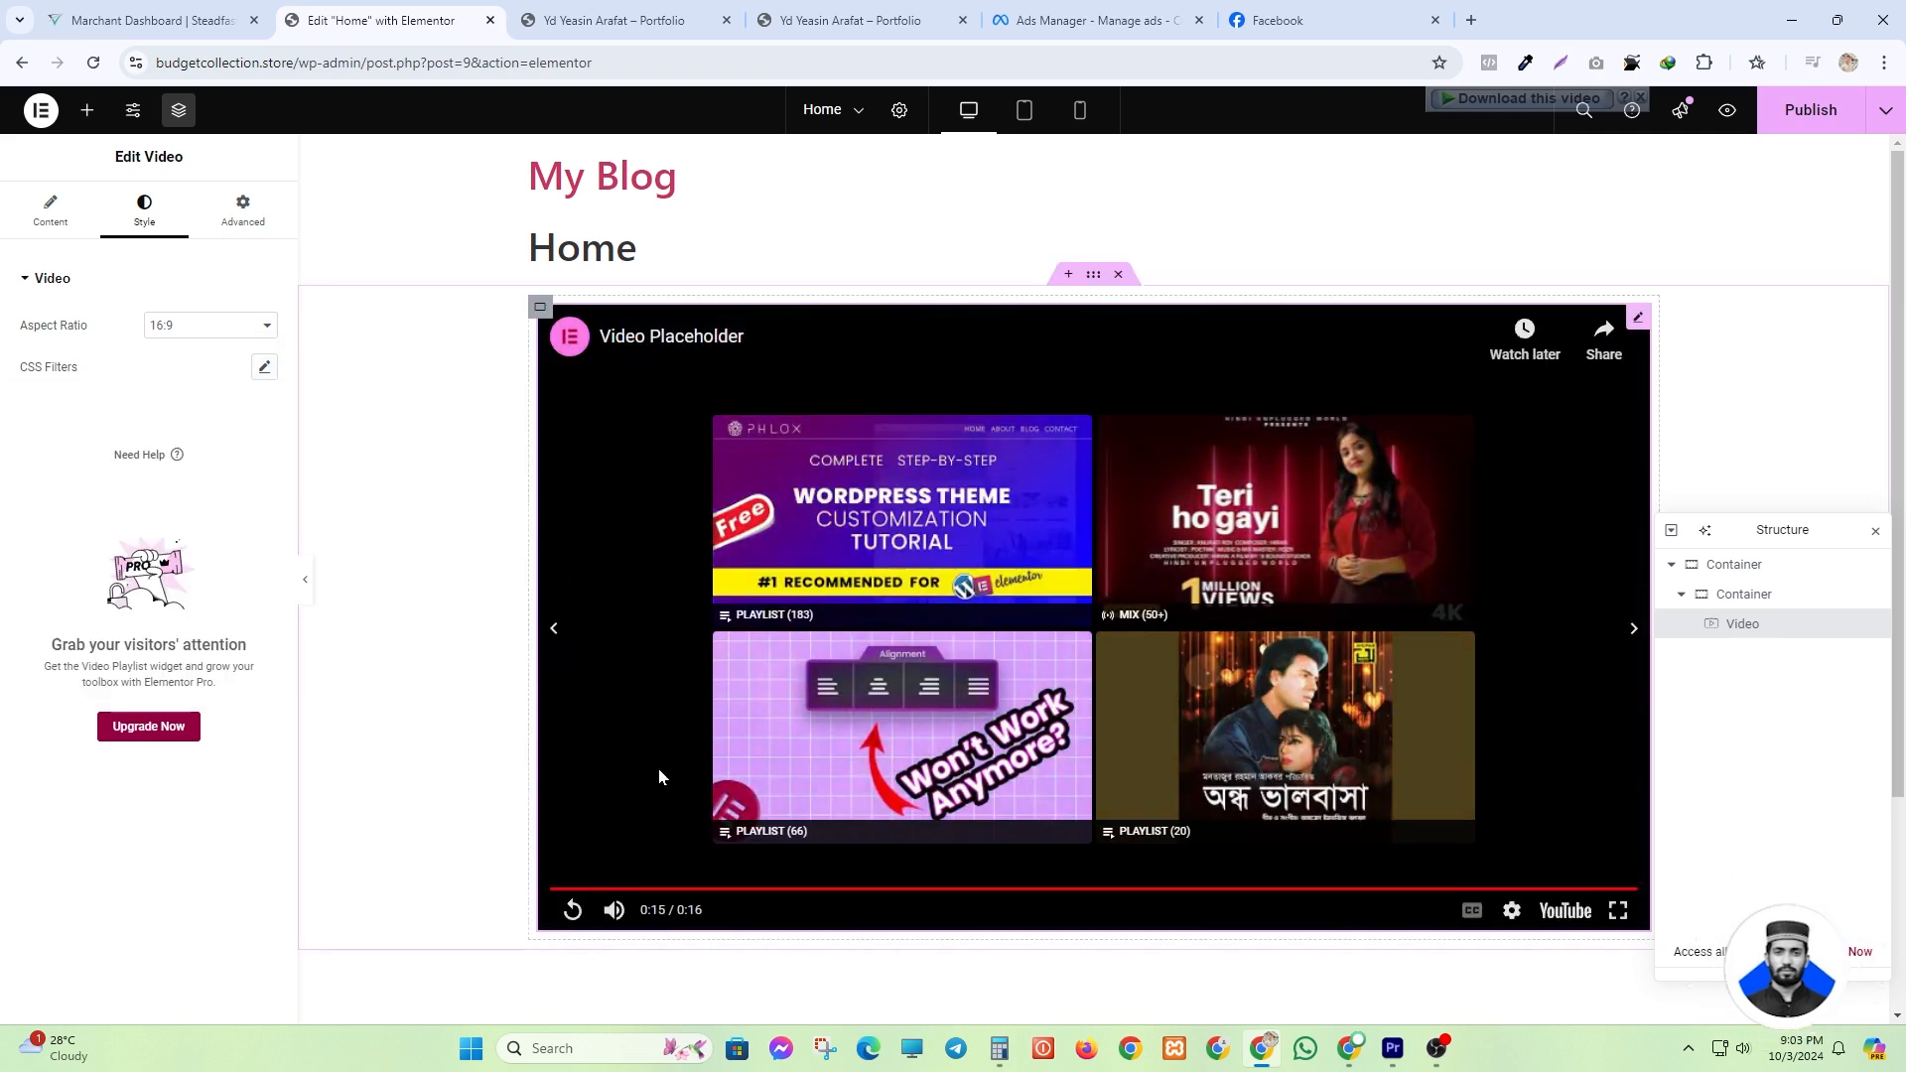
left_click(572, 909)
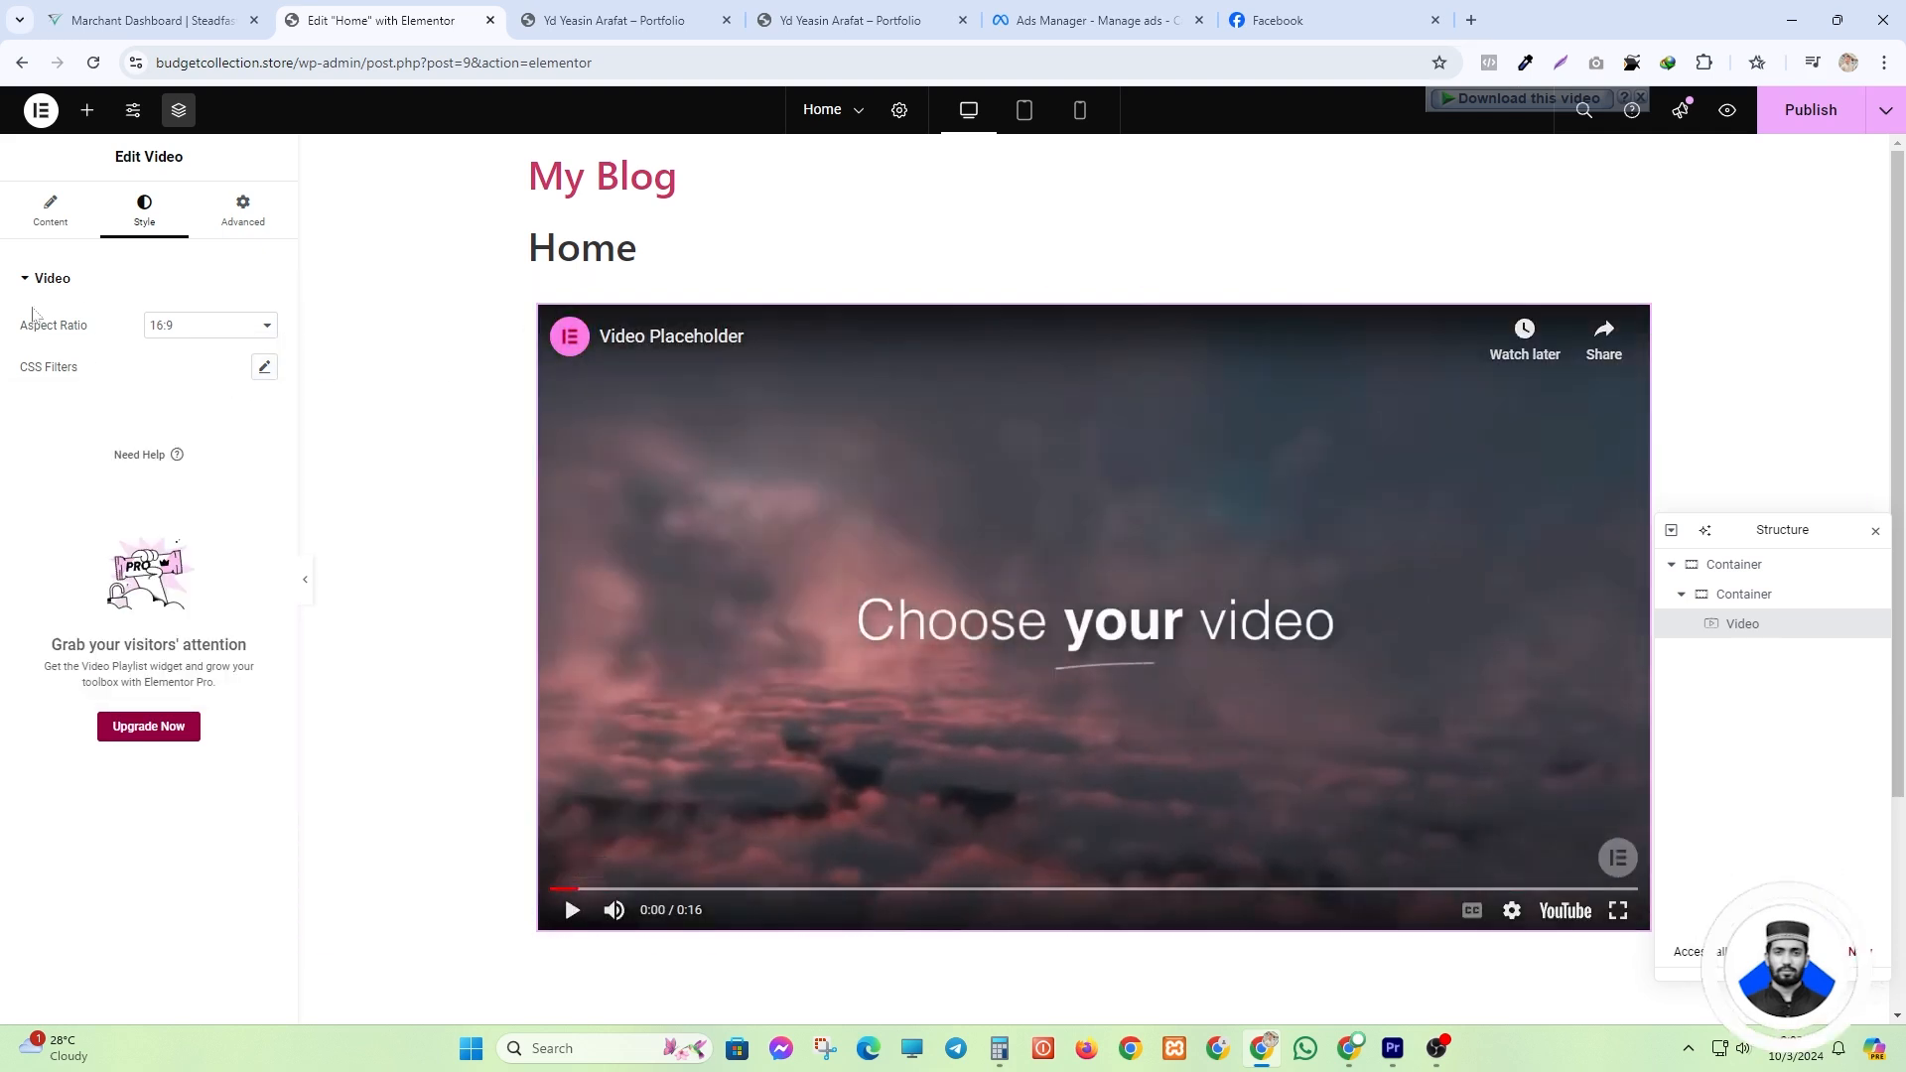
- Try a 1:1 aspect ratio on the video and set it back to 16:9
left_click(210, 325)
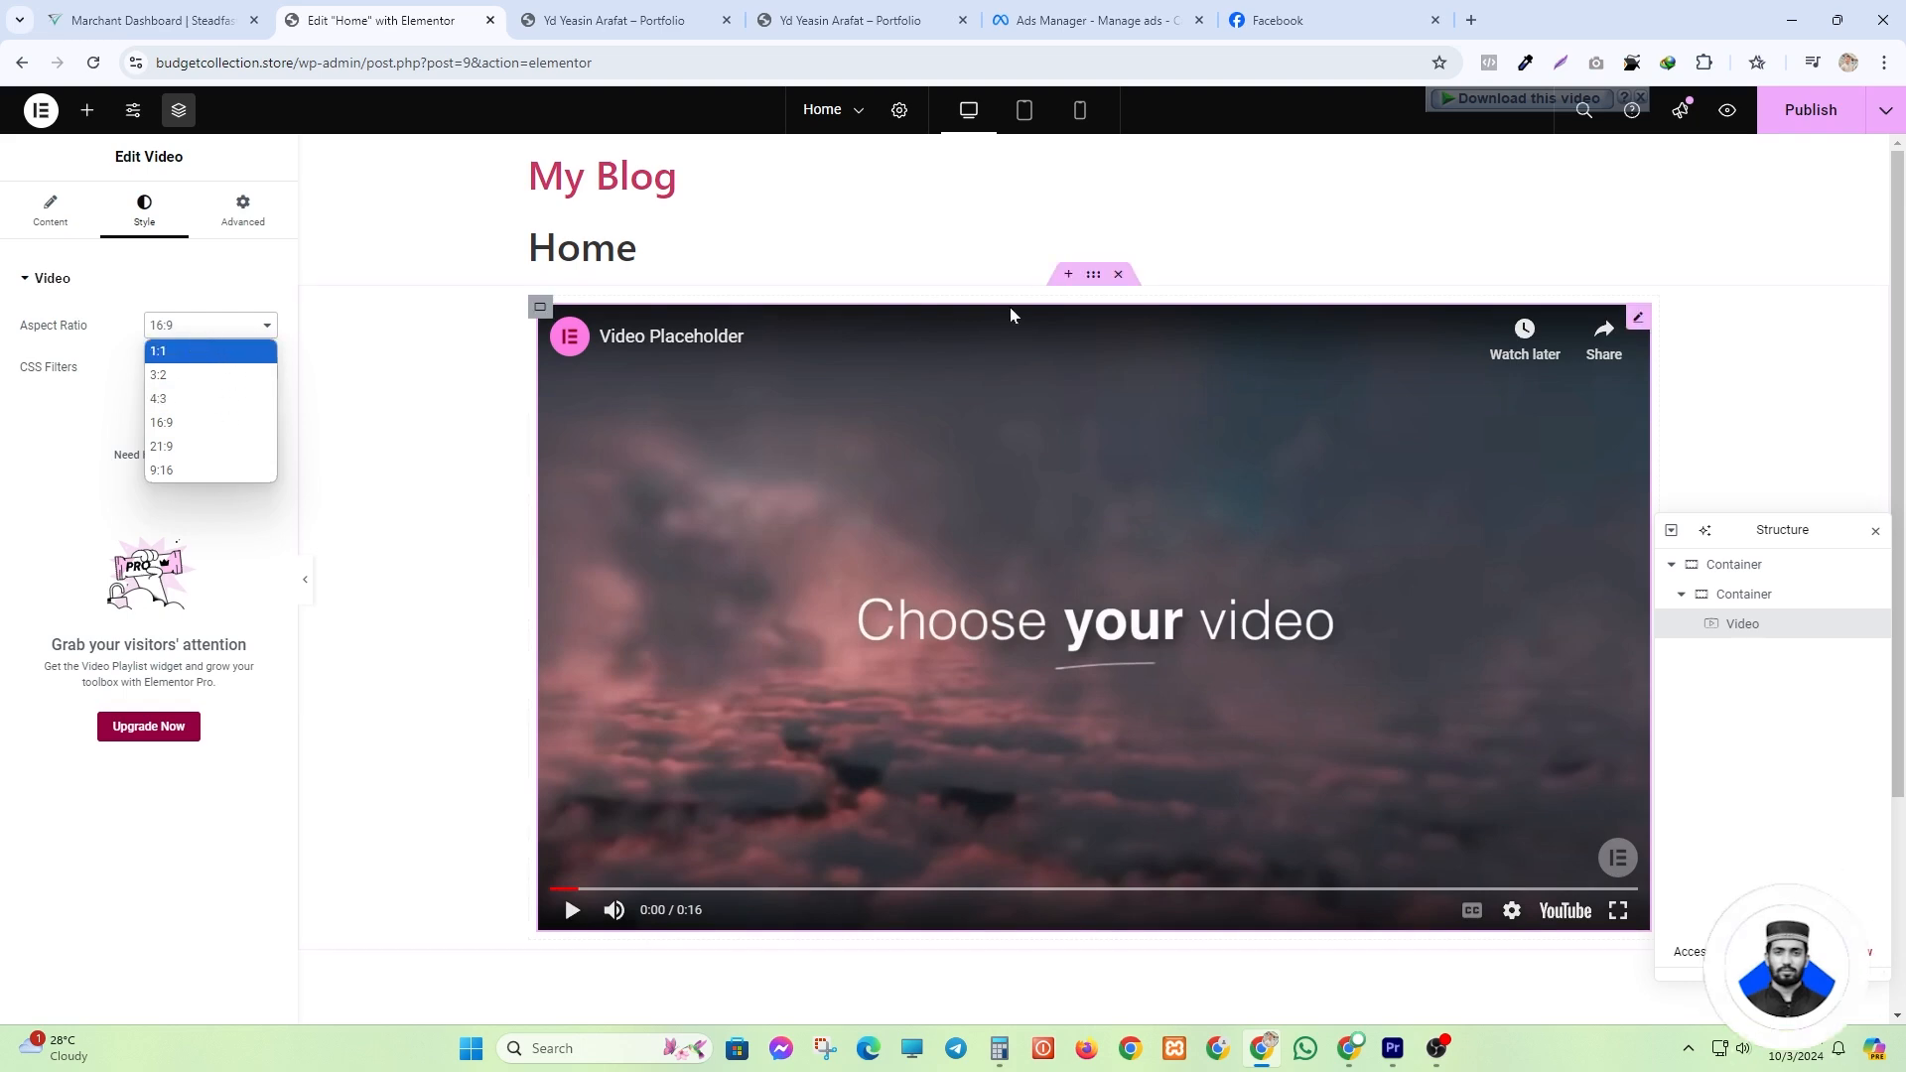
left_click(167, 350)
scroll(909, 470, "down", 6)
scroll(1541, 300, "up", 2)
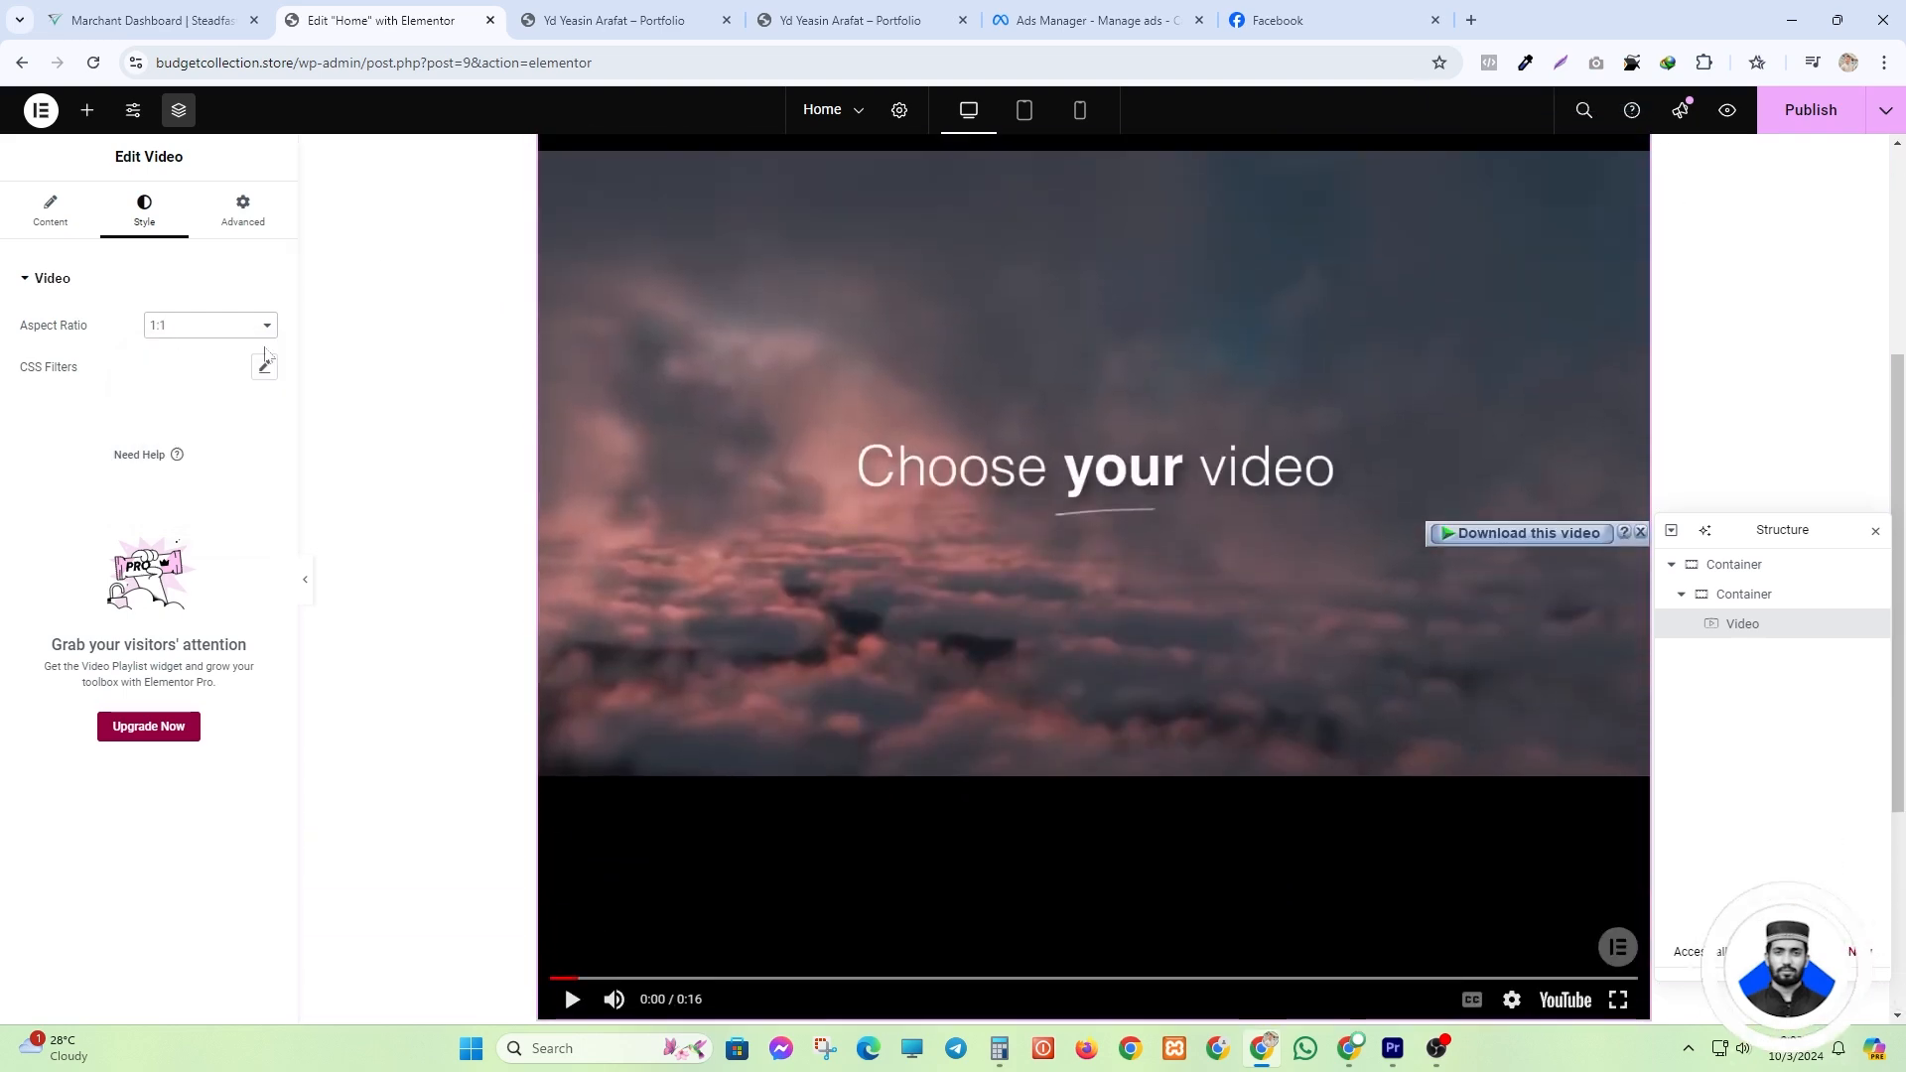
left_click(205, 327)
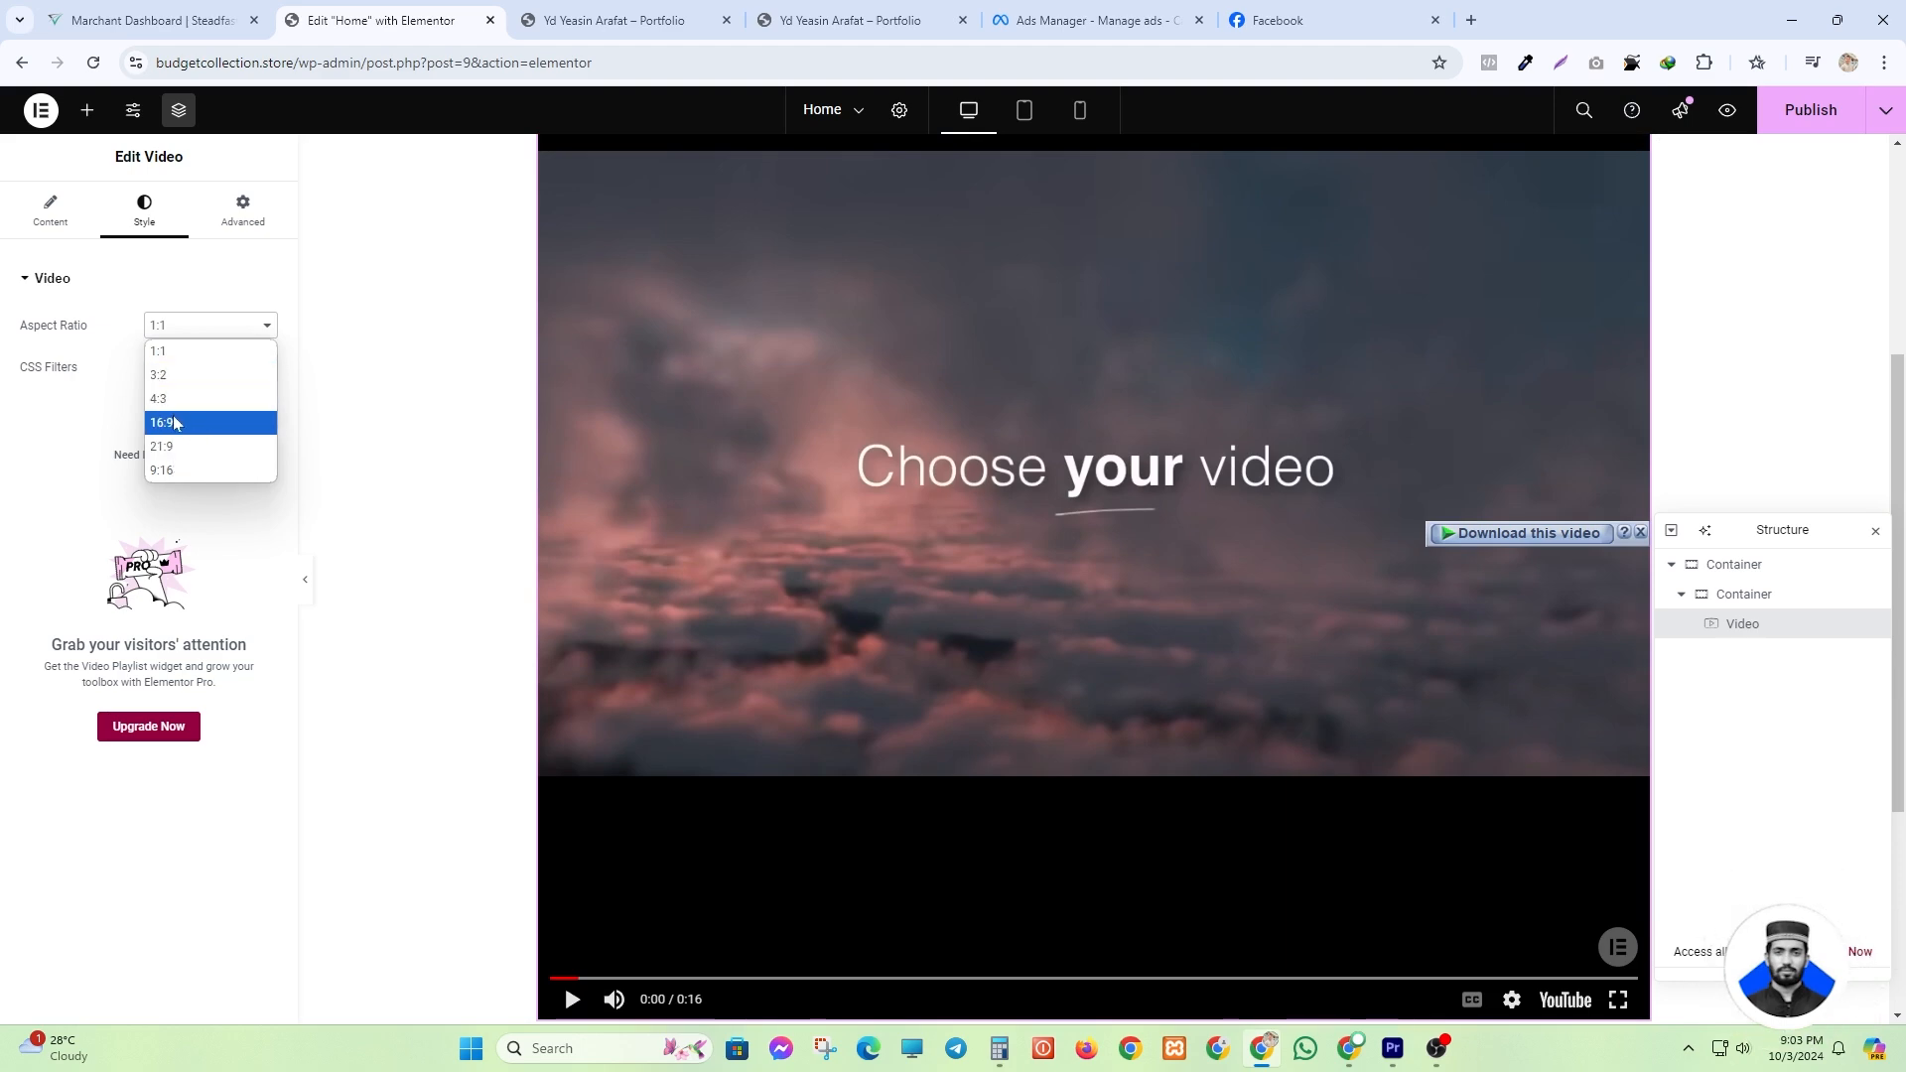
left_click(169, 424)
scroll(1020, 455, "up", 3)
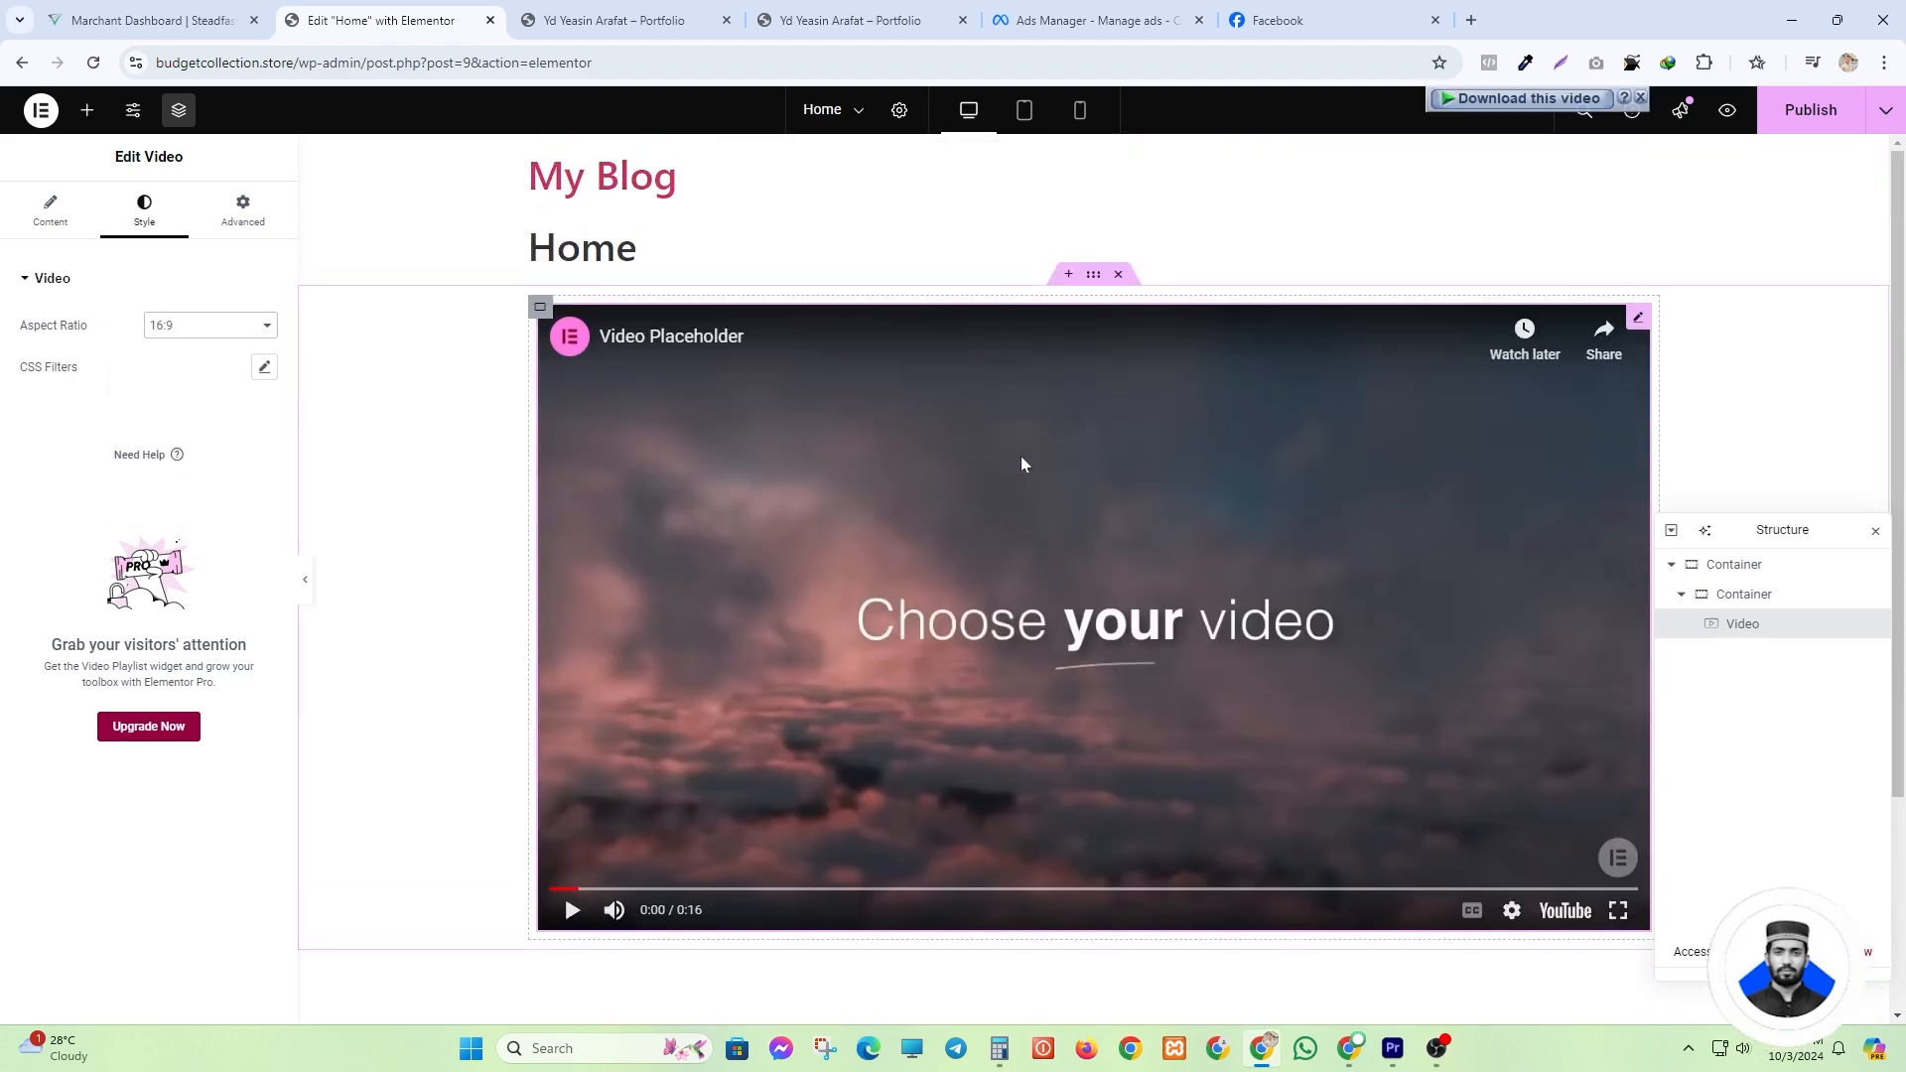
scroll(824, 451, "down", 1)
scroll(824, 451, "up", 1)
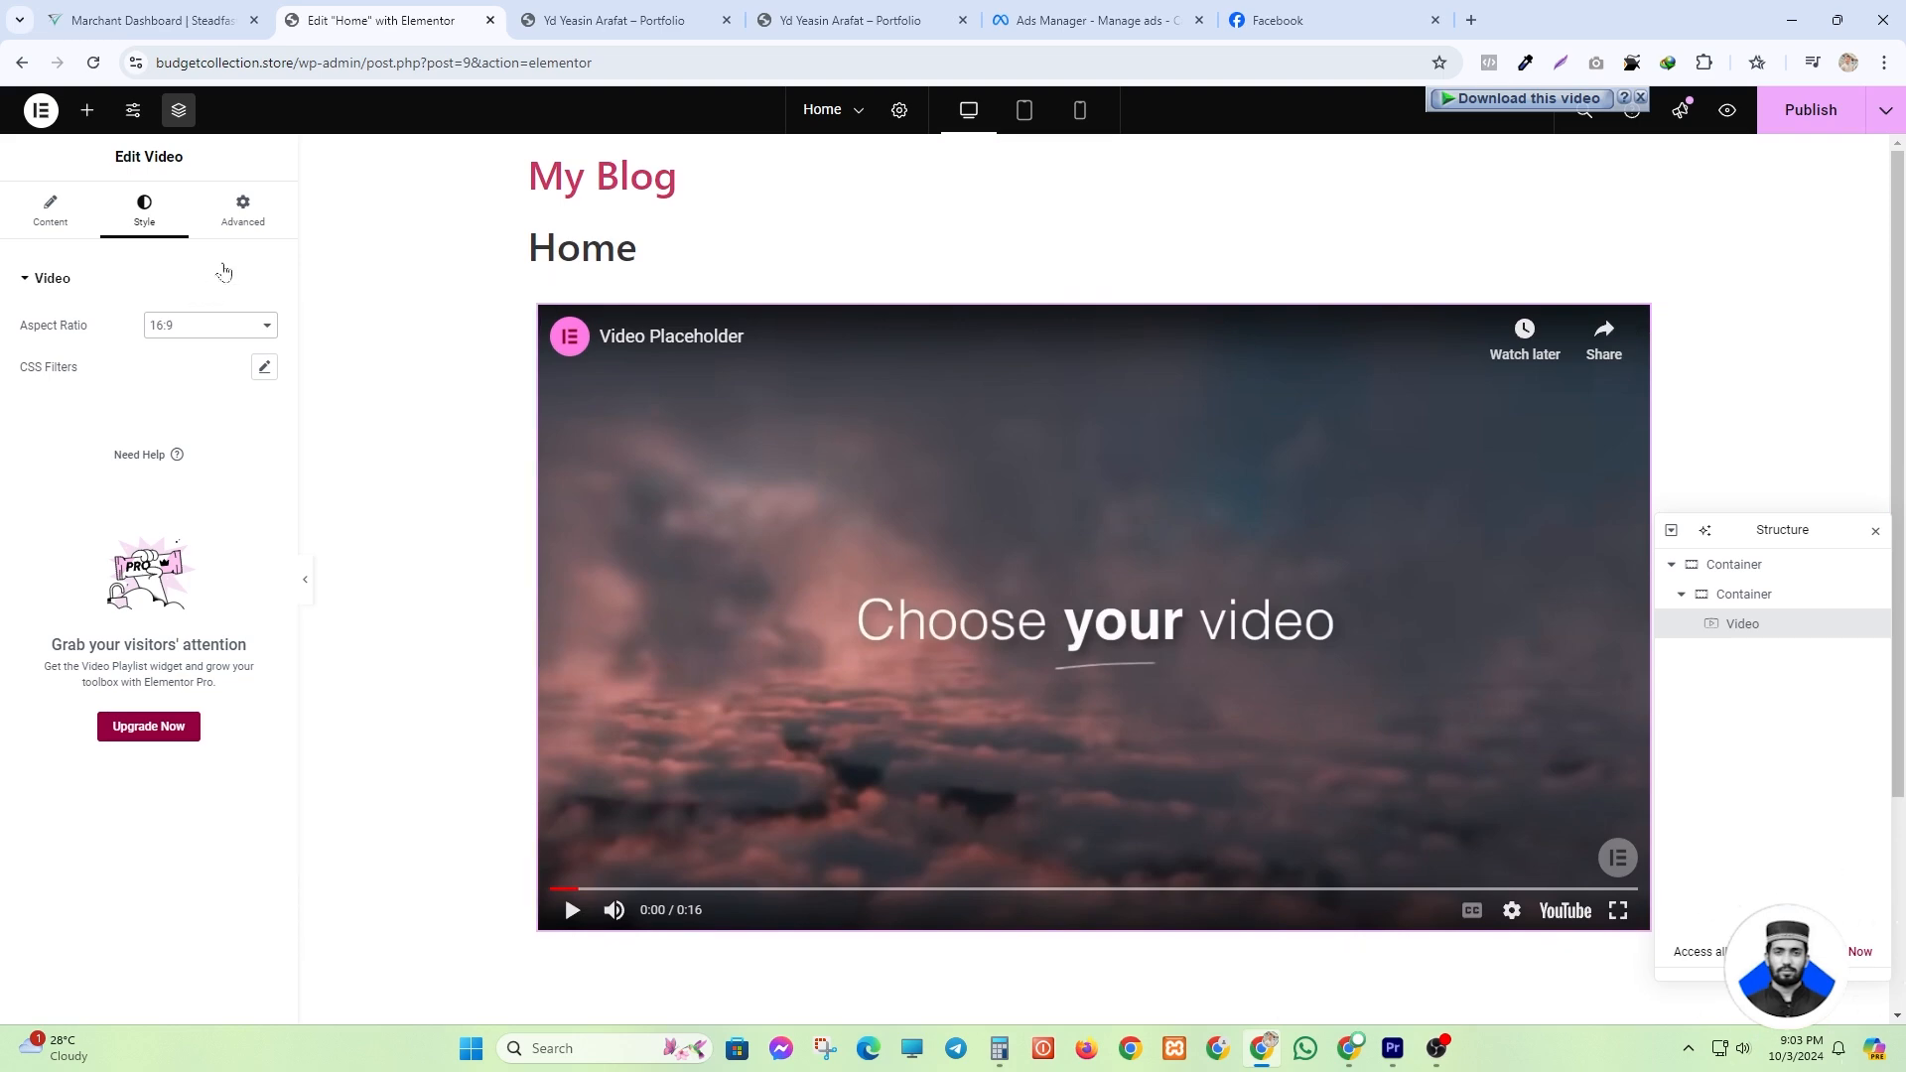
- Give the Video widget a solid border in red (#FF0000)
left_click(243, 213)
scroll(179, 397, "down", 6)
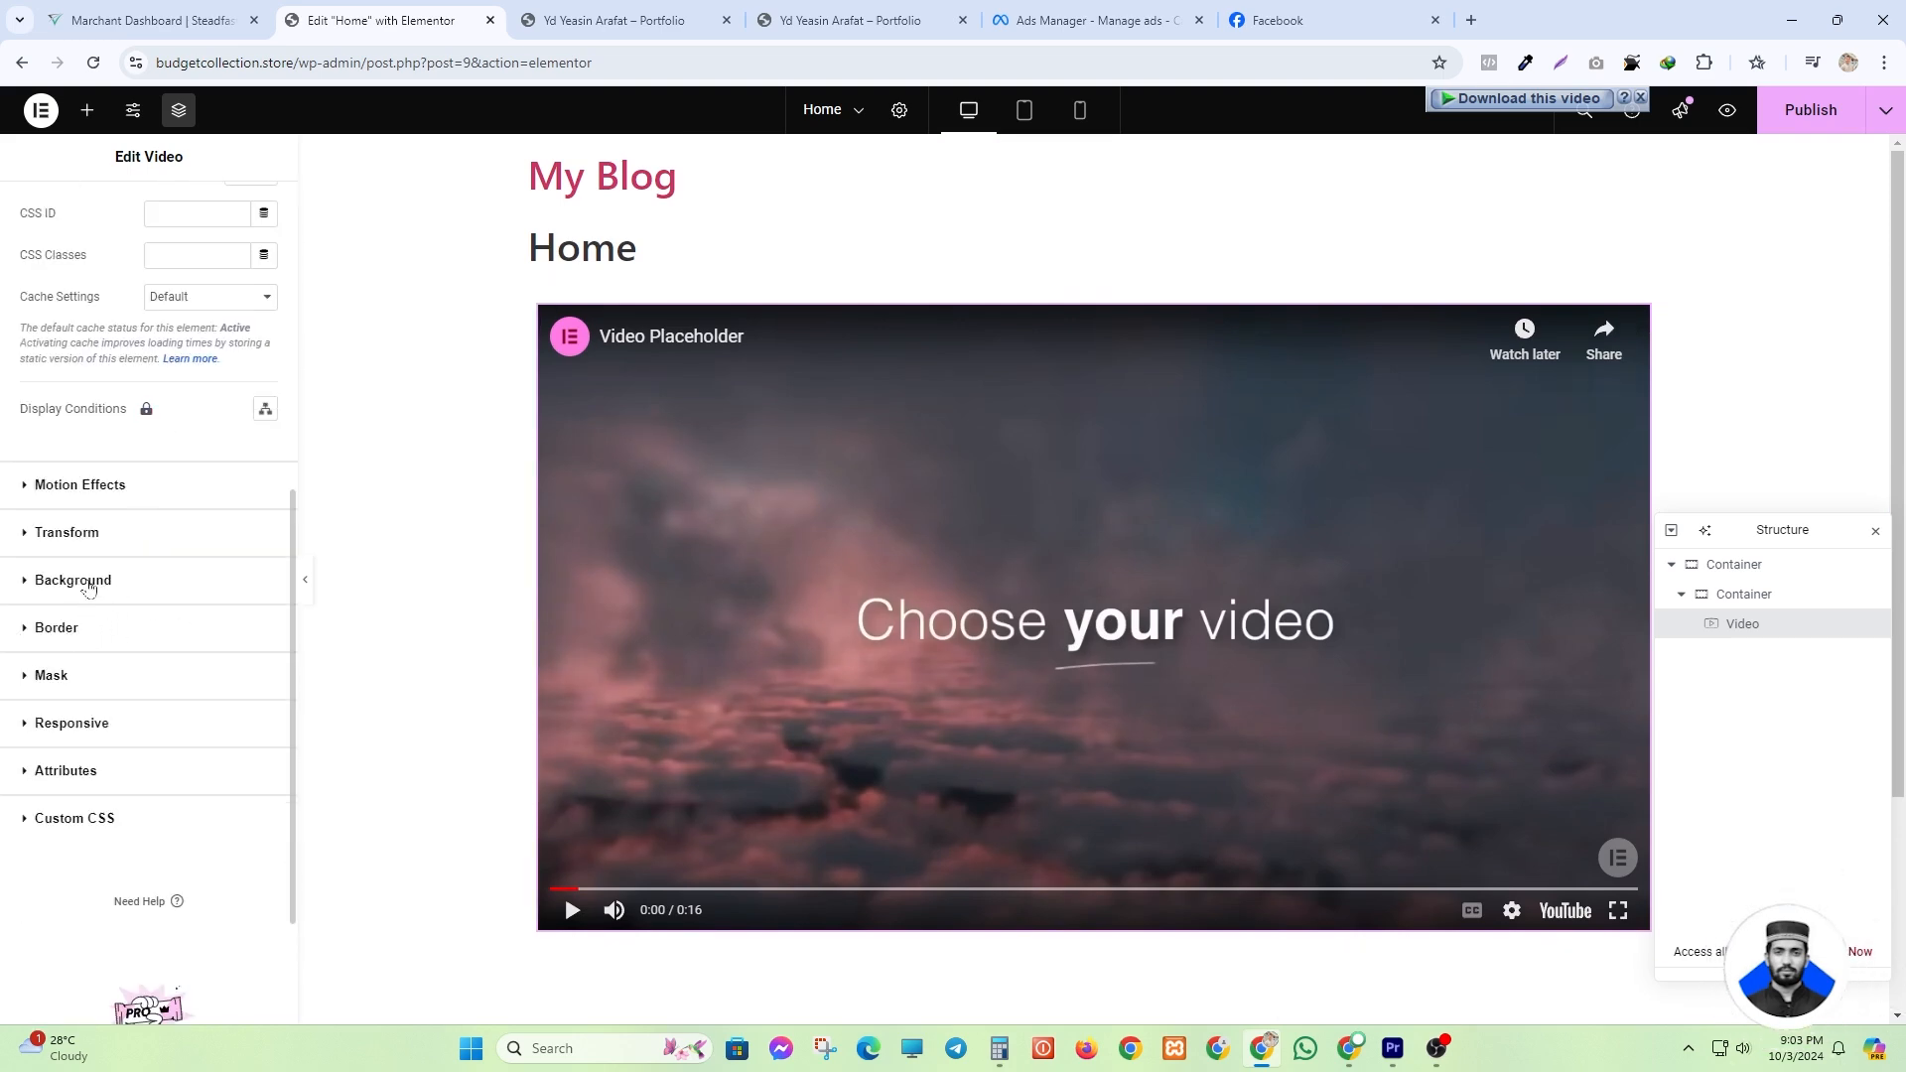
left_click(56, 628)
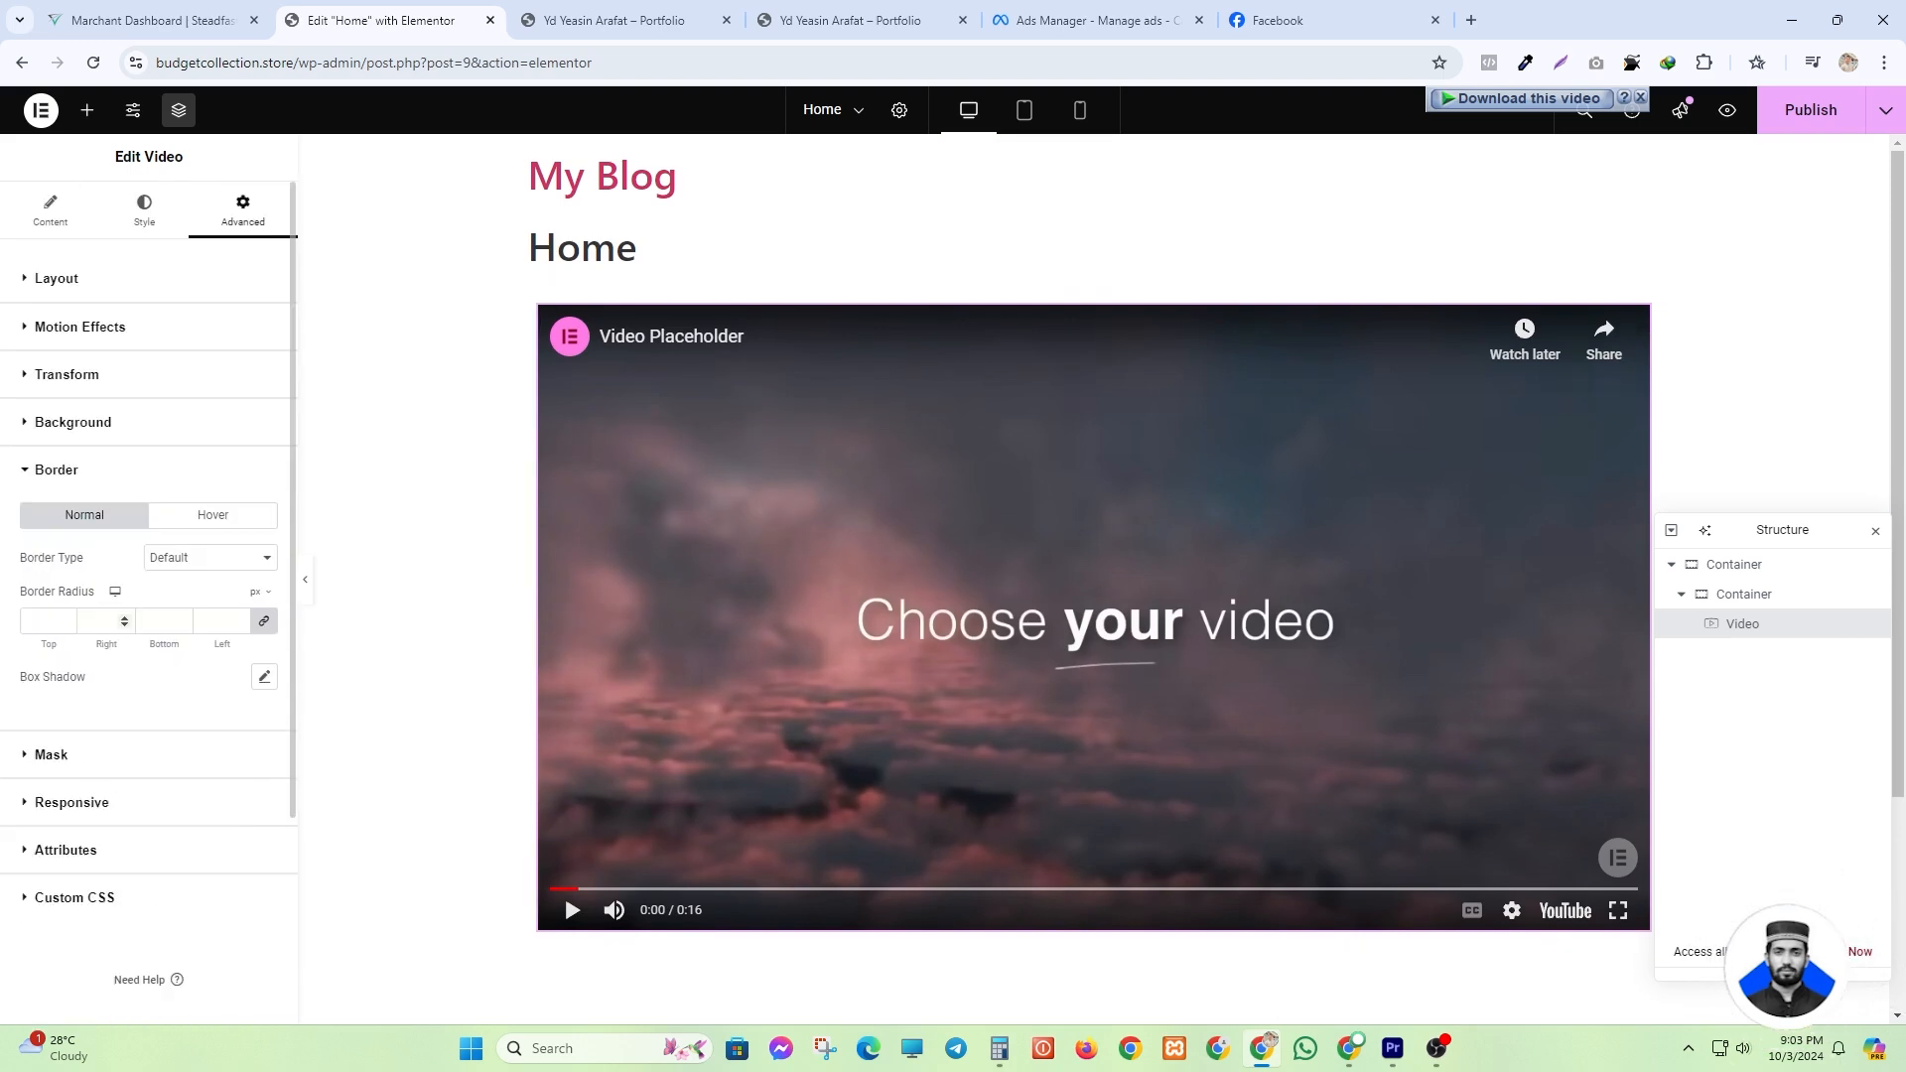
left_click(217, 564)
left_click(188, 582)
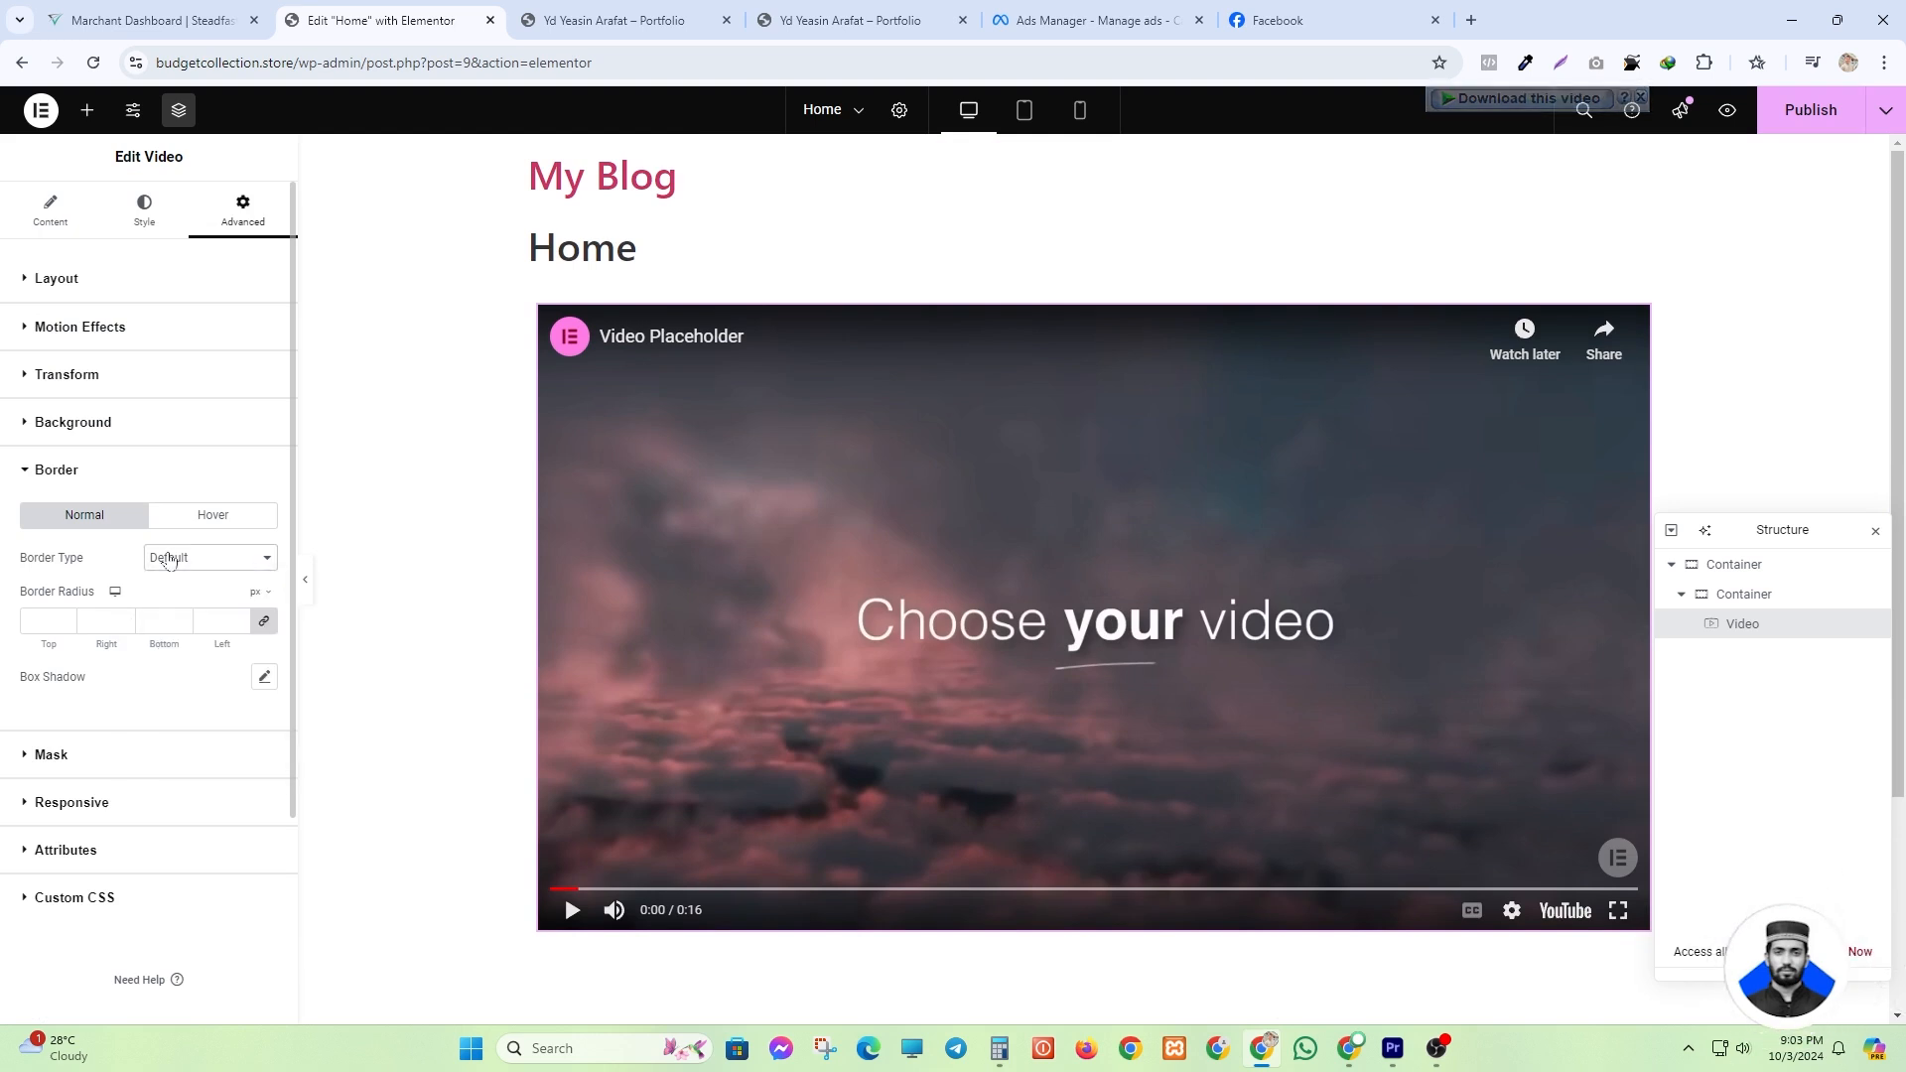
left_click(193, 557)
left_click(184, 633)
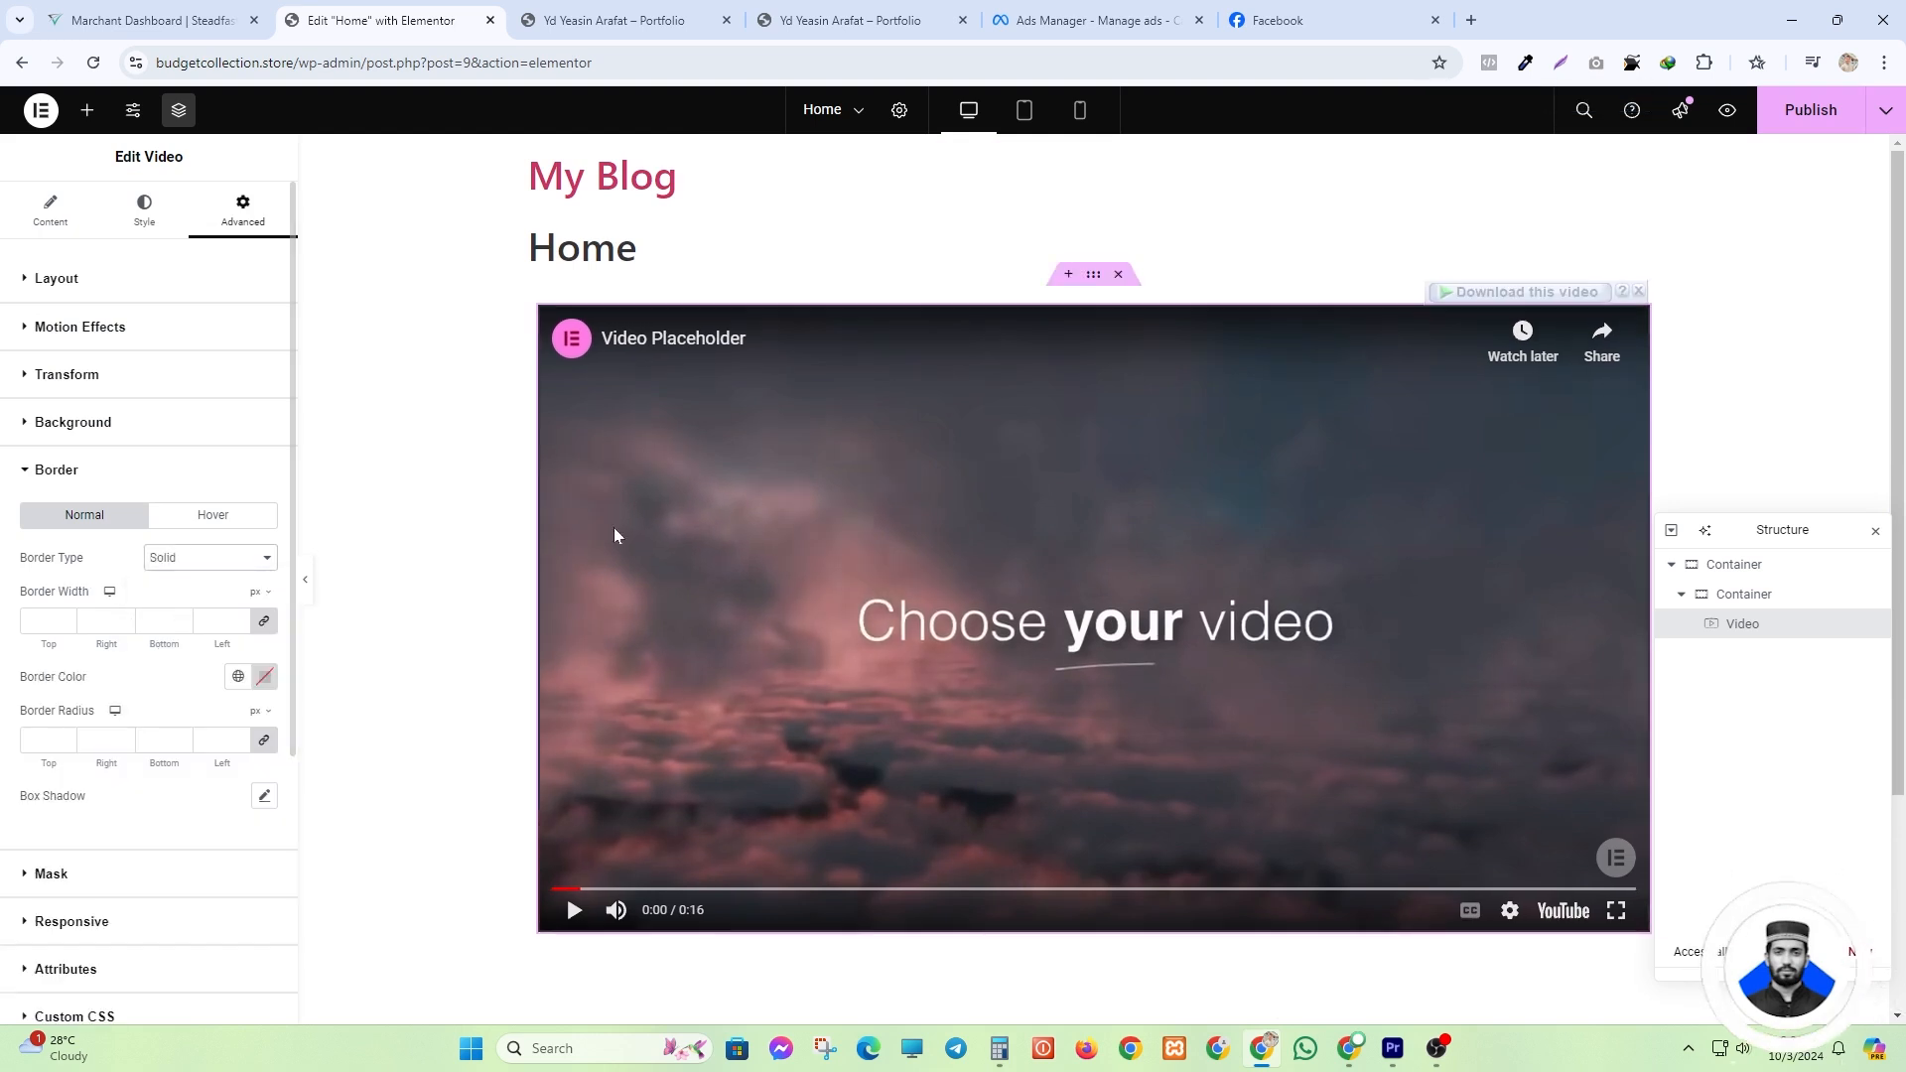
left_click(264, 677)
left_click(328, 769)
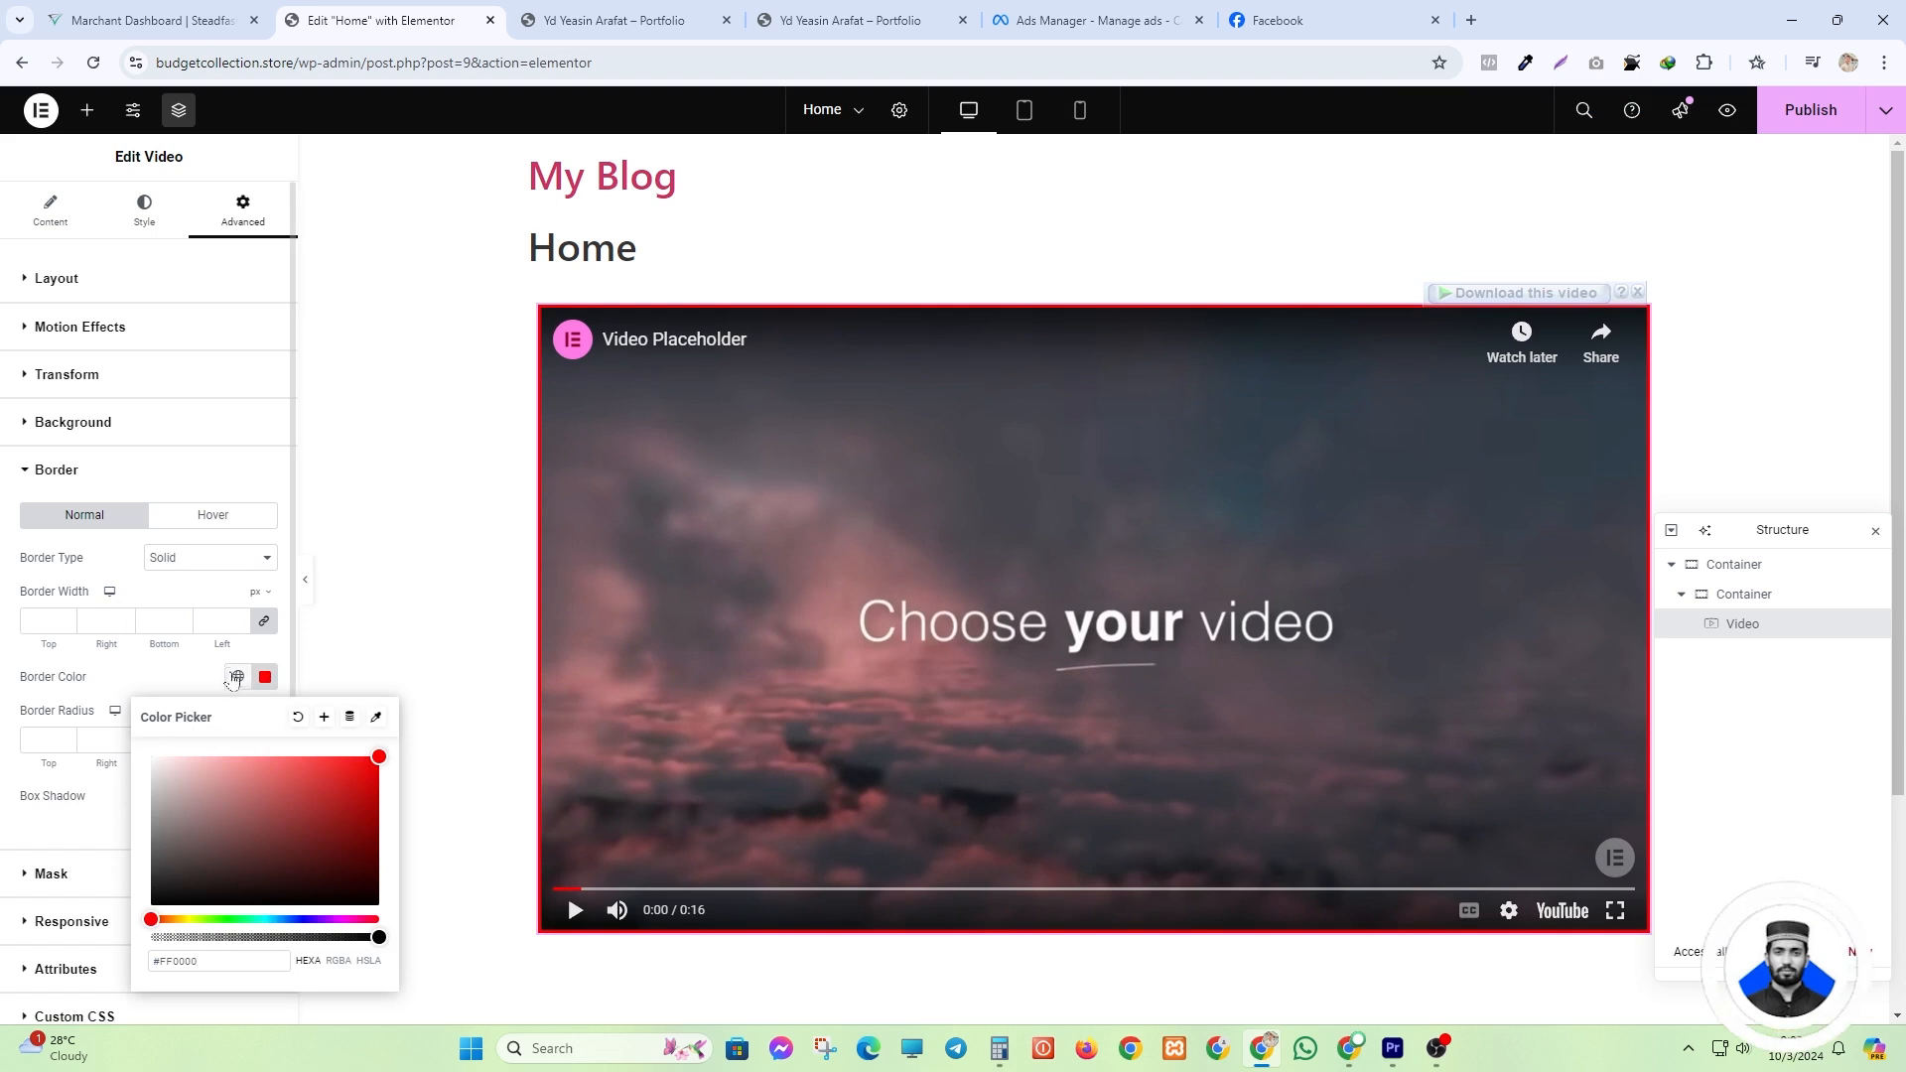
- Set the video's border width to 9 px and its border radius to 30 px on all sides
left_click(181, 618)
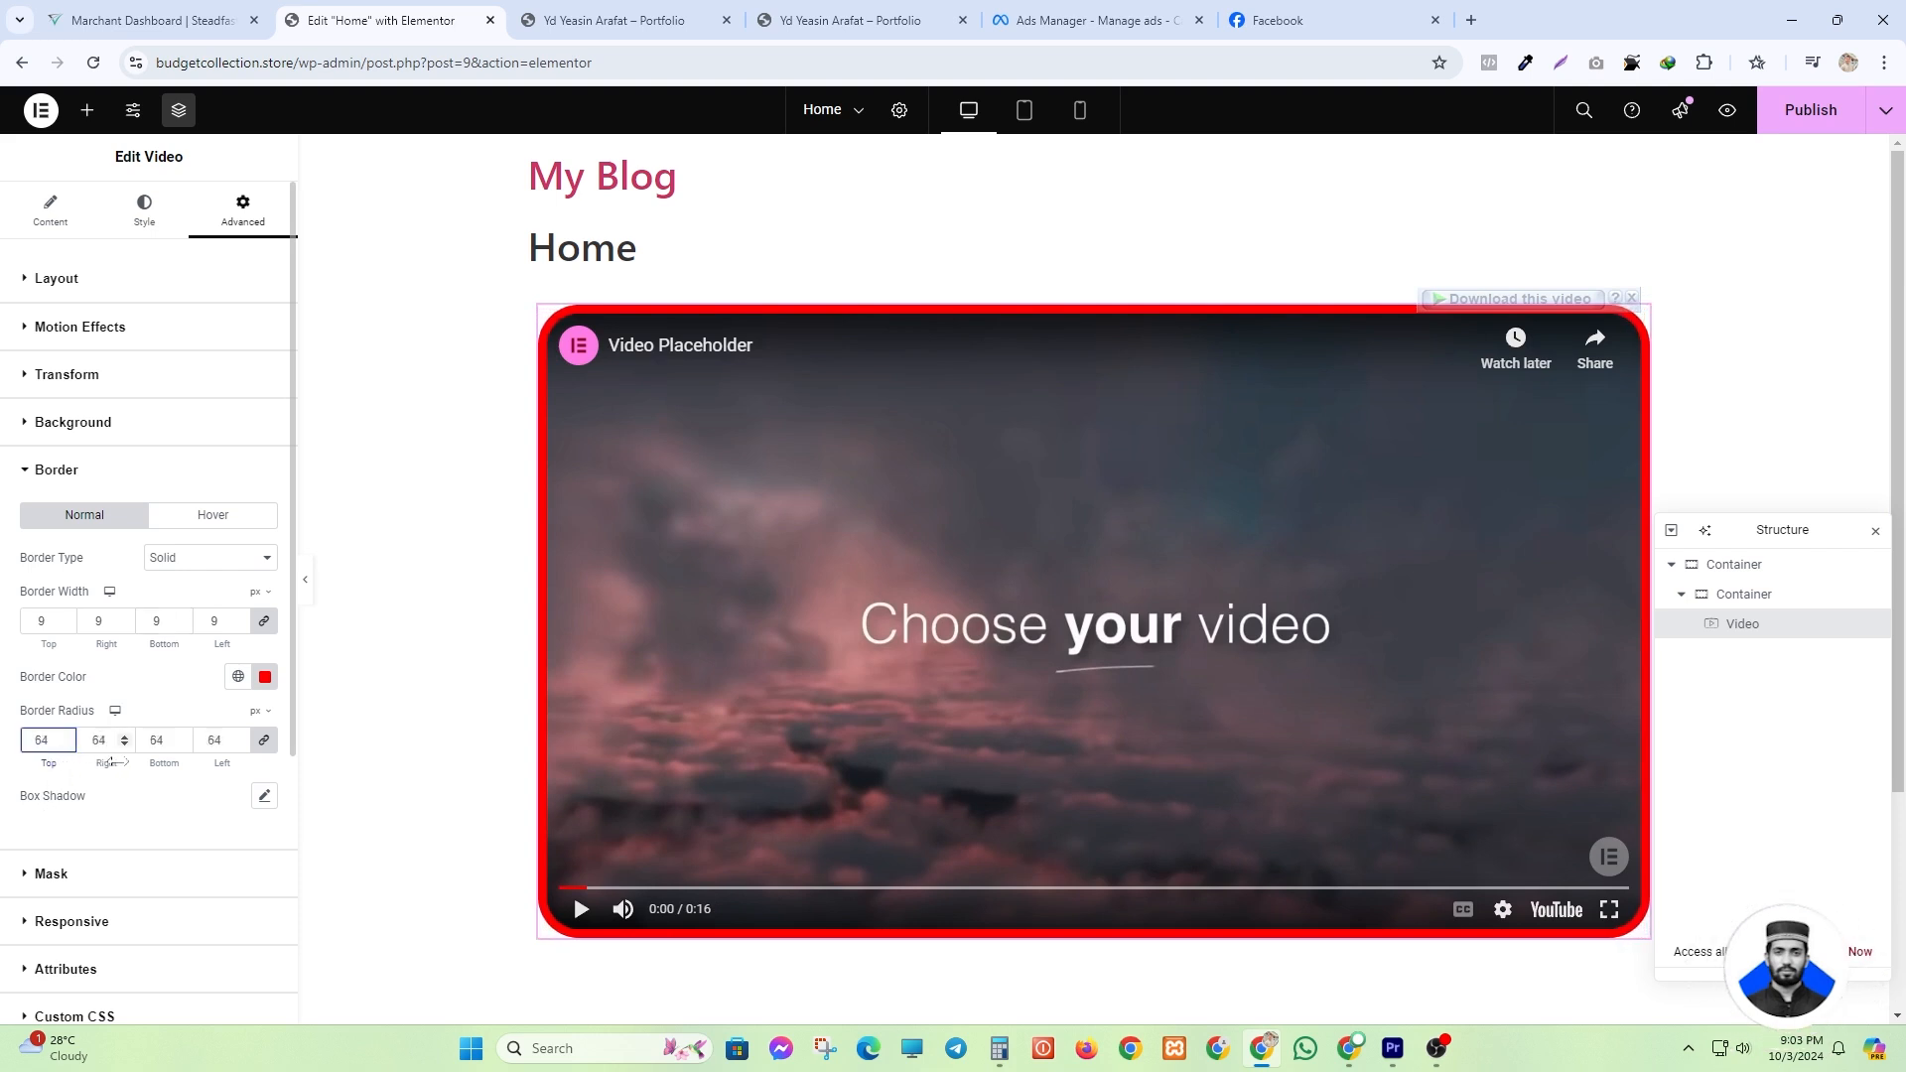
left_click_drag(118, 763, 137, 762)
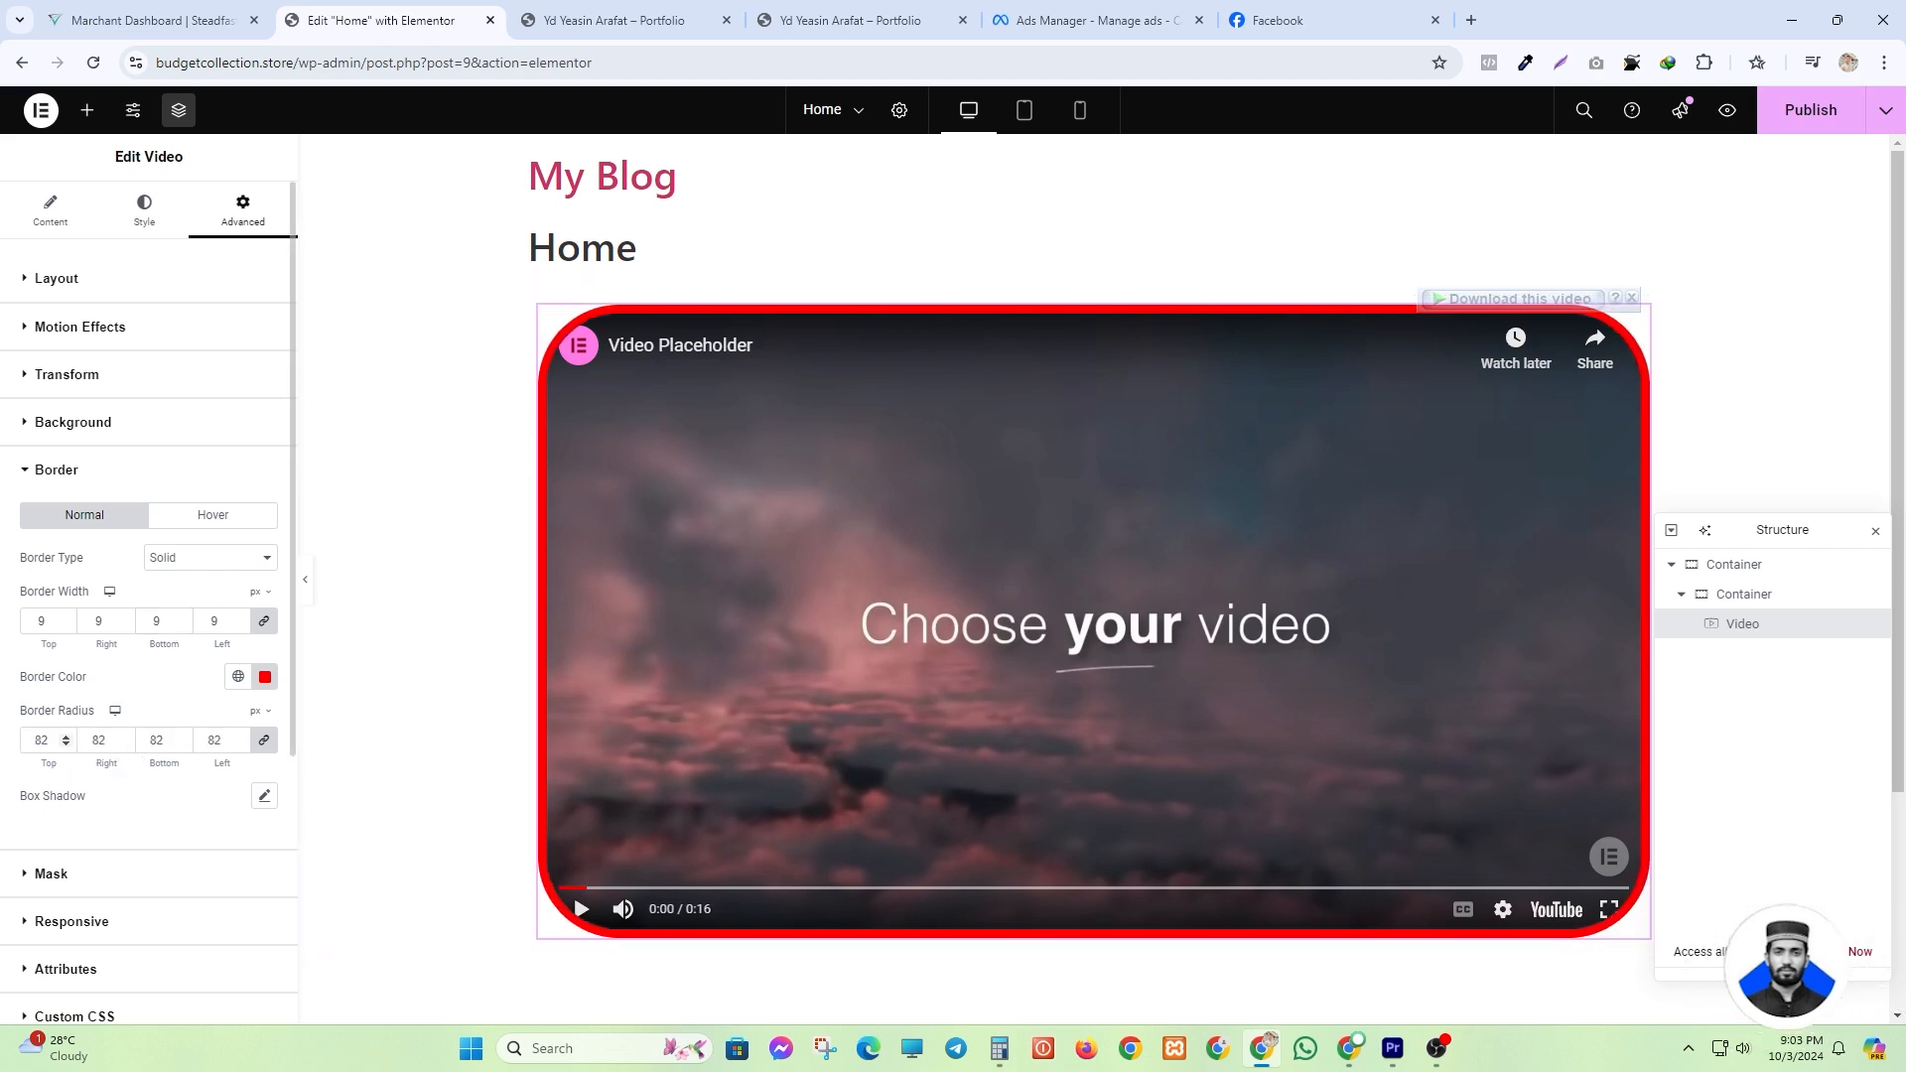
type("30")
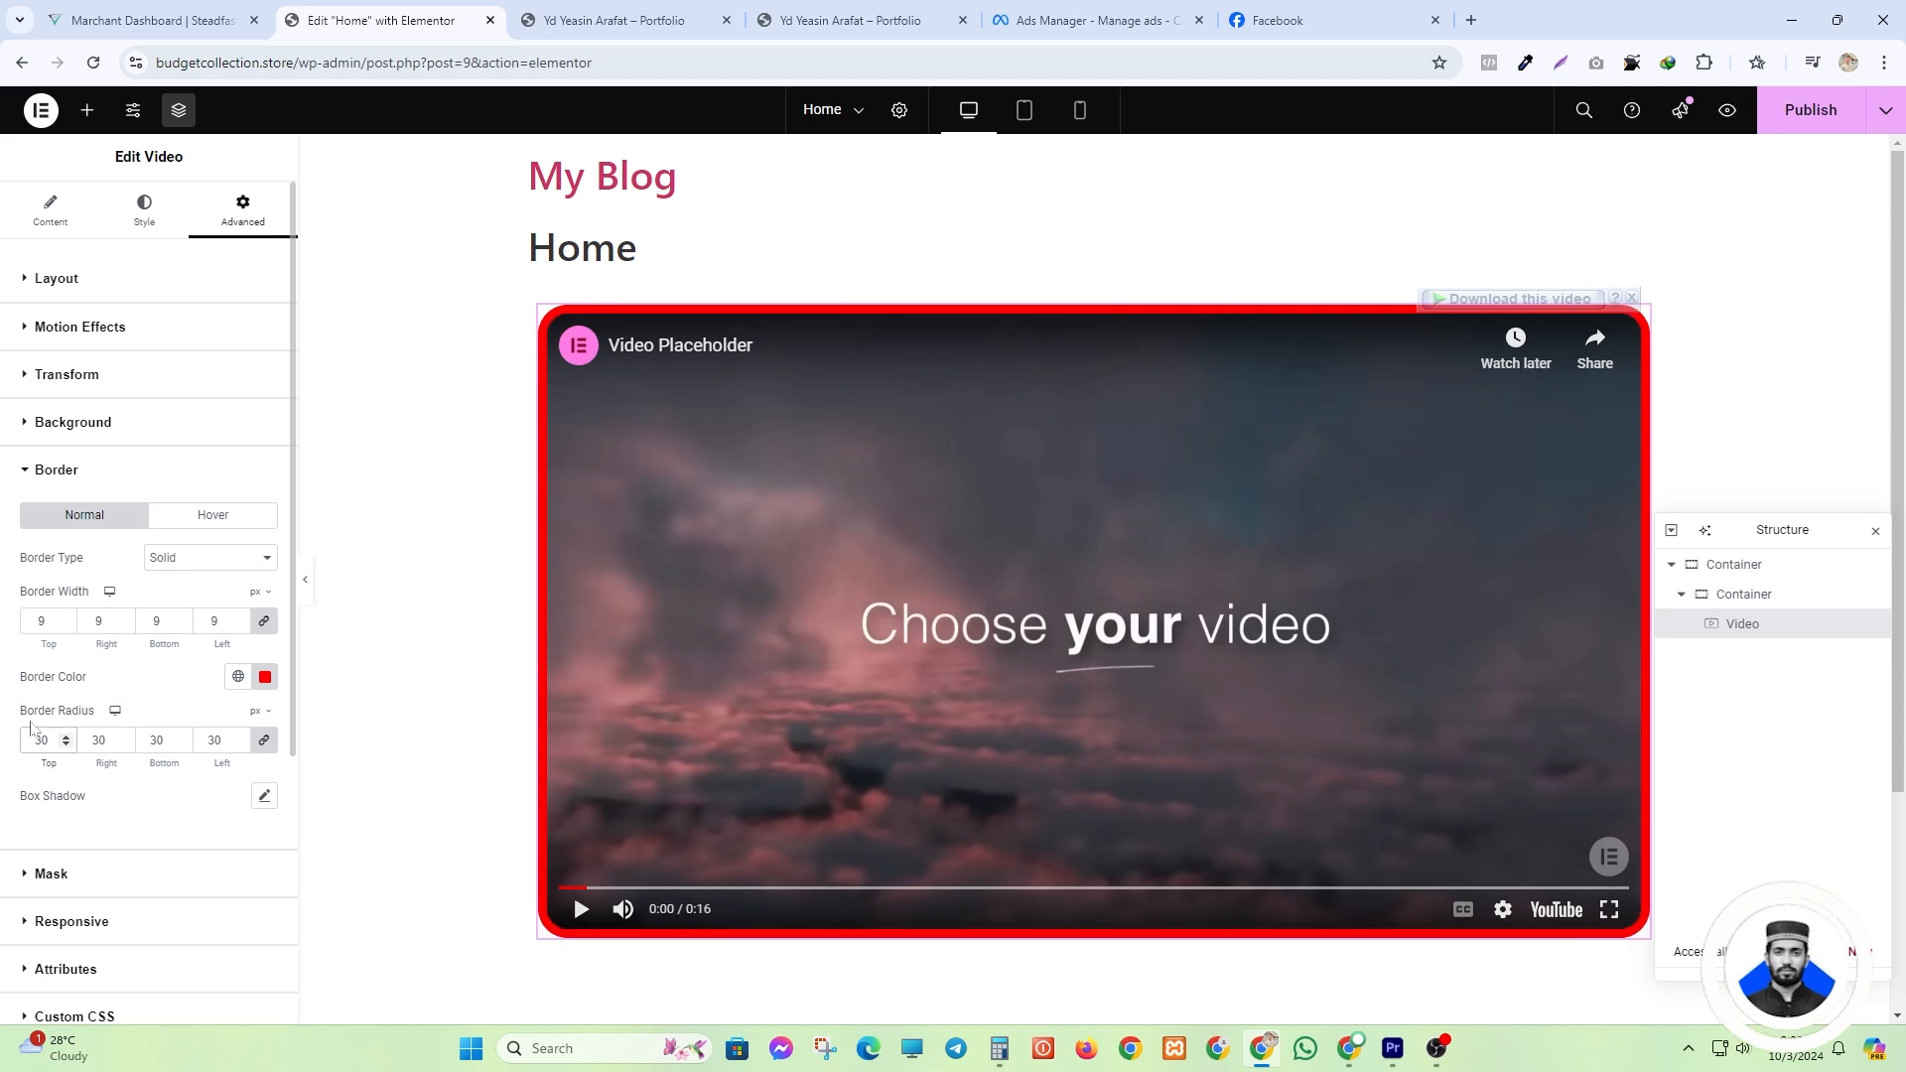
- Change the video's border colour to dark green and return to the widget's content settings
left_click(266, 679)
left_click(220, 921)
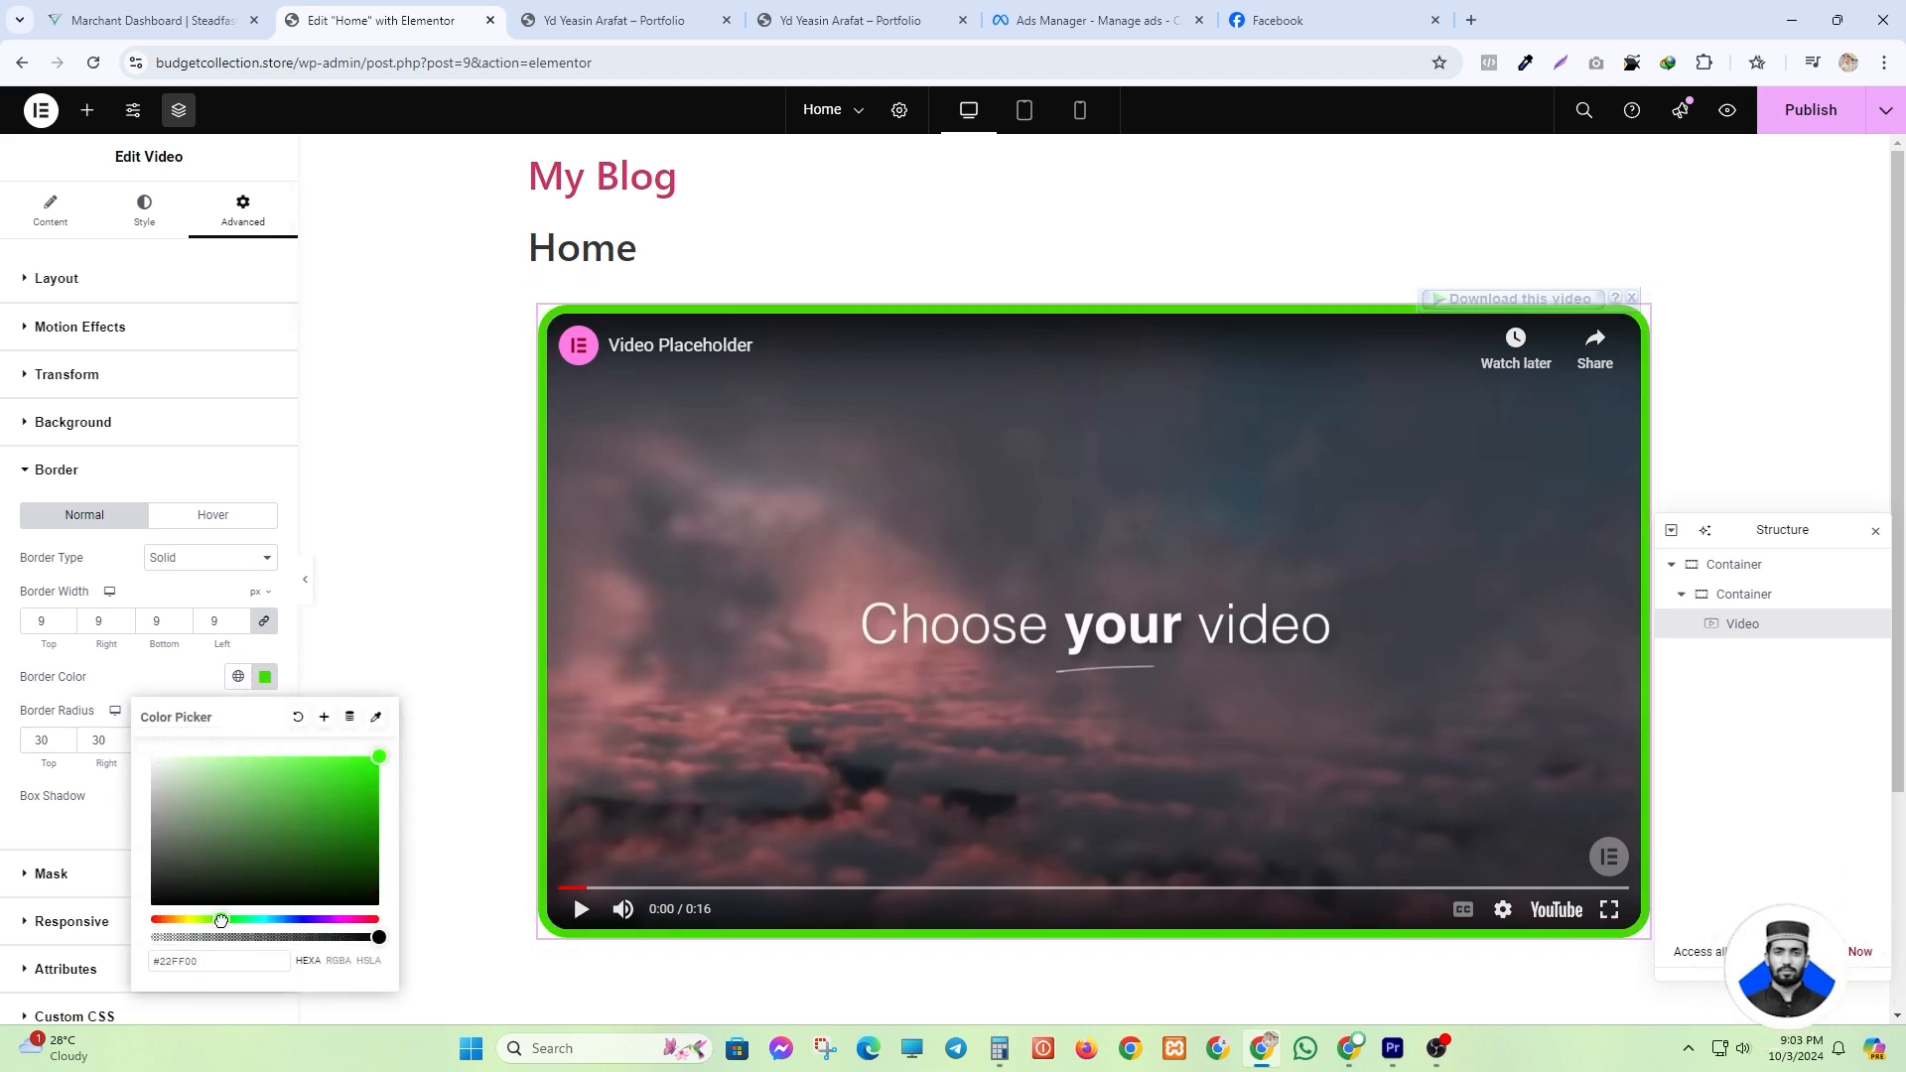
left_click_drag(222, 922, 214, 918)
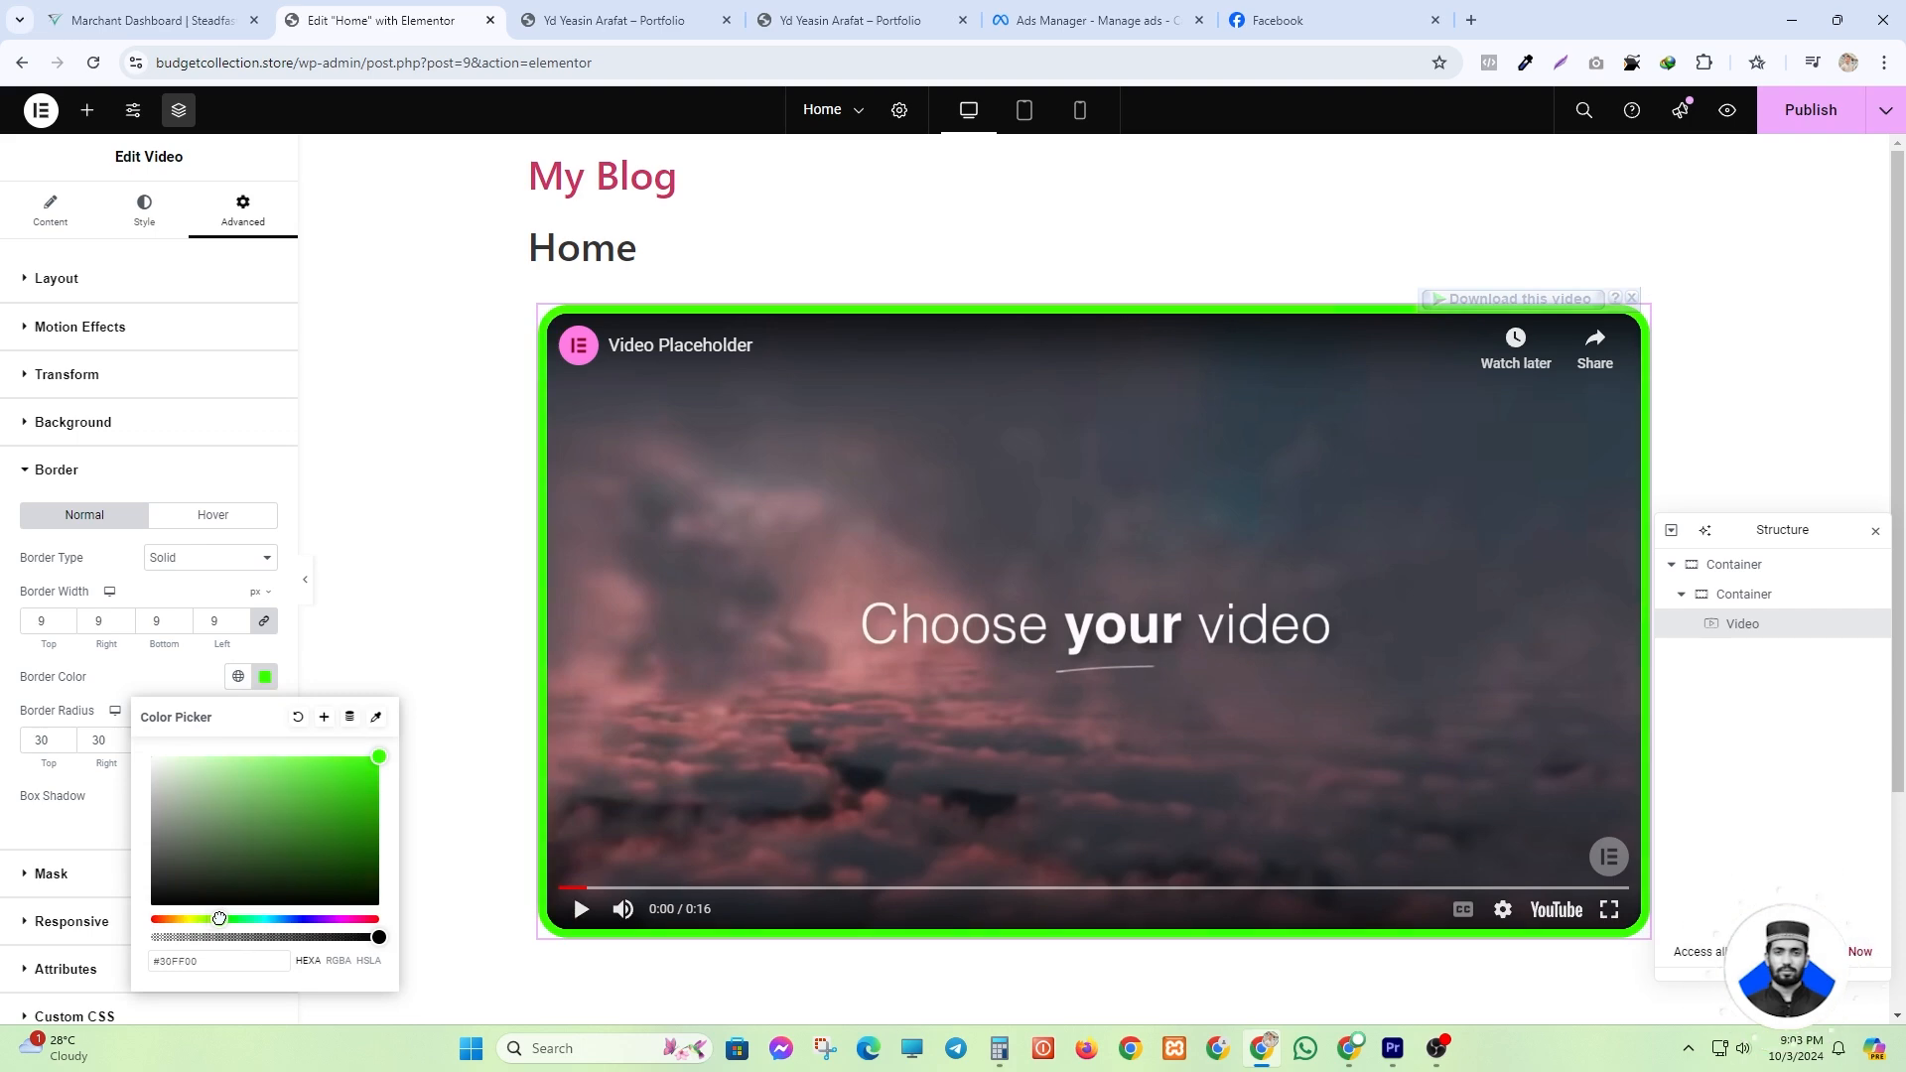
left_click(369, 799)
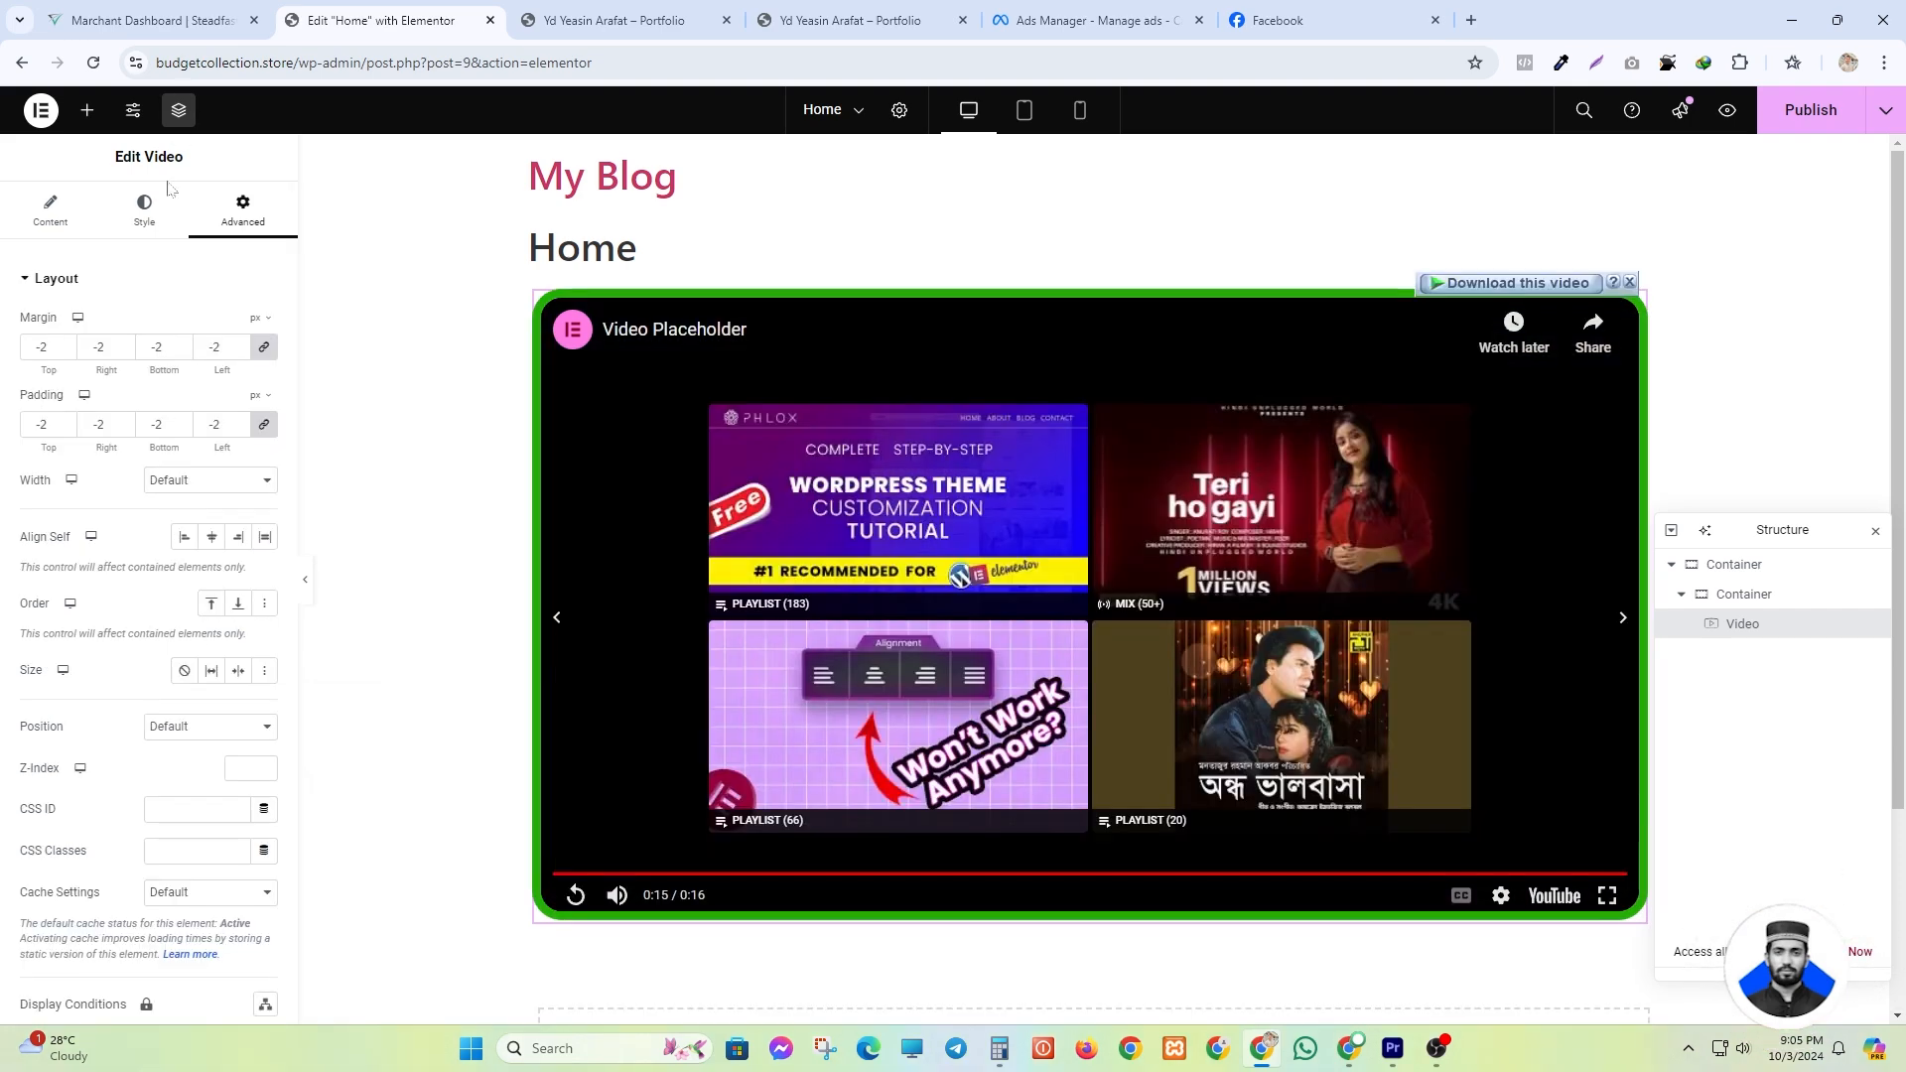
left_click(144, 212)
left_click(25, 217)
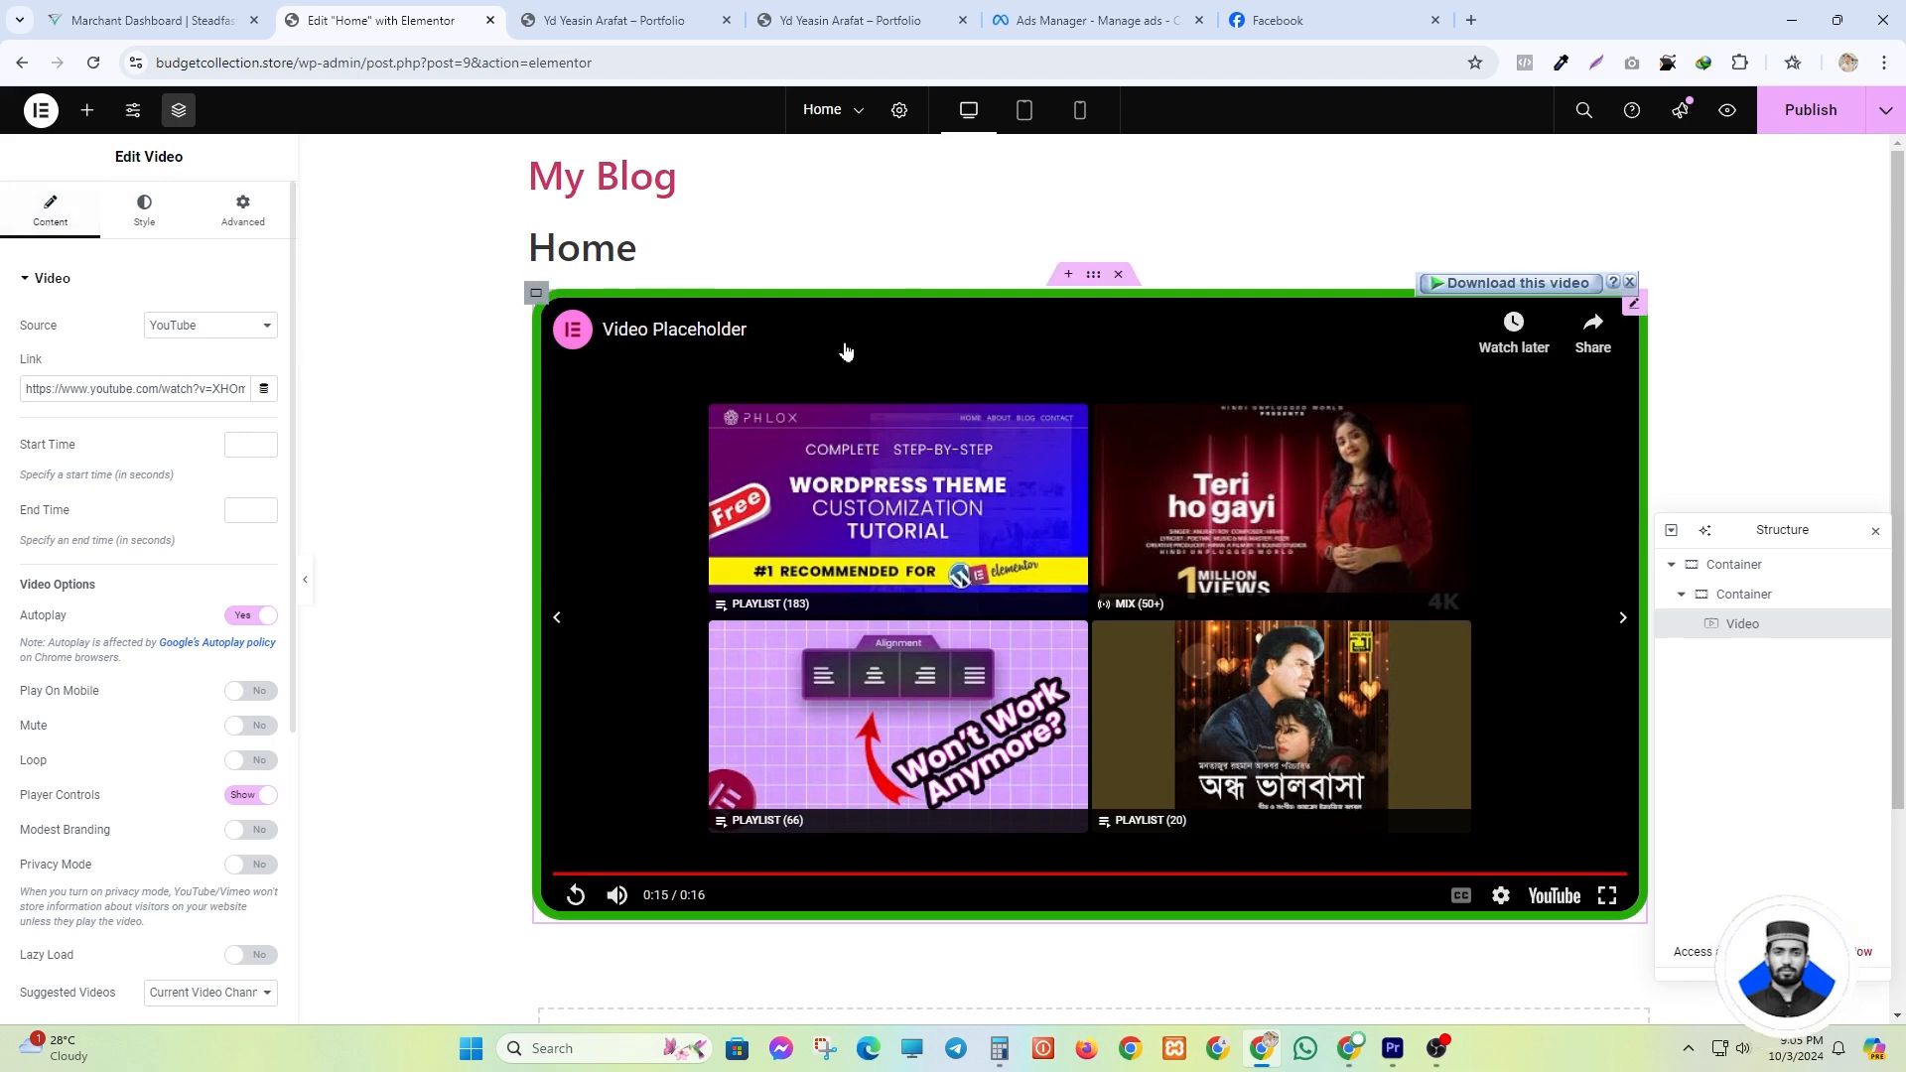
- Add a new single-row flexbox container below the video
scroll(844, 595, "down", 3)
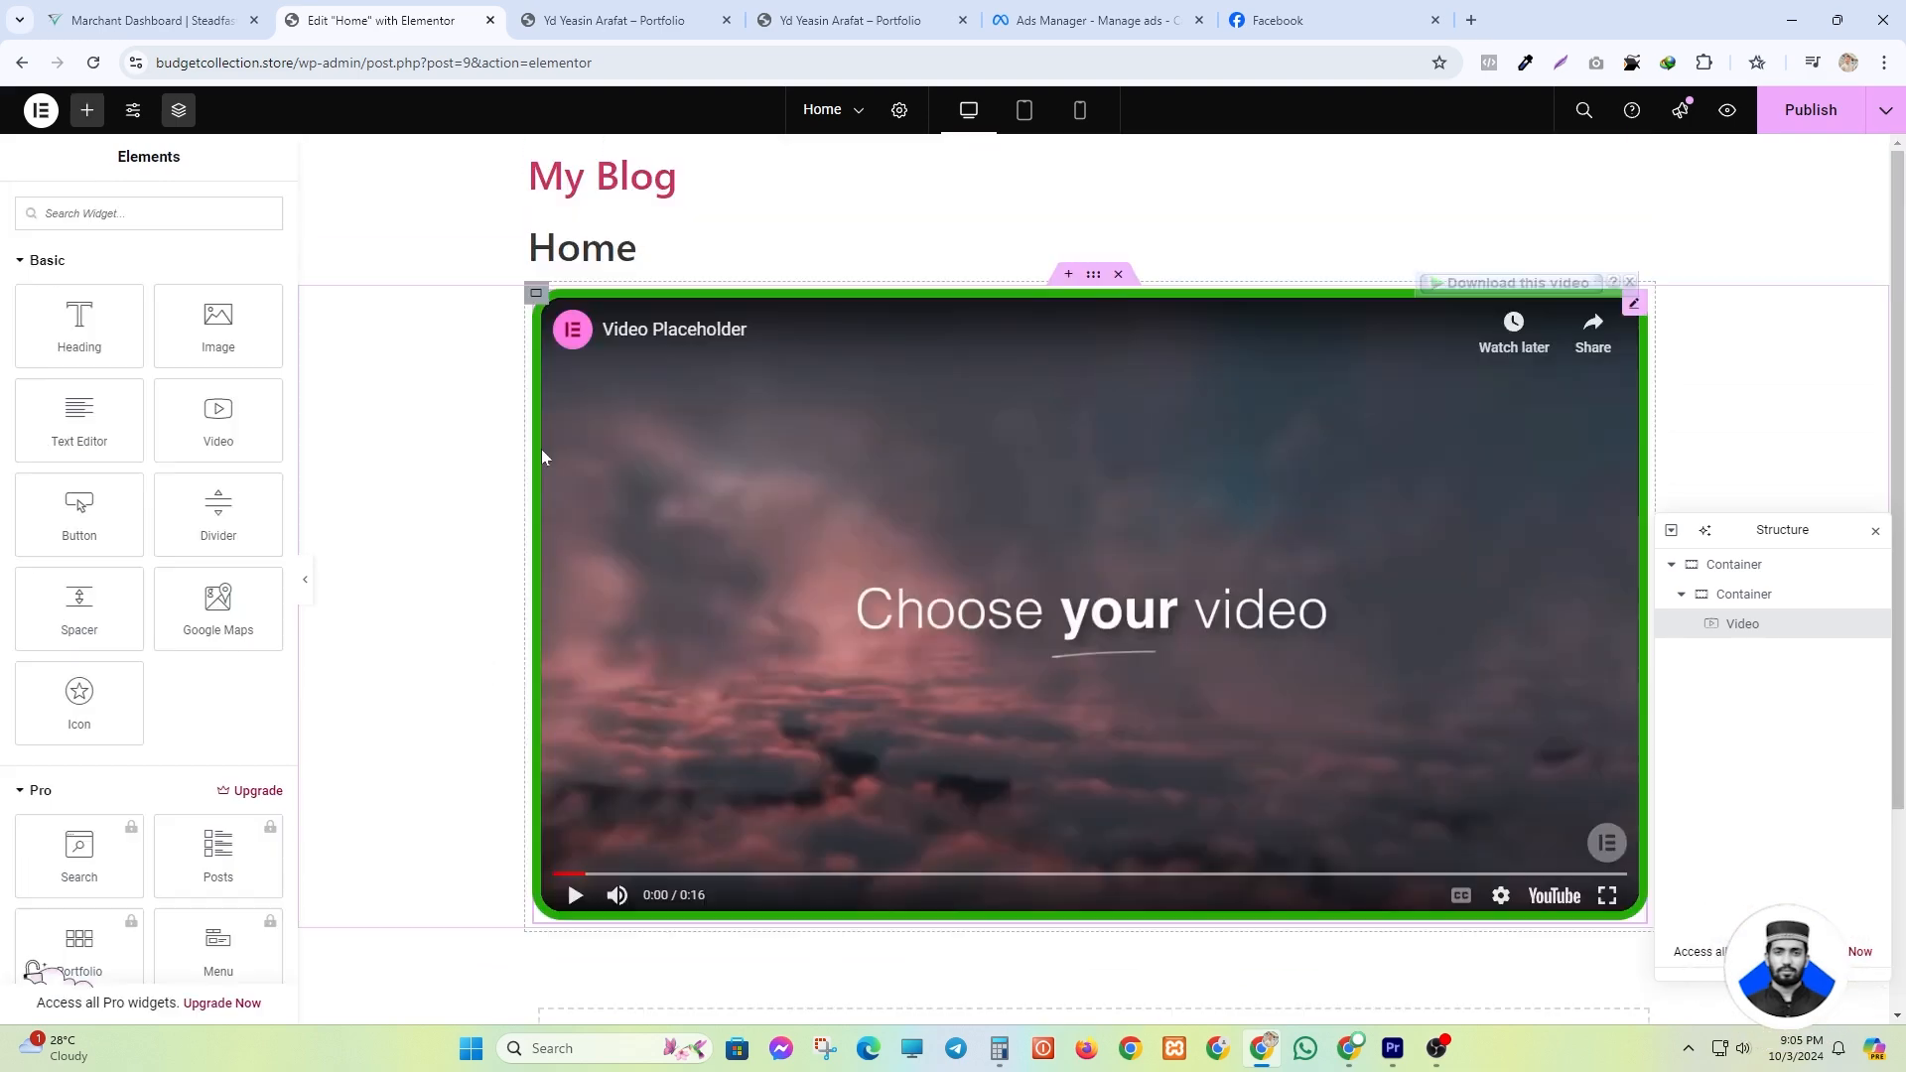
scroll(755, 606, "down", 3)
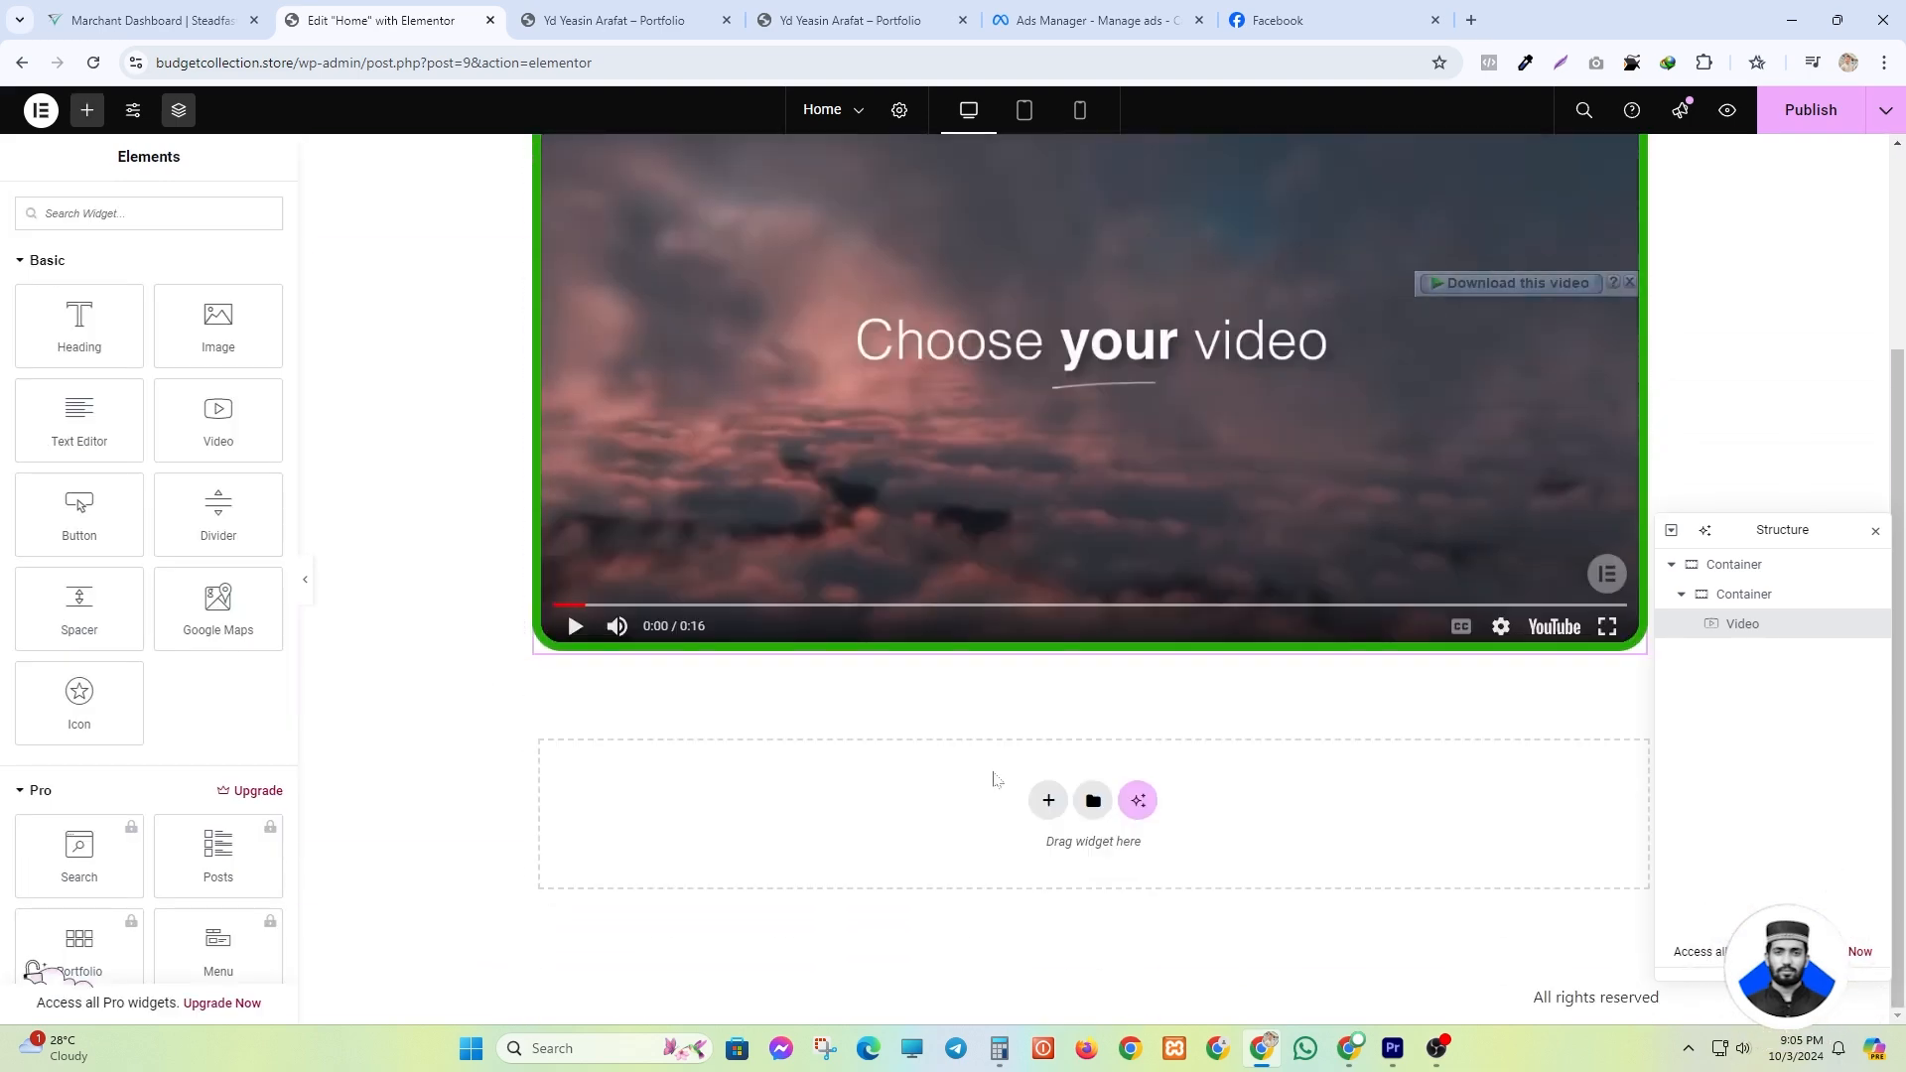
left_click(1047, 817)
left_click(1032, 860)
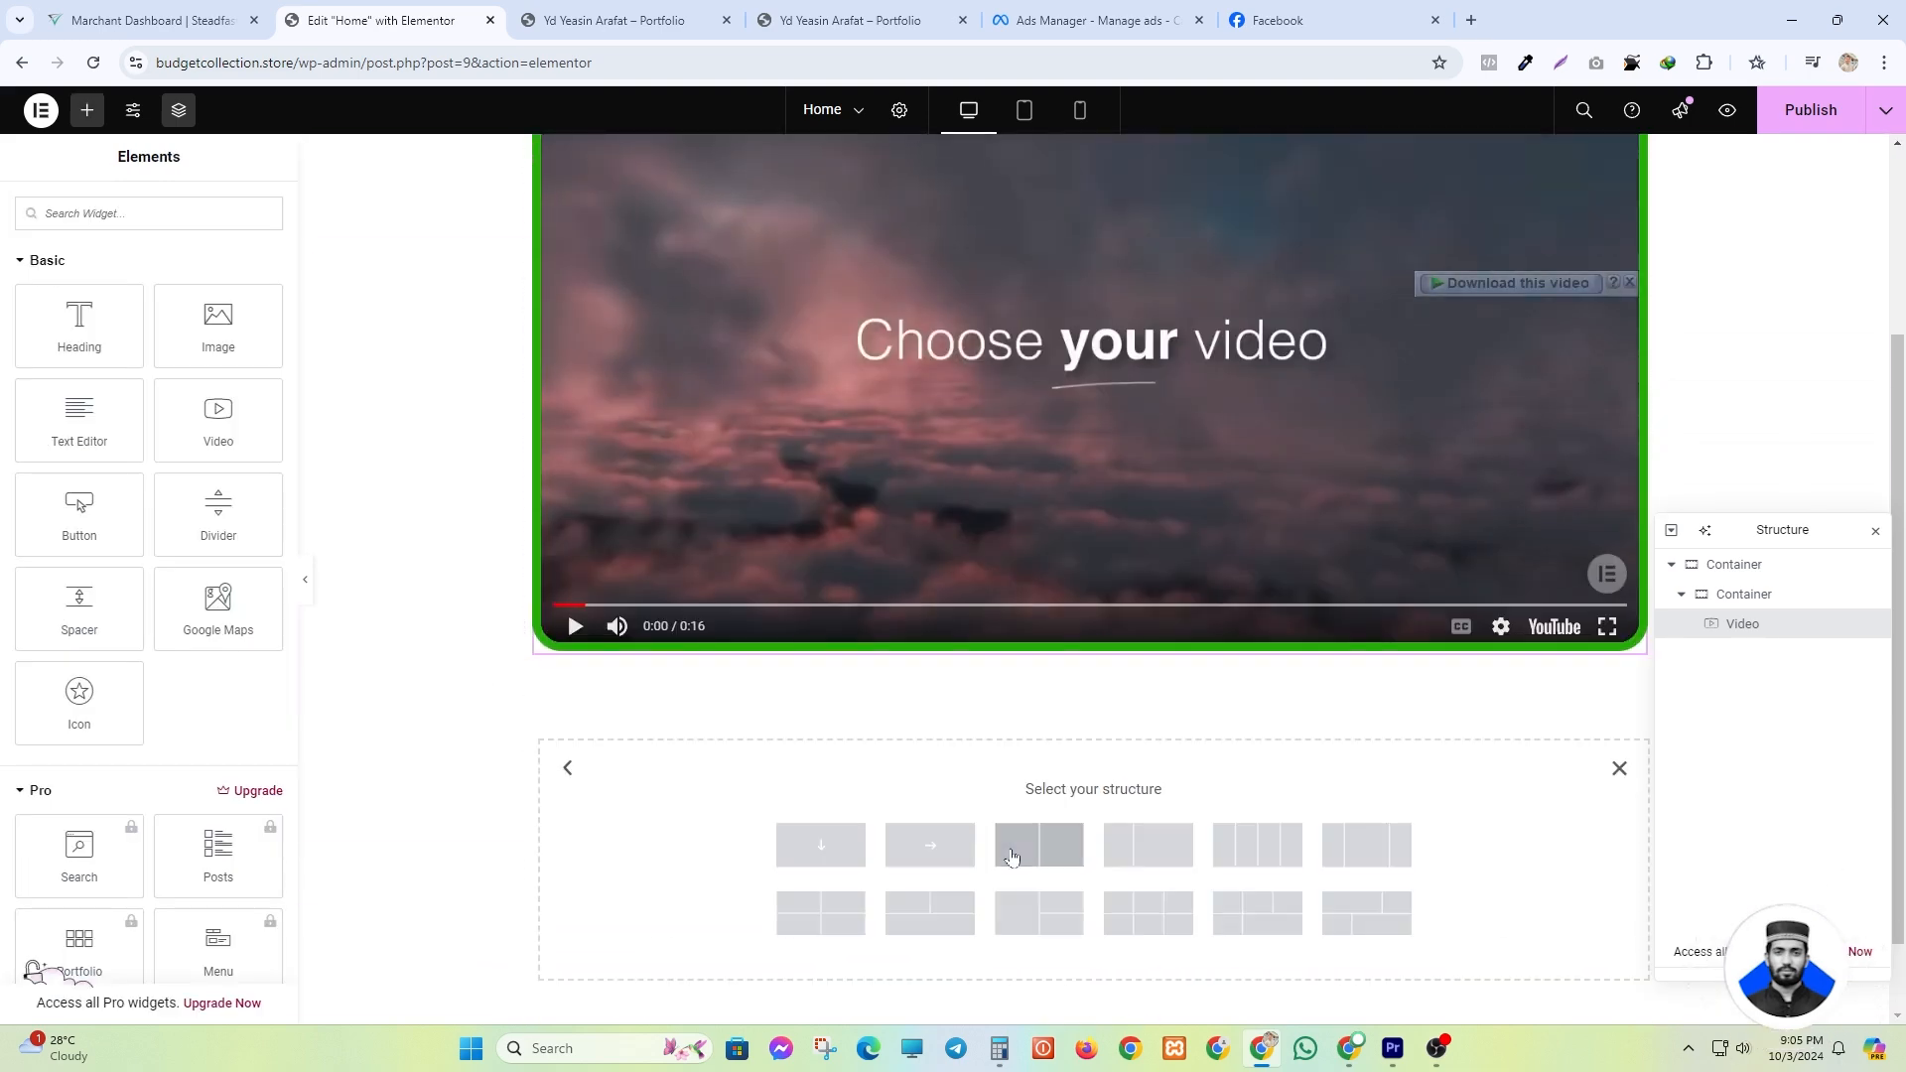
left_click(933, 852)
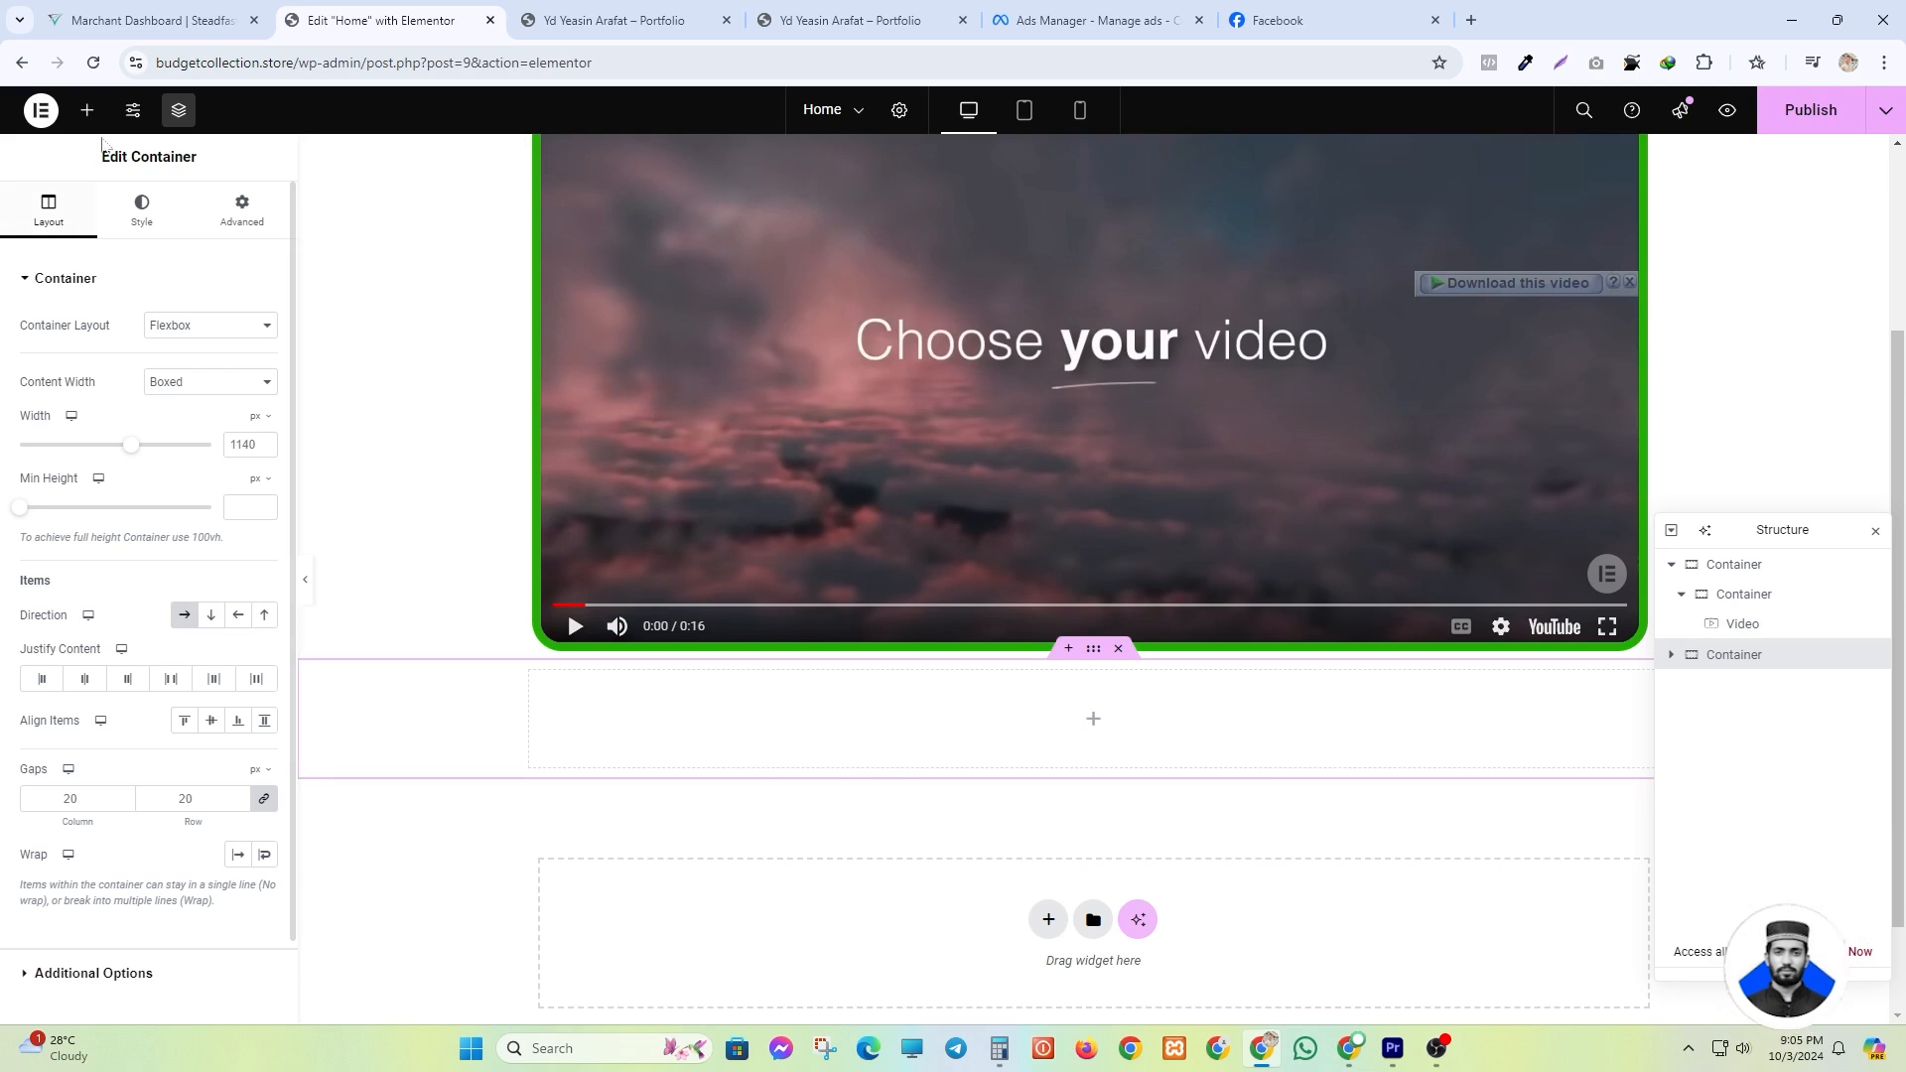
- Place a Button widget inside the new container below the video
left_click(87, 110)
scroll(179, 720, "down", 1)
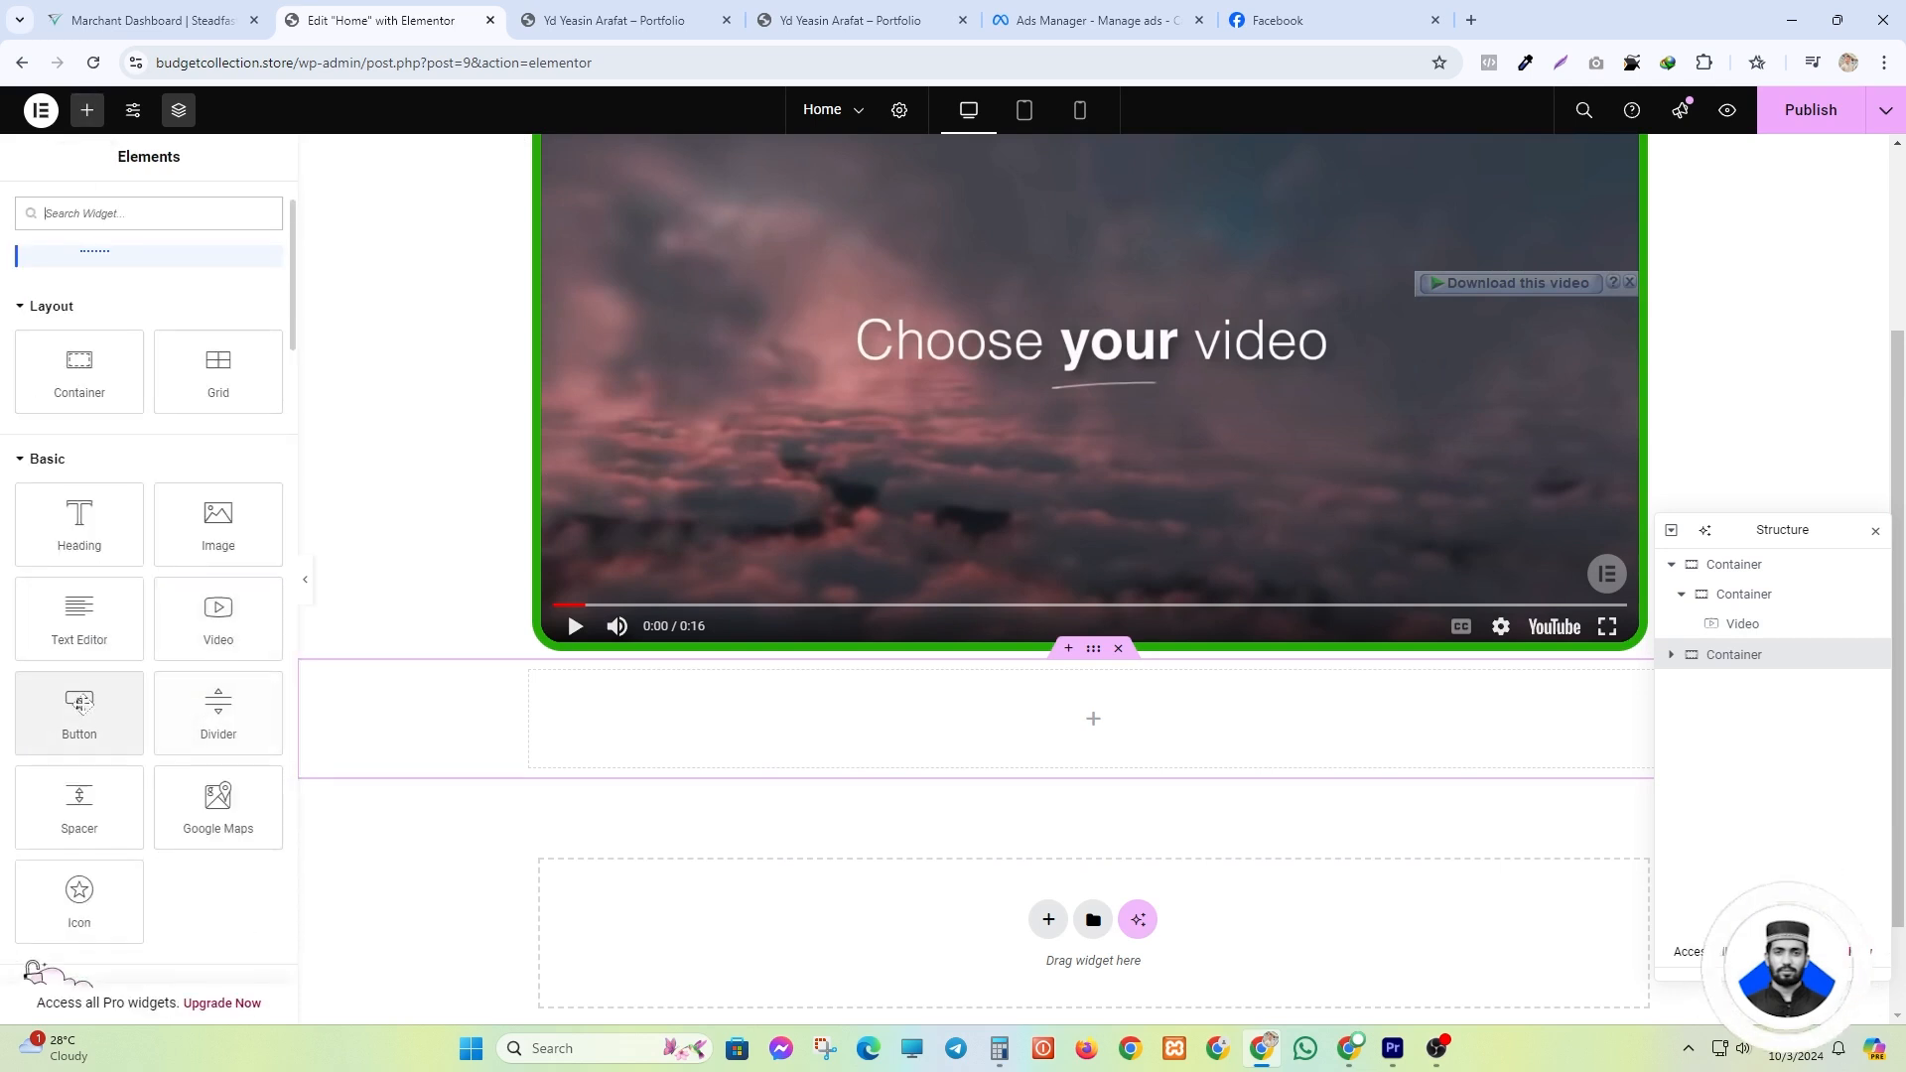
left_click_drag(71, 706, 1123, 742)
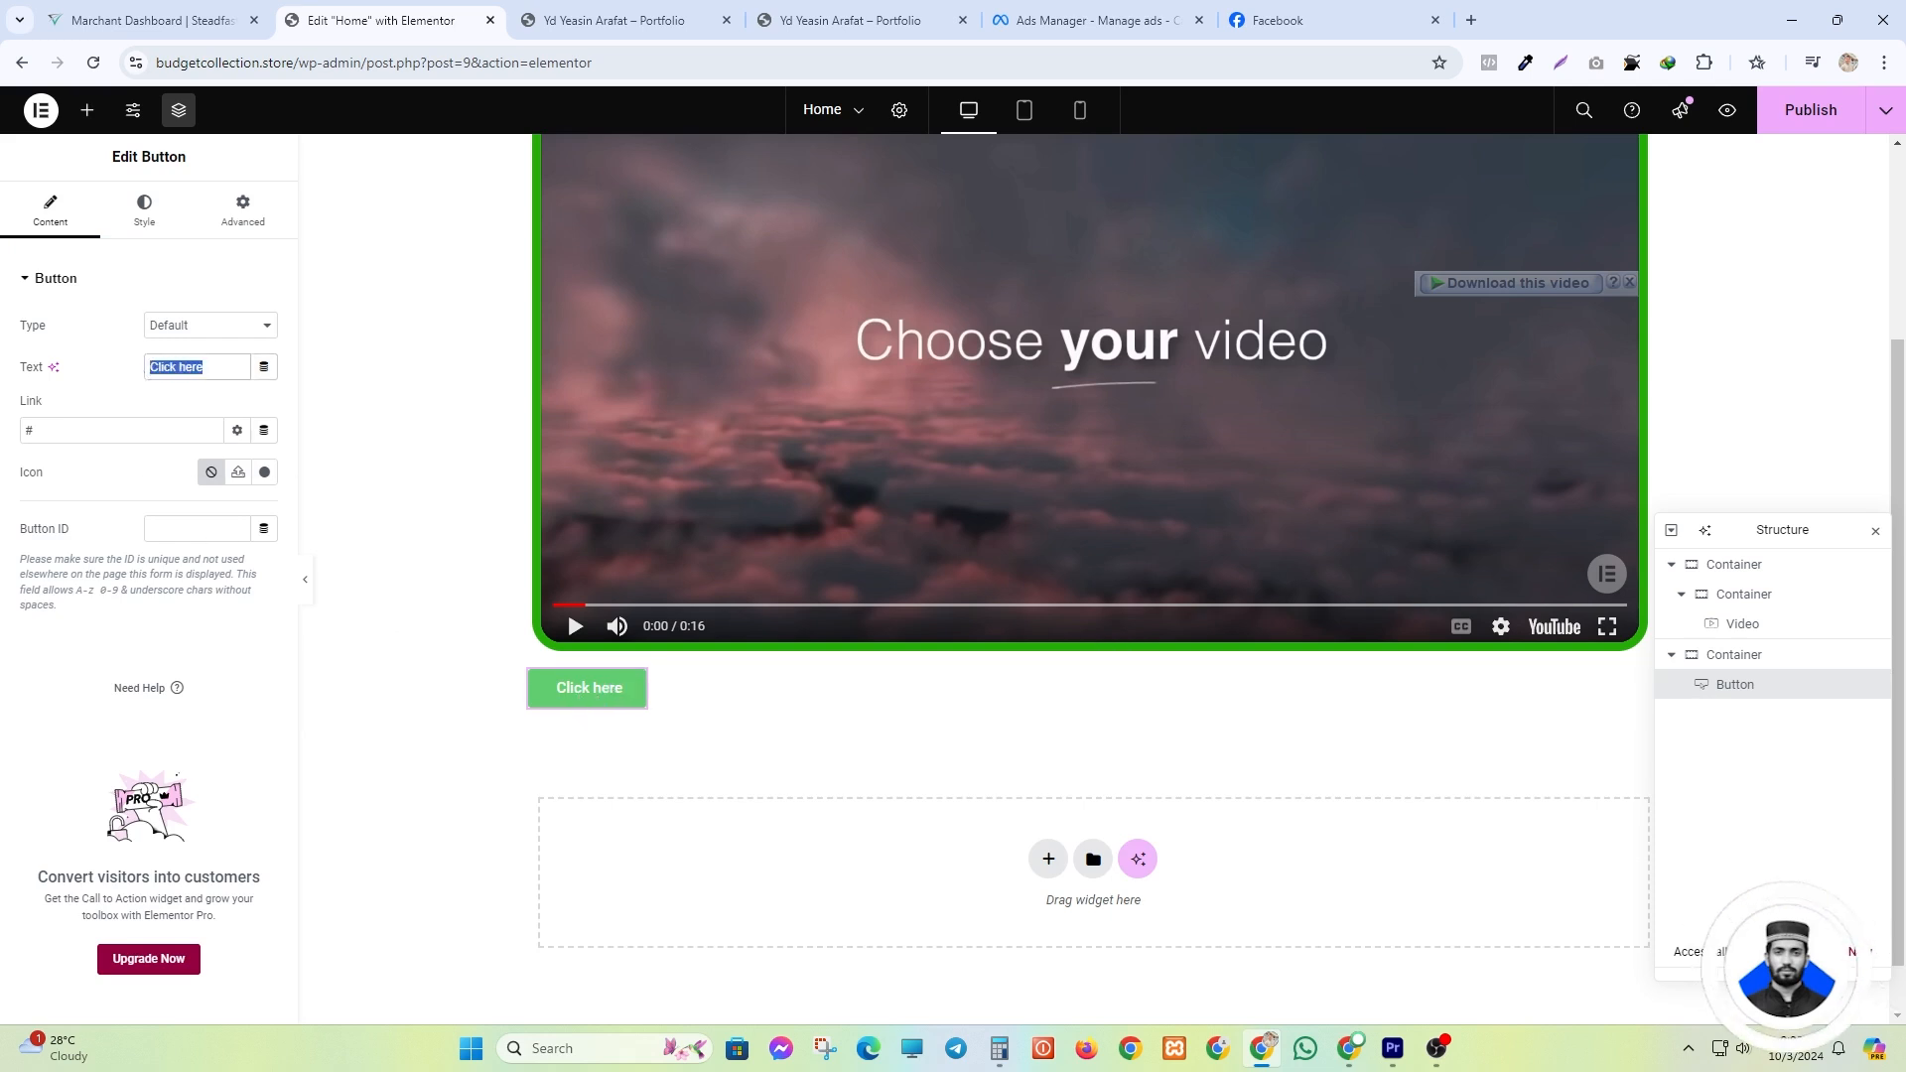
- Add the Bell icon to the button with 6 px icon spacing and enter # as its link
triple_click(193, 368)
left_click(192, 367)
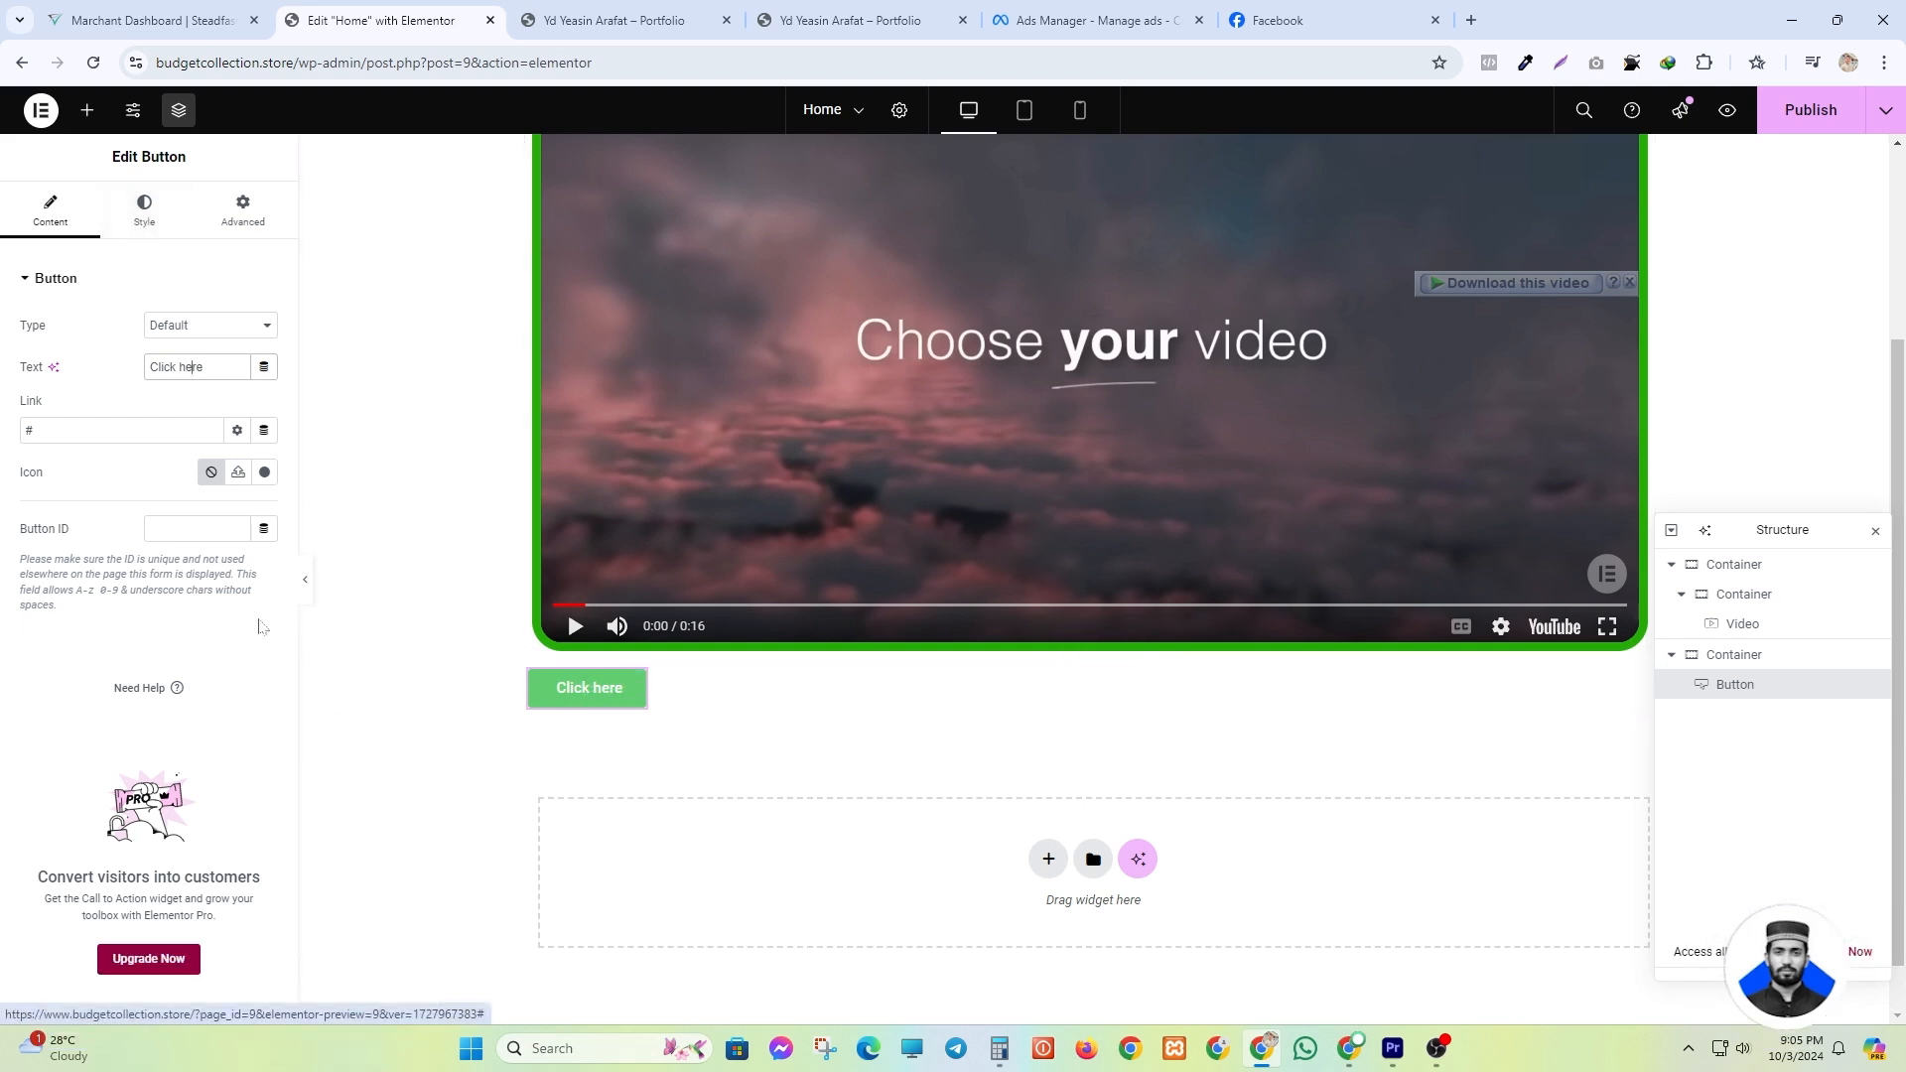
double_click(40, 475)
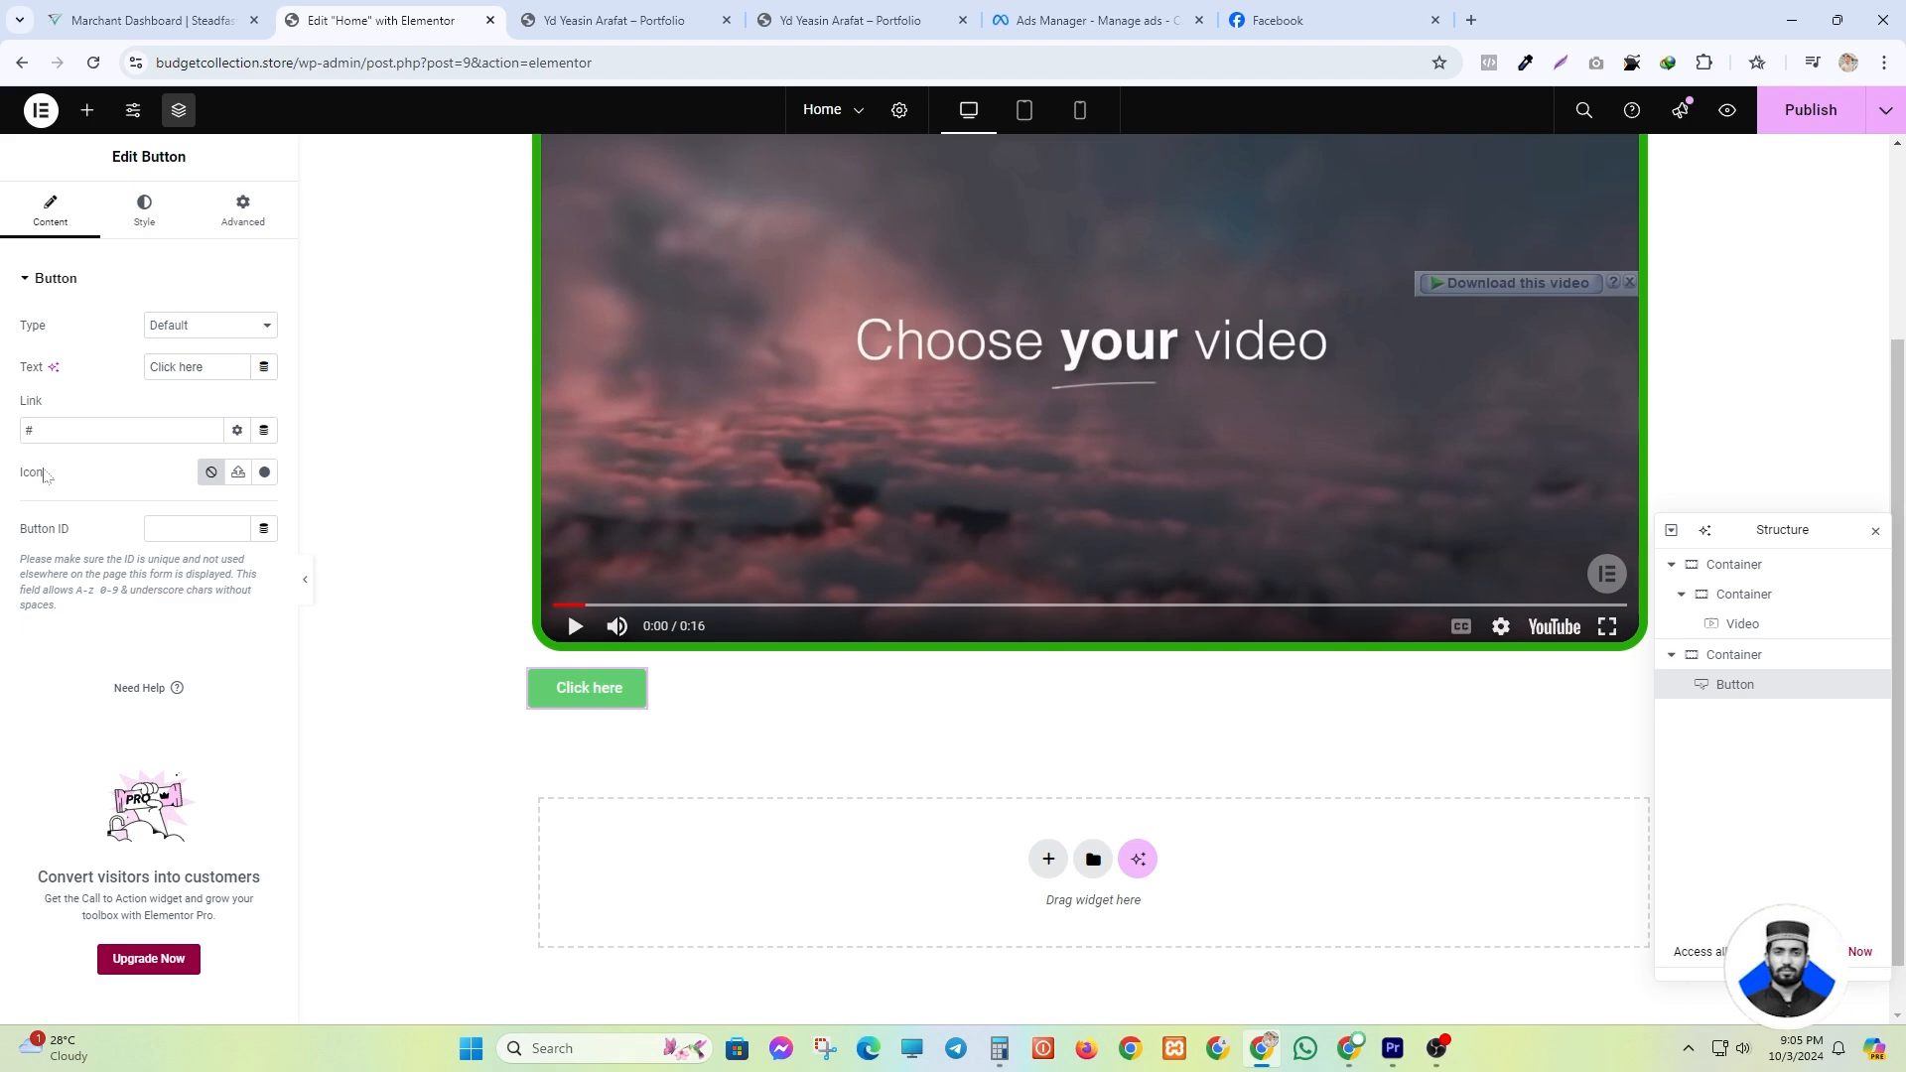
left_click(263, 472)
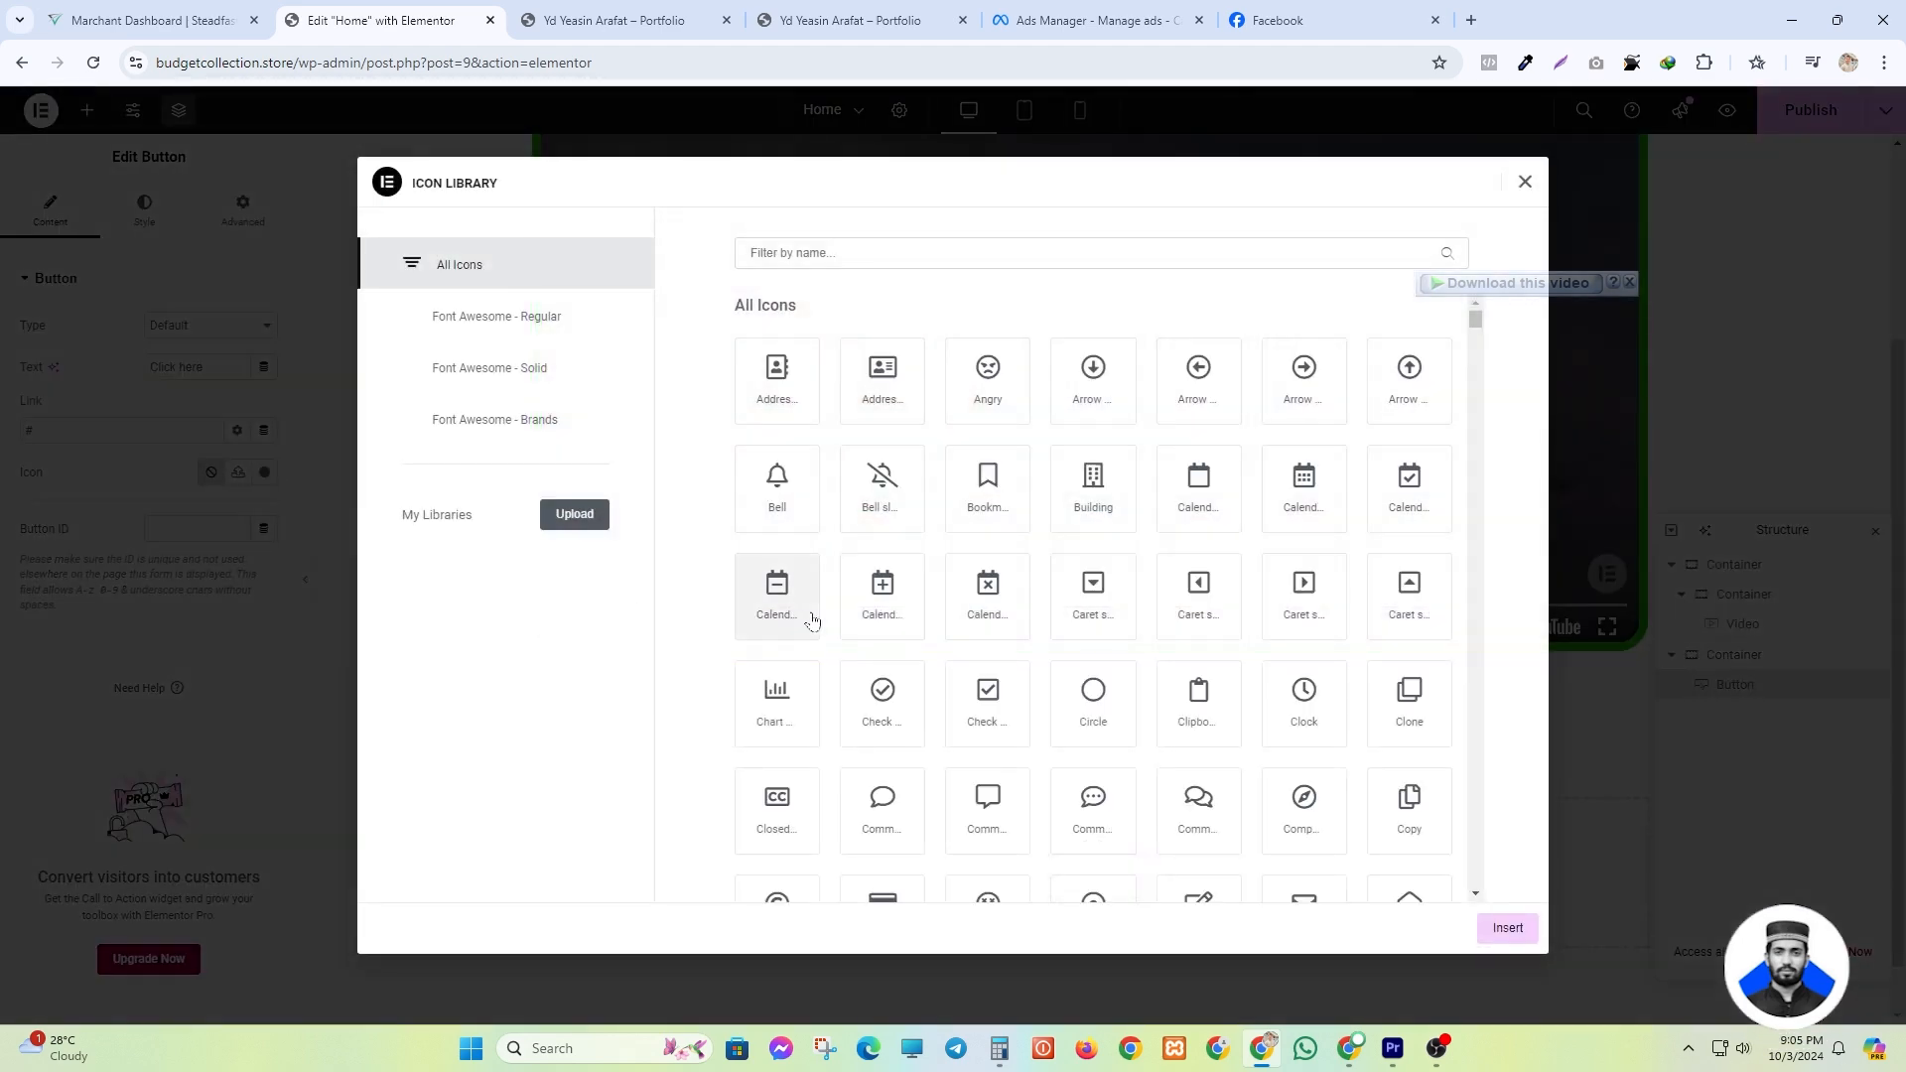
scroll(813, 635, "down", 2)
scroll(832, 615, "up", 2)
left_click(778, 474)
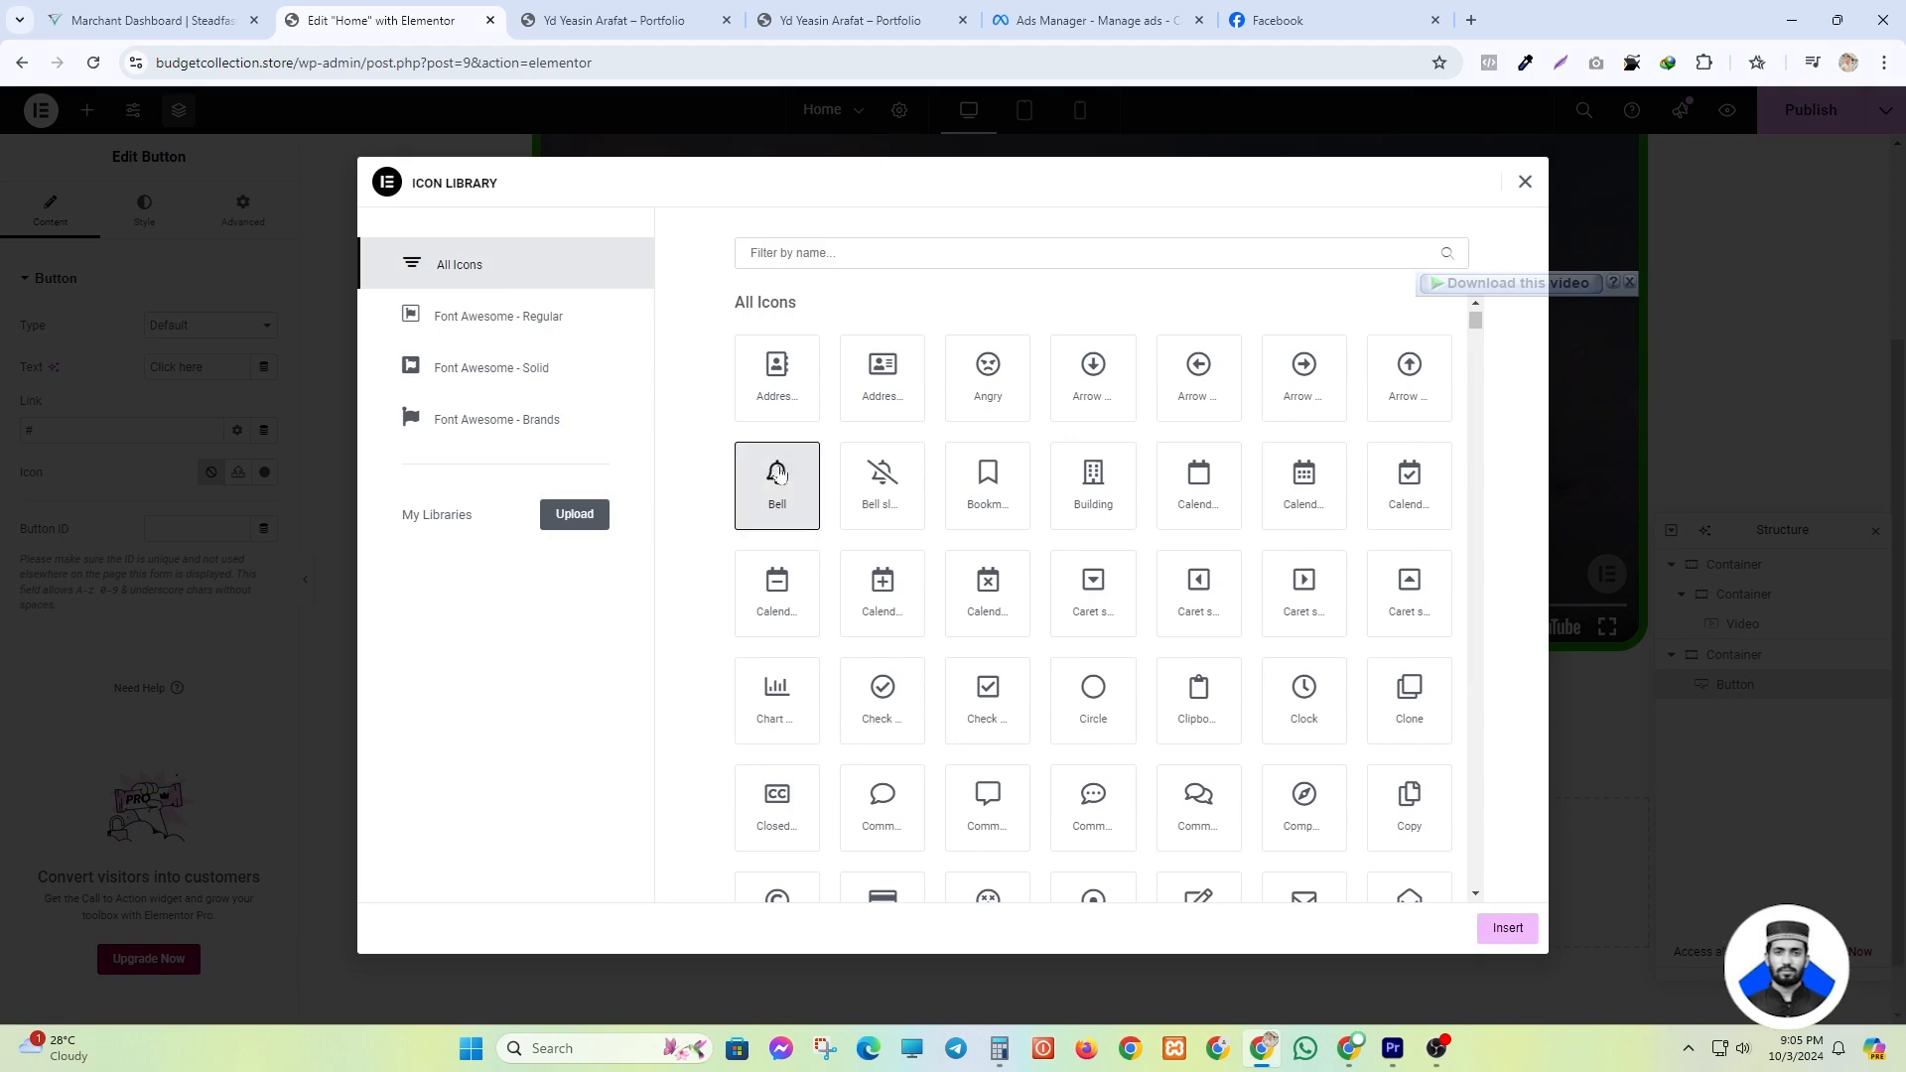
left_click(1507, 928)
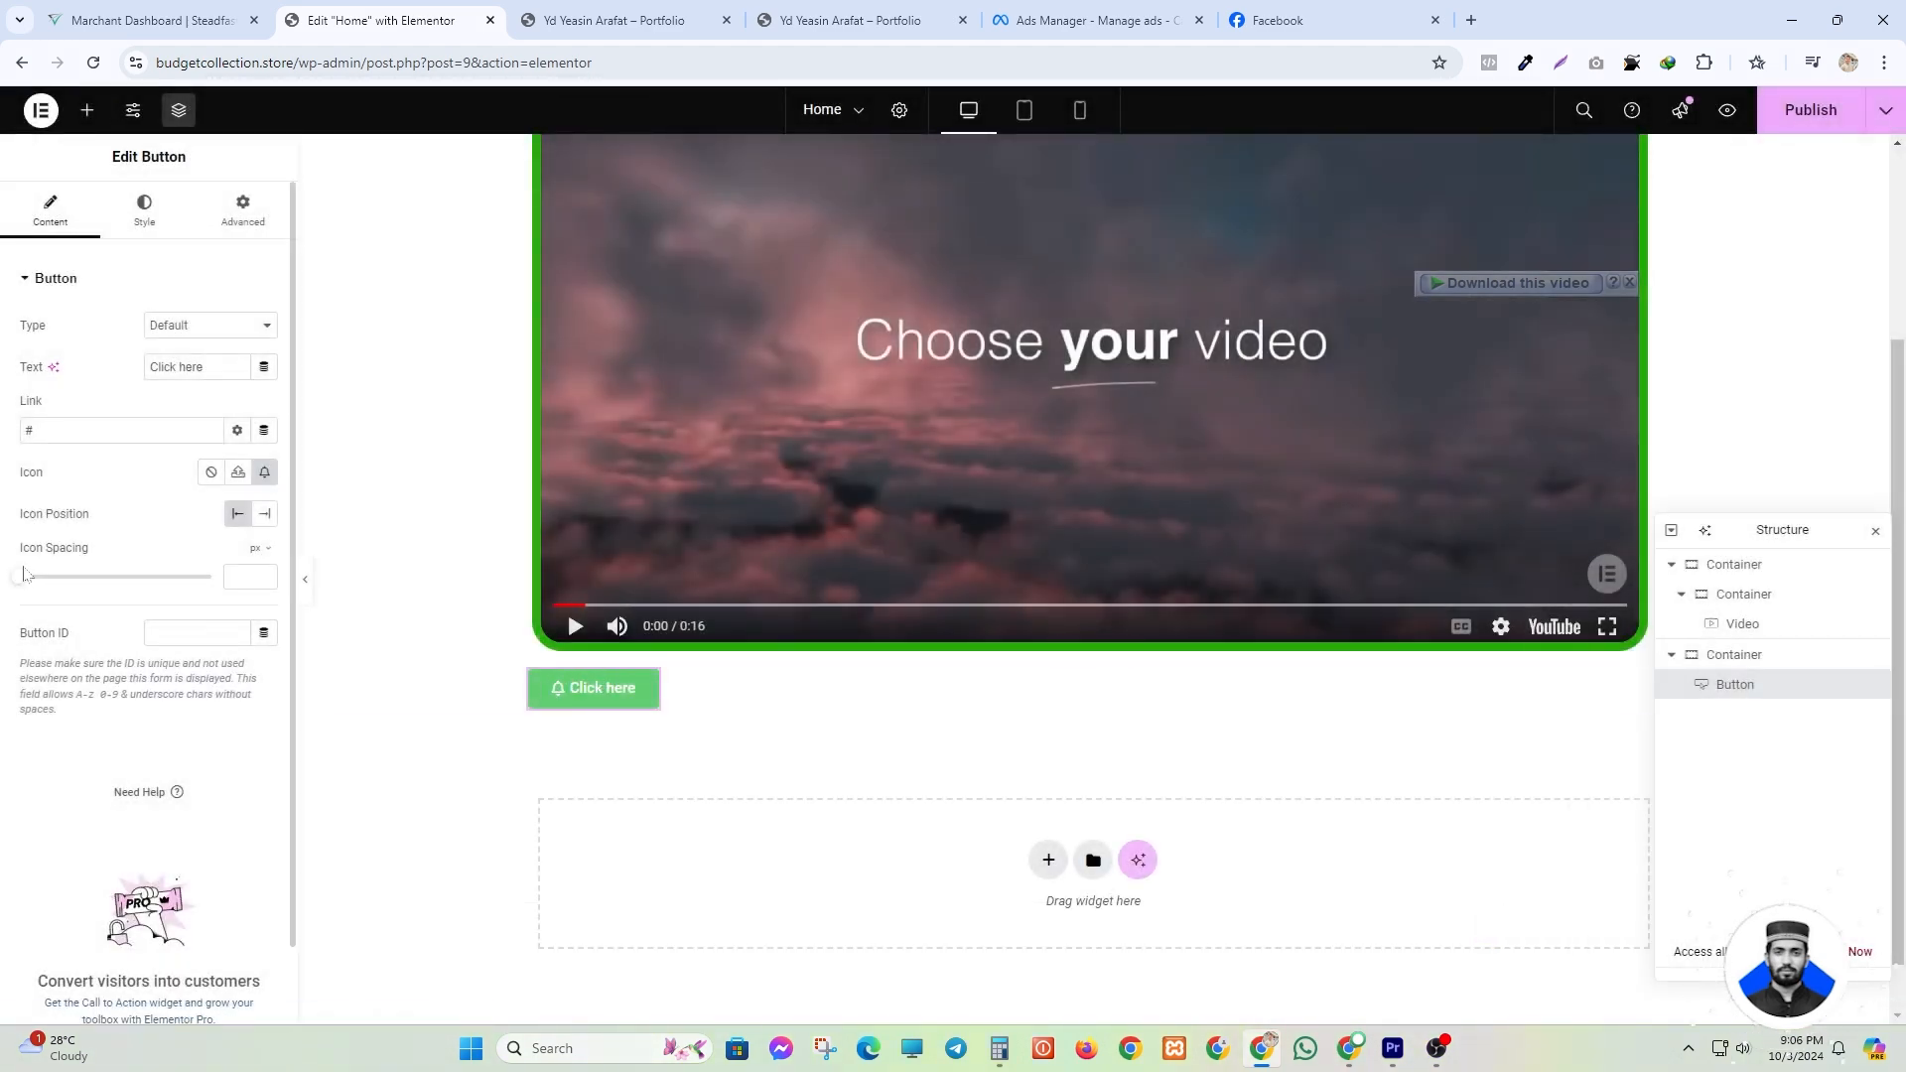
left_click_drag(20, 577, 145, 578)
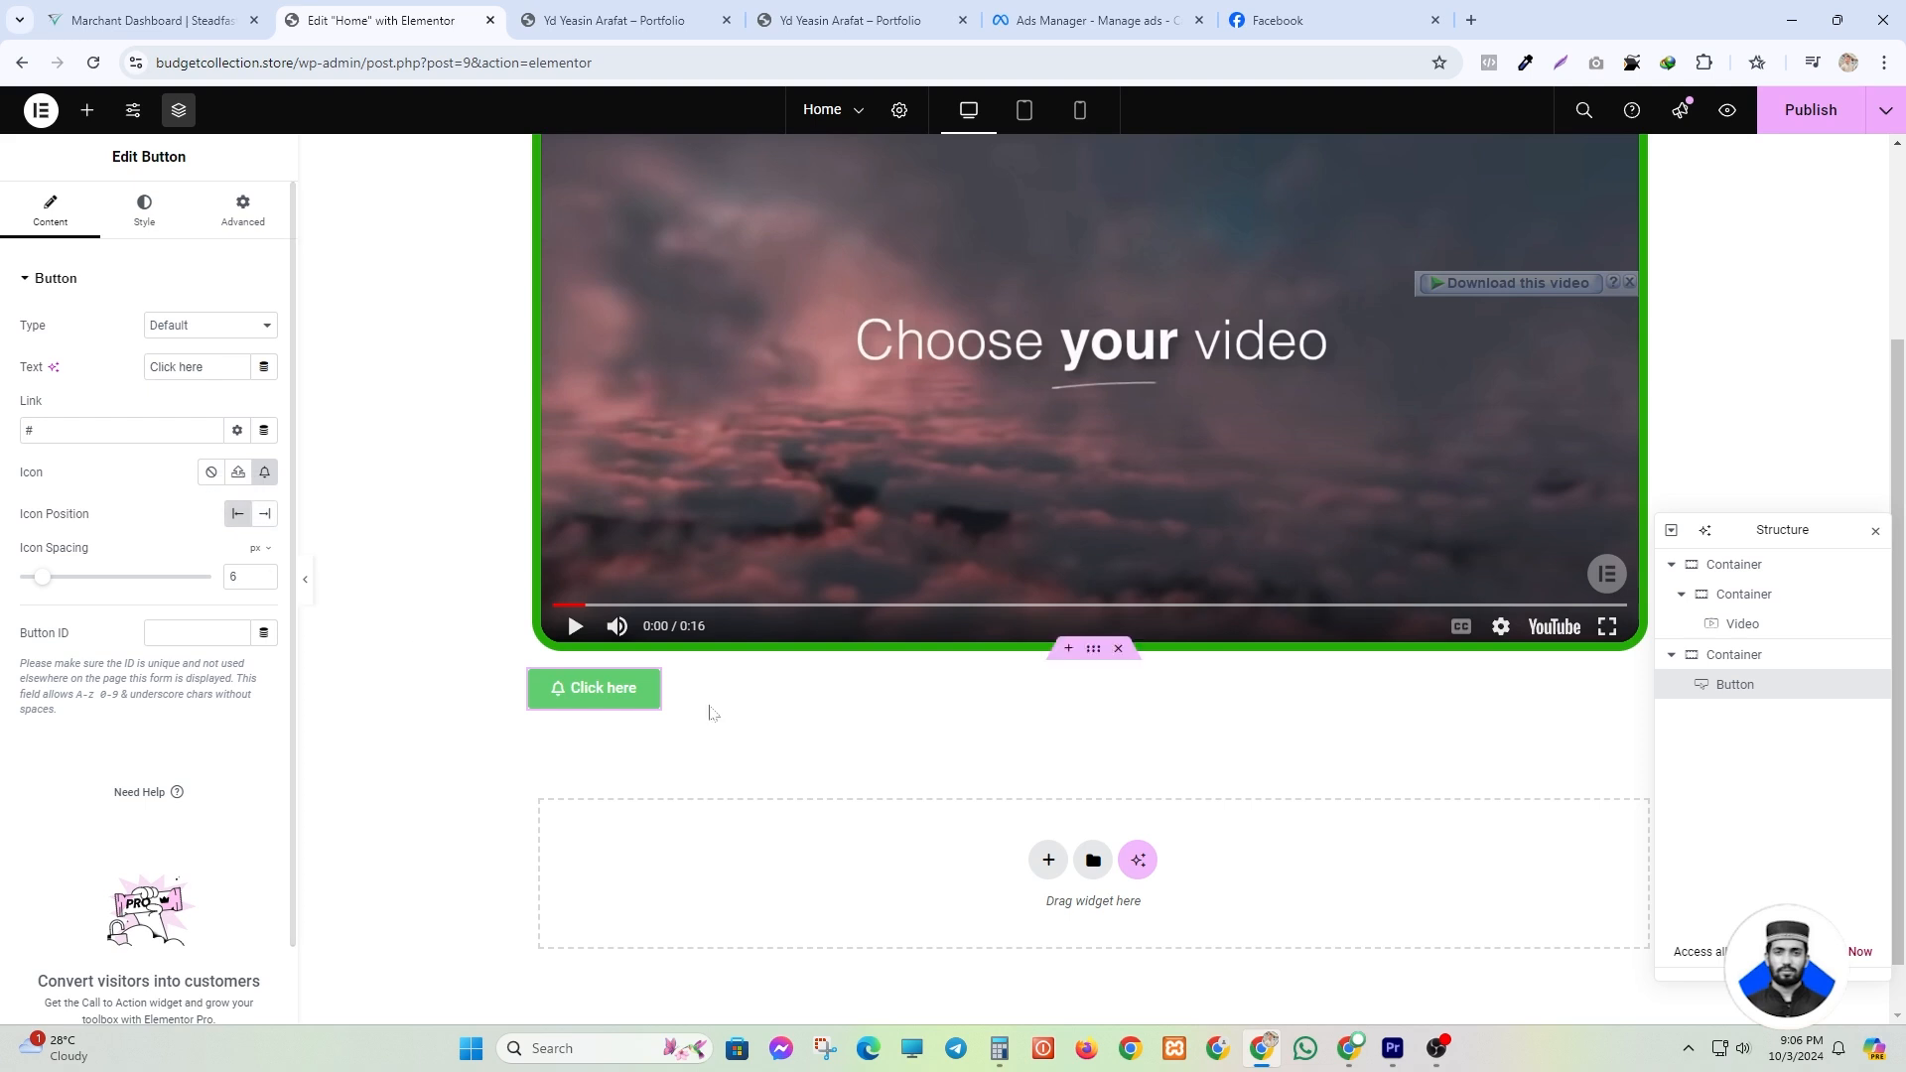
type("#")
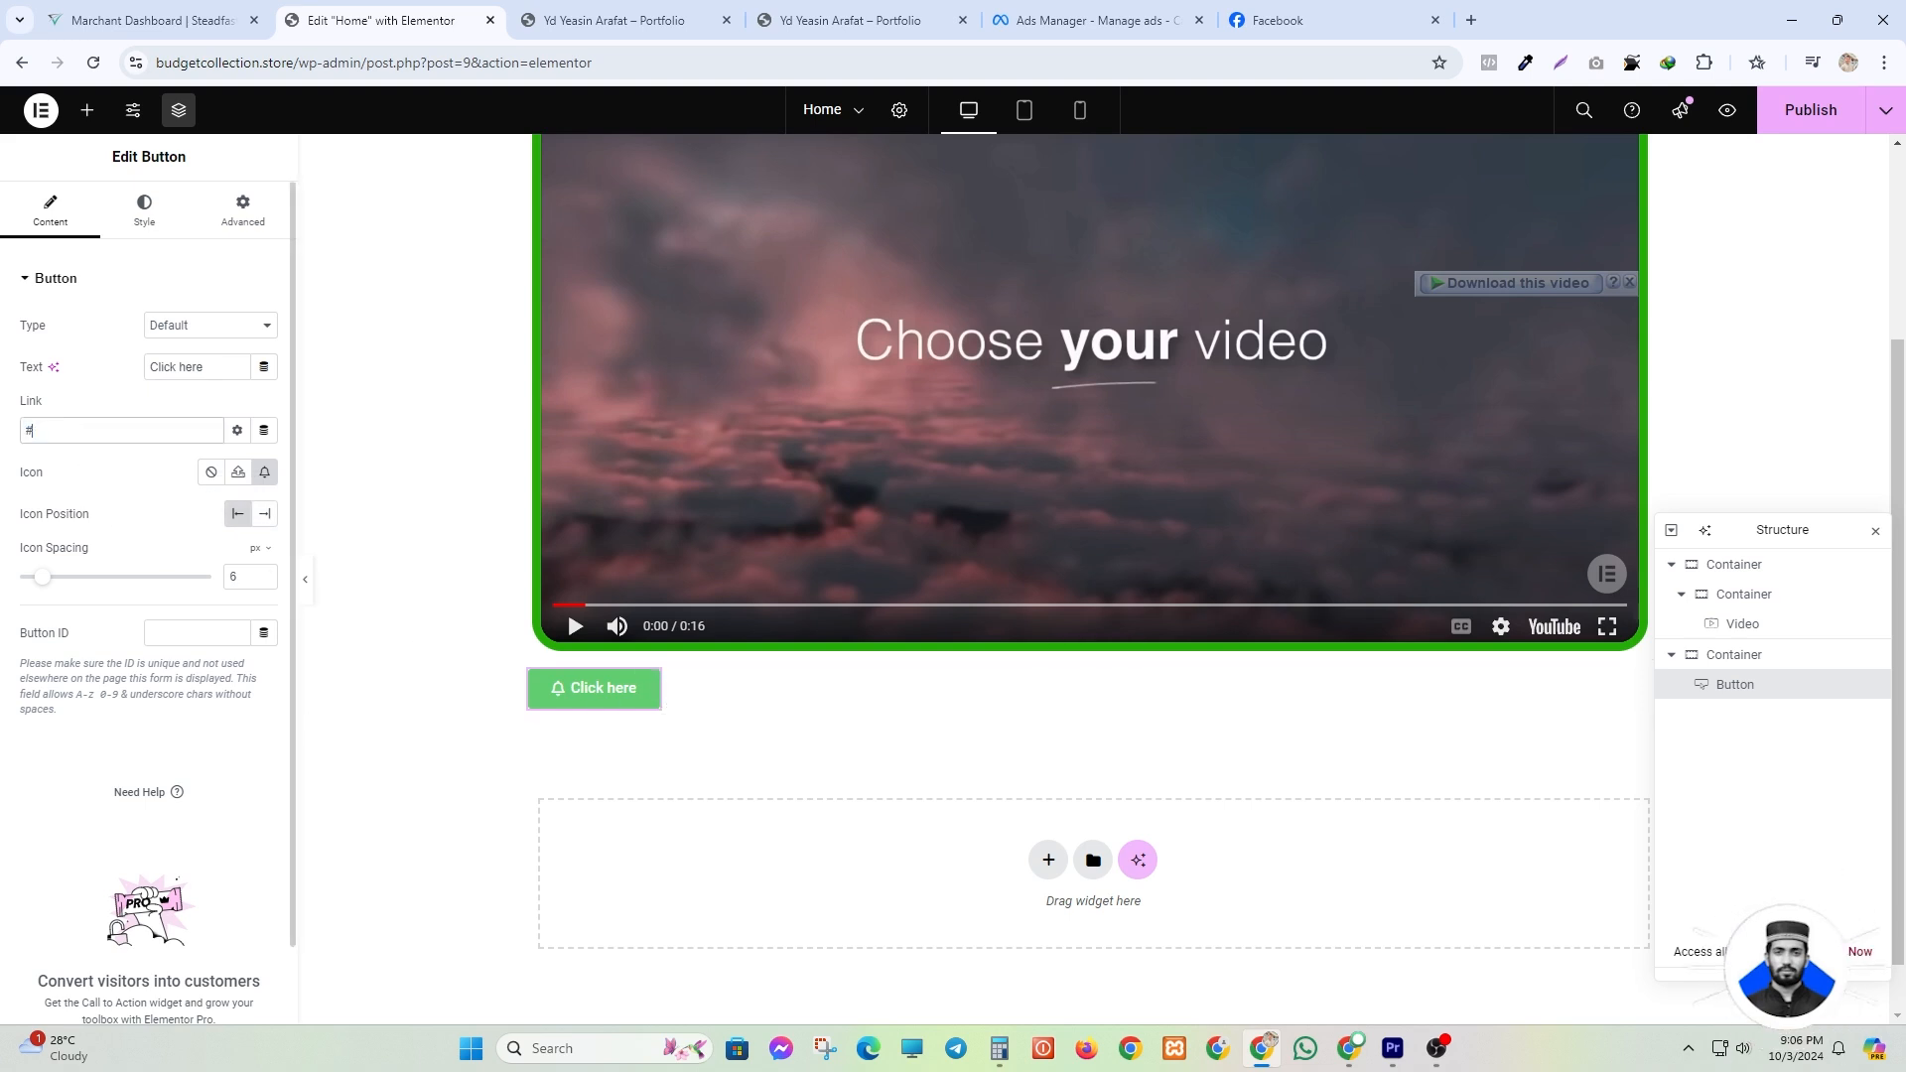
- Set the button's position to centre and its widget width to Full Width (100%)
left_click(148, 205)
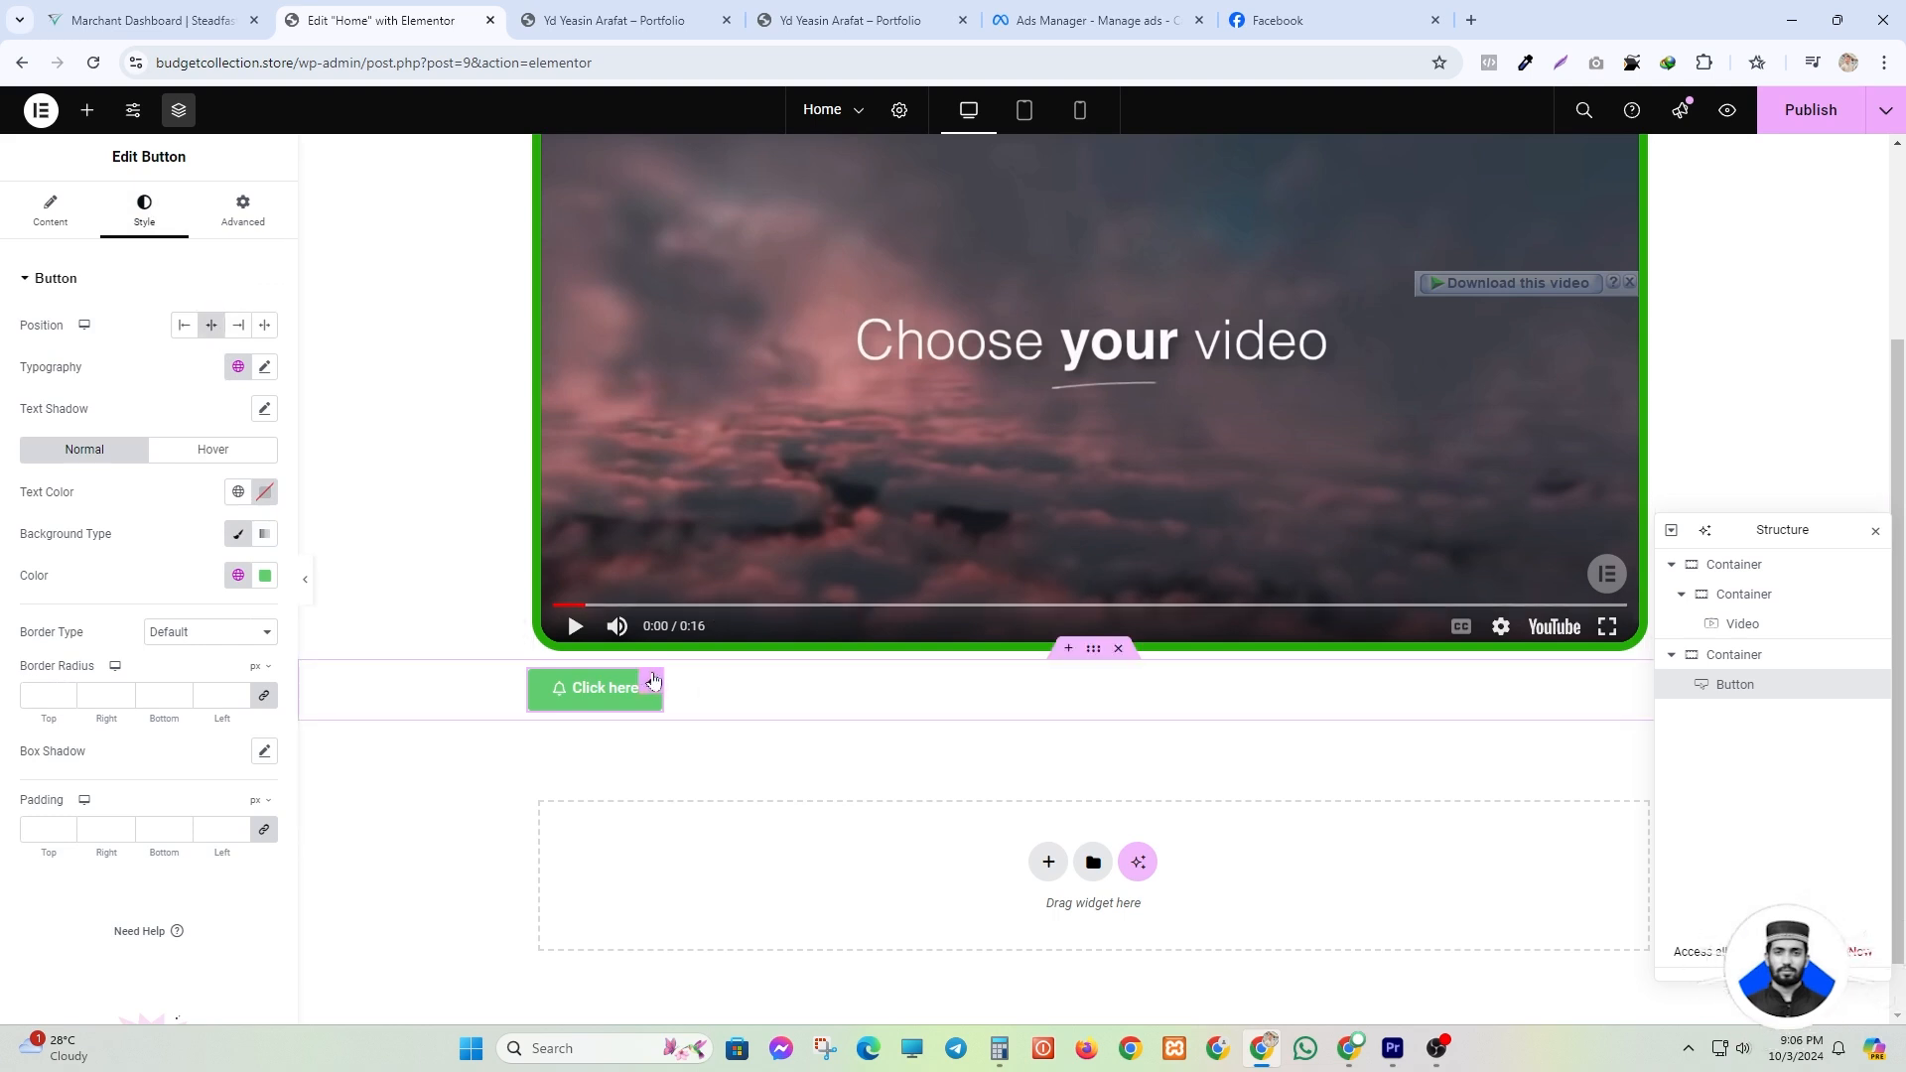
left_click(220, 210)
left_click(208, 480)
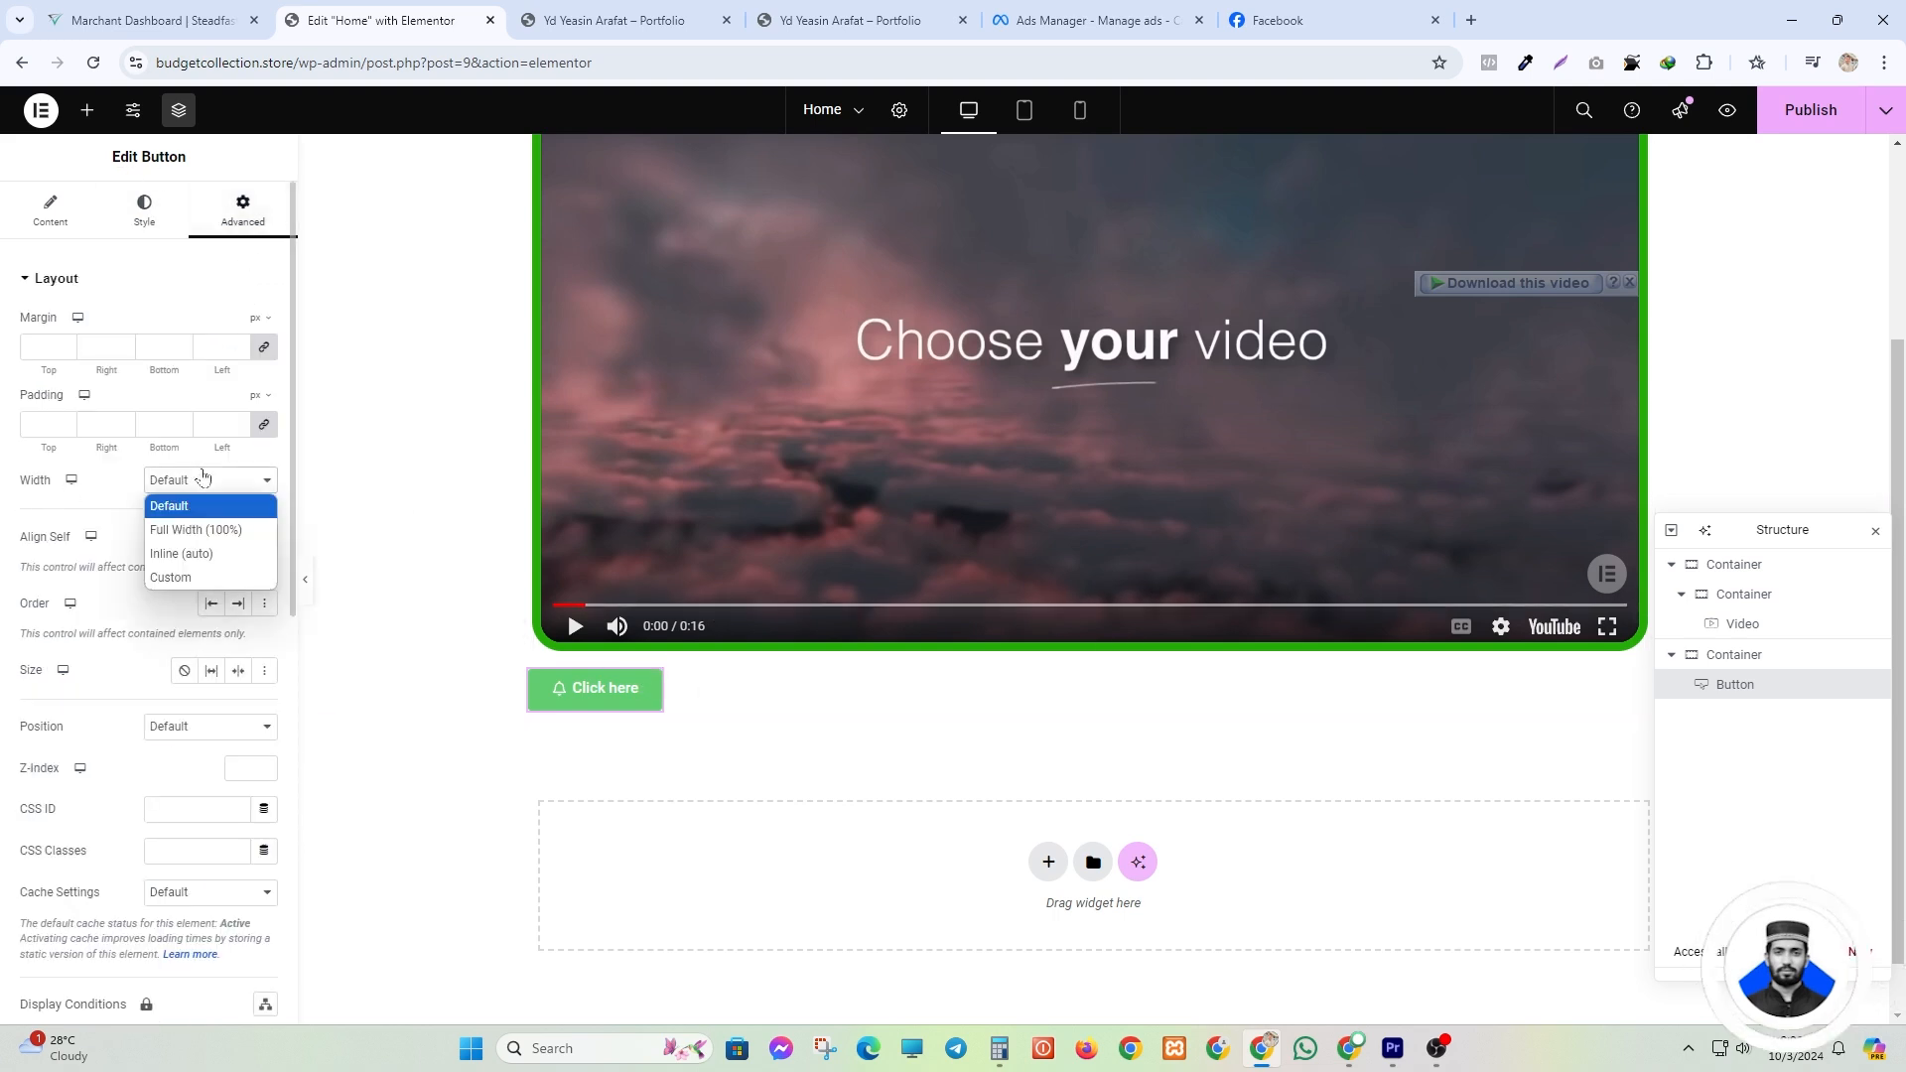
left_click(189, 530)
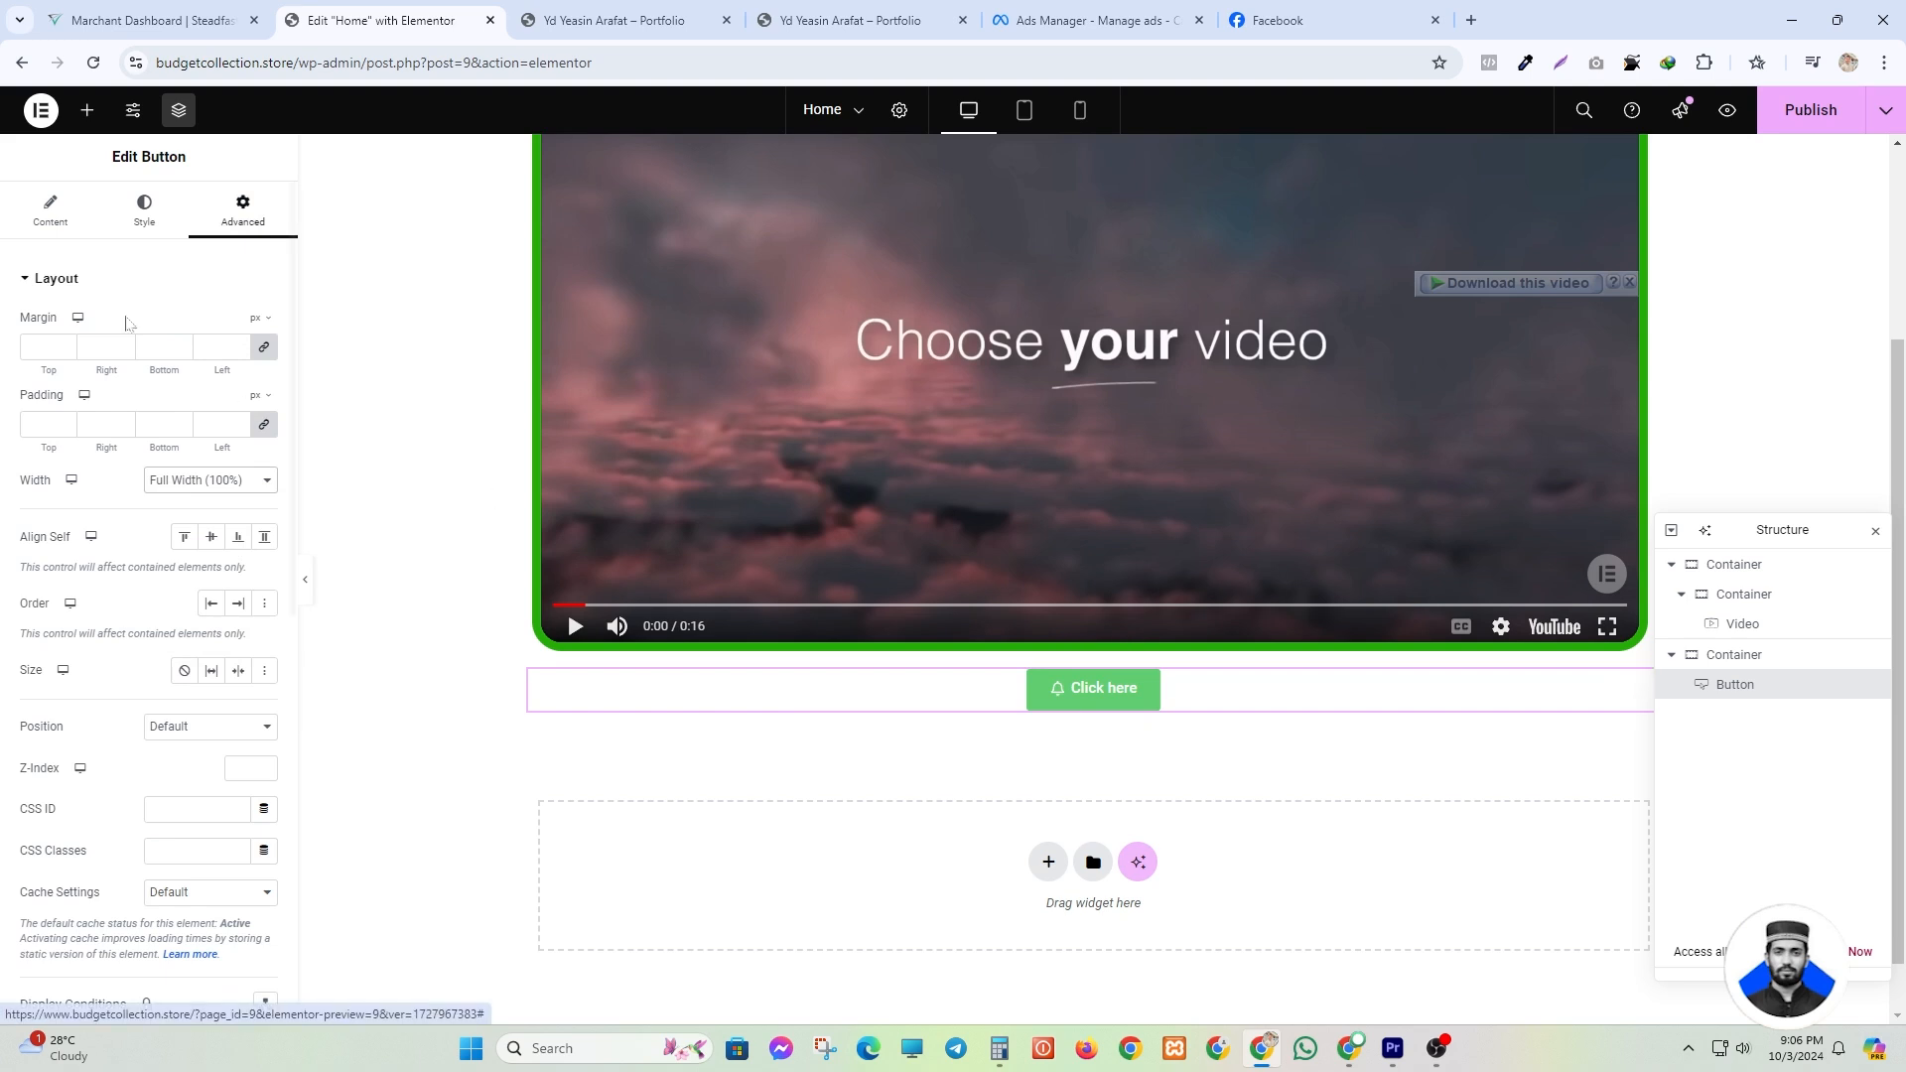
- Try the left and stretched positions for the button and set it back to centre
left_click(144, 211)
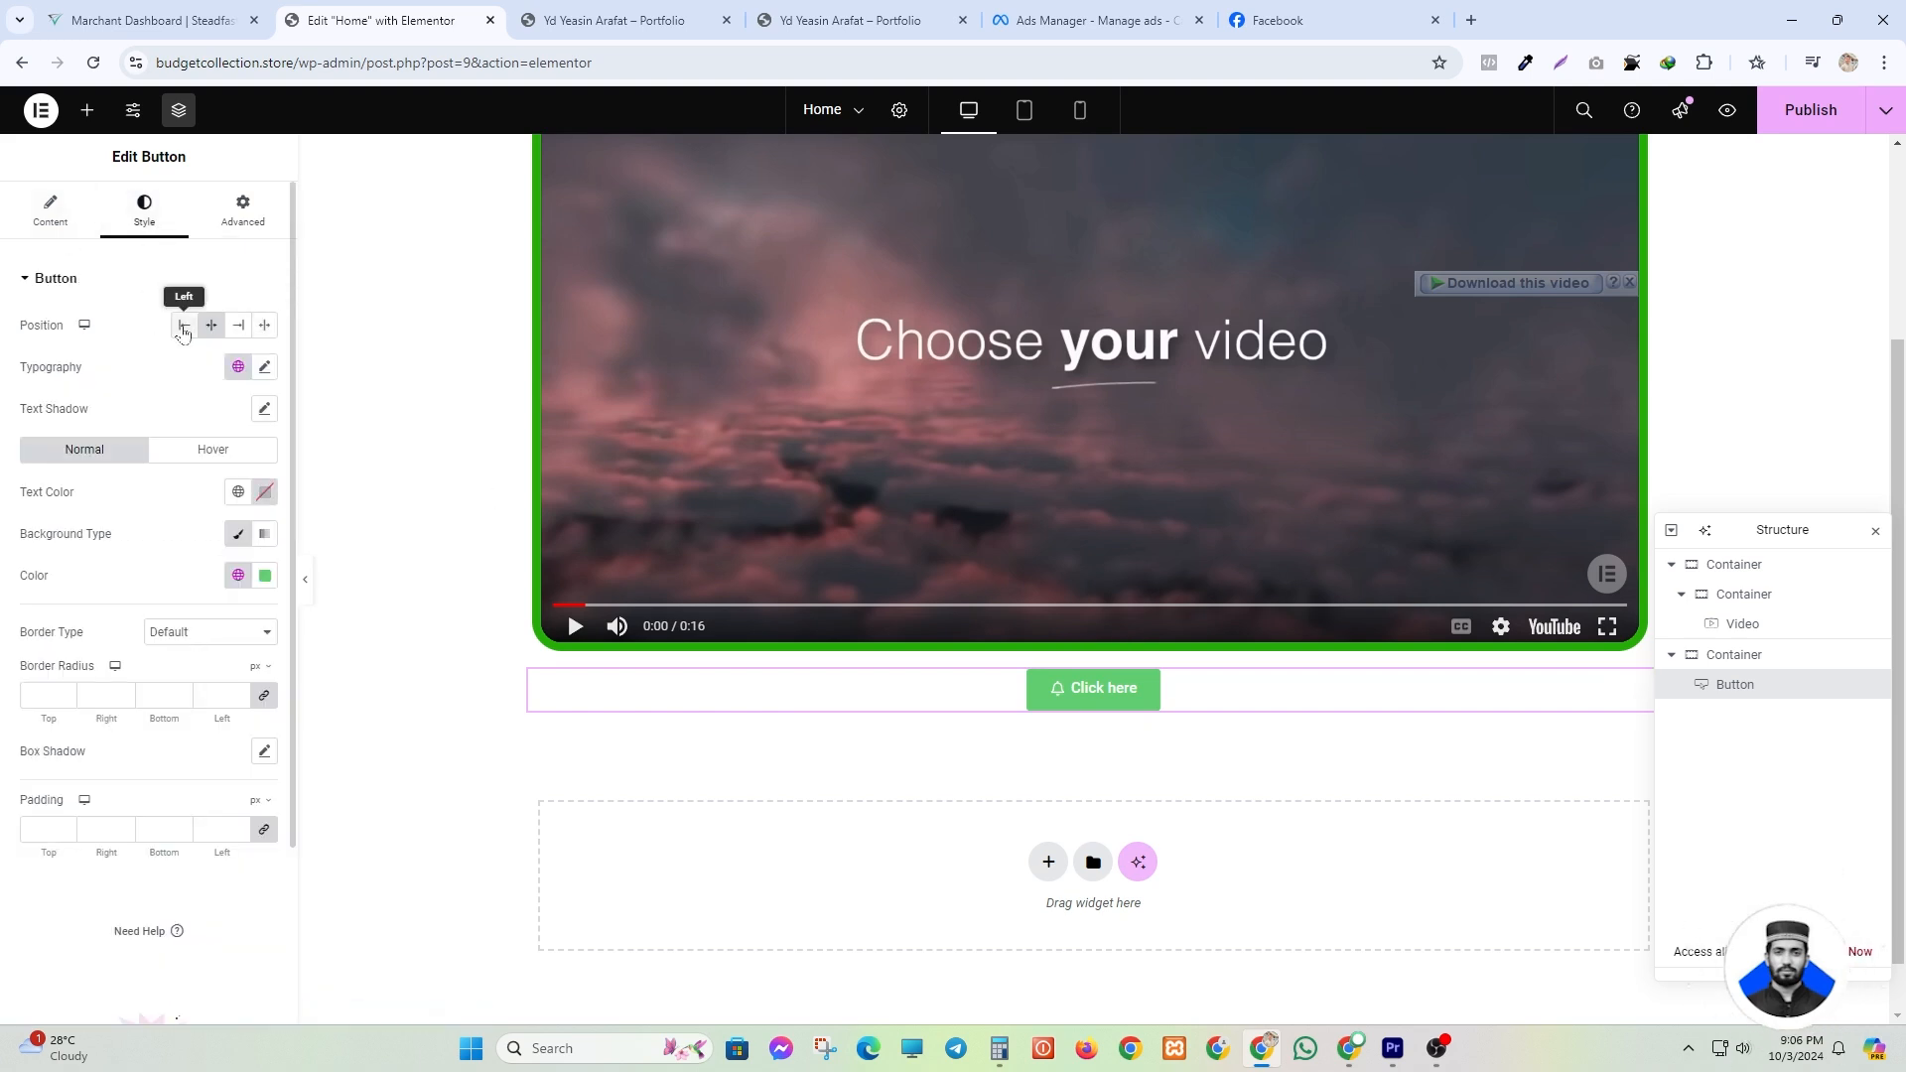
left_click(183, 328)
left_click(266, 328)
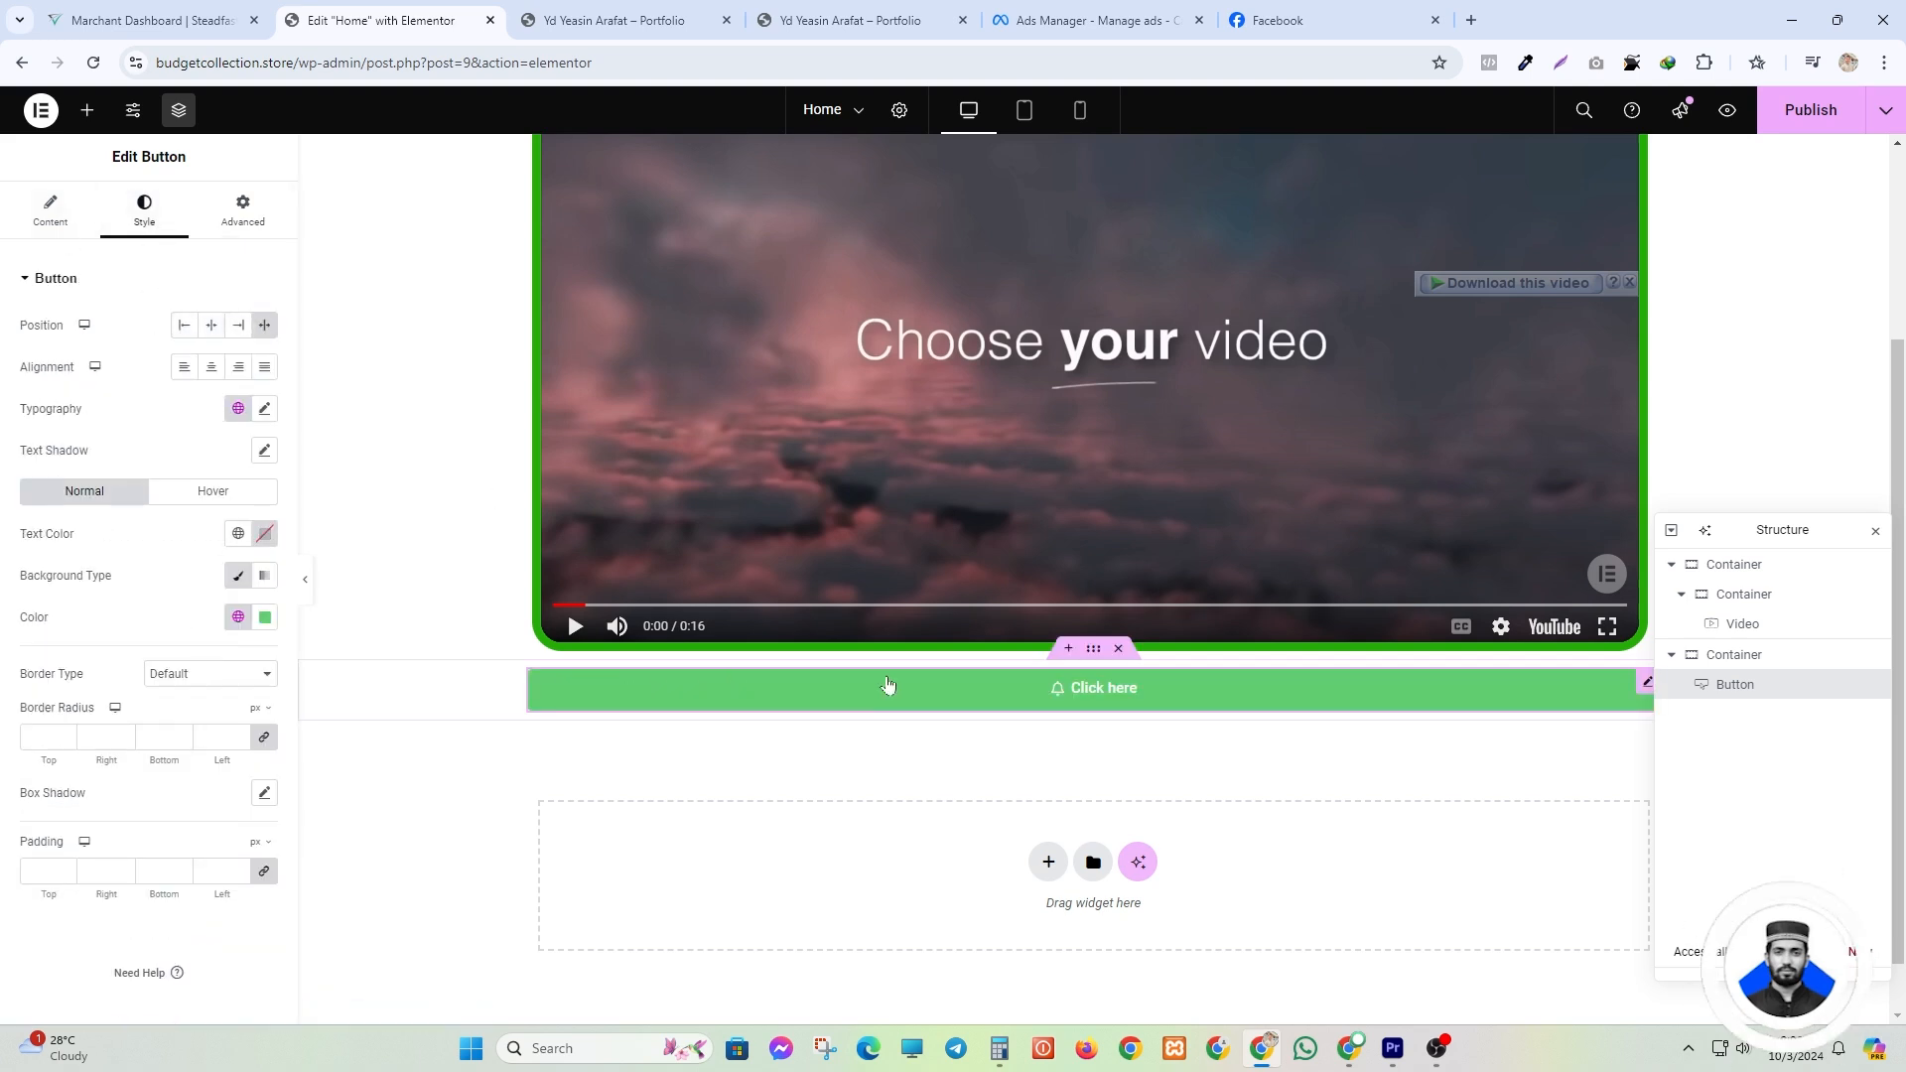
scroll(873, 685, "down", 1)
left_click(697, 652)
left_click(693, 635)
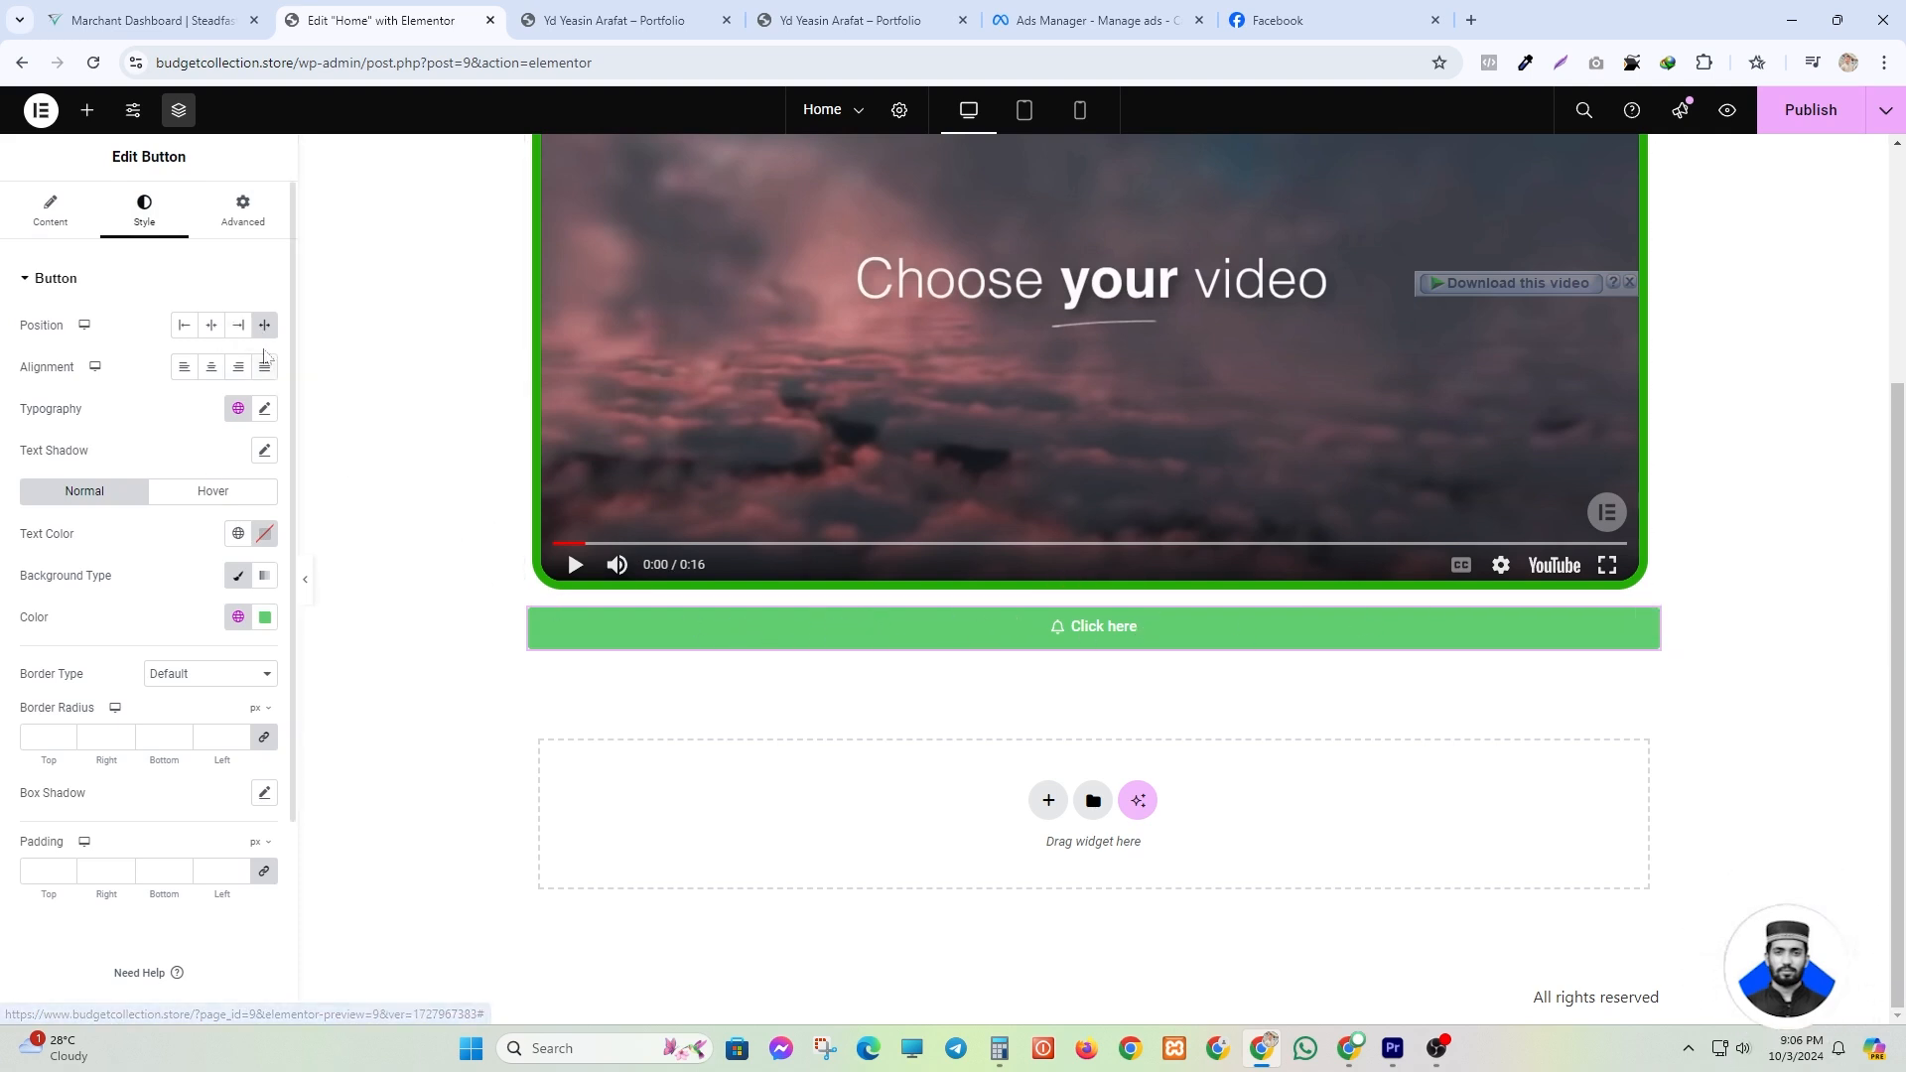
left_click(205, 328)
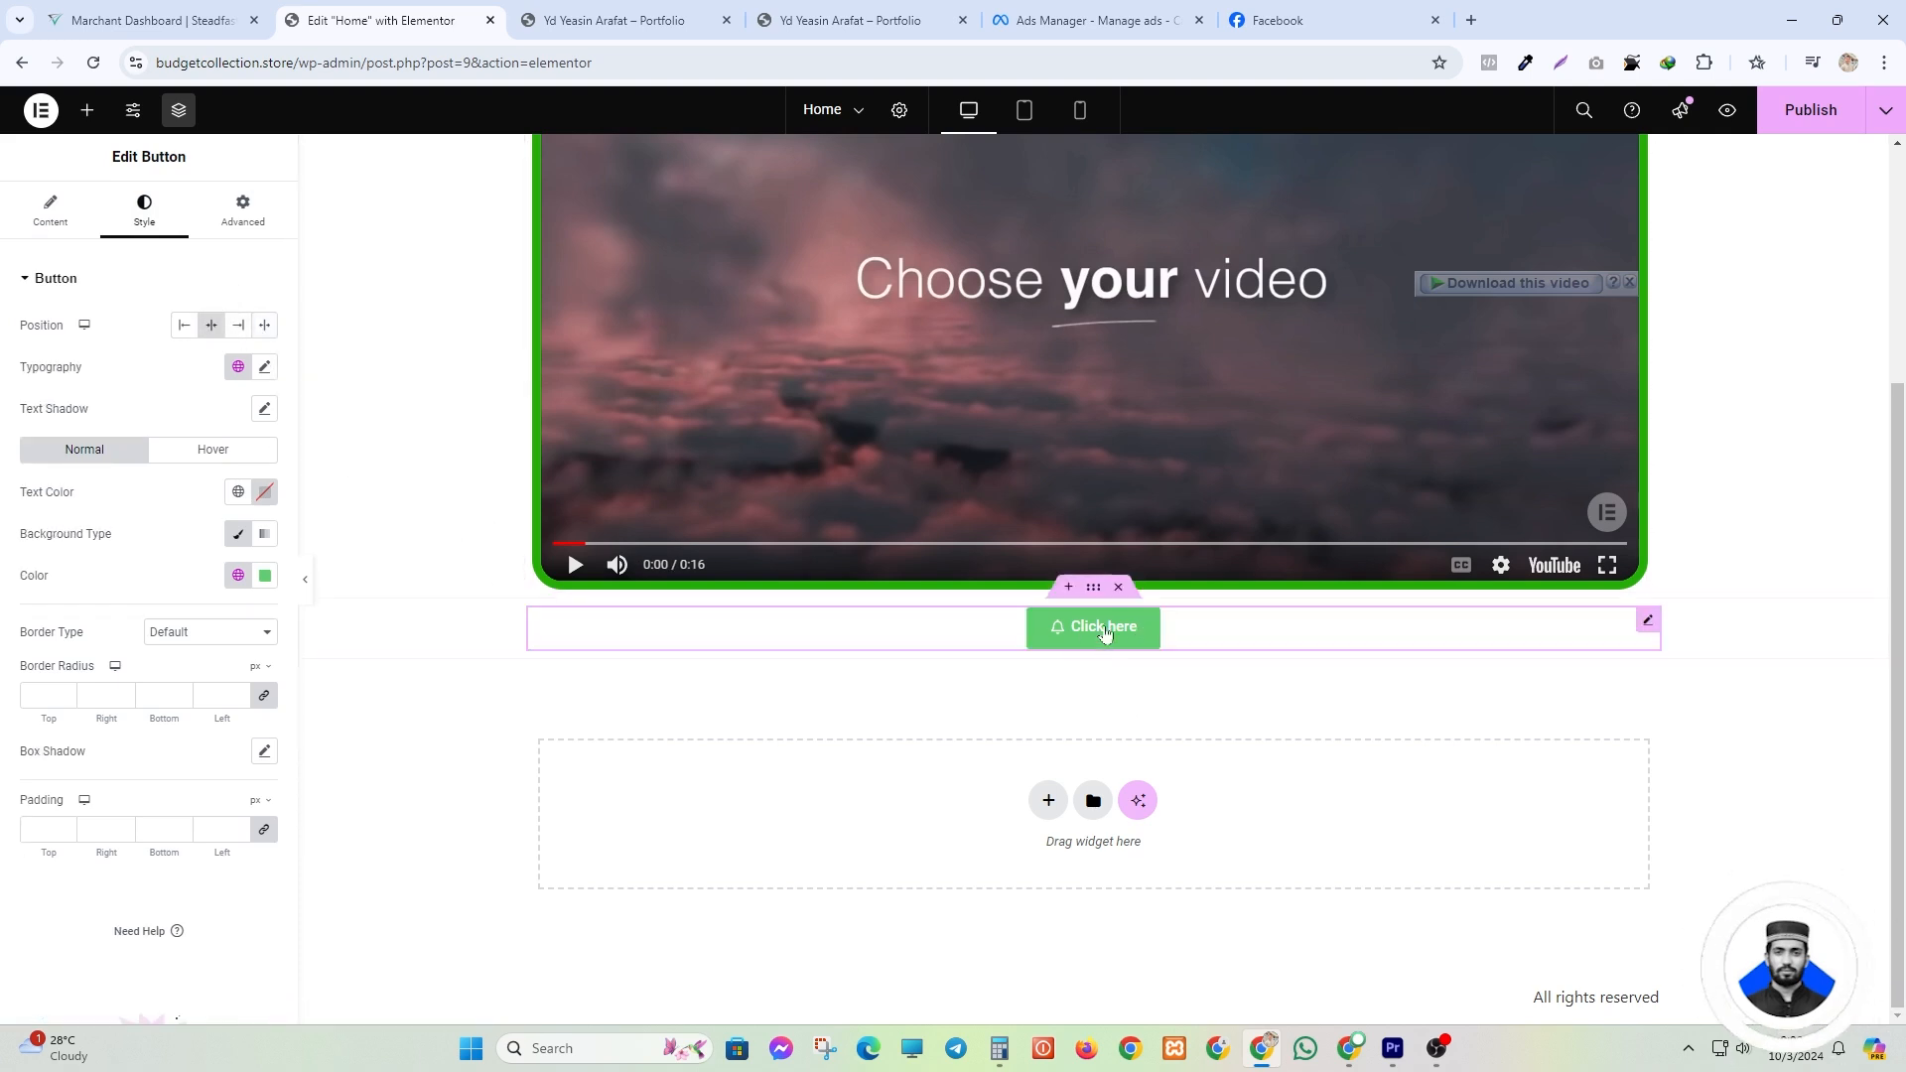
- Set the button's typography to the Poppins font at 48 px
left_click(265, 369)
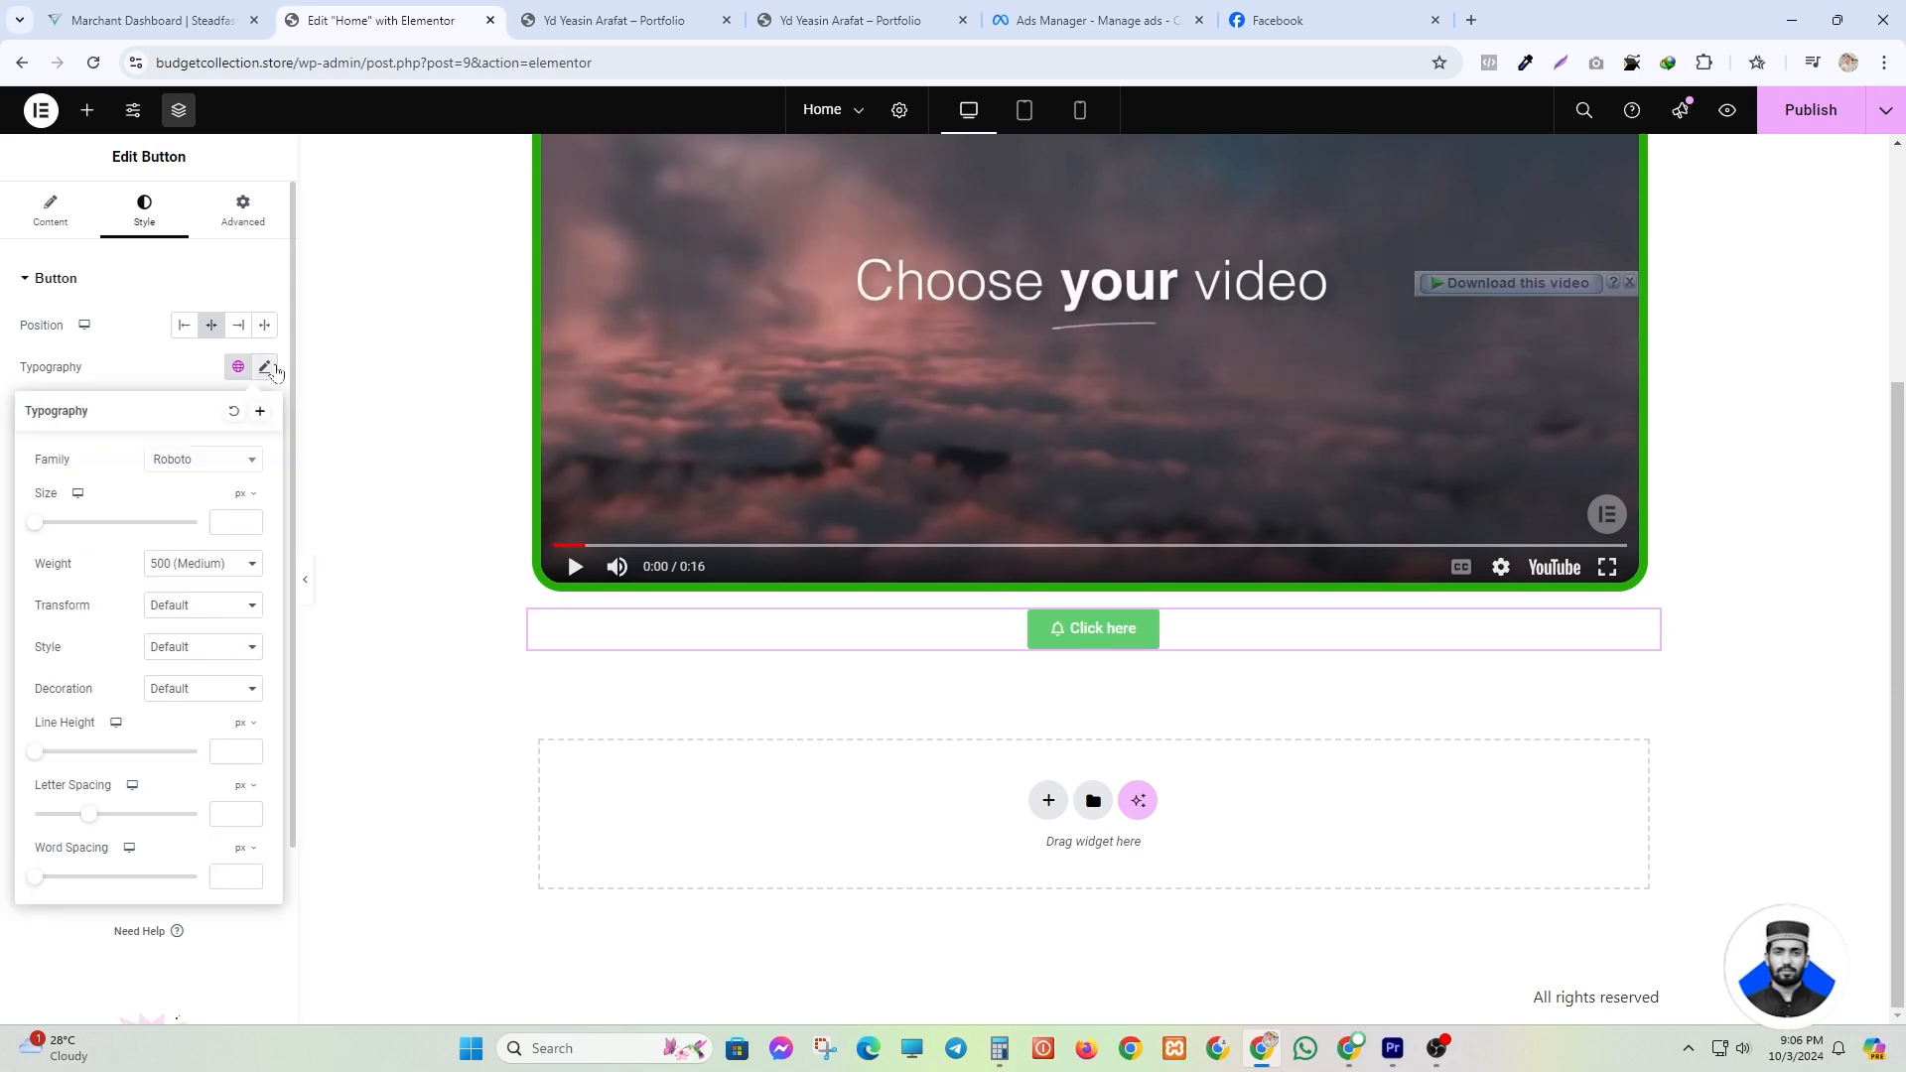
left_click(170, 466)
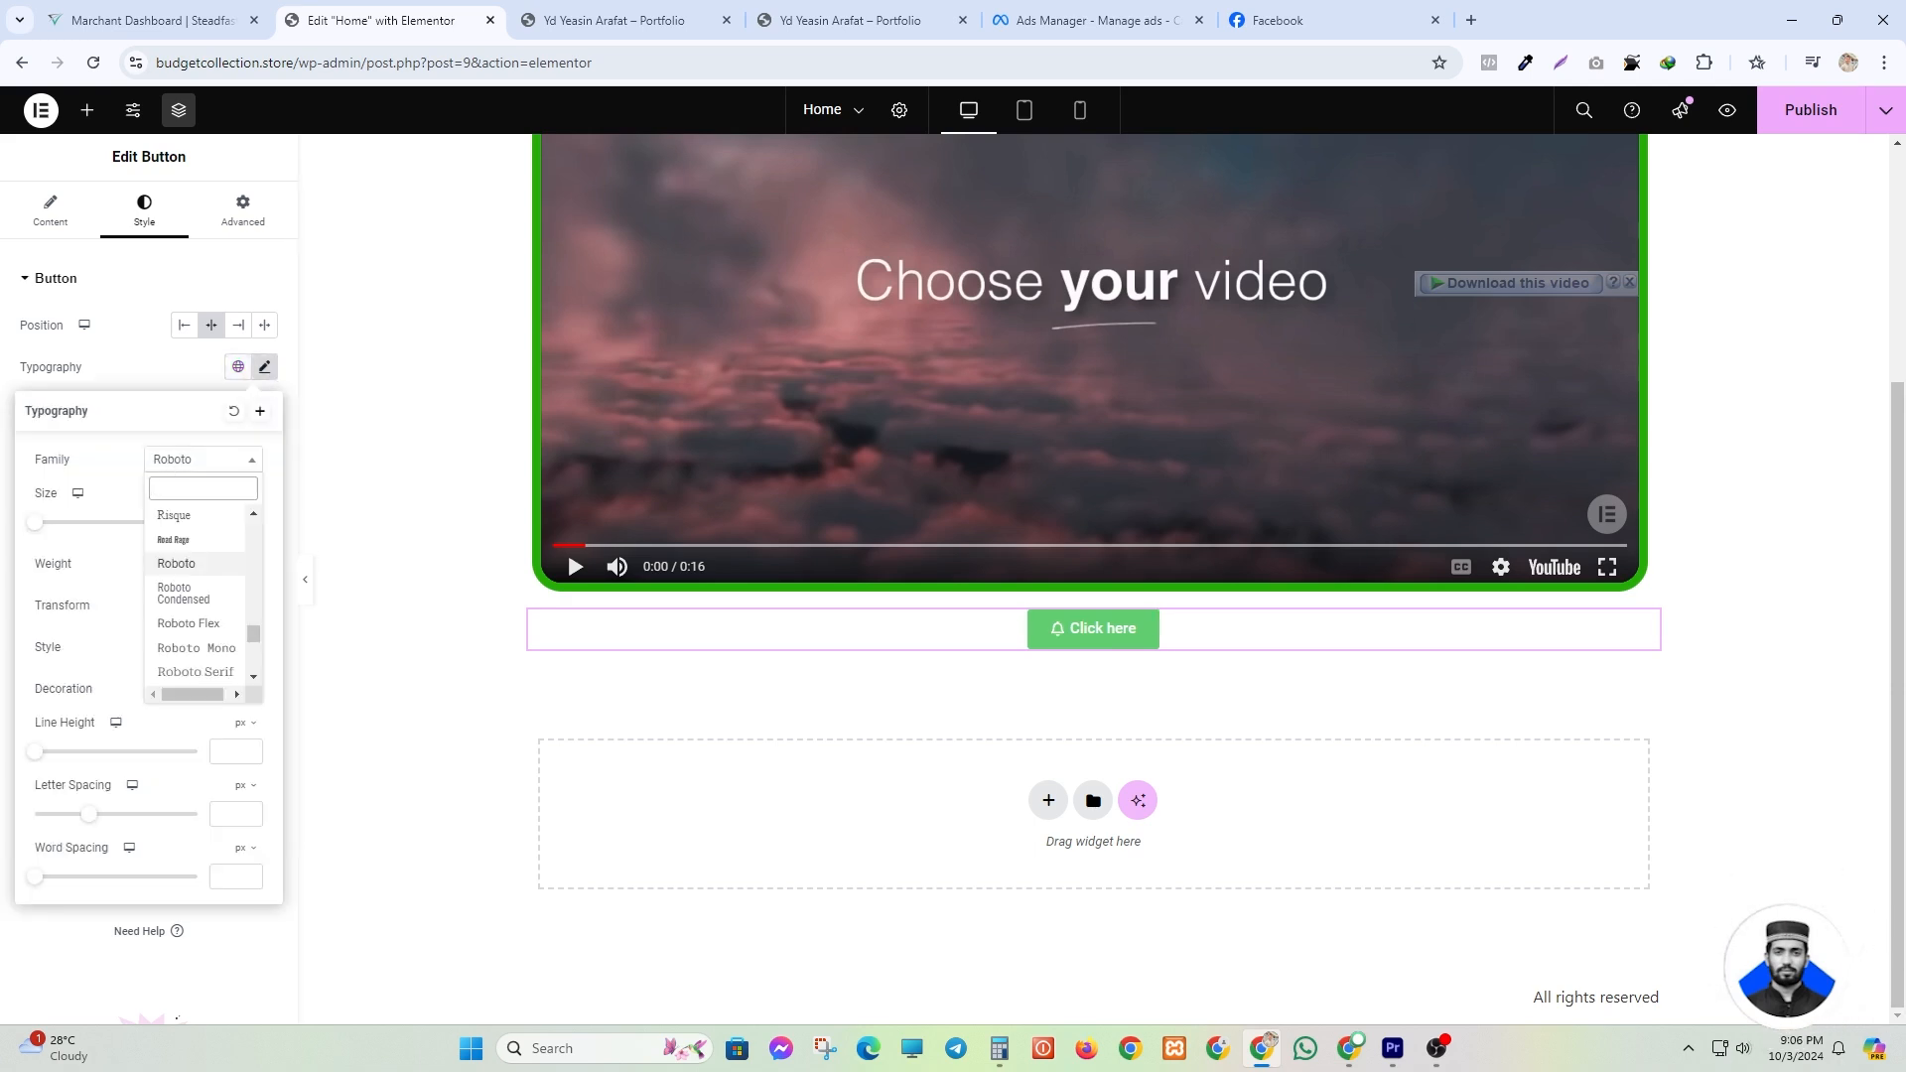
type("popp")
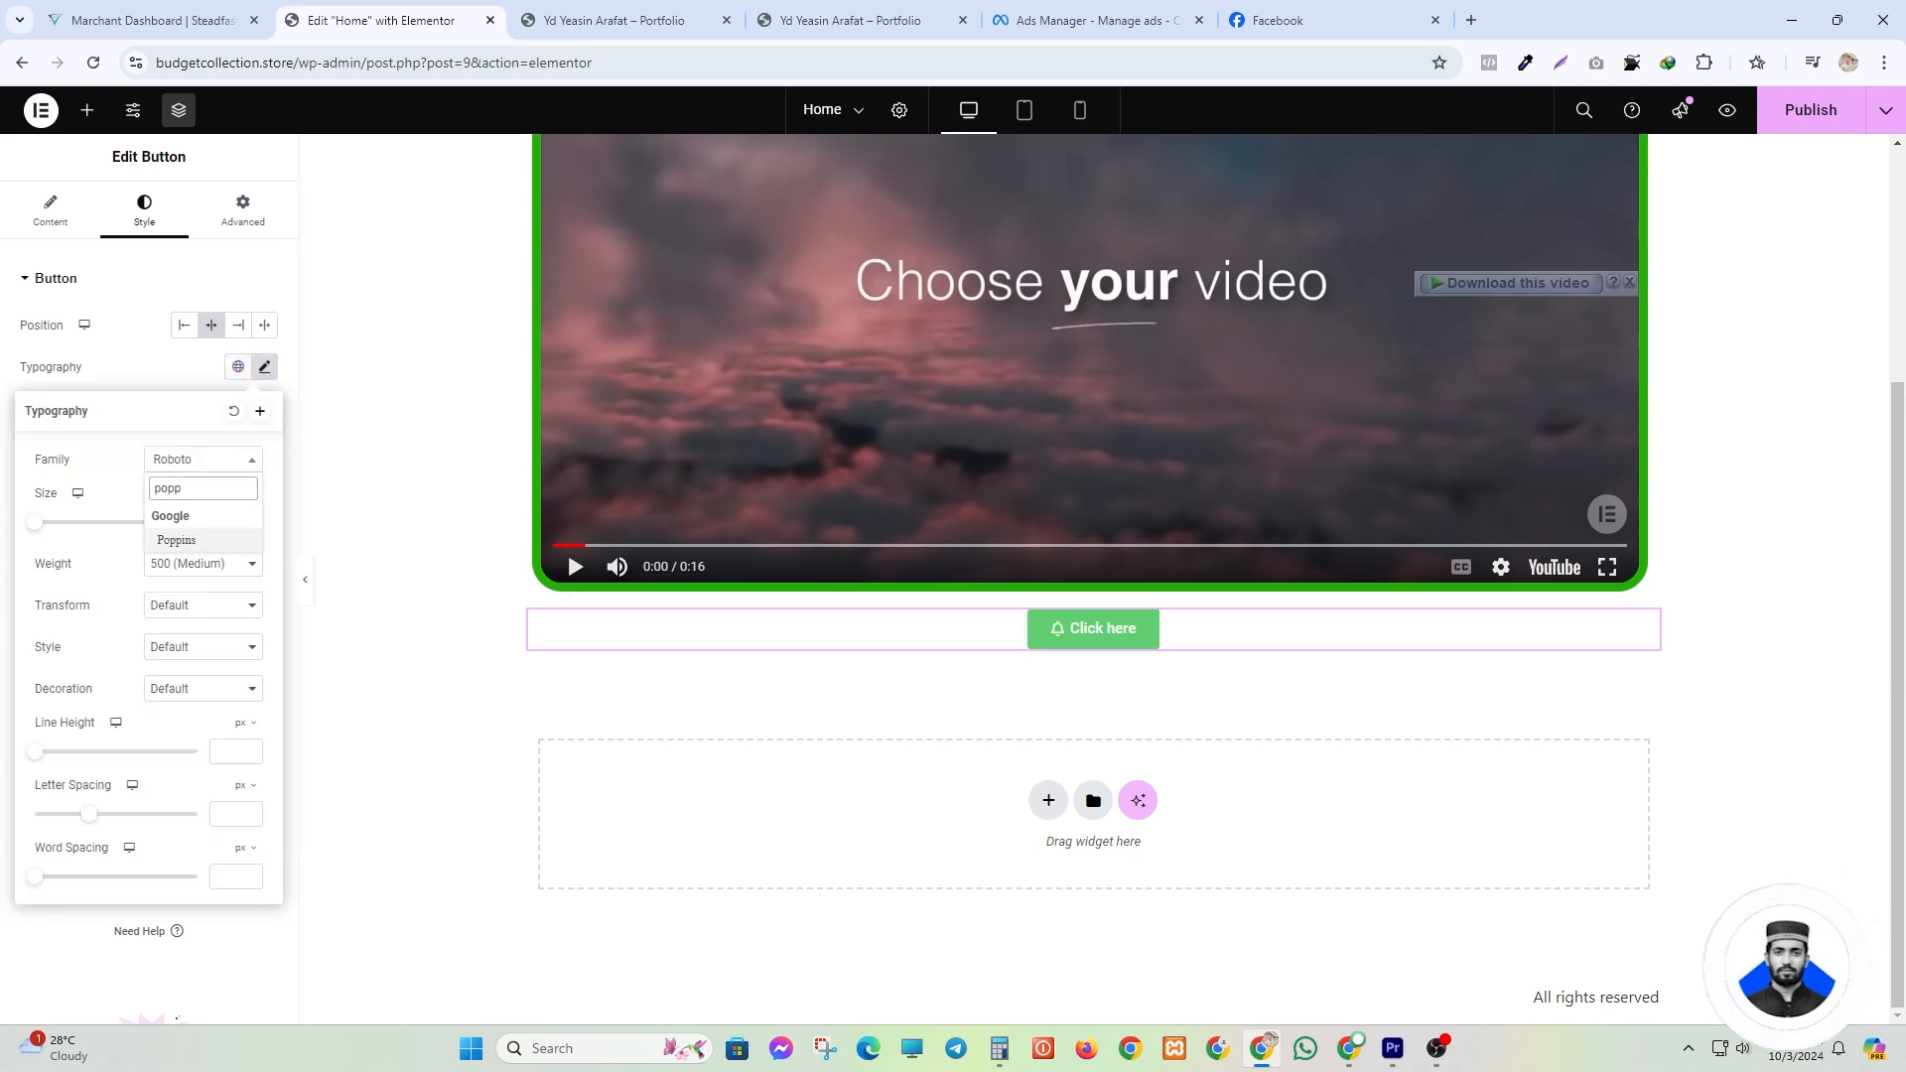
key("Return")
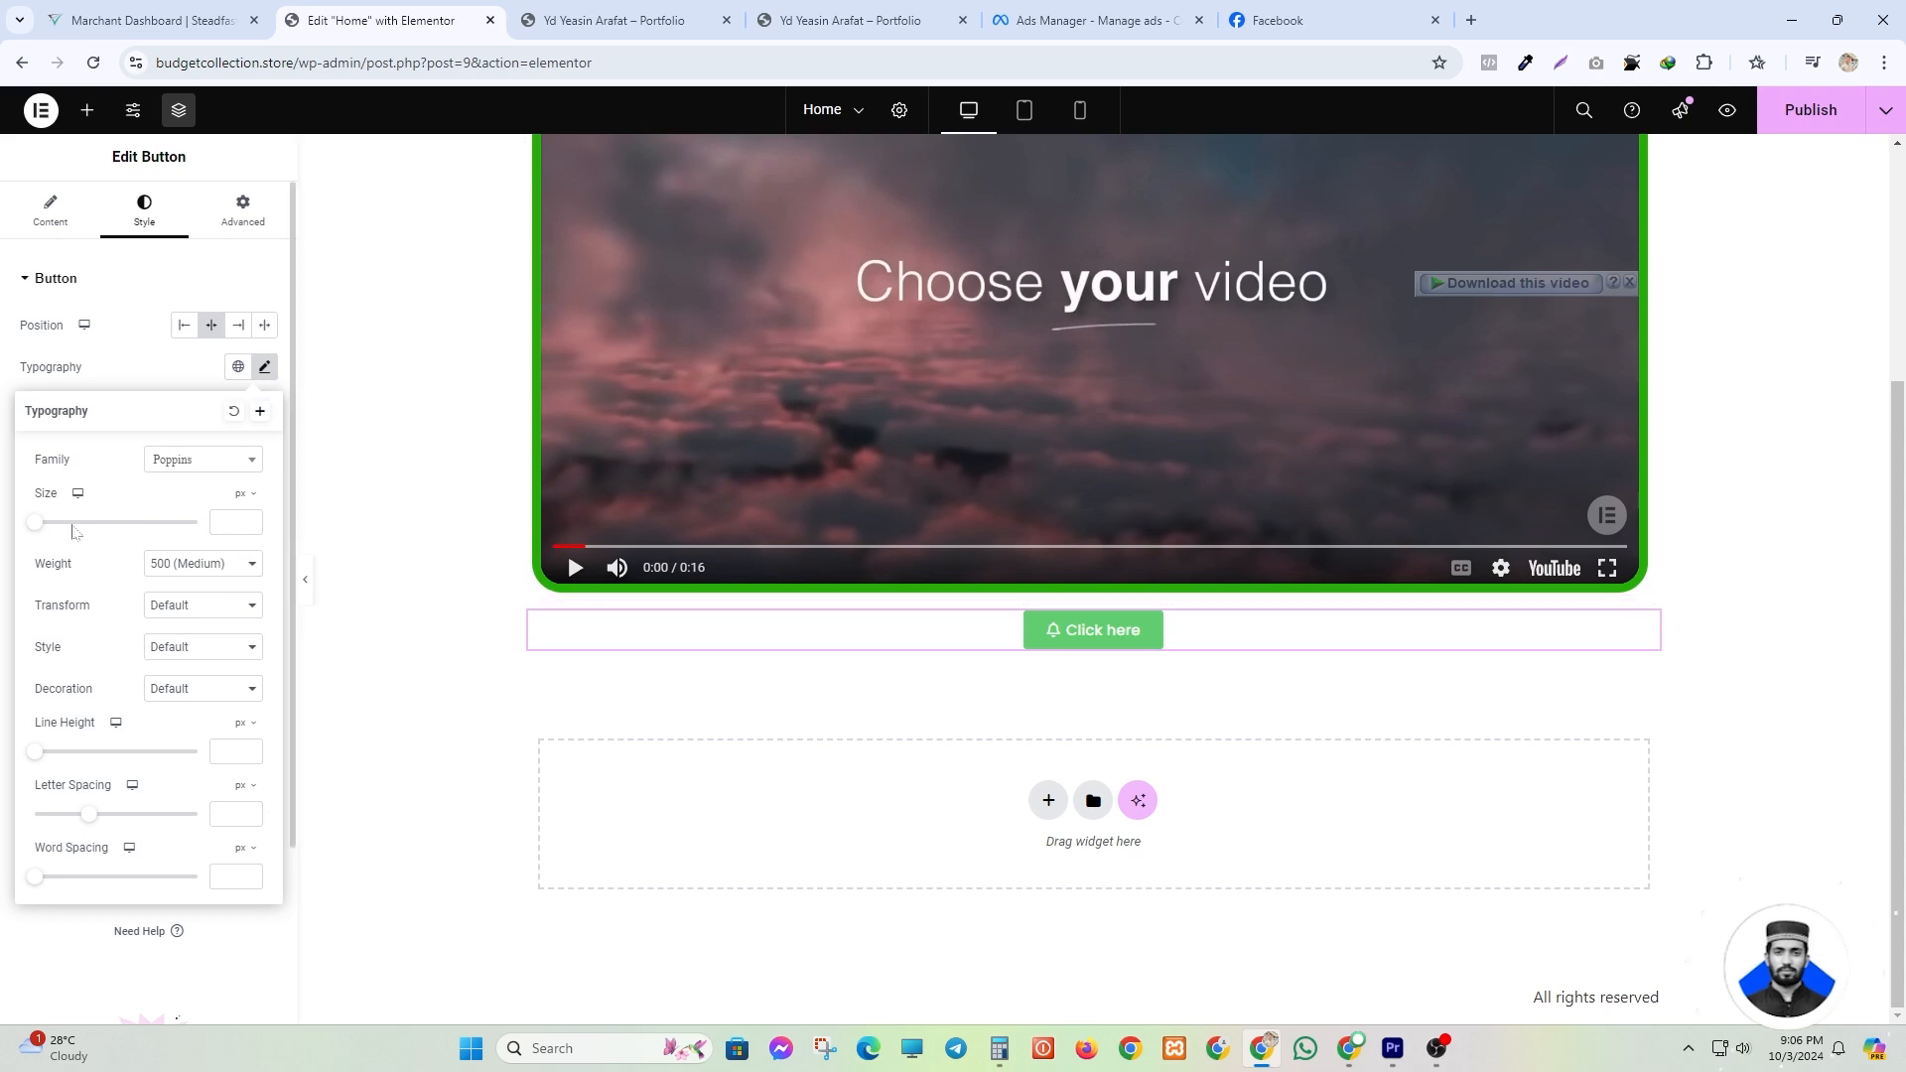
left_click(72, 526)
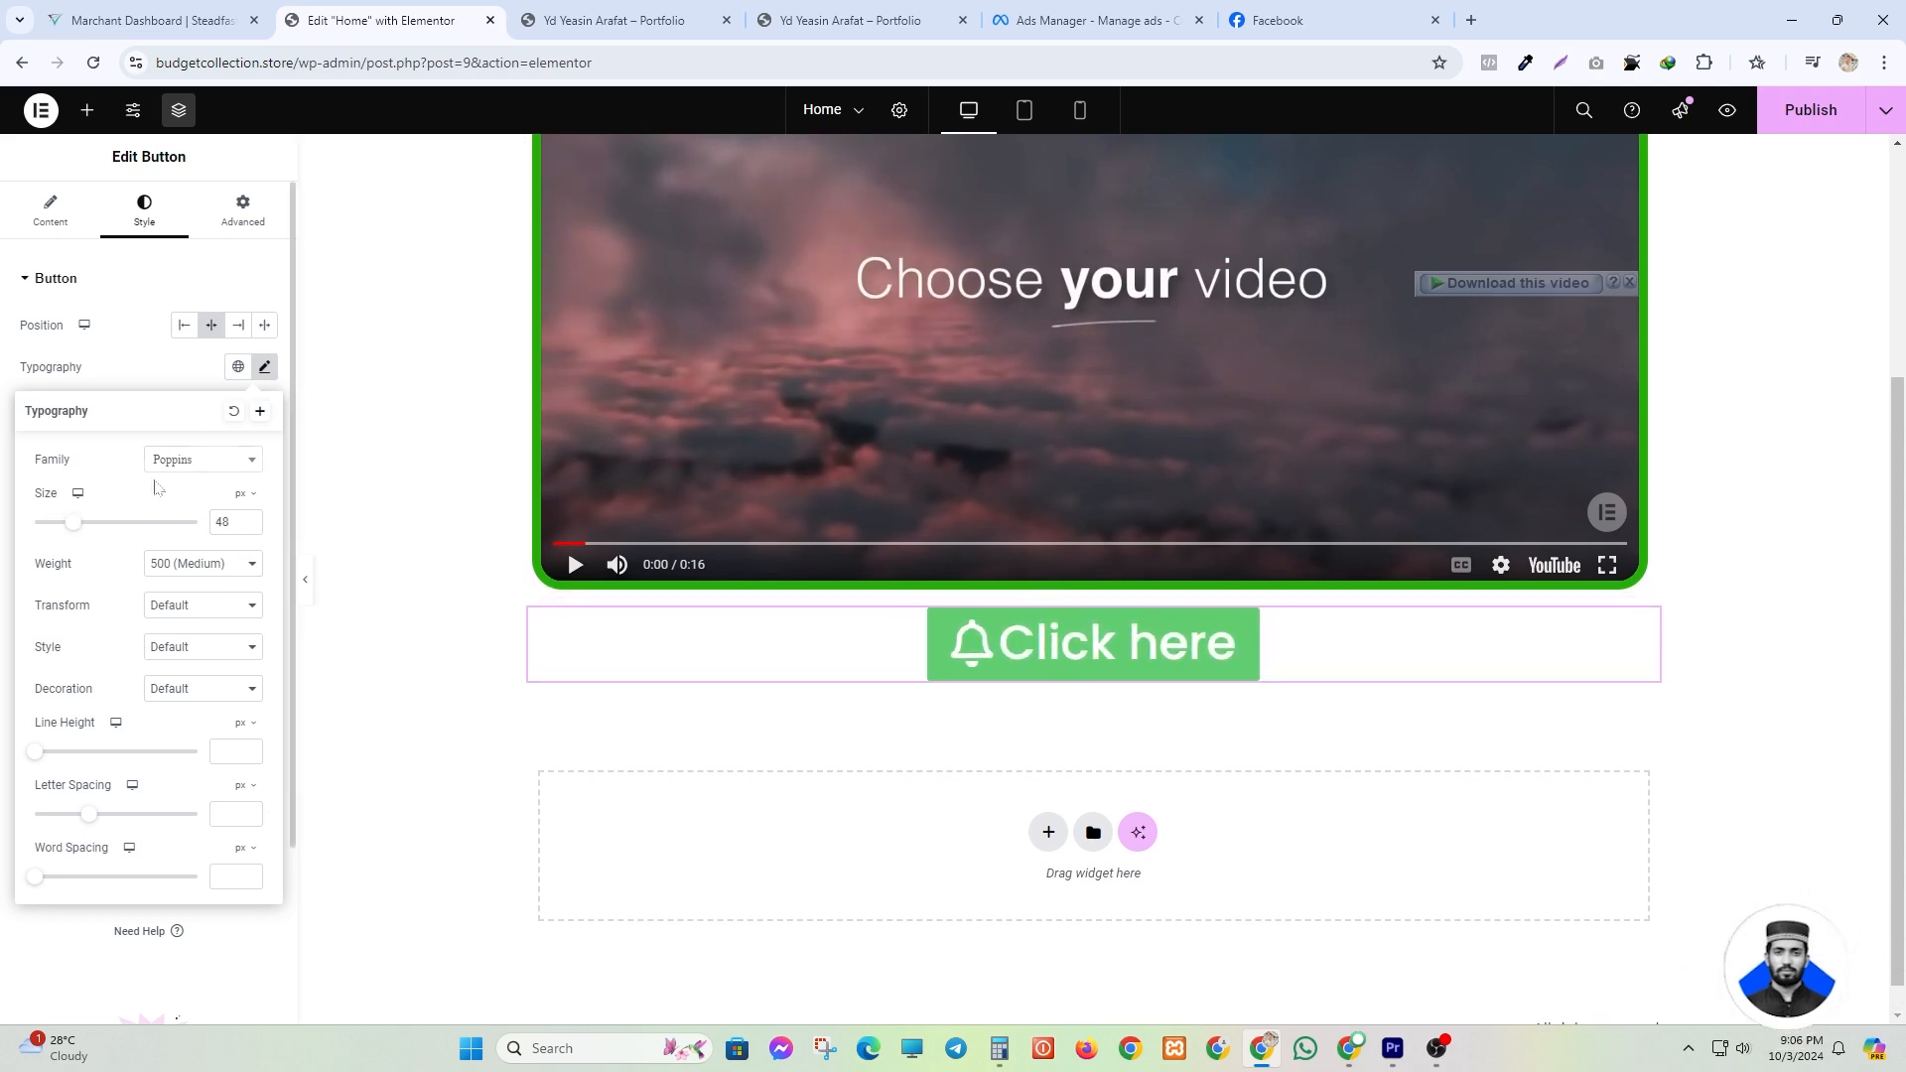
left_click(260, 371)
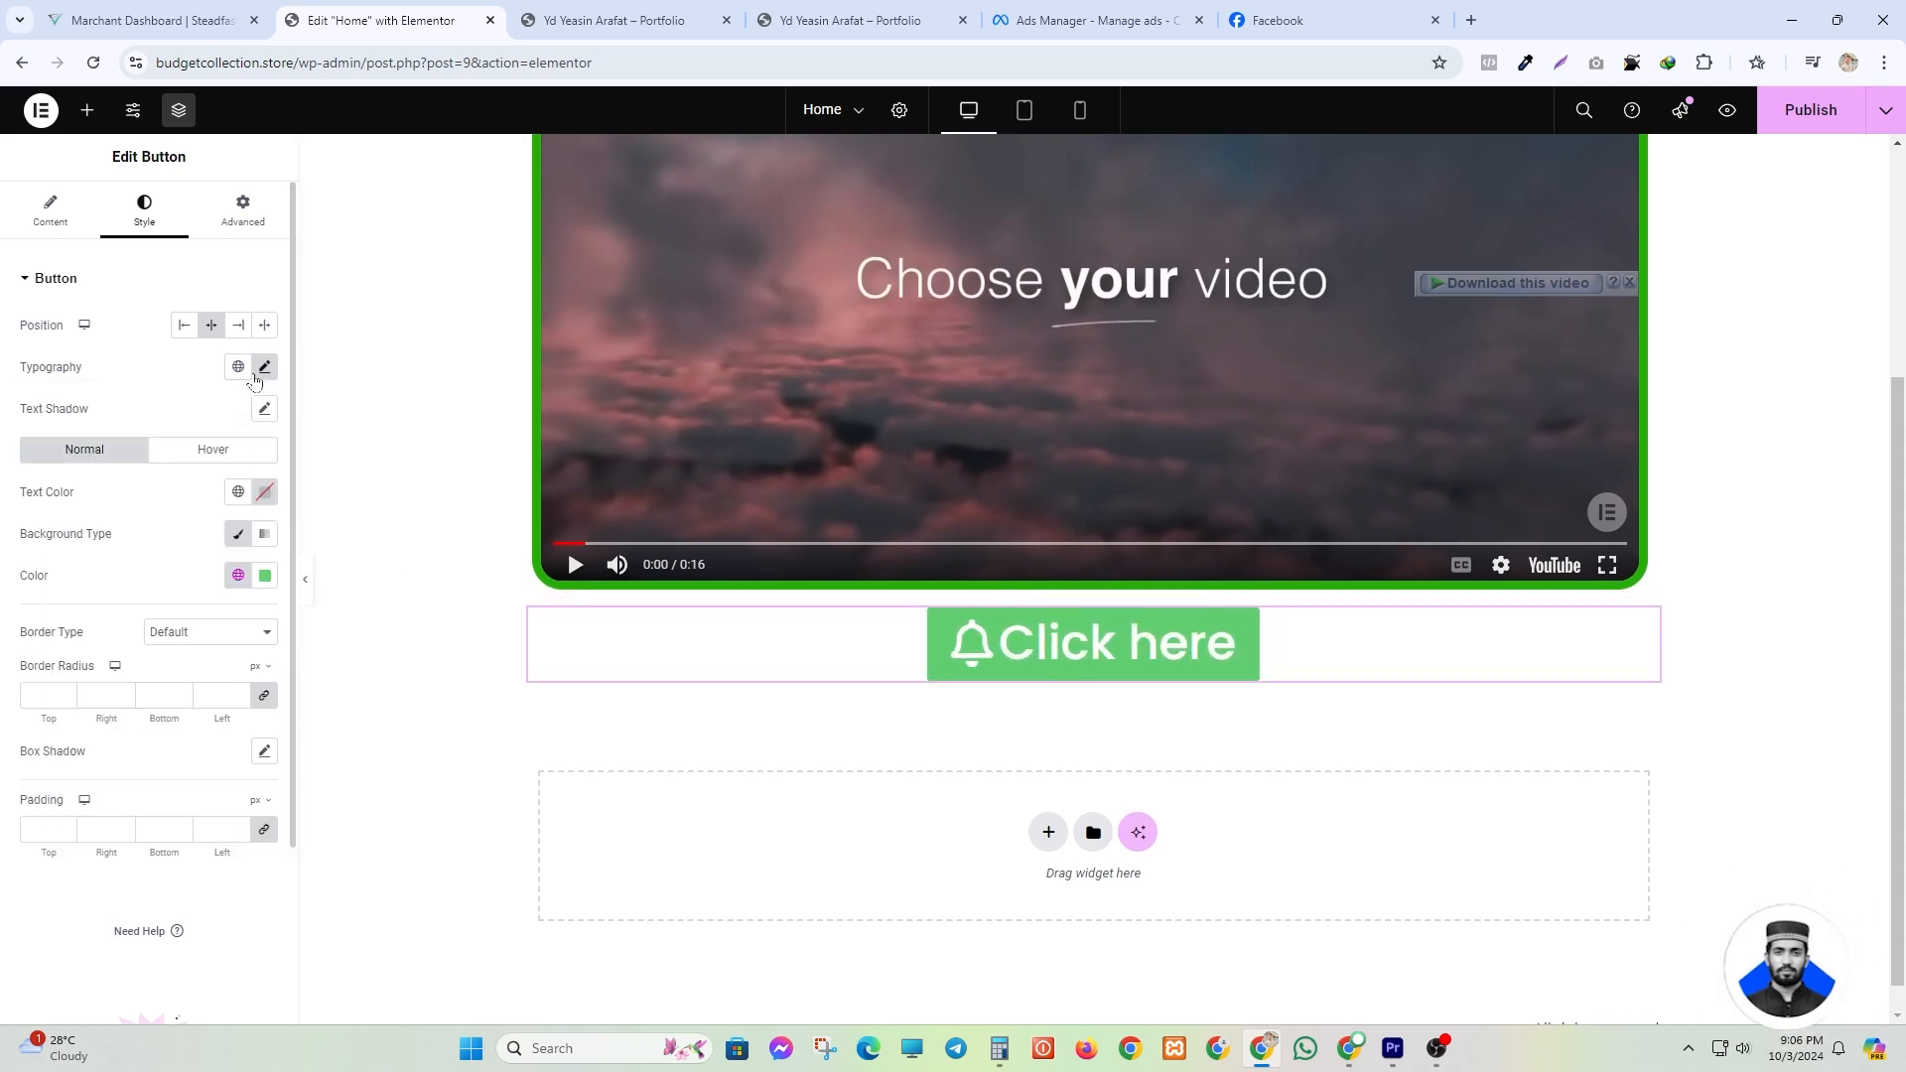
- Set the button's text colour to red (#EE0C0C)
left_click(264, 492)
left_click_drag(247, 575, 366, 583)
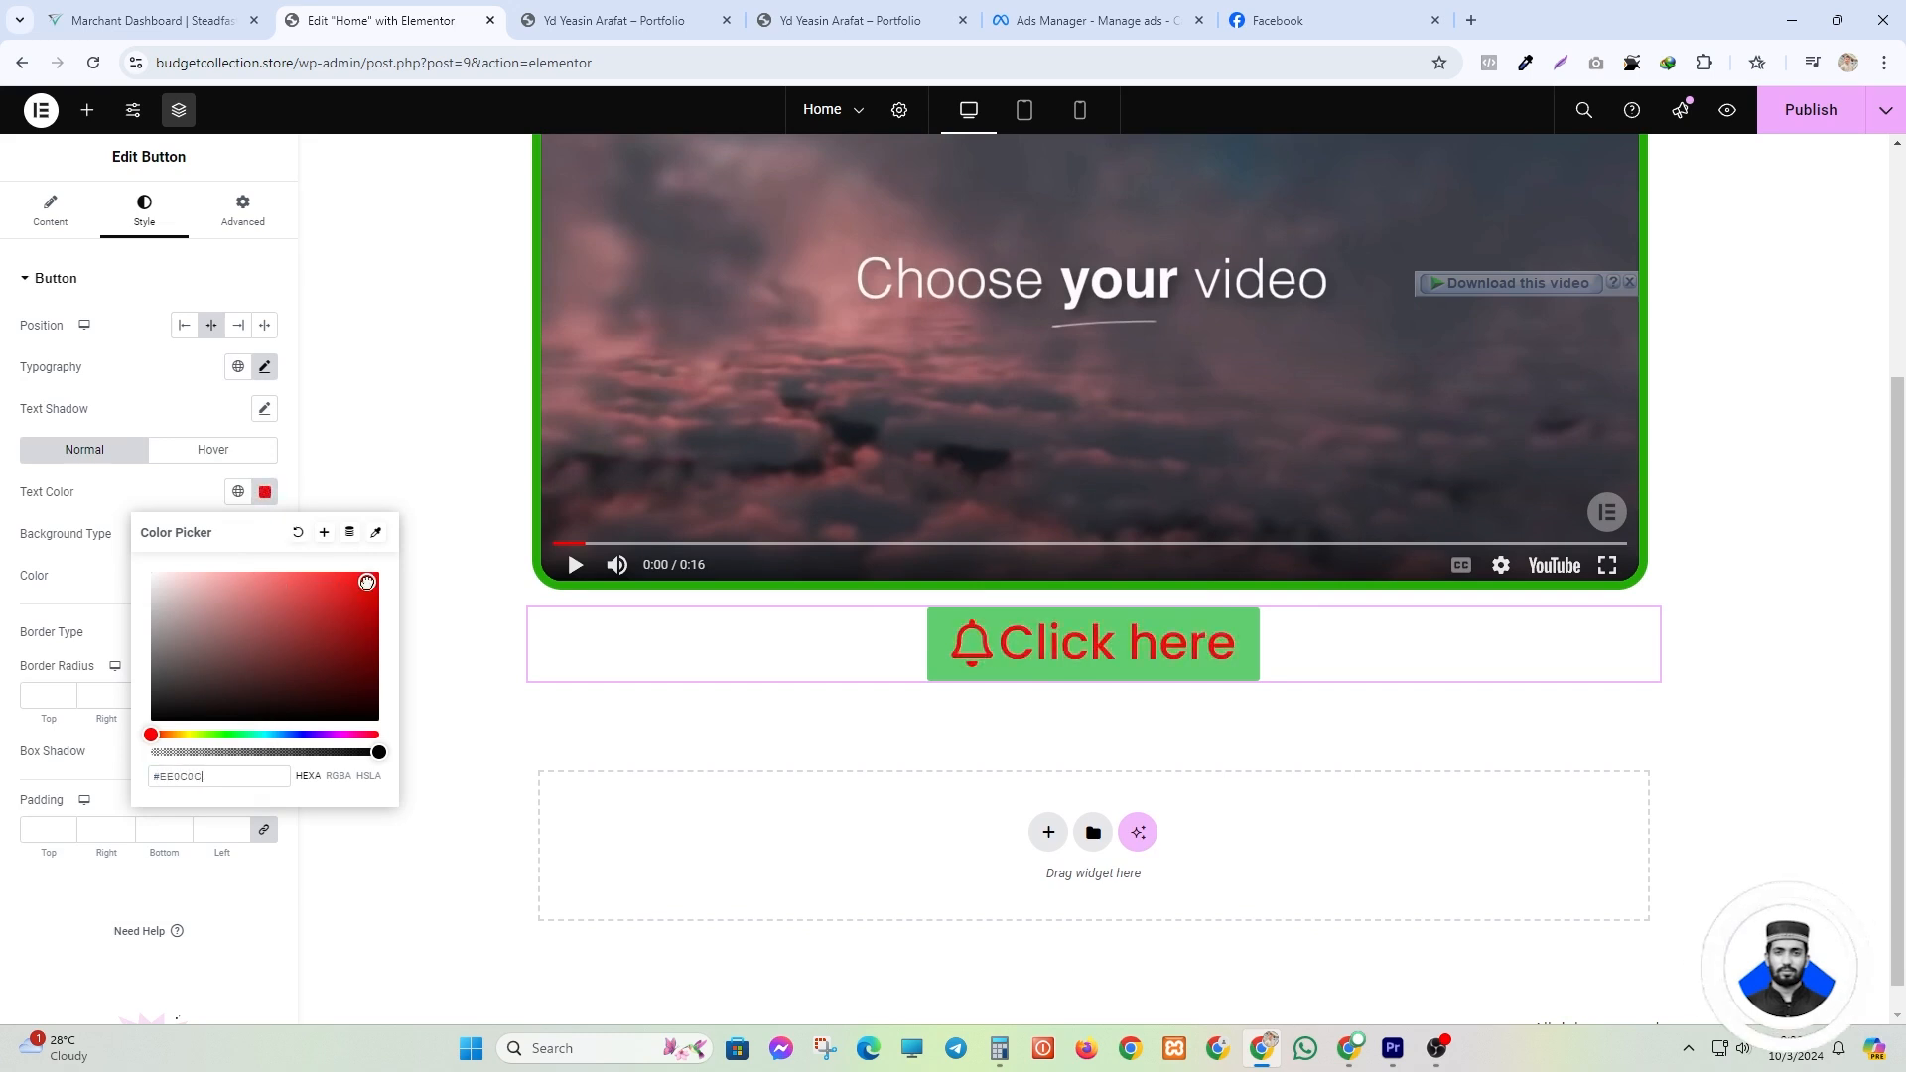
left_click(262, 491)
- Try black as the button's background colour and change it to a bright cyan
left_click(264, 575)
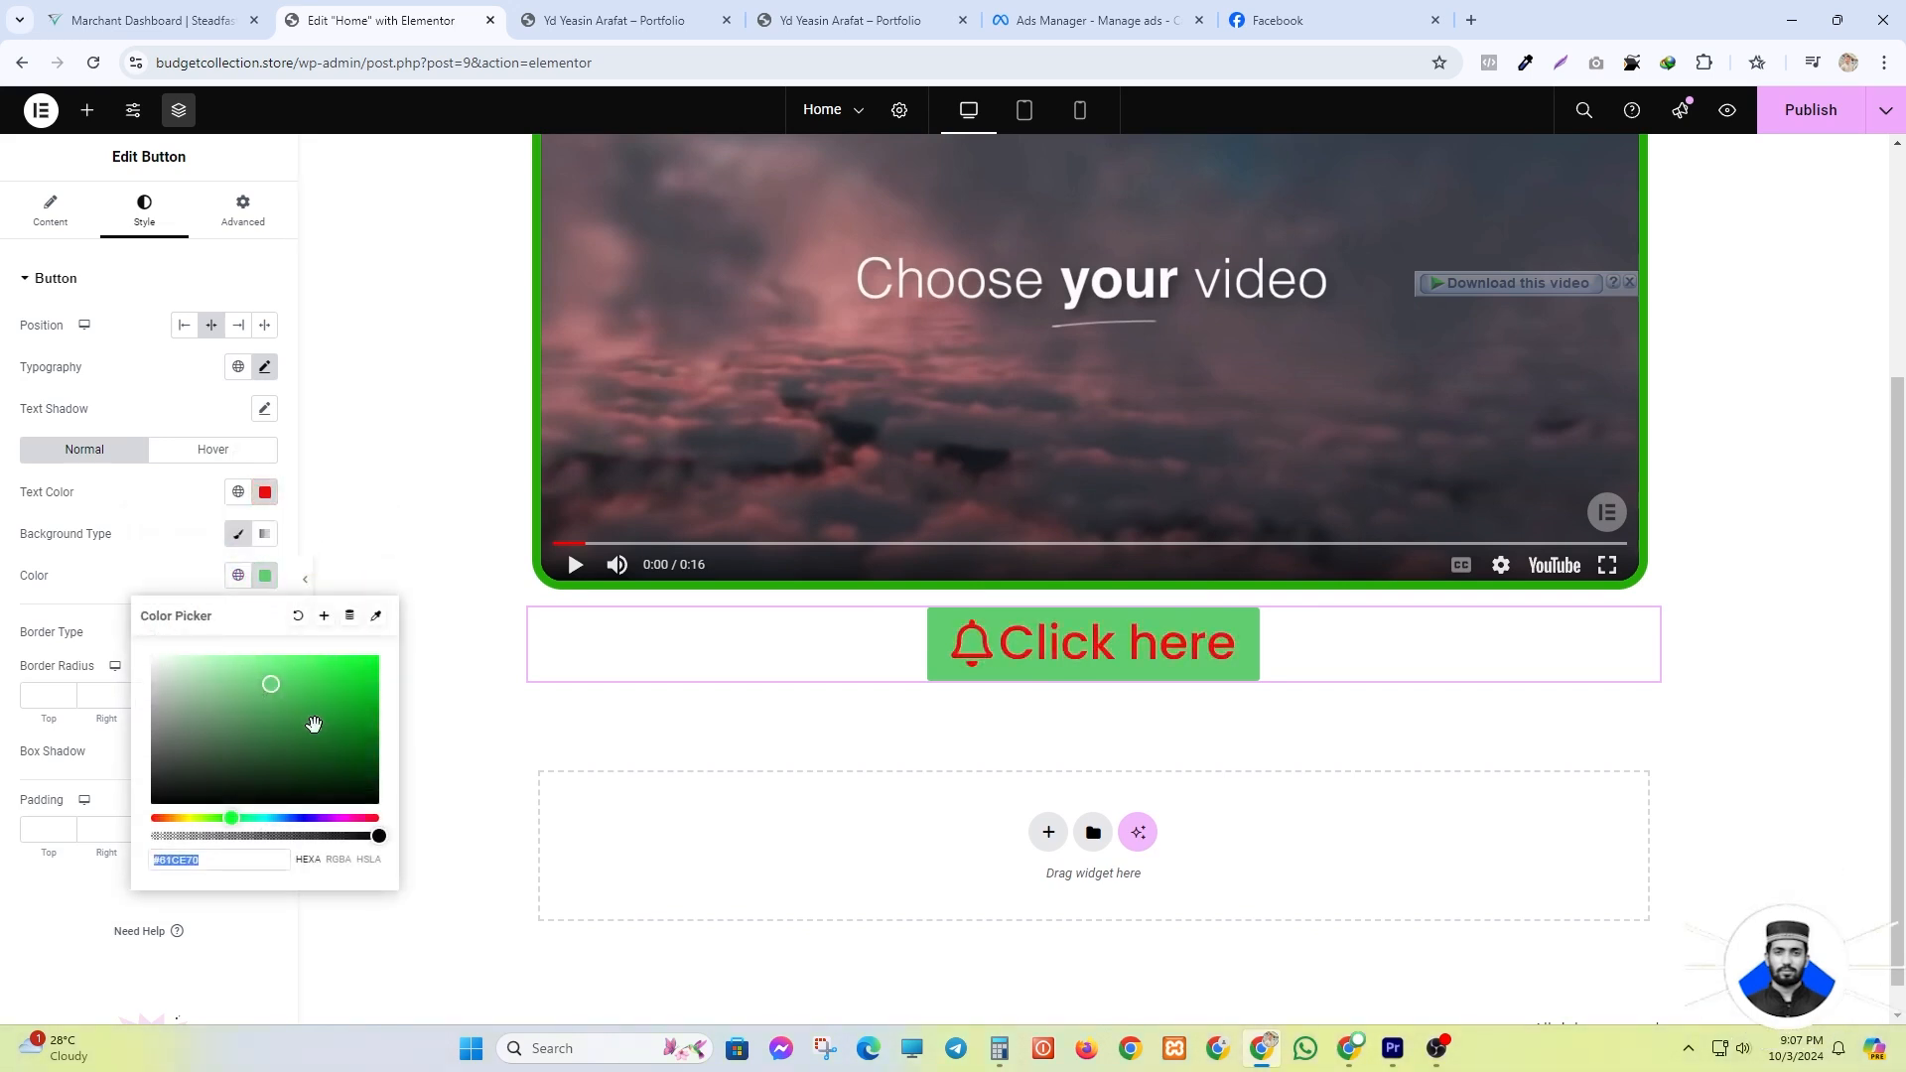
left_click_drag(313, 724, 151, 804)
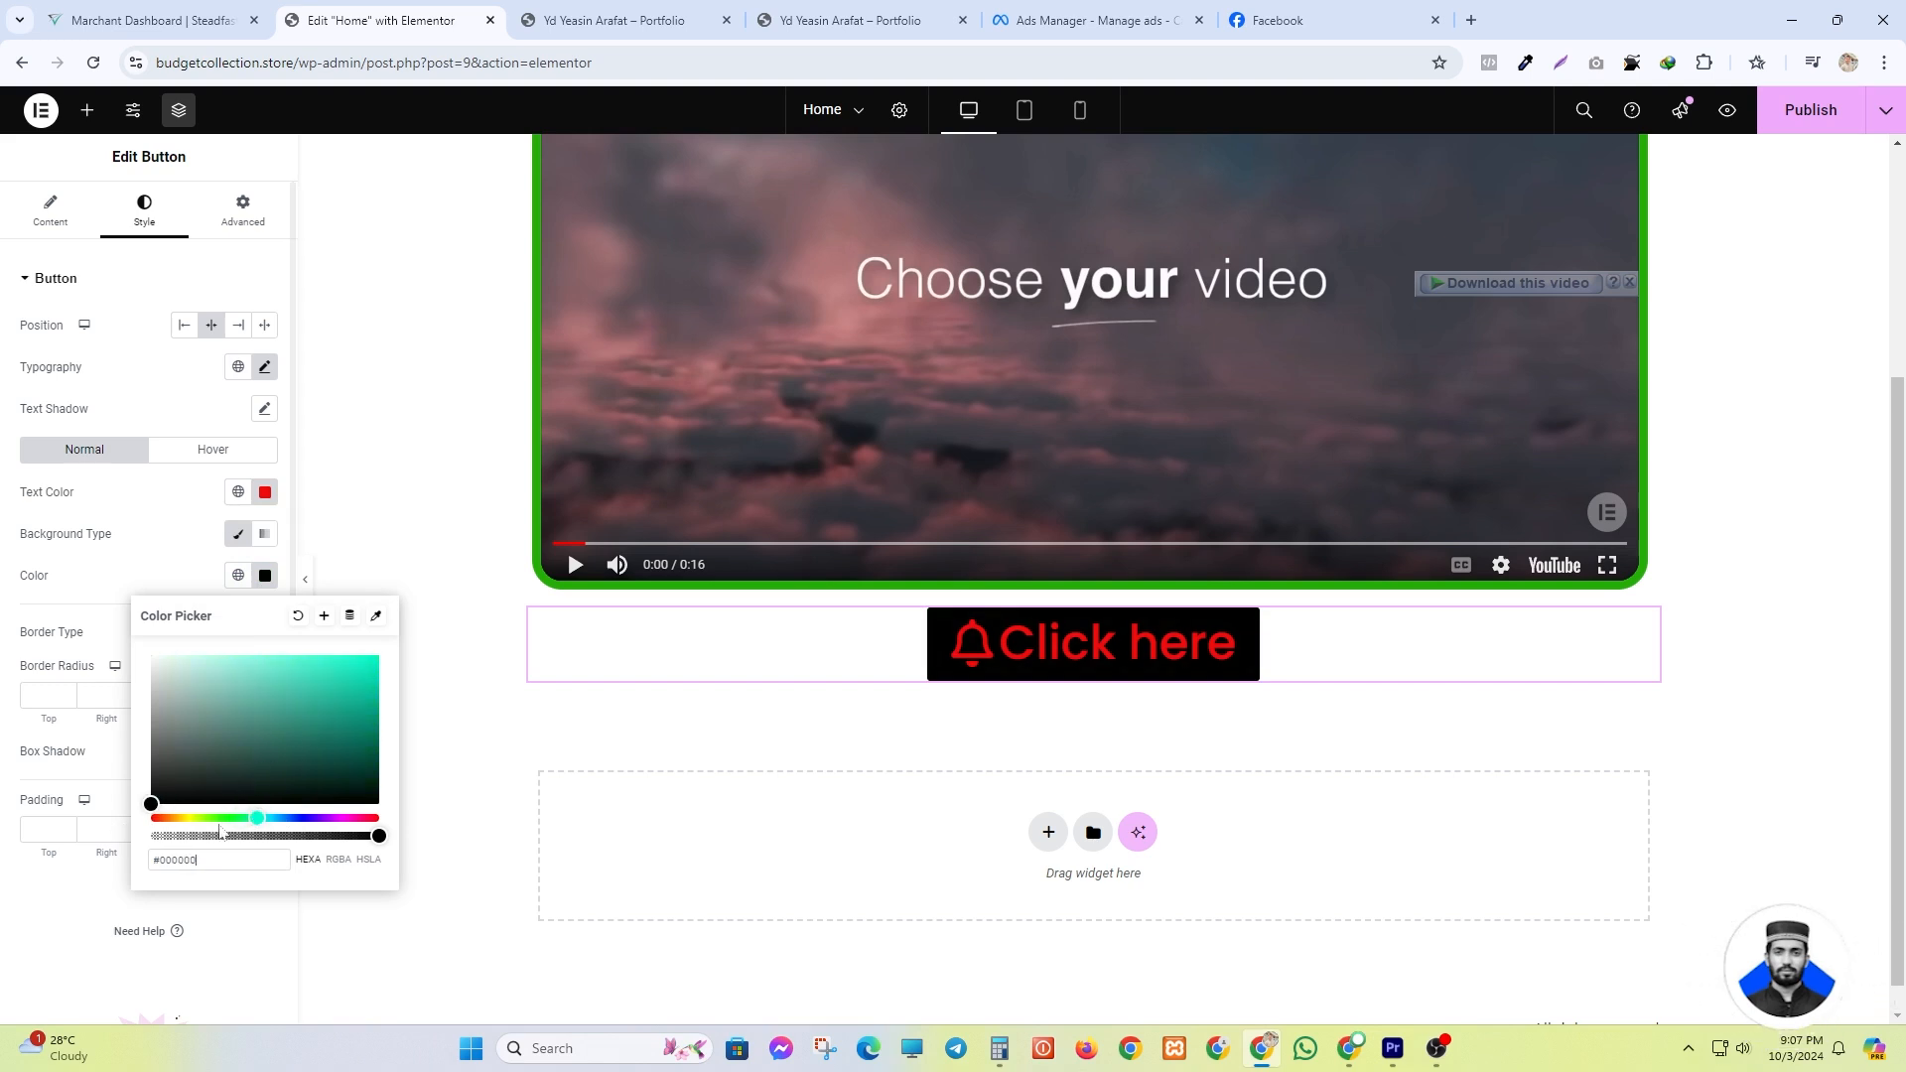
mouse_move(342, 719)
left_mouse_down()
mouse_move(396, 643)
mouse_move(281, 807)
mouse_move(368, 662)
left_mouse_up()
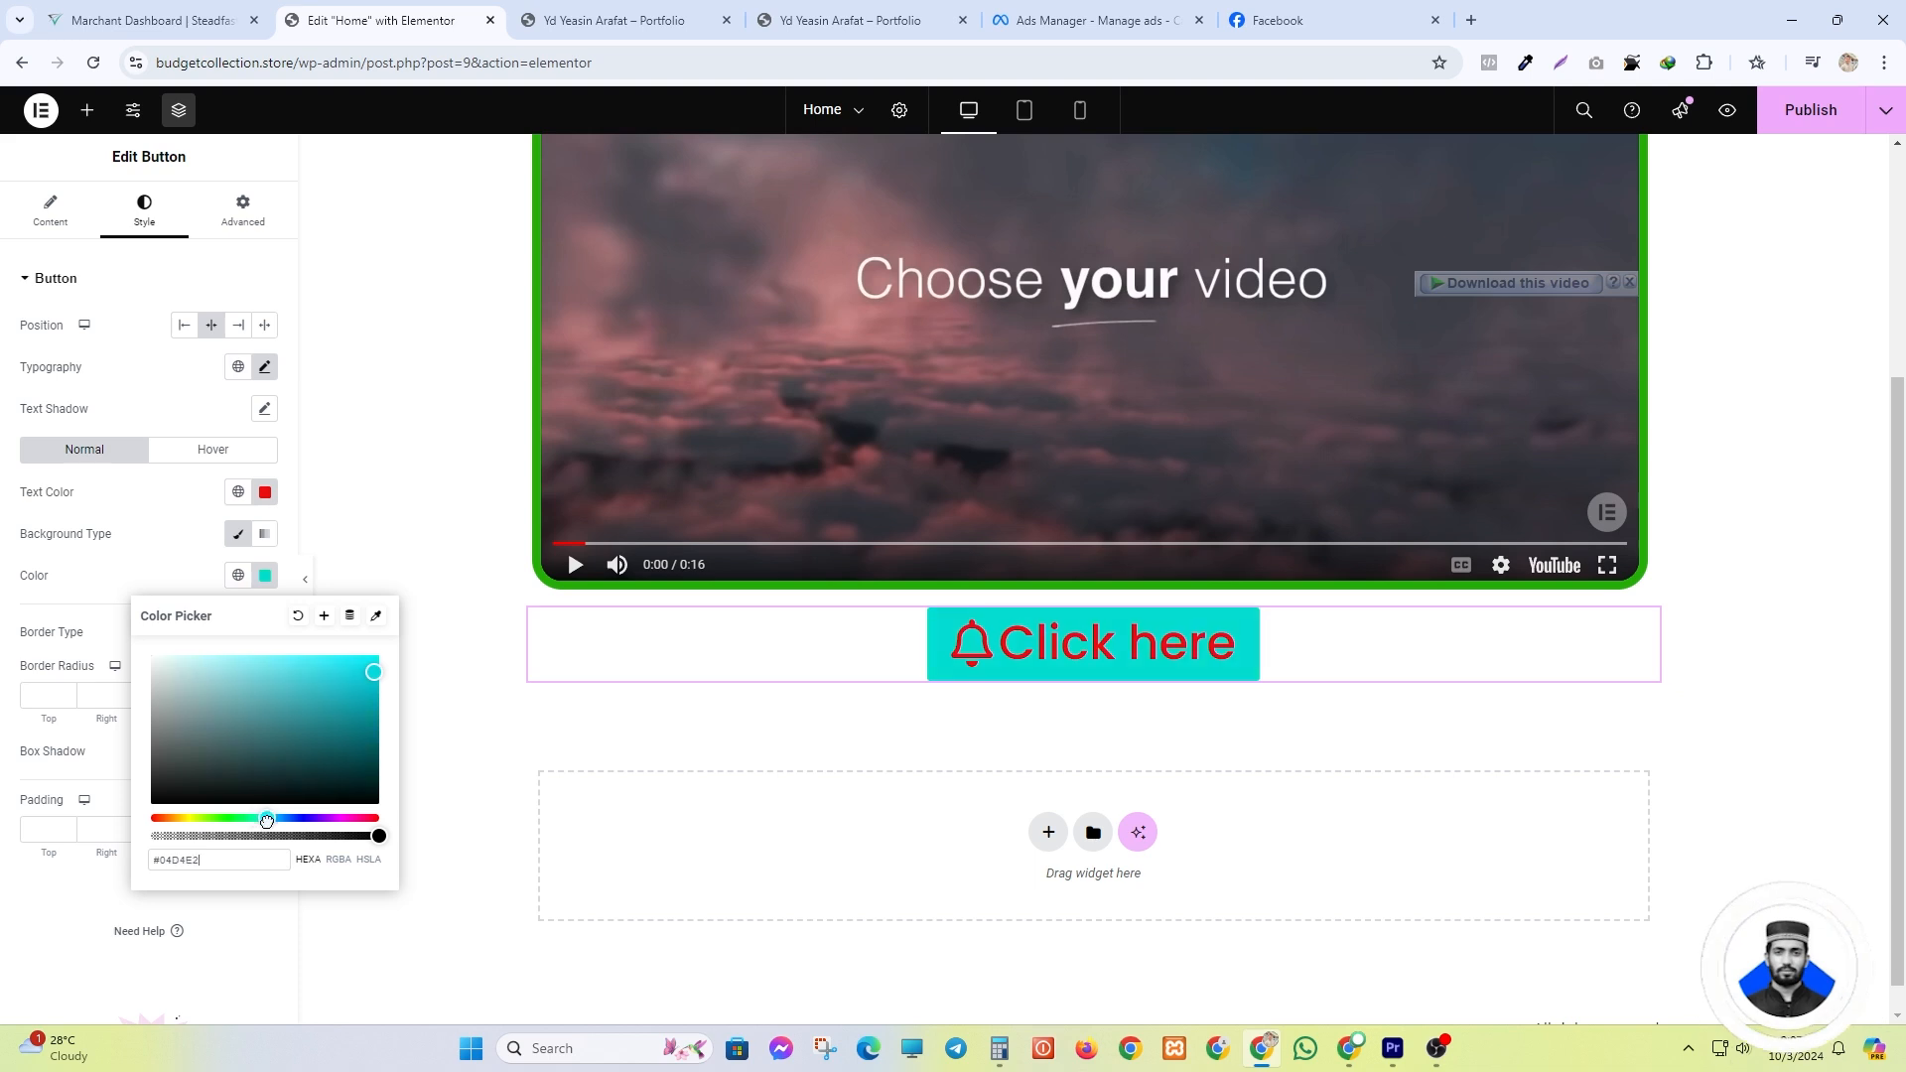
left_click(235, 458)
left_click(125, 458)
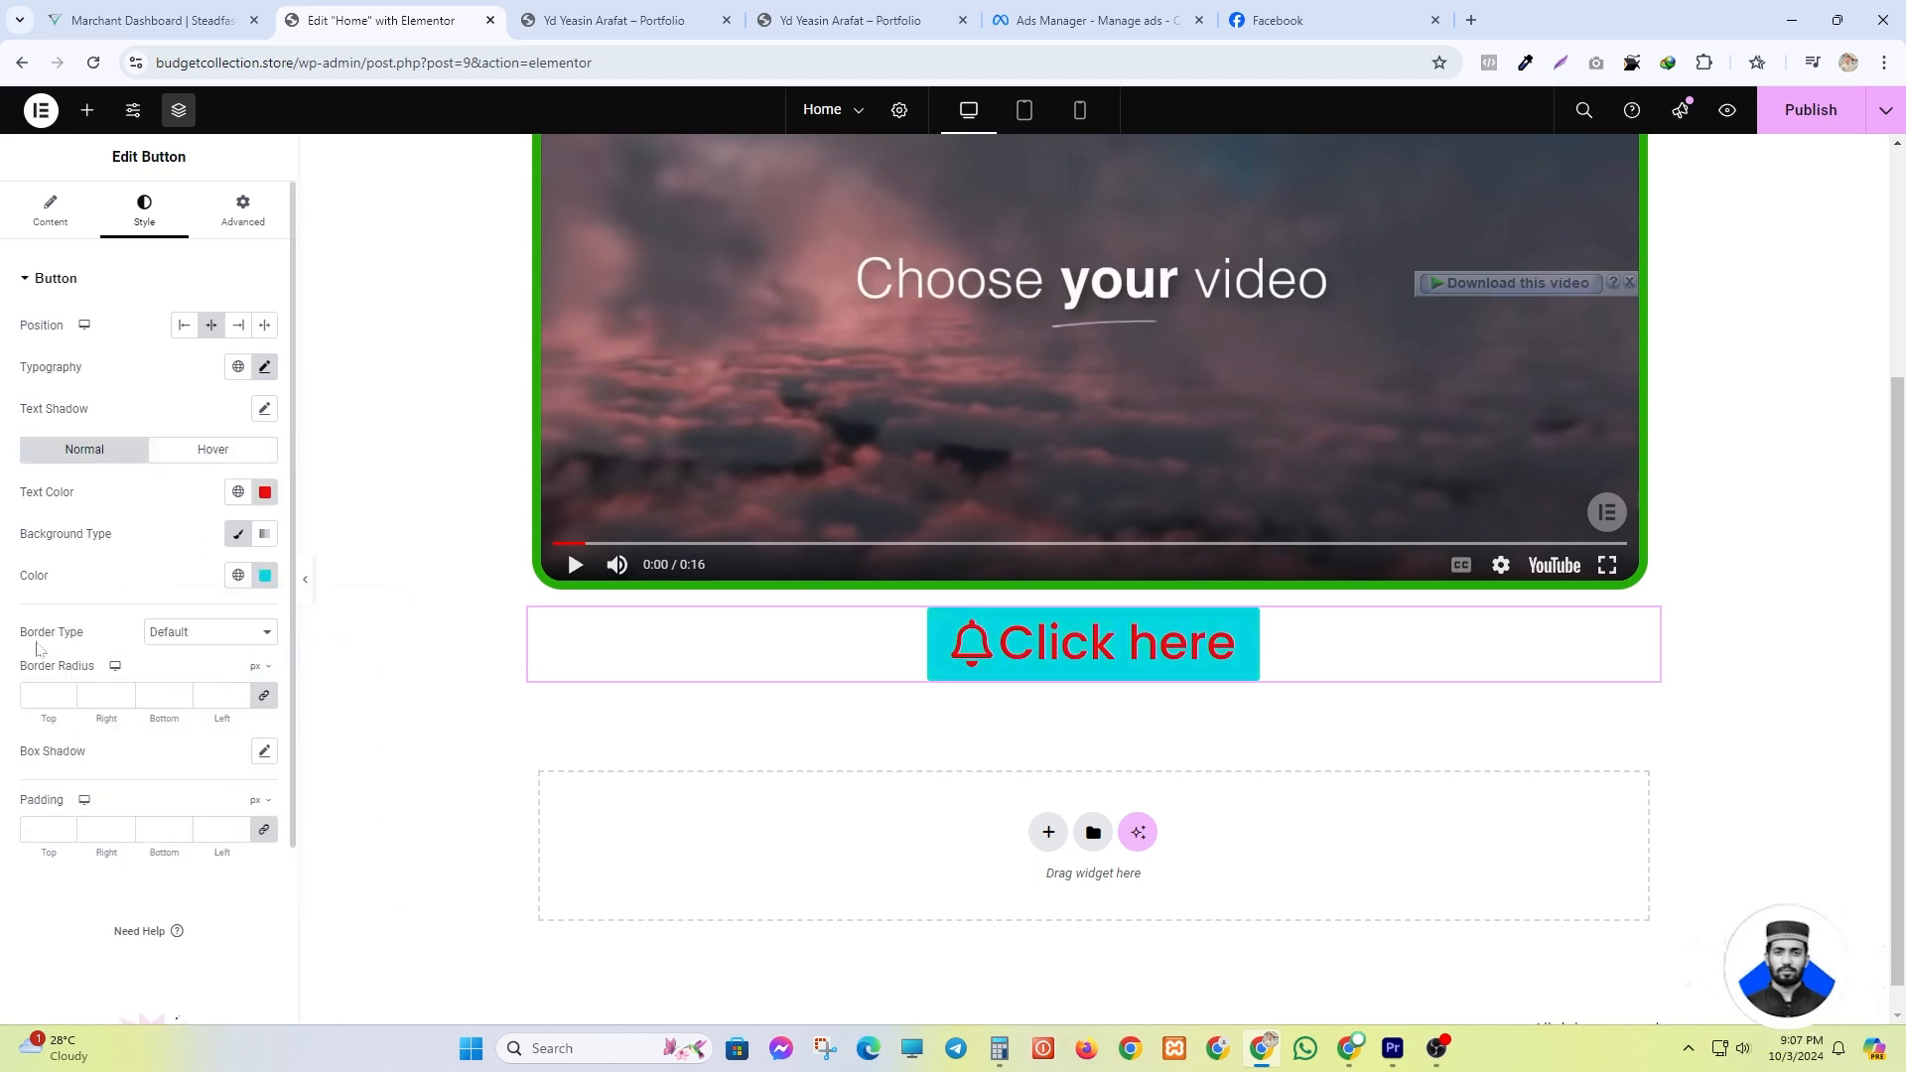
- Give the button a solid border in black (#000000)
left_click(204, 637)
left_click(209, 707)
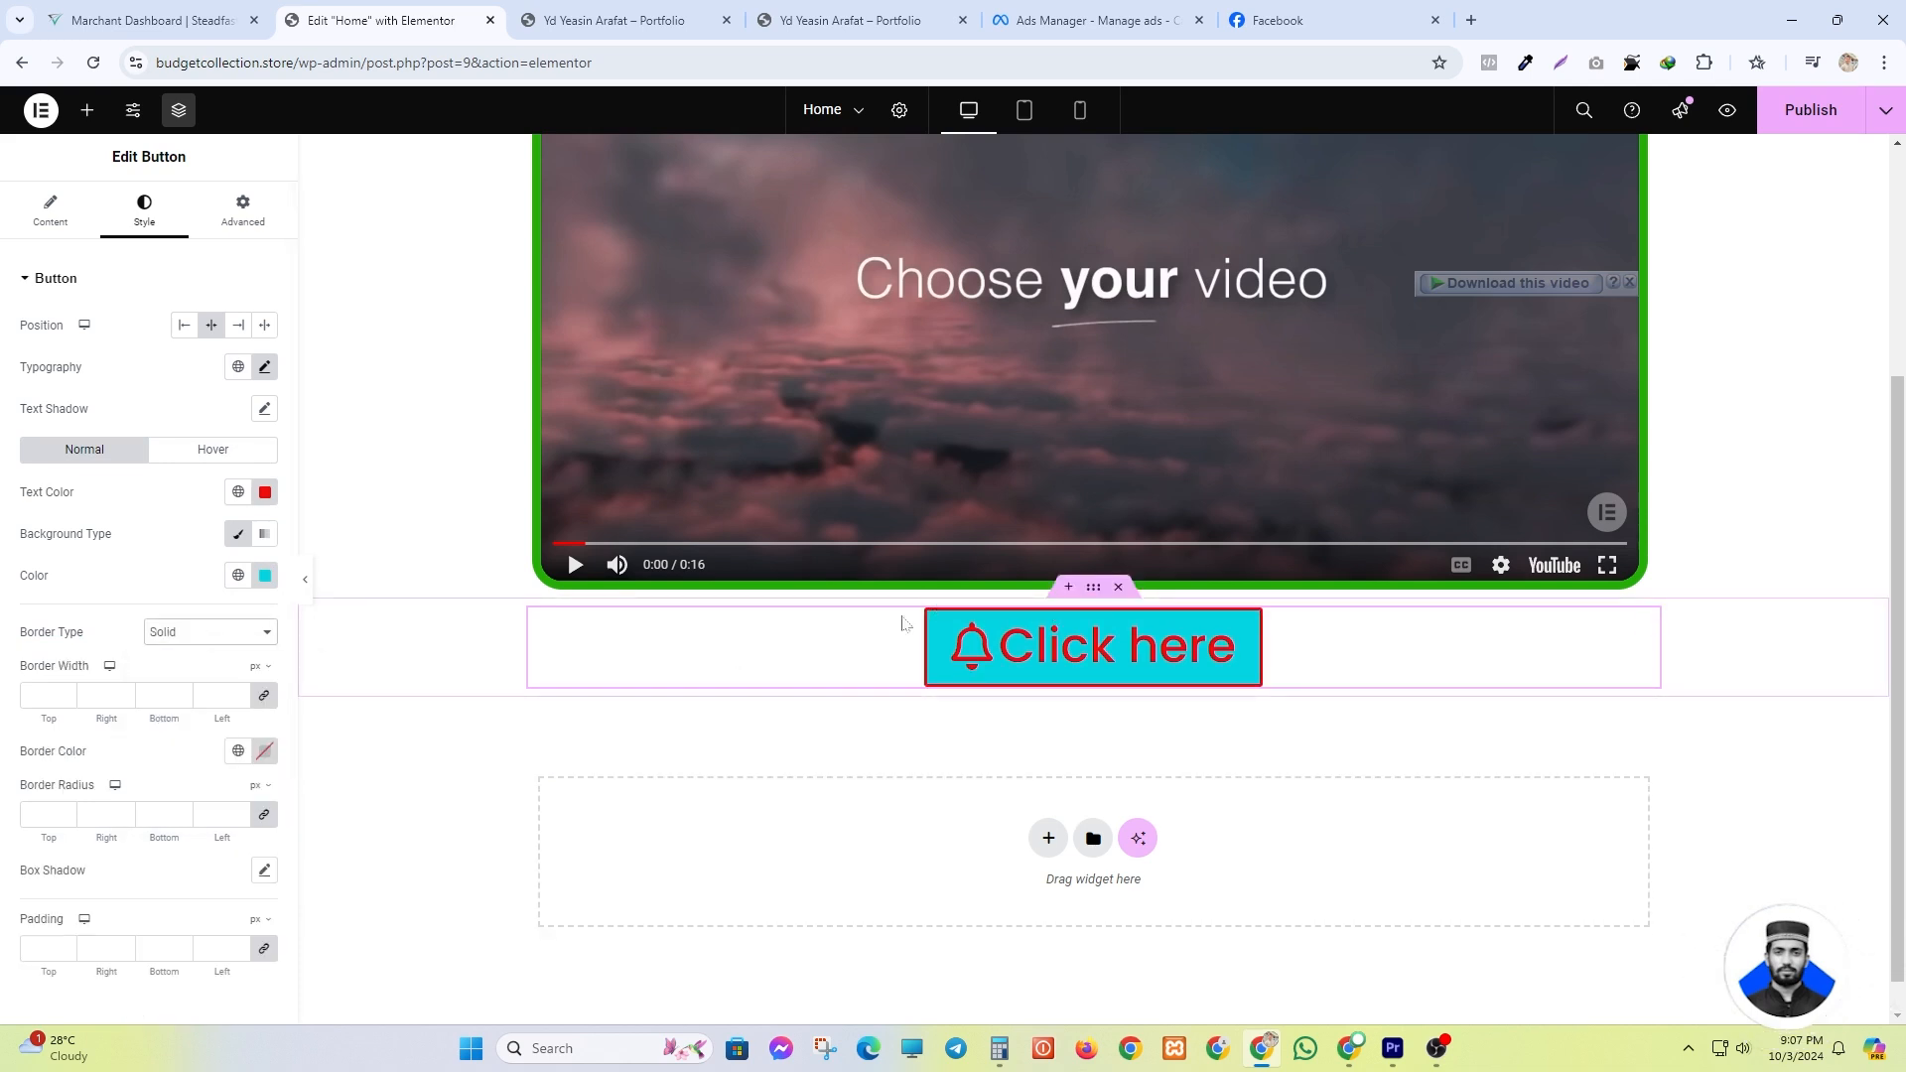
scroll(557, 752, "down", 1)
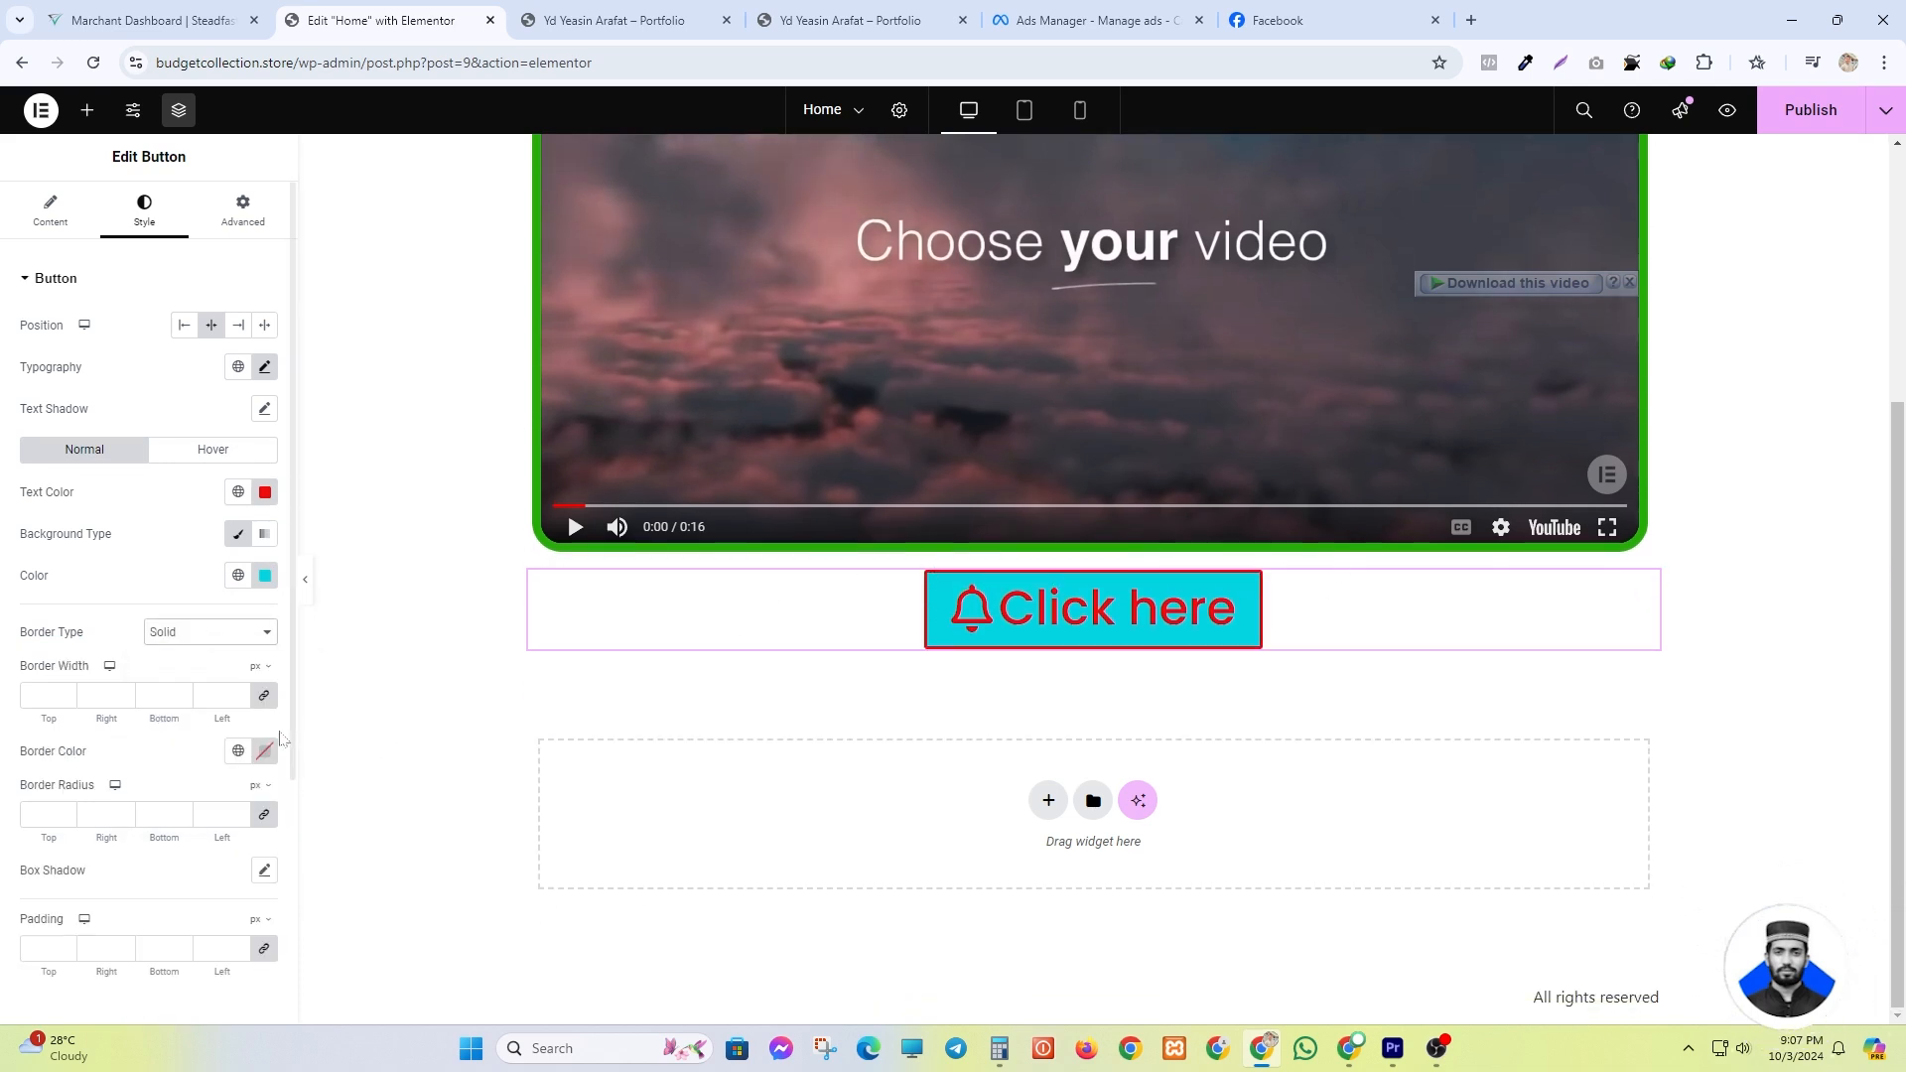
left_click(264, 751)
left_click_drag(262, 639, 151, 643)
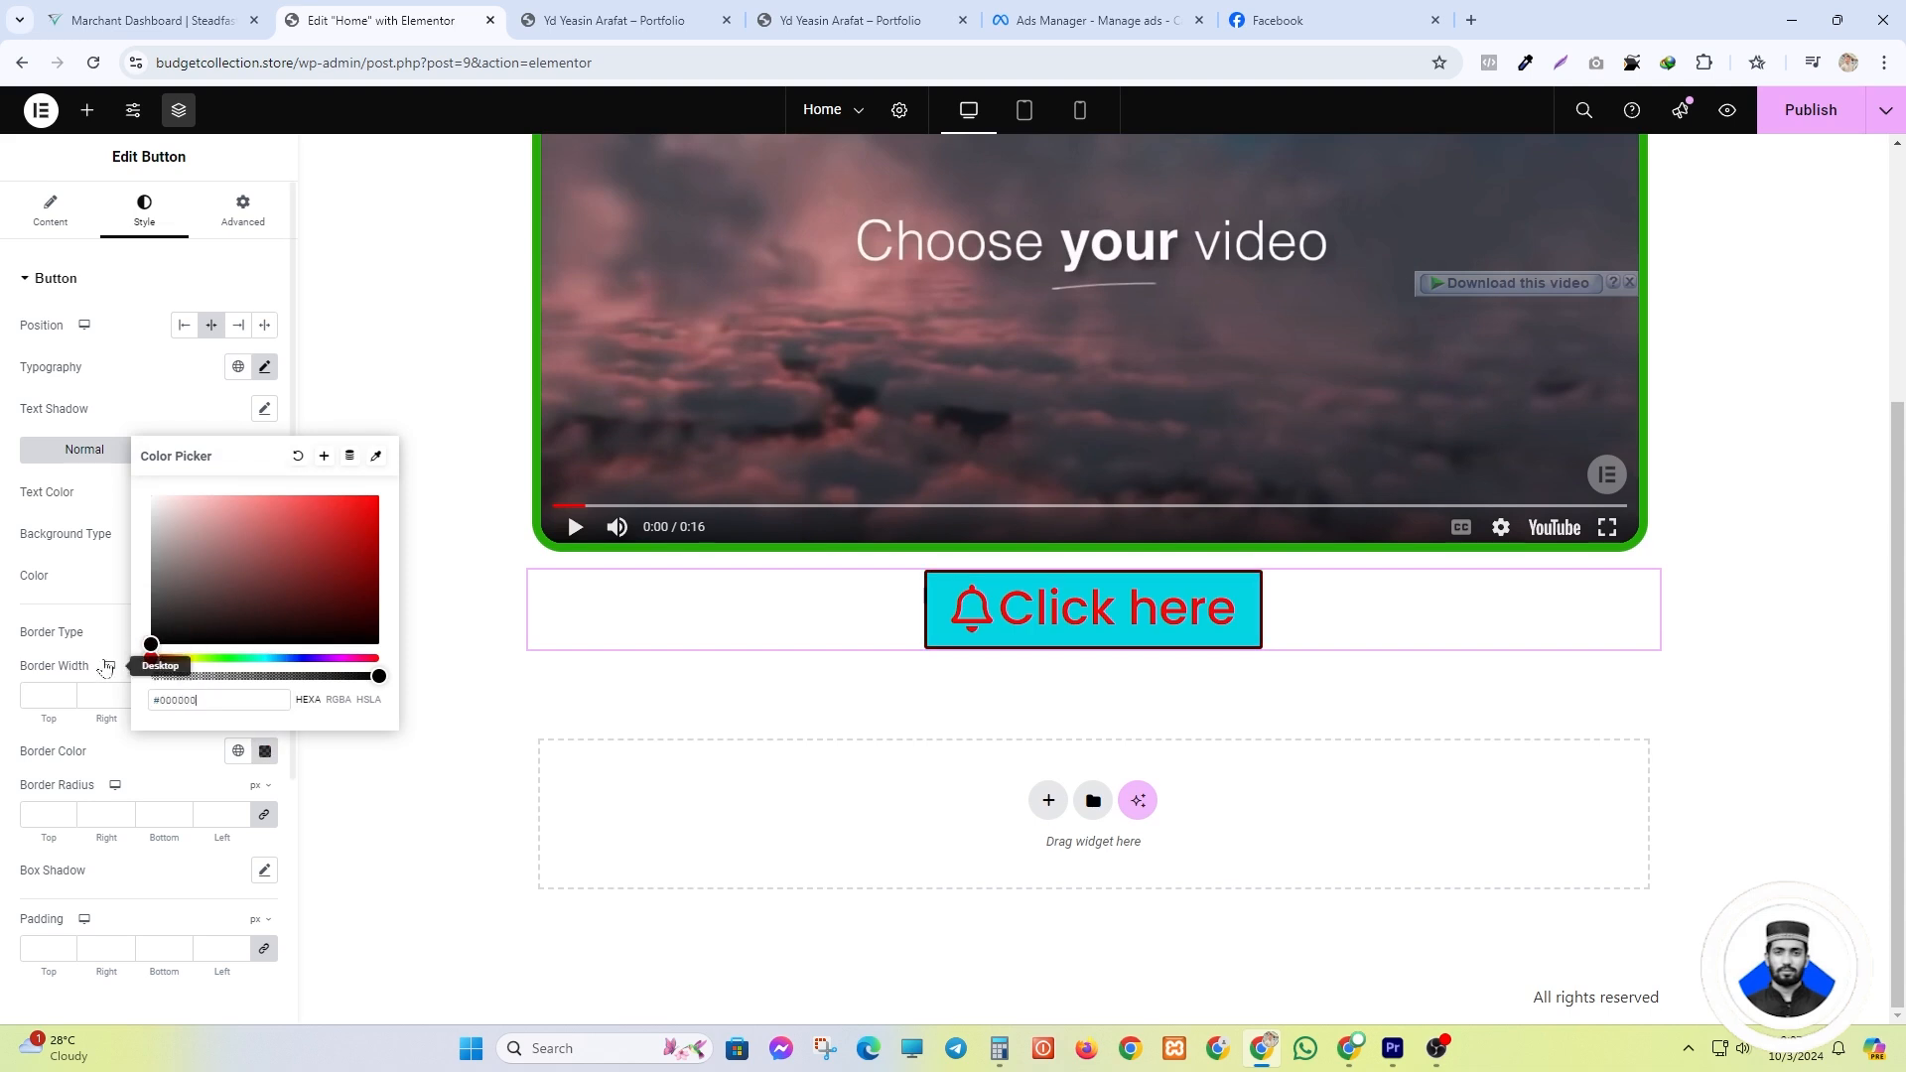
left_click(57, 740)
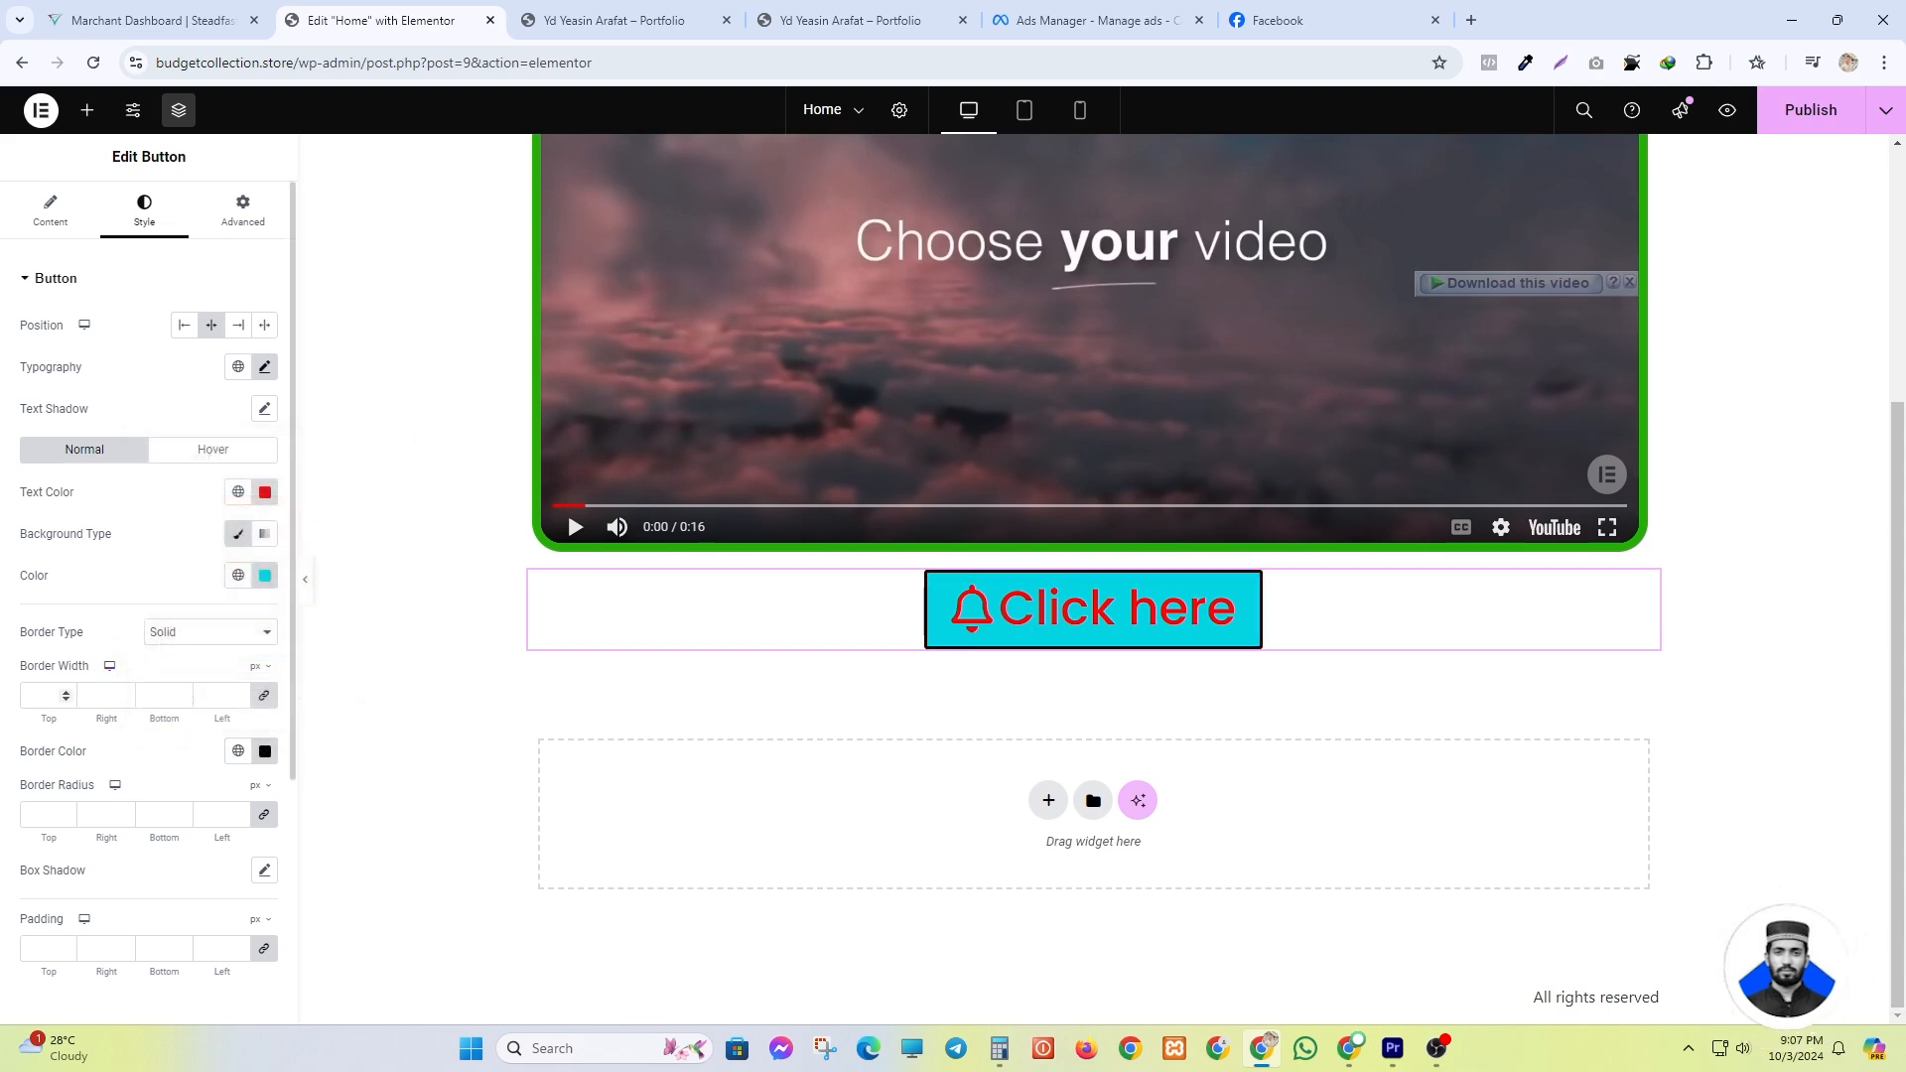
- Set the button's border width to 7 px and its border radius to 15 px on all sides
left_click(66, 692)
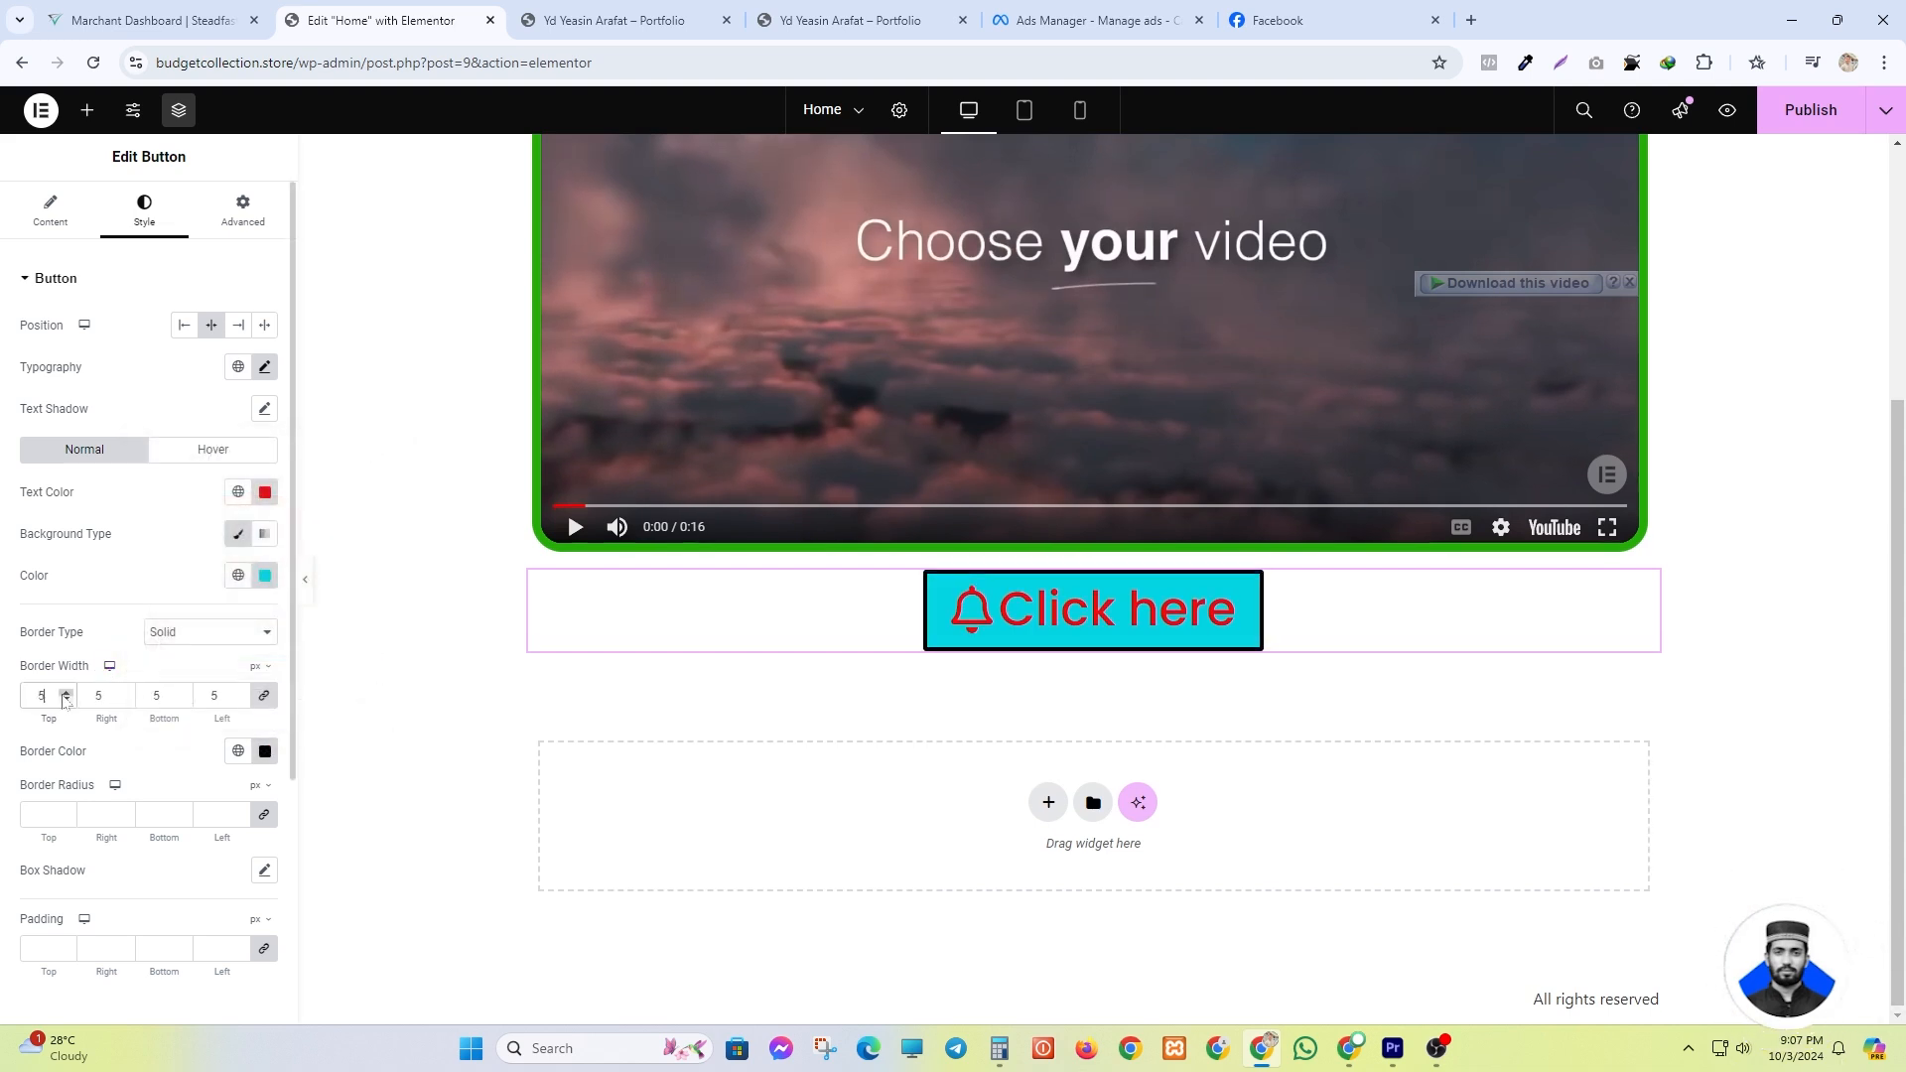
scroll(87, 779, "down", 1)
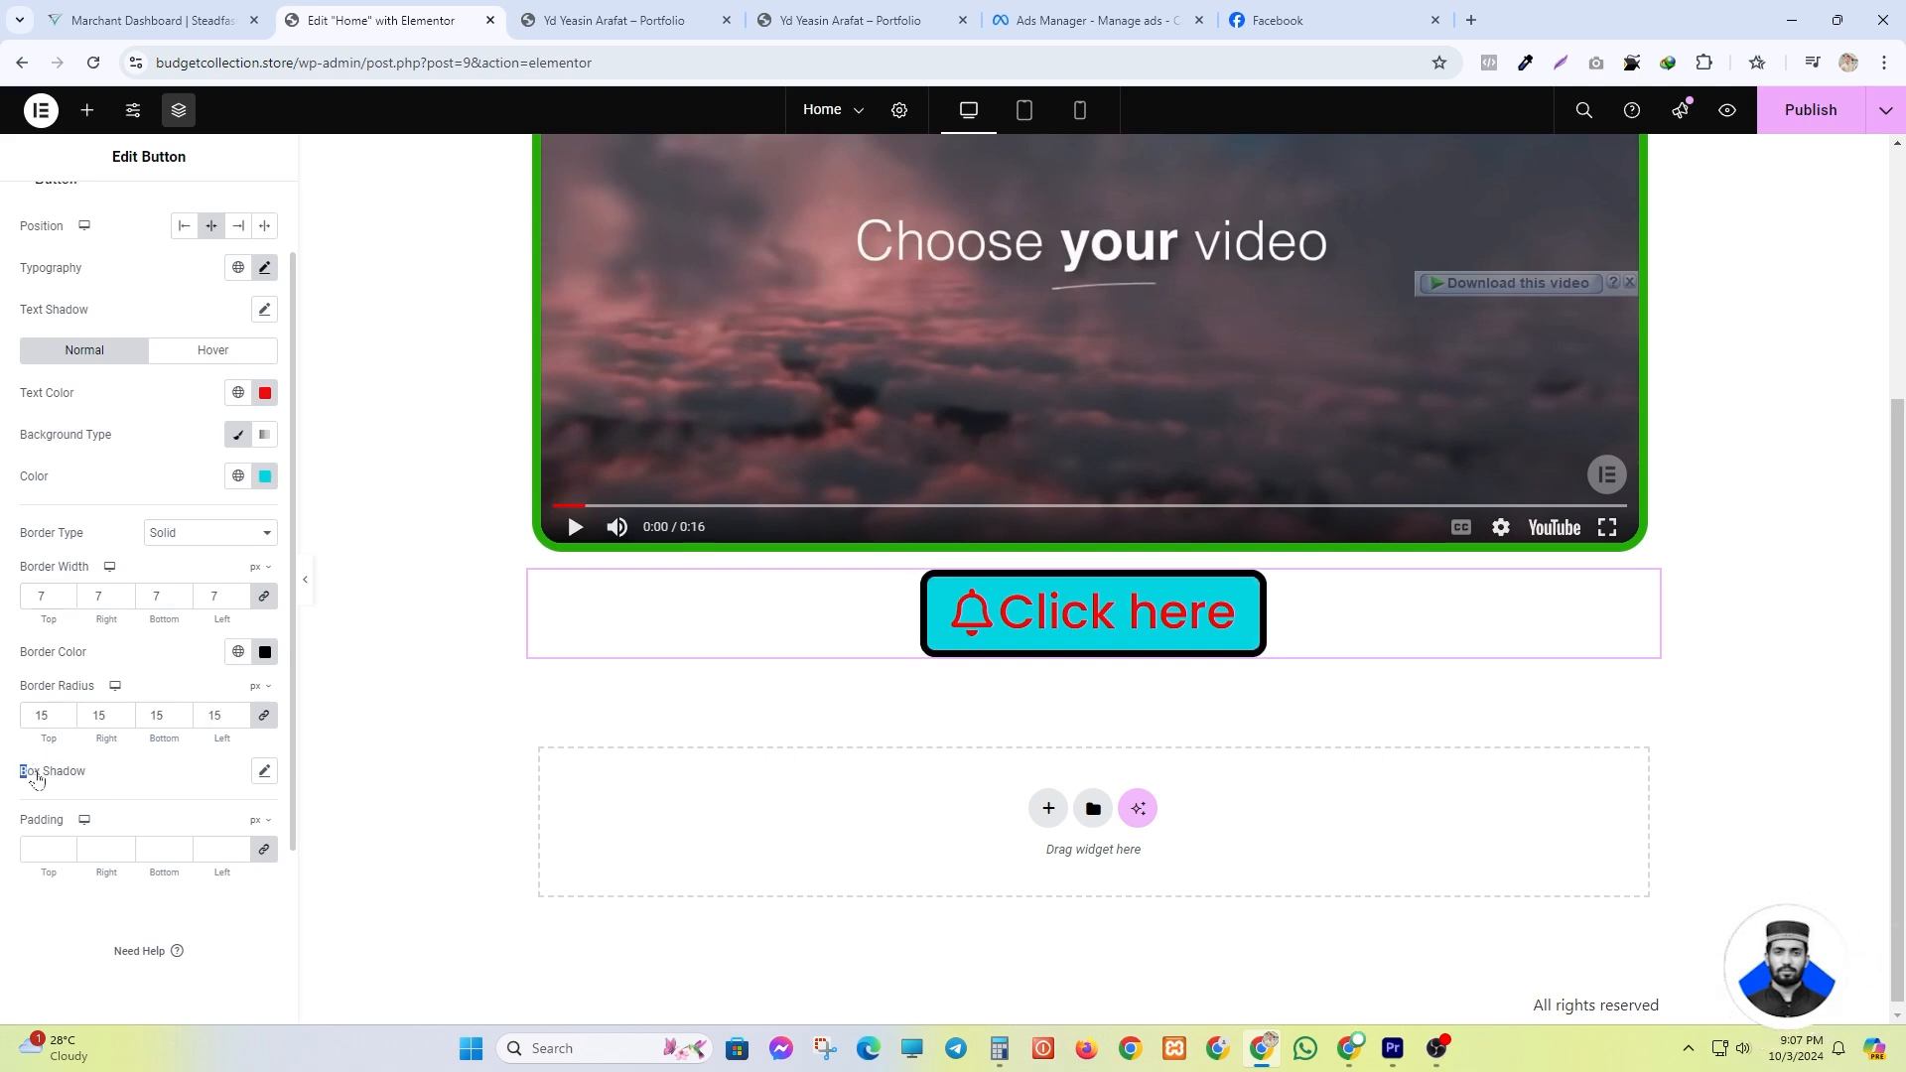
- Try the default box shadow on the button and reset it
left_click(265, 772)
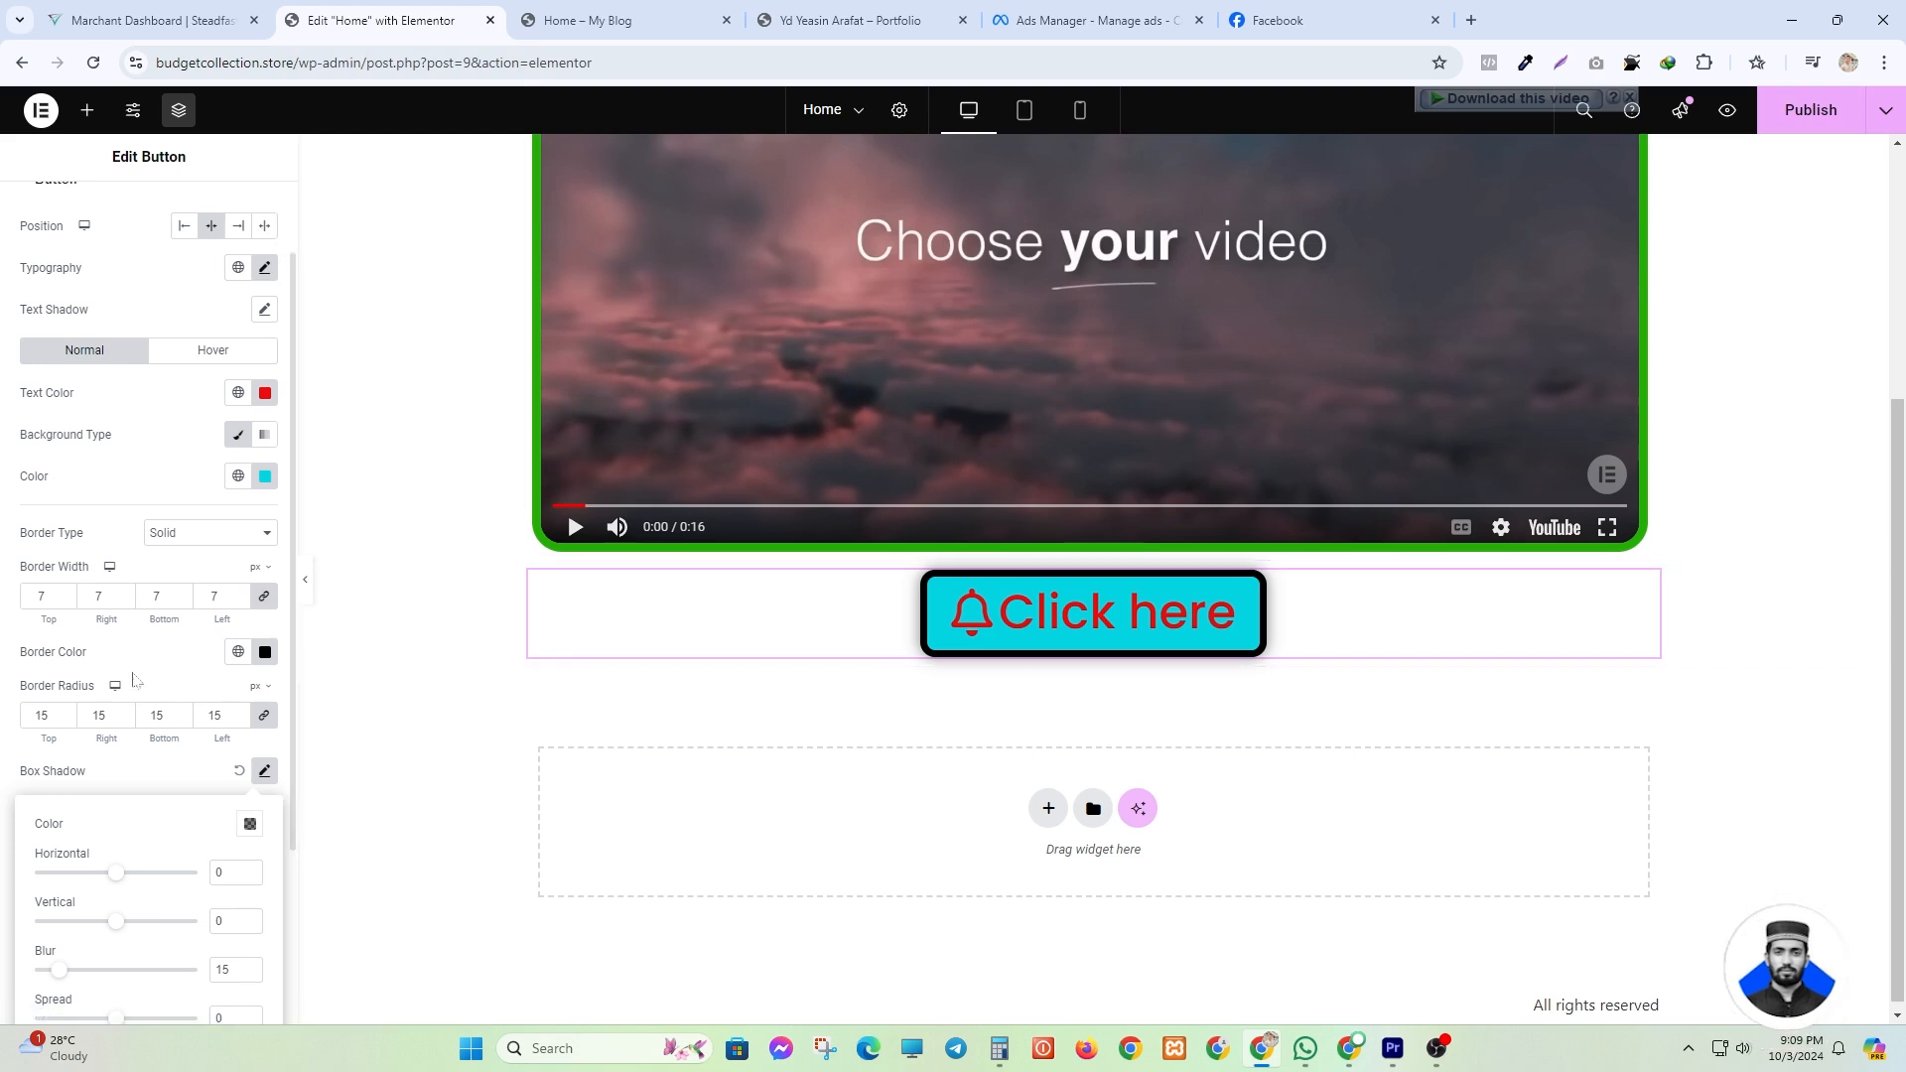
scroll(139, 715, "down", 2)
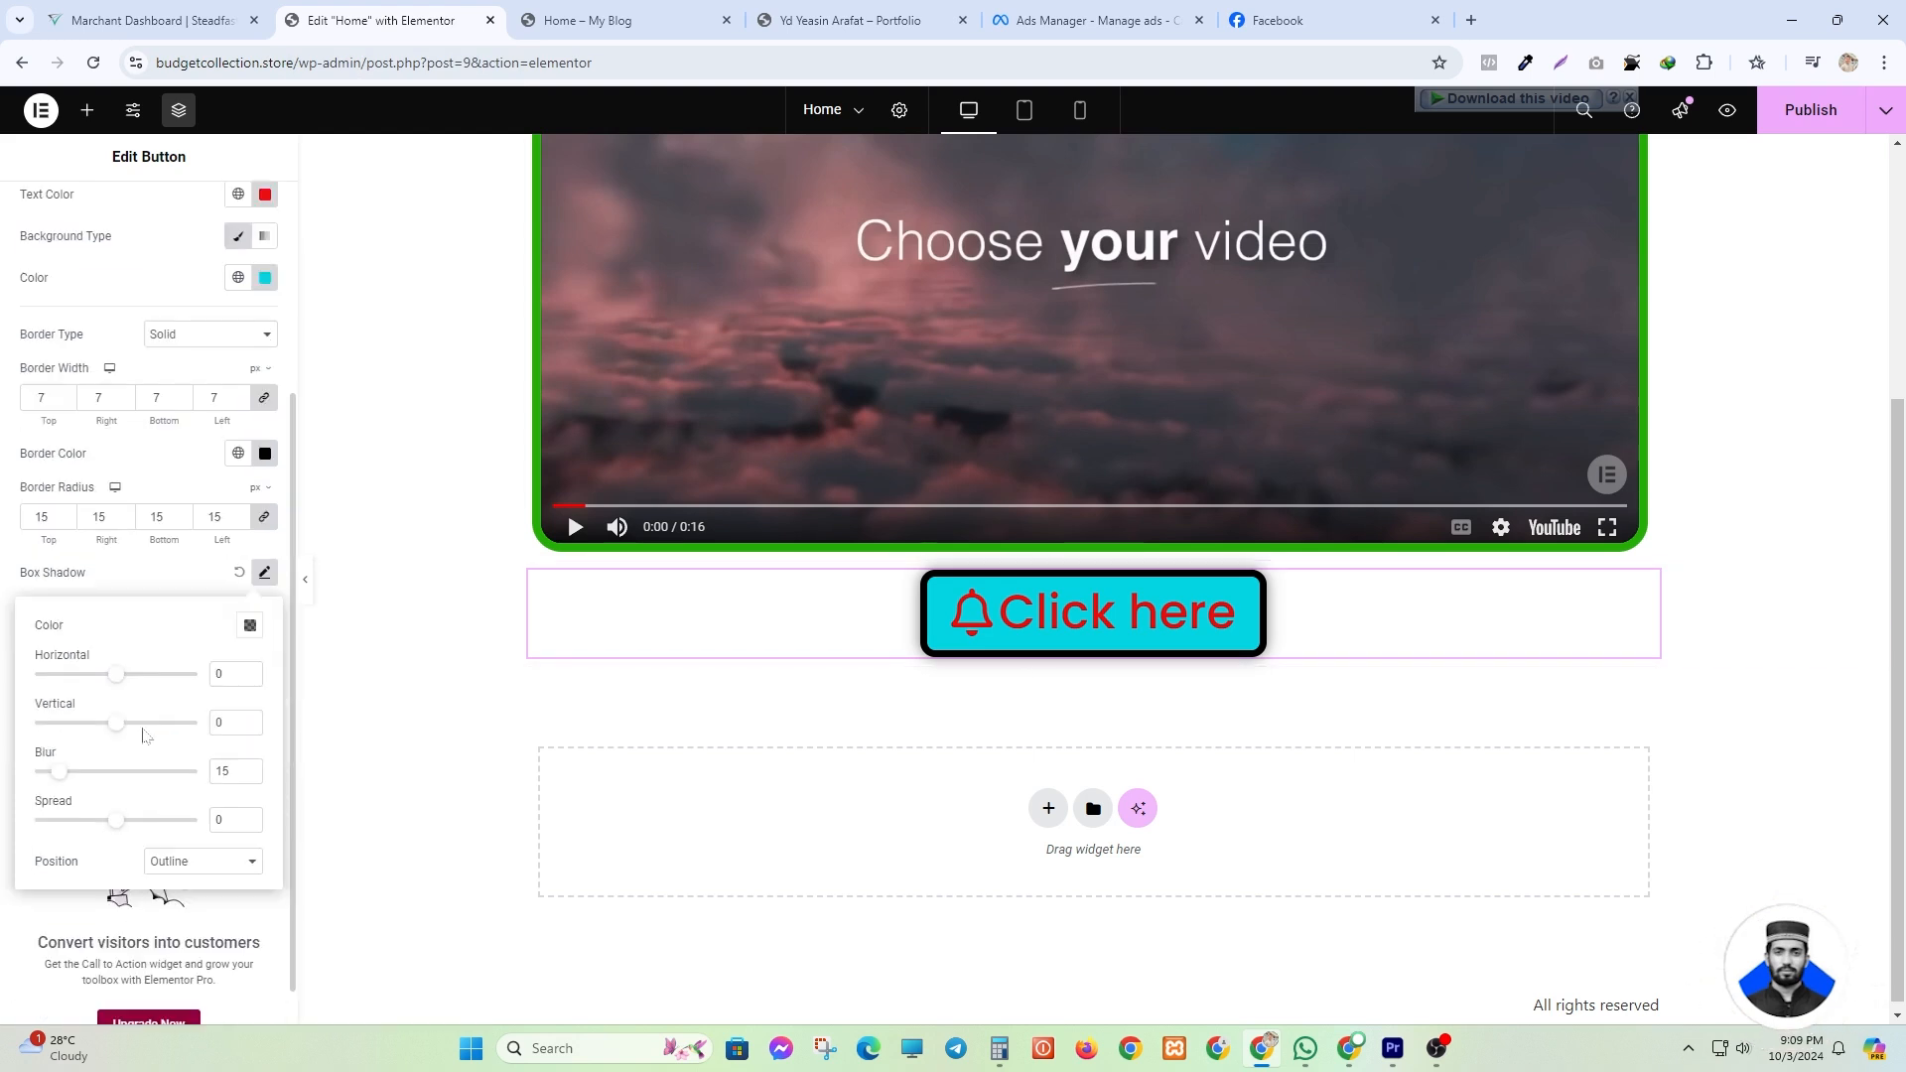
left_click(239, 573)
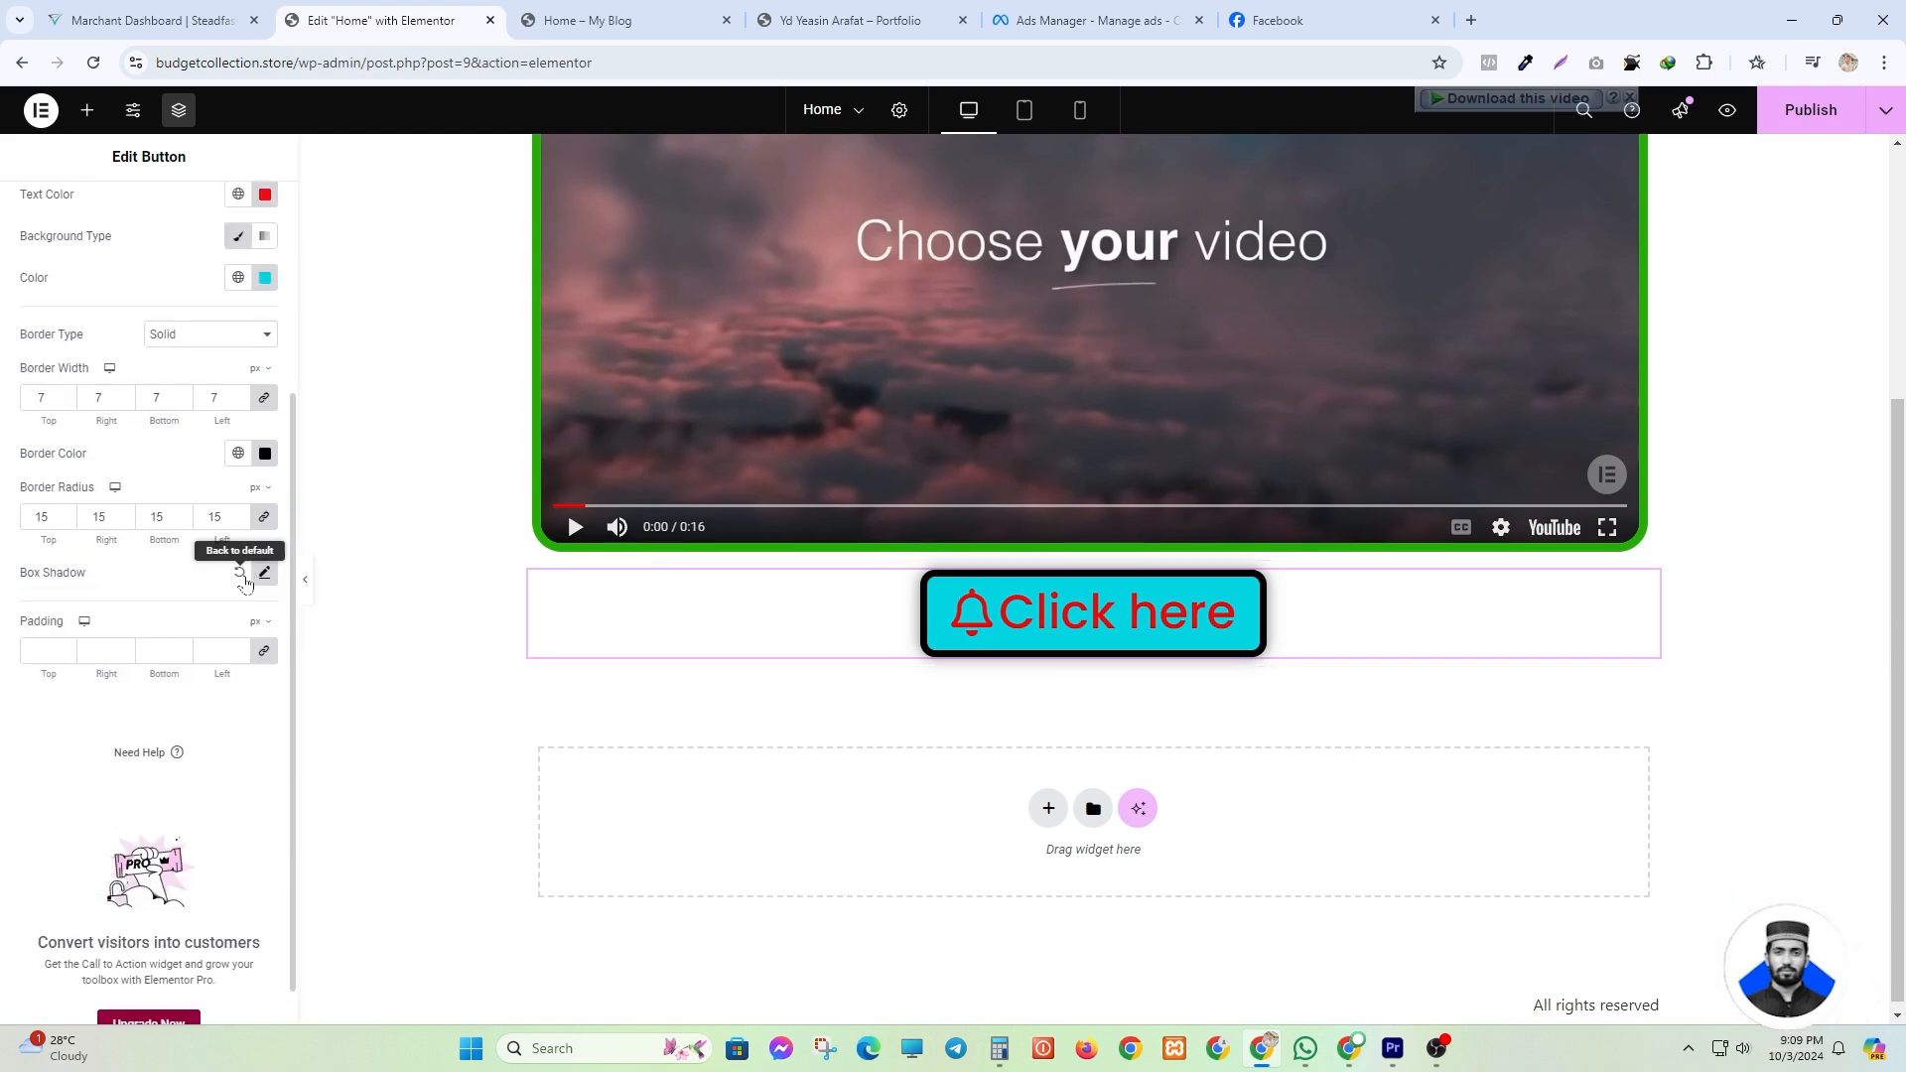
- Set the button's padding to 15 px on all sides
left_click_drag(37, 672, 59, 679)
scroll(102, 752, "up", 3)
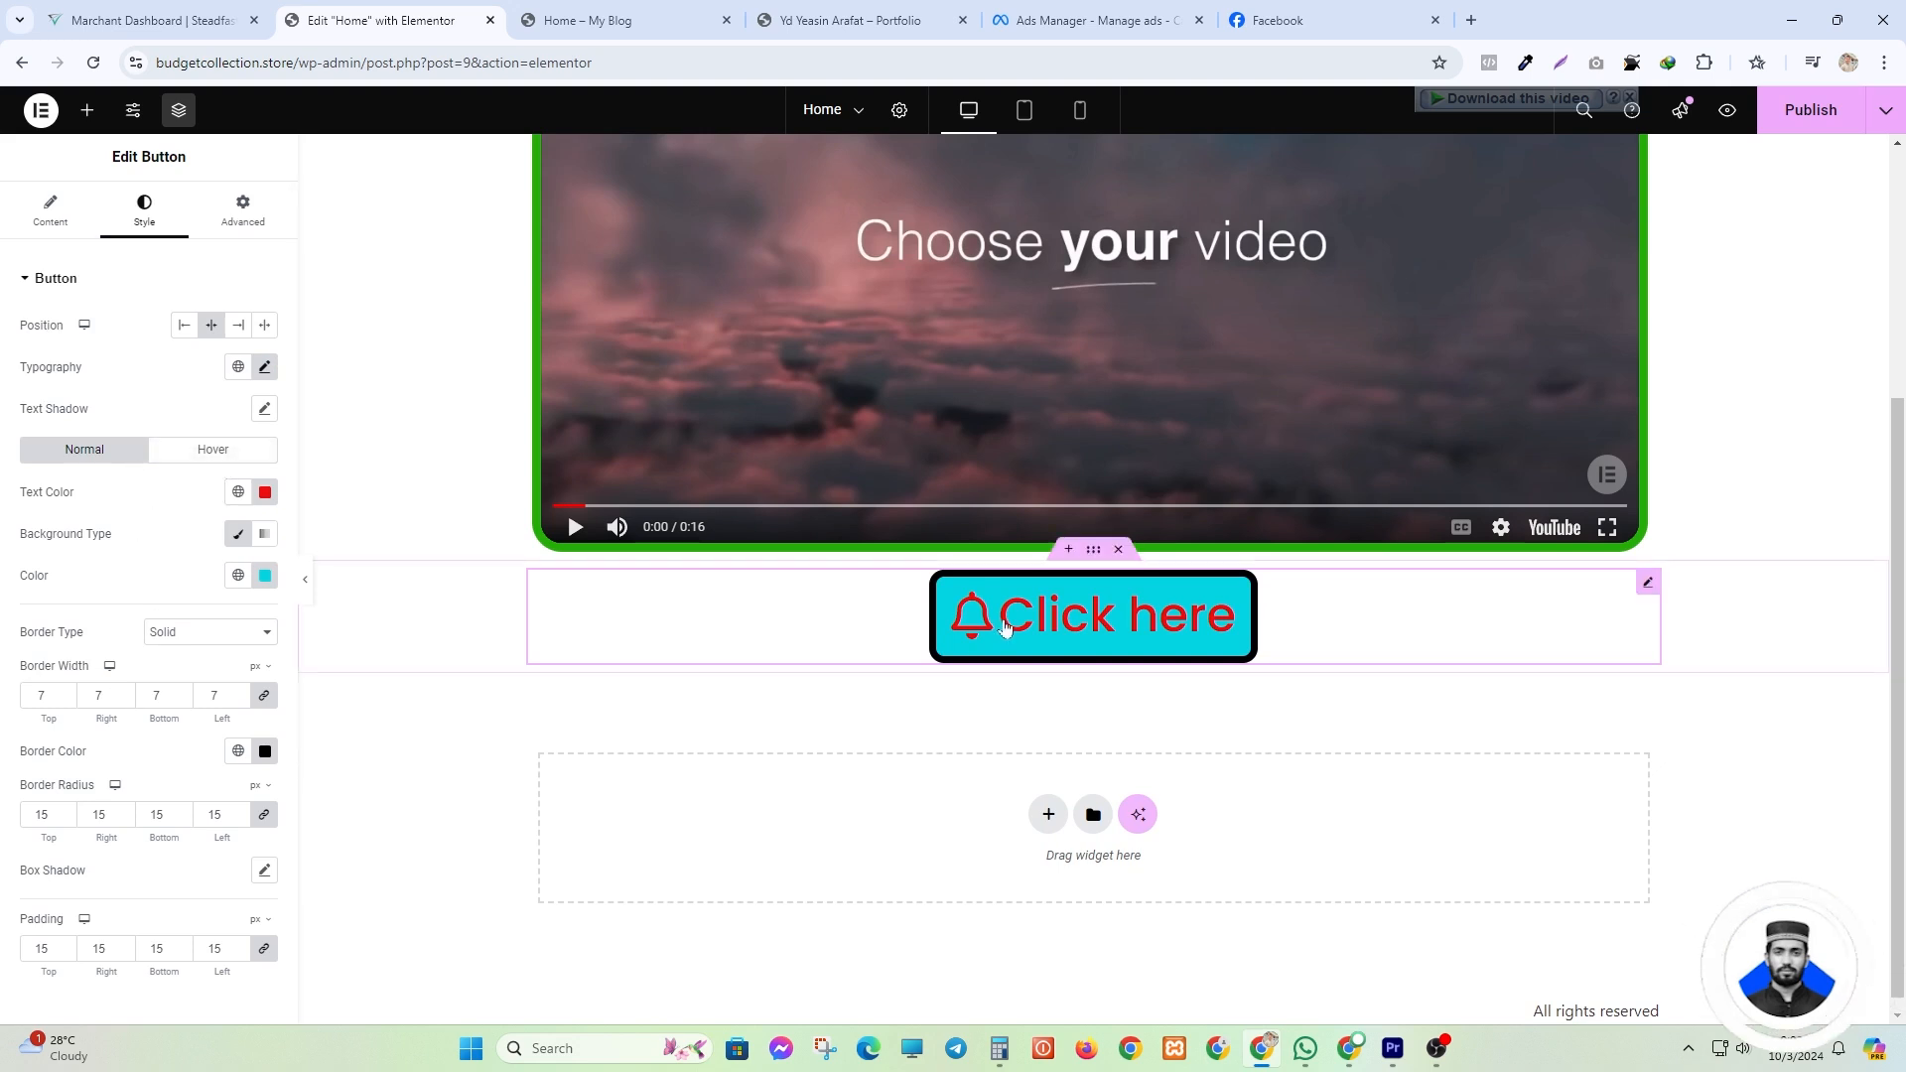
- Set the button's text colour in the hover state to white (#FFFFFF)
left_click(212, 450)
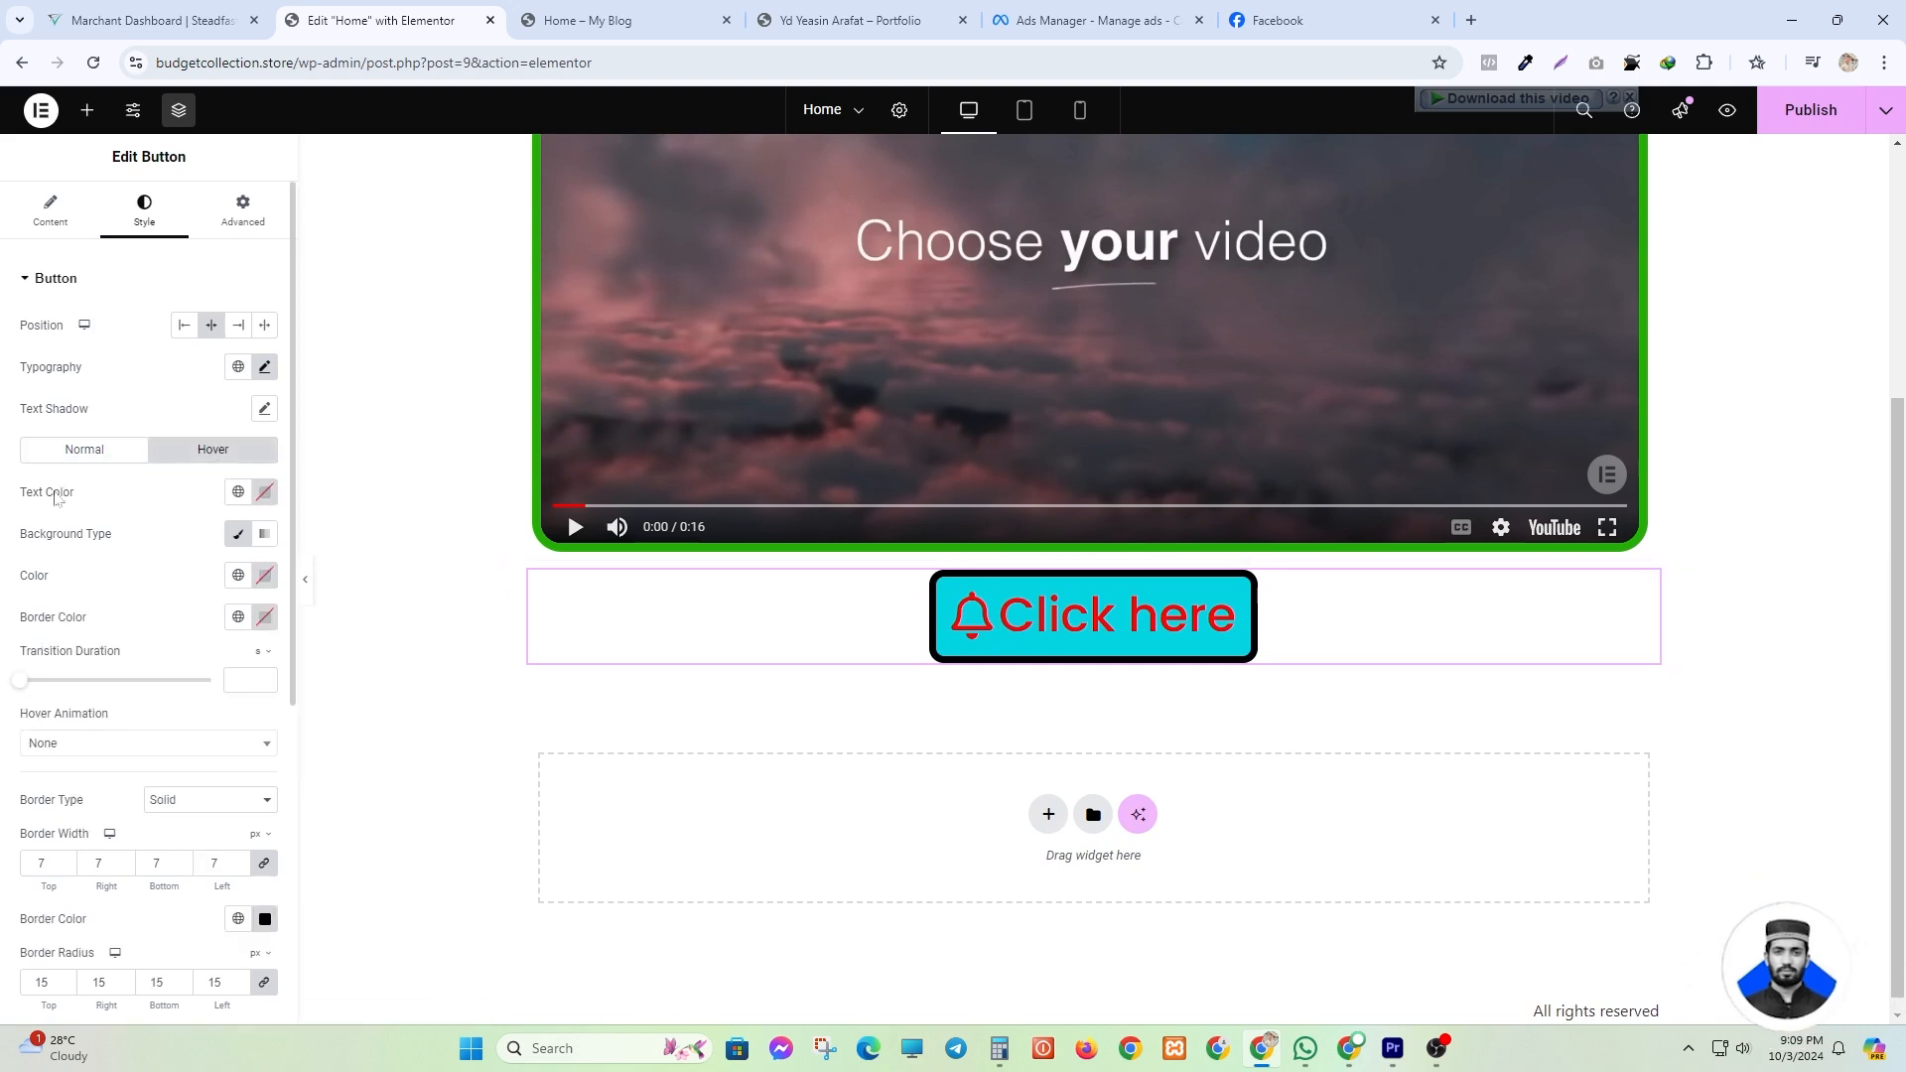
left_click(264, 491)
type("#FFFFFF")
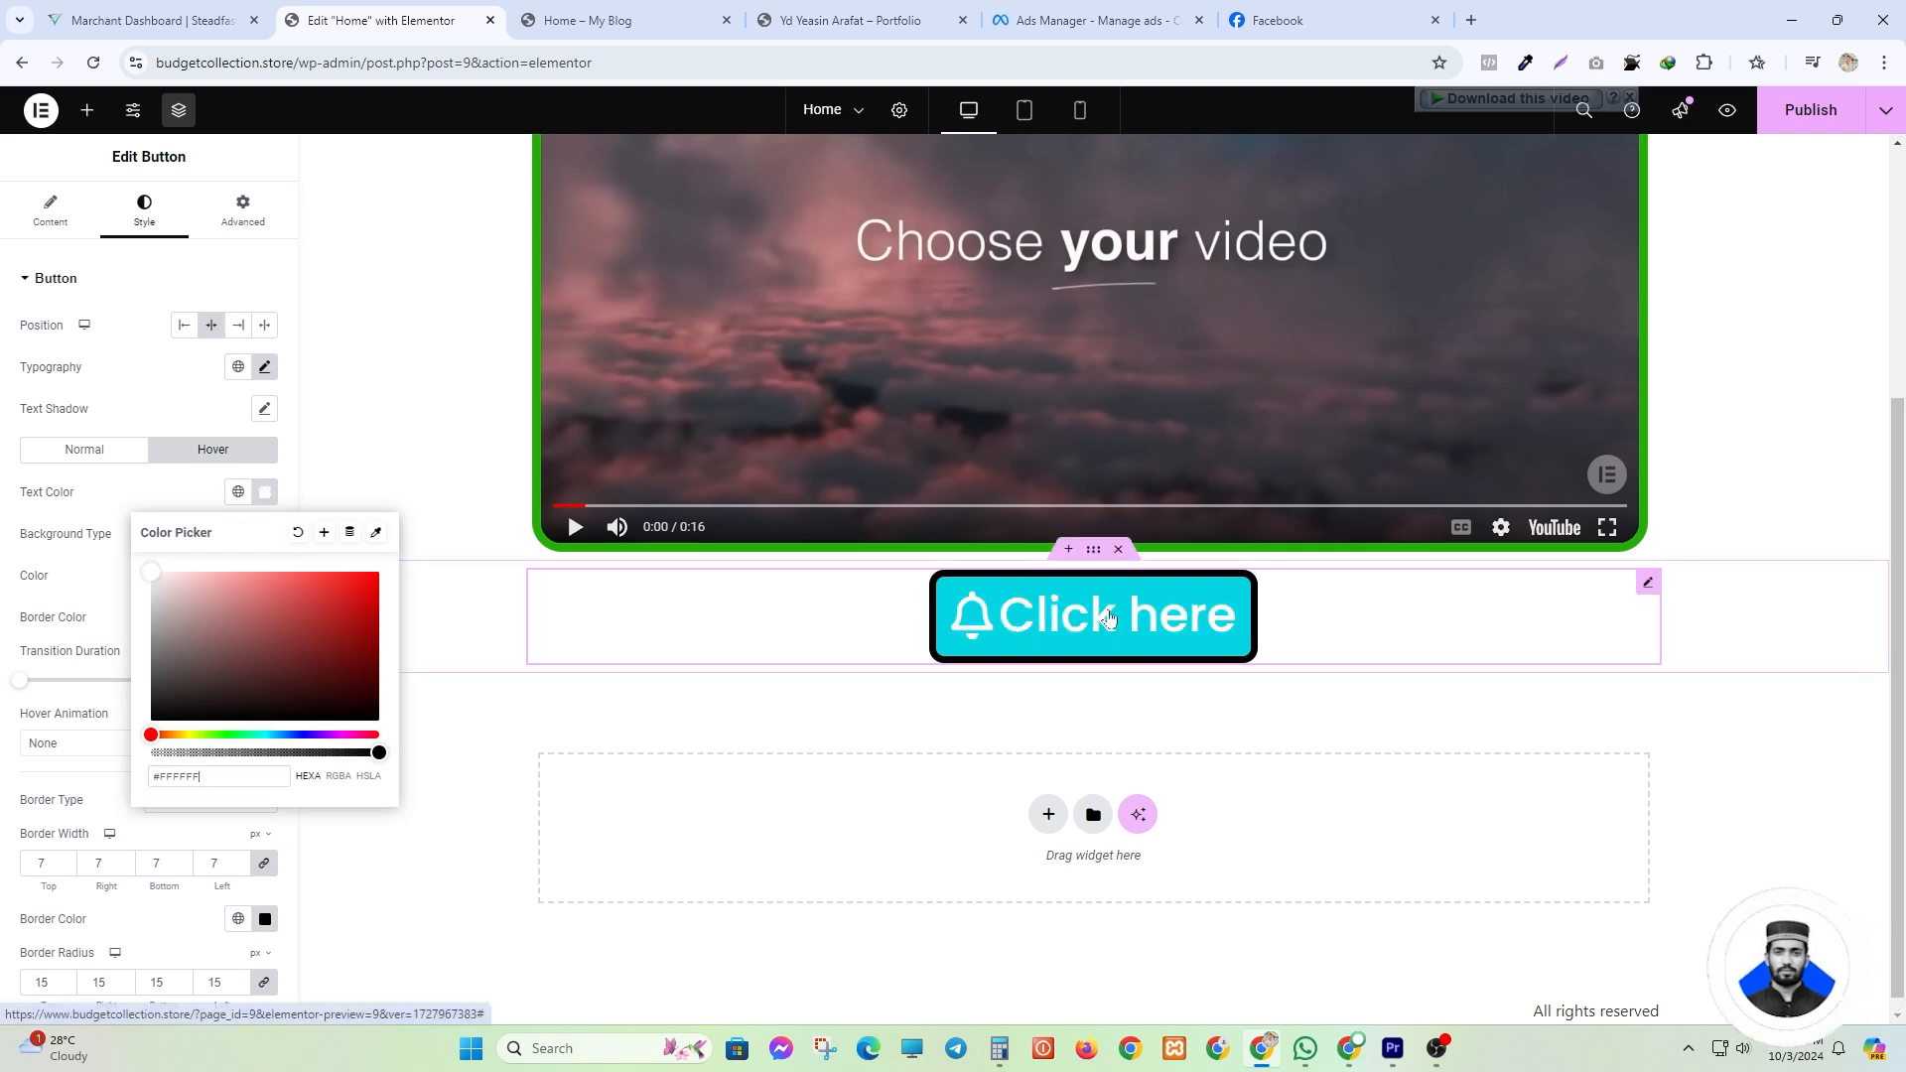
left_click(263, 494)
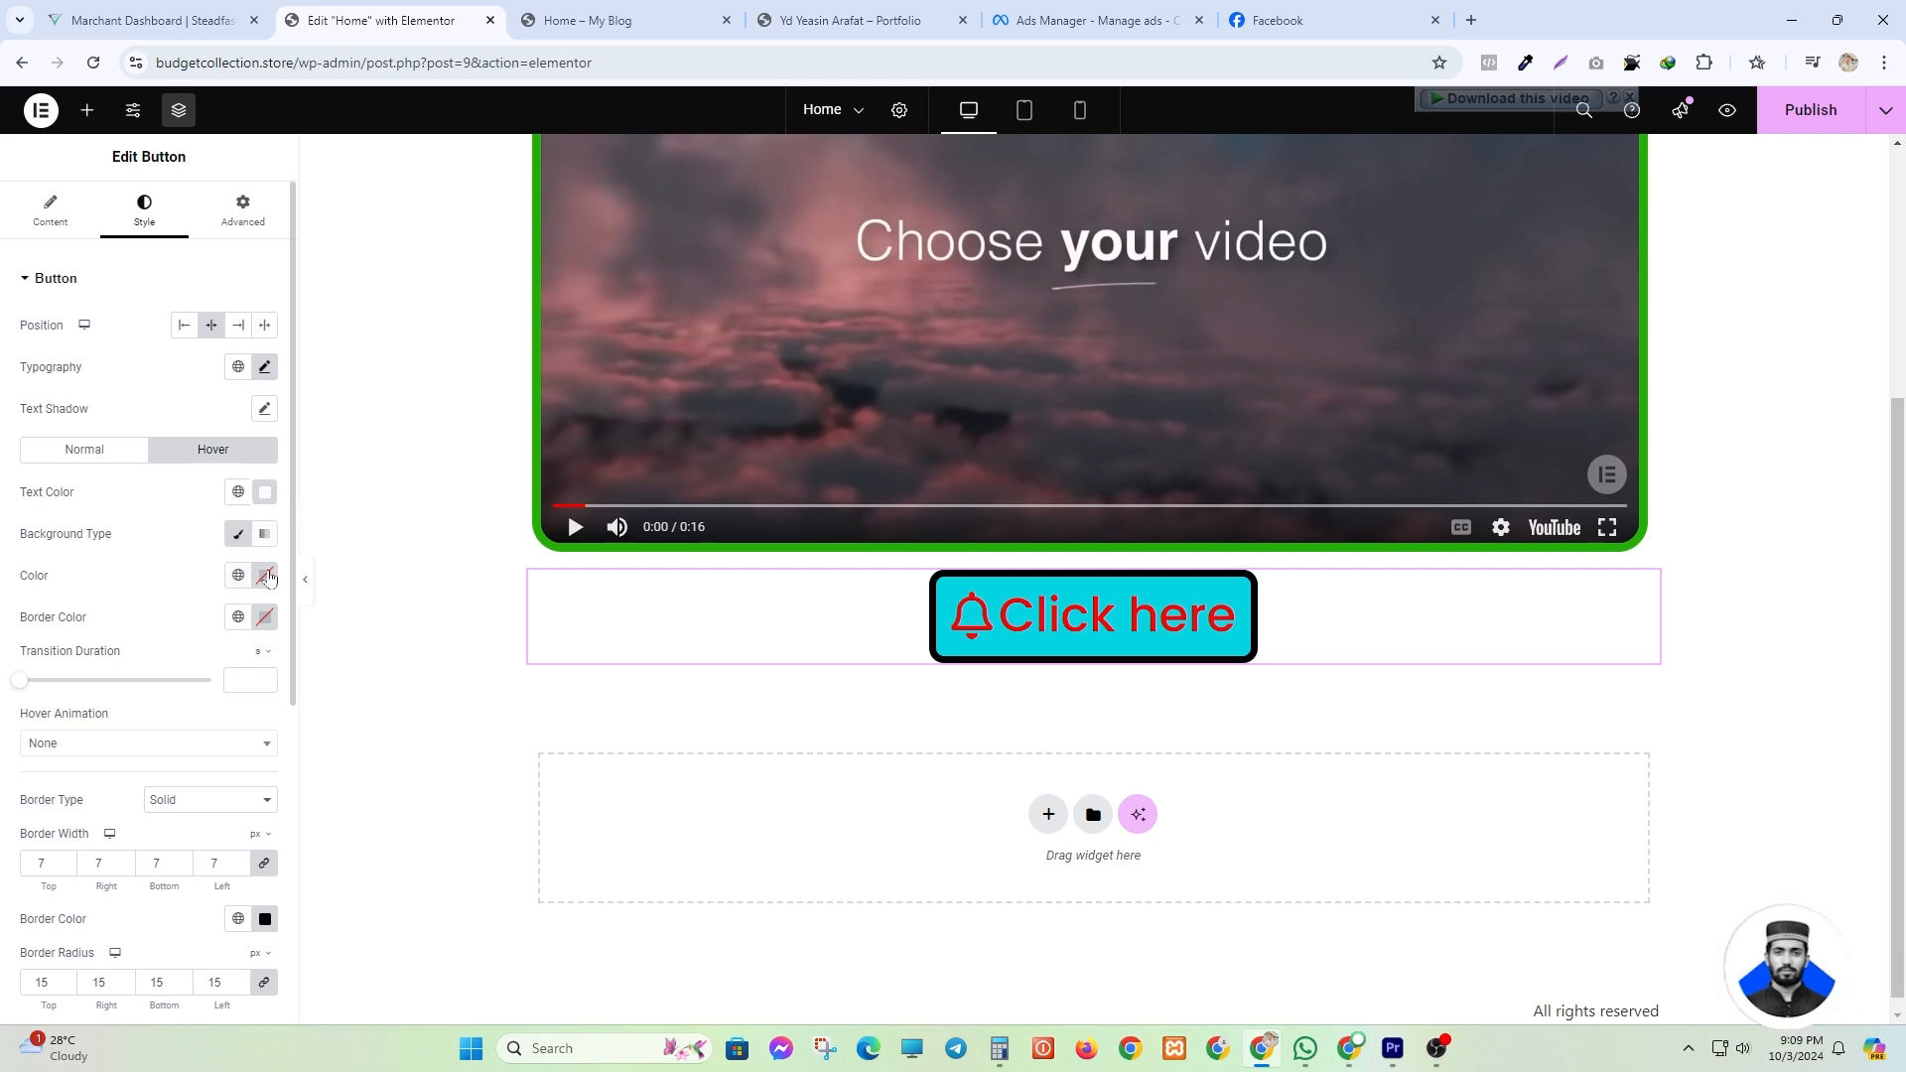
- Try red (#FF0000) as the button's hover background colour and change it to black
left_click(266, 576)
type("#FF0000")
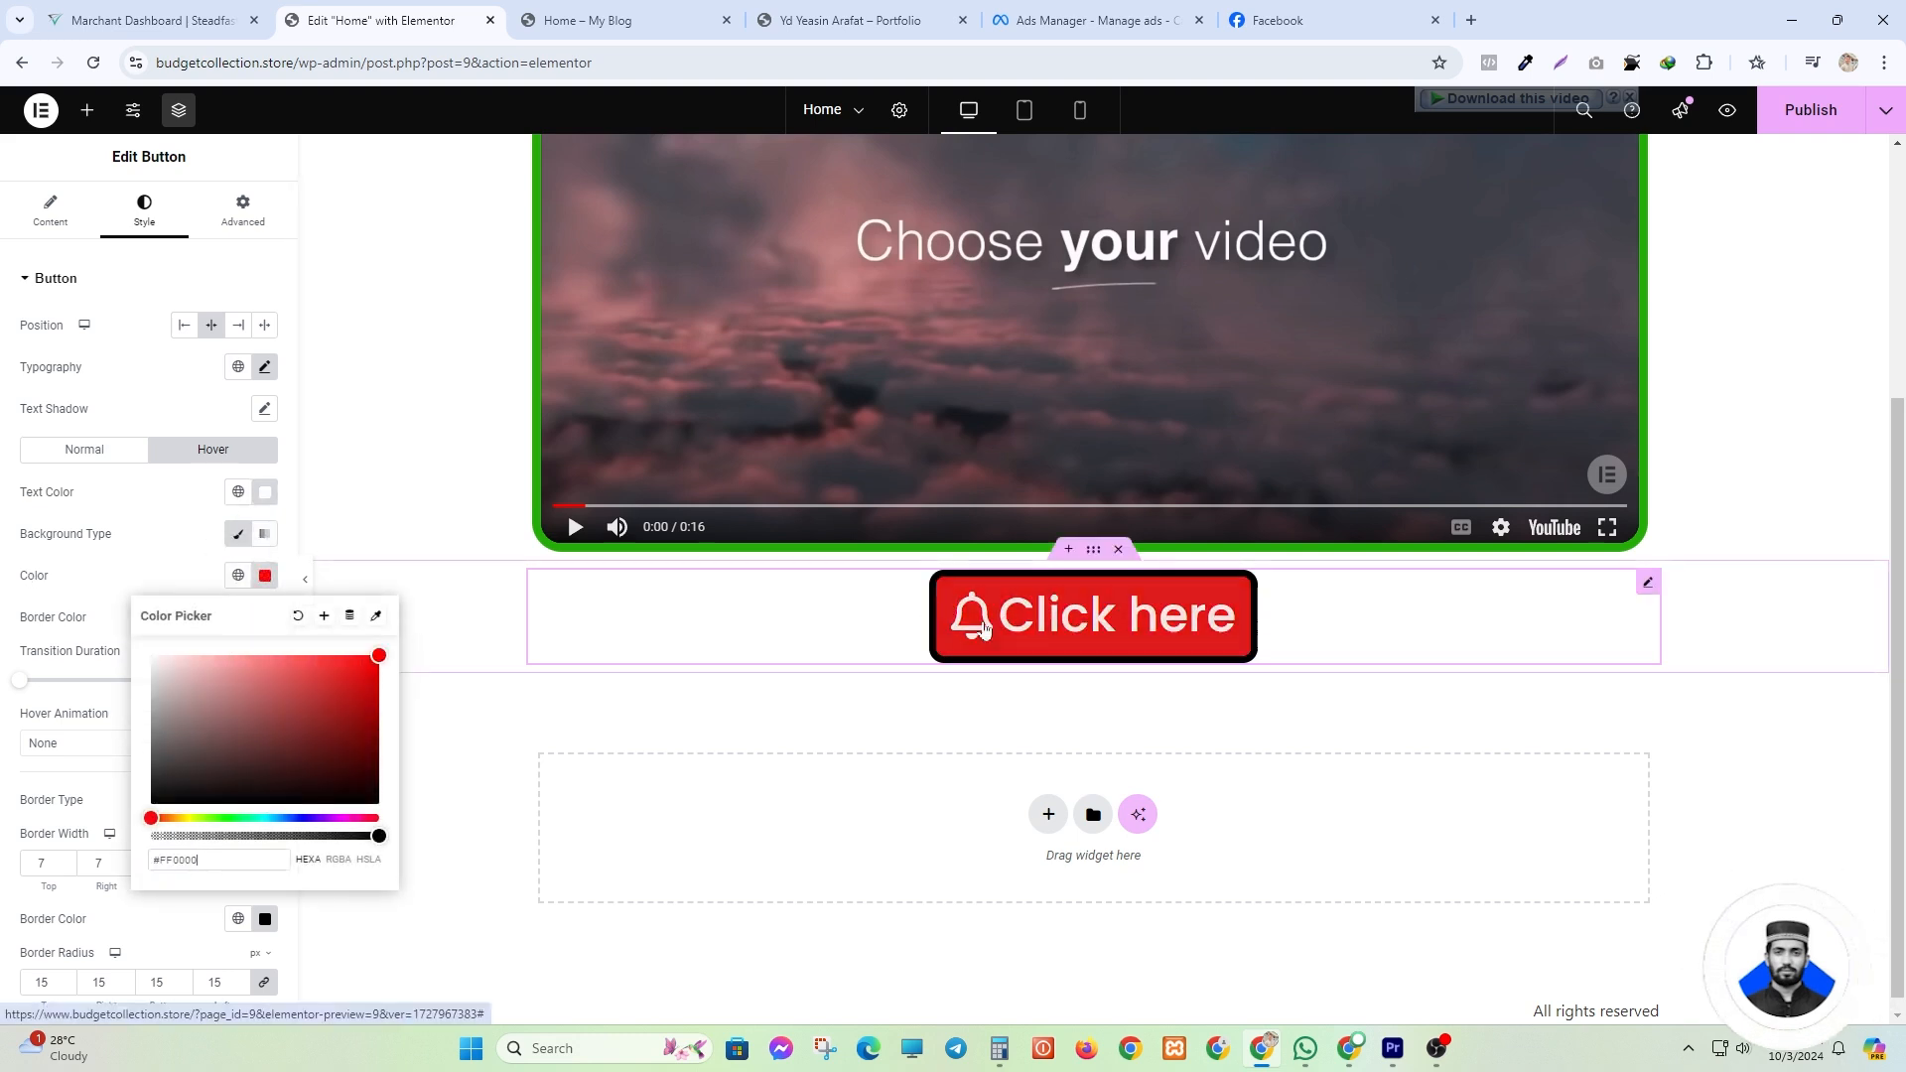
left_click_drag(368, 680, 142, 795)
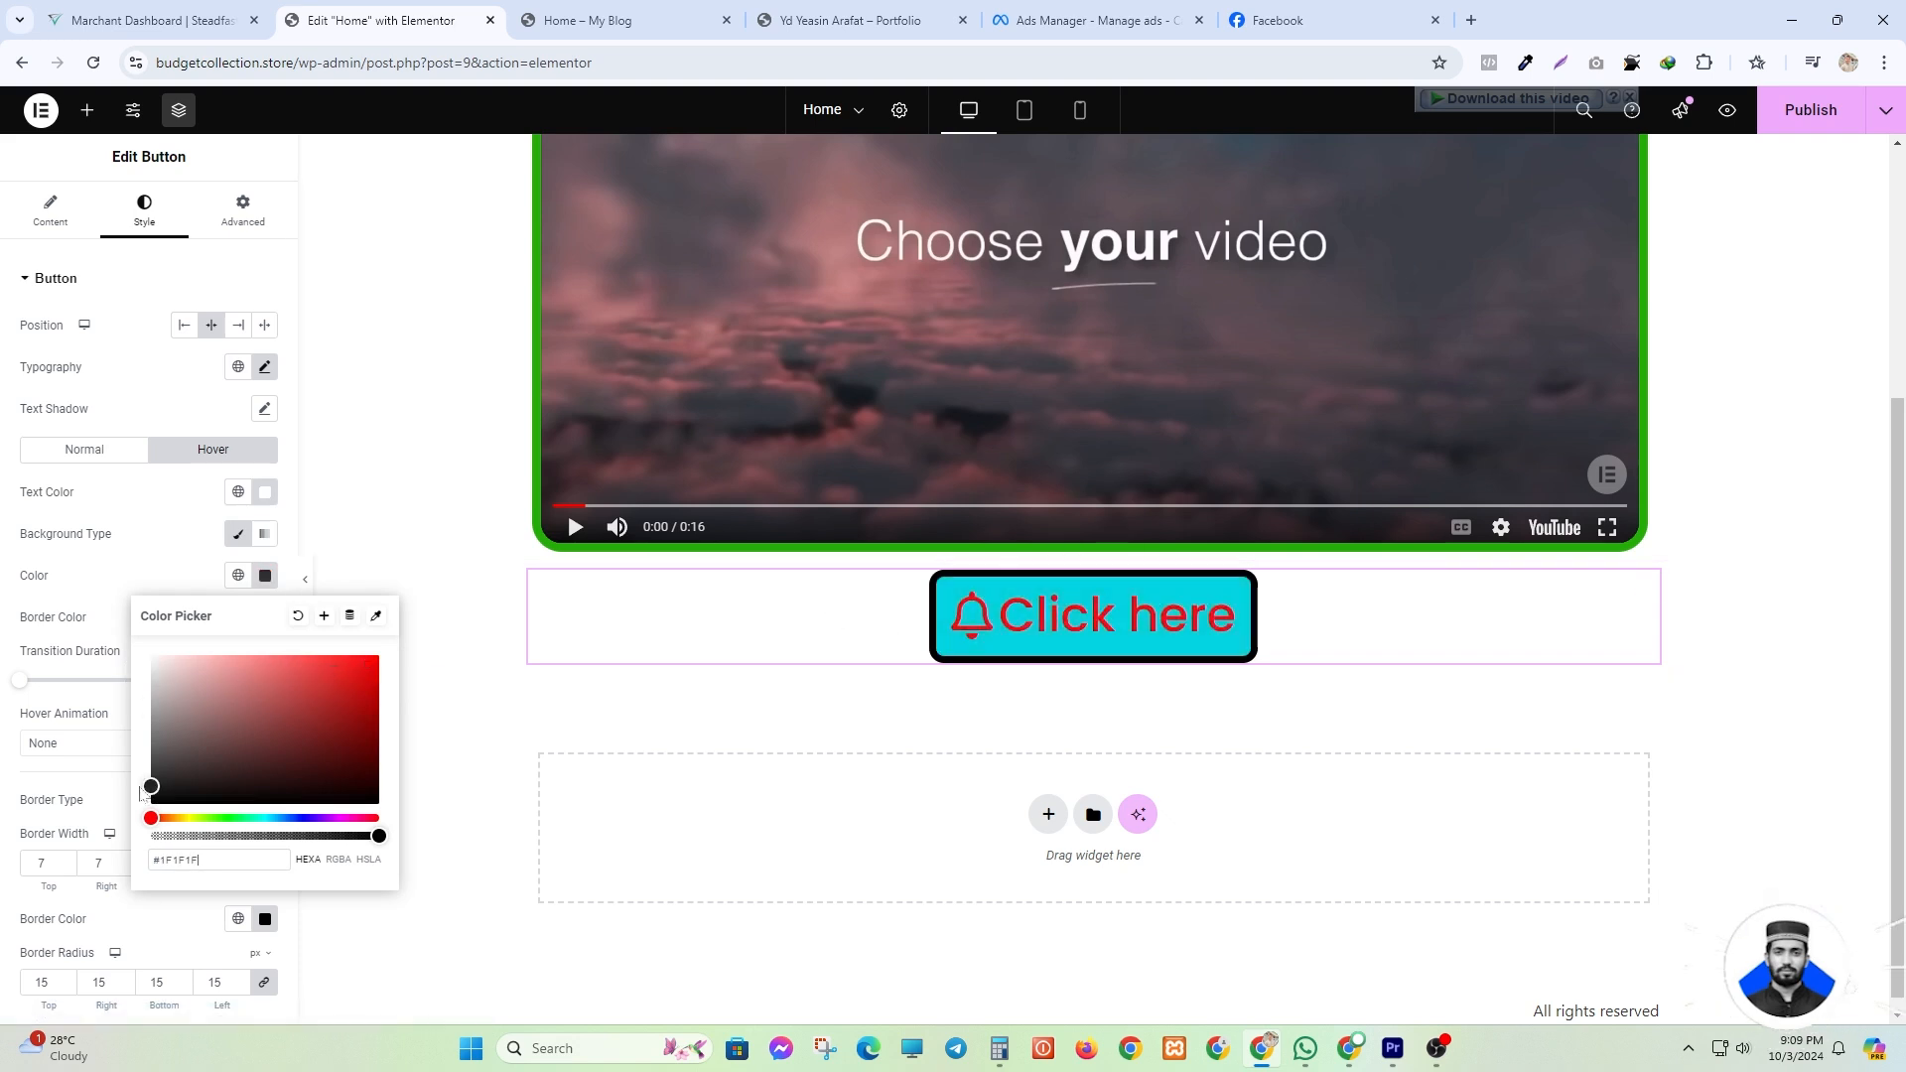
left_click(265, 580)
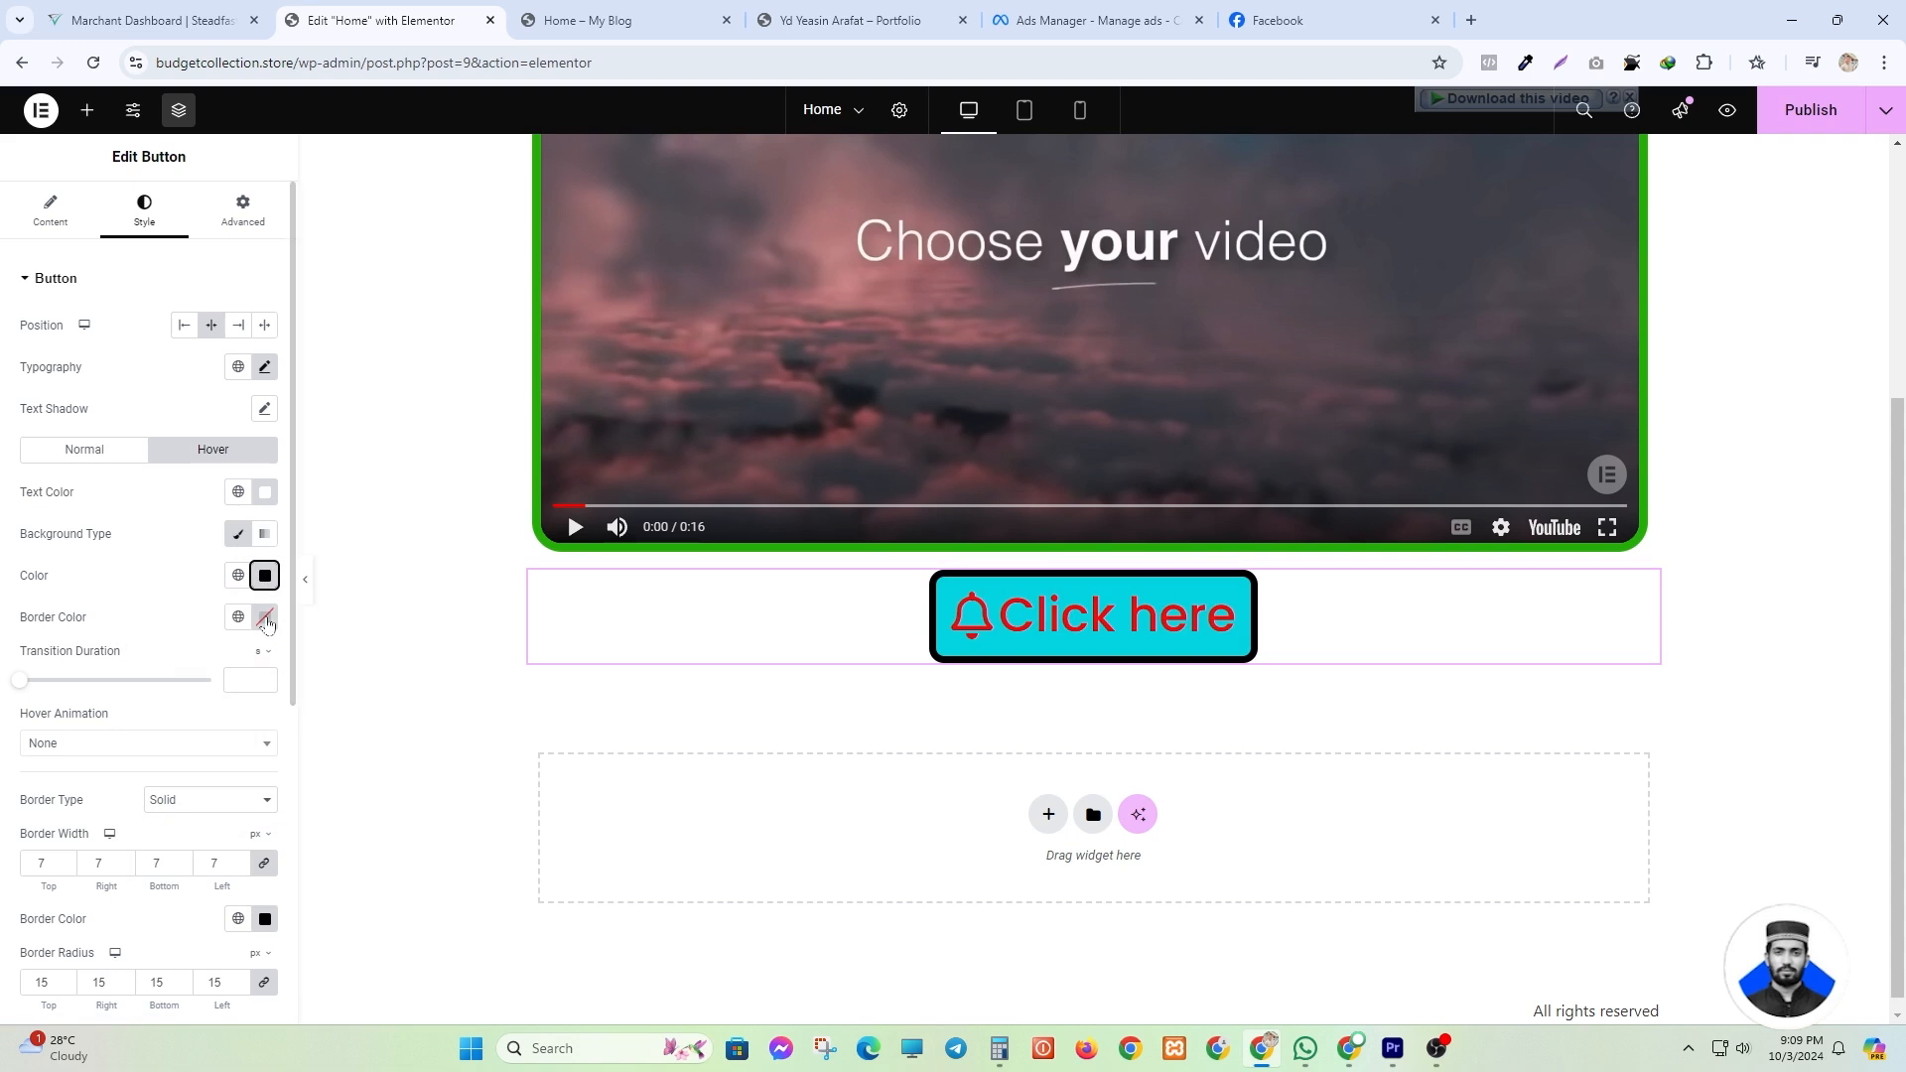
- Set the button's border colour in the hover state to black (#000000)
left_click(264, 617)
left_click_drag(232, 703, 150, 846)
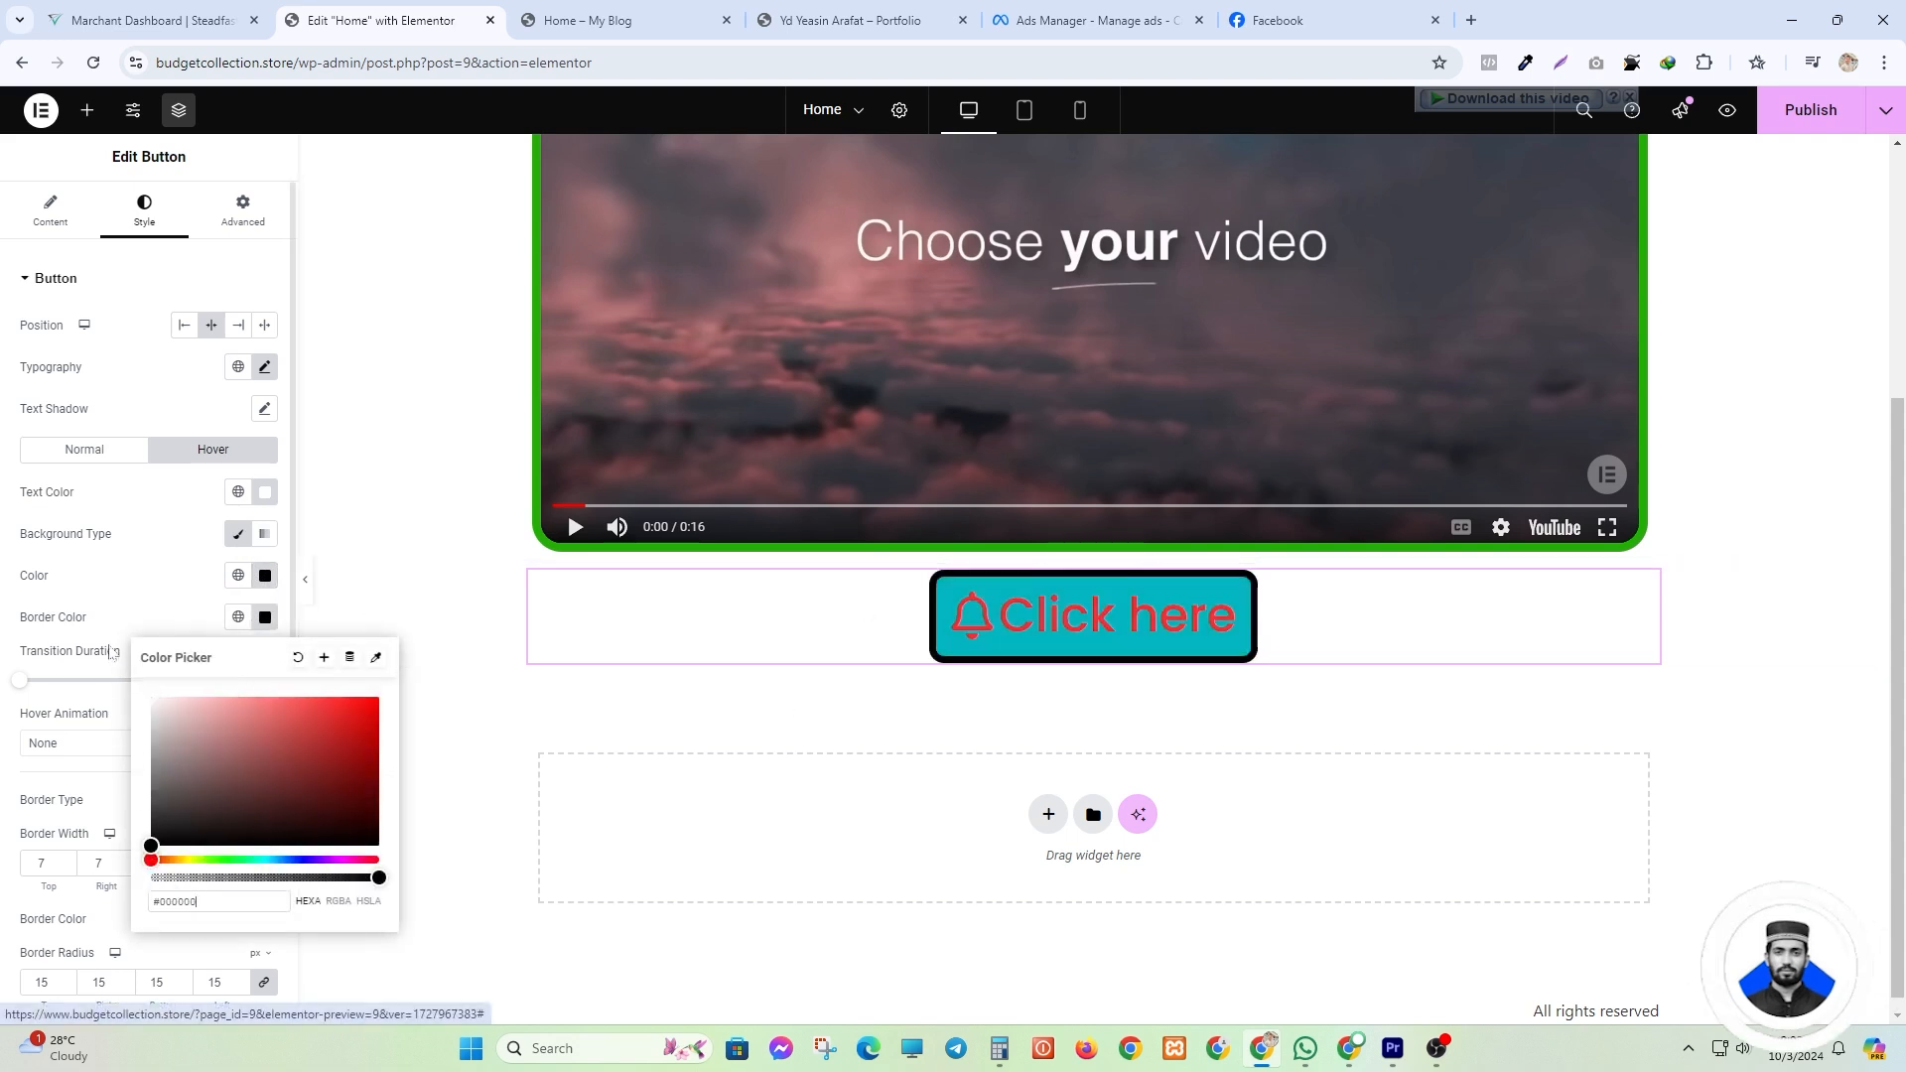
left_click(266, 617)
- Try the Bounce In and Shrink hover animations on the button
scroll(79, 742, "down", 1)
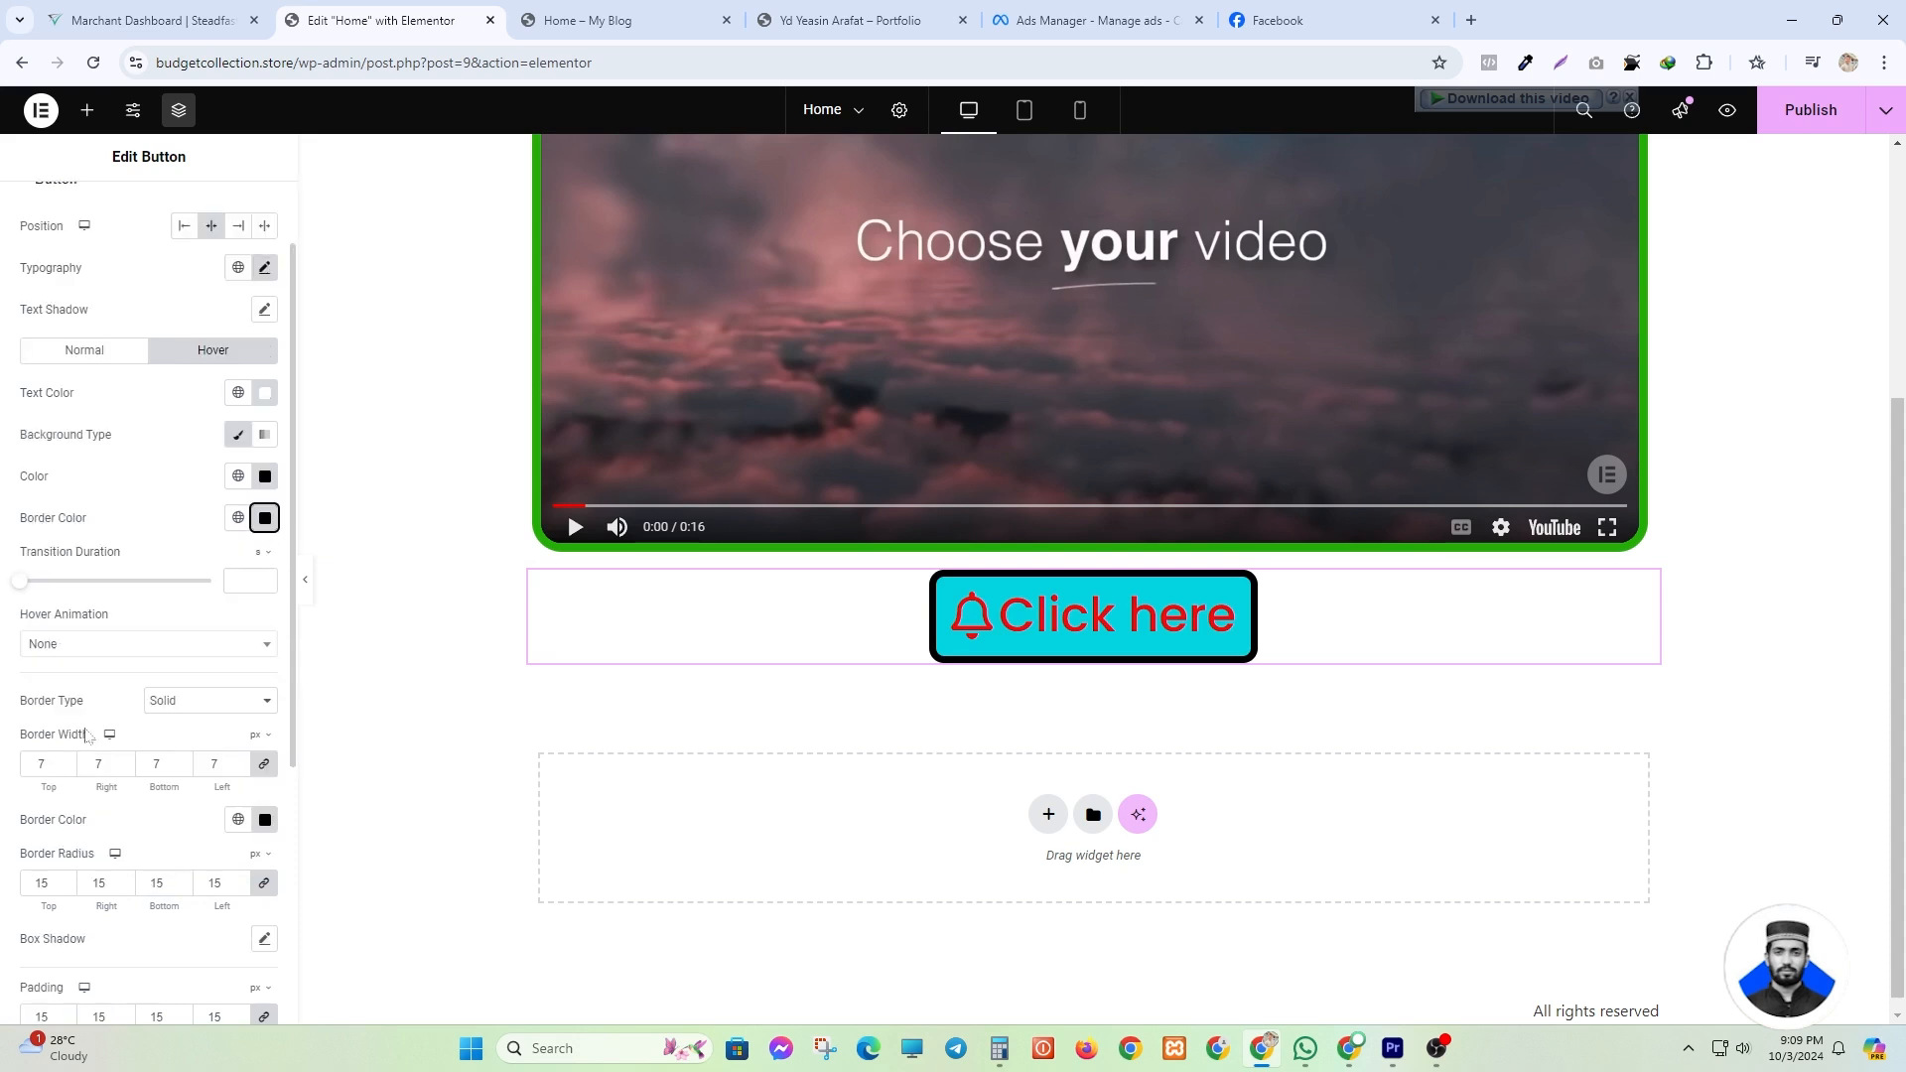
left_click(155, 643)
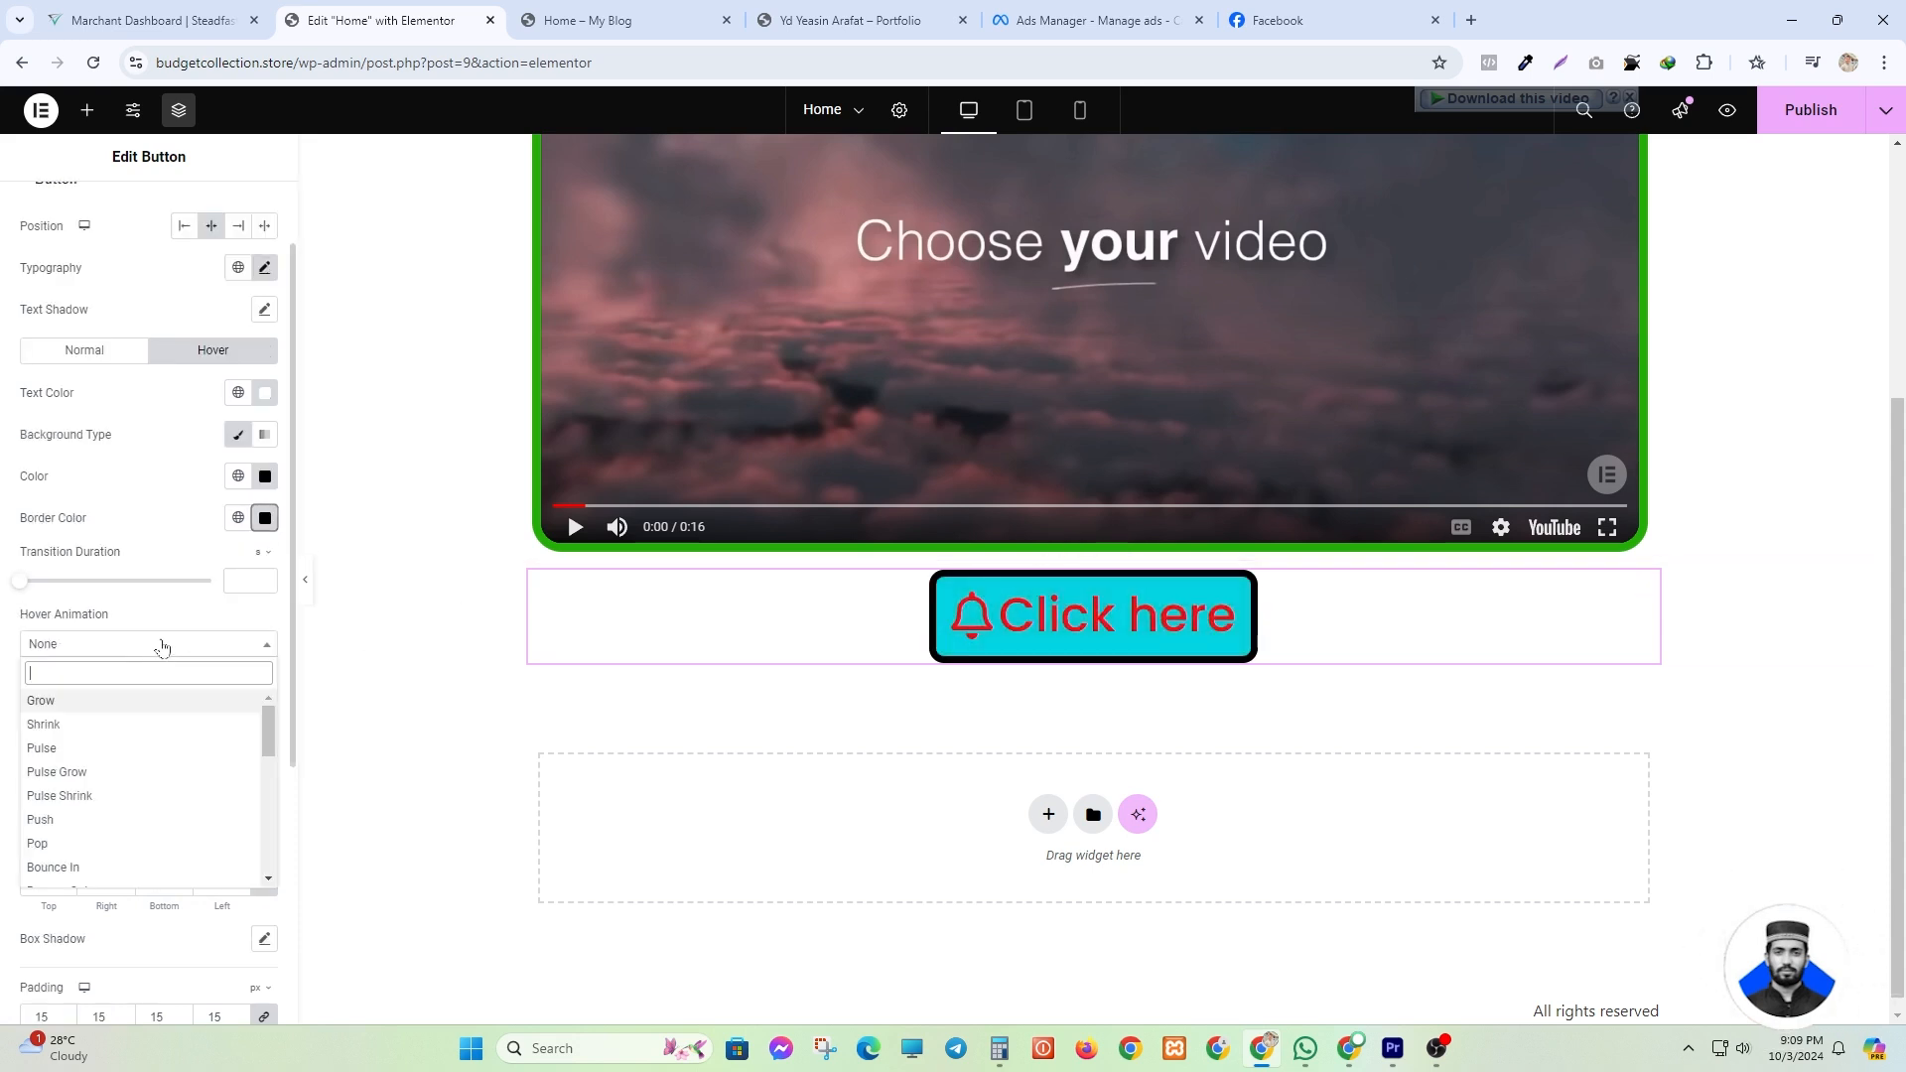
scroll(110, 747, "down", 1)
left_click(77, 790)
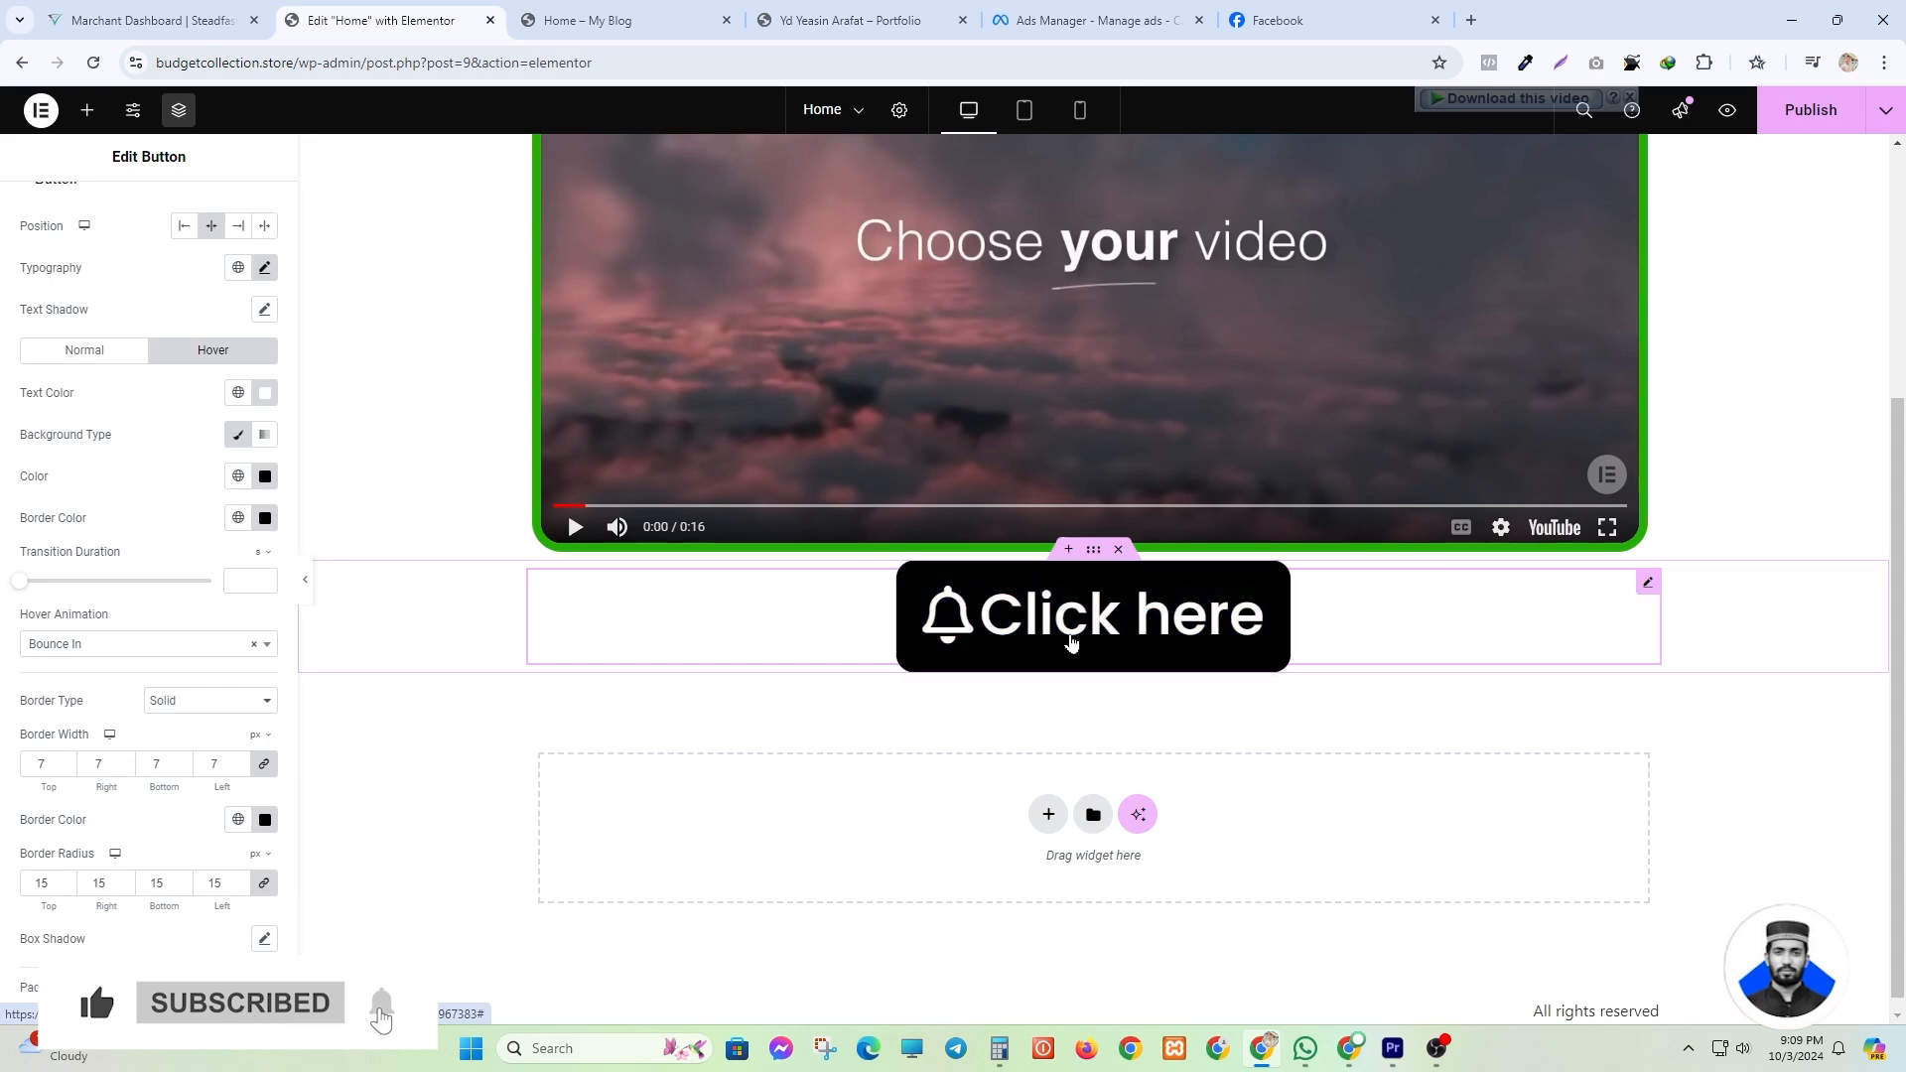
left_click(135, 655)
left_click(115, 736)
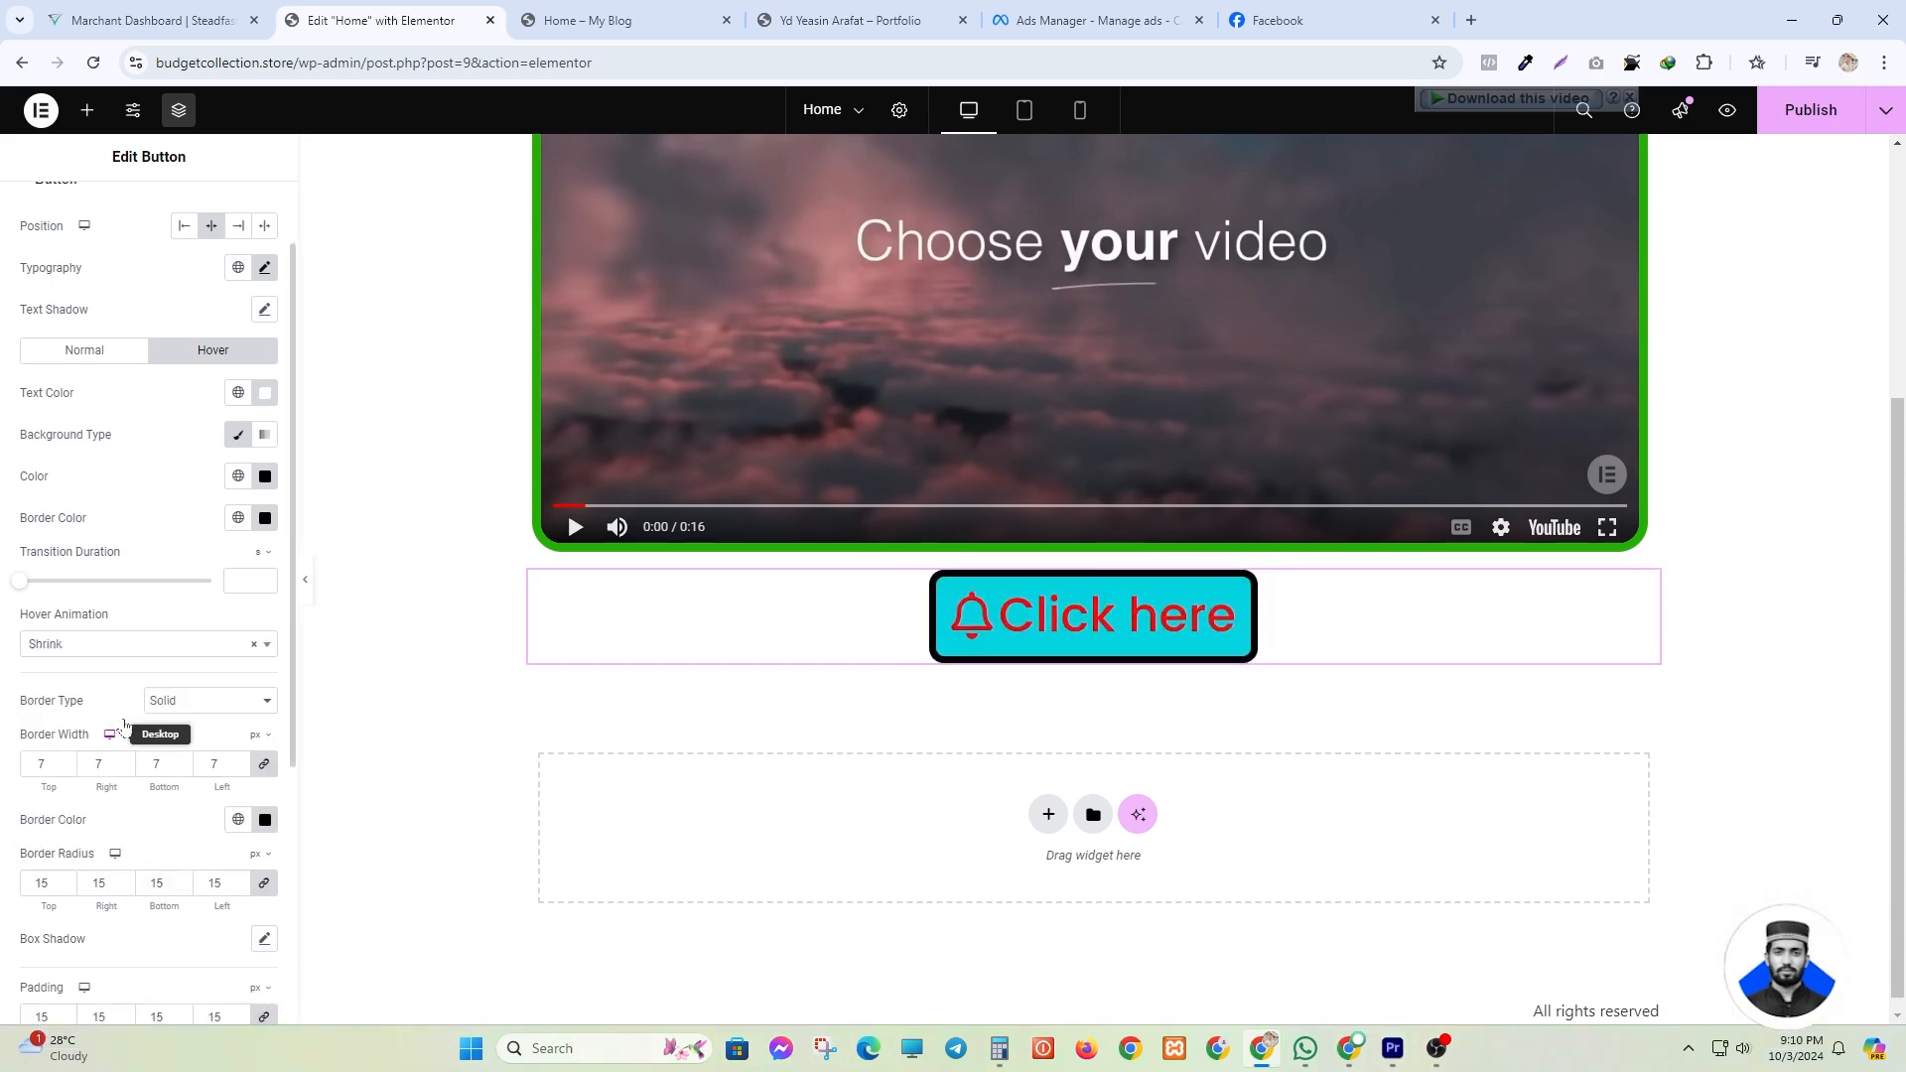
- Set the button's hover animation to Hang
left_click(52, 647)
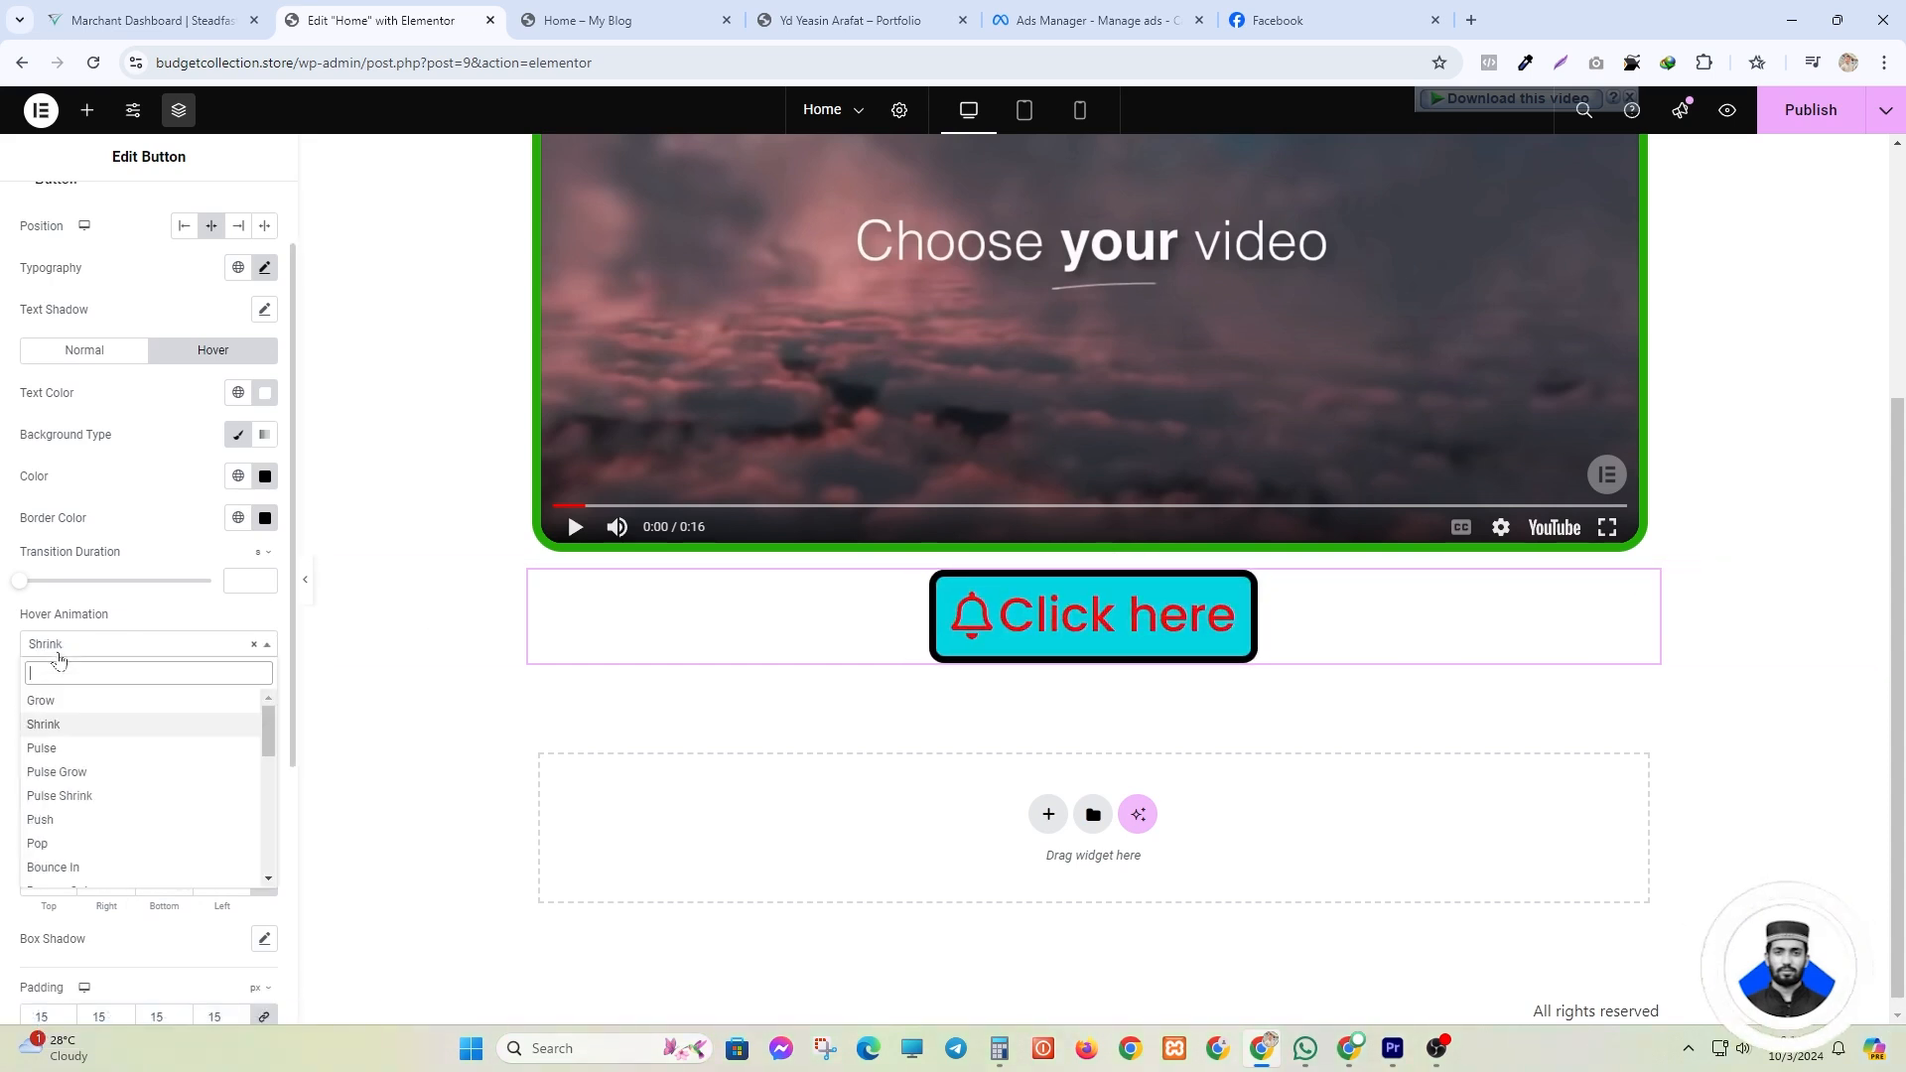
scroll(146, 856, "down", 2)
scroll(146, 855, "down", 1)
left_click(111, 839)
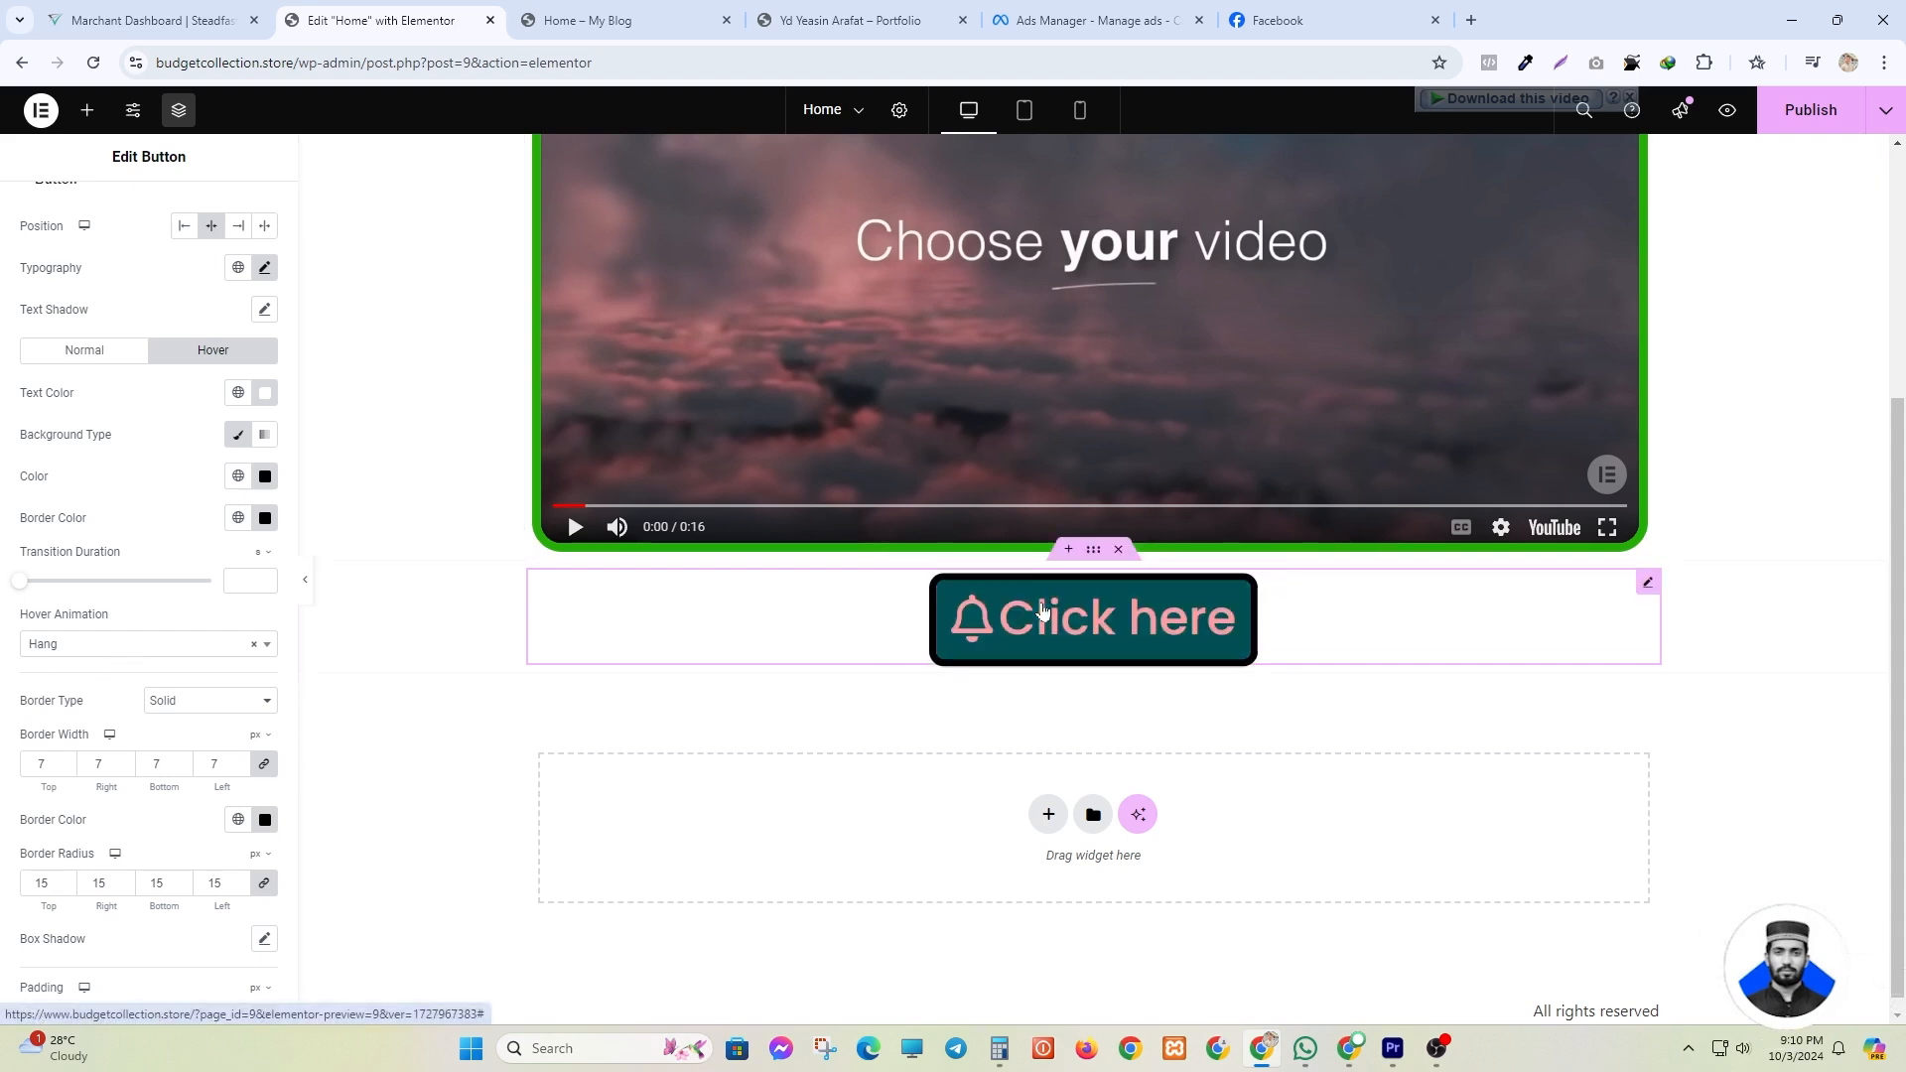
scroll(132, 603, "up", 1)
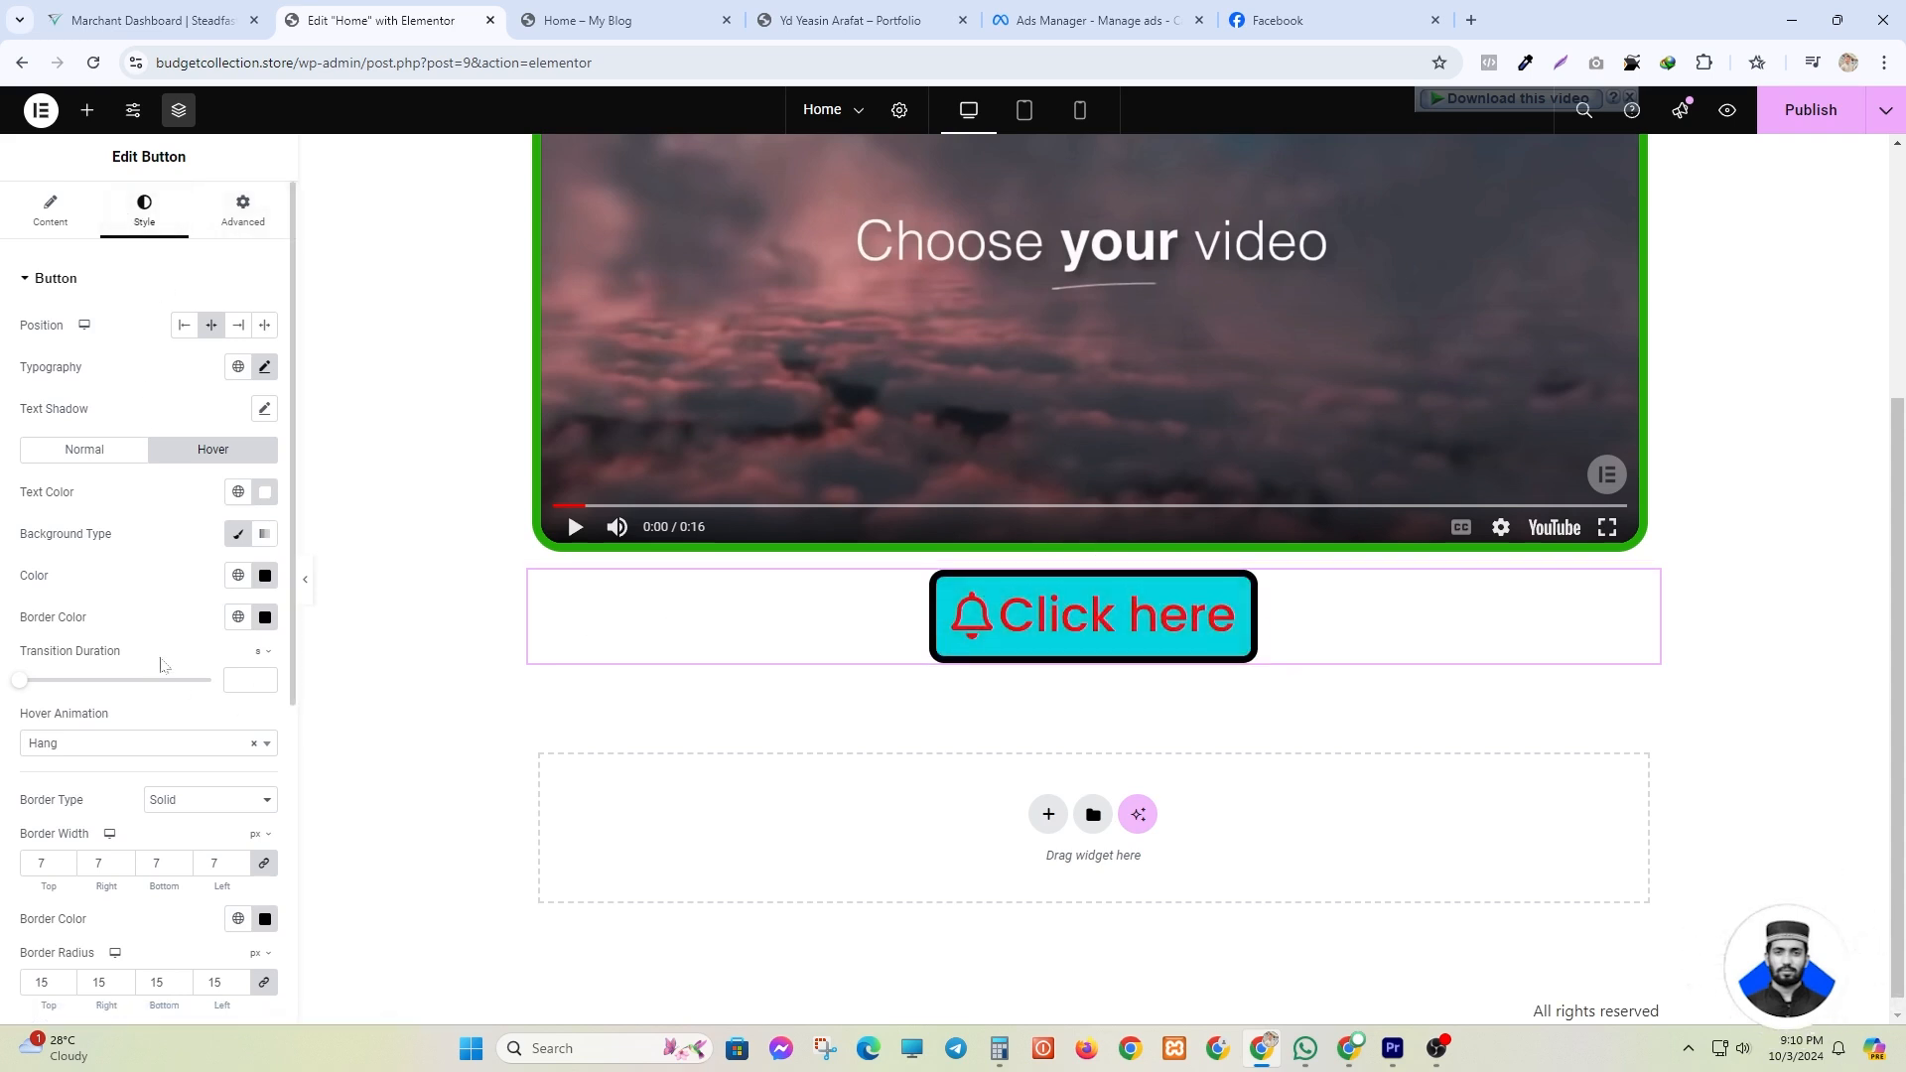
scroll(162, 663, "down", 2)
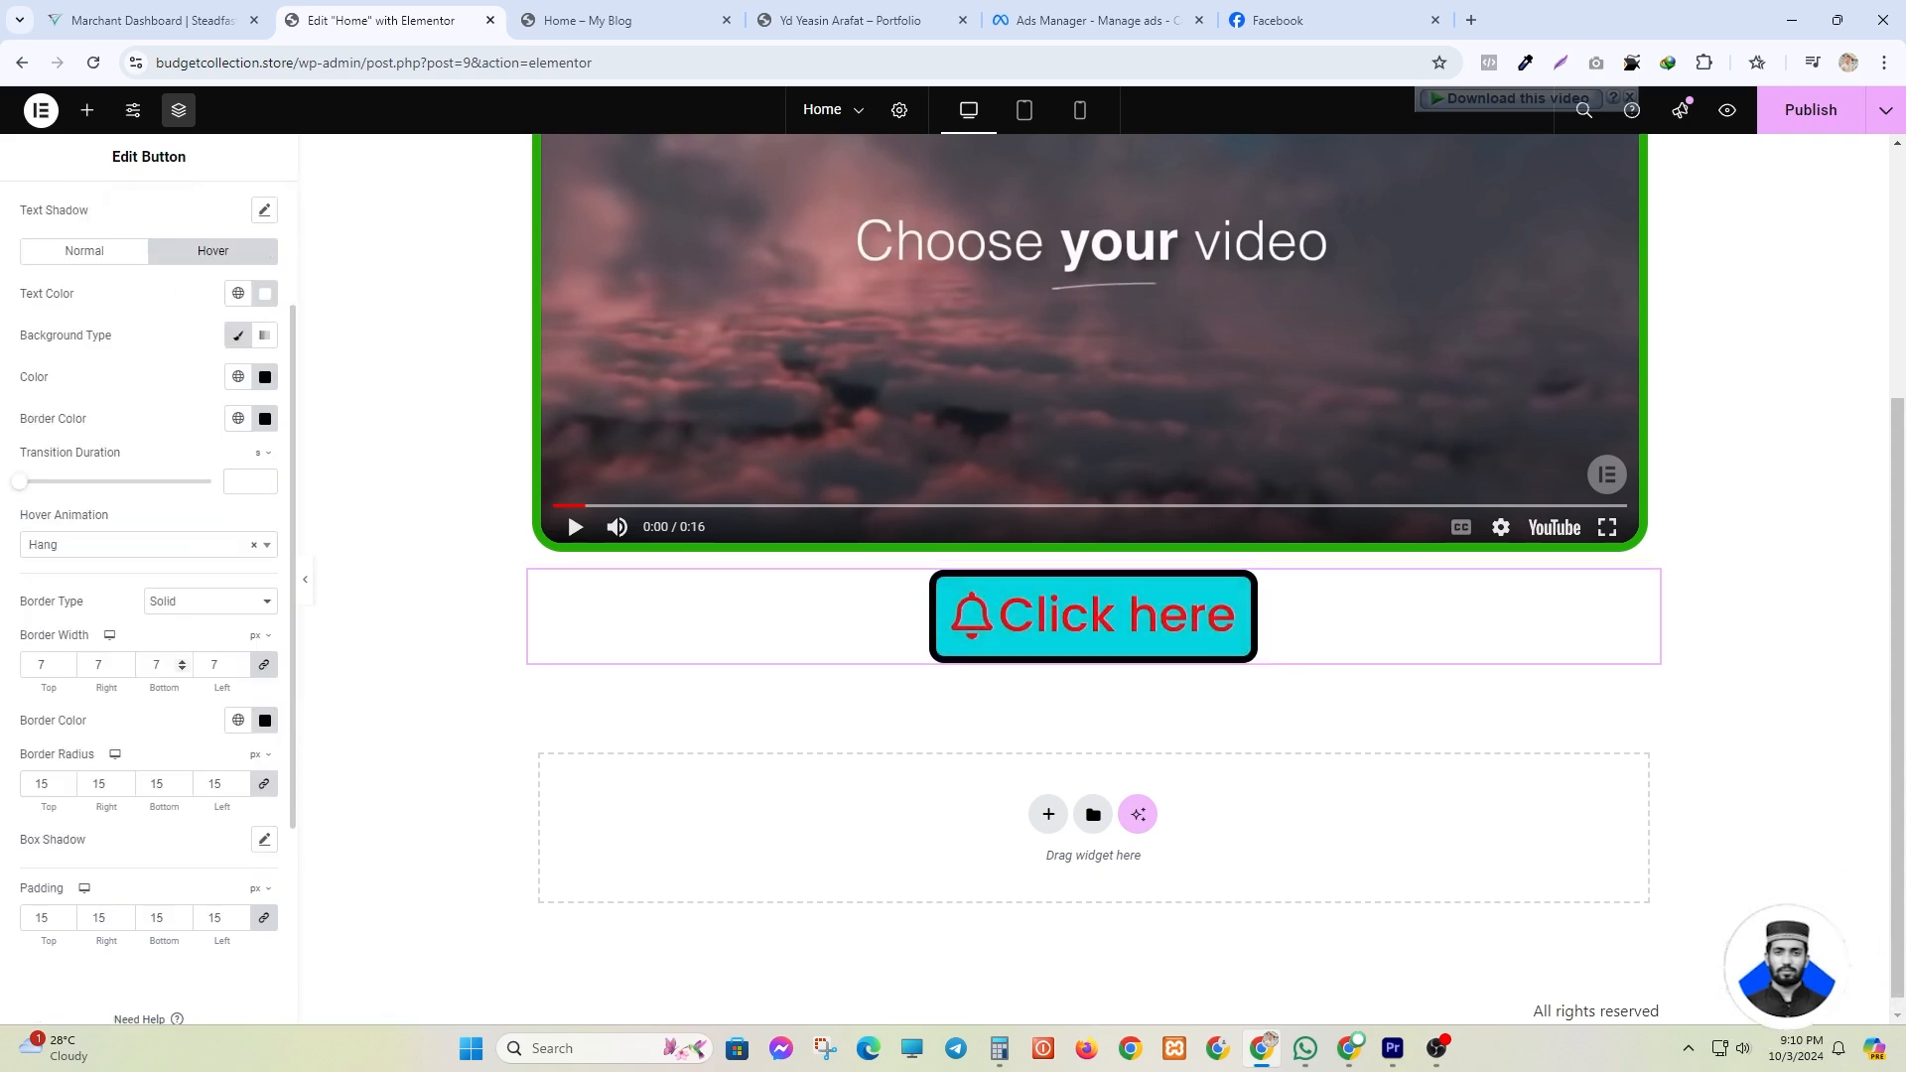
scroll(162, 663, "up", 2)
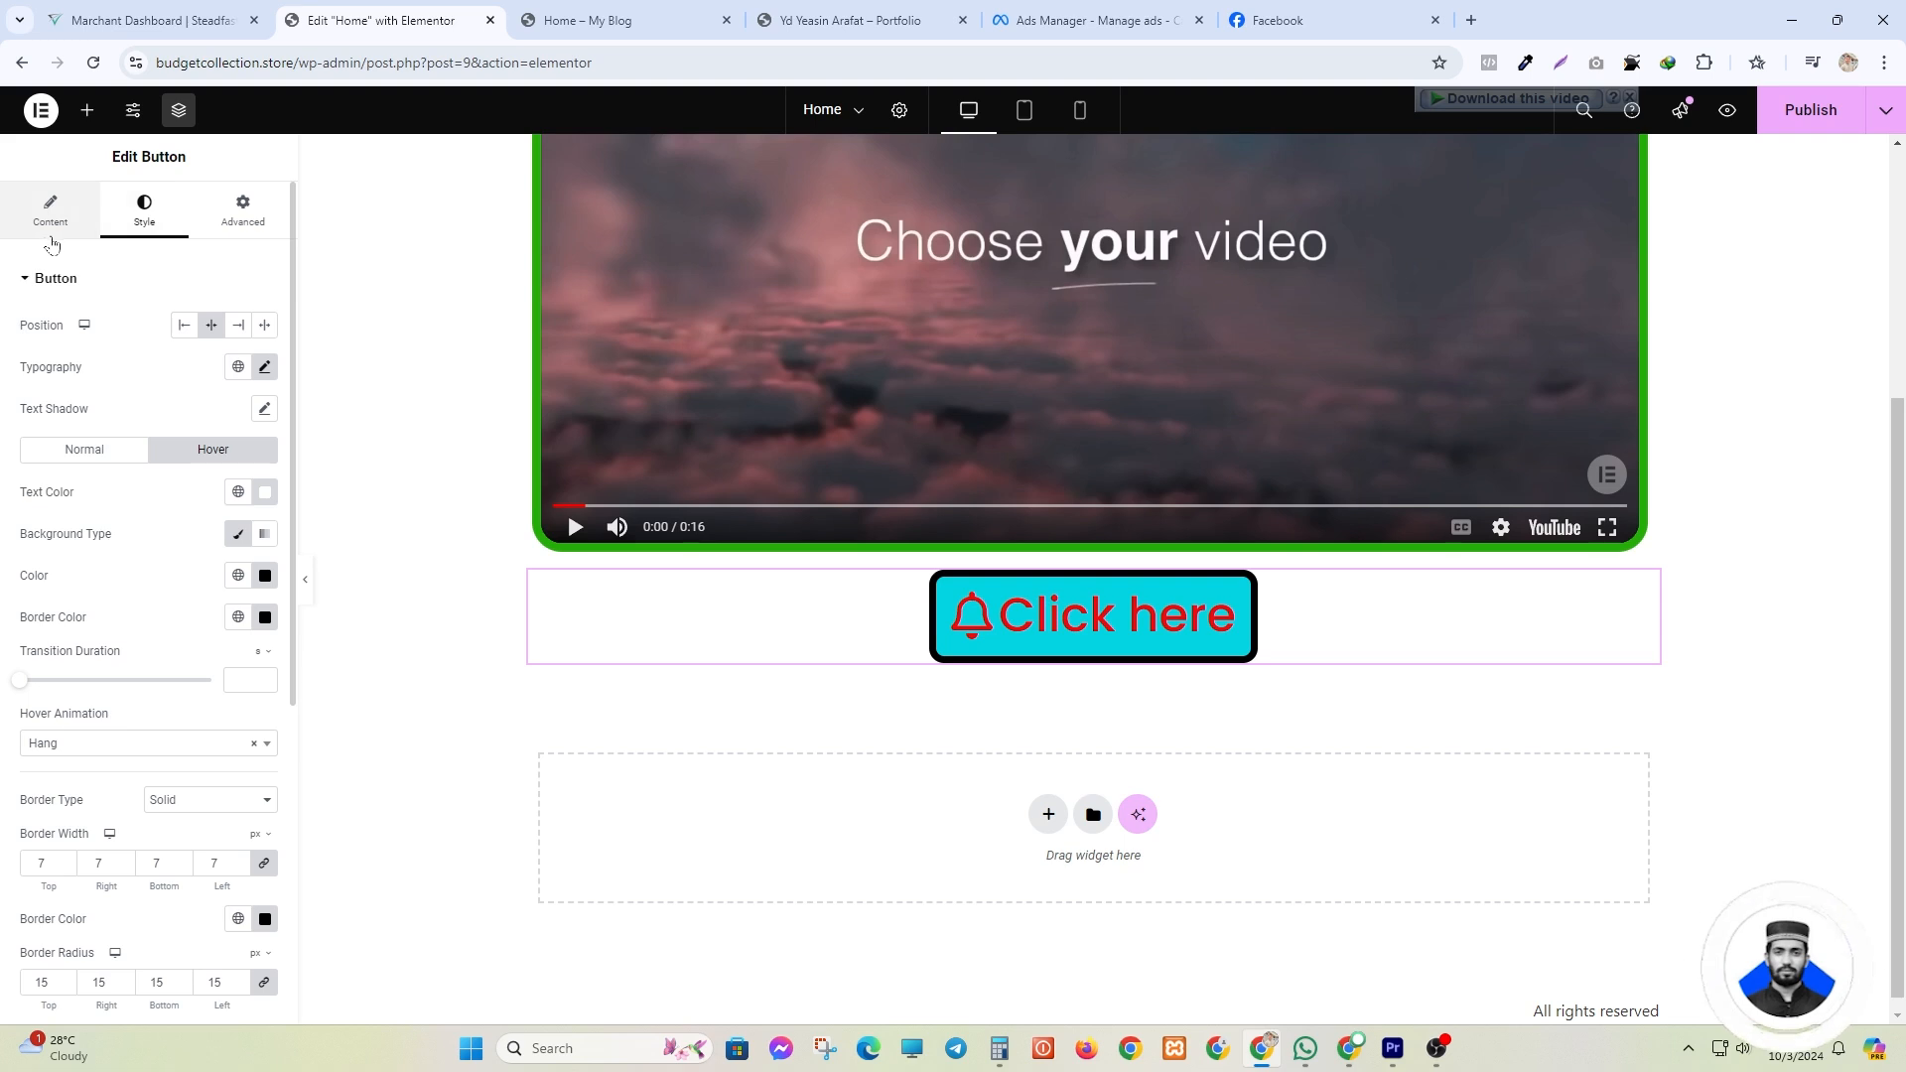
- Try adding a Divider widget beside the button and undo the insertion
left_click(84, 123)
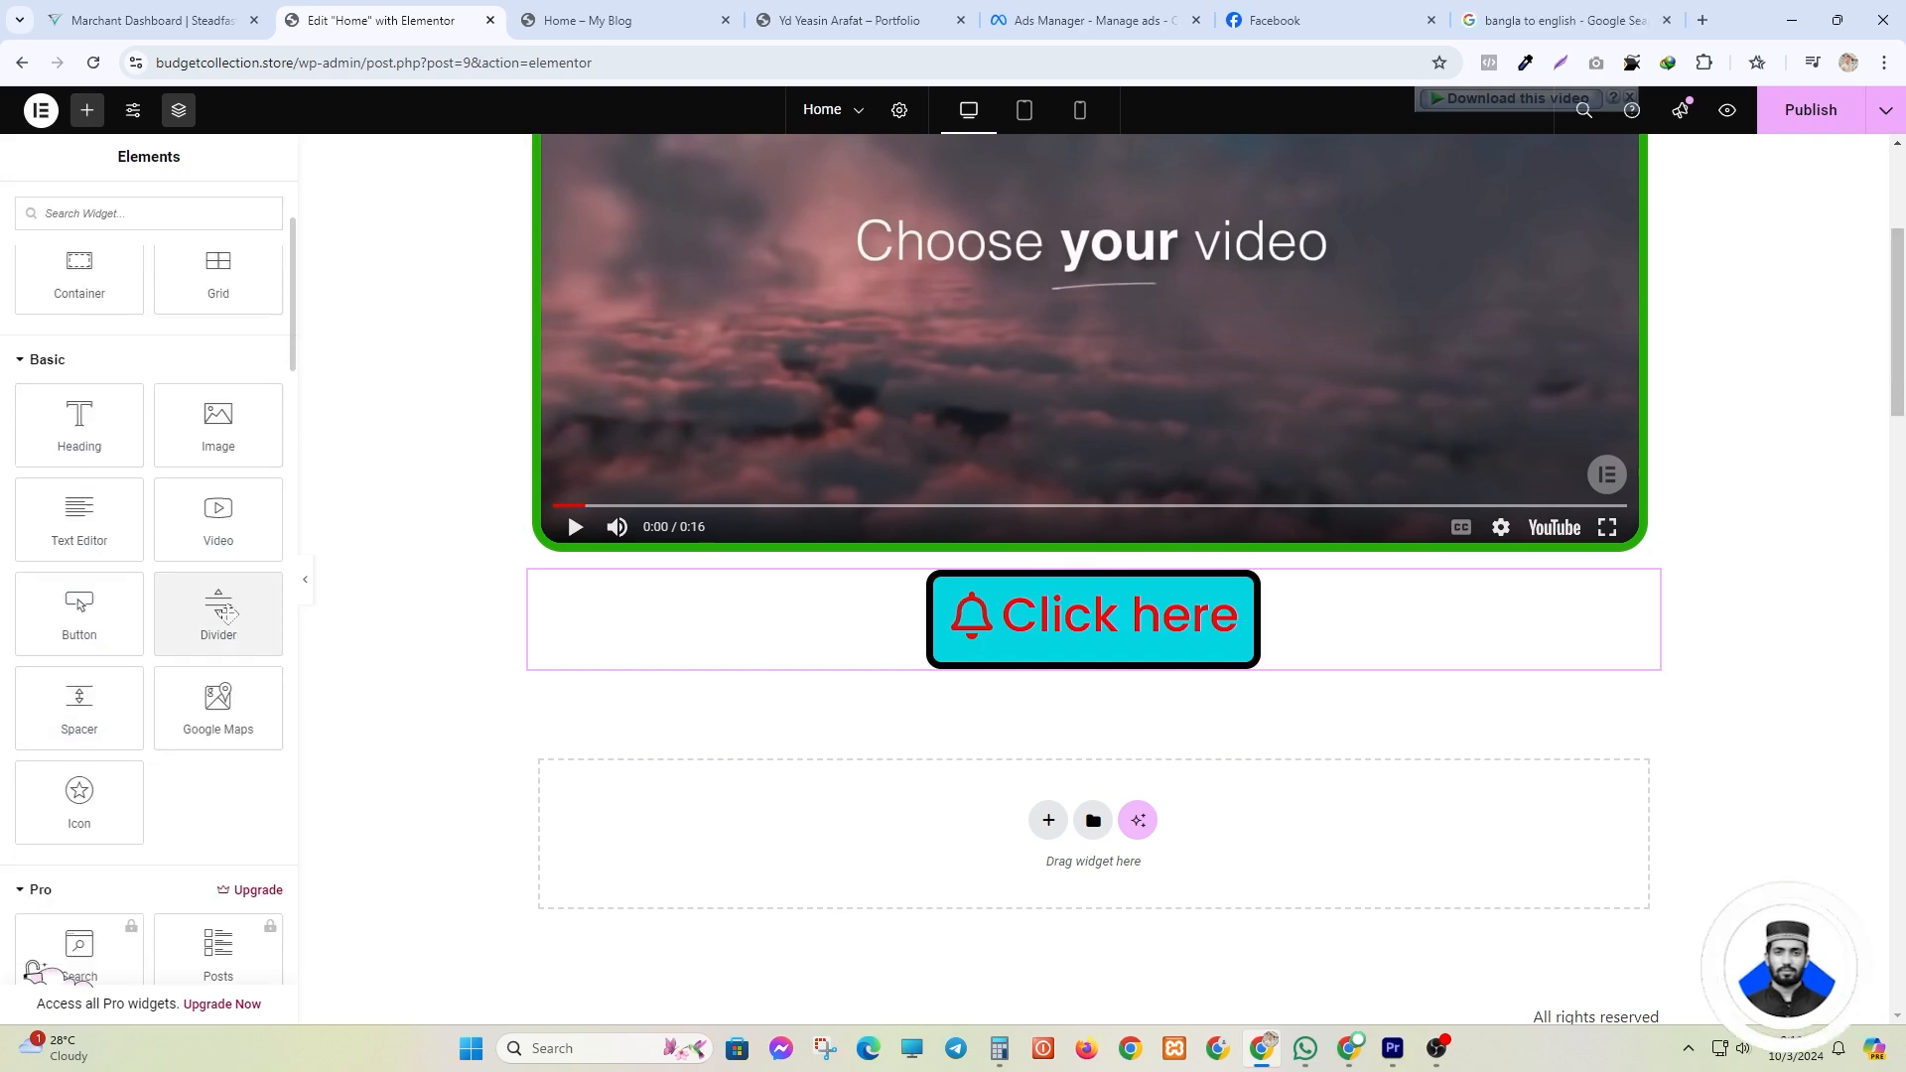
left_click_drag(220, 612, 206, 645)
left_click(208, 639)
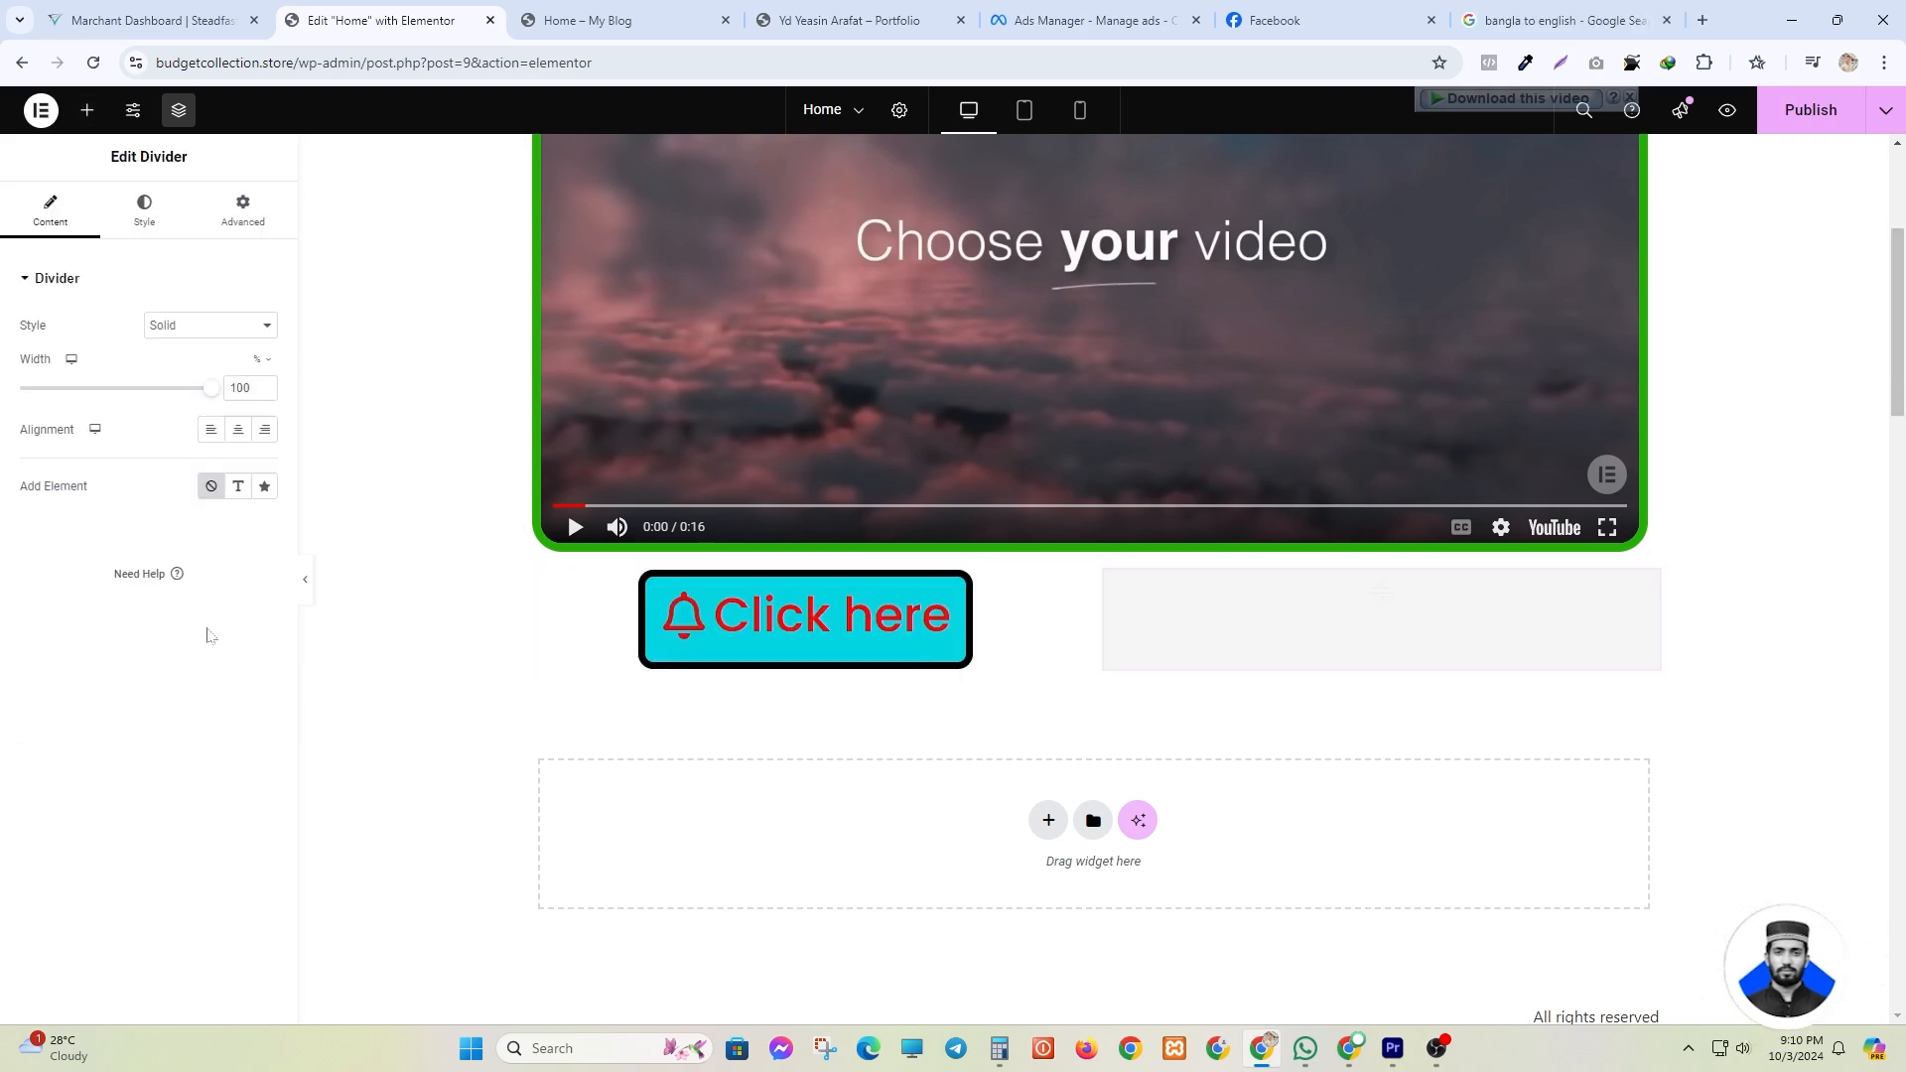
key("ctrl+z")
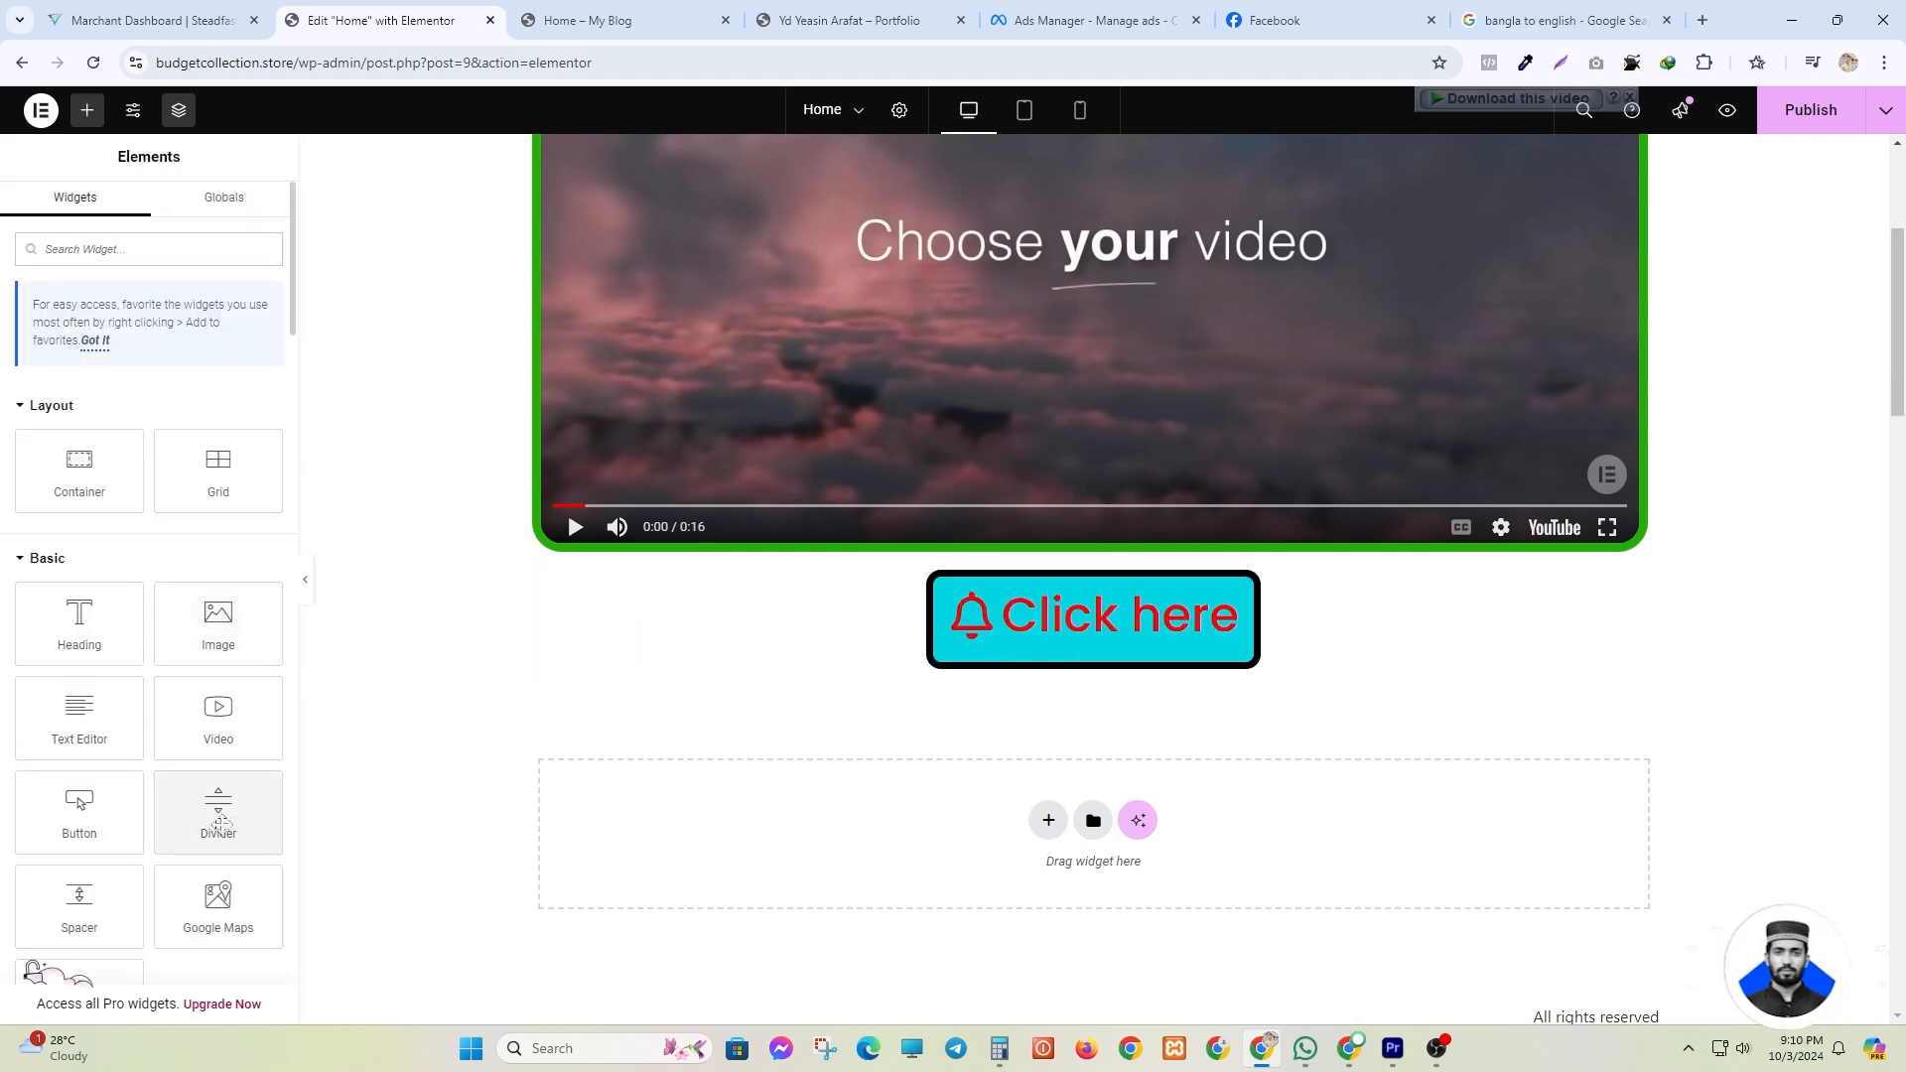
- Place a Divider widget between the video and the button, keeping its width at 100%
left_click_drag(217, 808, 1030, 536)
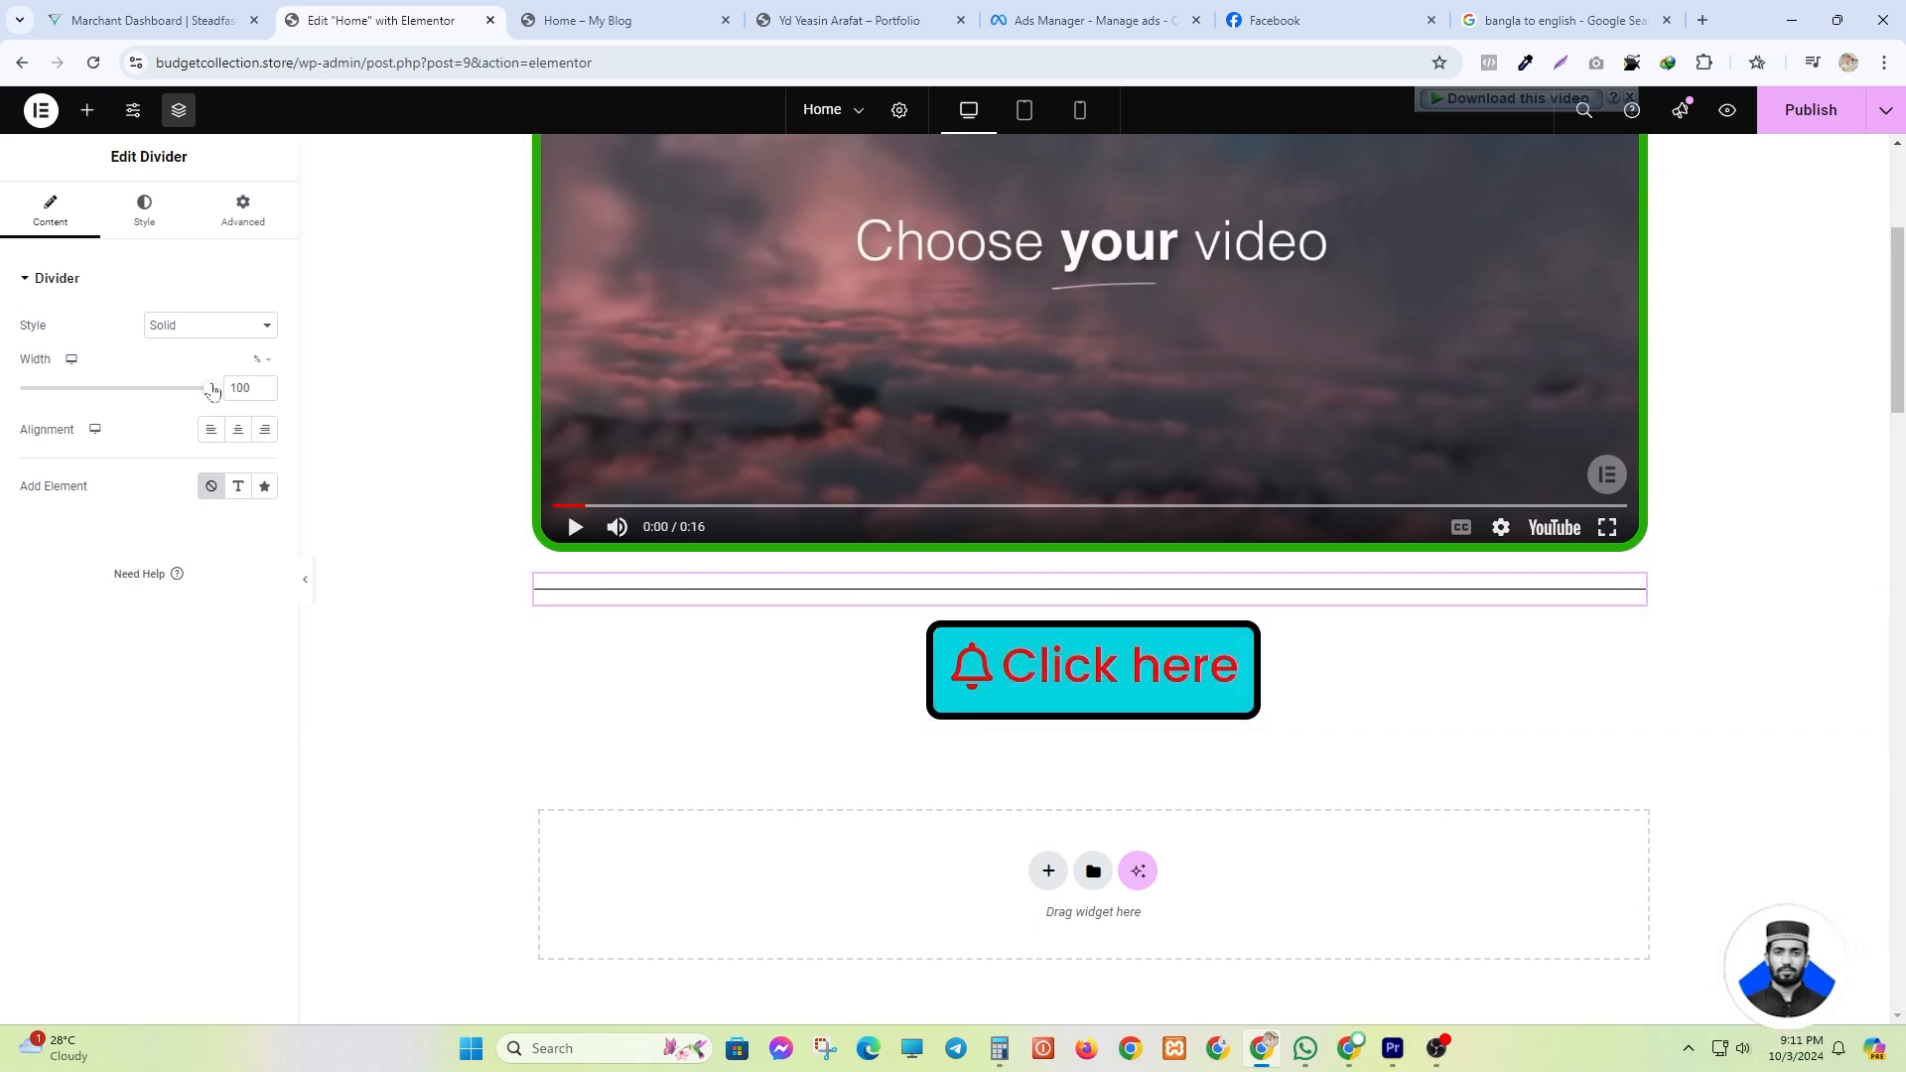
left_click_drag(213, 390, 317, 387)
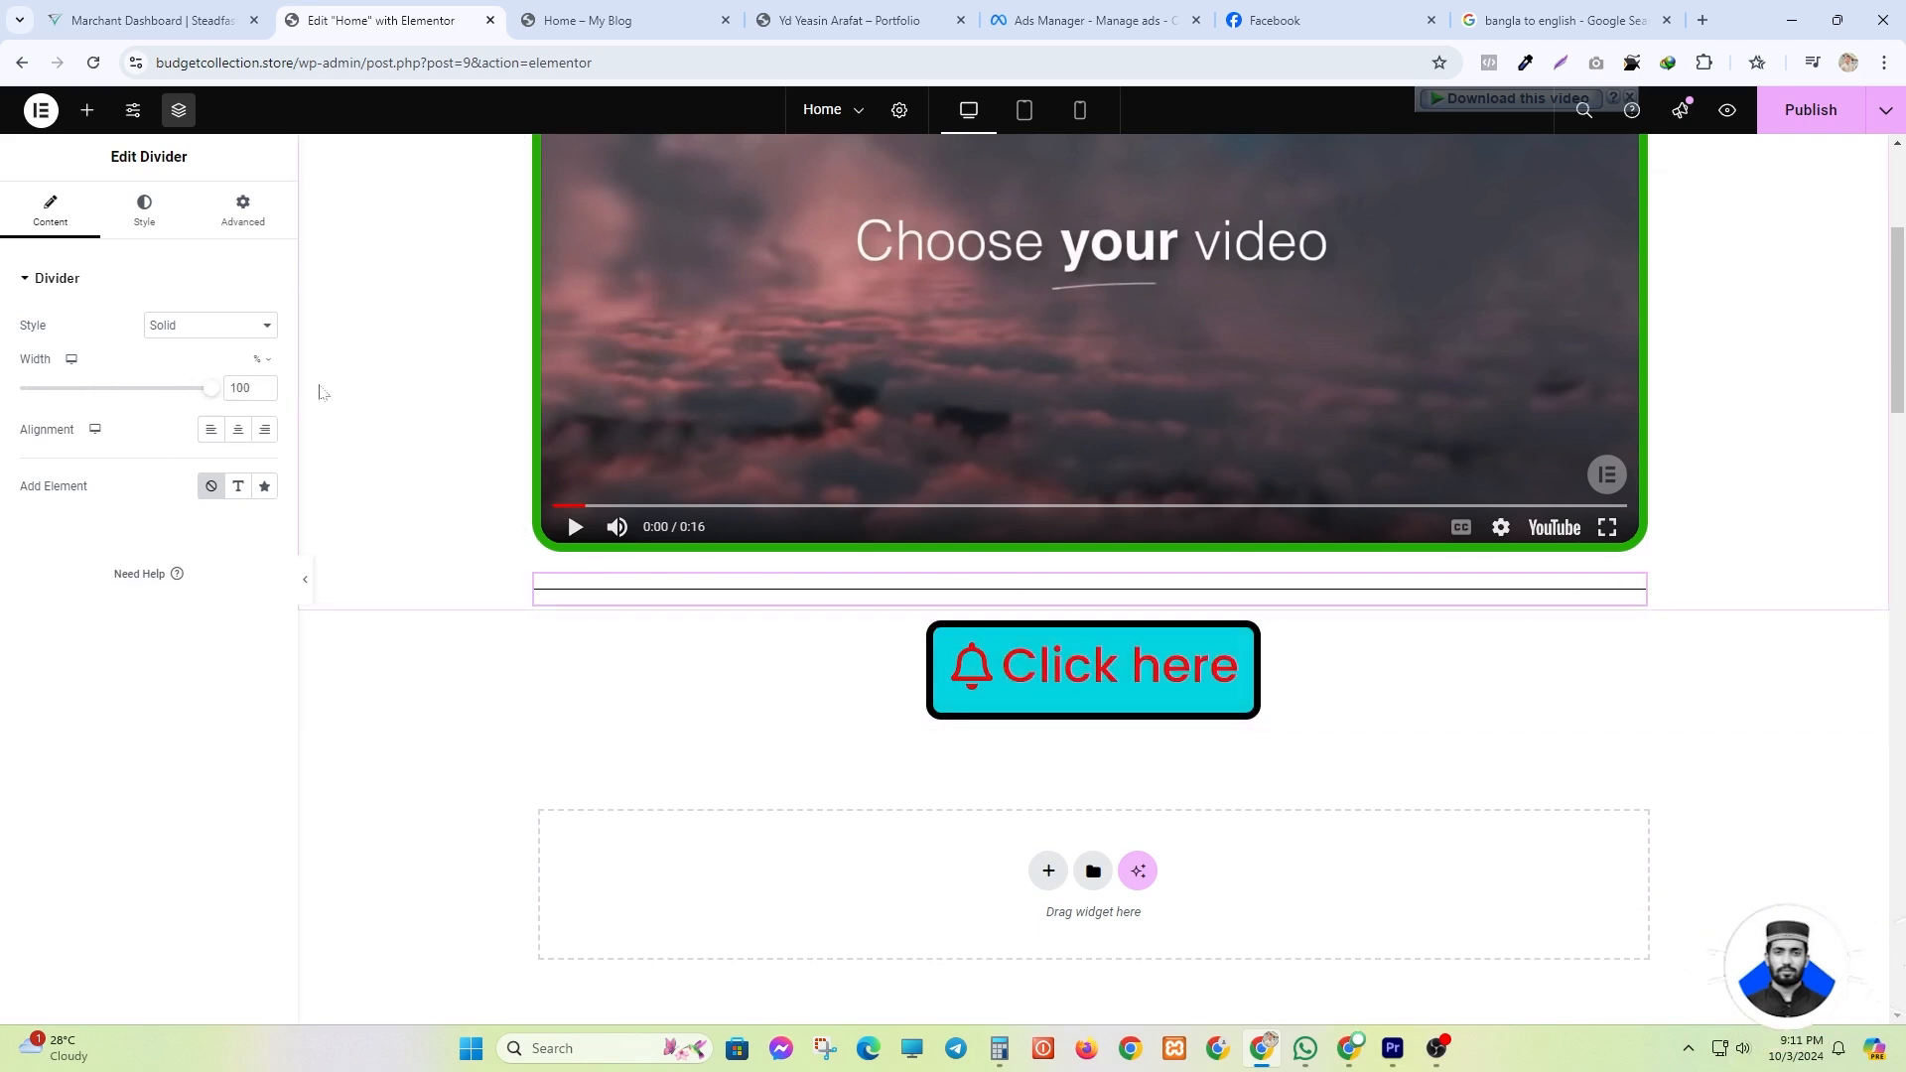
- Try the Double and Slashes line styles on the divider and return it to Solid
left_click(156, 324)
left_click(189, 393)
left_click(200, 327)
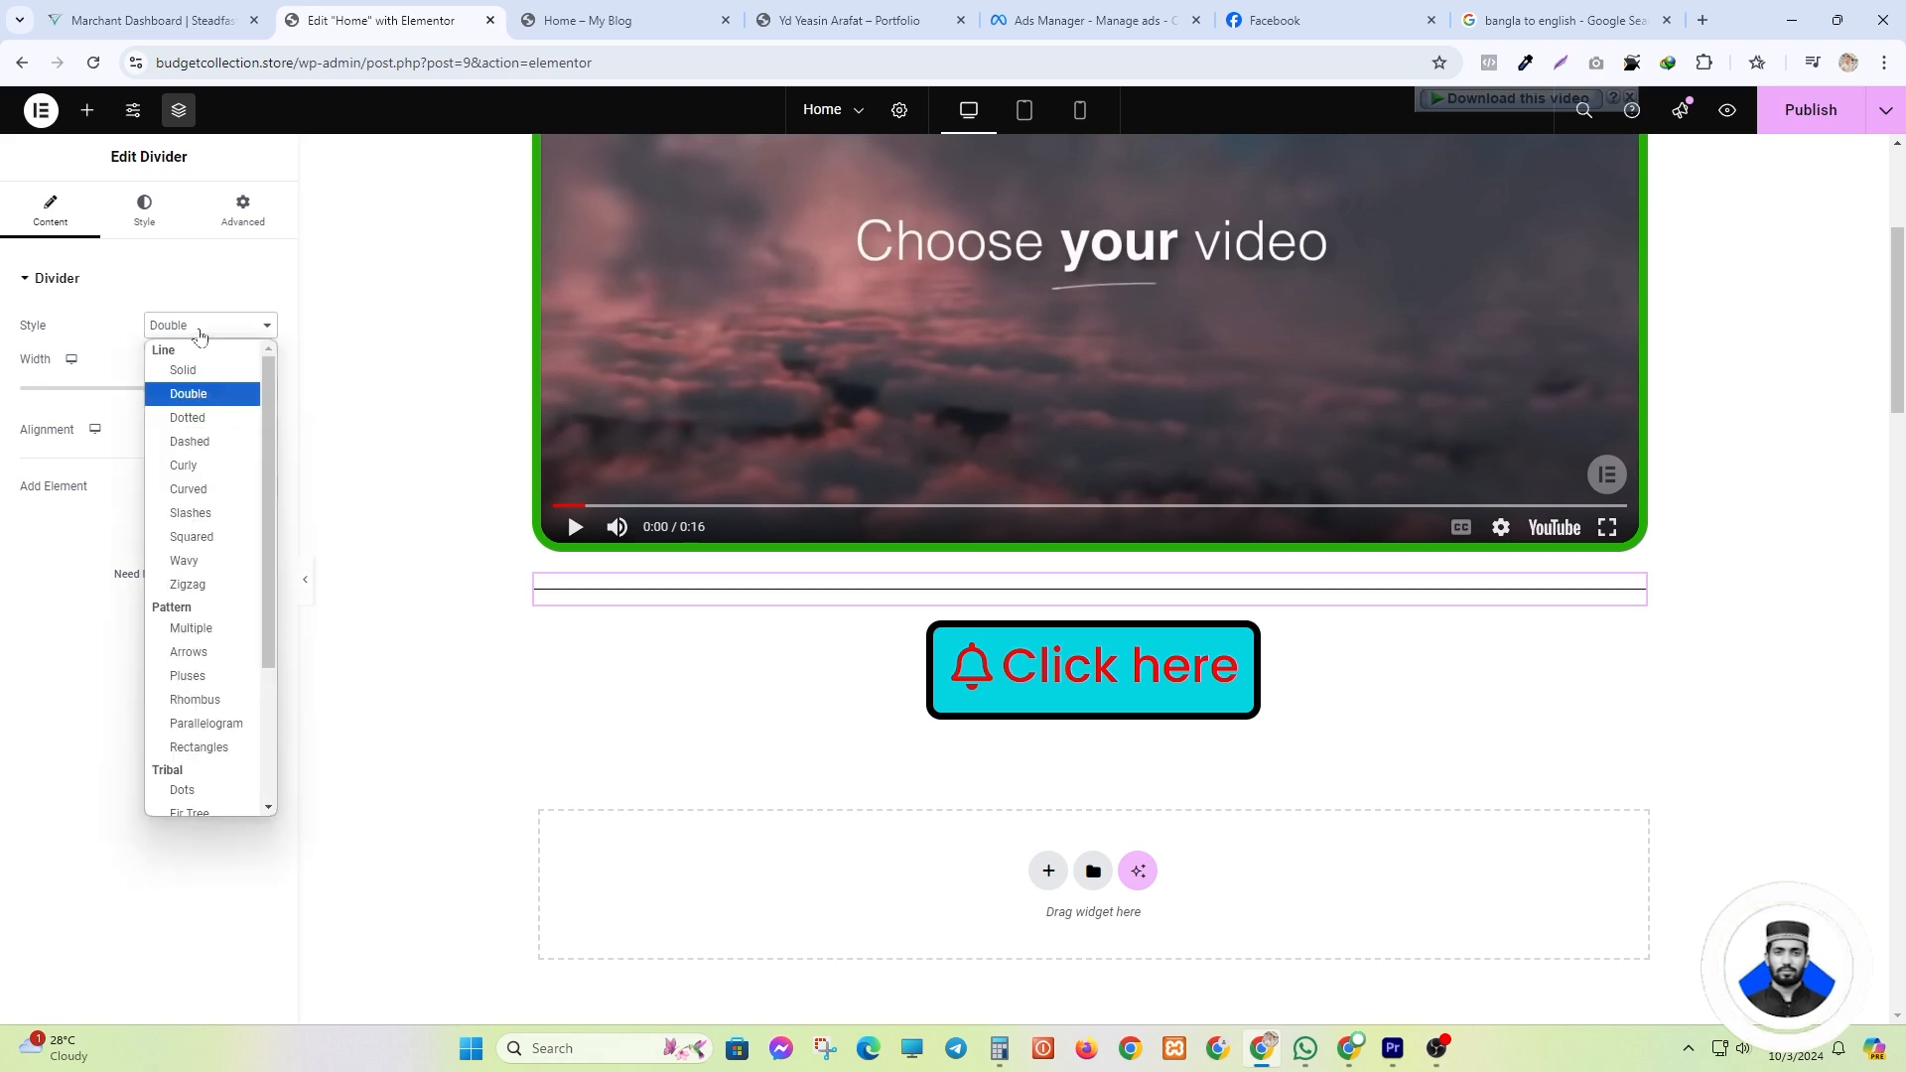
left_click(191, 512)
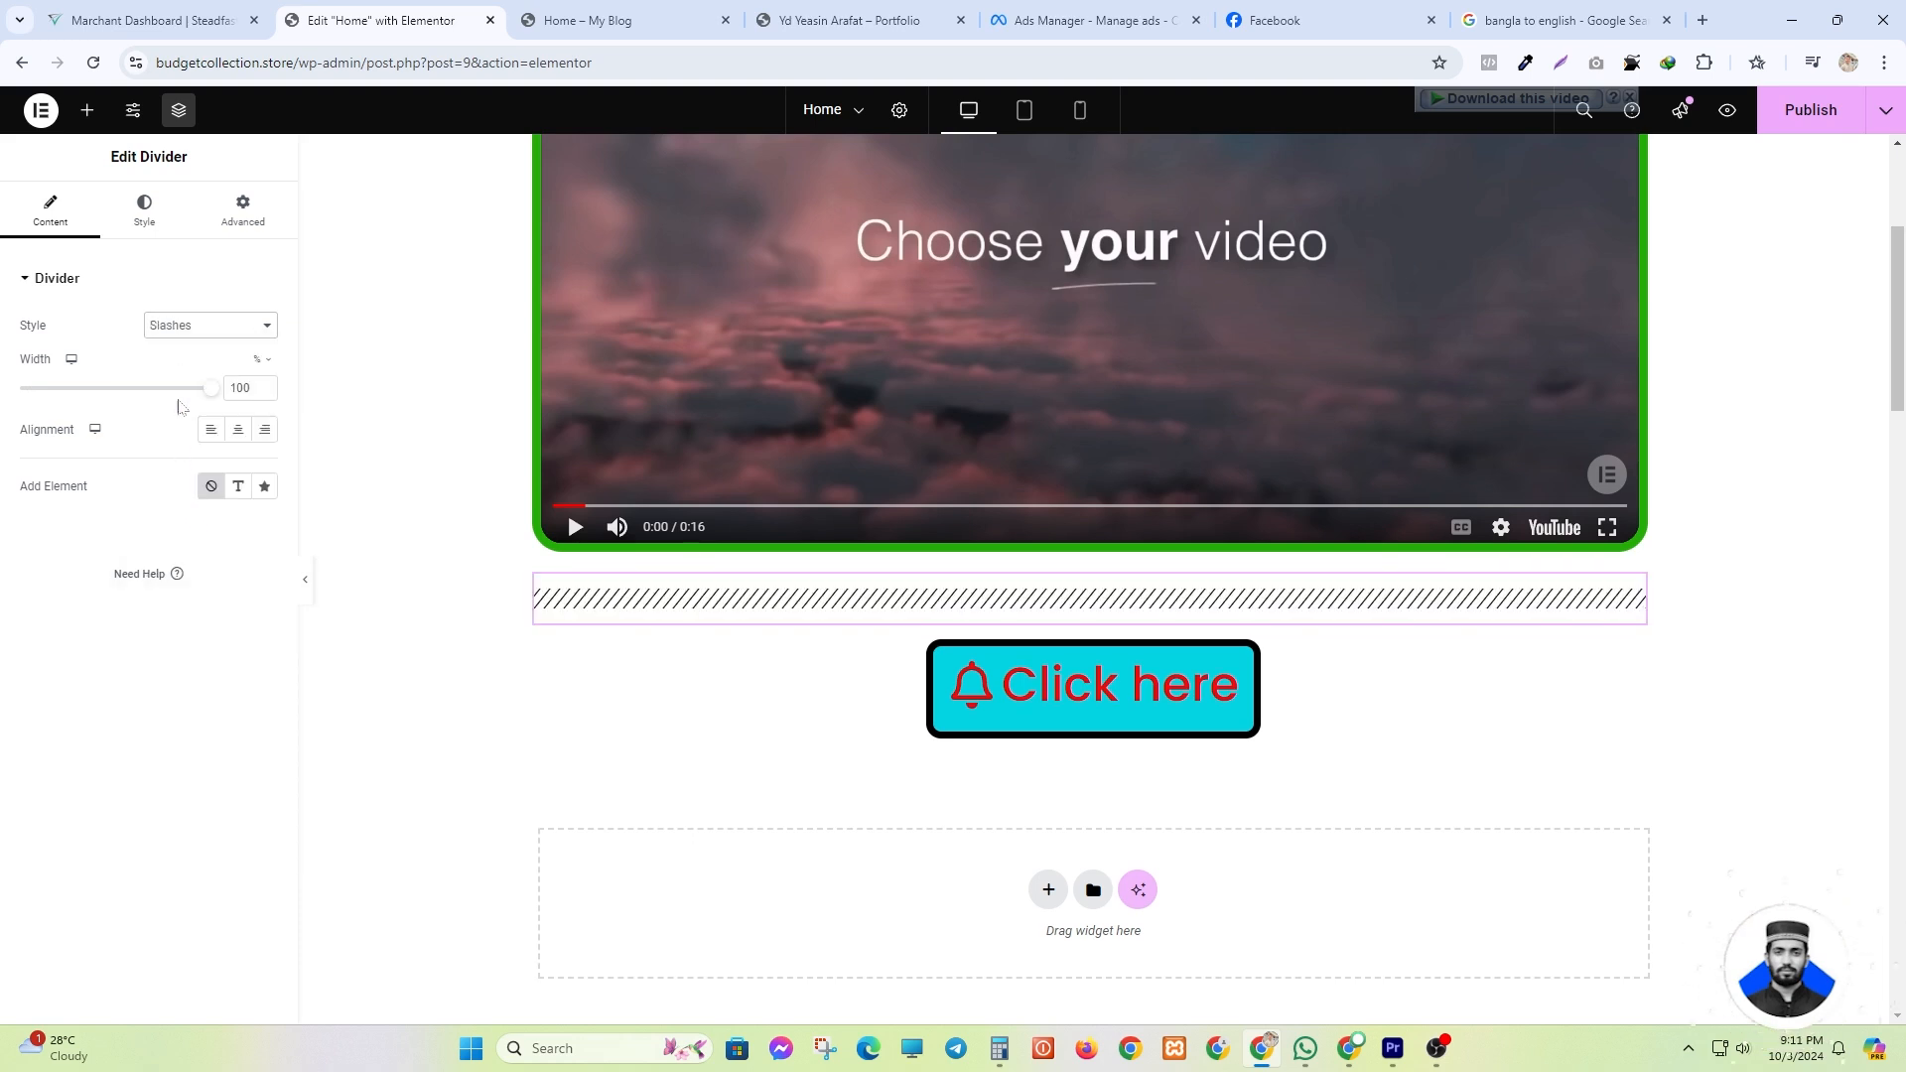
left_click(198, 334)
left_click(208, 371)
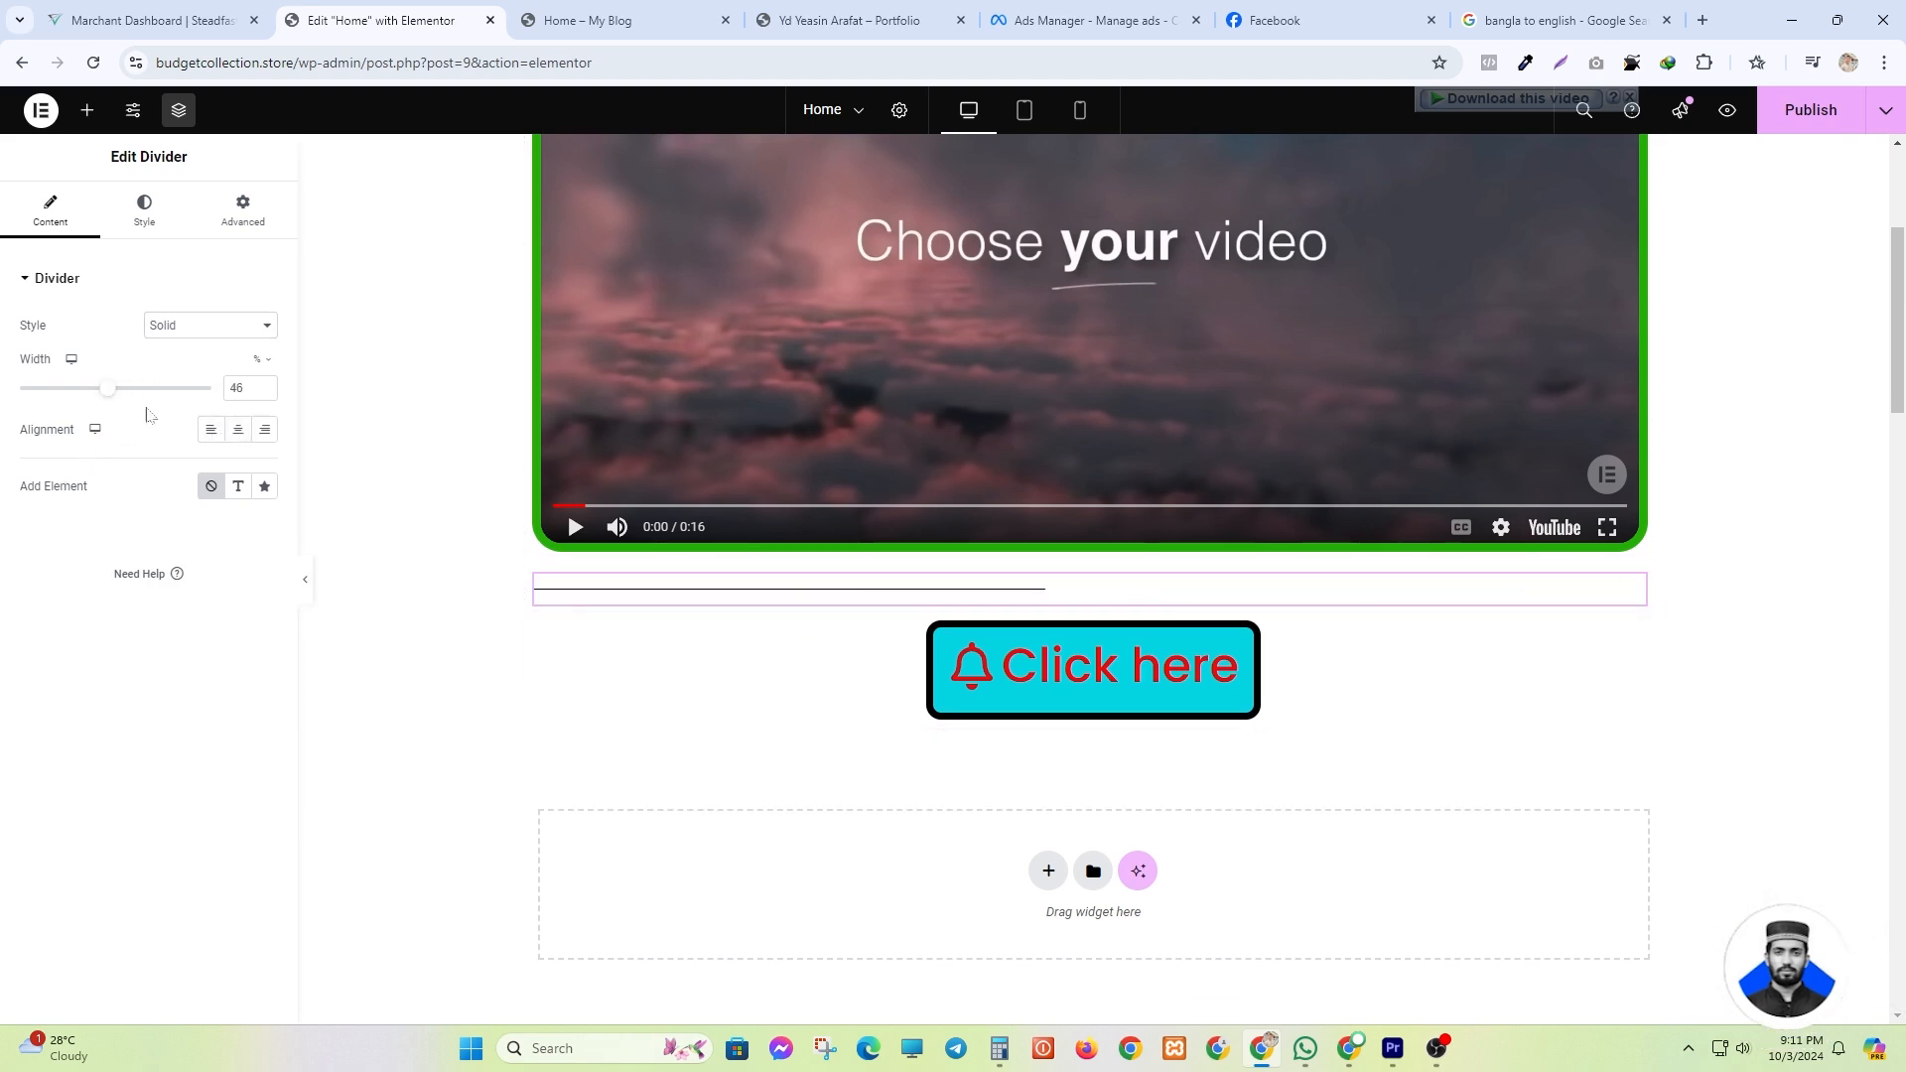
- Set the divider's width to 46% and centre it
left_click(246, 439)
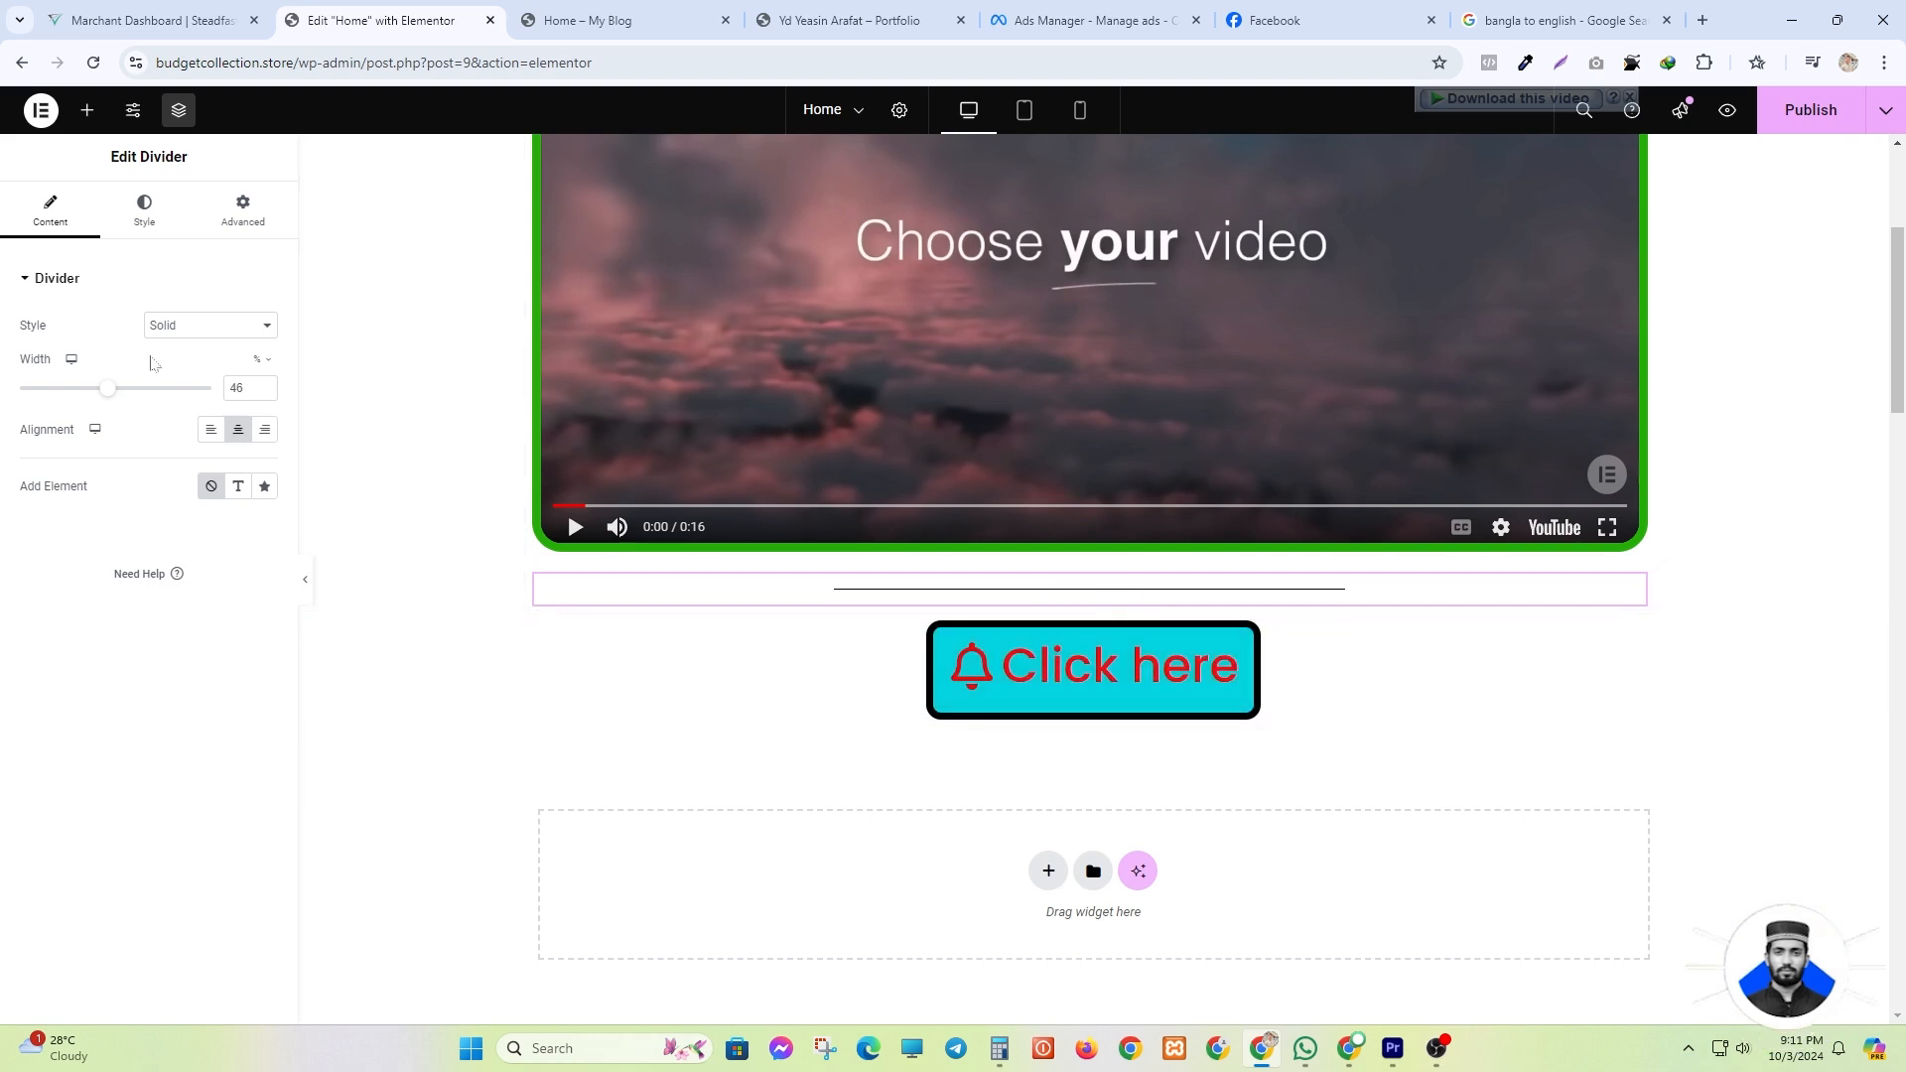
- Try a text element in the divider, then replace it with the star icon and view the icon library without changing the icon
left_click(239, 487)
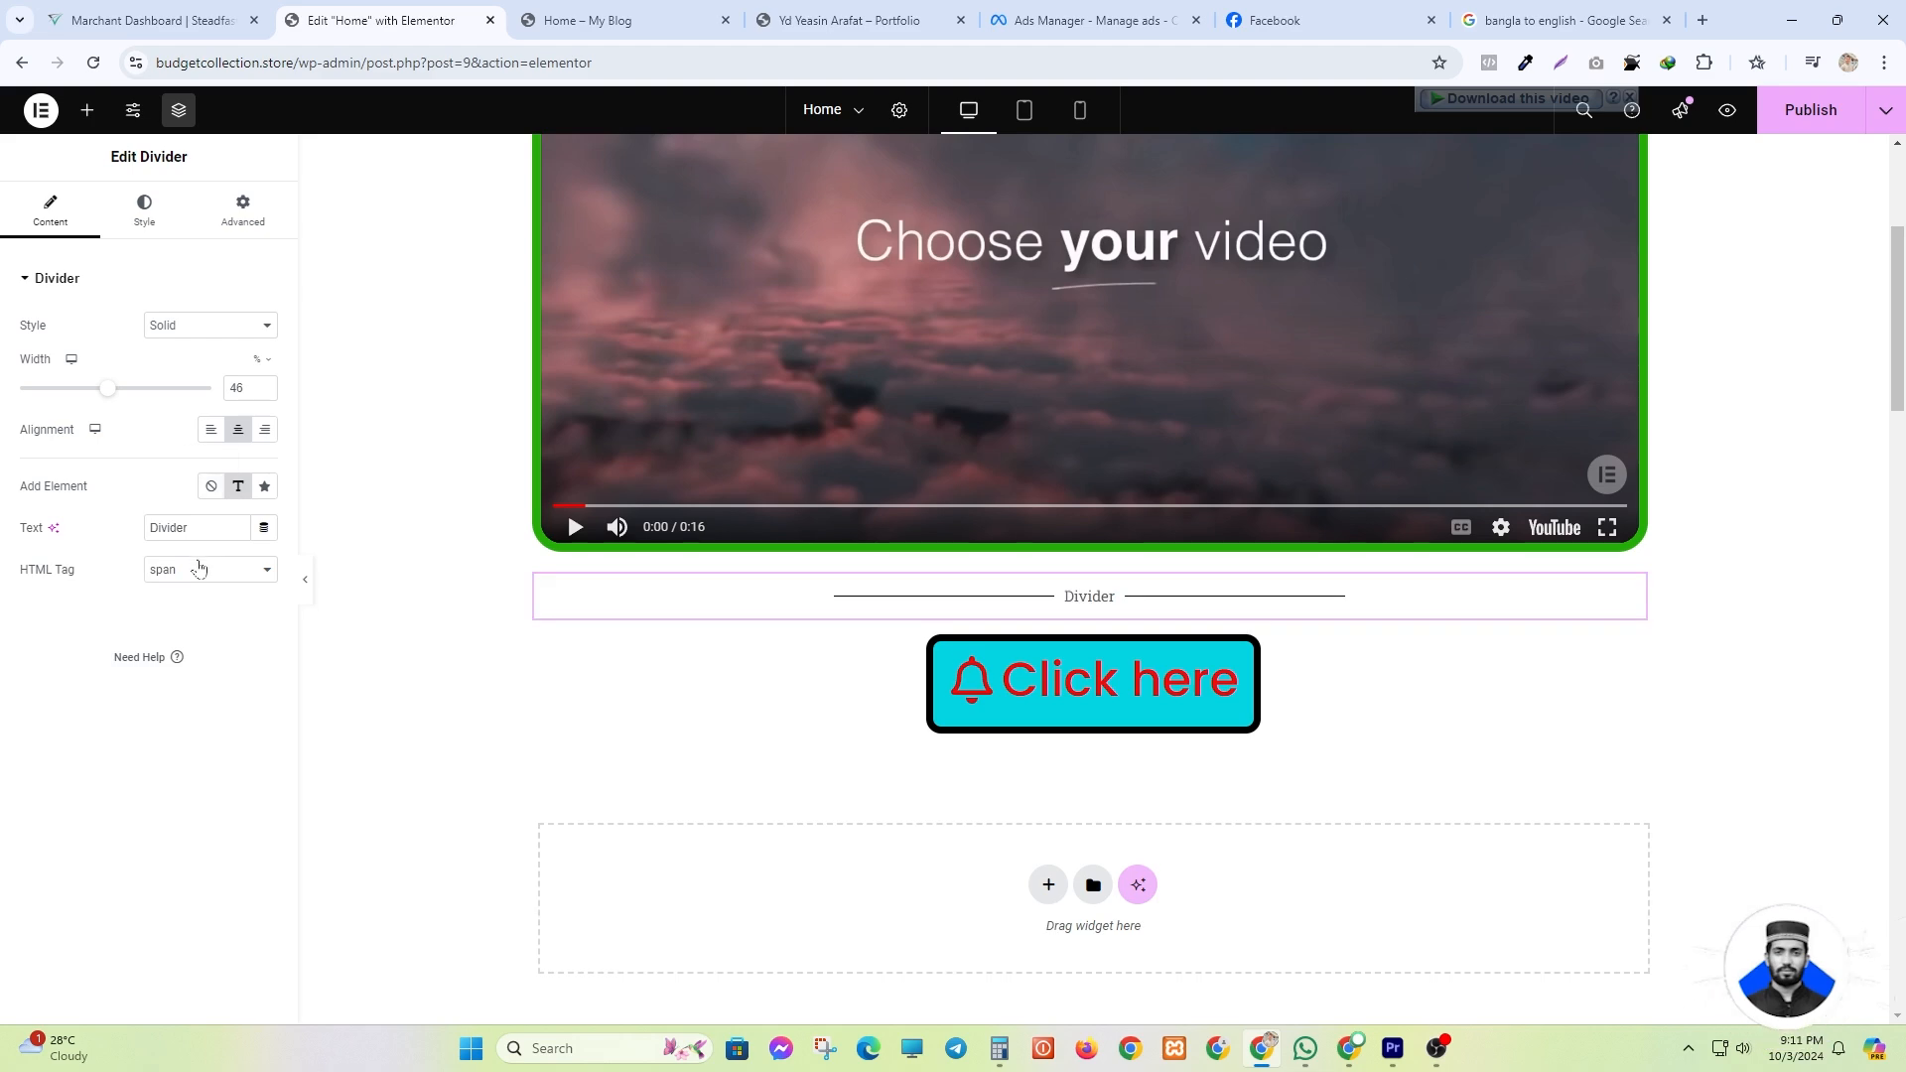
left_click(260, 486)
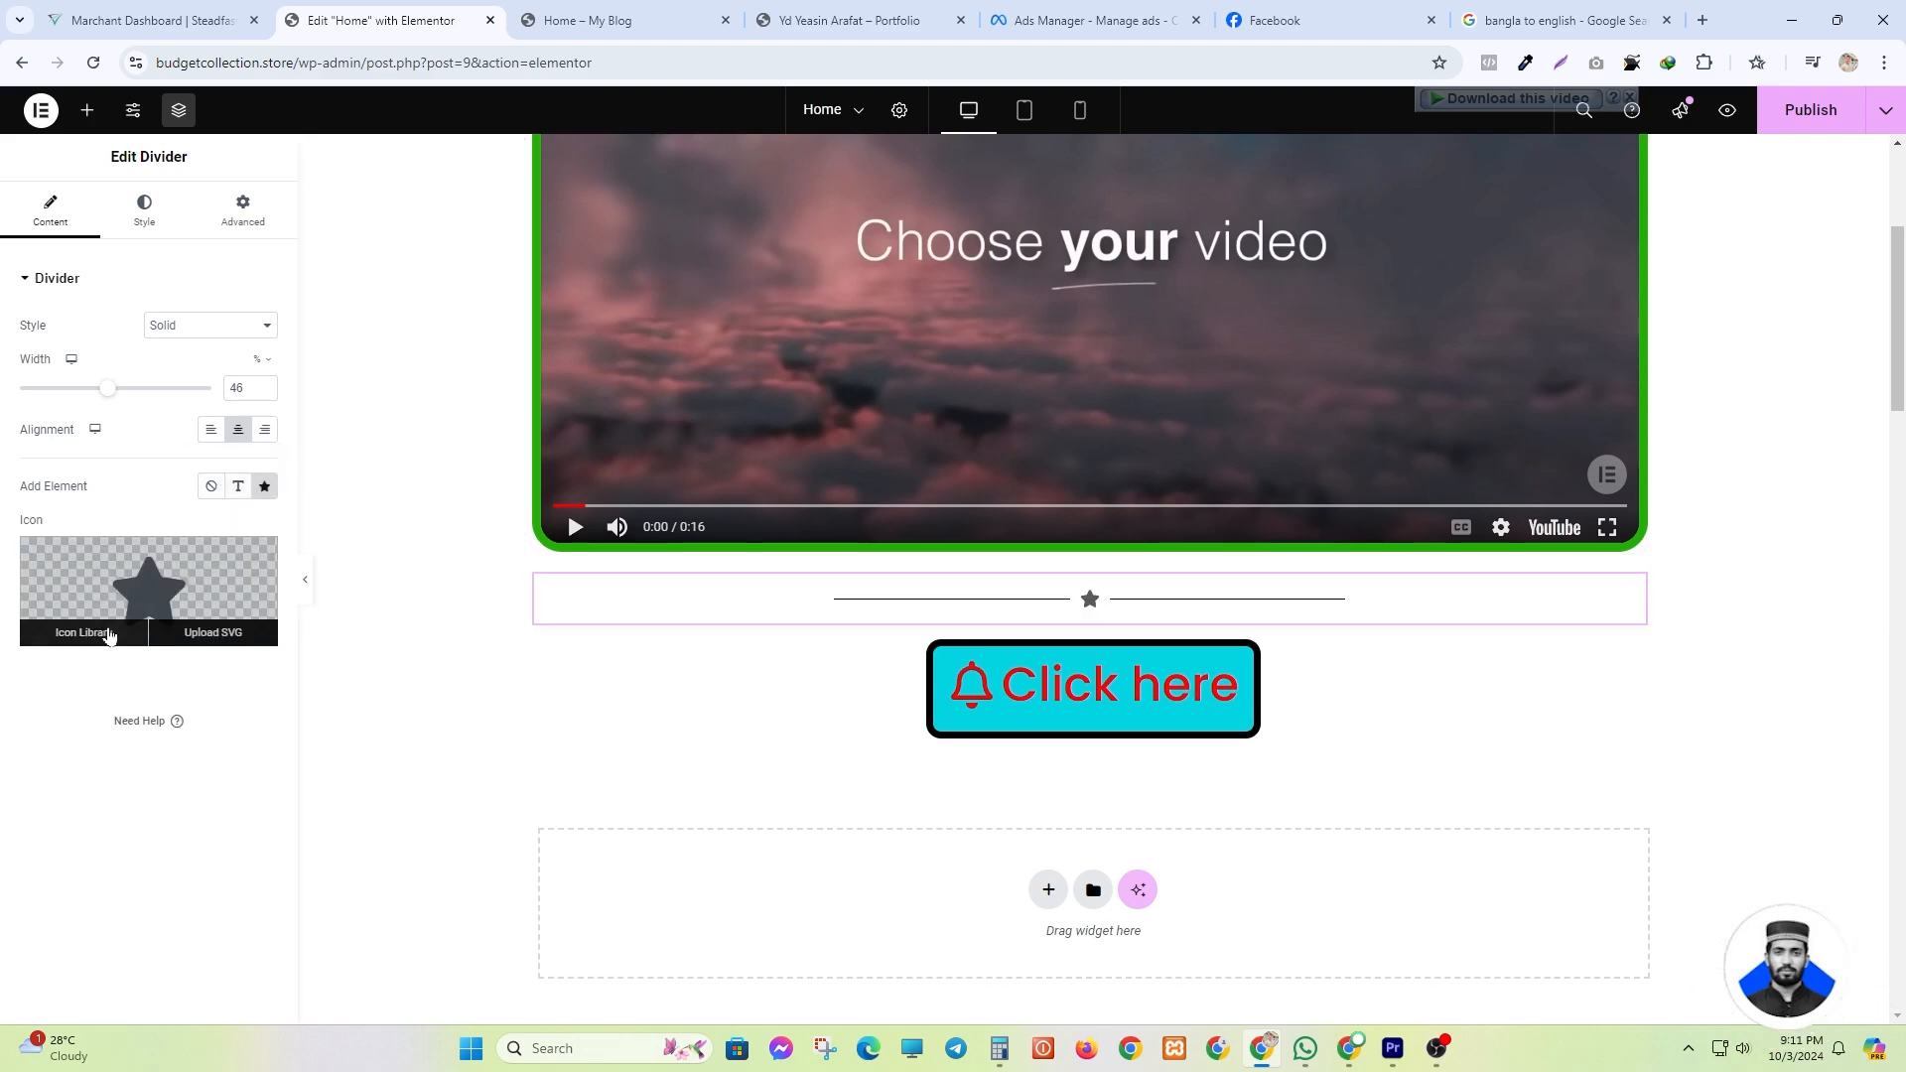
left_click(94, 629)
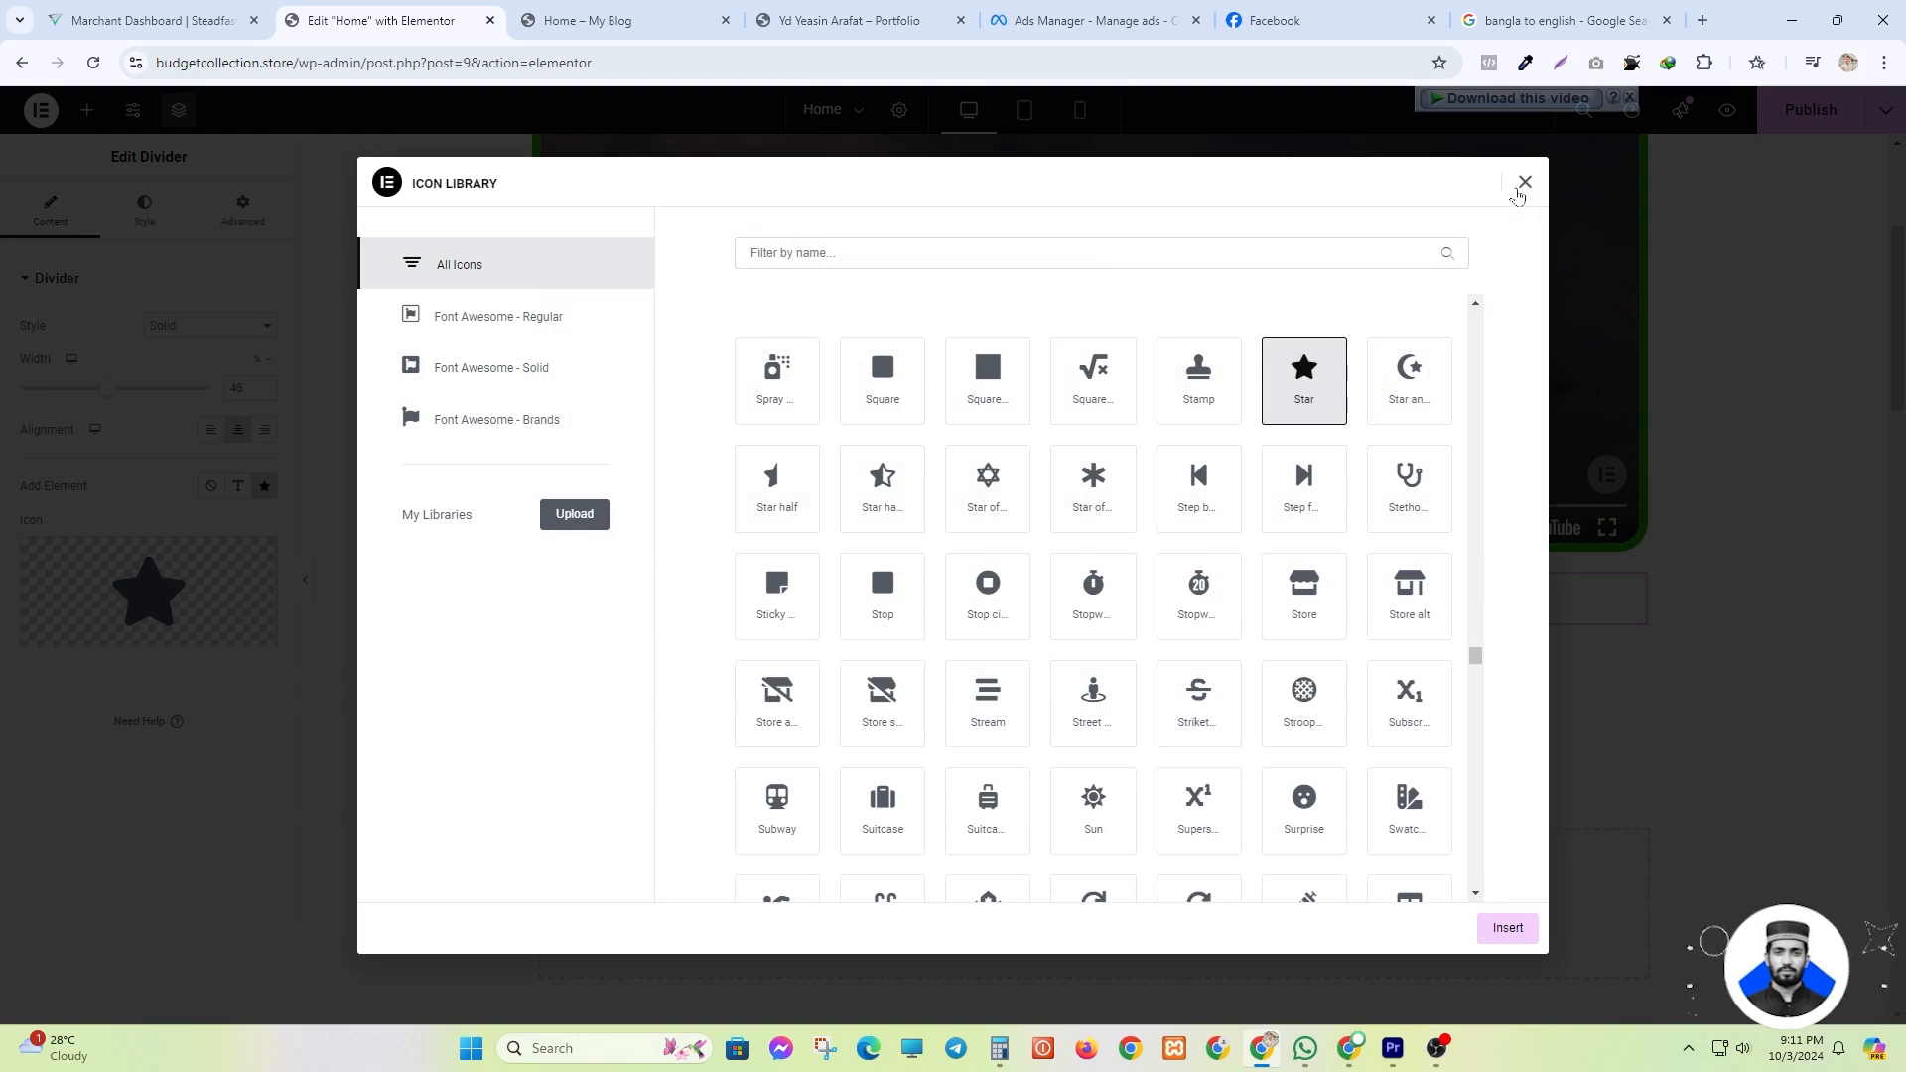
left_click(1524, 183)
- Examine the divider with an arrow icon under the About Us heading on the portfolio site and return to the Home page editor
left_click(835, 10)
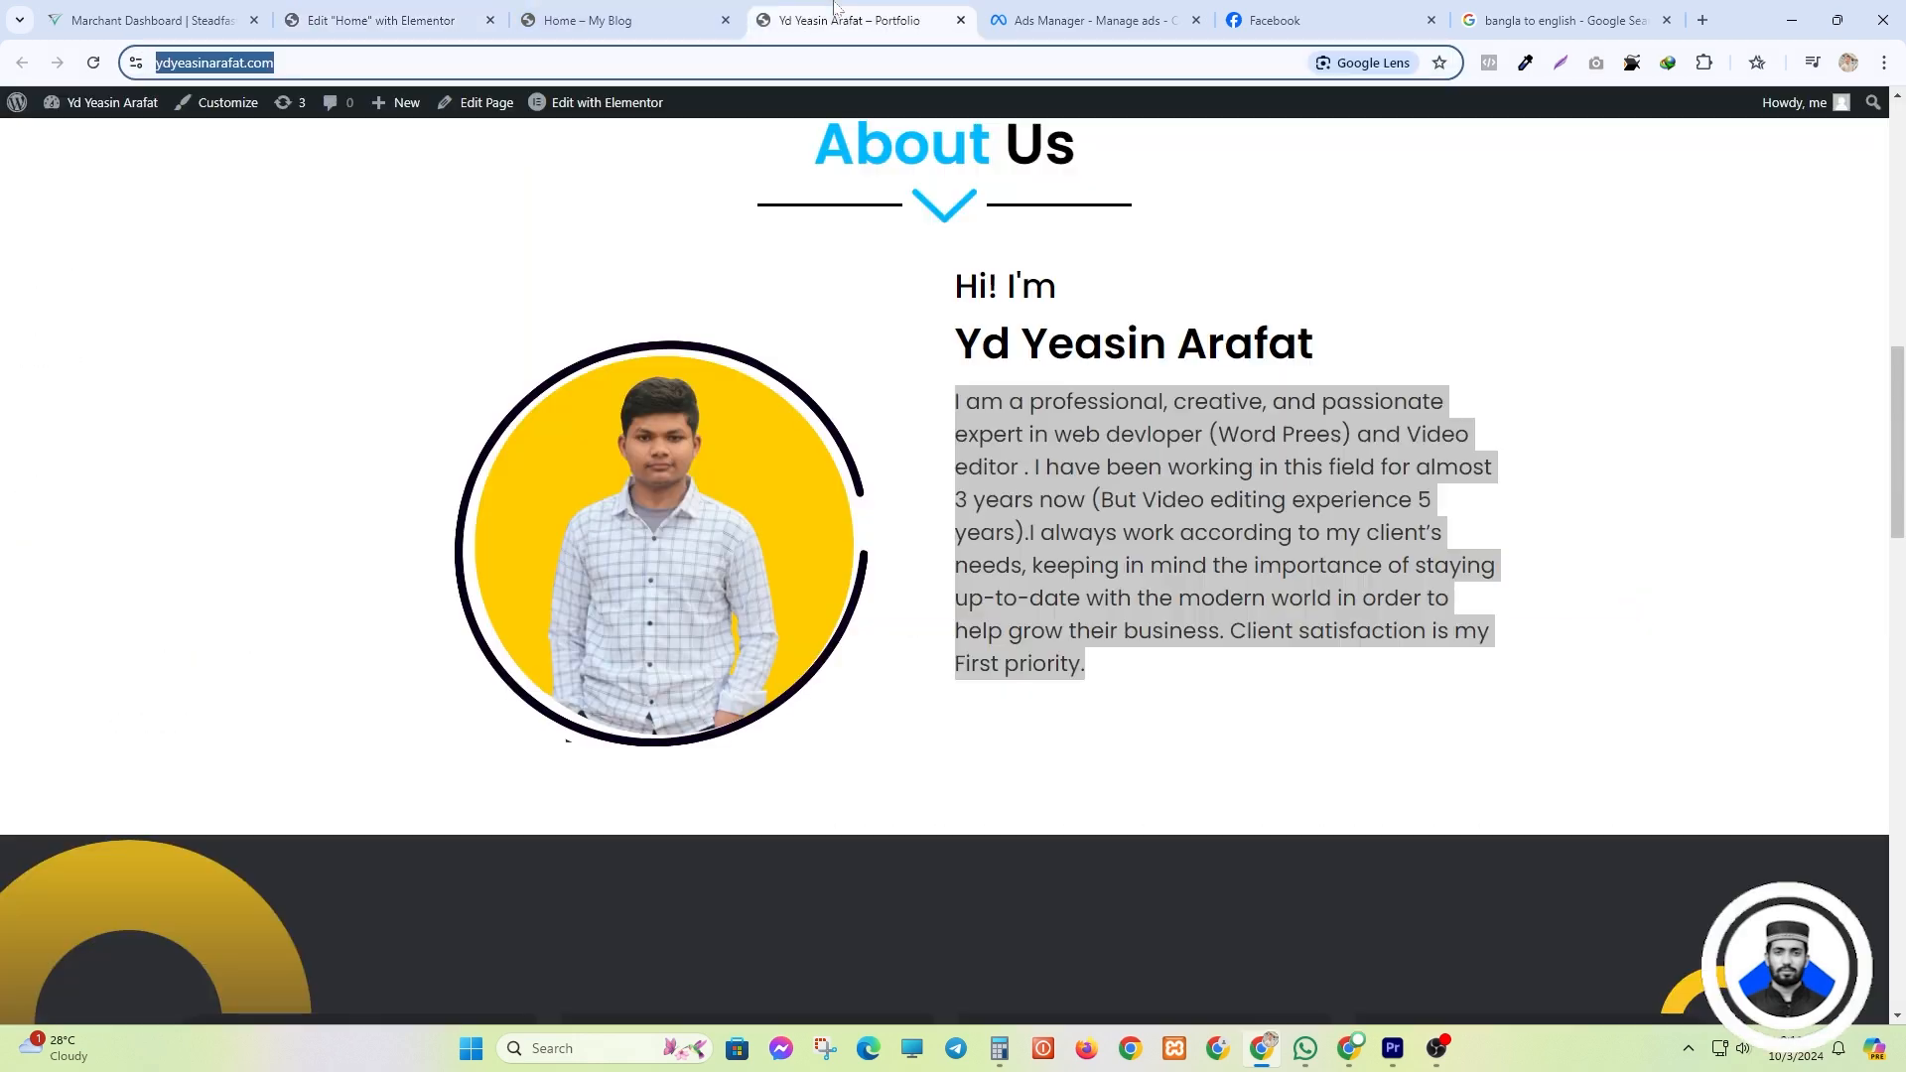
scroll(788, 509, "up", 2)
left_click(784, 389)
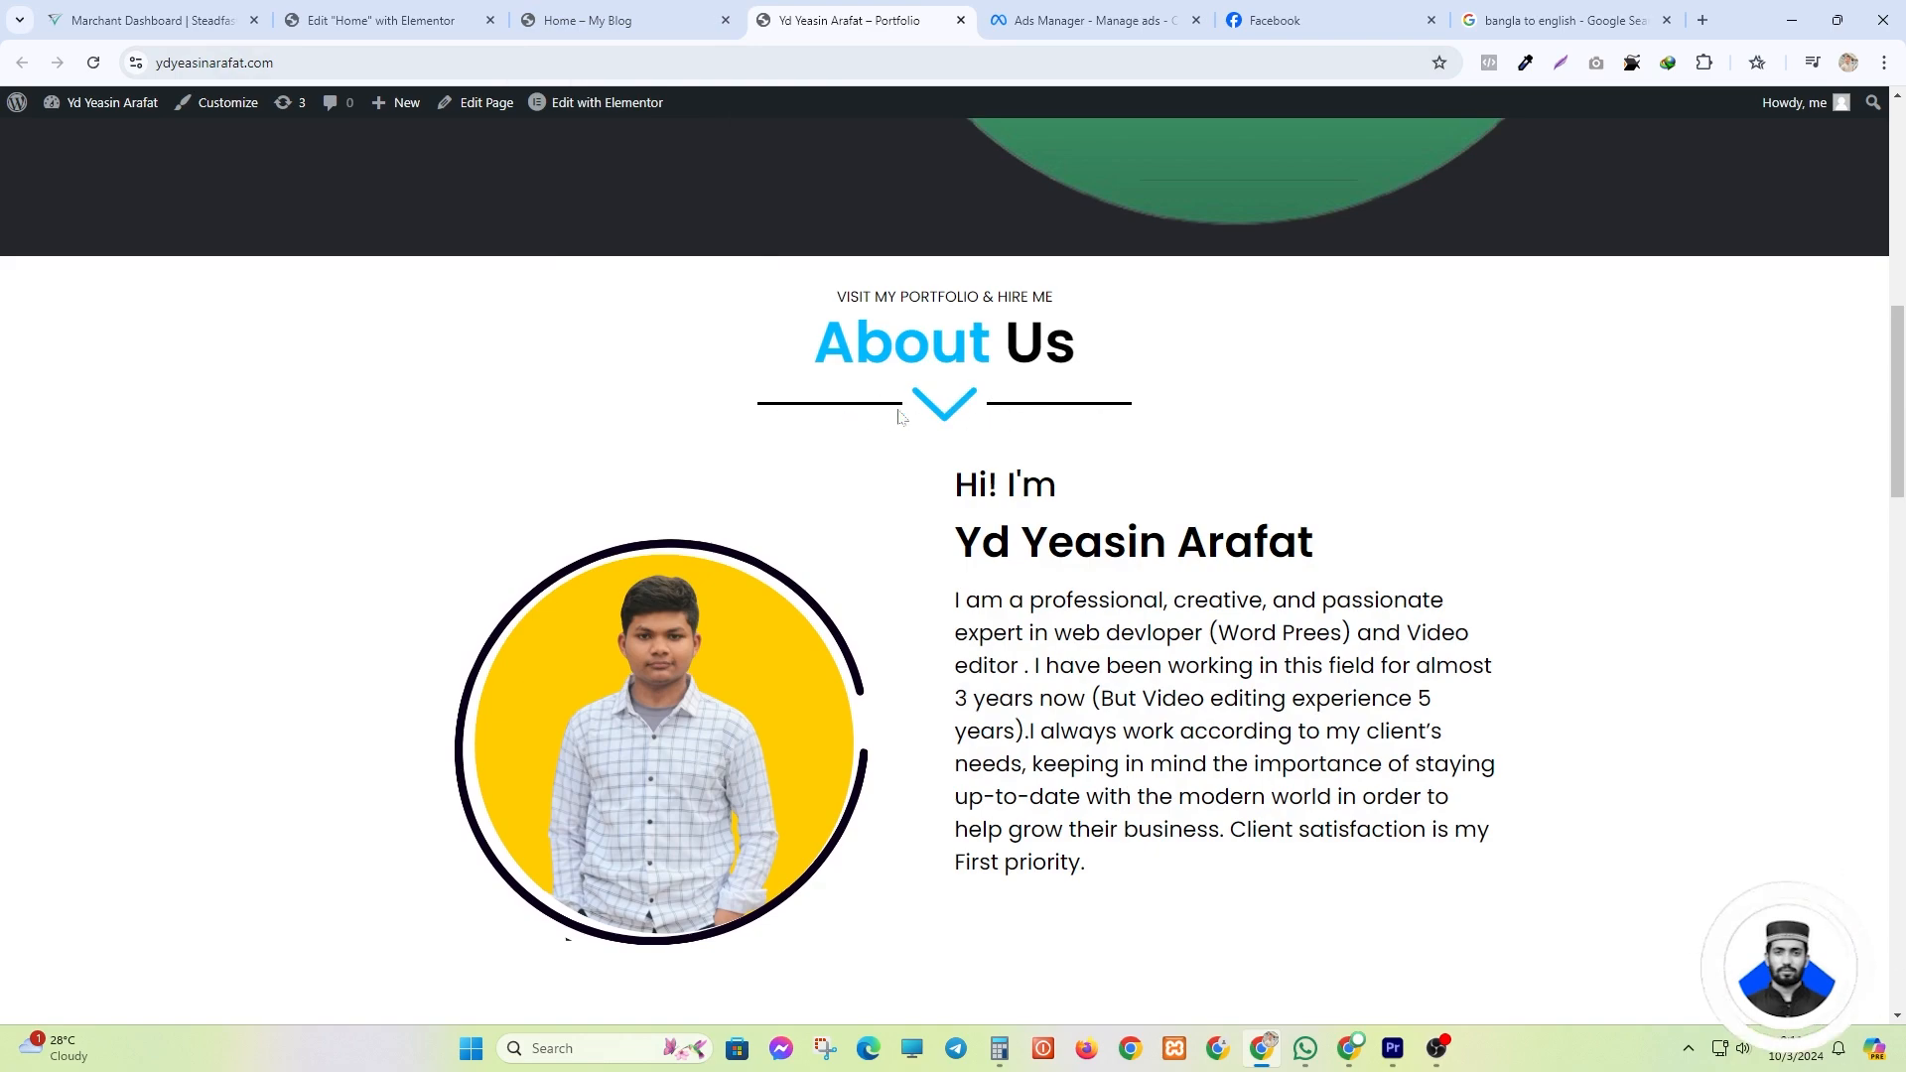
scroll(800, 647, "up", 10)
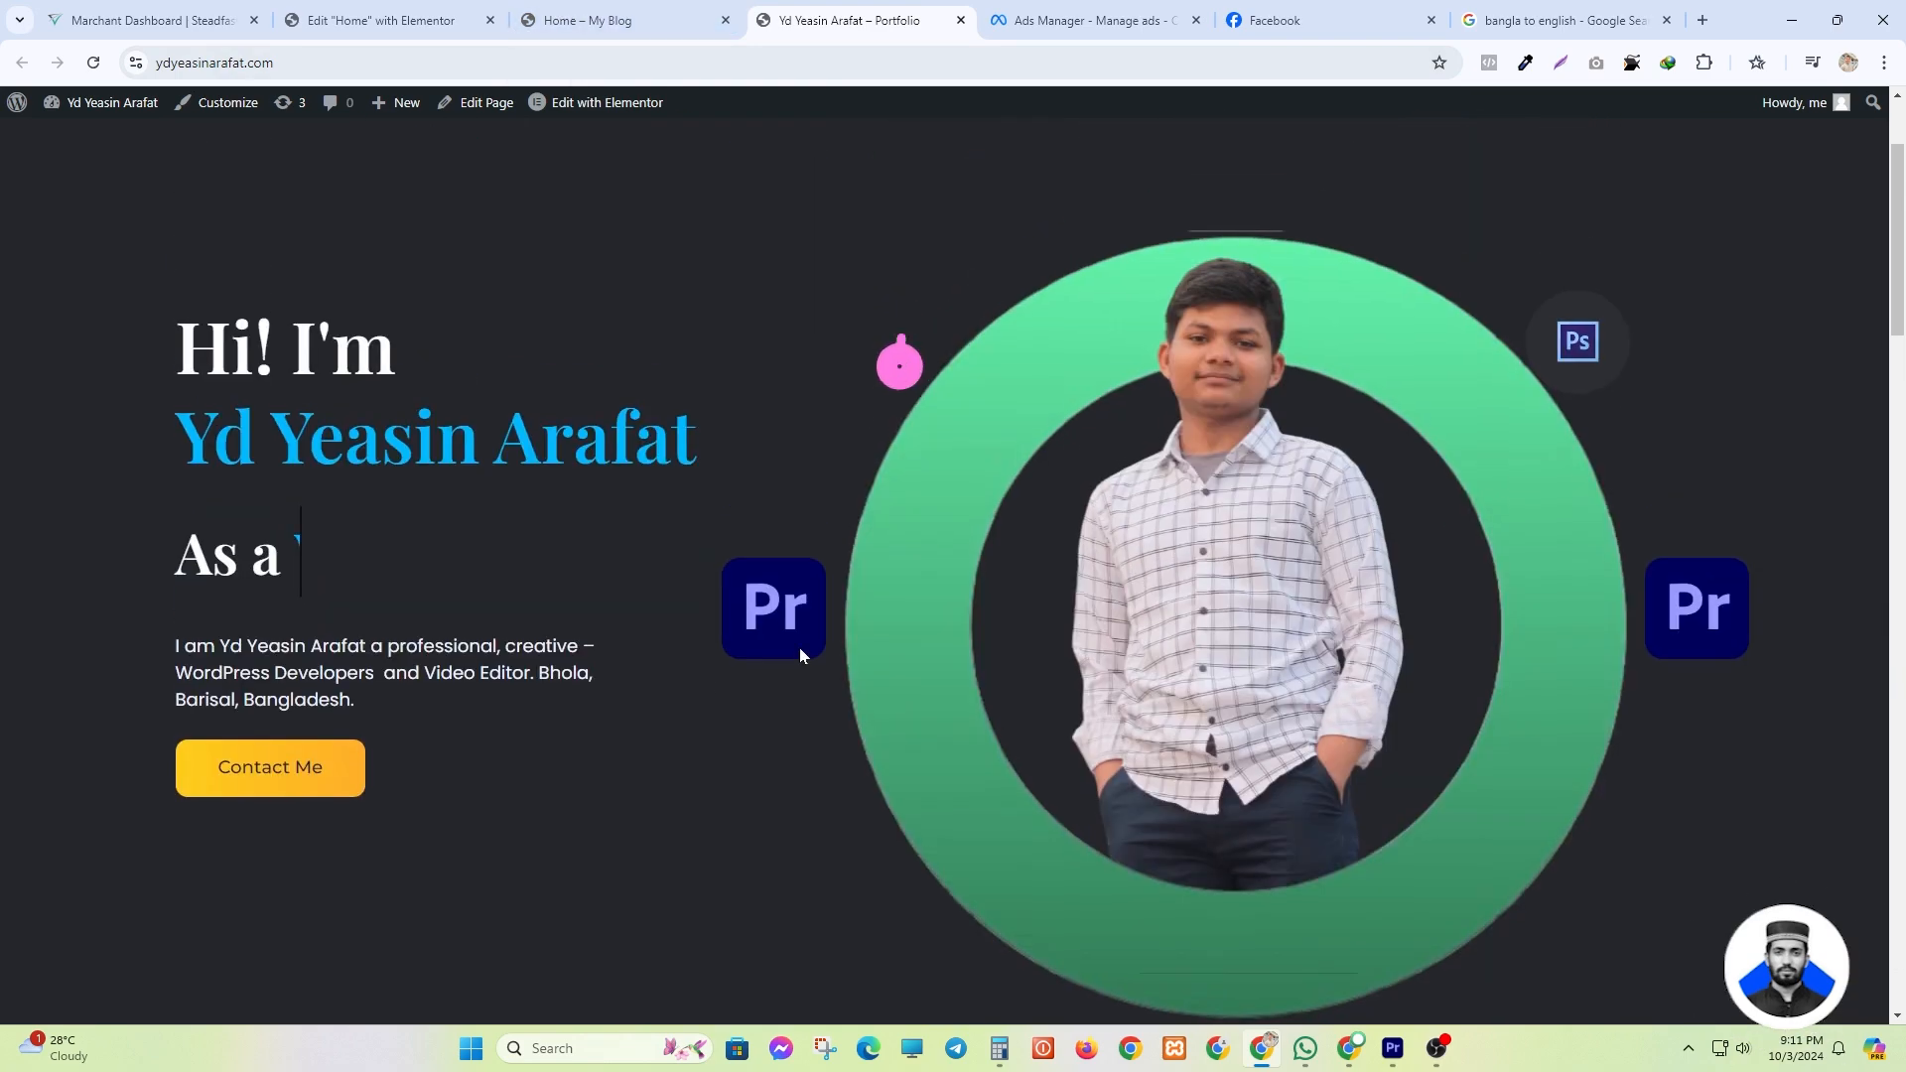
scroll(527, 688, "down", 7)
scroll(527, 688, "down", 4)
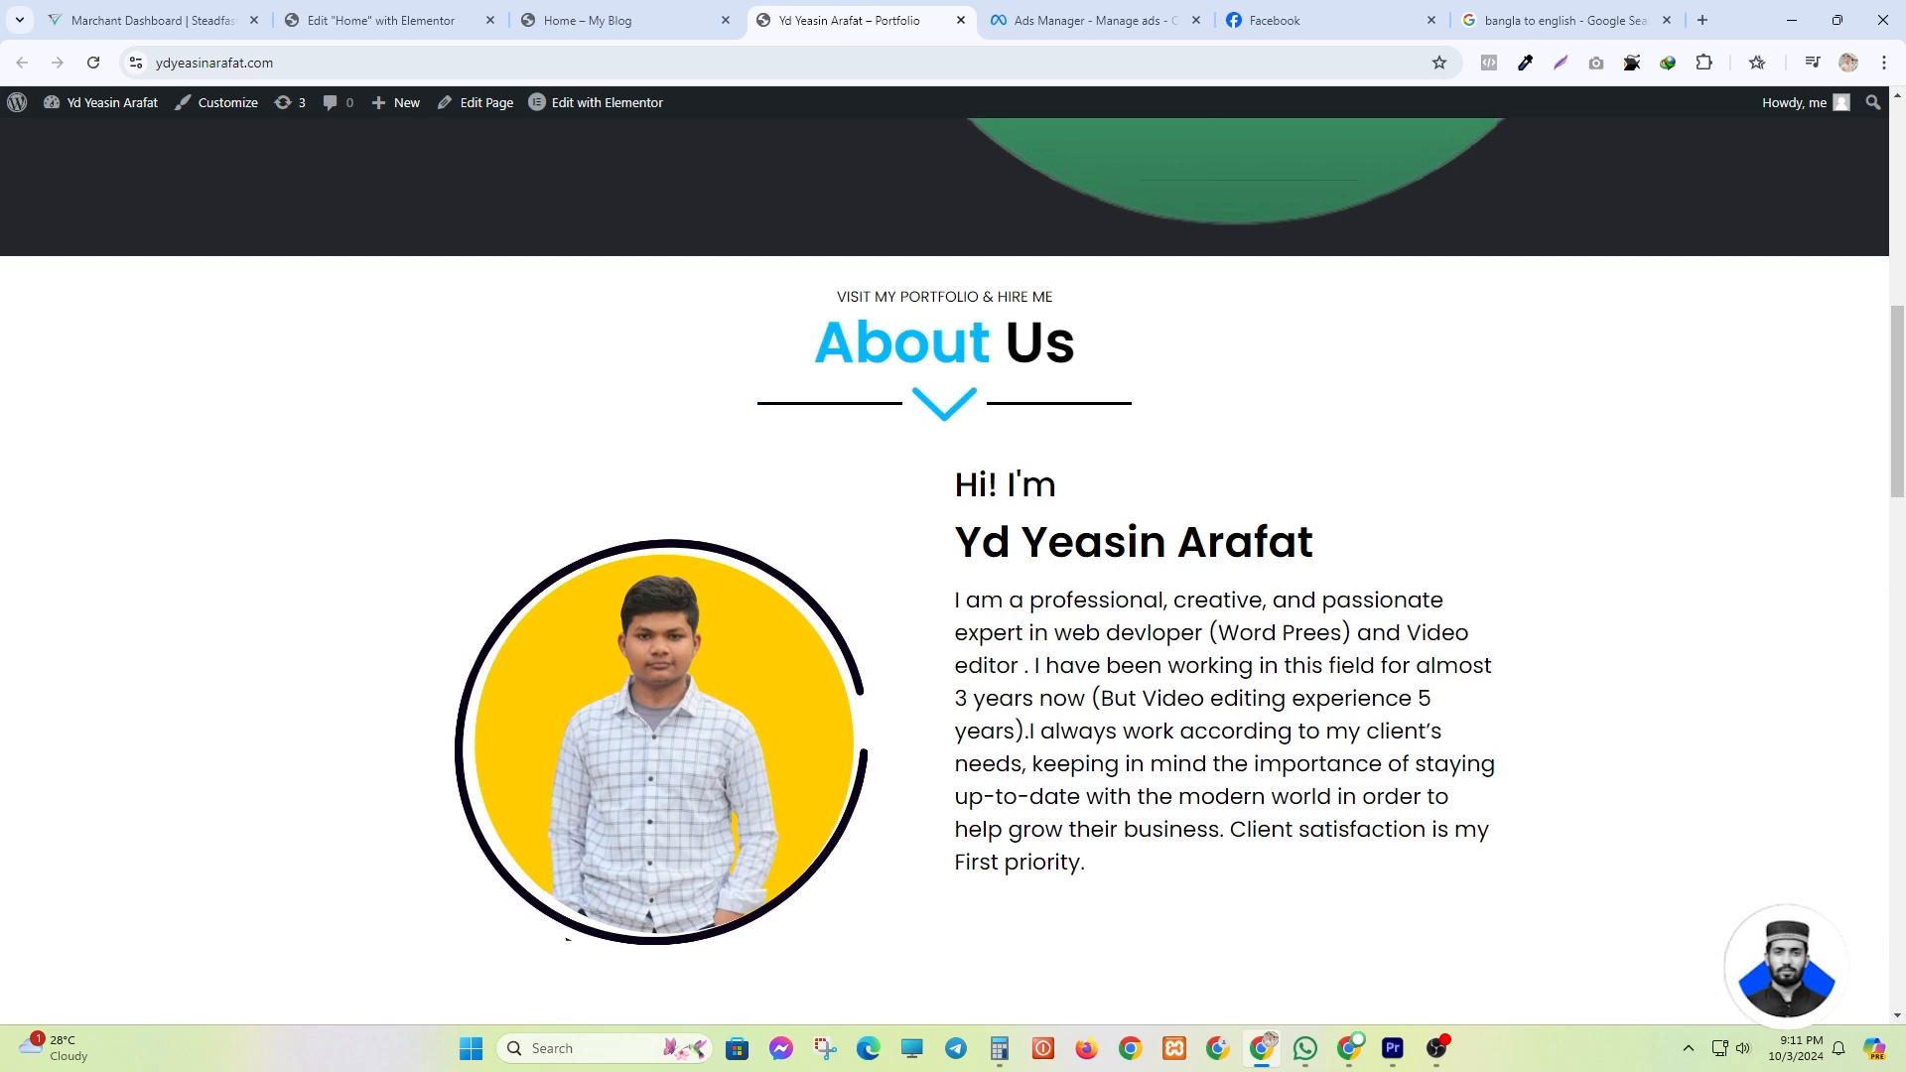
left_click_drag(1111, 896, 955, 484)
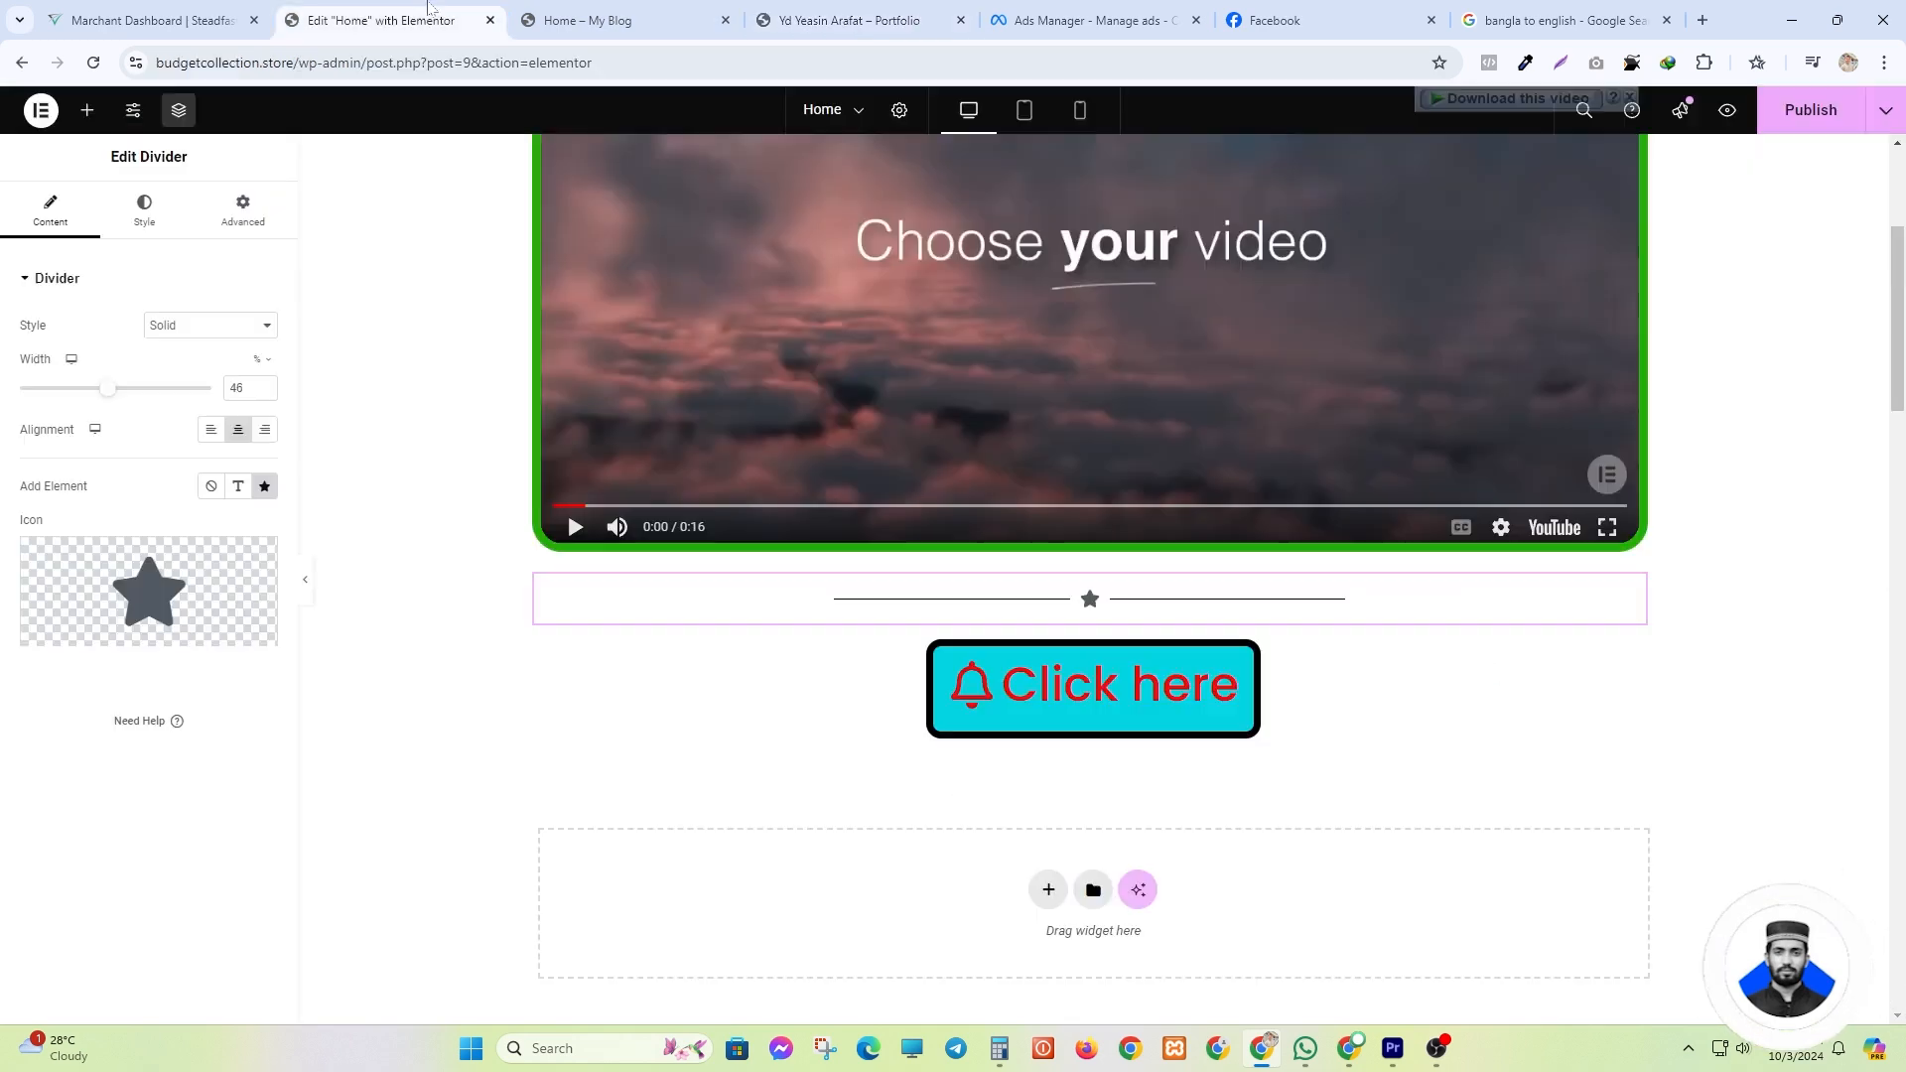
key("ctrl+2")
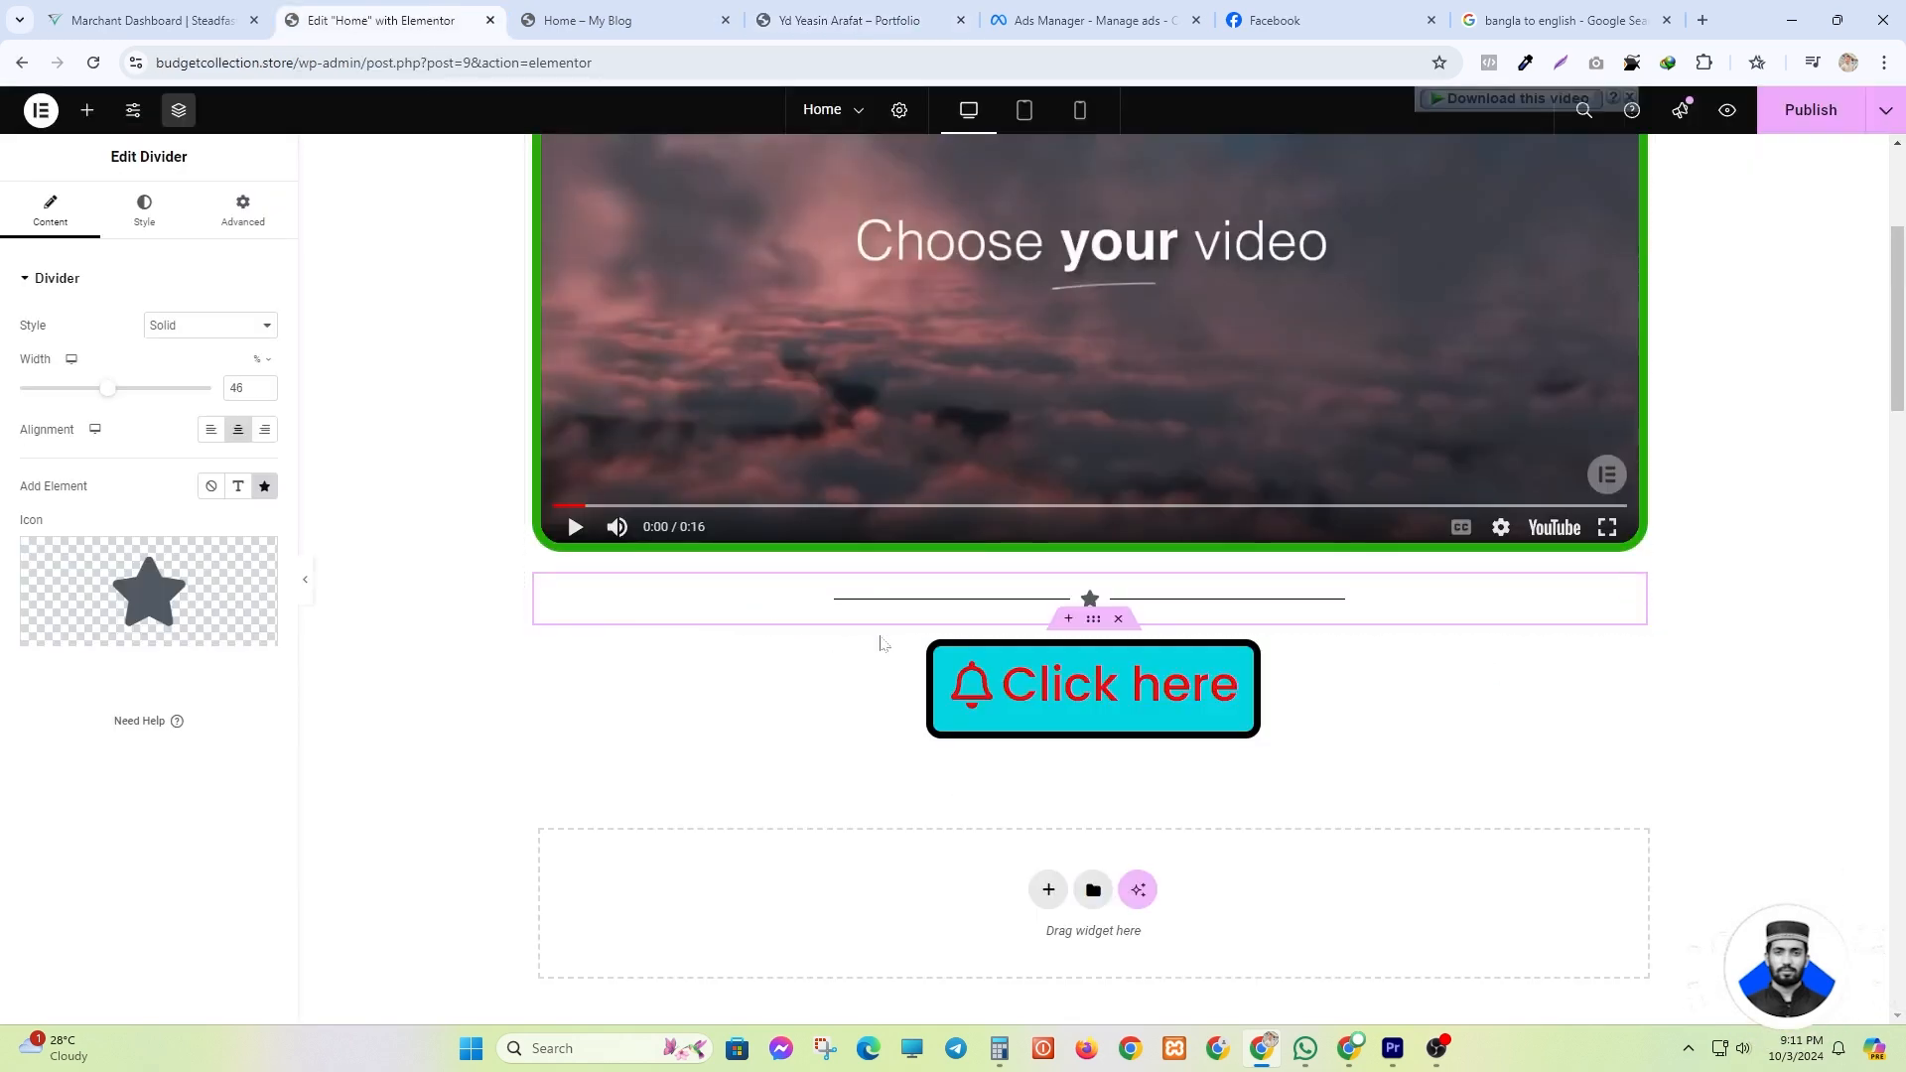
- Remove the added element from the divider and set its line weight to 4 px
left_click(238, 486)
left_click(214, 487)
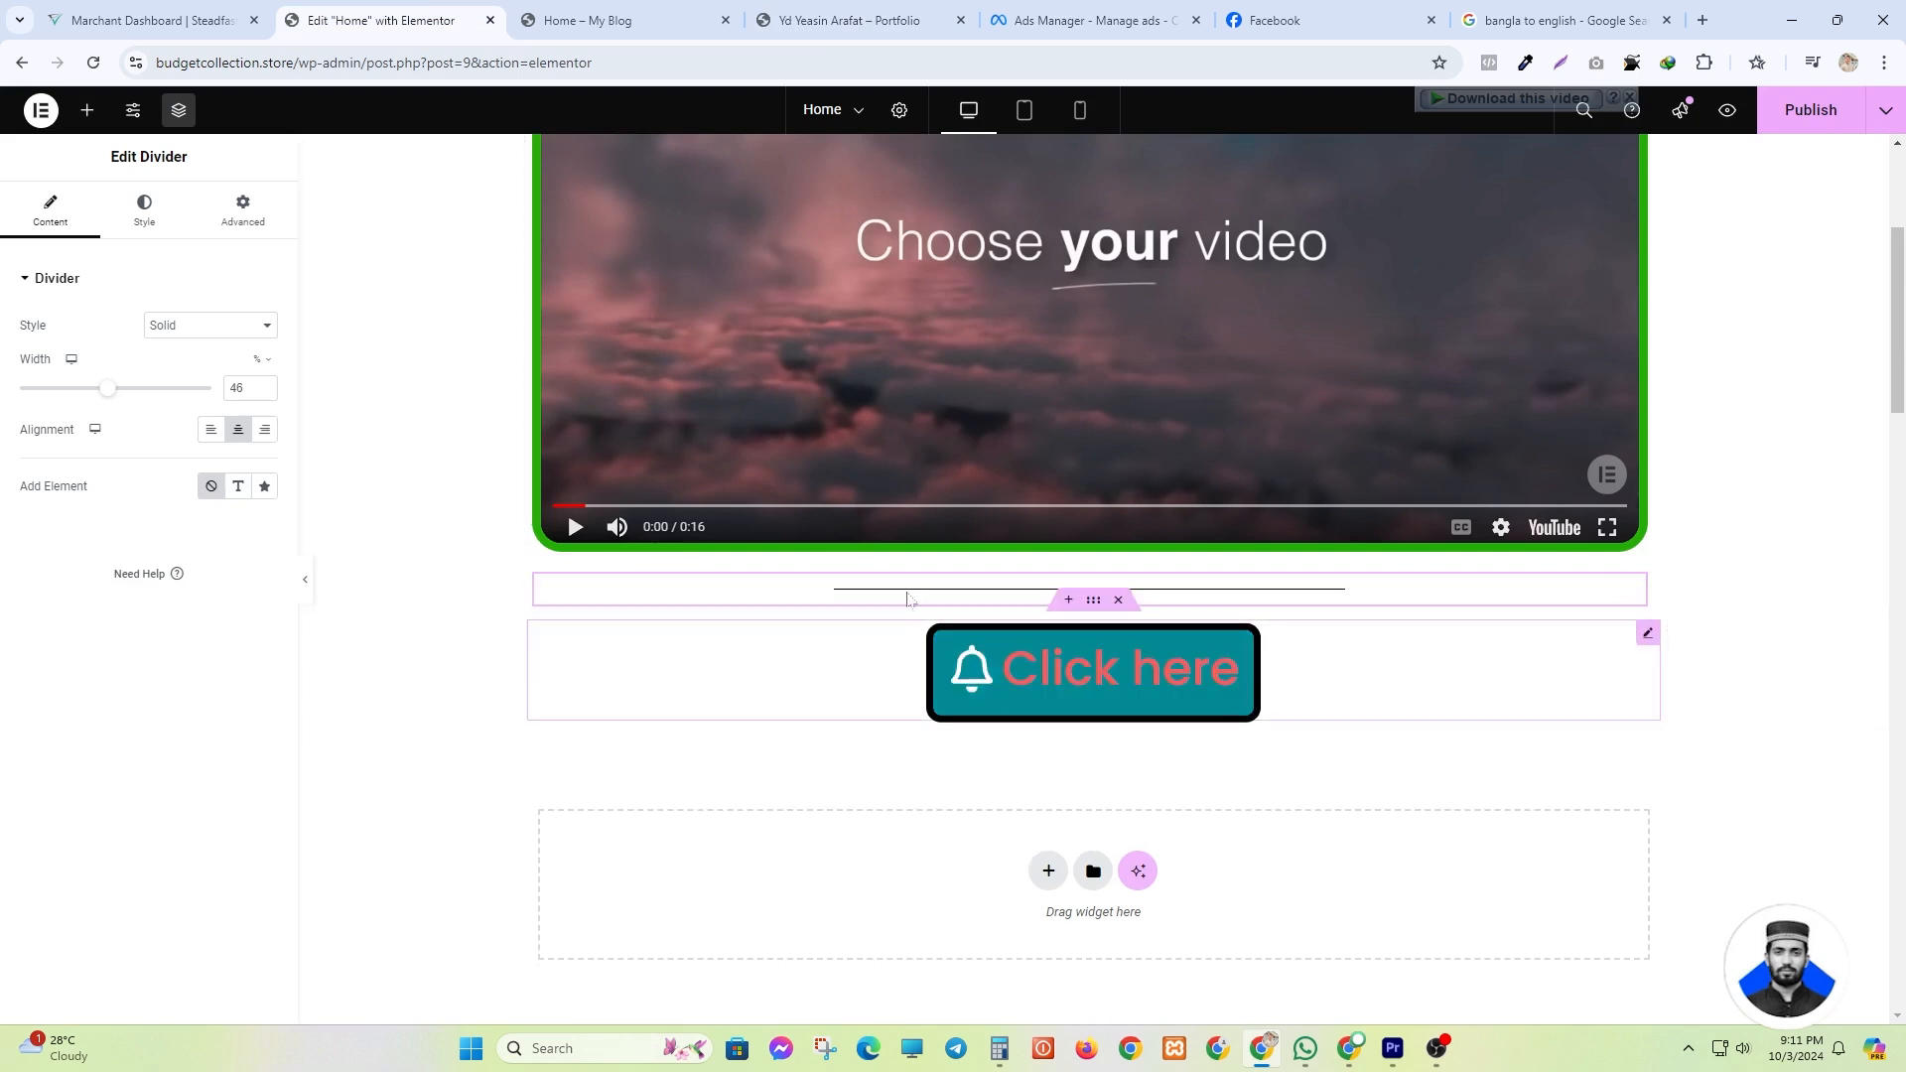
left_click(146, 211)
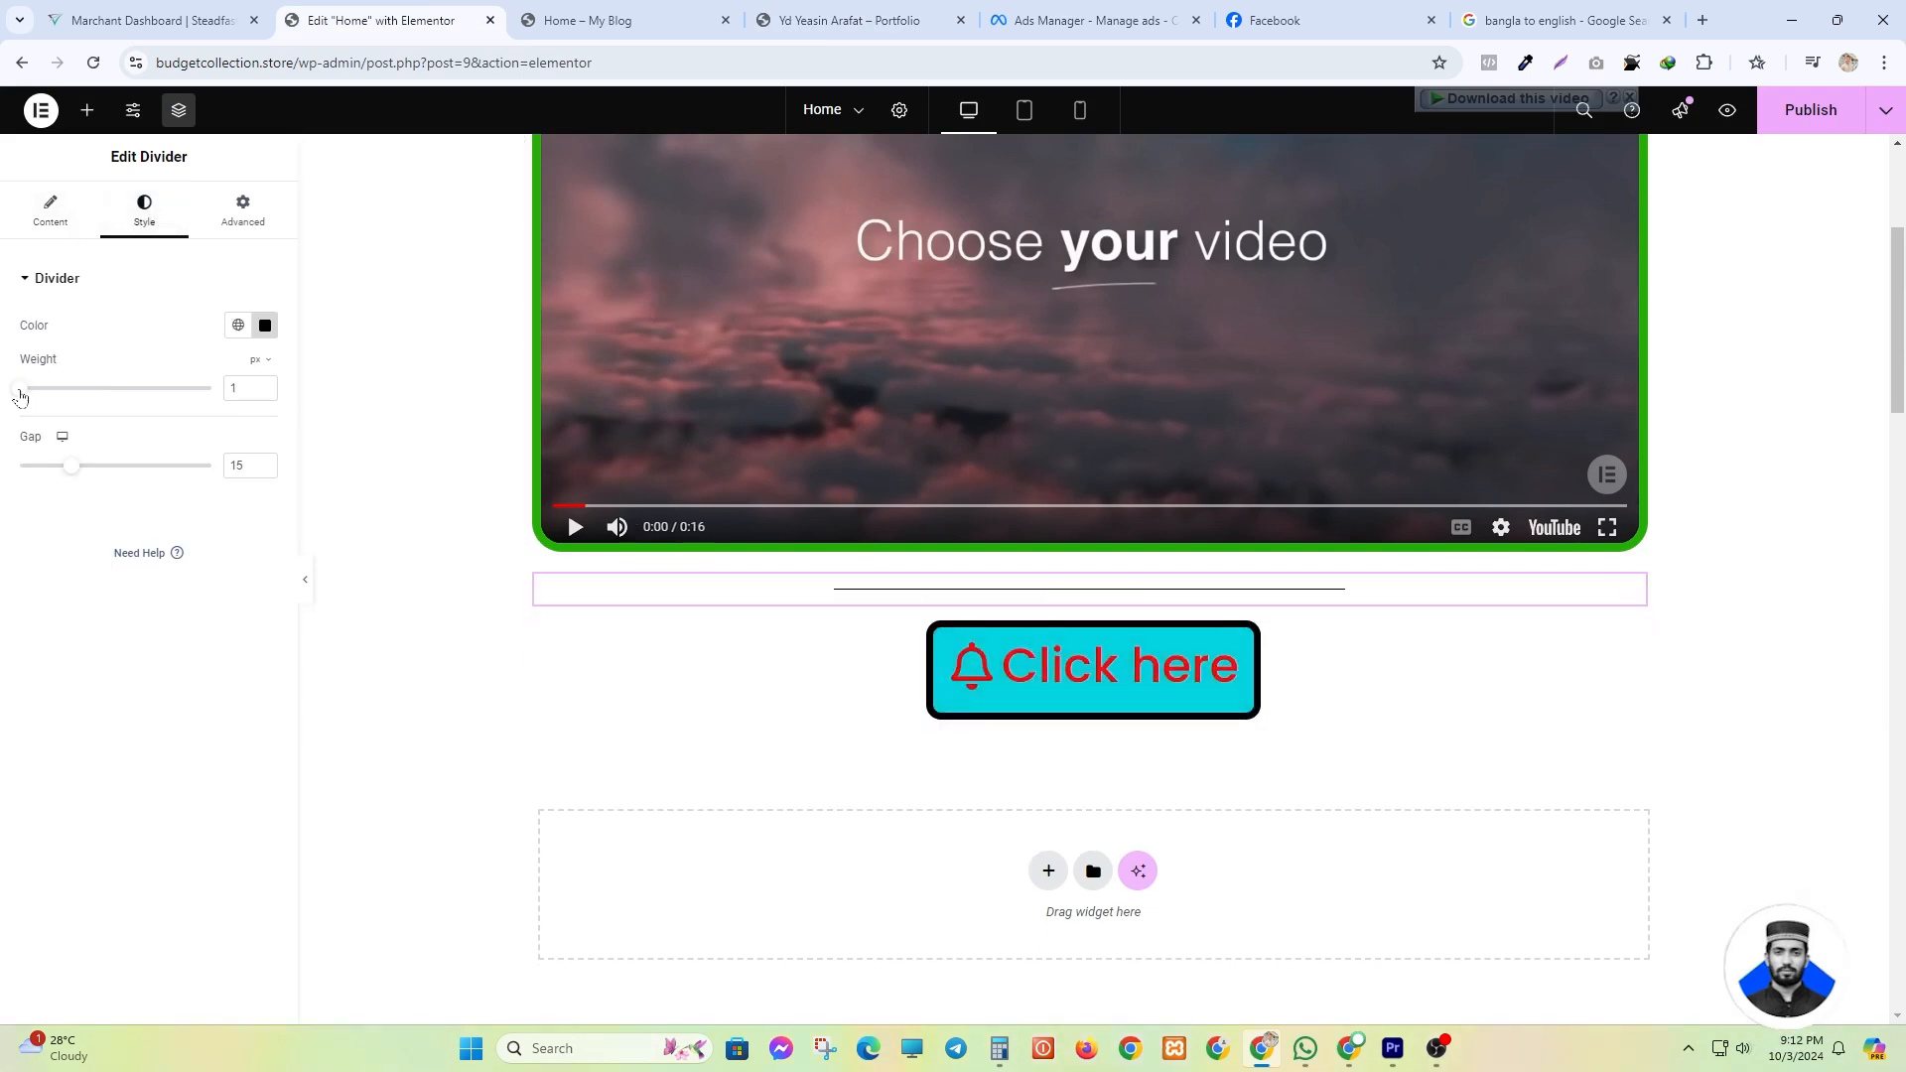
left_click_drag(20, 389, 147, 387)
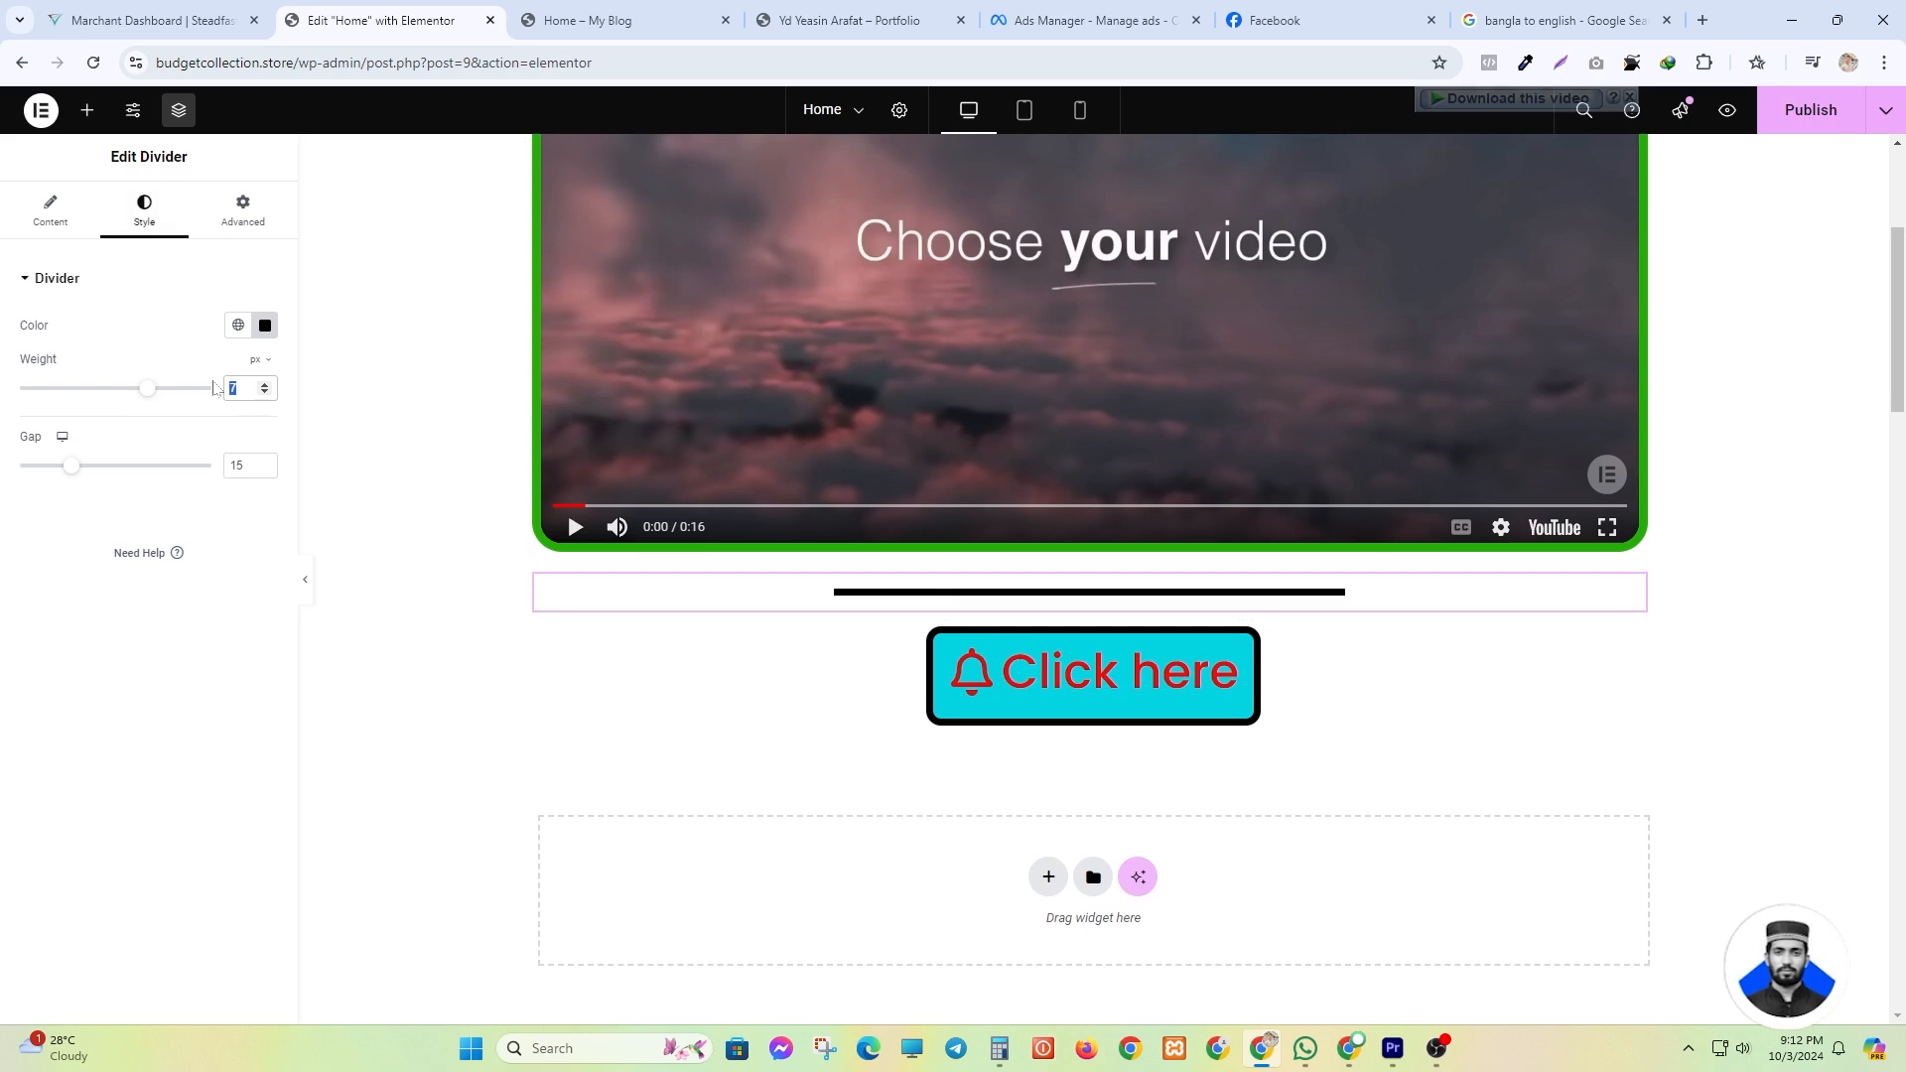
type("4")
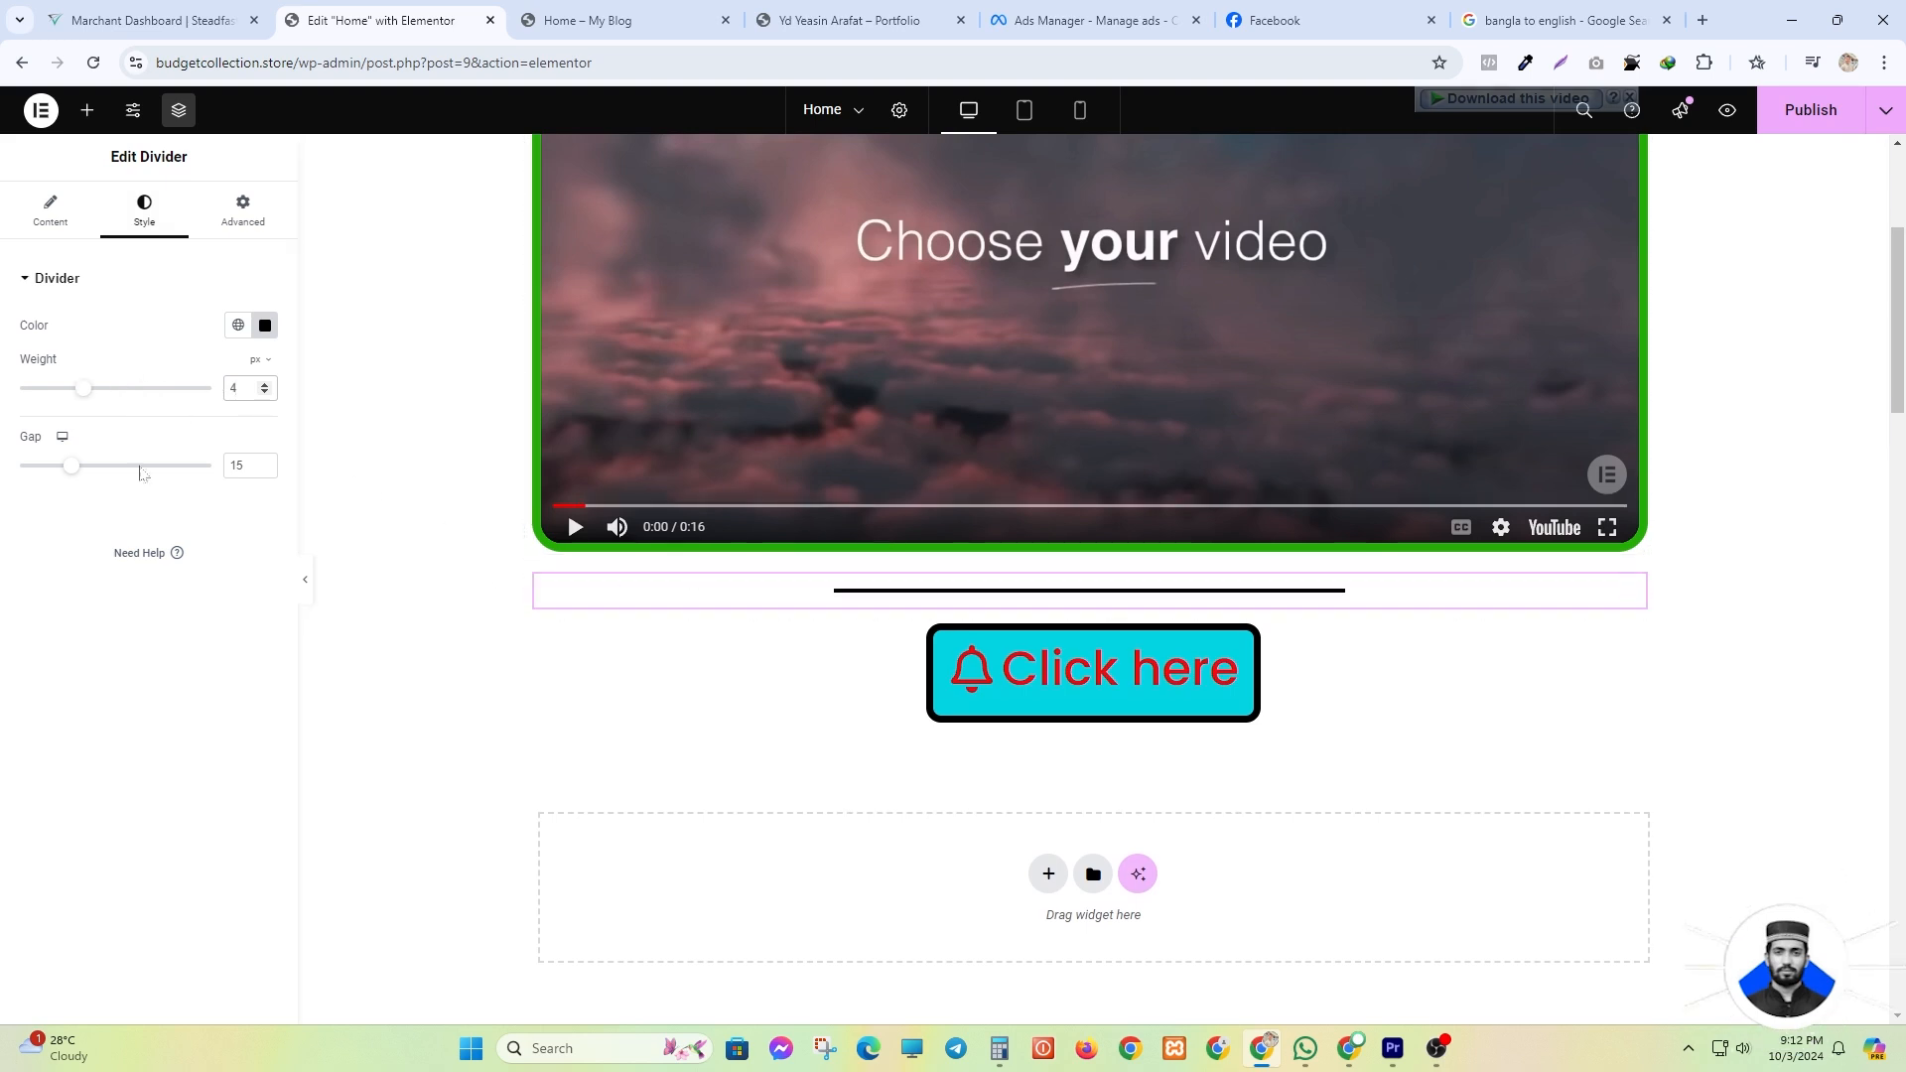
- Widen the divider to 100% and reduce its gap to 2 px
left_click(50, 211)
left_click_drag(108, 396, 186, 396)
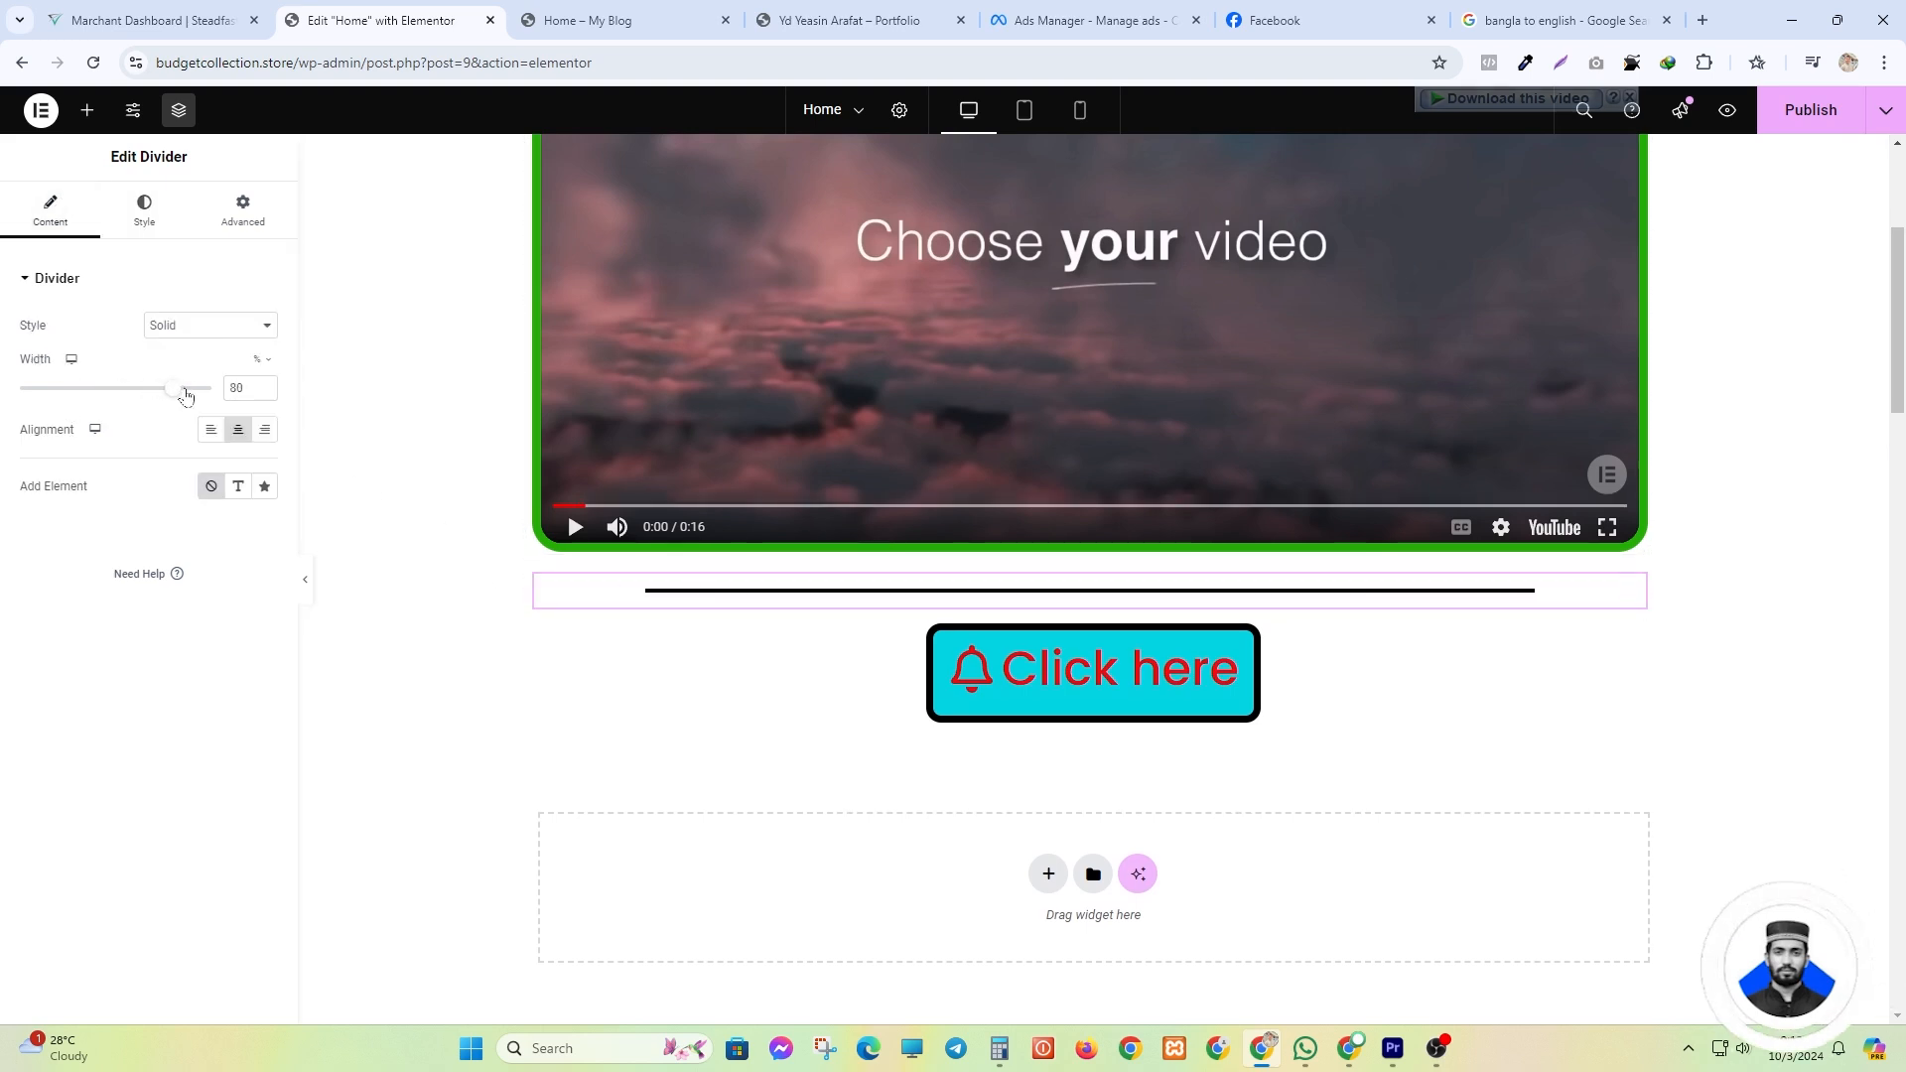
left_click(183, 192)
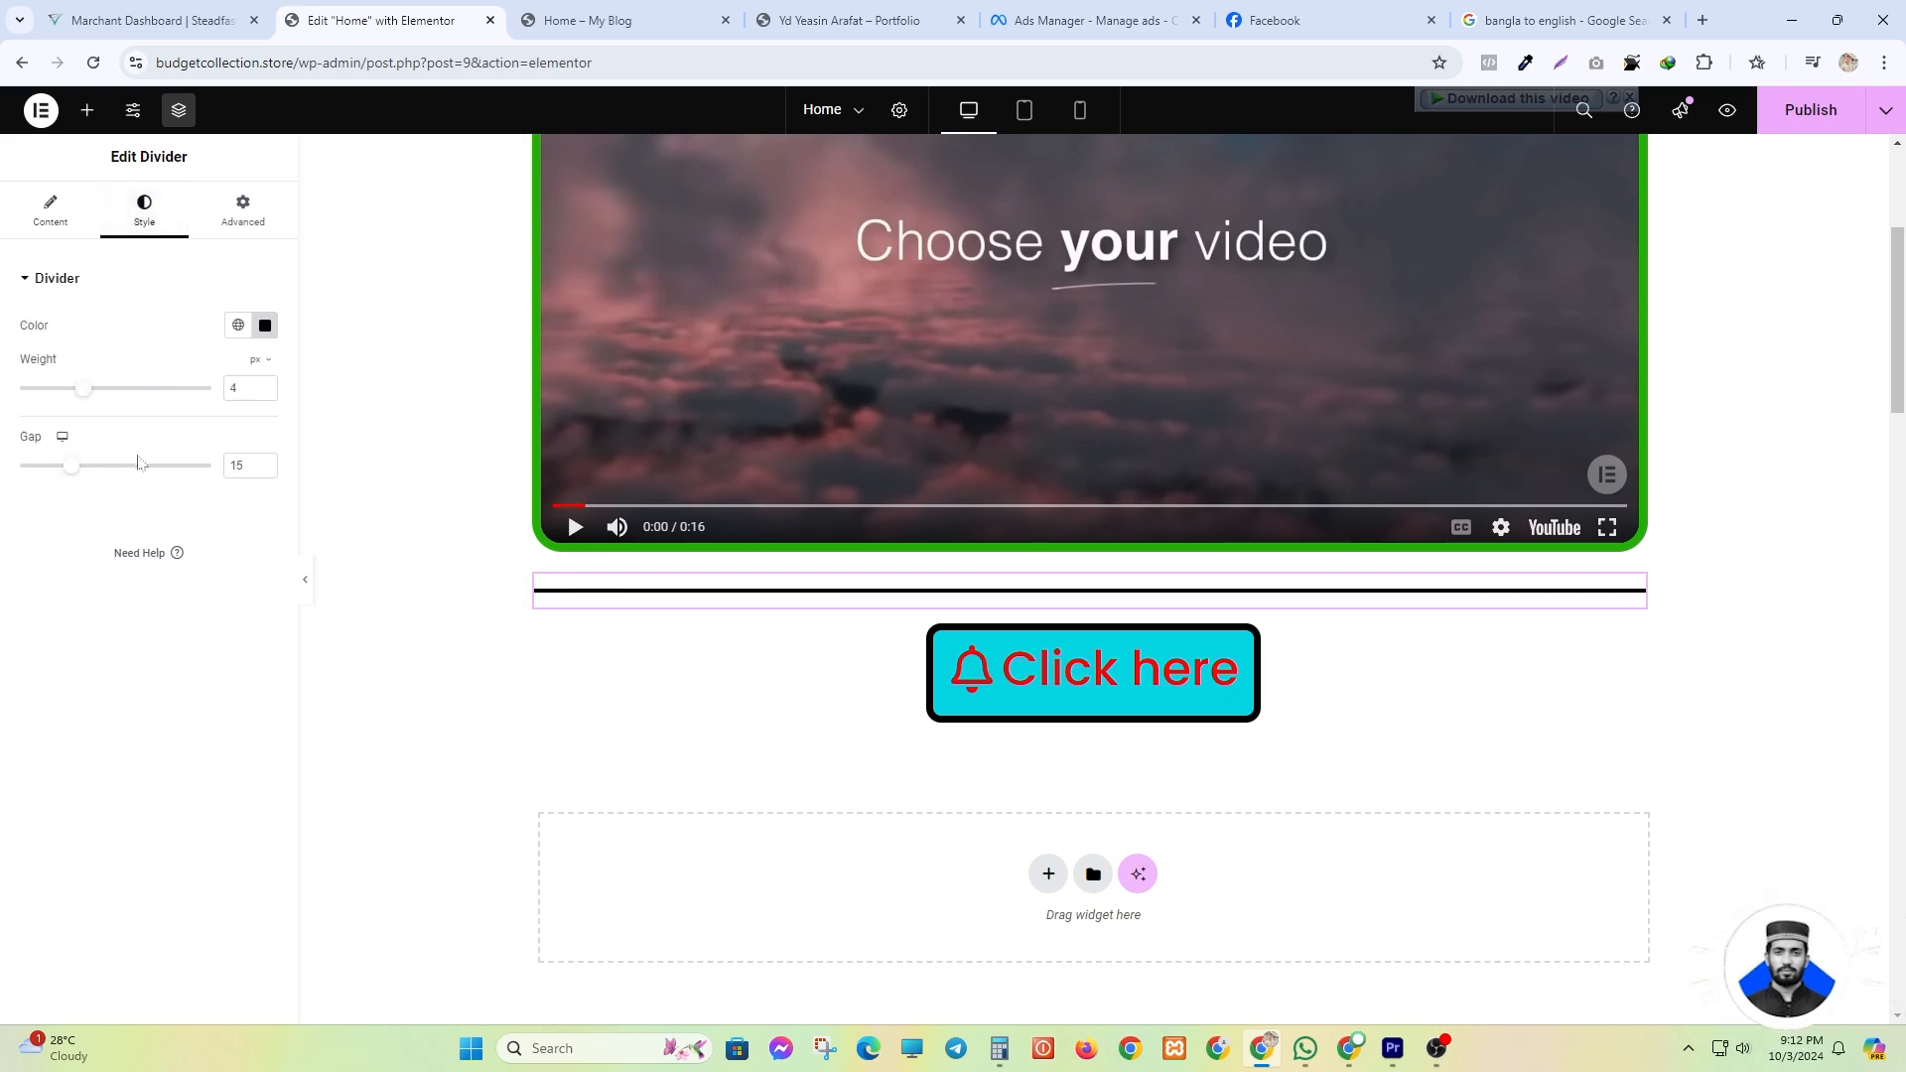
left_click_drag(70, 473, 69, 464)
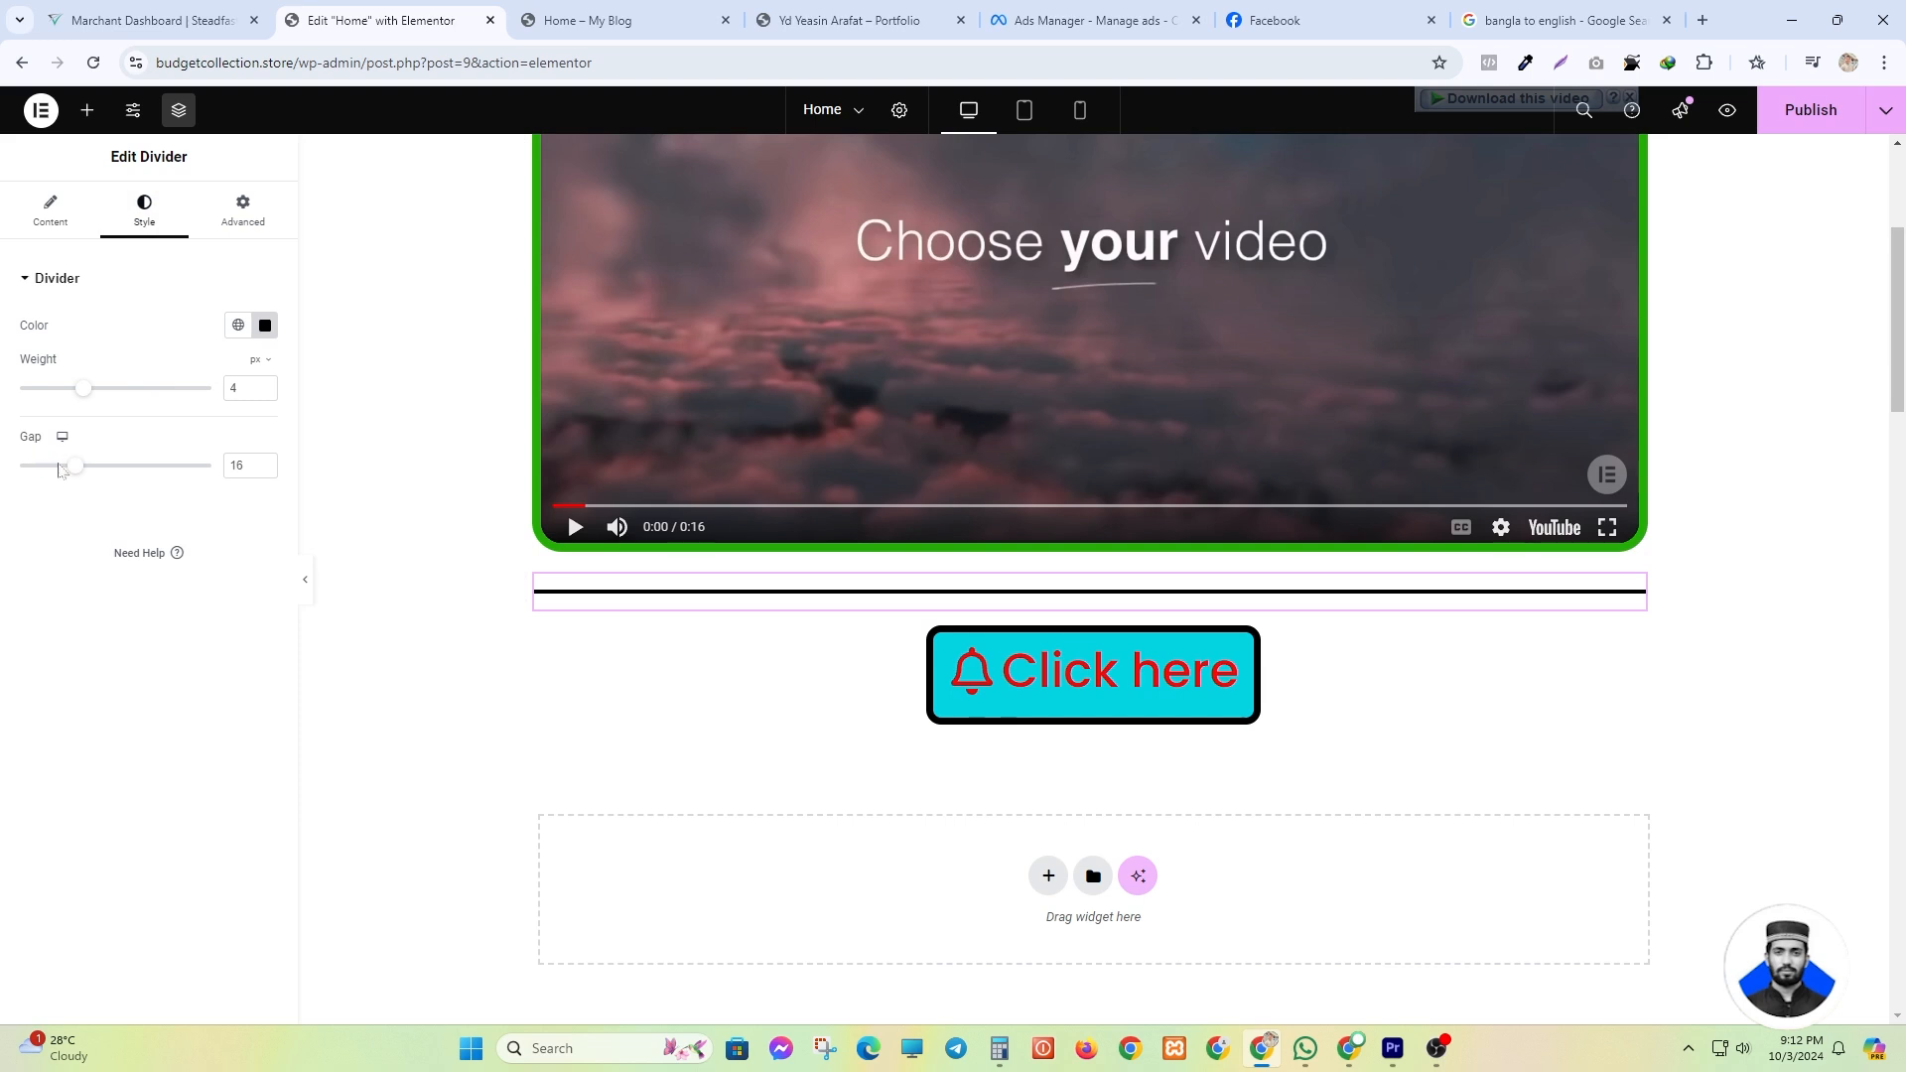
left_click(264, 472)
left_click(264, 472)
left_click(264, 472)
left_click(264, 472)
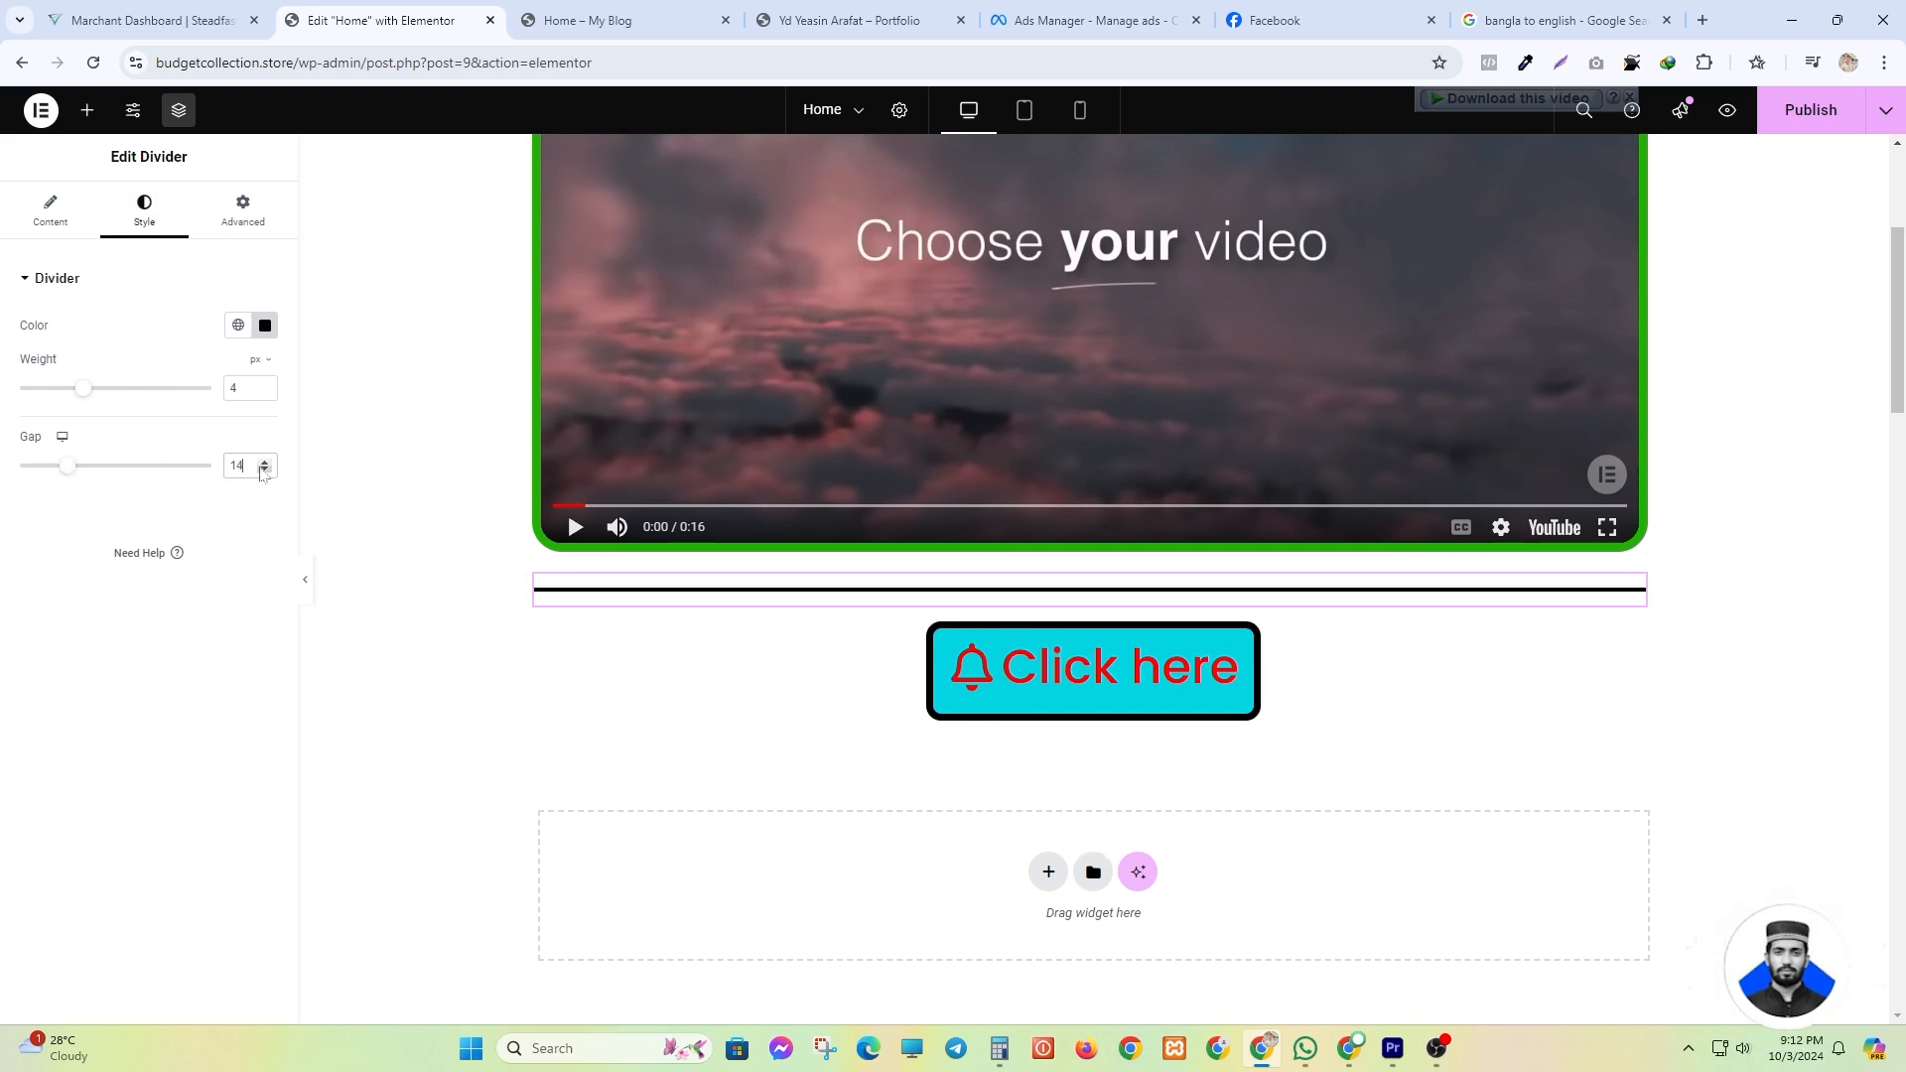
left_click(264, 472)
left_click(264, 472)
left_click(264, 472)
left_click(264, 472)
left_click(264, 472)
left_click(264, 471)
left_click(264, 472)
left_click(264, 471)
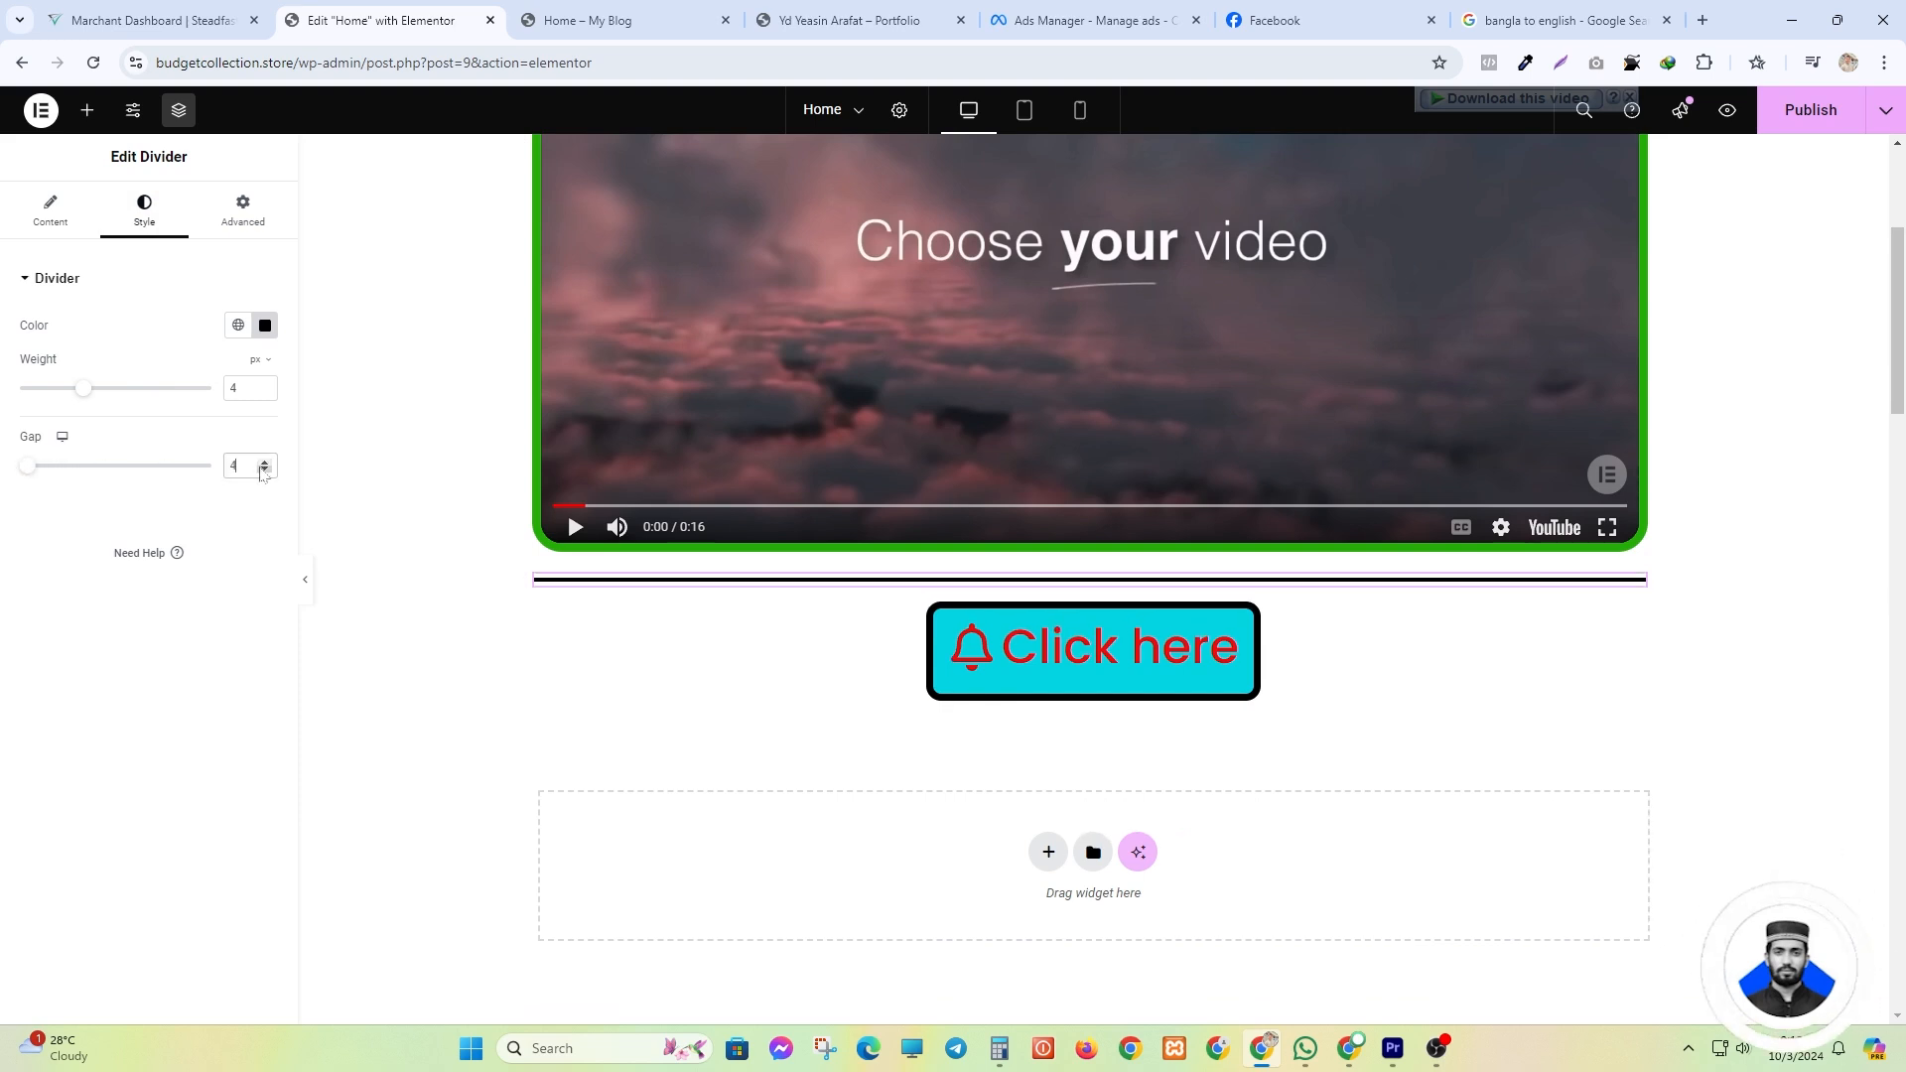
left_click(264, 471)
left_click(264, 472)
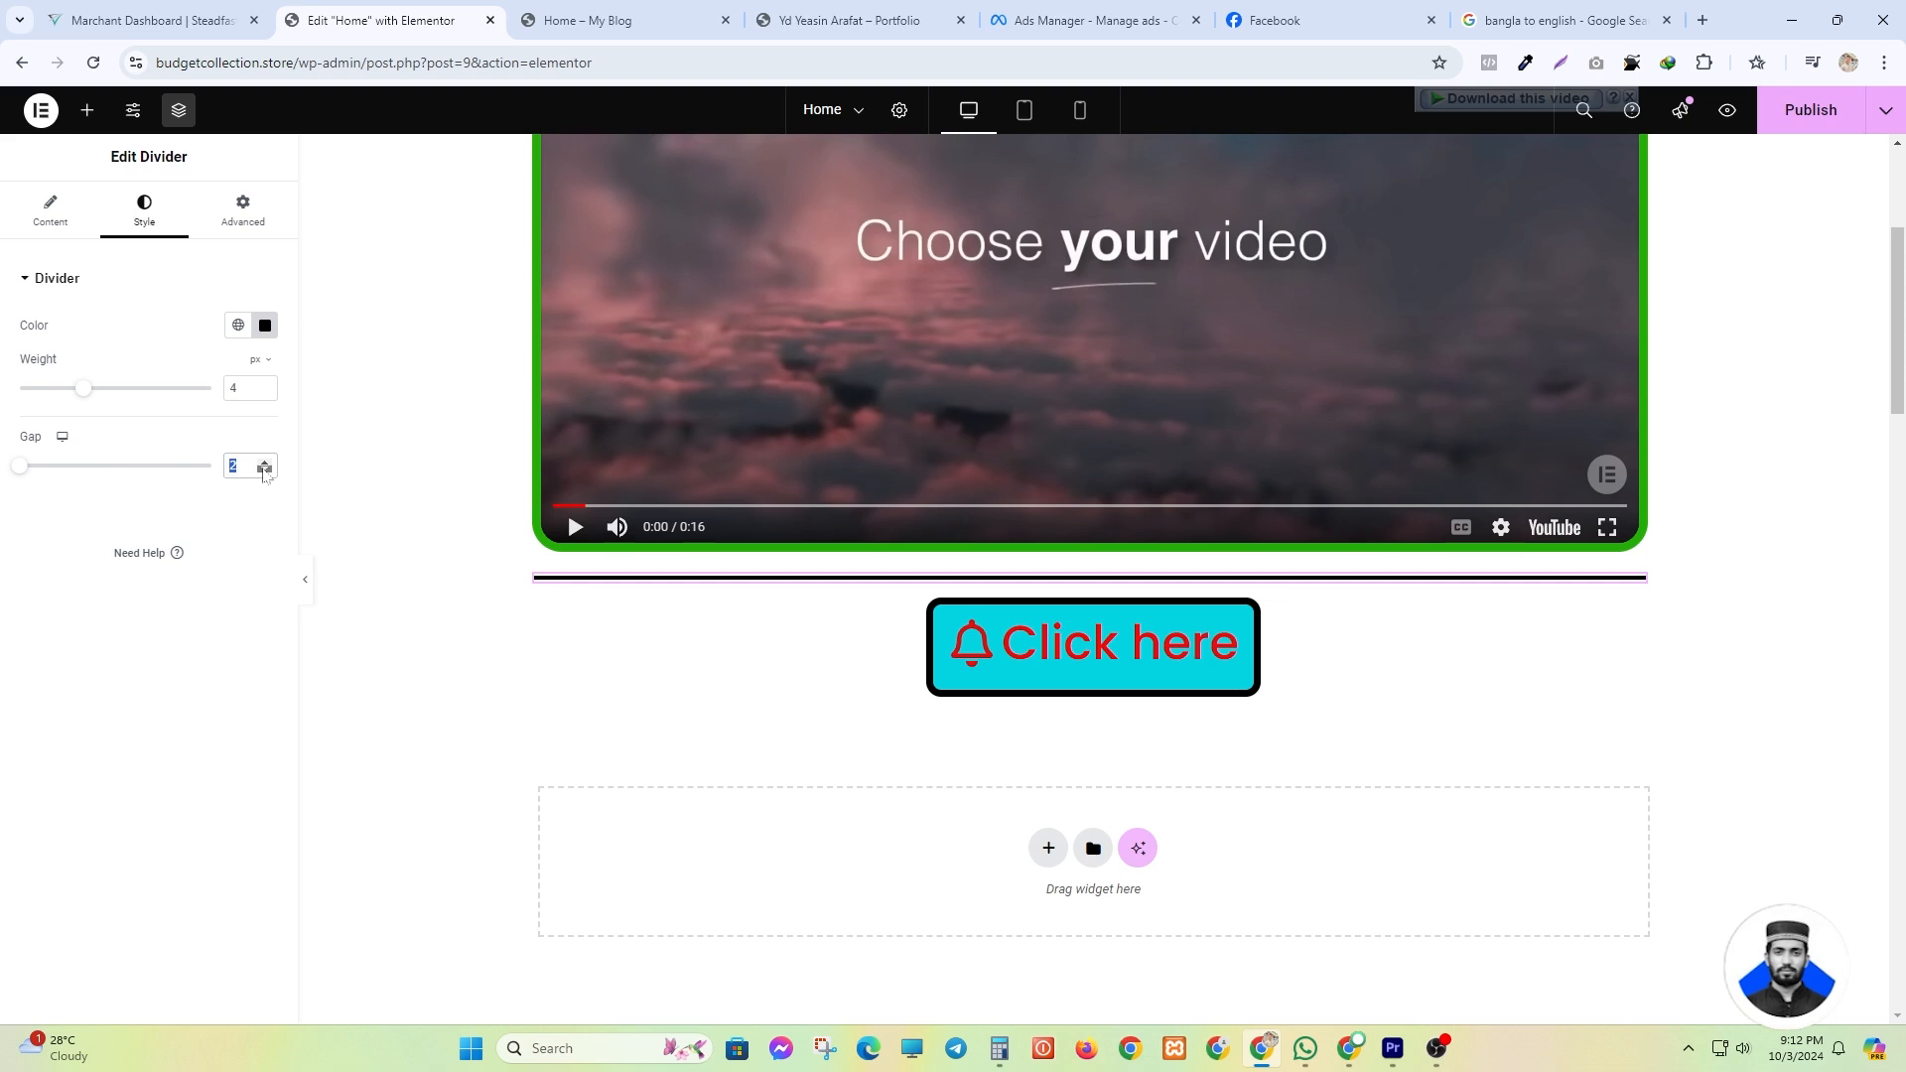
- View the divider's colour options, and try a text element in it with its text style settings open
left_click(265, 333)
left_click_drag(343, 423, 42, 500)
left_click(66, 199)
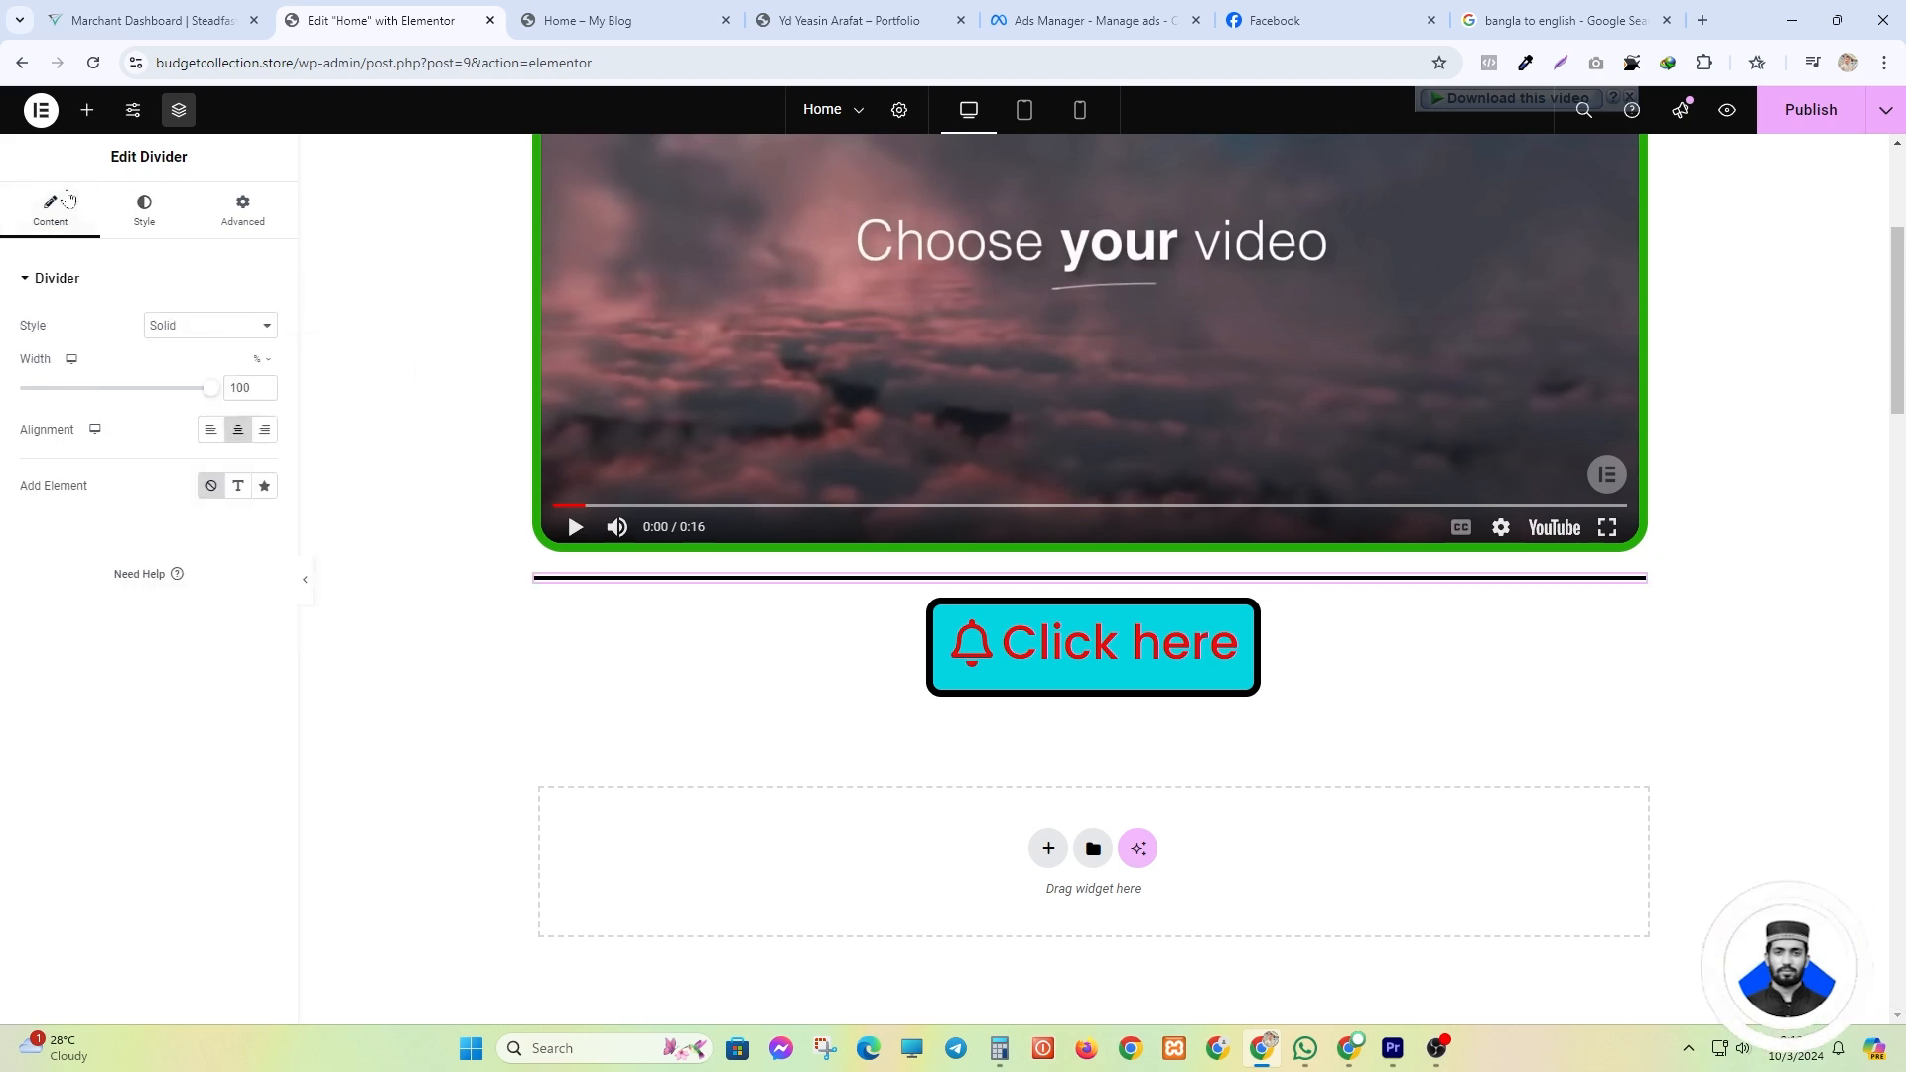
left_click(238, 486)
left_click(144, 207)
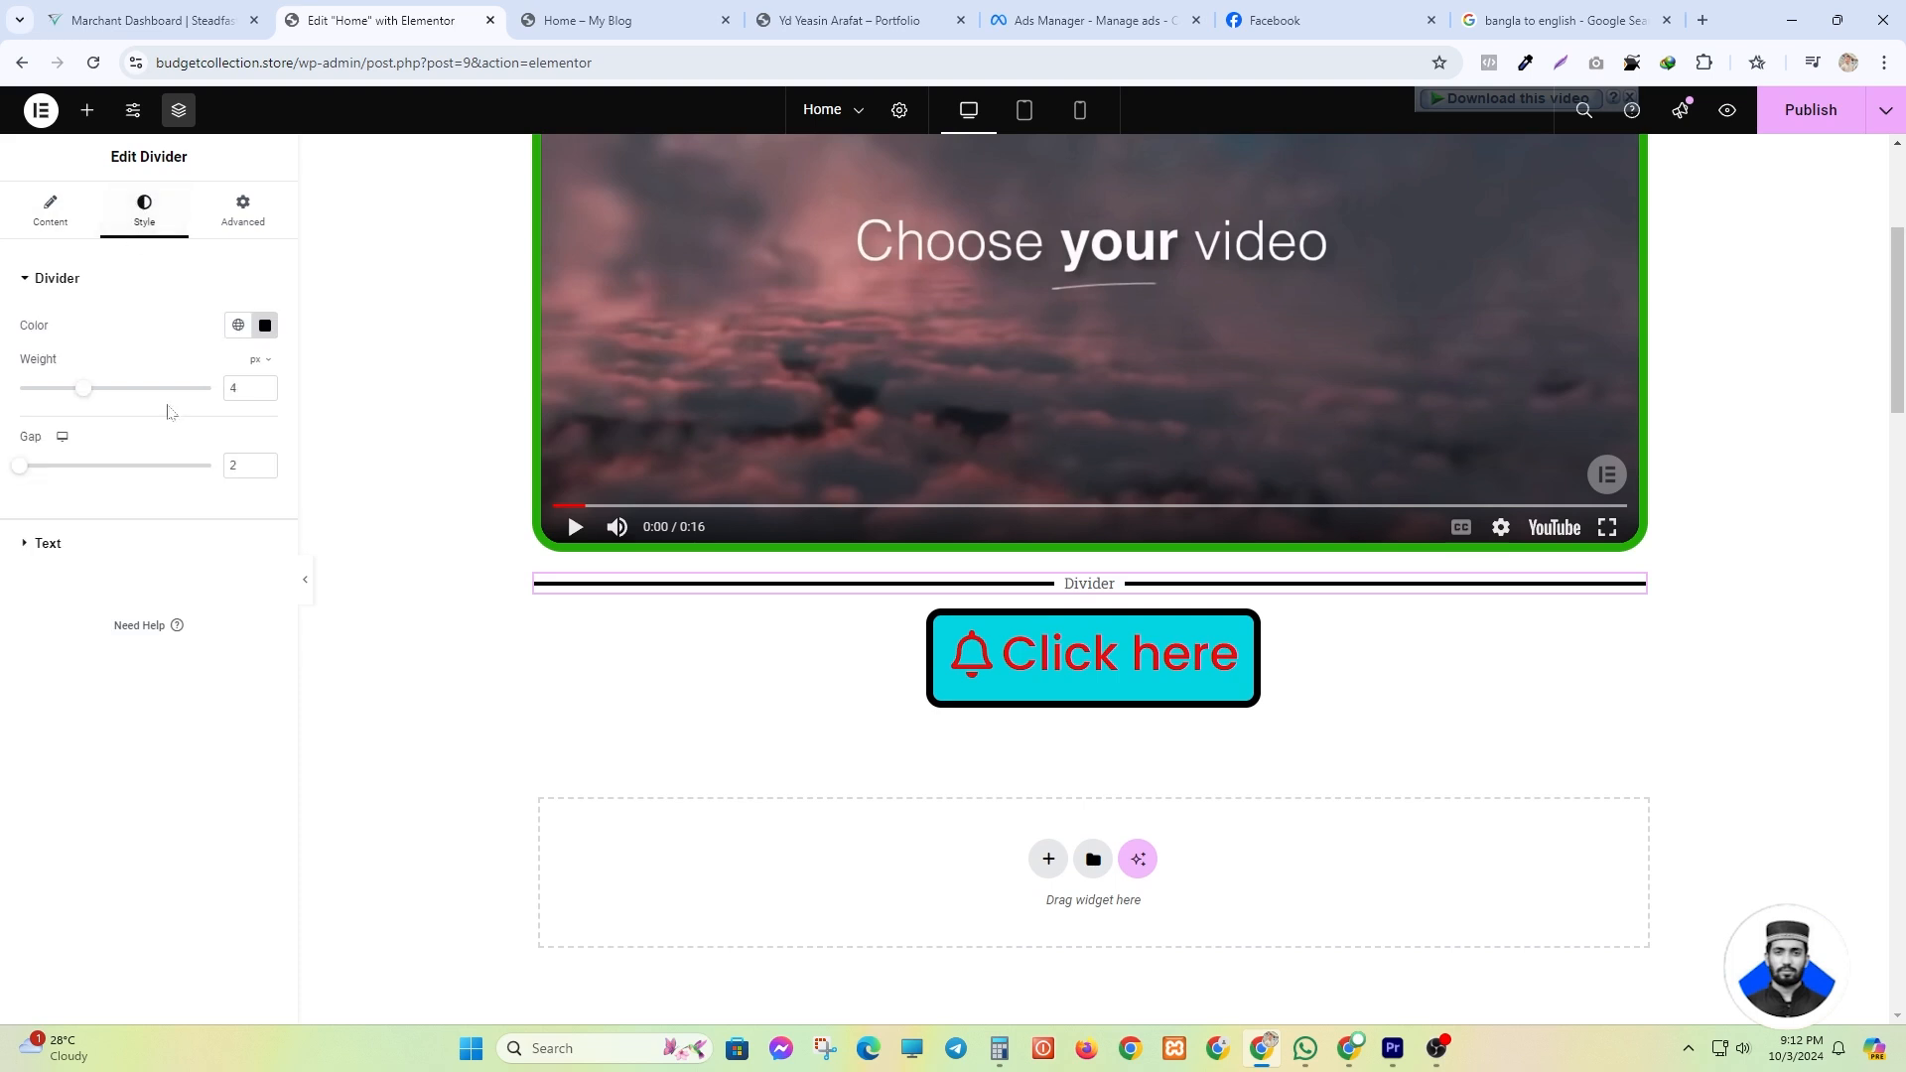
left_click(66, 549)
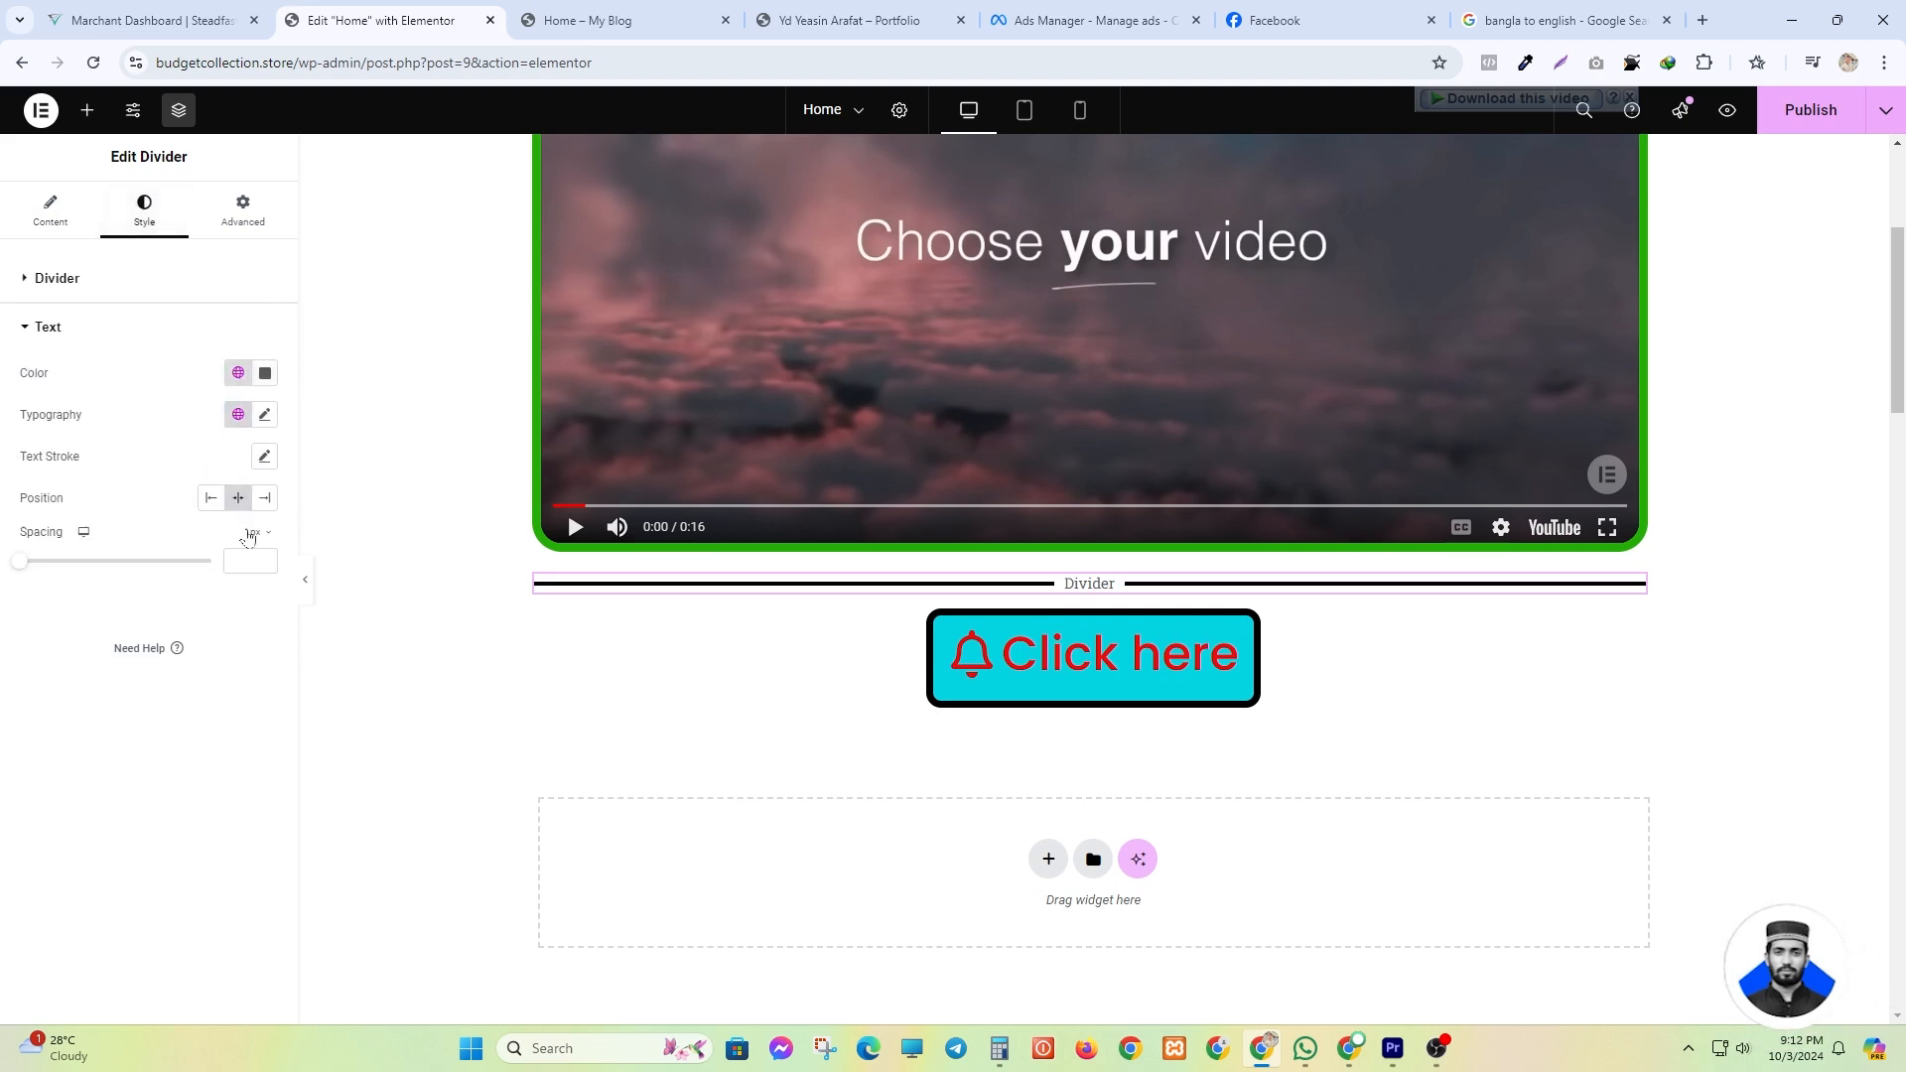
left_click(51, 218)
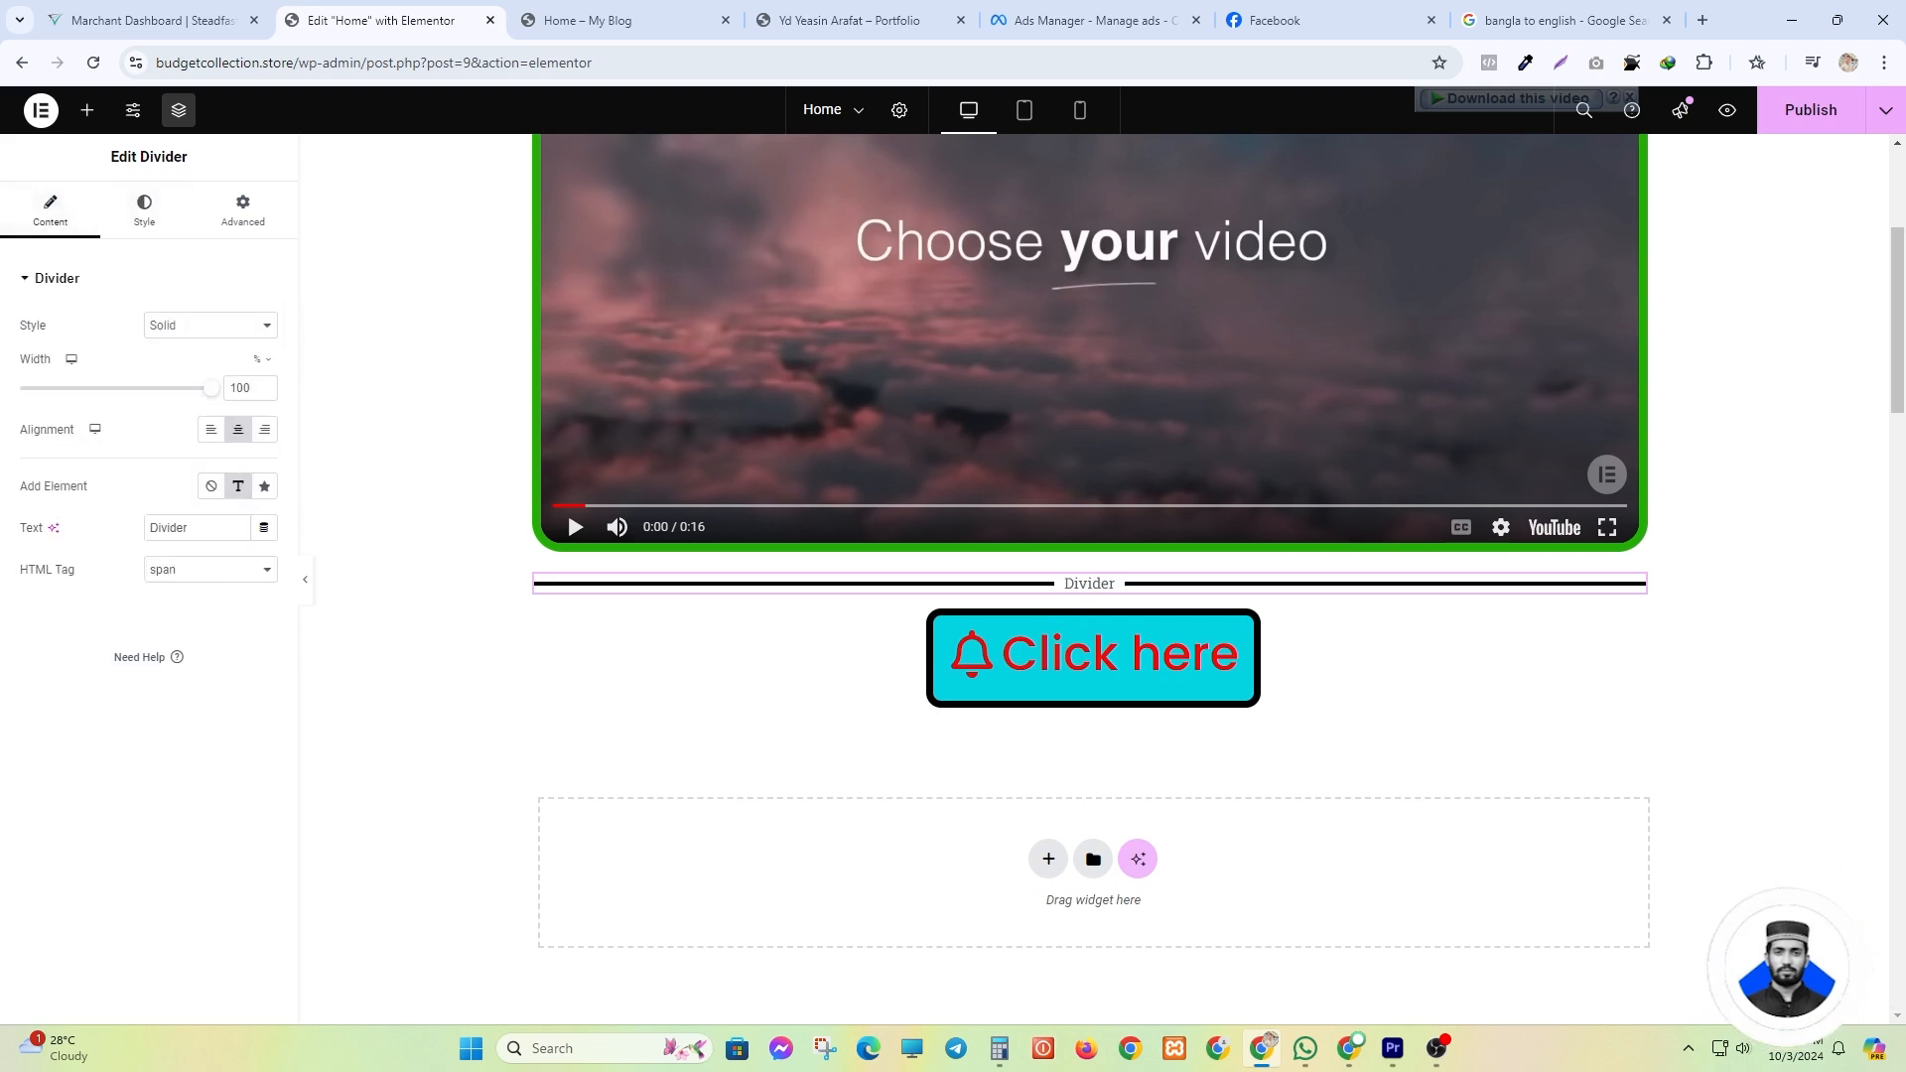
- Add the star icon to the divider and set its primary colour to red (#F10101)
left_click(264, 485)
left_click(144, 209)
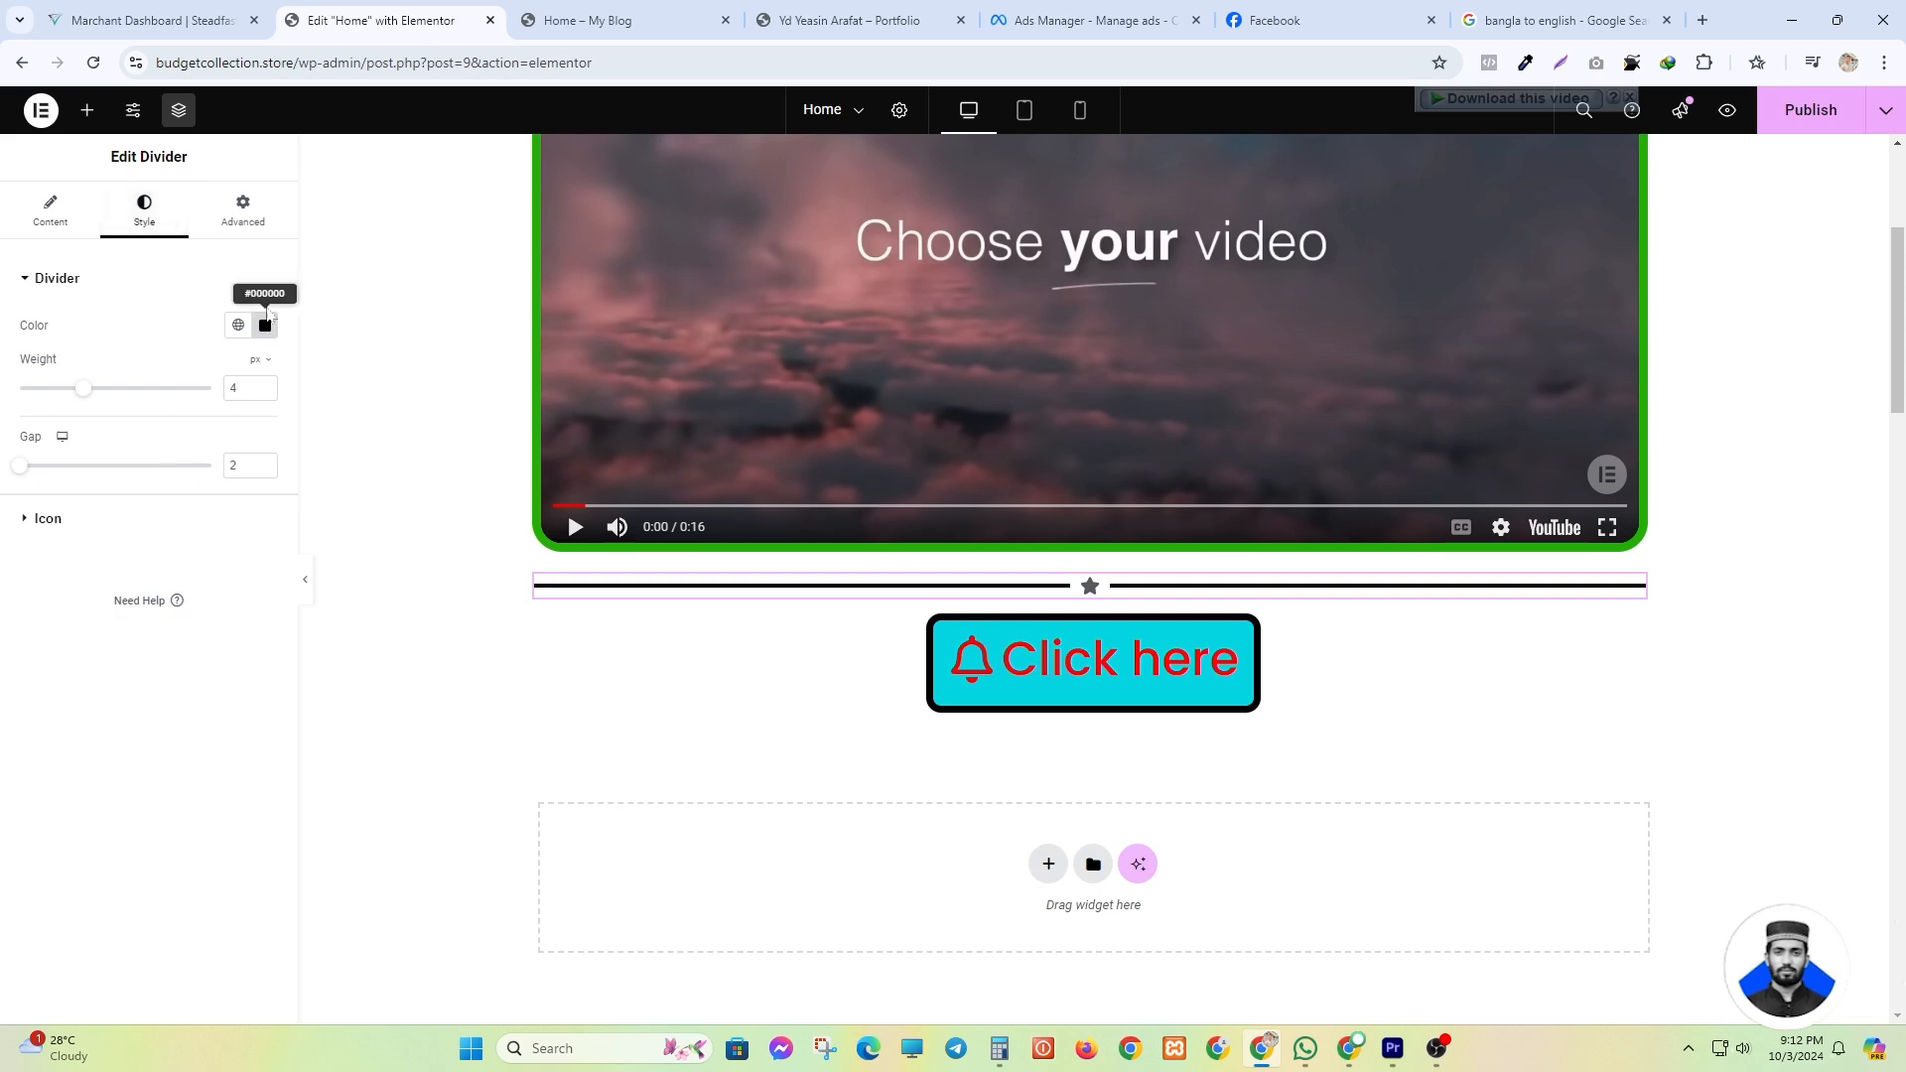
left_click(75, 519)
left_click(266, 485)
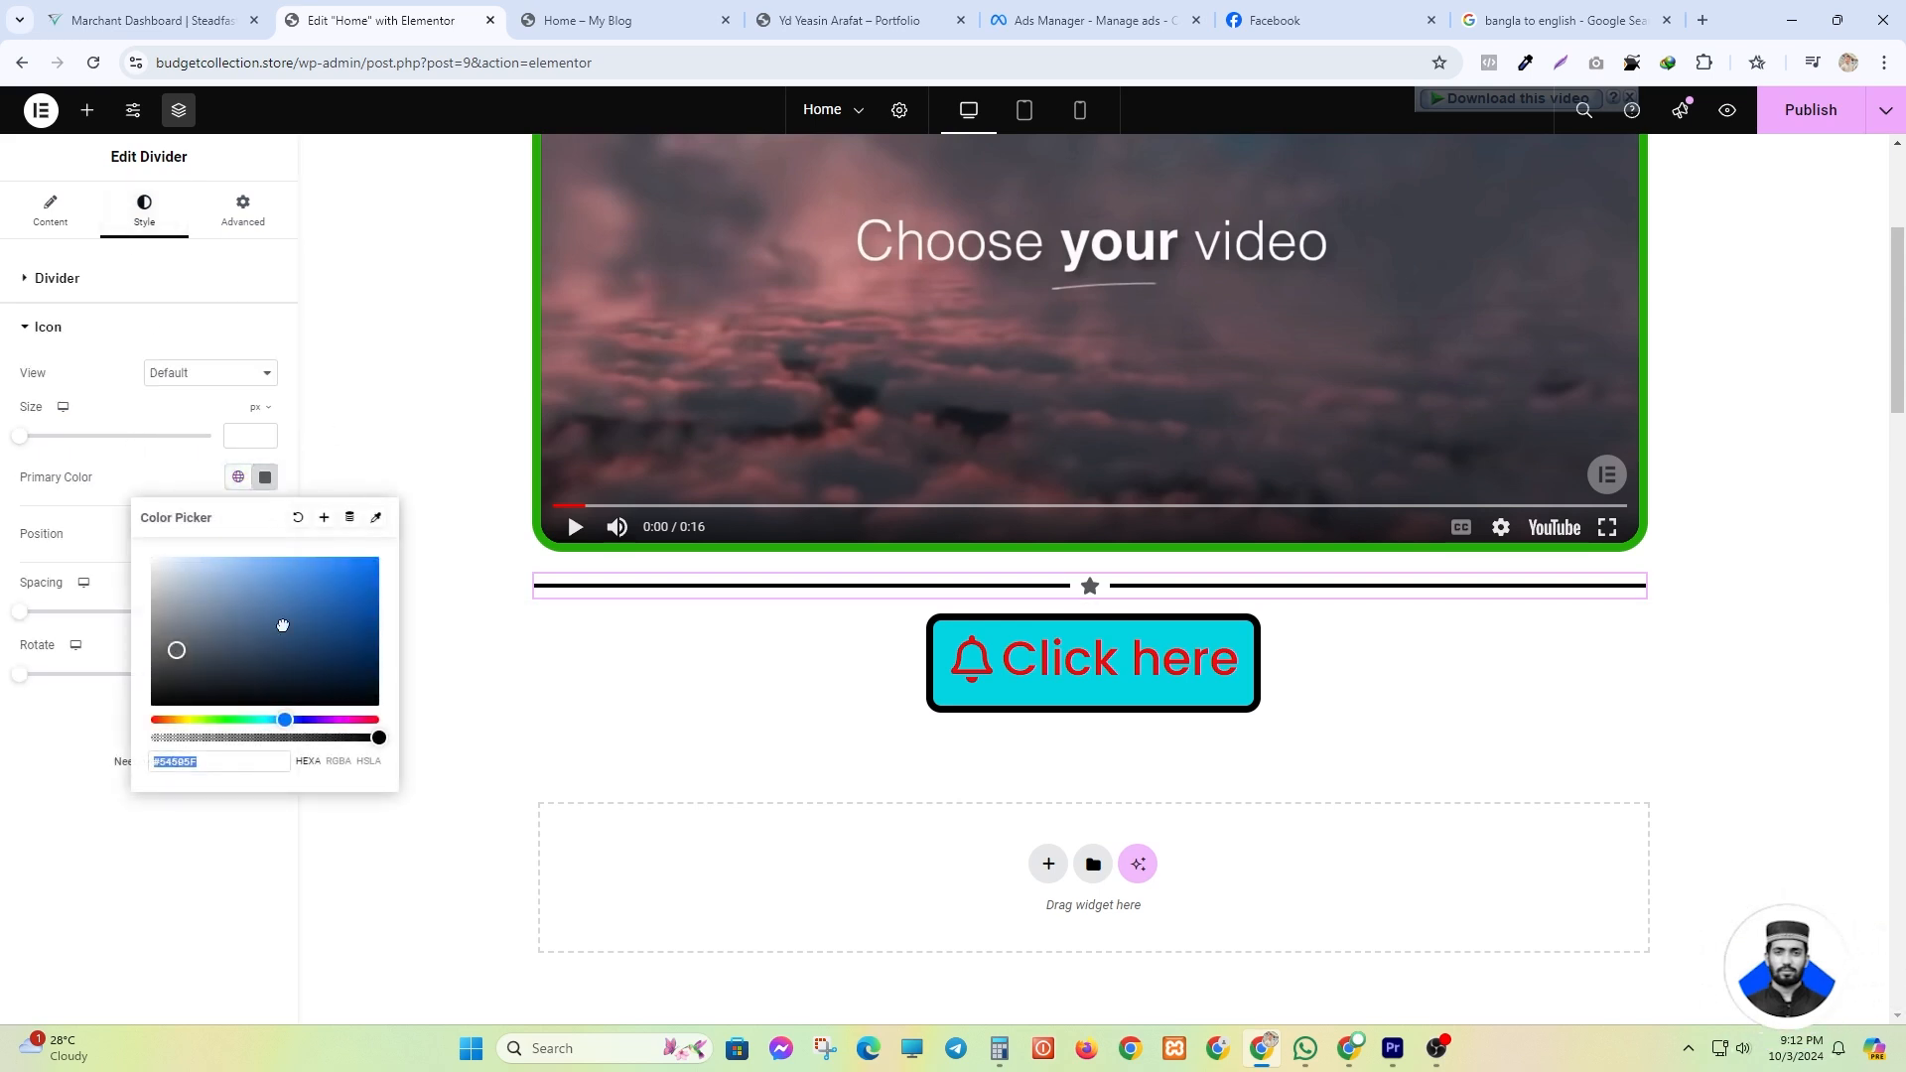
left_click(55, 211)
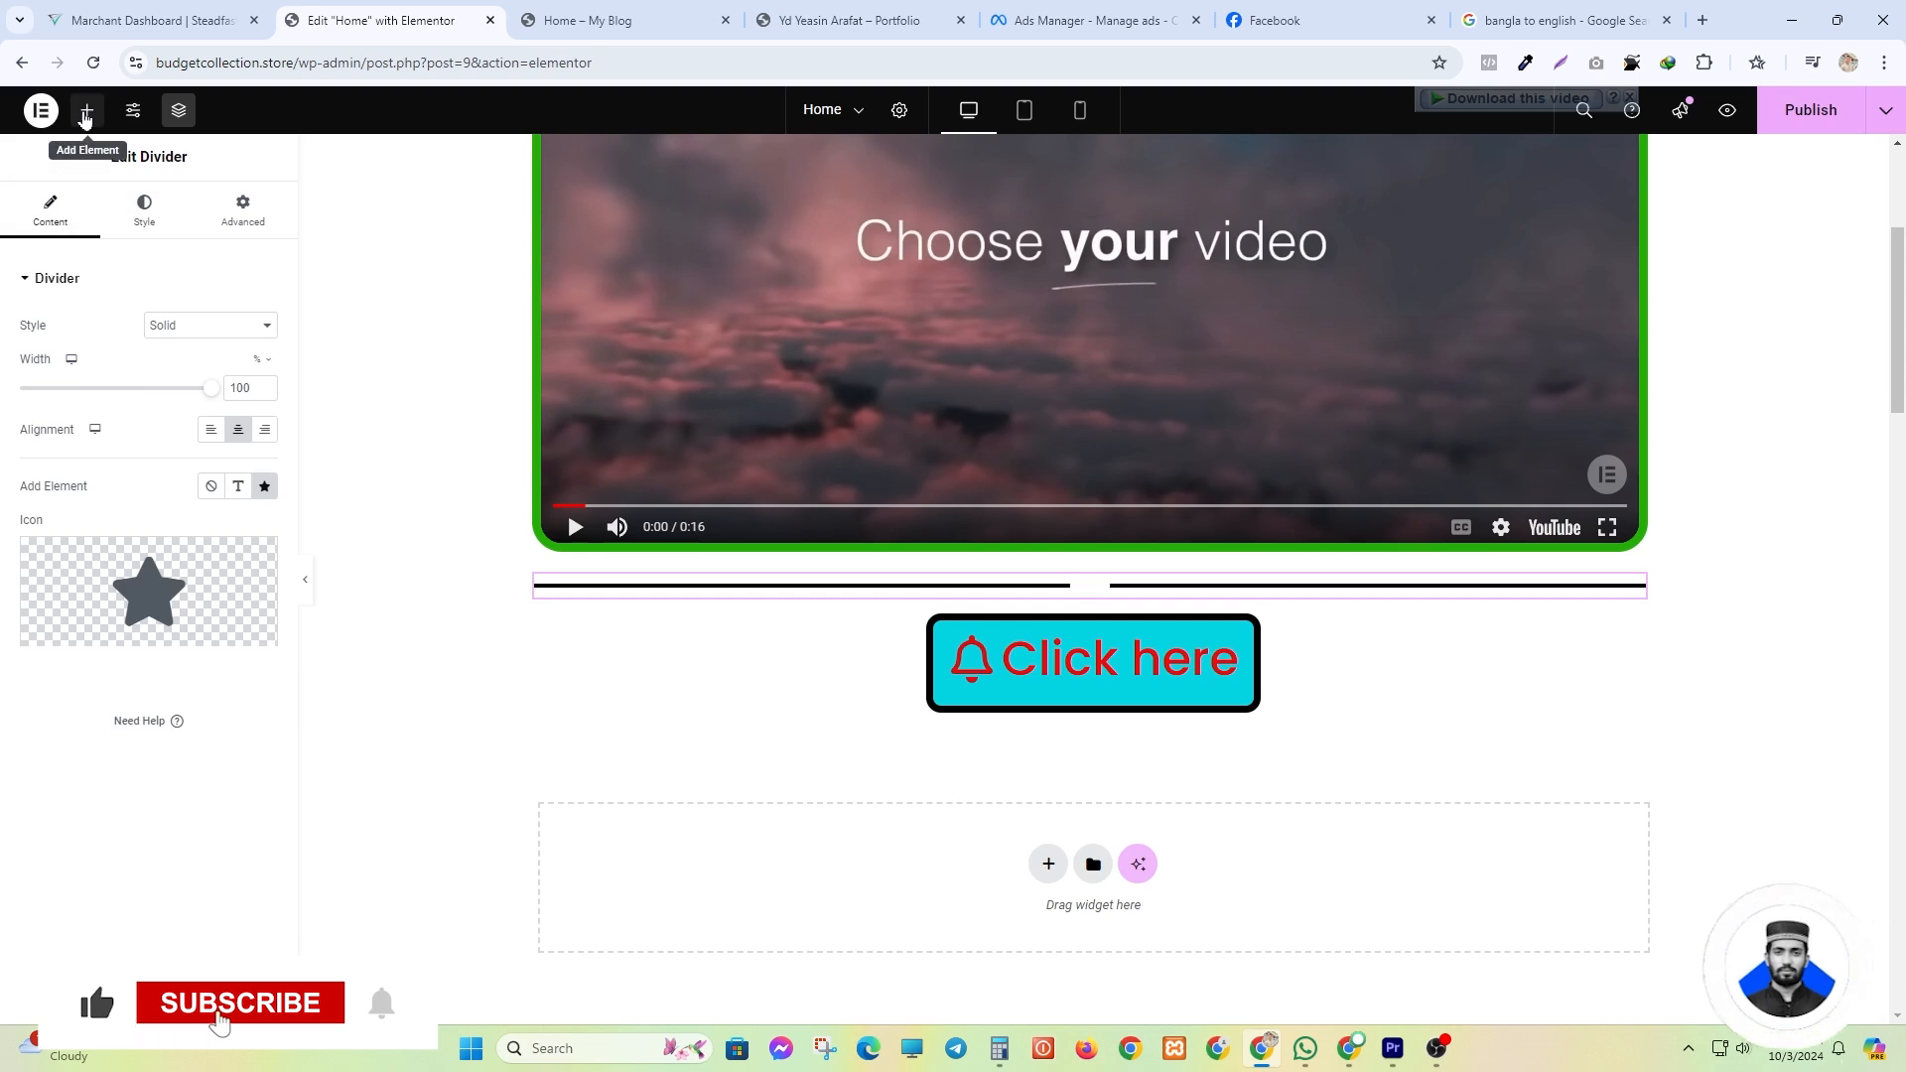
left_click(144, 210)
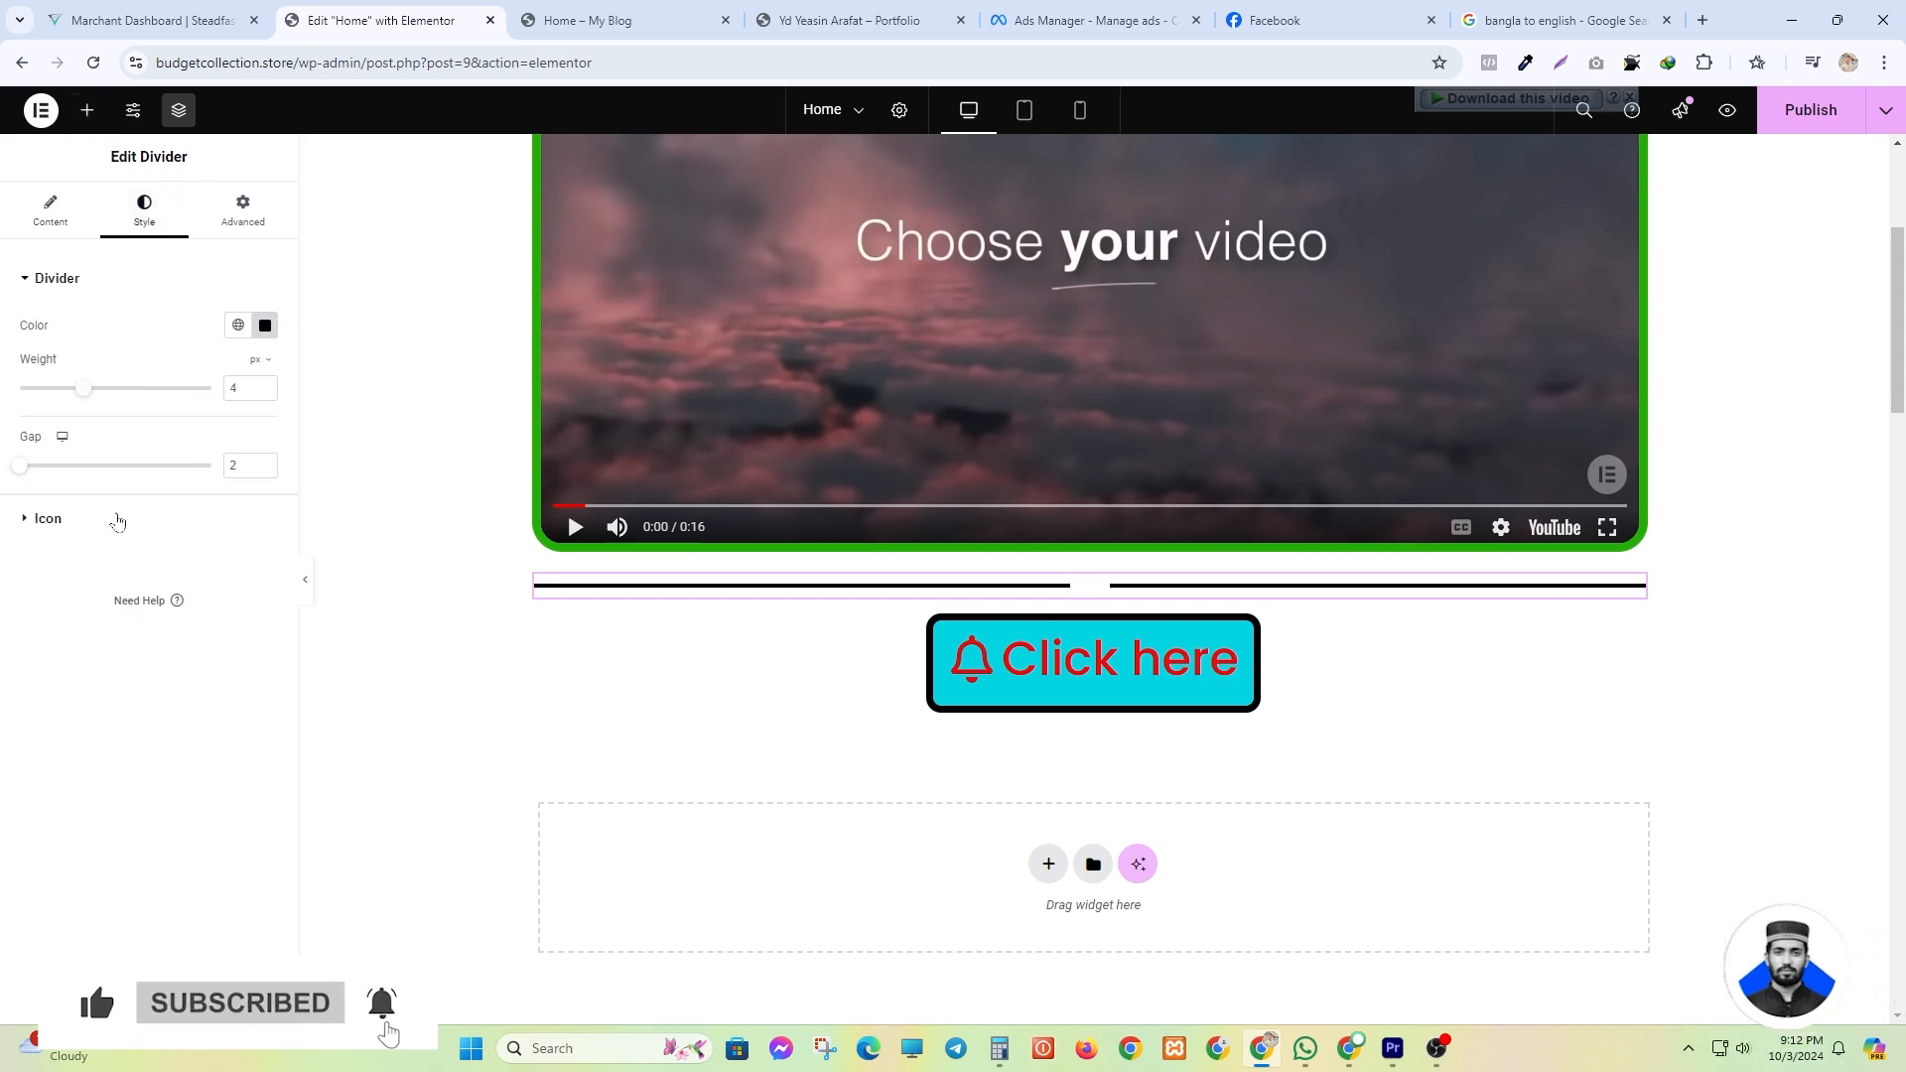
left_click(117, 521)
left_click(265, 476)
left_click(359, 557)
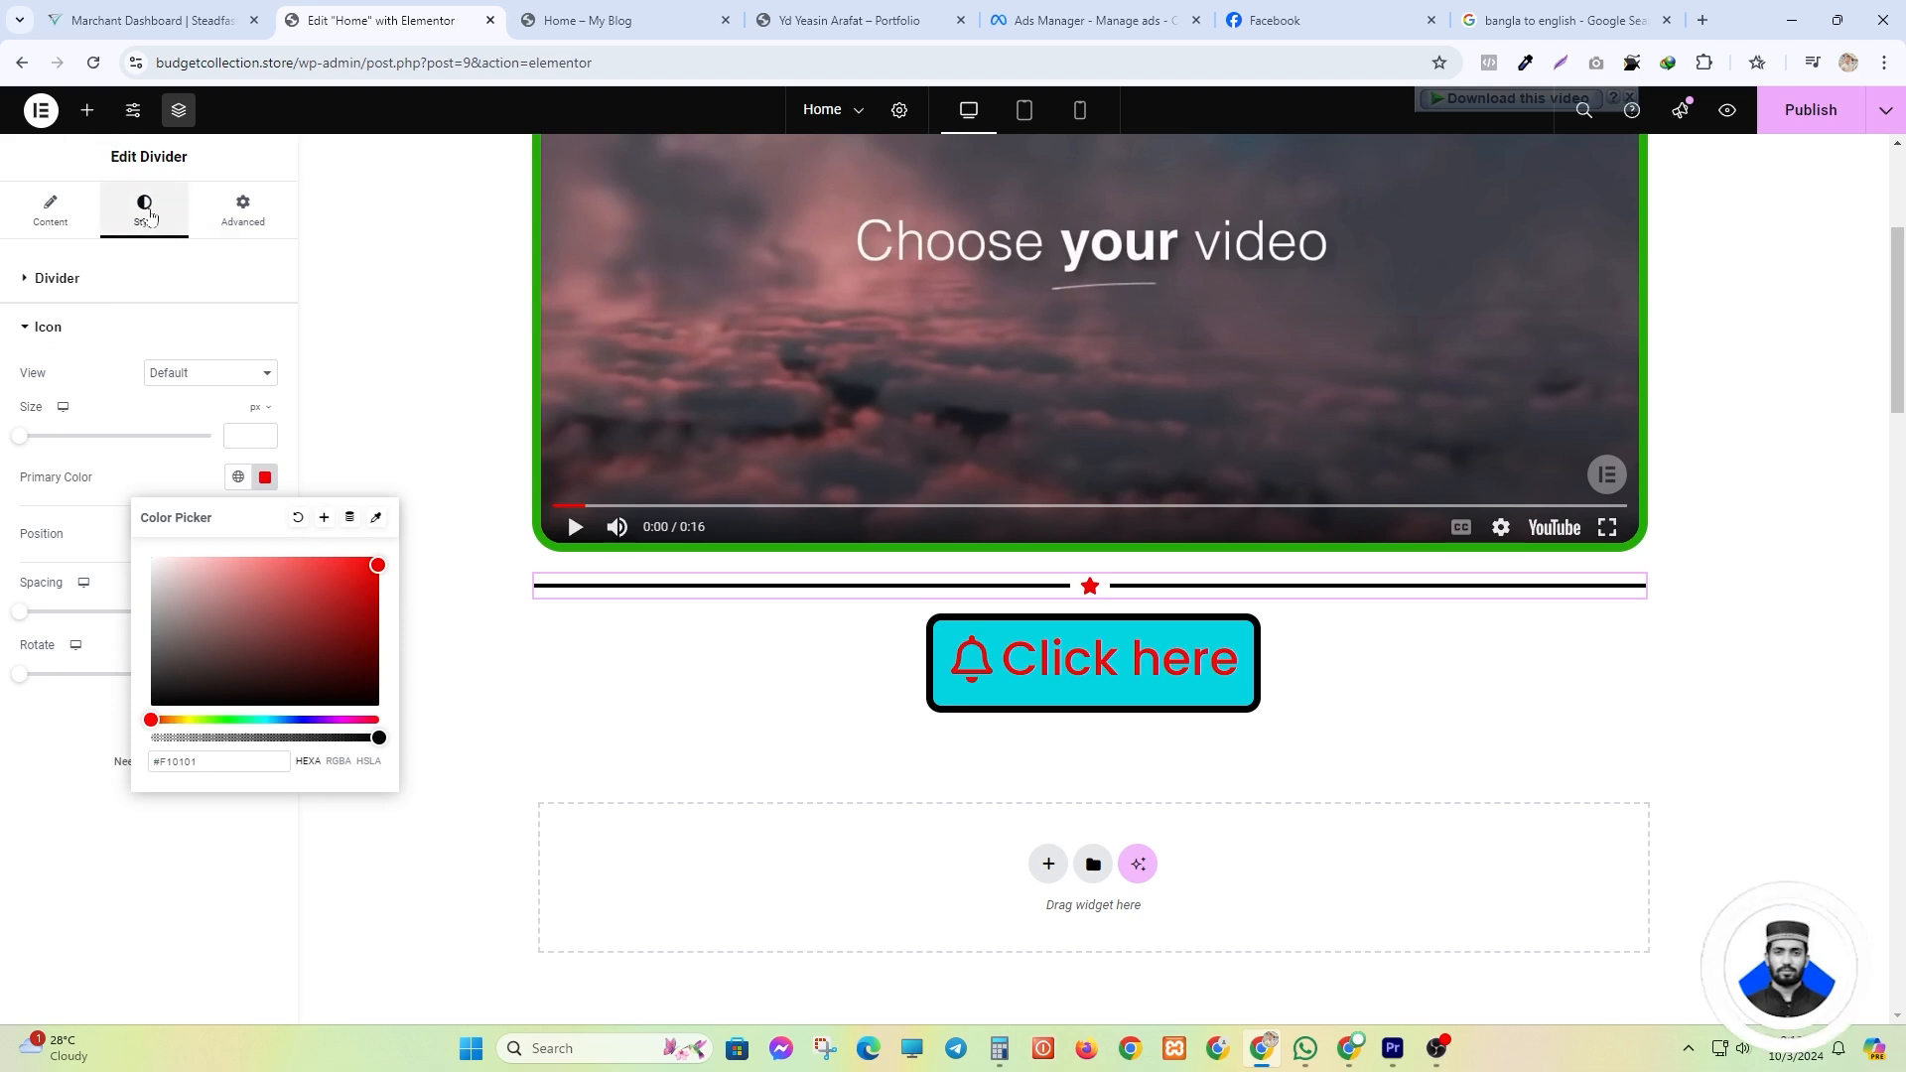
left_click(914, 731)
- Enlarge the divider's star icon to 71 px
scroll(894, 622, "down", 1)
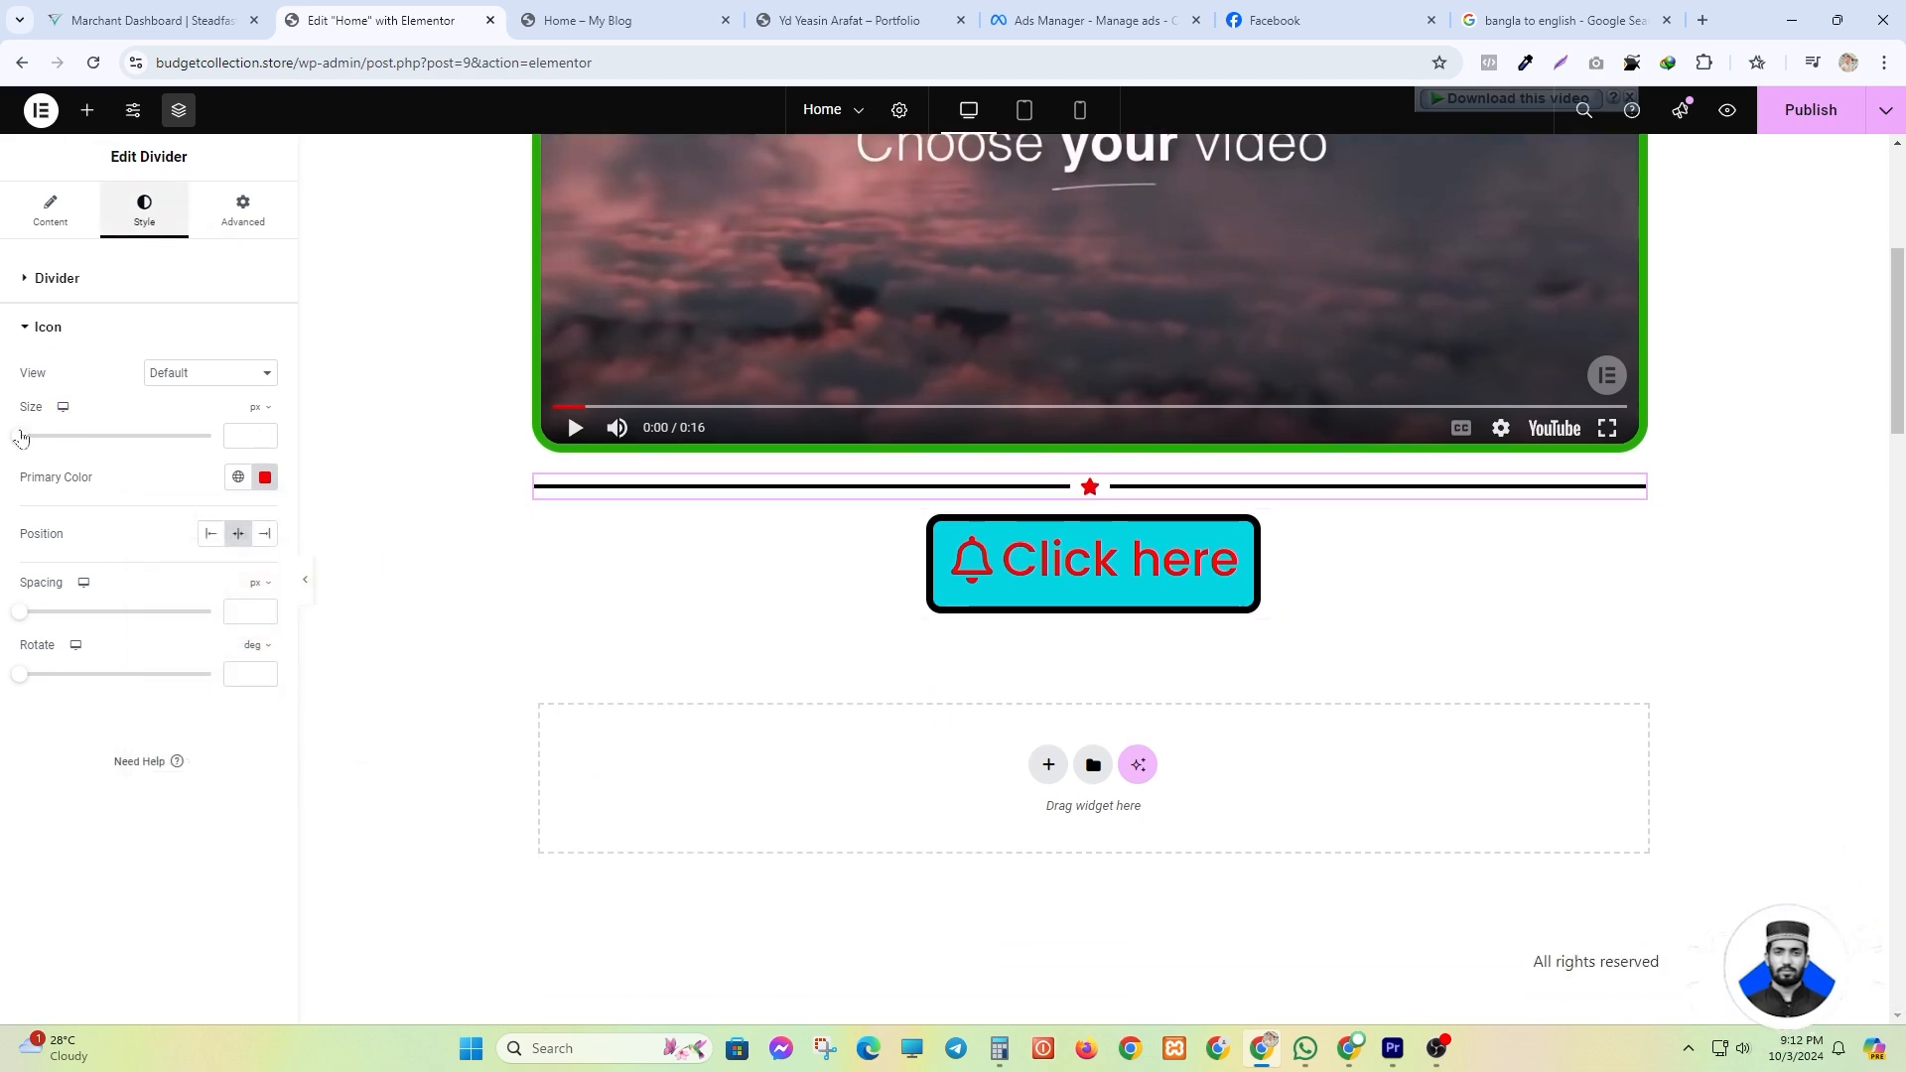
left_click_drag(21, 438, 160, 435)
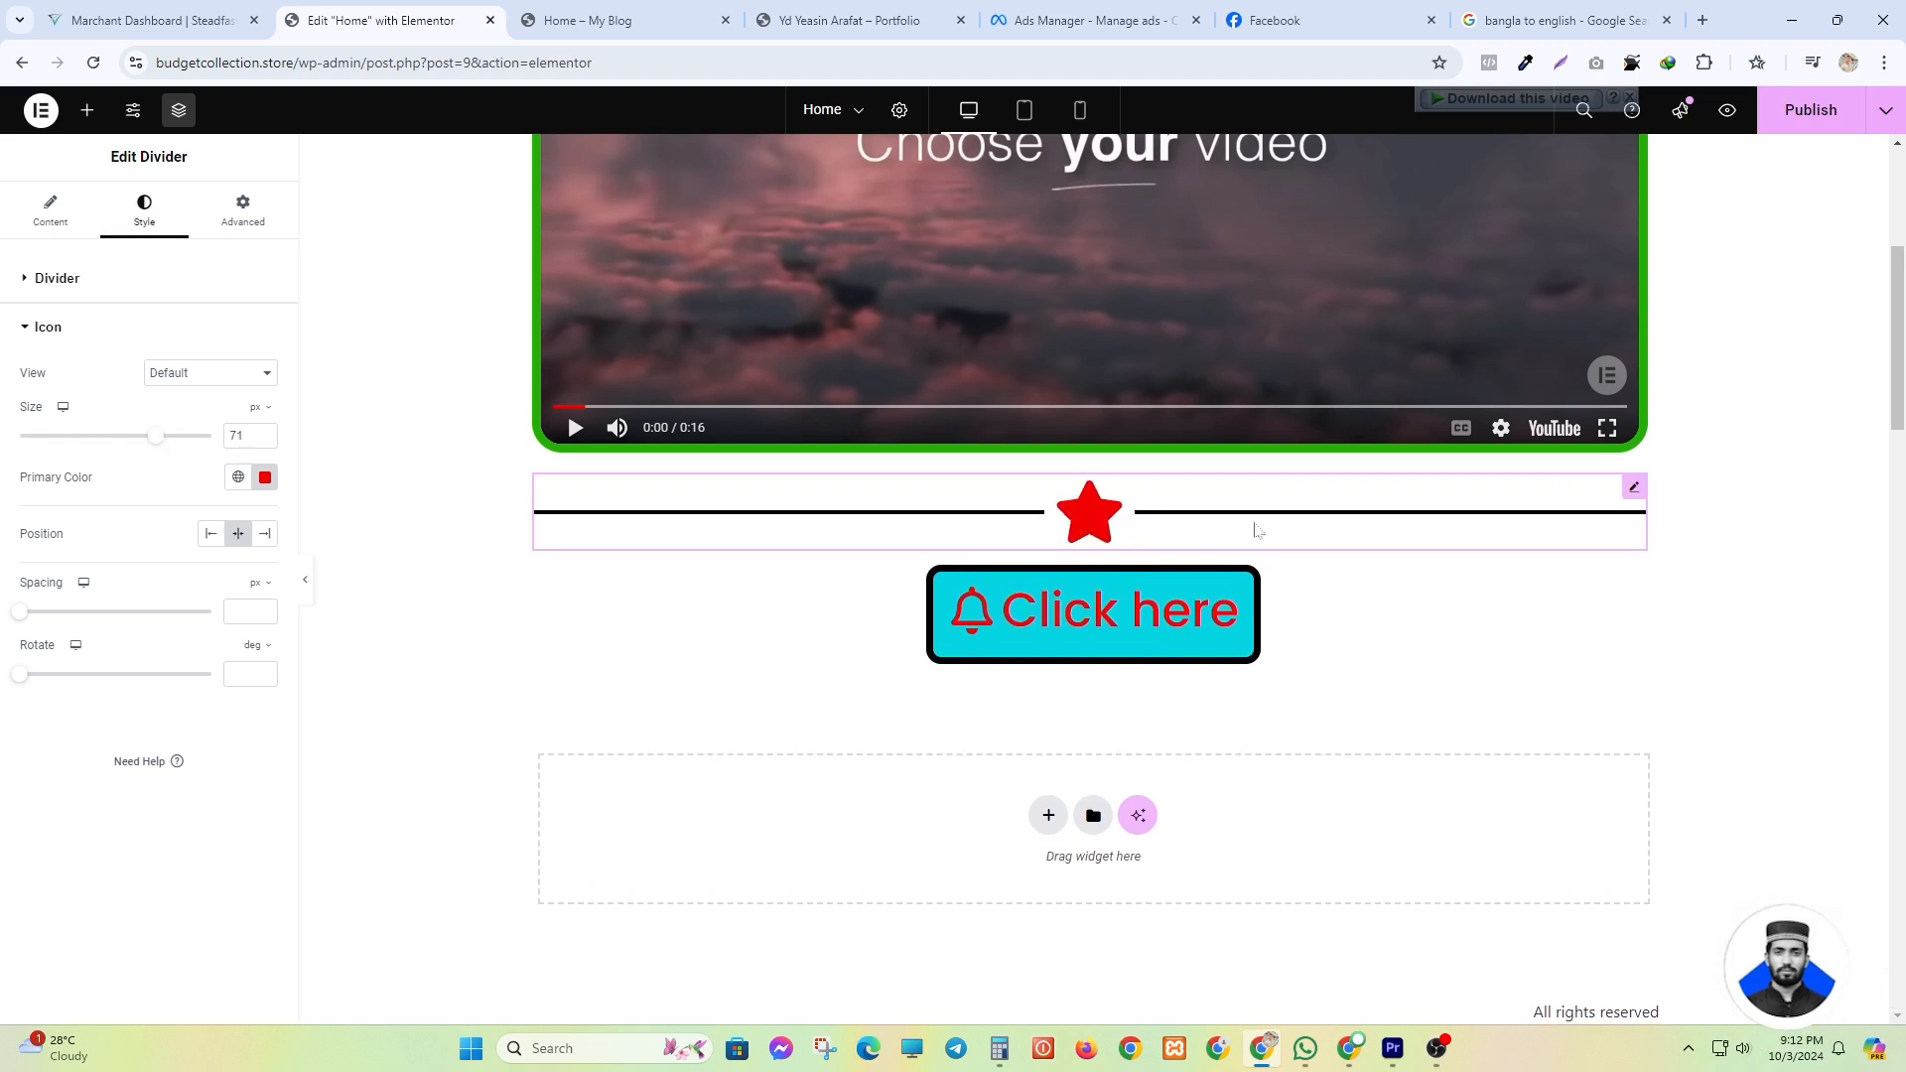
left_click(50, 210)
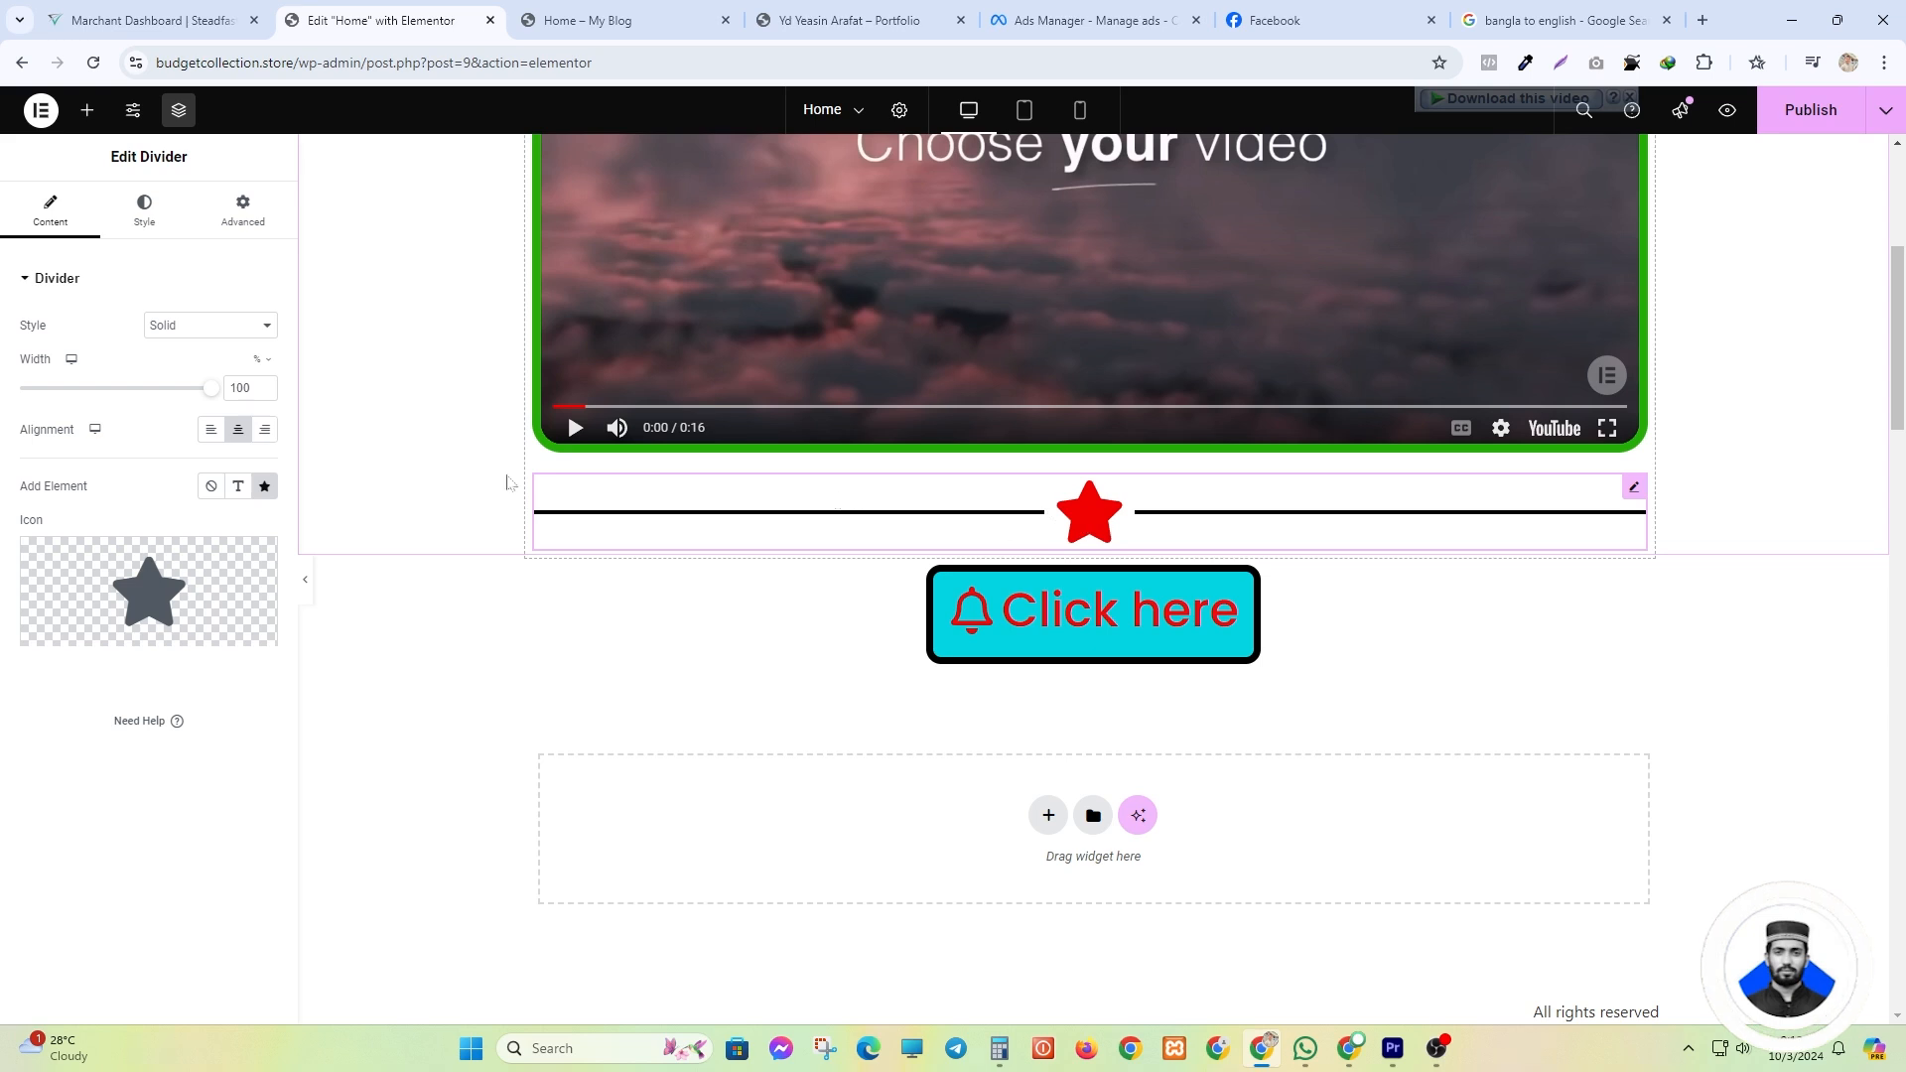
- Place a Spacer widget between the star divider and the Click here button
left_click(87, 110)
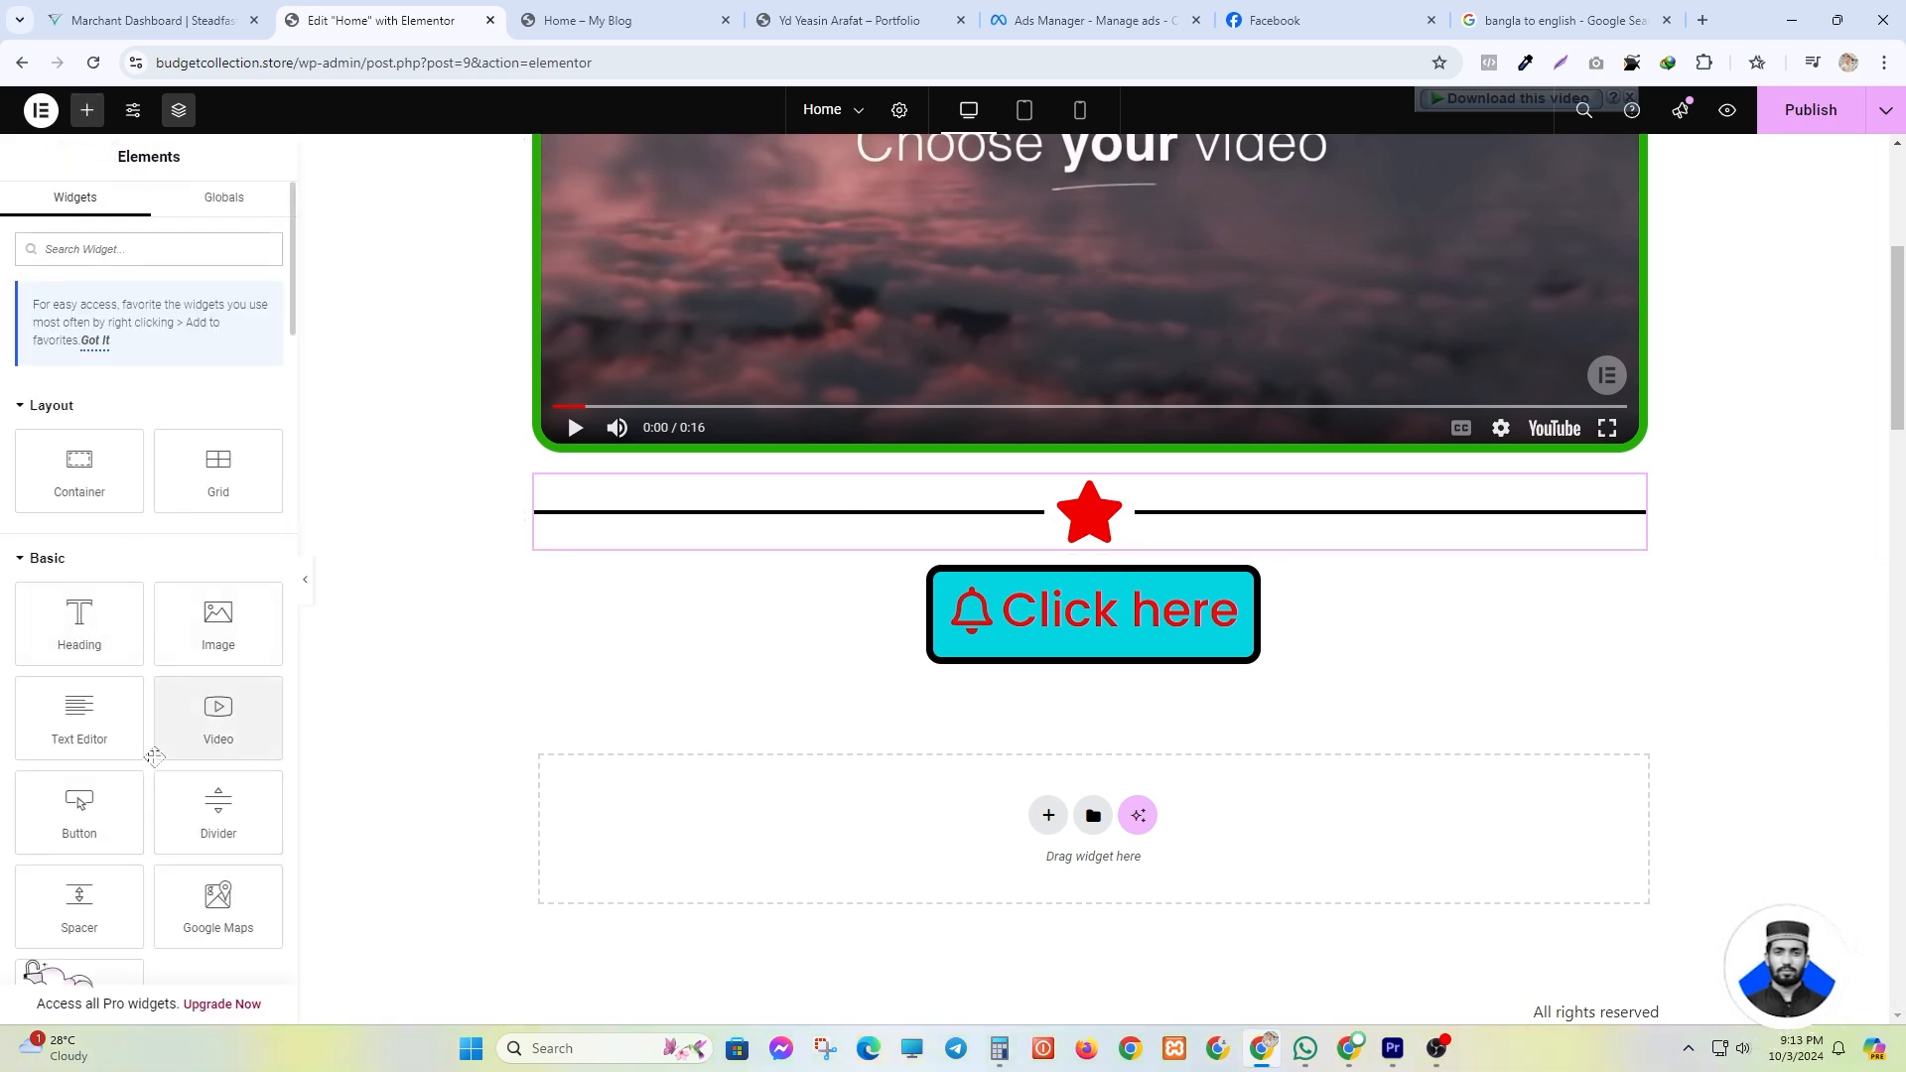
scroll(64, 725, "down", 2)
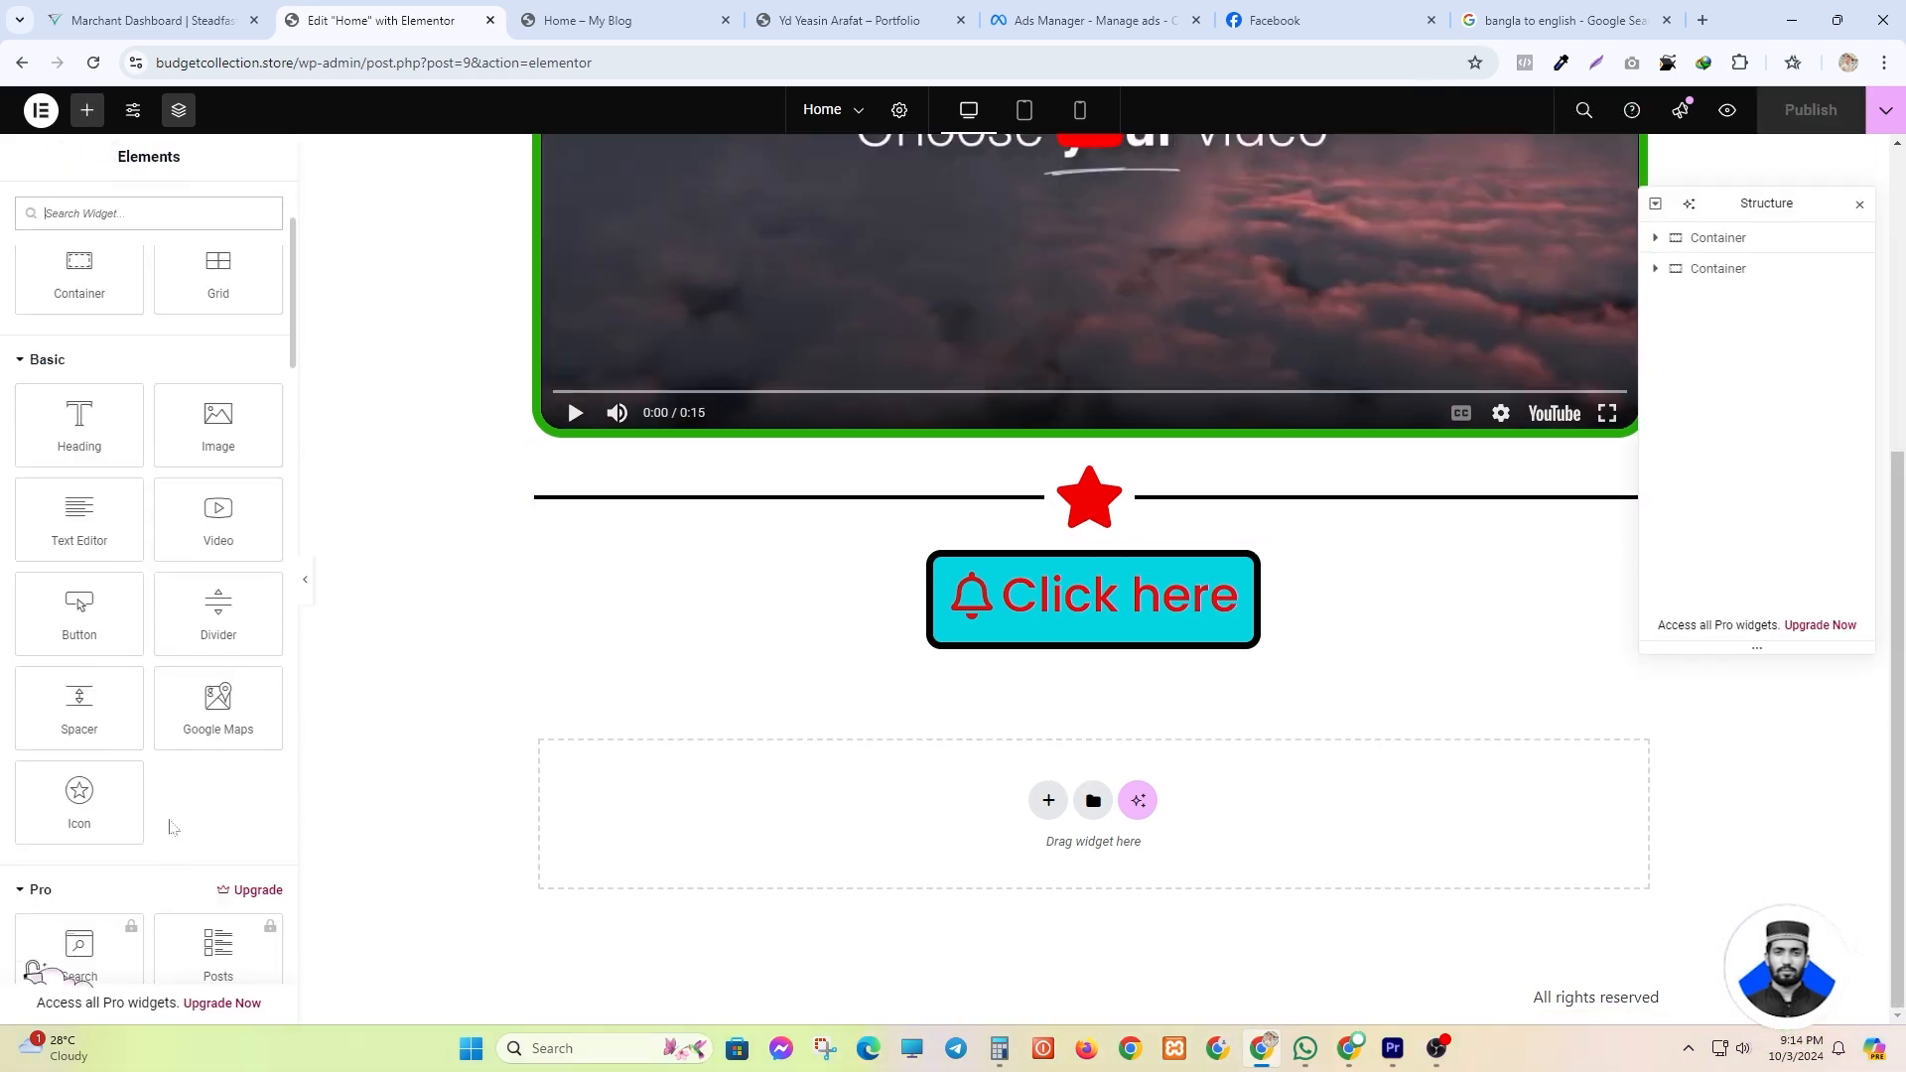
left_click(105, 707)
left_click_drag(105, 706, 981, 534)
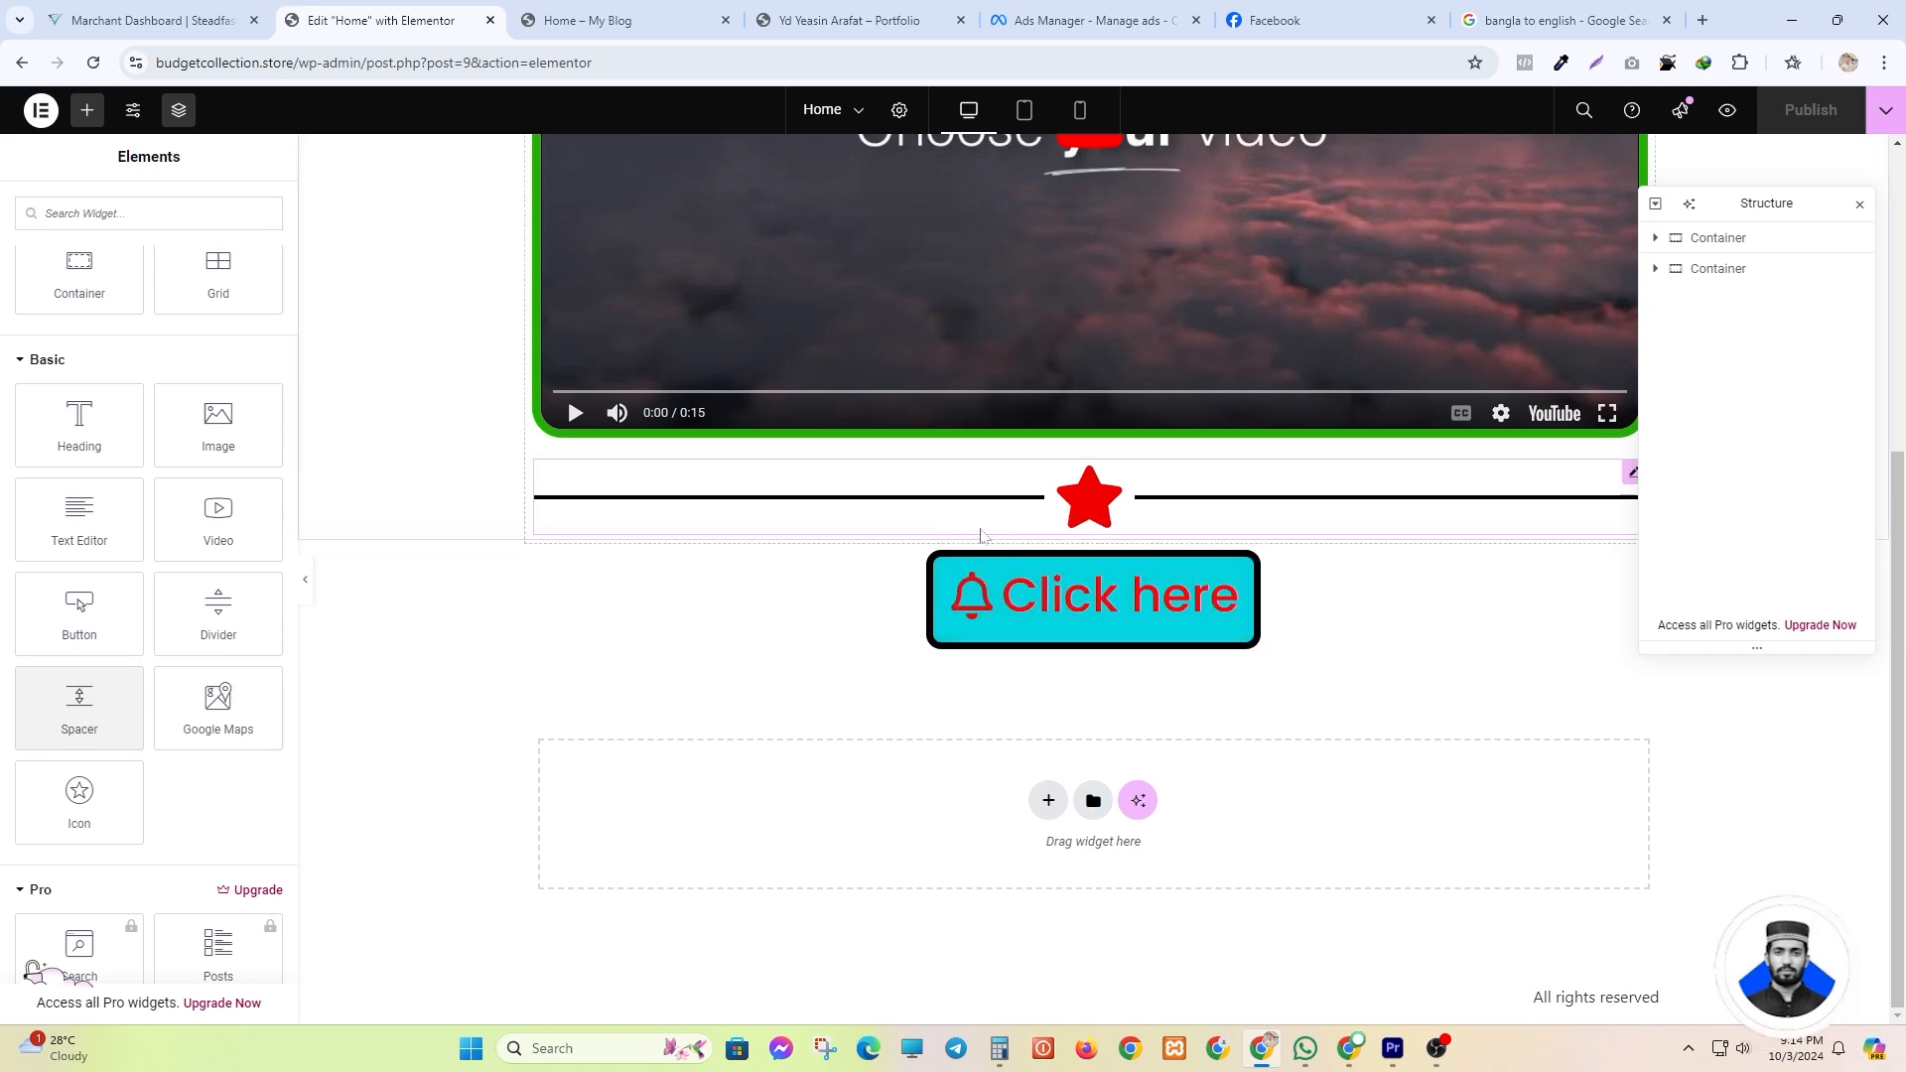
left_click_drag(109, 705, 1146, 556)
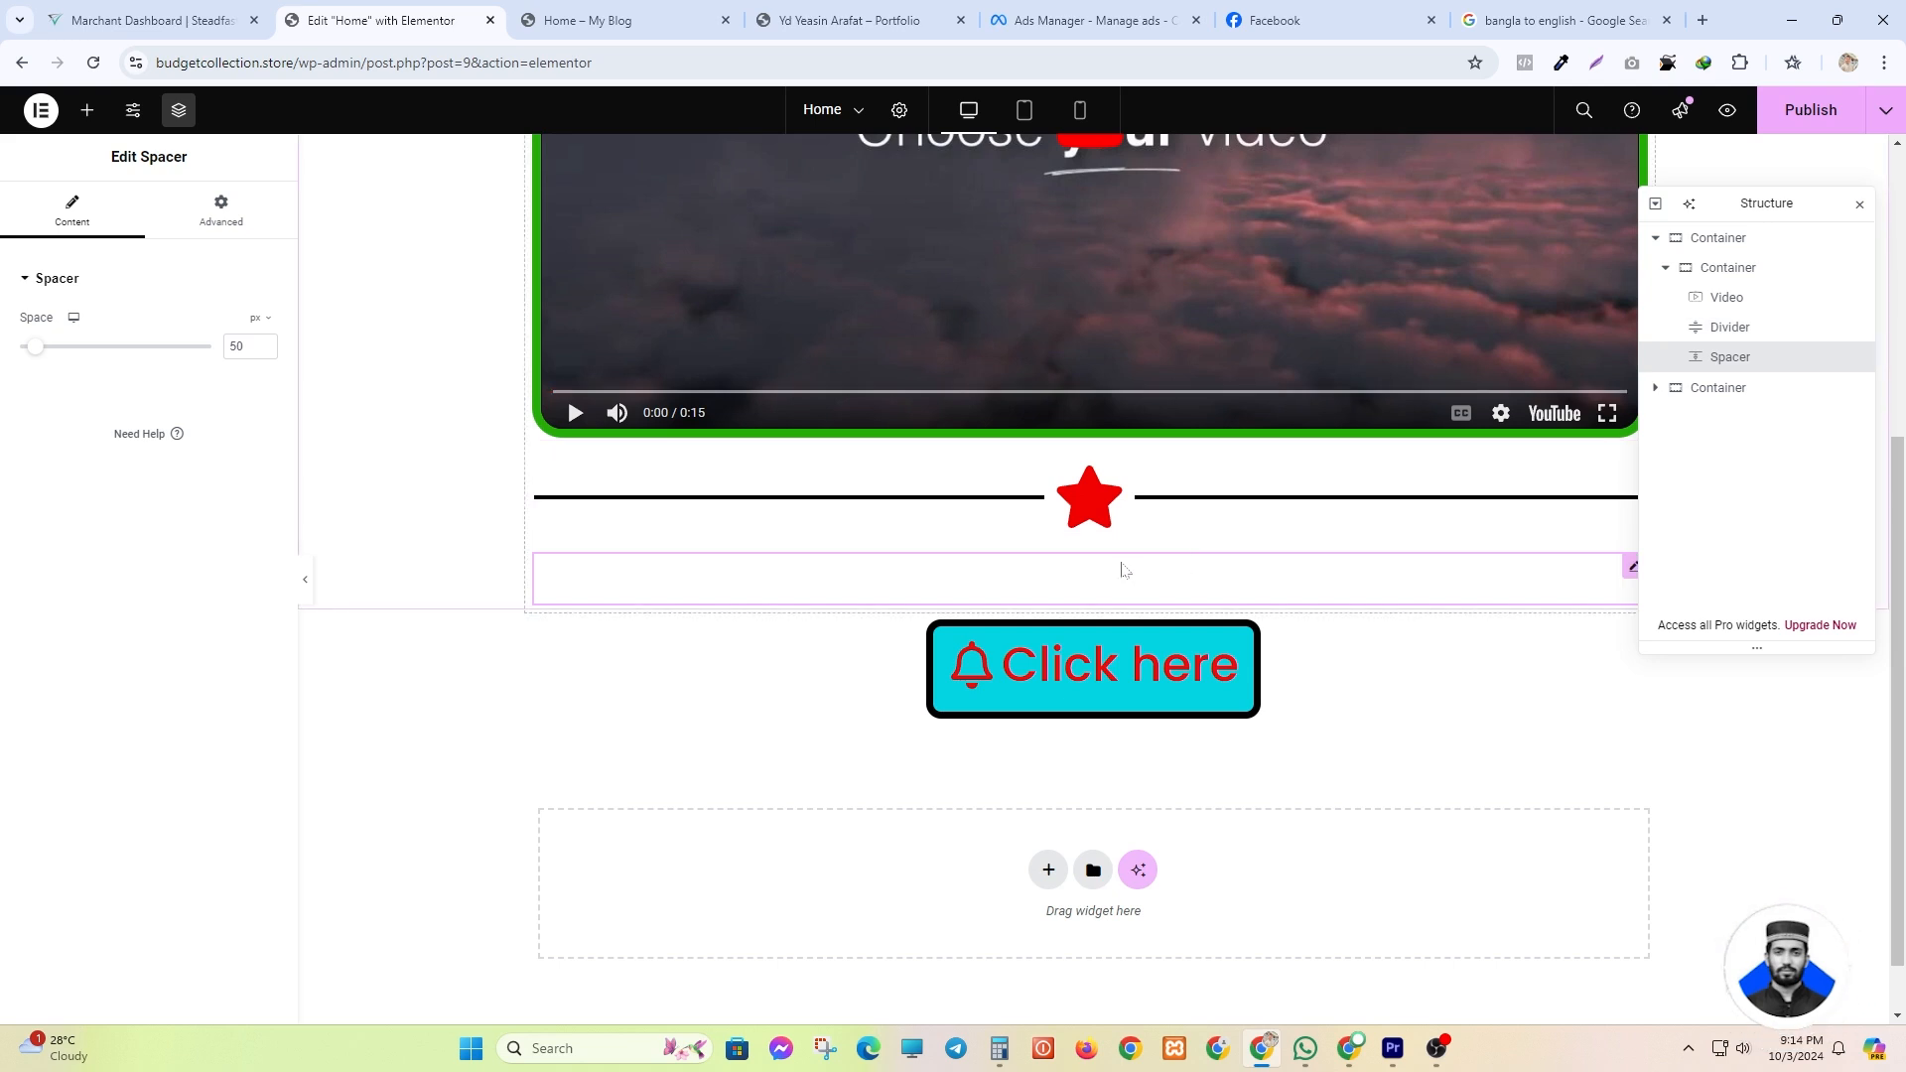
- Try spacer heights of 128 px and 600 px, and settle on 101 px
mouse_move(37, 354)
left_mouse_down()
mouse_move(137, 366)
mouse_move(60, 369)
left_mouse_up()
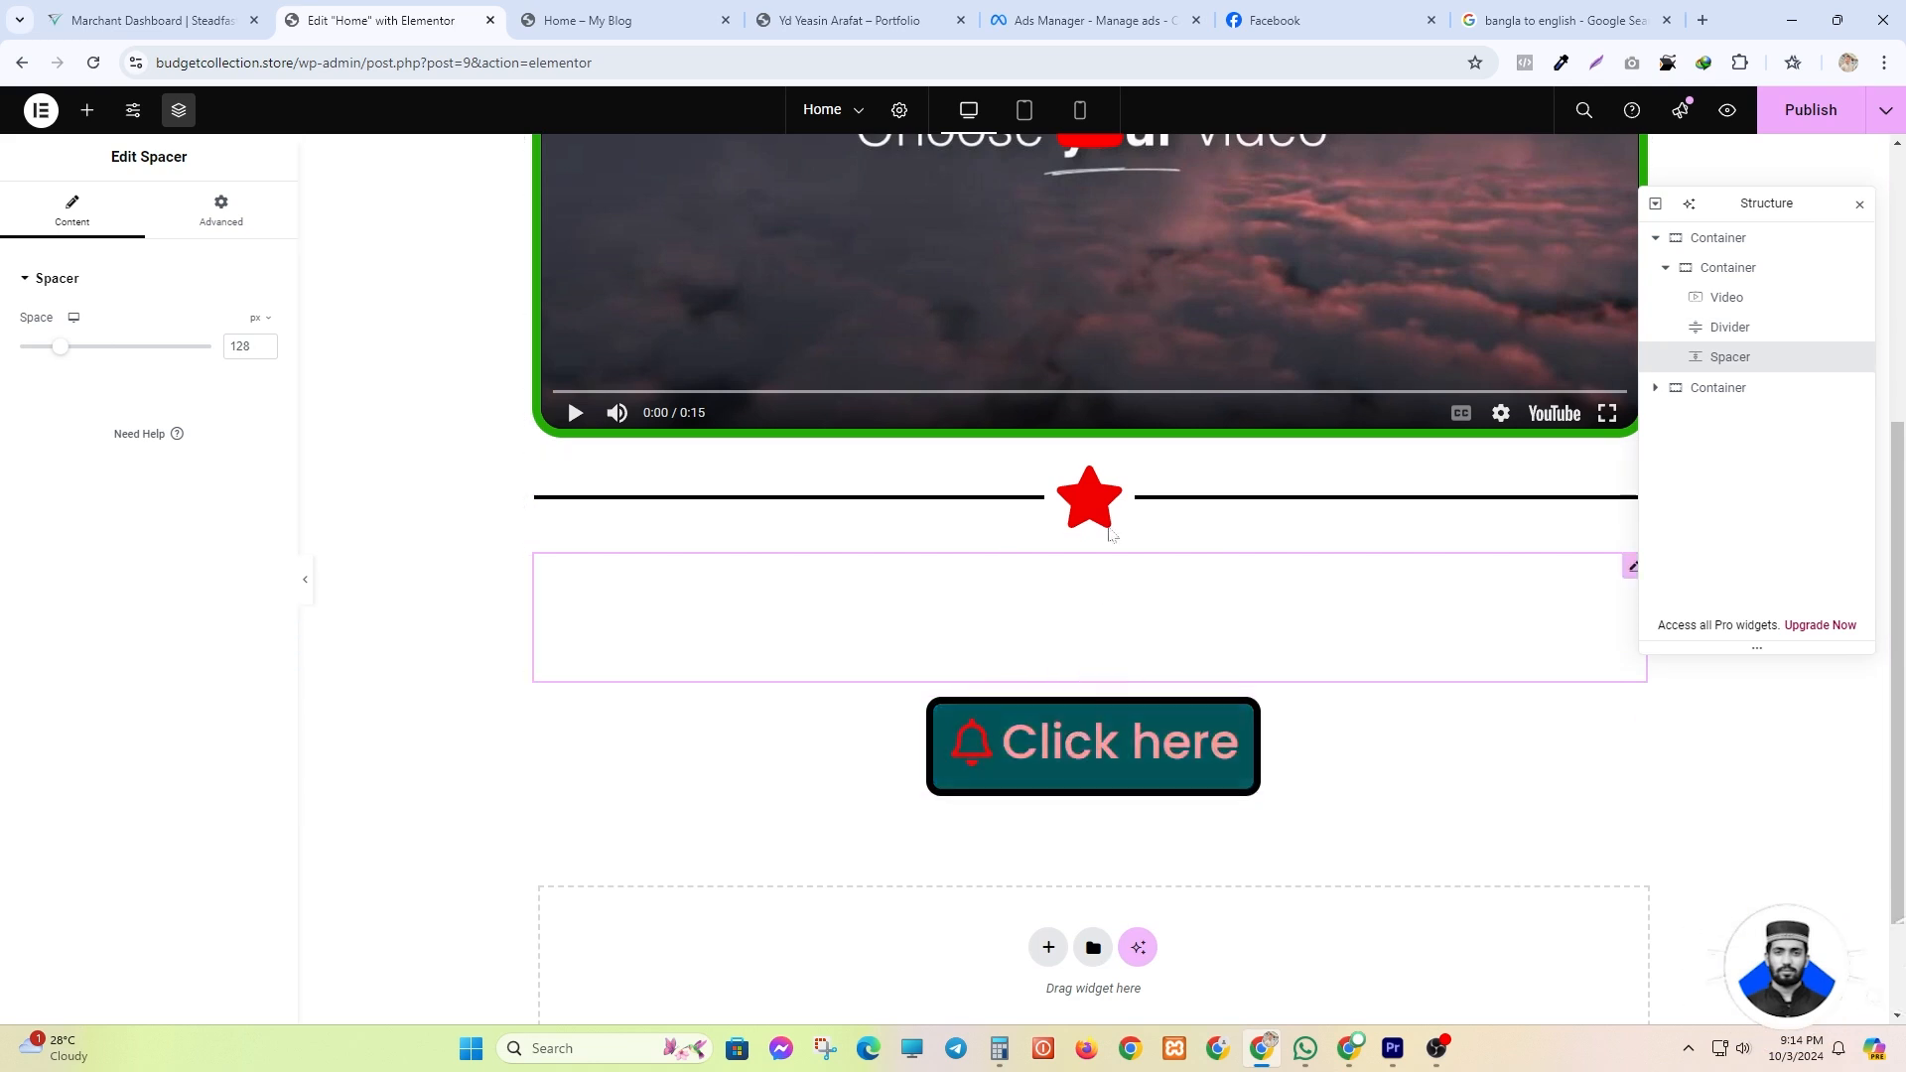
left_click_drag(57, 355, 220, 349)
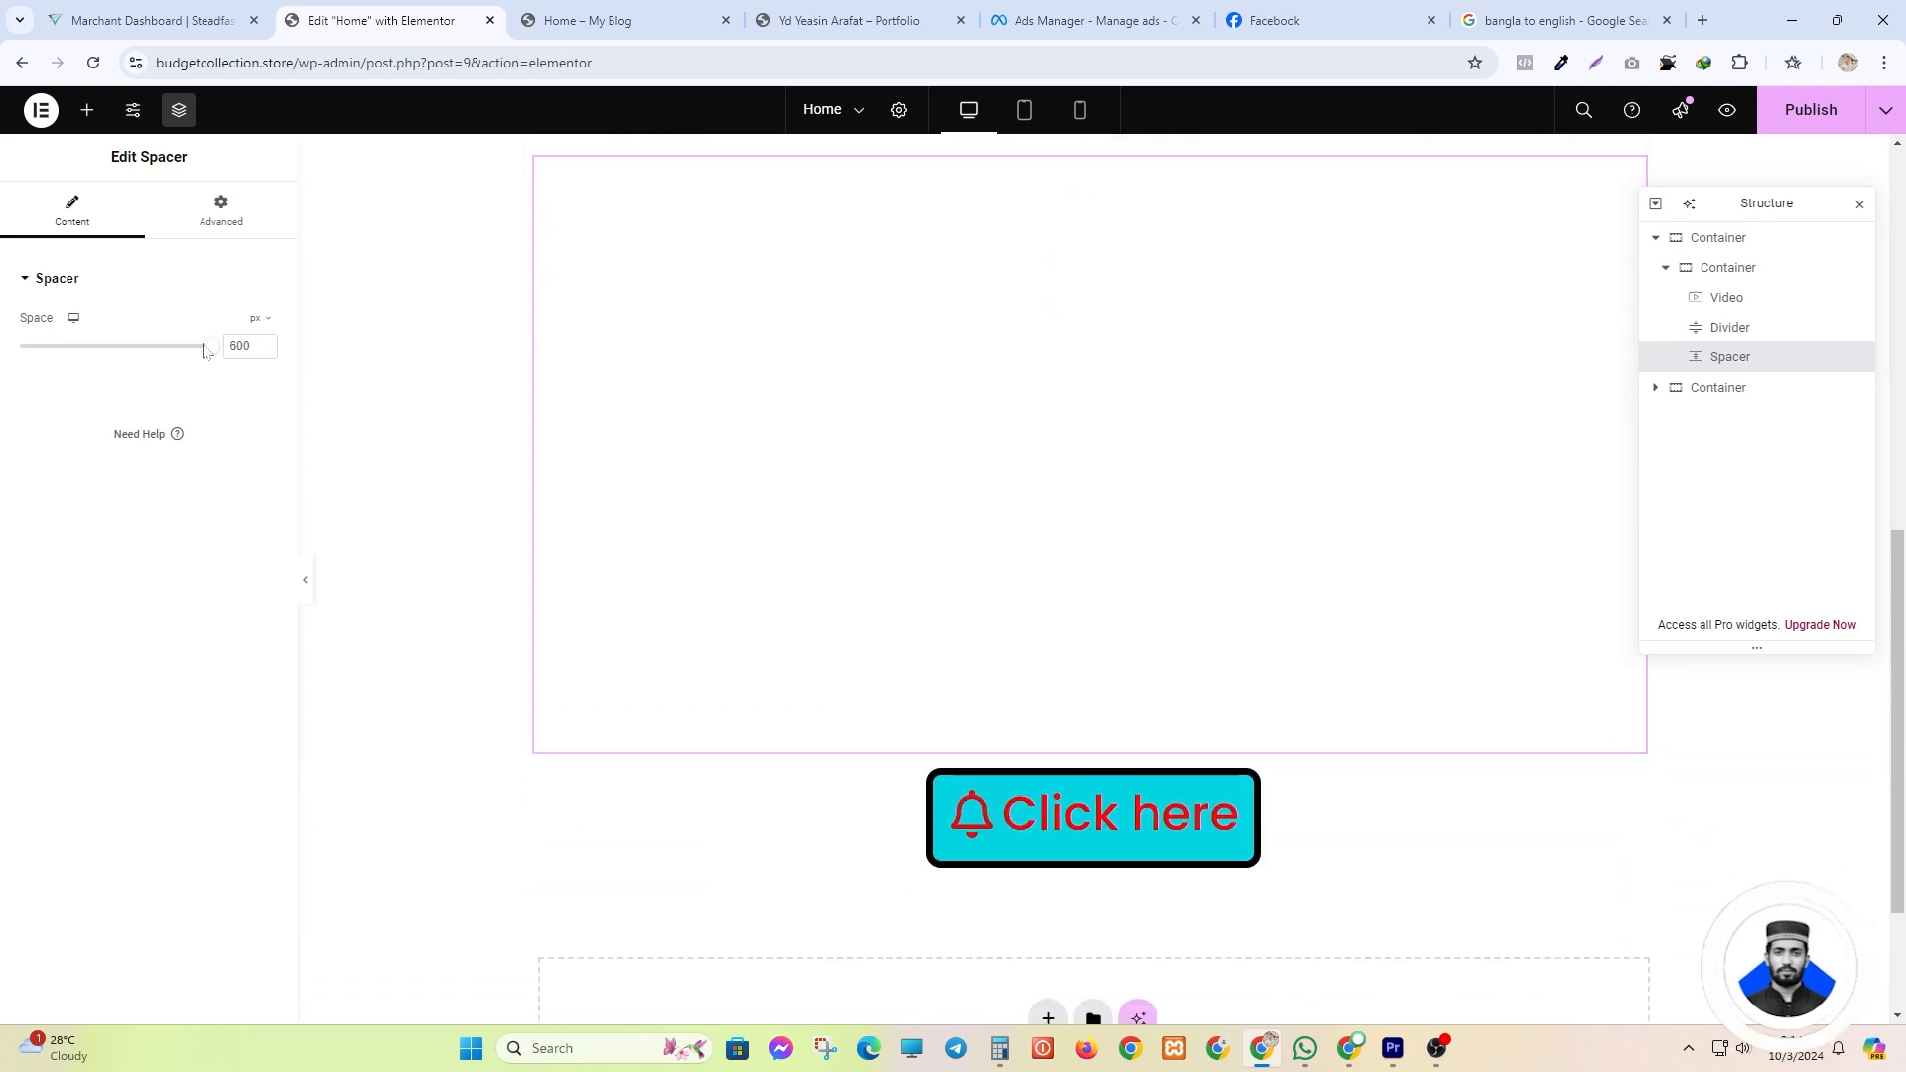
left_click_drag(204, 351, 52, 347)
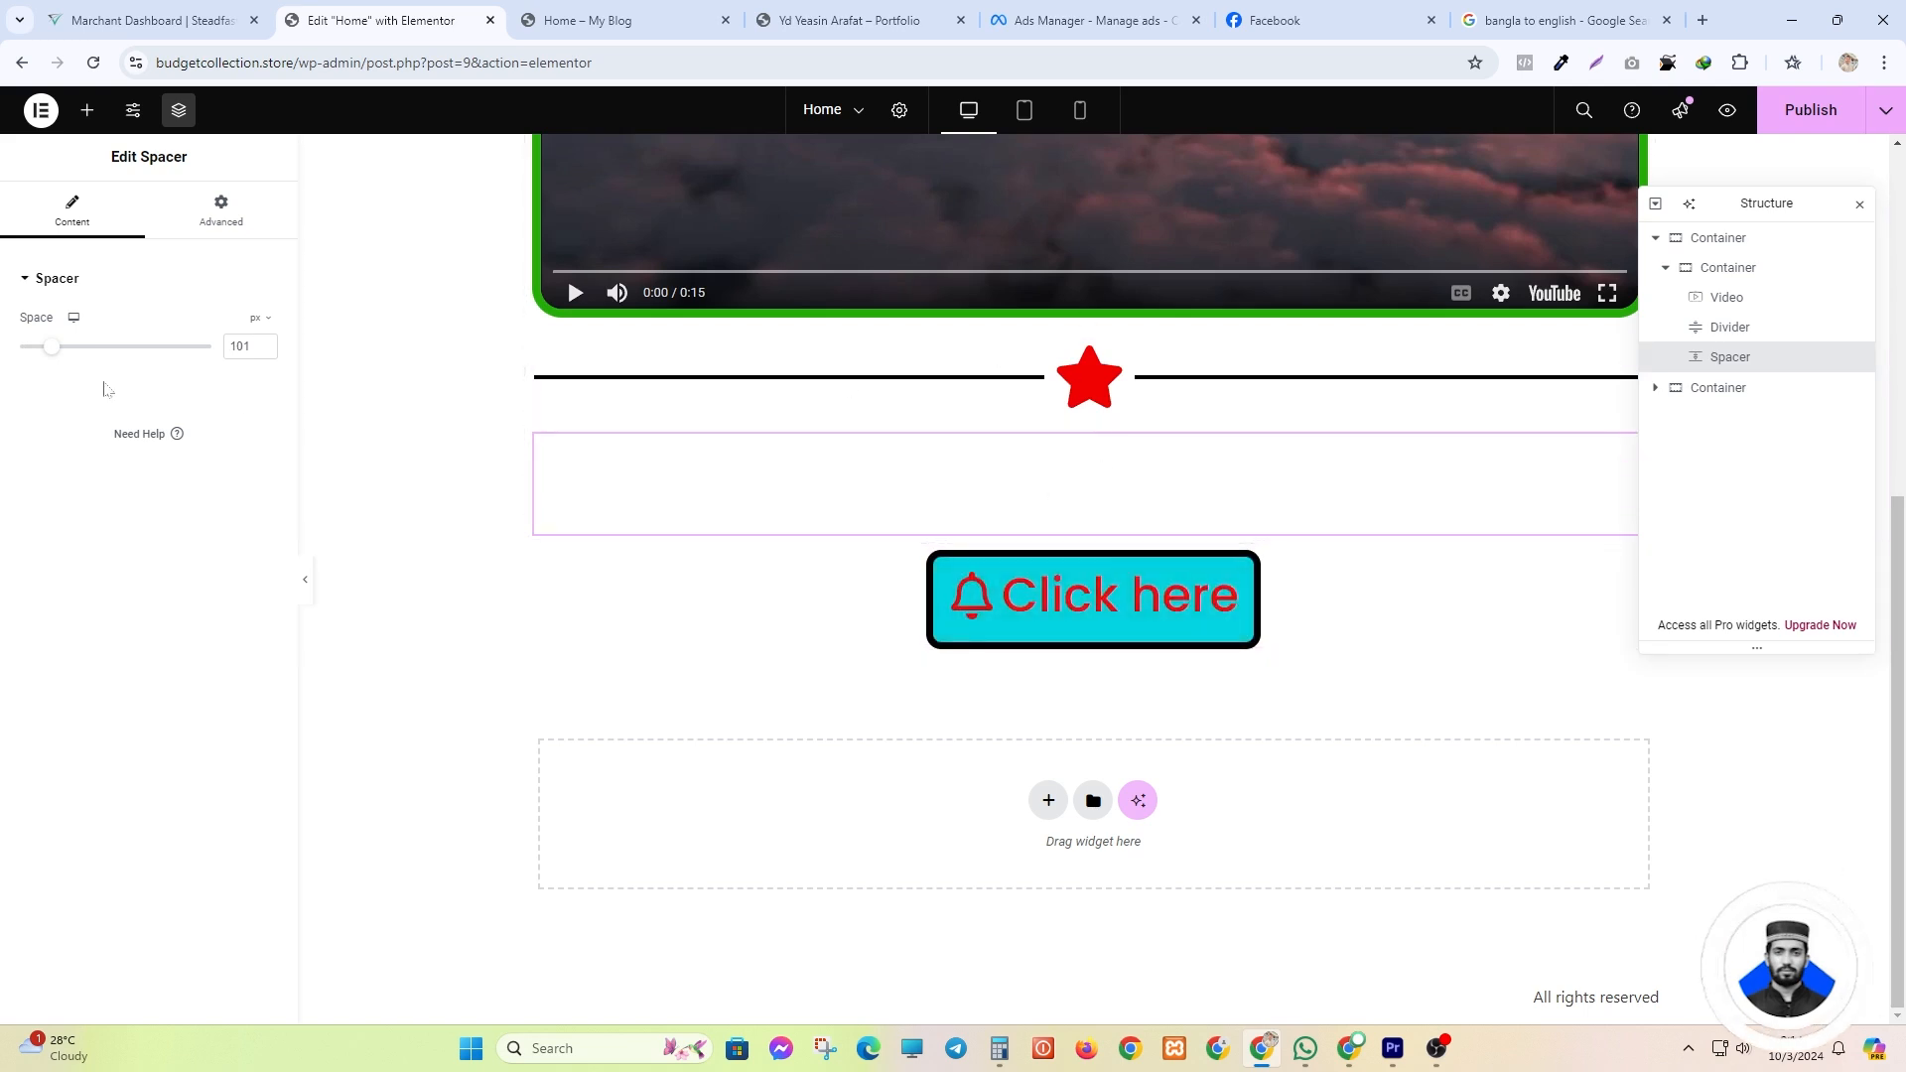
- Set the spacer's height to 98 px
left_click_drag(45, 353, 51, 353)
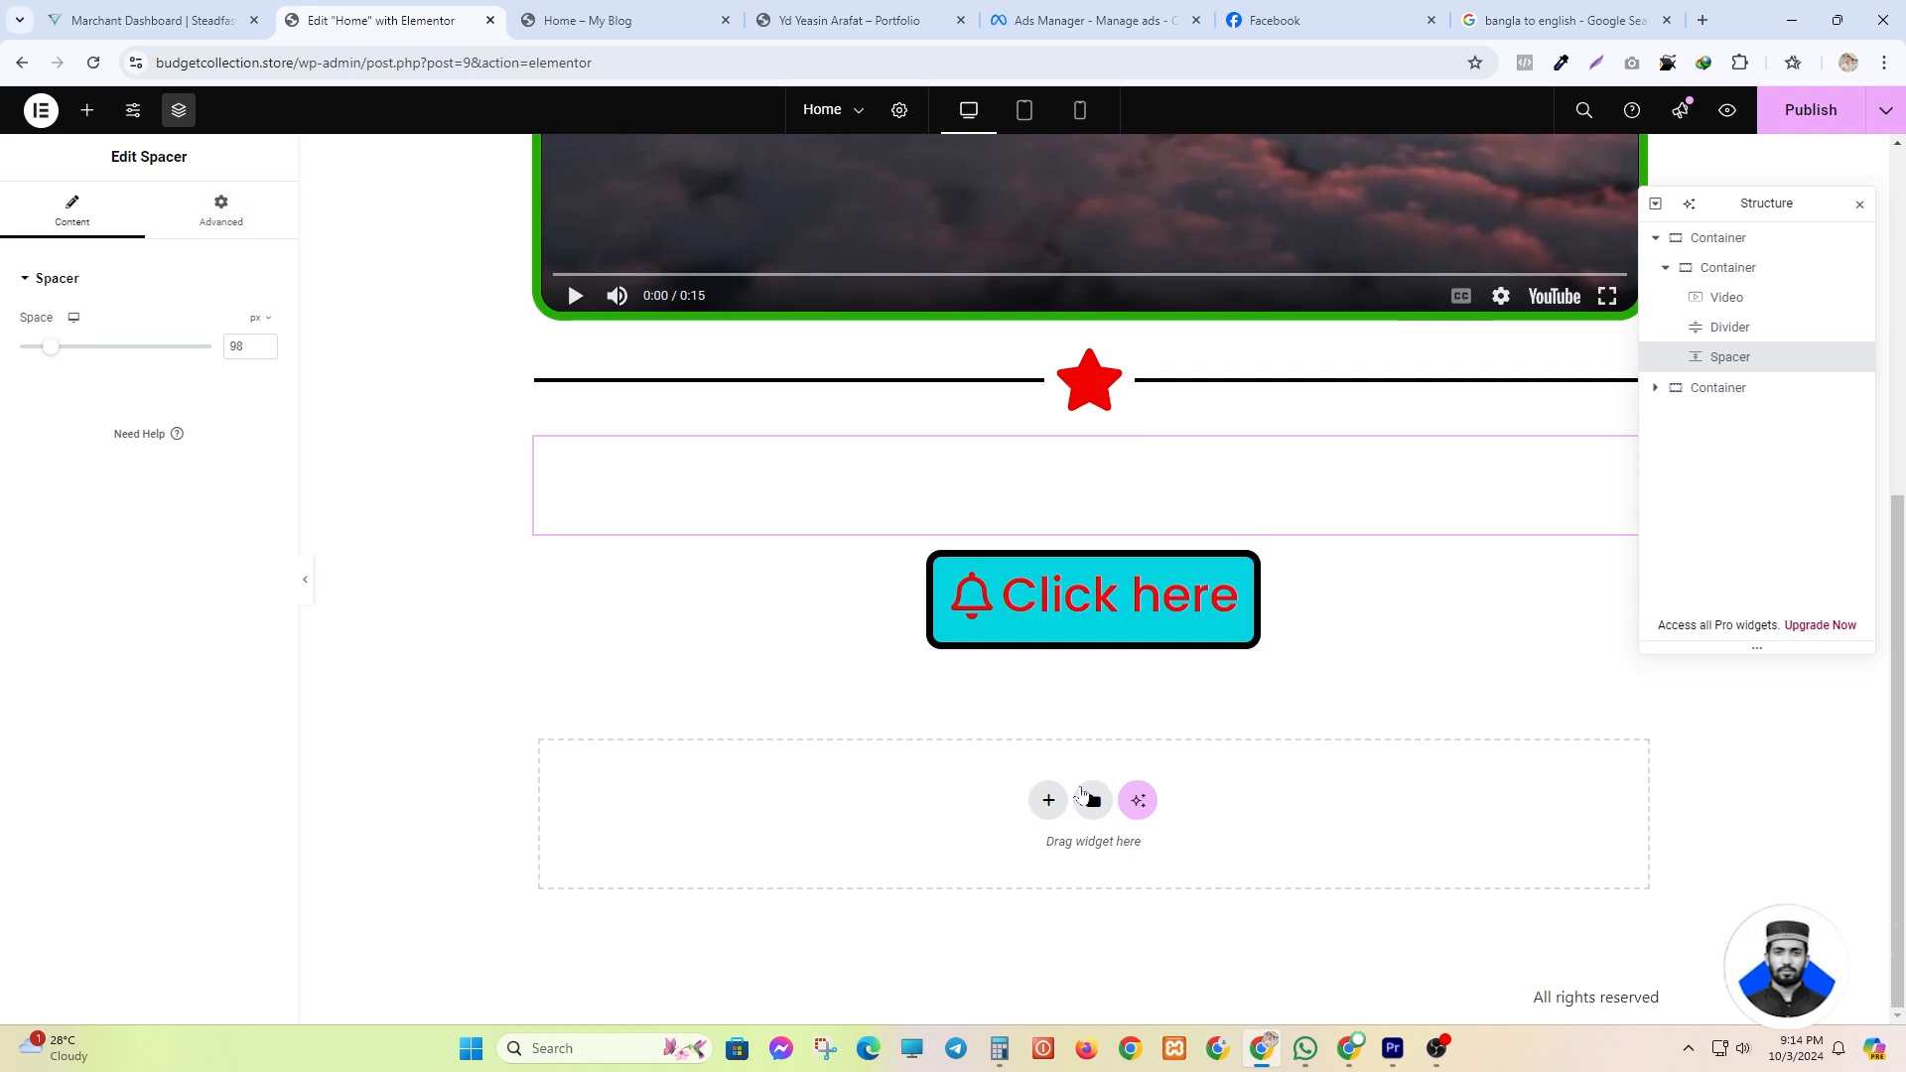
- Add a single-column flexbox container below the Click here button to hold a Google Maps widget
left_click(88, 112)
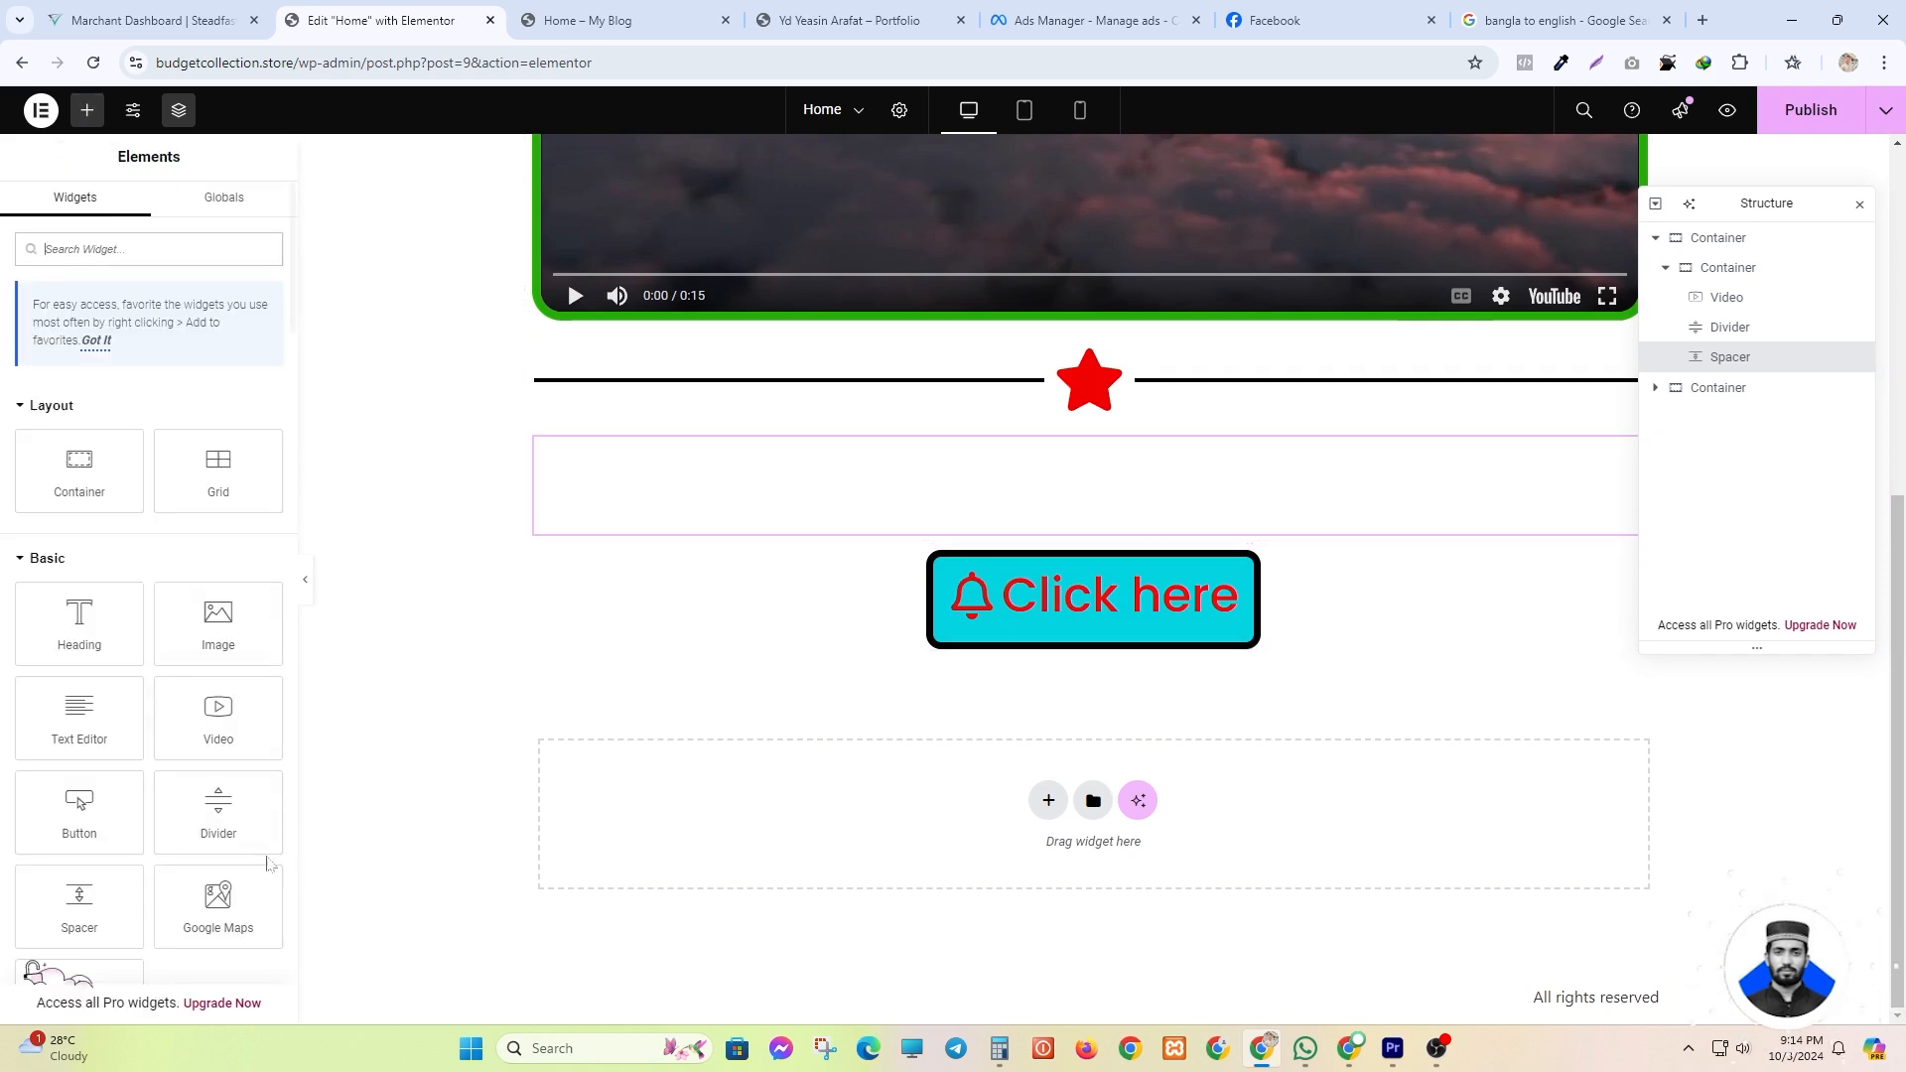
scroll(238, 834, "down", 3)
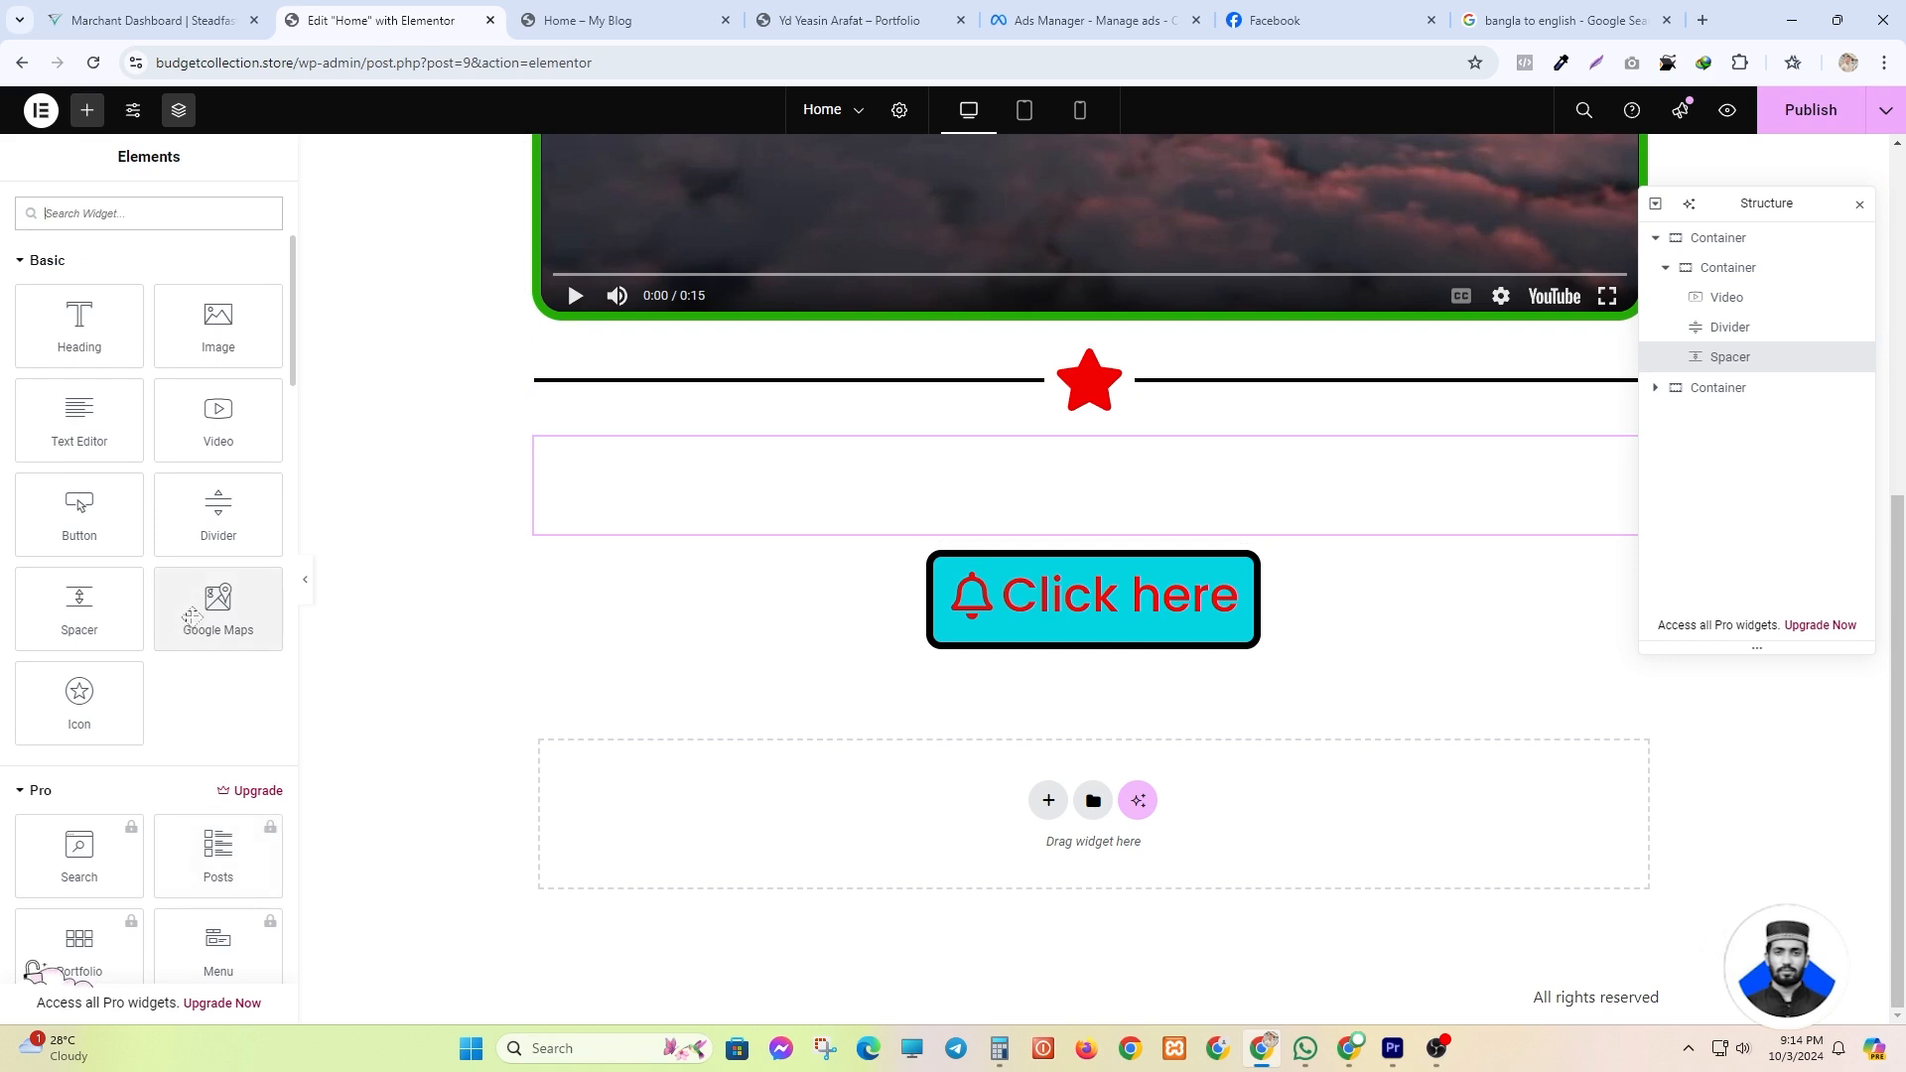
left_click_drag(197, 622, 258, 713)
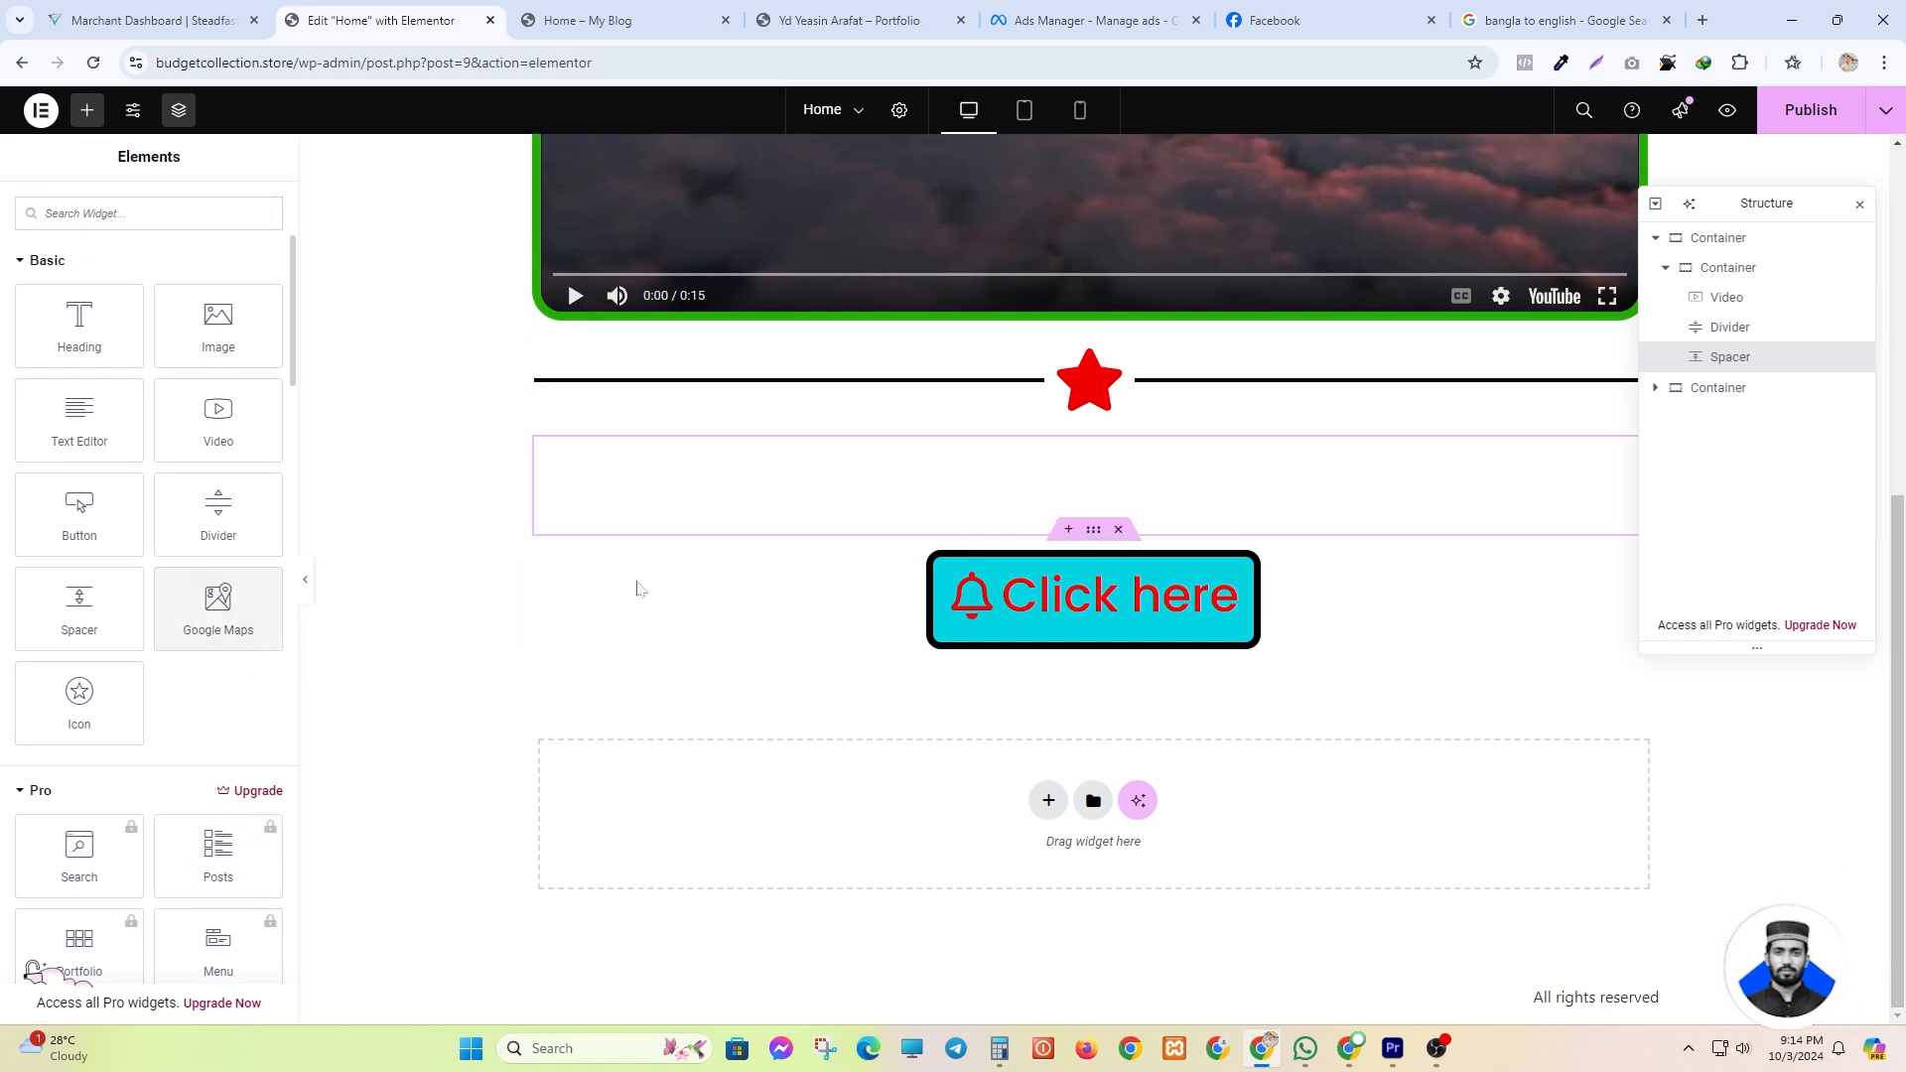
left_click(1049, 800)
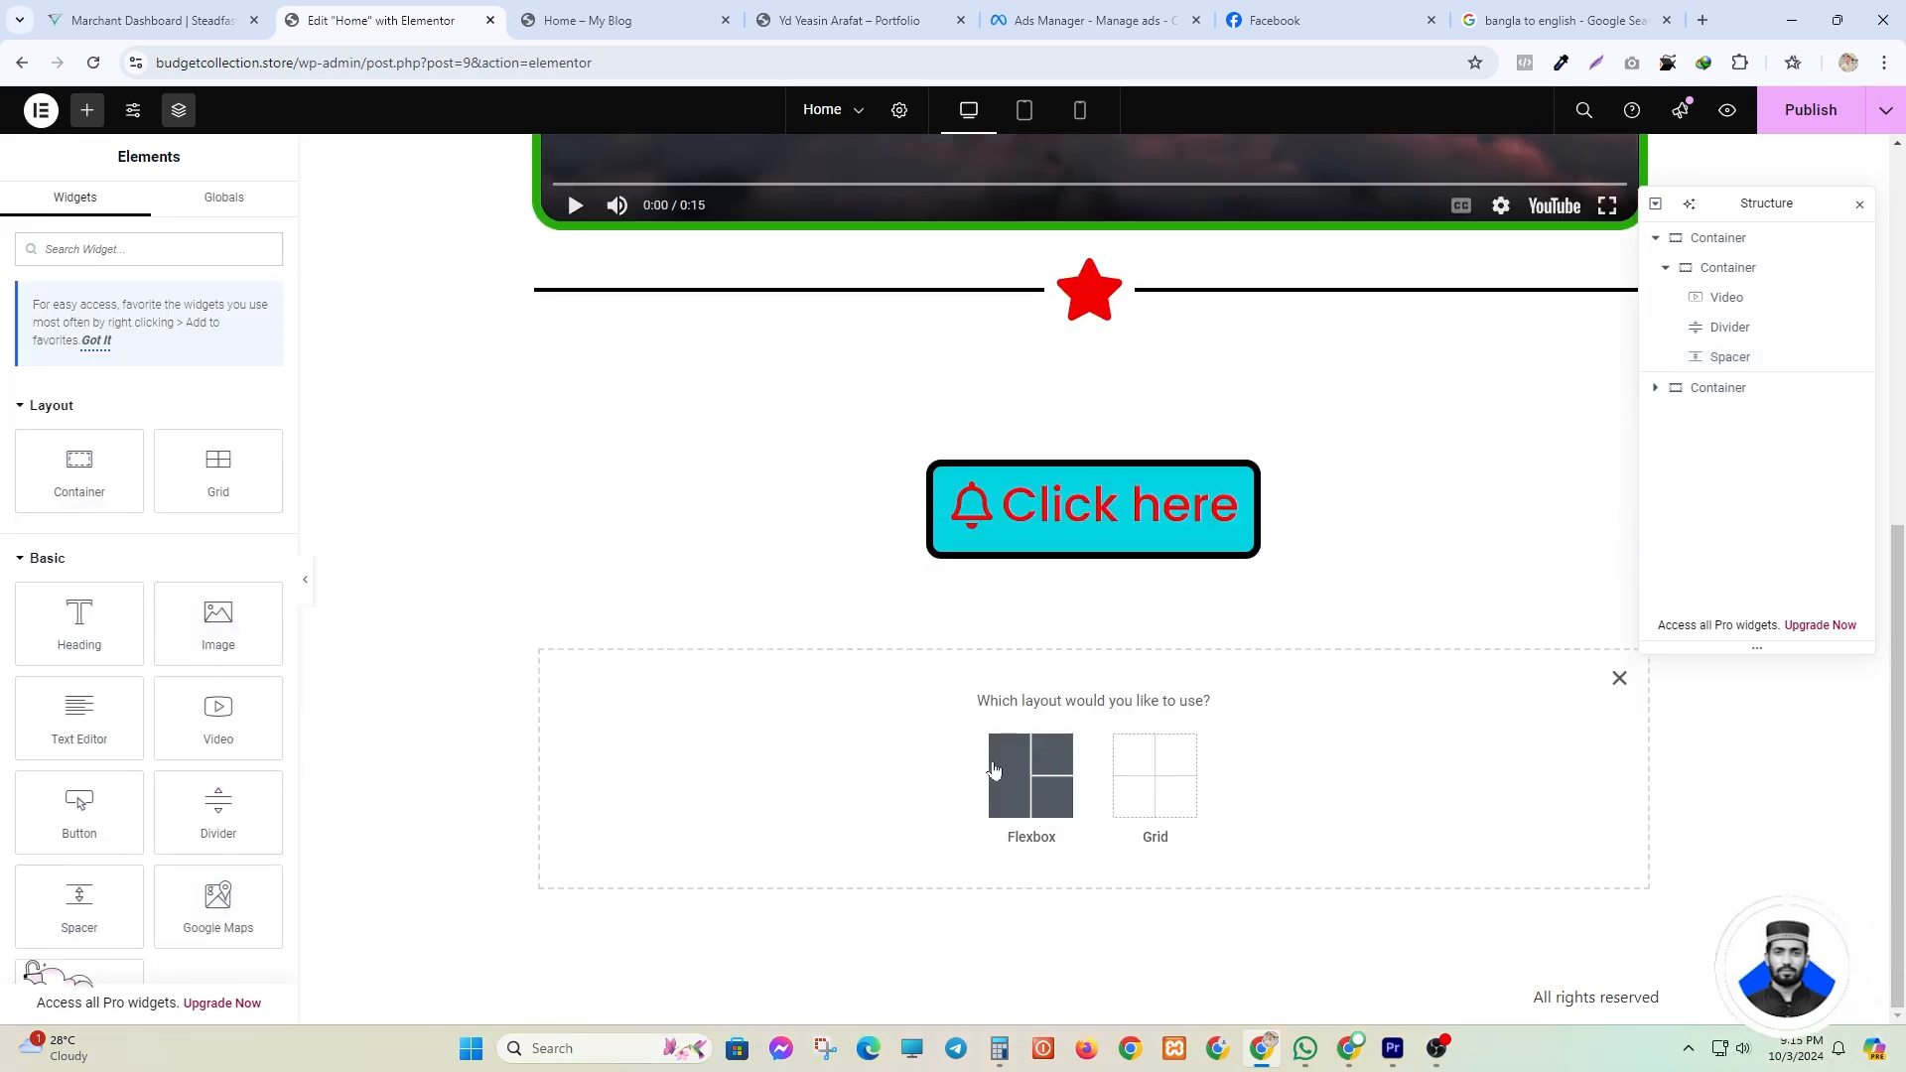
left_click(993, 770)
left_click(820, 754)
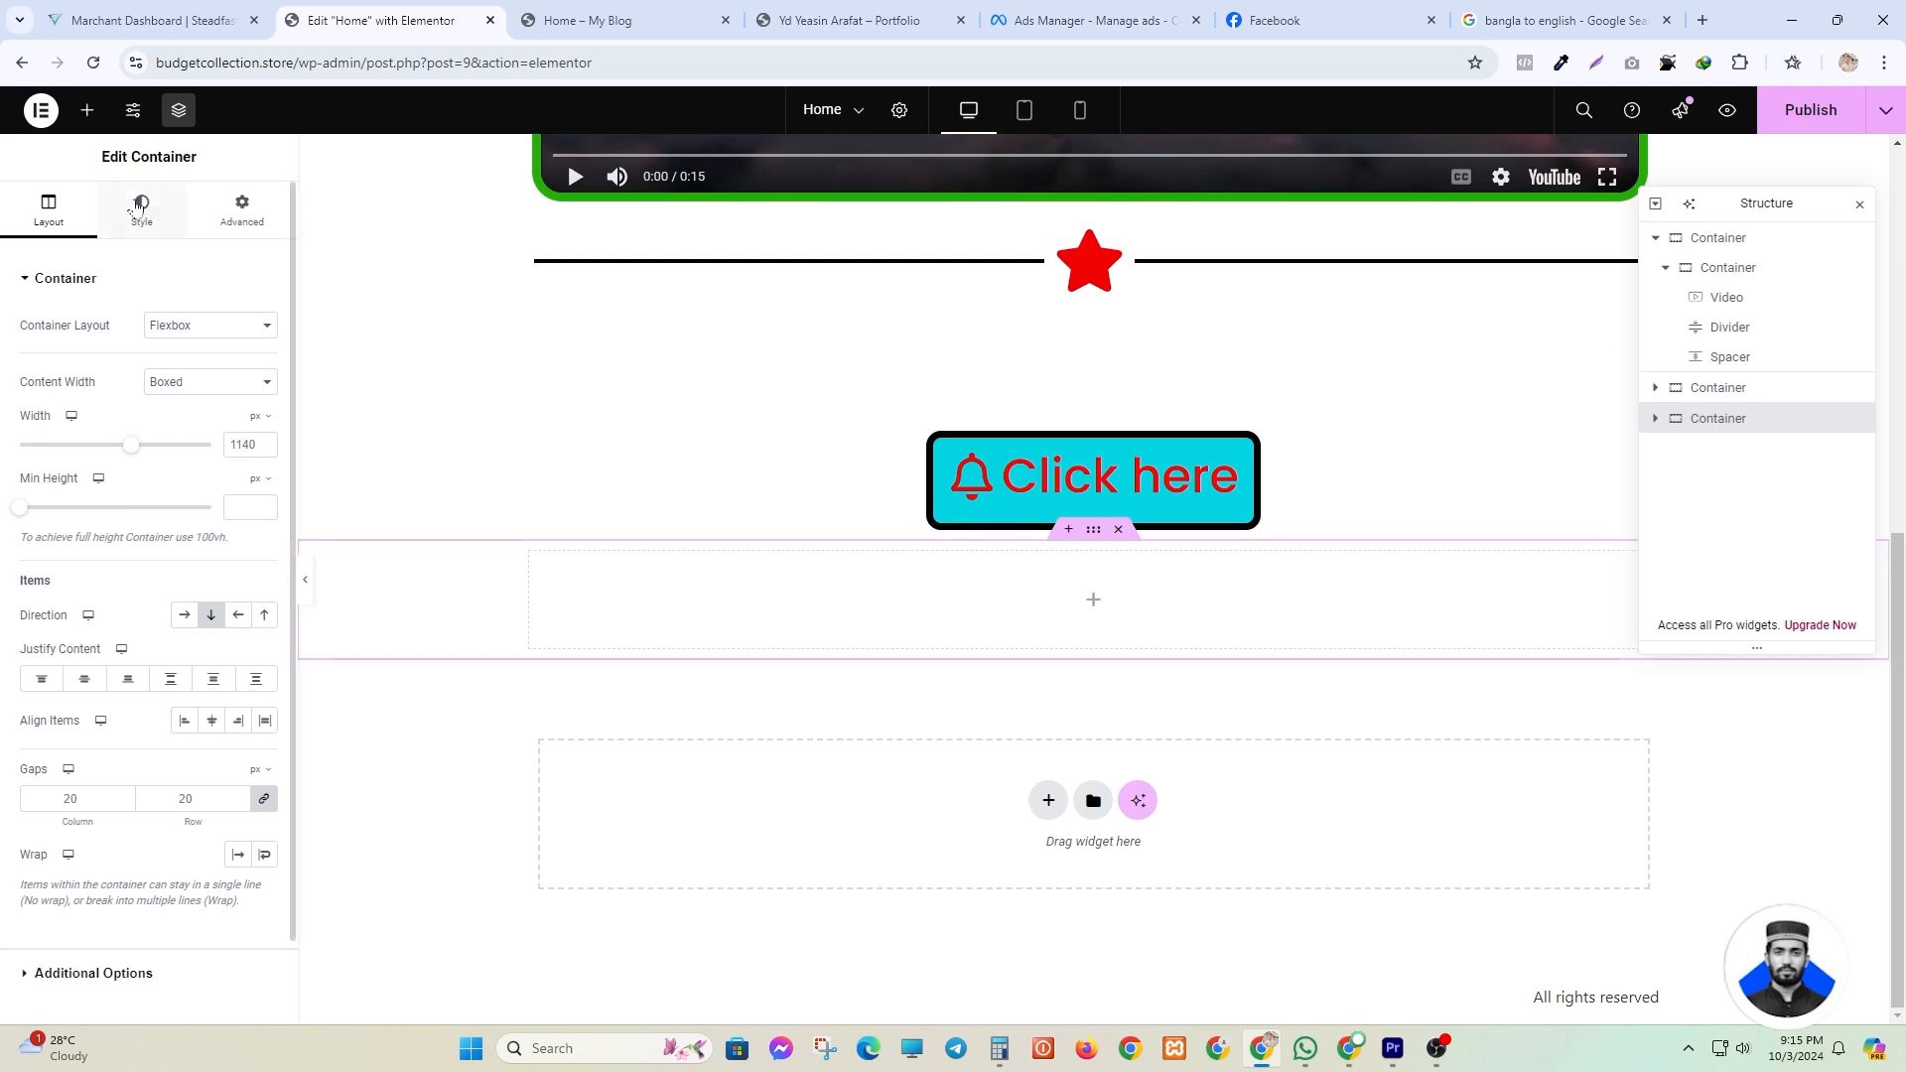
- Place a Google Maps widget inside the empty container below the Click here button
left_click(87, 111)
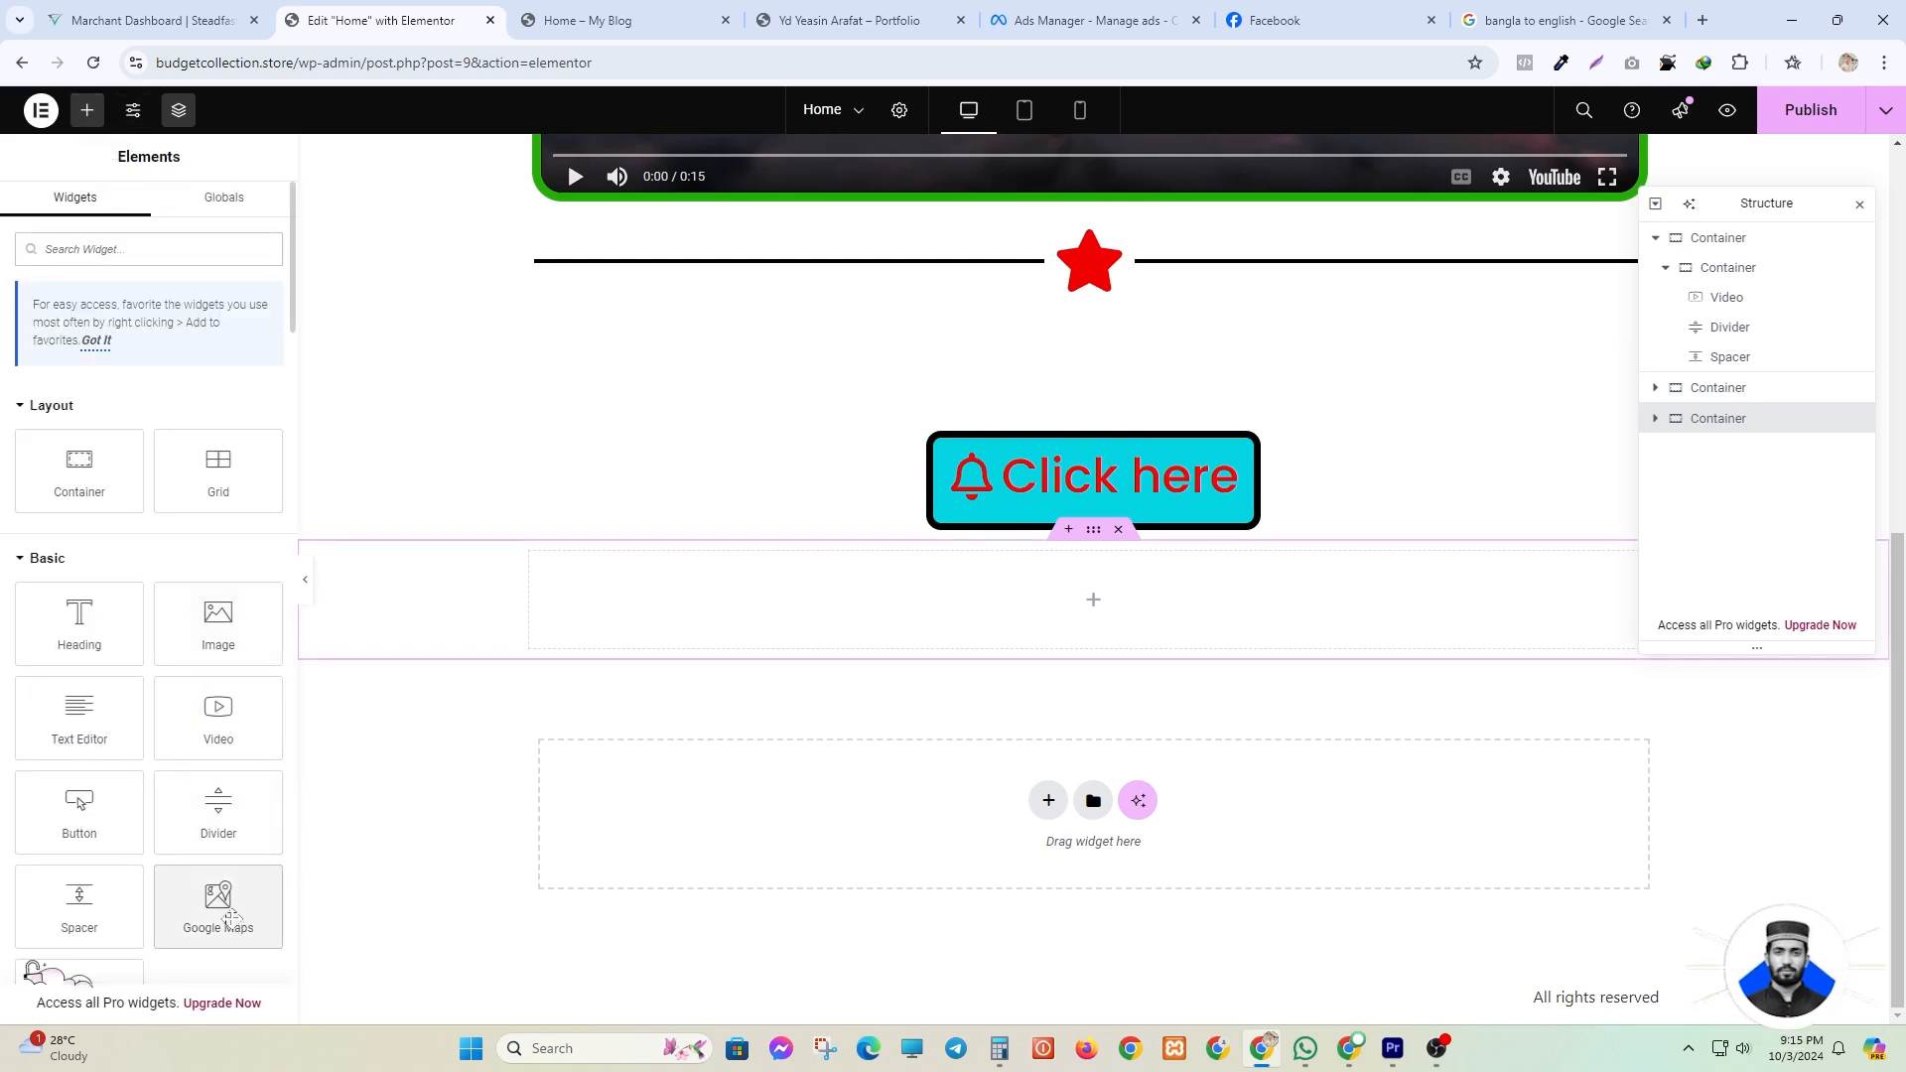
left_click_drag(232, 918, 997, 648)
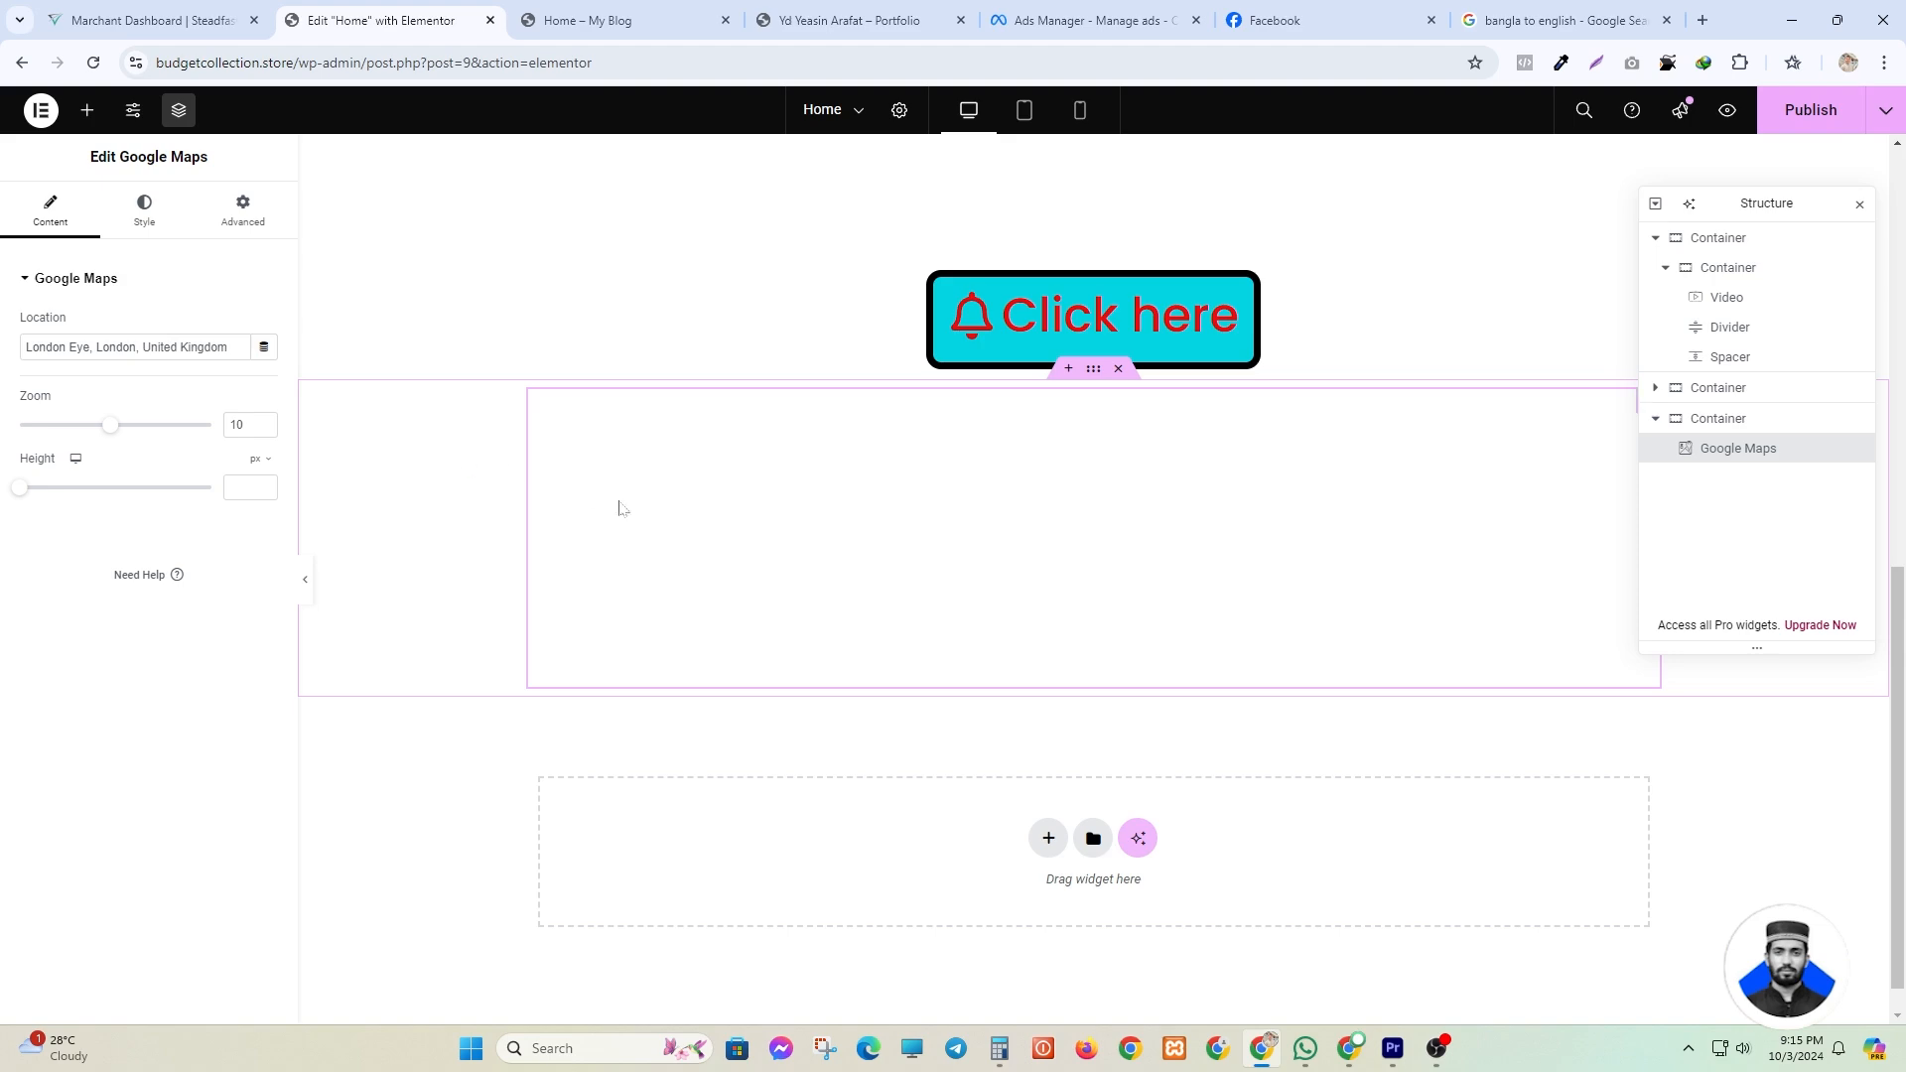
scroll(926, 554, "down", 1)
scroll(993, 596, "up", 2)
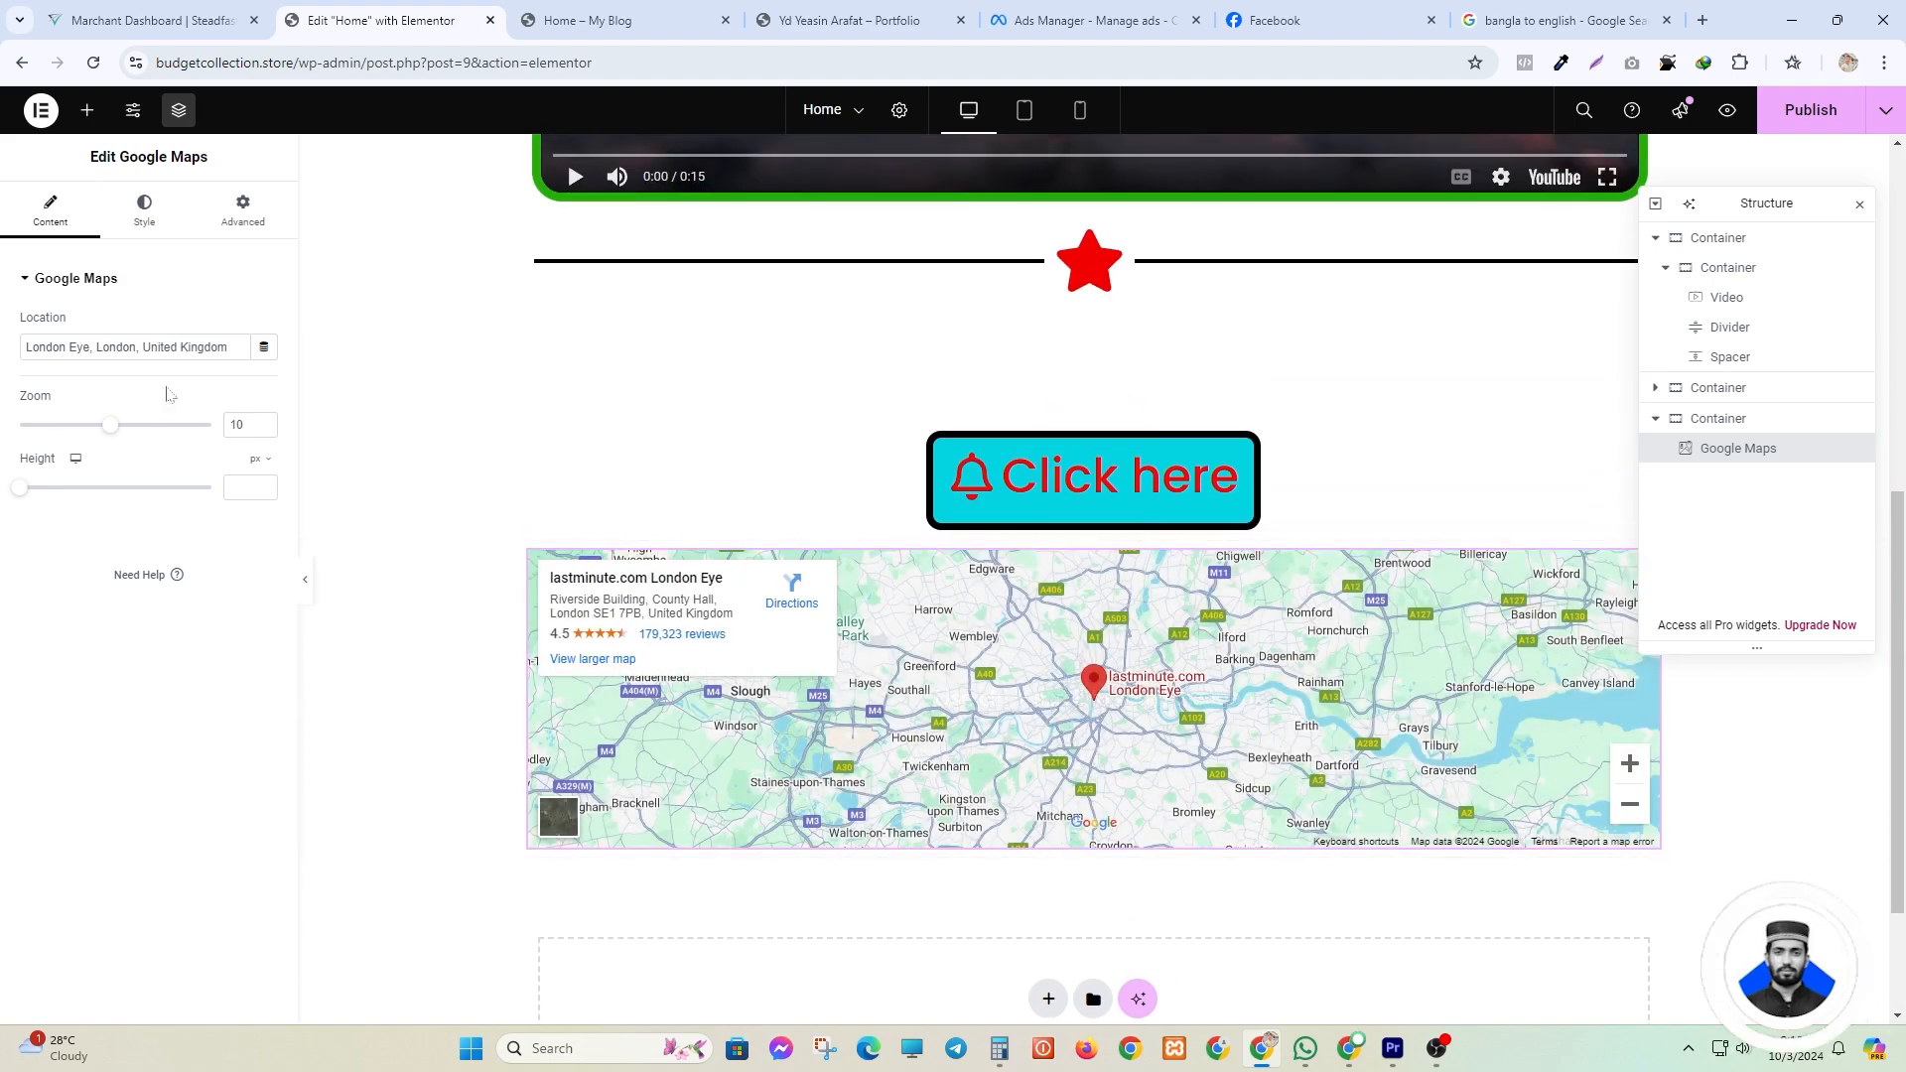
- Examine the Google Maps widget's style options for the Normal and Hover states
left_click(154, 228)
left_click(205, 334)
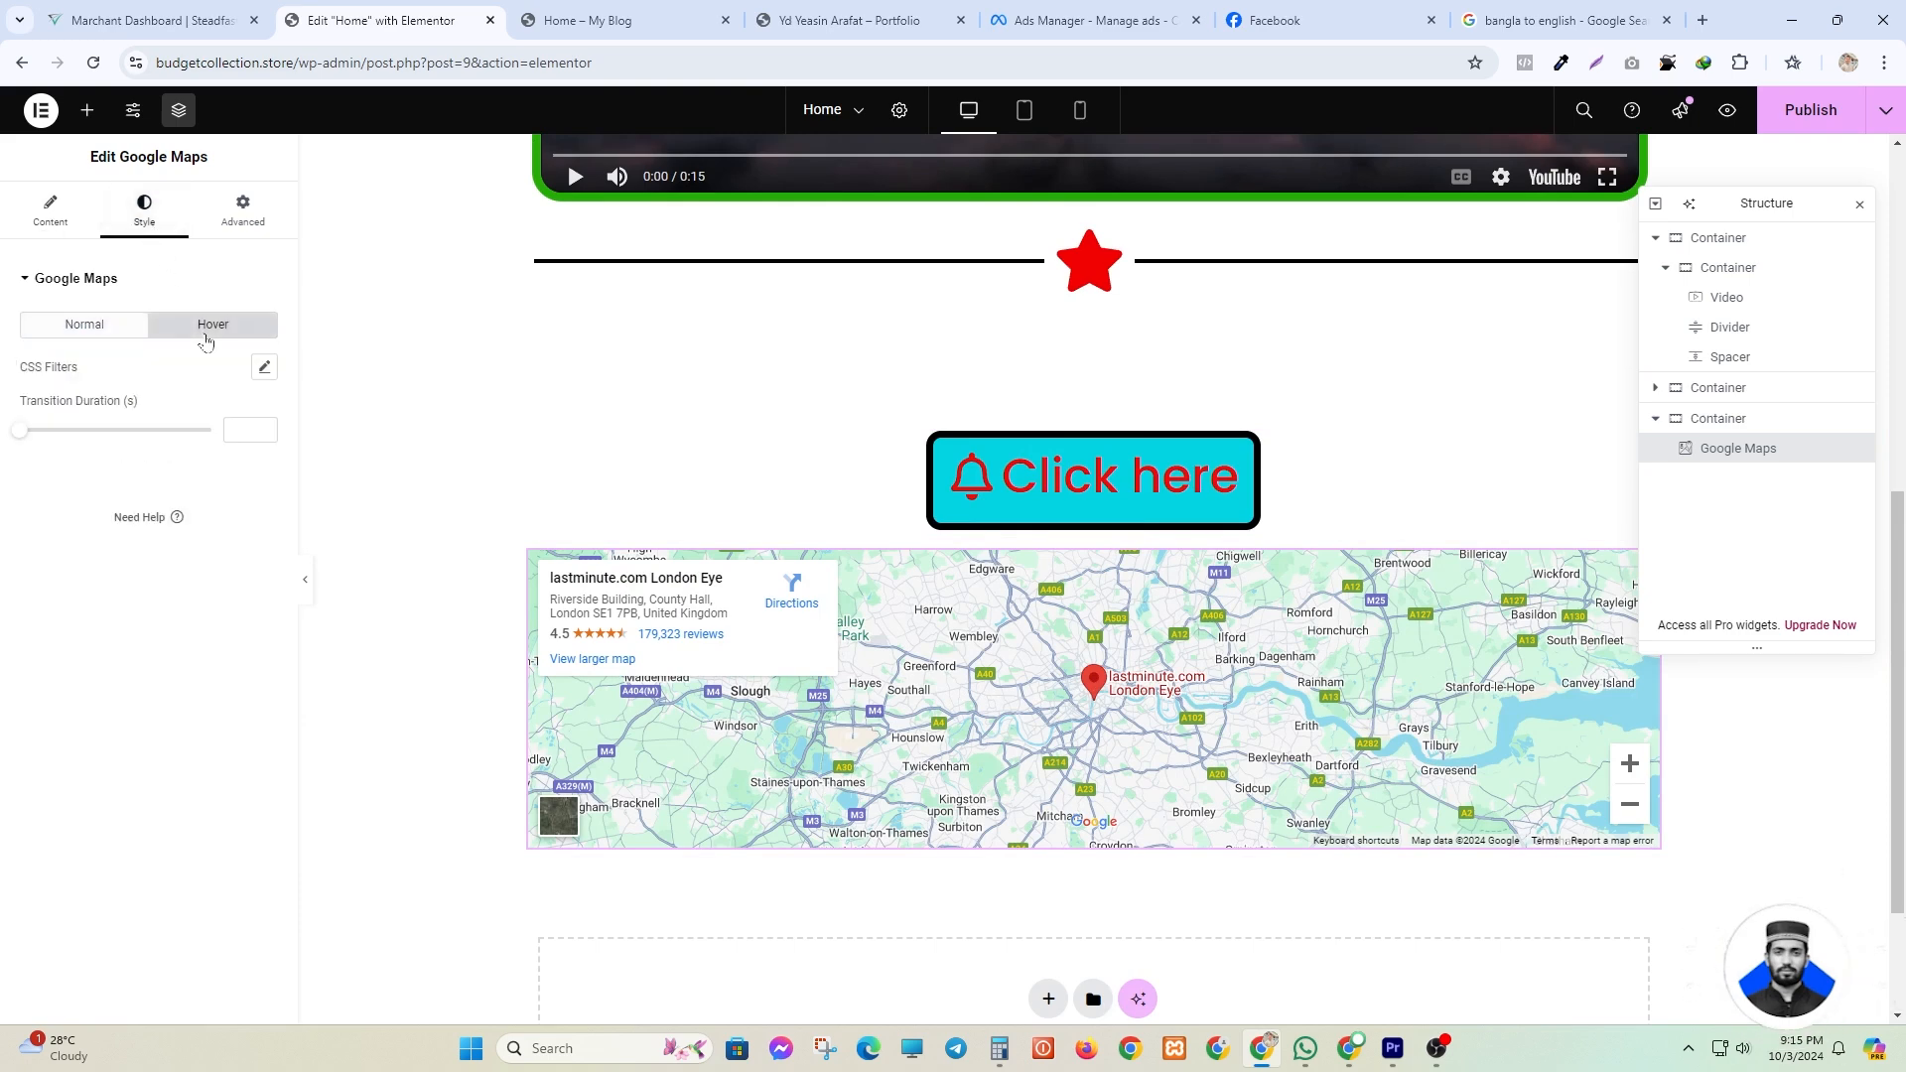
left_click(99, 341)
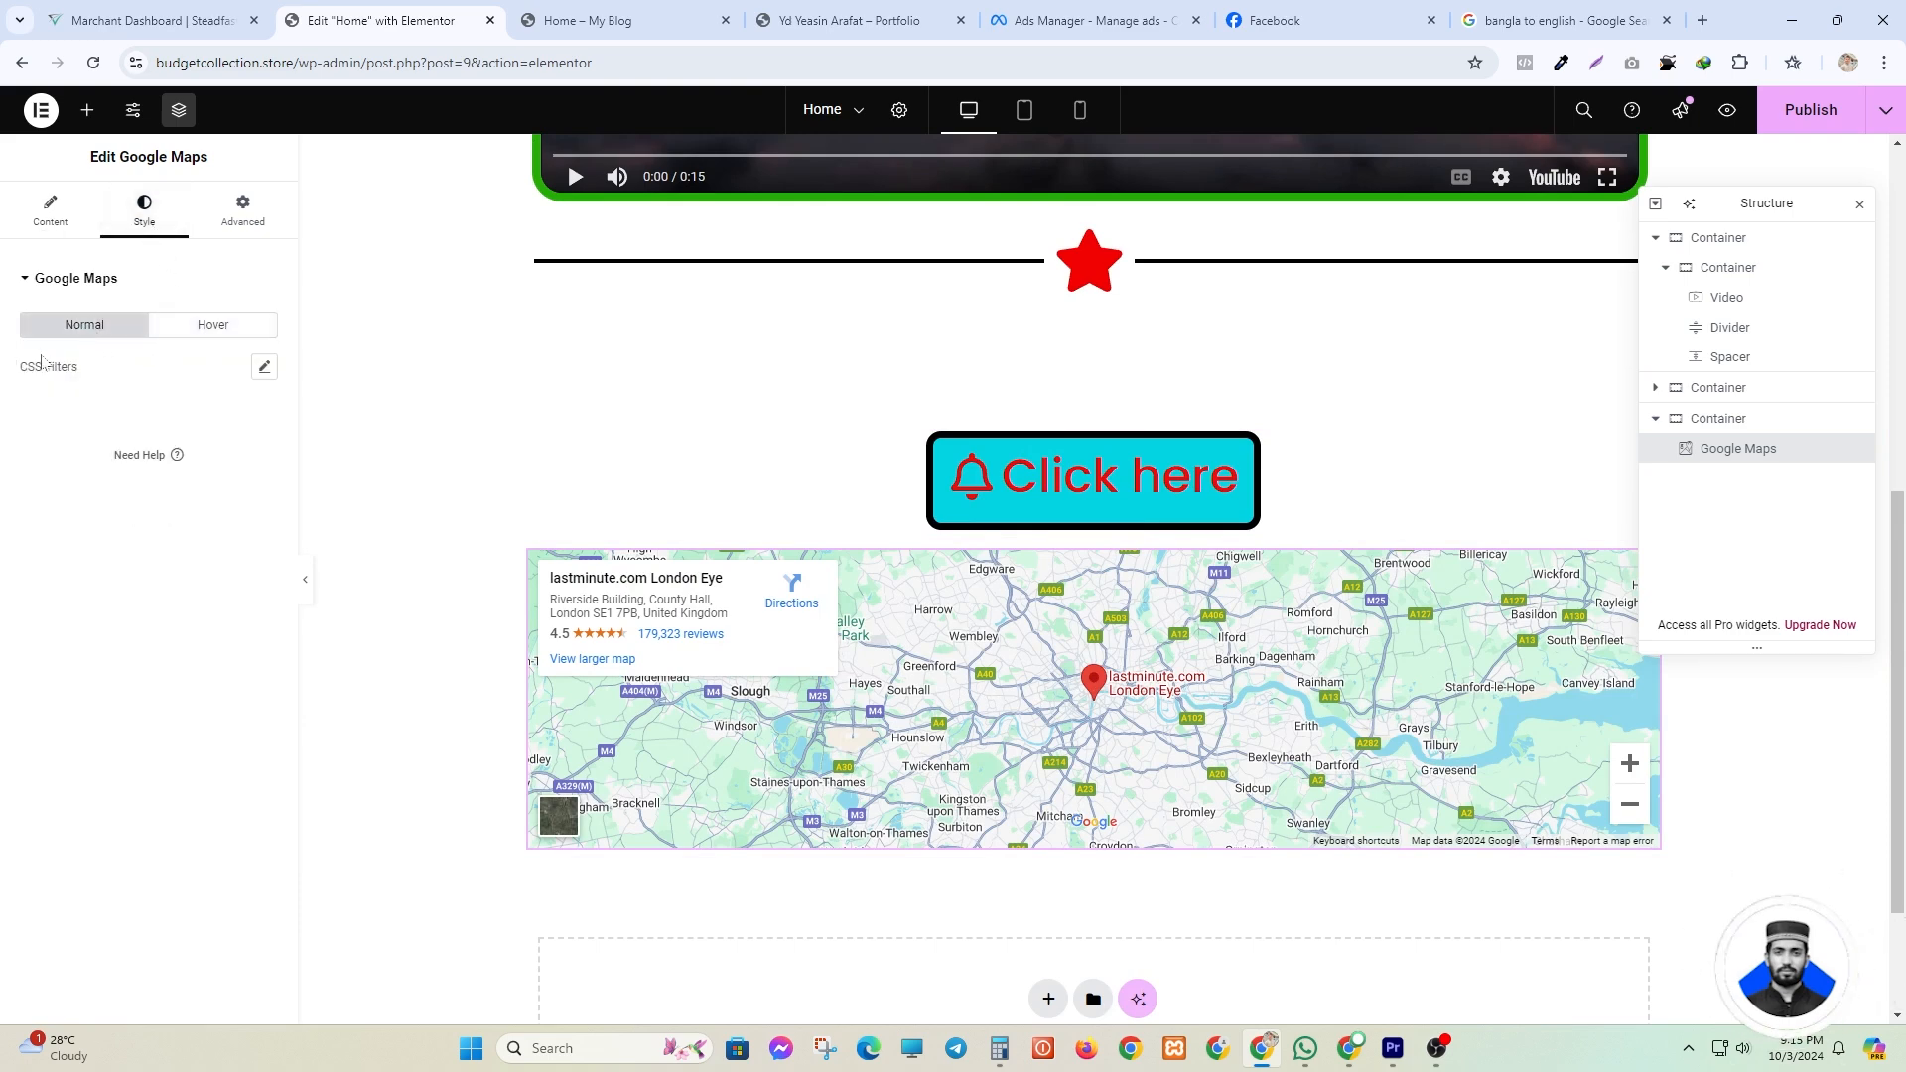
left_click(178, 335)
left_click(55, 332)
- Set the map's zoom to 8 and its height to 416 px, keeping the London Eye location
left_click(50, 211)
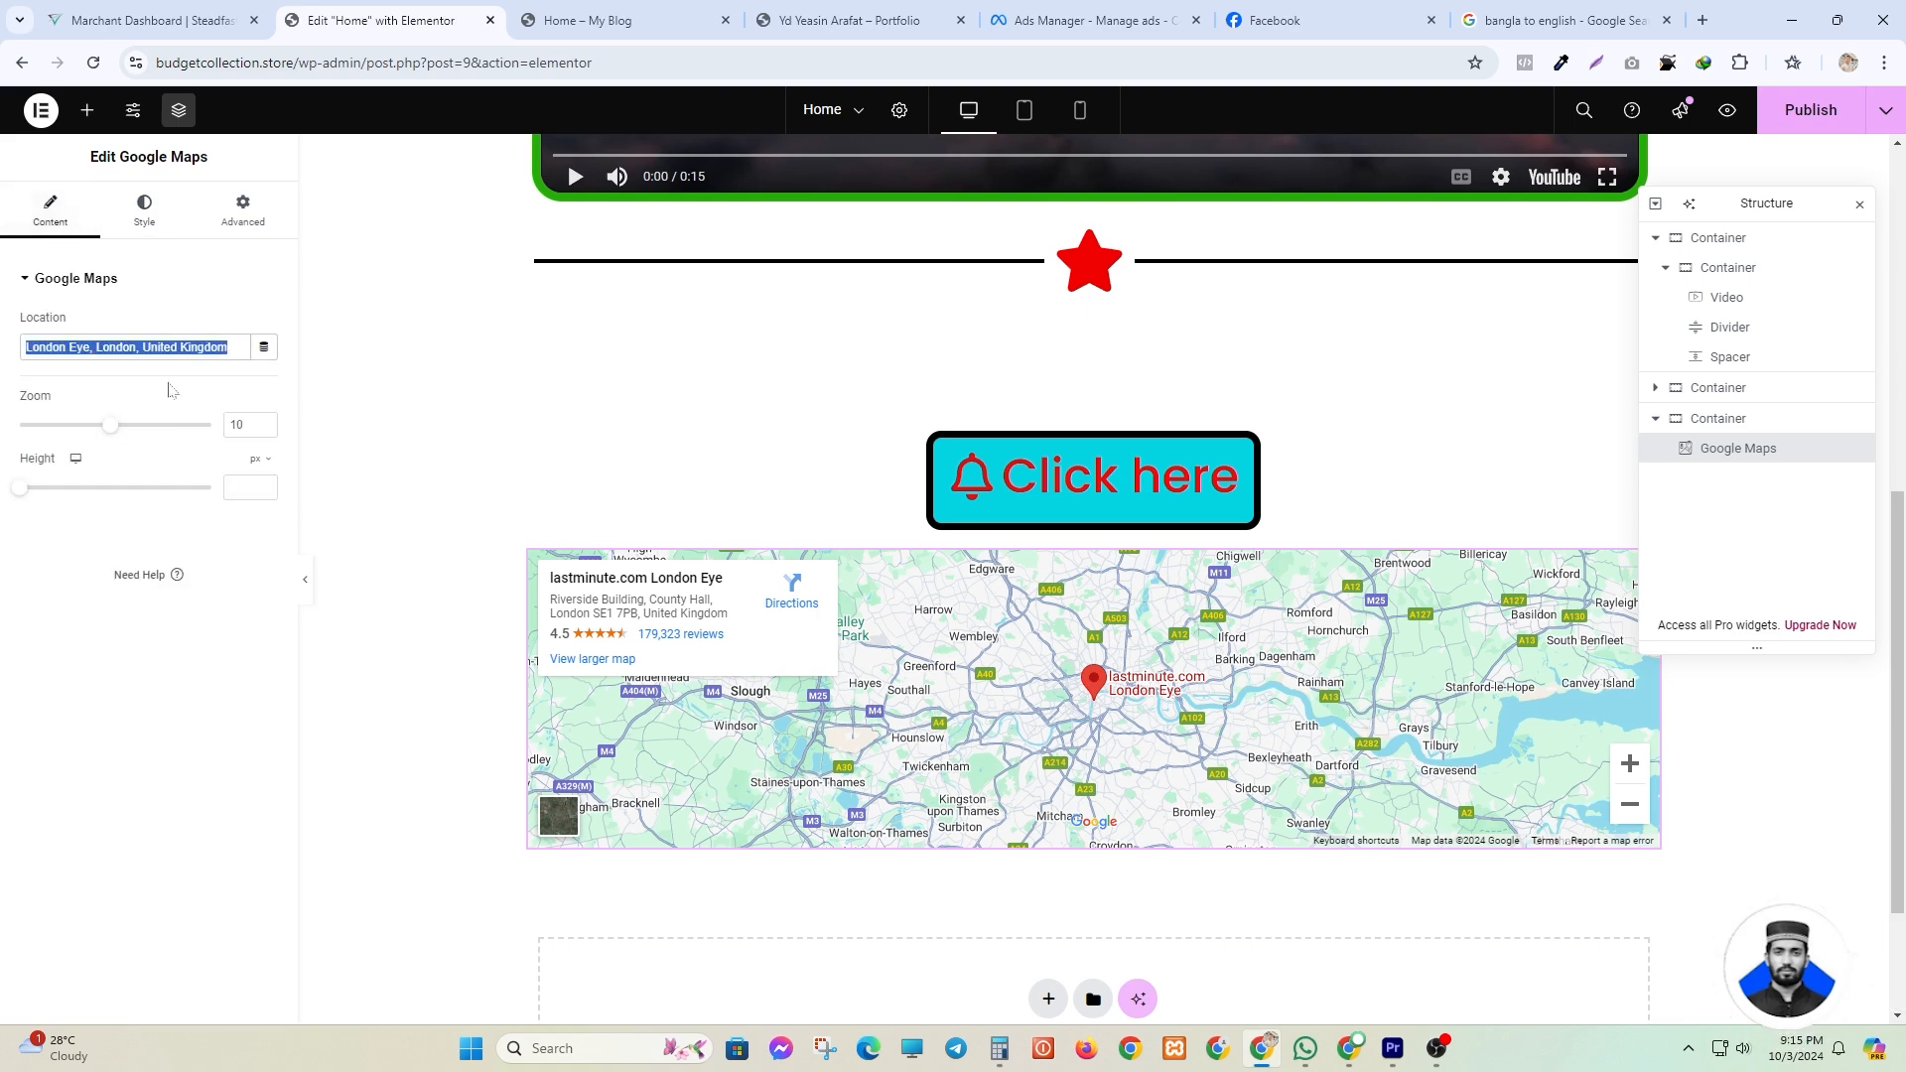
left_click(140, 512)
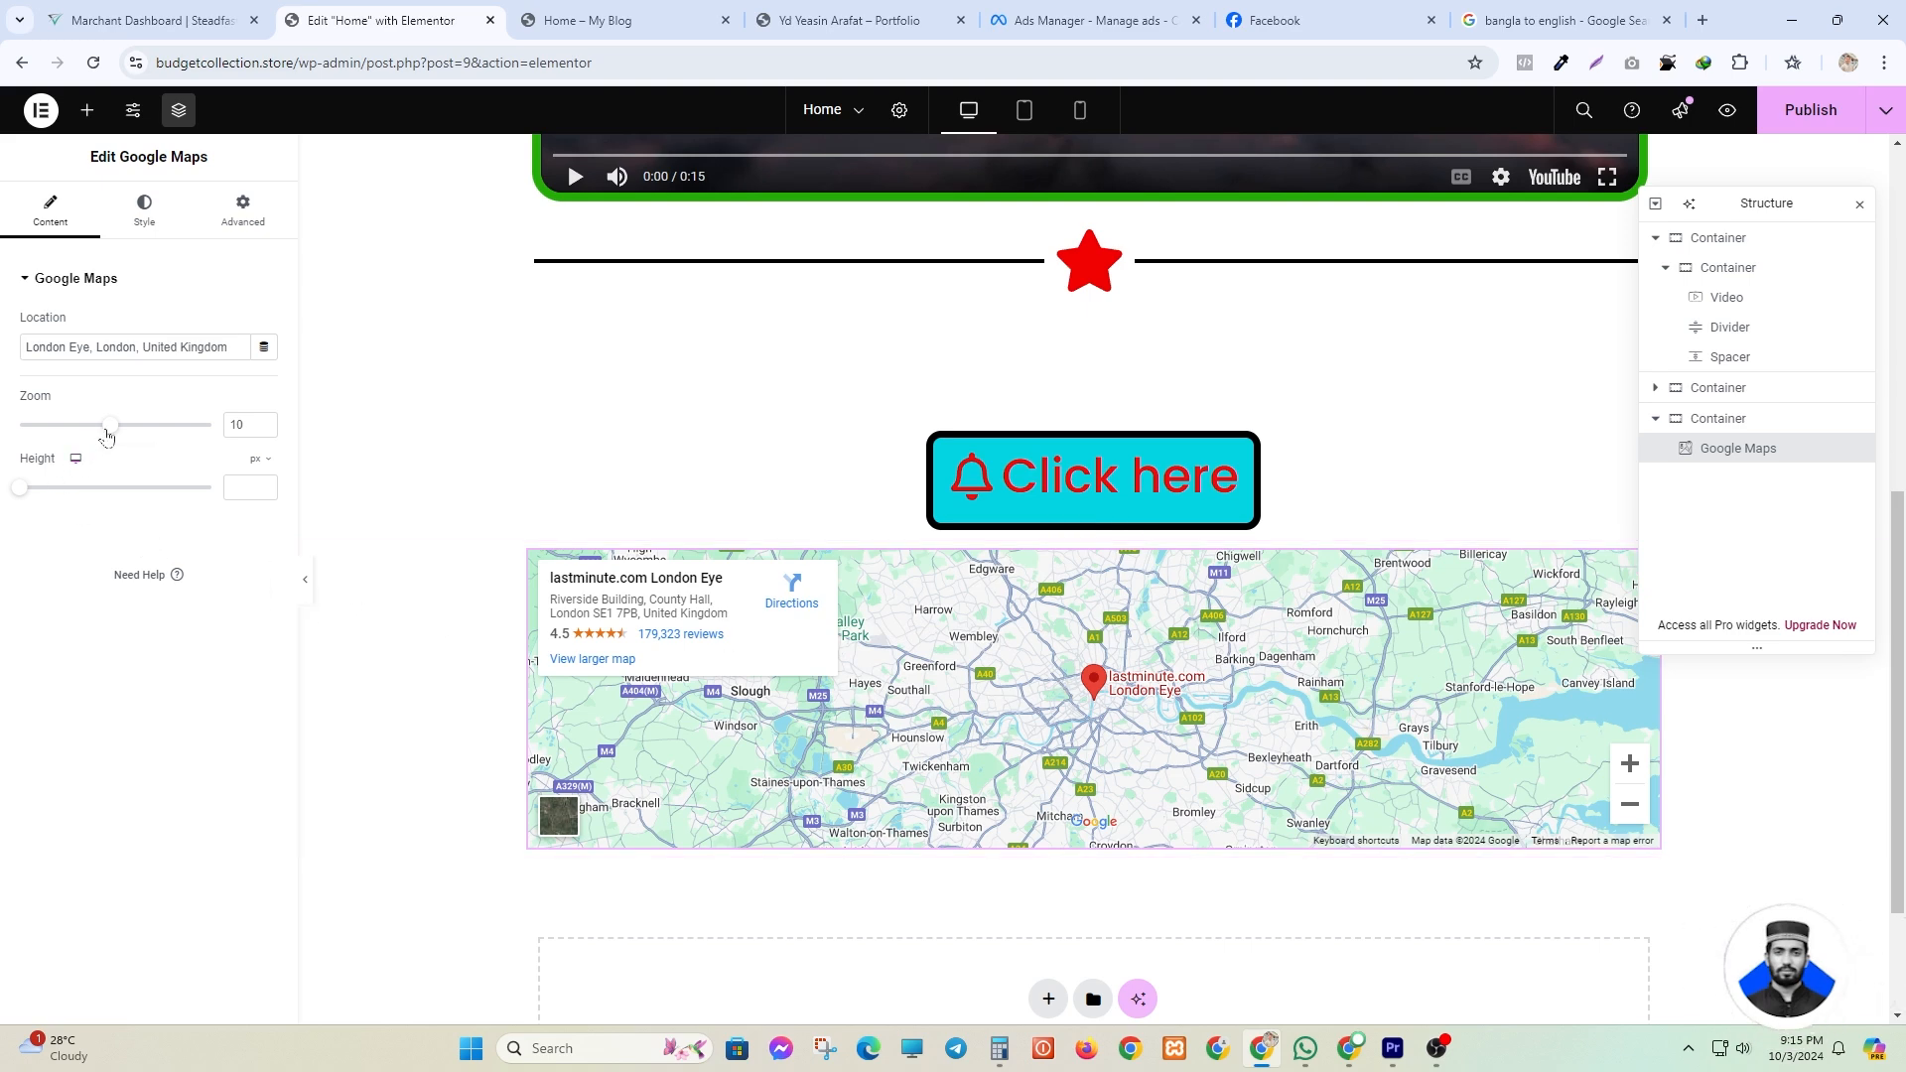
mouse_move(108, 429)
left_mouse_down()
mouse_move(151, 427)
mouse_move(90, 427)
left_mouse_up()
left_click_drag(20, 488, 72, 499)
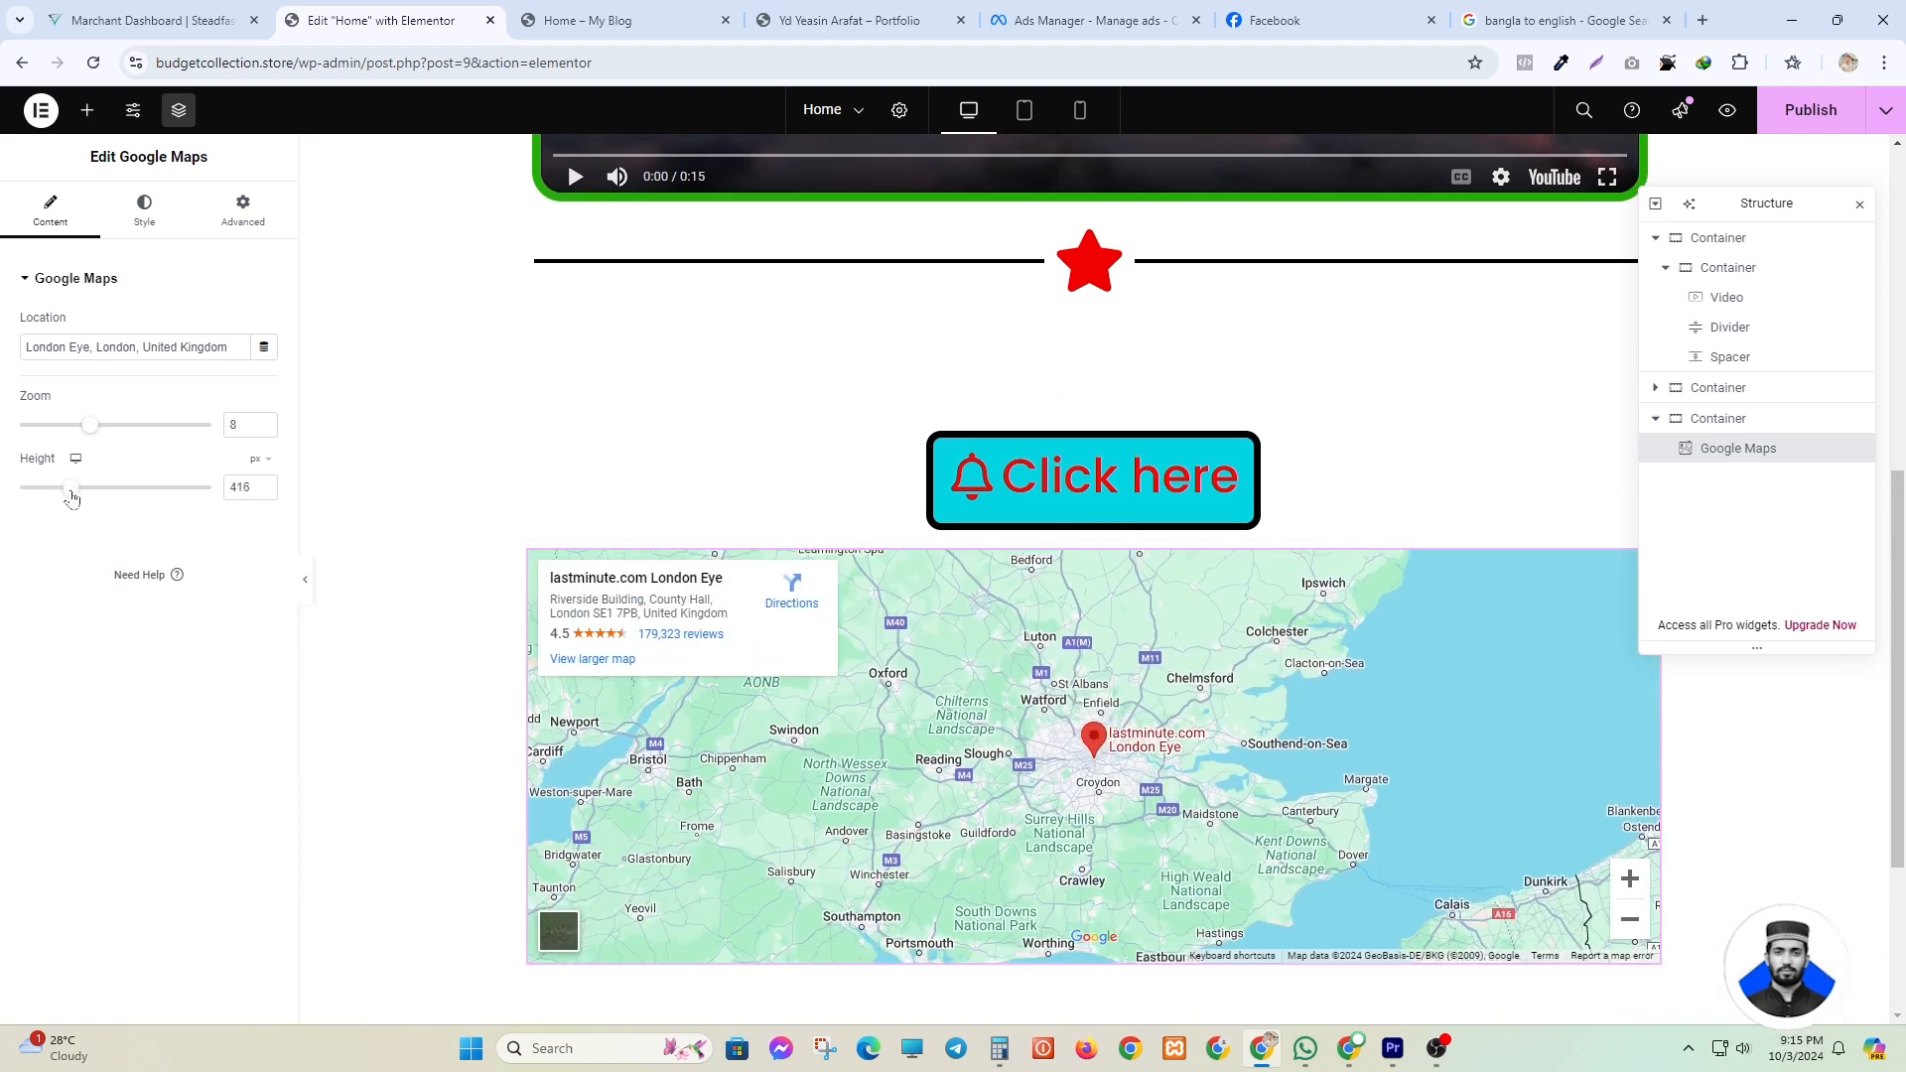
scroll(957, 625, "down", 1)
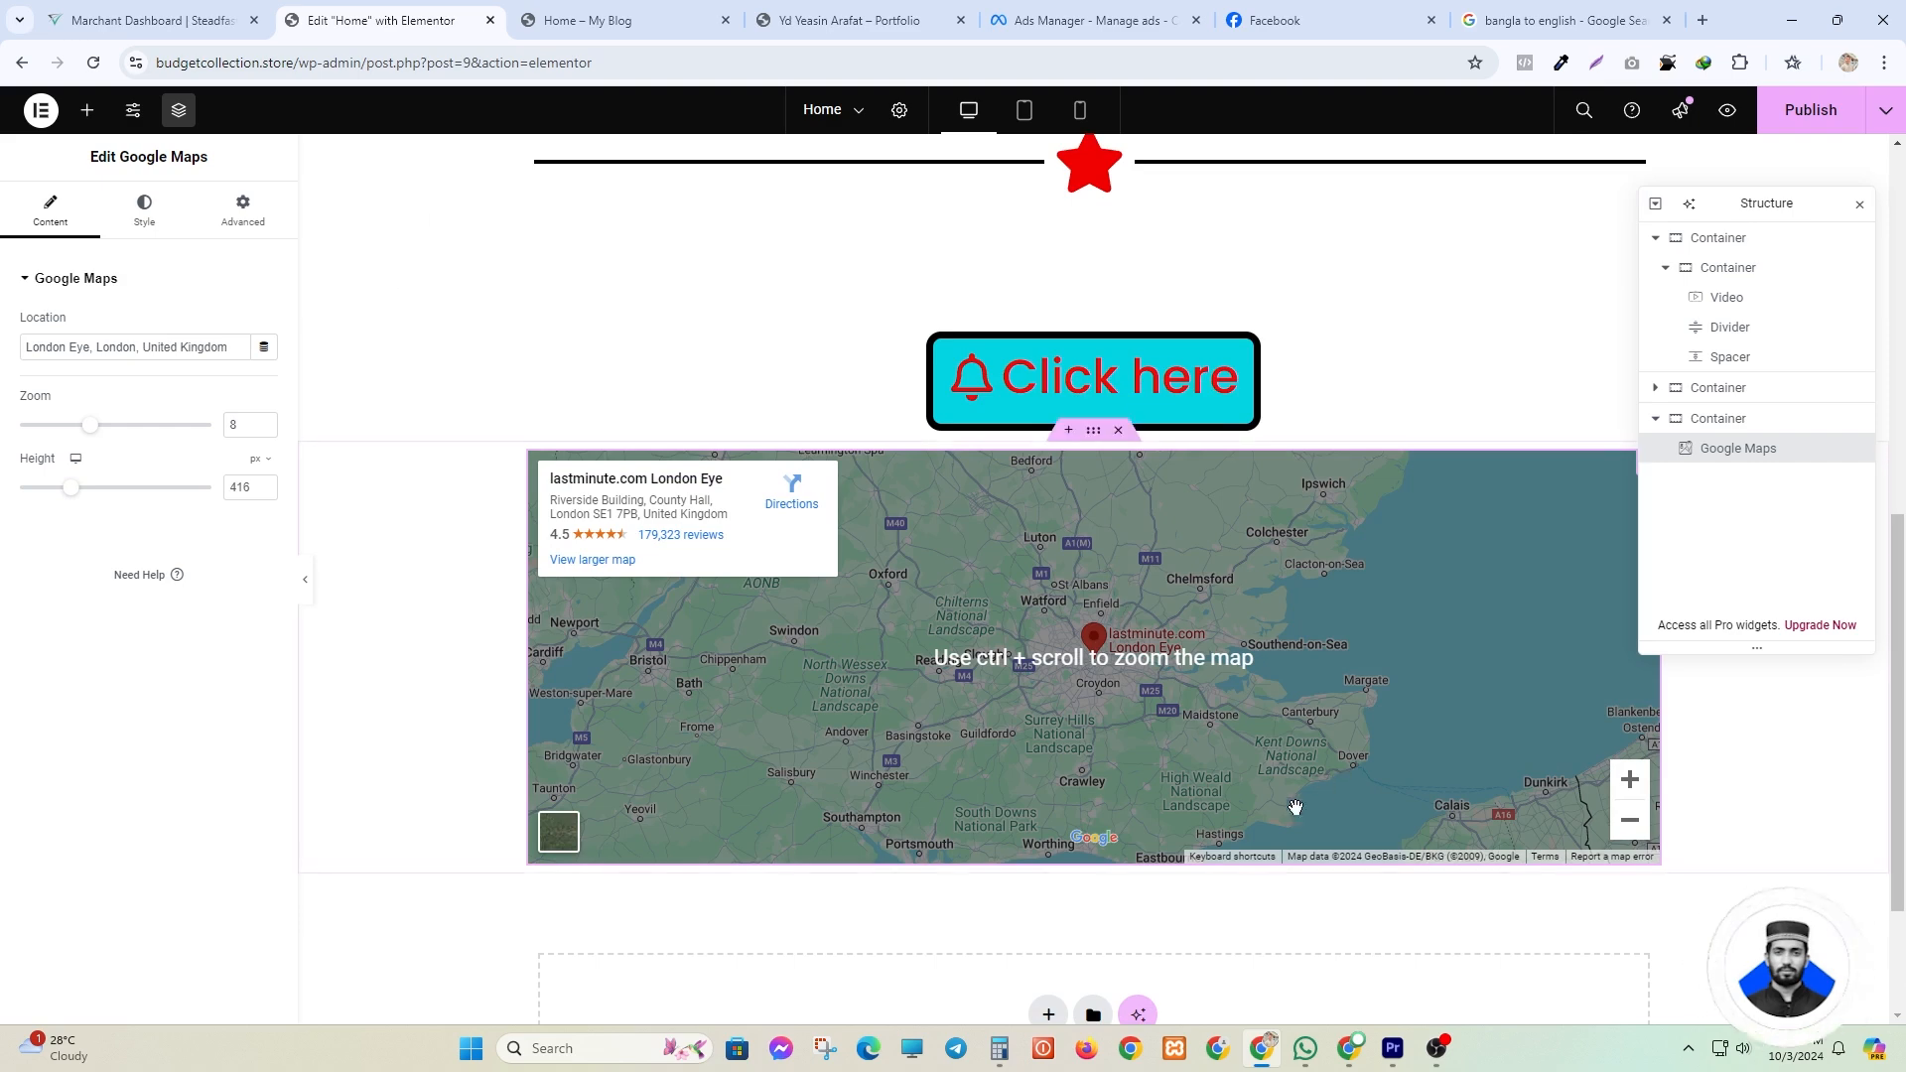
scroll(979, 758, "down", 2)
scroll(979, 757, "up", 2)
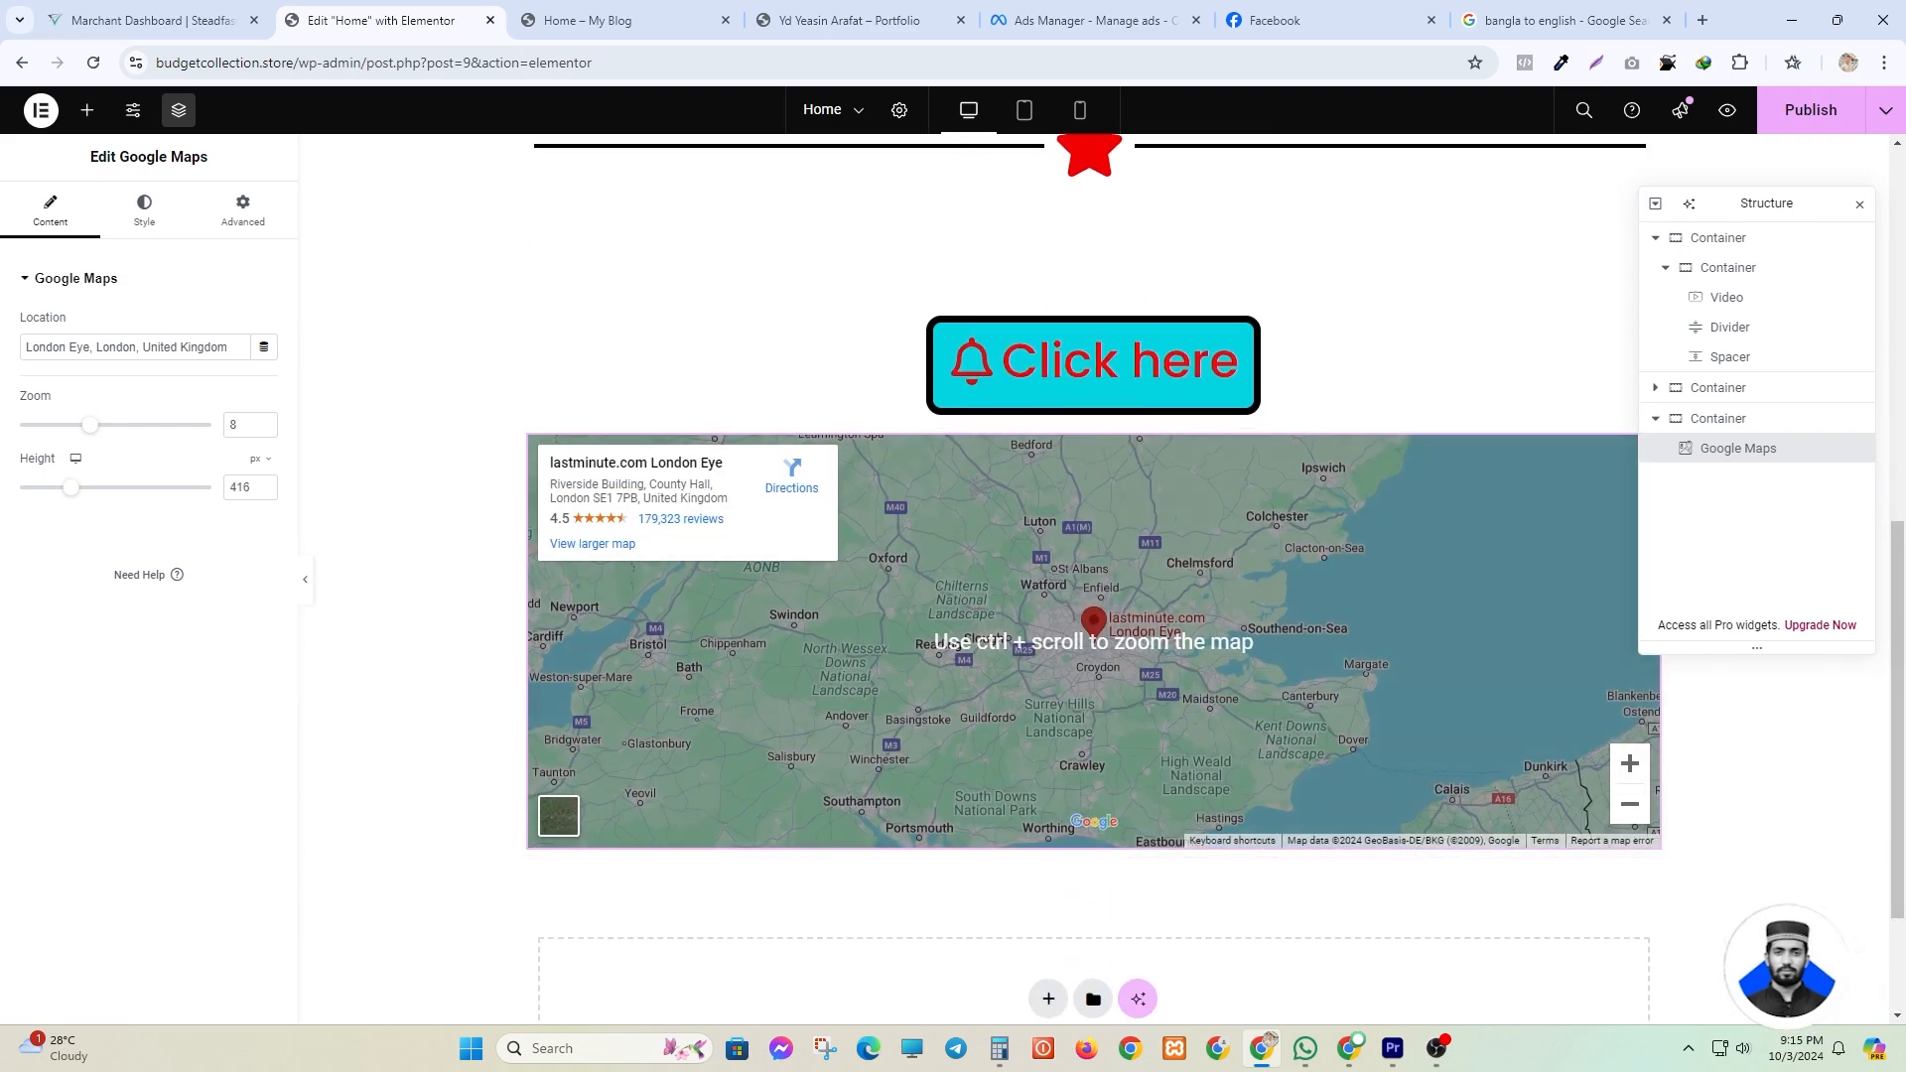
triple_click(234, 351)
left_click(225, 301)
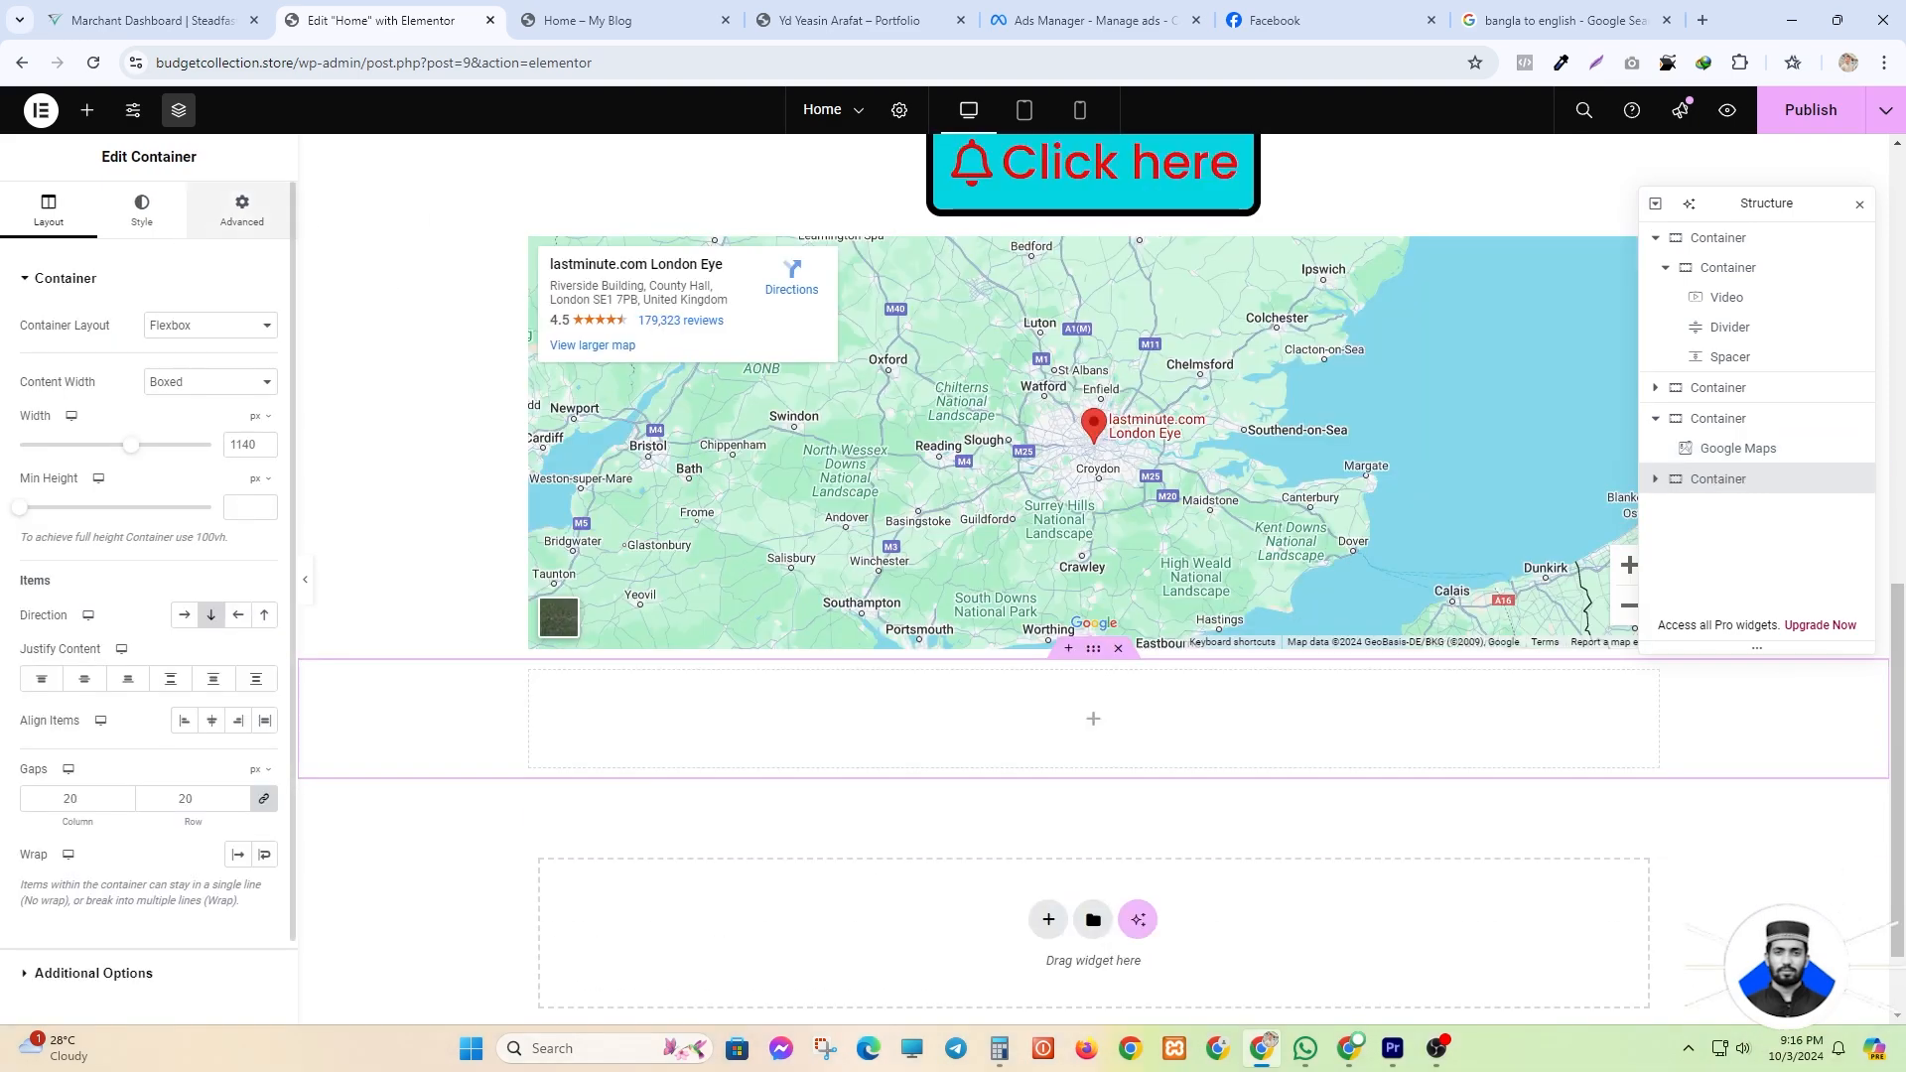
- Place an Icon widget in the empty container below the map
left_click(85, 112)
scroll(30, 970, "down", 3)
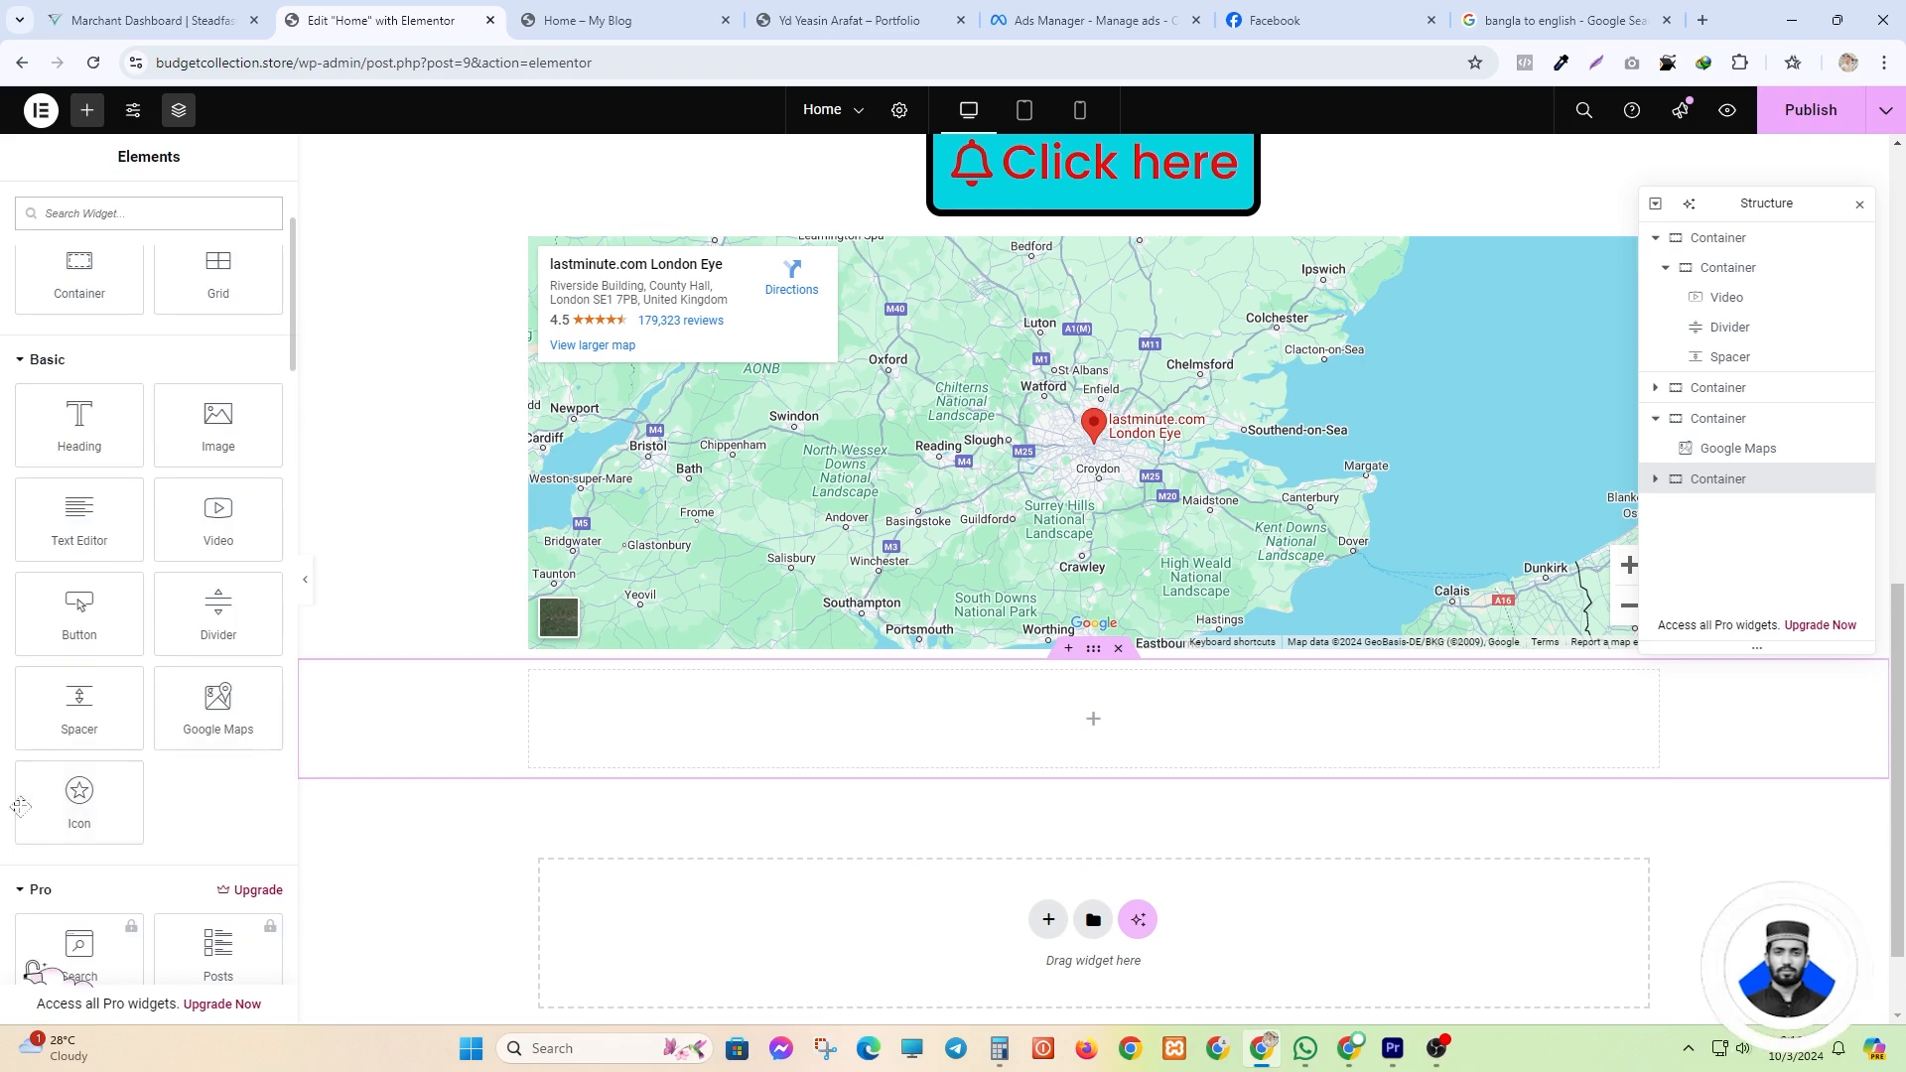
left_click_drag(79, 799, 1124, 730)
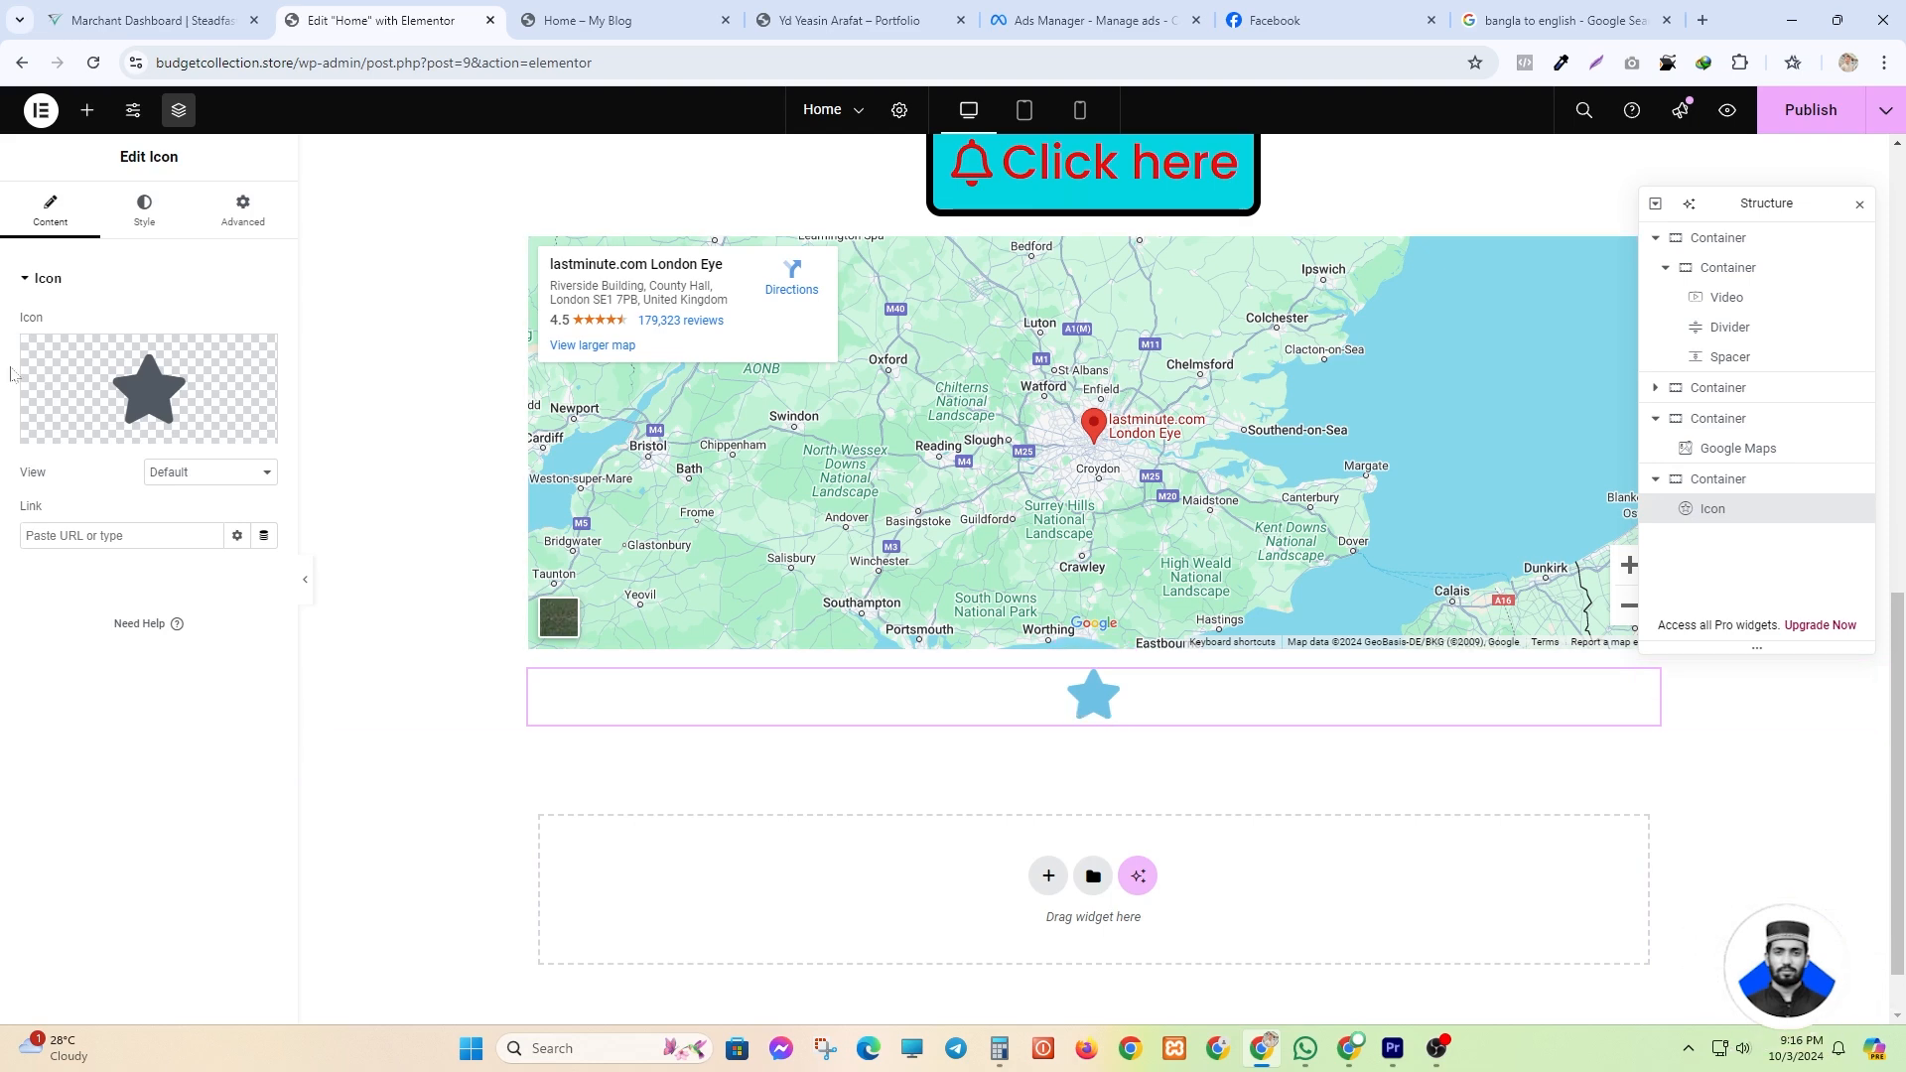
- Replace the default star with the round Facebook icon from the icon library
mouse_move(113, 447)
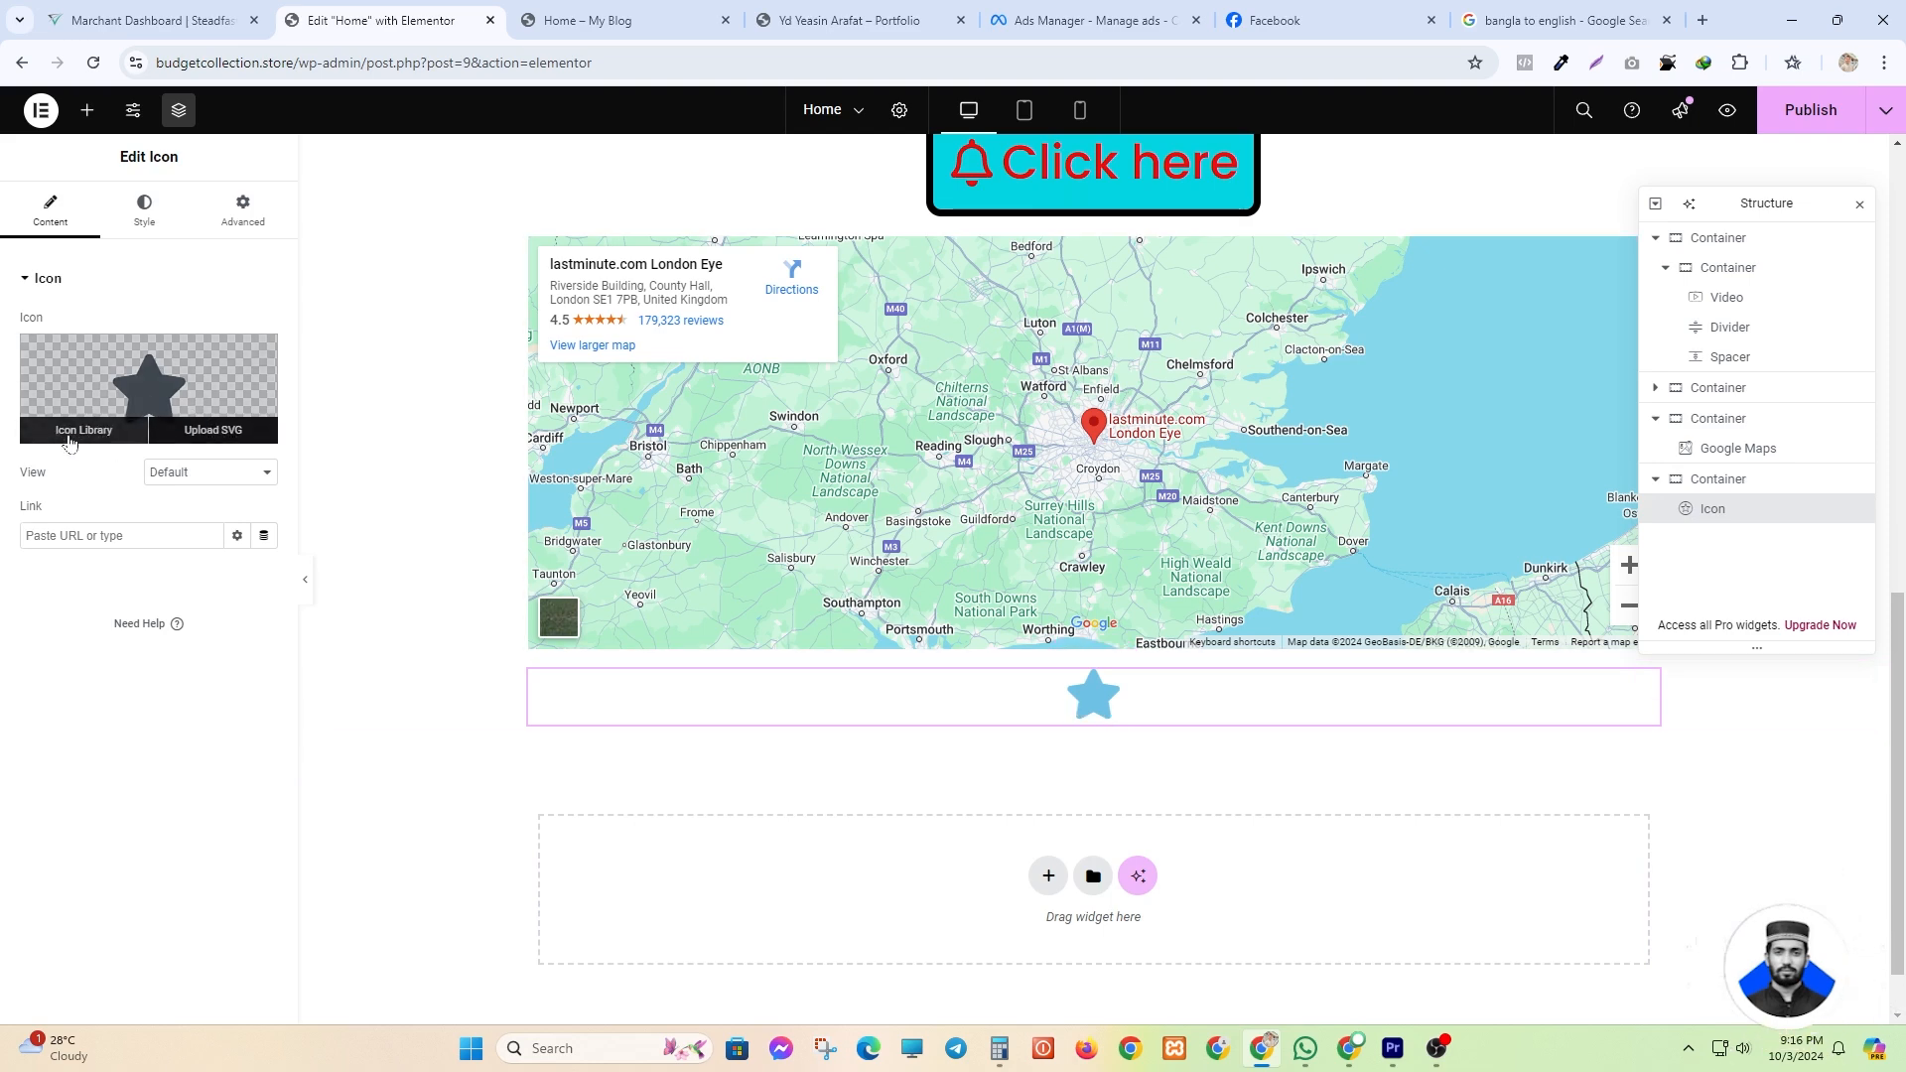
left_click(79, 429)
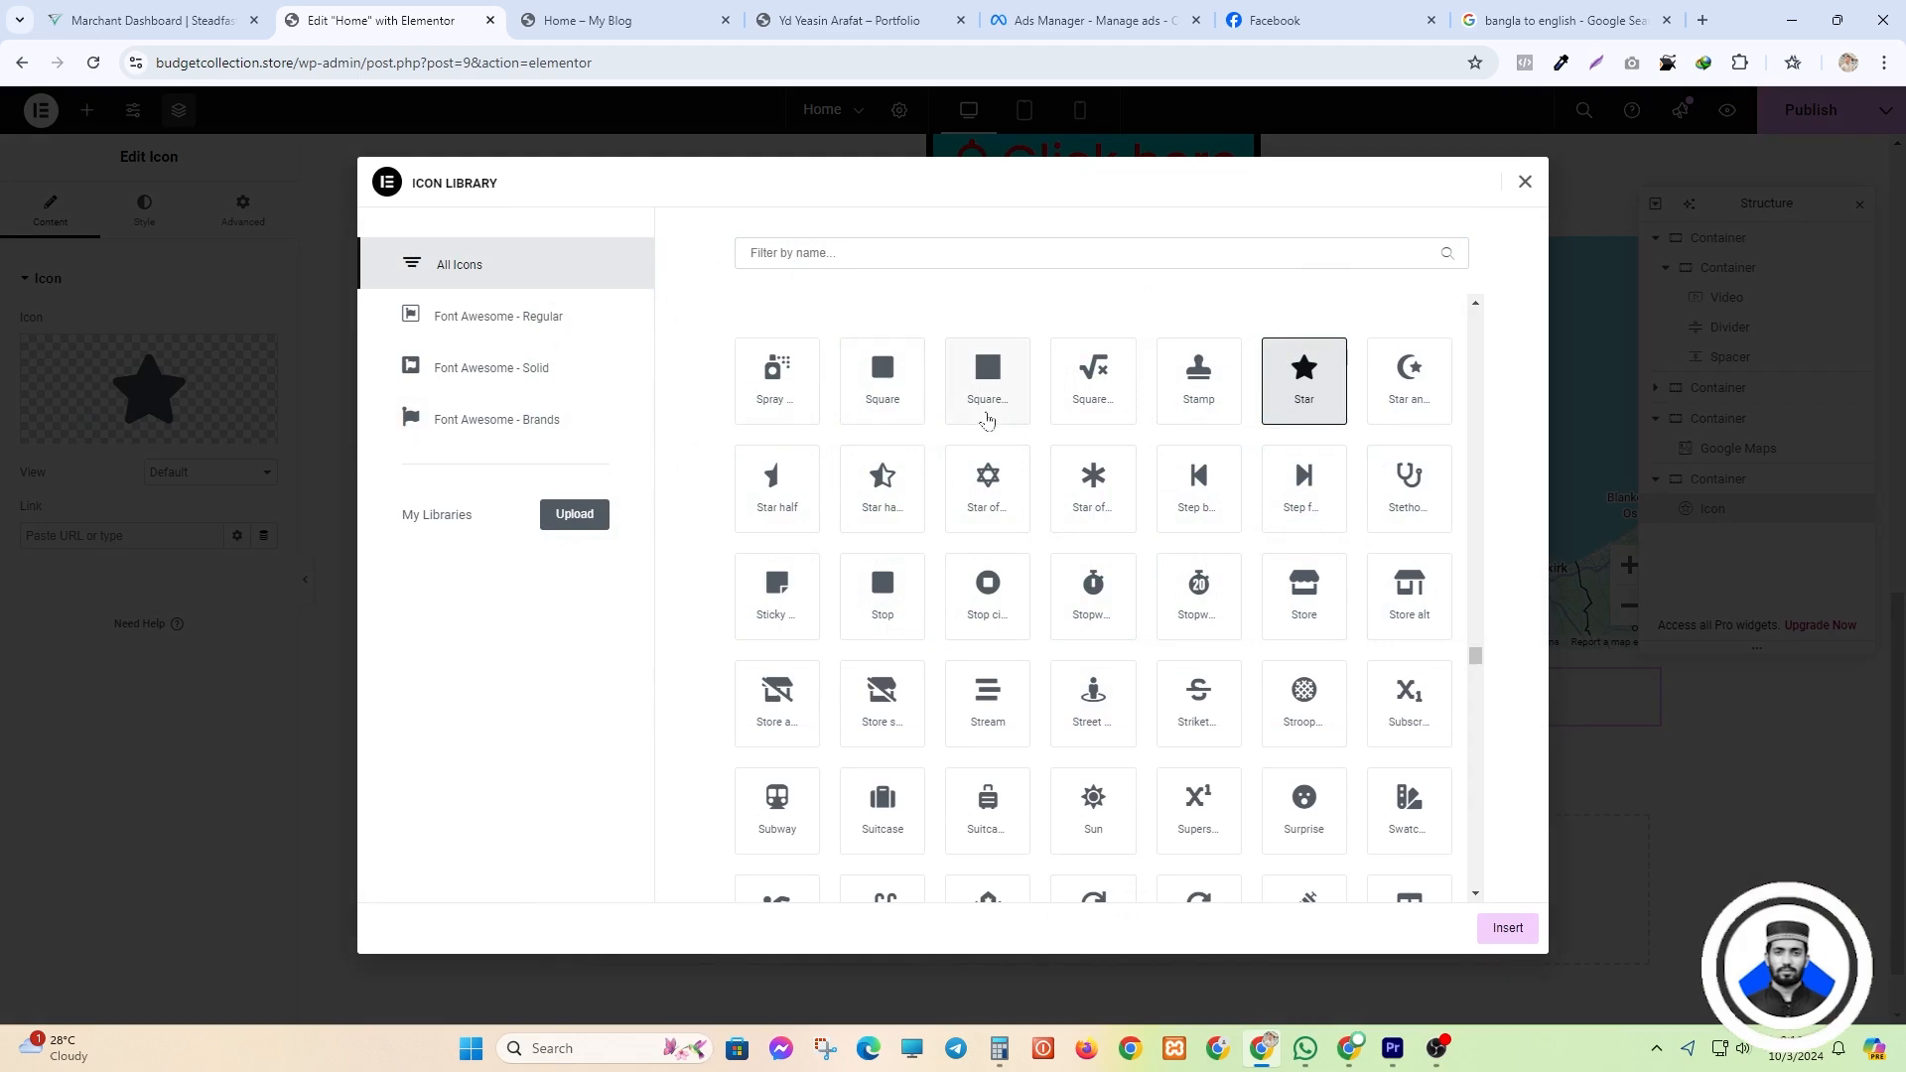
scroll(1221, 611, "down", 15)
scroll(1222, 616, "up", 4)
scroll(1203, 553, "down", 9)
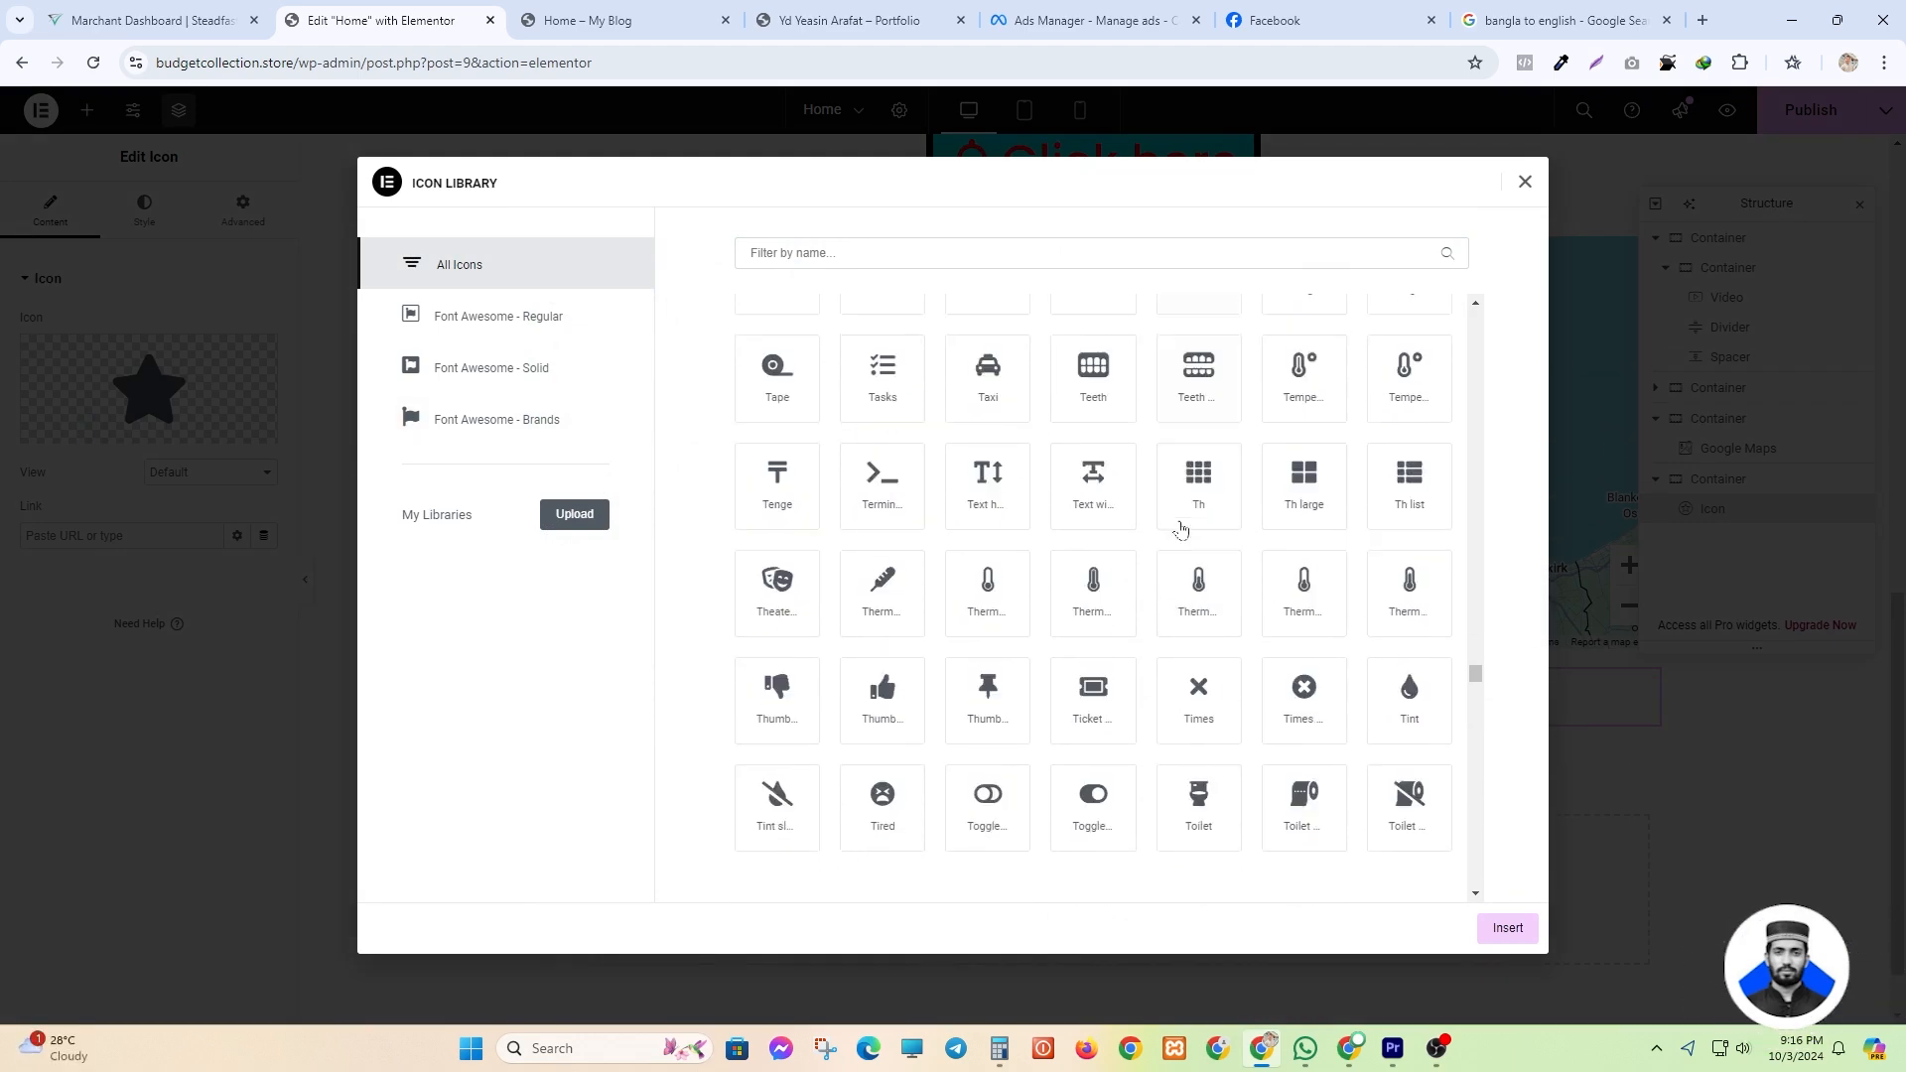
scroll(1084, 632, "down", 15)
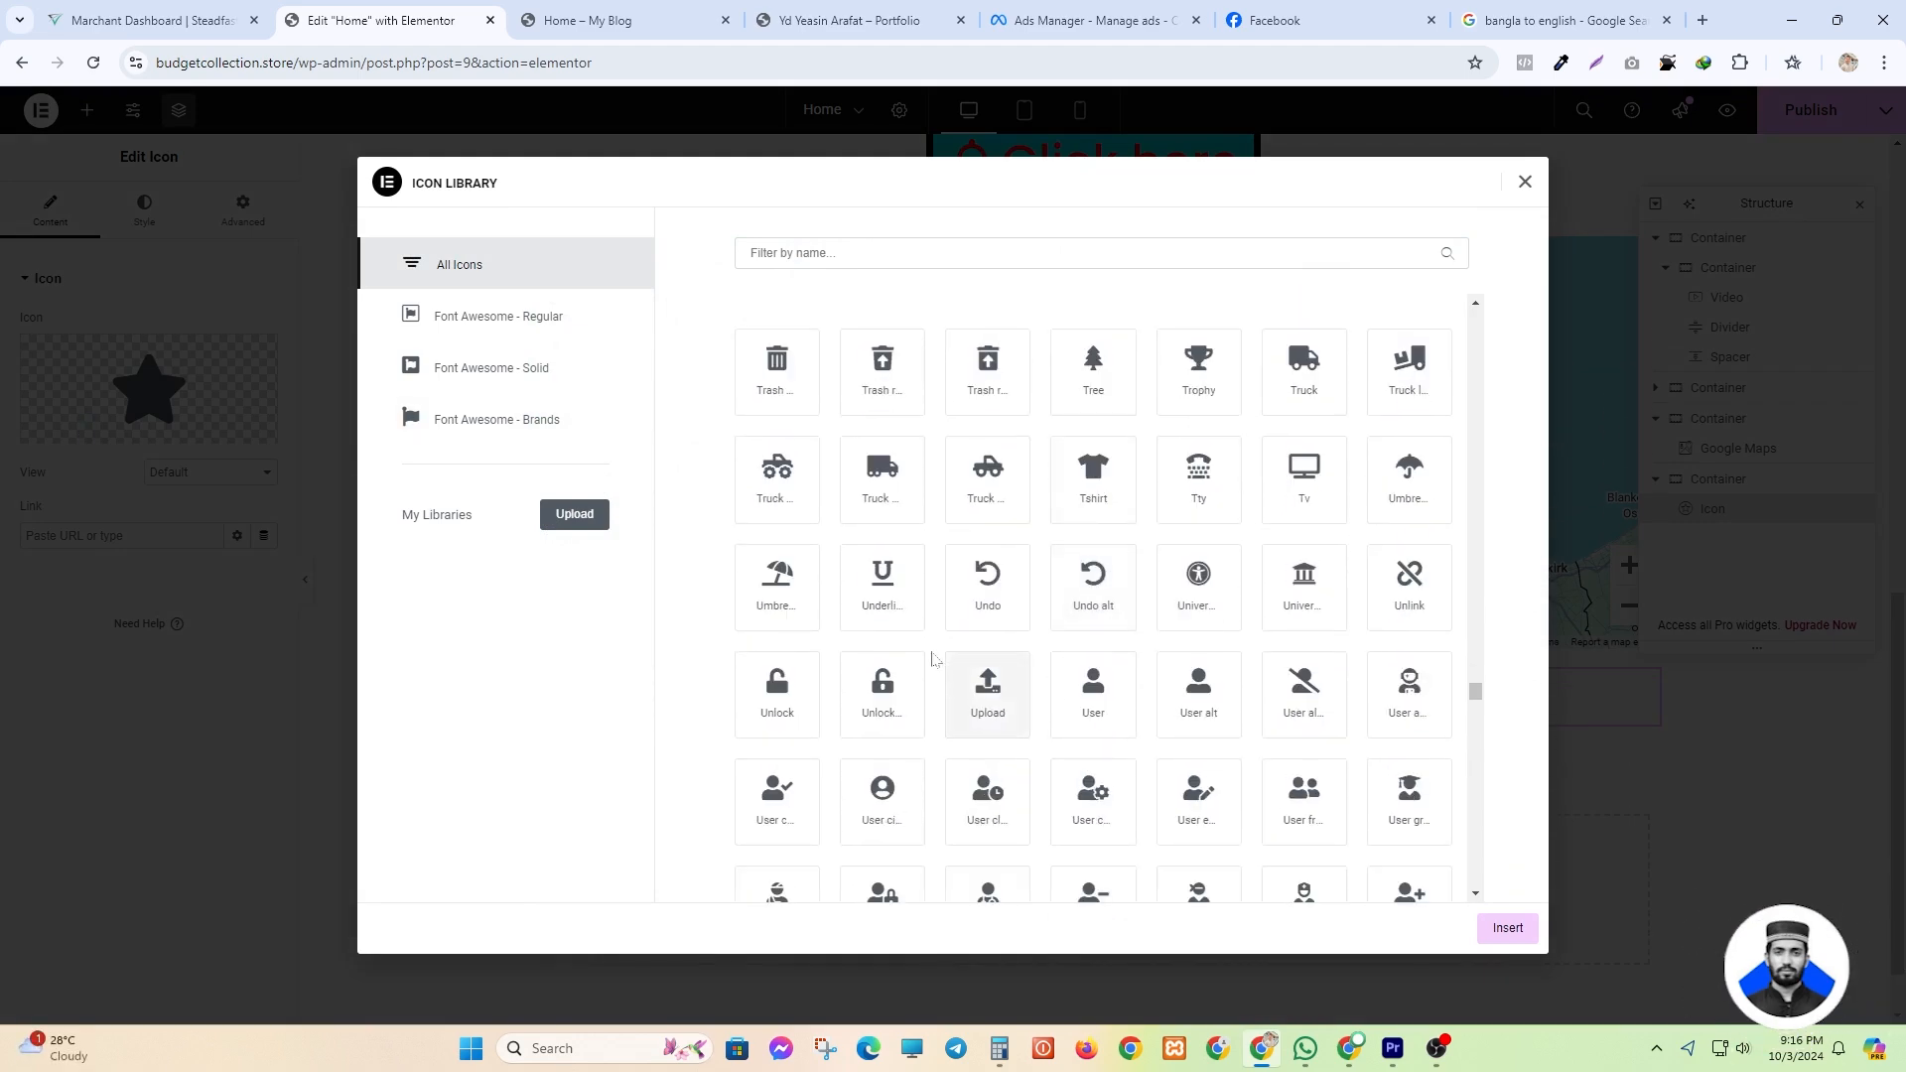
scroll(1062, 541, "down", 15)
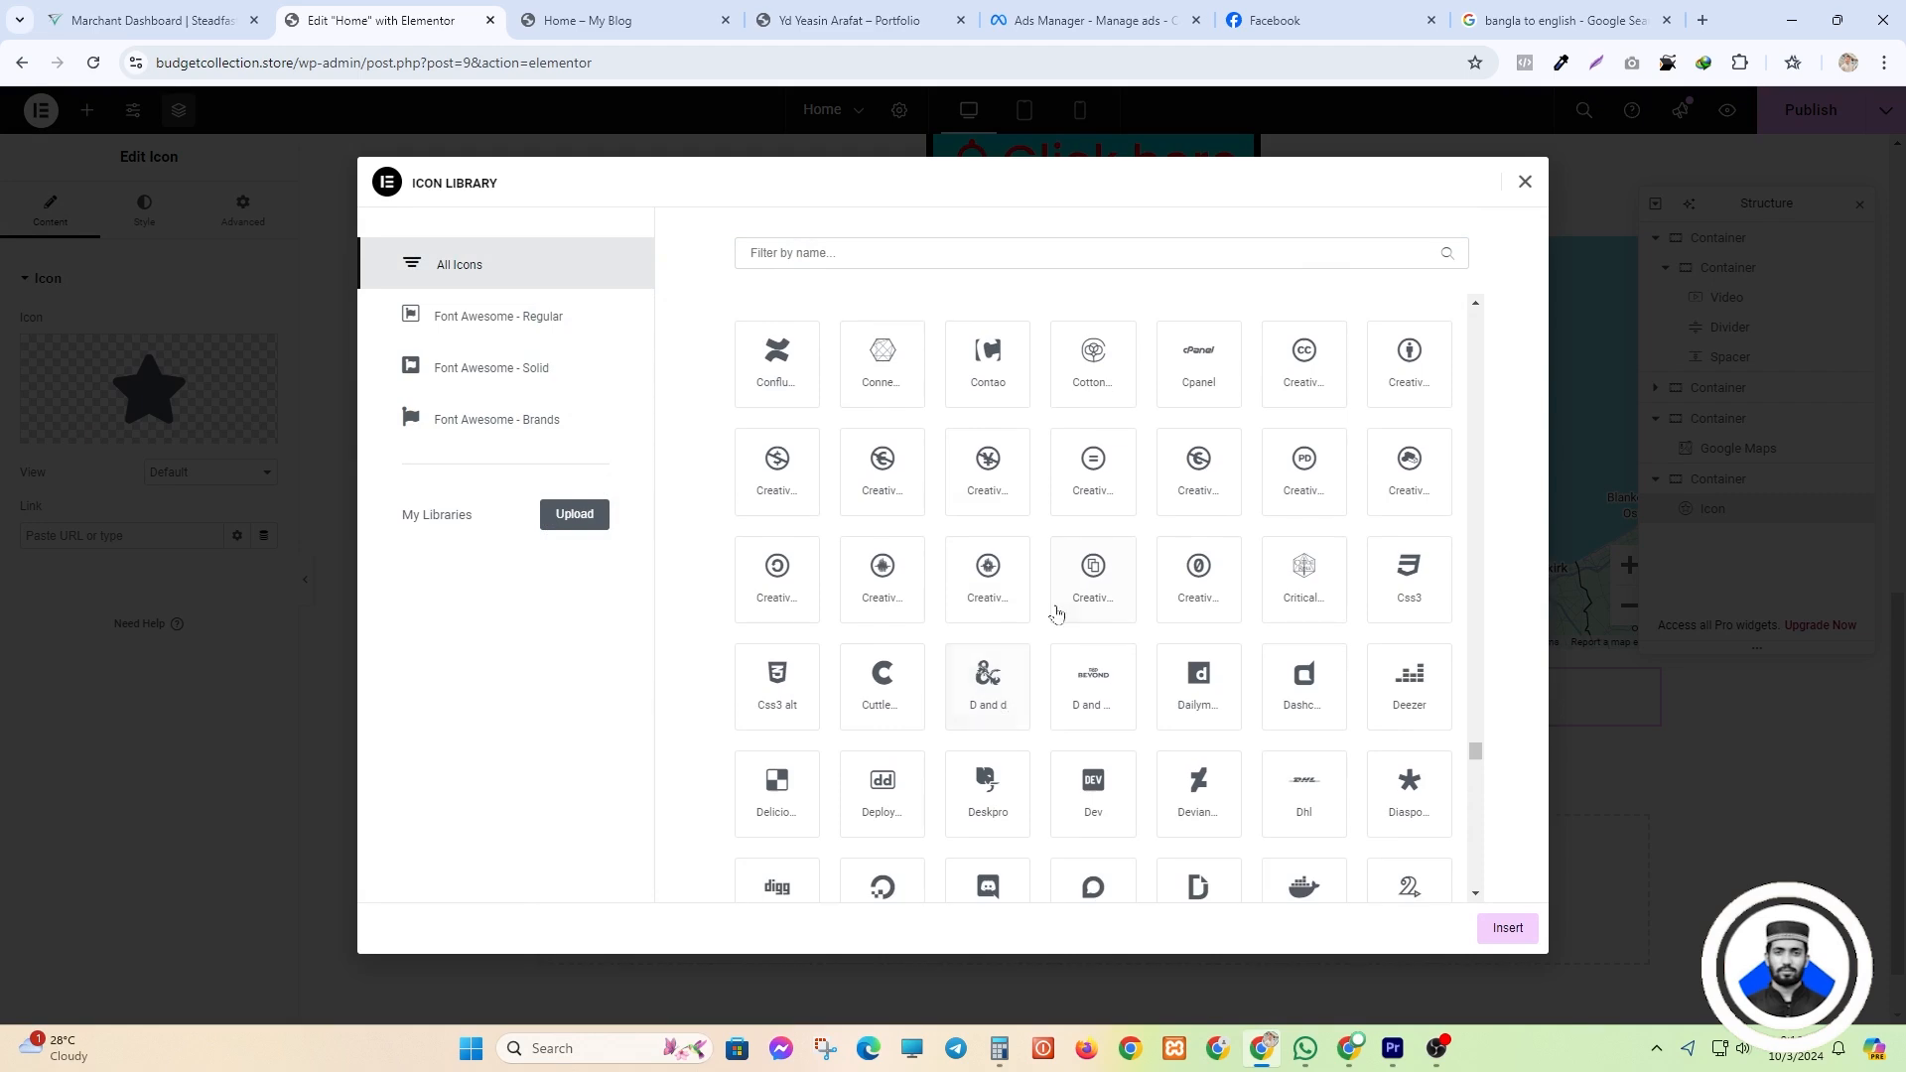
scroll(888, 384, "down", 4)
scroll(1064, 607, "up", 4)
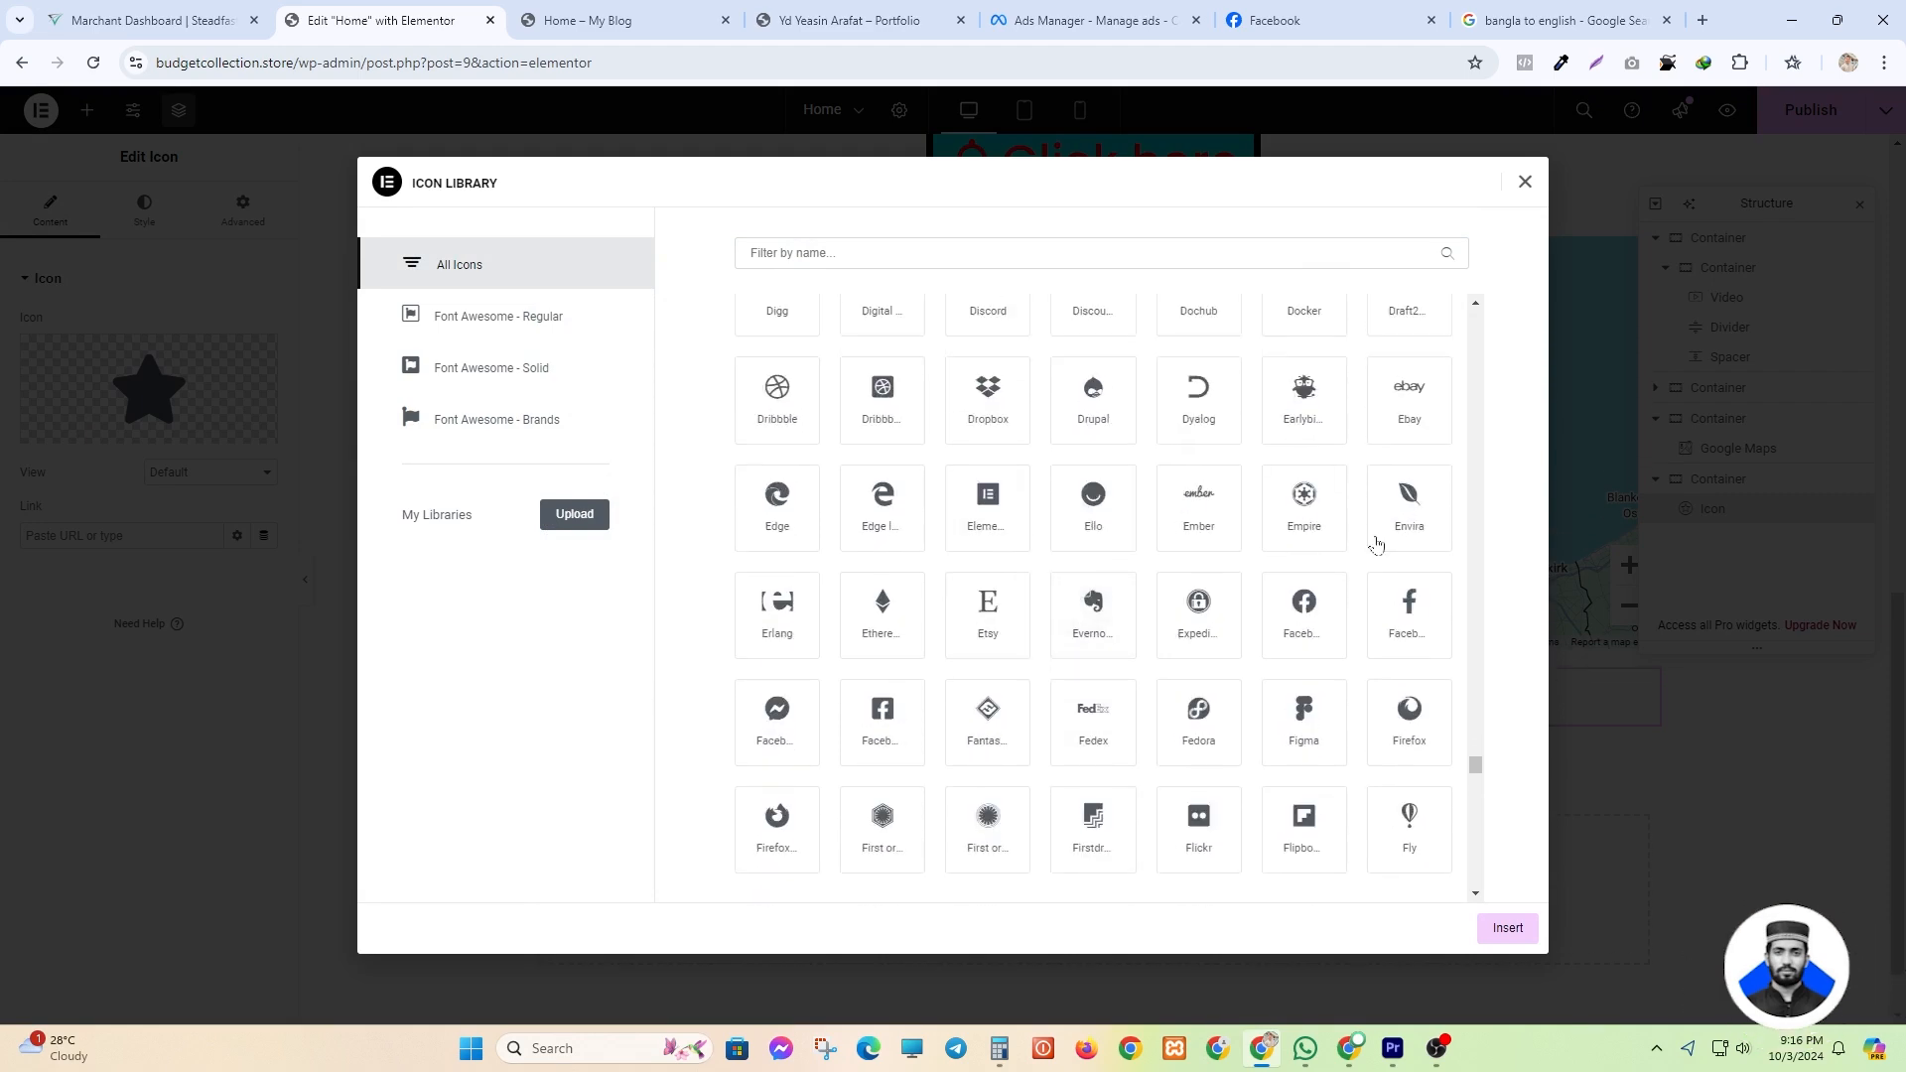
left_click(1392, 600)
left_click(1306, 615)
left_click(1508, 929)
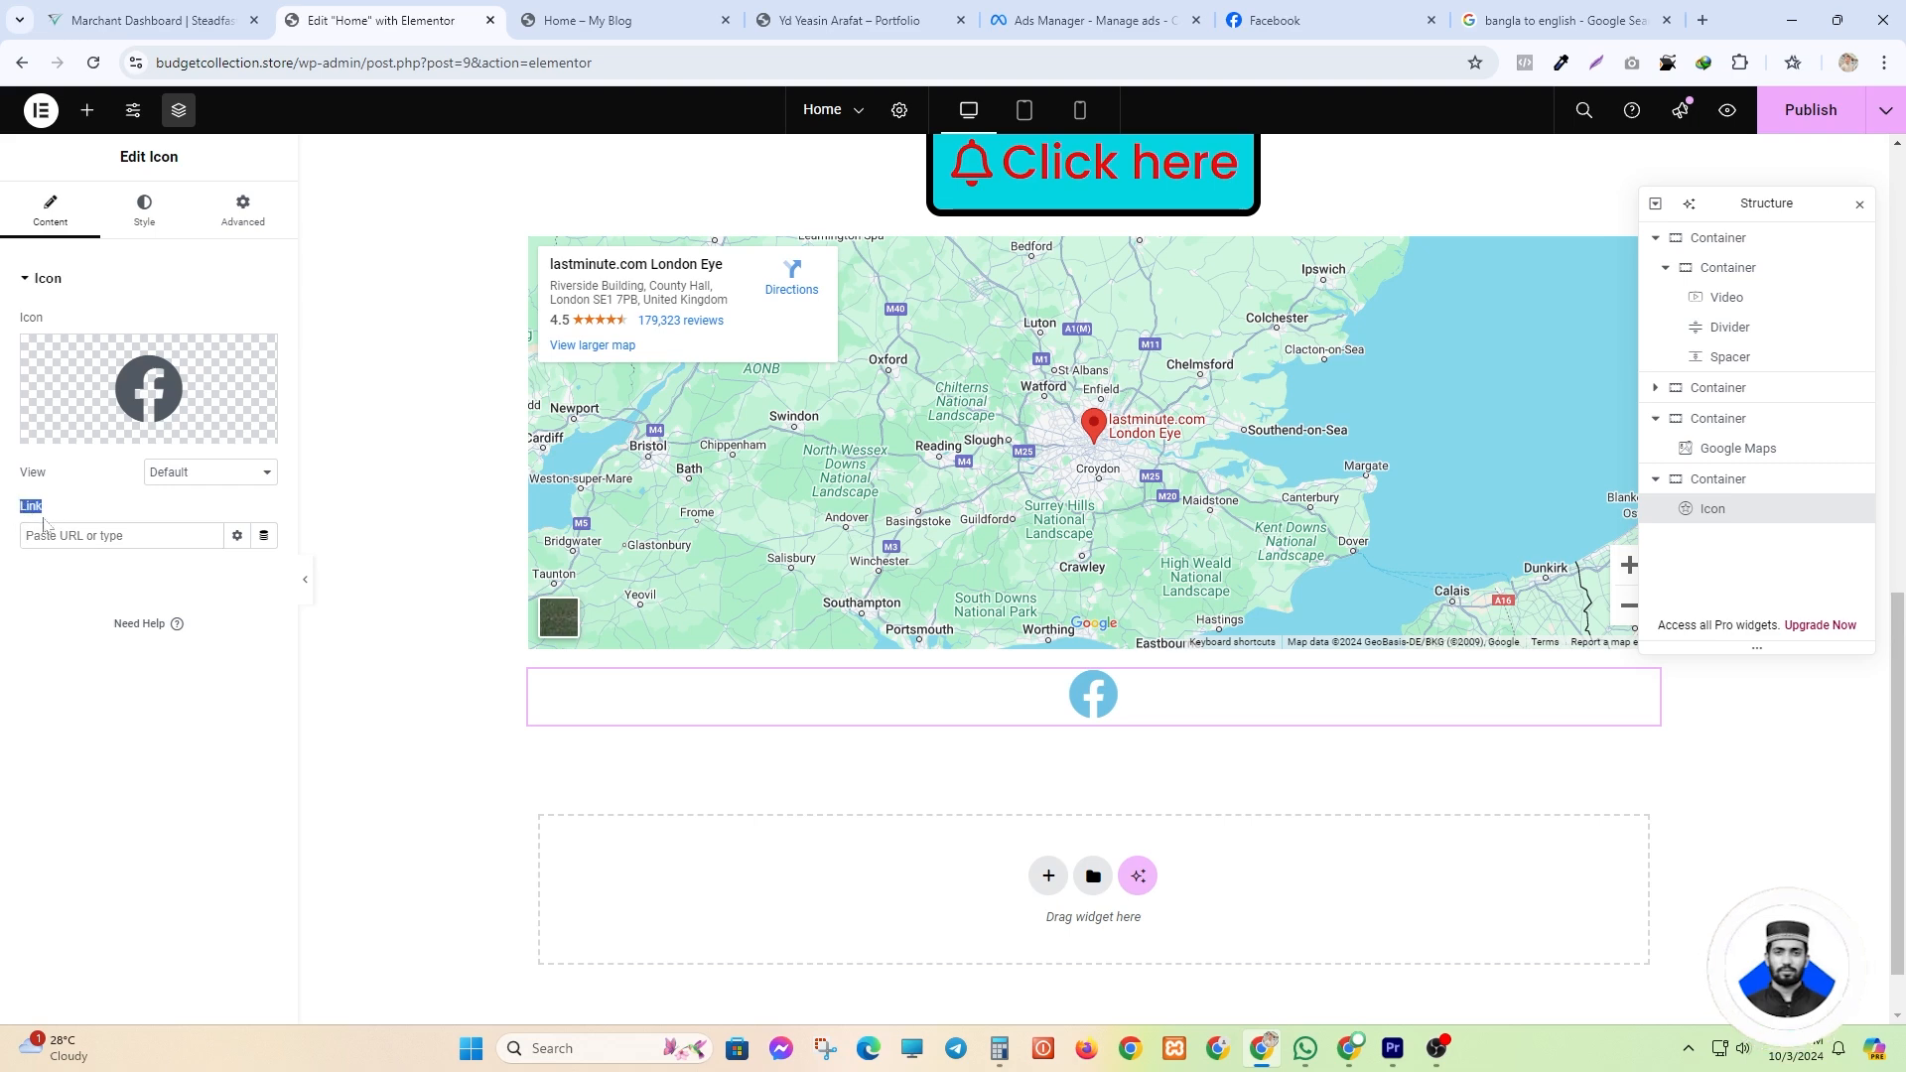
- Try cyan and green shades for the Facebook icon's primary colour, and settle on bright blue (#00ACFF)
left_click(144, 211)
left_click(263, 415)
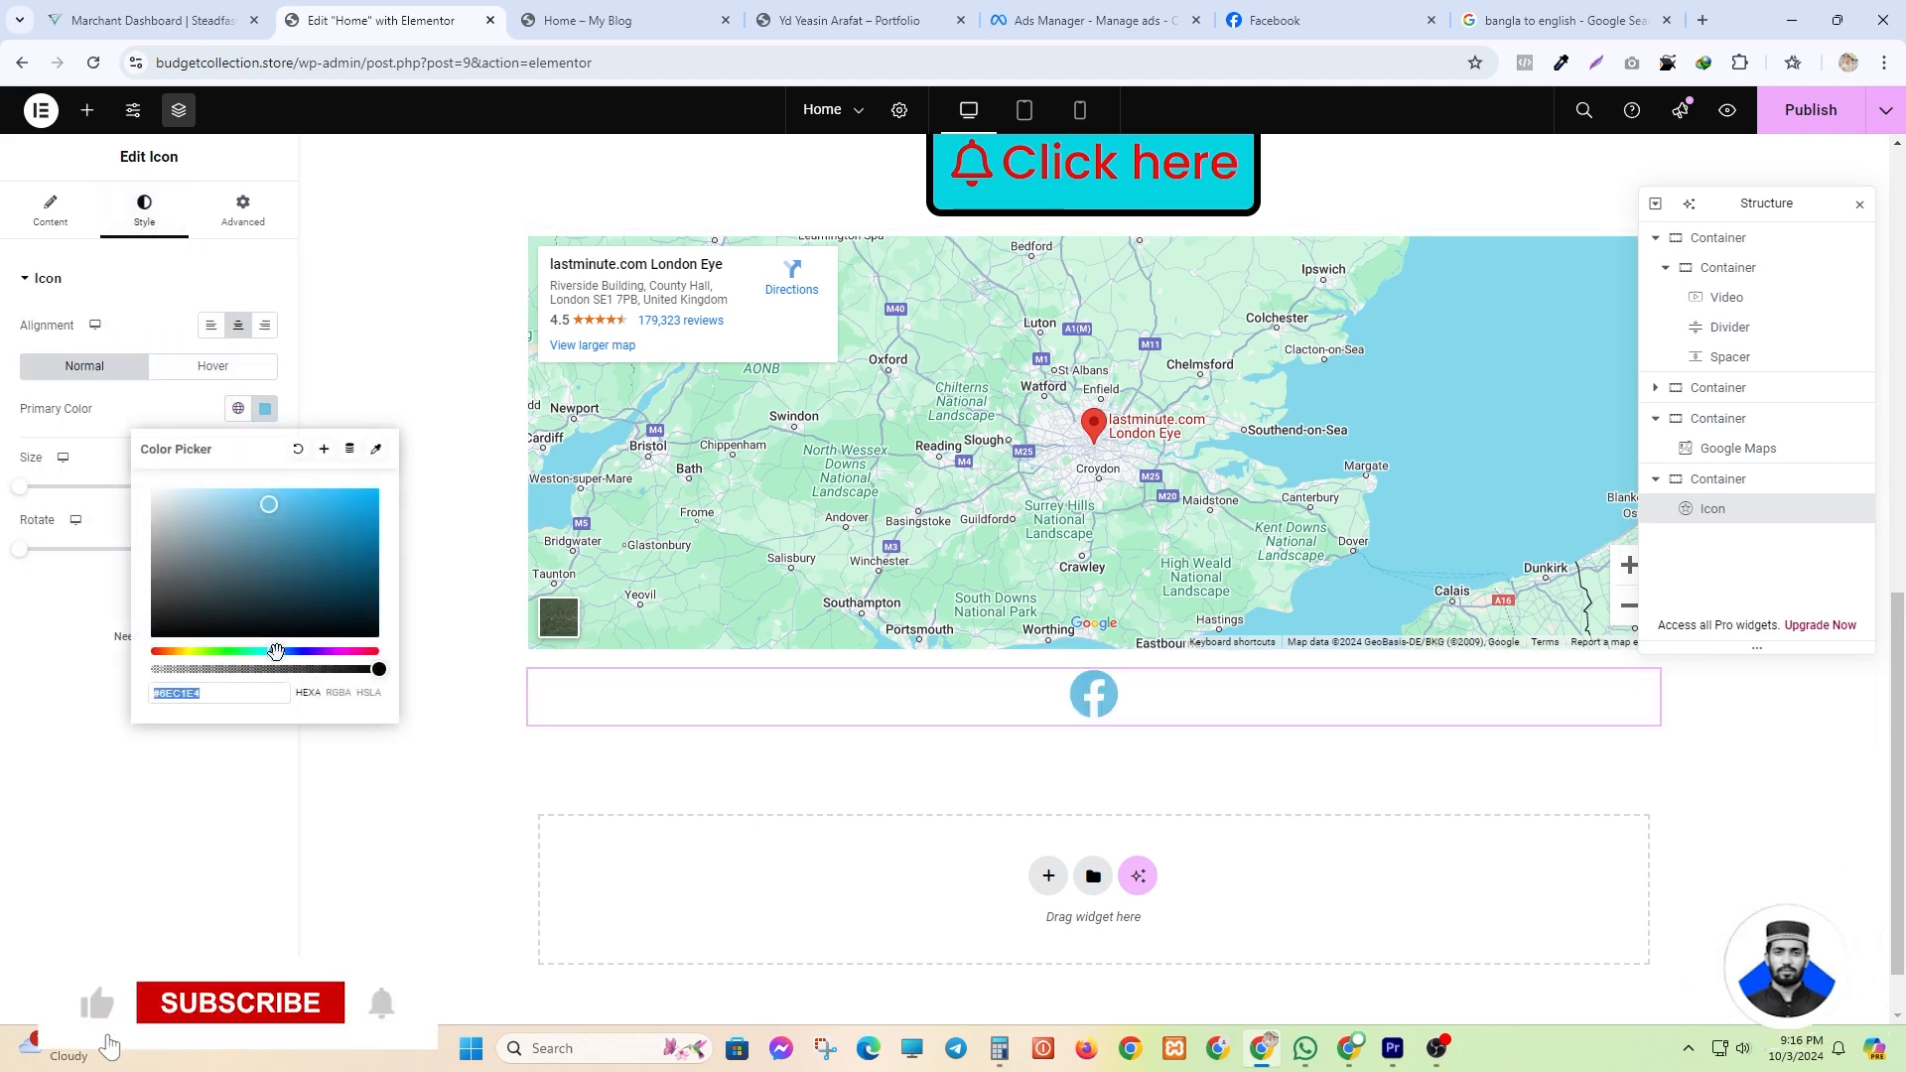
left_click_drag(275, 650, 264, 652)
left_click_drag(252, 515, 381, 487)
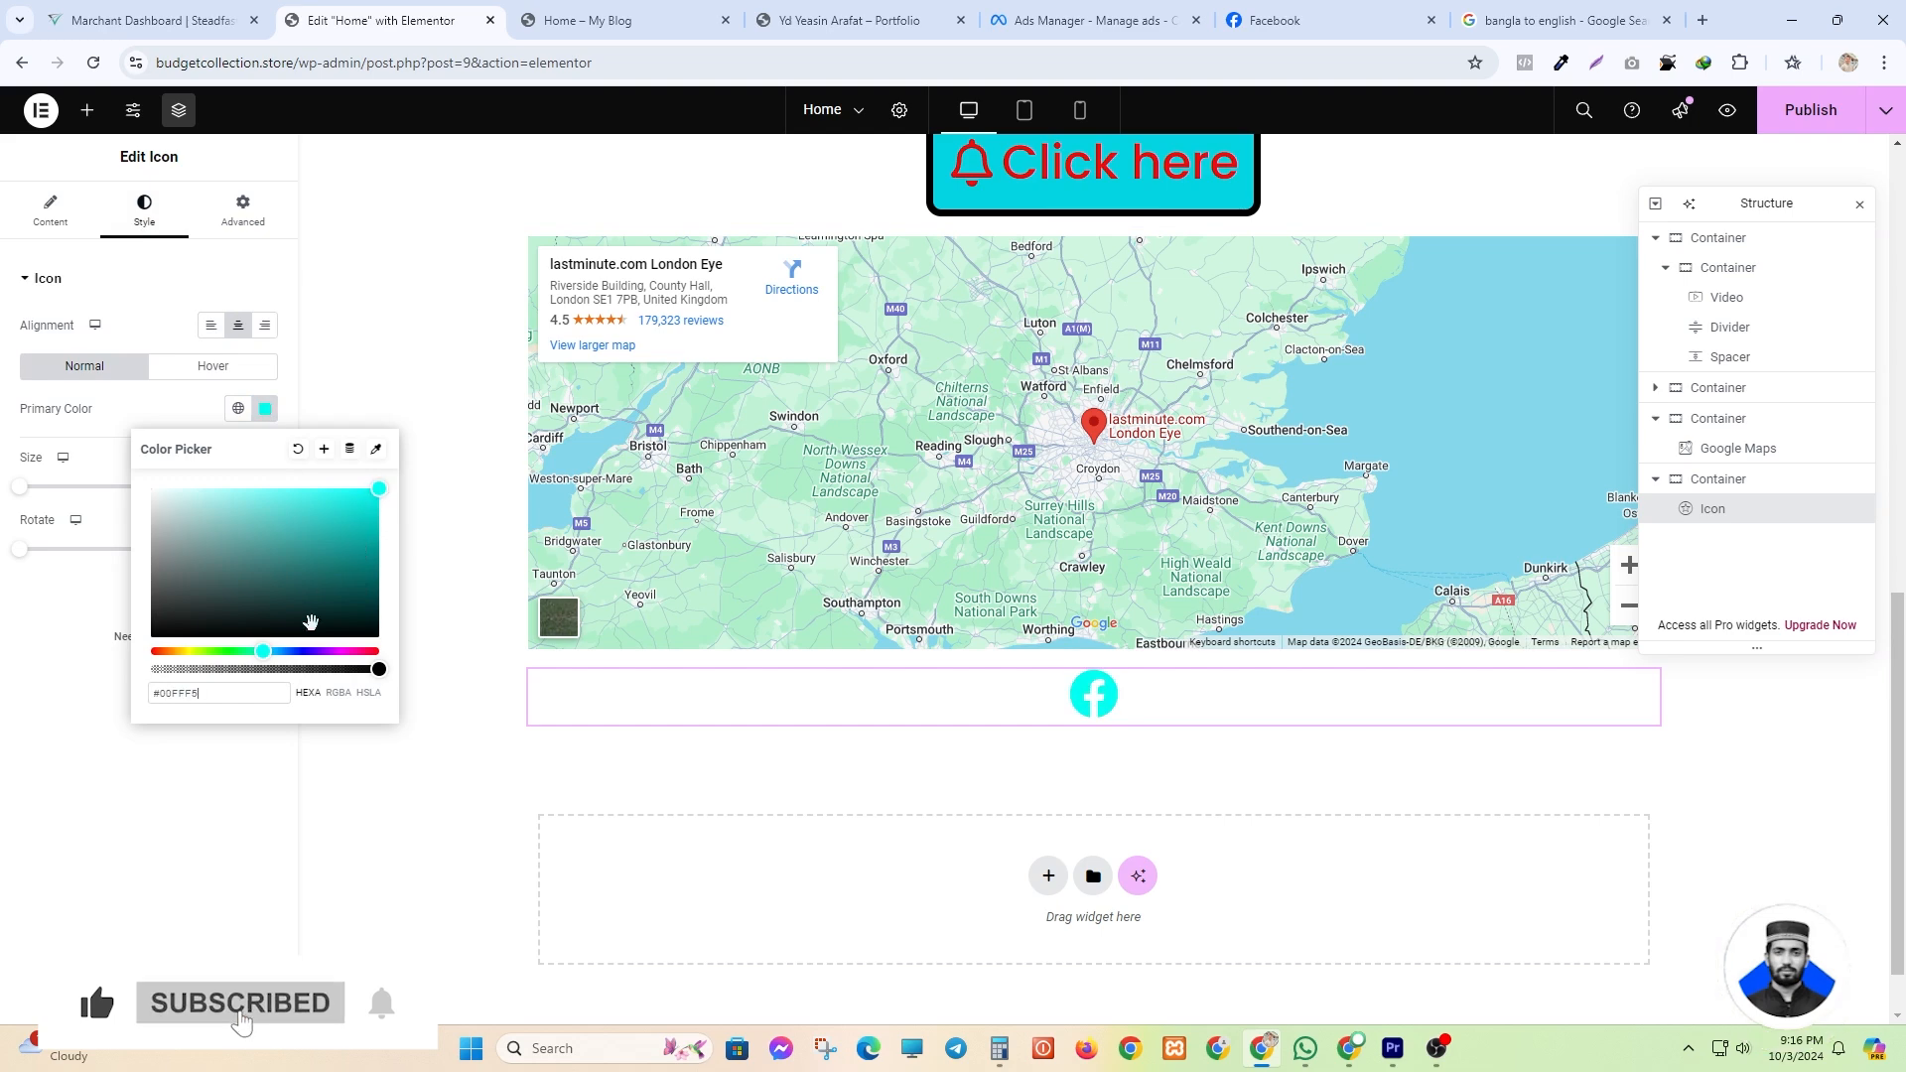
left_click_drag(271, 650, 216, 651)
left_click_drag(202, 650, 233, 651)
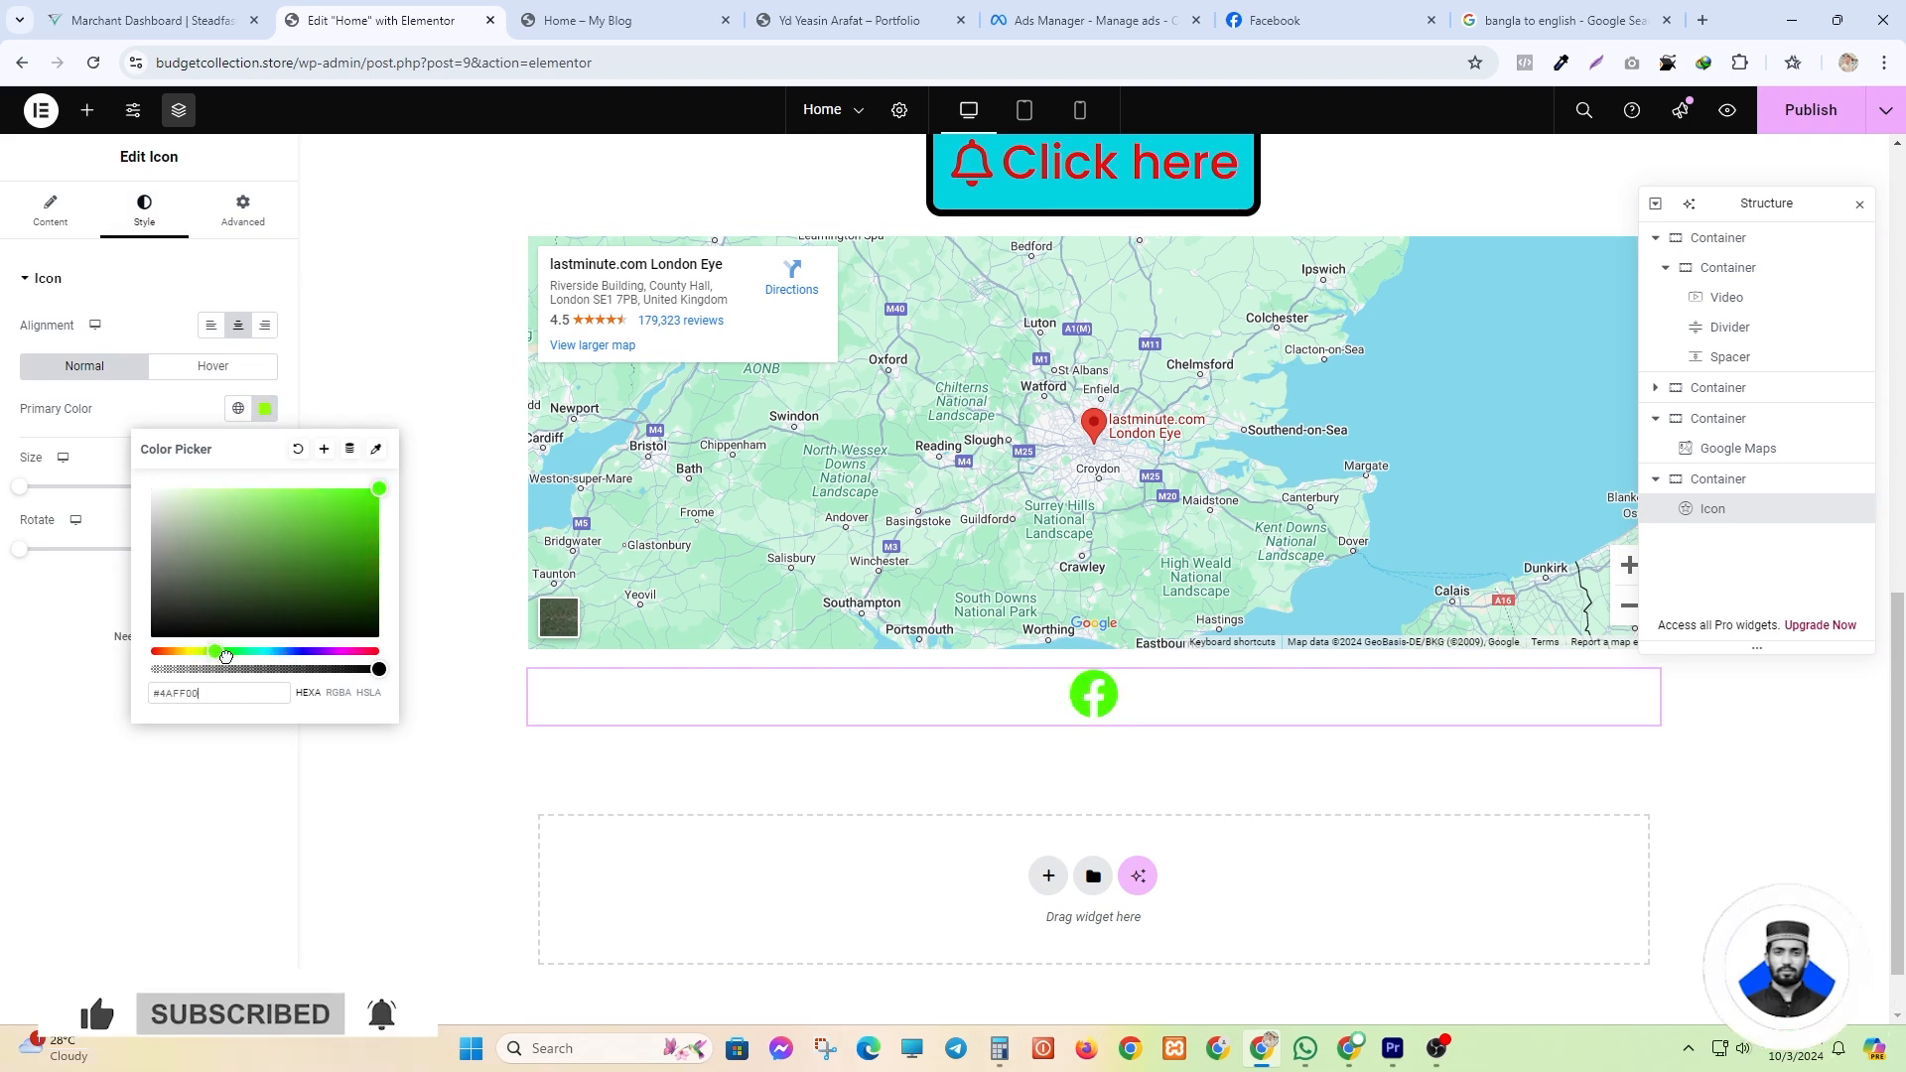
left_click_drag(318, 549, 374, 555)
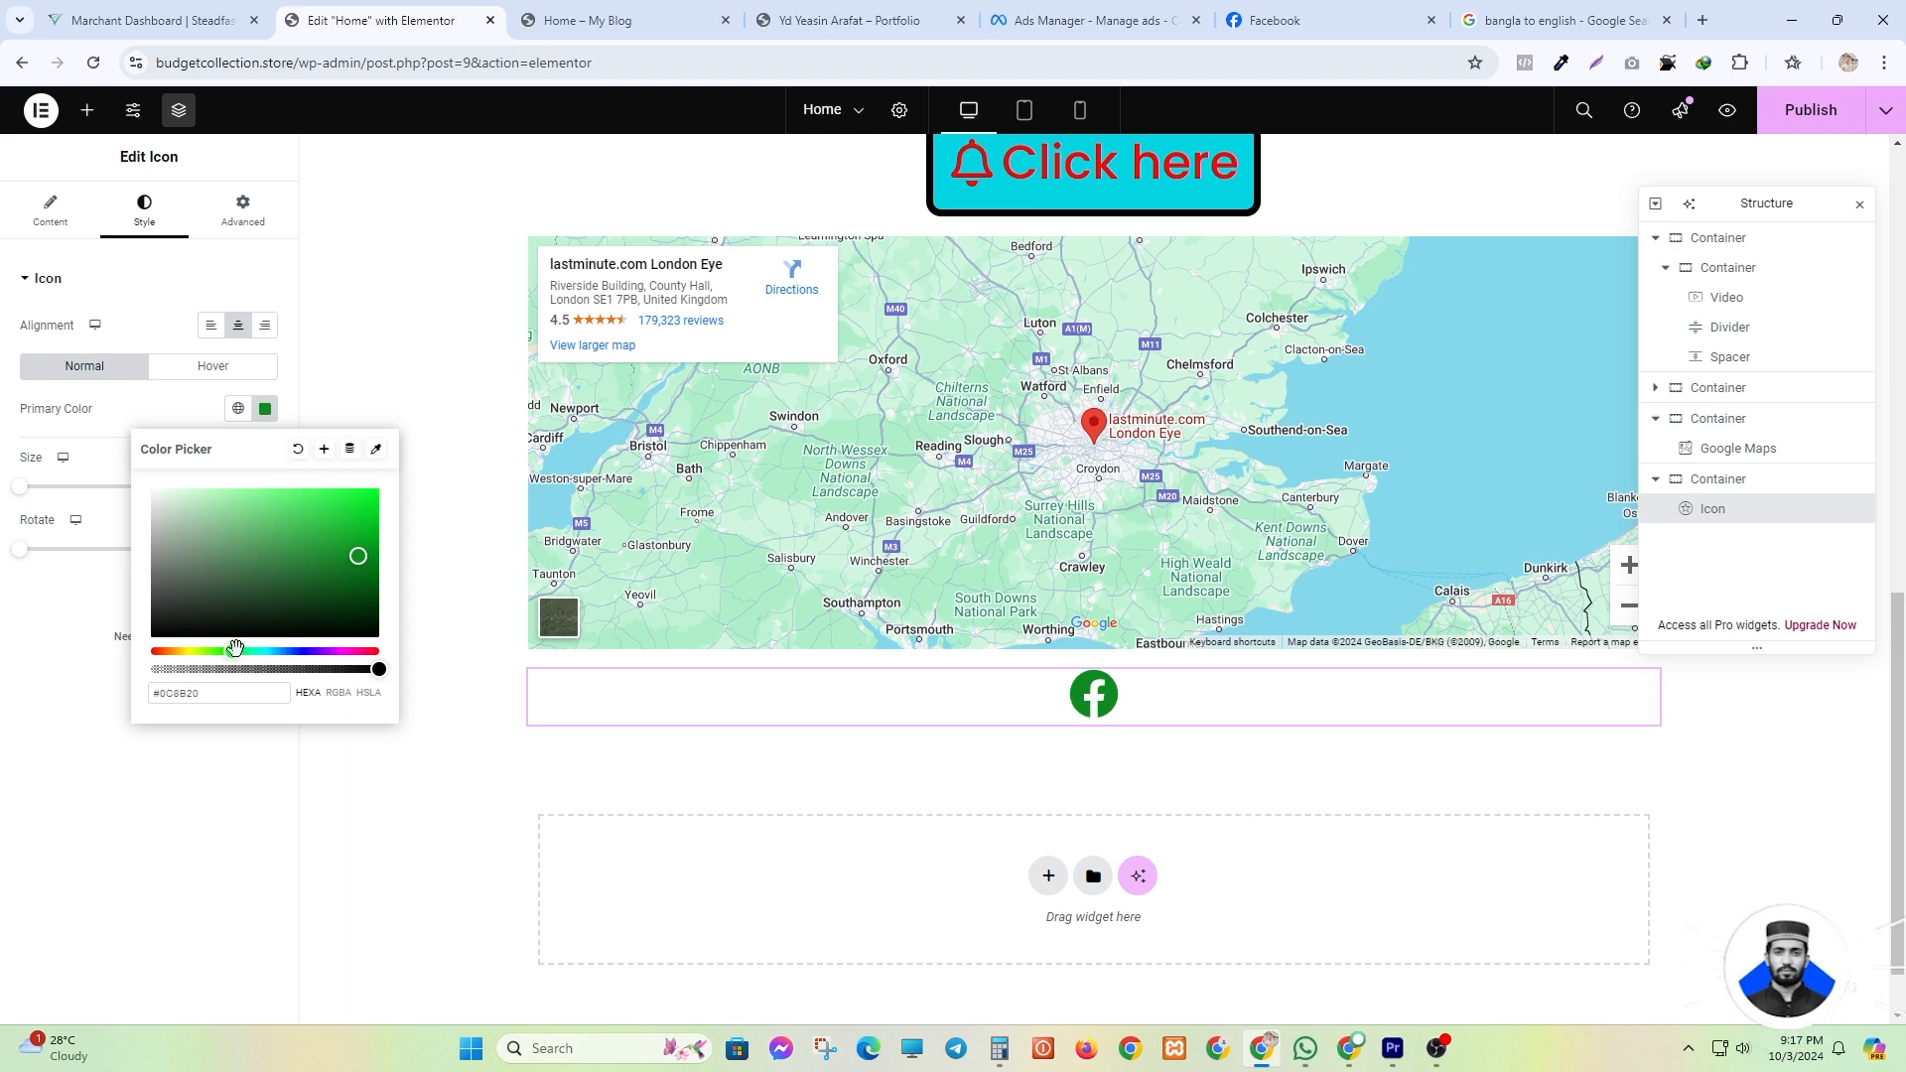
left_click_drag(235, 648, 276, 651)
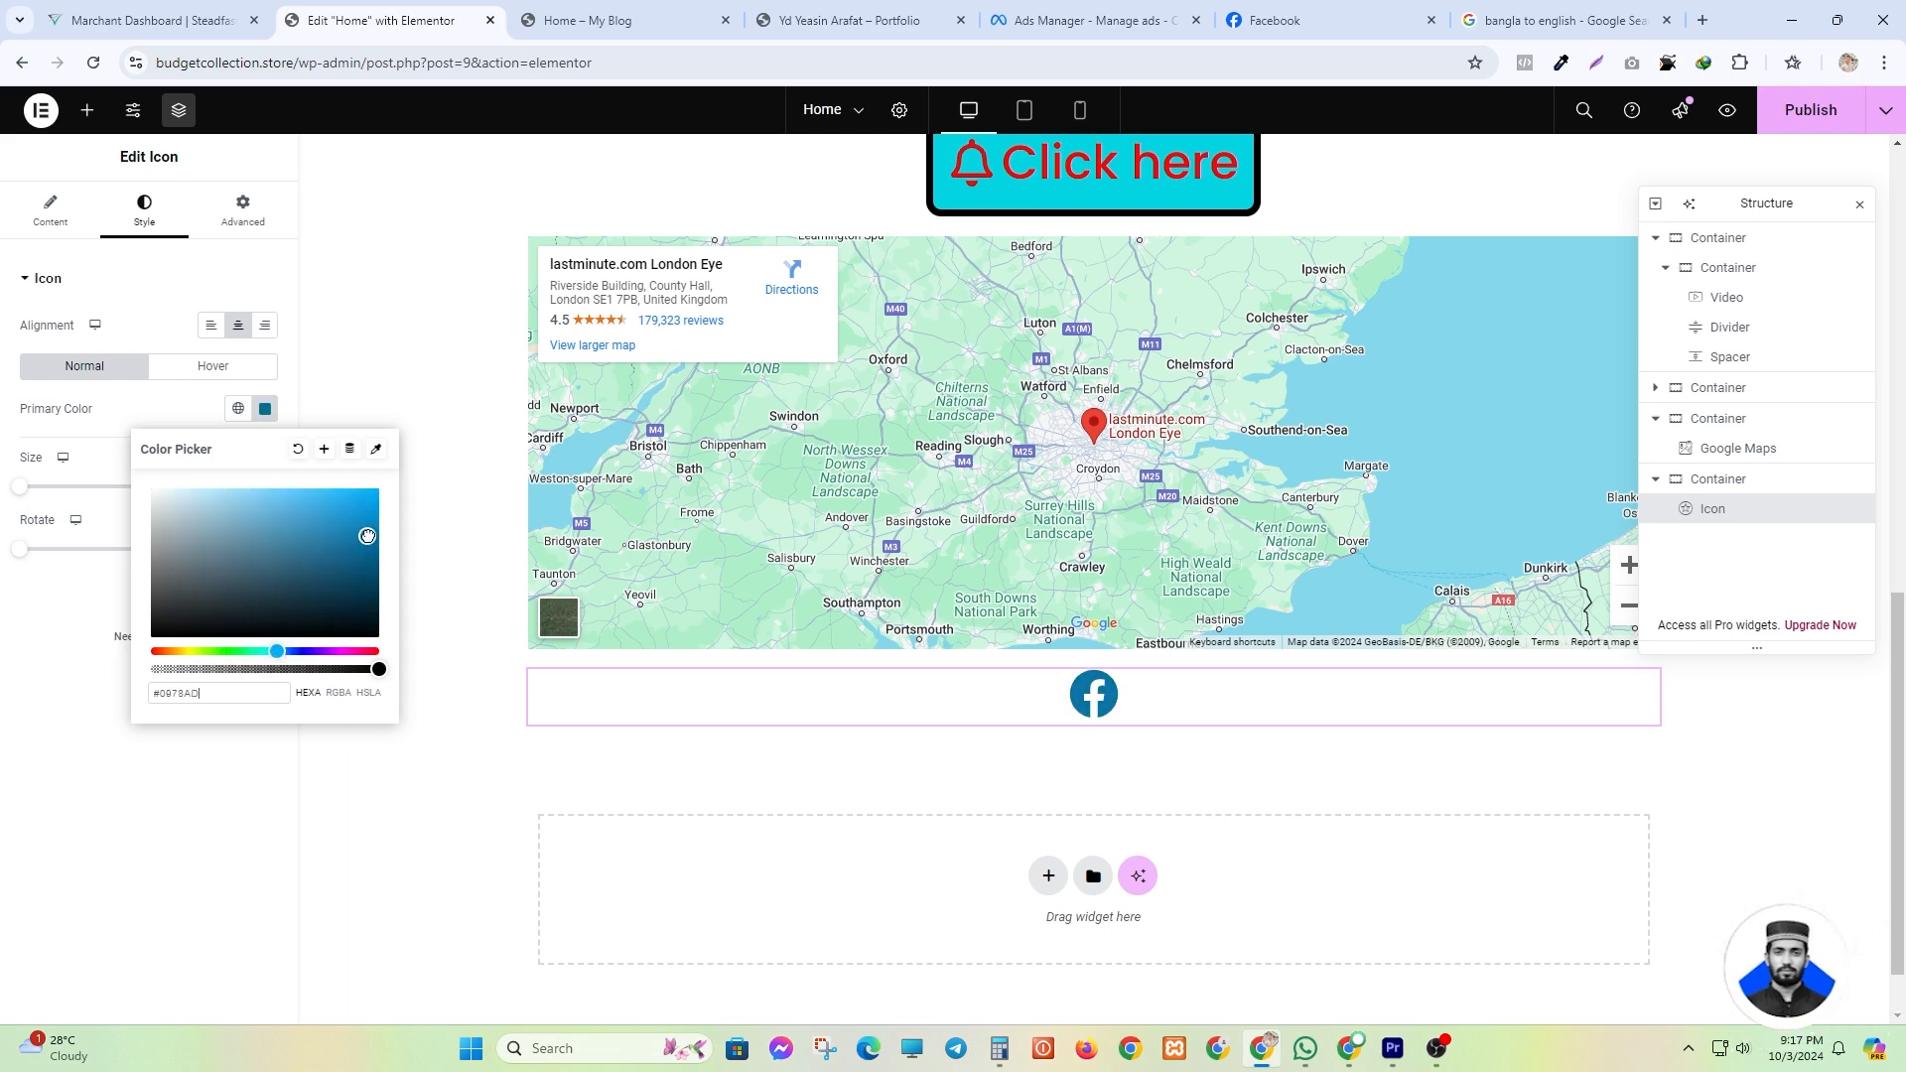
left_click_drag(378, 514, 379, 501)
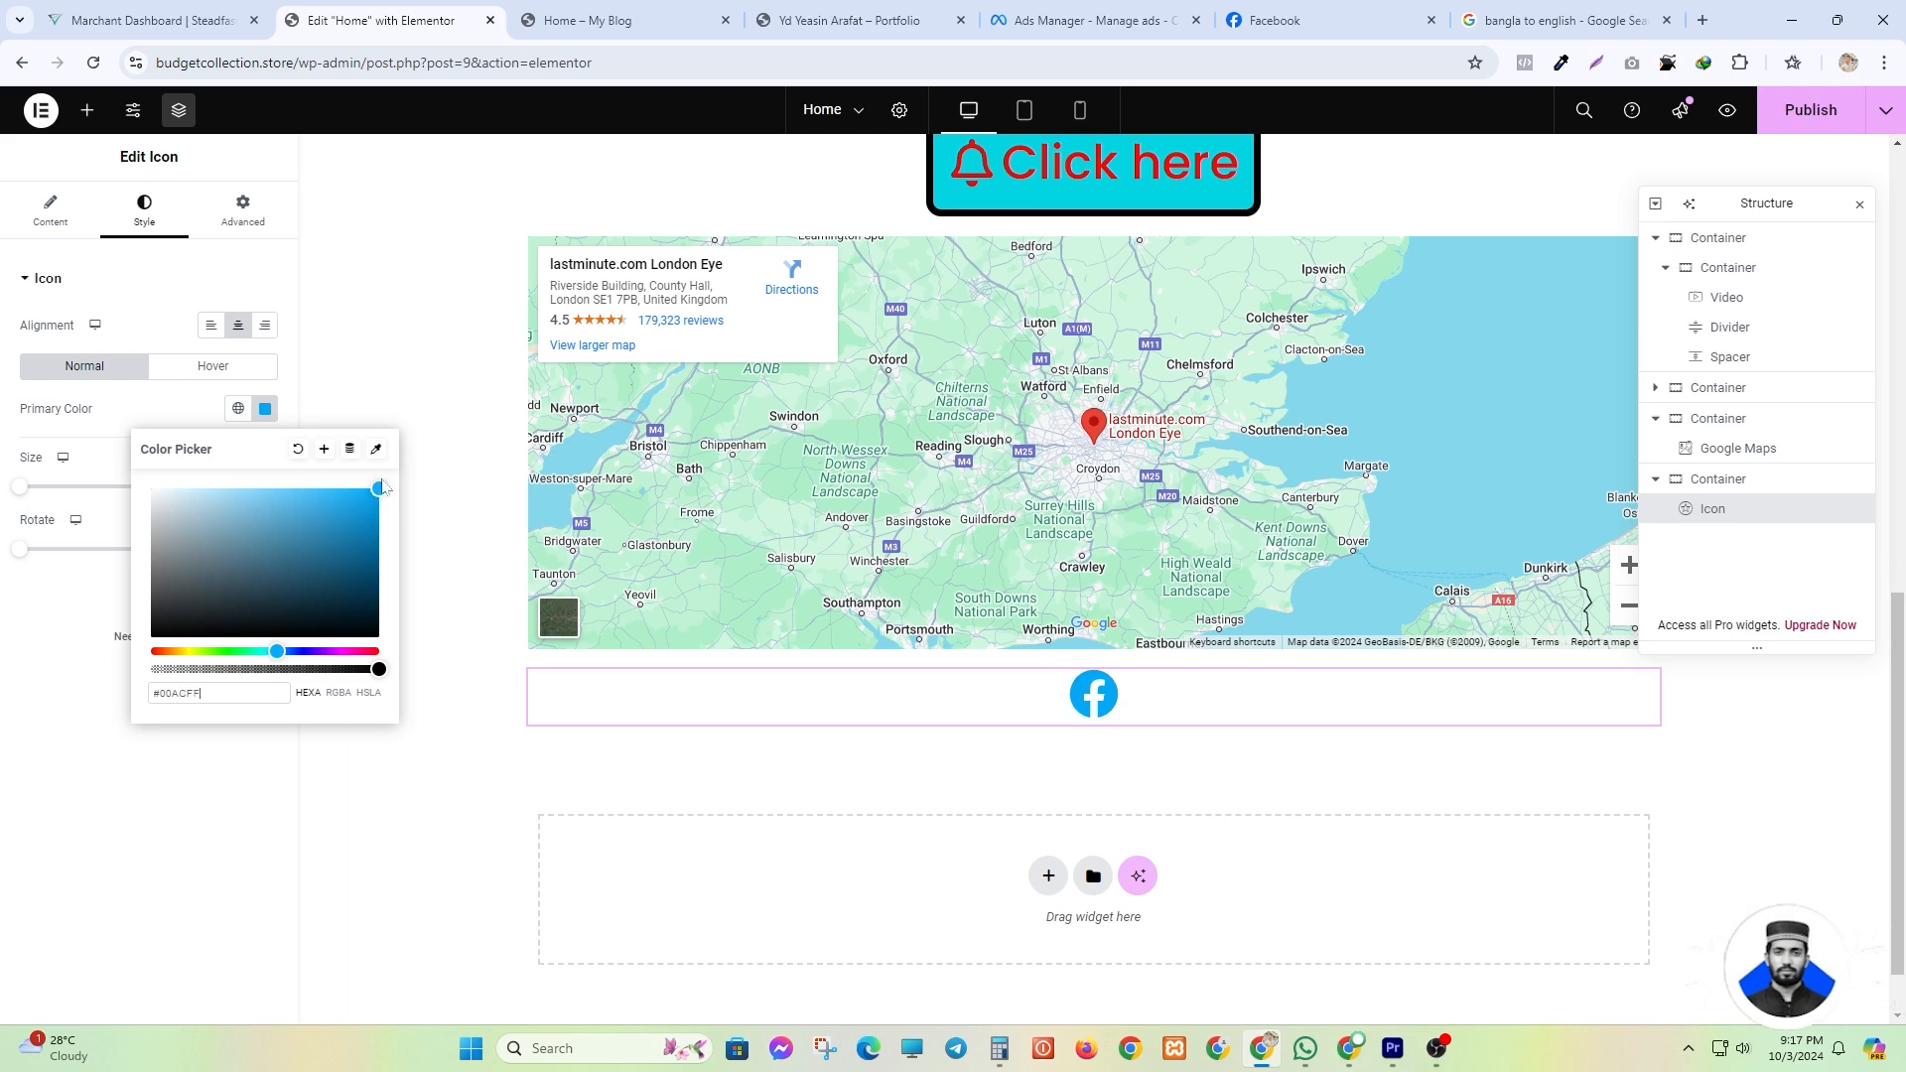
left_click(272, 410)
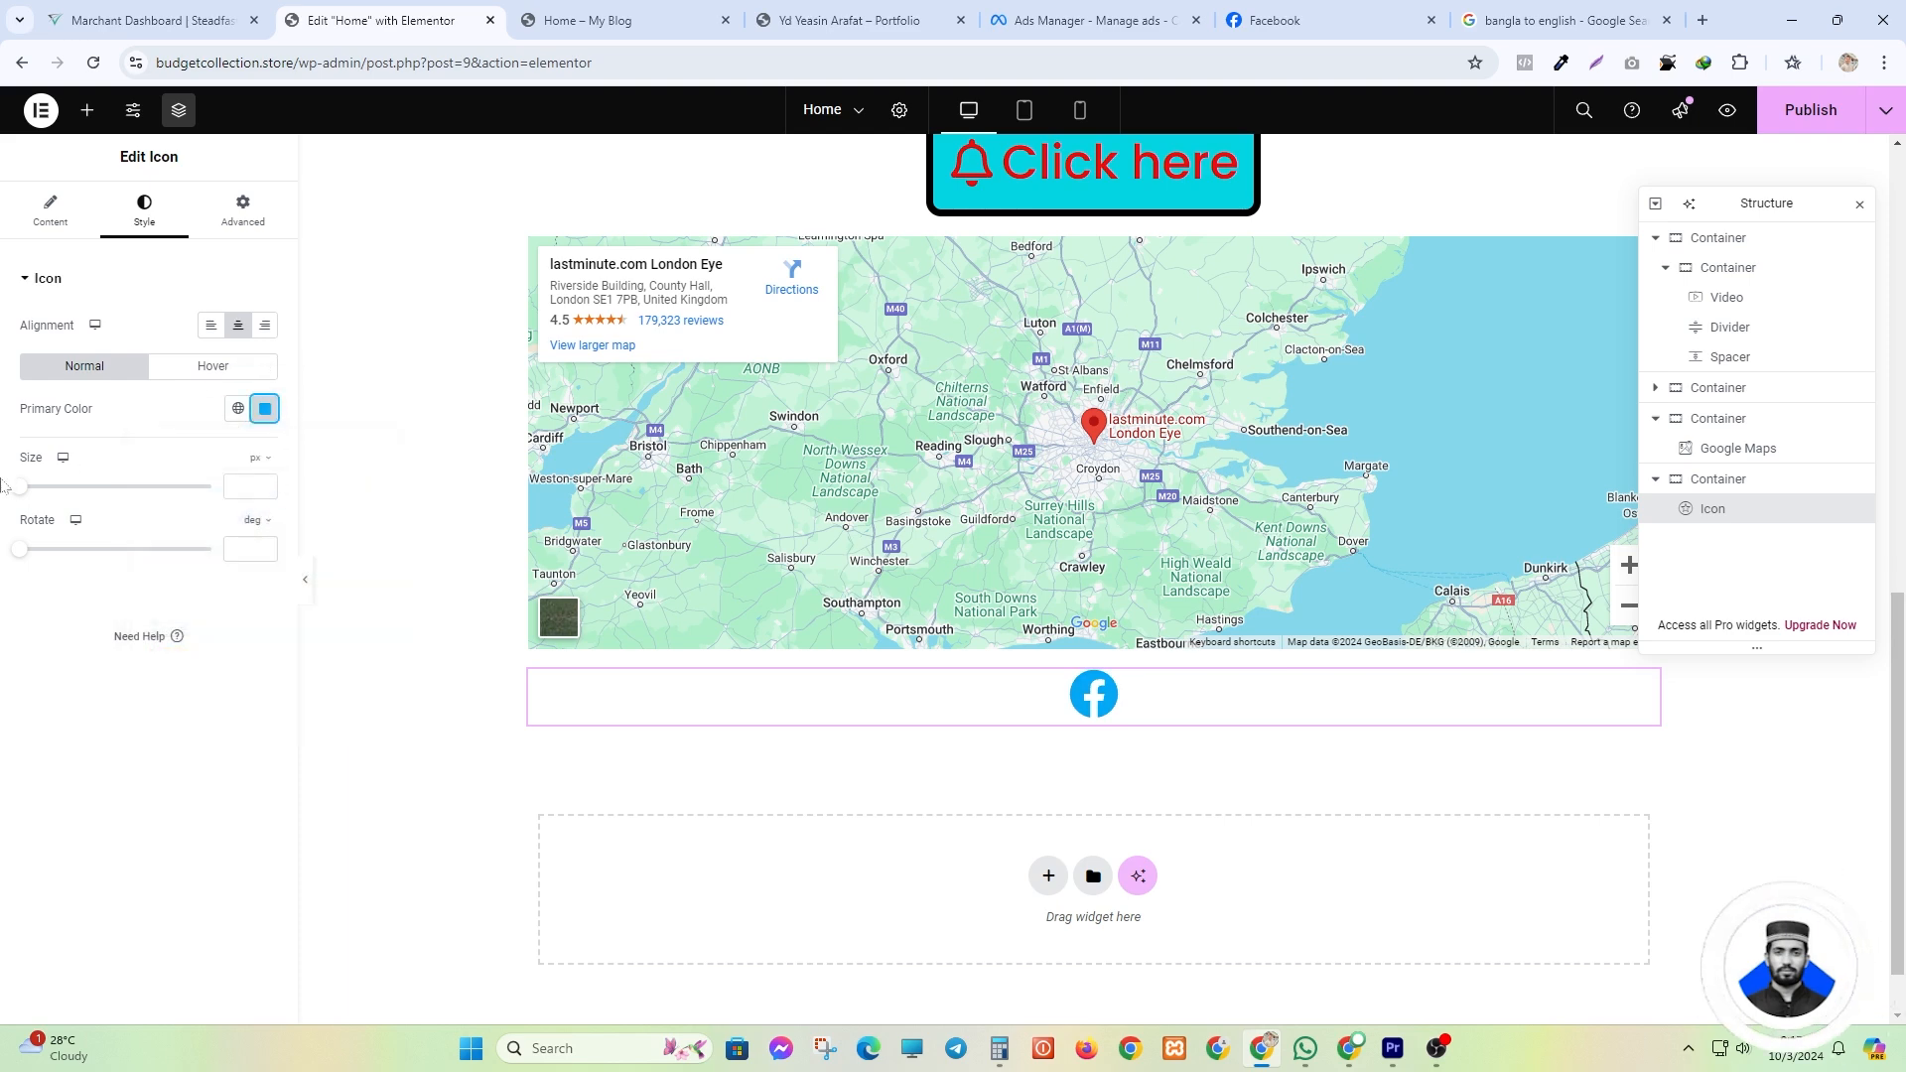
- Enlarge the Facebook icon to 137 px and set its rotation to 0 degrees
left_click_drag(18, 492, 105, 493)
left_click_drag(19, 549, 5, 592)
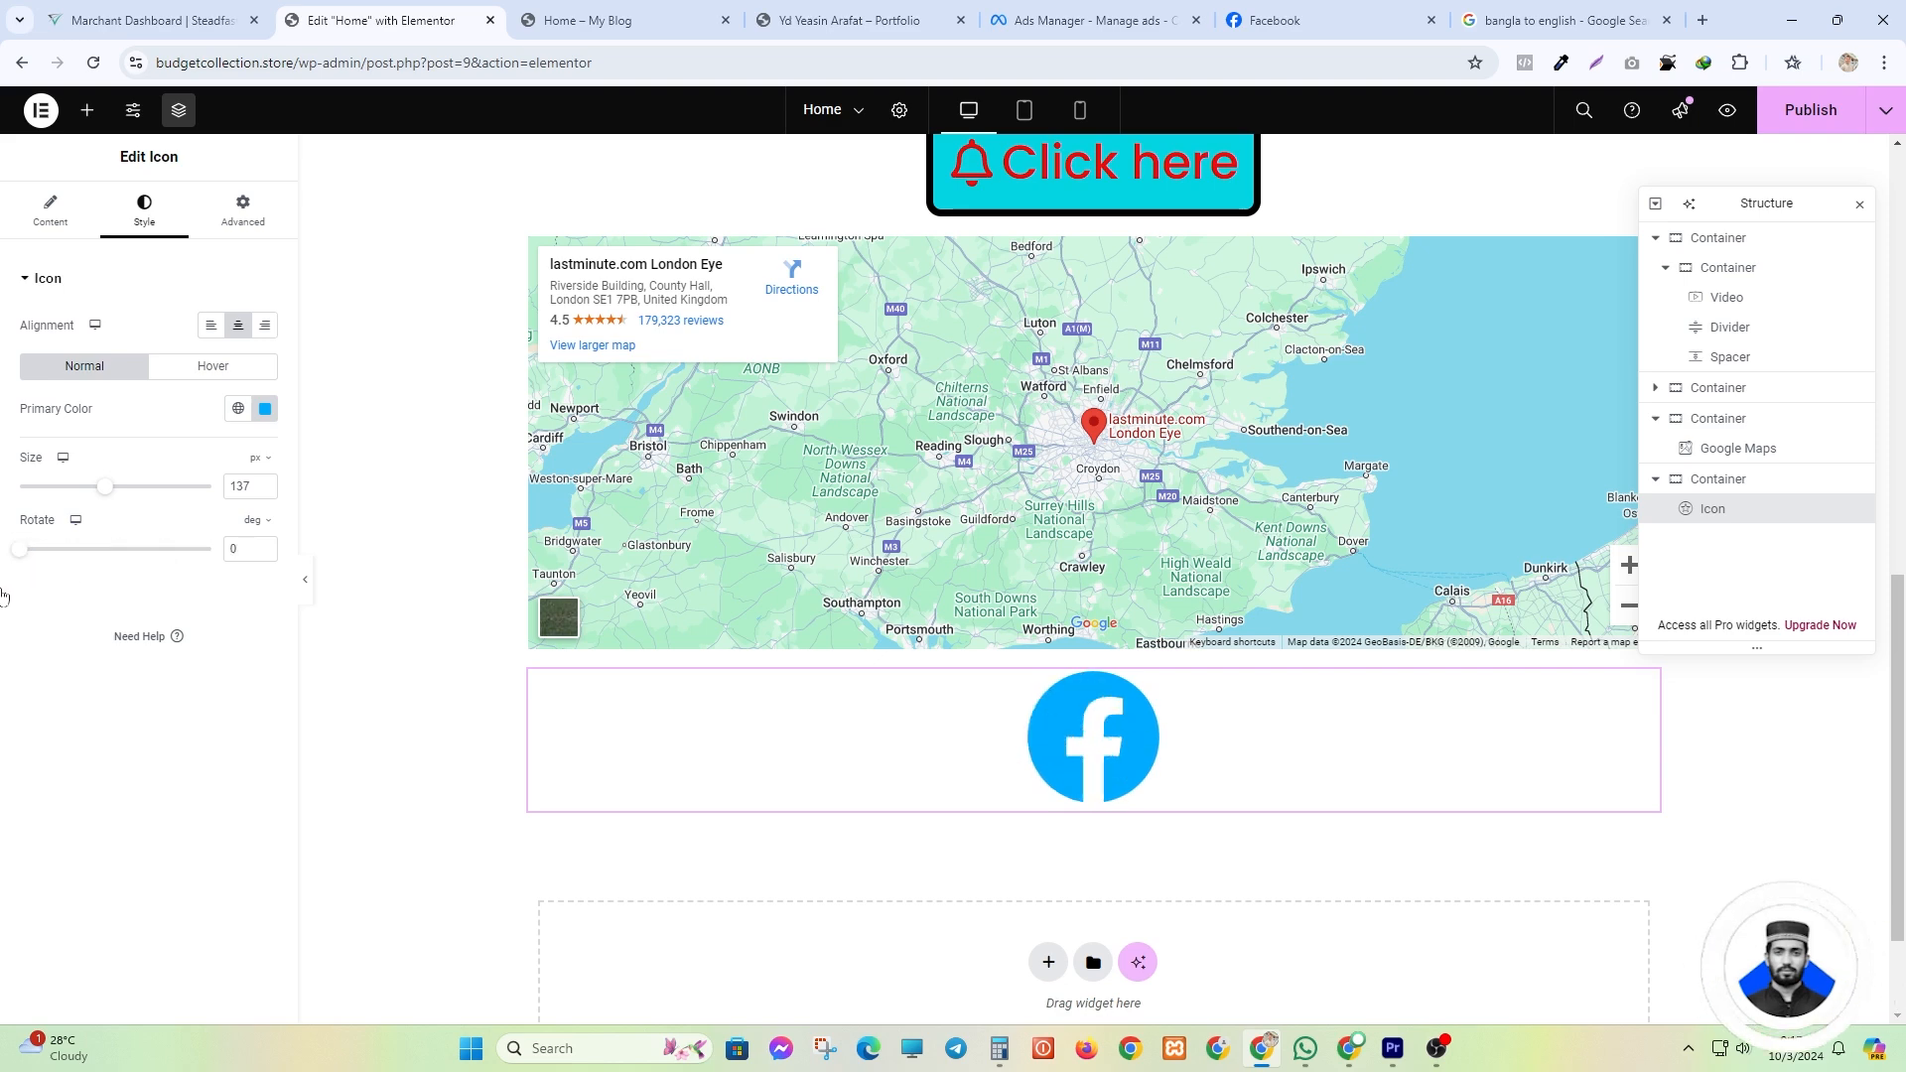
- Try left and centre alignment for the Facebook icon, and align it to the right
left_click(210, 324)
left_click(237, 325)
left_click(264, 325)
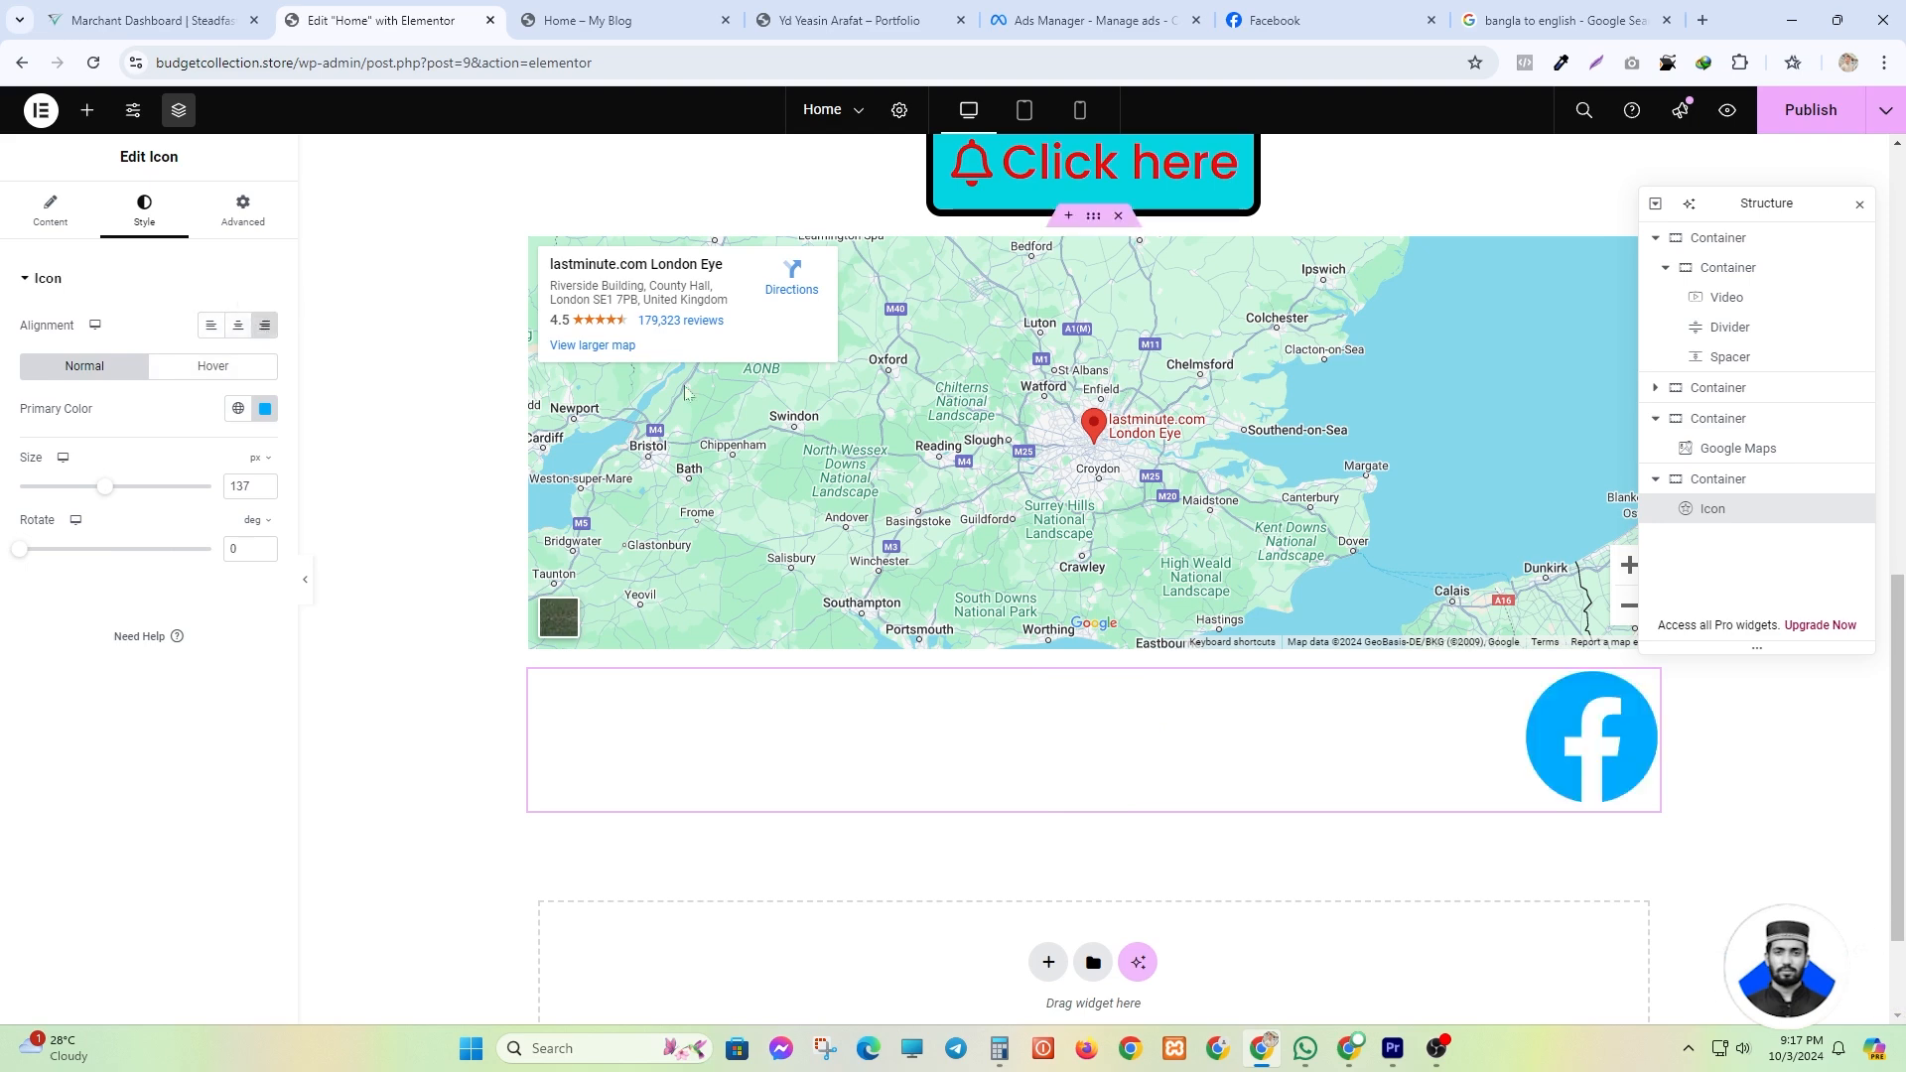
- Centre the Facebook icon and set its hover primary colour to dark blue (#096C96)
left_click(237, 325)
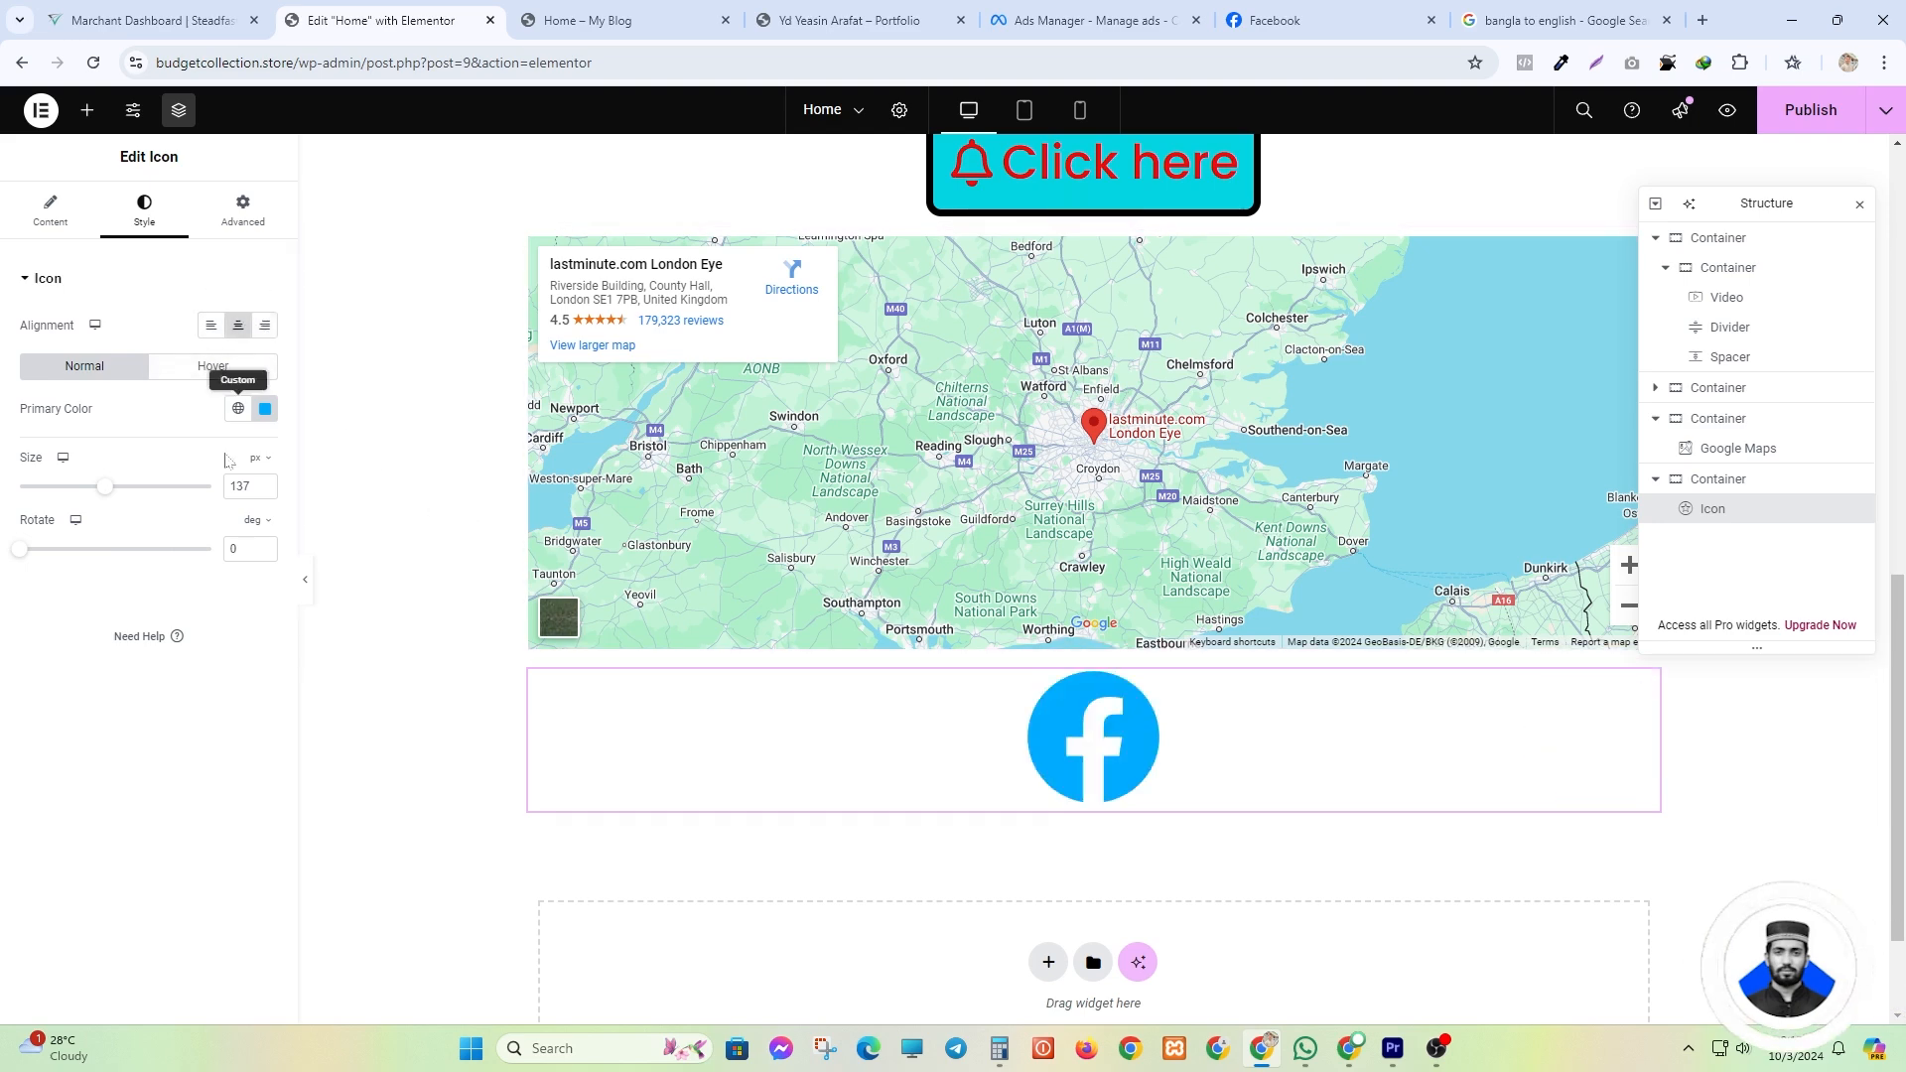
left_click(224, 369)
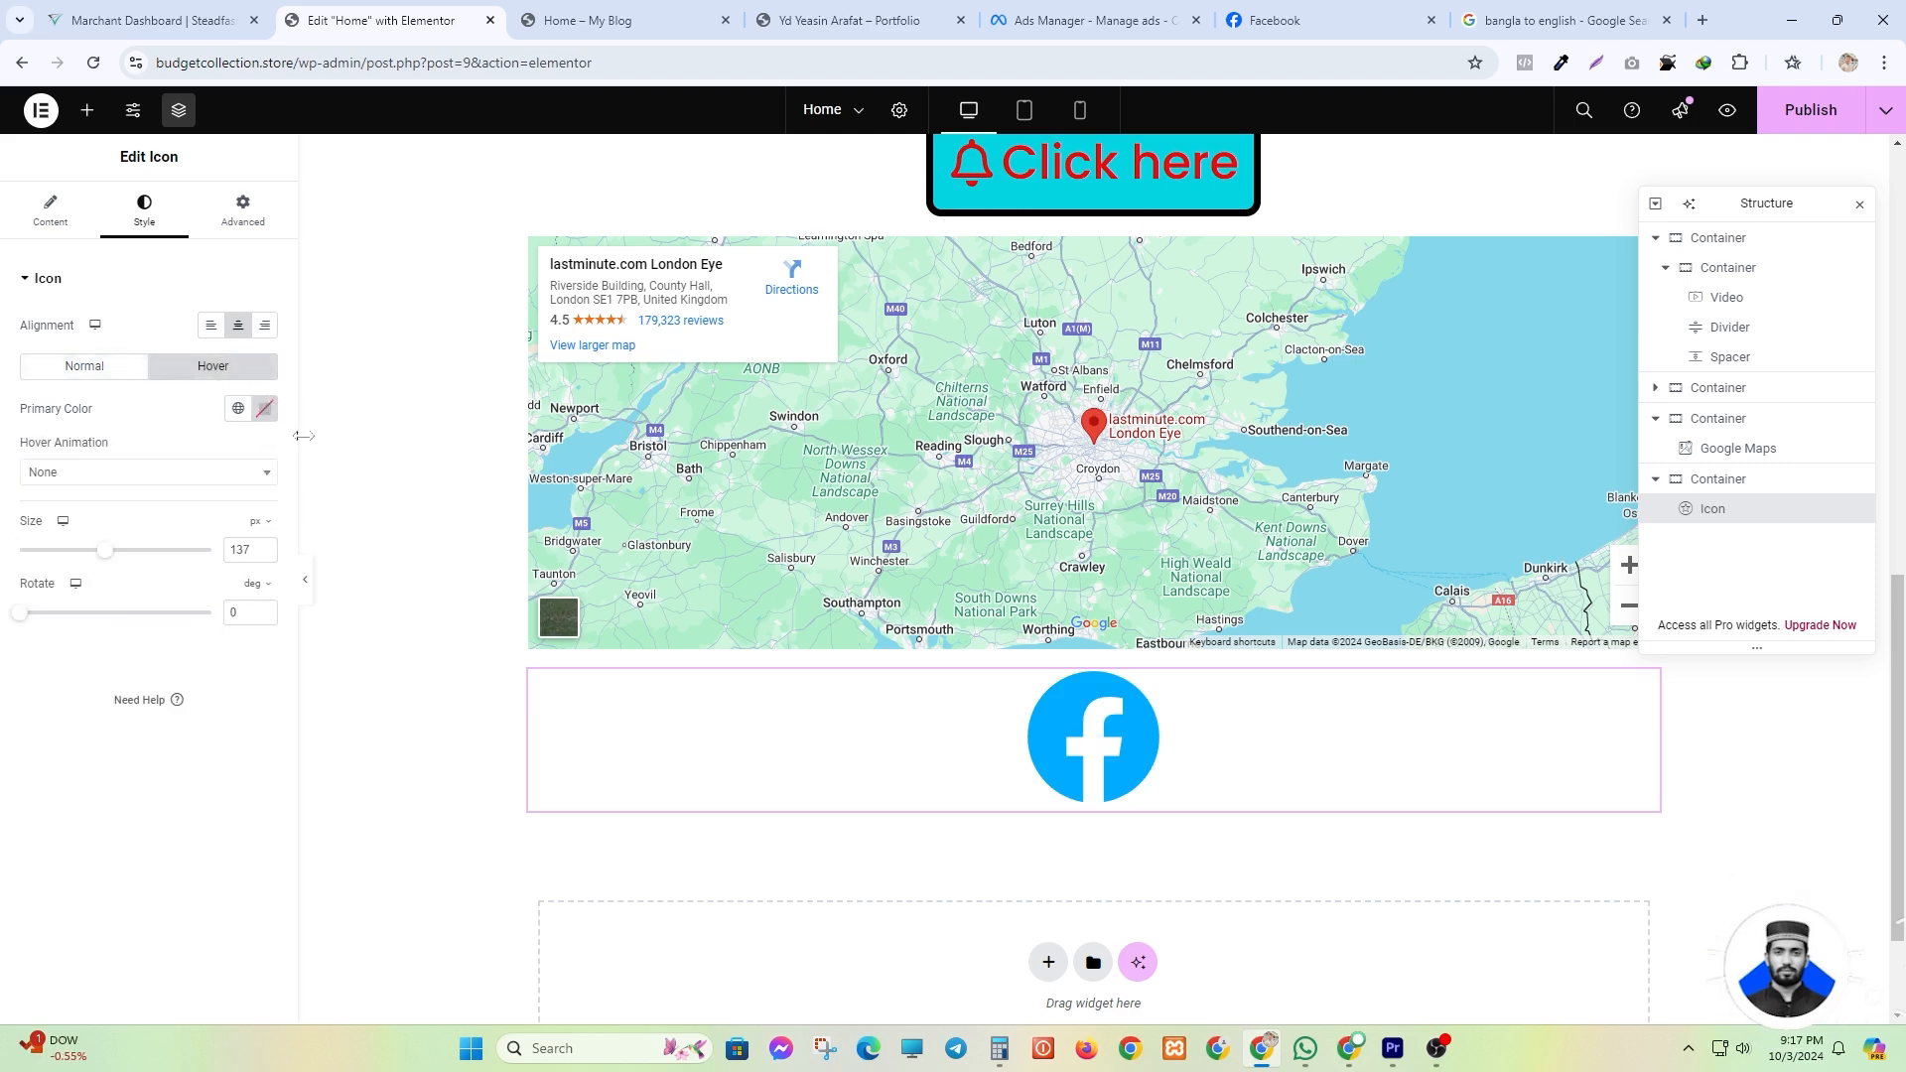
left_click(265, 410)
left_click(378, 519)
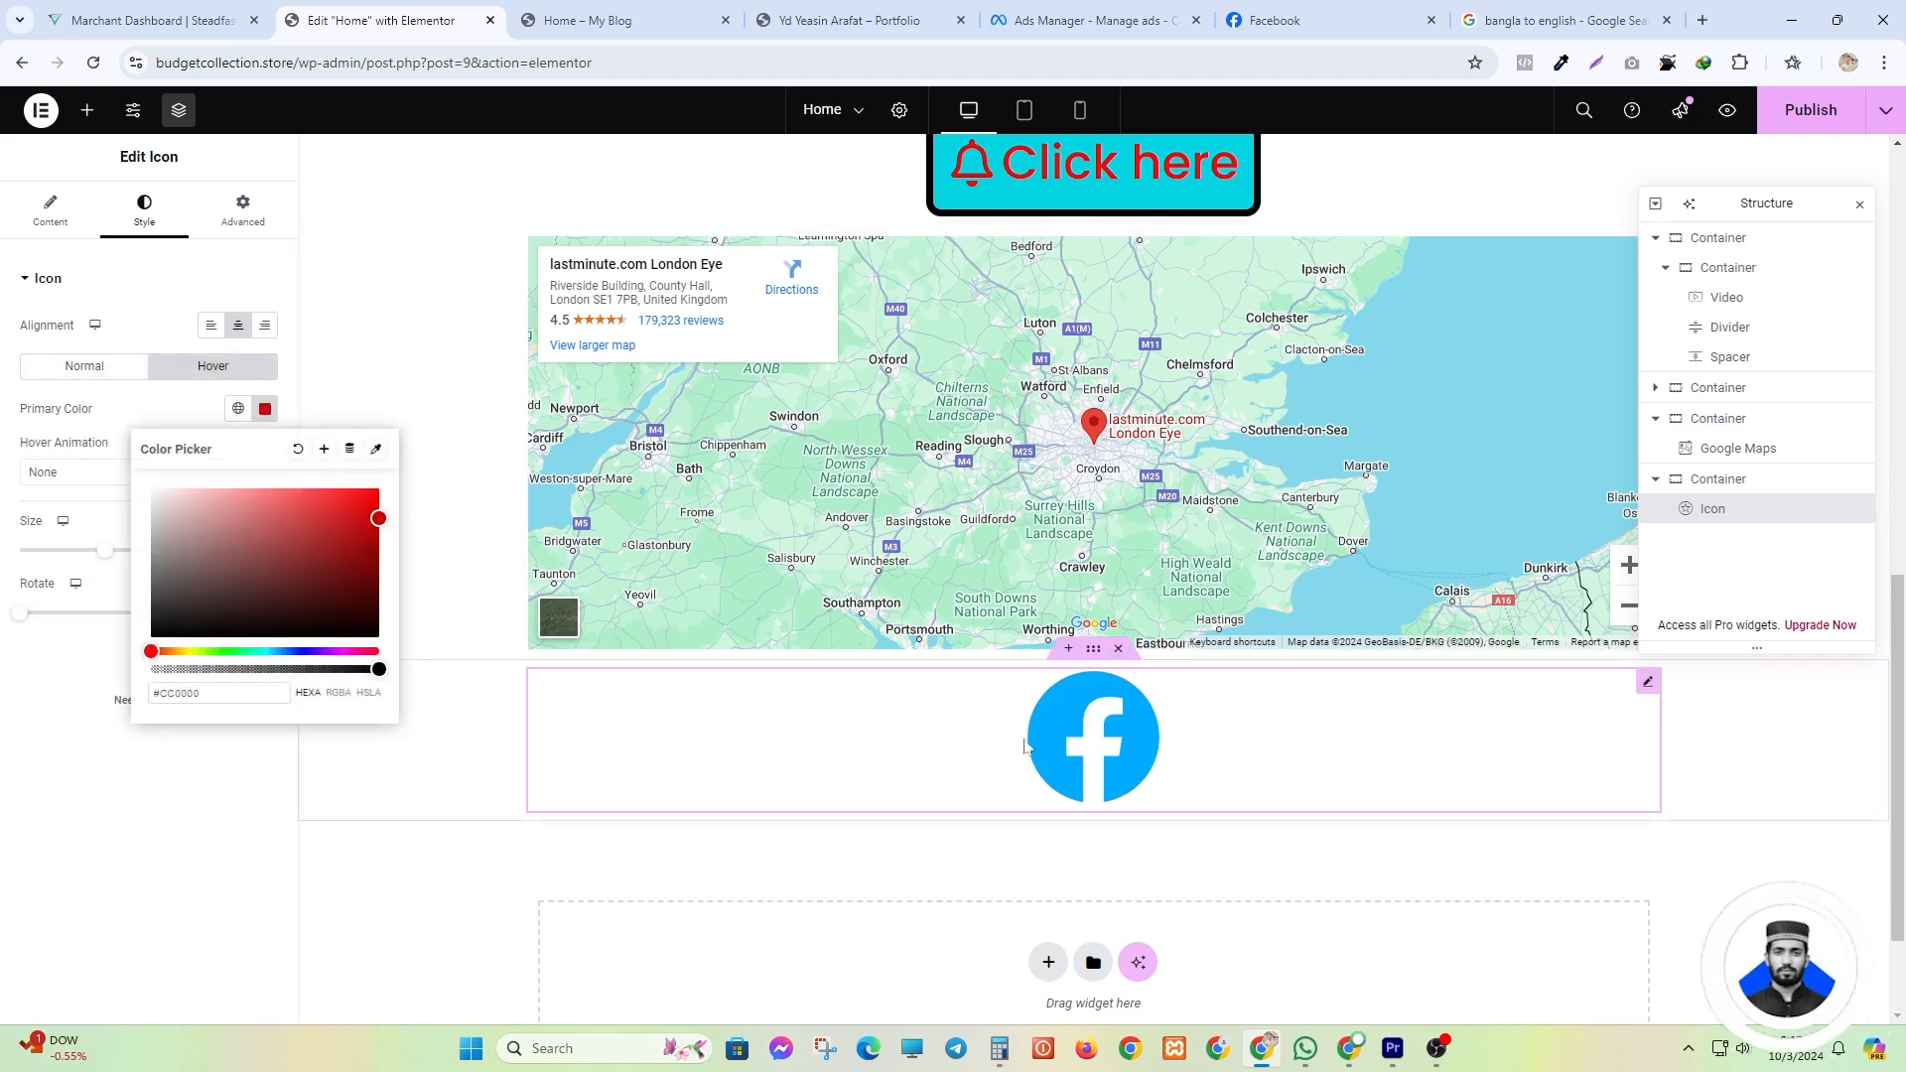
left_click(244, 636)
left_click(276, 652)
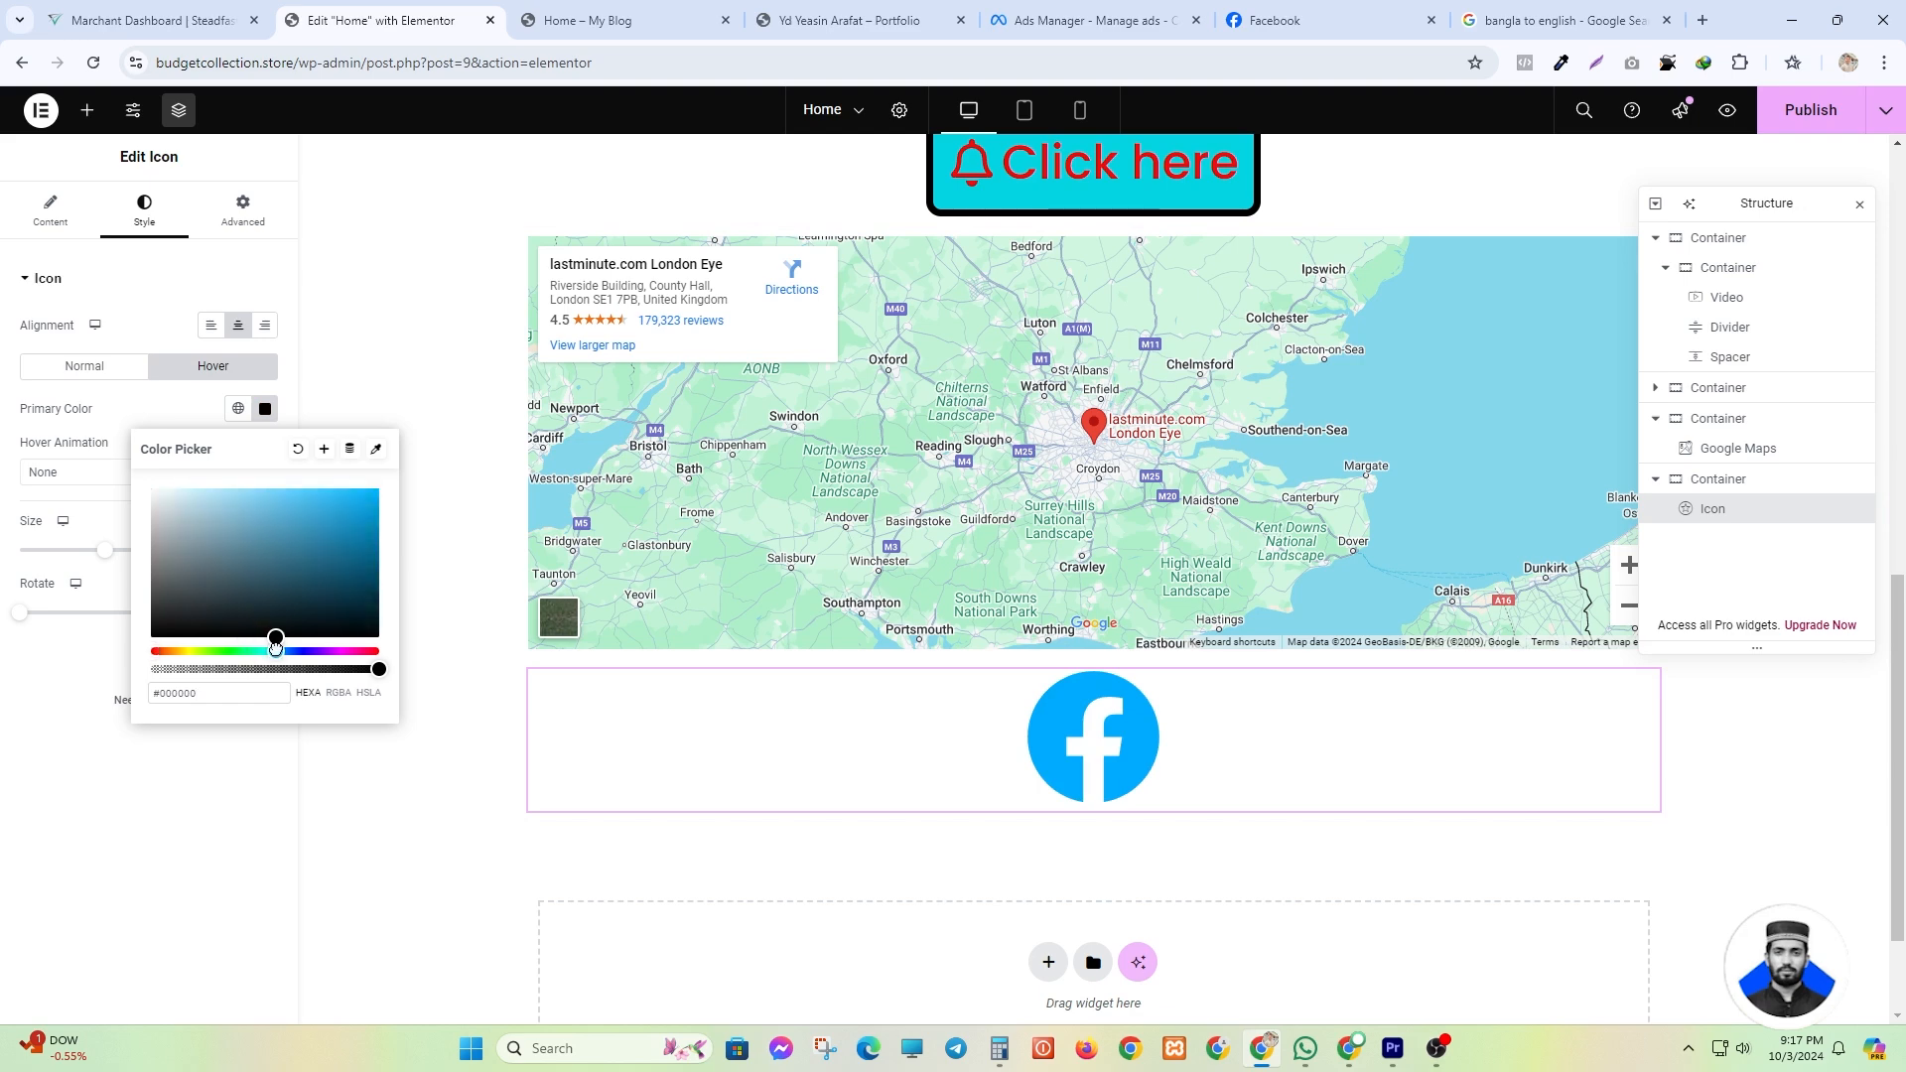
left_click(379, 509)
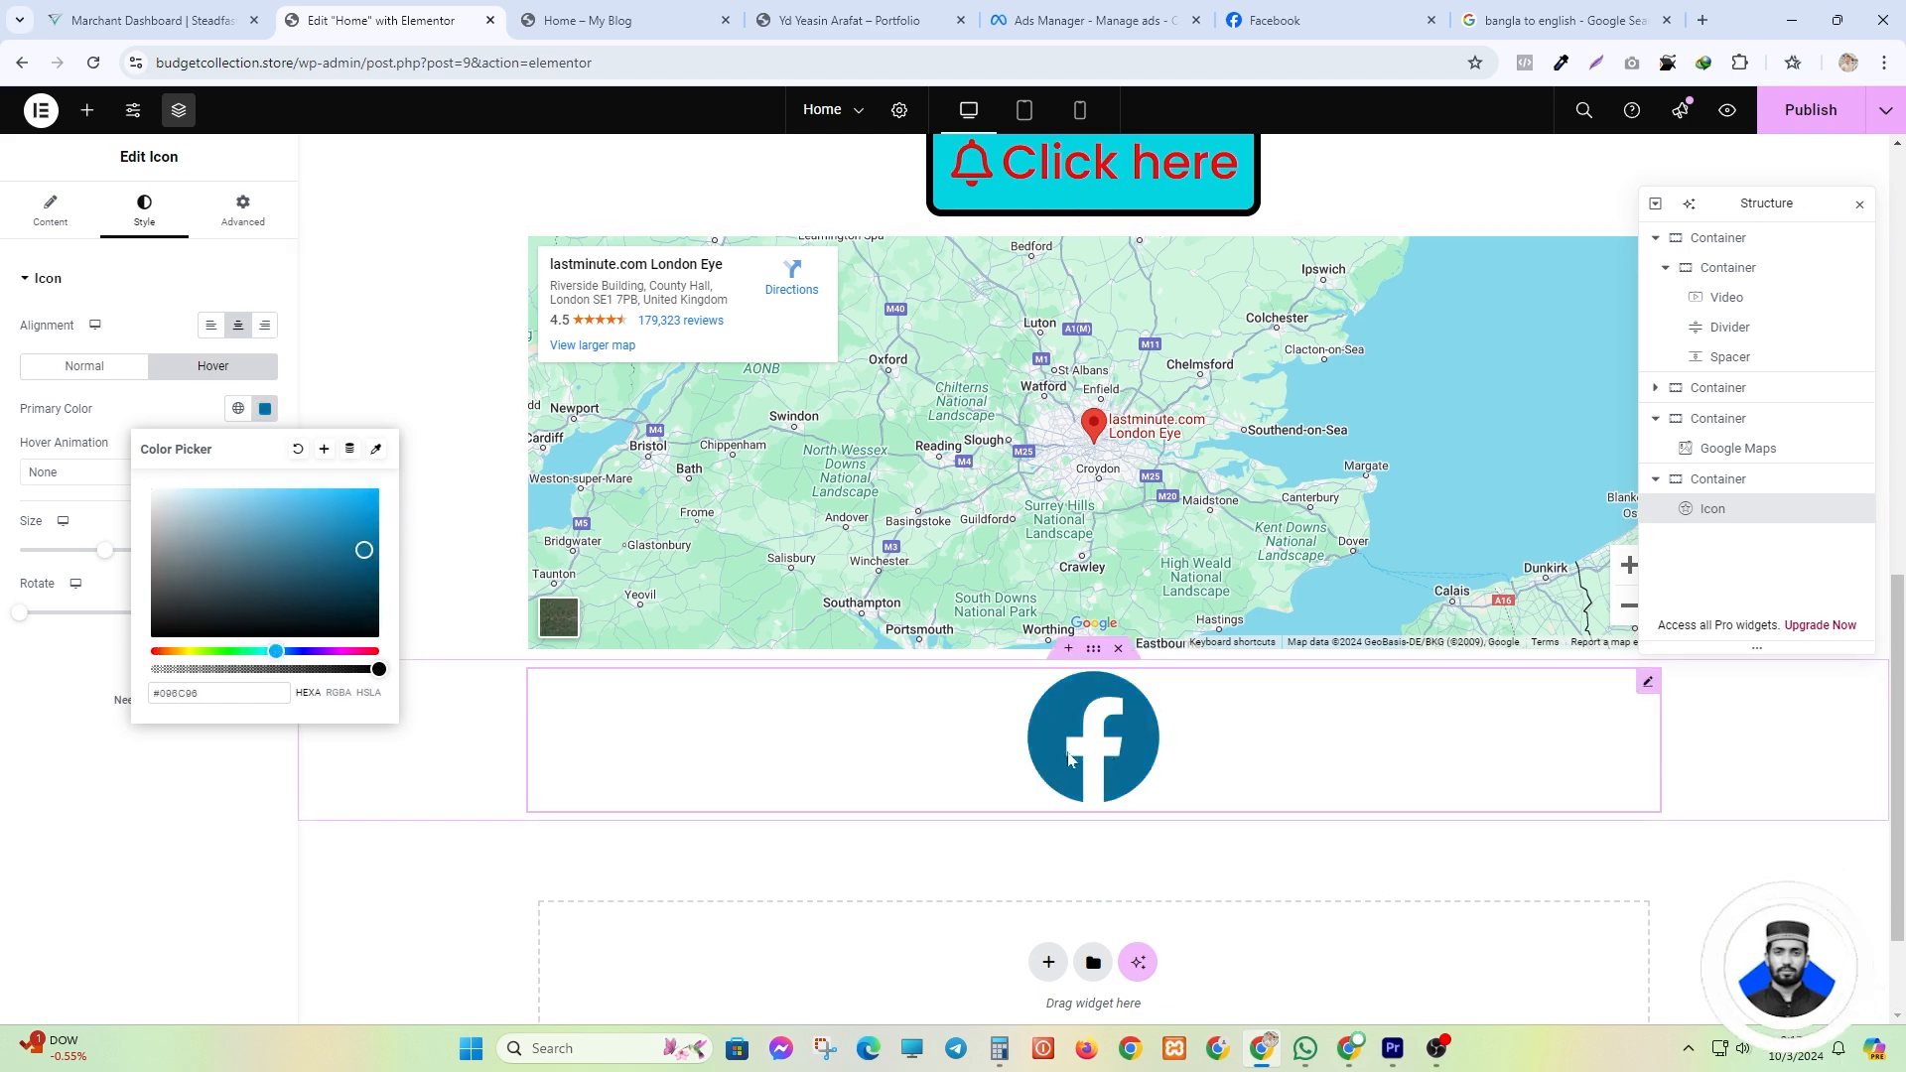
left_click(262, 411)
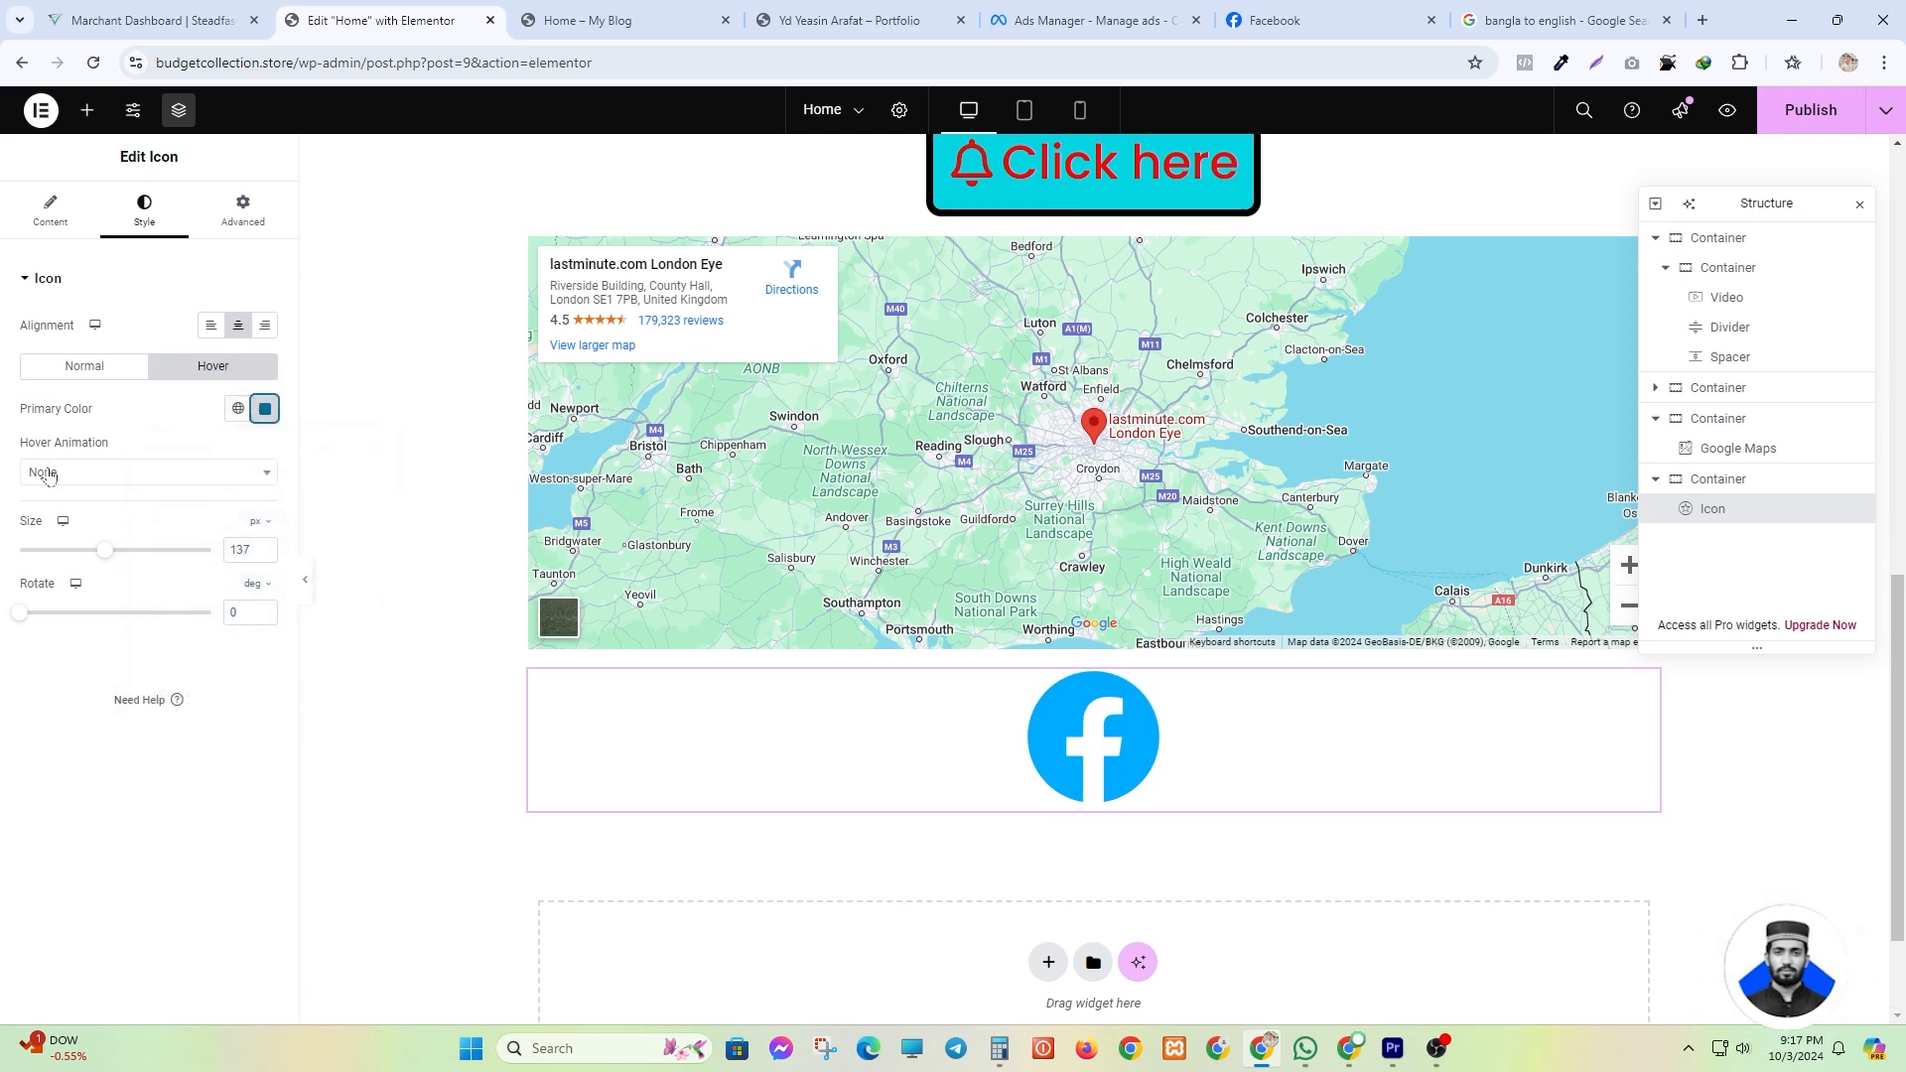
- Try the Bounce Out hover animation on the Facebook icon, and settle on Bounce In
left_click(48, 475)
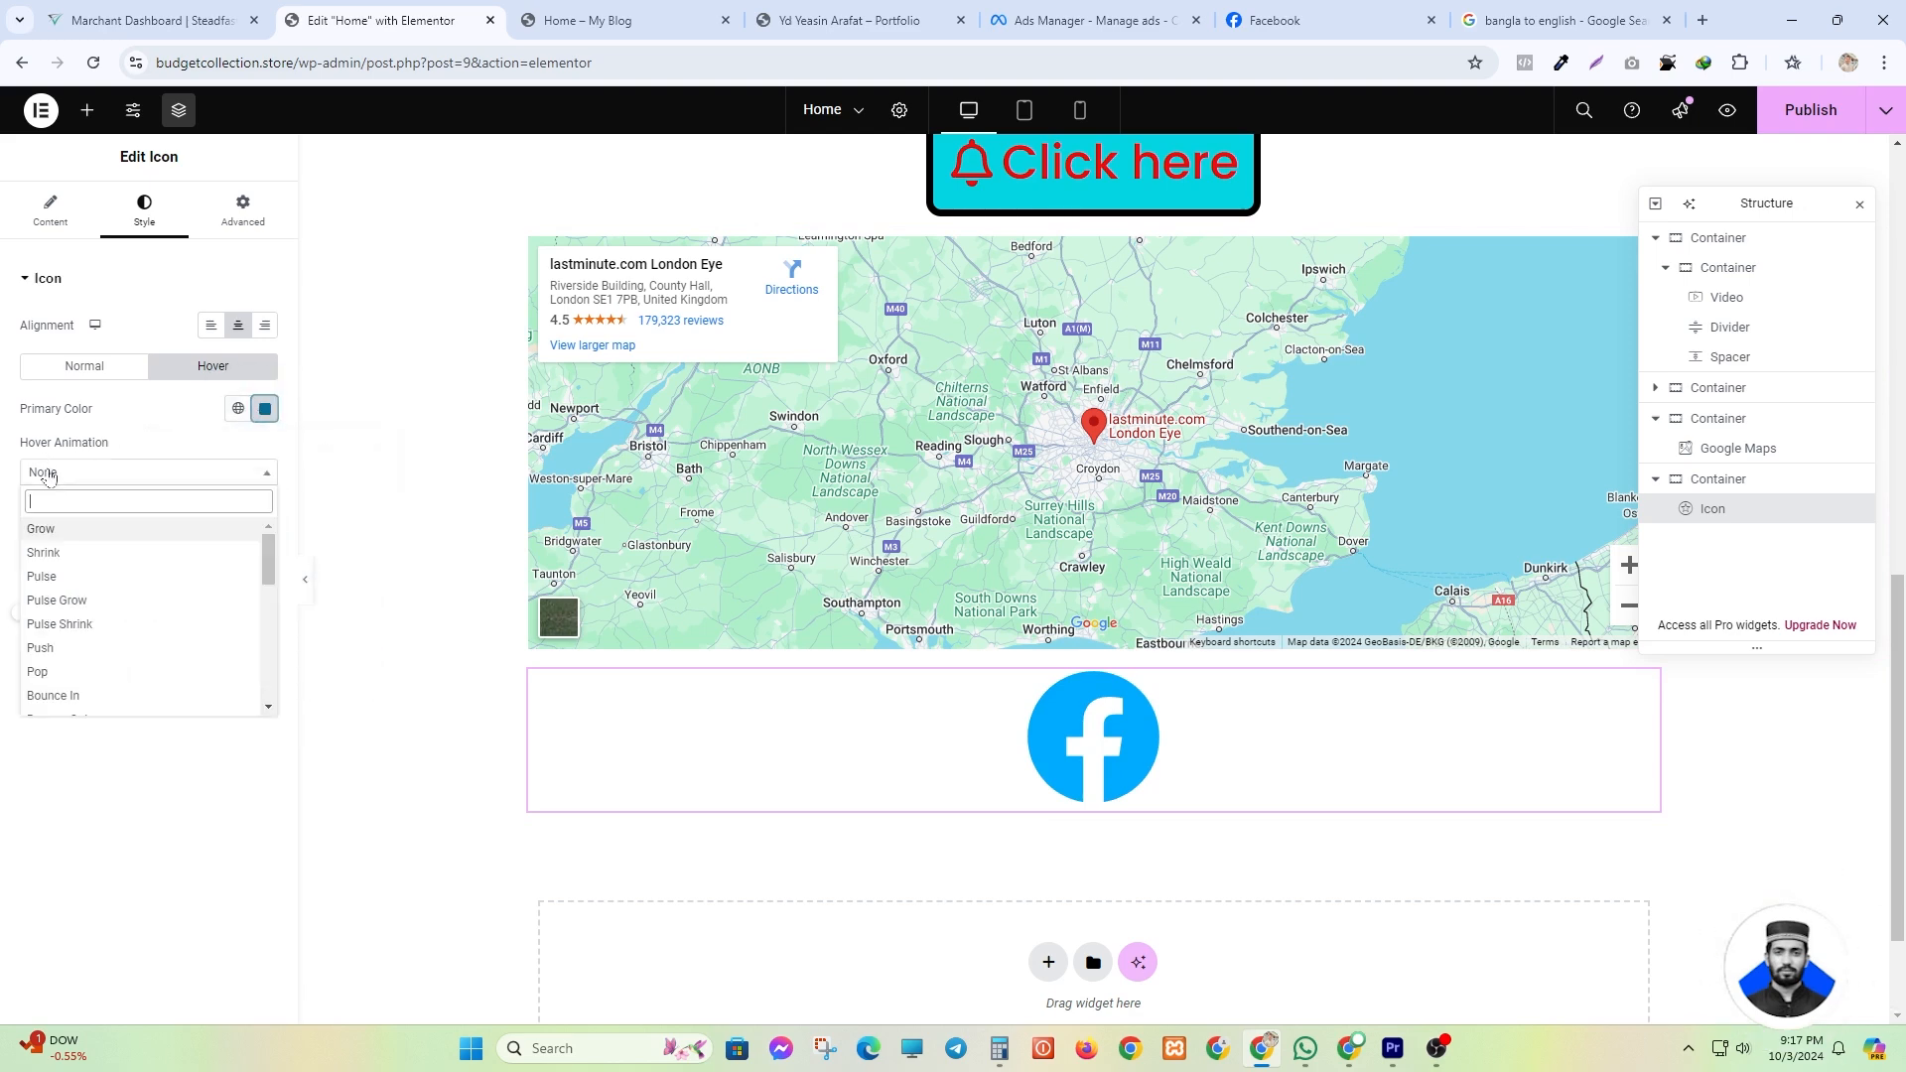
scroll(109, 680, "down", 1)
left_click(103, 641)
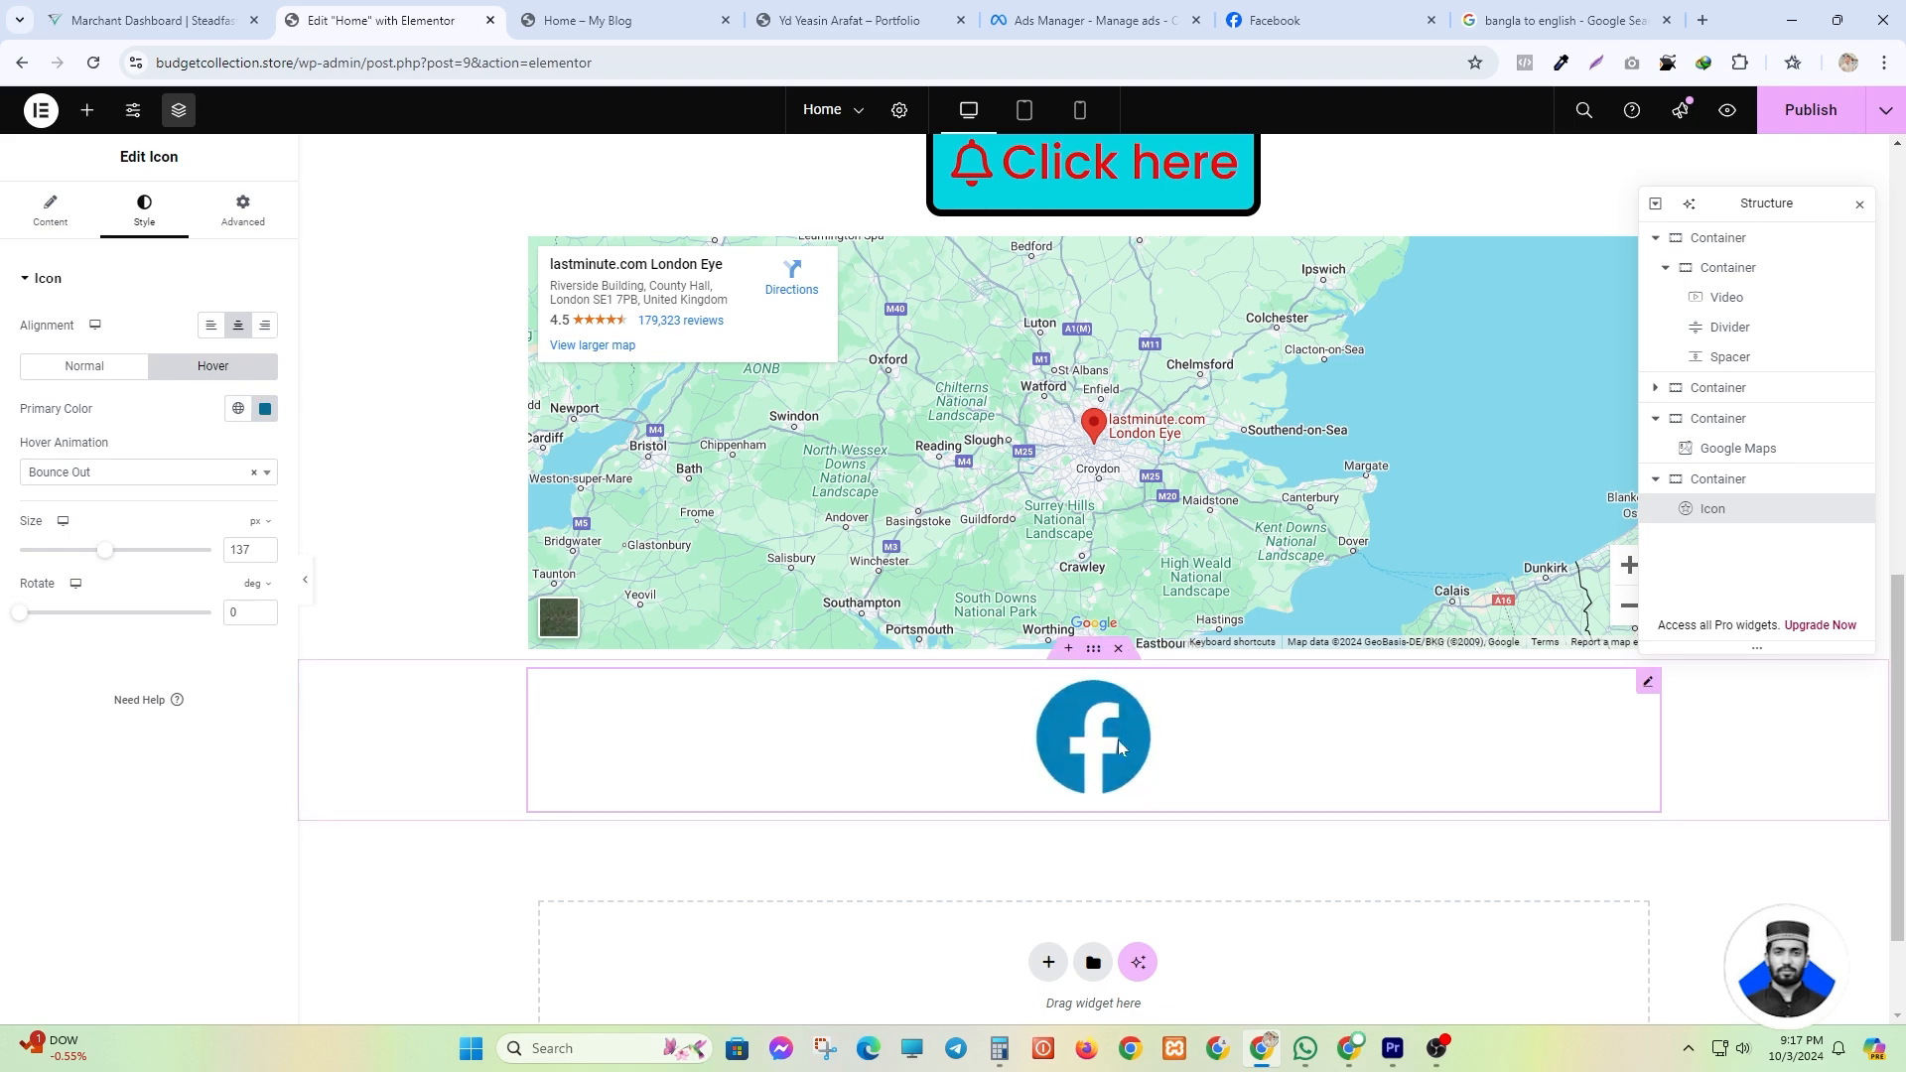
left_click(157, 474)
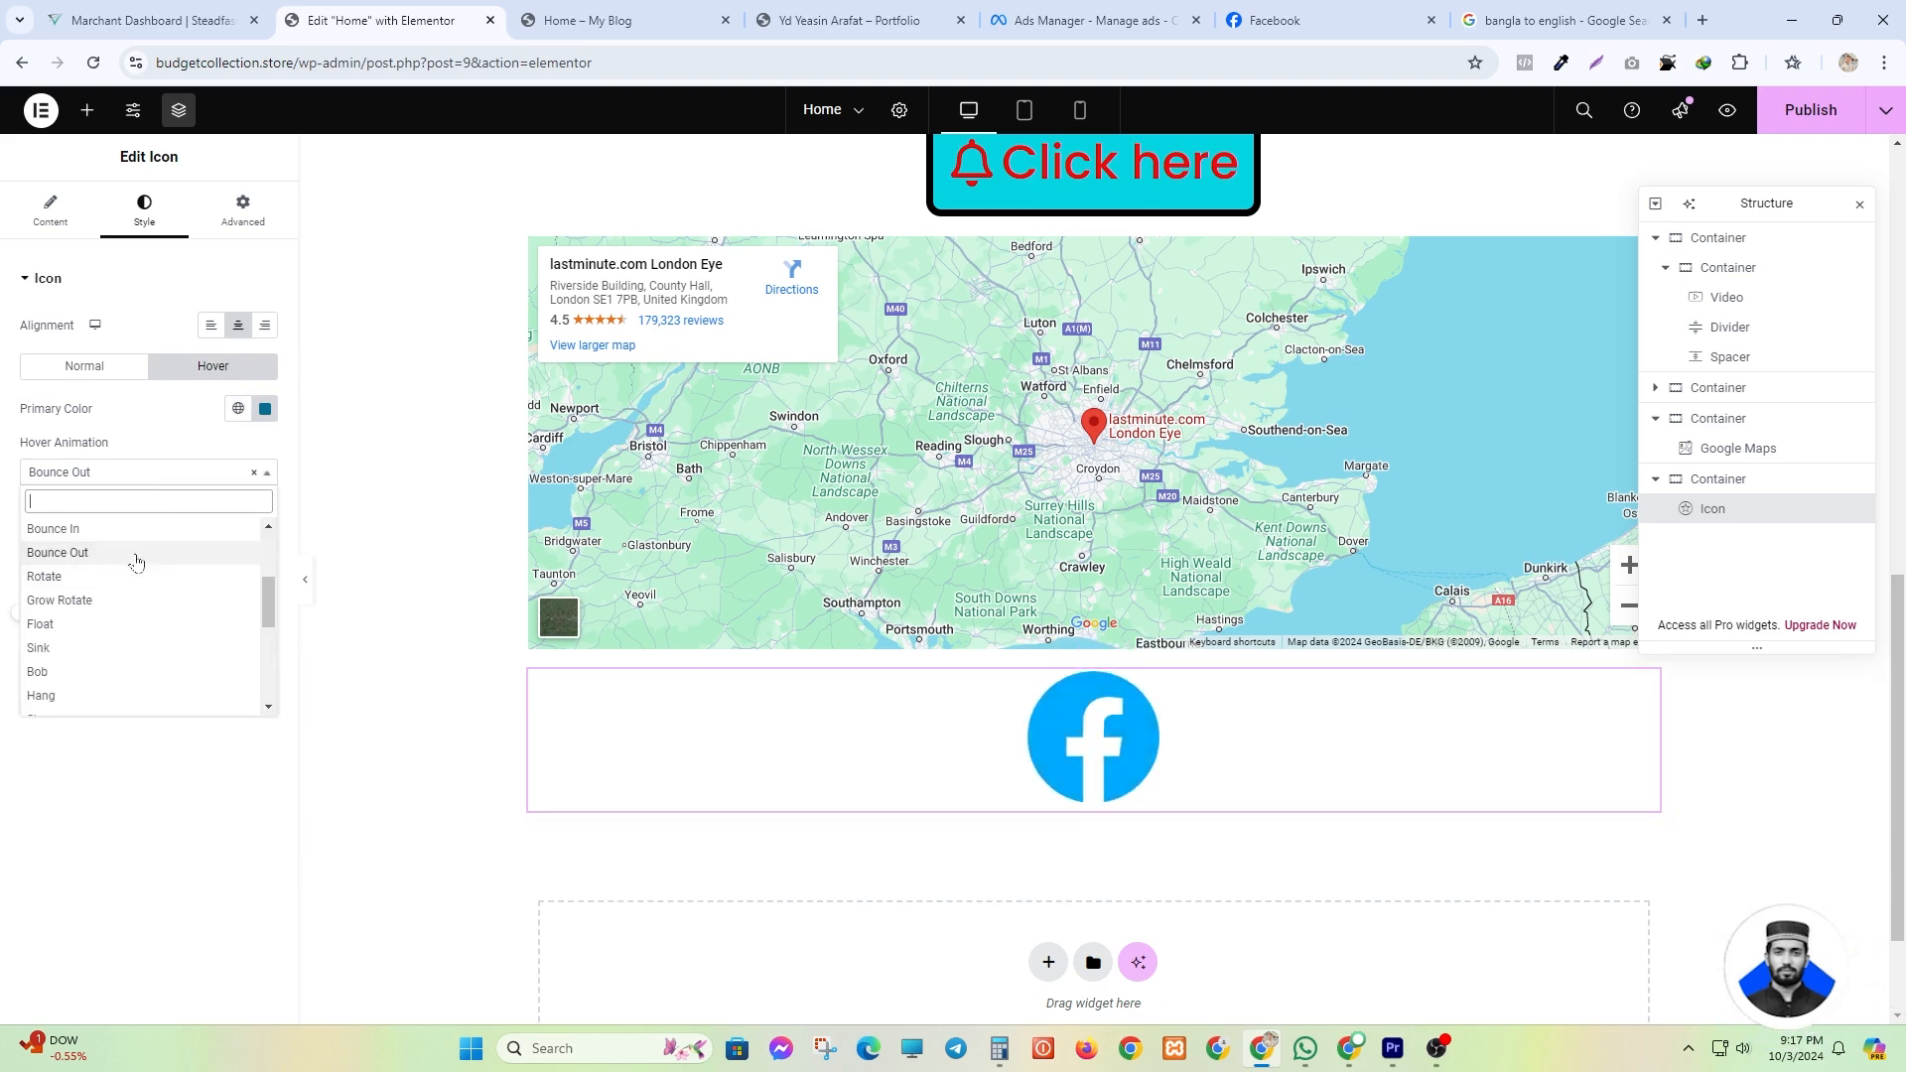
left_click(129, 541)
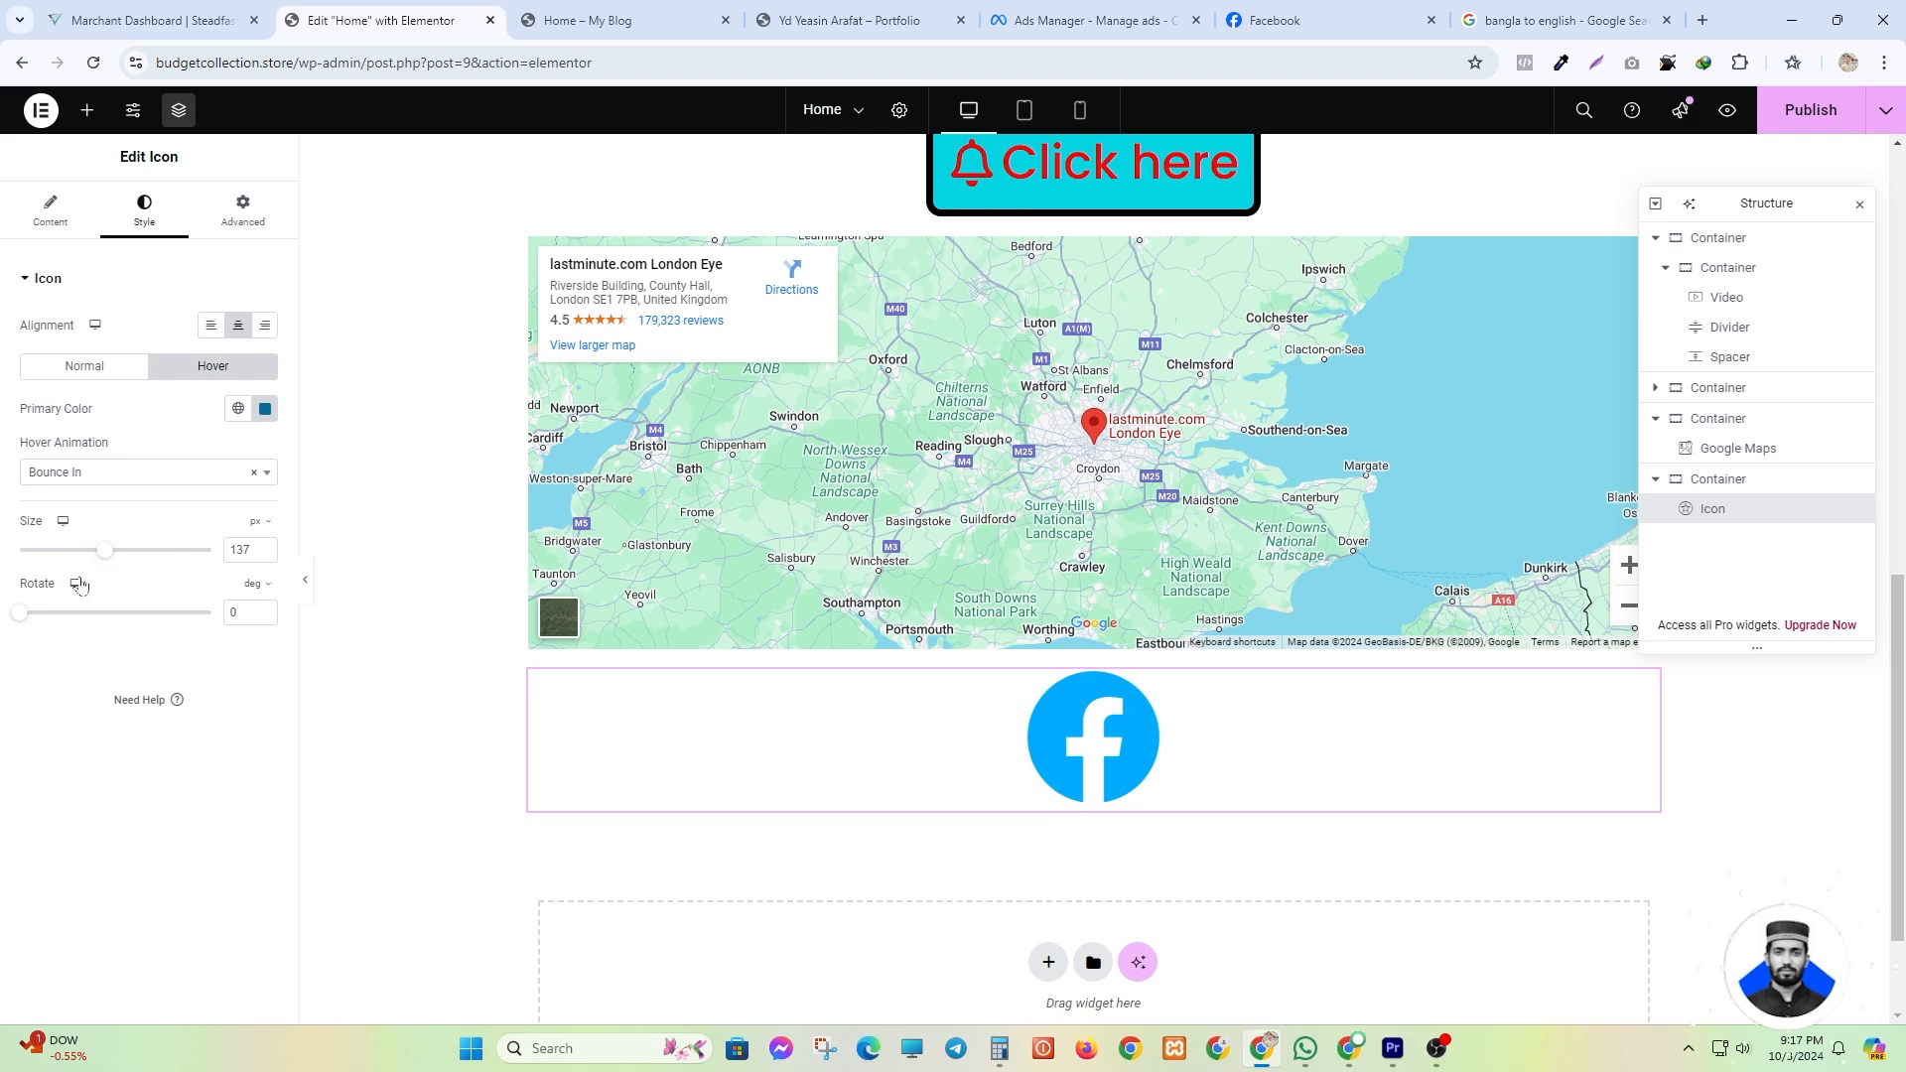
- Align the Facebook icon to the left and reduce its size to 76 px
mouse_move(22, 615)
left_mouse_down()
mouse_move(48, 615)
mouse_move(2, 618)
left_mouse_up()
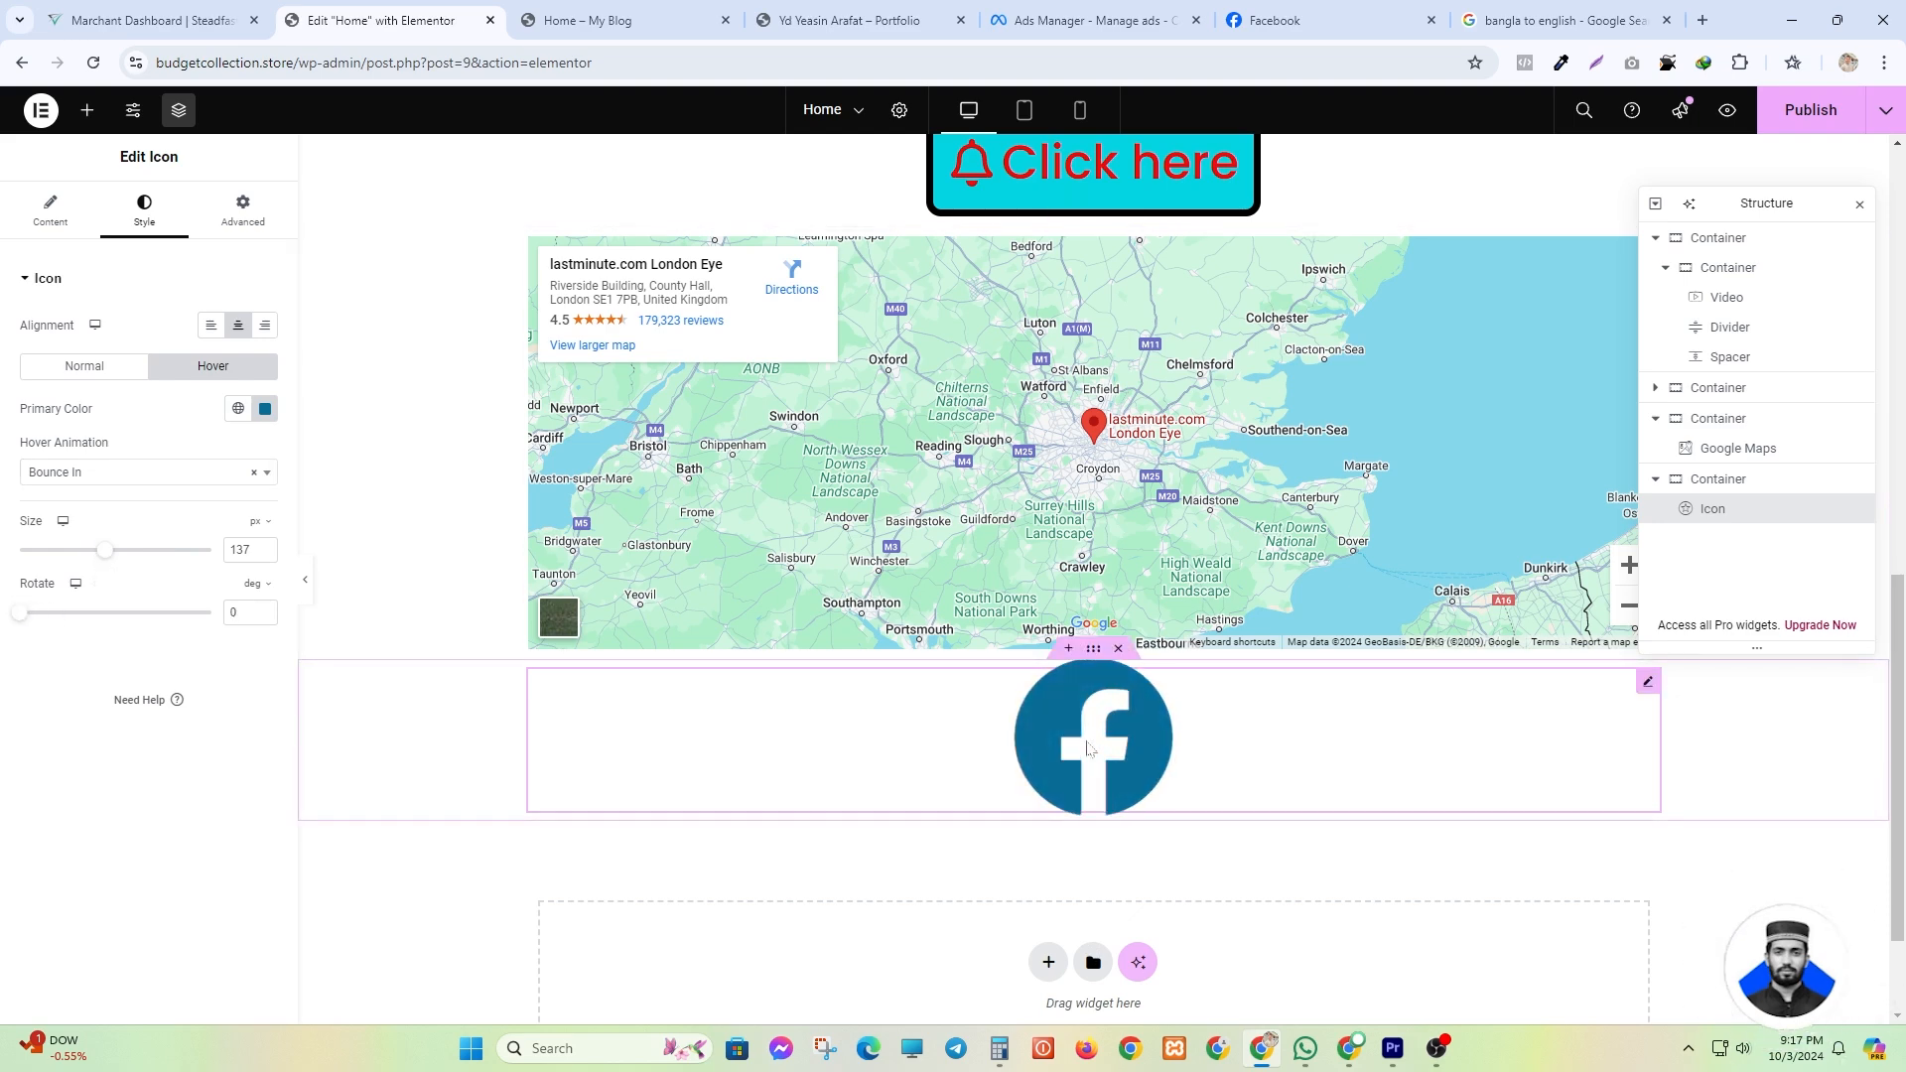
left_click(208, 327)
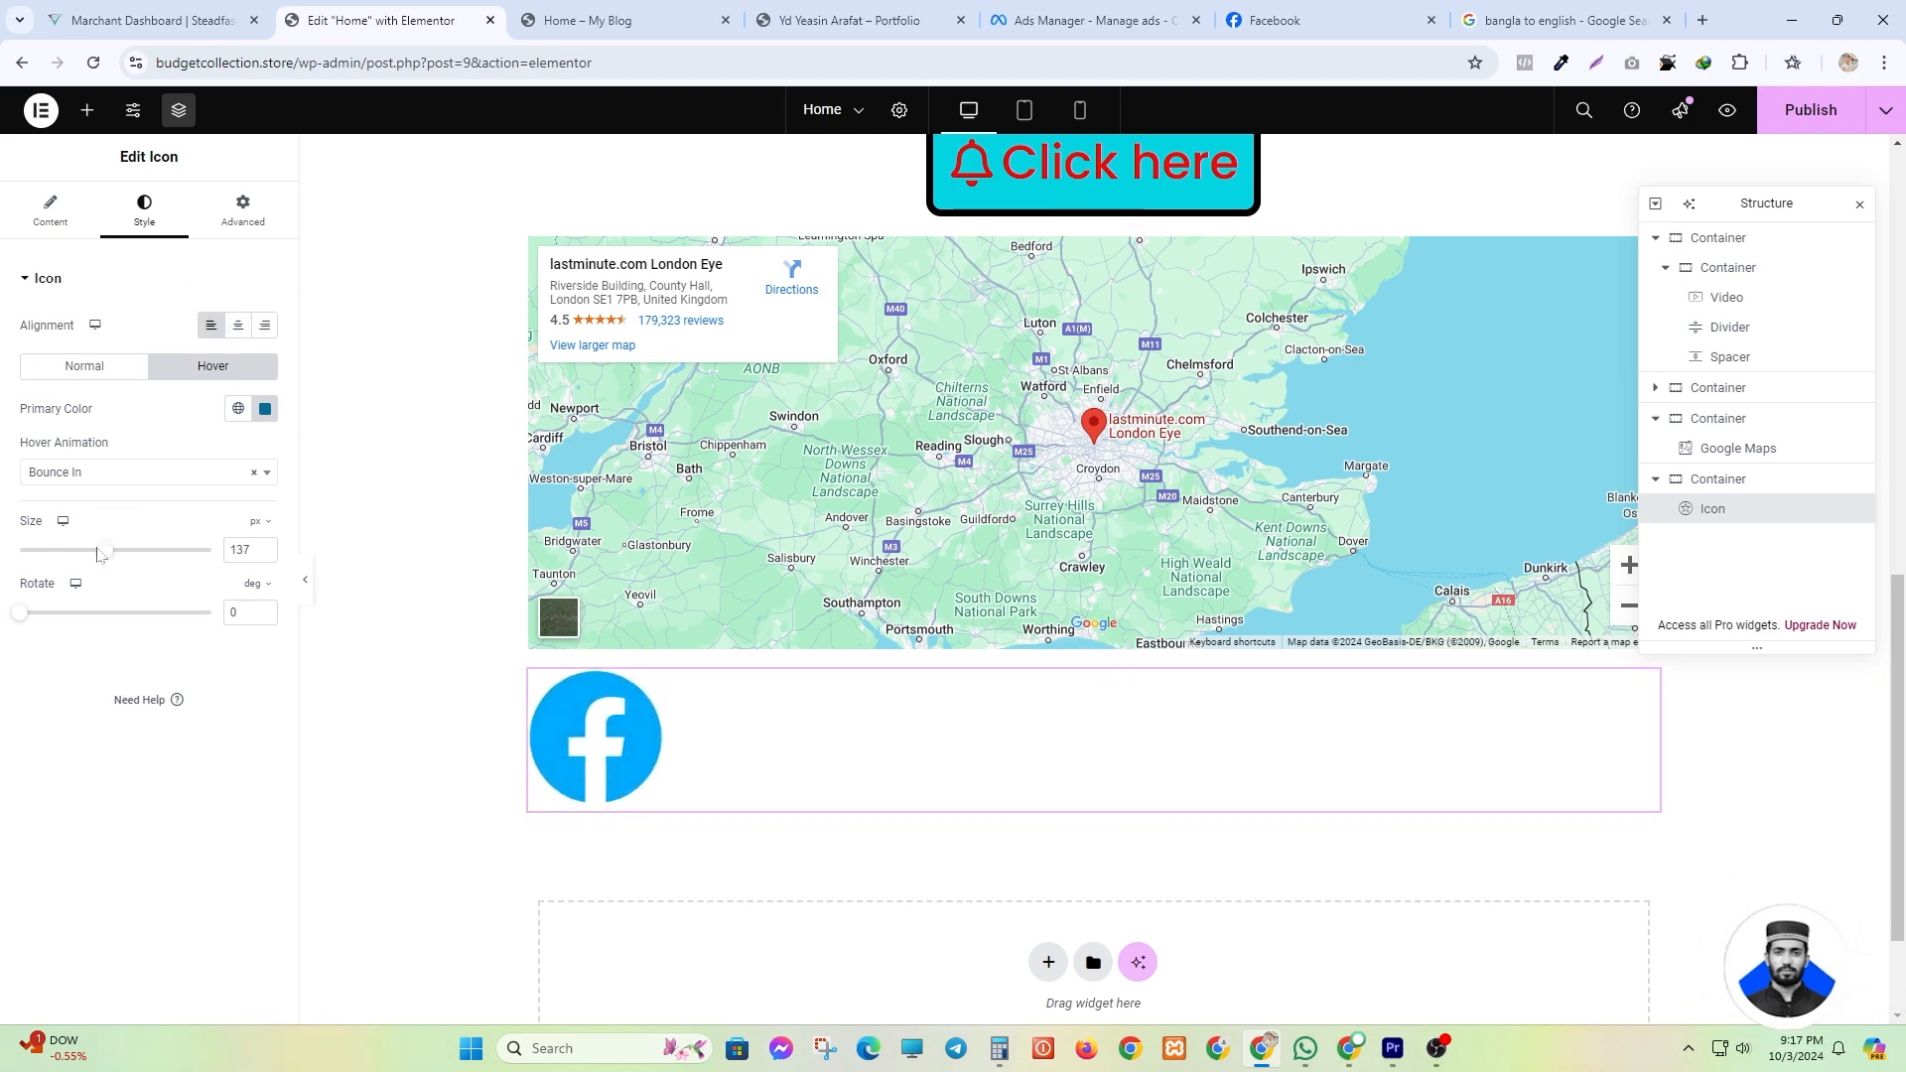
left_click_drag(99, 559, 60, 551)
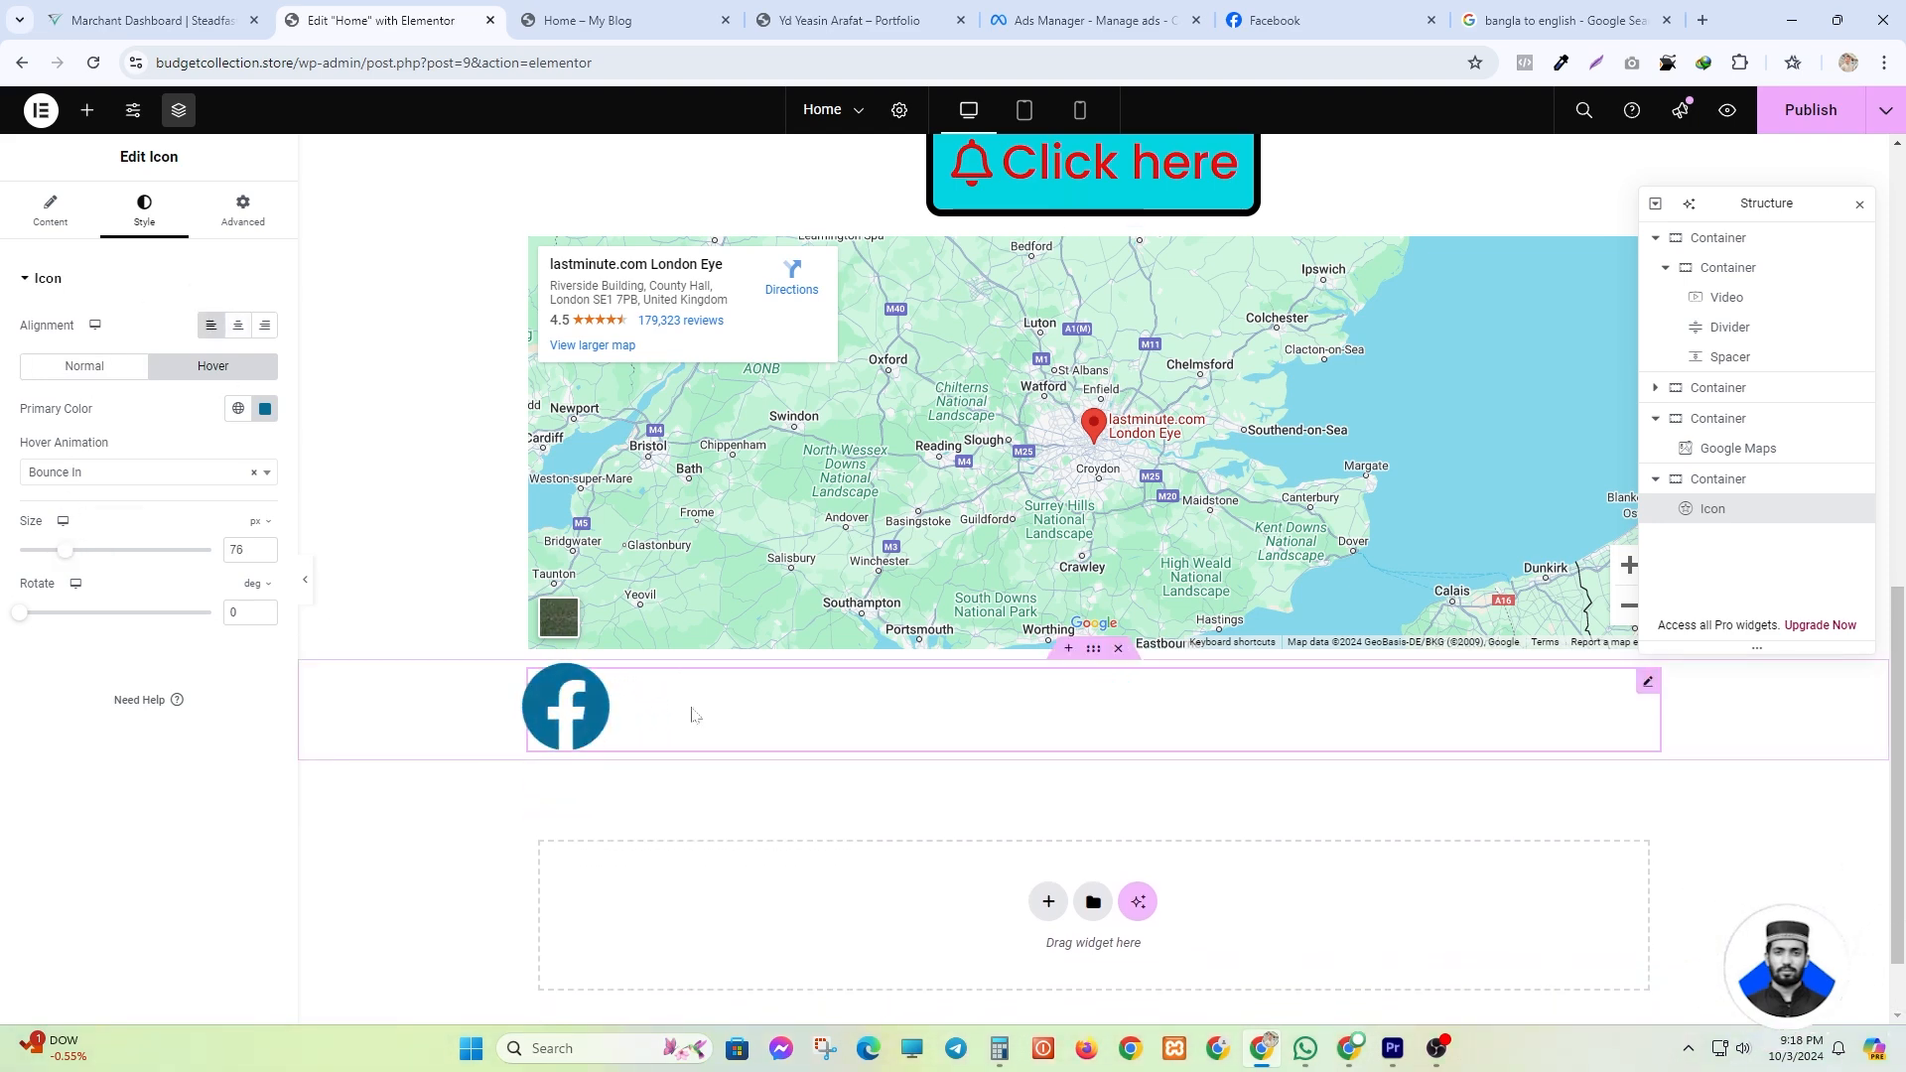
- Add a new Flexbox container with row direction below the Facebook icon's container
left_click(1049, 901)
left_click(1037, 974)
left_click(928, 943)
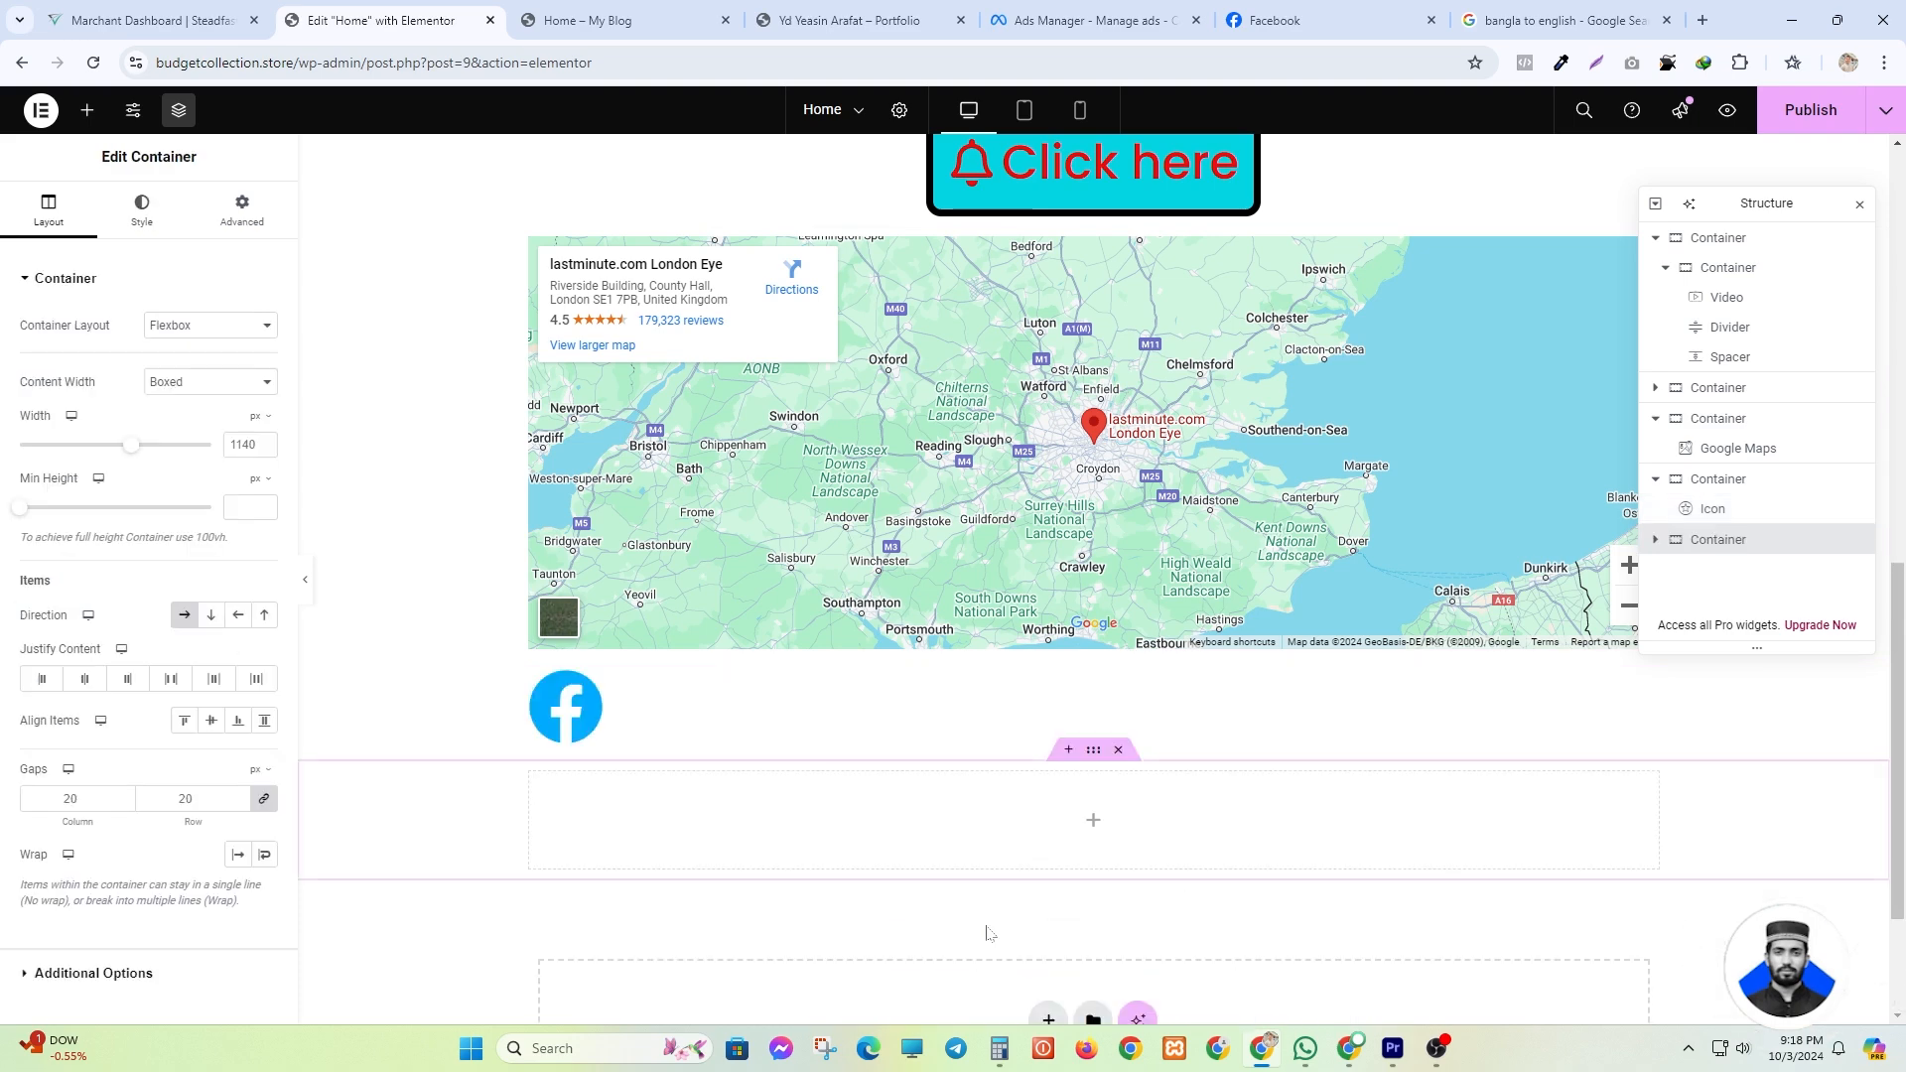
- Collapse the Pro widget group and place a General Tabs widget in the new empty container
left_click(86, 109)
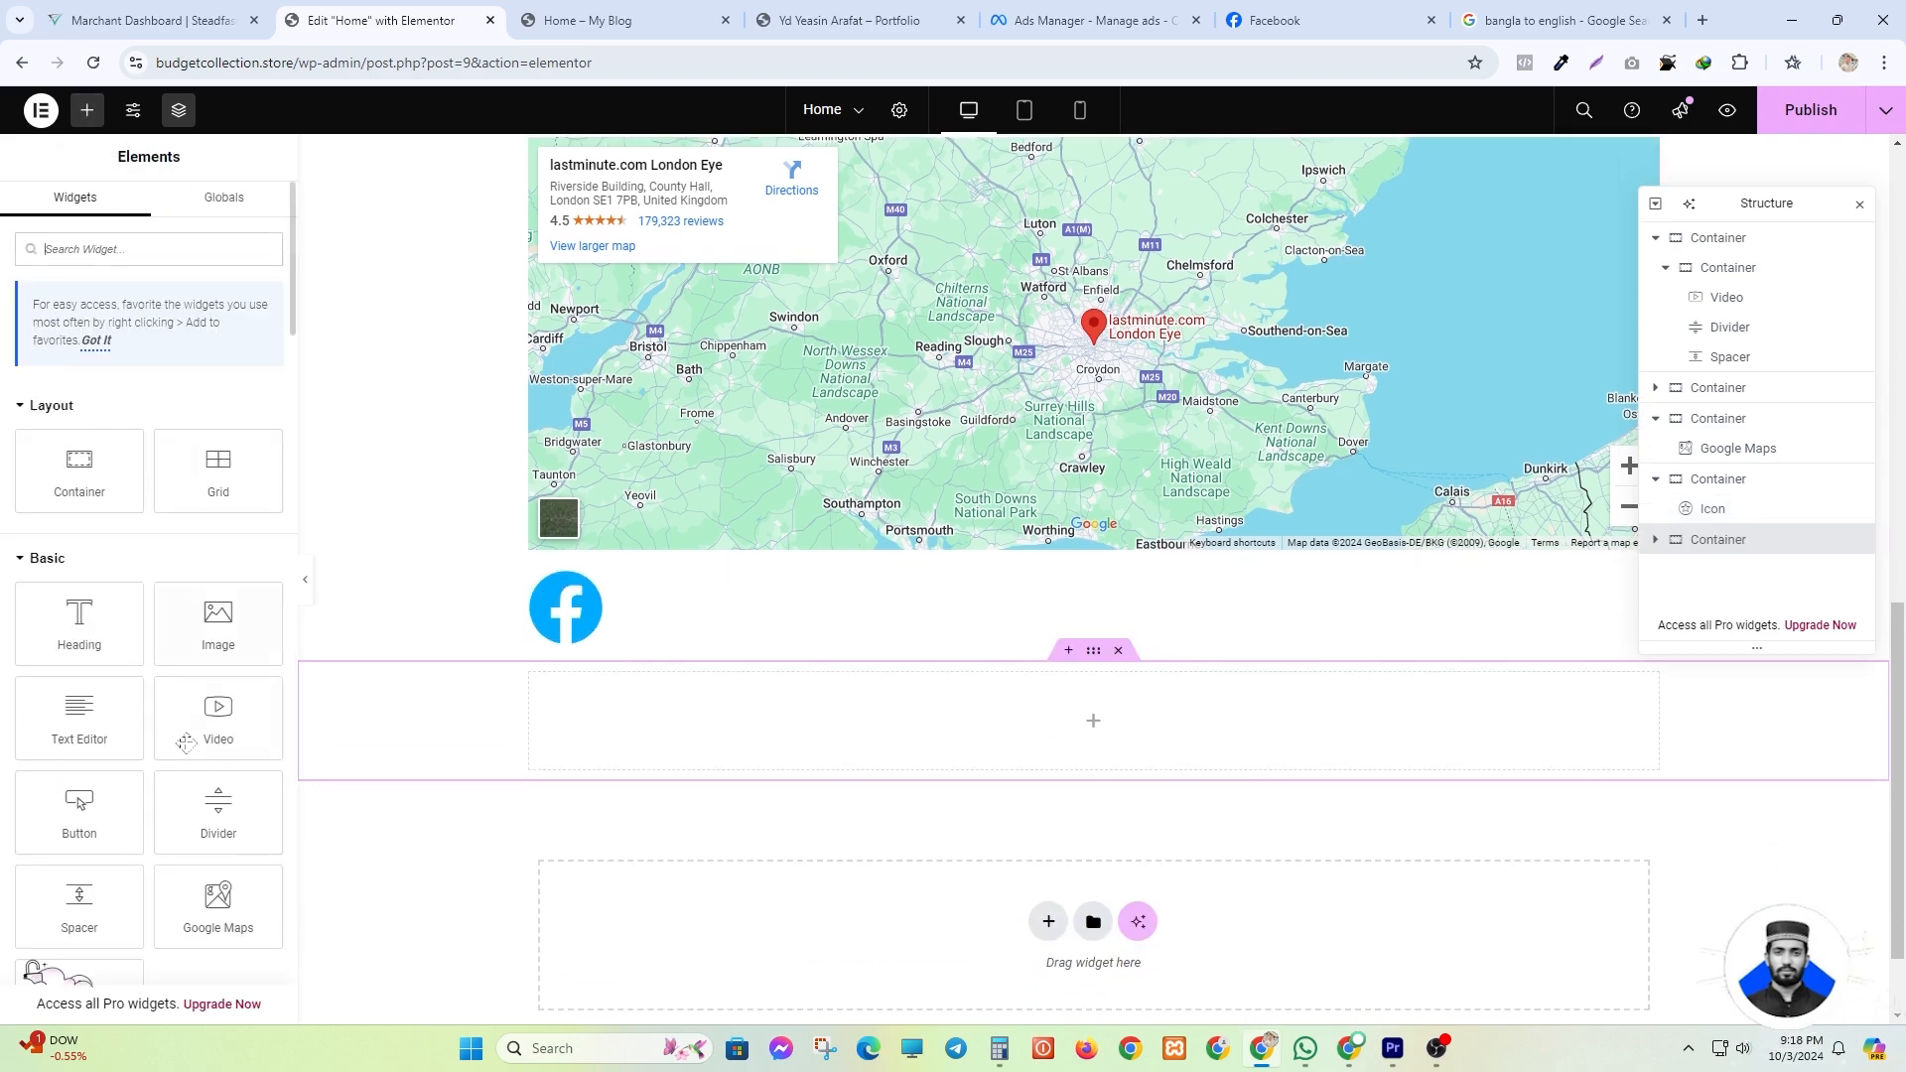
scroll(62, 695, "down", 2)
scroll(62, 776, "down", 2)
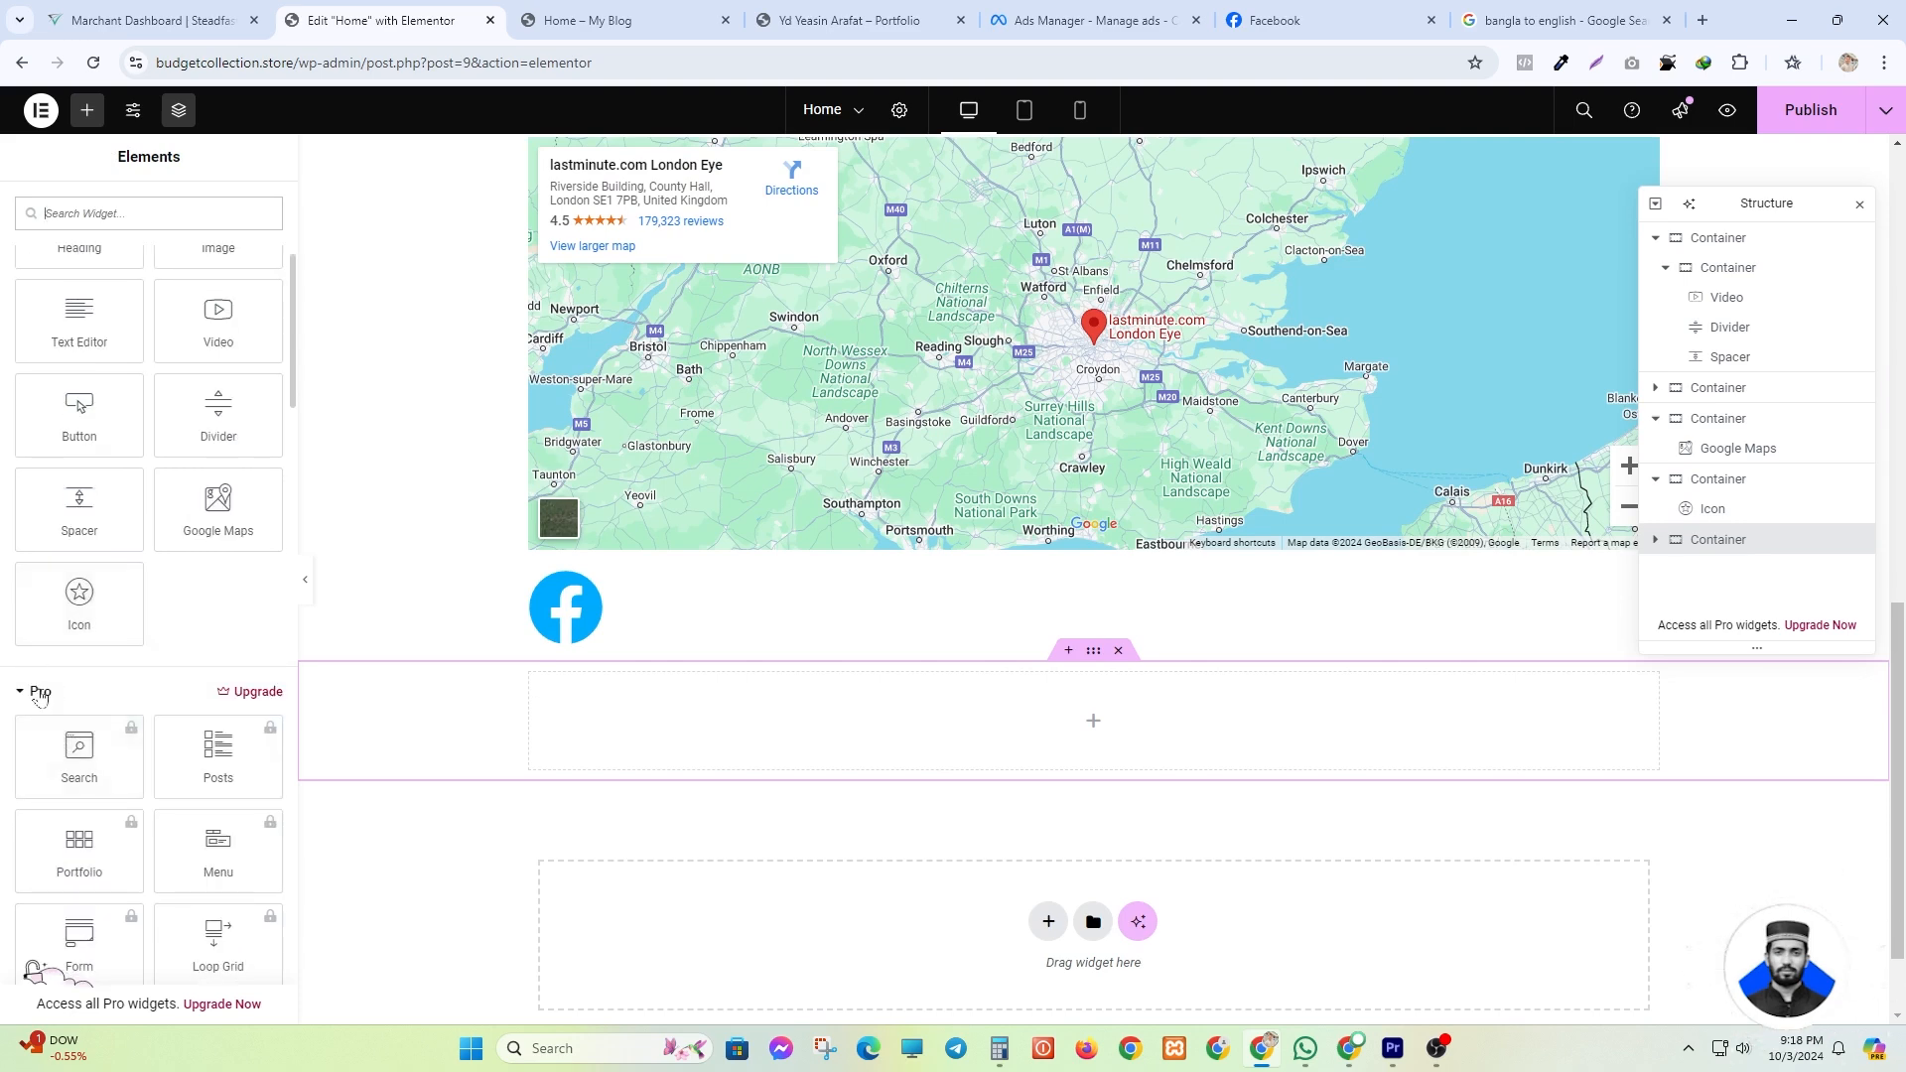
left_click(40, 692)
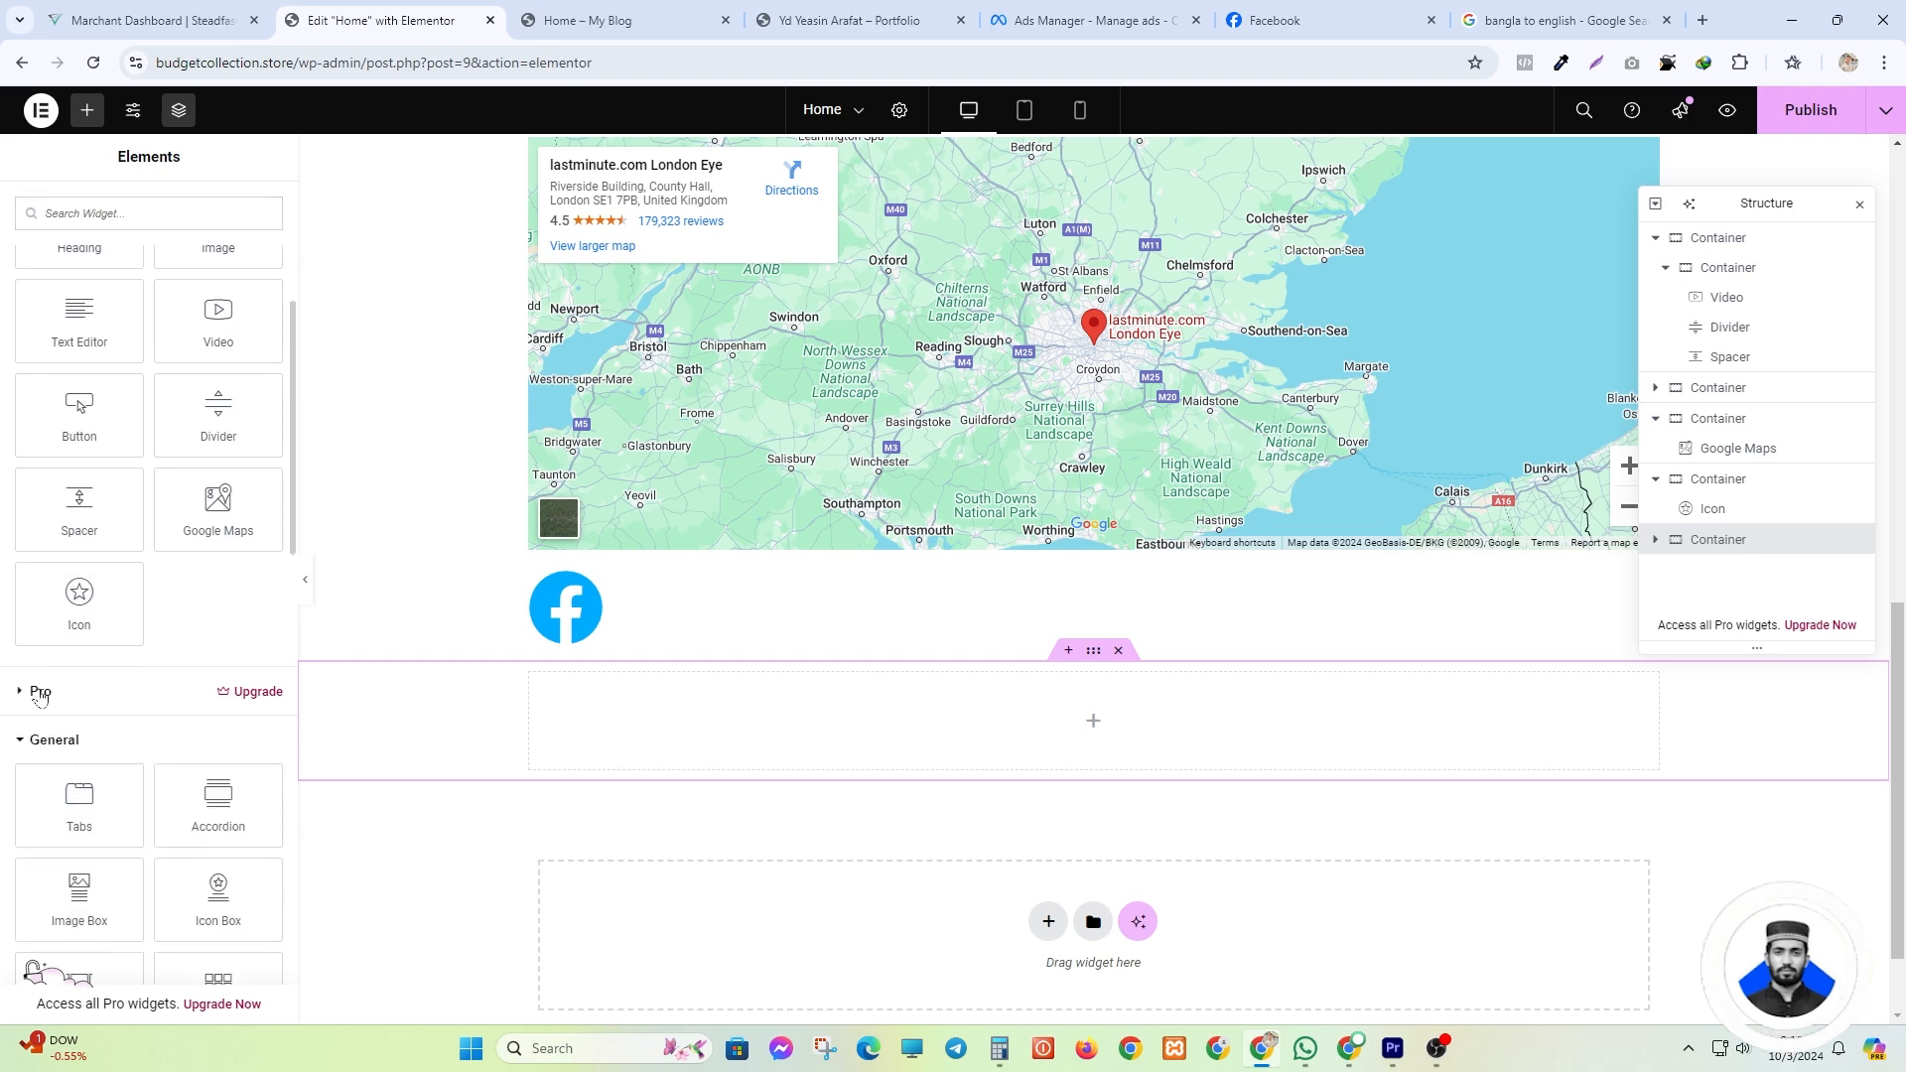
scroll(115, 521, "down", 2)
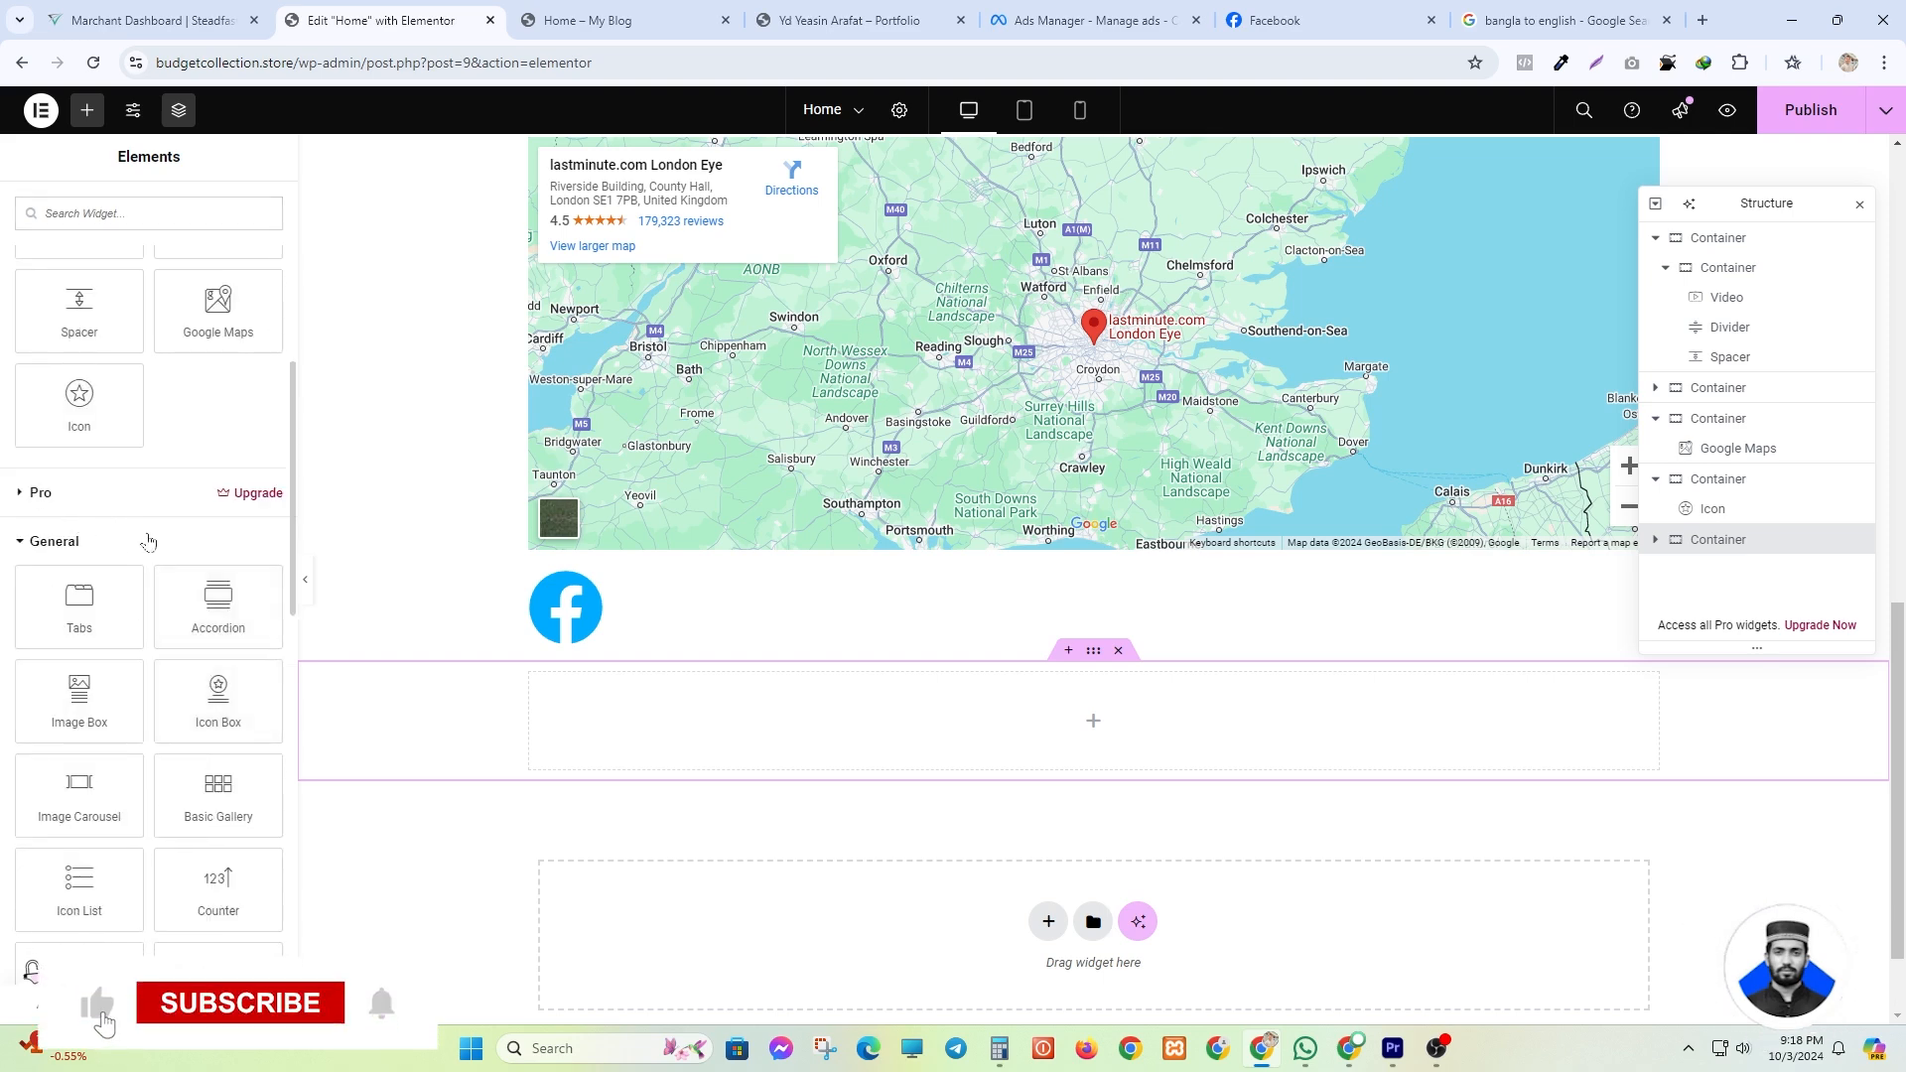
scroll(110, 507, "down", 1)
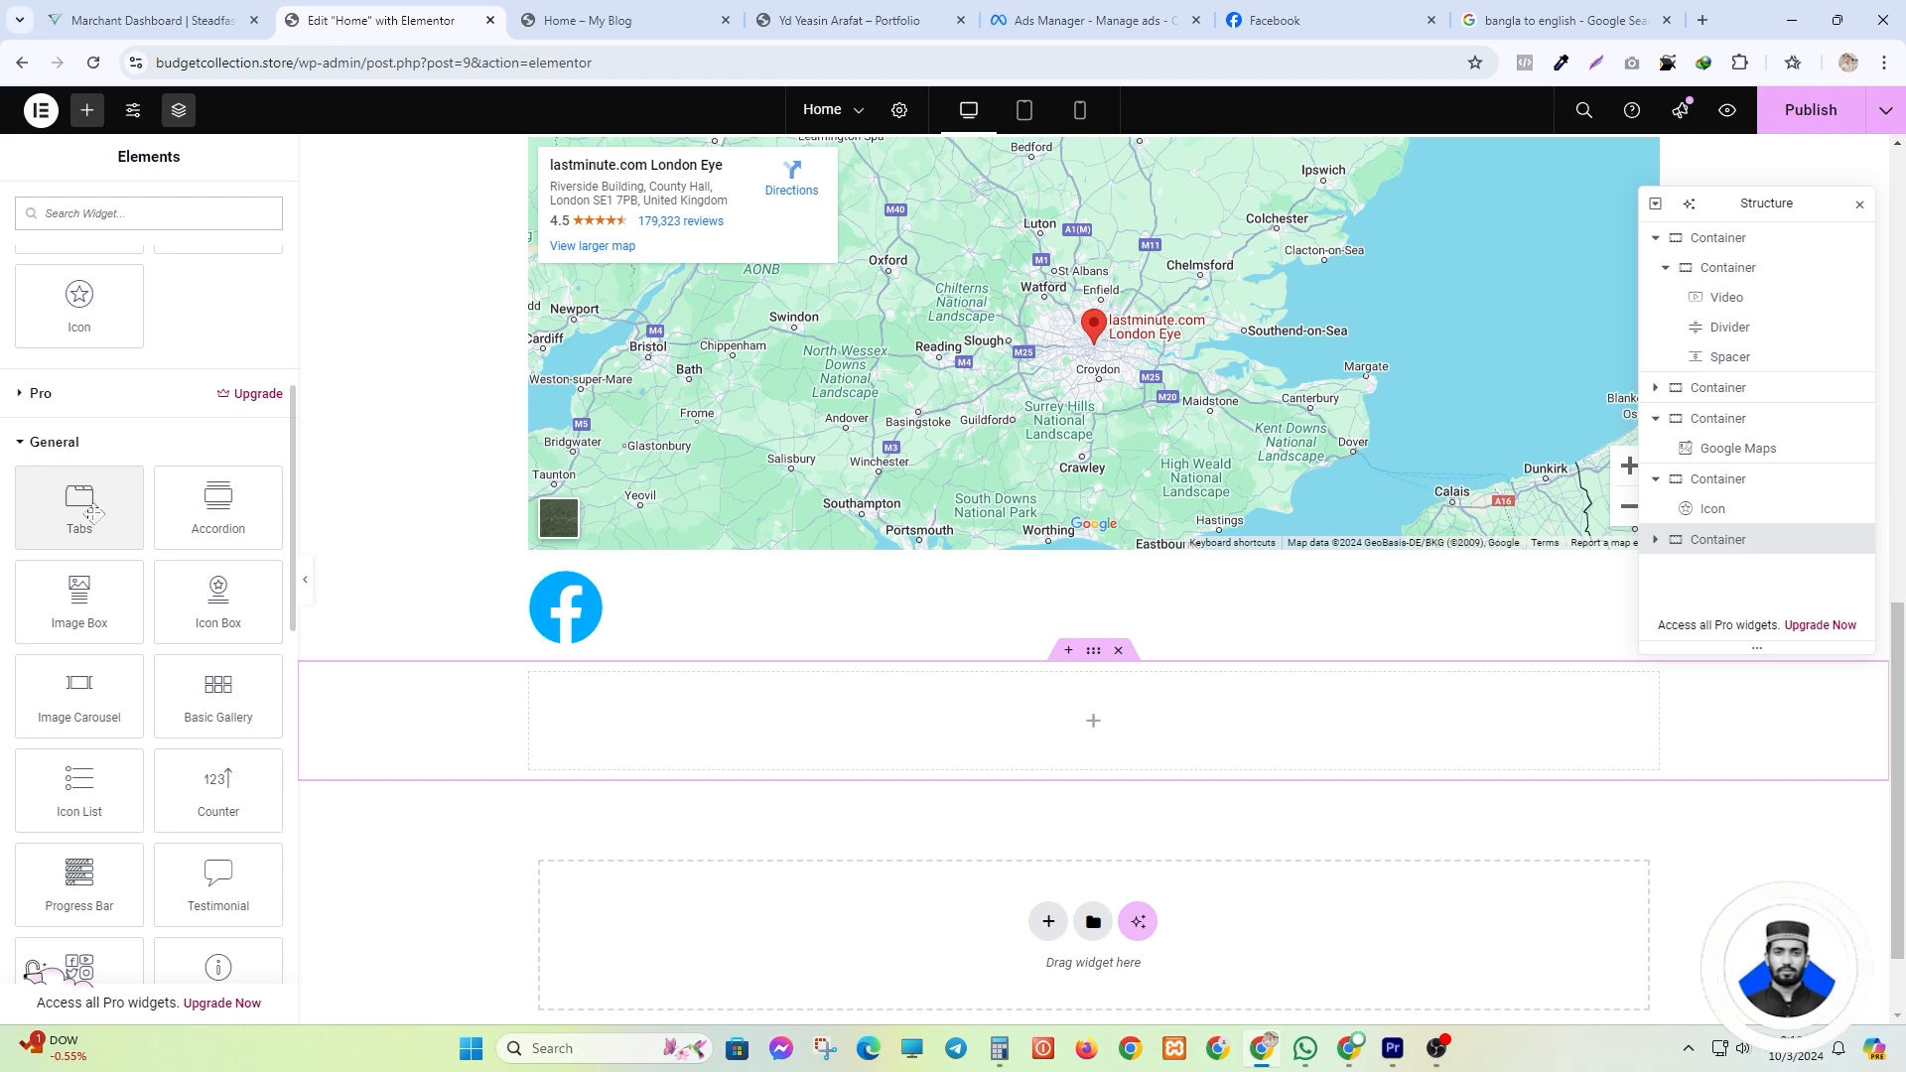
left_click_drag(87, 496, 1191, 727)
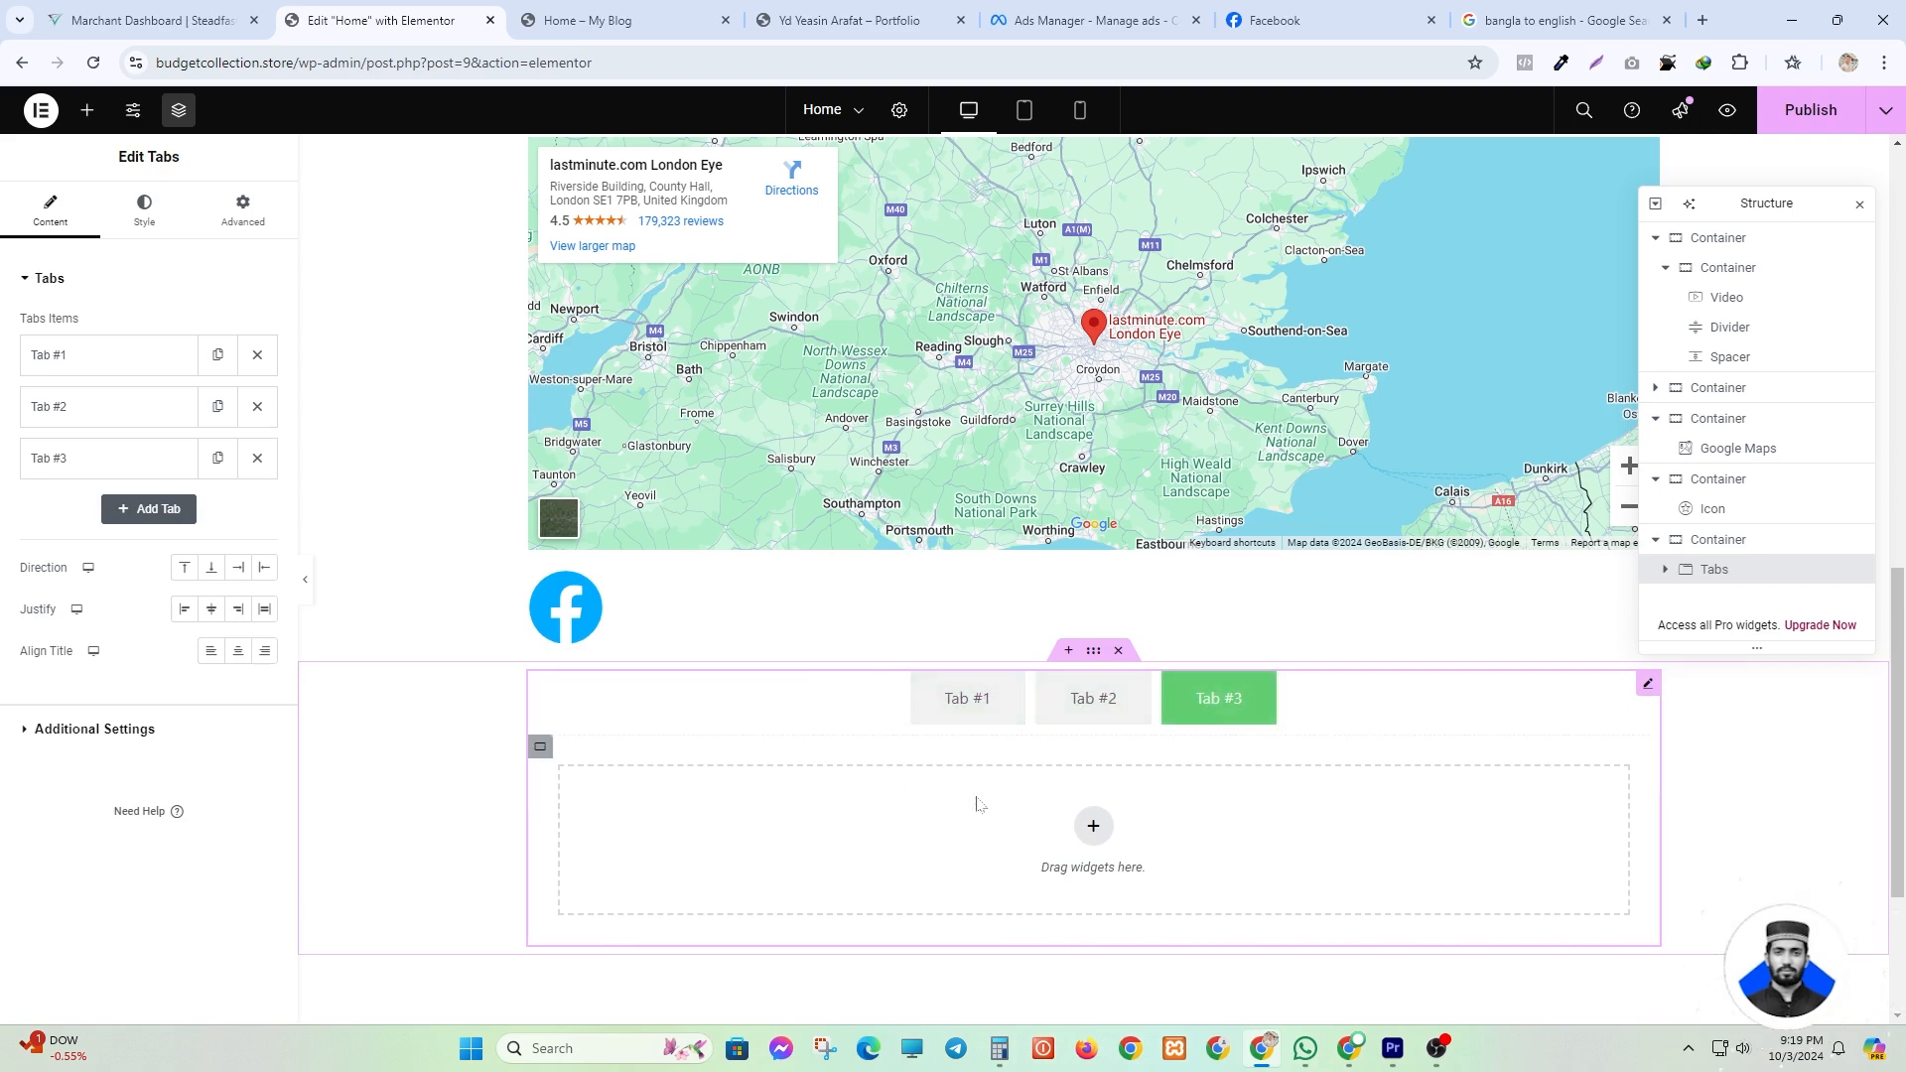
- Try an icon from the icon library on the Tab #1 title, and remove it again
left_click(149, 365)
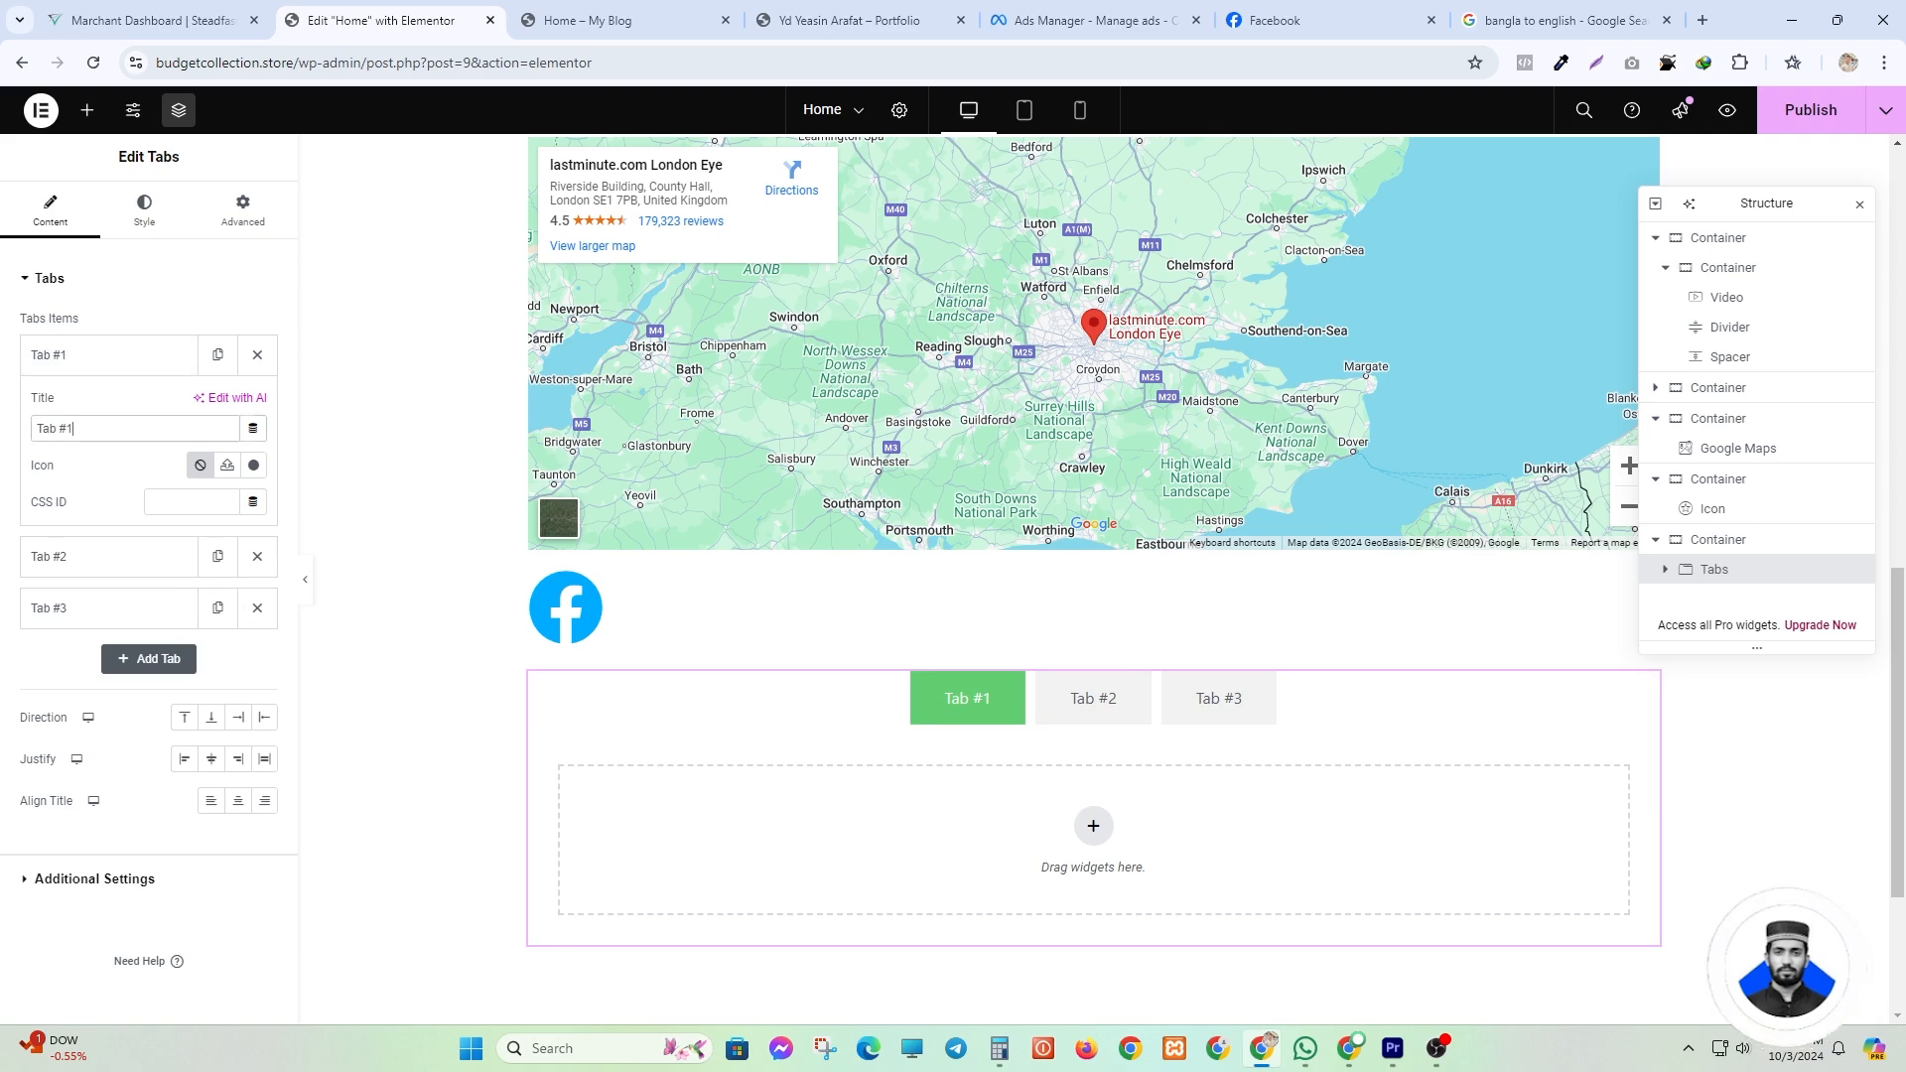
left_click_drag(87, 430, 27, 431)
left_click(129, 430)
left_click(254, 465)
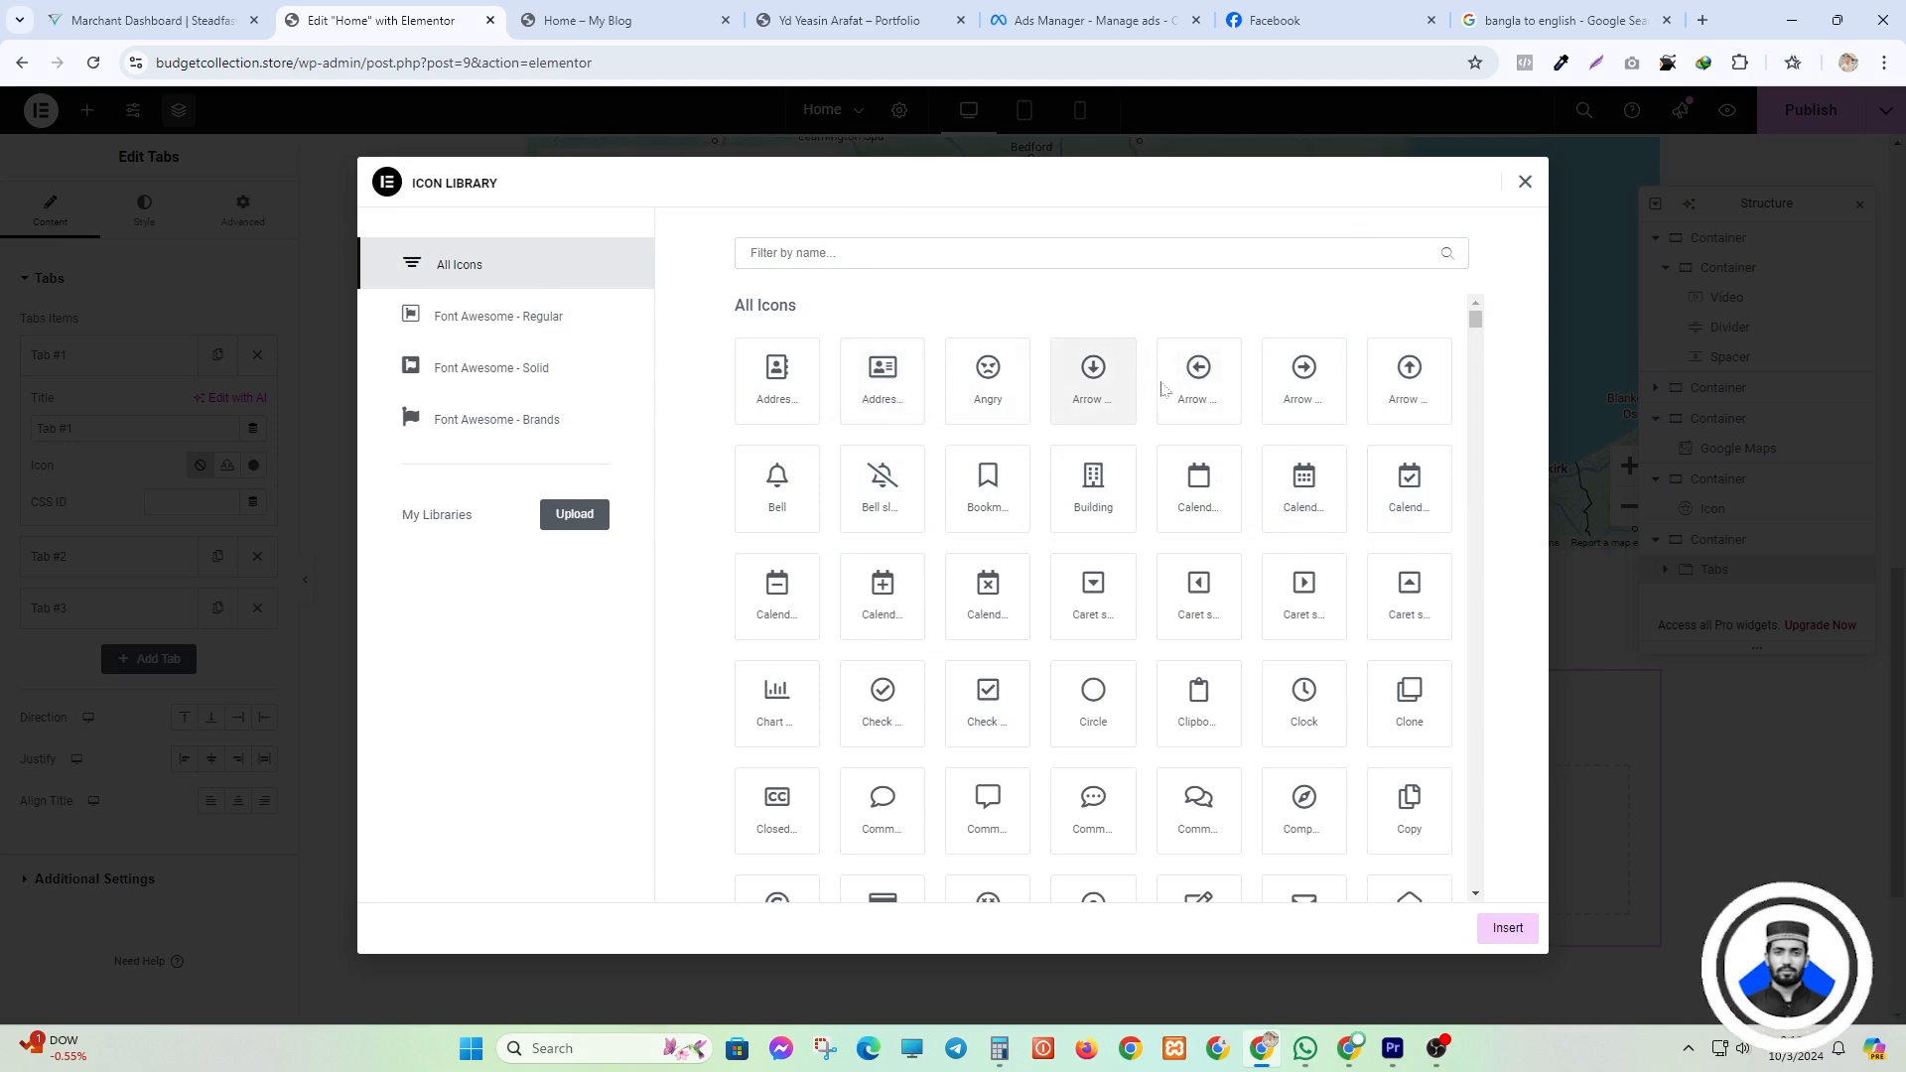
scroll(1002, 690, "down", 2)
scroll(1003, 690, "up", 2)
scroll(997, 690, "down", 9)
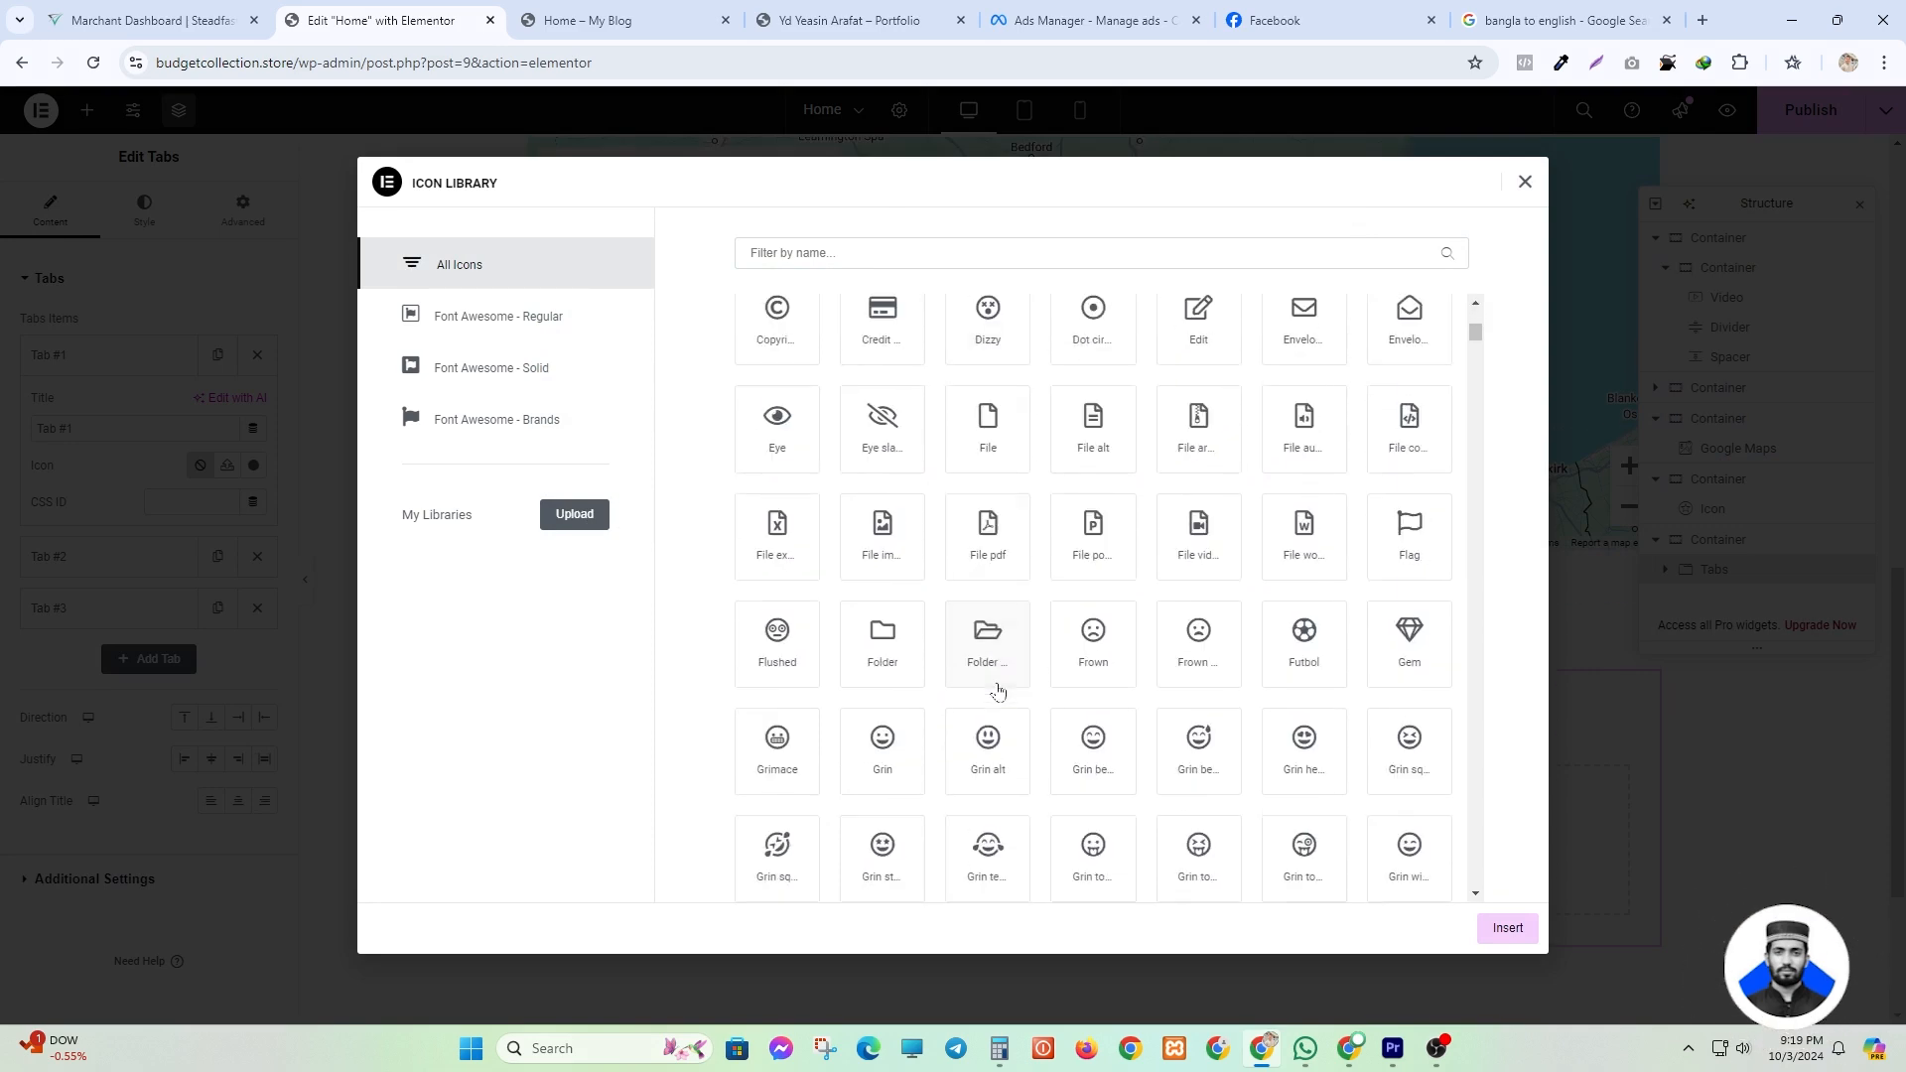
double_click(1085, 745)
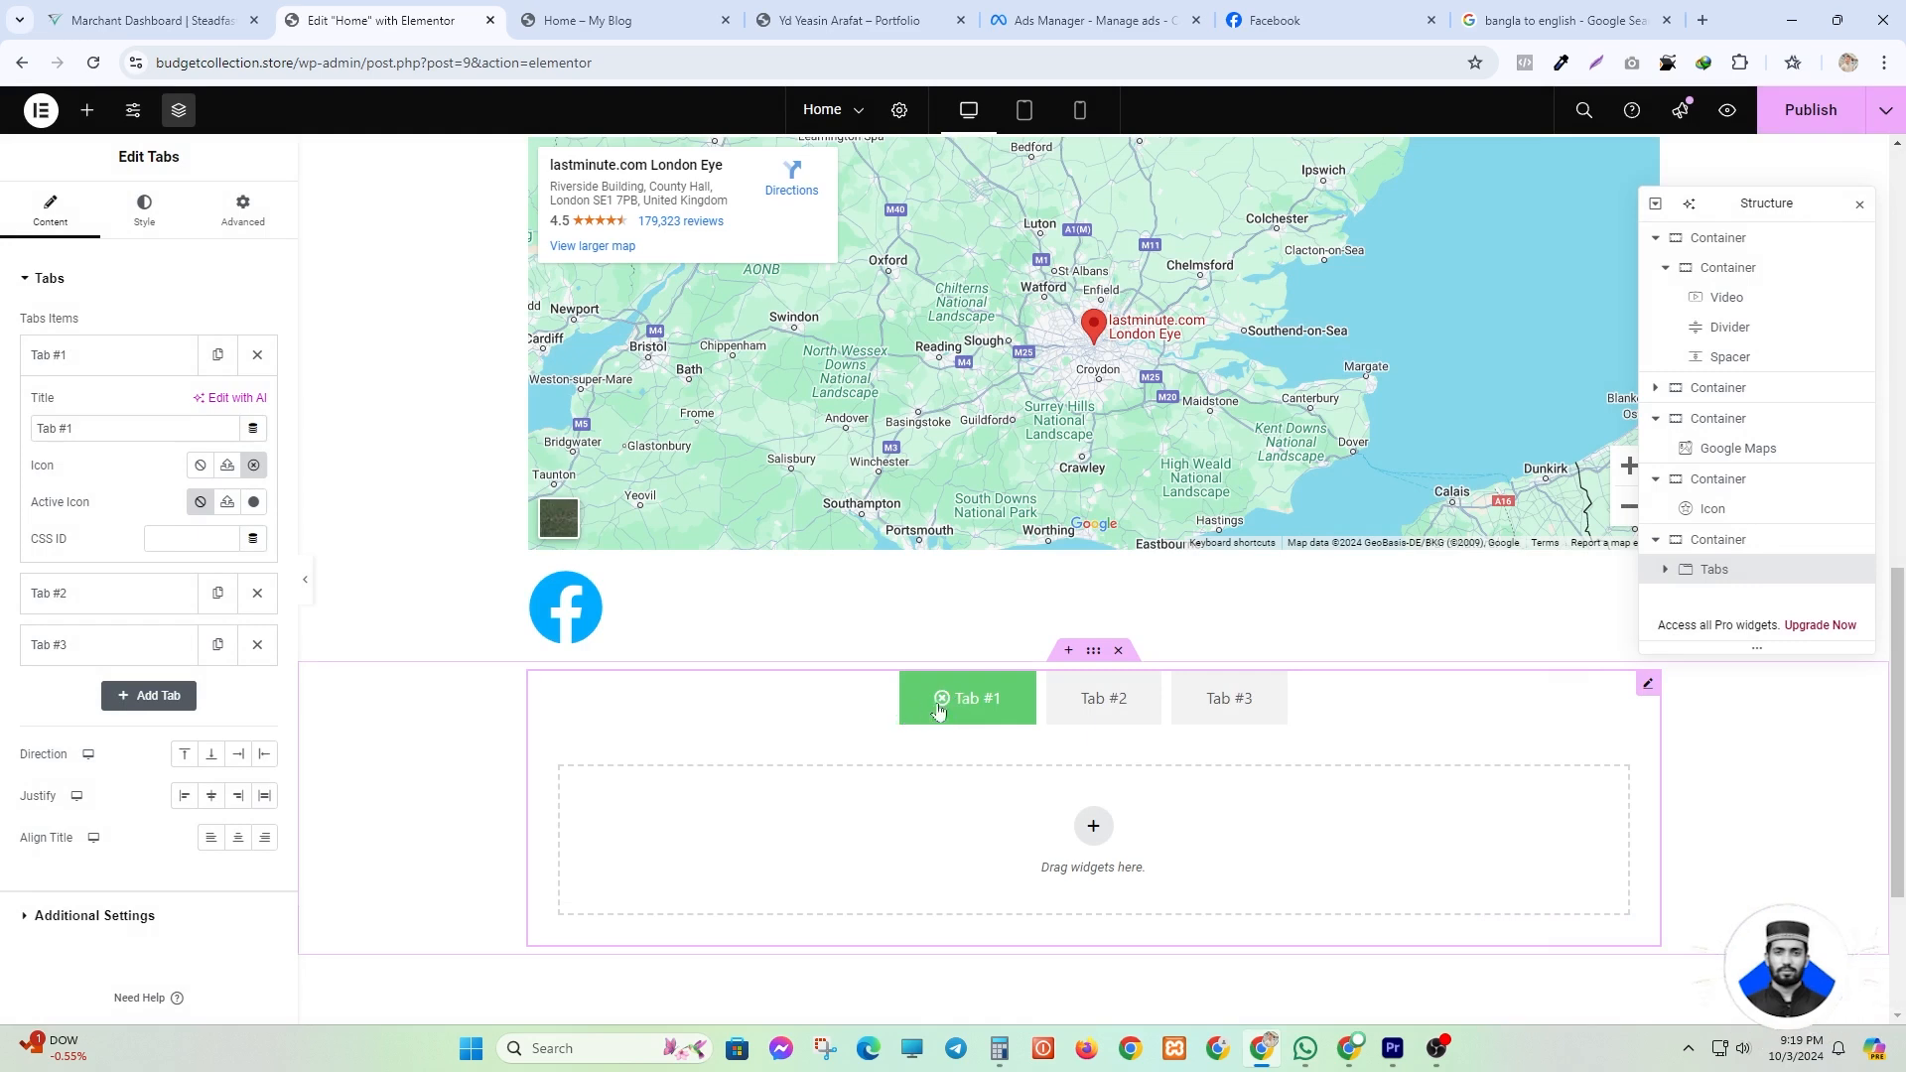
left_click(197, 466)
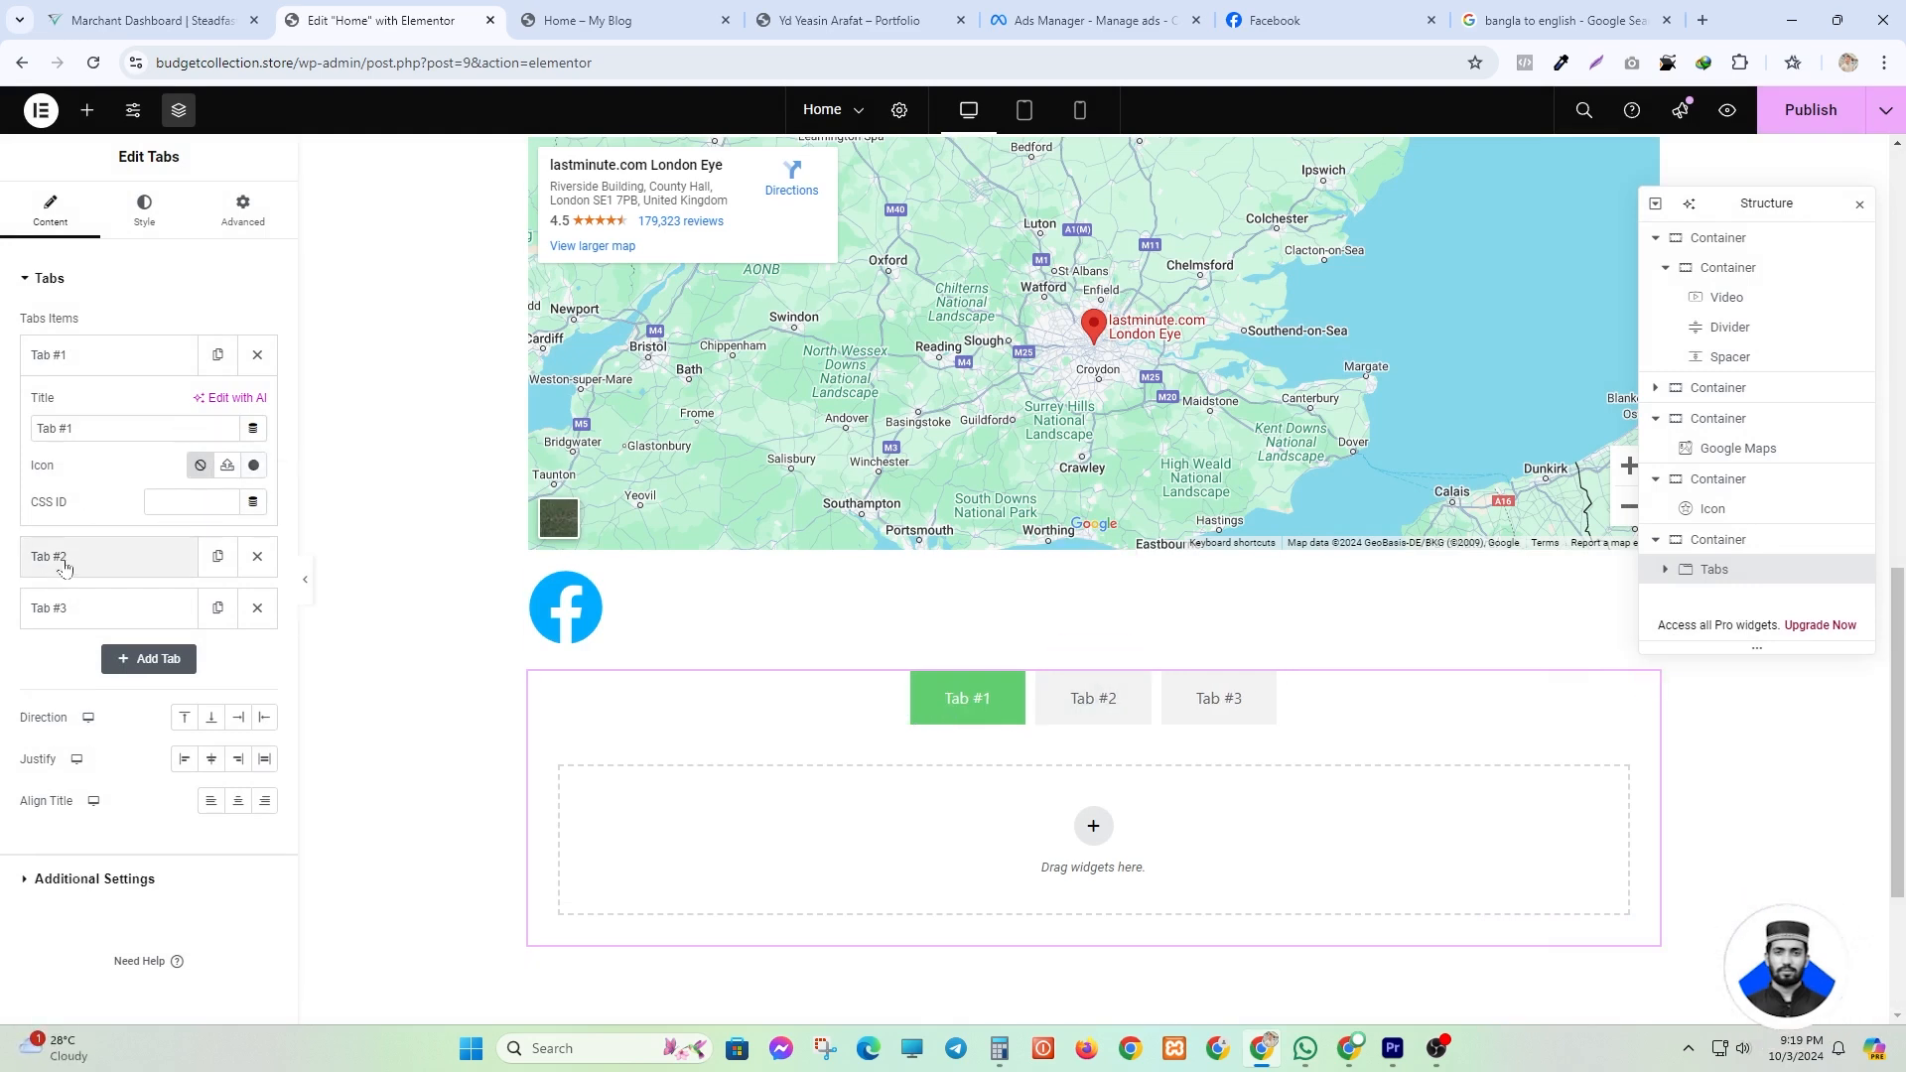
left_click(119, 358)
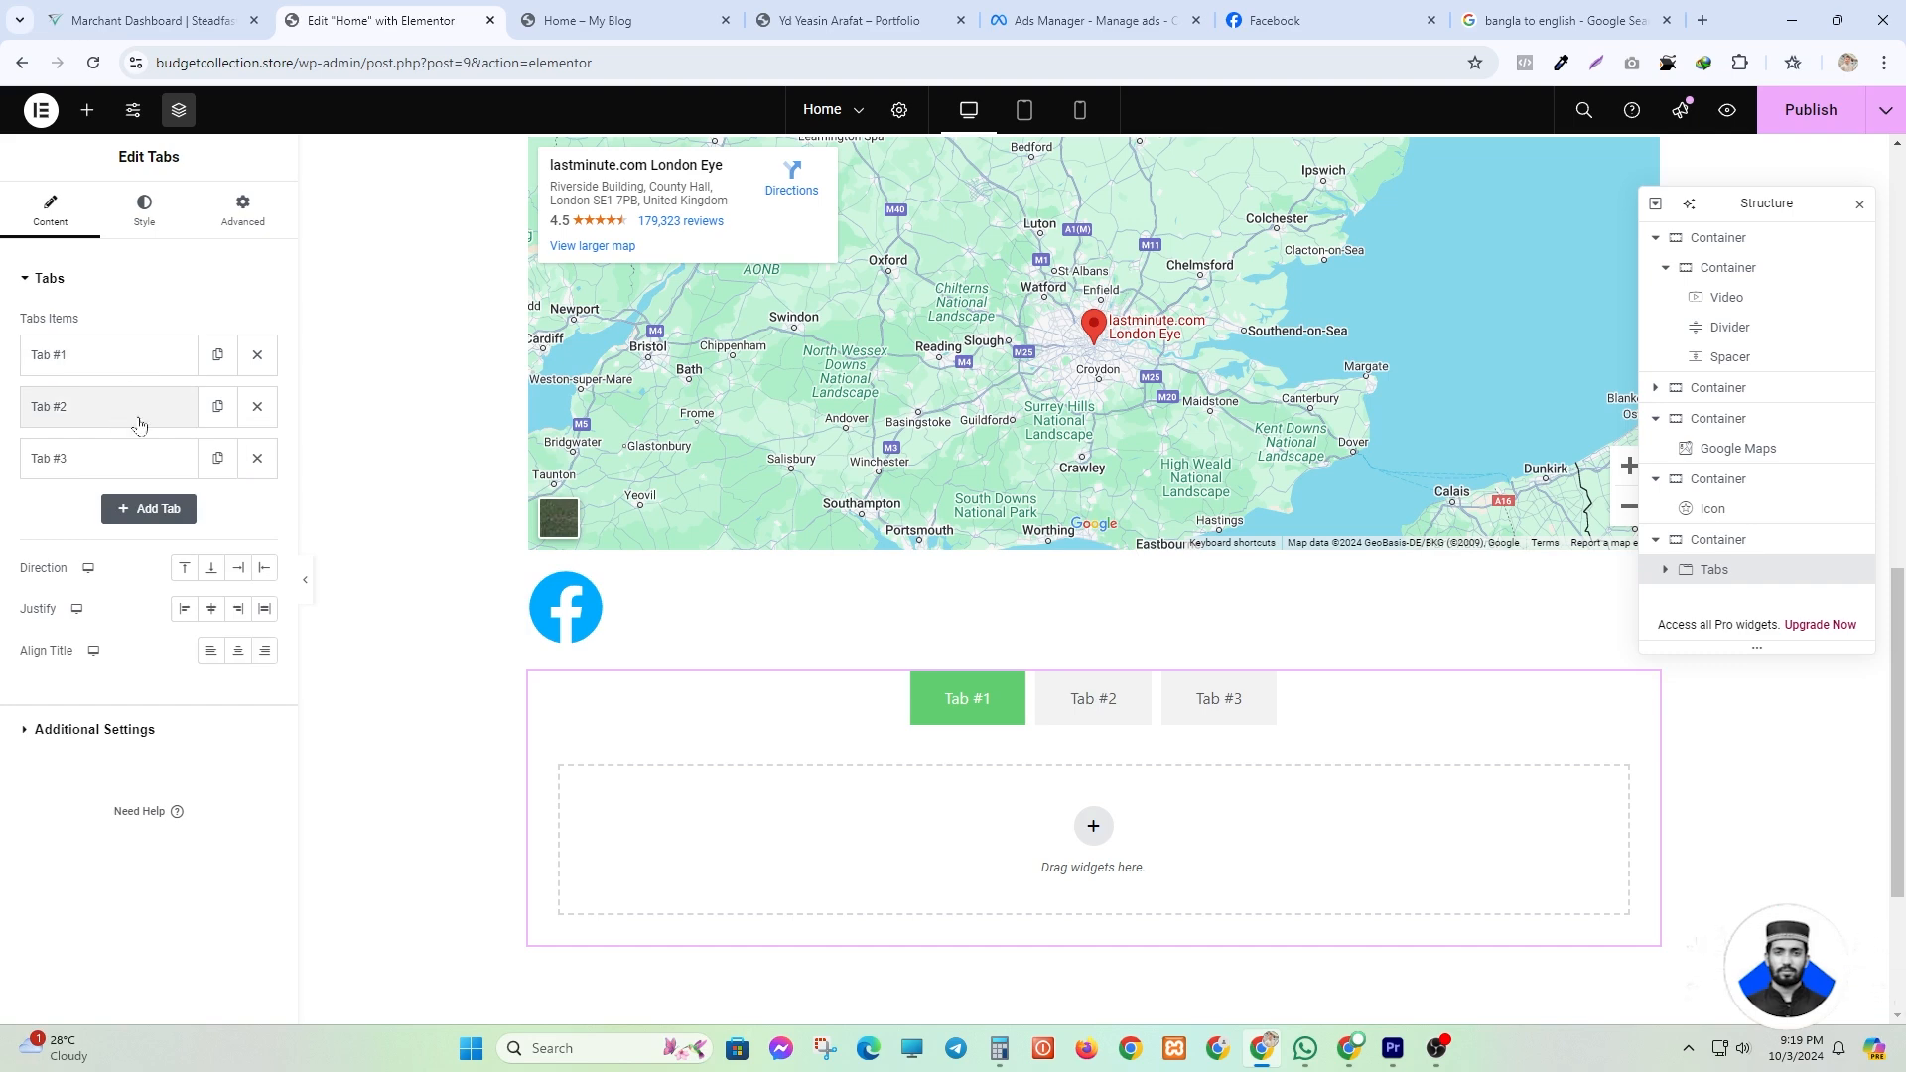
- View the content areas of Tab #1, Tab #2 and Tab #3 in turn, and return to Tab #1
left_click(925, 829)
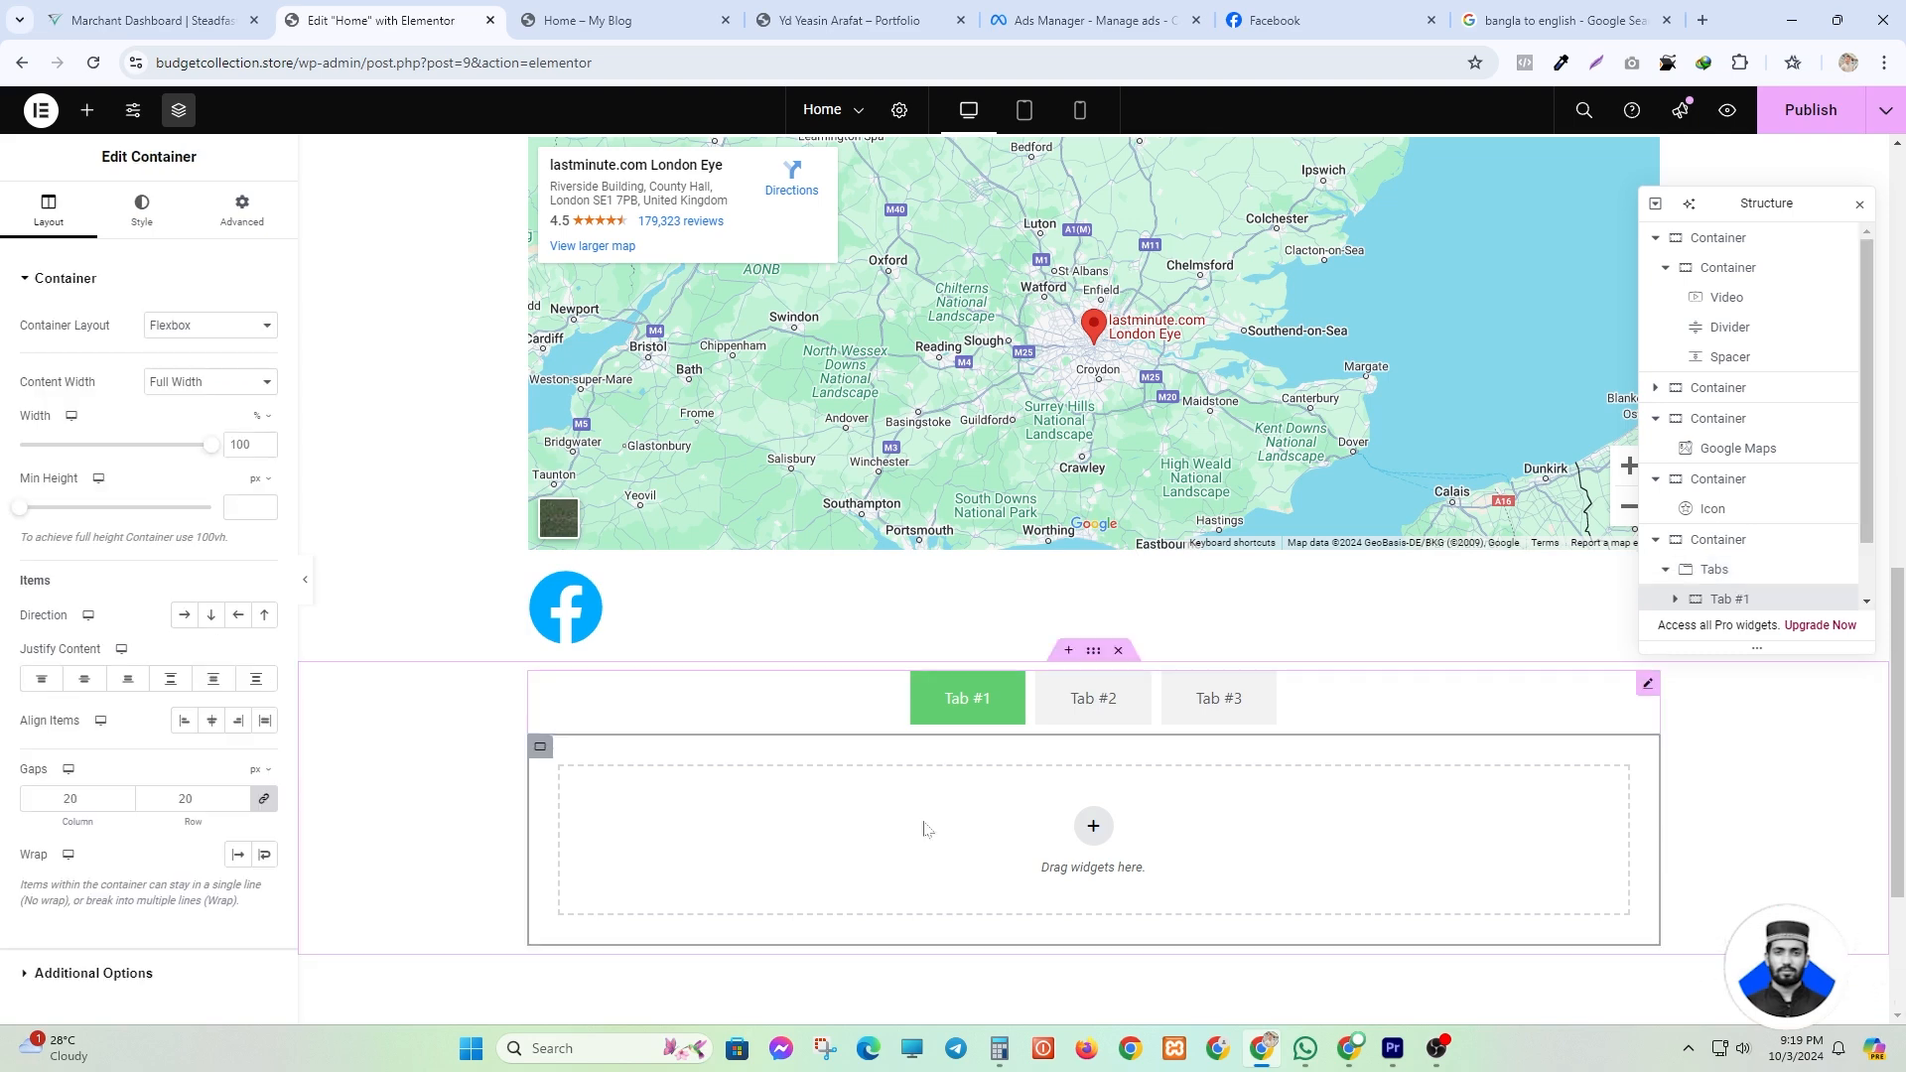
left_click(1092, 700)
left_click(1220, 700)
left_click(983, 715)
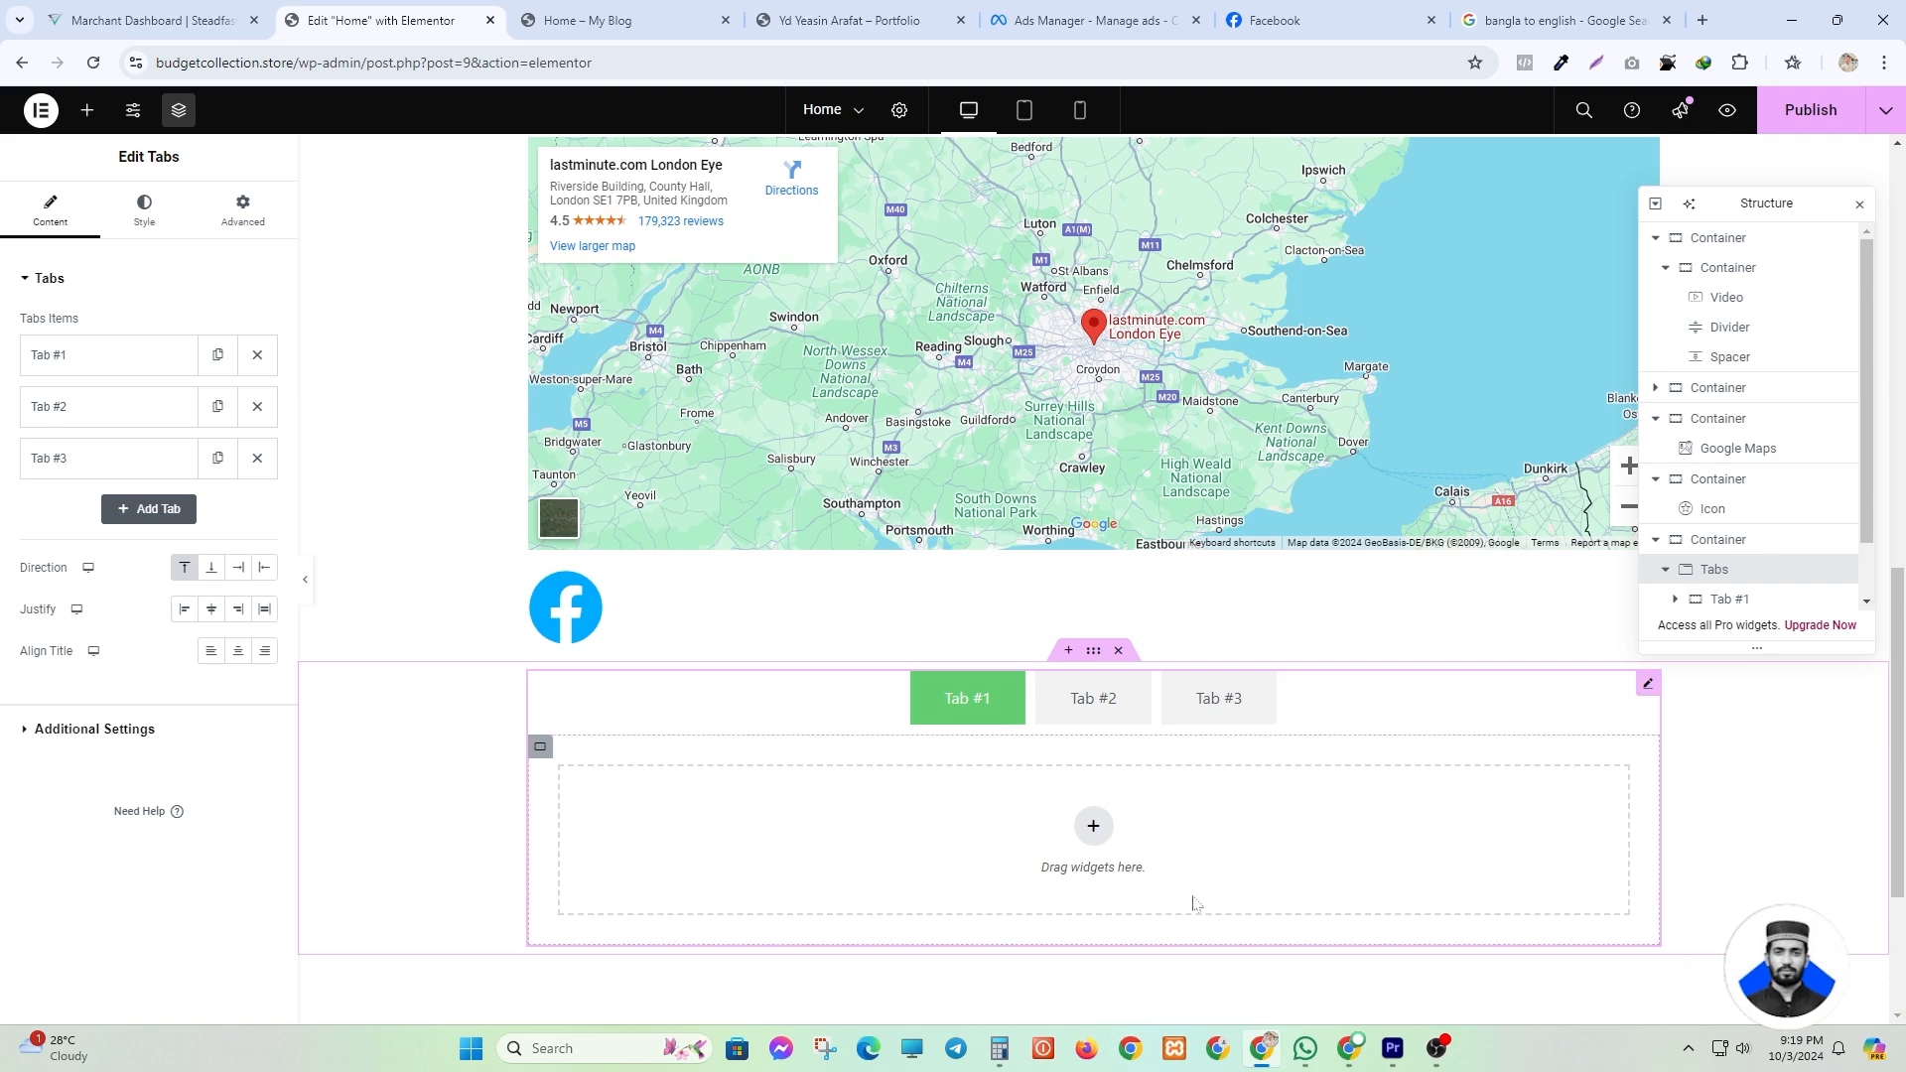
- Give Tab #1's content area a structure of two equal columns
left_click(1048, 886)
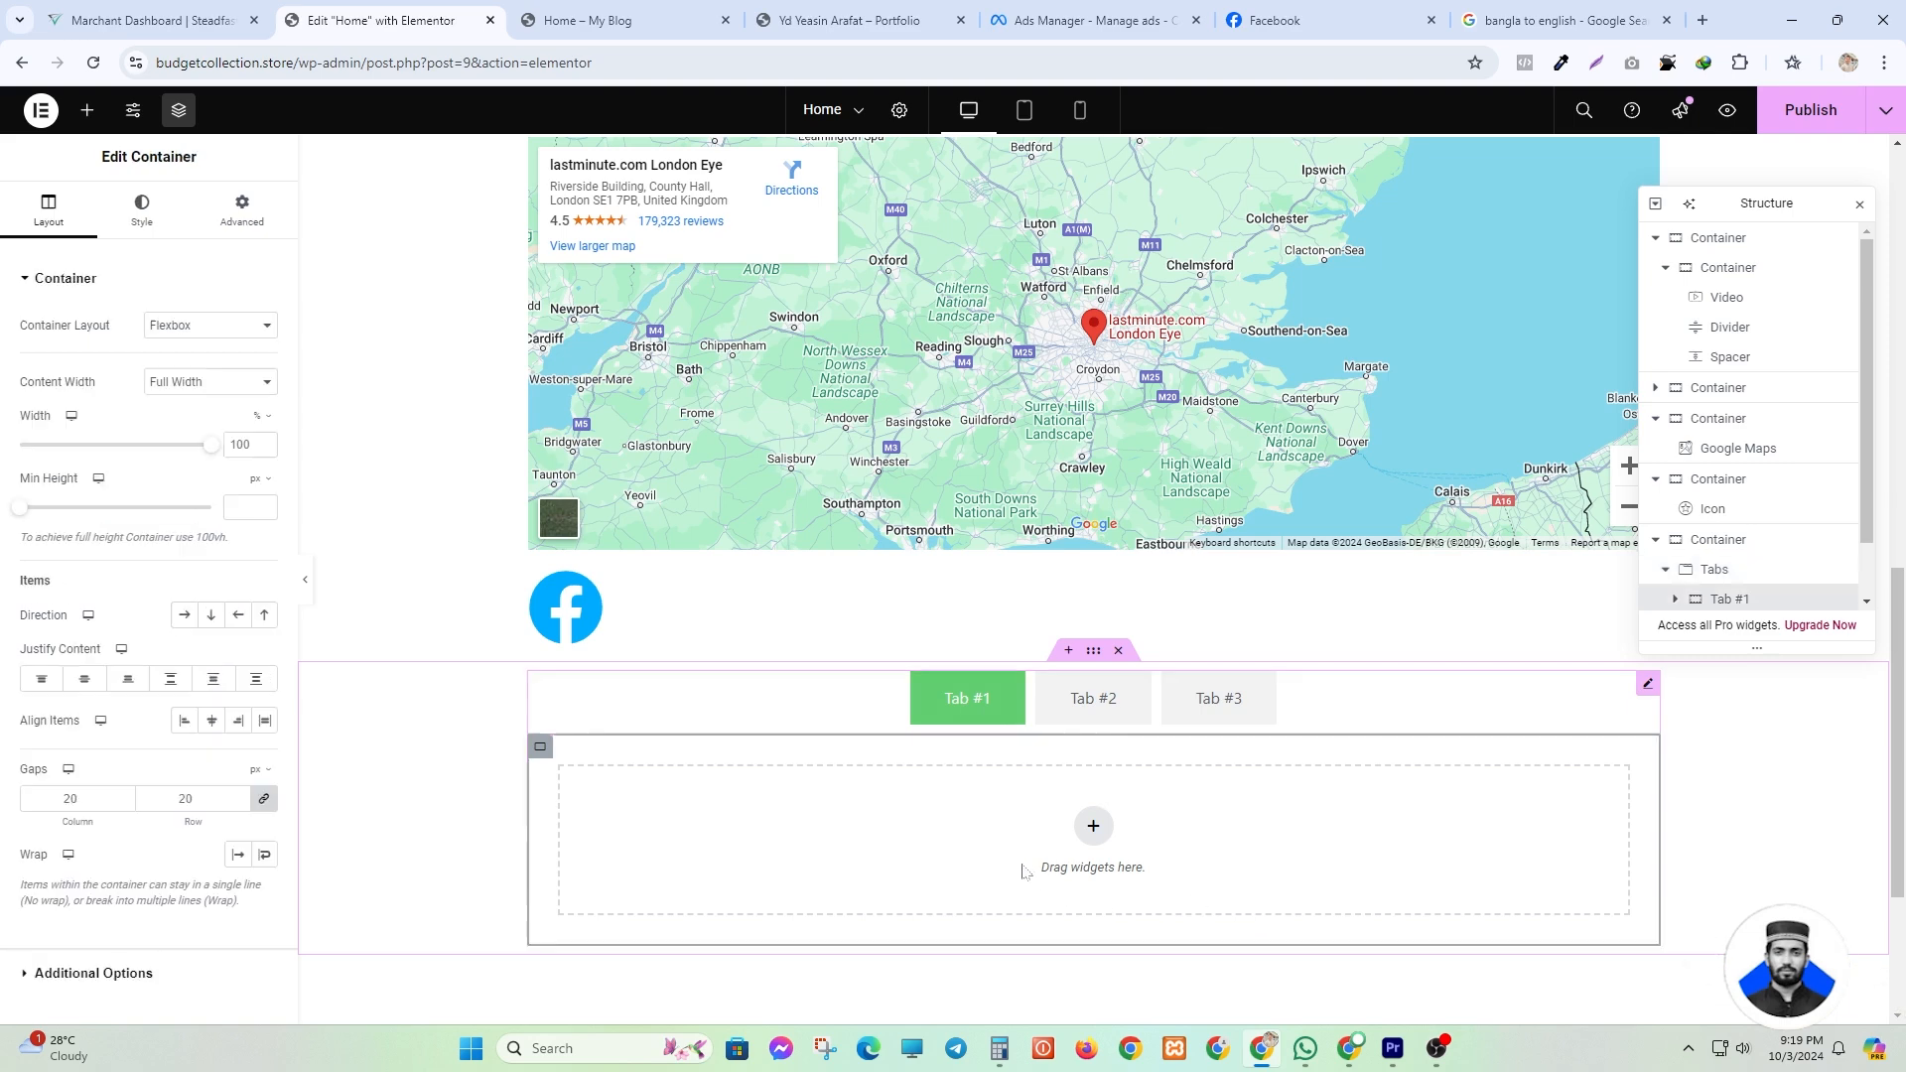
left_click(1089, 830)
left_click(1092, 532)
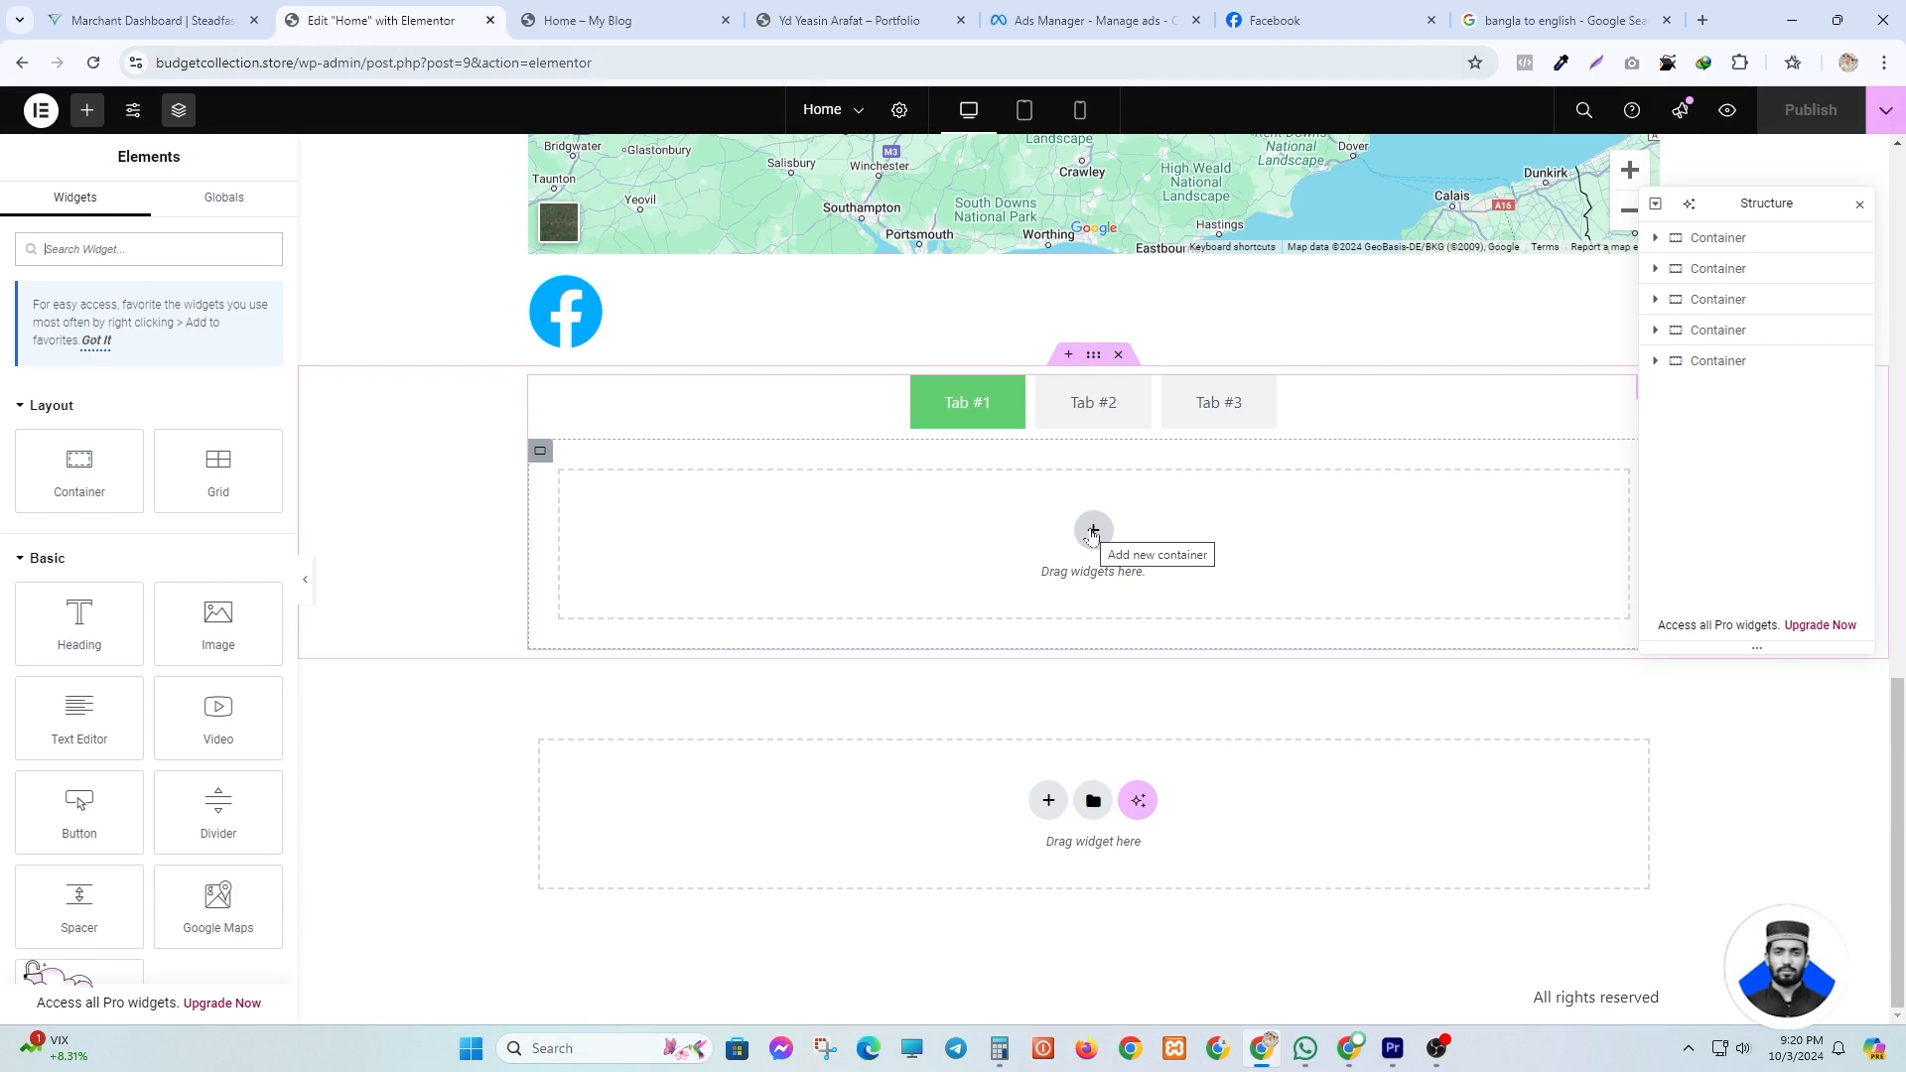
left_click(1092, 532)
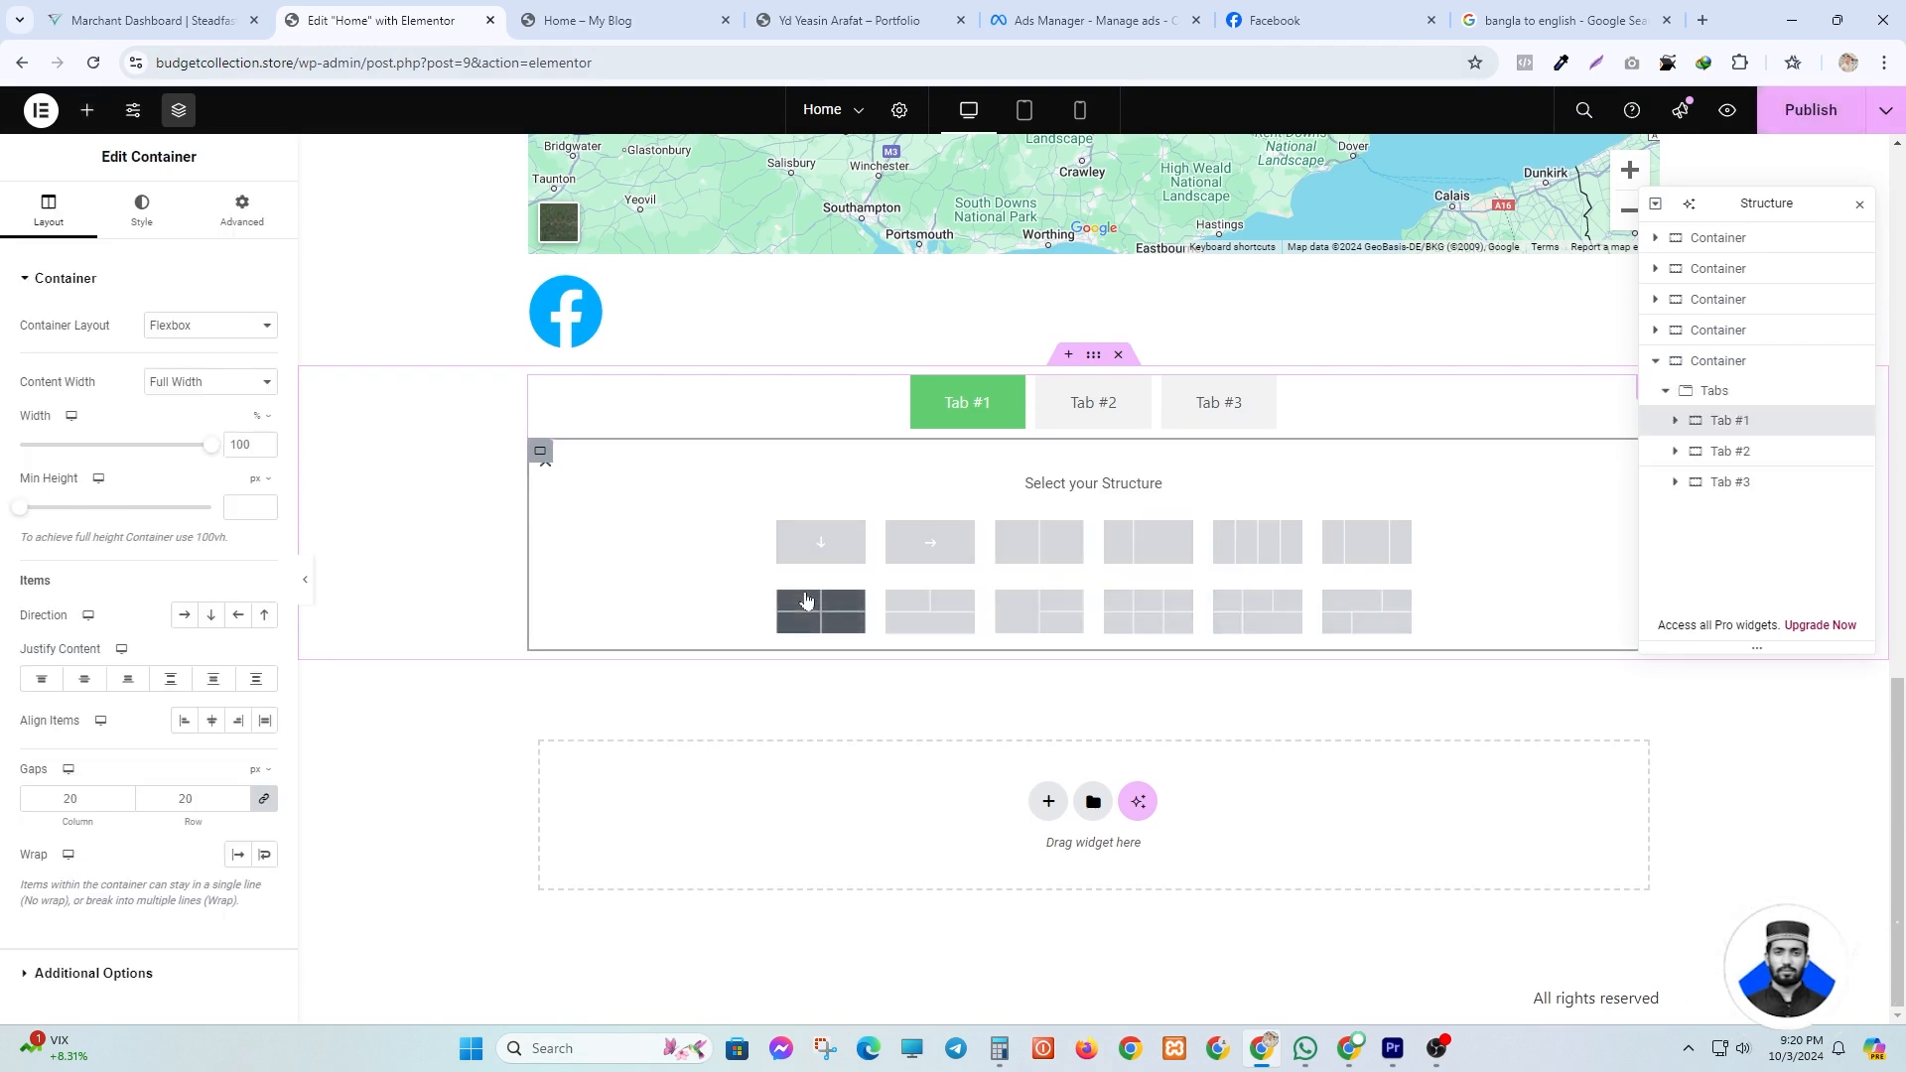
left_click(1018, 544)
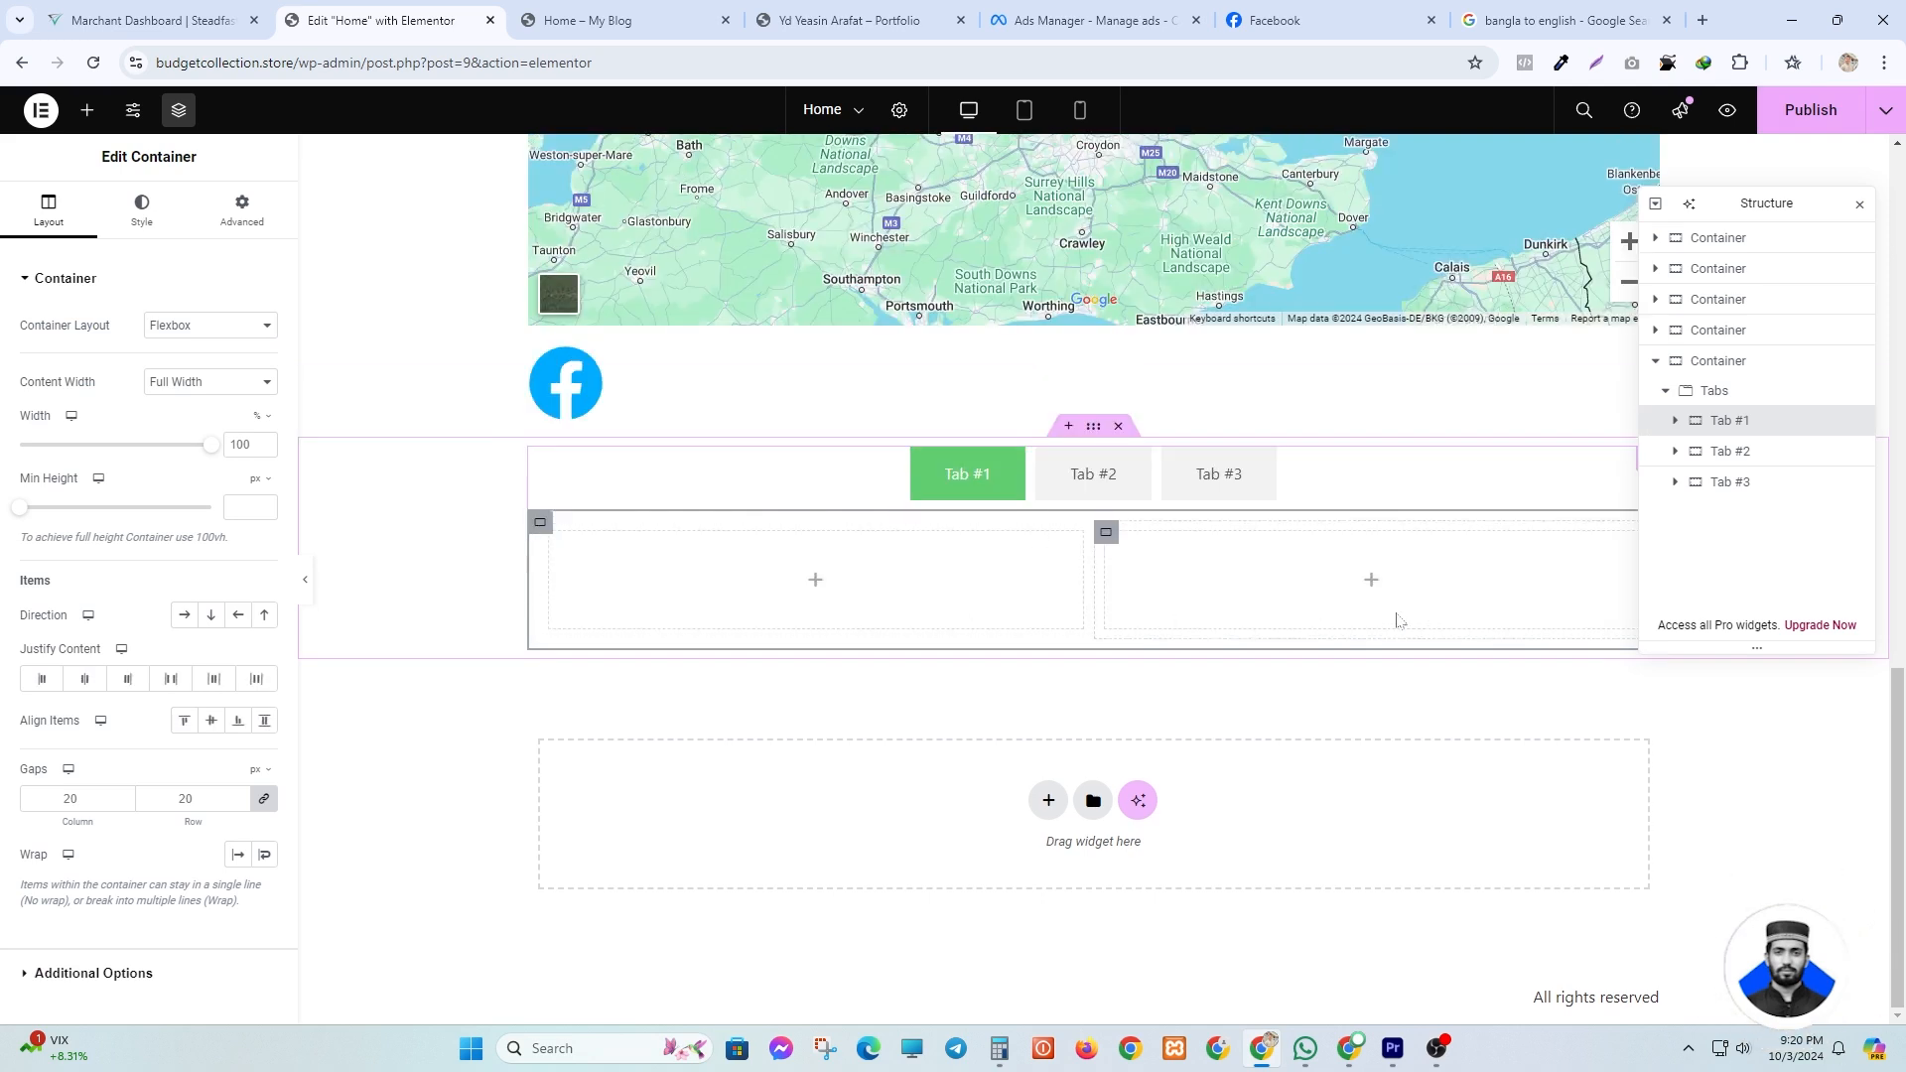
- Place an Image widget in the left column of Tab #1 and select channels4_profile-1.jpg from the media library for it
left_click(88, 109)
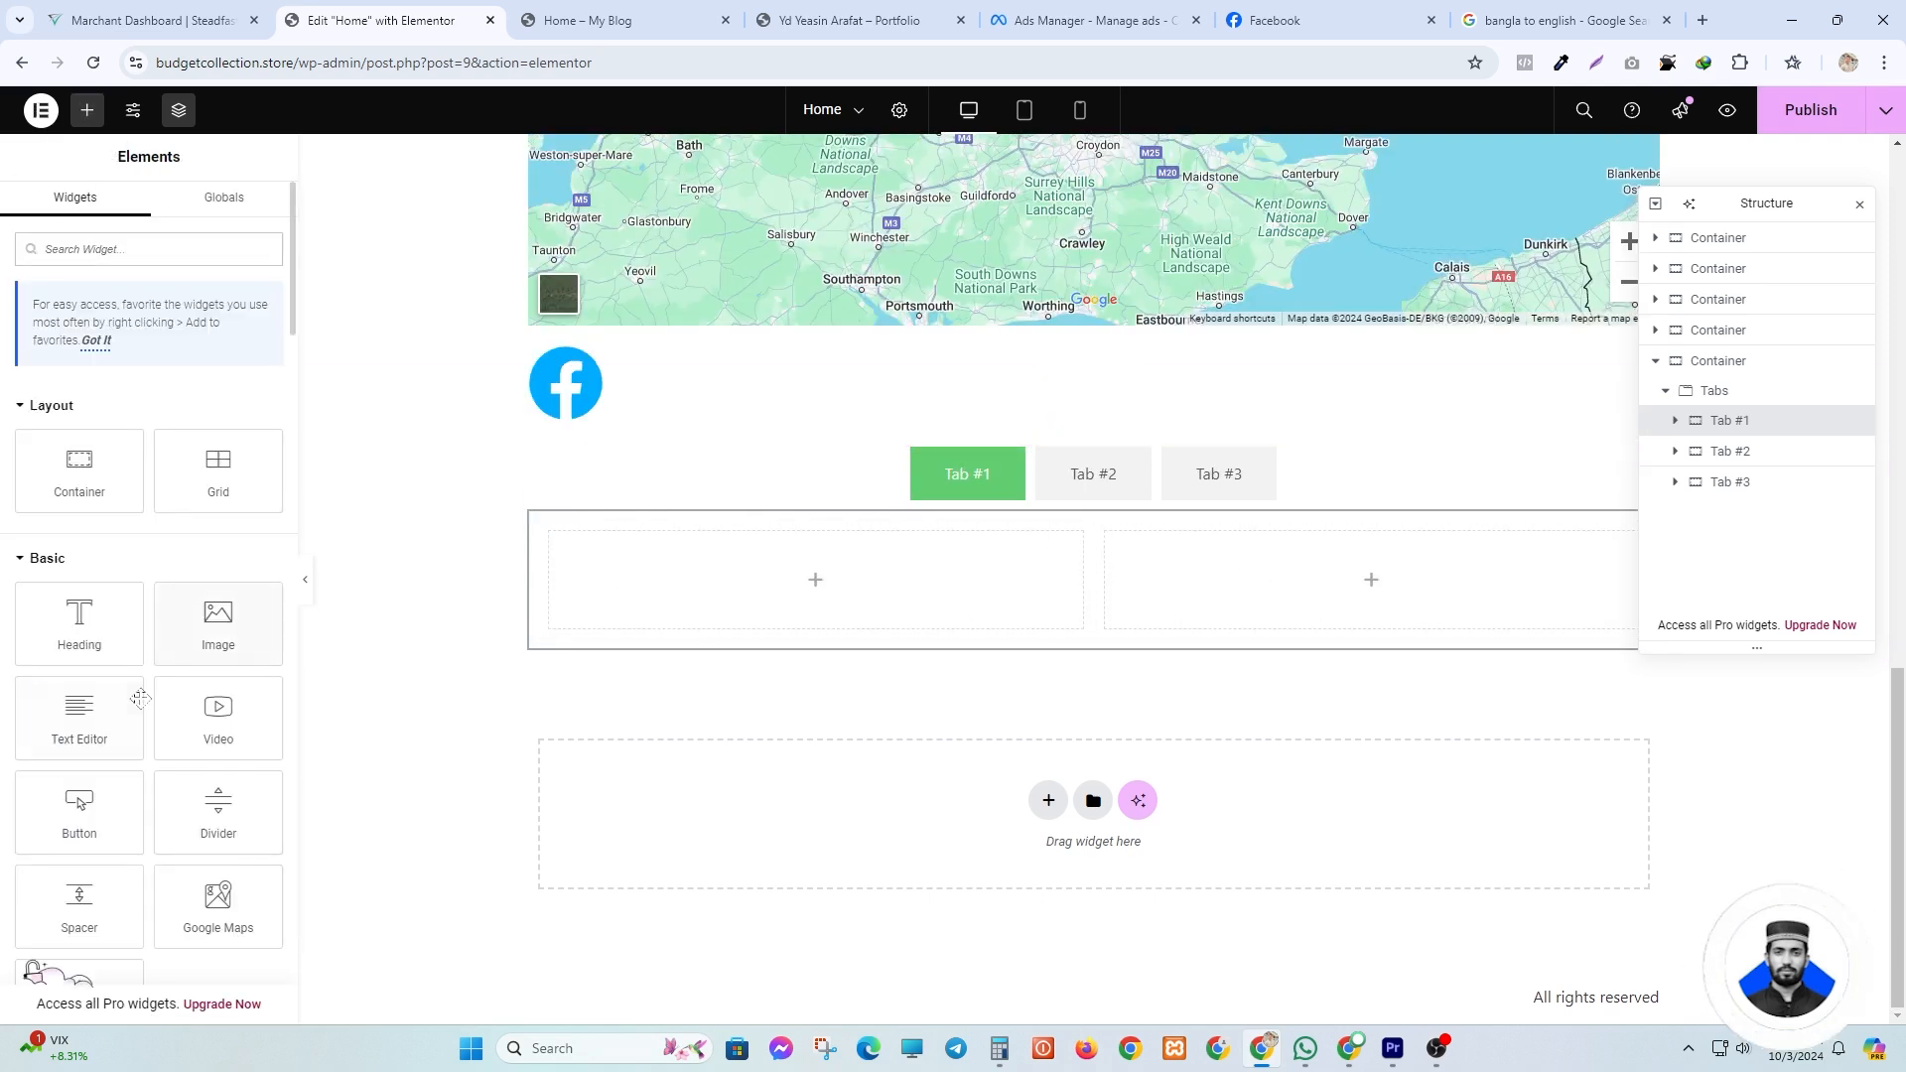
scroll(224, 839, "down", 2)
scroll(154, 700, "up", 2)
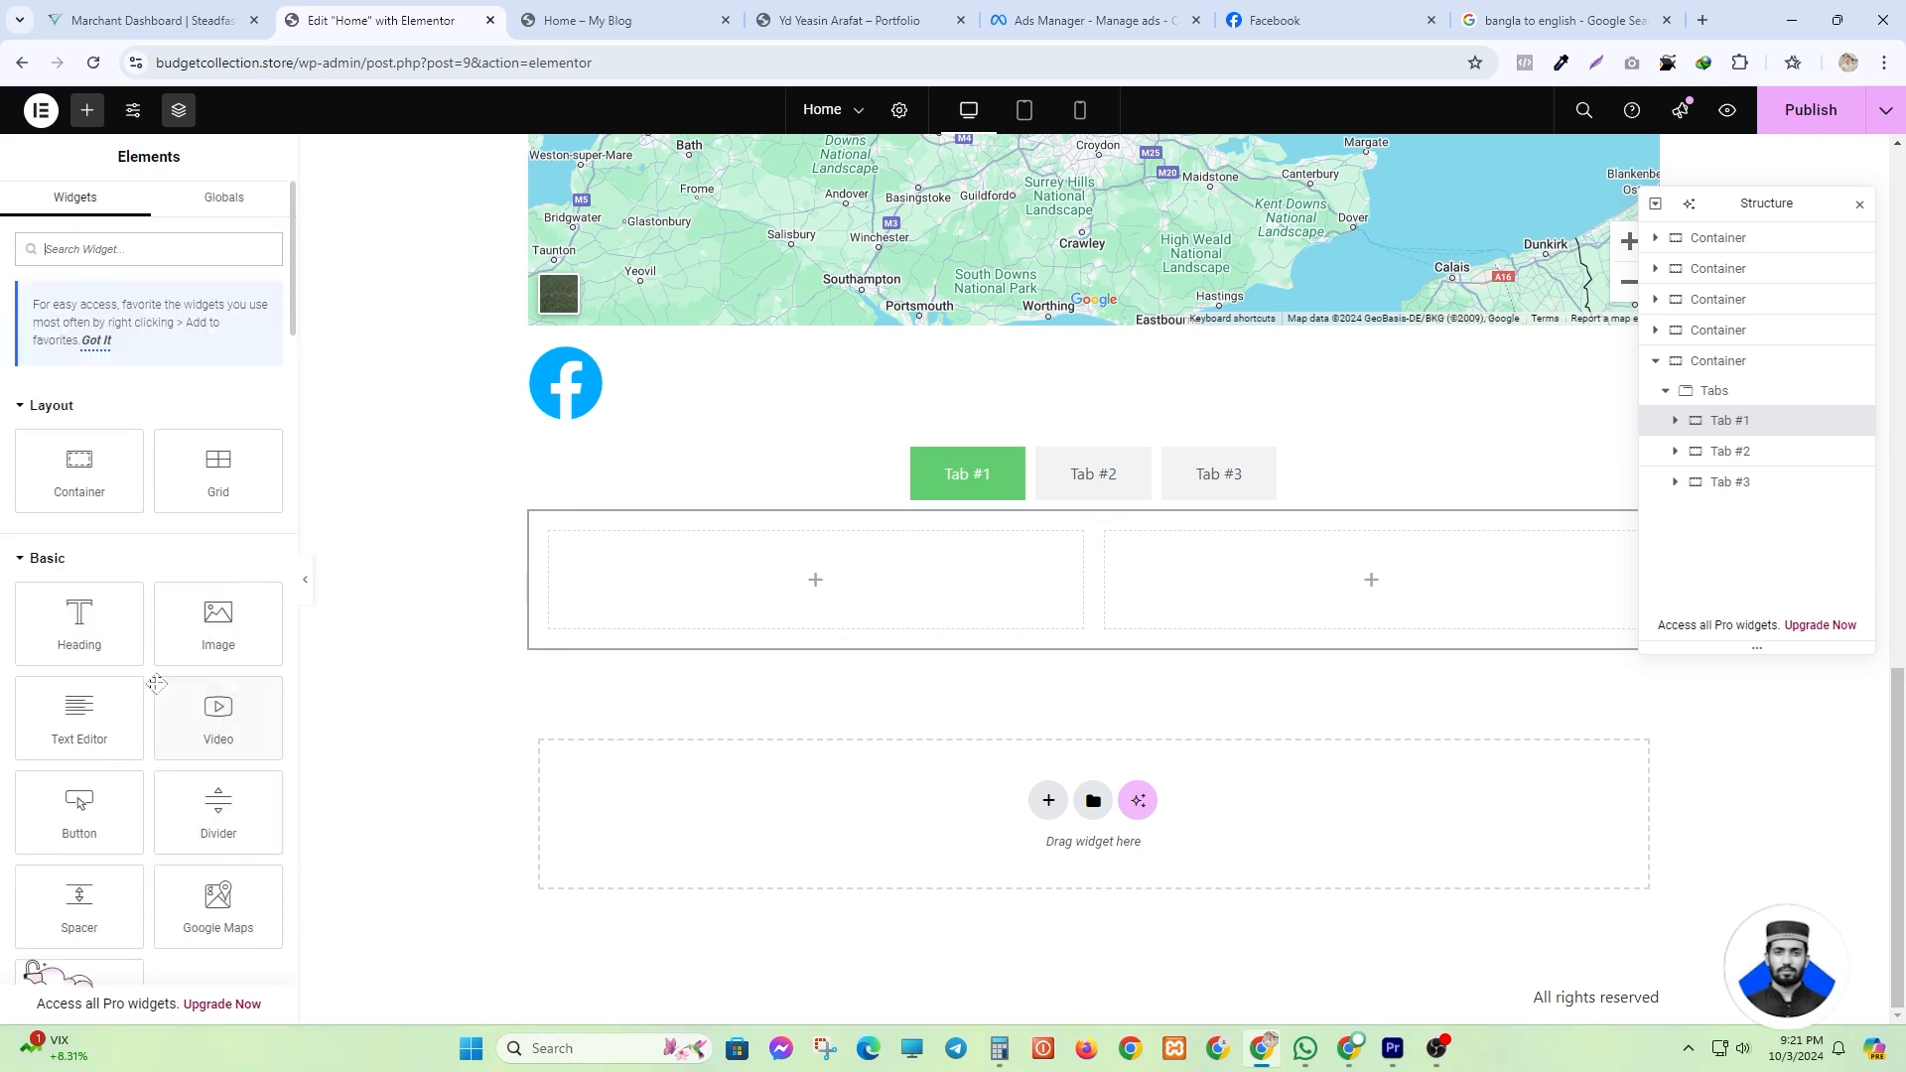
left_click_drag(228, 617, 850, 602)
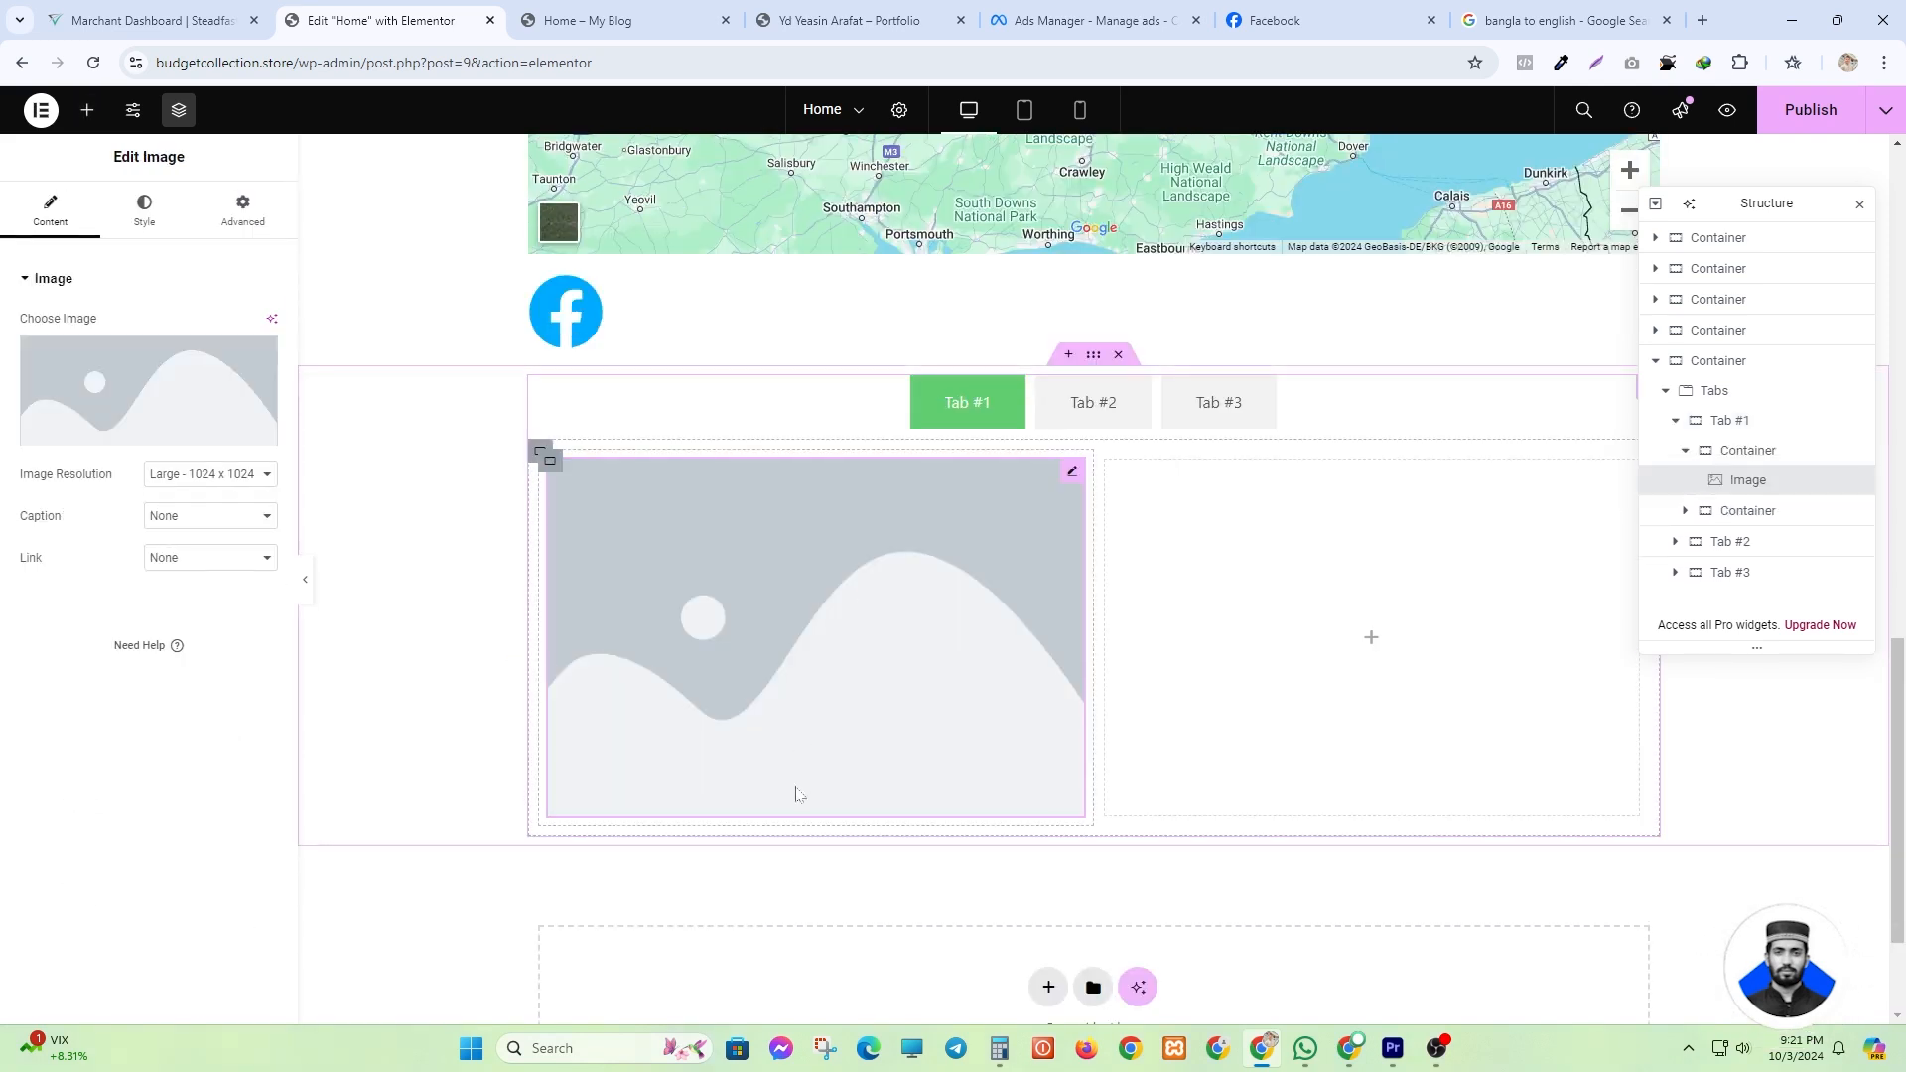
left_click(74, 429)
left_click(325, 356)
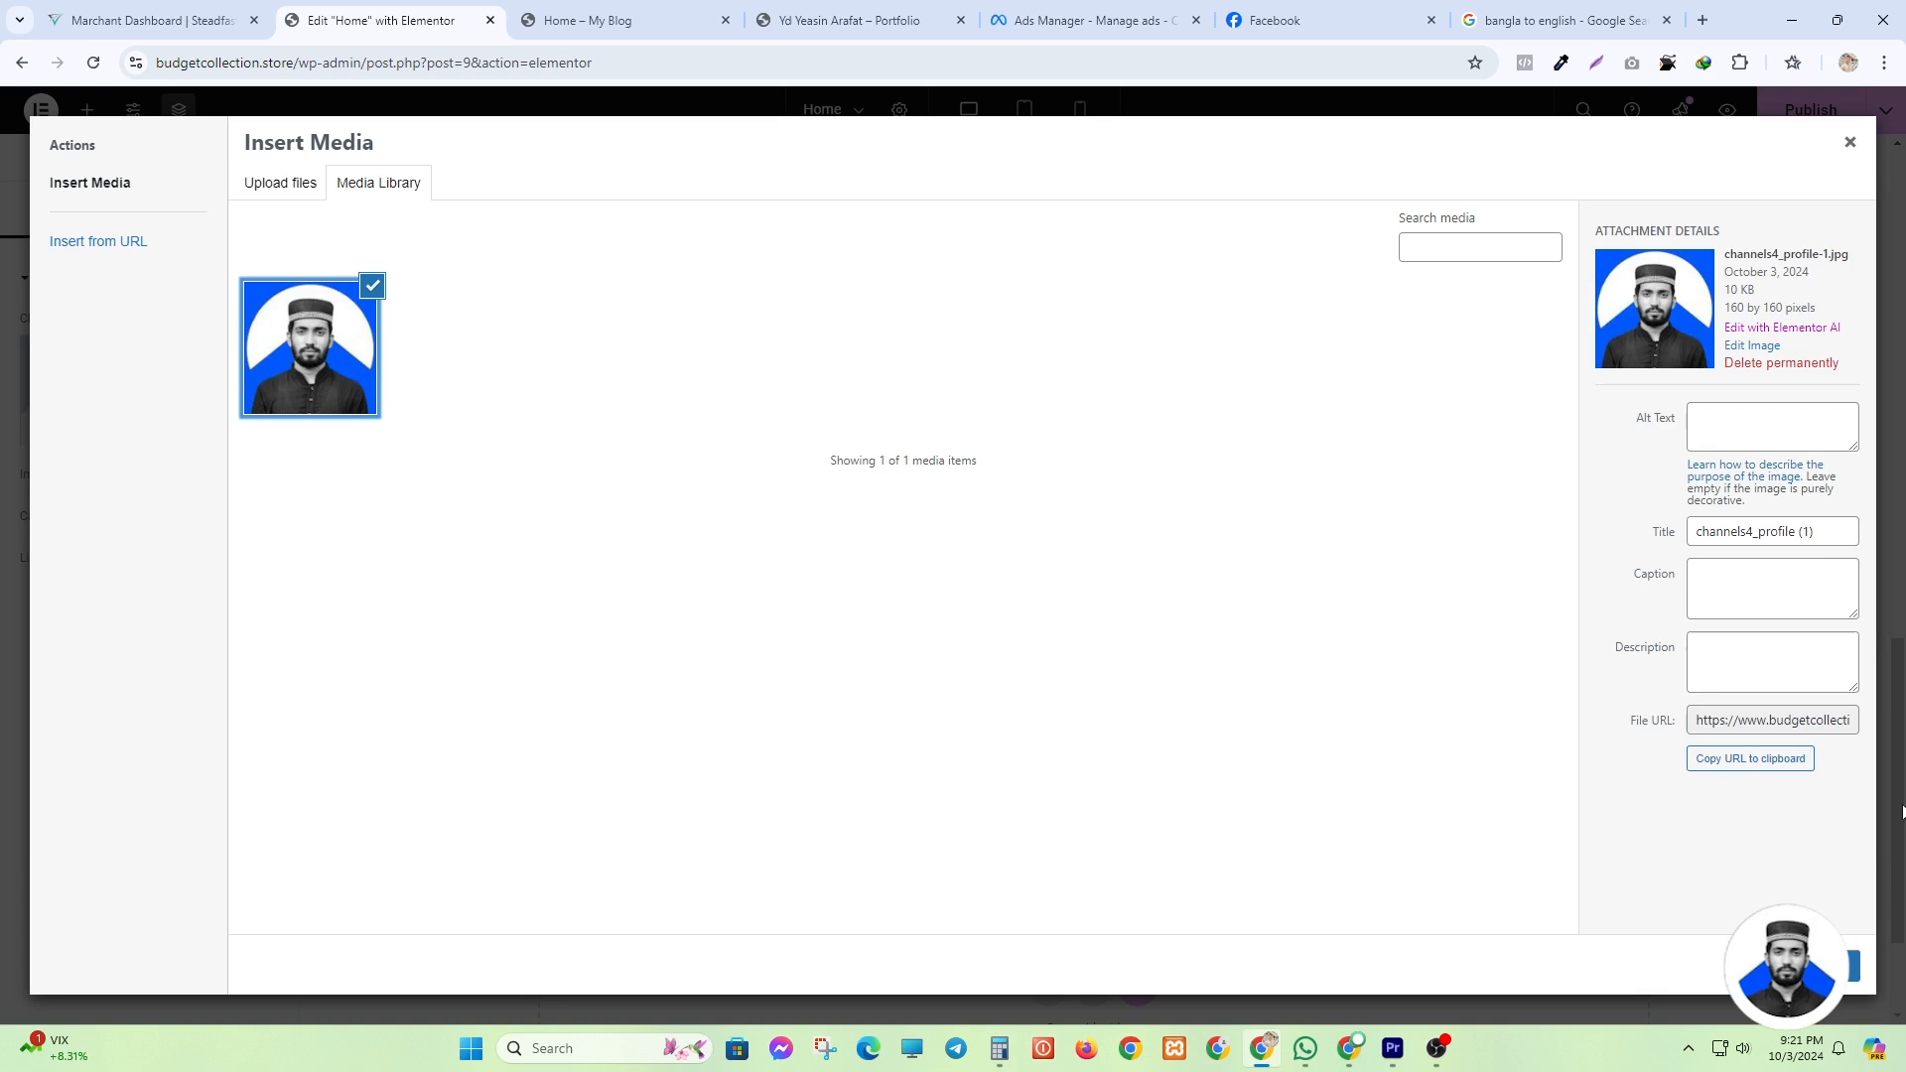
- Insert channels4_profile-1.jpg into Tab #1's first container and add an Image widget with the same picture to its second container
left_click(1849, 978)
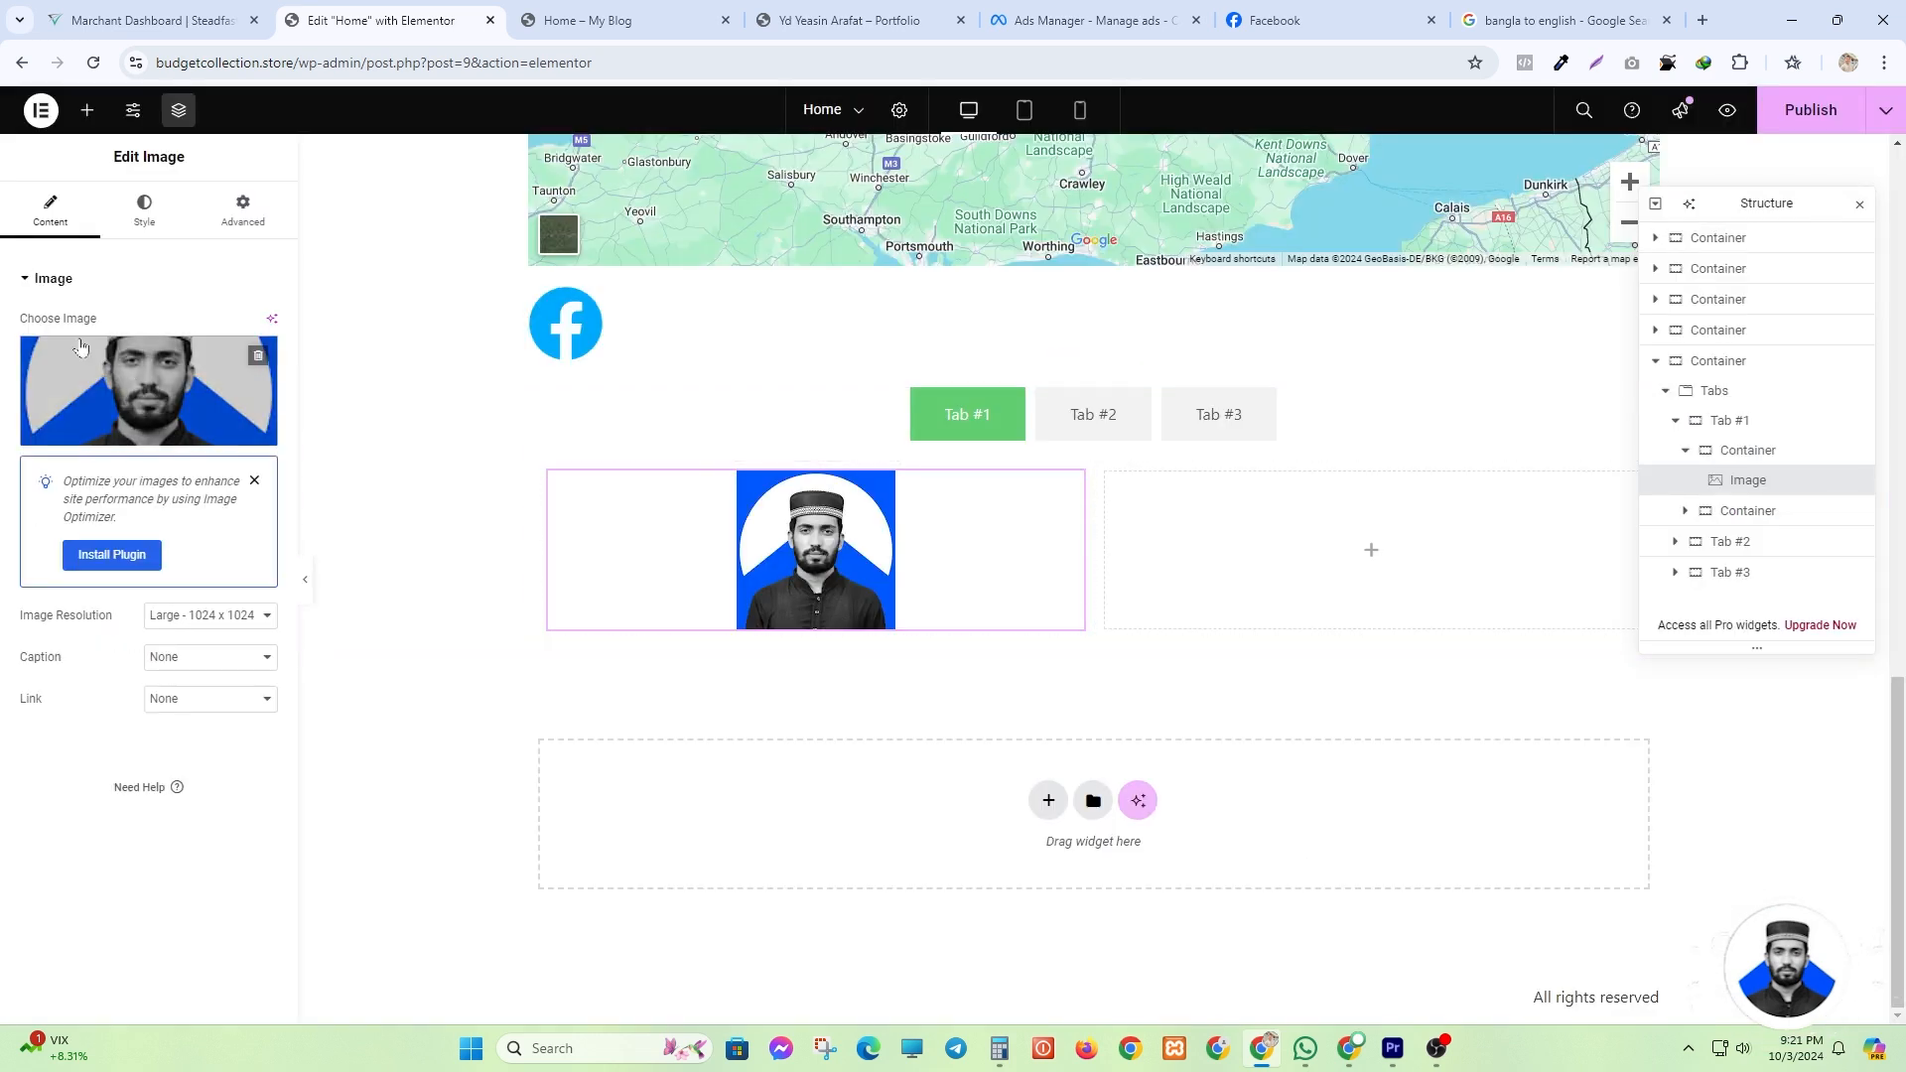
left_click(88, 109)
left_click_drag(185, 609, 1362, 550)
left_click(131, 447)
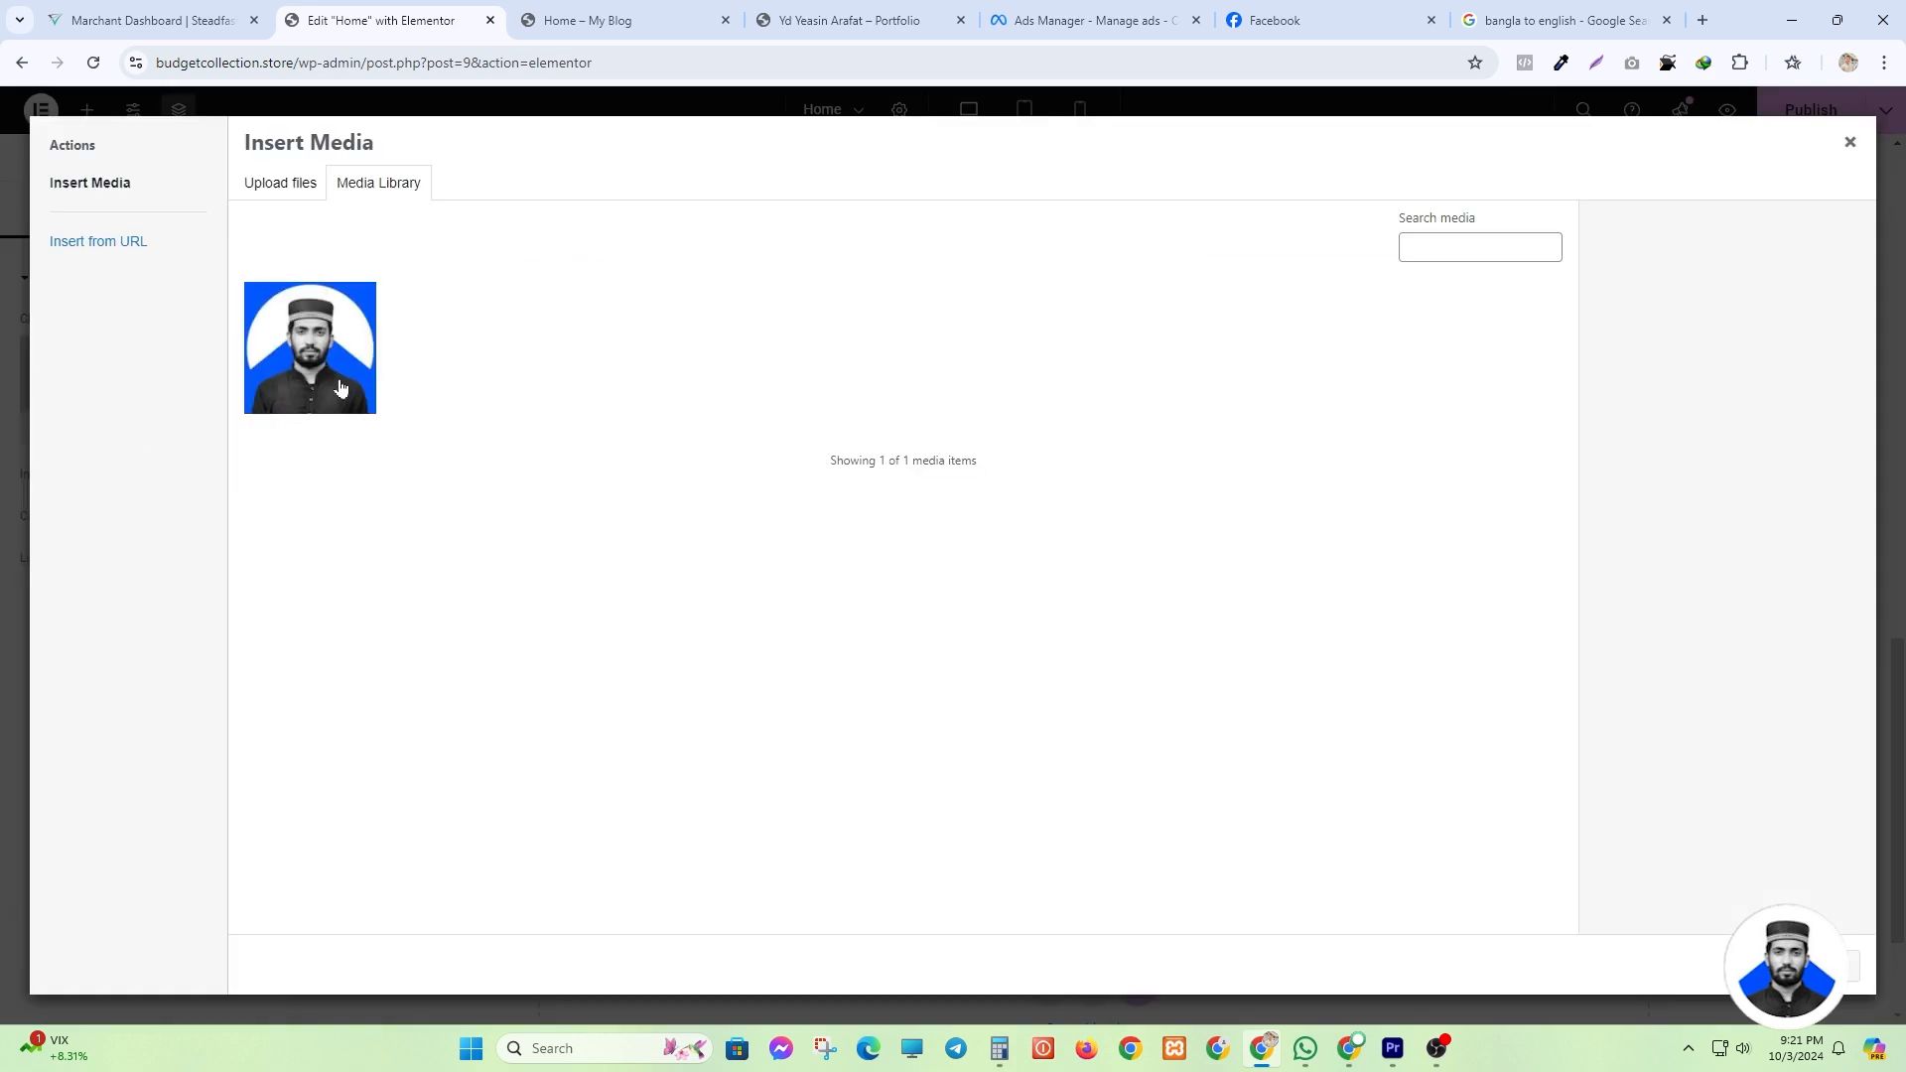
left_click(309, 347)
left_click(1849, 968)
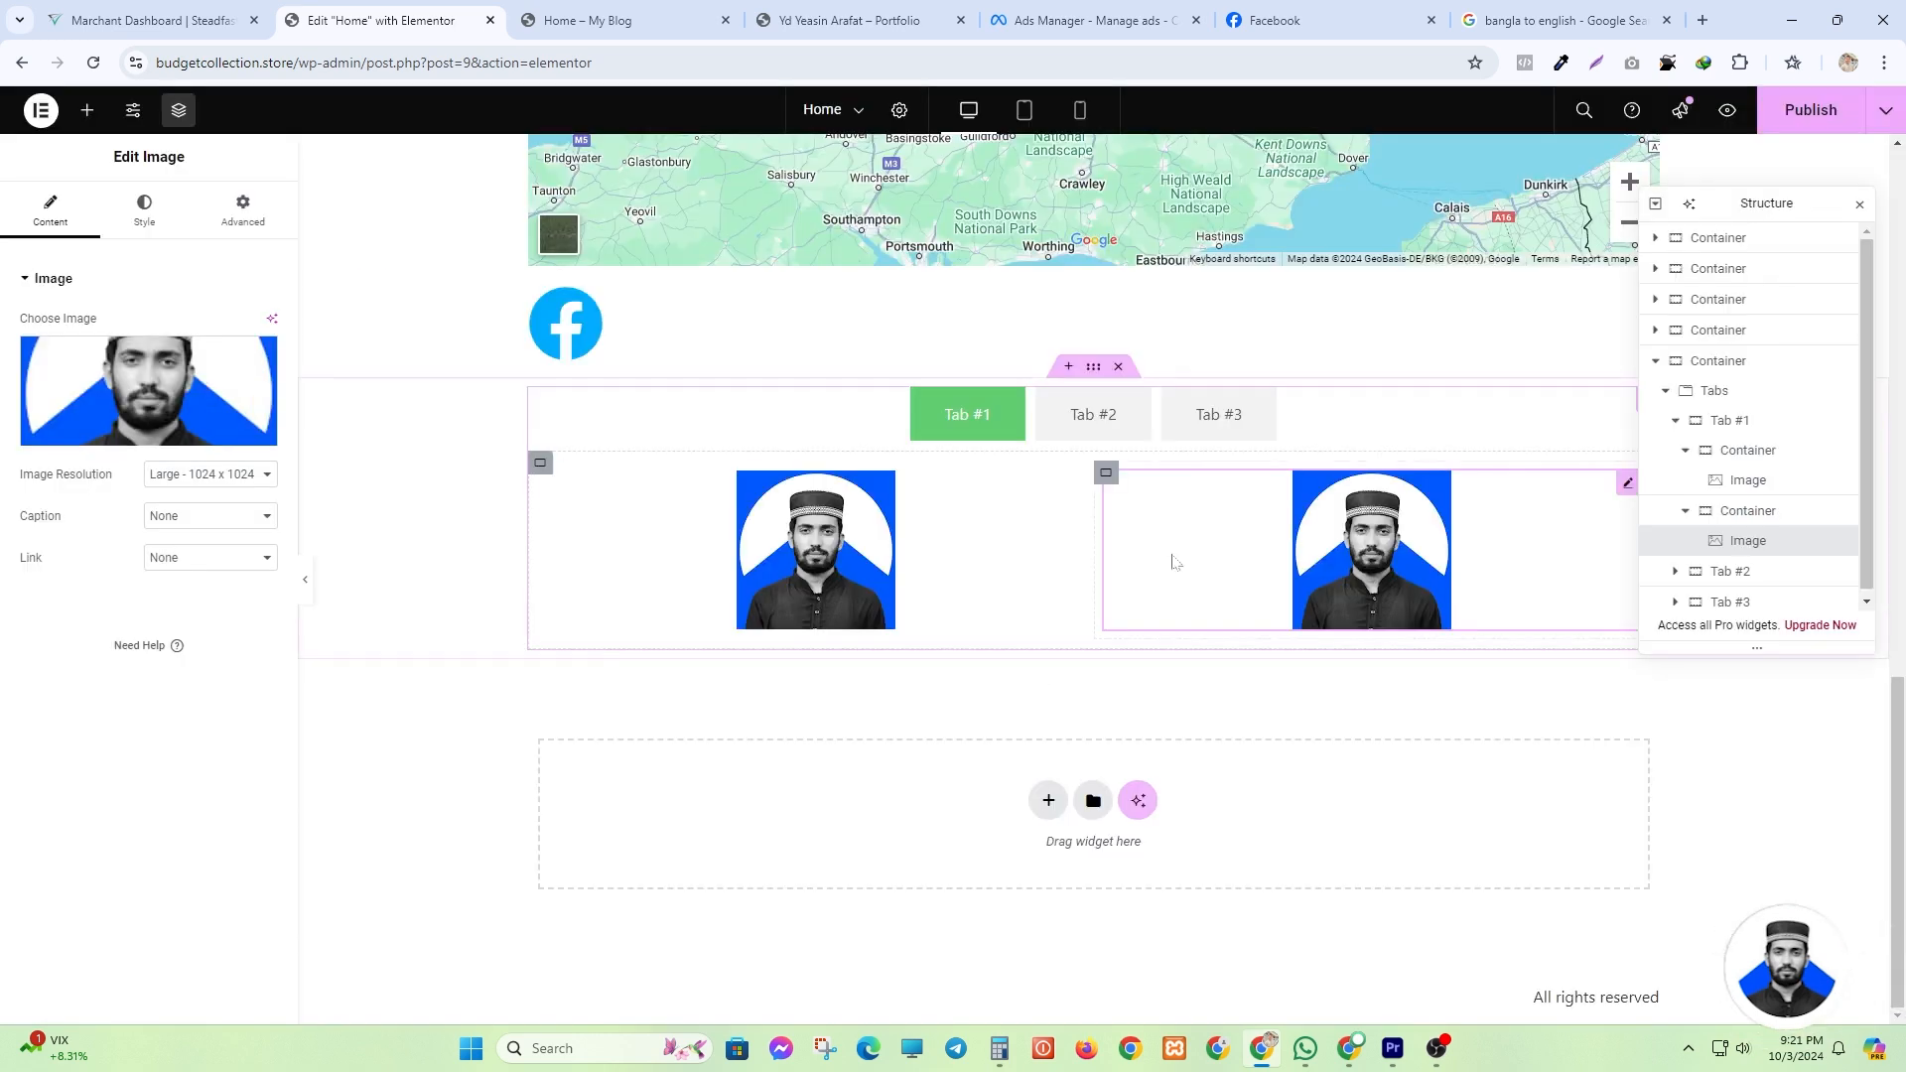
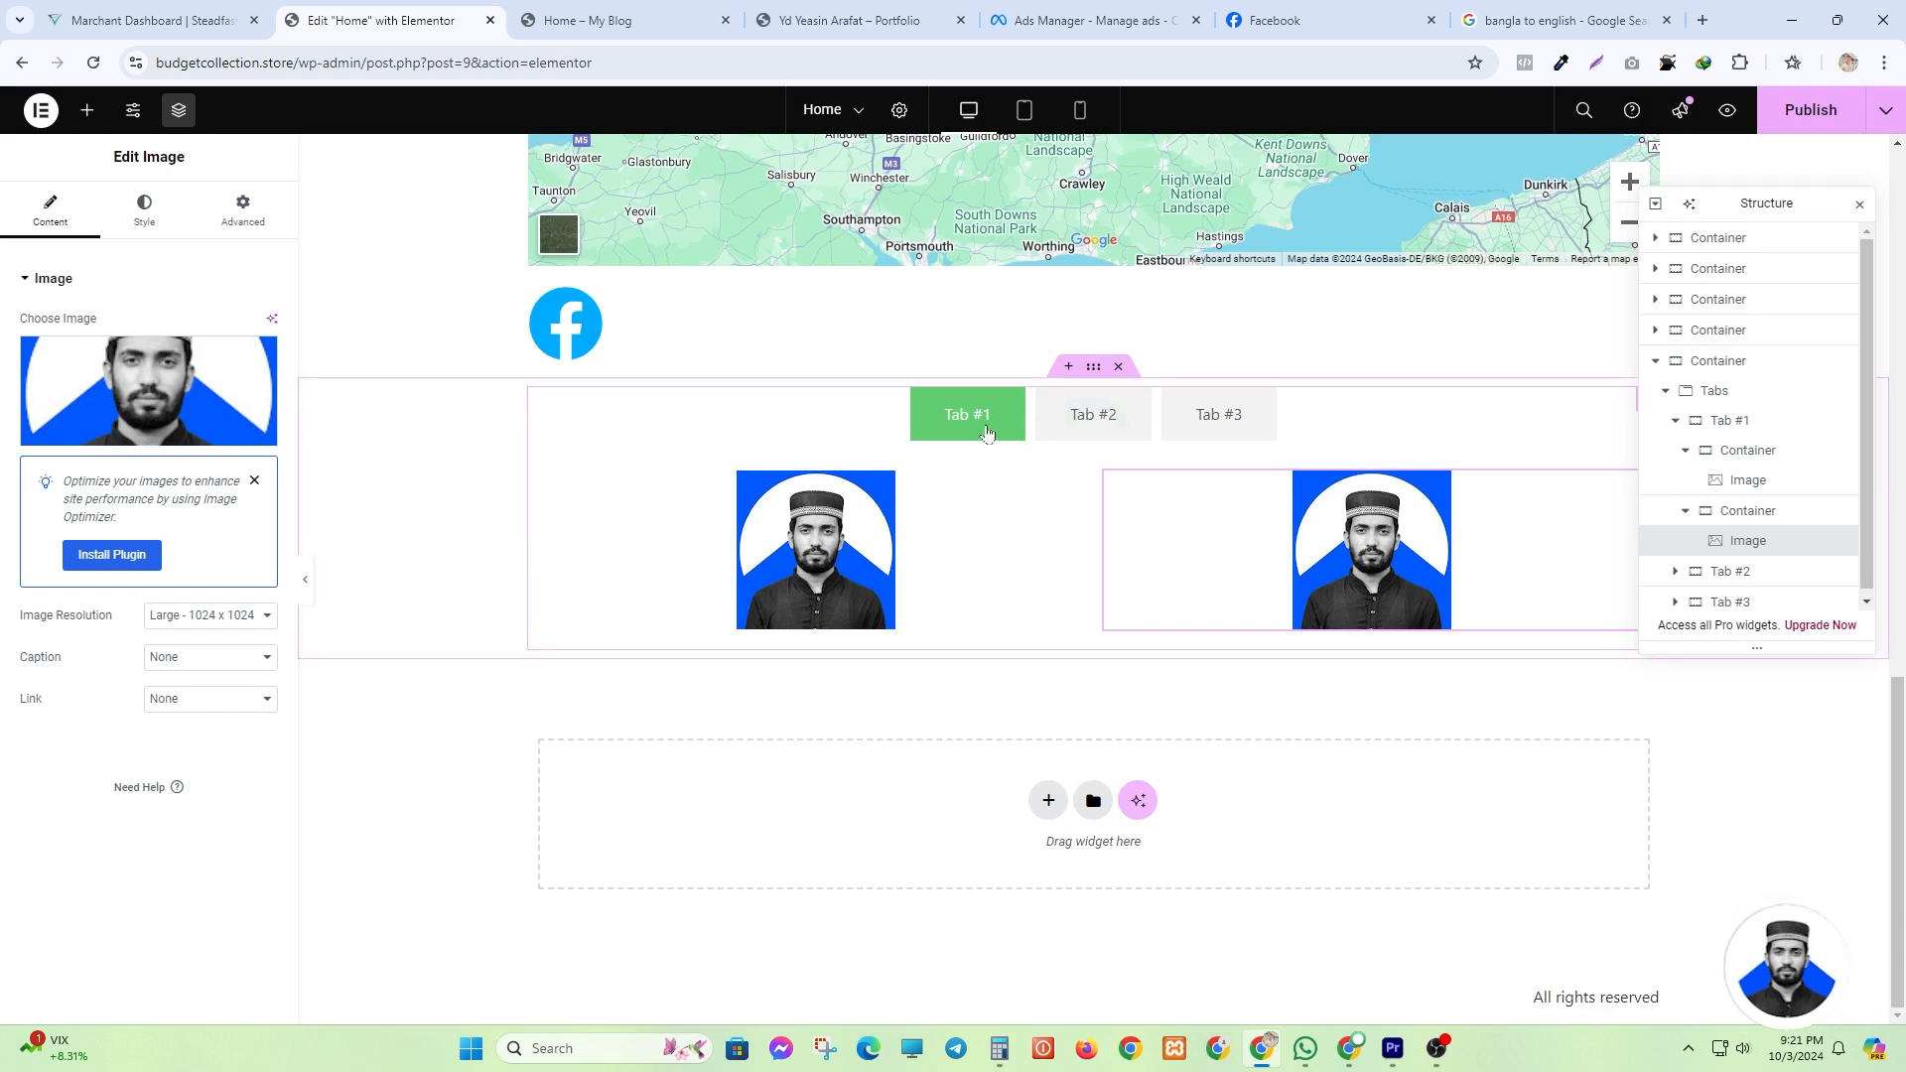
- Add a row-direction container to Tab #2 and place a Text Editor widget inside it
left_click(1120, 434)
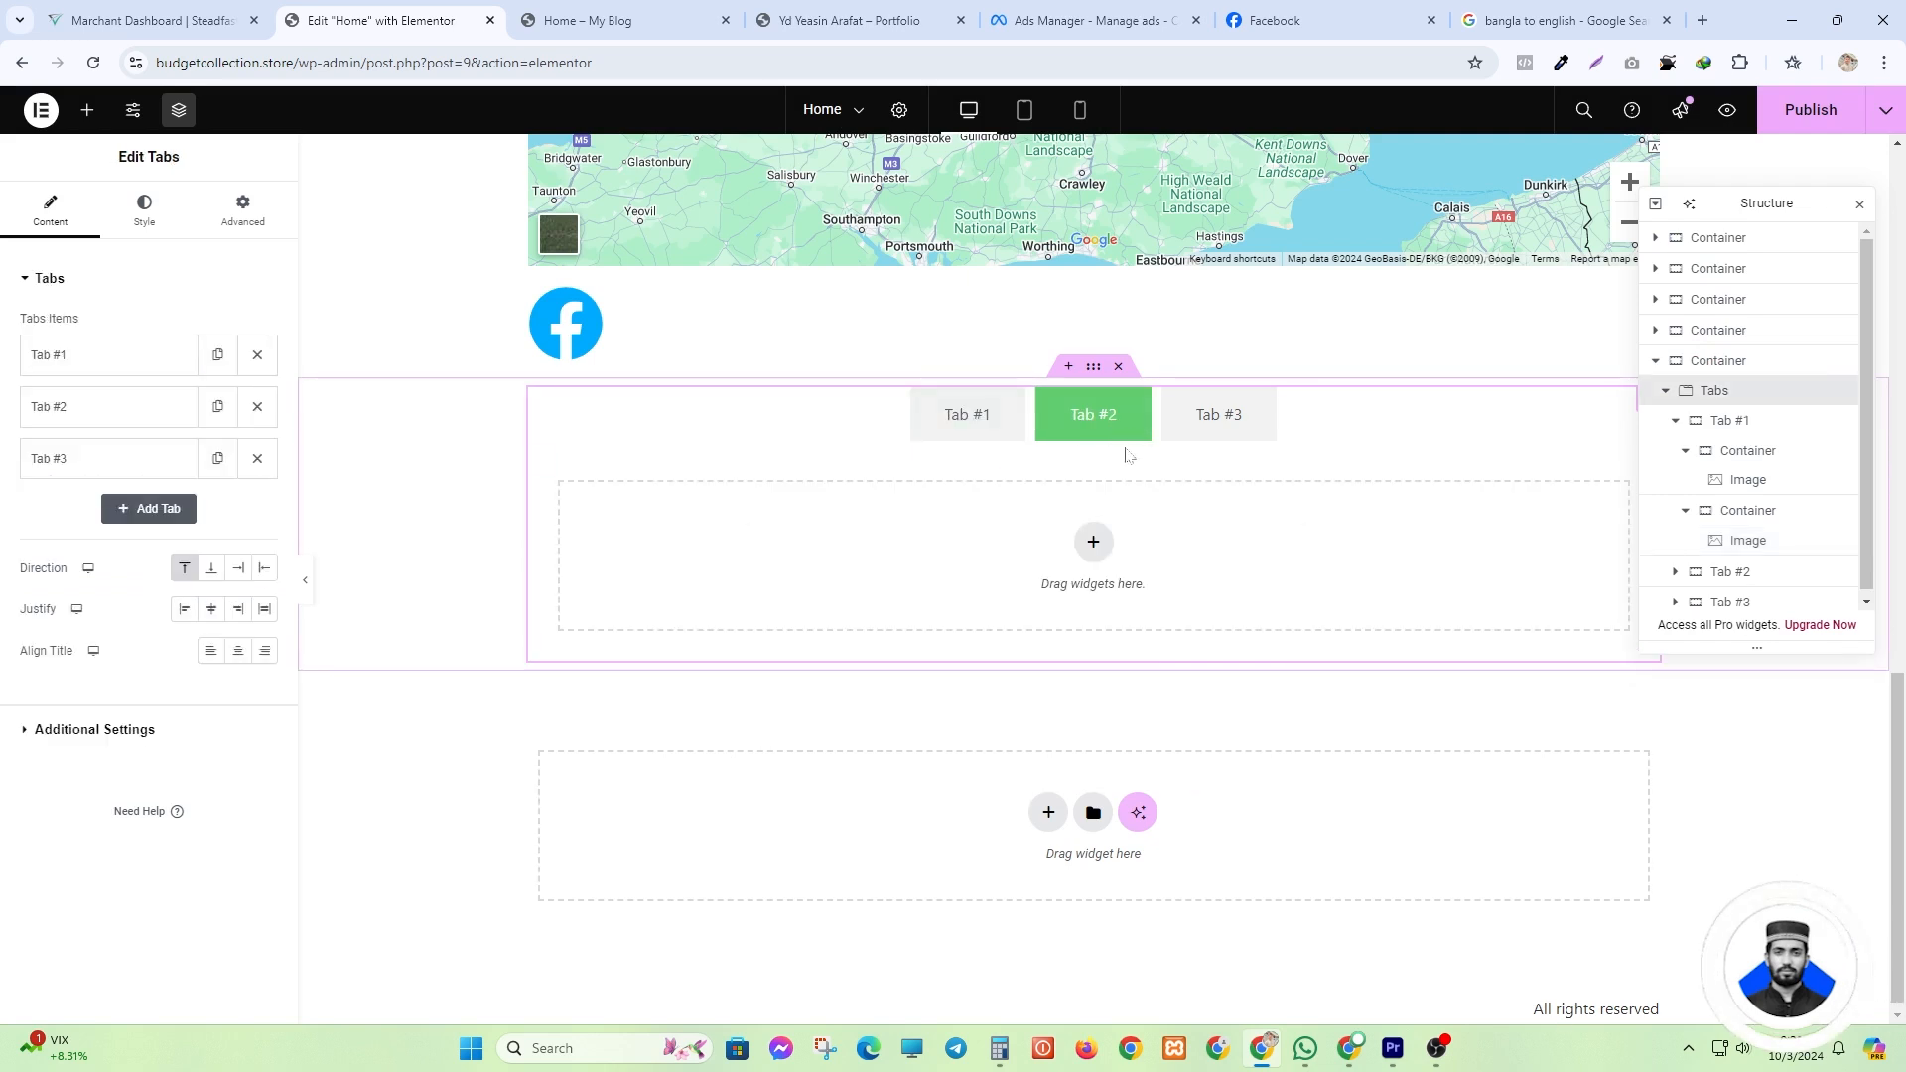
left_click(1211, 433)
left_click(1092, 425)
left_click(1091, 544)
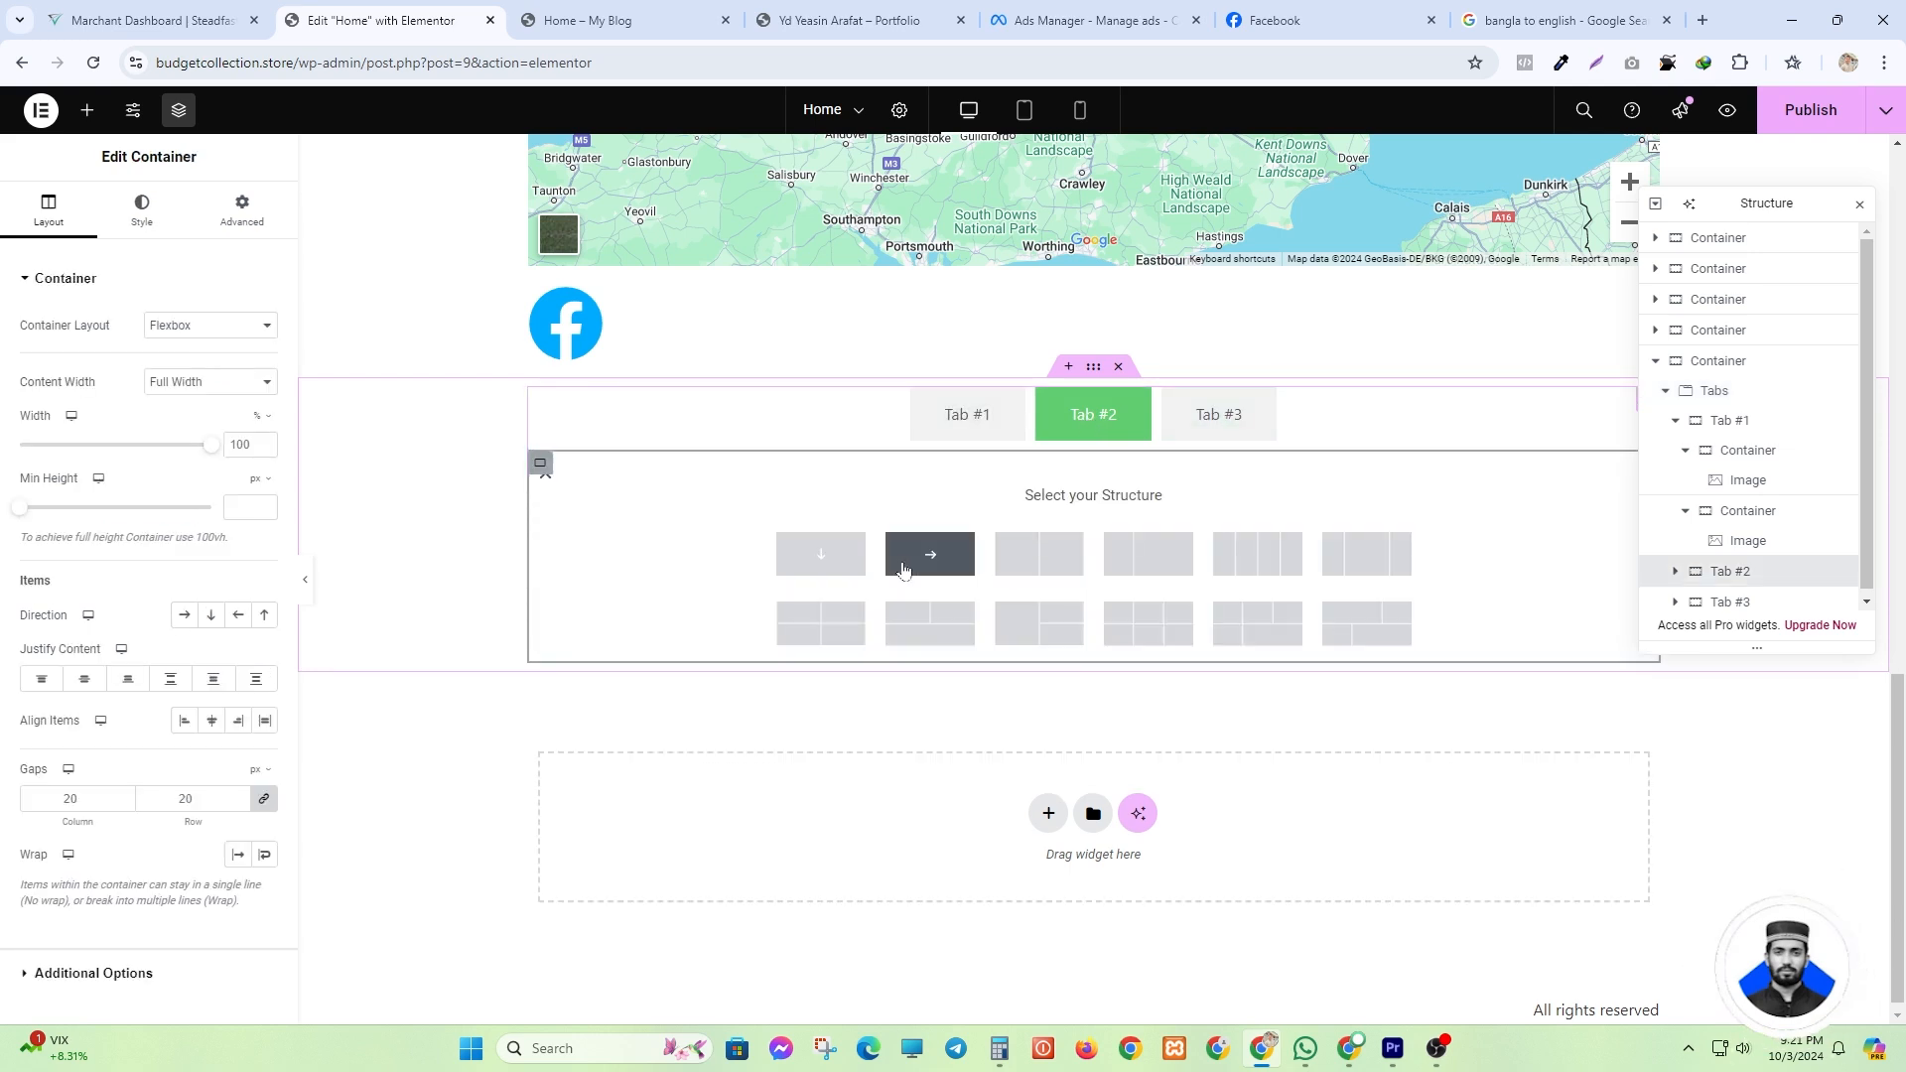
left_click(933, 556)
left_click(88, 111)
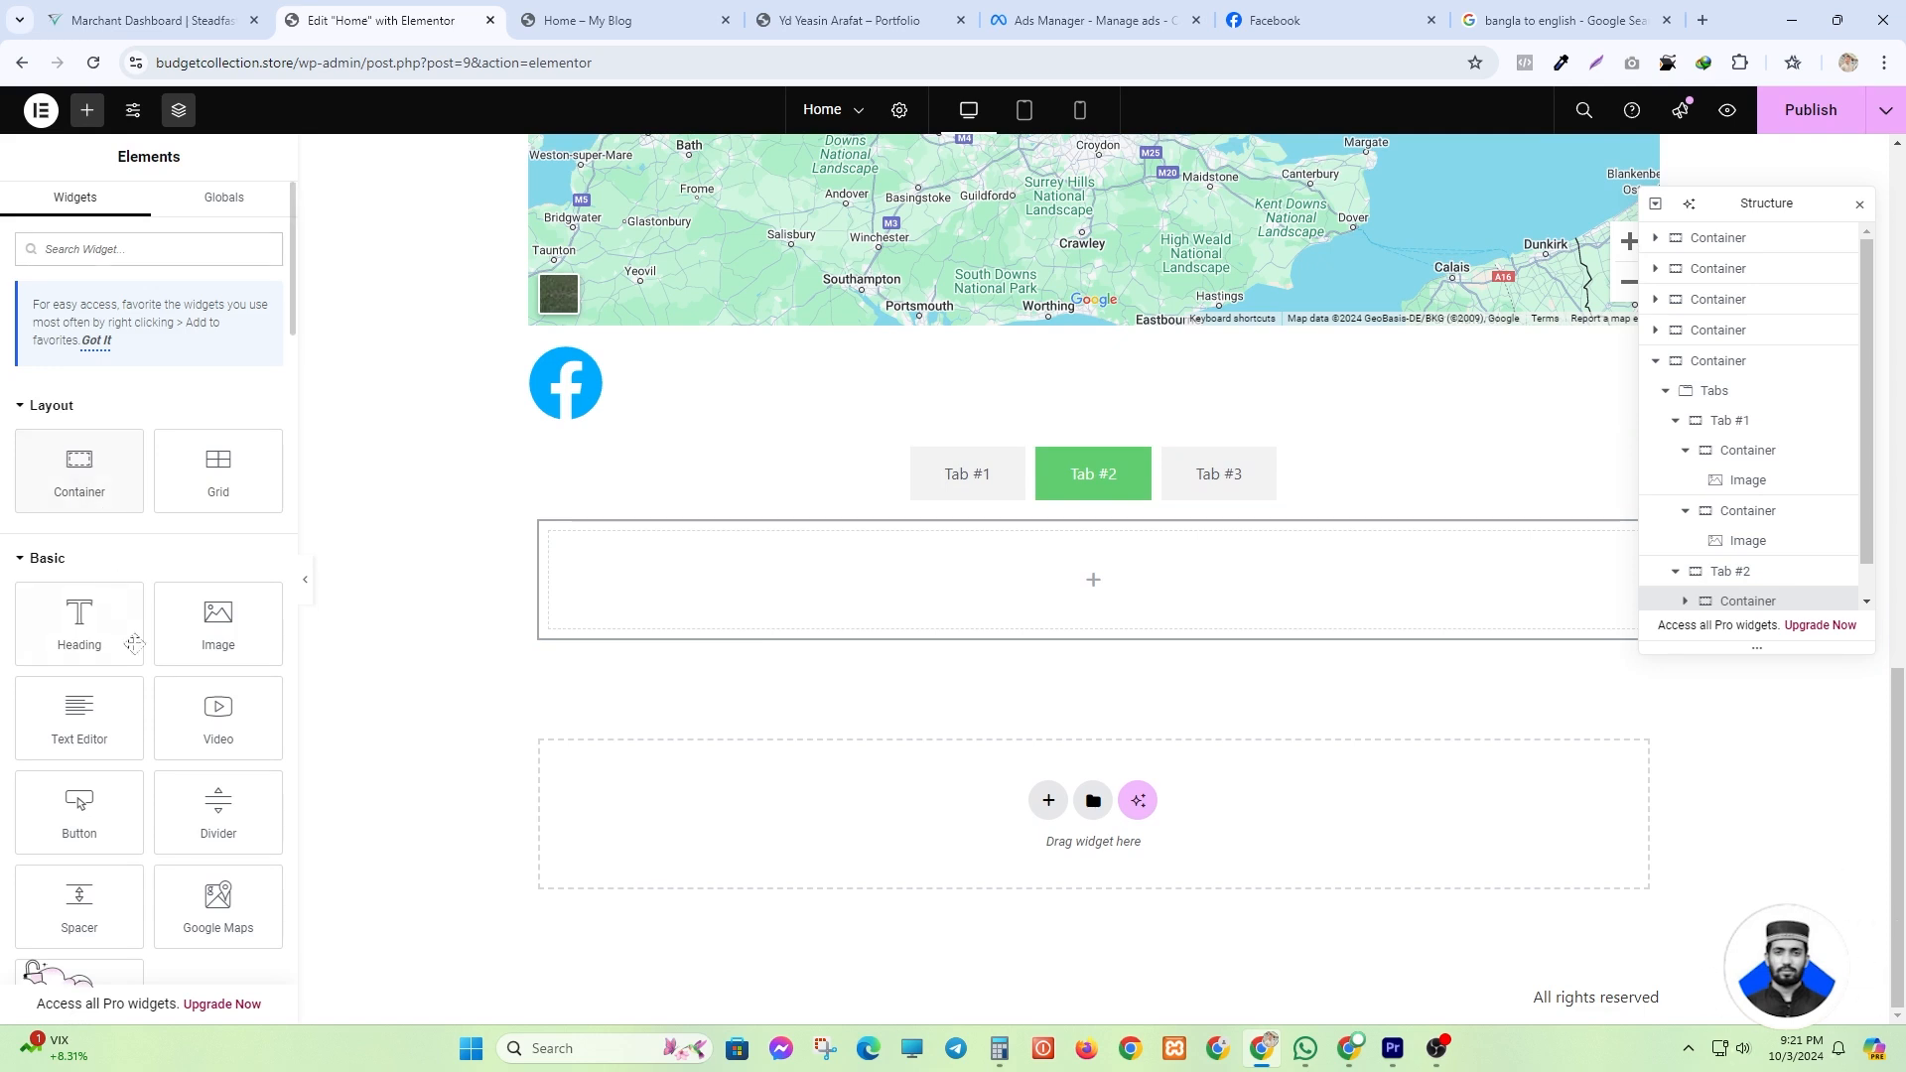
scroll(209, 715, "down", 1)
left_click_drag(80, 616, 941, 594)
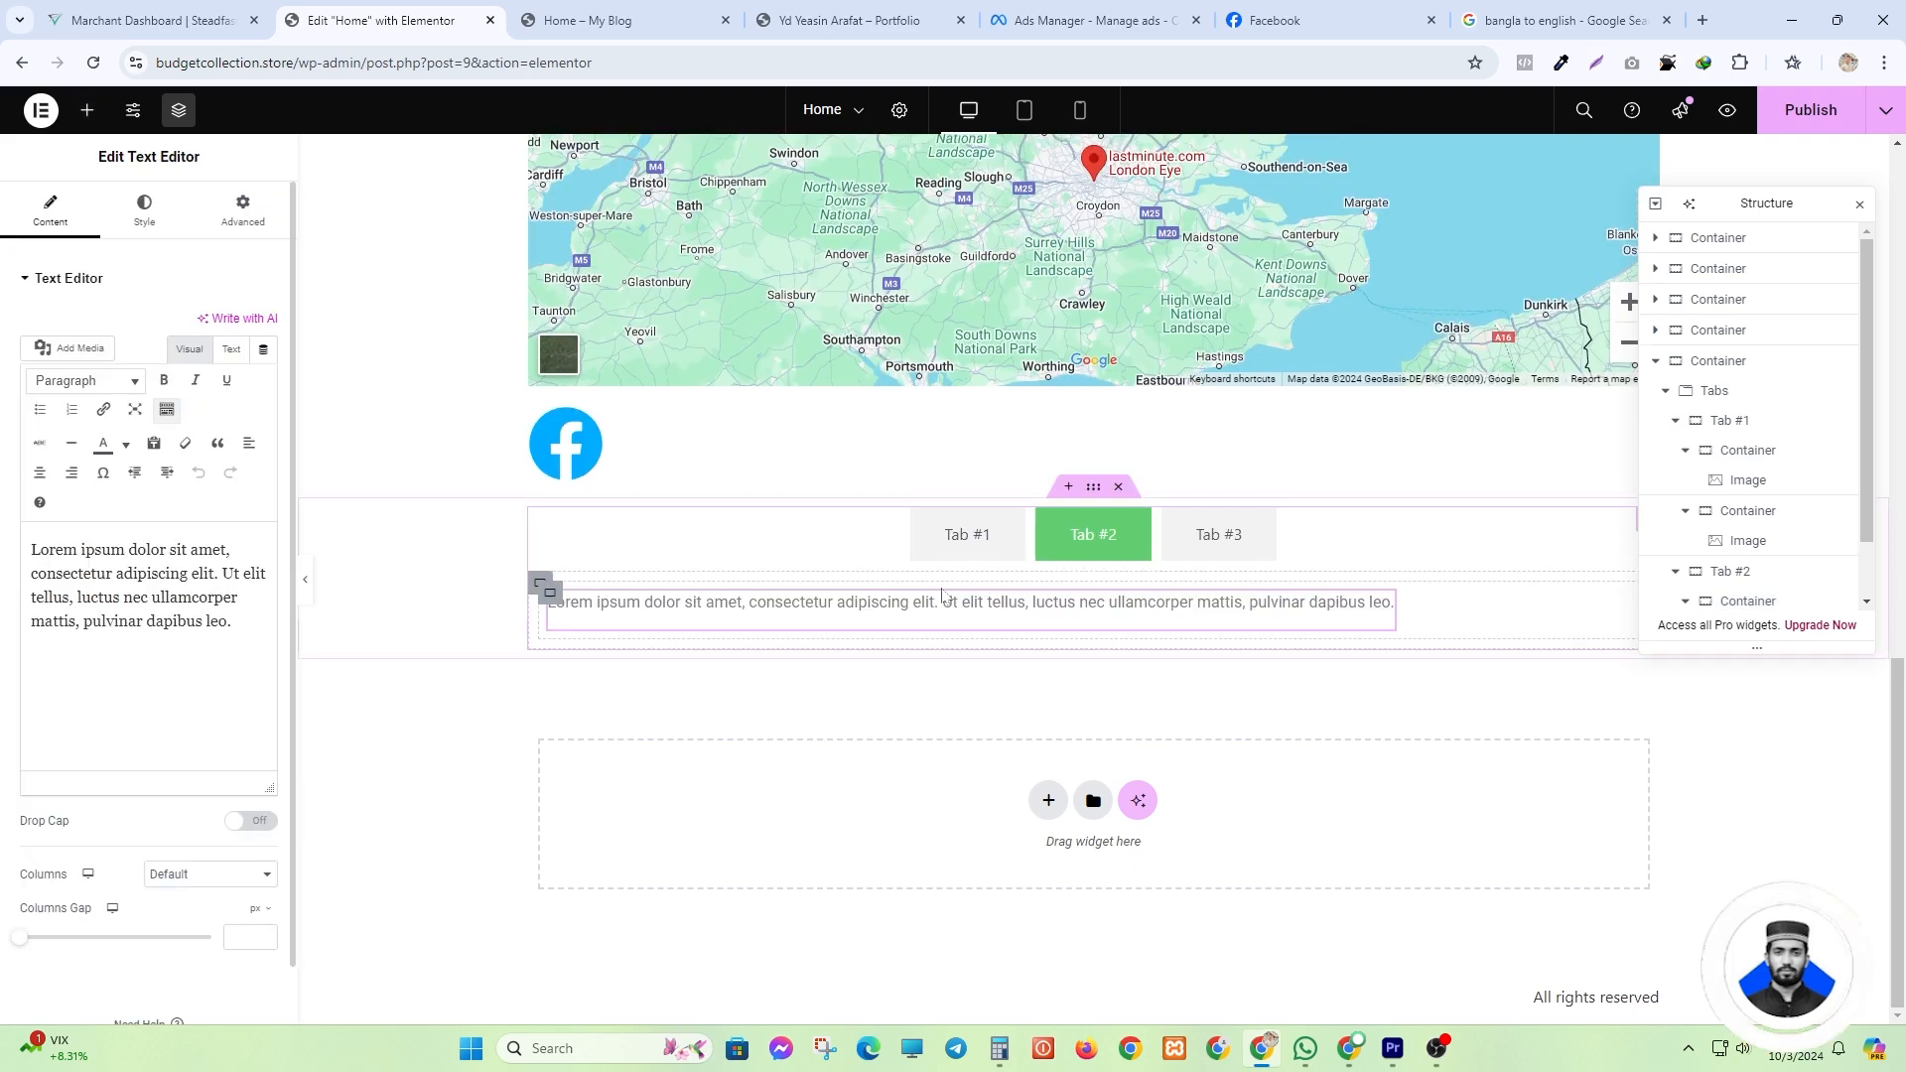
- Add a row-direction container with an Icon widget to Tab #3 and publish the page
left_click(1220, 535)
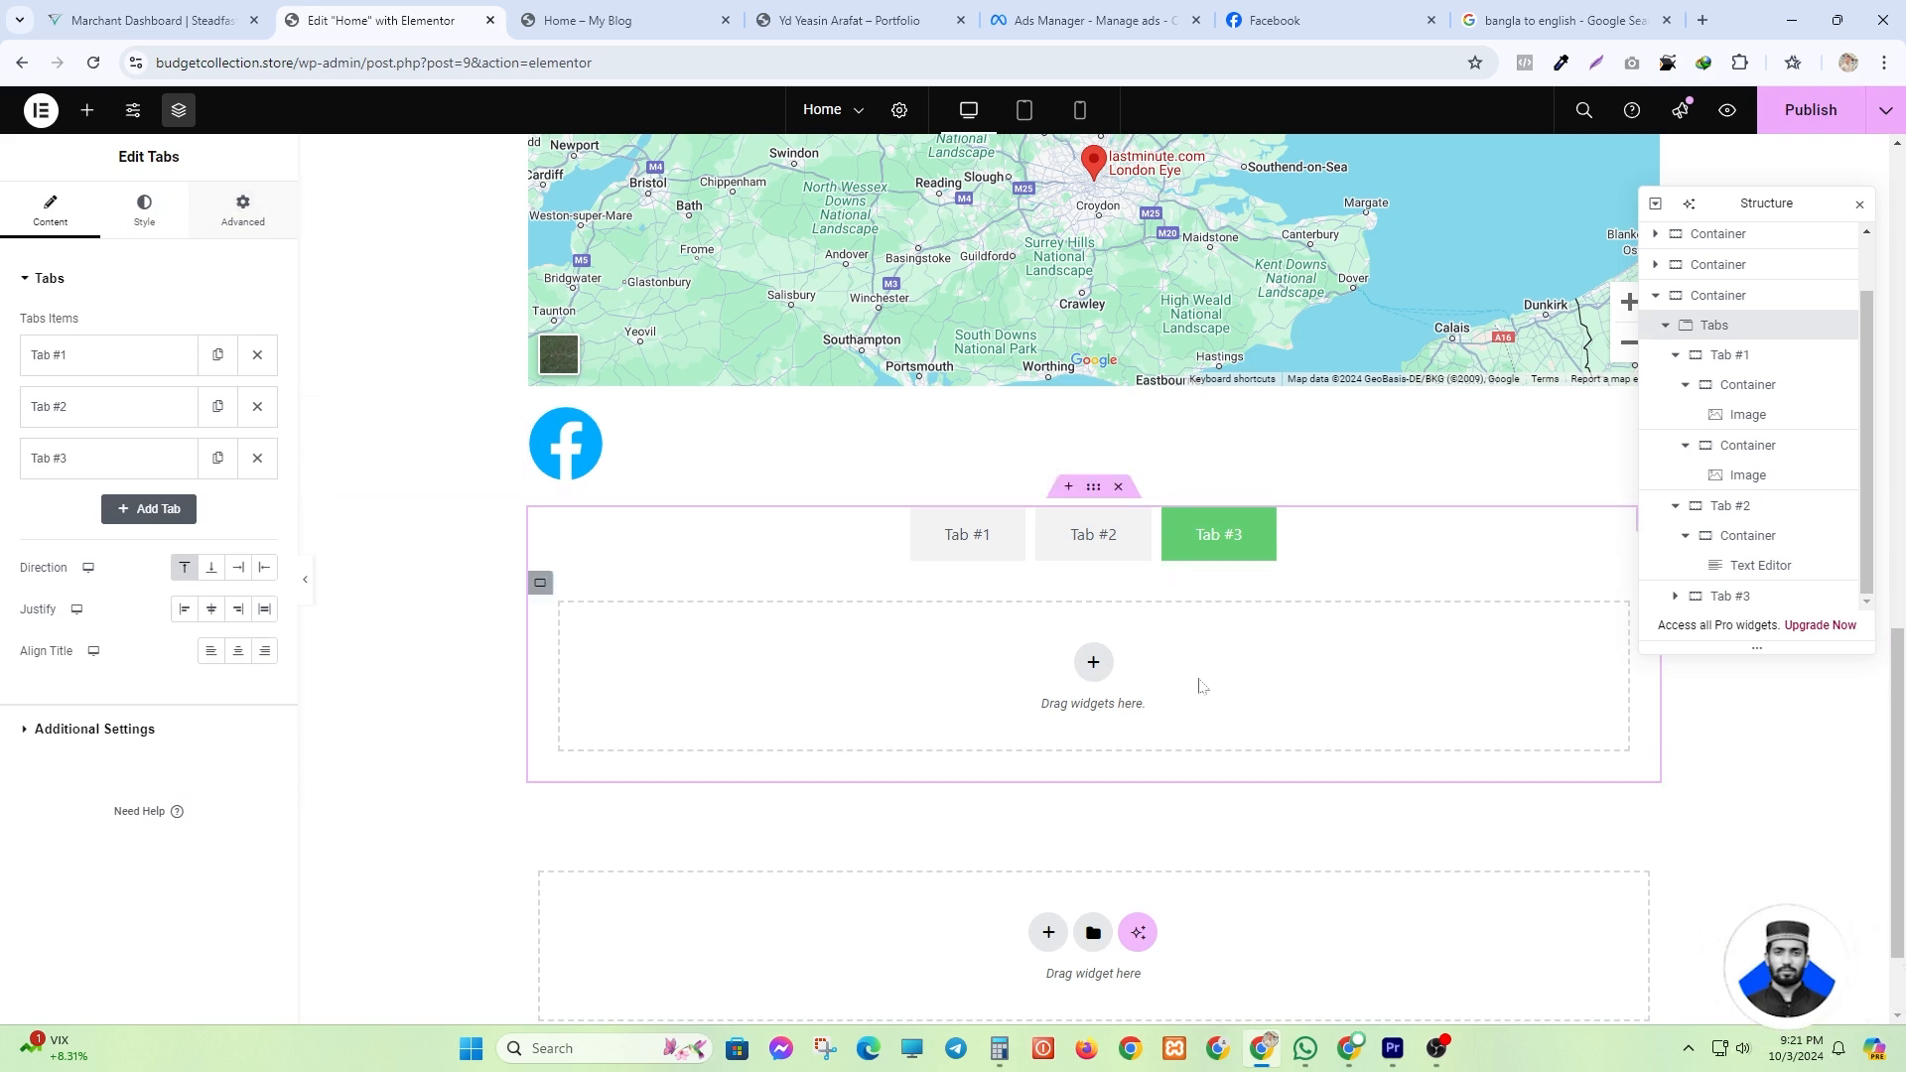
left_click(1094, 662)
left_click(903, 690)
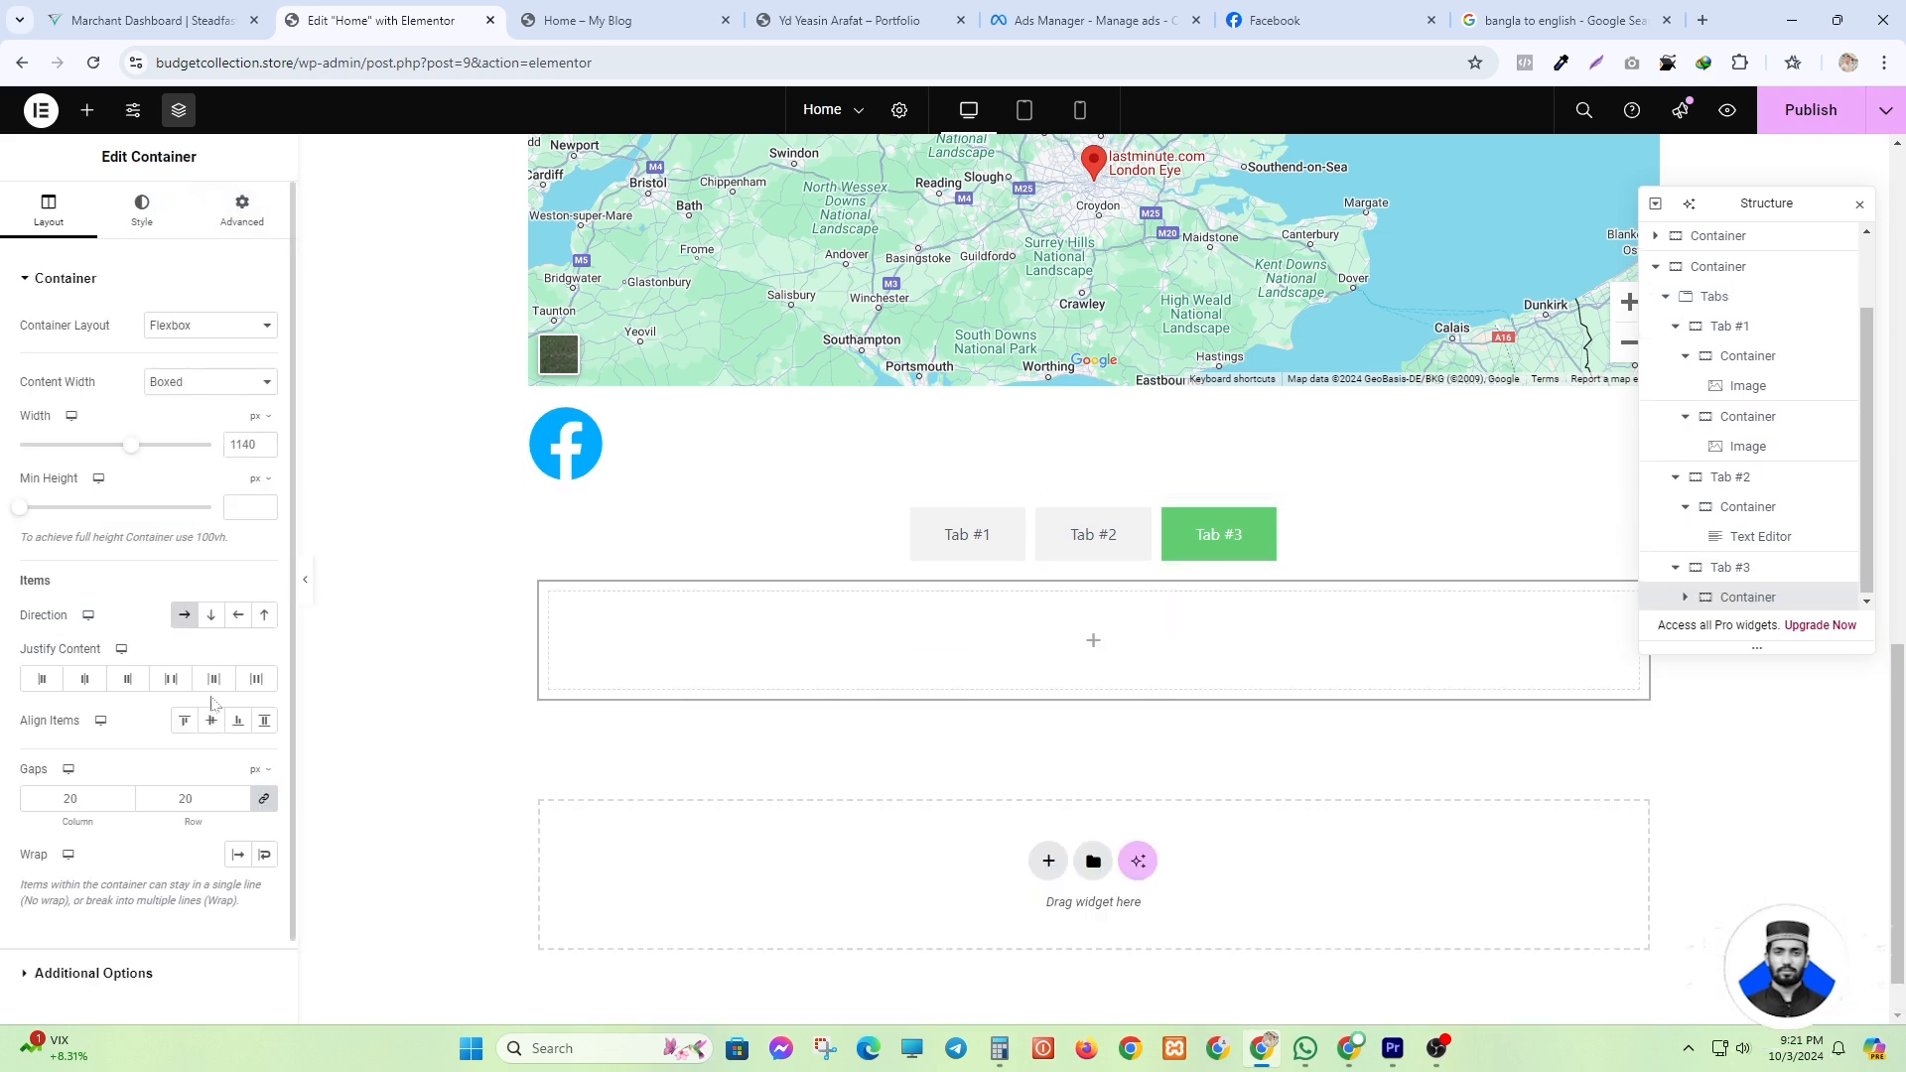
left_click(536, 446)
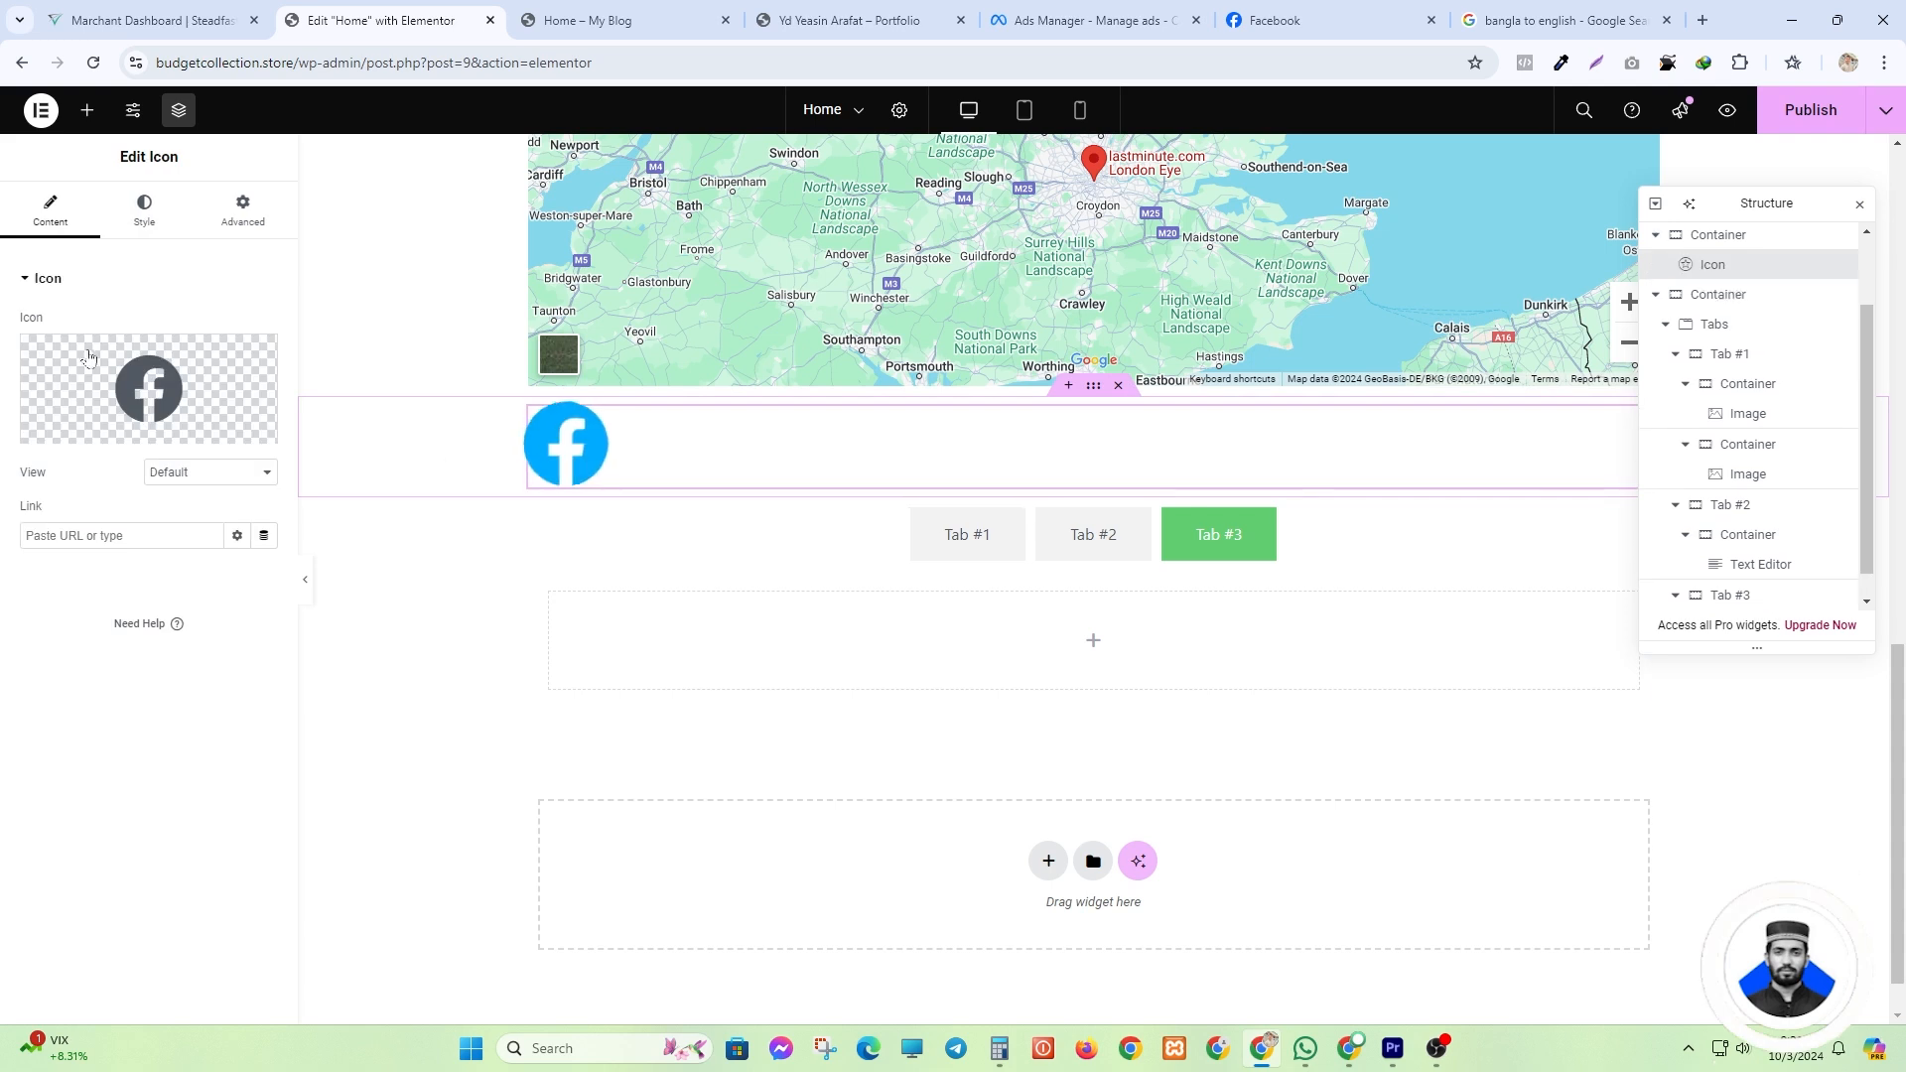
left_click(87, 109)
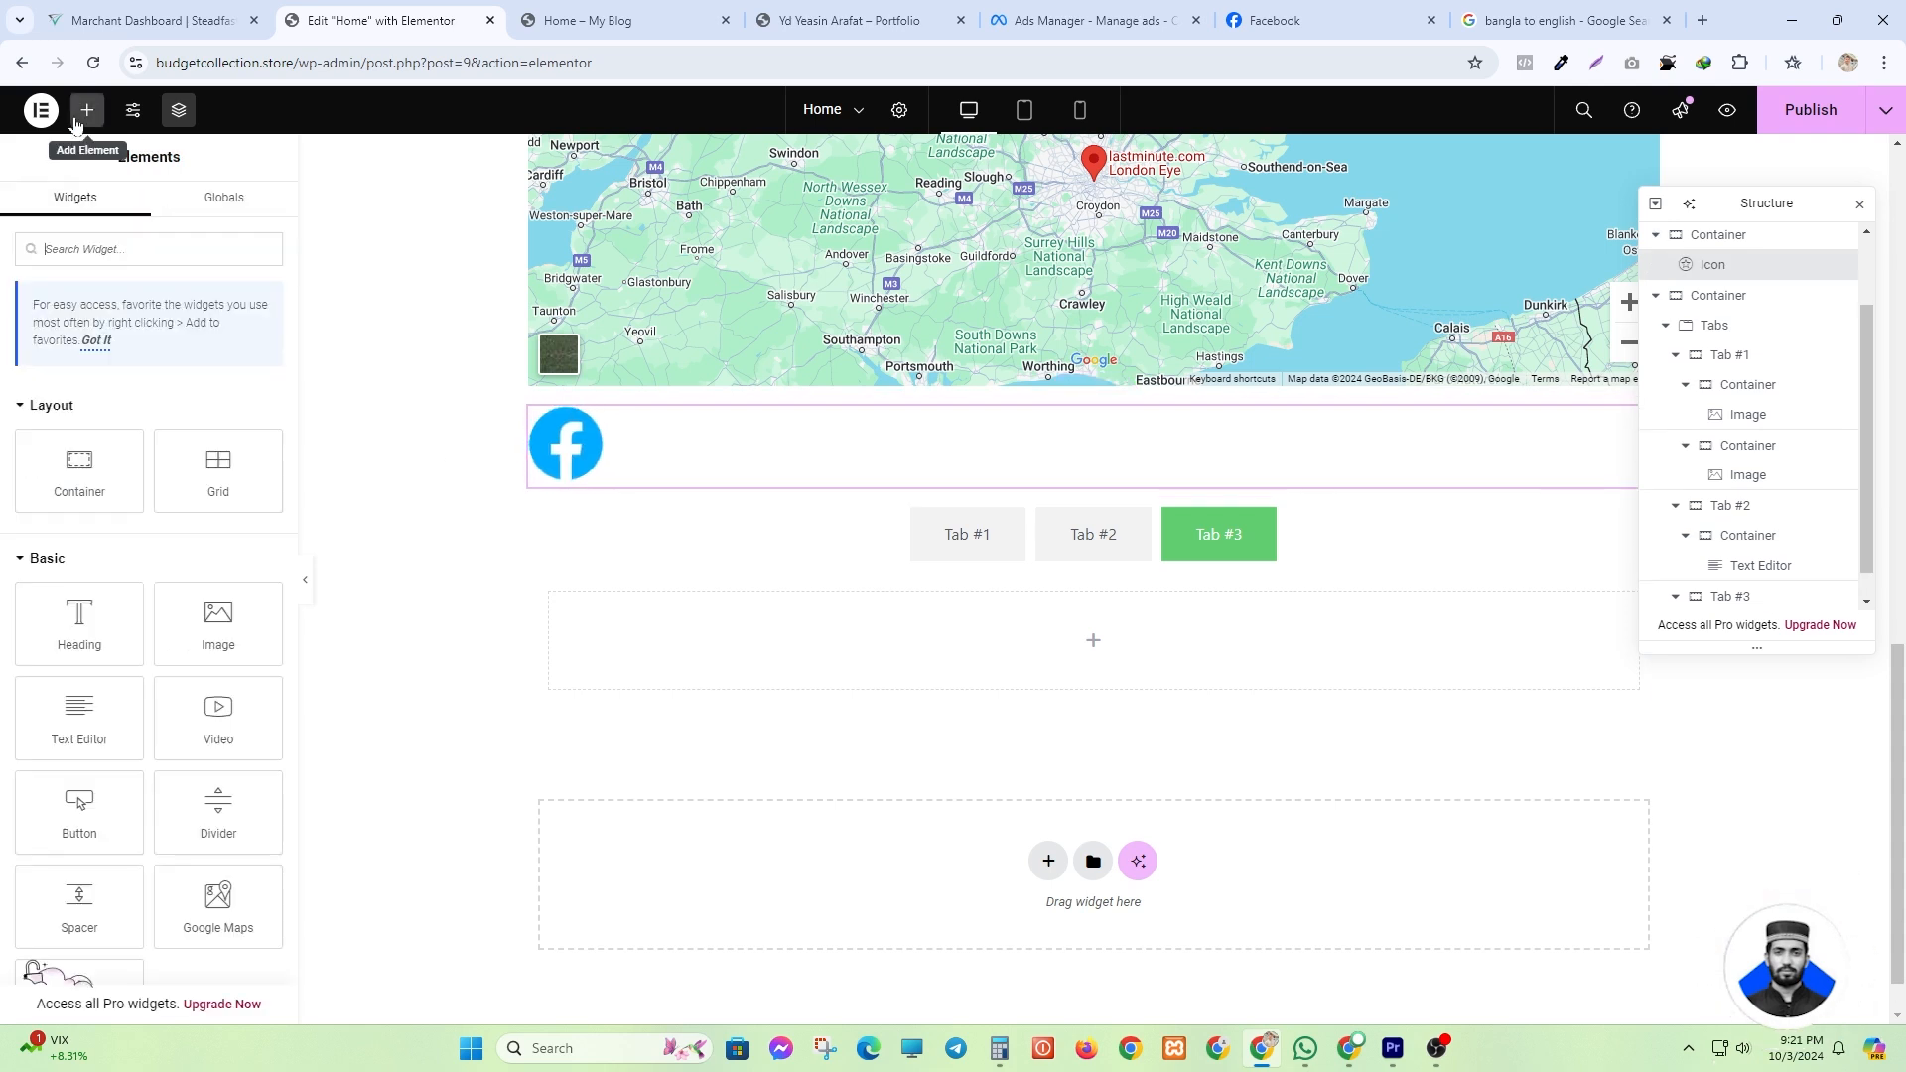
scroll(149, 595, "down", 3)
left_click_drag(79, 700, 1206, 670)
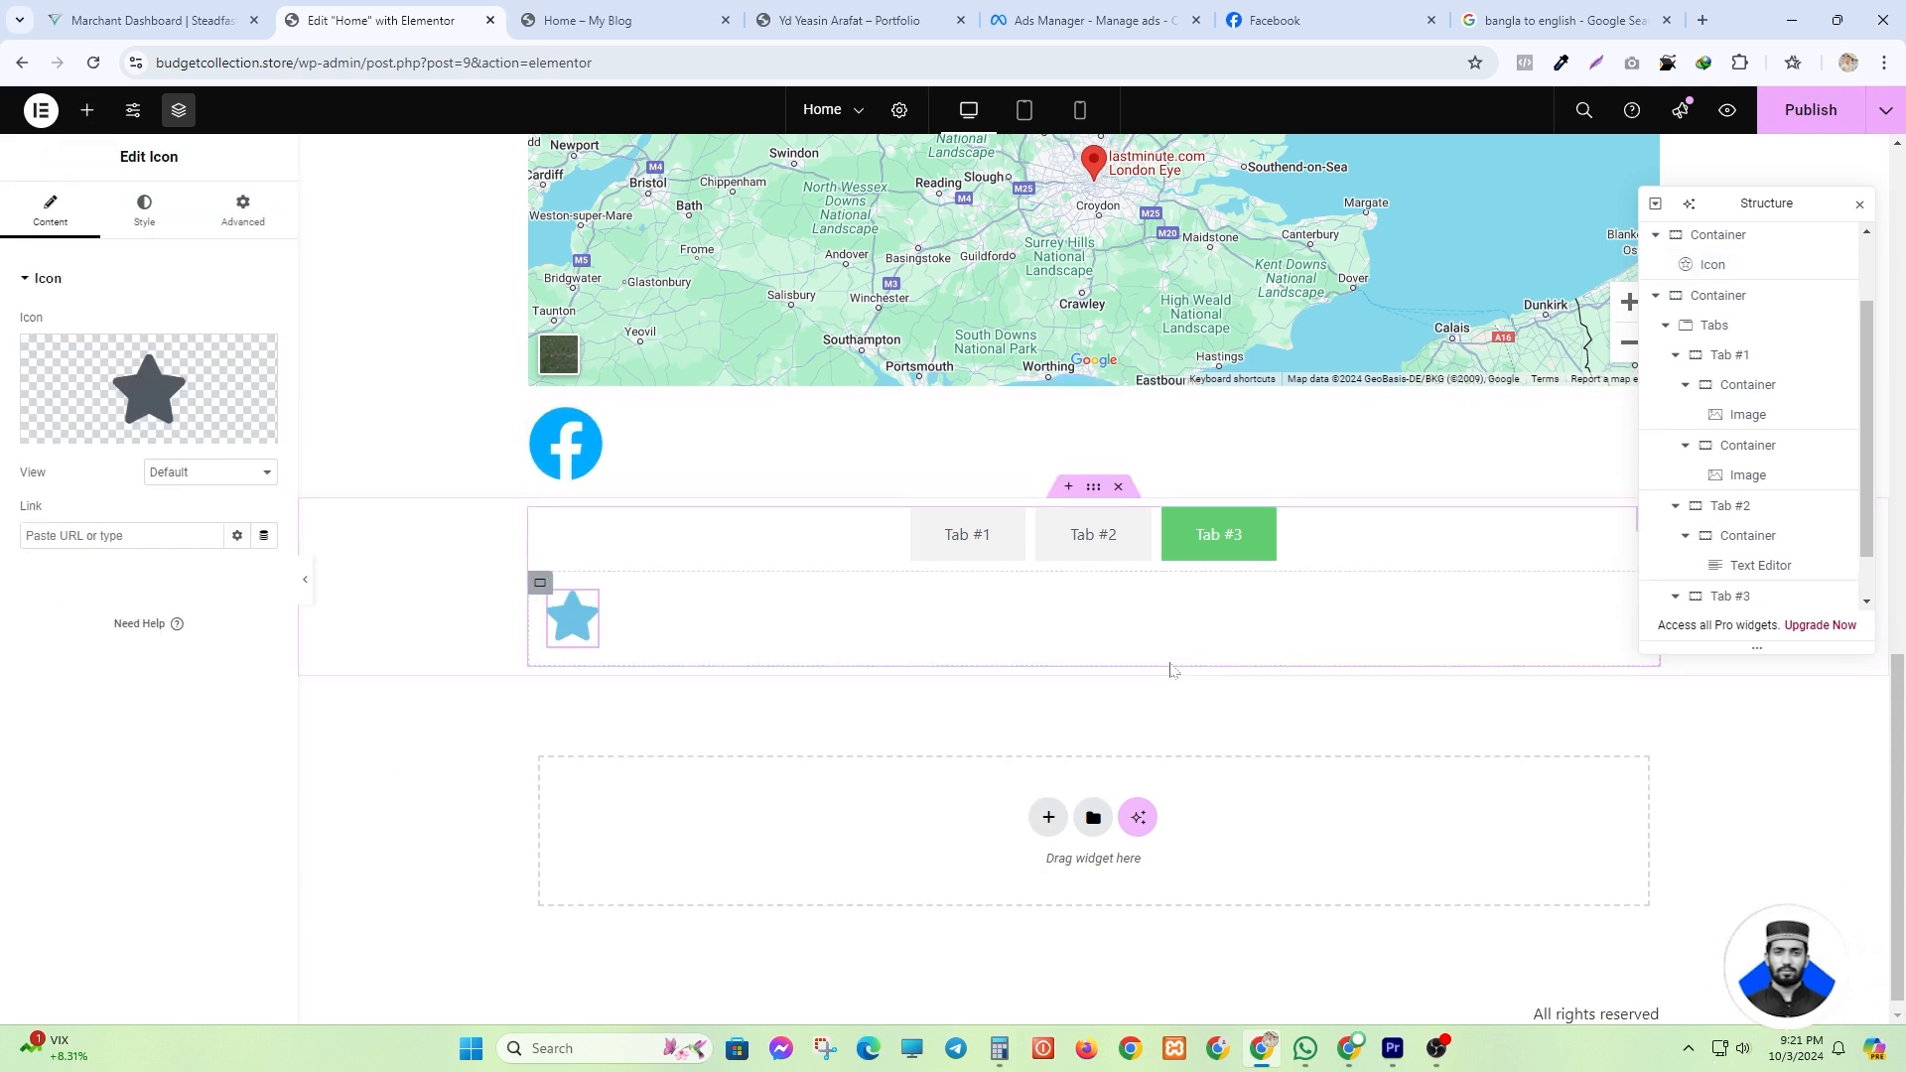
left_click(144, 213)
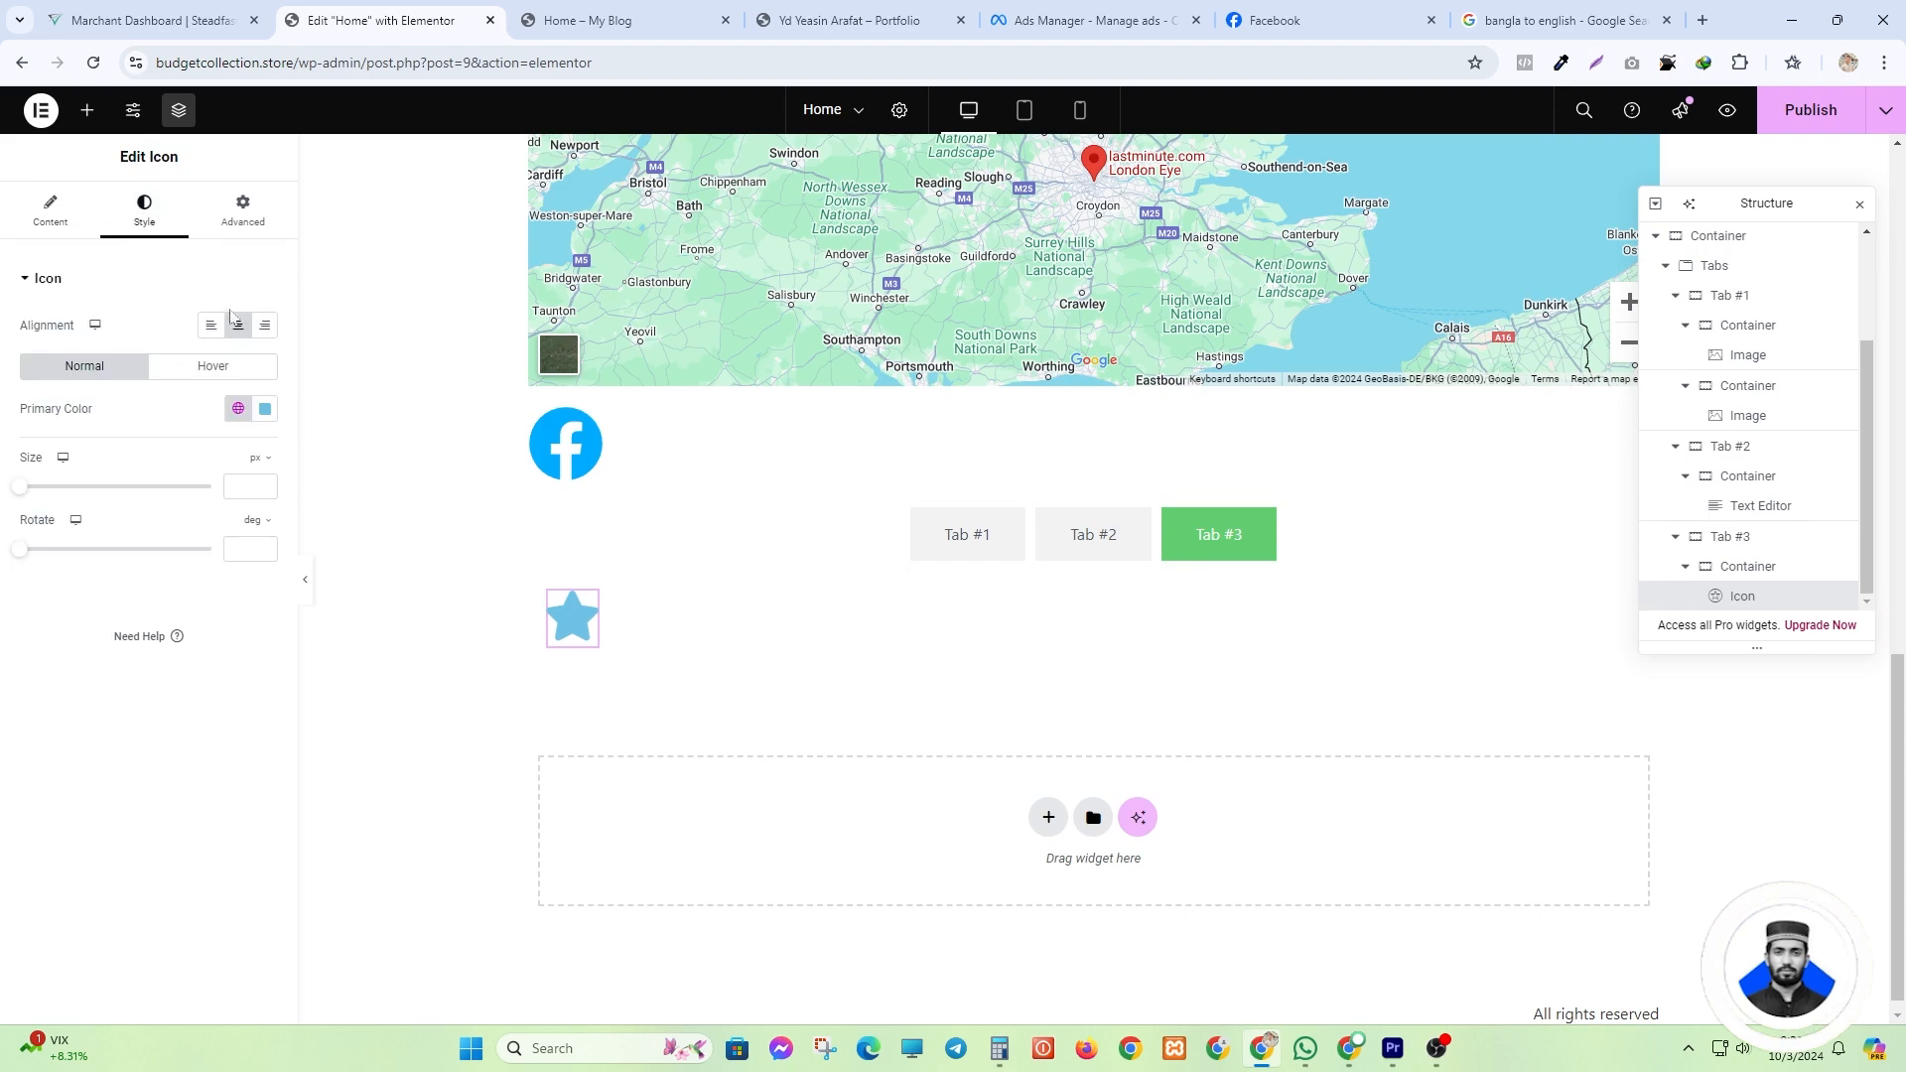
left_click(50, 211)
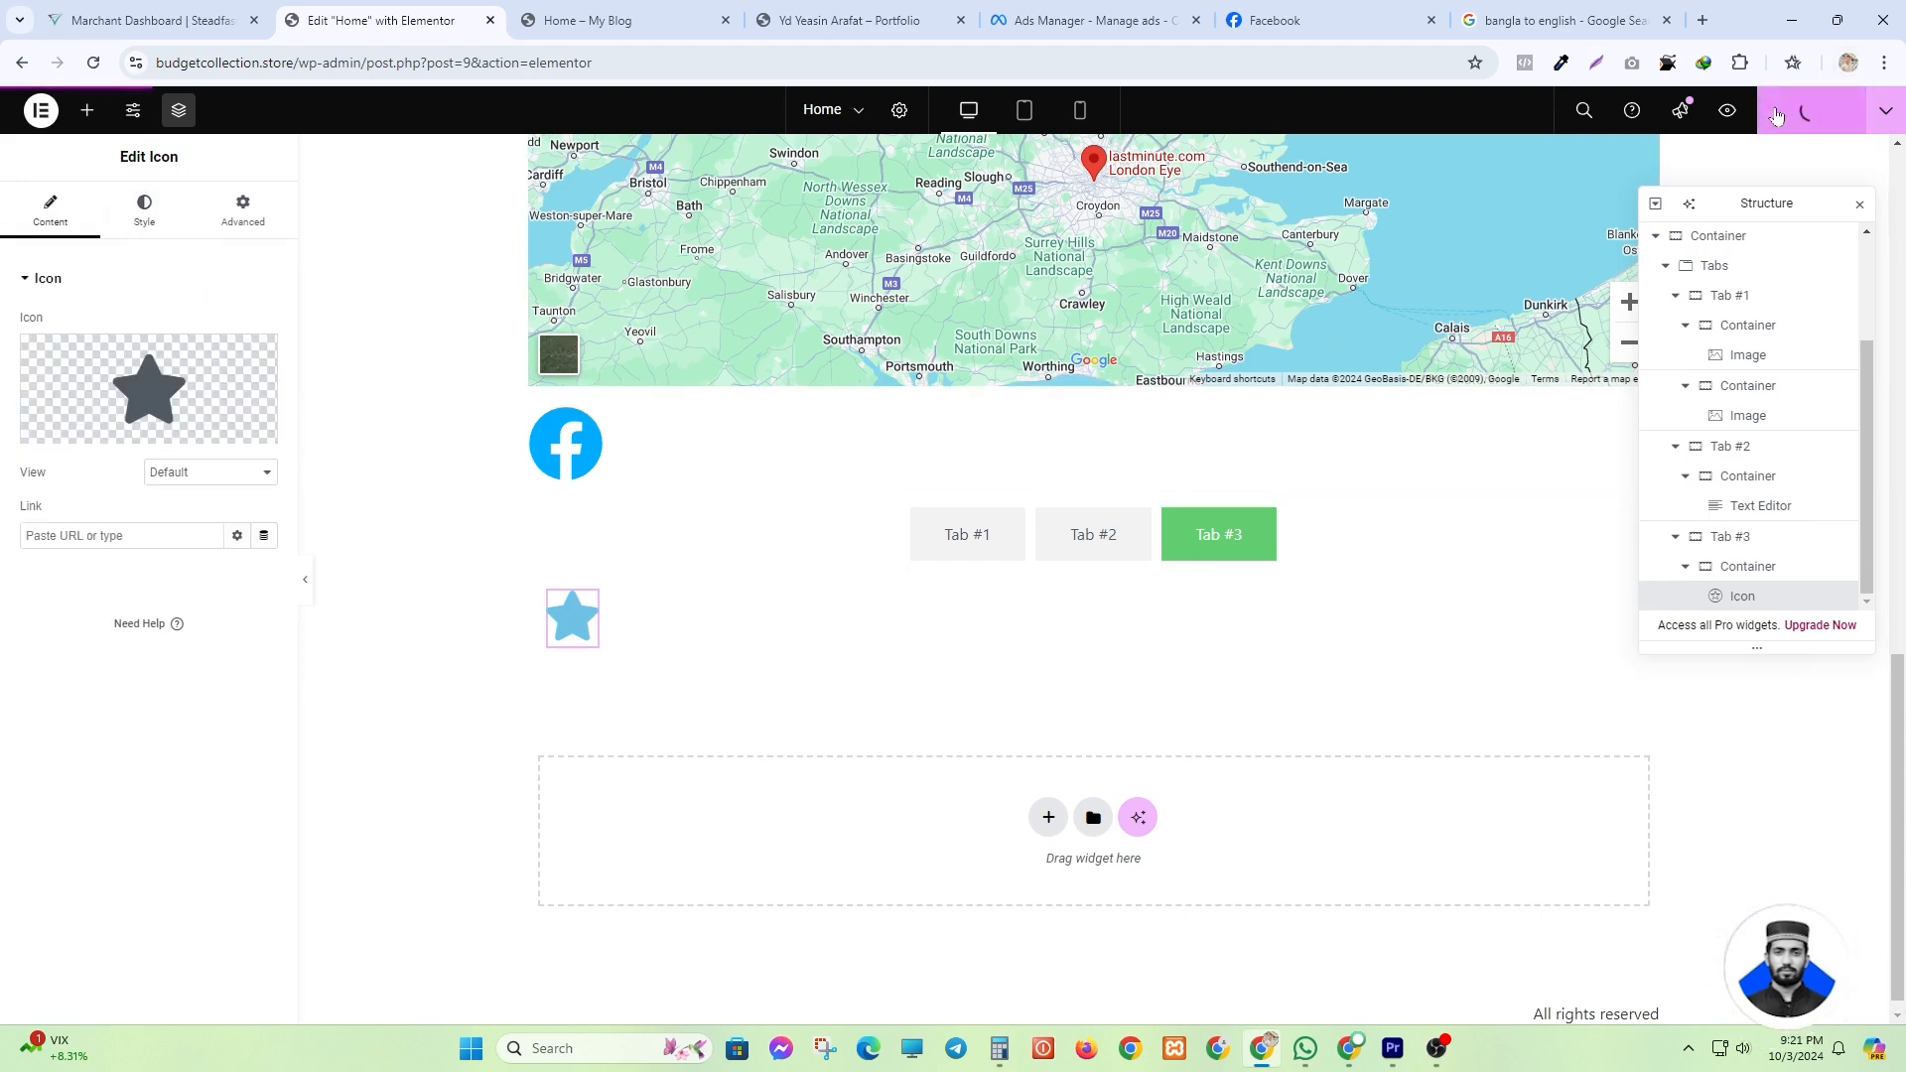
- Compare the content of Tab #1 and Tab #2 in the editor with the page preview
left_click(596, 20)
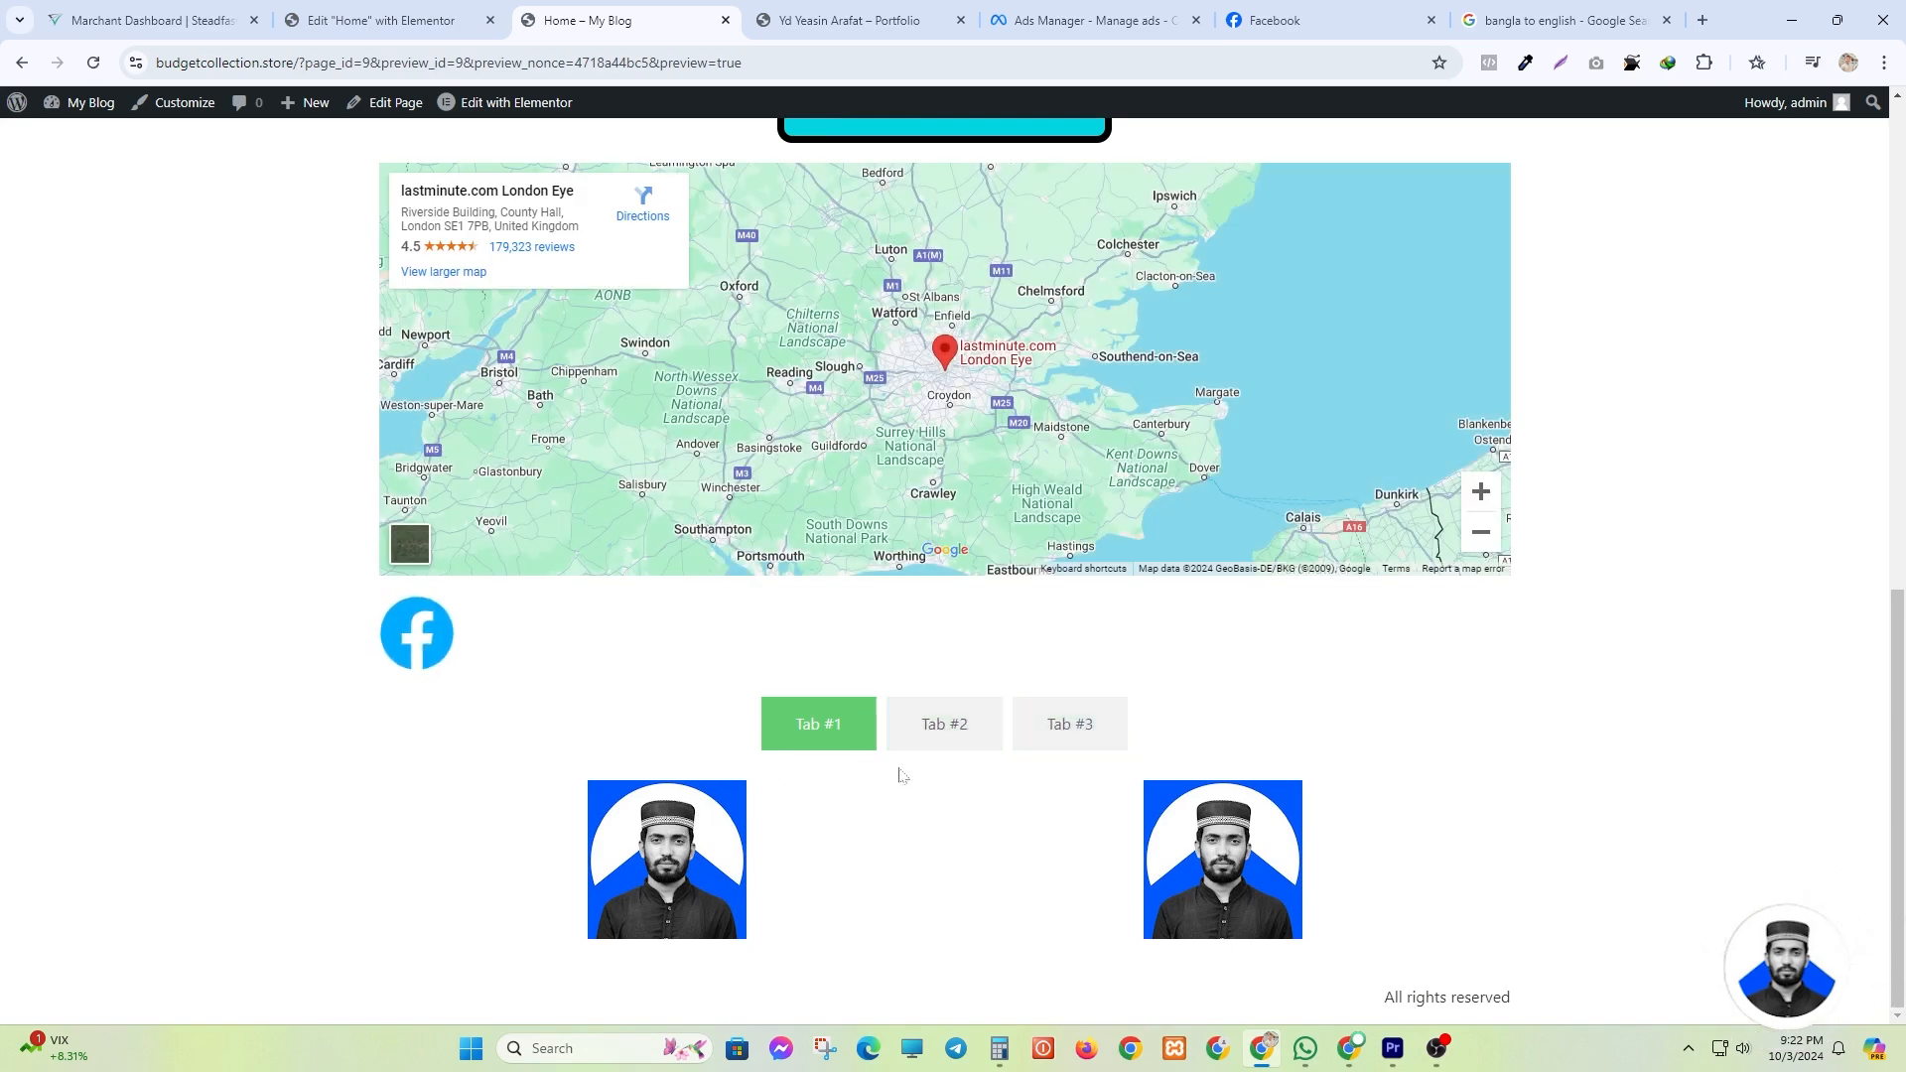
key("ctrl+shift+Tab")
left_click(935, 576)
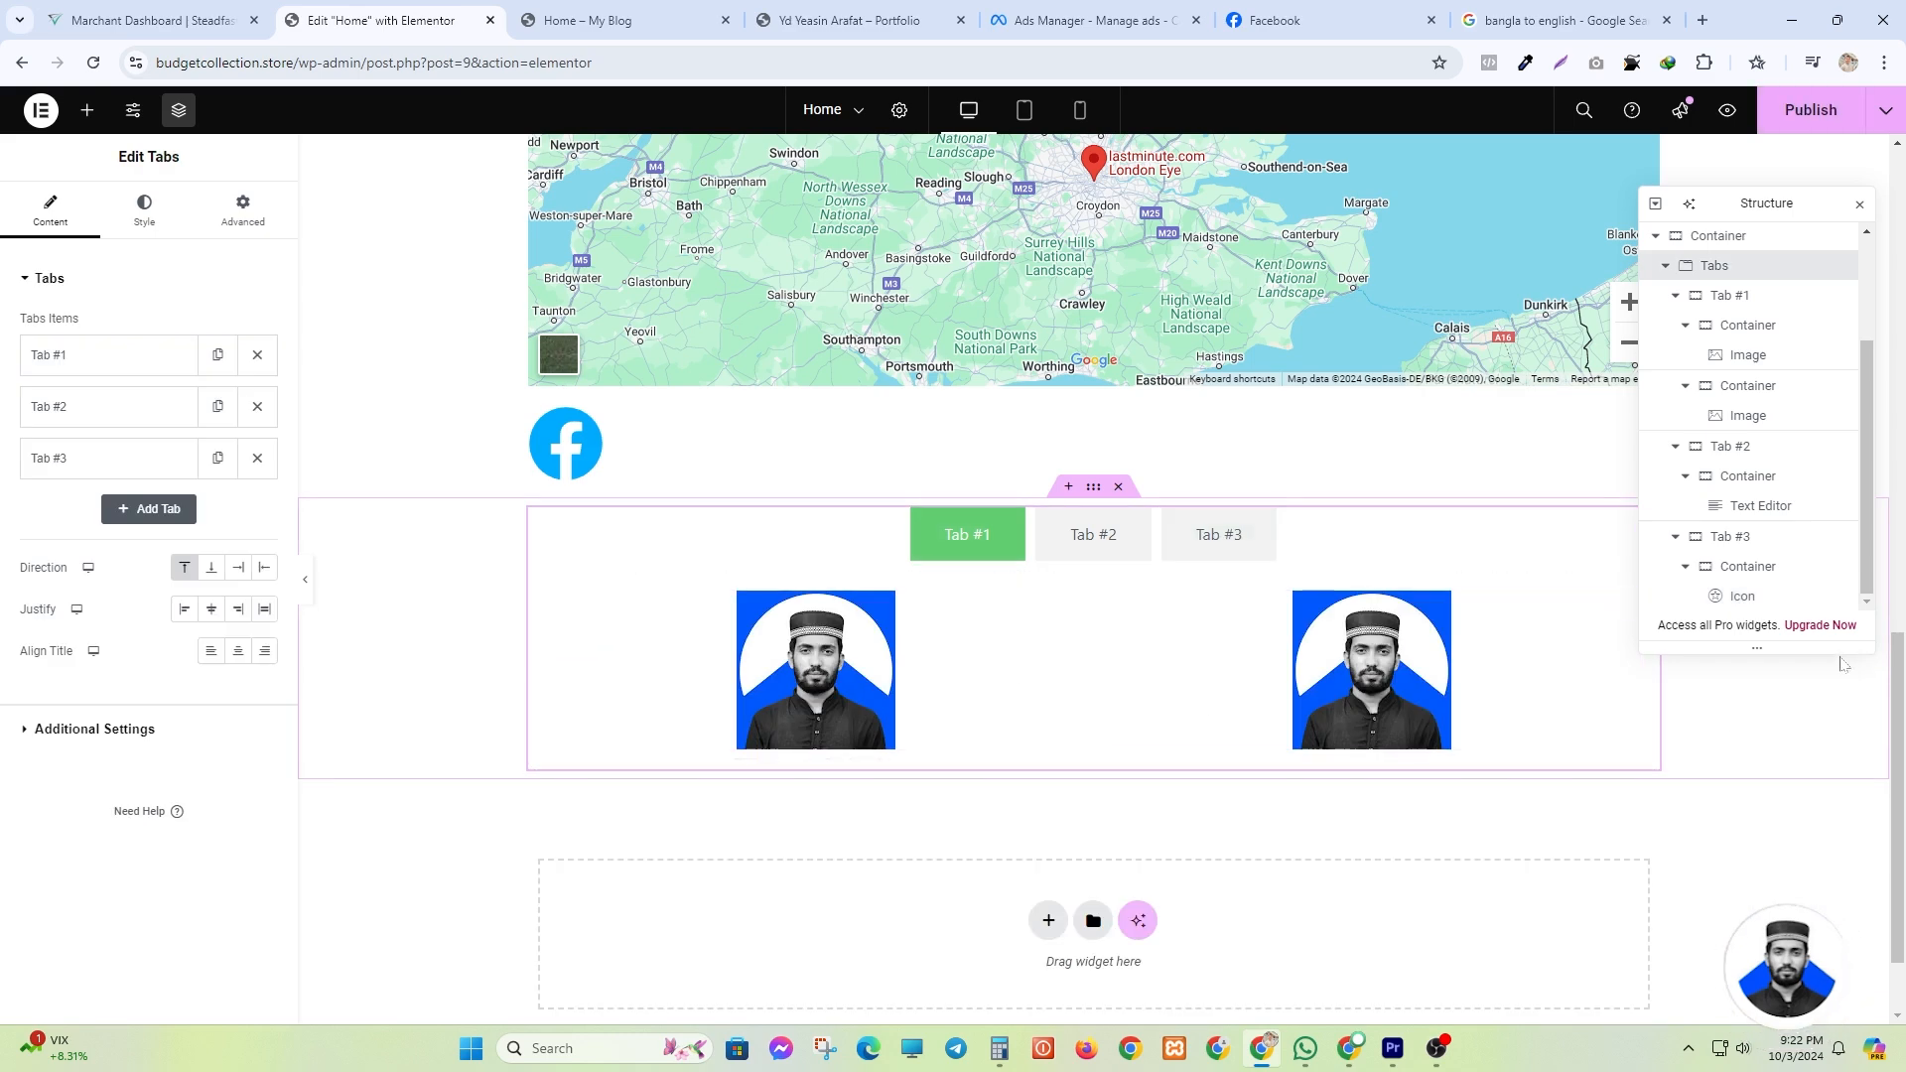
key("ctrl+Tab")
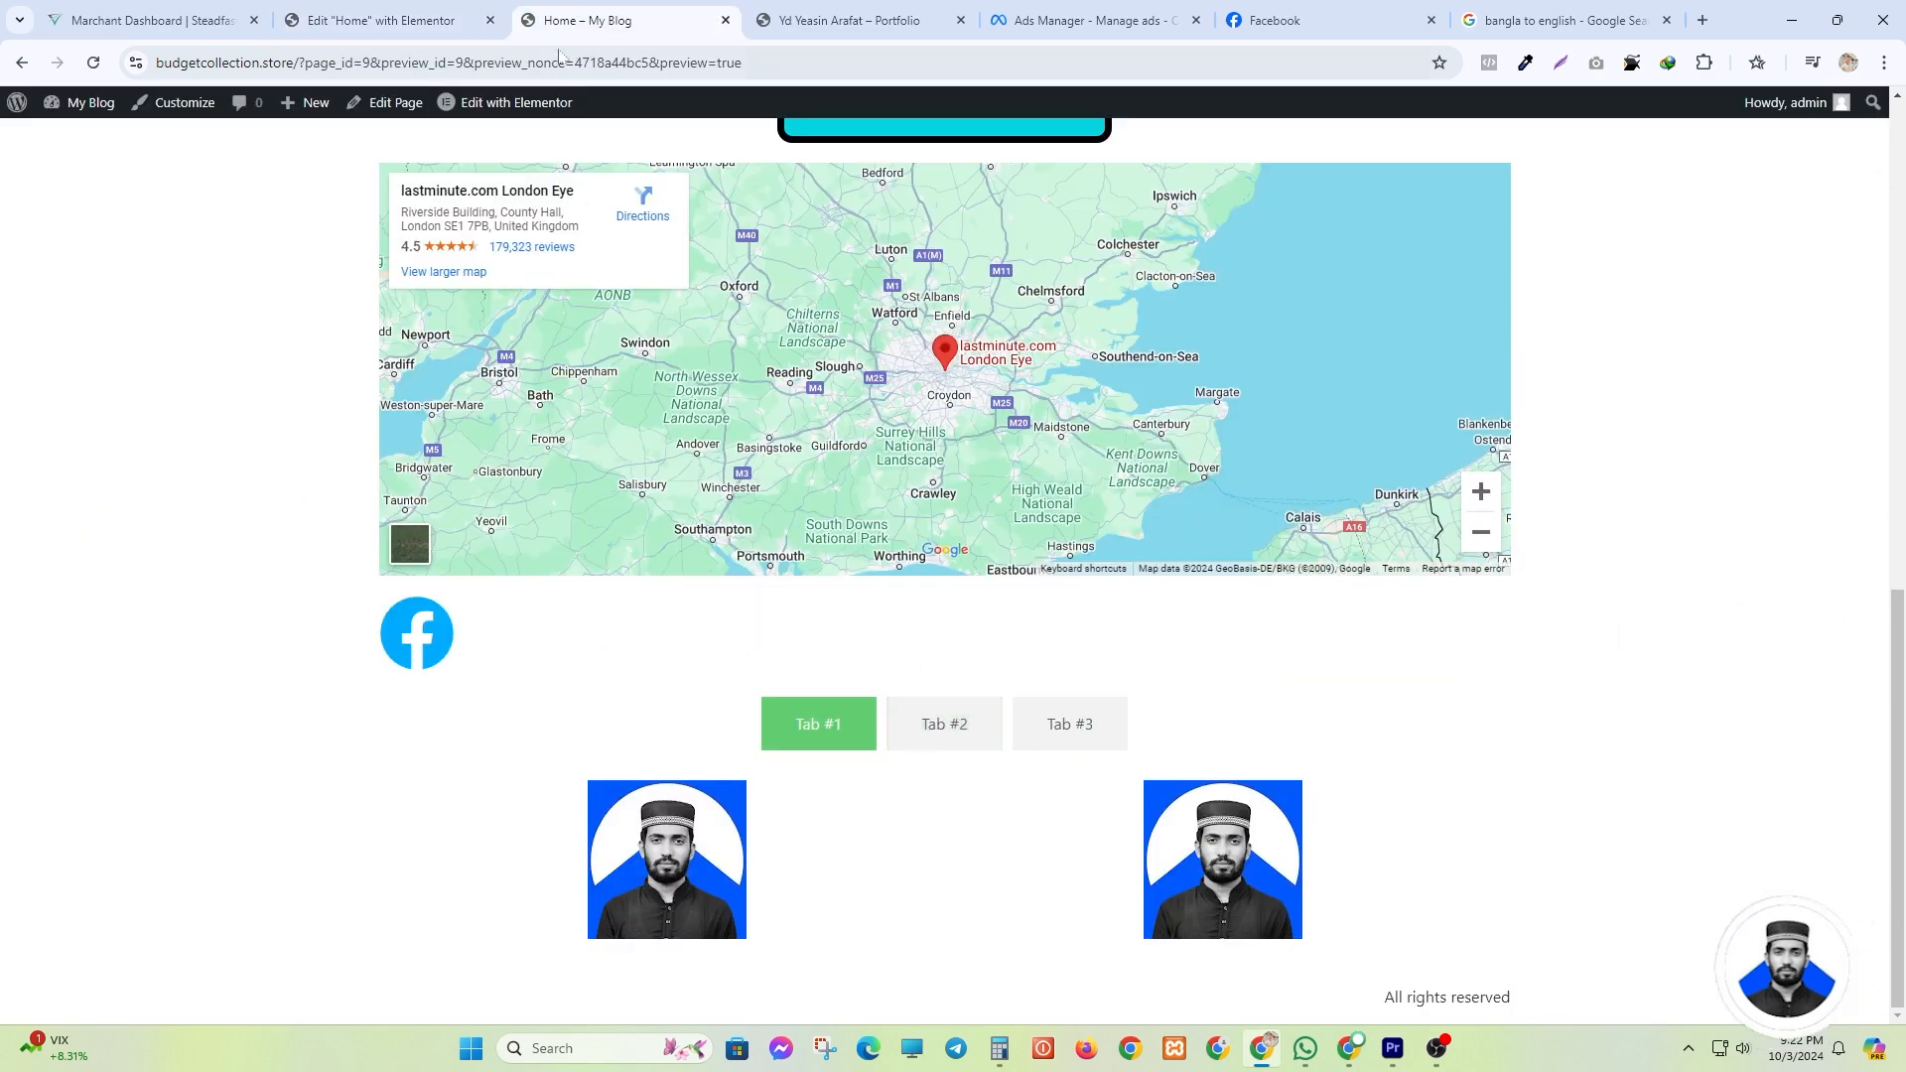
key("ctrl+shift+Tab")
left_click(1093, 534)
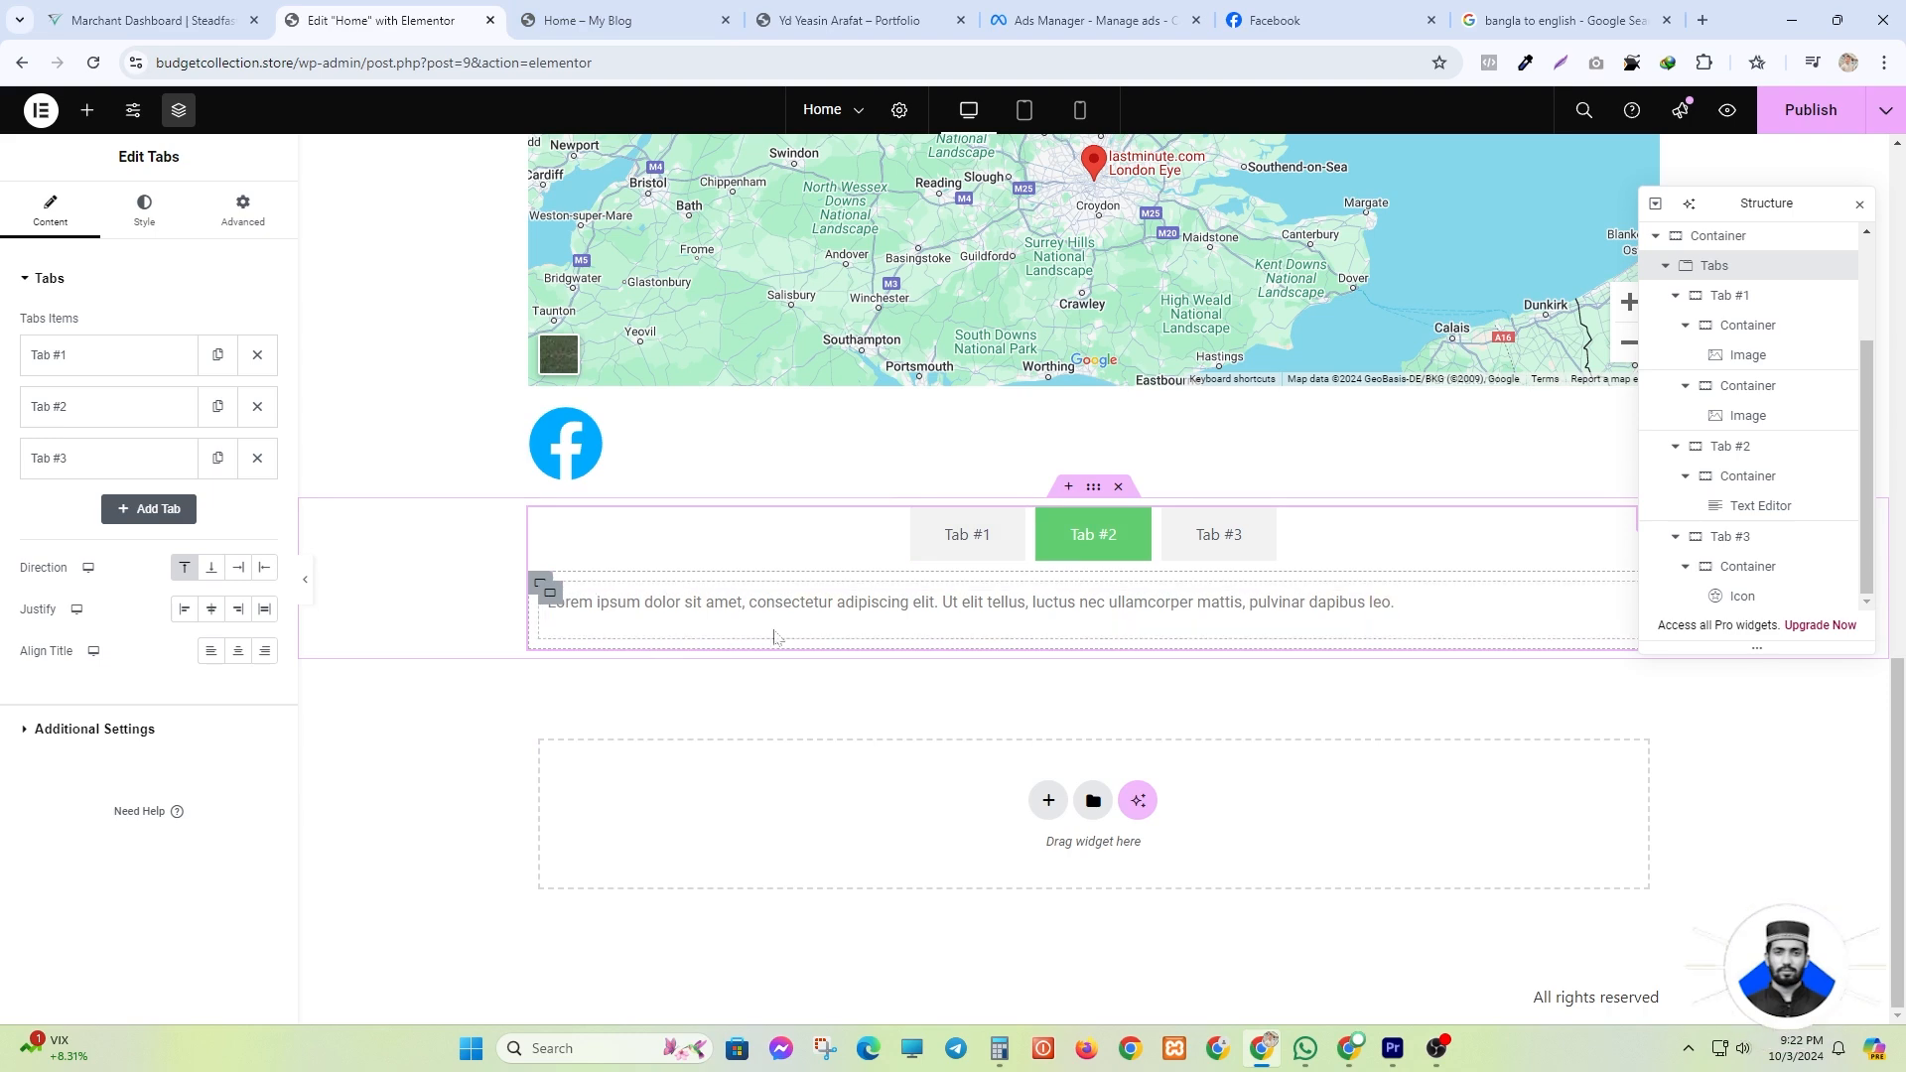
left_click(564, 12)
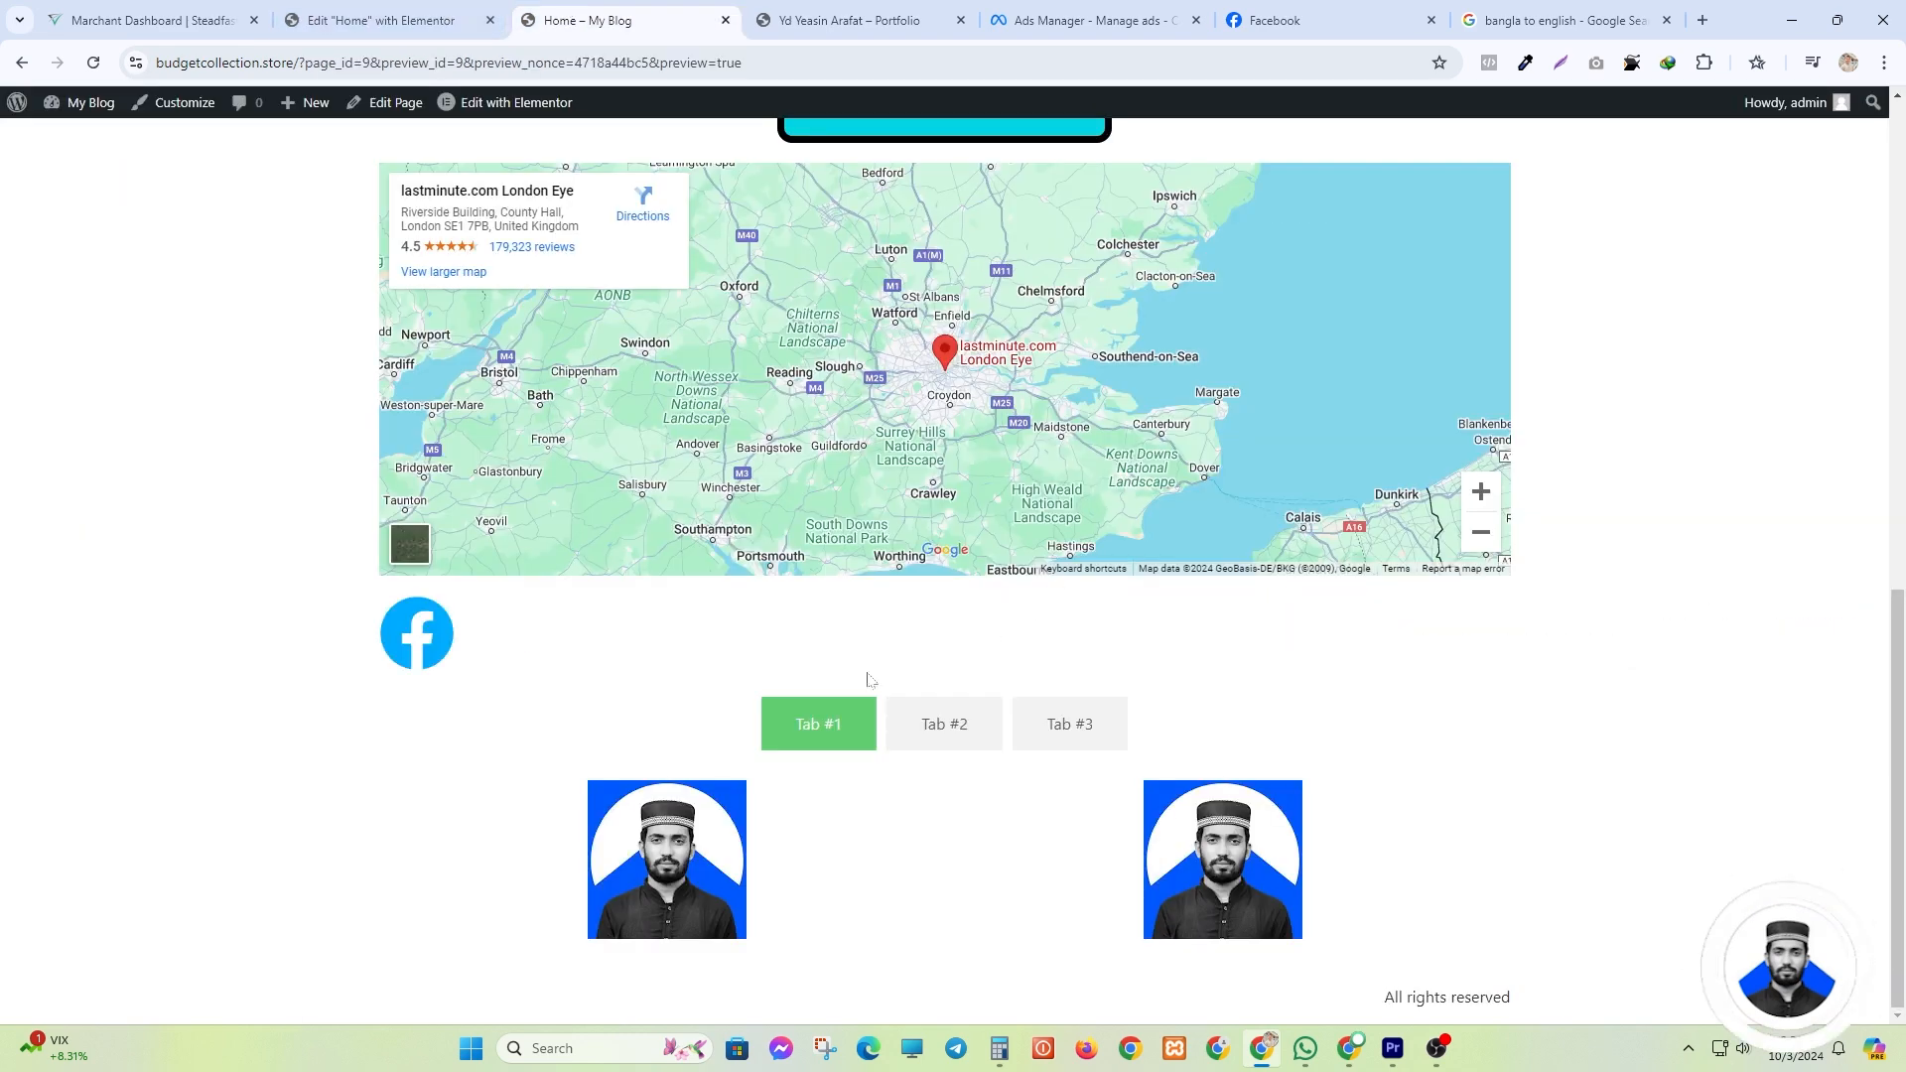
- Check the content of Tab #1, Tab #2 and Tab #3 on the preview page by switching between them
left_click(944, 722)
scroll(953, 765, "down", 1)
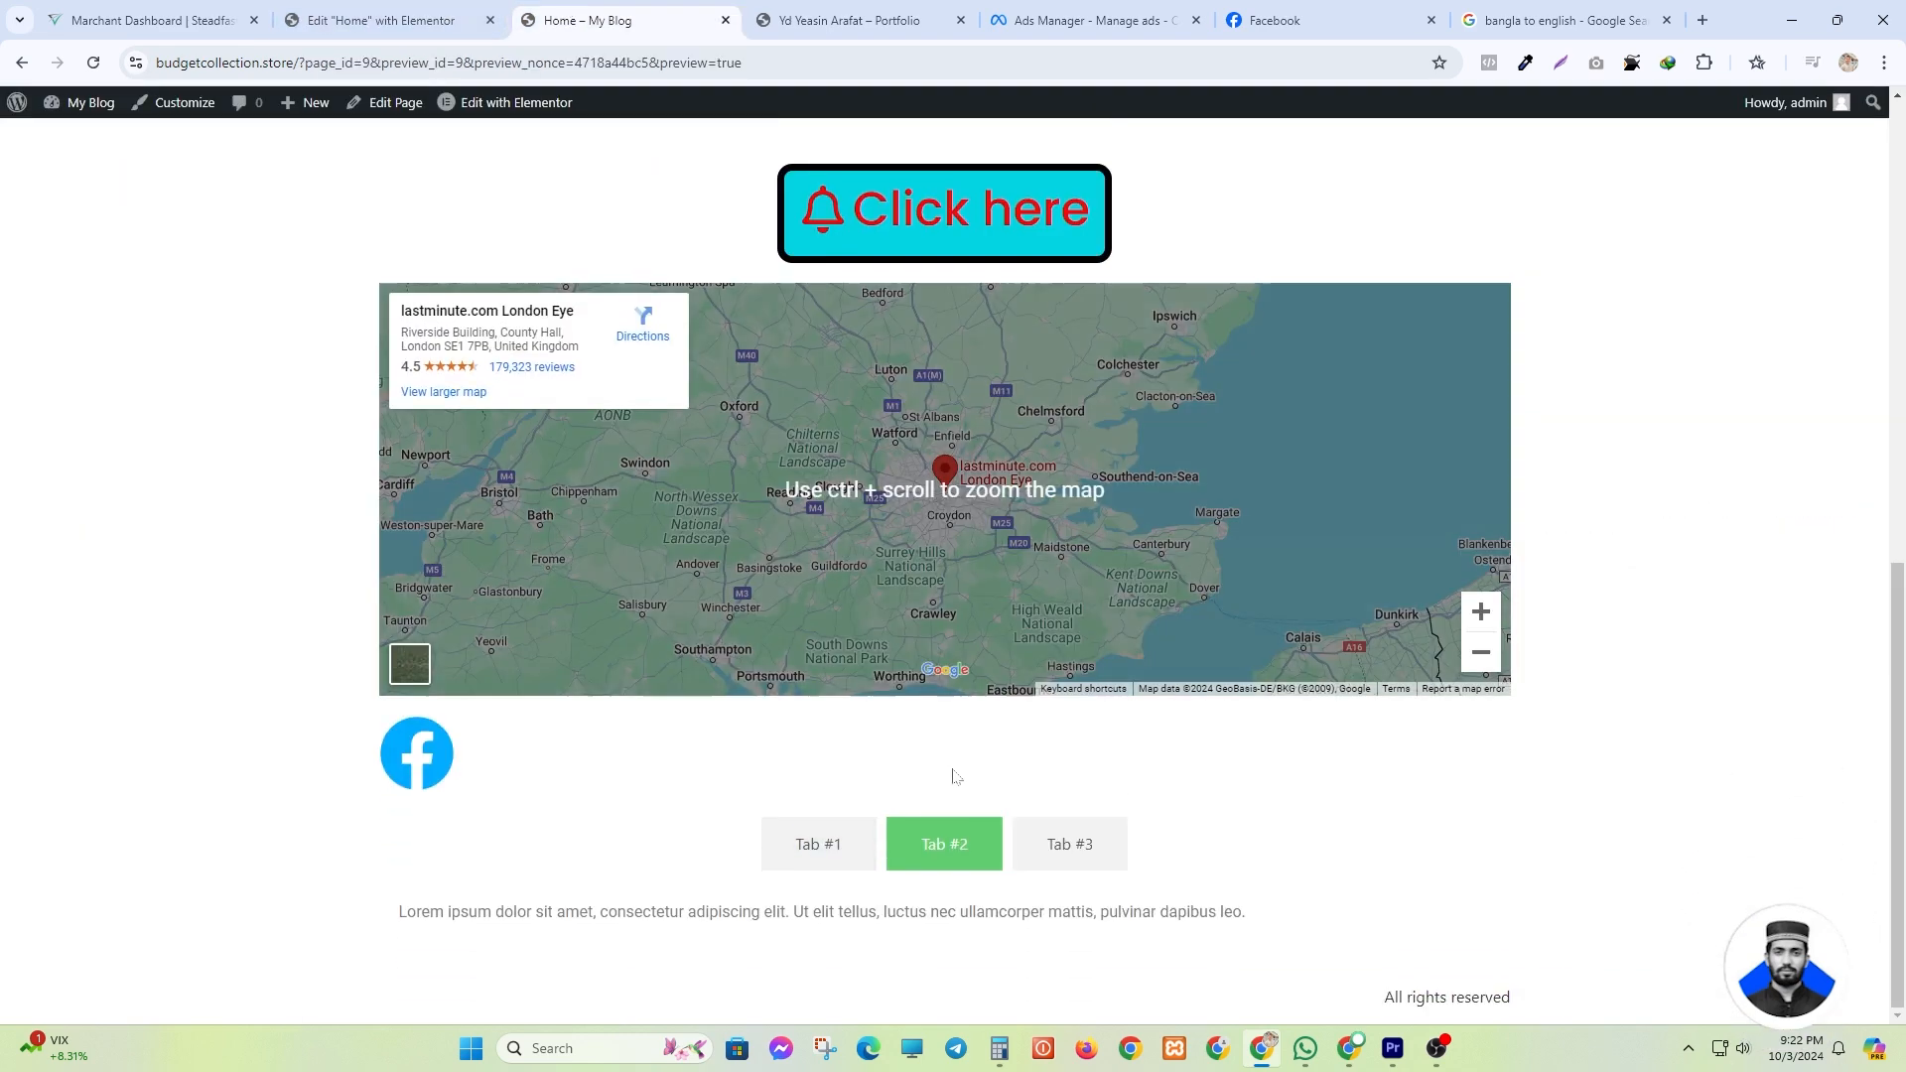
left_click_drag(380, 891, 1366, 932)
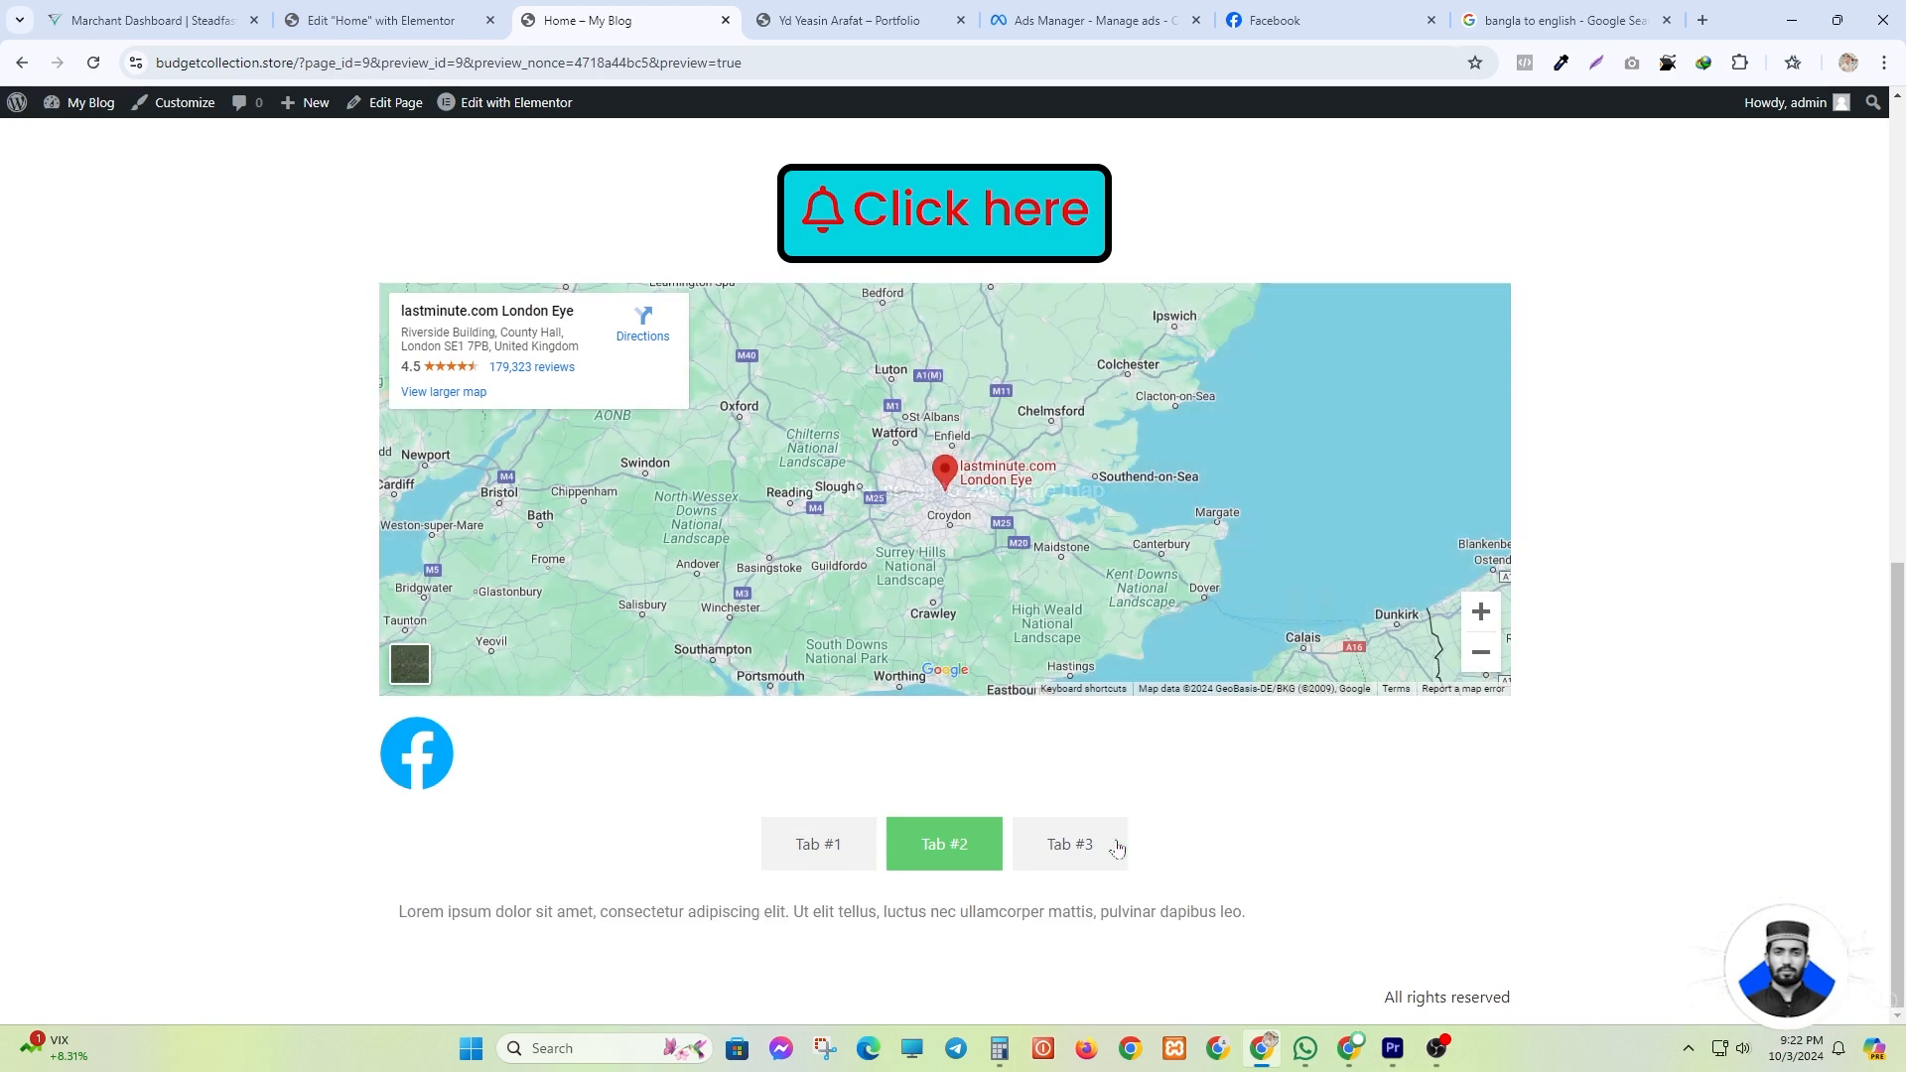
left_click(1100, 845)
scroll(541, 875, "down", 1)
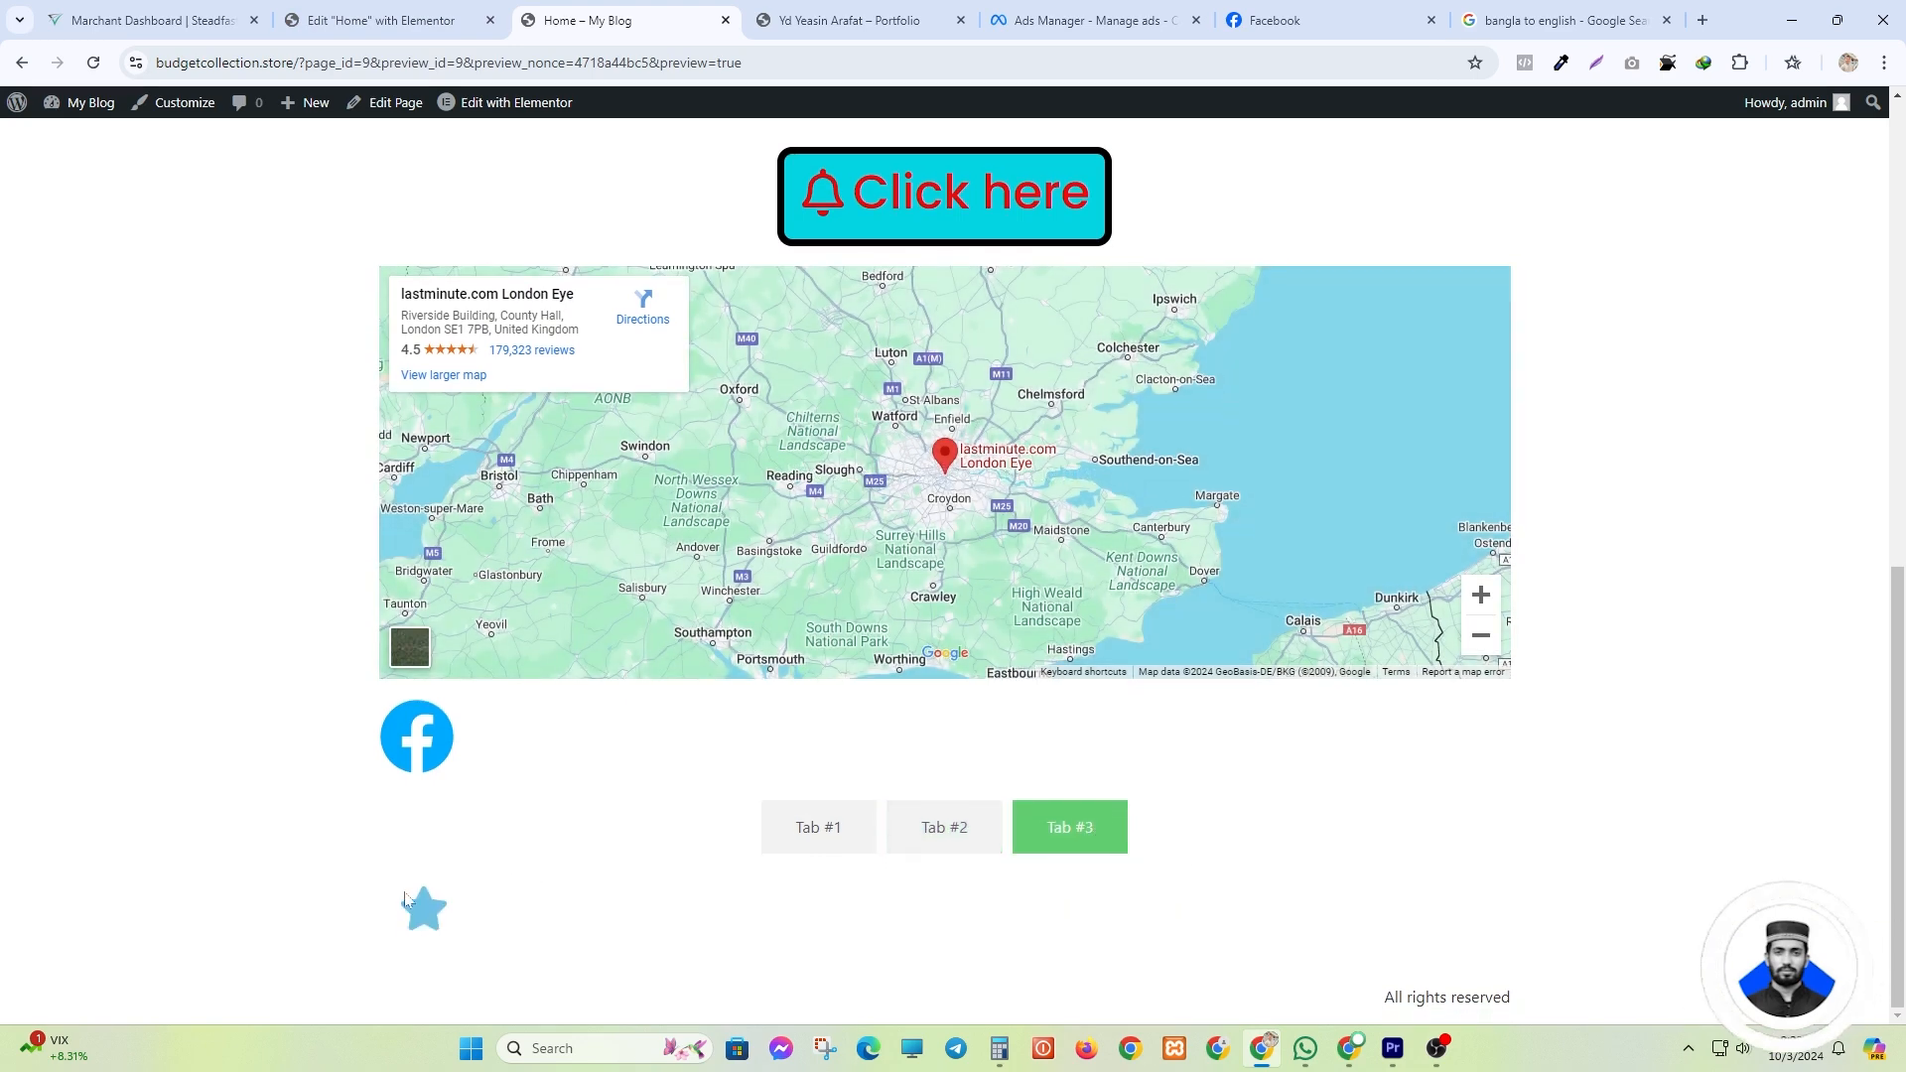
left_click(818, 843)
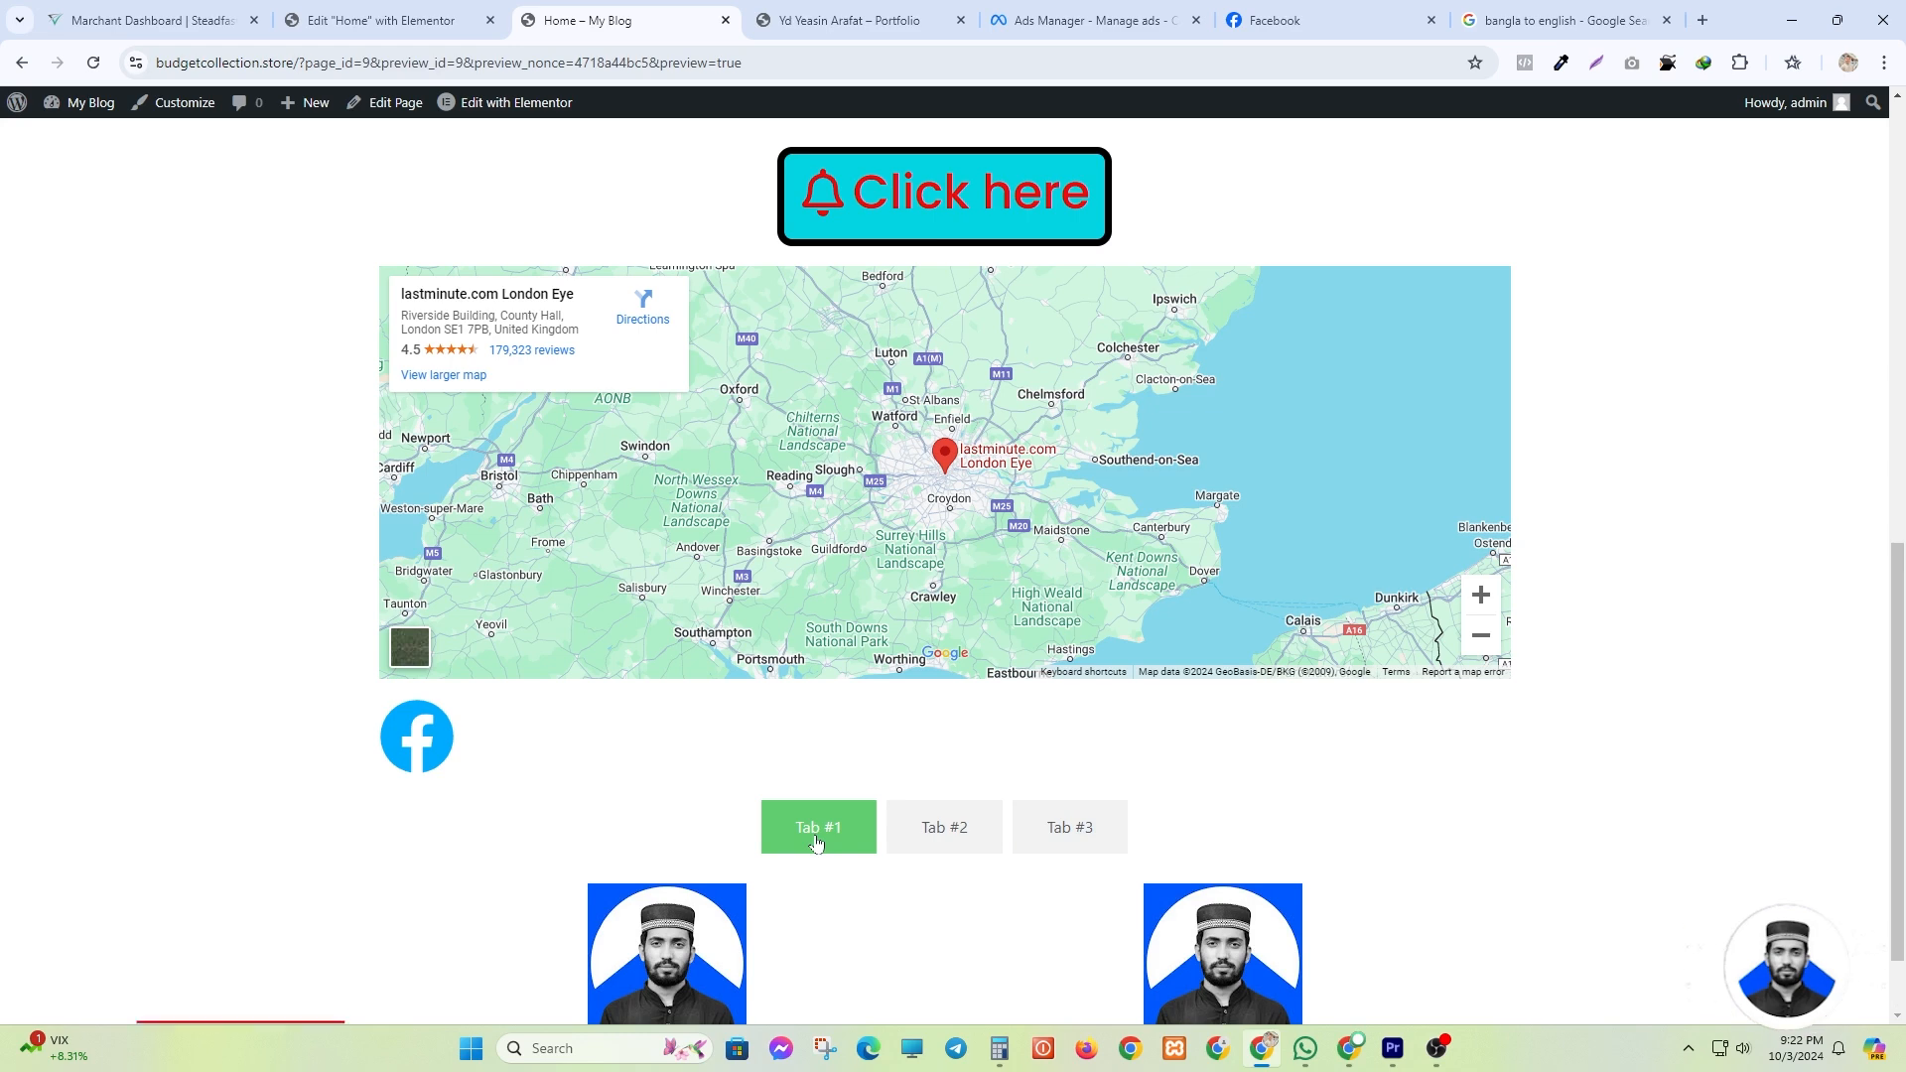
left_click(941, 850)
left_click(1068, 844)
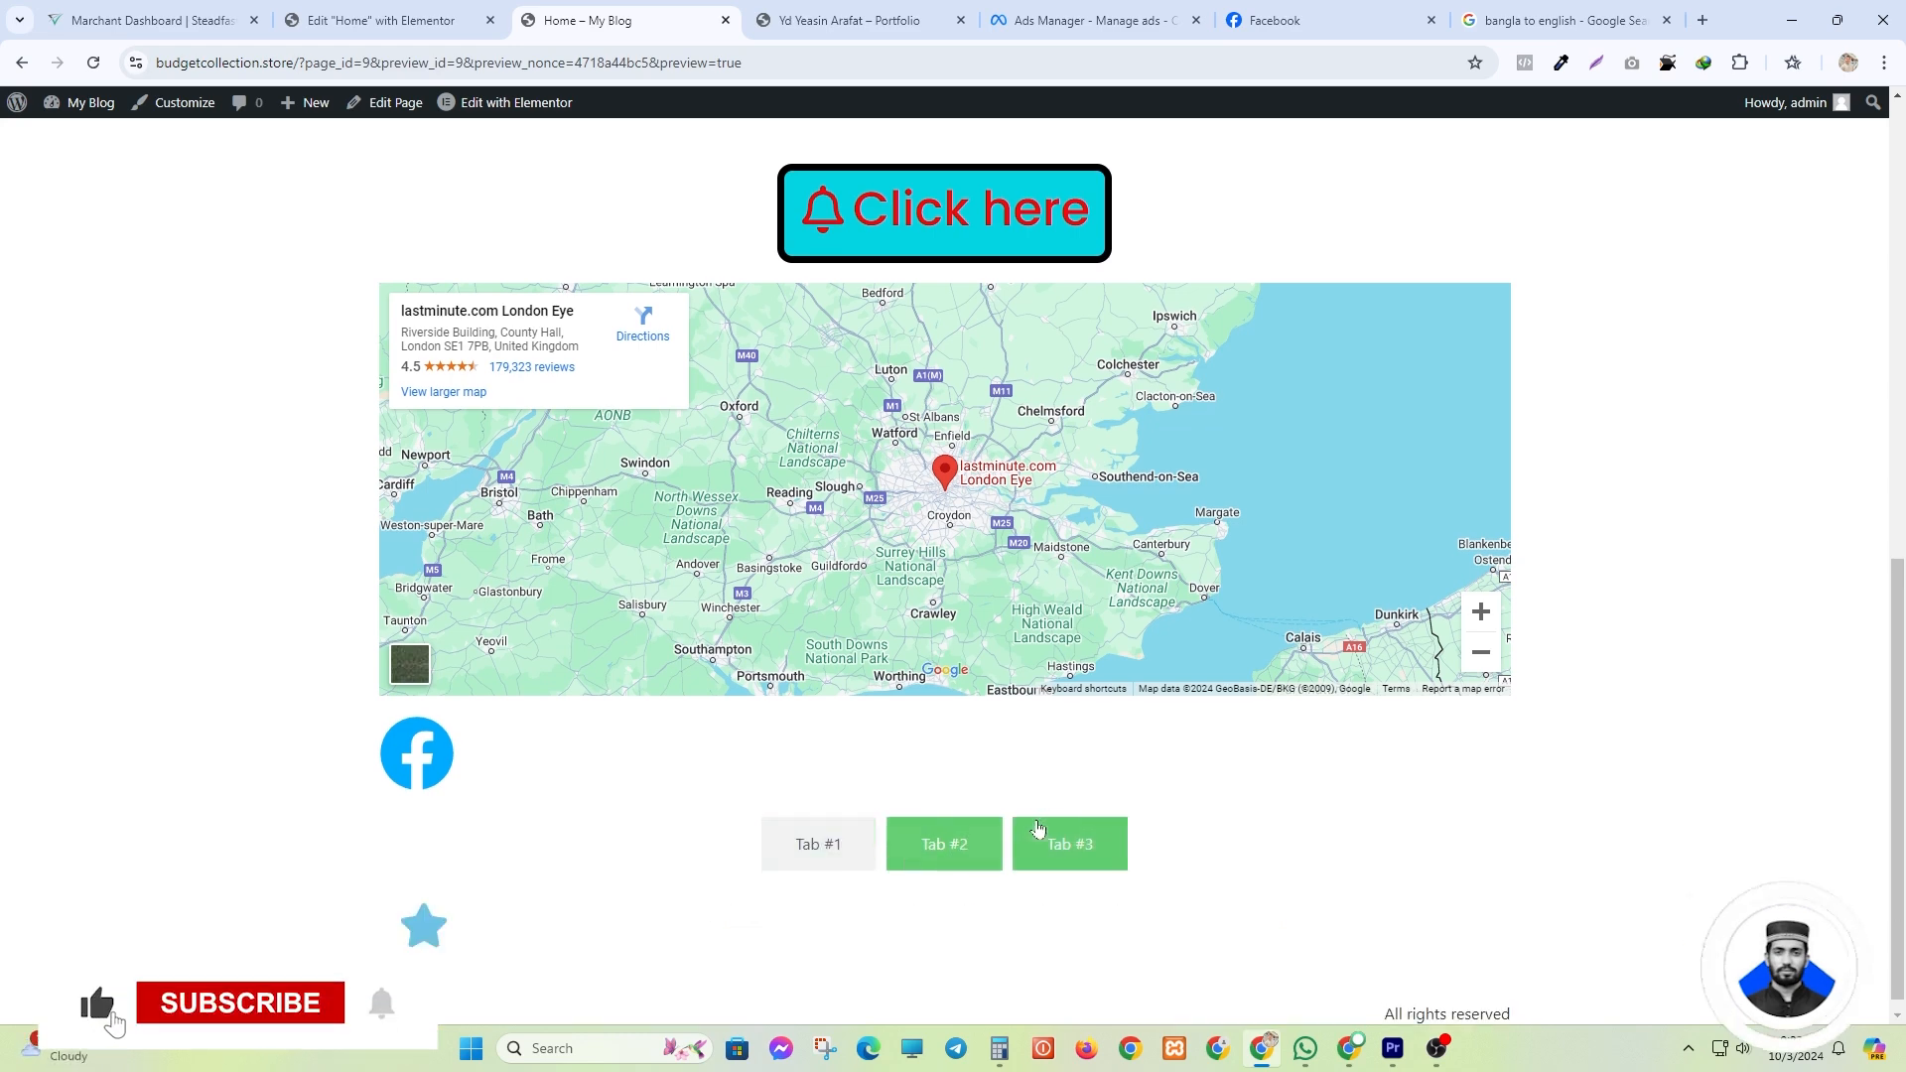
left_click(852, 852)
scroll(869, 866, "down", 1)
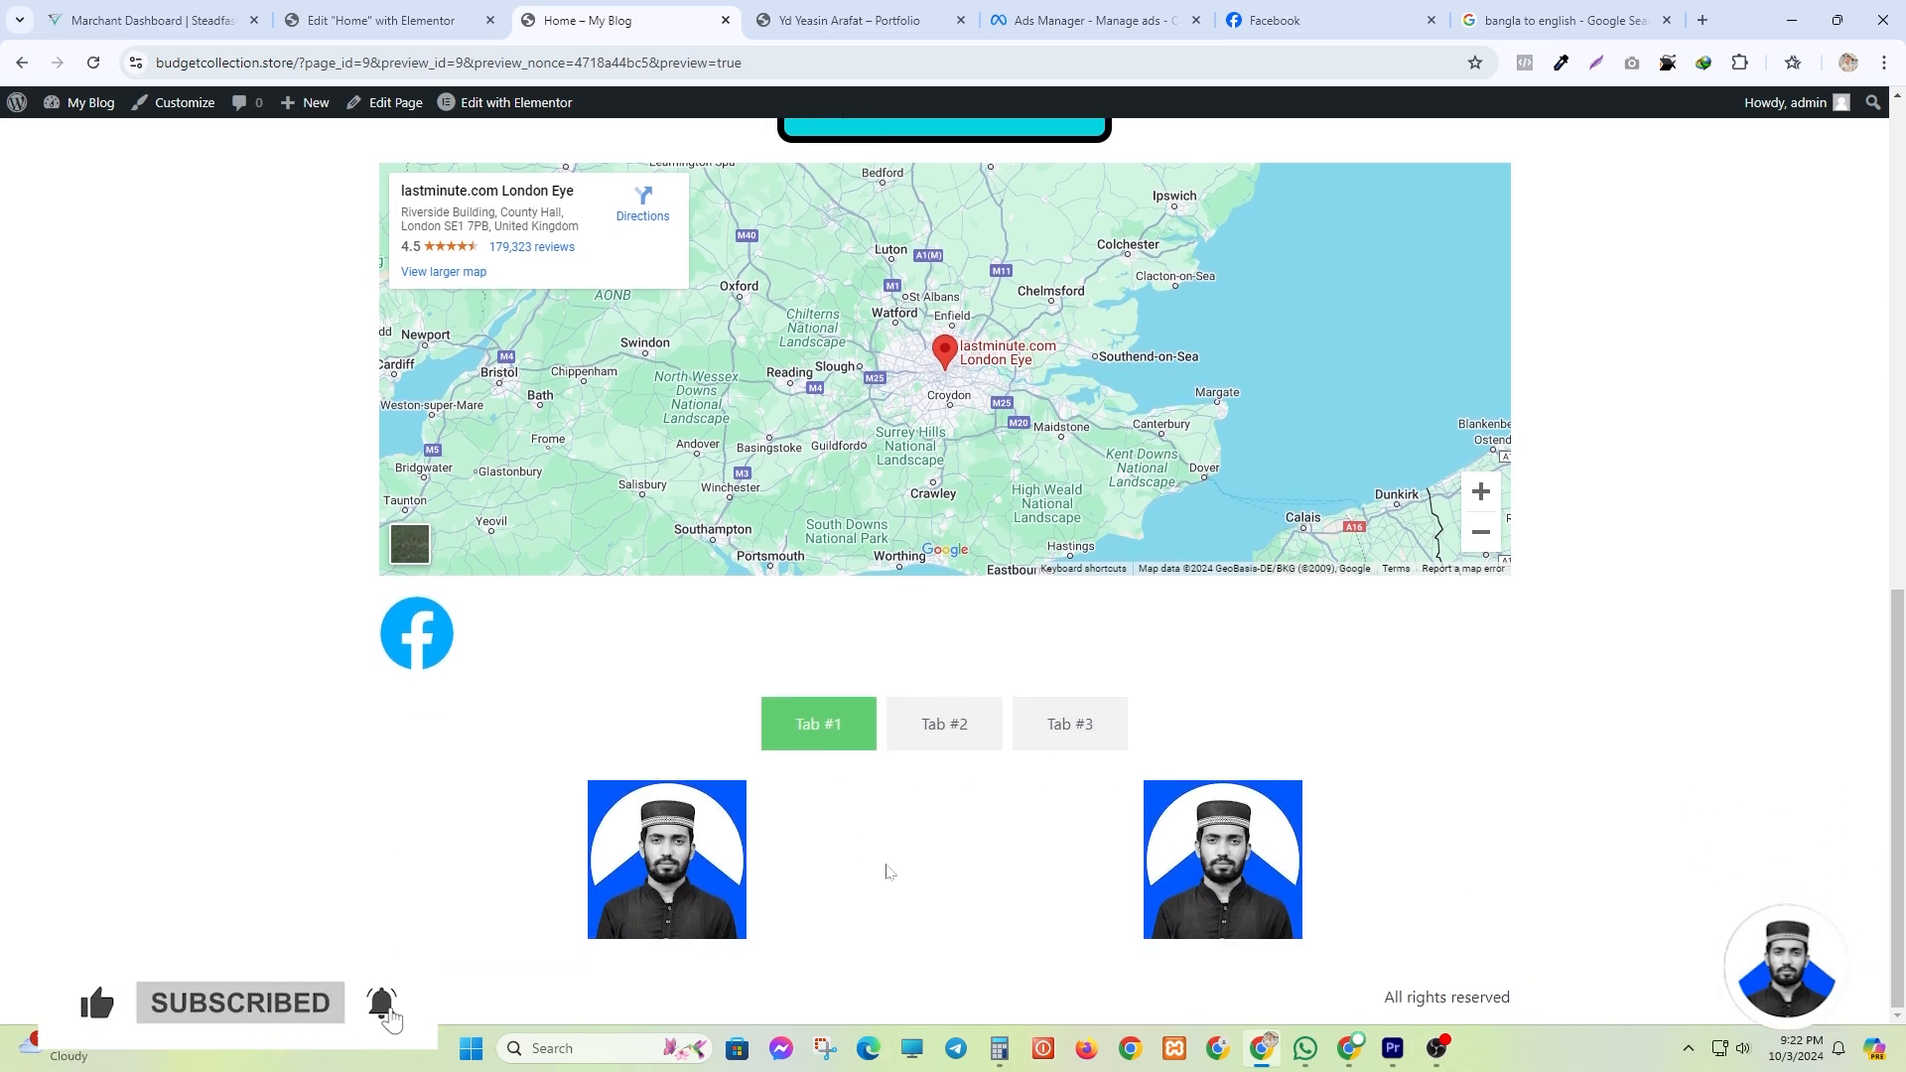
- Return to the page editor and look through the item settings of Tab #1 and Tab #3
left_click(382, 20)
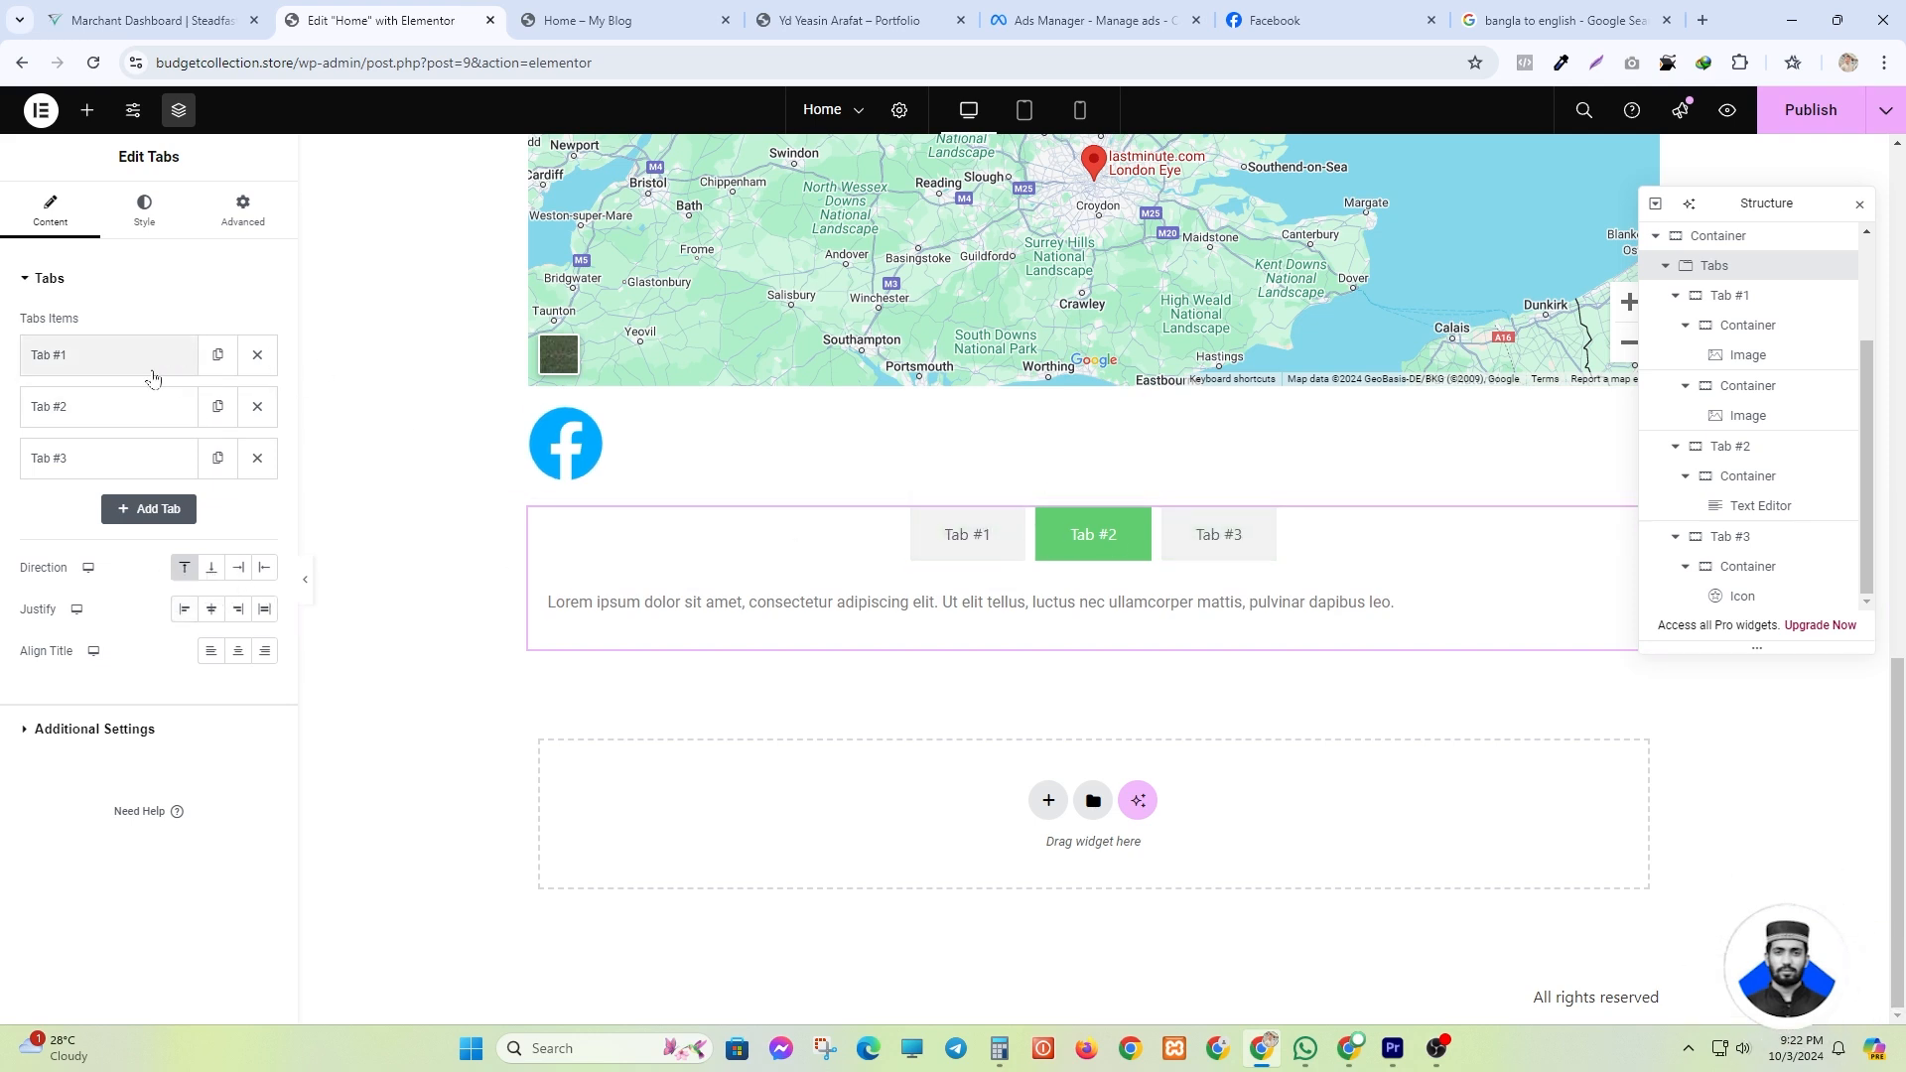
left_click(111, 363)
left_click(111, 364)
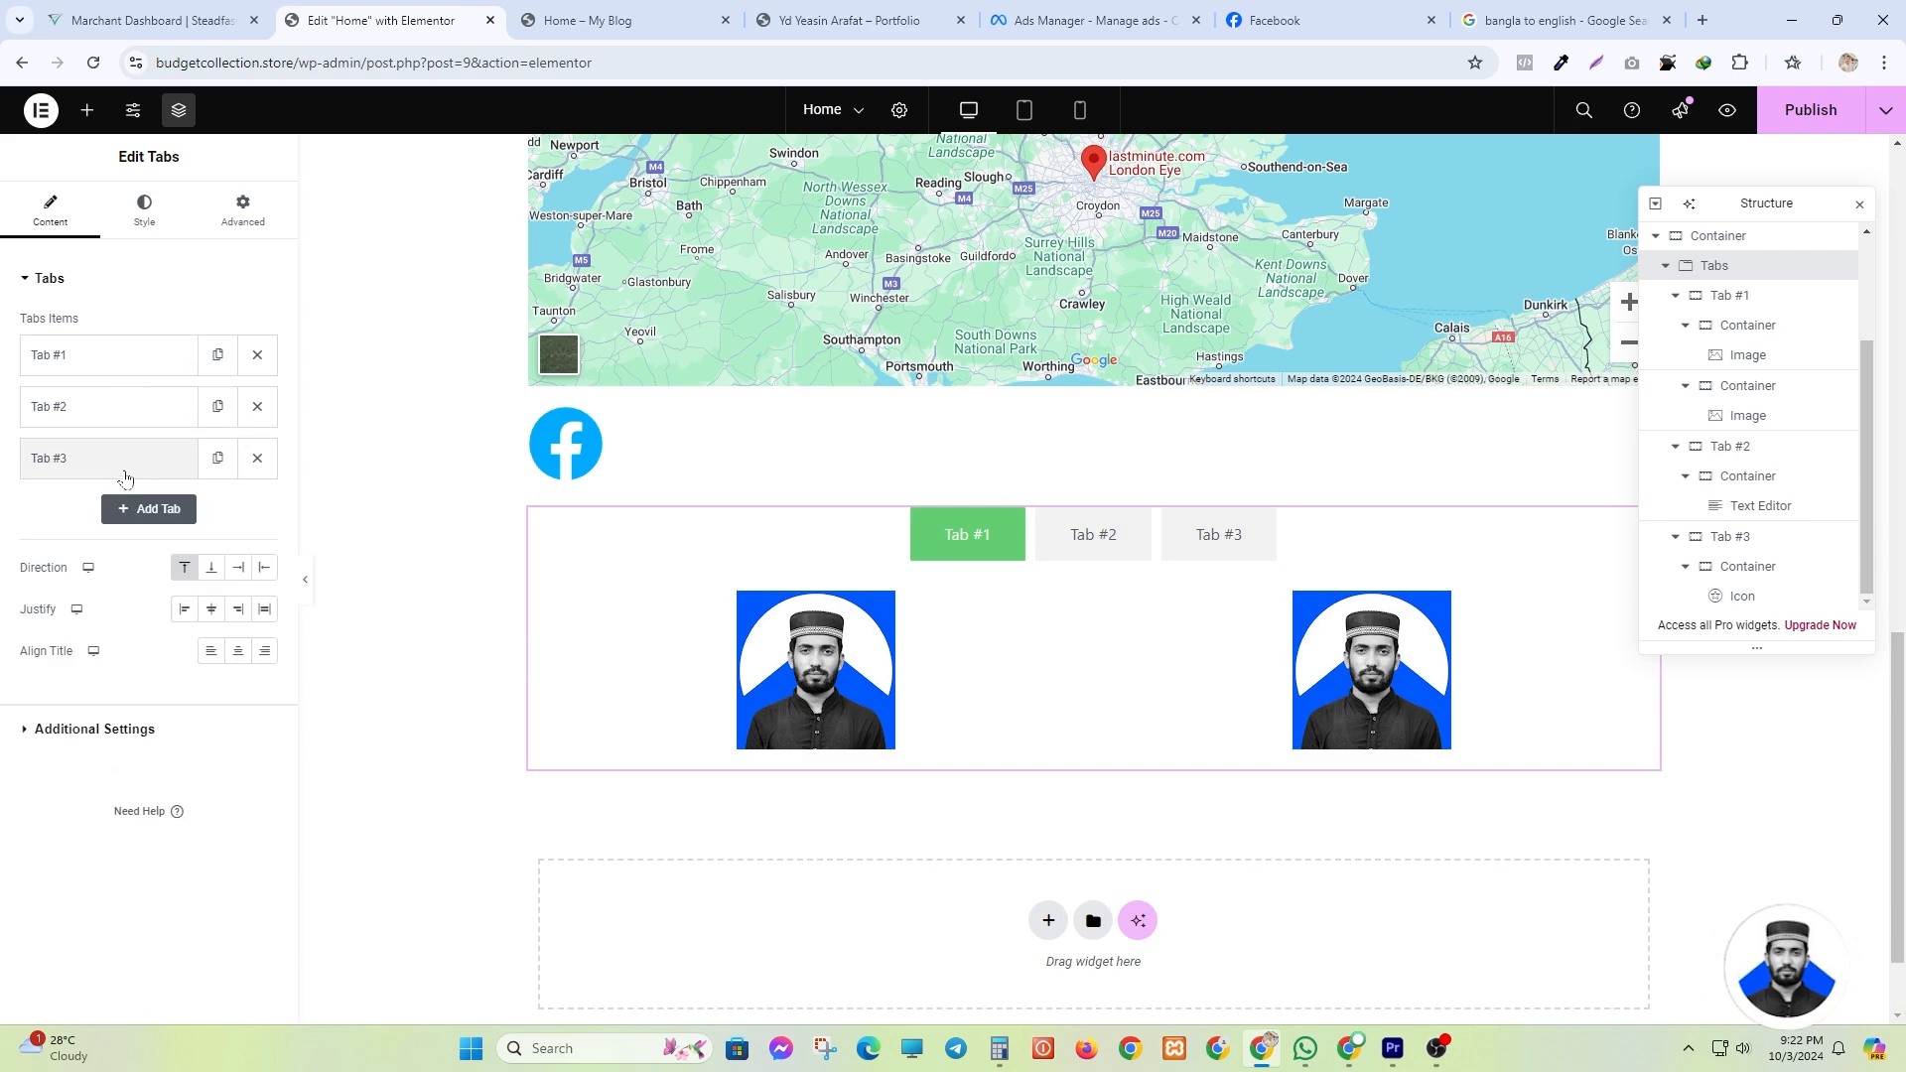
left_click(129, 464)
left_click(113, 342)
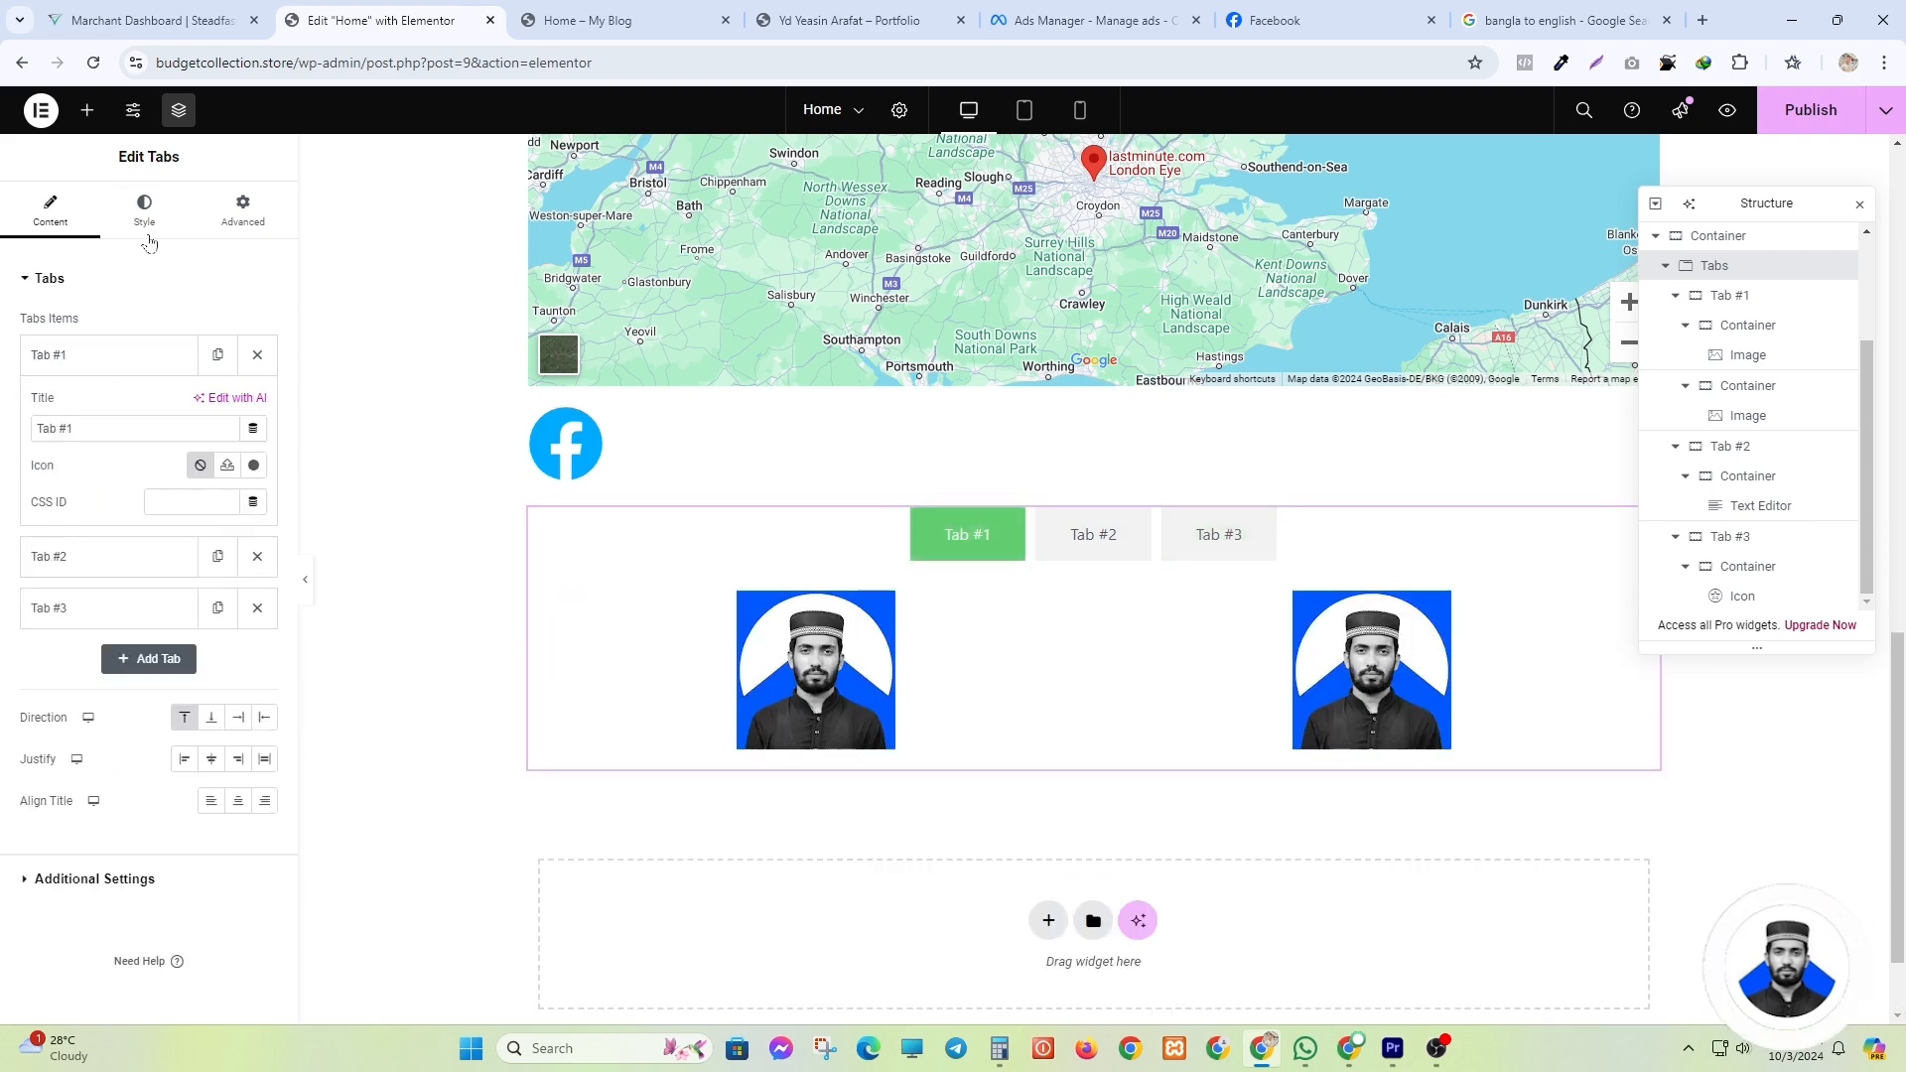
left_click(112, 353)
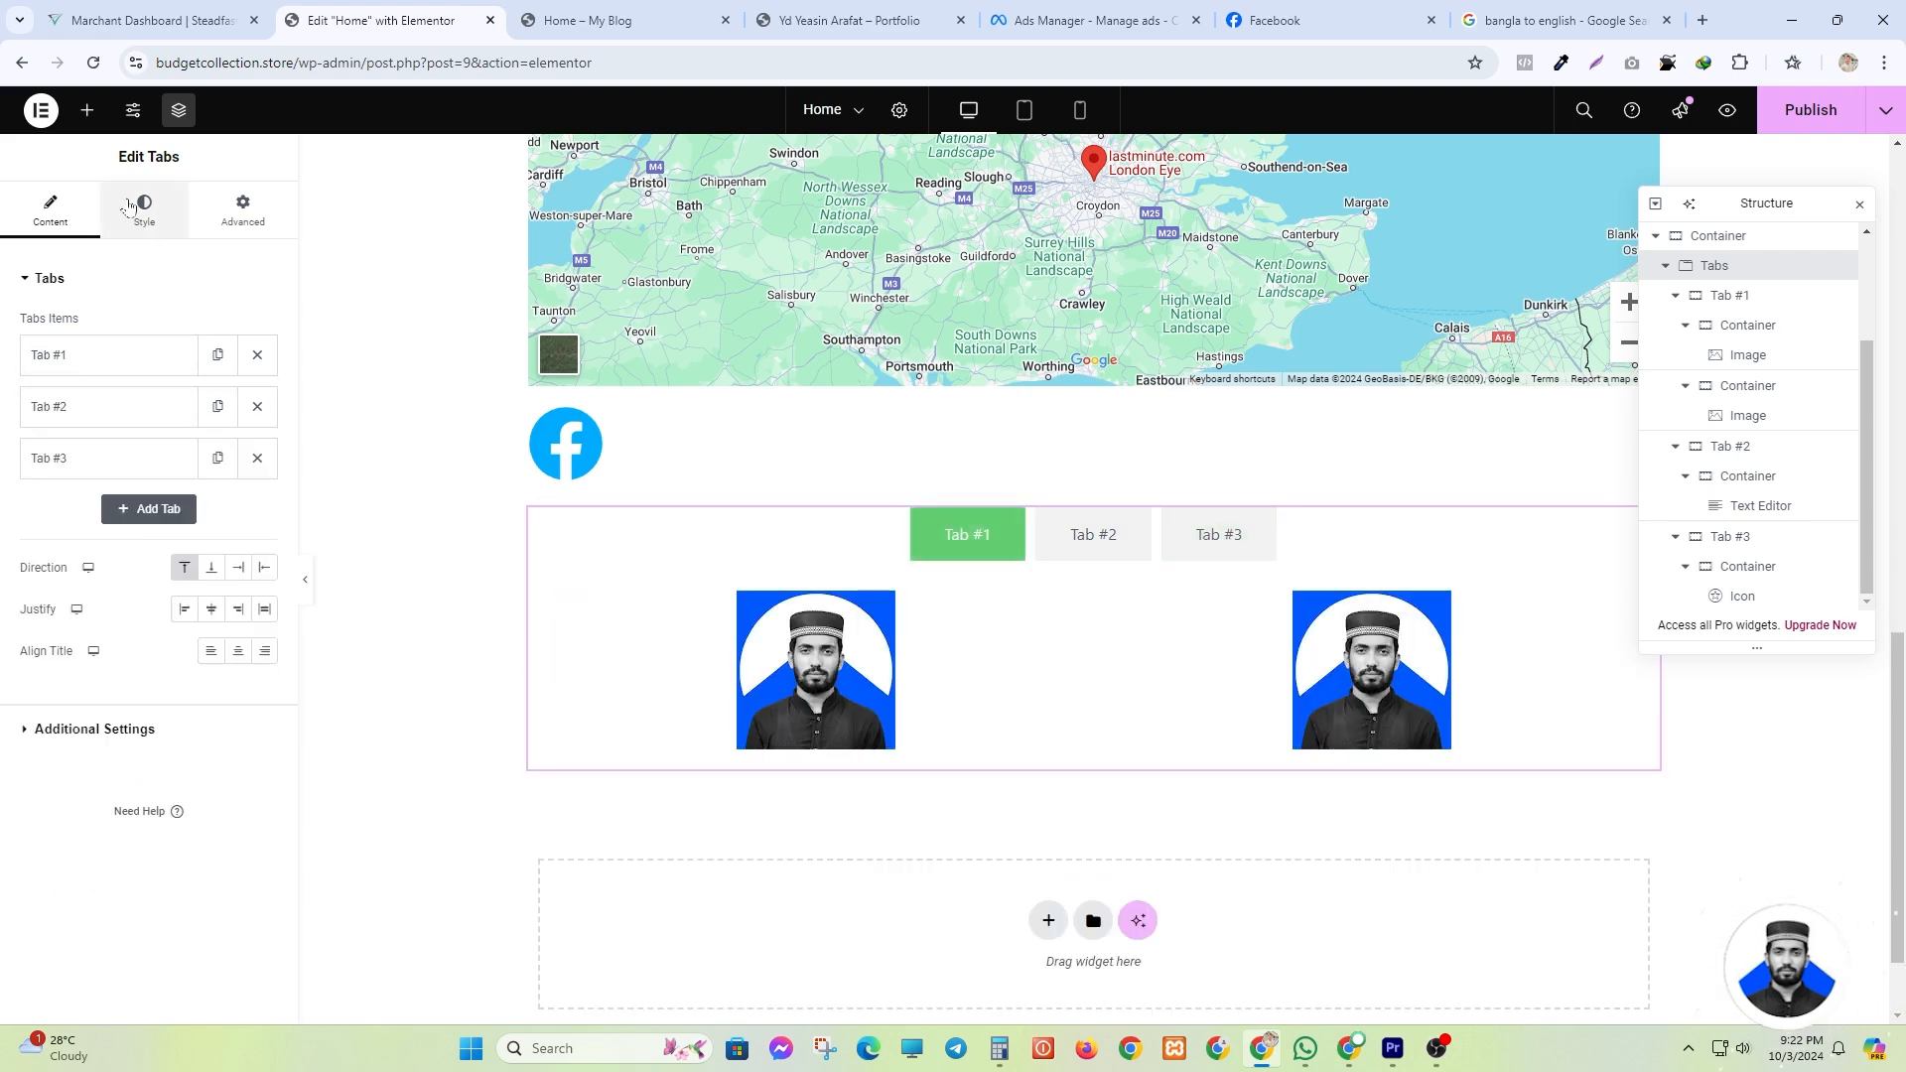
- Set the gap between the tabs to 21 px and their distance from the content to 20 px
left_click(130, 206)
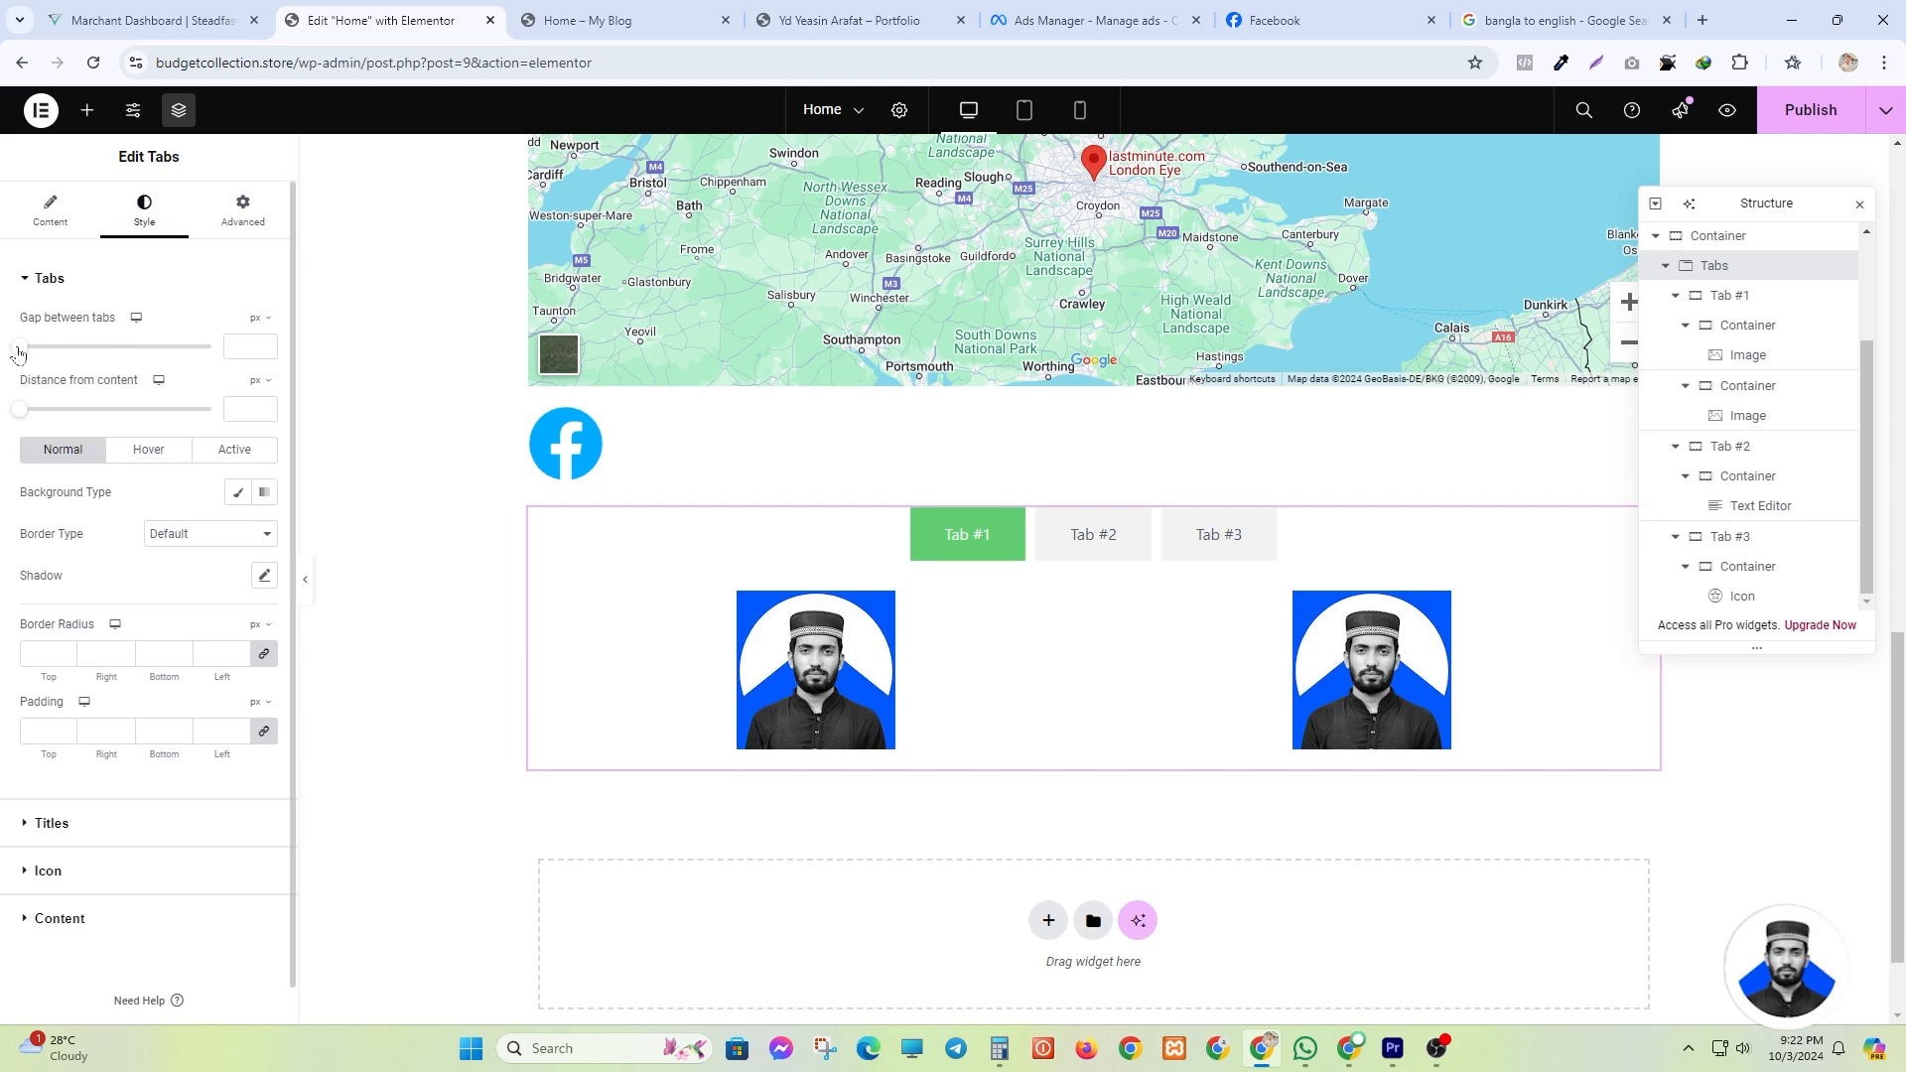
left_click_drag(18, 350, 78, 347)
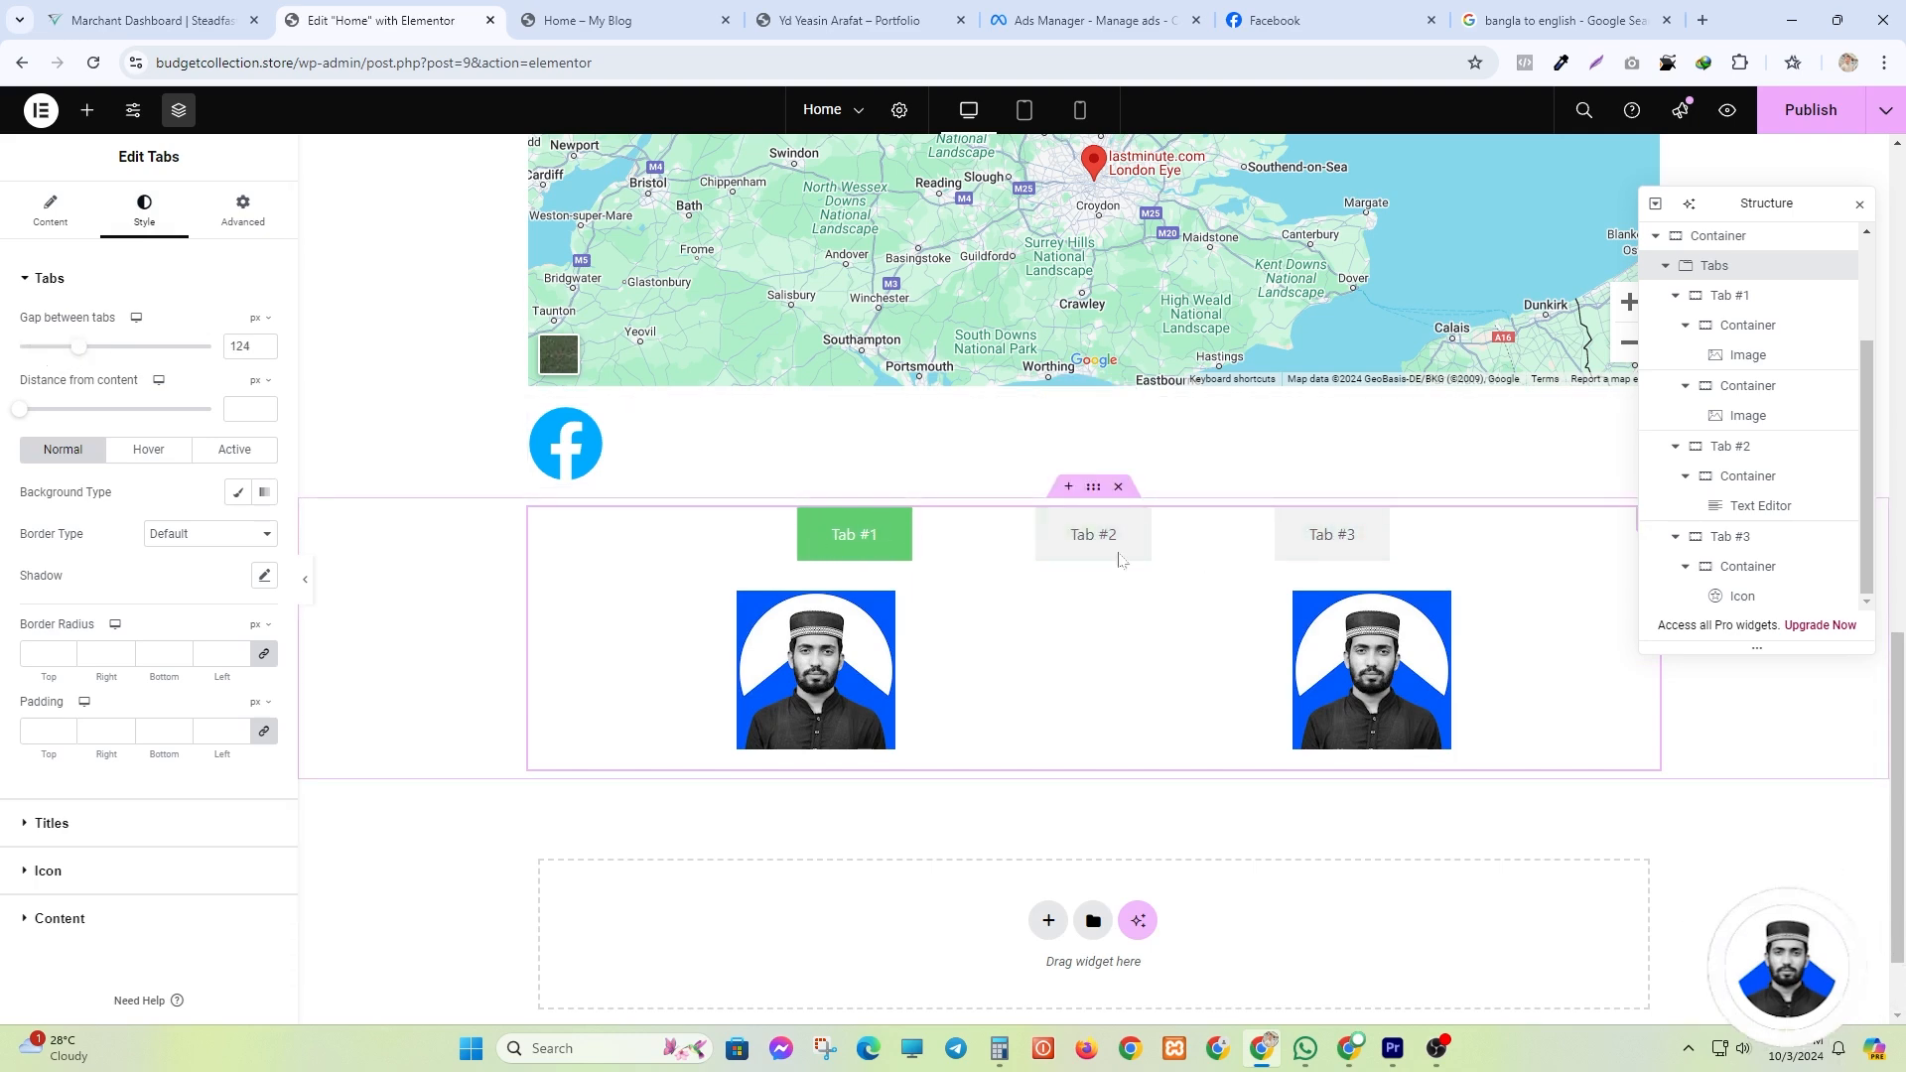
left_click_drag(82, 350, 32, 409)
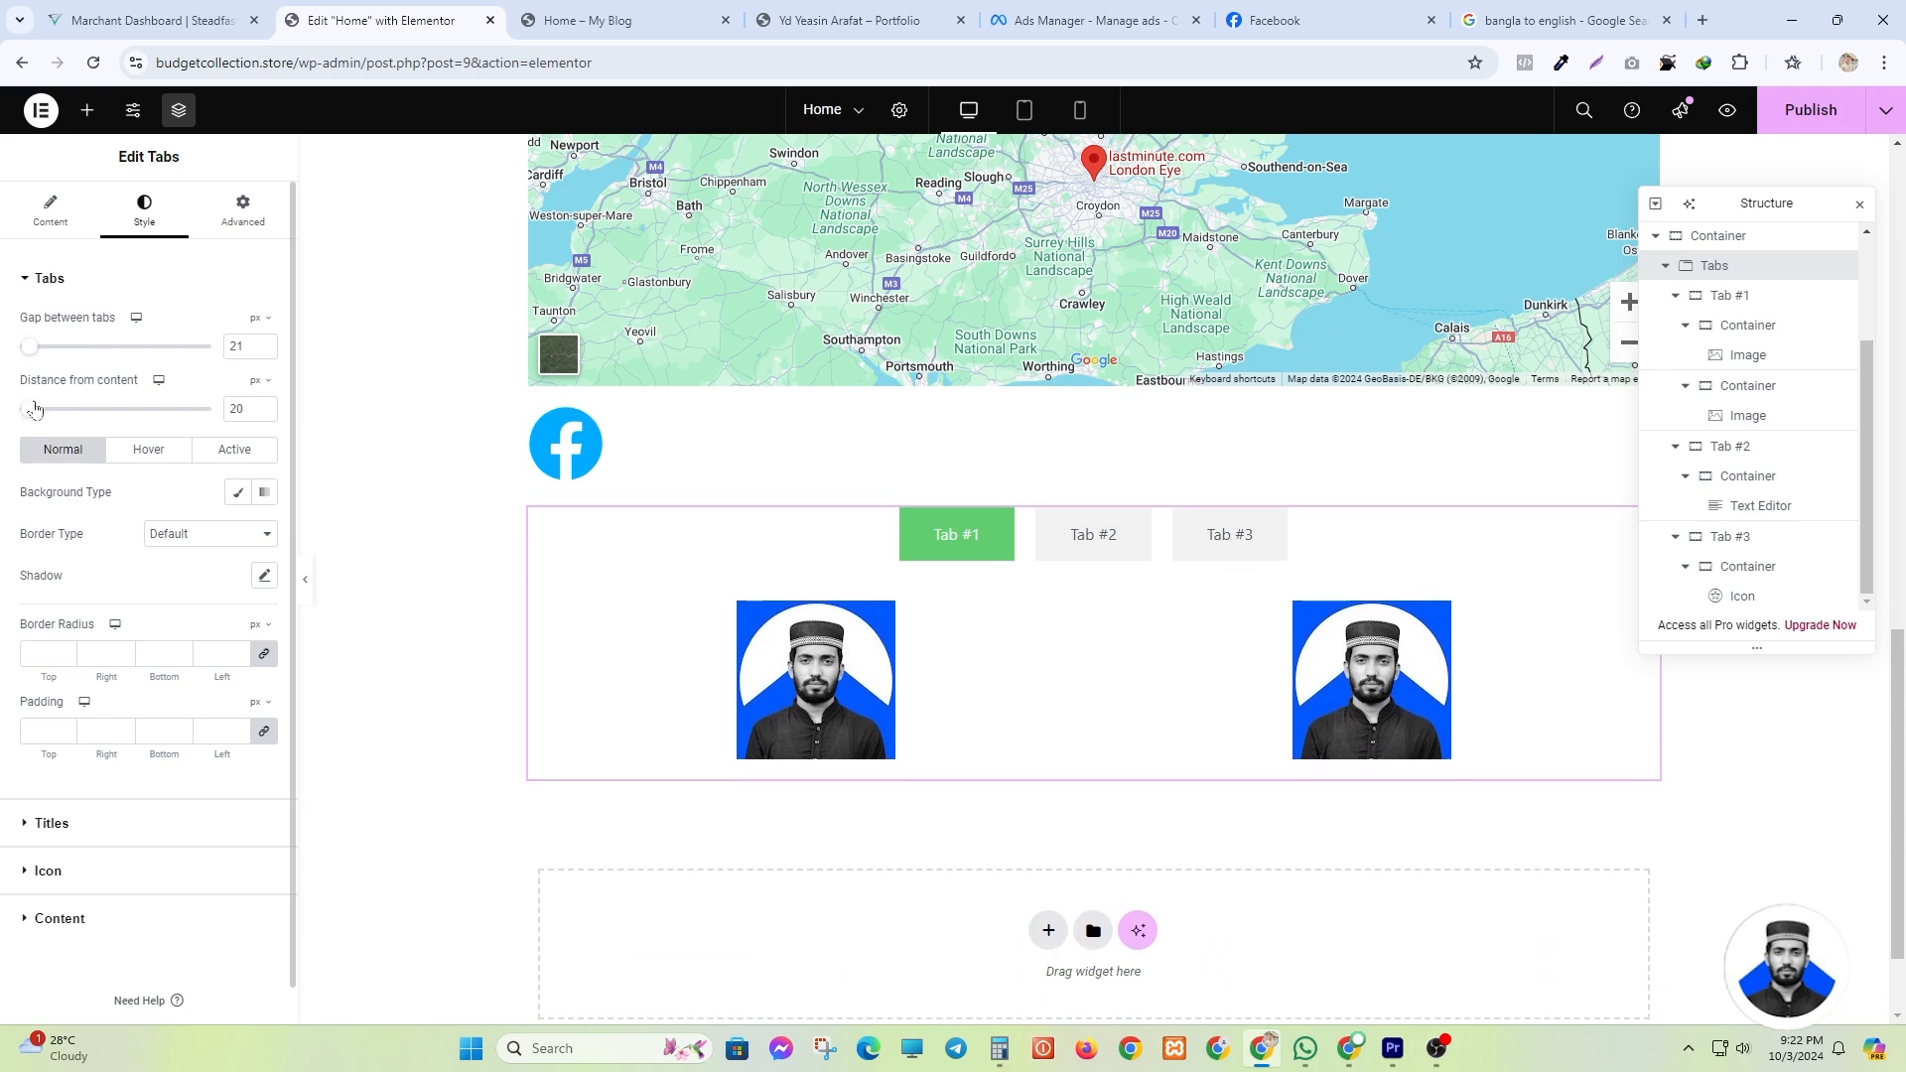
- Give the tabs' normal state a classic background in red #DB0202
left_click(266, 493)
left_click(248, 493)
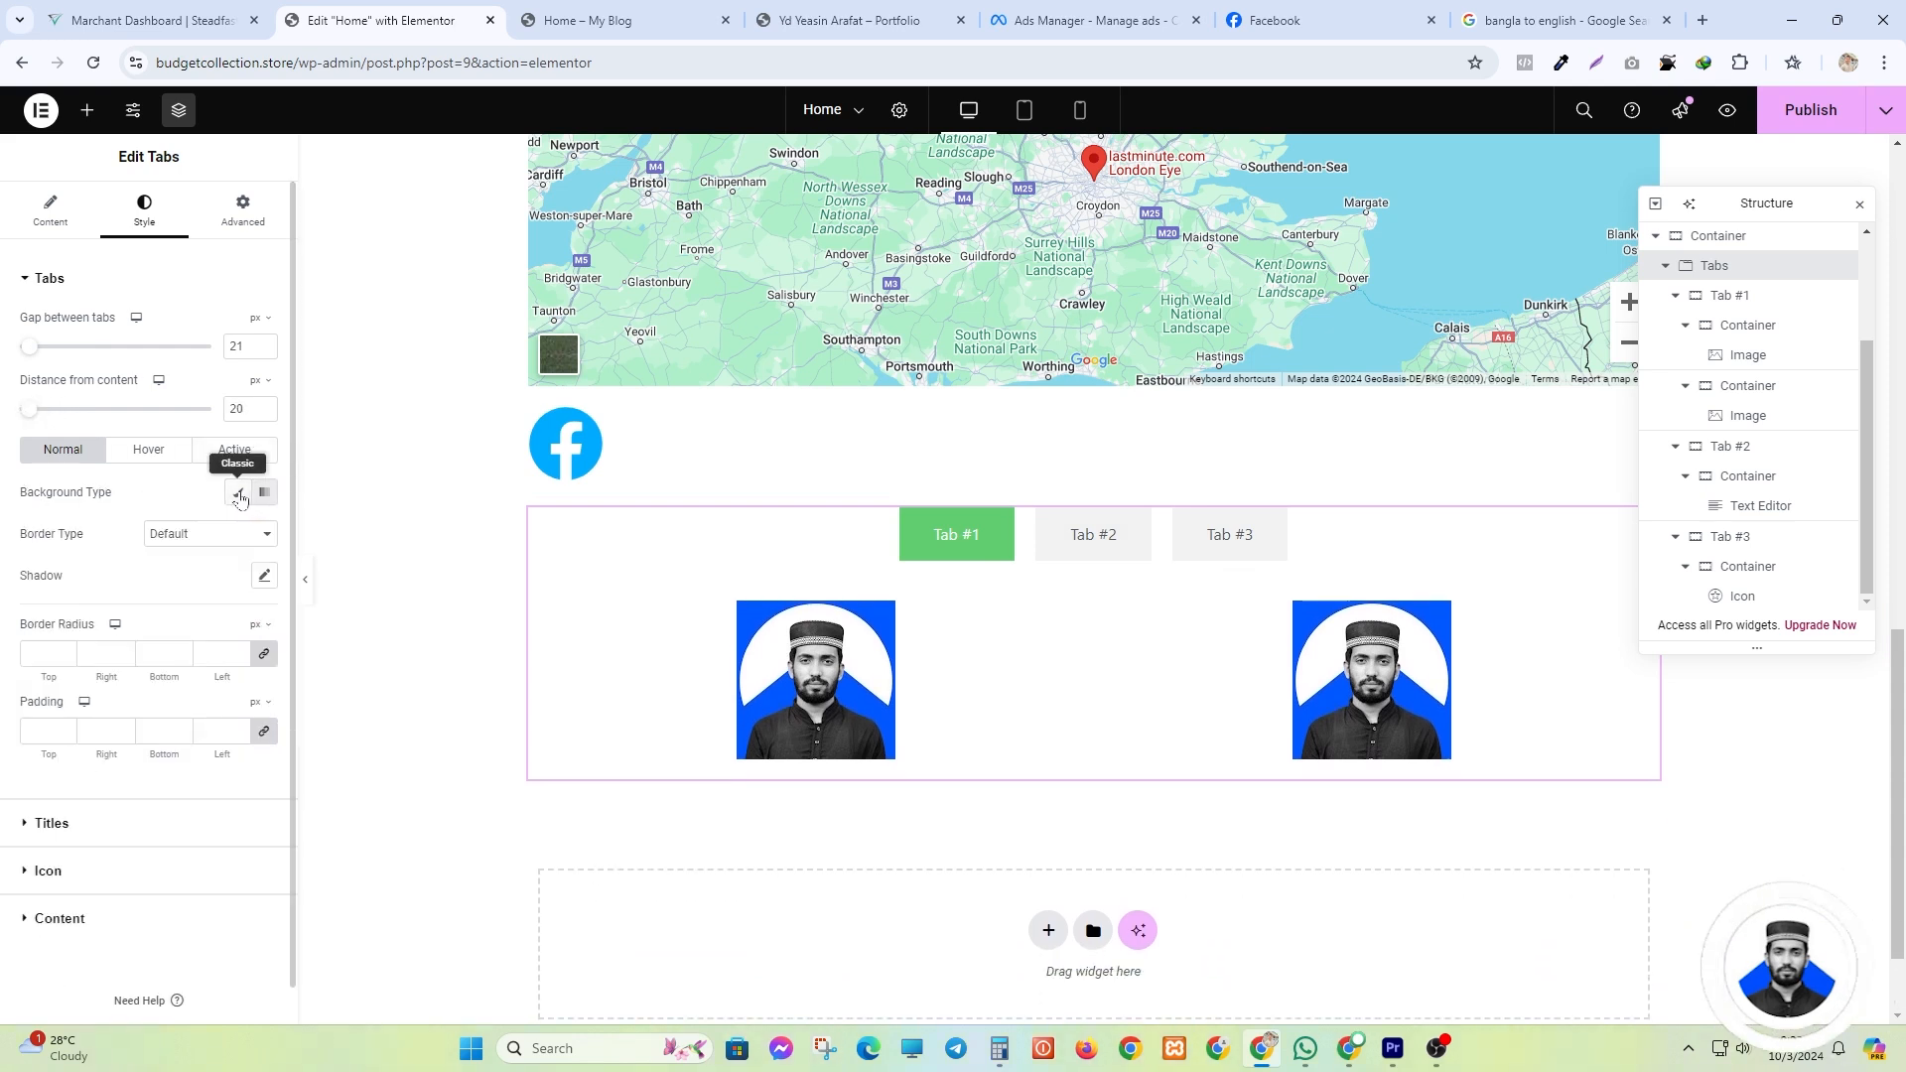
left_click(264, 546)
left_click(375, 635)
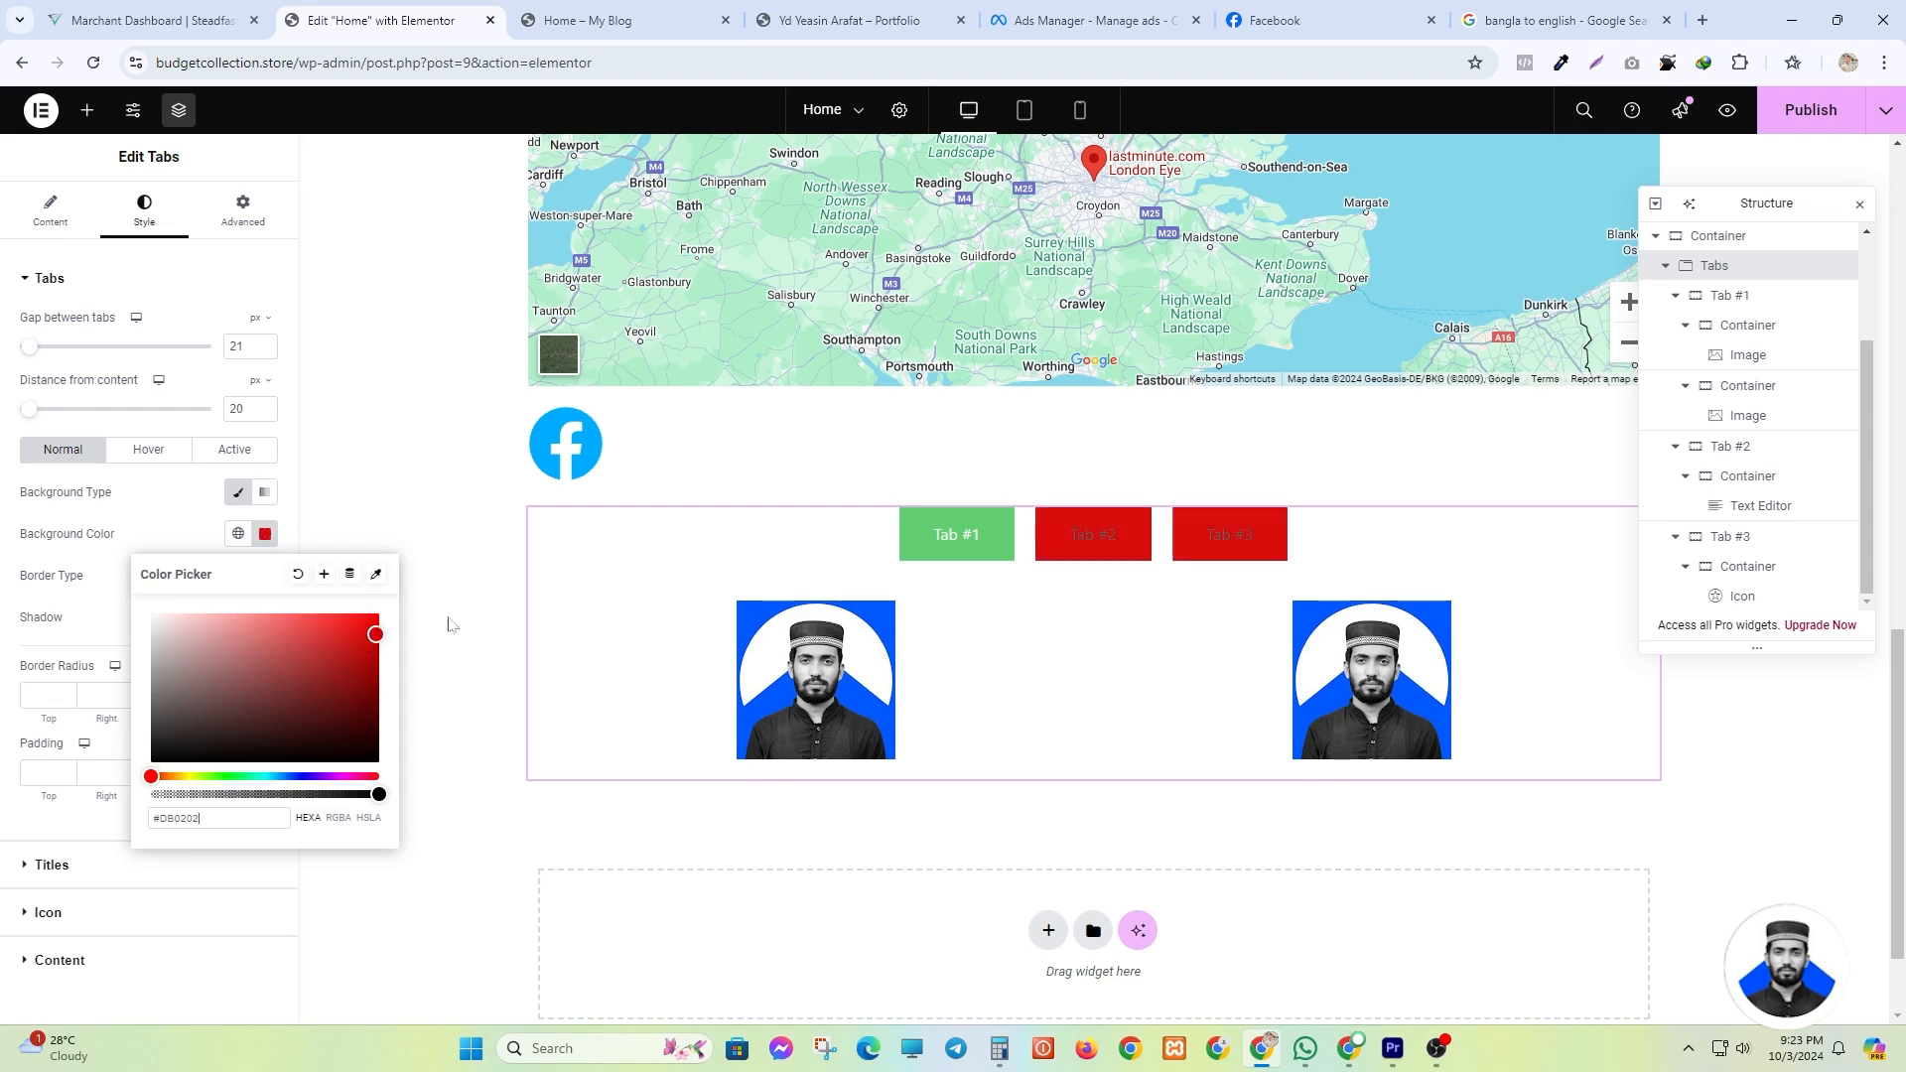
- Clear the red background colour of the tabs' normal state and set its border type to Solid
left_click(299, 575)
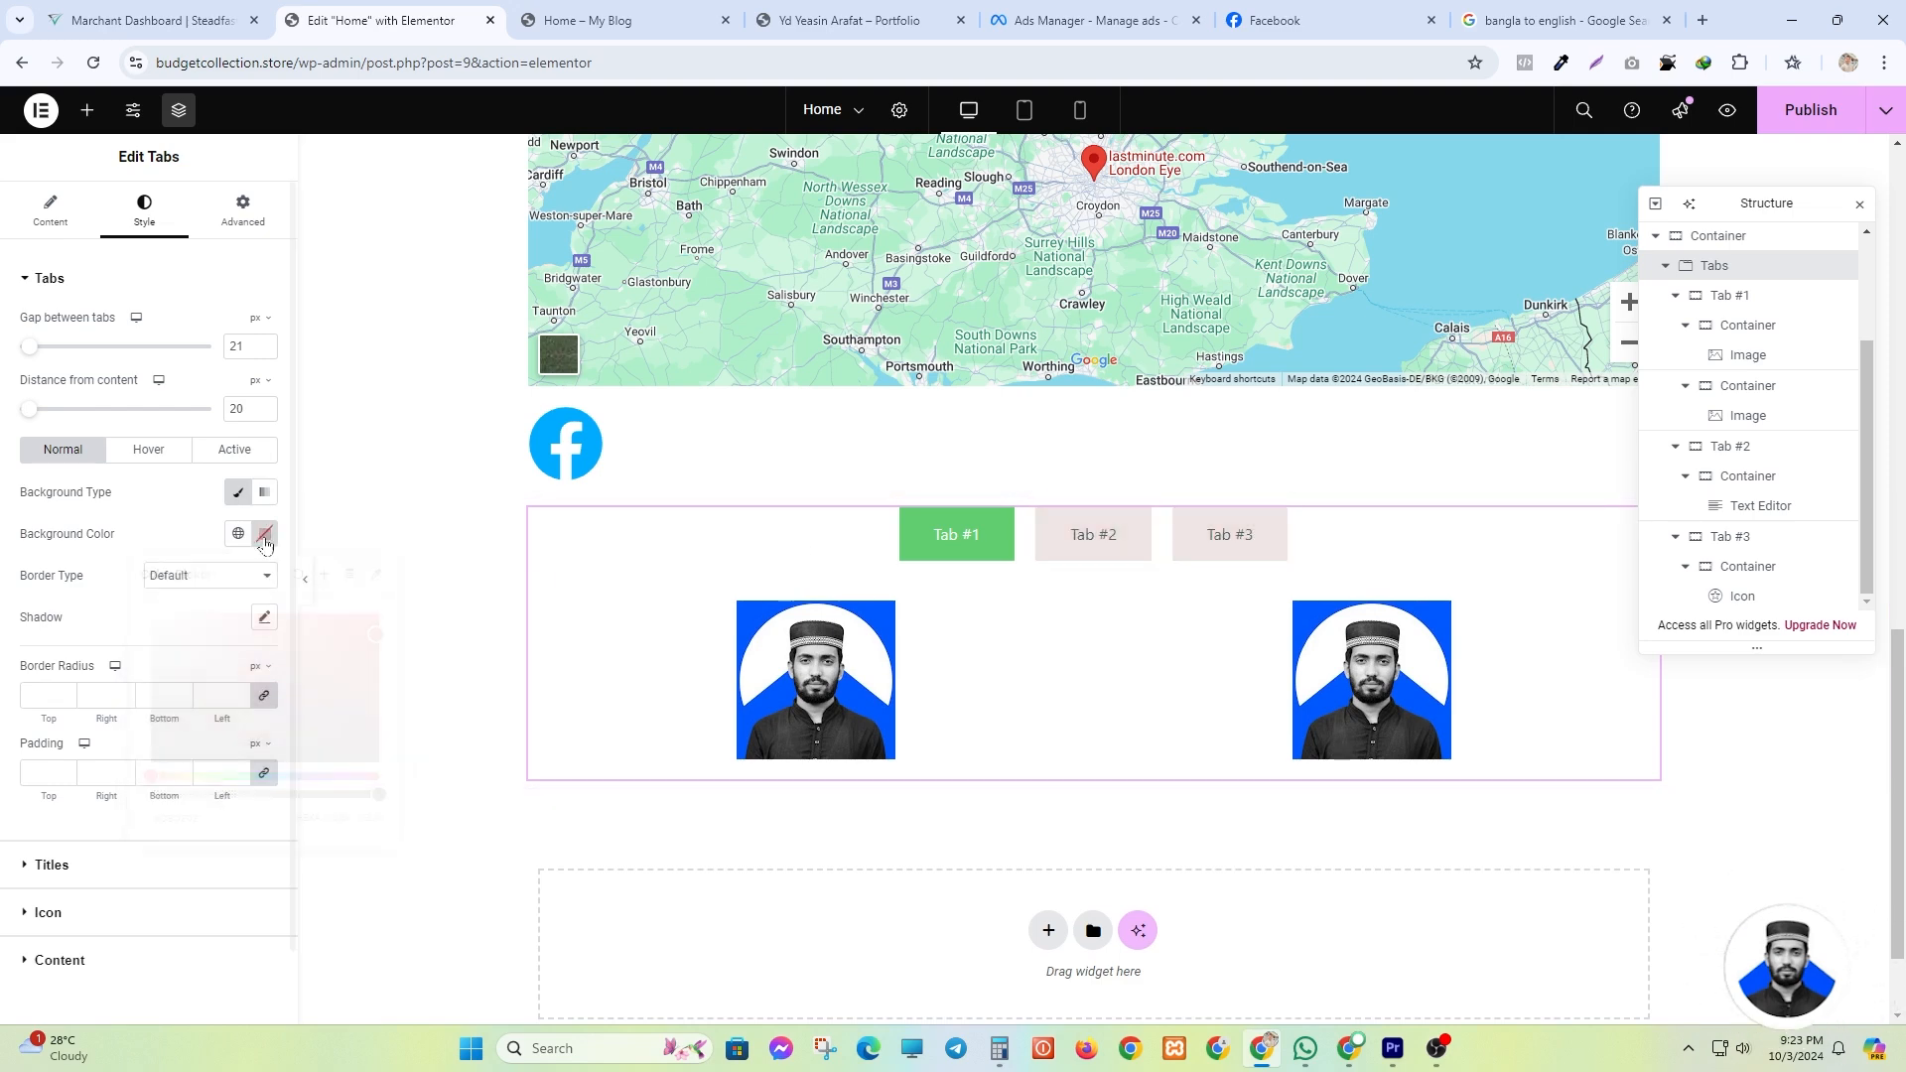
left_click(190, 586)
left_click(182, 637)
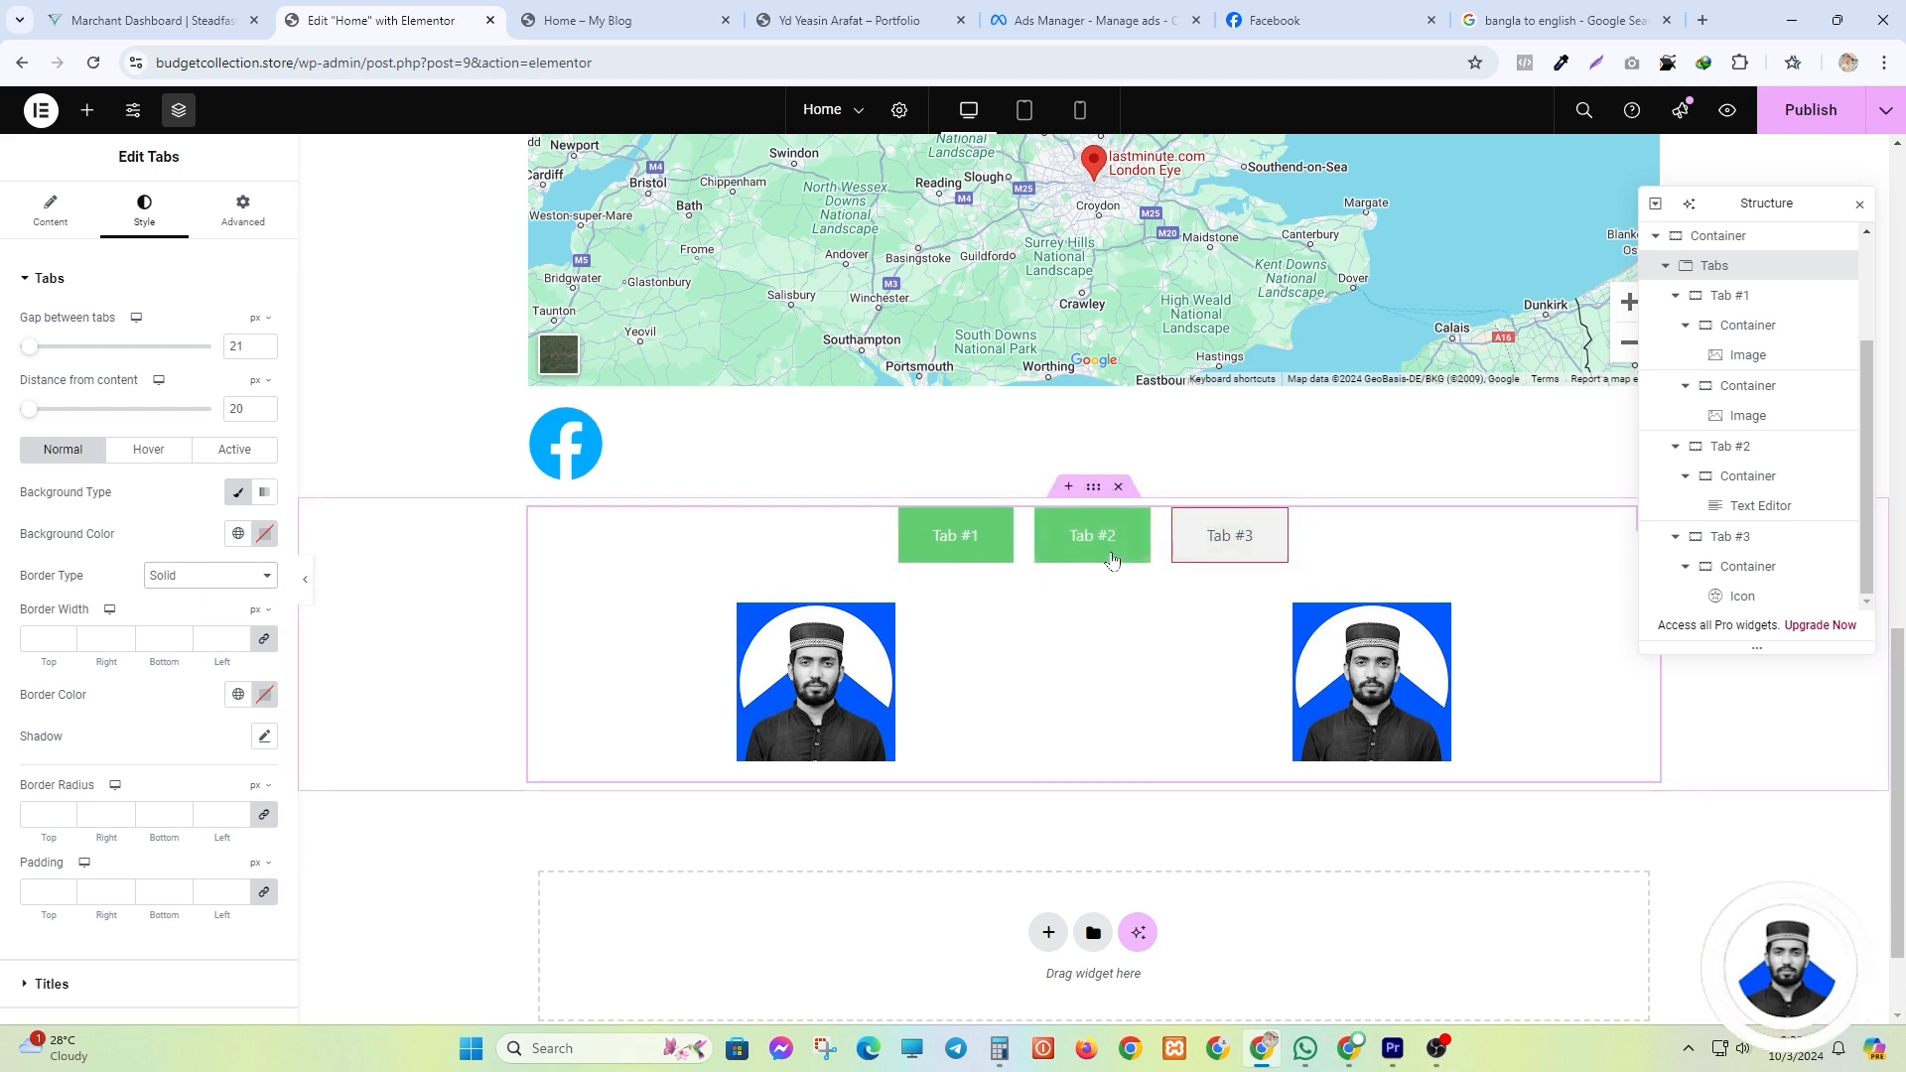
- Make the tabs' normal-state border black #000000 and 3 px wide on all sides, leaving the shadow reset
left_click(266, 697)
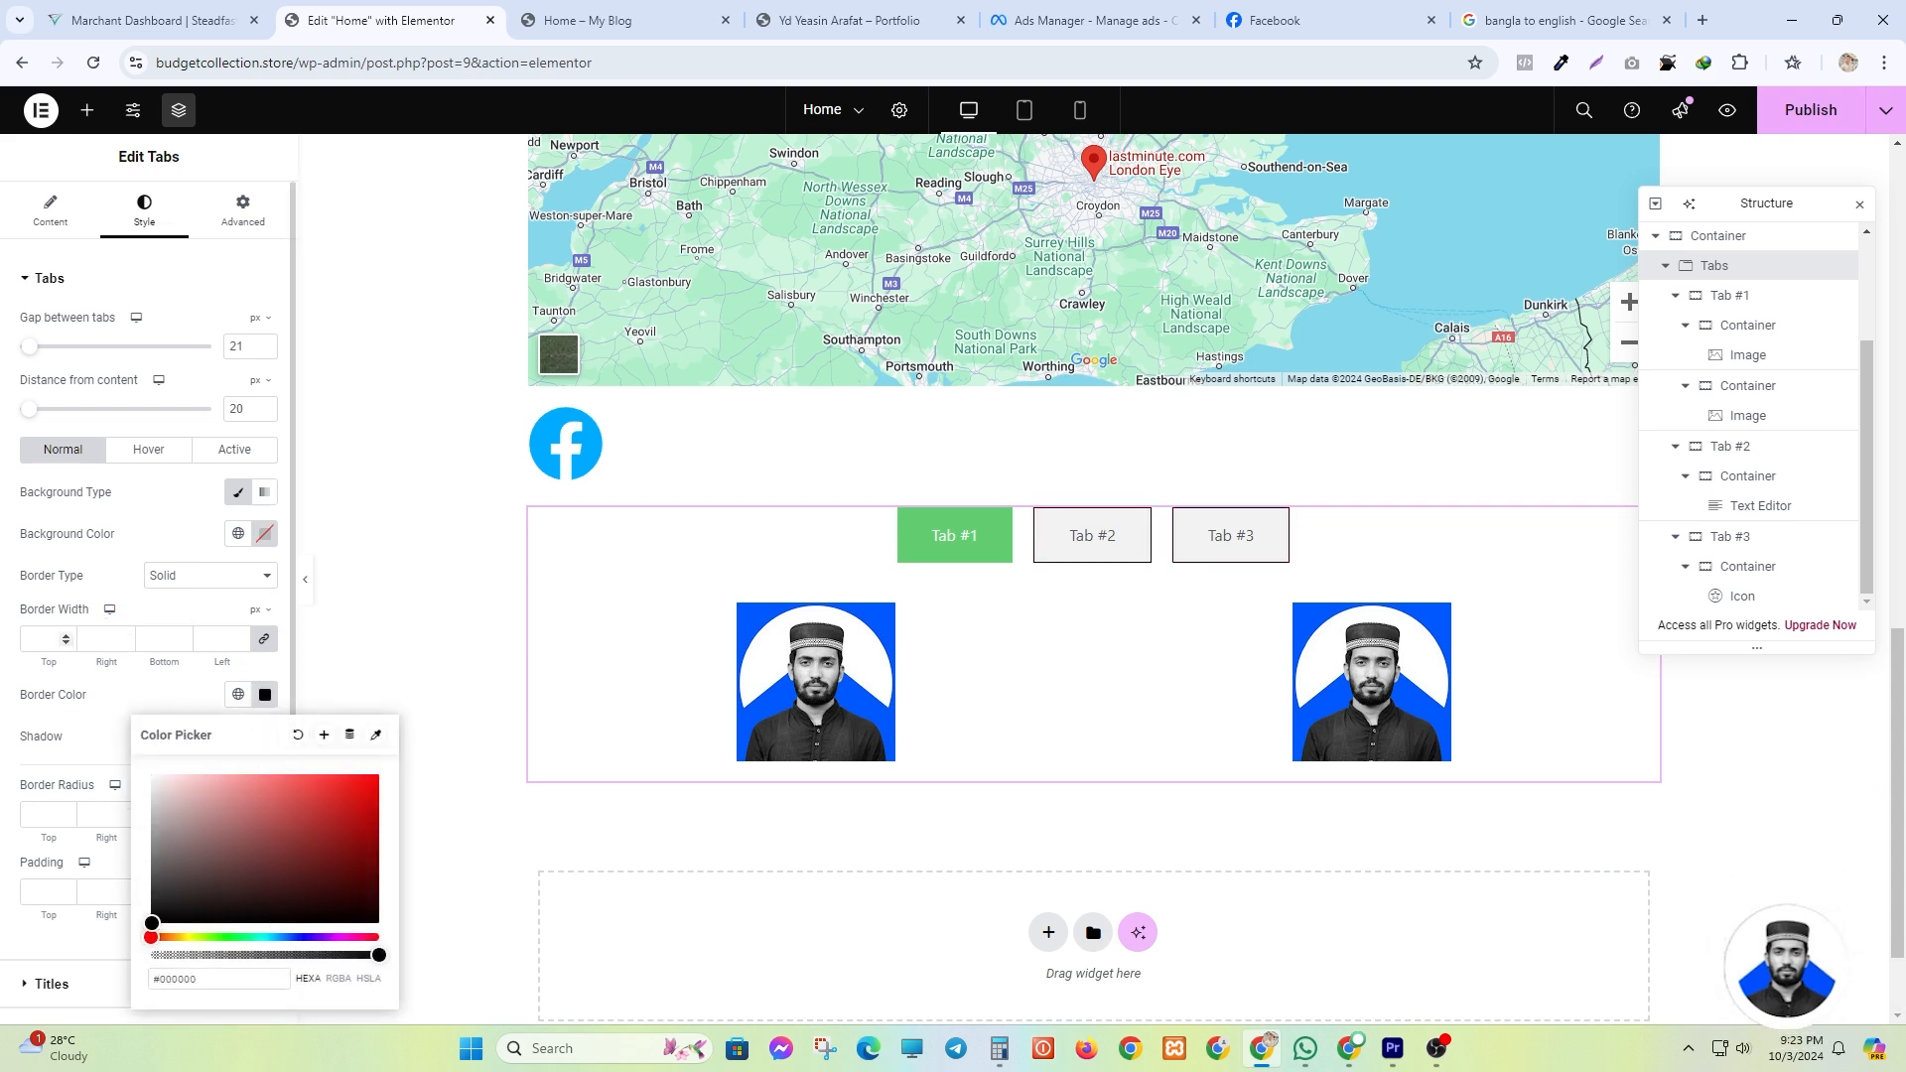
left_click(65, 636)
left_click(64, 636)
left_click(64, 635)
left_click(65, 636)
left_click(65, 635)
left_click(65, 635)
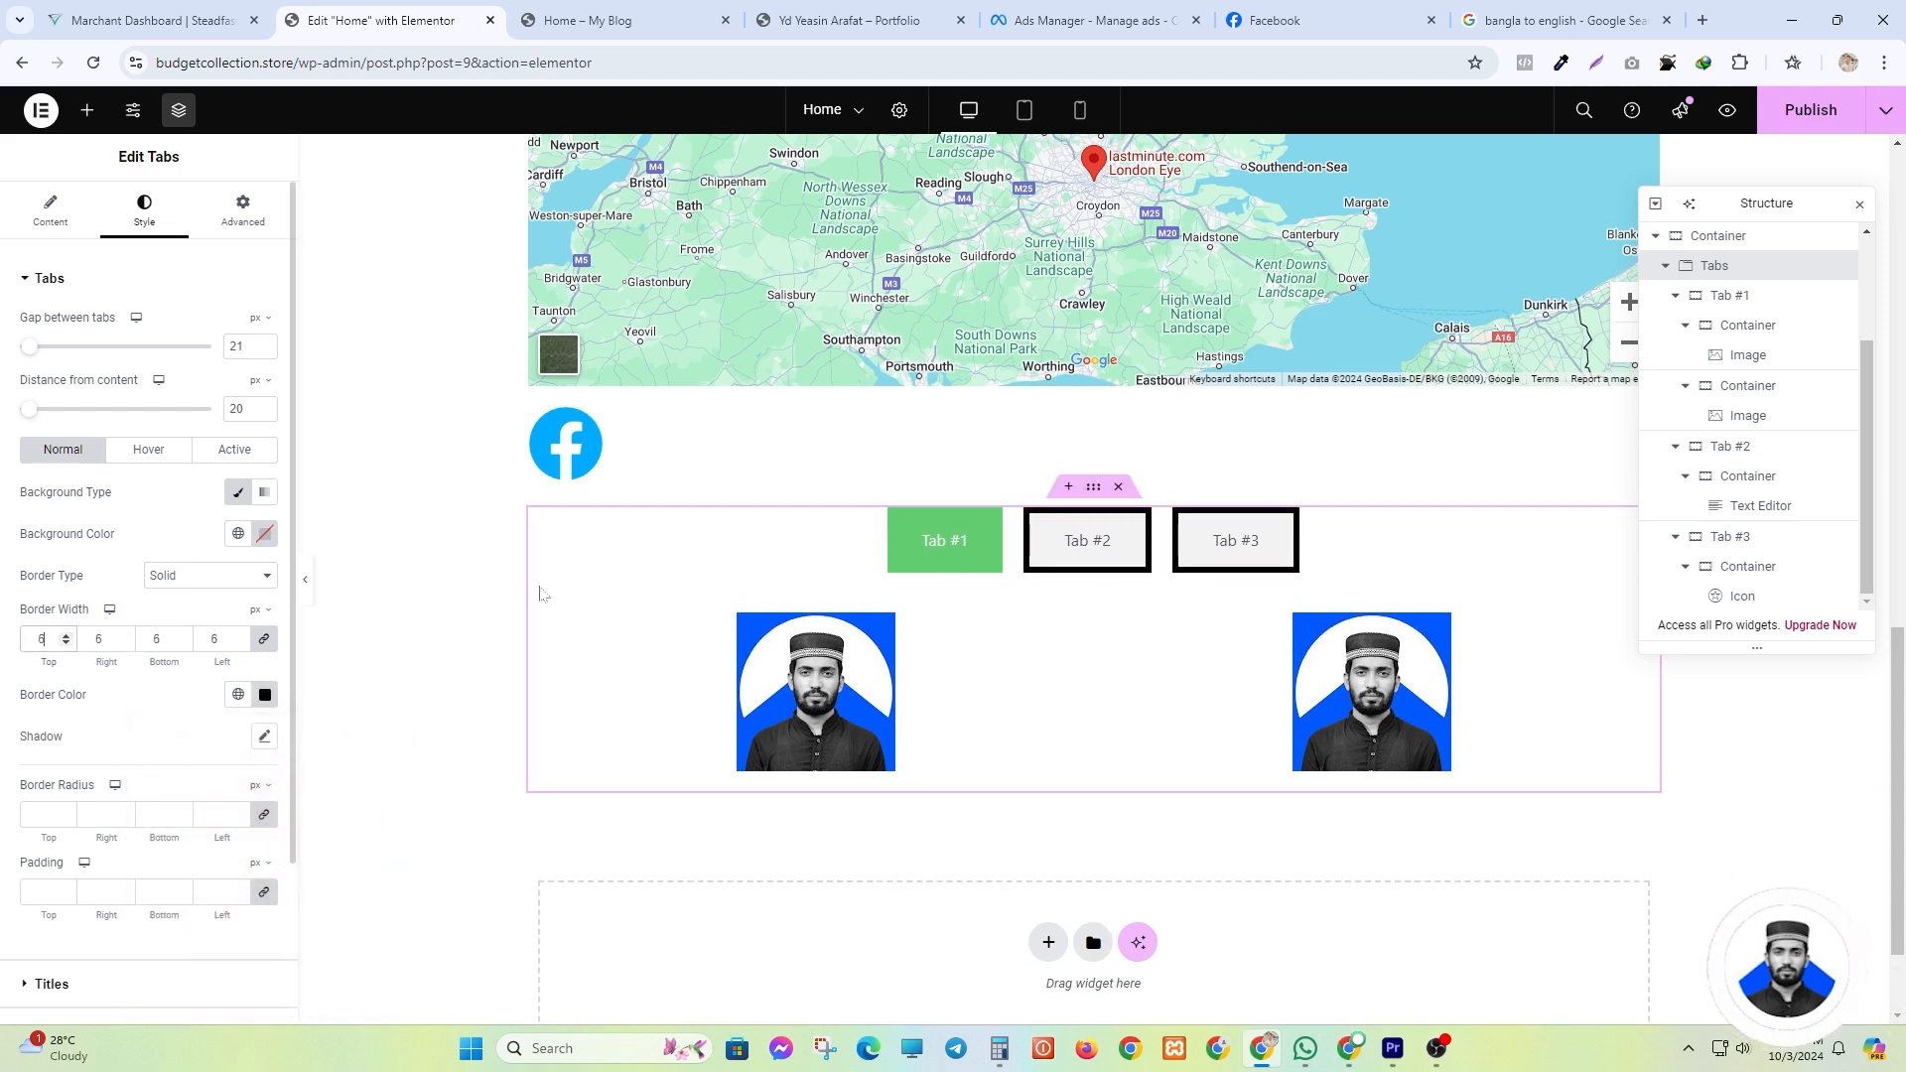
left_click(124, 643)
left_click(124, 644)
left_click(124, 643)
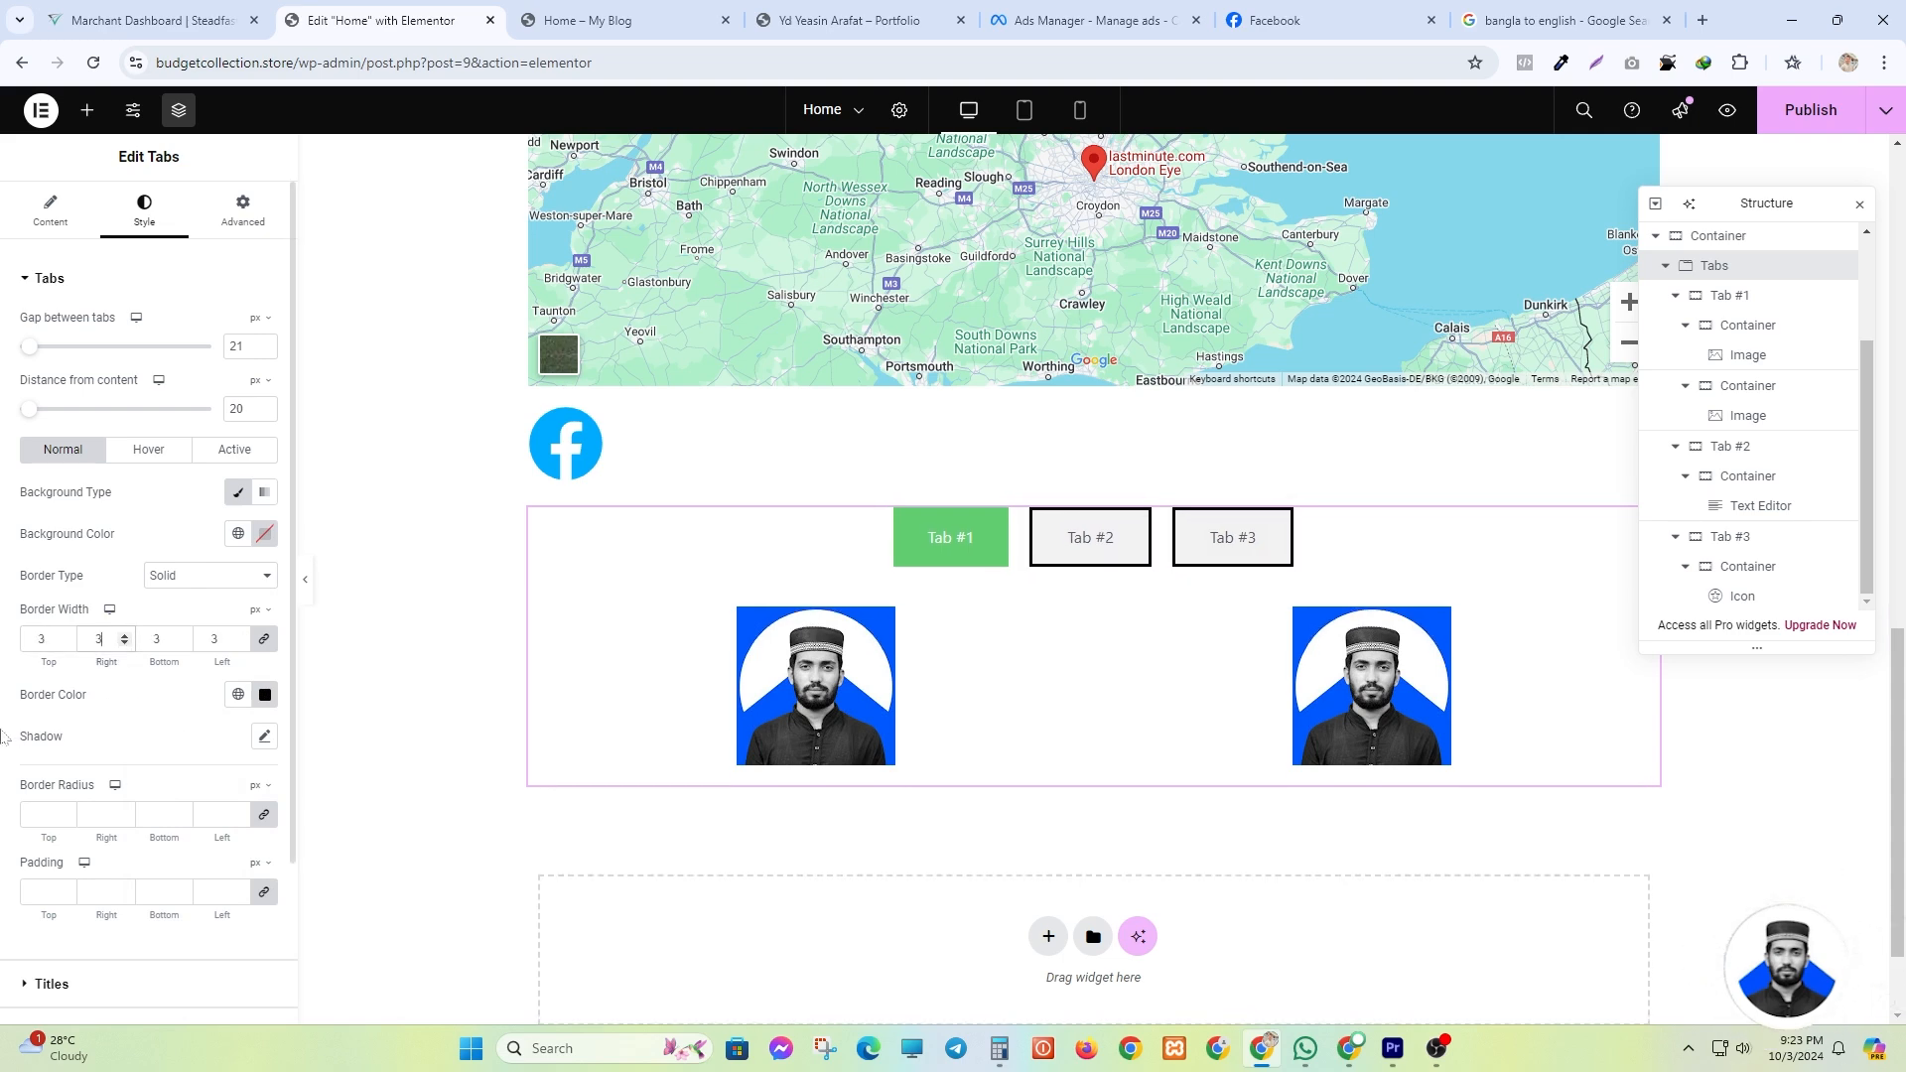
left_click(265, 737)
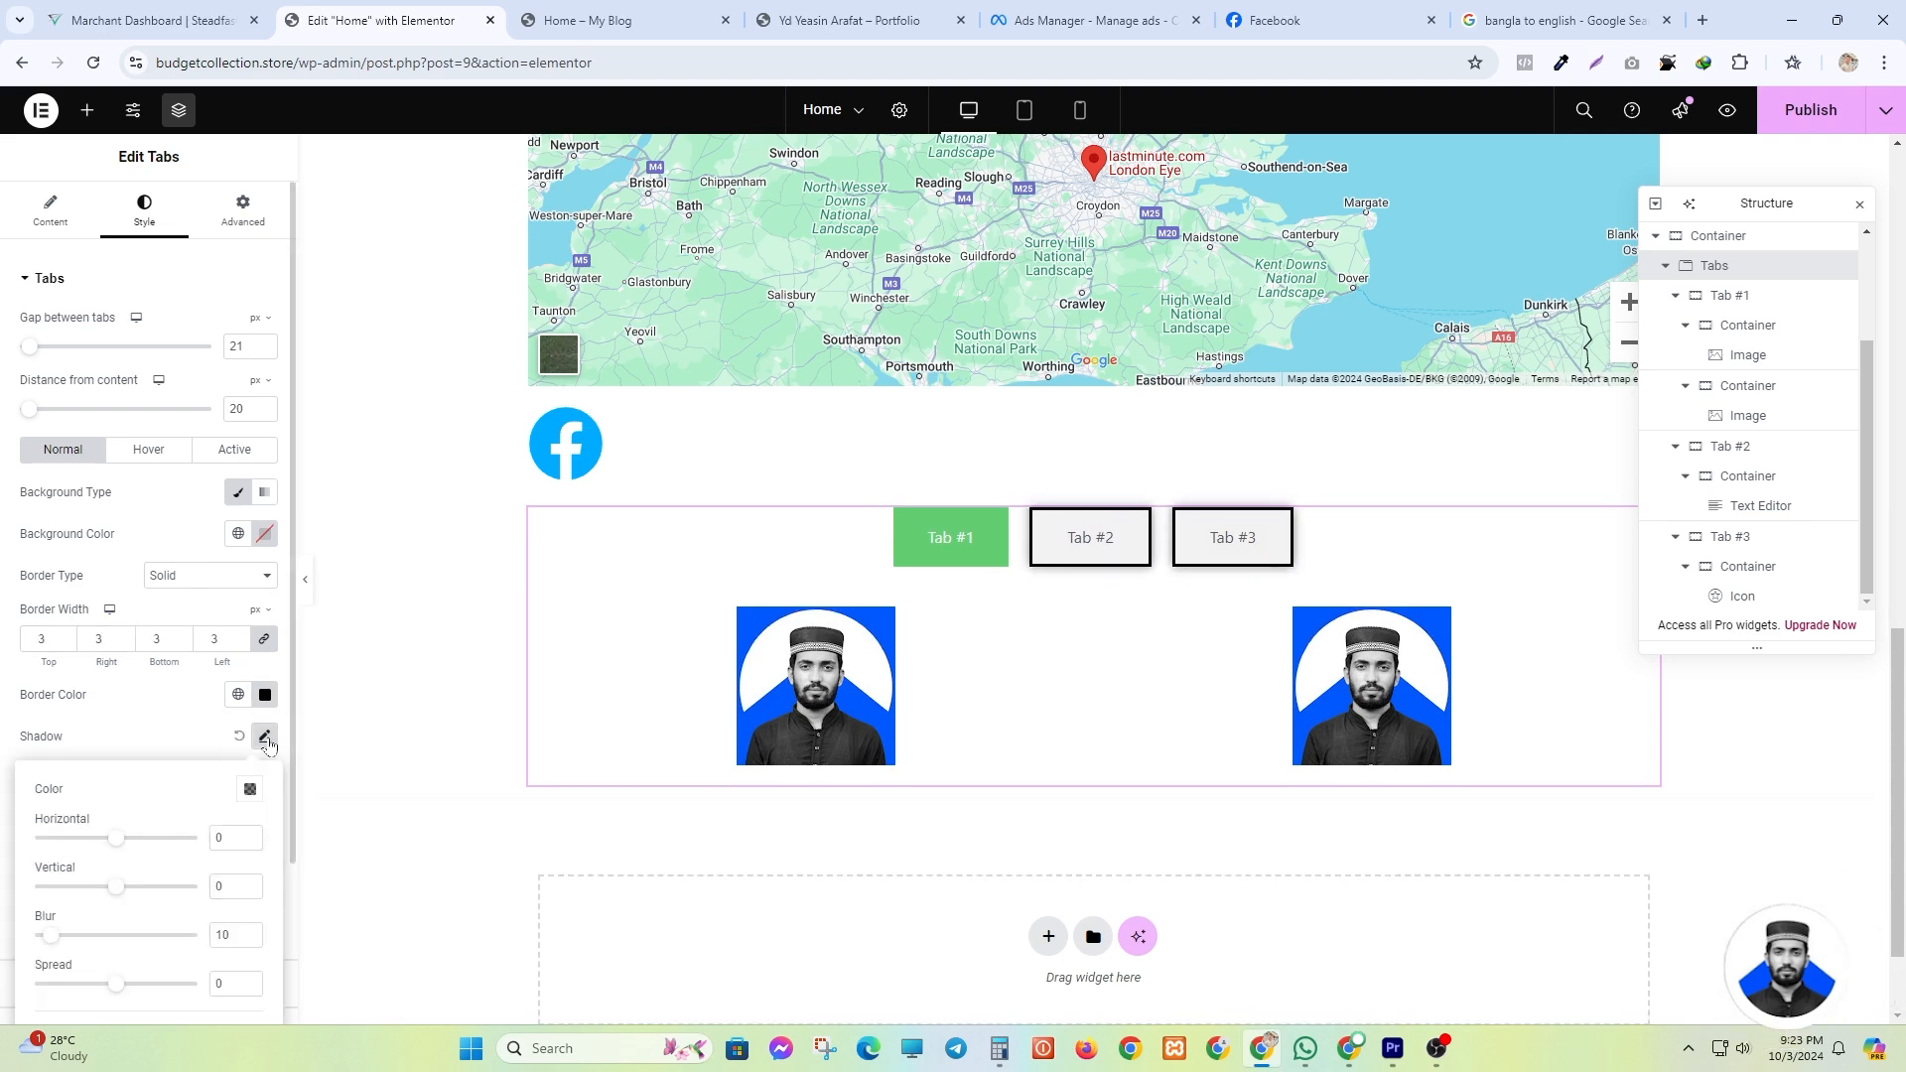
left_click(239, 738)
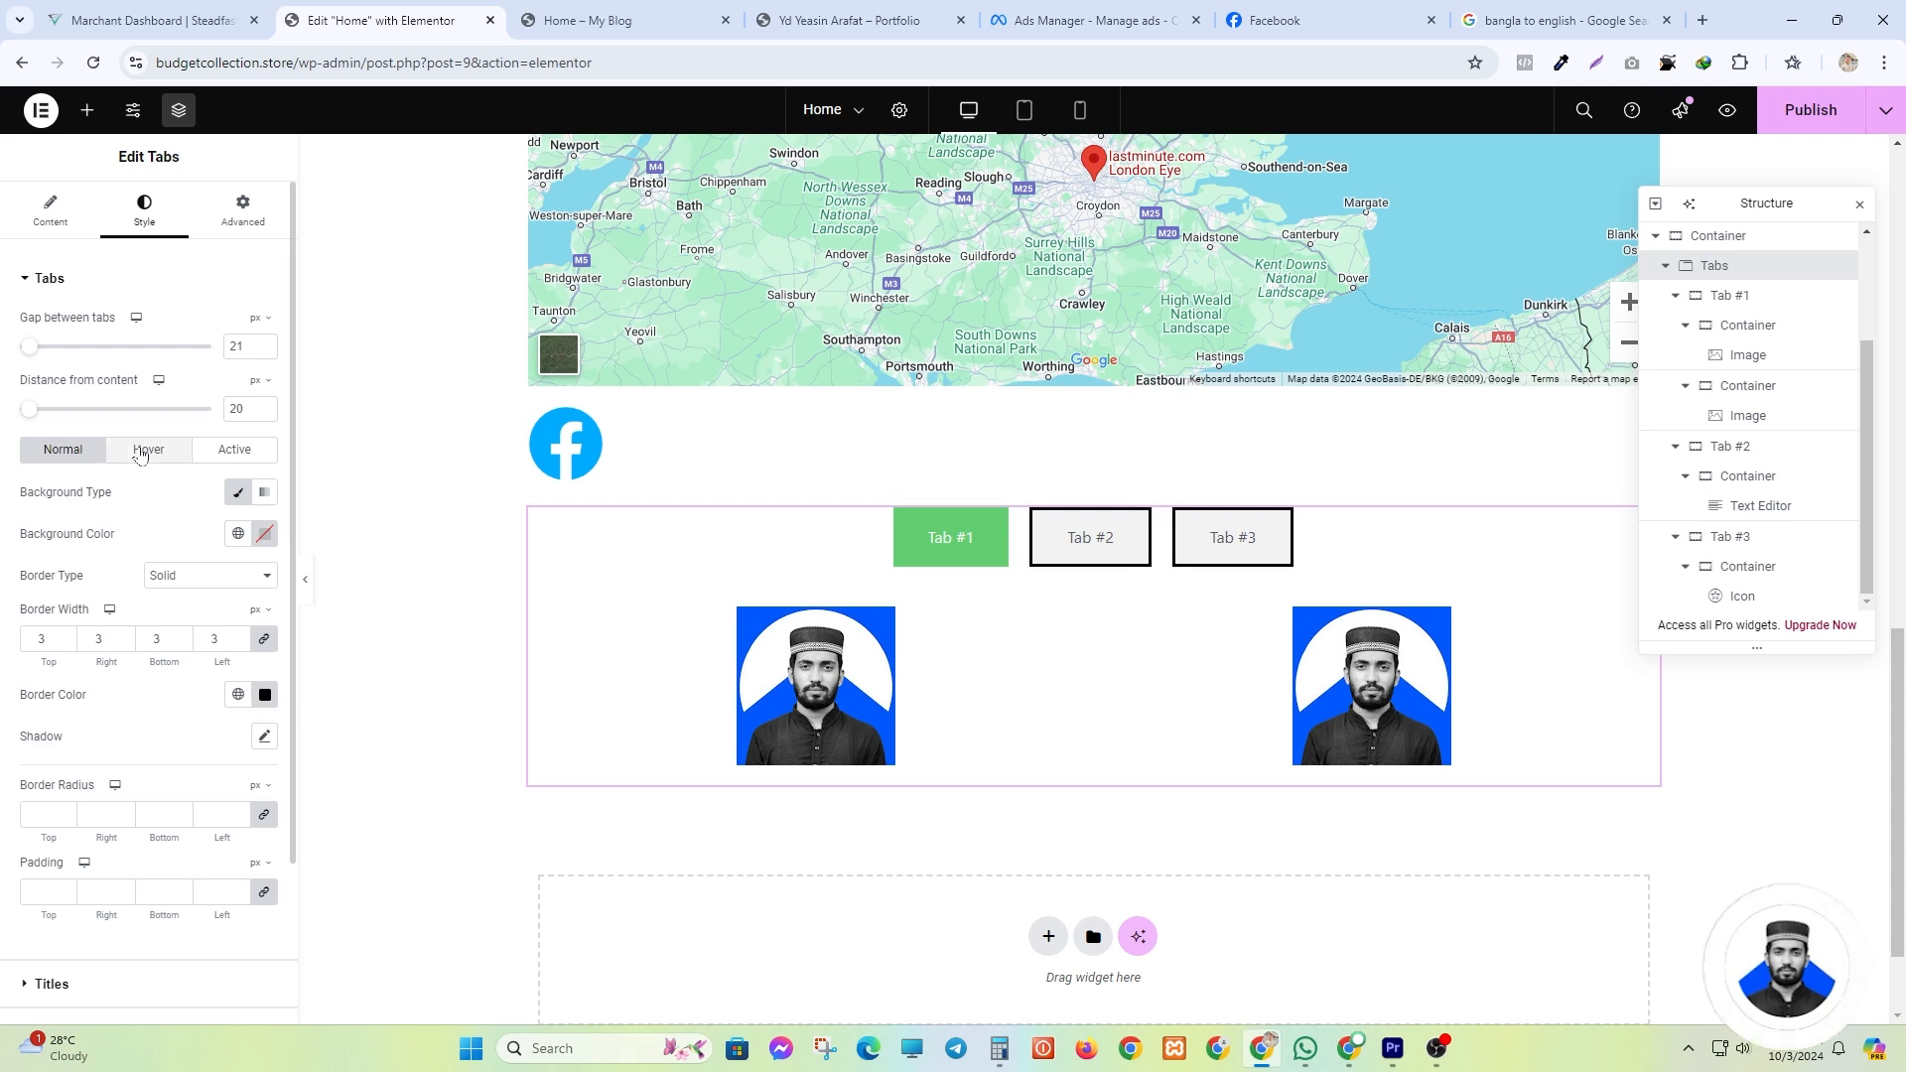
- Set the tabs' hover background to black #000000 and keep the hover border type at Default
left_click(140, 452)
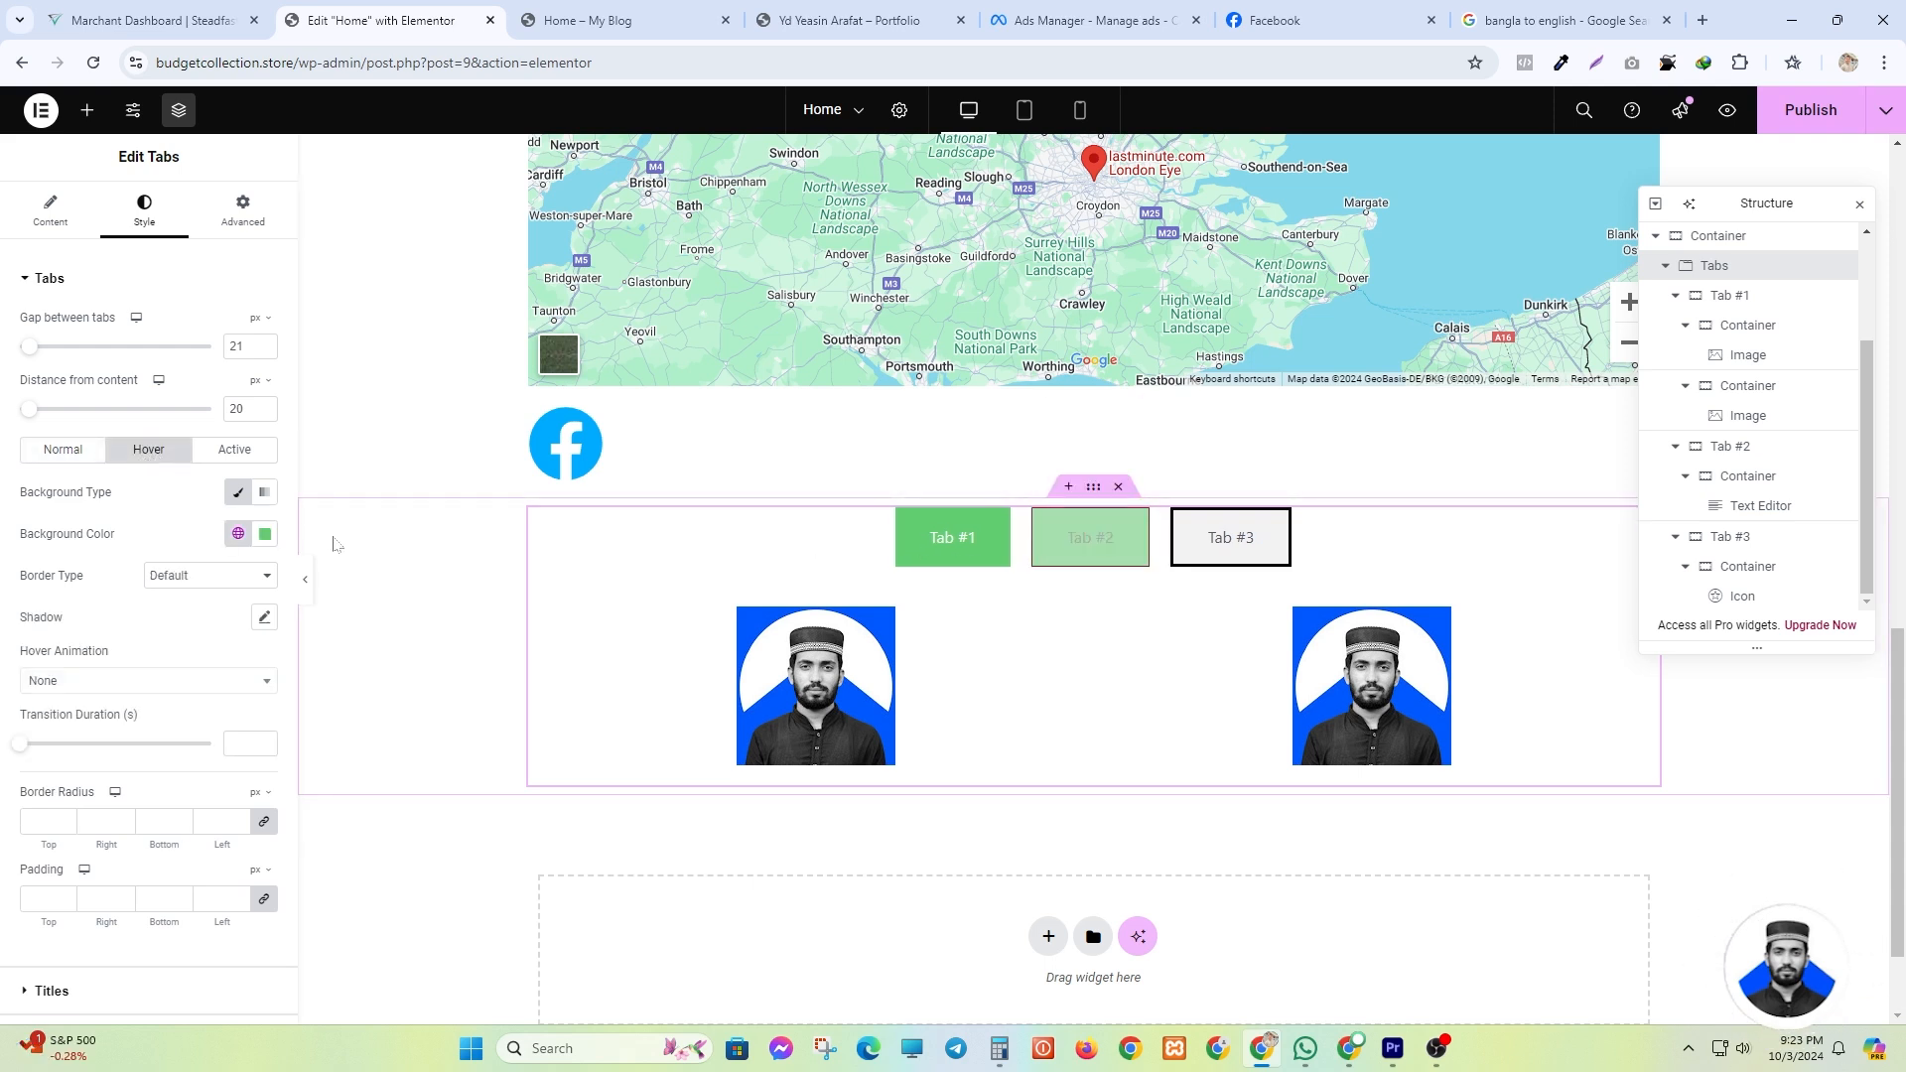
left_click(262, 537)
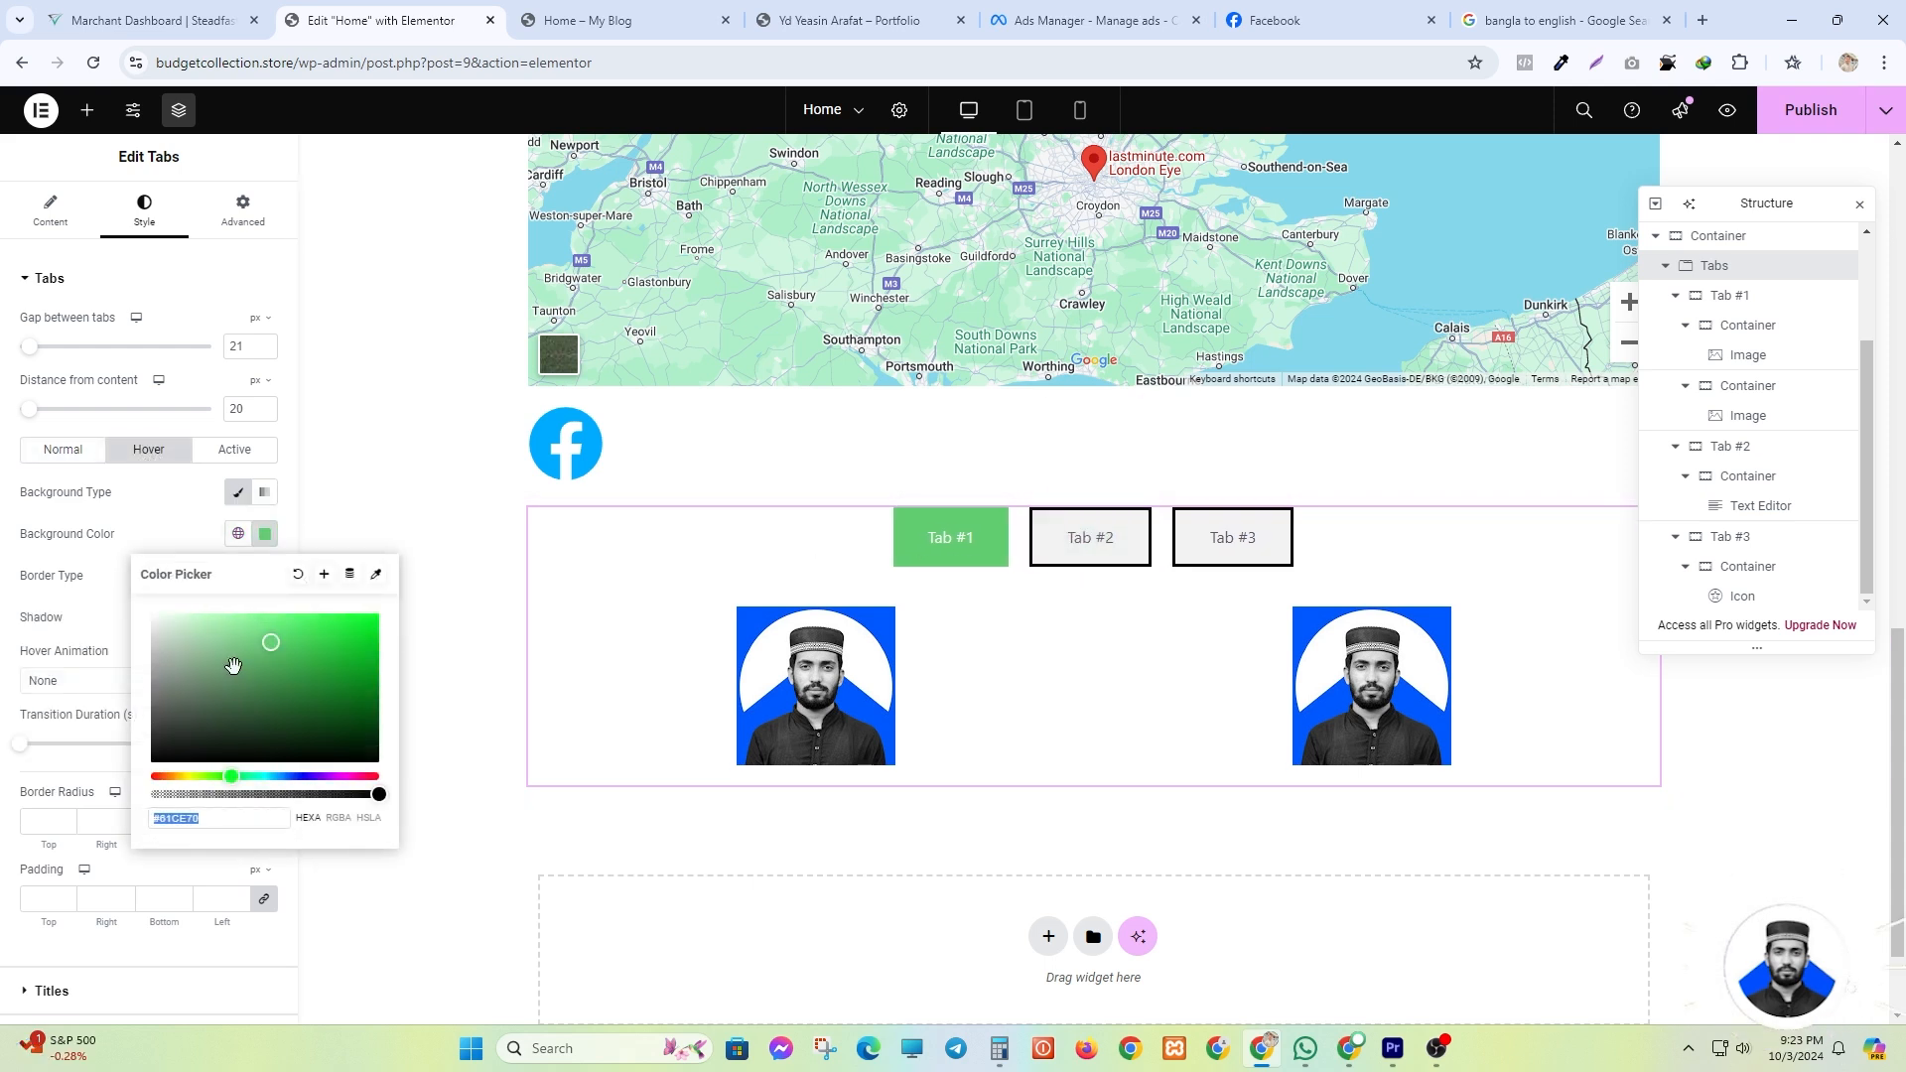
left_click(151, 762)
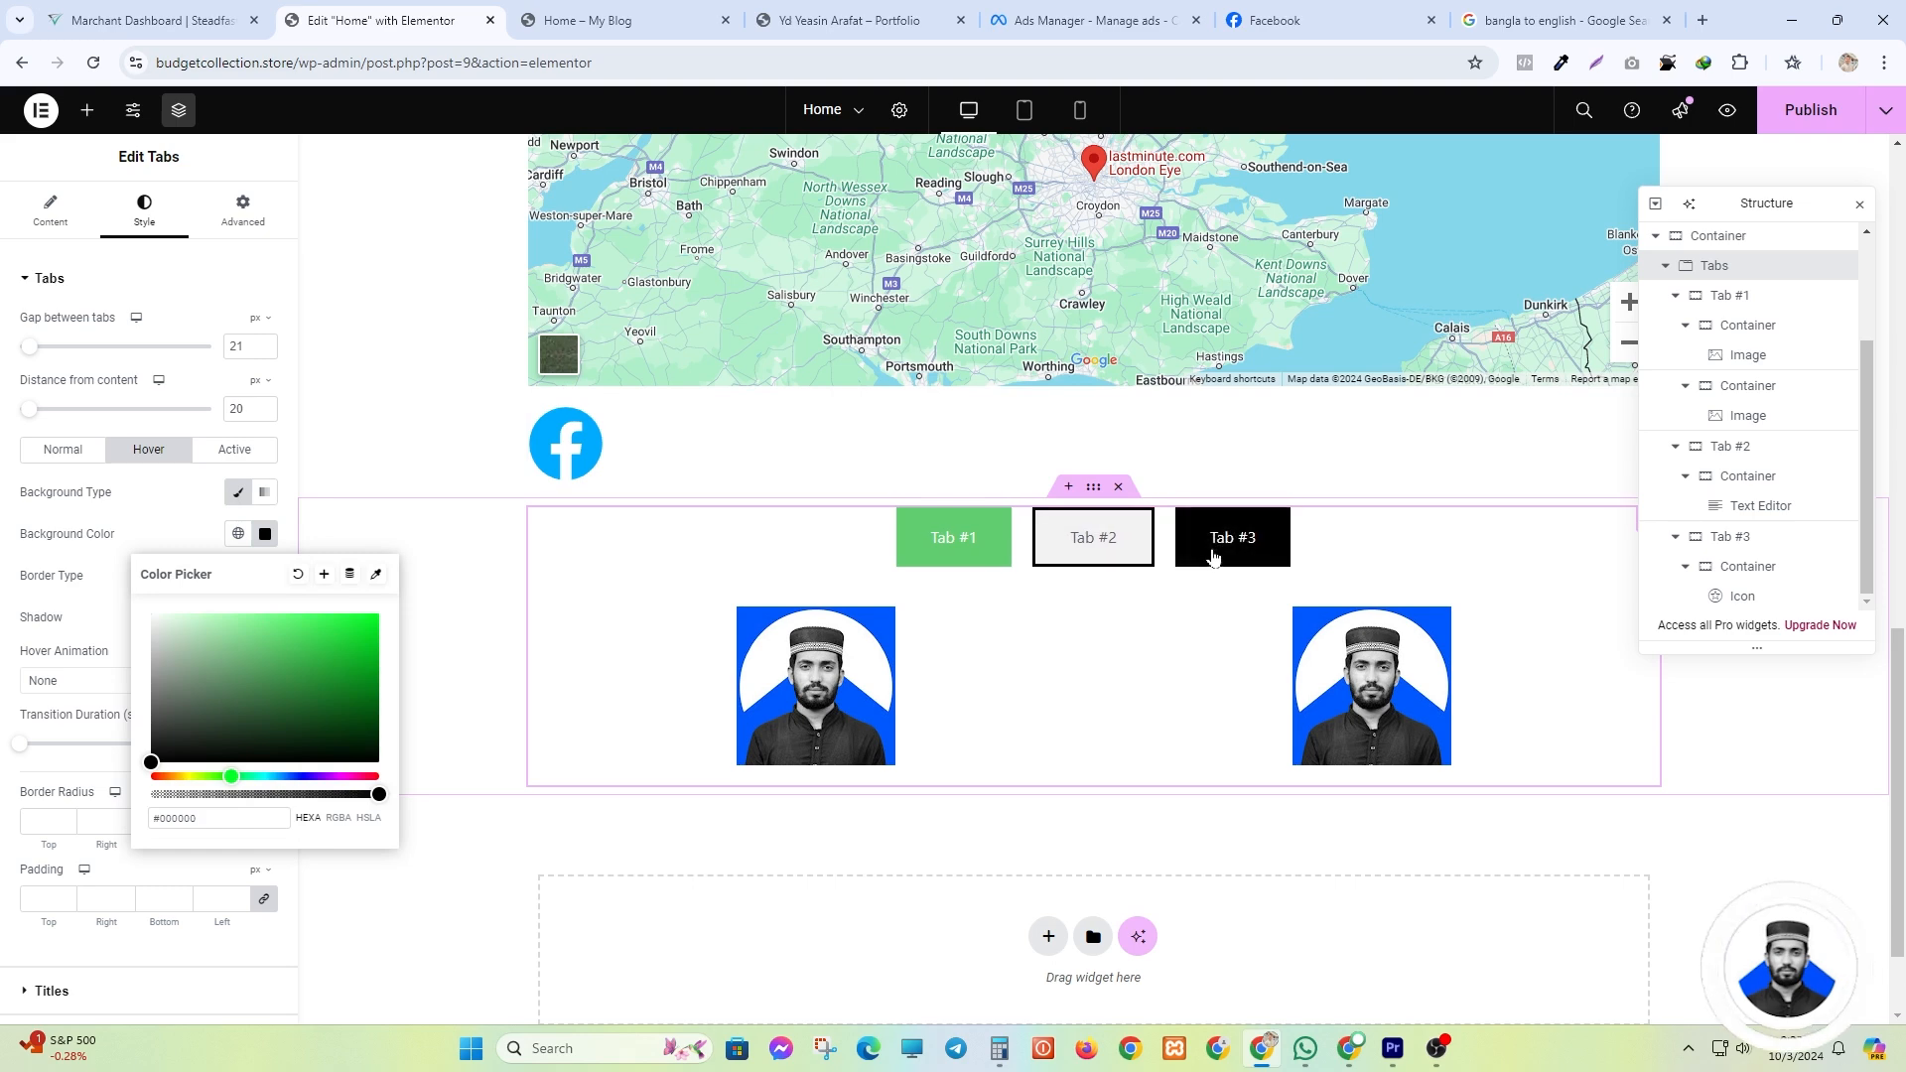
left_click(266, 537)
left_click(167, 578)
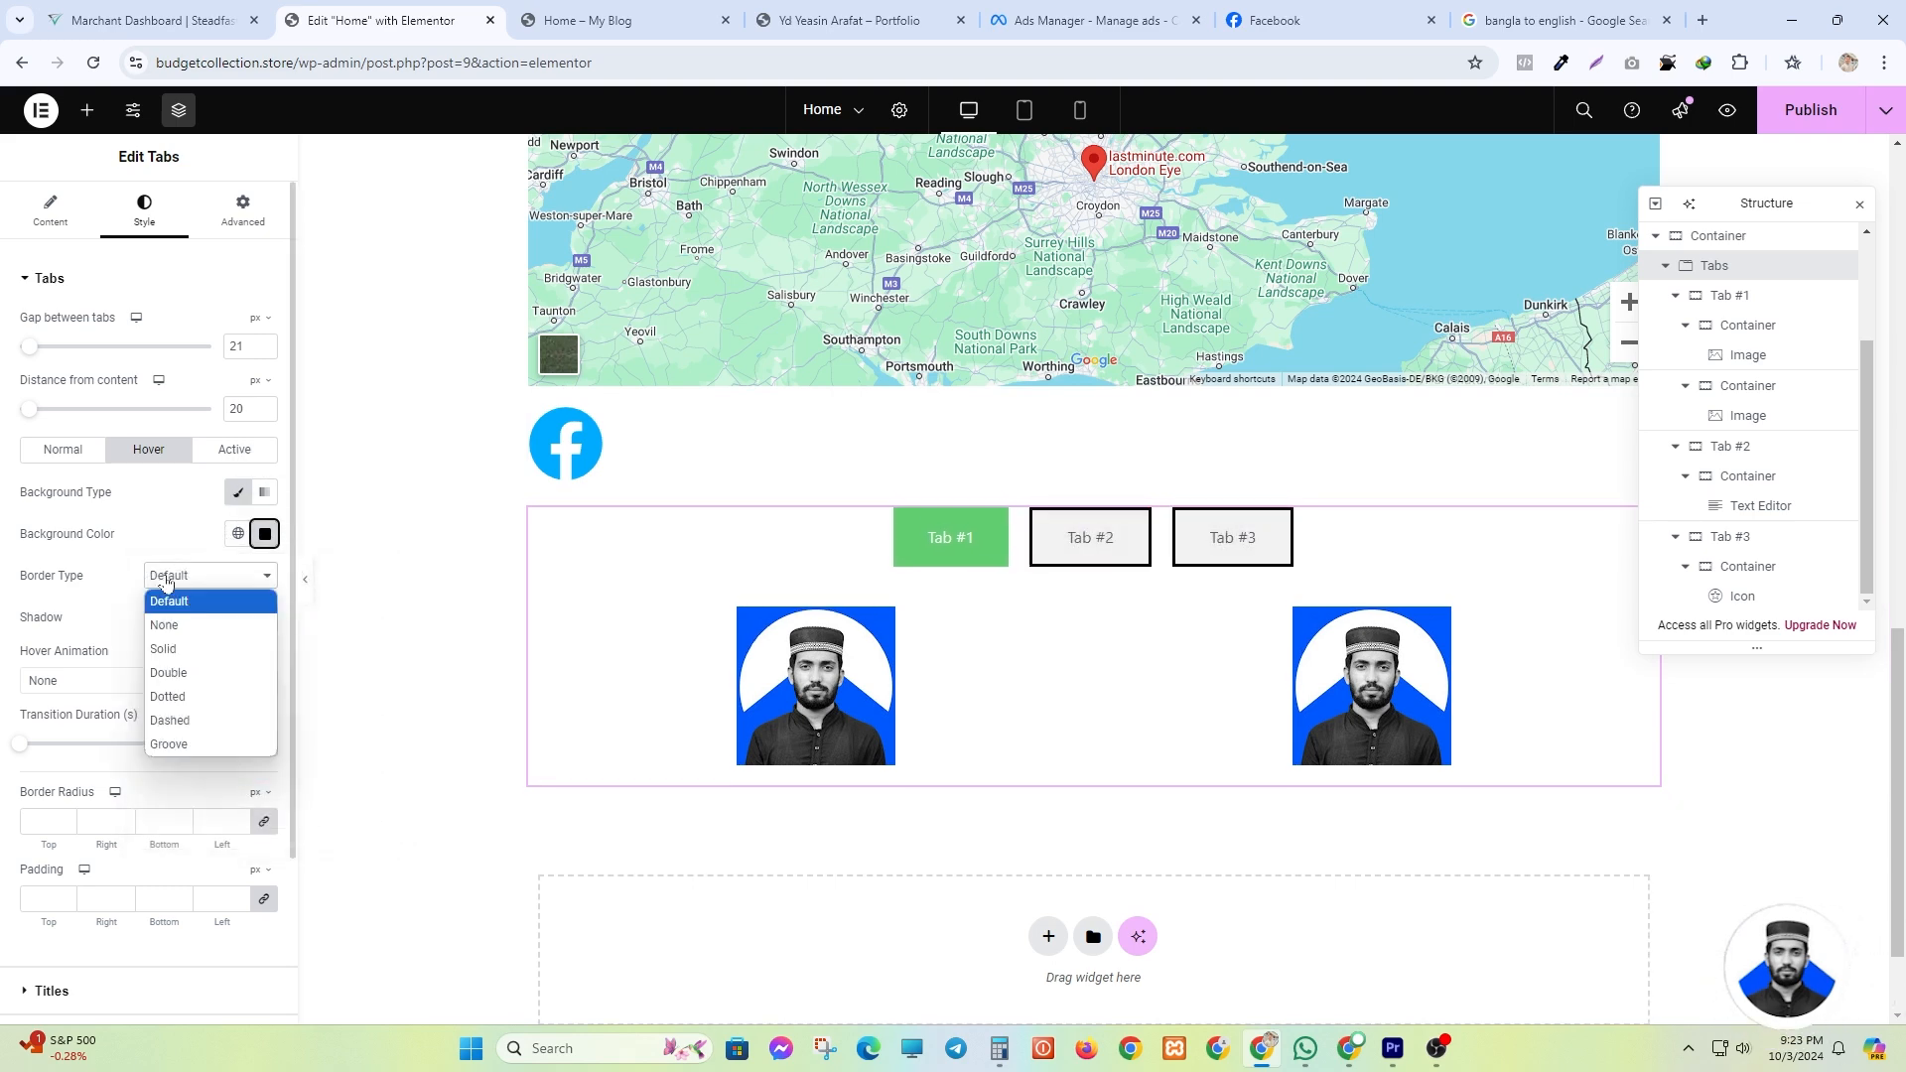
left_click(177, 605)
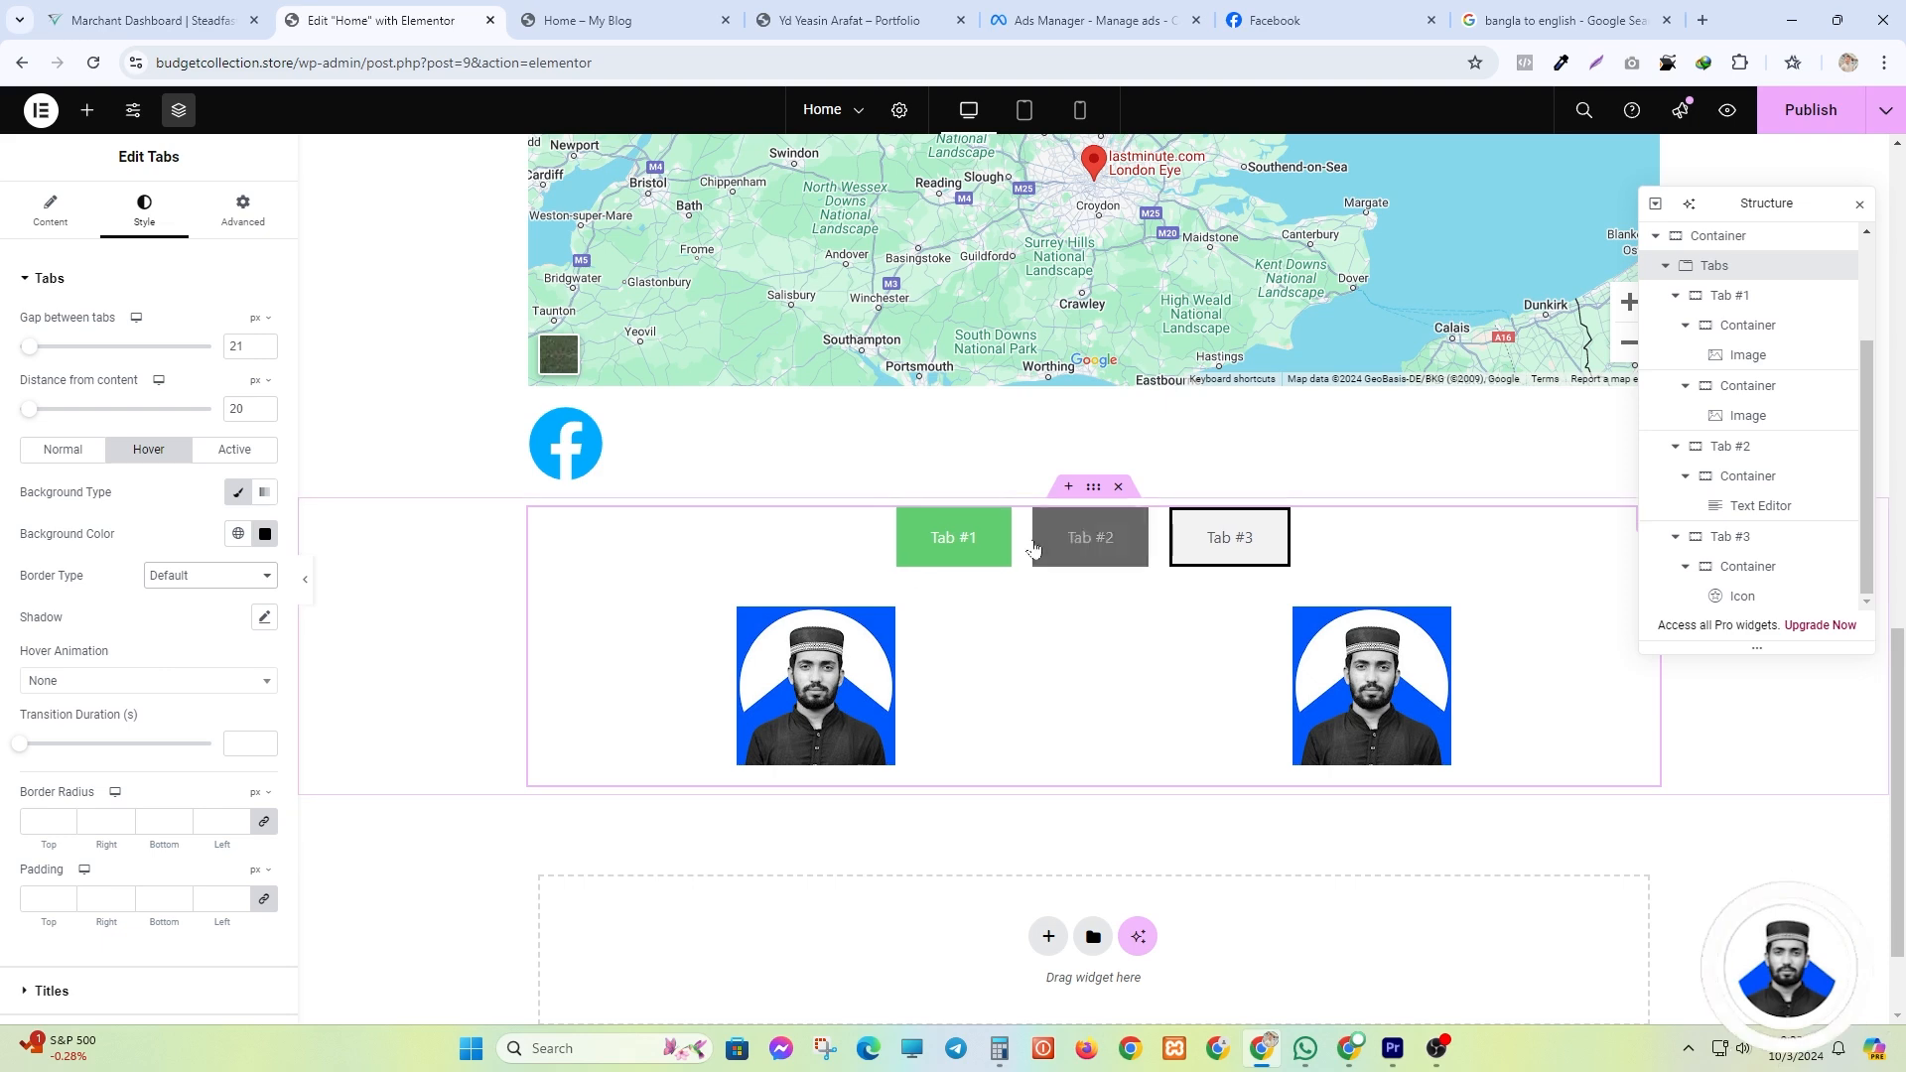
- Try the Shrink hover animation on the tabs, and settle on Bounce In
left_click(51, 681)
left_click(73, 762)
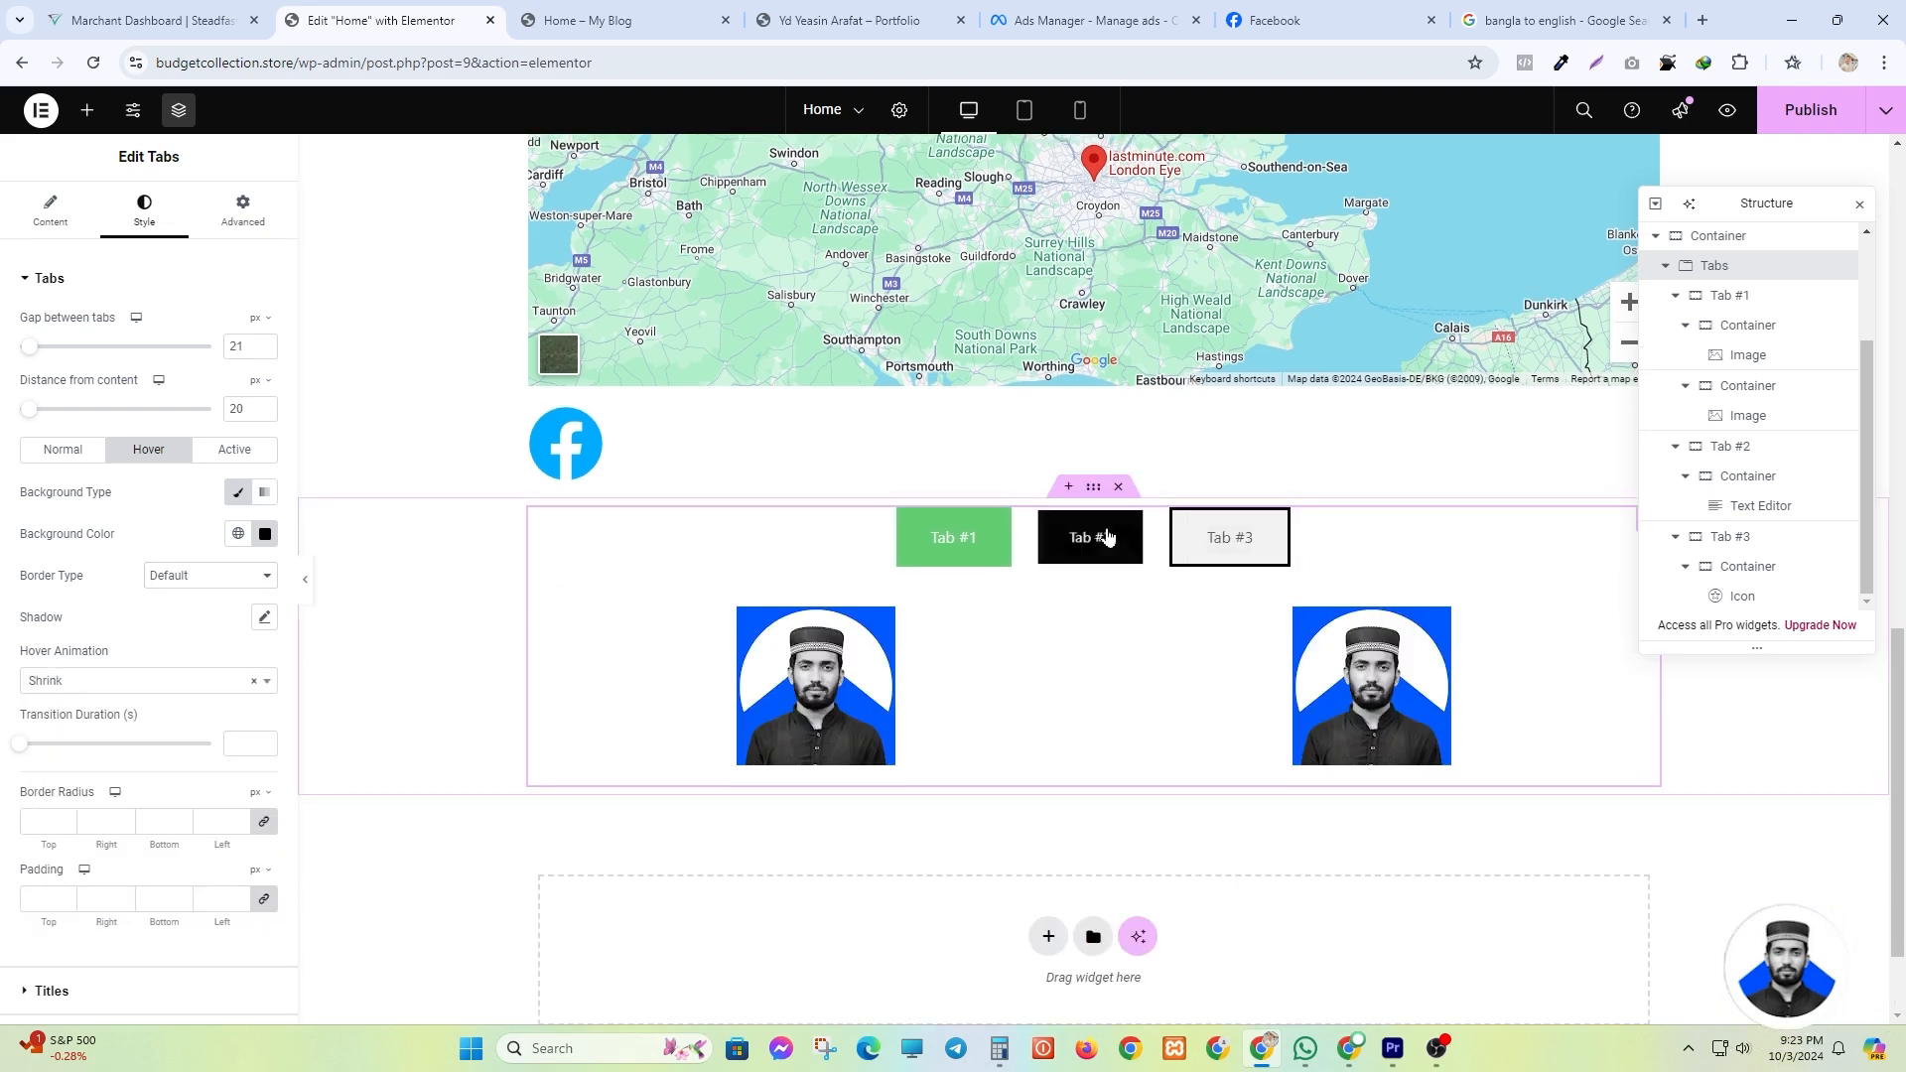
left_click(77, 683)
scroll(106, 813, "down", 1)
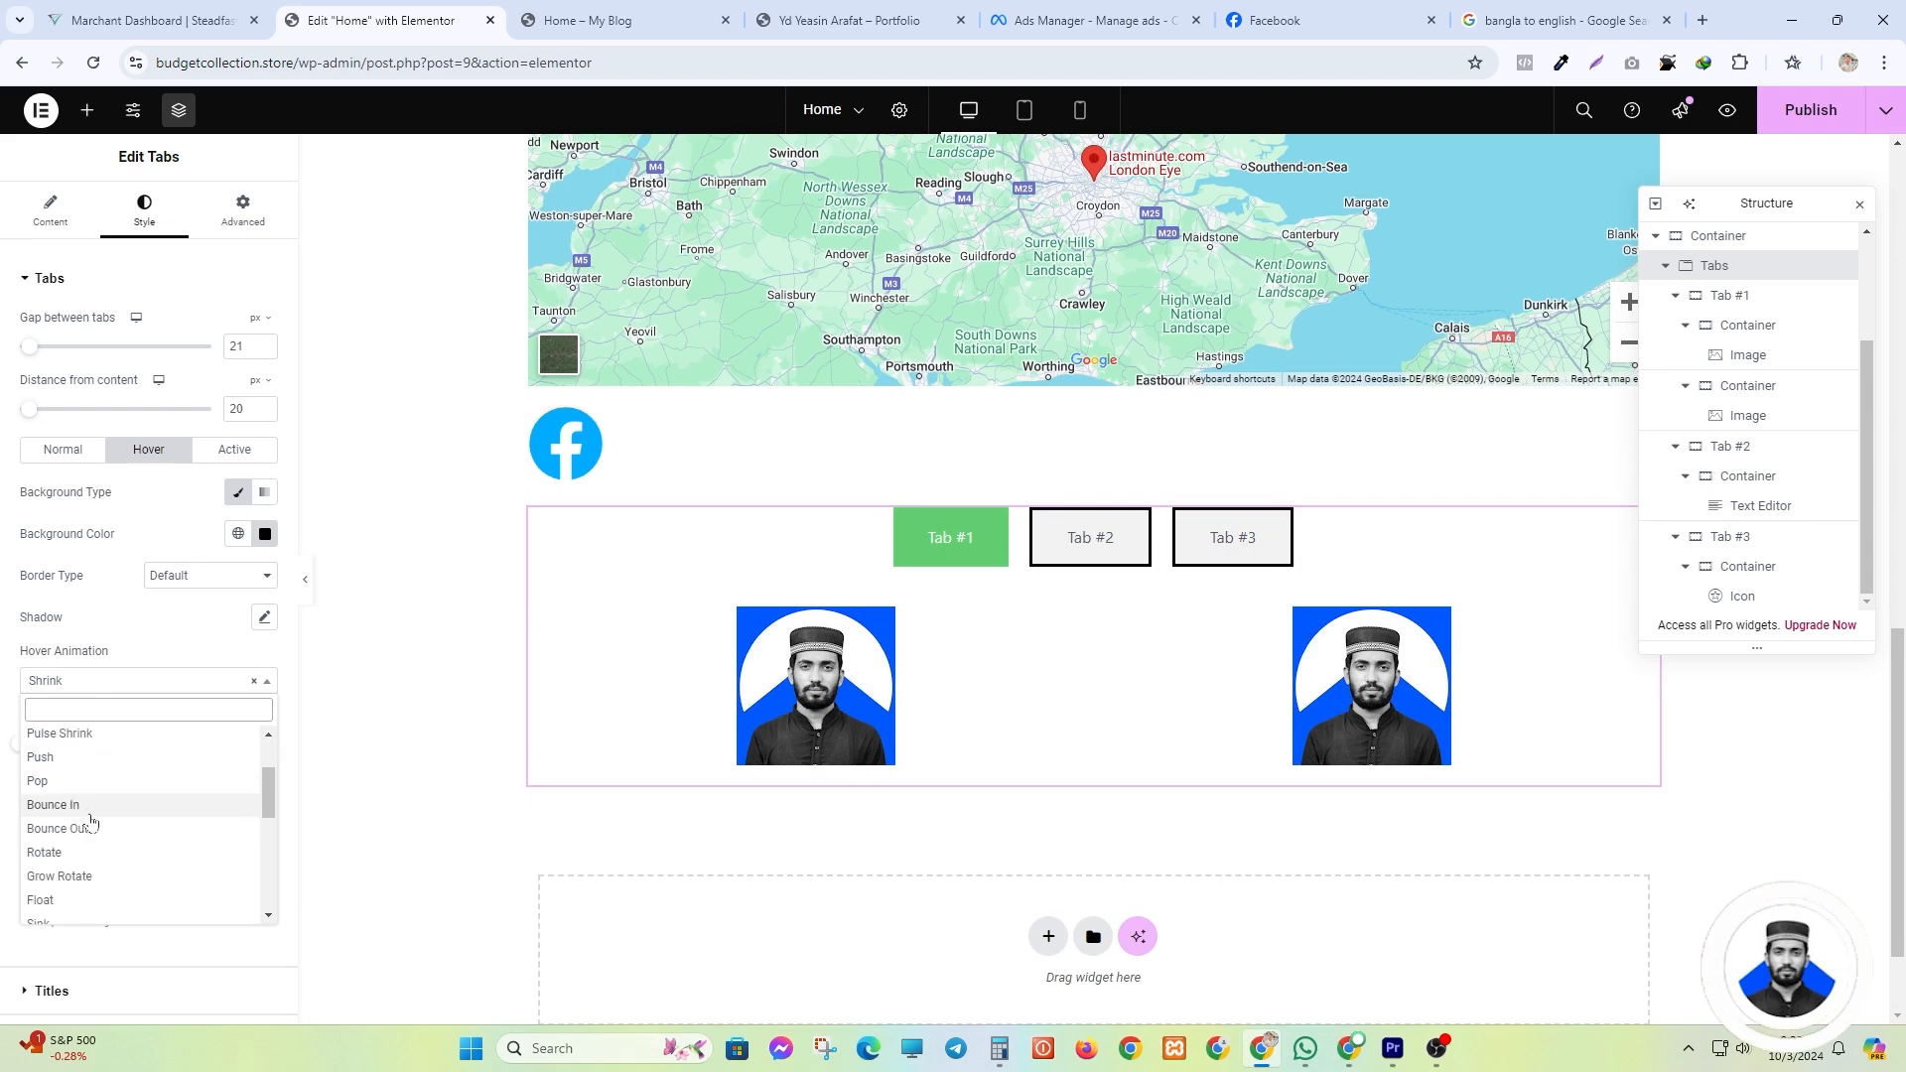
left_click(88, 808)
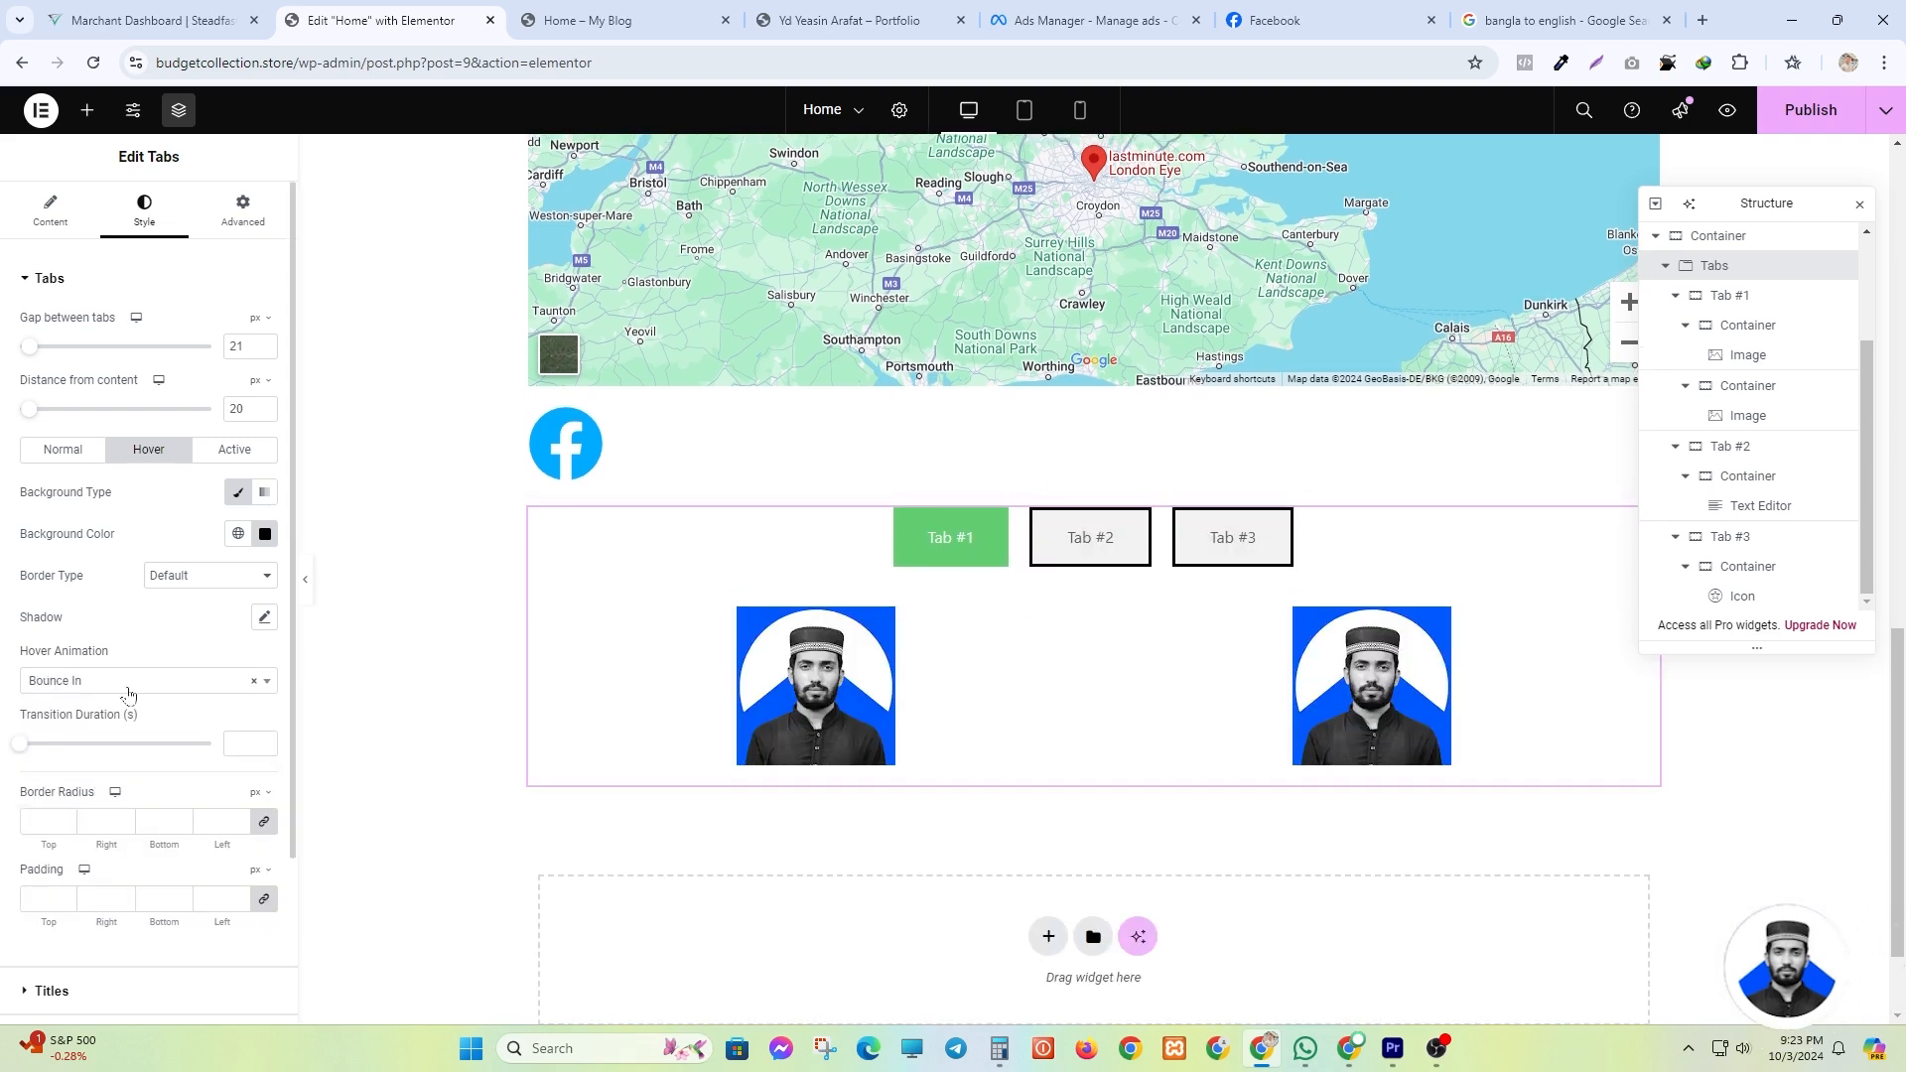
- Set the padding of the tabs to 16 px on all sides
scroll(33, 762, "down", 1)
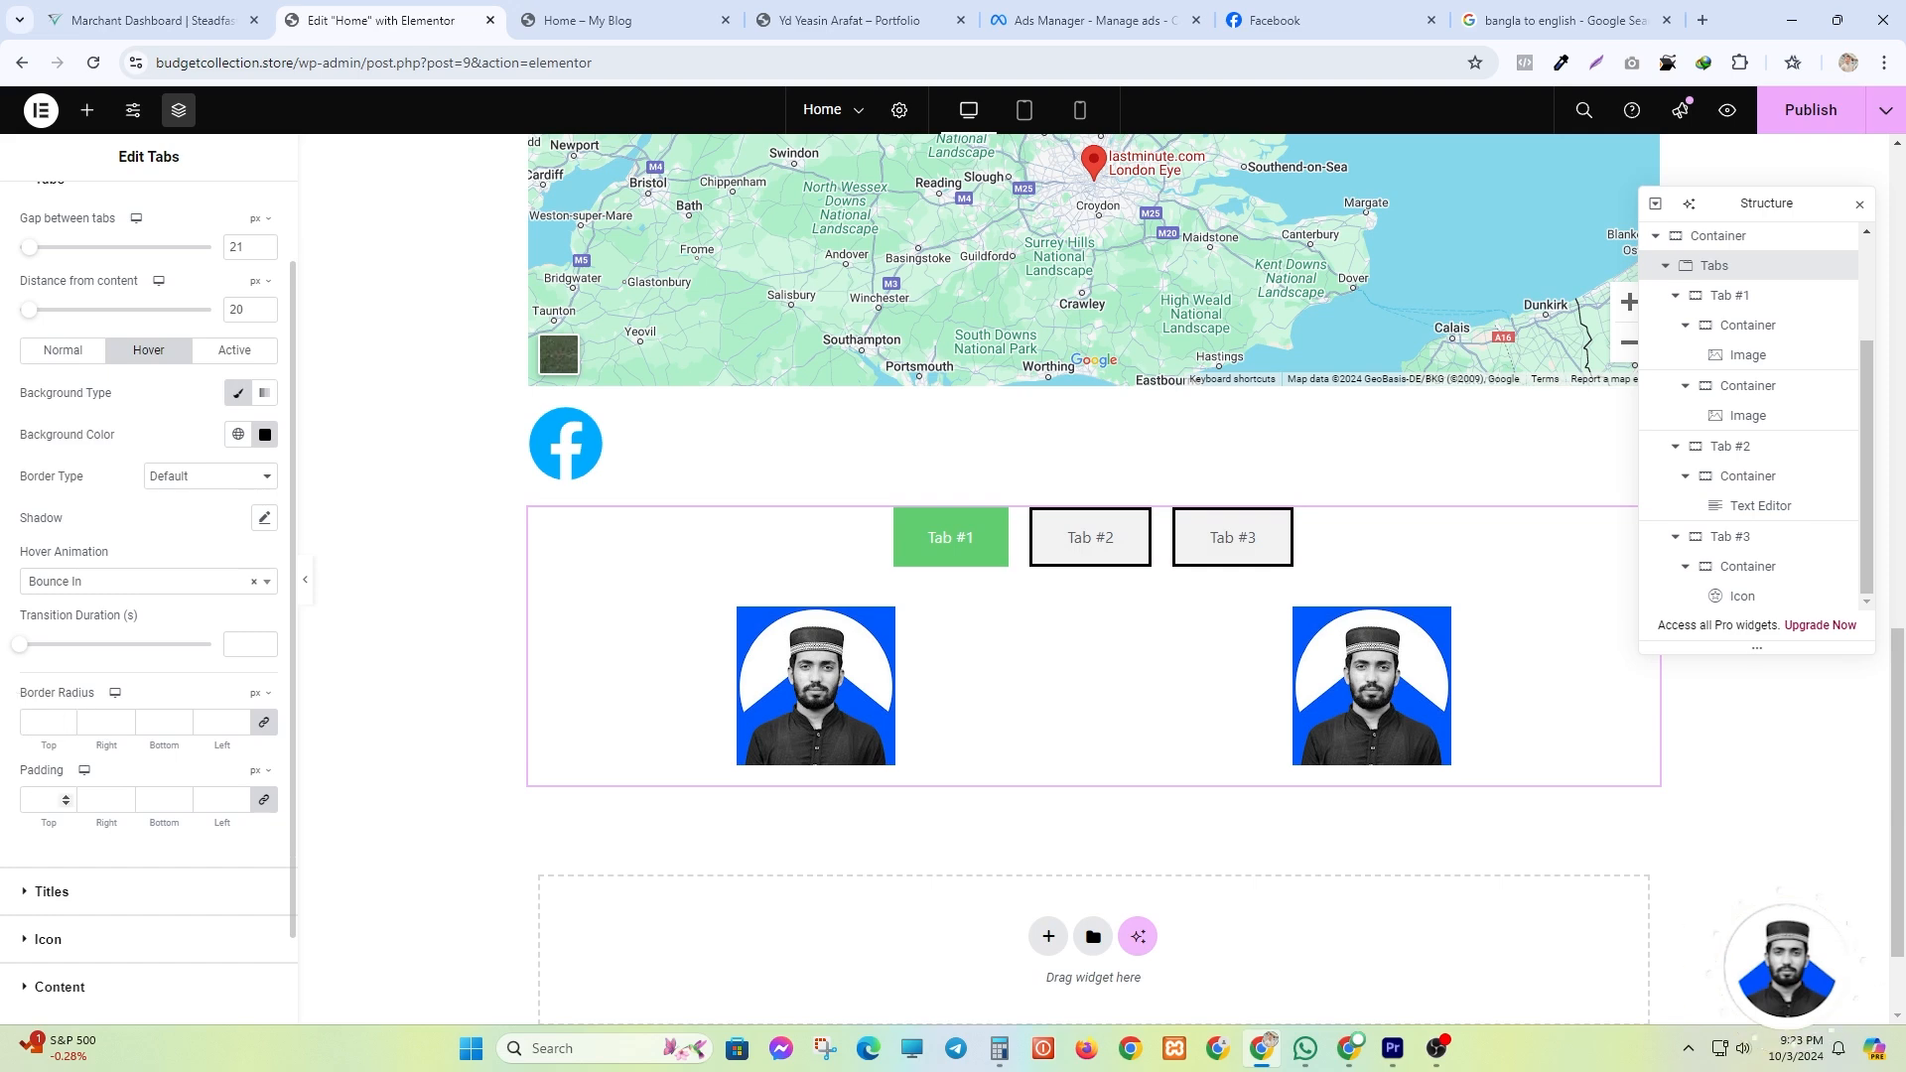
left_click(57, 800)
type("24")
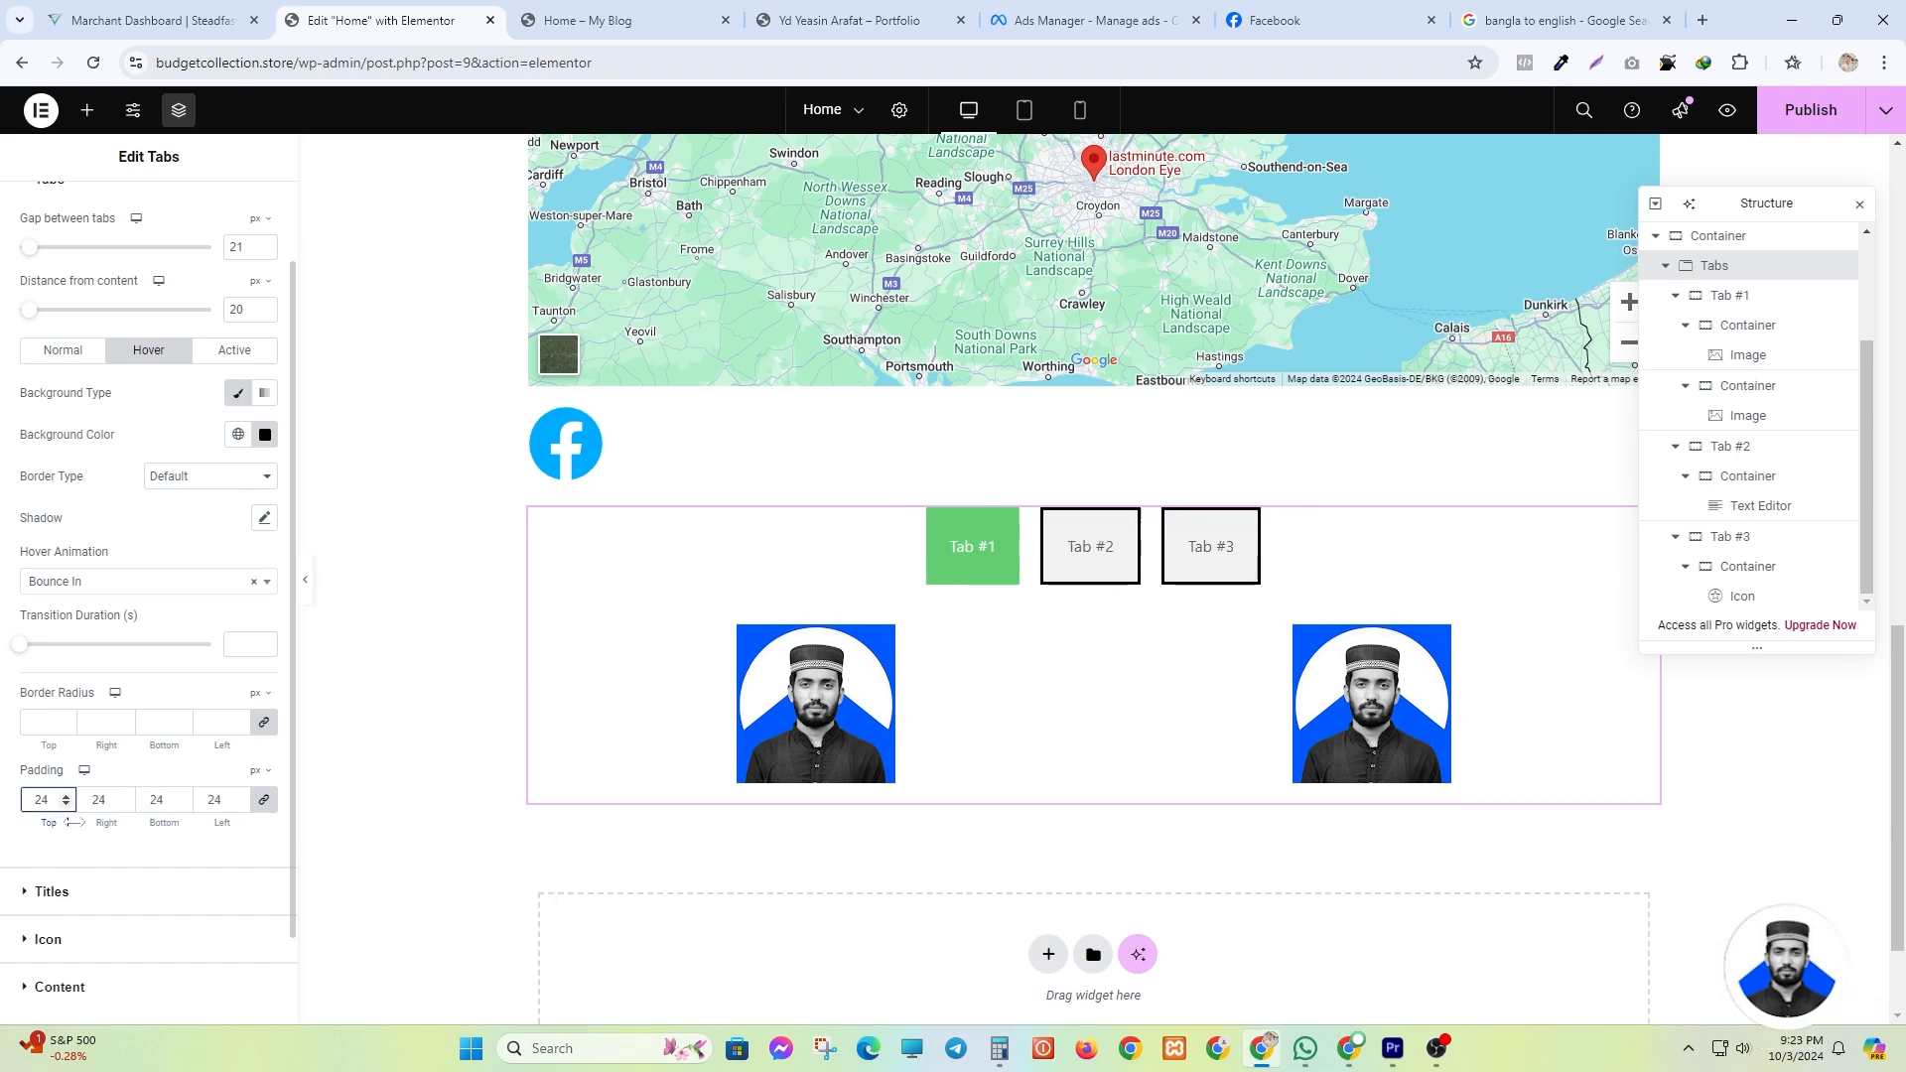
left_click_drag(75, 822, 66, 818)
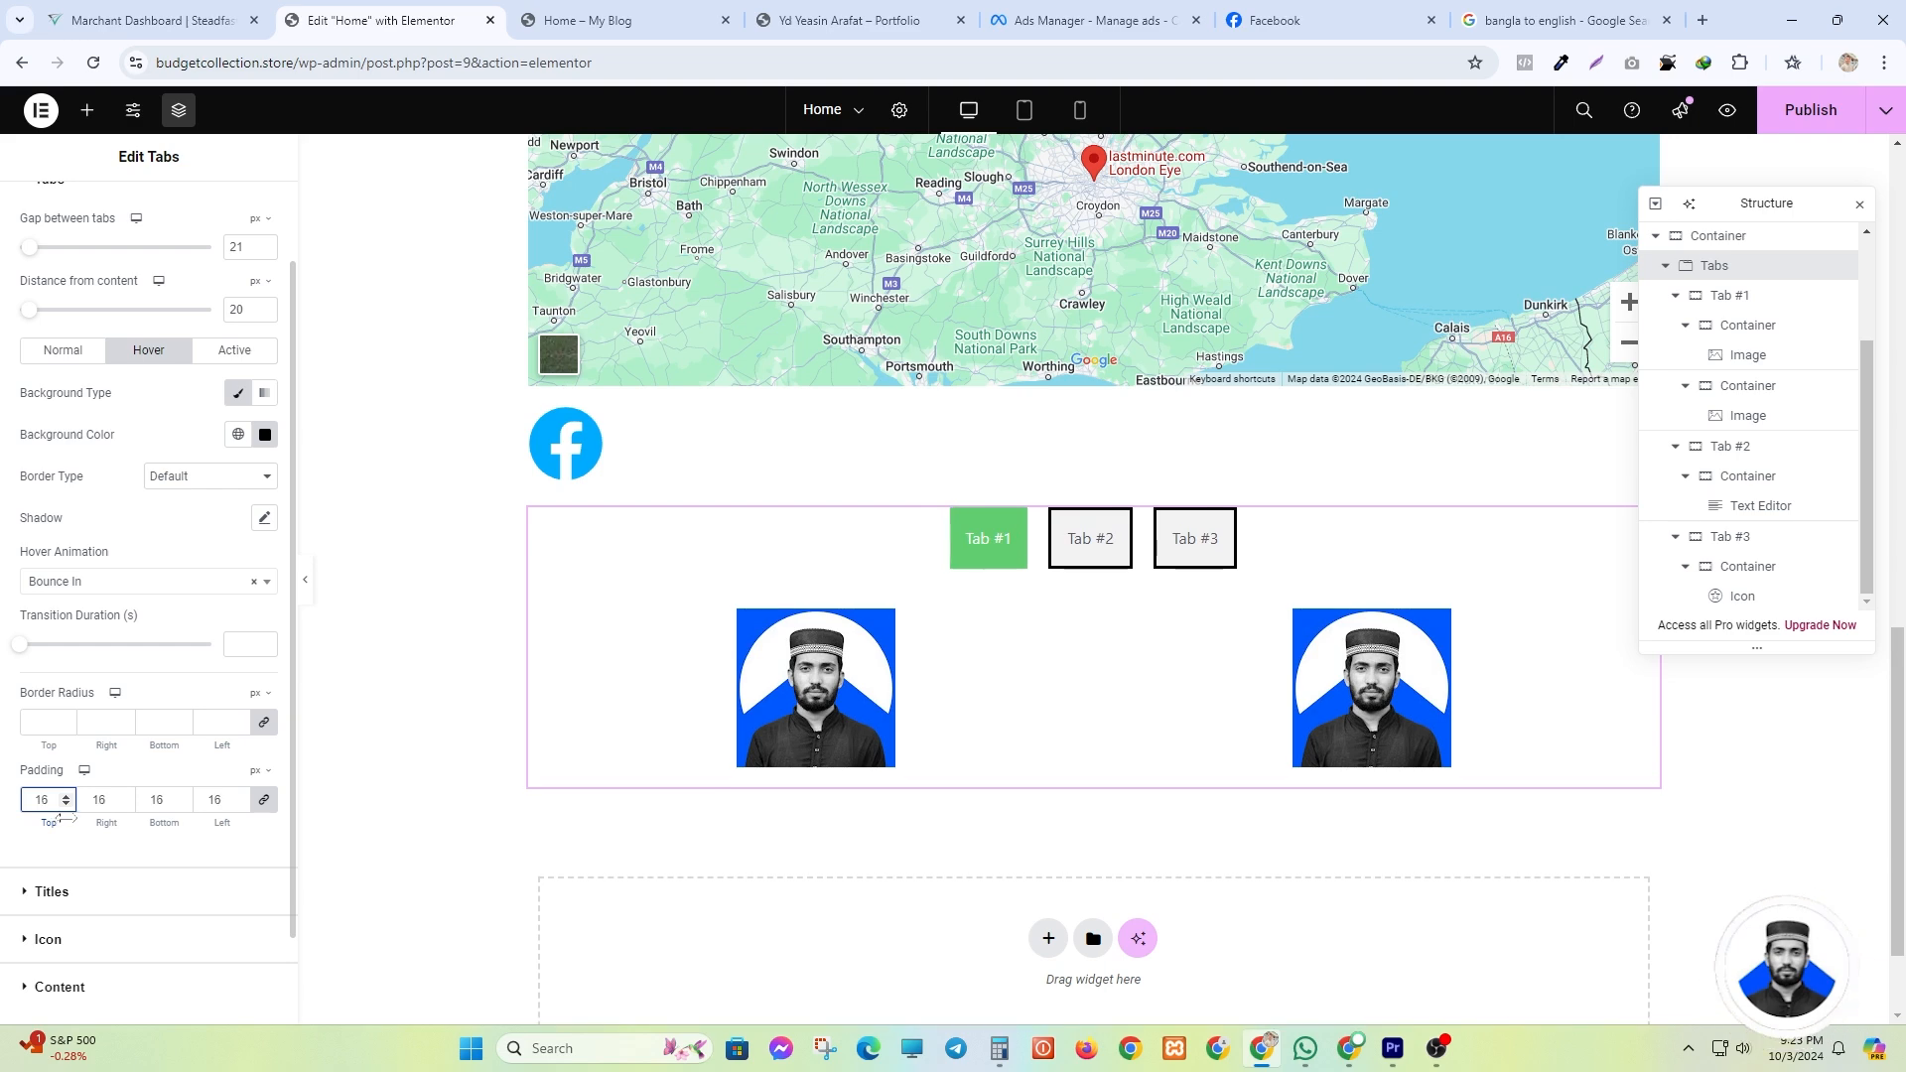
scroll(97, 401, "up", 1)
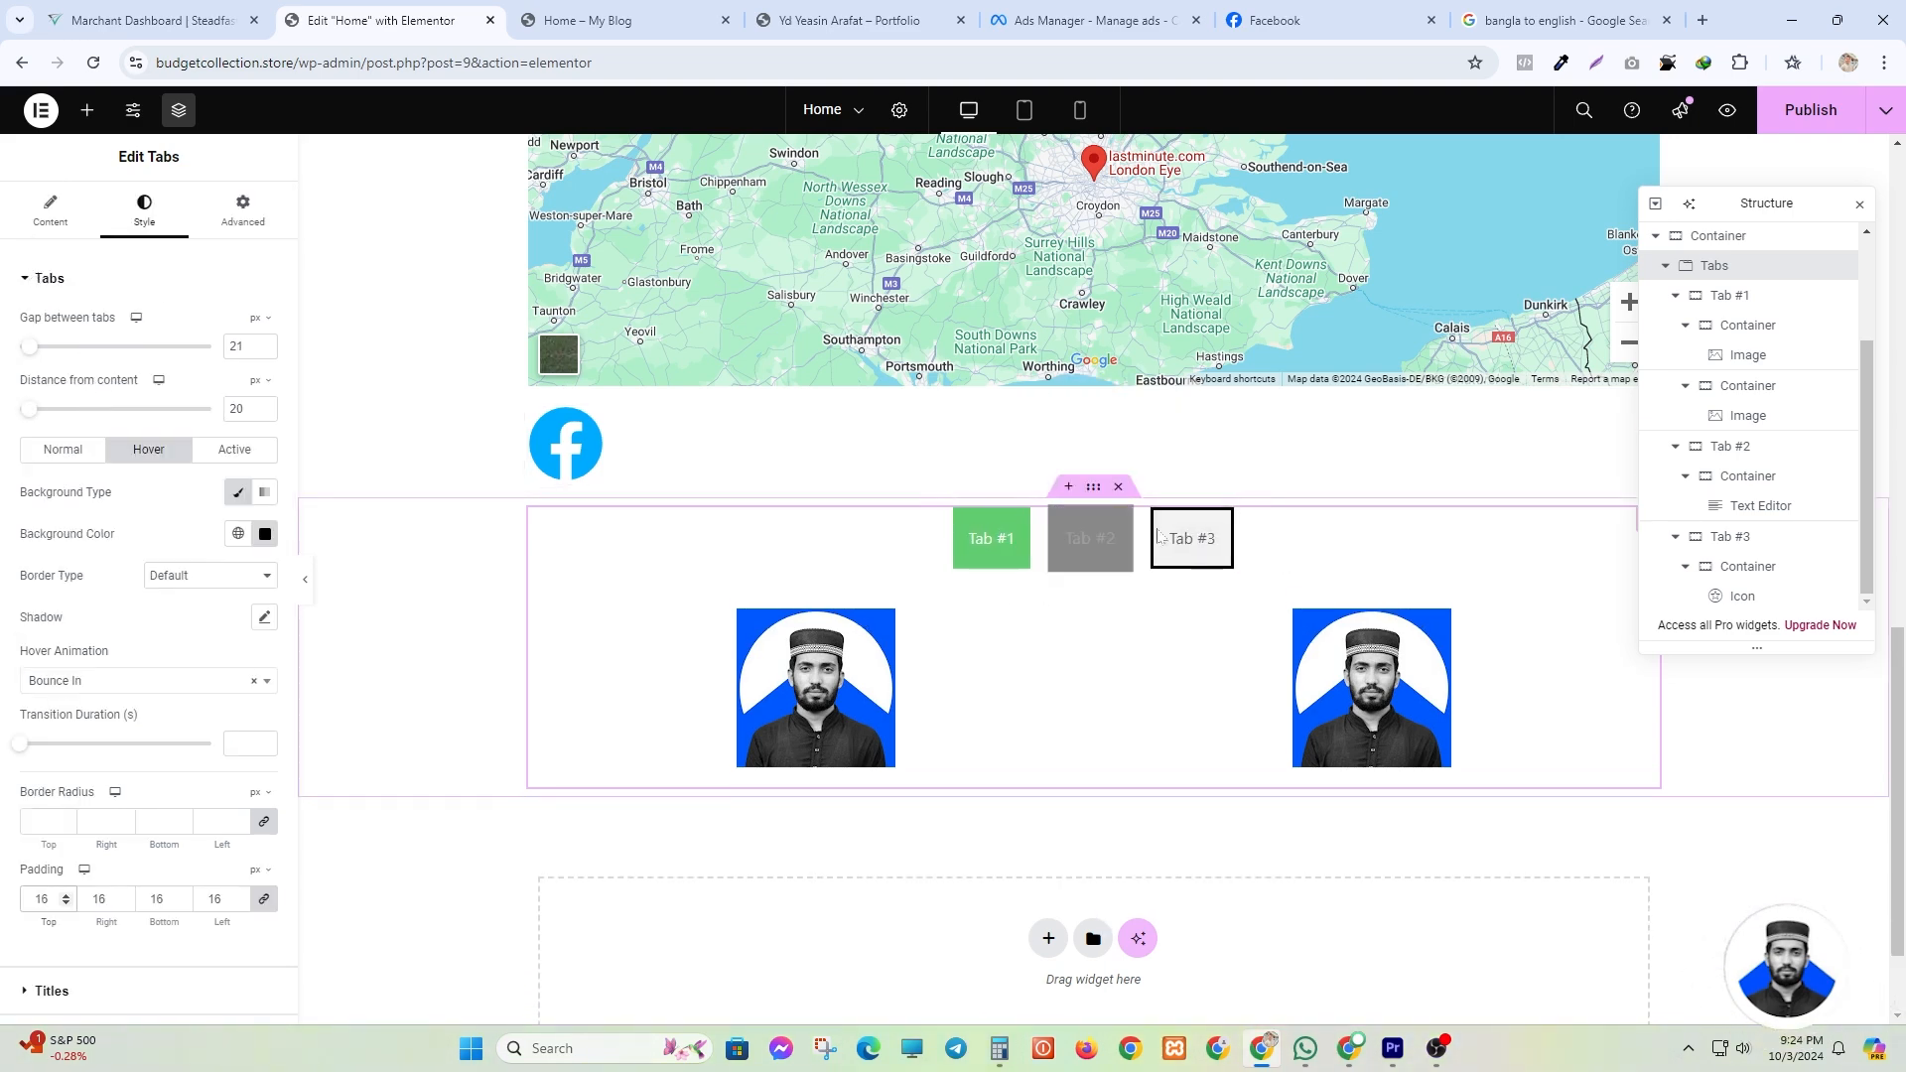
- Try red, light grey and cyan #00E8FF as the normal-state colour of the tab titles
left_click(37, 282)
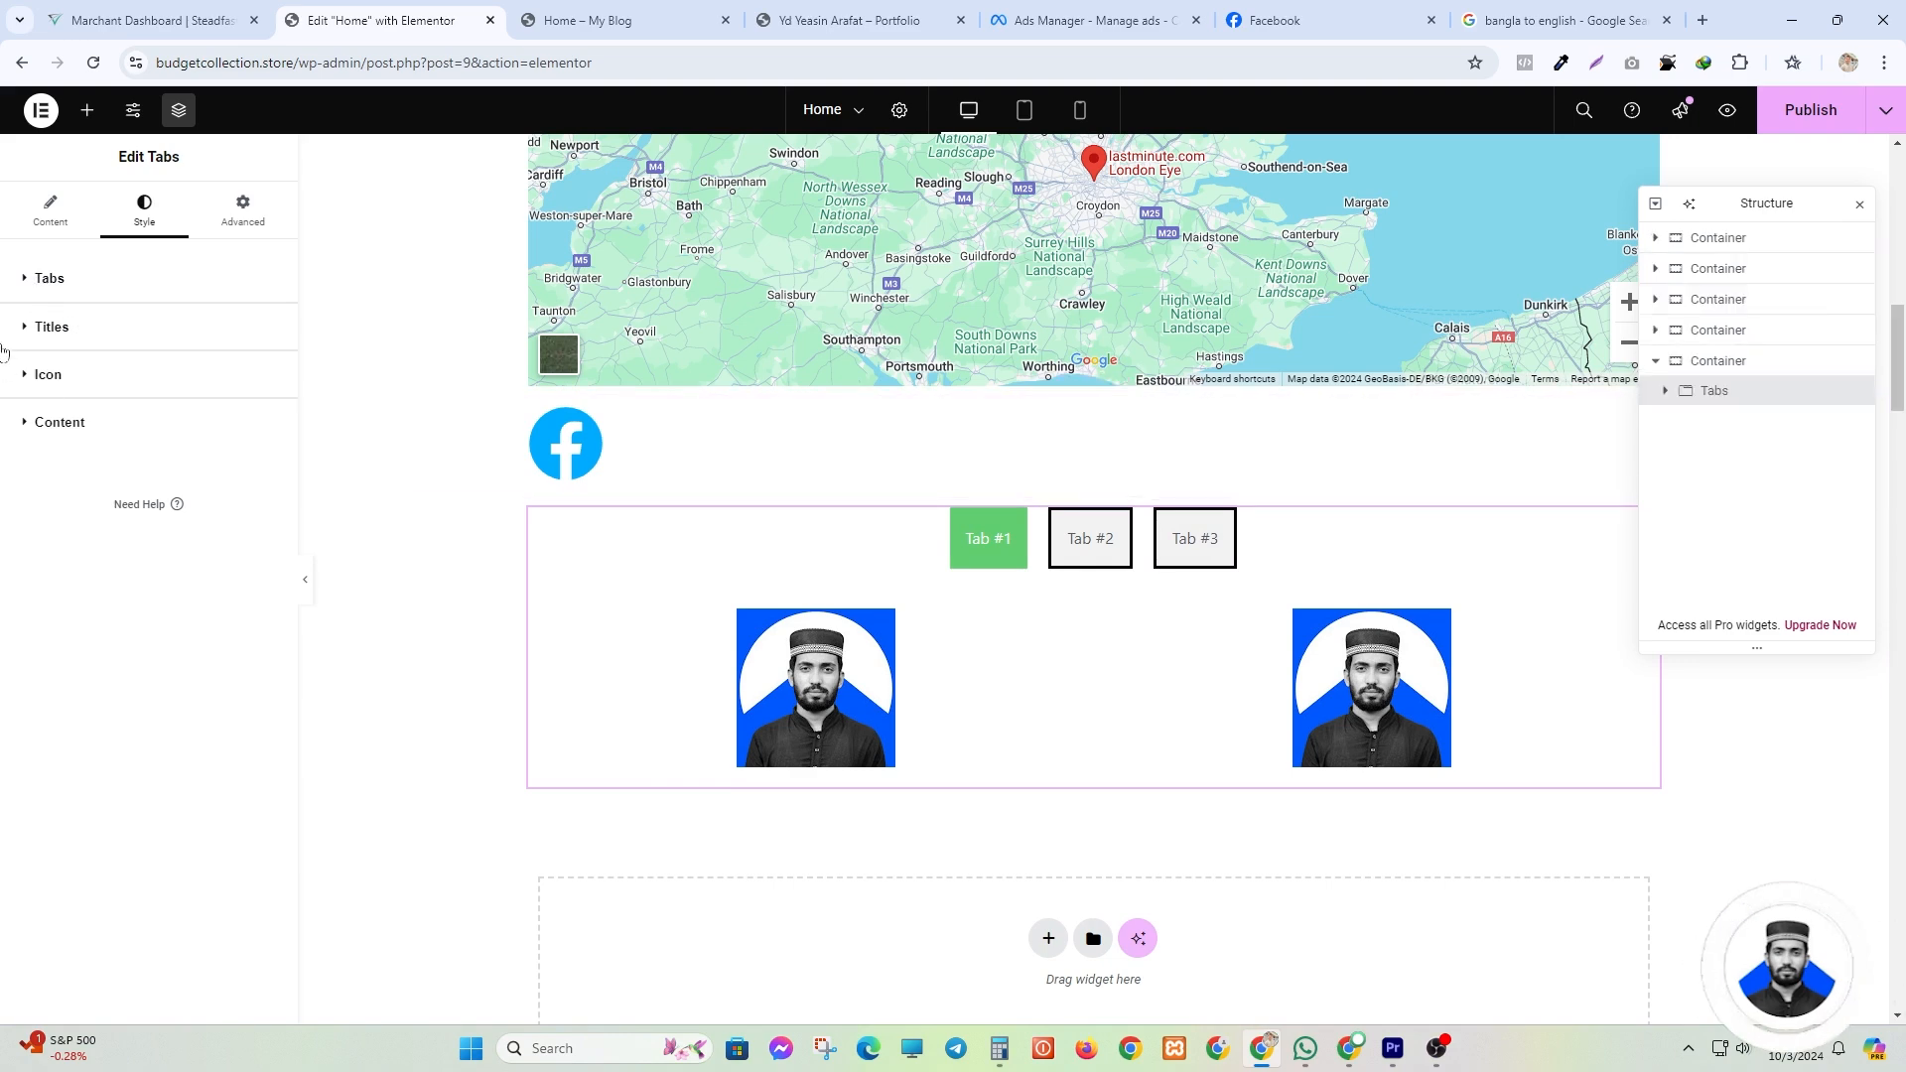
left_click(45, 331)
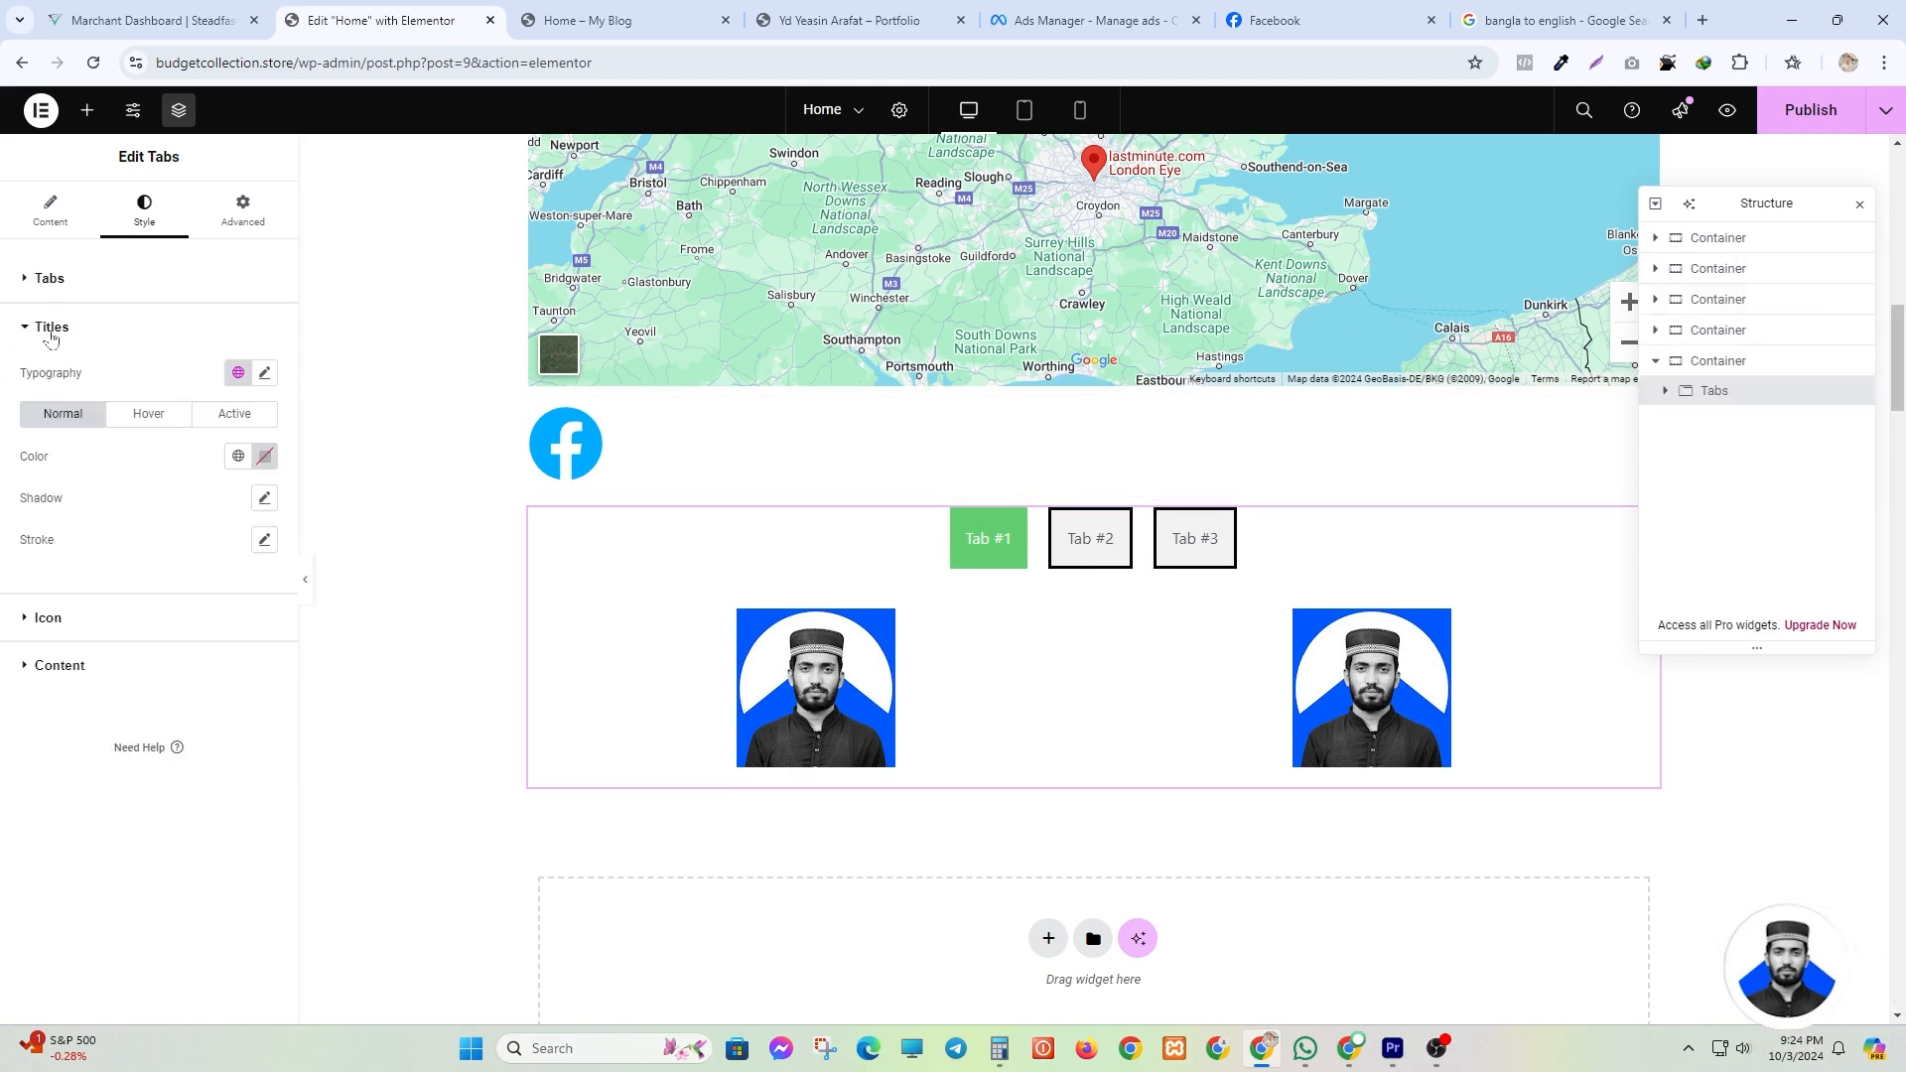
left_click(263, 455)
left_click_drag(341, 554, 393, 545)
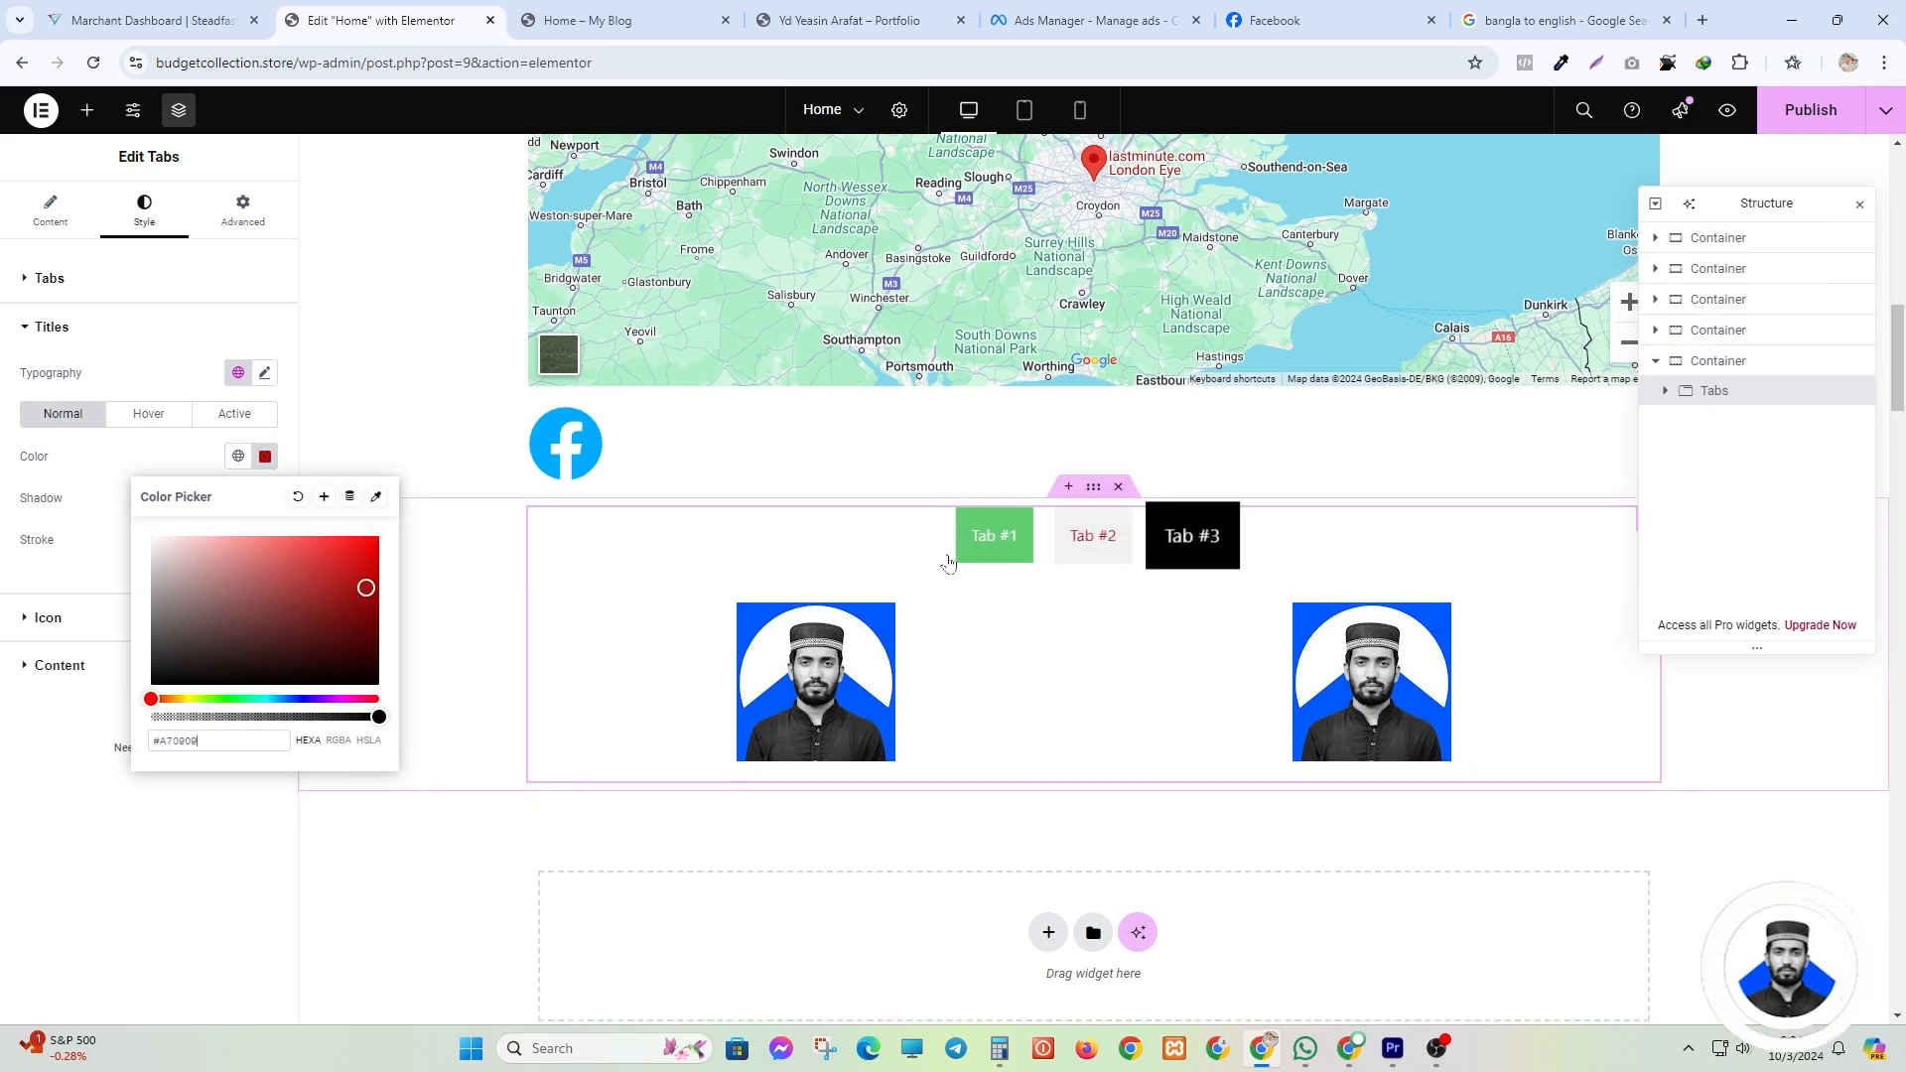
left_click(276, 583)
left_click_drag(276, 582, 104, 749)
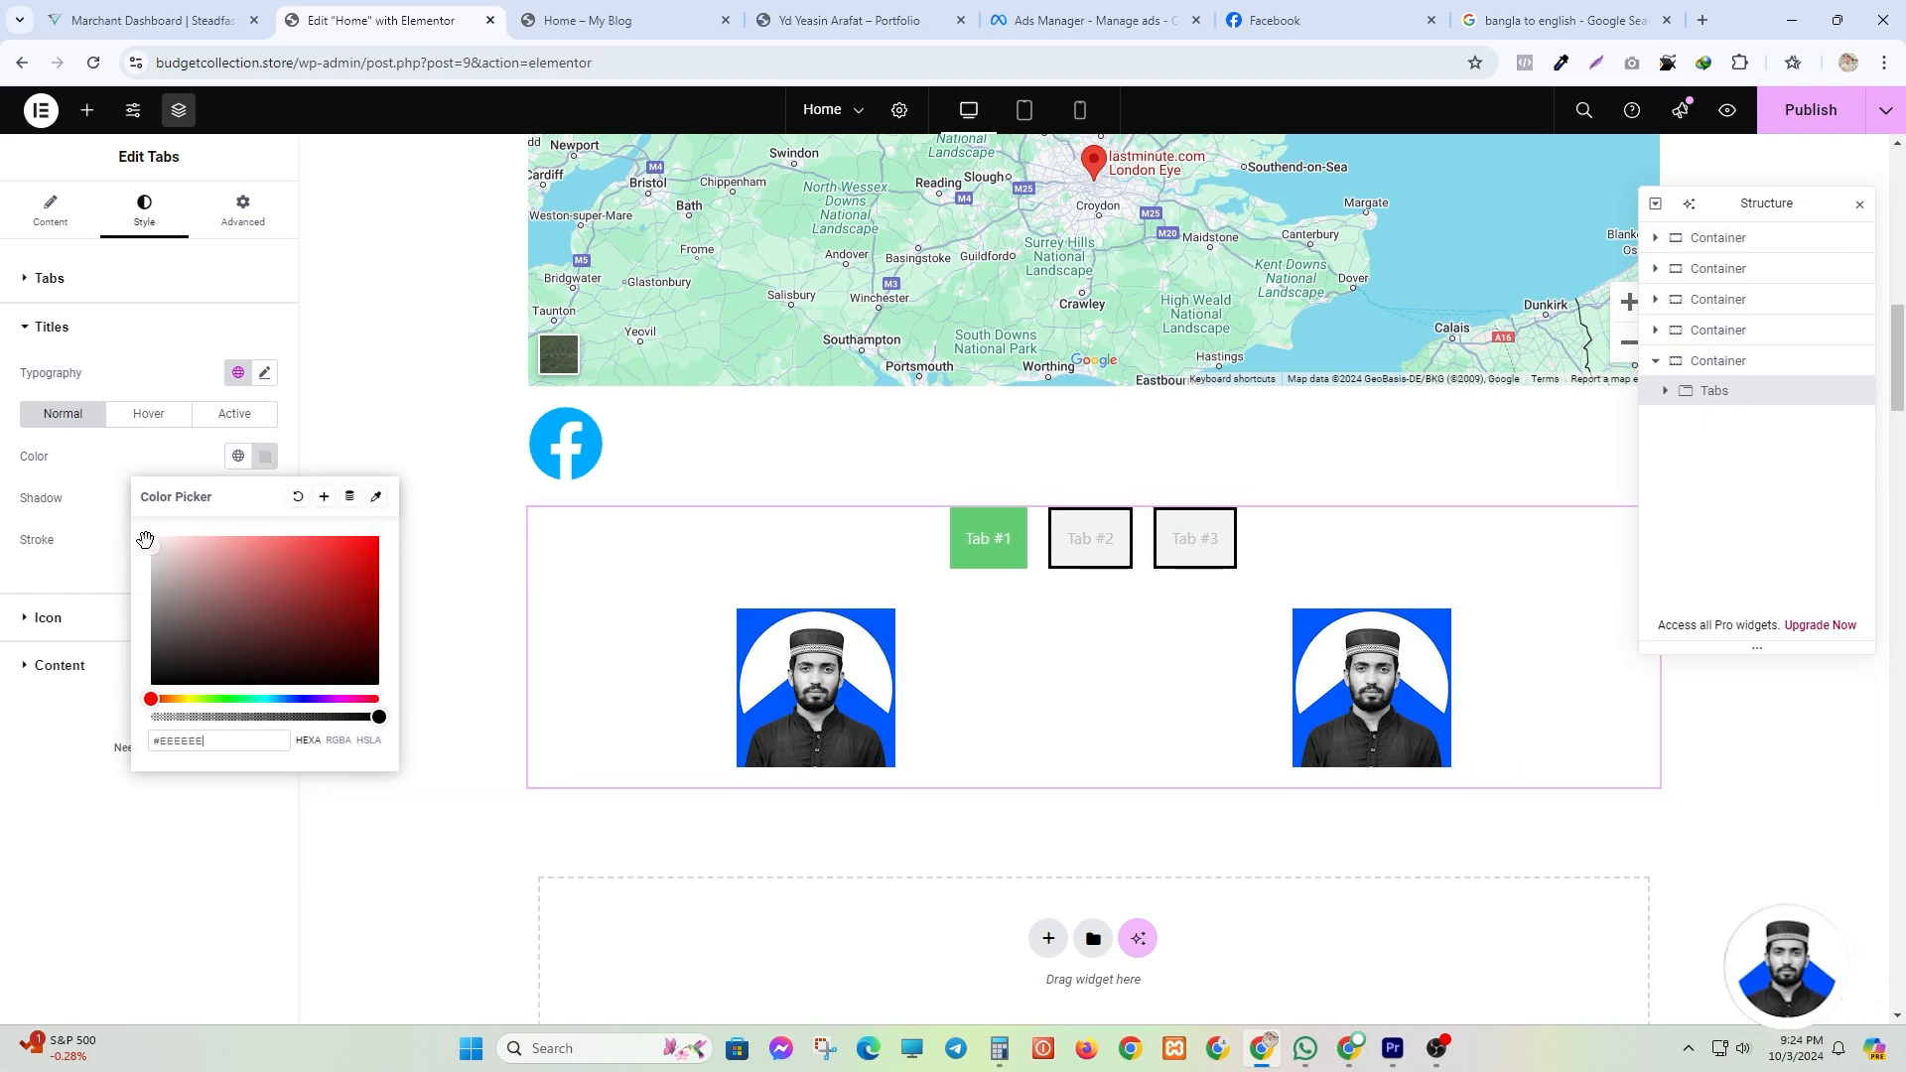
left_click(175, 587)
left_click_drag(174, 587, 295, 693)
left_click(266, 698)
left_click(378, 536)
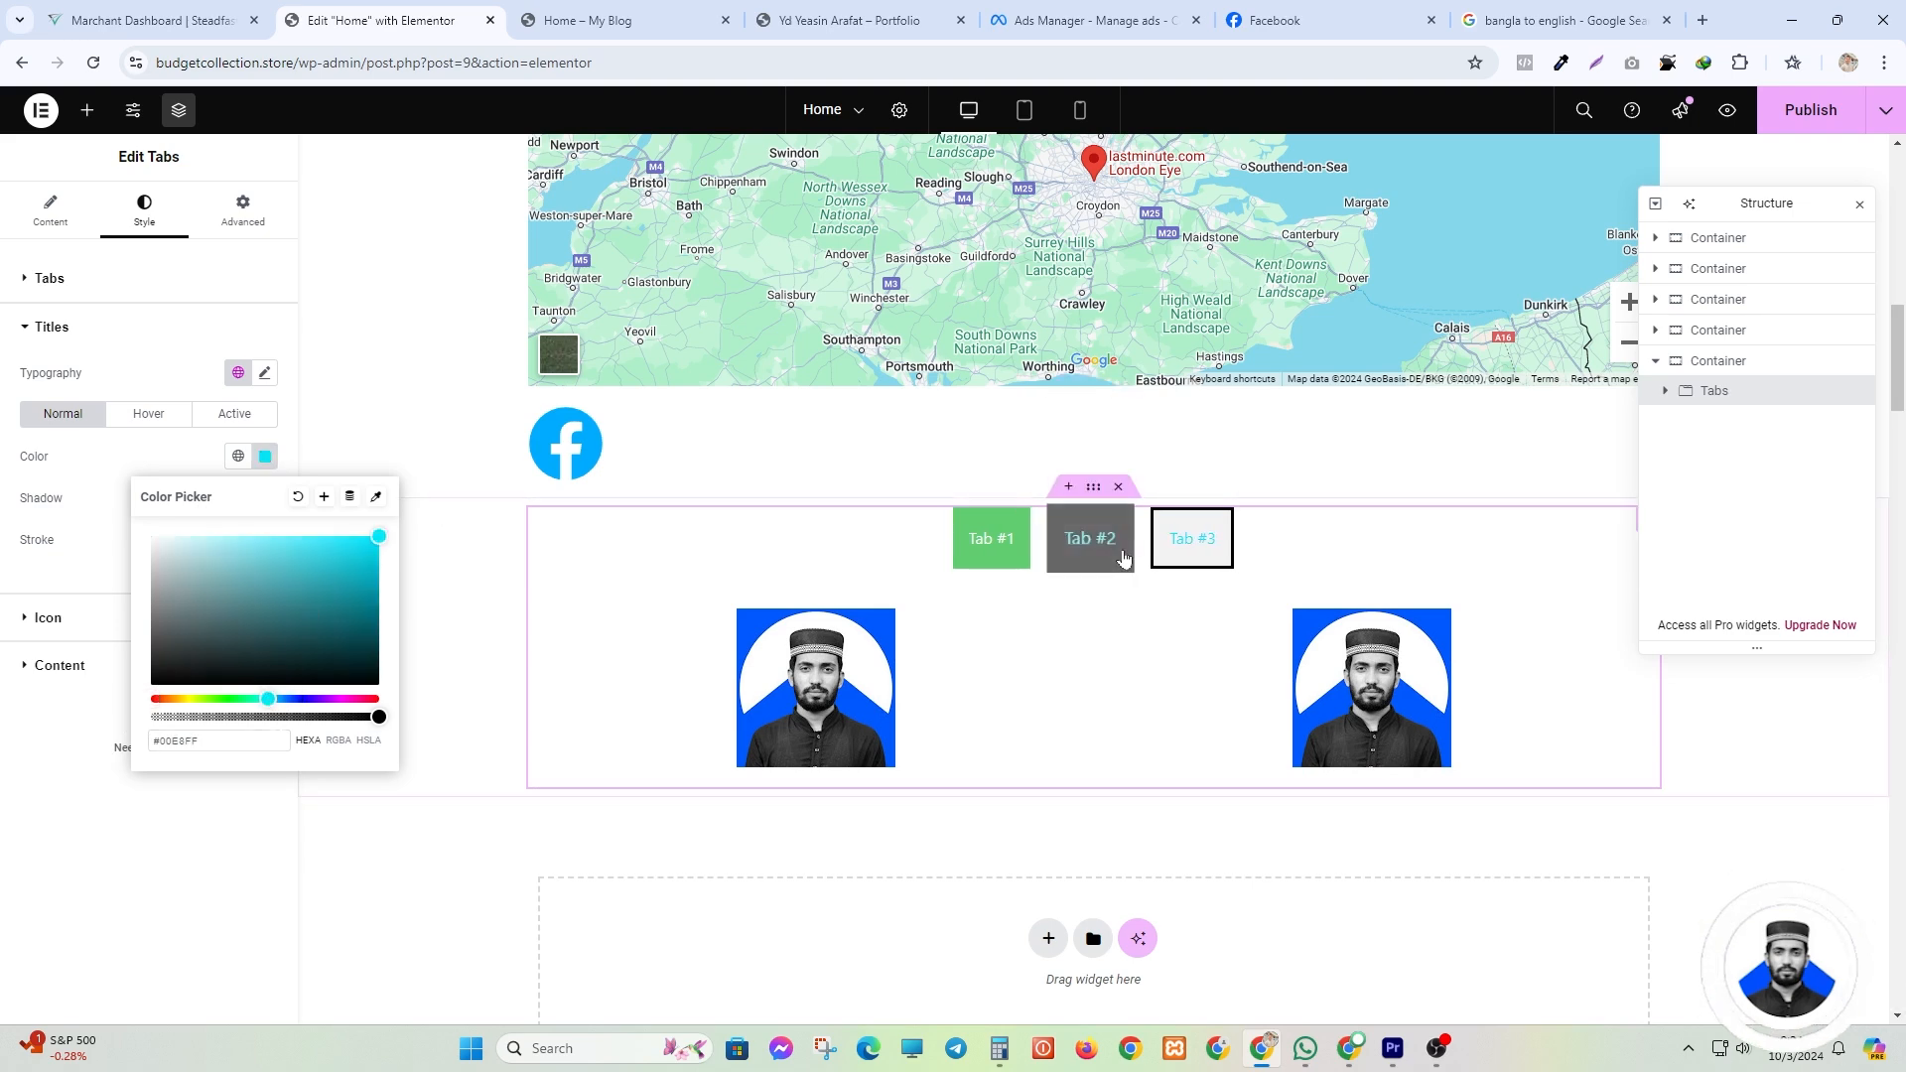
- Set the tab titles' normal colour to black #000000 and apply the default text shadow
left_click(251, 605)
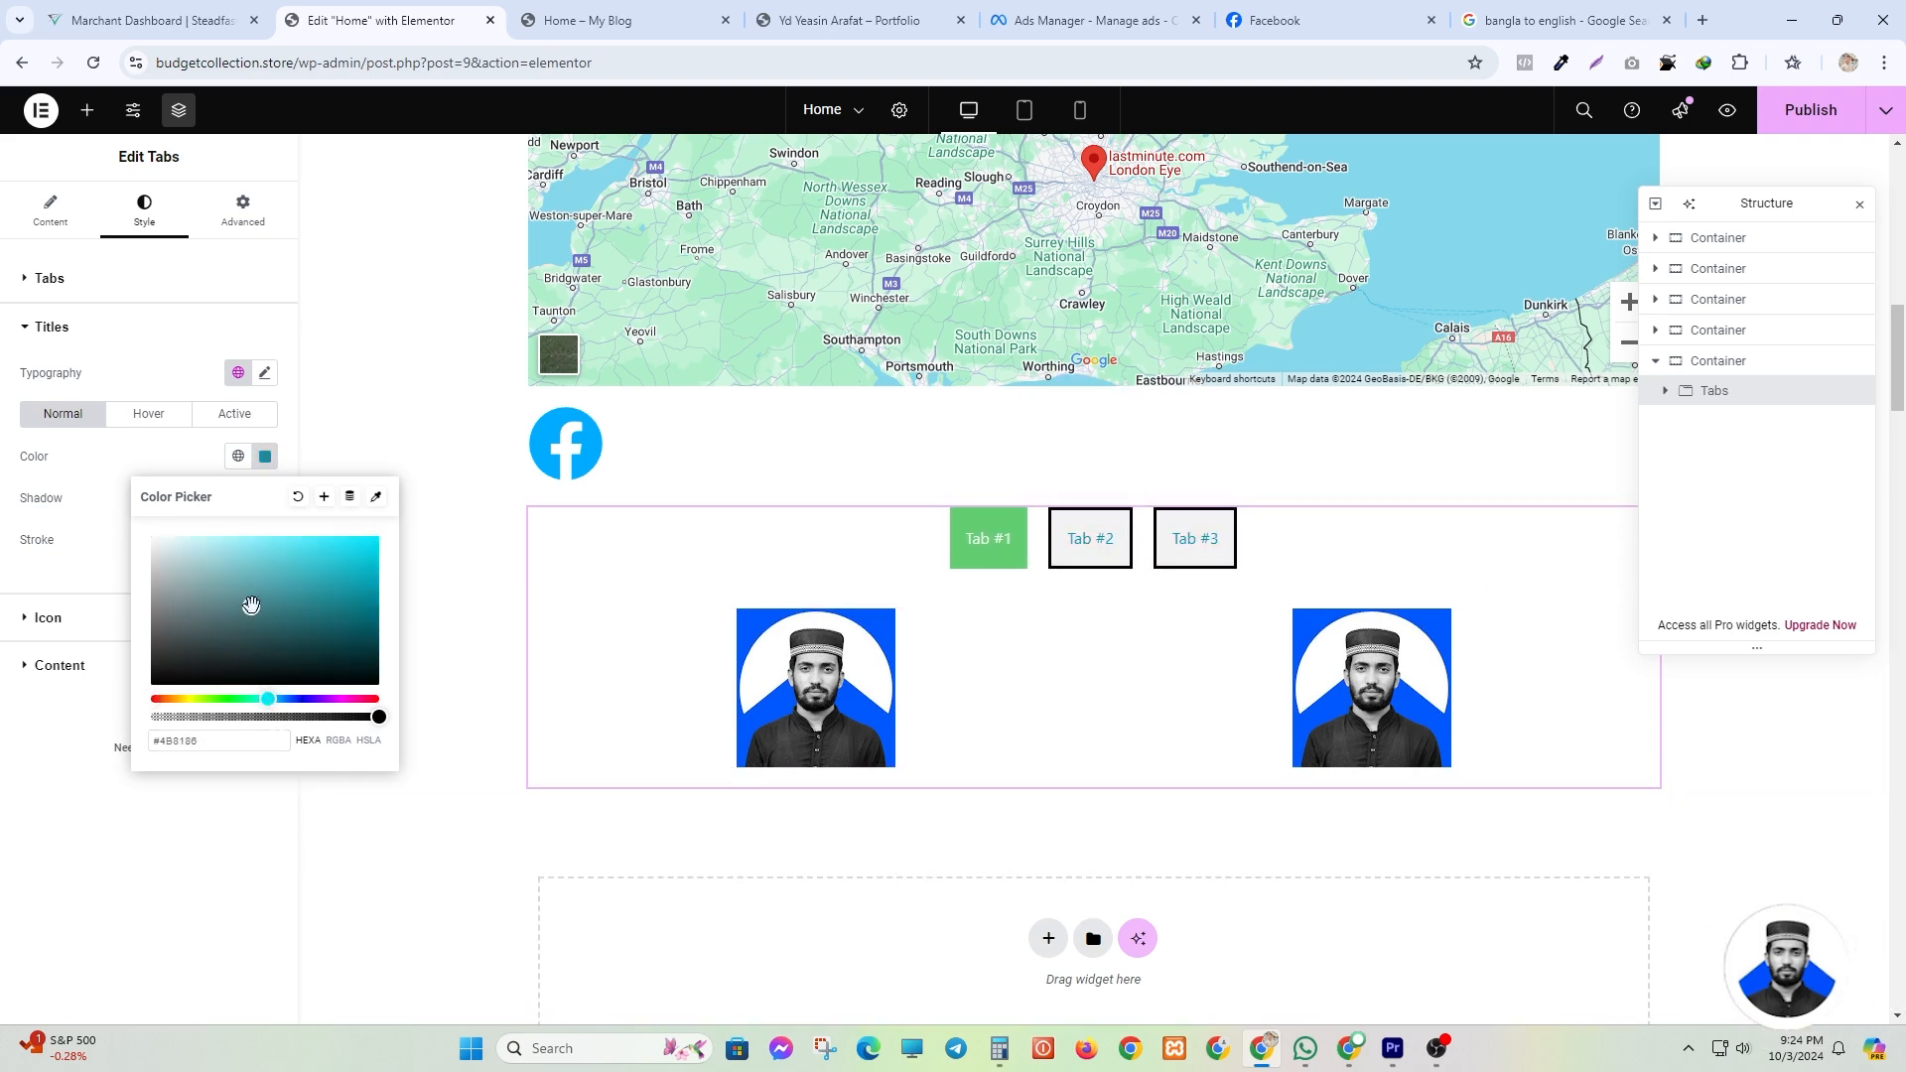
left_click(374, 537)
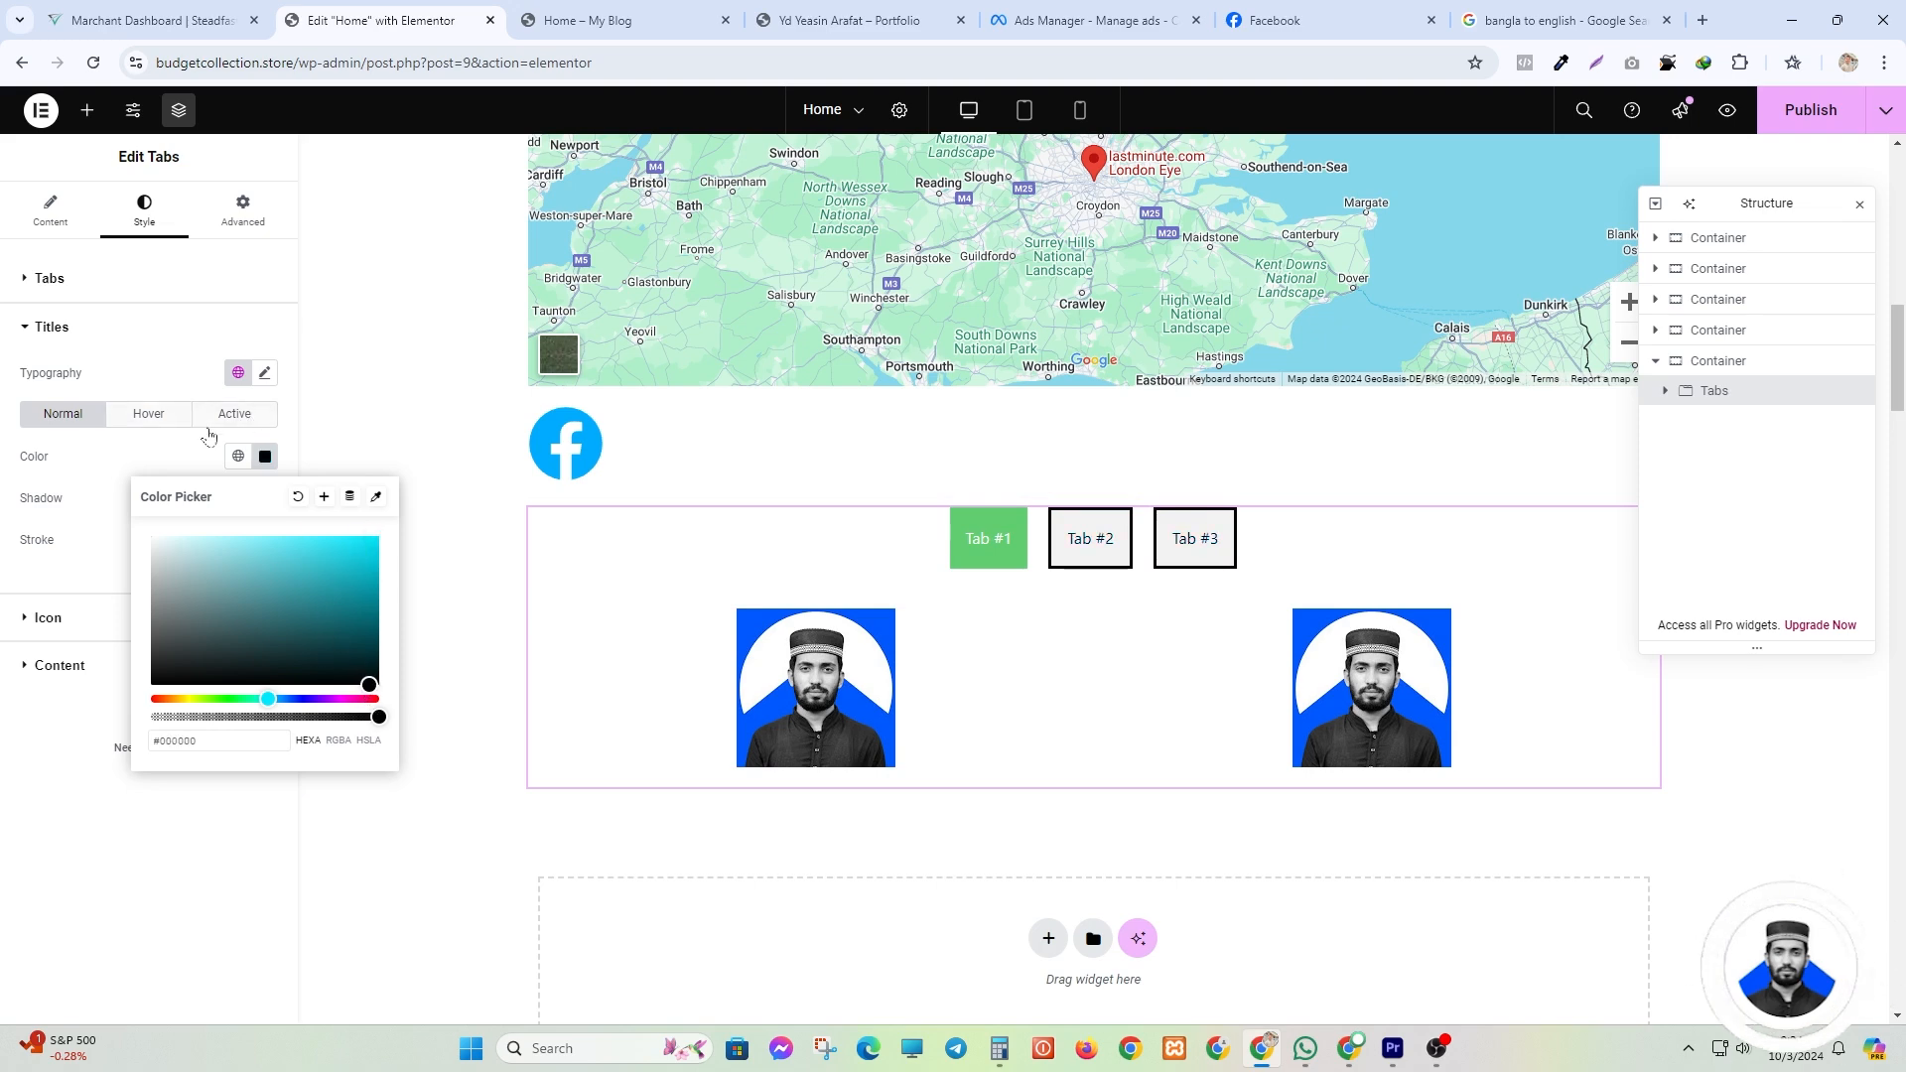
left_click(264, 456)
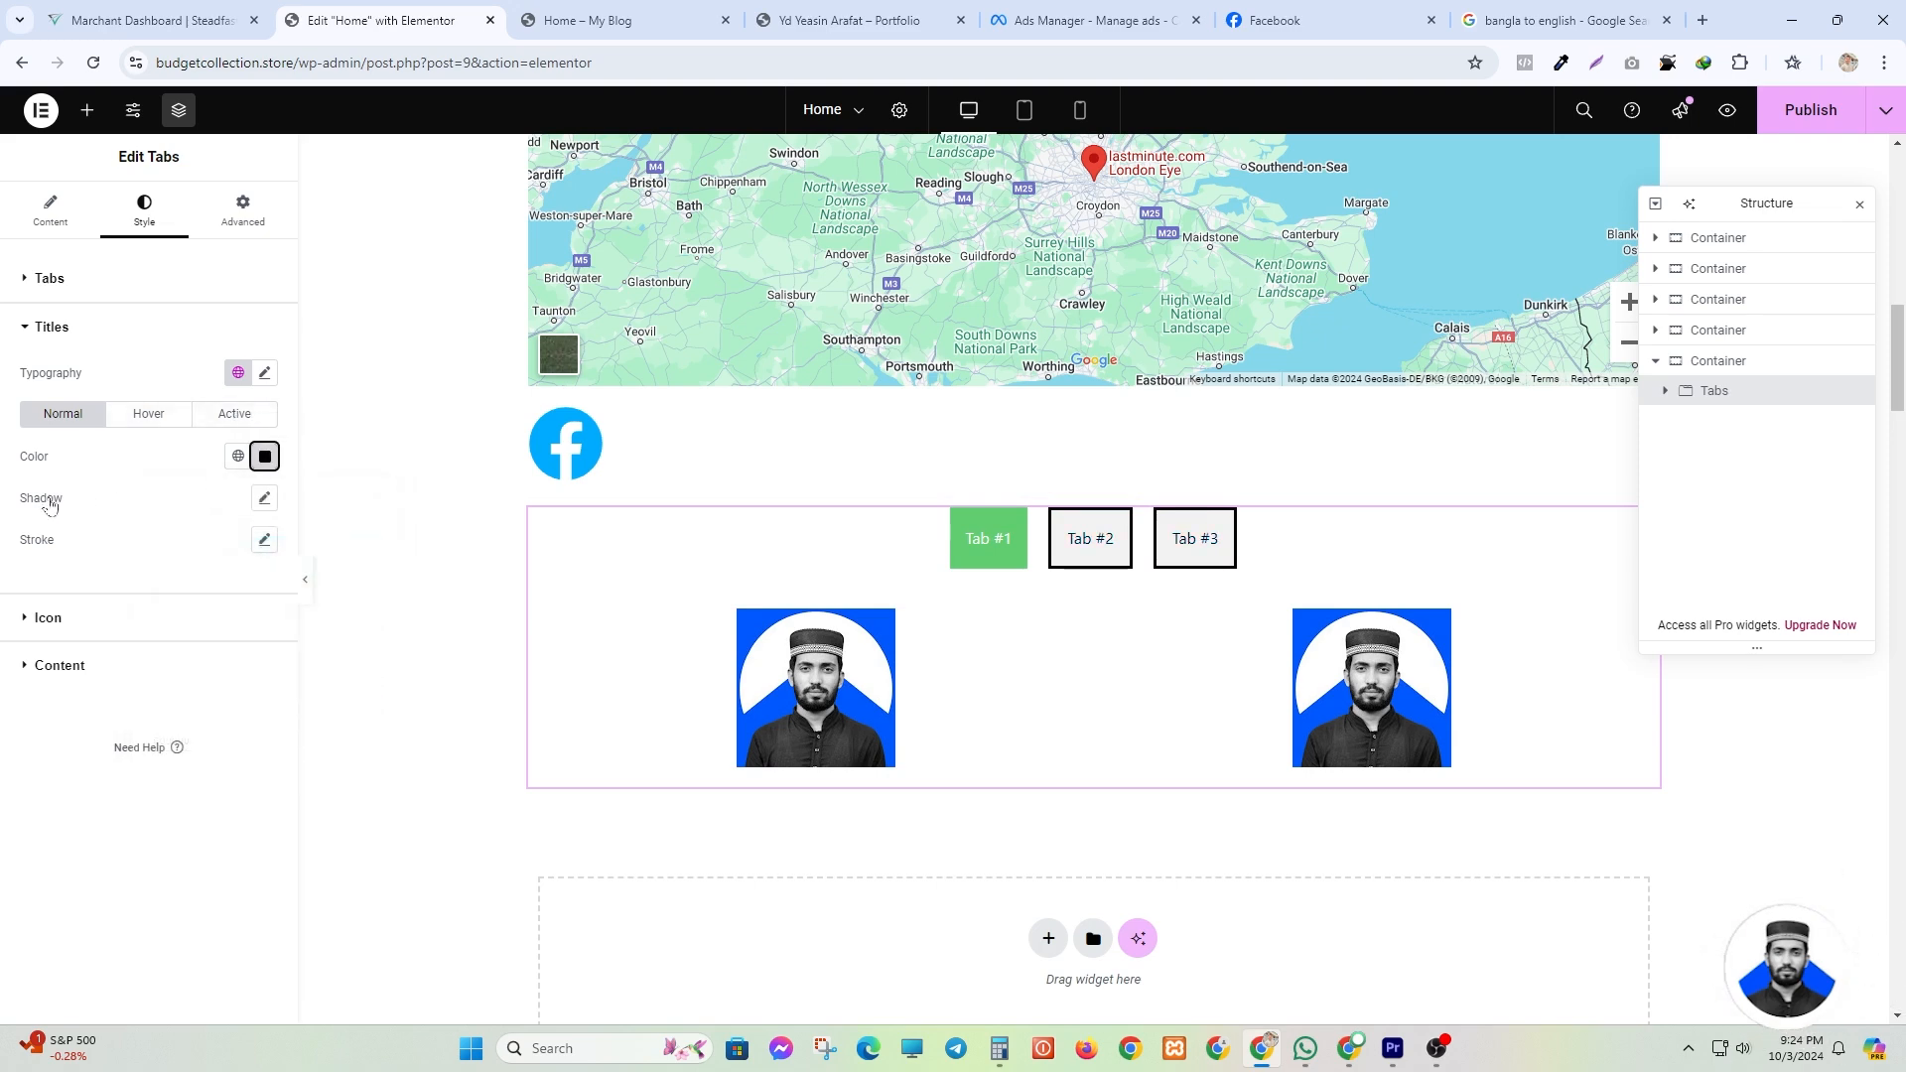
left_click(264, 497)
left_click(264, 497)
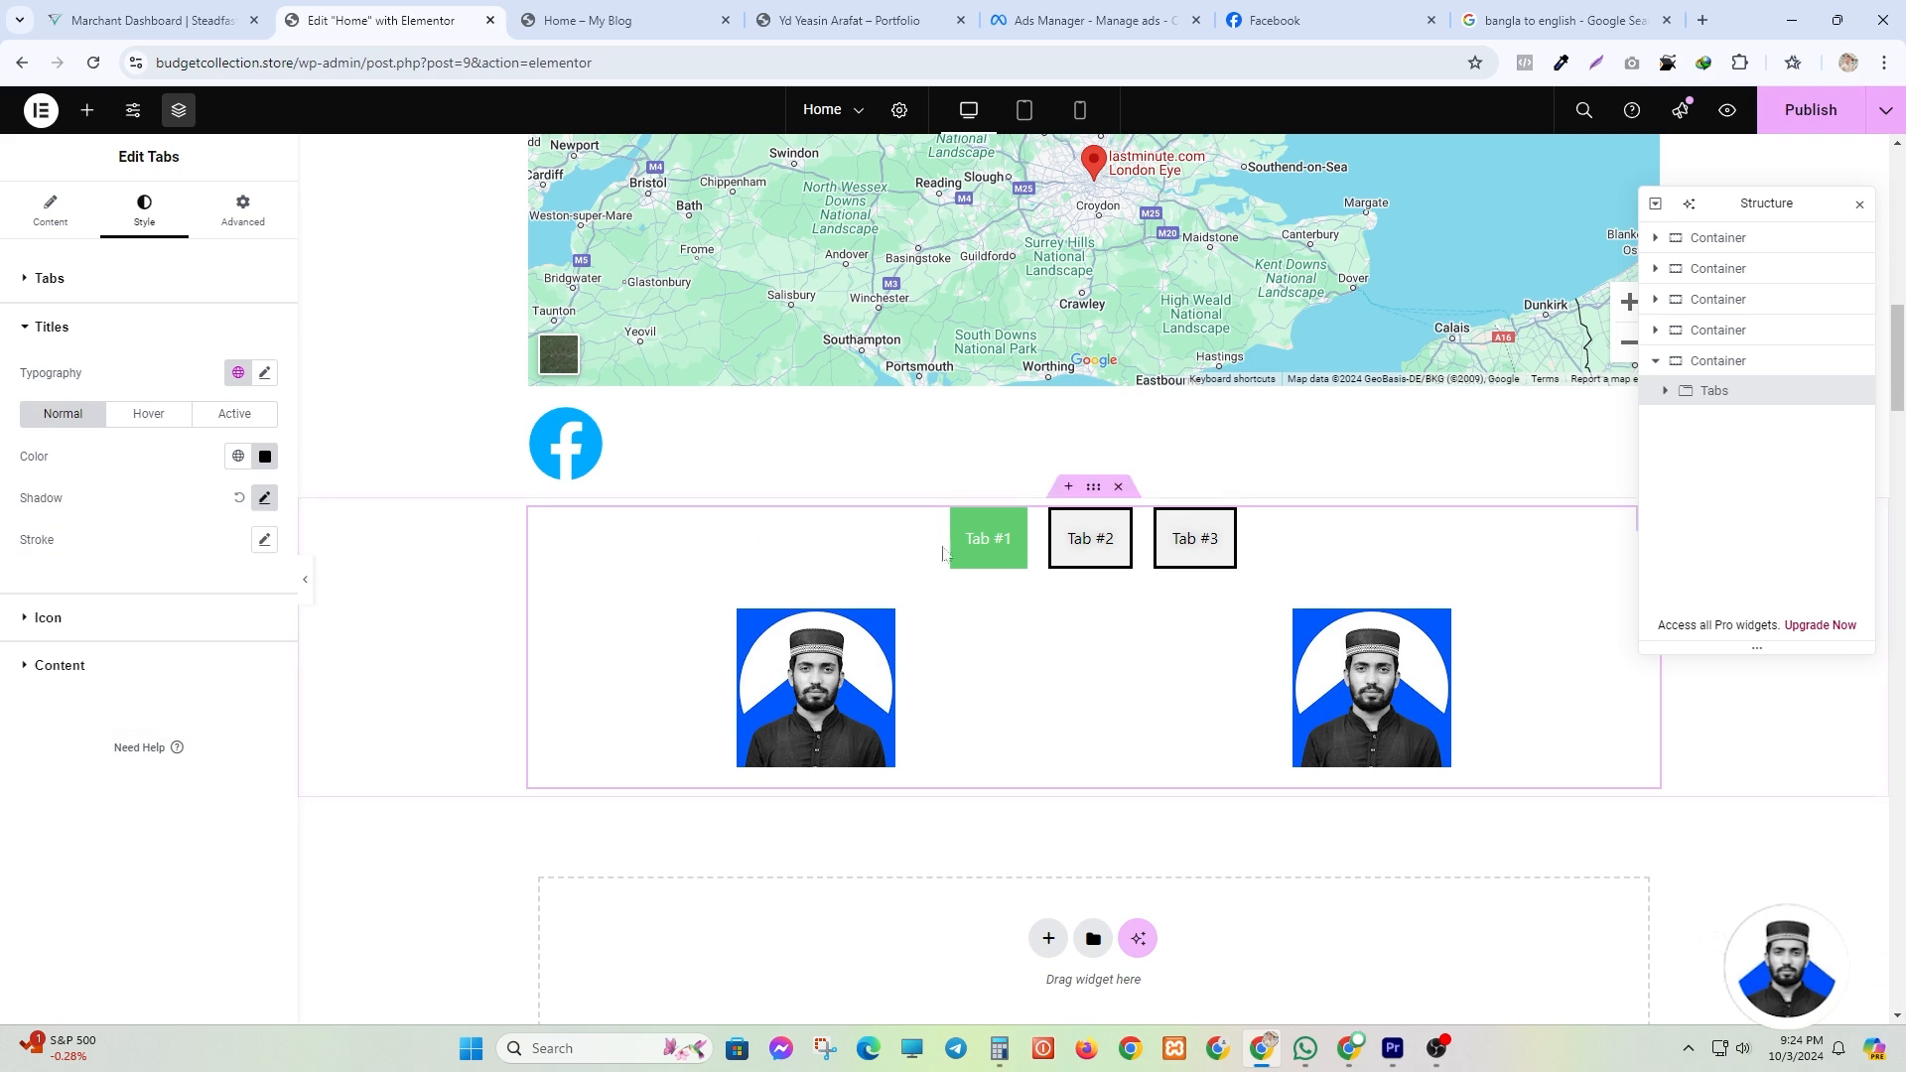
- Set the hover colour of the tab titles to white #FFFFFF after trying red and black
left_click(147, 415)
left_click(258, 459)
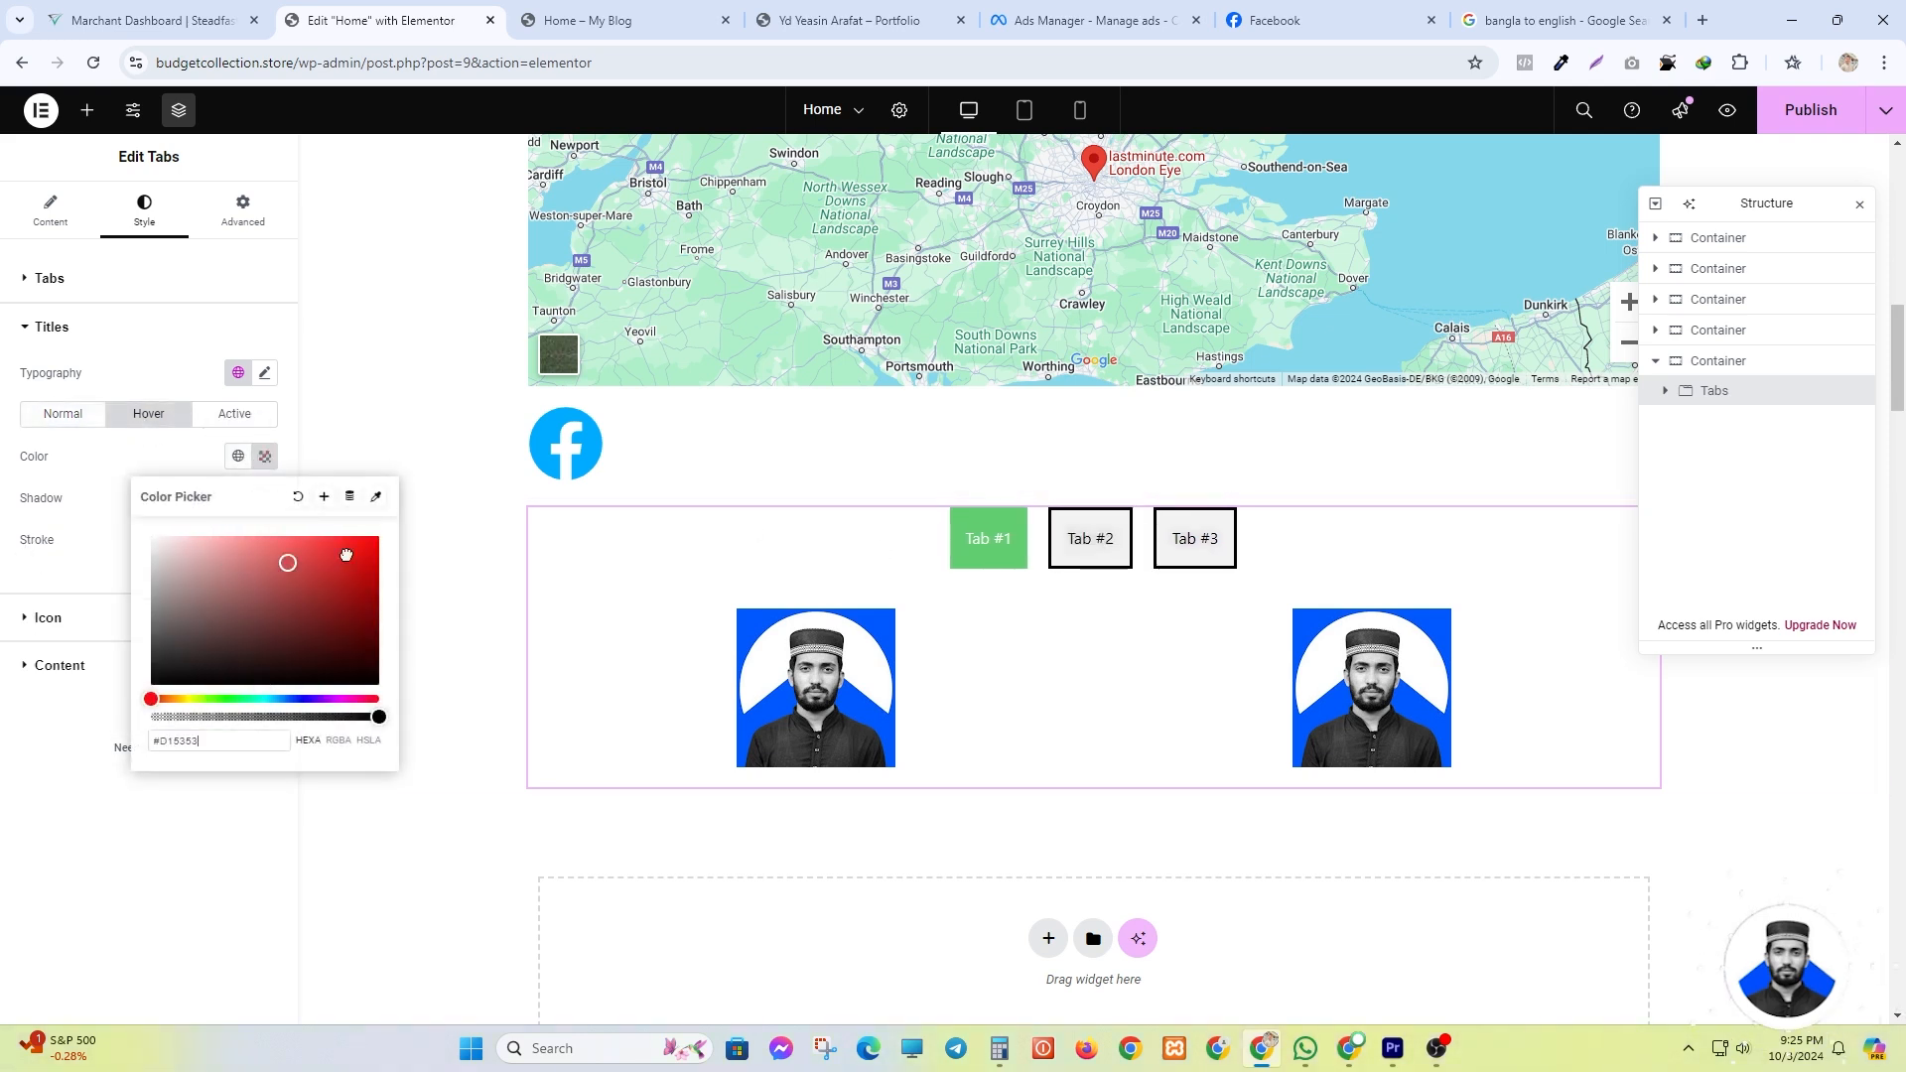
left_click_drag(345, 555, 417, 531)
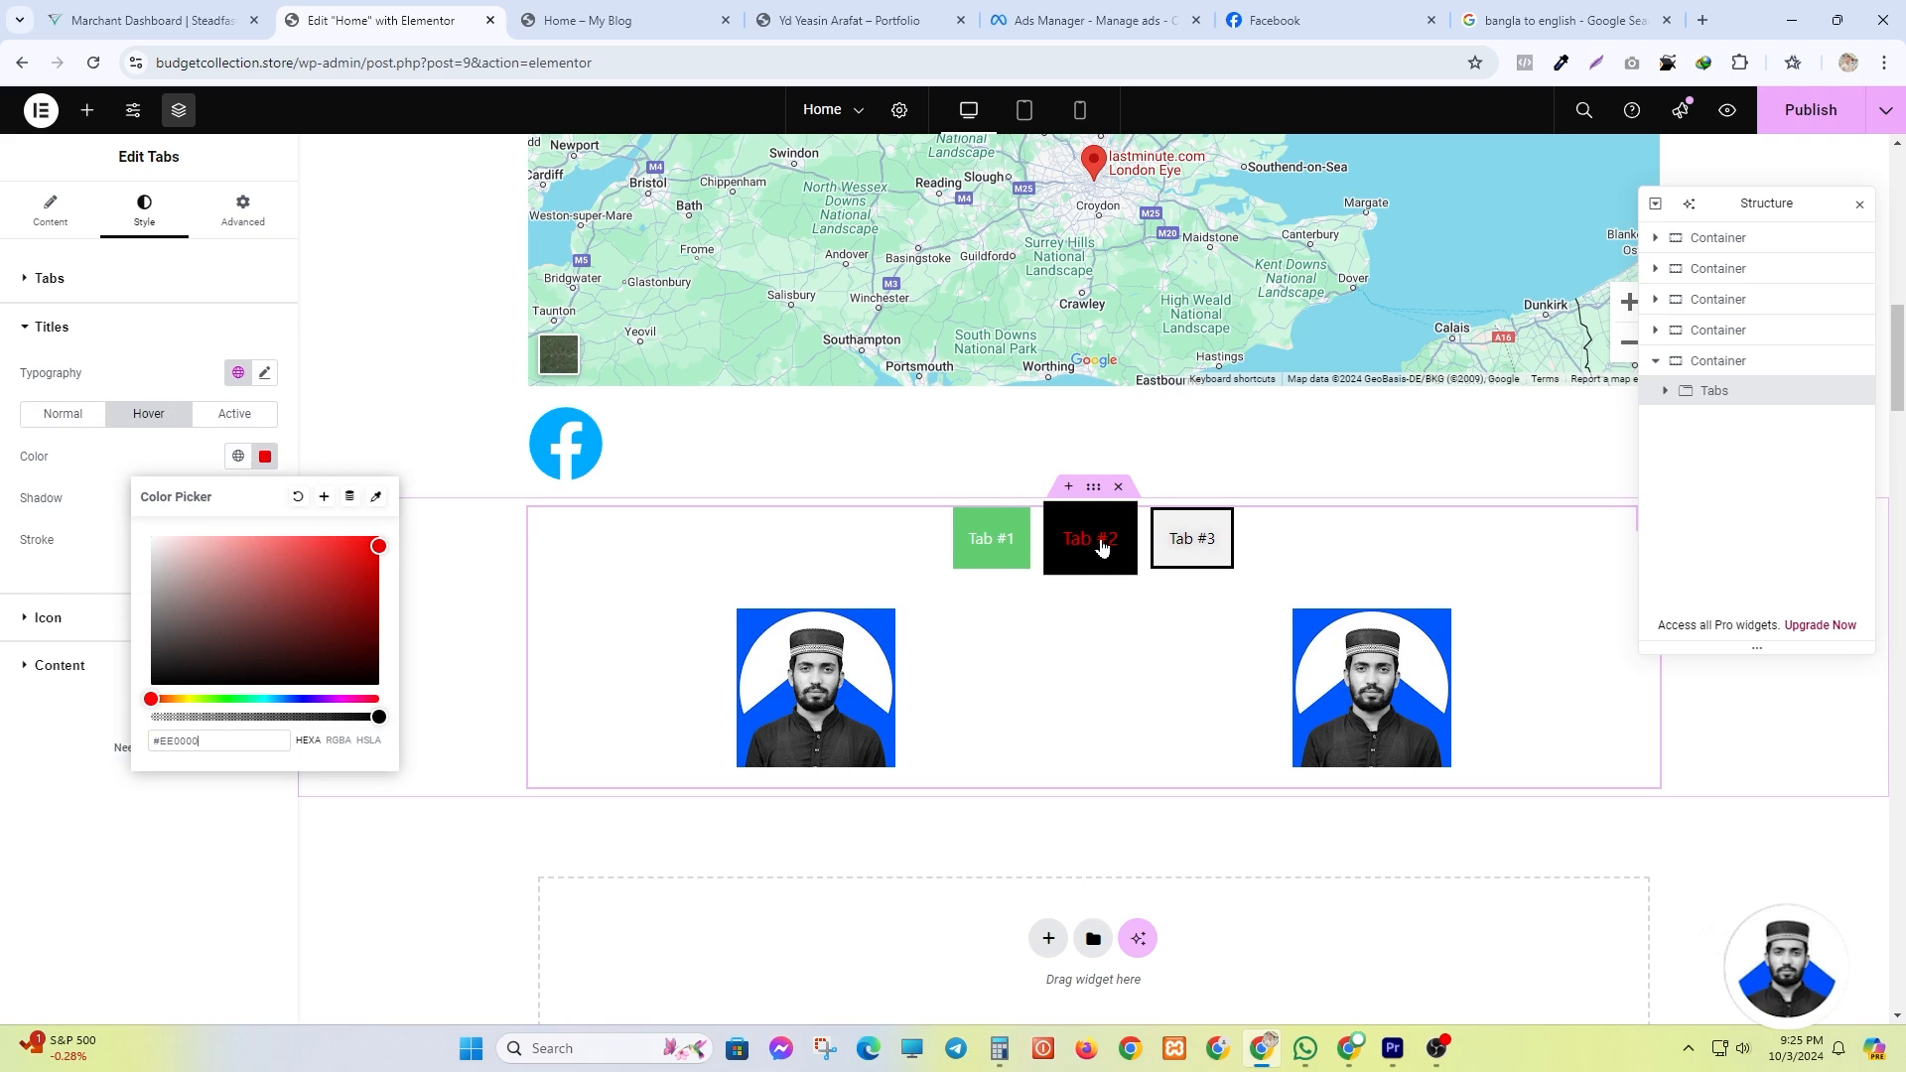
left_click_drag(234, 564, 139, 681)
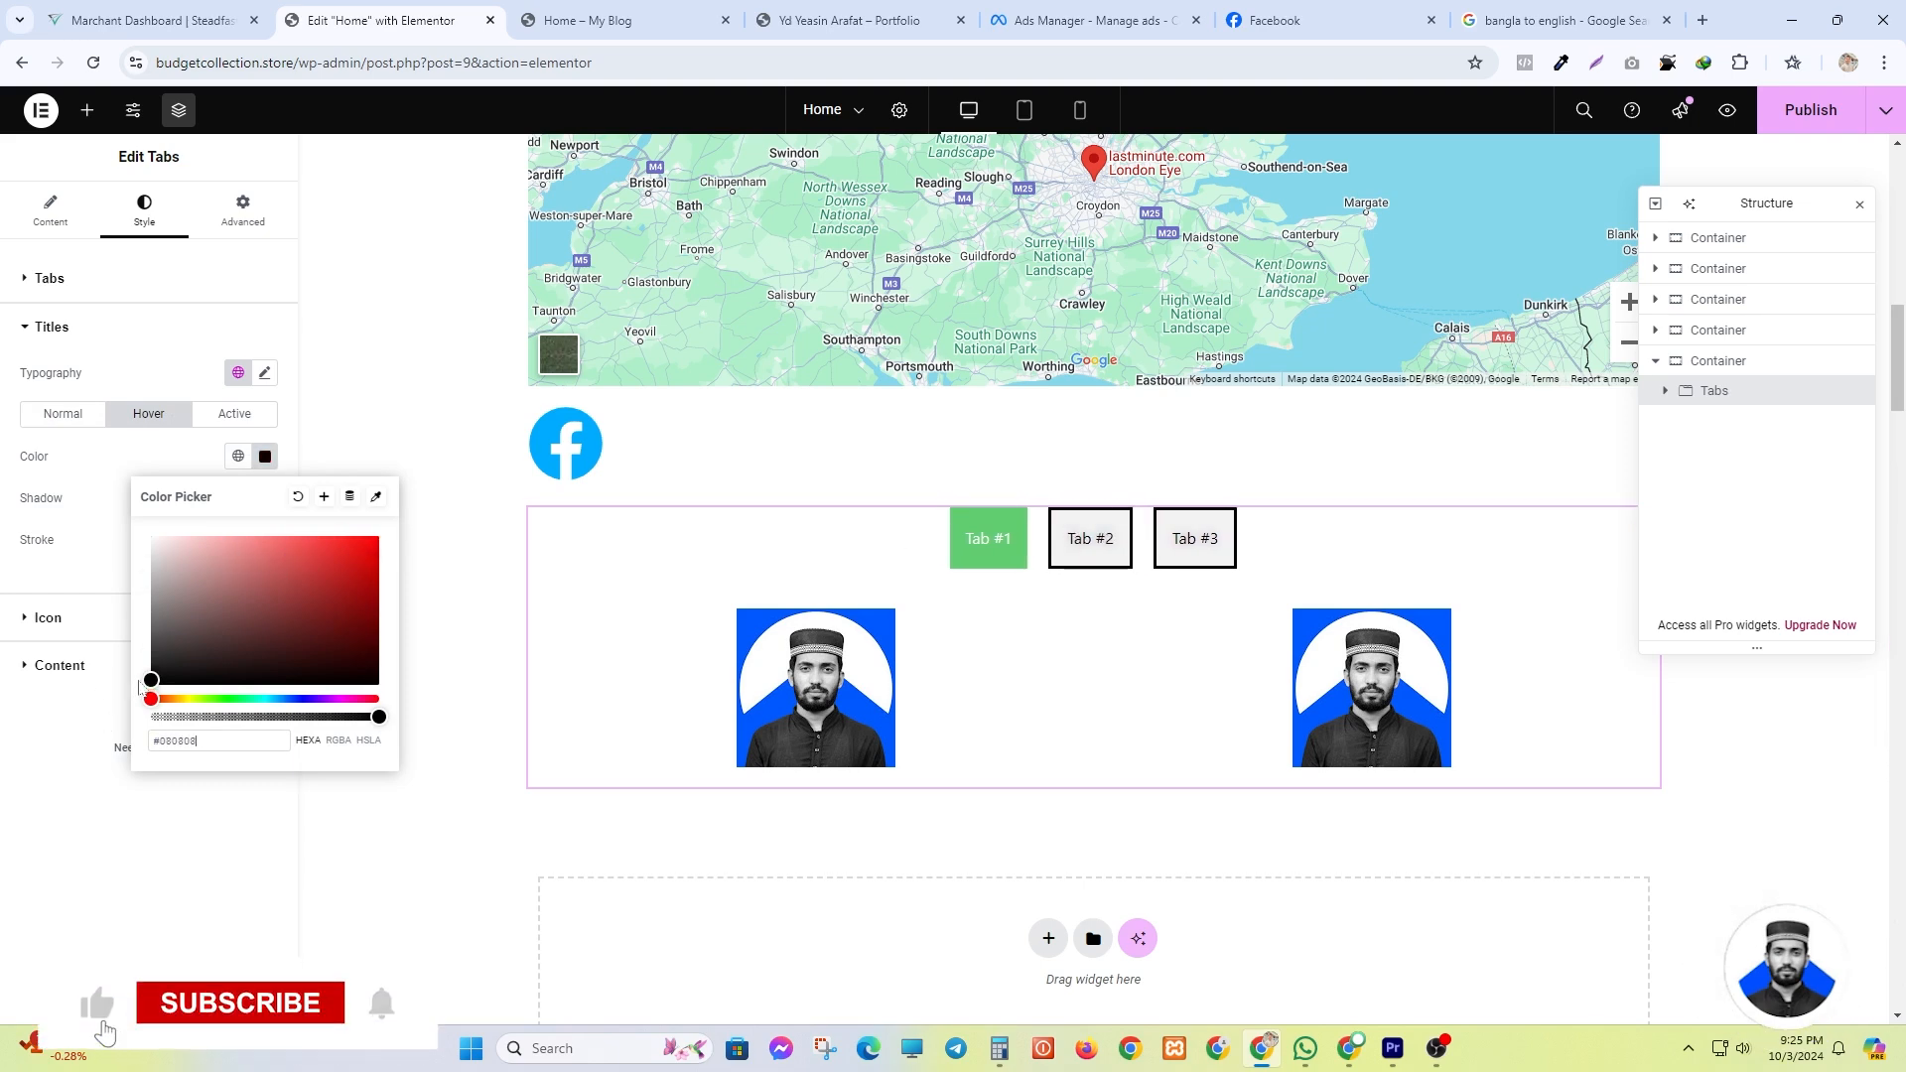
left_click(183, 603)
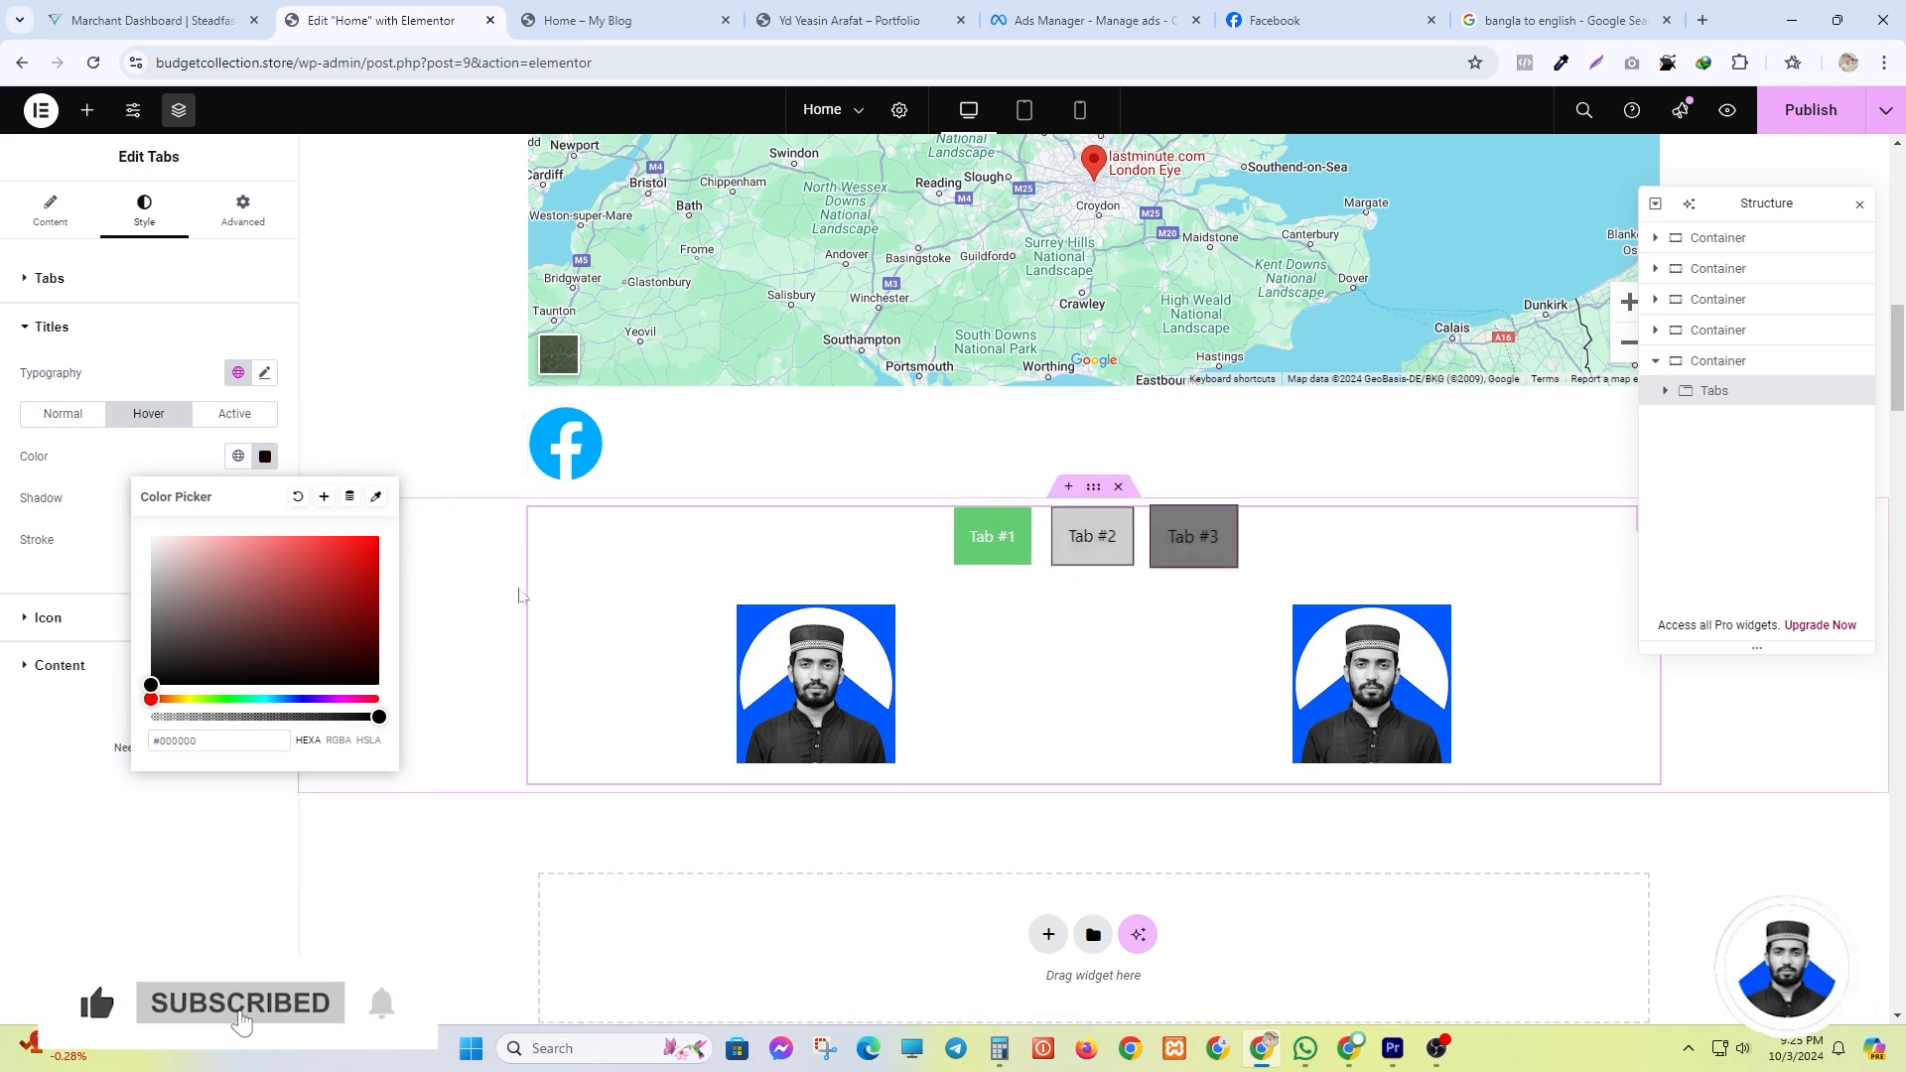
left_click_drag(177, 587, 148, 534)
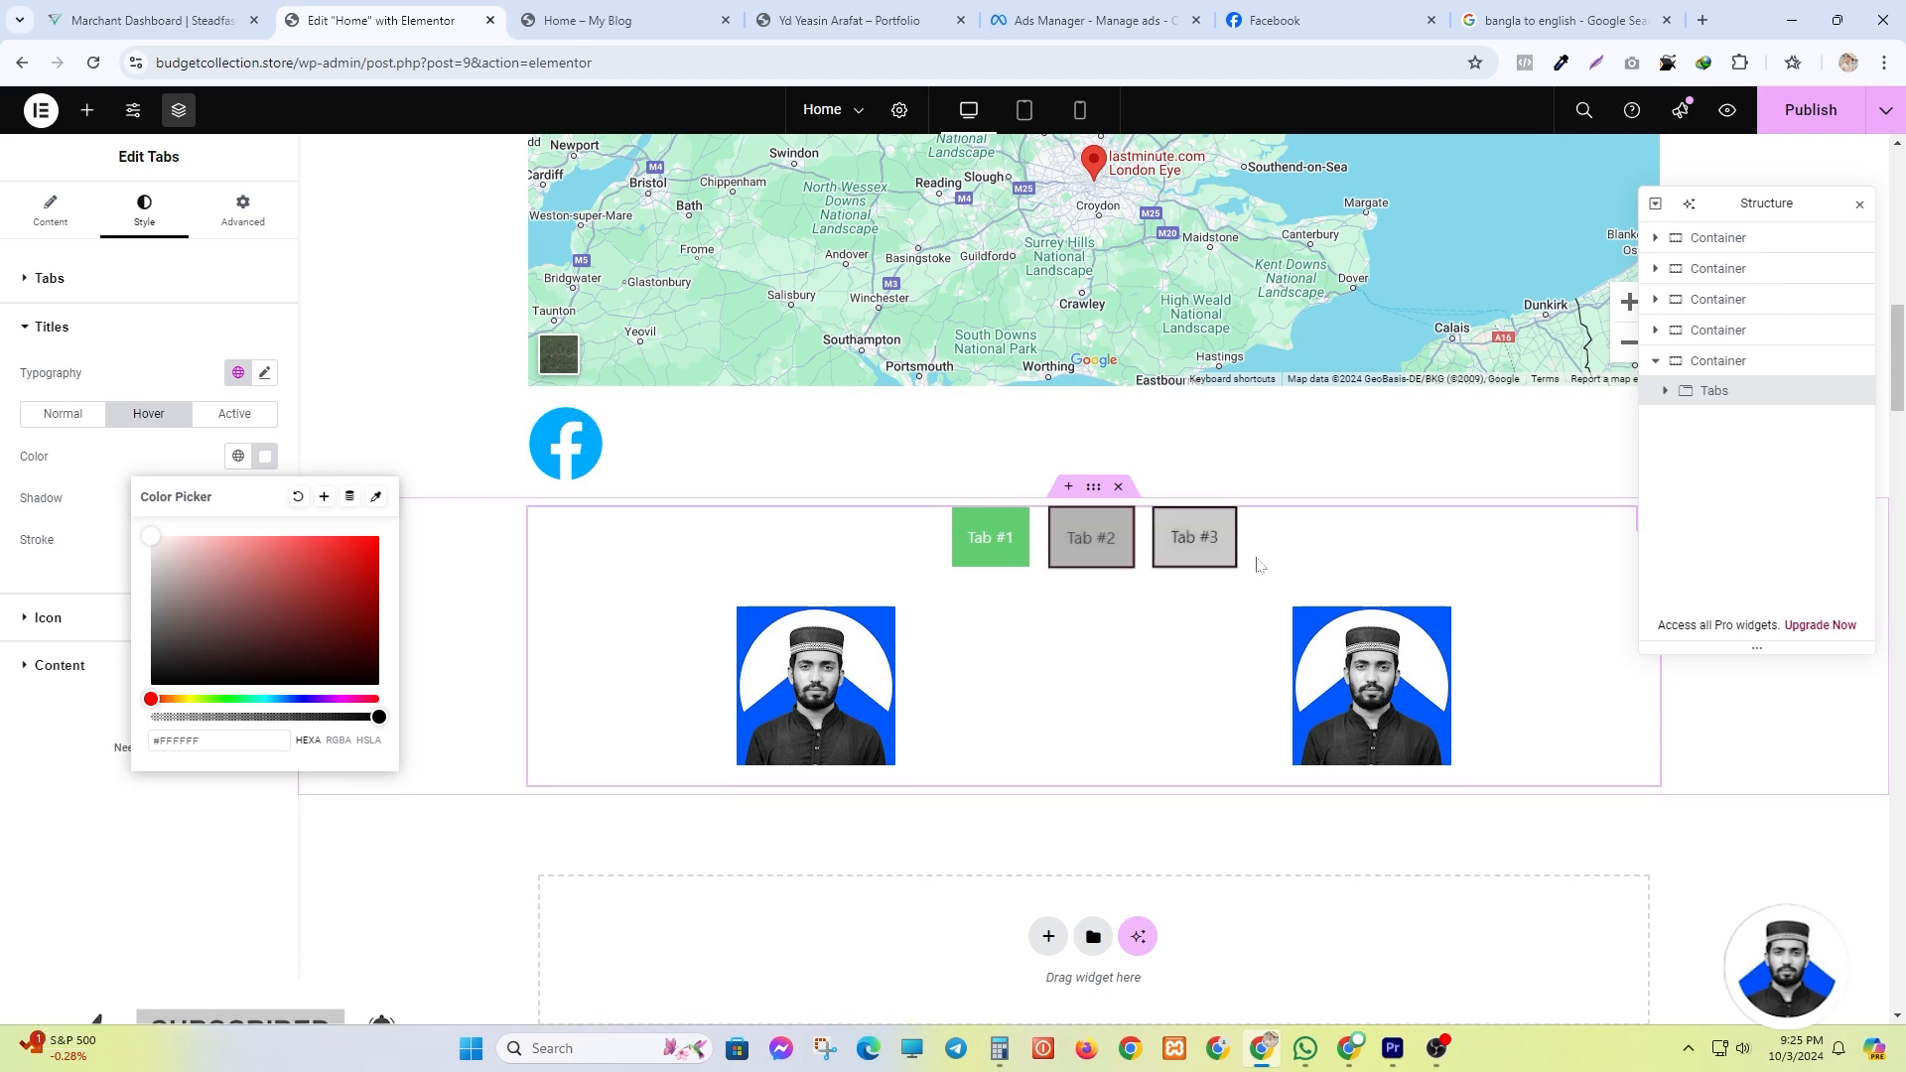
left_click(264, 455)
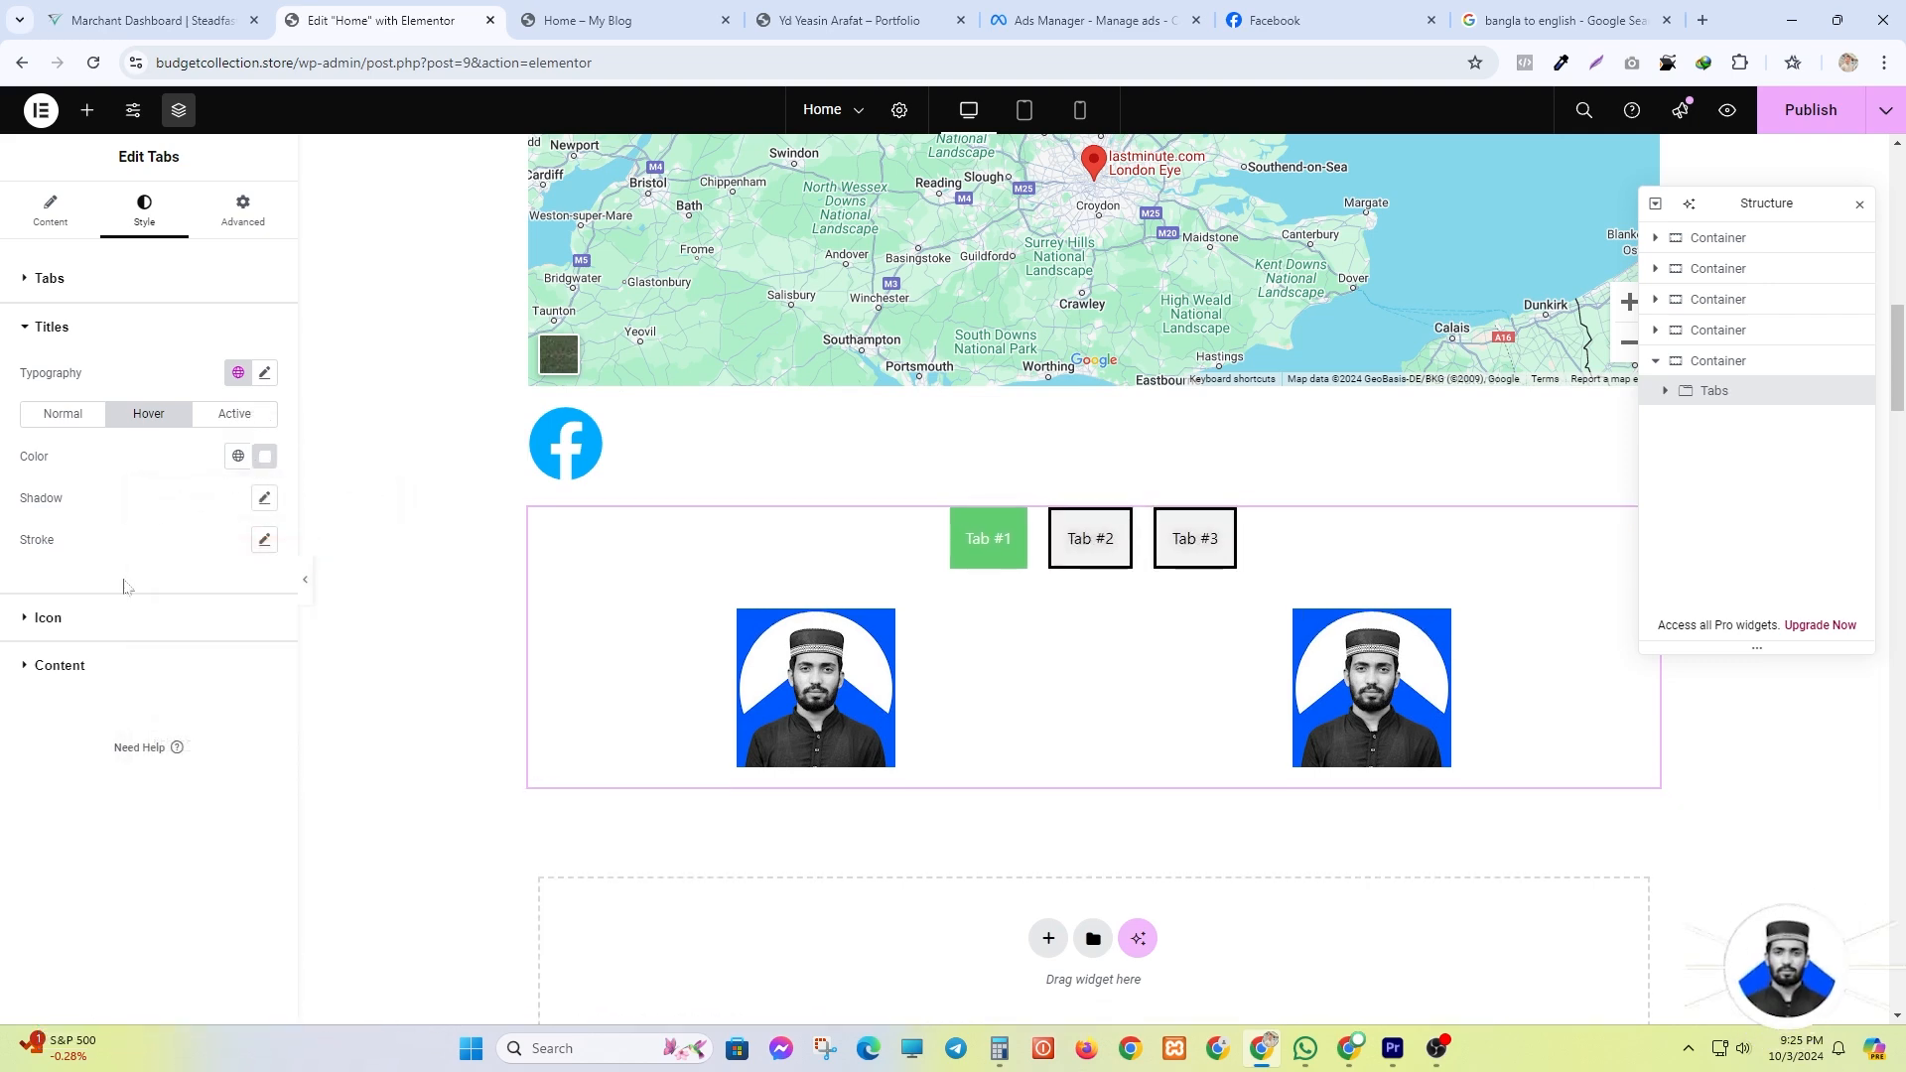
- Apply a solid border to the content area of the Tabs widget
left_click(48, 617)
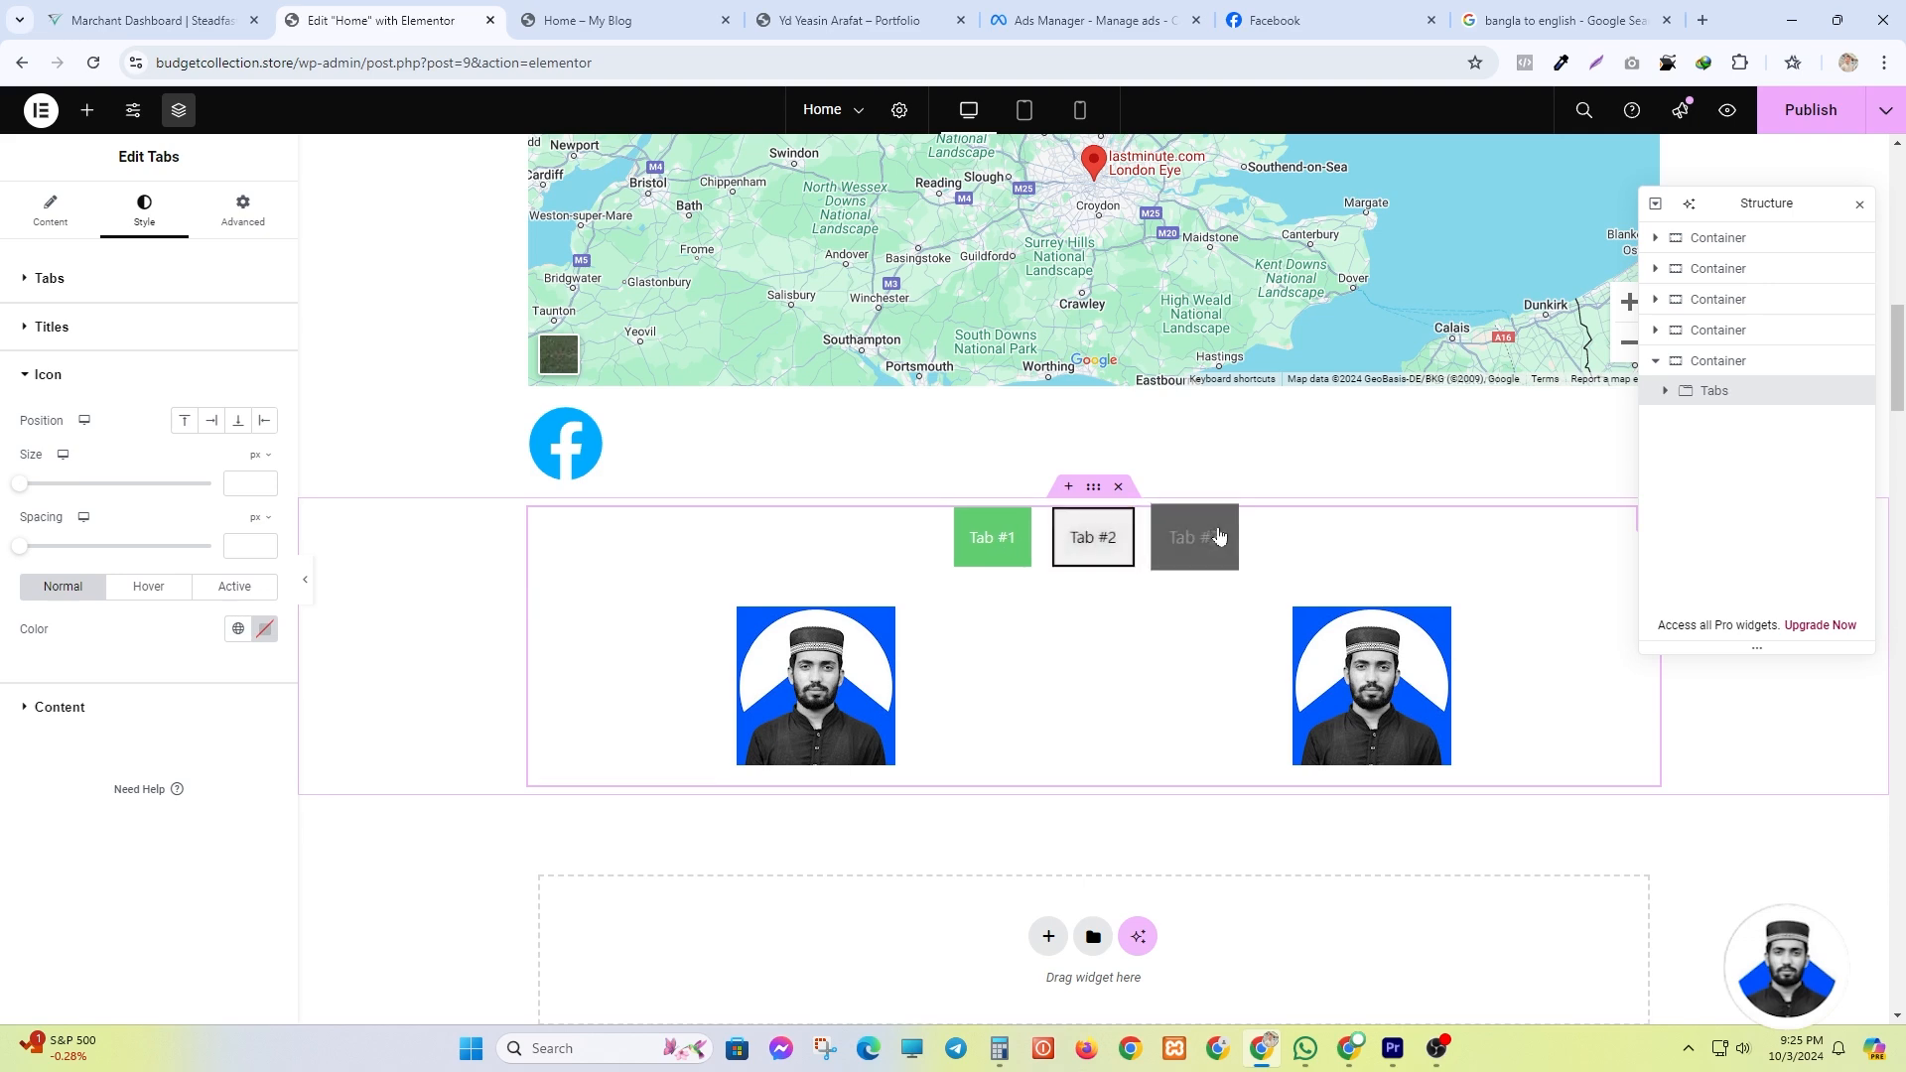
left_click(26, 710)
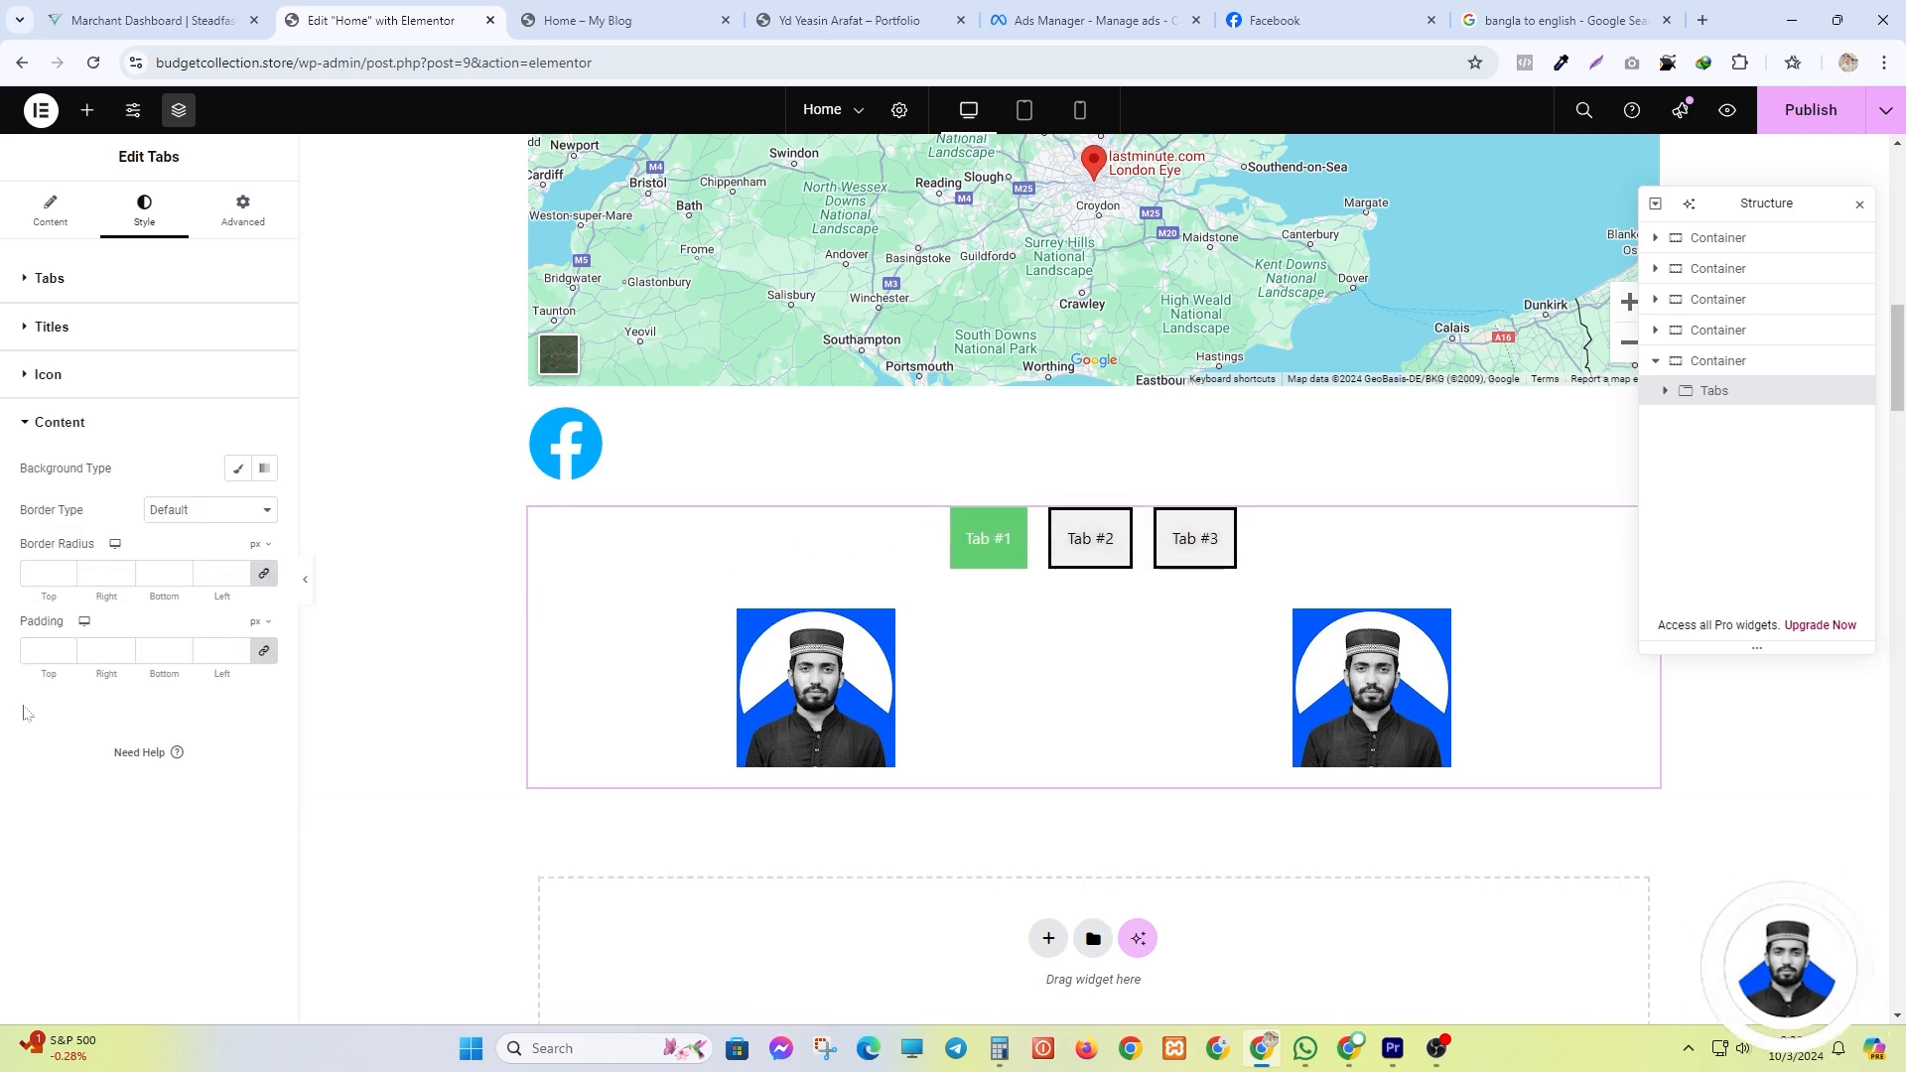
left_click(160, 519)
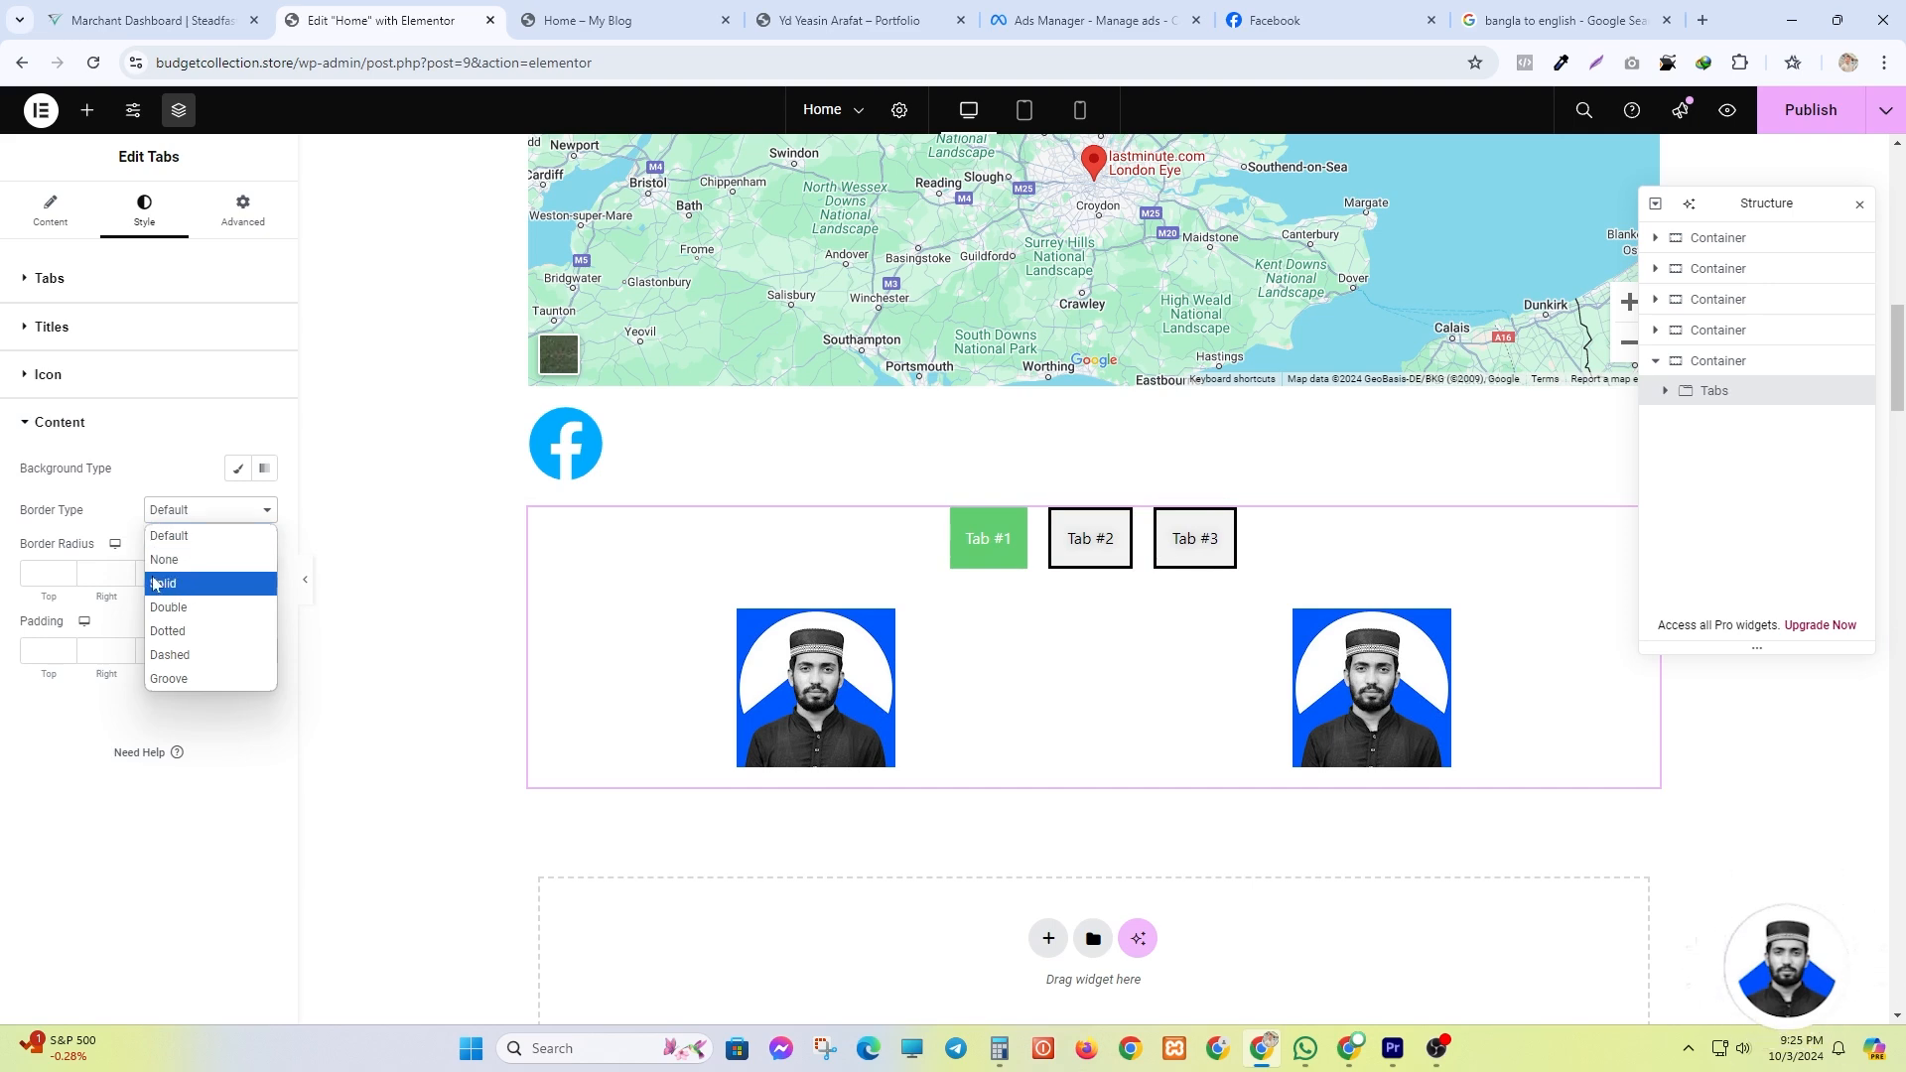
left_click(156, 585)
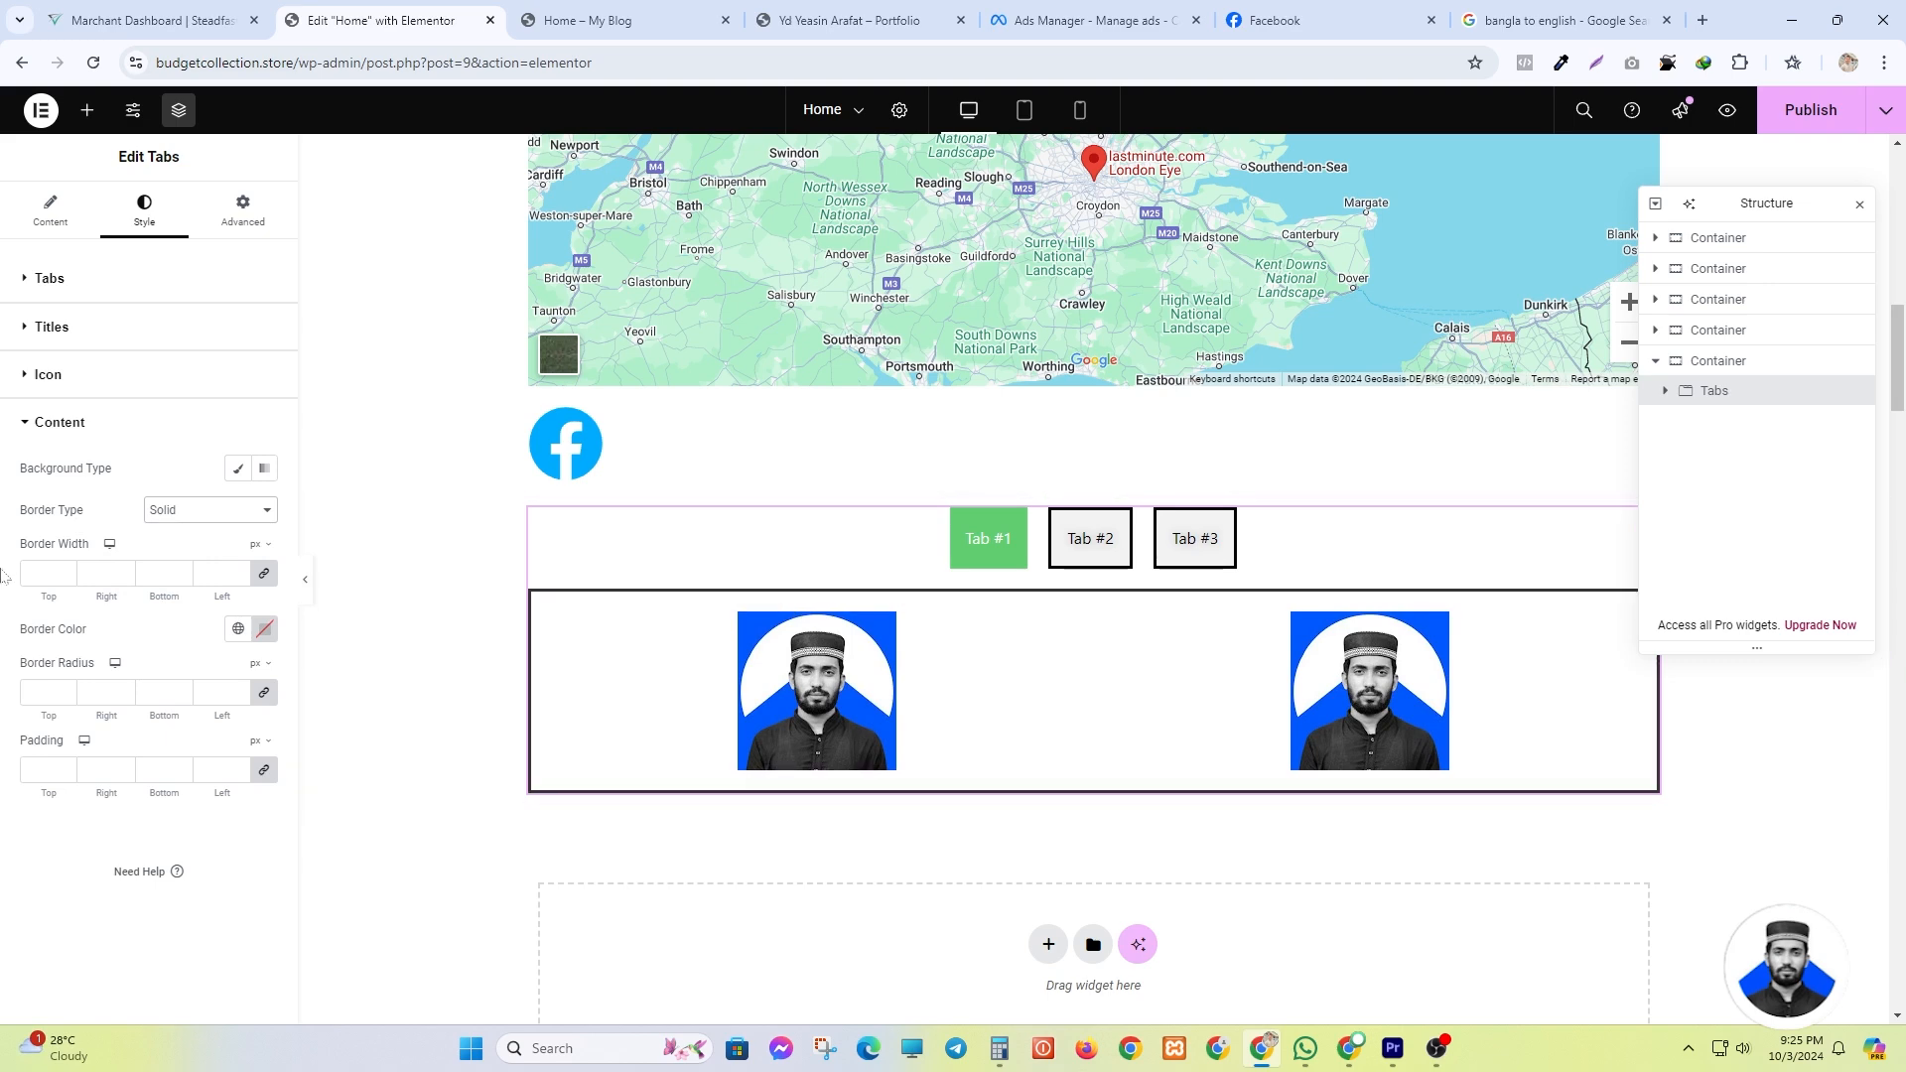
- Increase the border width of the tabs' content area equally on all four sides to form a thick frame
left_click(65, 570)
left_click(67, 570)
left_click(67, 570)
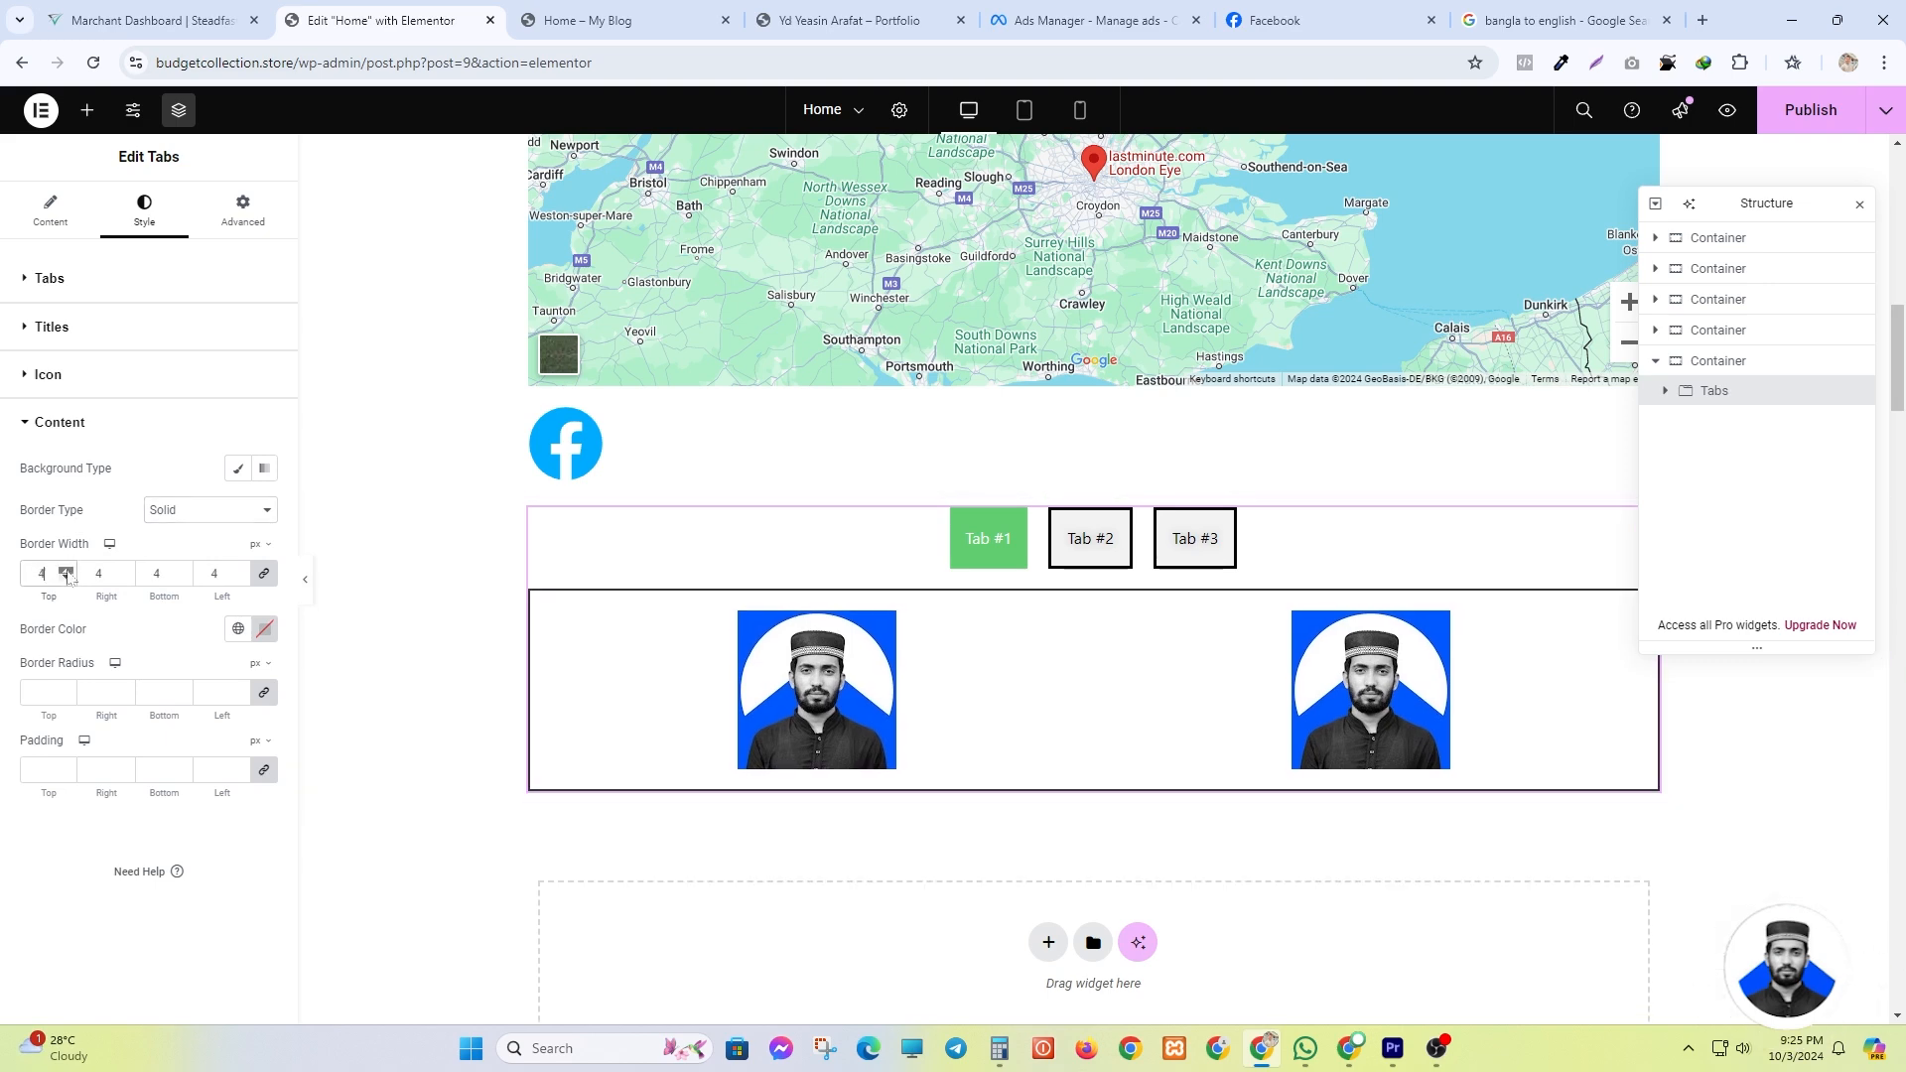
left_click(66, 569)
left_click(67, 570)
left_click(67, 570)
left_click(67, 570)
left_click(68, 569)
left_click(66, 570)
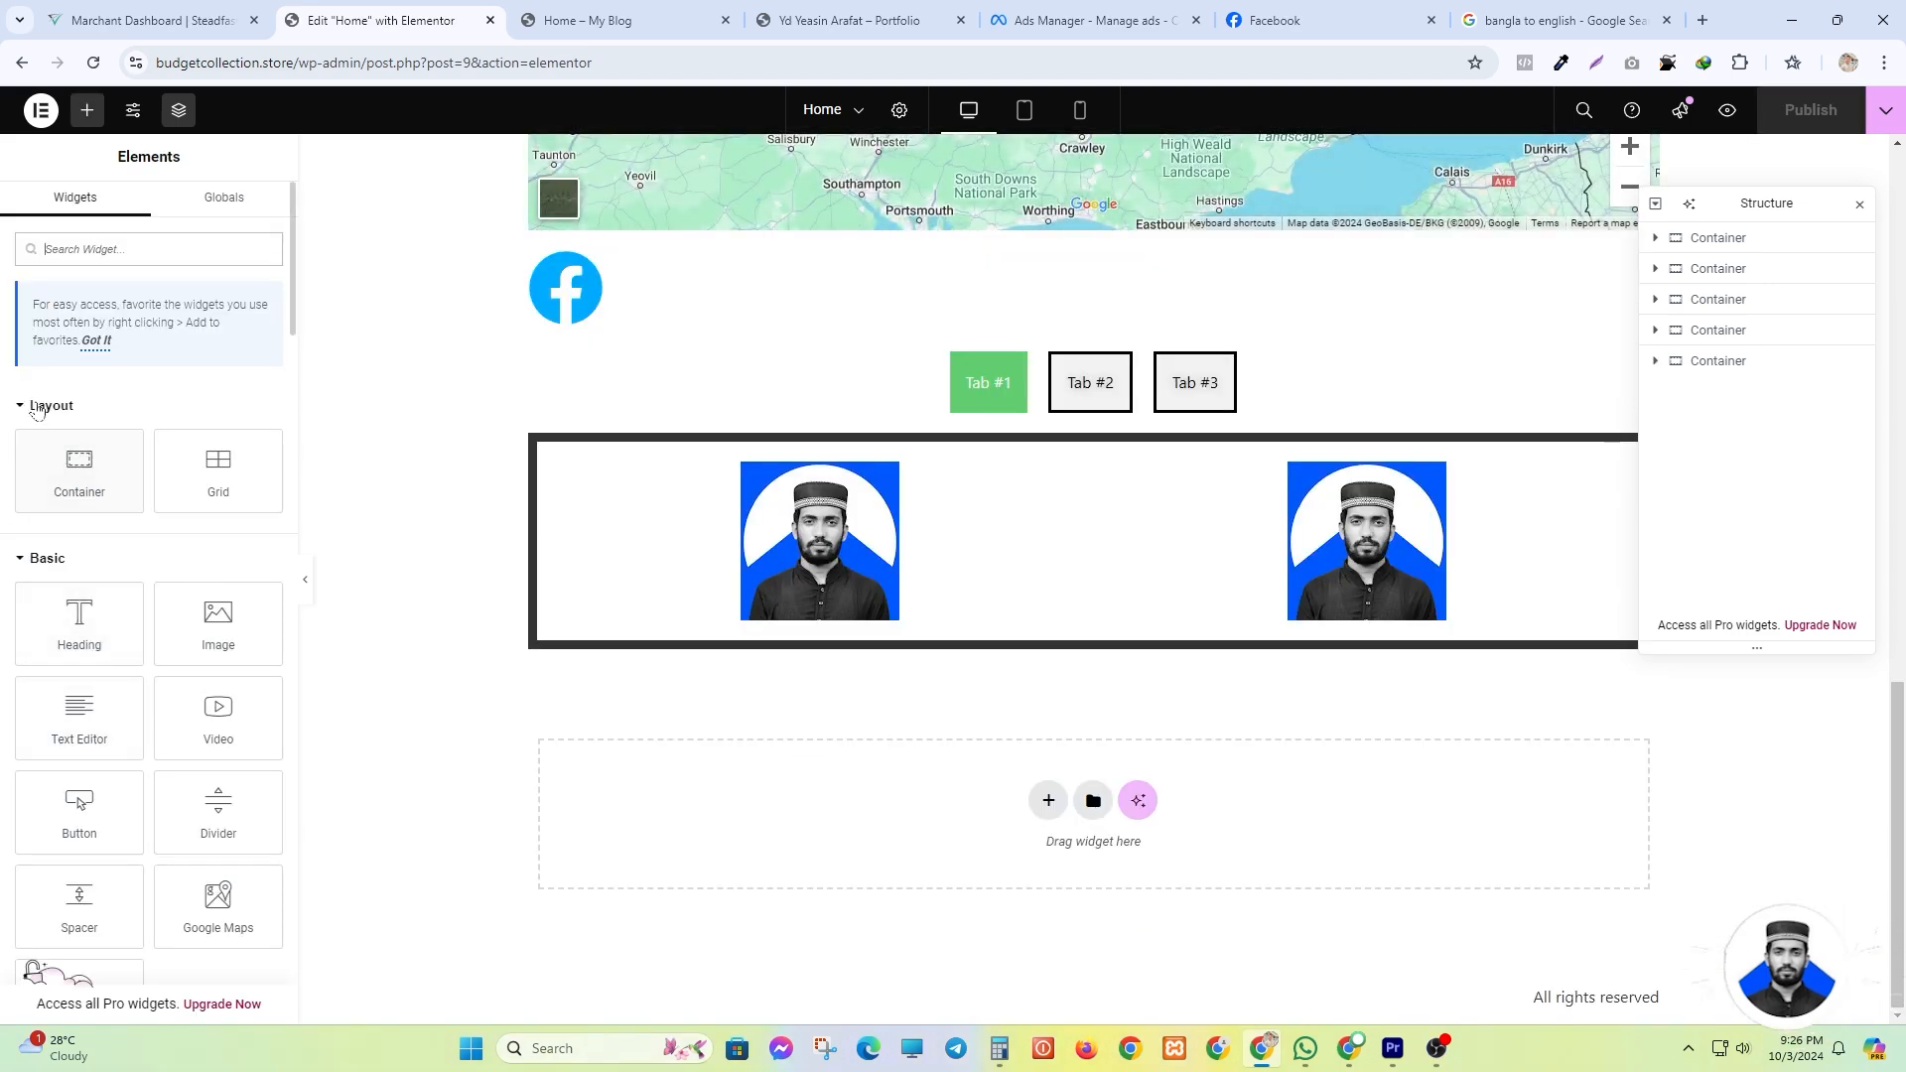
- Add an Accordion widget to the empty container below the tabs, dismiss the structure chooser and collapse Item #1
left_click(34, 407)
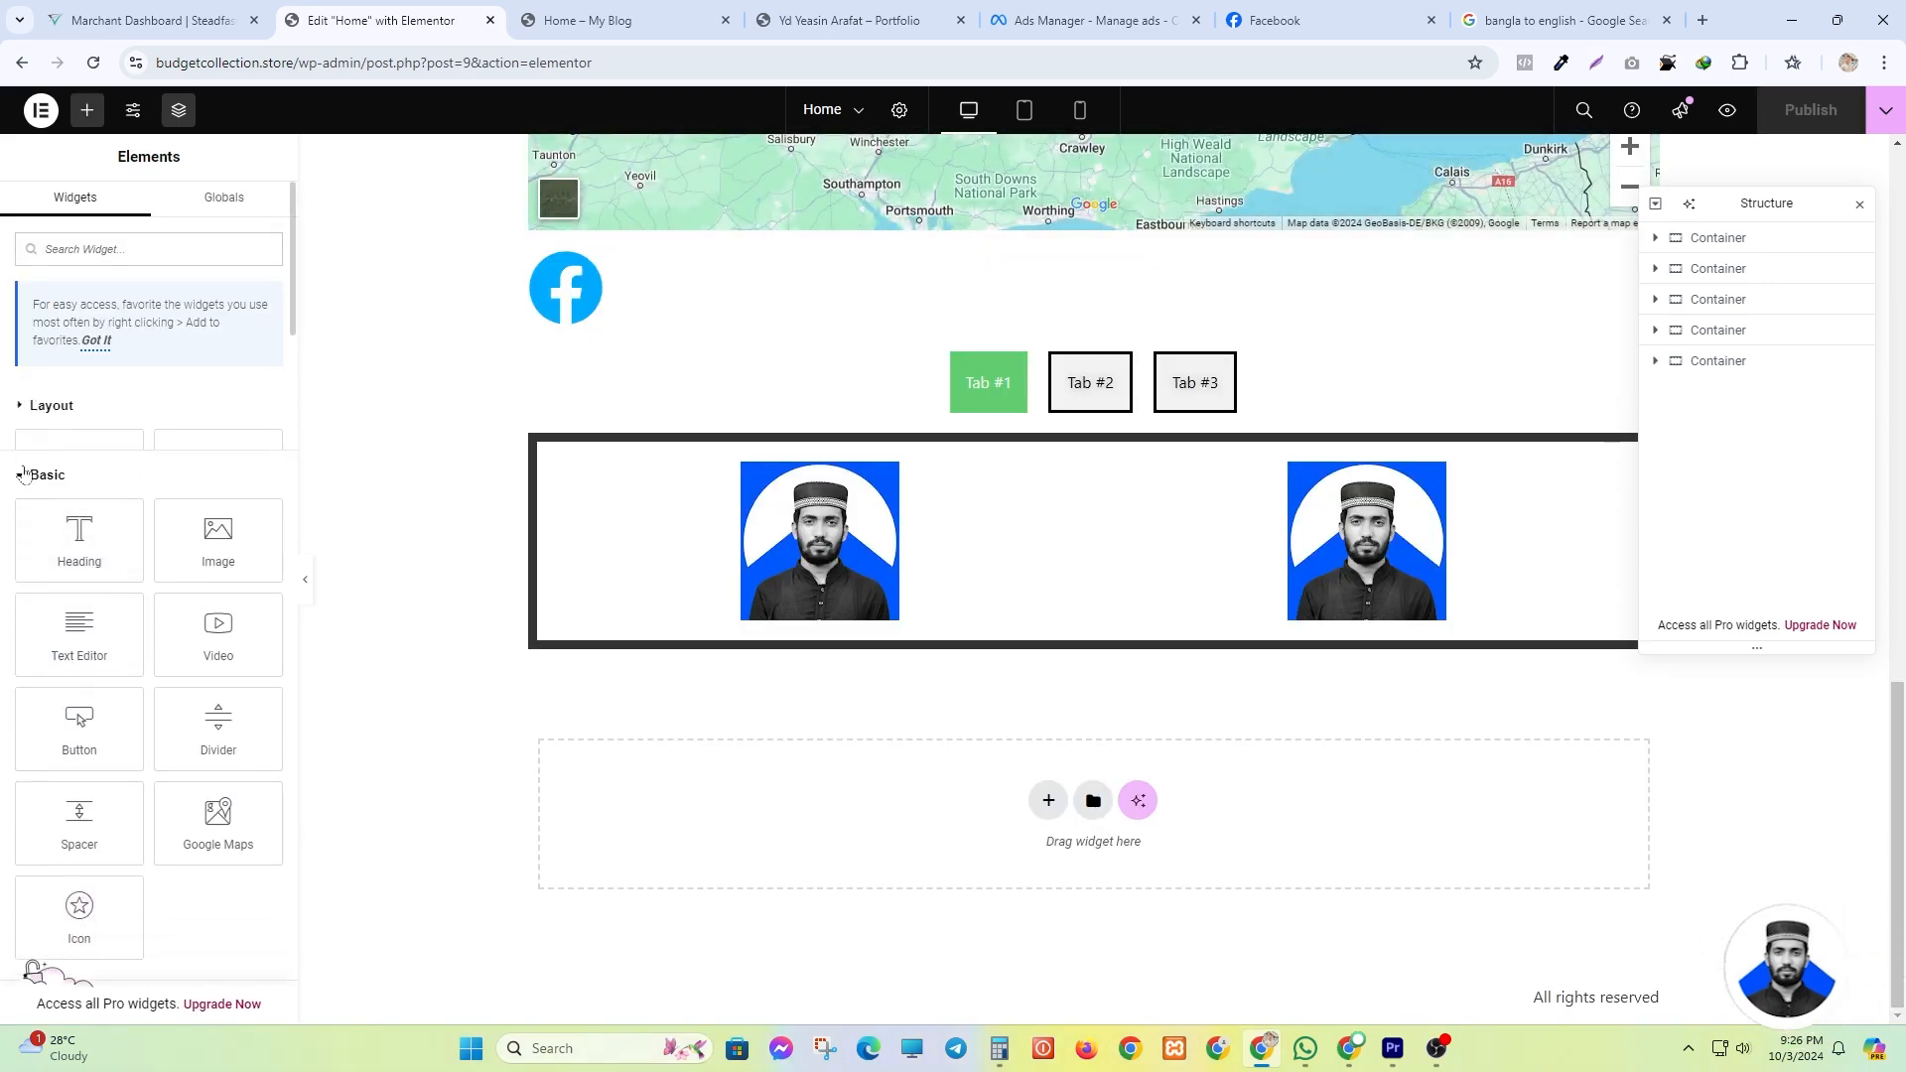
left_click(20, 454)
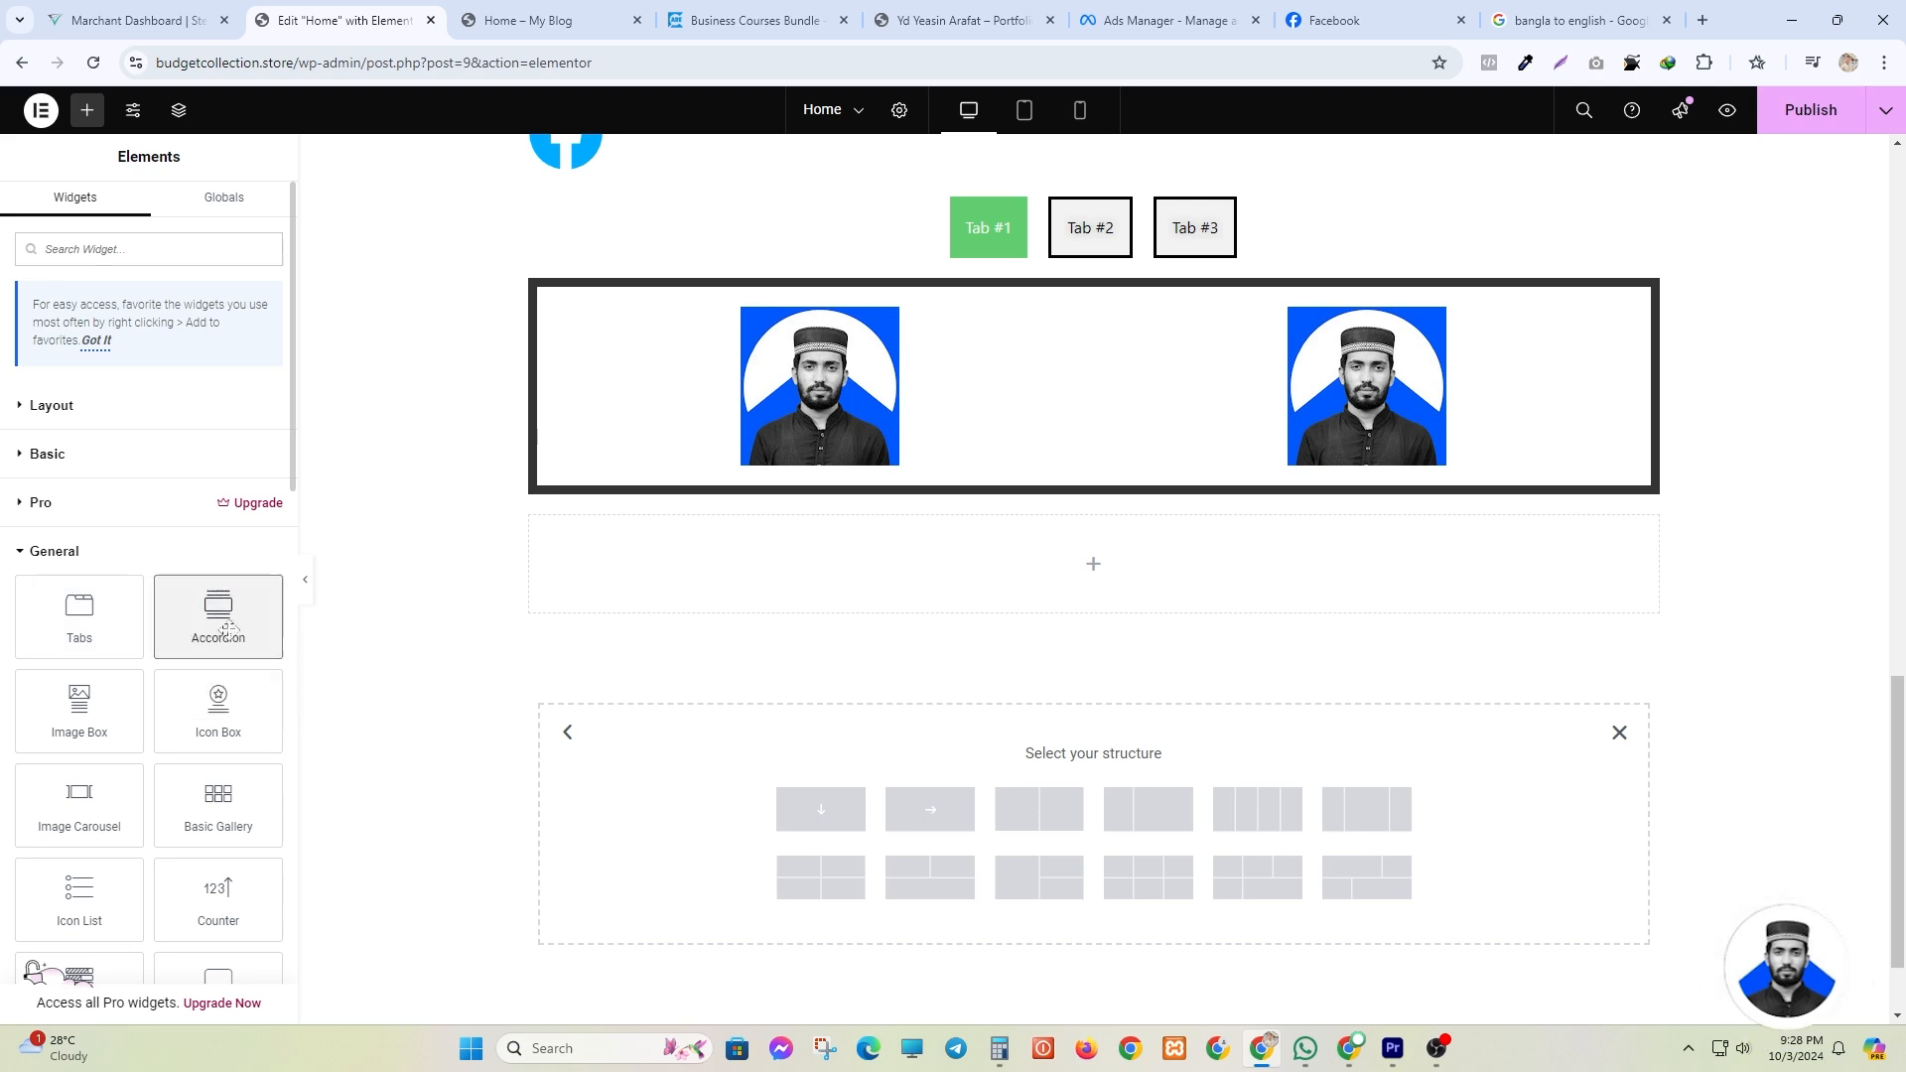
left_click_drag(227, 627, 831, 581)
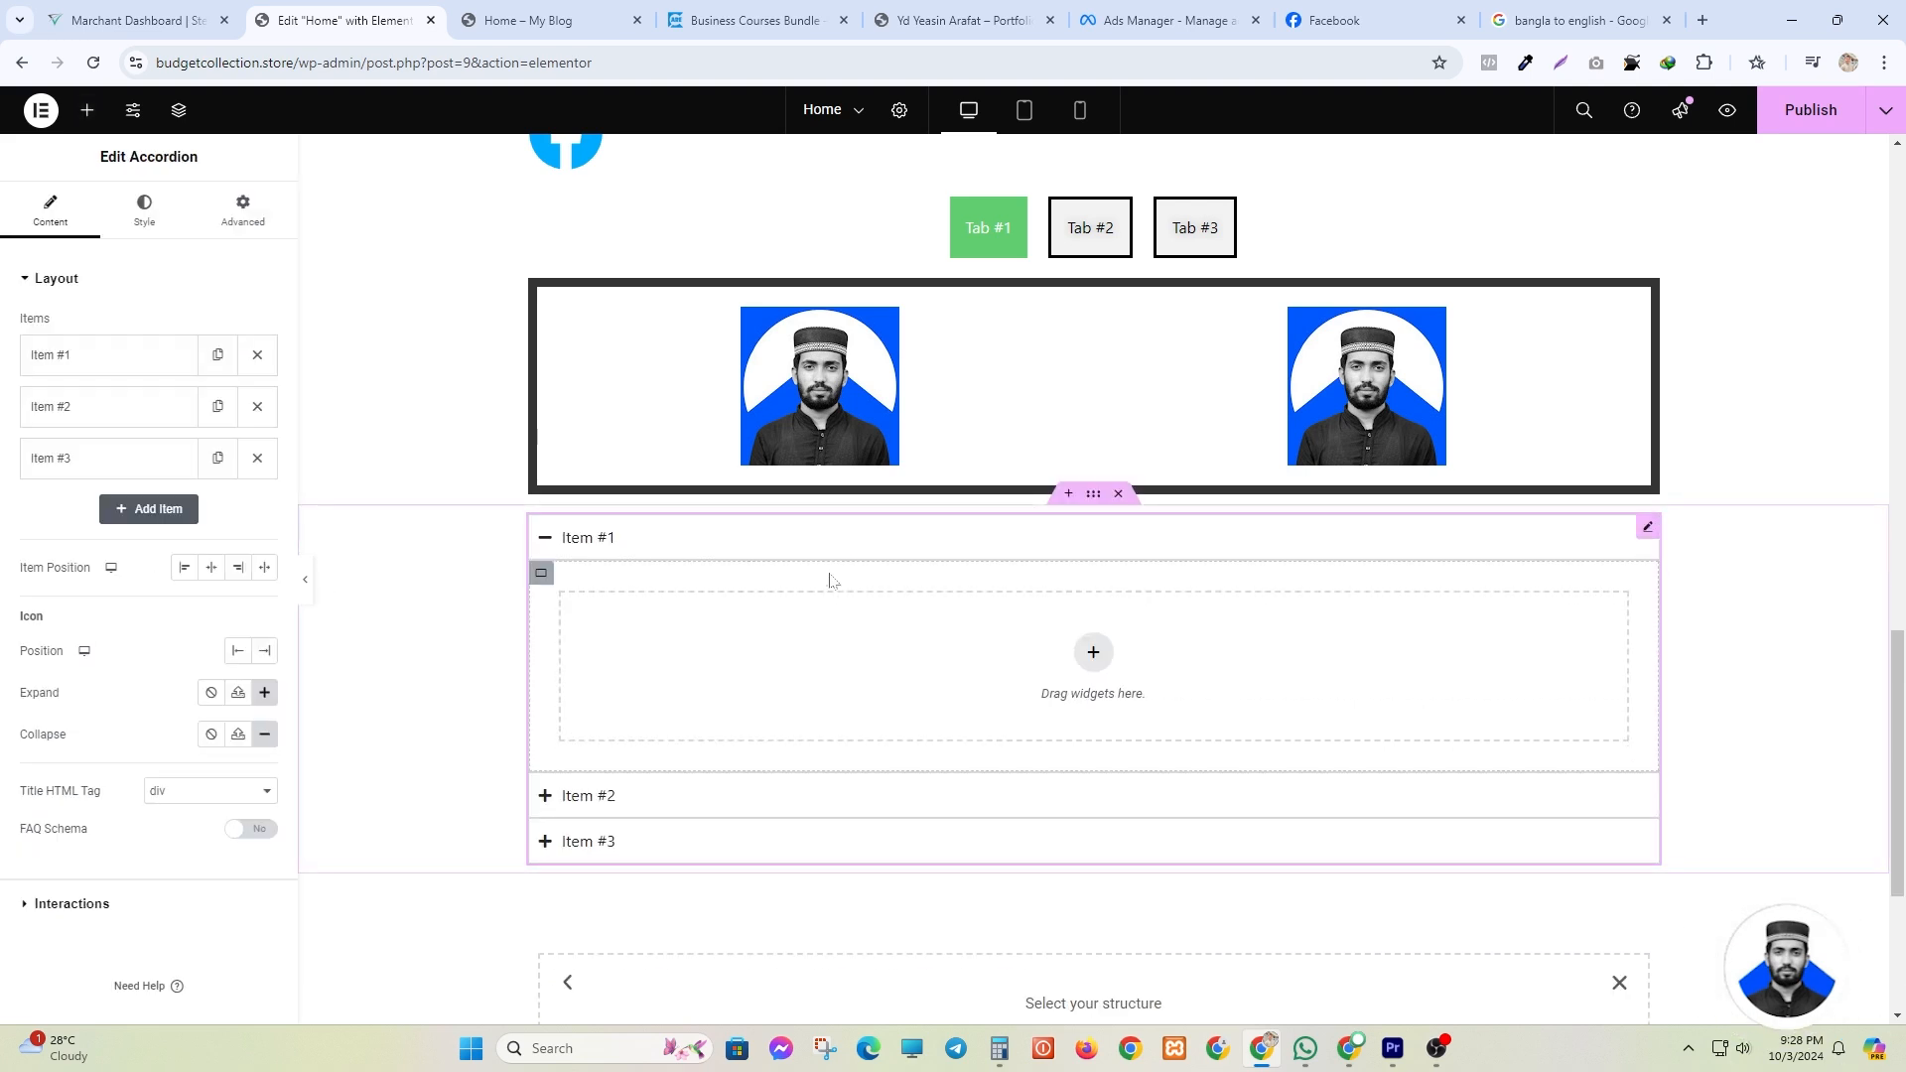
left_click(1619, 983)
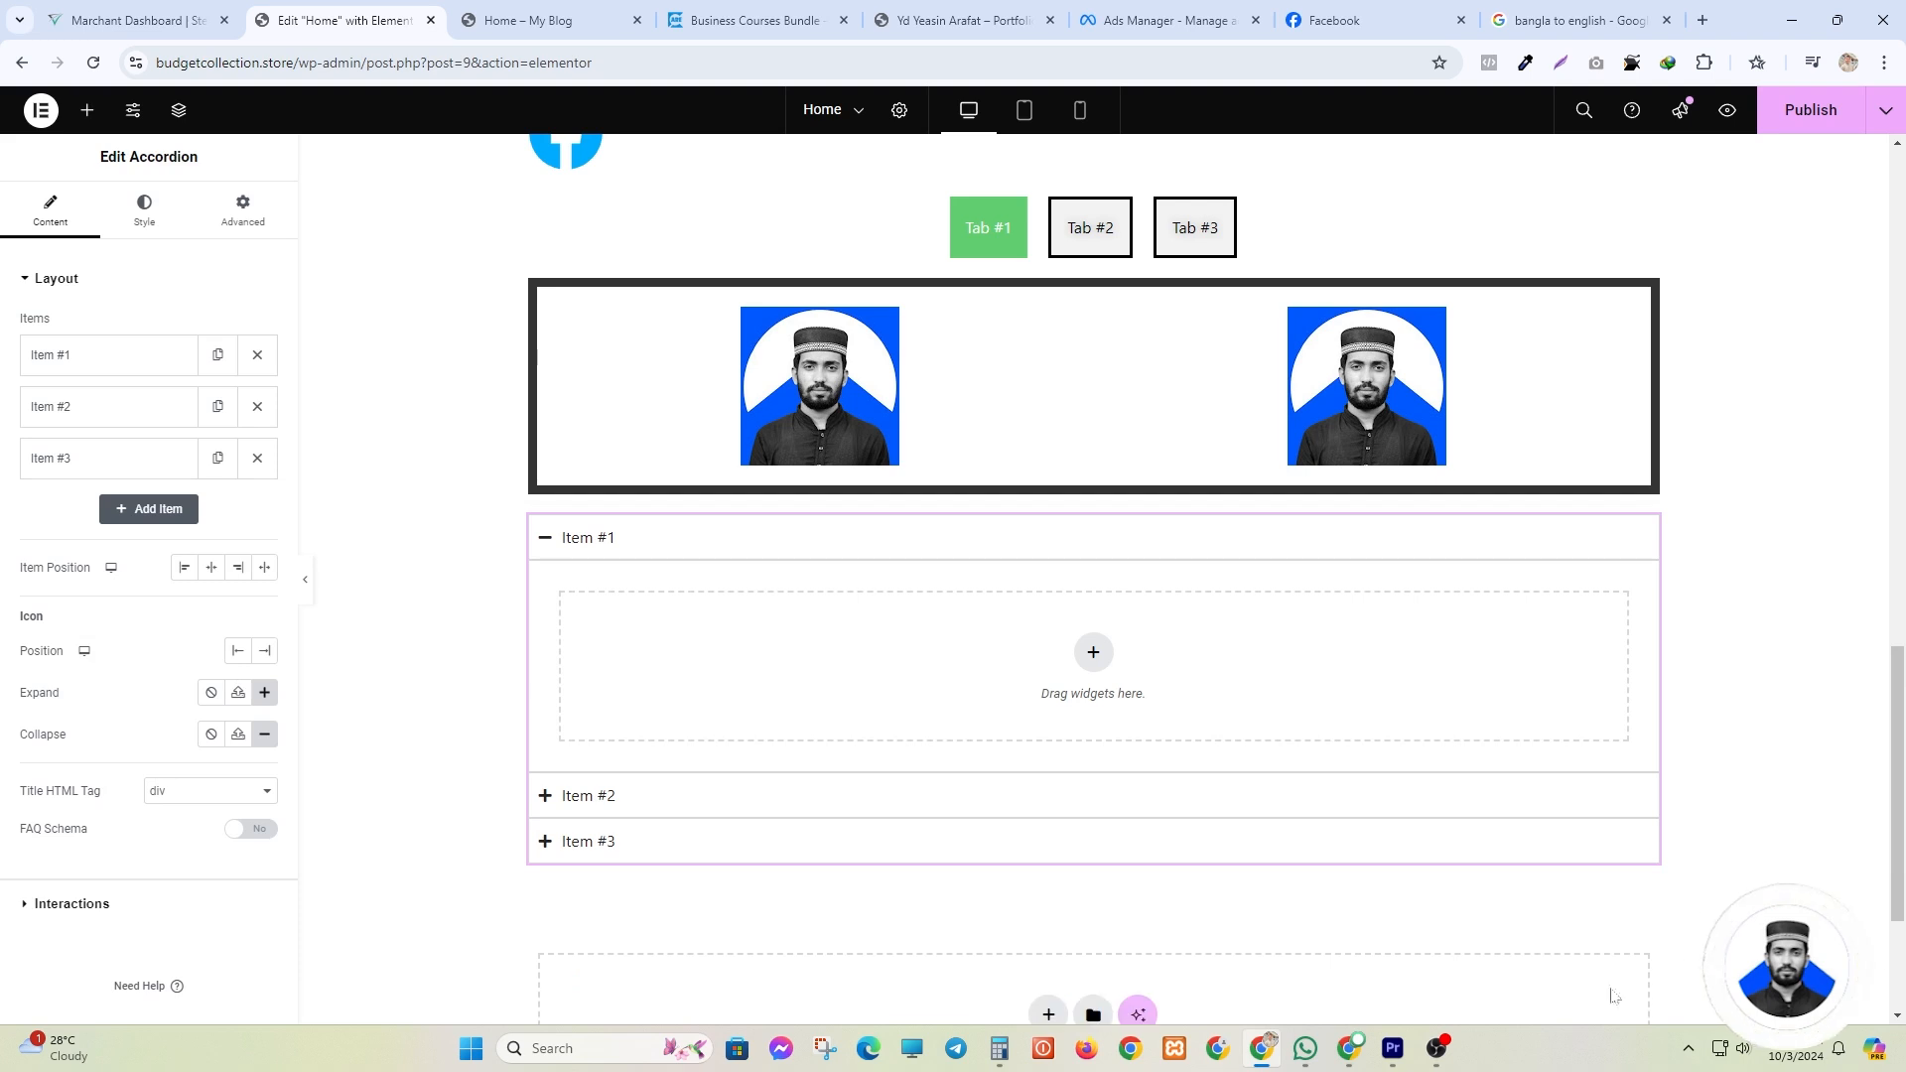
left_click(606, 555)
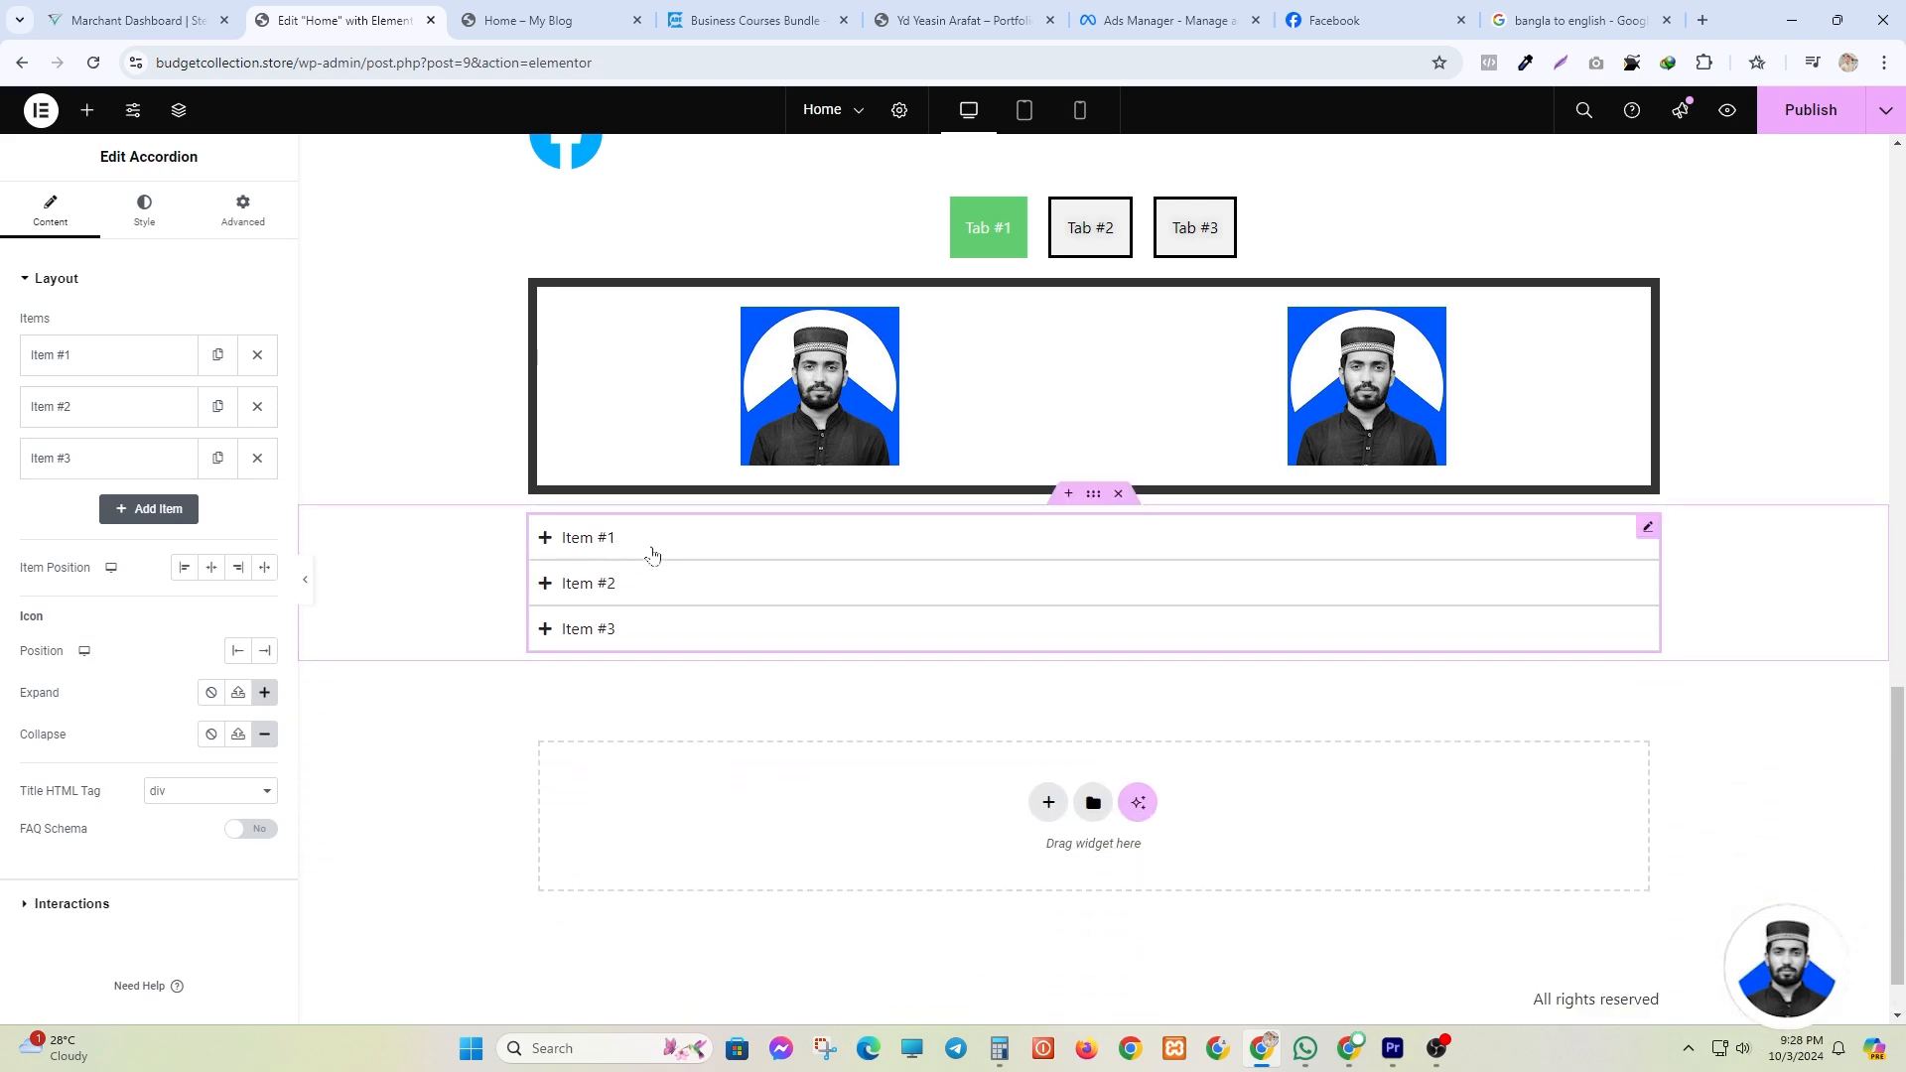
- Examine how the questions and answers expand in the FAQ section of the Business Courses Bundle page, then return to the Elementor editor
left_click(685, 24)
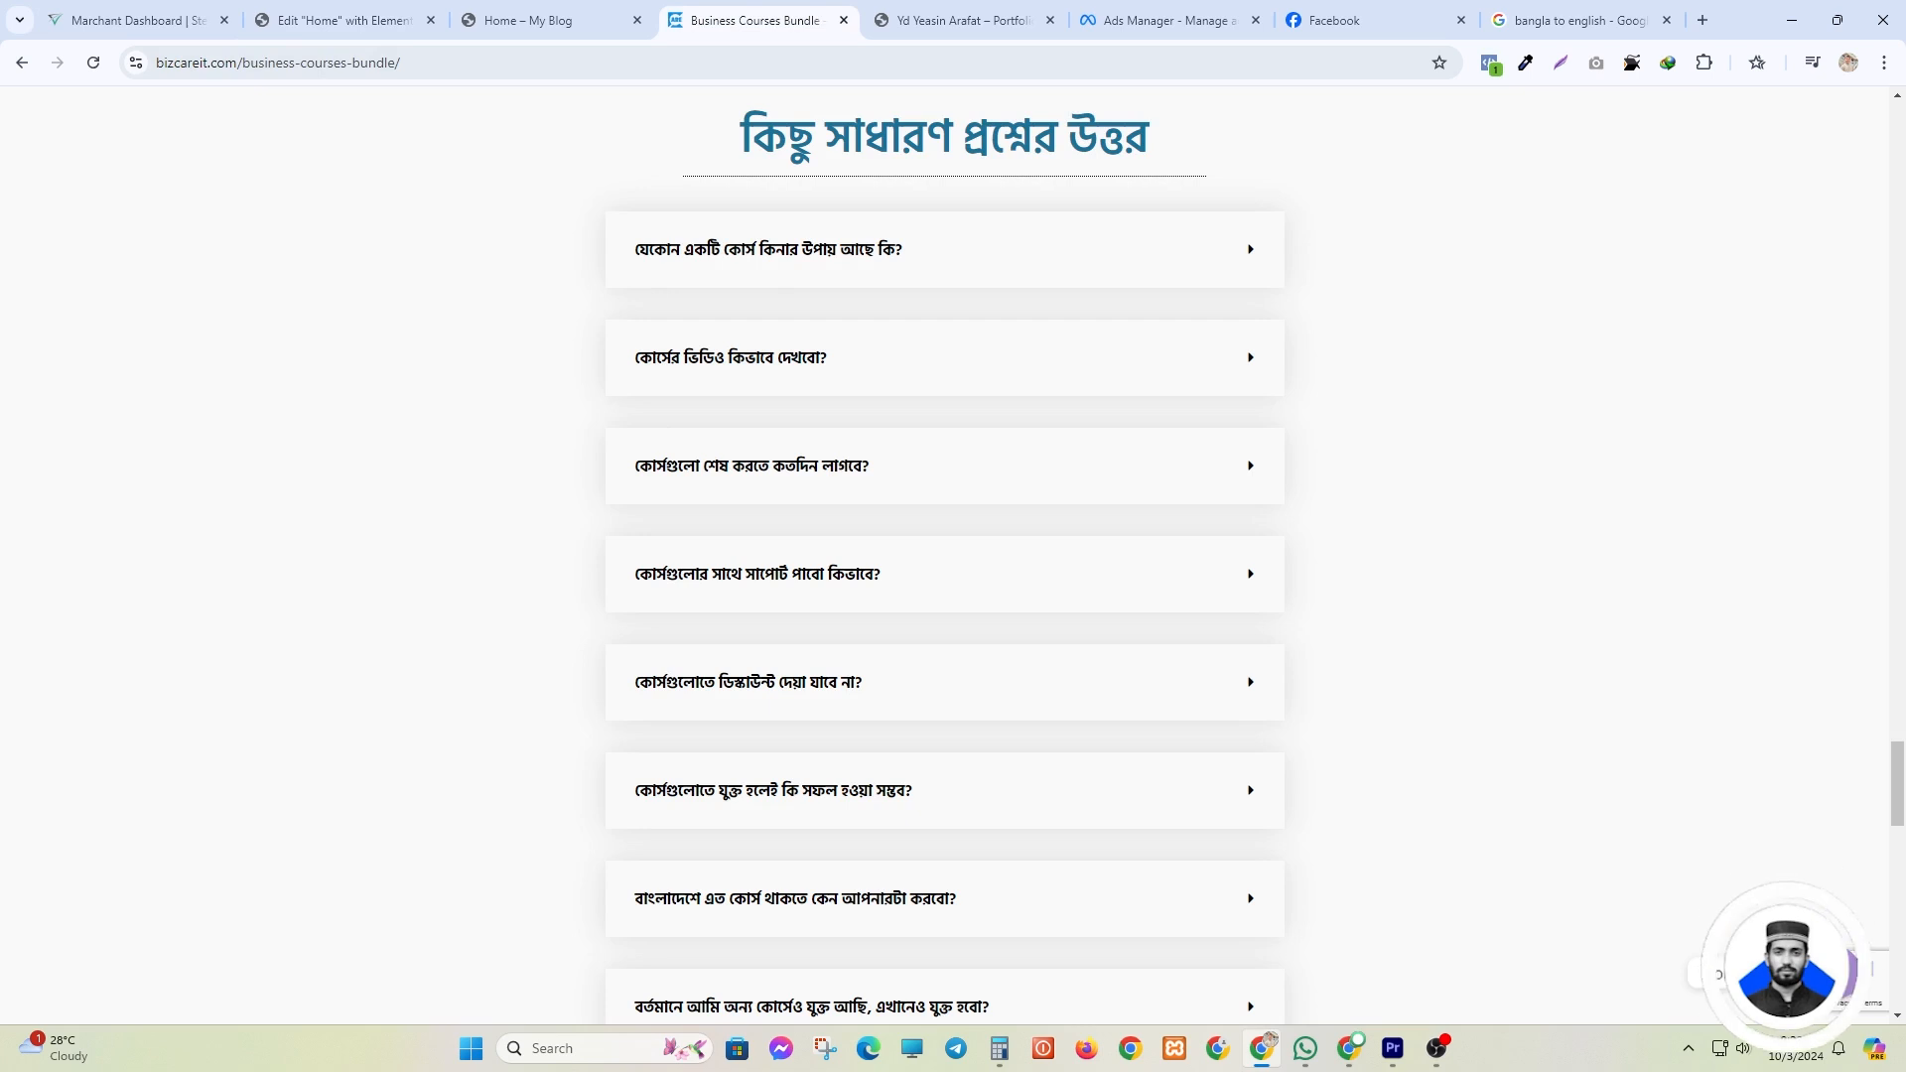
left_click_drag(1162, 139, 739, 139)
left_click(739, 139)
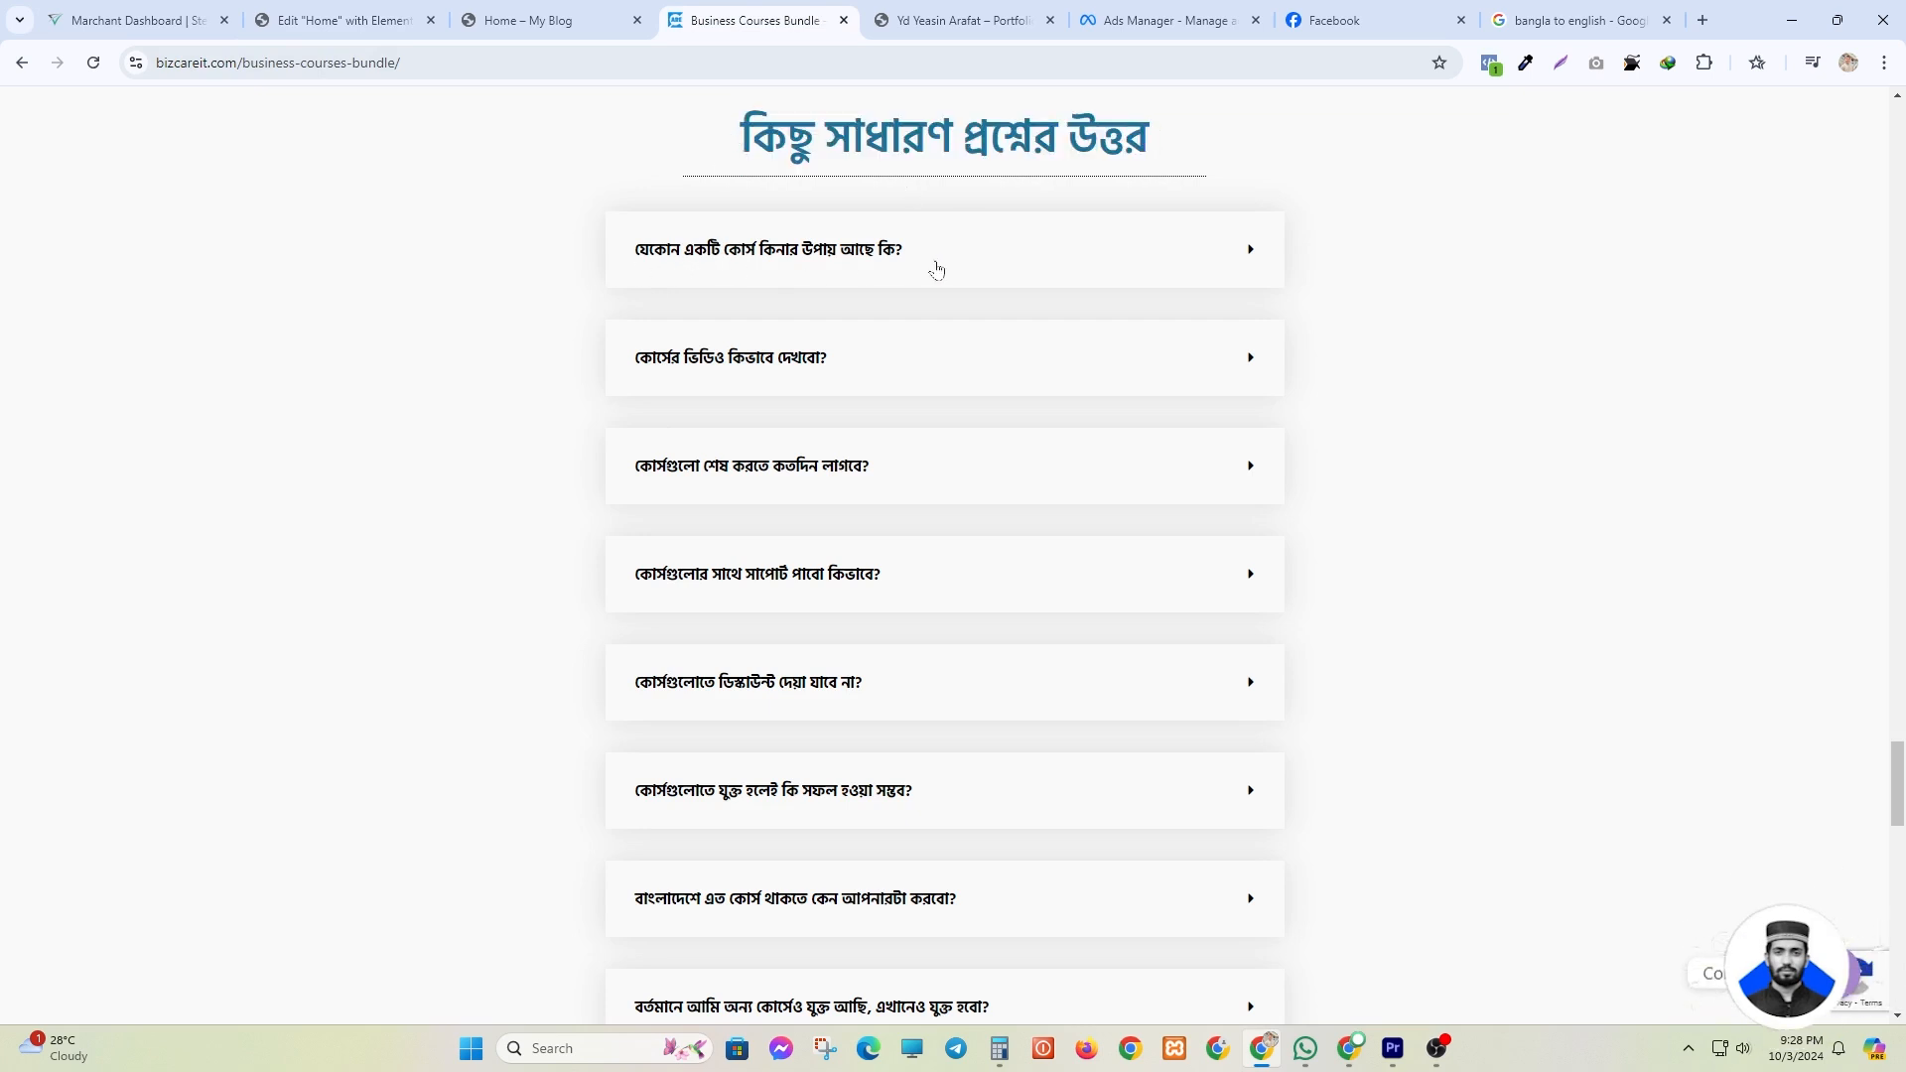
left_click(825, 254)
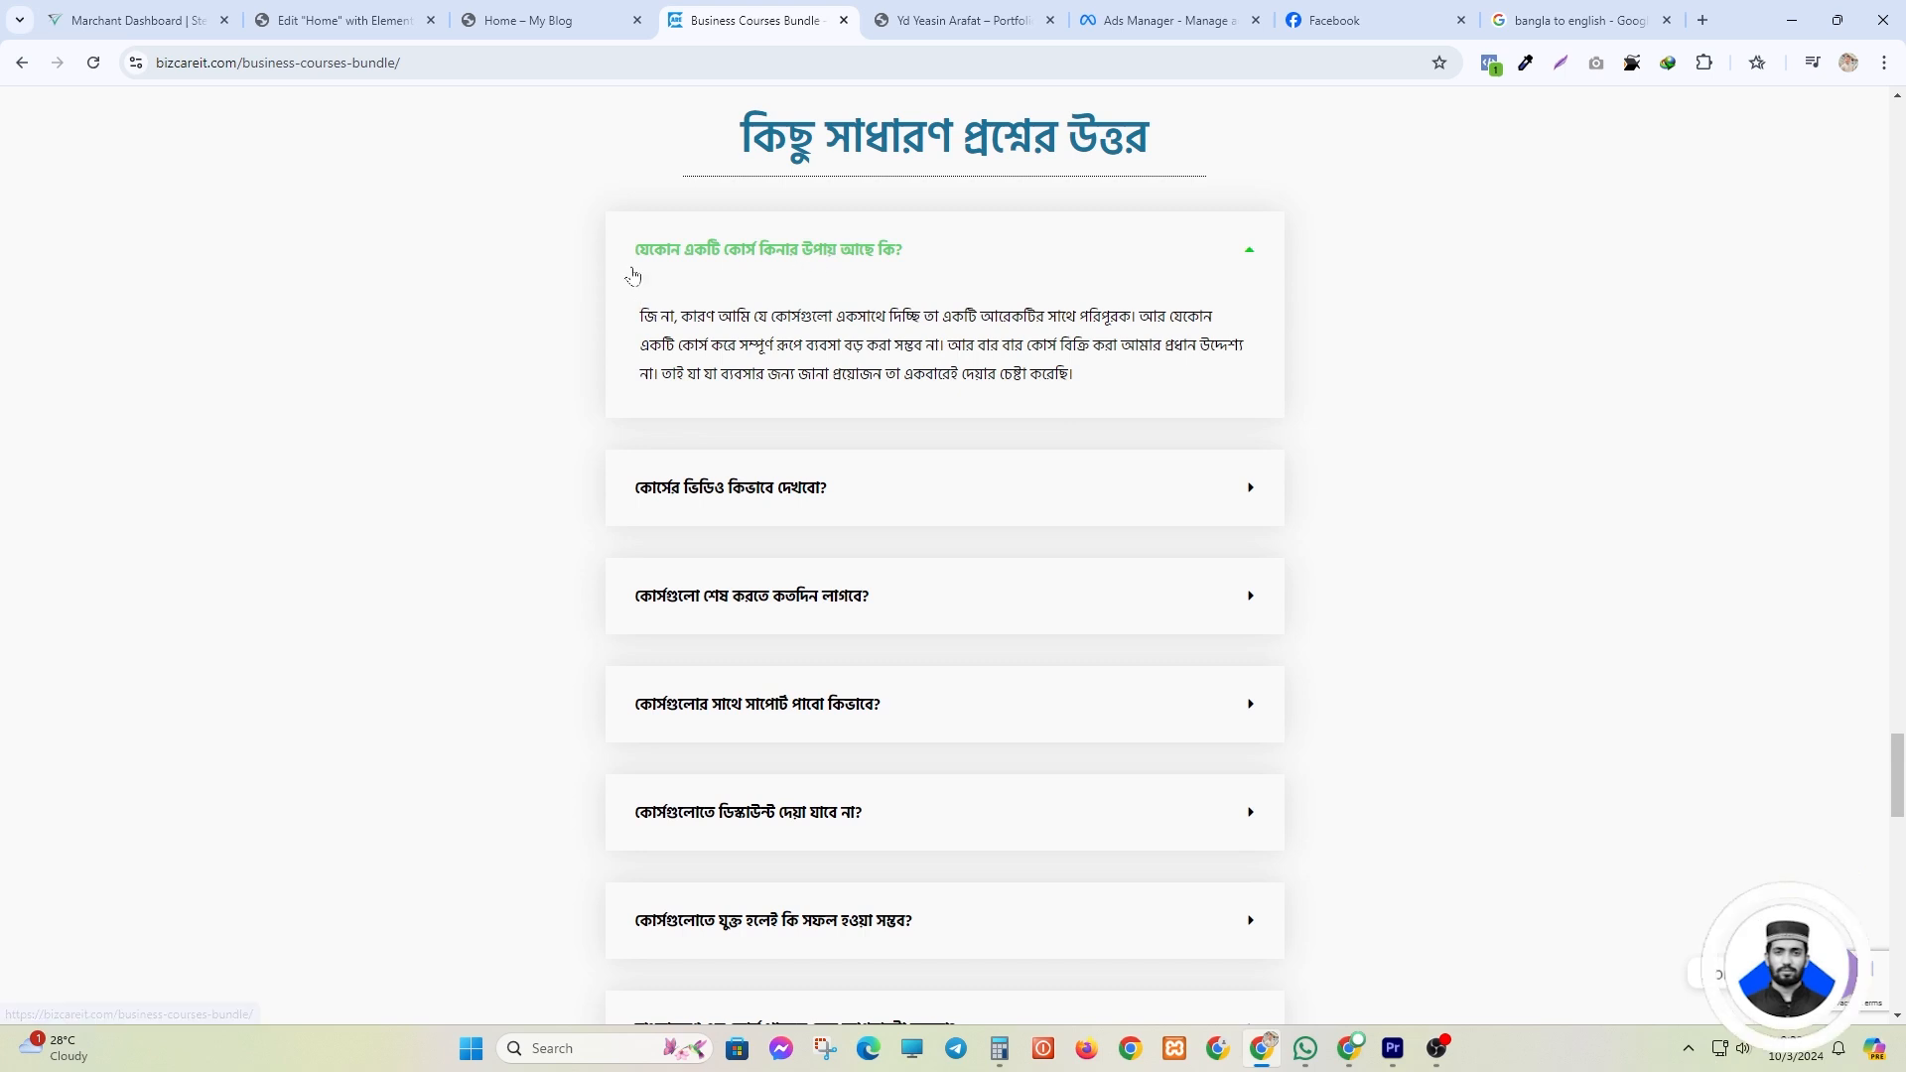
left_click(920, 248)
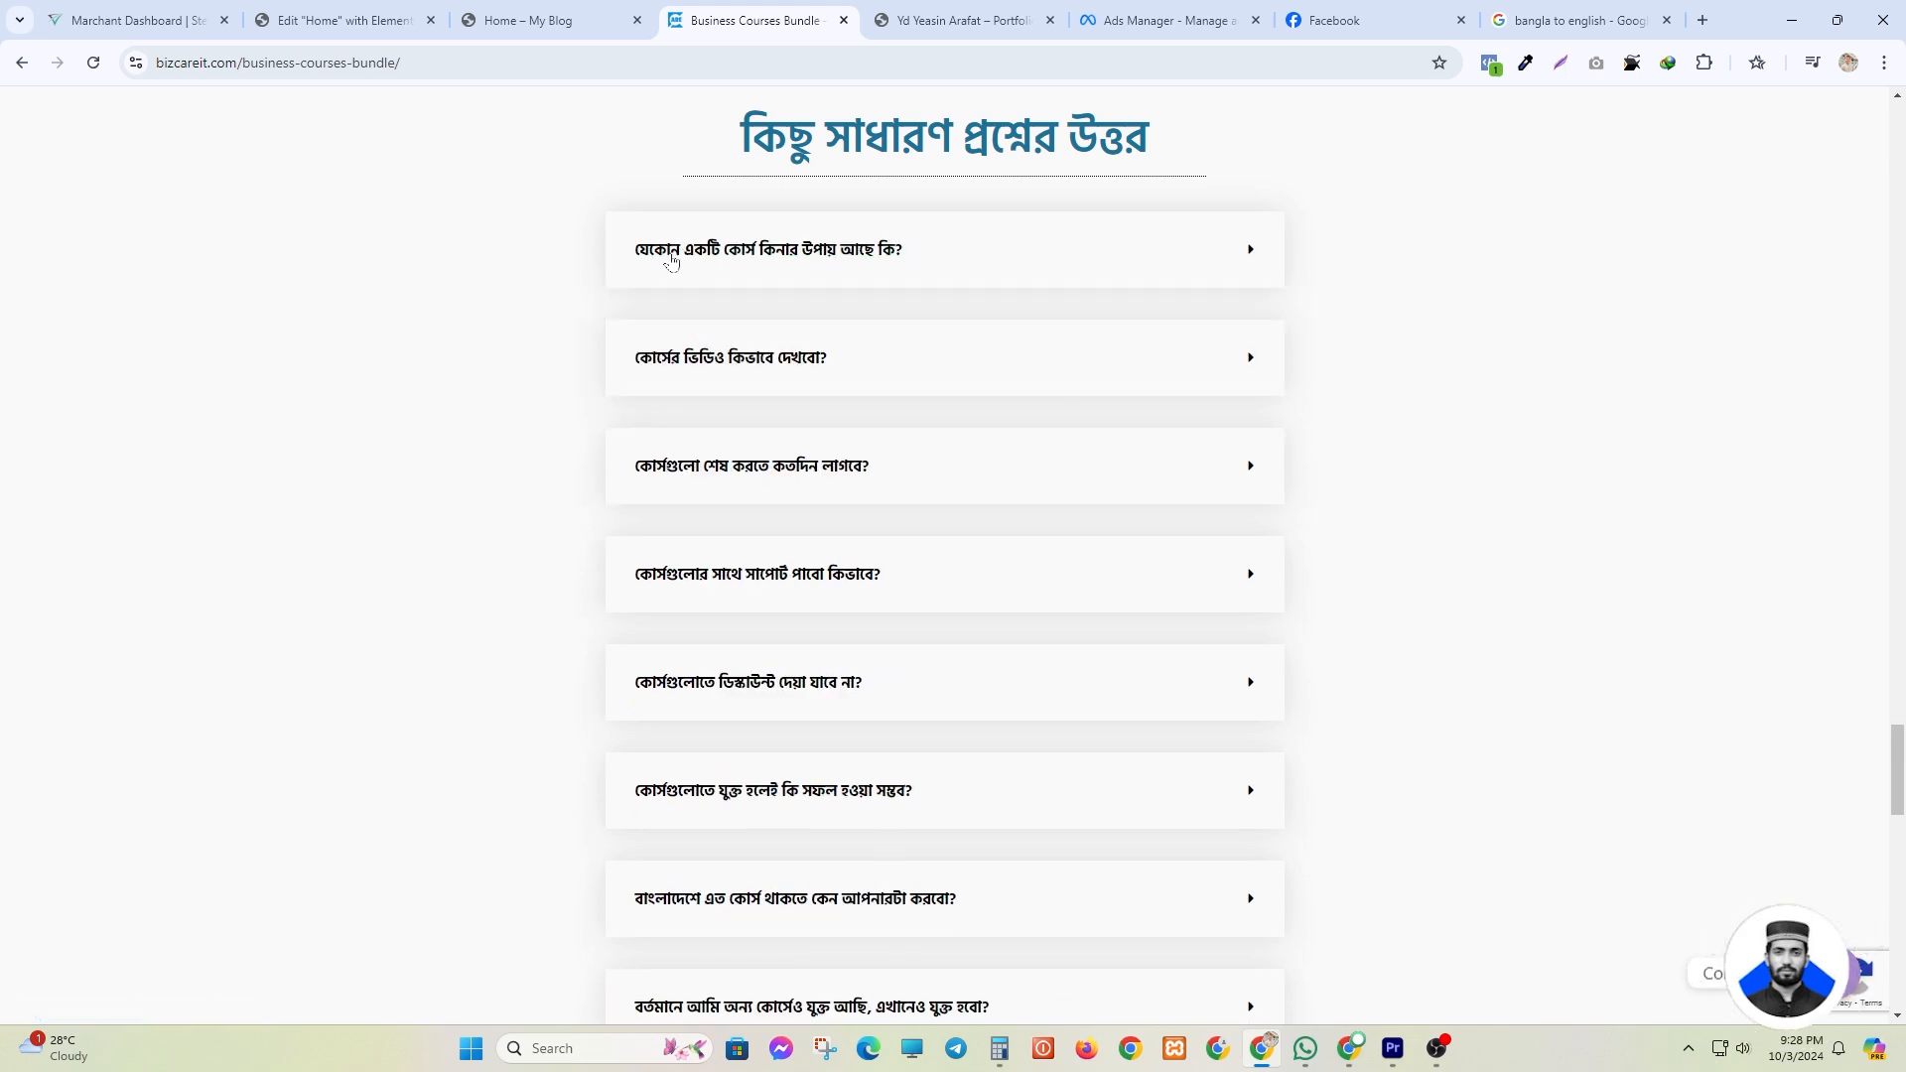
left_click(857, 264)
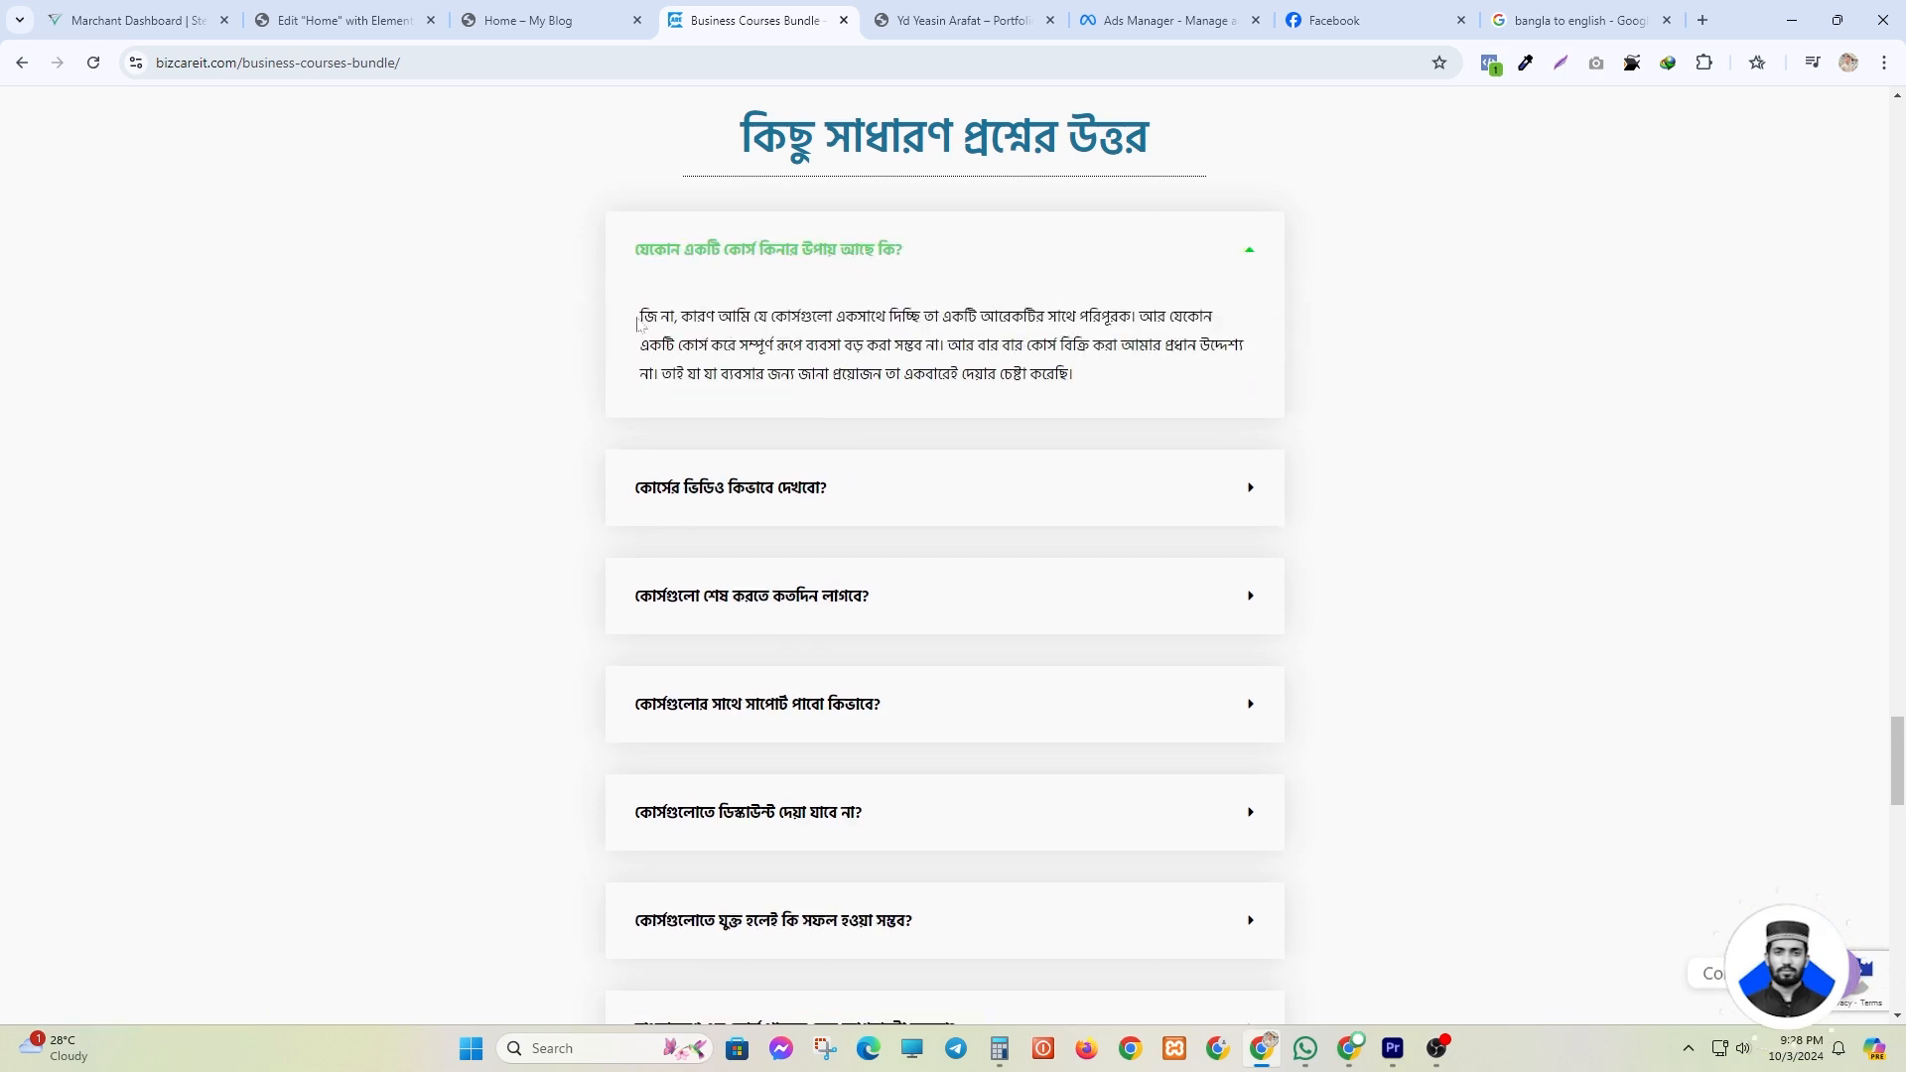
left_click_drag(638, 322, 1132, 389)
left_click(1121, 391)
left_click(904, 247)
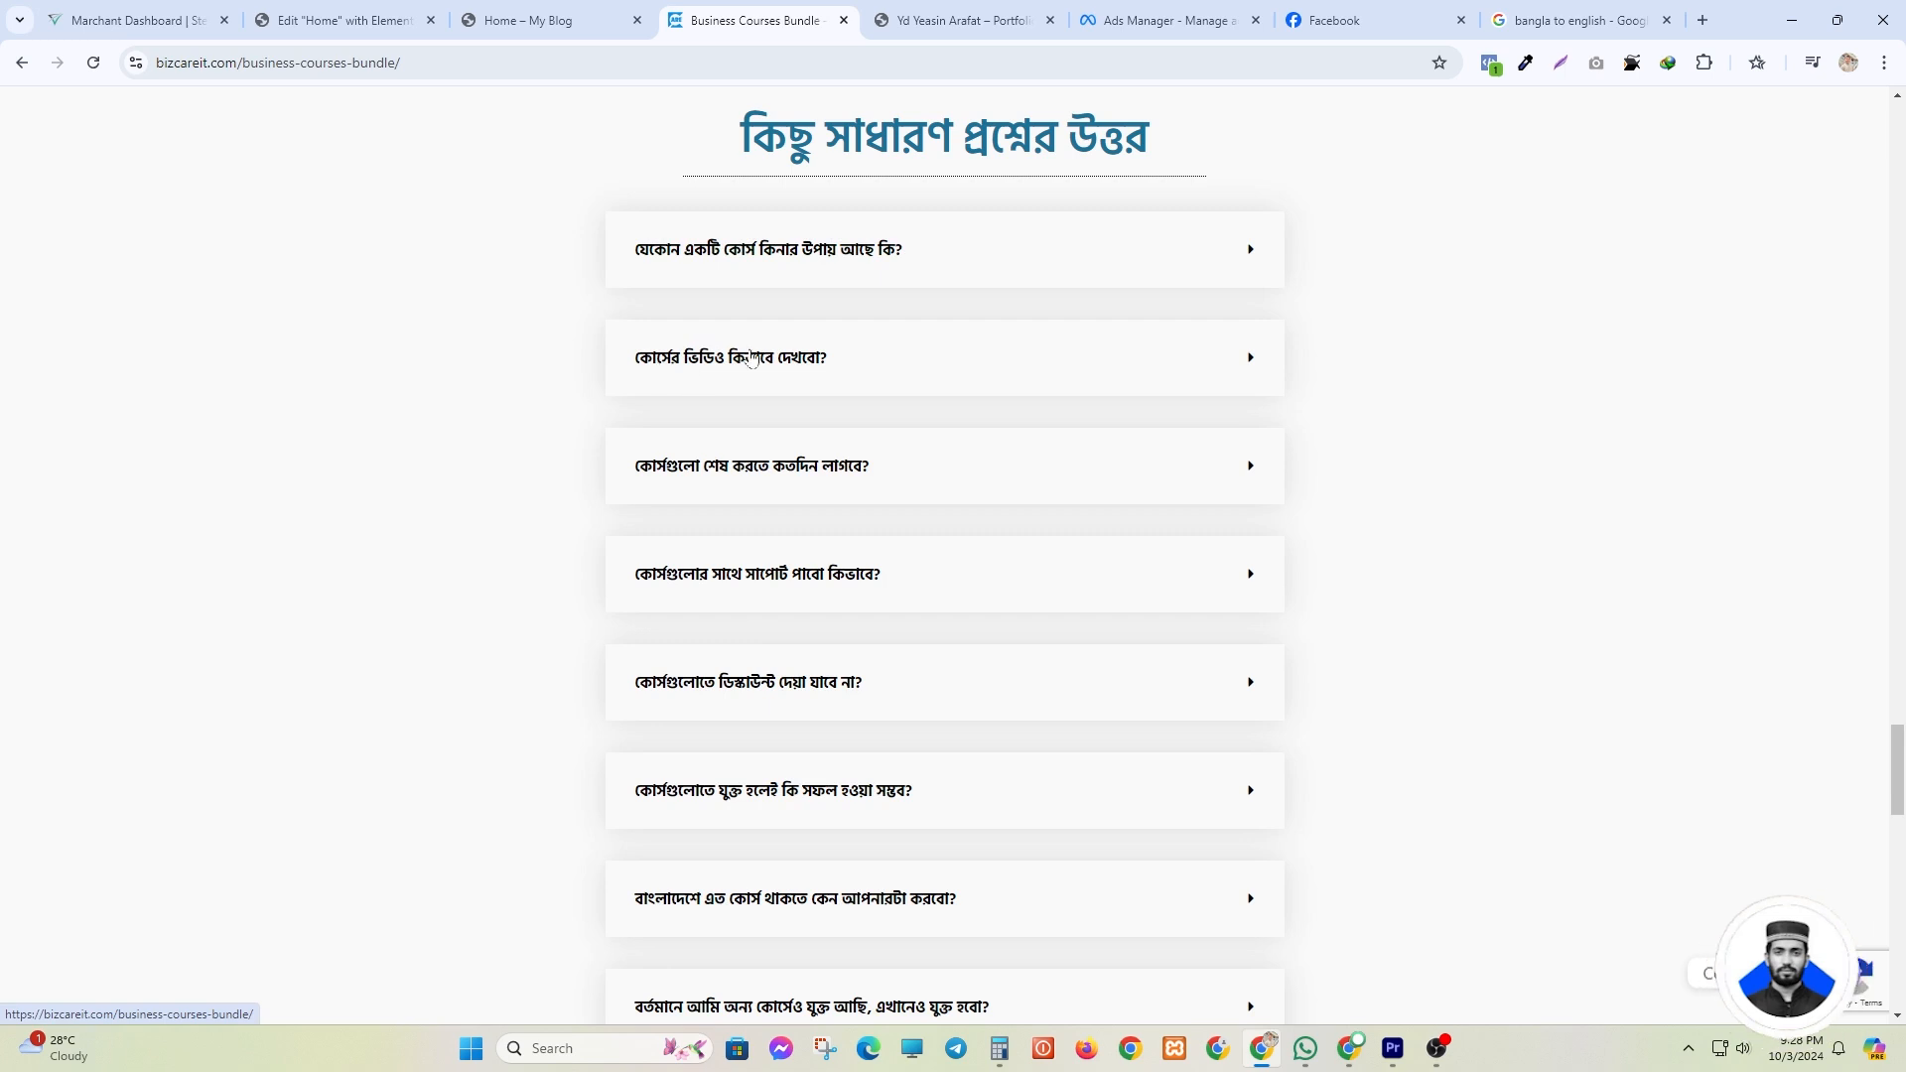
left_click(837, 369)
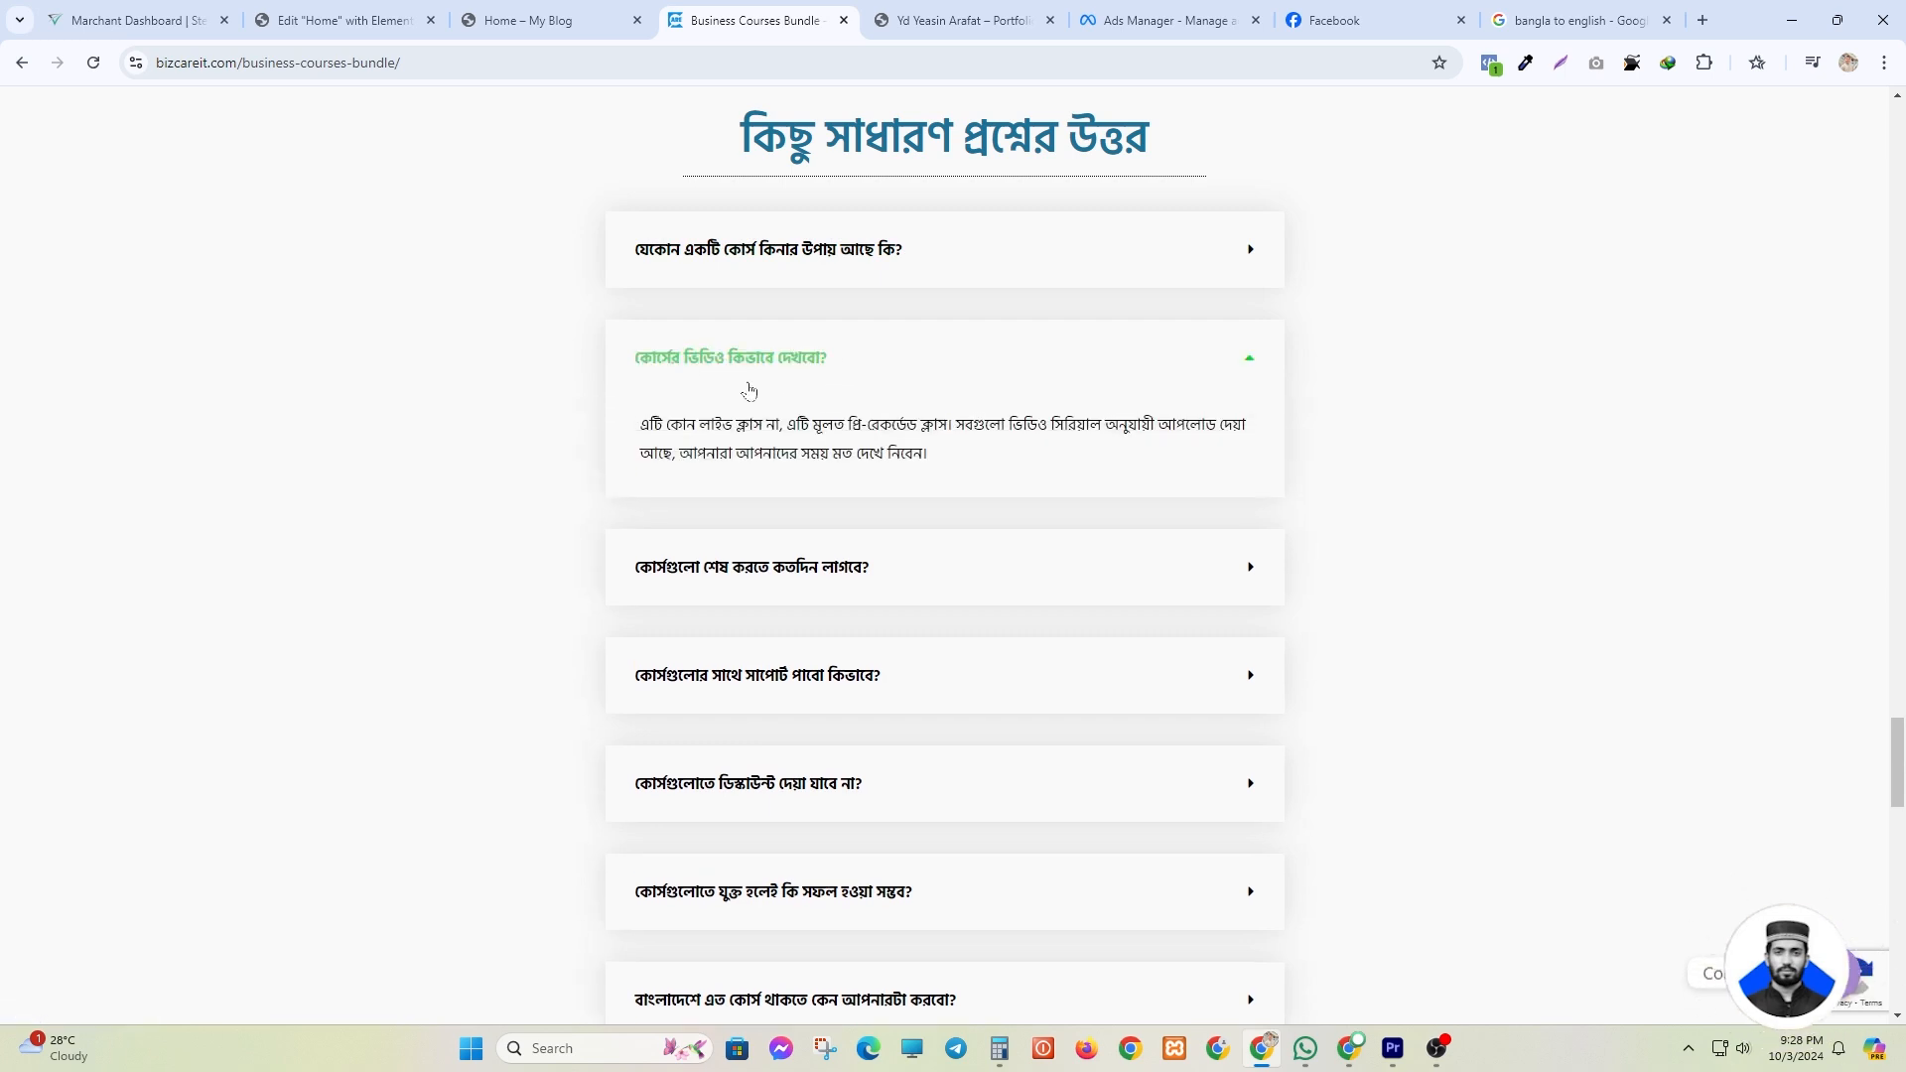
left_click_drag(649, 424, 978, 459)
left_click(981, 480)
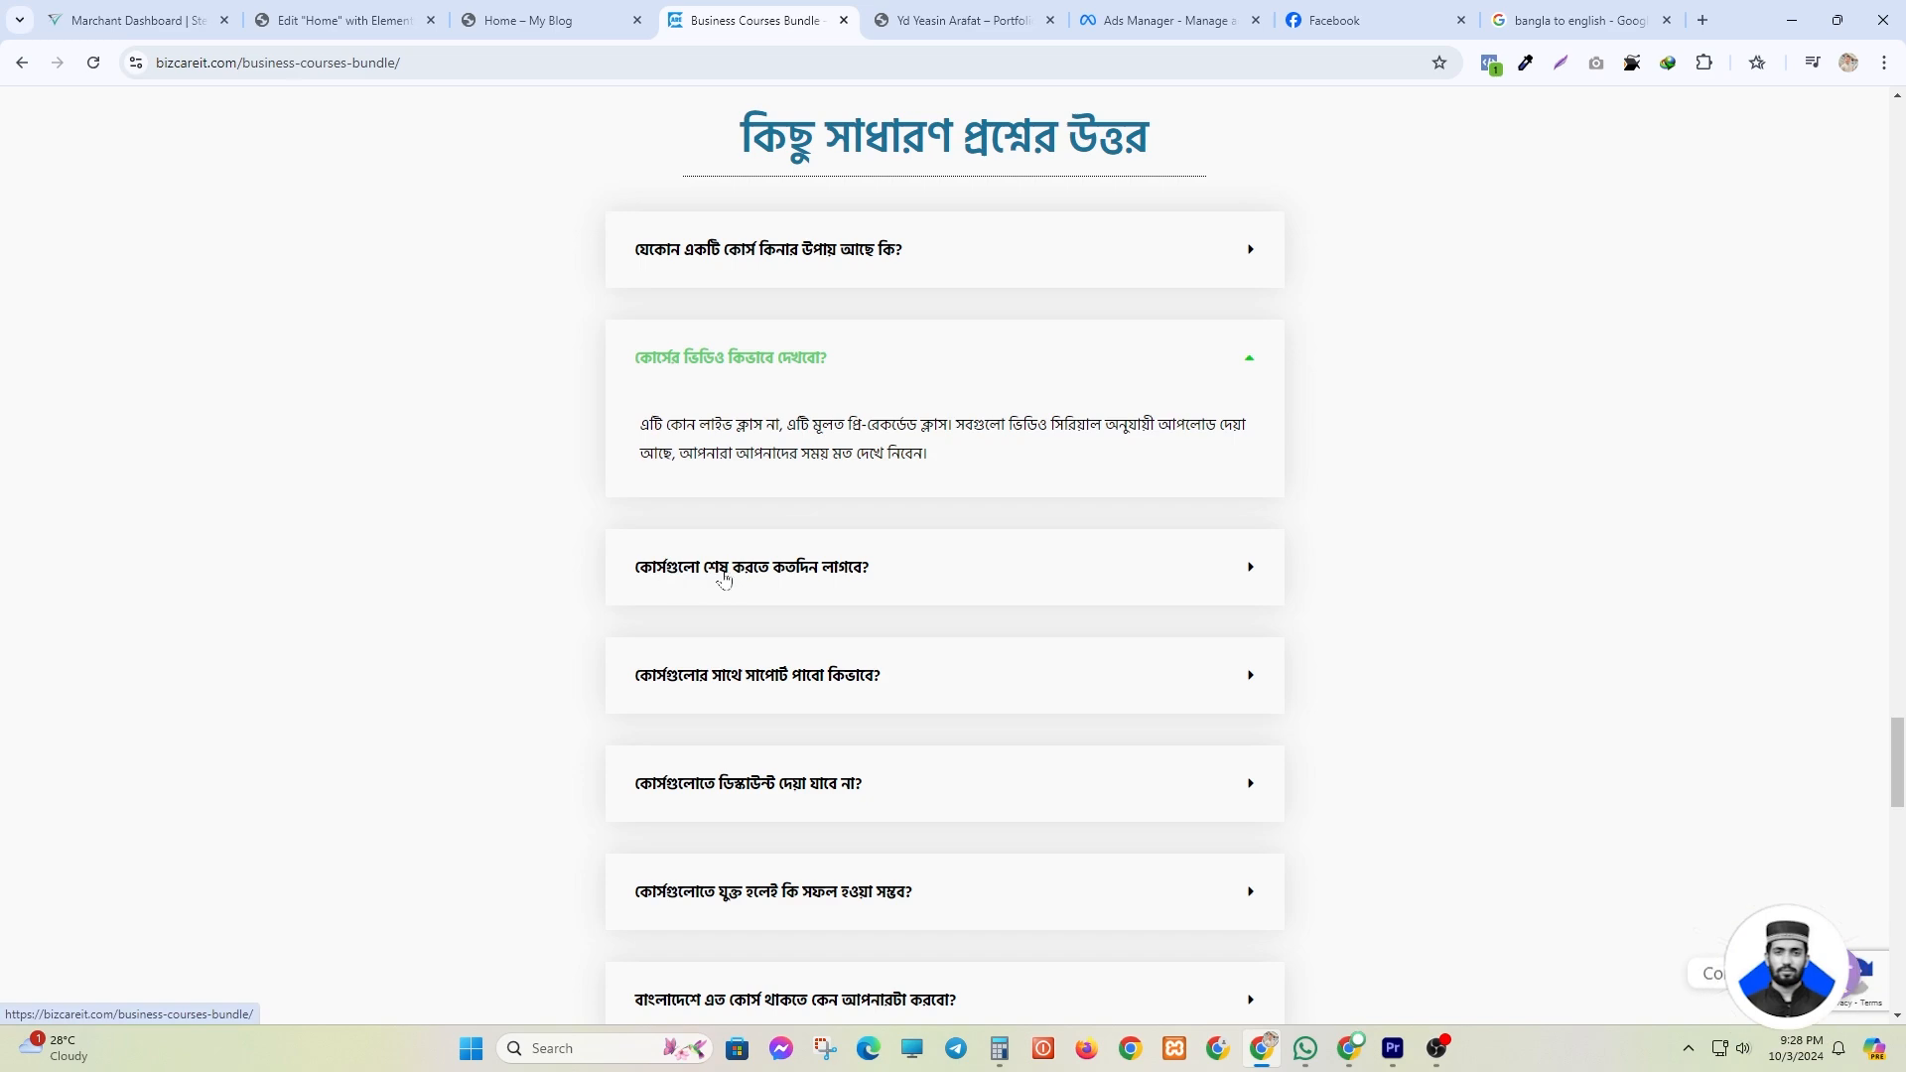
left_click(772, 574)
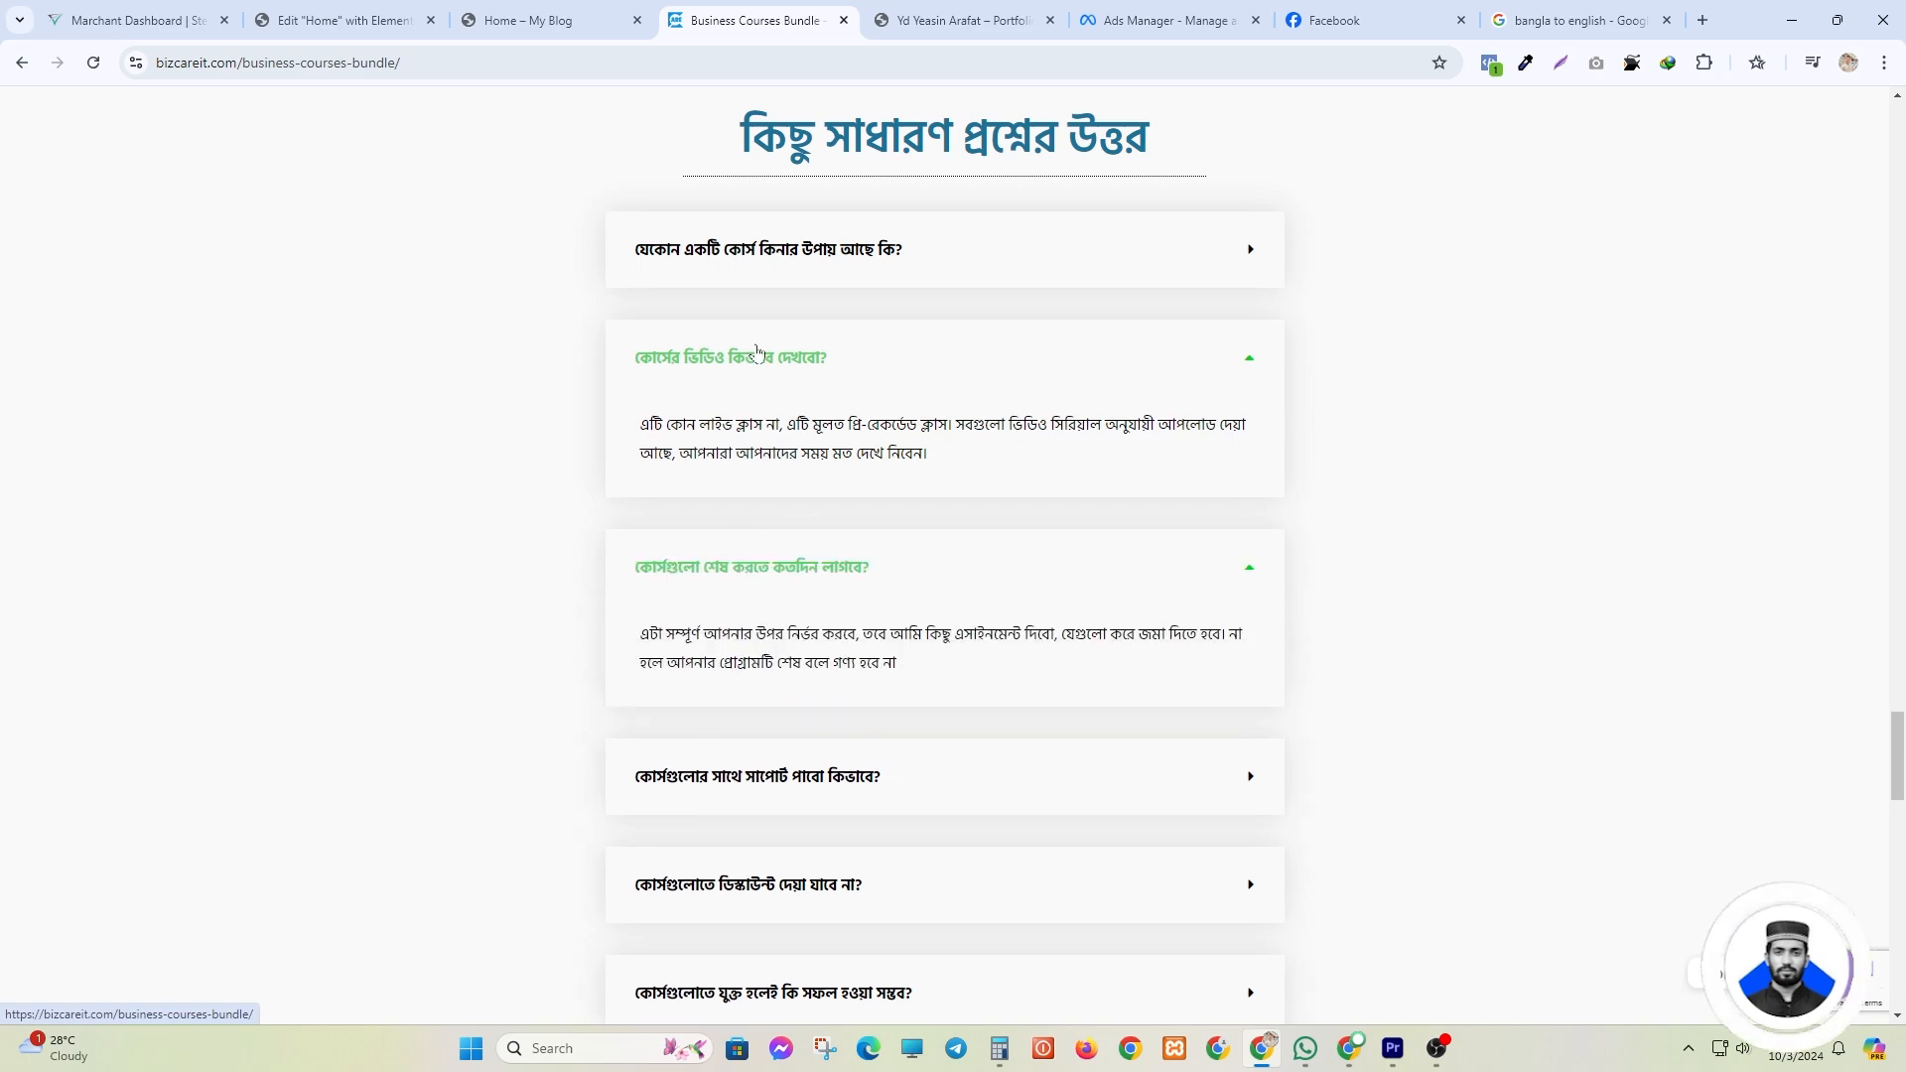
left_click(763, 465)
key("ctrl+shift+Tab")
key("ctrl+shift+Tab")
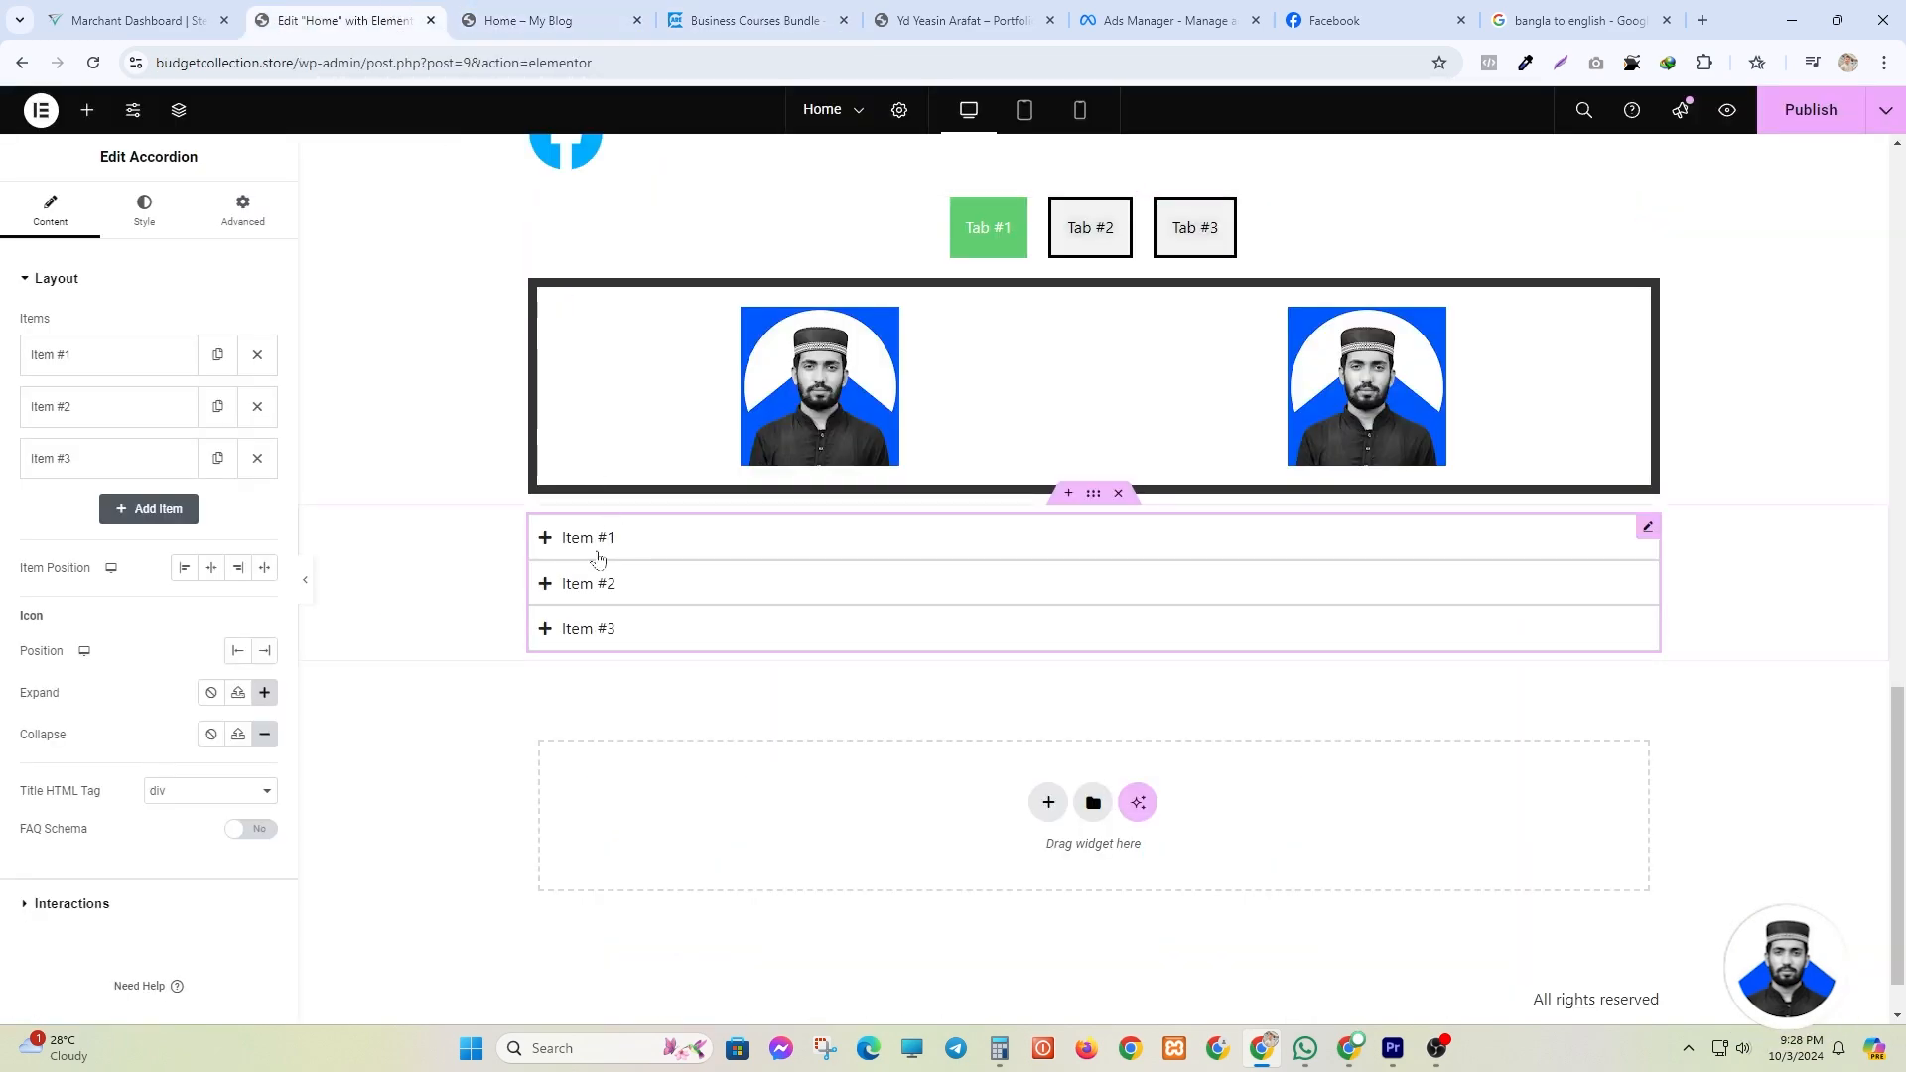
- Move the Business Courses Bundle browser tab directly beside the Elementor editor's tab and switch to that page
left_click_drag(693, 14, 516, 9)
left_click(373, 7)
left_click(615, 7)
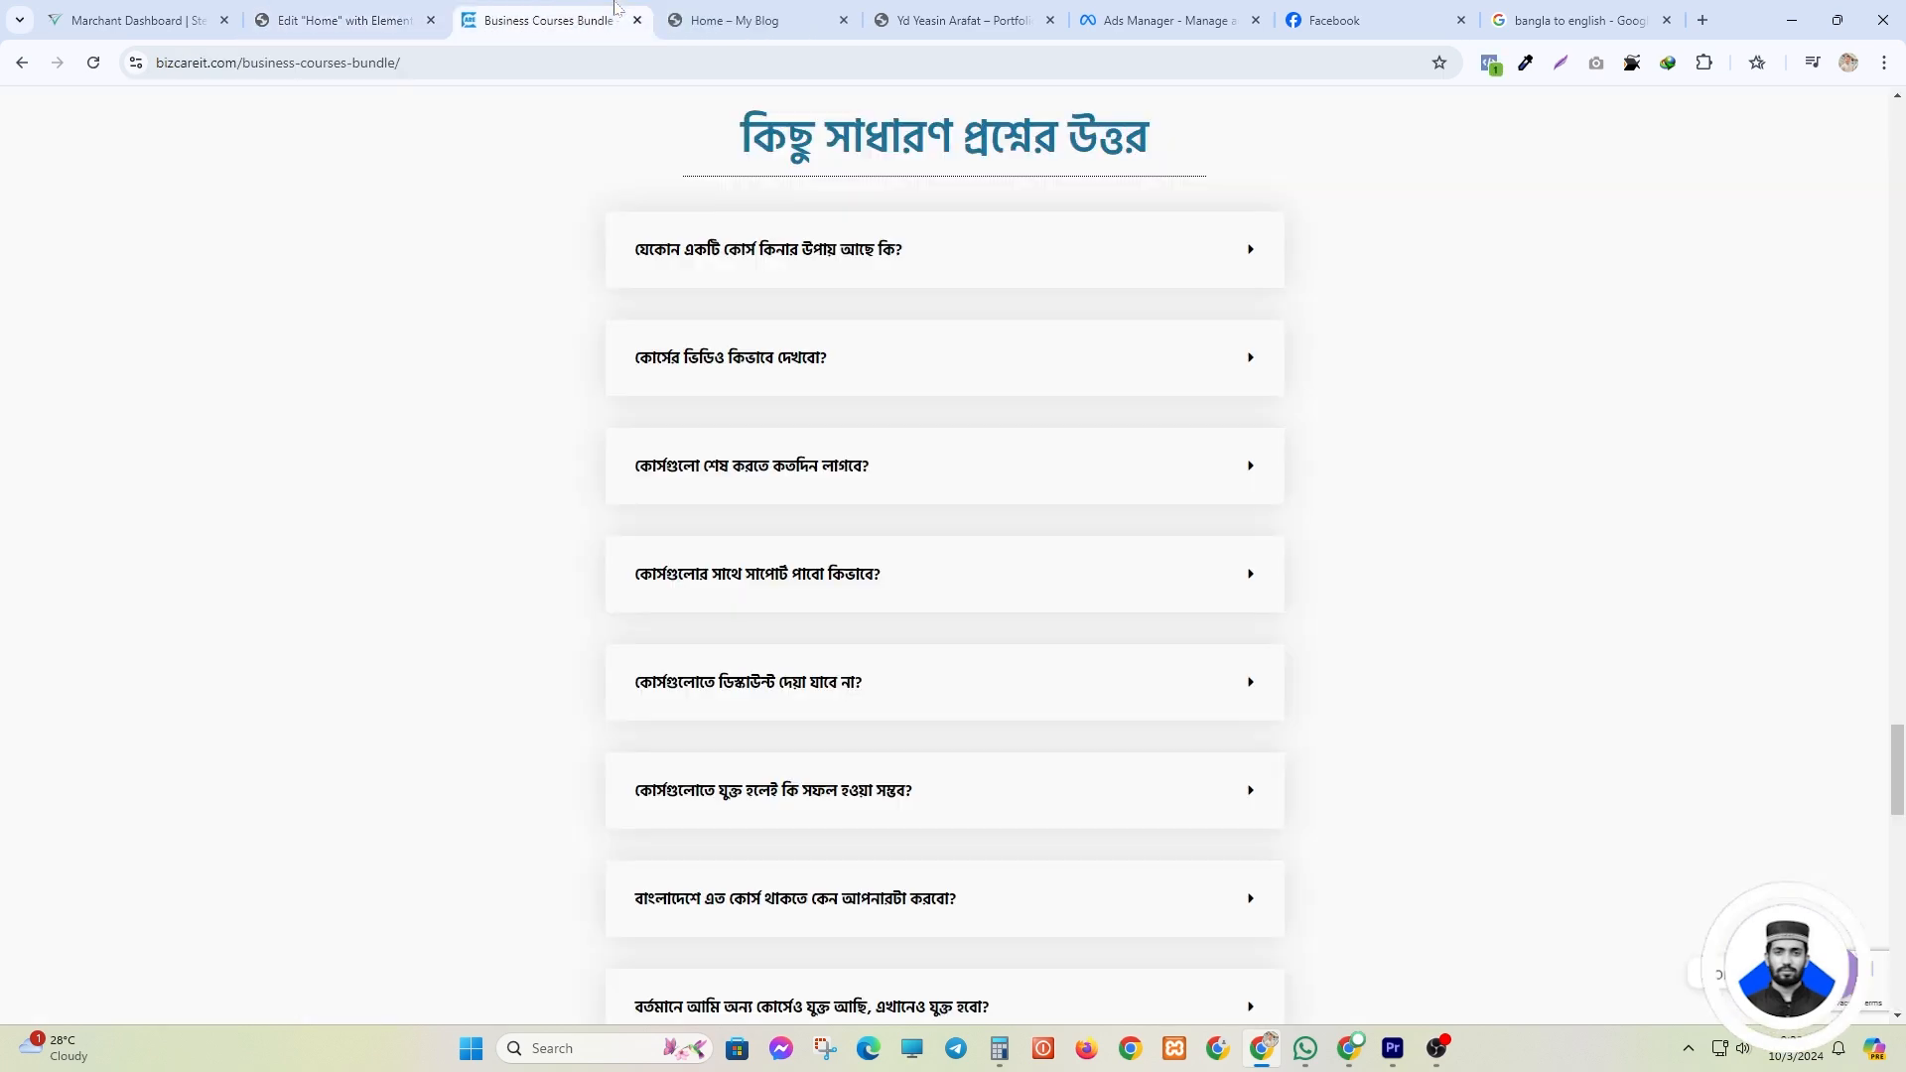
- Copy the first FAQ question, "যেকোন একটি কোর্স কিনার উপায় আছে কি?", and paste it as the title of accordion Item #1 in Elementor
left_click(951, 278)
left_click_drag(904, 251, 634, 252)
key("ctrl+c")
left_click(590, 256)
left_click(747, 253)
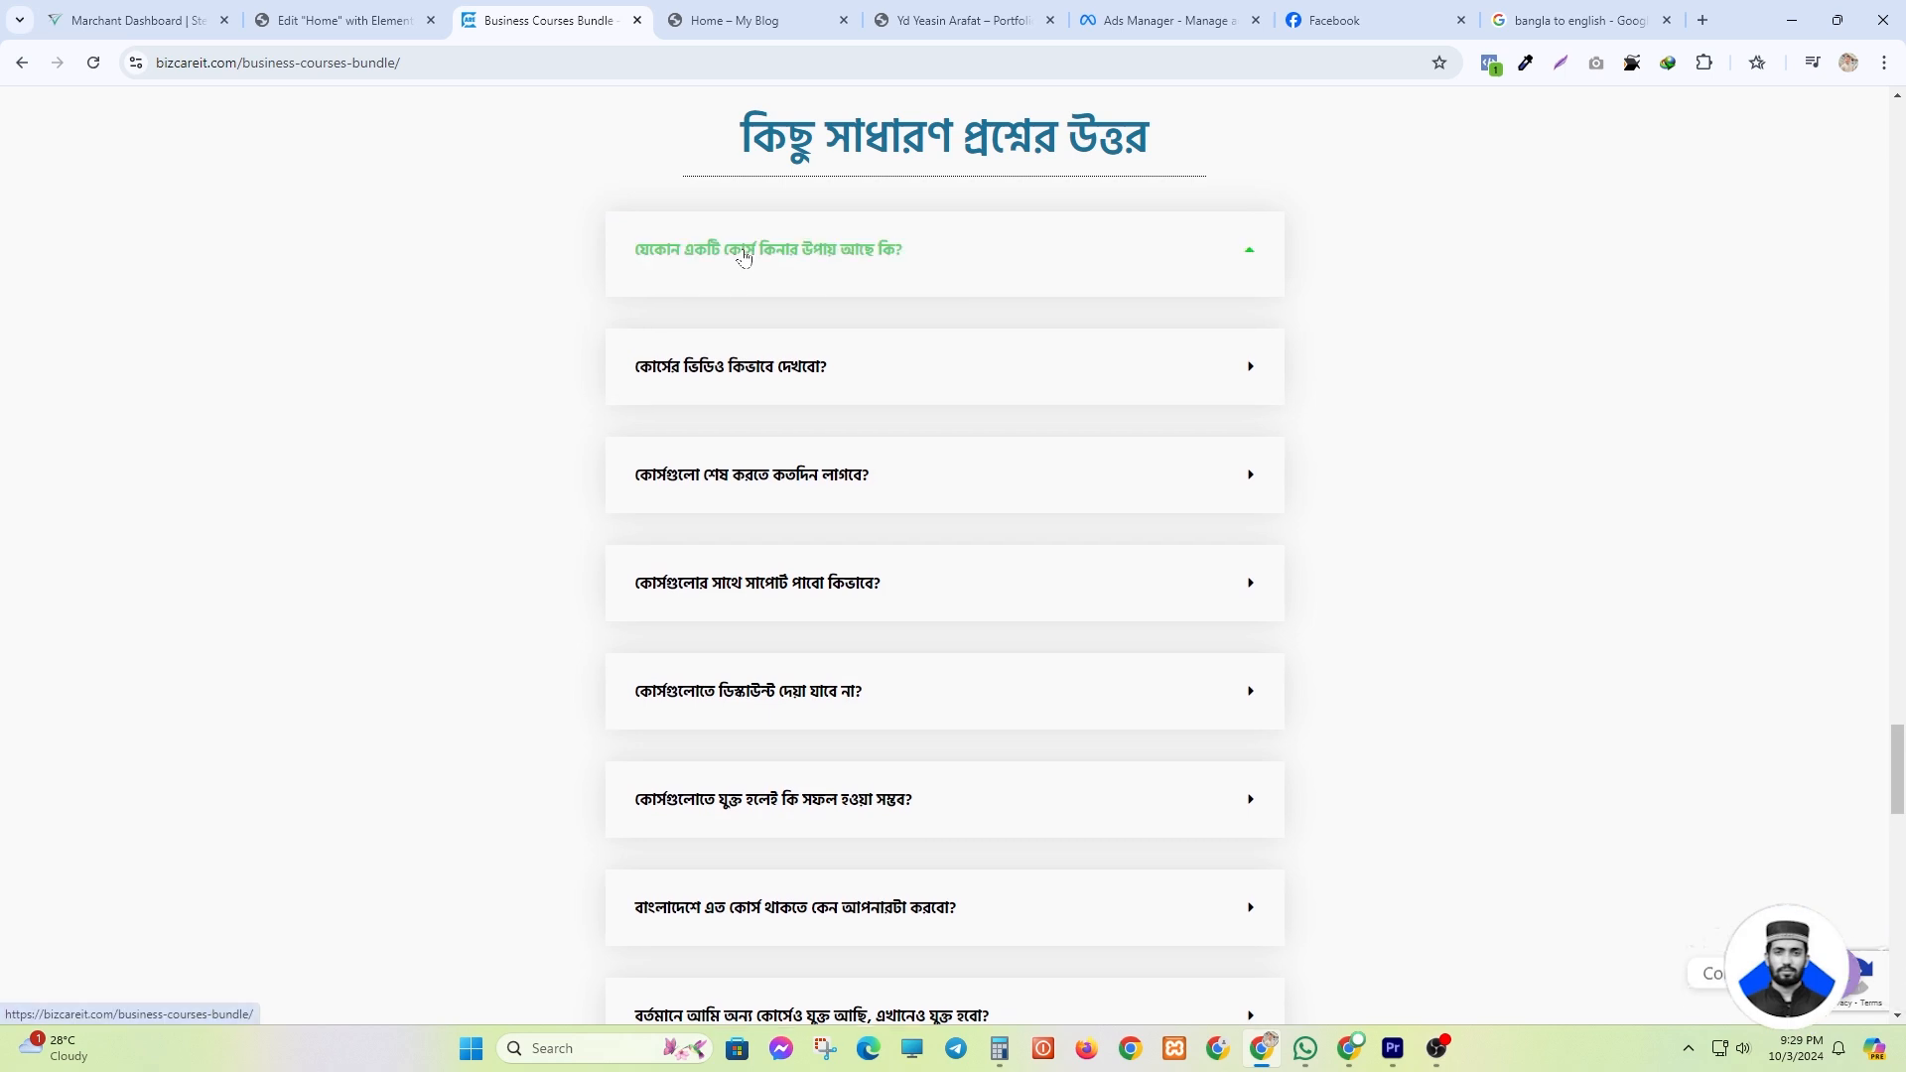
left_click(342, 20)
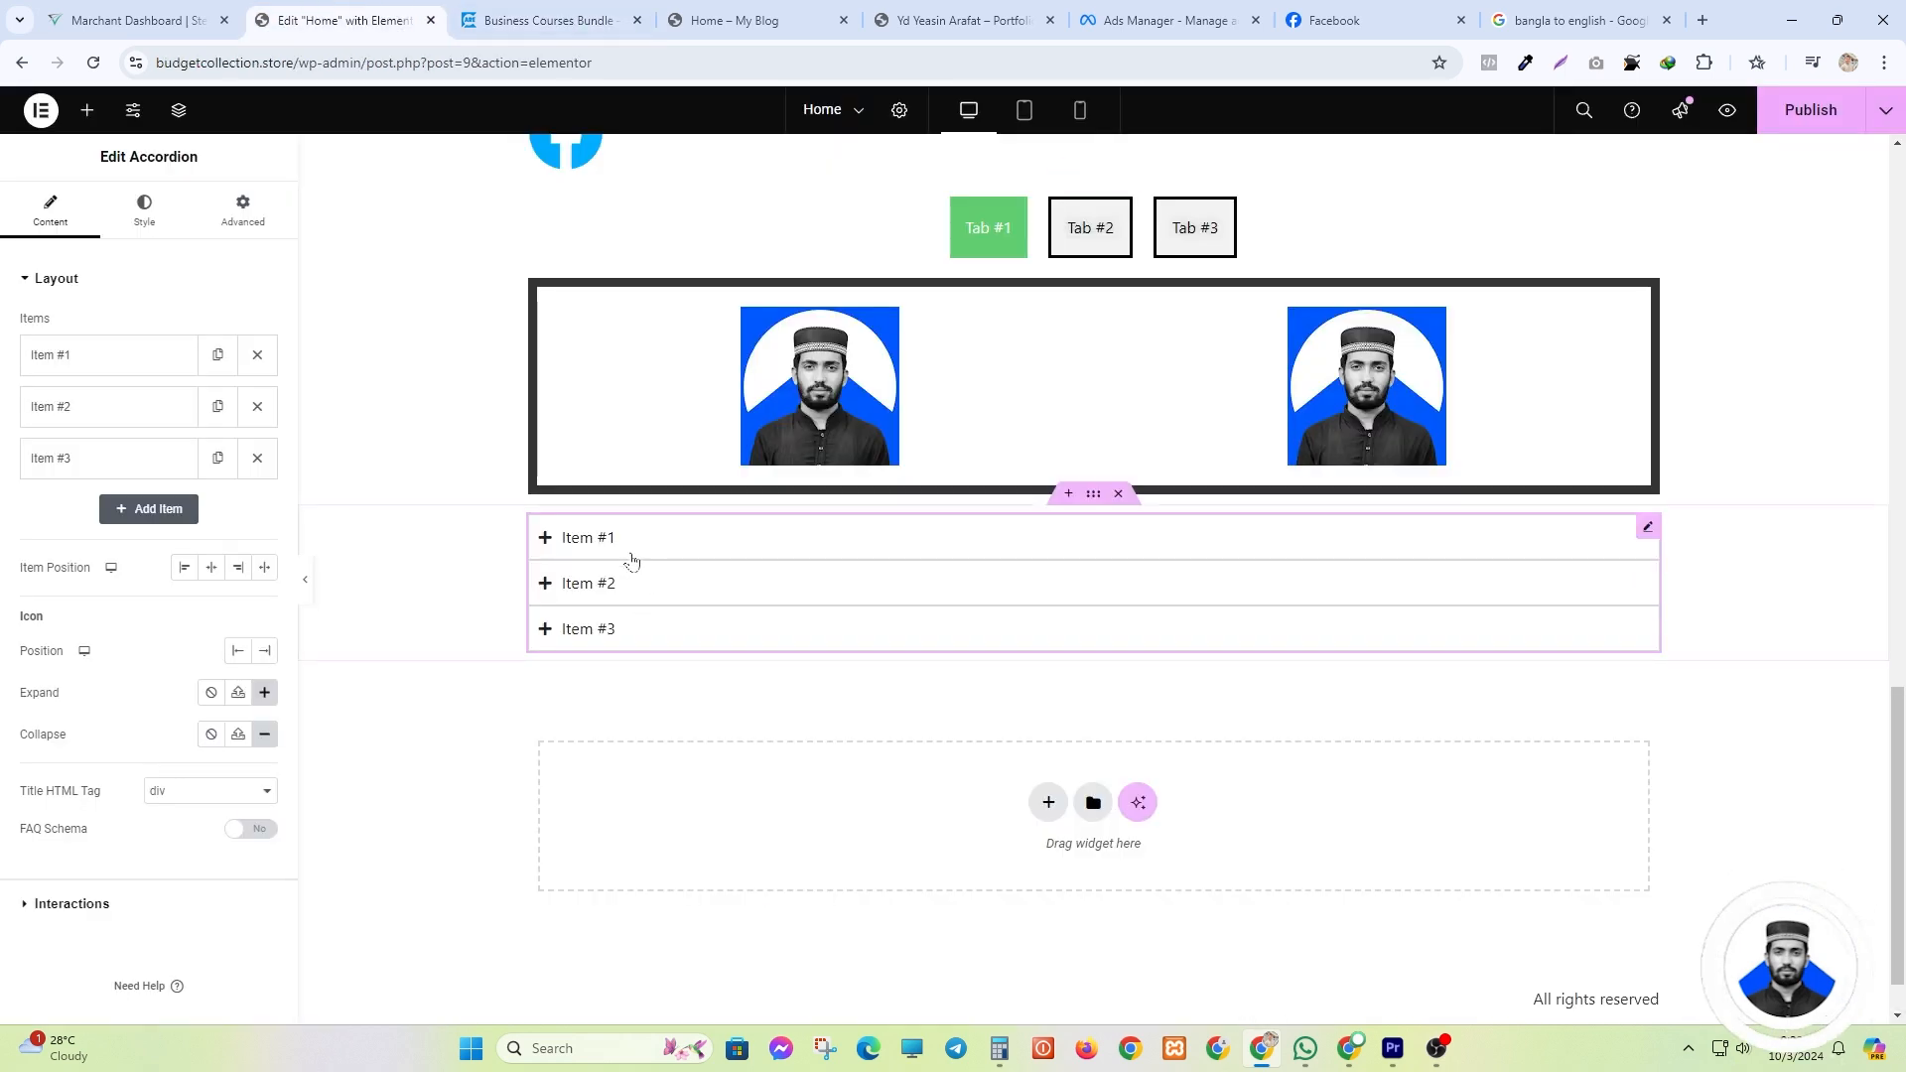
left_click(114, 357)
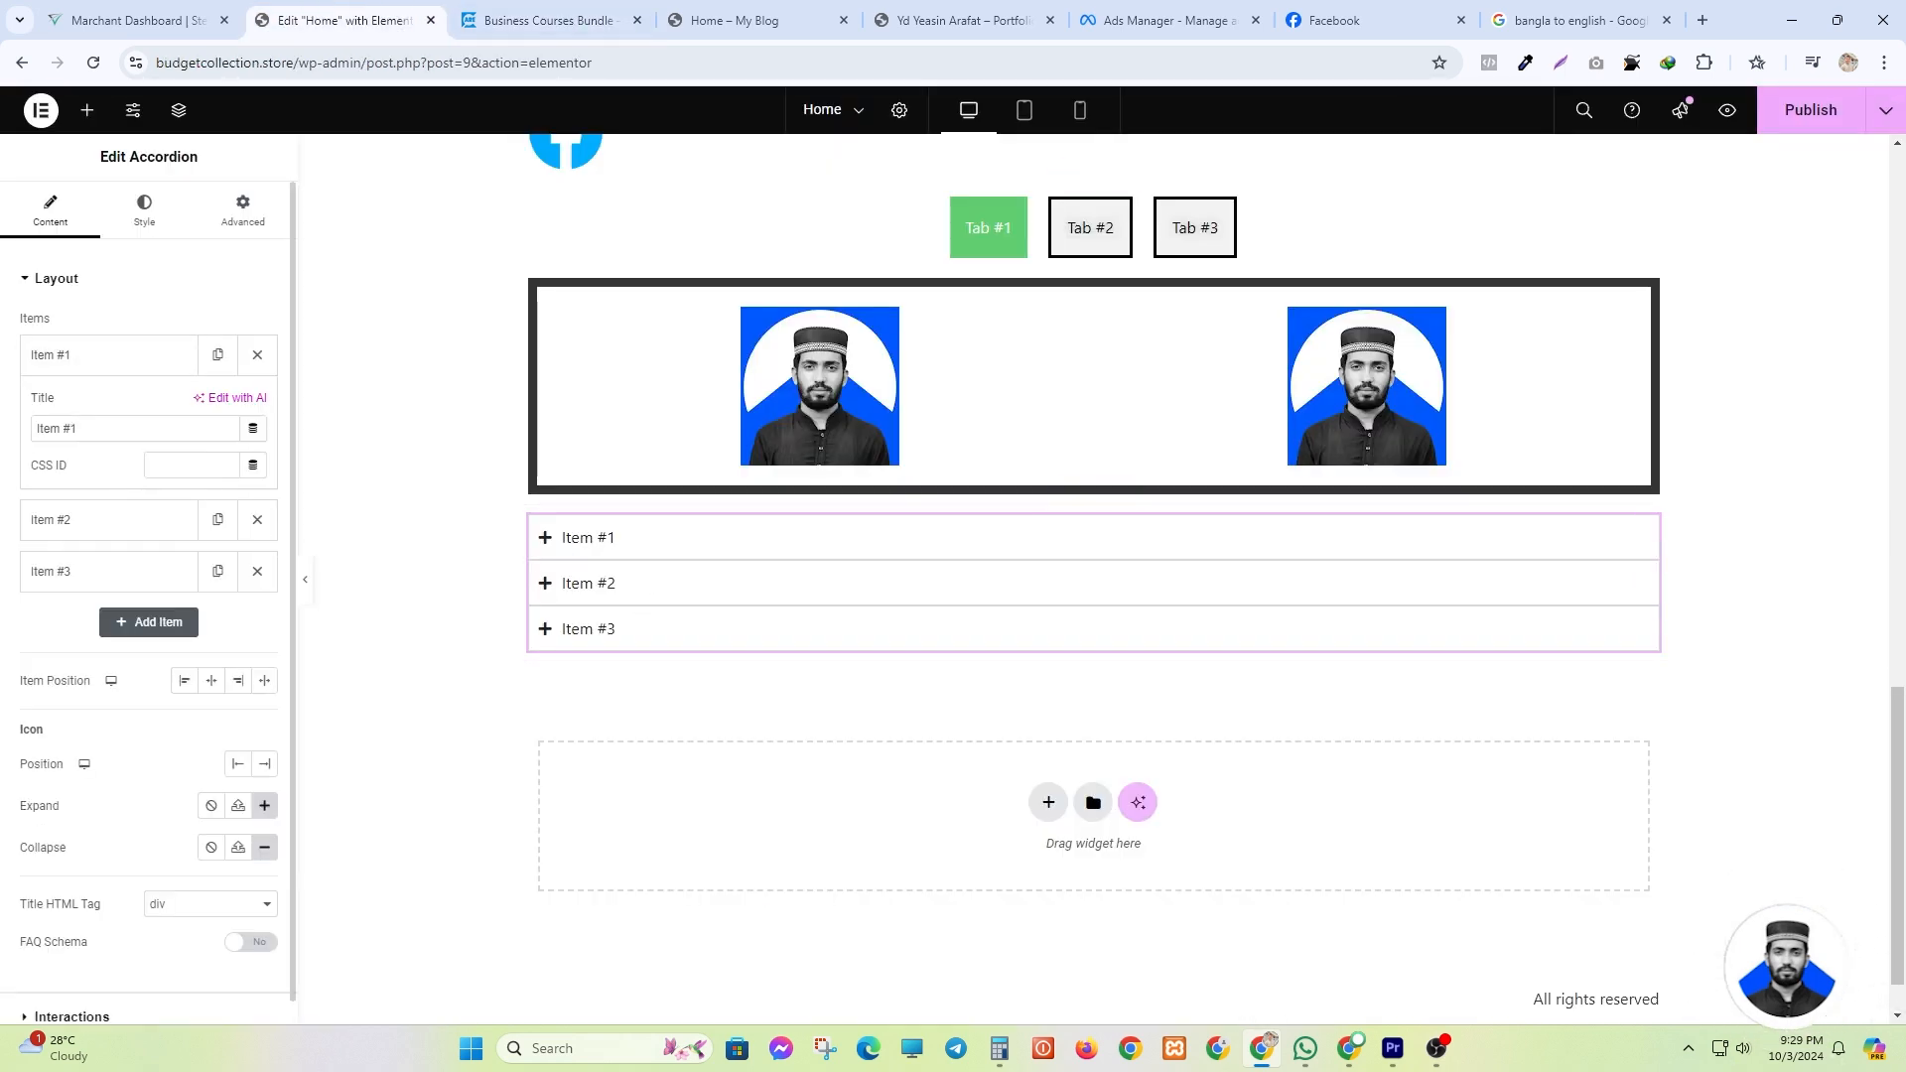
key("ctrl+v")
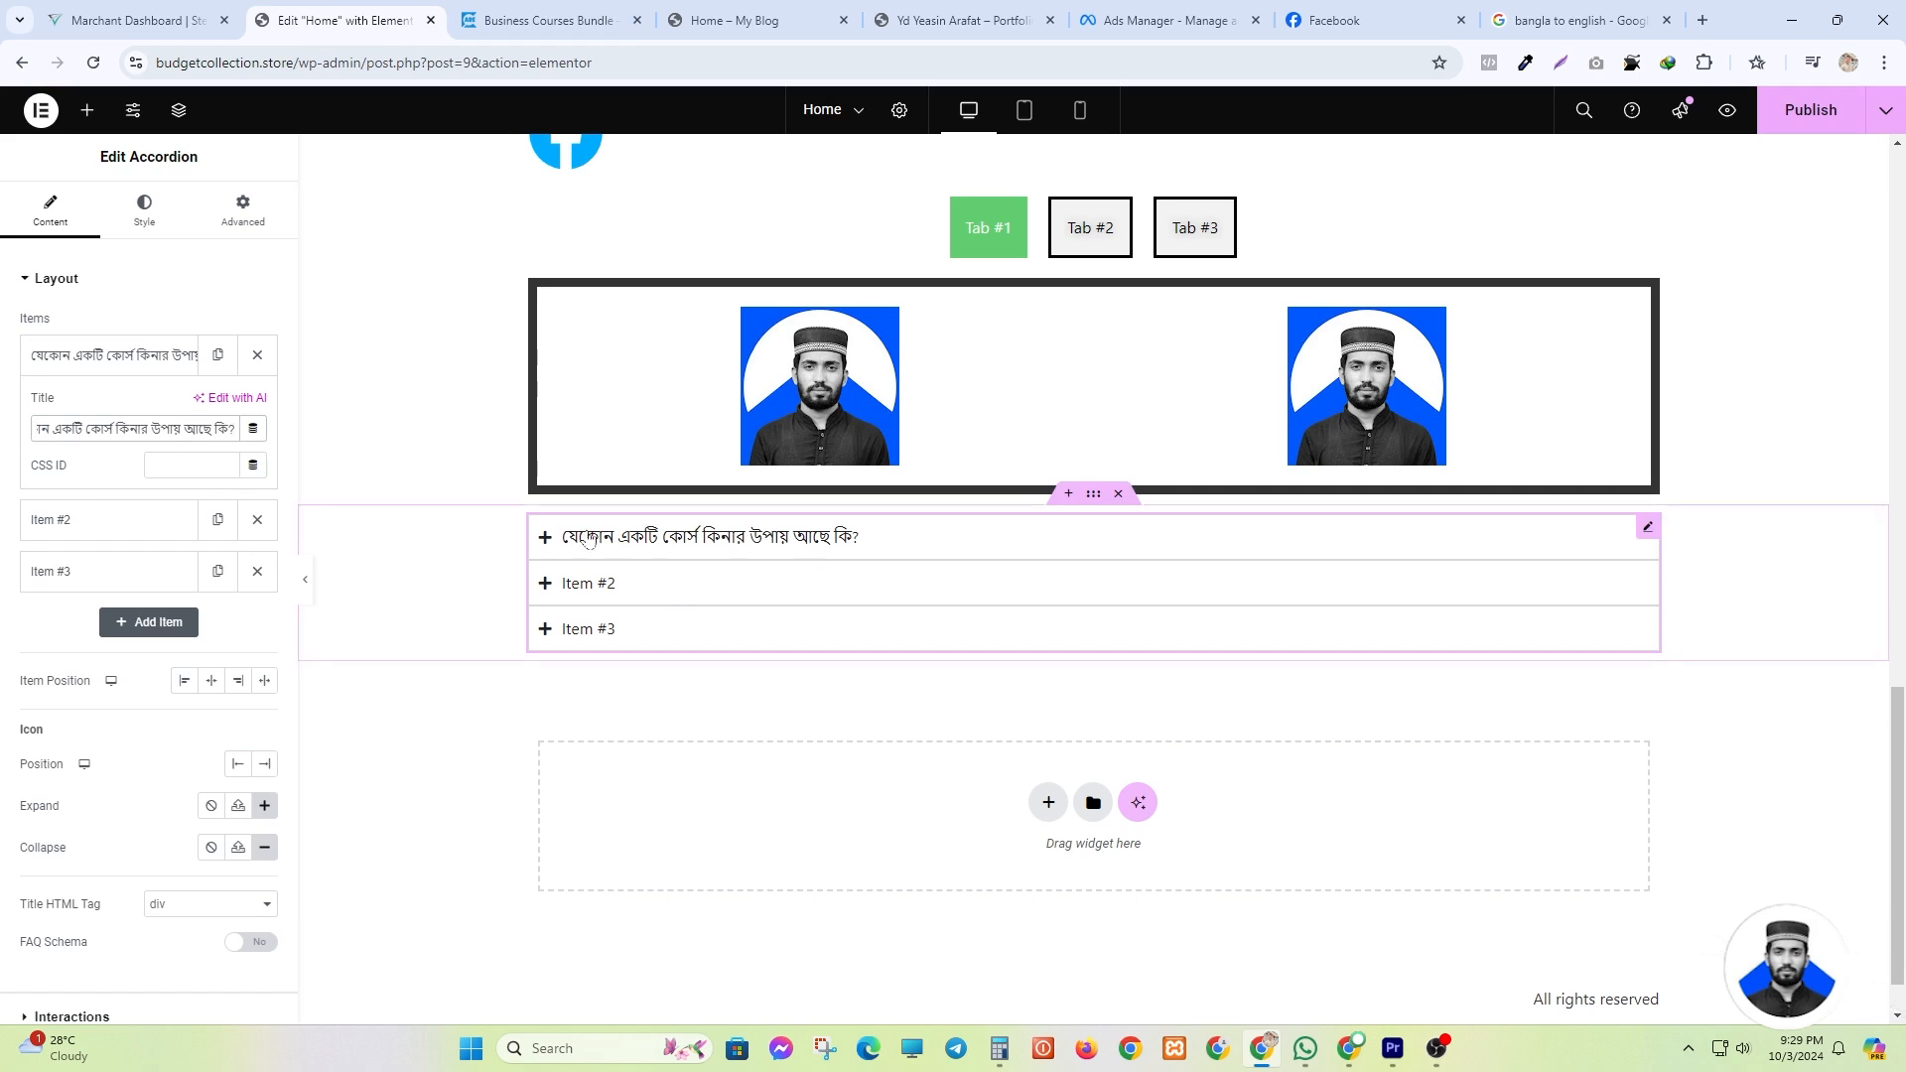
- Copy the first question's full answer paragraph from the Business Courses Bundle page and return to the accordion item's settings in Elementor
left_click(523, 12)
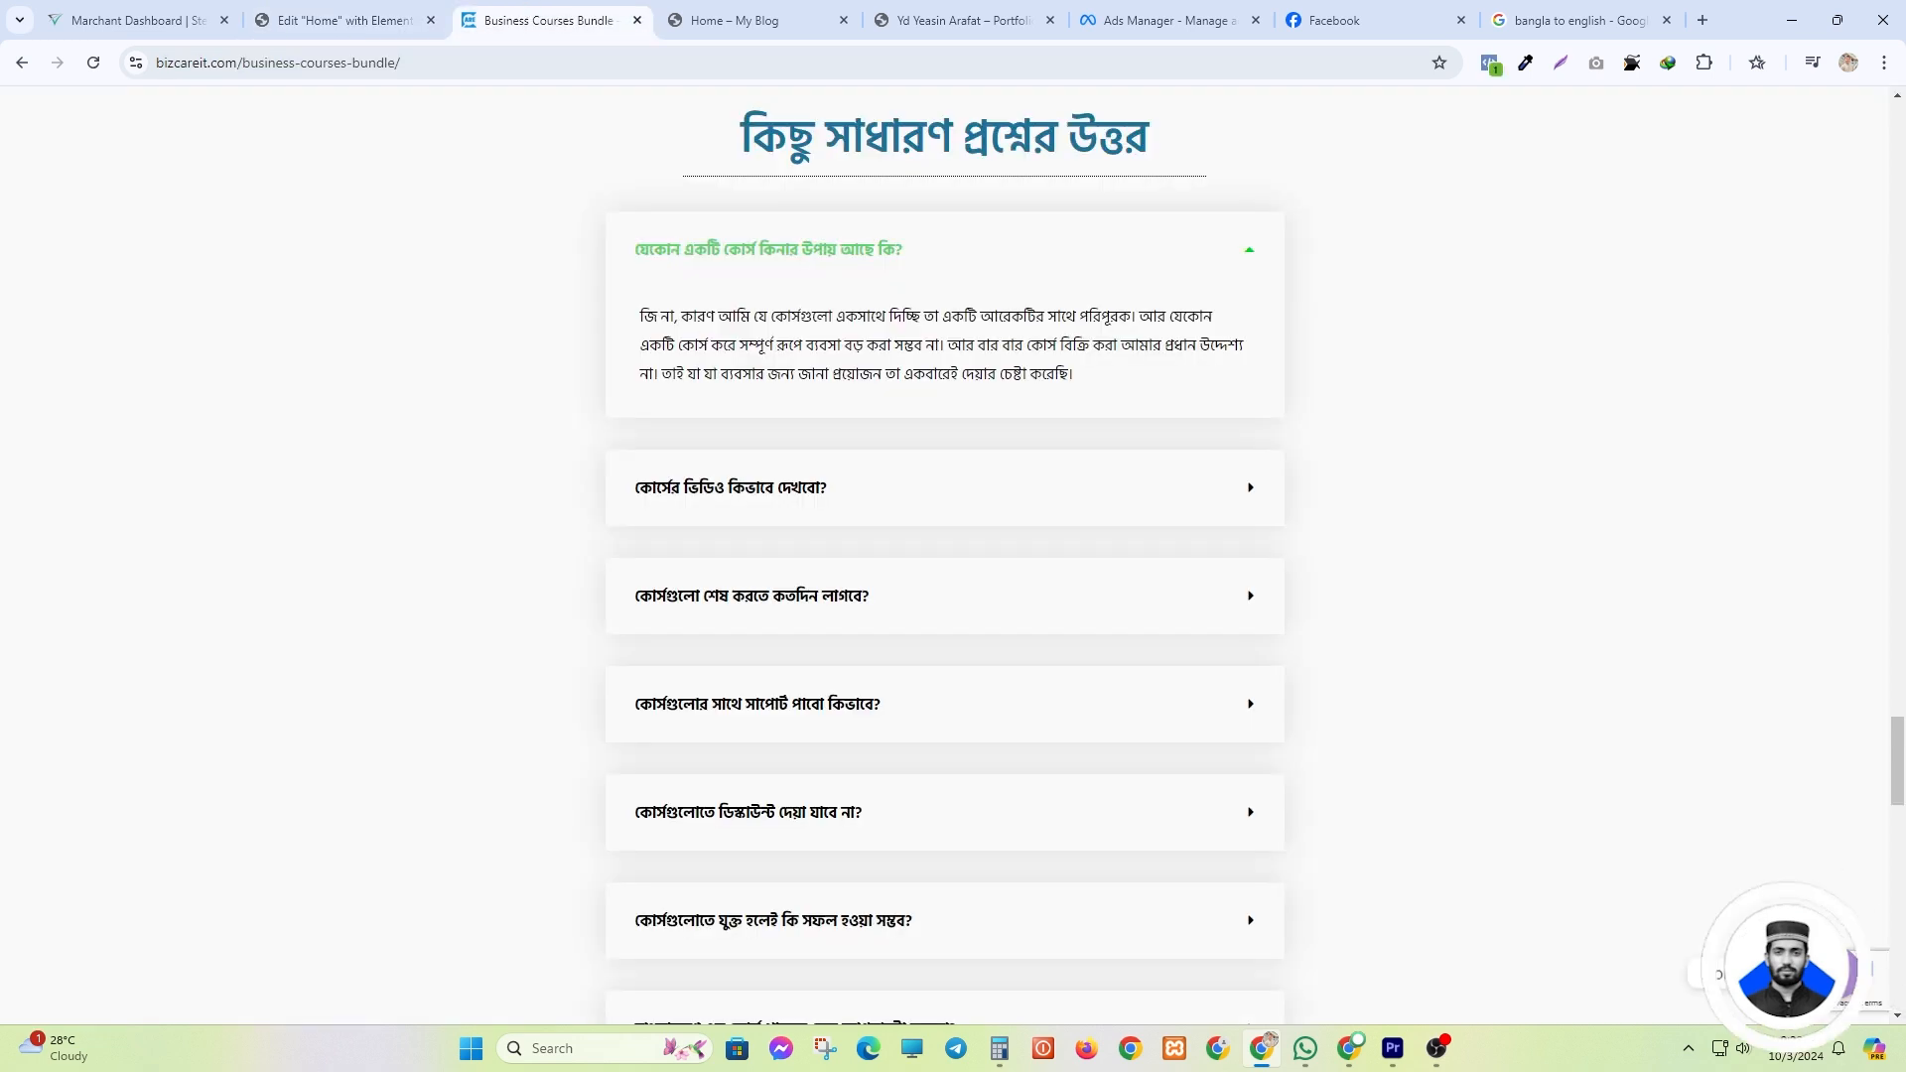
left_click_drag(640, 315, 1073, 375)
key("ctrl+c")
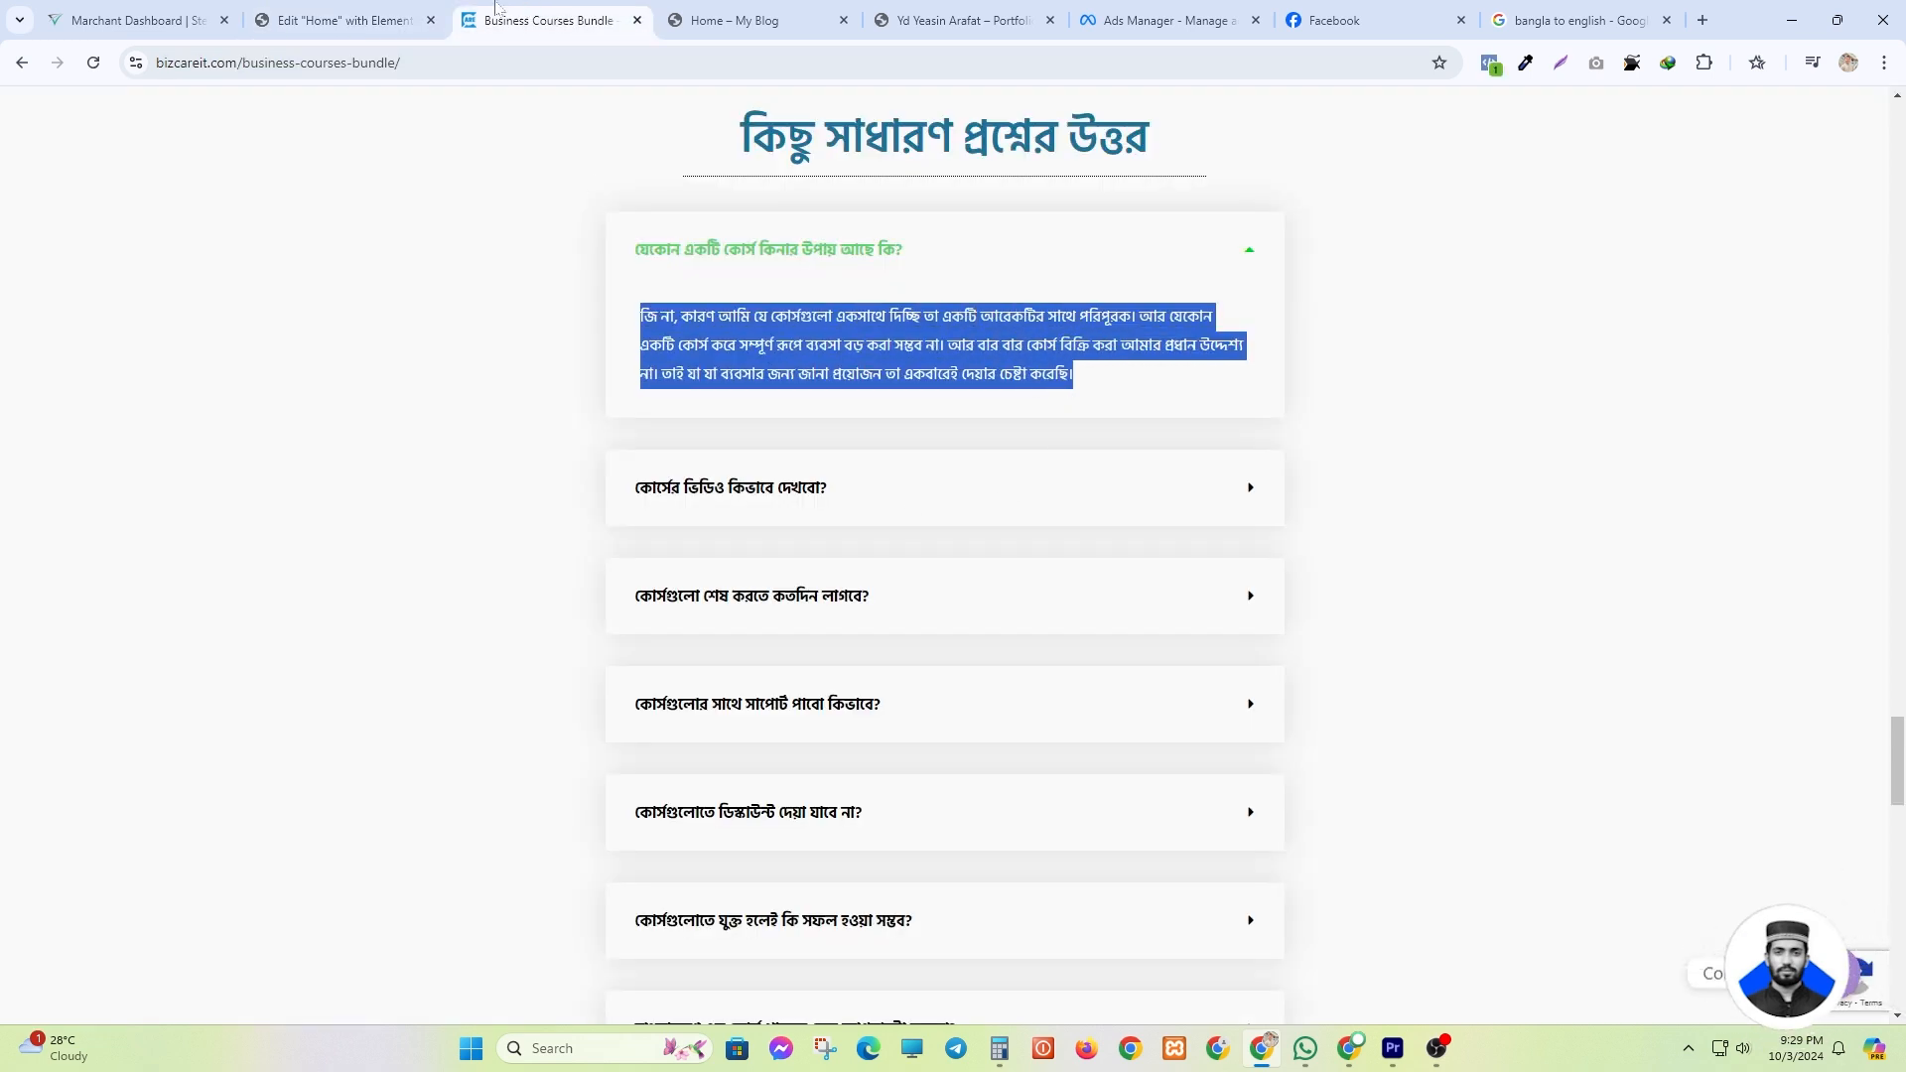
left_click(350, 19)
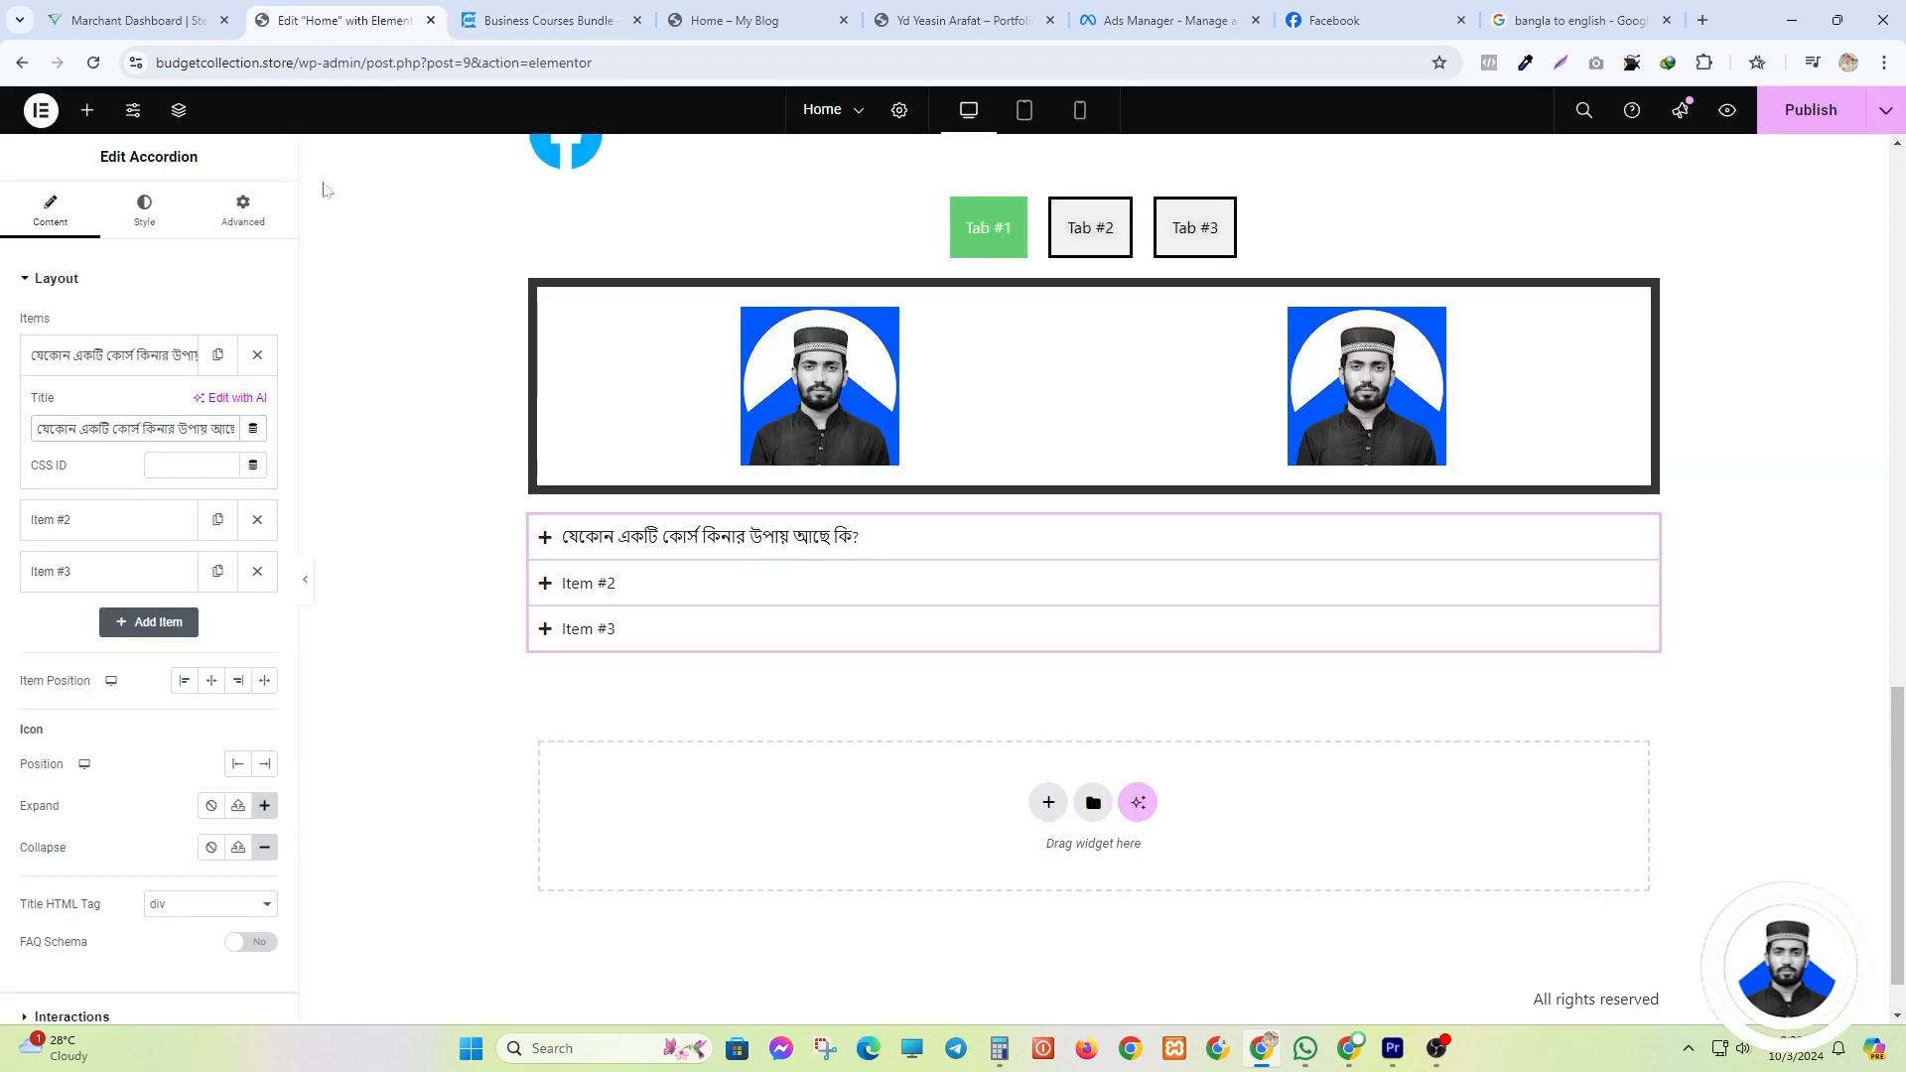
left_click(75, 357)
left_click(119, 363)
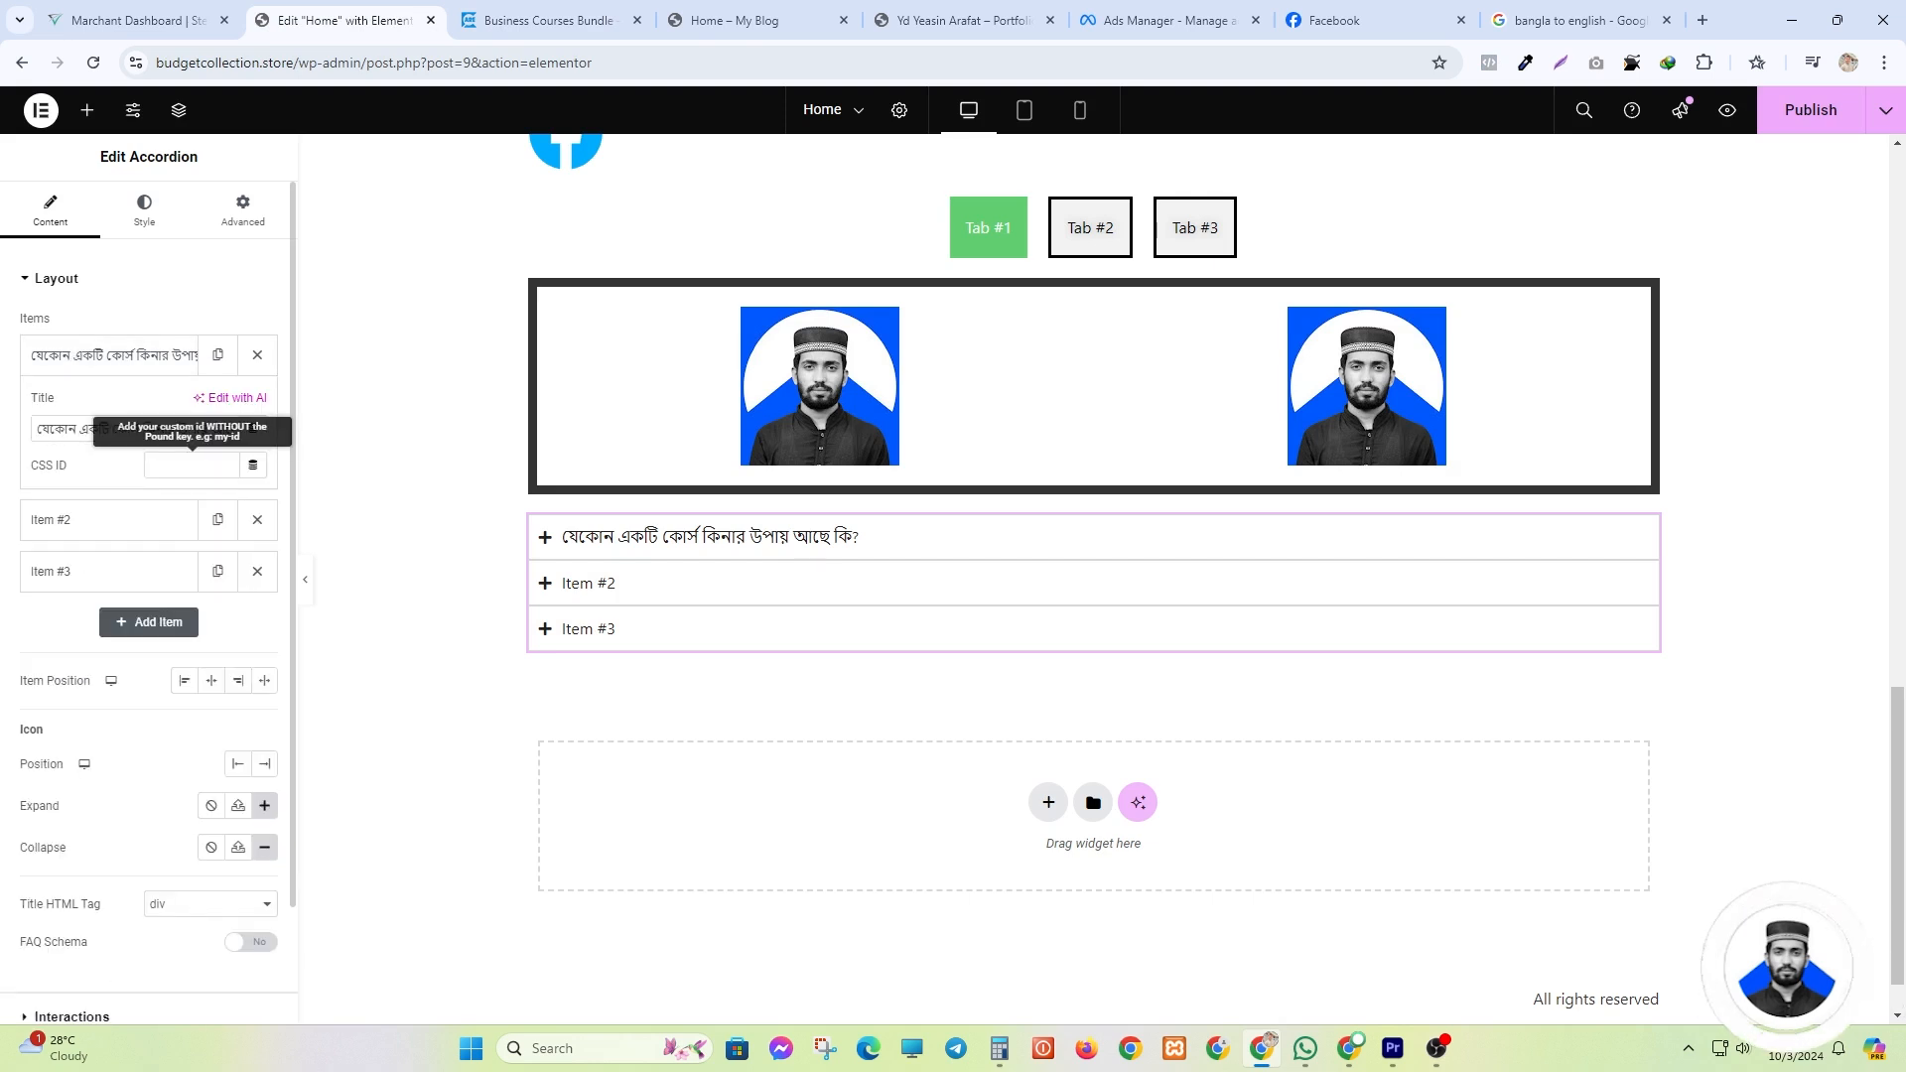
- Expand the first accordion item and insert a container with a single horizontal row structure inside it
left_click(545, 546)
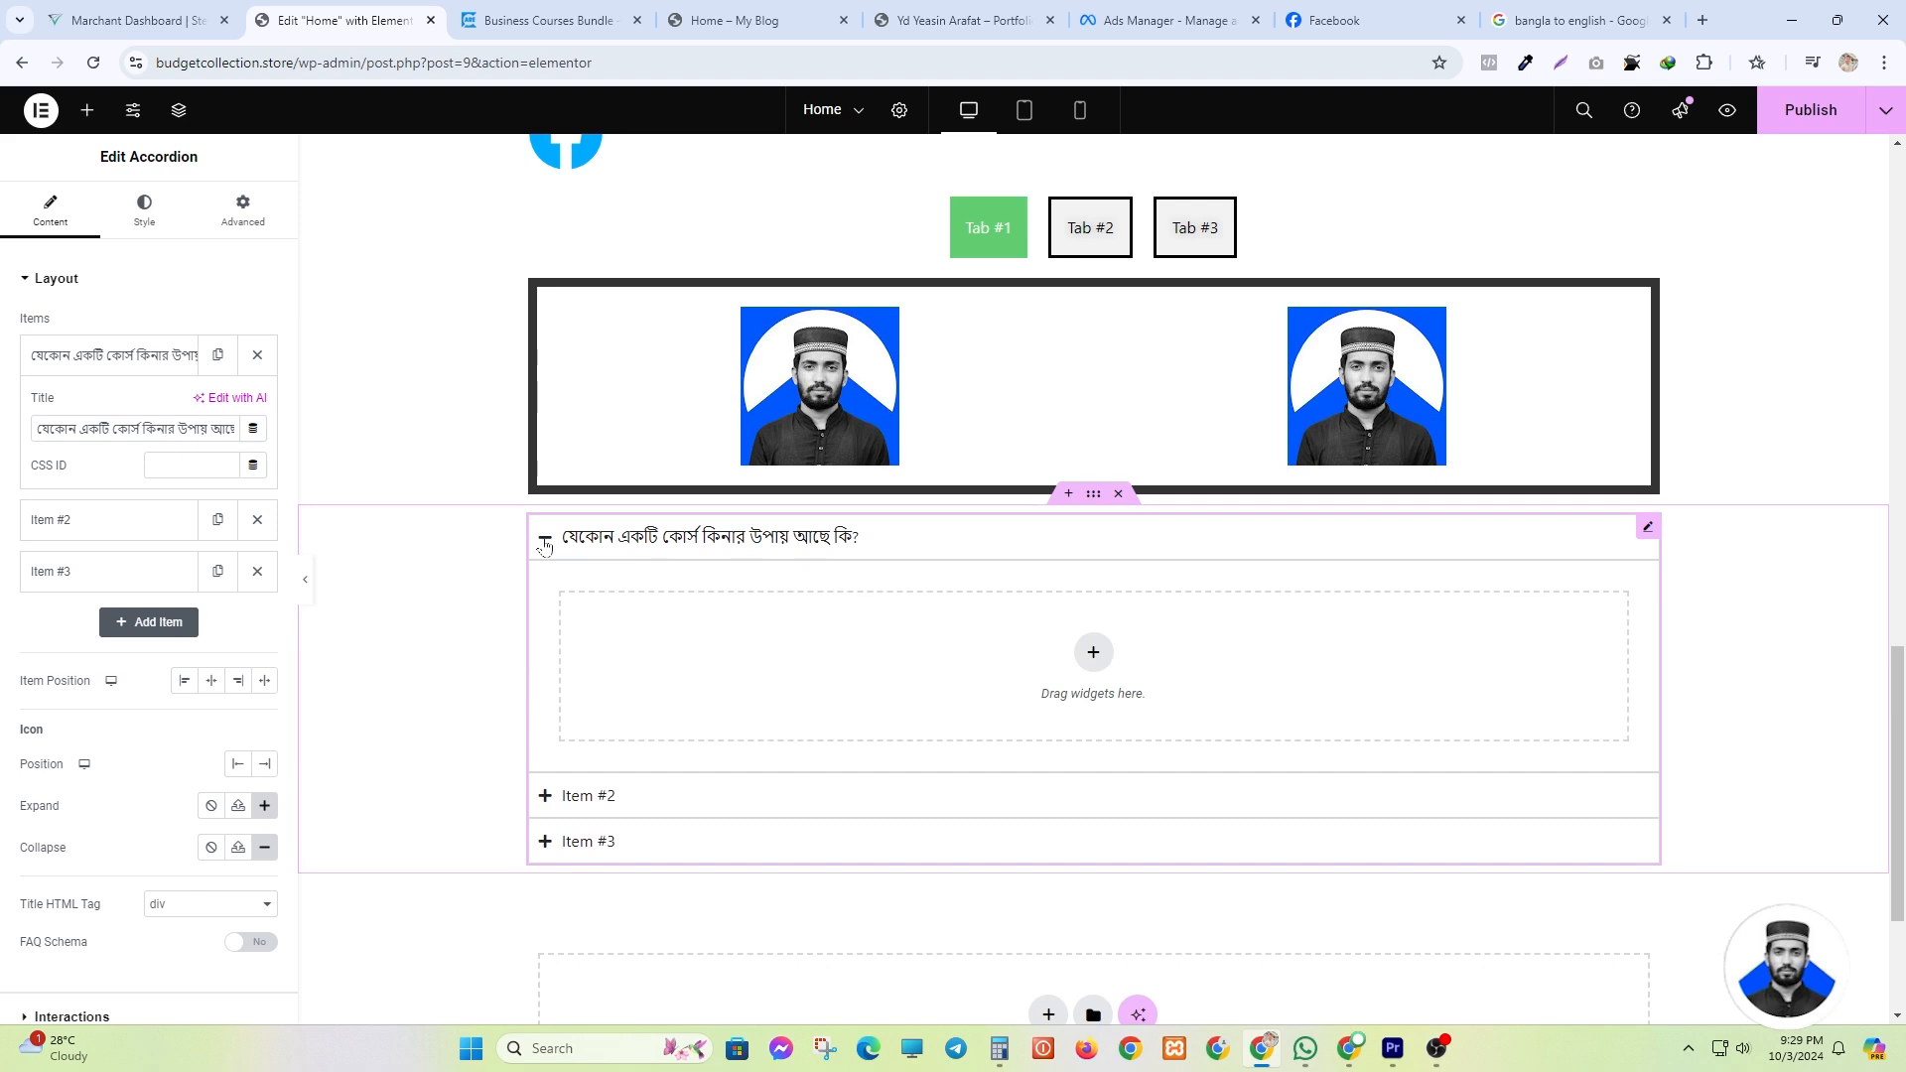
left_click(1093, 653)
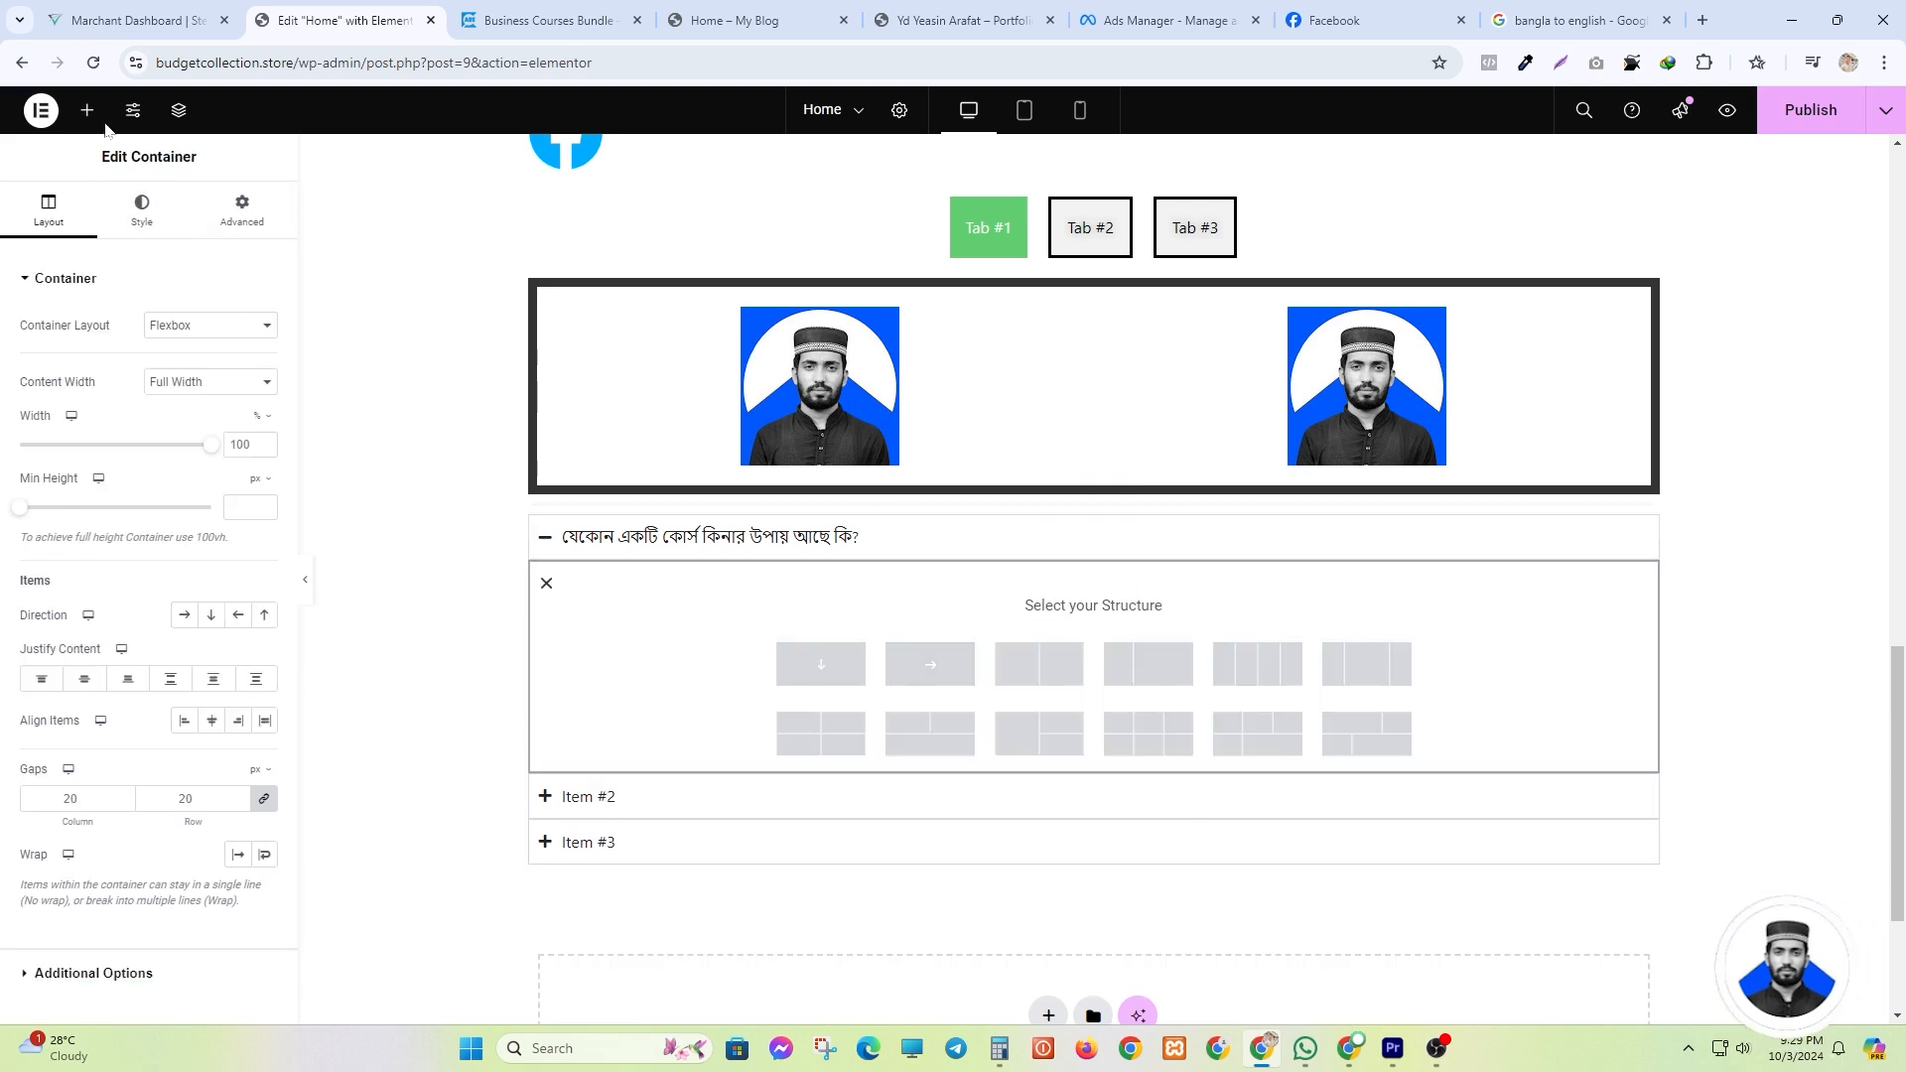
left_click(889, 666)
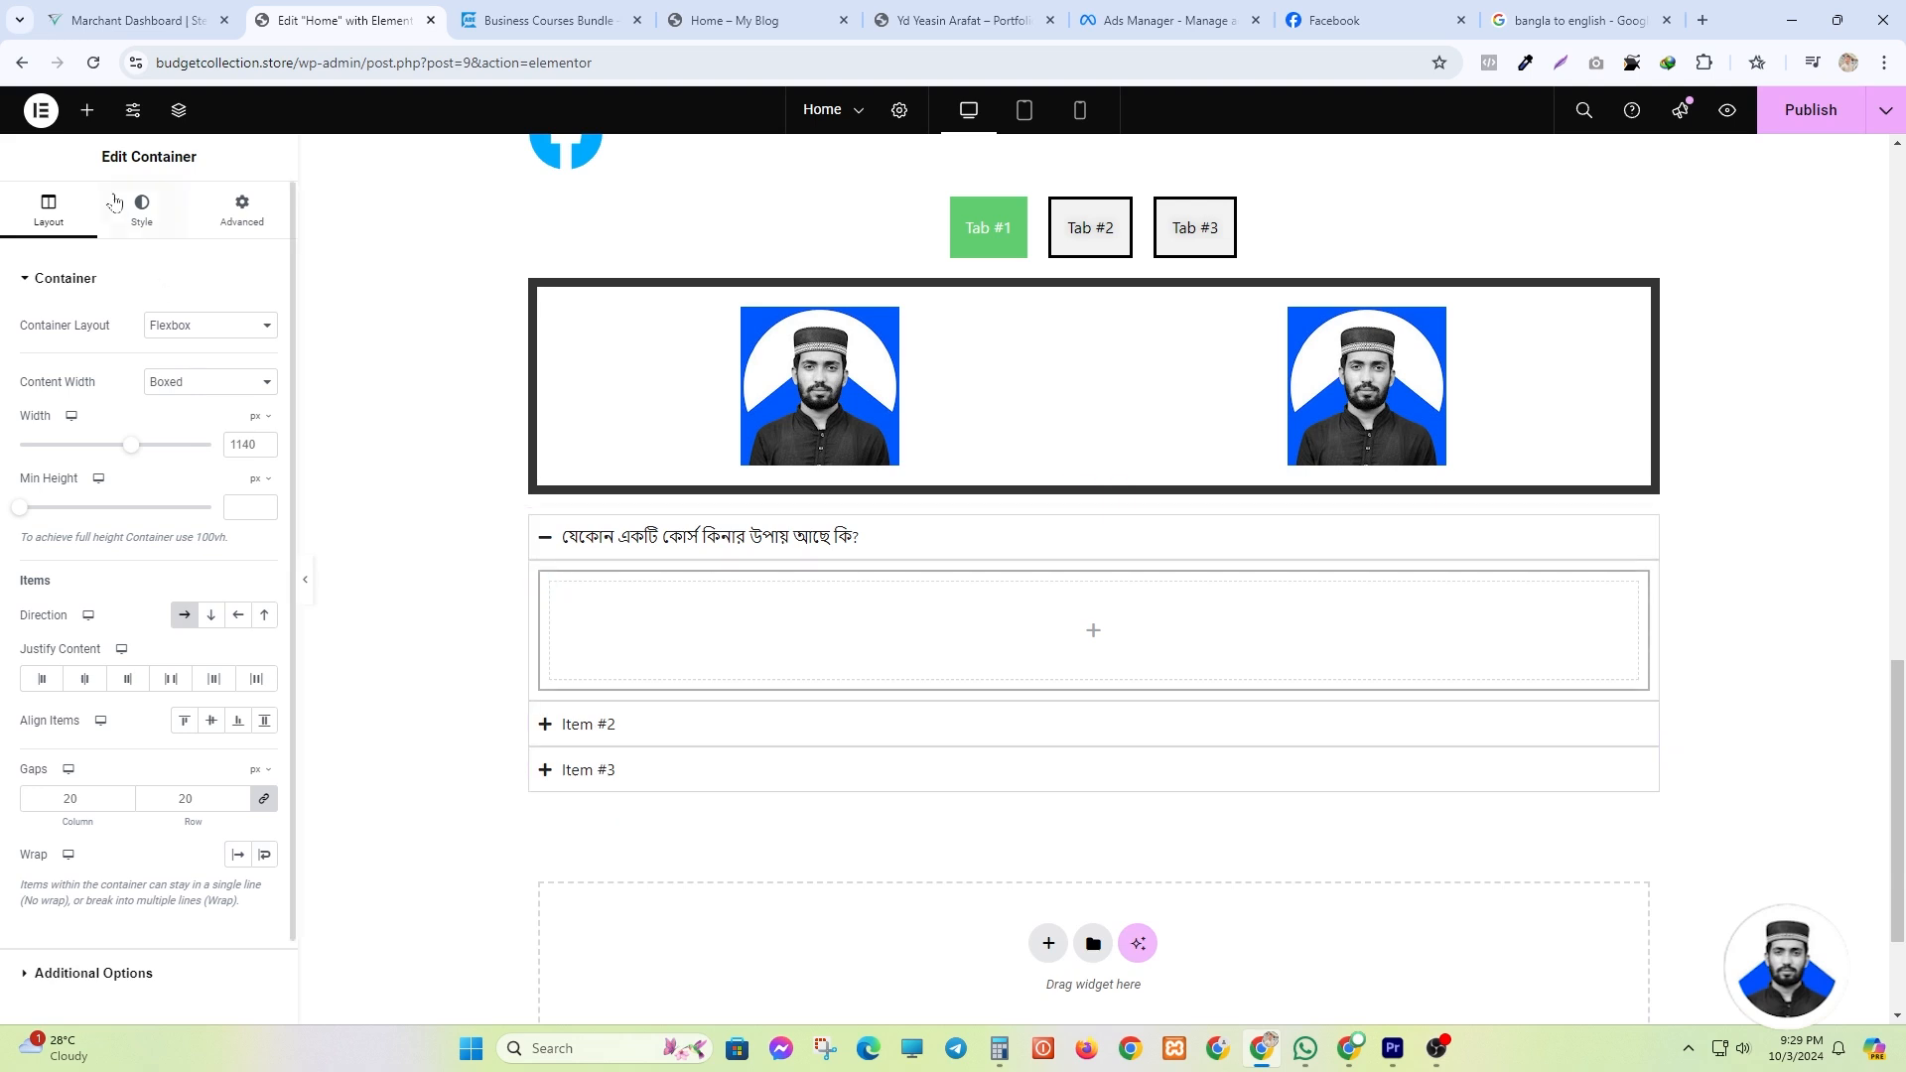
- Add a Heading widget to the container in the first accordion item and paste the copied answer as its title
left_click(1093, 631)
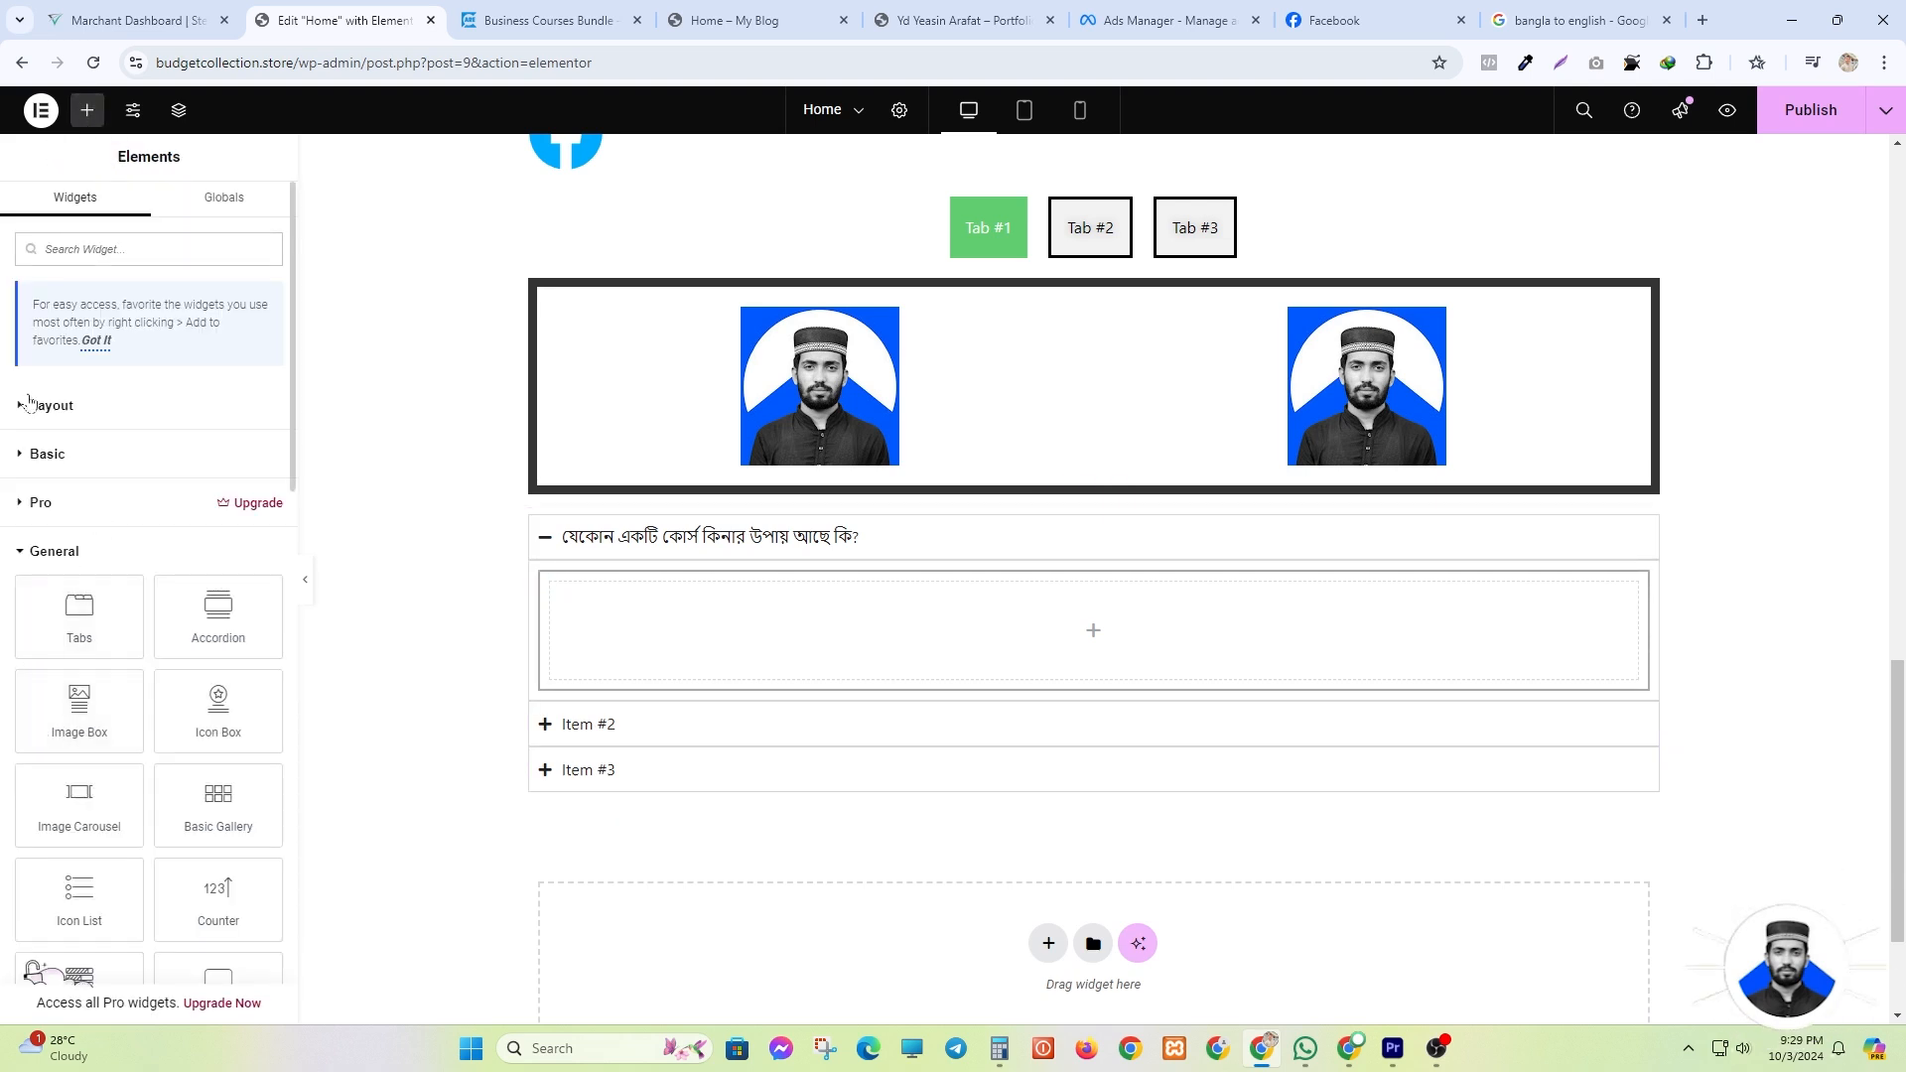
left_click(60, 405)
left_click(66, 566)
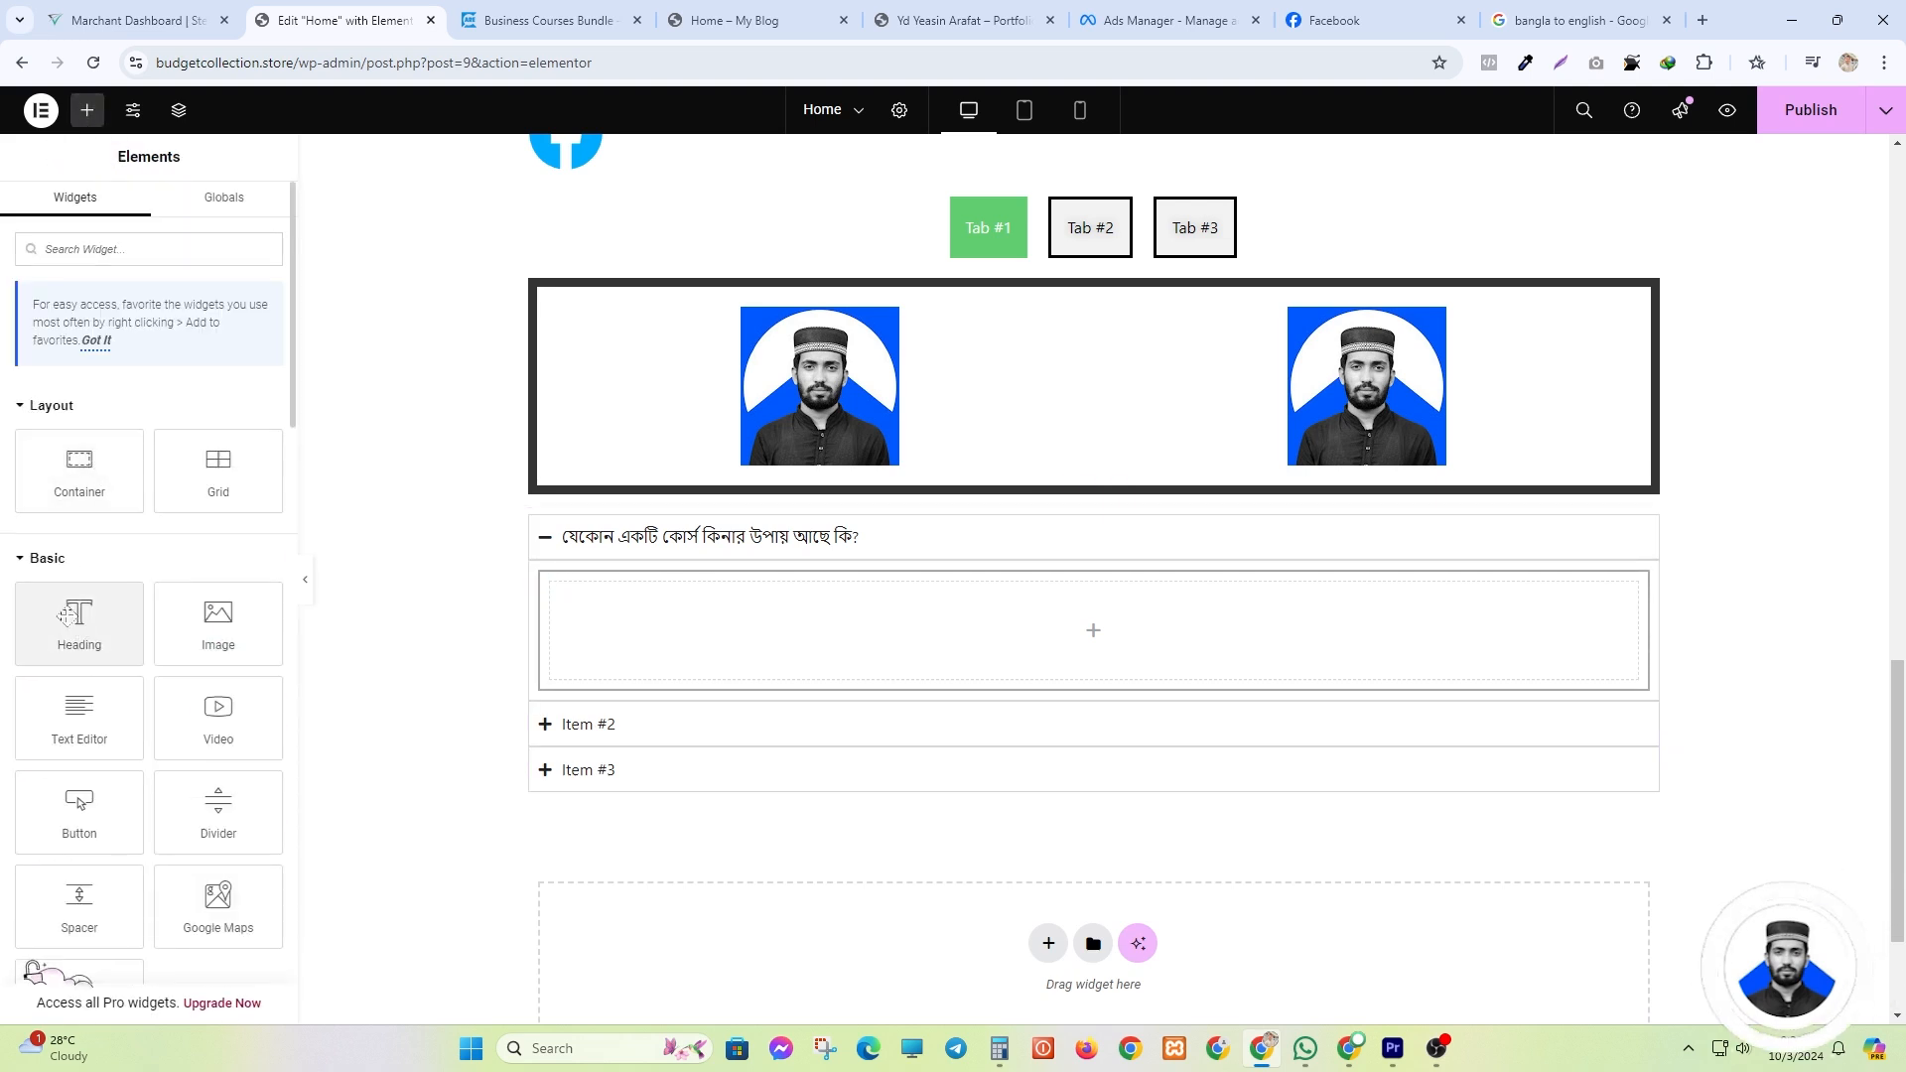
left_click_drag(70, 621, 763, 640)
left_click_drag(184, 348, 5, 354)
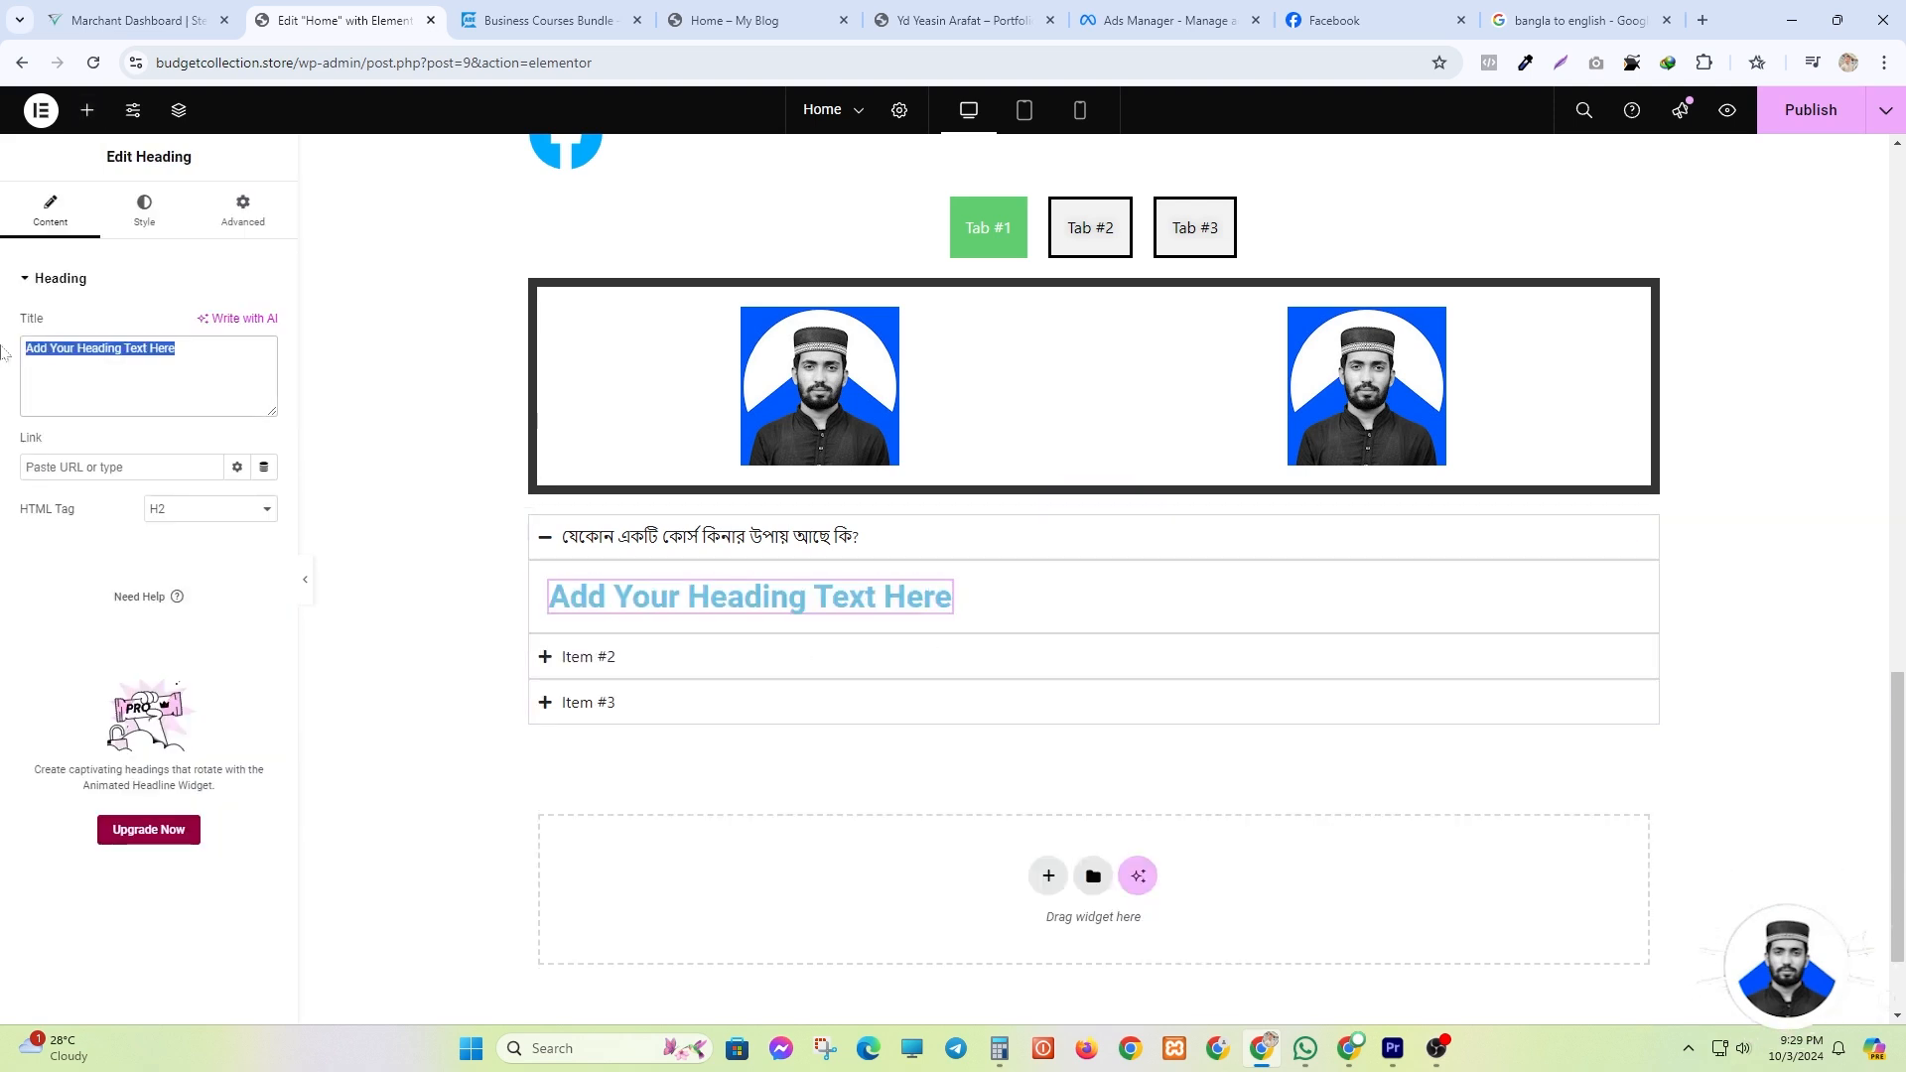
key("ctrl+v")
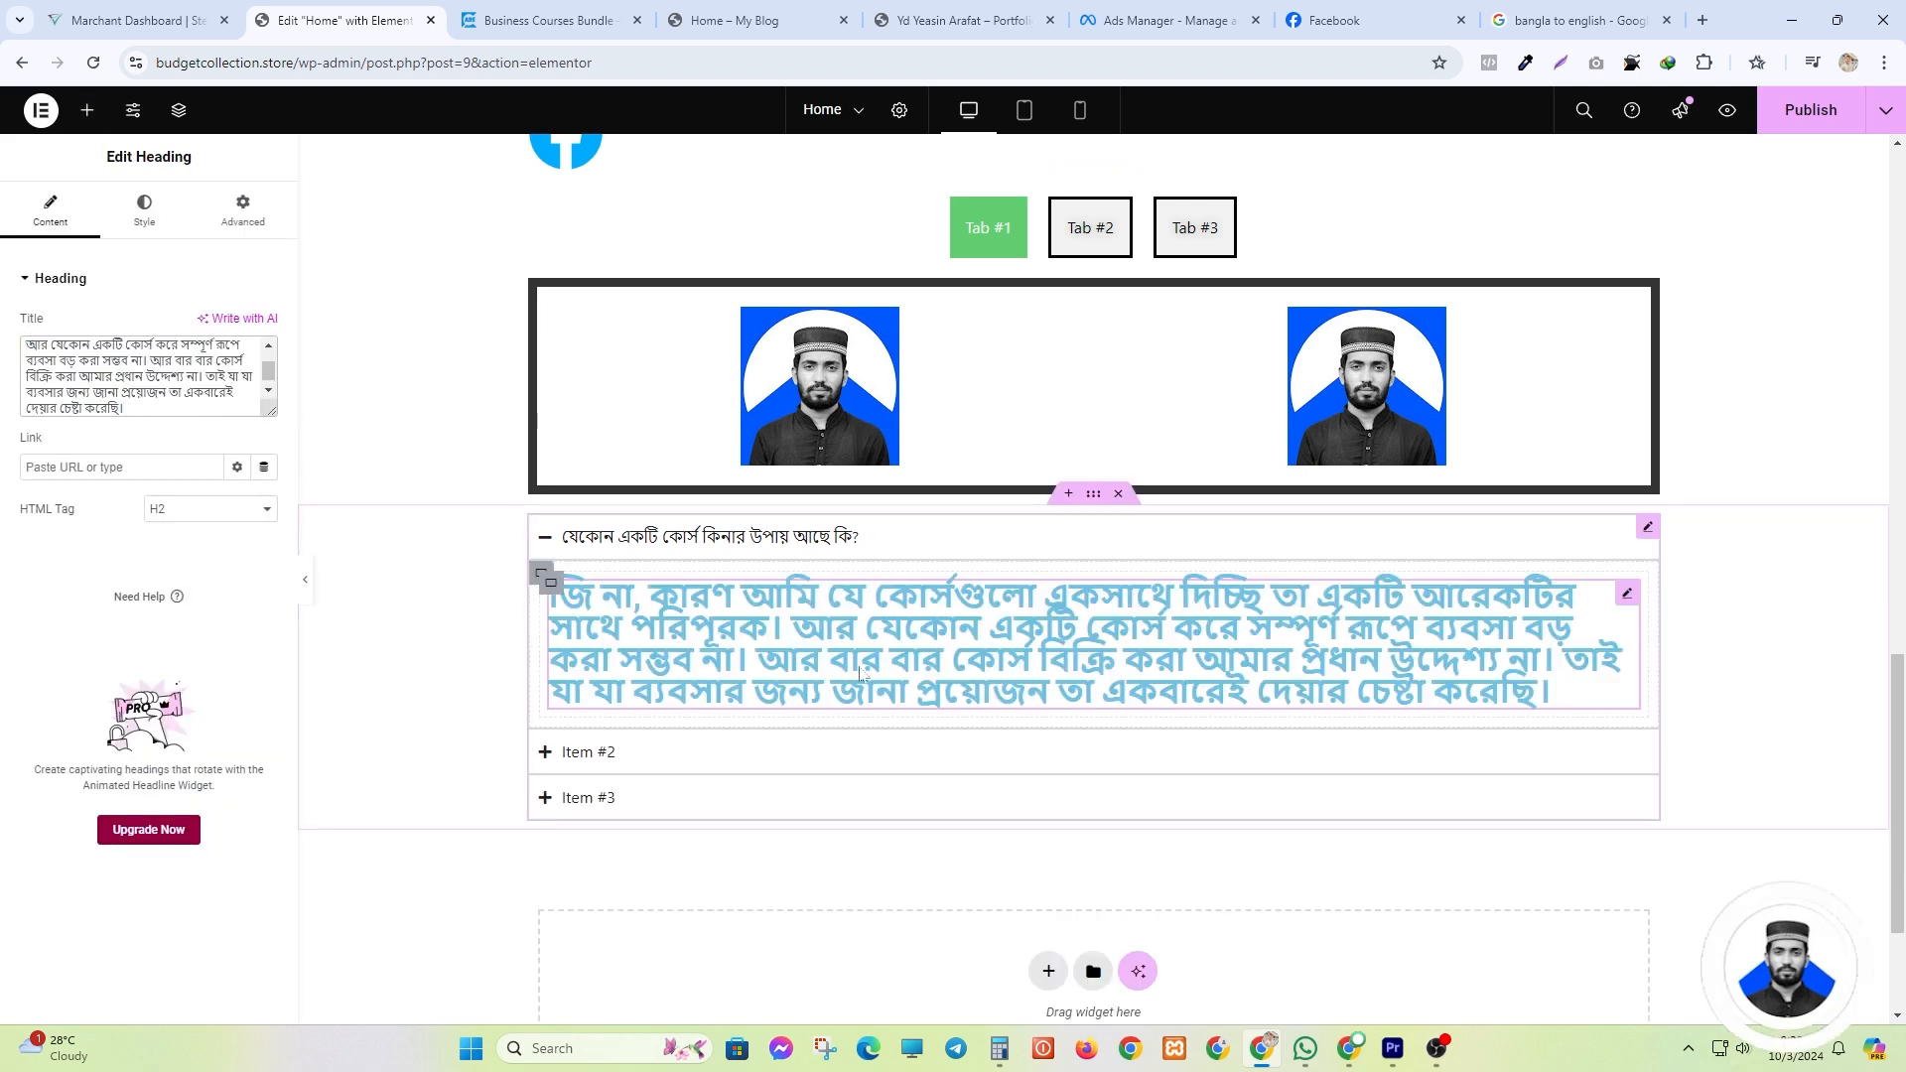
- Set the answer heading's text color to black (#000000)
left_click(144, 208)
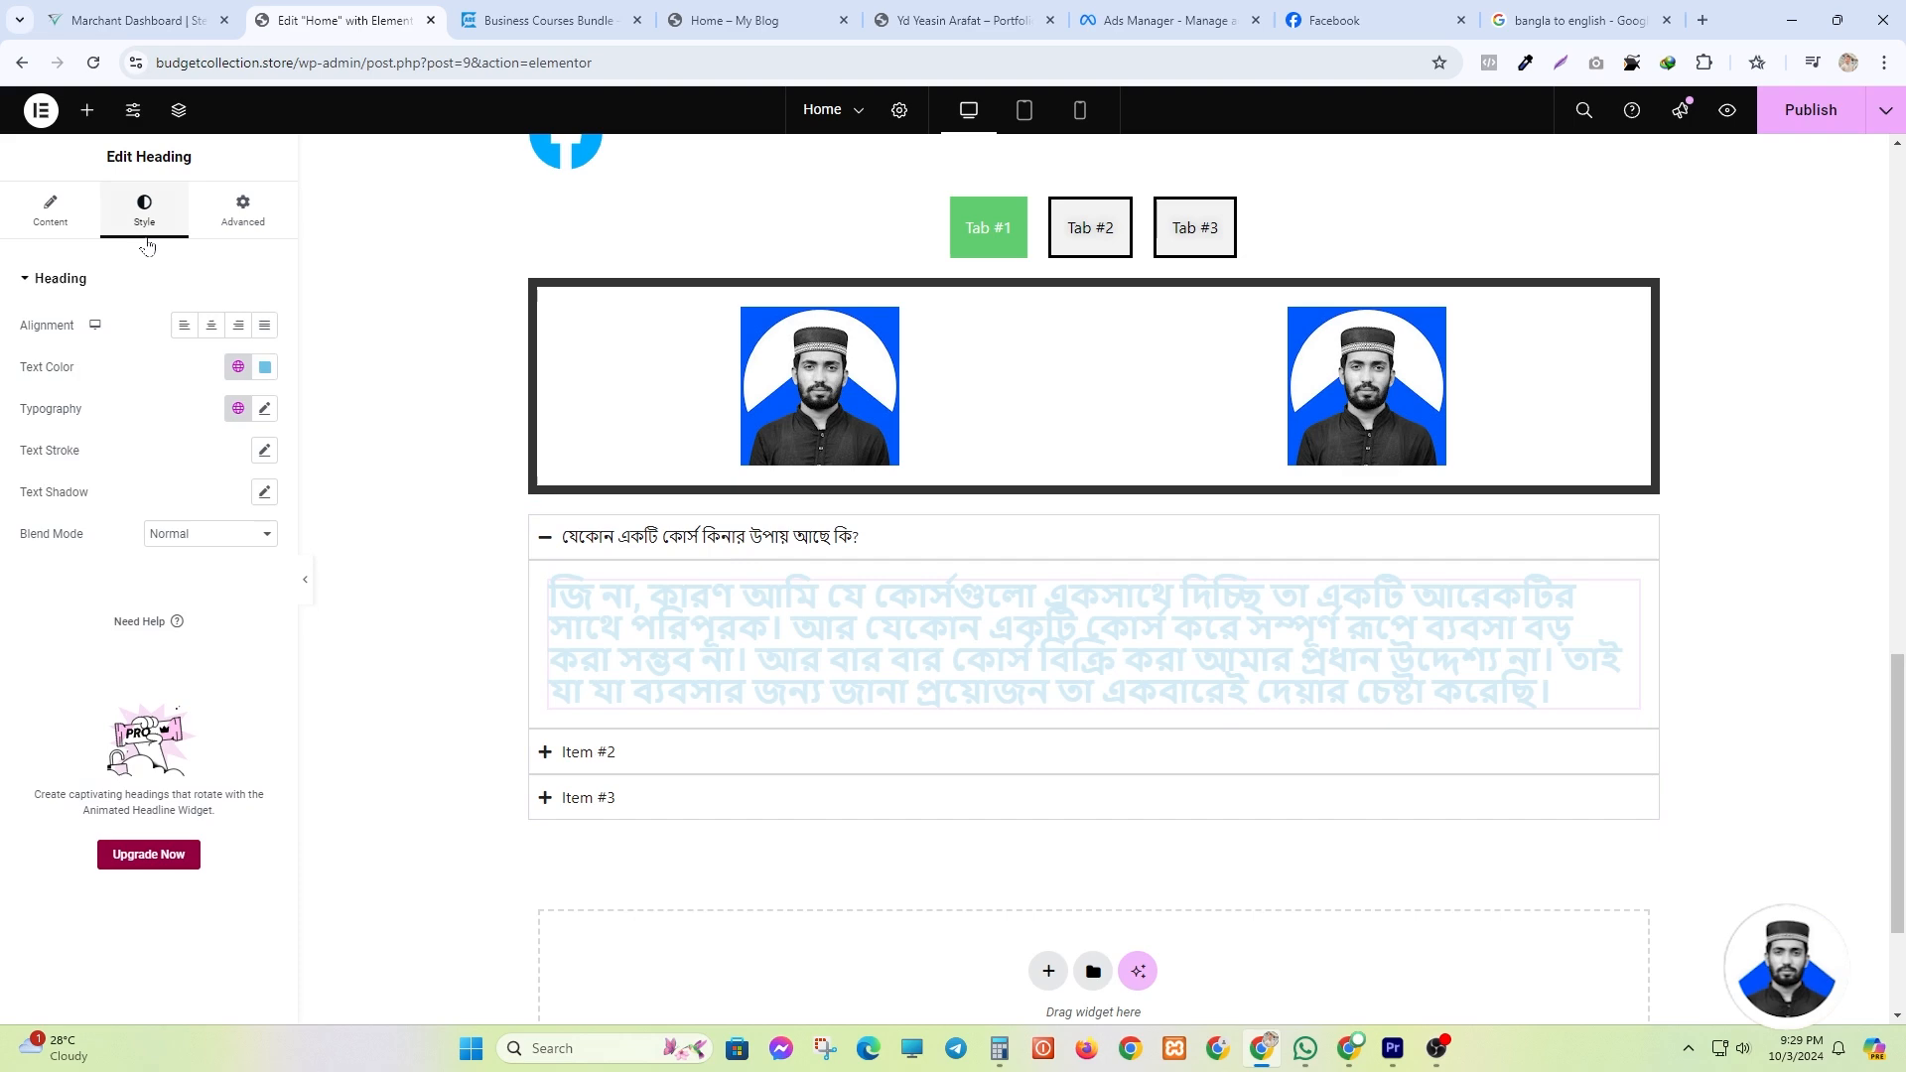
left_click(264, 367)
left_click_drag(298, 514, 154, 596)
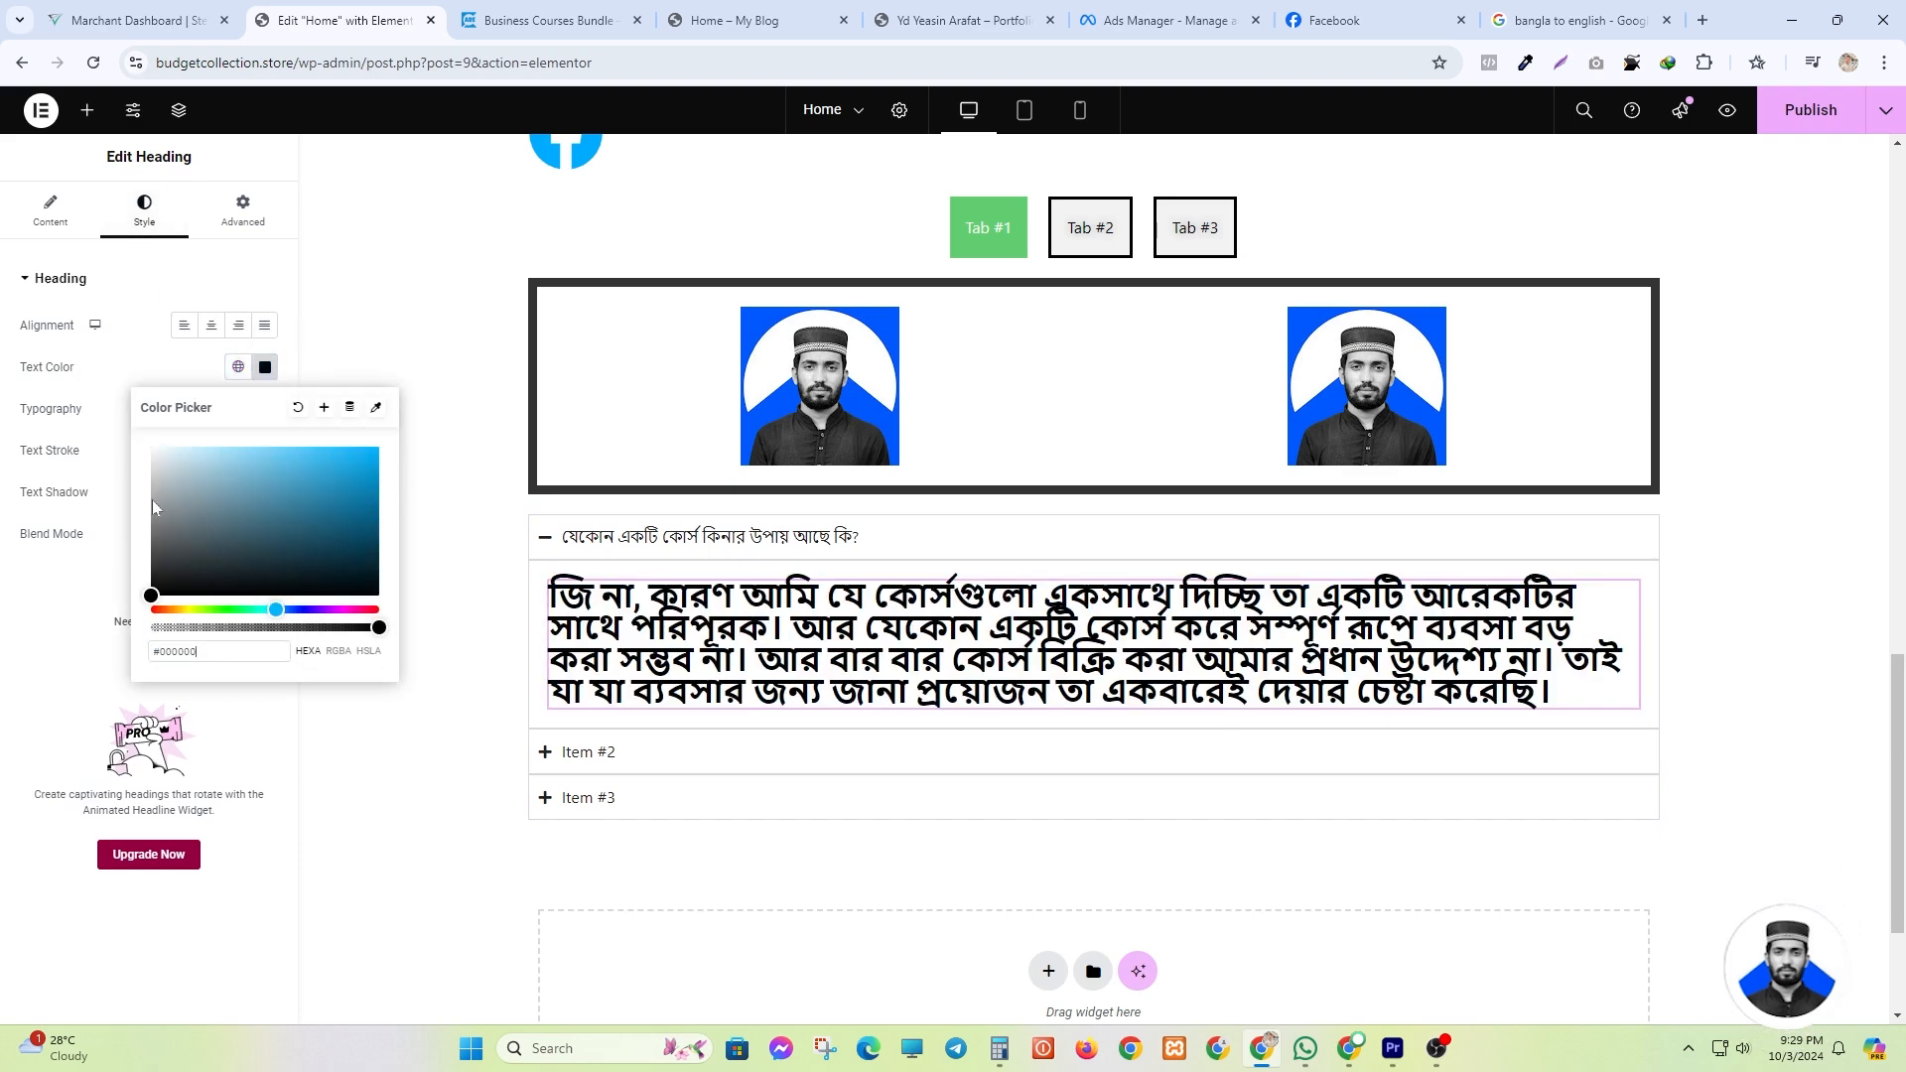
left_click(264, 366)
- Set the answer heading's typography to a size of 23 px and a line height of 35 px
left_click(264, 408)
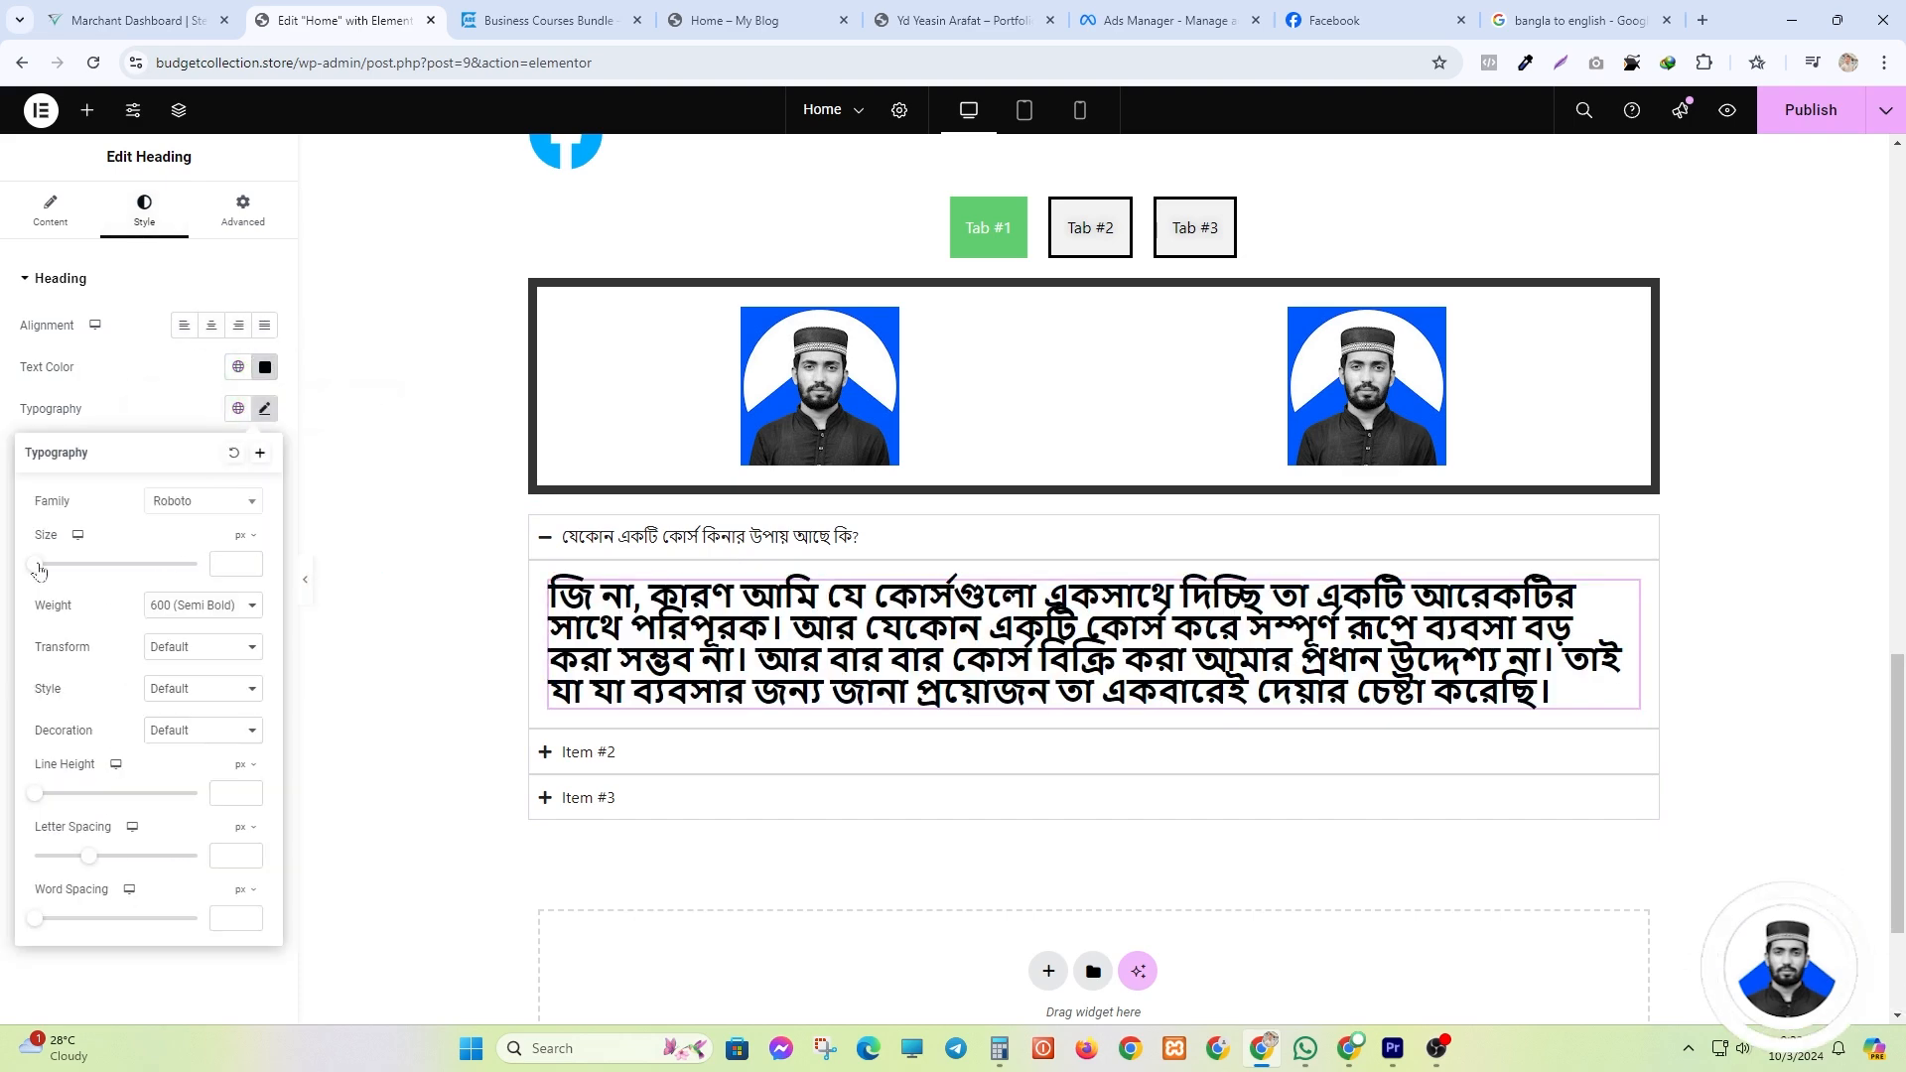
left_click_drag(36, 564, 57, 573)
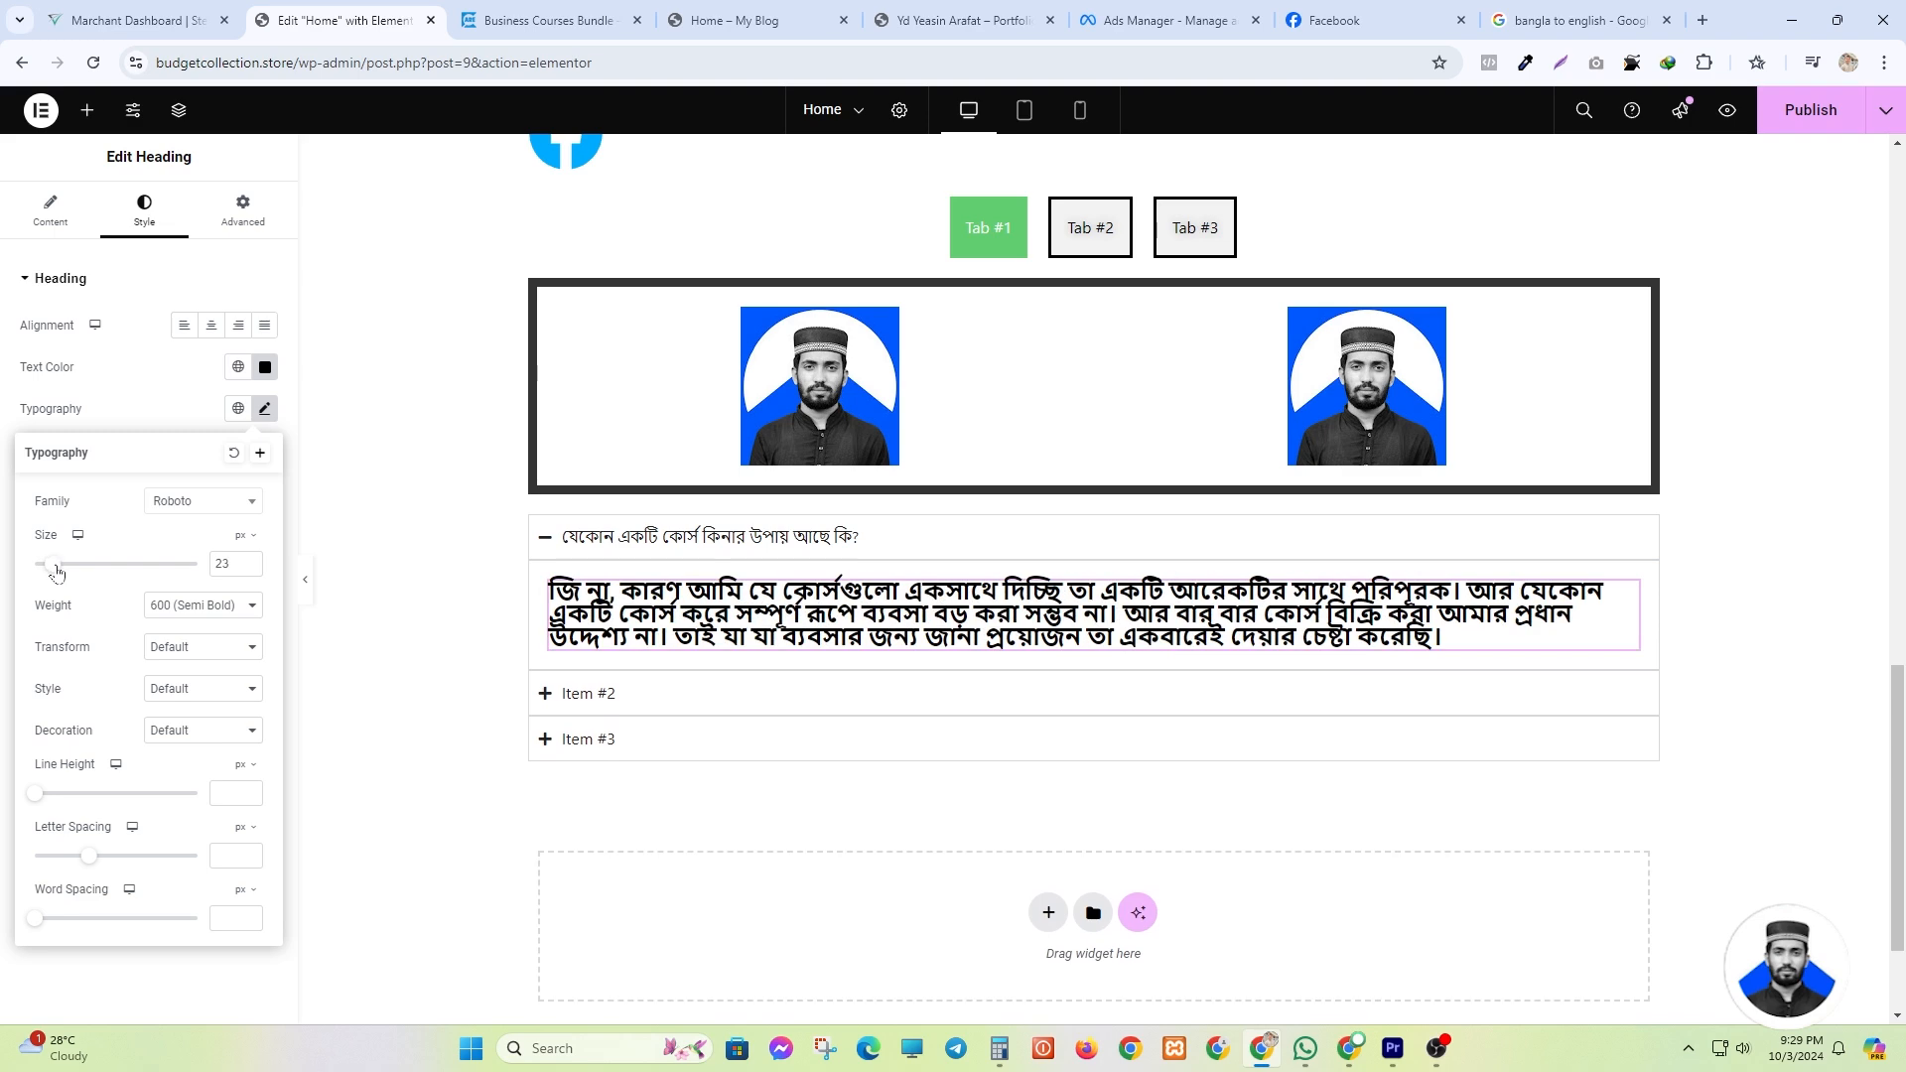
left_click_drag(37, 797, 95, 799)
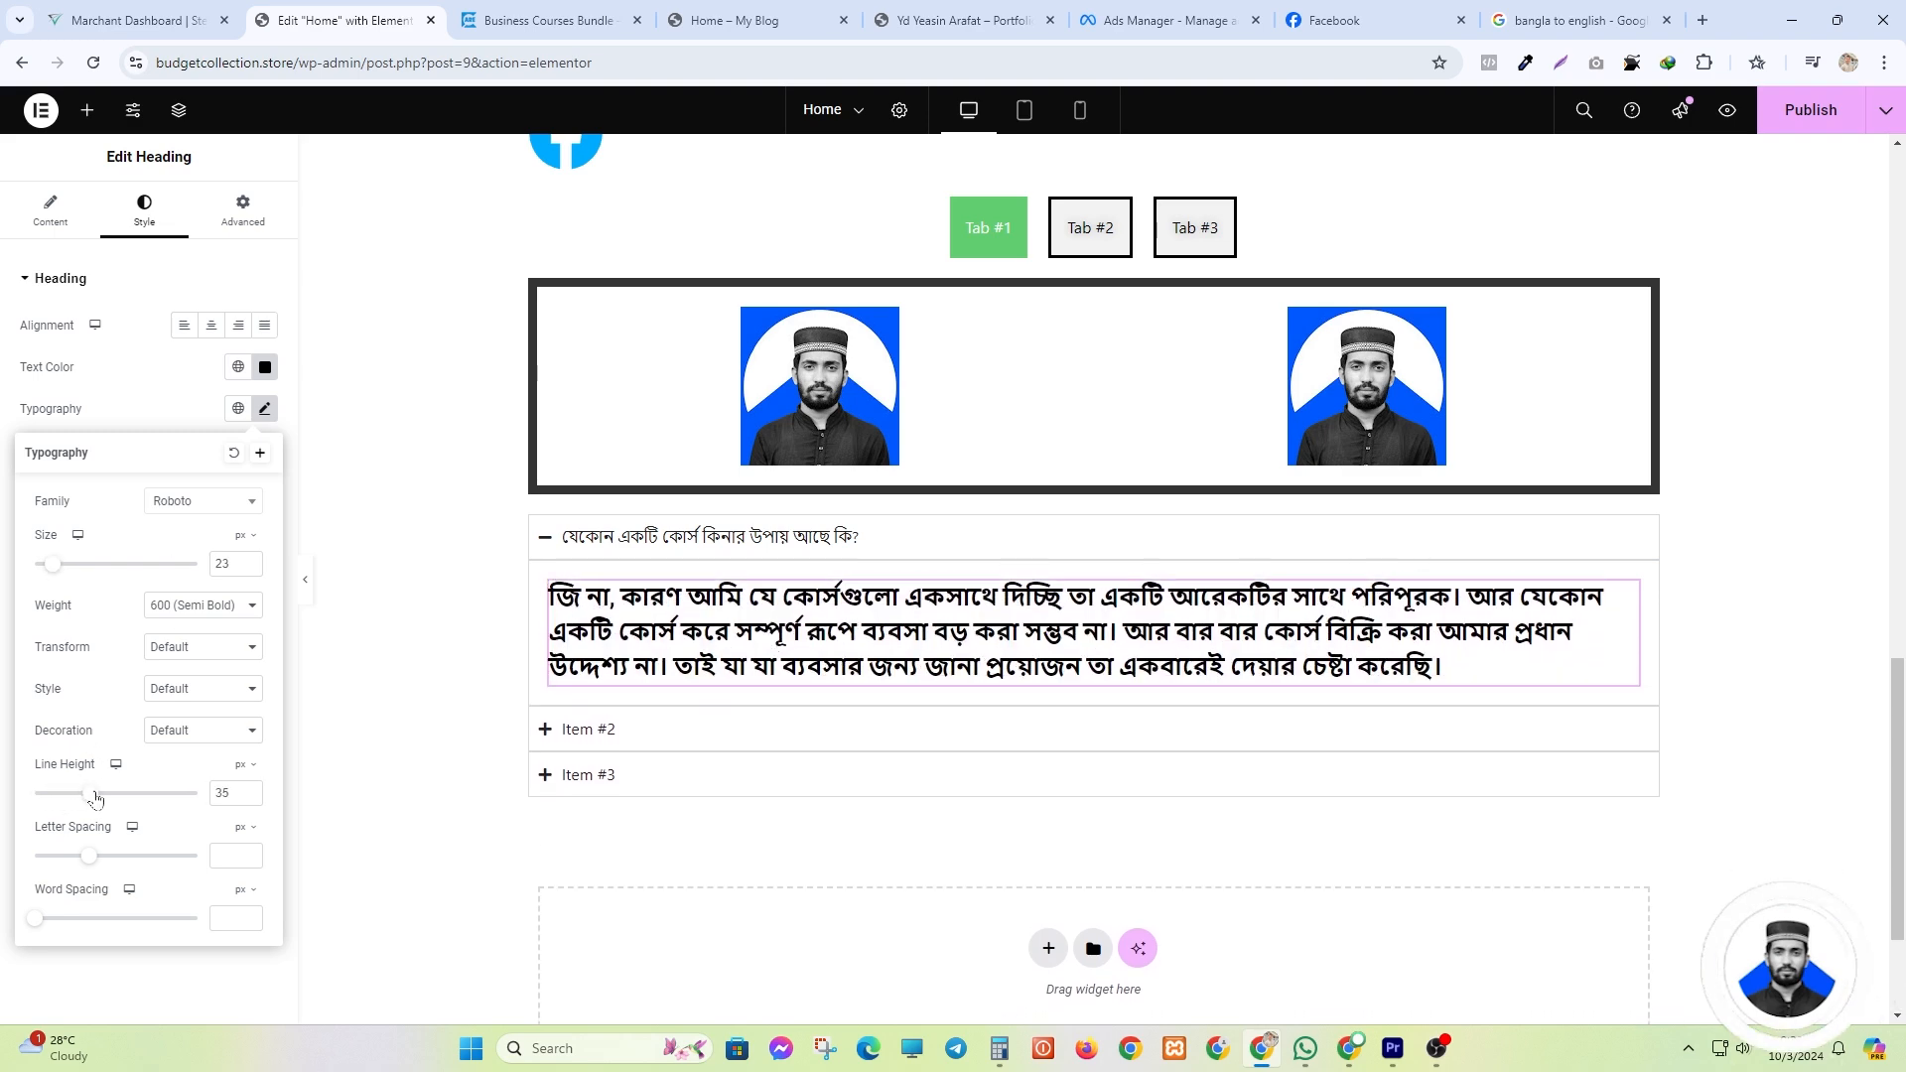
- Toggle the first accordion item to check its opening and closing, and compare it with the FAQ on the Business Courses Bundle page
left_click(548, 539)
left_click(551, 541)
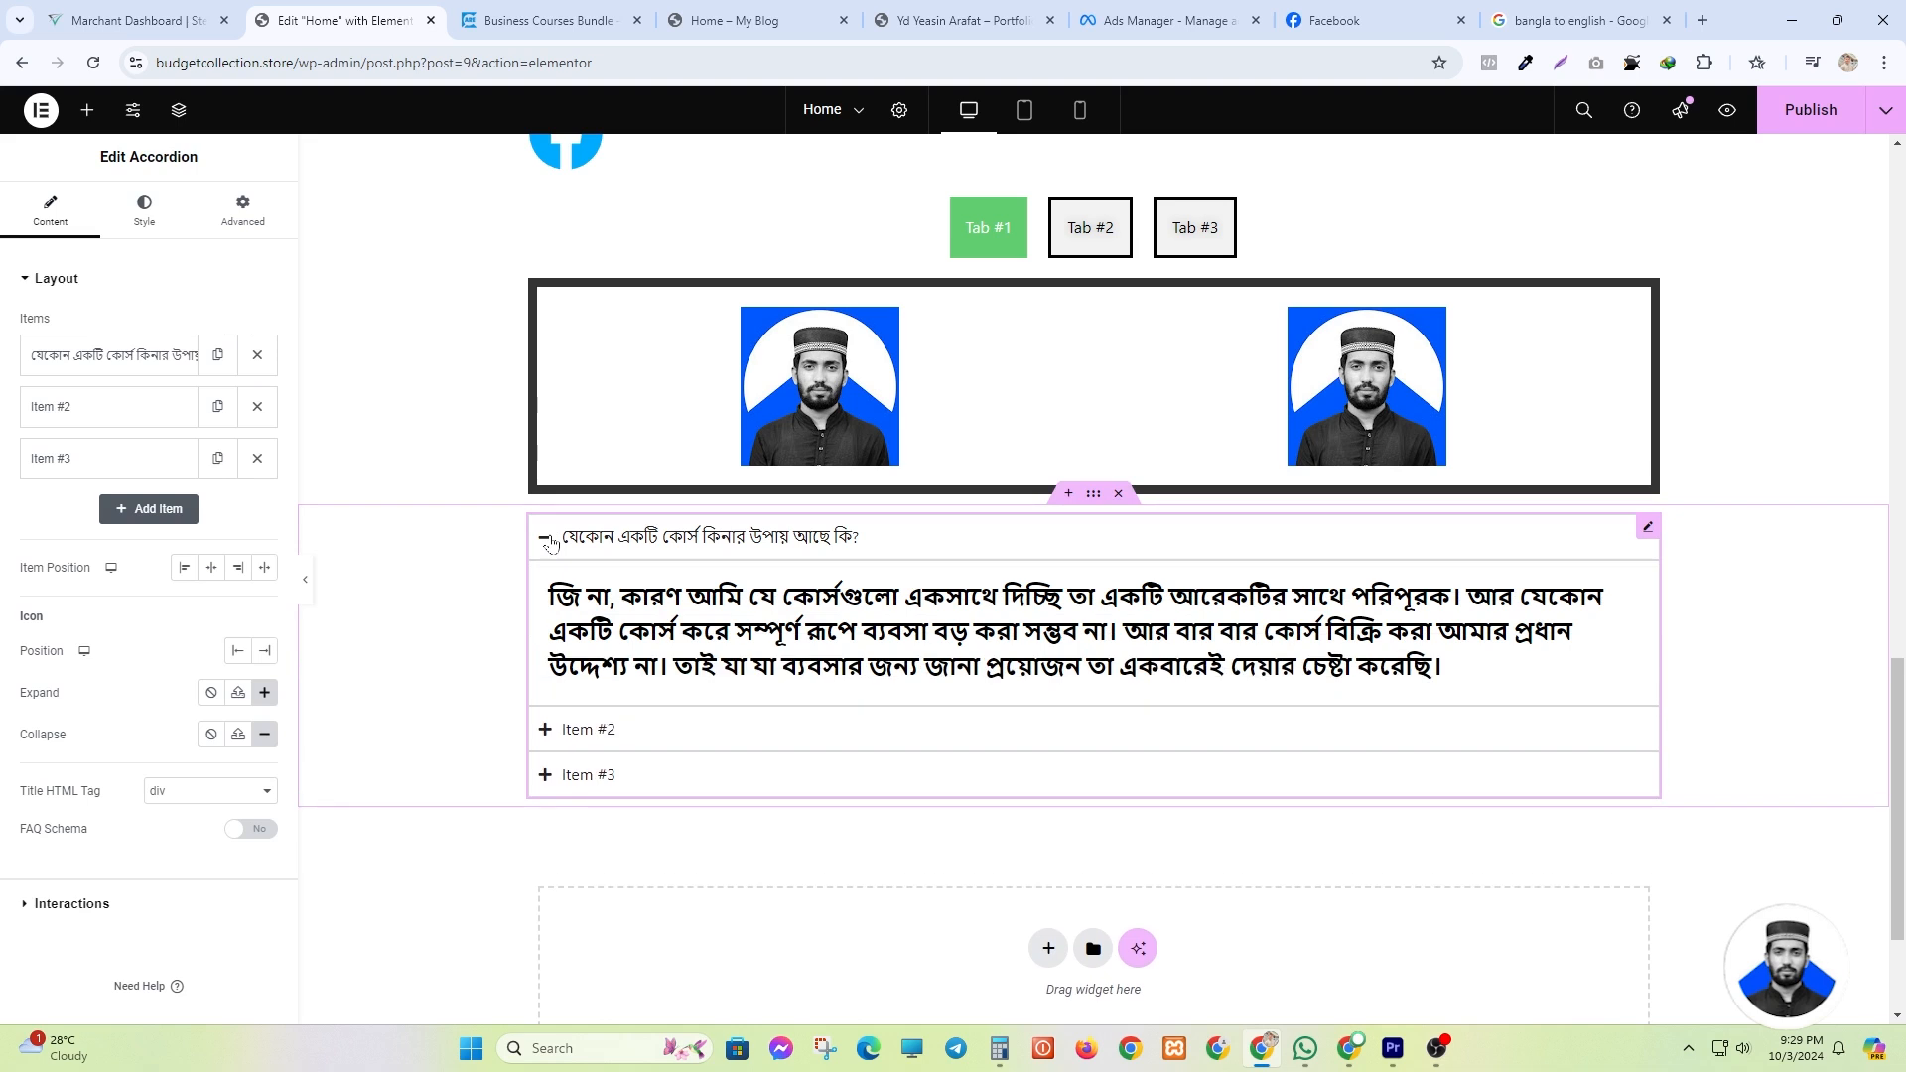
left_click(551, 543)
left_click(551, 543)
left_click(588, 546)
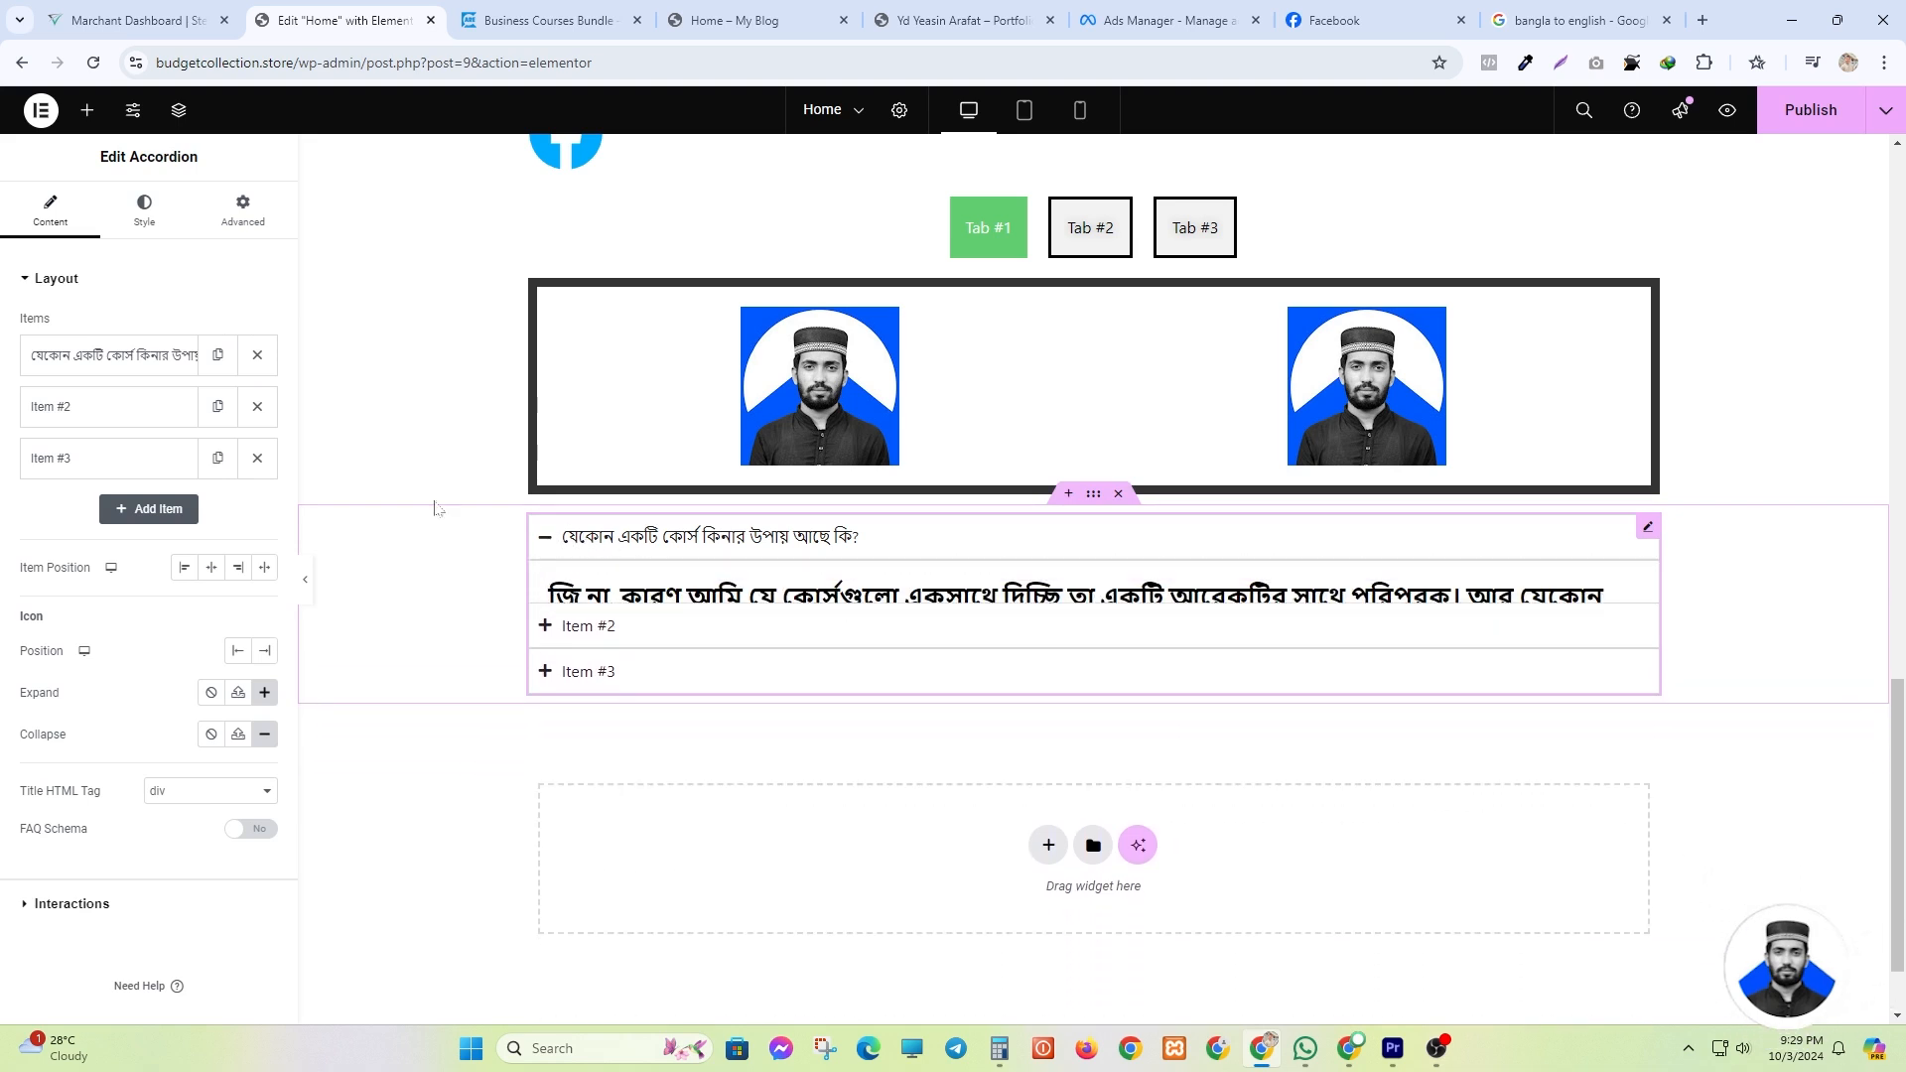
left_click(571, 549)
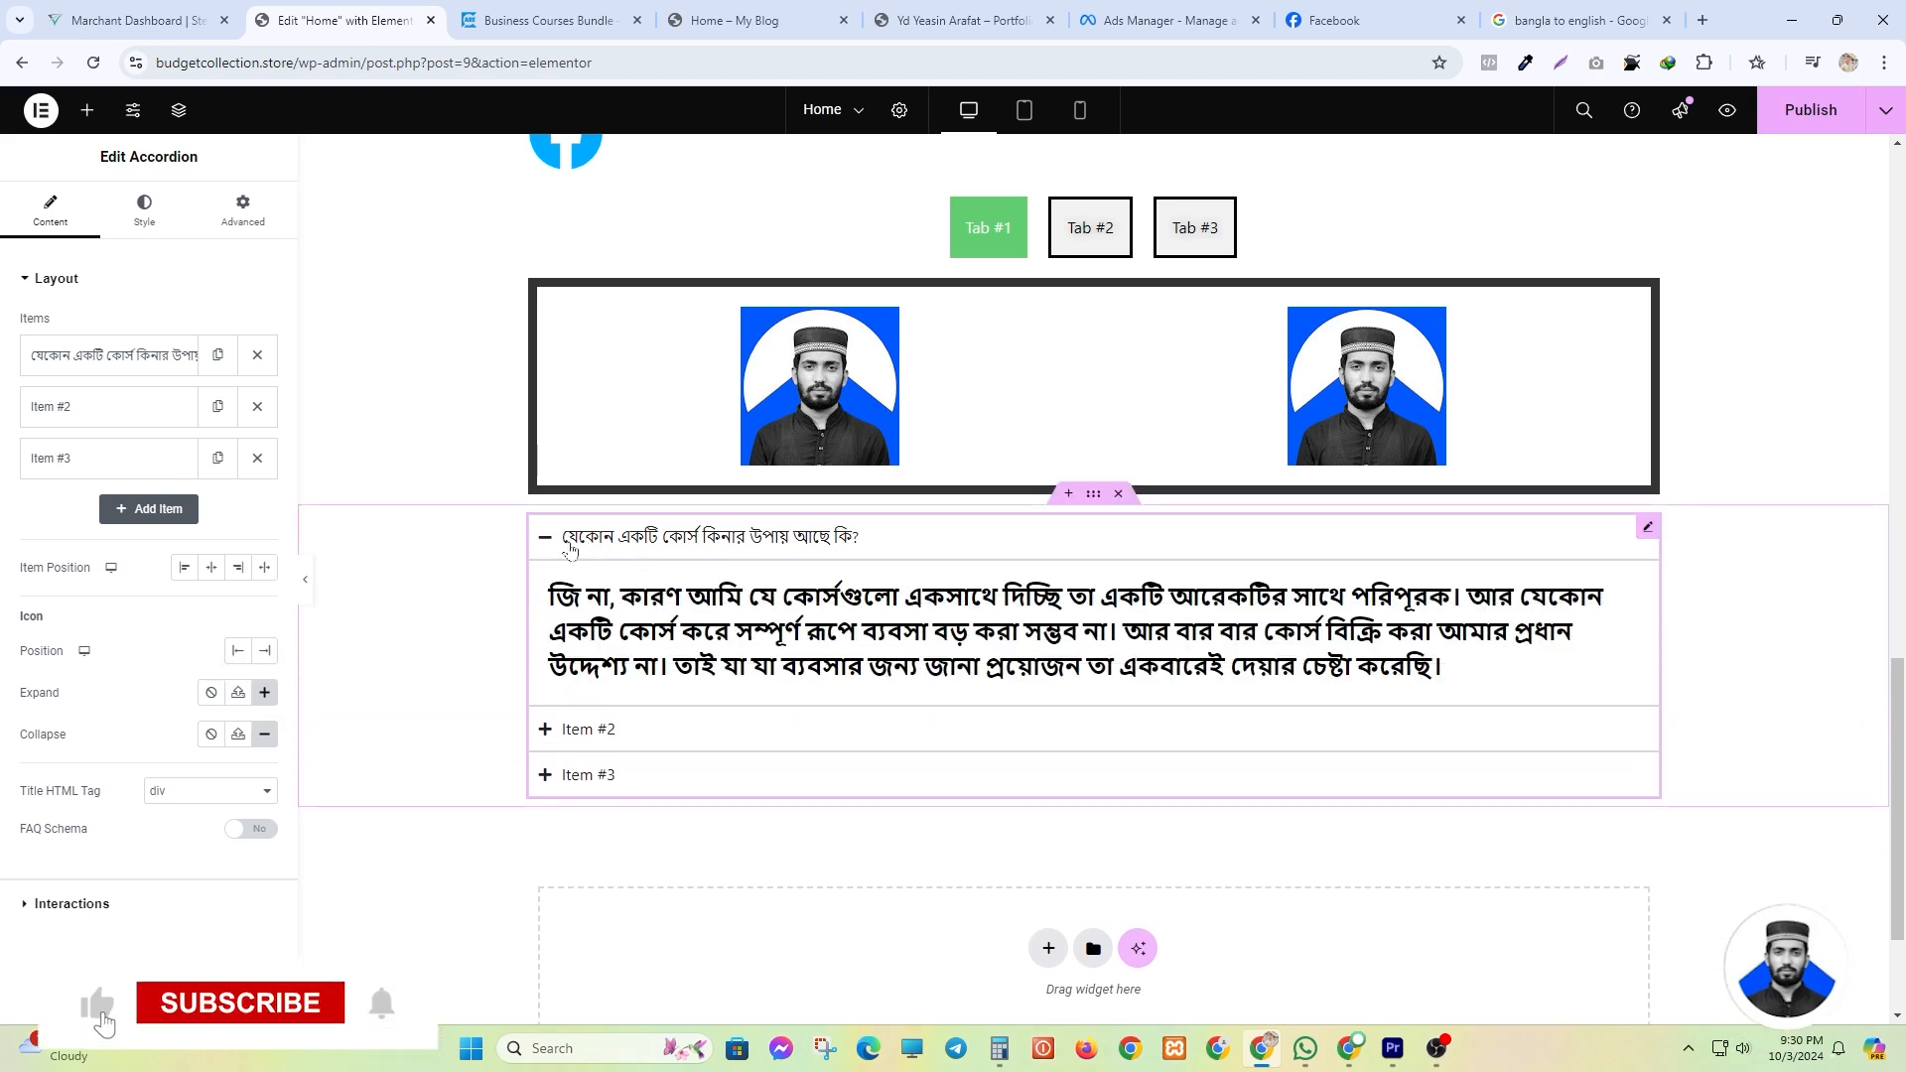
left_click(571, 551)
left_click(584, 15)
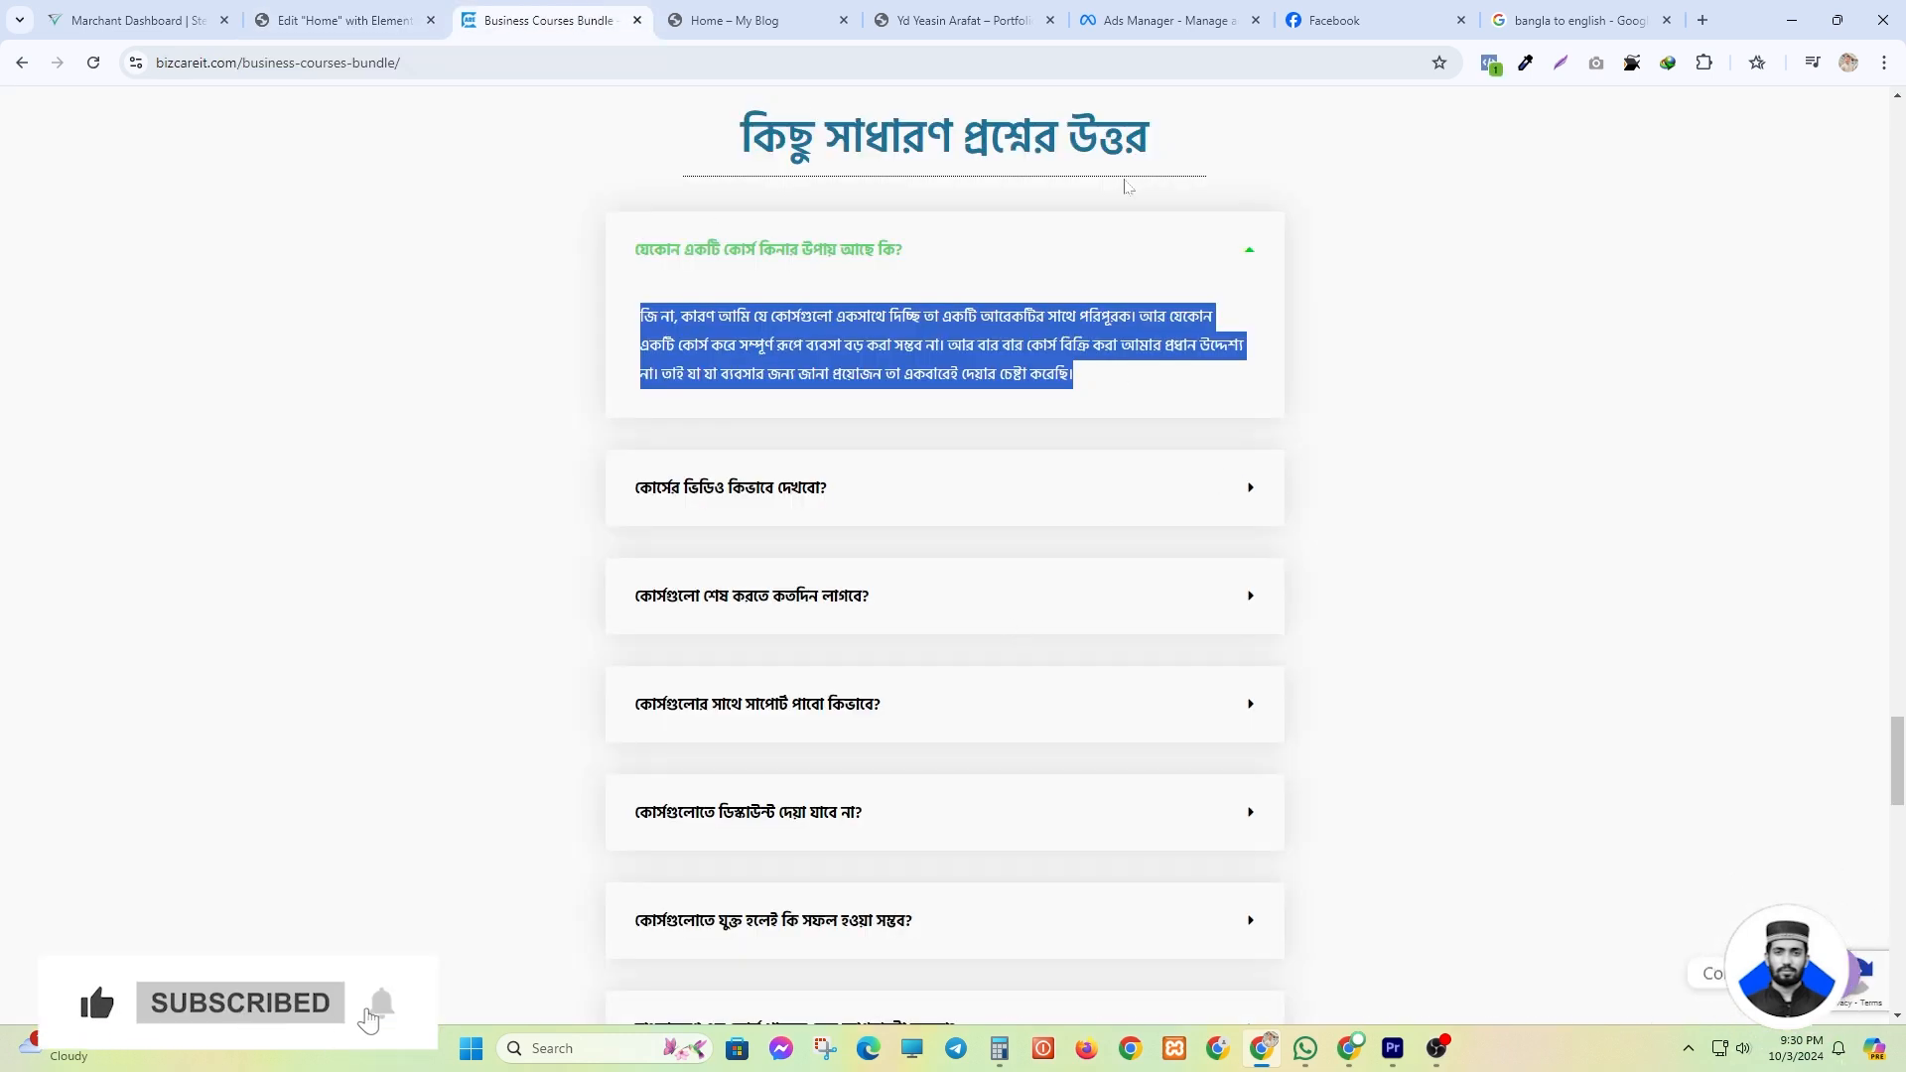
left_click(342, 20)
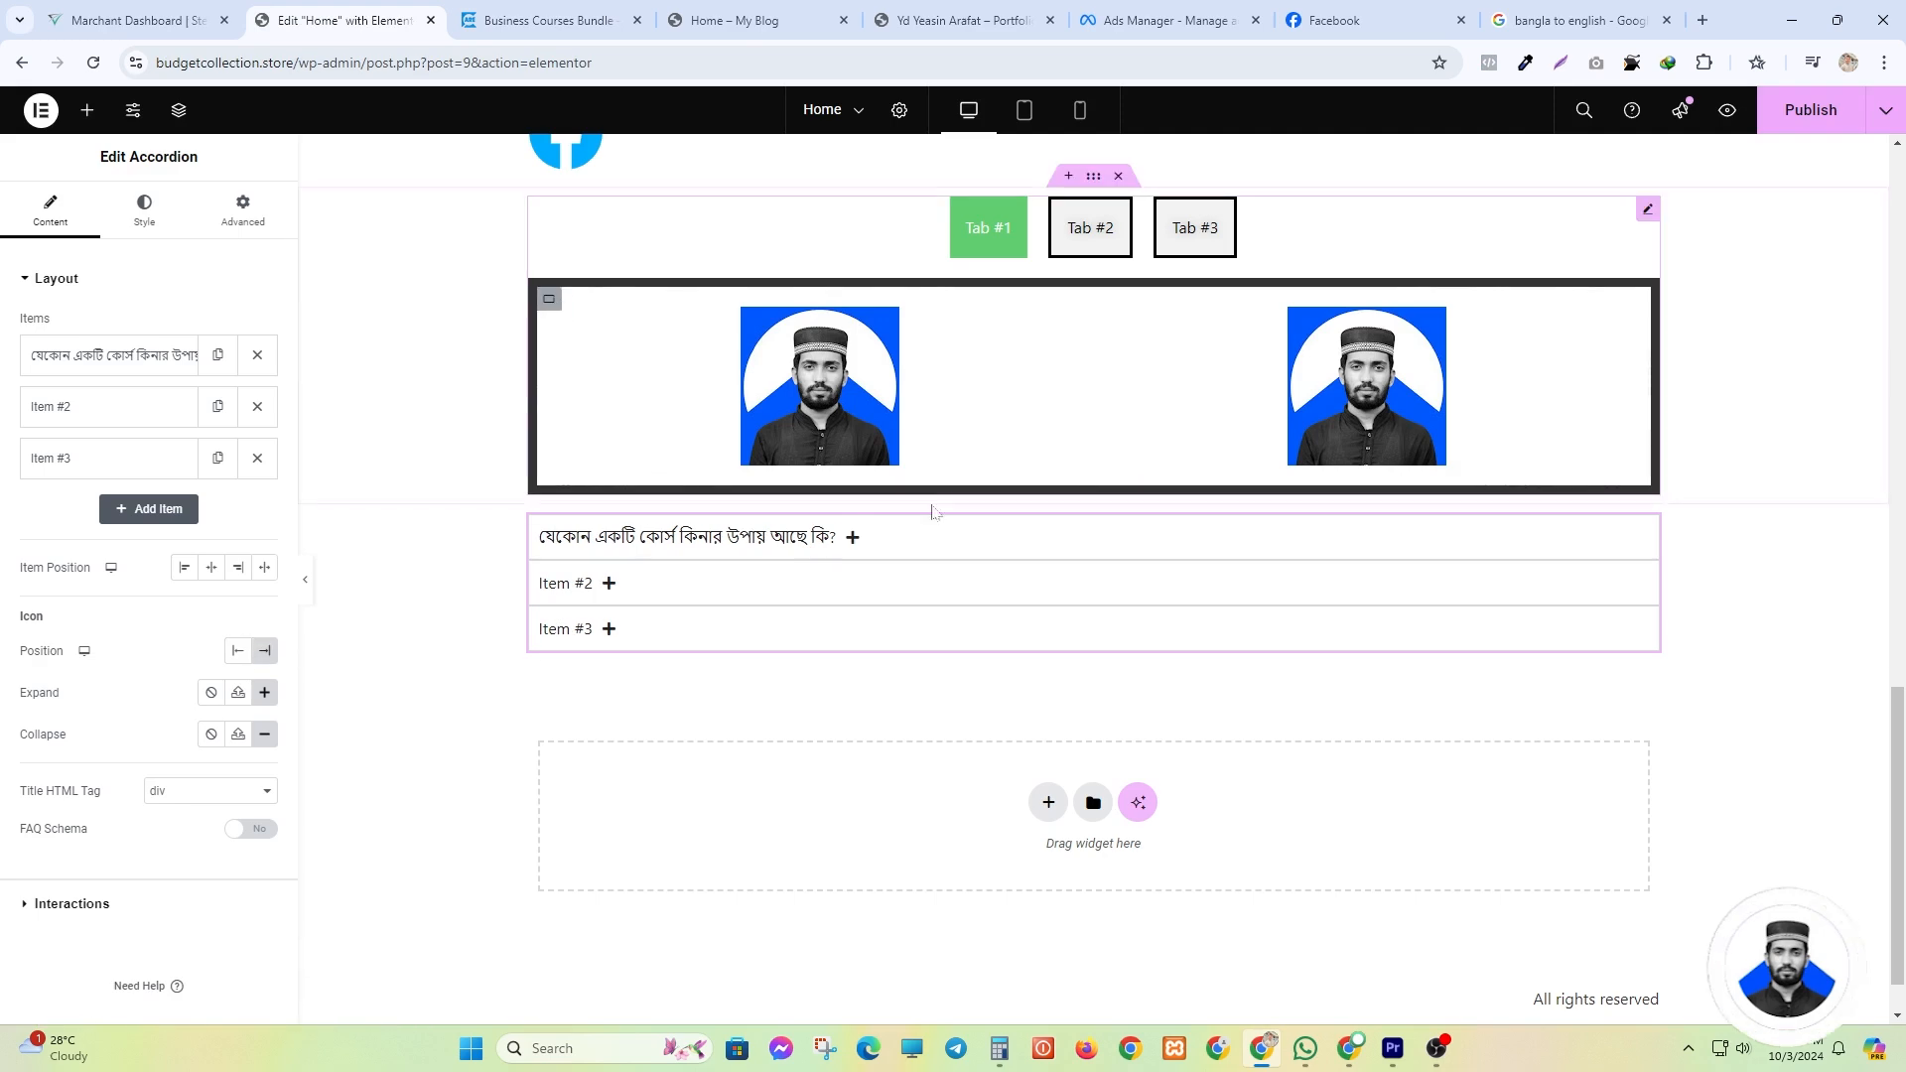
- Set the accordion icon position back to the start of the item titles and view the icon library for the Expand icon
left_click(852, 537)
left_click(587, 556)
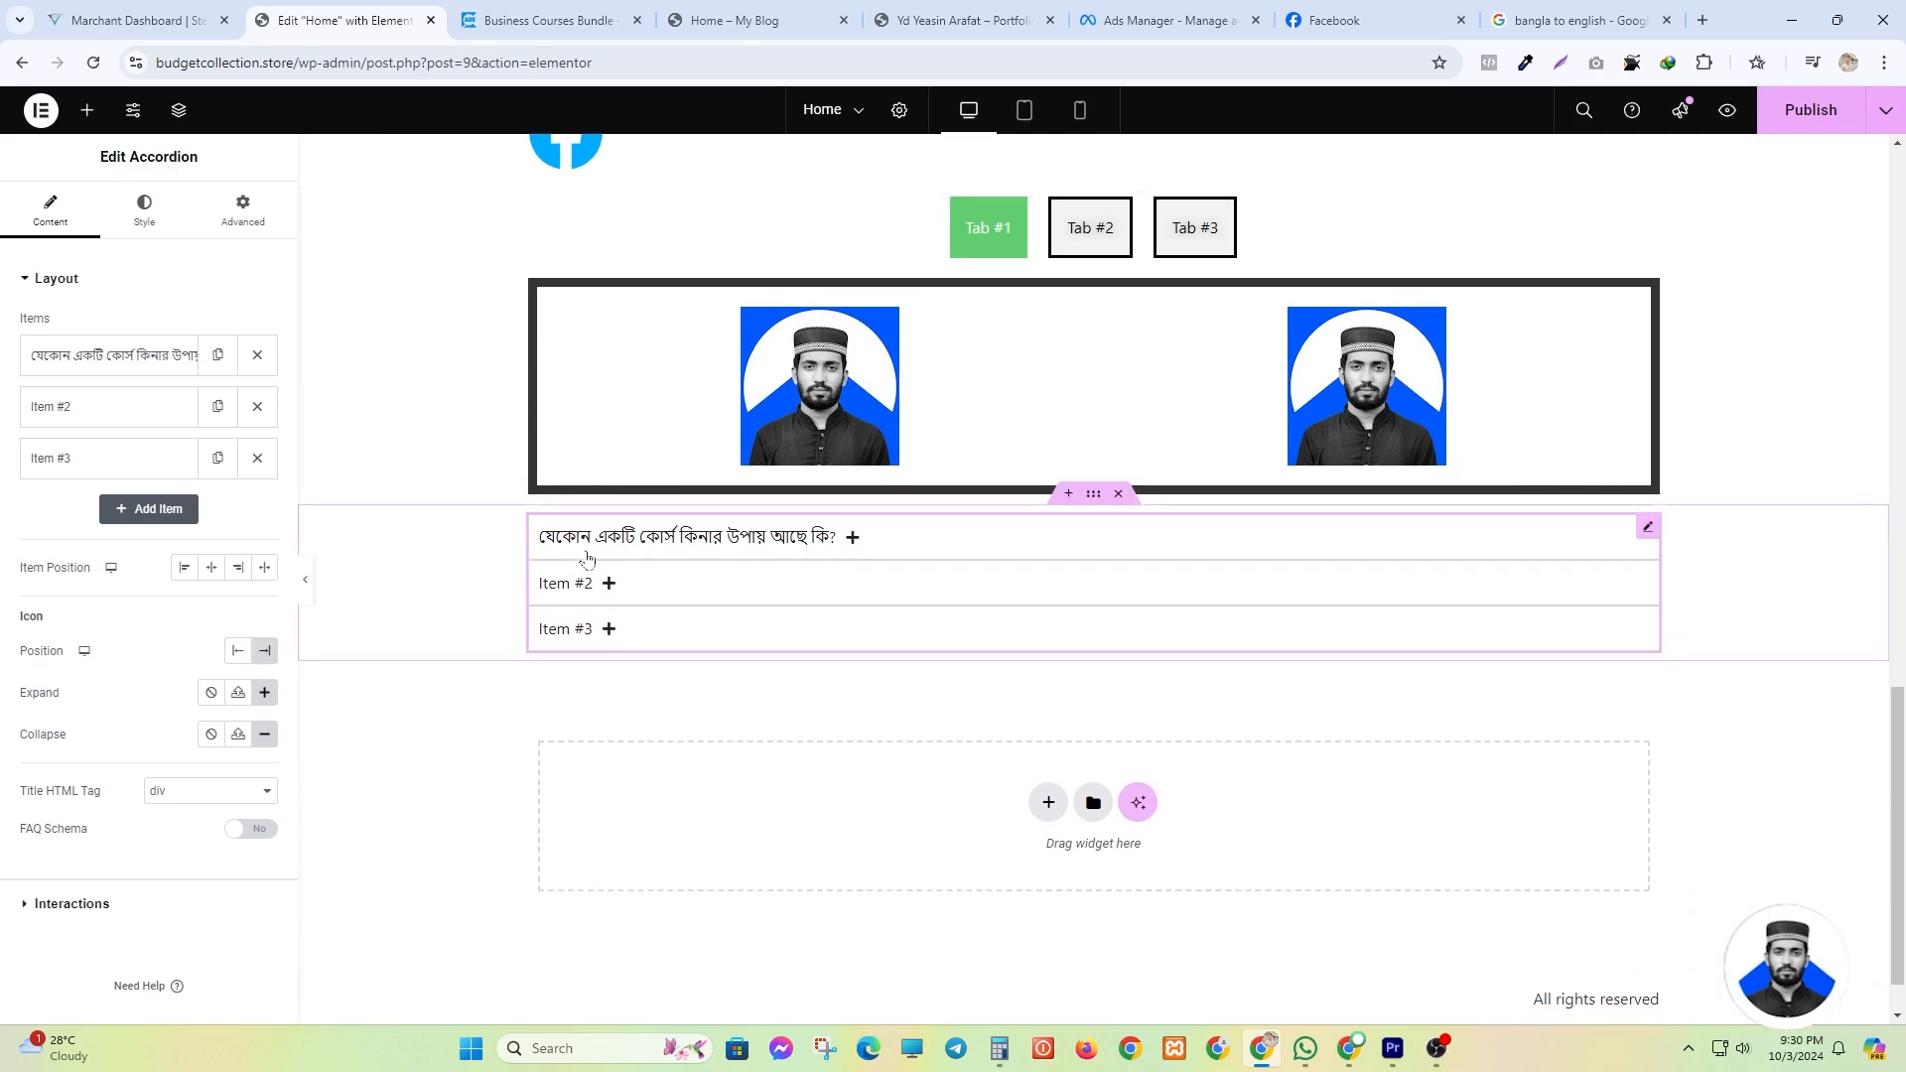
left_click(238, 650)
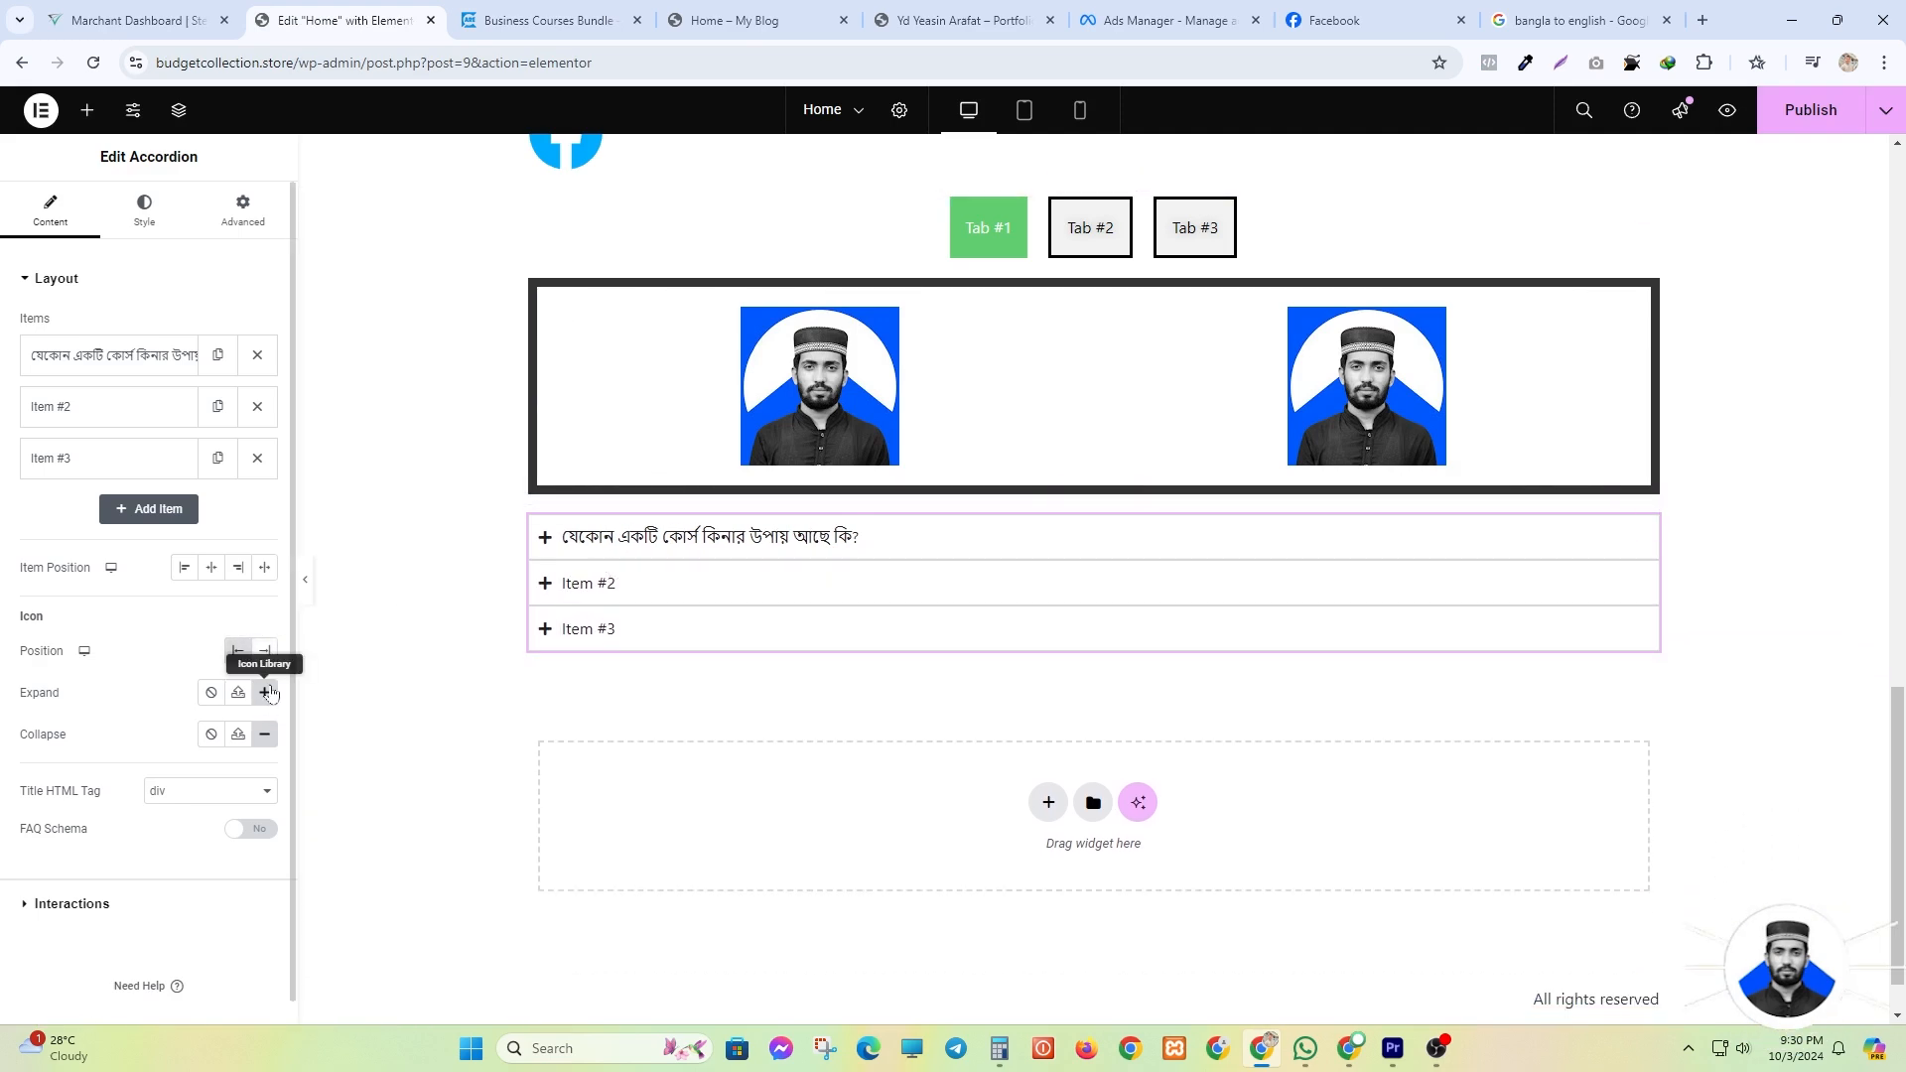
left_click(264, 694)
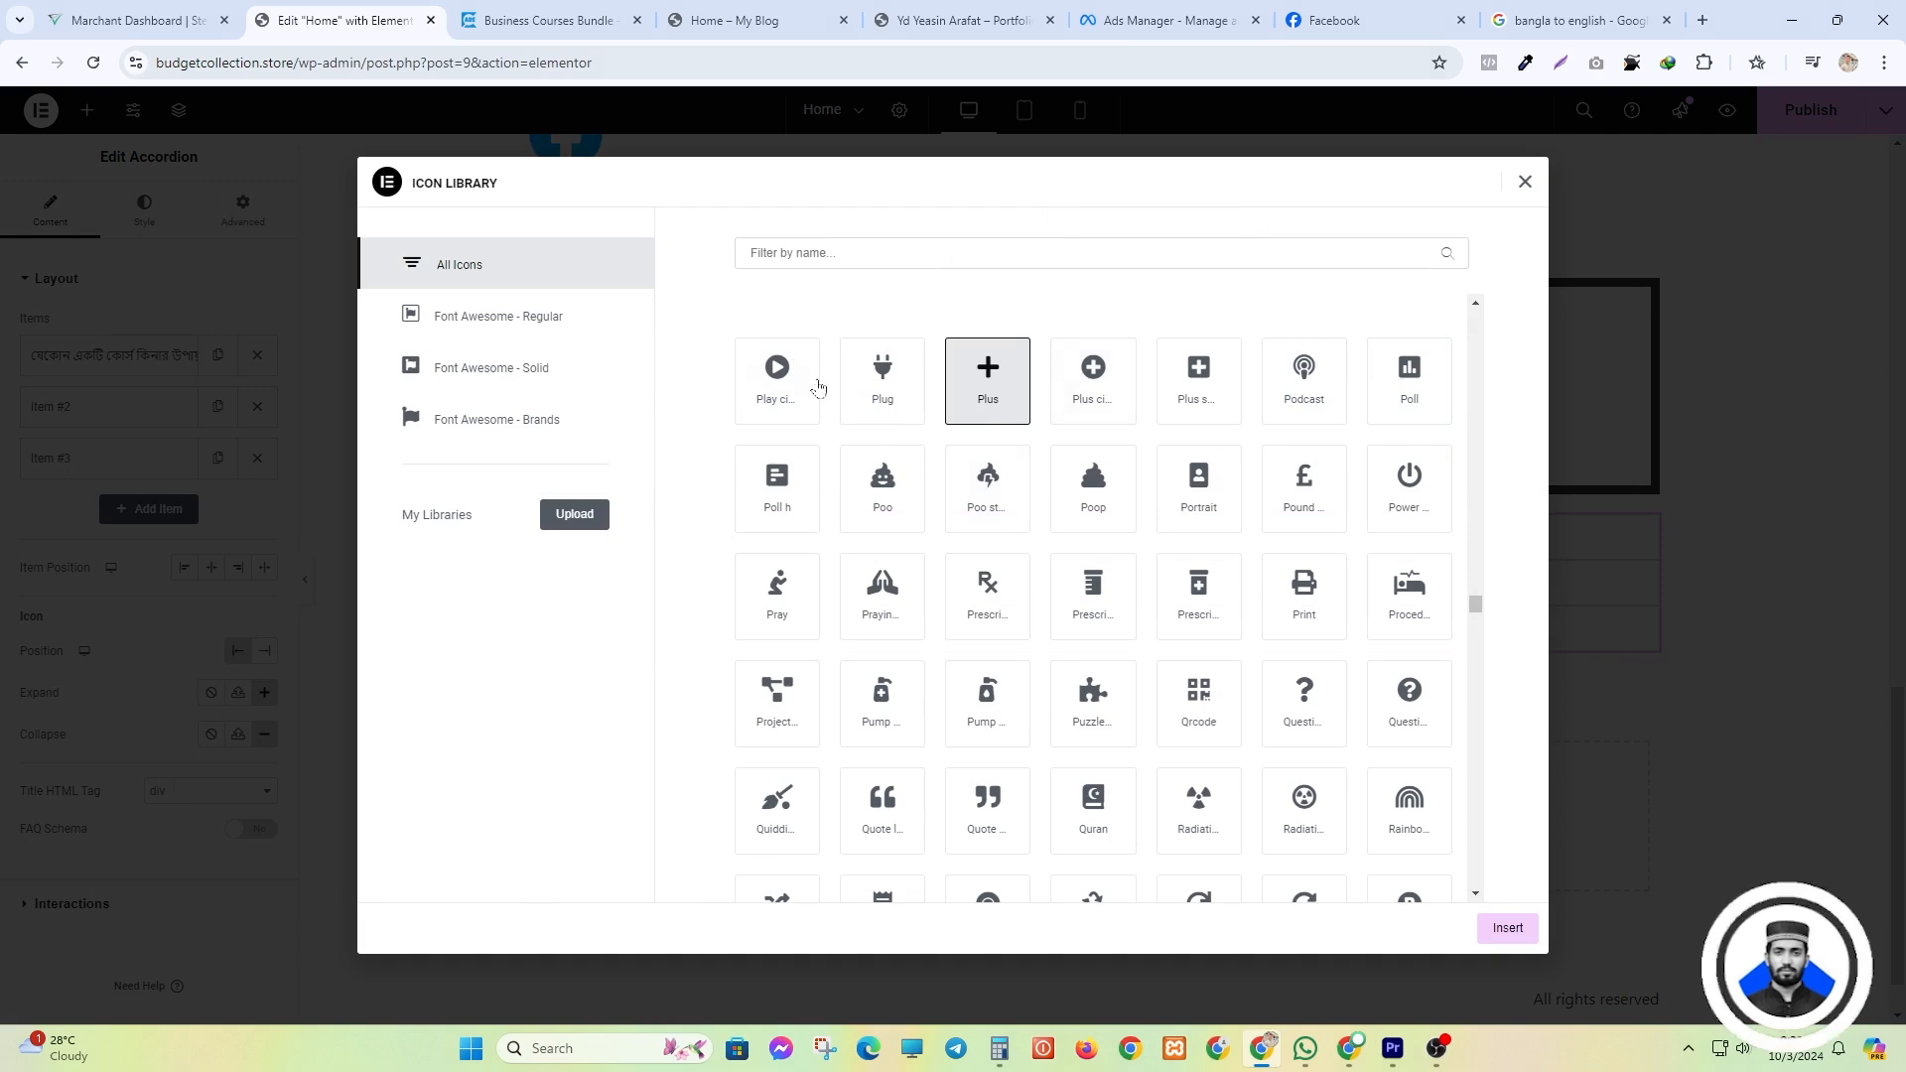
left_click(1525, 182)
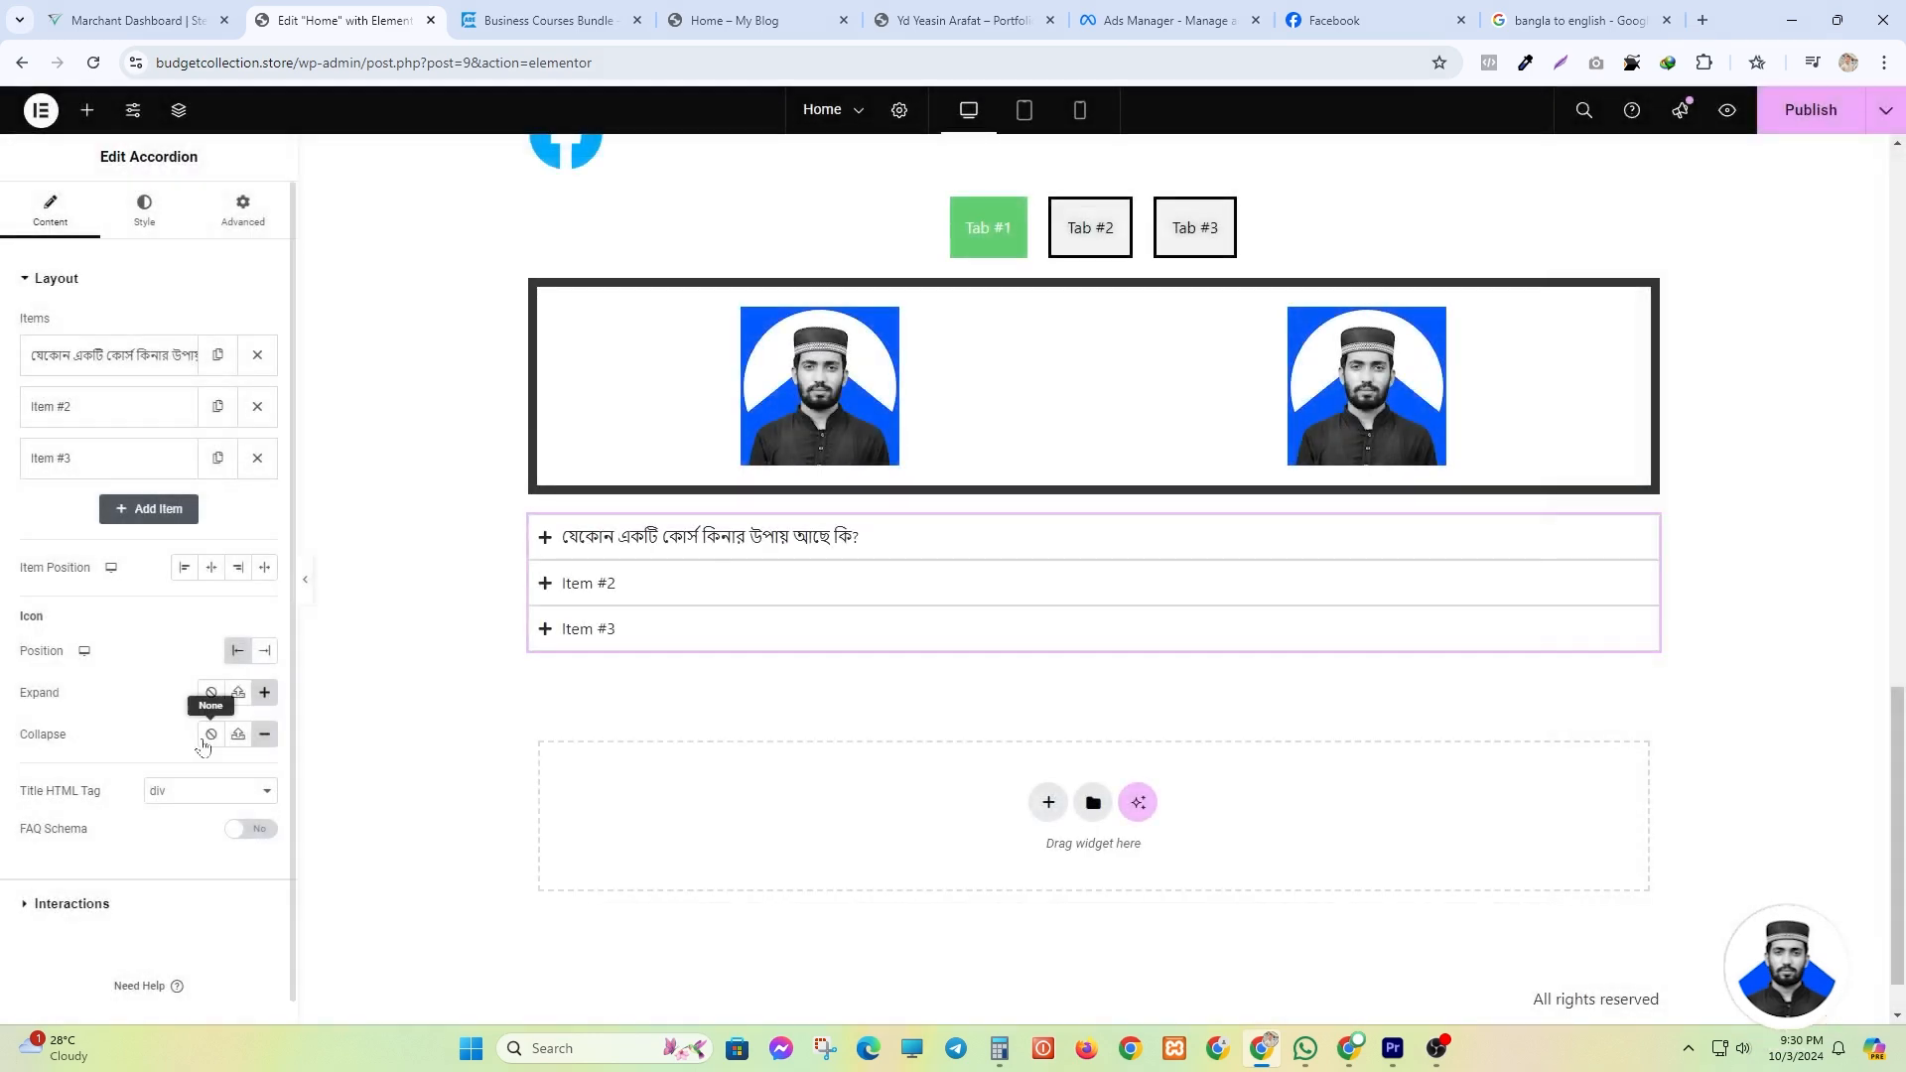
- Set the space between the accordion items to 23 px and their normal-state border type to Solid
left_click(140, 231)
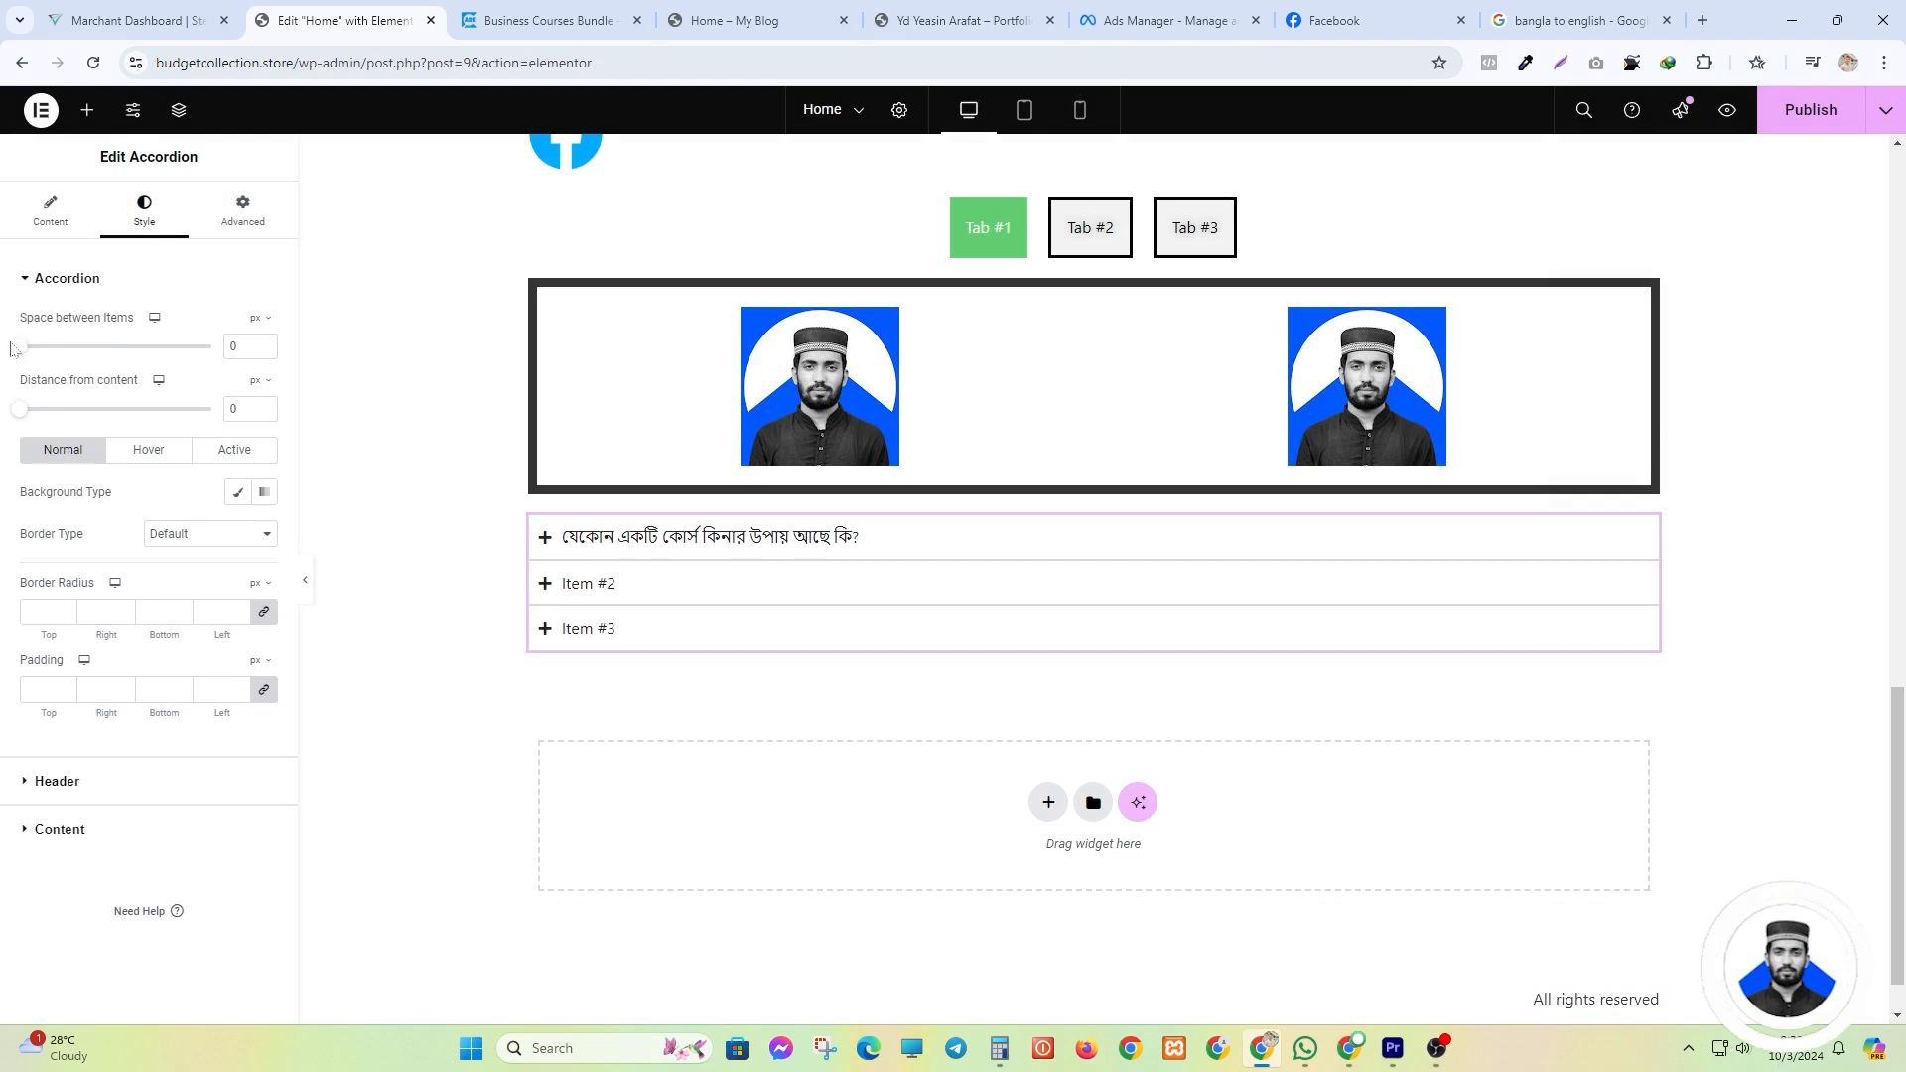
mouse_move(19, 346)
left_mouse_down()
mouse_move(61, 347)
mouse_move(40, 349)
left_mouse_up()
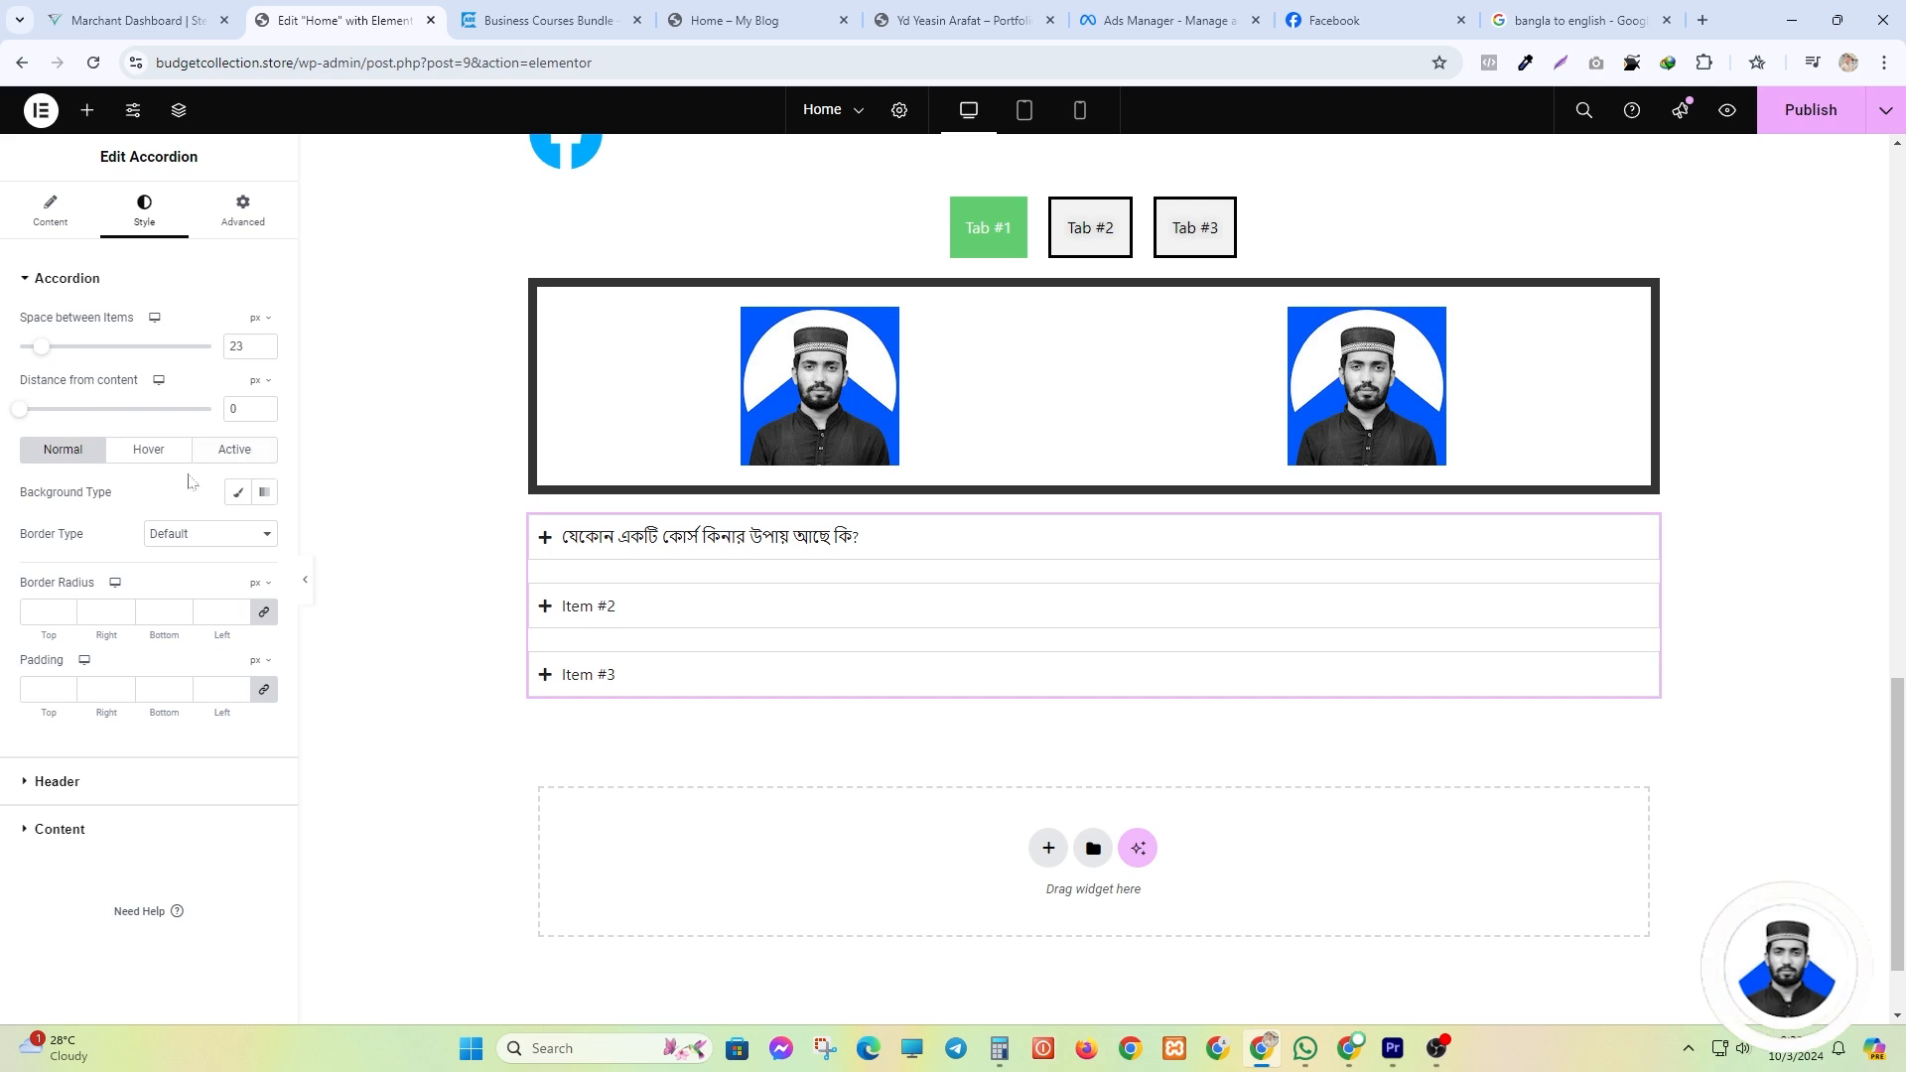
left_click(192, 536)
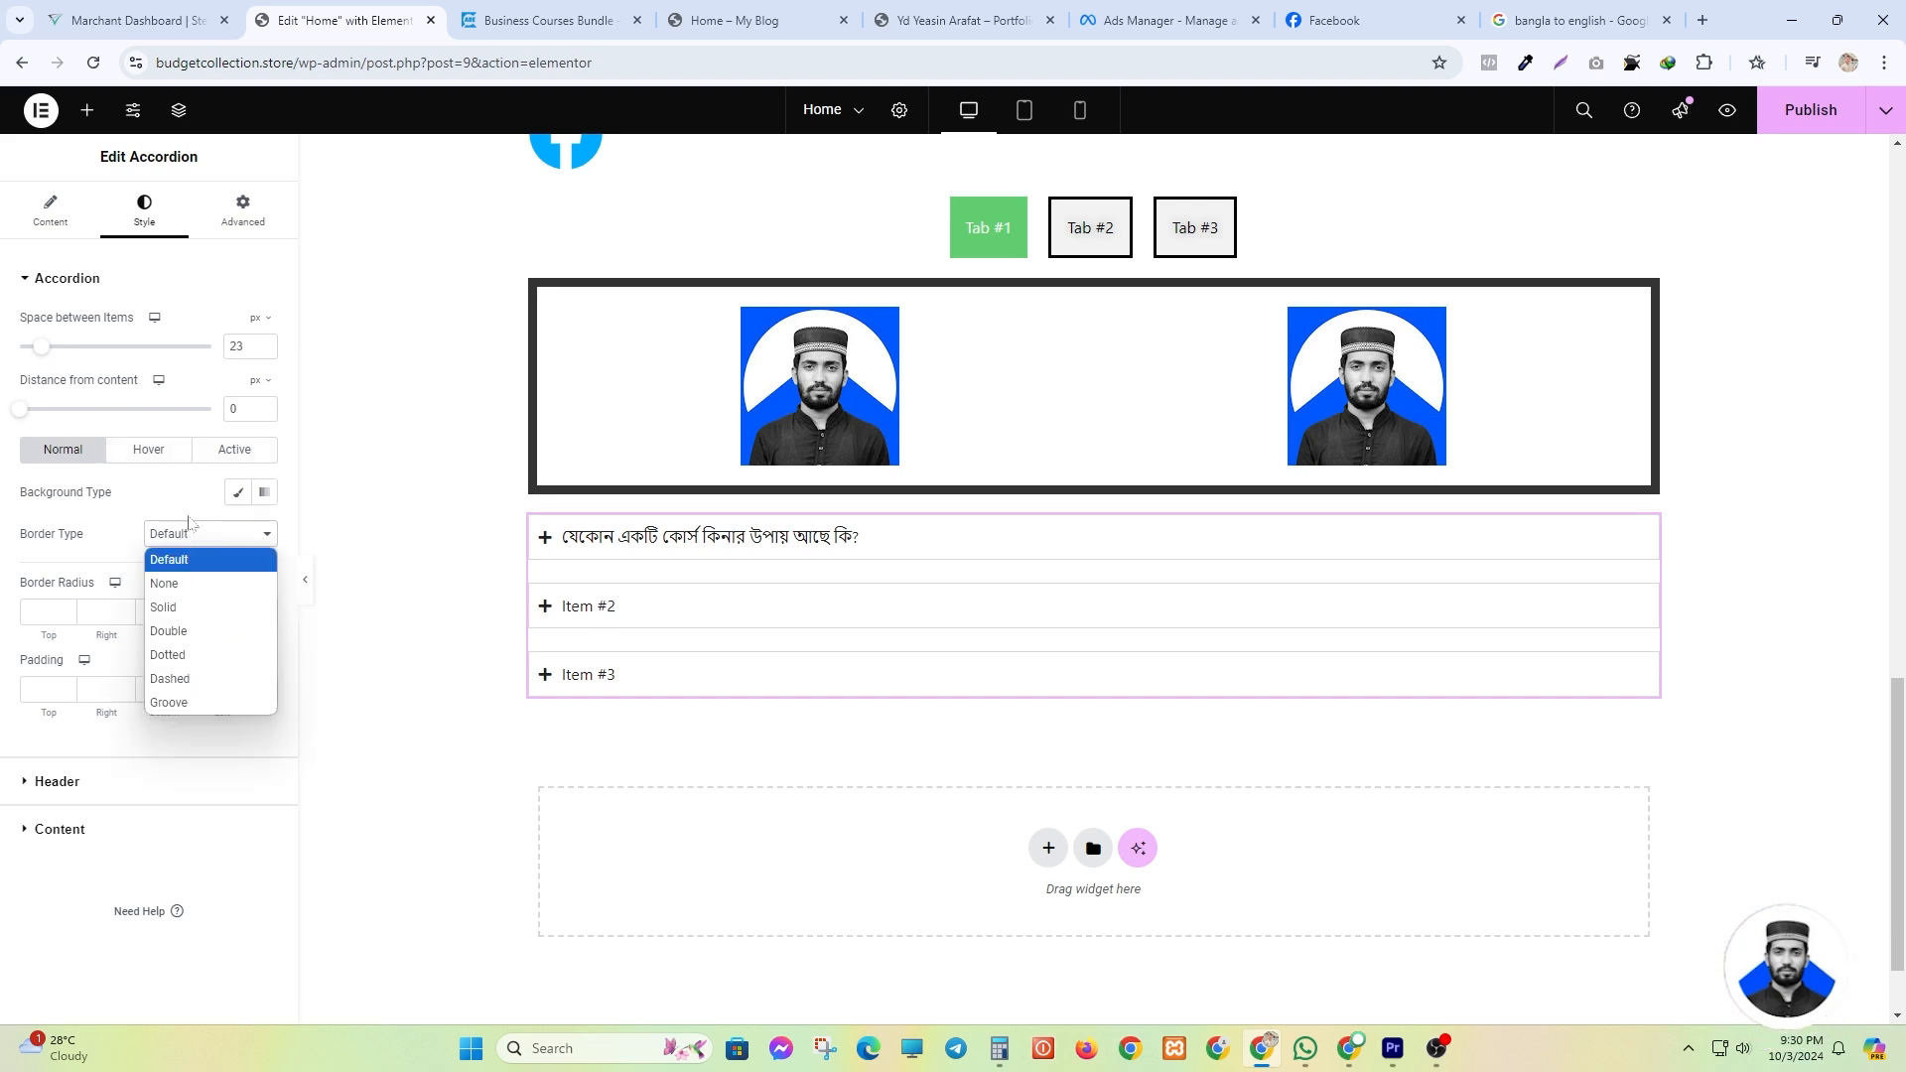
left_click(184, 605)
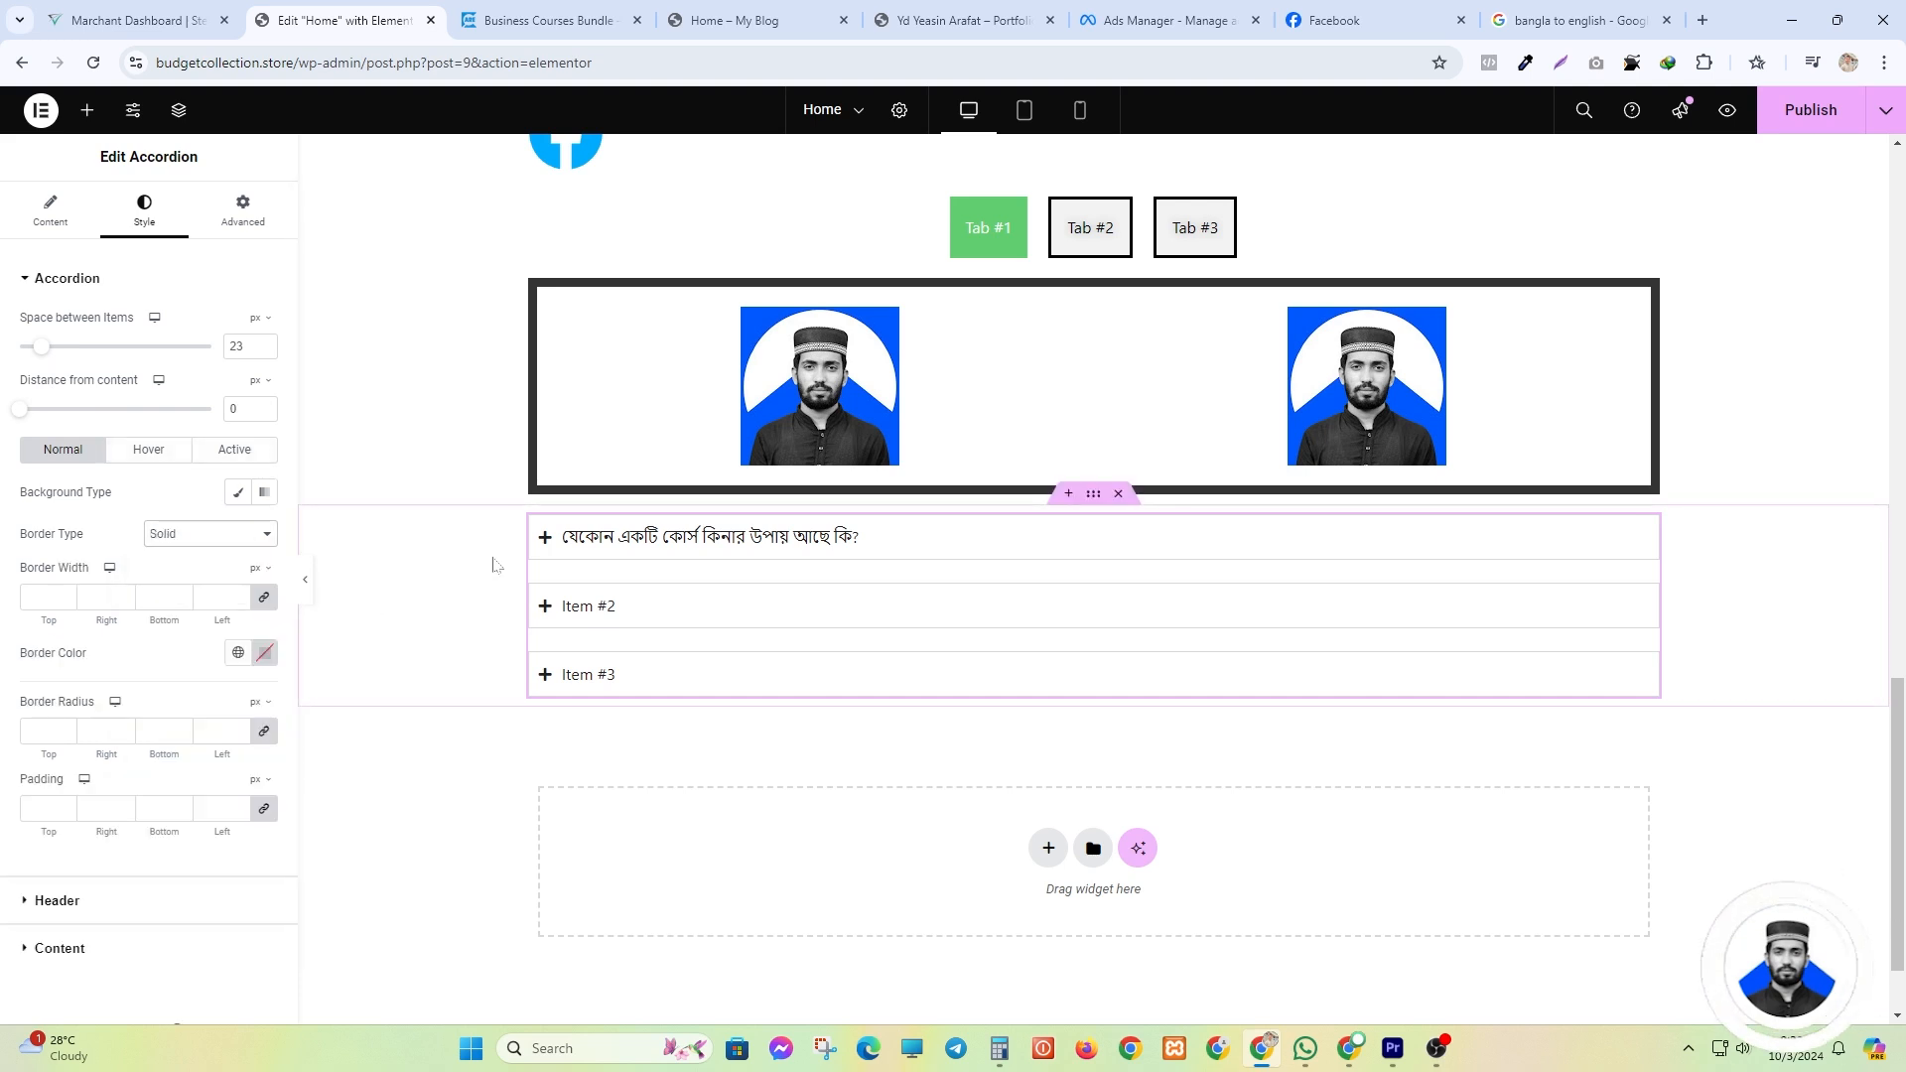
- Color the accordion items' border red (#FF0000) and set its width to 4 px on all sides
left_click(265, 656)
left_click(379, 733)
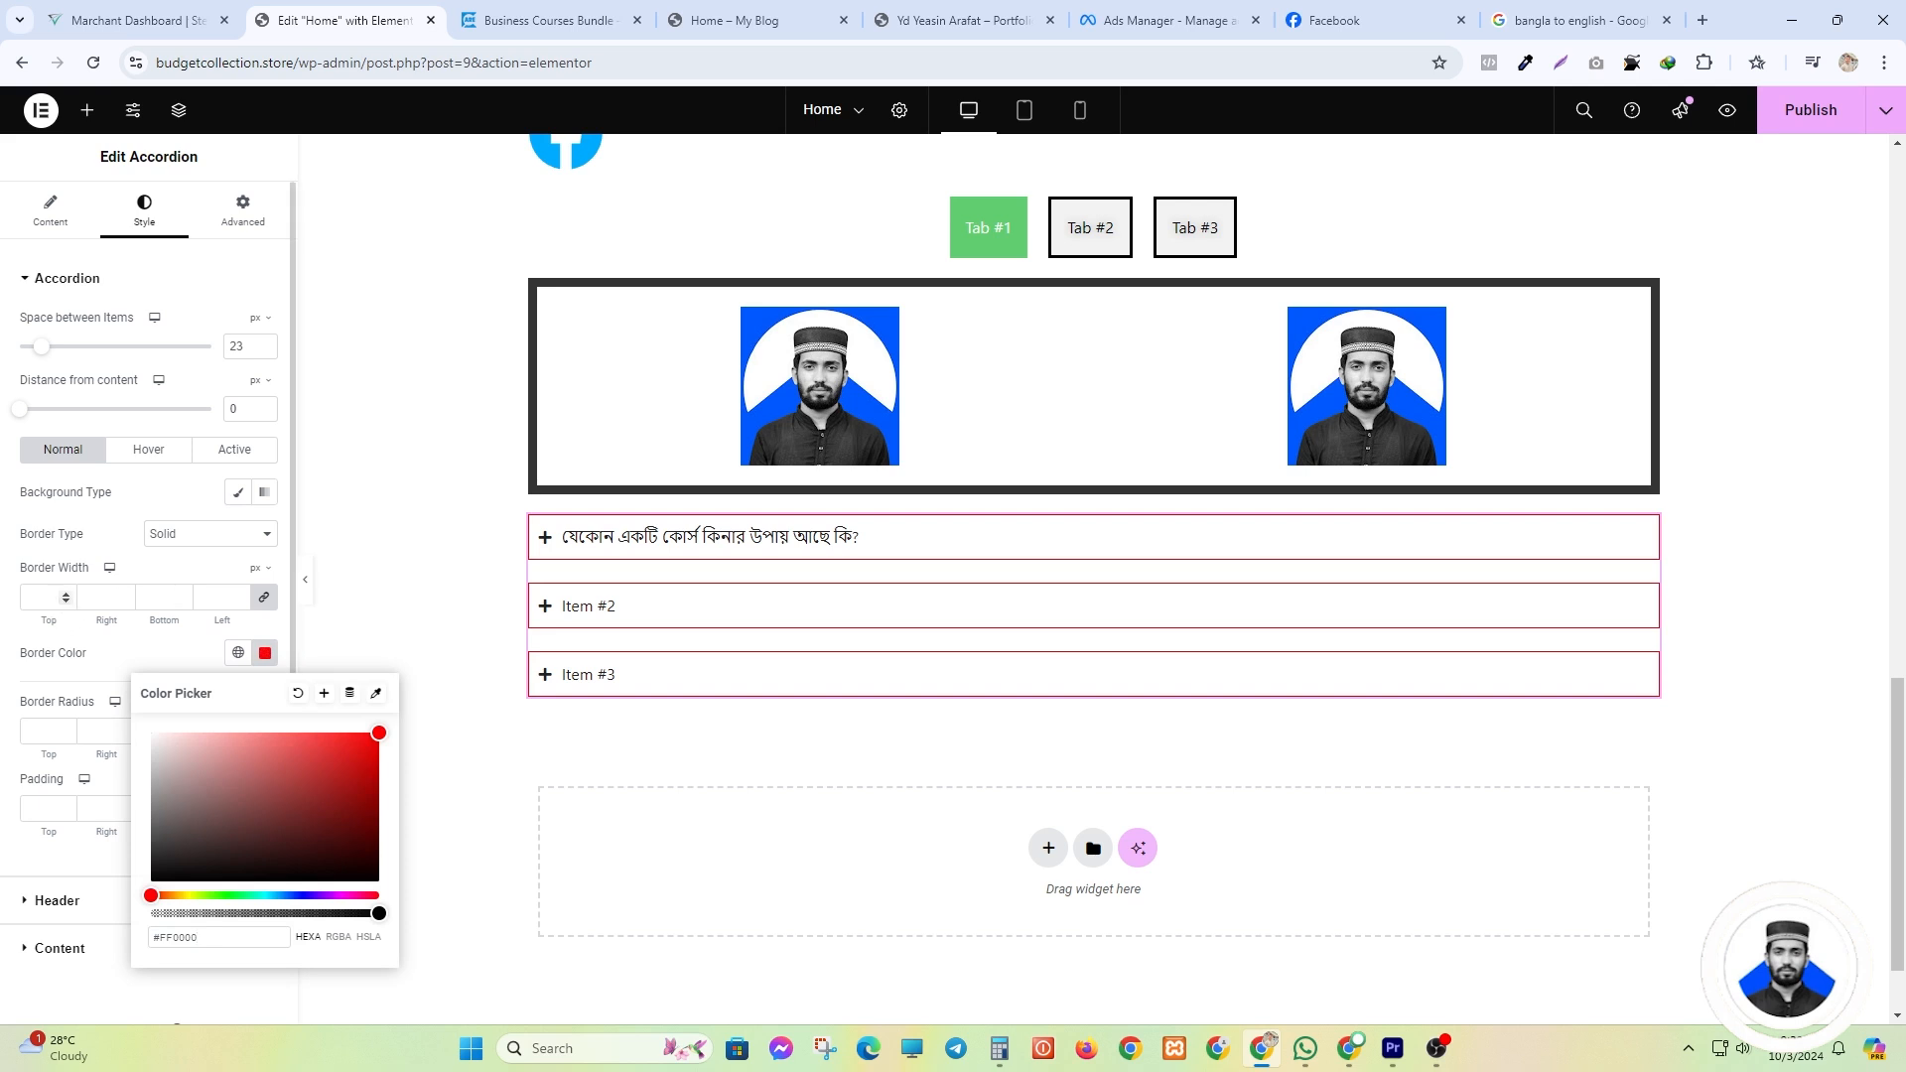
left_click(67, 595)
left_click(67, 595)
left_click(67, 595)
left_click(66, 595)
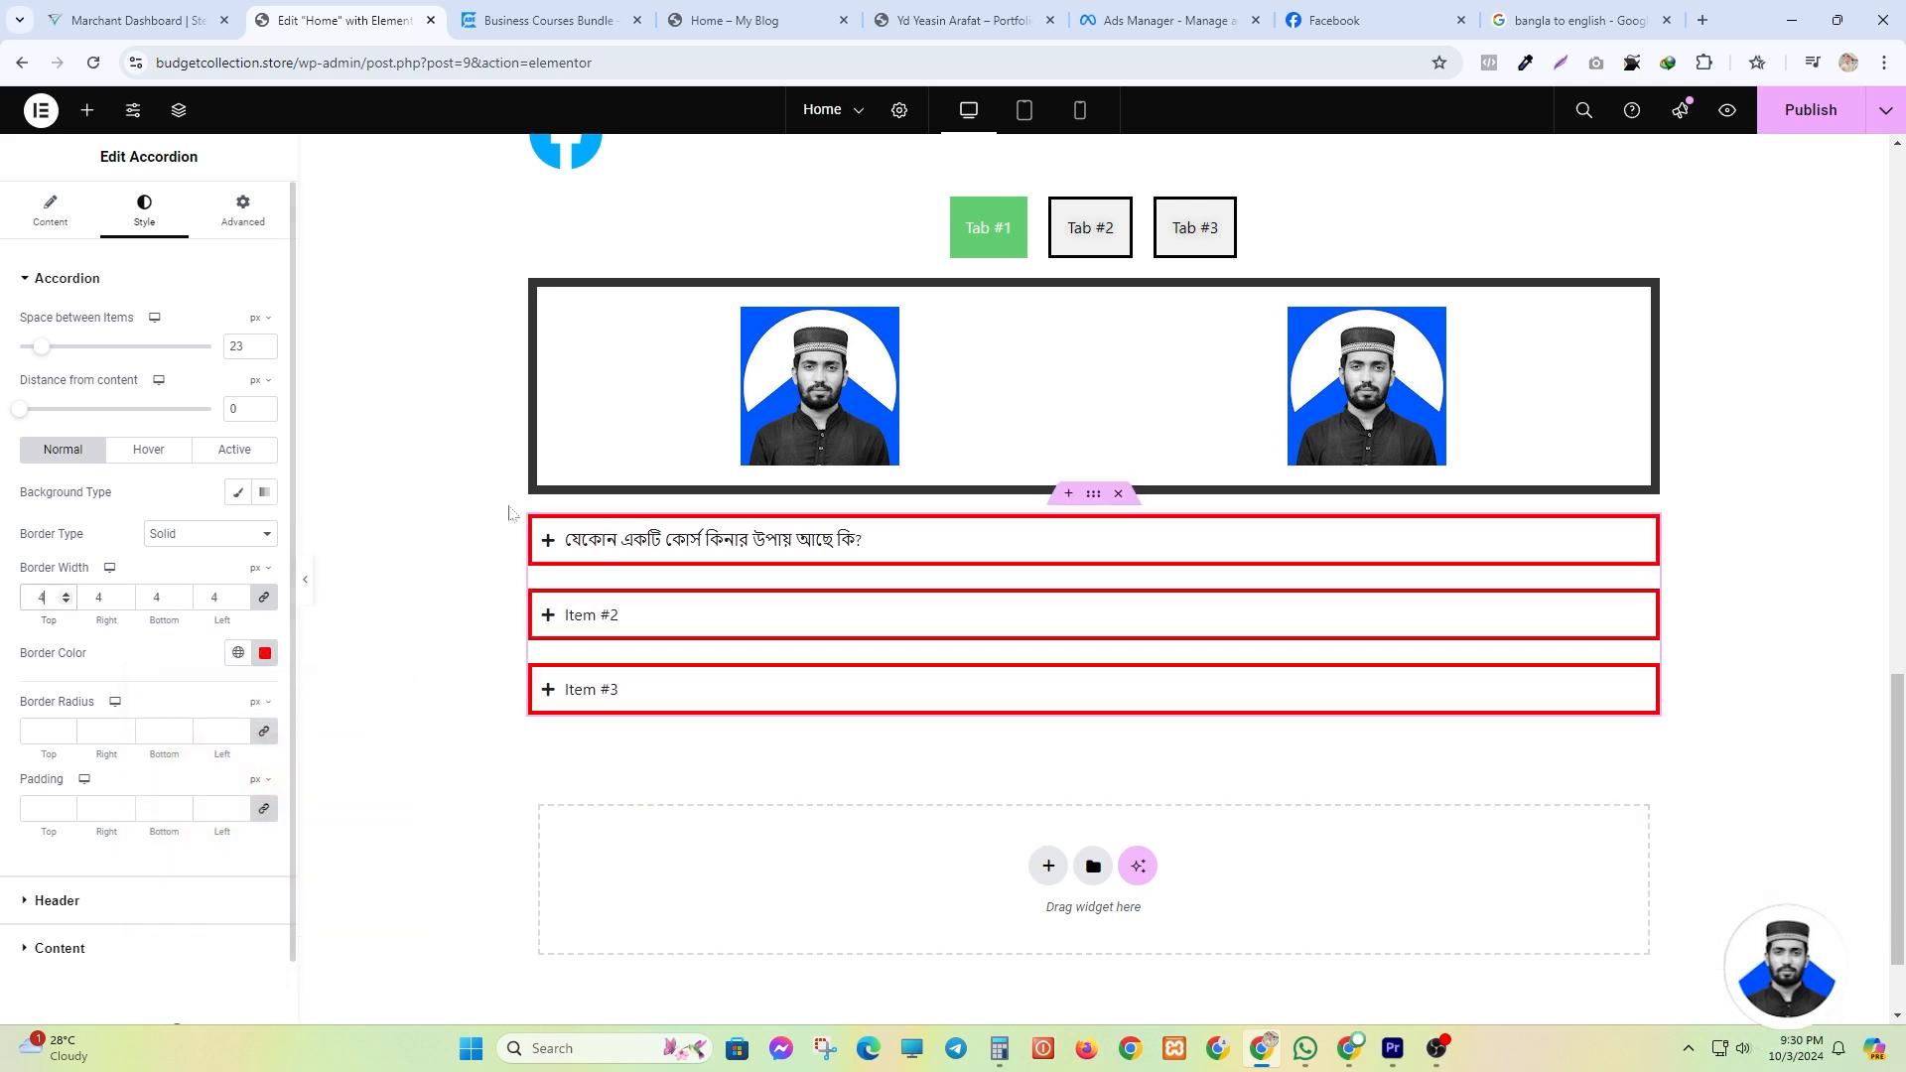
- Change the accordion items' border color to black (#000000) and reduce the border width to a thin line
left_click(263, 650)
left_click(241, 693)
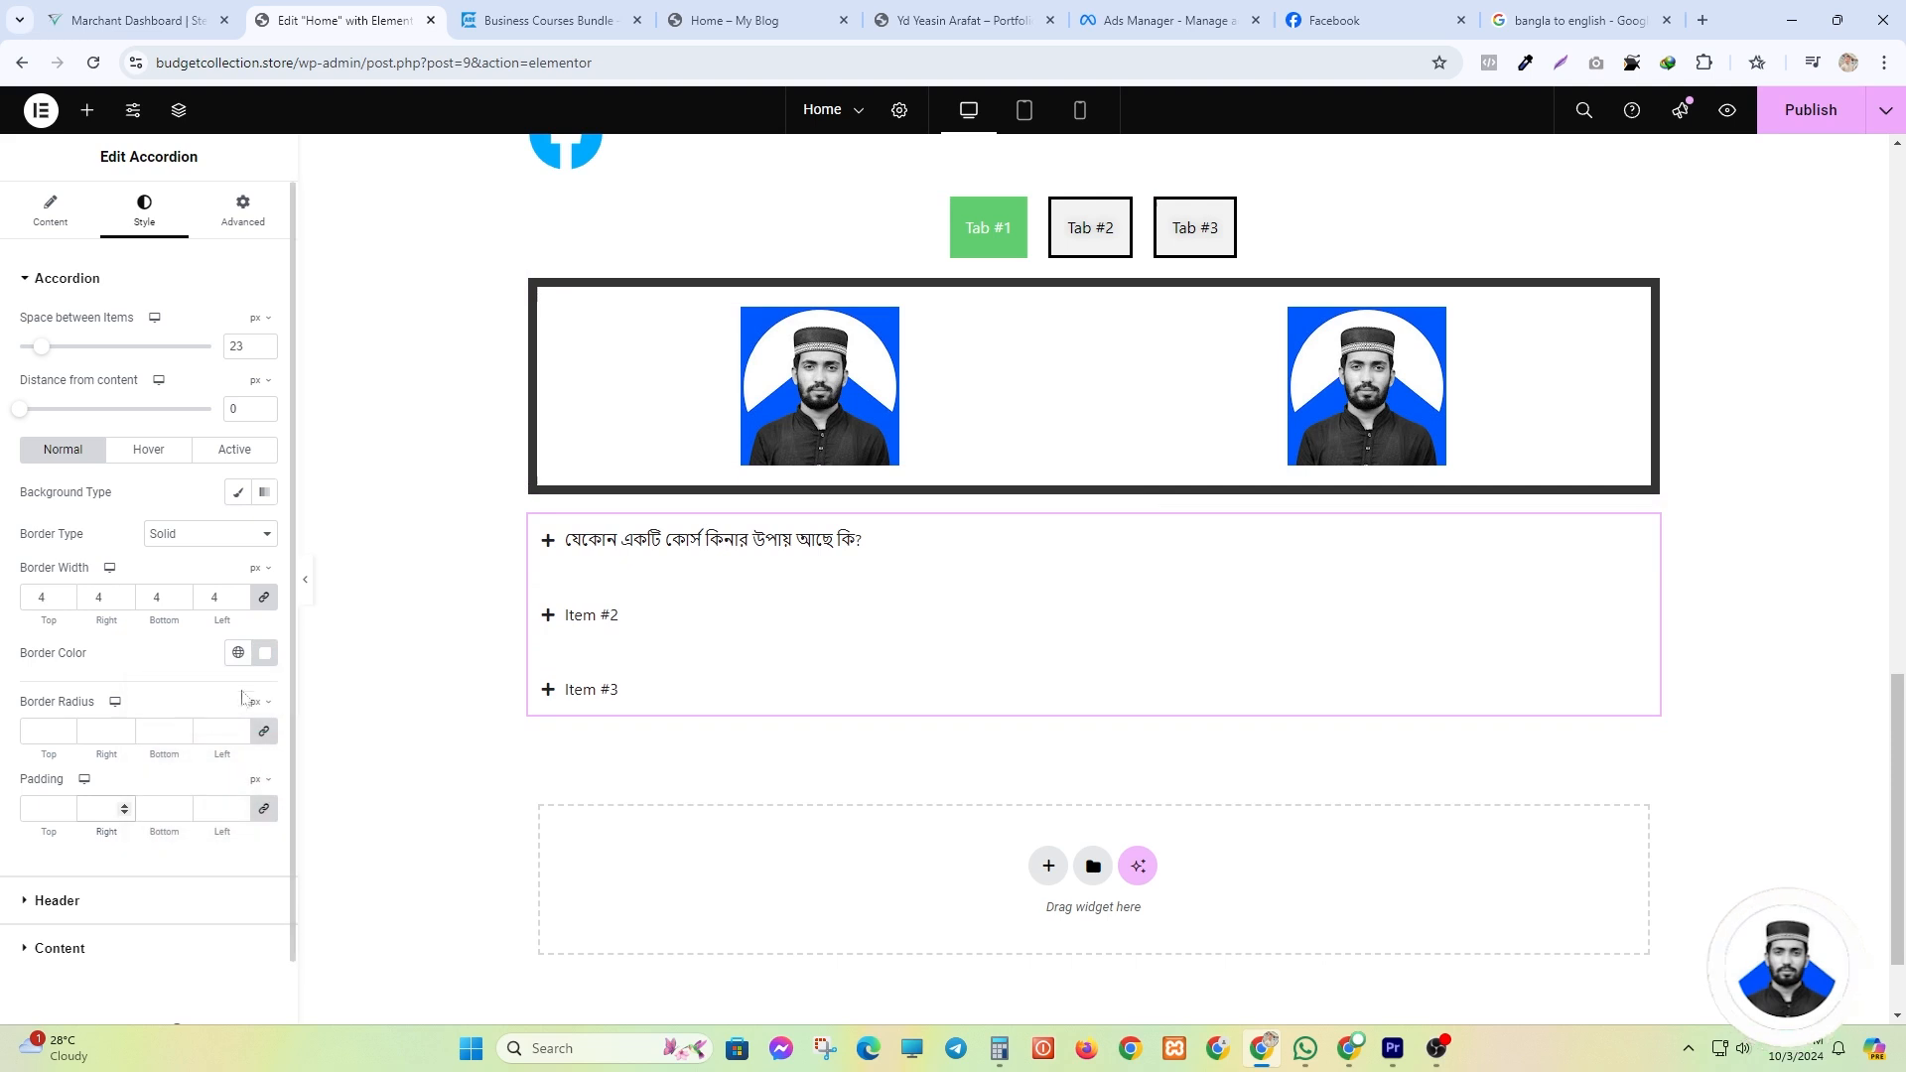
left_click(264, 652)
left_click(151, 880)
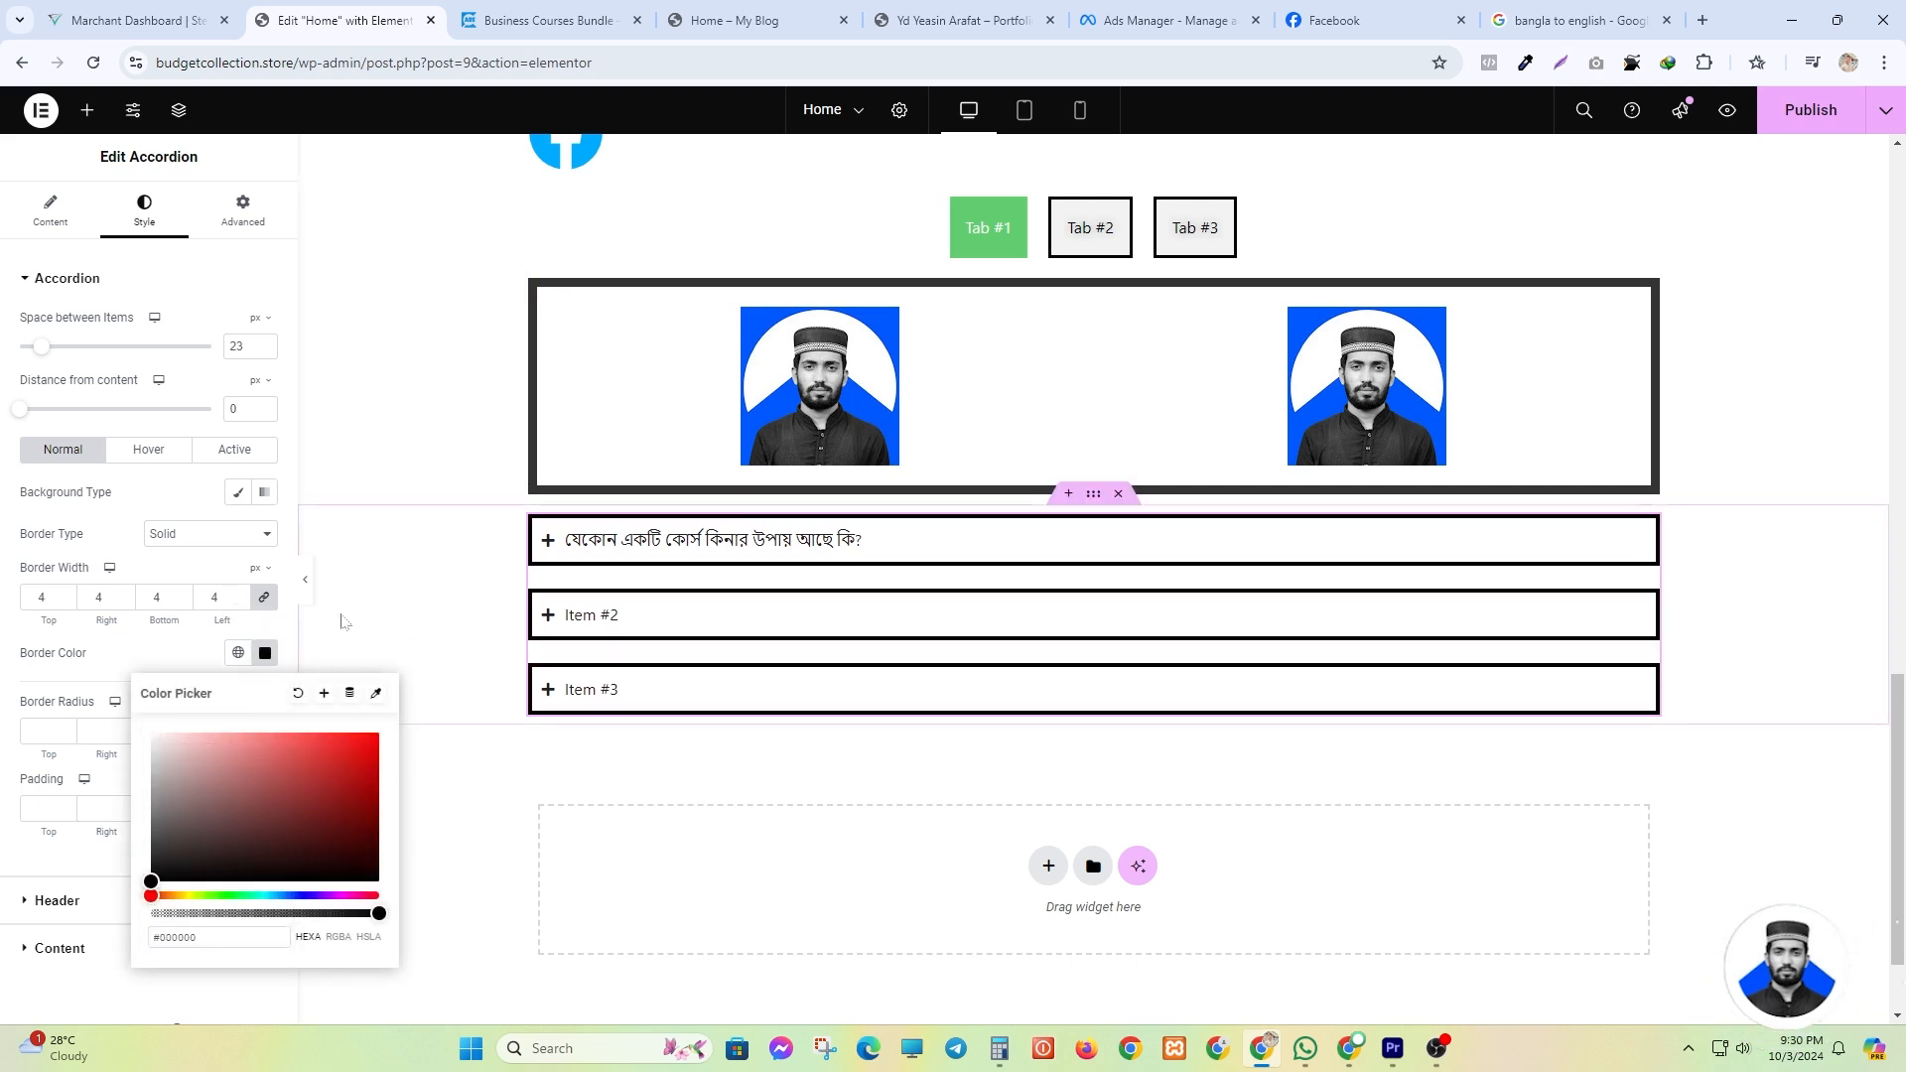
left_click(124, 601)
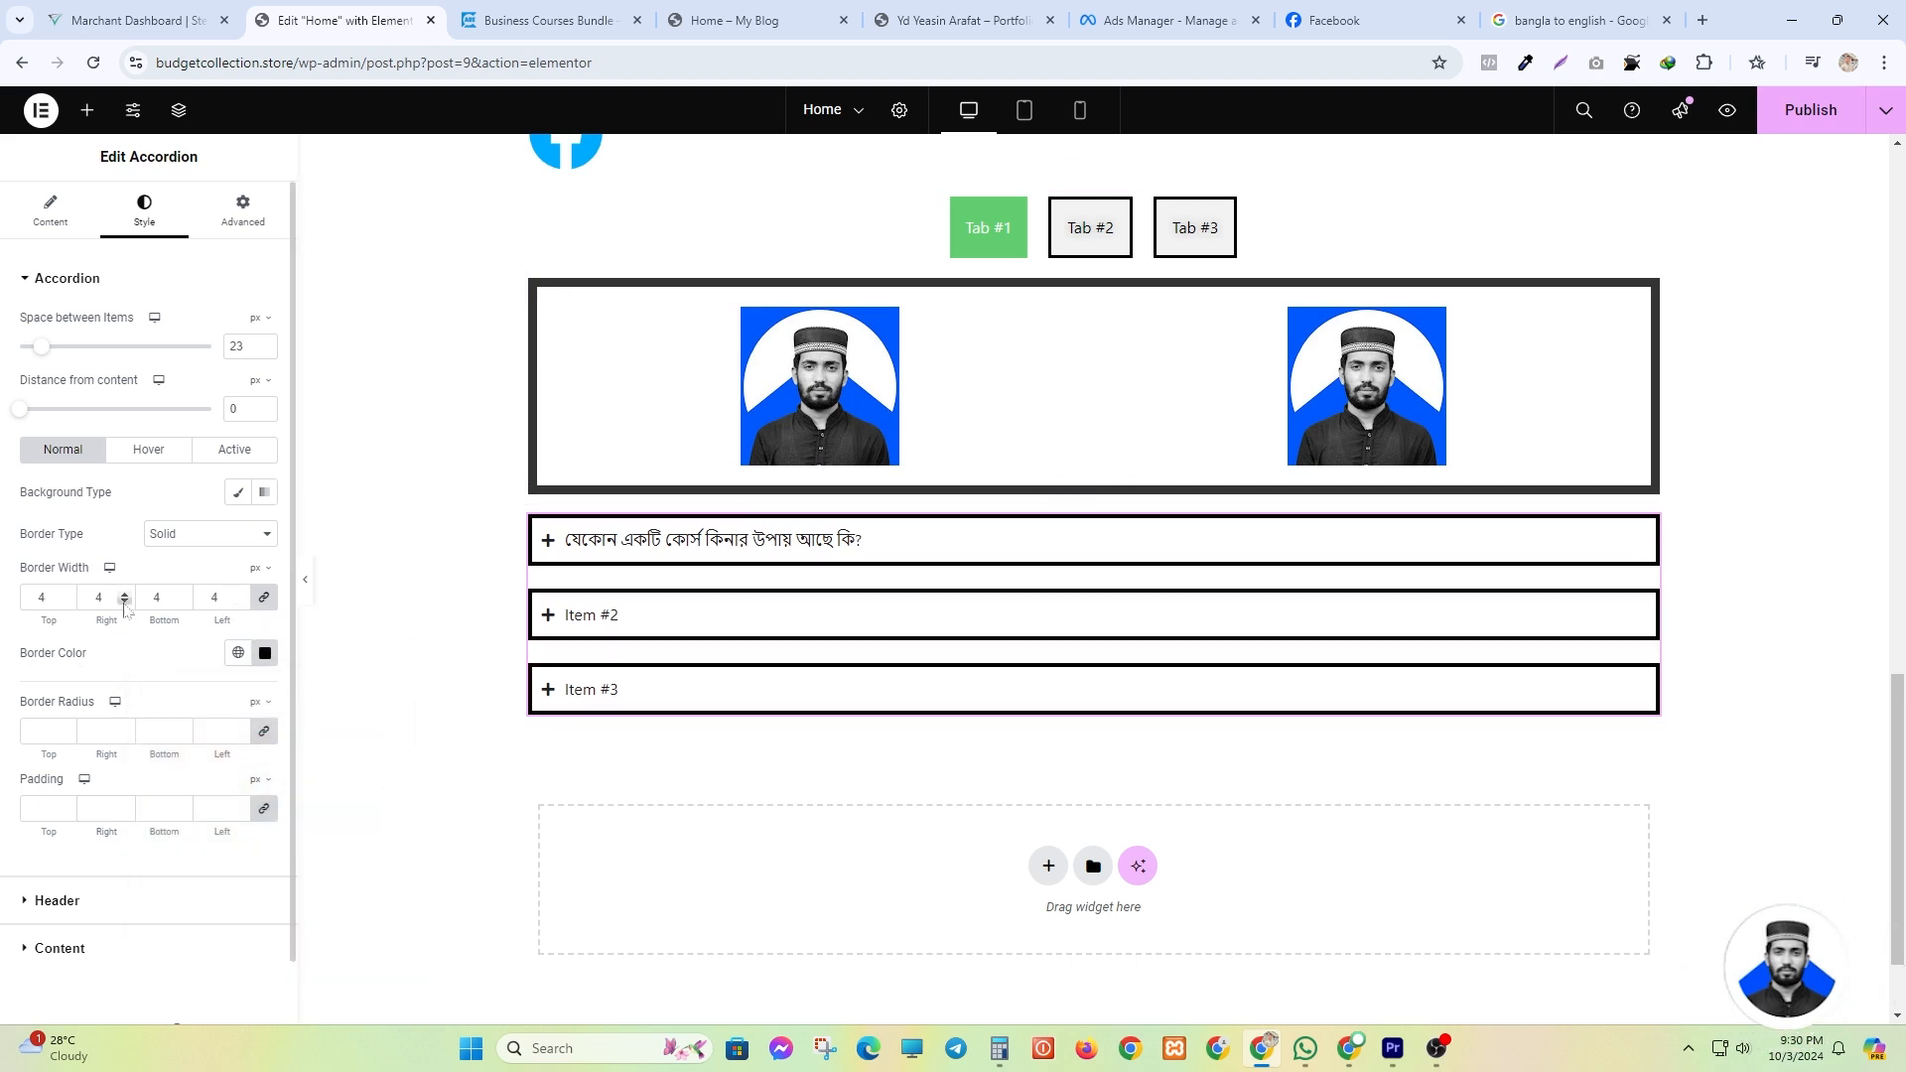
- Try a classic red background color on the accordion items' hover state, clear it, and leave the hover border type at Default
left_click(149, 451)
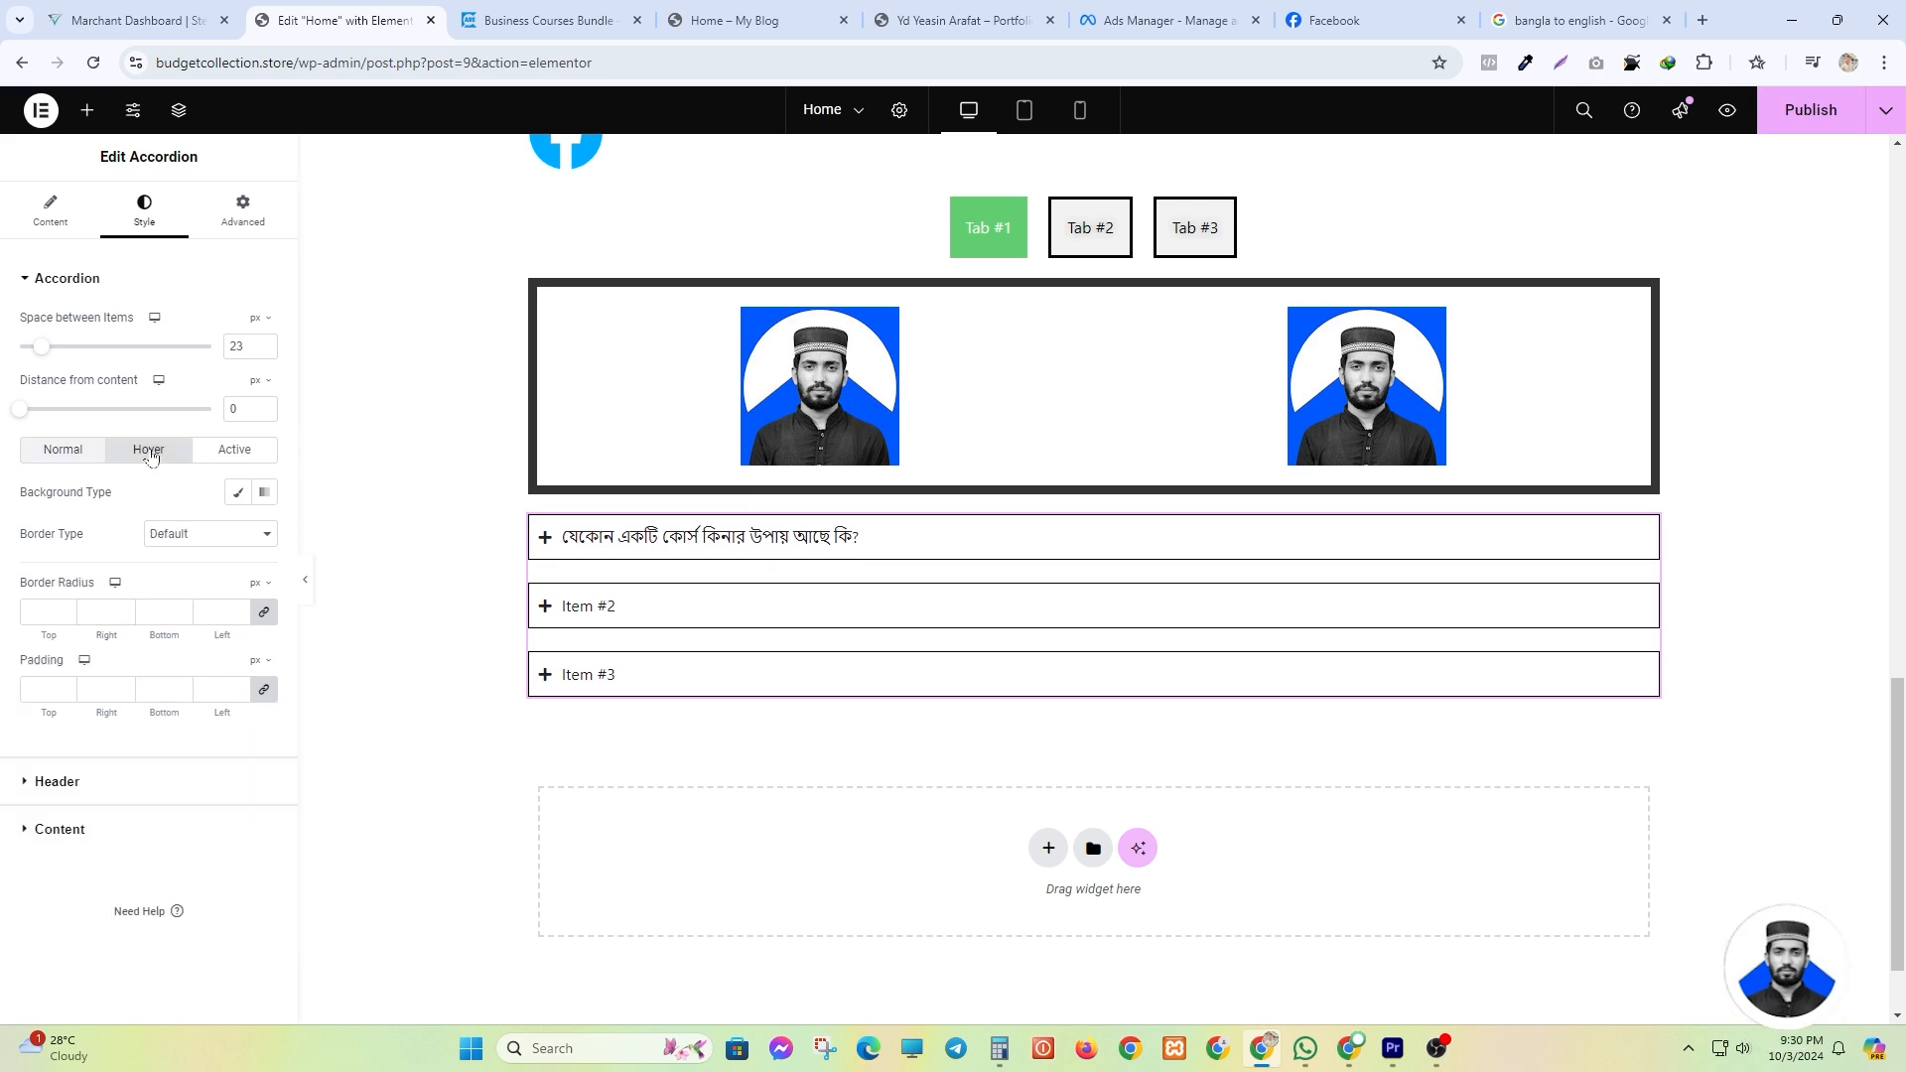
left_click(173, 534)
left_click(183, 553)
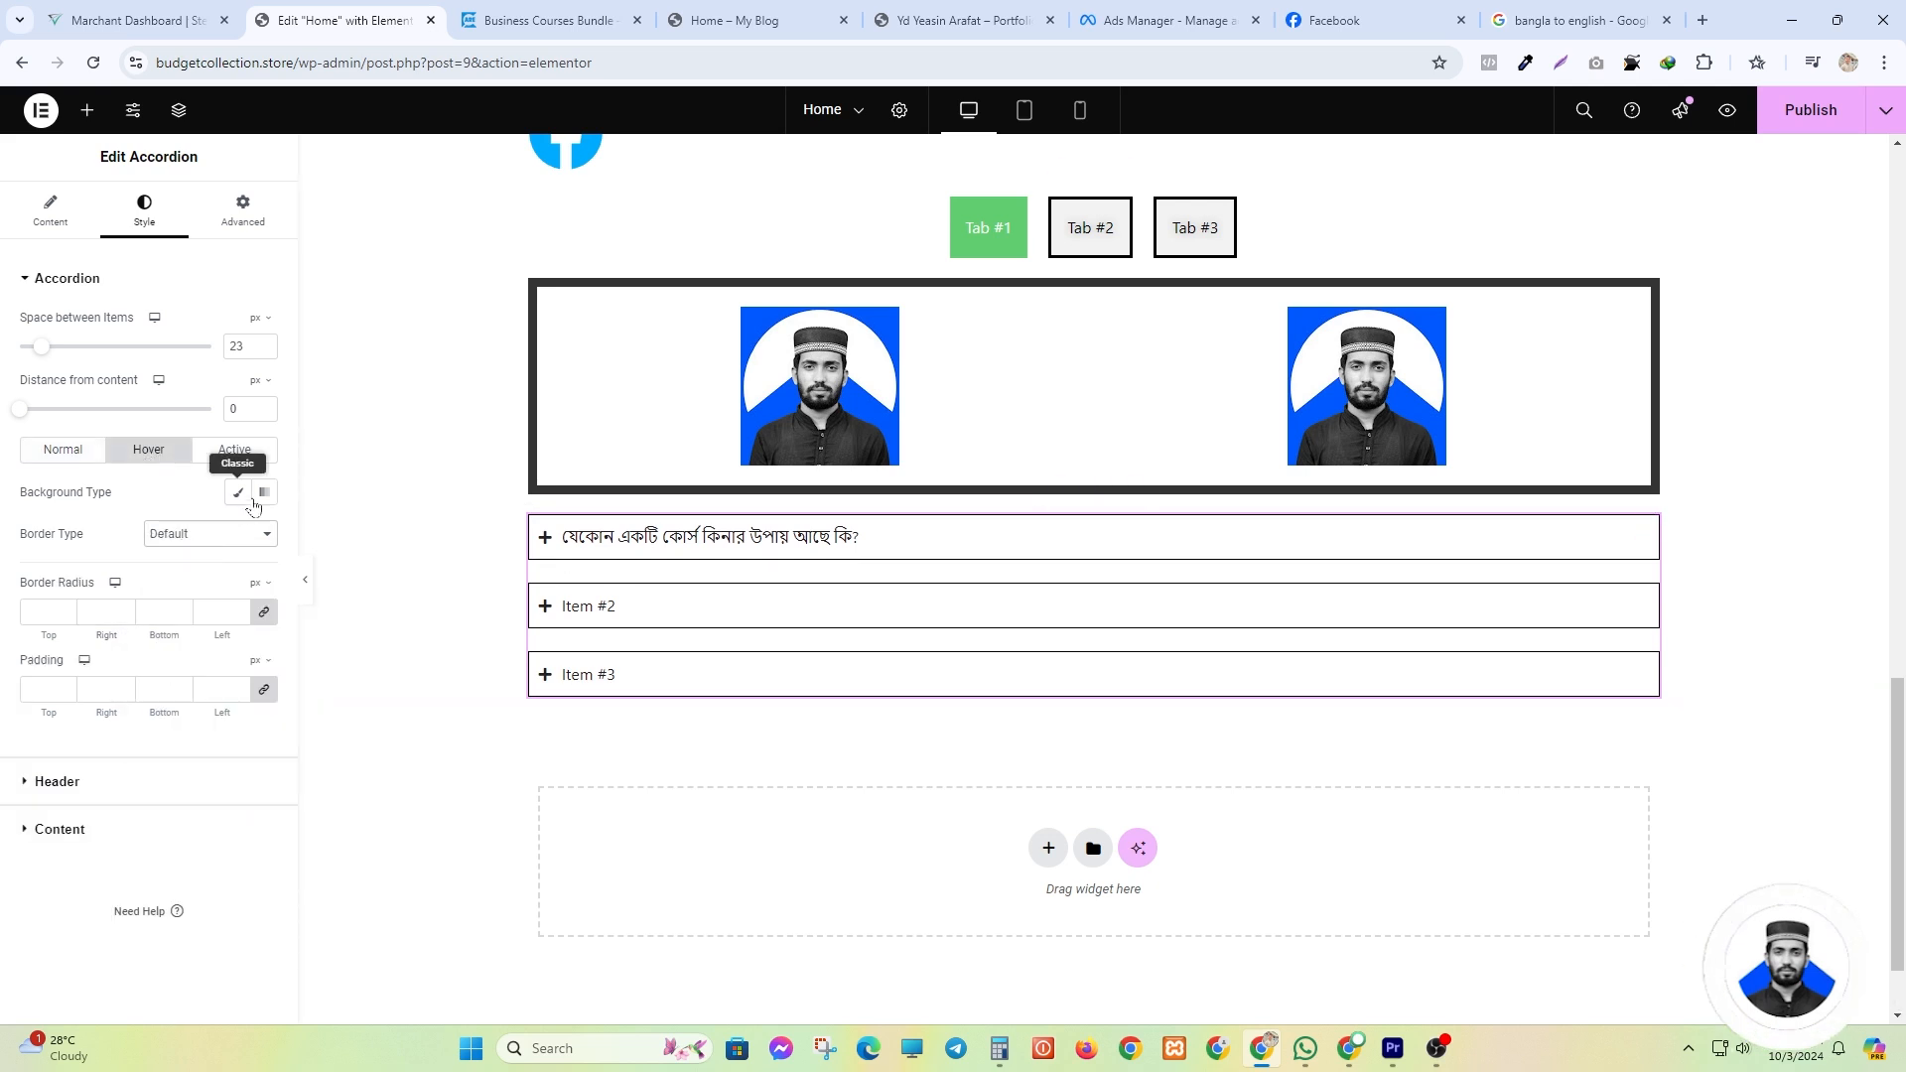
left_click(239, 492)
left_click(265, 534)
left_click_drag(308, 640, 554, 559)
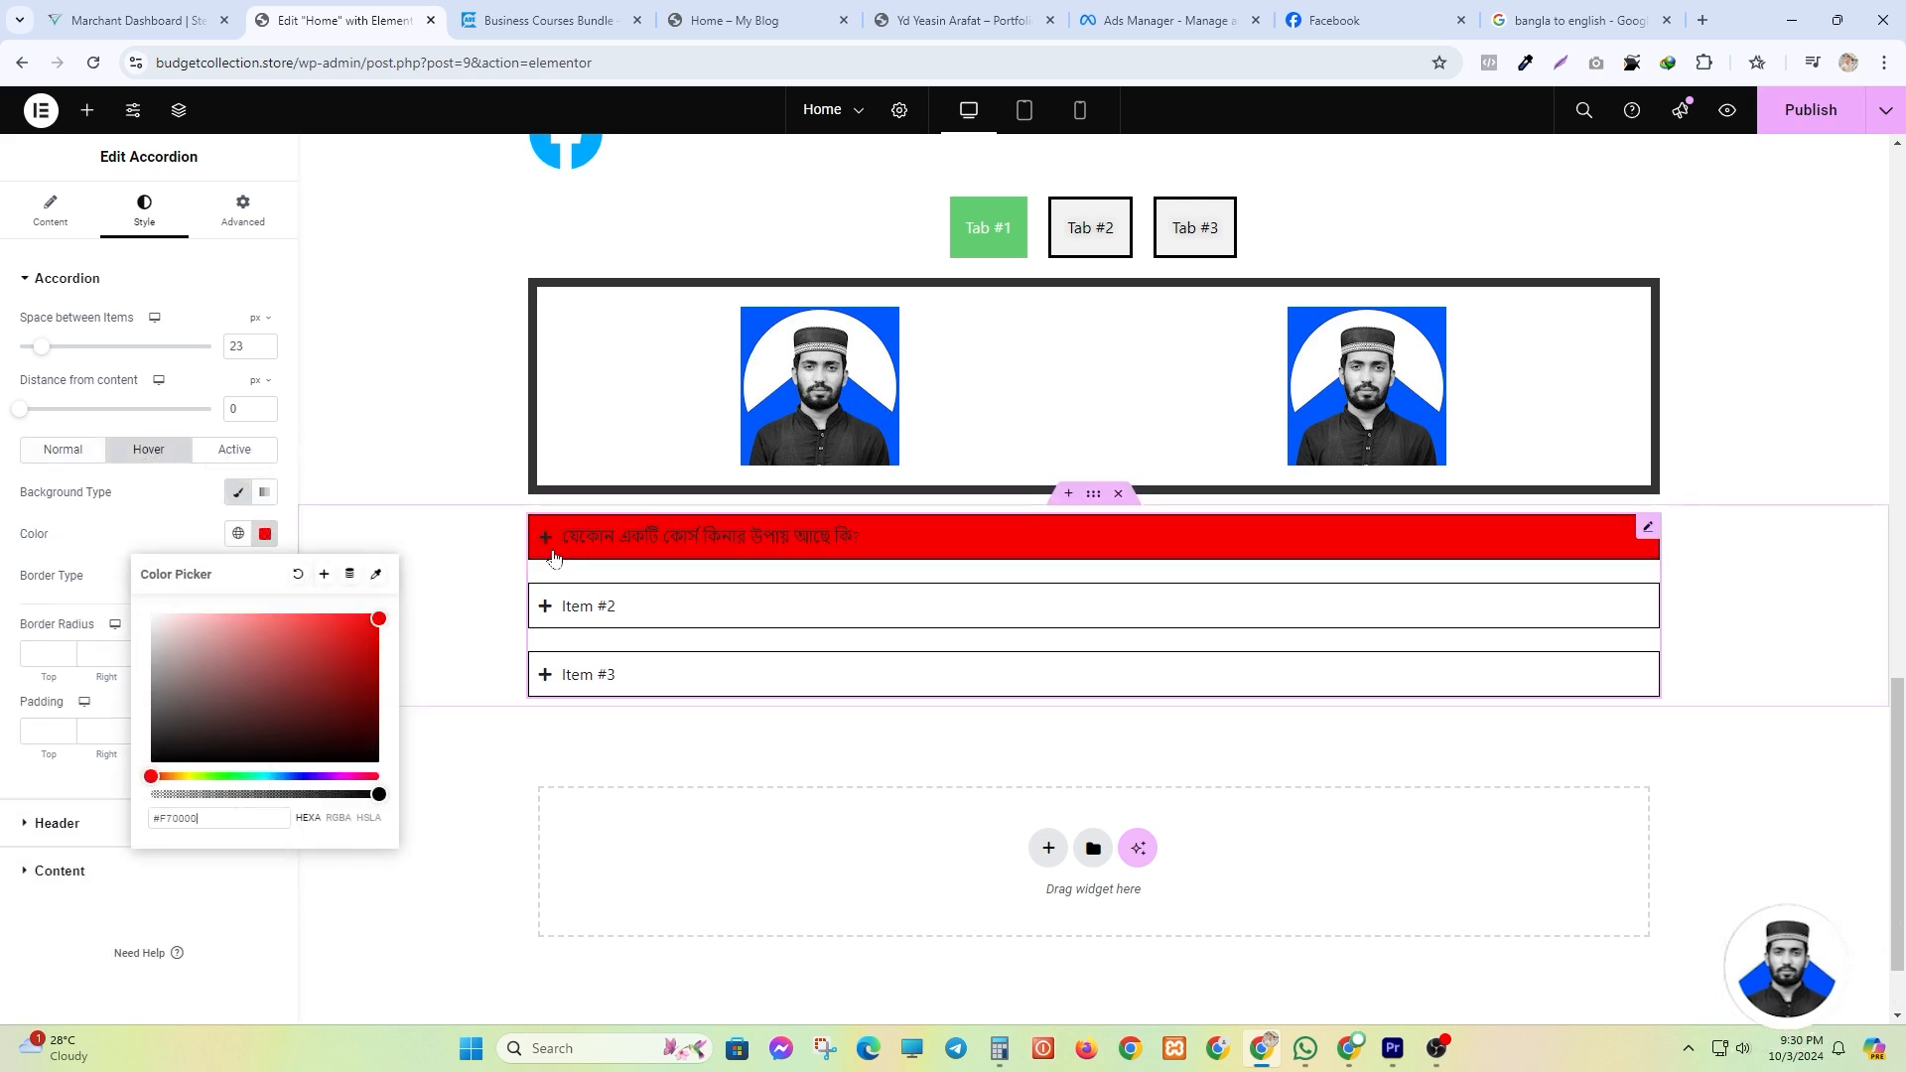
left_click(310, 629)
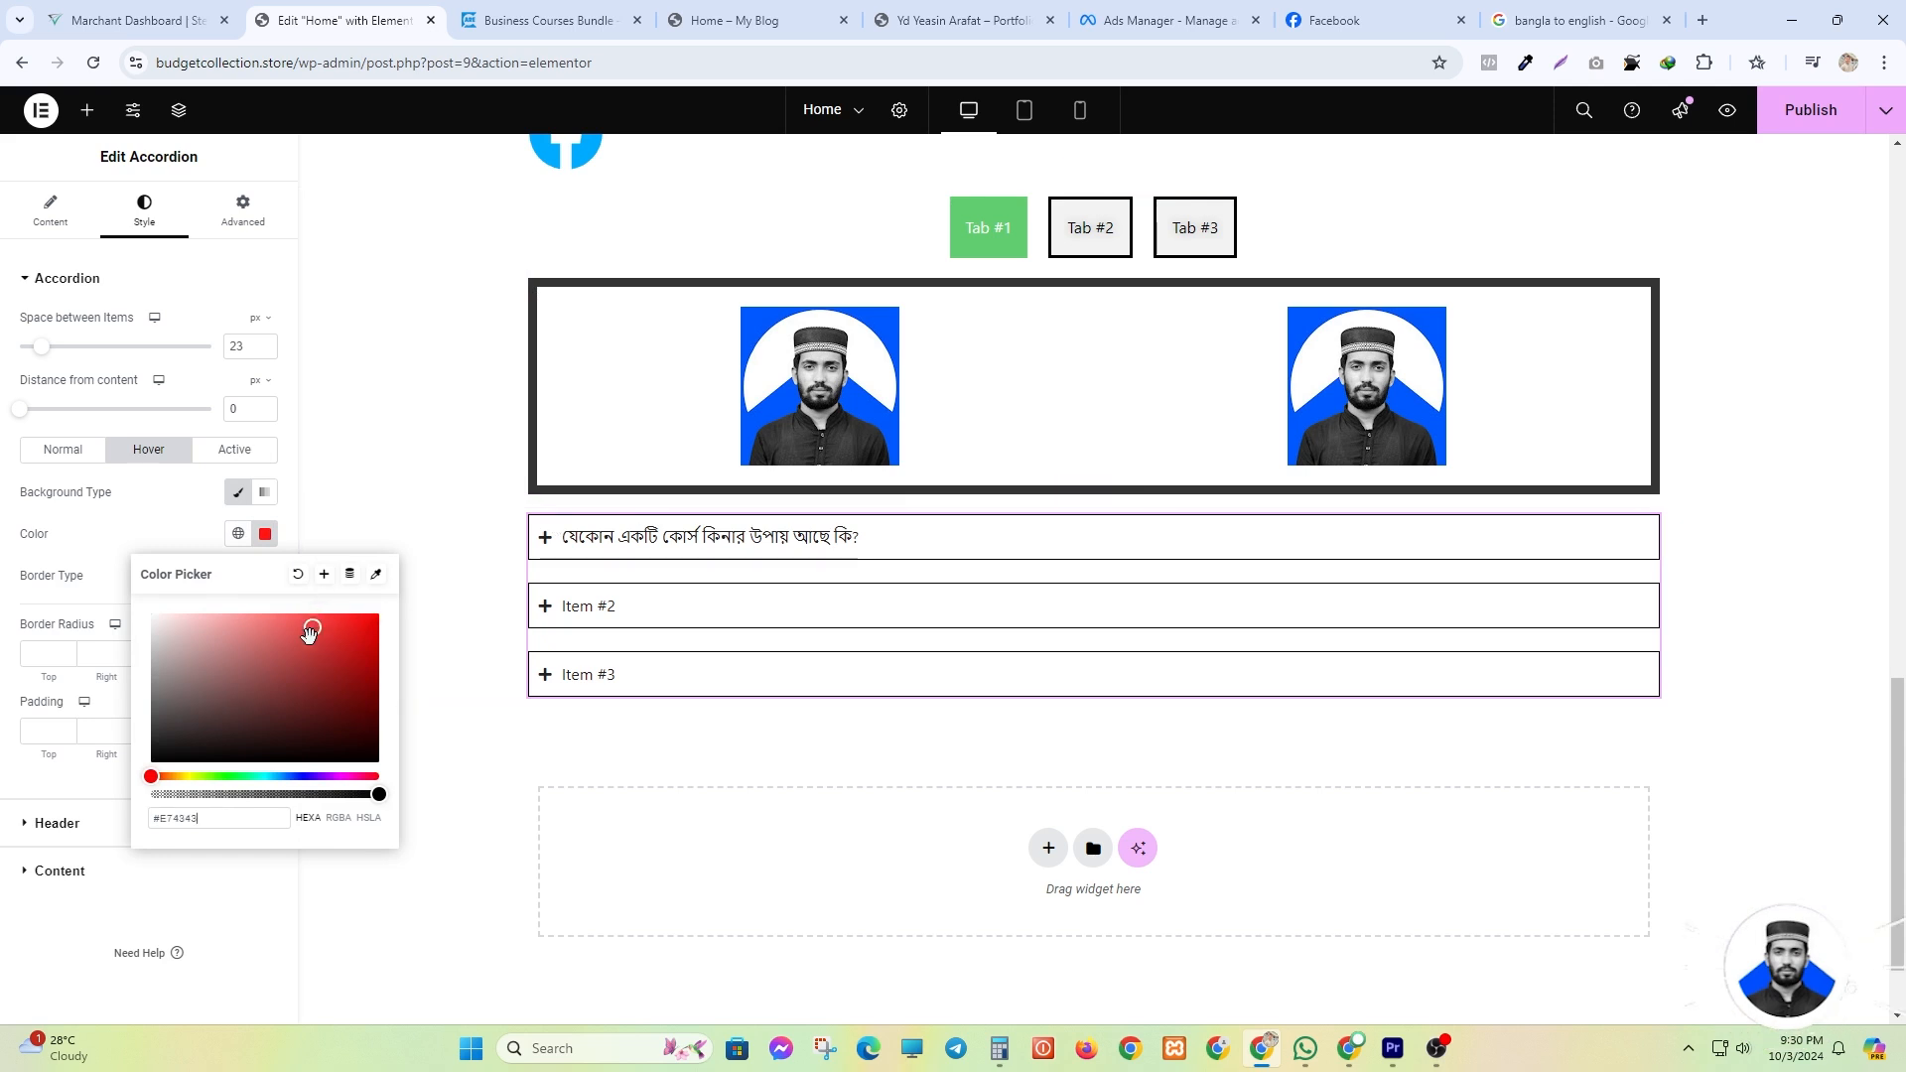
left_click(151, 615)
left_click(294, 576)
left_click(171, 589)
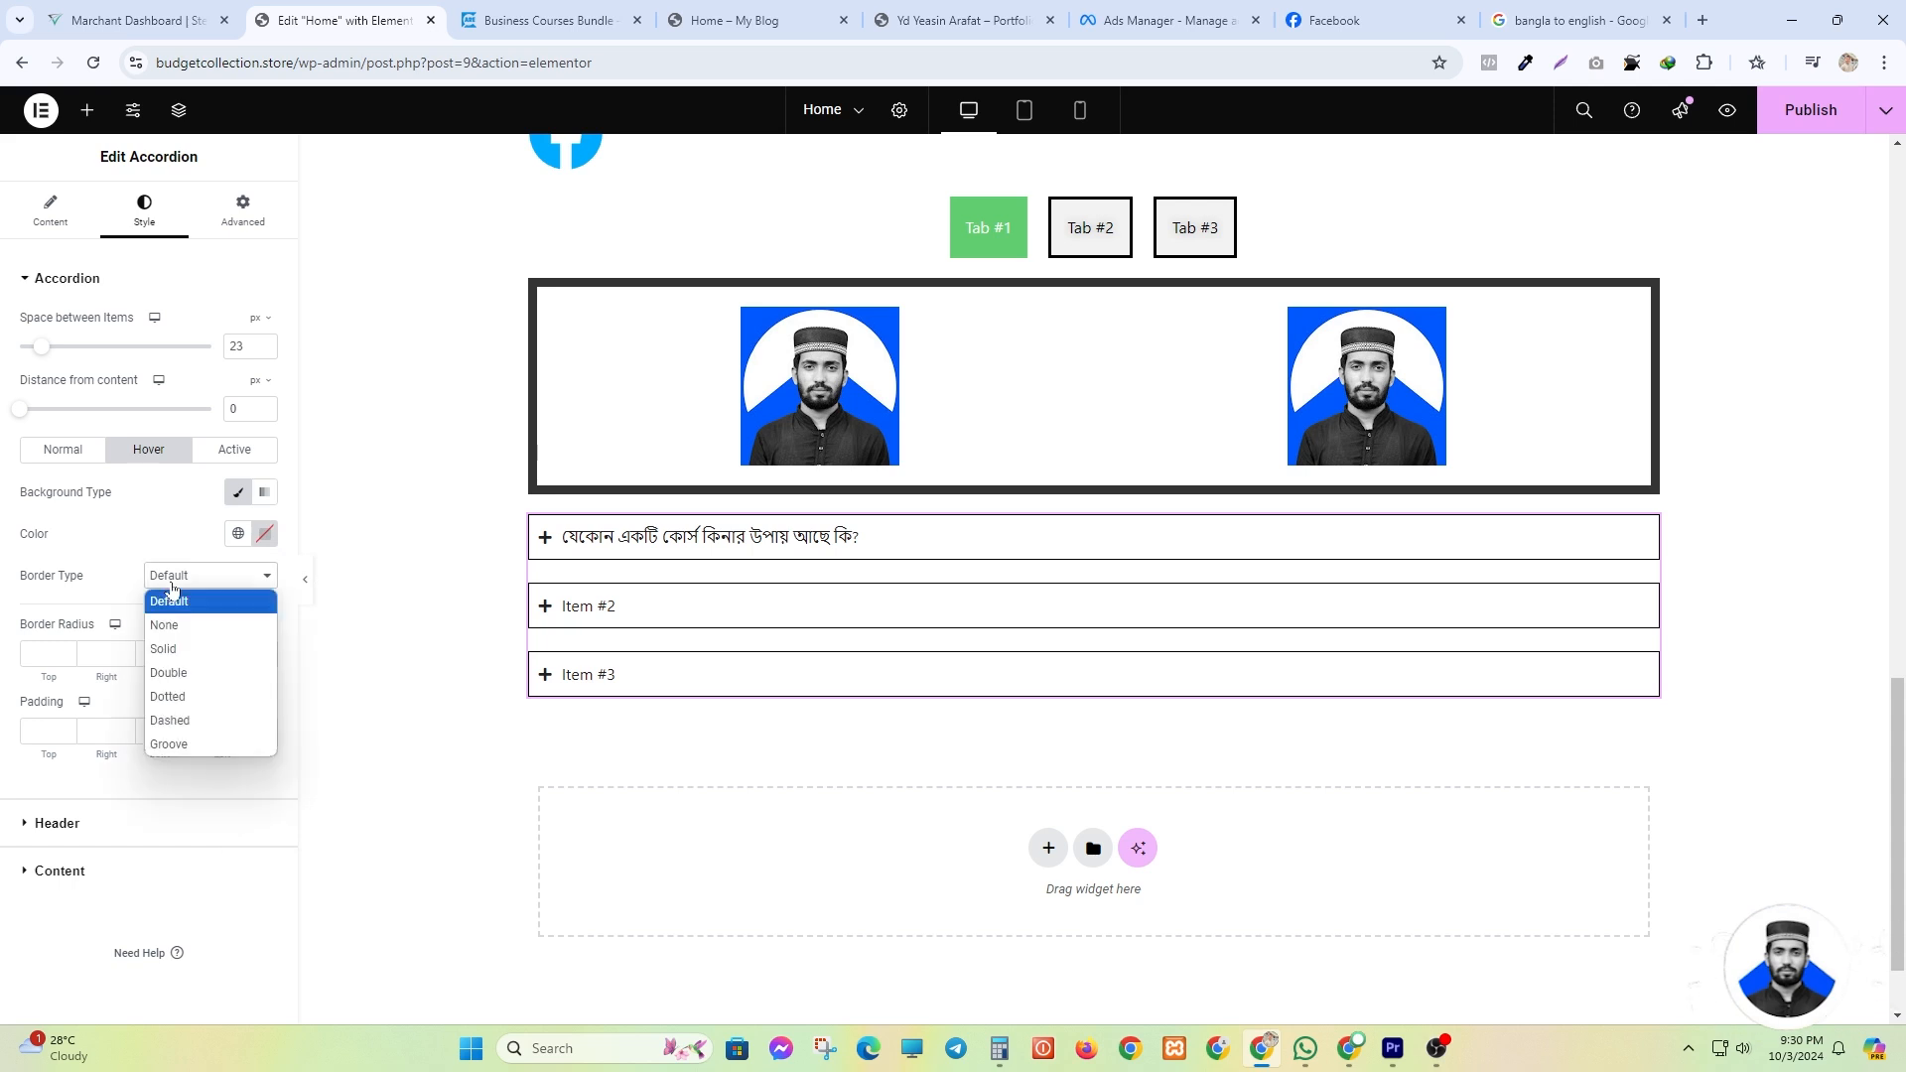
left_click(172, 588)
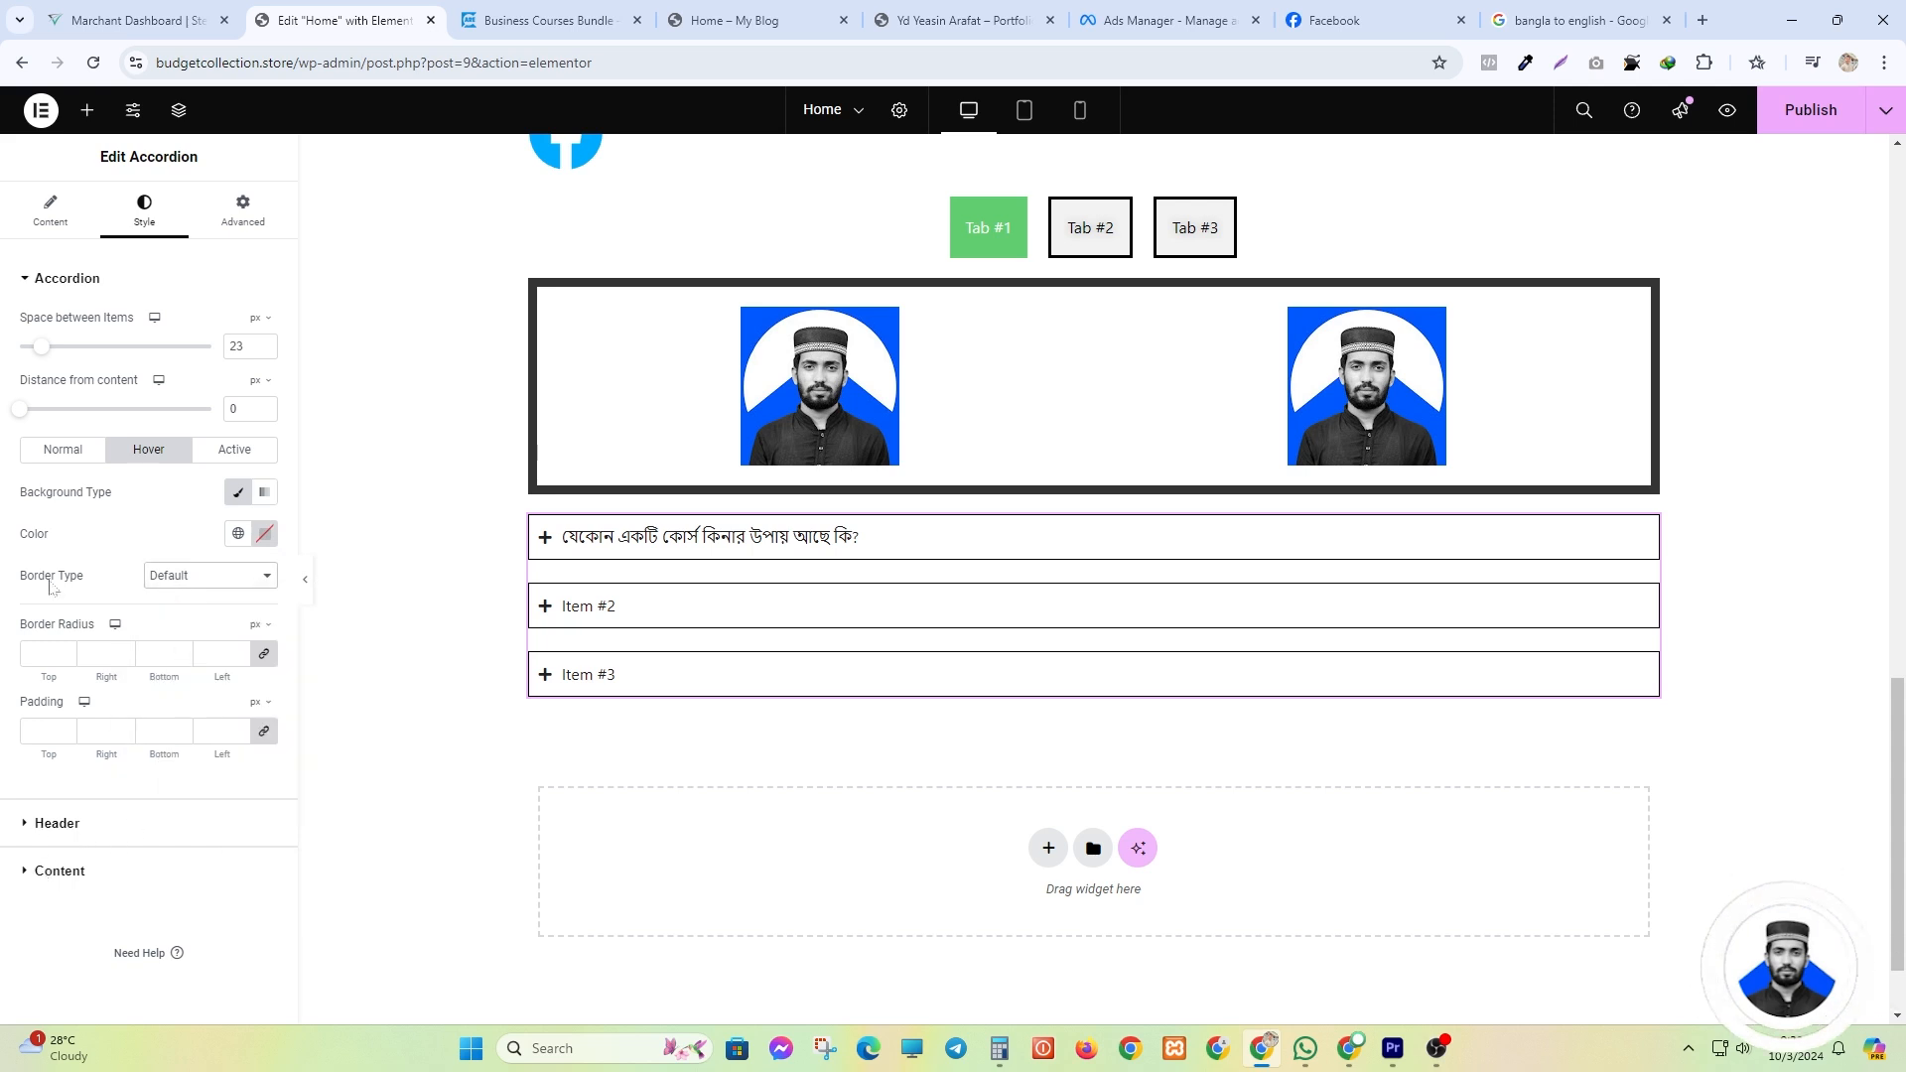
- Set the accordion header title's typography size to 20 px
left_click(57, 825)
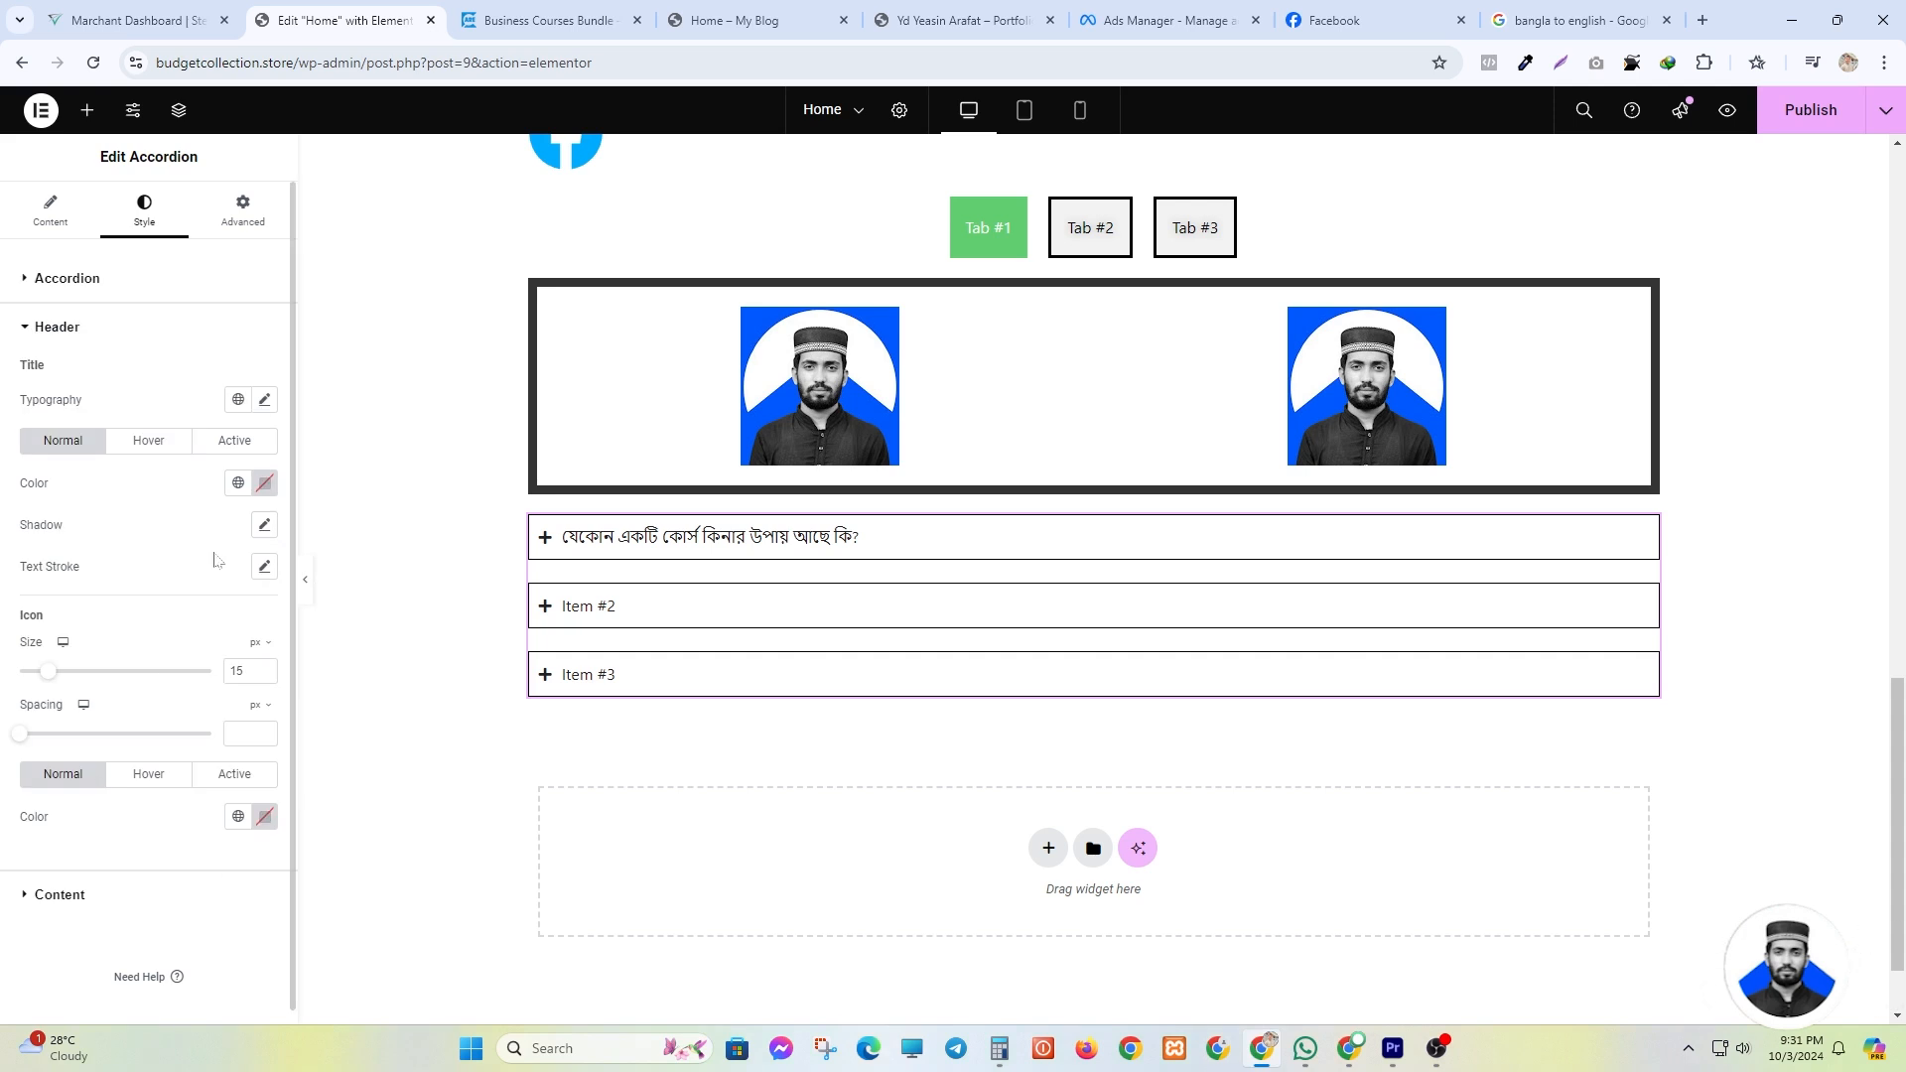
left_click(261, 401)
left_click_drag(35, 566, 54, 567)
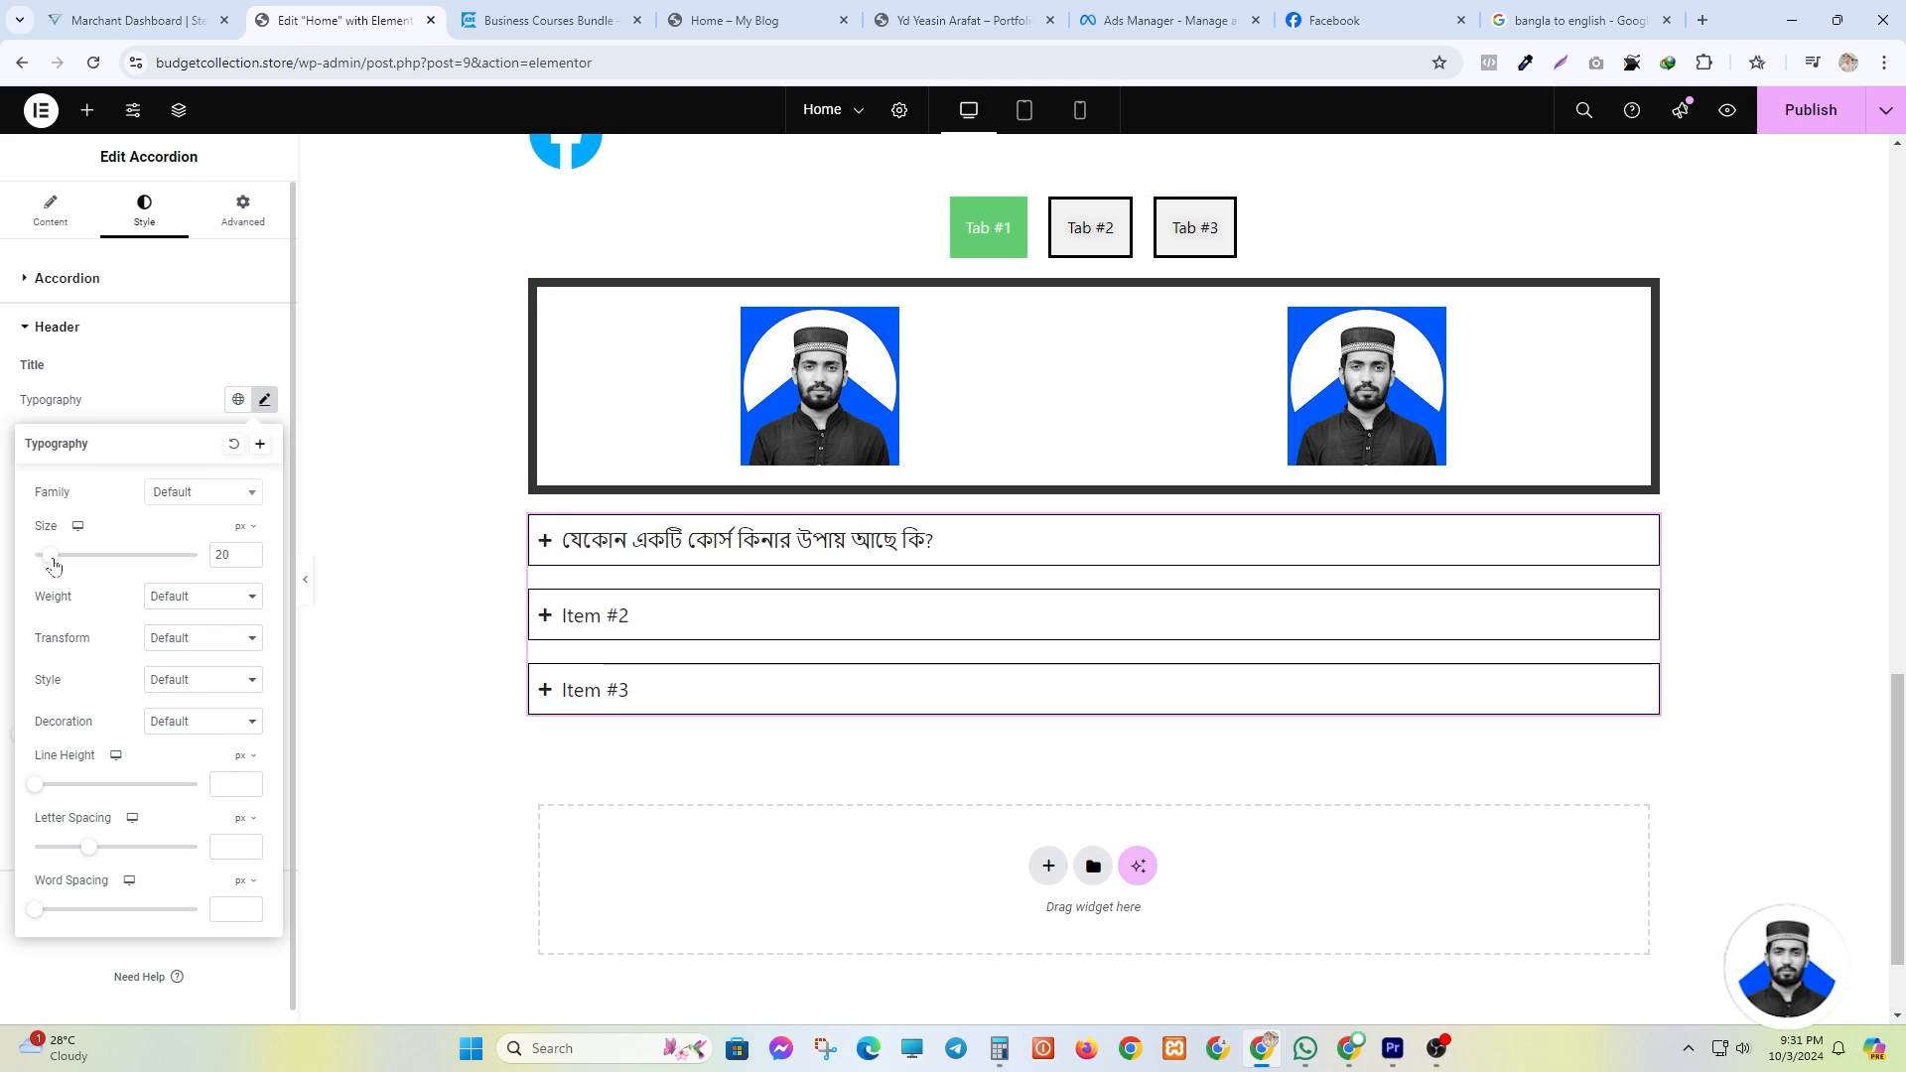
- Set the accordion header title's font family to Tiro Bangla and its size to 26 px
left_click(172, 494)
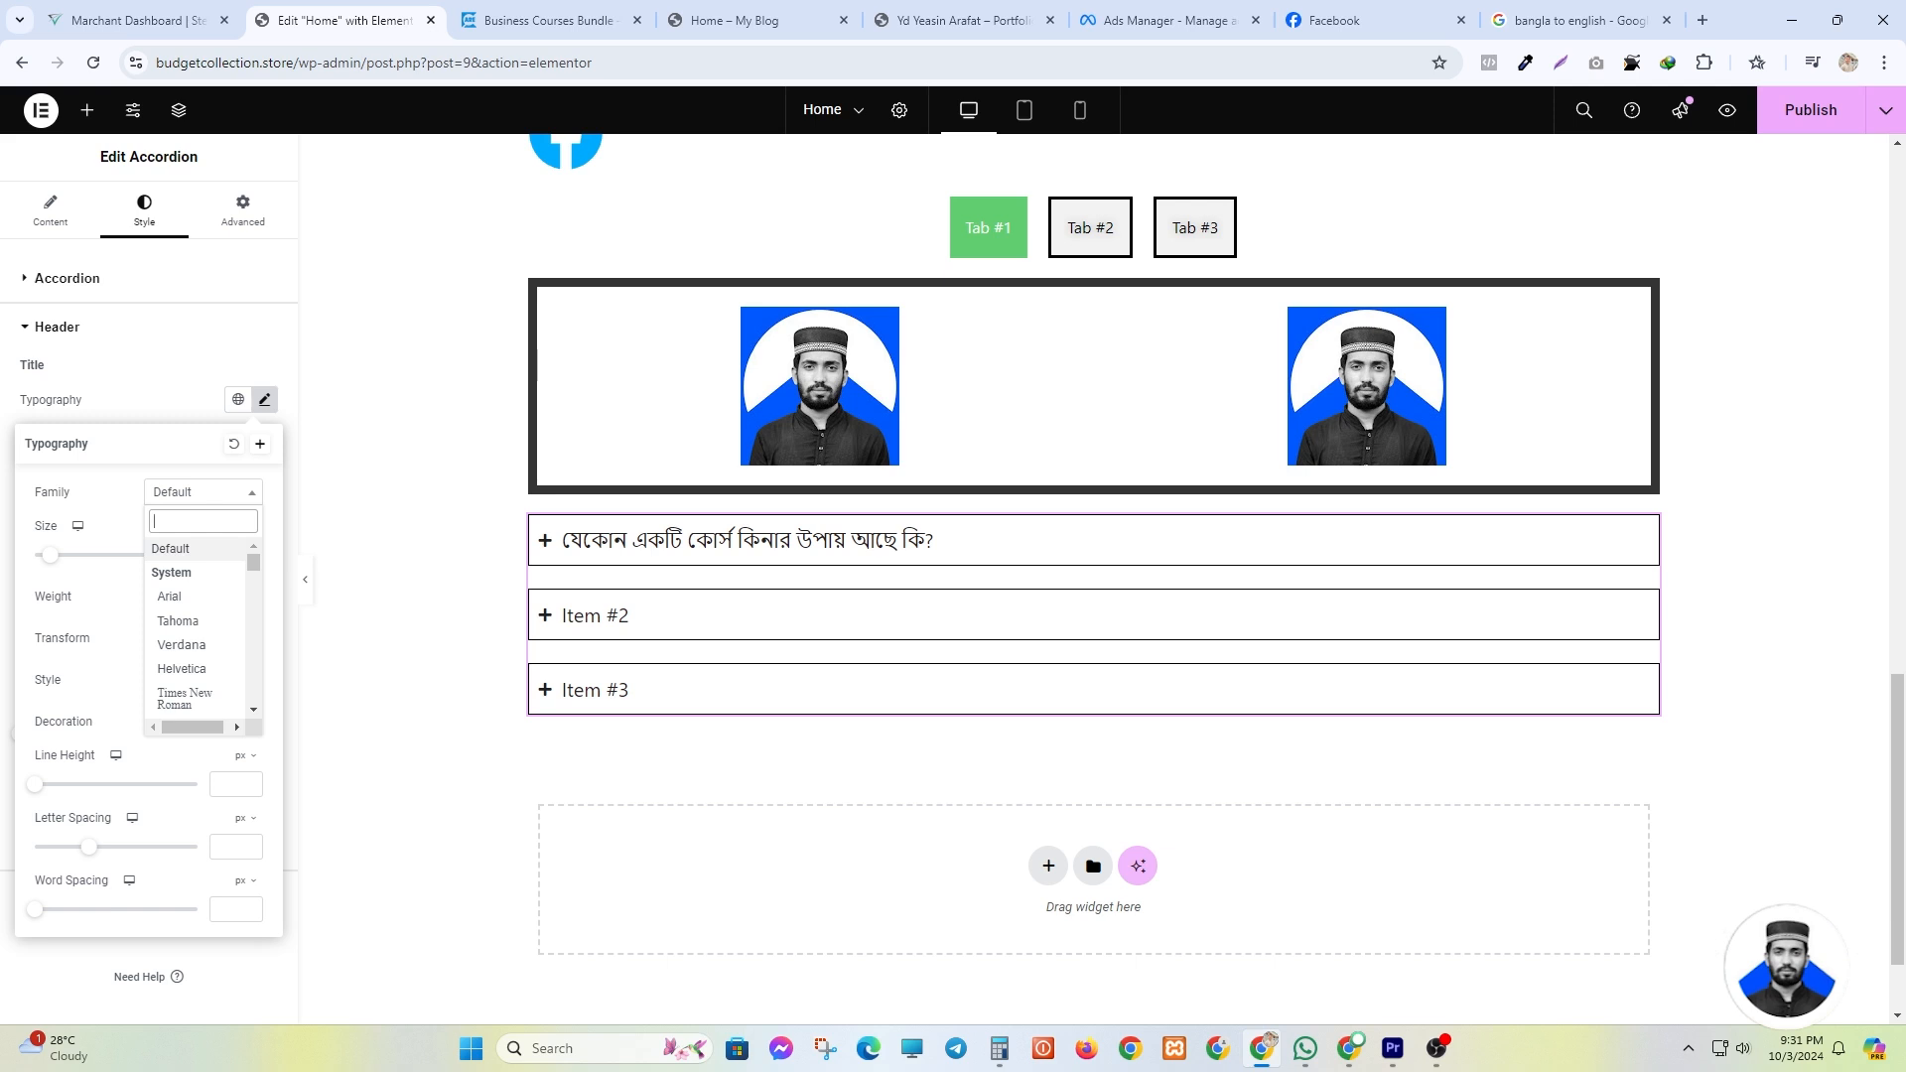
type("ti")
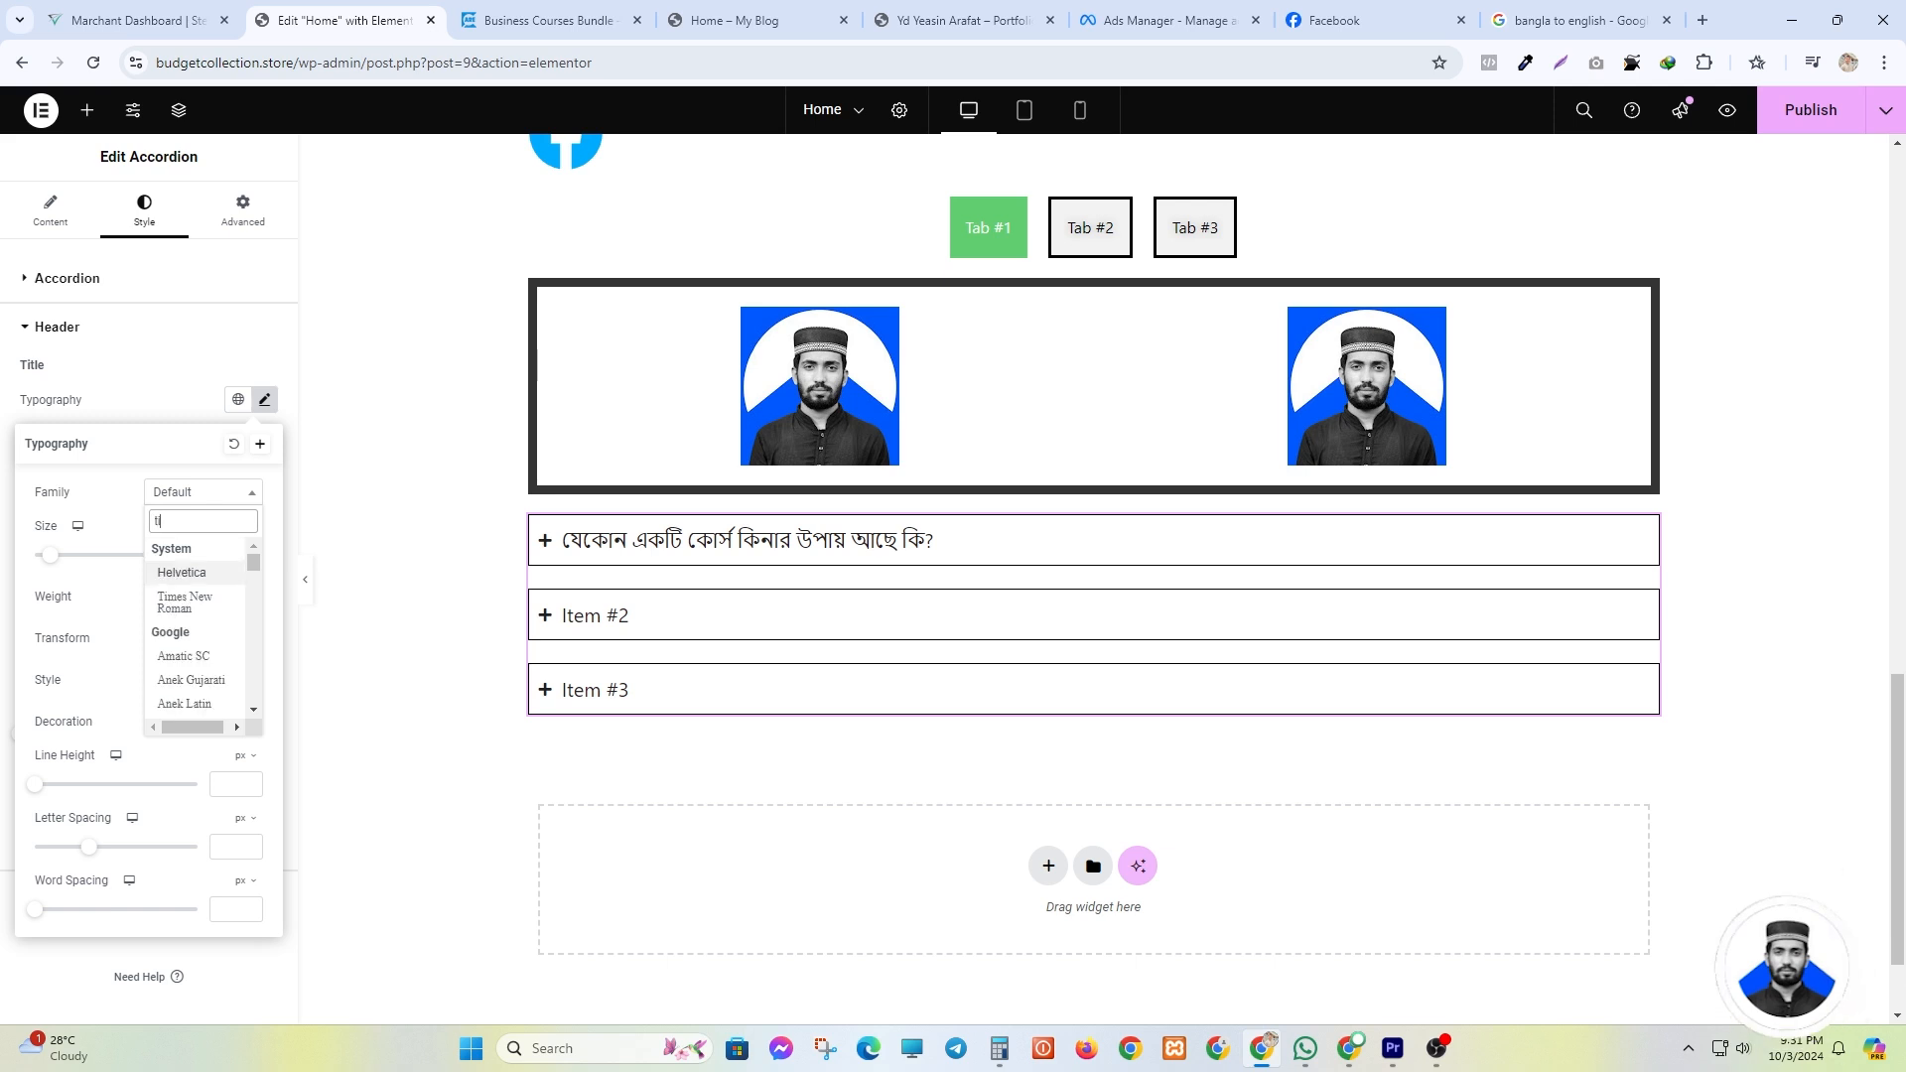
left_click(213, 572)
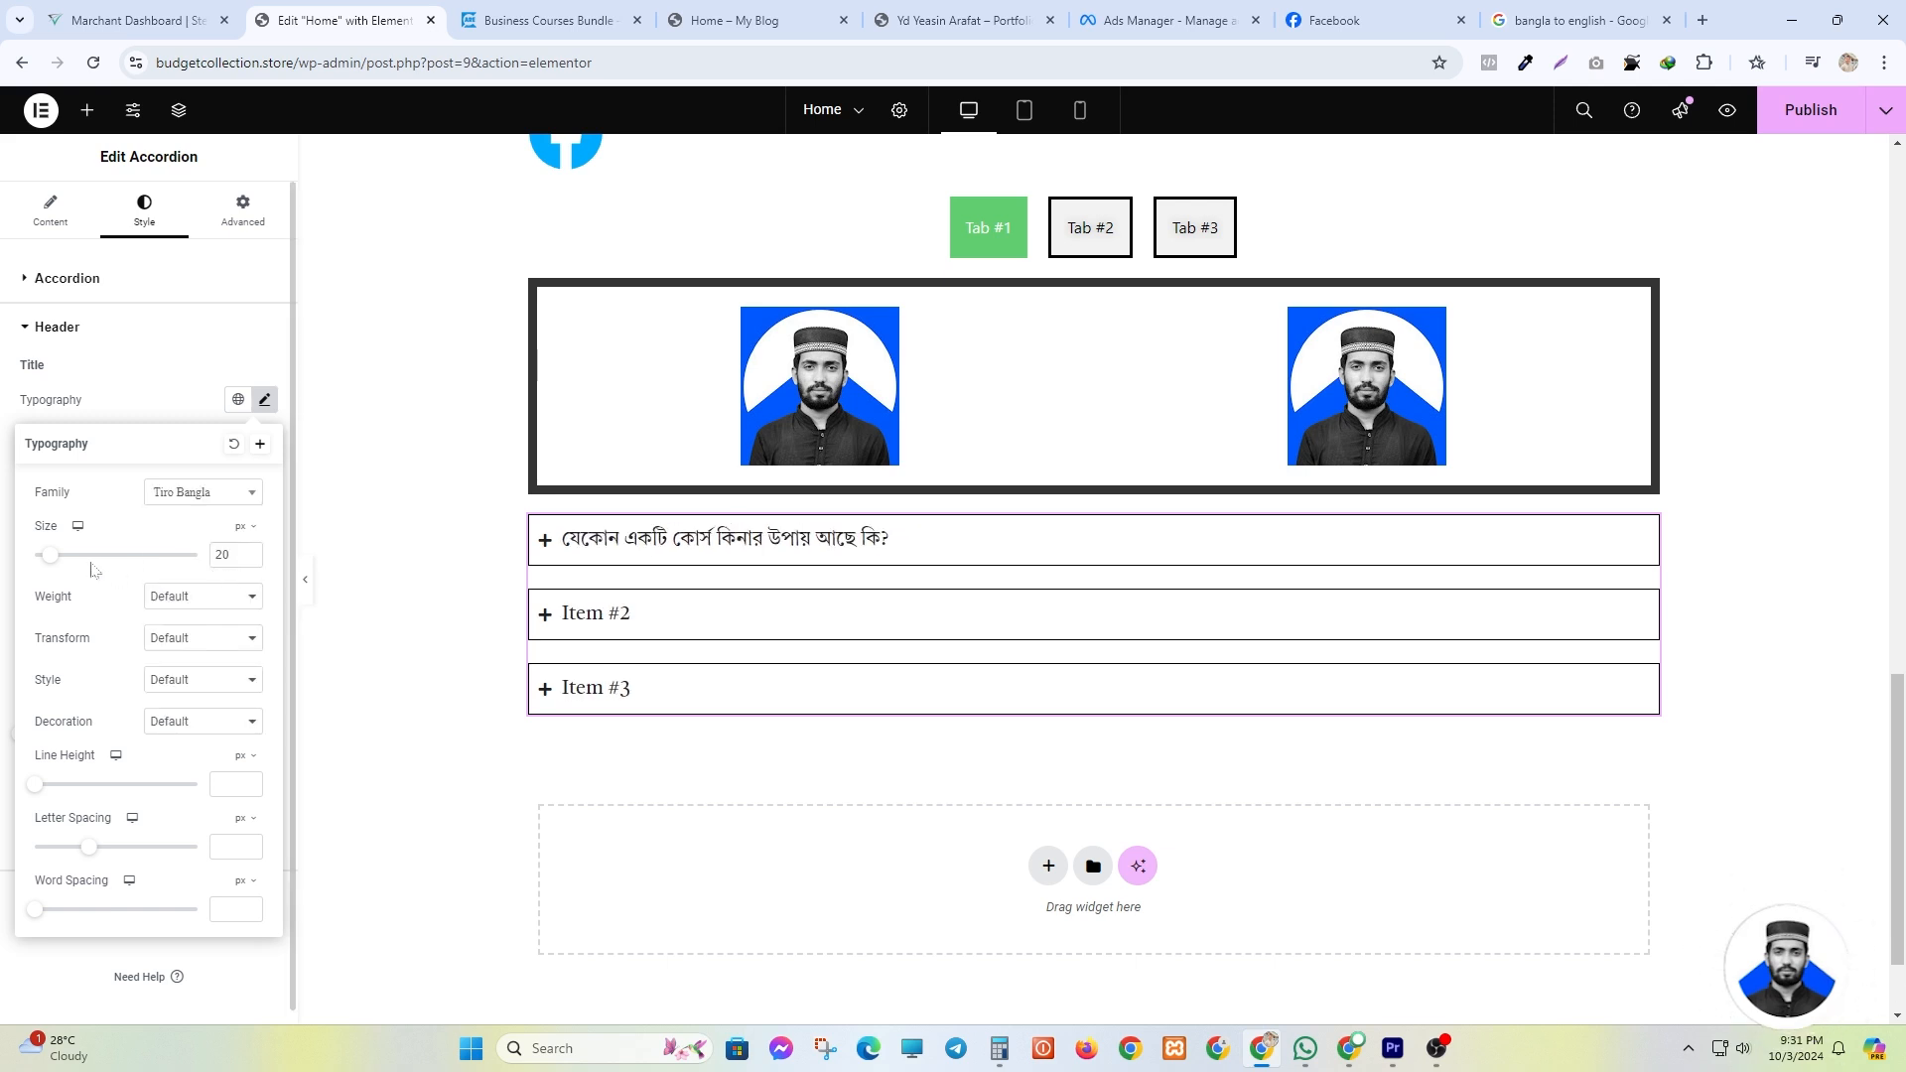
left_click_drag(54, 564, 59, 562)
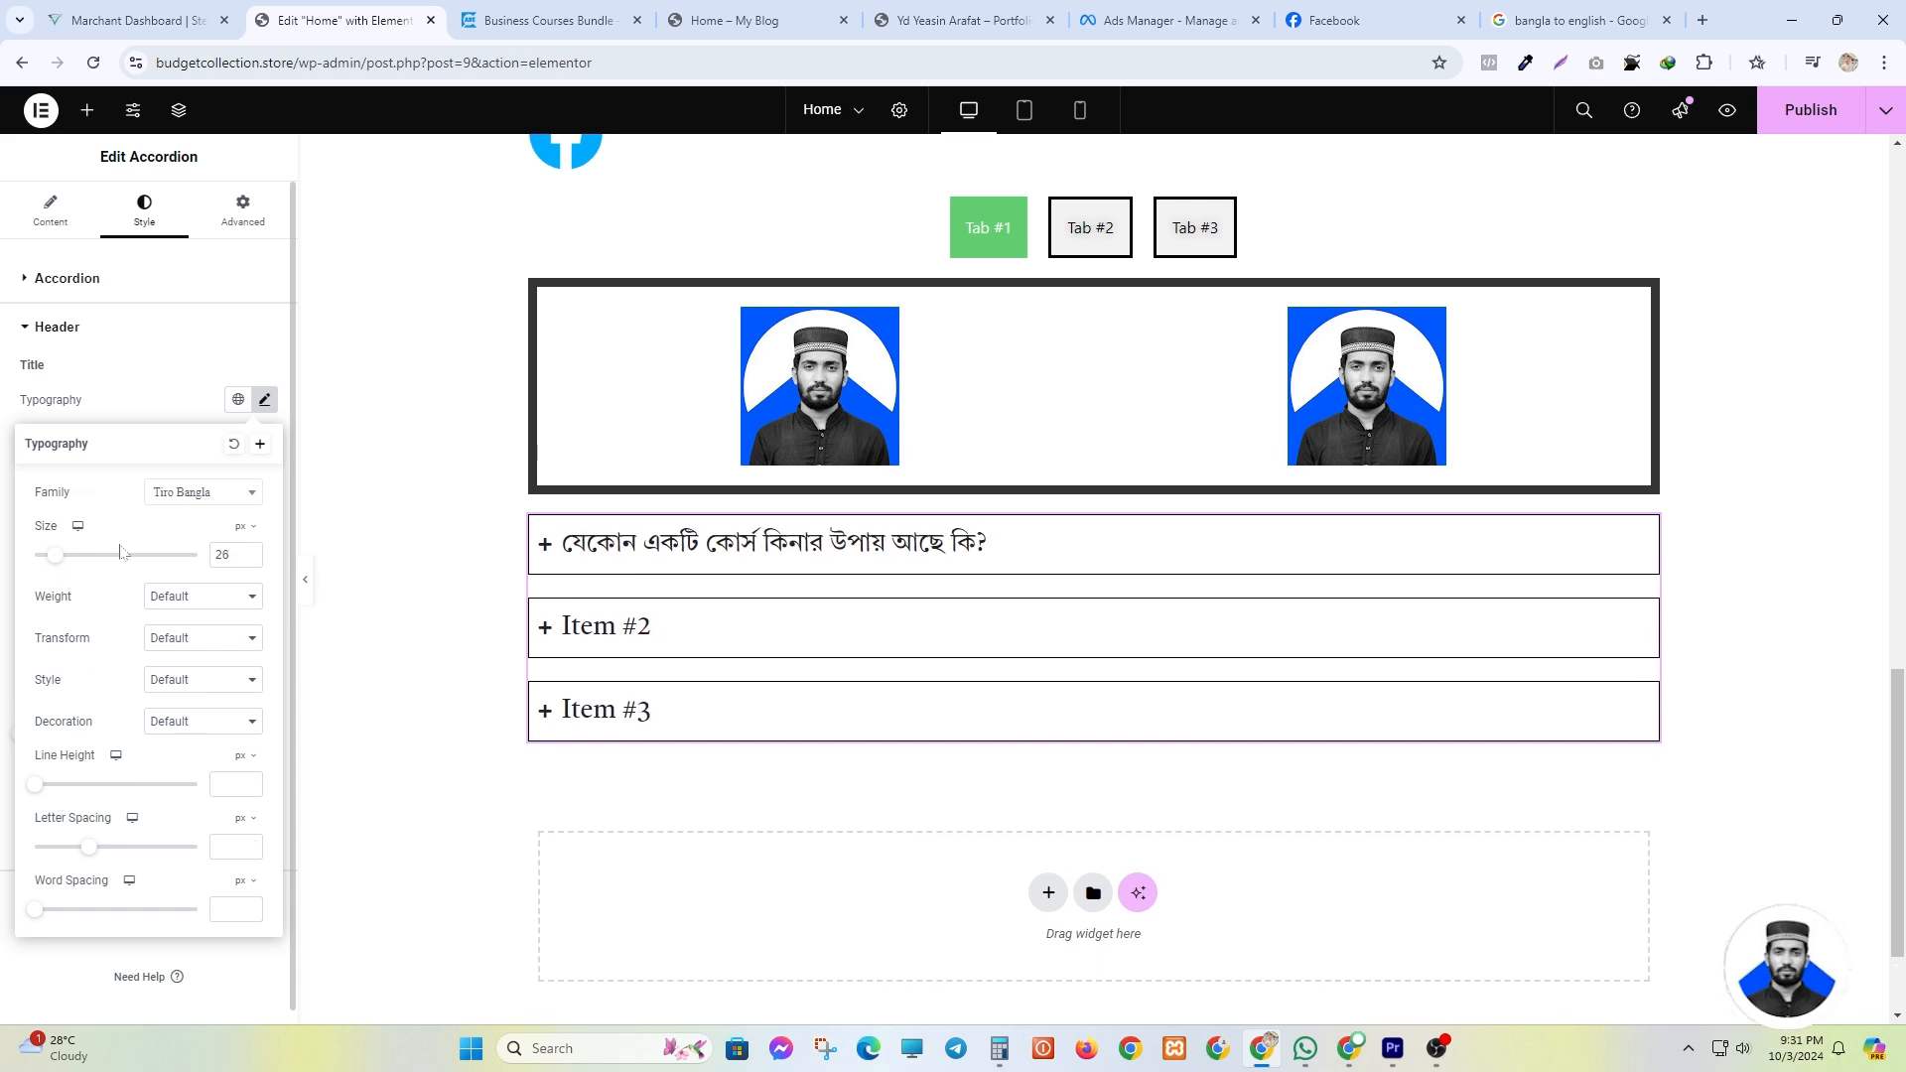
left_click(263, 401)
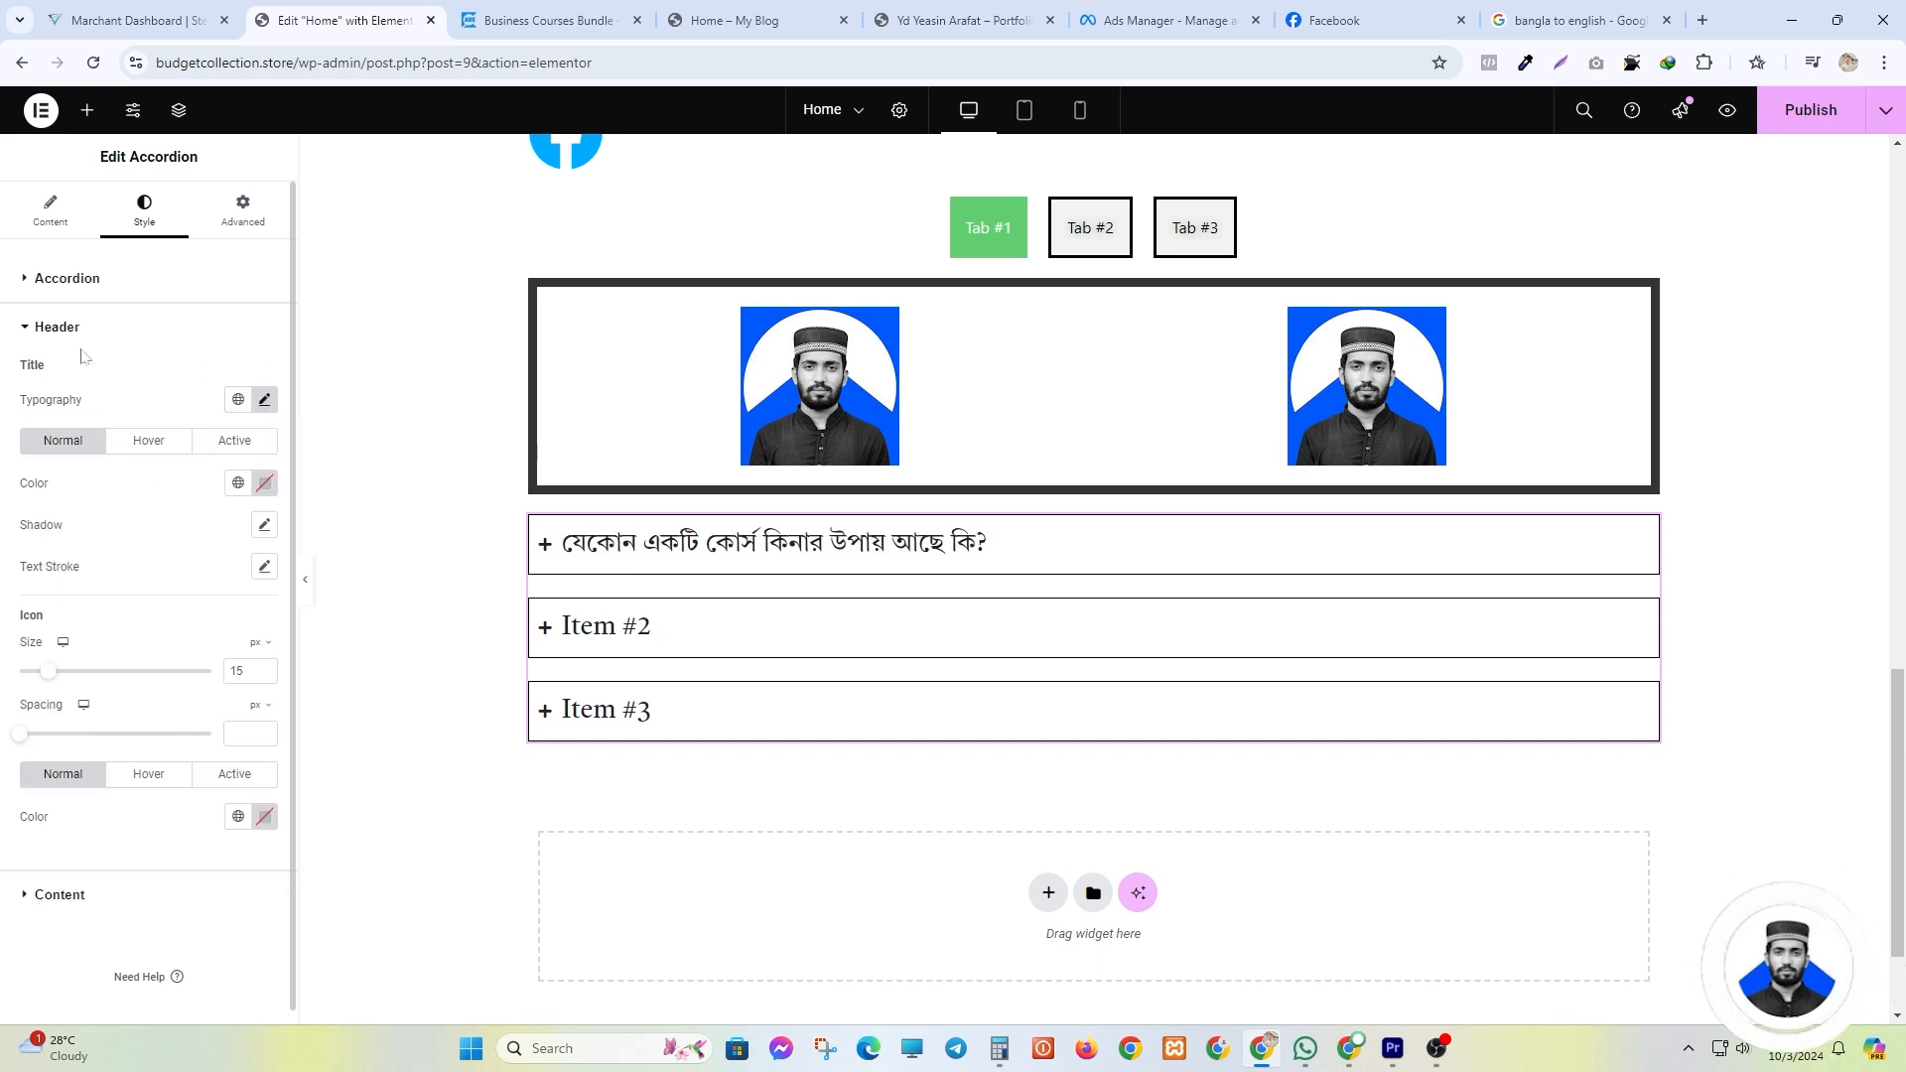
- Color the accordion header titles black in the normal state and red (#F60000) in the hover state
left_click(264, 483)
left_click_drag(260, 633, 81, 782)
left_click(264, 484)
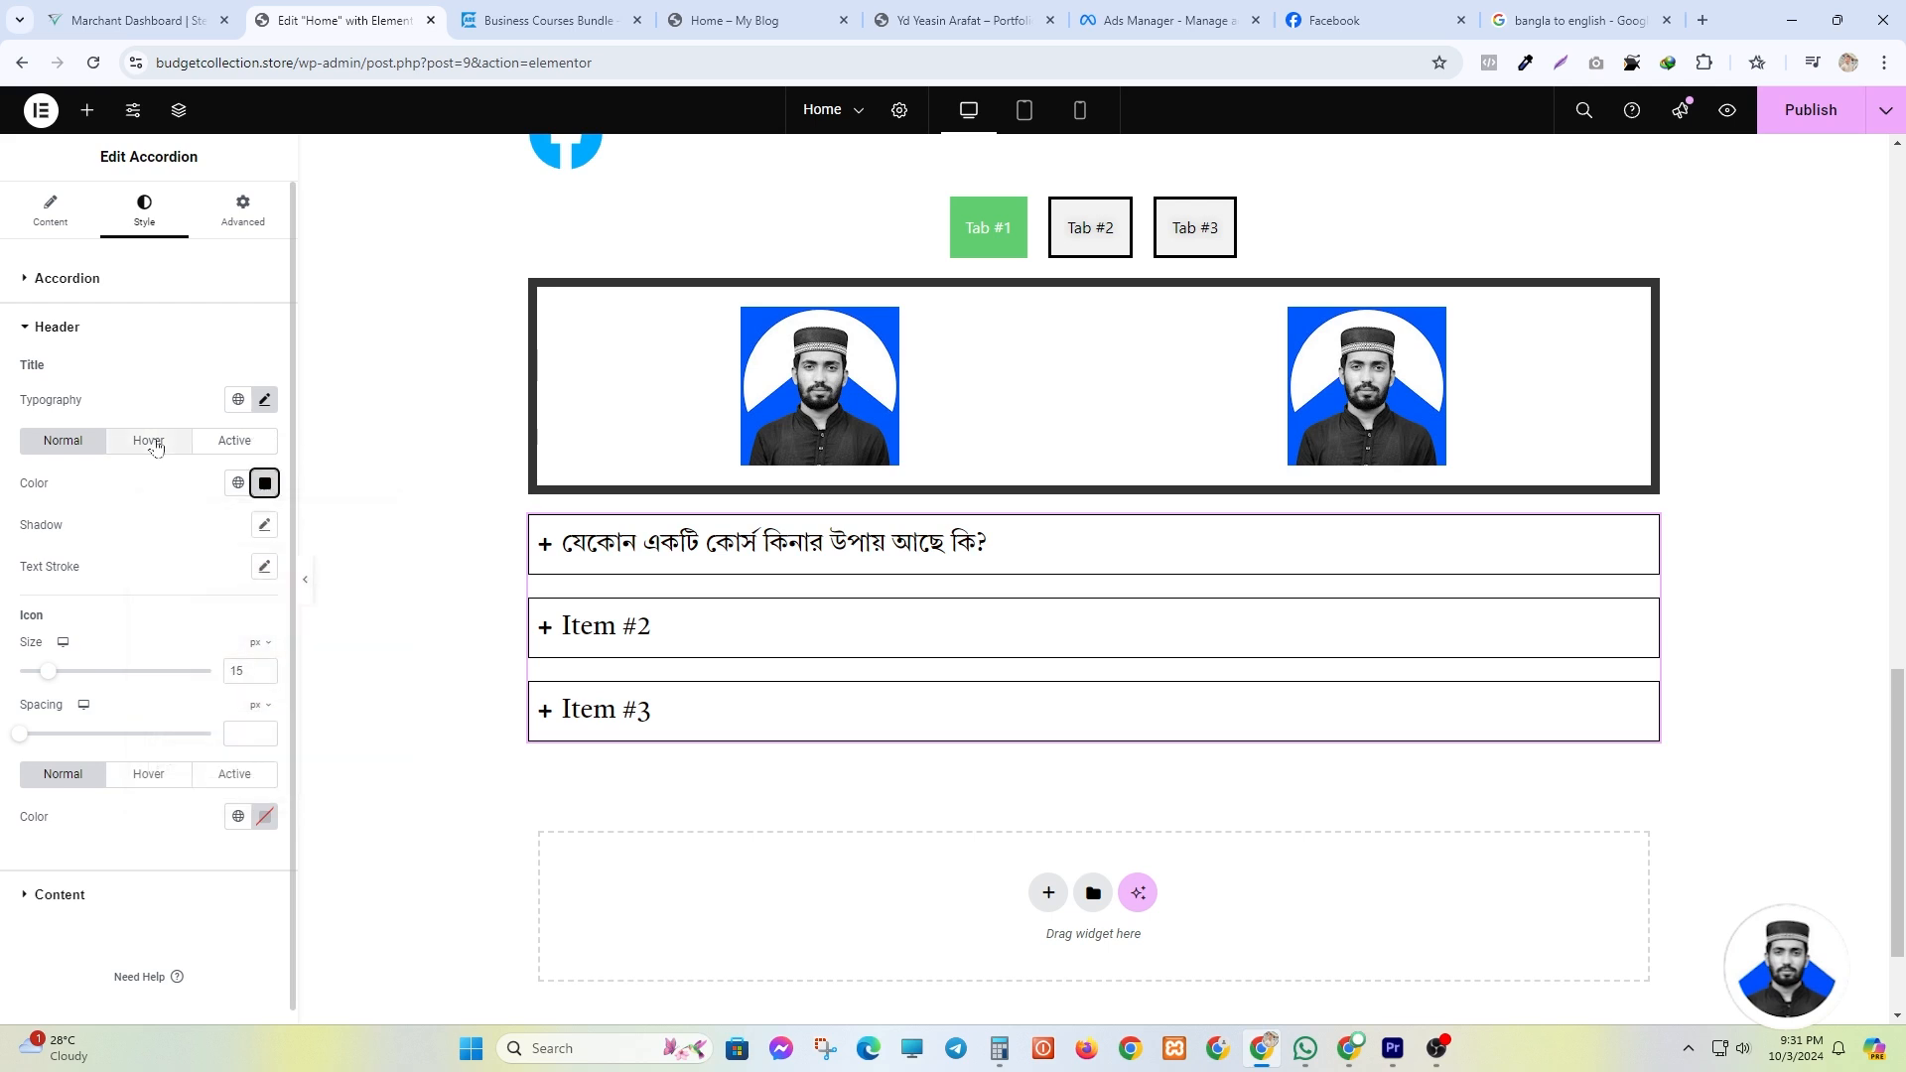
left_click(149, 440)
left_click(265, 483)
left_click(379, 569)
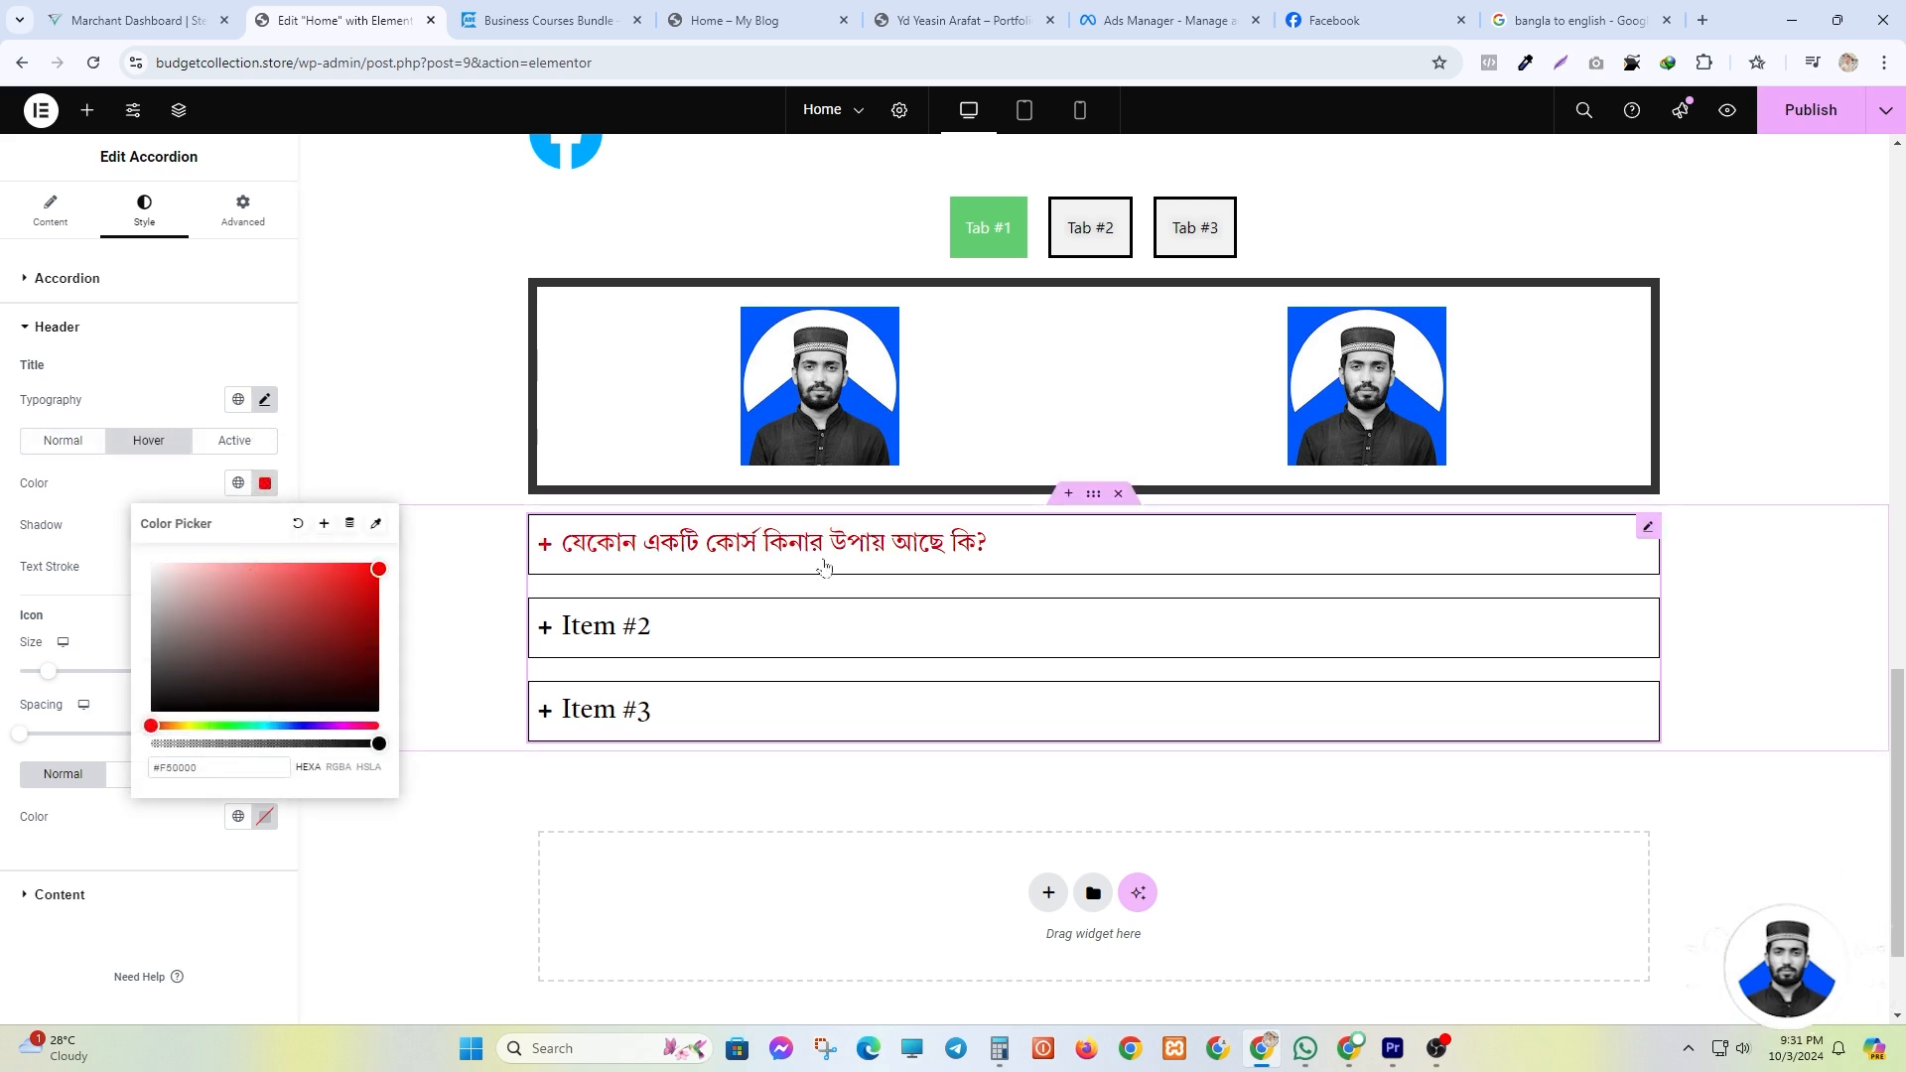
left_click(94, 328)
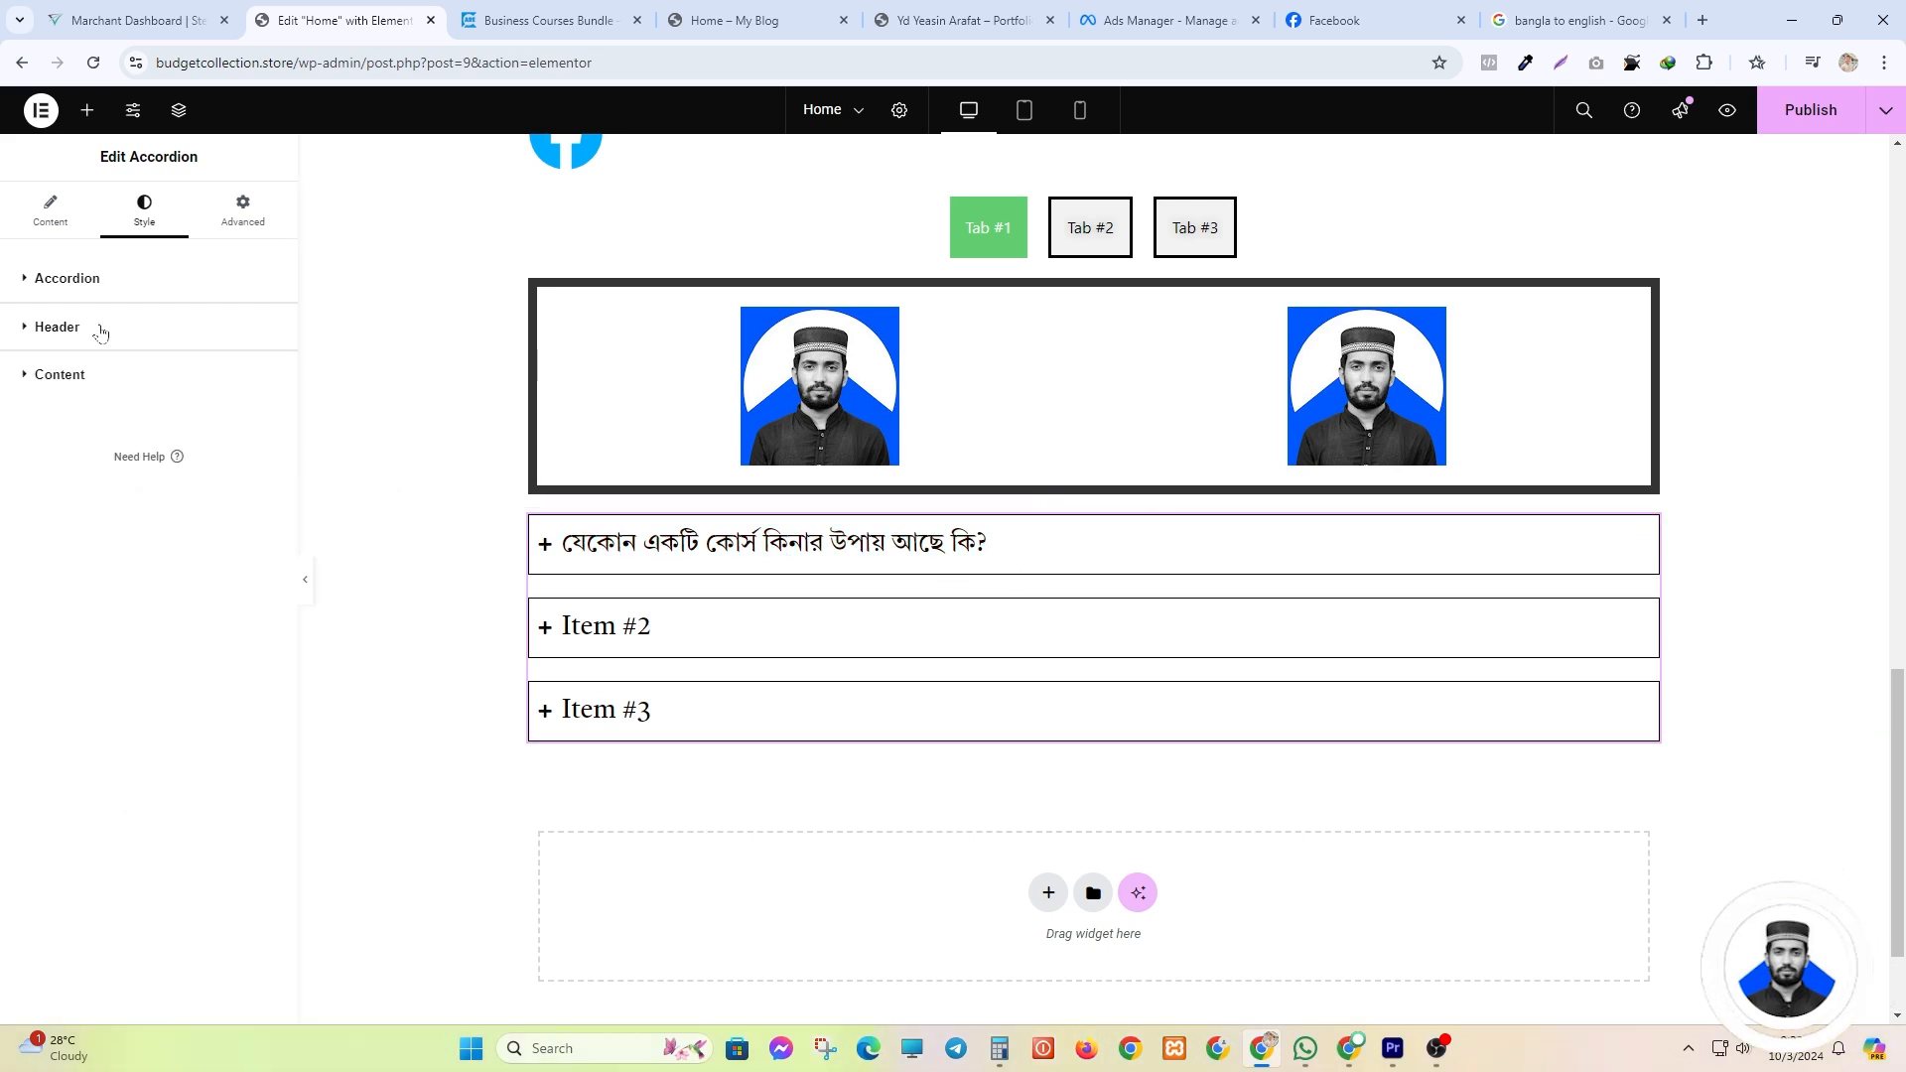
- Try red on the accordion header icons' normal state and settle on black
left_click(94, 328)
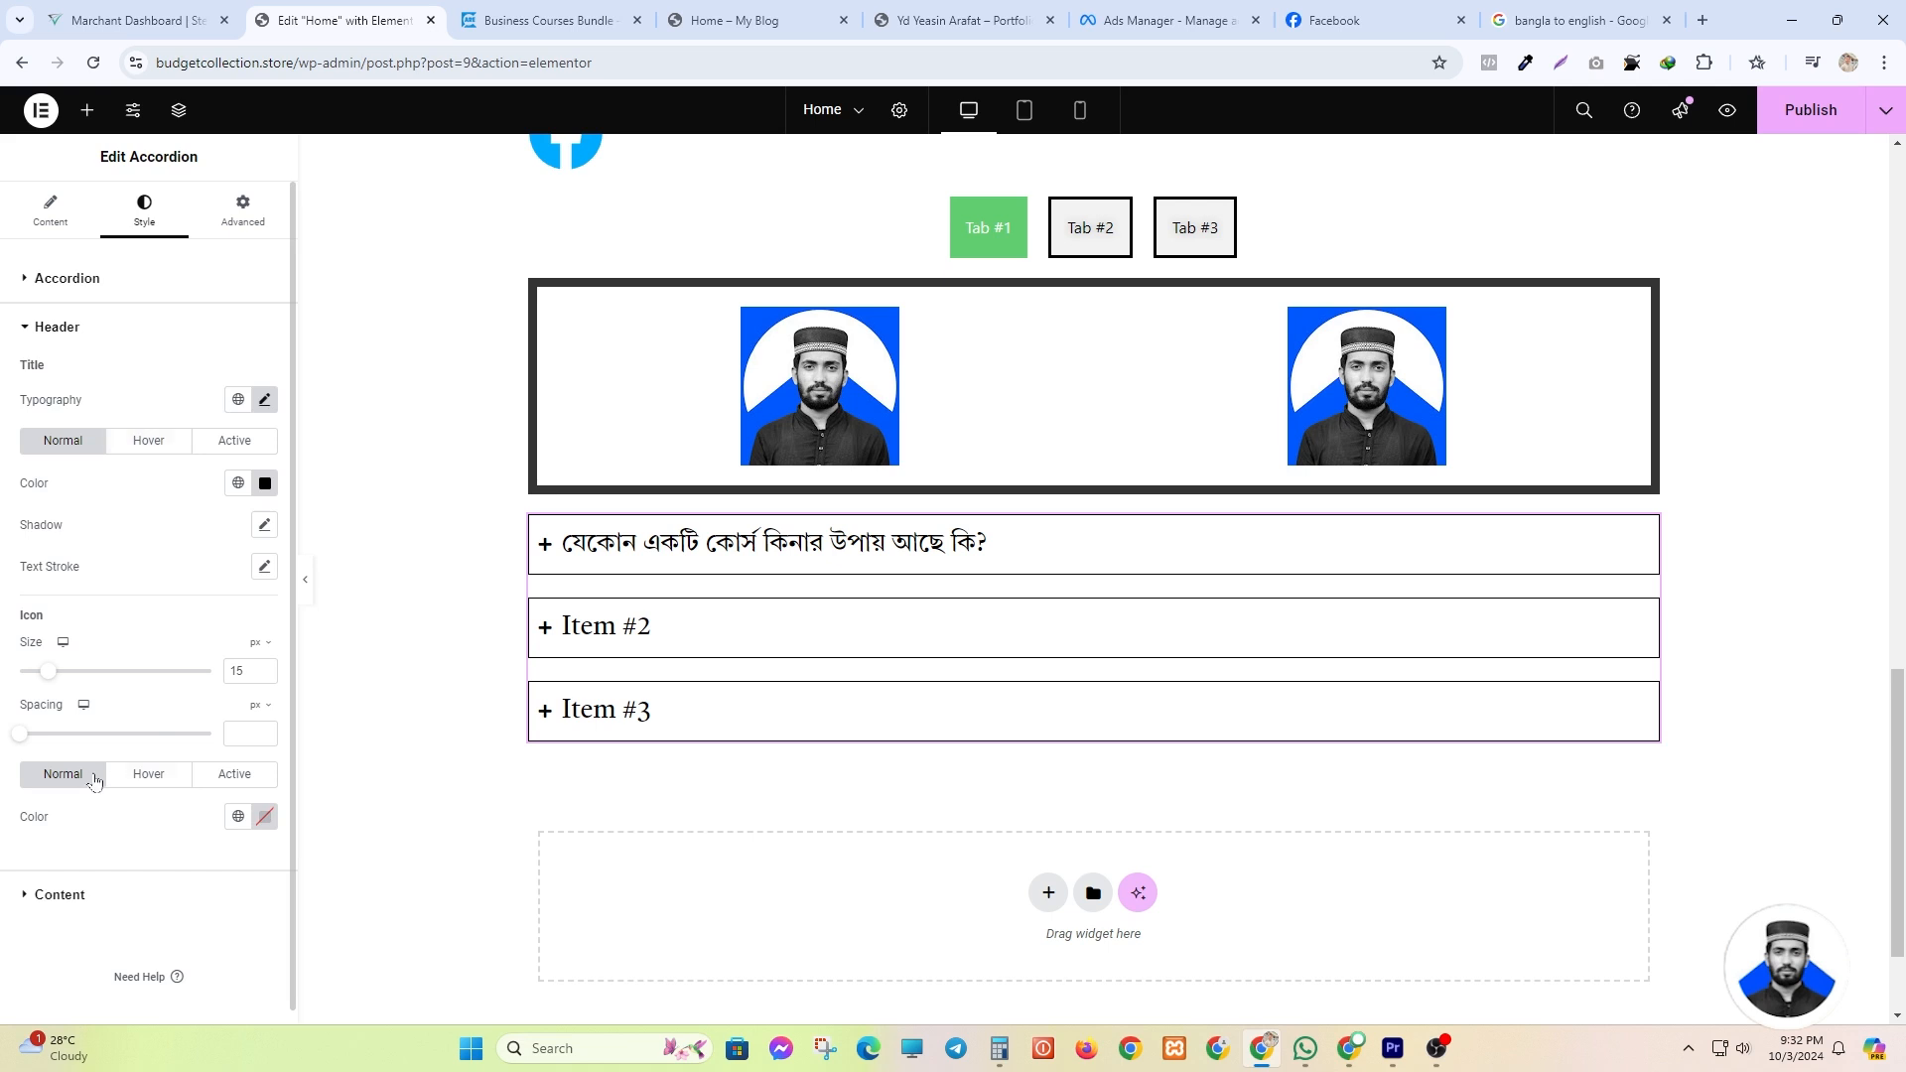
left_click(266, 816)
left_click(379, 562)
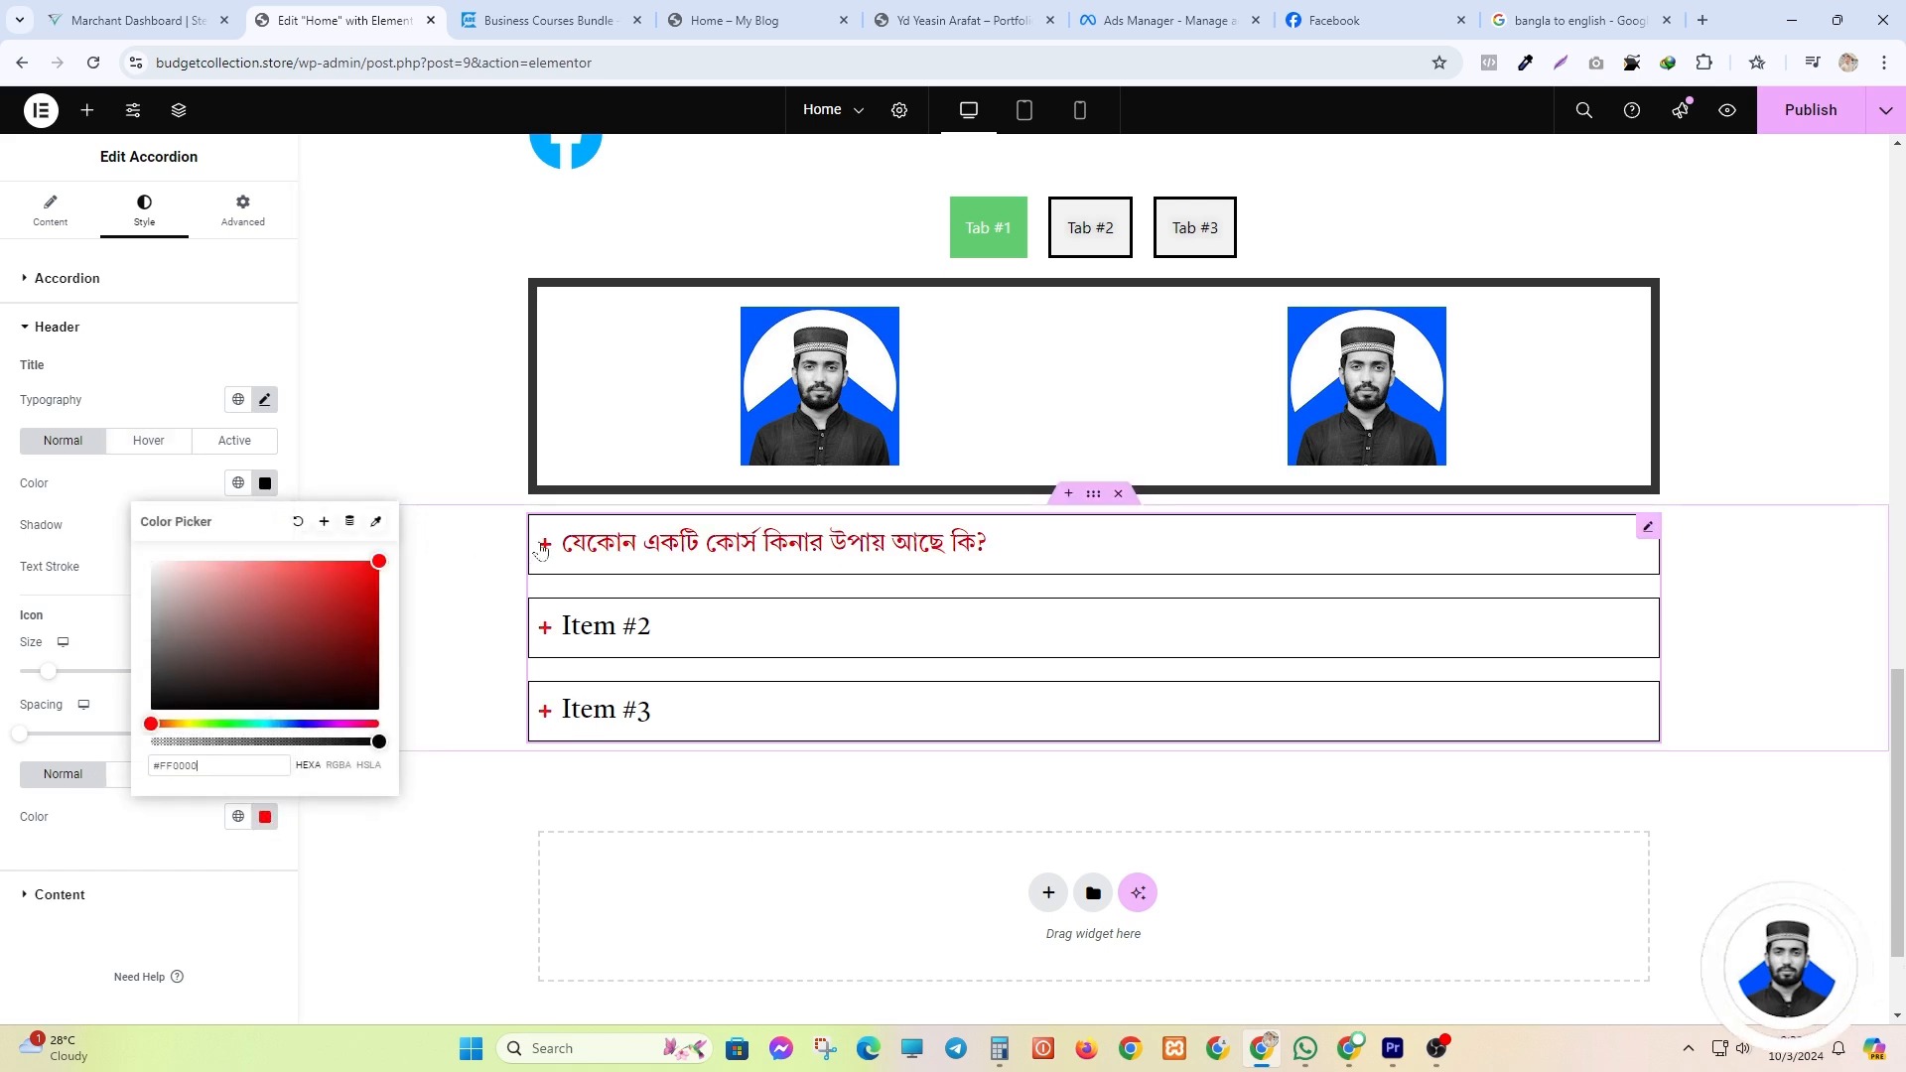
left_click(382, 573)
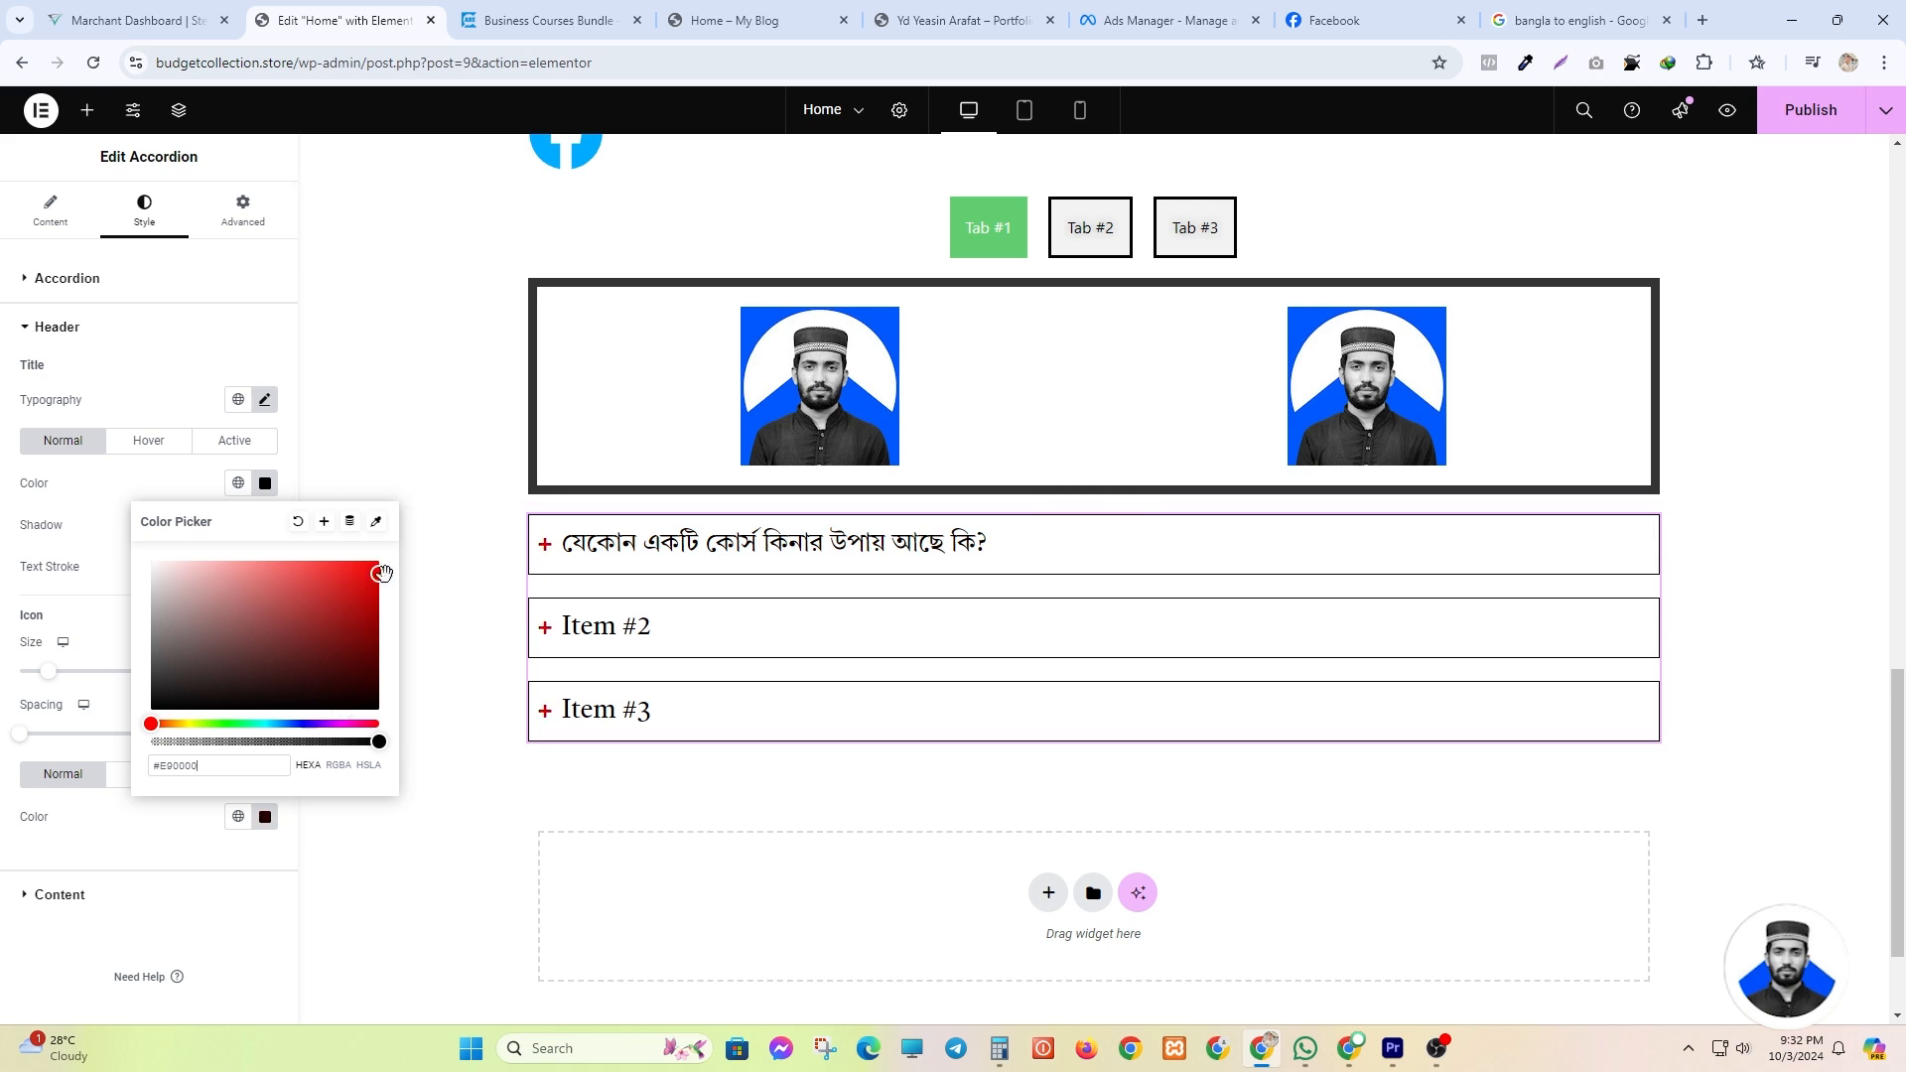
left_click_drag(381, 573, 335, 707)
left_click(99, 893)
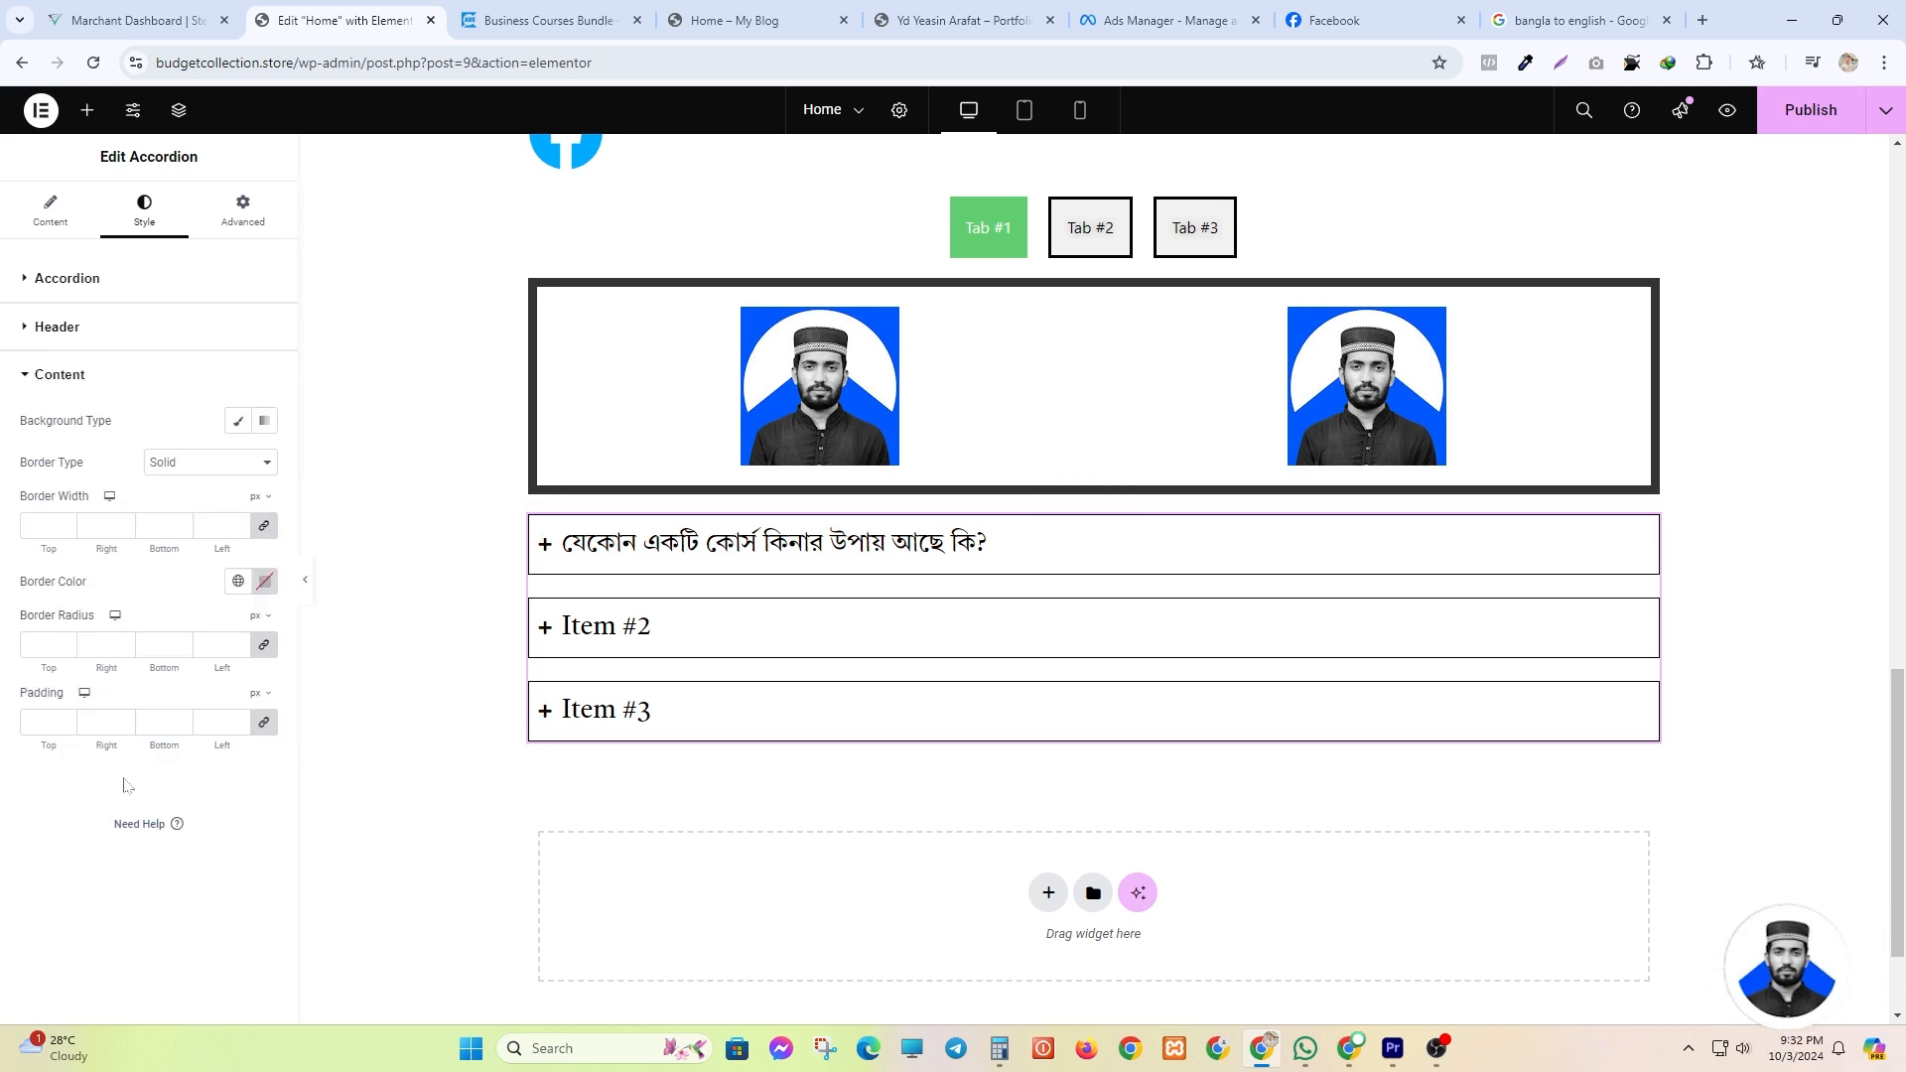
- Color the accordion header icons light blue in the hover state
left_click(62, 327)
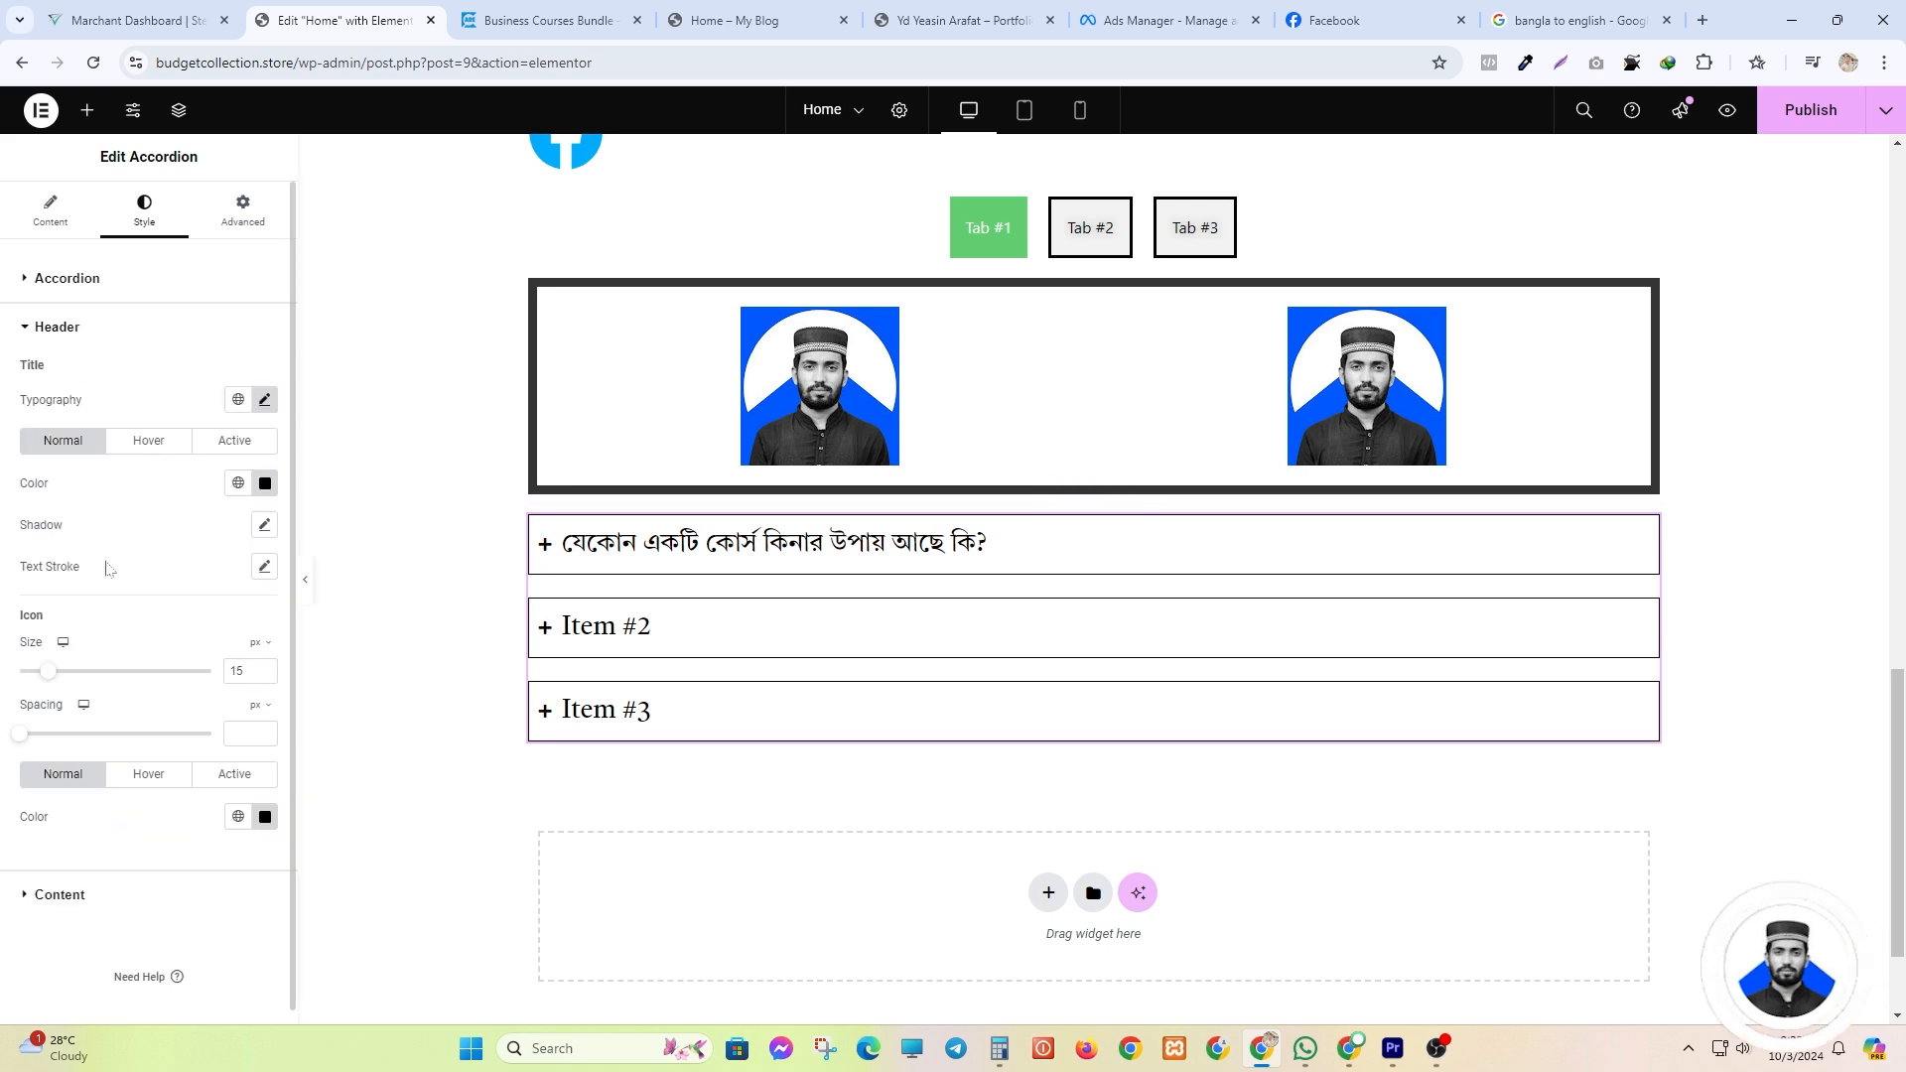
left_click(148, 775)
left_click(265, 816)
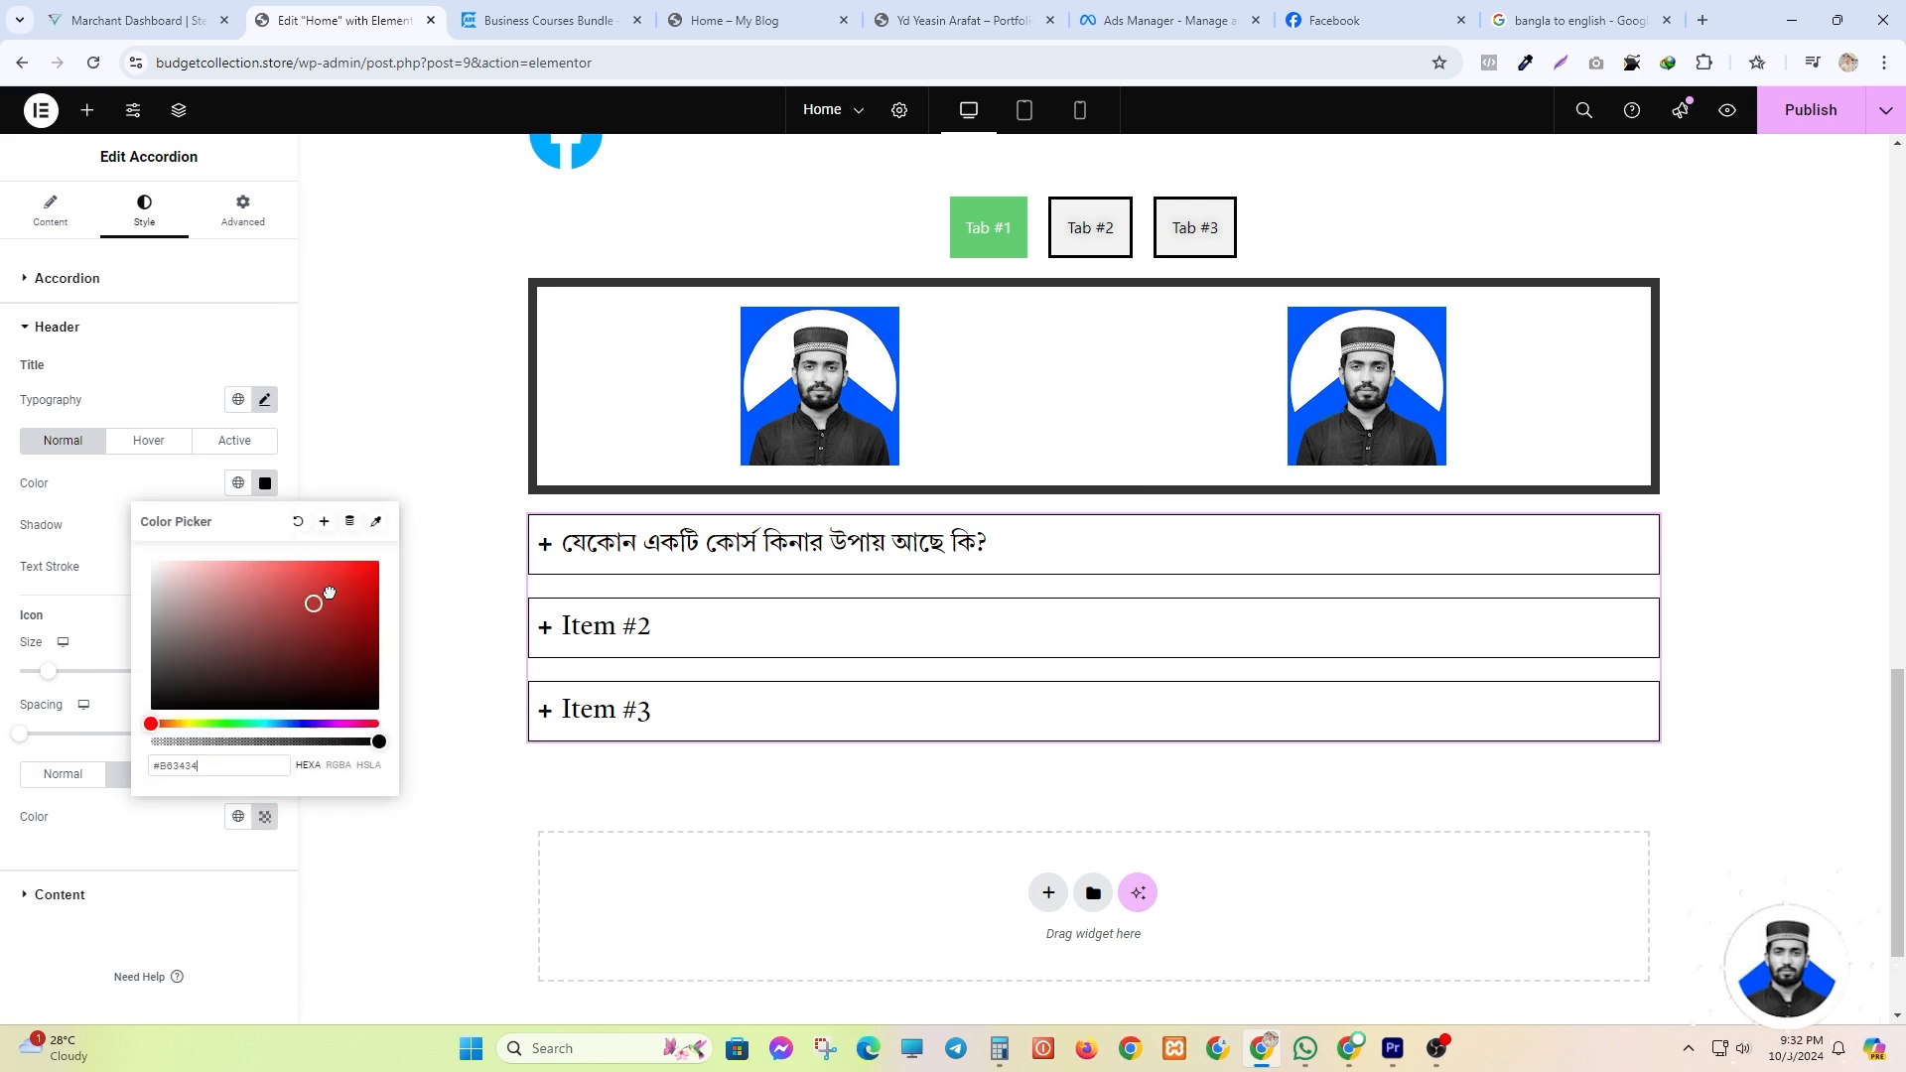
left_click_drag(330, 592, 381, 558)
left_click(275, 724)
left_click_drag(328, 595, 534, 552)
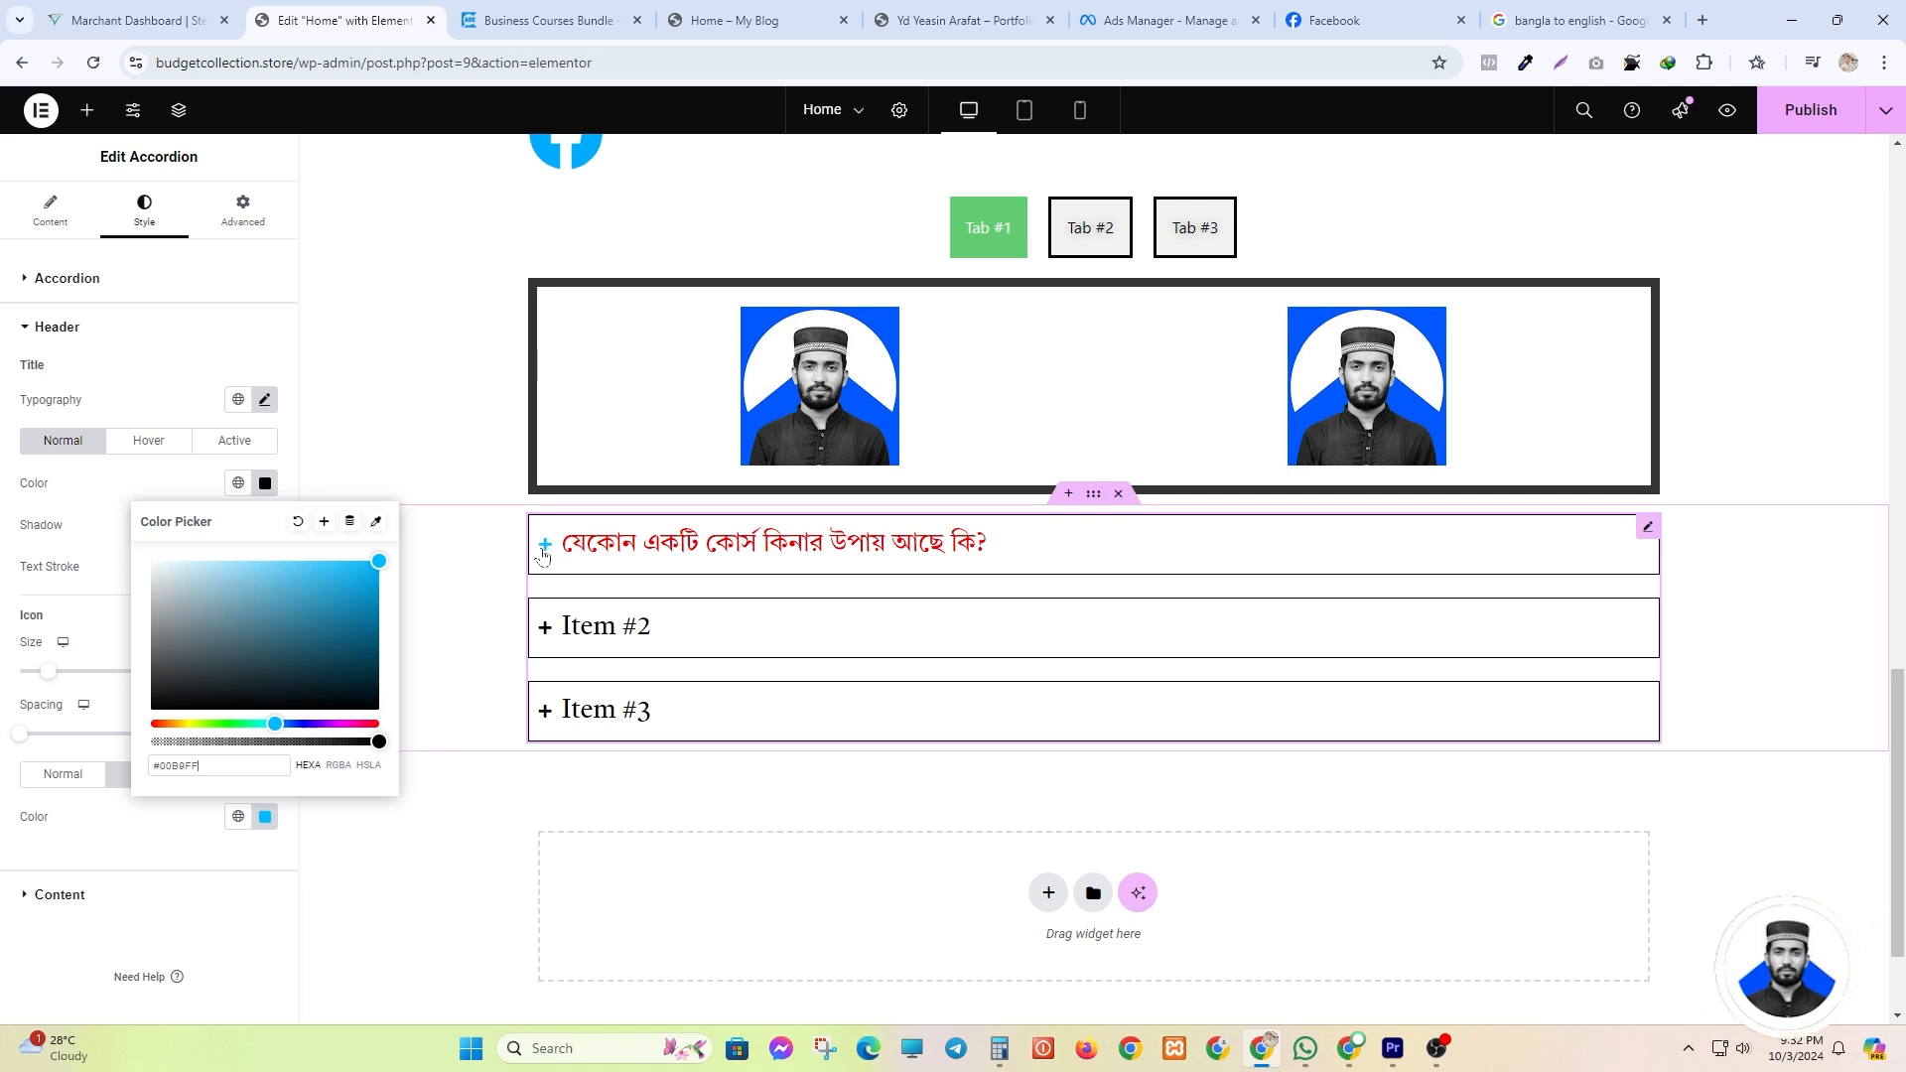
left_click(342, 580)
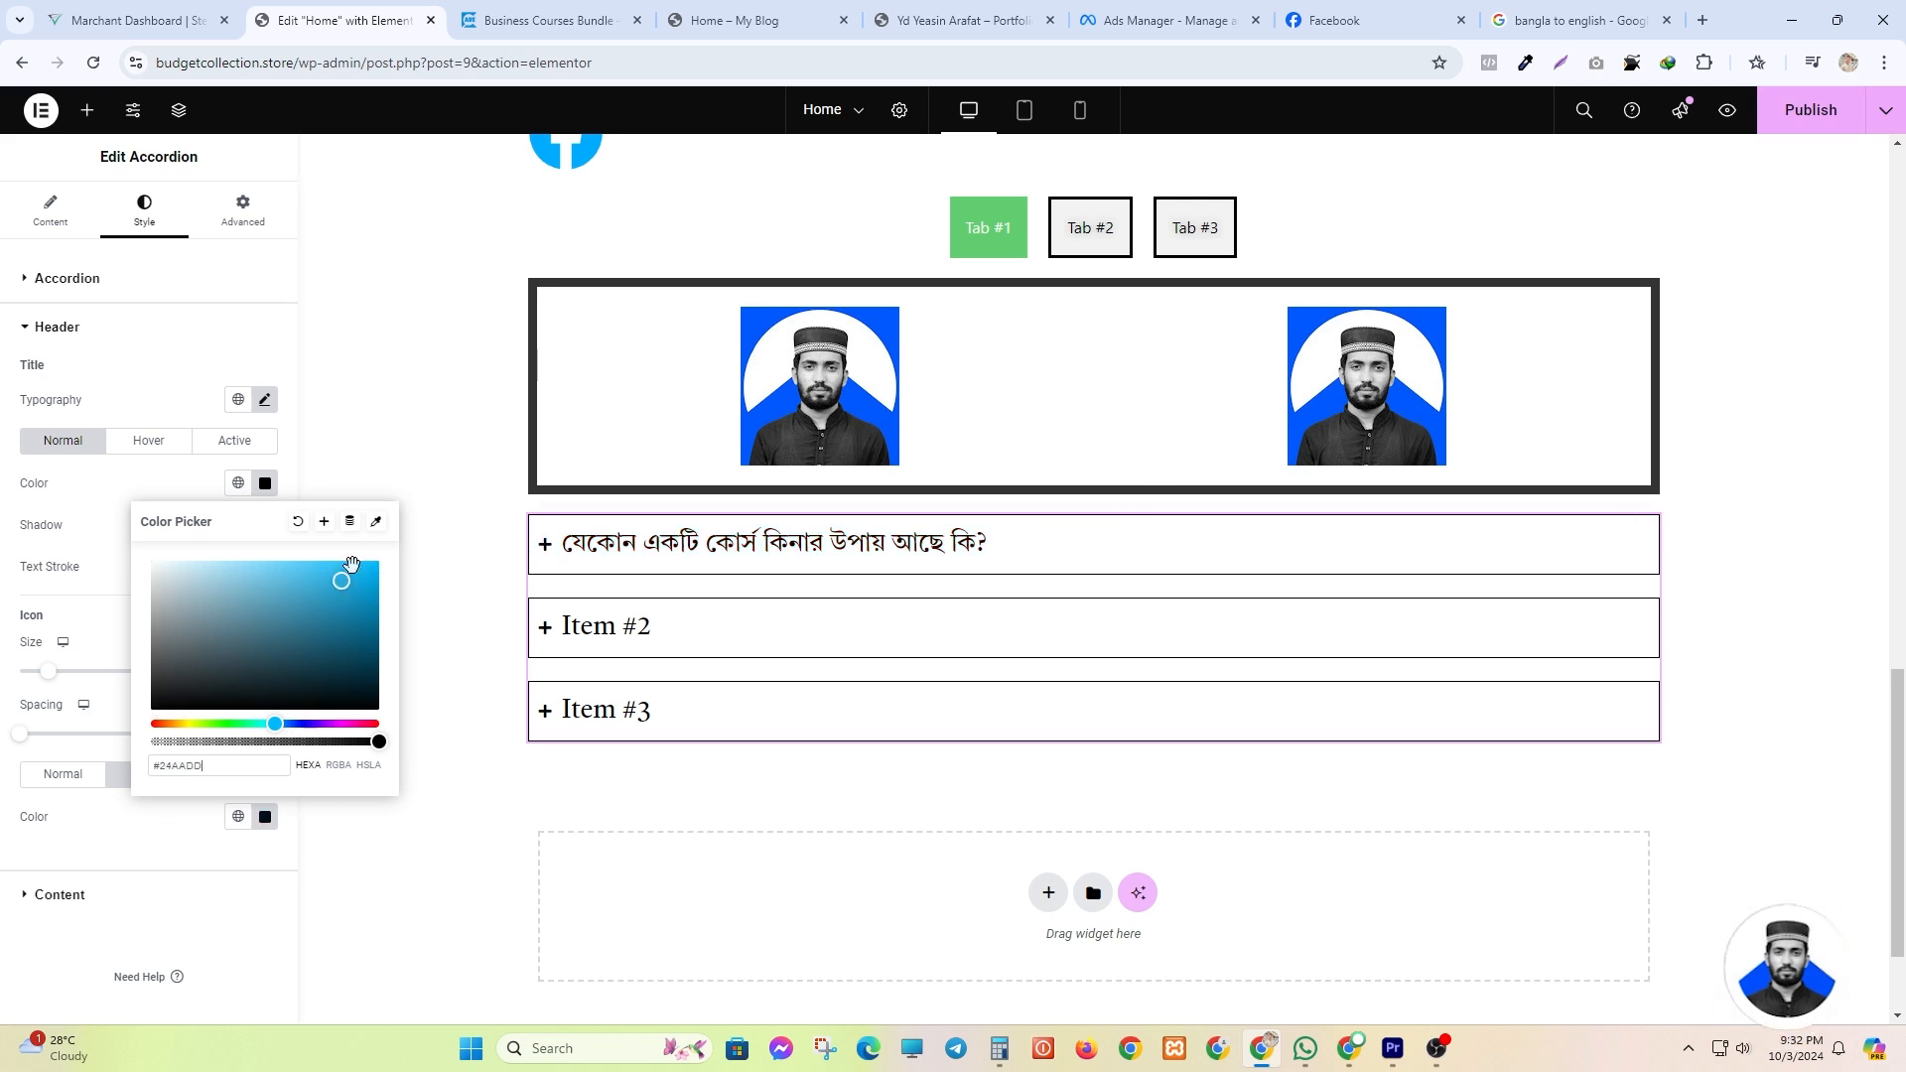
- Set the accordion header icons' size to 28 px and their spacing to 19 px
left_click(131, 825)
left_click_drag(57, 680, 25, 746)
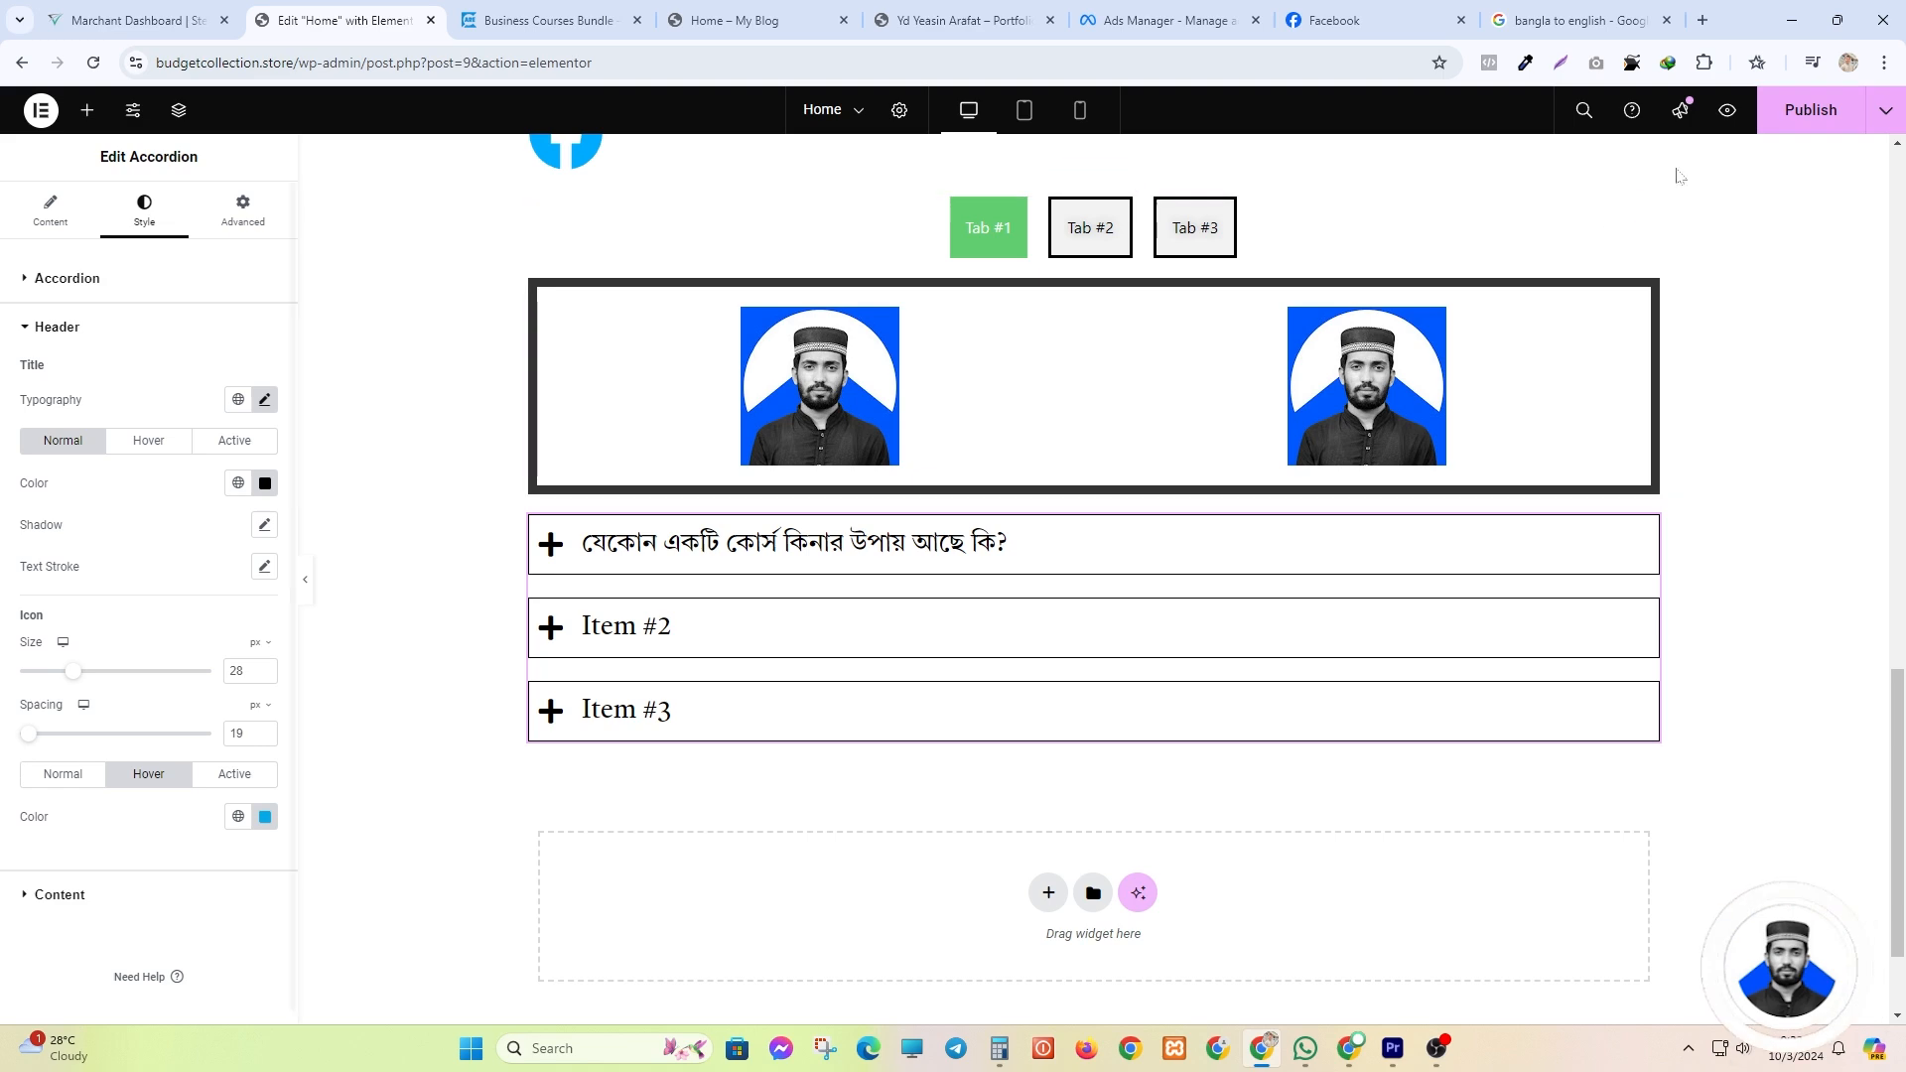
- Reload the Home page preview, test expanding and collapsing the accordion items, and return to the editor
left_click(734, 20)
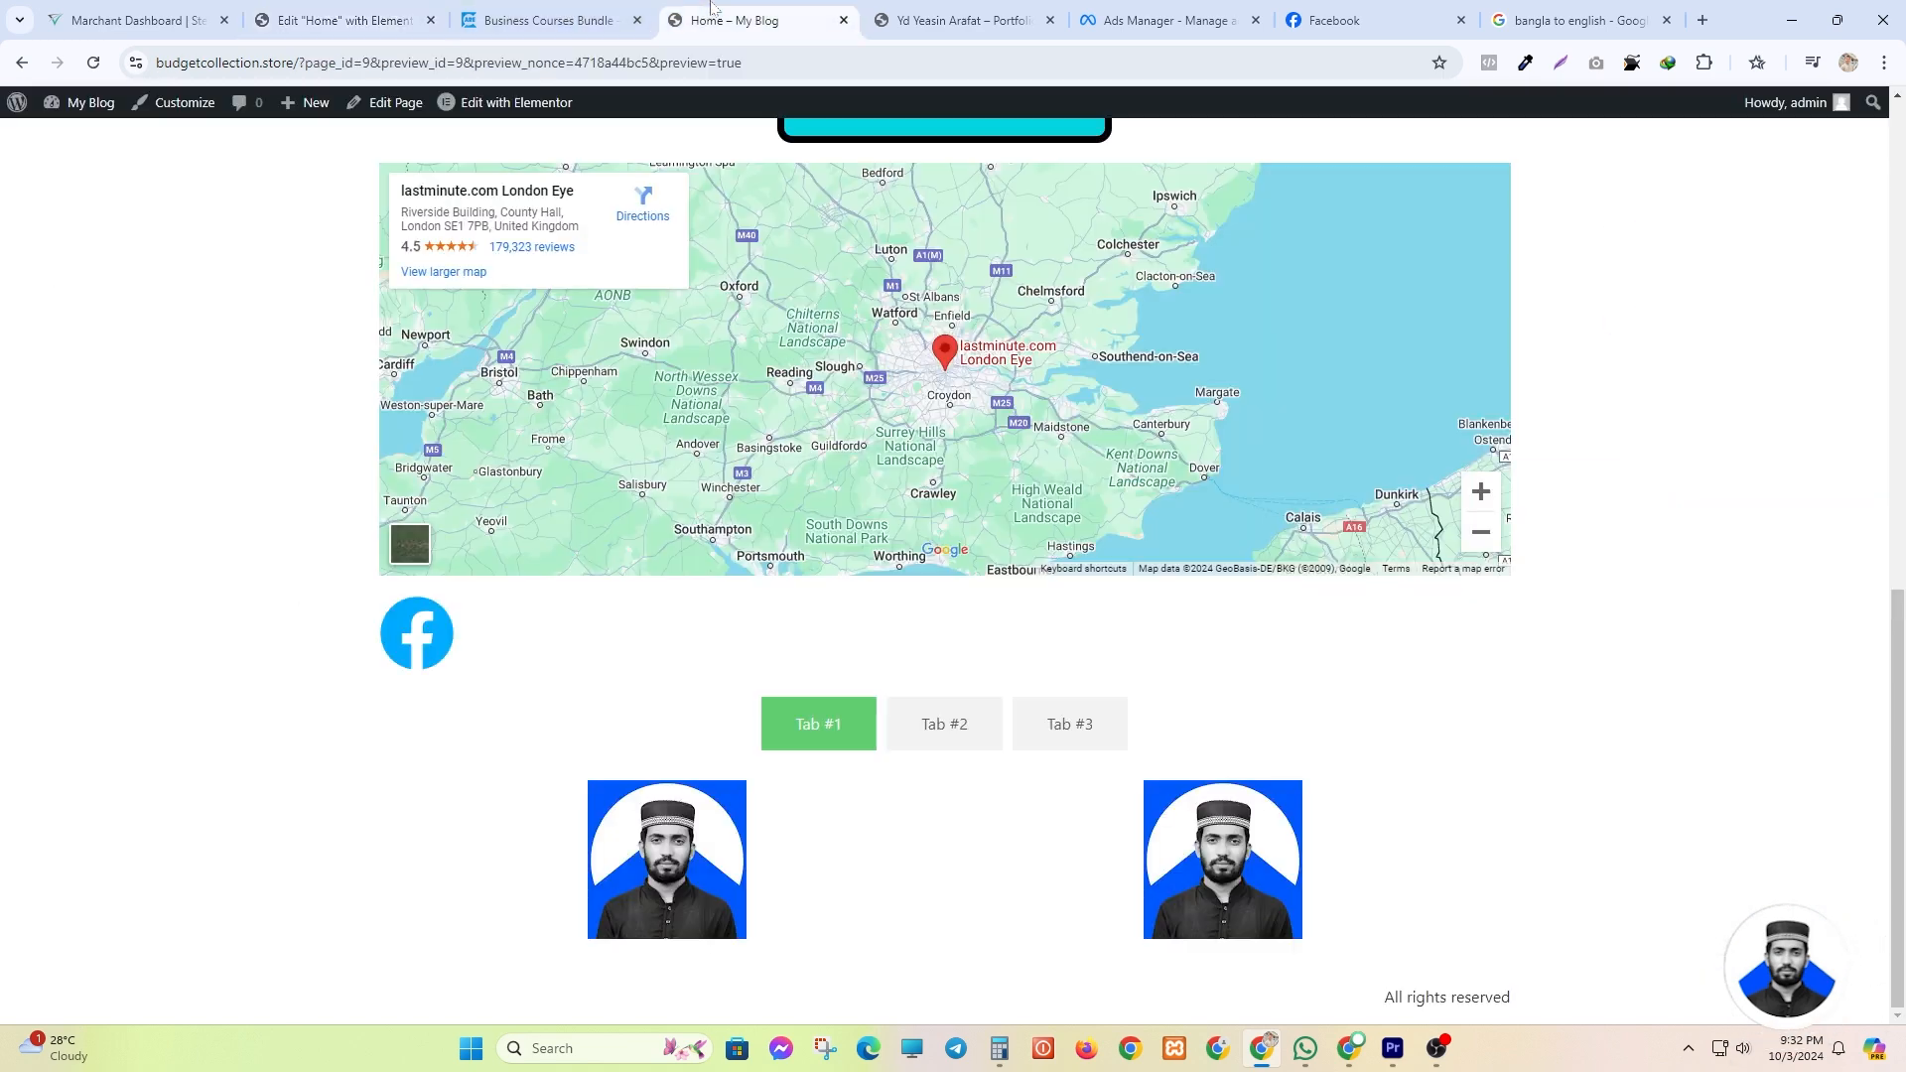
left_click(99, 71)
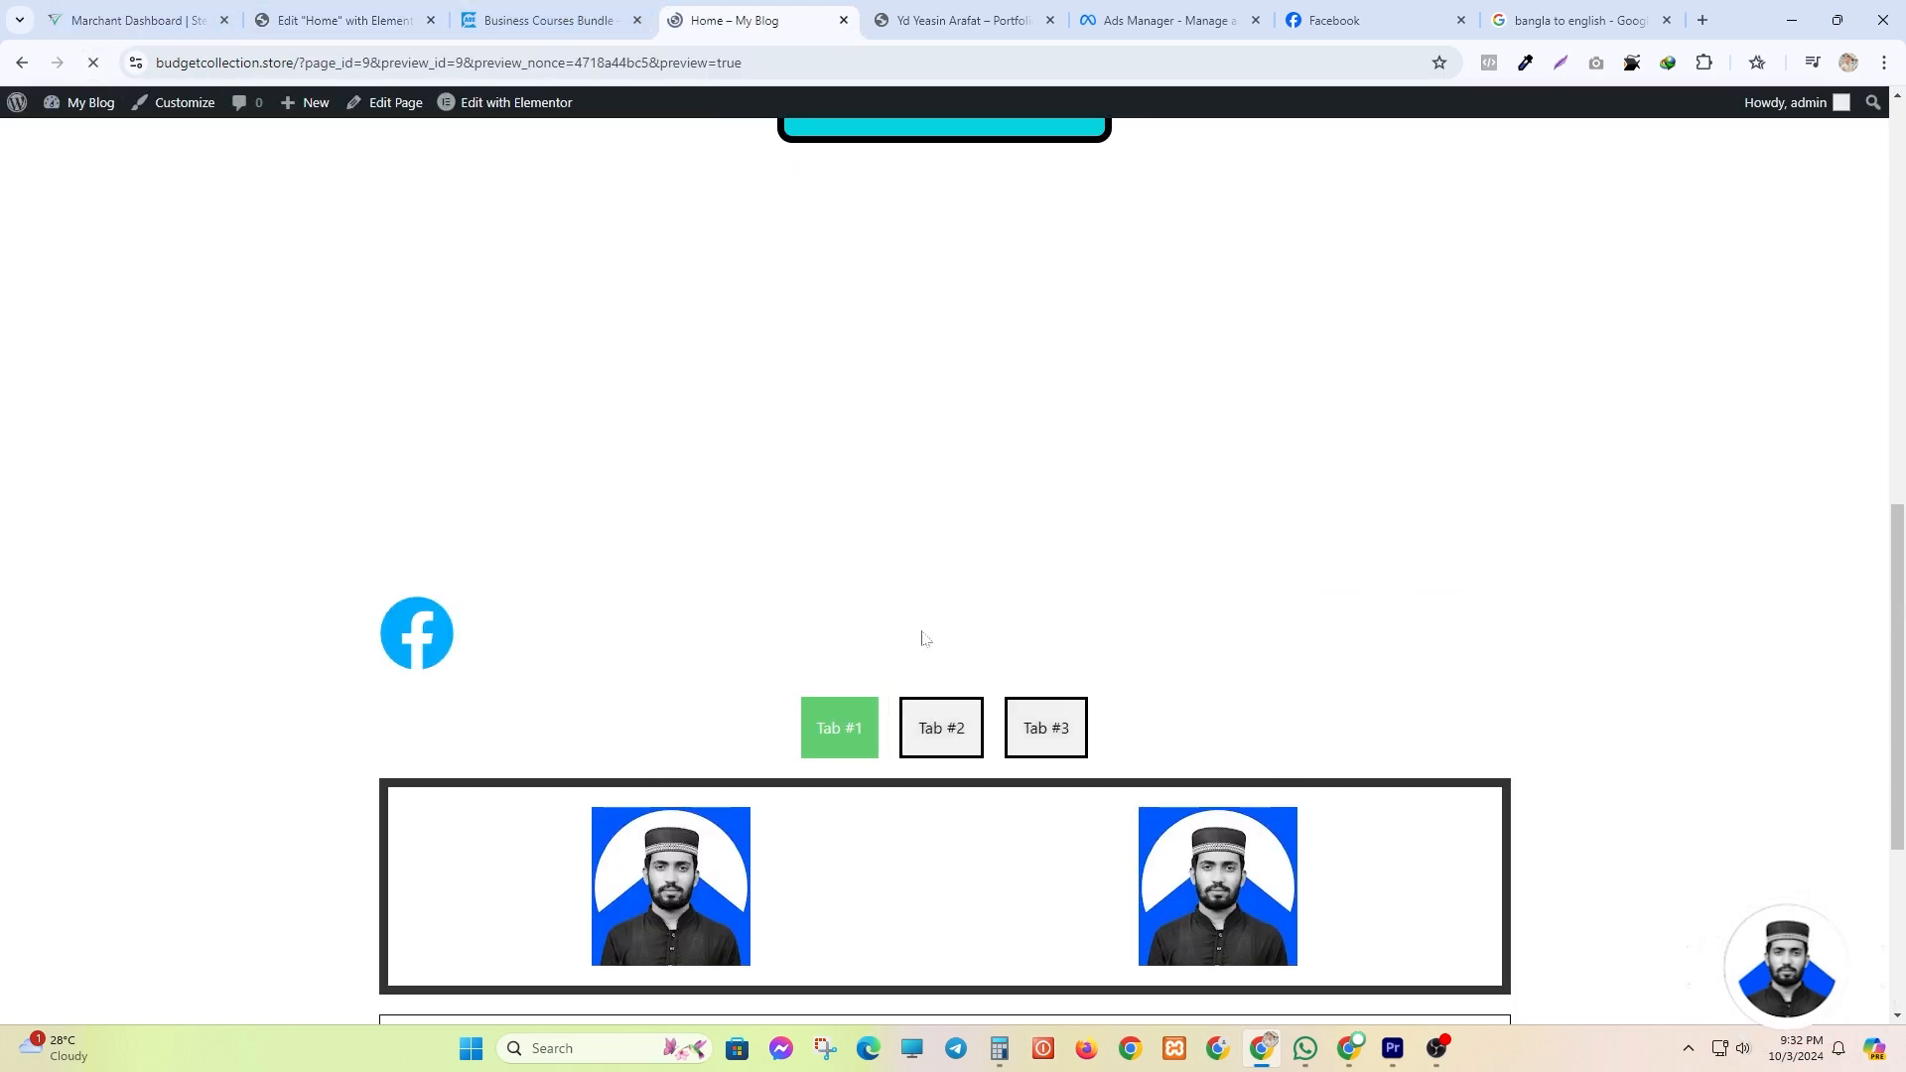
scroll(770, 604, "down", 2)
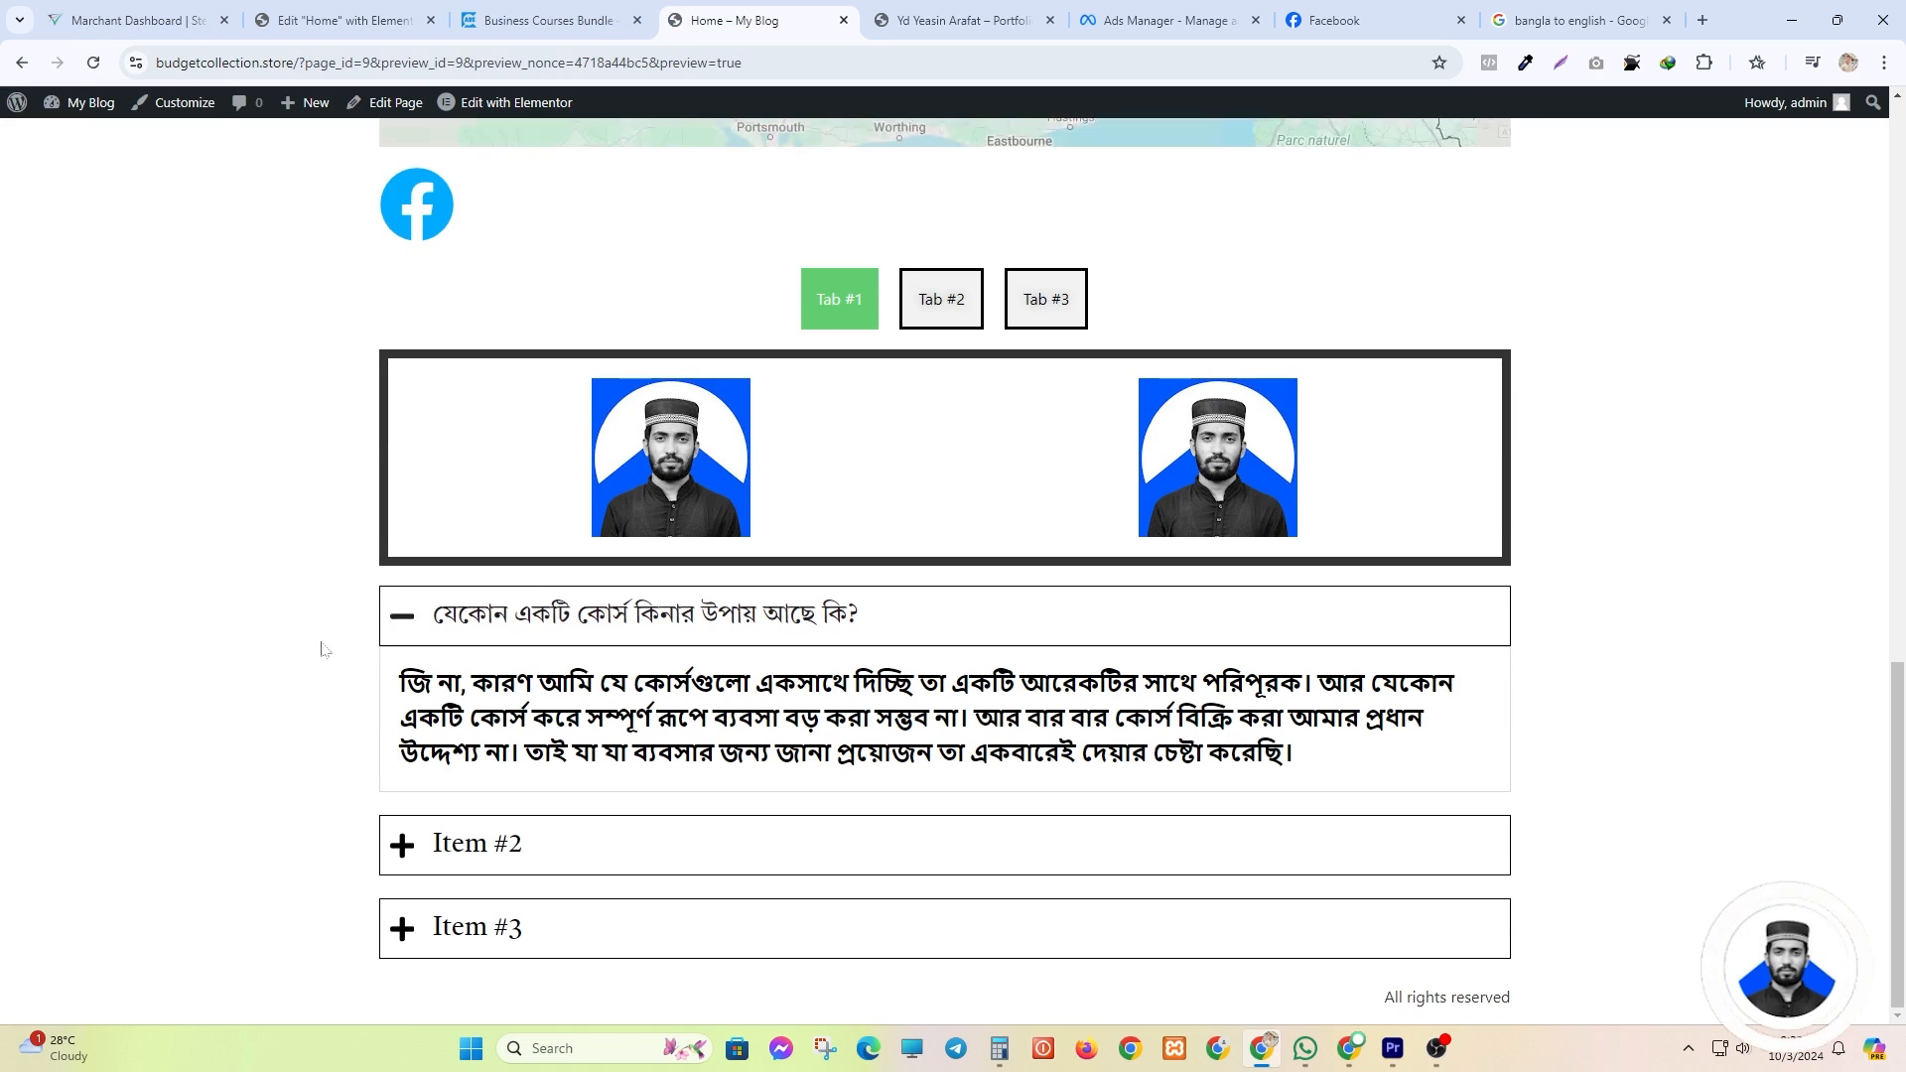
left_click(412, 633)
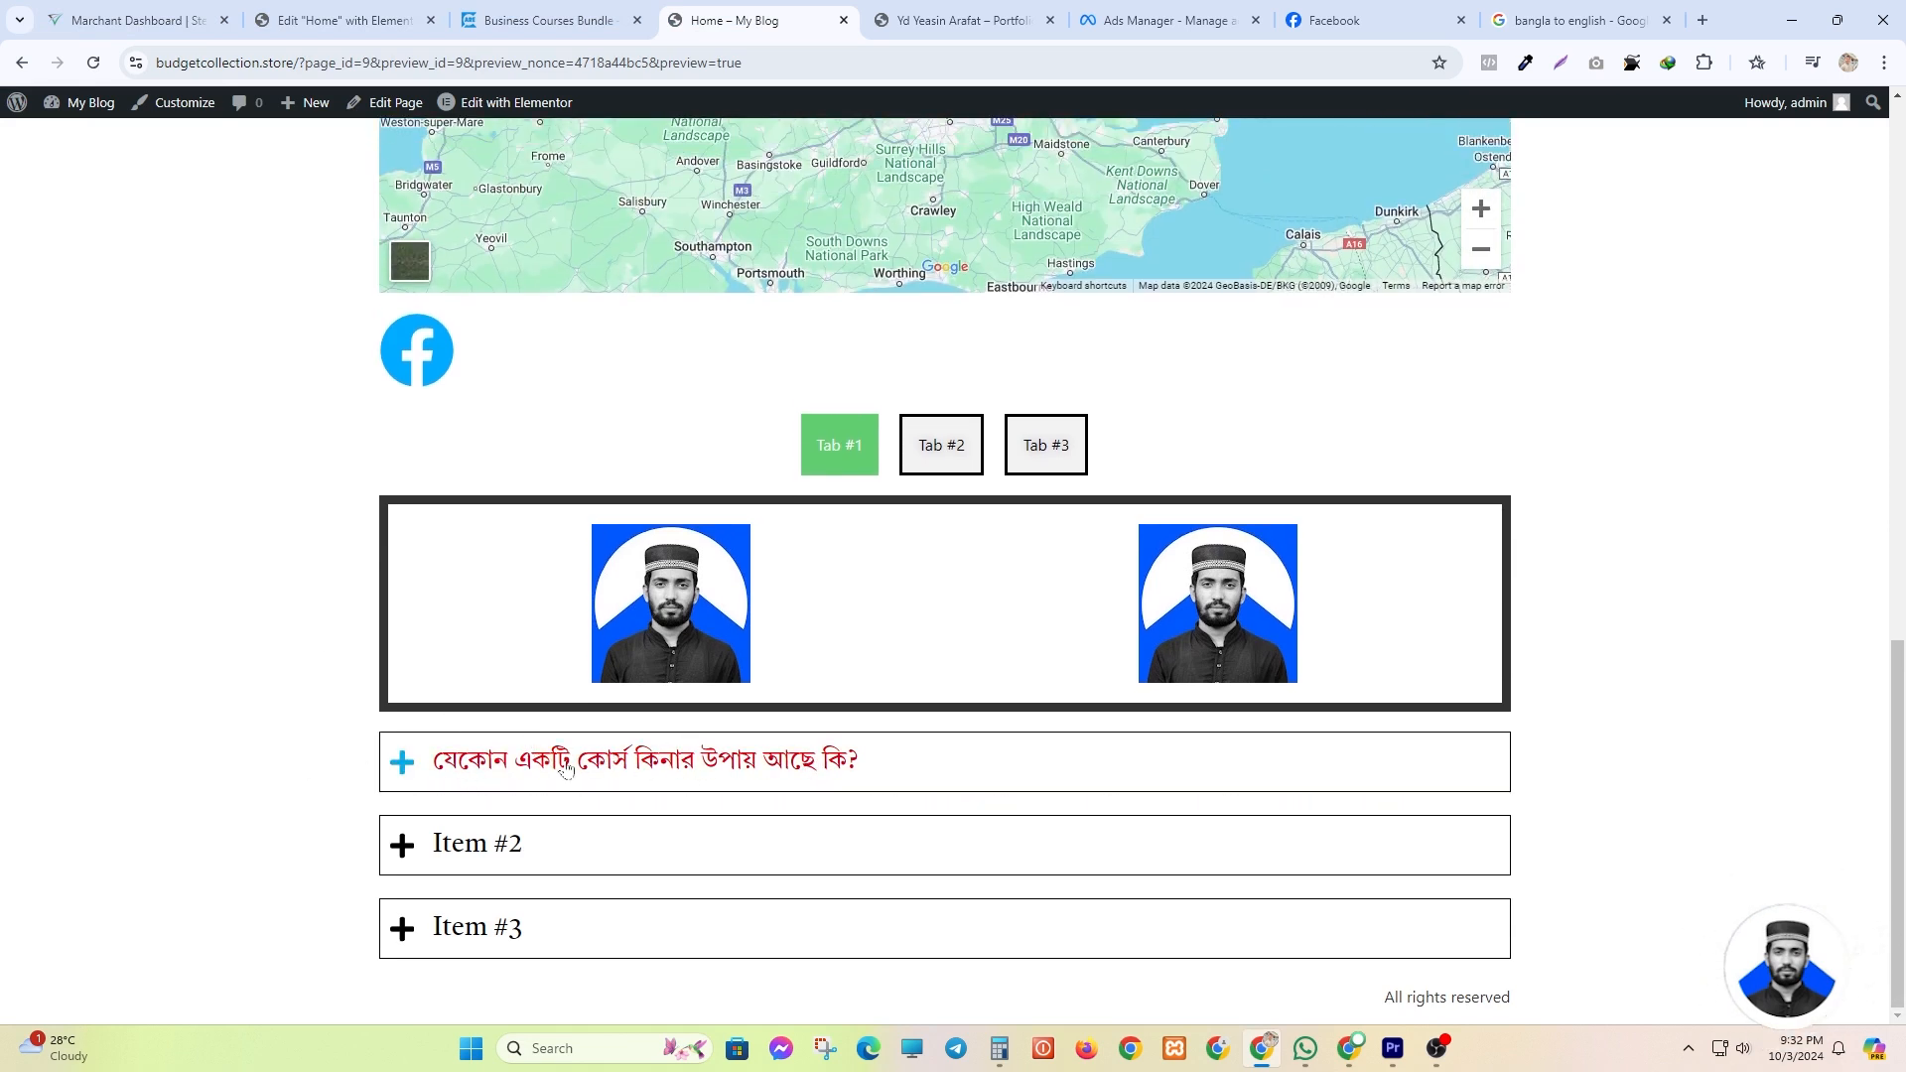
left_click(932, 759)
left_click_drag(388, 688, 1341, 778)
left_click(1276, 760)
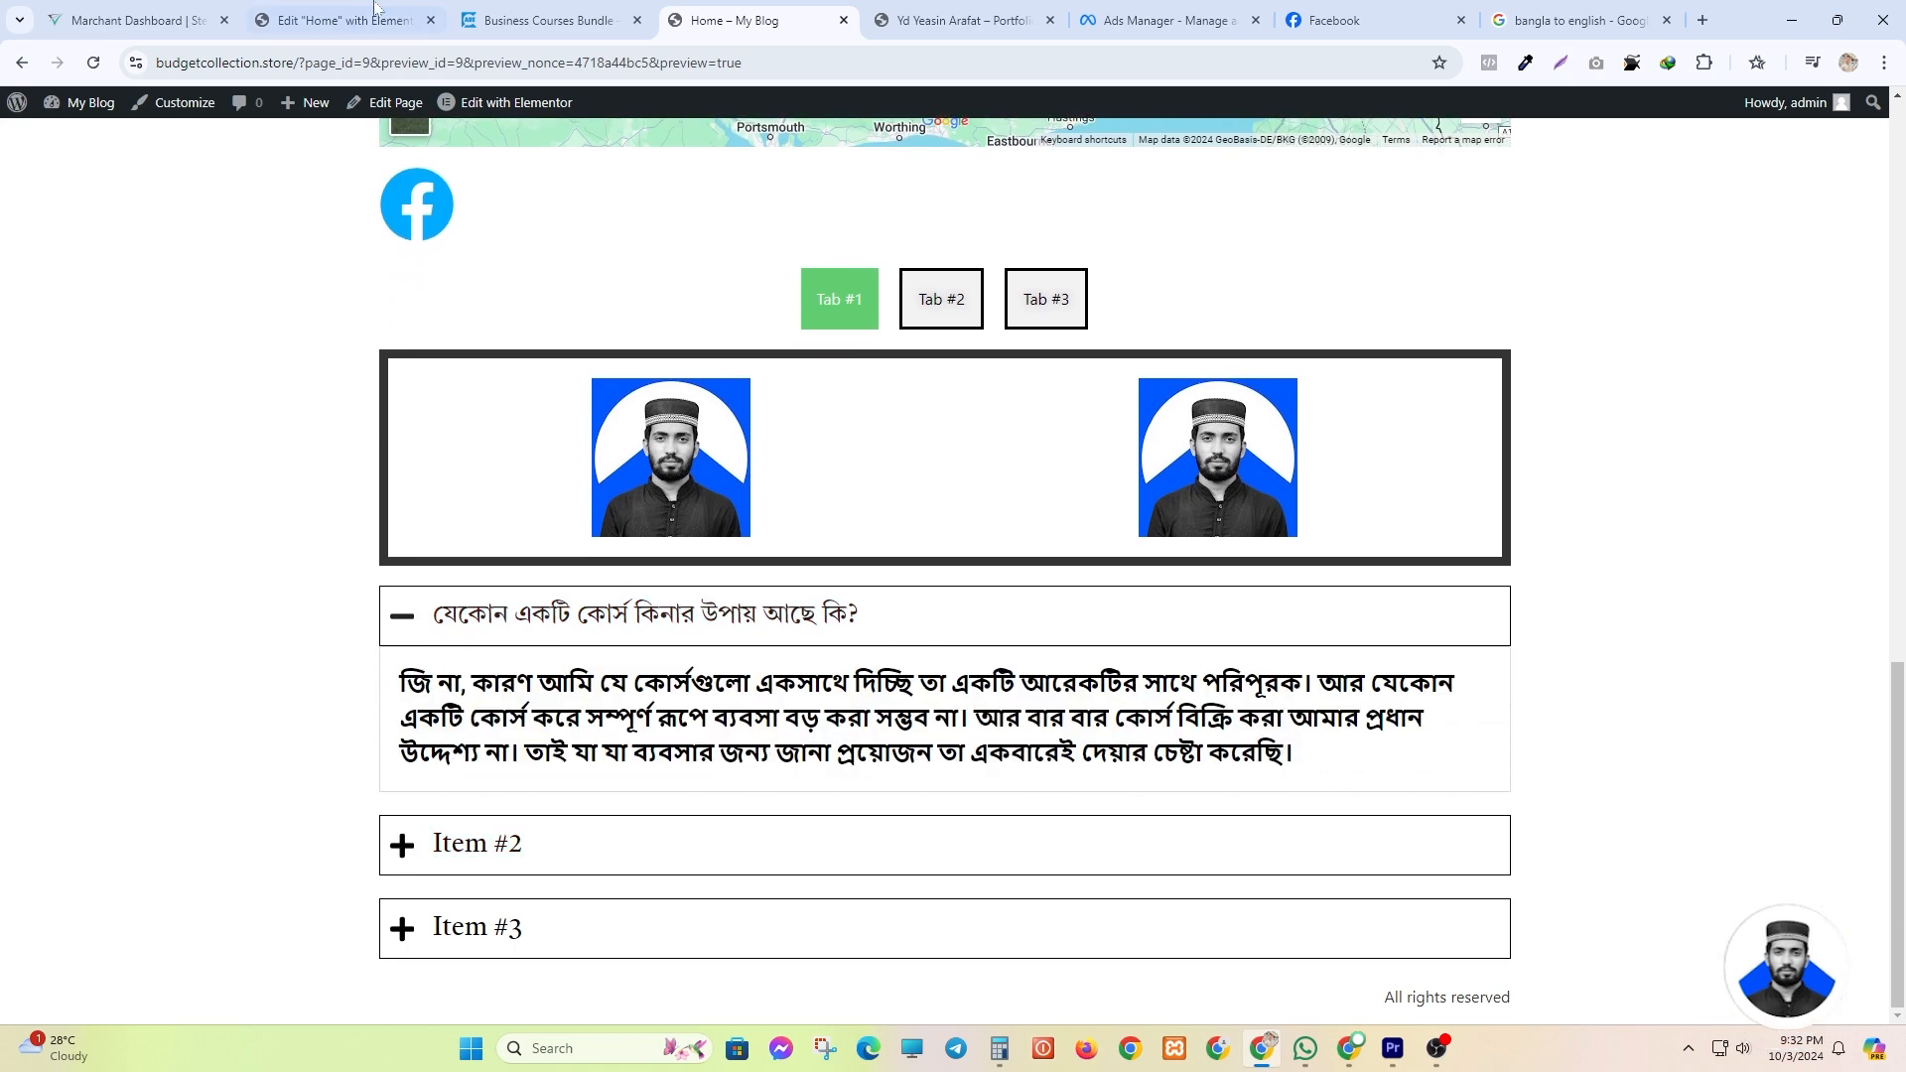
left_click(488, 872)
left_click(478, 932)
left_click(344, 20)
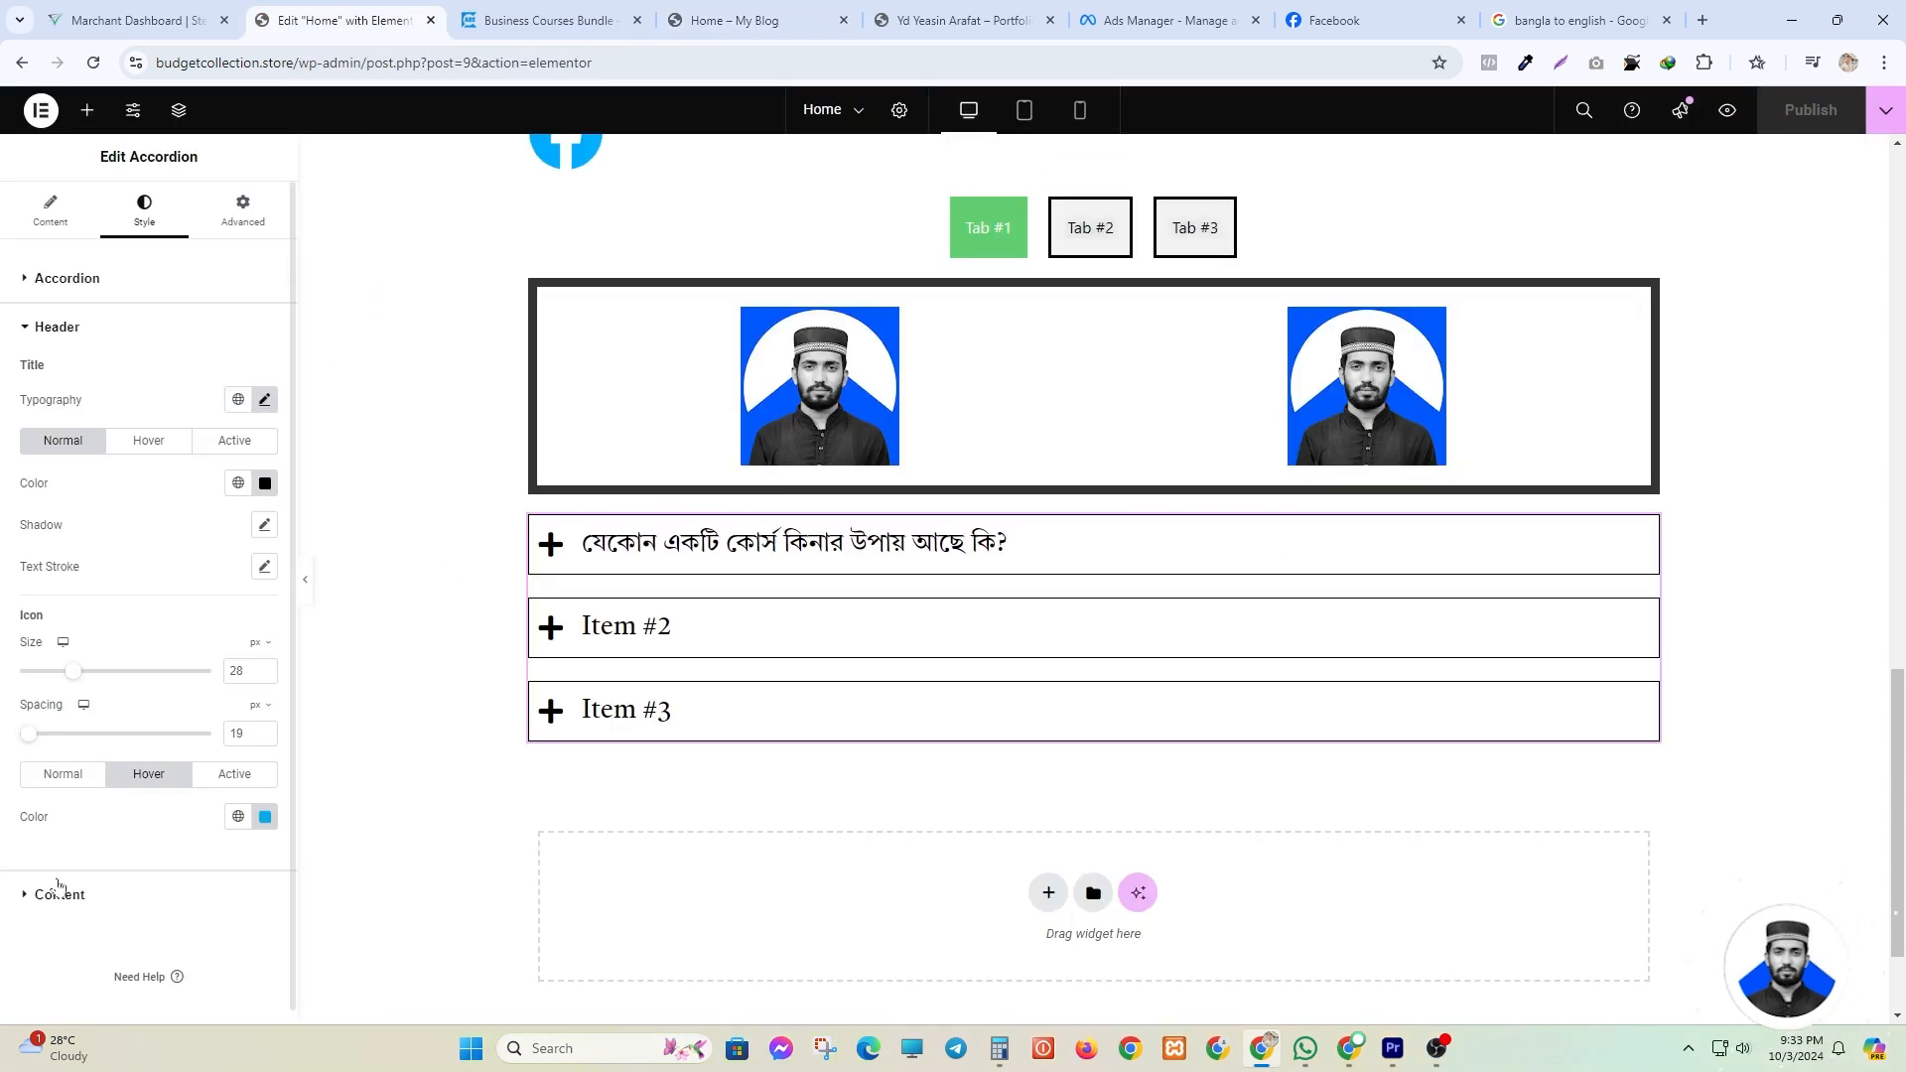
- Add two more items to the FAQ accordion and delete both of them
left_click(49, 210)
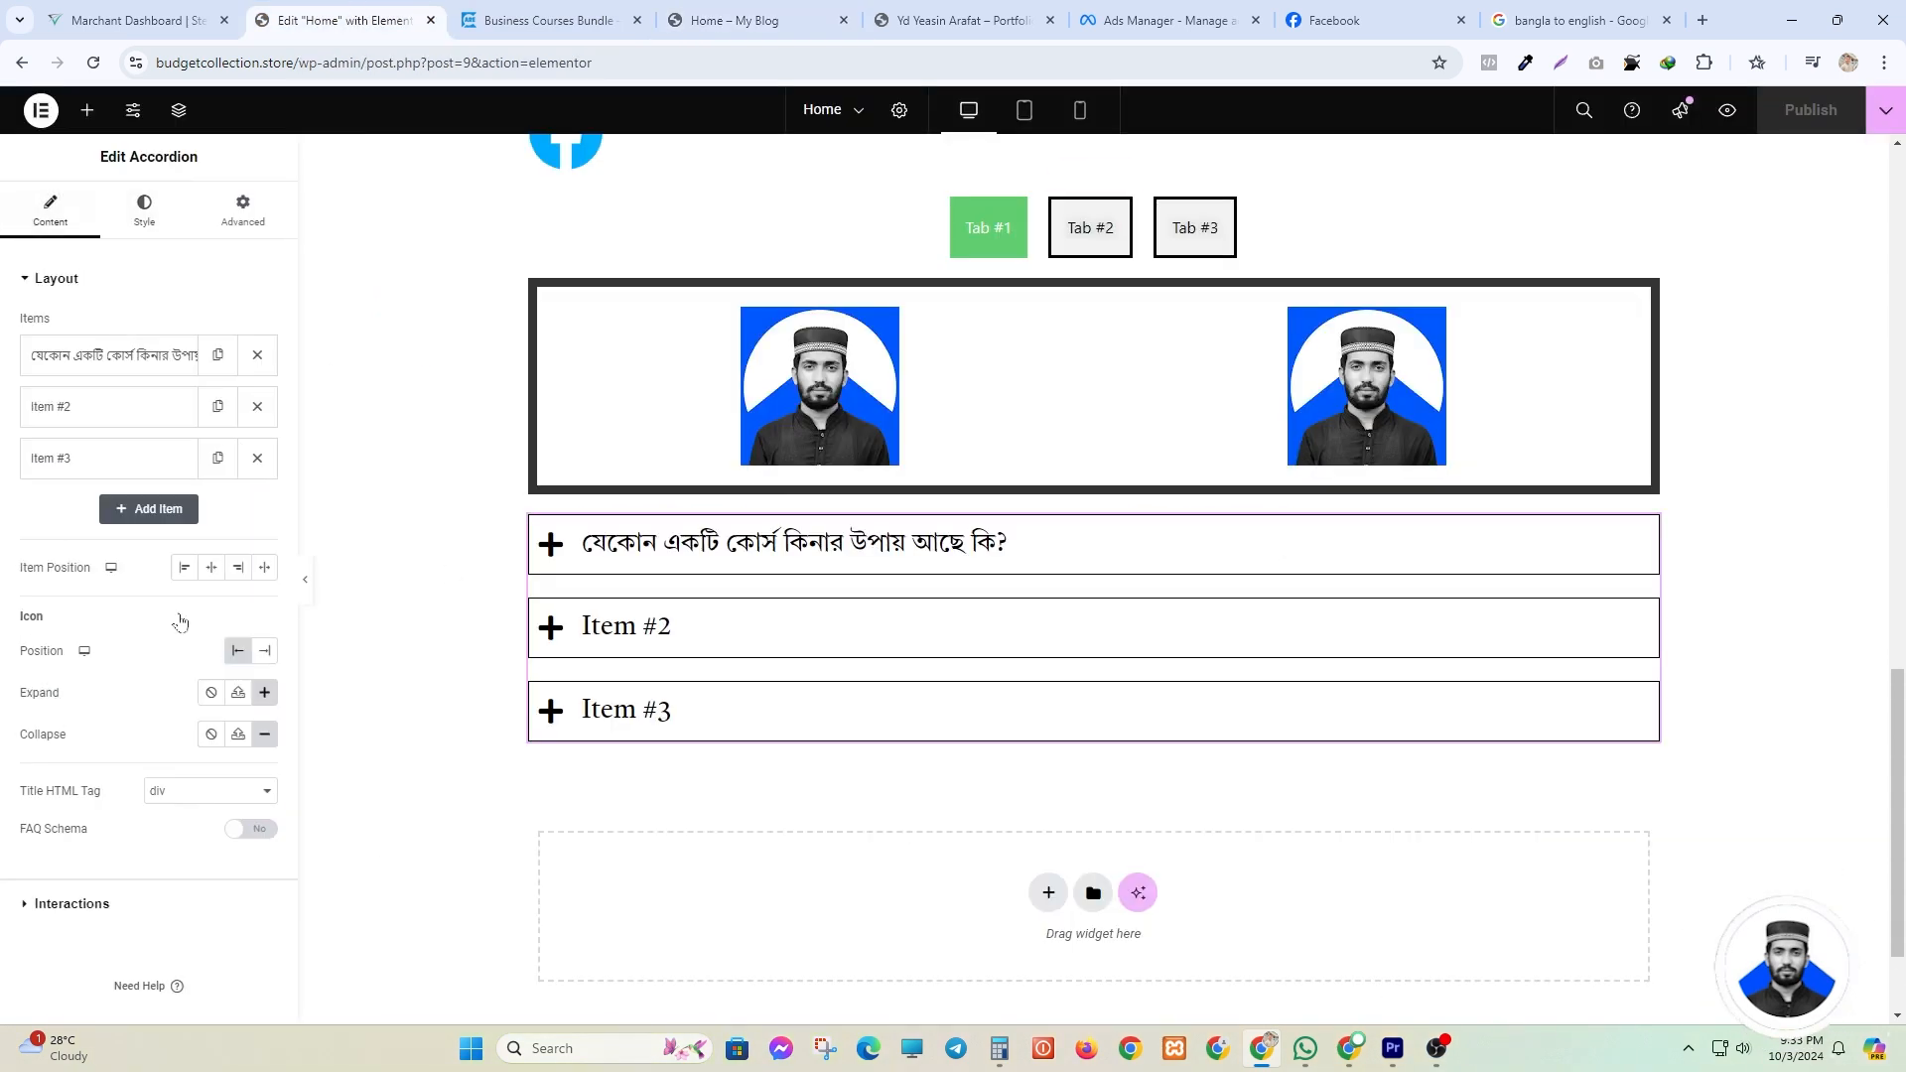
left_click(174, 509)
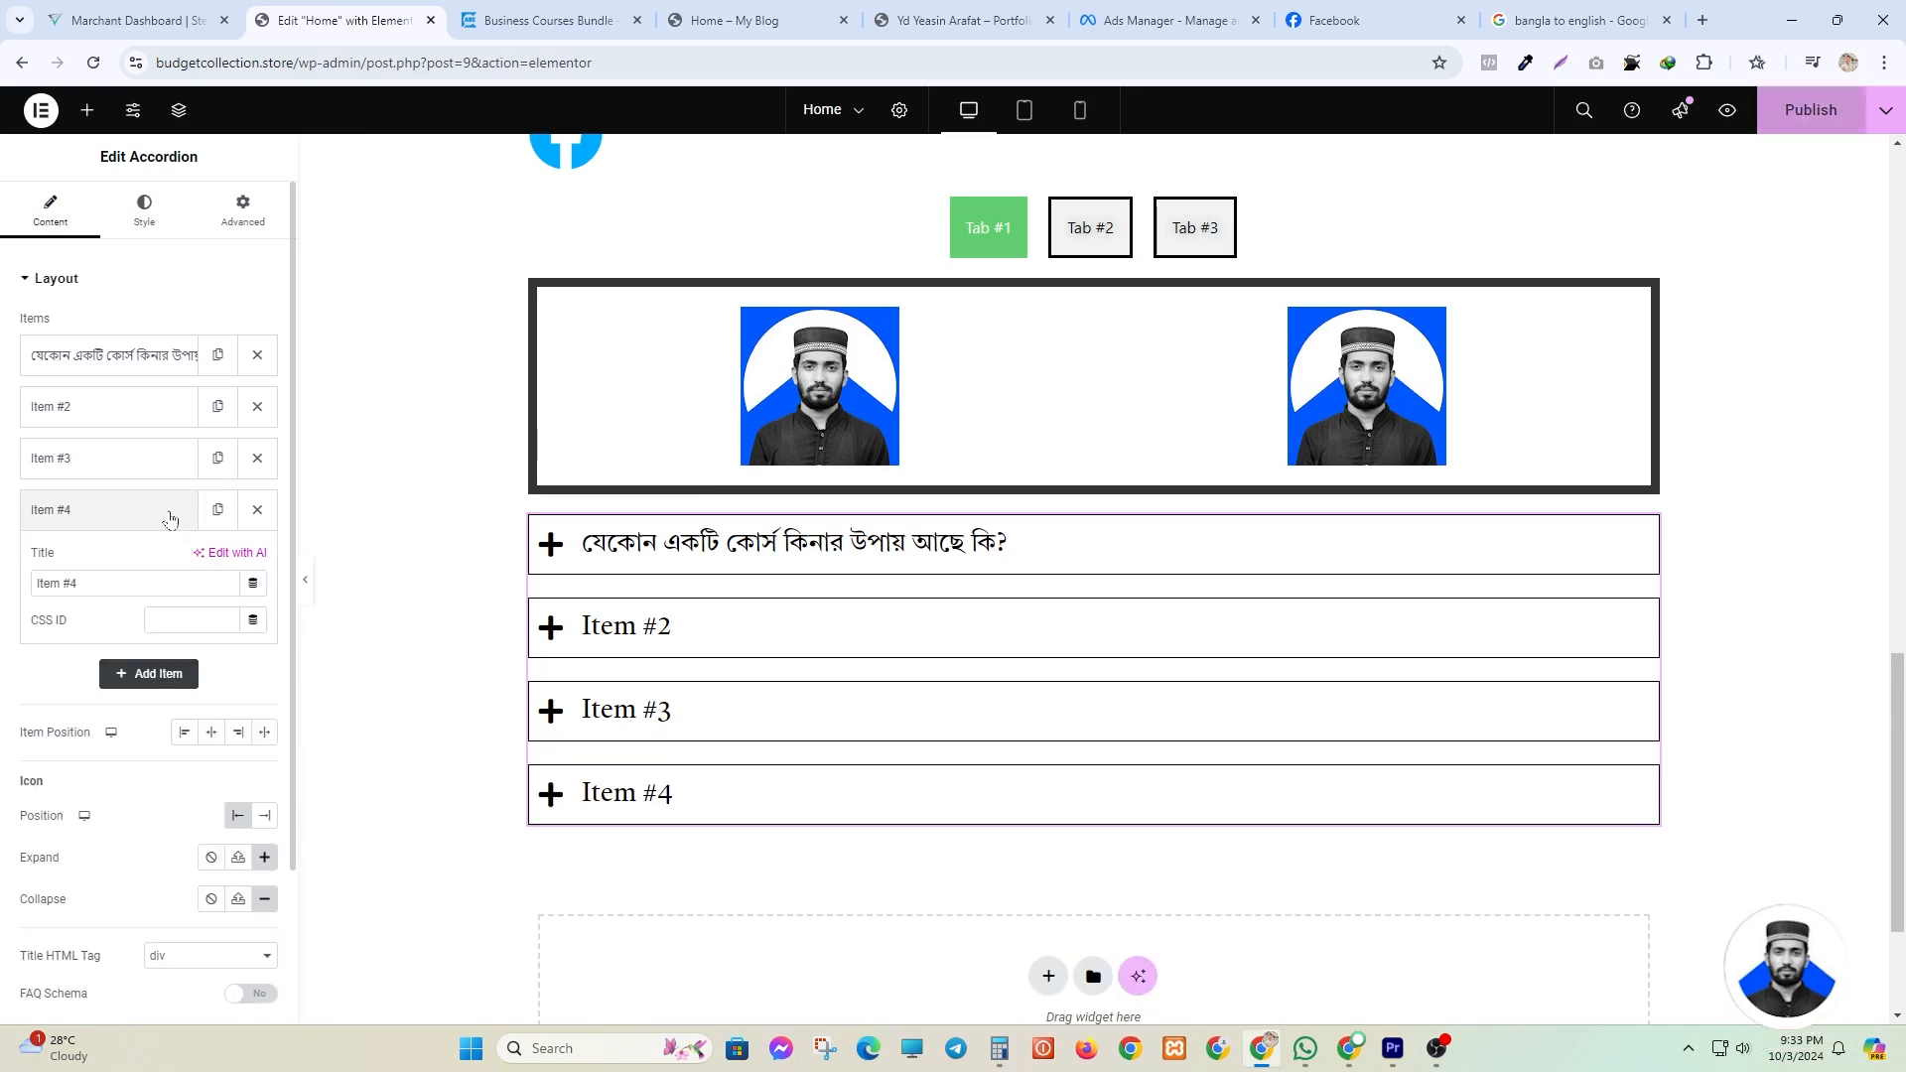
left_click(184, 675)
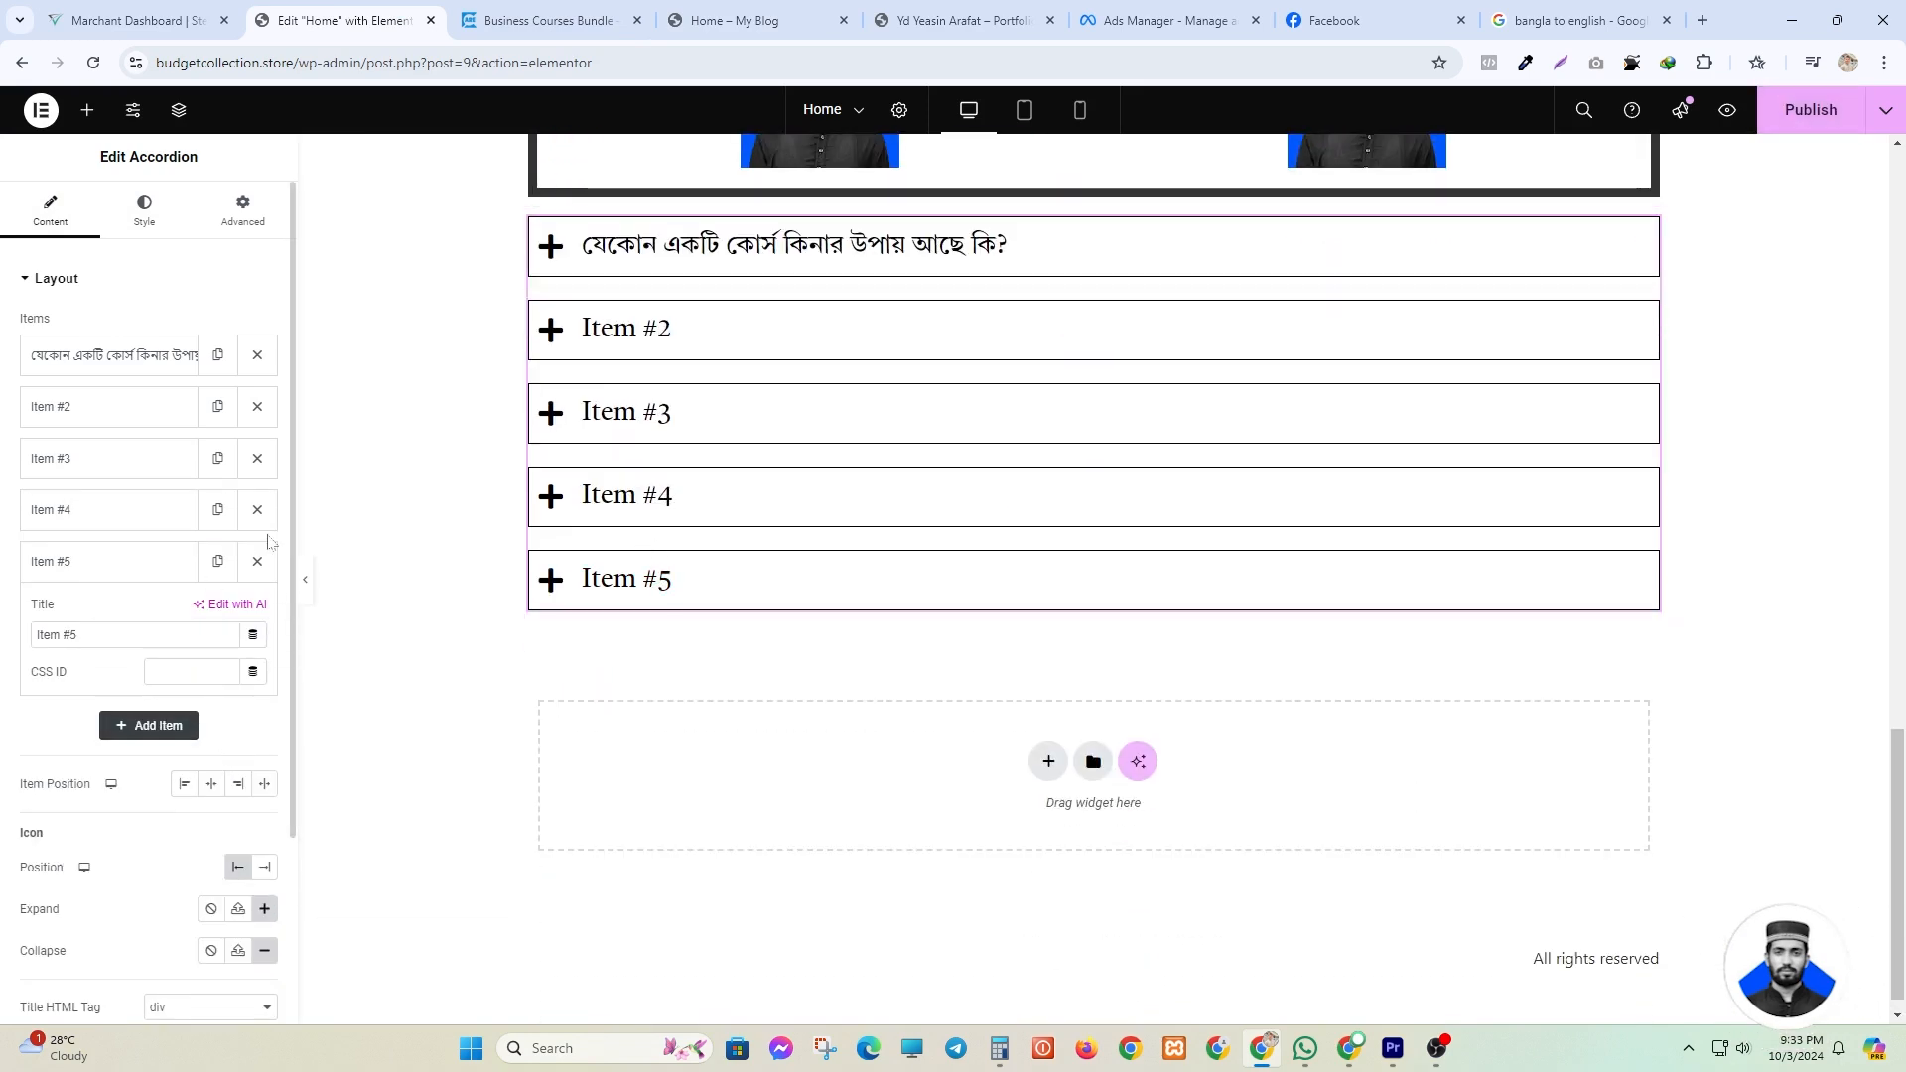
left_click(258, 558)
left_click(257, 509)
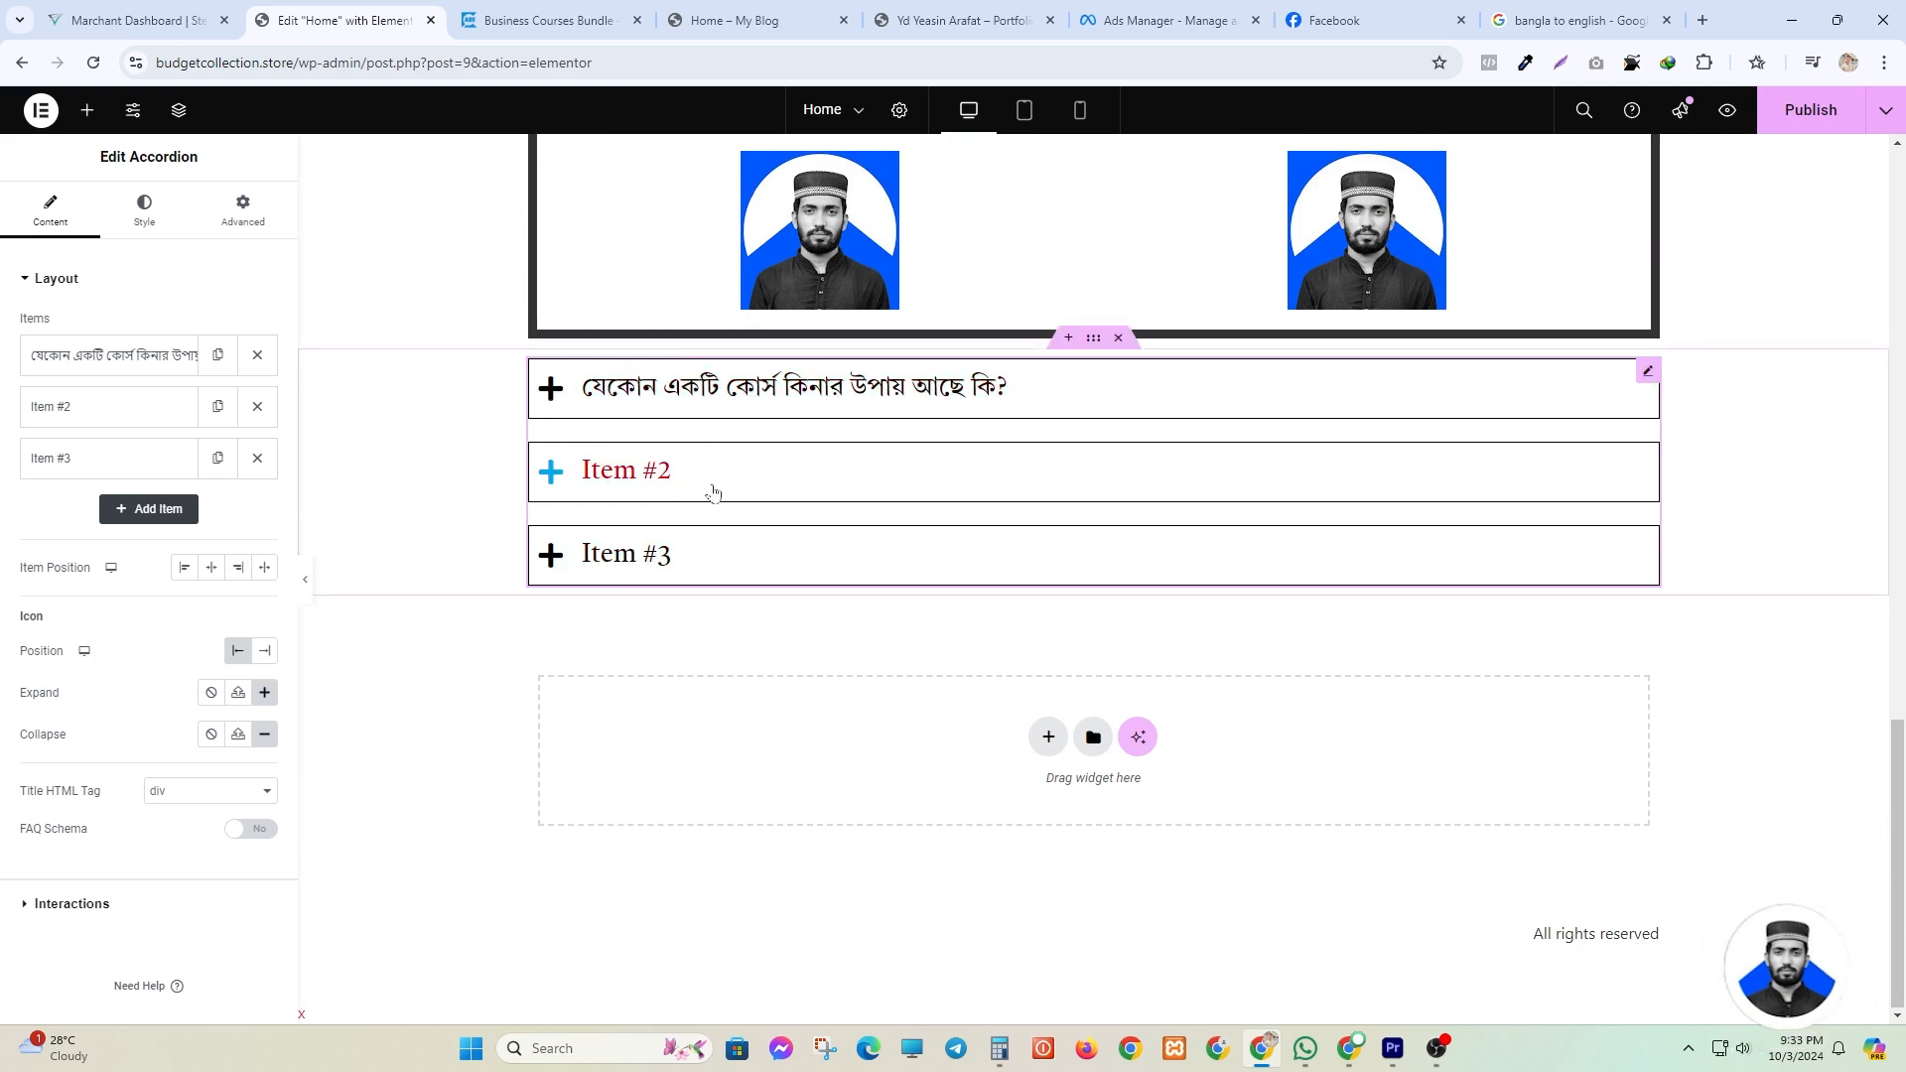
- Place a second Accordion widget below the FAQ accordion
scroll(744, 551, "up", 1)
left_click(765, 710)
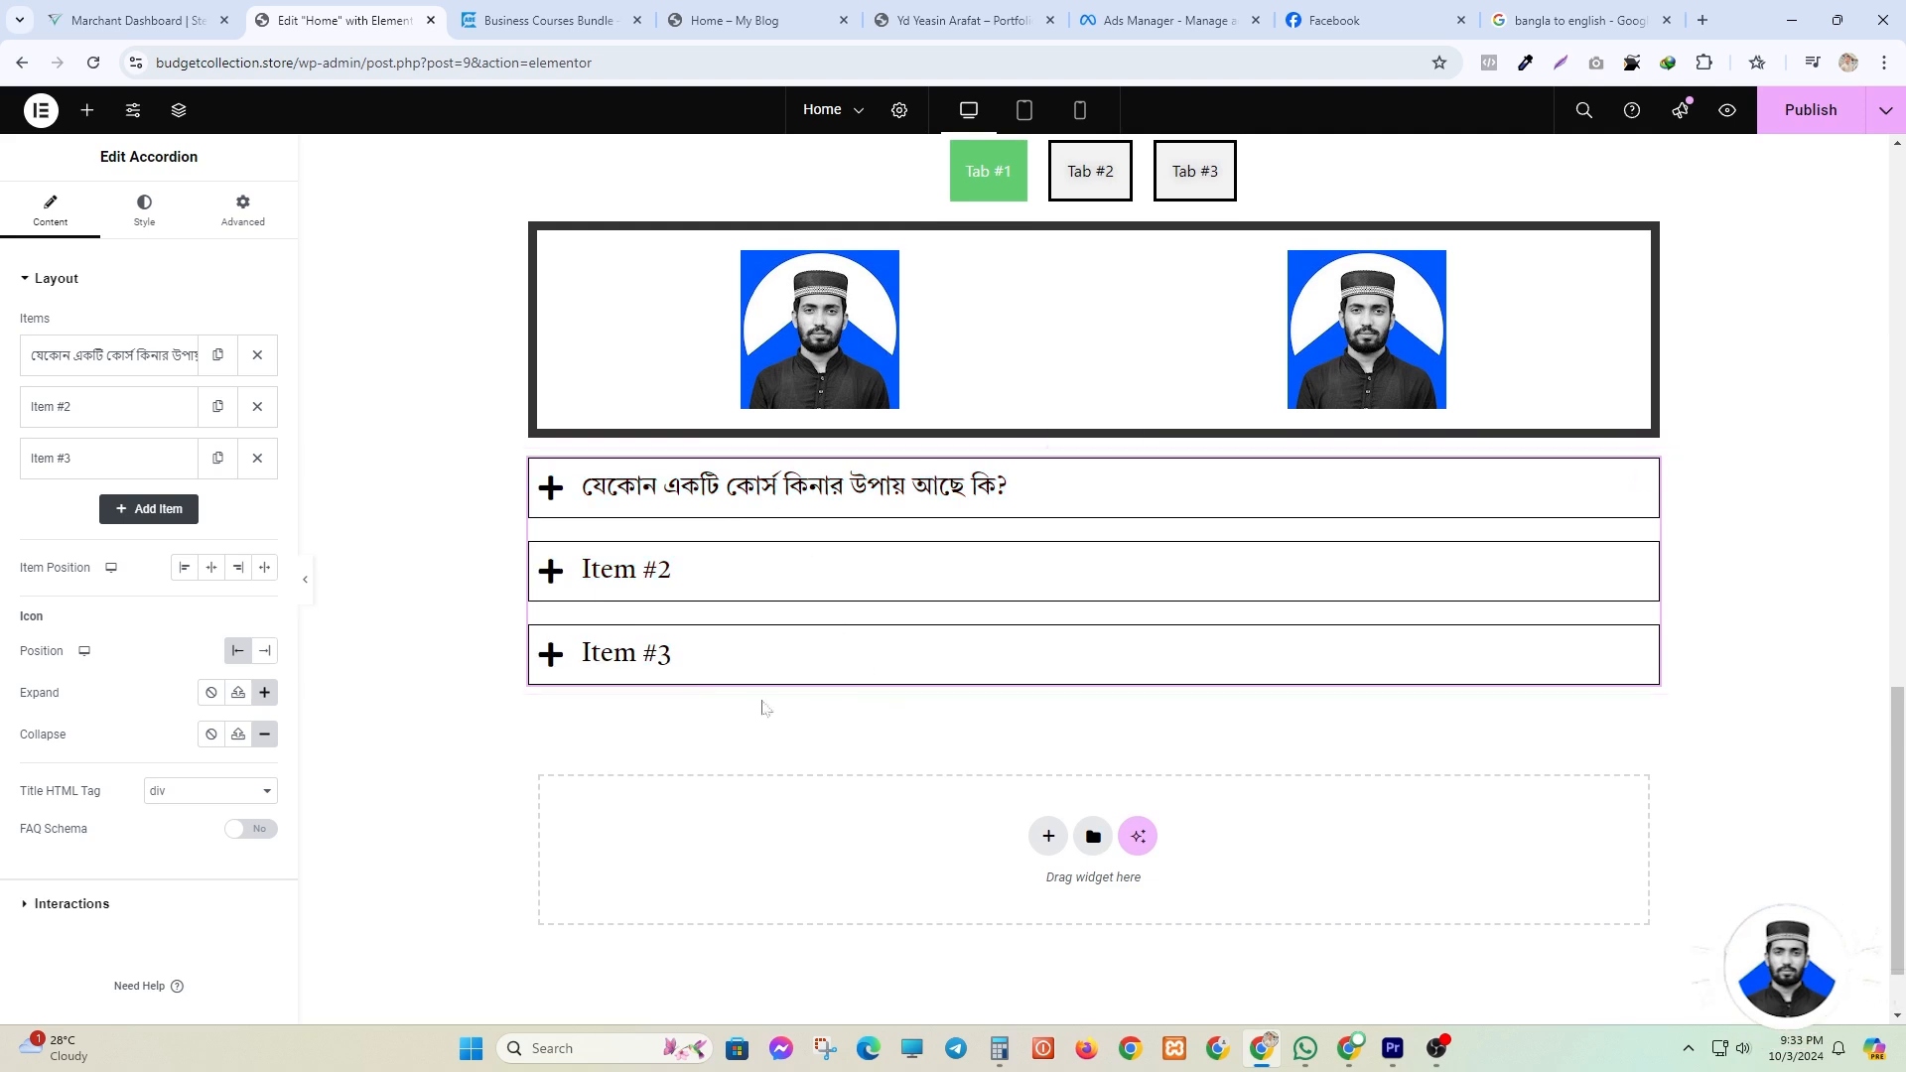
left_click(224, 436)
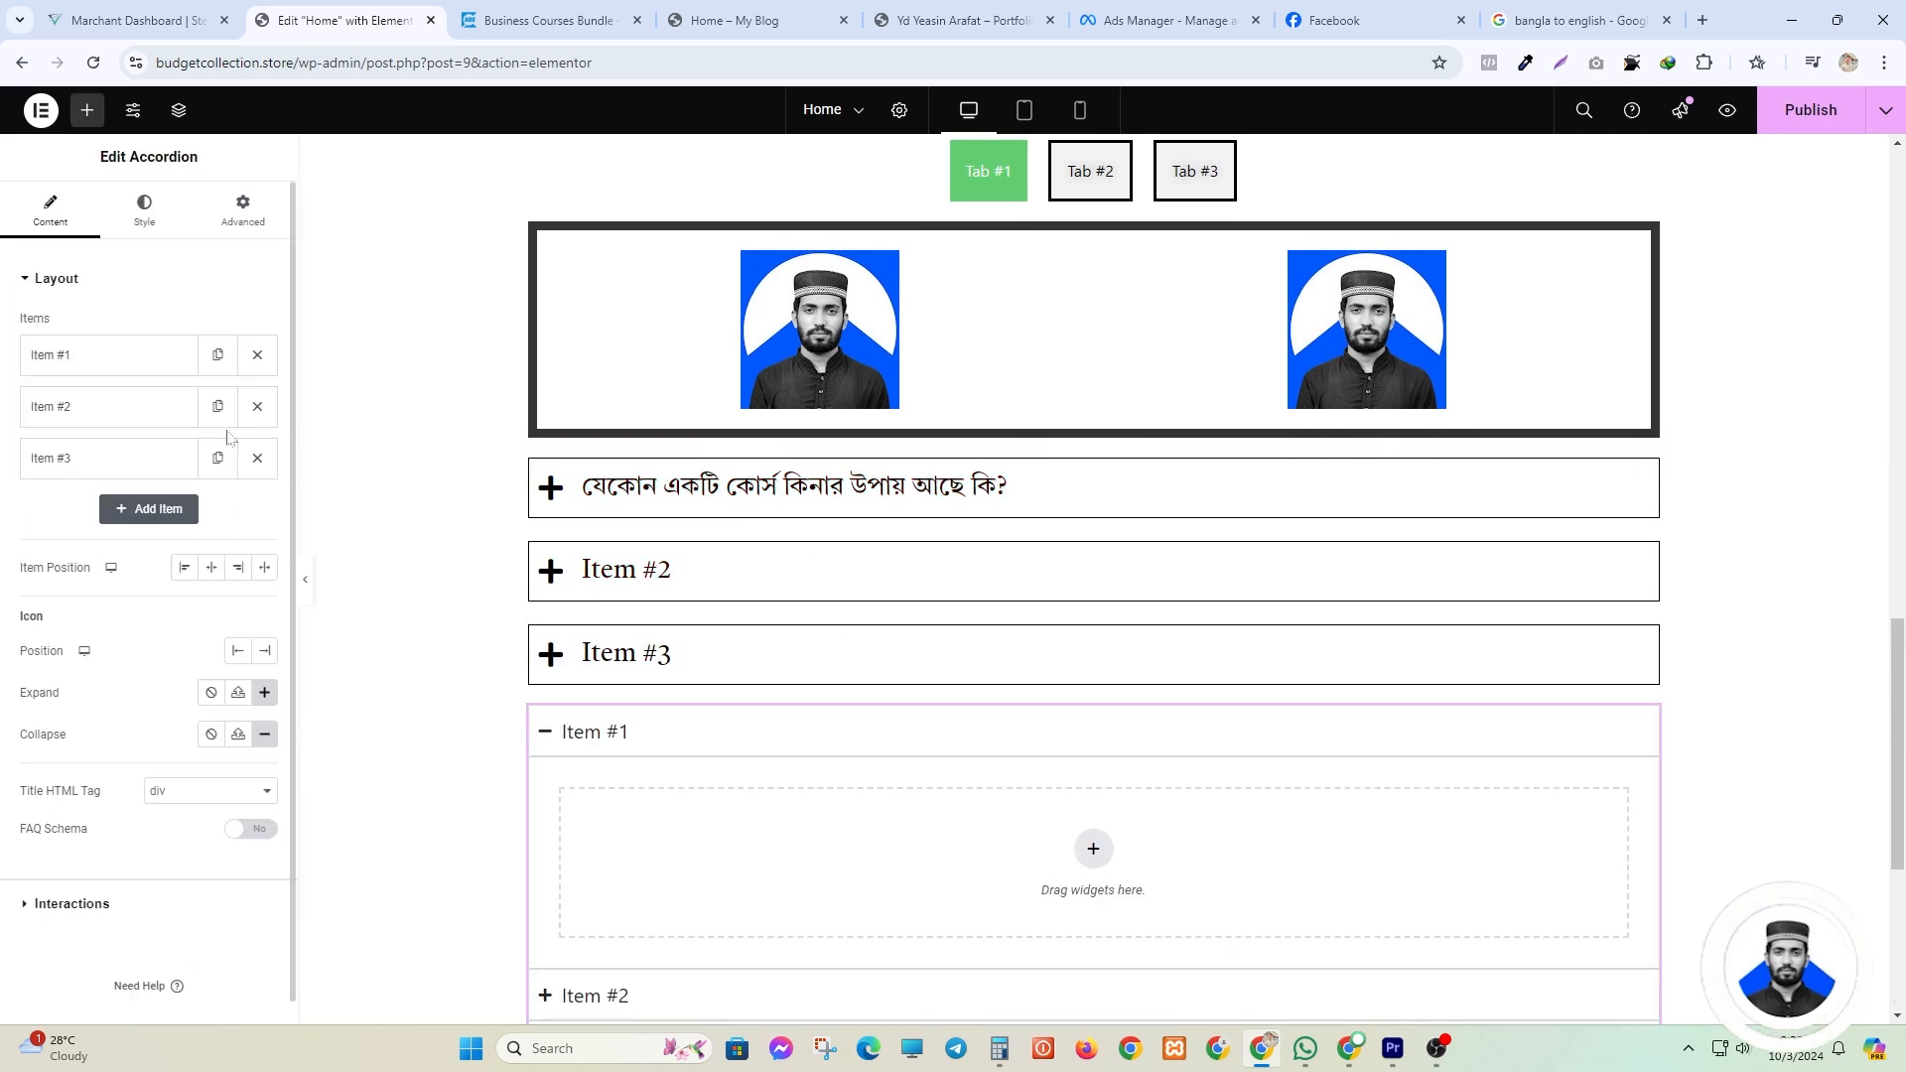
- Add a Flexbox container with row direction below the second accordion
left_click(88, 109)
scroll(101, 646, "down", 1)
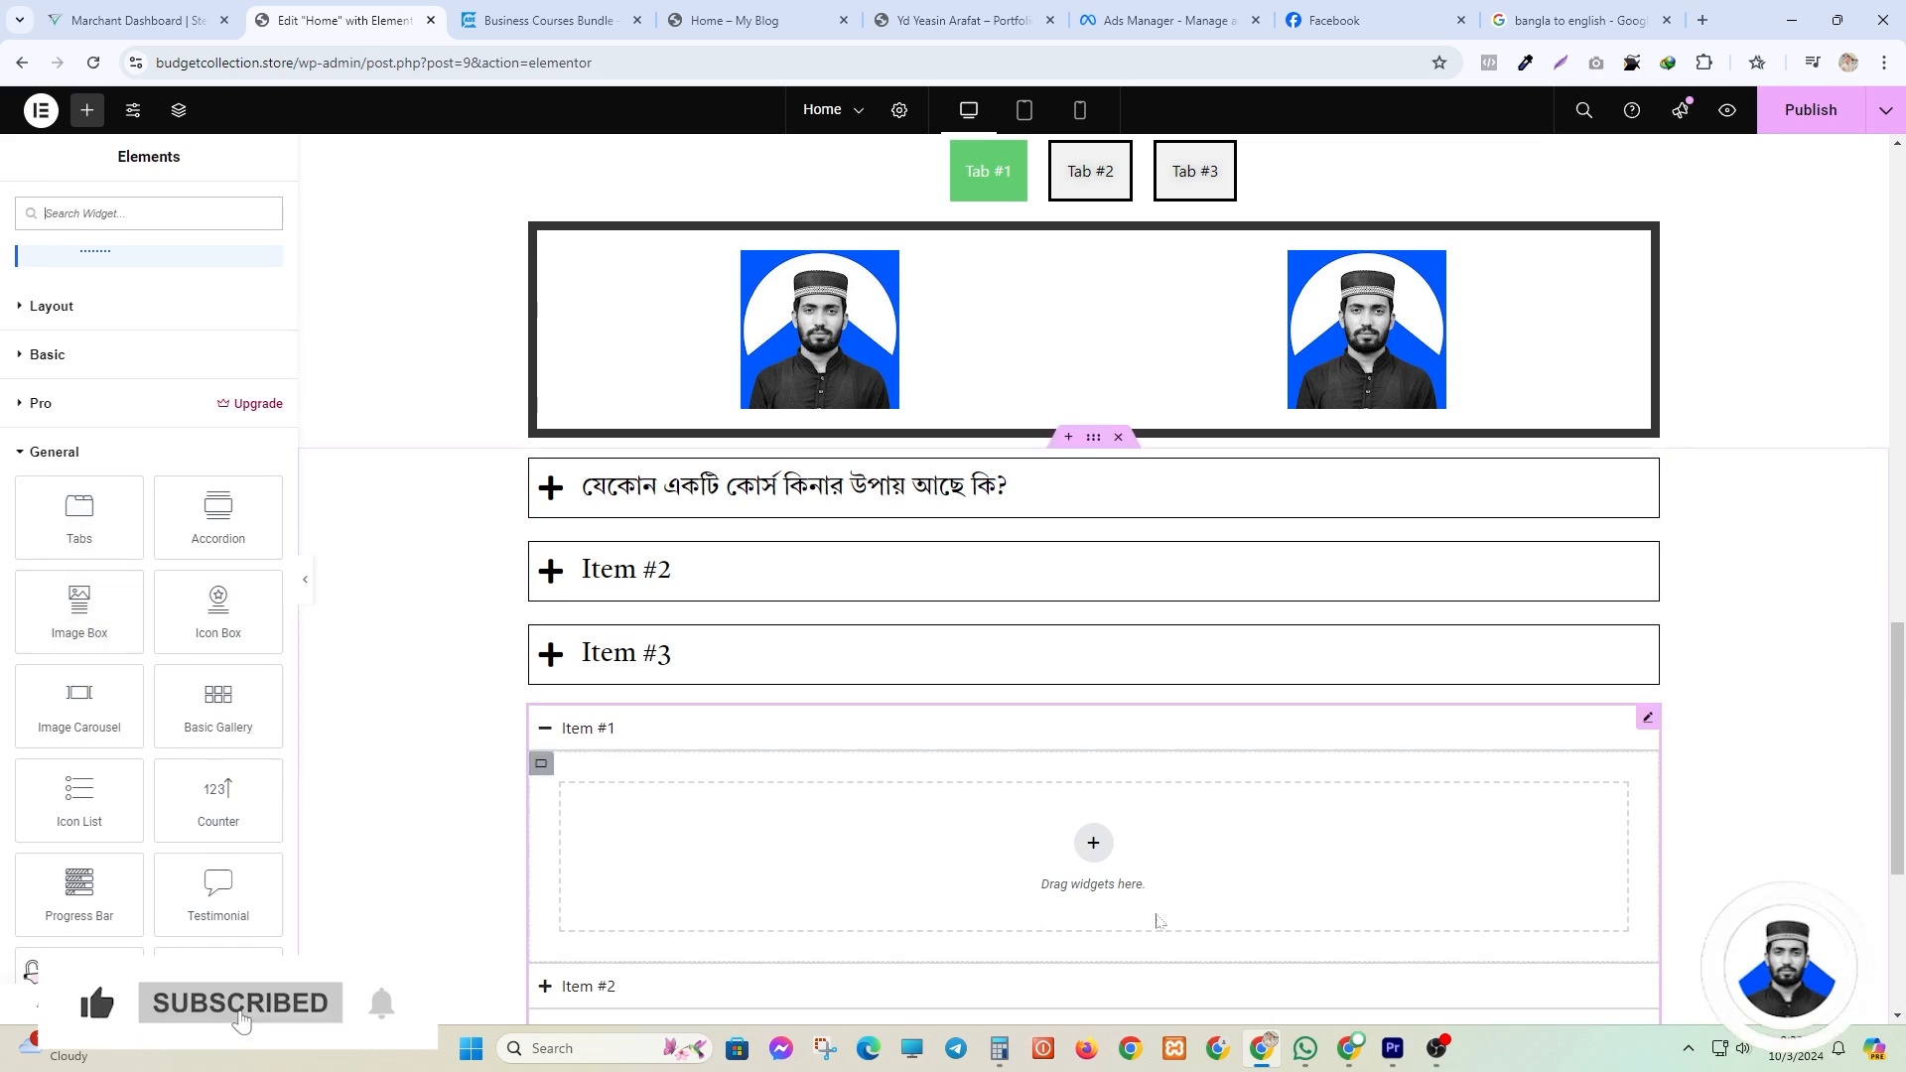
scroll(1266, 731, "down", 4)
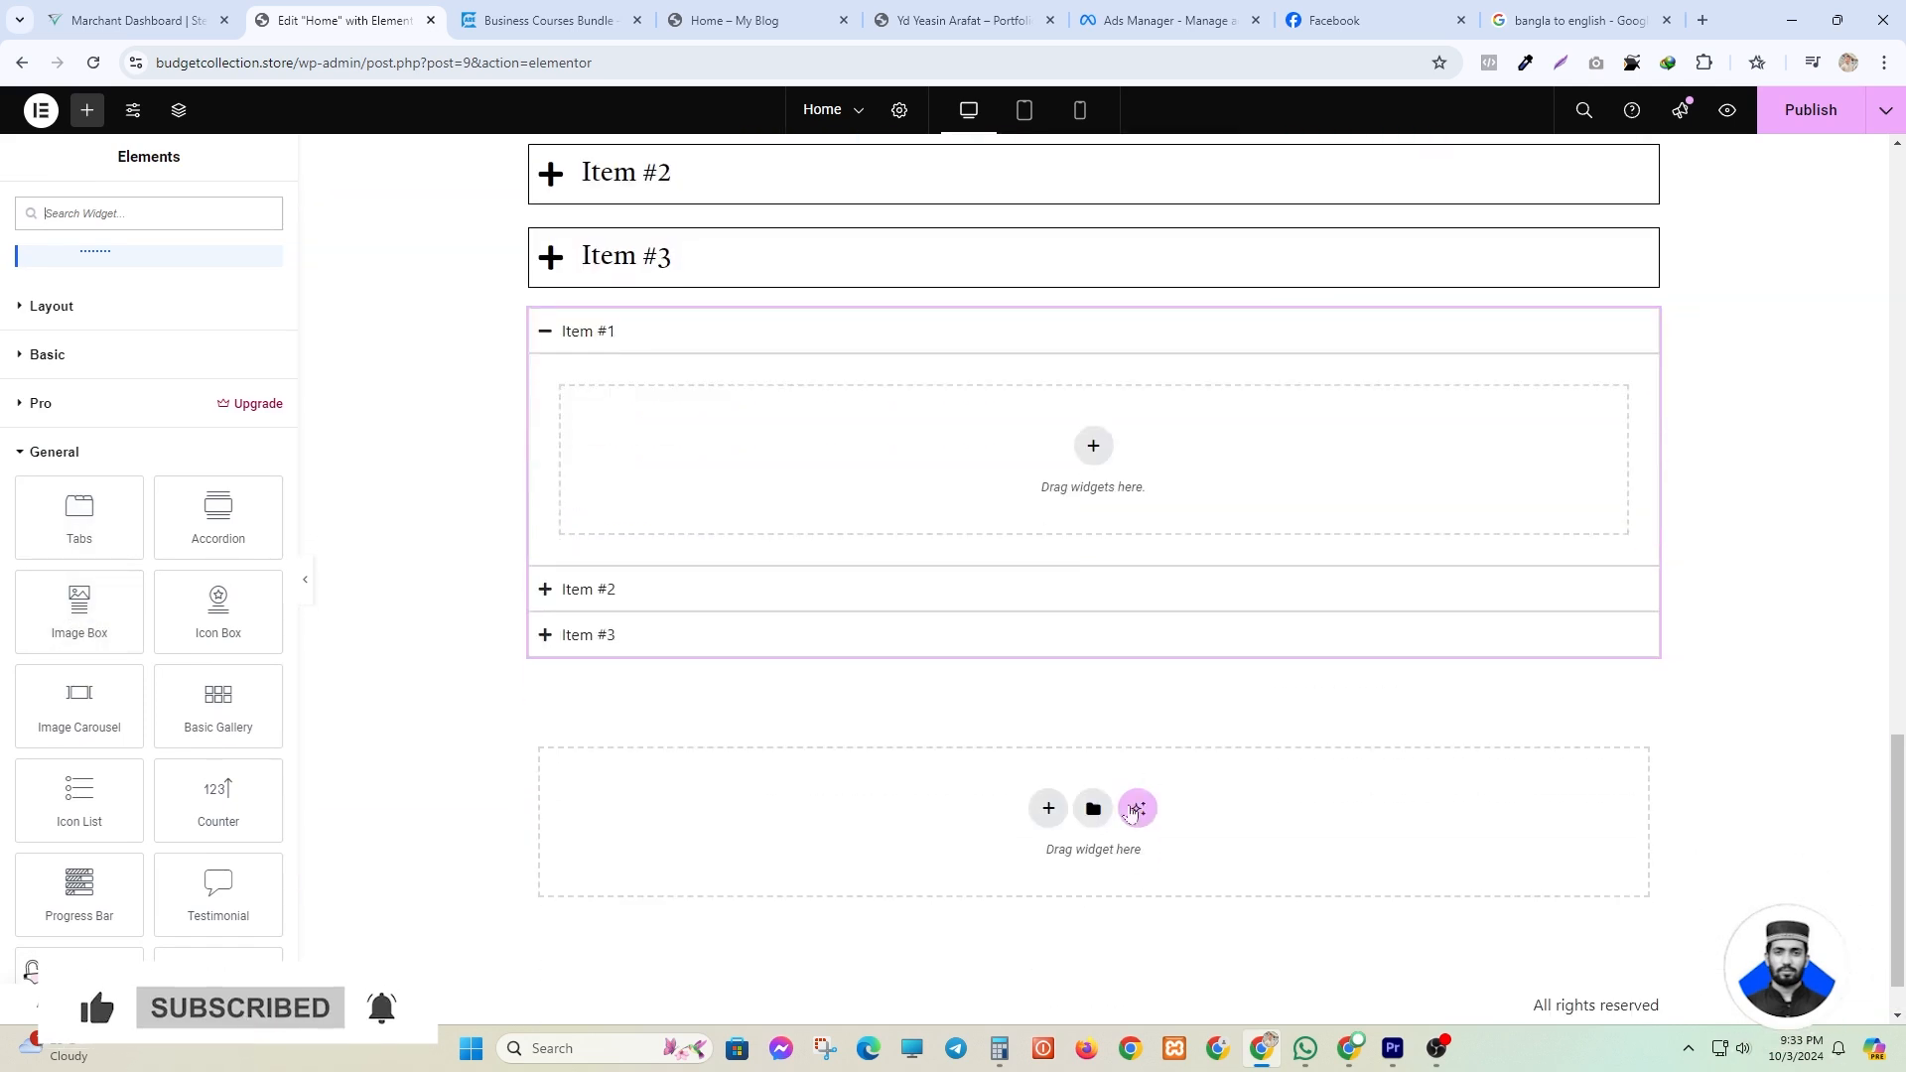
left_click(1047, 805)
left_click(1032, 869)
left_click(940, 858)
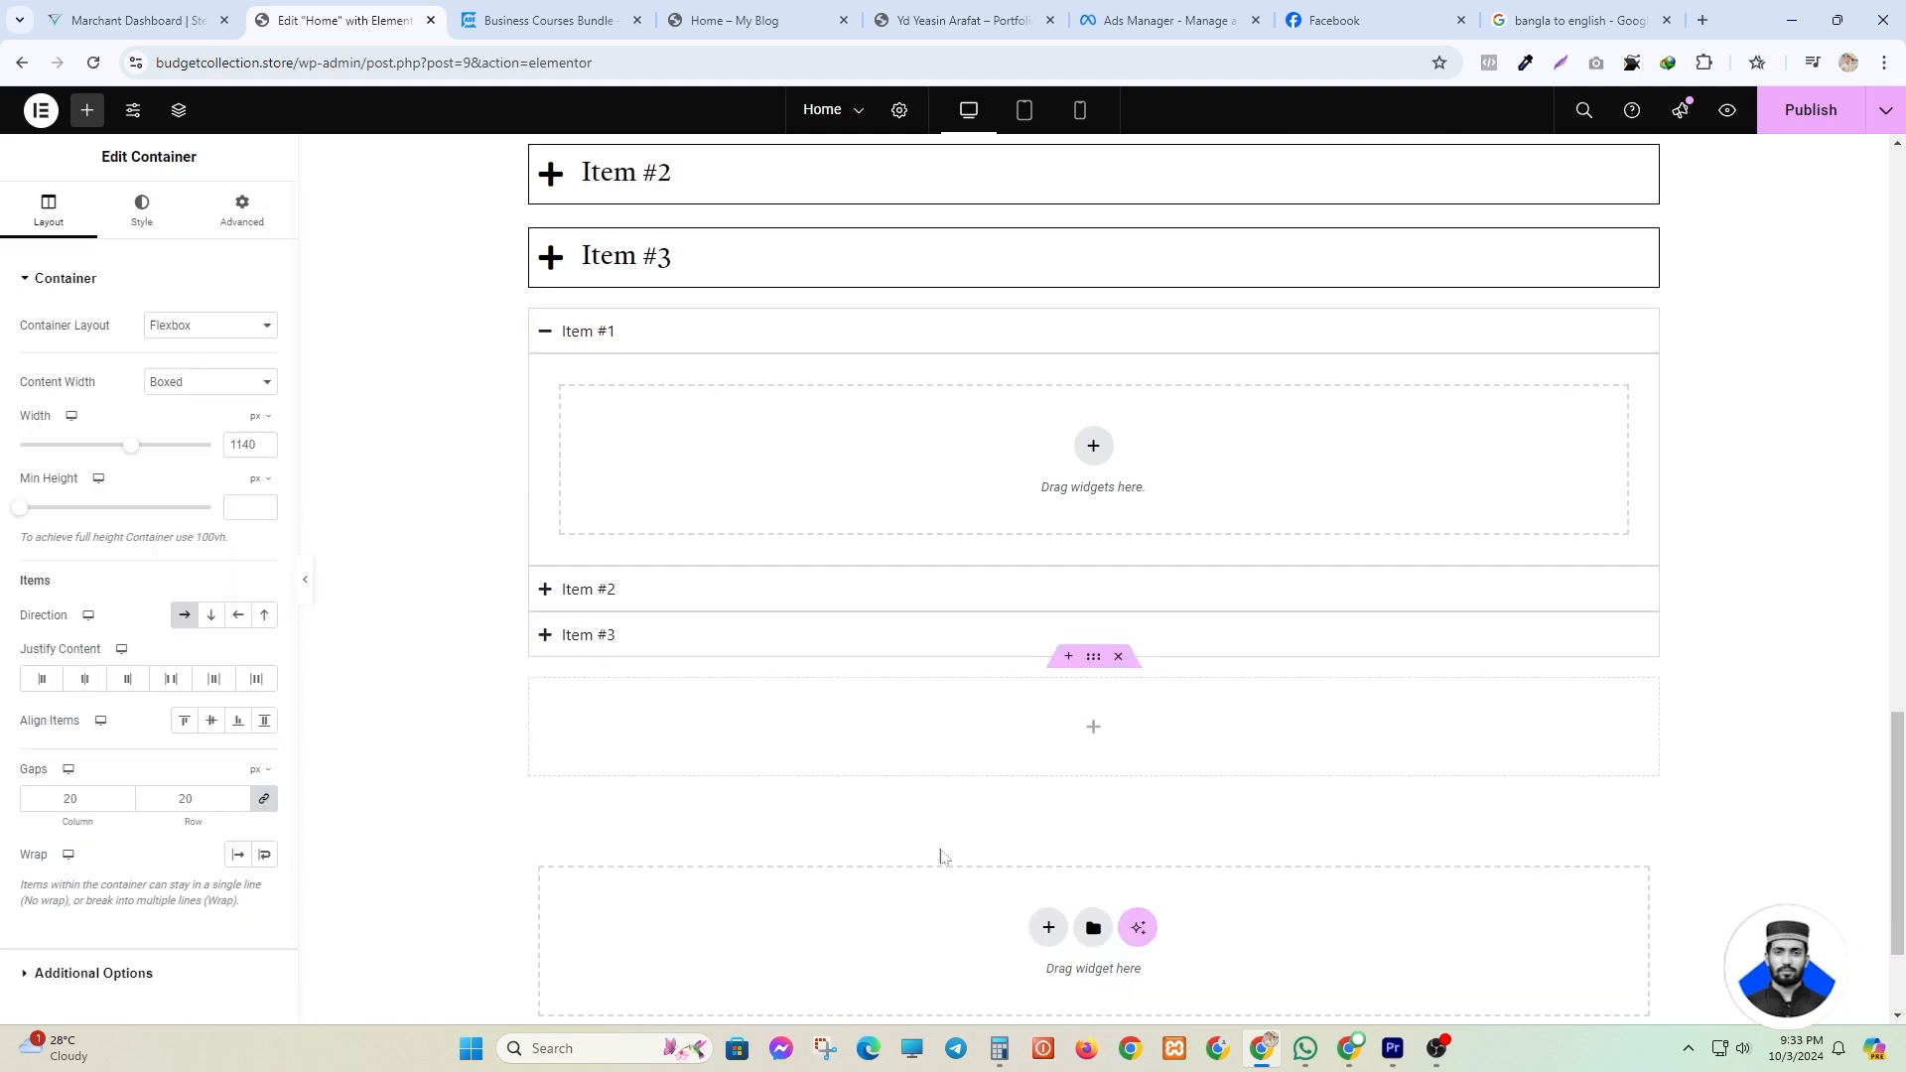
- Place an Image Box widget in the empty container below the second accordion
left_click(87, 109)
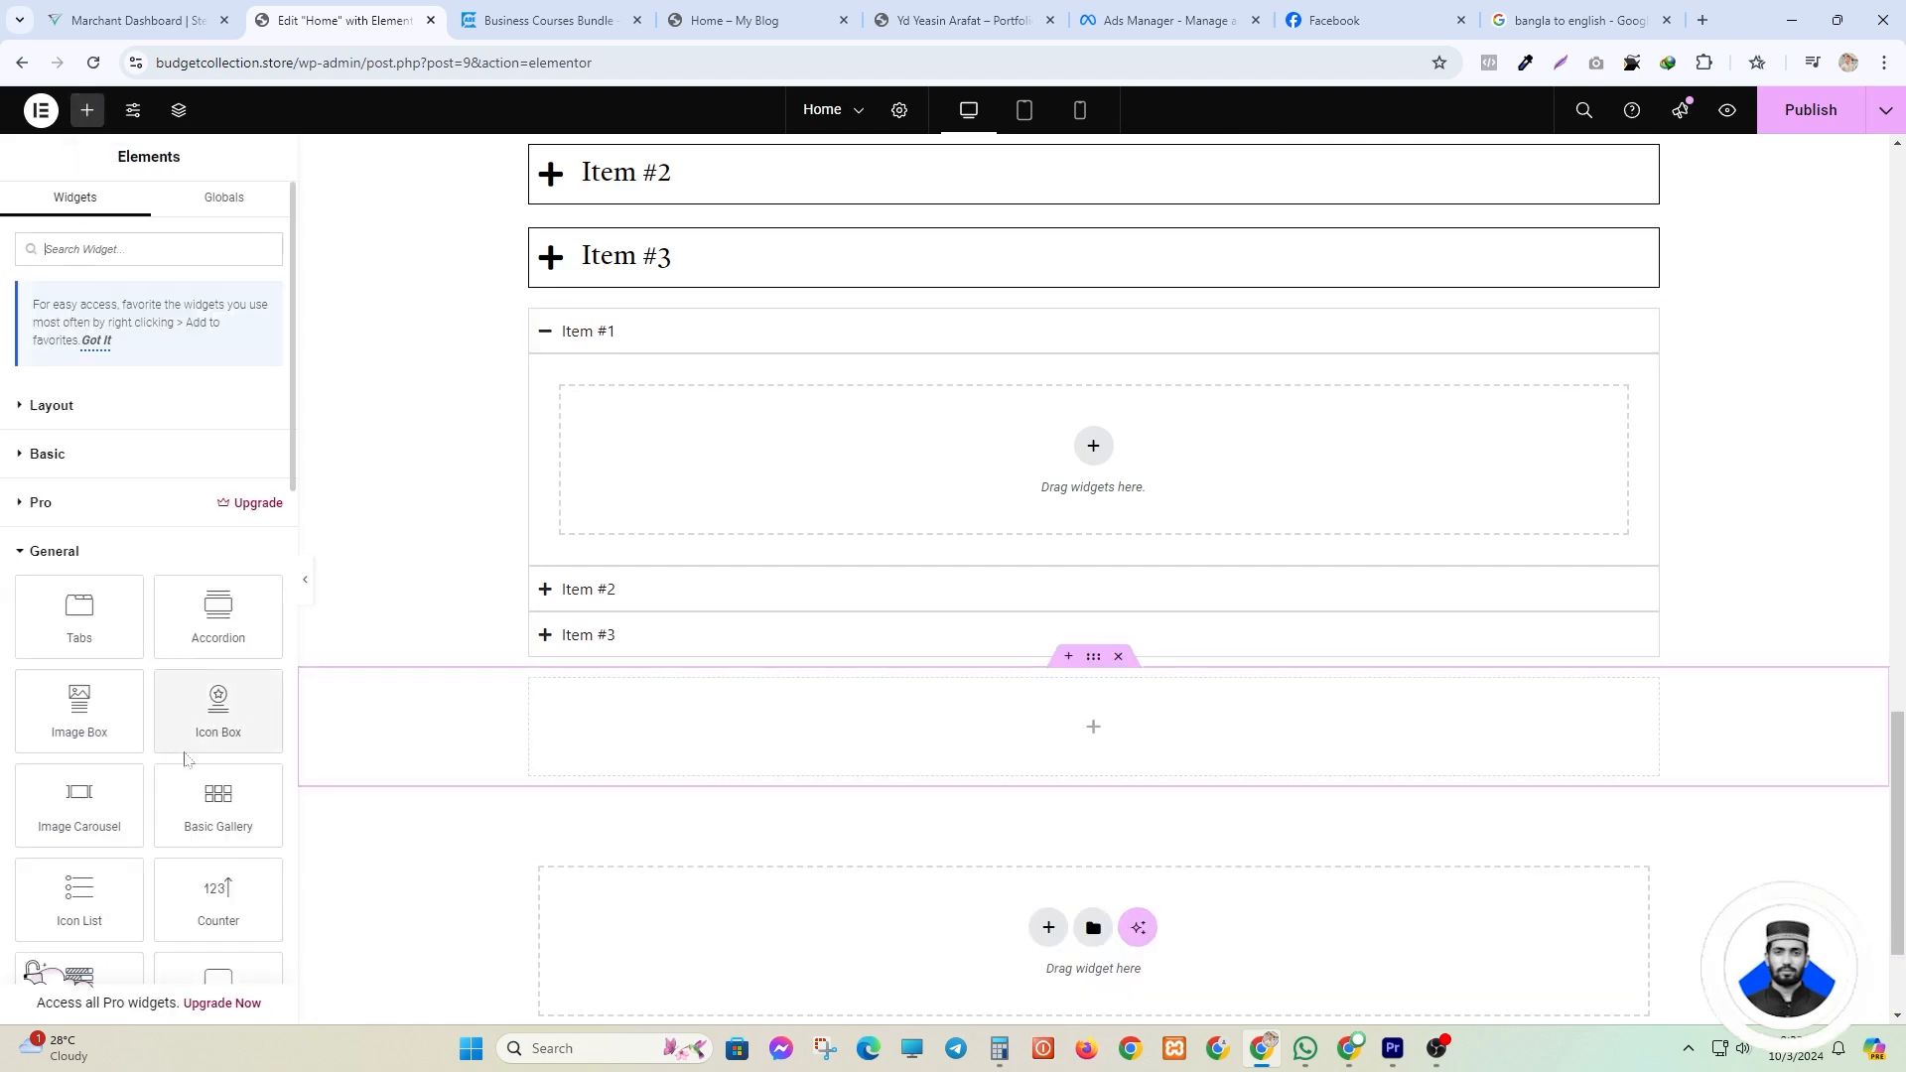
scroll(199, 744, "down", 2)
scroll(97, 544, "up", 1)
left_click_drag(79, 522, 978, 715)
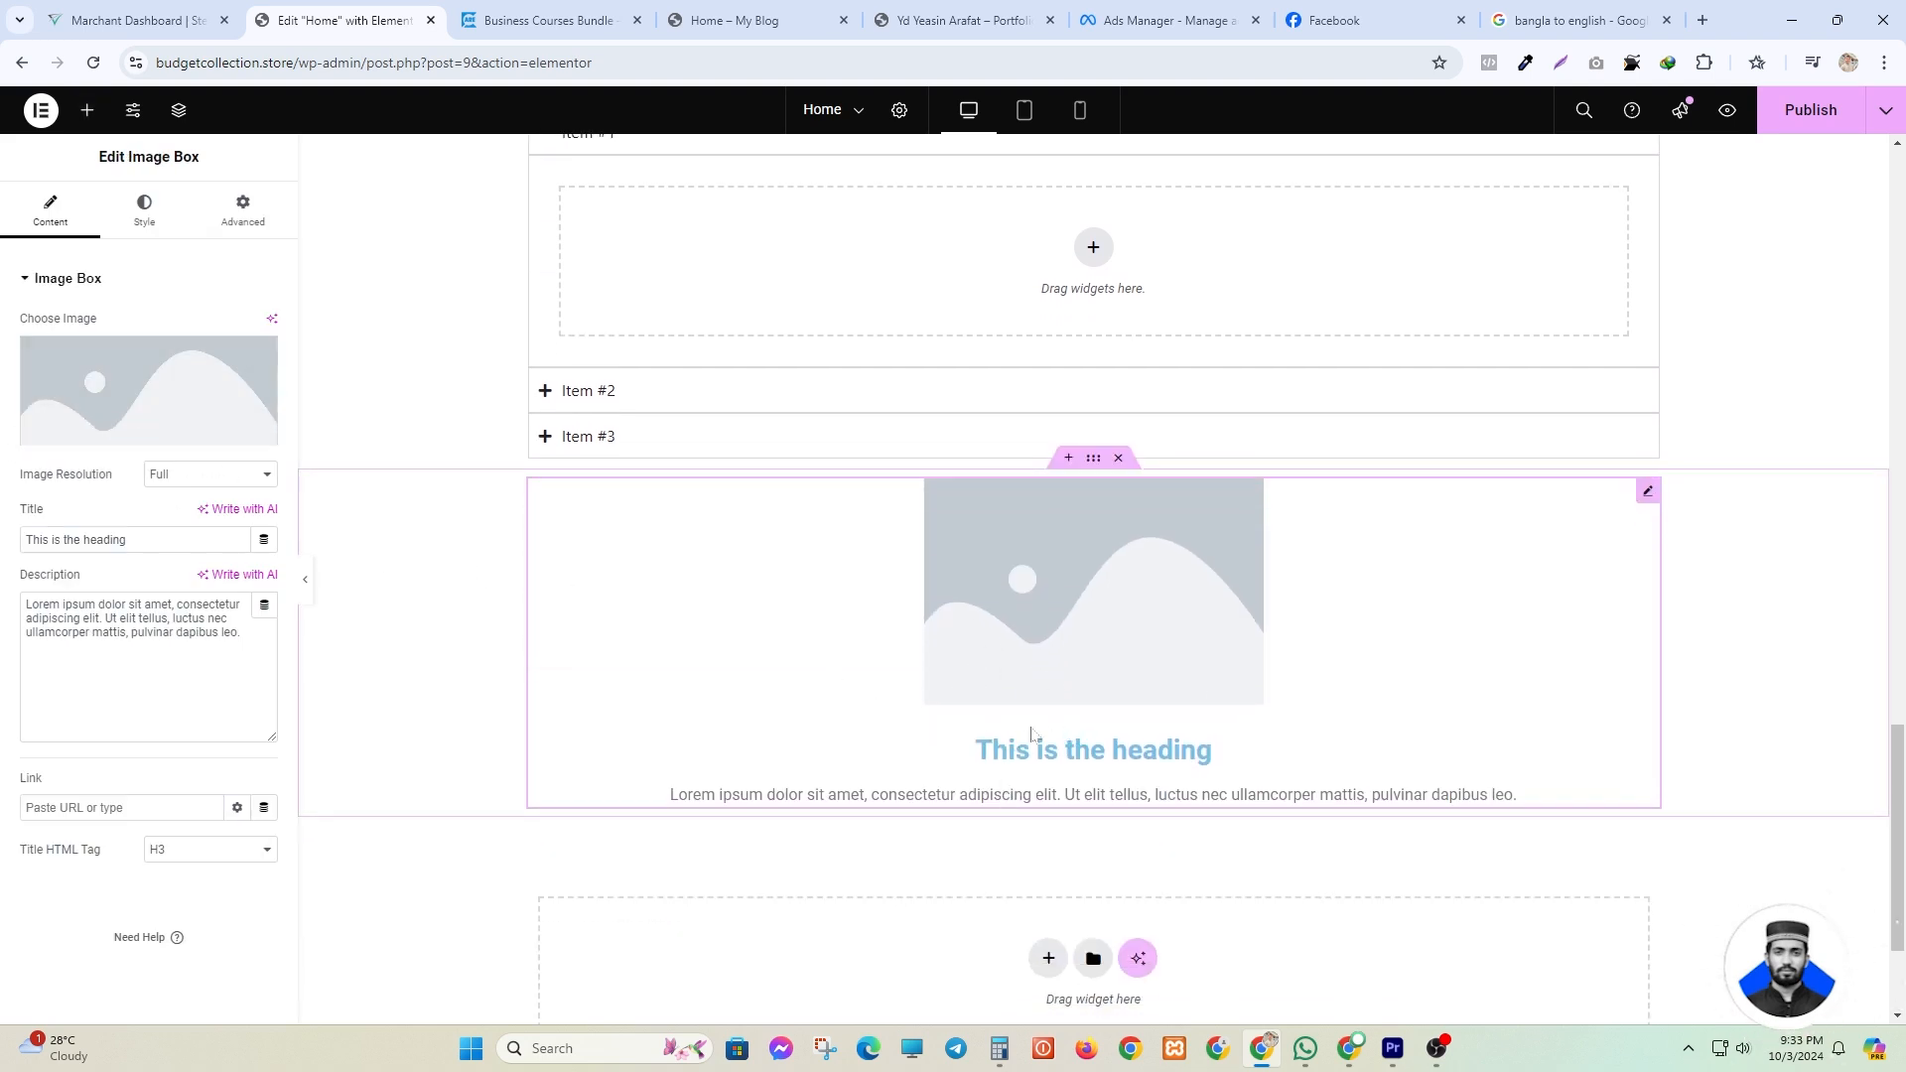
- Use the portrait from the media library as the Image Box picture and dismiss the image optimization tip
left_click(125, 437)
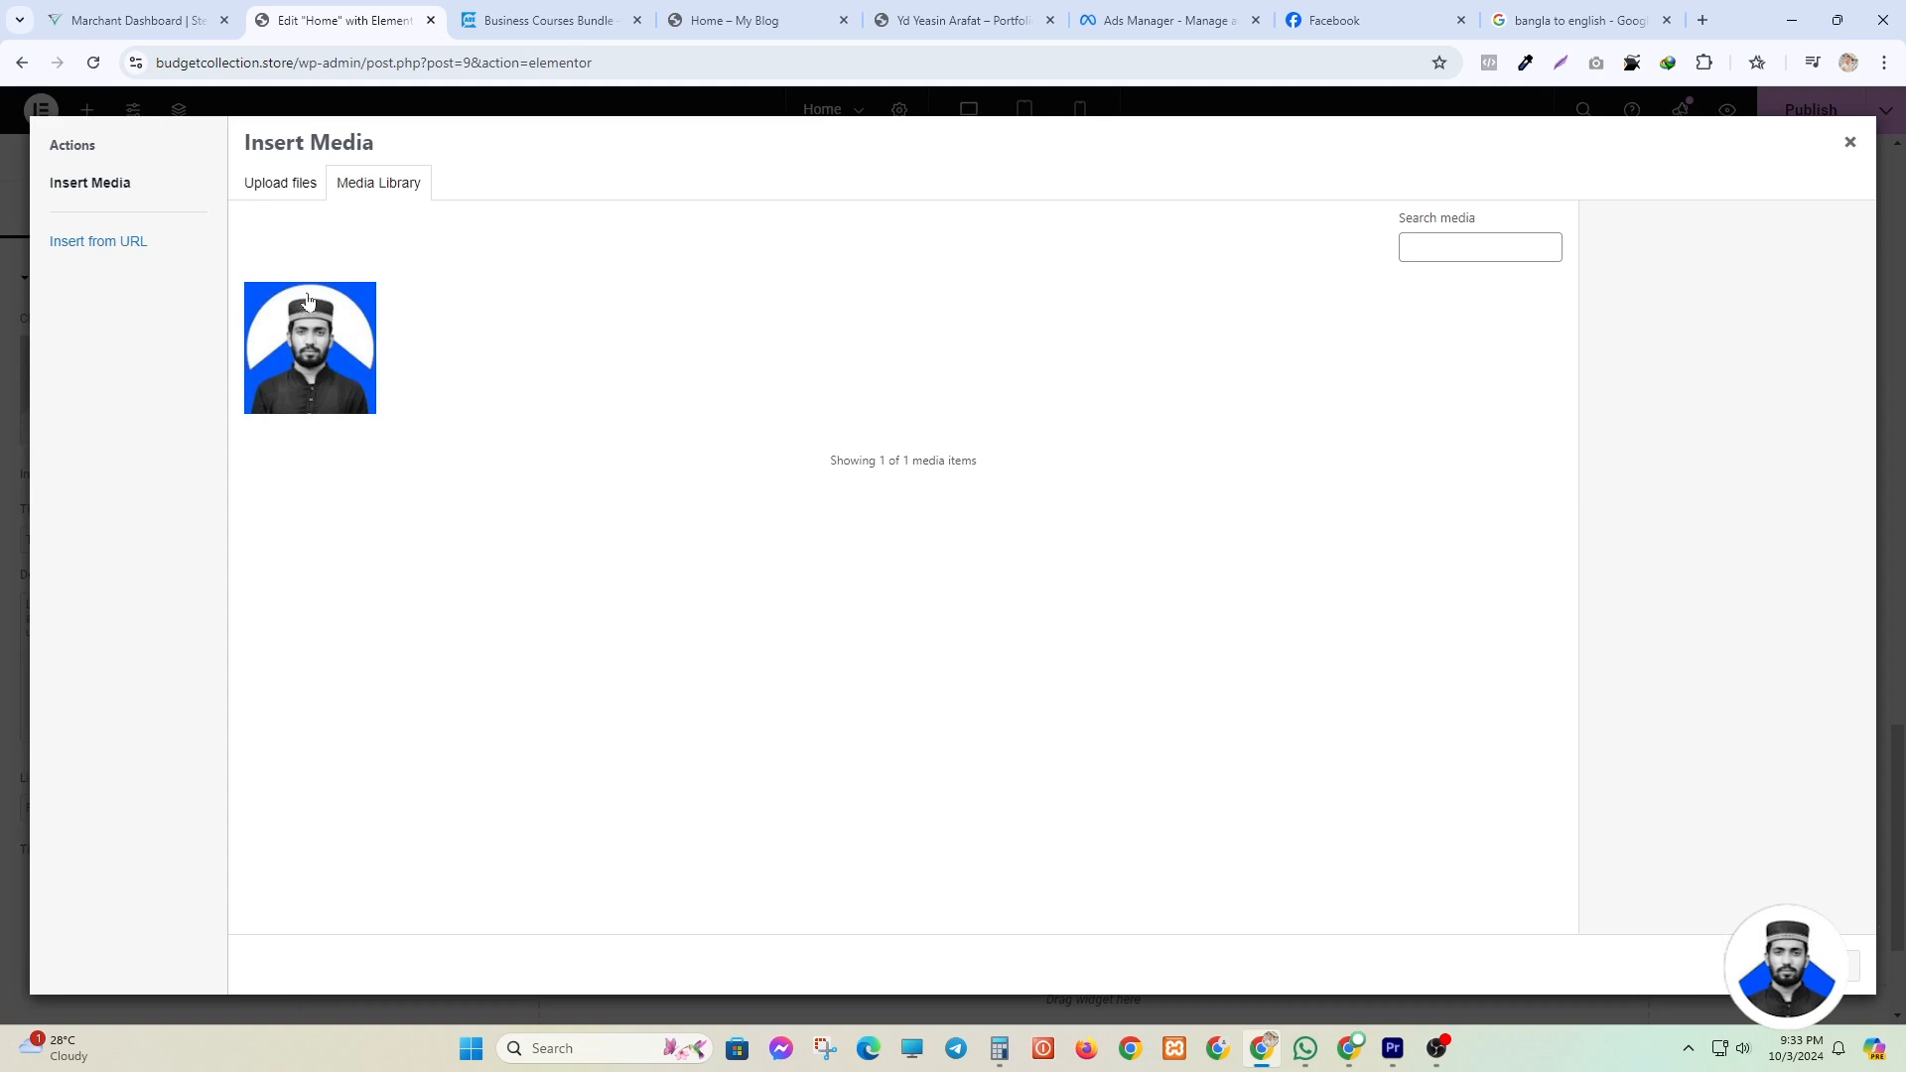
left_click(308, 301)
left_click(1851, 966)
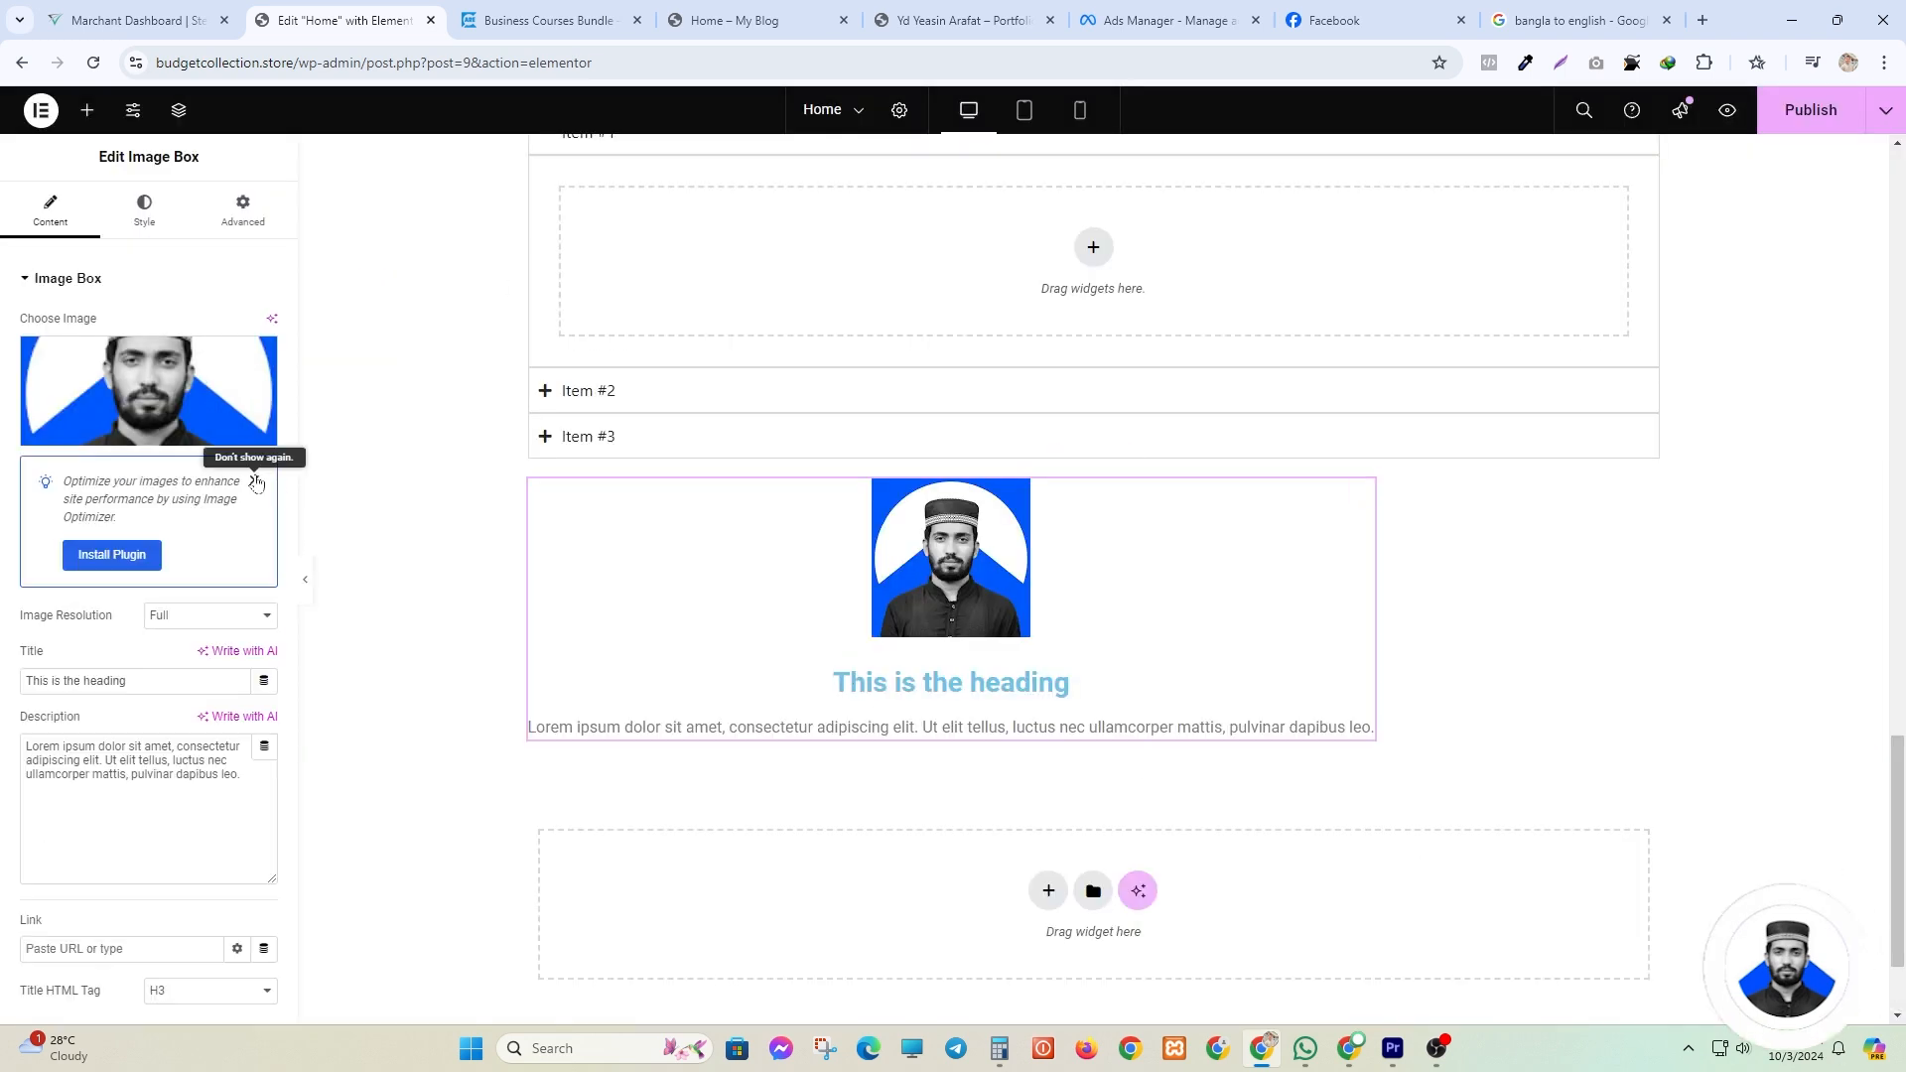
left_click(254, 481)
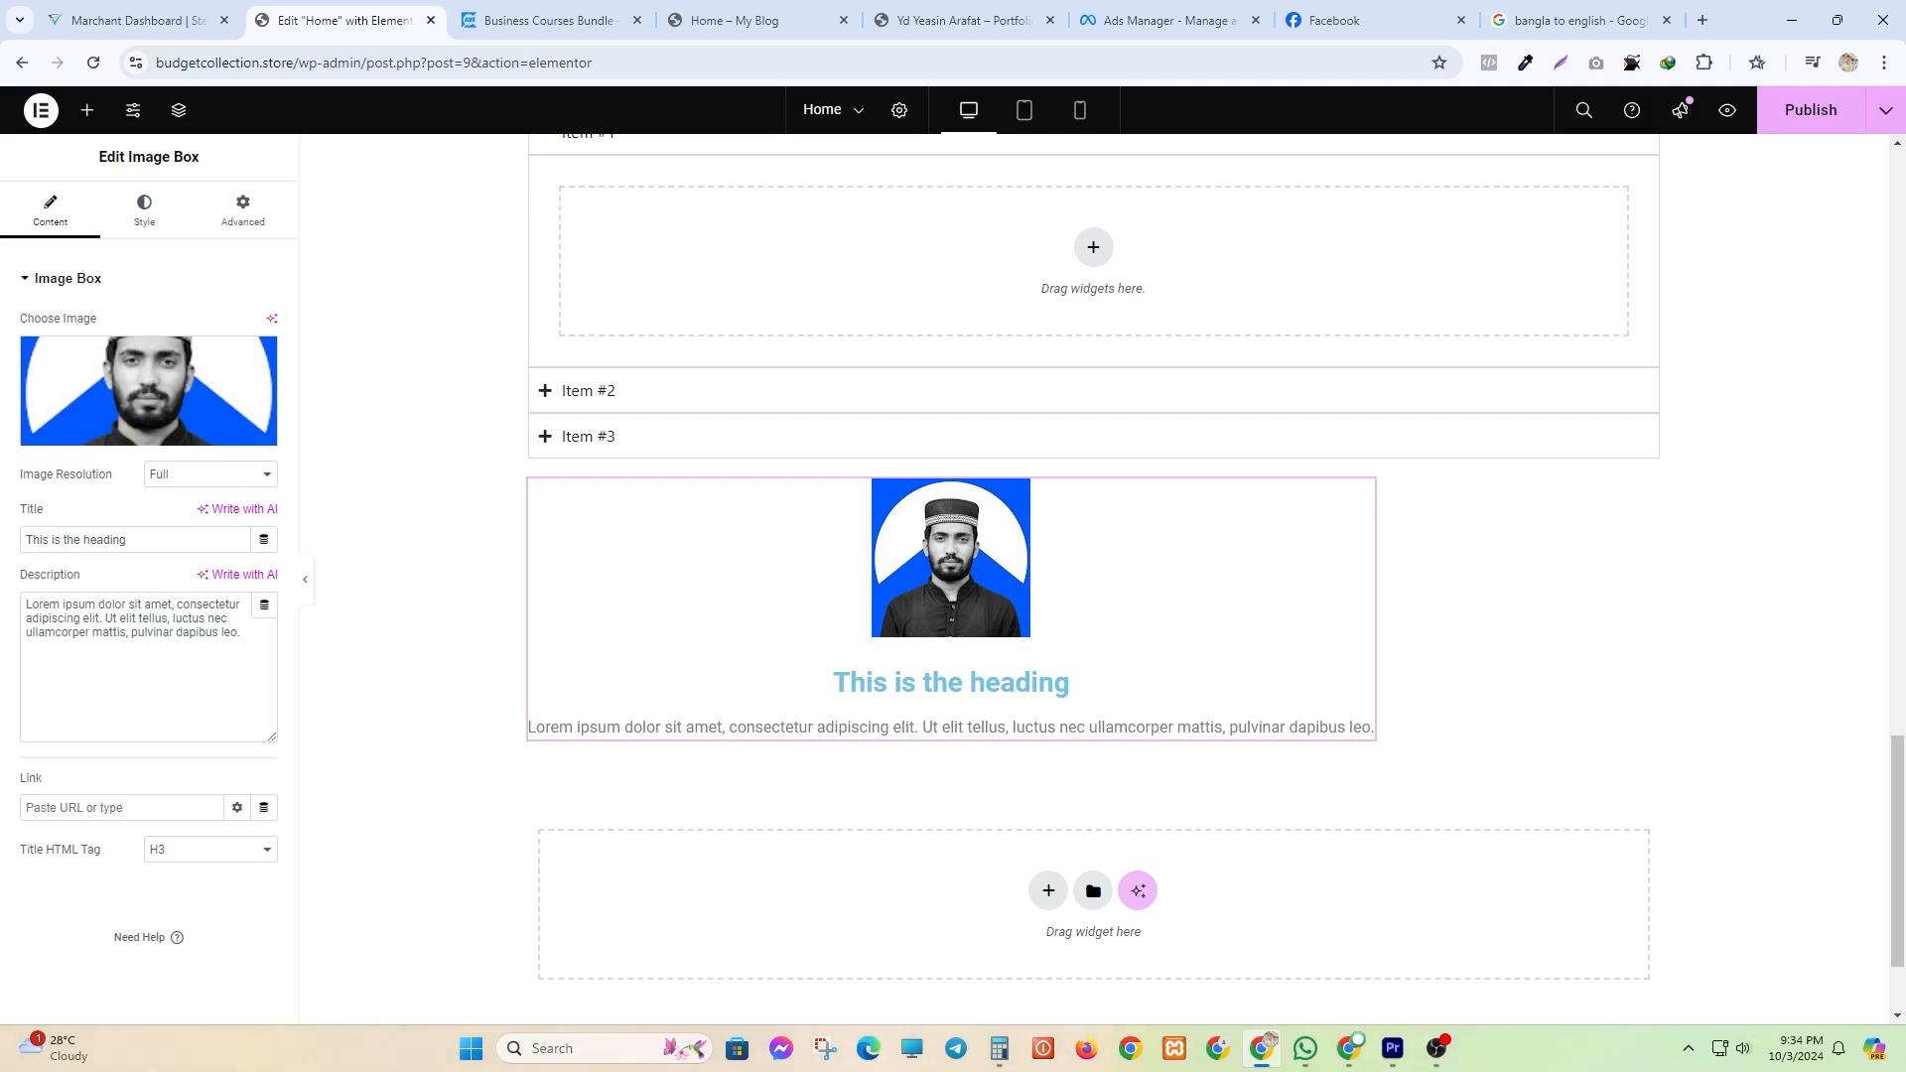
triple_click(89, 539)
left_click(139, 632)
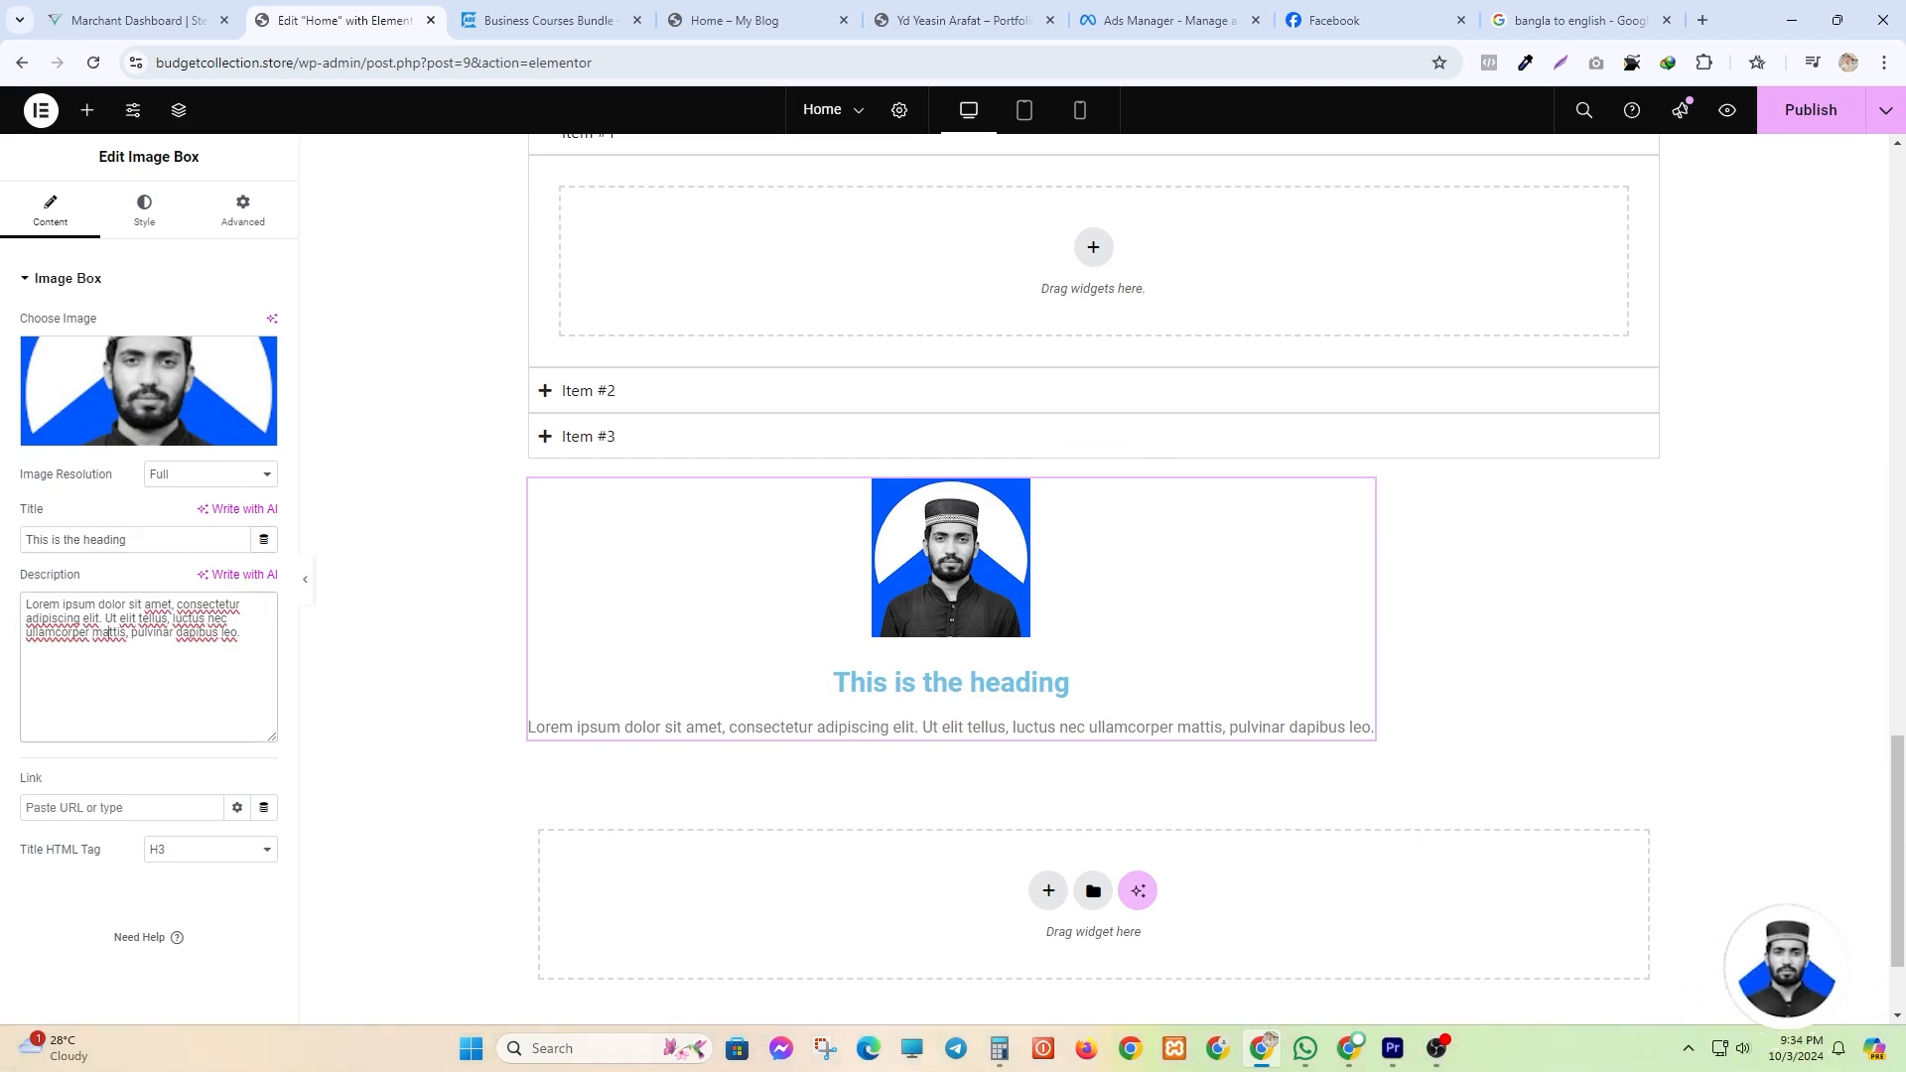
left_click_drag(26, 603, 178, 632)
left_click(184, 632)
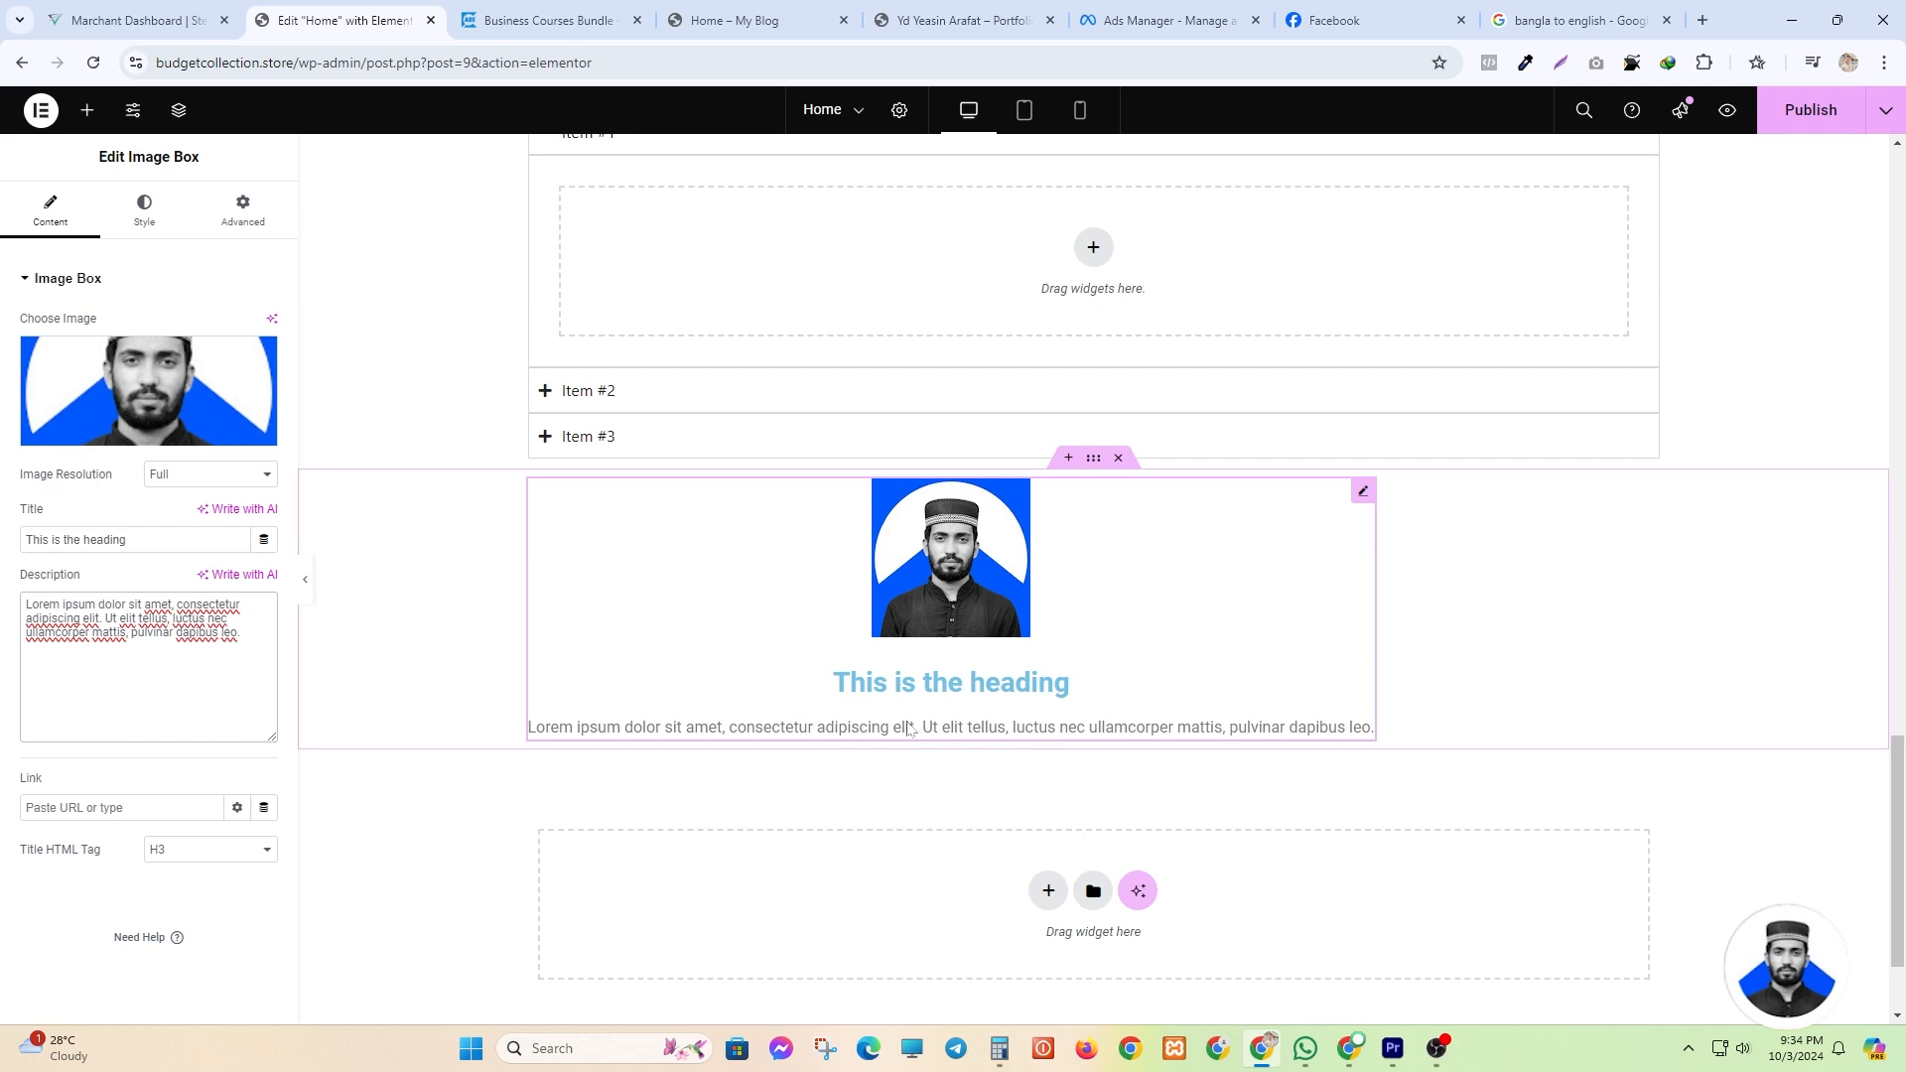
- Set the Image Box's image position to left and its vertical alignment to middle
left_click(141, 219)
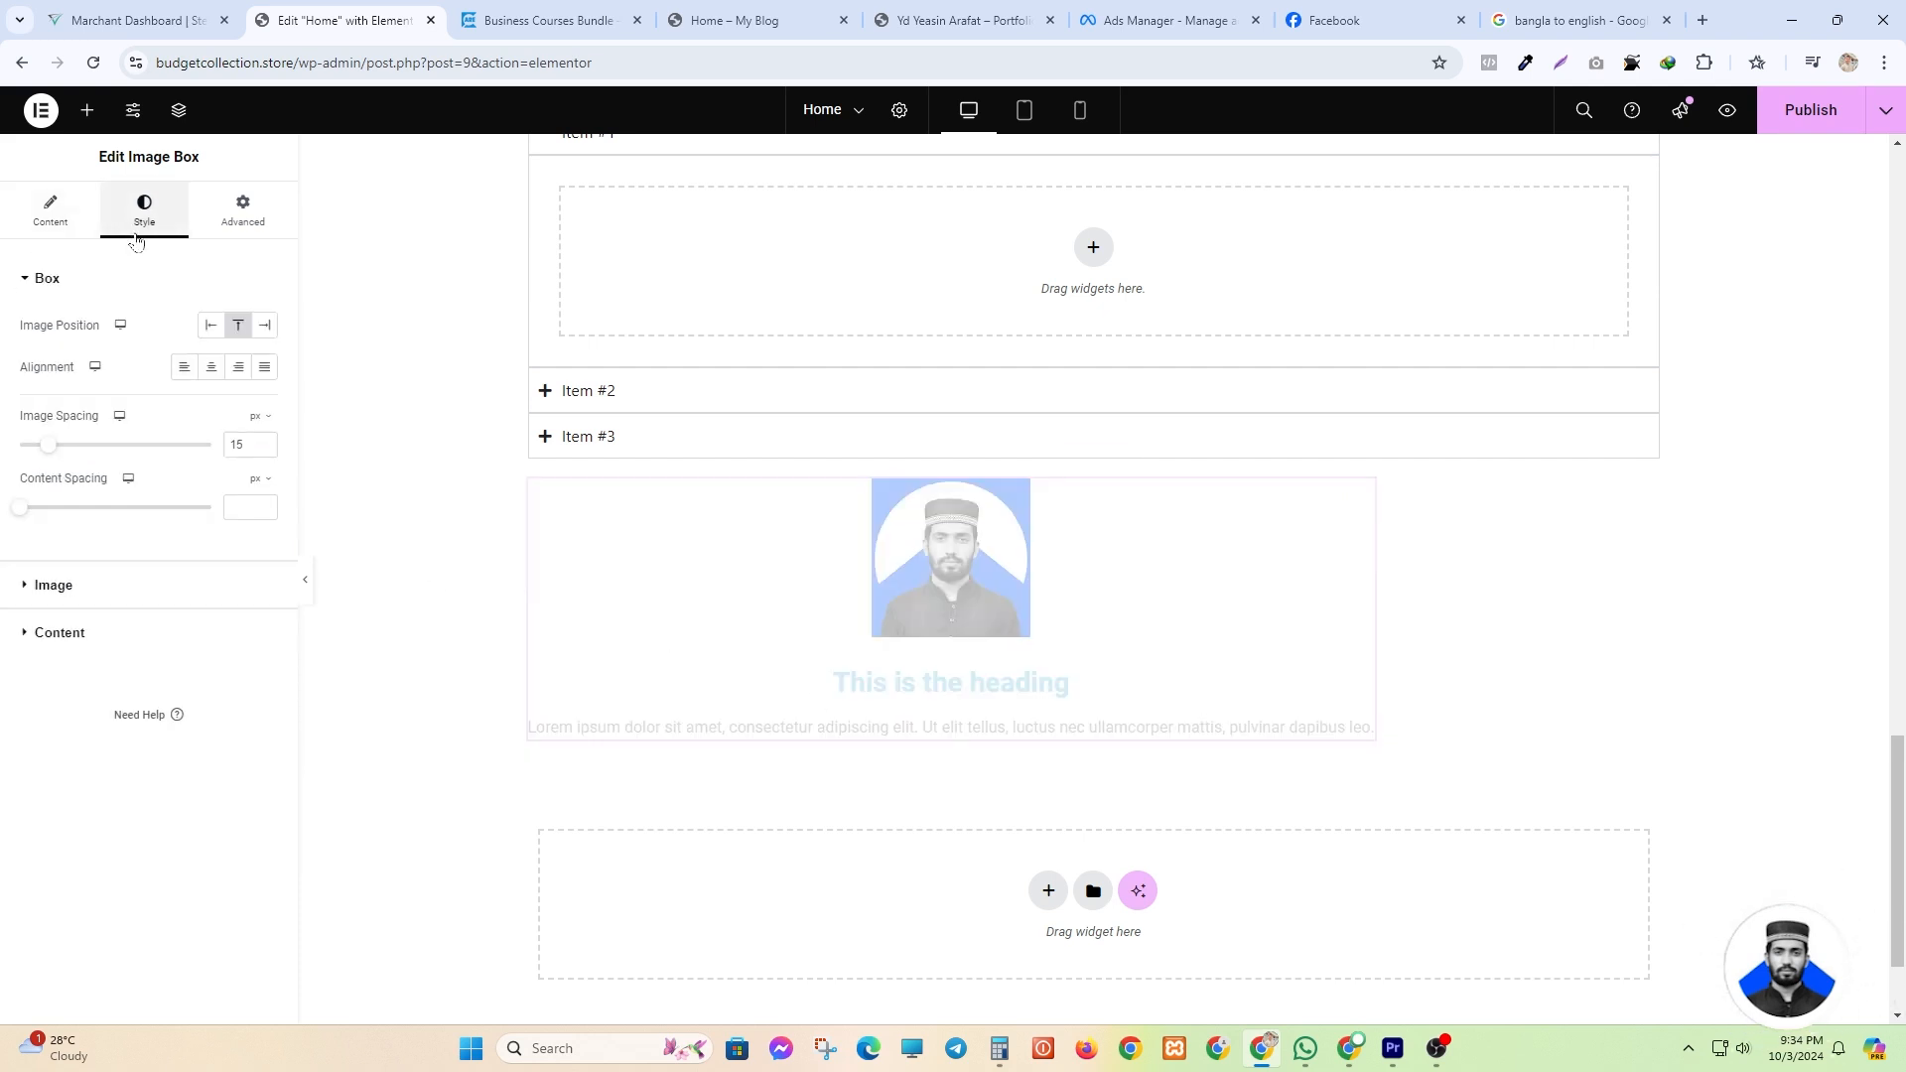
left_click(260, 327)
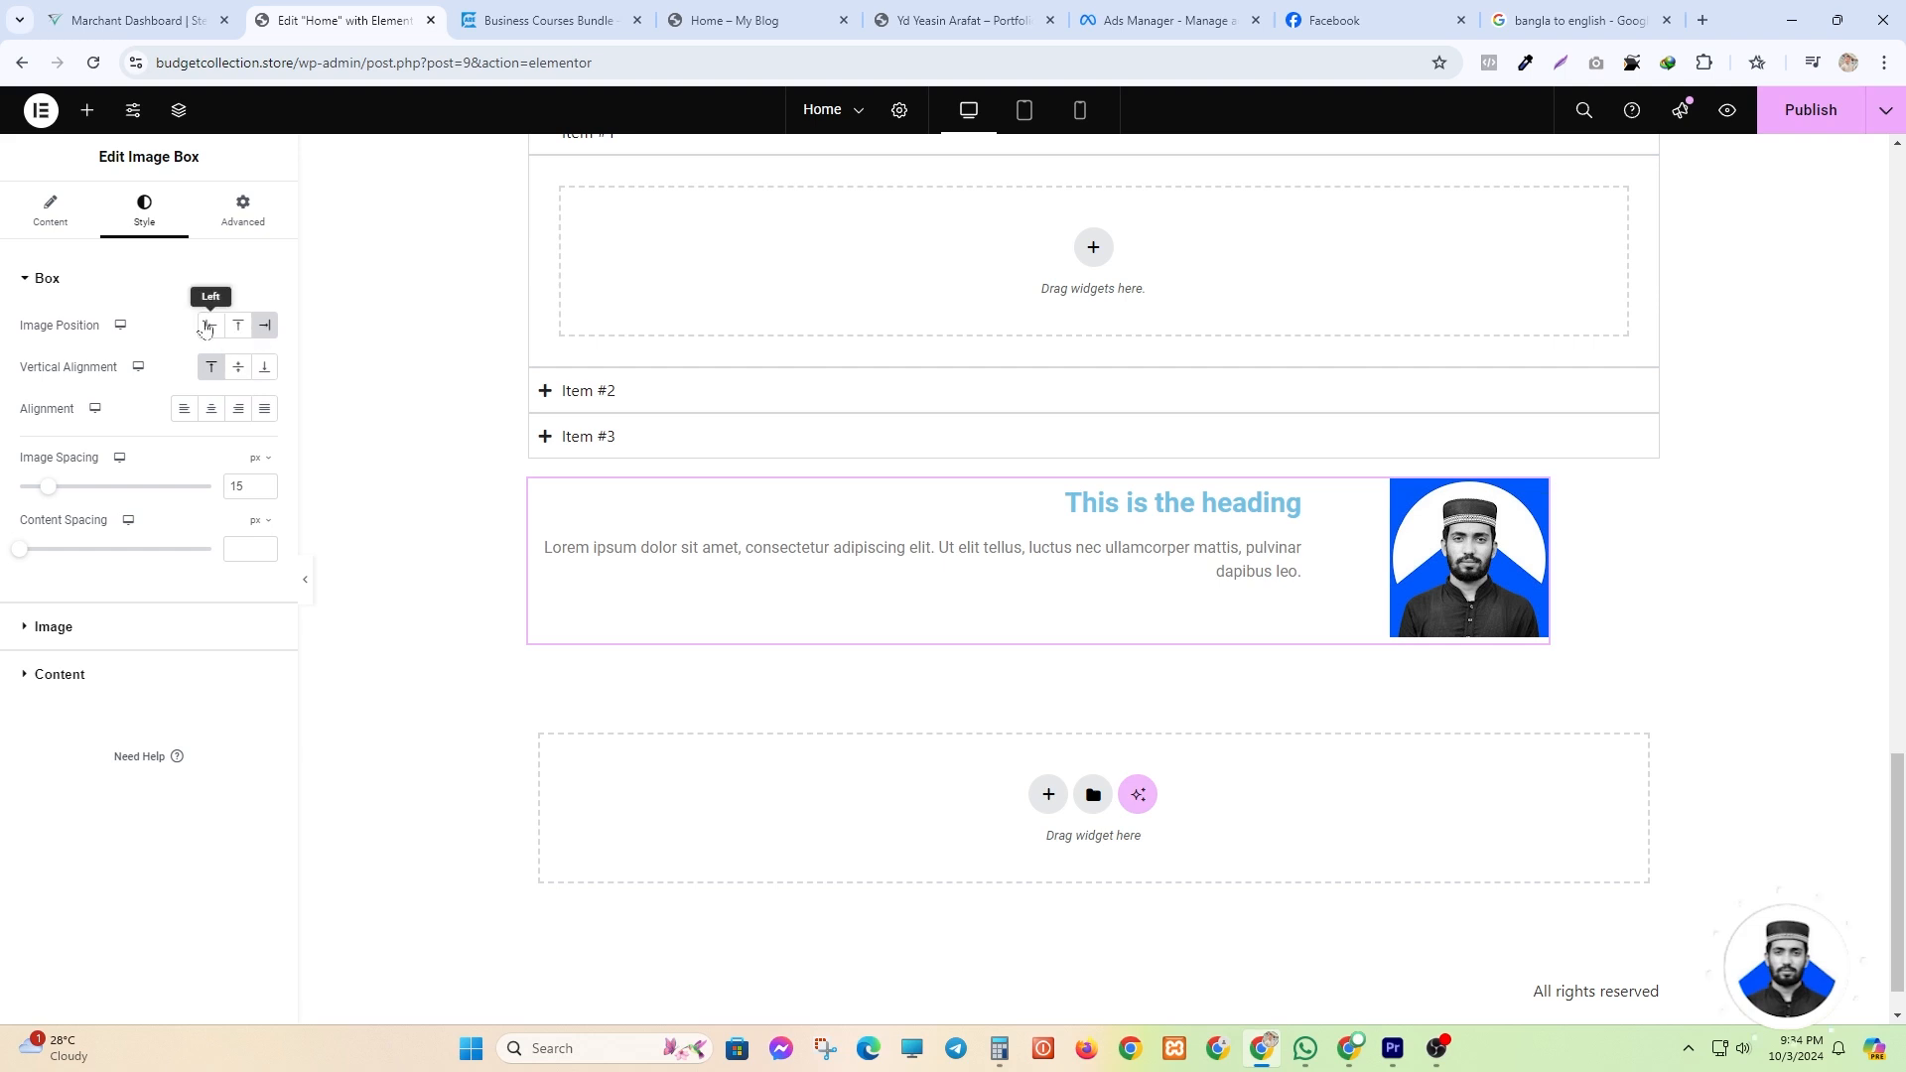
left_click(207, 326)
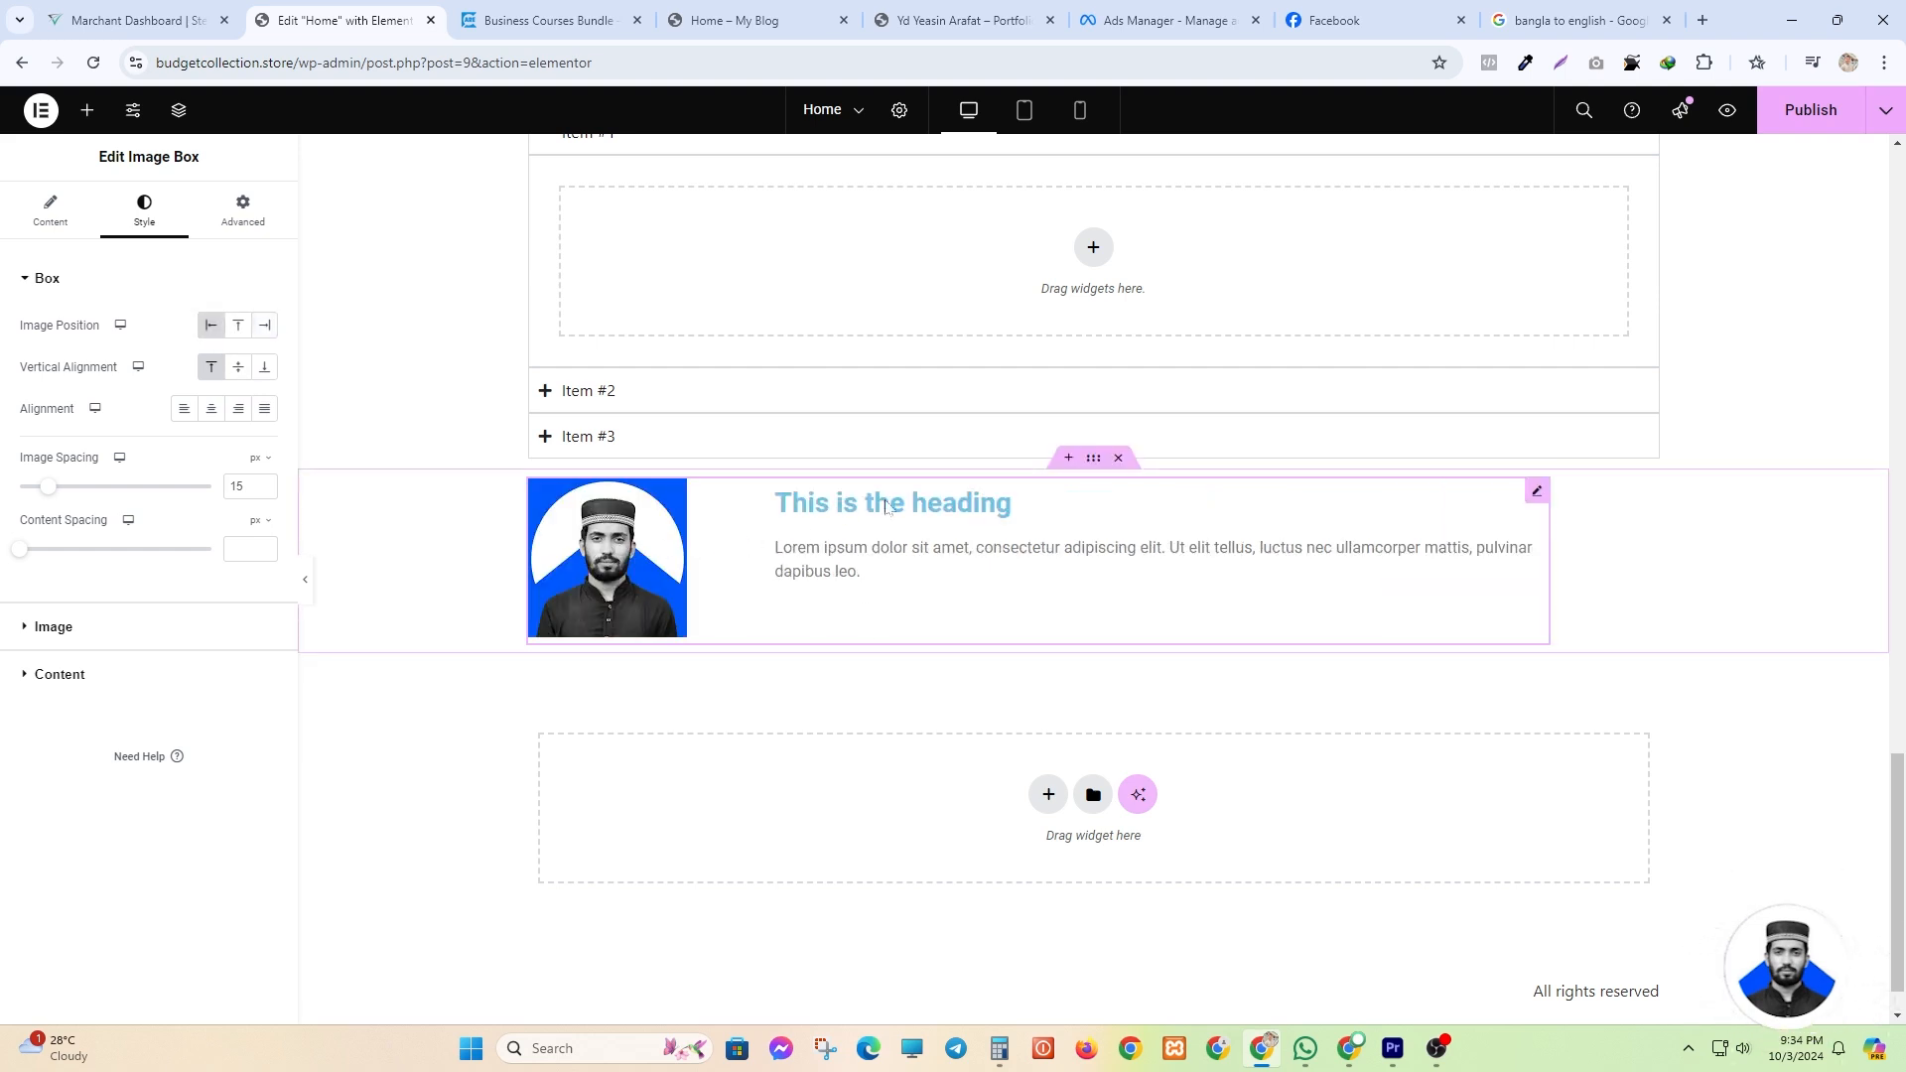
left_click(232, 367)
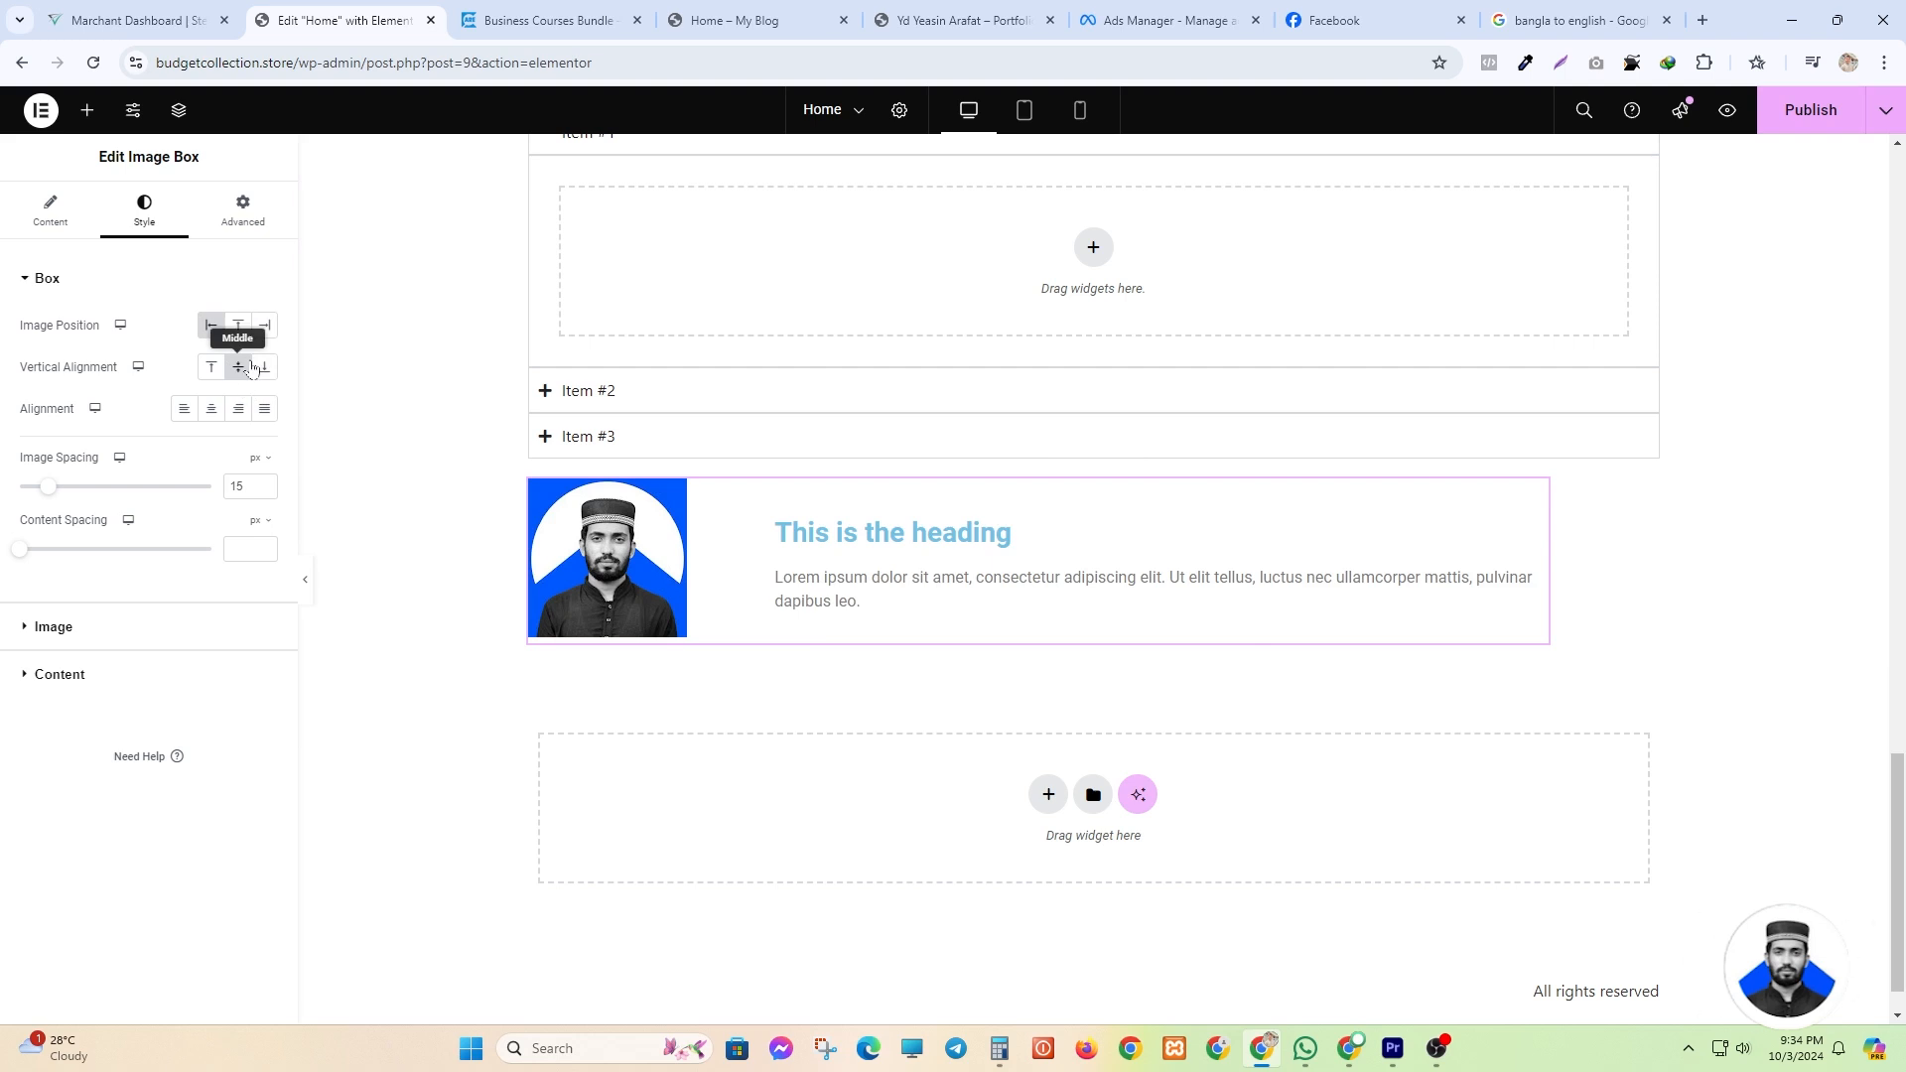
left_click(262, 369)
left_click(240, 369)
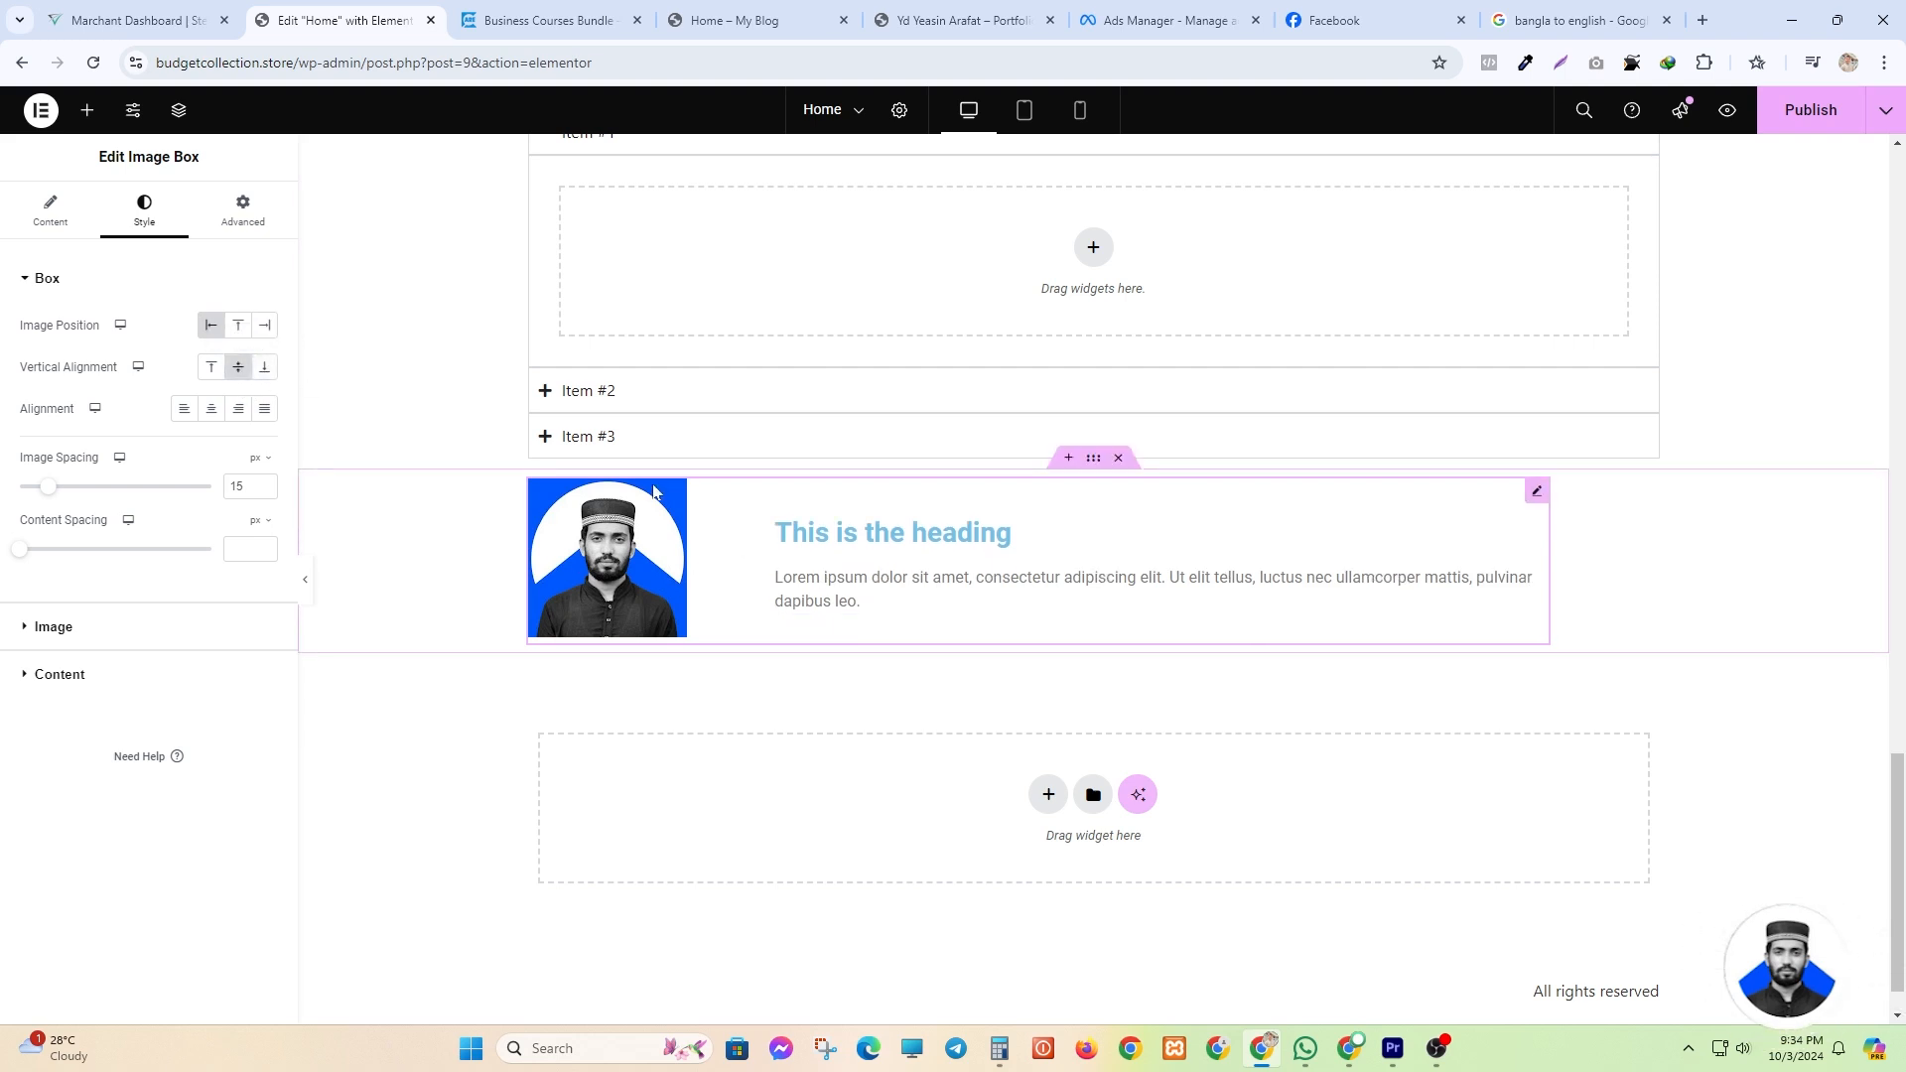
- Center the Image Box's alignment, keeping the image position at left, and set the image spacing to 27 px
left_click(206, 416)
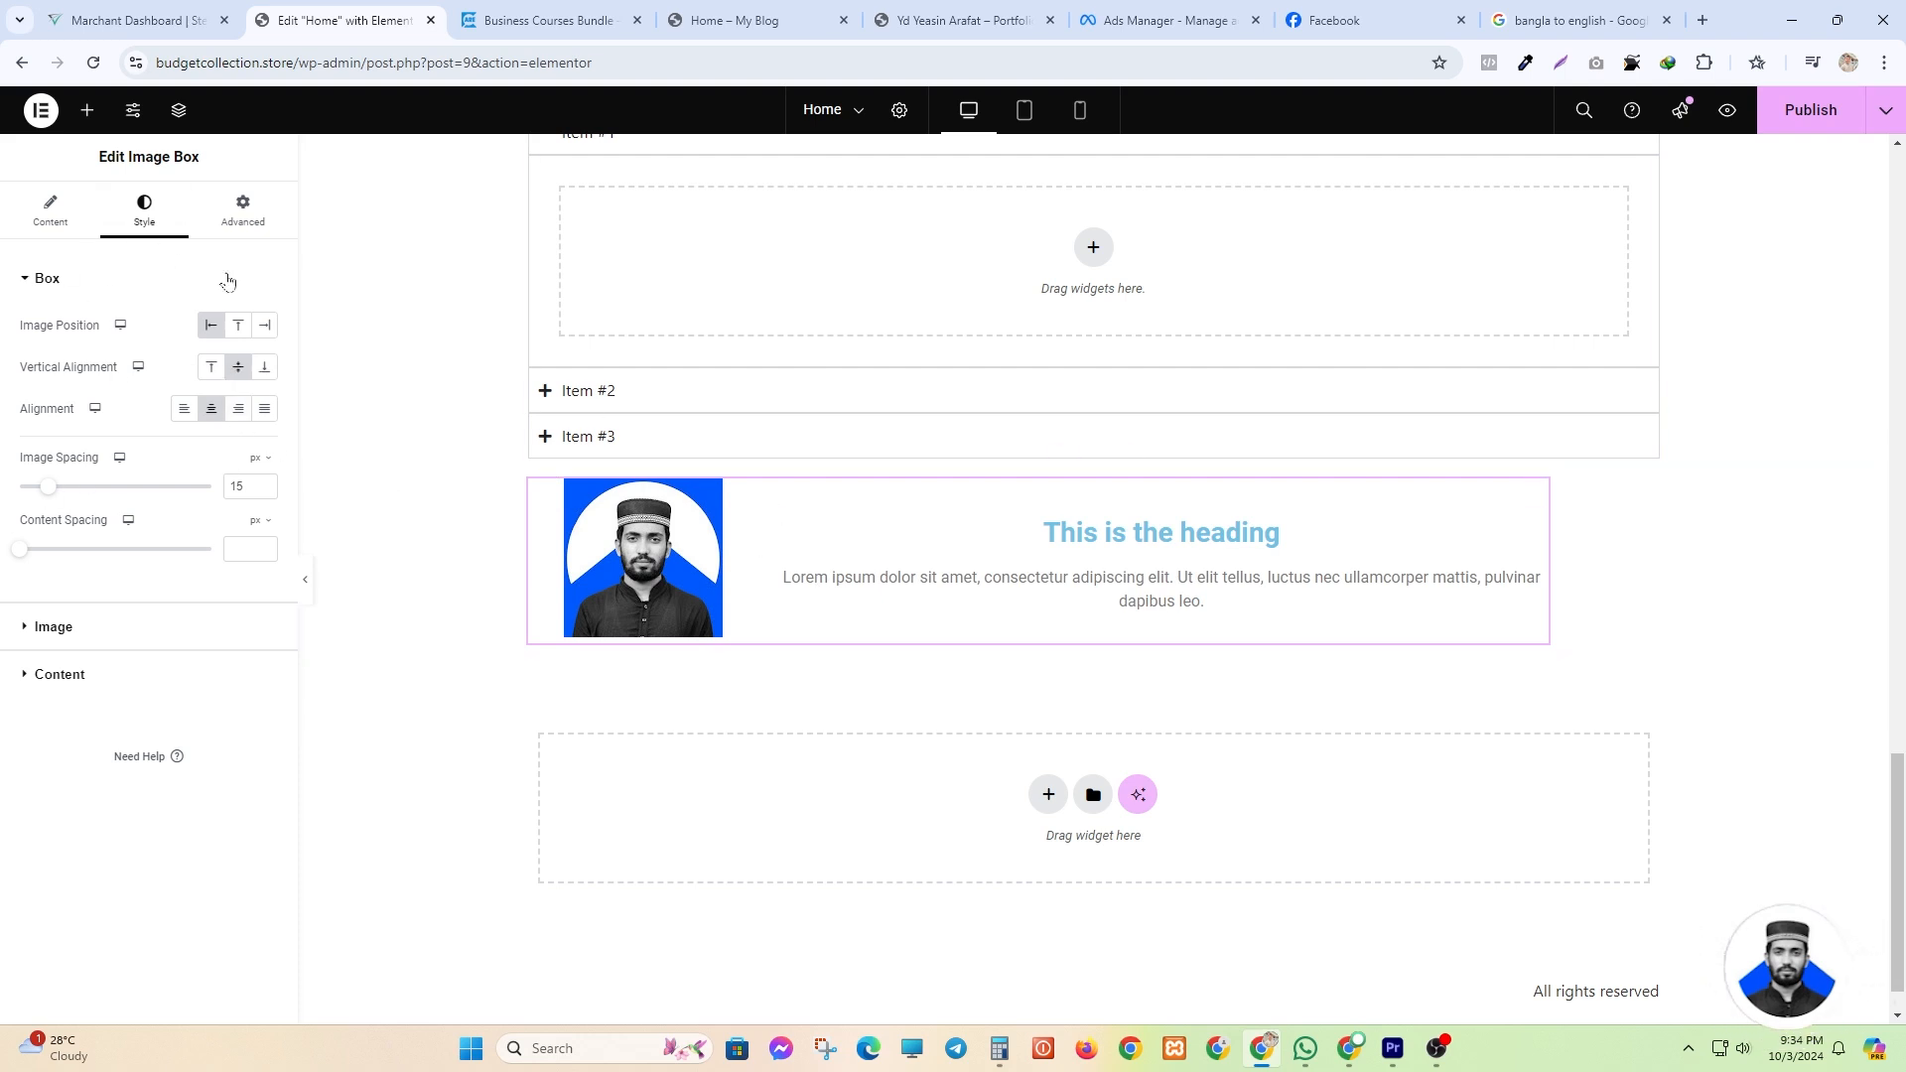
left_click(238, 324)
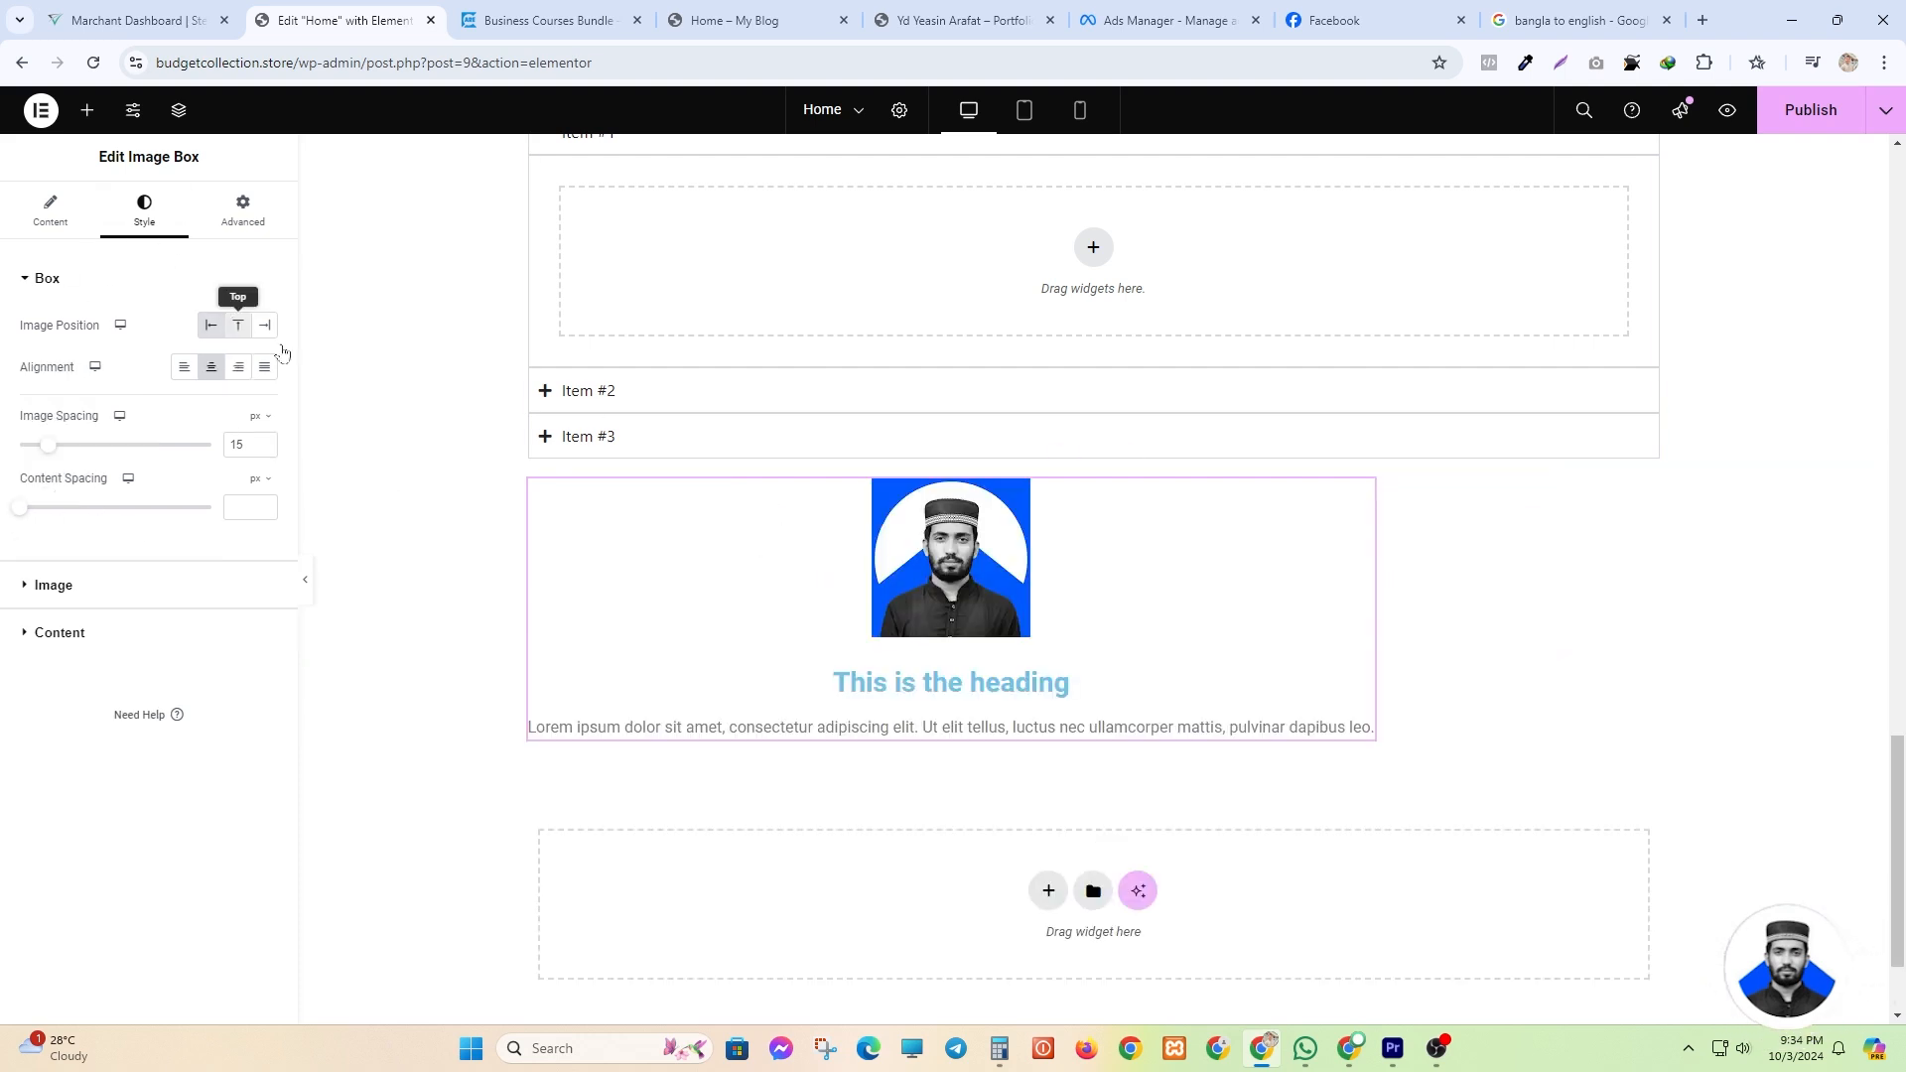
left_click(211, 325)
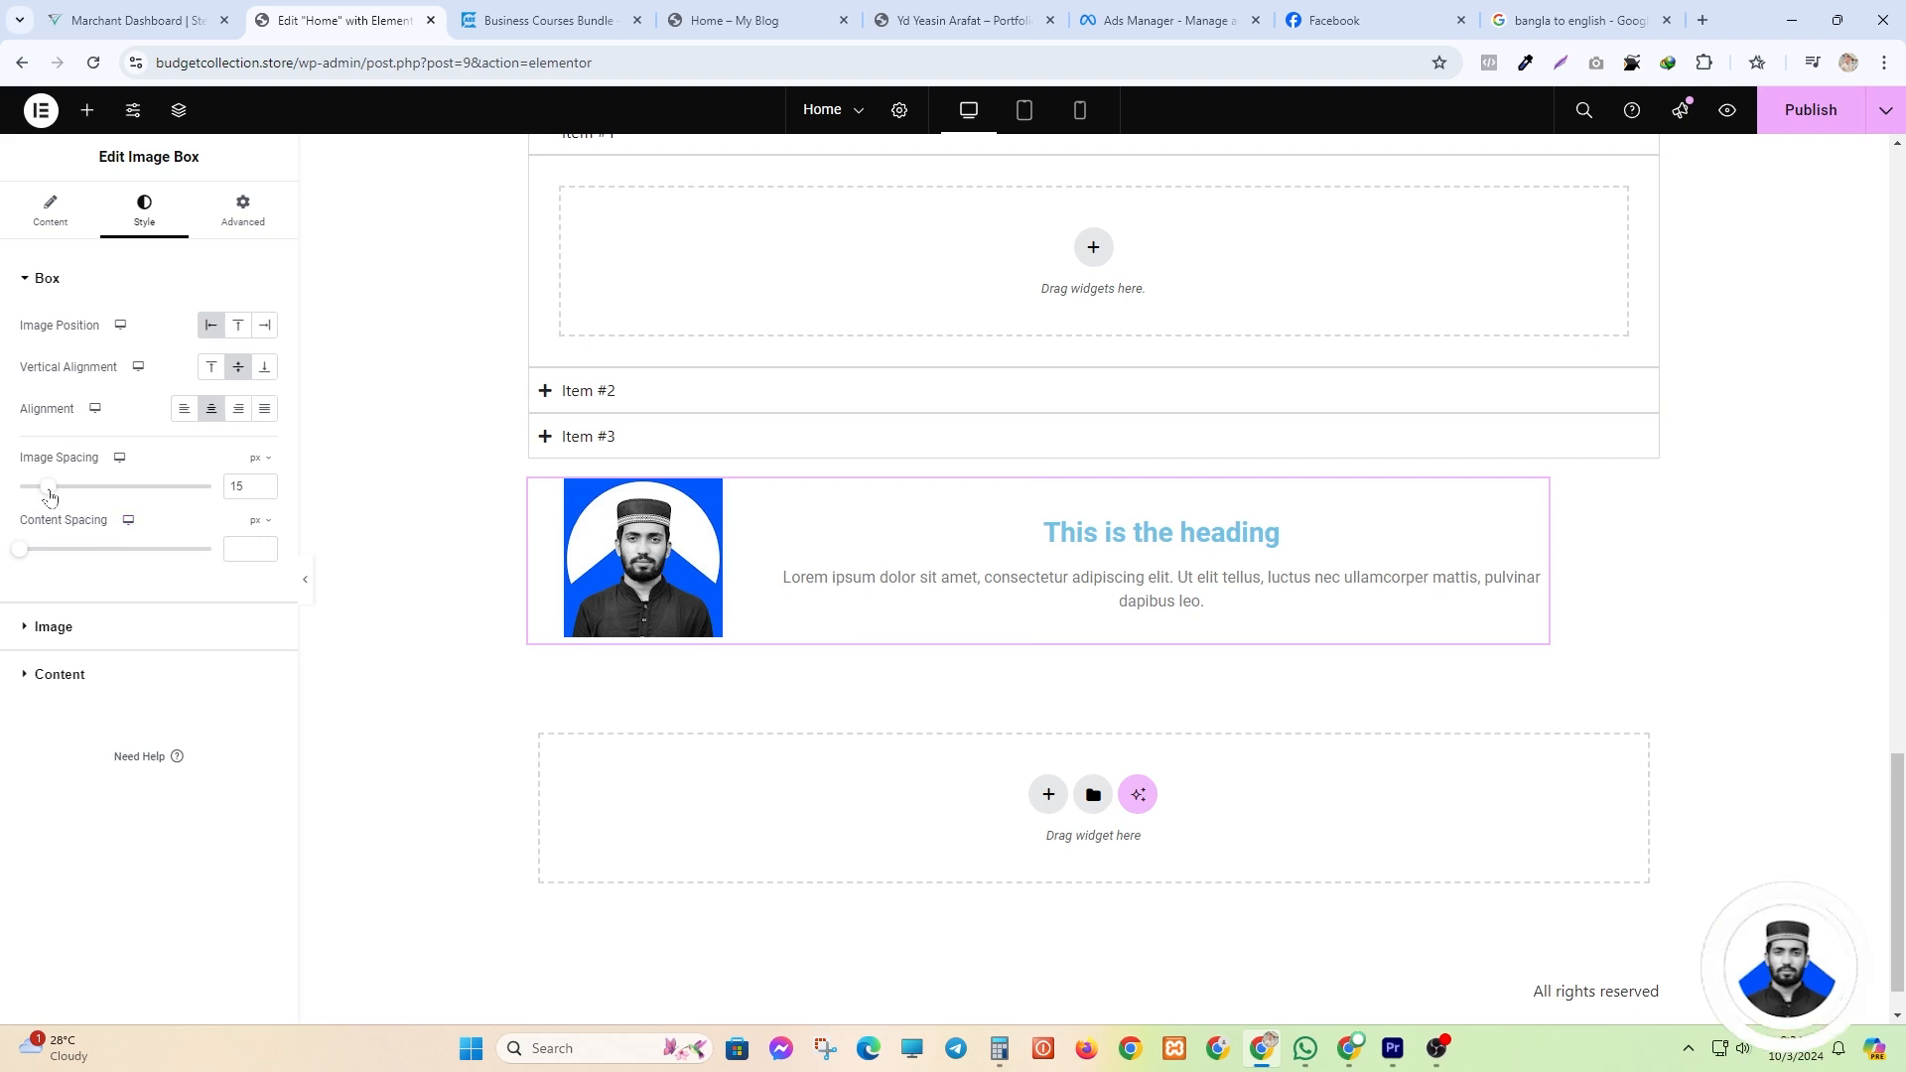
mouse_move(50, 488)
left_mouse_down()
mouse_move(204, 491)
mouse_move(72, 496)
left_mouse_up()
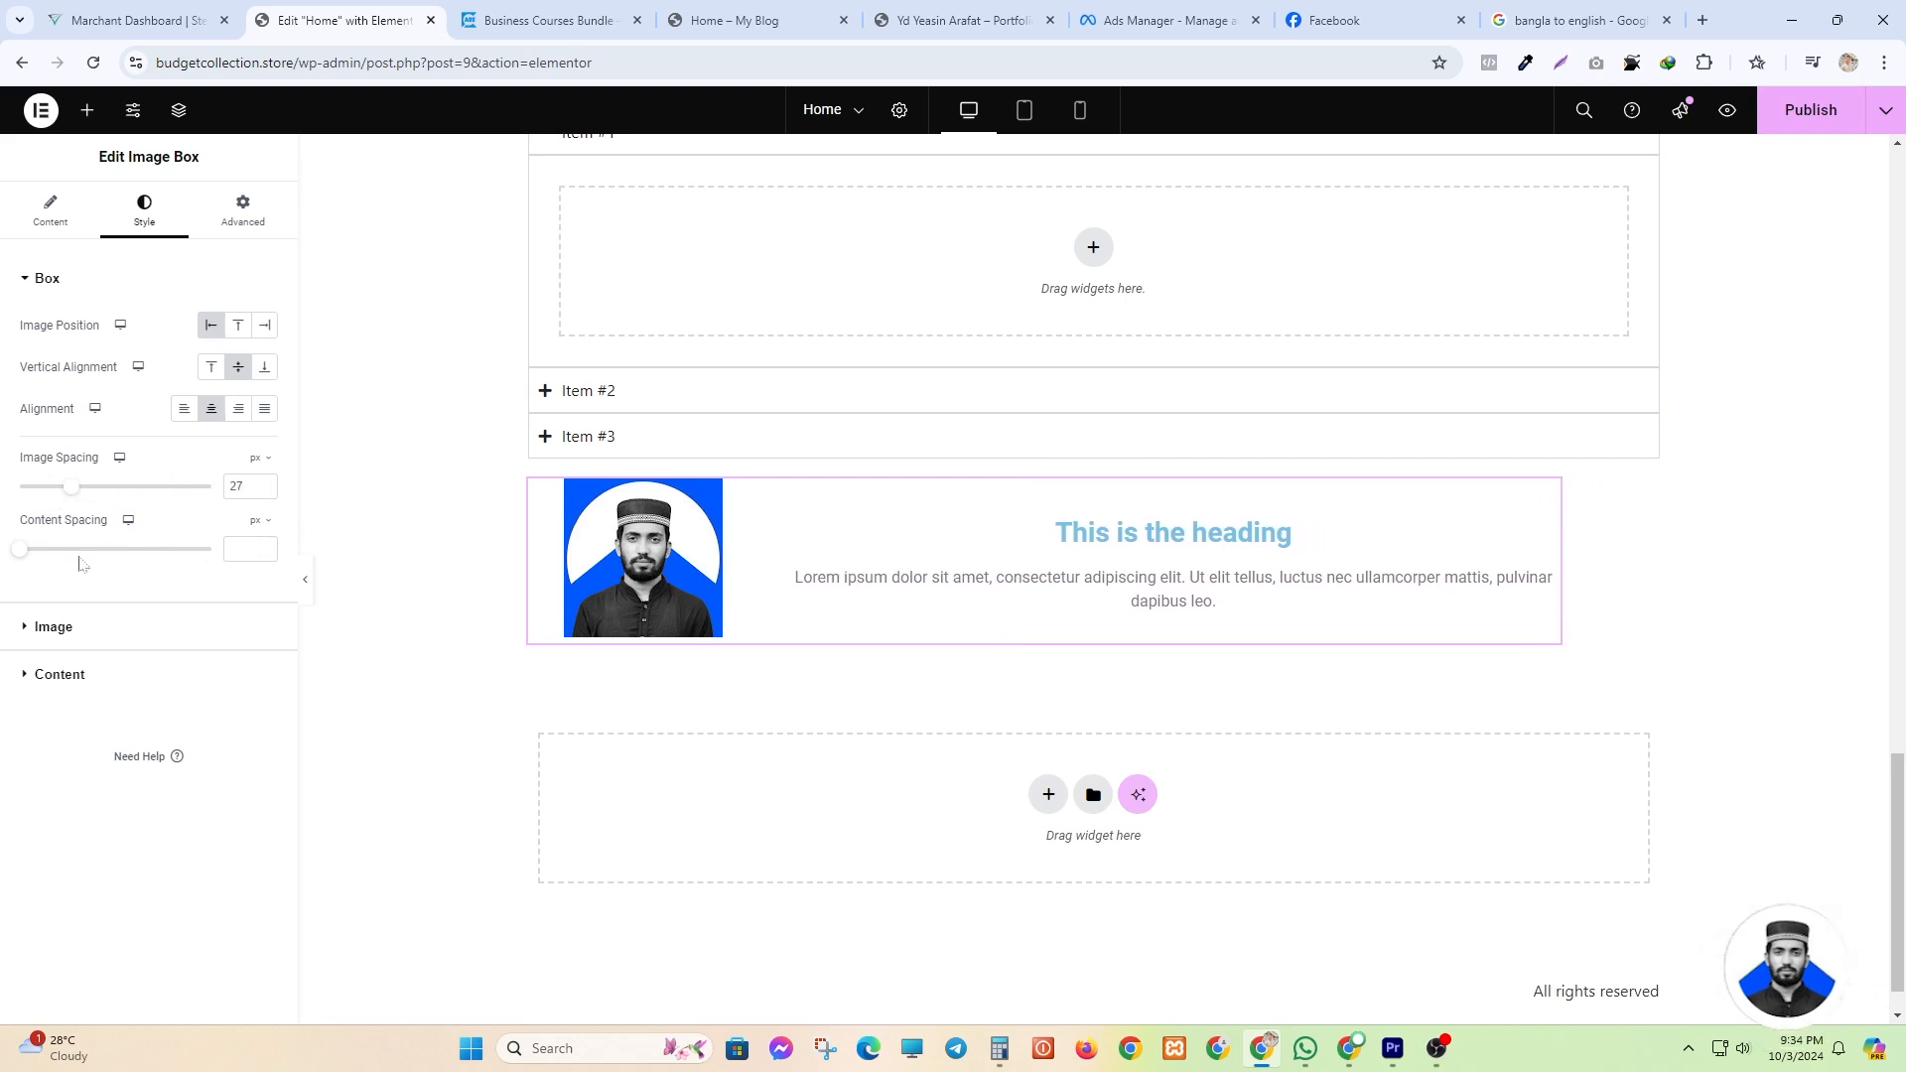
- Set the Image Box picture's width to 18% and try a 100 px border radius before resetting it to 0
left_click(60, 629)
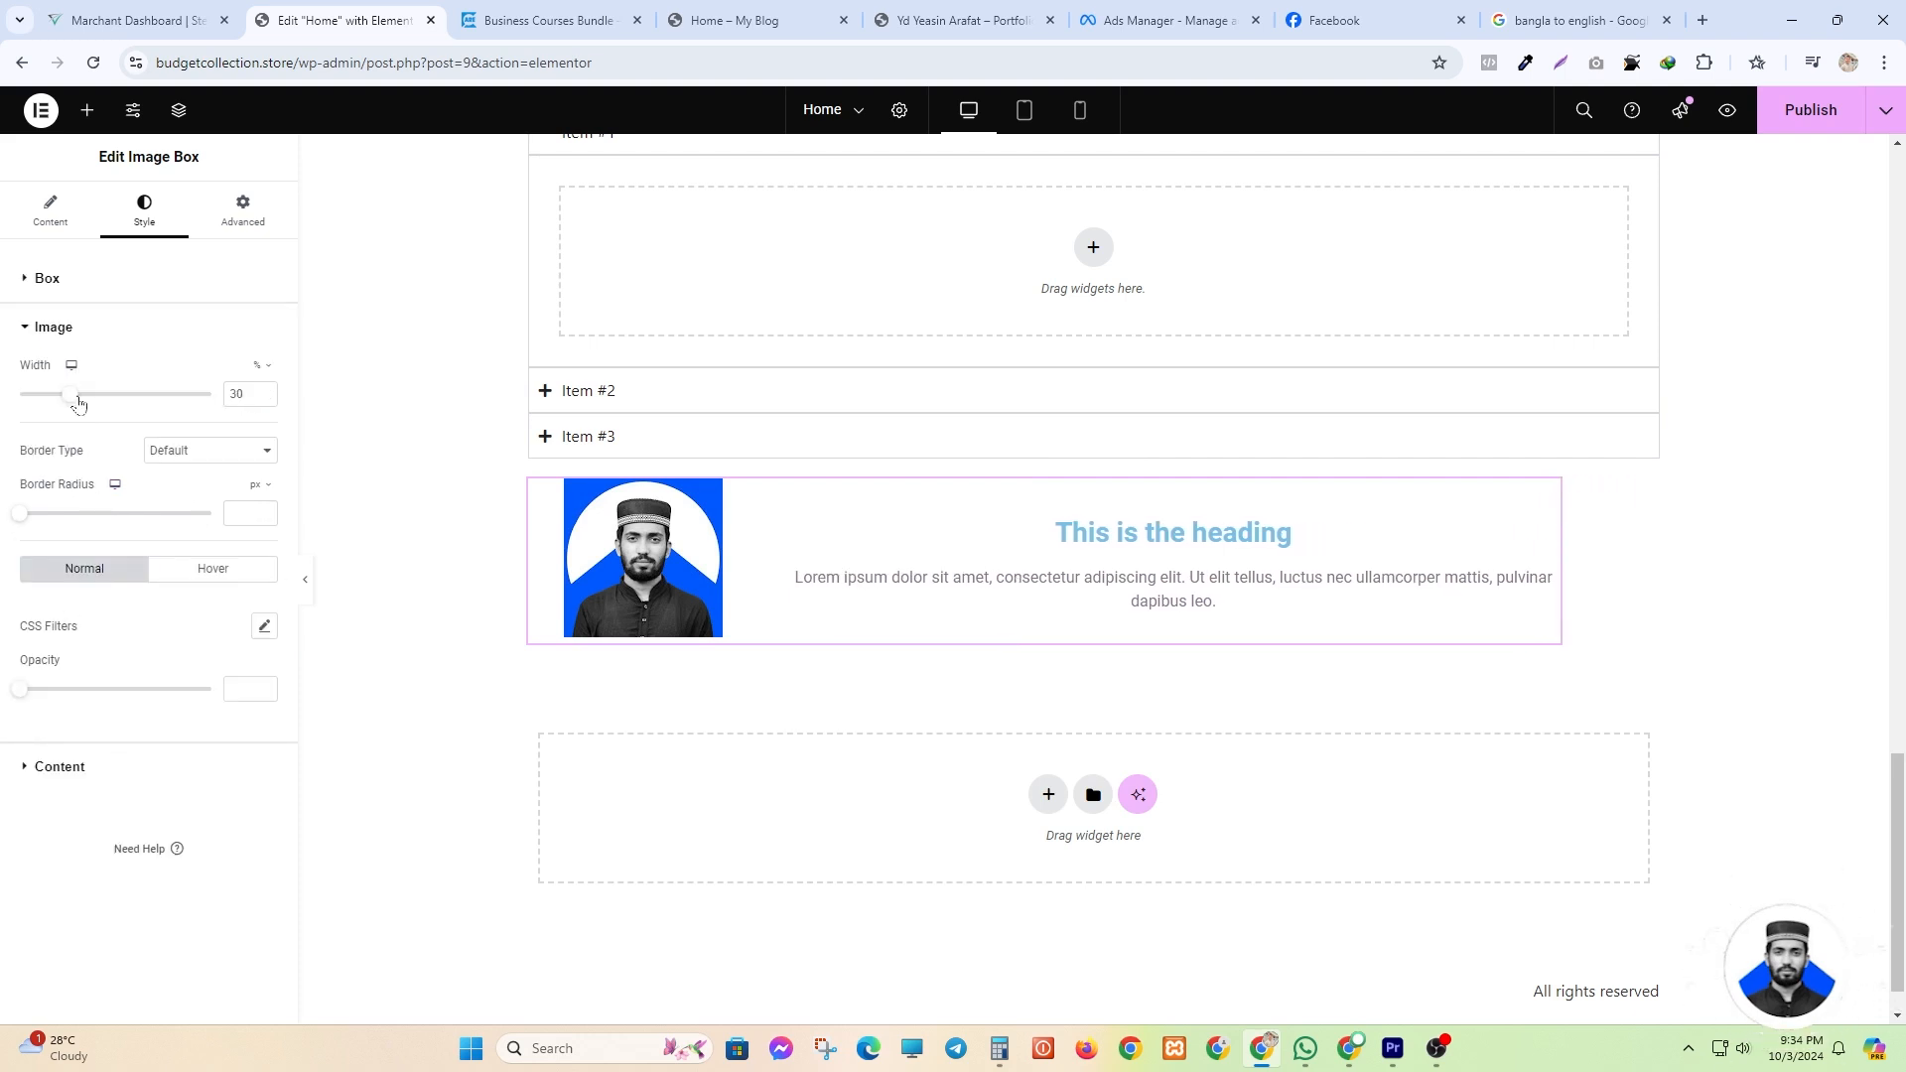
mouse_move(71, 400)
left_mouse_down()
mouse_move(223, 395)
mouse_move(46, 396)
left_mouse_up()
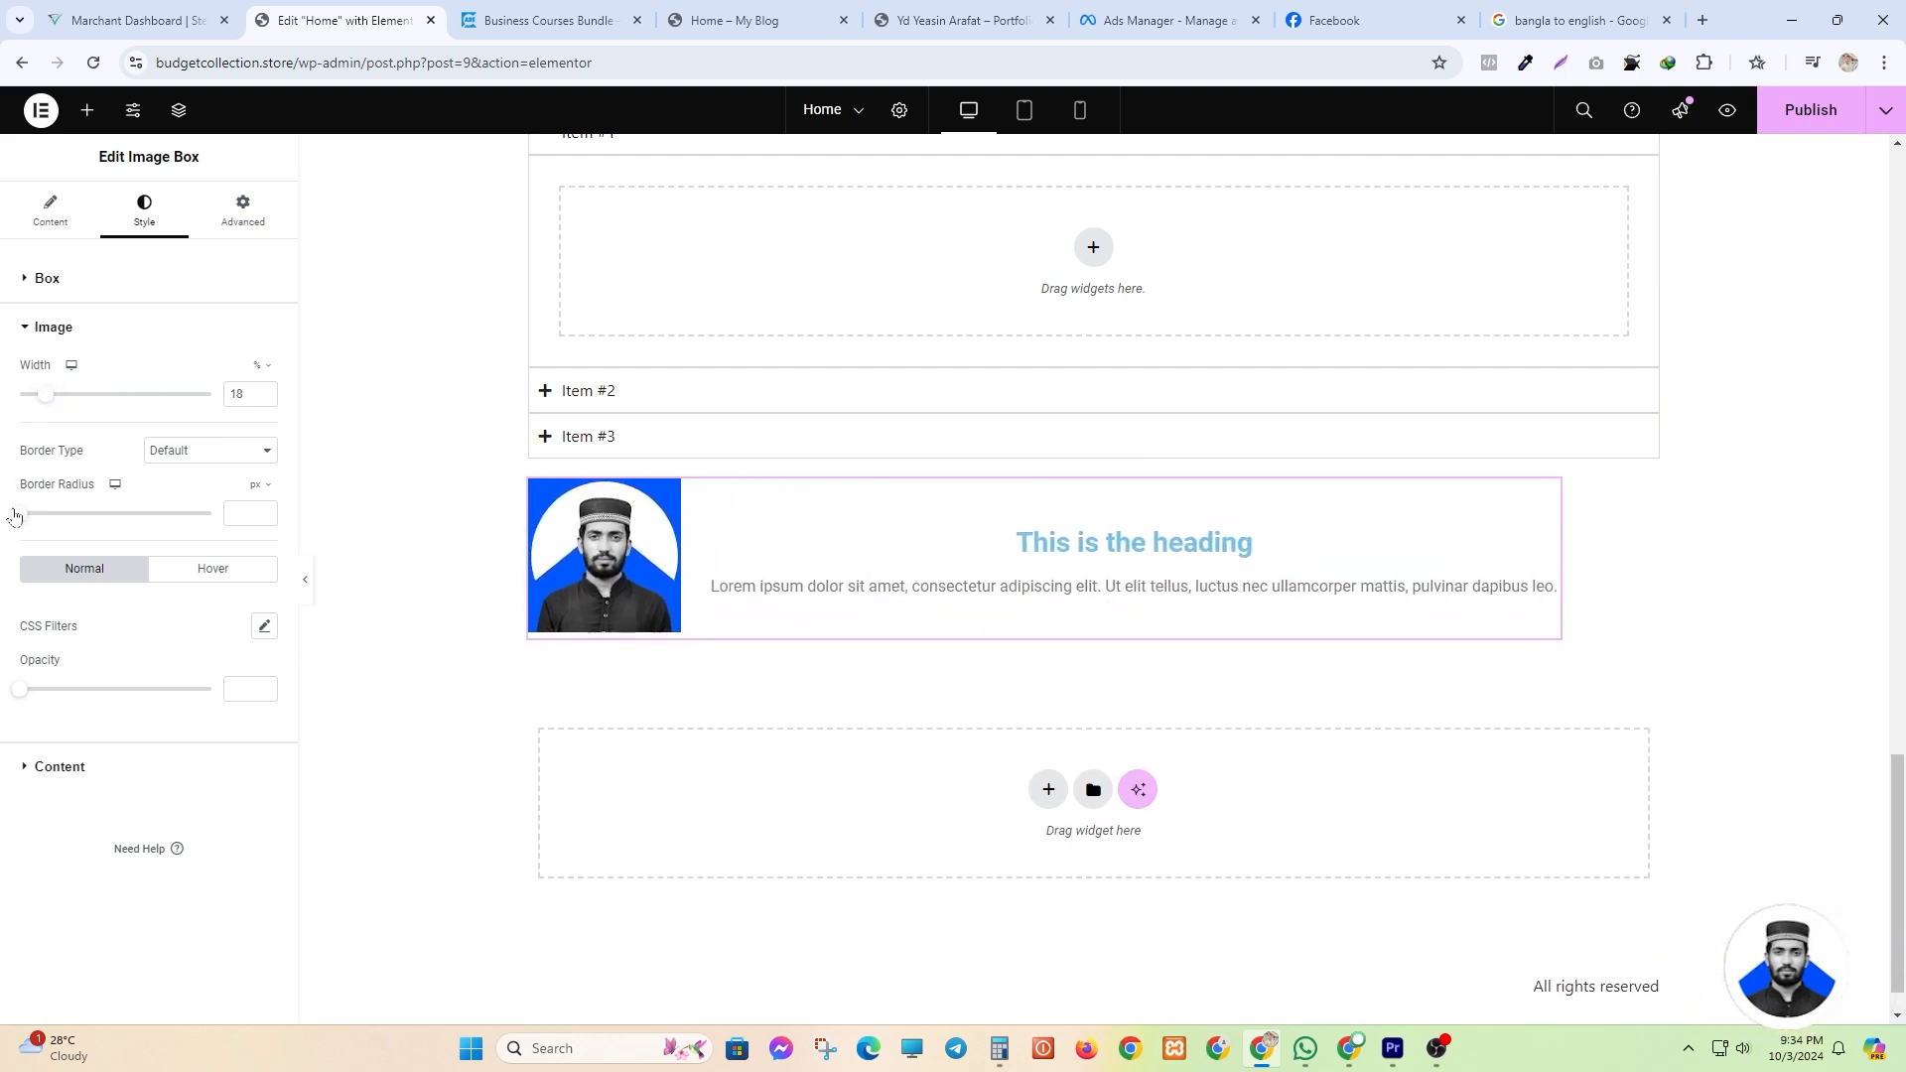
left_click_drag(70, 512, 208, 512)
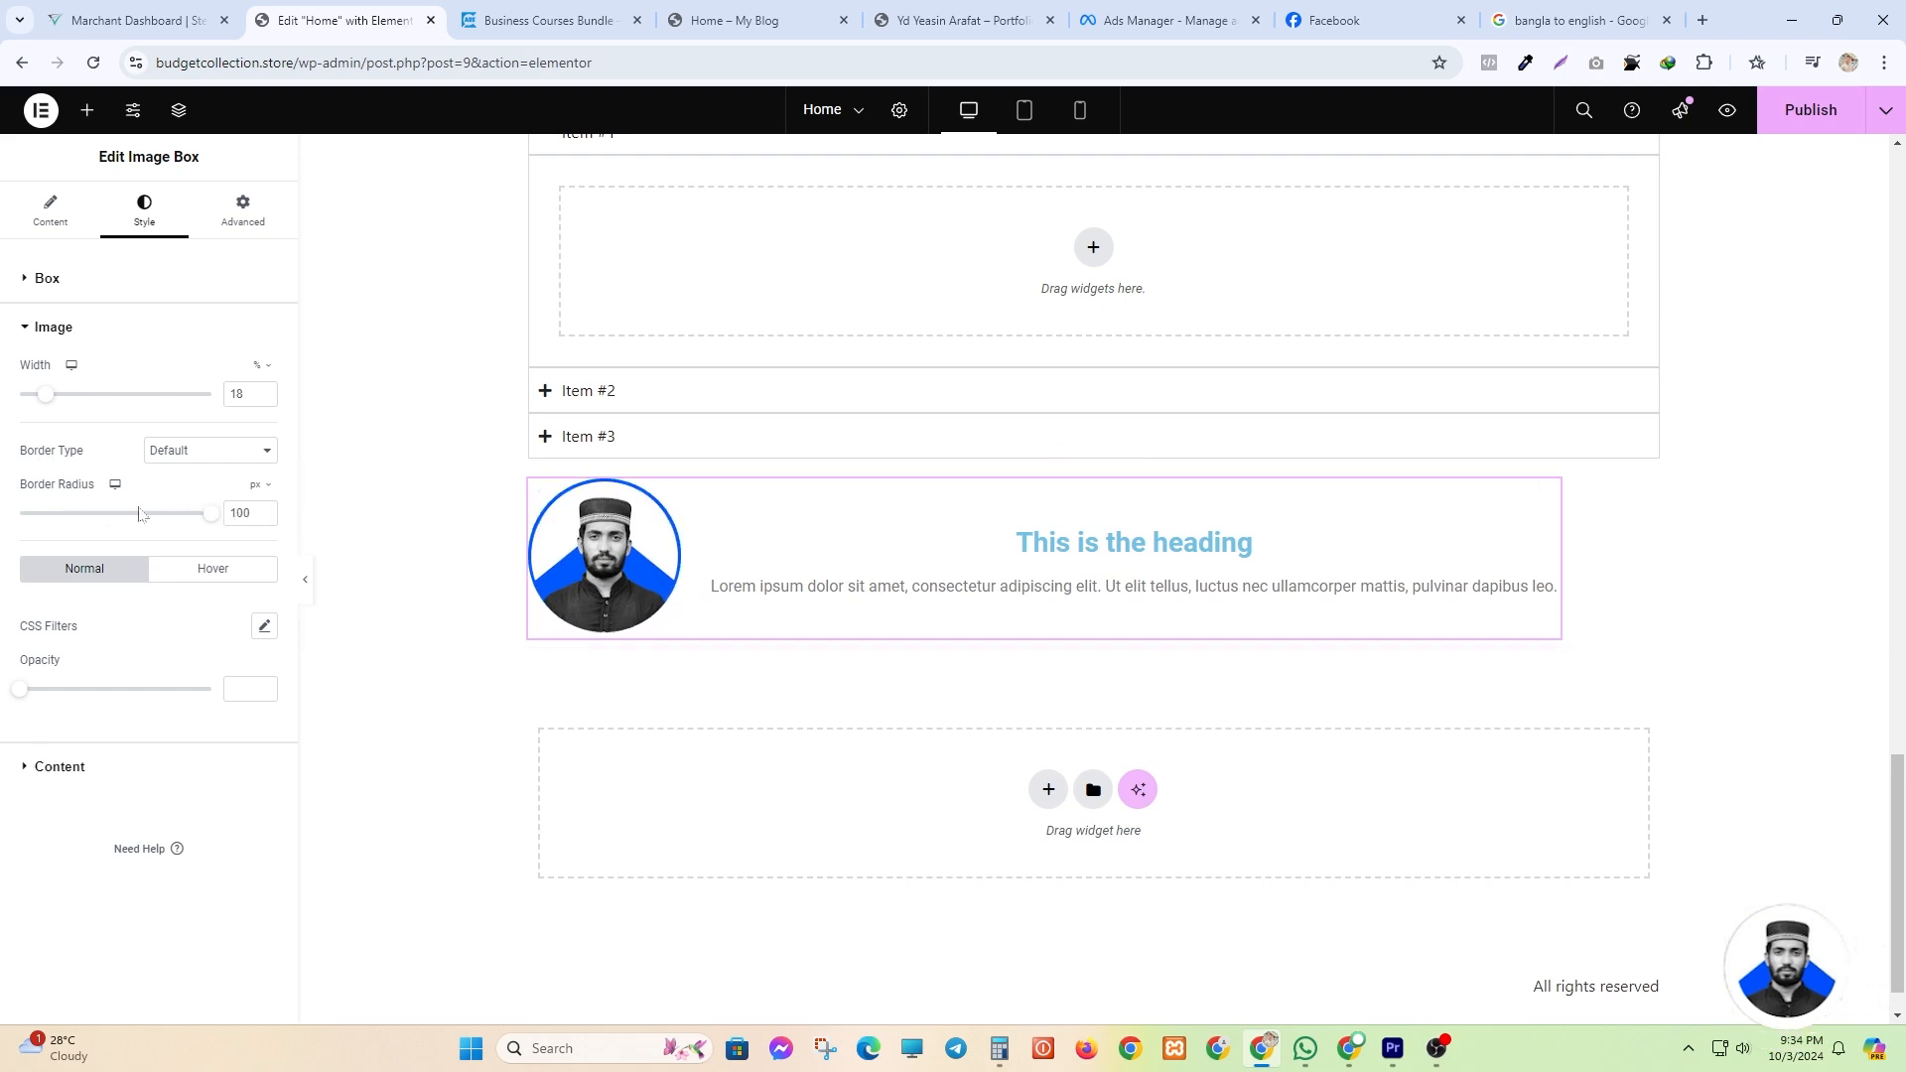
left_click_drag(210, 513, 19, 514)
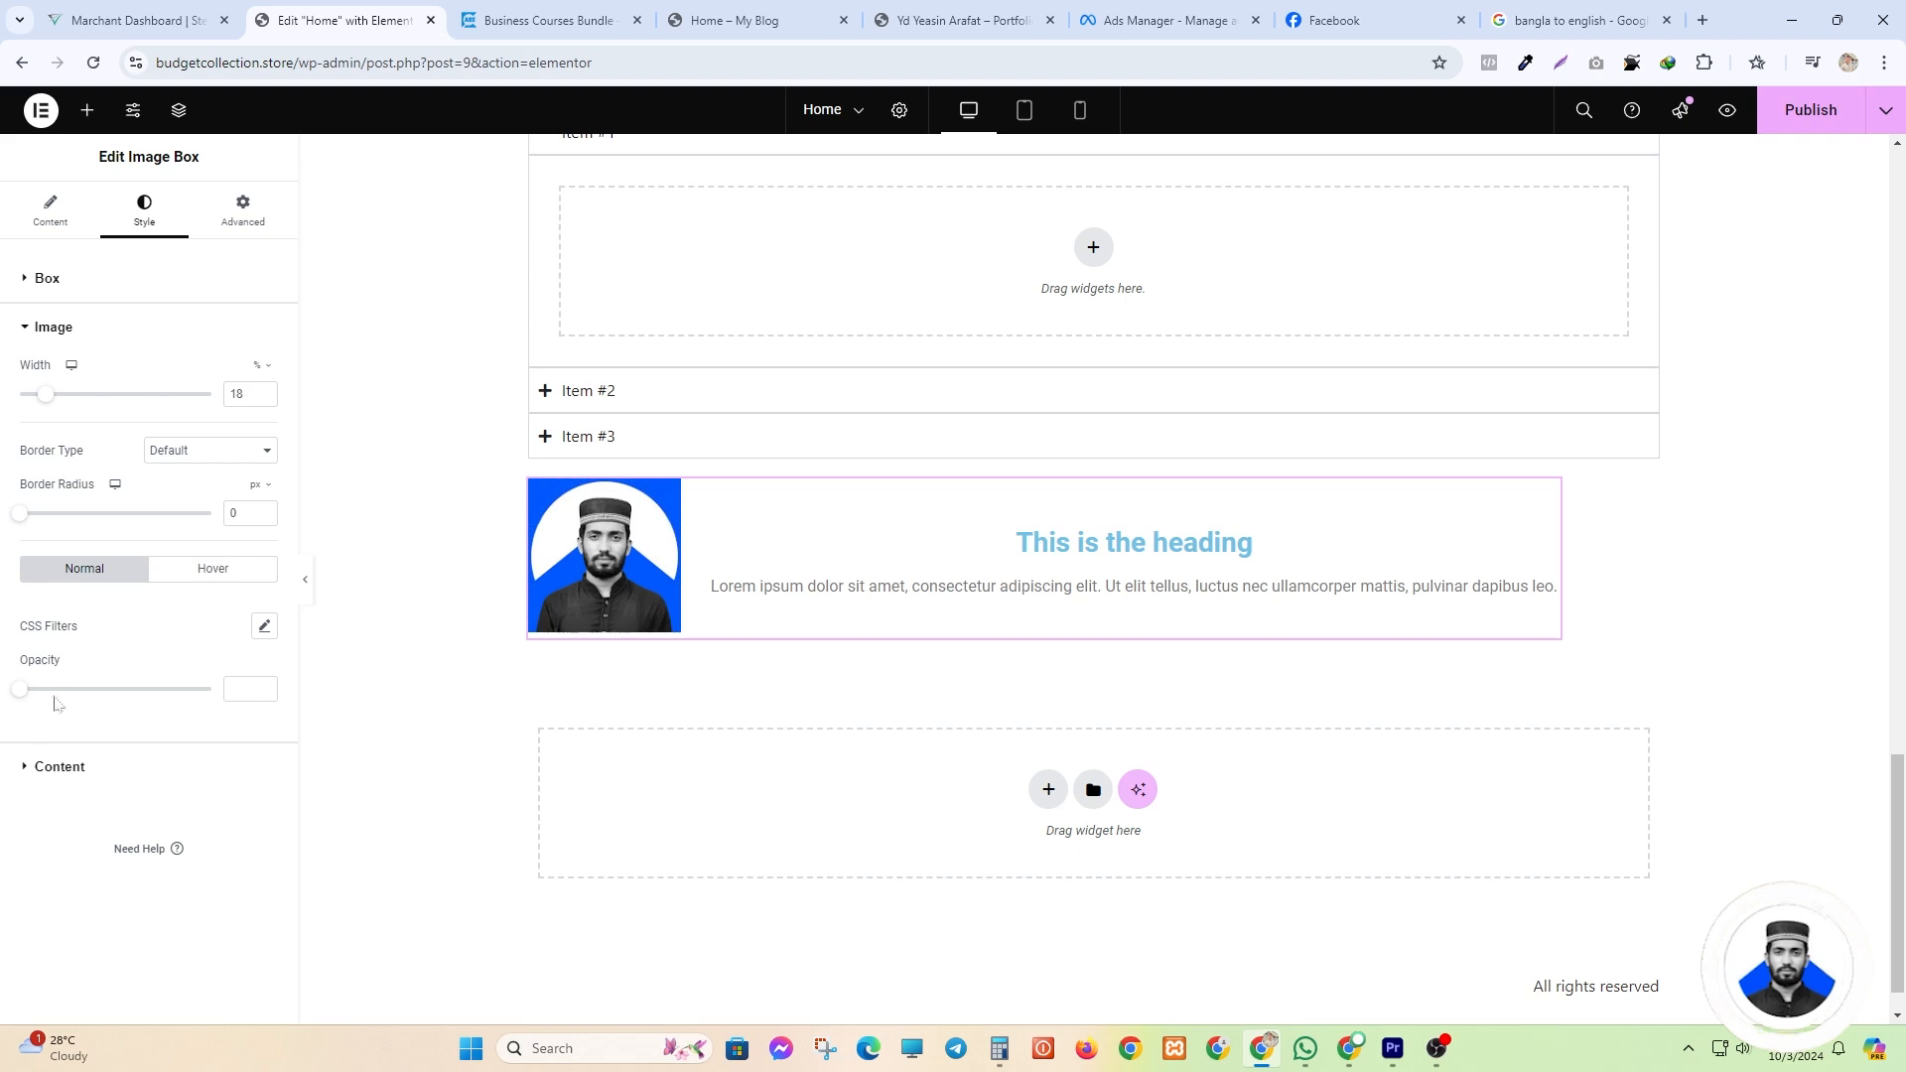
- Change the Image Box title color to black and open and close its typography settings
left_click(69, 767)
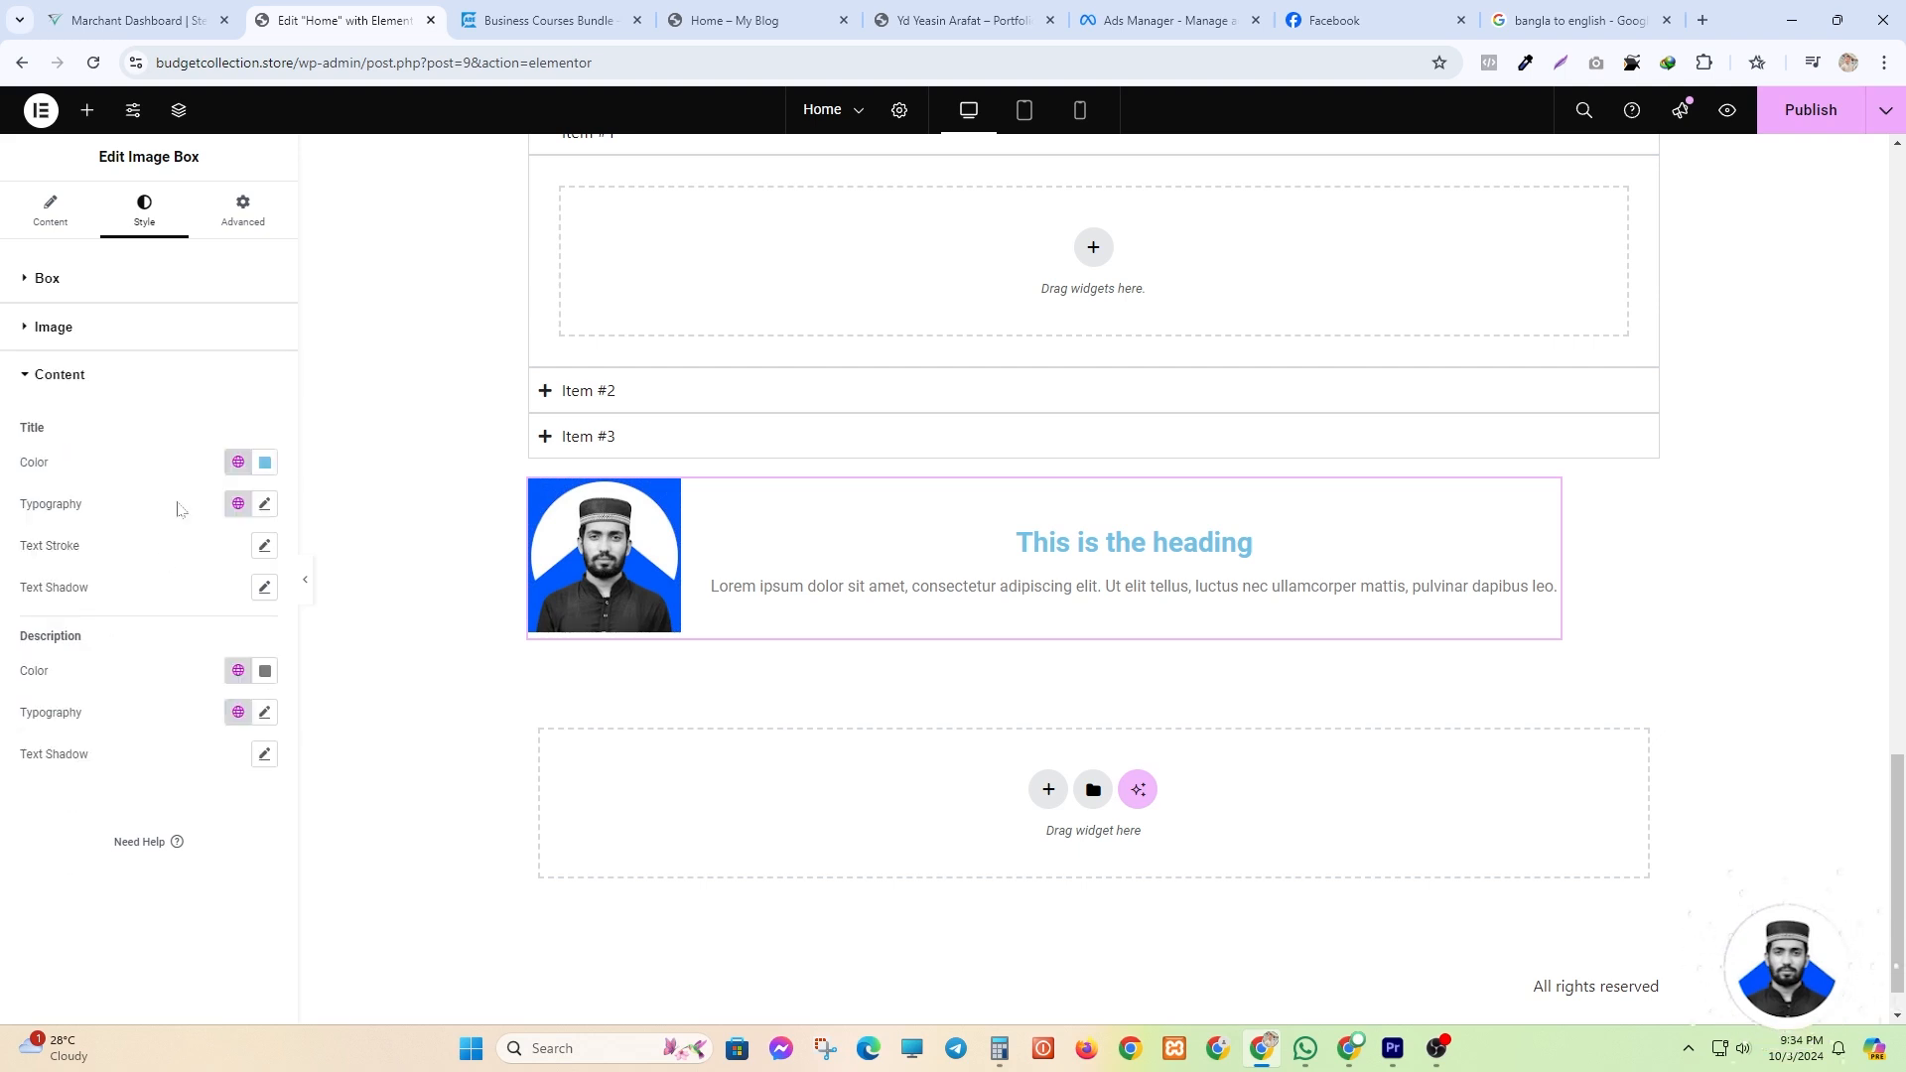
left_click(264, 462)
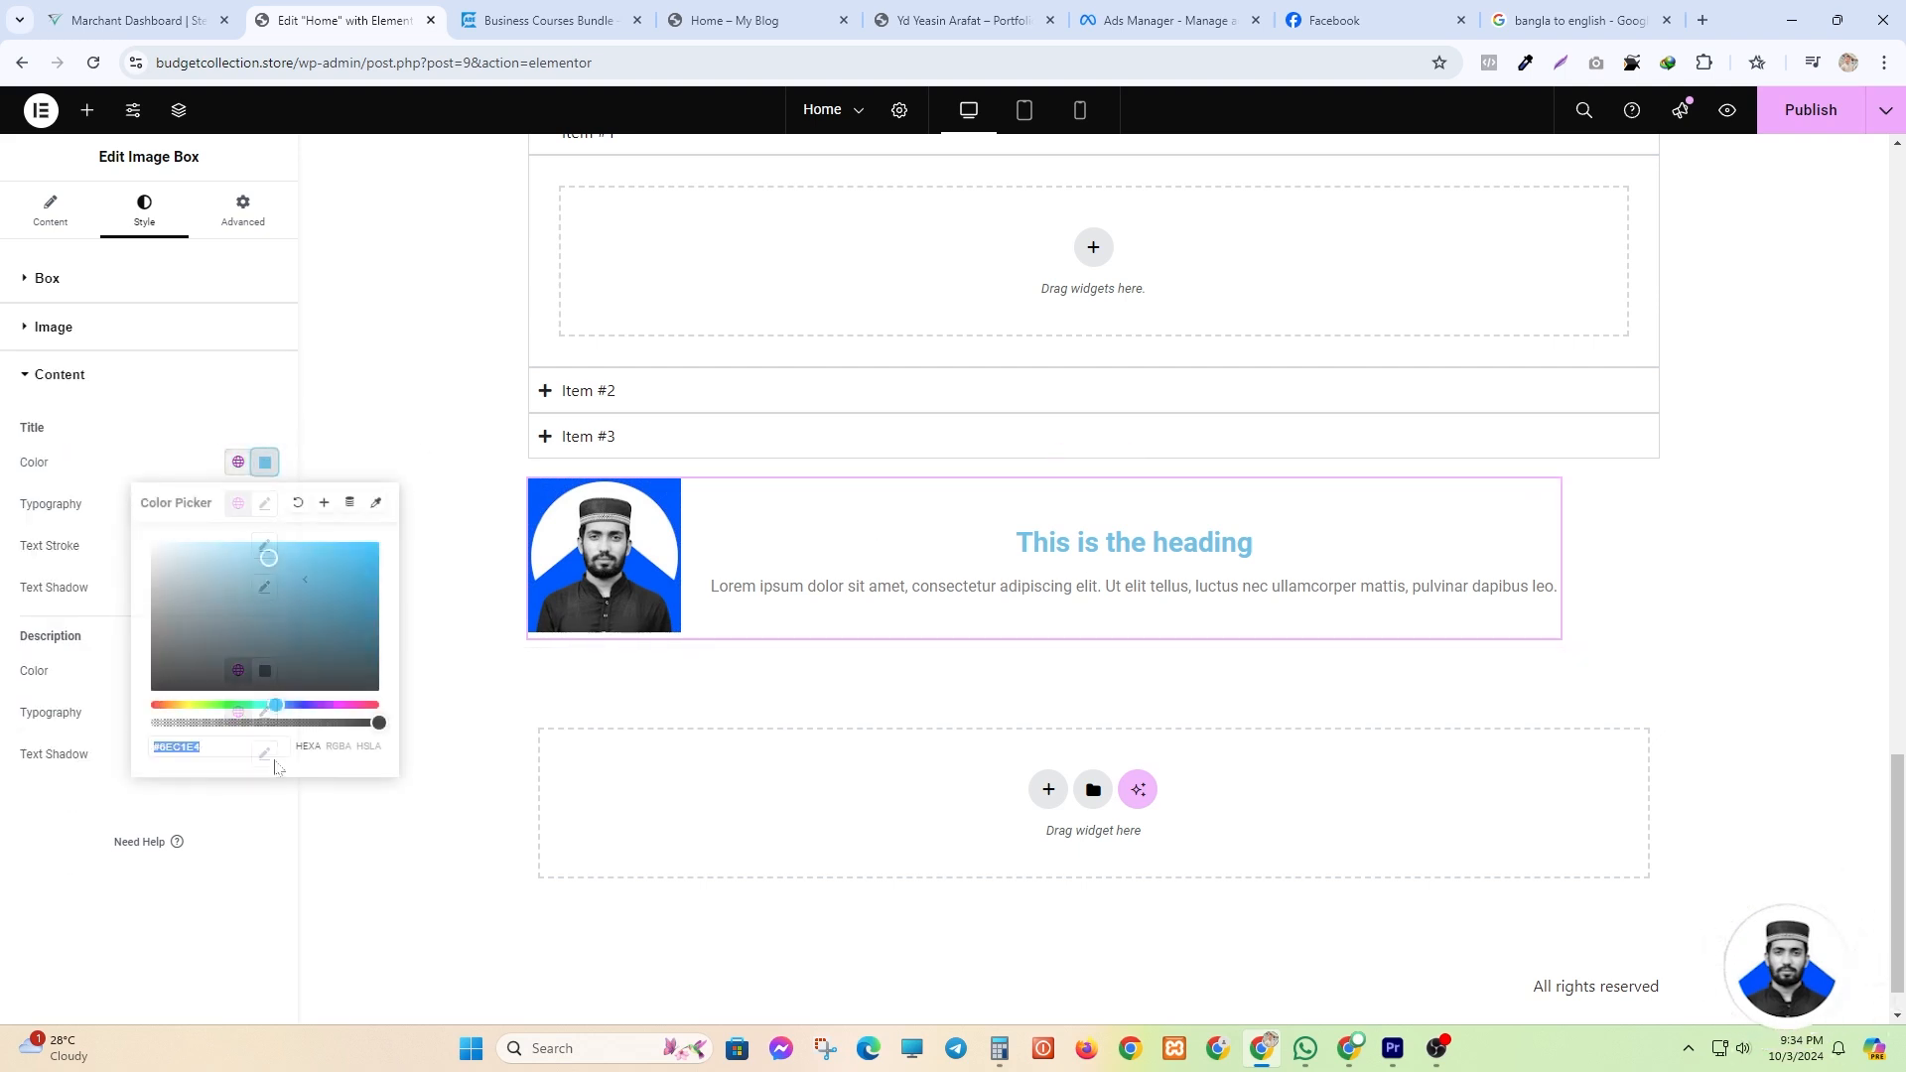
left_click_drag(253, 600, 82, 757)
left_click(169, 806)
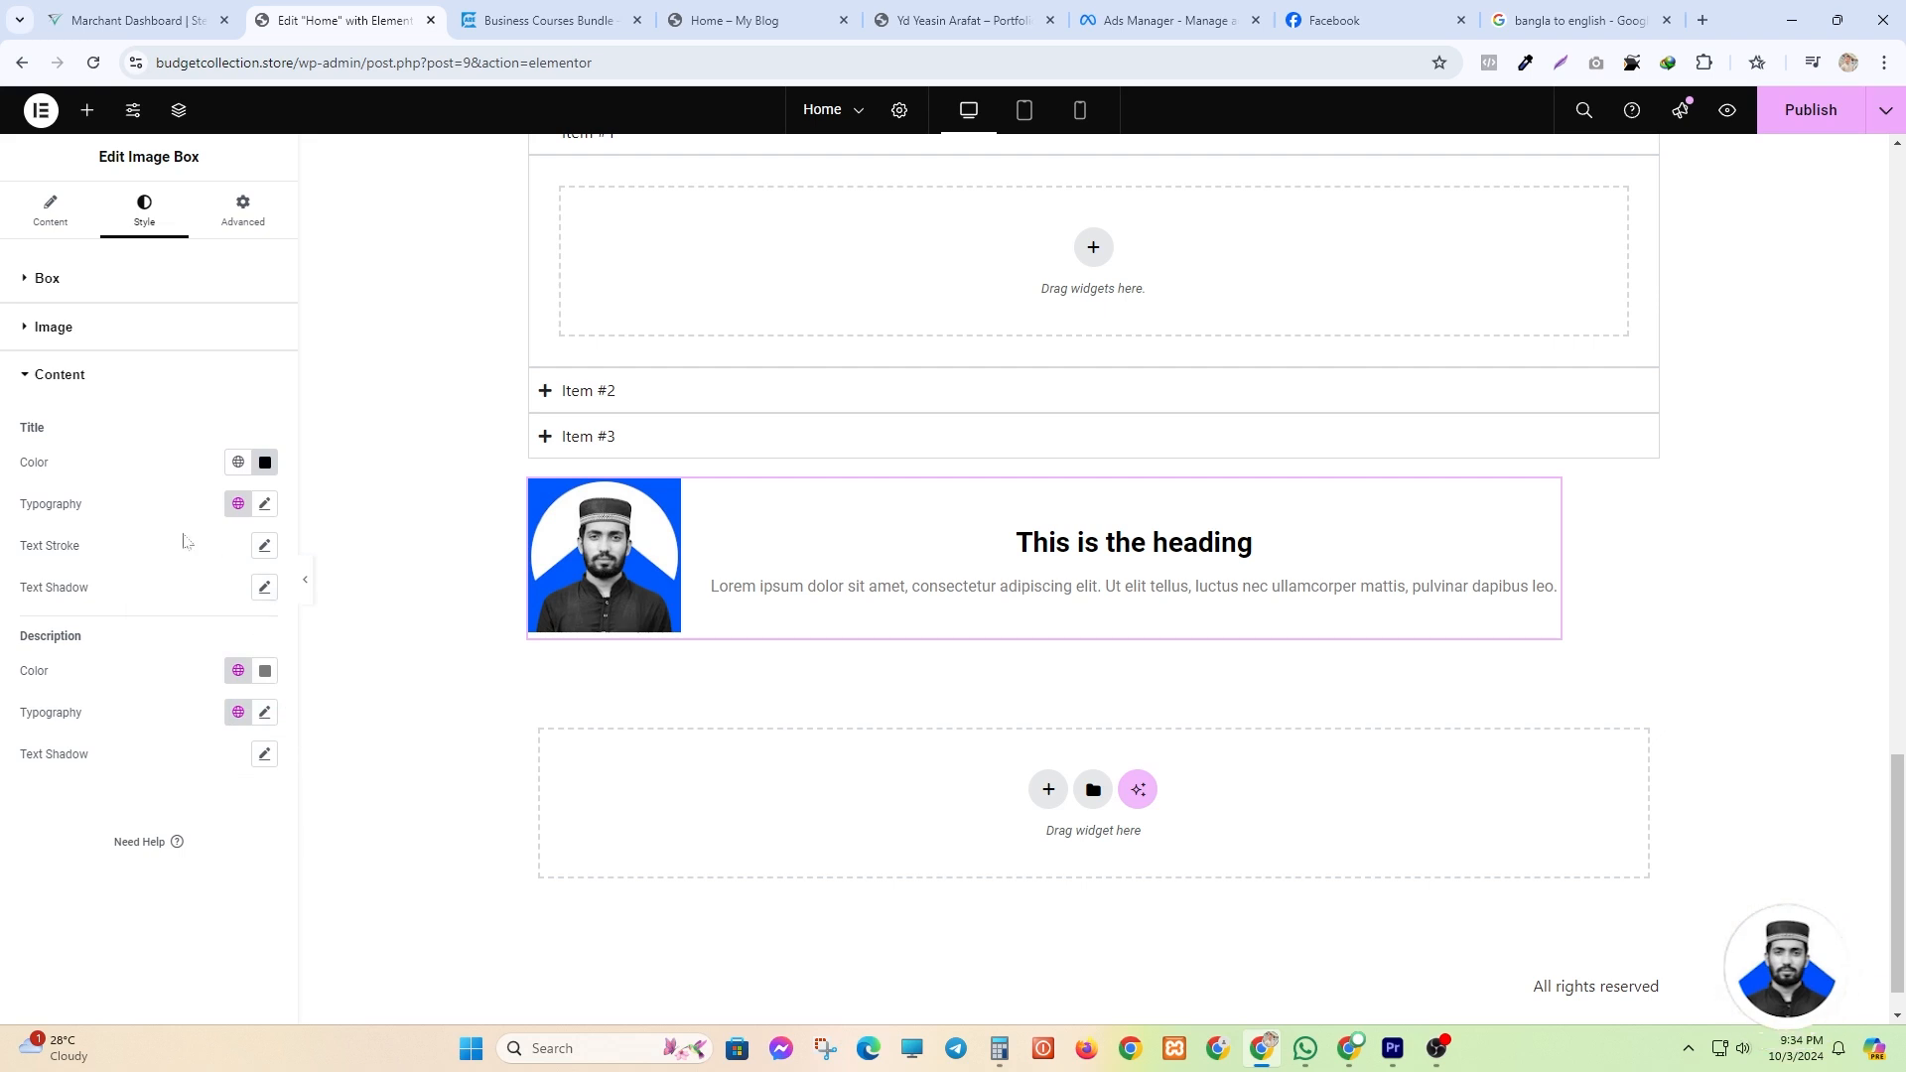
left_click(265, 506)
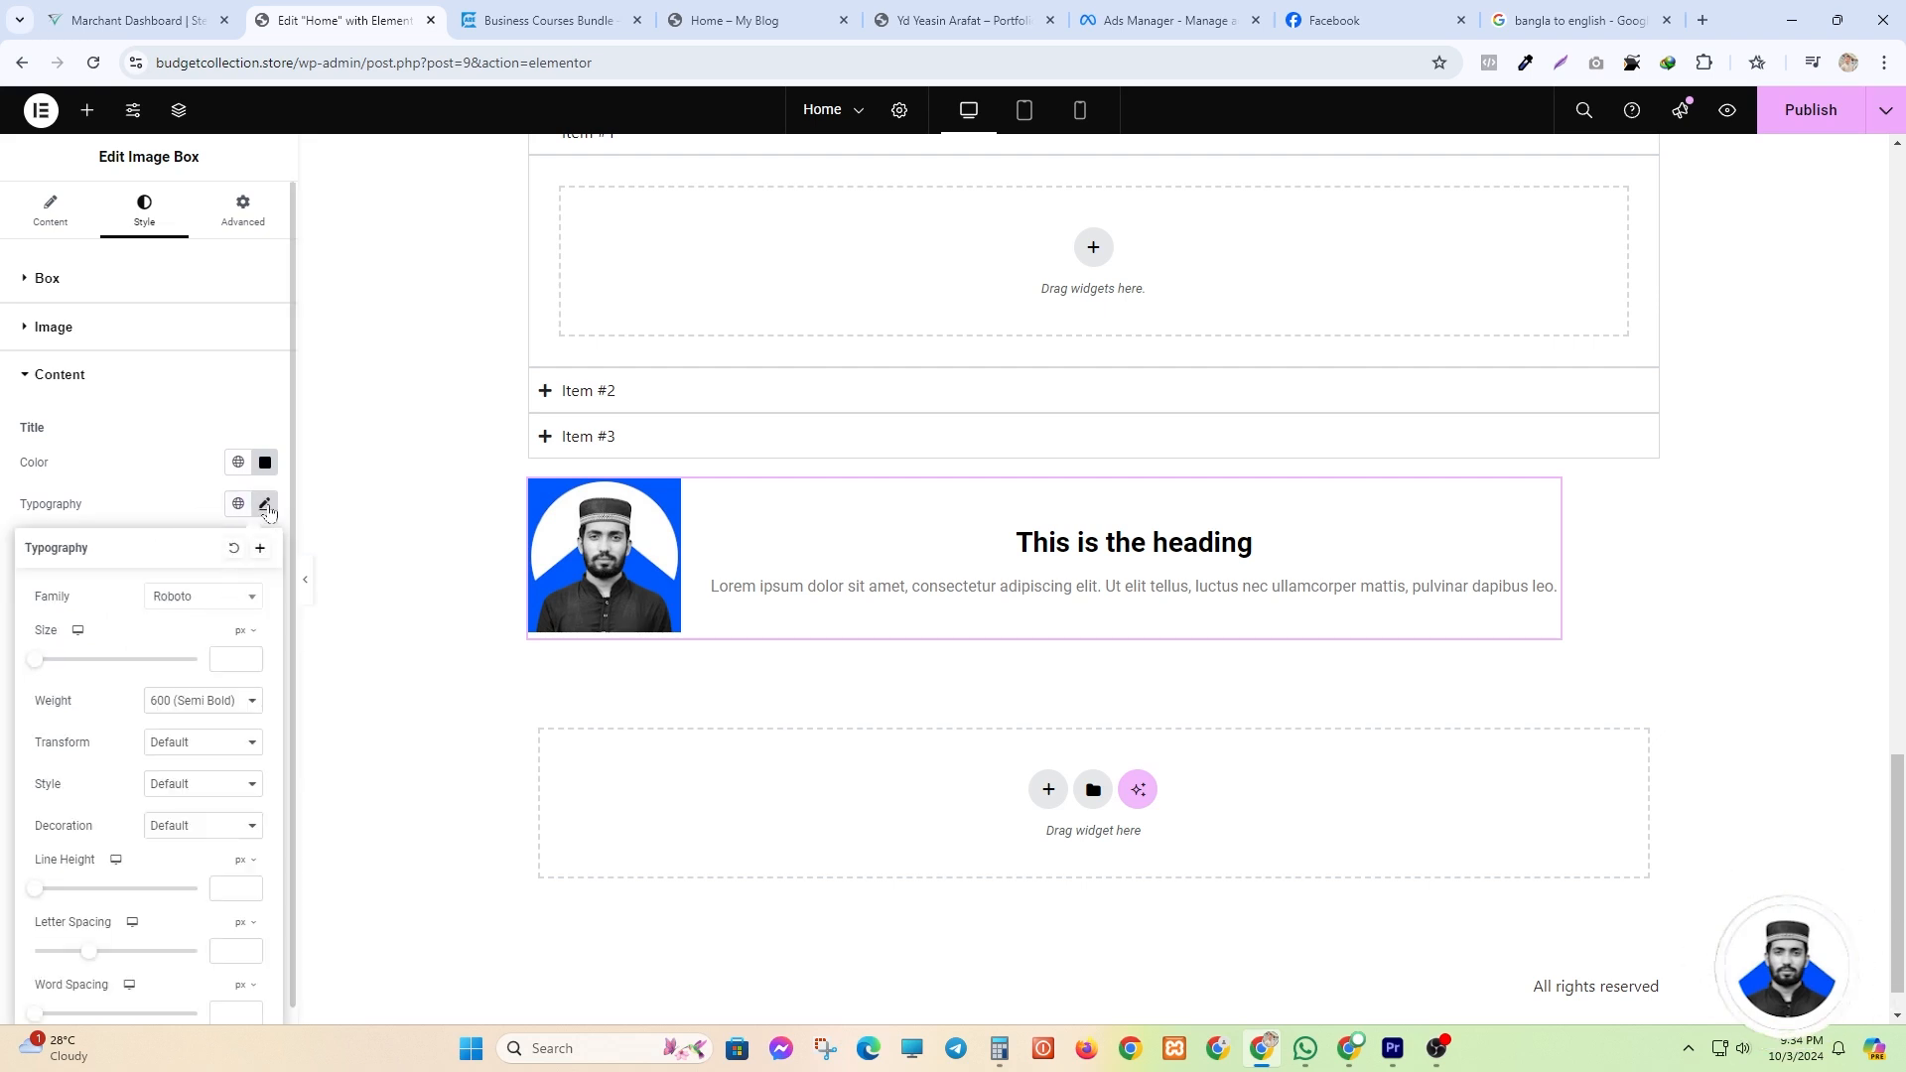
left_click(265, 505)
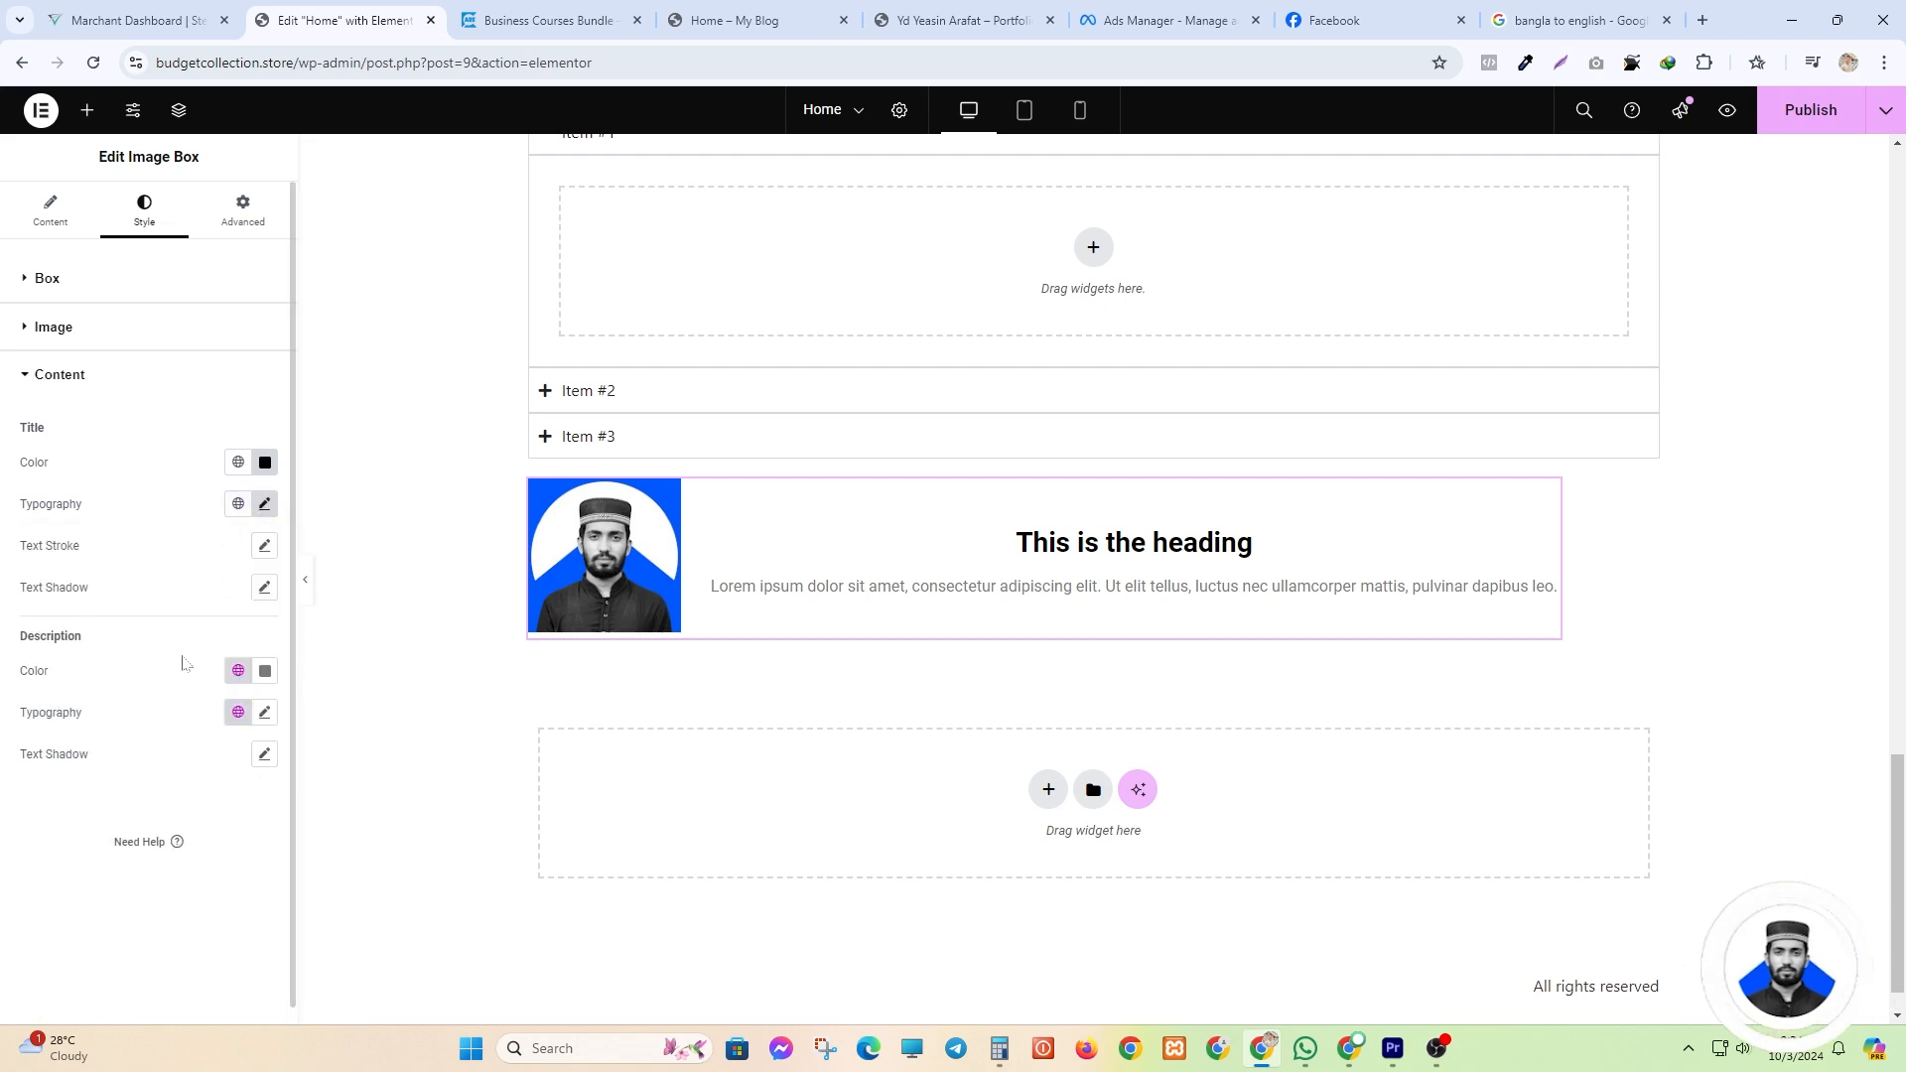
- Set the Image Box description color to red (#FF0000)
left_click(265, 681)
left_click_drag(287, 803, 358, 739)
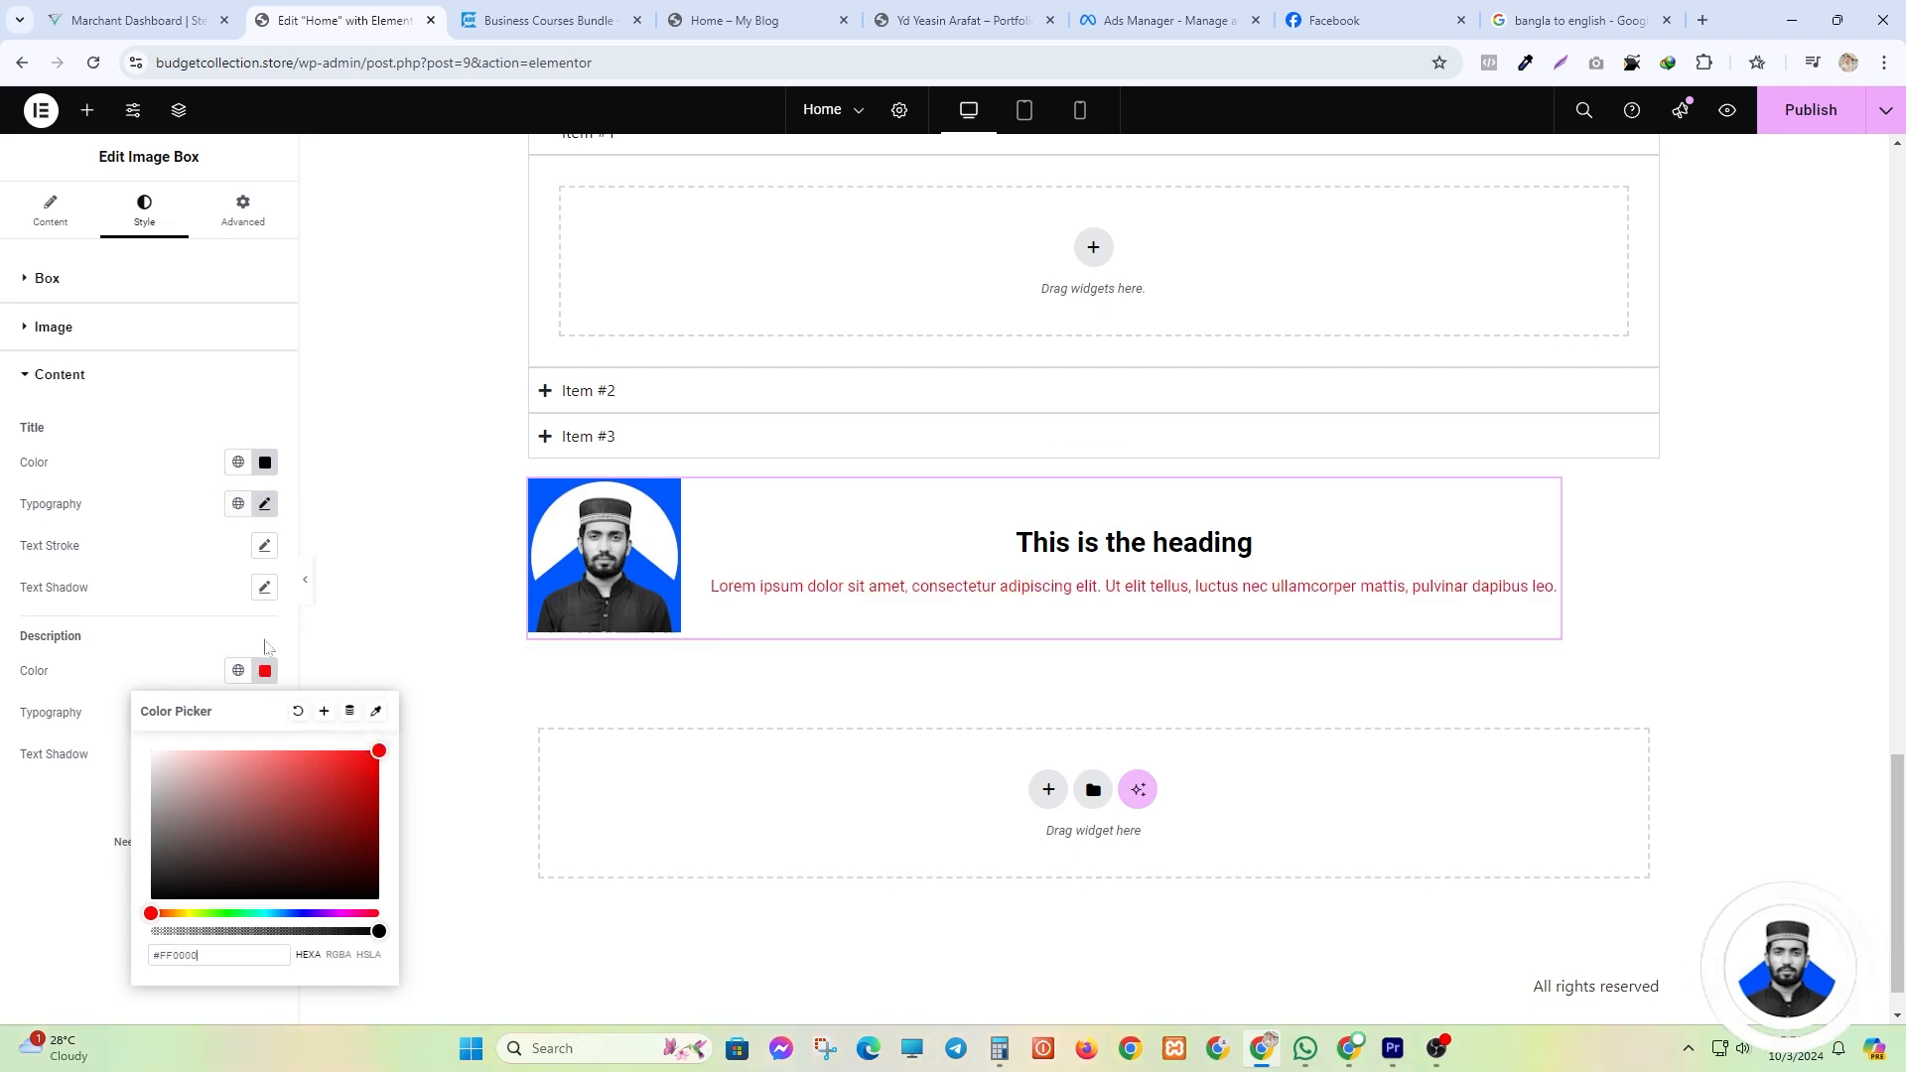
left_click(265, 671)
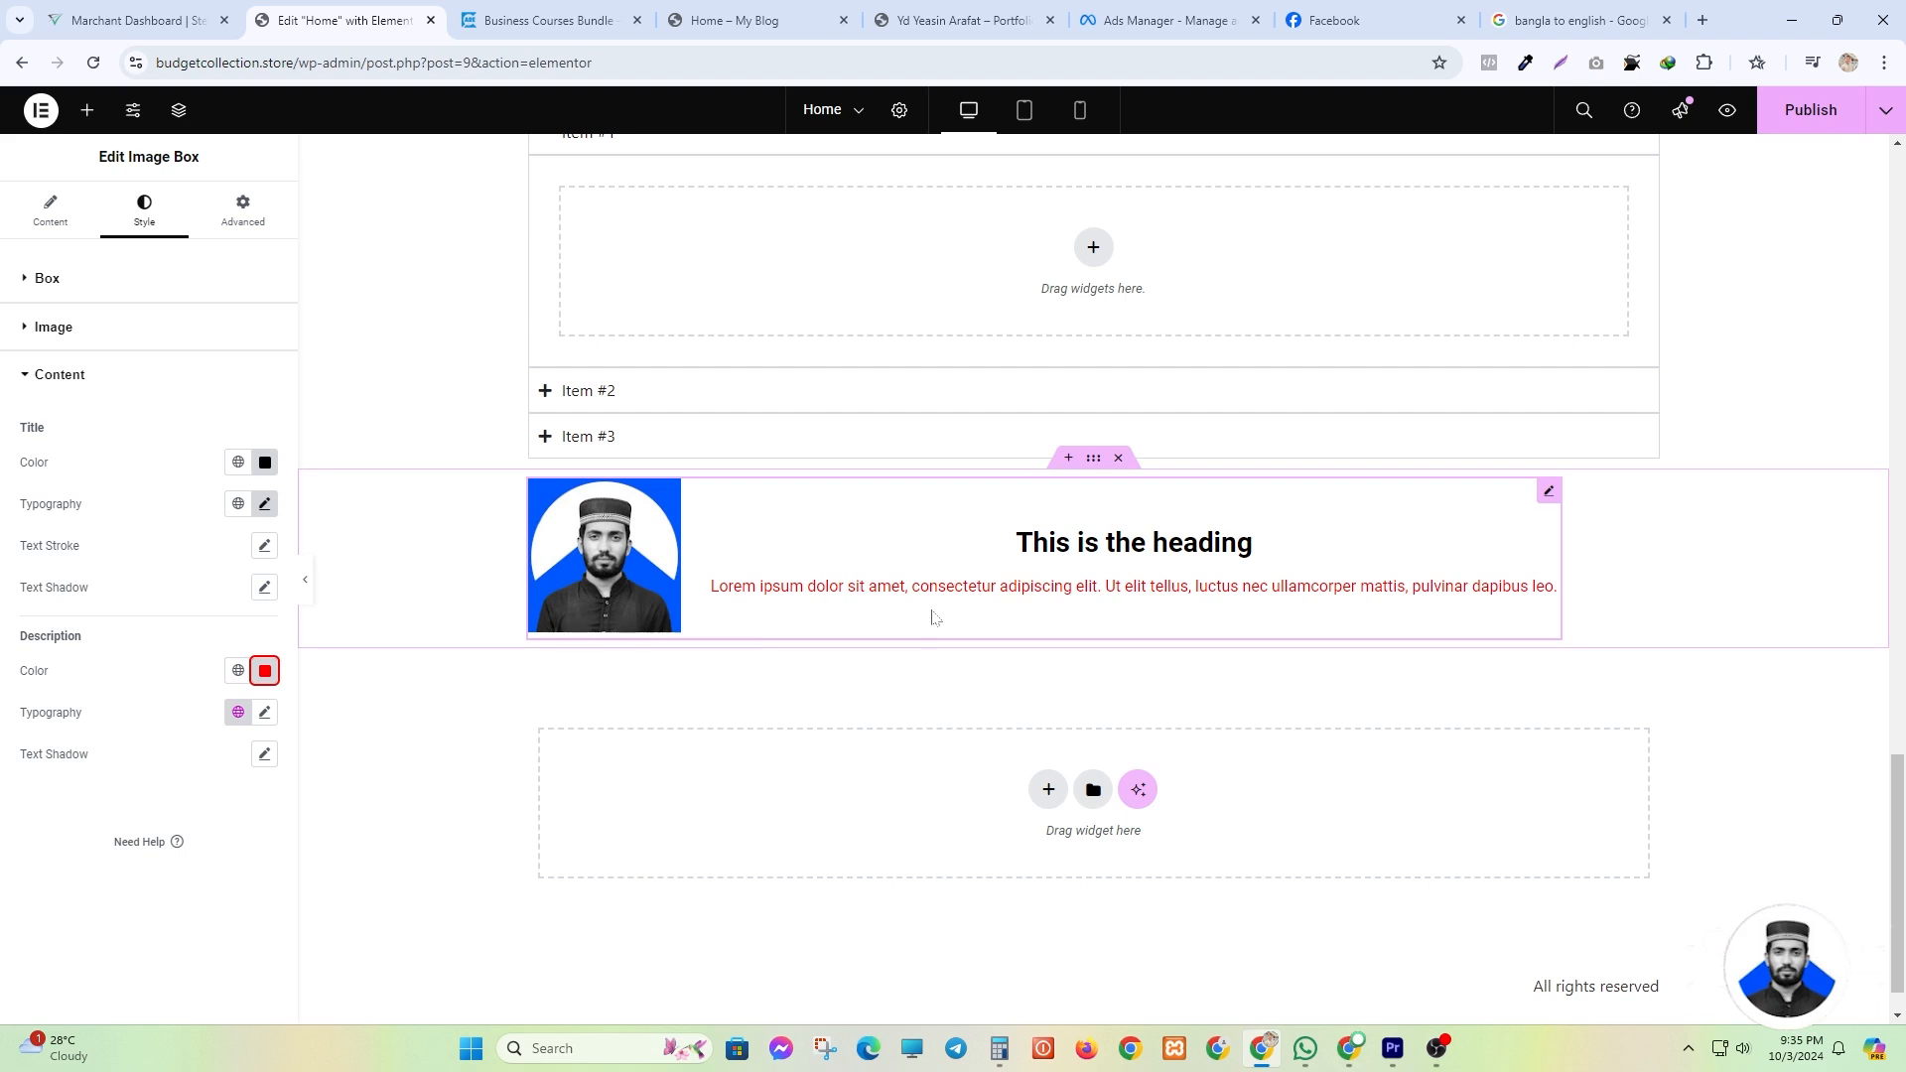
- Add another Flexbox container with row direction below the Image Box
left_click(87, 109)
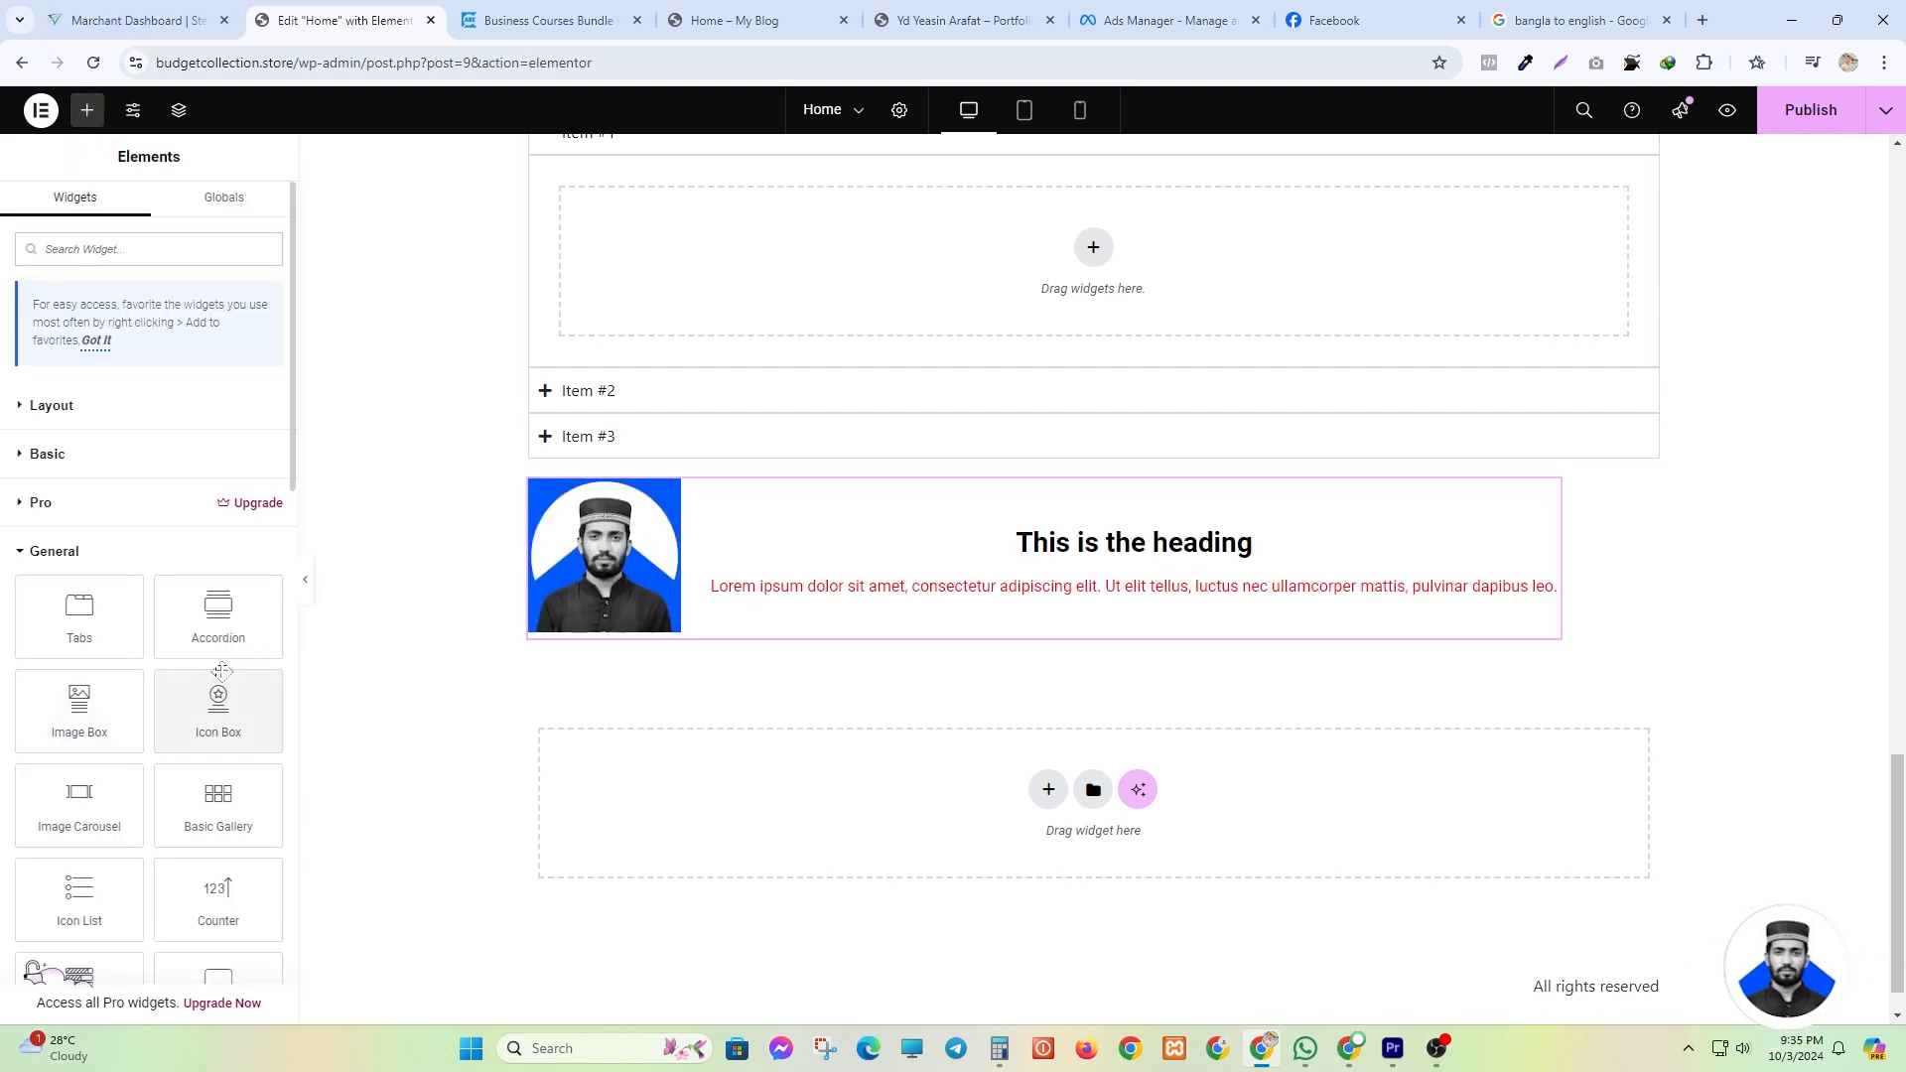
scroll(221, 671, "down", 1)
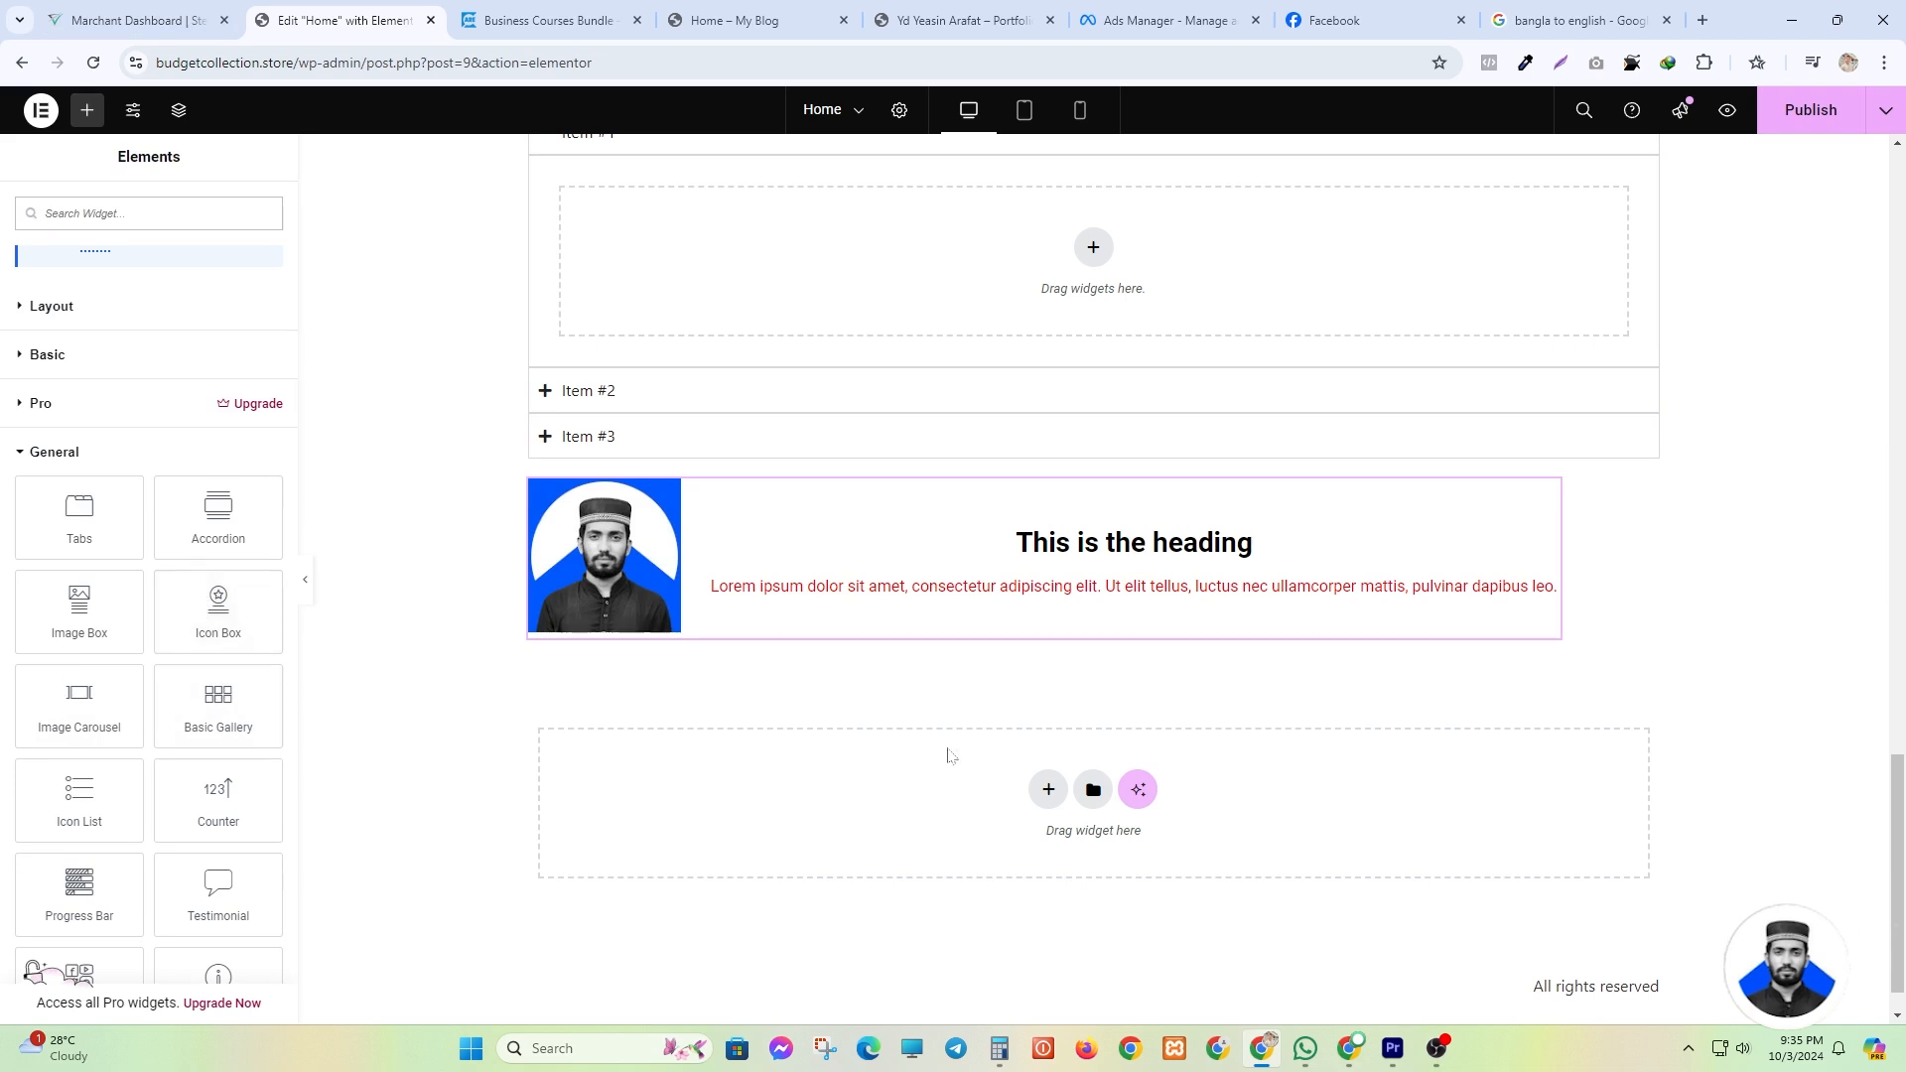
left_click(1047, 789)
left_click(1008, 844)
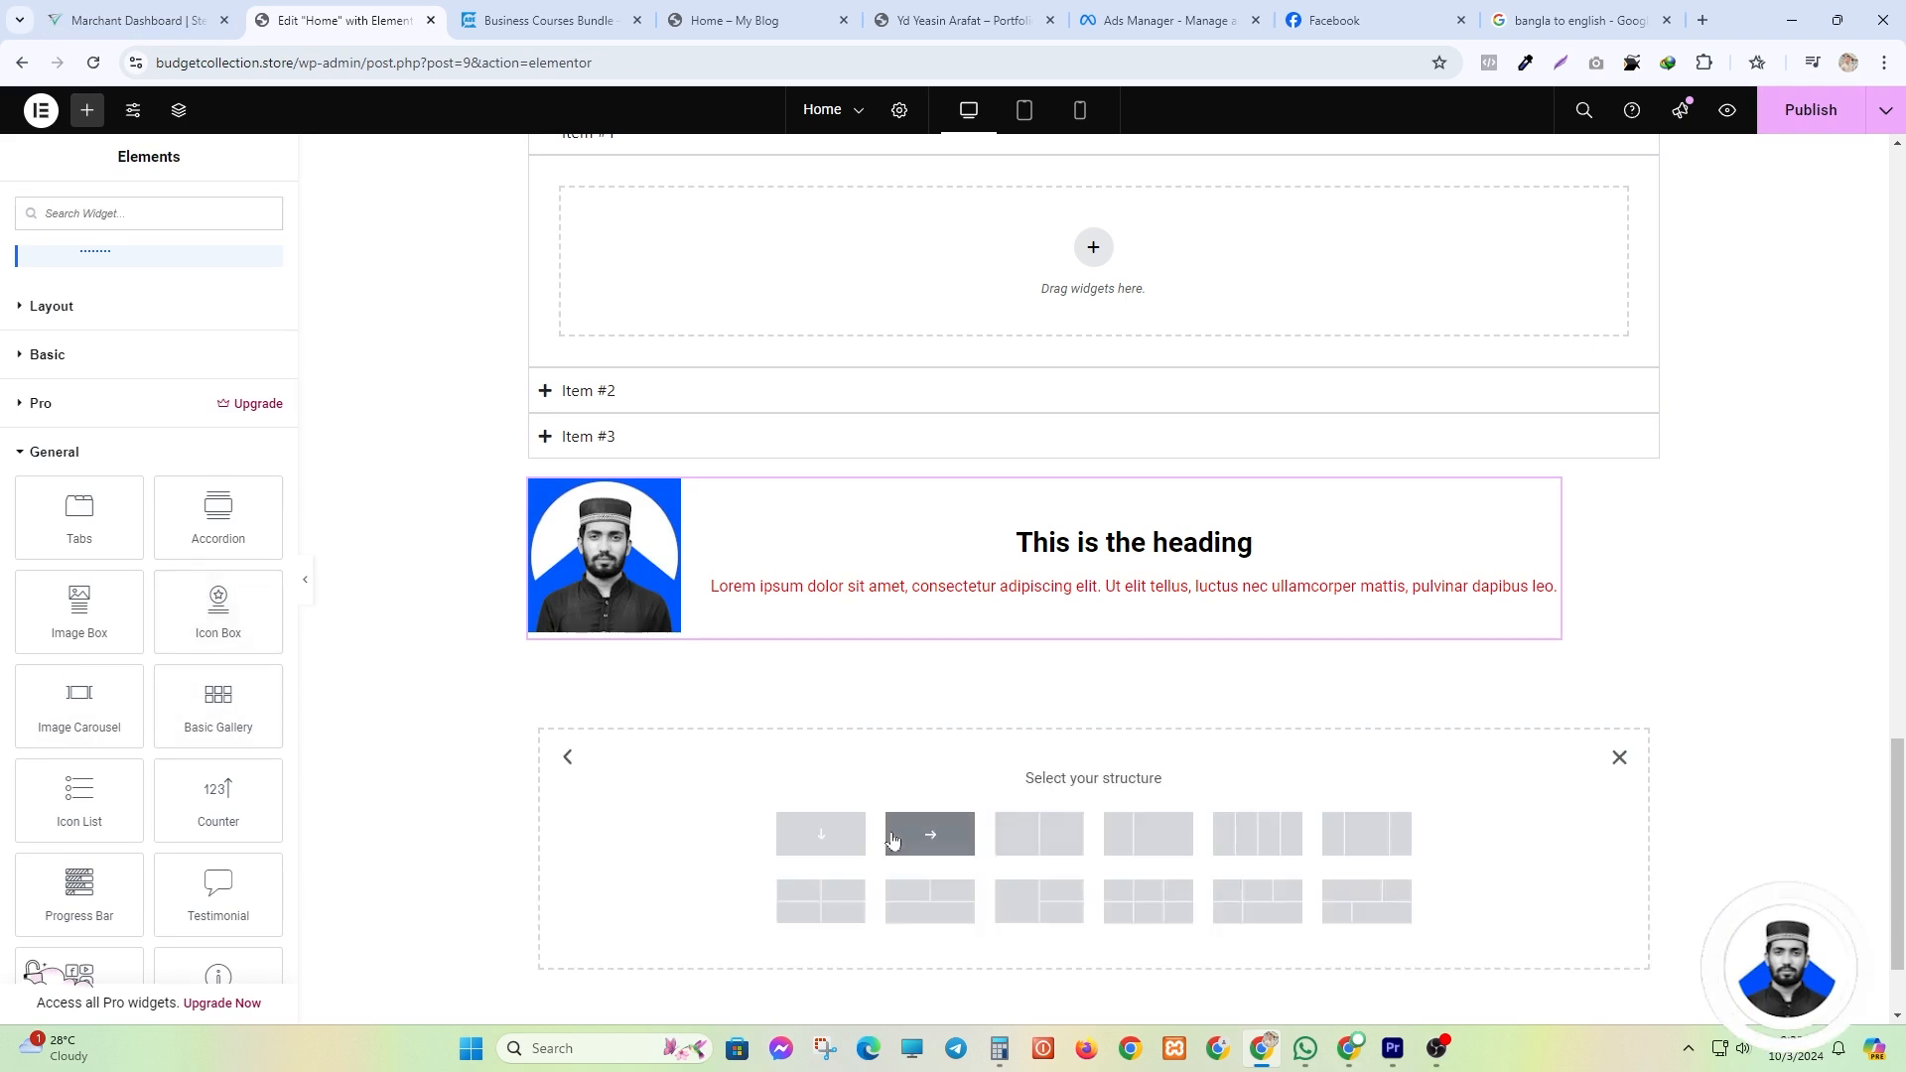
left_click(906, 837)
- Place an Icon Box widget in the new container and select its description text
left_click(88, 109)
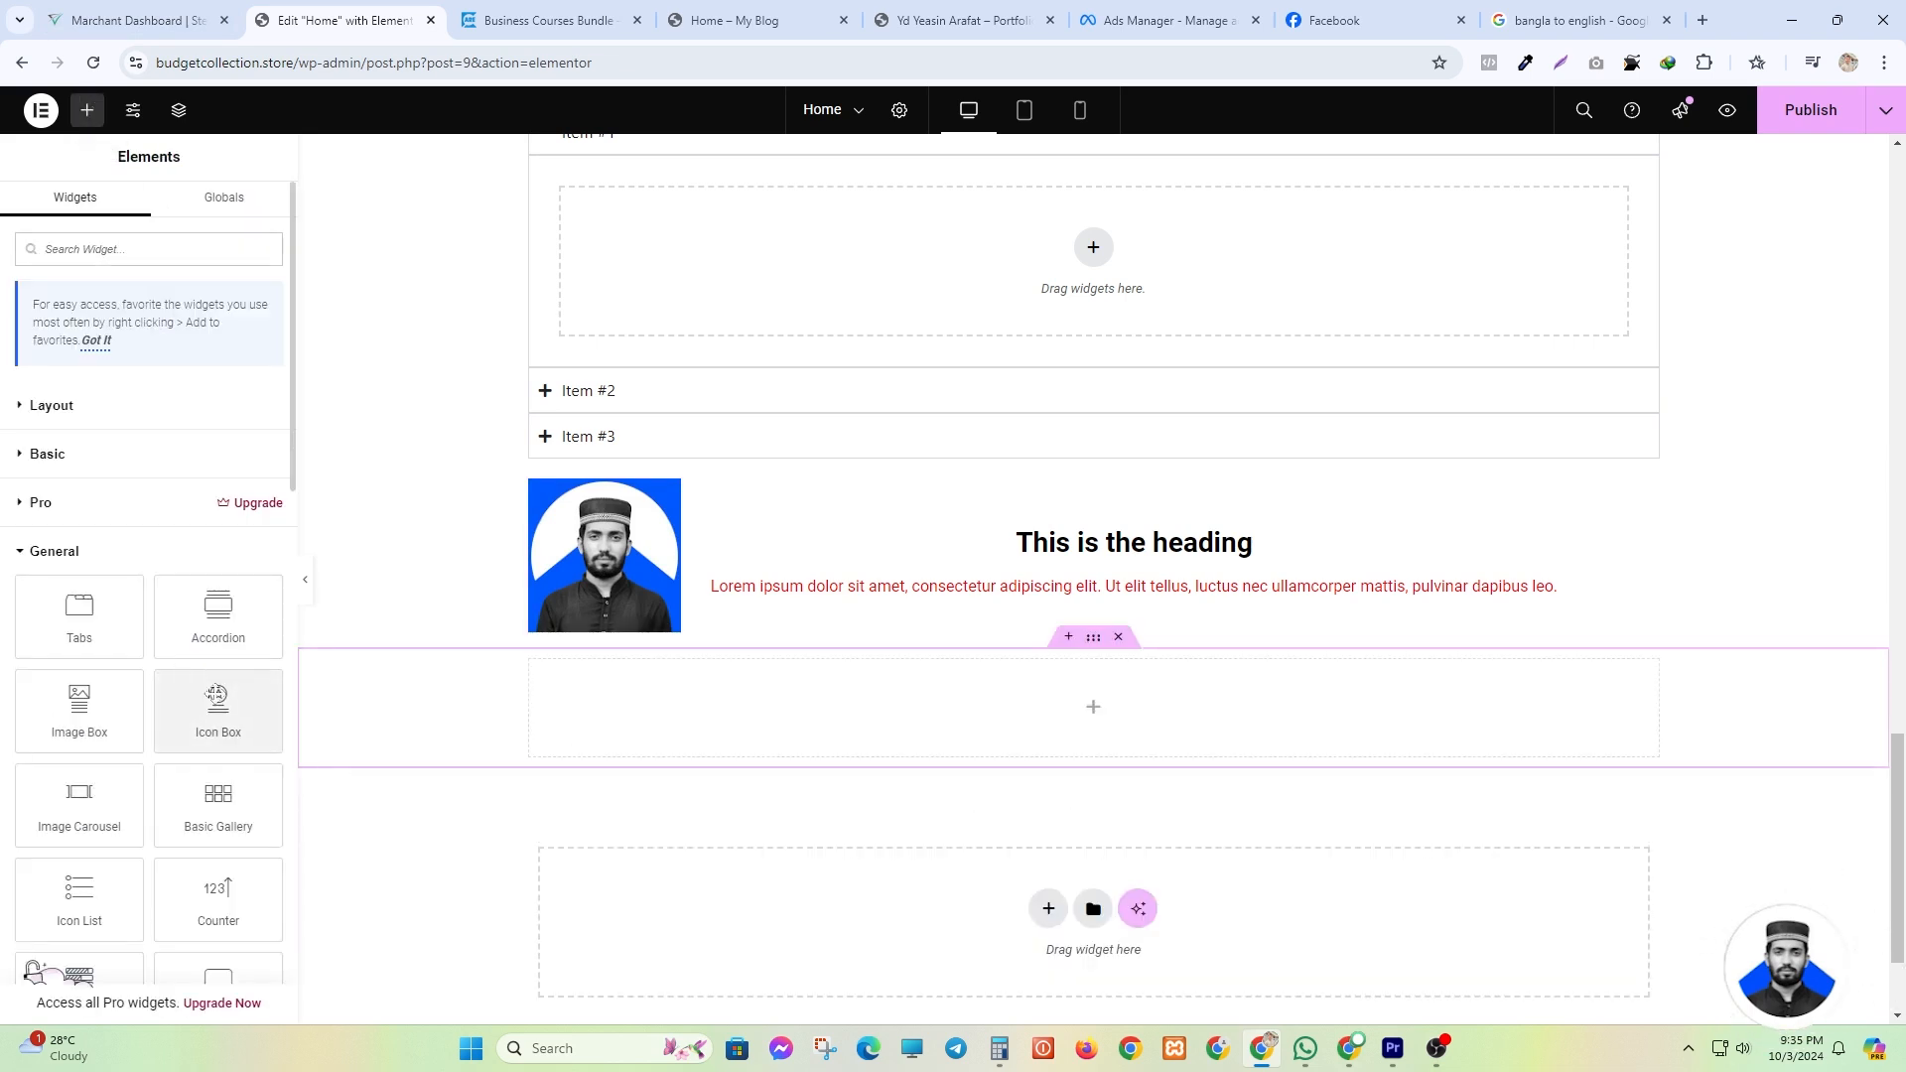
scroll(218, 705, "down", 2)
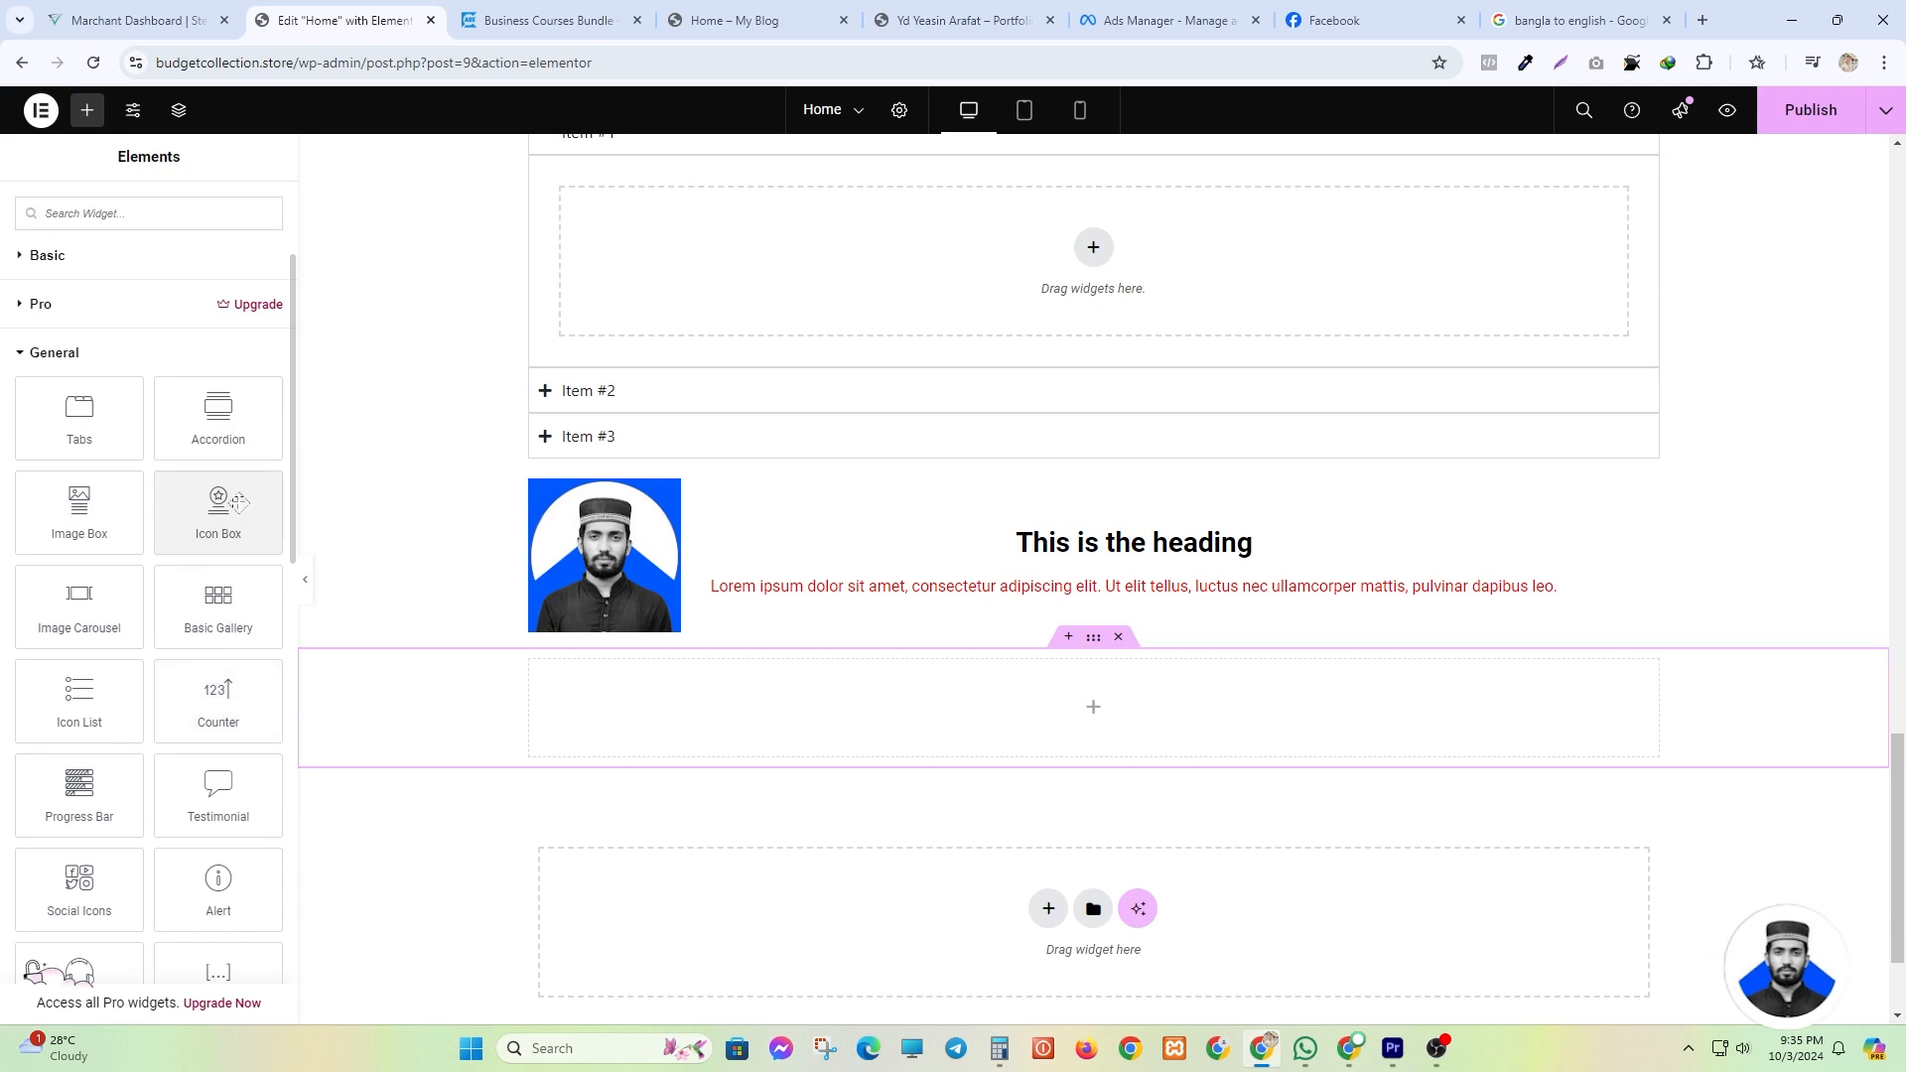
left_click_drag(238, 501, 806, 739)
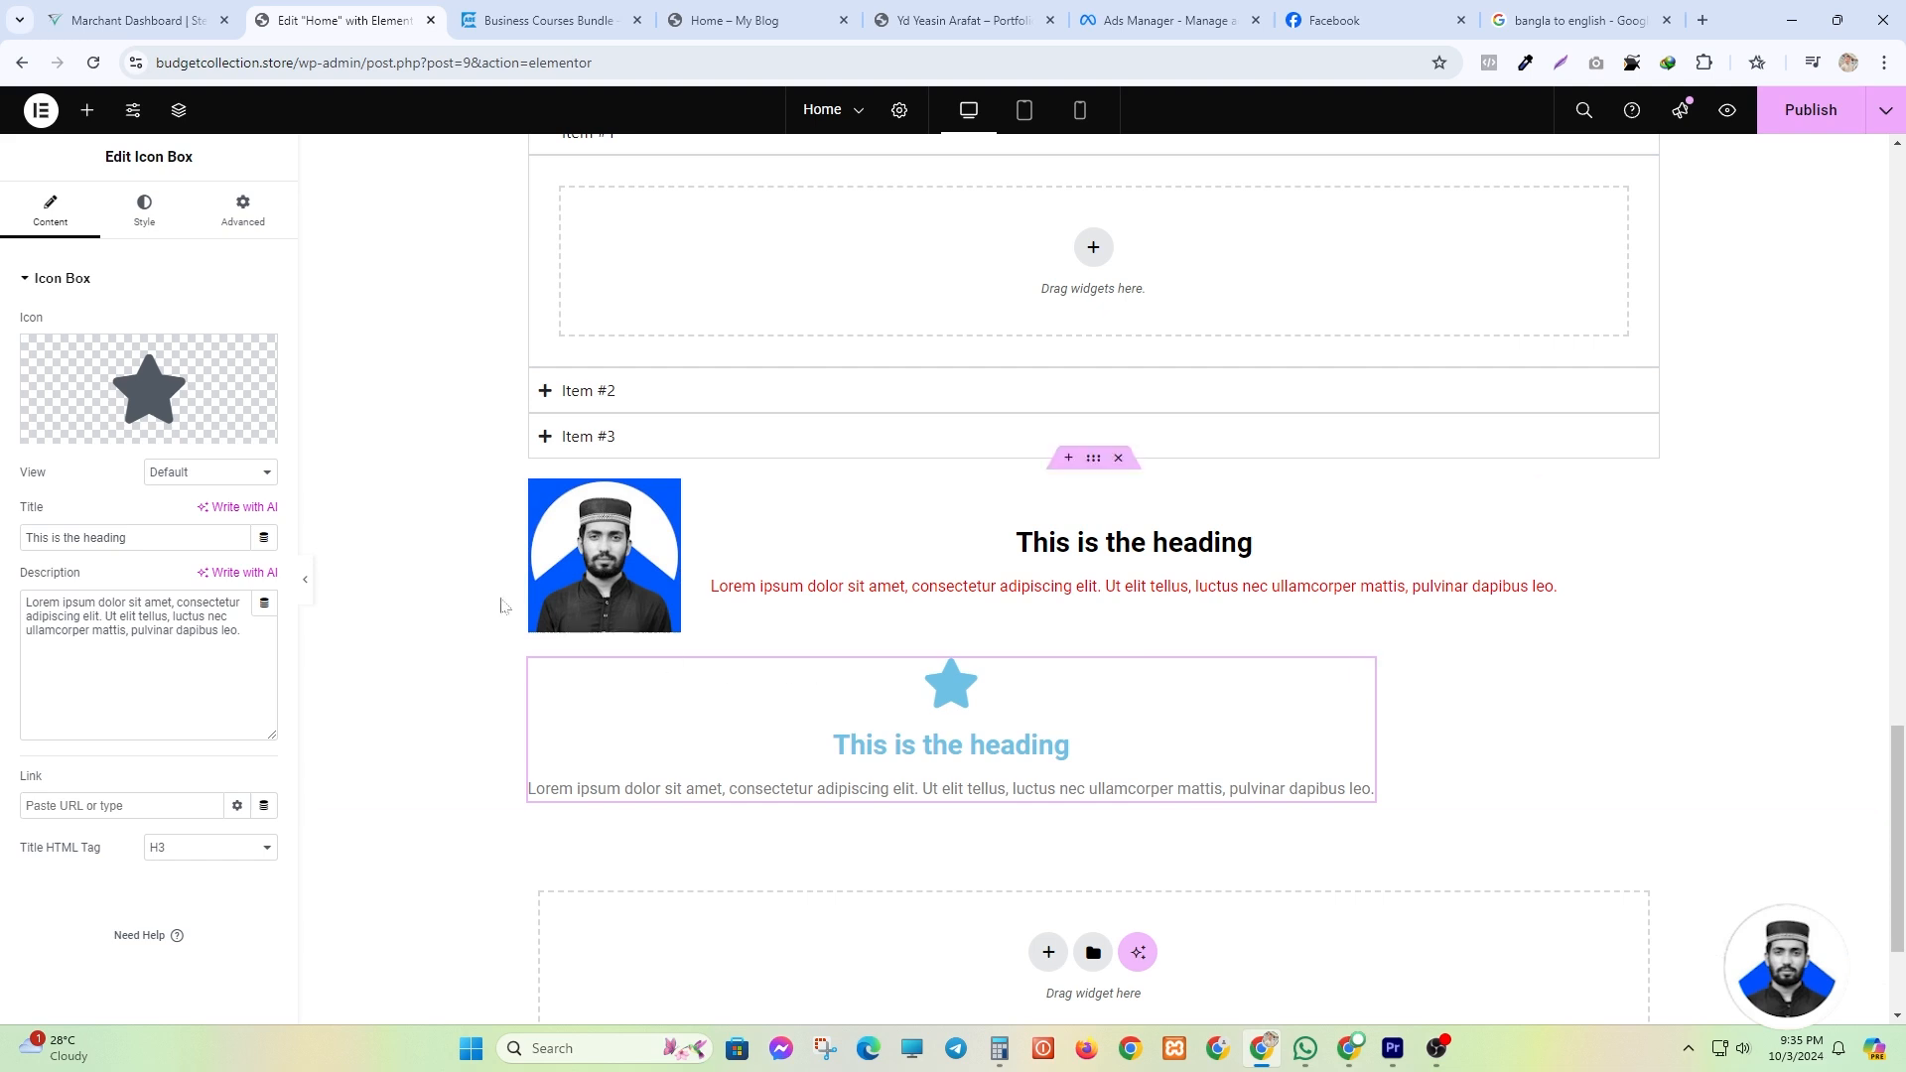
mouse_move(157, 394)
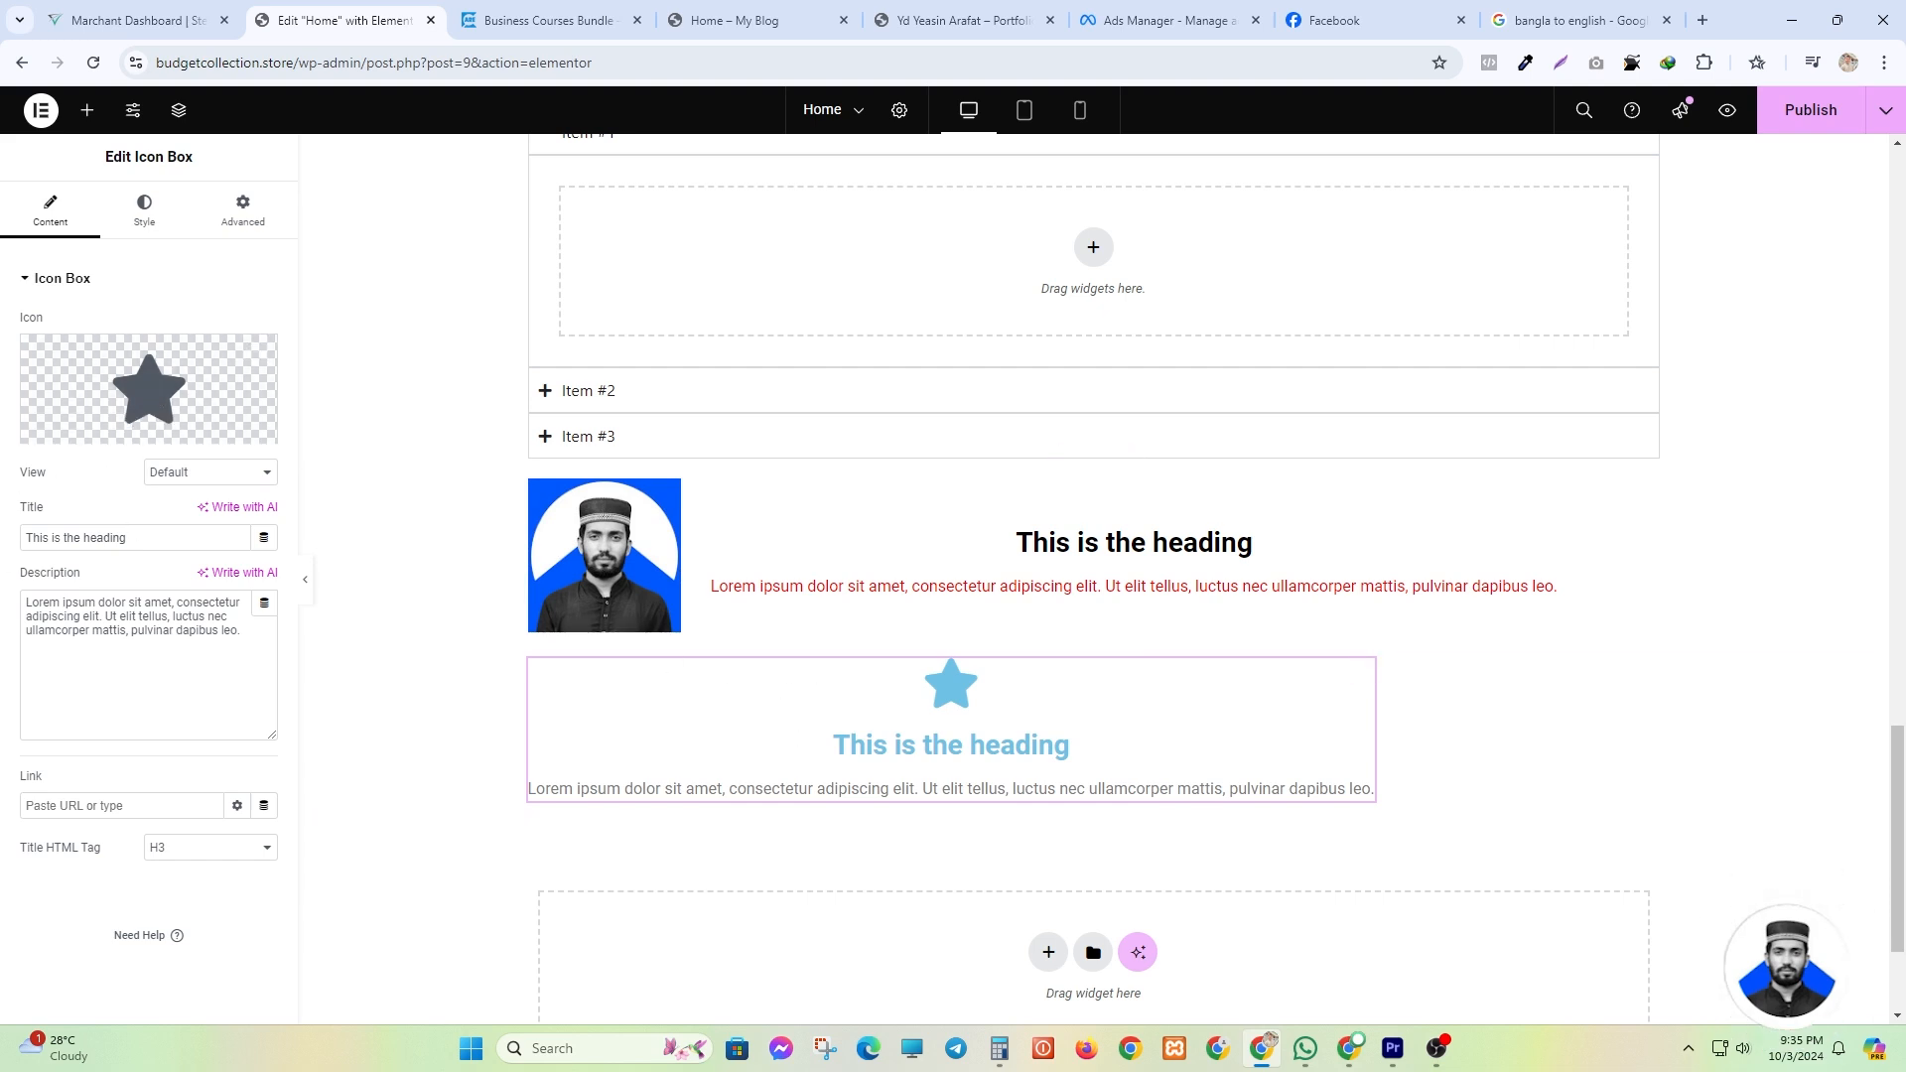
triple_click(120, 618)
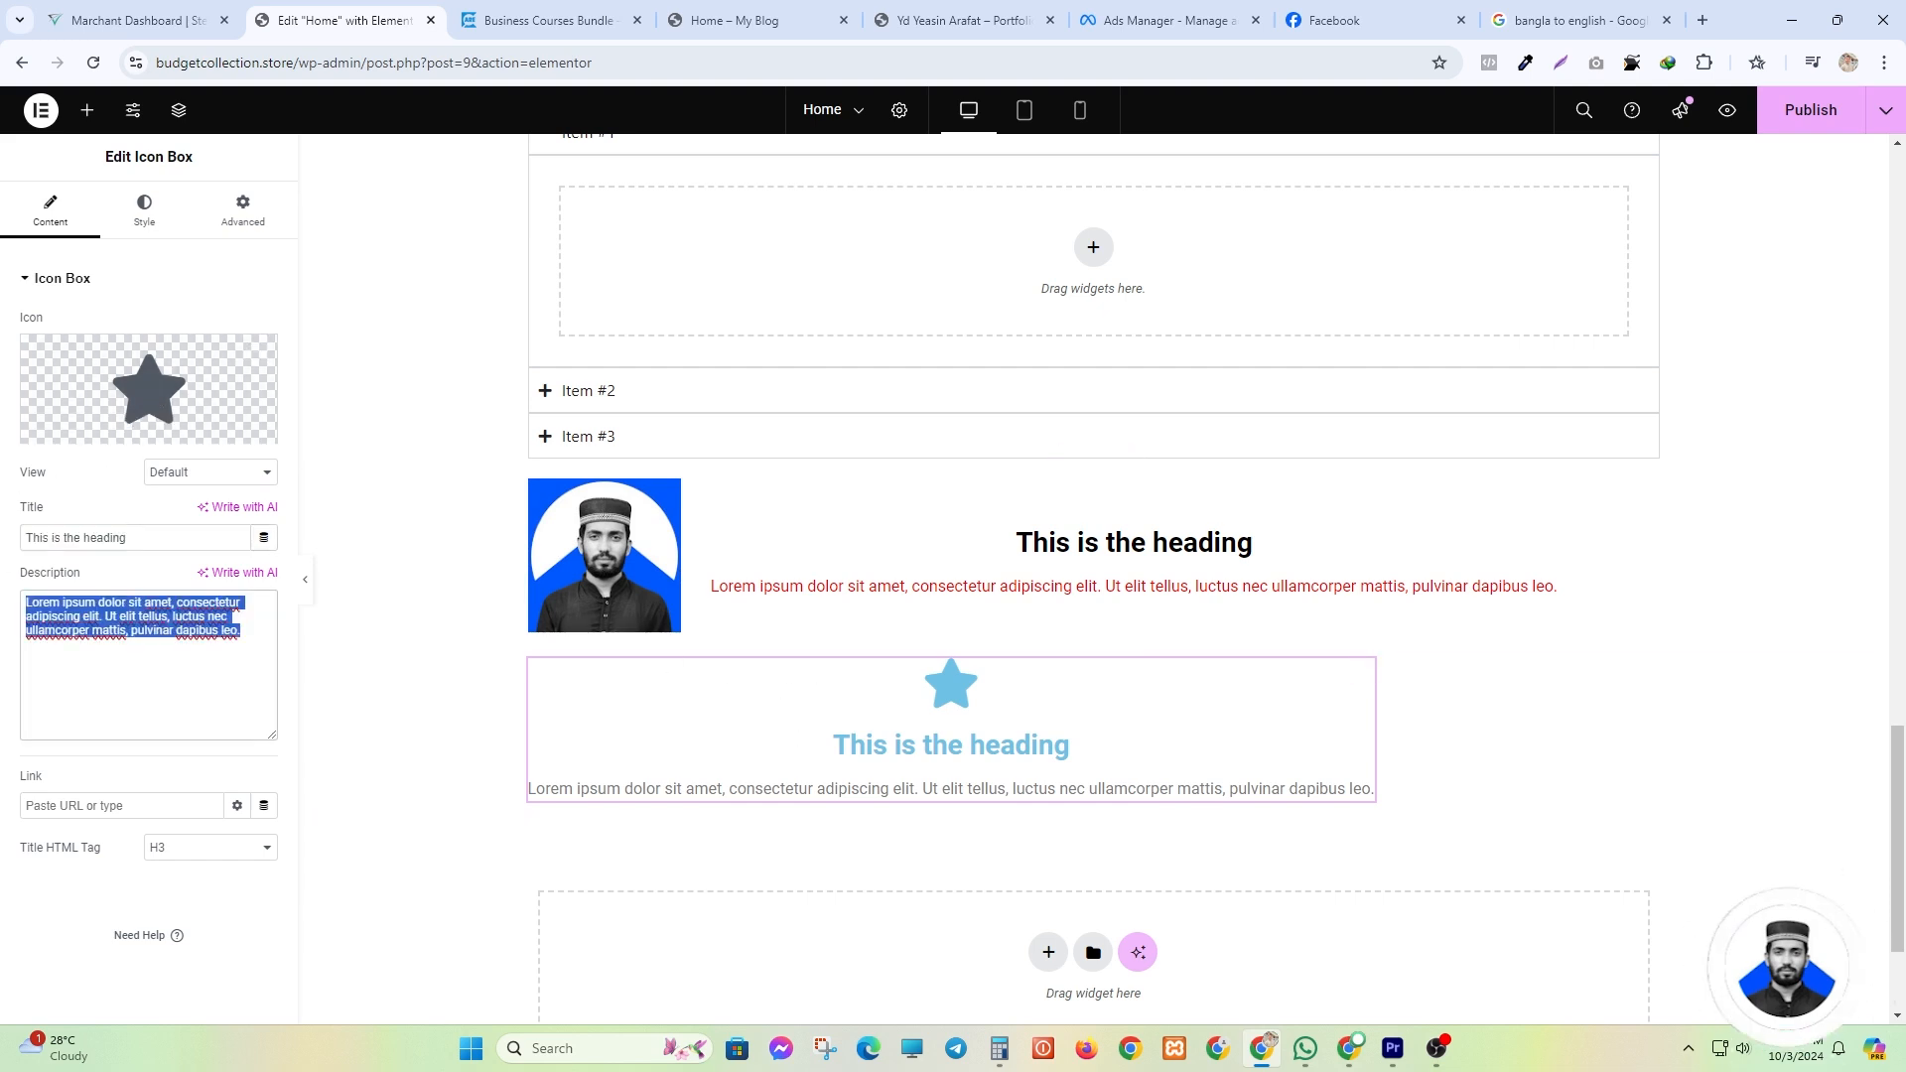
- Try the Icon Box's icon position at left and right, and return it to the top position
left_click(124, 619)
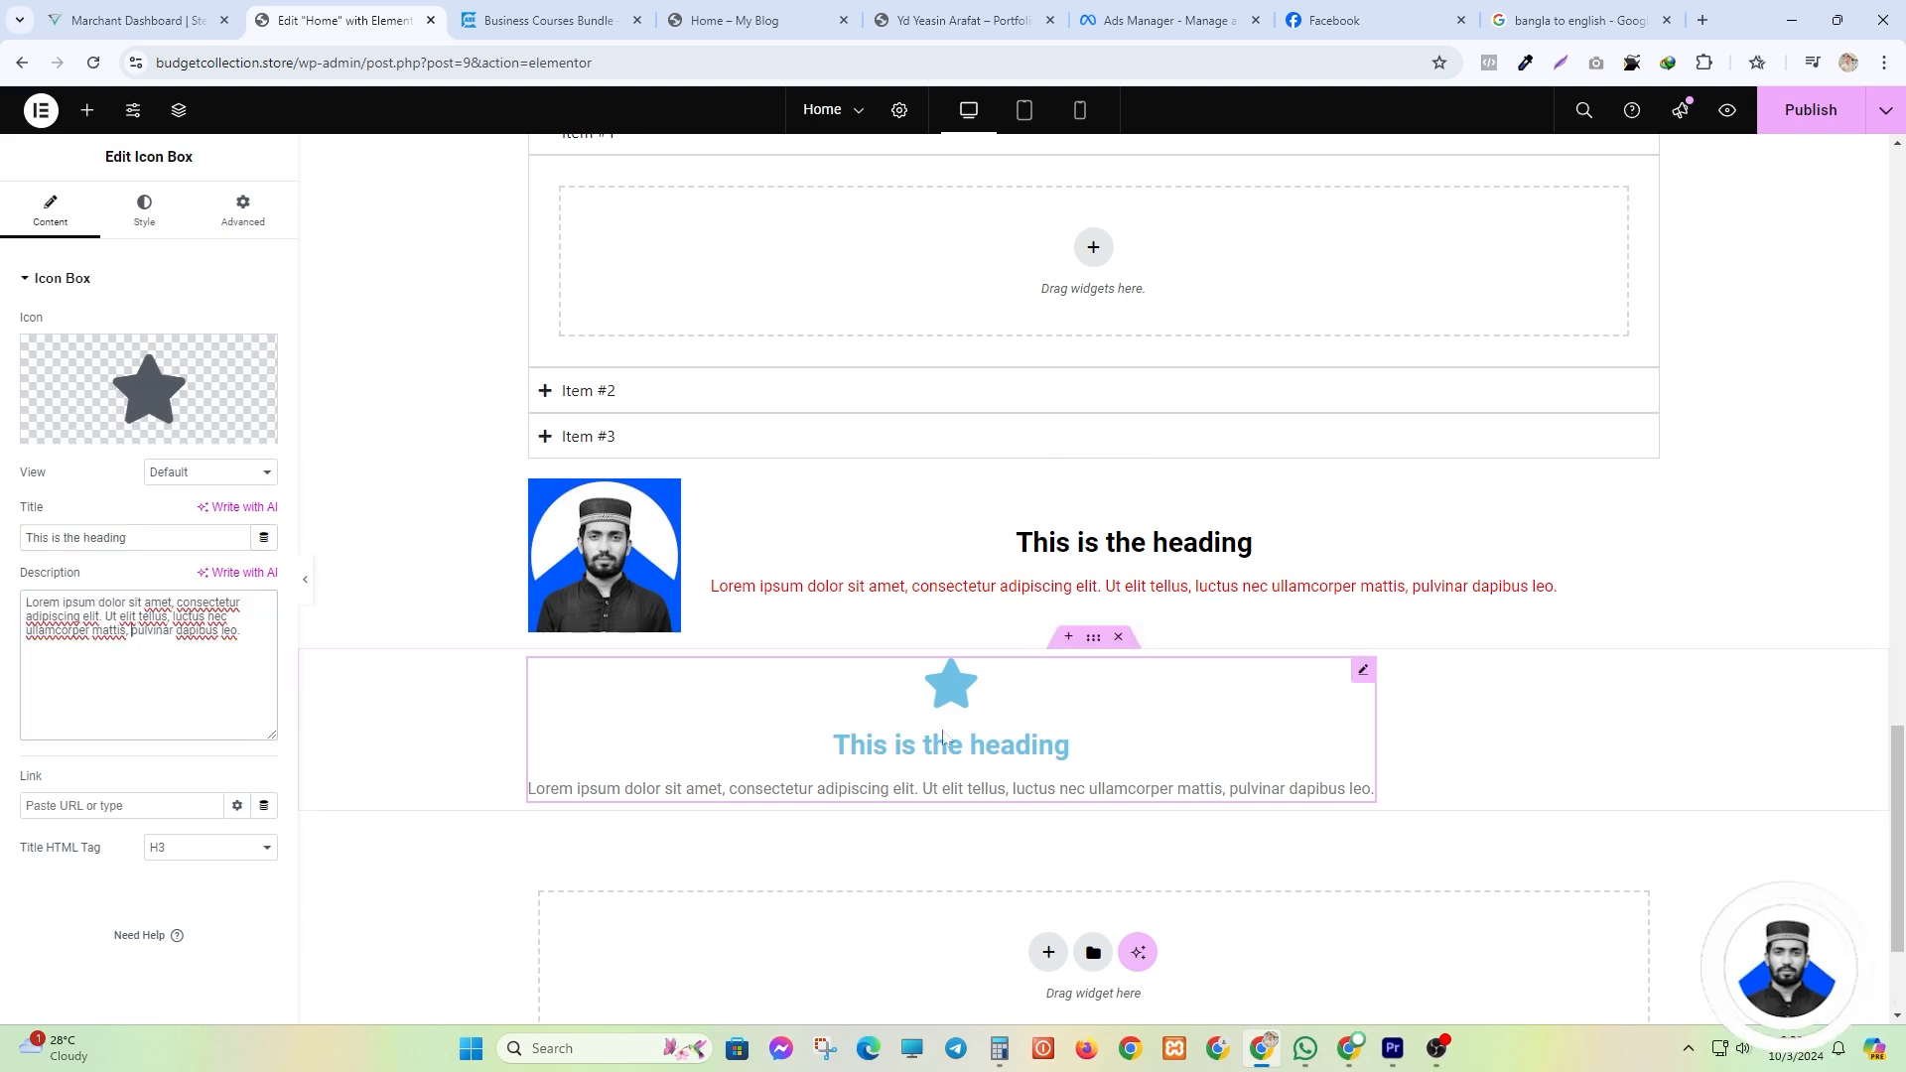
left_click(146, 216)
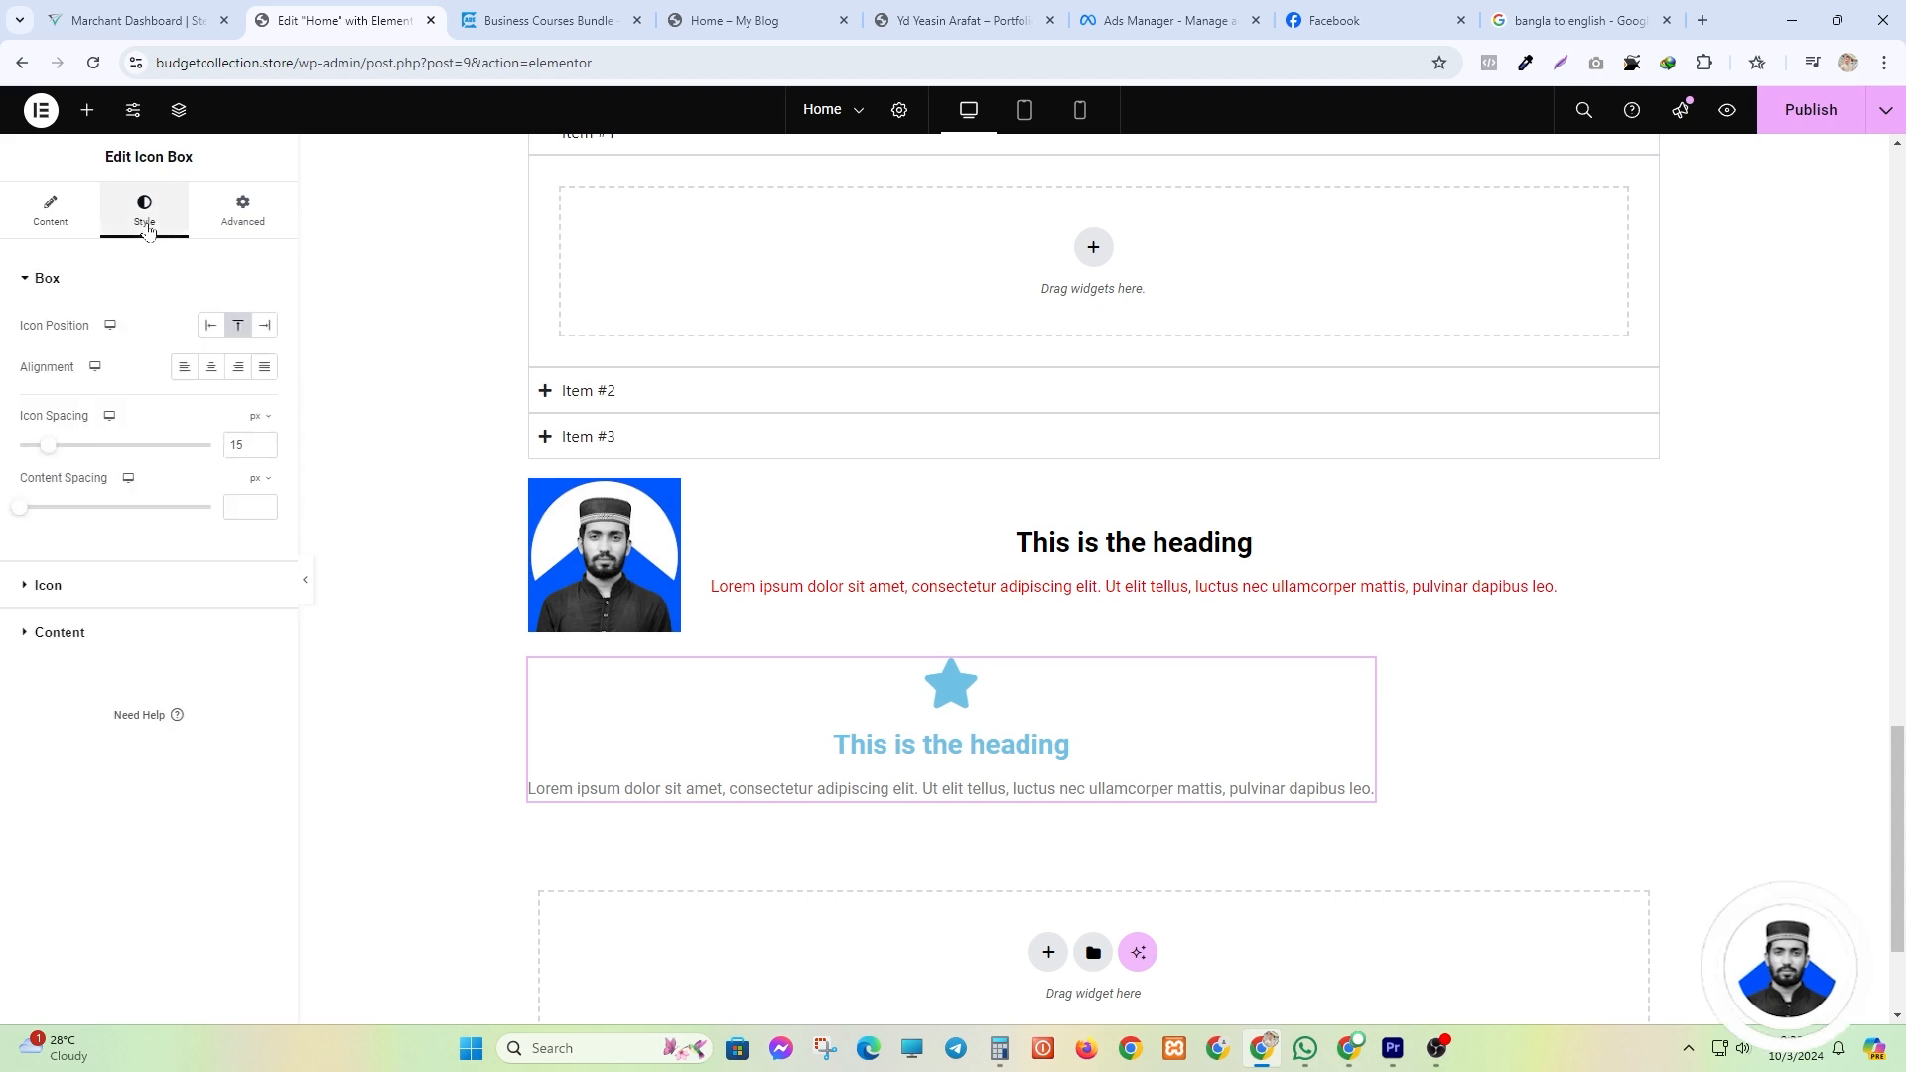
left_click(211, 327)
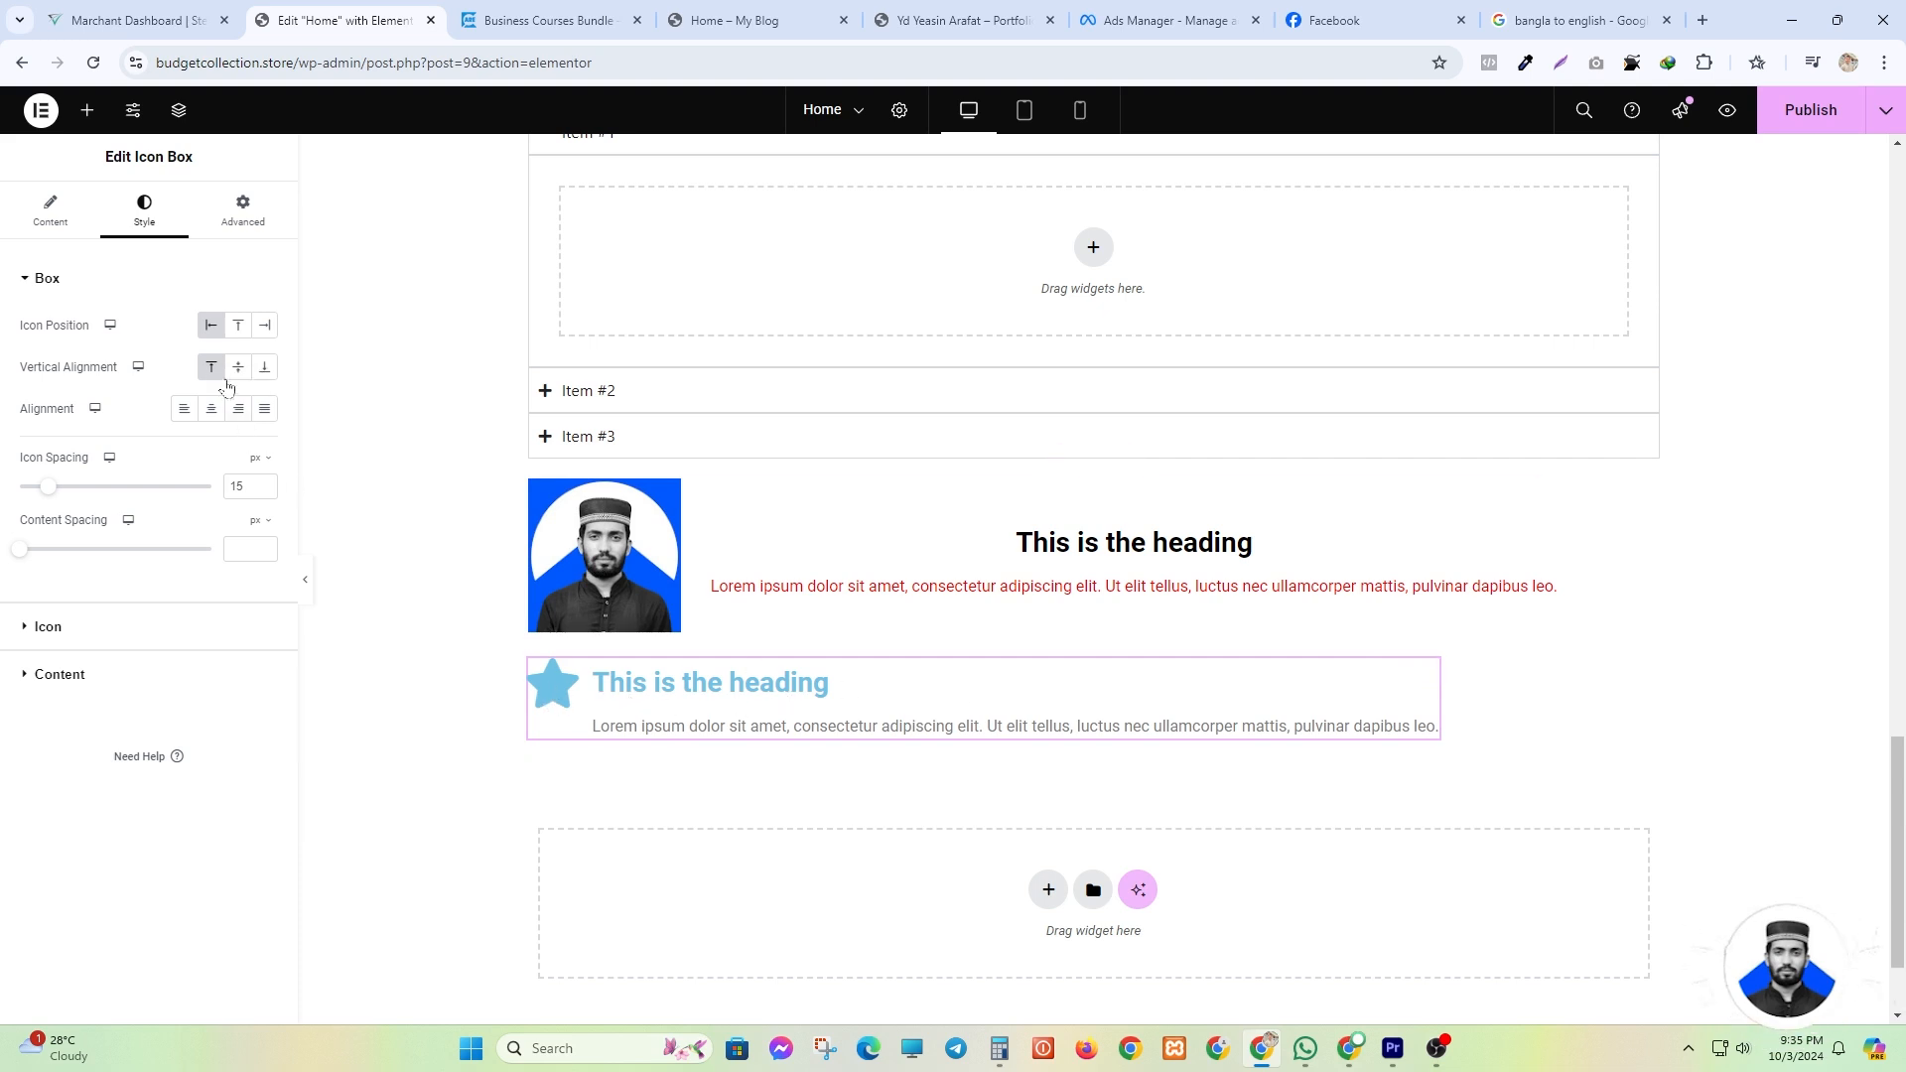
left_click(240, 327)
left_click(264, 326)
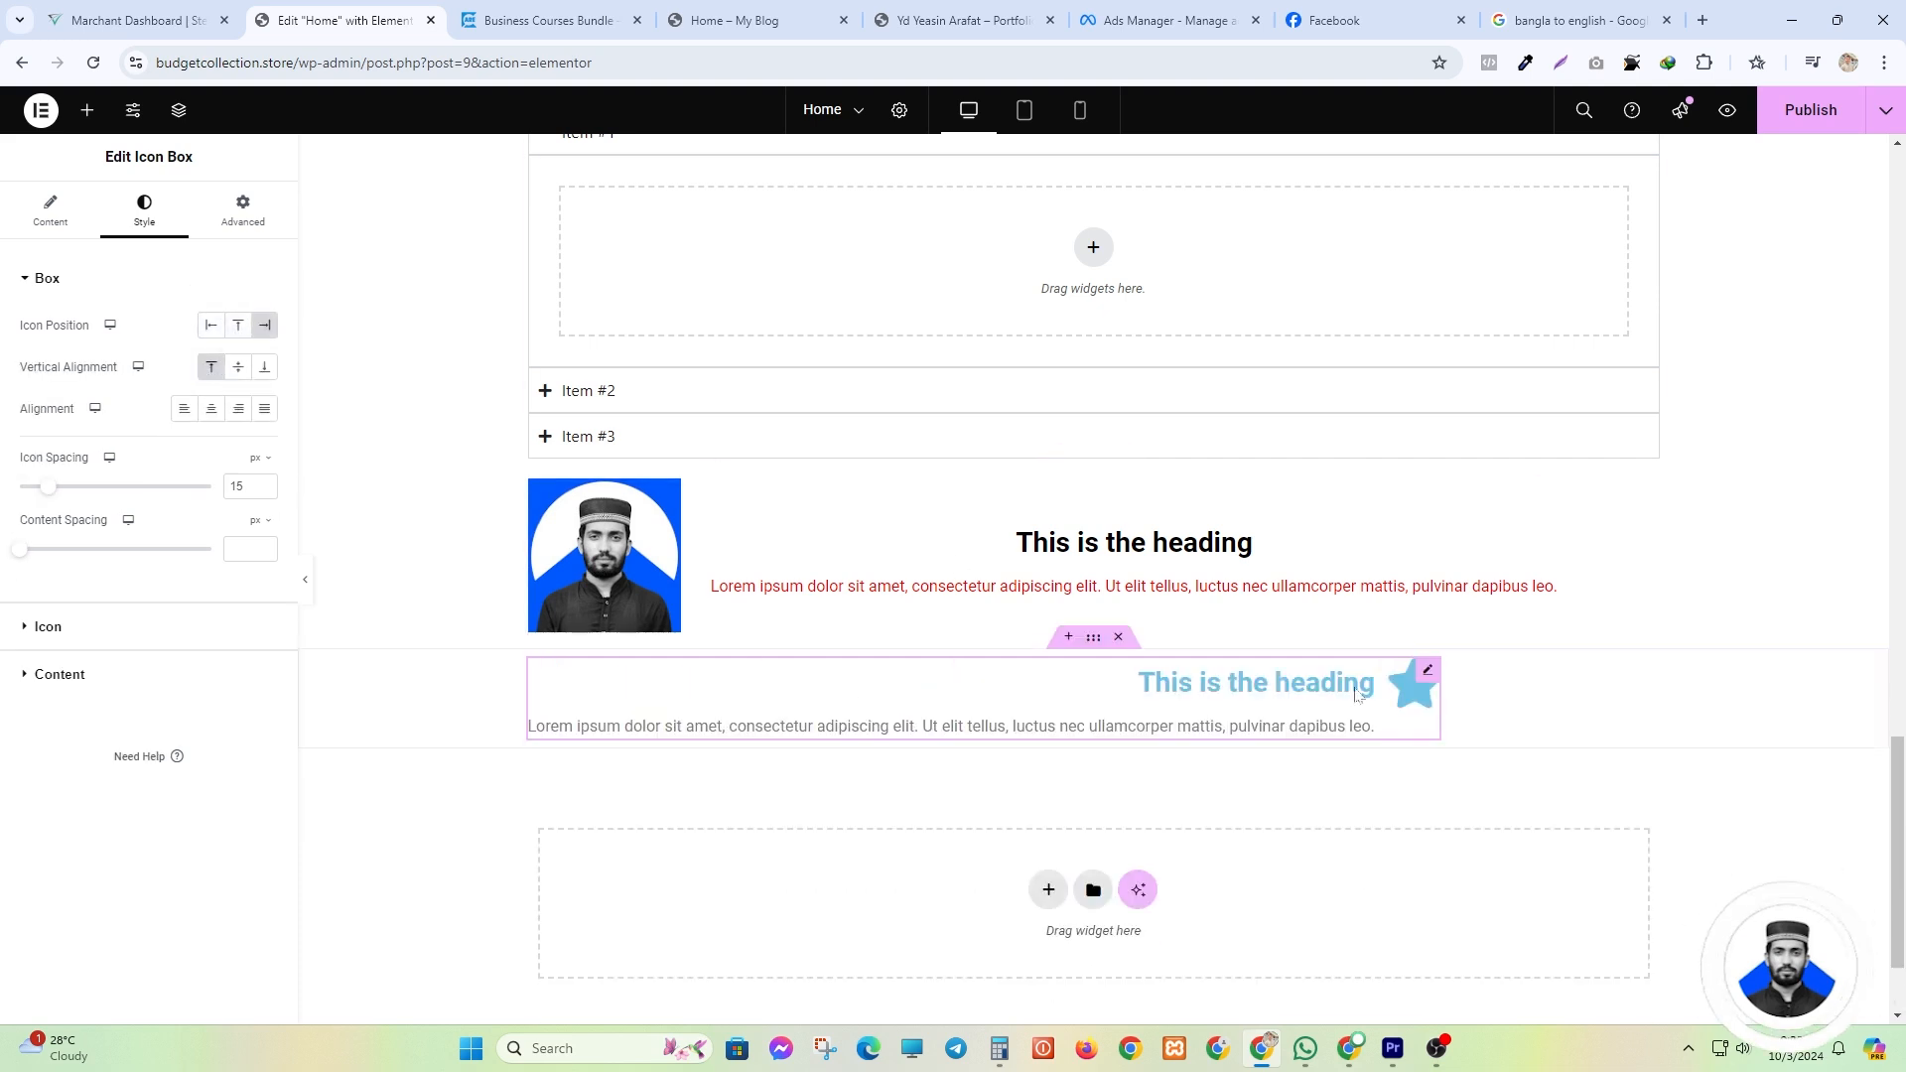
left_click(247, 337)
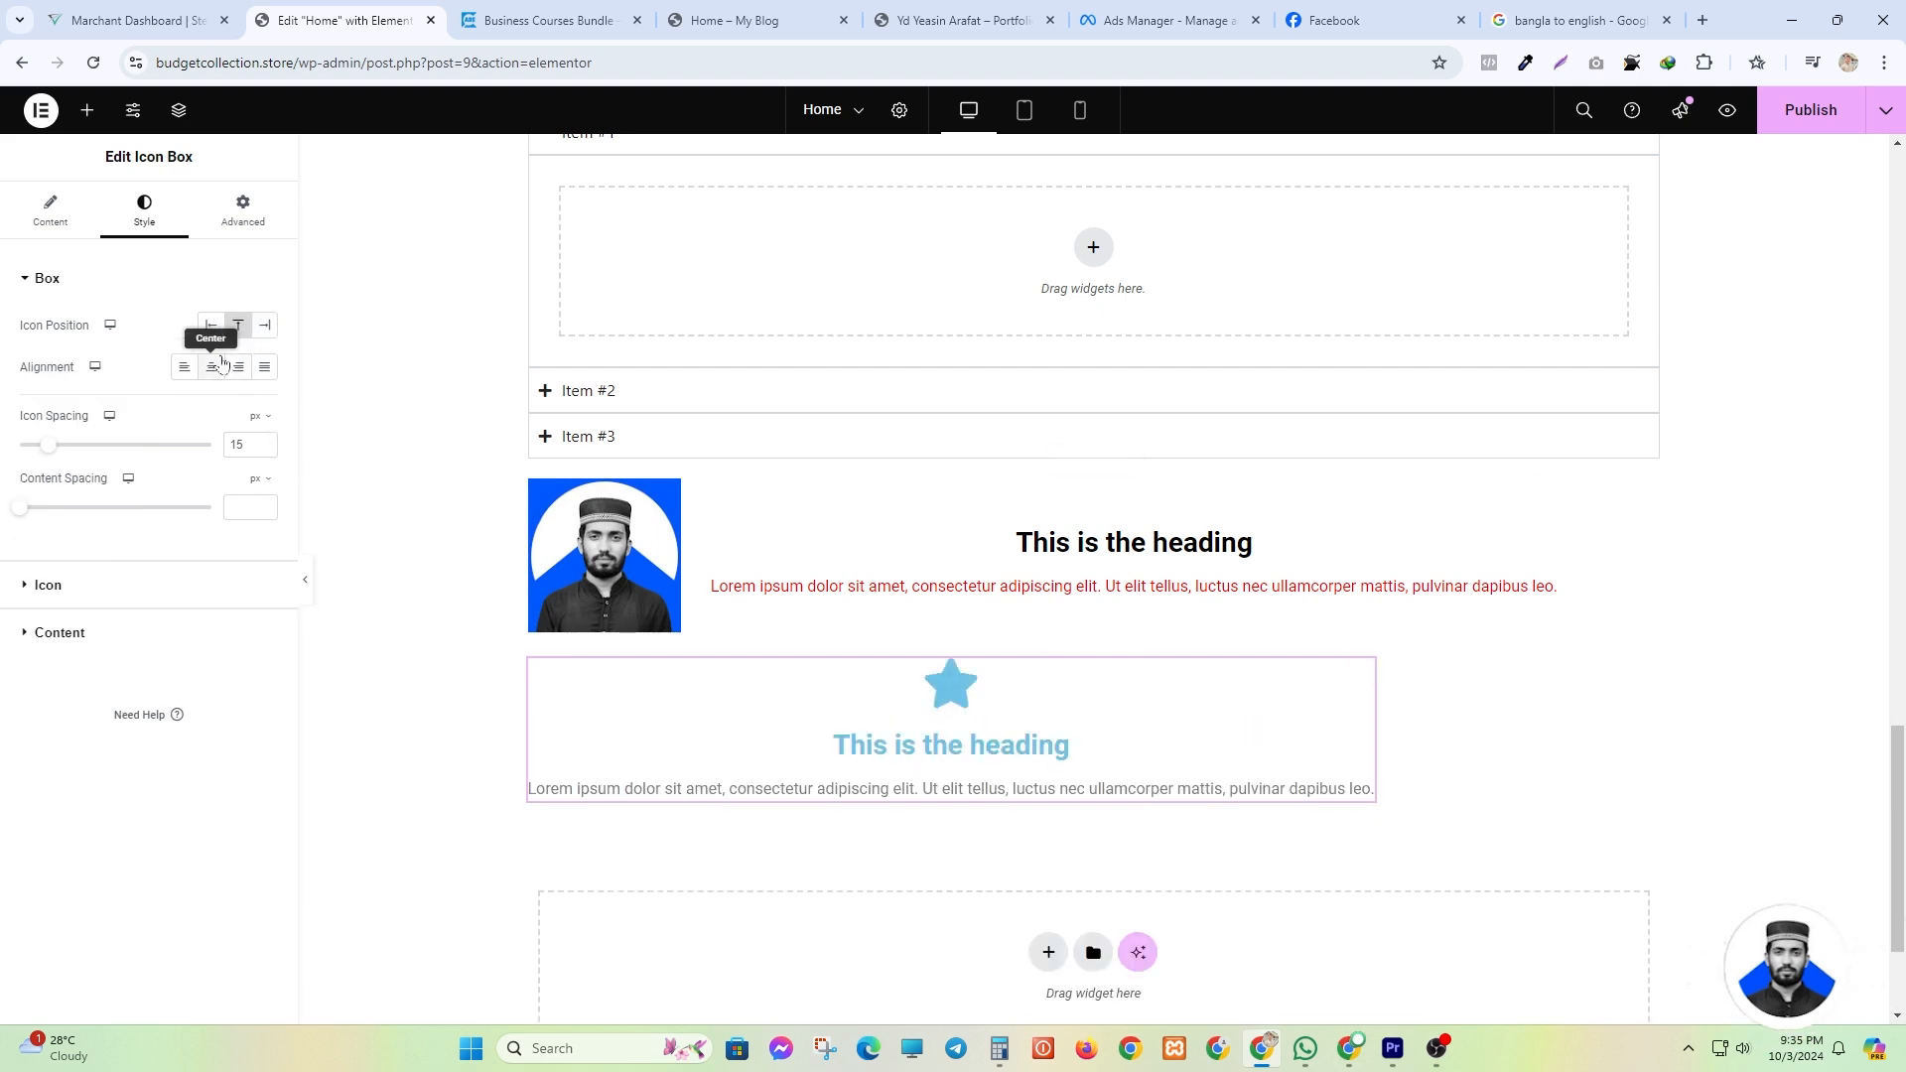
- Set the Icon Box's primary icon color to bright cyan and the icon size to 74 px
left_click(50, 586)
left_click(271, 422)
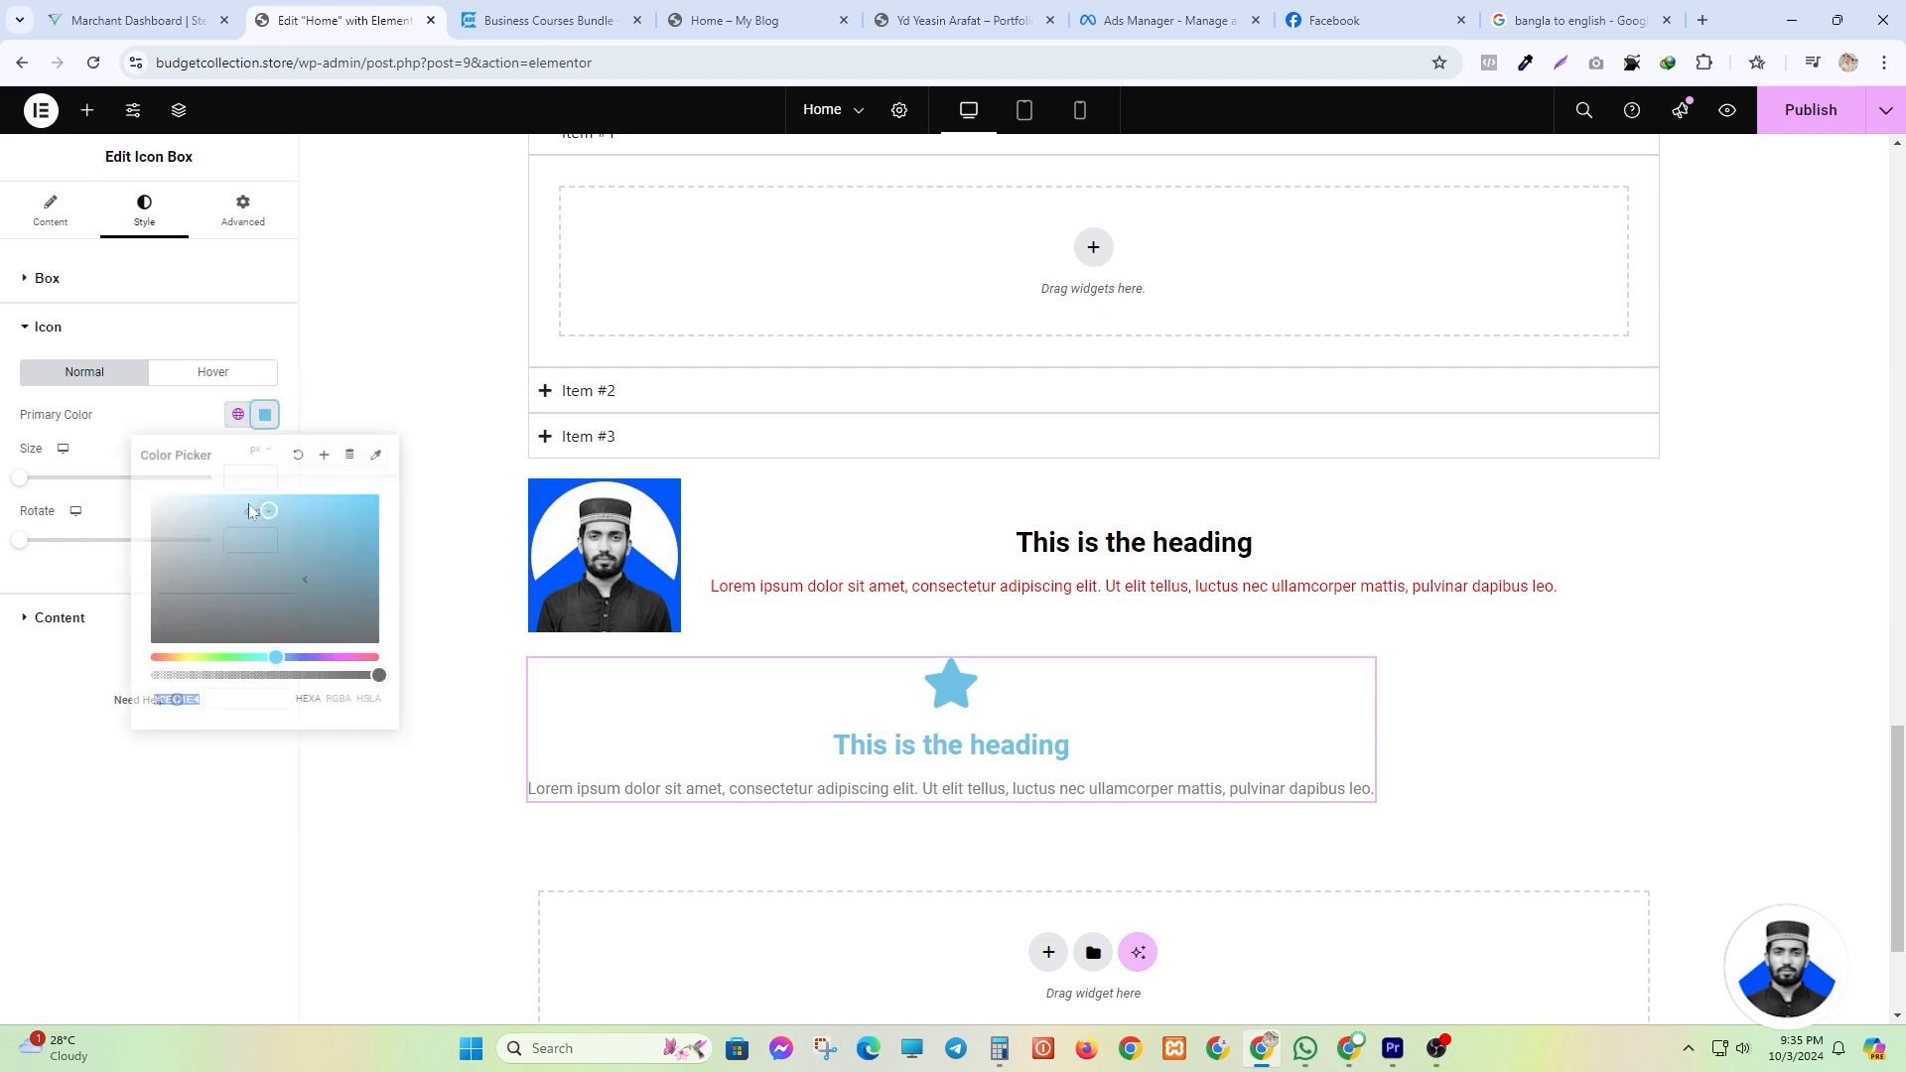
left_click_drag(267, 510, 132, 683)
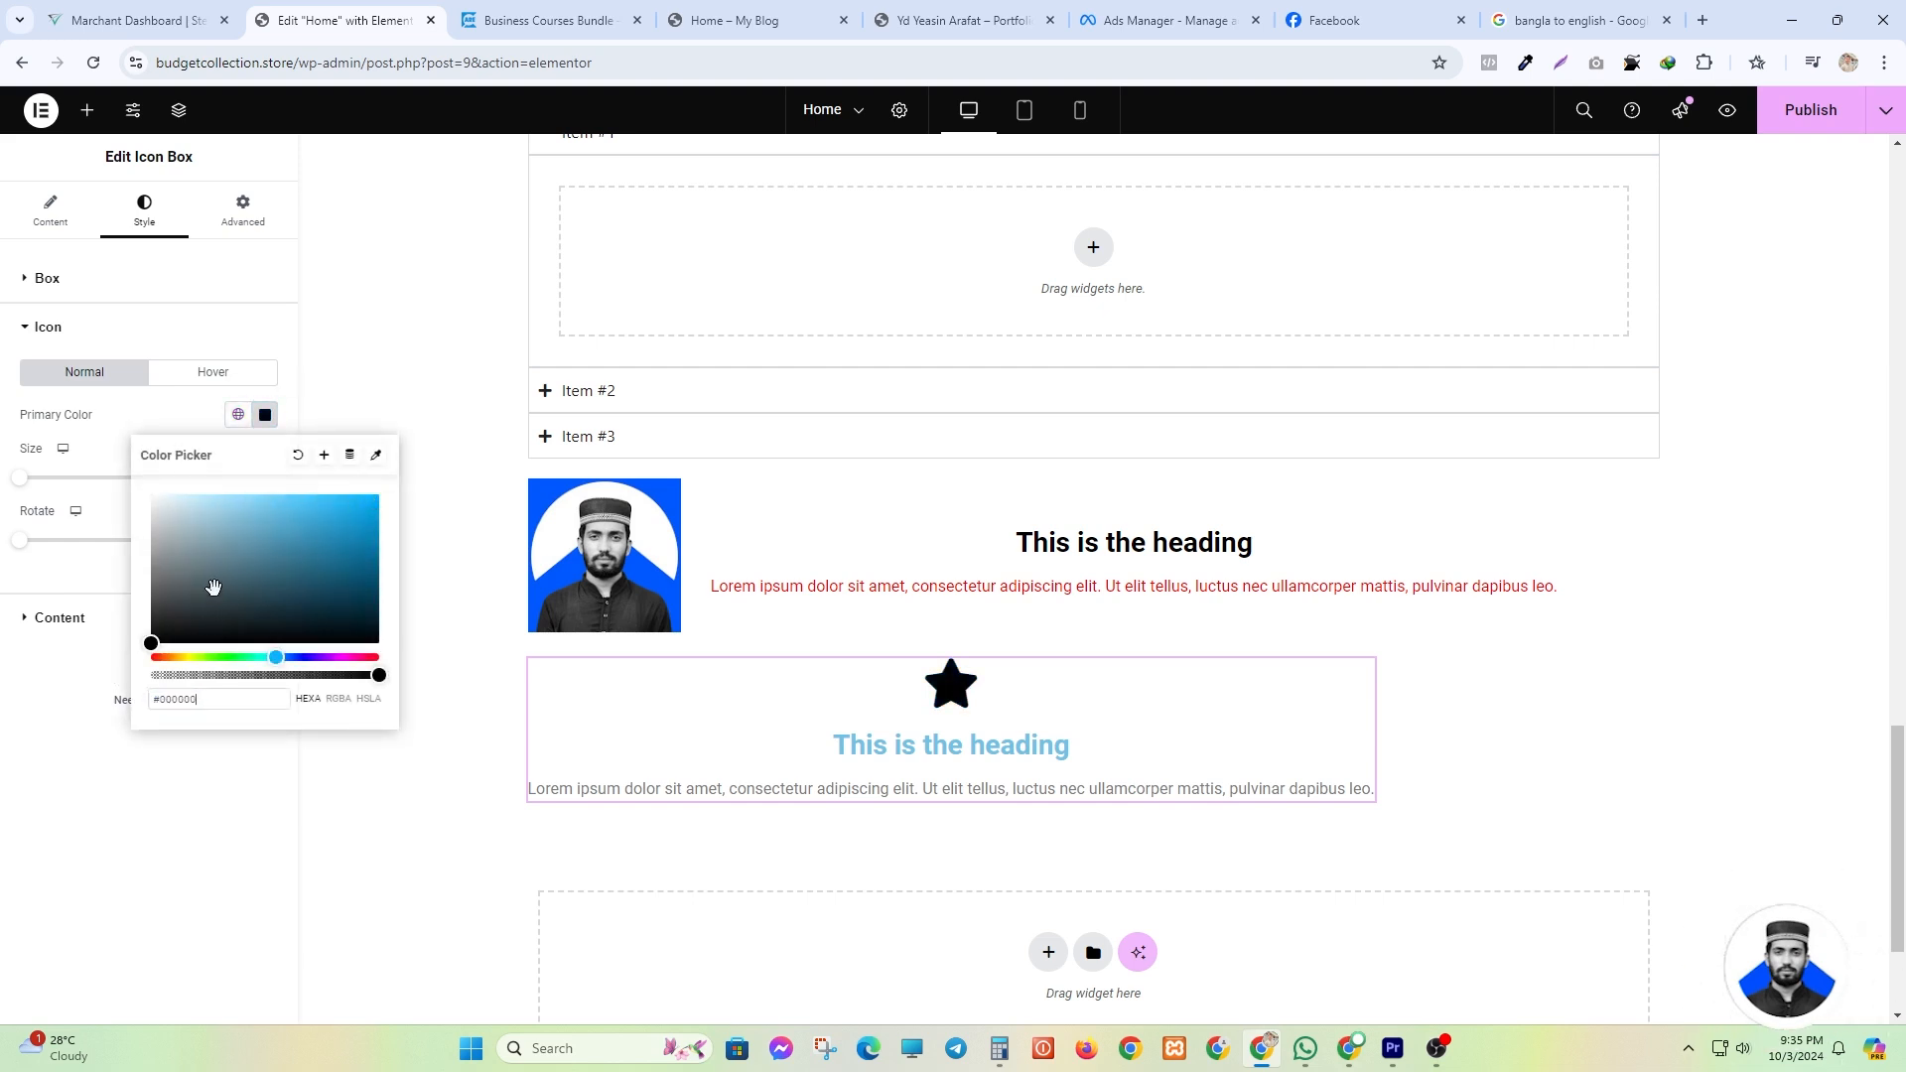
left_click_drag(174, 594, 306, 434)
left_click(271, 658)
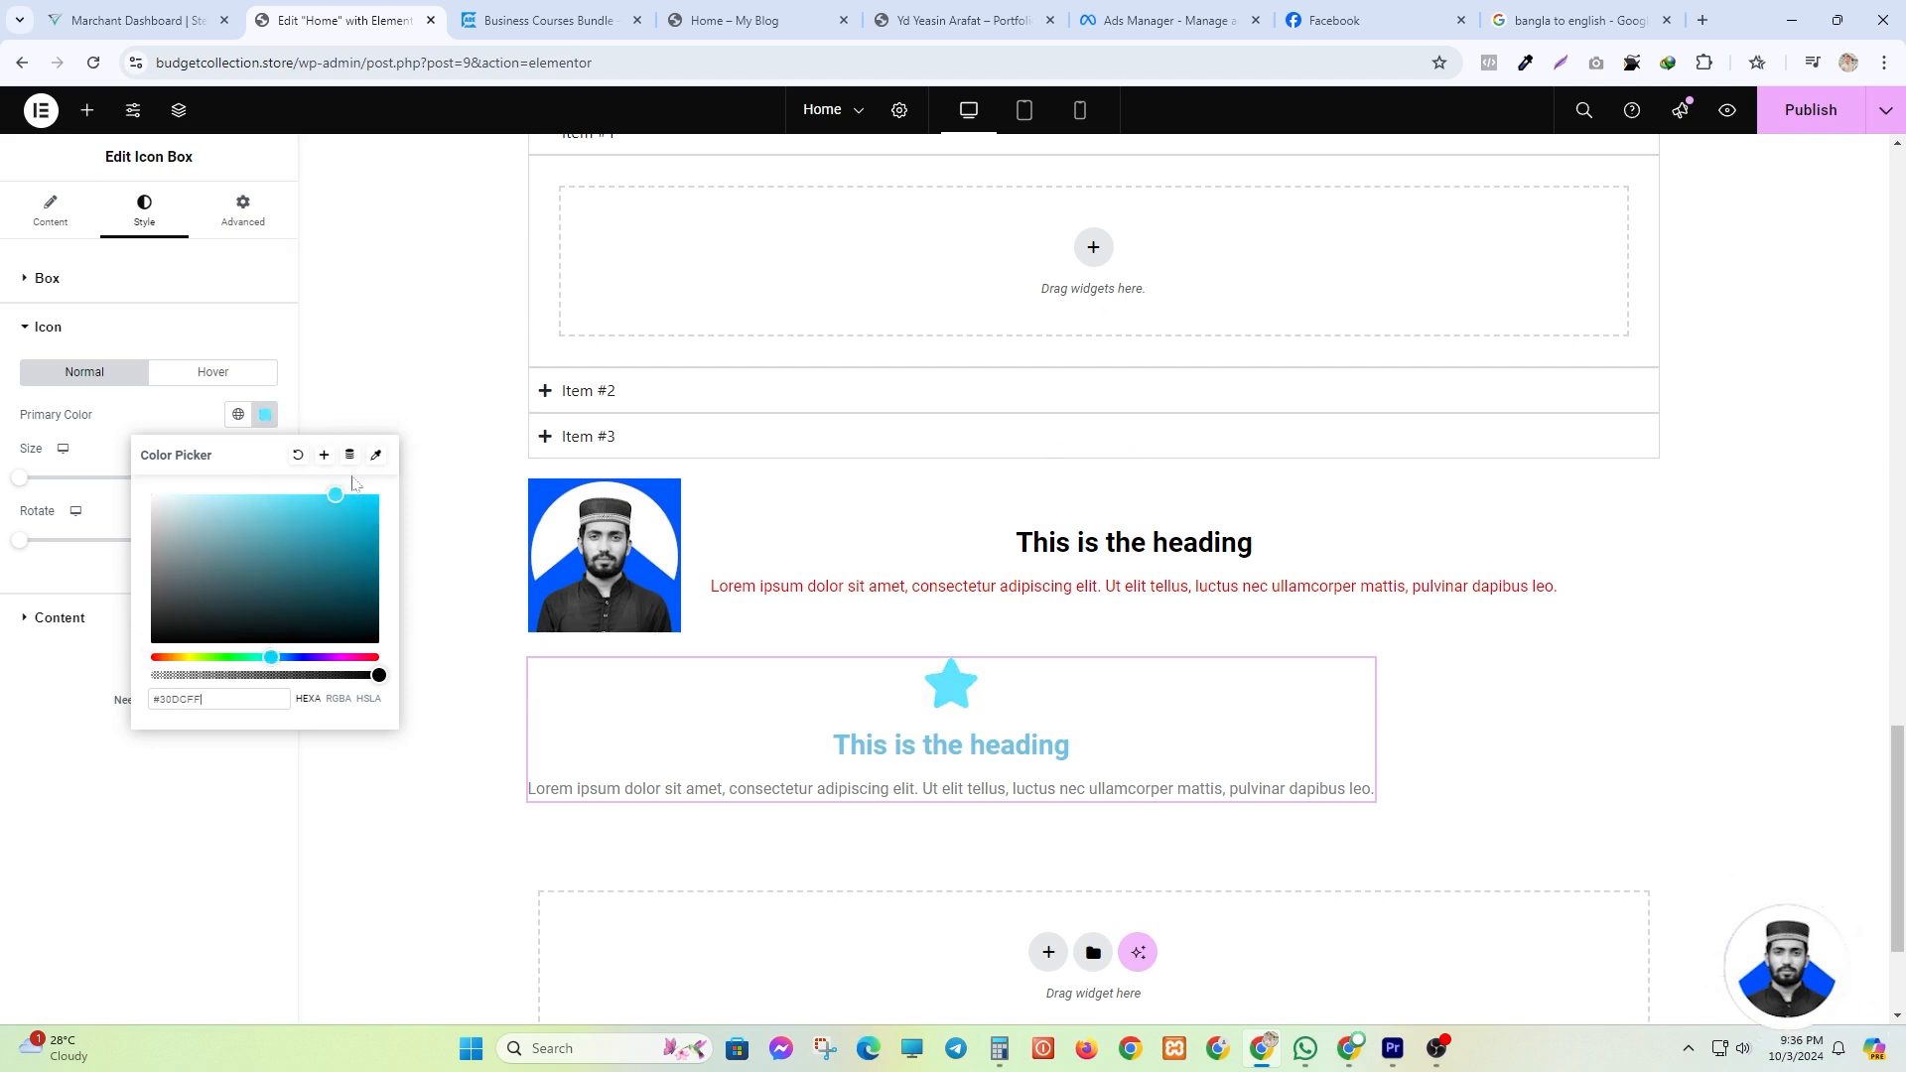
left_click(264, 414)
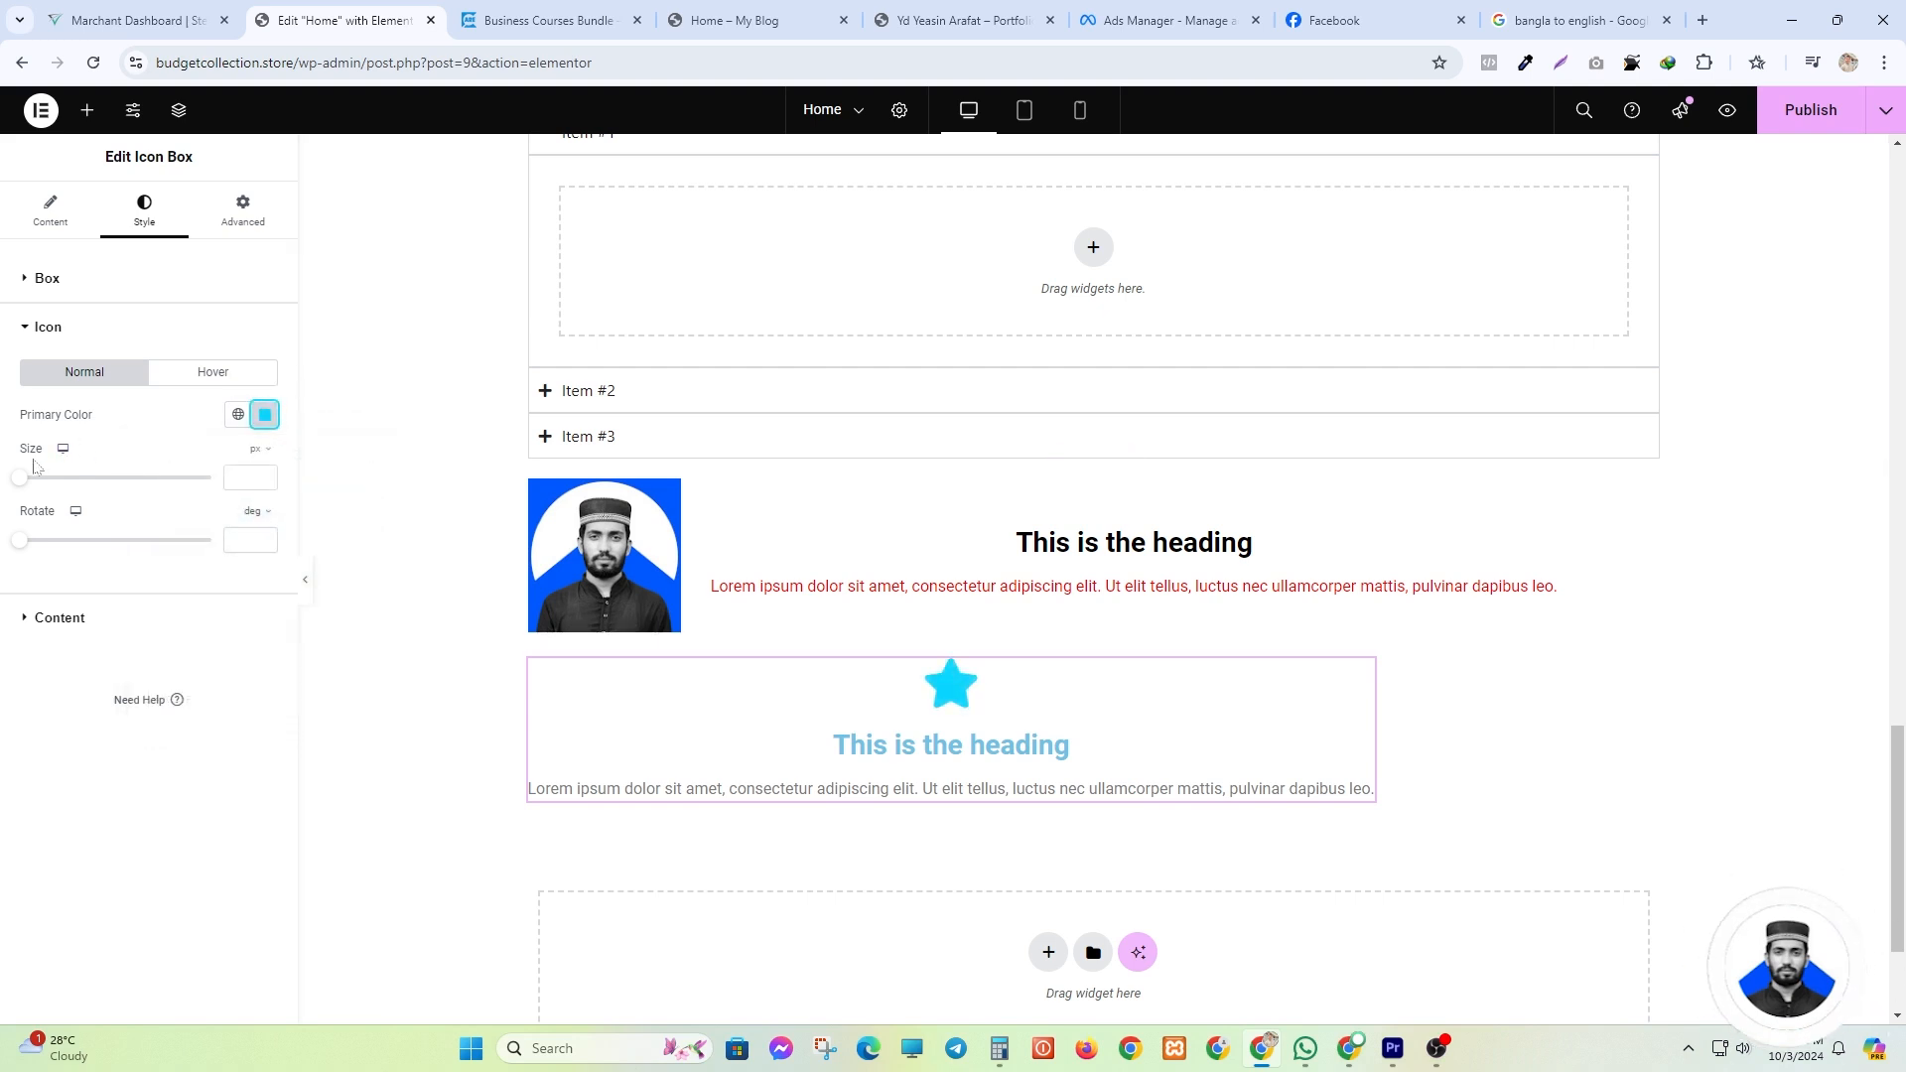
left_click_drag(21, 480, 63, 480)
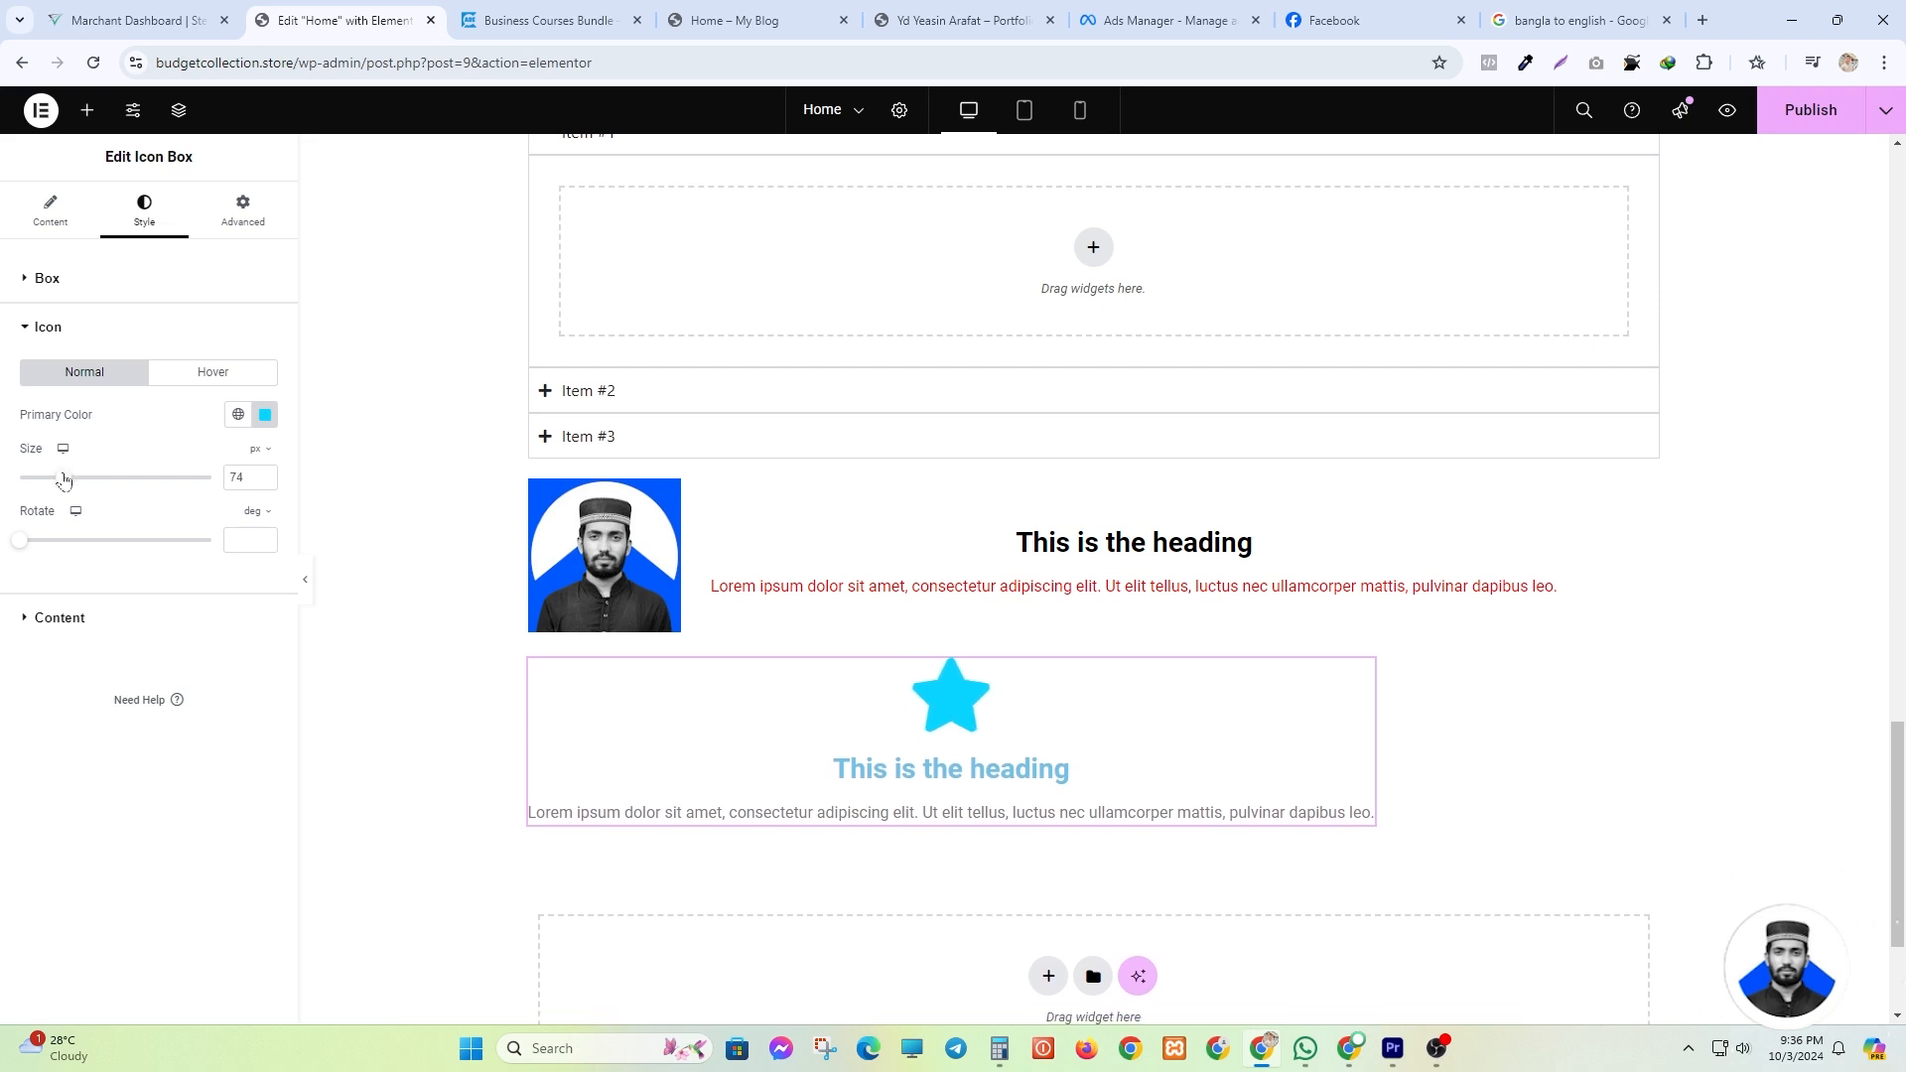
- Set the Icon Box title color to black and its description color to light red (#FF8383)
left_click(19, 617)
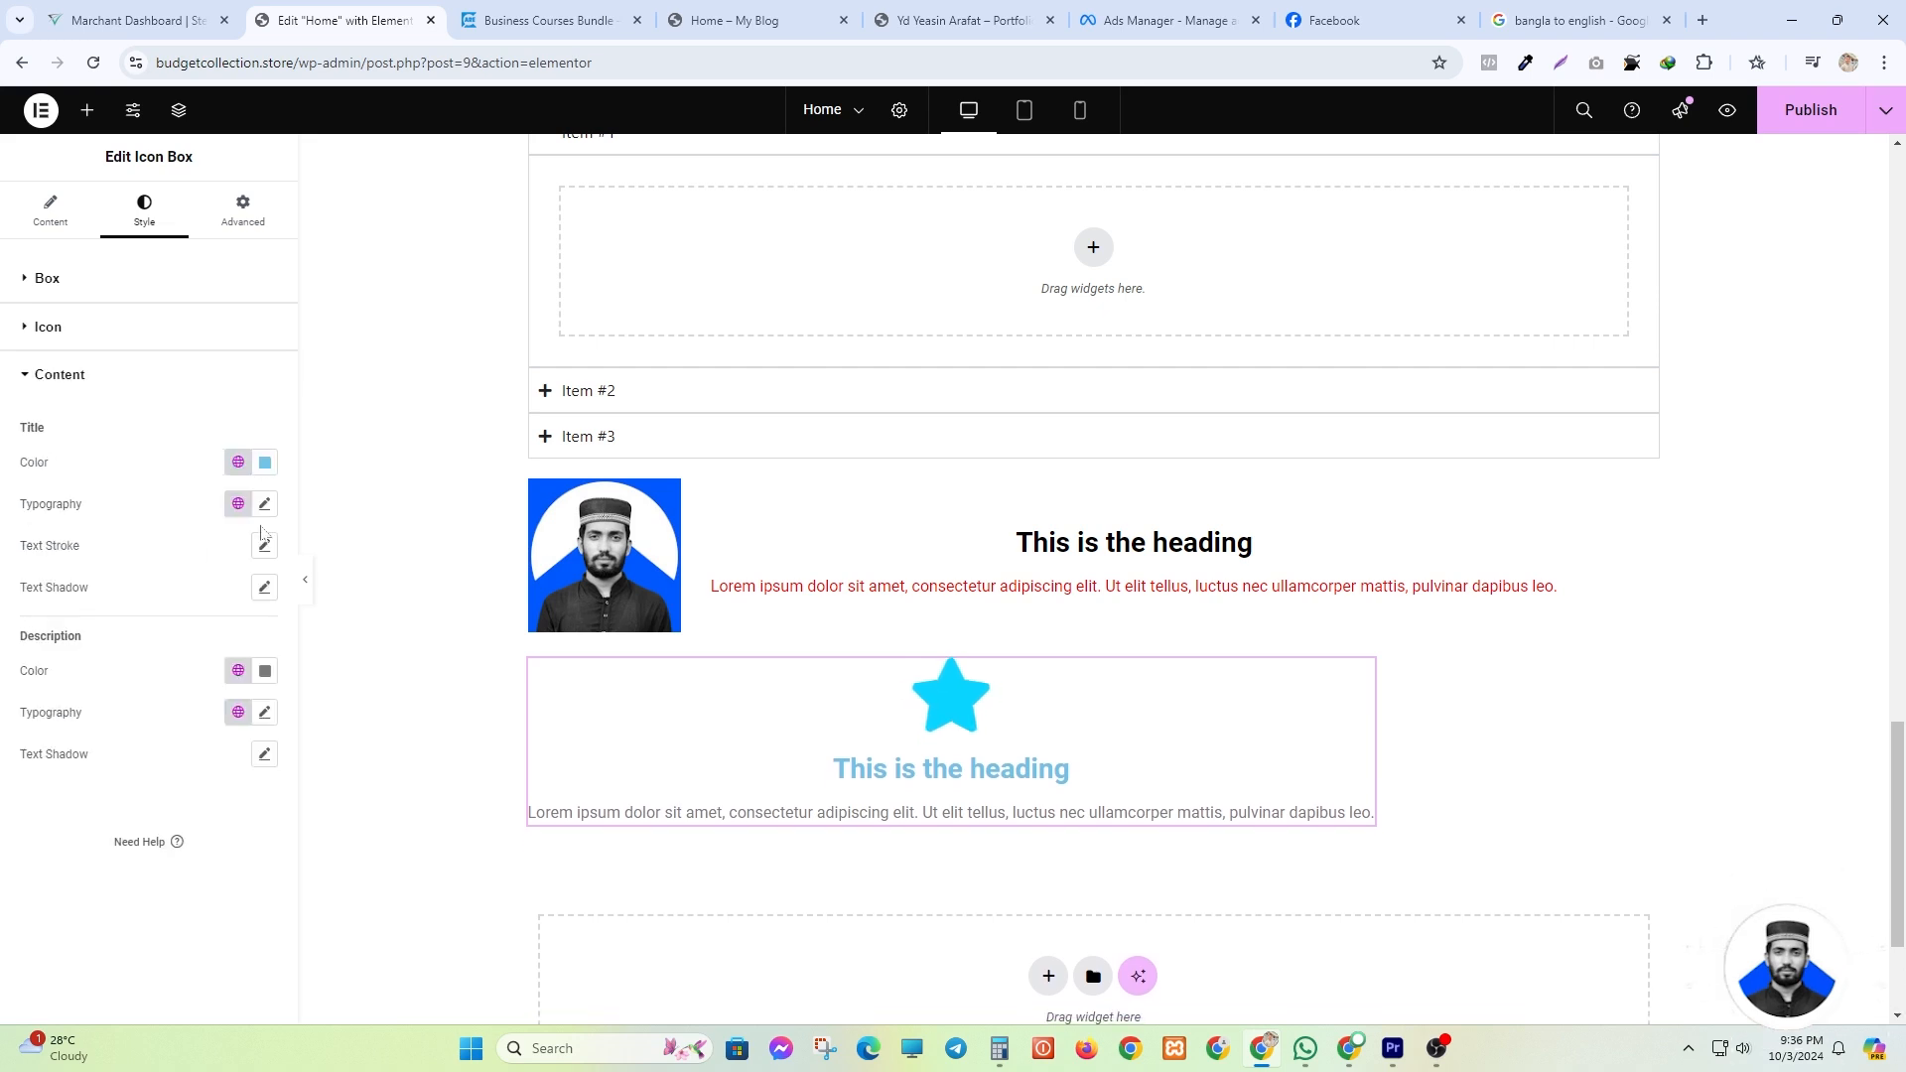
left_click(264, 467)
left_click_drag(233, 668, 118, 840)
left_click(118, 840)
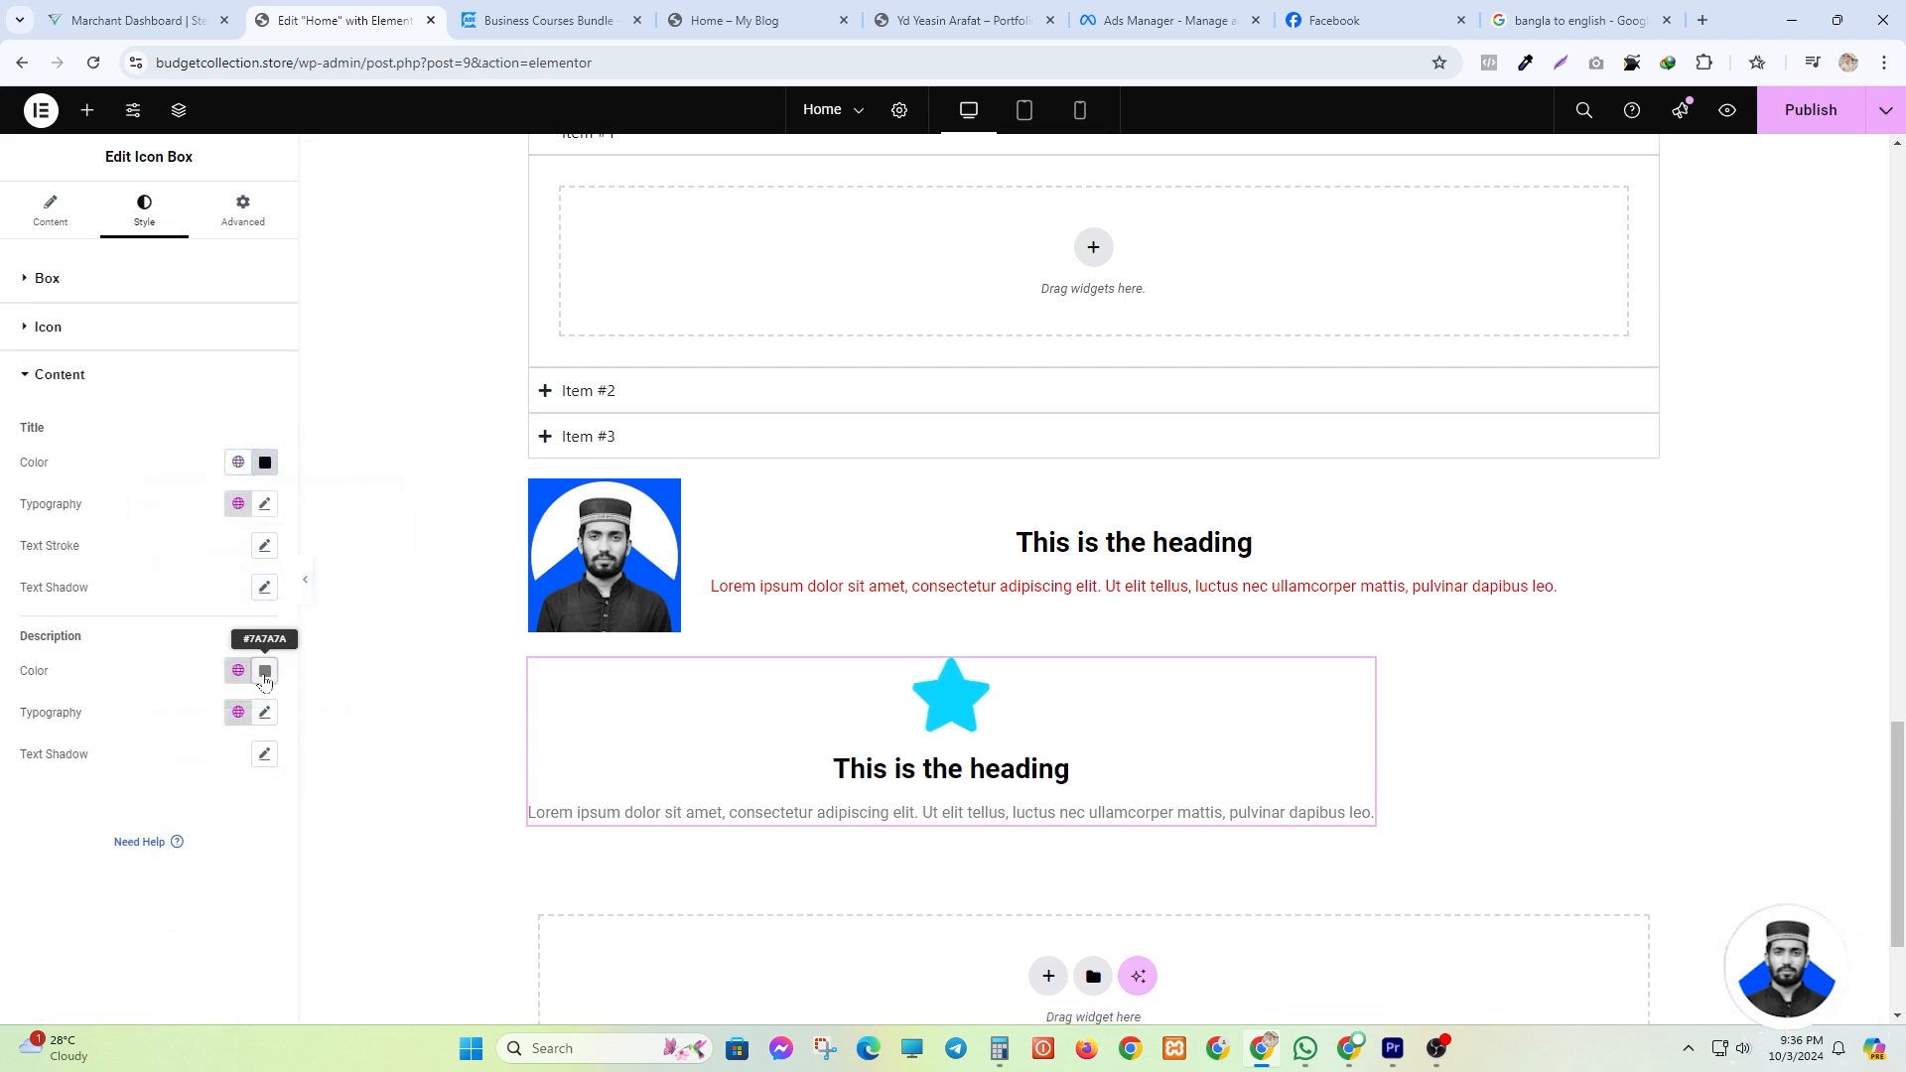
left_click(265, 680)
left_click_drag(234, 787, 264, 749)
left_click(266, 681)
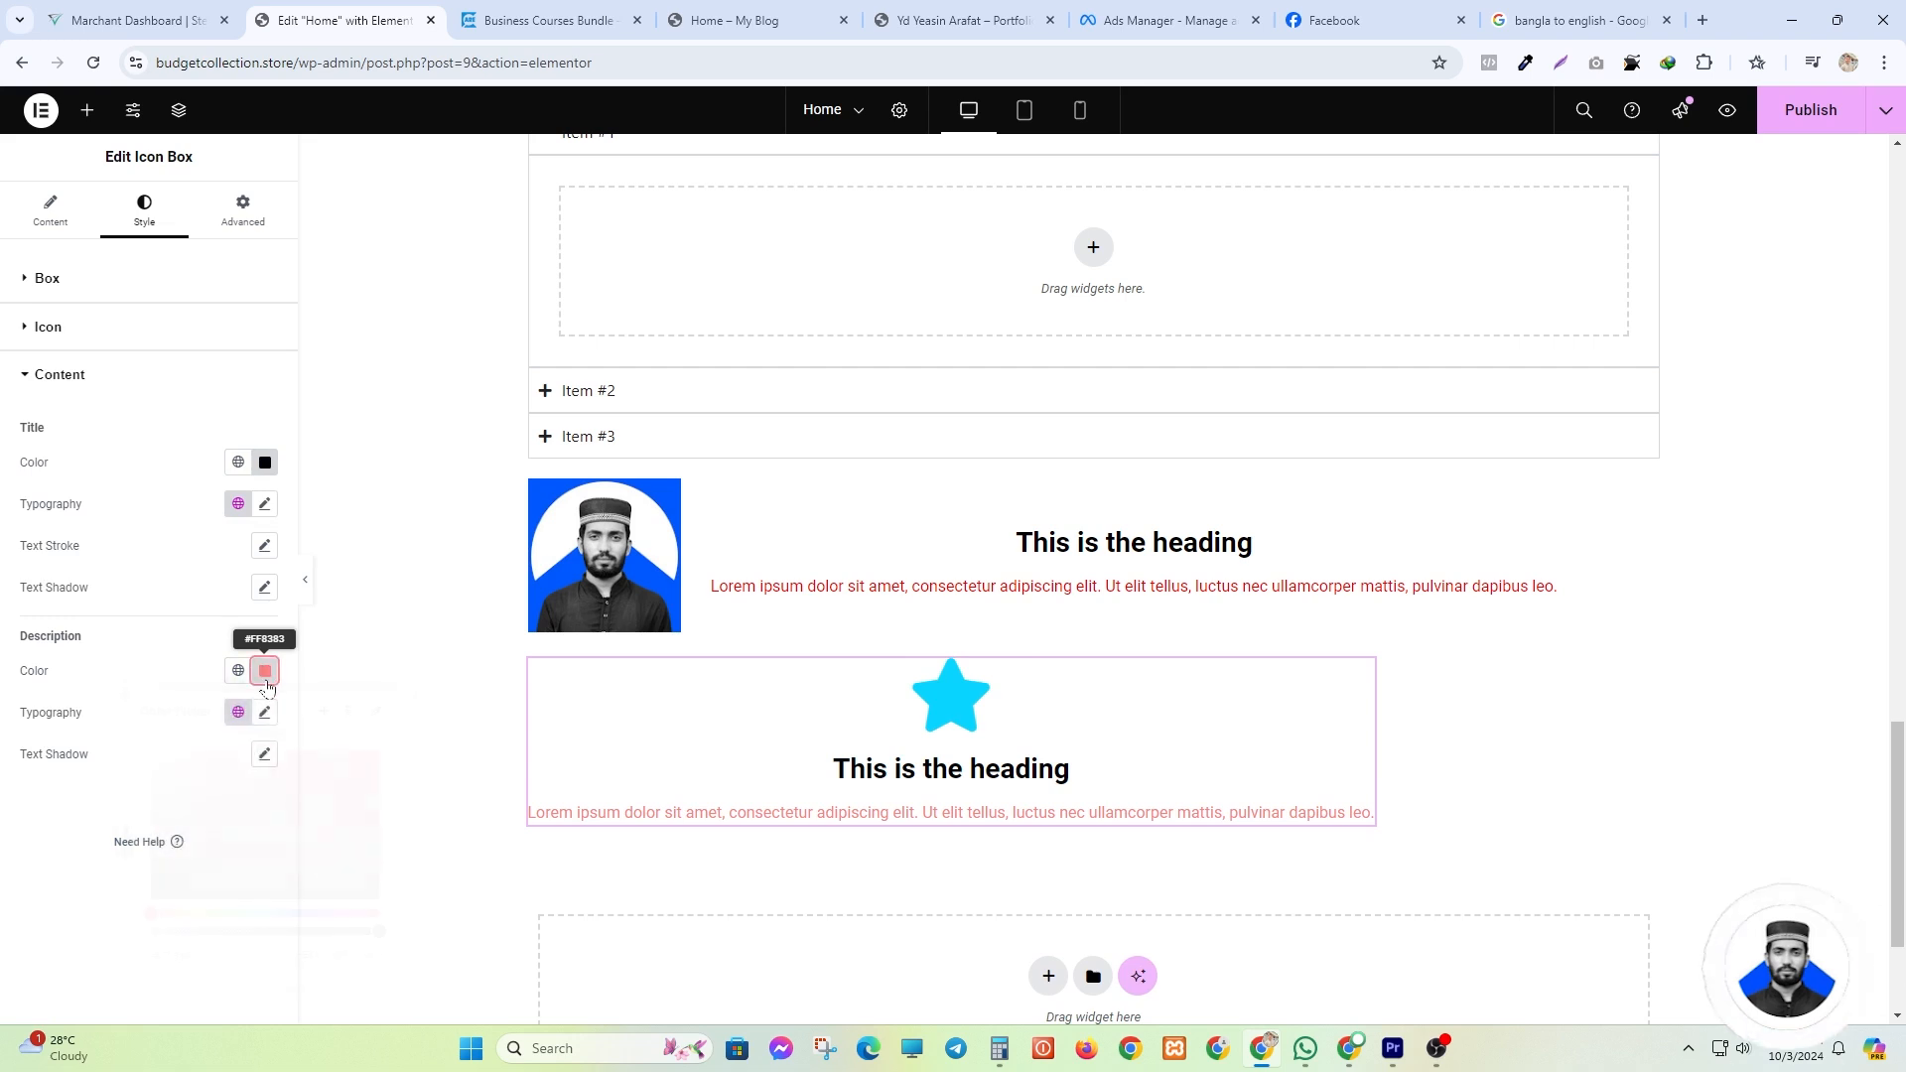
- Set the Icon Box title's font size to 68 px in its typography settings
left_click(265, 503)
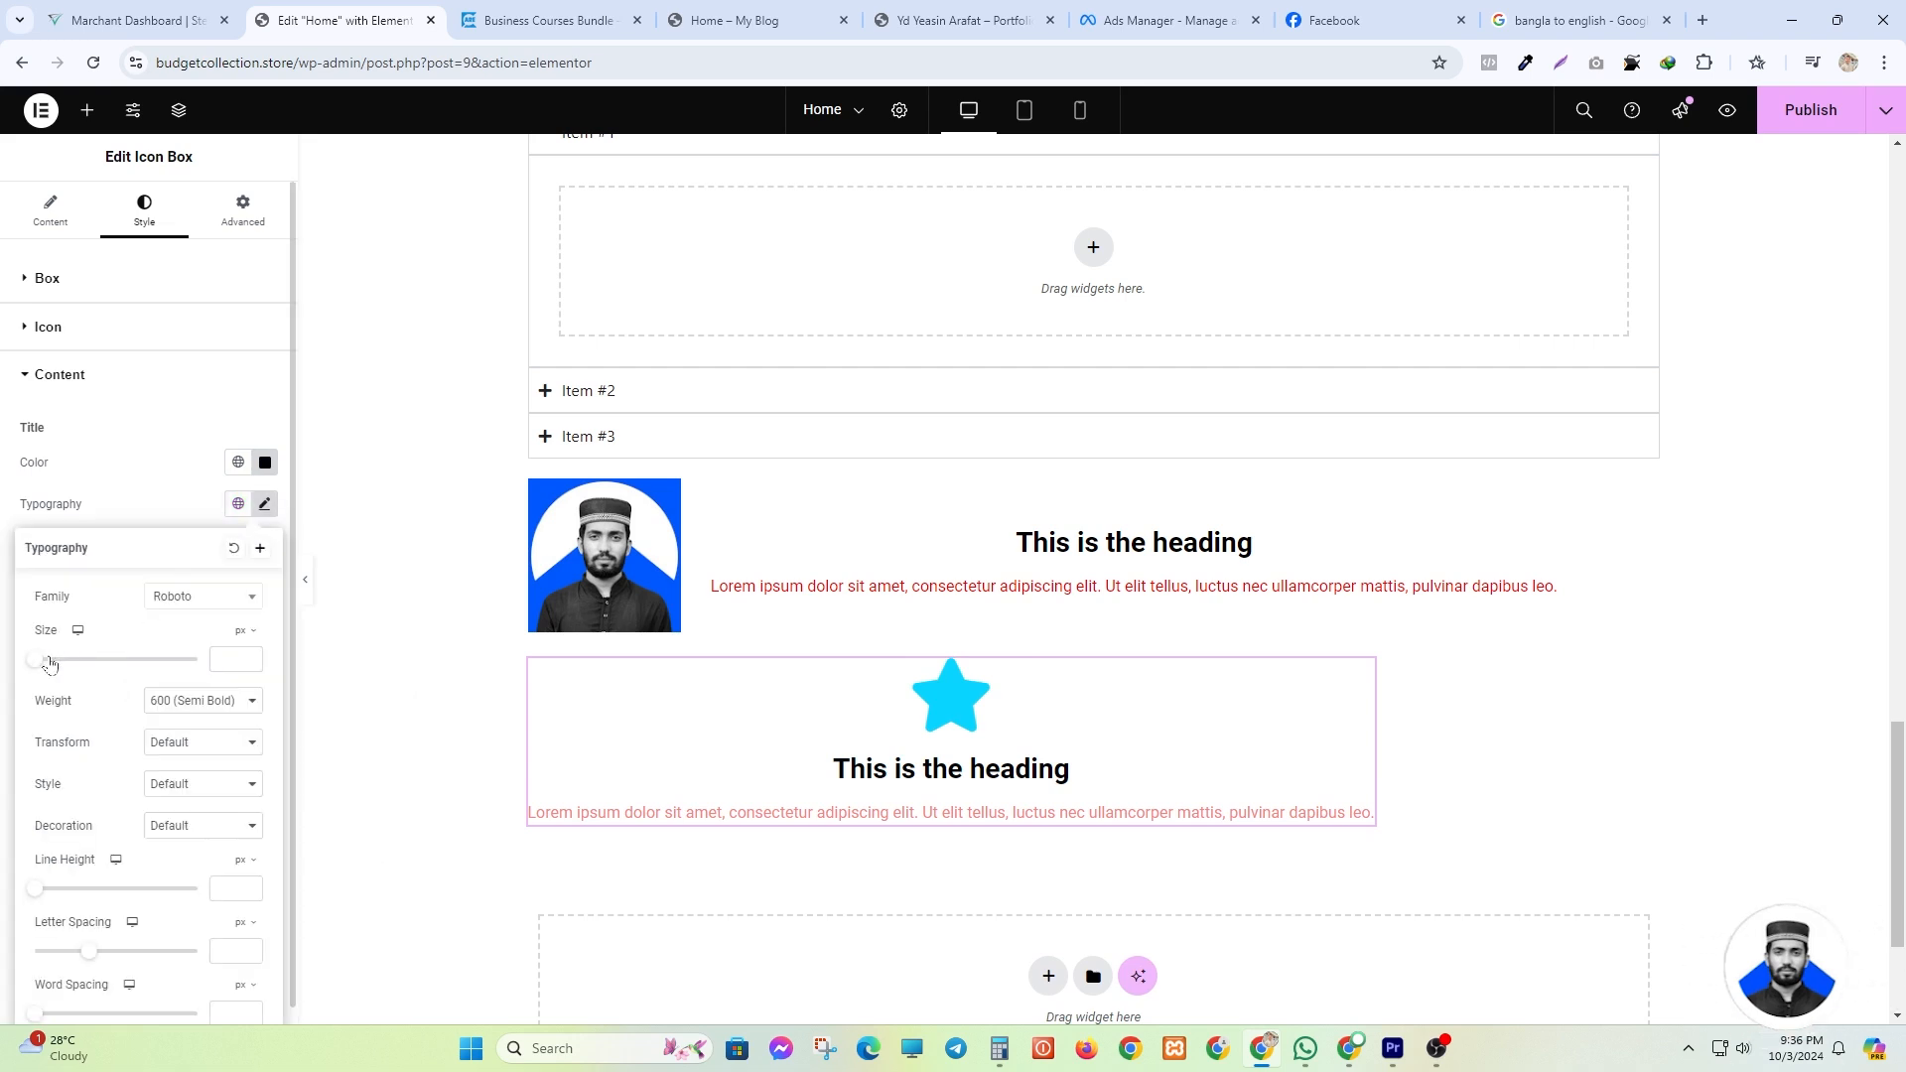
left_click_drag(50, 663, 89, 659)
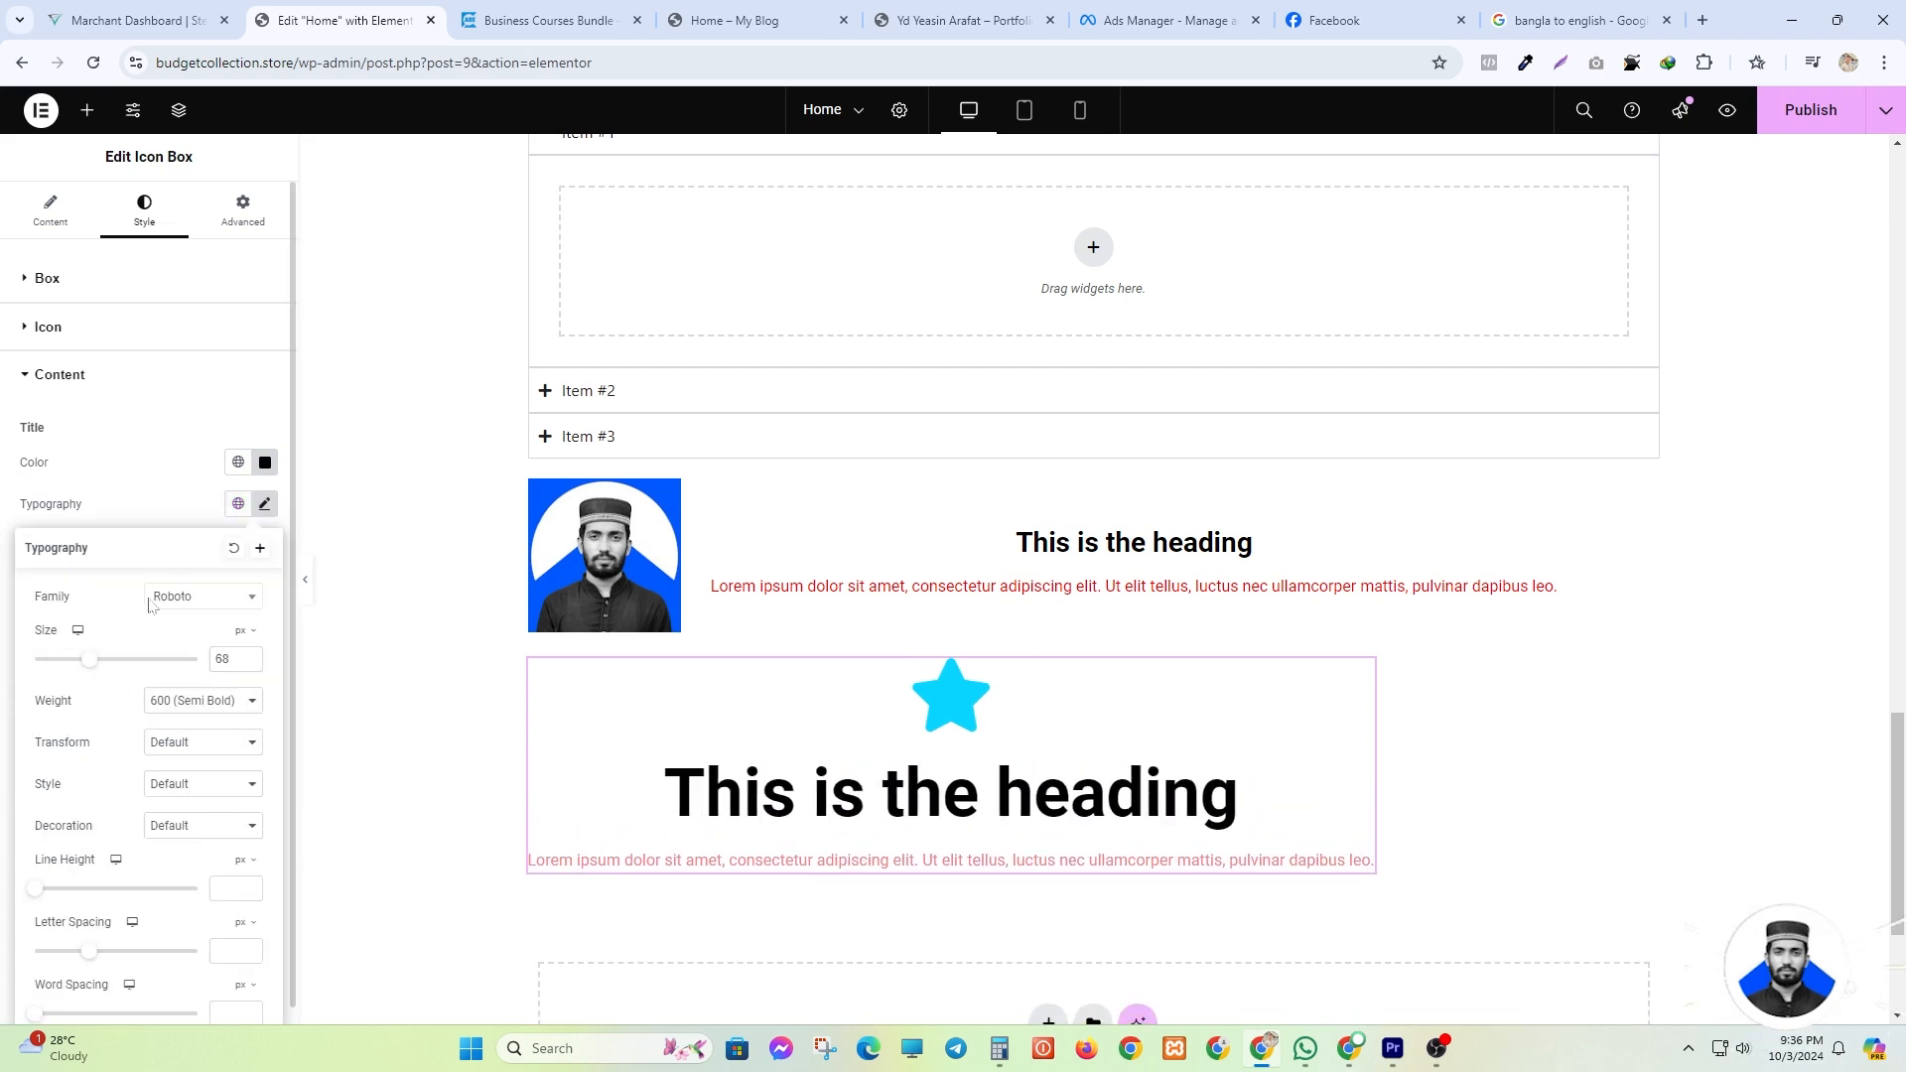
left_click(266, 504)
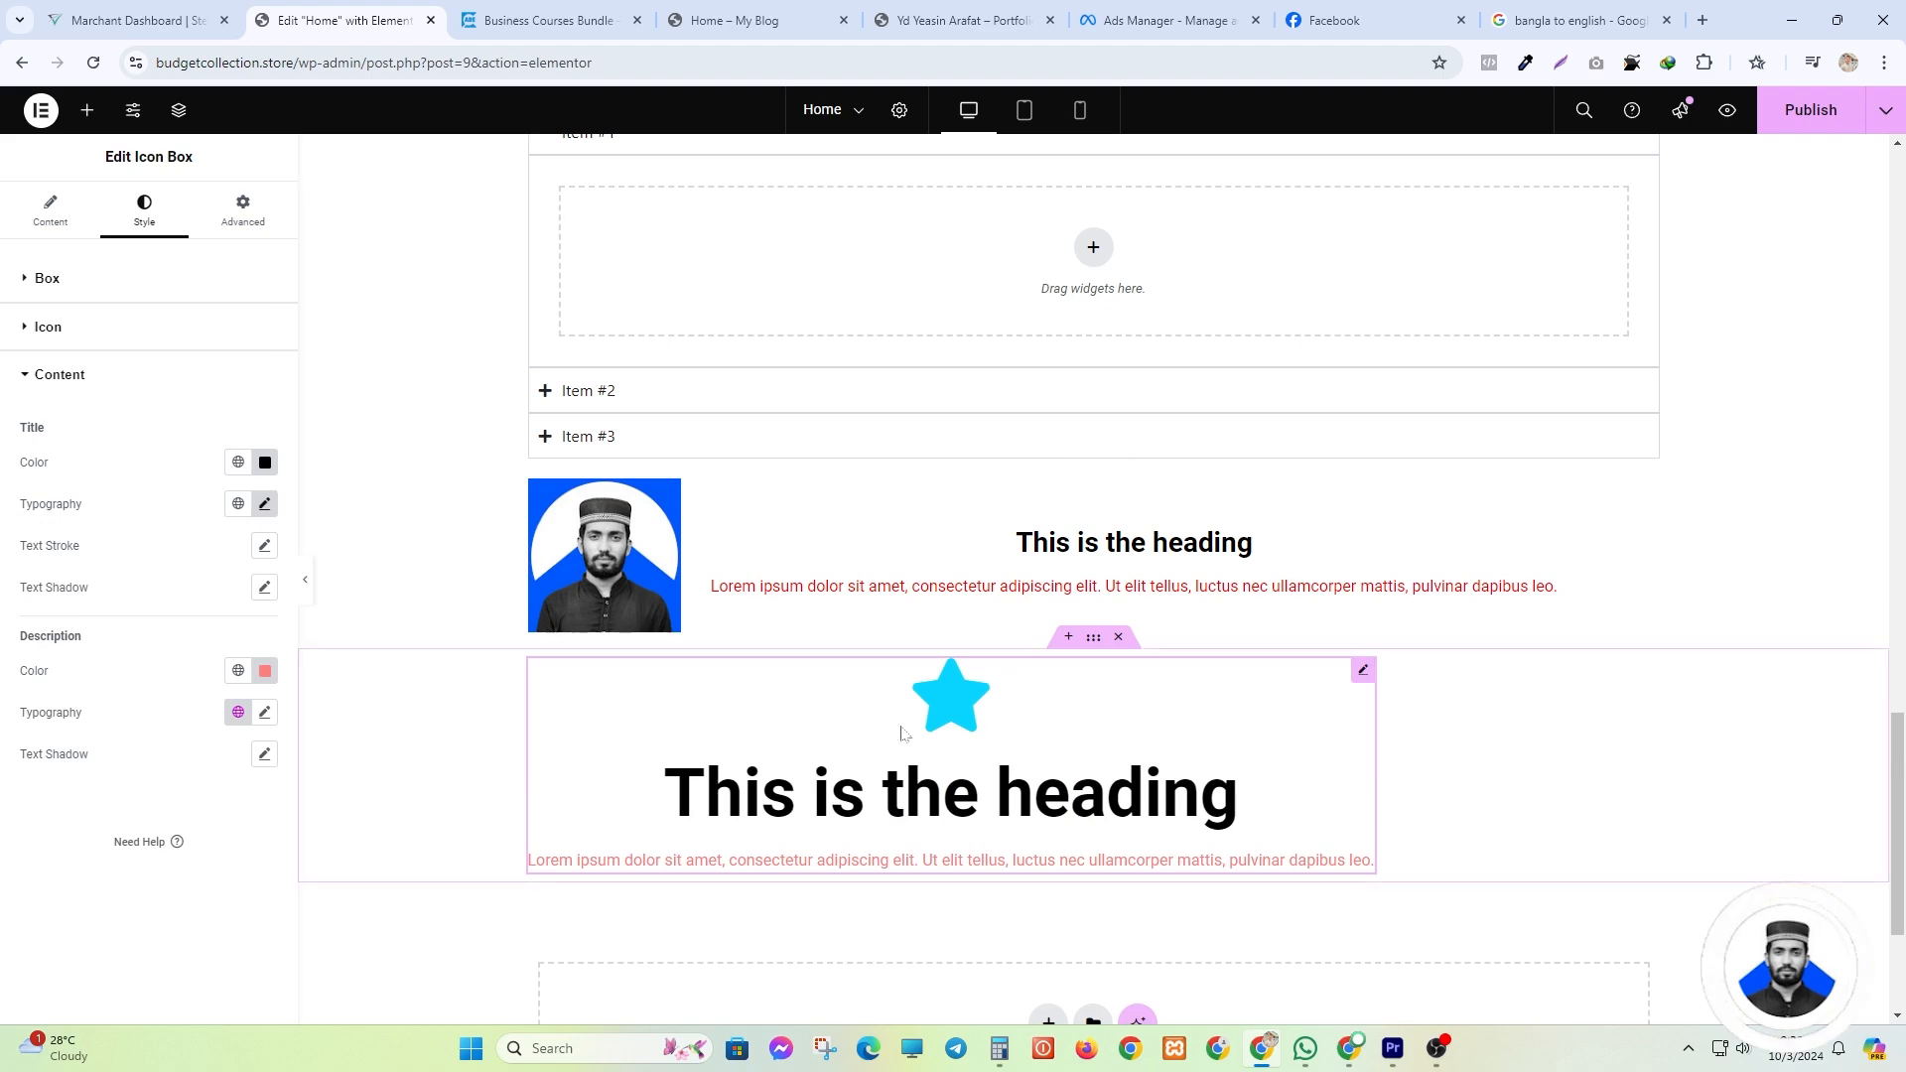
- Open digitalsolveit.xyz in a new browser tab and examine the service cards on its home page
left_click(1701, 19)
type("xd")
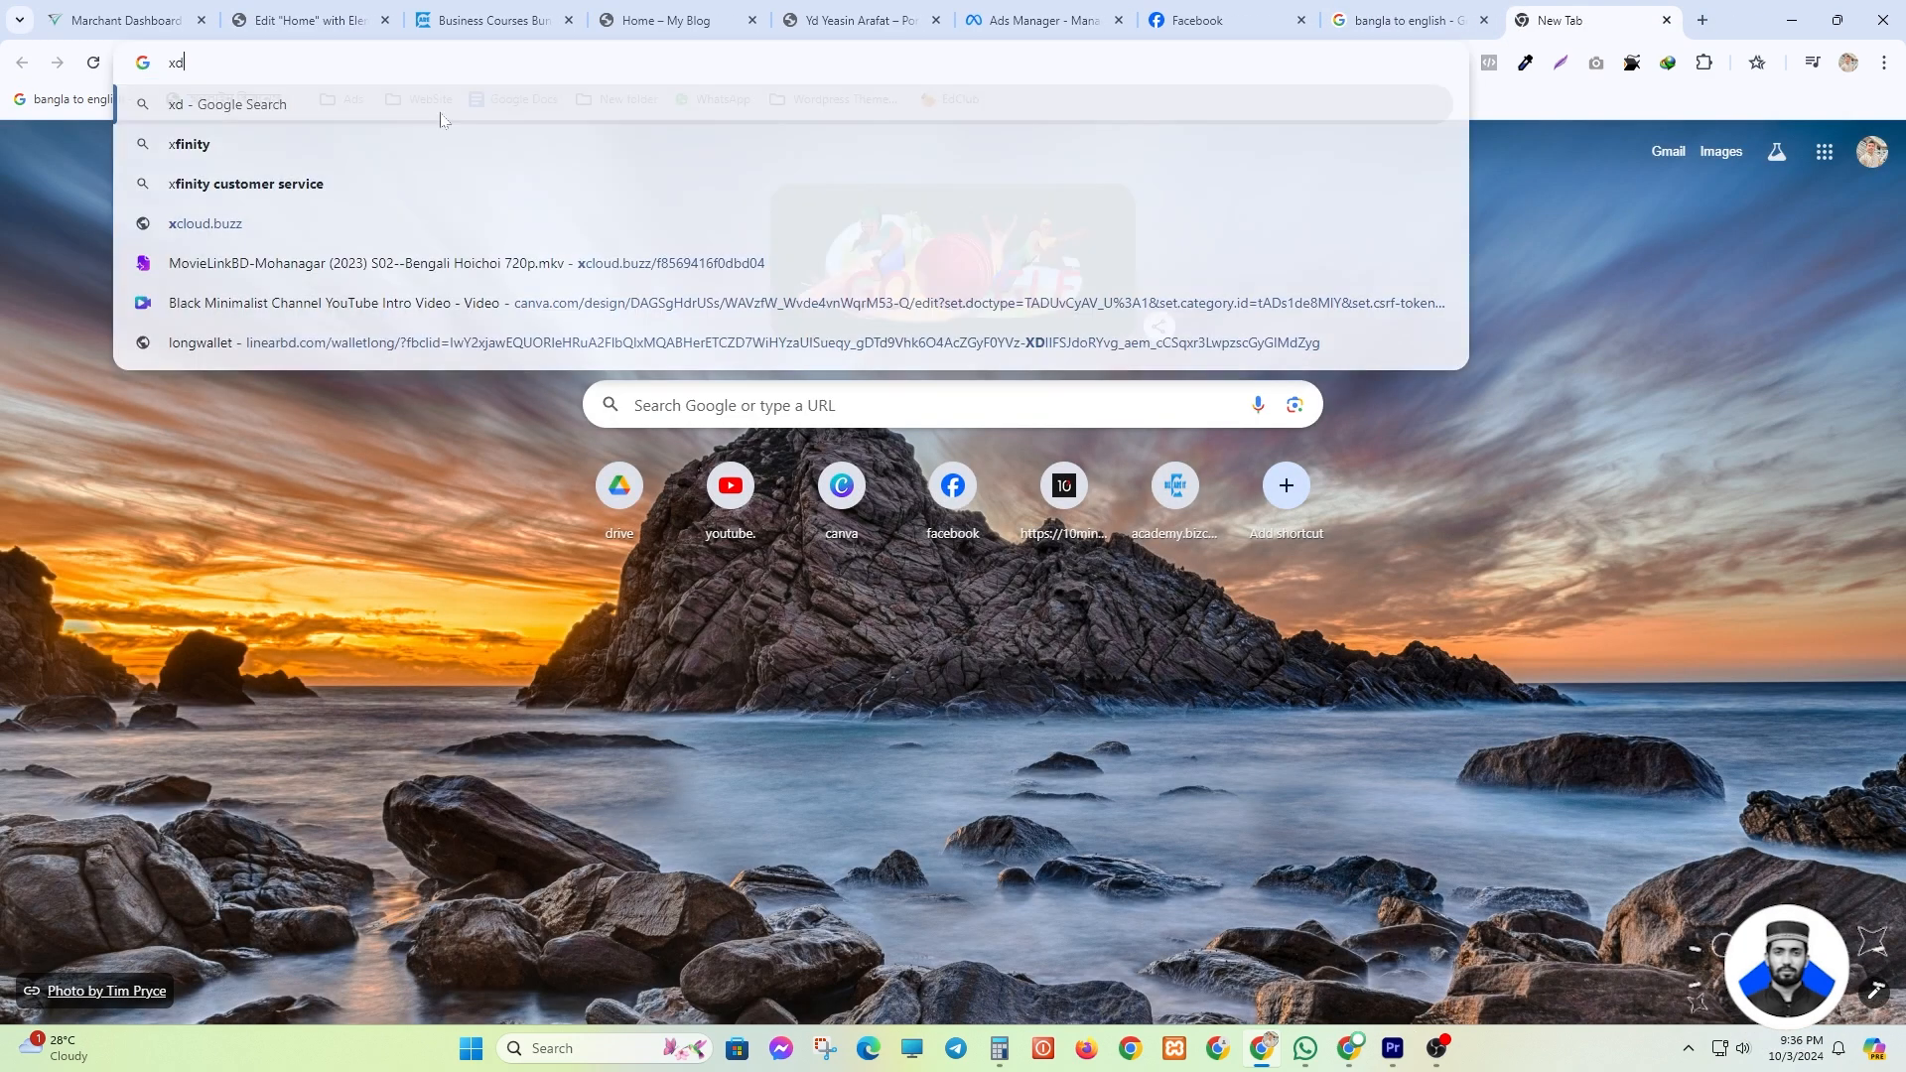
type("d")
key("BackSpace")
key("BackSpace")
key("BackSpace")
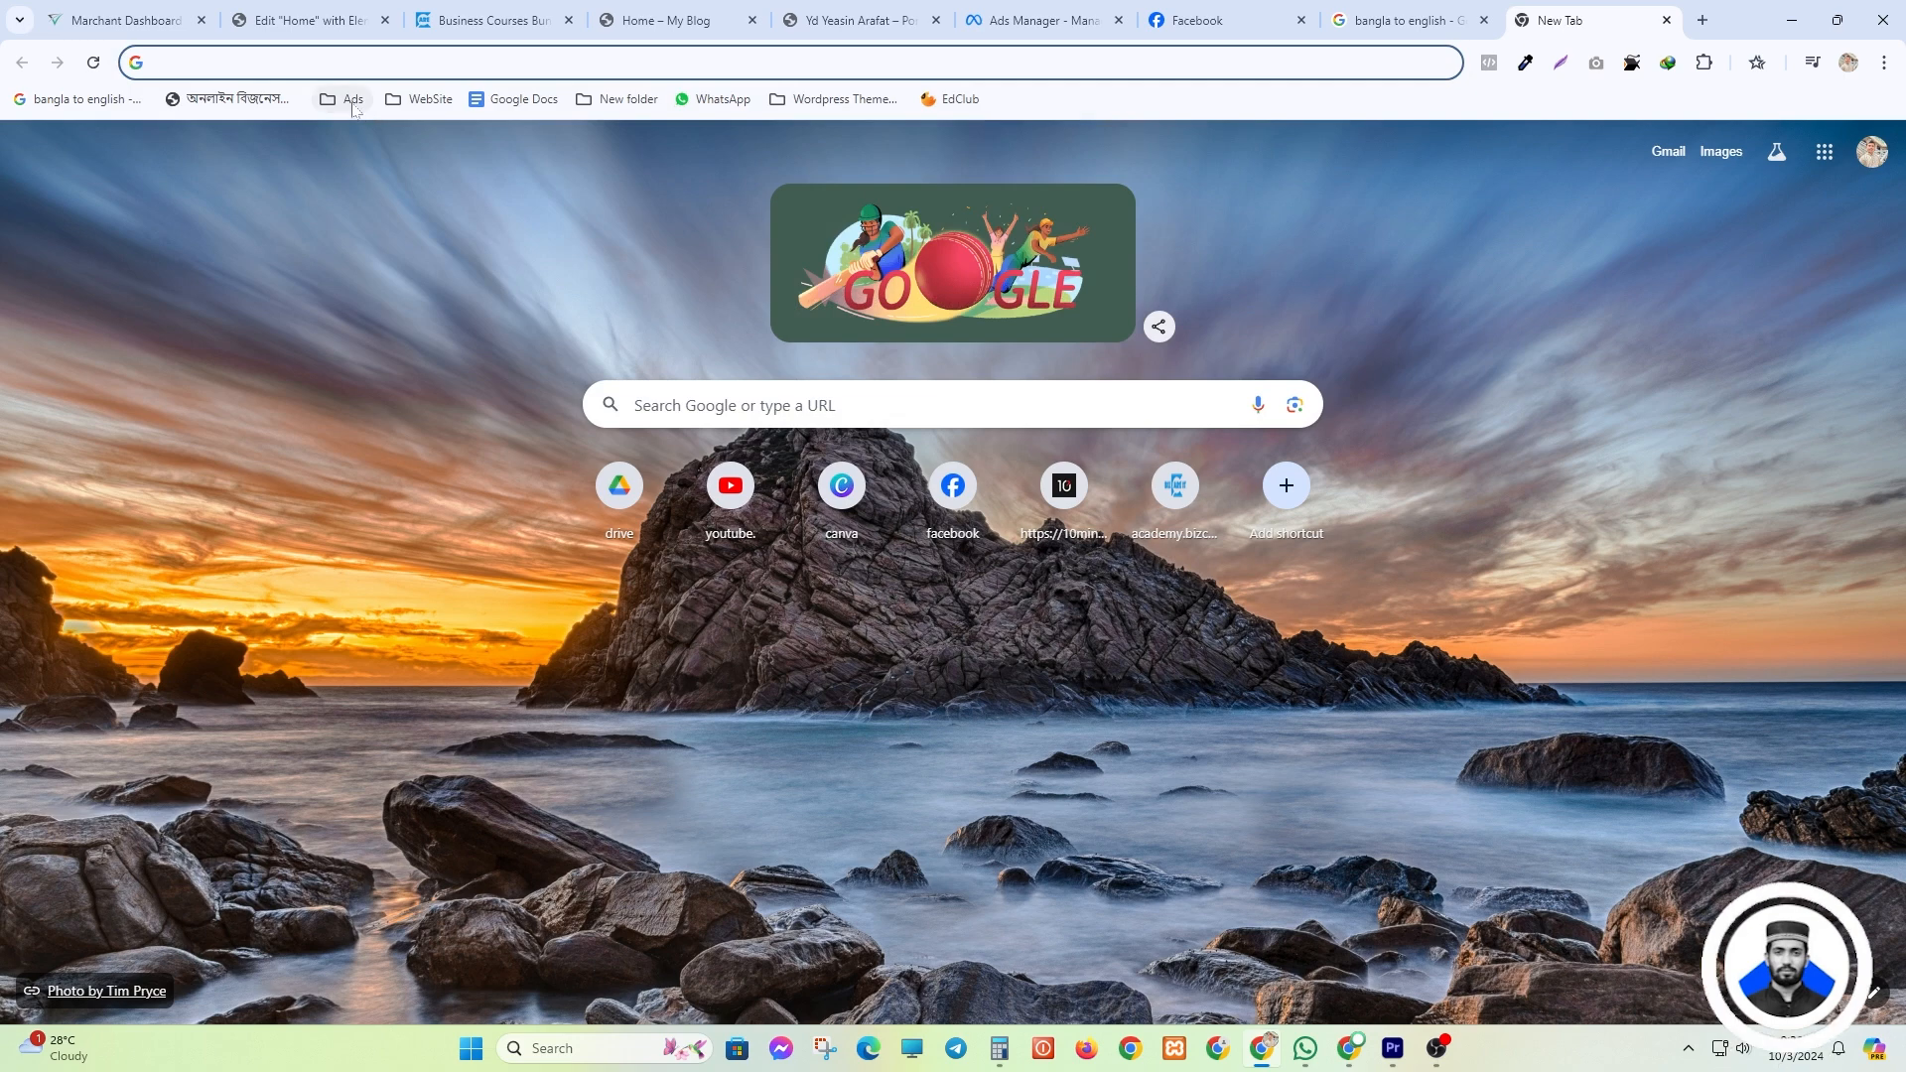
type("digi")
key("Return")
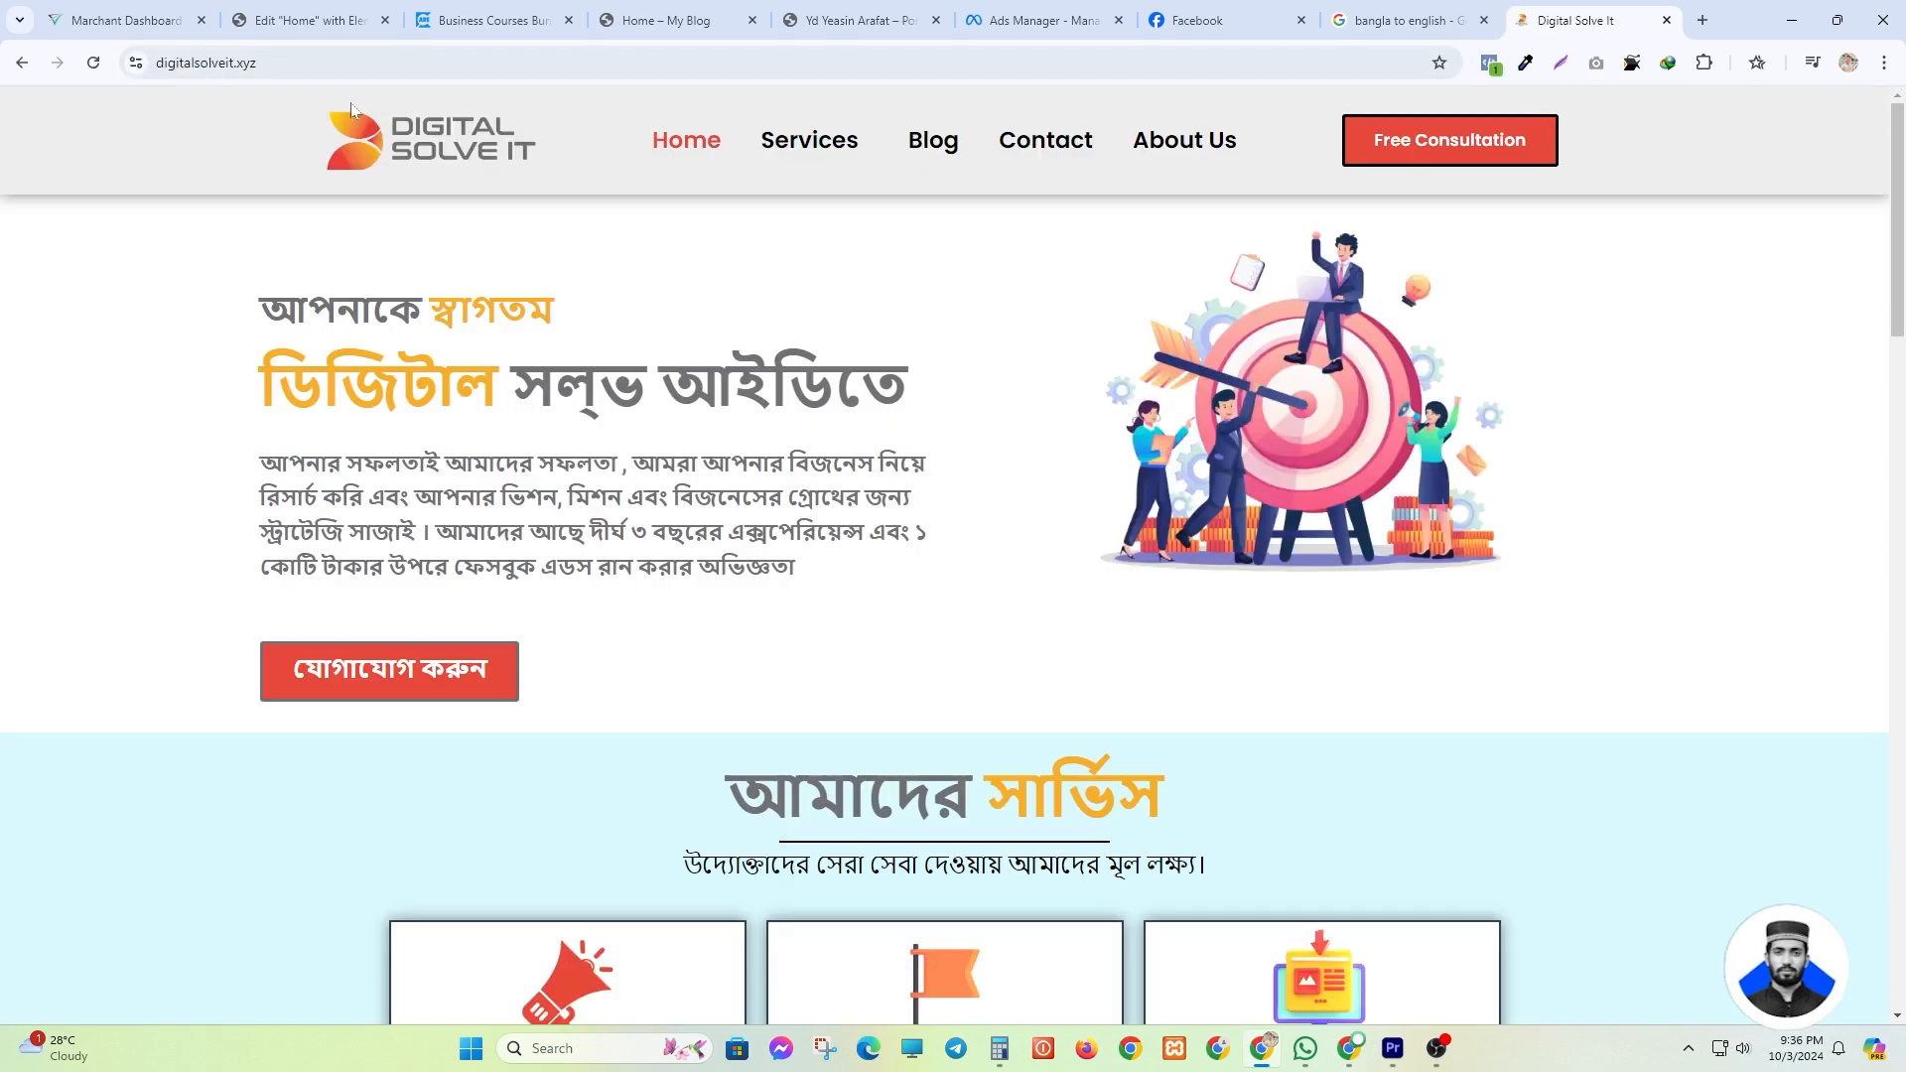
scroll(608, 674, "down", 6)
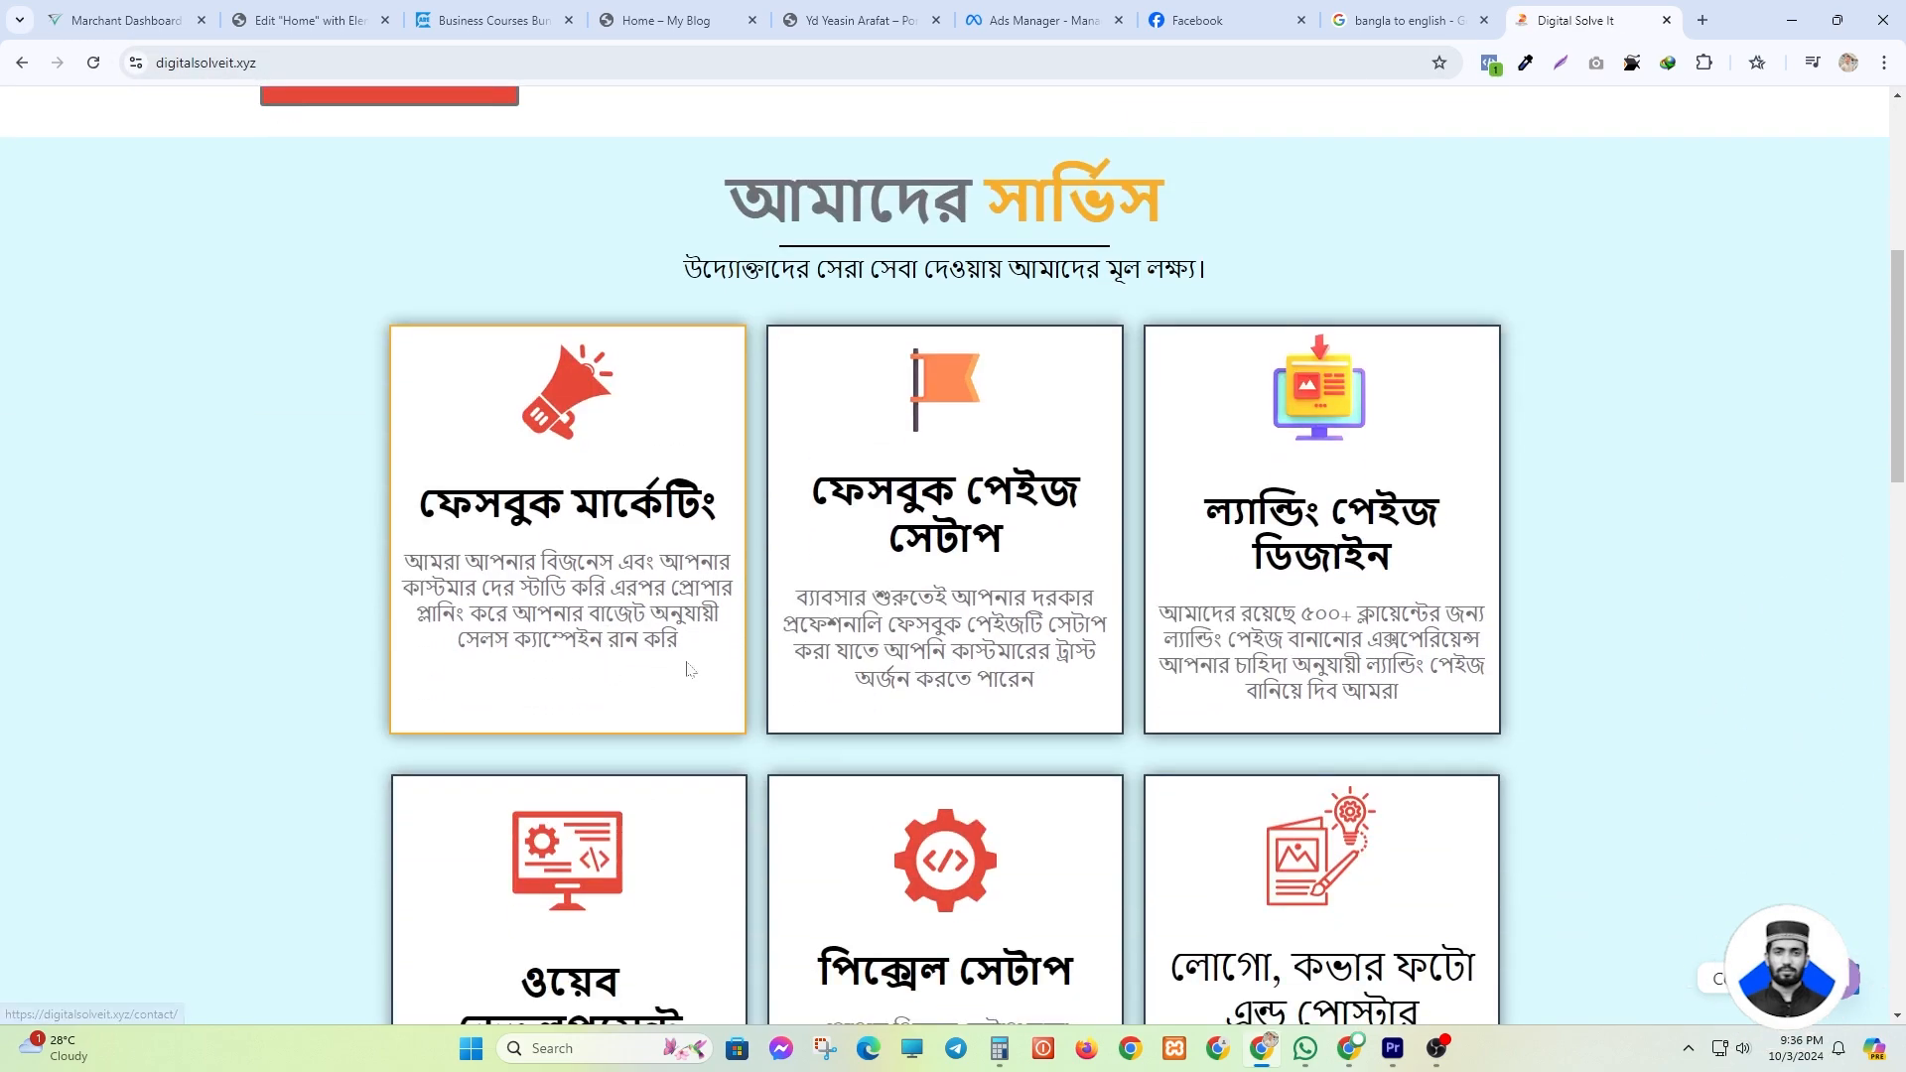
scroll(688, 668, "down", 2)
scroll(715, 664, "up", 6)
scroll(775, 646, "down", 3)
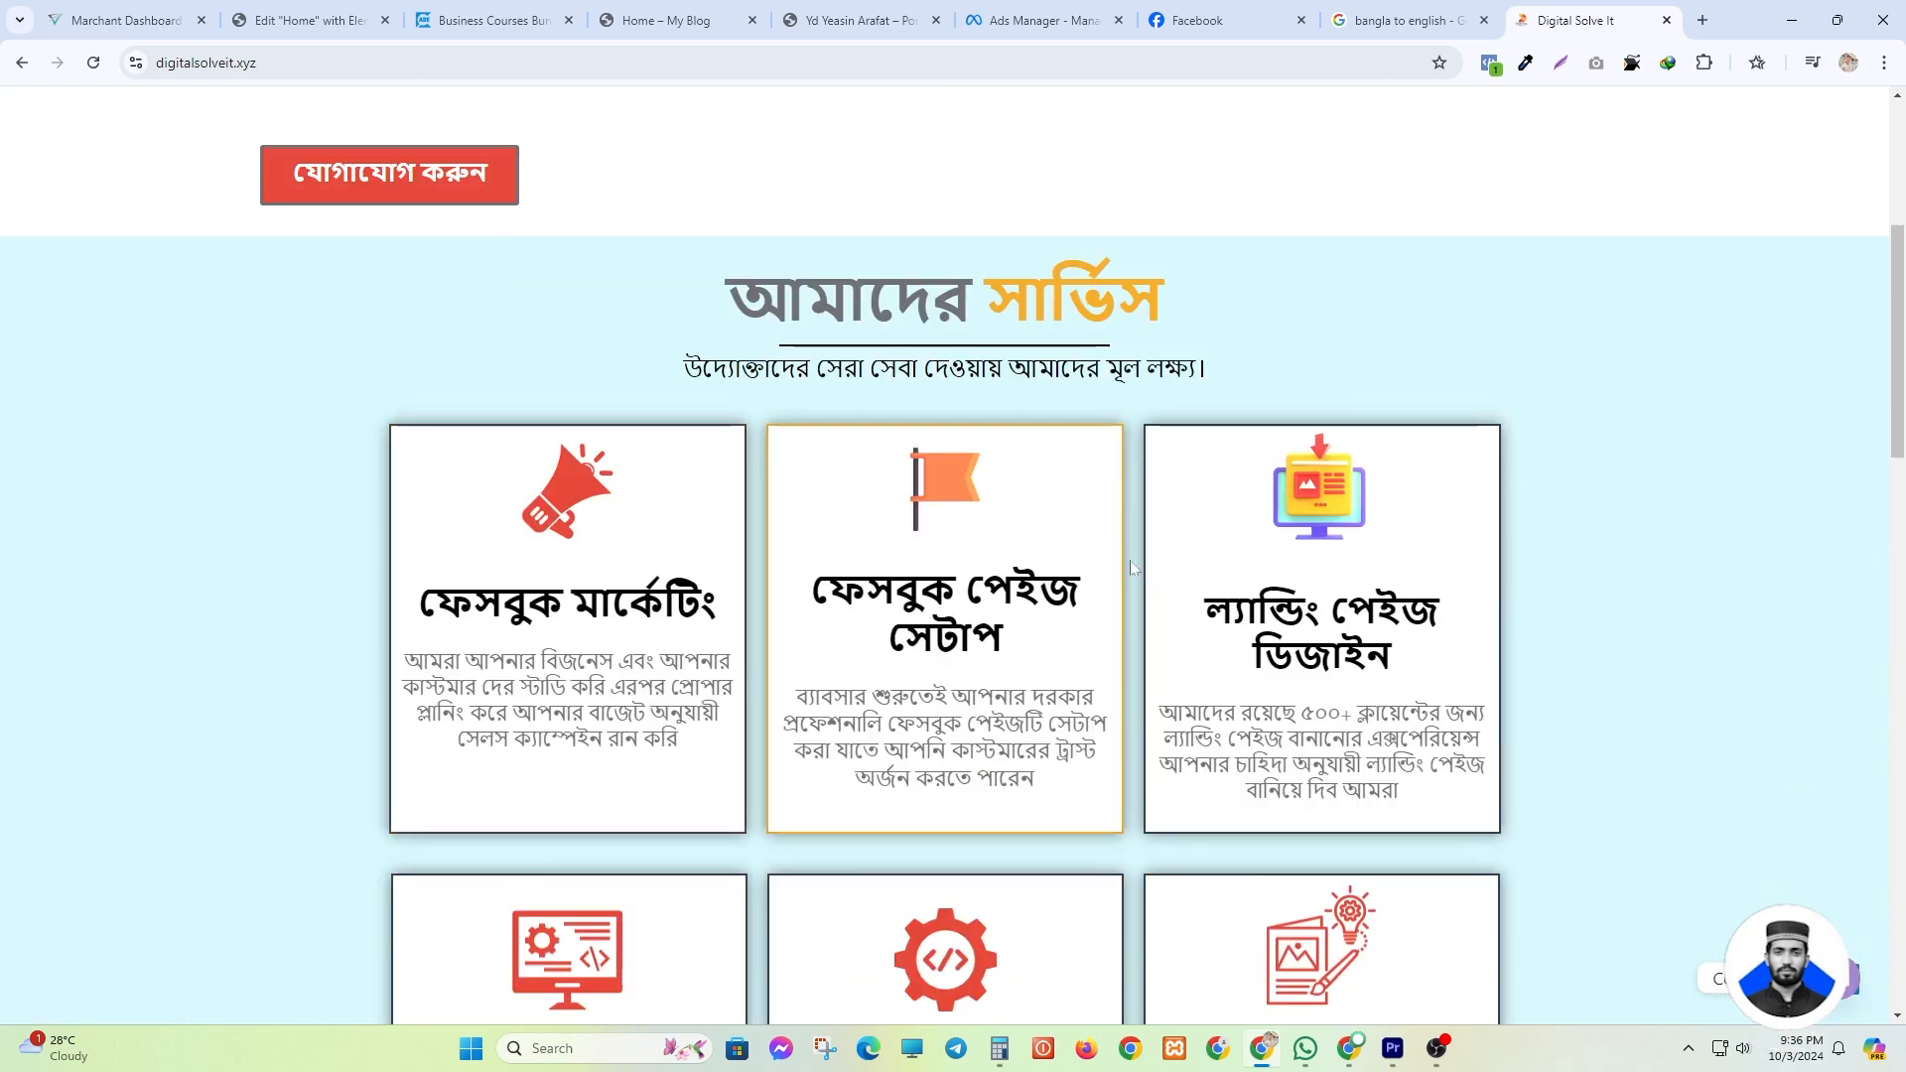
scroll(723, 683, "down", 5)
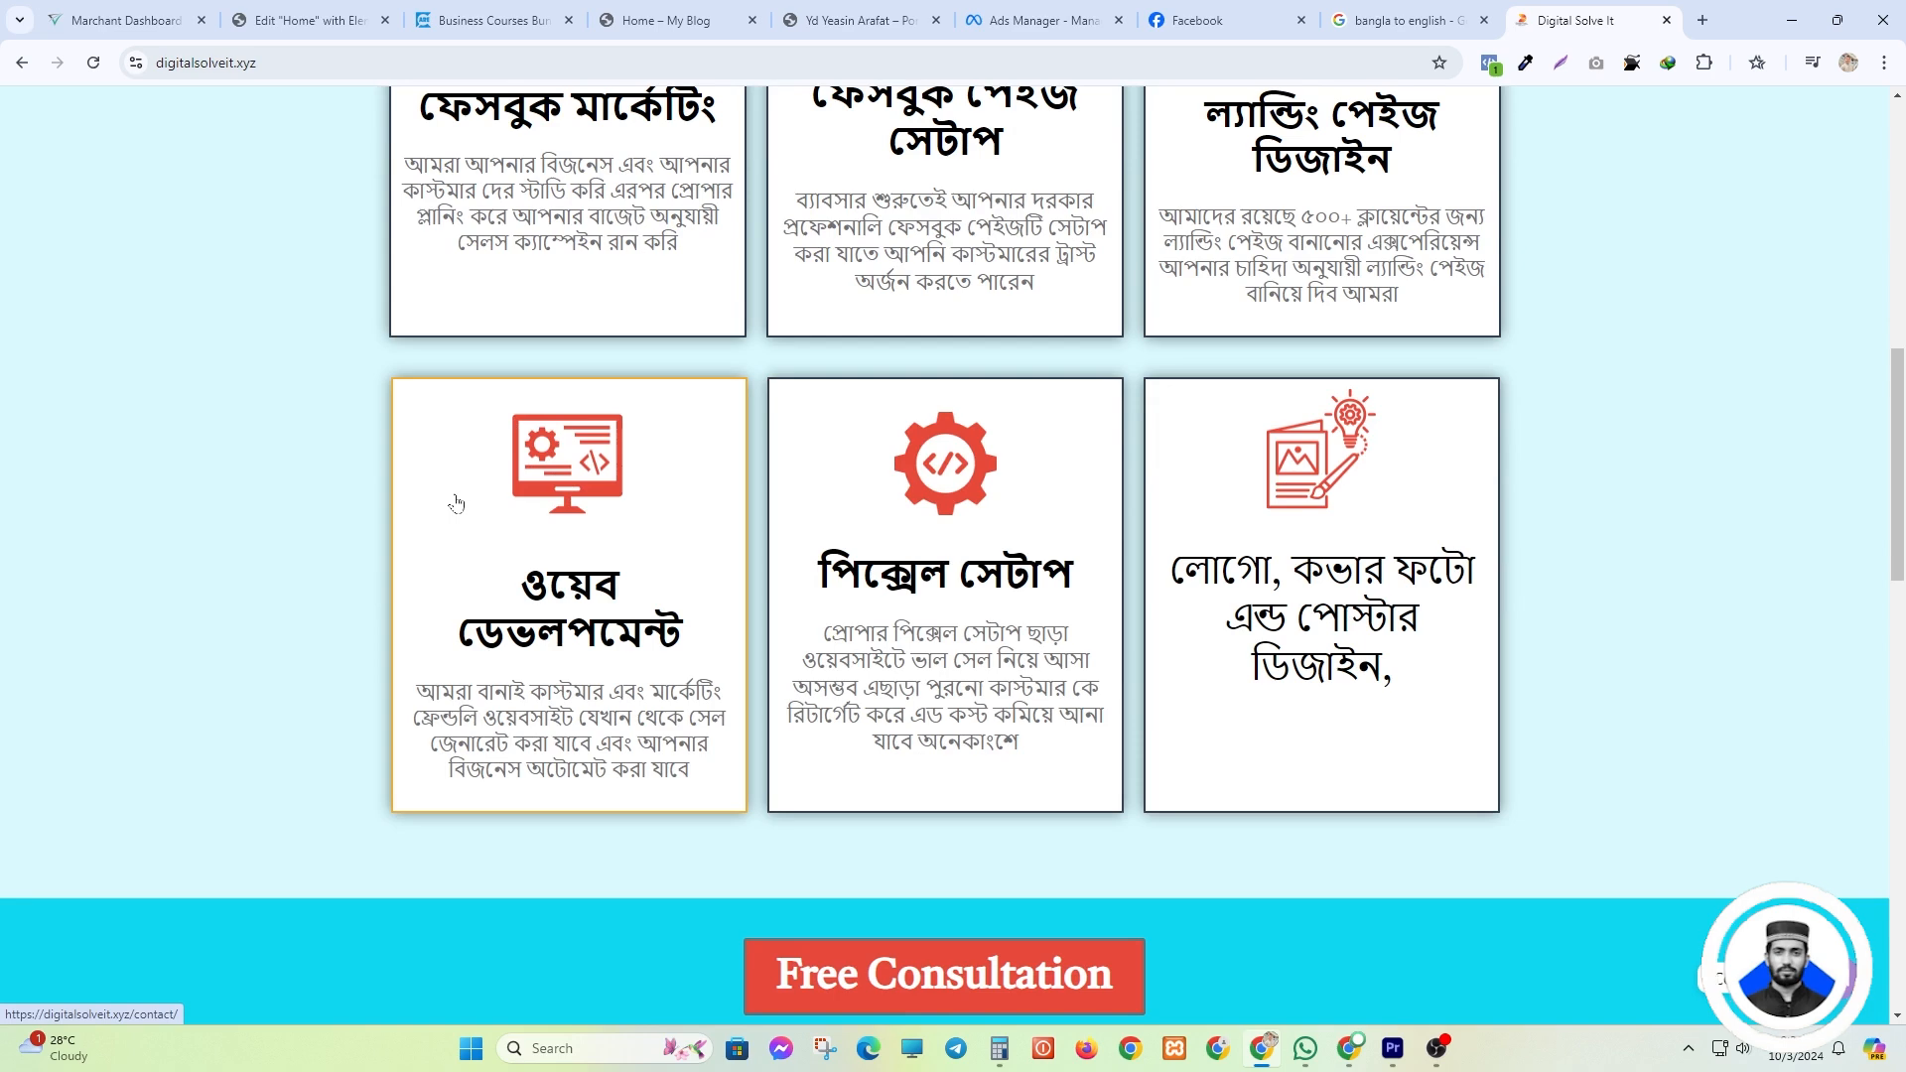
scroll(348, 545, "up", 1)
- Browse the icon library for the Icon Box, compare it with the icons on the Digital Solve It service cards, and close the library
left_click(313, 20)
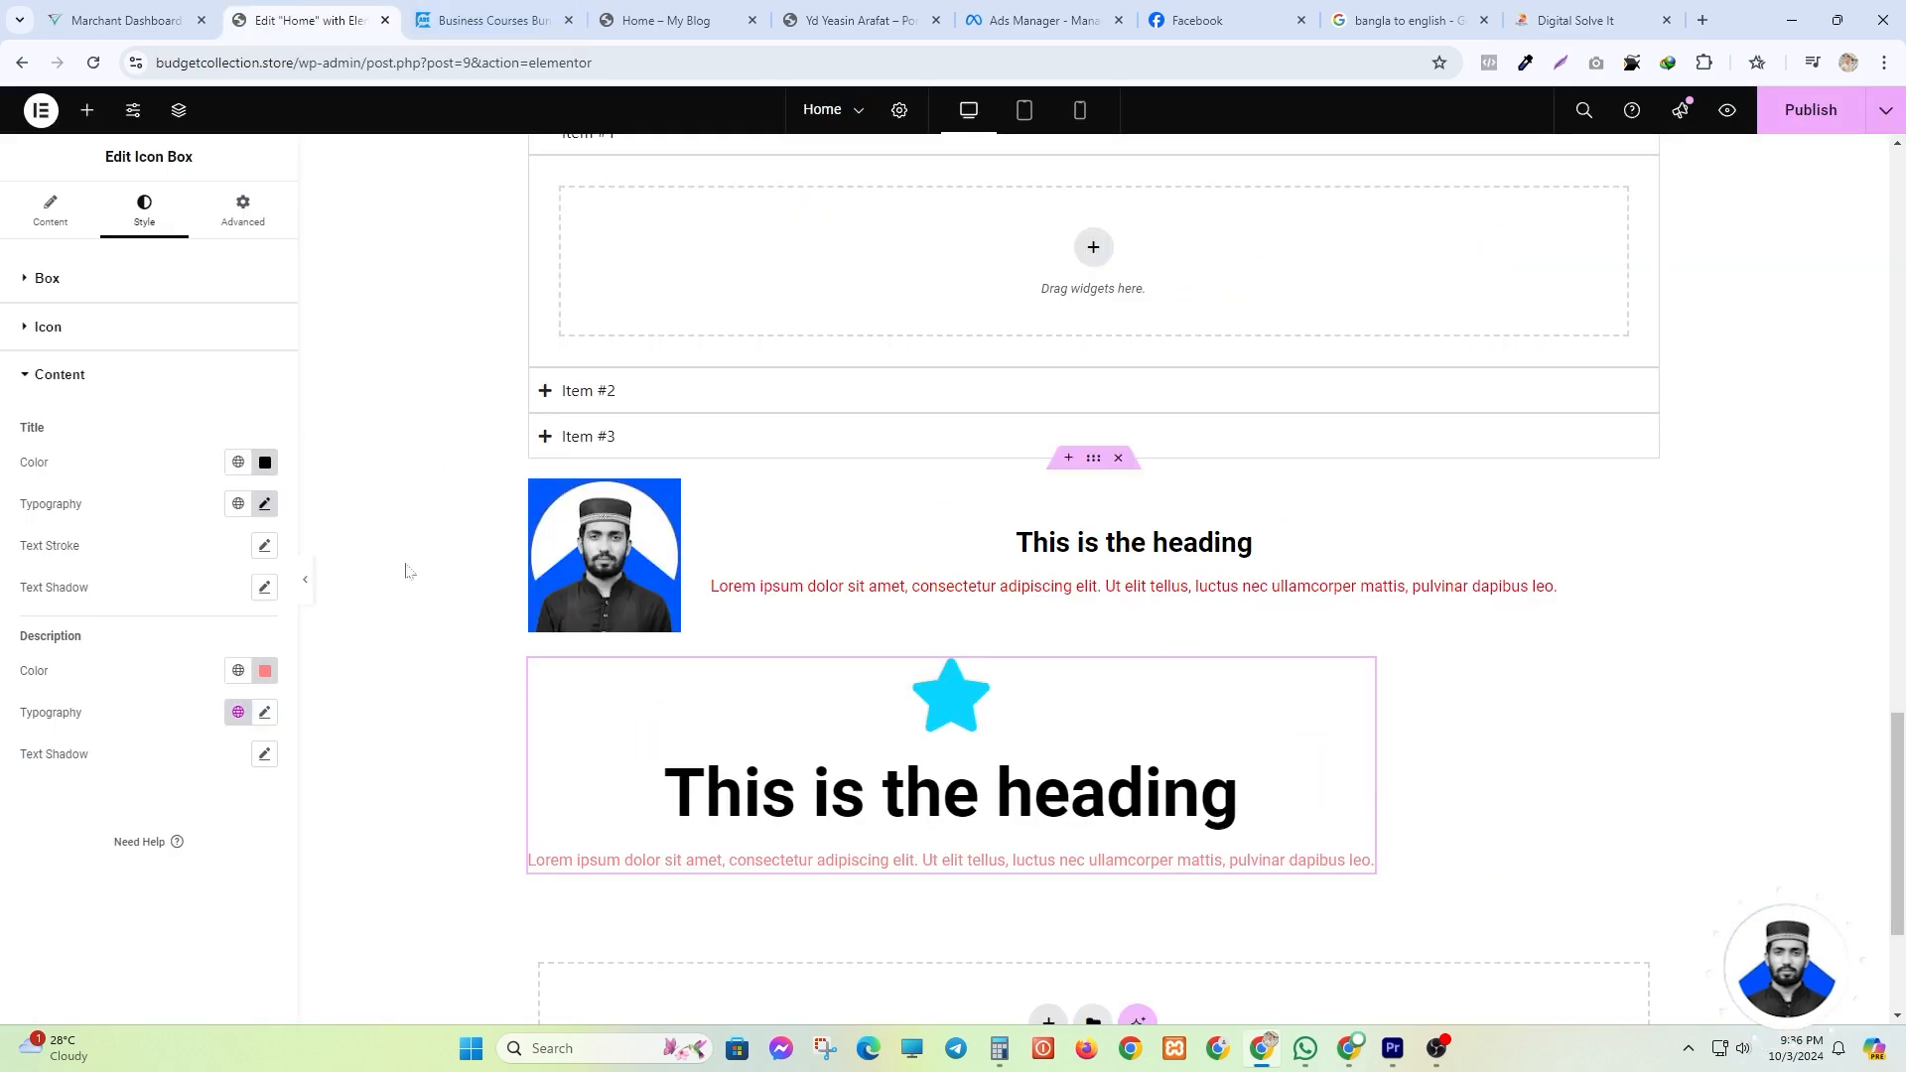
left_click(50, 210)
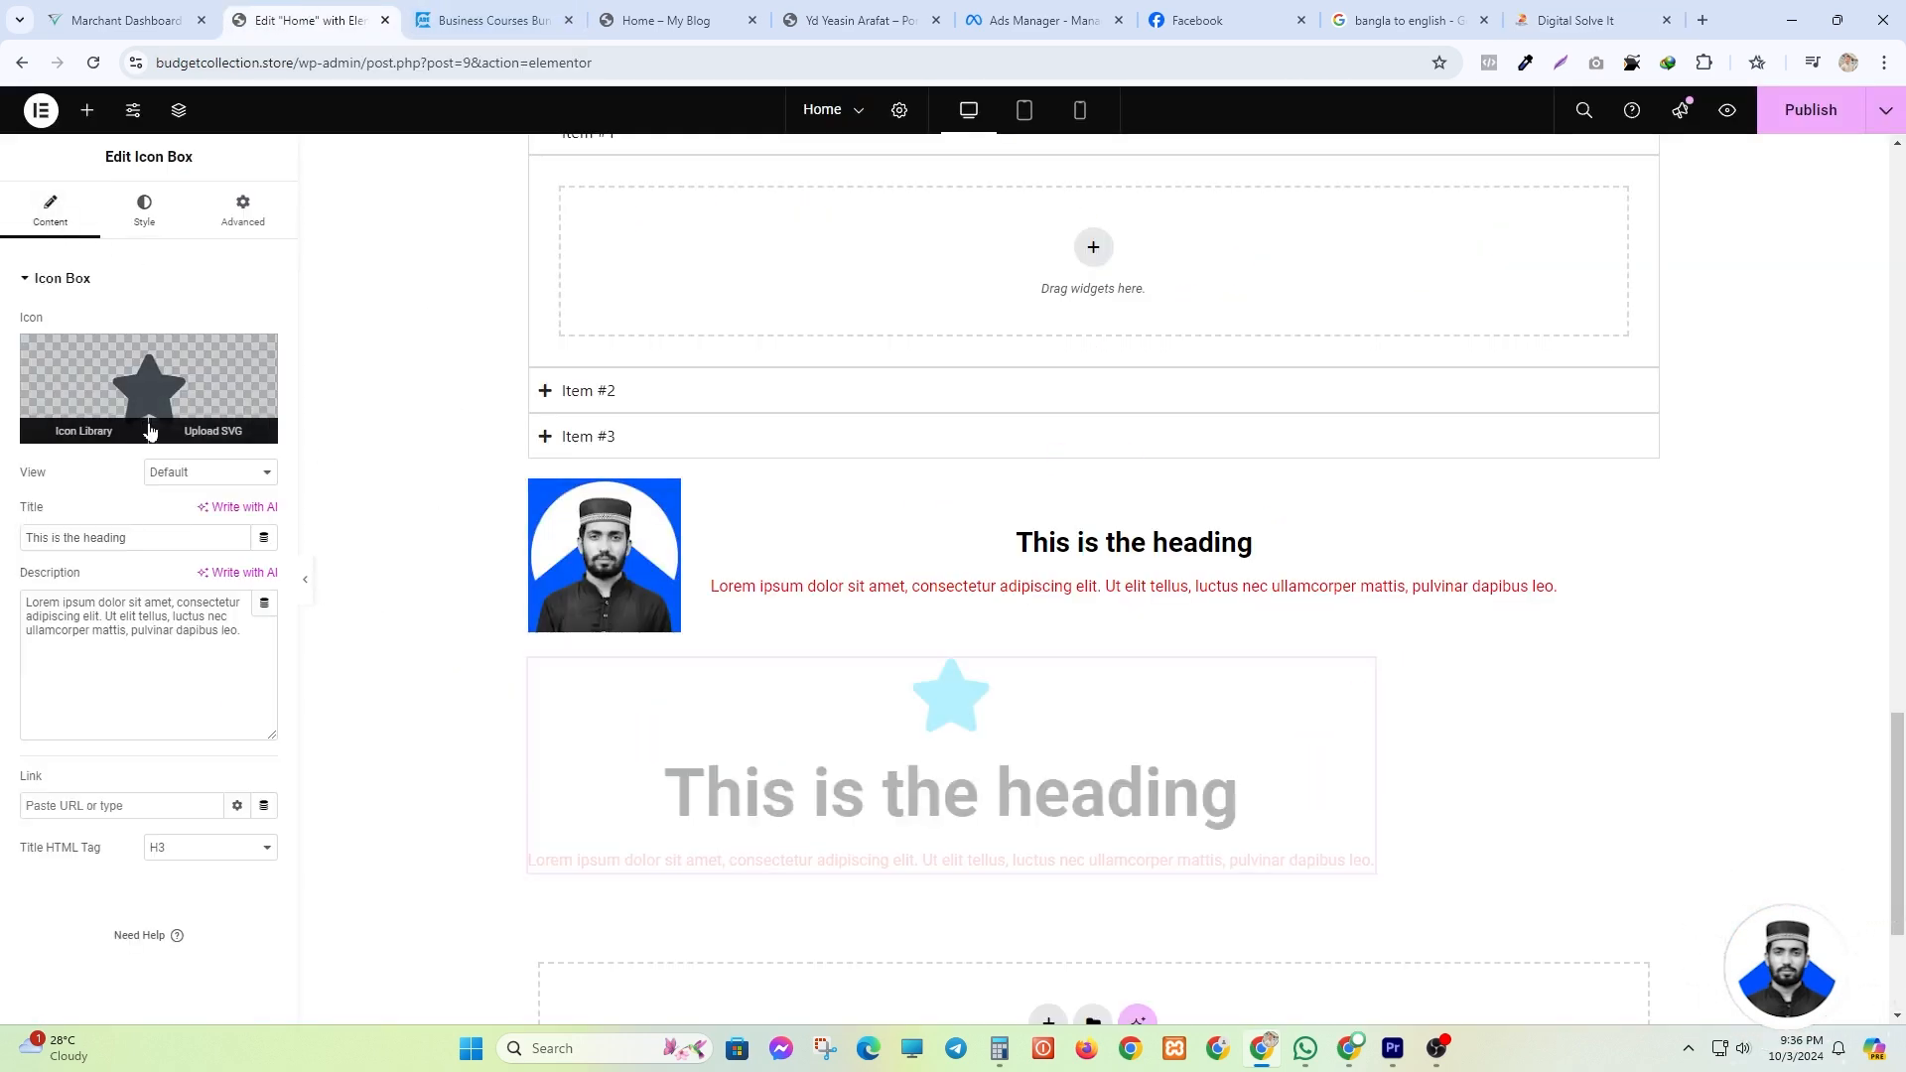
left_click(108, 435)
scroll(886, 437, "down", 5)
left_click(1557, 21)
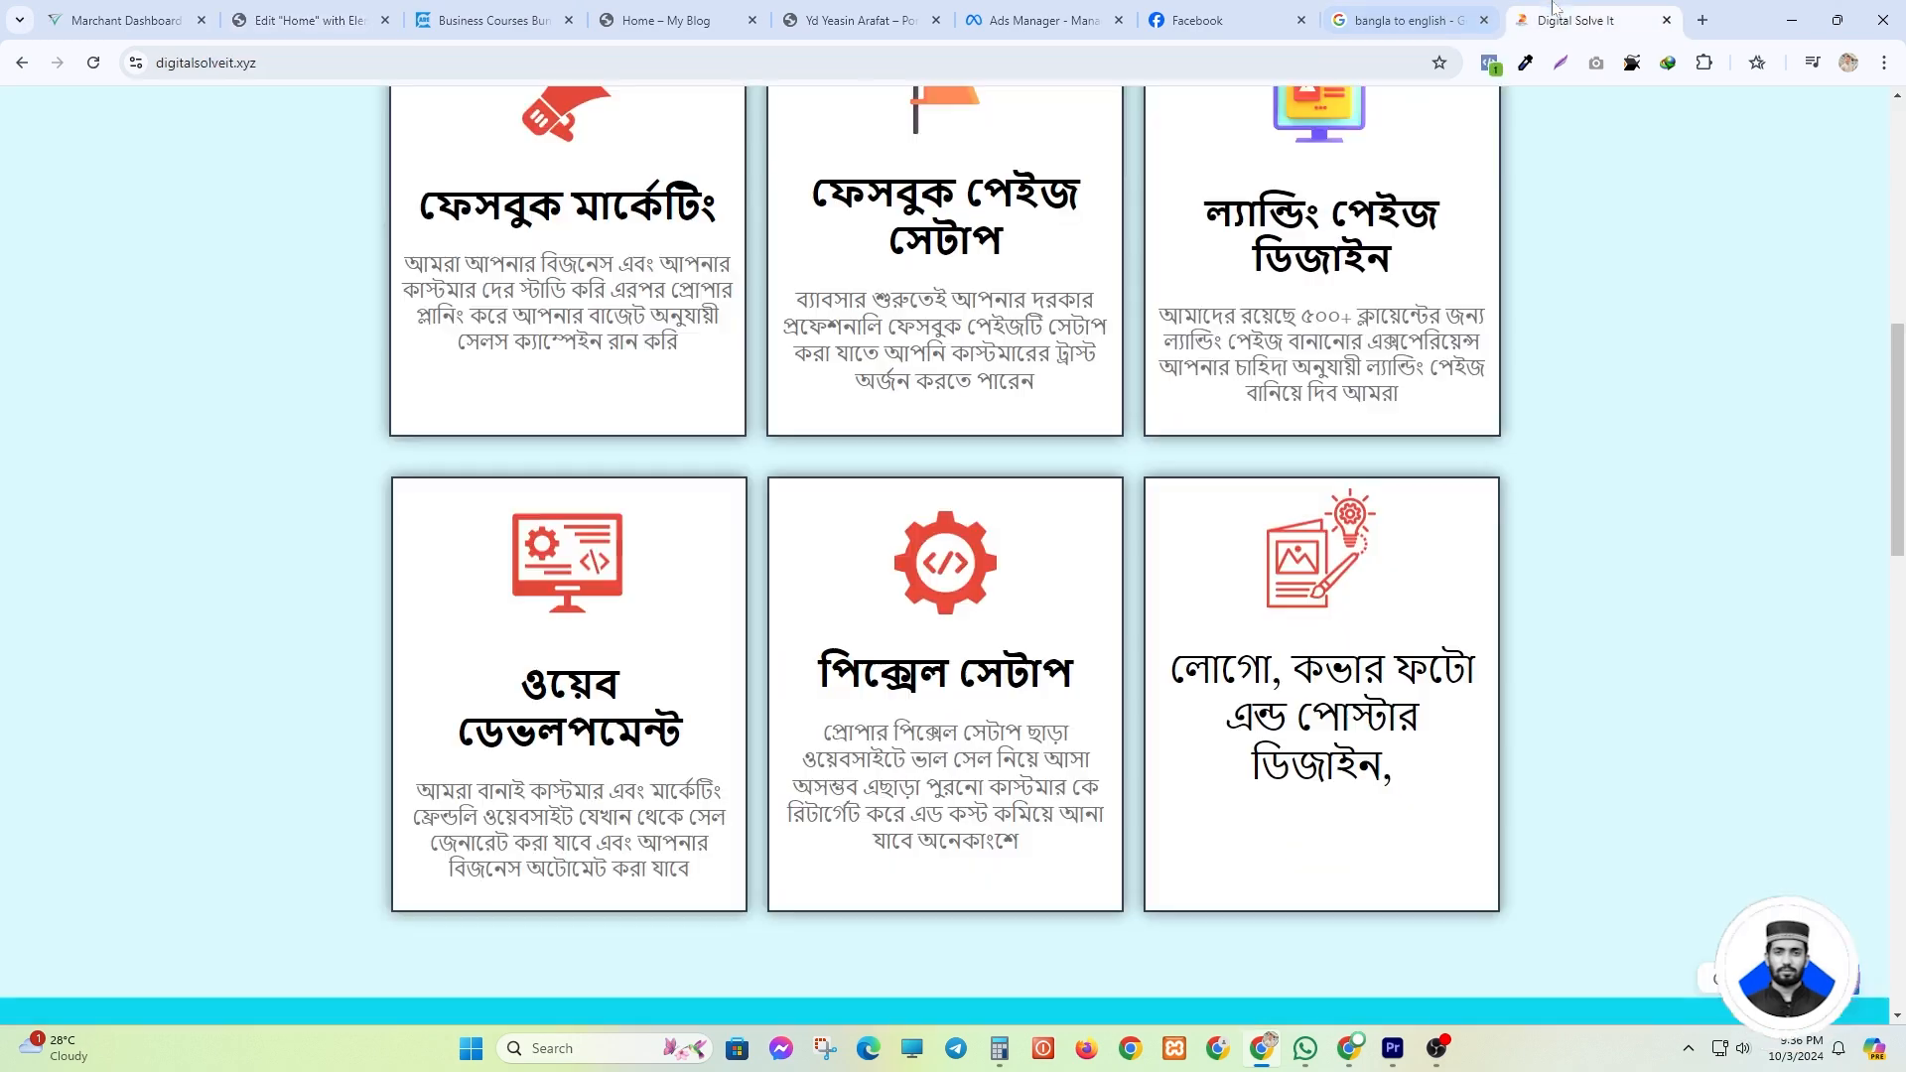
scroll(695, 477, "up", 1)
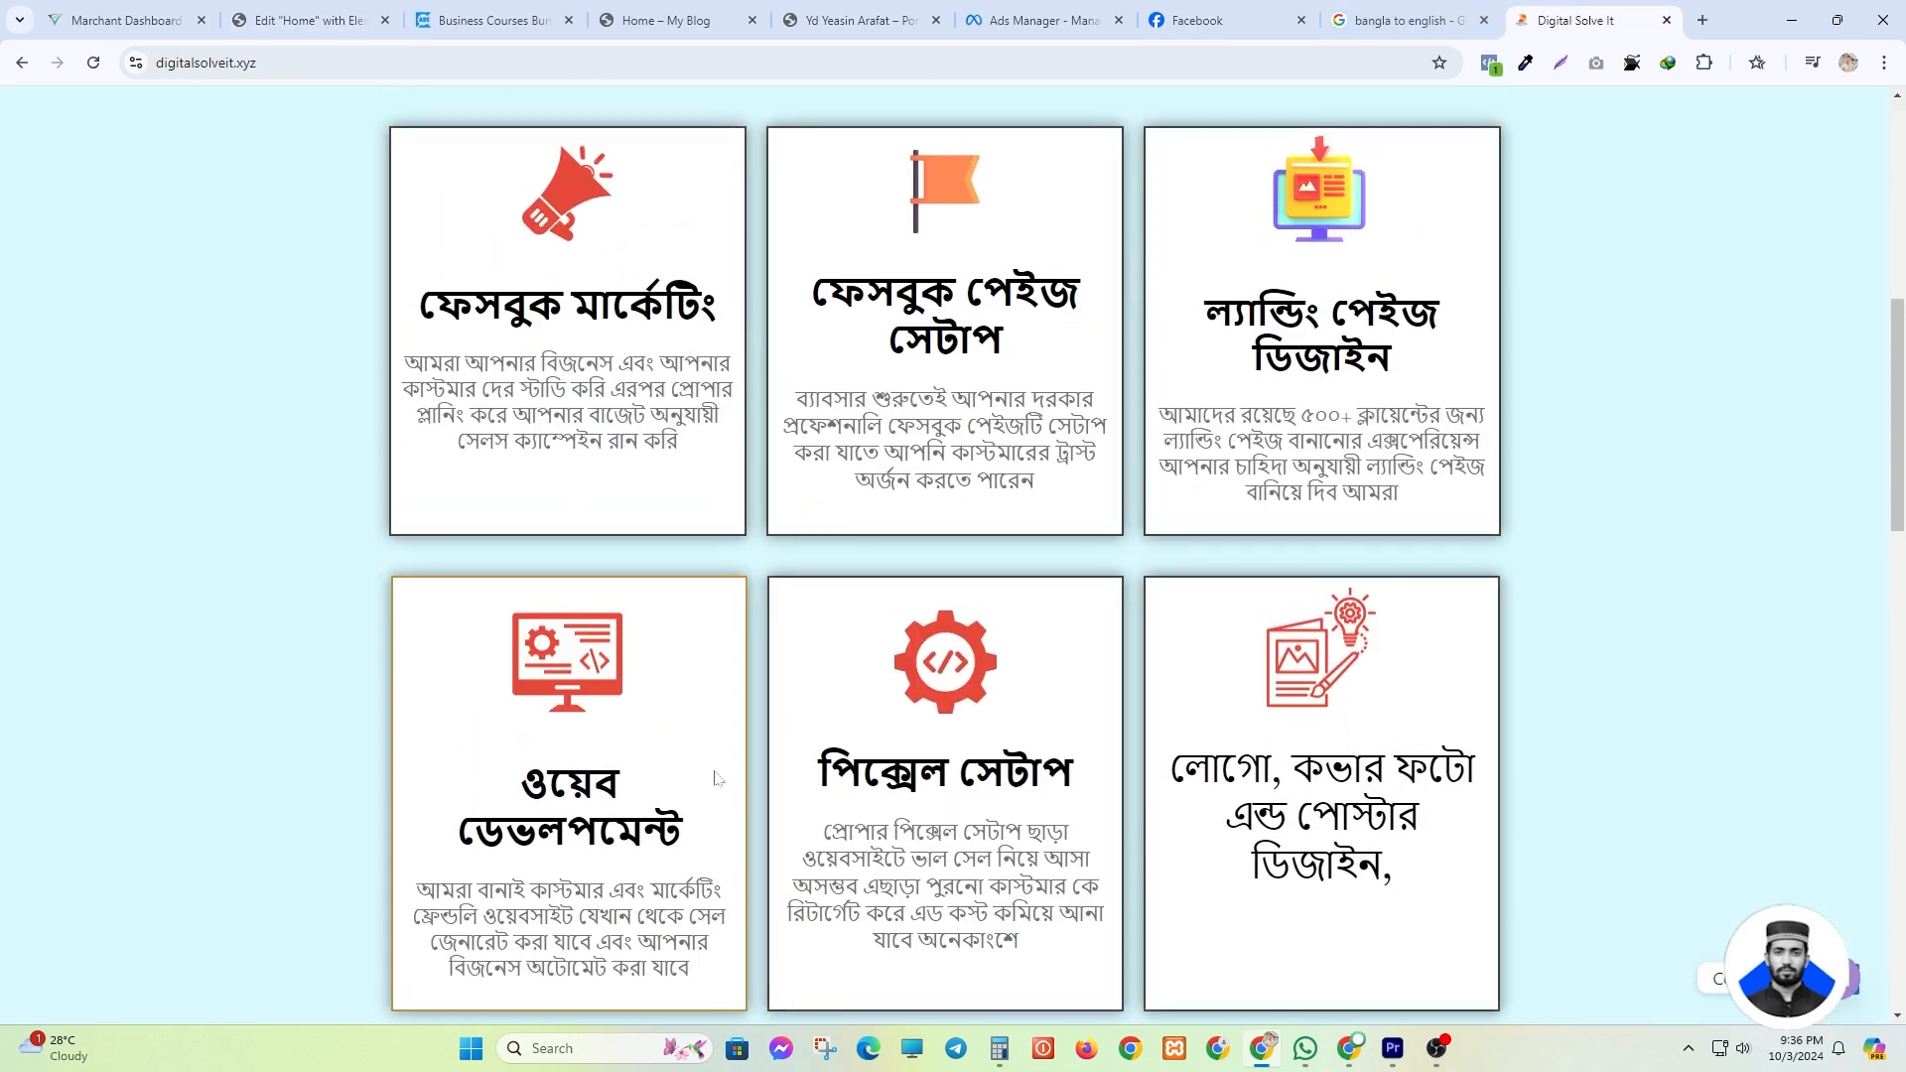
scroll(717, 780, "up", 3)
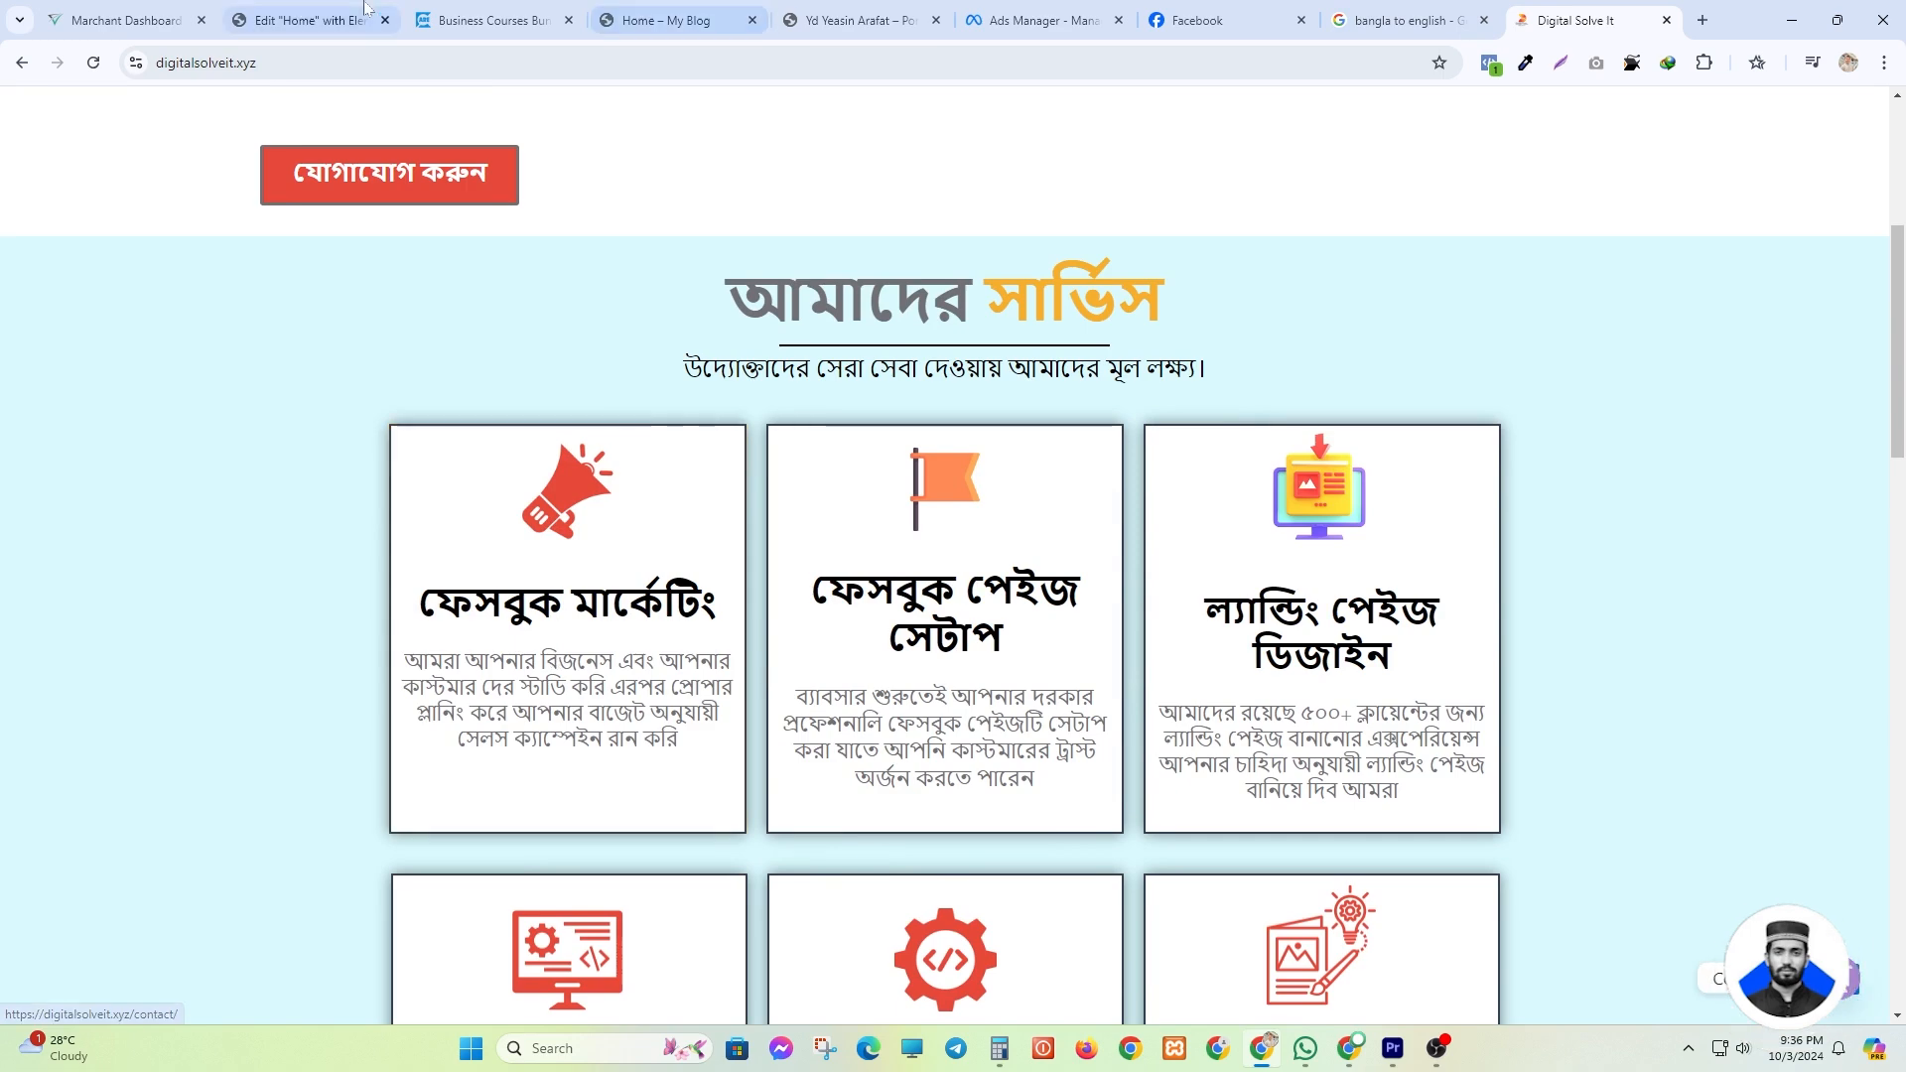
left_click(307, 20)
left_click(1524, 183)
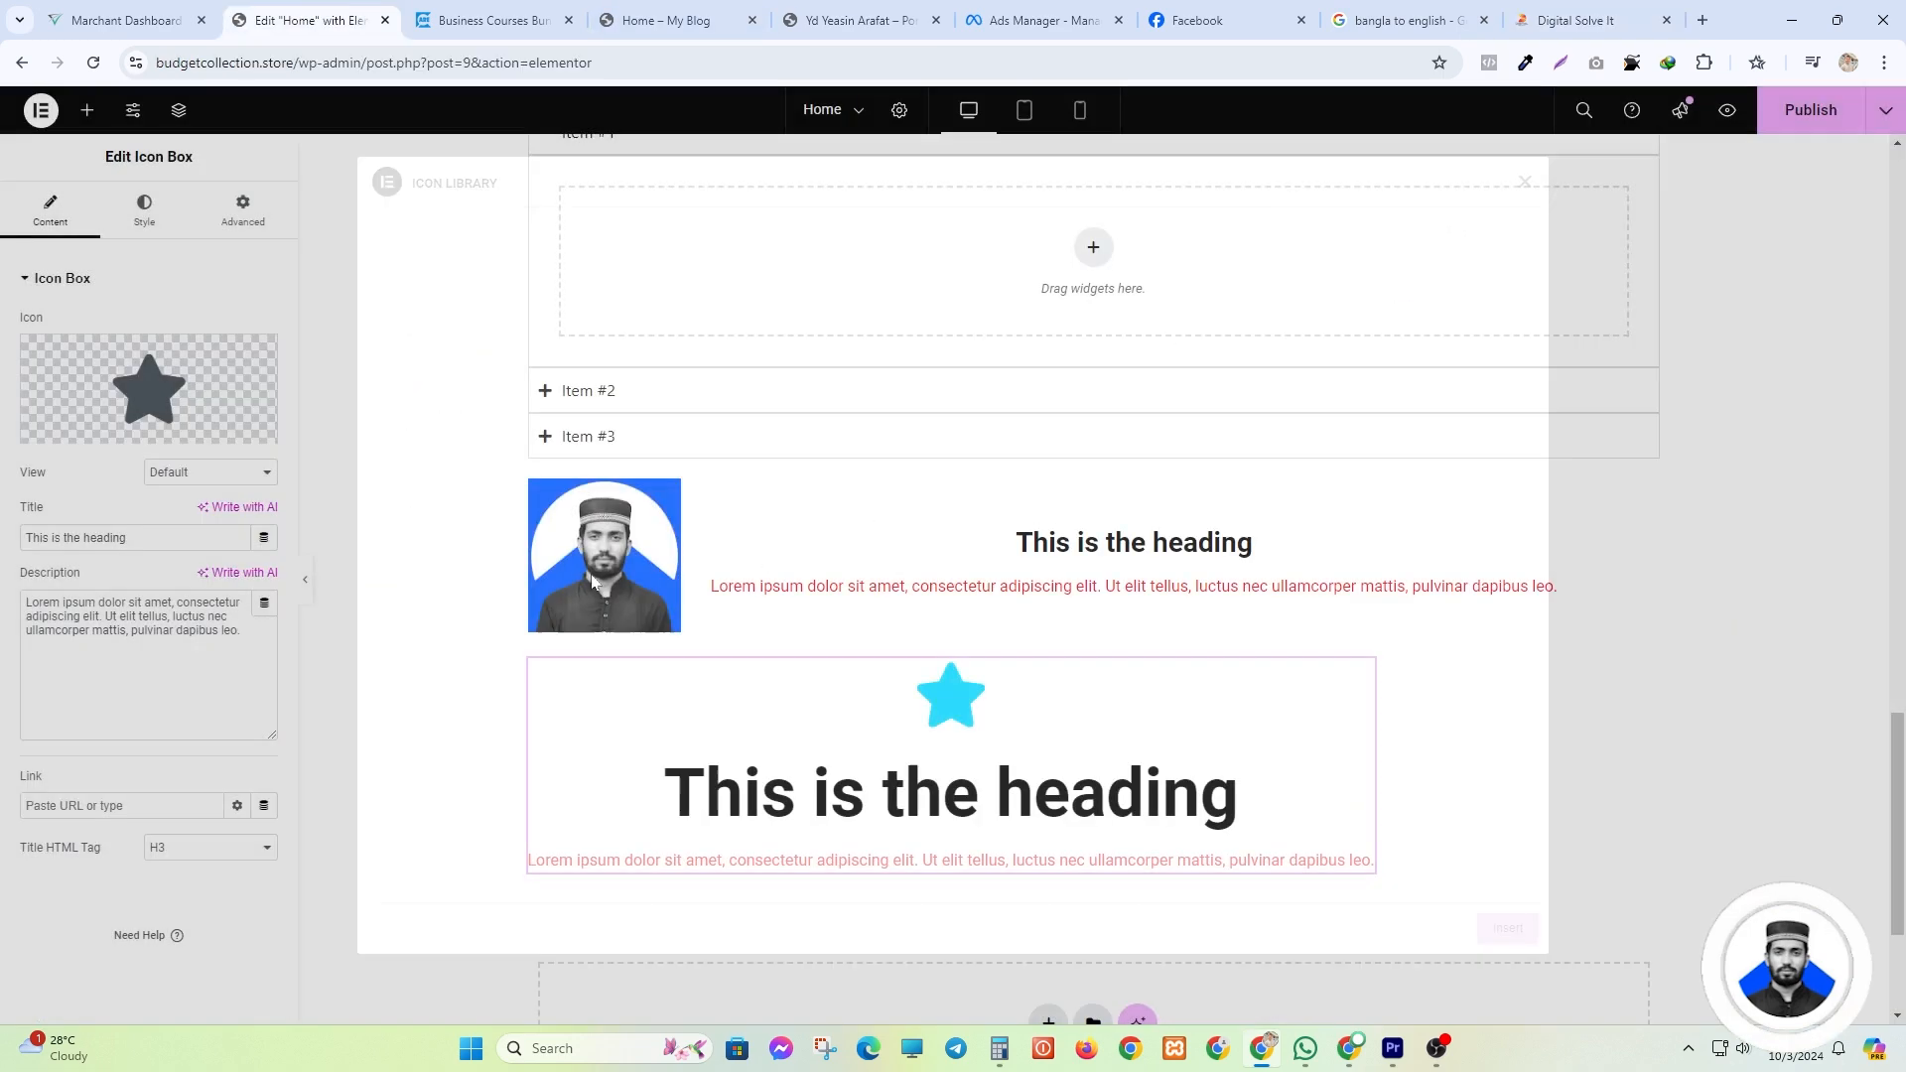
- Set the image position of the Image Box to top so the picture sits above its heading
left_click(958, 519)
left_click(238, 325)
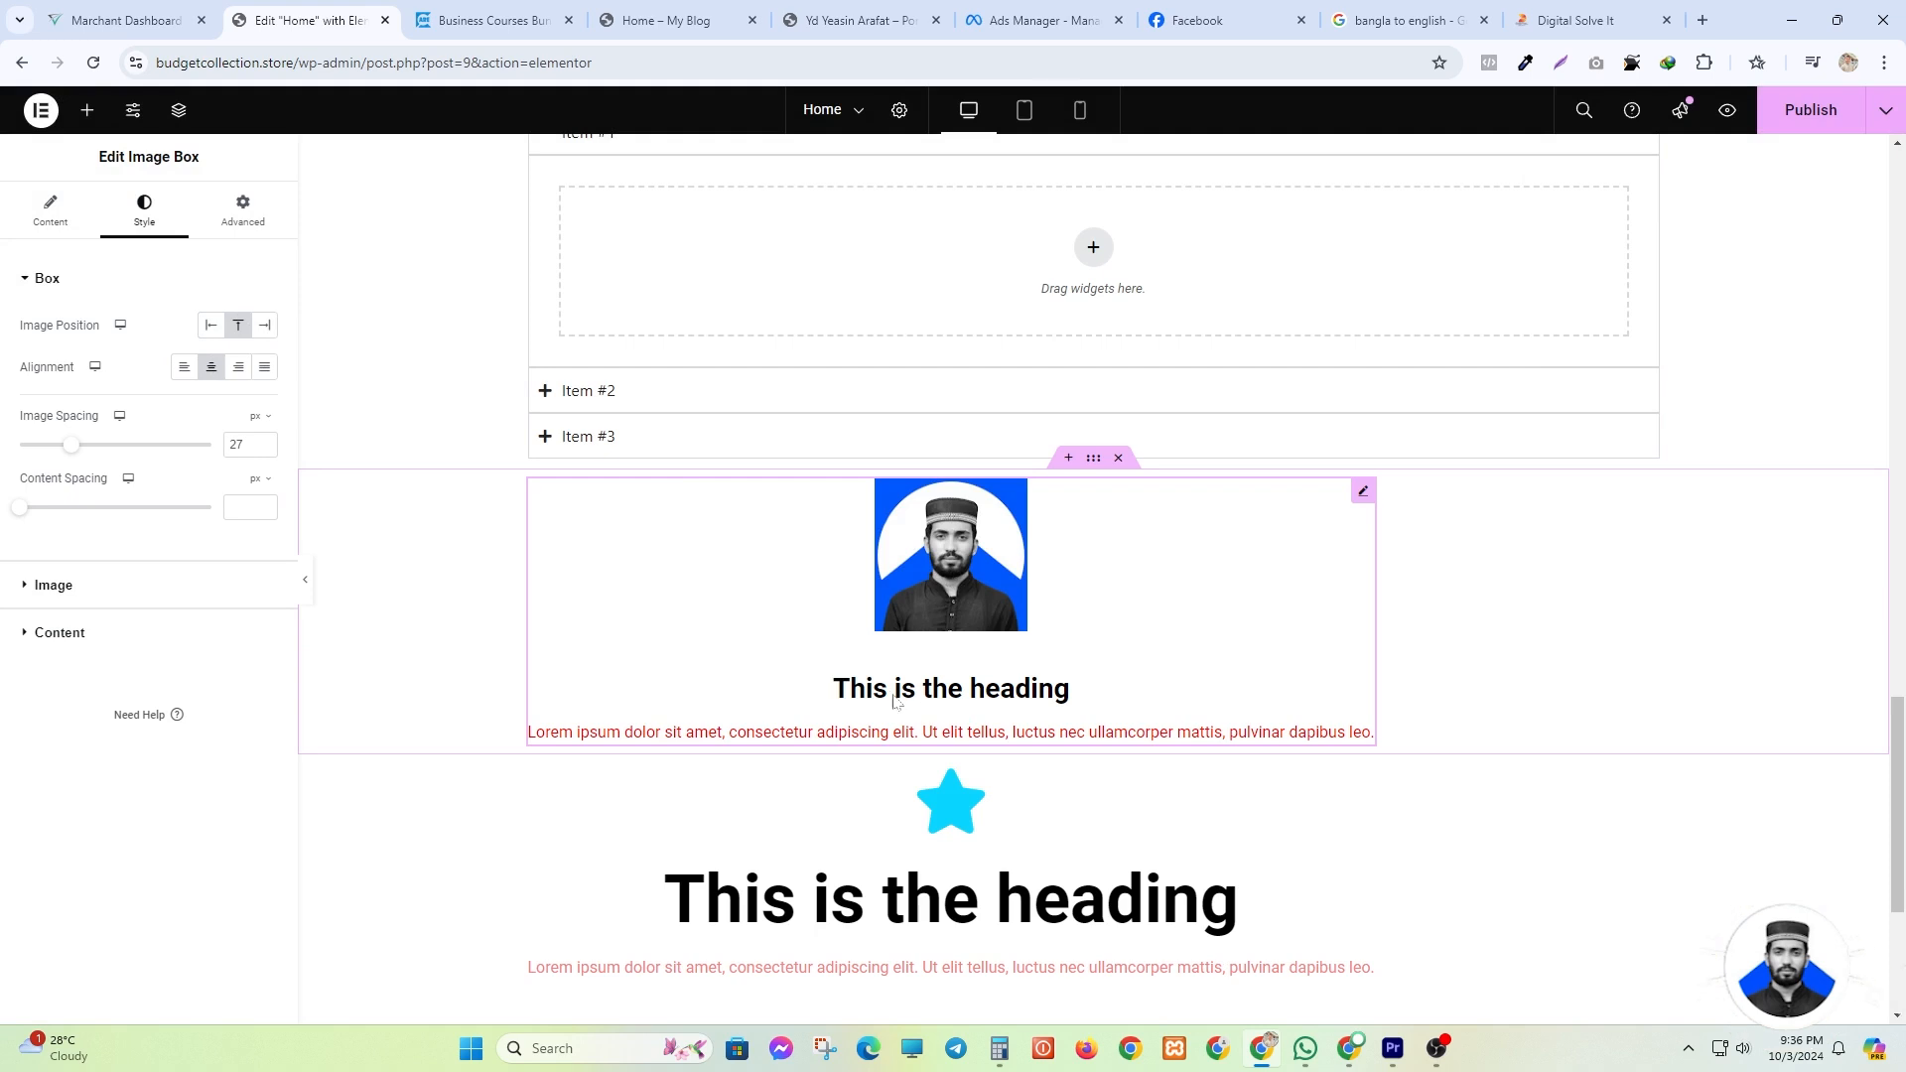
- Switch to the Digital Solve It site and examine how its service cards arrange icon, title and description
key("ctrl+9")
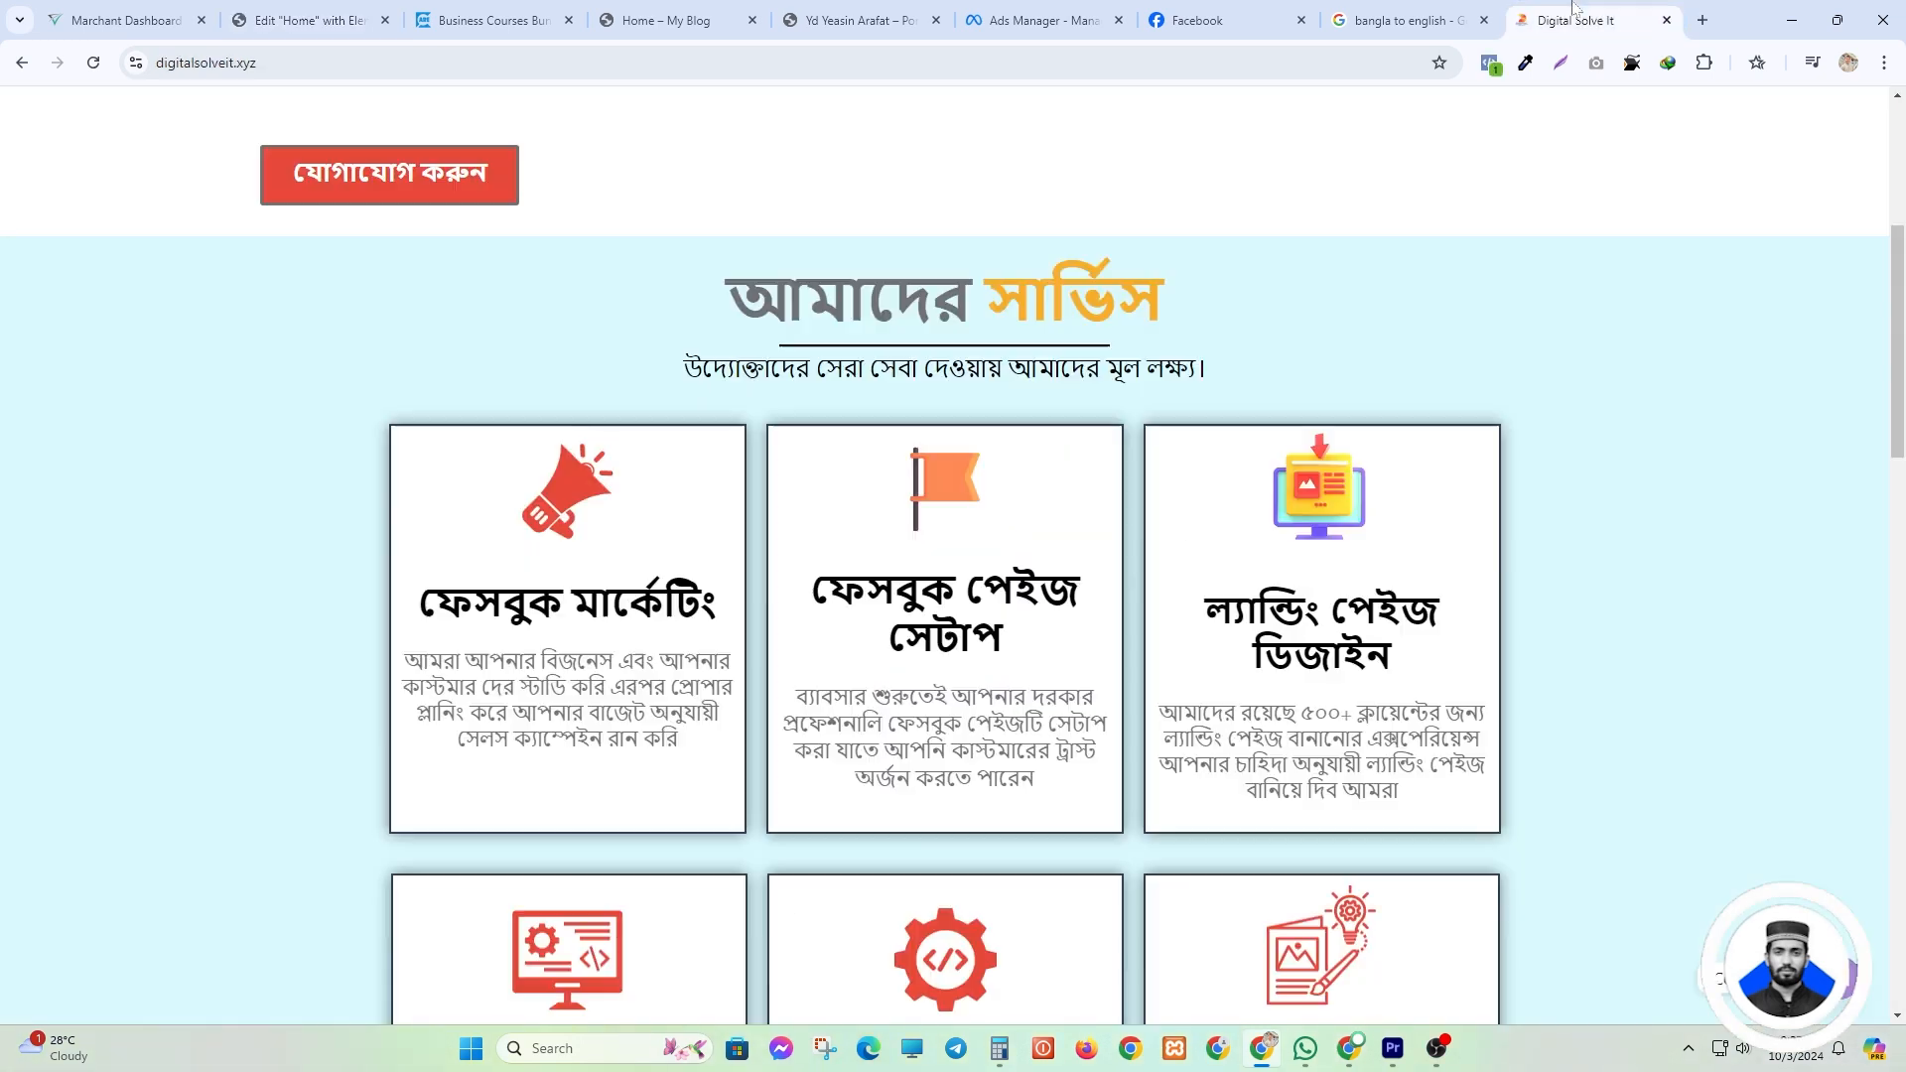
scroll(489, 612, "down", 2)
scroll(489, 613, "down", 1)
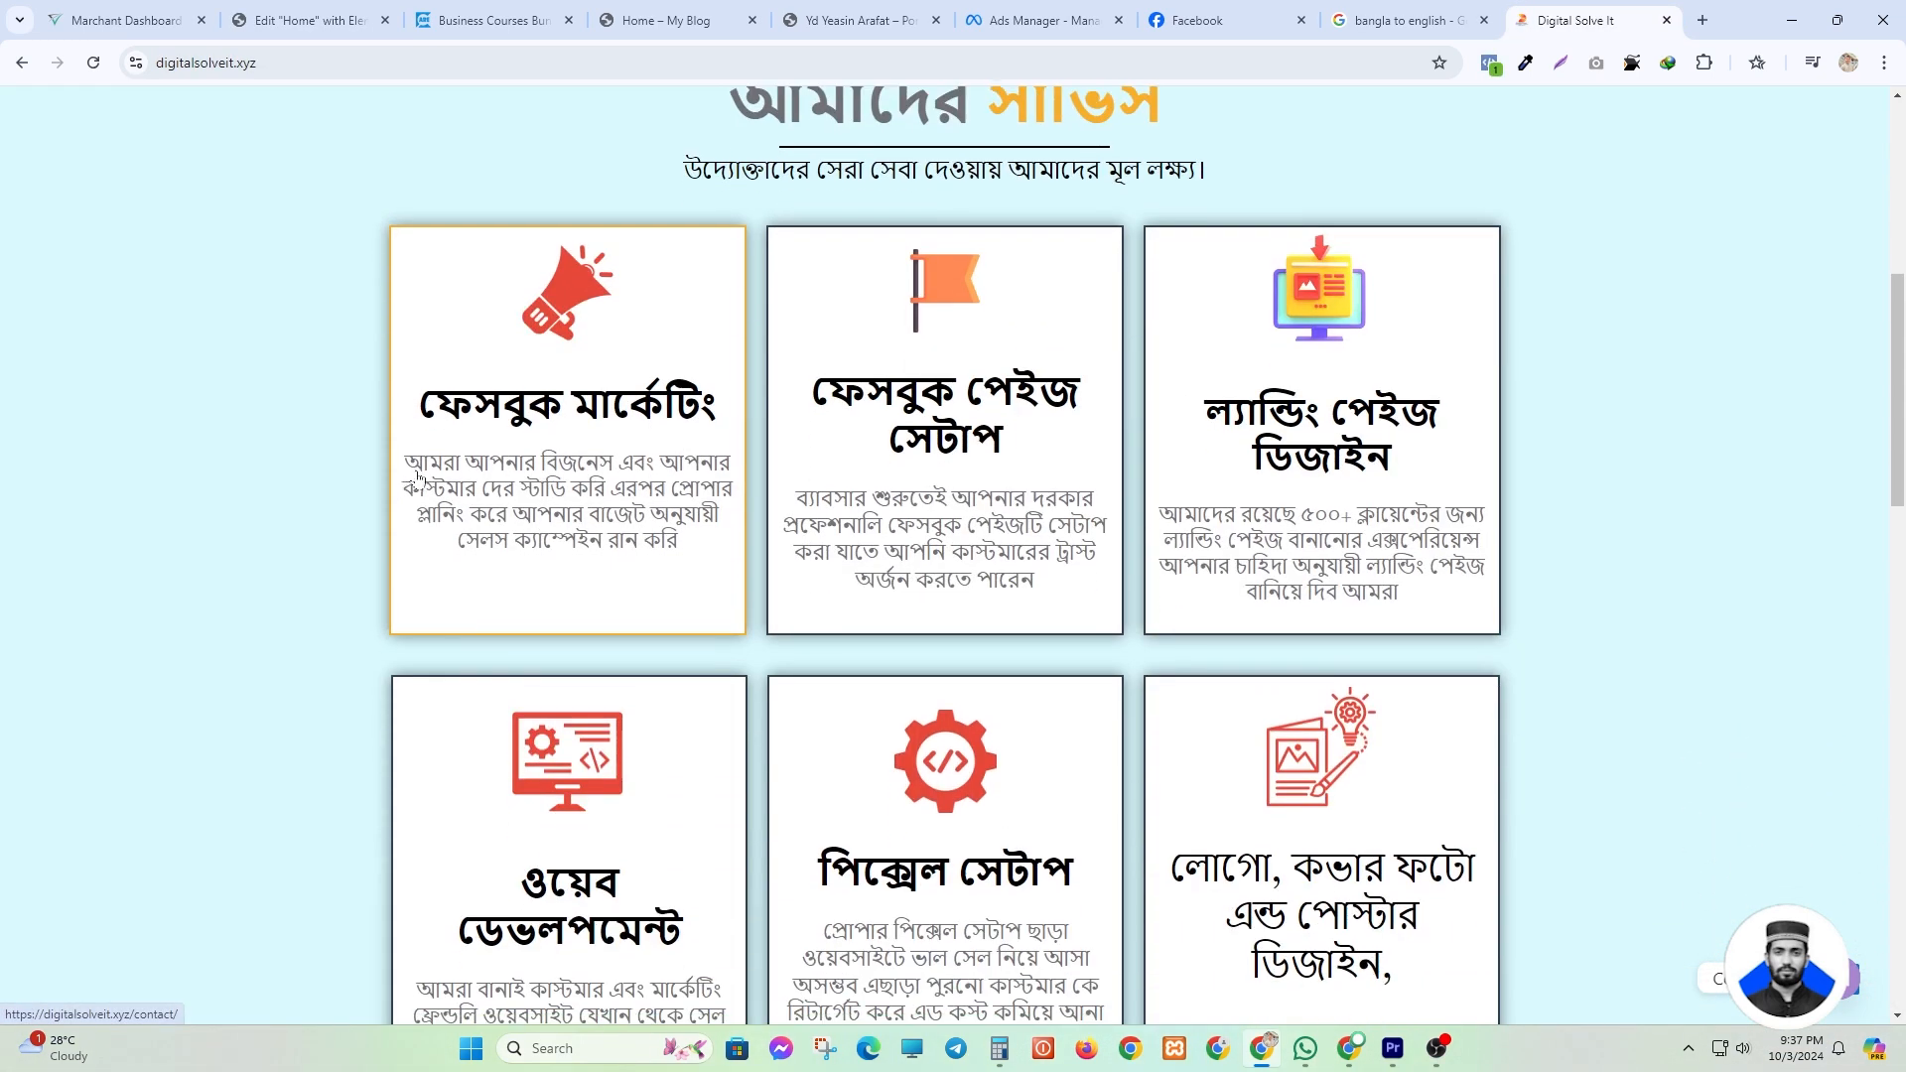
scroll(1321, 556, "down", 3)
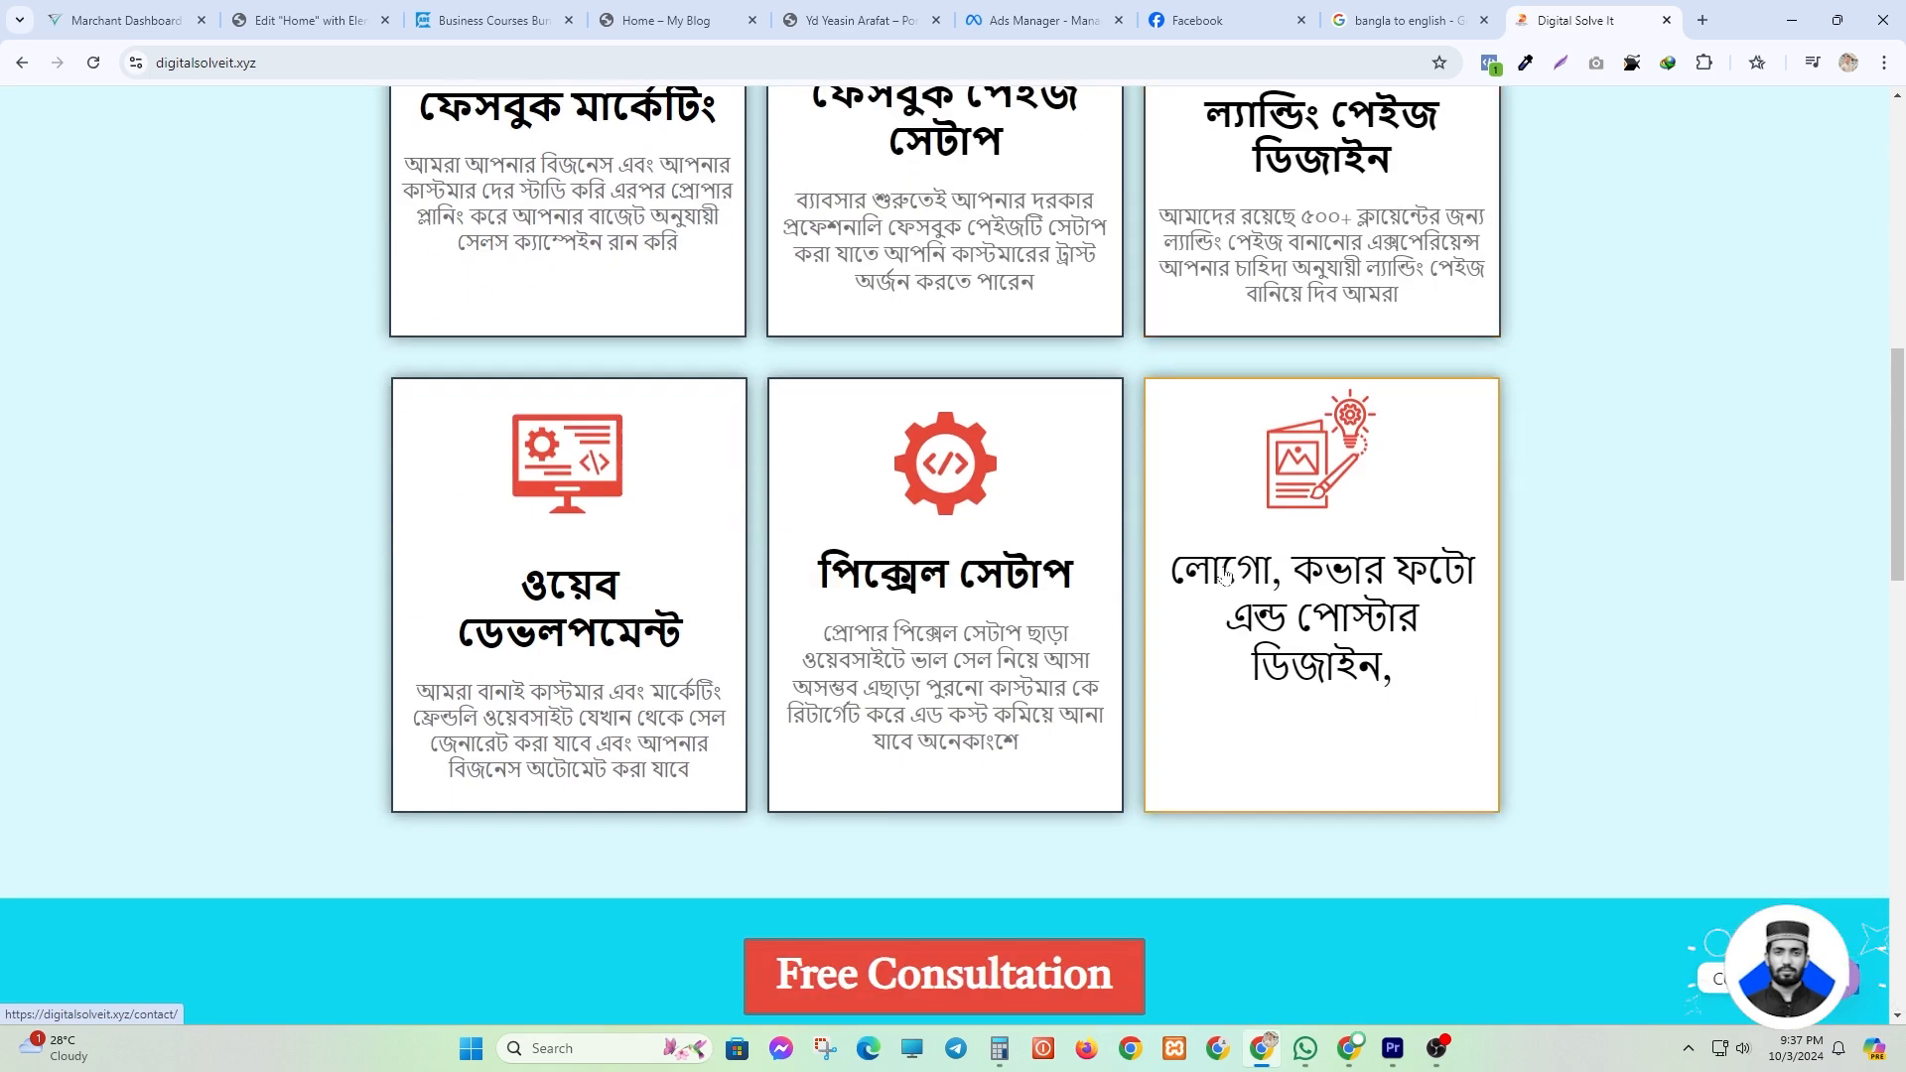
scroll(394, 566, "up", 2)
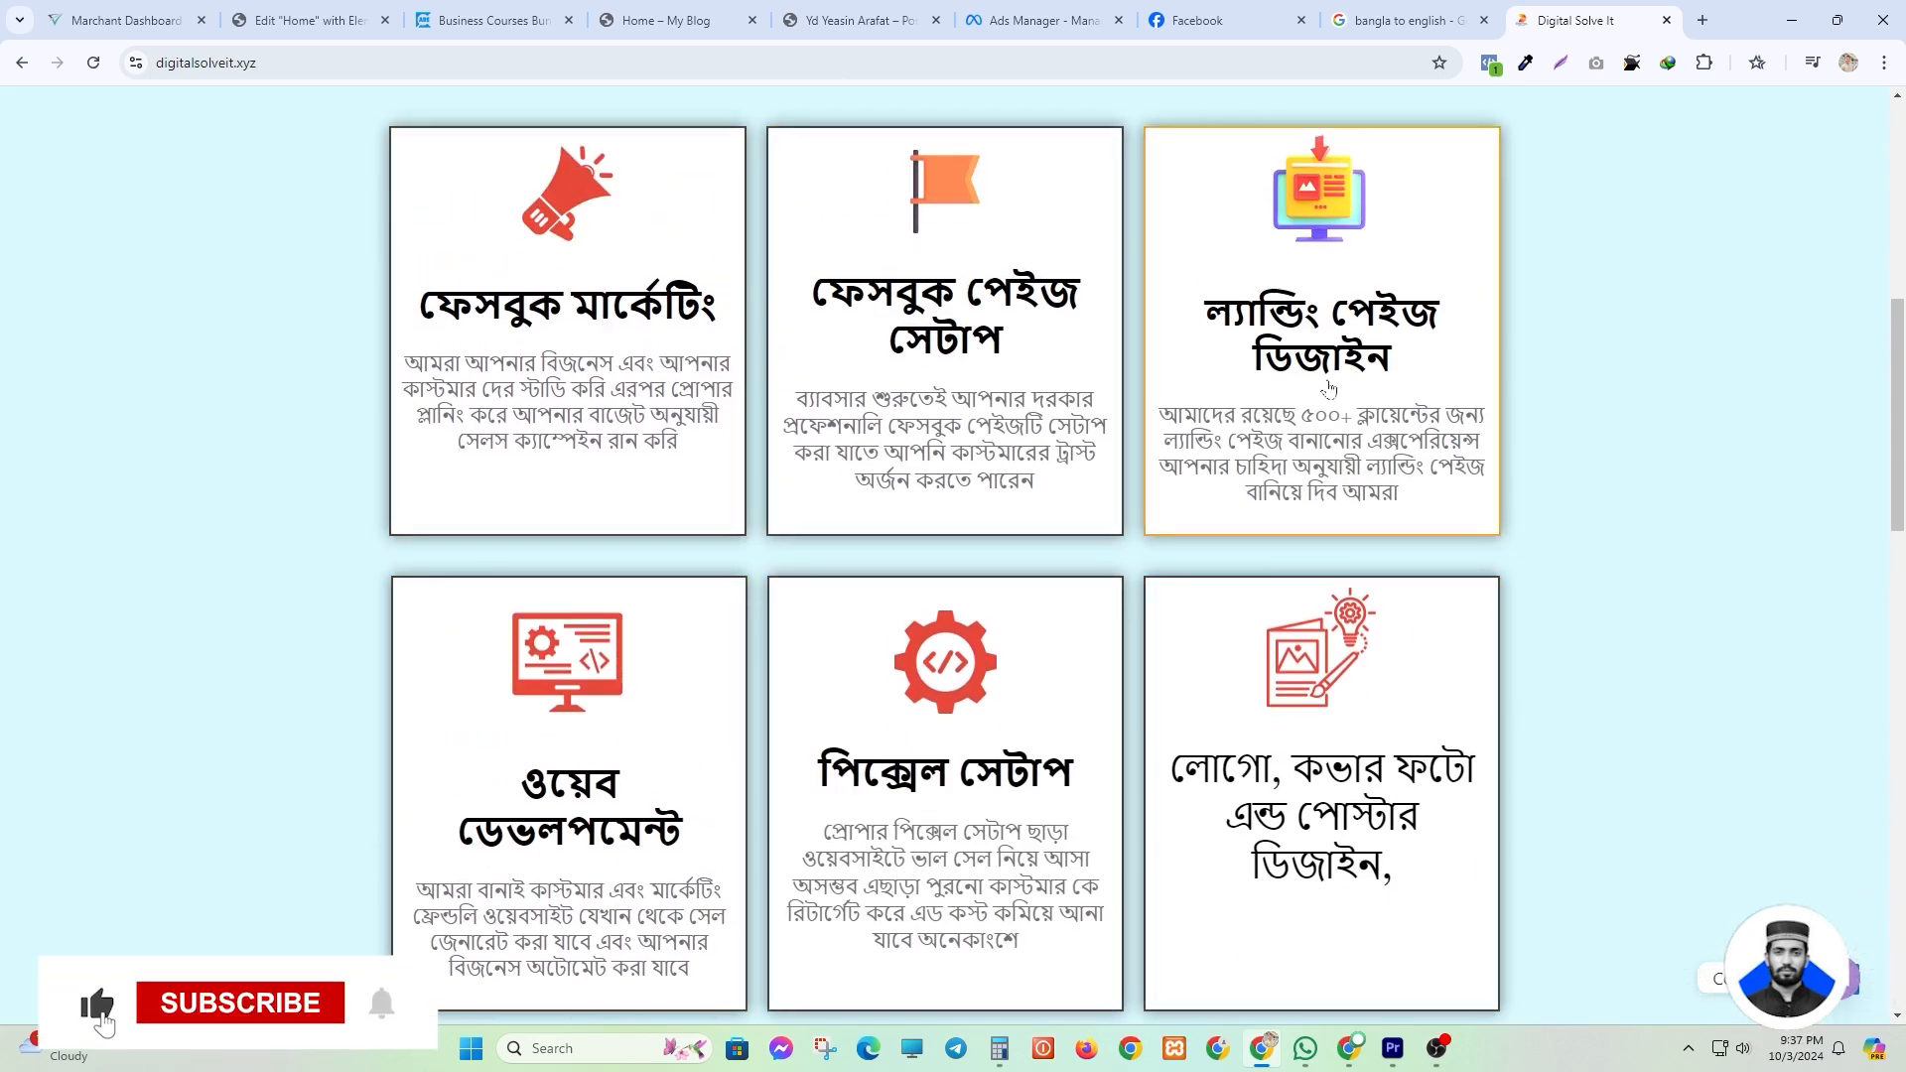
scroll(936, 685, "down", 6)
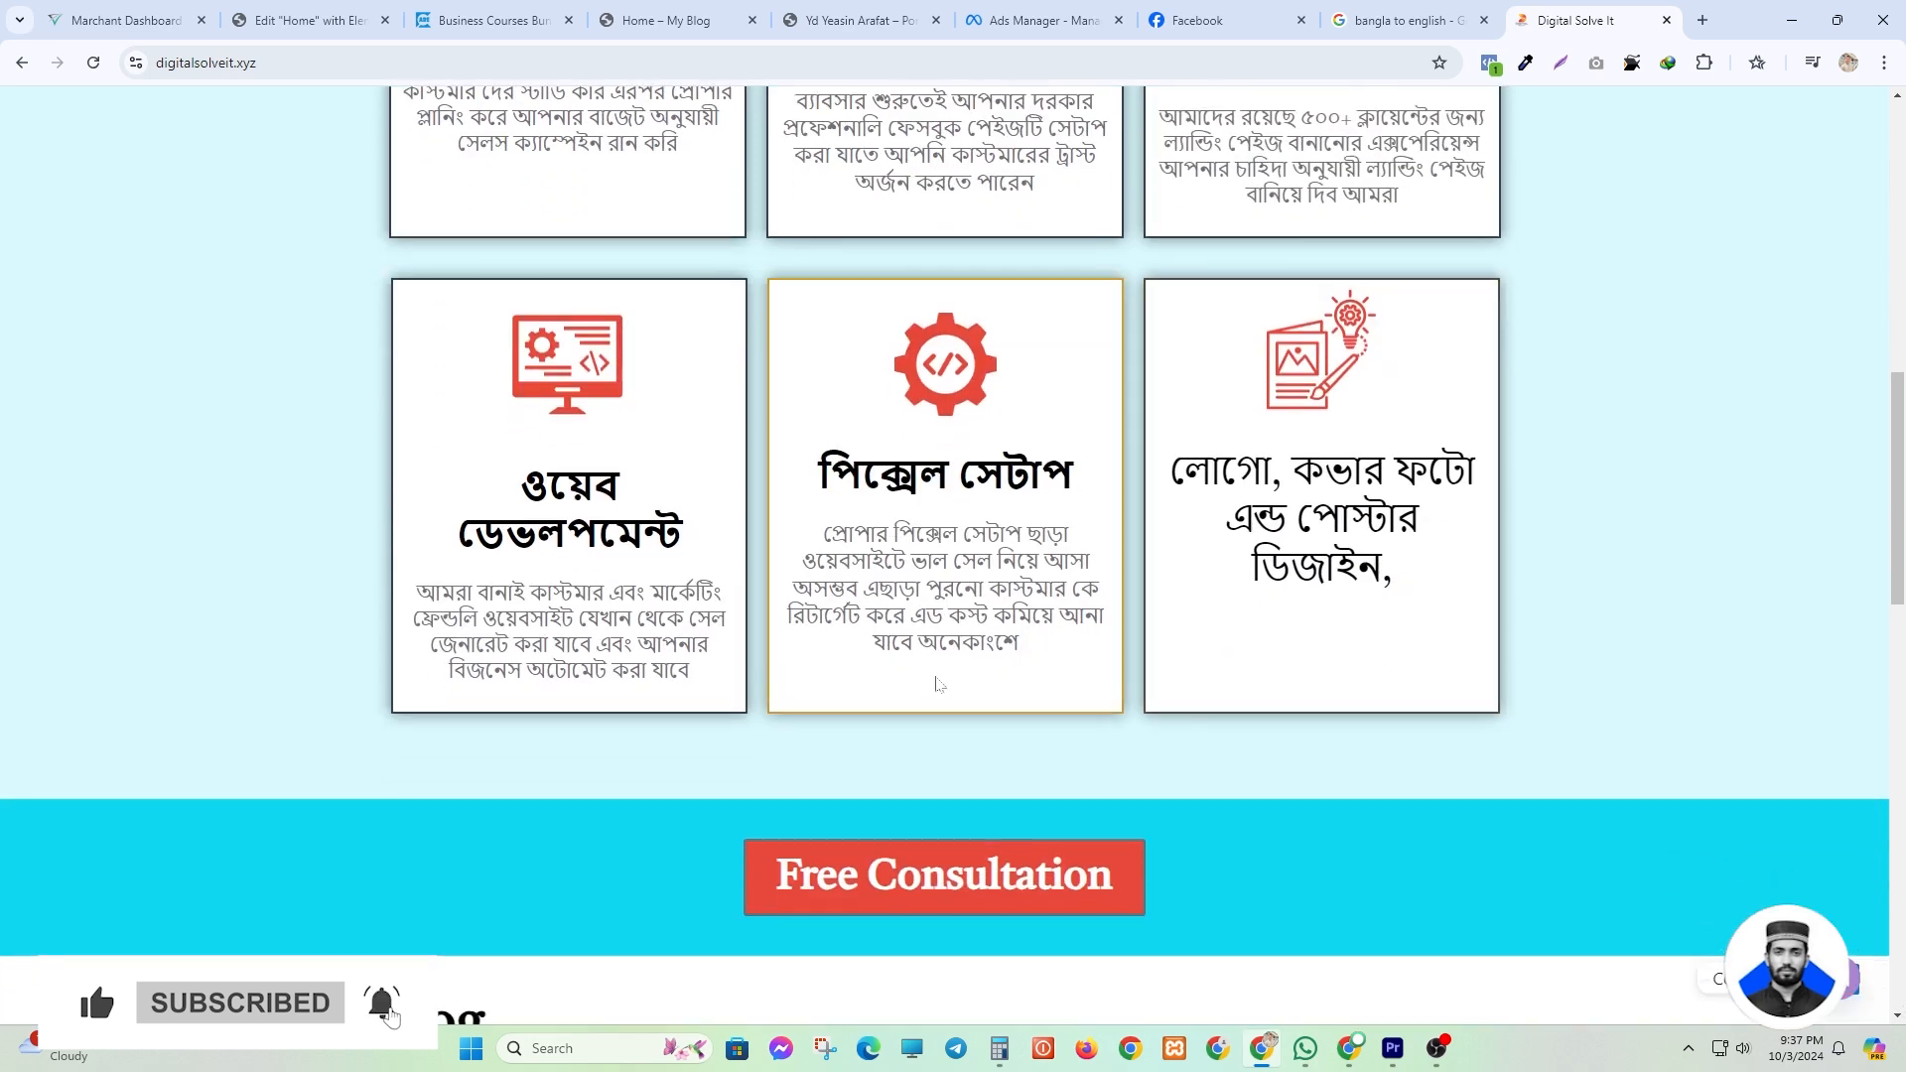
scroll(874, 623, "up", 6)
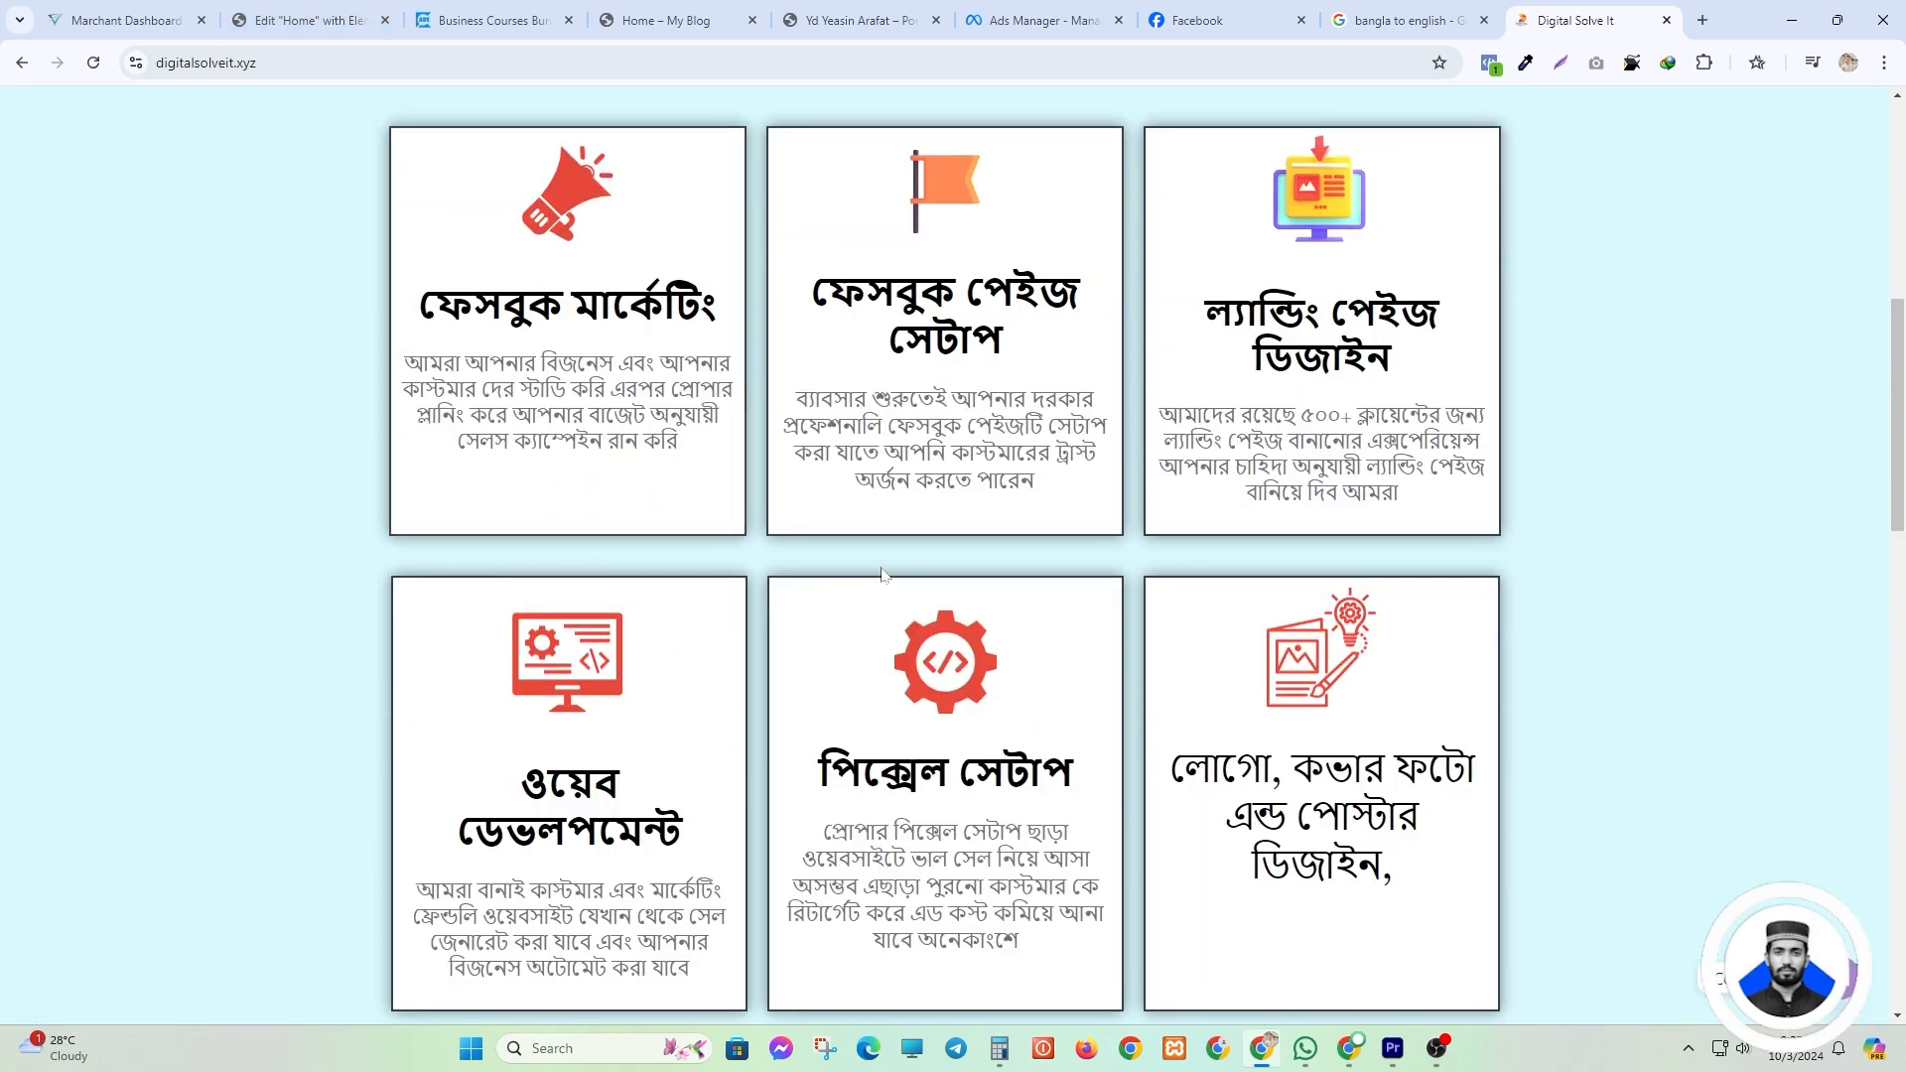
- Return to the Home page in the Elementor editor and add an Image Carousel widget in the empty container below the Image Box
left_click(302, 20)
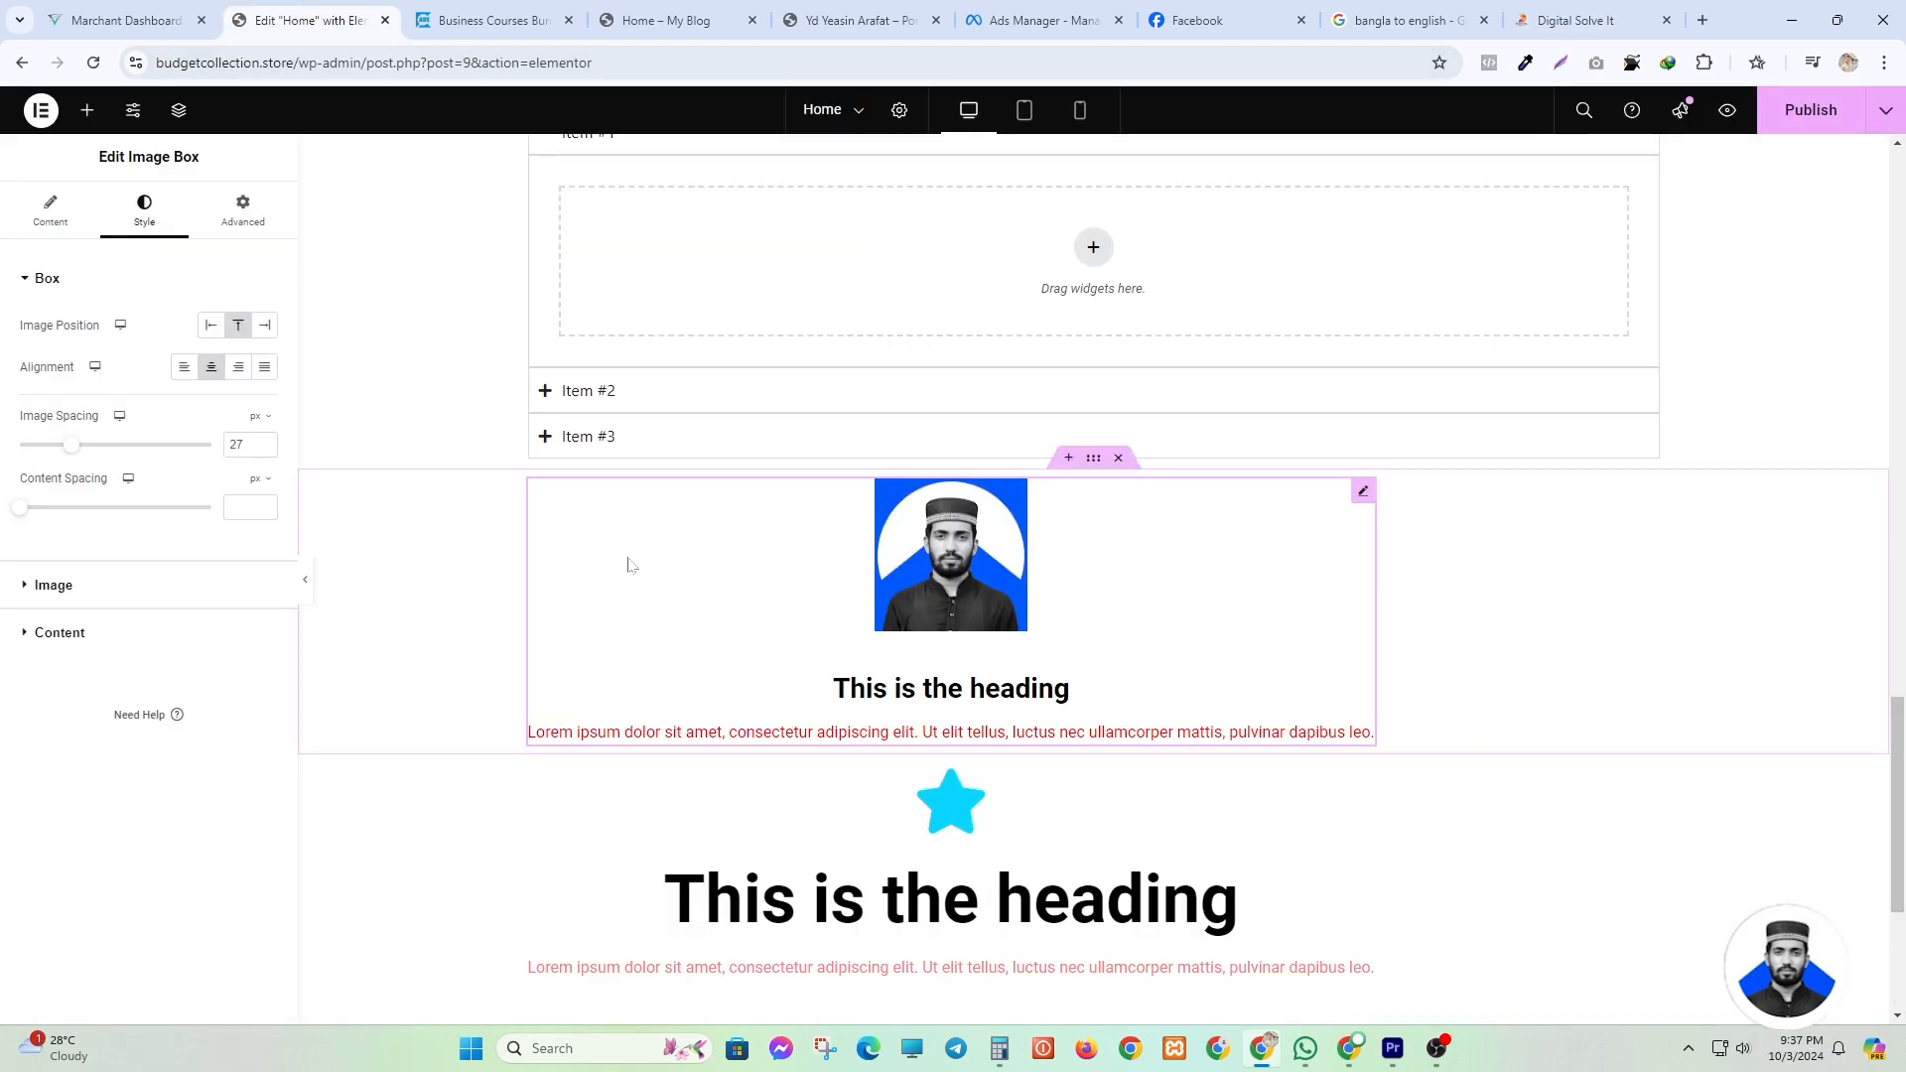
scroll(628, 565, "down", 4)
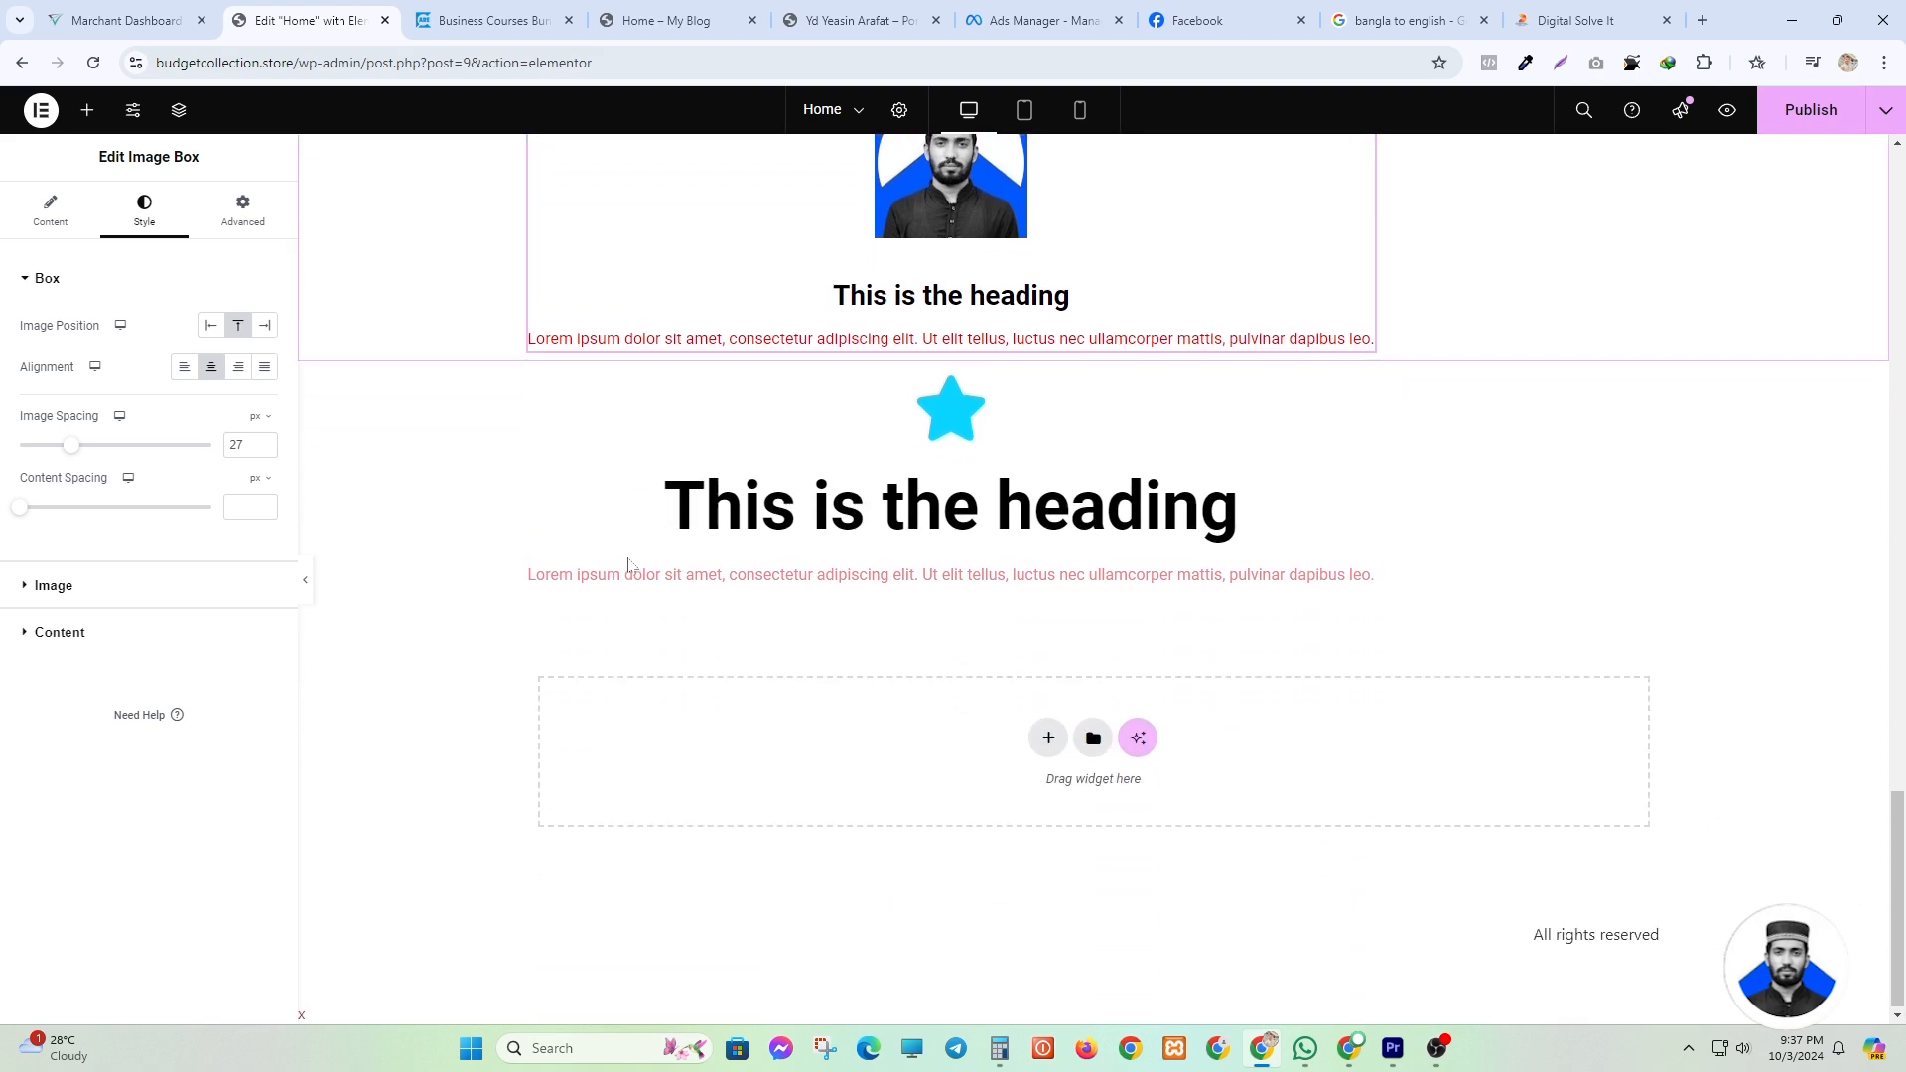
left_click(87, 110)
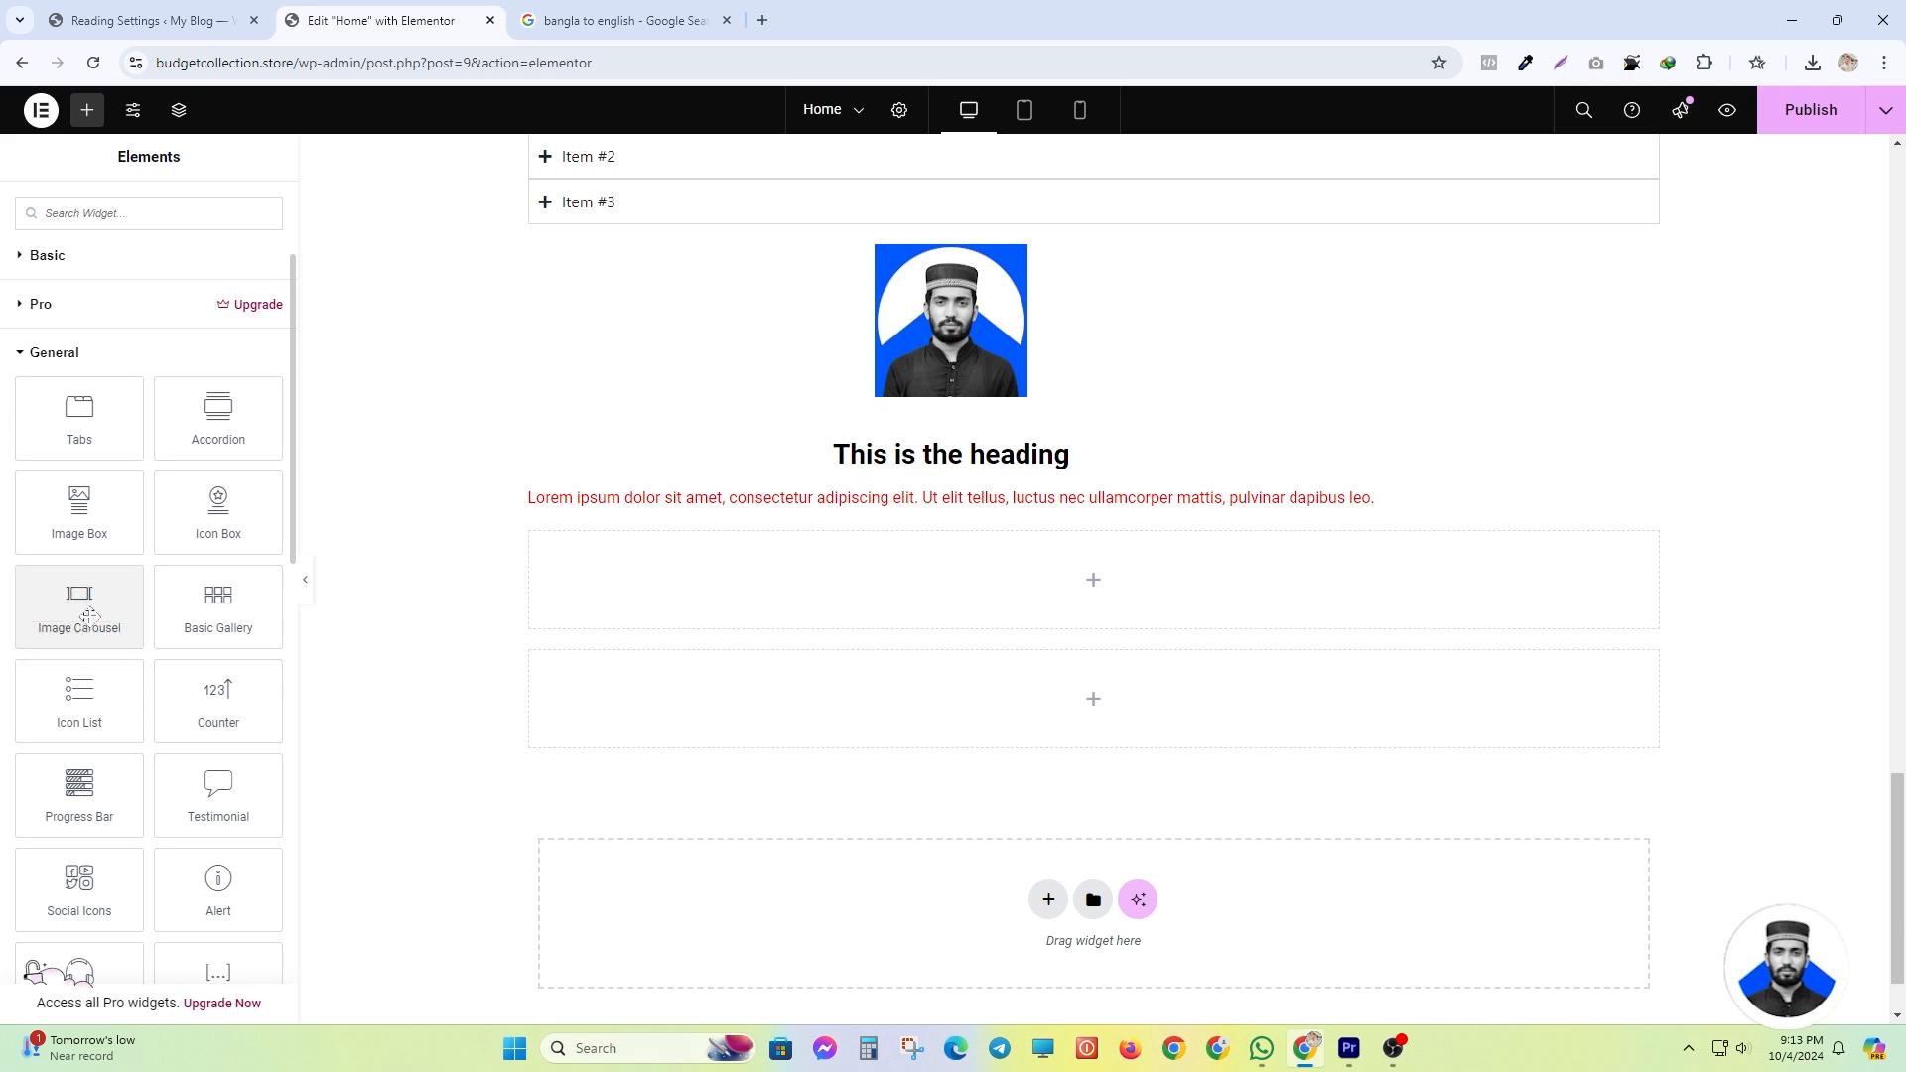
left_click_drag(81, 616, 1042, 622)
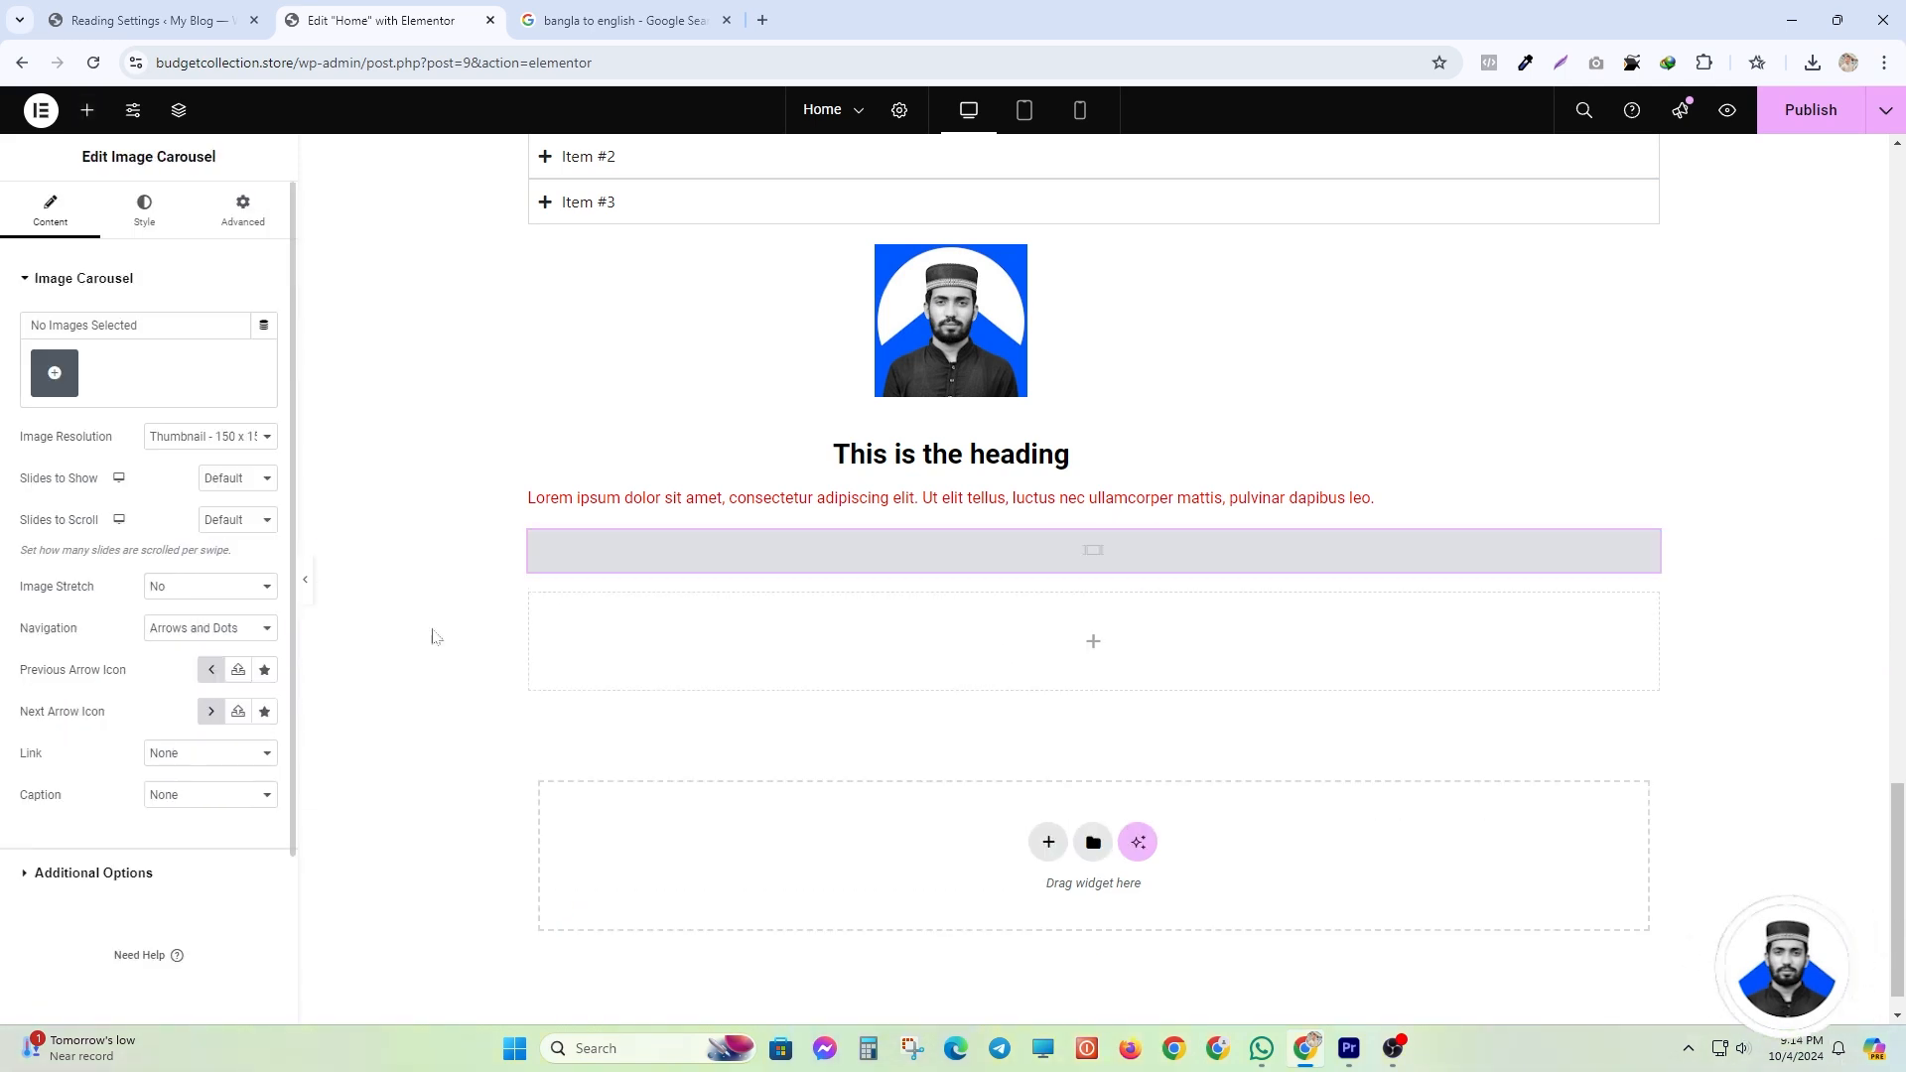
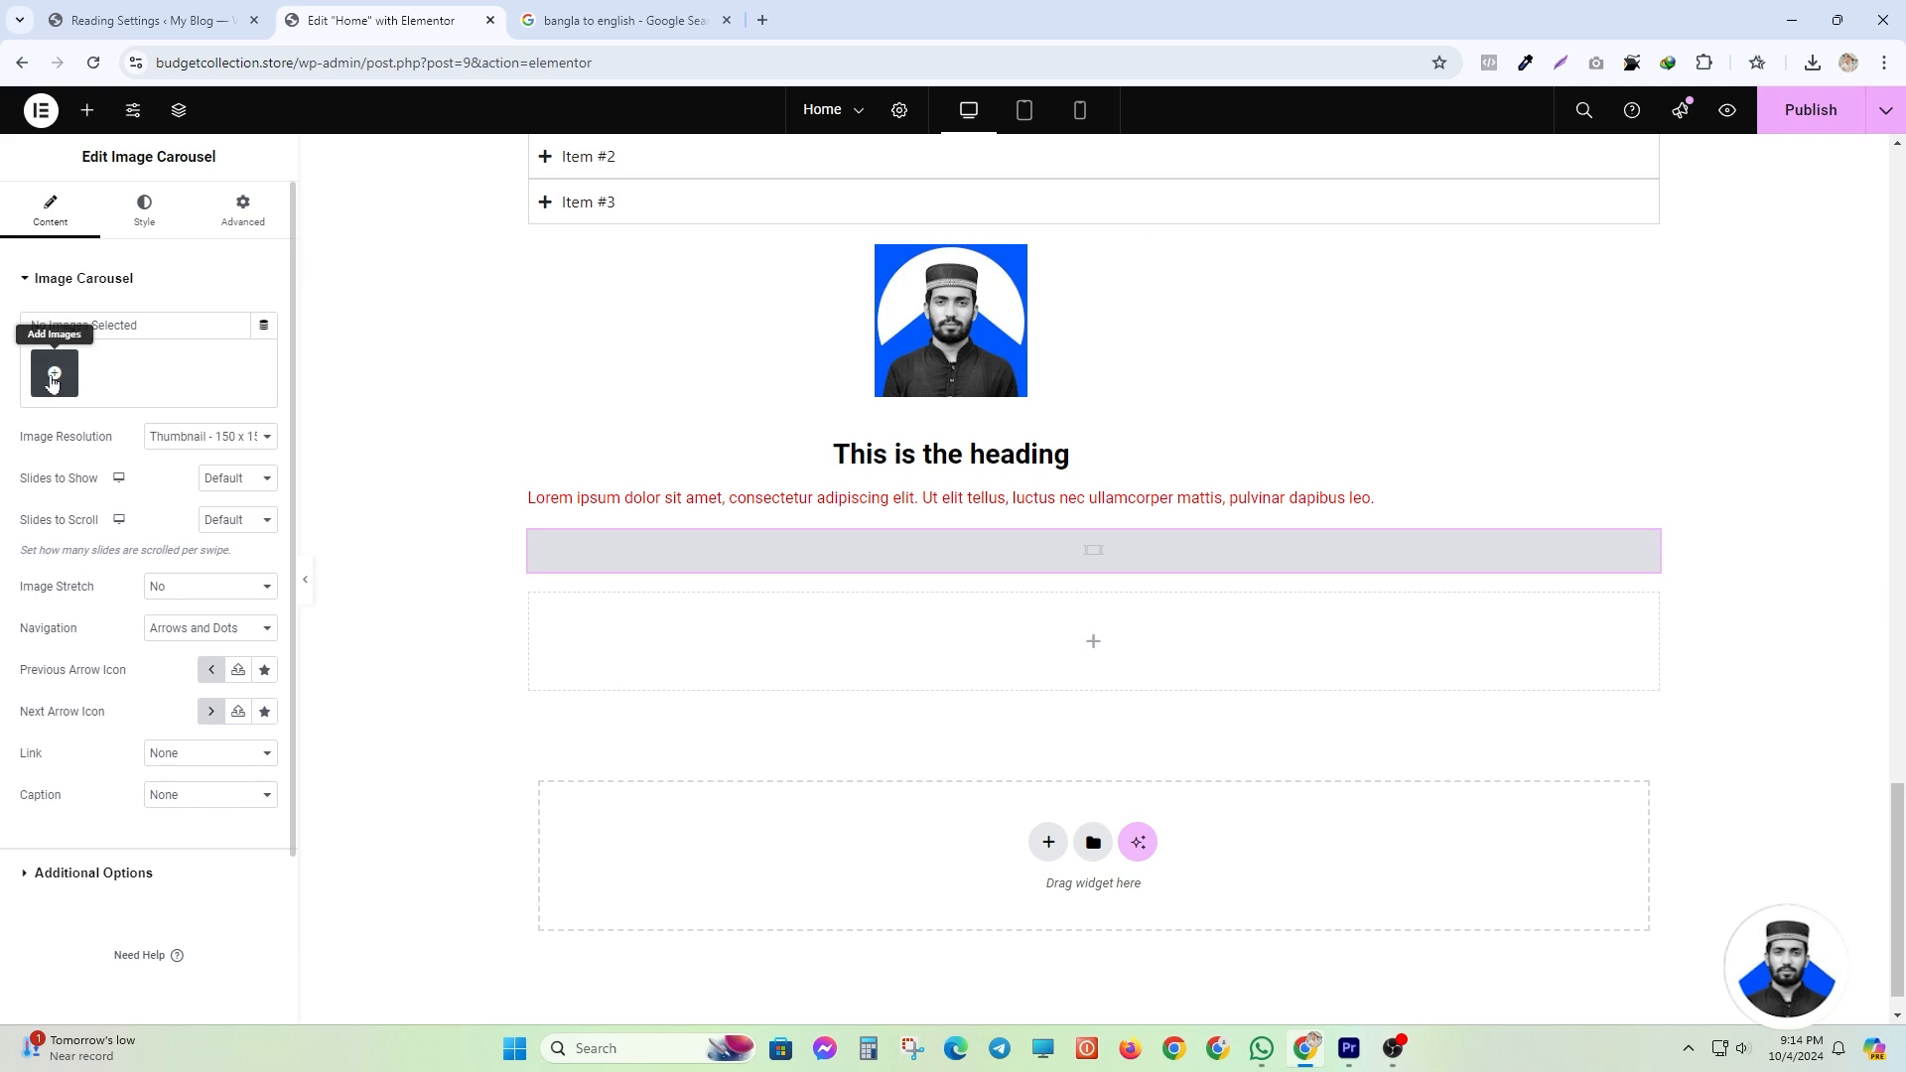
- Upload maxresdefault (1), maxresdefault, hq720 and images, and insert them with the existing profile picture as the carousel's gallery
left_click(54, 375)
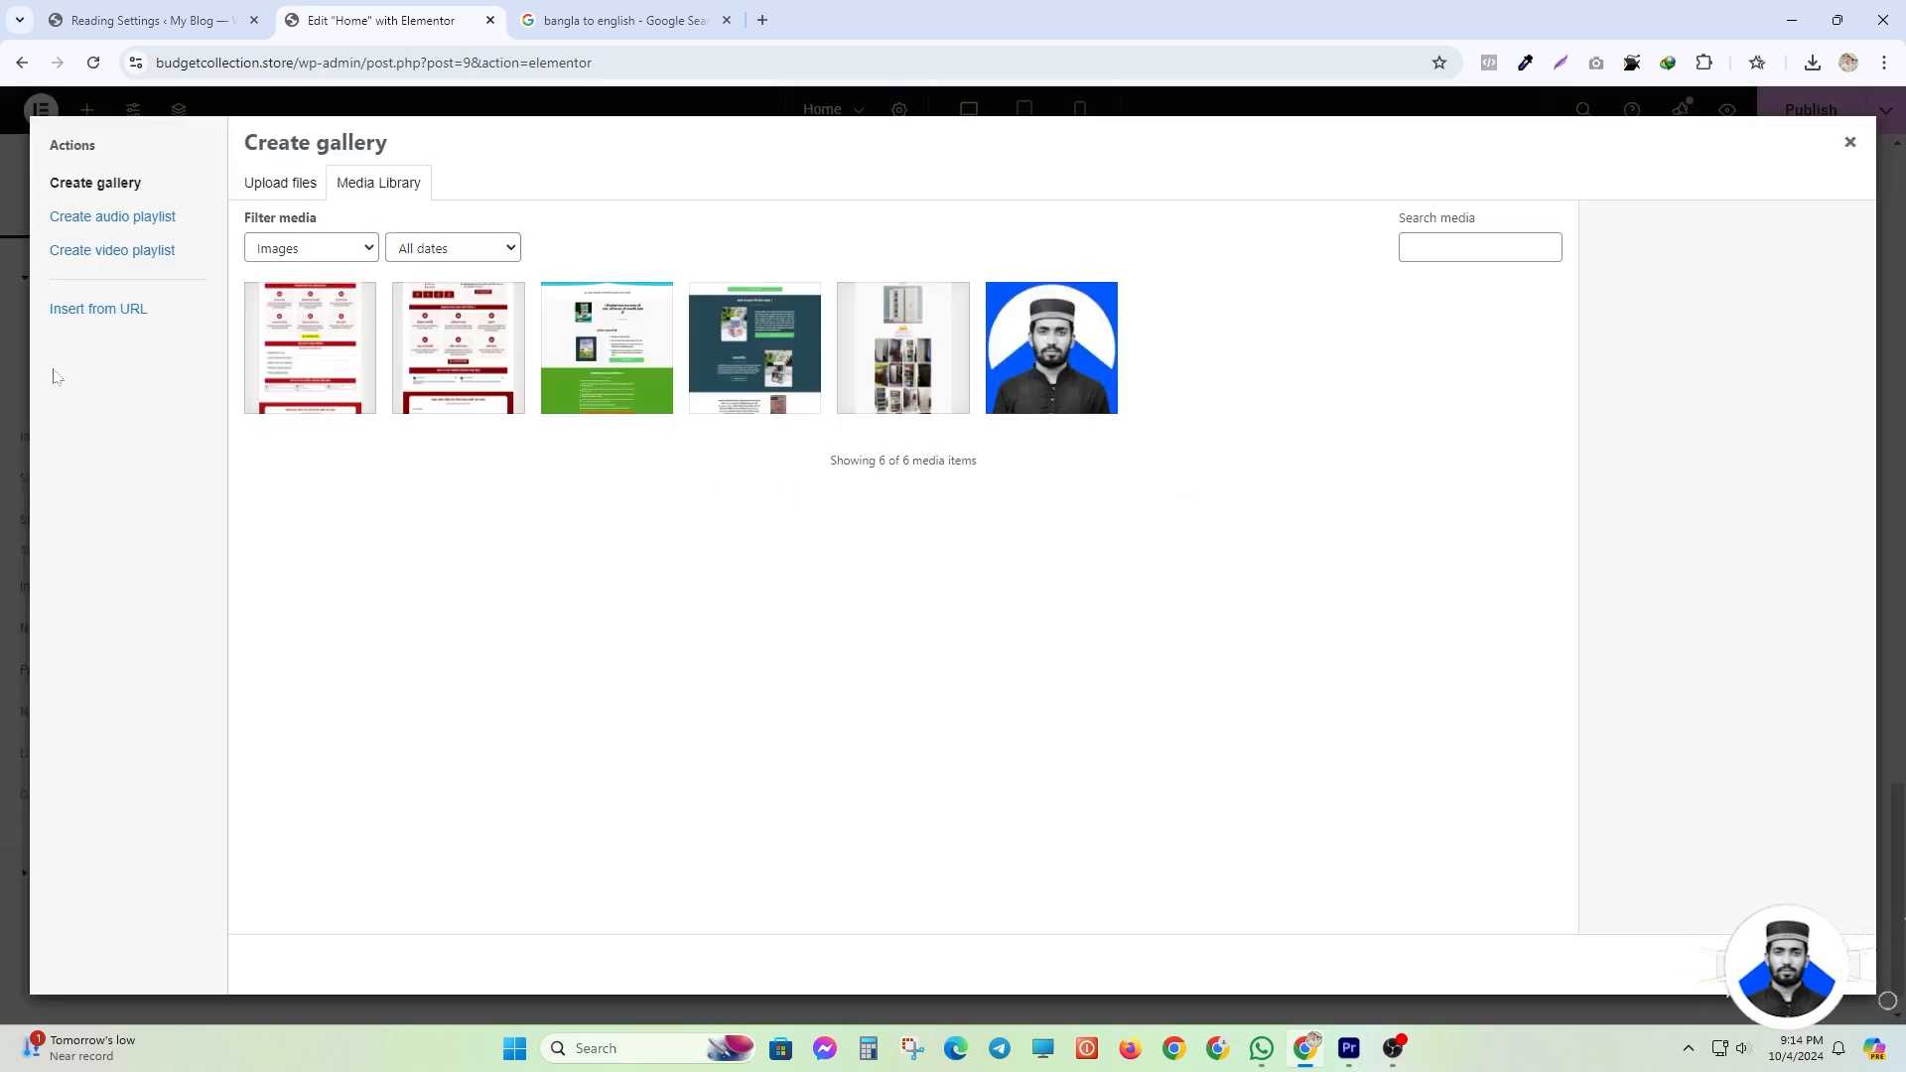
left_click(278, 185)
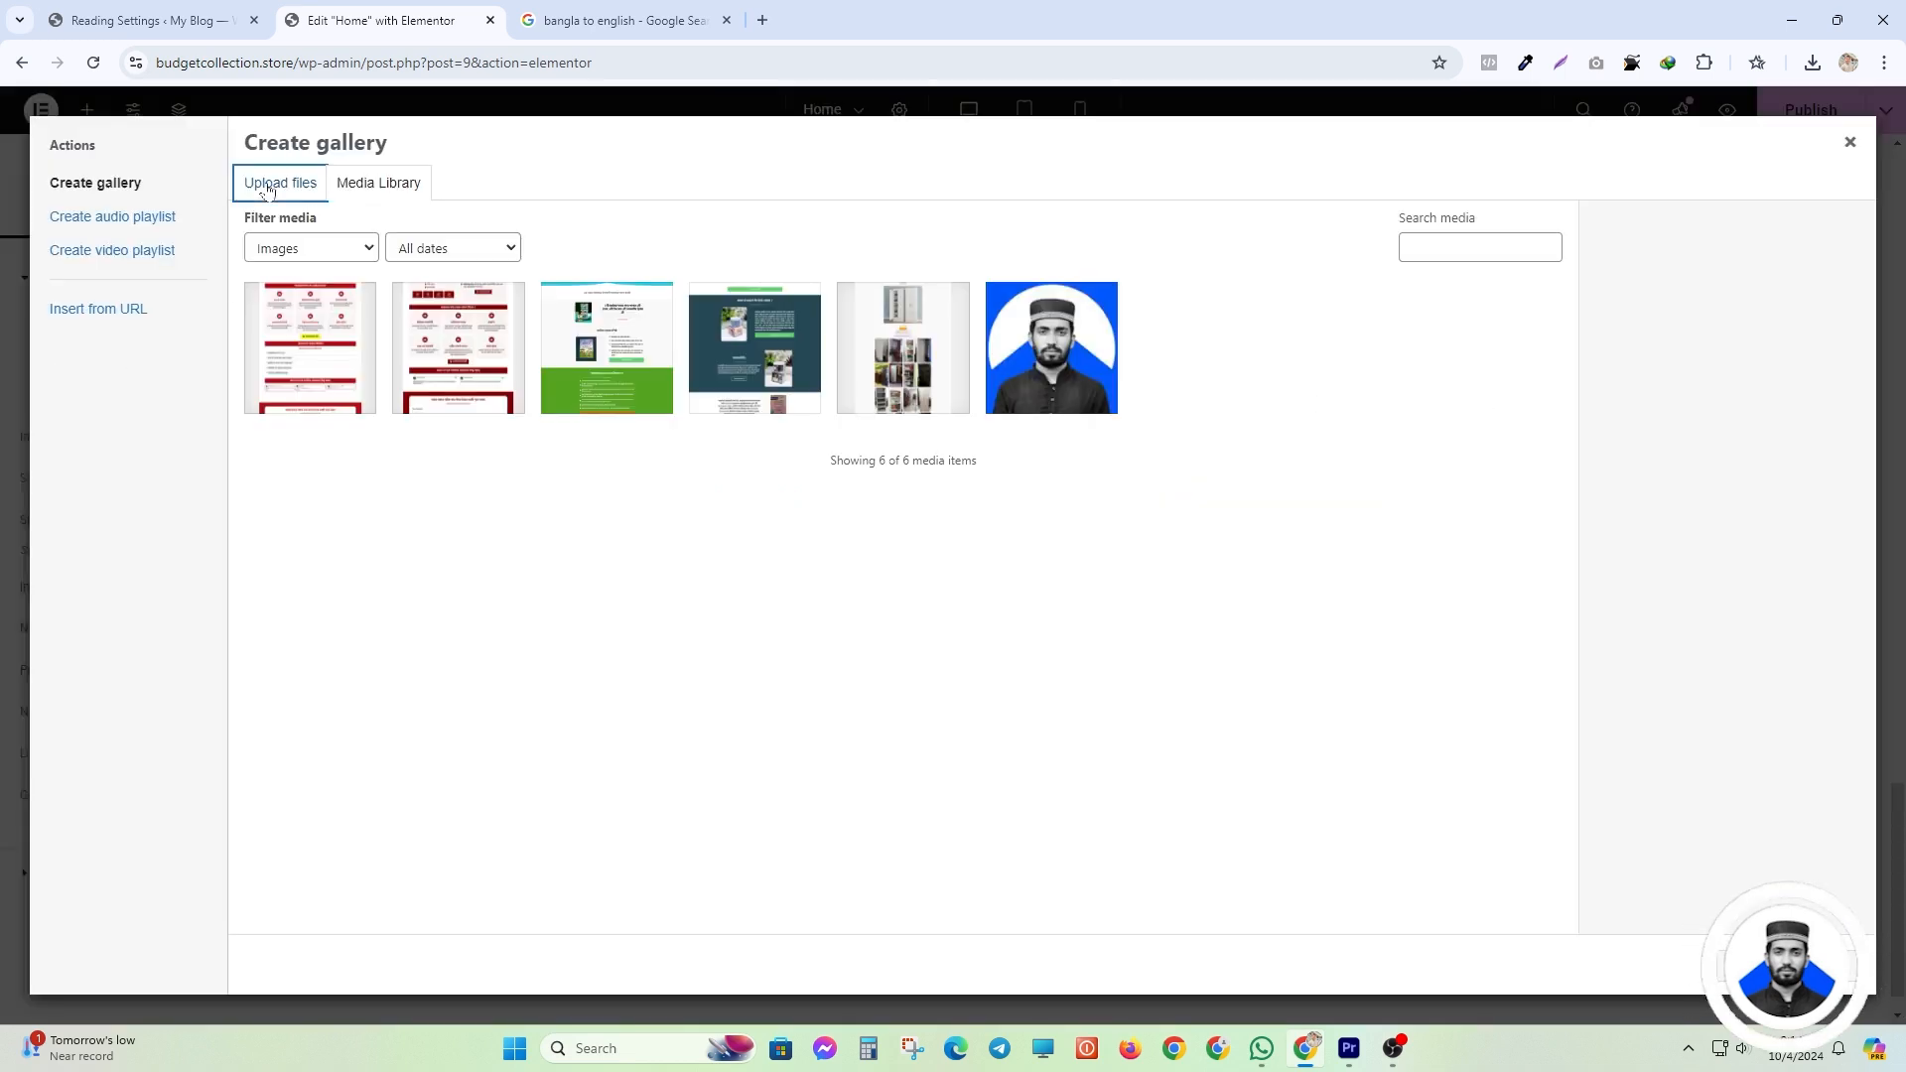
left_click(988, 534)
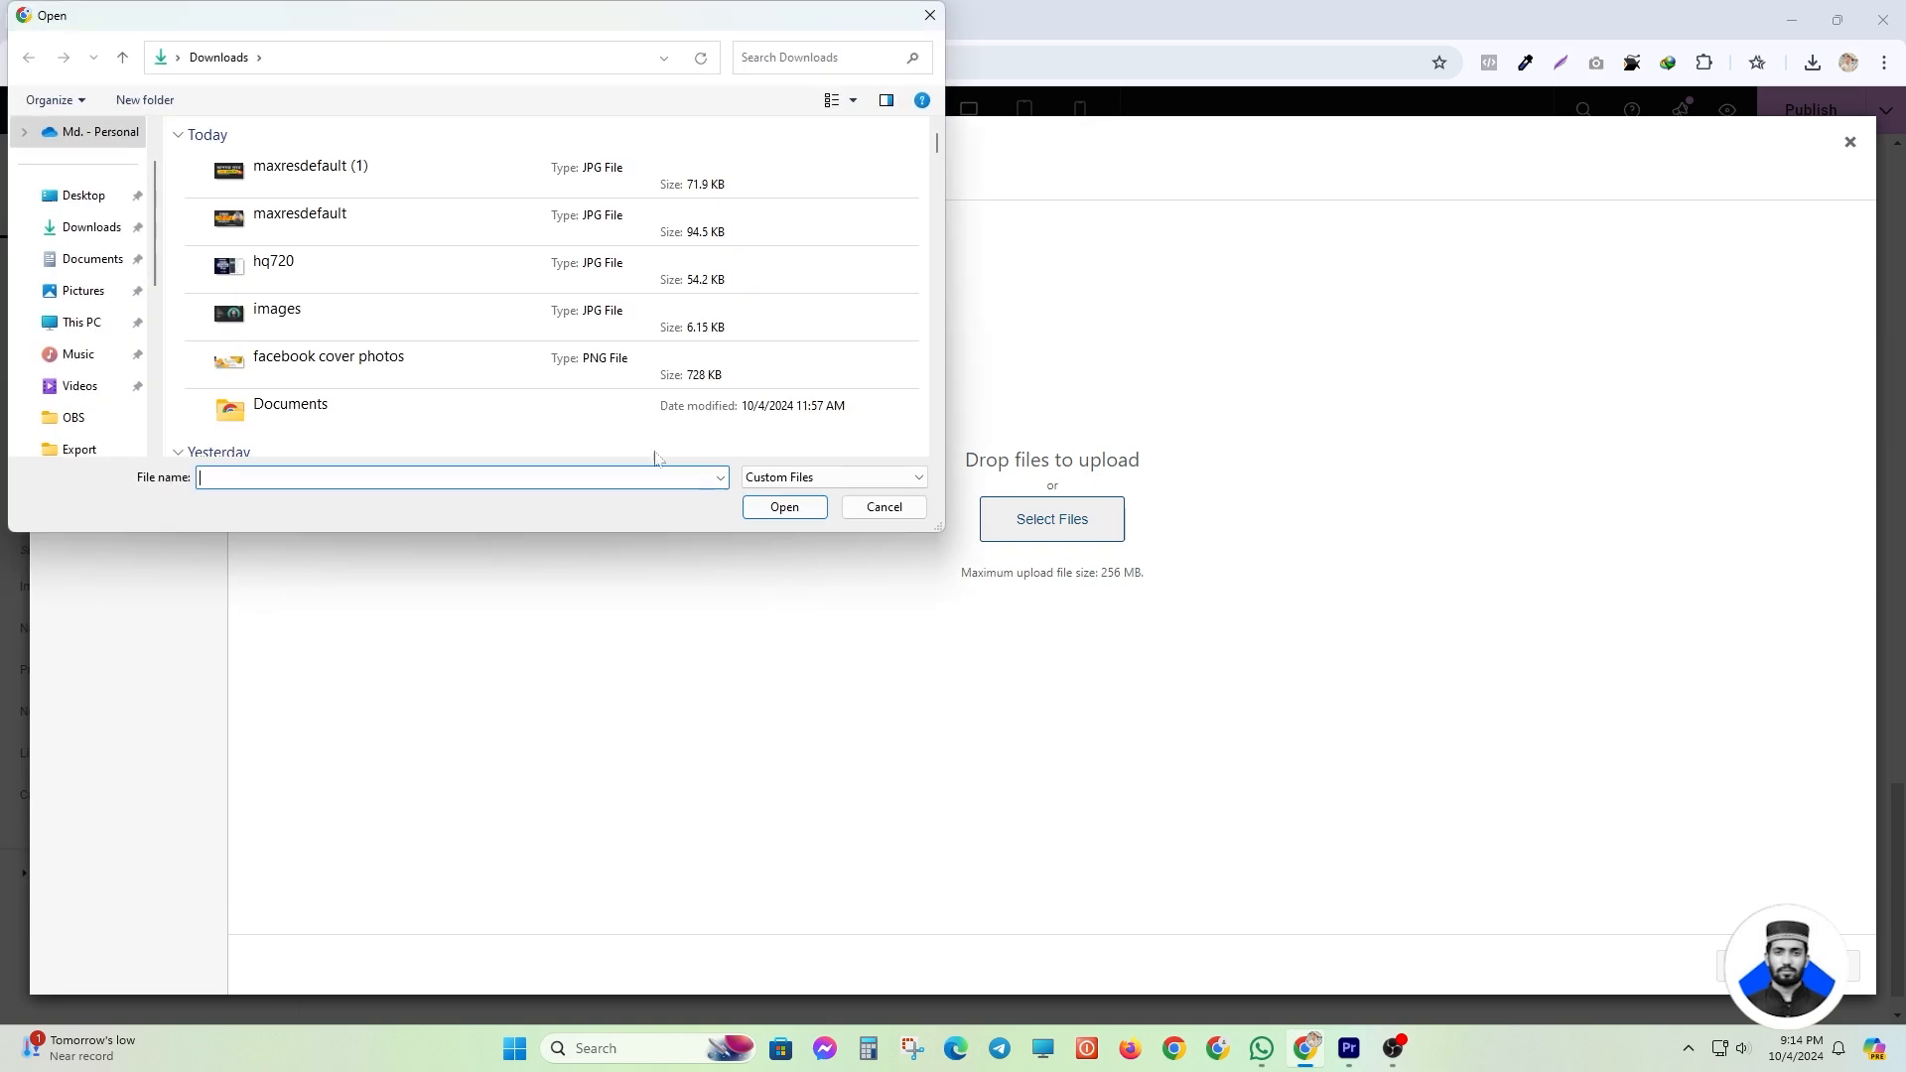
left_click(298, 174)
left_click(397, 315, "shift")
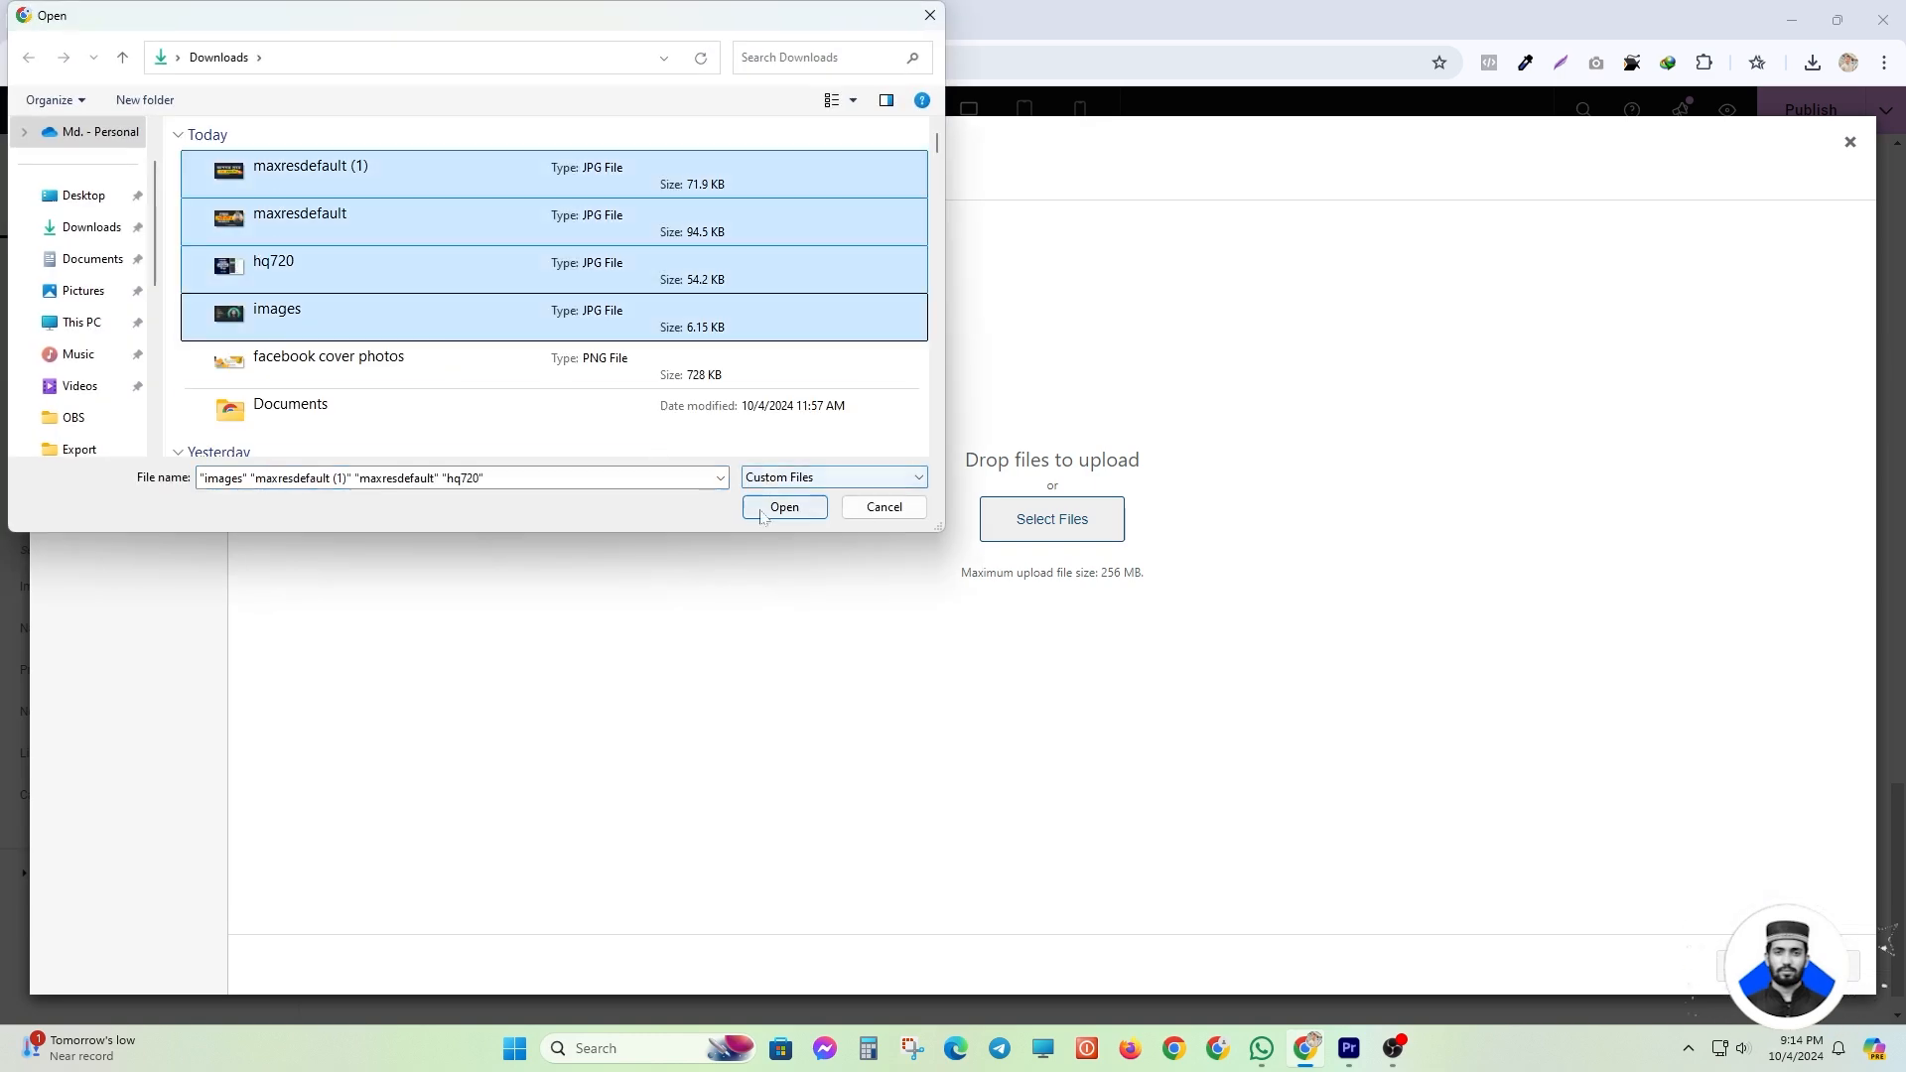
left_click(785, 507)
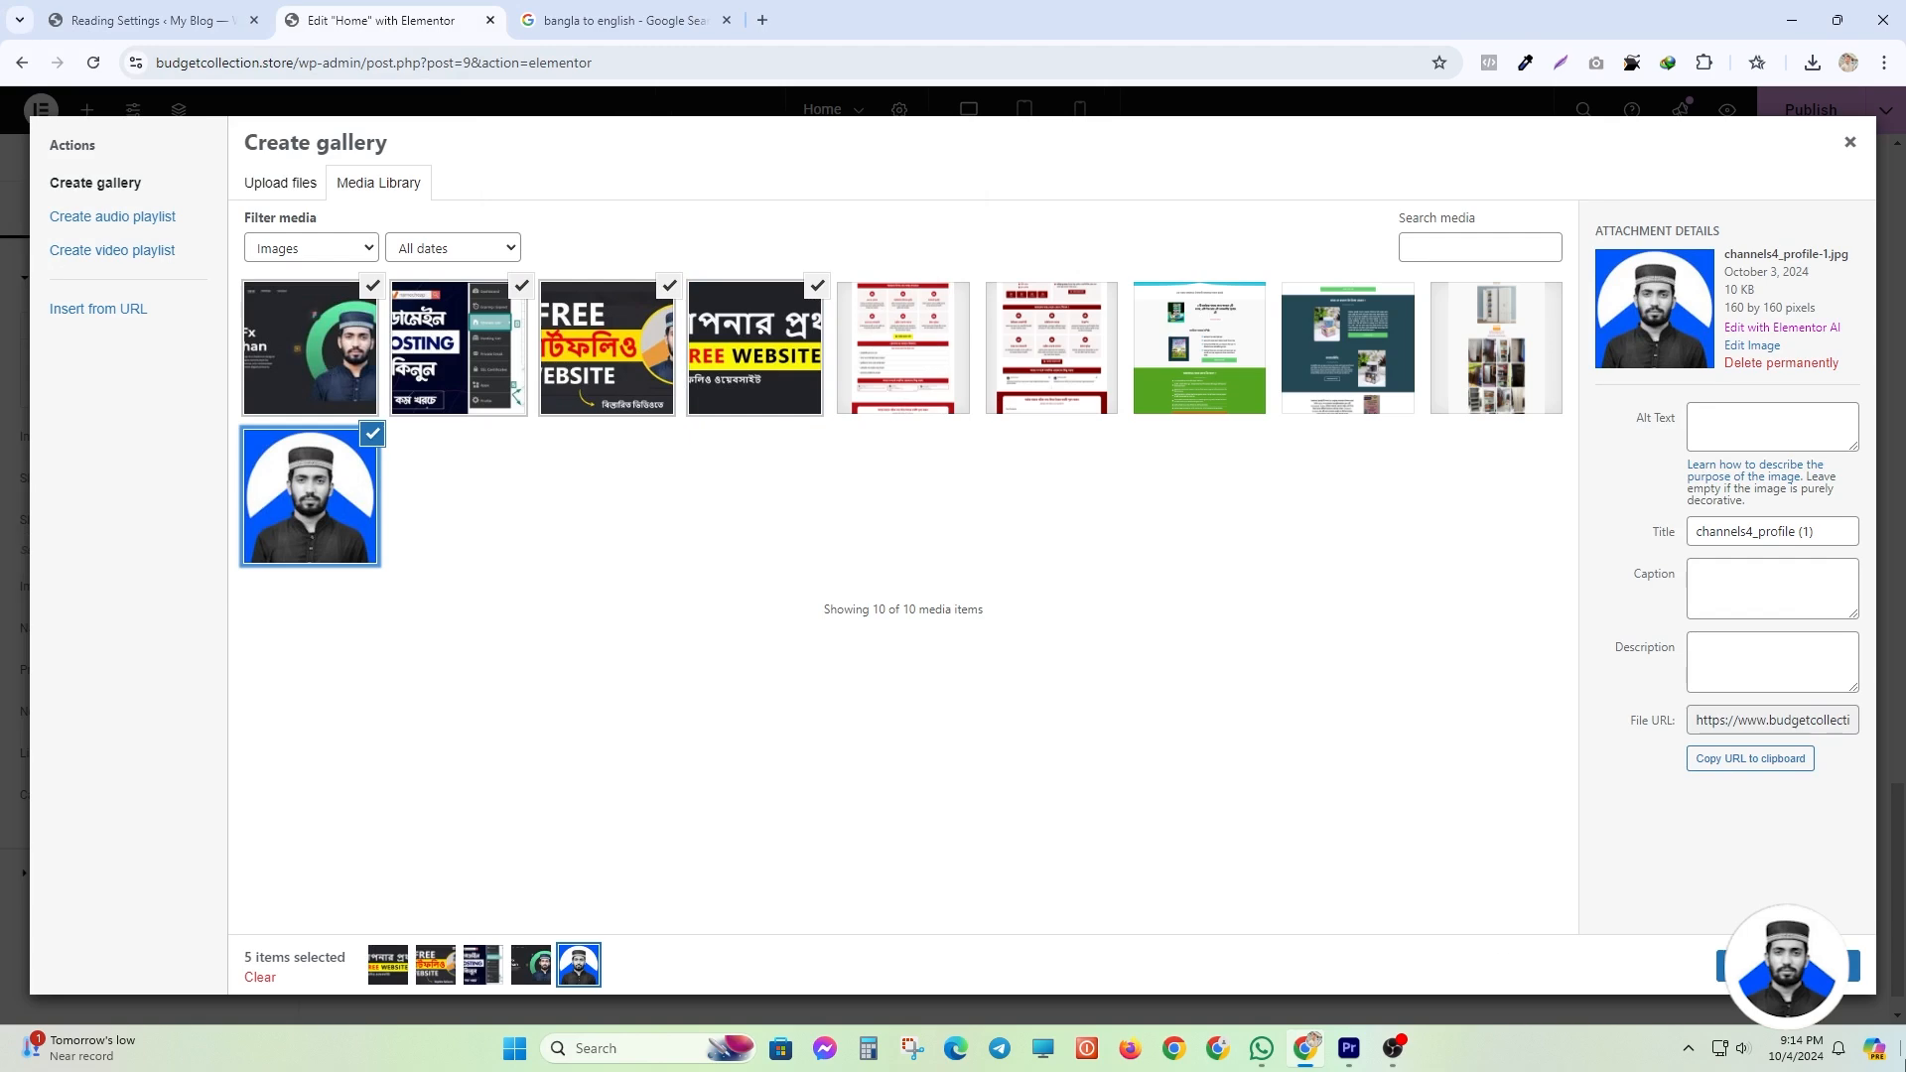
left_click(1795, 966)
left_click(1799, 966)
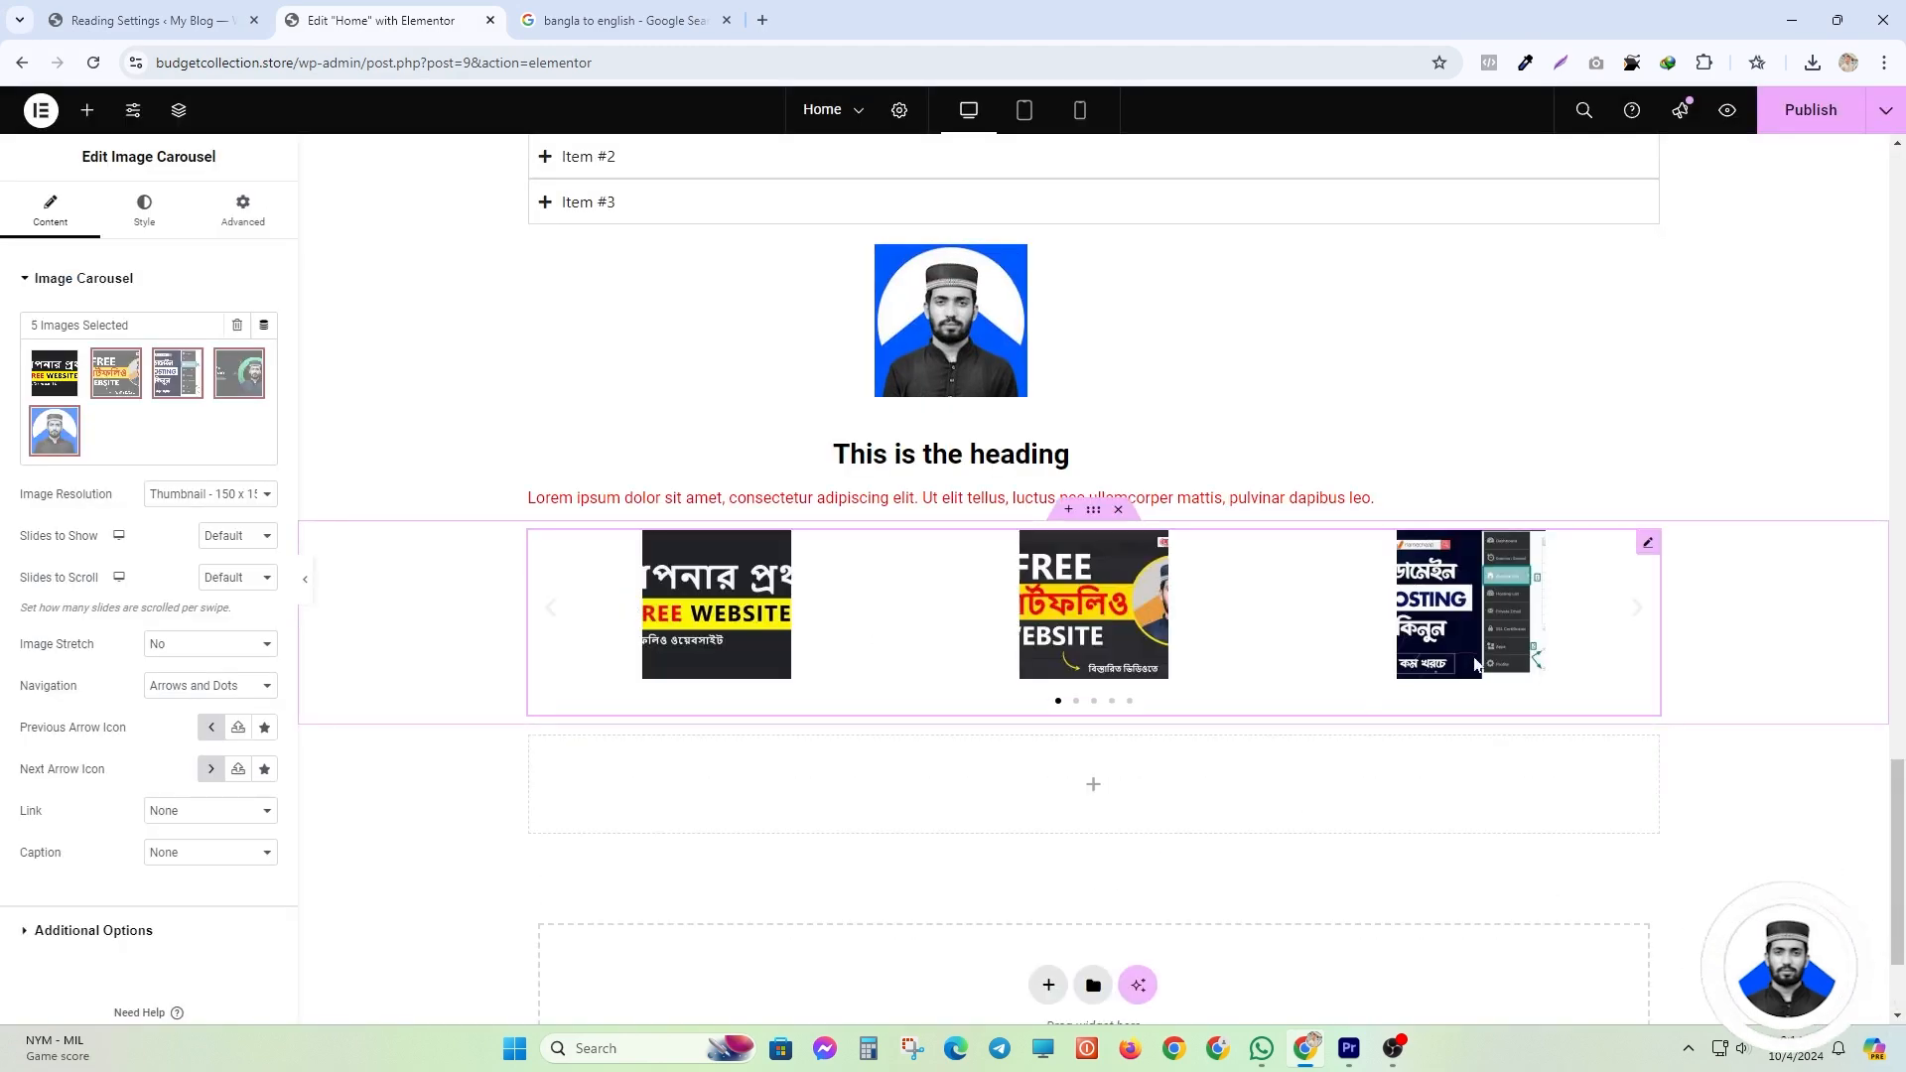
- Set the carousel's image resolution to Full and page through its slides
left_click(1638, 616)
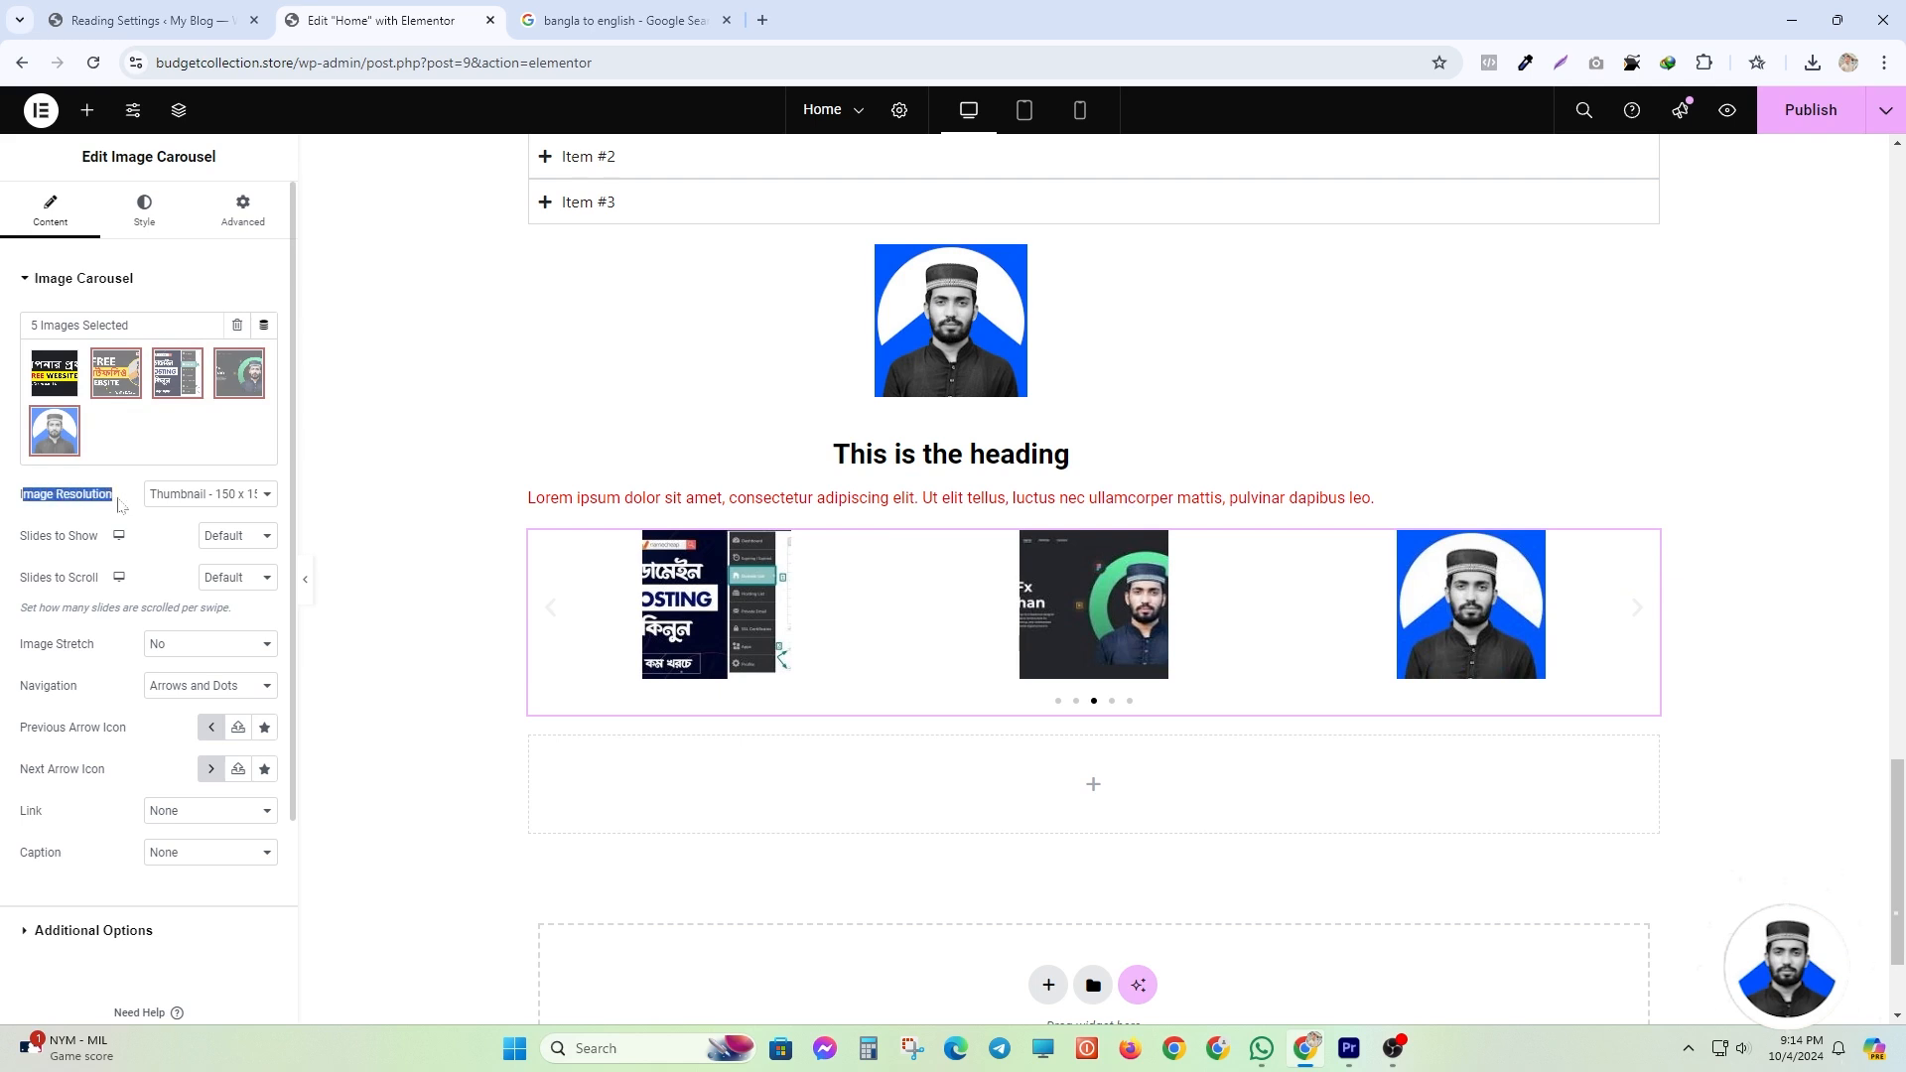
left_click(171, 494)
left_click(199, 663)
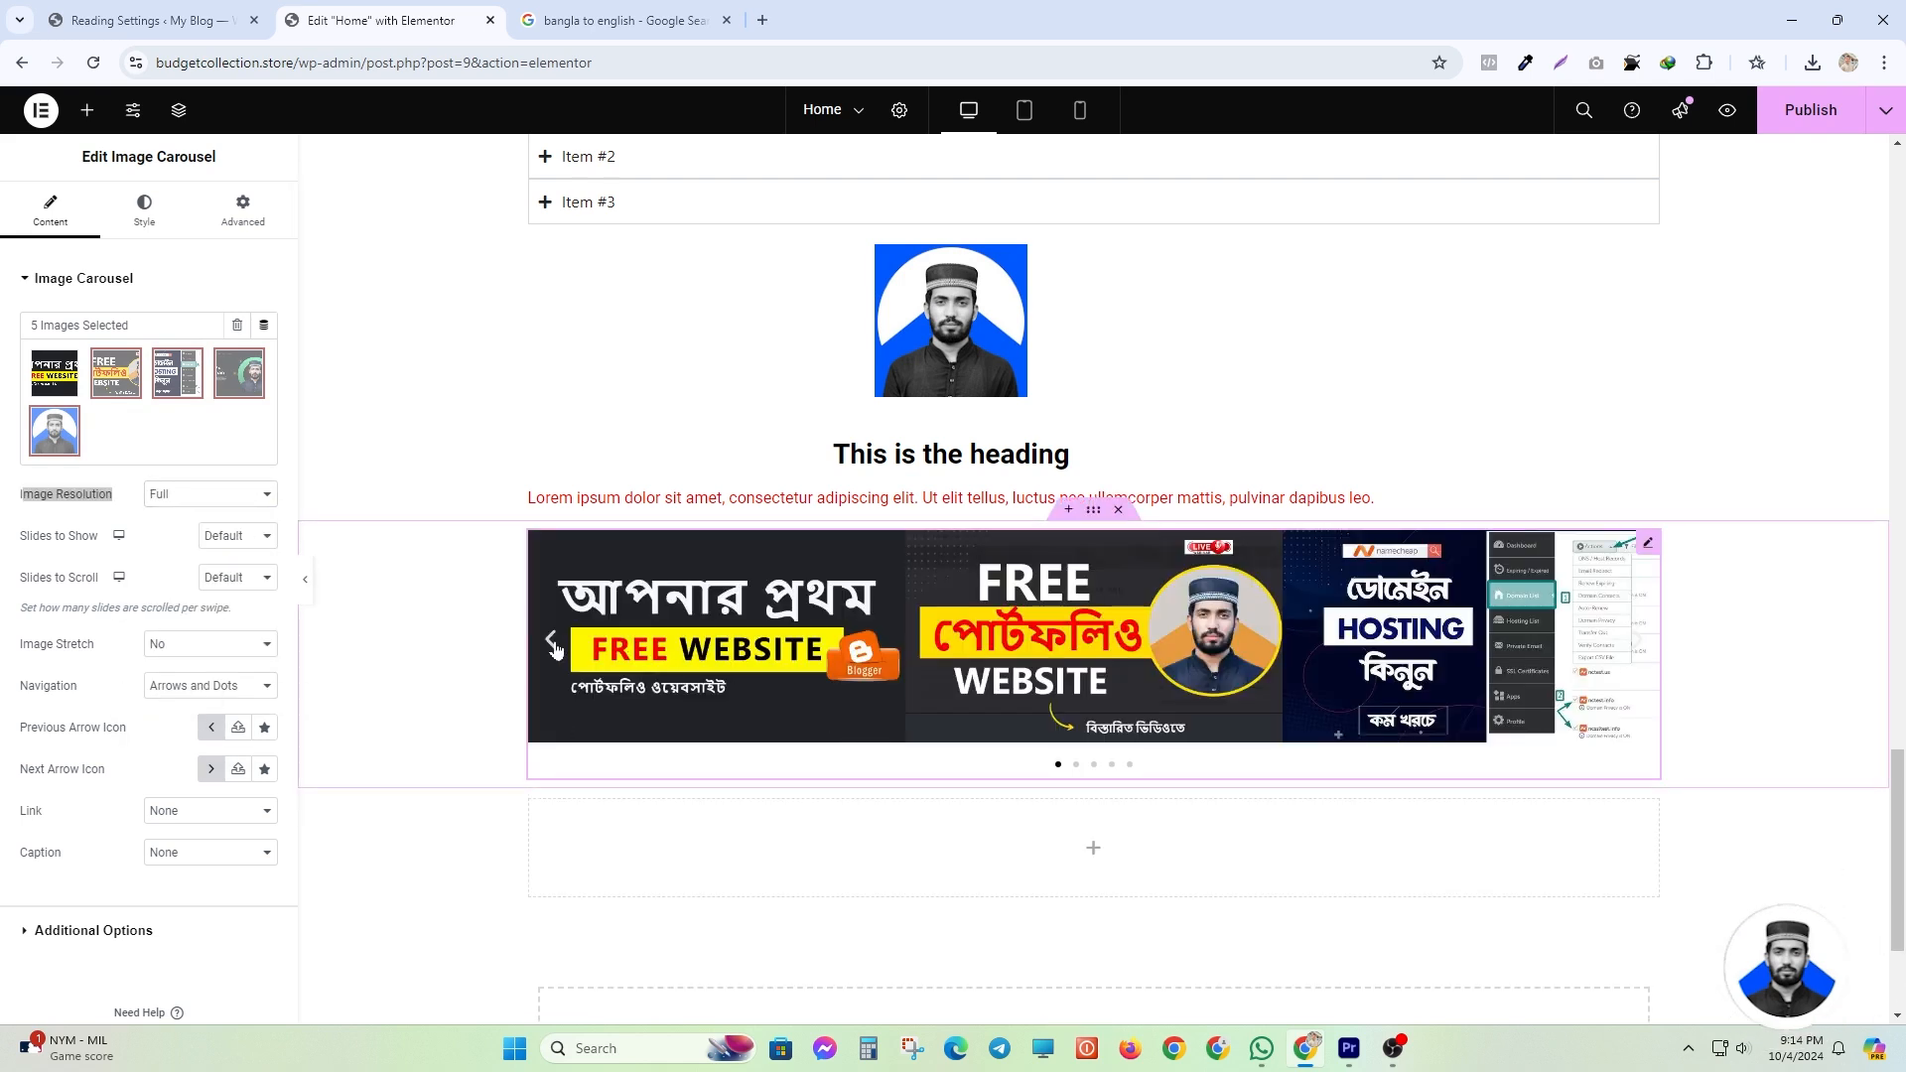
left_click(552, 641)
left_click(552, 645)
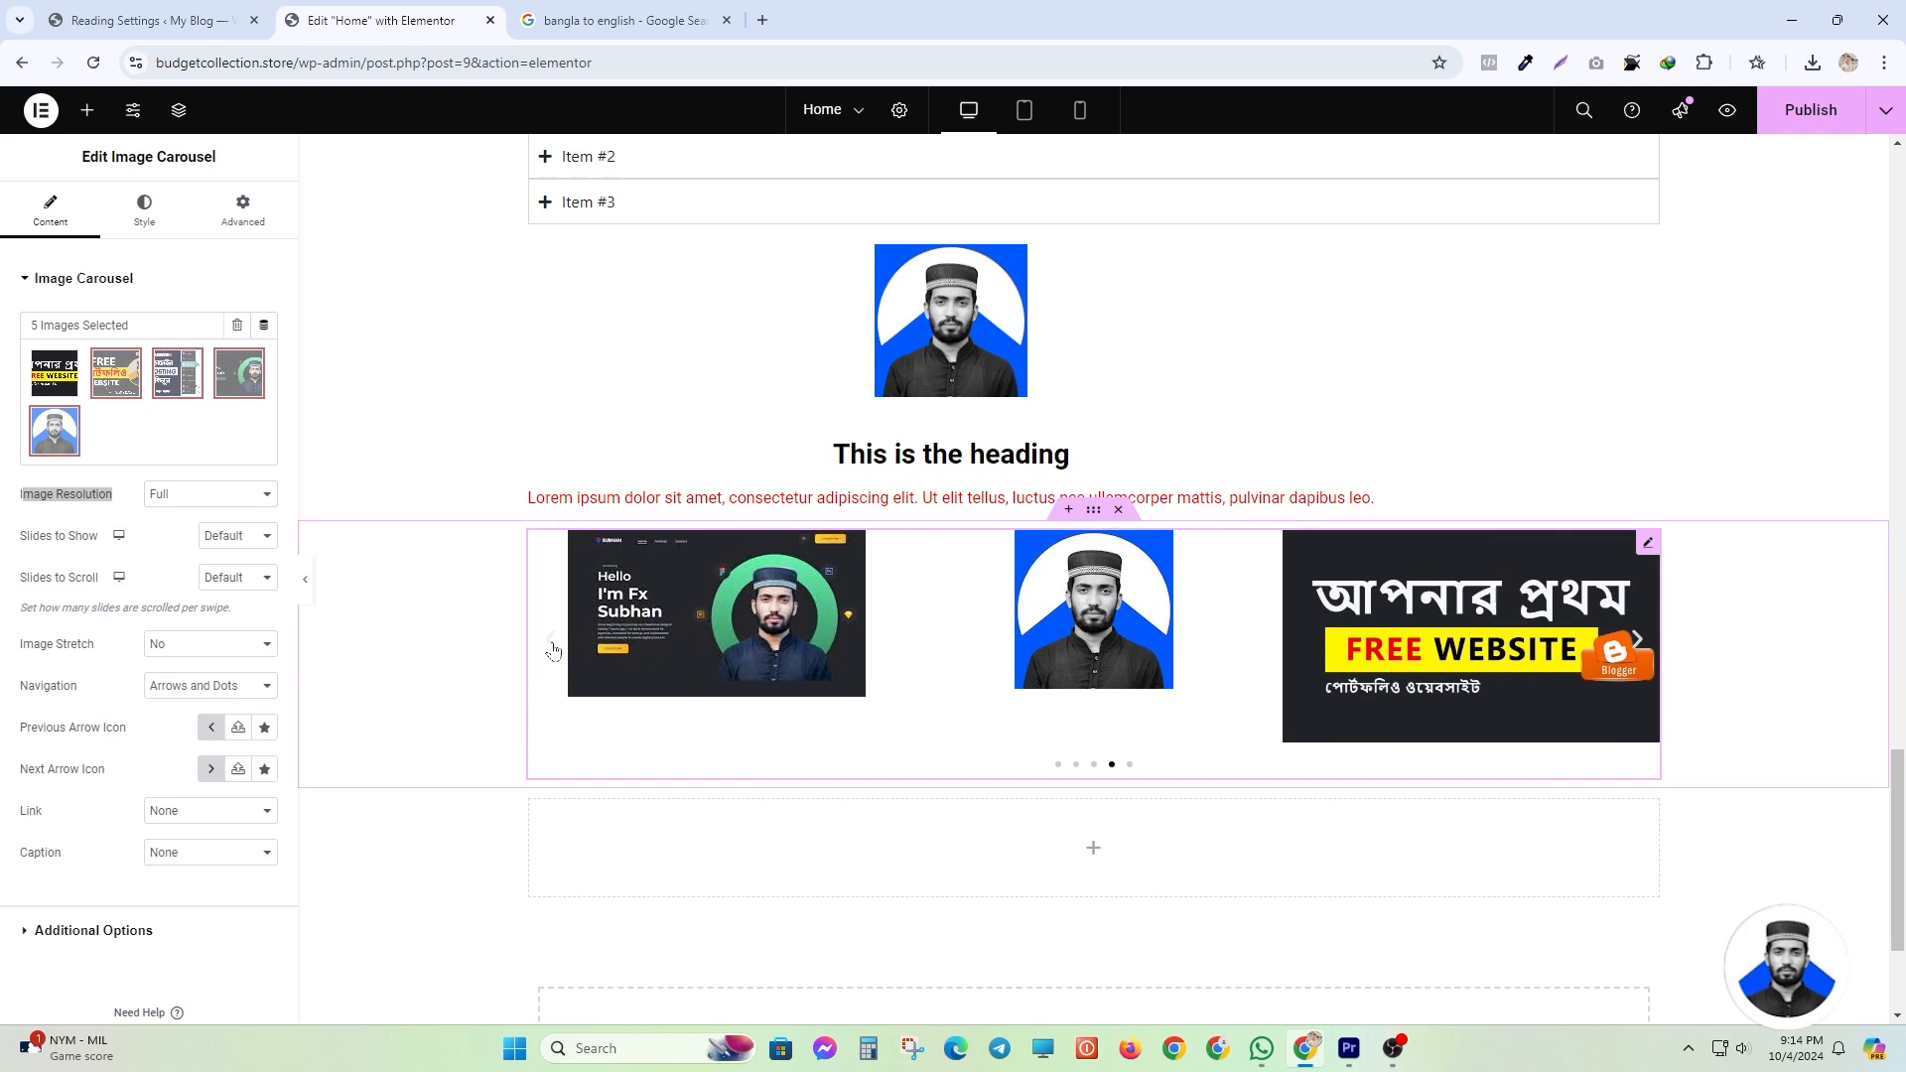
- Try showing only one slide at a time in the carousel and page back through the images
left_click(237, 541)
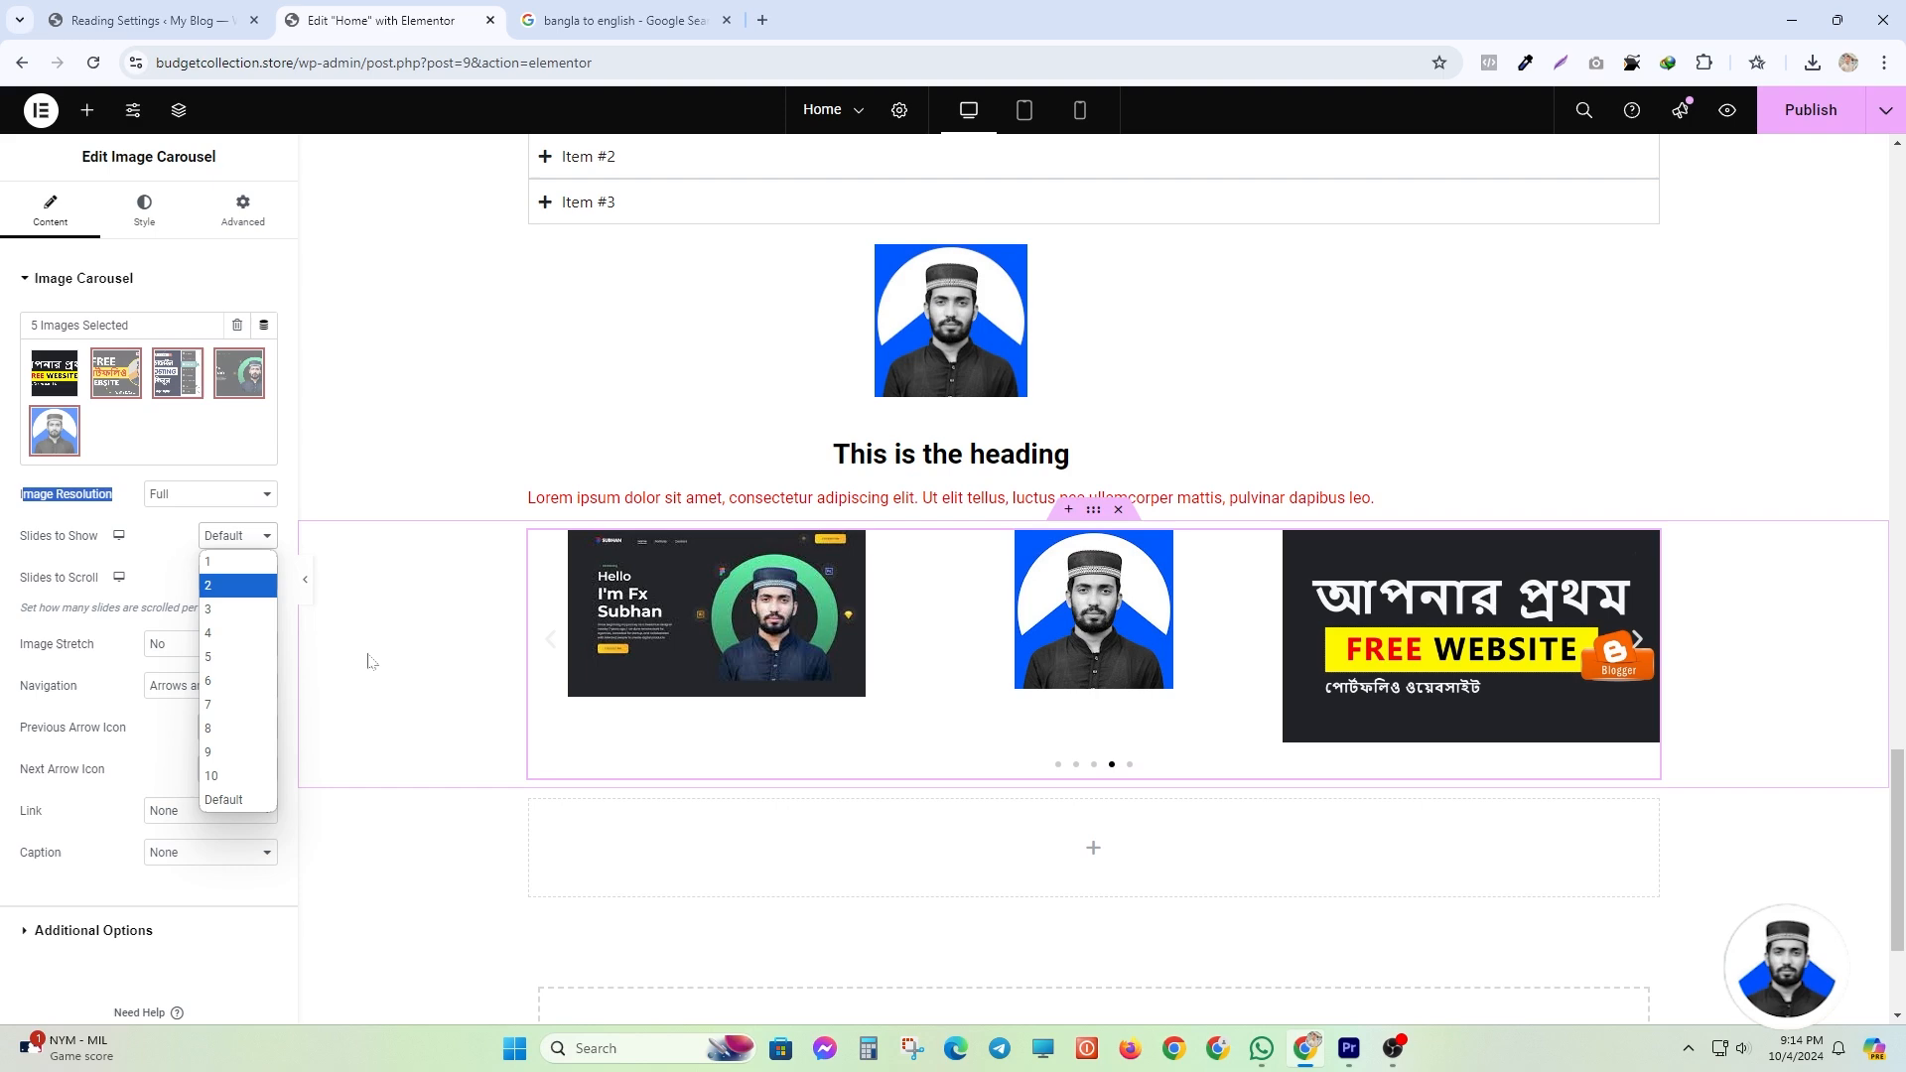
left_click(213, 562)
scroll(879, 604, "down", 3)
scroll(784, 576, "down", 1)
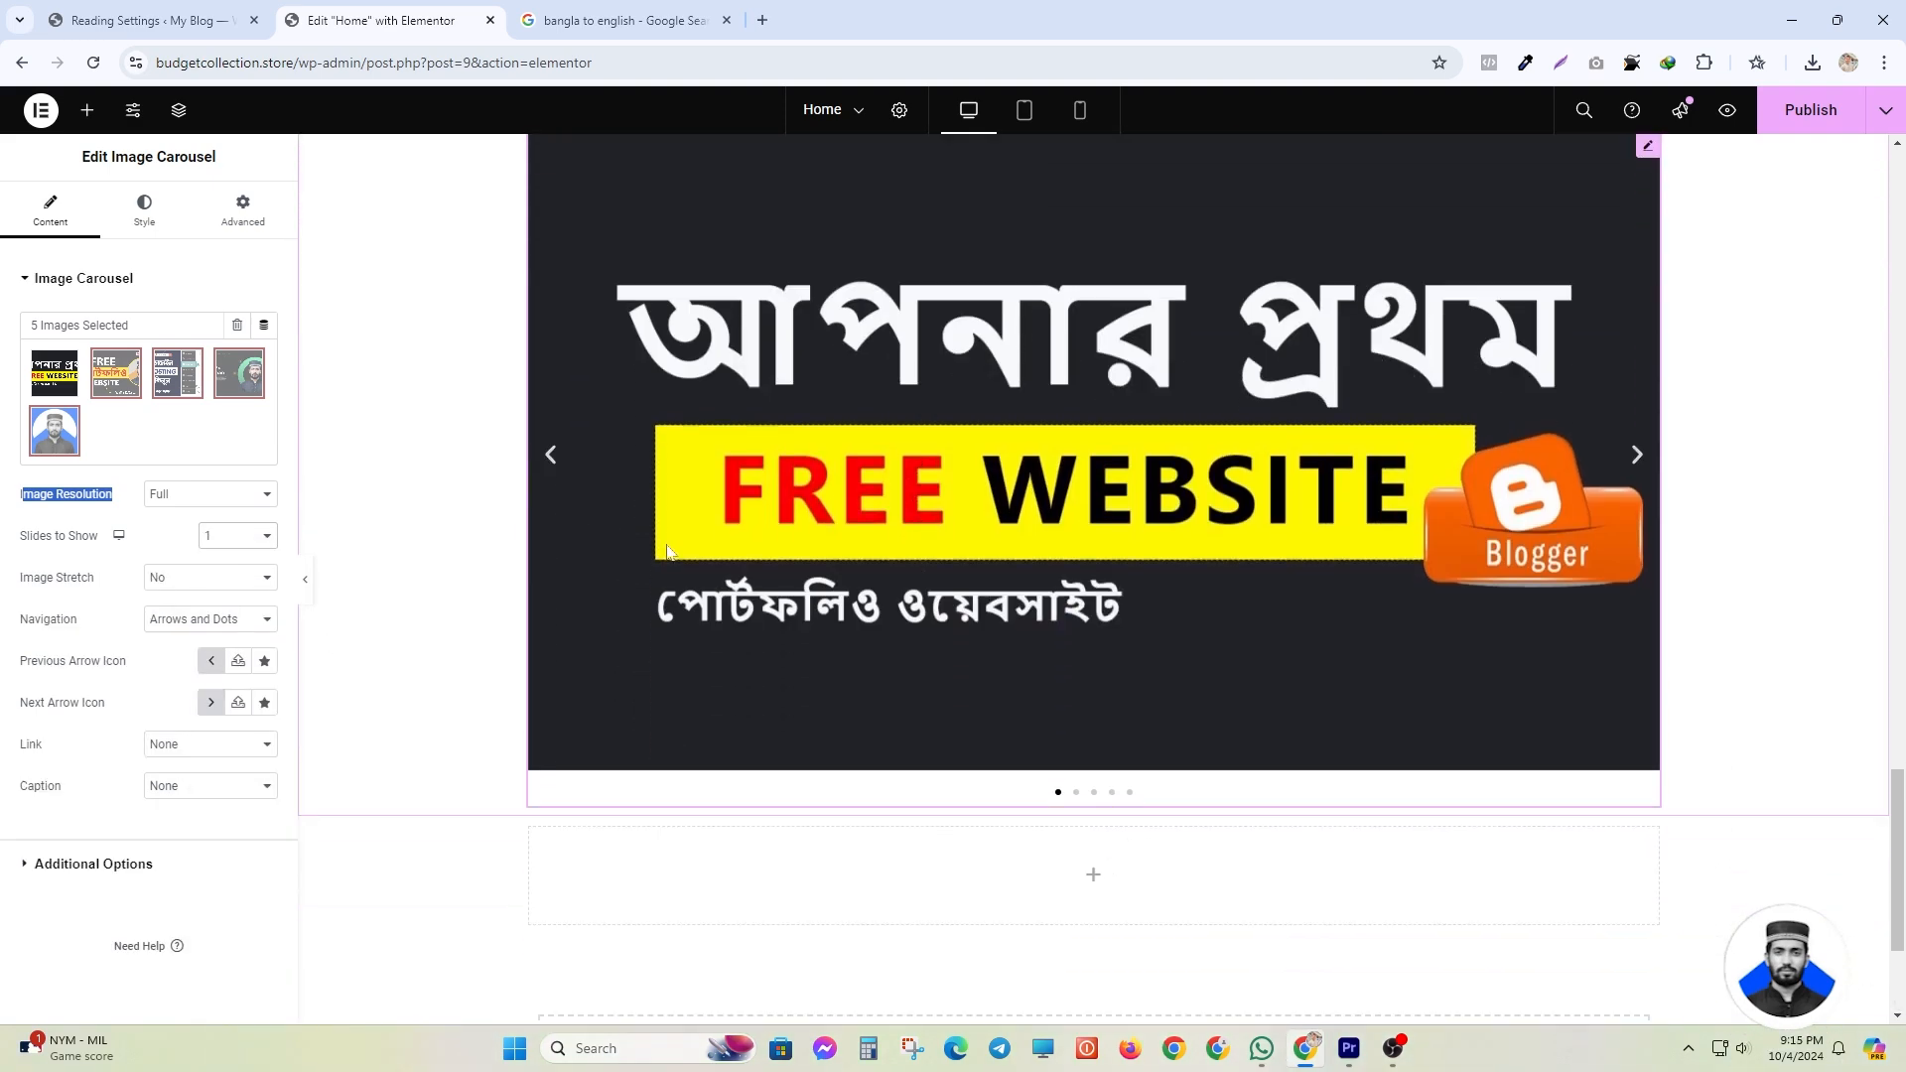
left_click(558, 468)
left_click(558, 469)
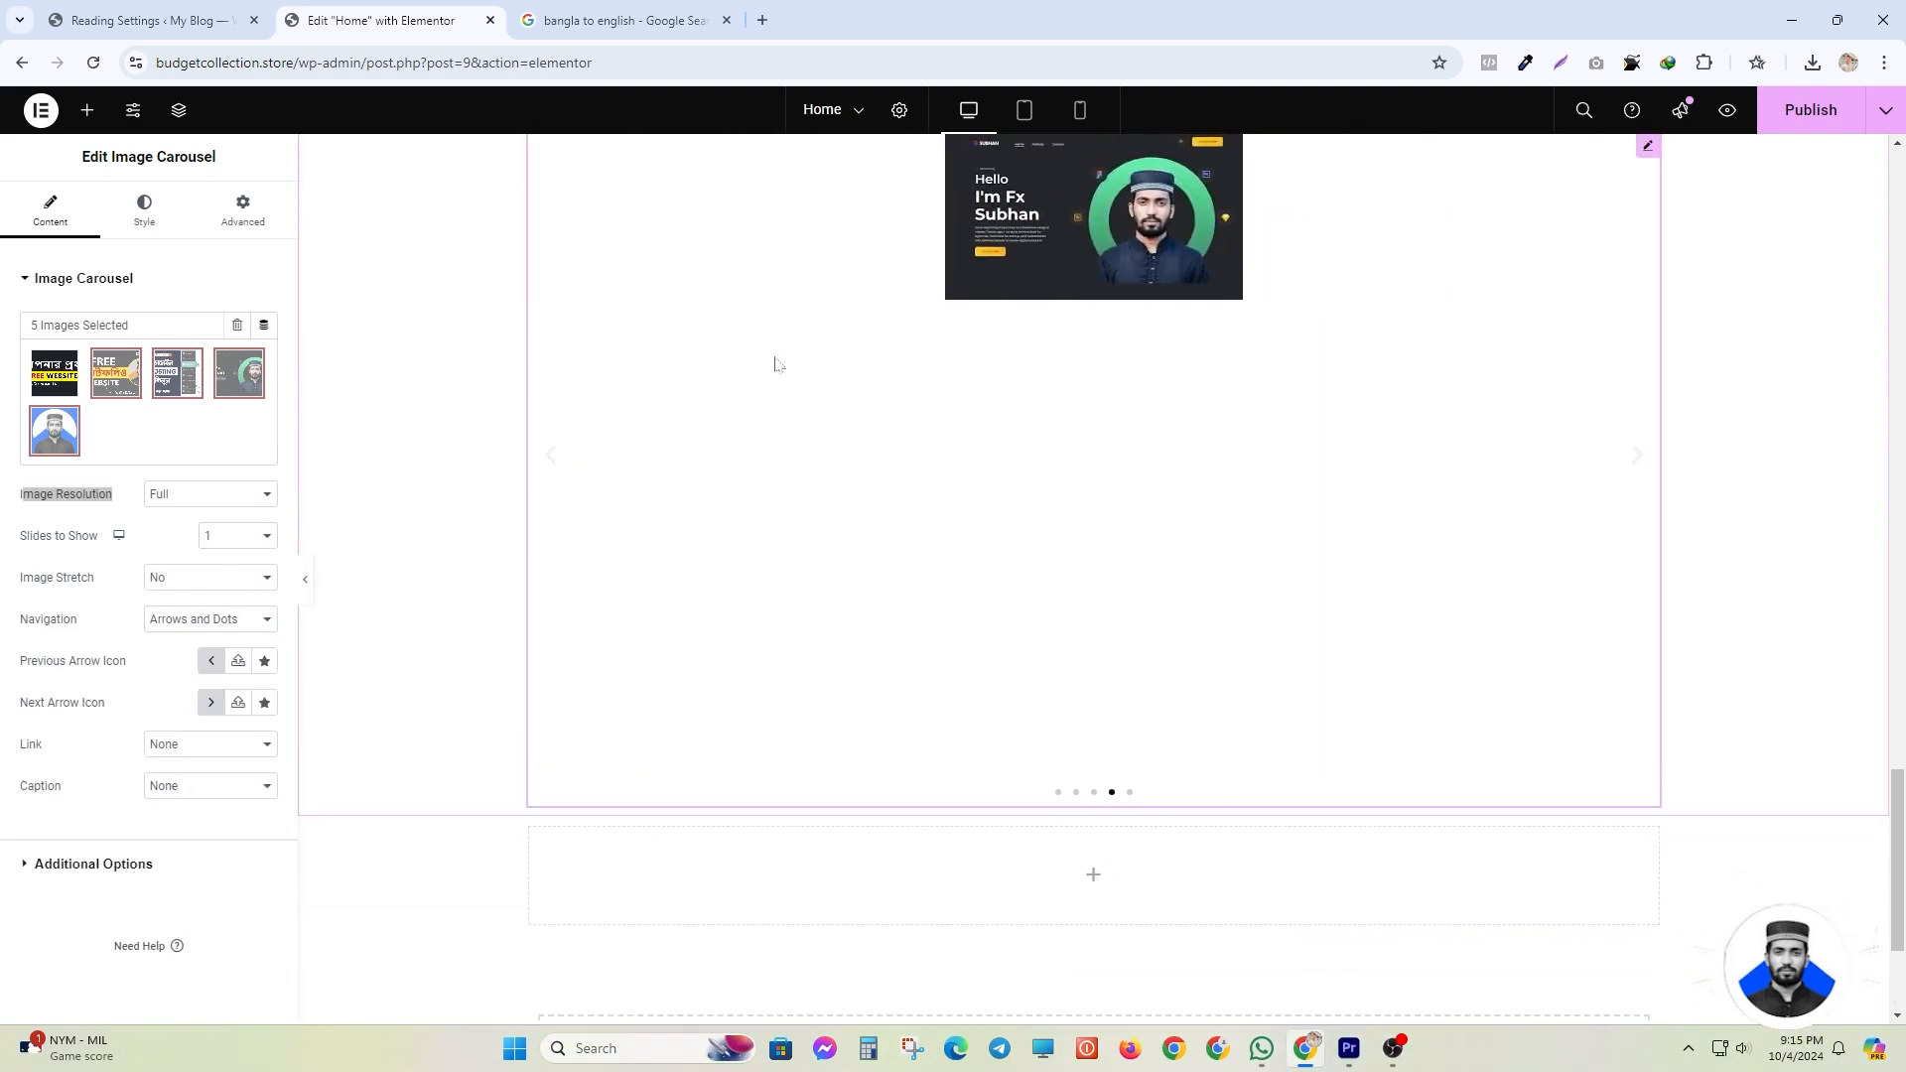
- Try three slides at a time in the carousel and settle on two for Slides to Show
scroll(1008, 463, "up", 2)
left_click(236, 536)
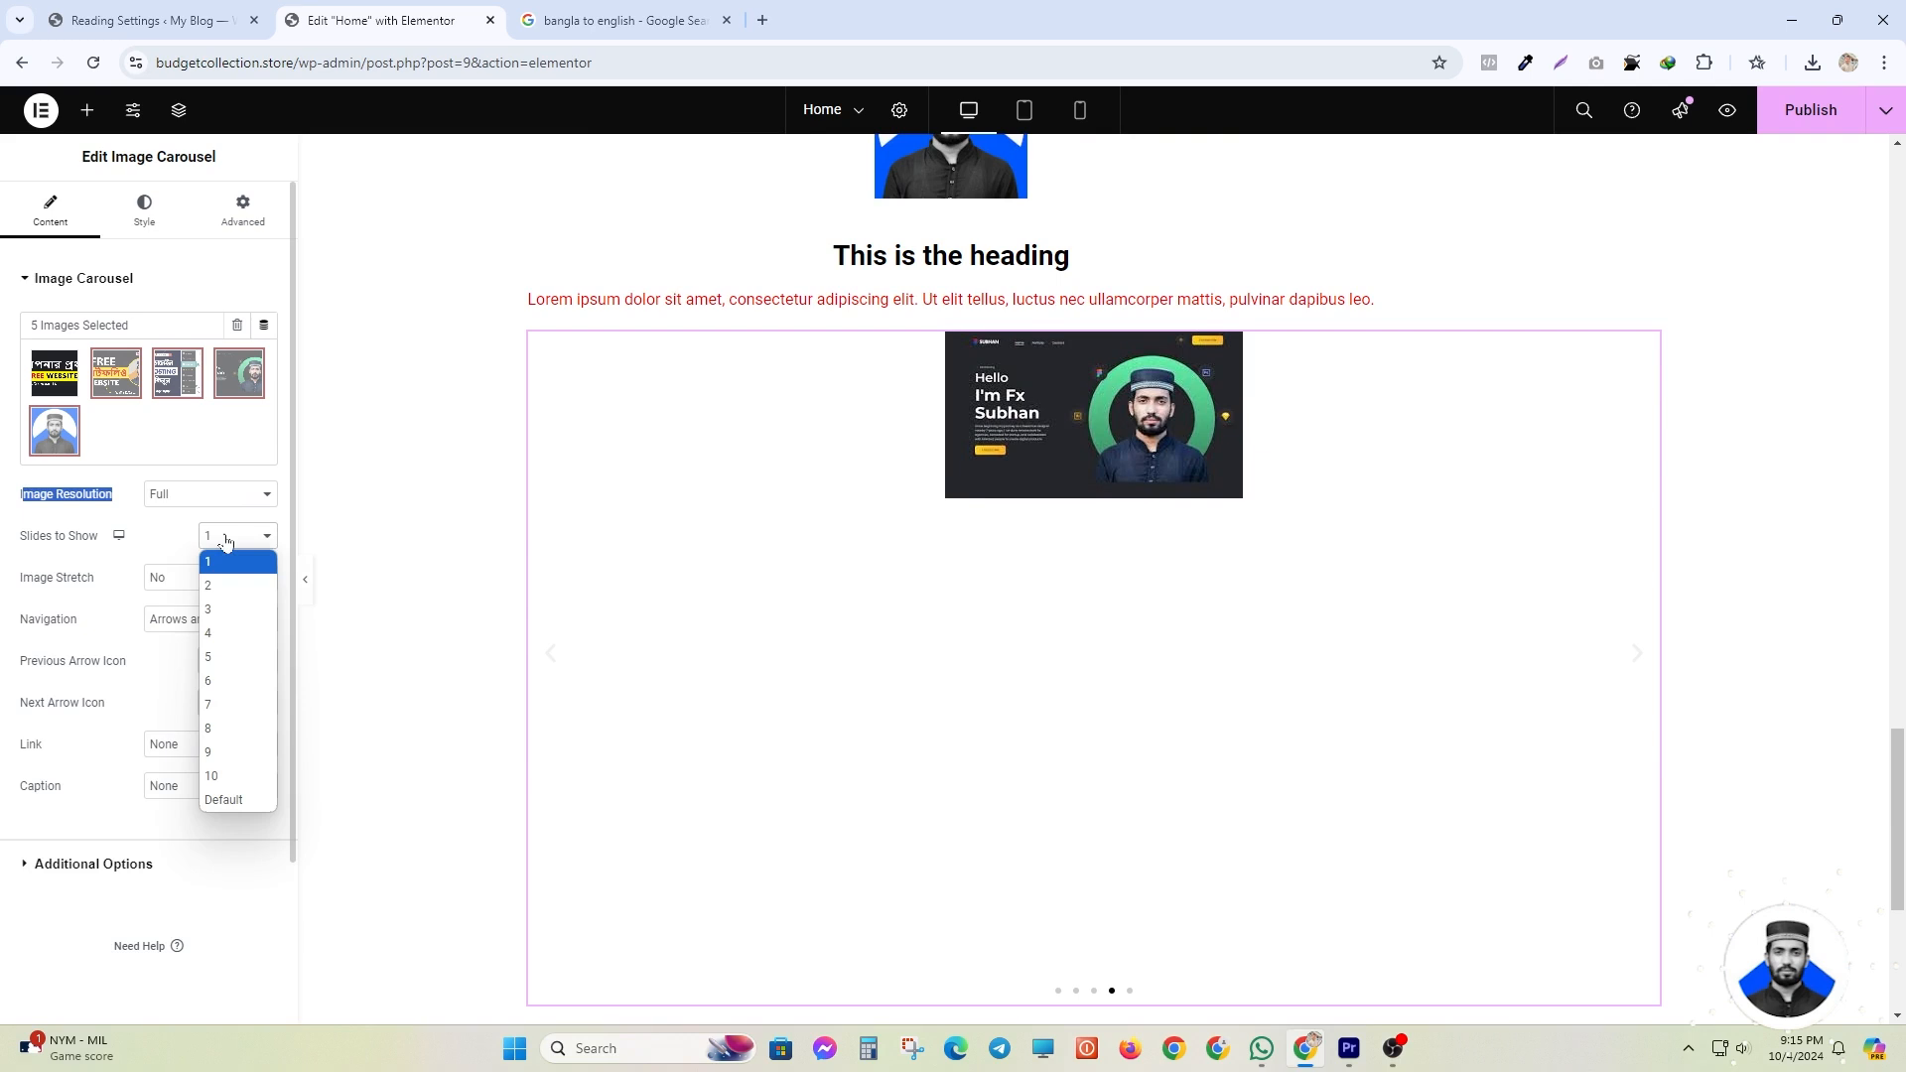
left_click(238, 607)
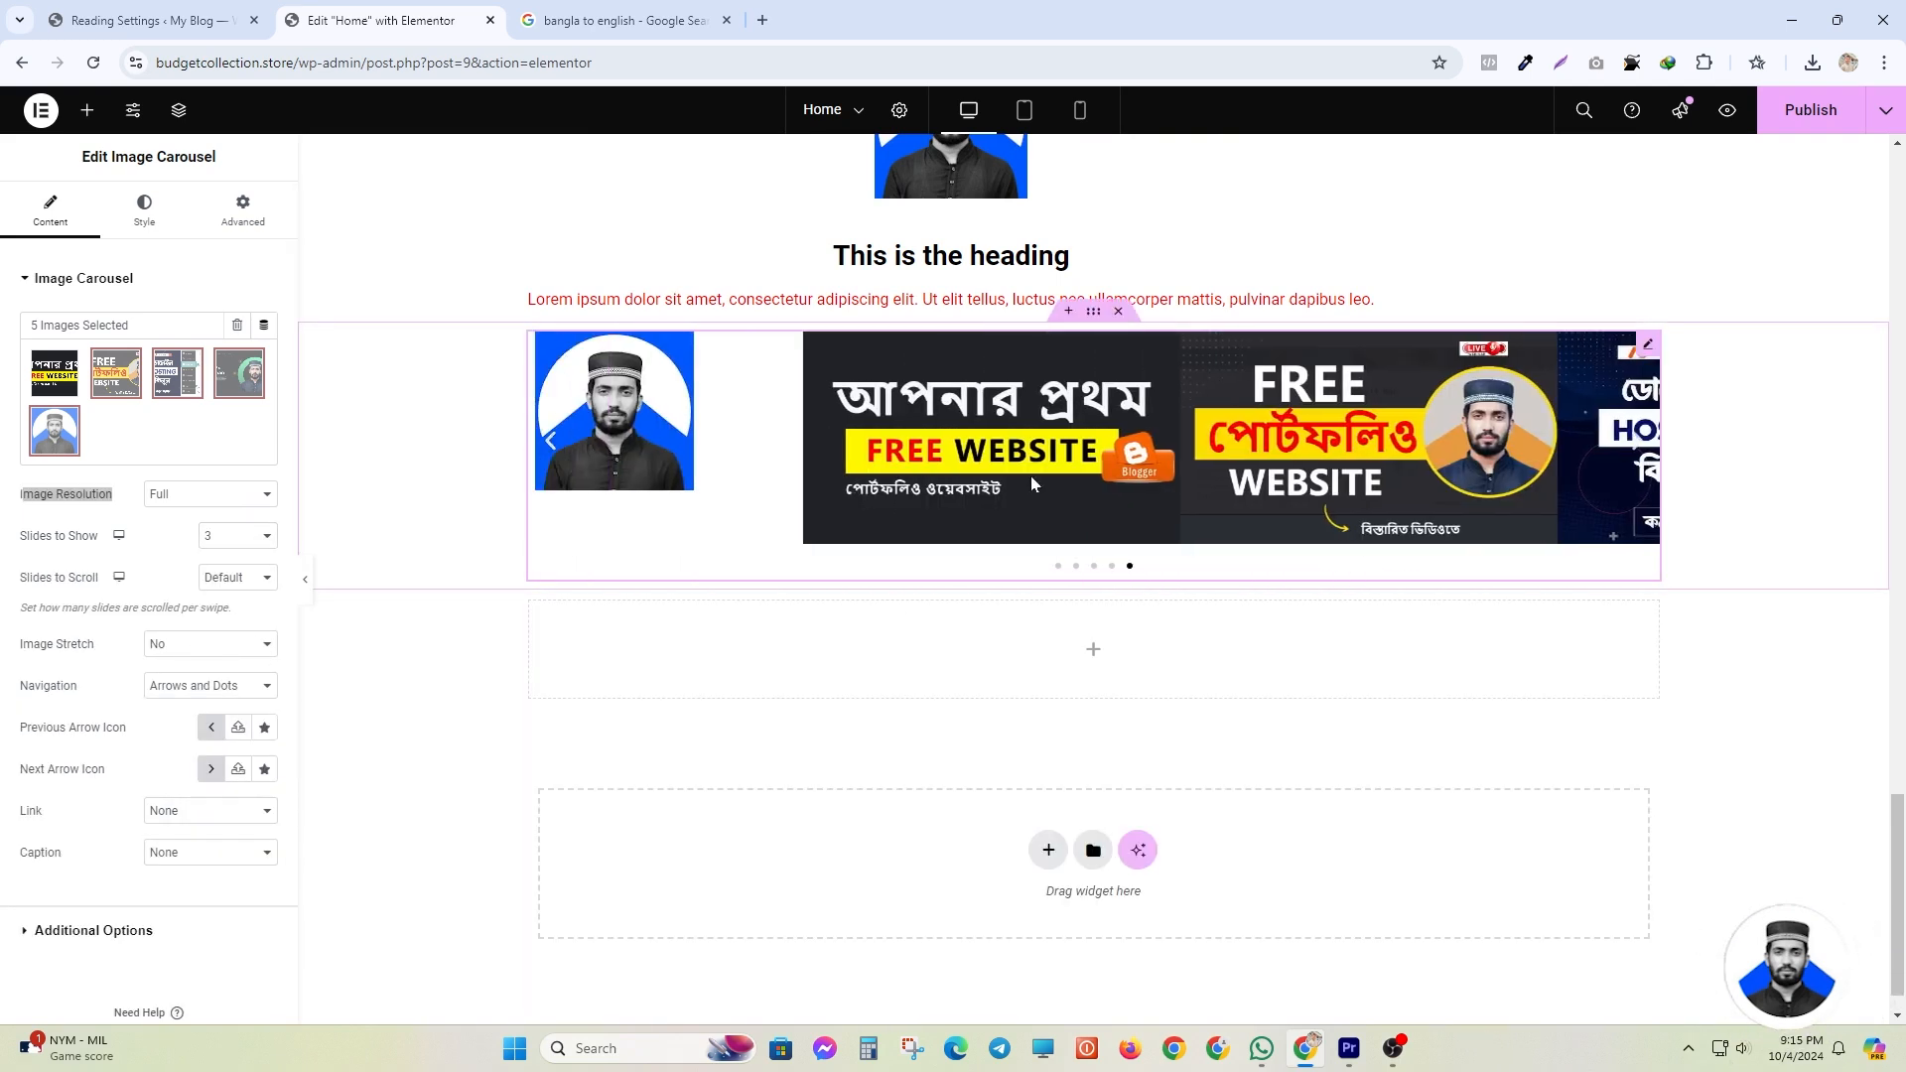
left_click(213, 536)
left_click(238, 590)
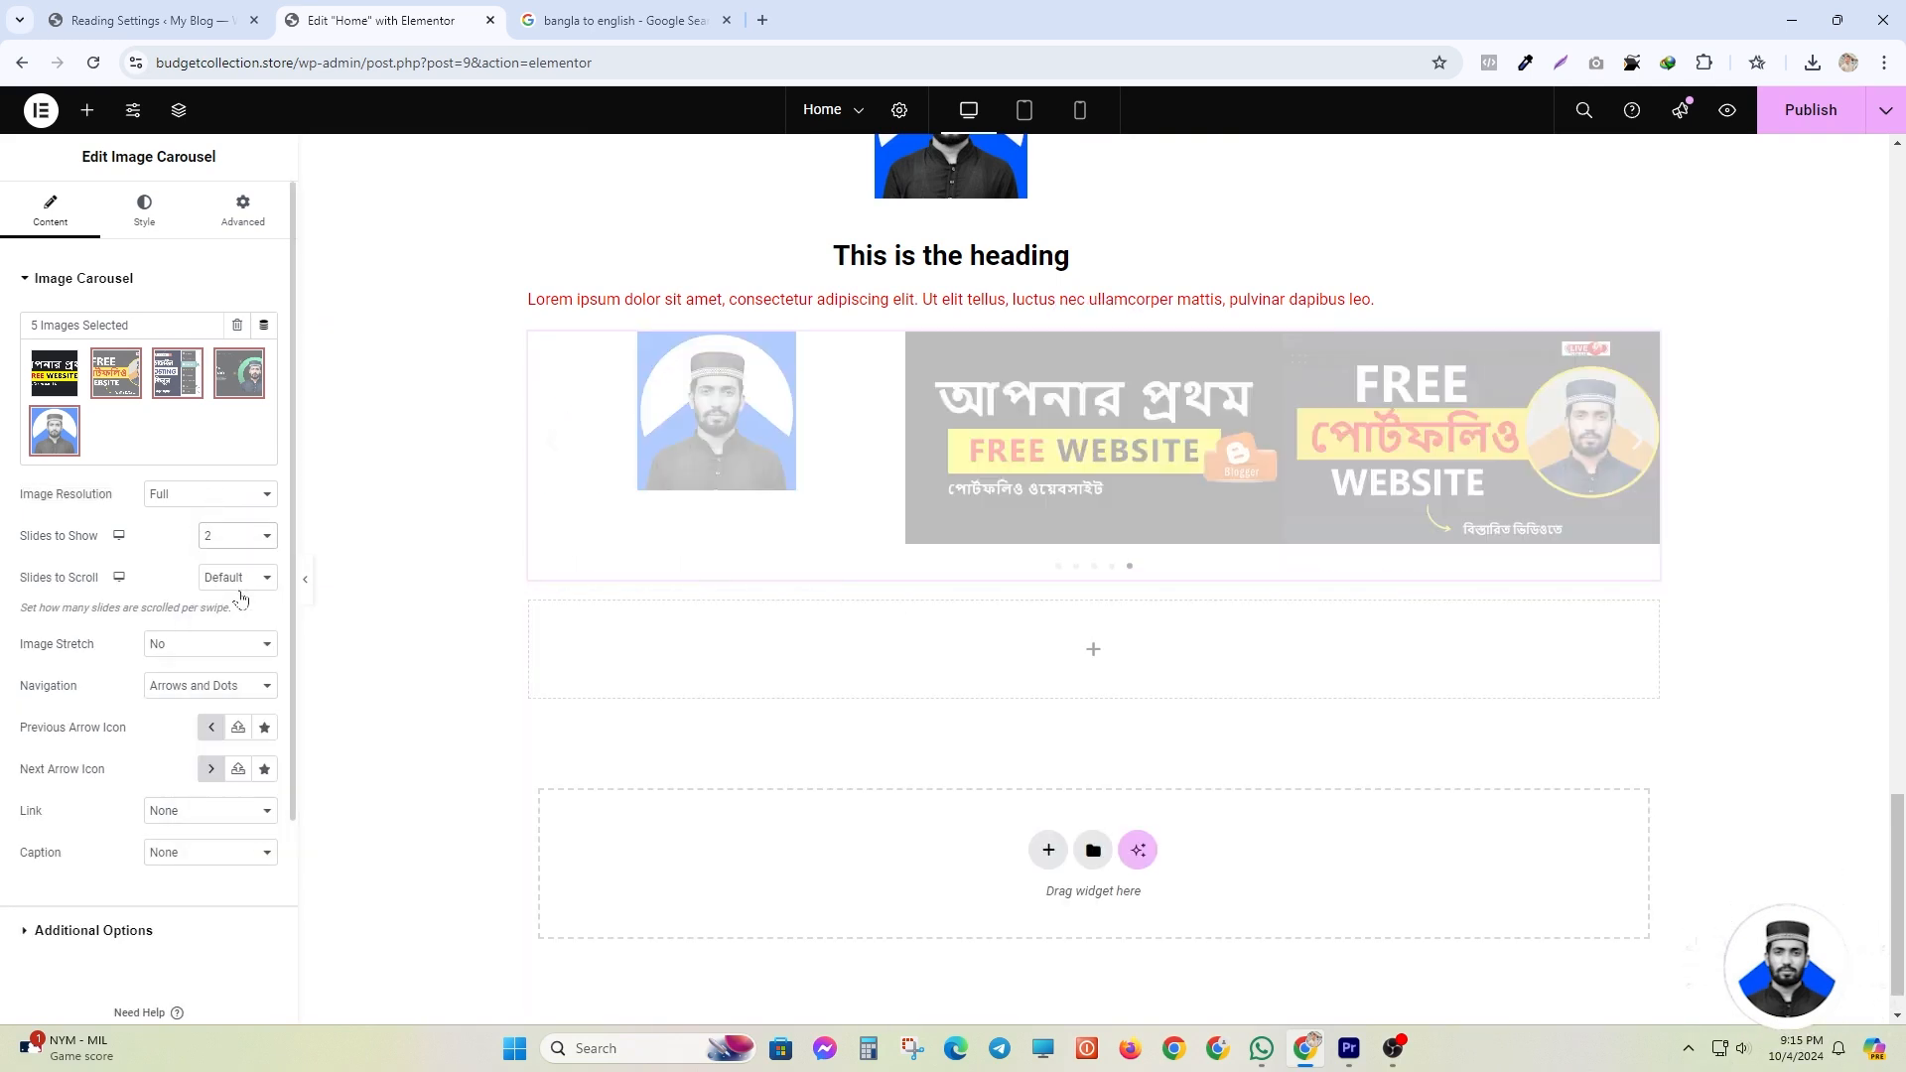
- Page backward and forward through the carousel to examine how the slides appear two at a time
left_click(556, 494)
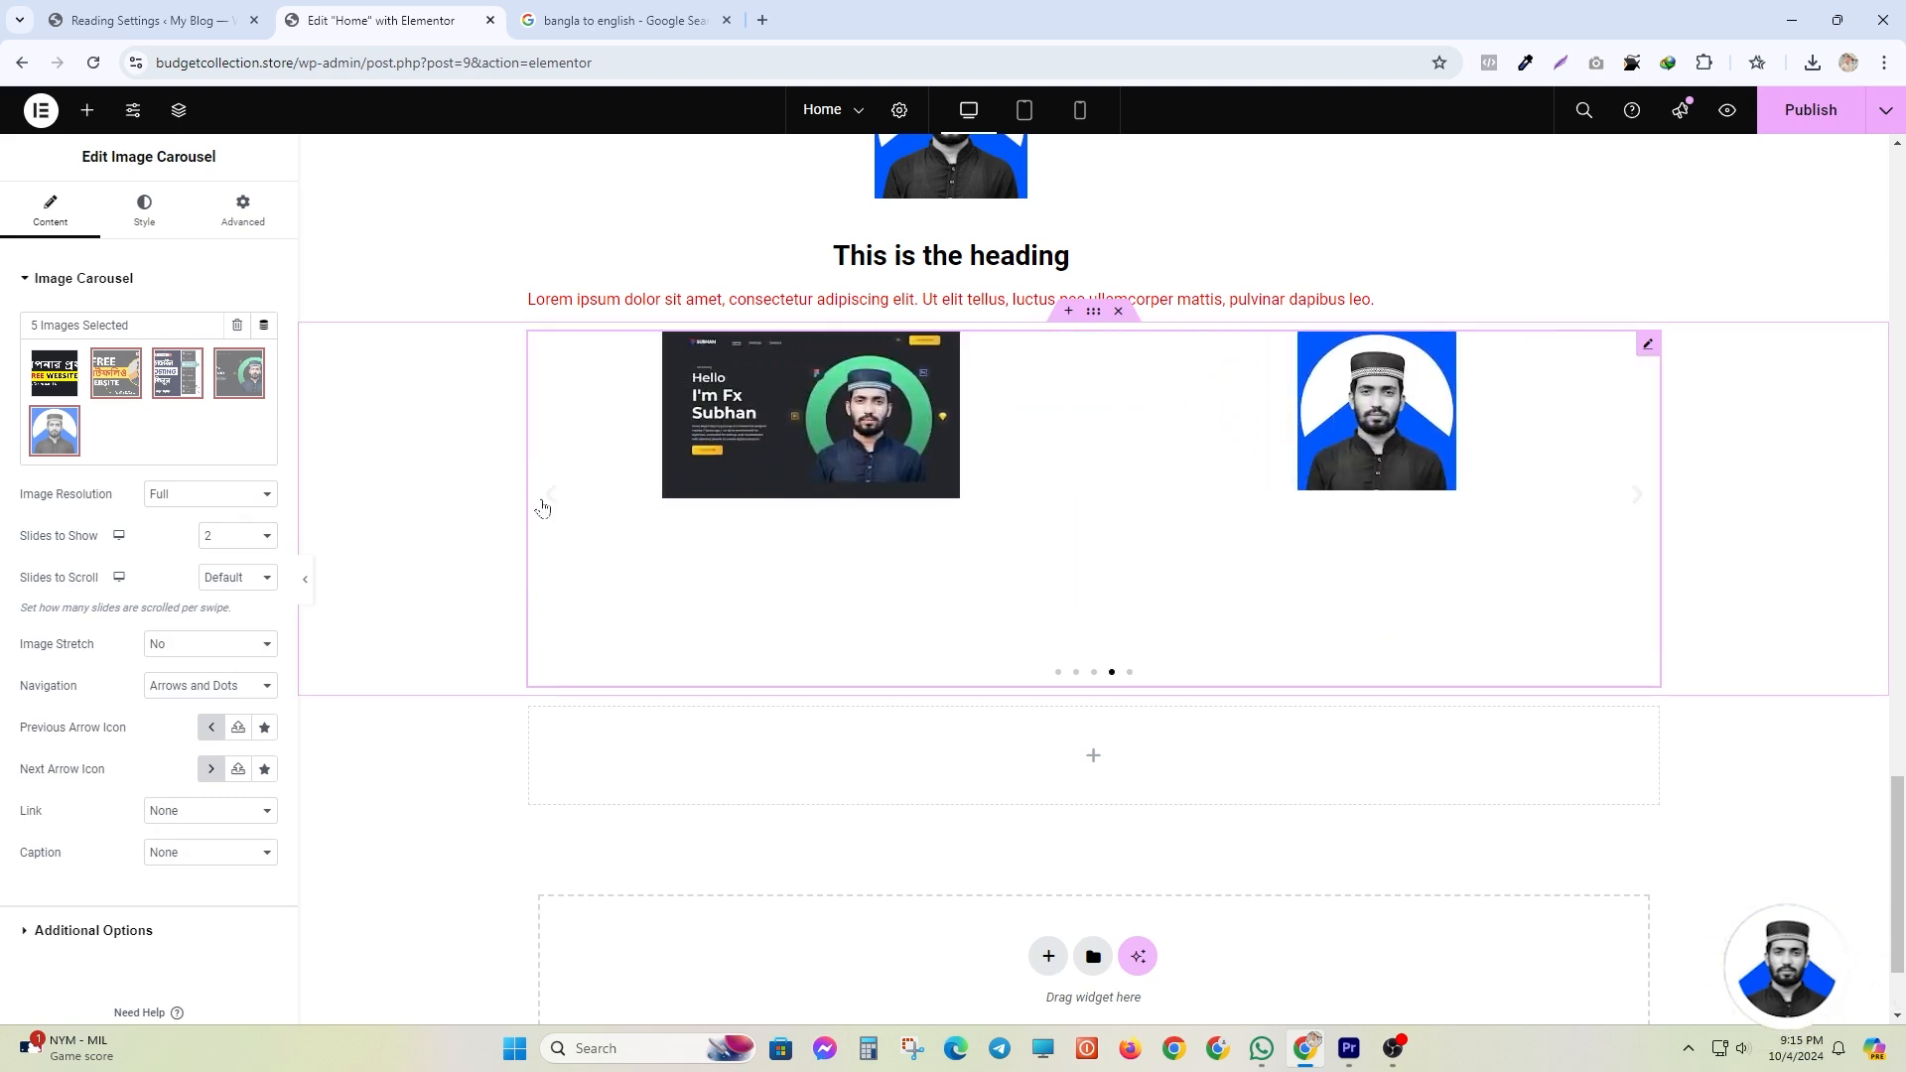
left_click(544, 502)
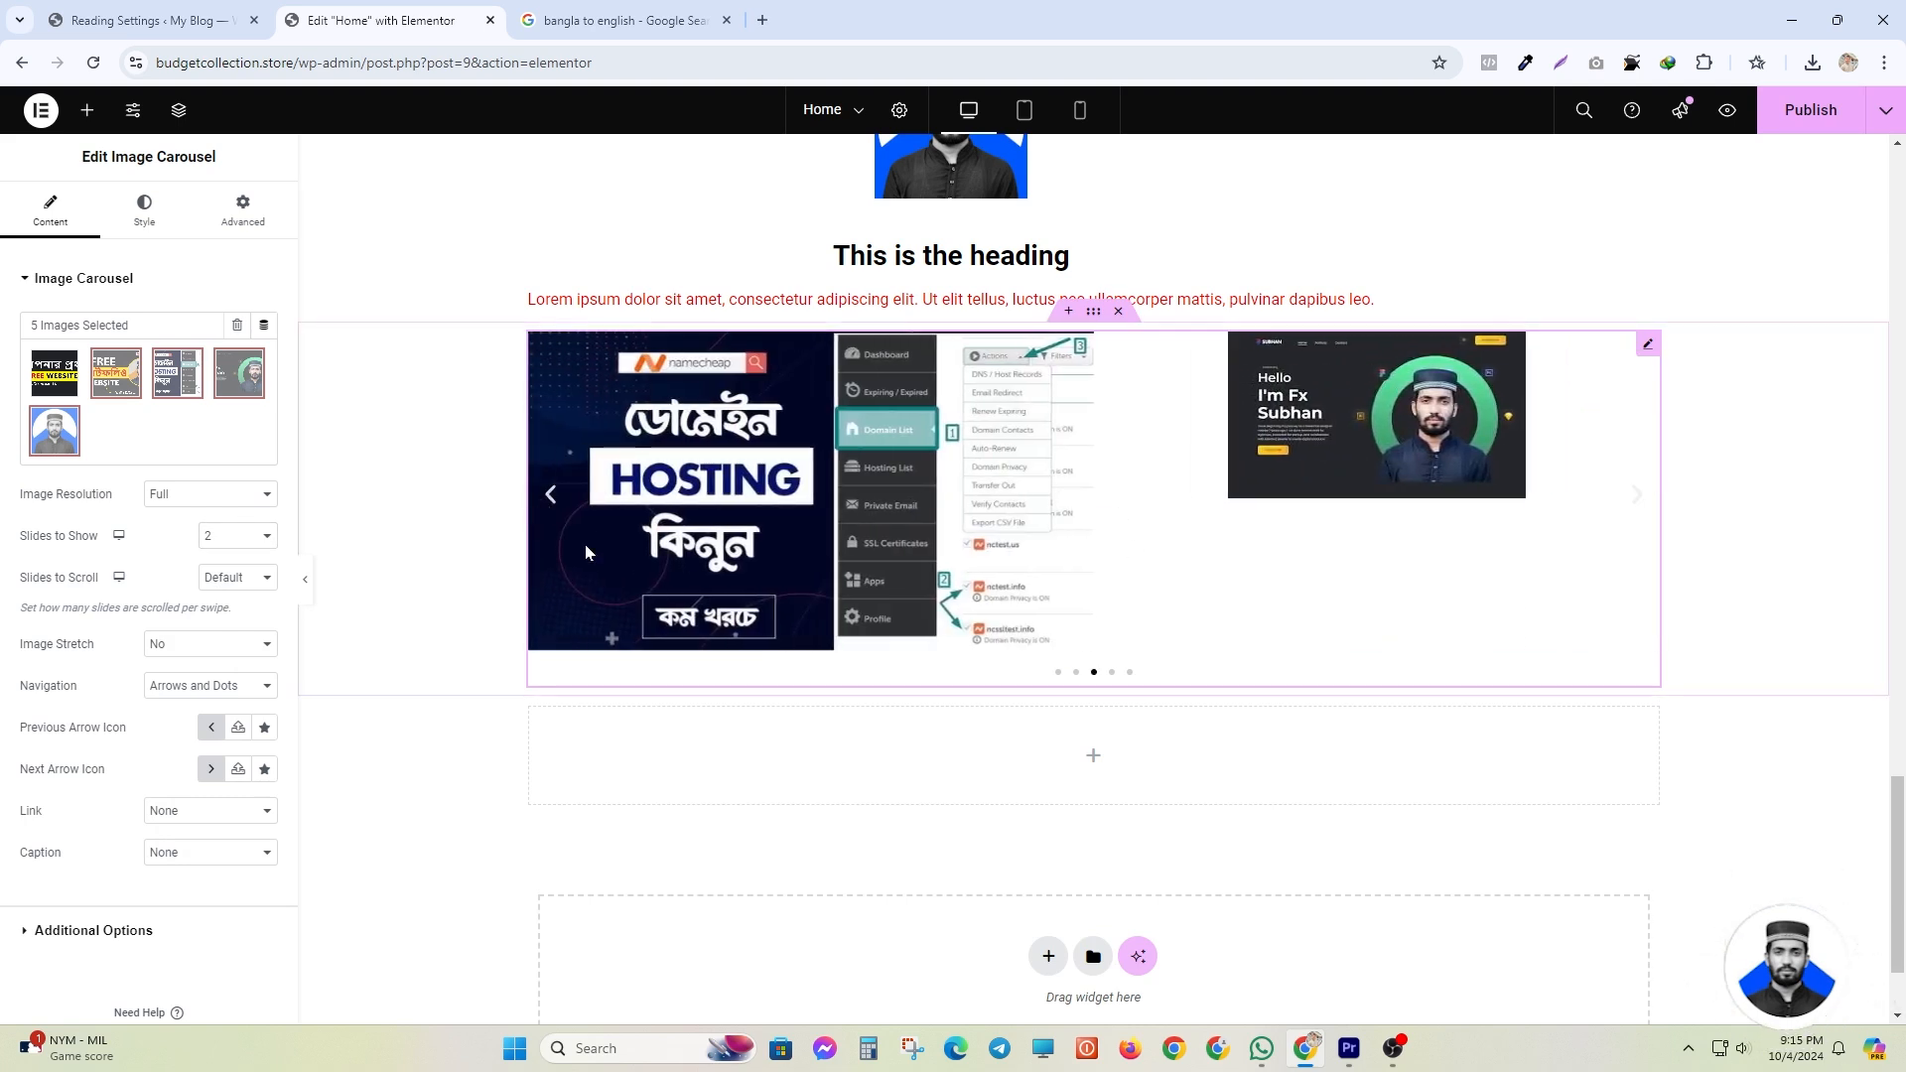
left_click(565, 497)
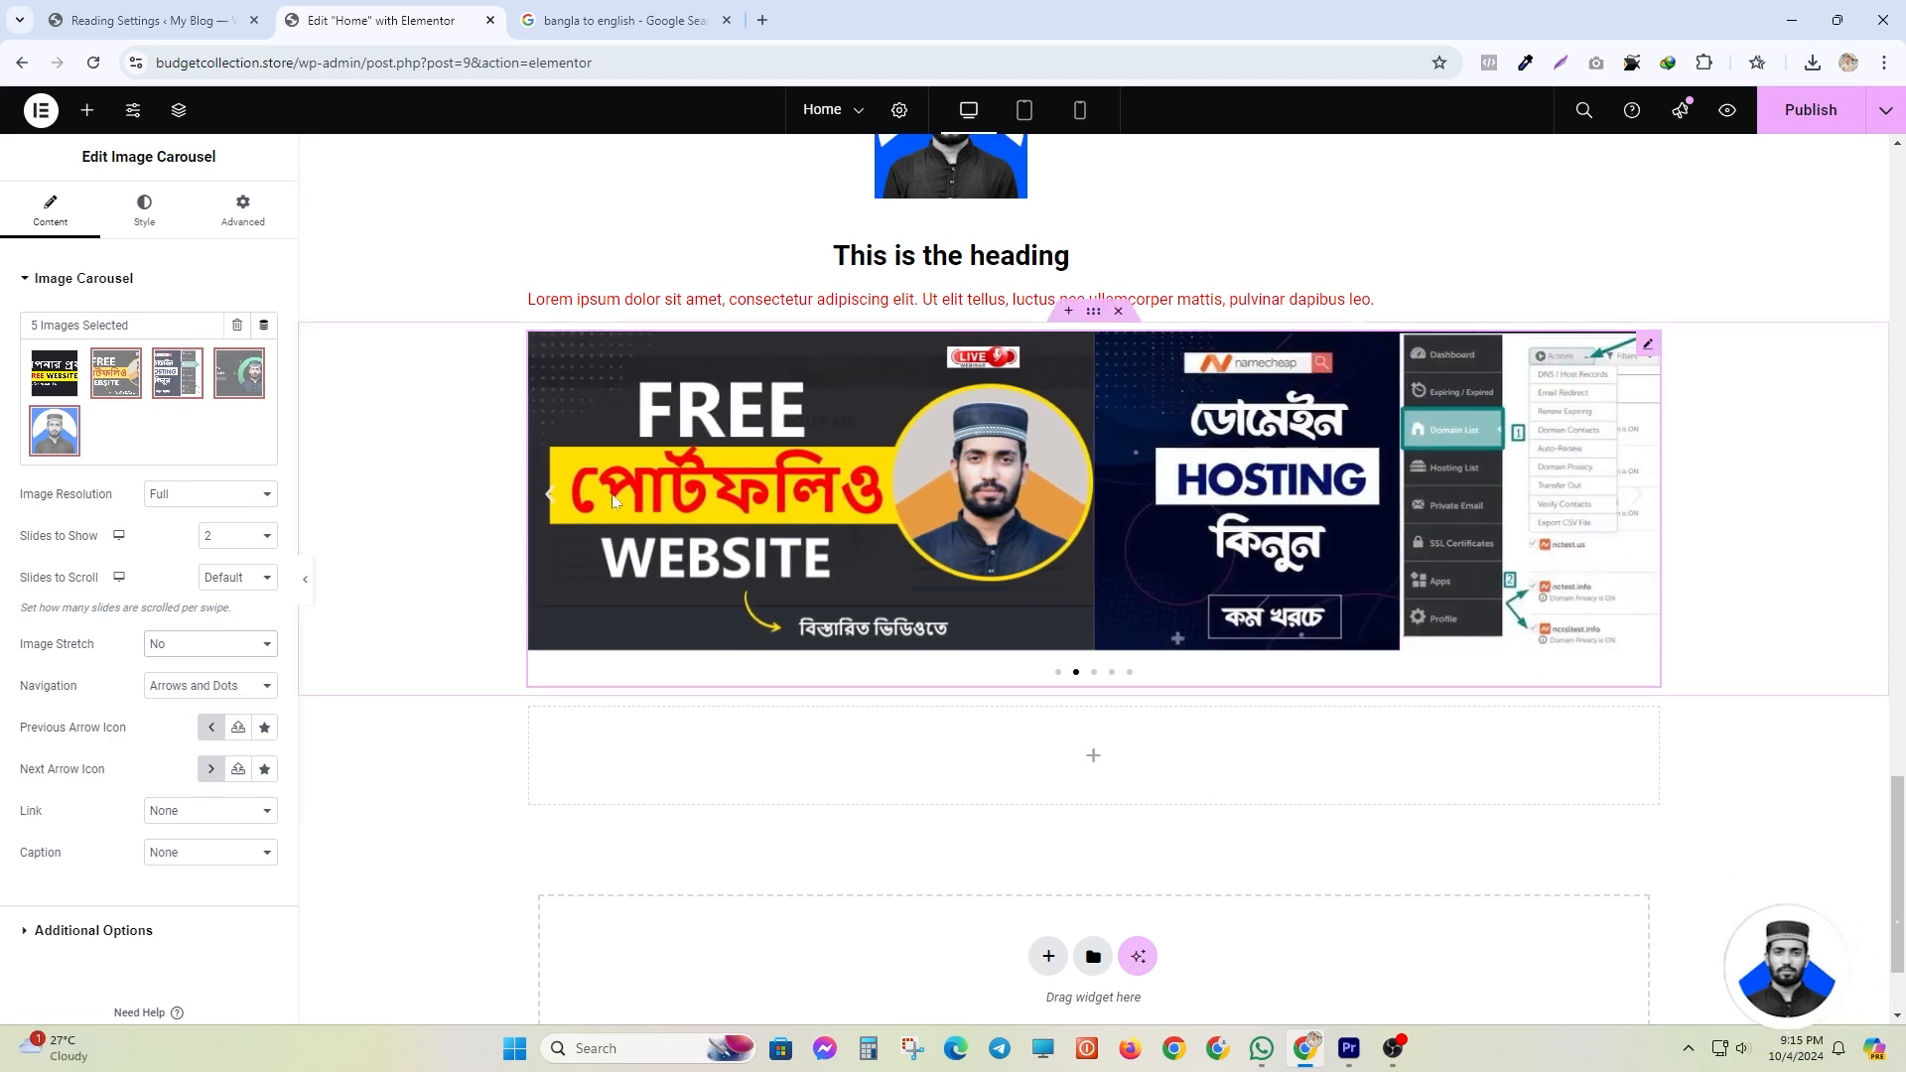
left_click(554, 501)
left_click(554, 501)
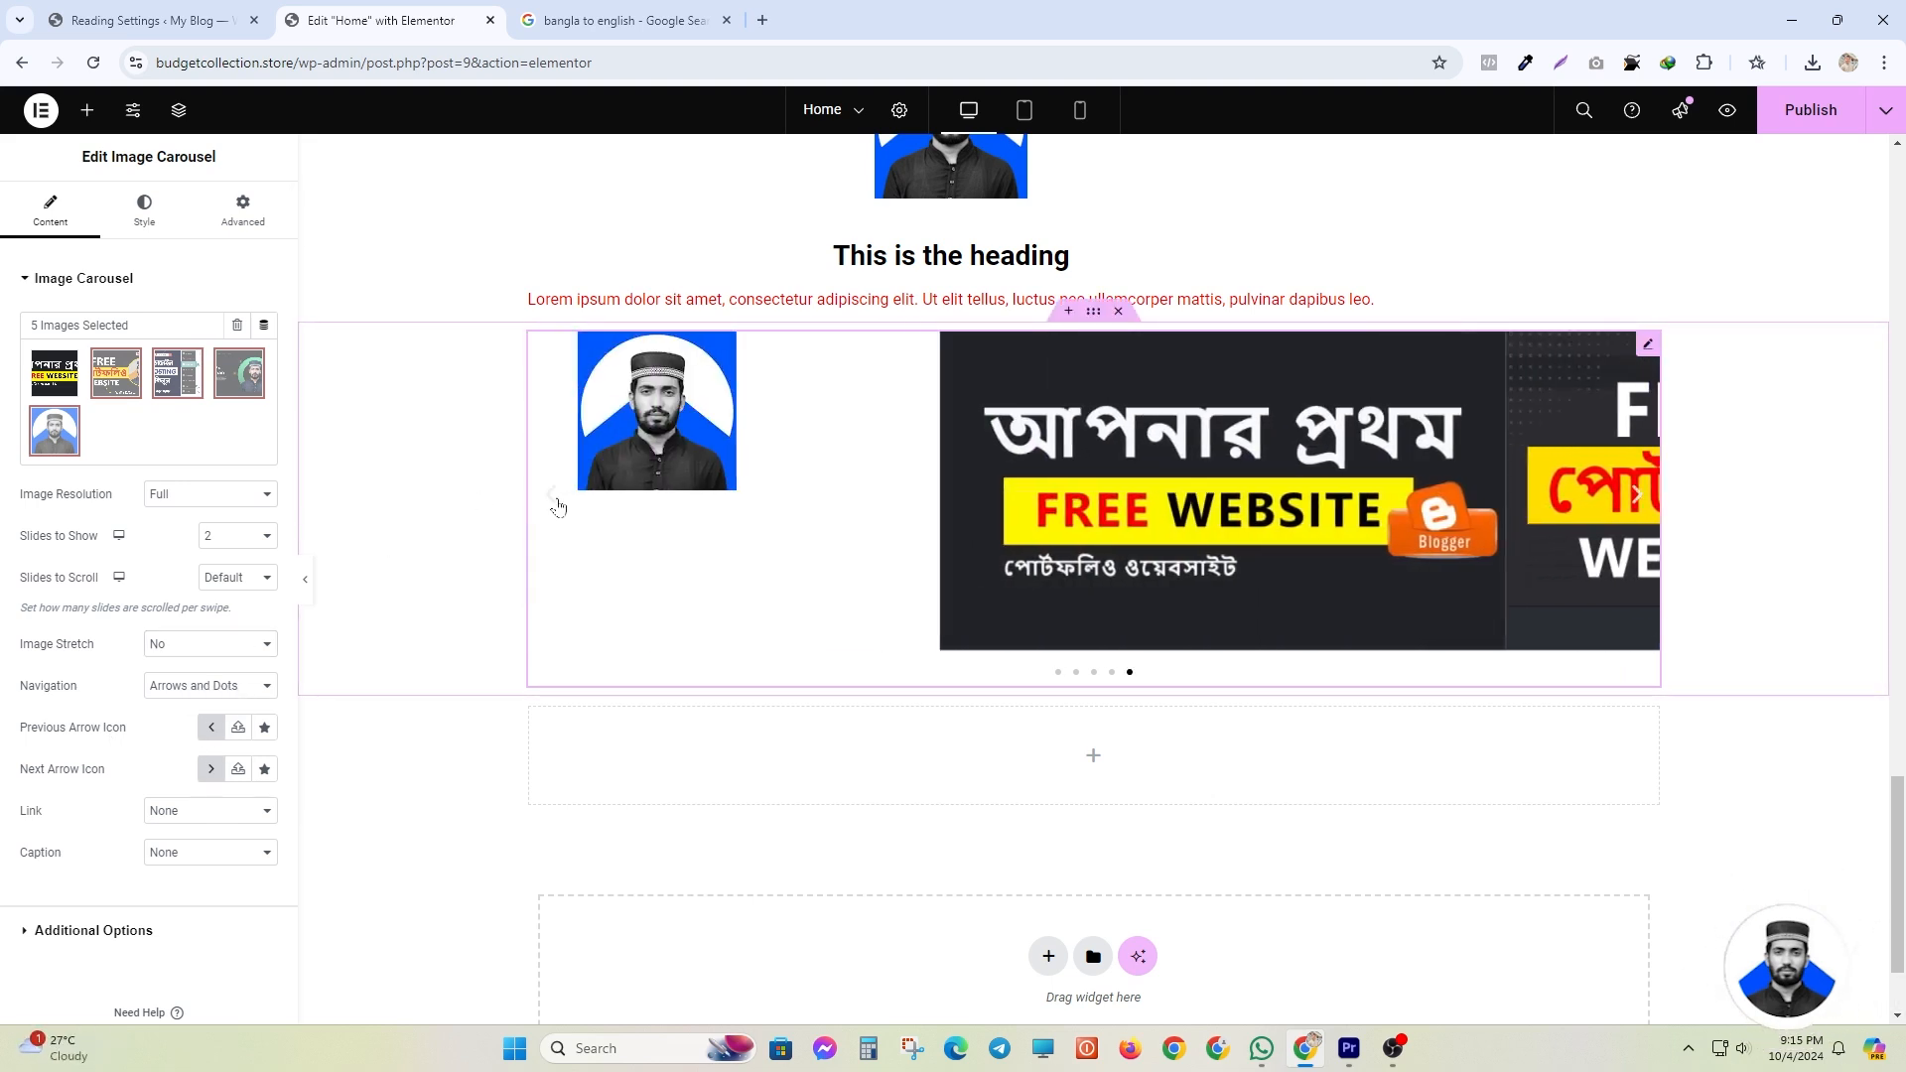
left_click(1630, 500)
left_click(1635, 497)
left_click(1636, 495)
left_click(1636, 496)
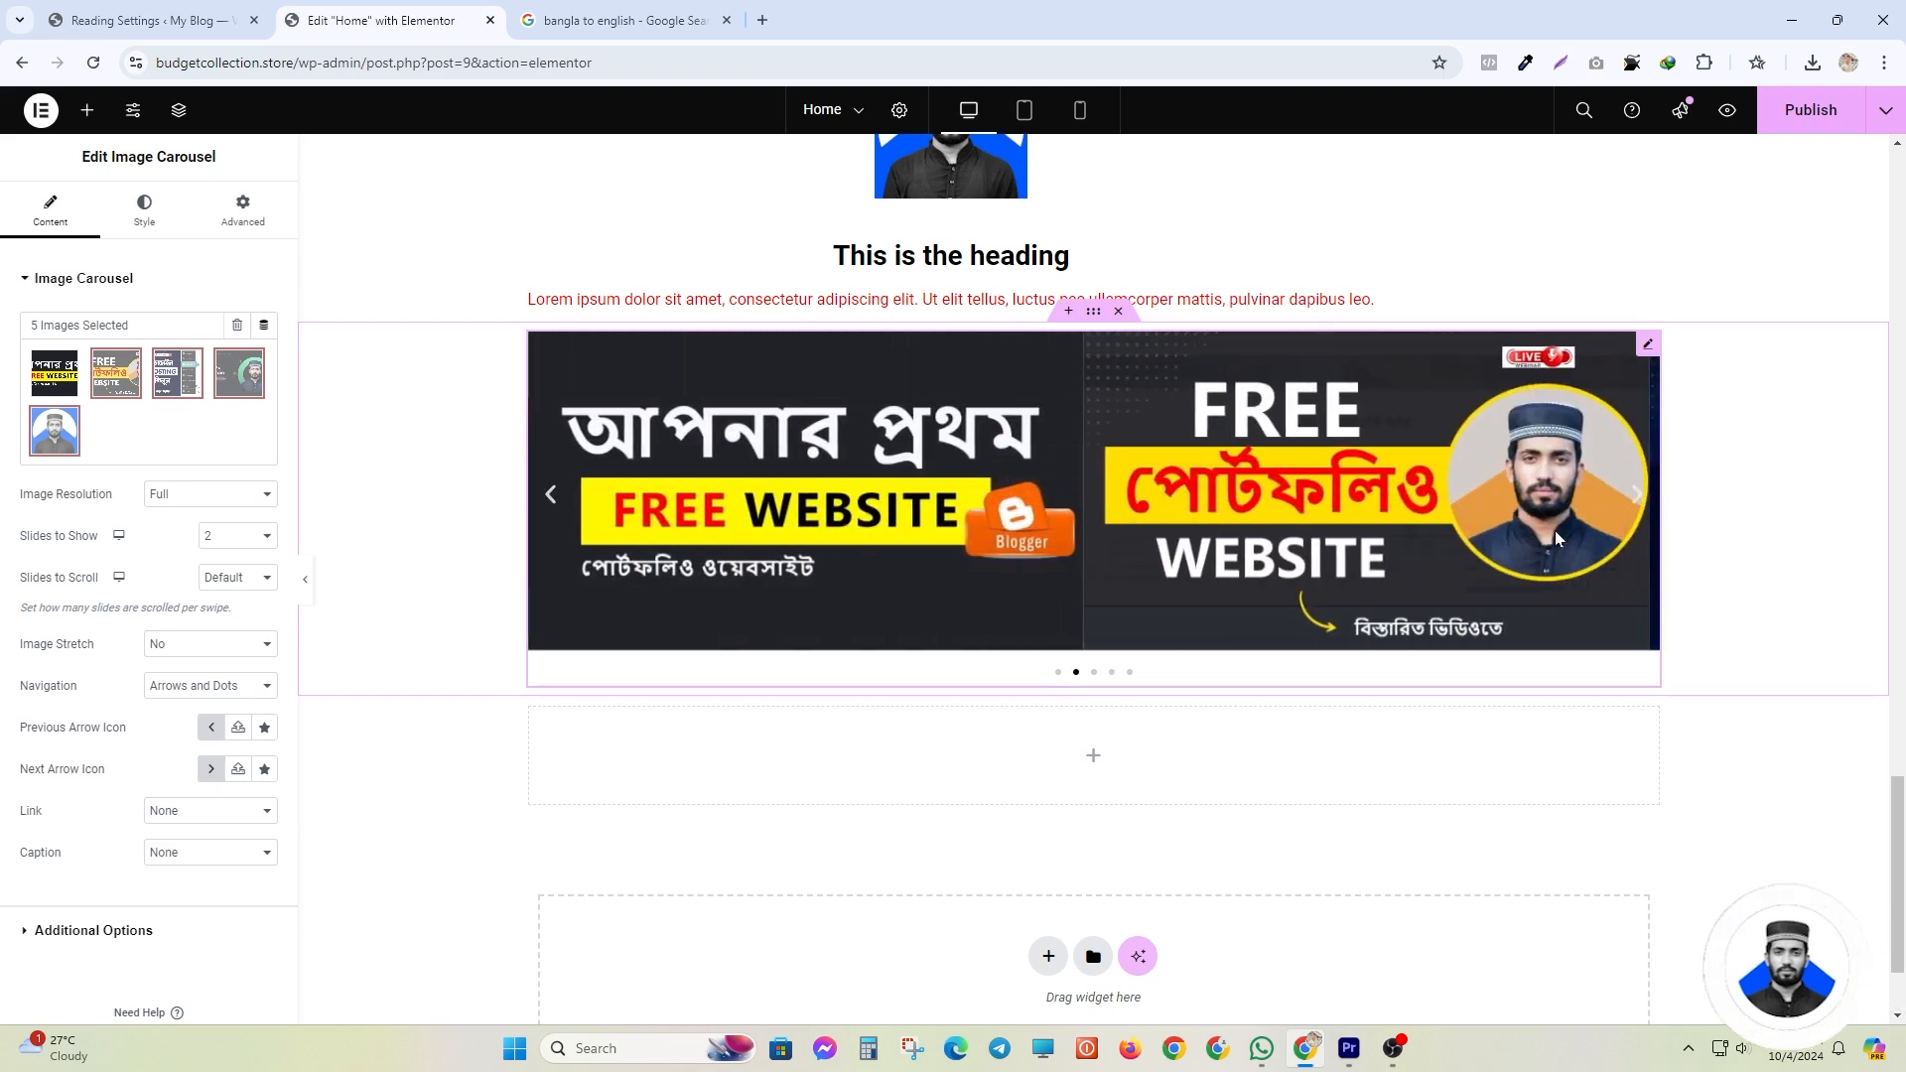
- View the icon library for the carousel's previous arrow and close it without choosing an icon
left_click(264, 727)
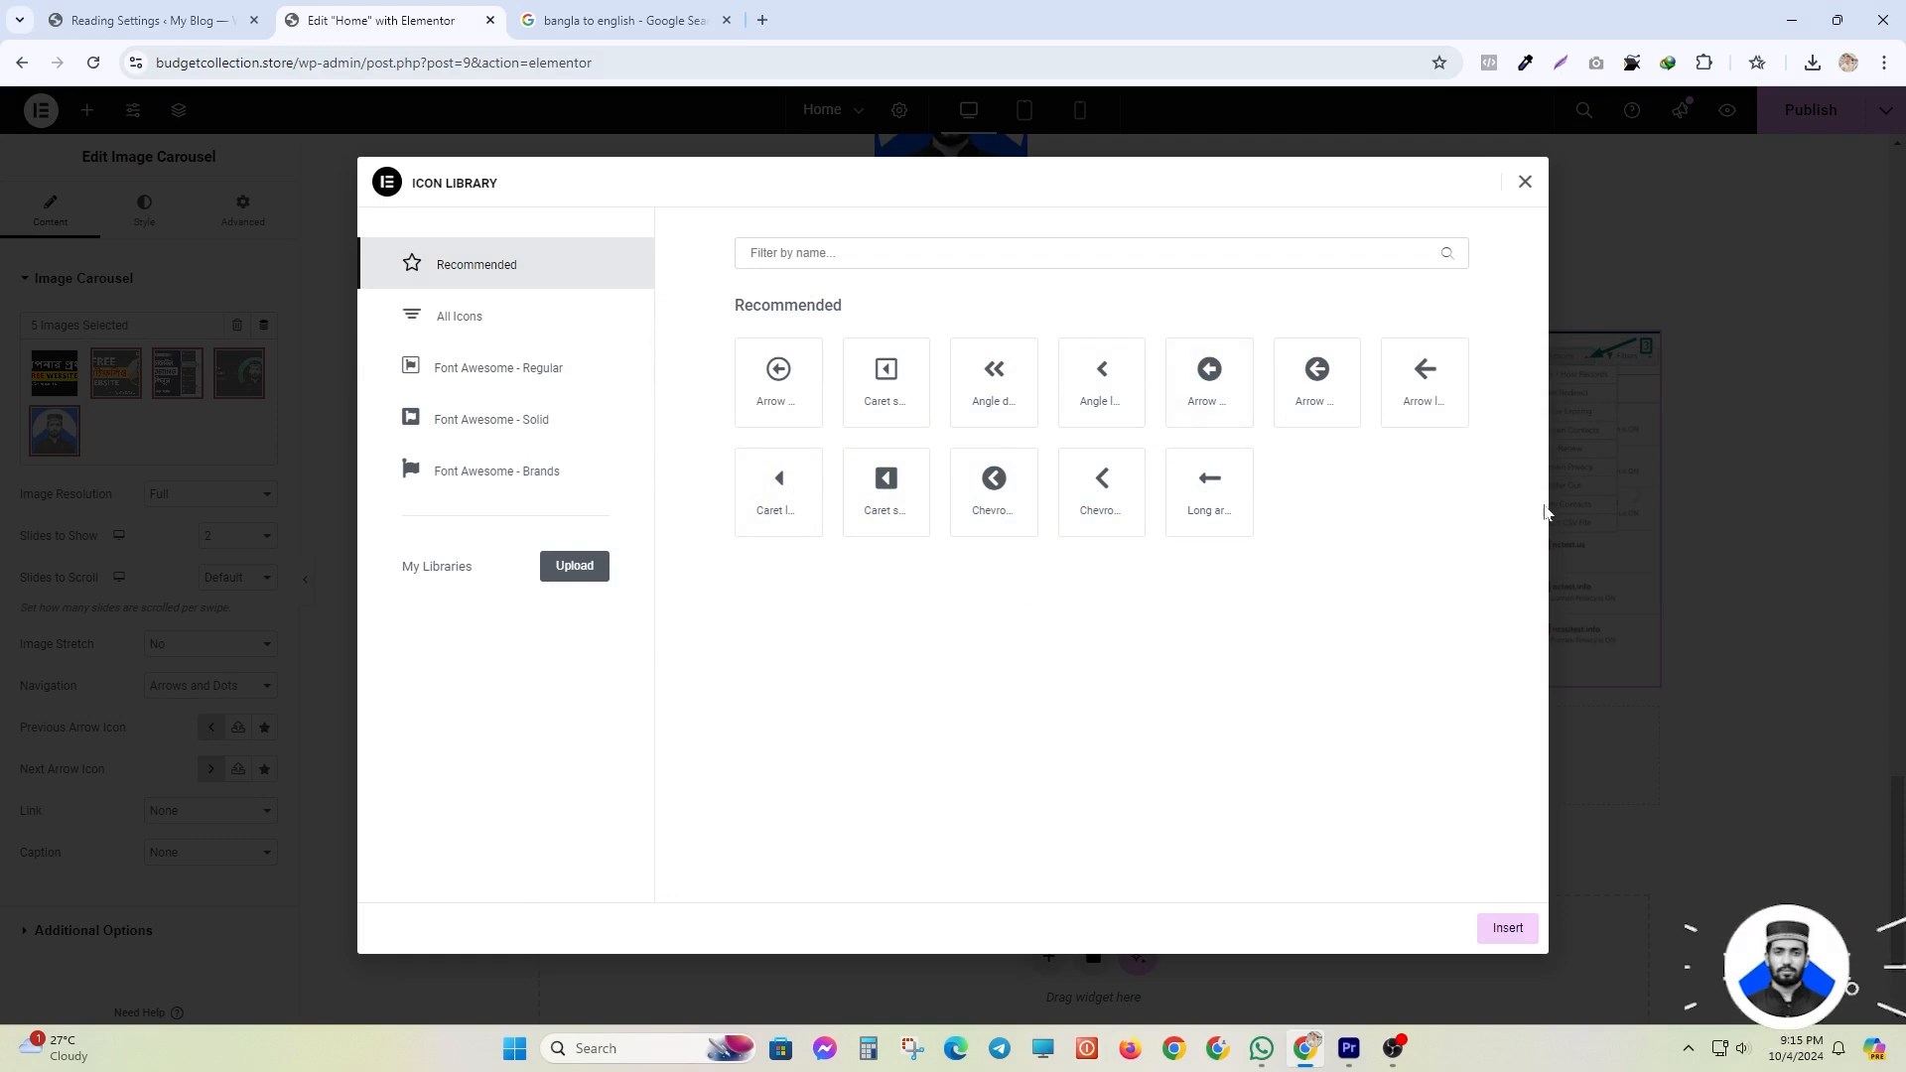
left_click(1525, 183)
- Try the Custom URL link type for the carousel and set its link back to None
scroll(129, 814, "down", 1)
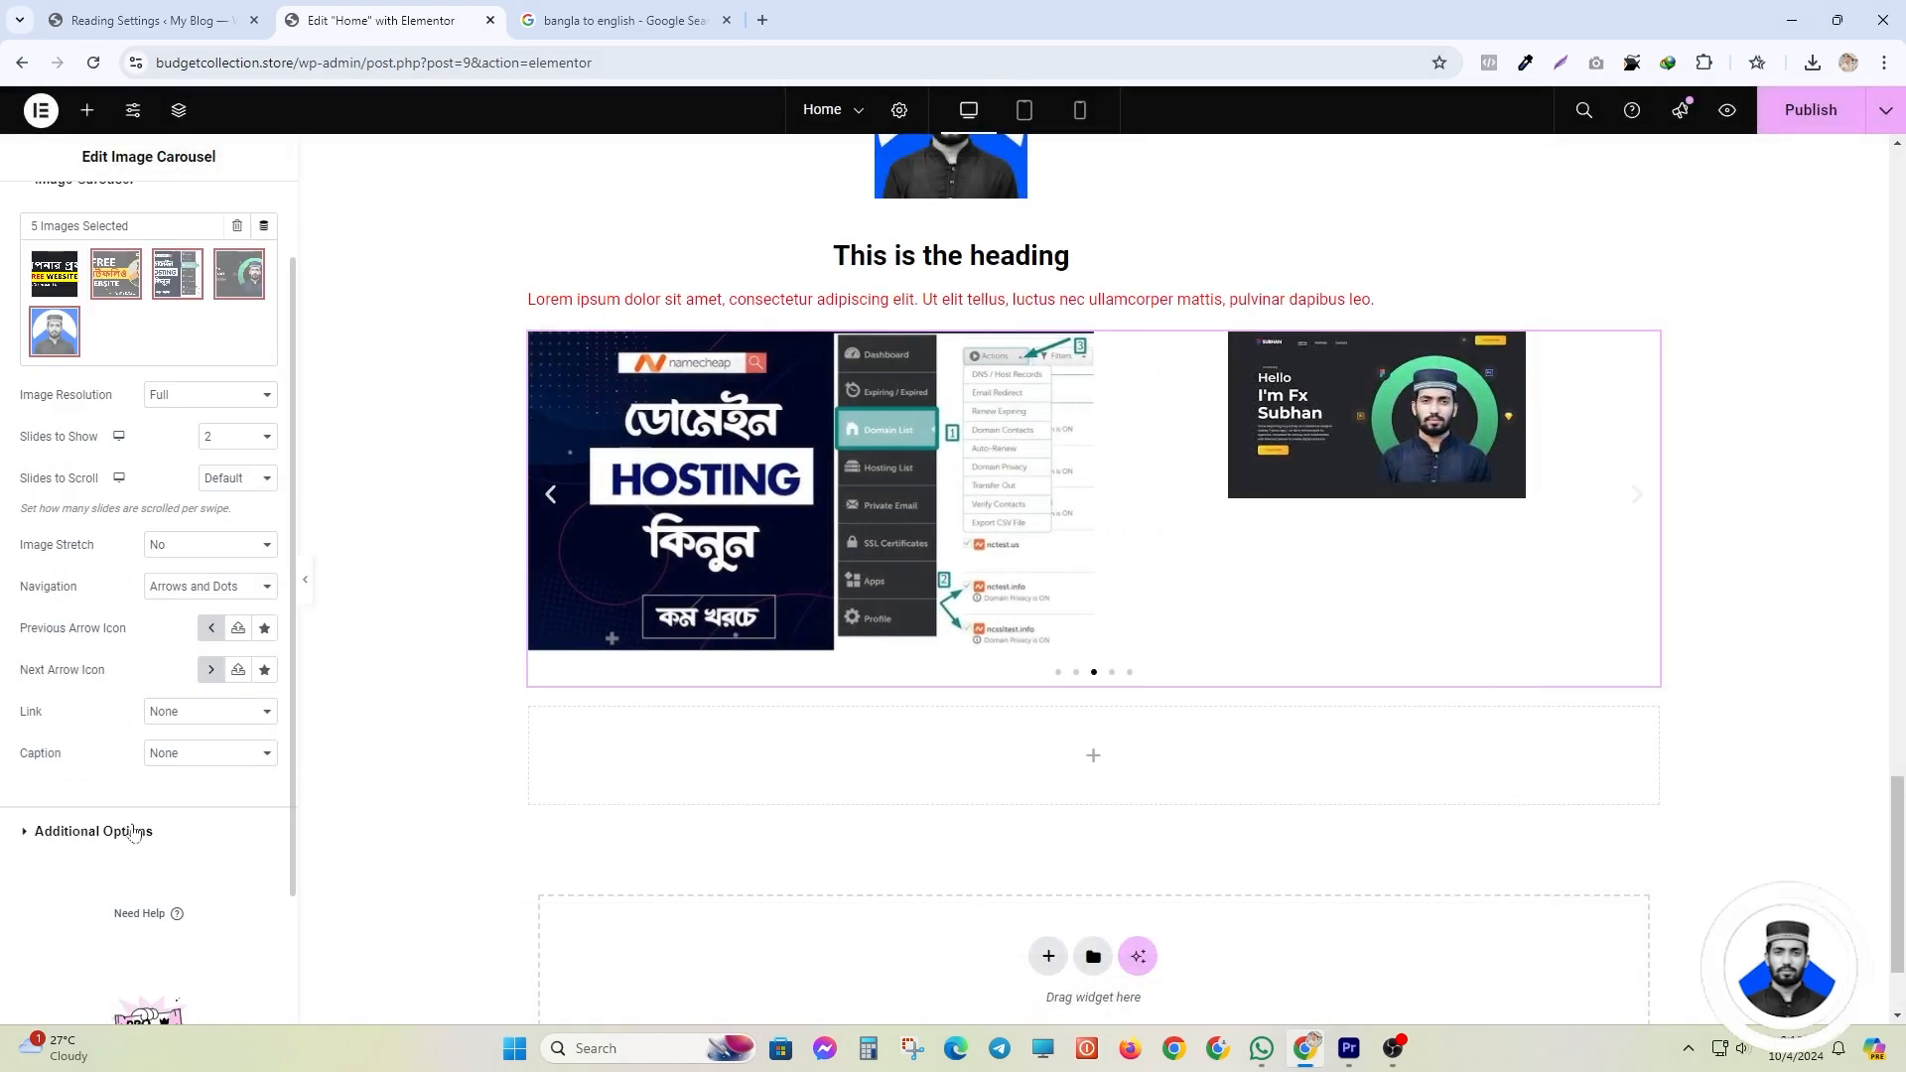
left_click(181, 713)
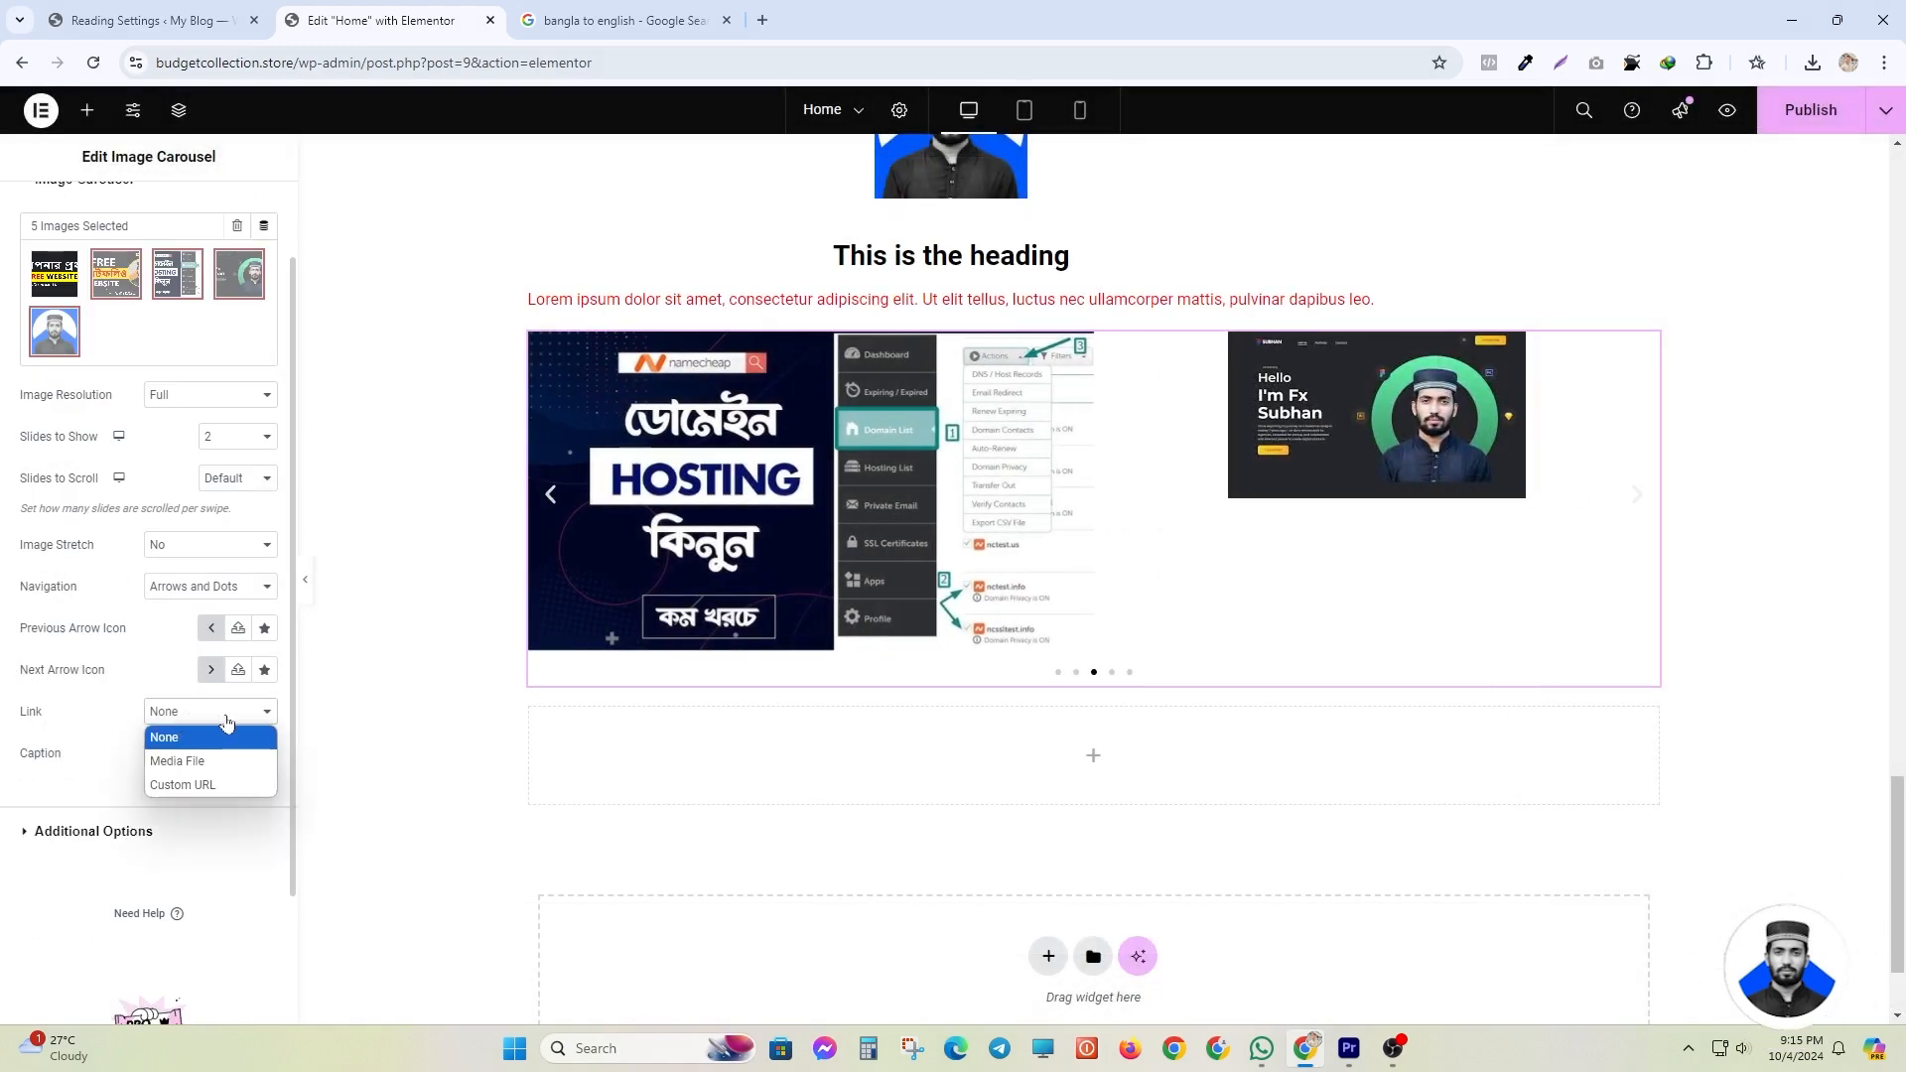
left_click(183, 784)
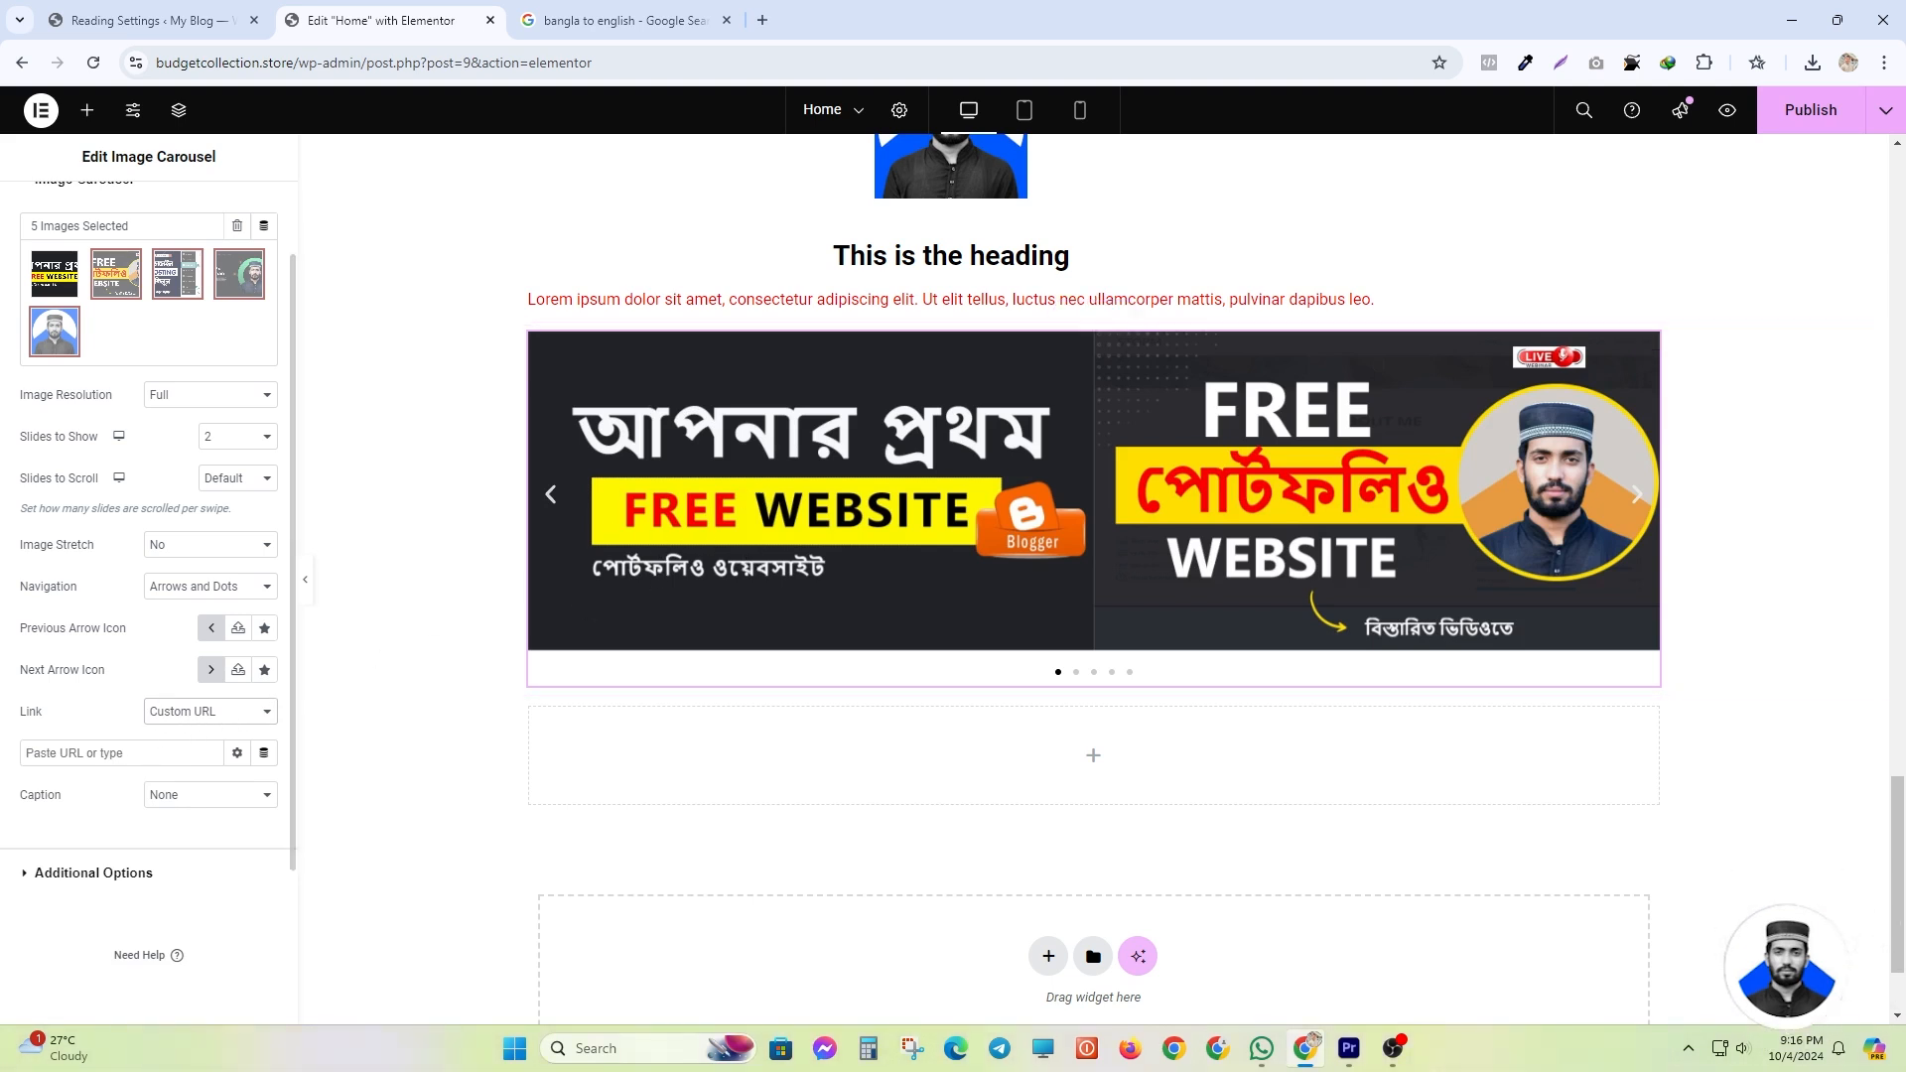
left_click(204, 712)
left_click(185, 734)
scroll(195, 725, "up", 2)
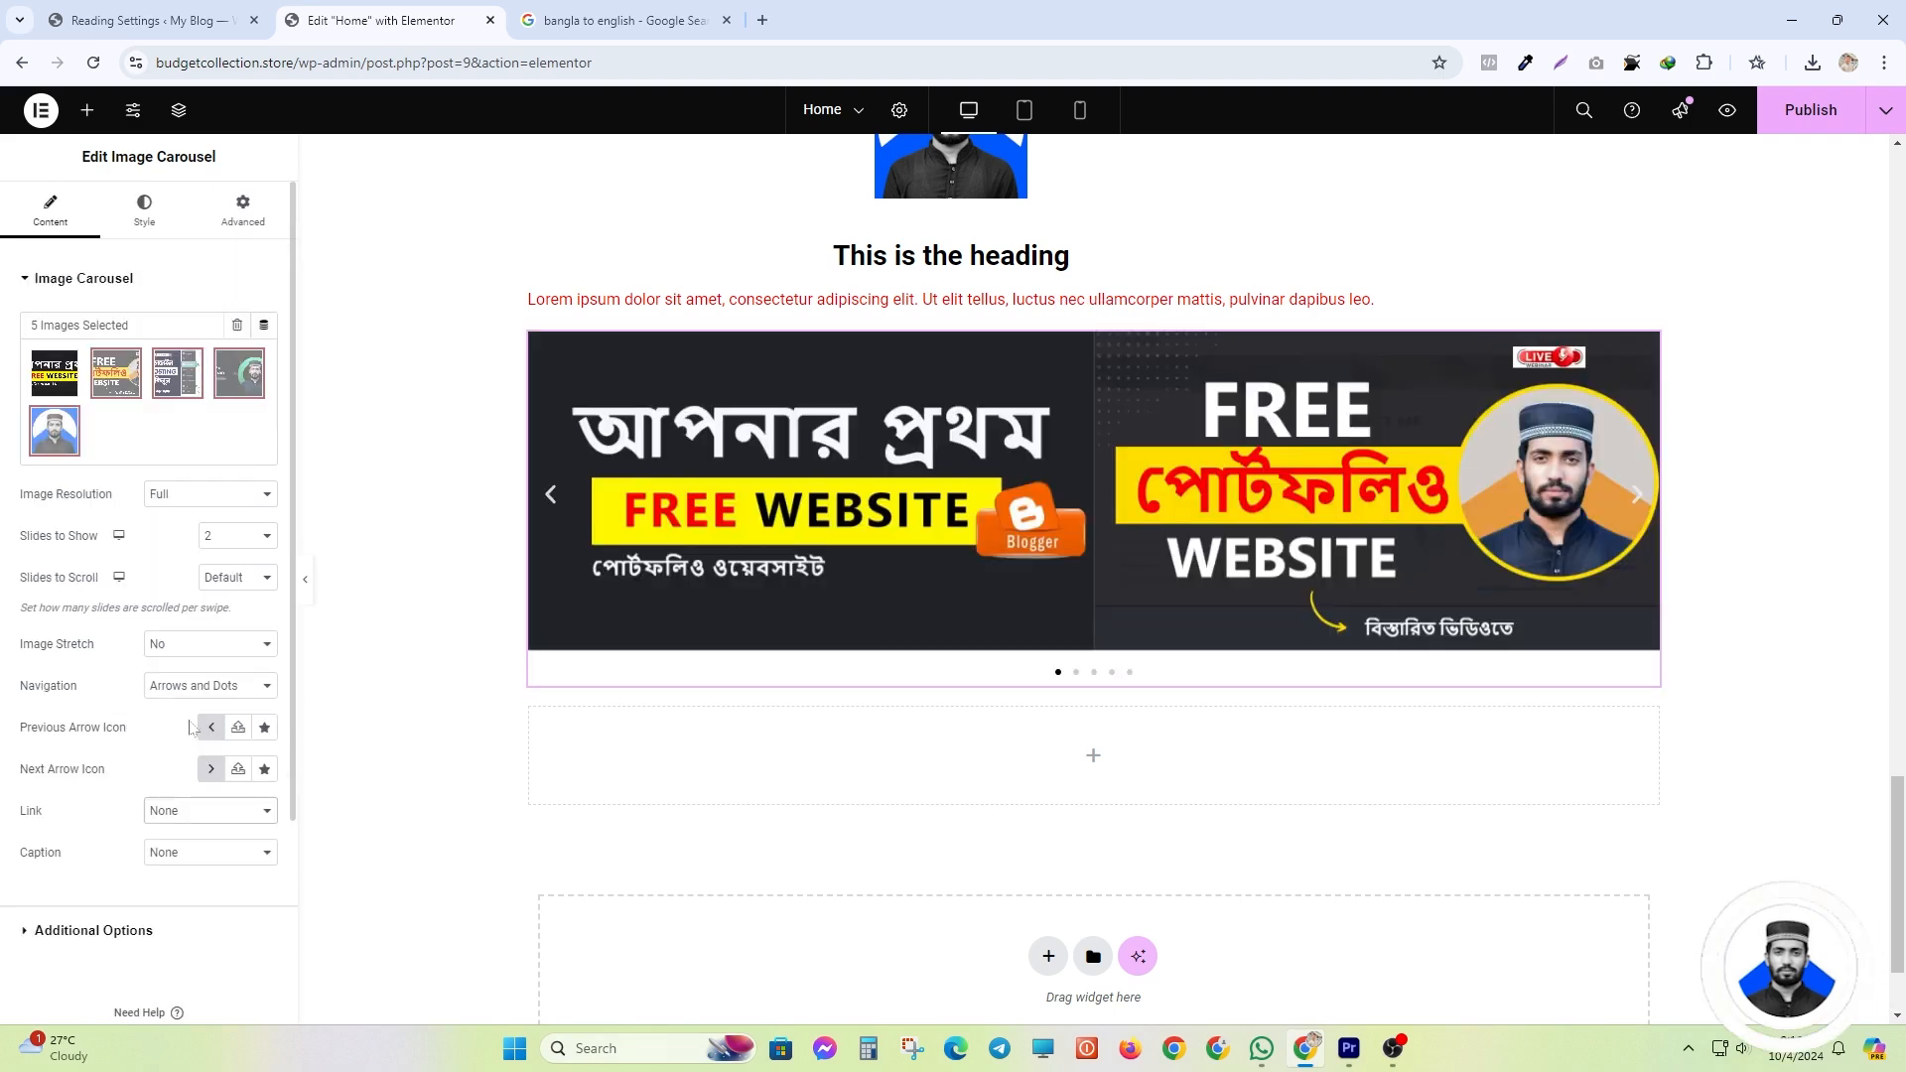
- Enlarge the carousel's navigation arrows to a size of 35 px and colour them dark red
left_click(144, 210)
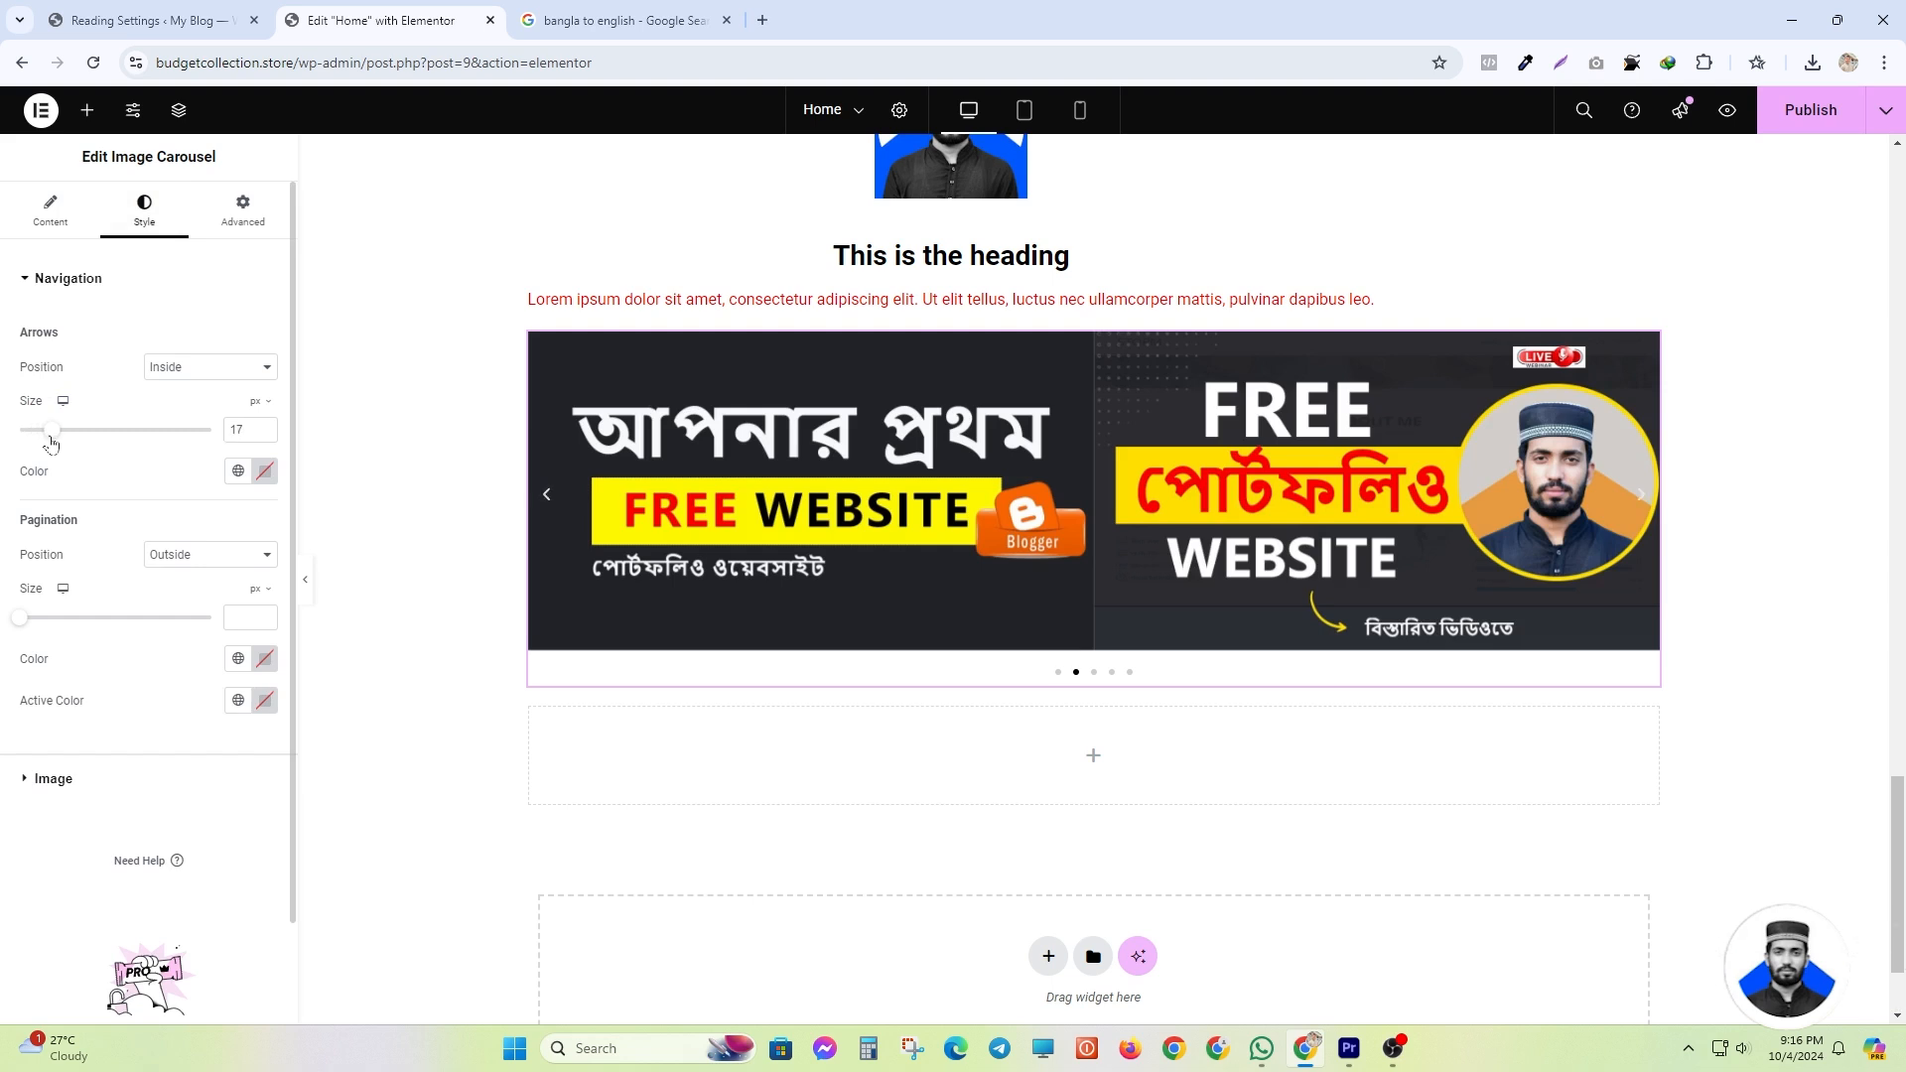
left_click_drag(51, 439, 78, 438)
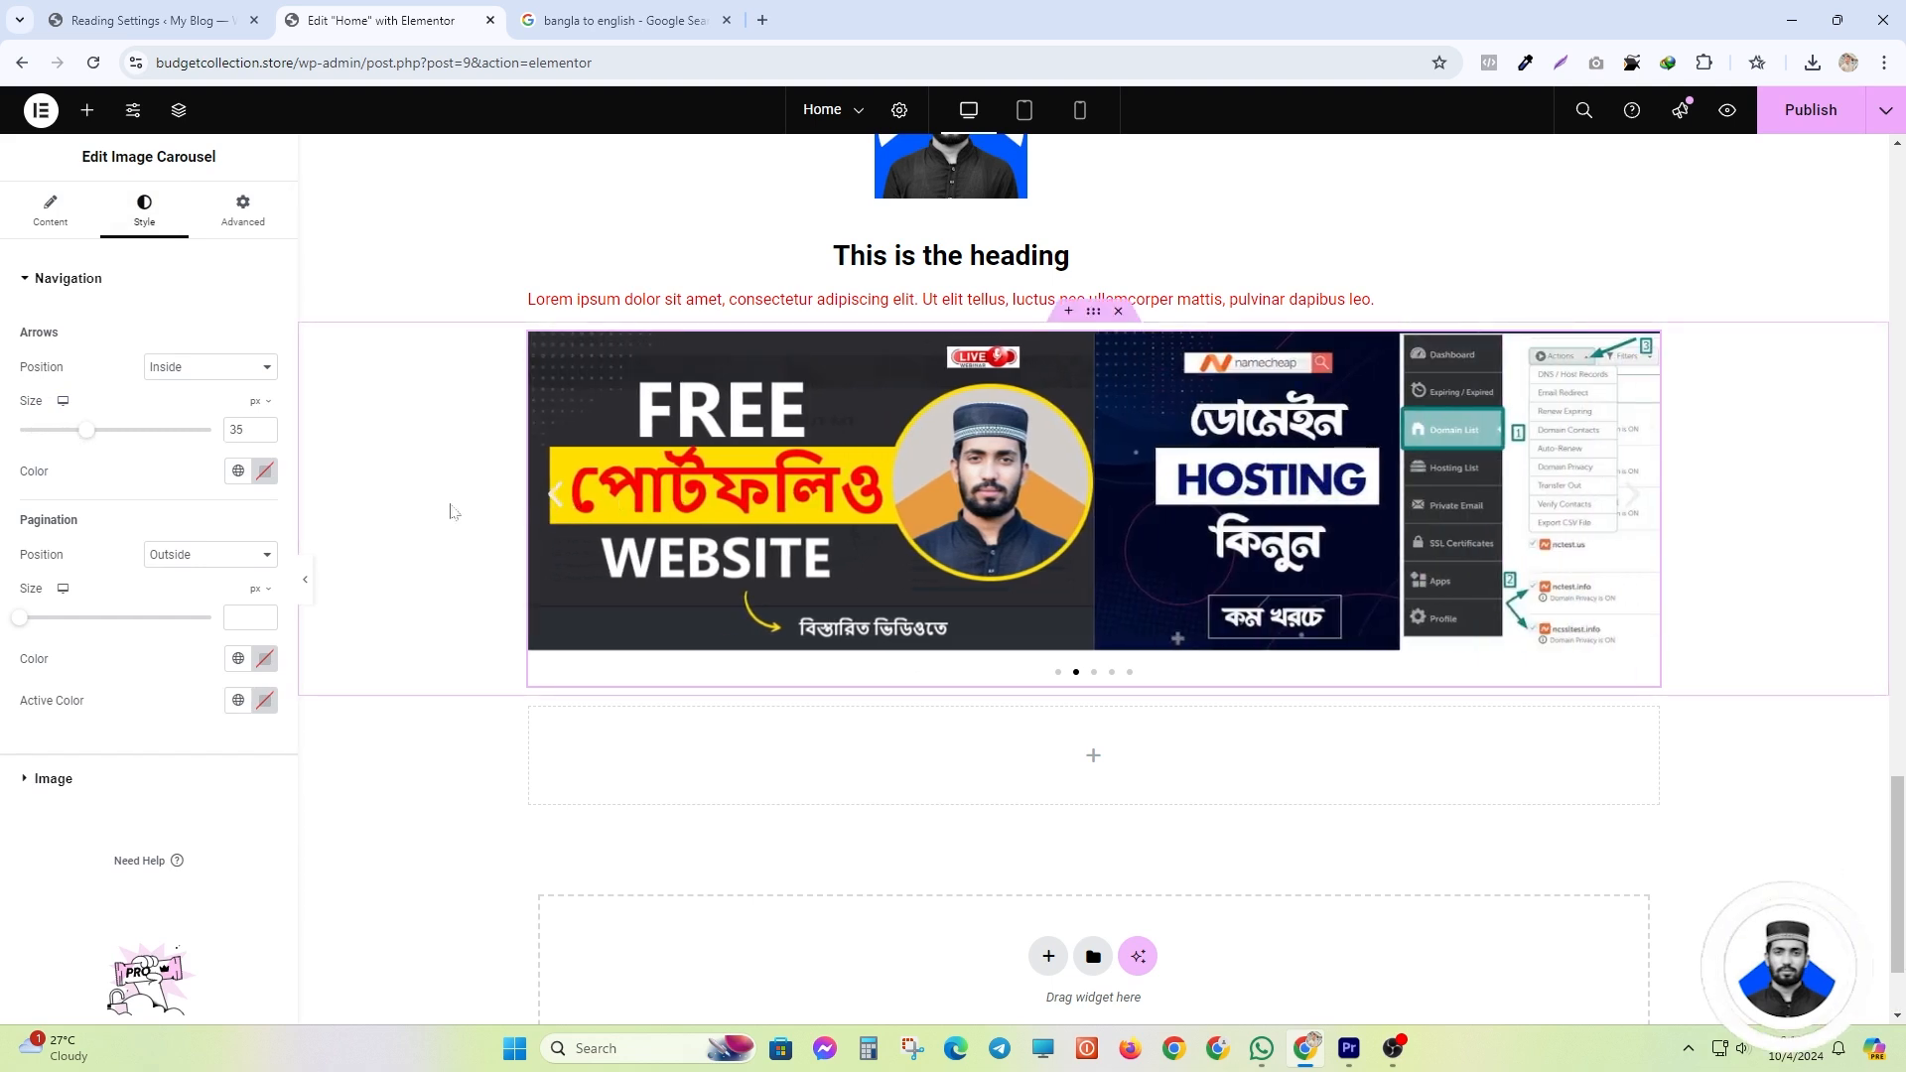
left_click(264, 471)
left_click(322, 583)
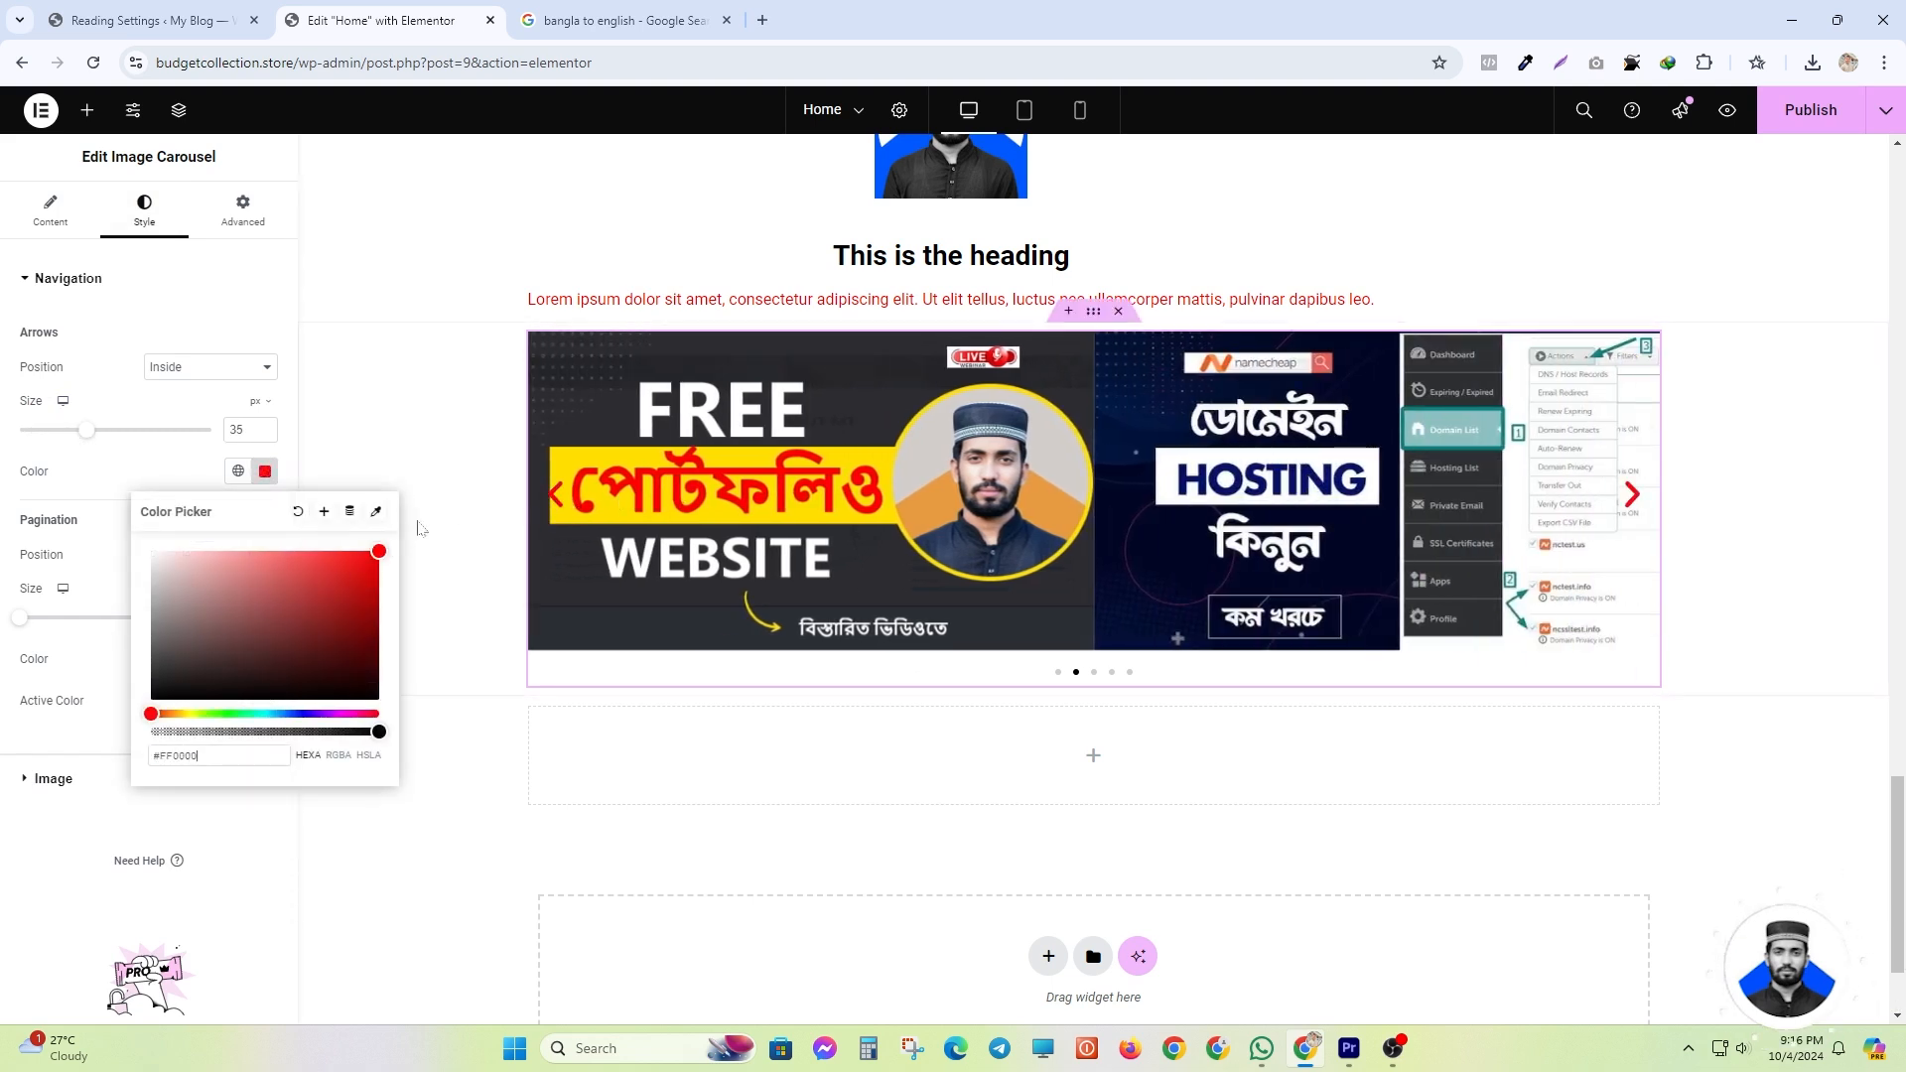
left_click_drag(418, 522, 2, 809)
left_click_drag(227, 651, 382, 568)
left_click(562, 510)
left_click(562, 510)
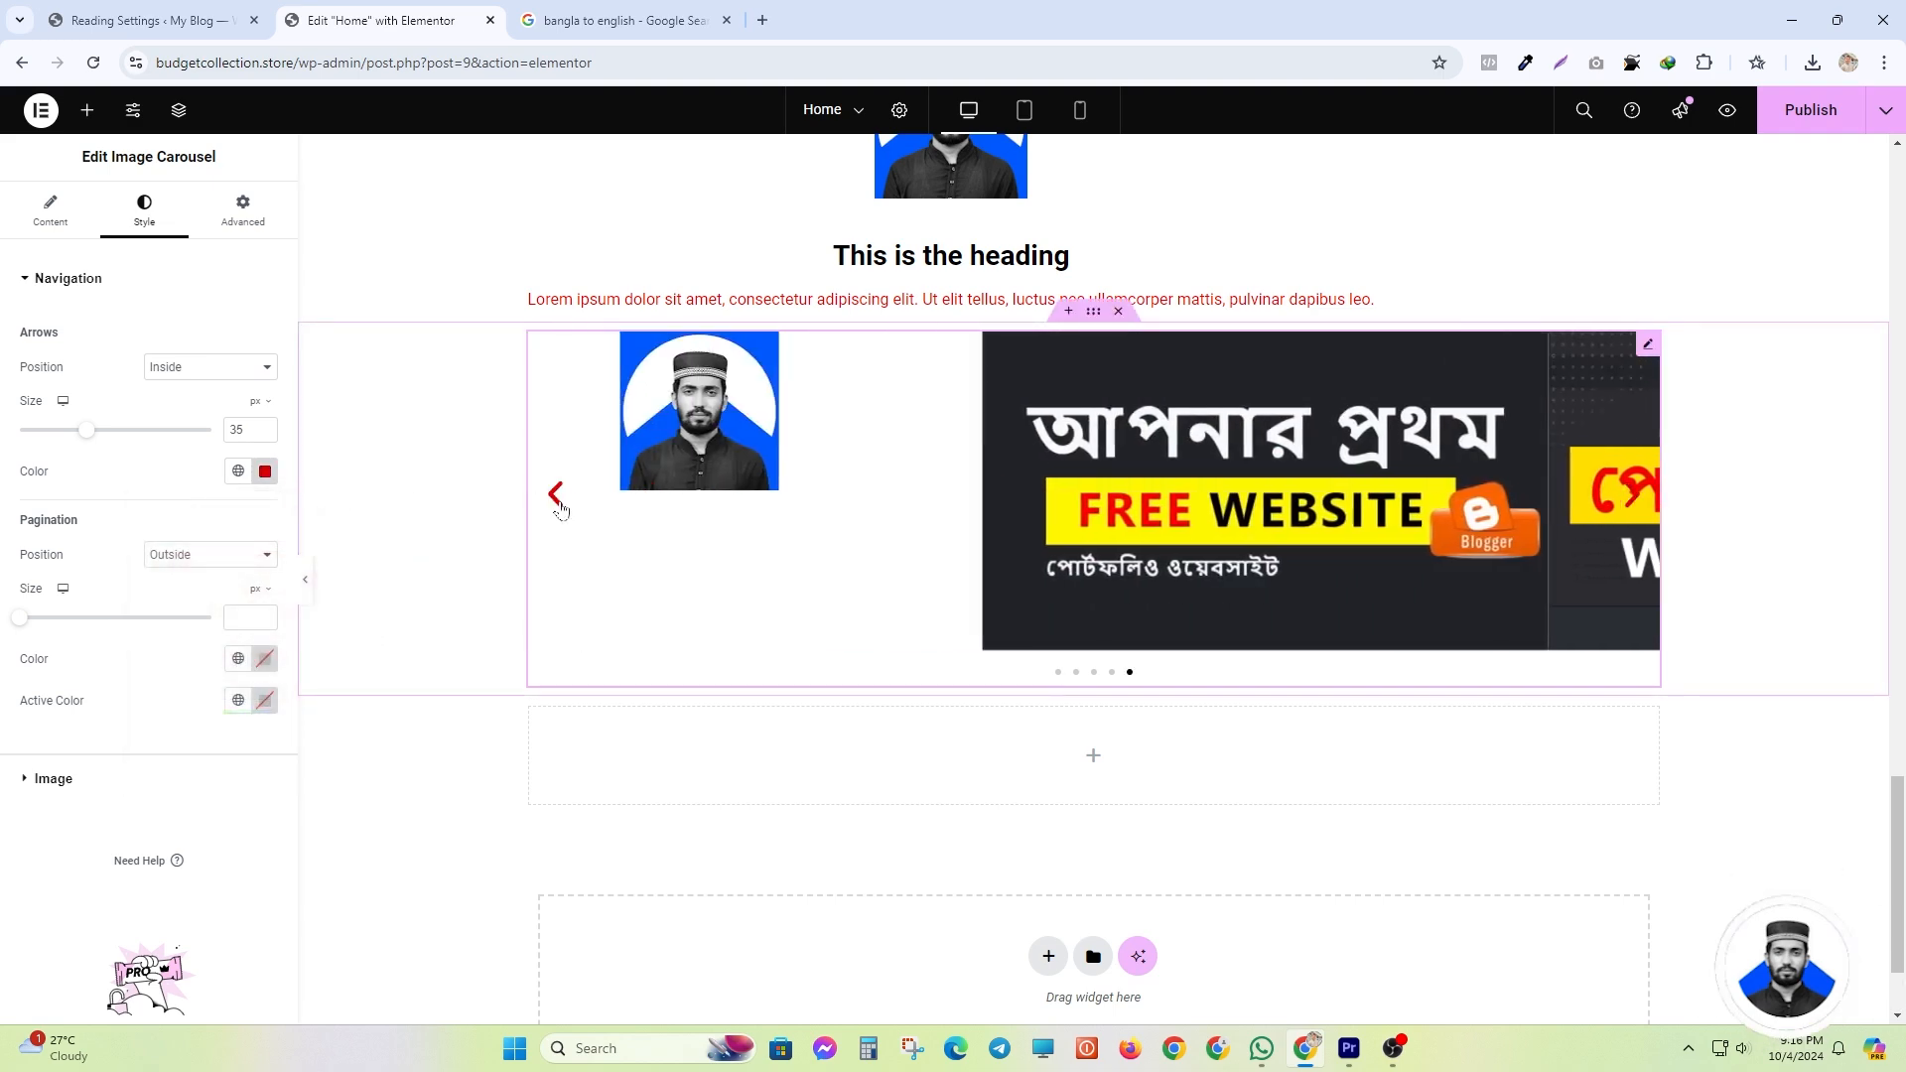
left_click(562, 511)
left_click(560, 511)
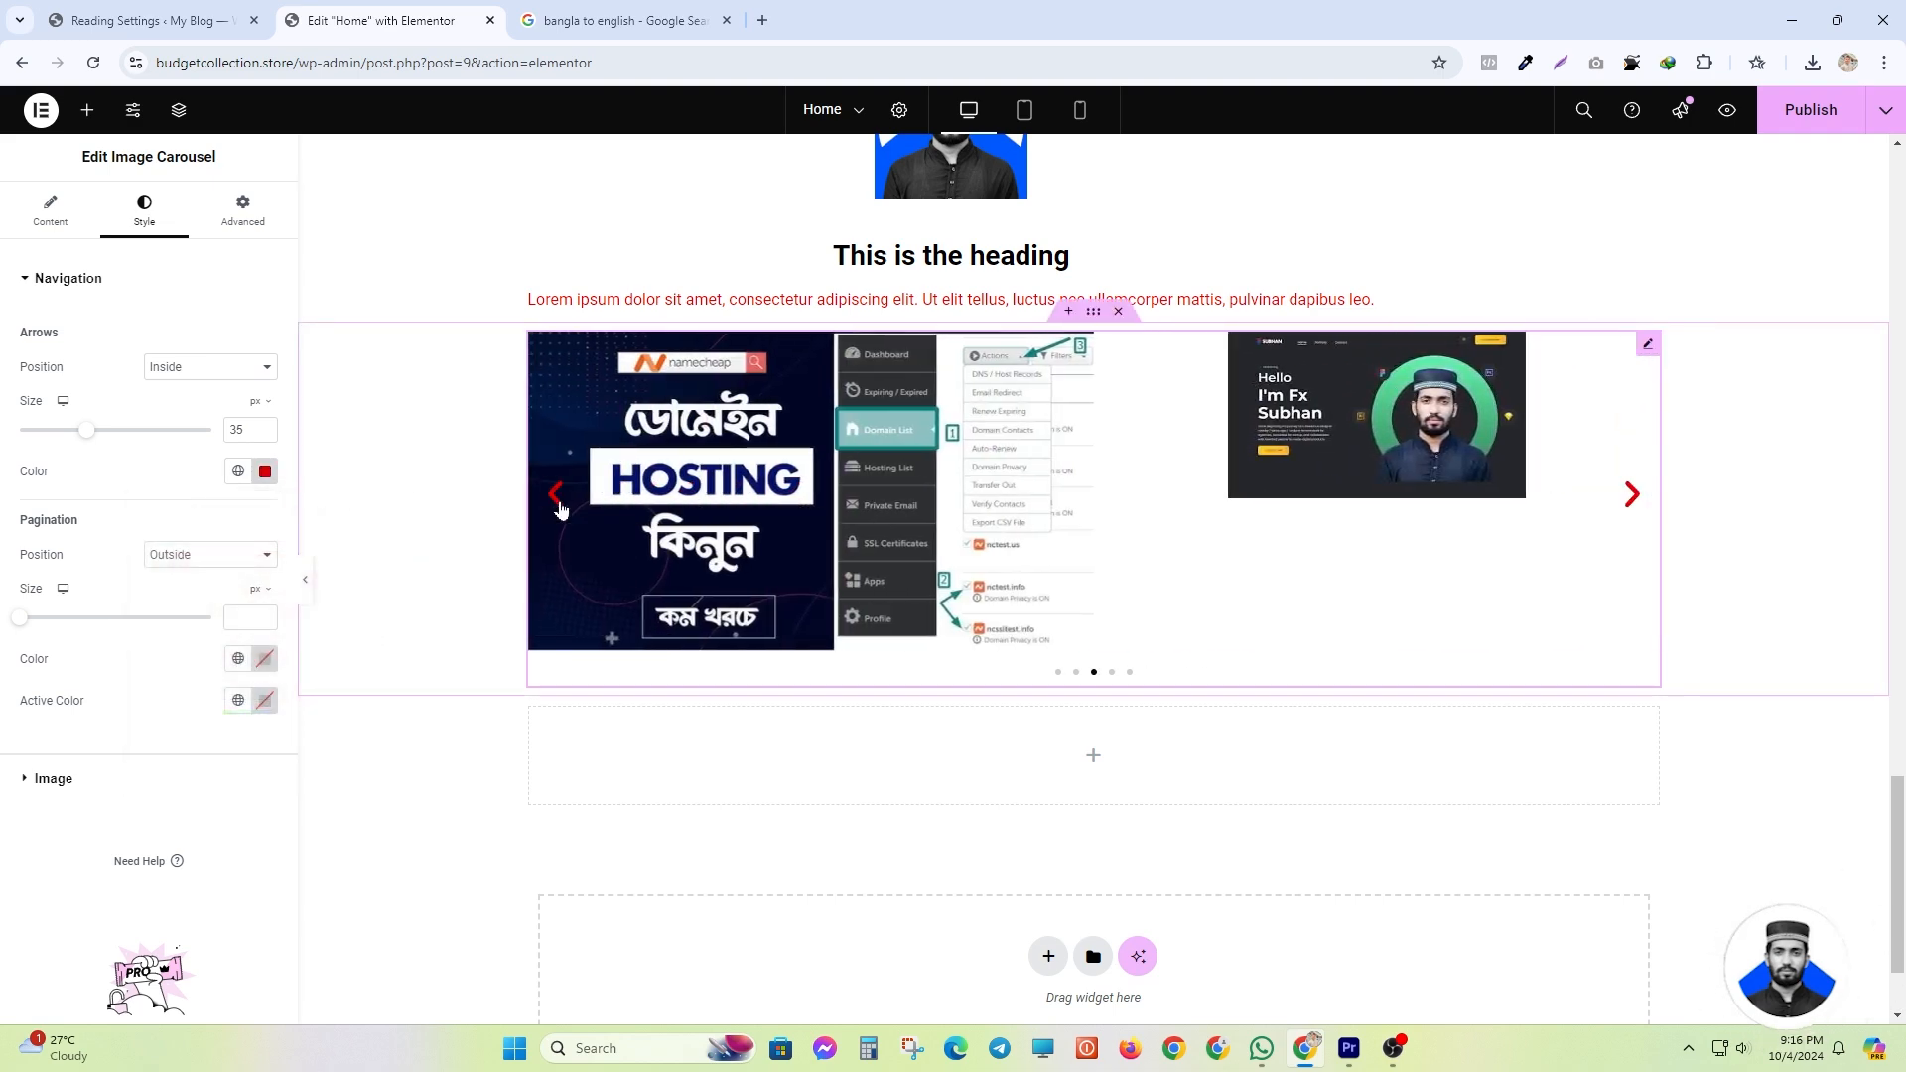
- Change the carousel's navigation arrow colour to bright red #FF0000
left_click(561, 510)
left_click(263, 472)
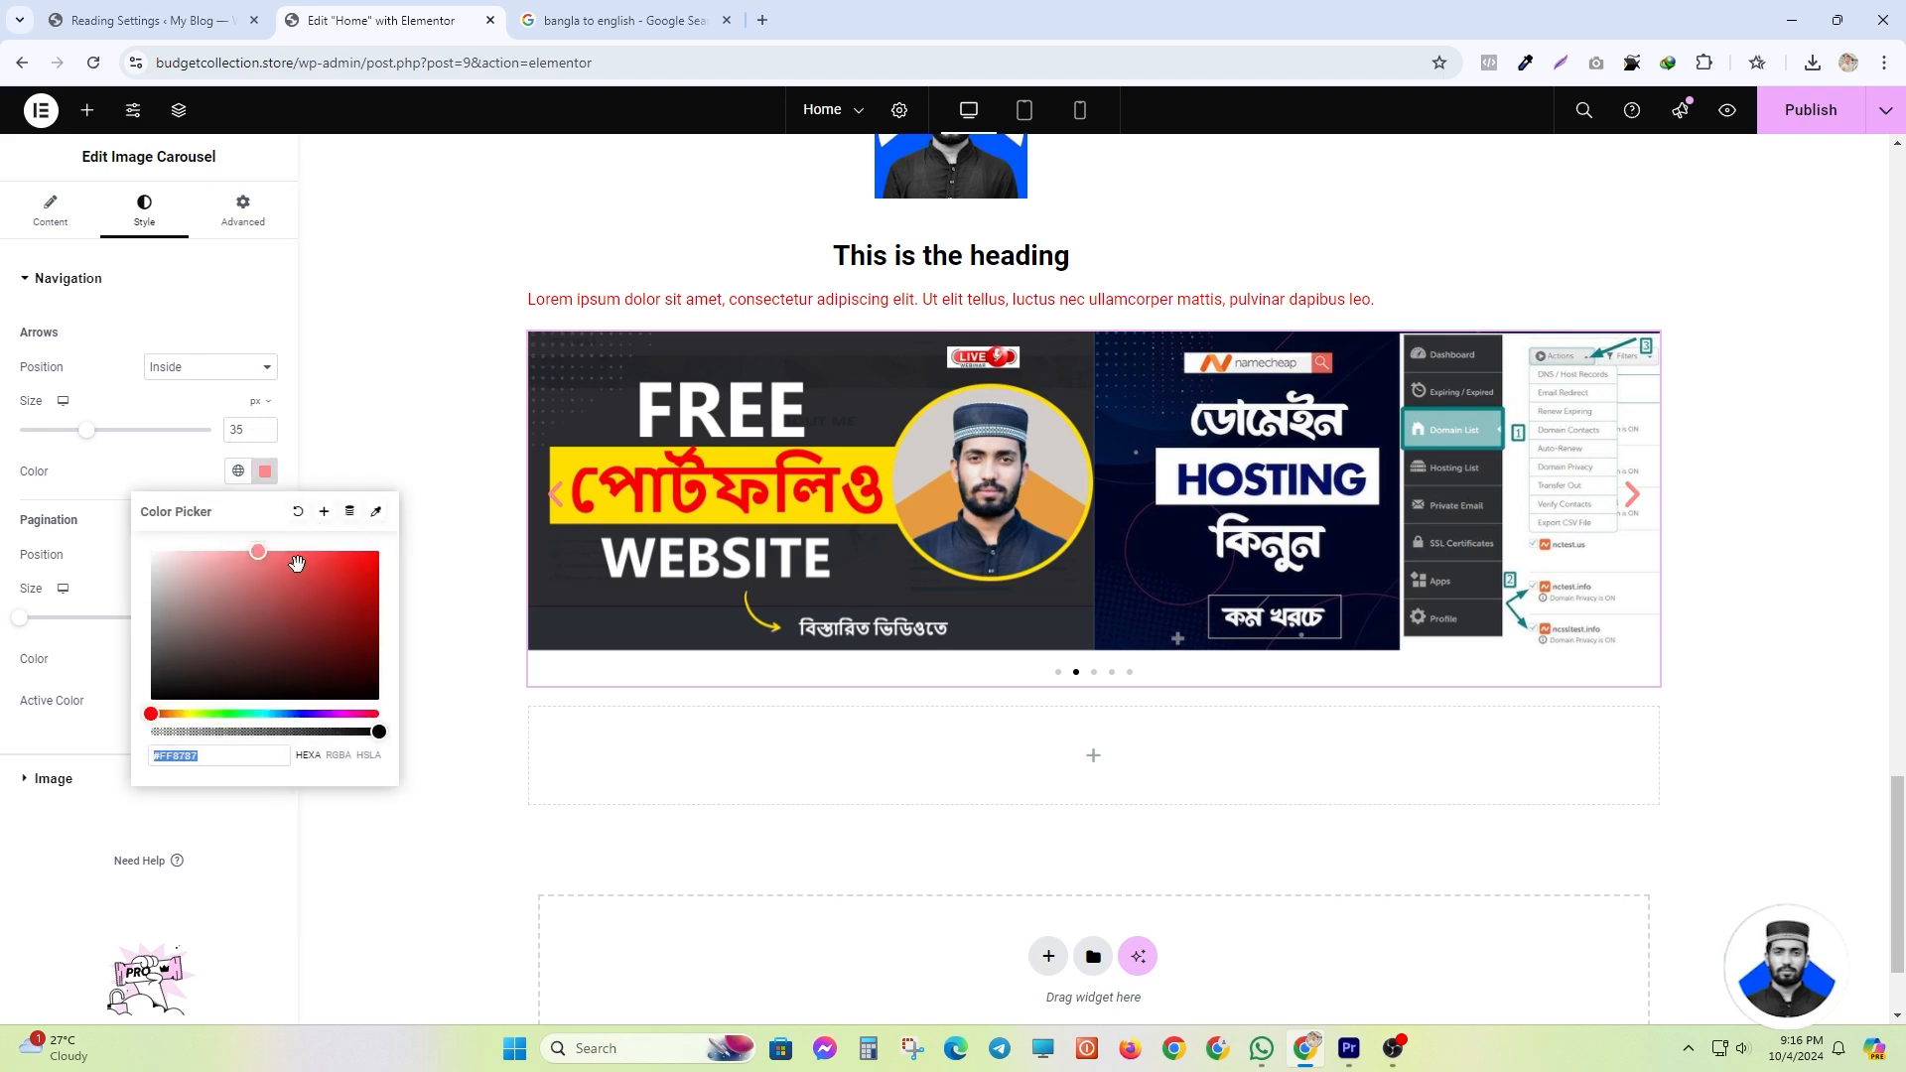
left_click_drag(267, 483, 342, 534)
left_click(265, 471)
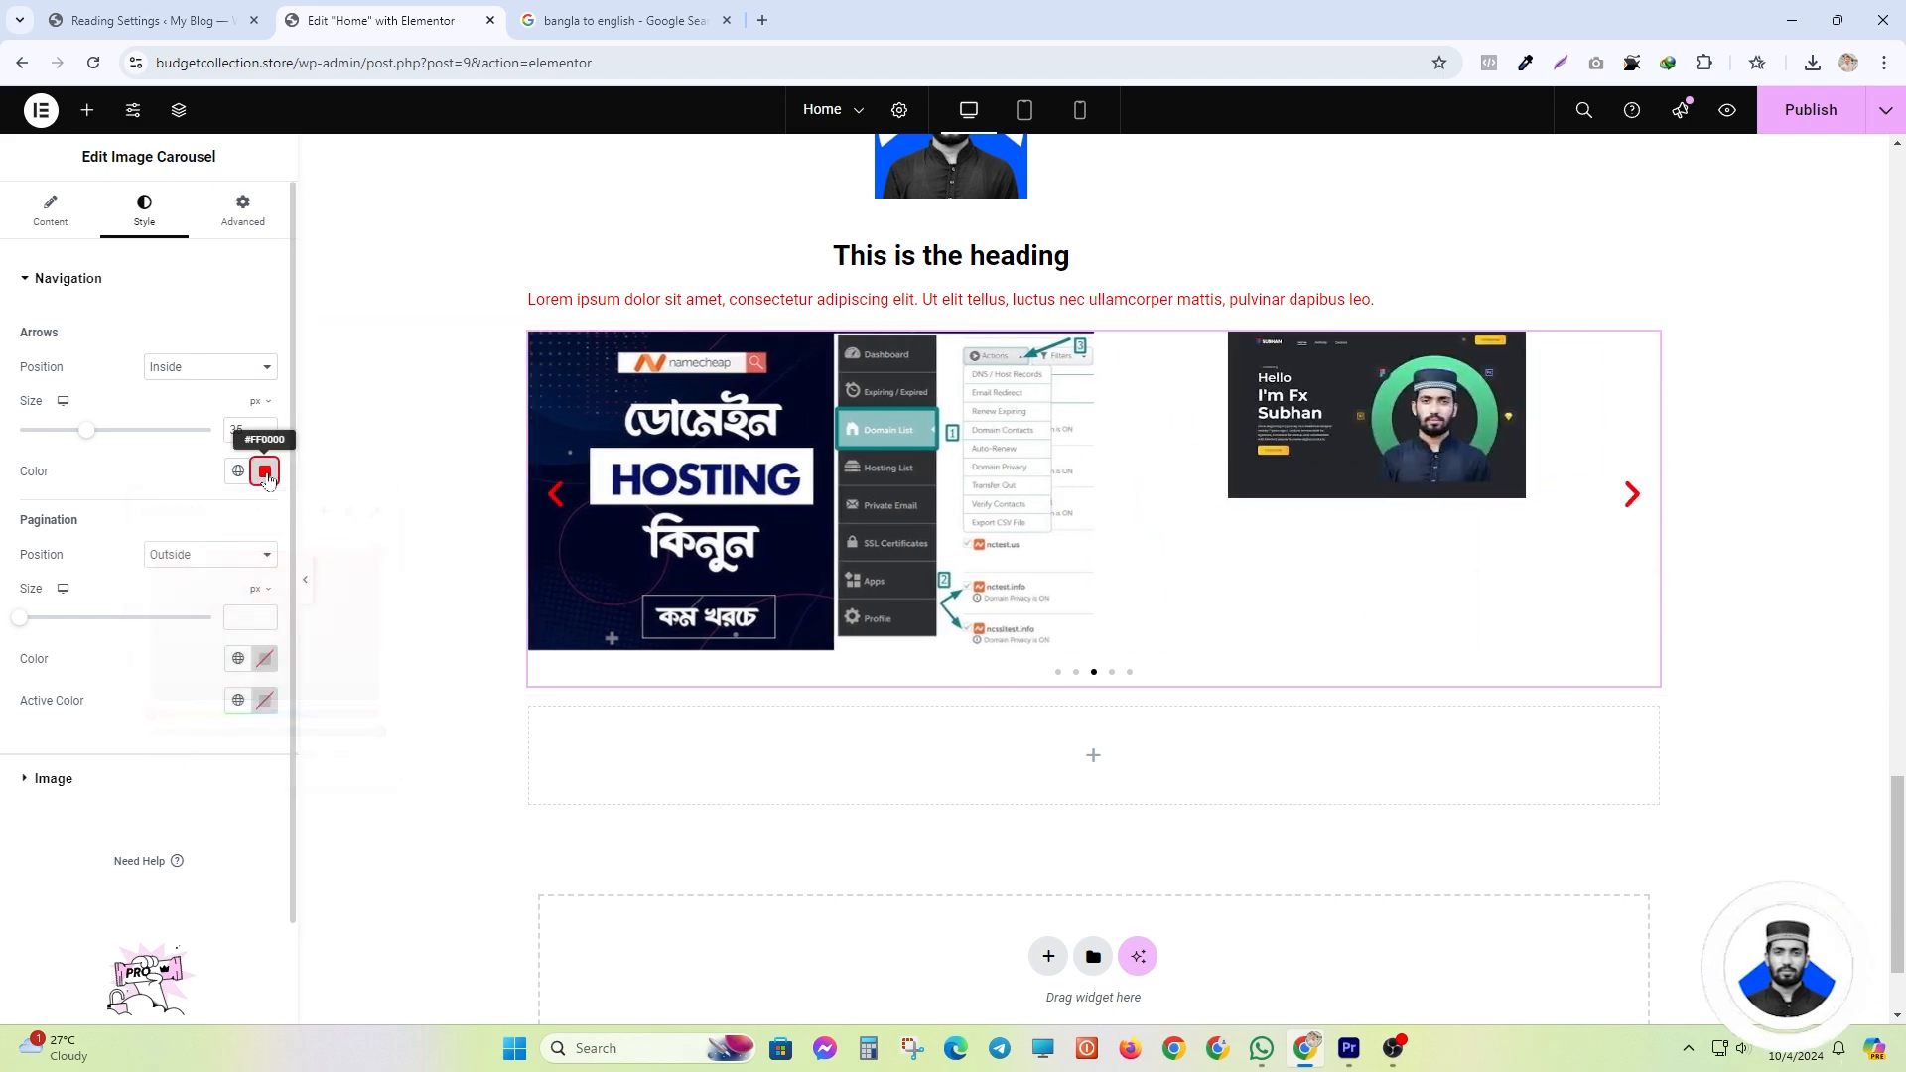
- Try a size of 17 px for the carousel's pagination dots, page between slides, and settle on 10 px
scroll(2, 526, "down", 1)
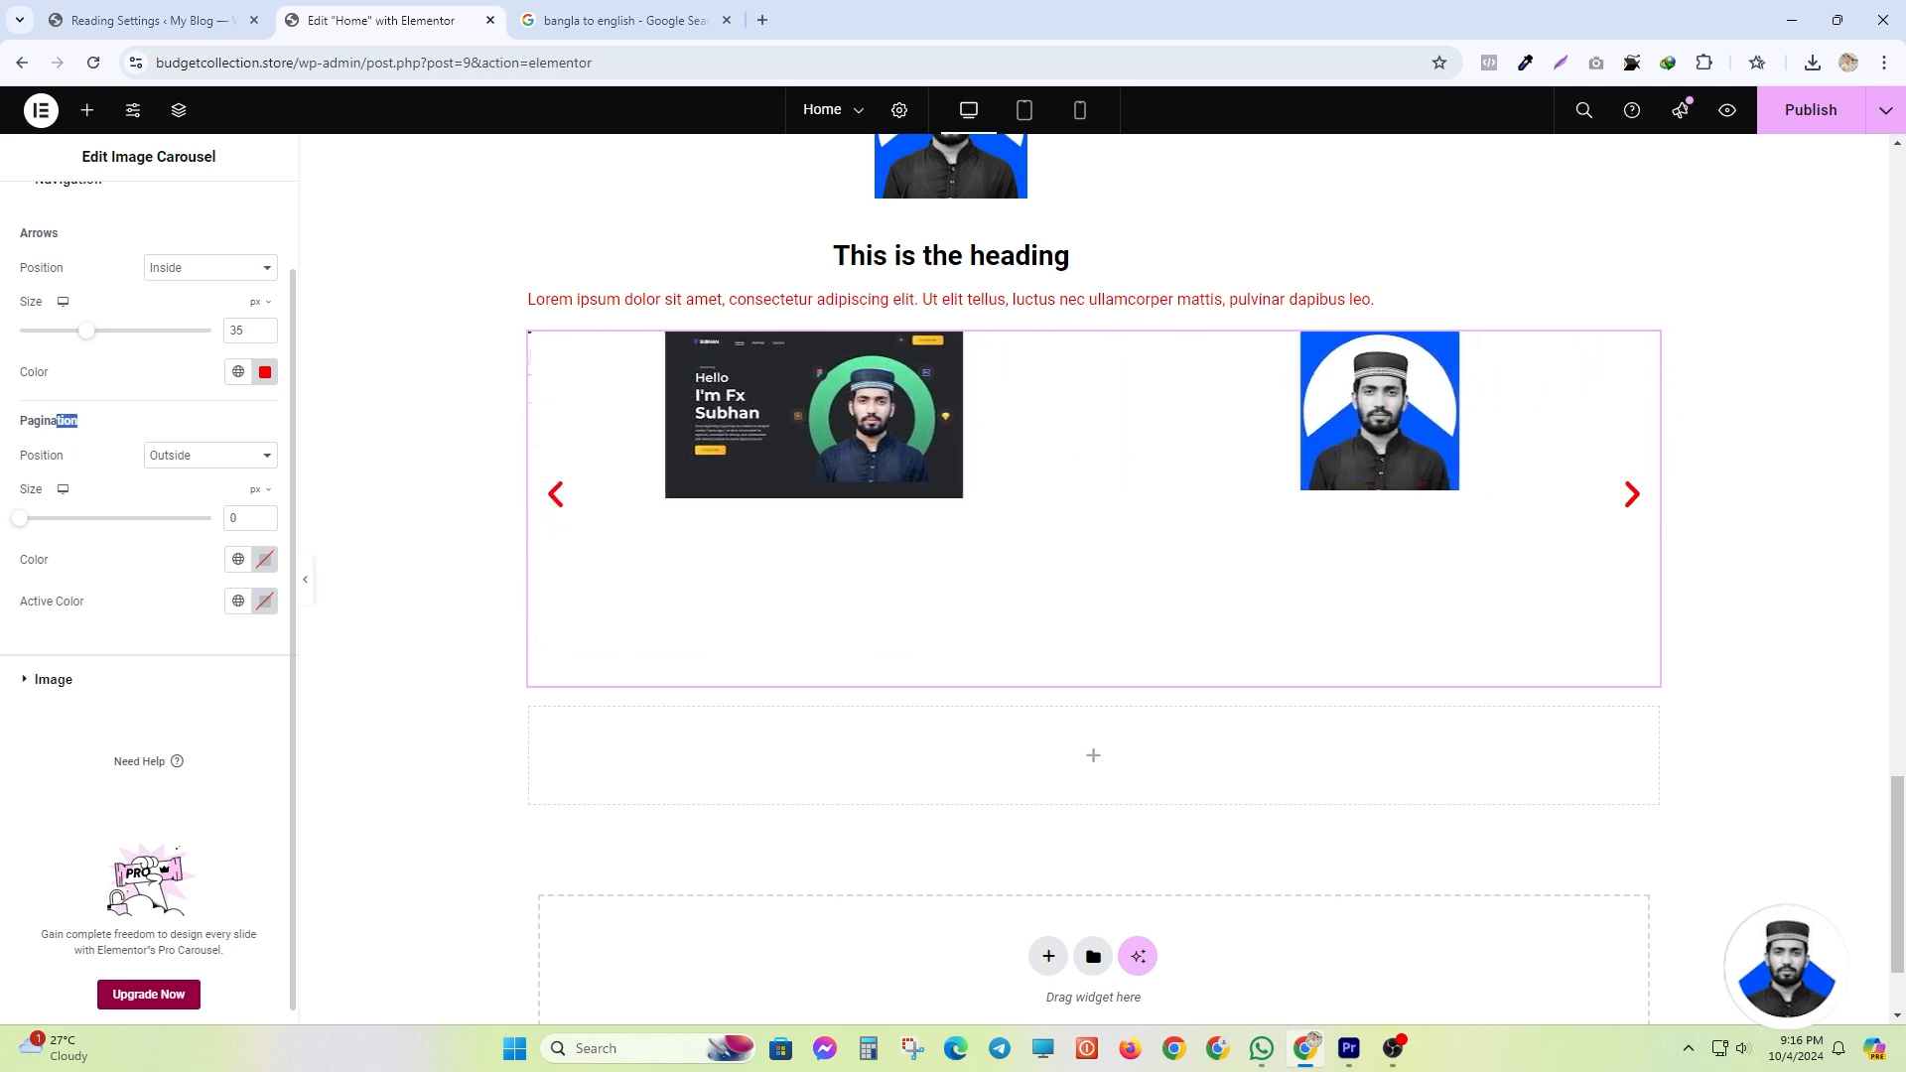
left_click_drag(17, 524, 40, 524)
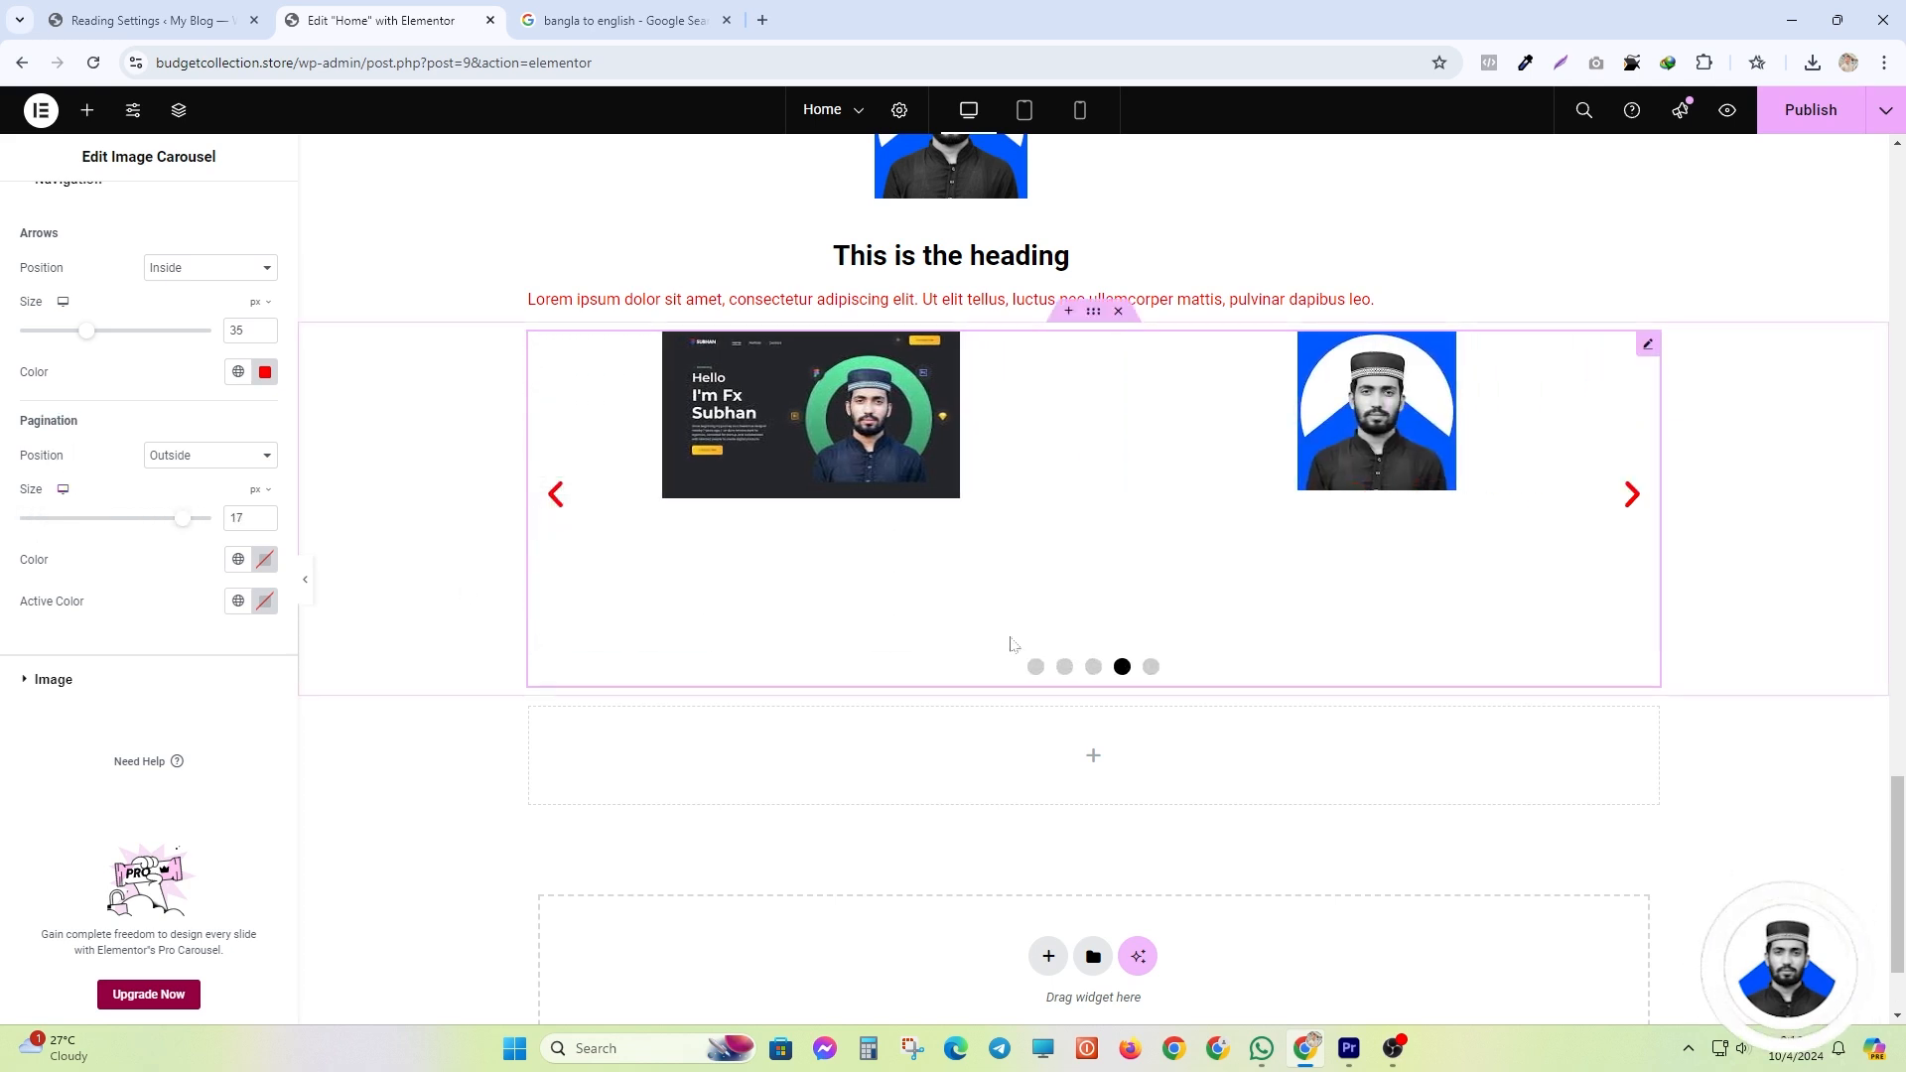
left_click(557, 496)
left_click(1063, 668)
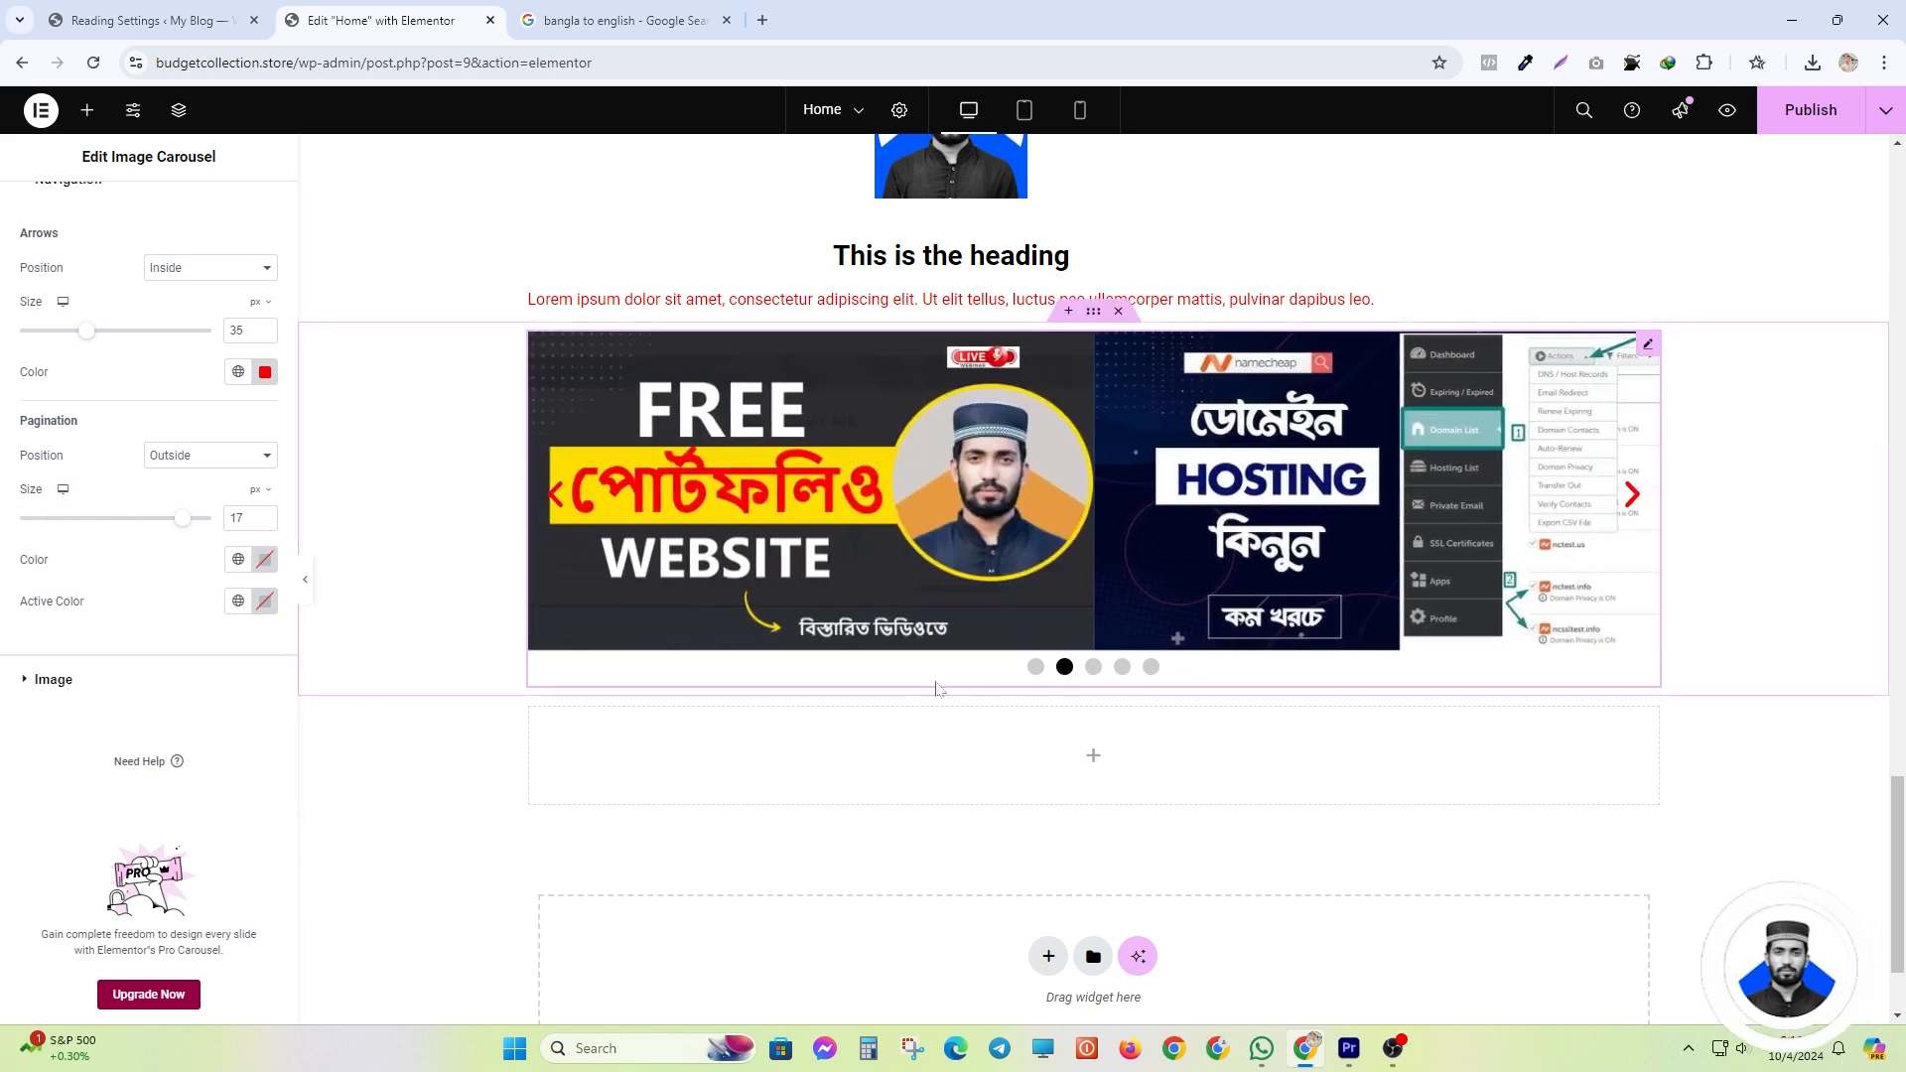
left_click_drag(182, 517, 116, 518)
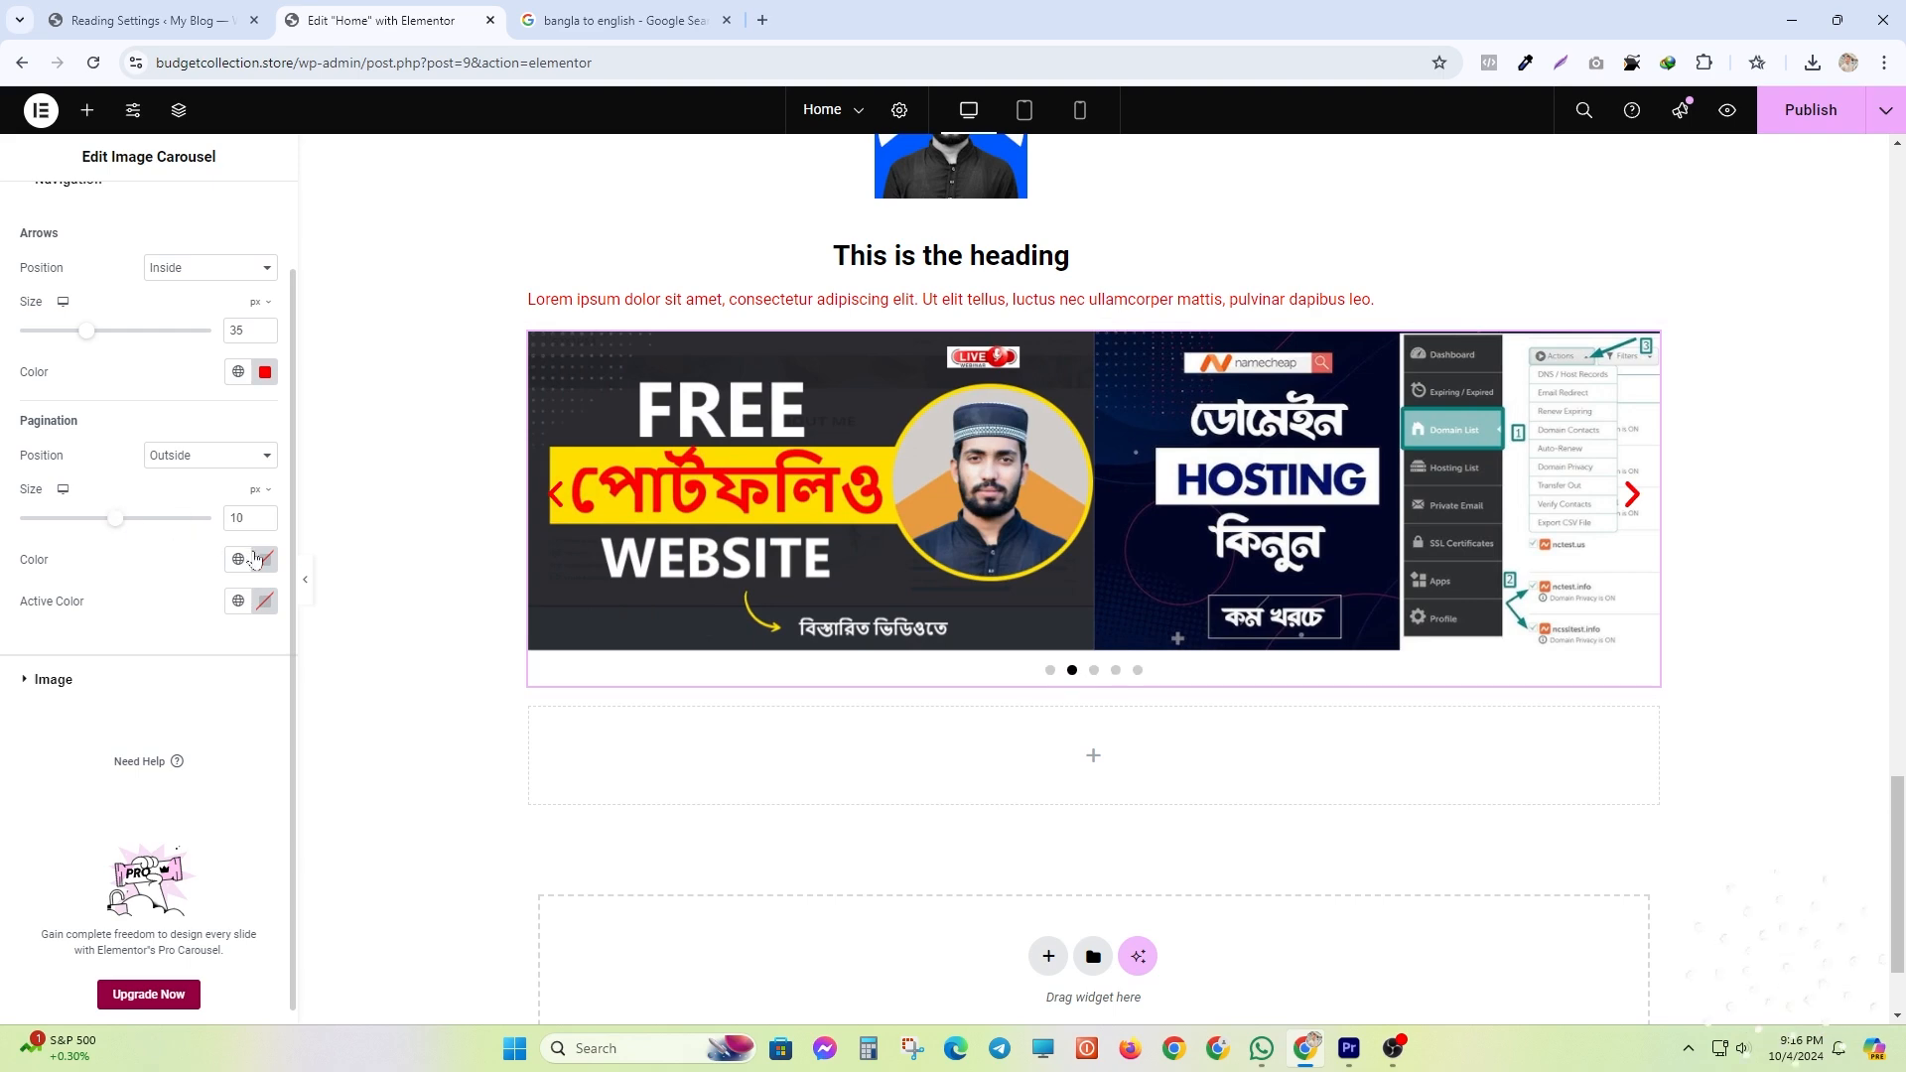
- Colour the carousel's inactive pagination dots red #FF0000
left_click(255, 559)
left_click(379, 639)
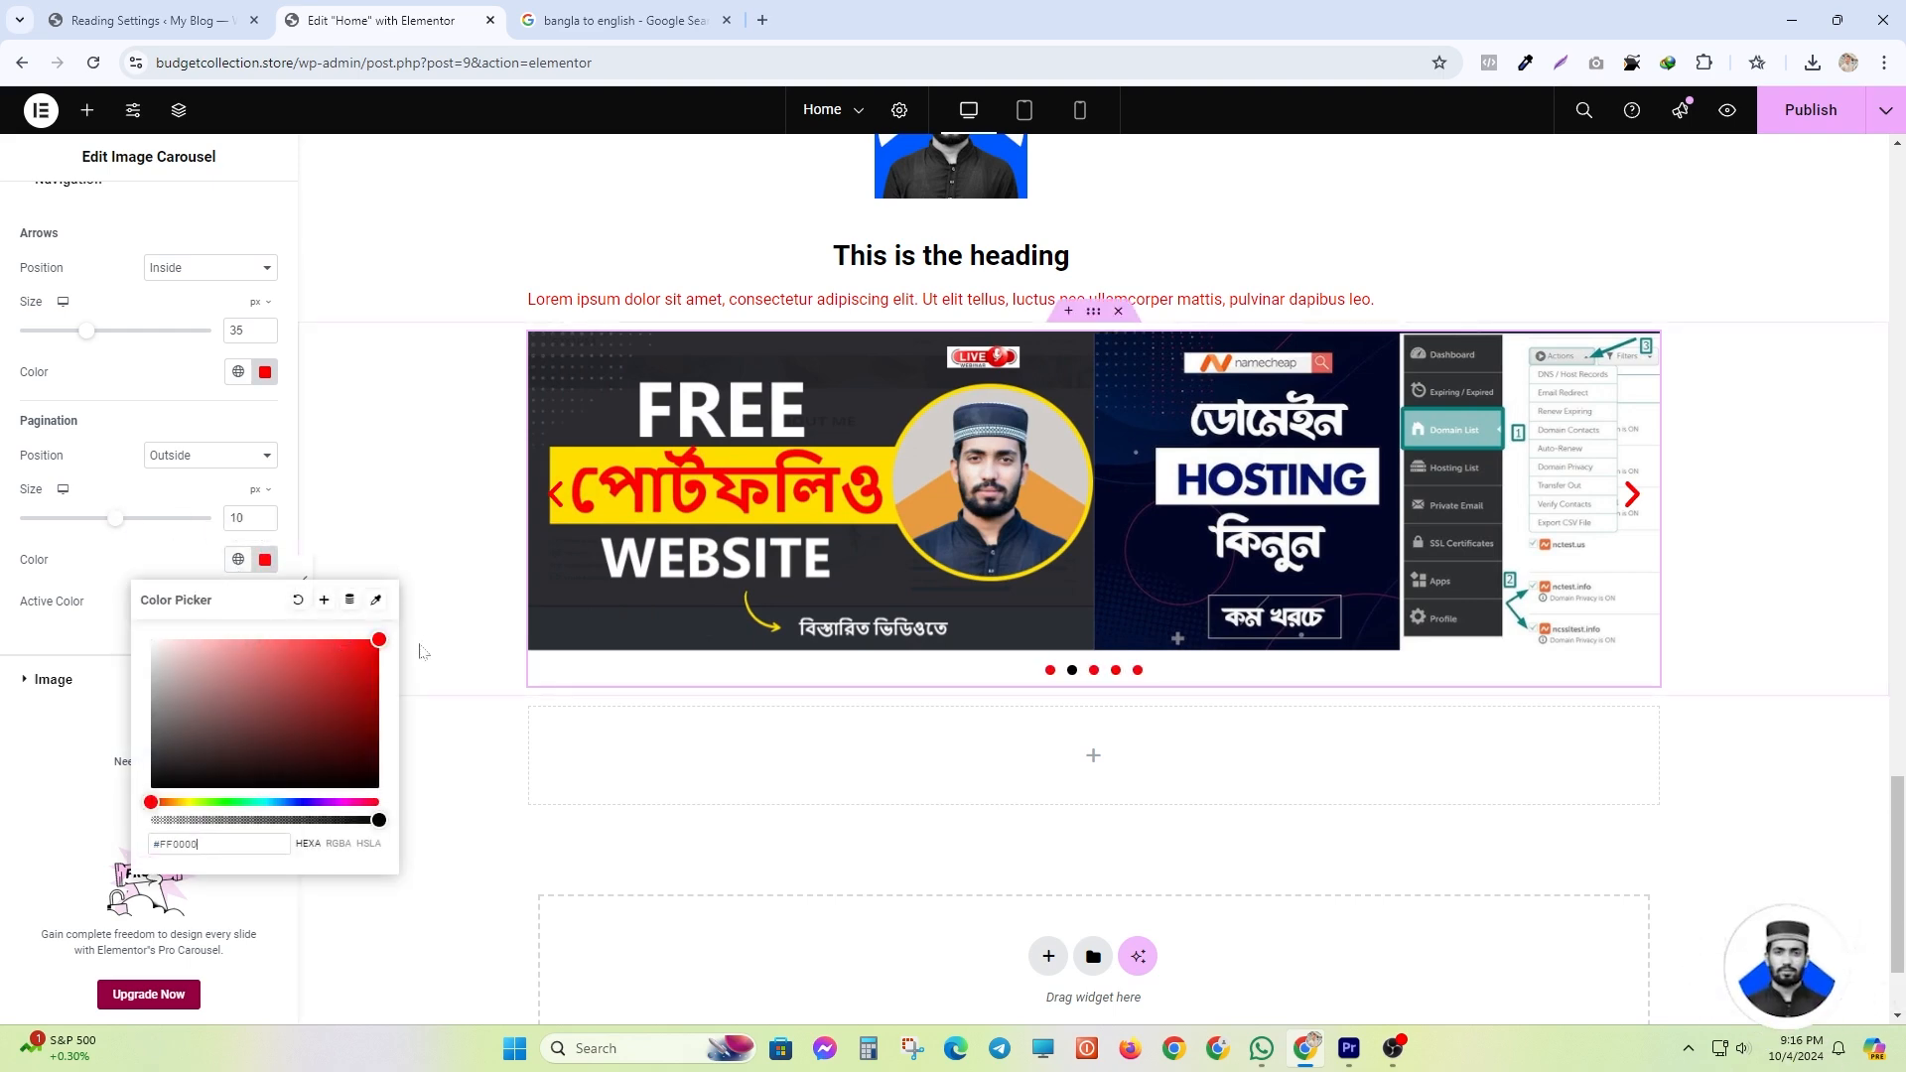
left_click(266, 559)
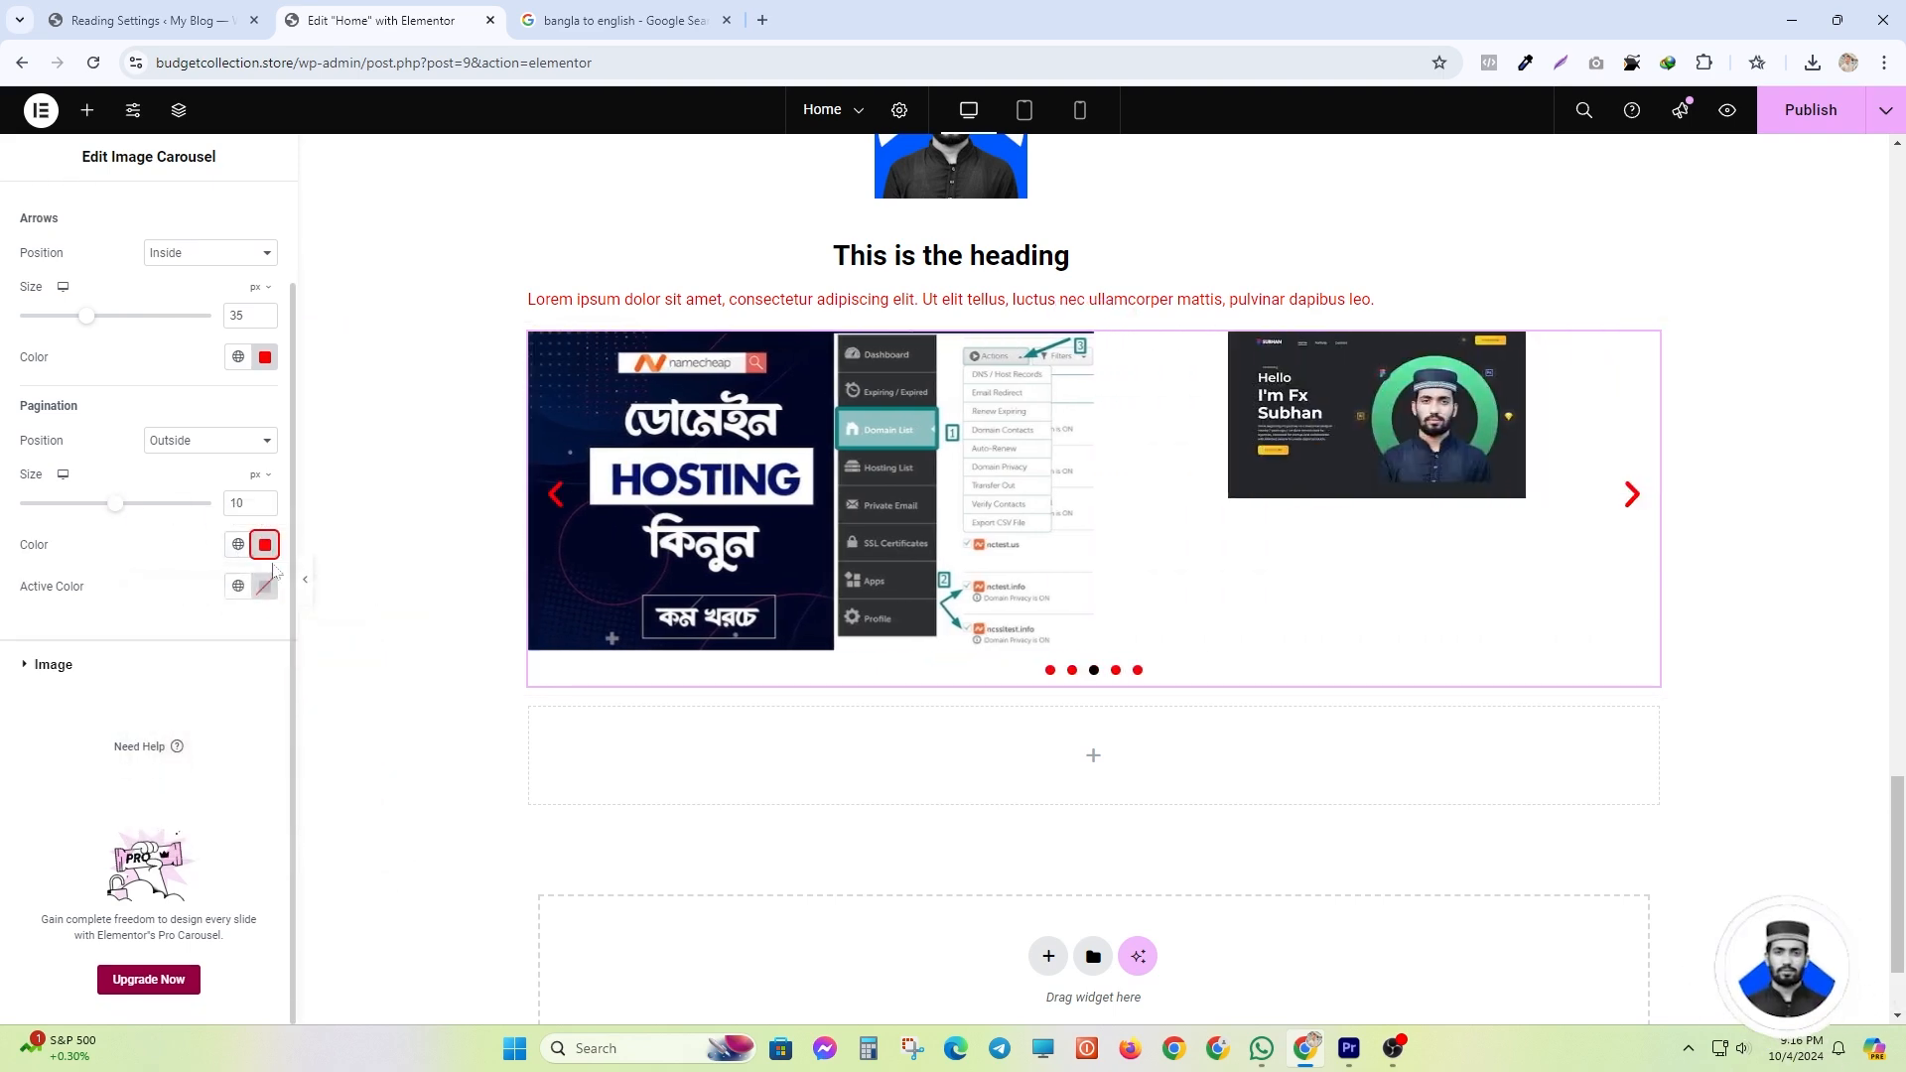
- Set the vertical alignment of the carousel images to Center and check it across the slides
left_click(27, 673)
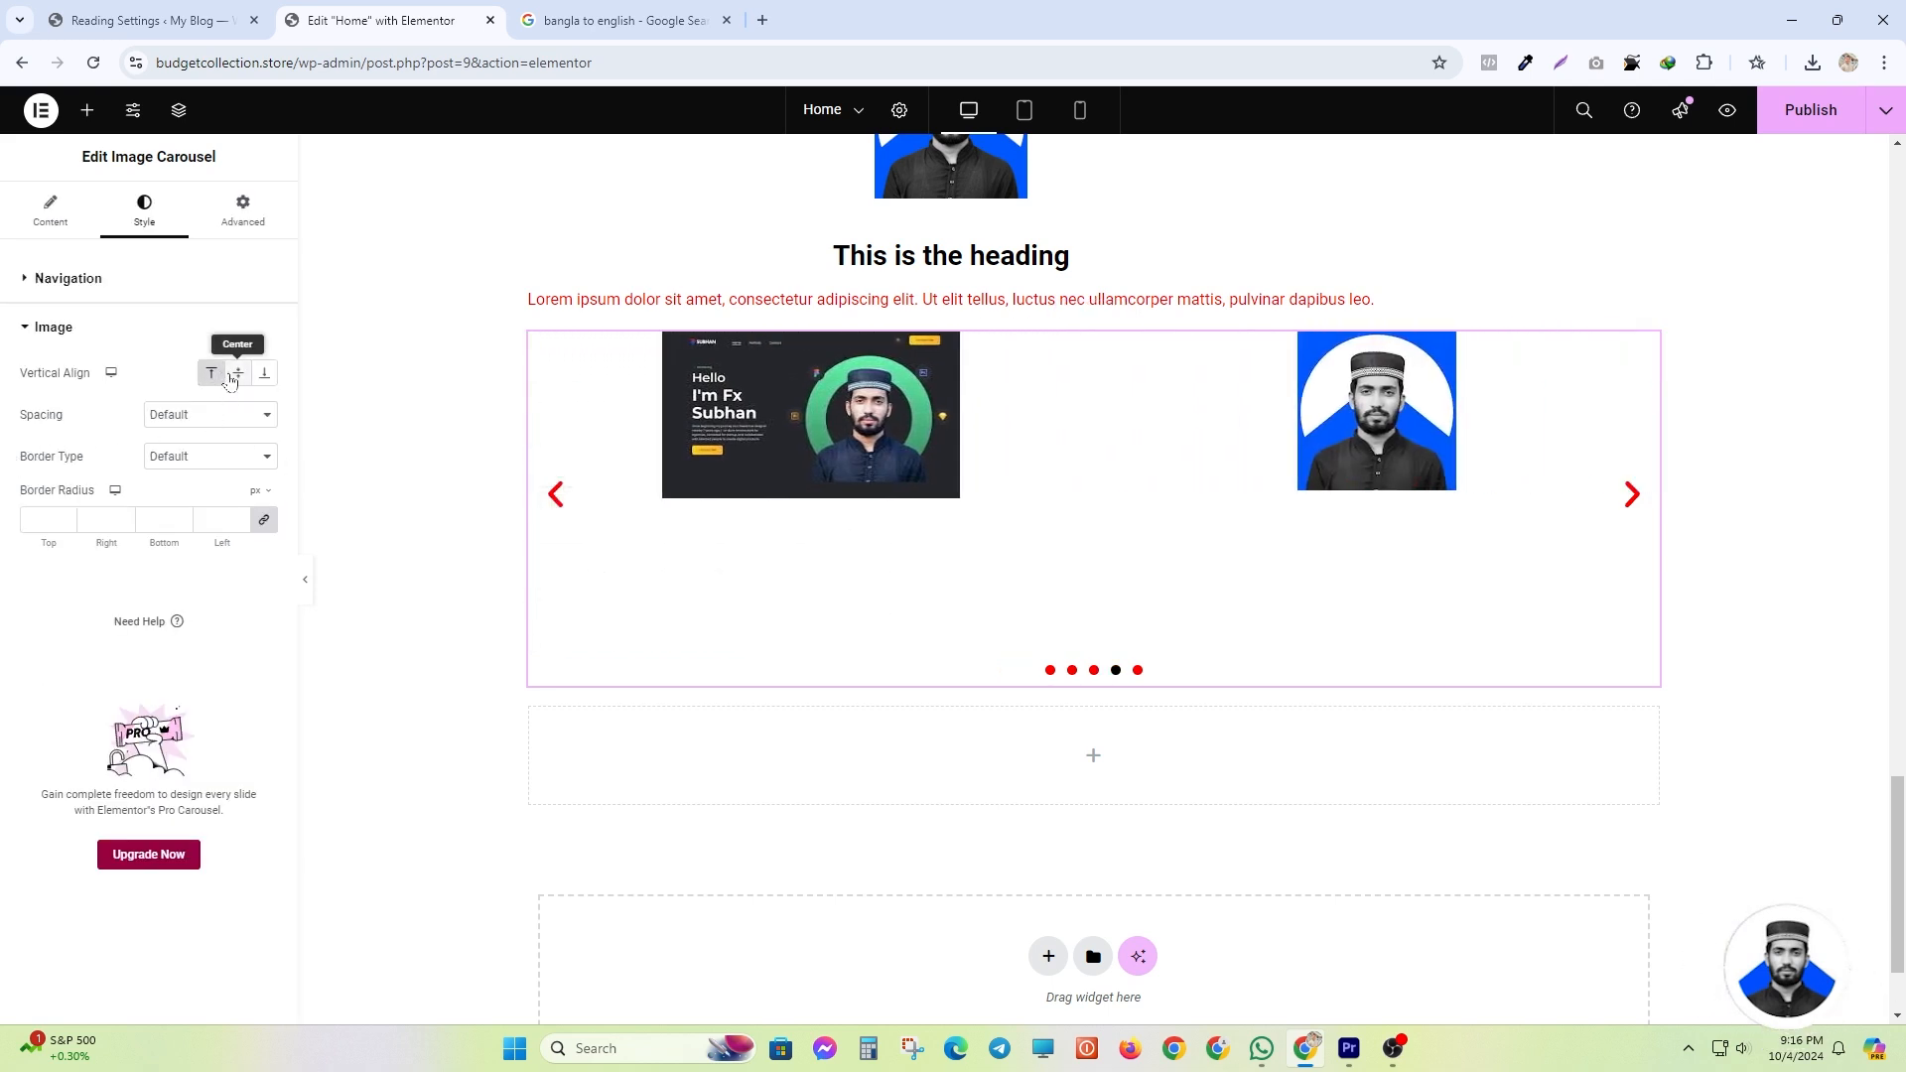
left_click(238, 372)
left_click(558, 492)
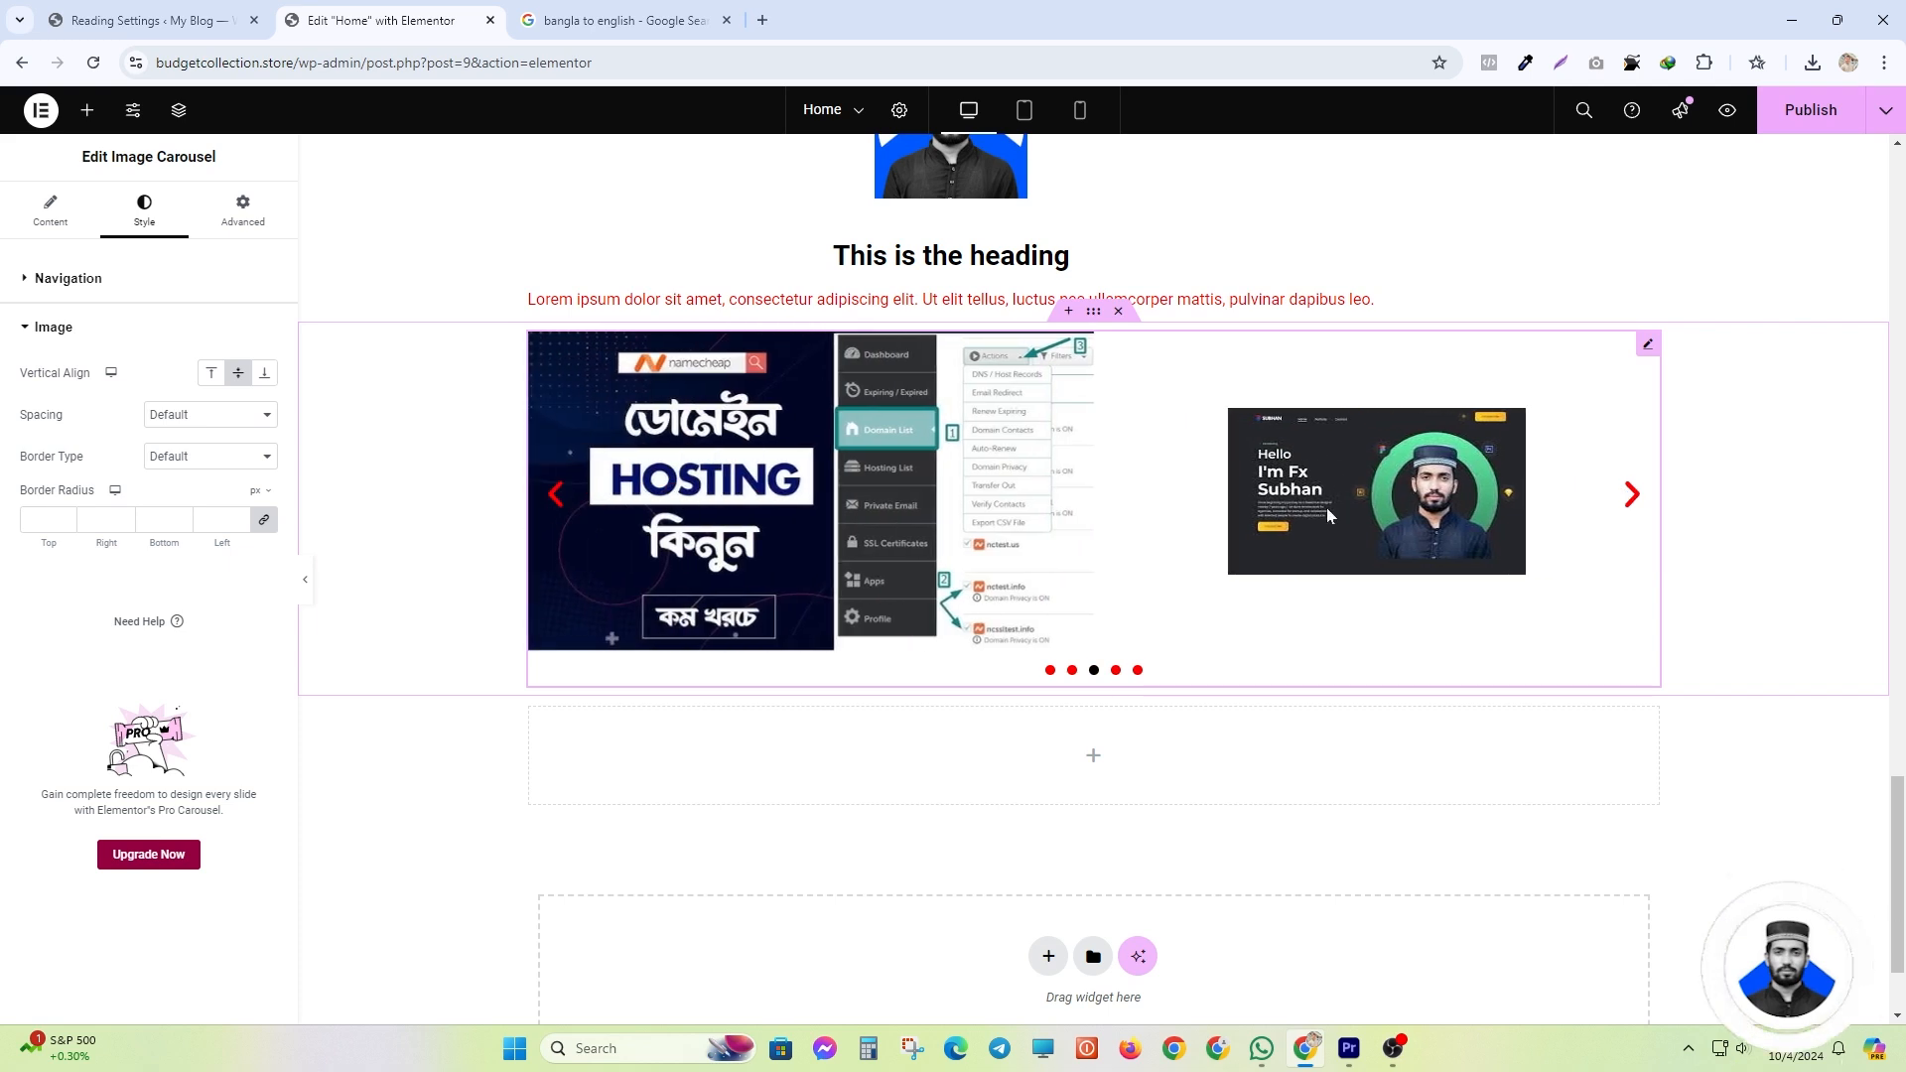
left_click(1634, 495)
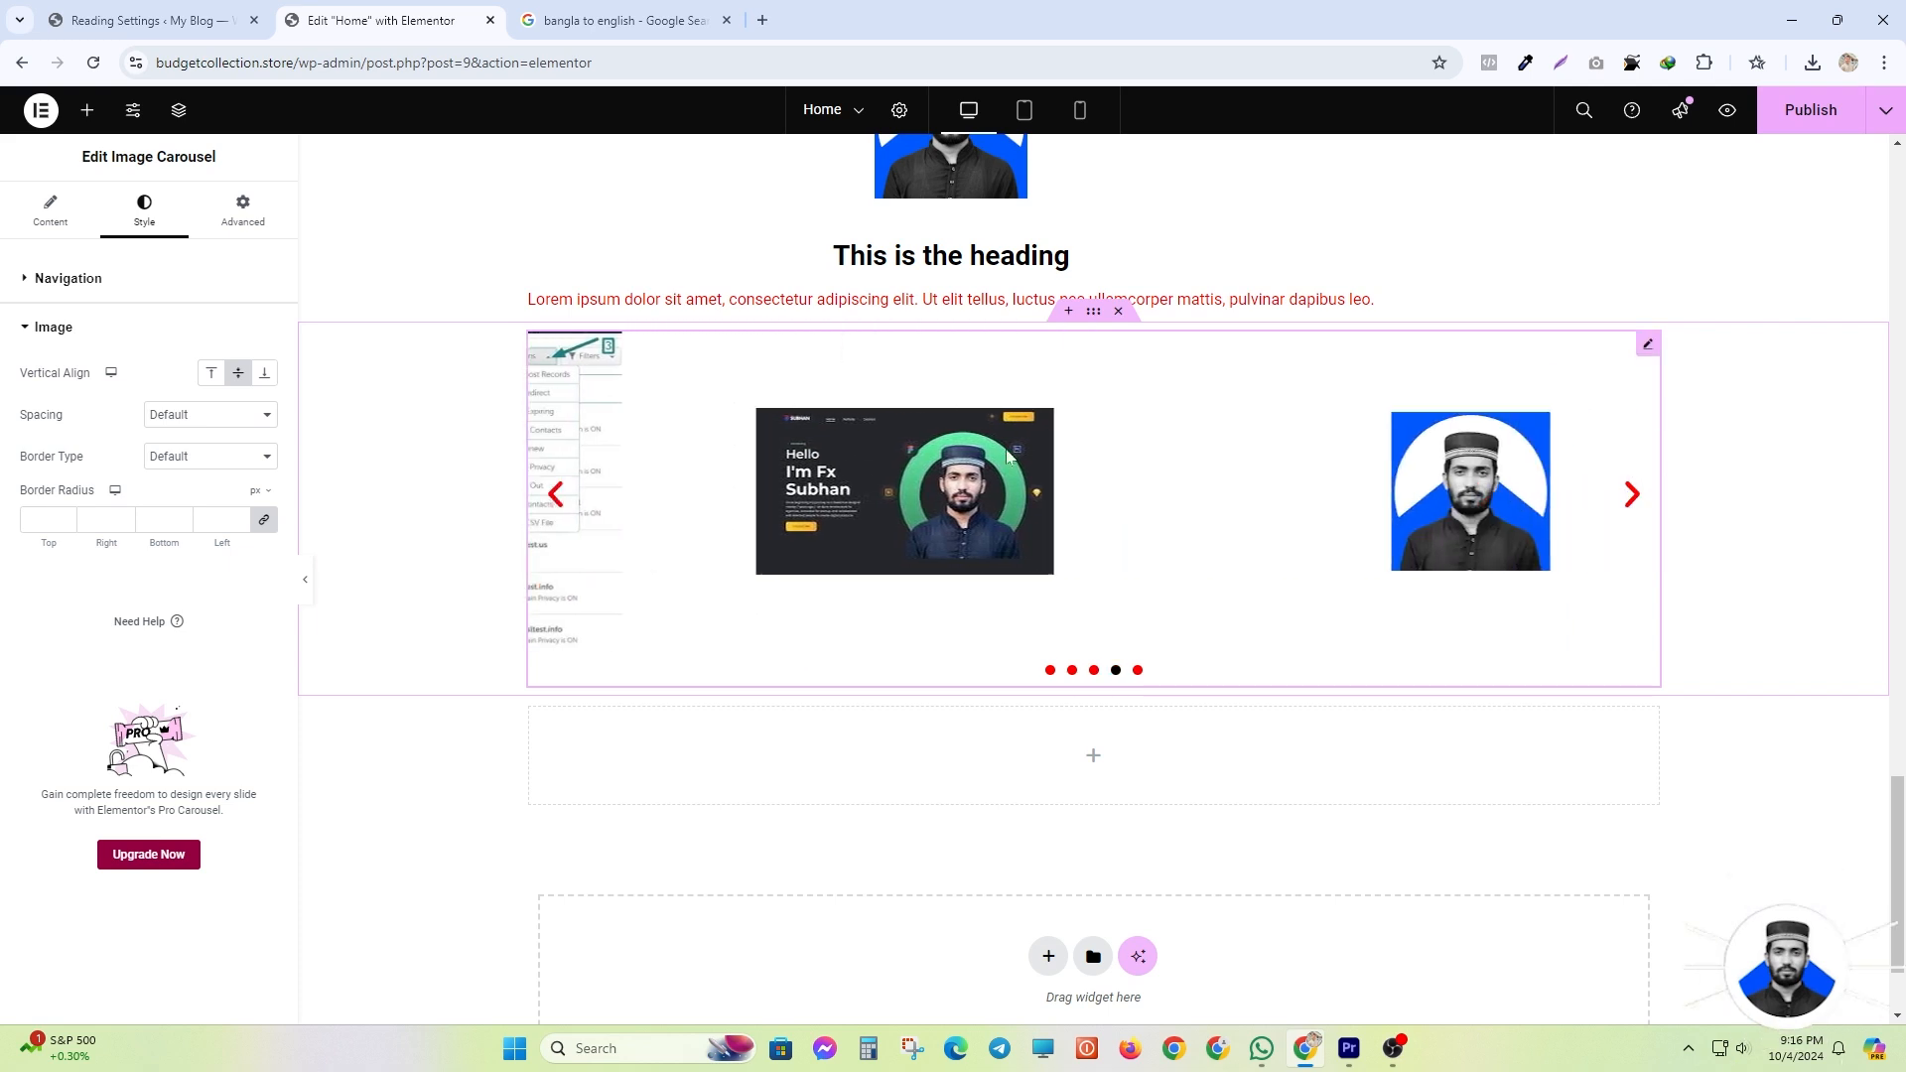
left_click(275, 373)
left_click(235, 375)
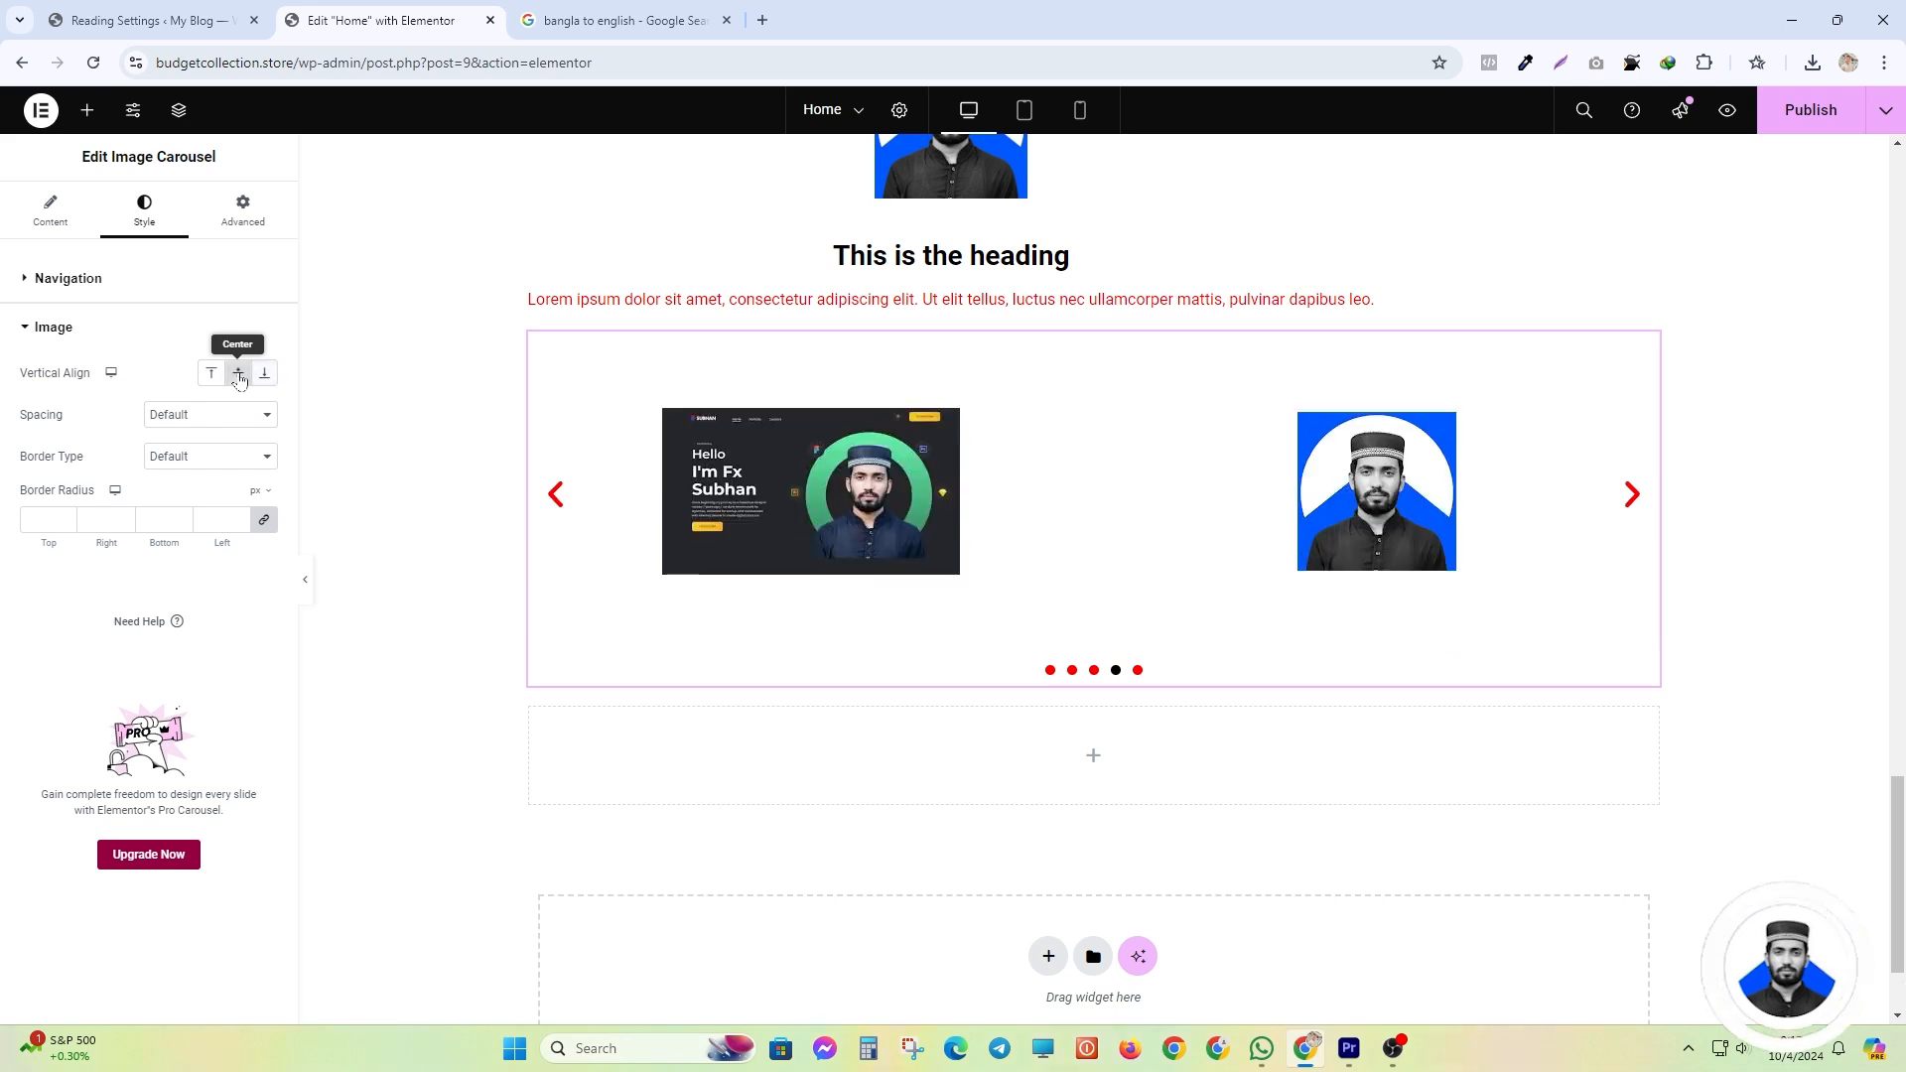
- Give the carousel images a Solid border in #FF0000 with a width of 6 px on all sides
left_click(171, 465)
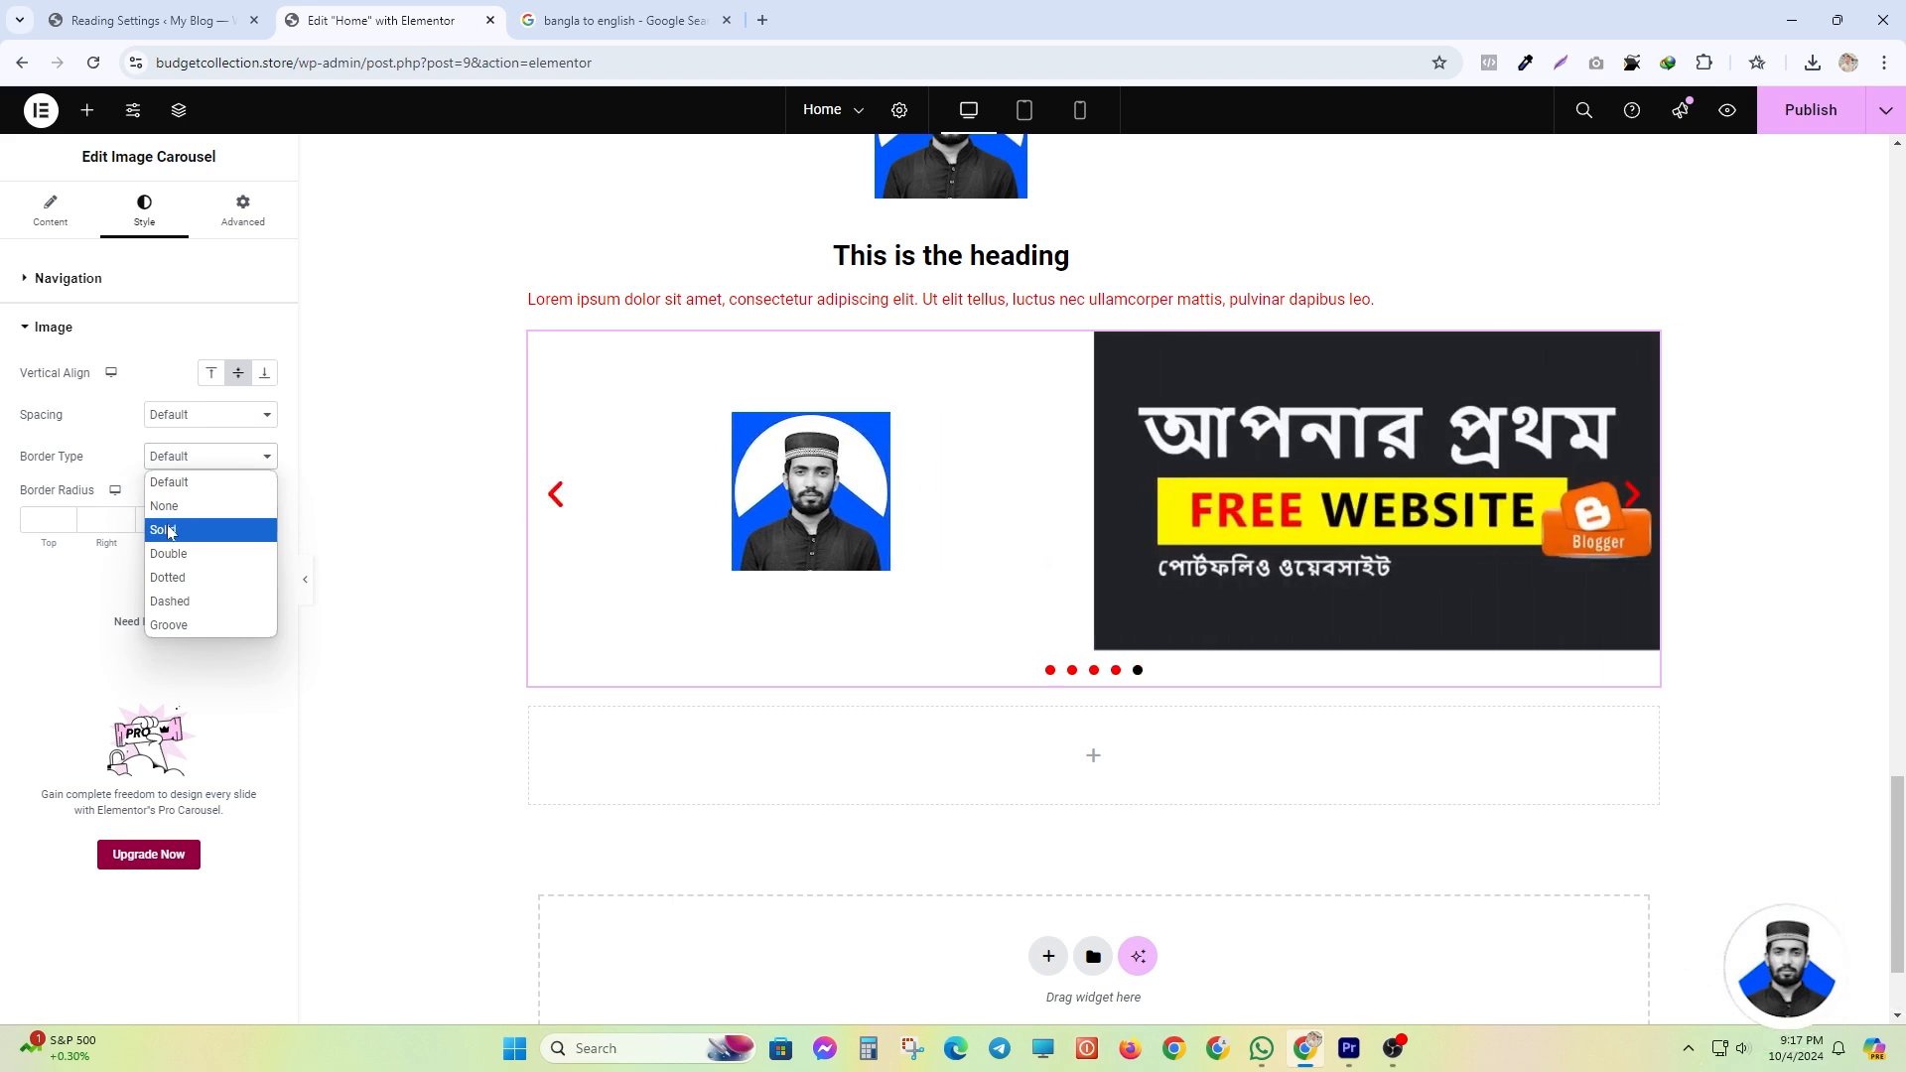
left_click(171, 532)
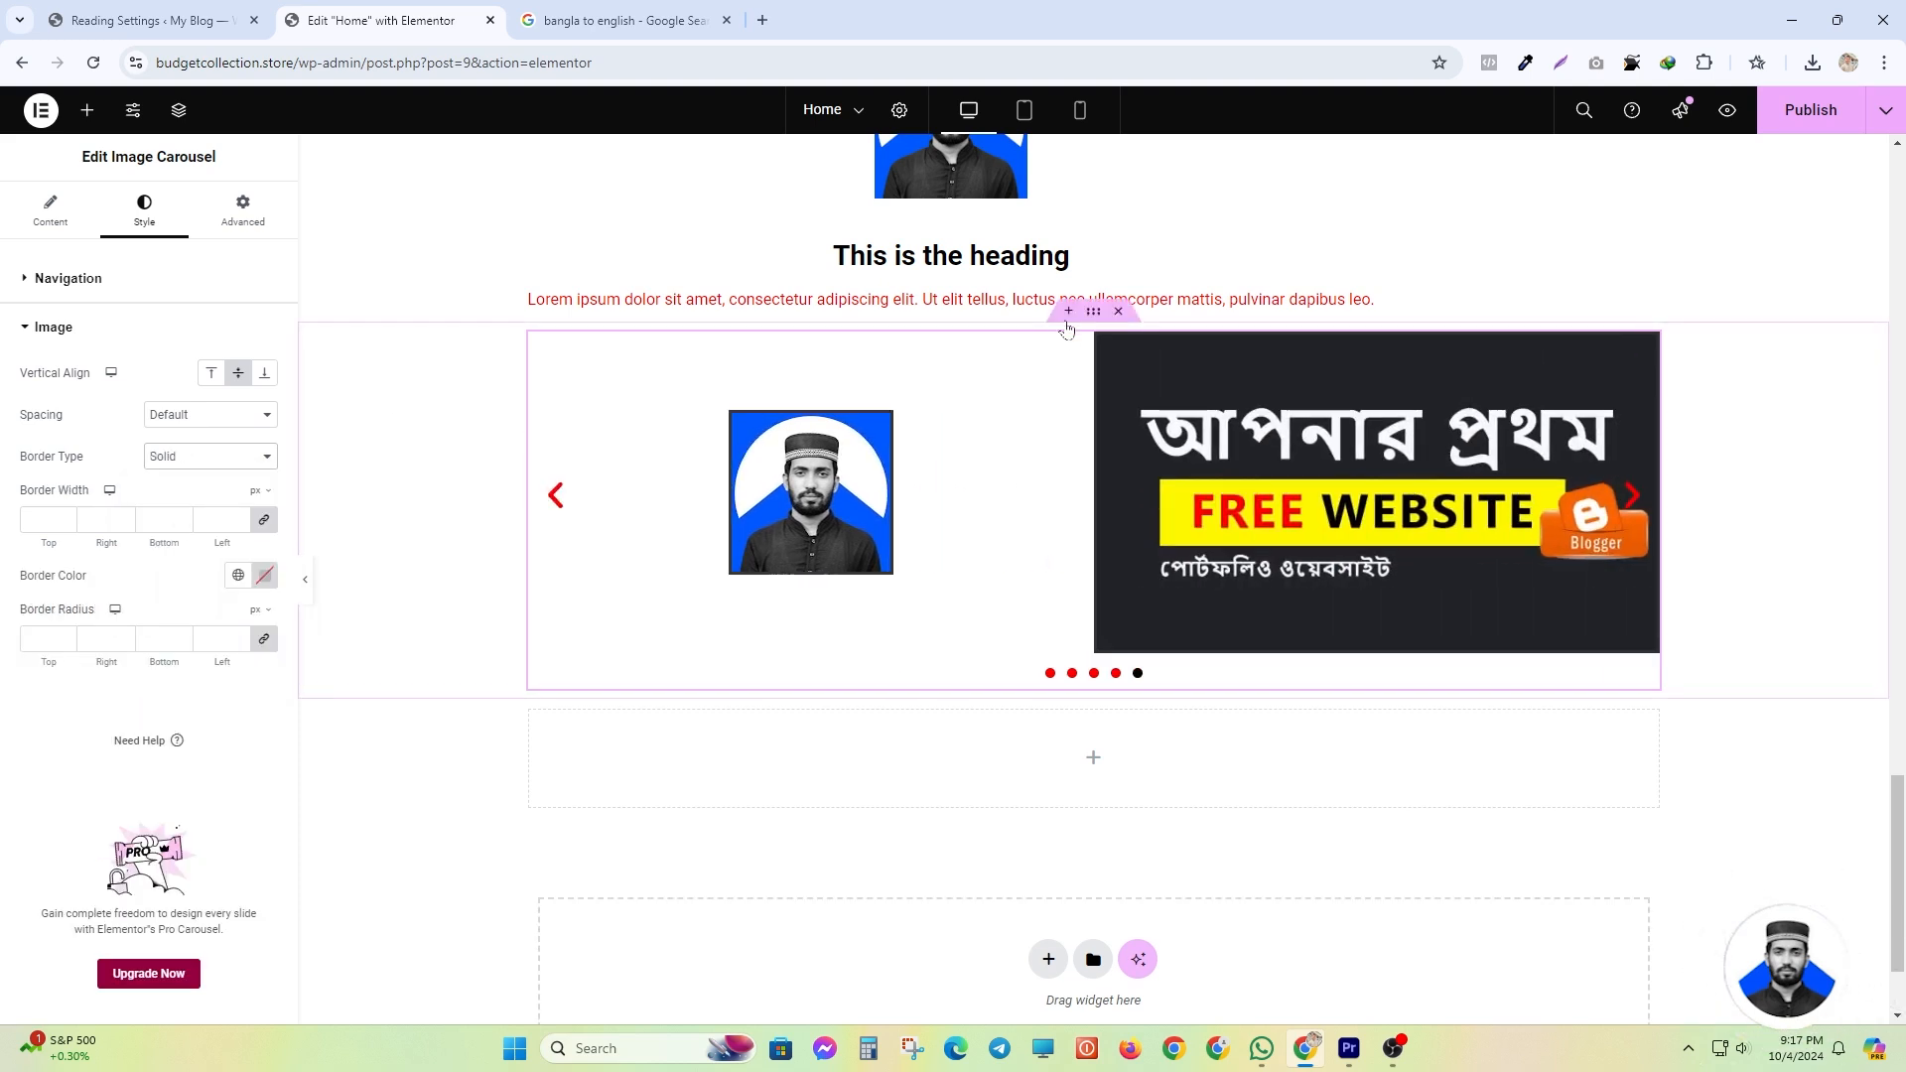
left_click(265, 576)
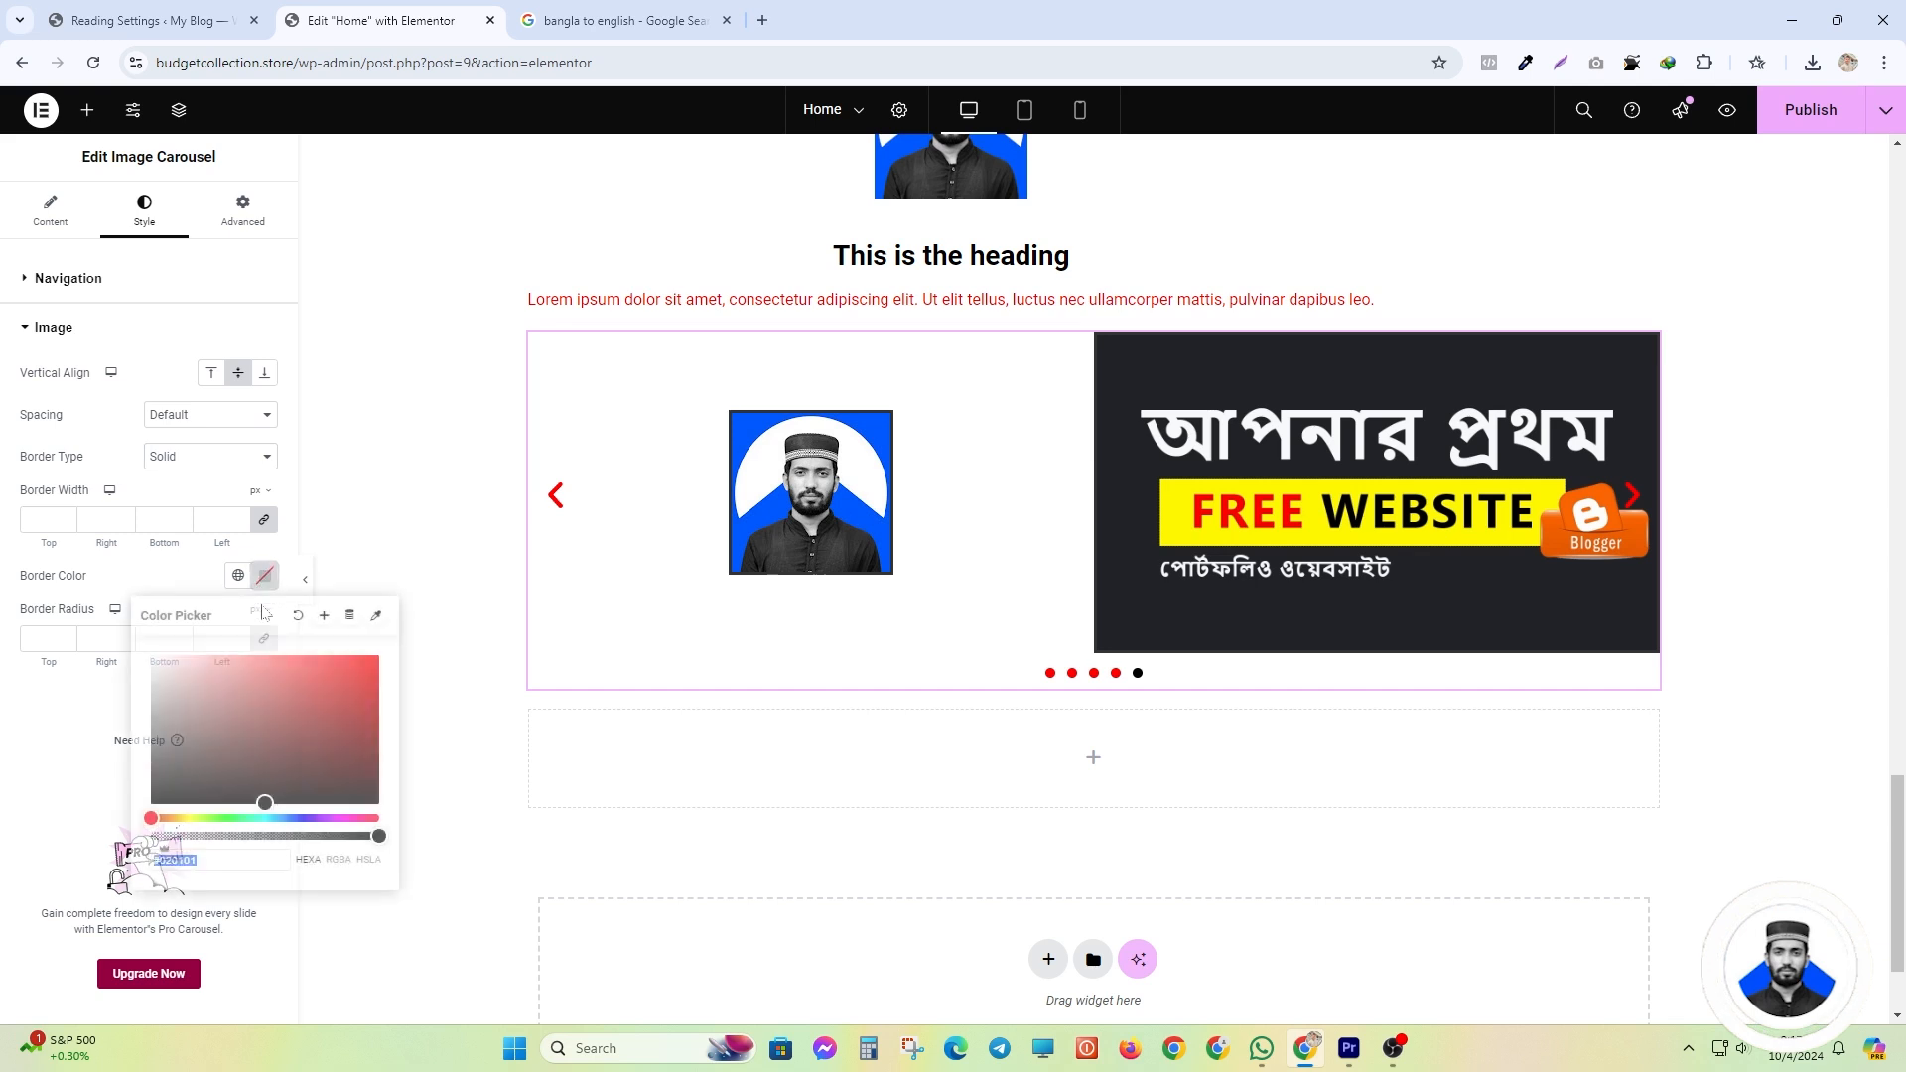
left_click_drag(298, 685, 423, 636)
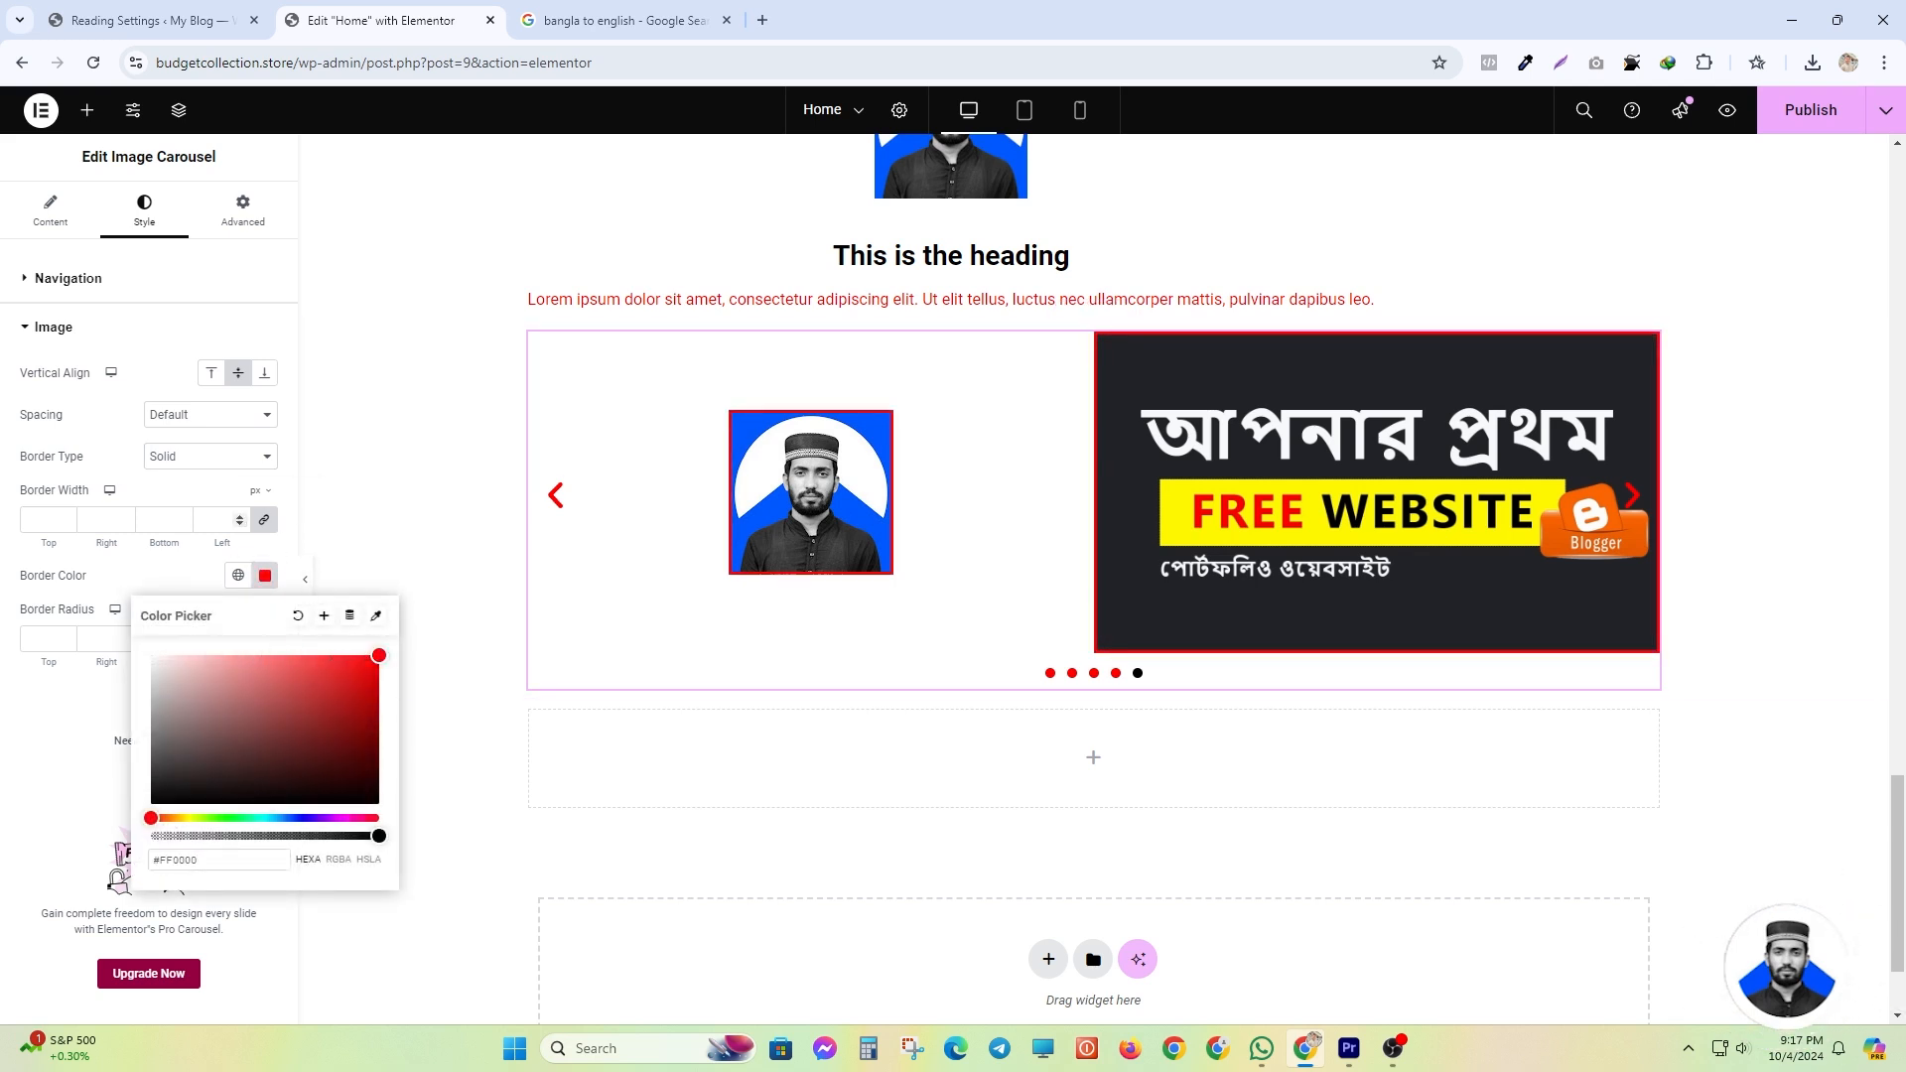
left_click(183, 520)
type("6")
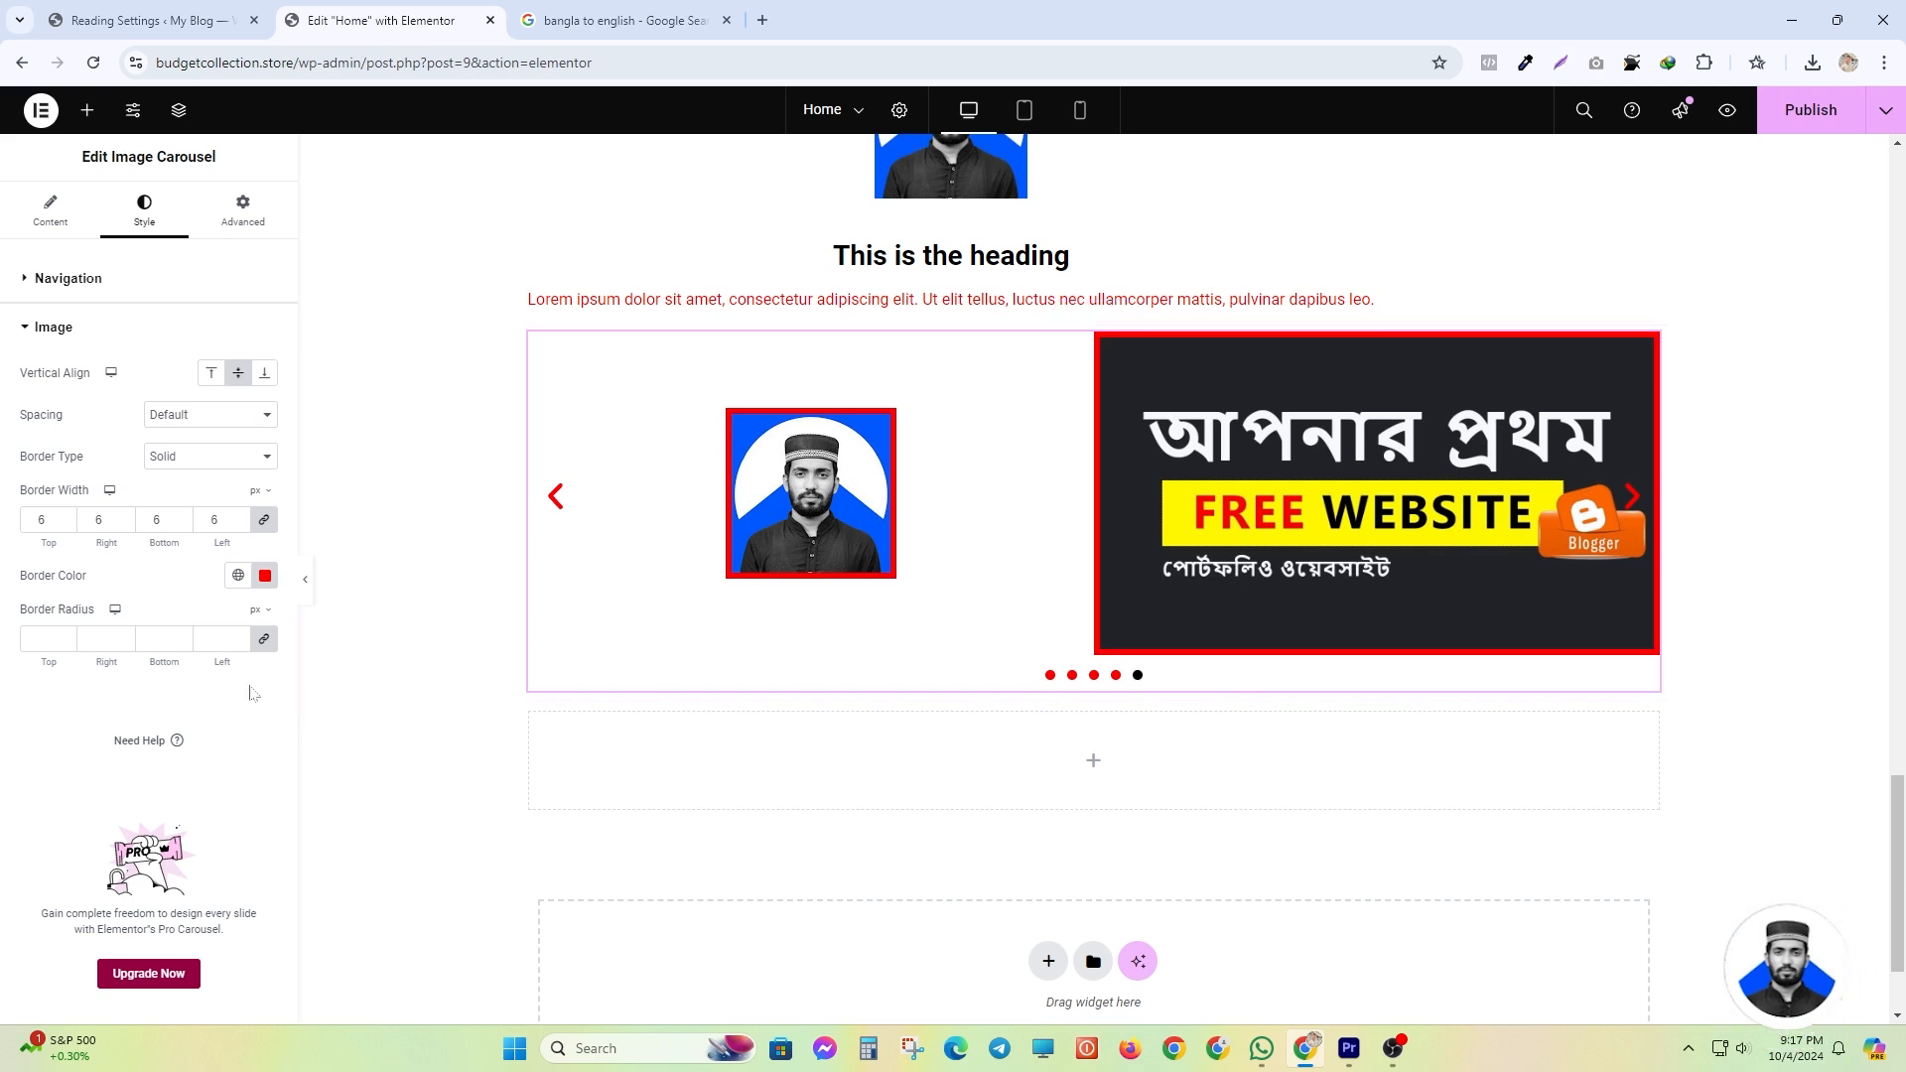
- Round the carousel images' corners with a border radius of 14 px and page back through the slides to check them
type("2")
key("Tab")
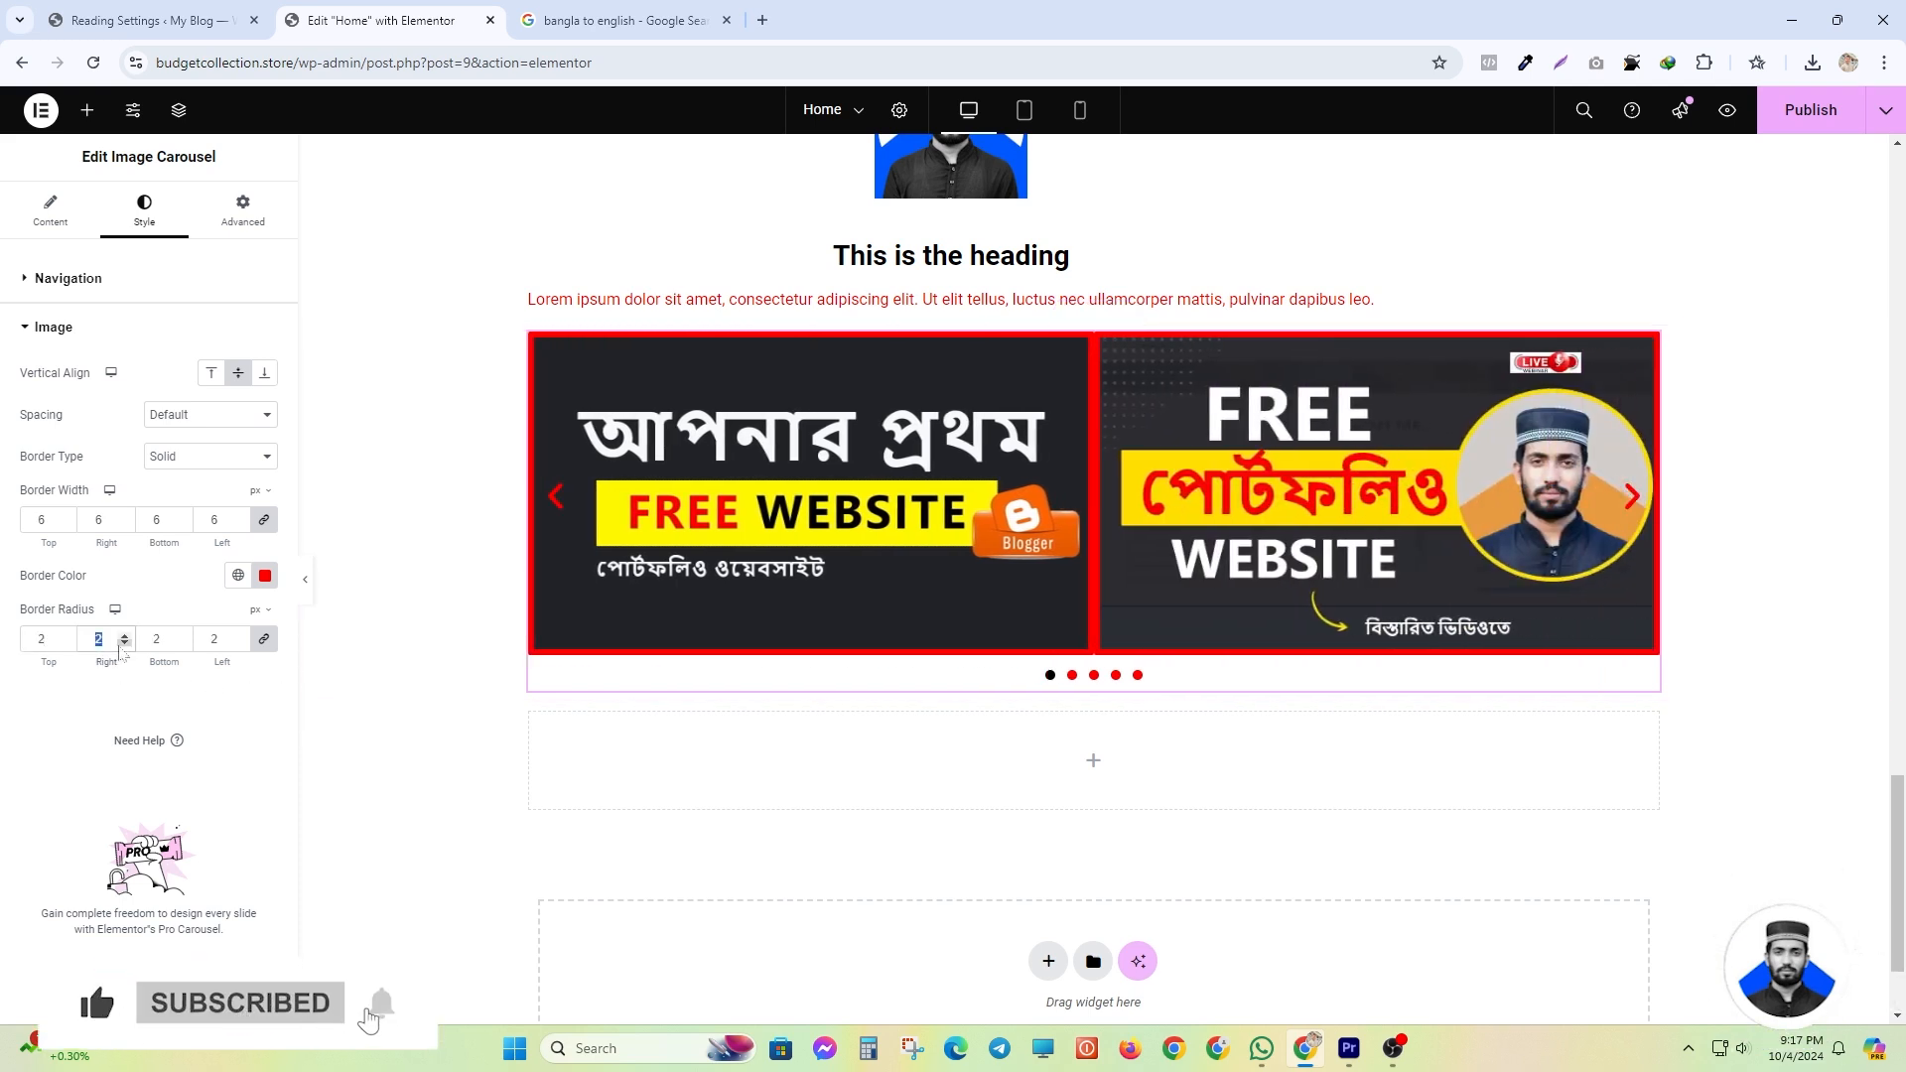
left_click(126, 637)
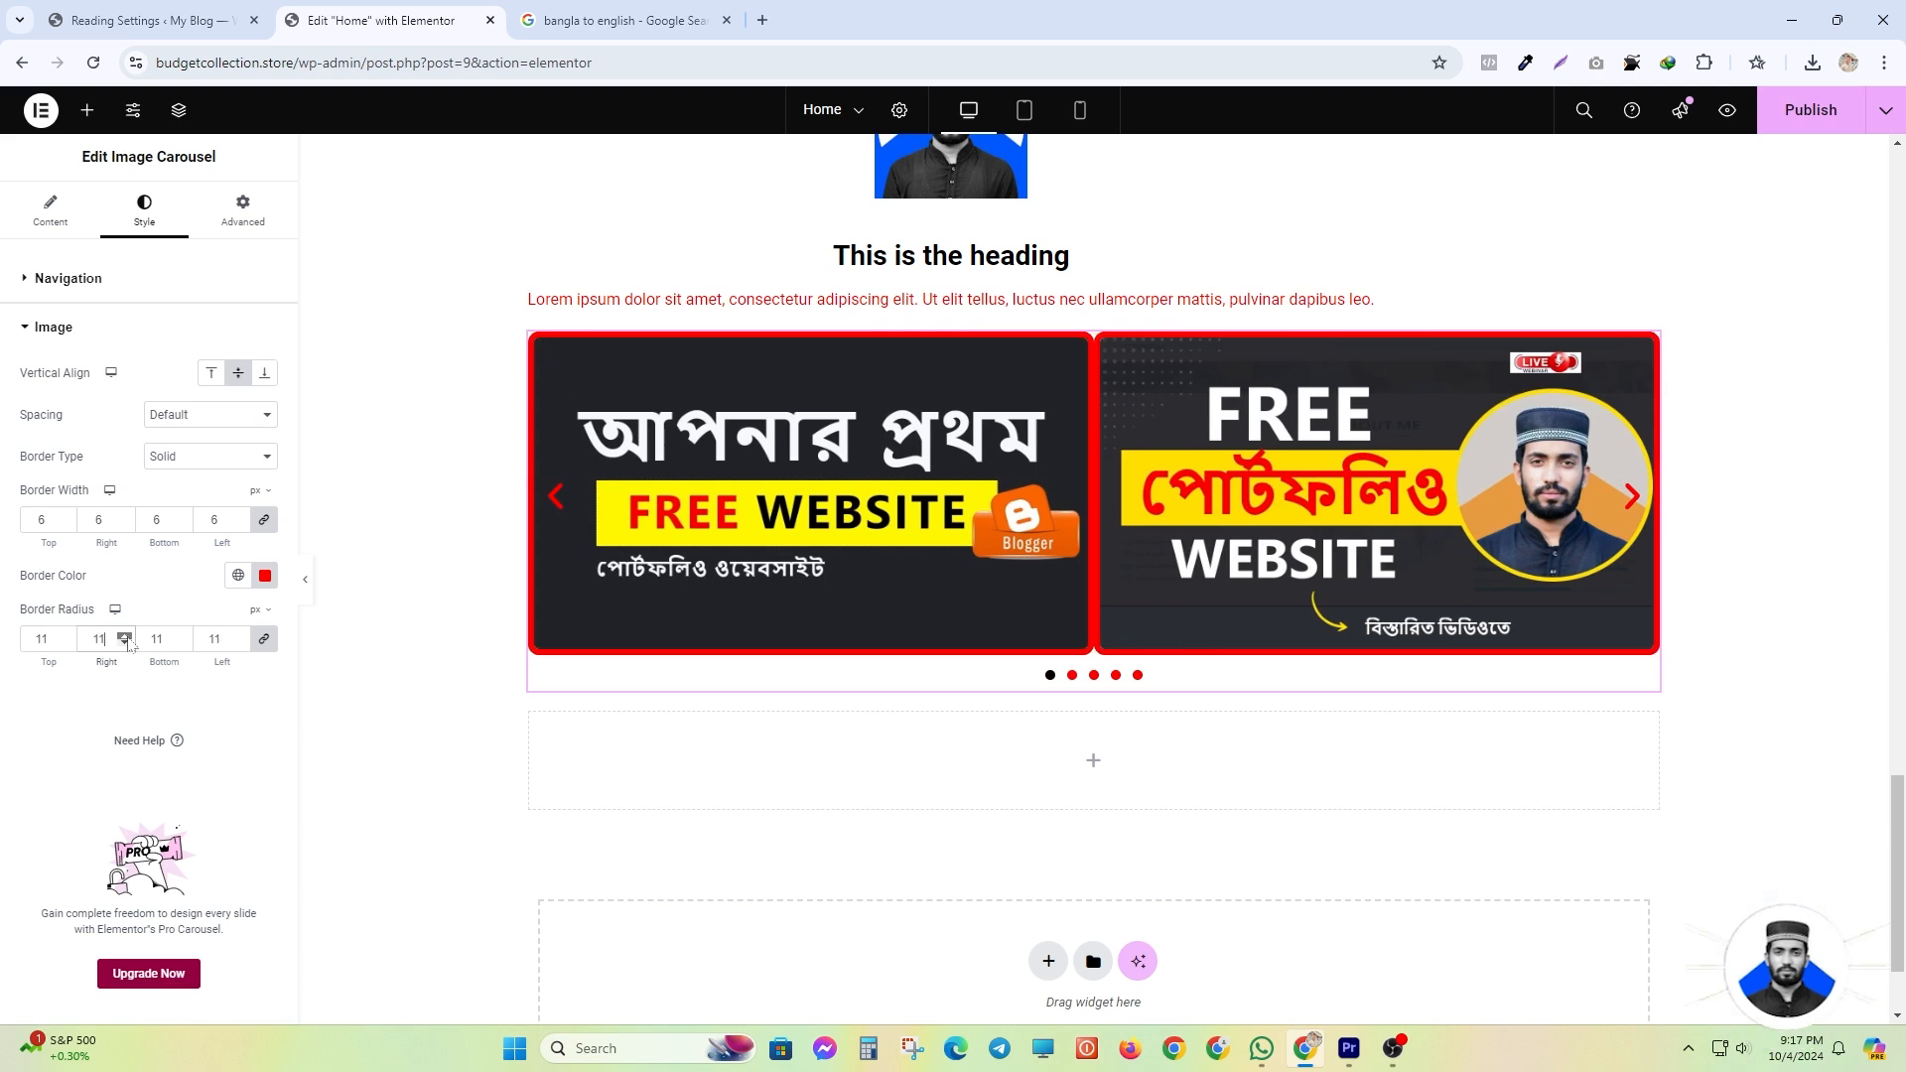
left_click(558, 494)
left_click(558, 494)
left_click(560, 494)
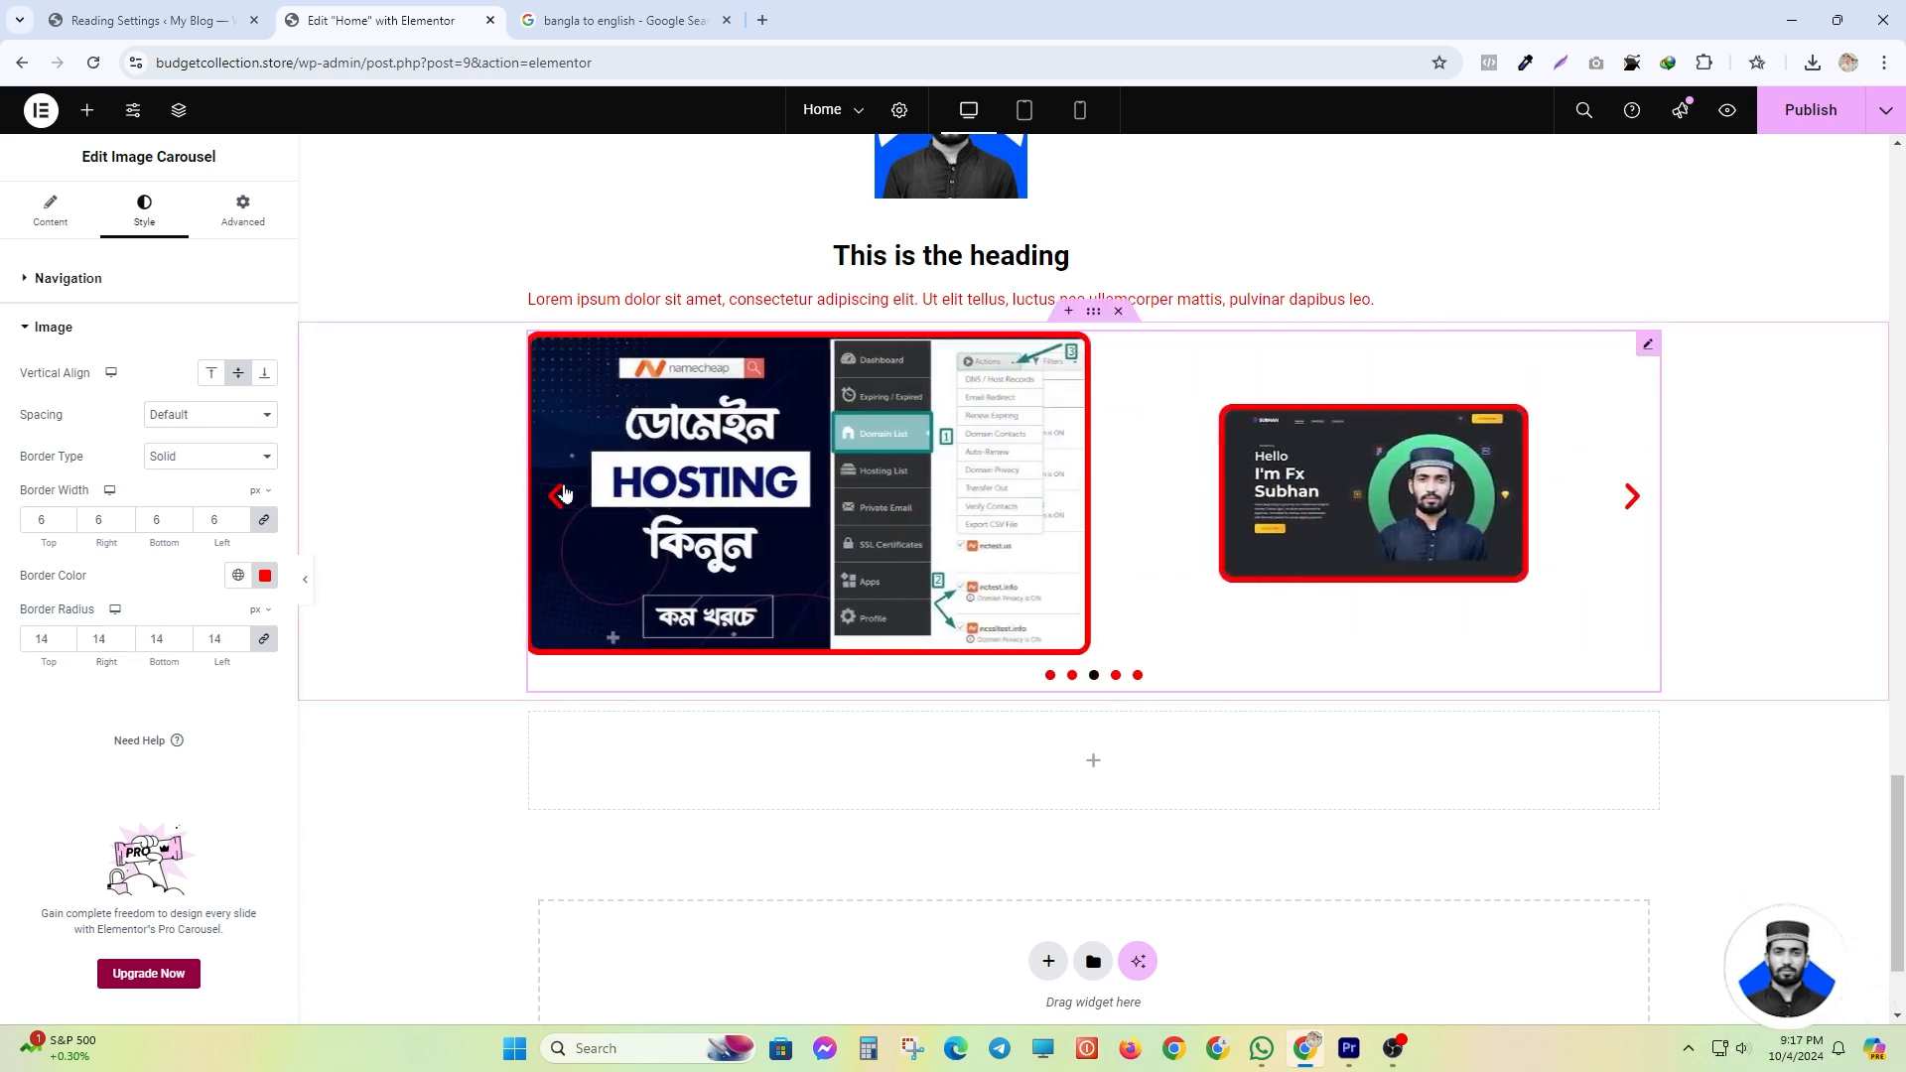
left_click(563, 493)
left_click(563, 493)
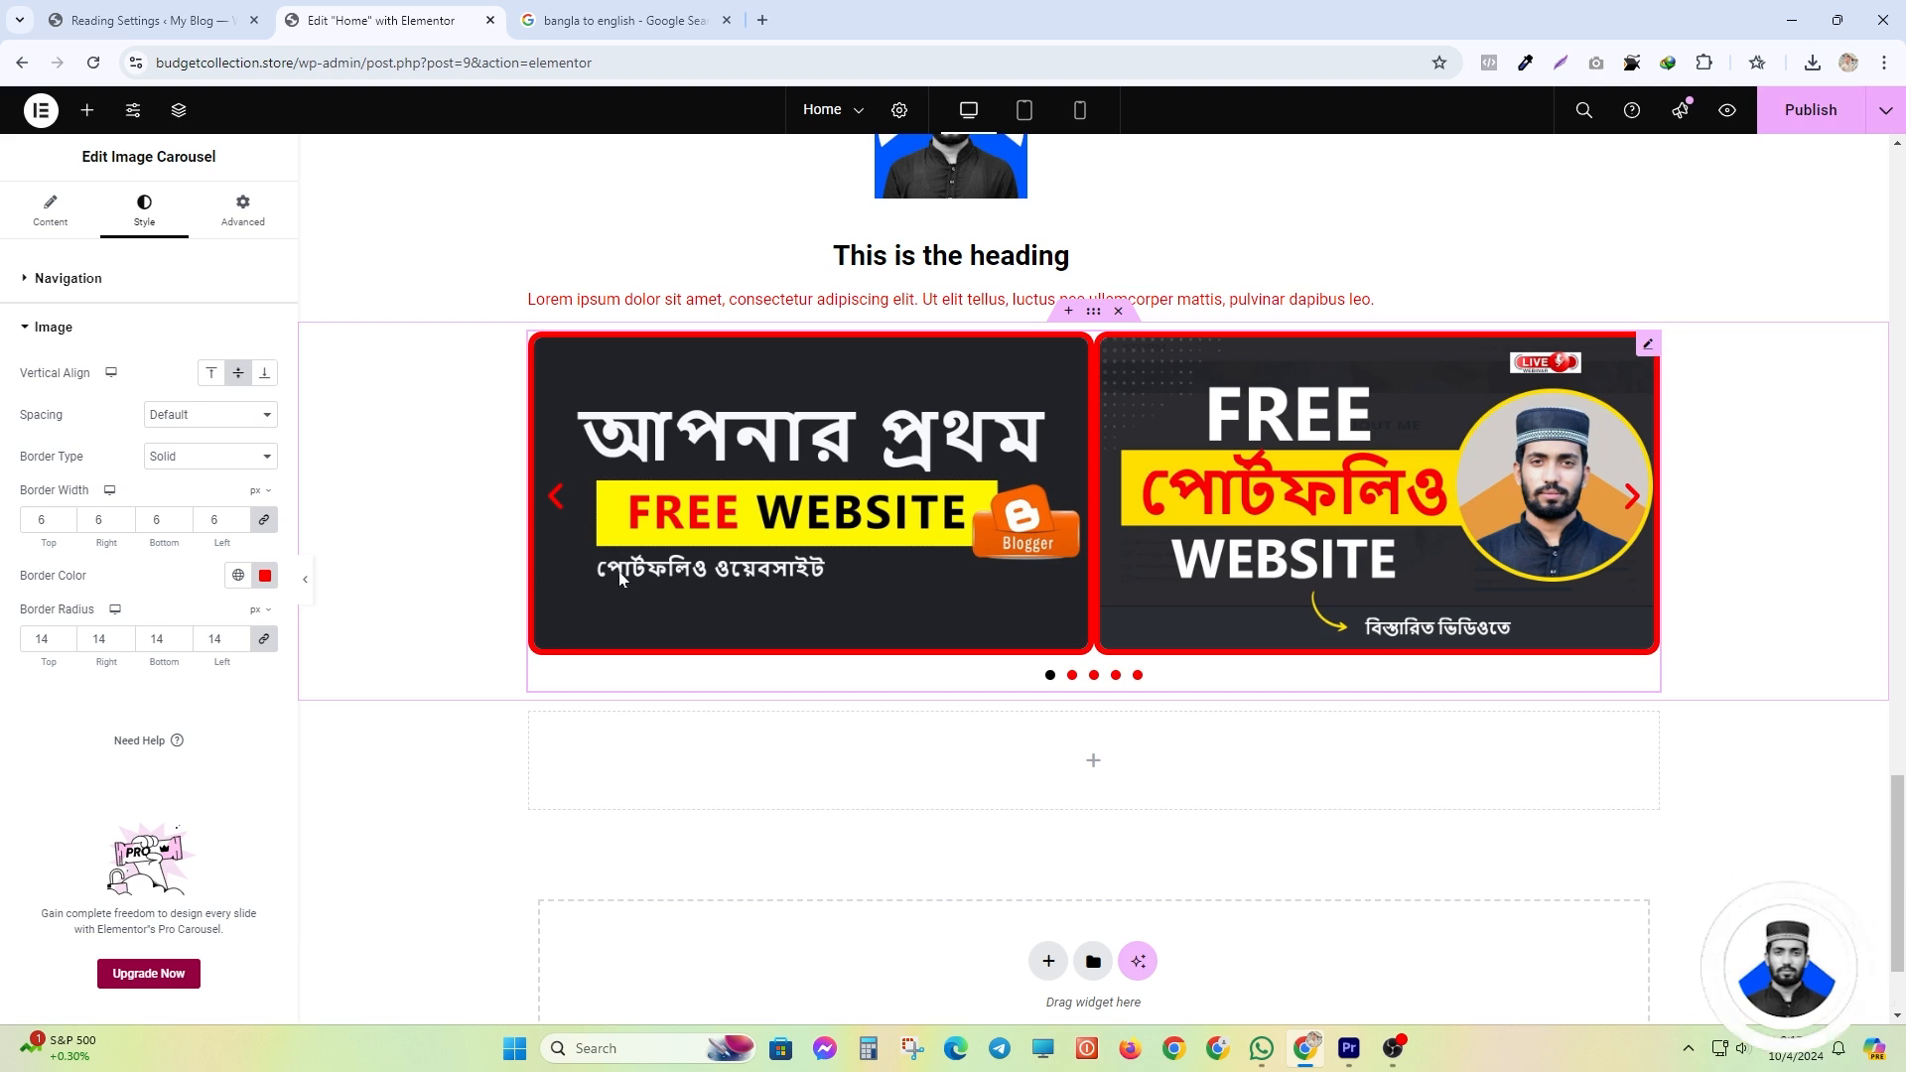
- Add a Basic Gallery widget to the empty container below the image carousel
left_click(87, 109)
scroll(218, 700, "down", 1)
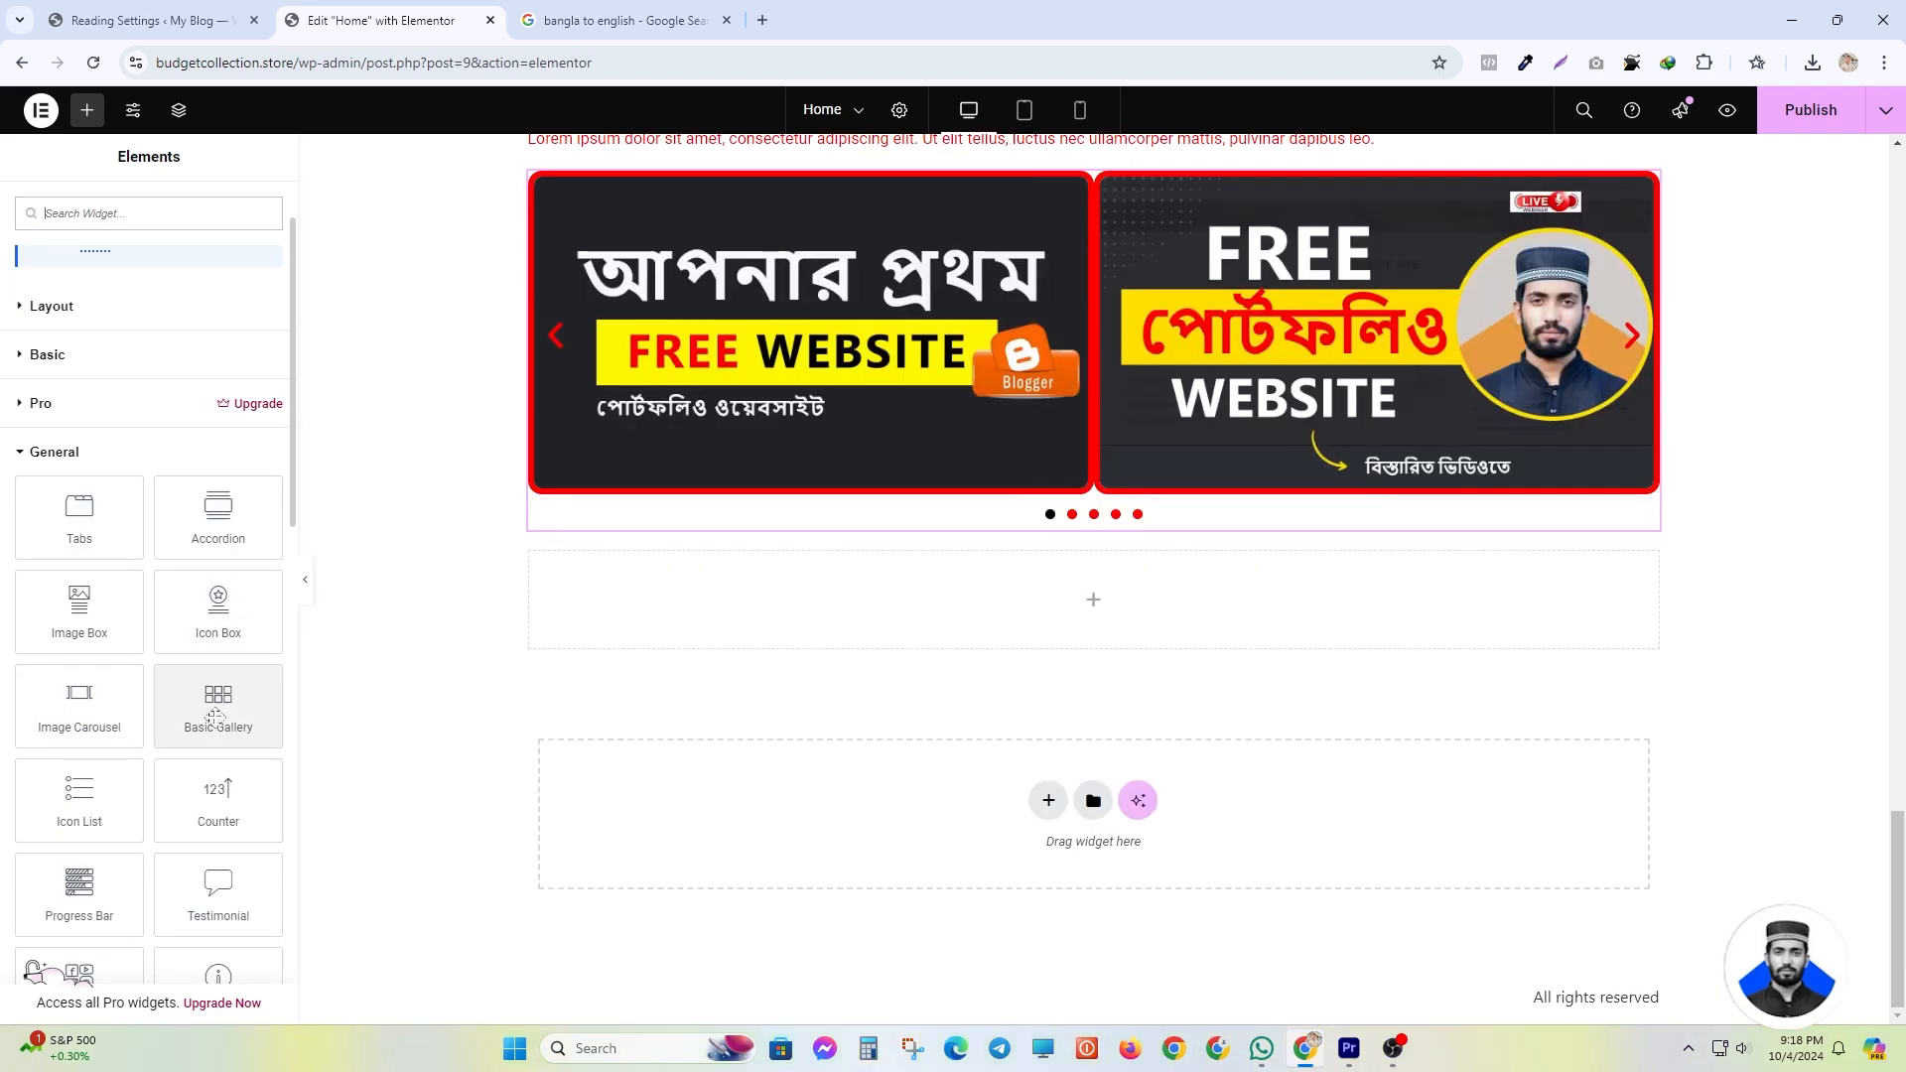
left_click_drag(214, 717, 1014, 604)
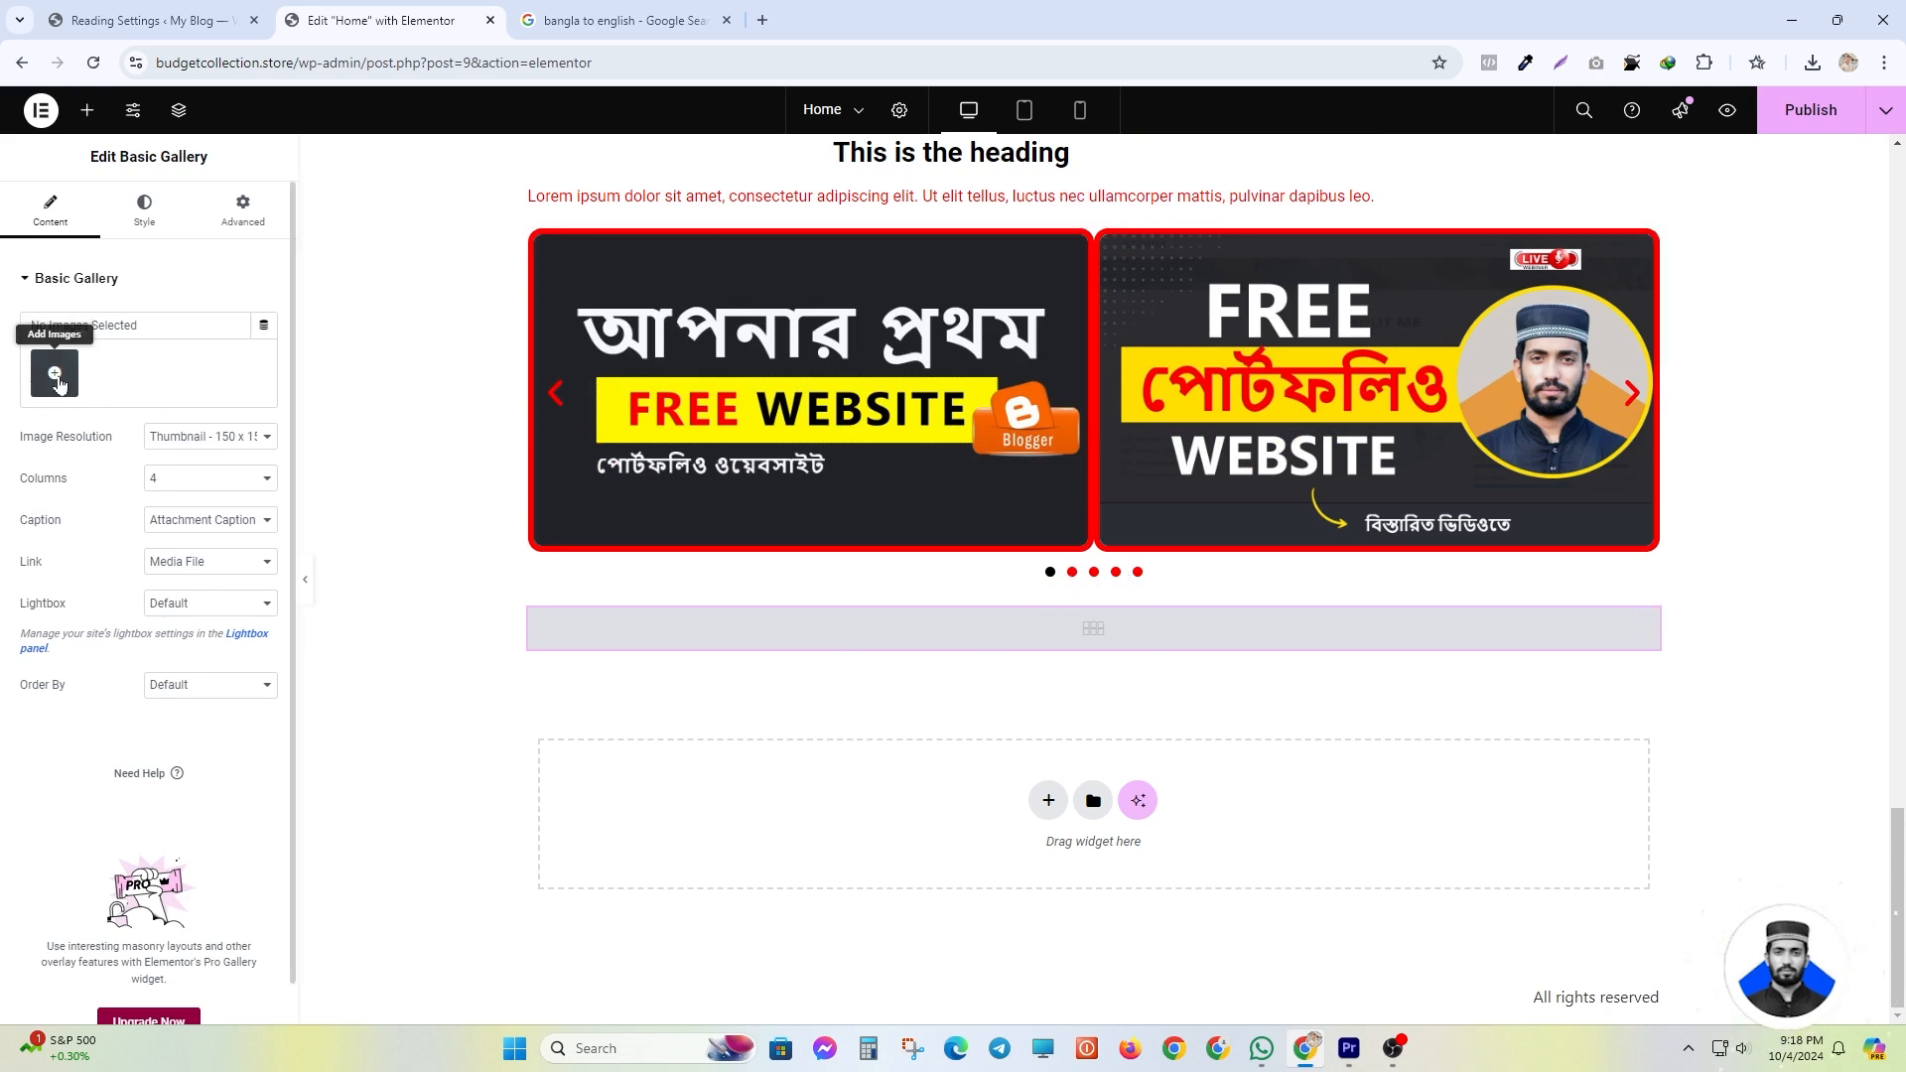
- Fill the Basic Gallery with all ten images from the media library
left_click(59, 385)
left_click(338, 362)
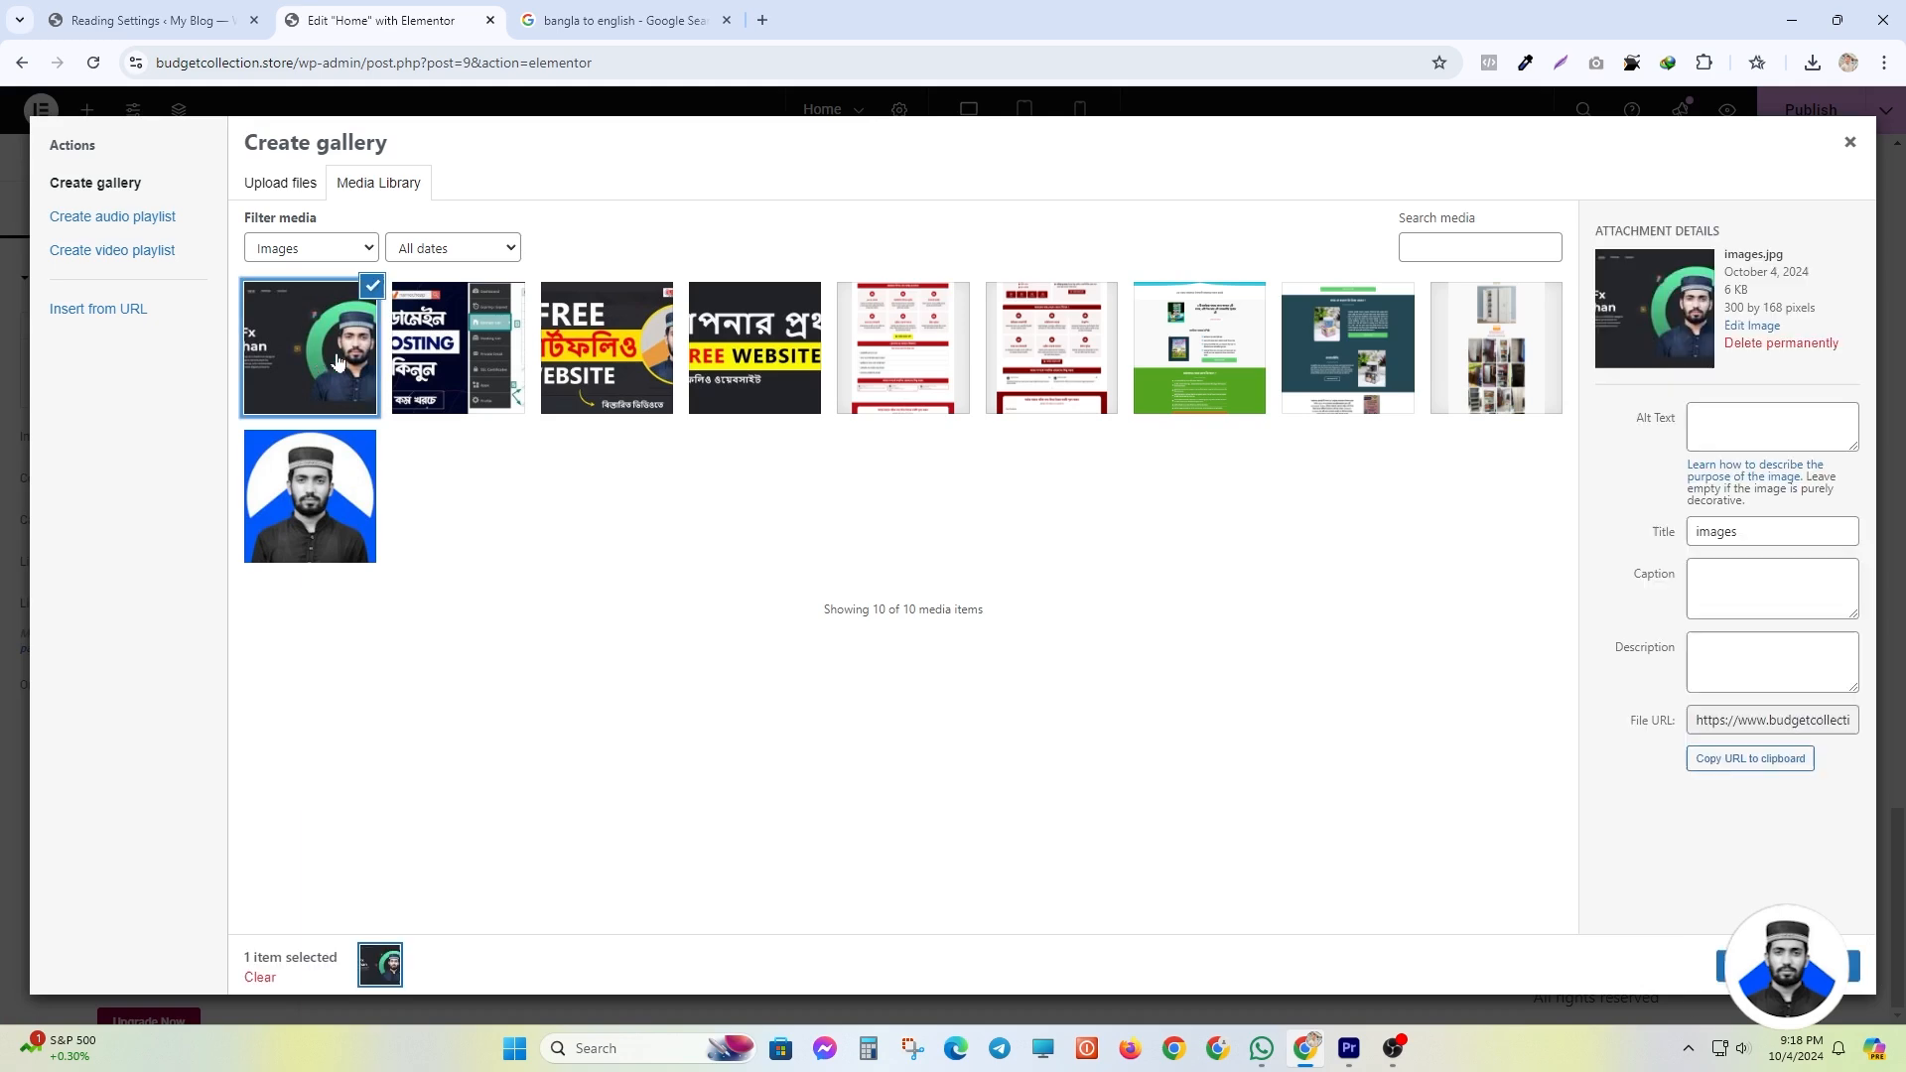
left_click(452, 356)
left_click(610, 352)
left_click(759, 356)
left_click(916, 373)
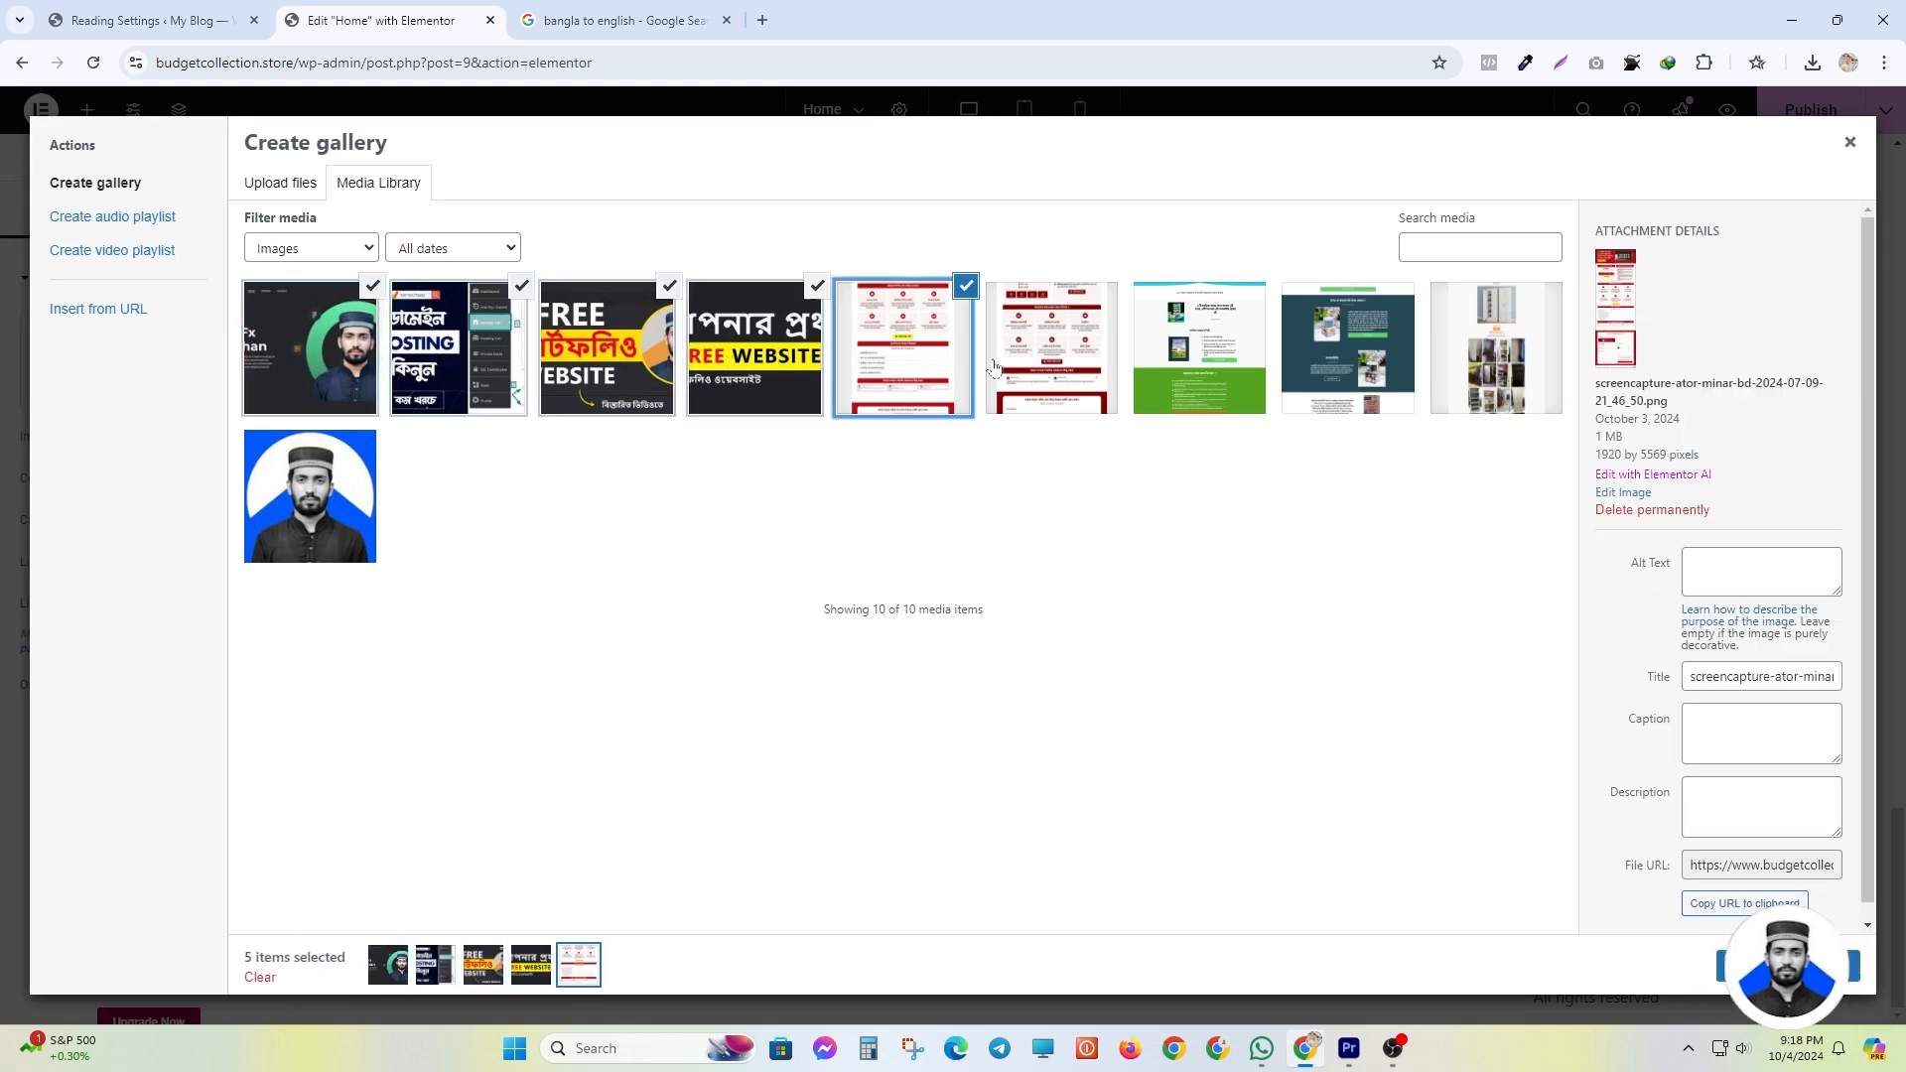
left_click(994, 368)
left_click(1199, 353)
left_click(1348, 352)
left_click(1494, 353)
left_click(272, 490)
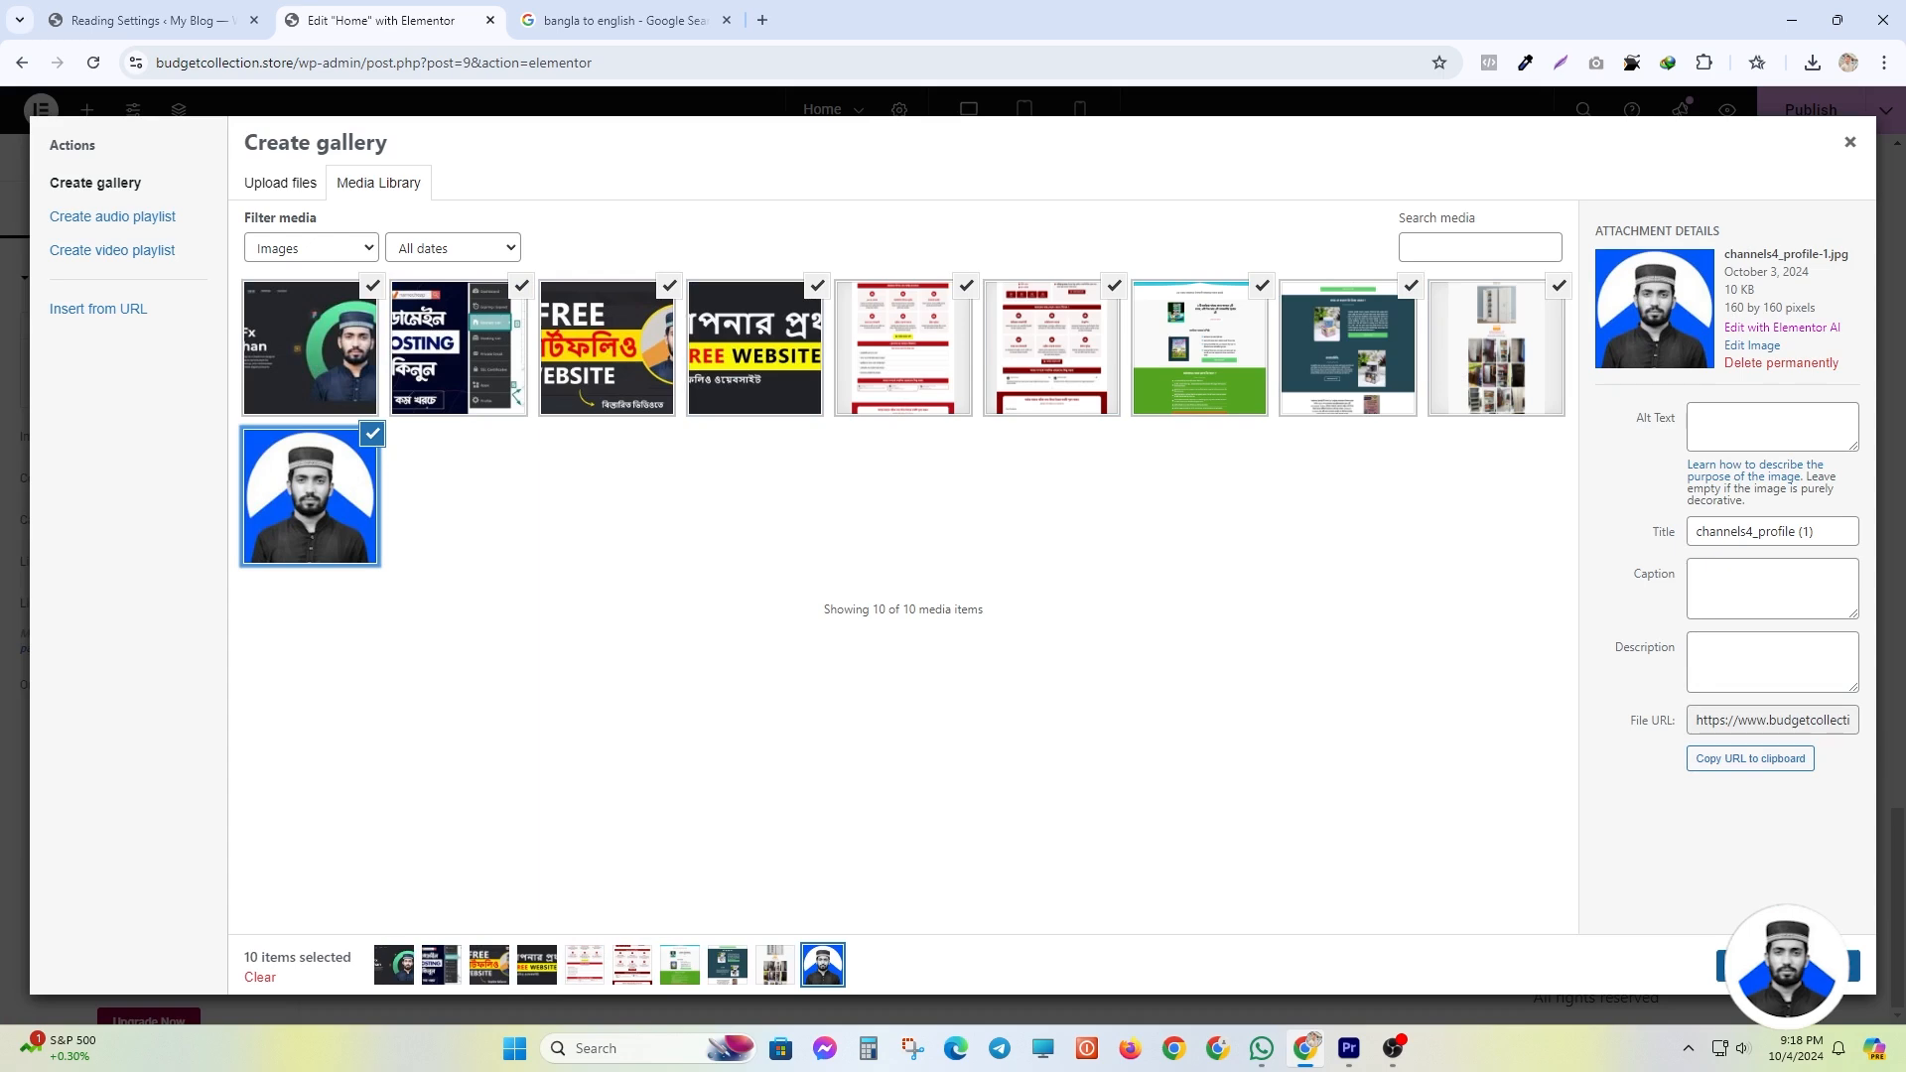
left_click(1788, 965)
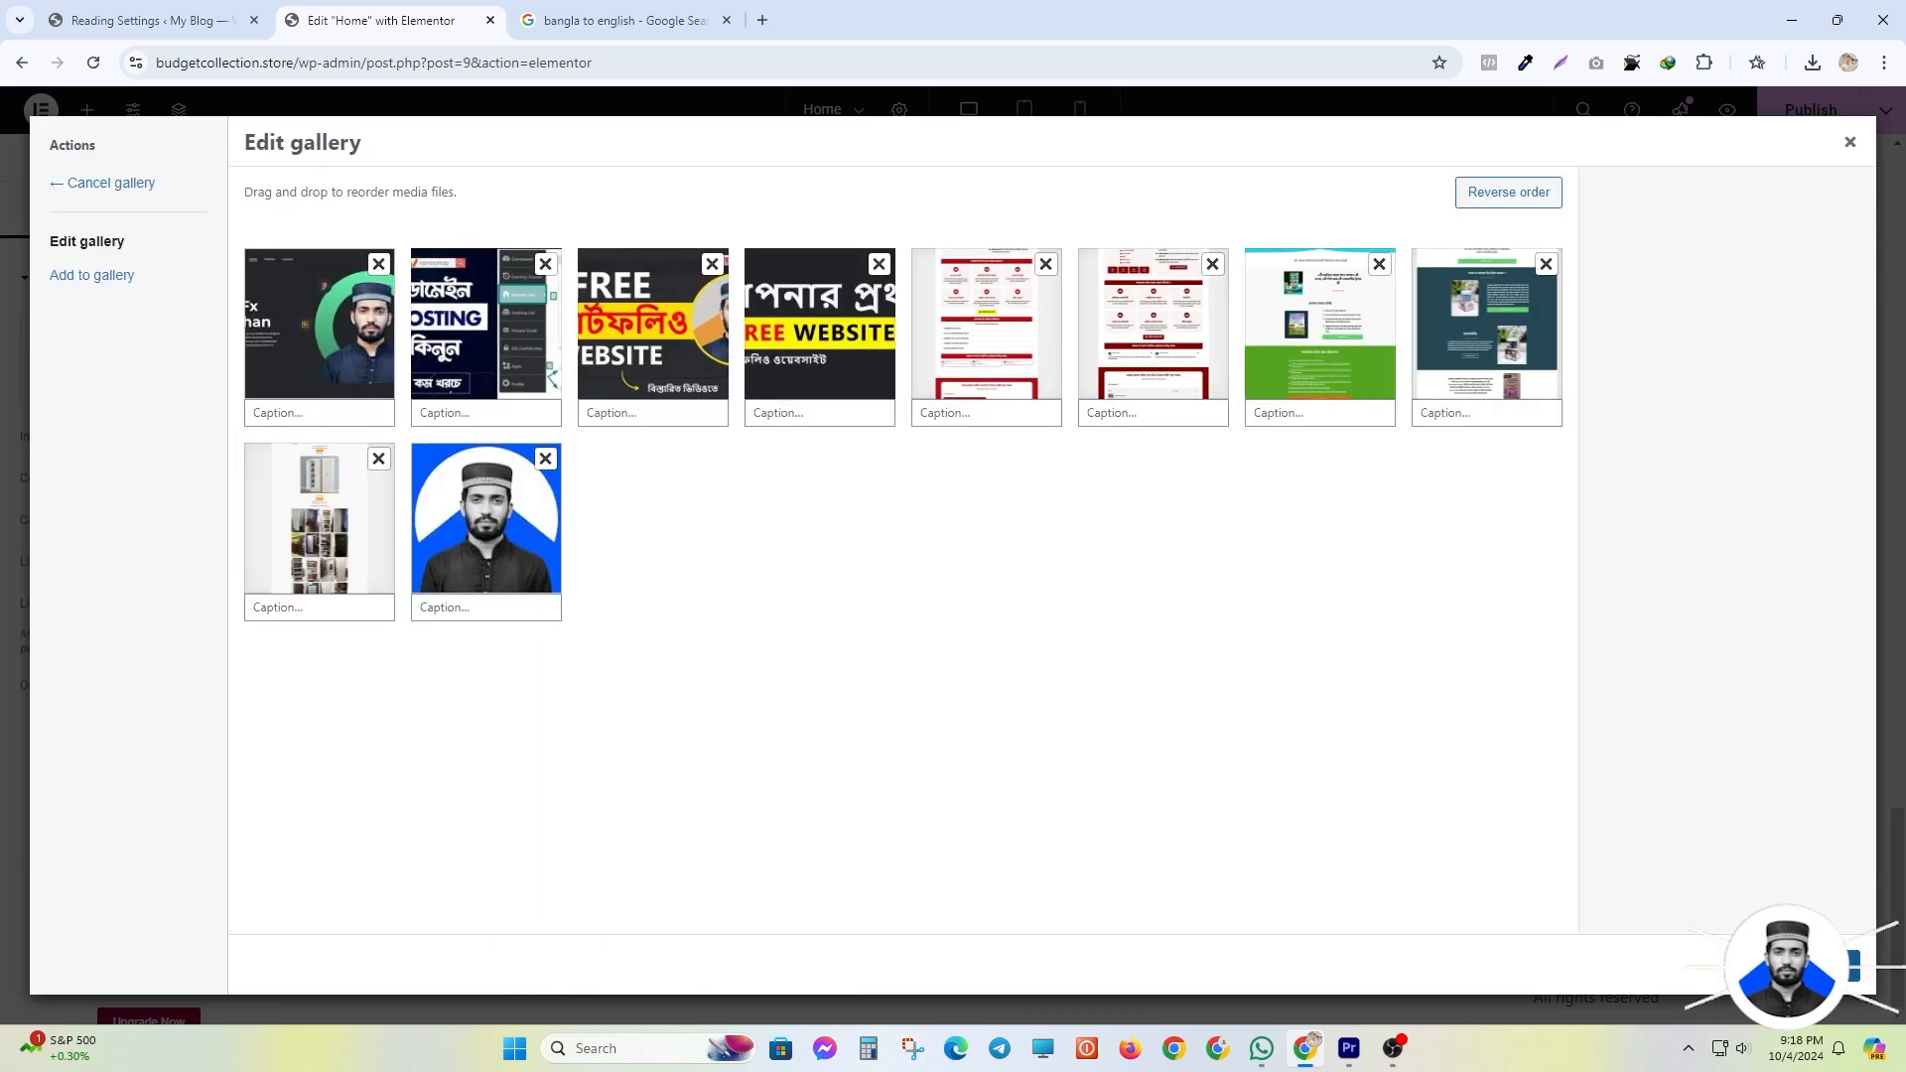
left_click(1788, 965)
- Set the gallery's image resolution to Full and look over the enlarged images
scroll(685, 667, "down", 2)
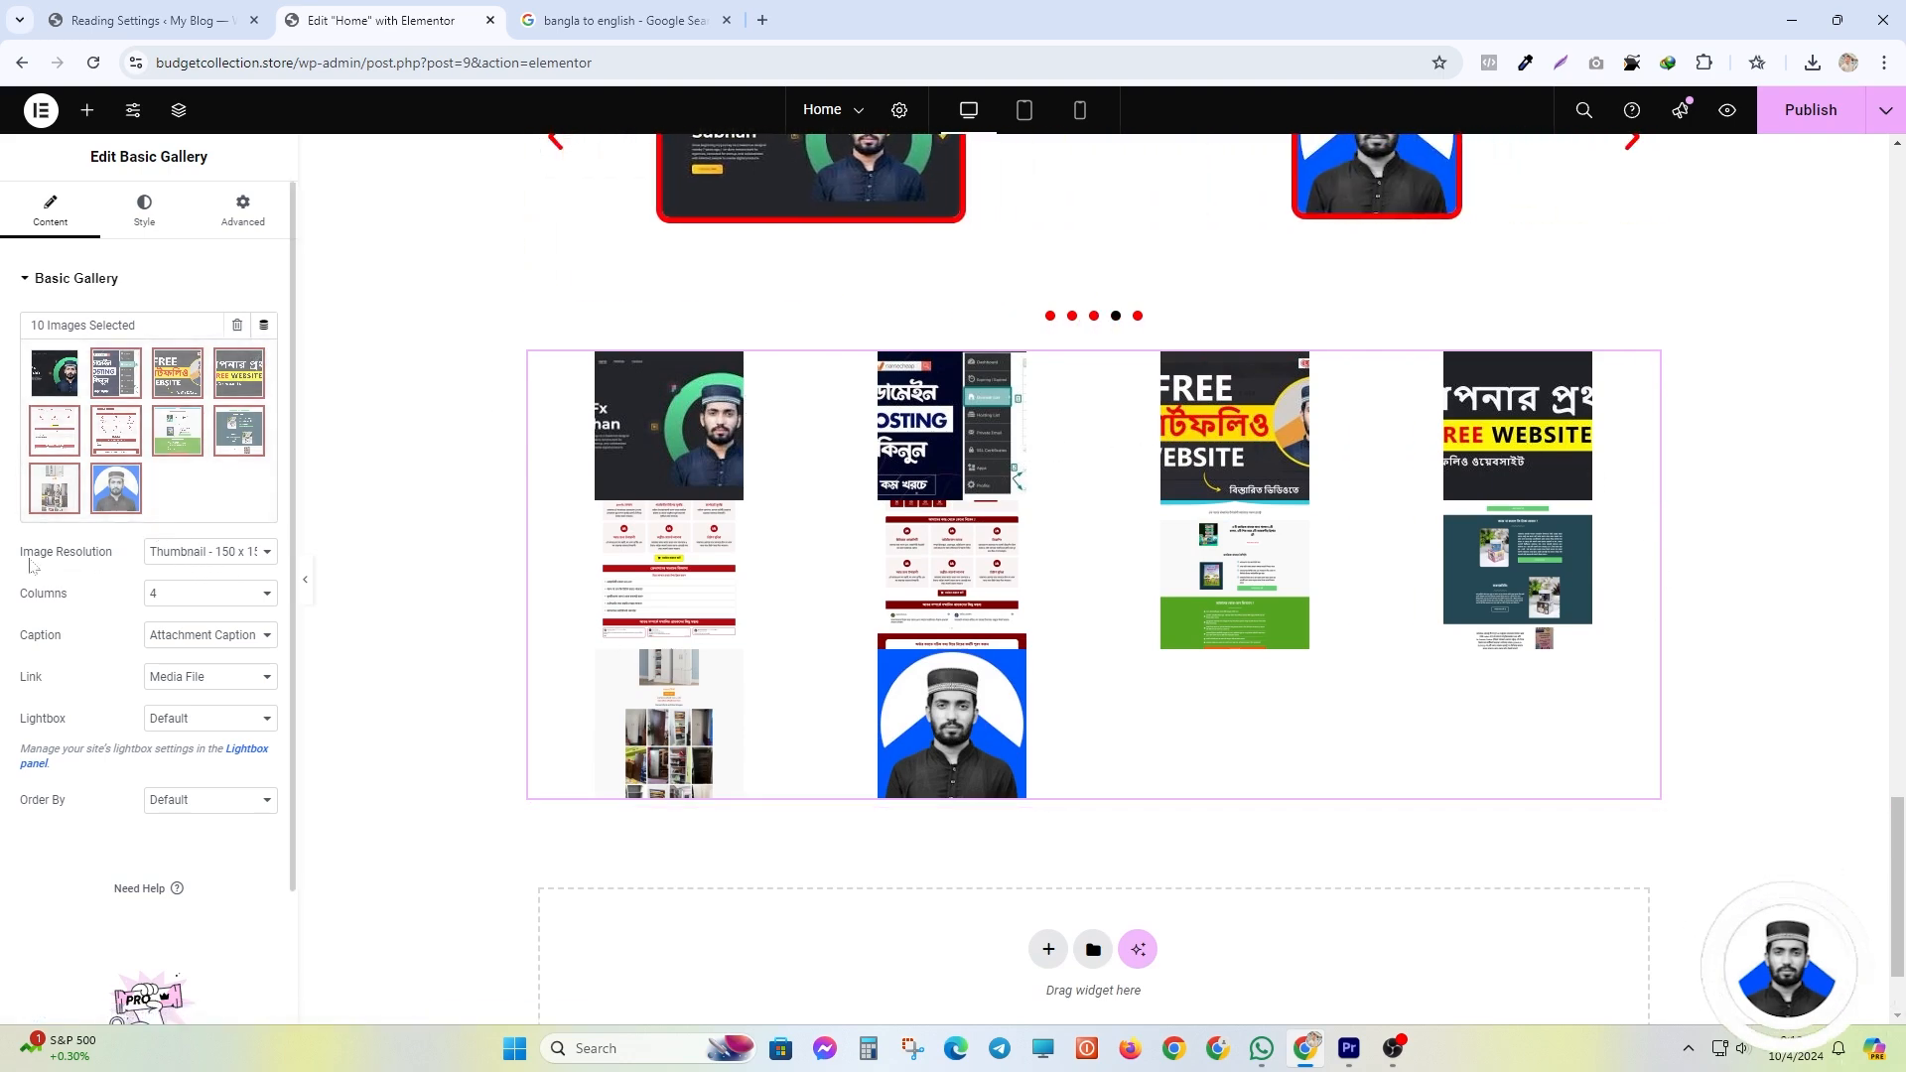
left_click(157, 553)
left_click(198, 728)
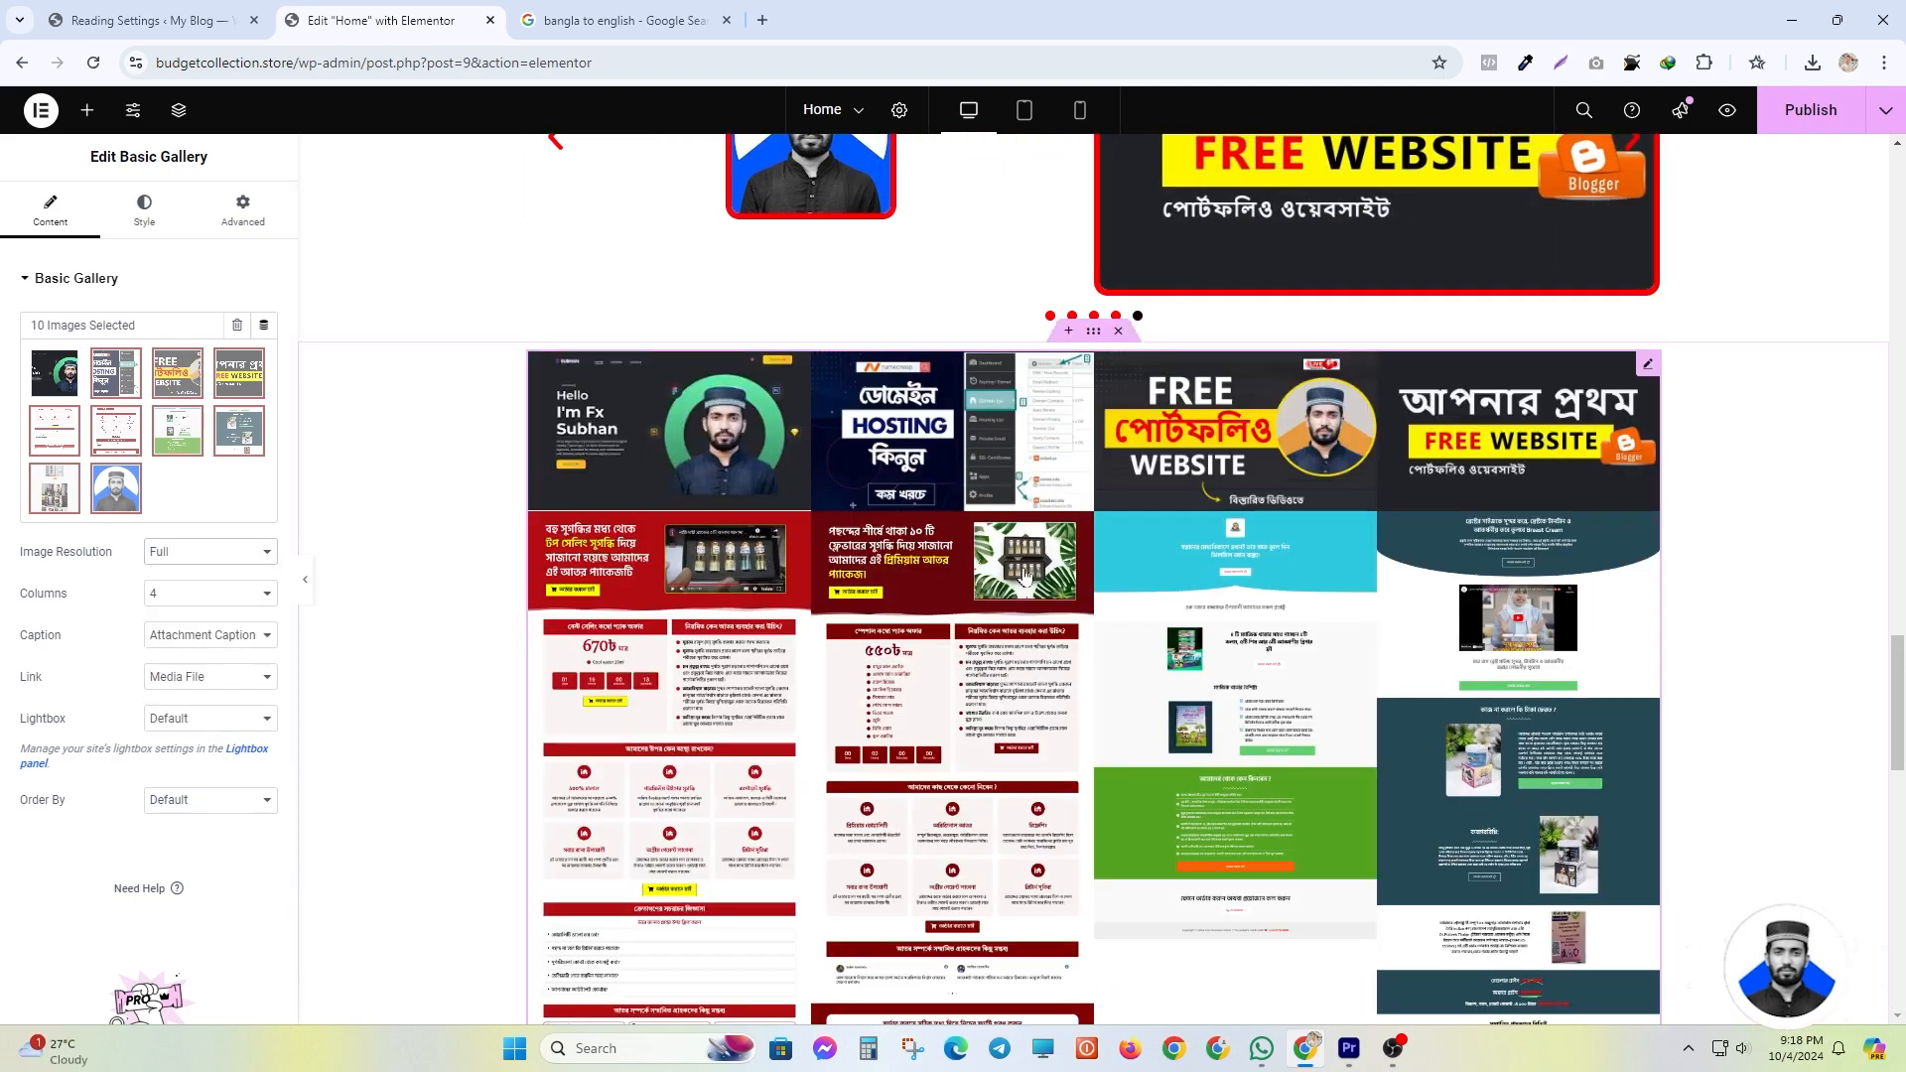
scroll(704, 632, "down", 10)
scroll(588, 675, "down", 3)
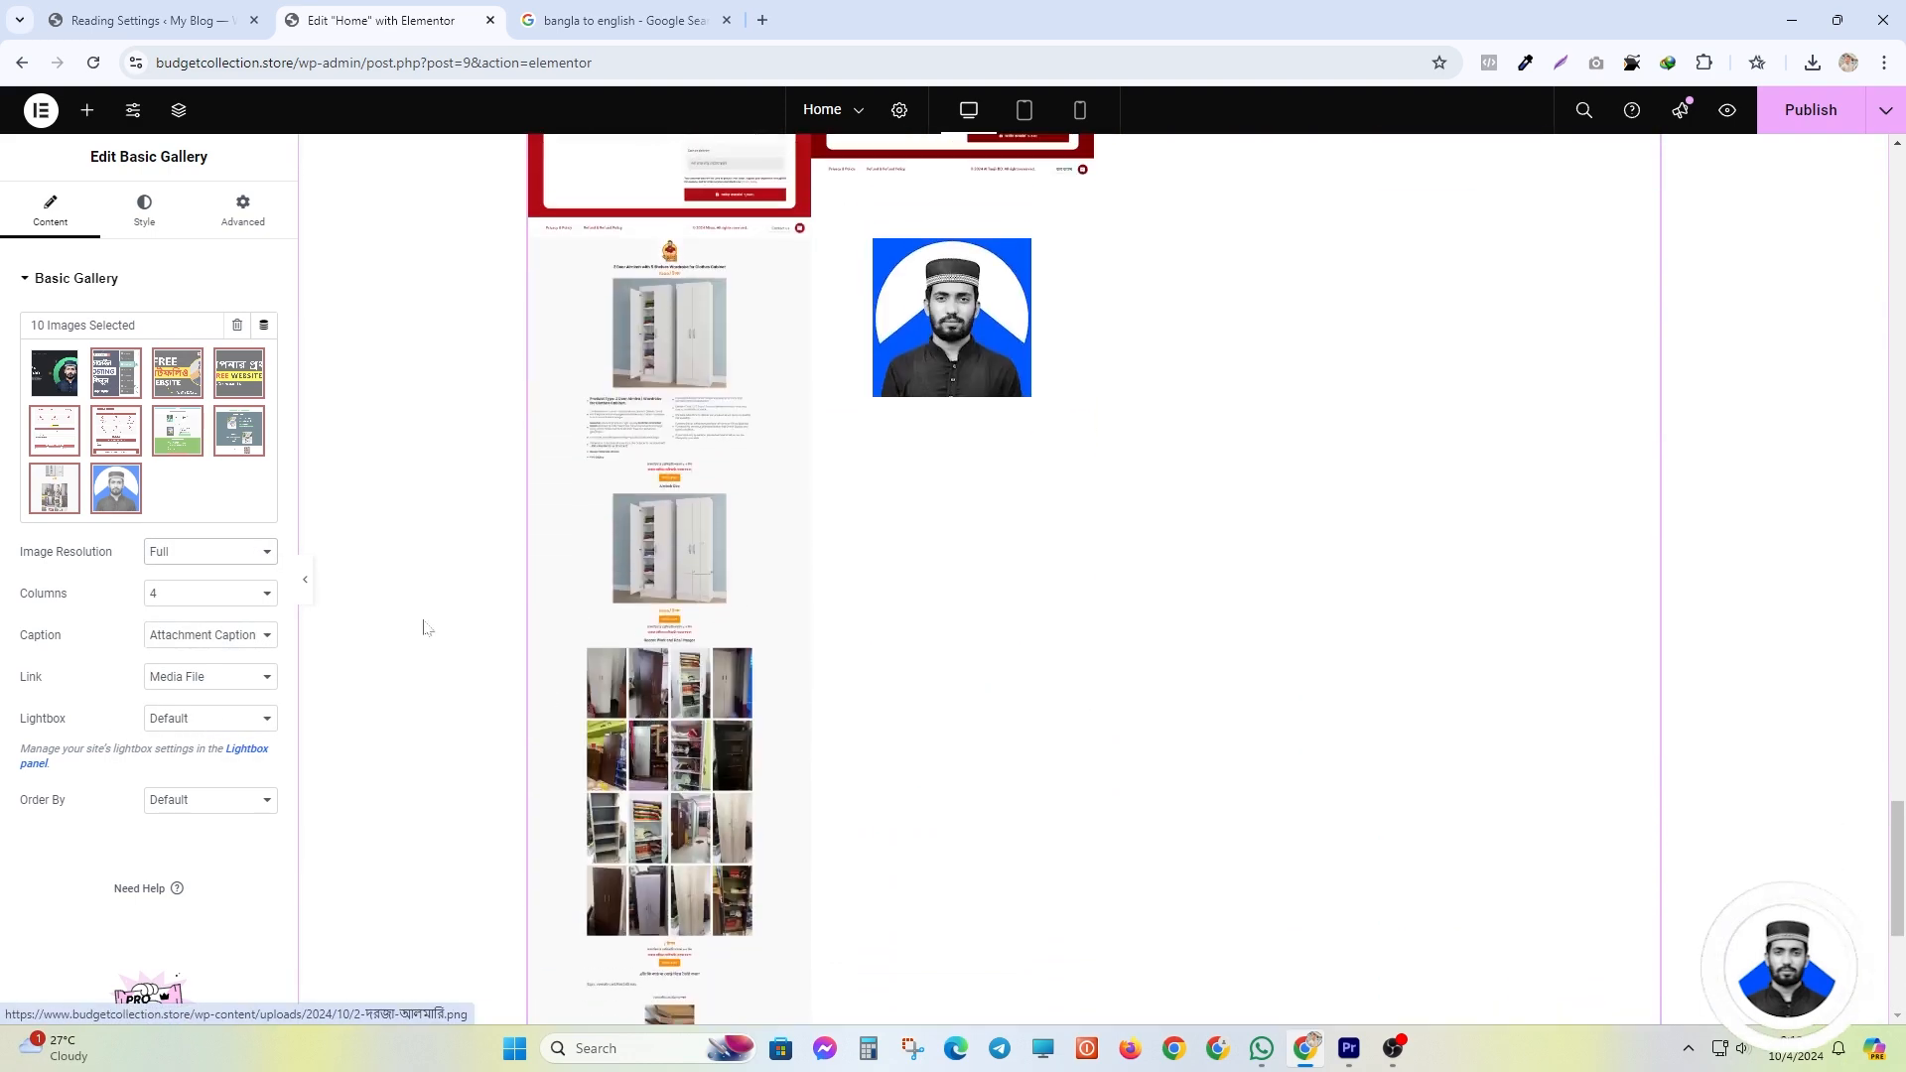
- Try a single-column layout for the Basic Gallery
left_click(208, 594)
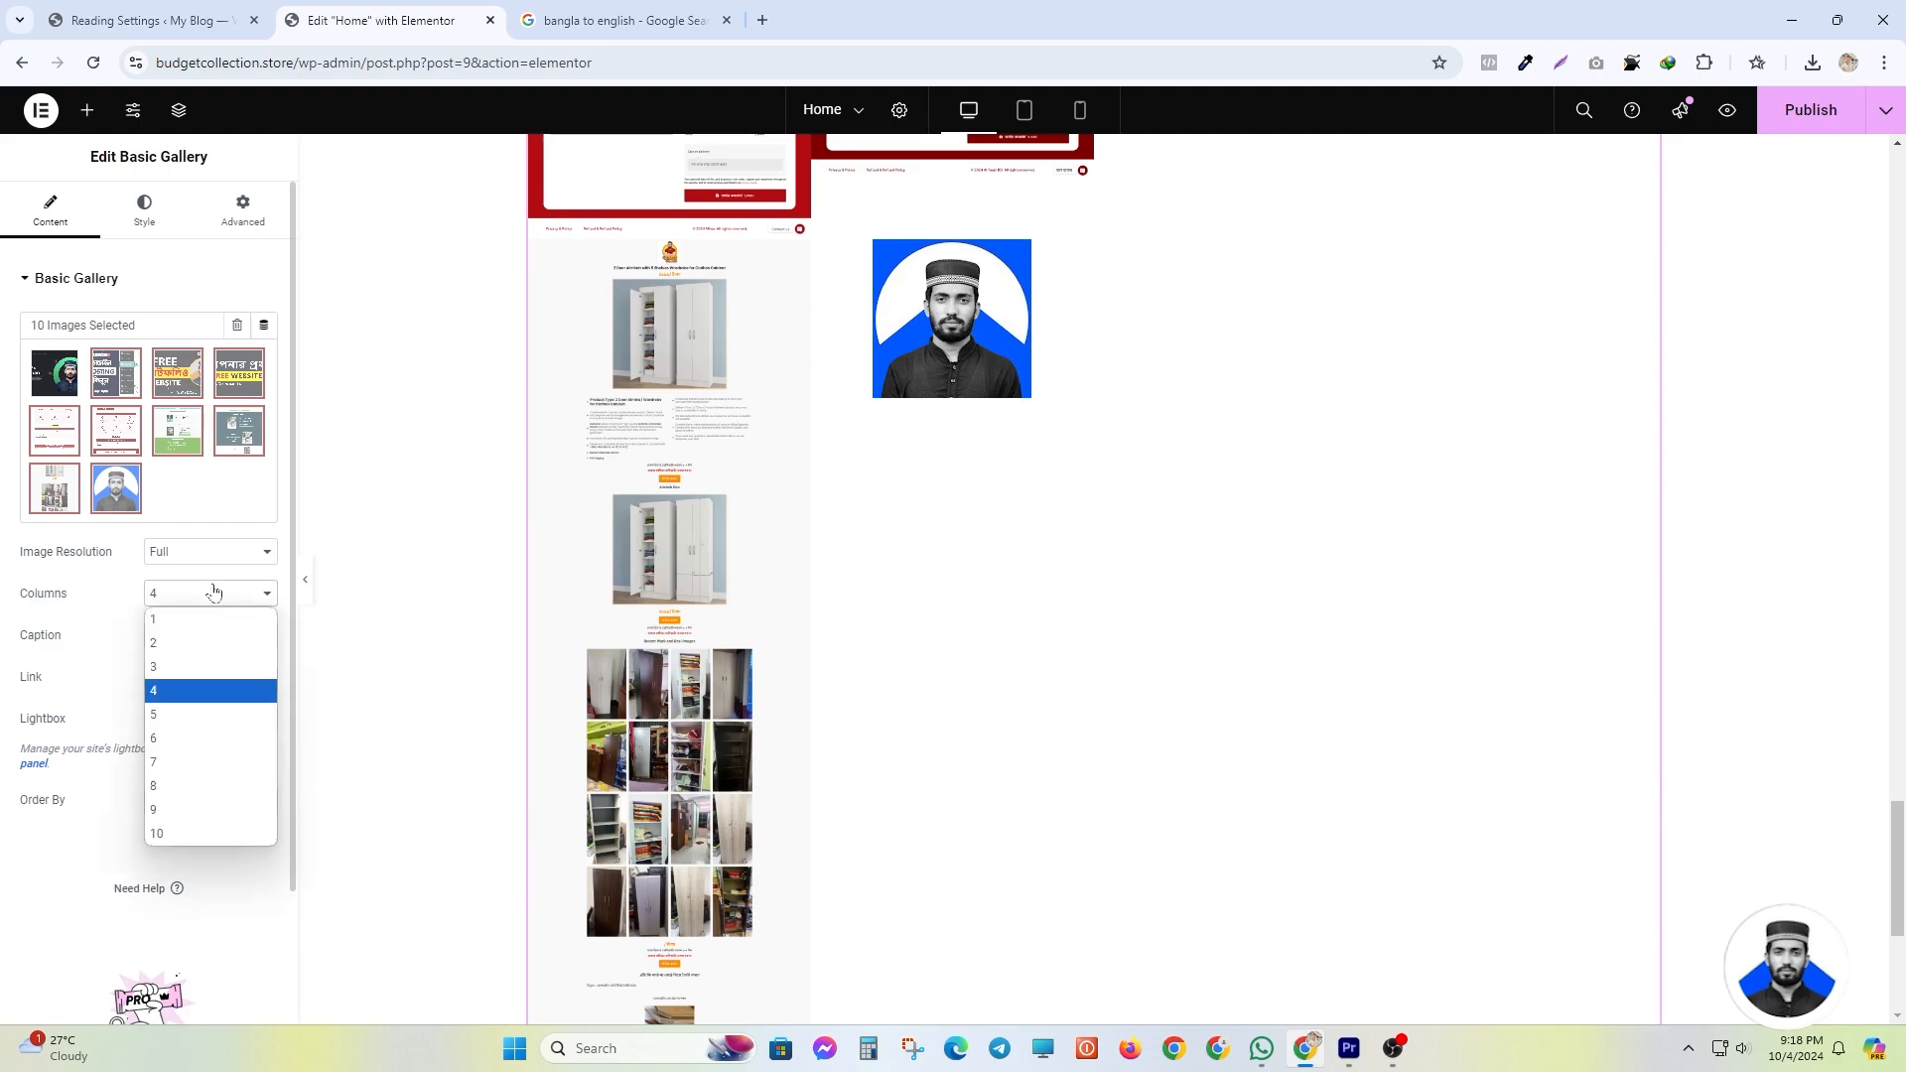
left_click(210, 619)
scroll(919, 636, "down", 5)
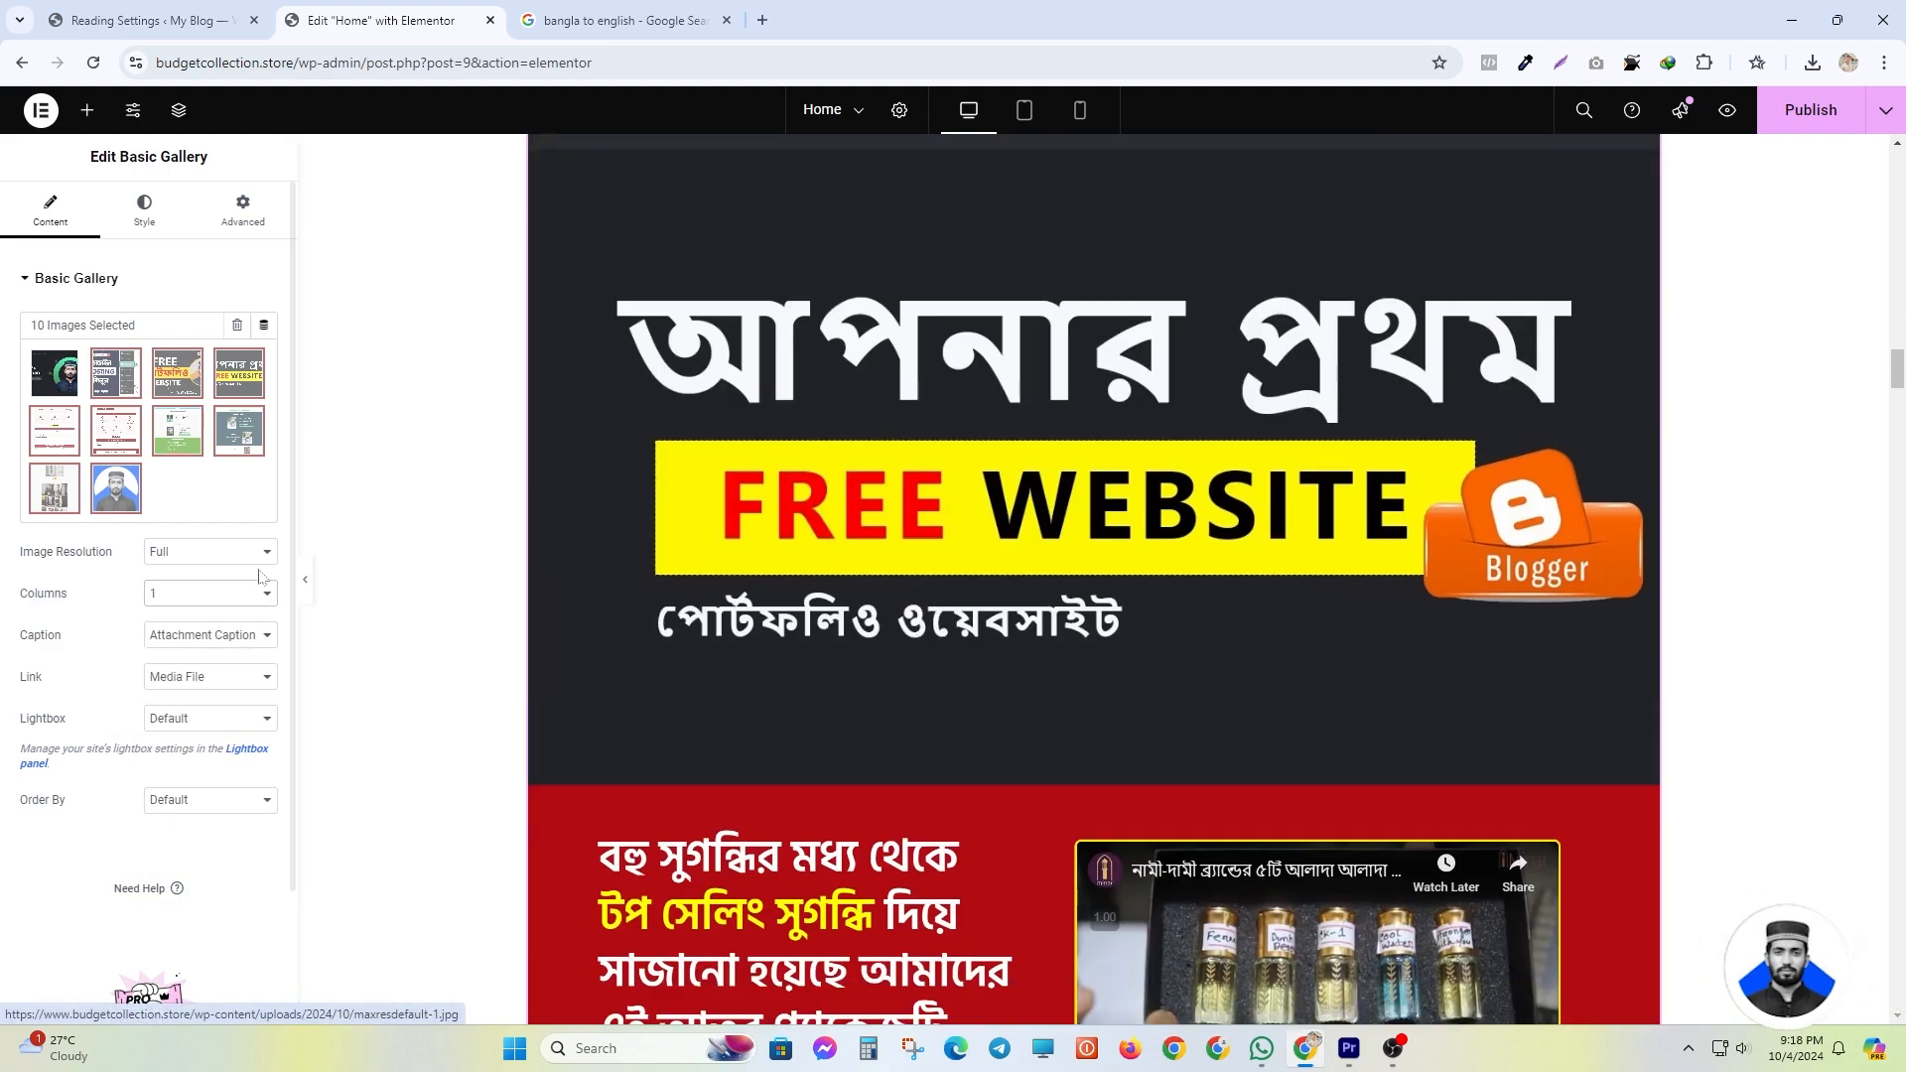
- Set the Basic Gallery to 6 columns and look over how the images are arranged
left_click(209, 593)
left_click(183, 738)
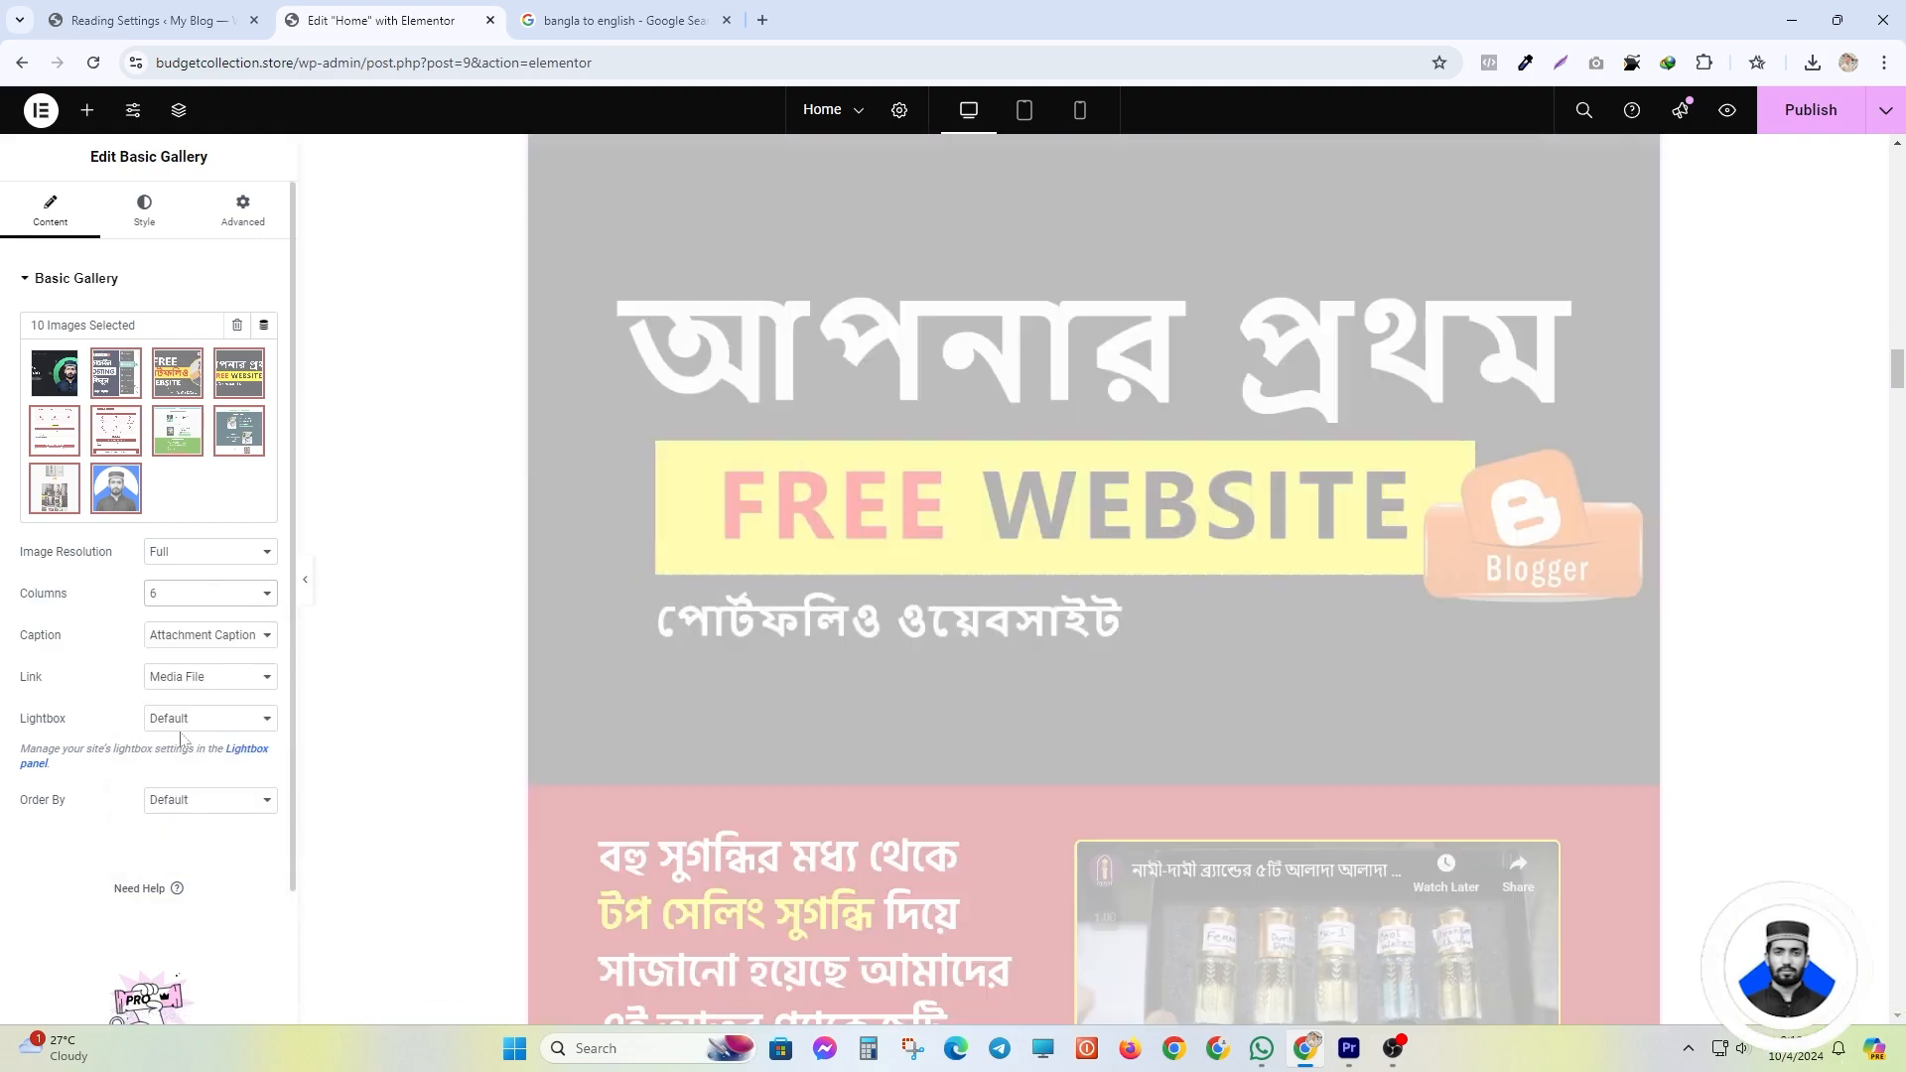
scroll(856, 601, "down", 4)
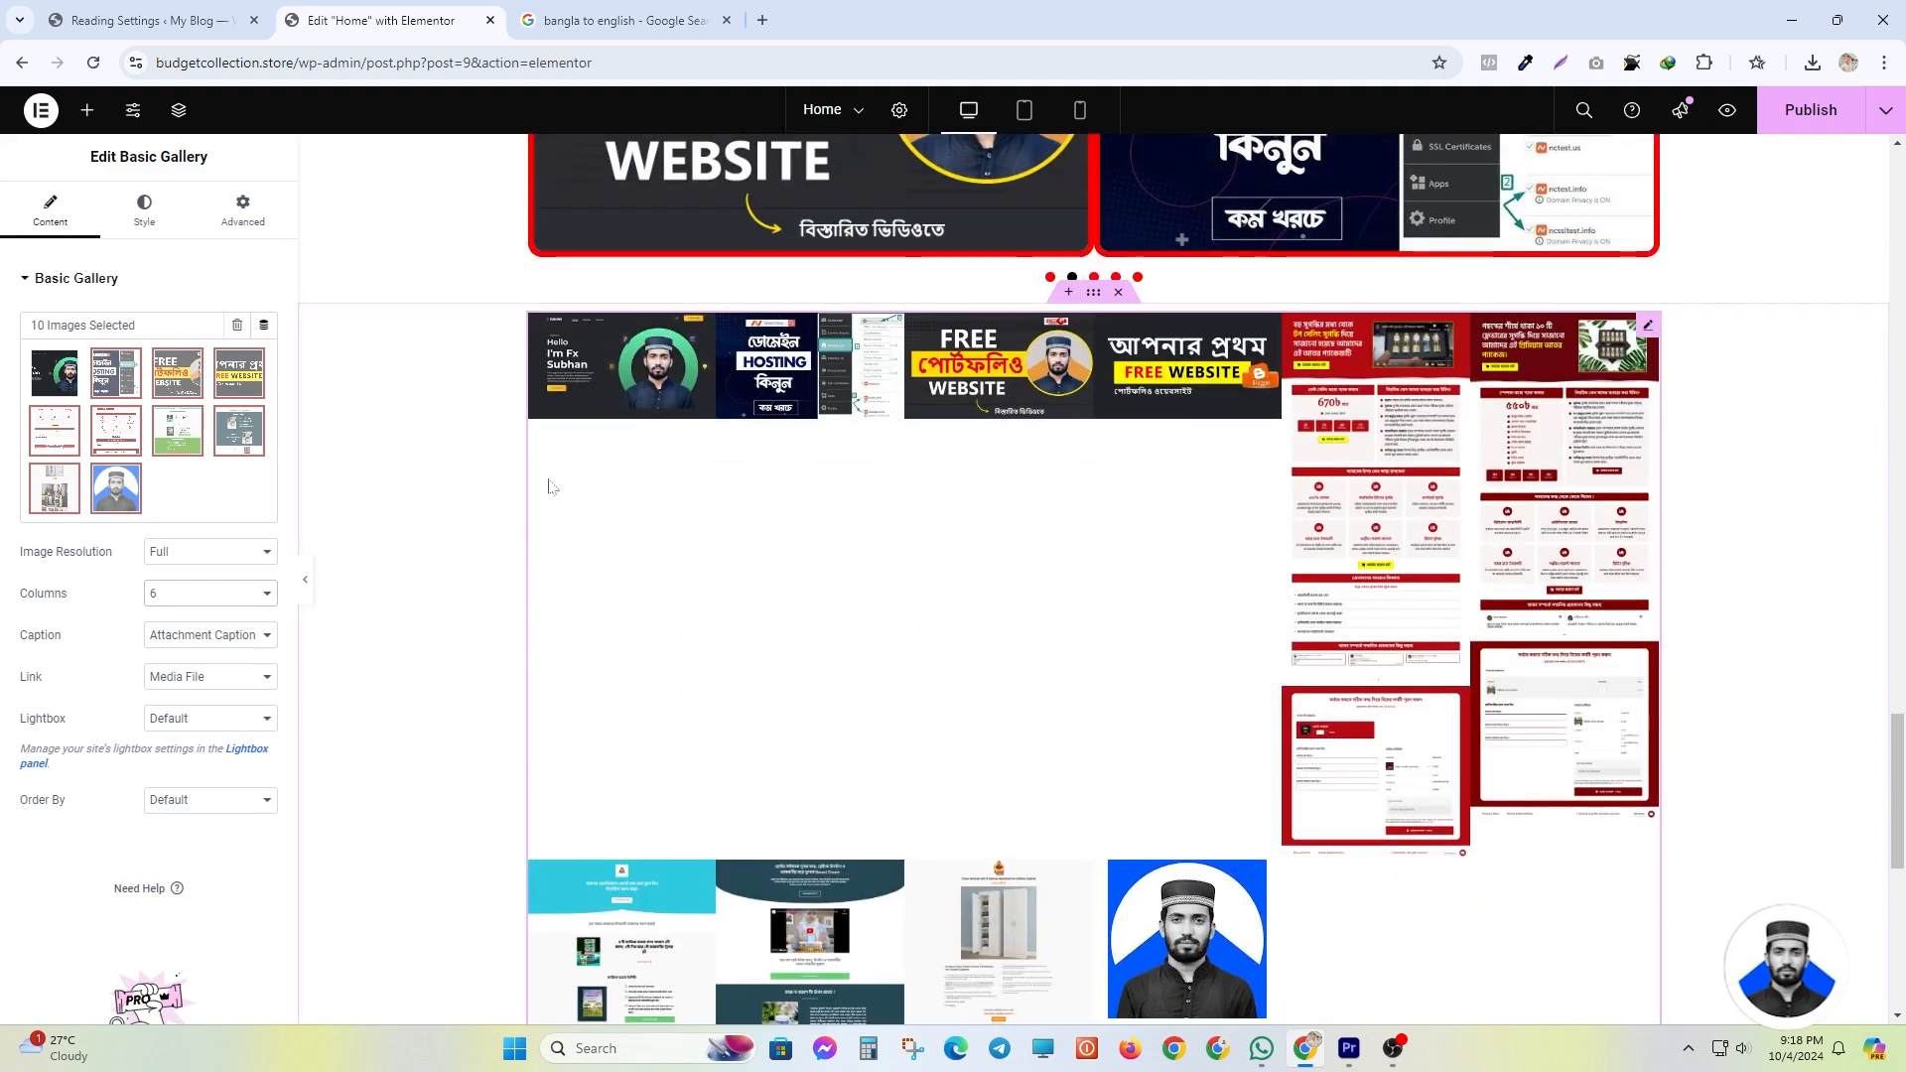
scroll(551, 486, "up", 5)
scroll(782, 541, "down", 7)
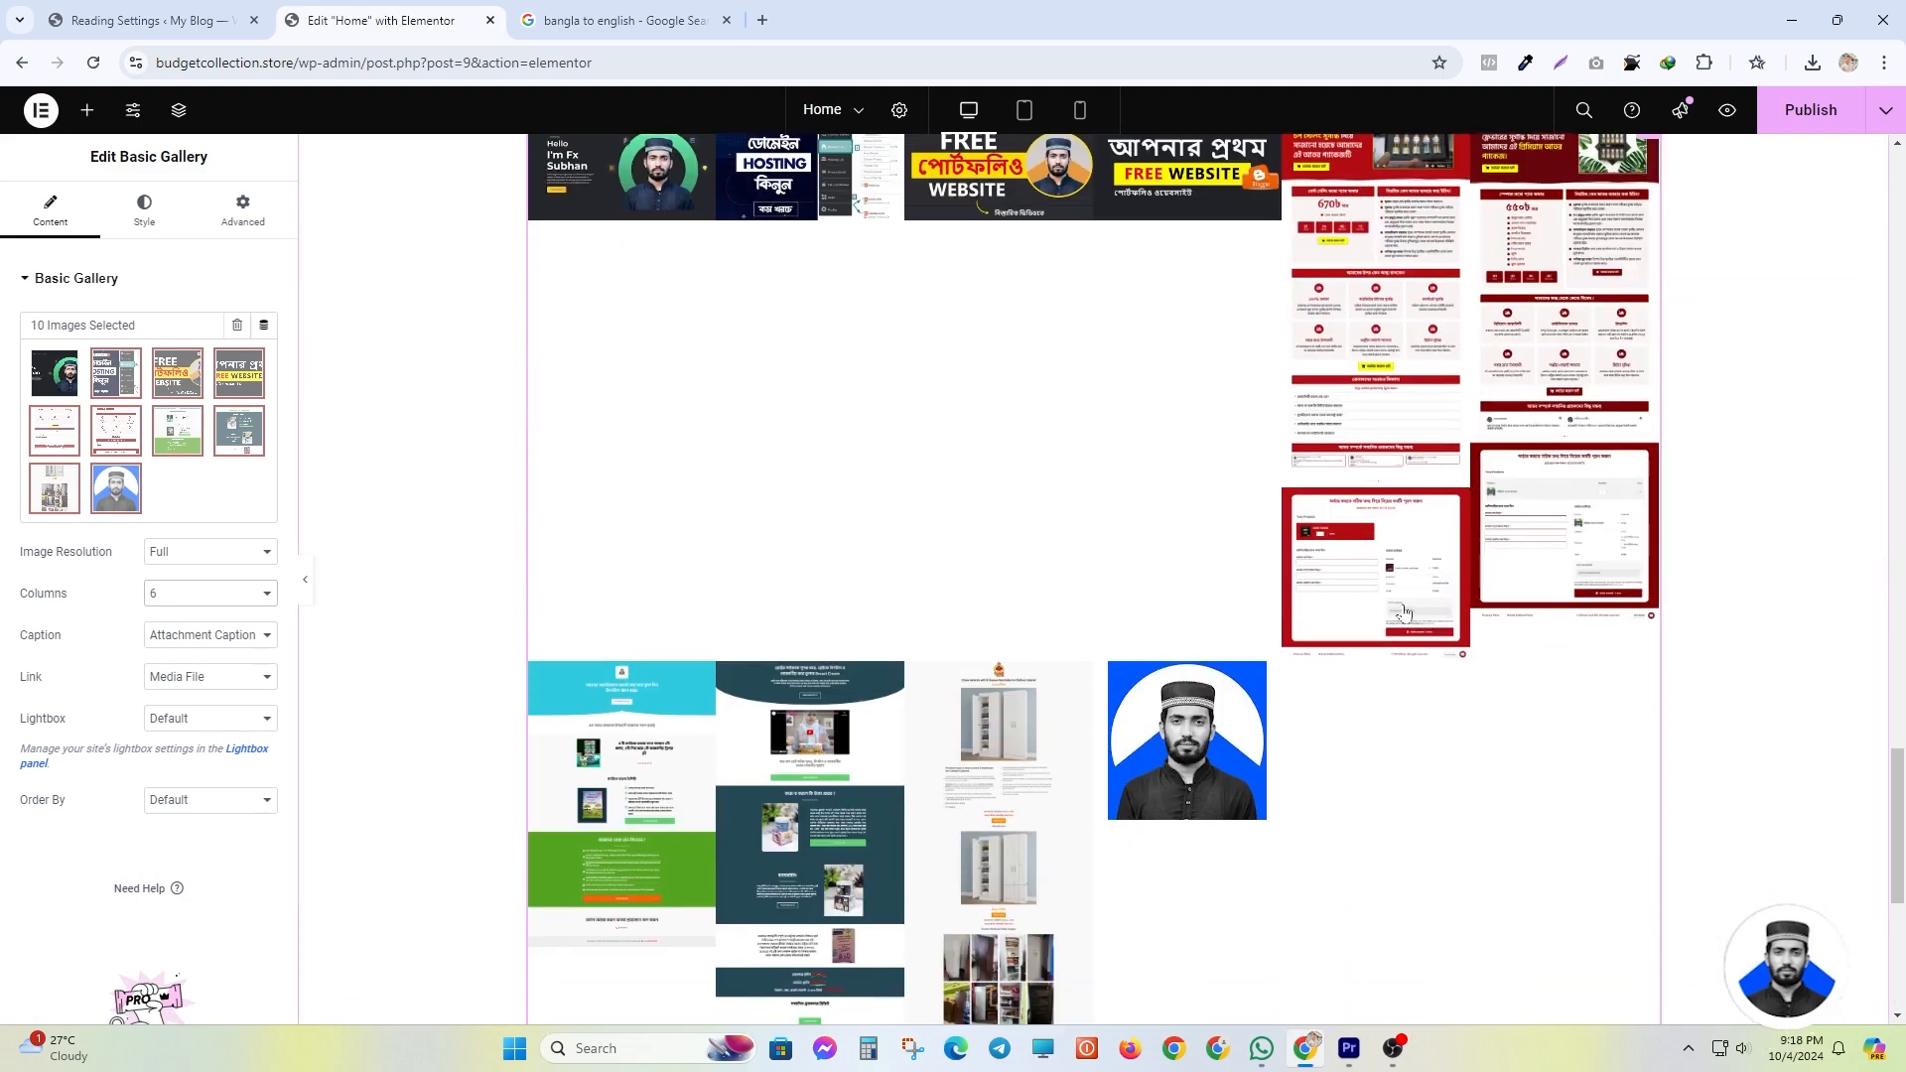
- Remove the five tall web page screenshots from the Basic Gallery and apply the reduced selection
scroll(834, 494, "up", 3)
scroll(863, 553, "down", 2)
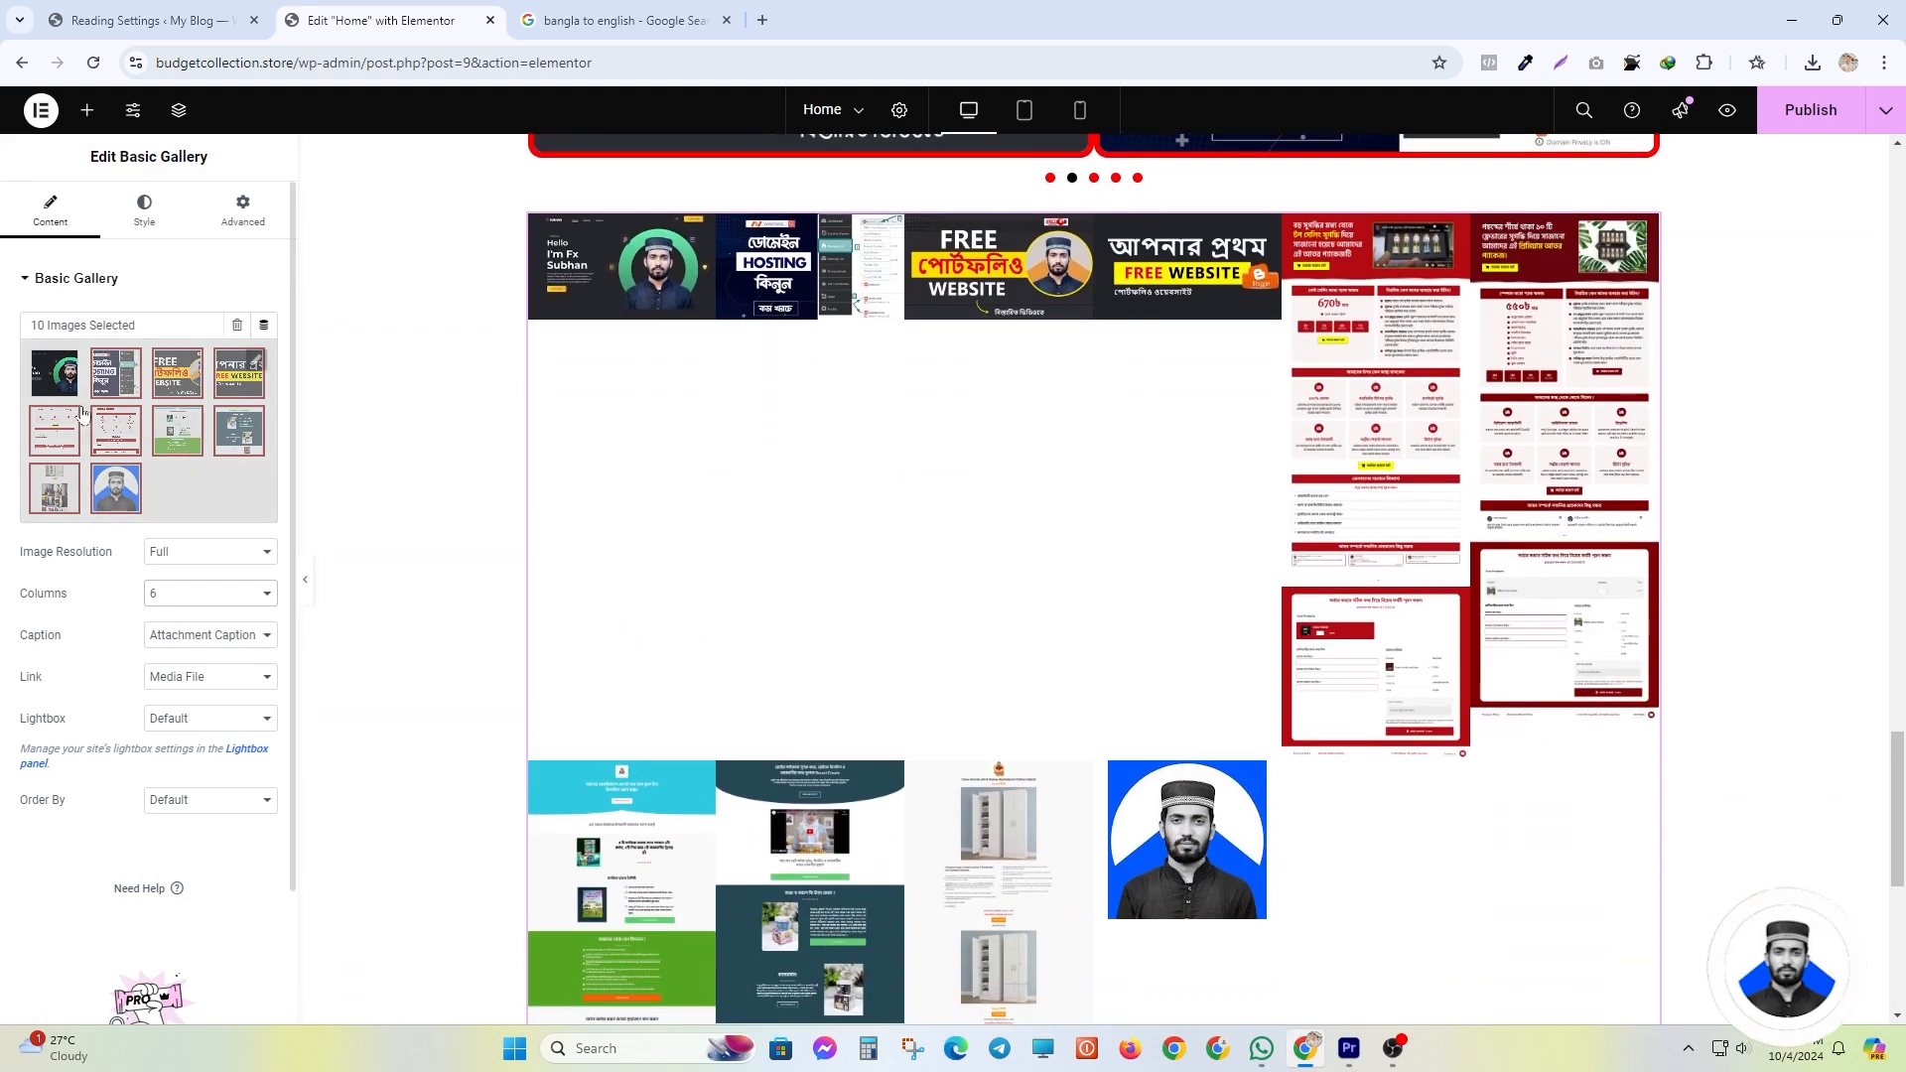
left_click(246, 382)
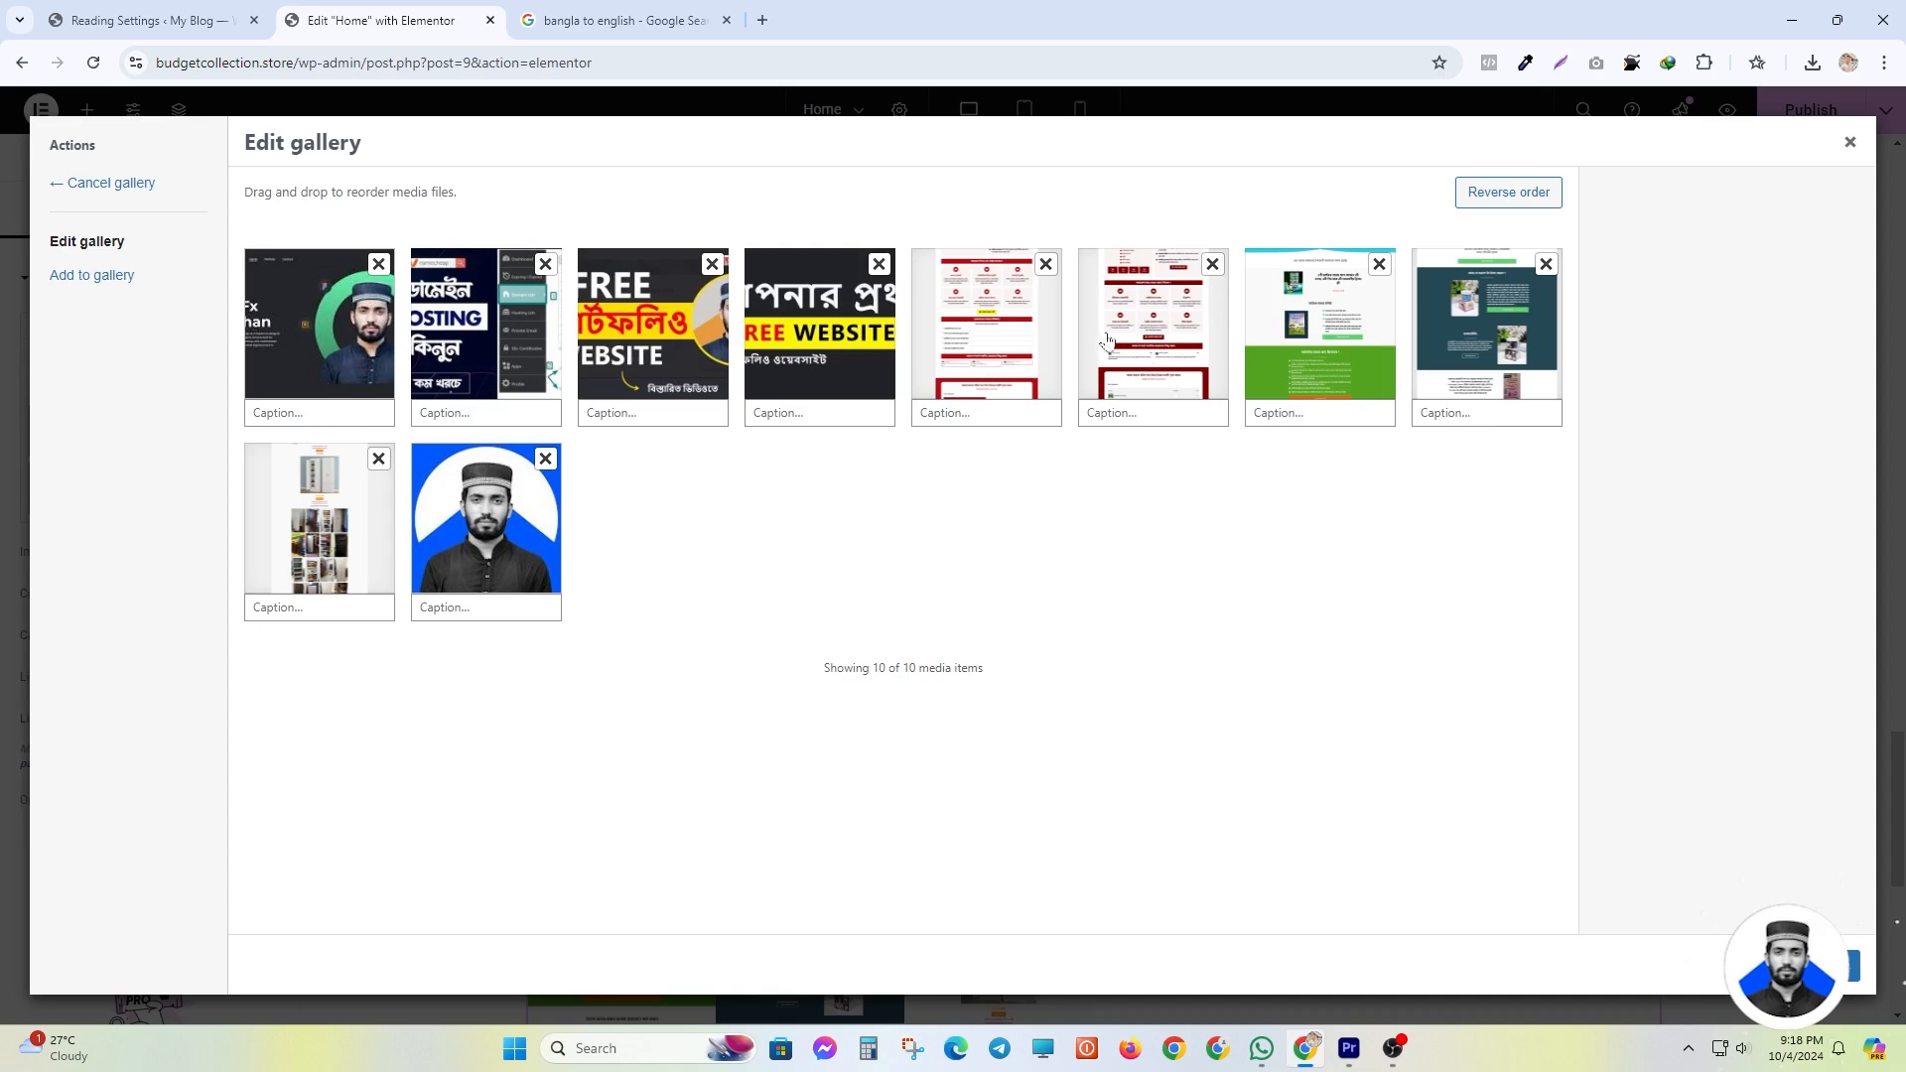
left_click(1045, 264)
left_click(1047, 264)
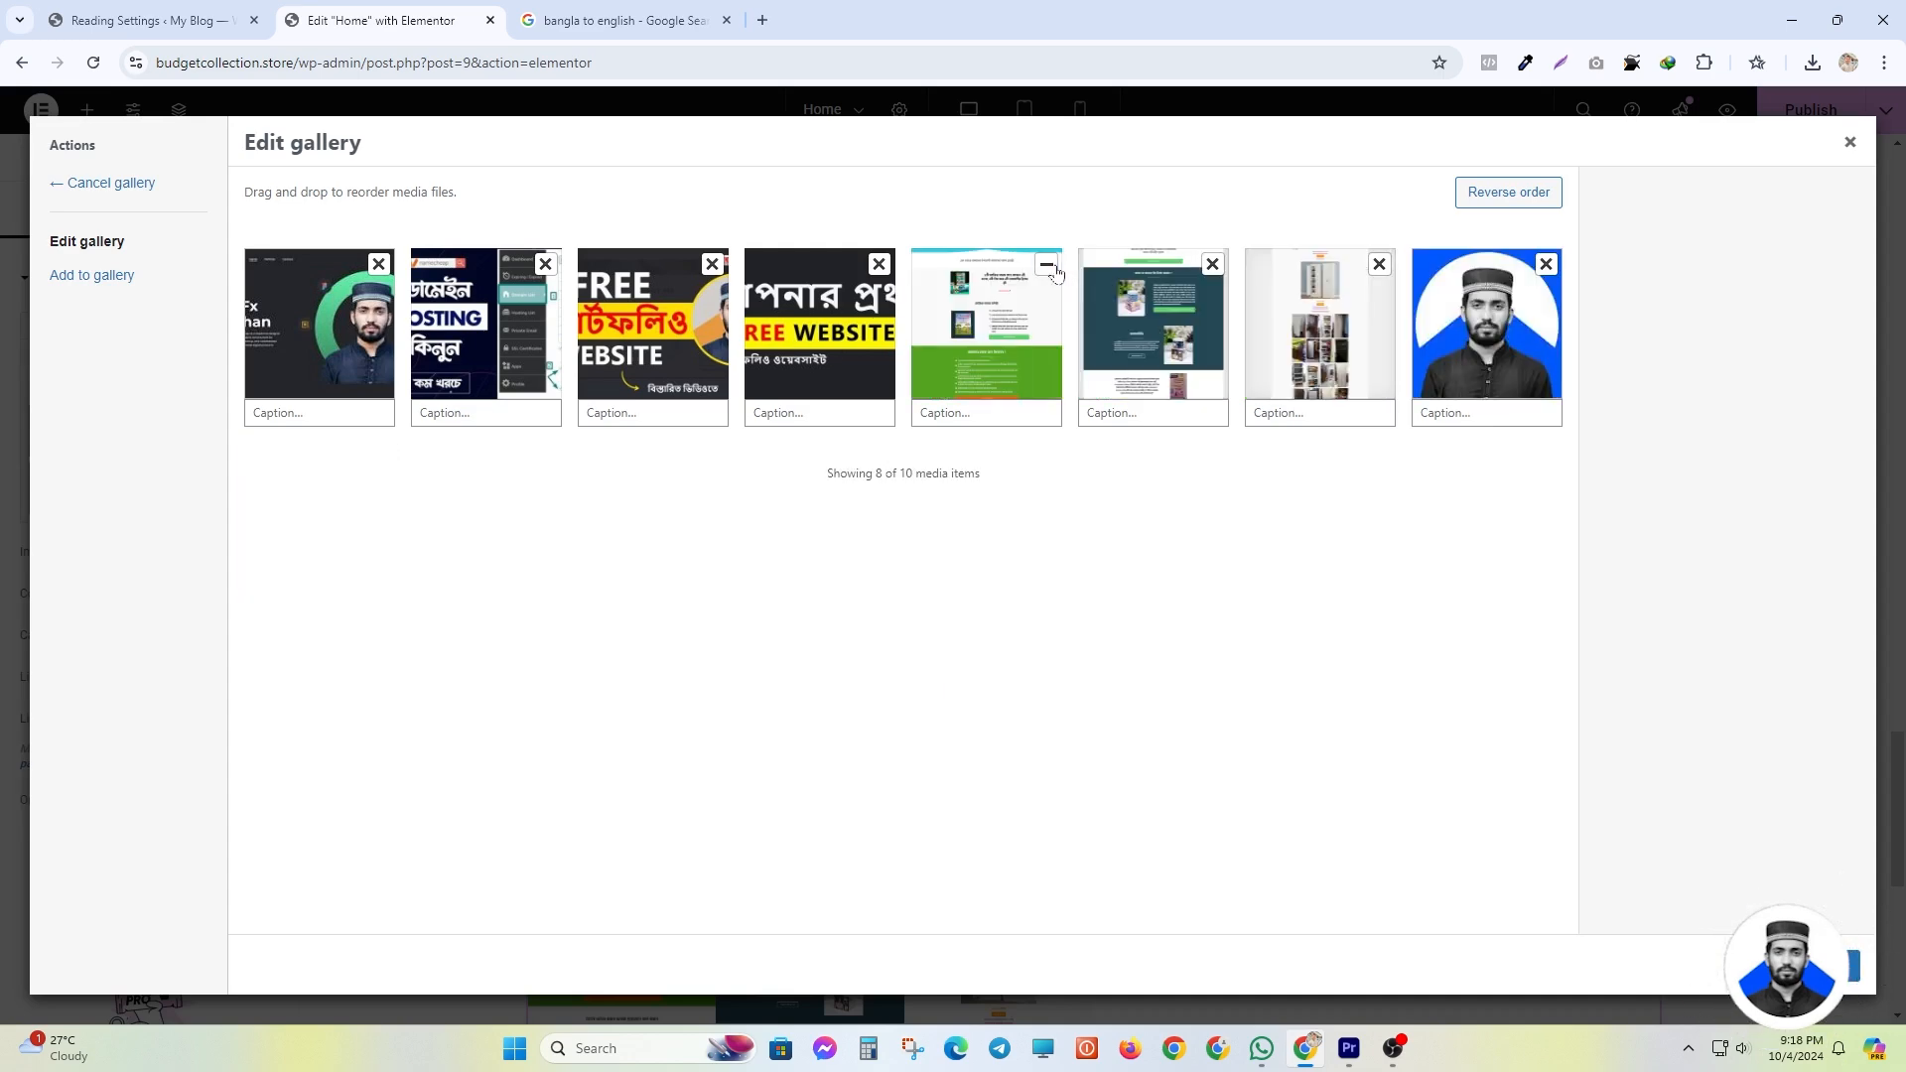
left_click(1047, 264)
left_click(1048, 264)
left_click(1048, 265)
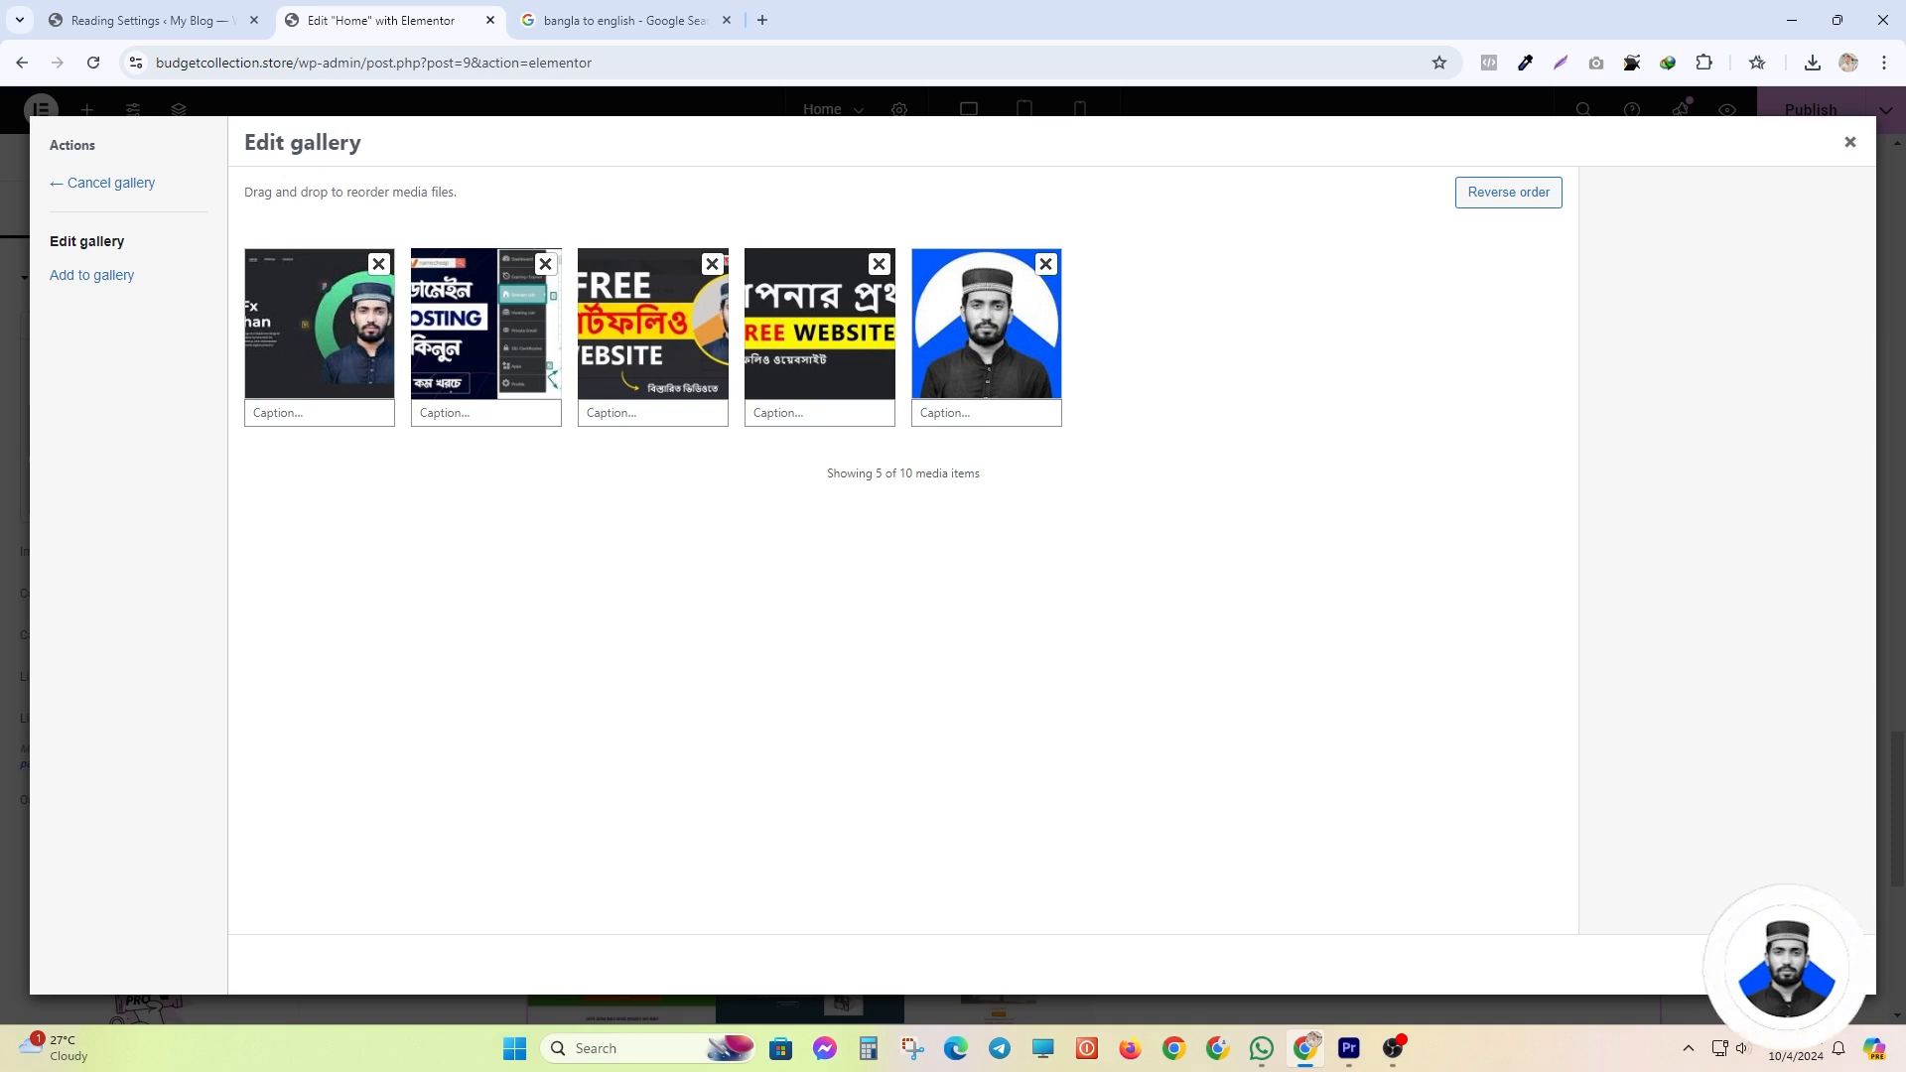
left_click(1853, 966)
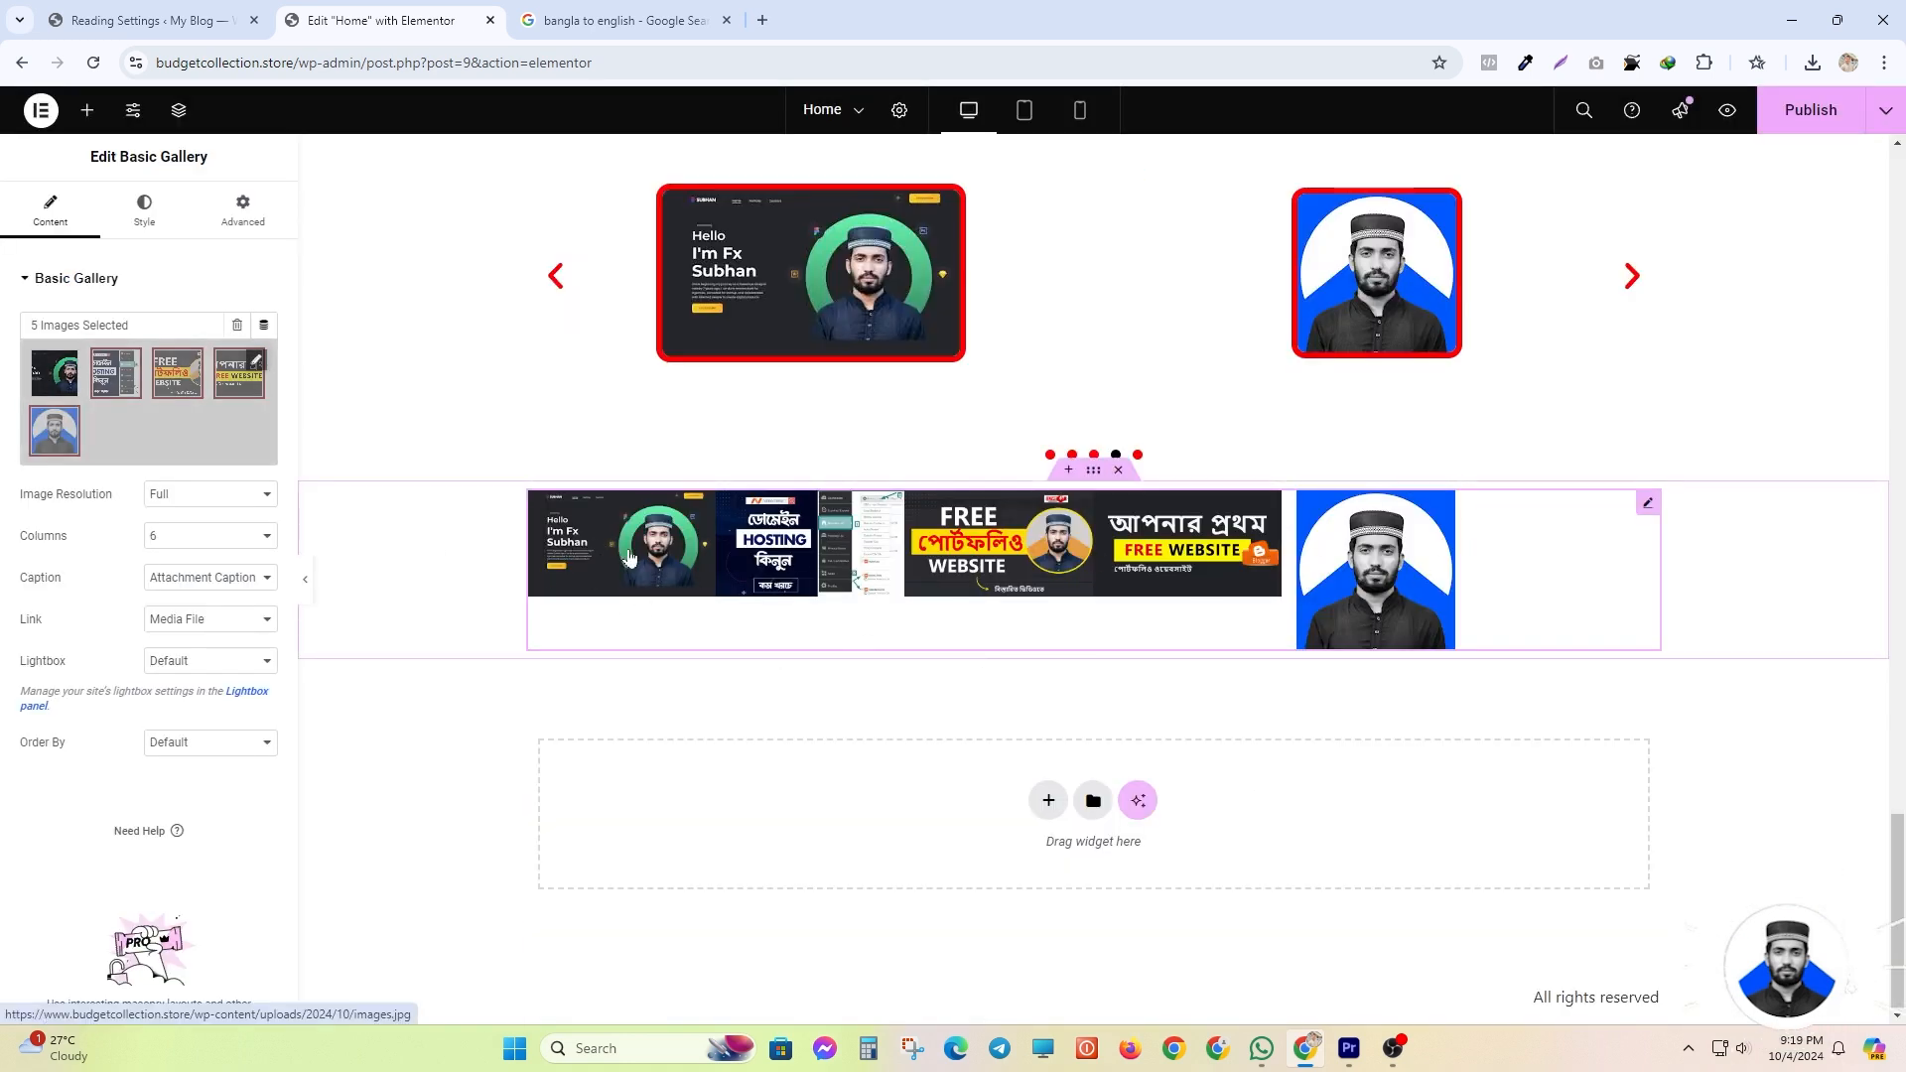
- Try a 5-column layout and a single-column layout for the Basic Gallery, looking over the images
left_click(212, 541)
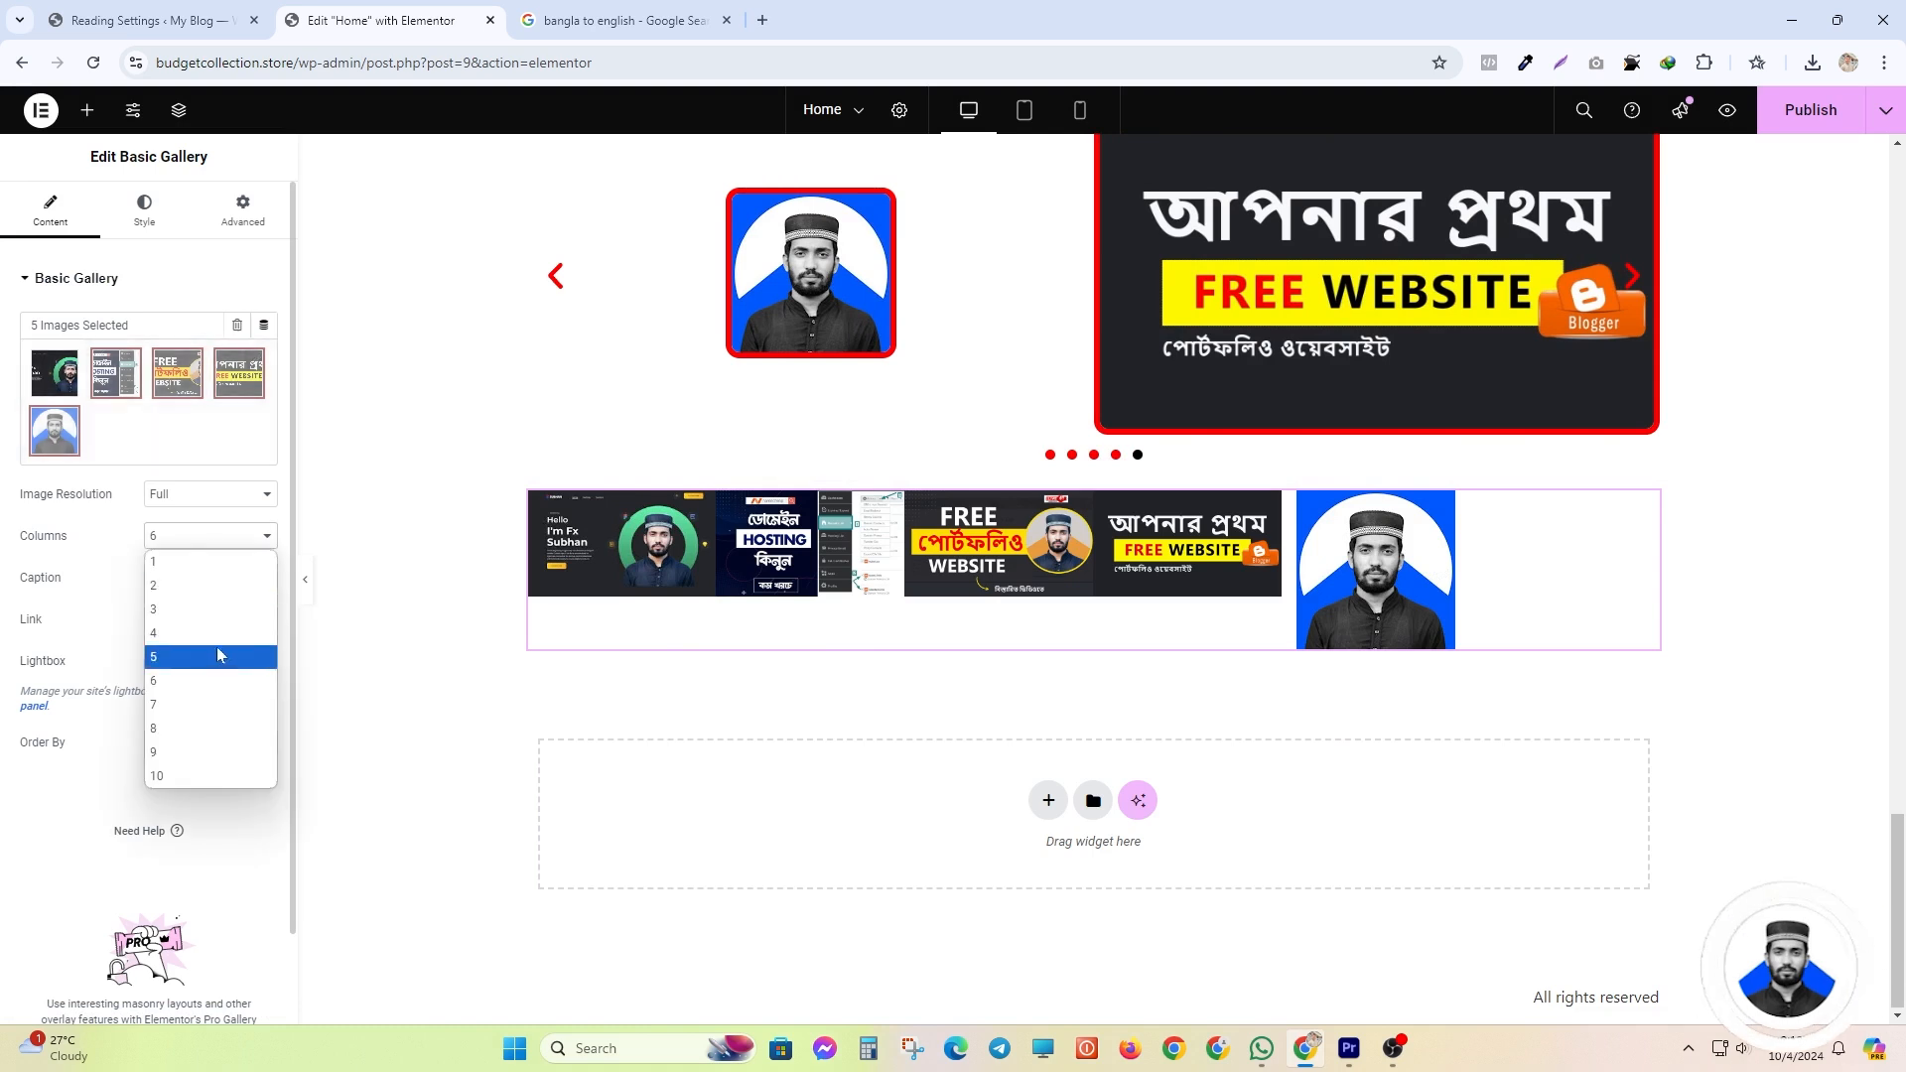
left_click(212, 654)
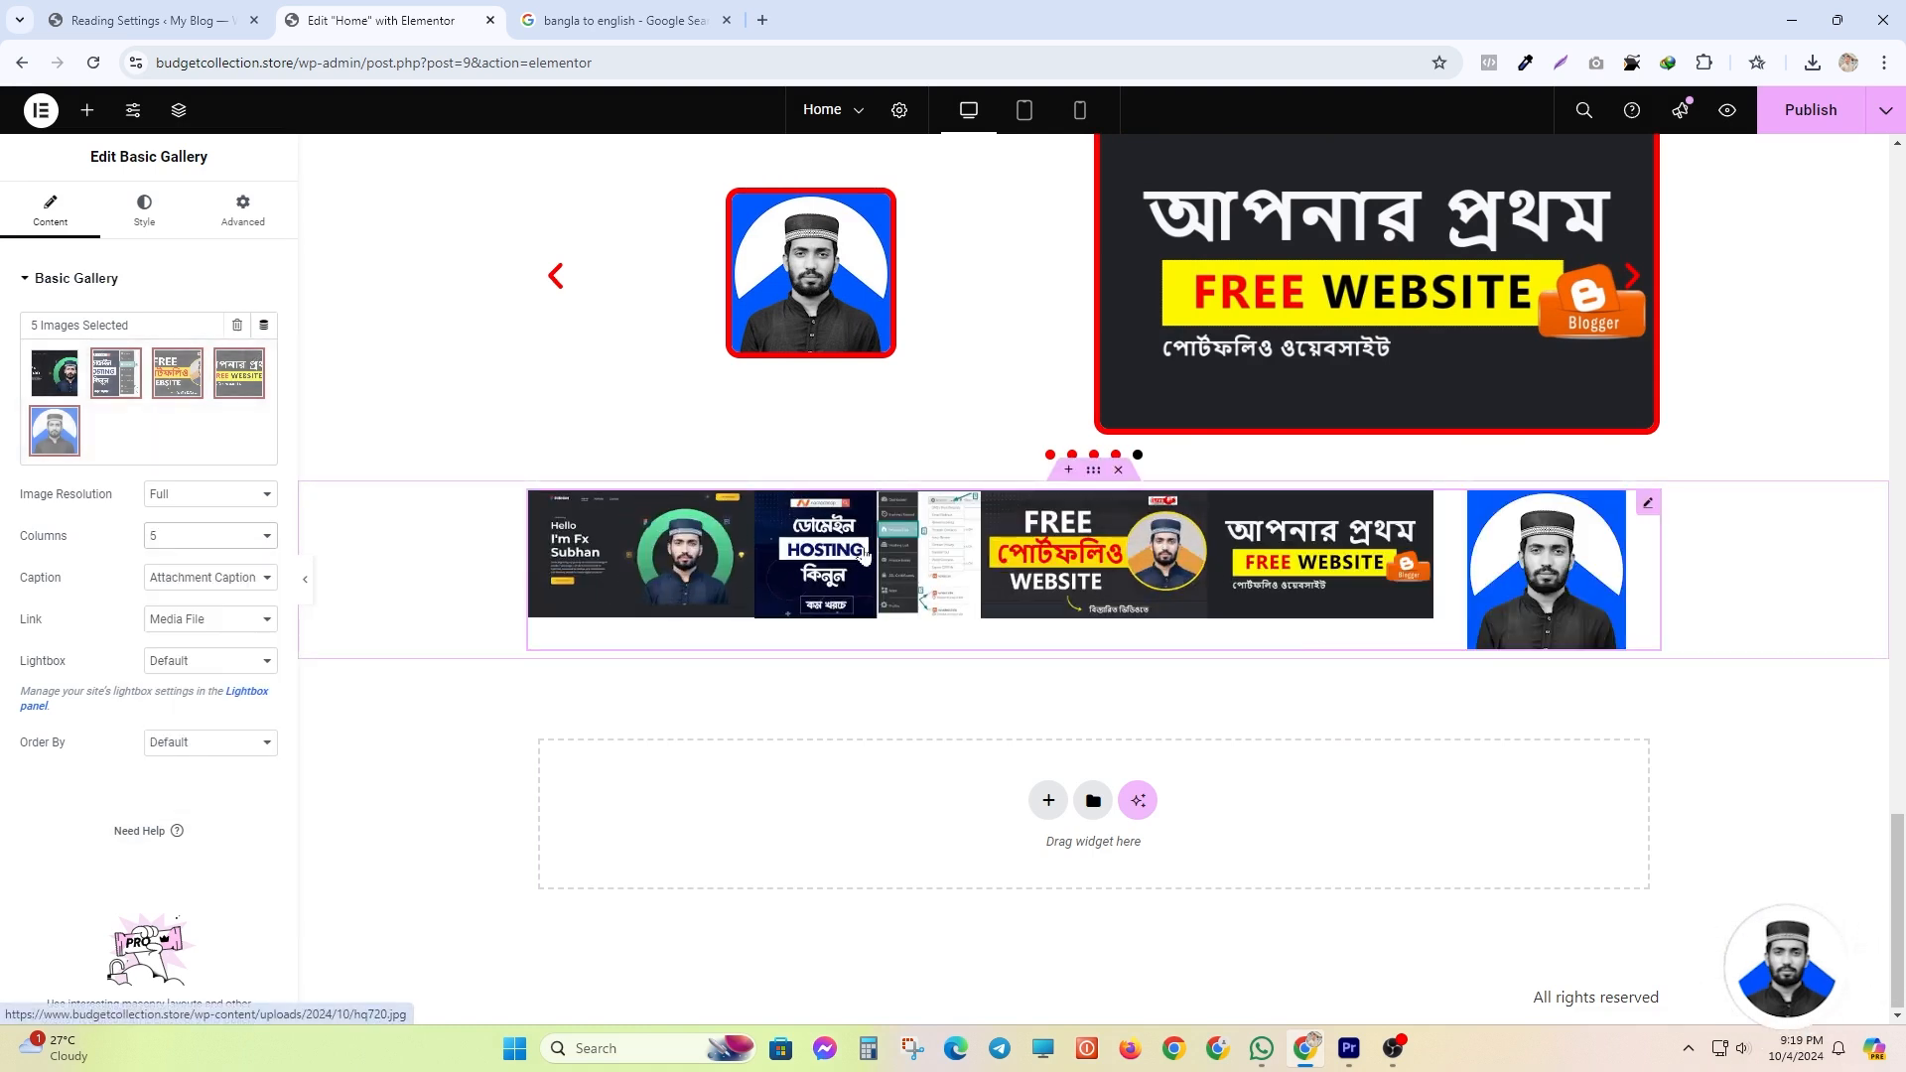
left_click(164, 544)
left_click(175, 548)
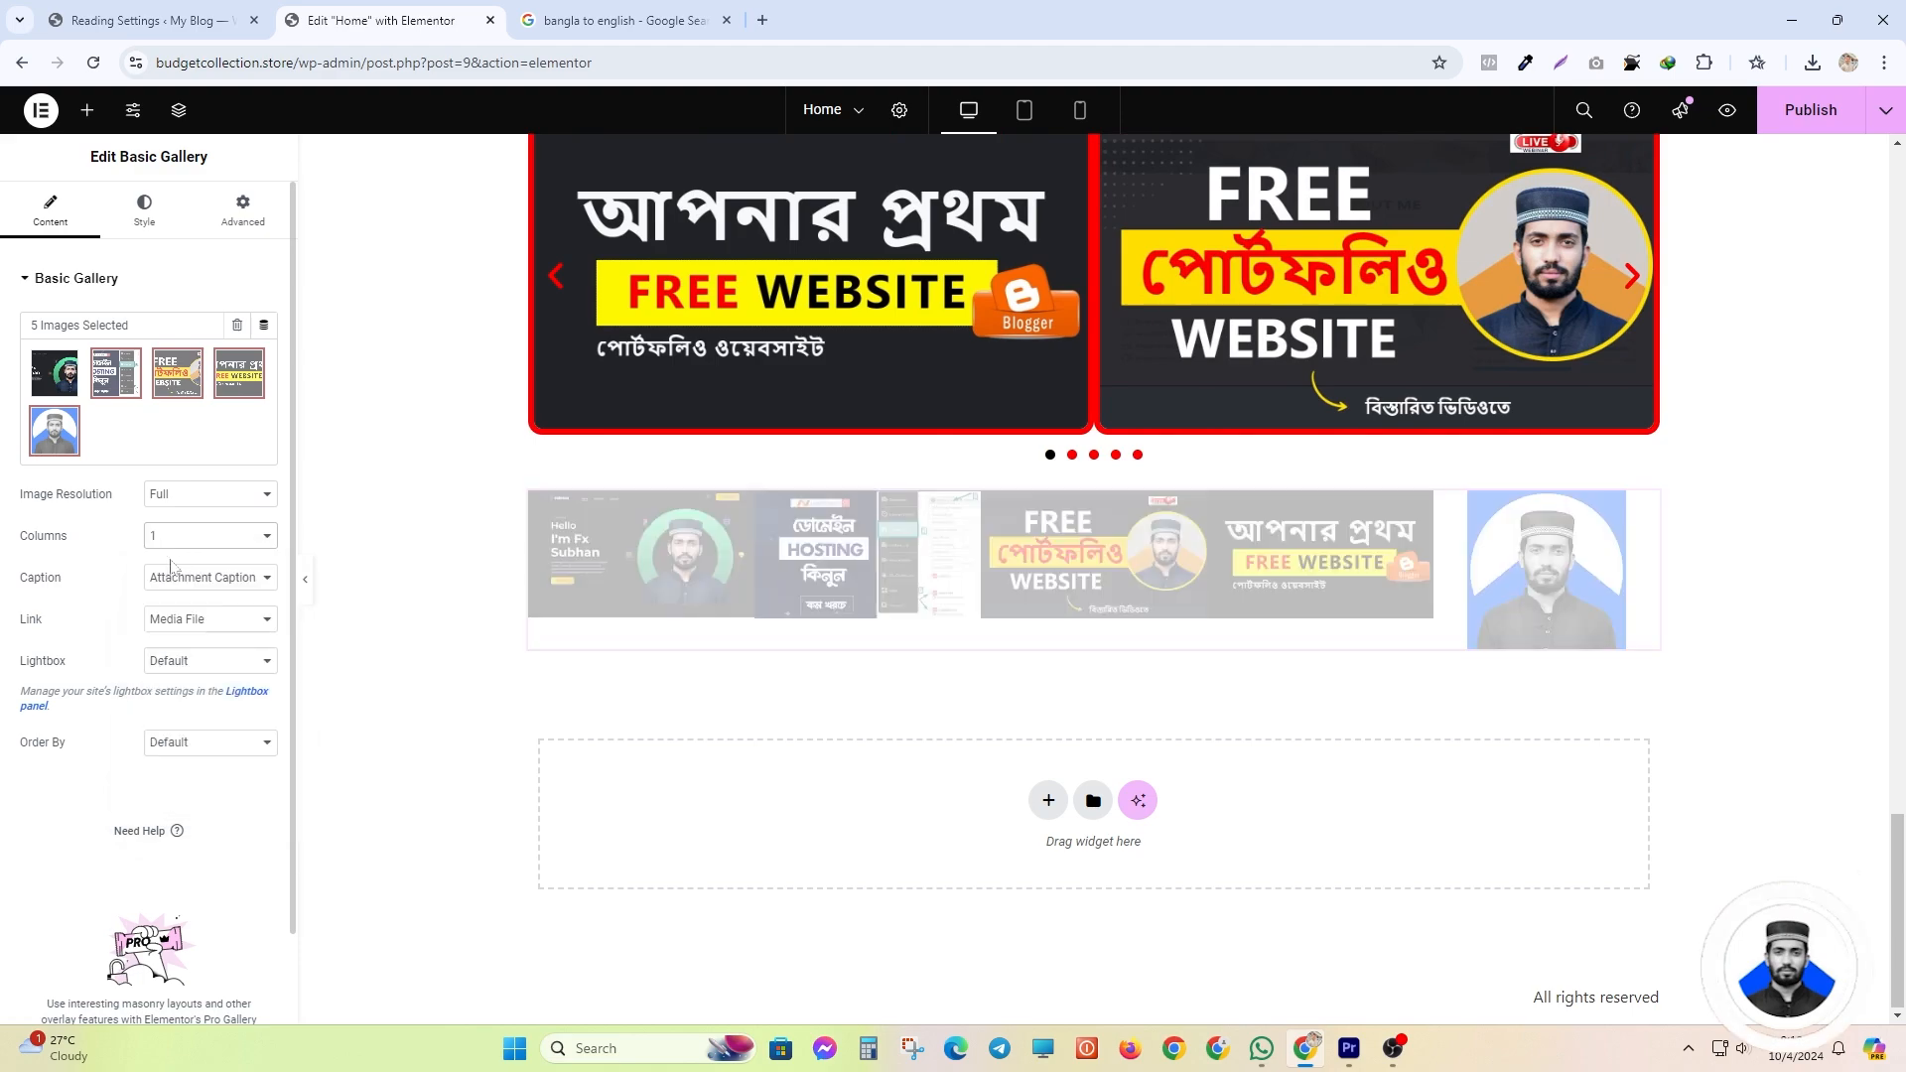
scroll(1110, 802, "down", 4)
scroll(923, 769, "up", 3)
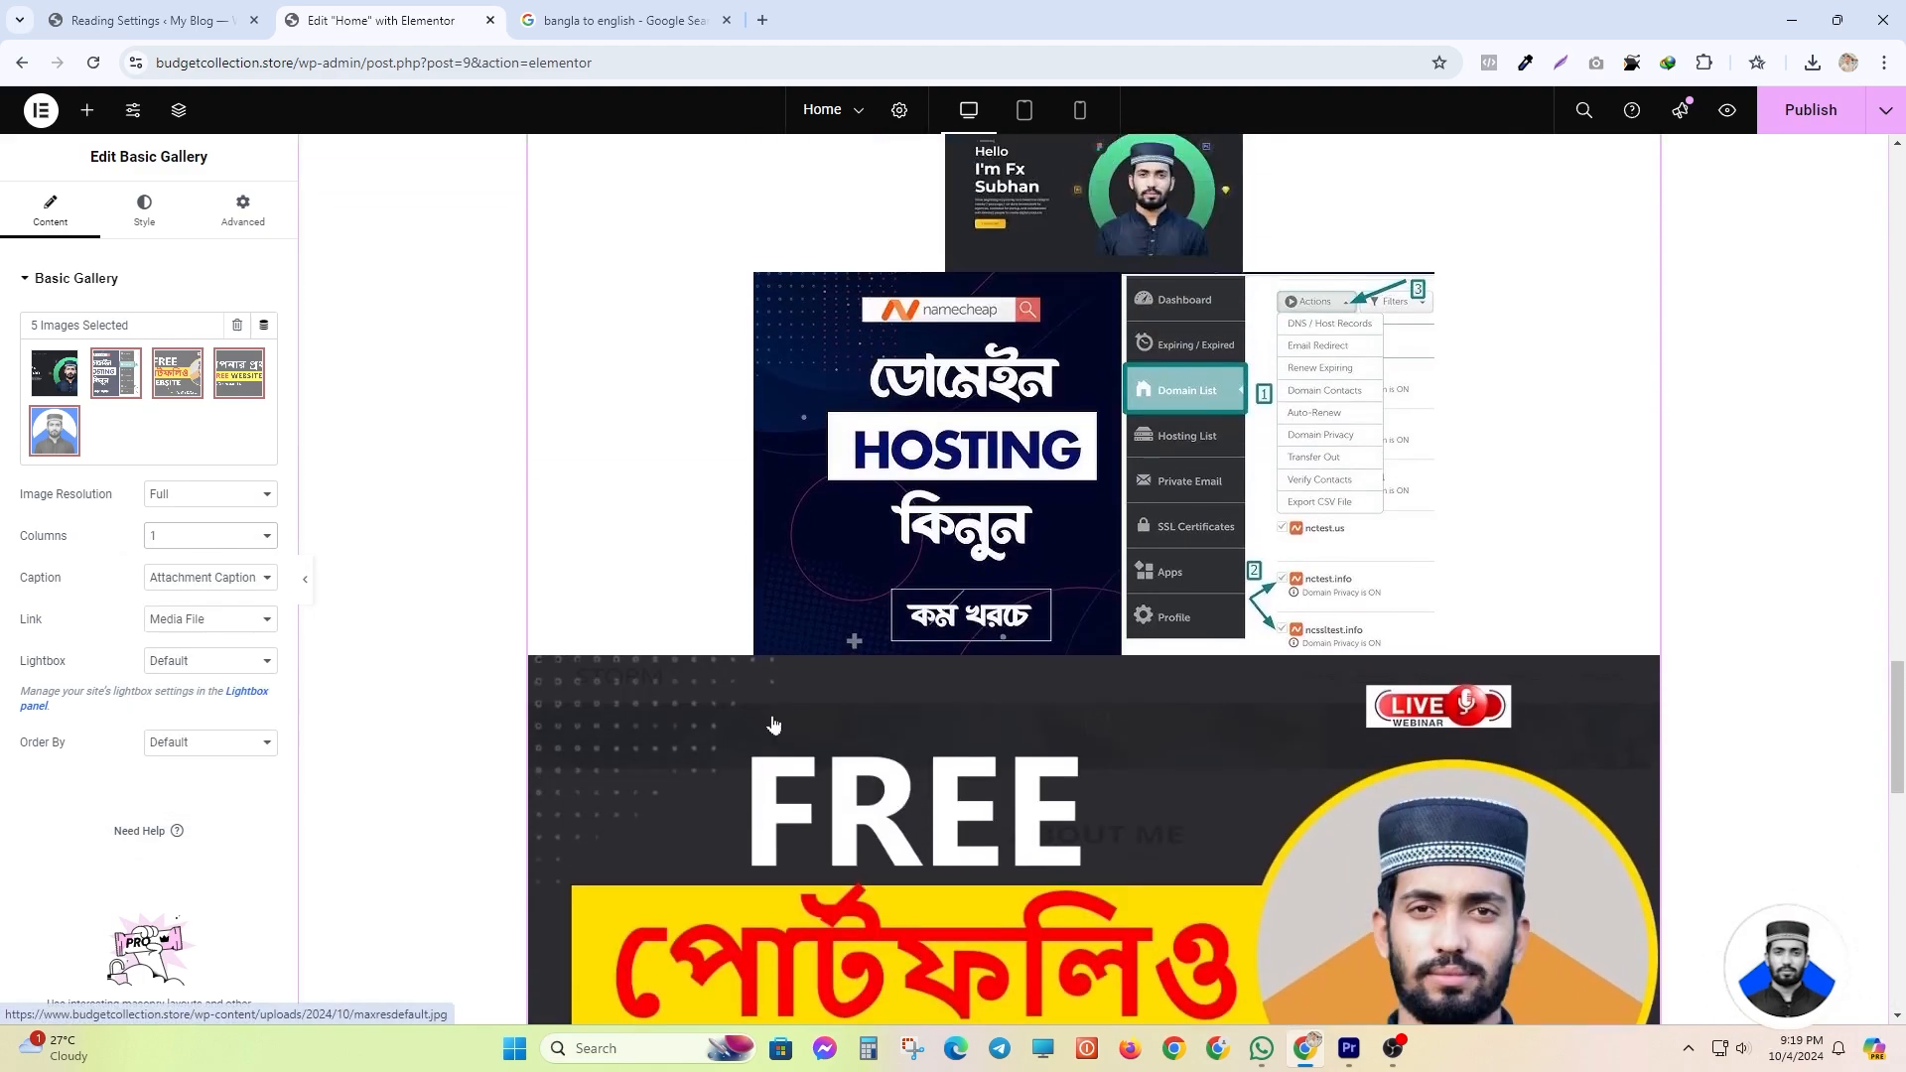
scroll(887, 551, "down", 15)
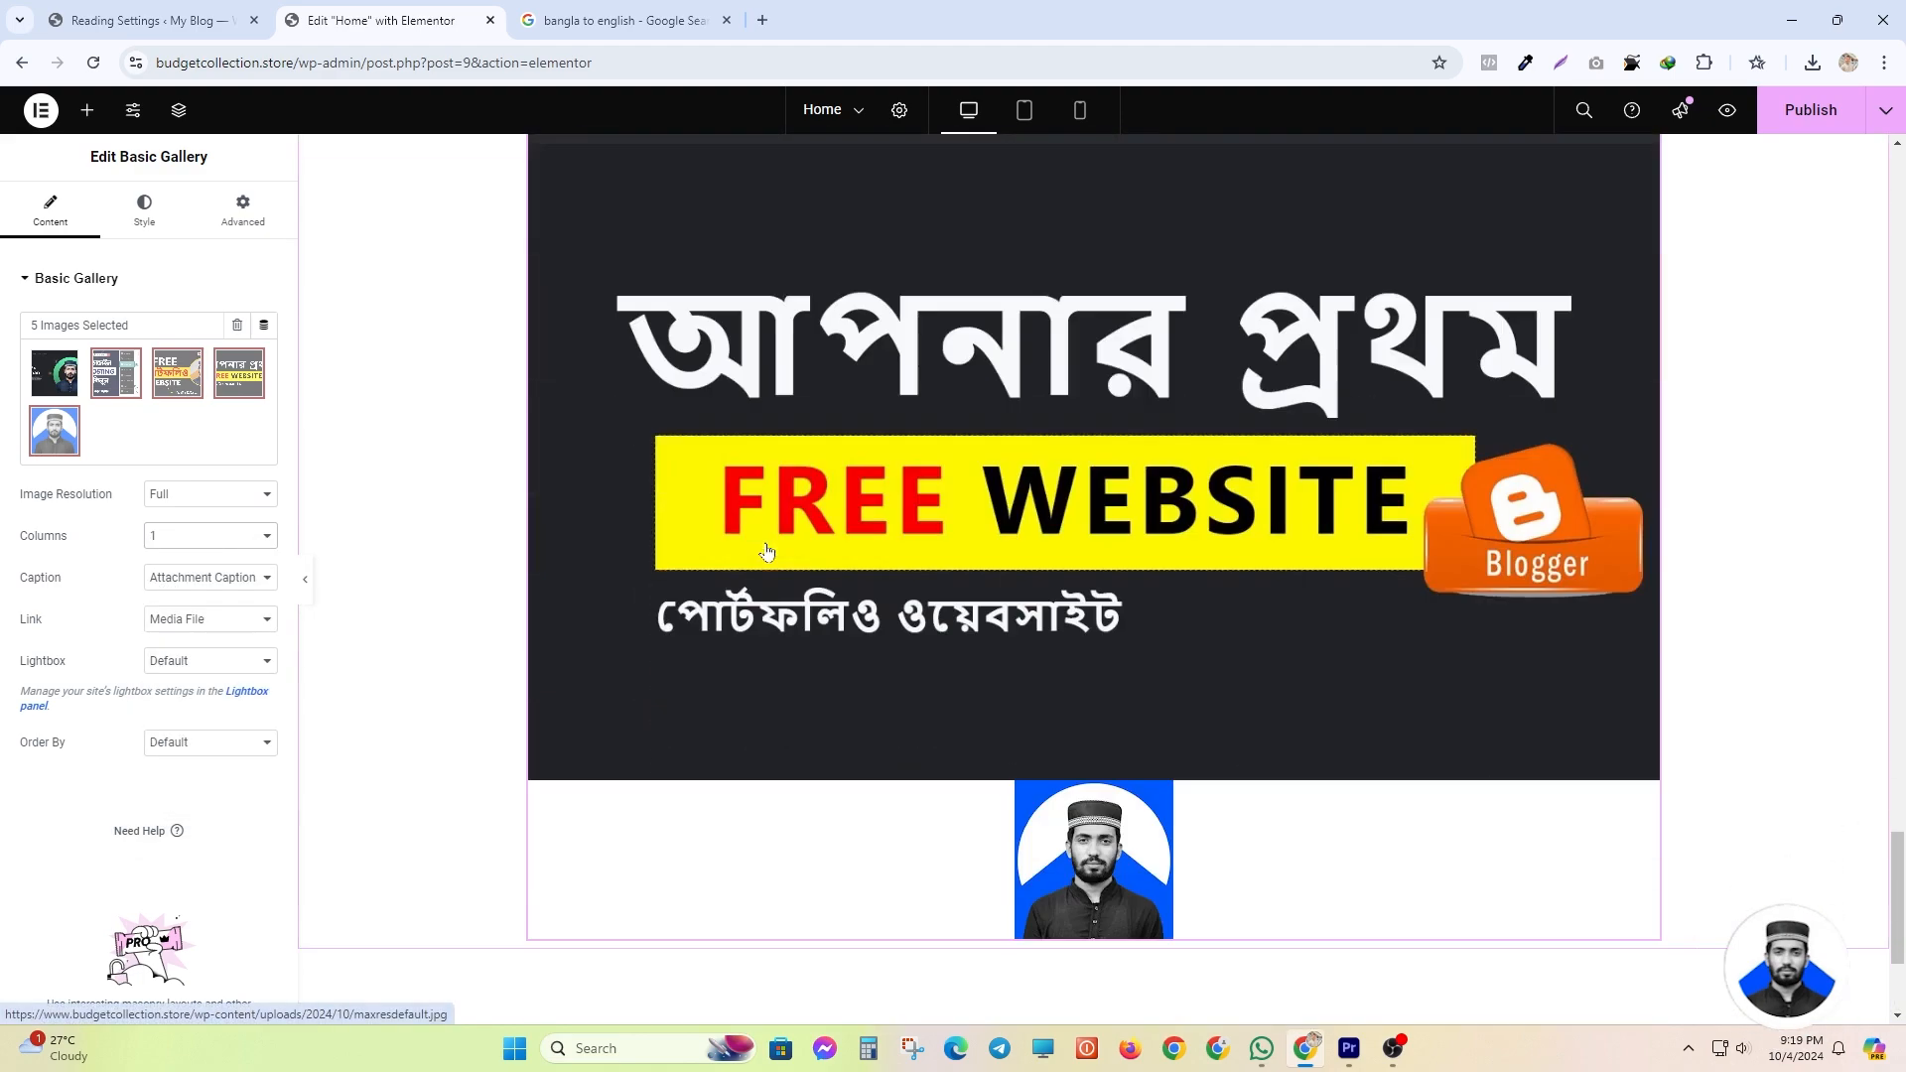
- Set the Basic Gallery to 4 columns and look over the arrangement
left_click(199, 537)
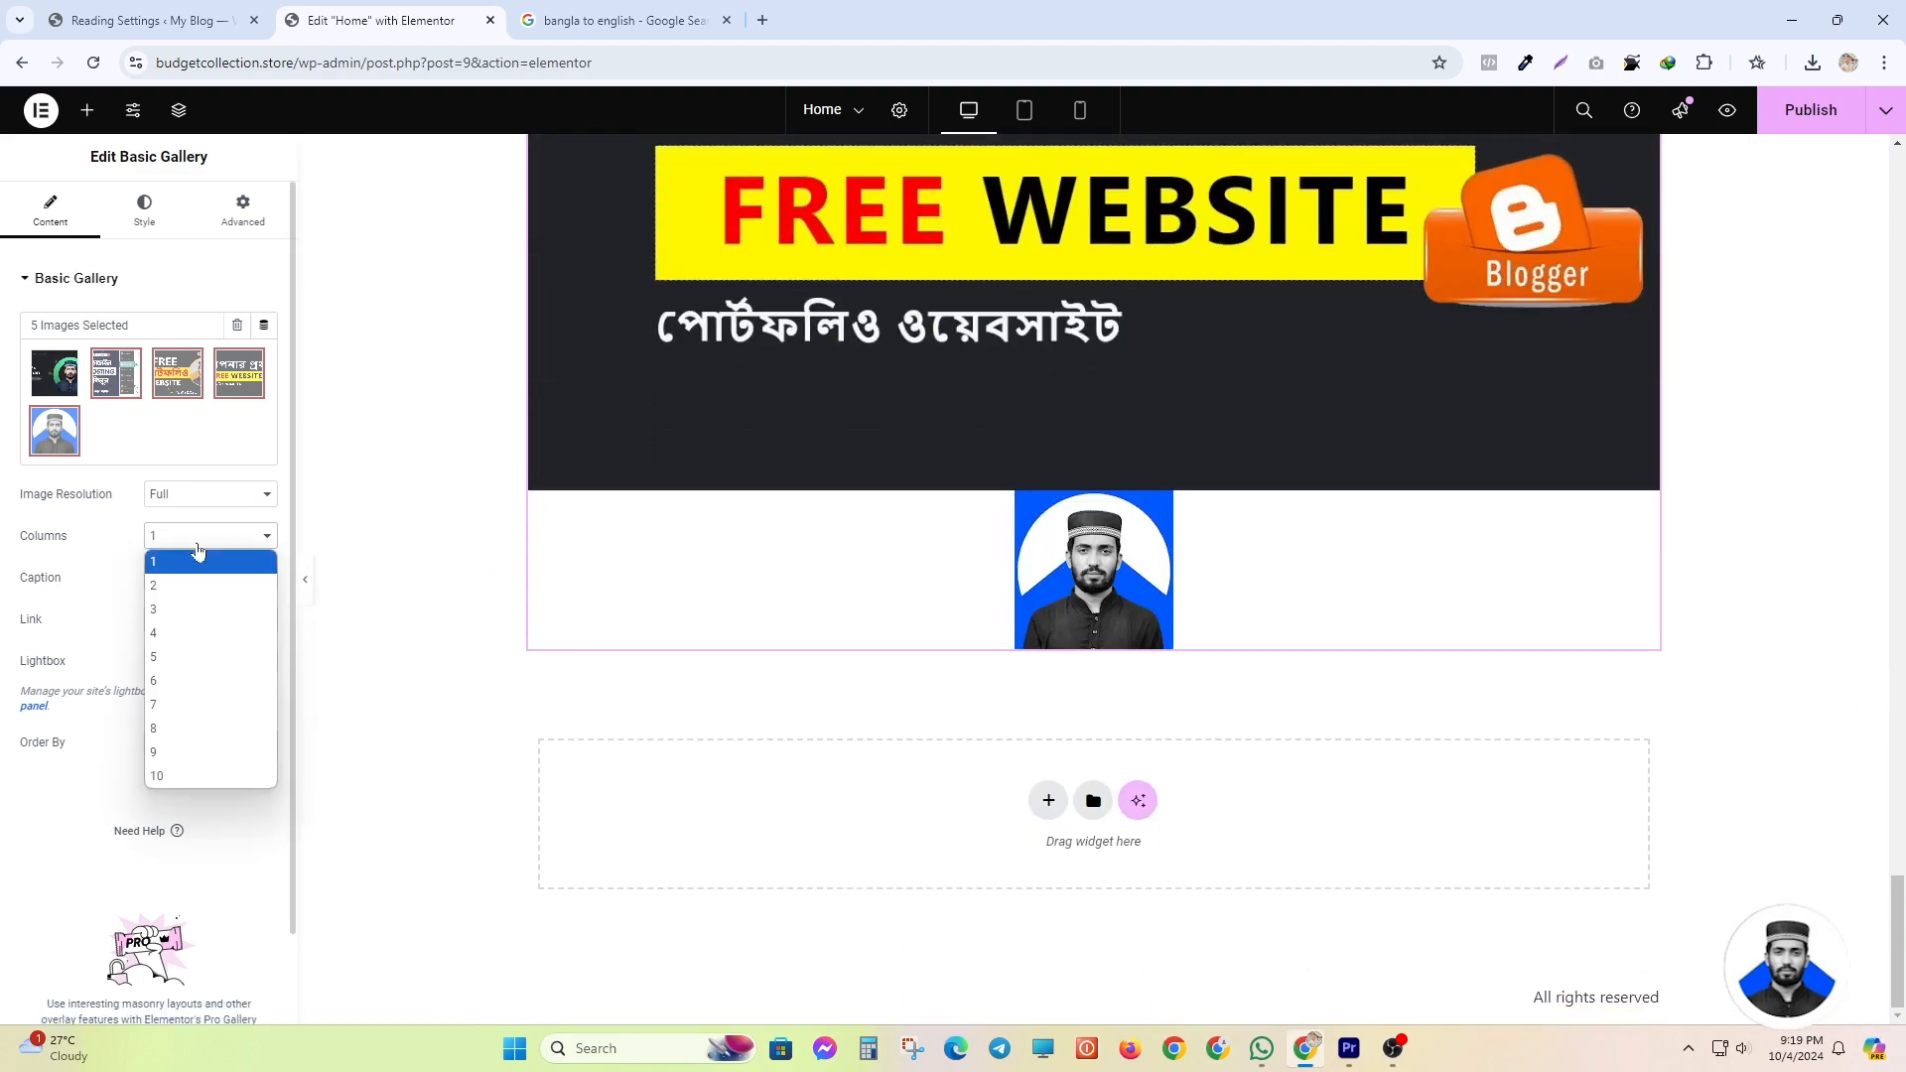
left_click(185, 633)
scroll(928, 512, "up", 4)
scroll(893, 467, "down", 3)
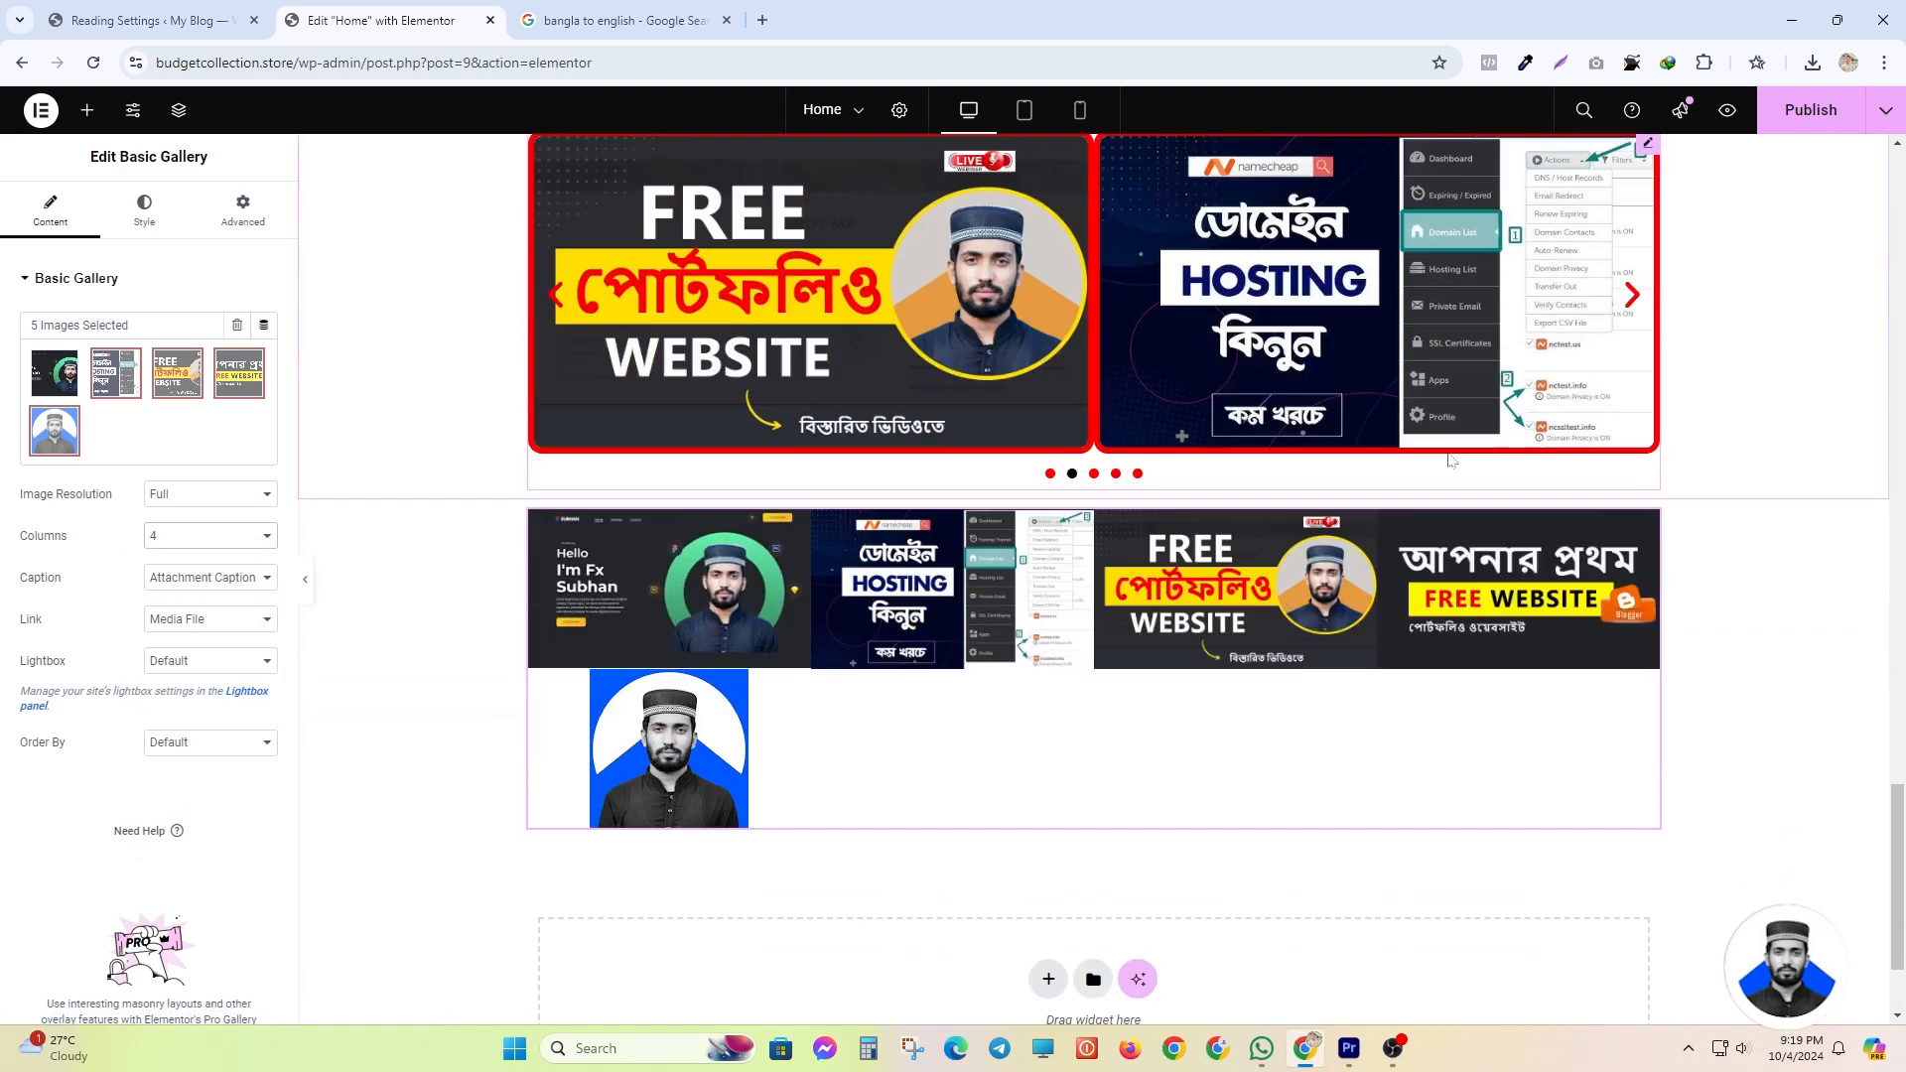
scroll(843, 417, "down", 1)
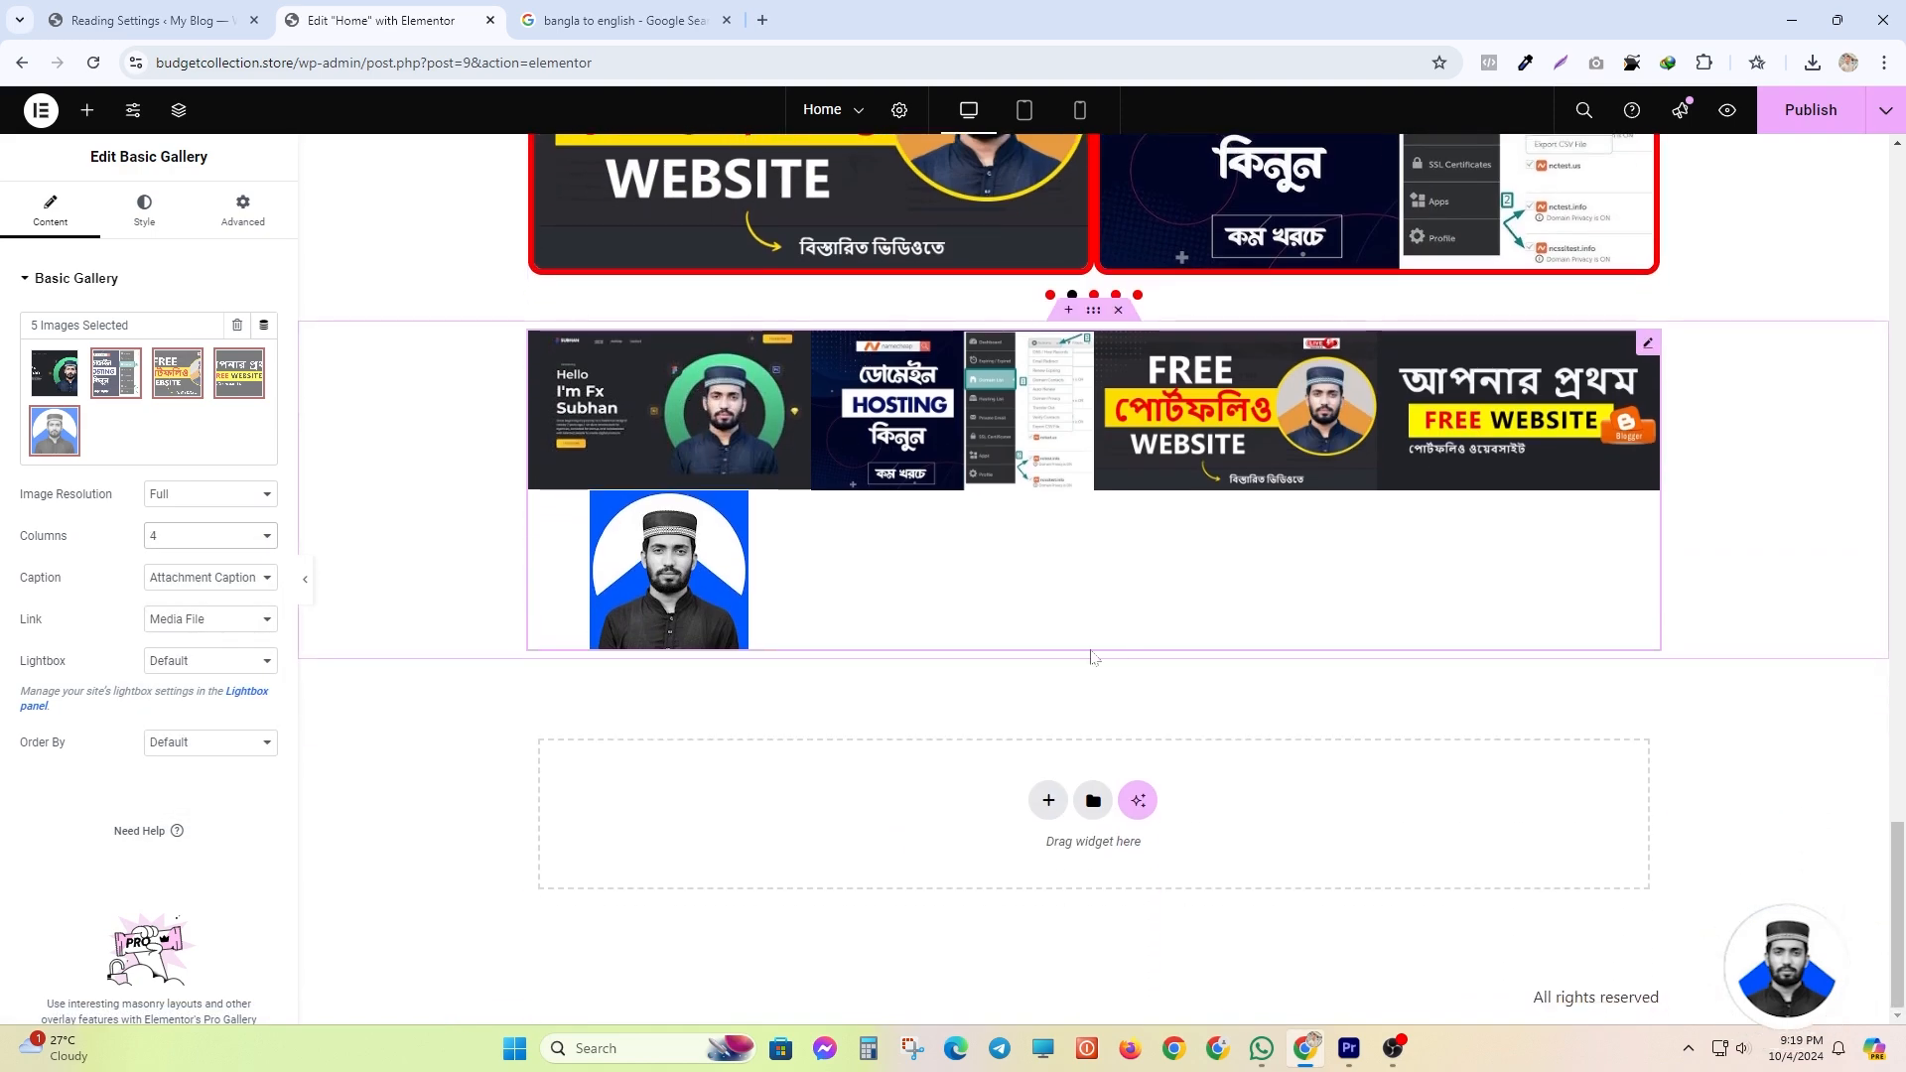
- Check the caption choices and try a Random image order for the Basic Gallery, restoring the Default order
left_click(211, 579)
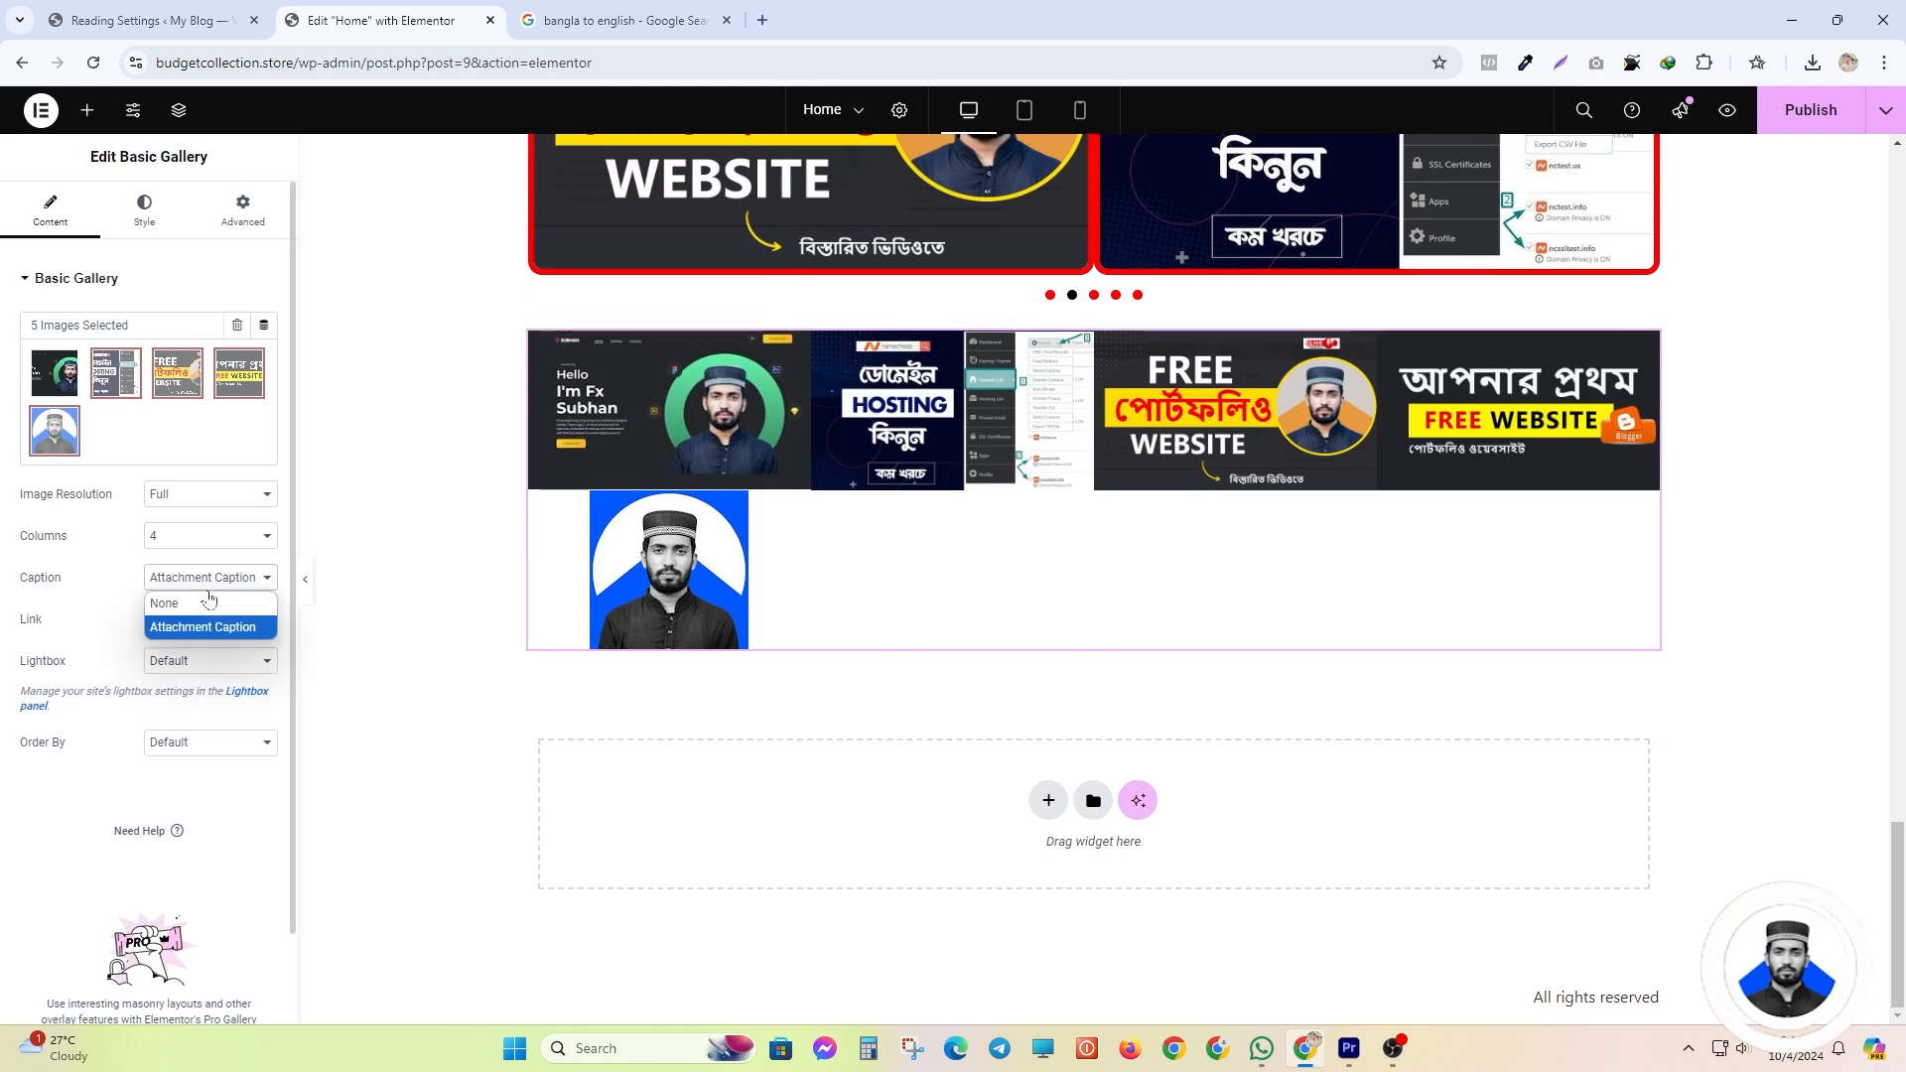
left_click(217, 580)
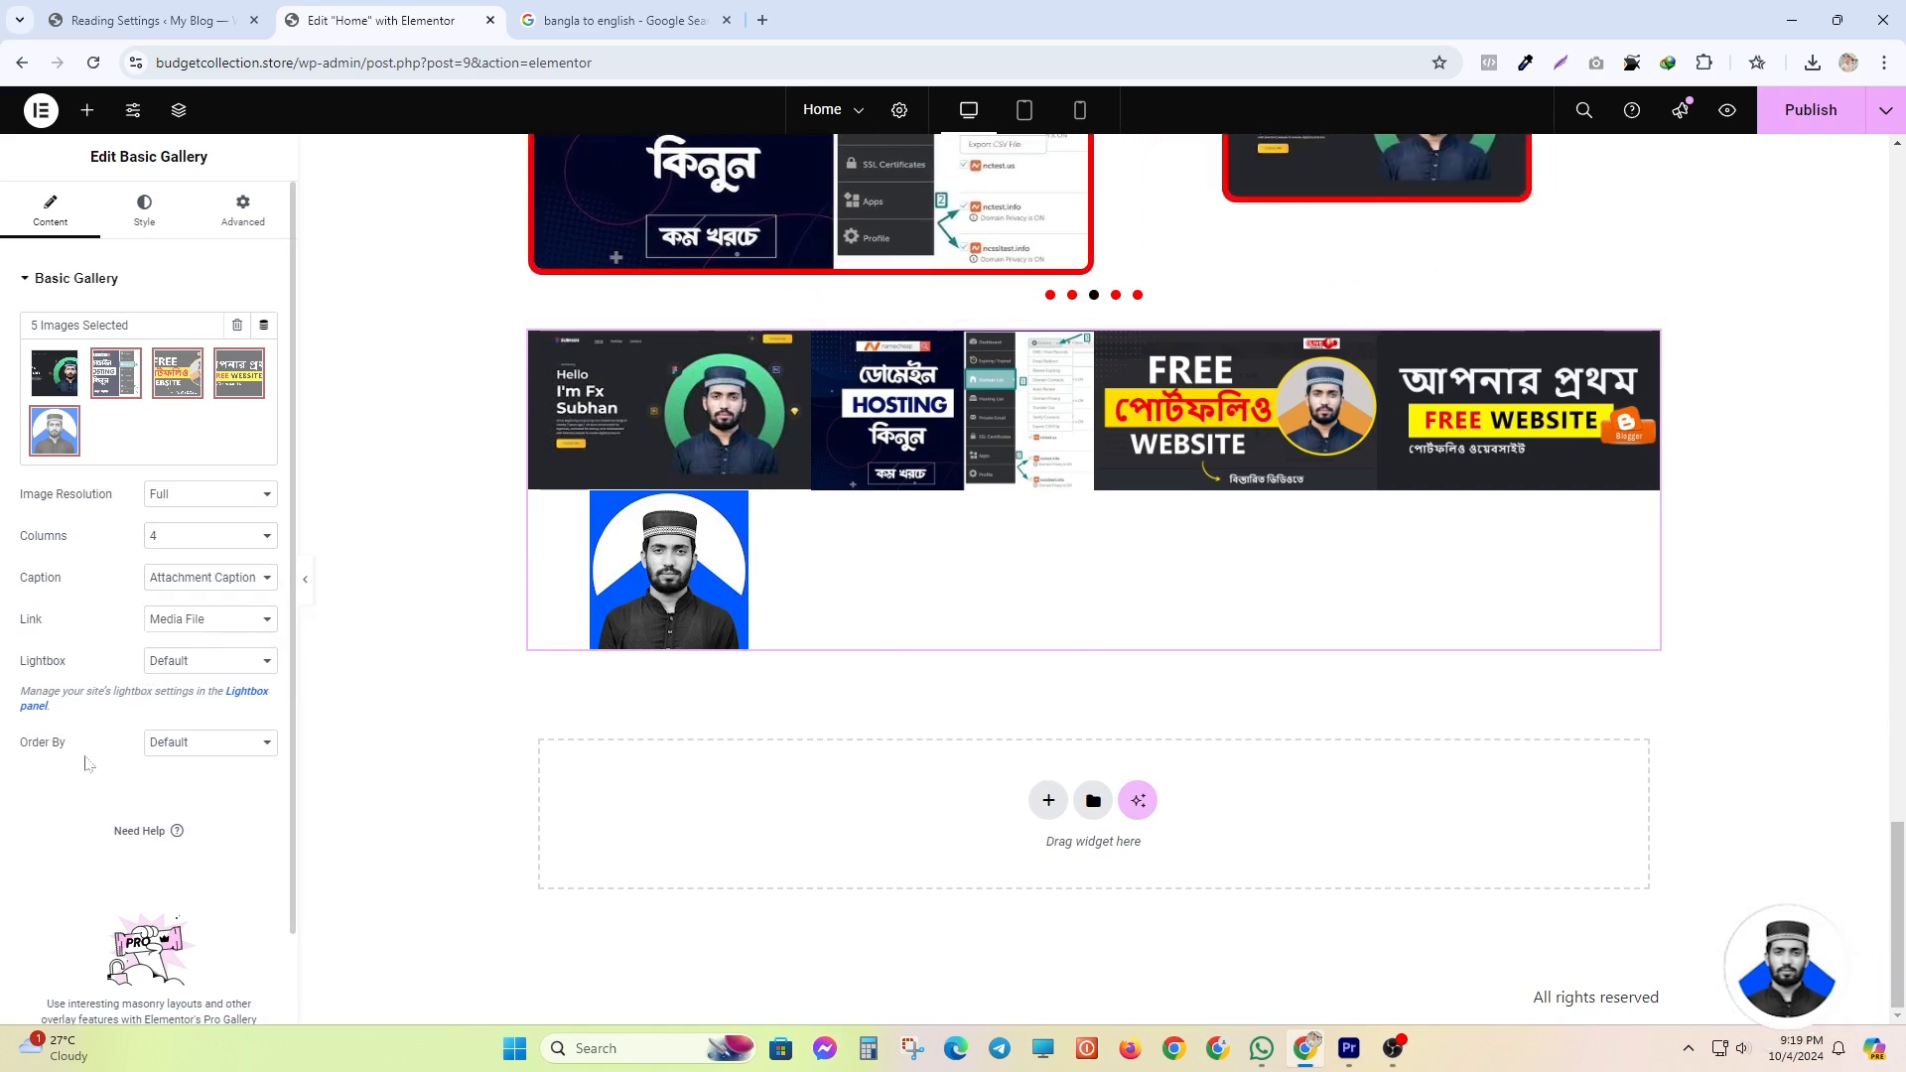
left_click(213, 745)
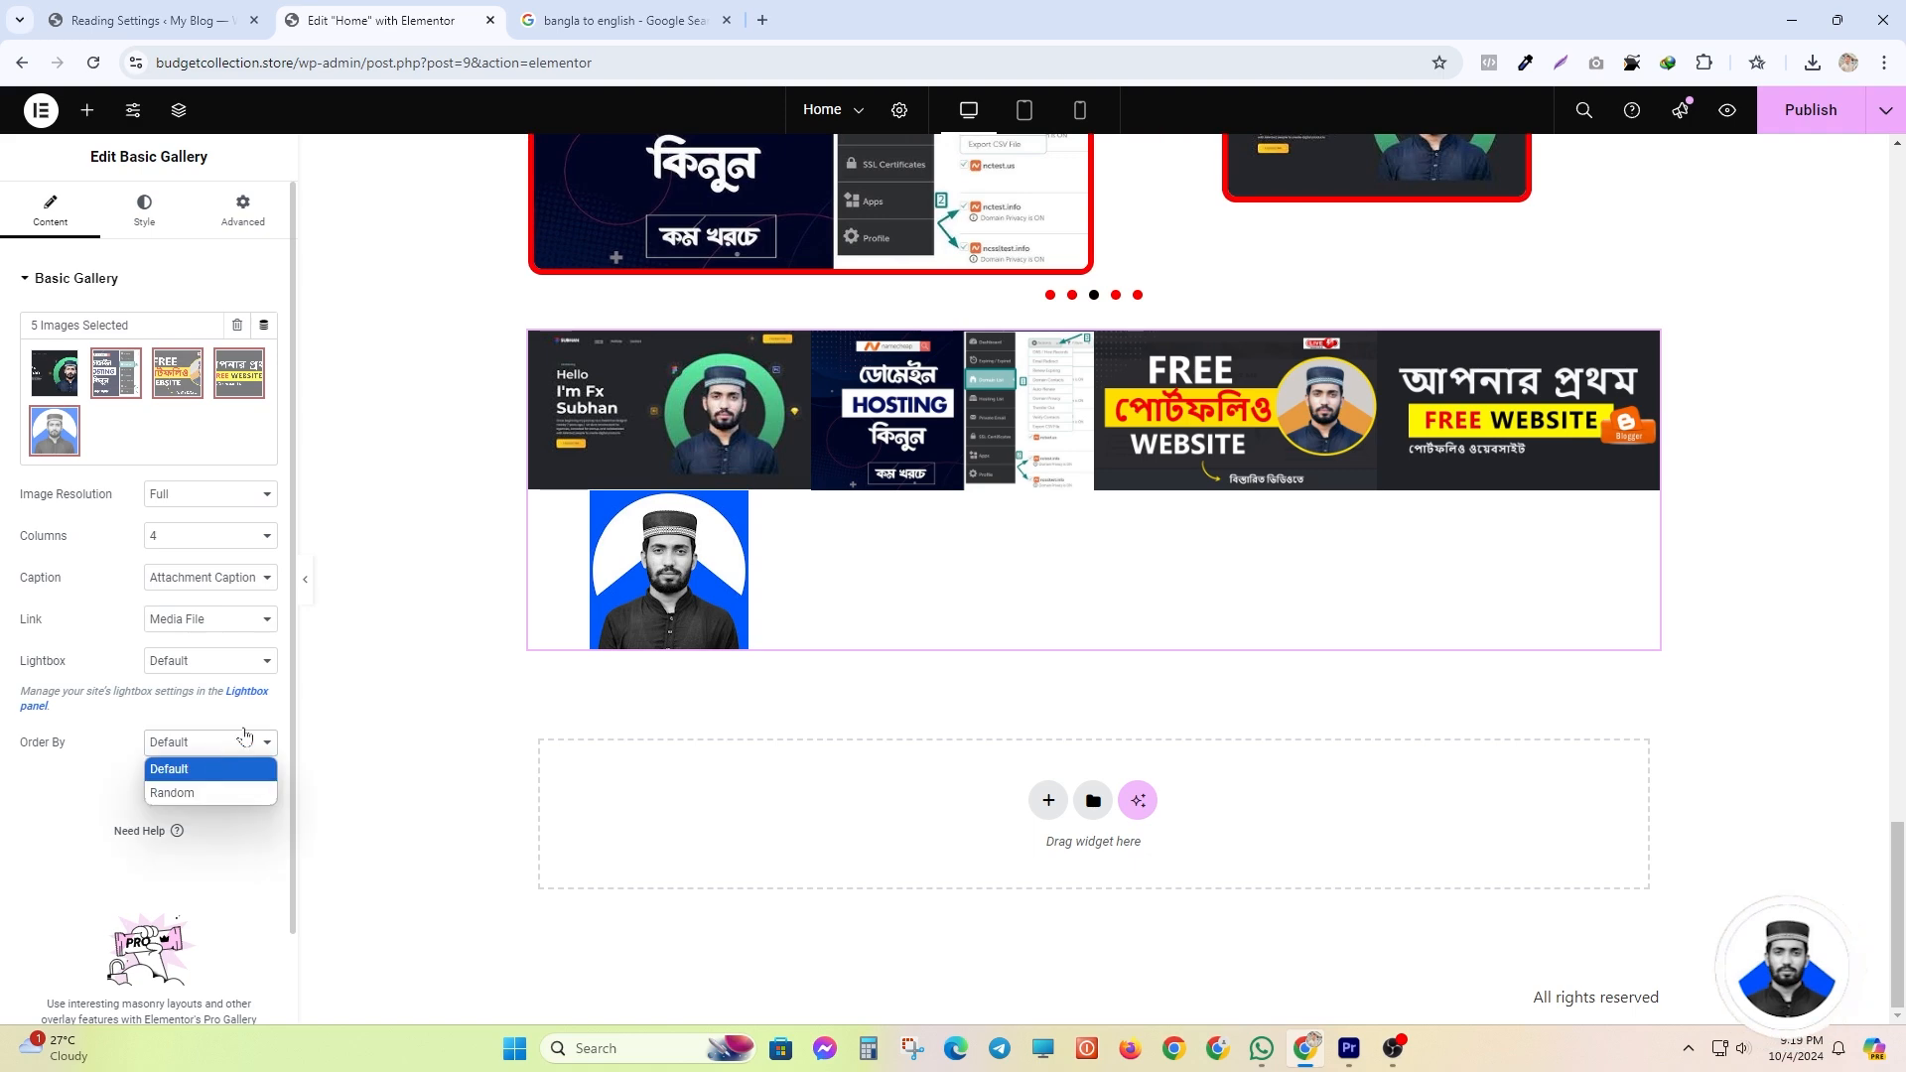
left_click(238, 790)
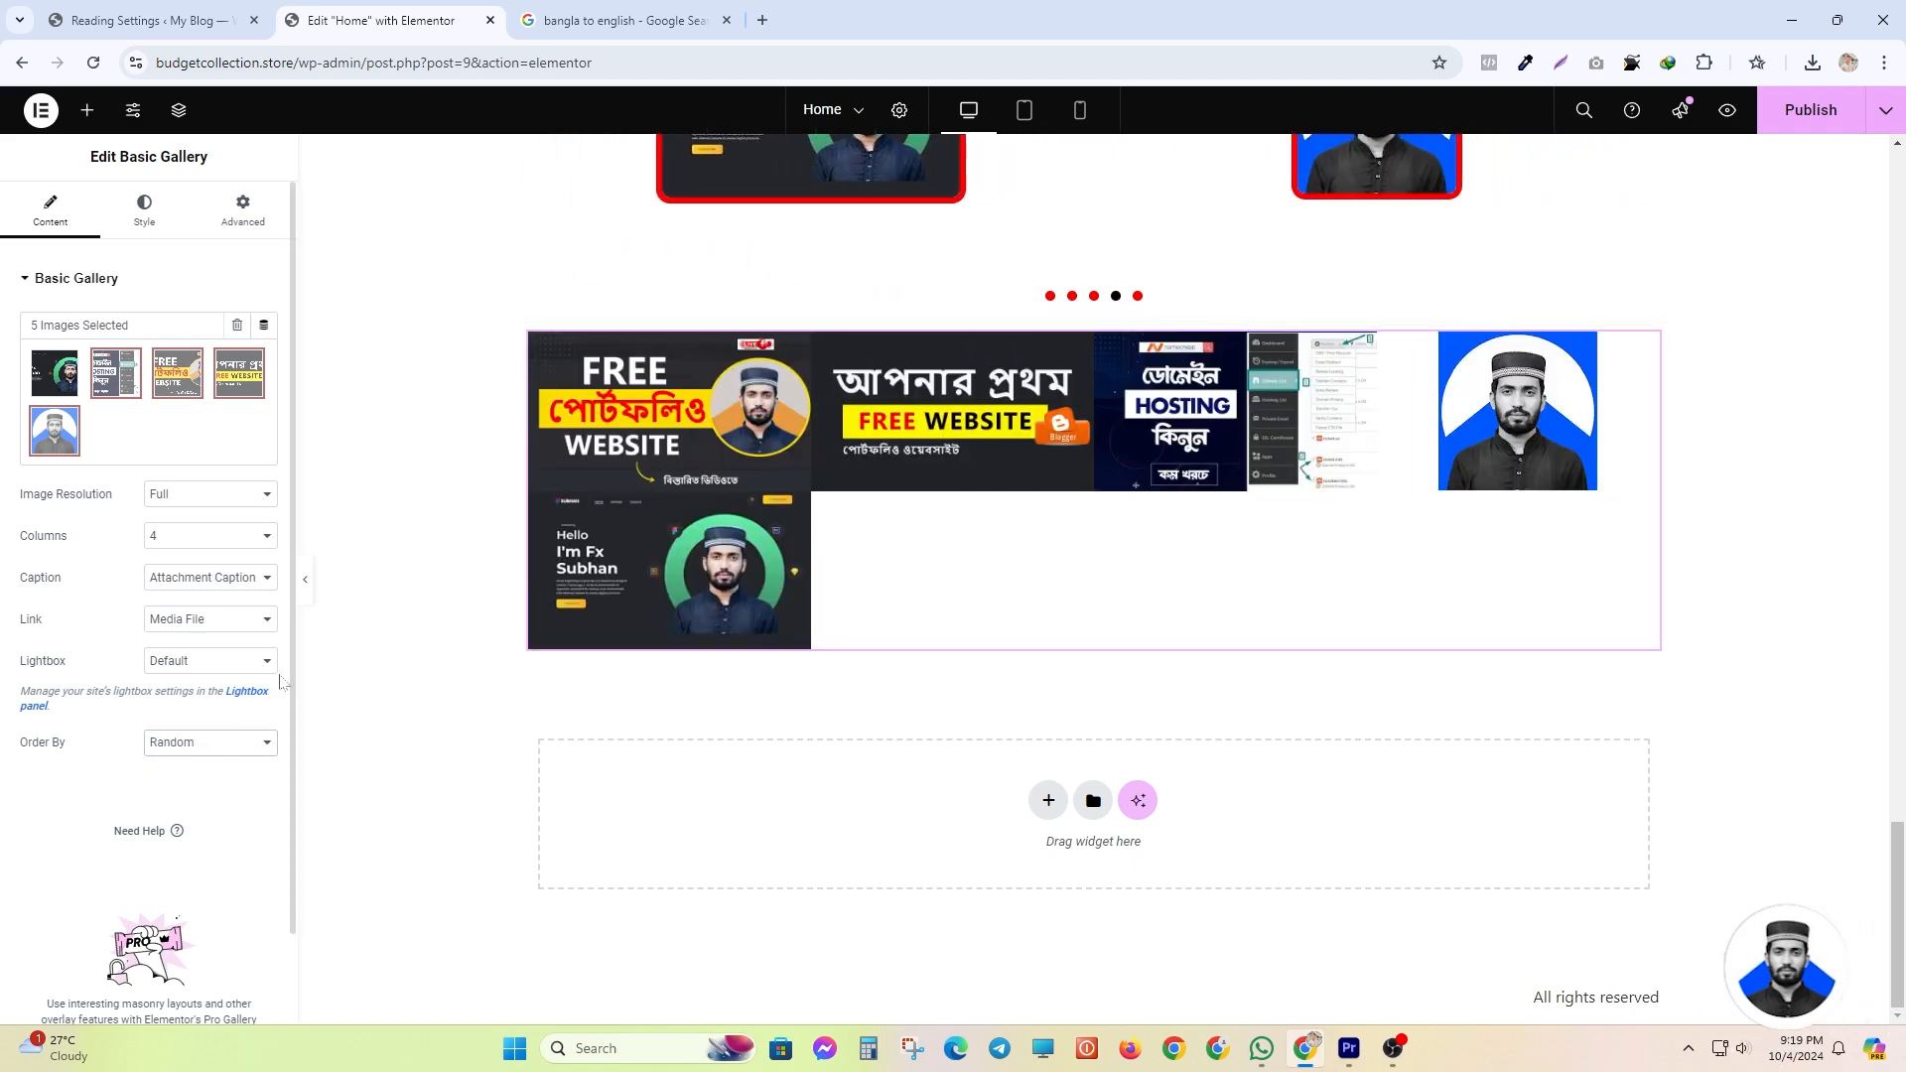
left_click(212, 744)
left_click(224, 766)
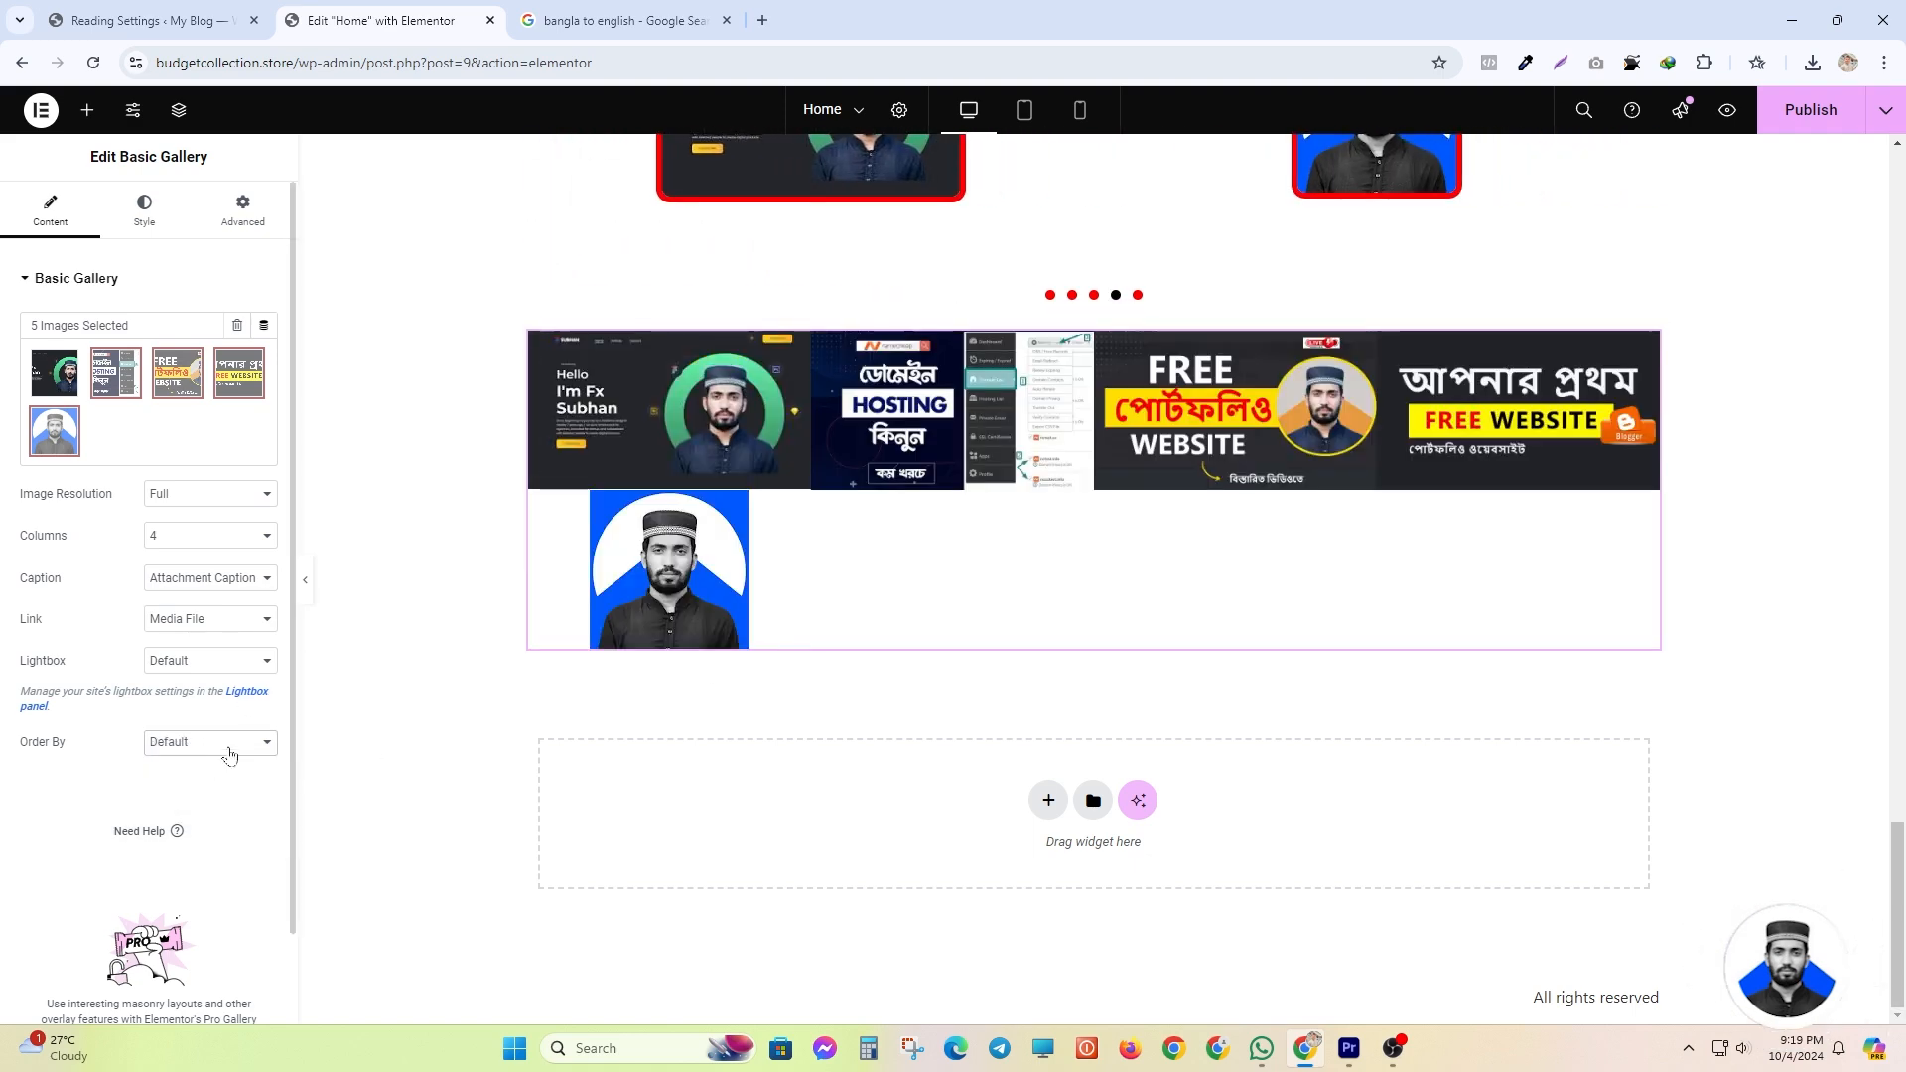
- Try Custom spacing between the gallery images and return the spacing to Default
left_click(144, 210)
left_click(161, 328)
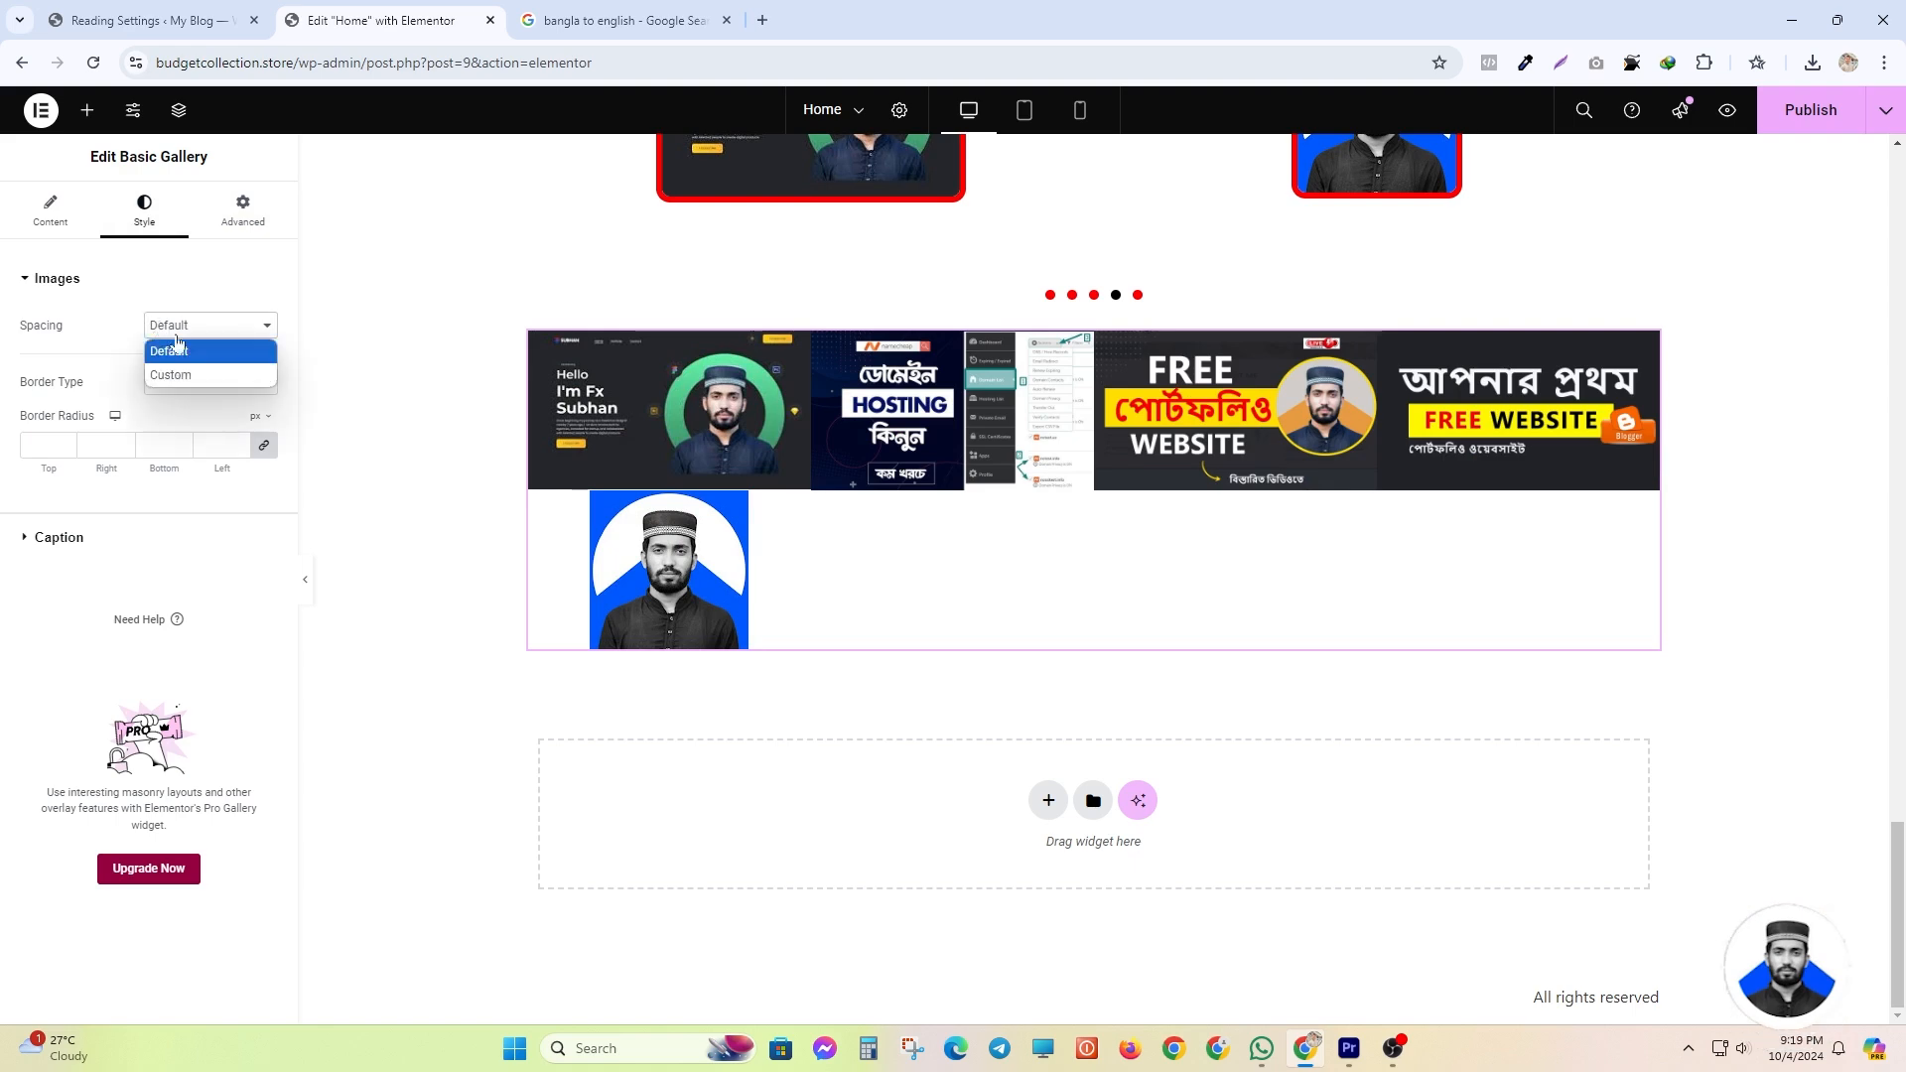
left_click(167, 376)
left_click_drag(47, 389, 122, 397)
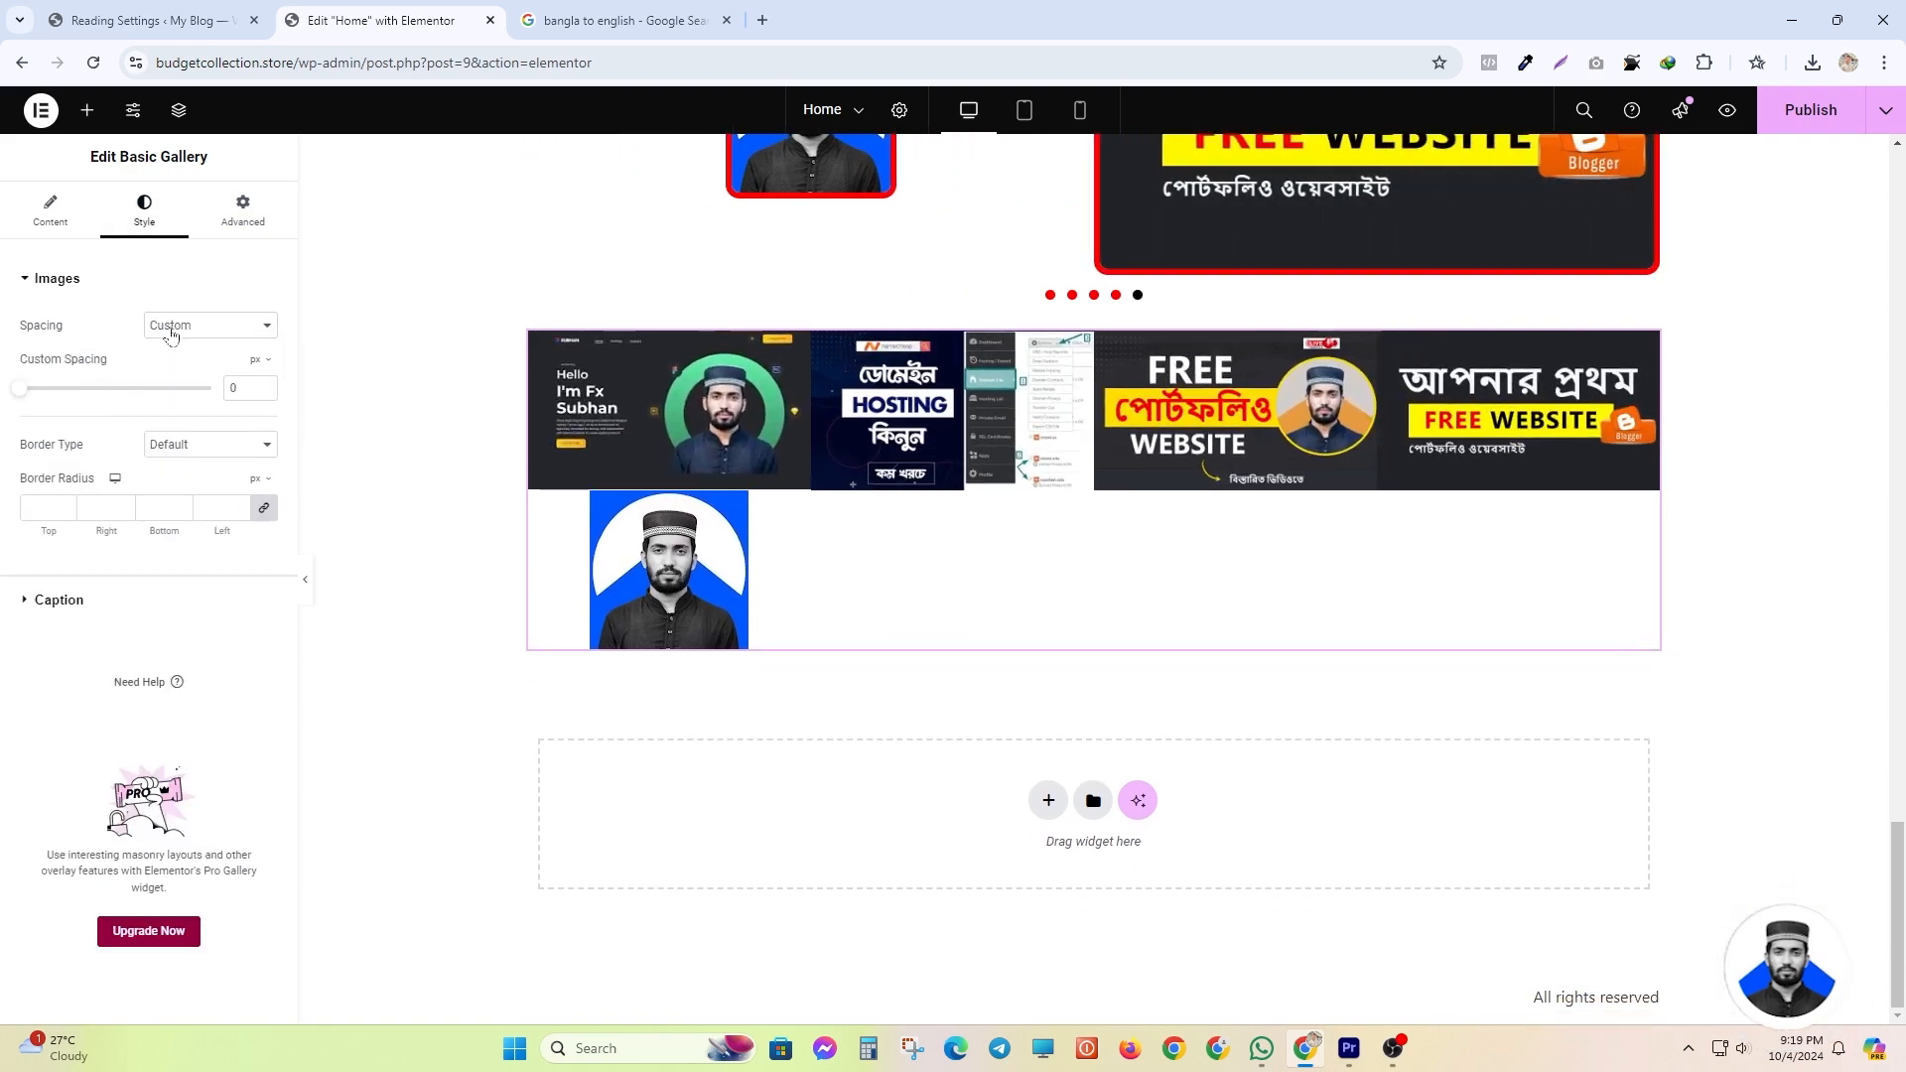
left_click(209, 326)
left_click(164, 350)
- Give the gallery images a Solid border and open the gallery's caption style settings
left_click(154, 387)
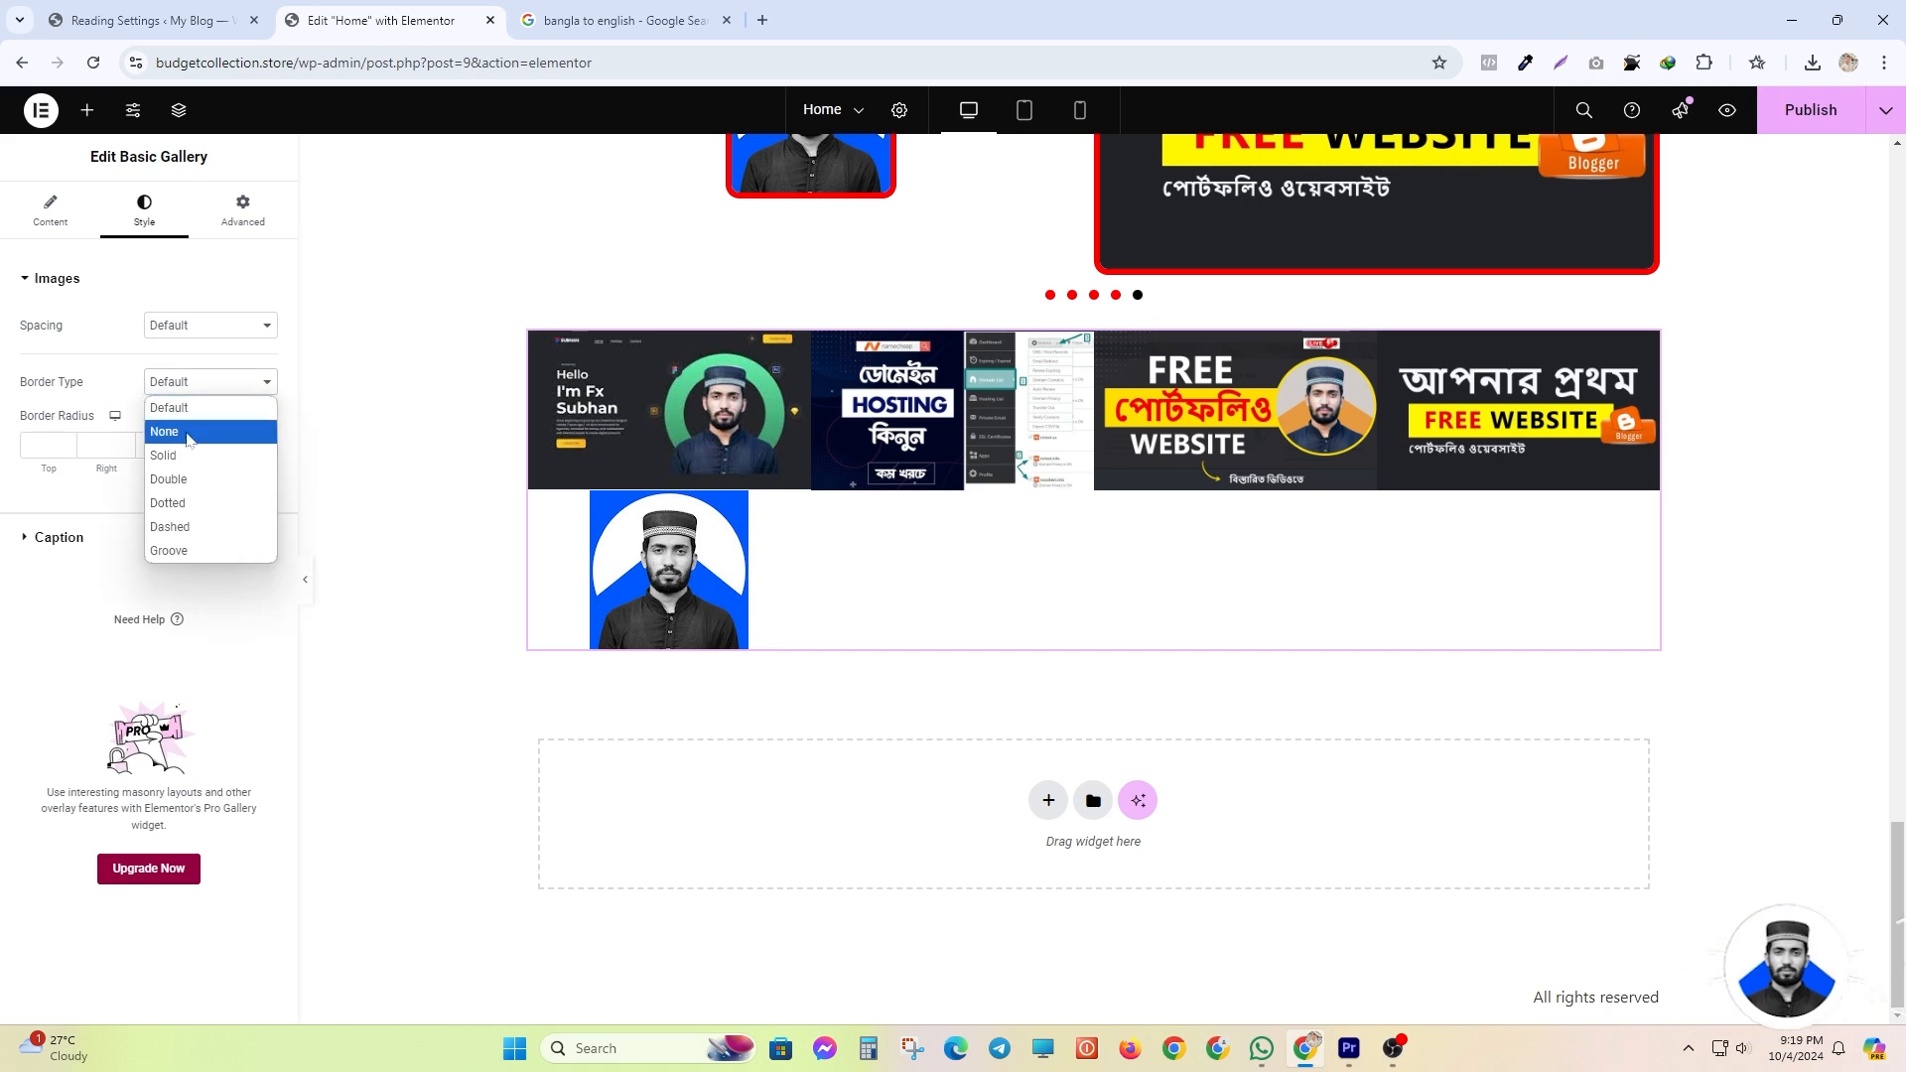
left_click(180, 450)
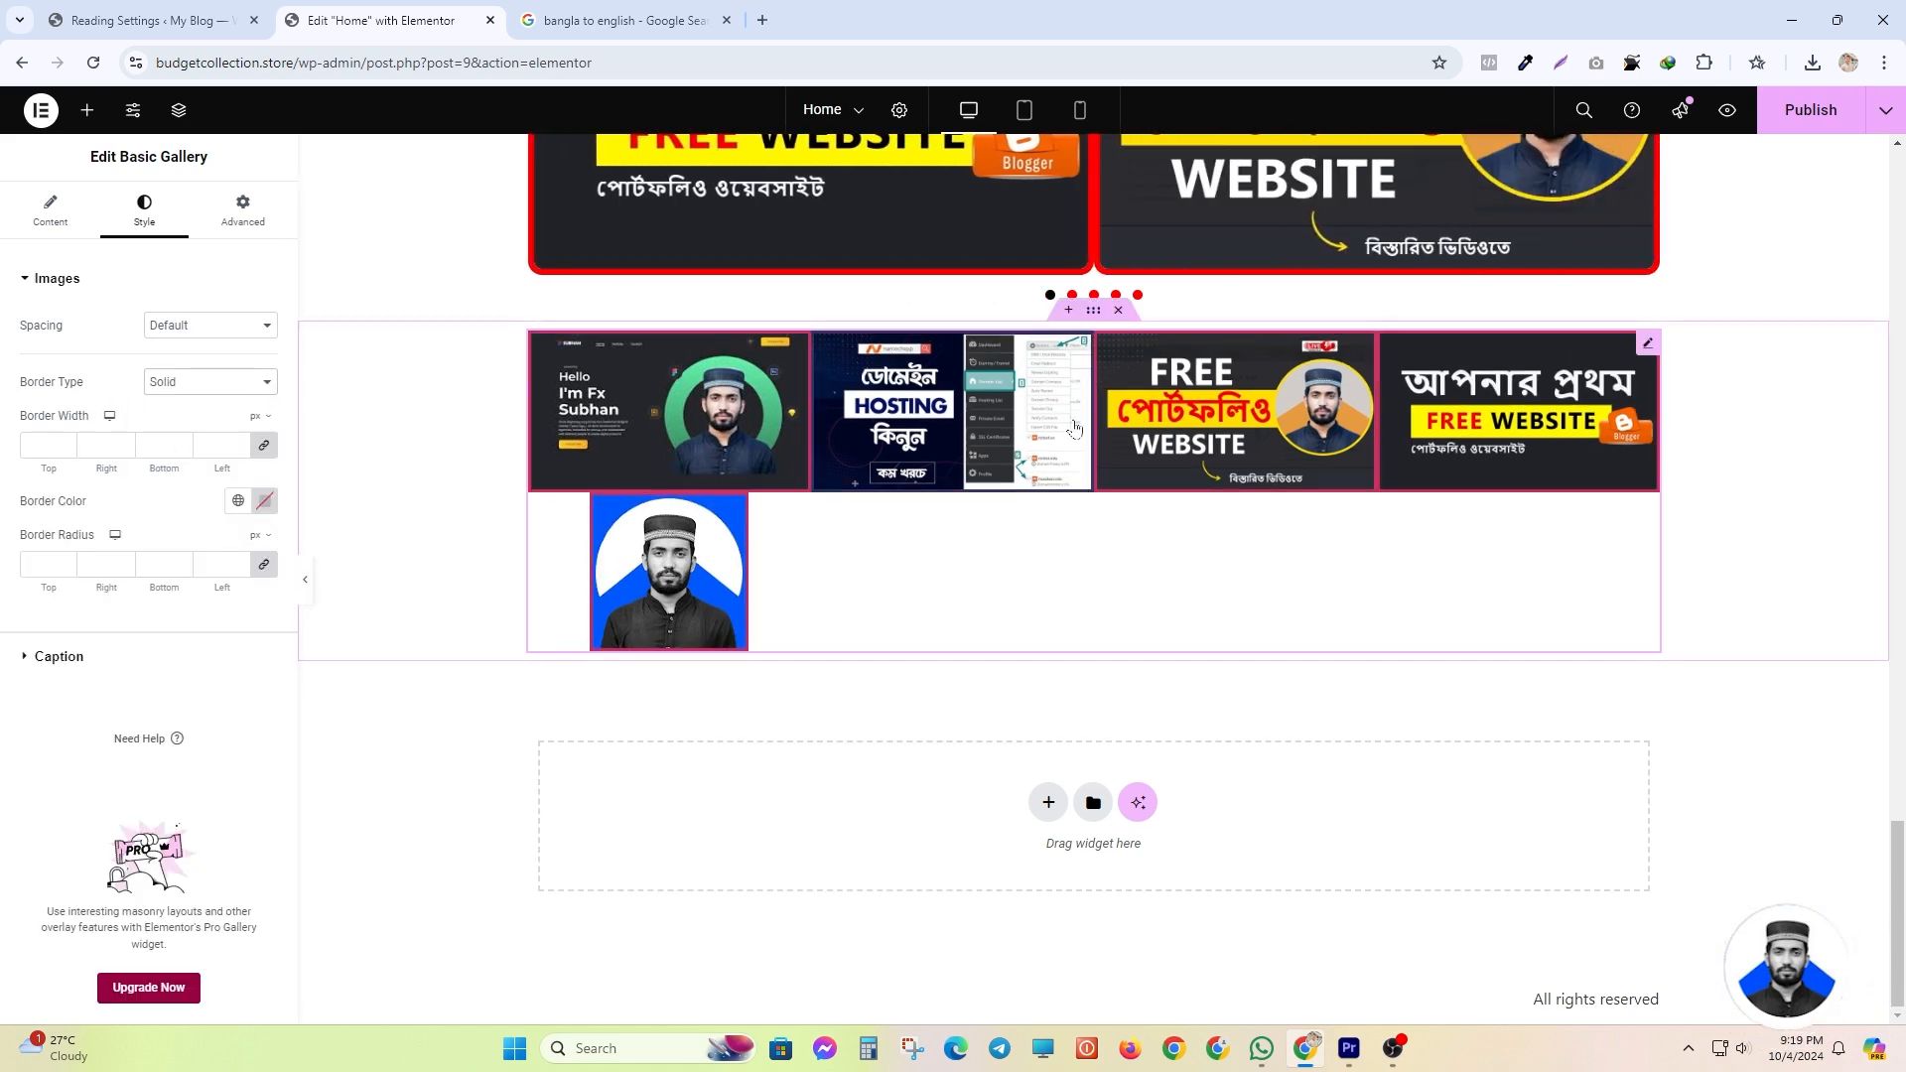
left_click(60, 657)
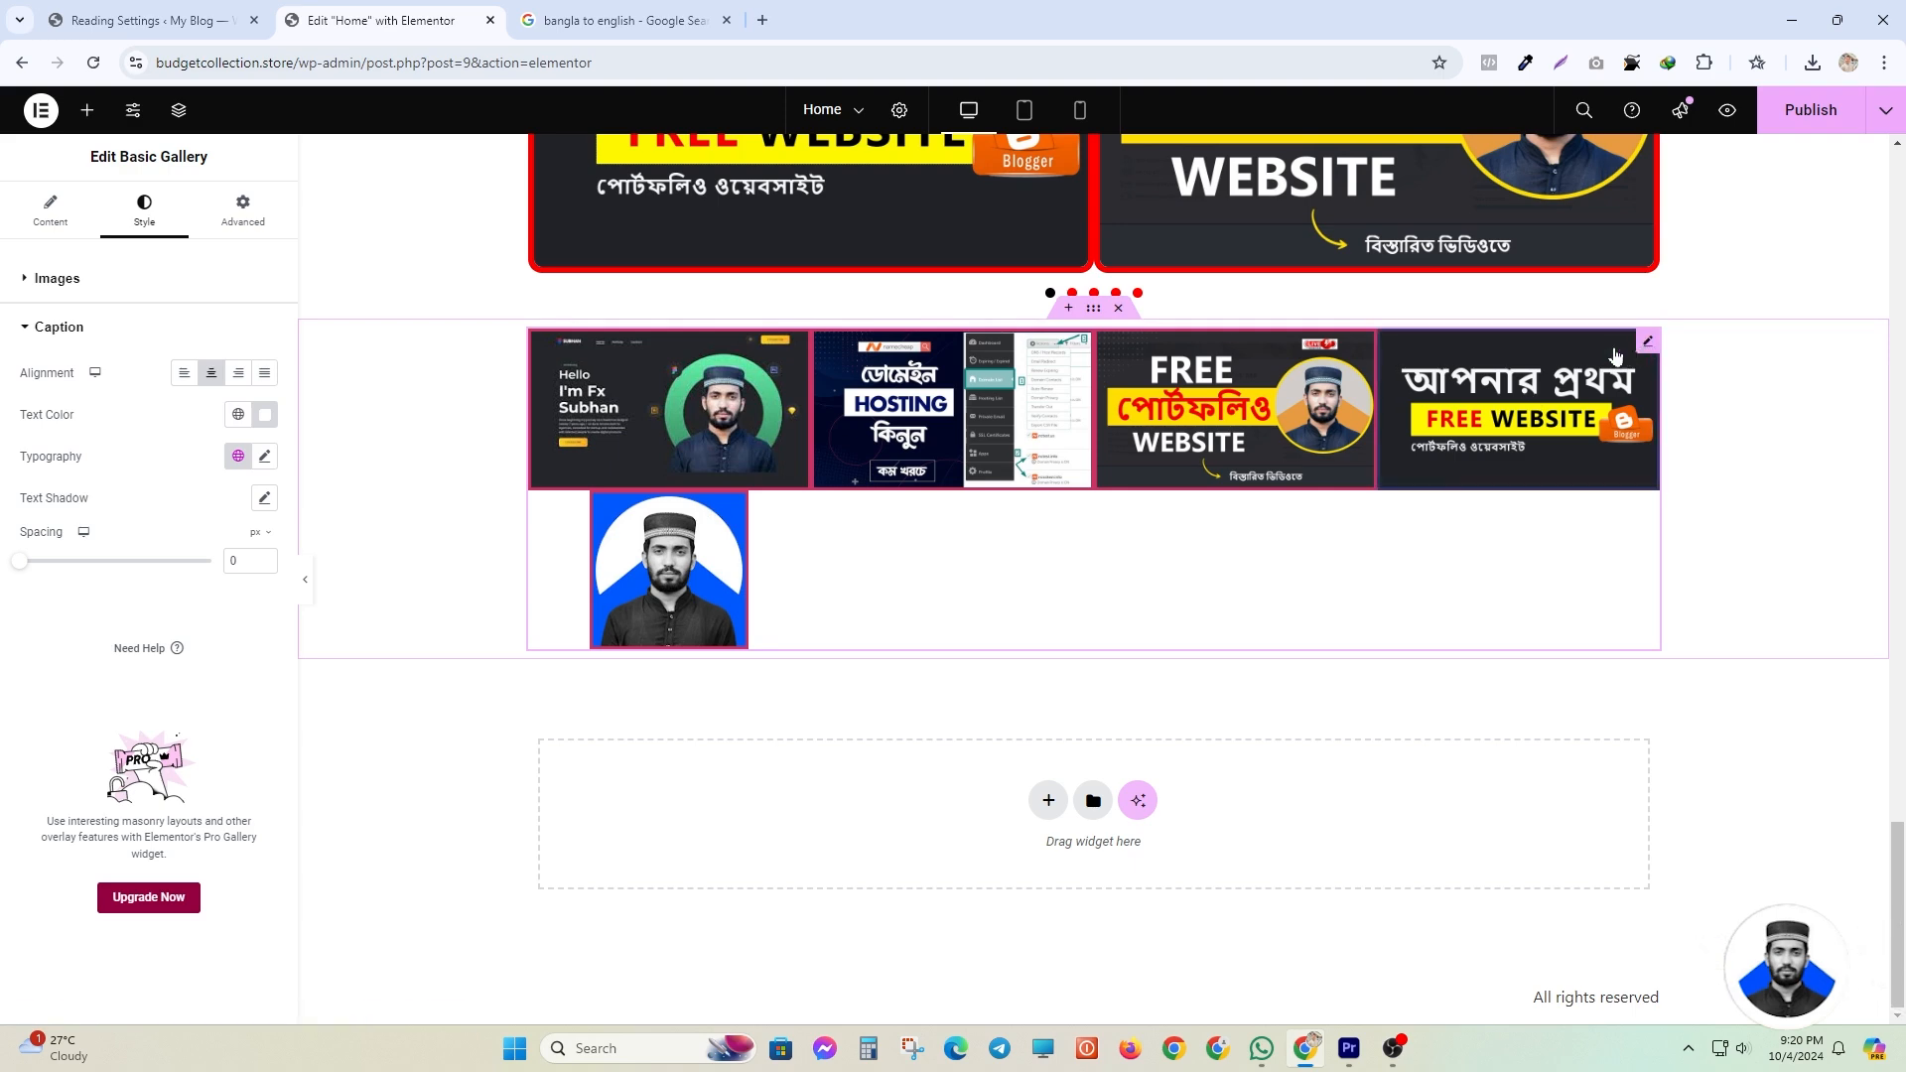
- Delete the Basic Gallery and place an Icon List widget in the emptied container below the carousel
key("Delete")
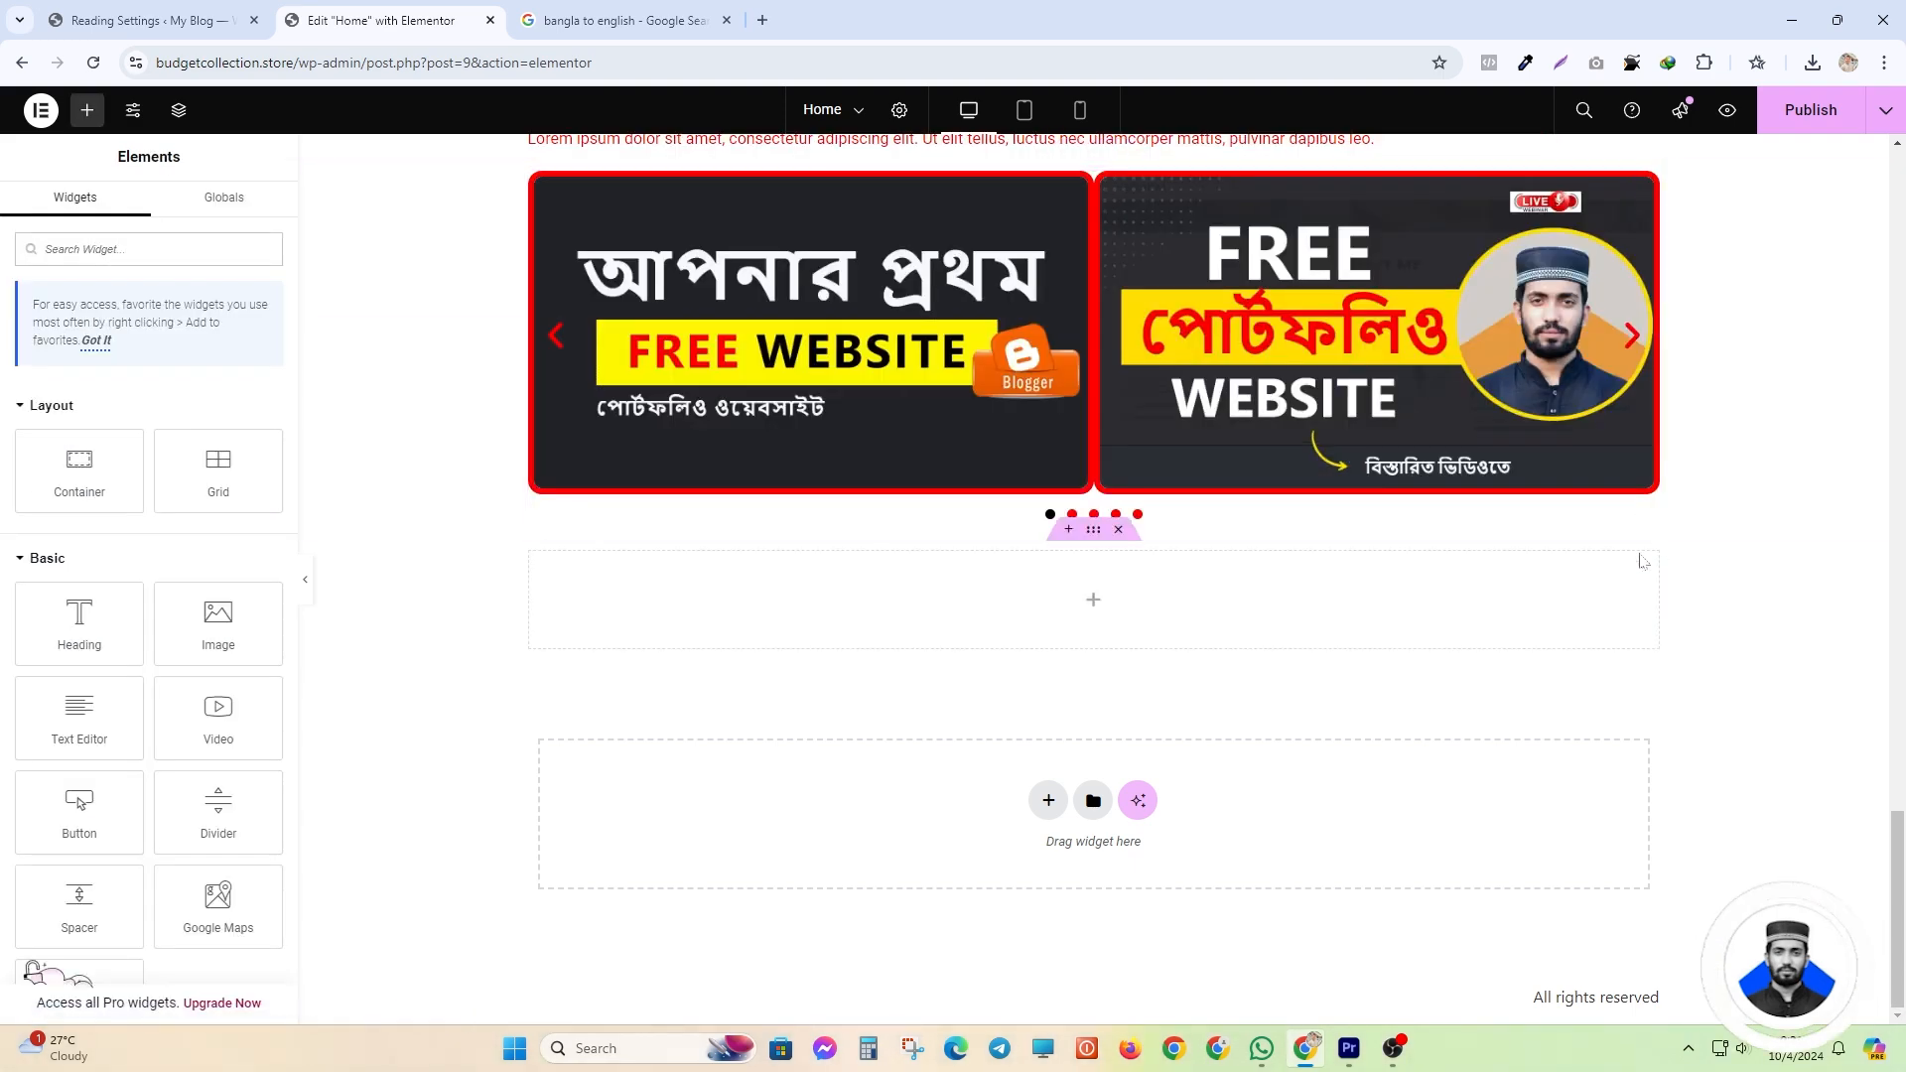
scroll(33, 971, "down", 5)
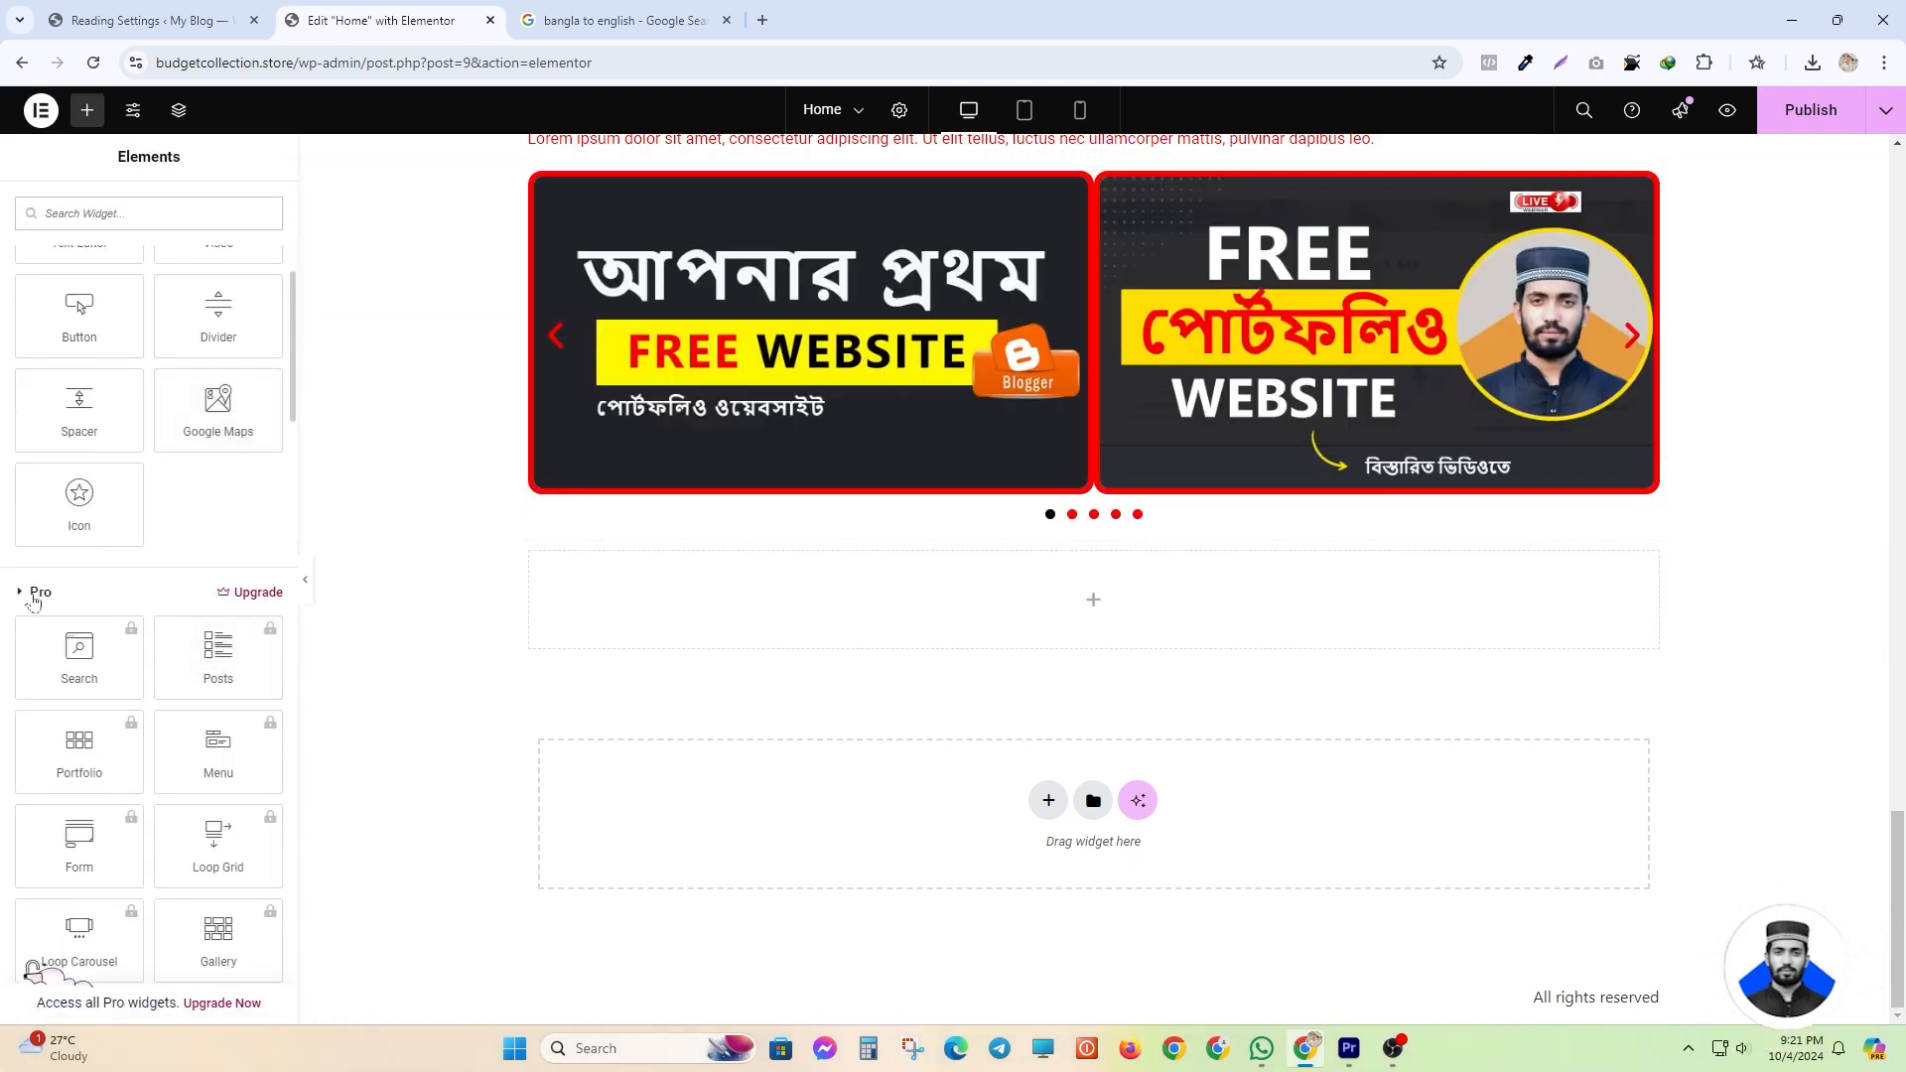
scroll(33, 612, "down", 2)
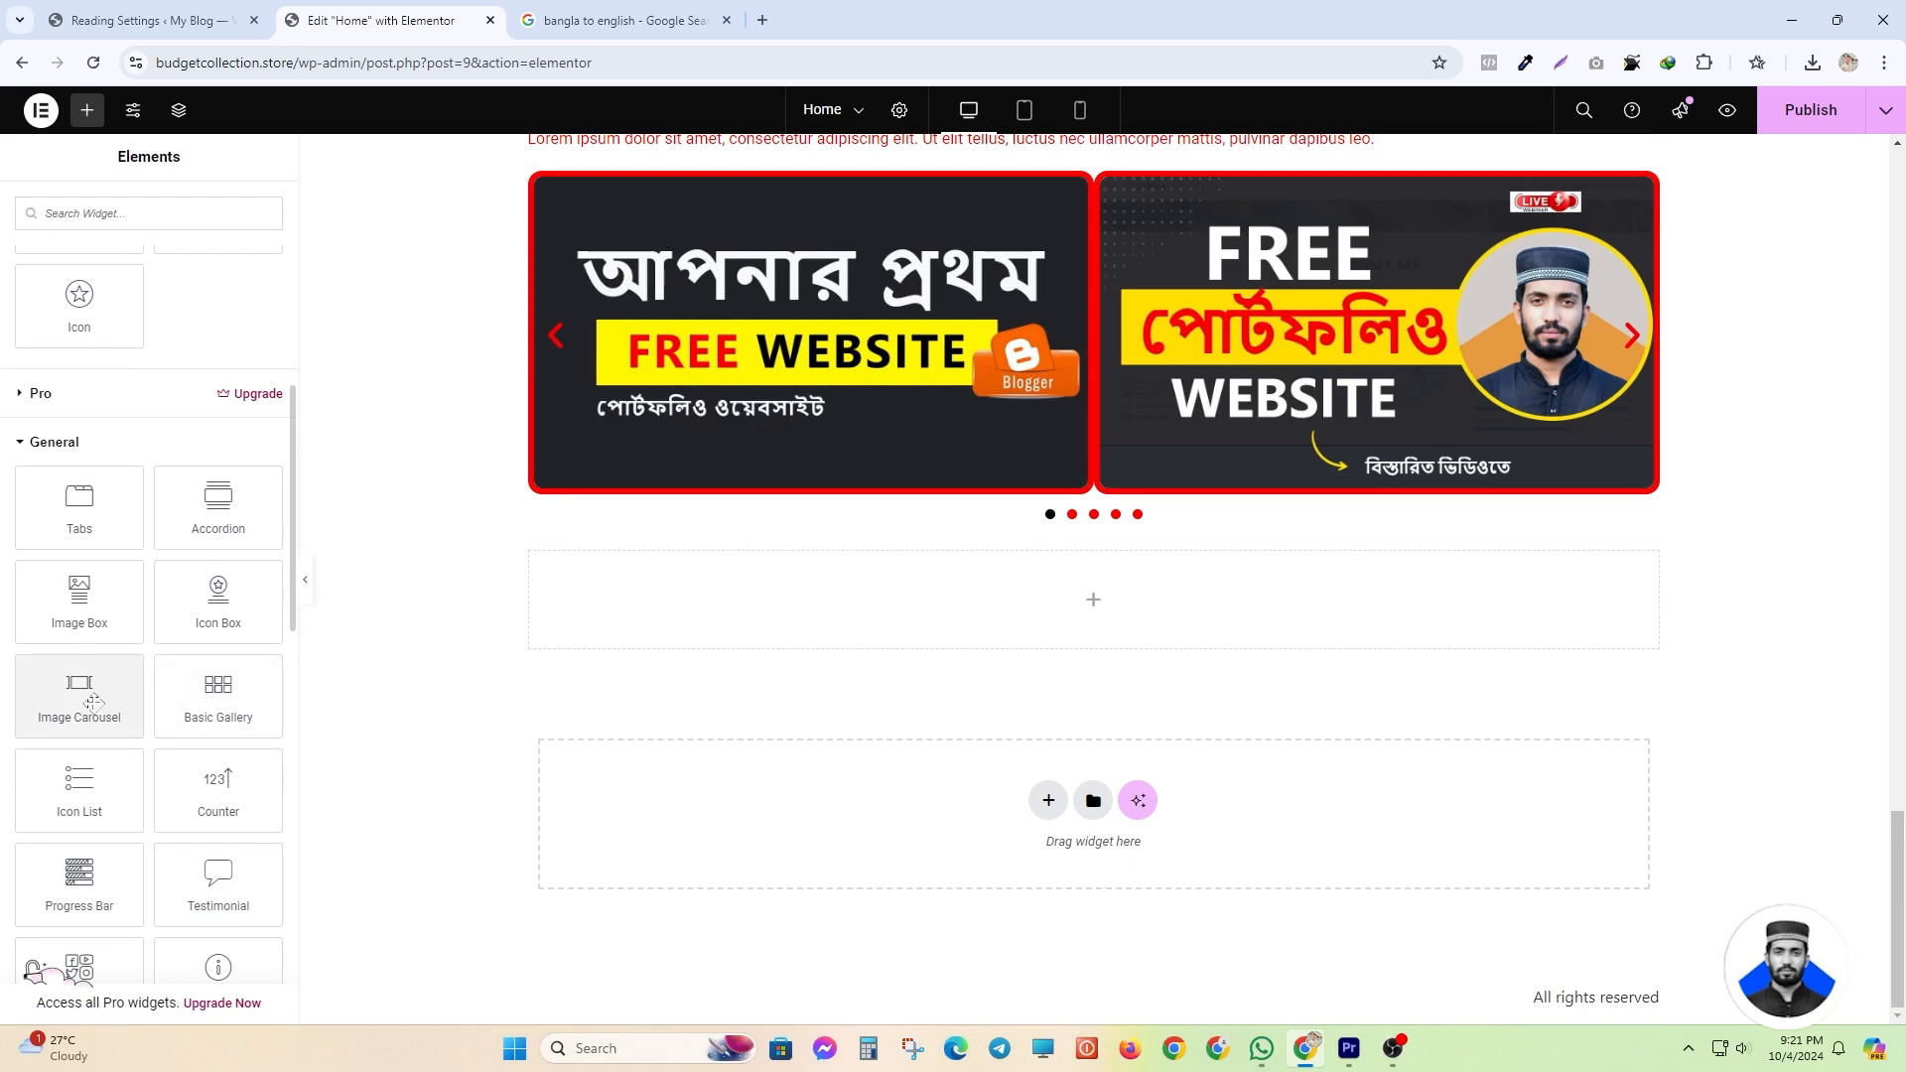
scroll(85, 695, "down", 1)
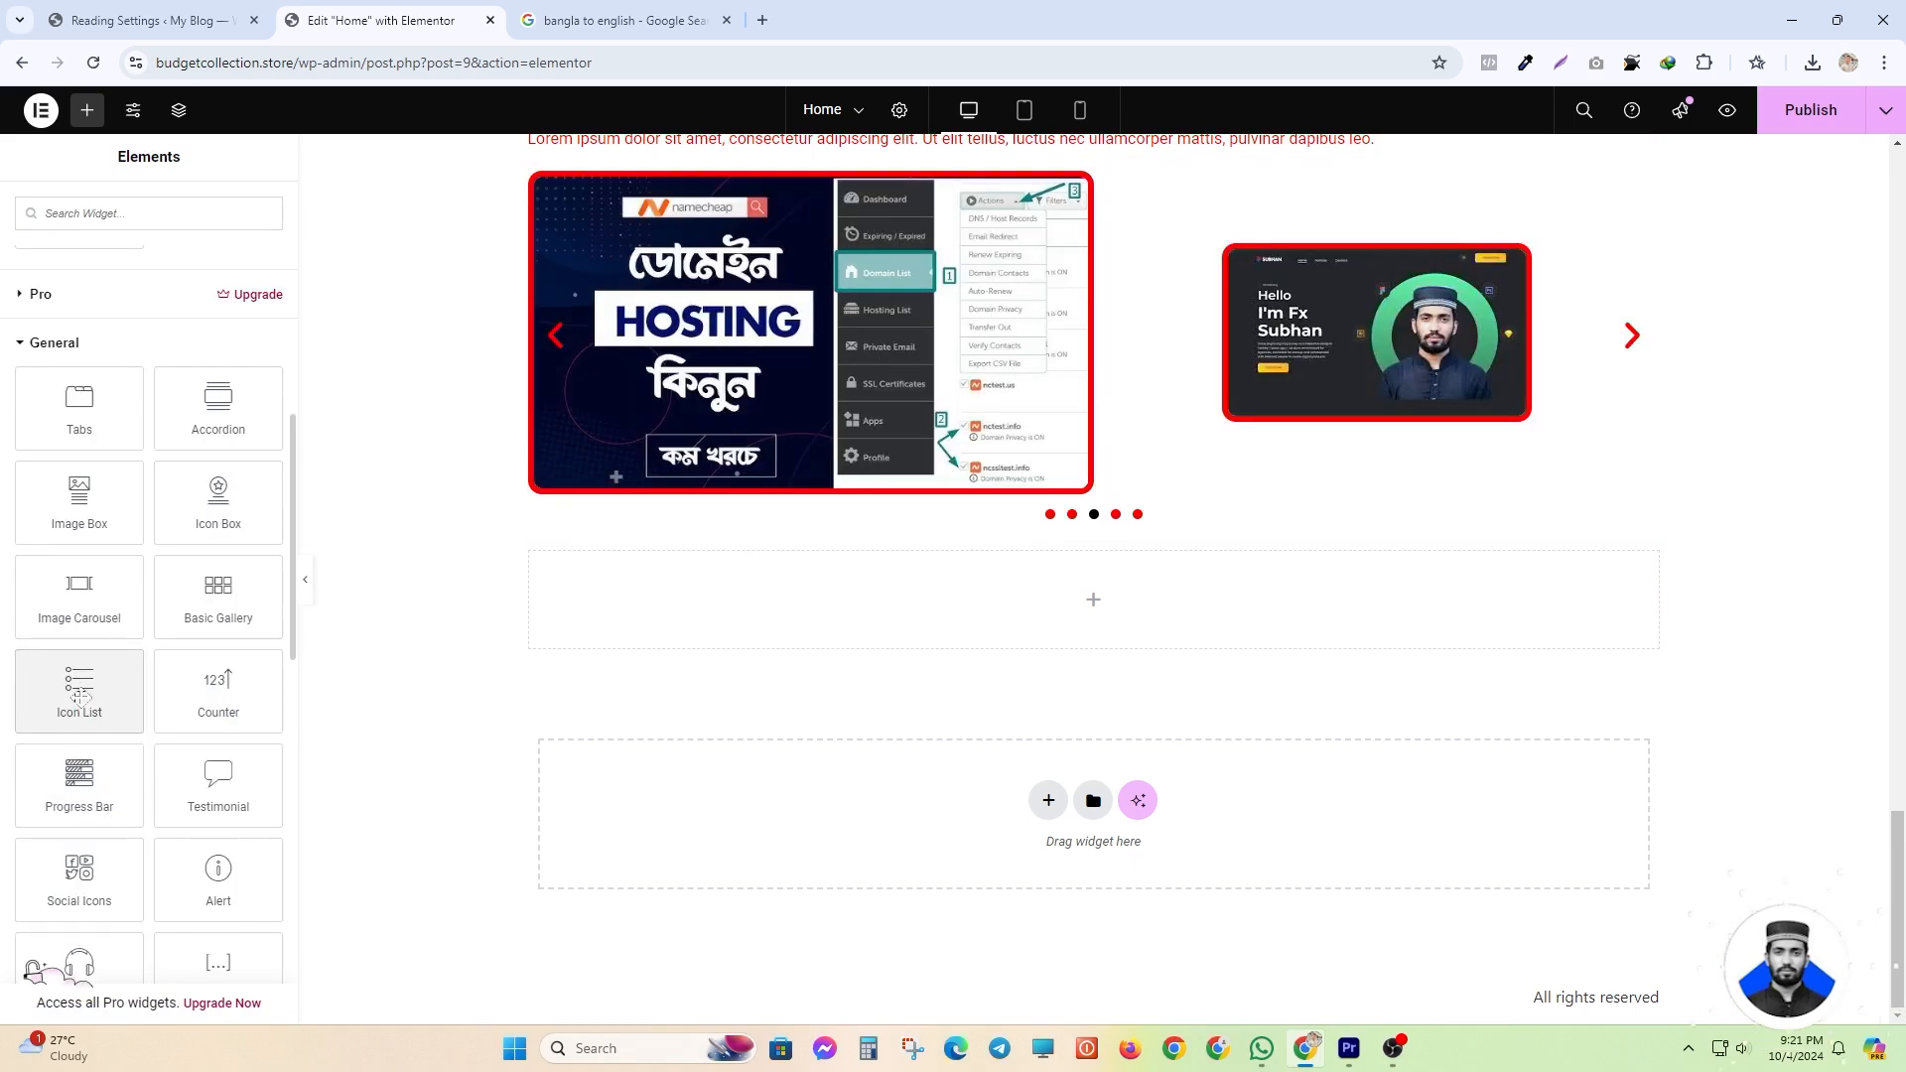
left_click_drag(96, 720, 1037, 623)
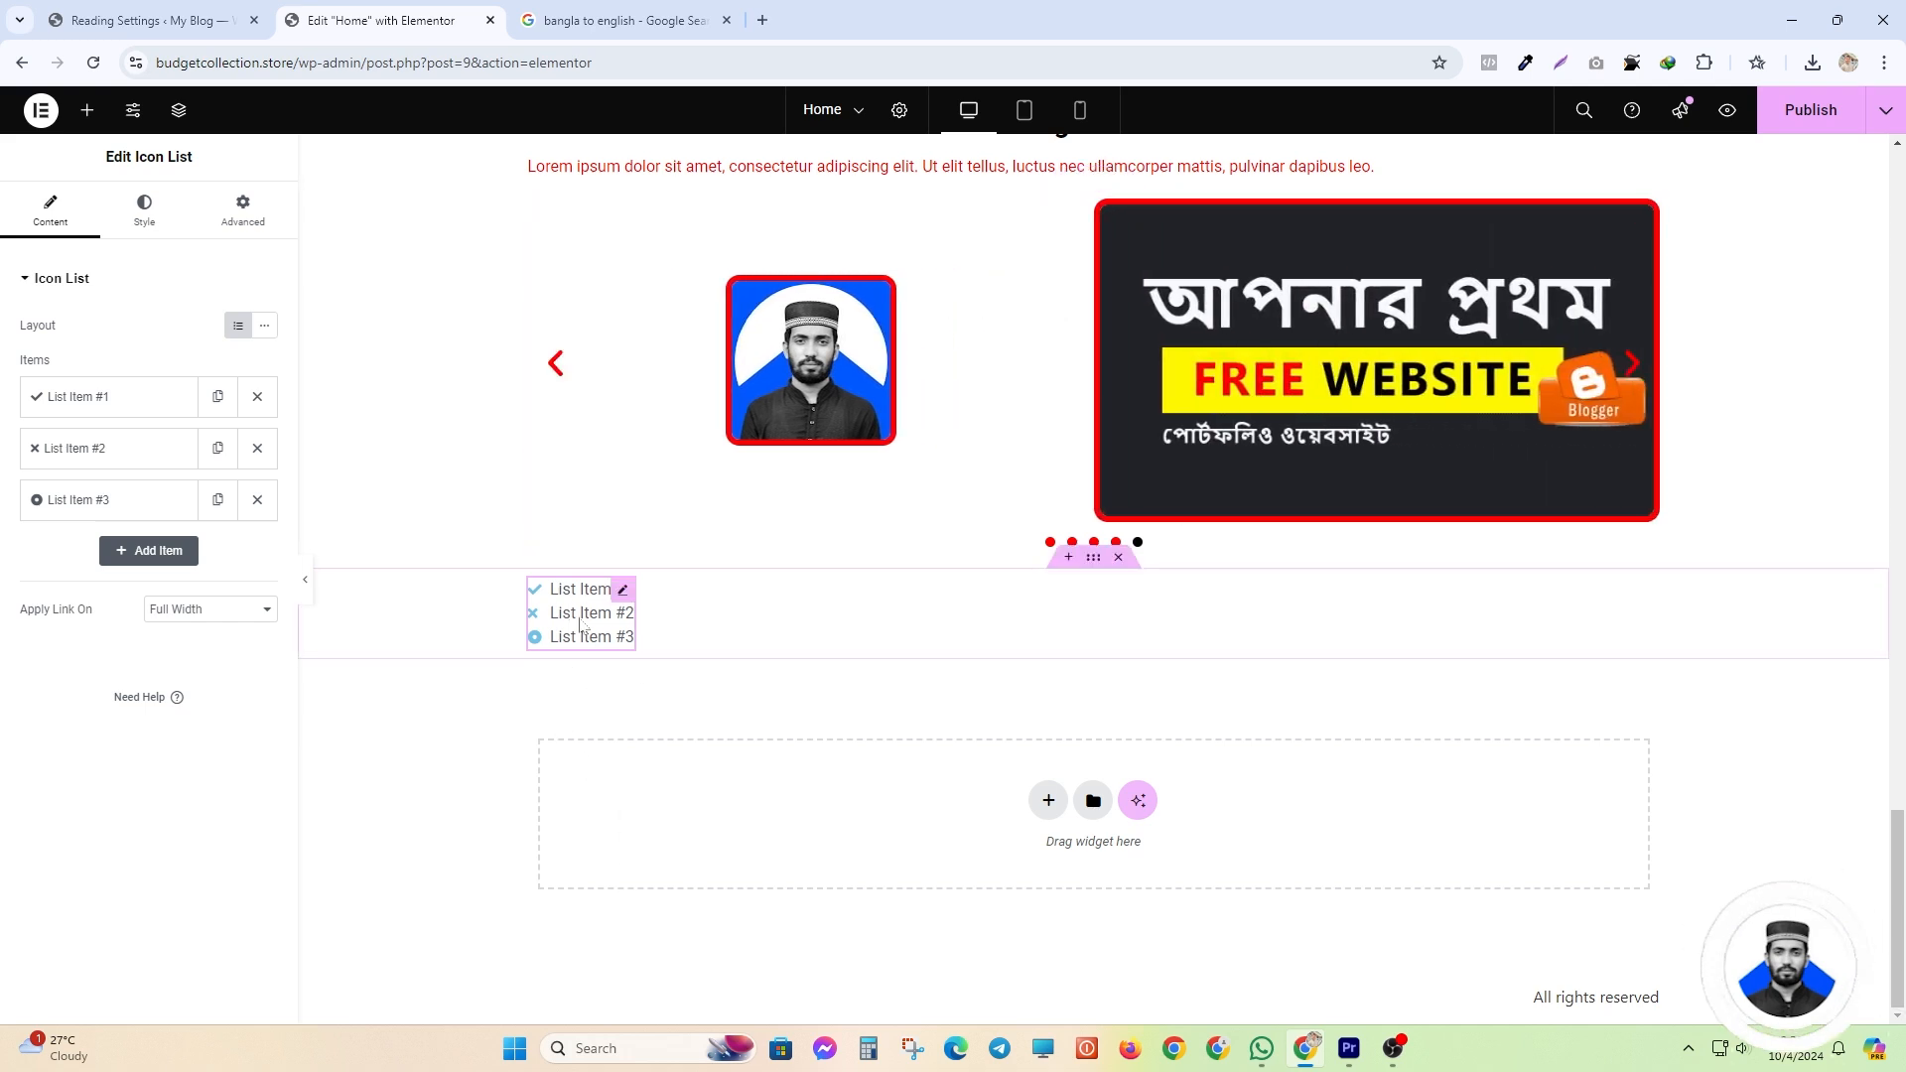
- Examine the text, icon and link settings of List Item #1, including the available icons in the icon library
left_click(117, 396)
left_click(40, 611)
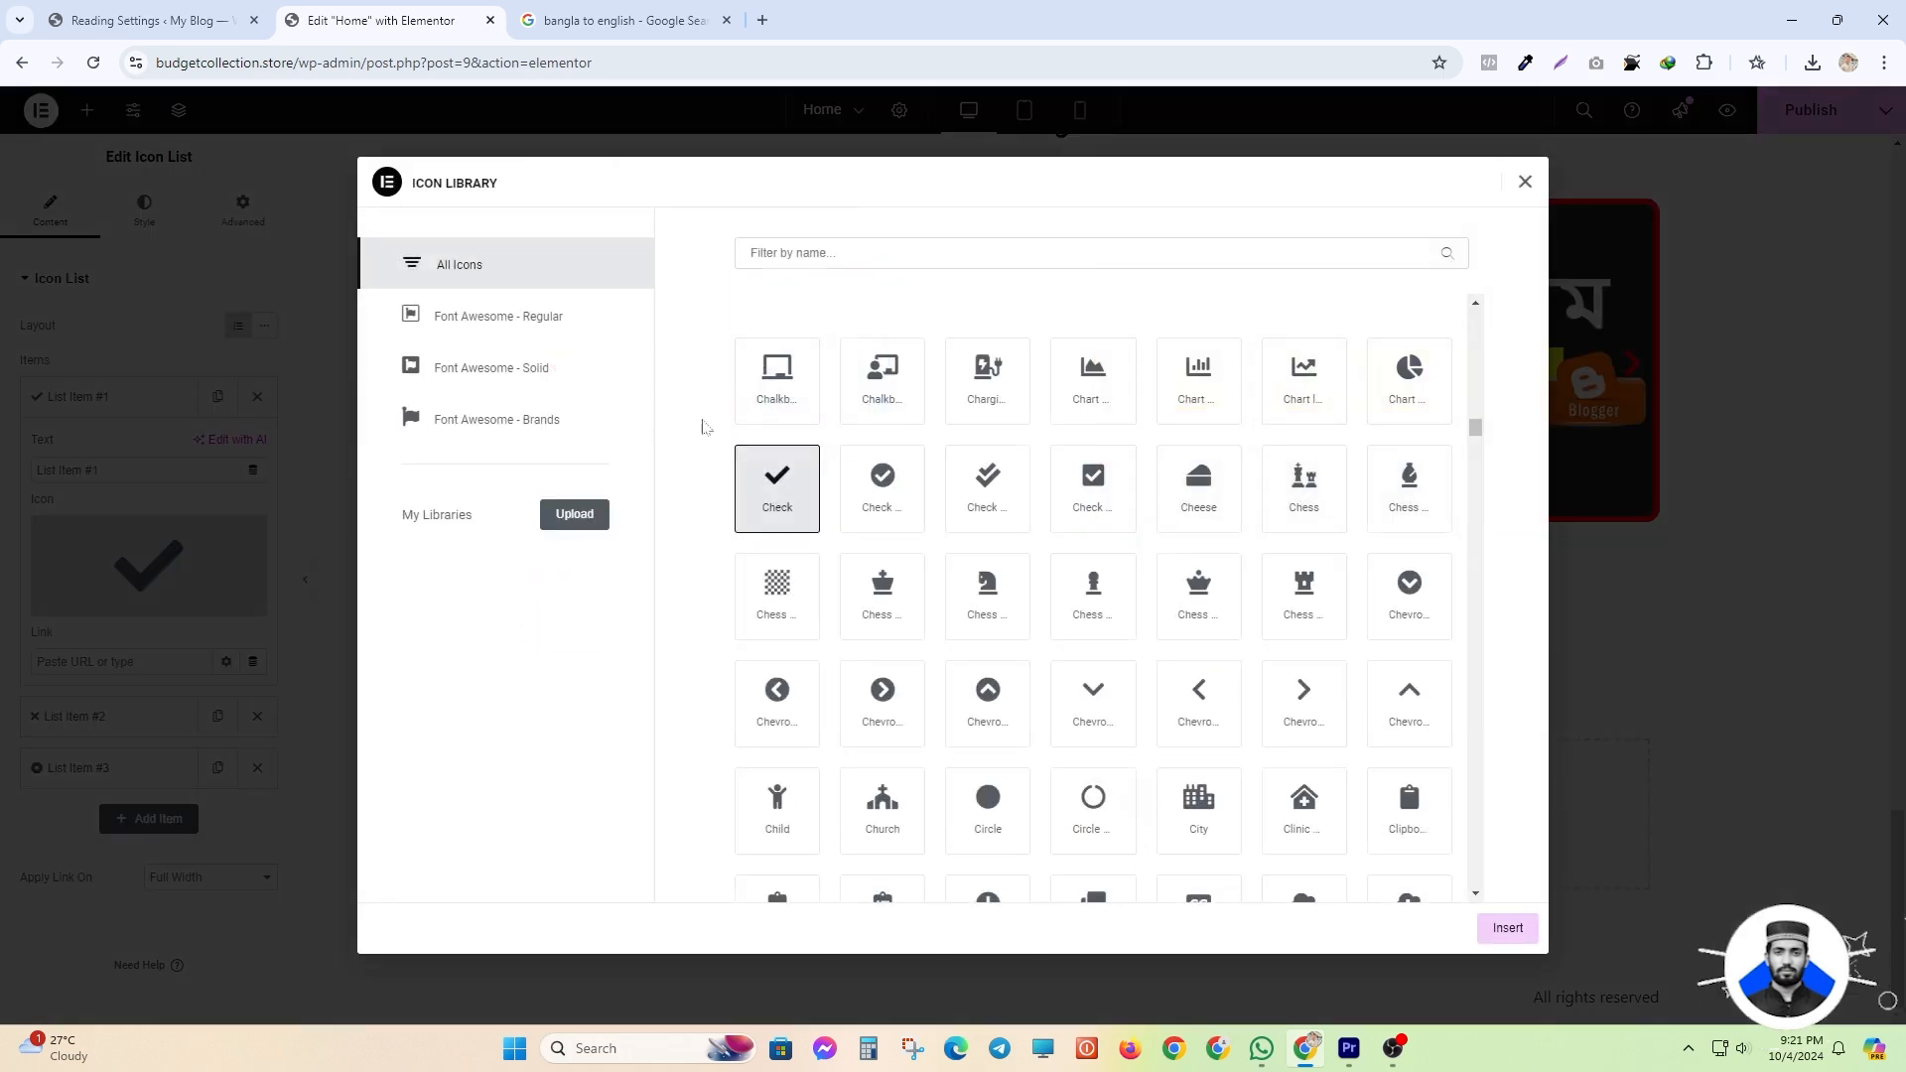
left_click(1525, 182)
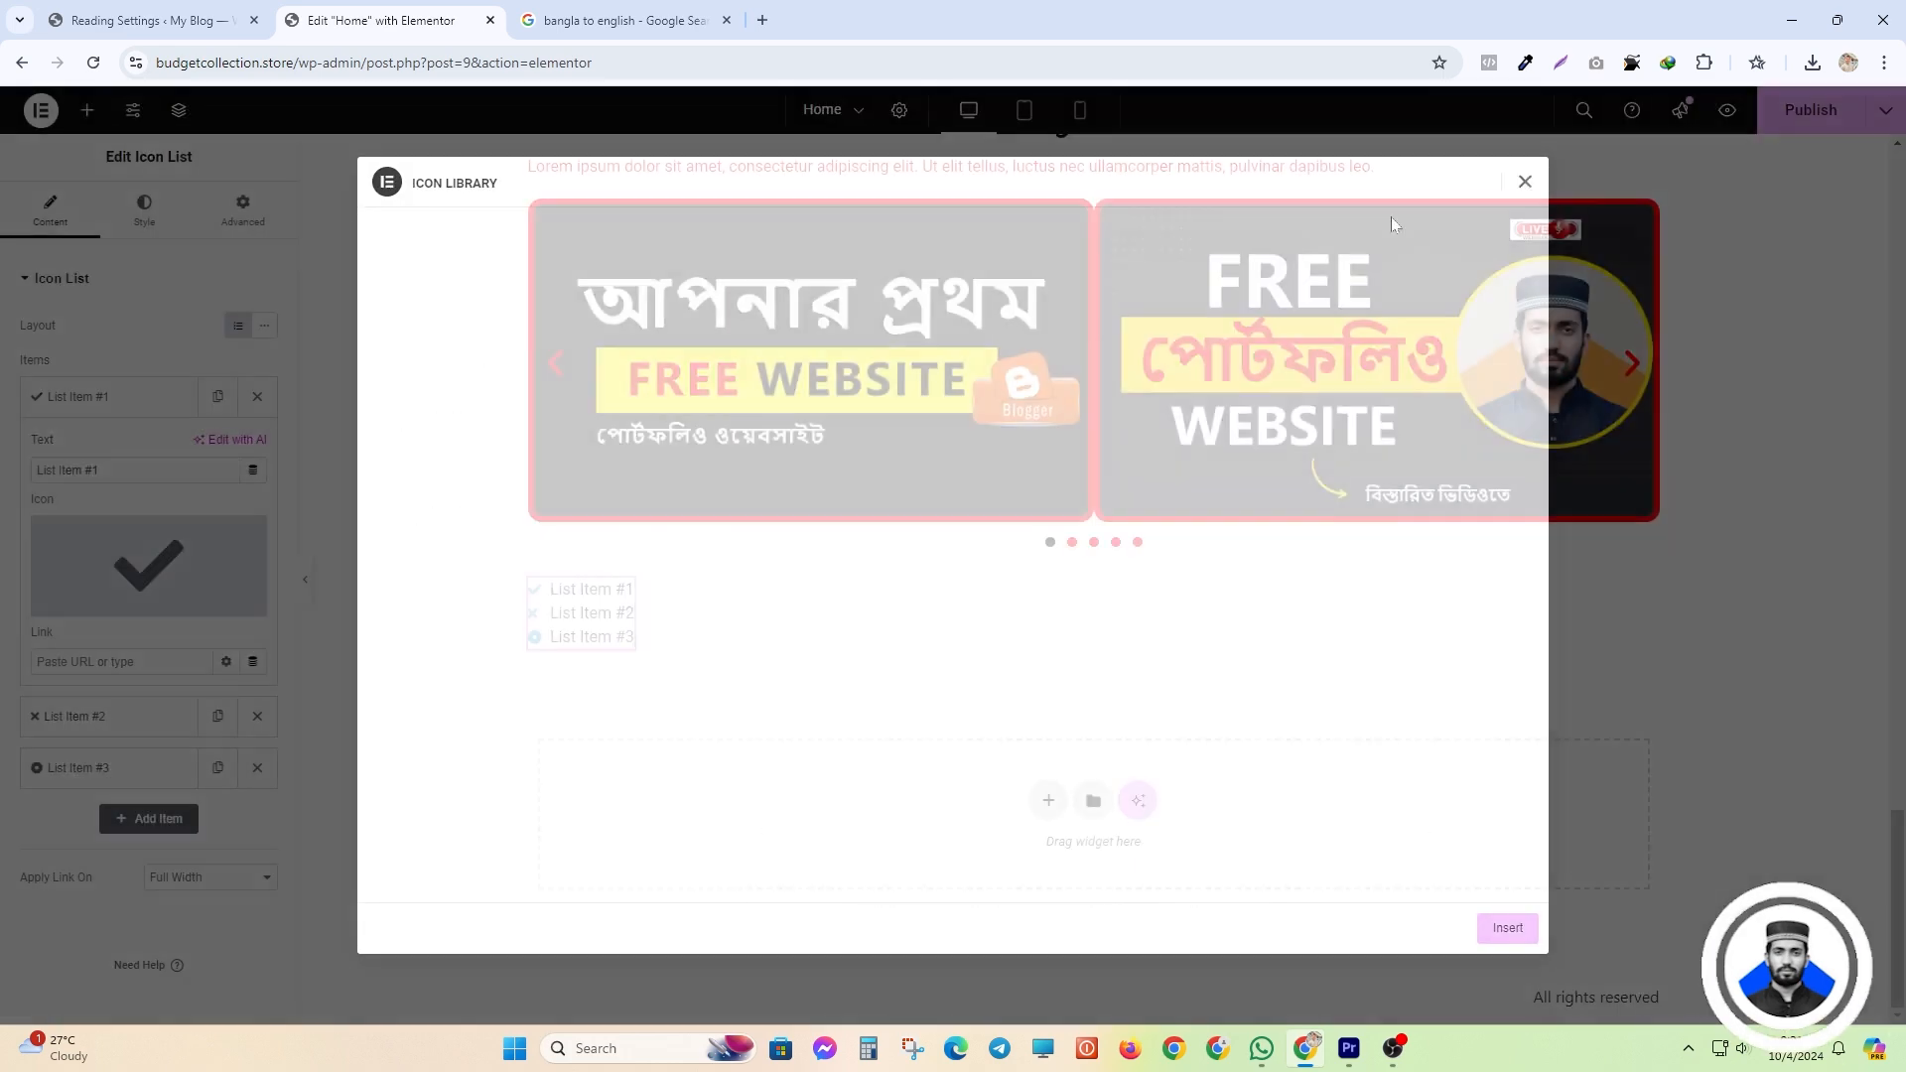
left_click(99, 470)
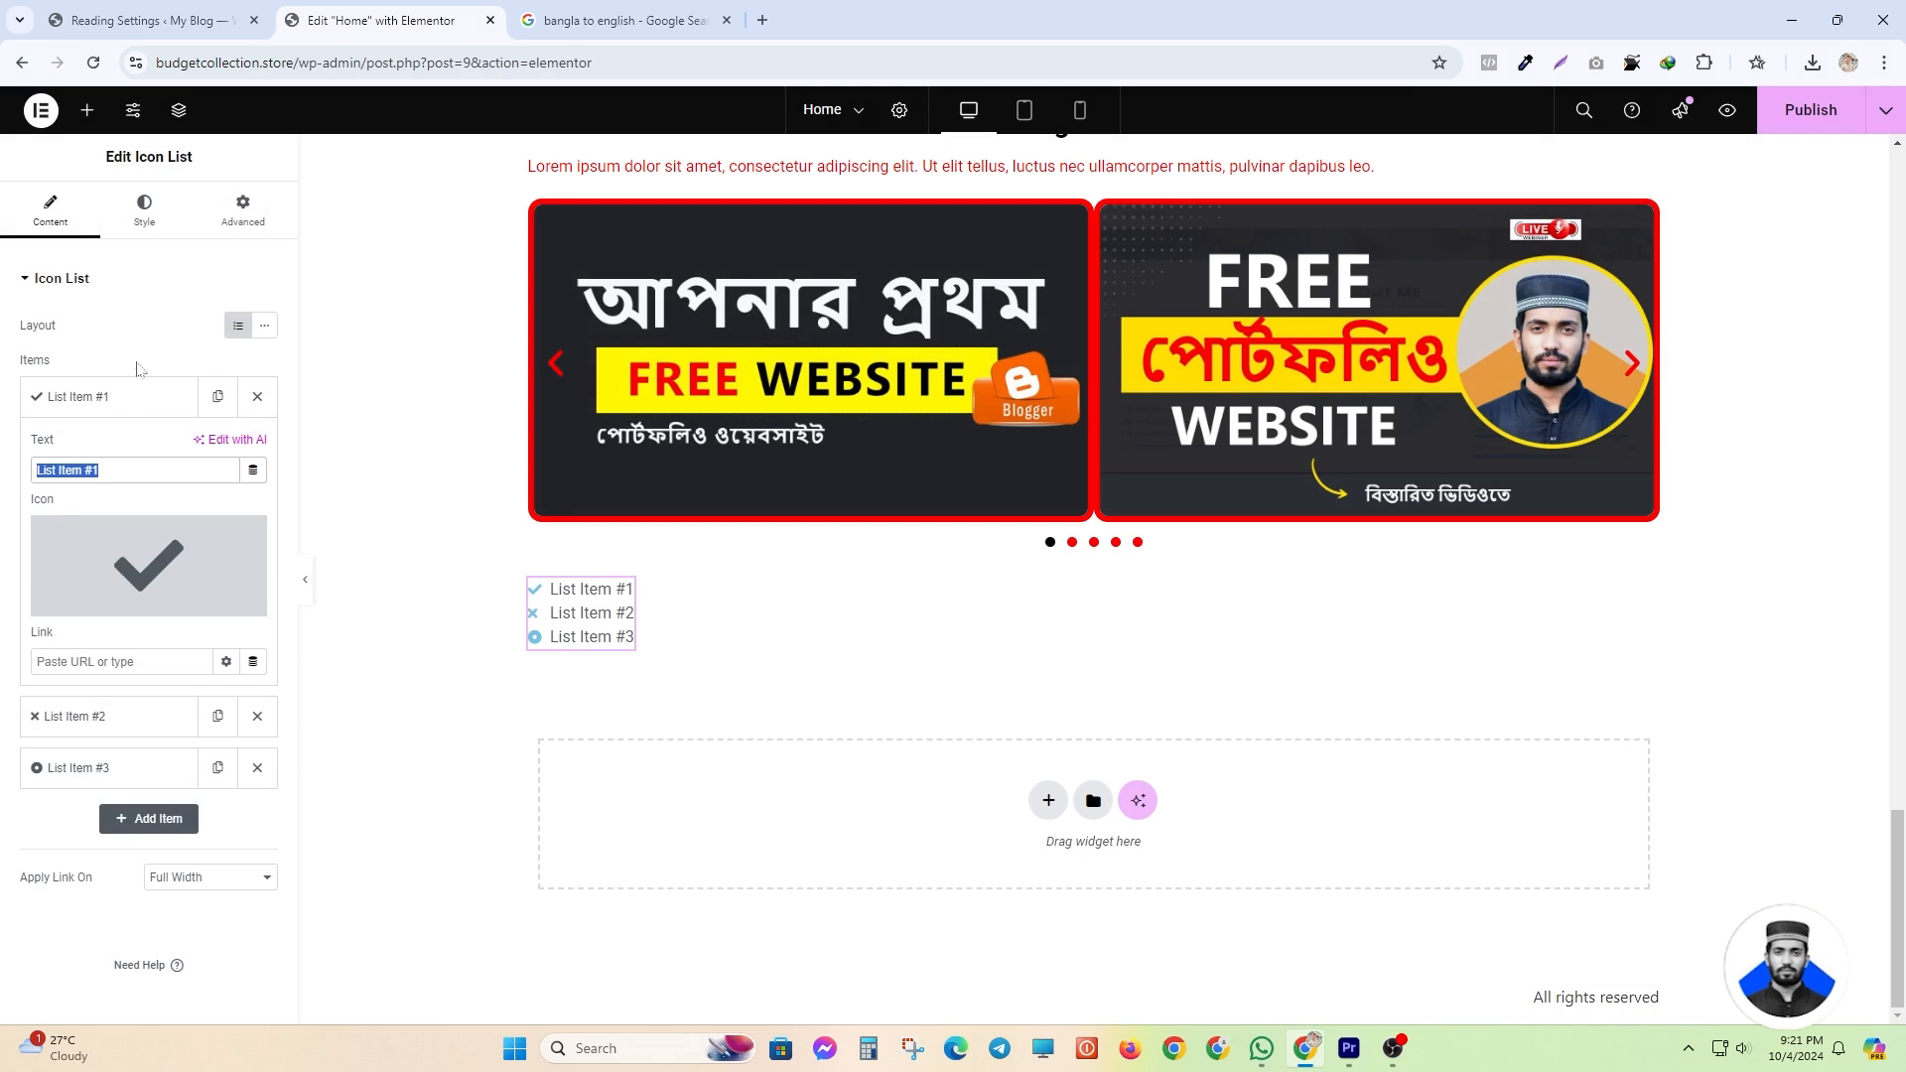
left_click(107, 396)
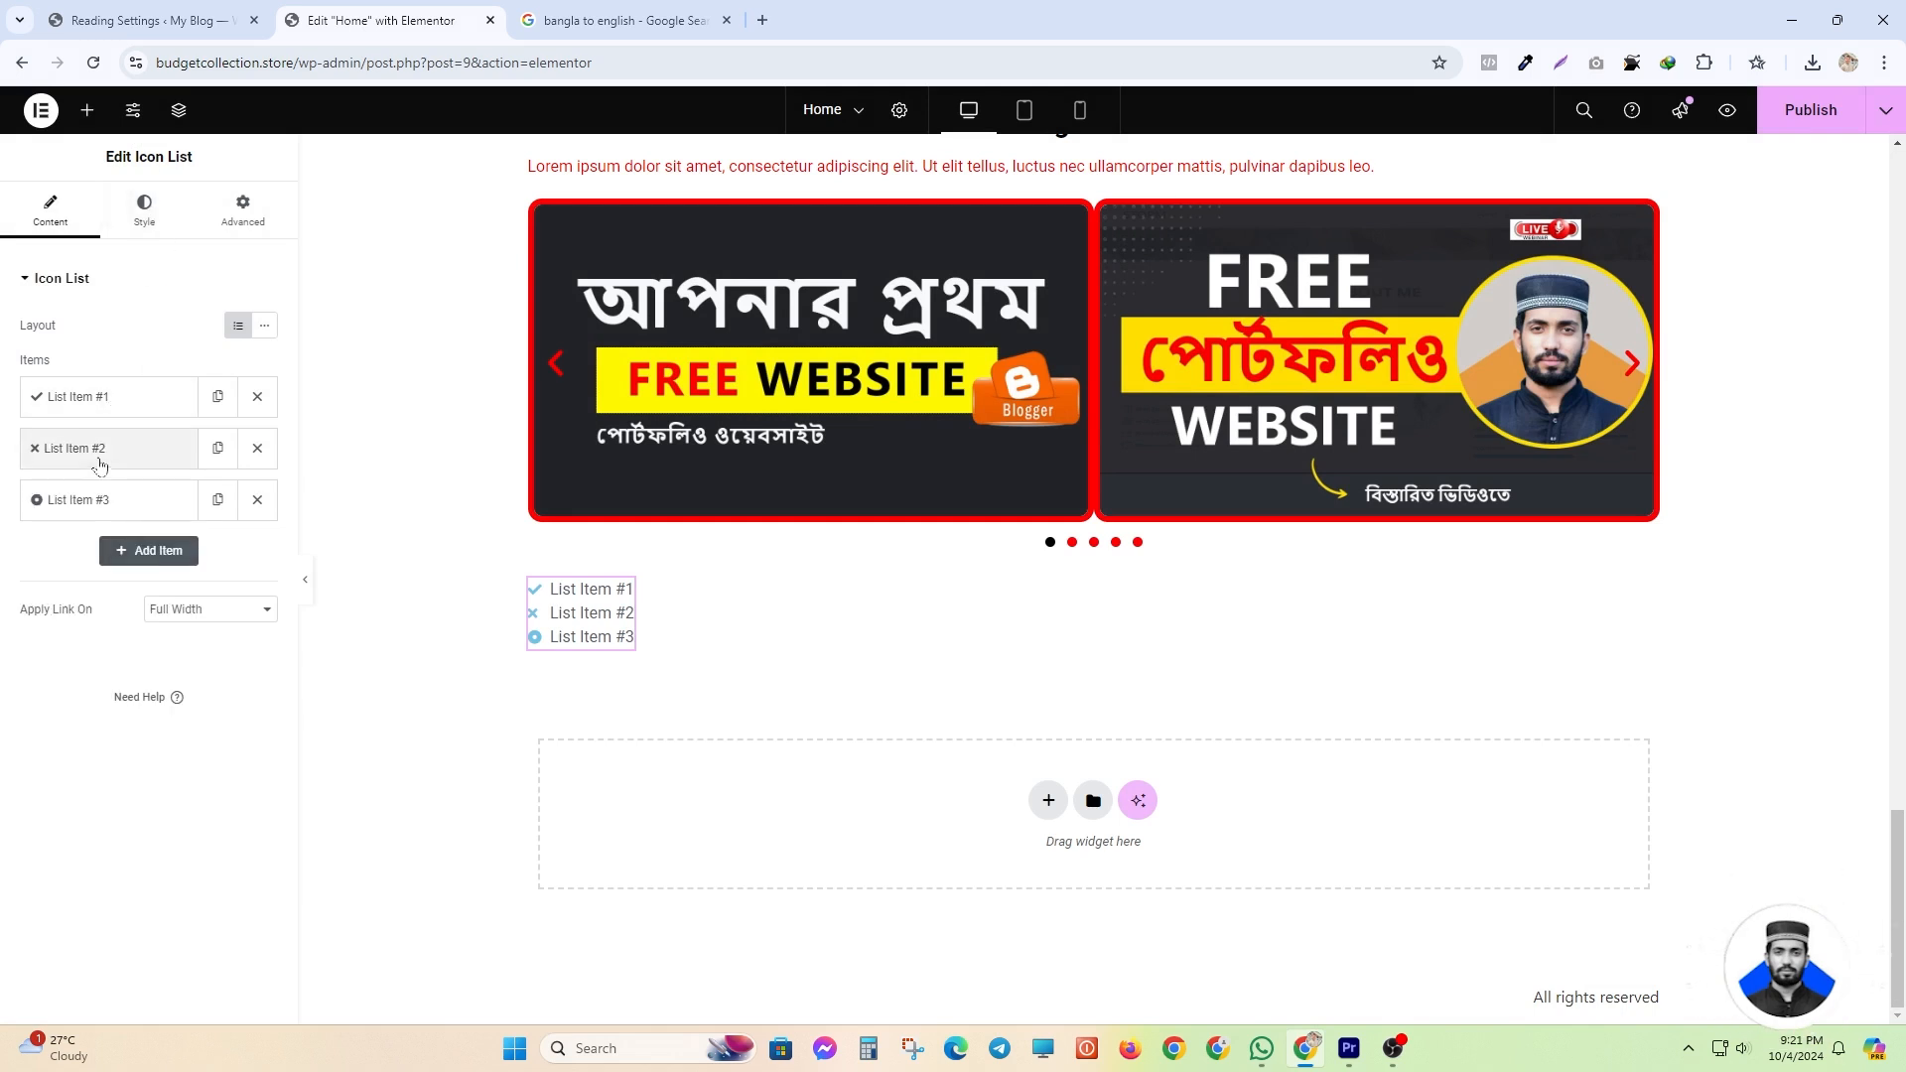
left_click(106, 397)
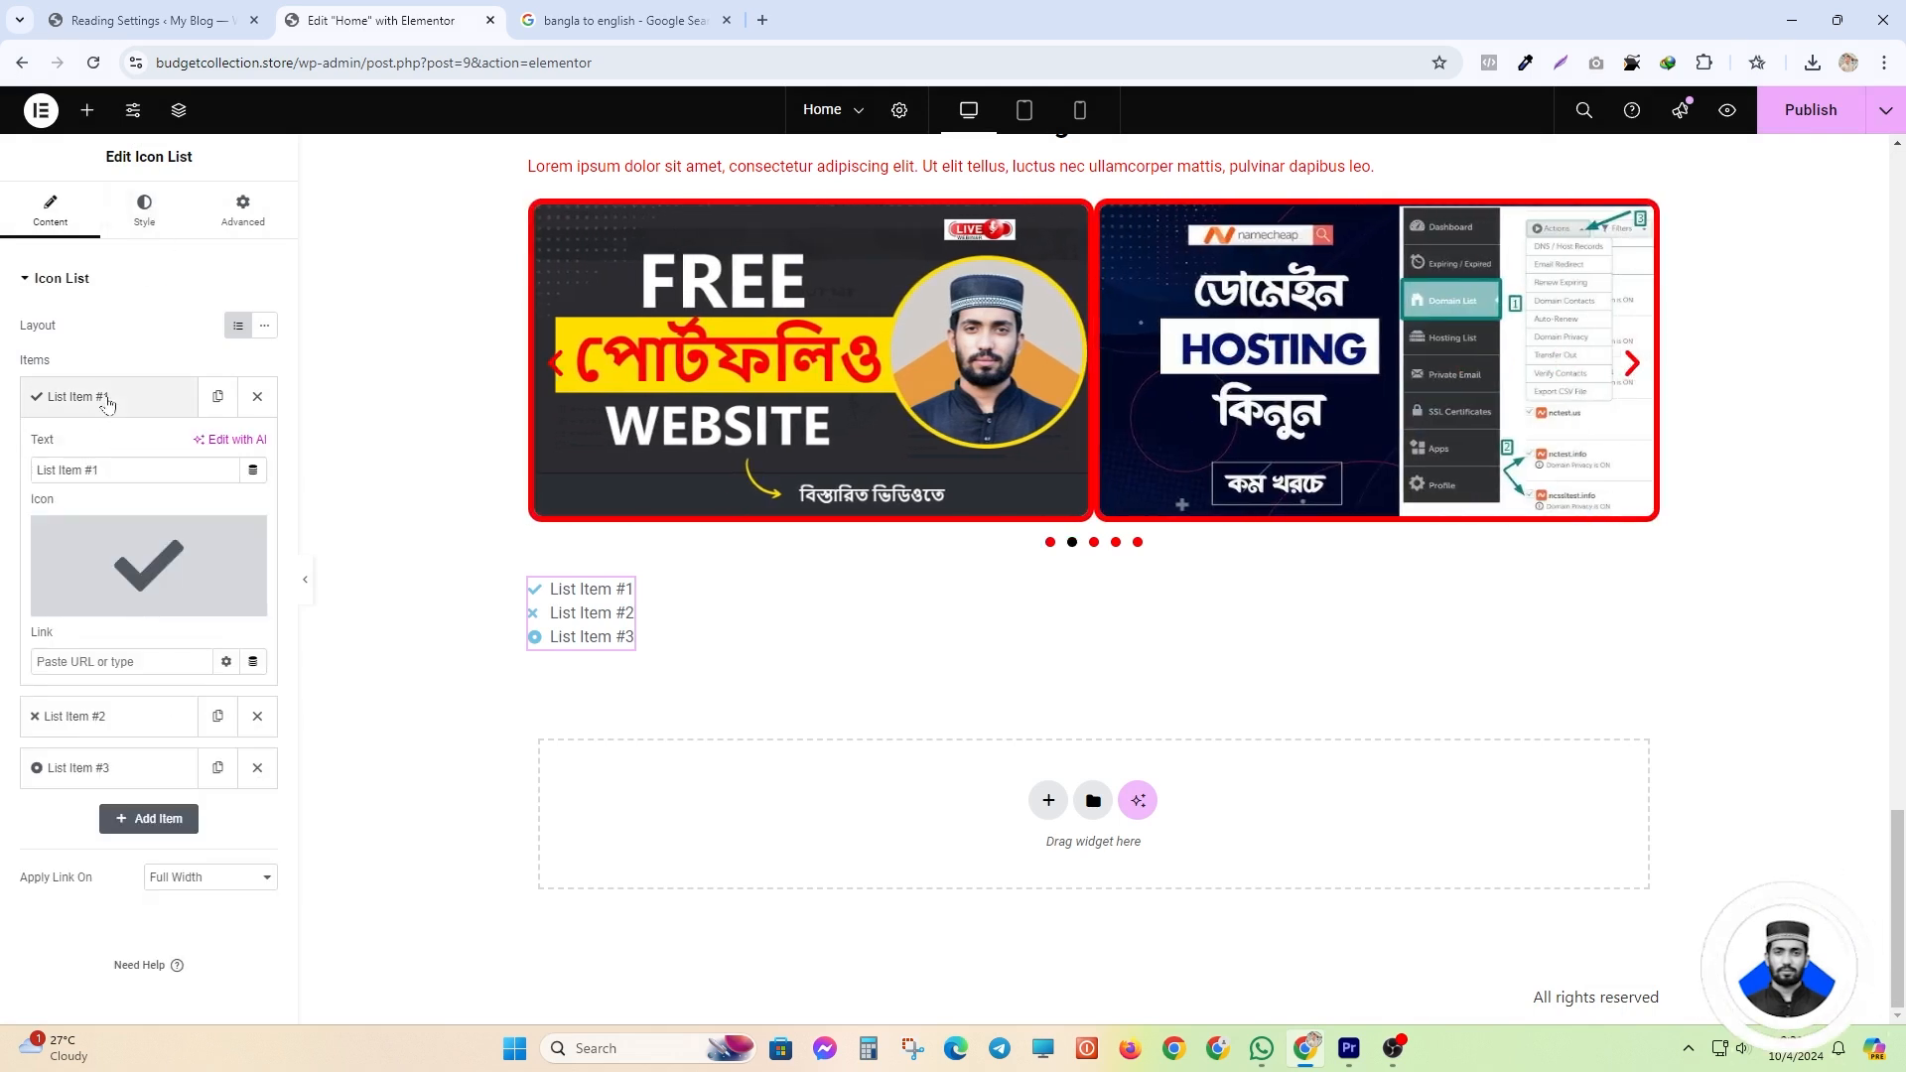
left_click(117, 397)
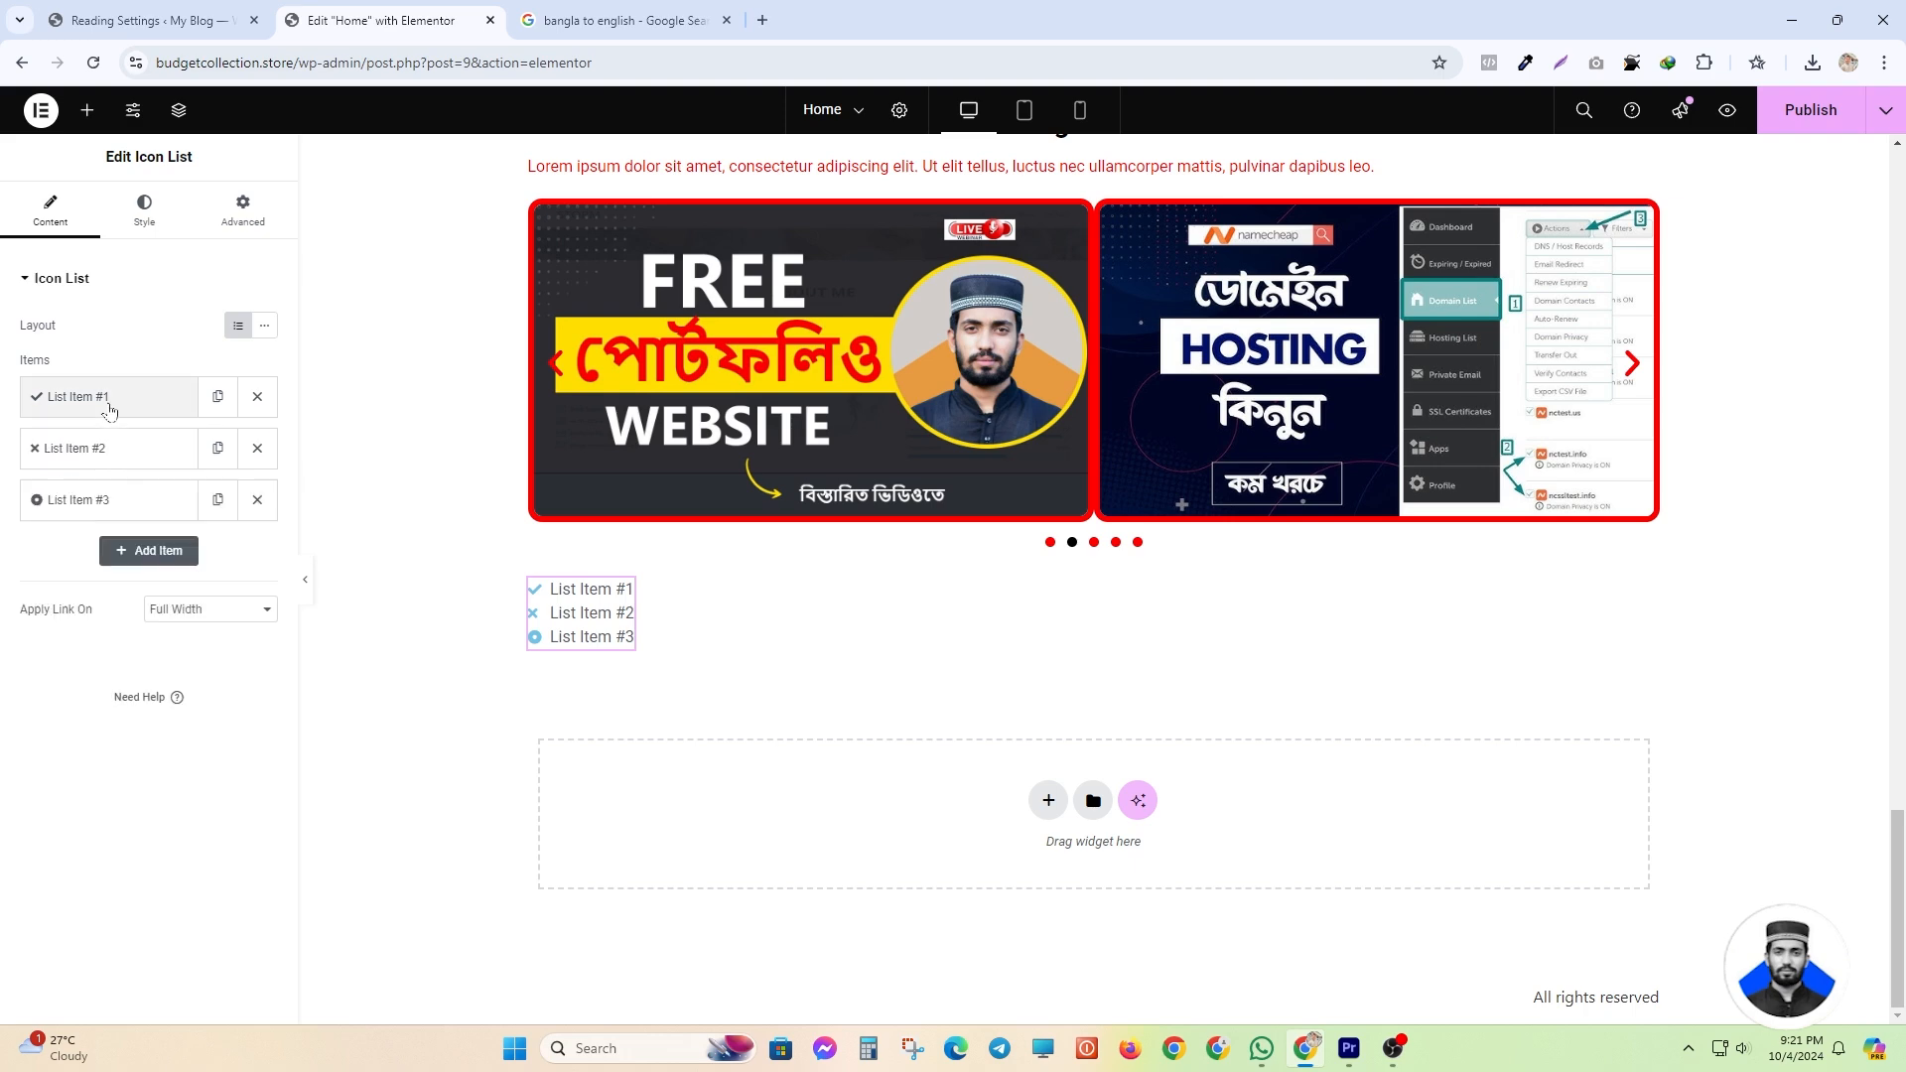
- Try adding two extra items to the Icon List and remove both of them again
left_click(156, 552)
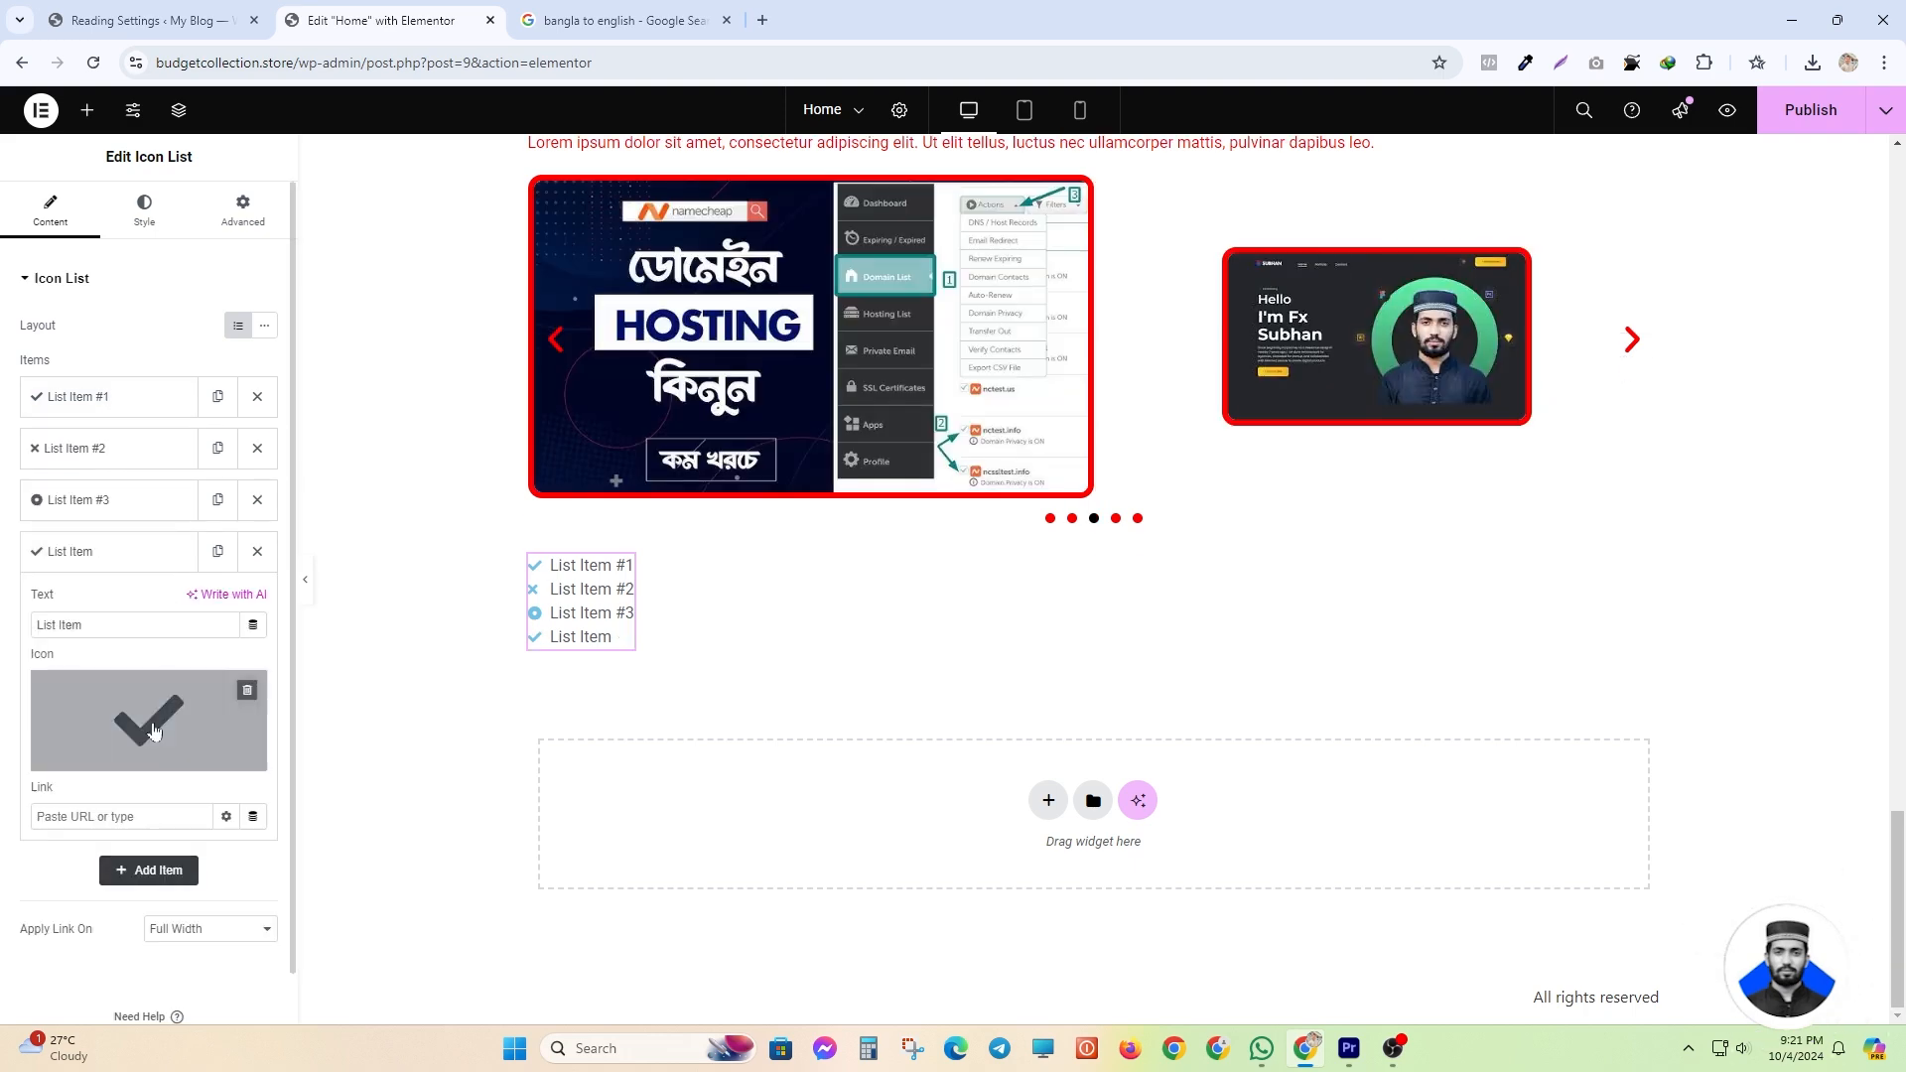
left_click(144, 869)
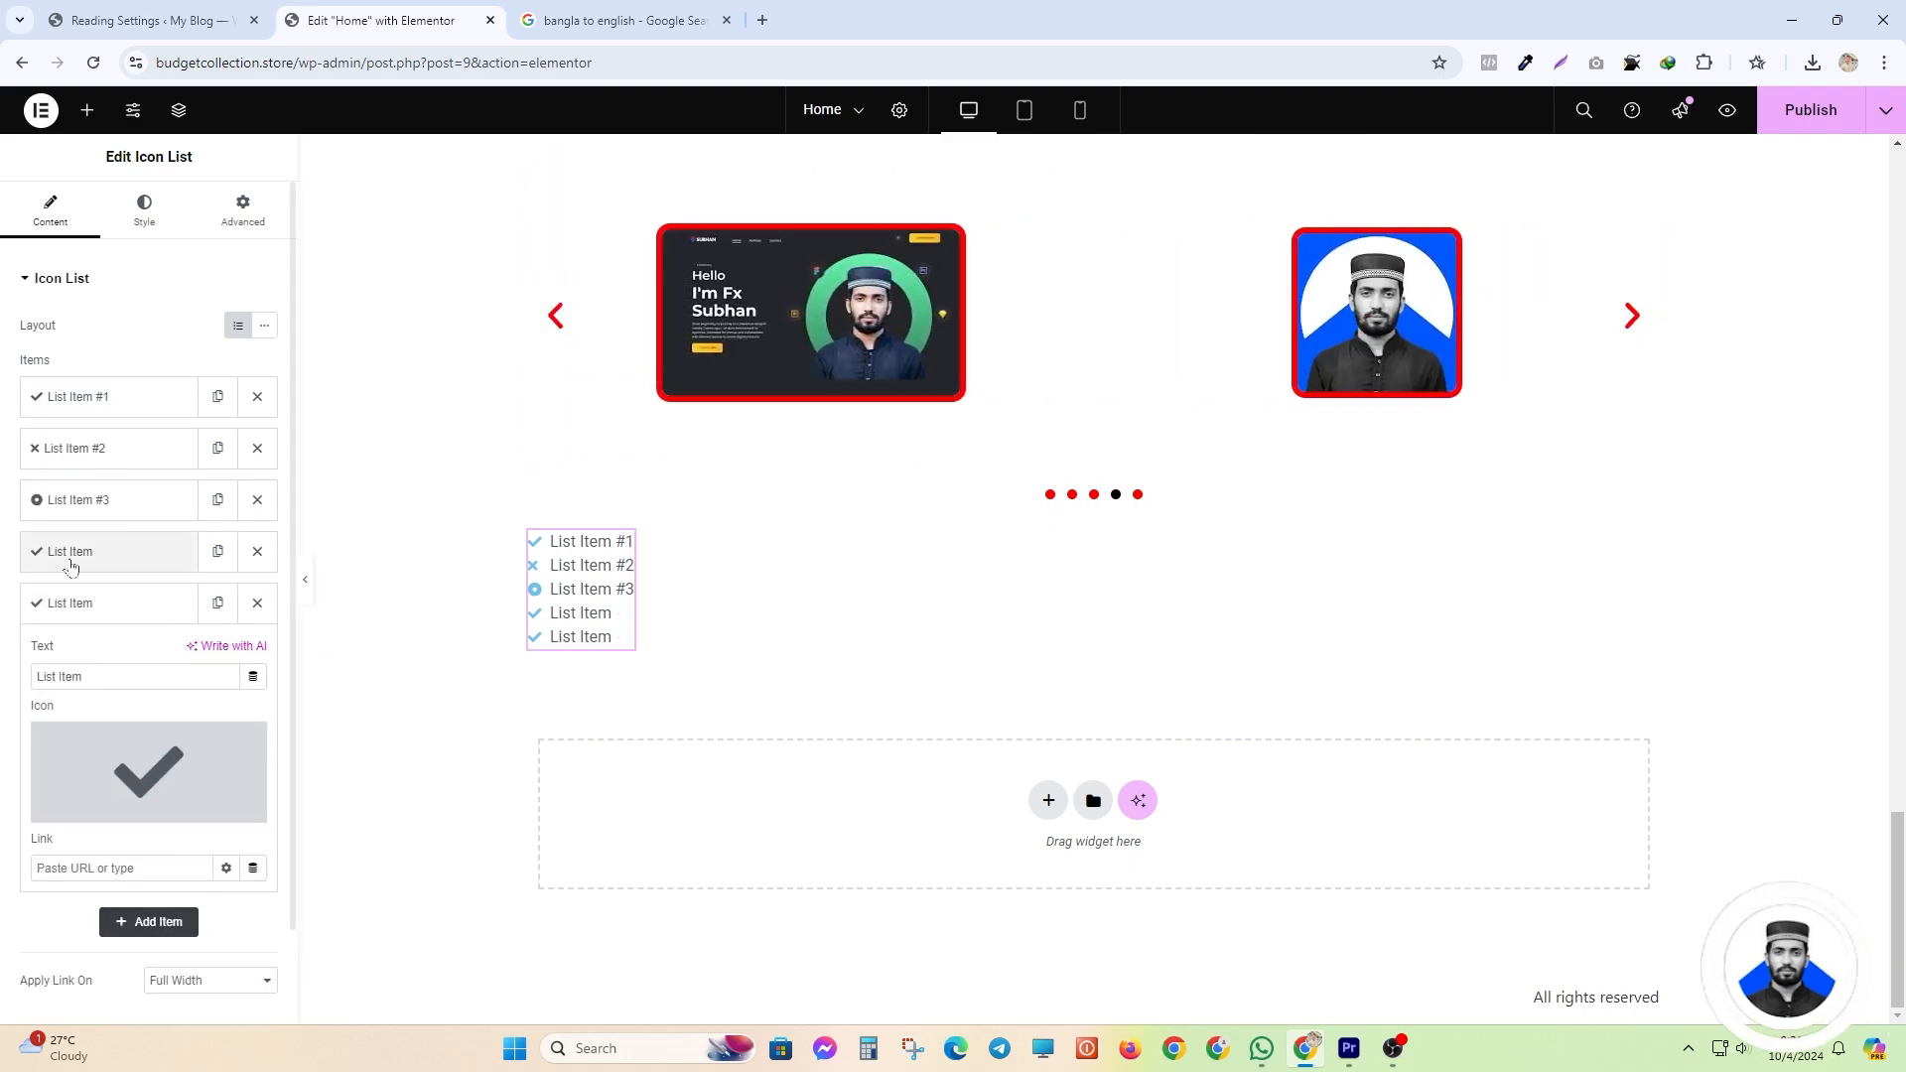
left_click(69, 603)
left_click(257, 551)
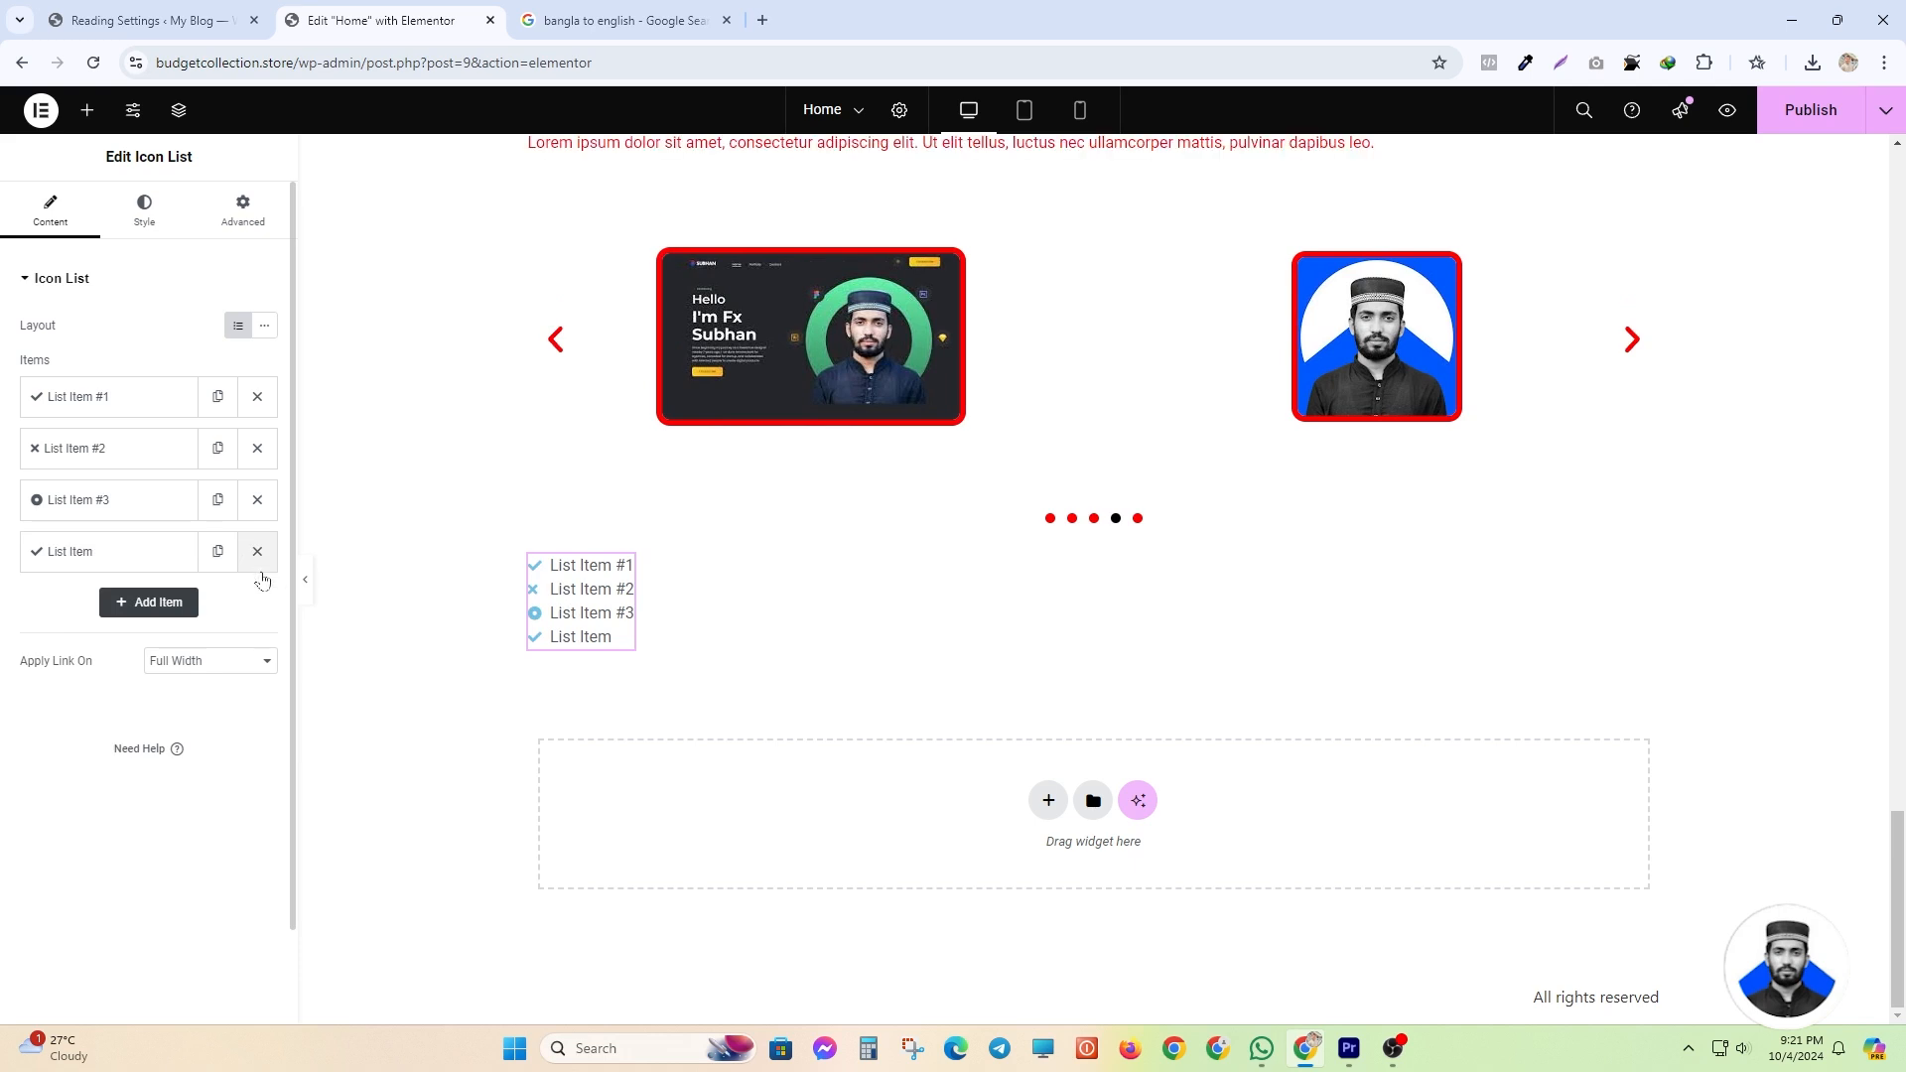
left_click(257, 551)
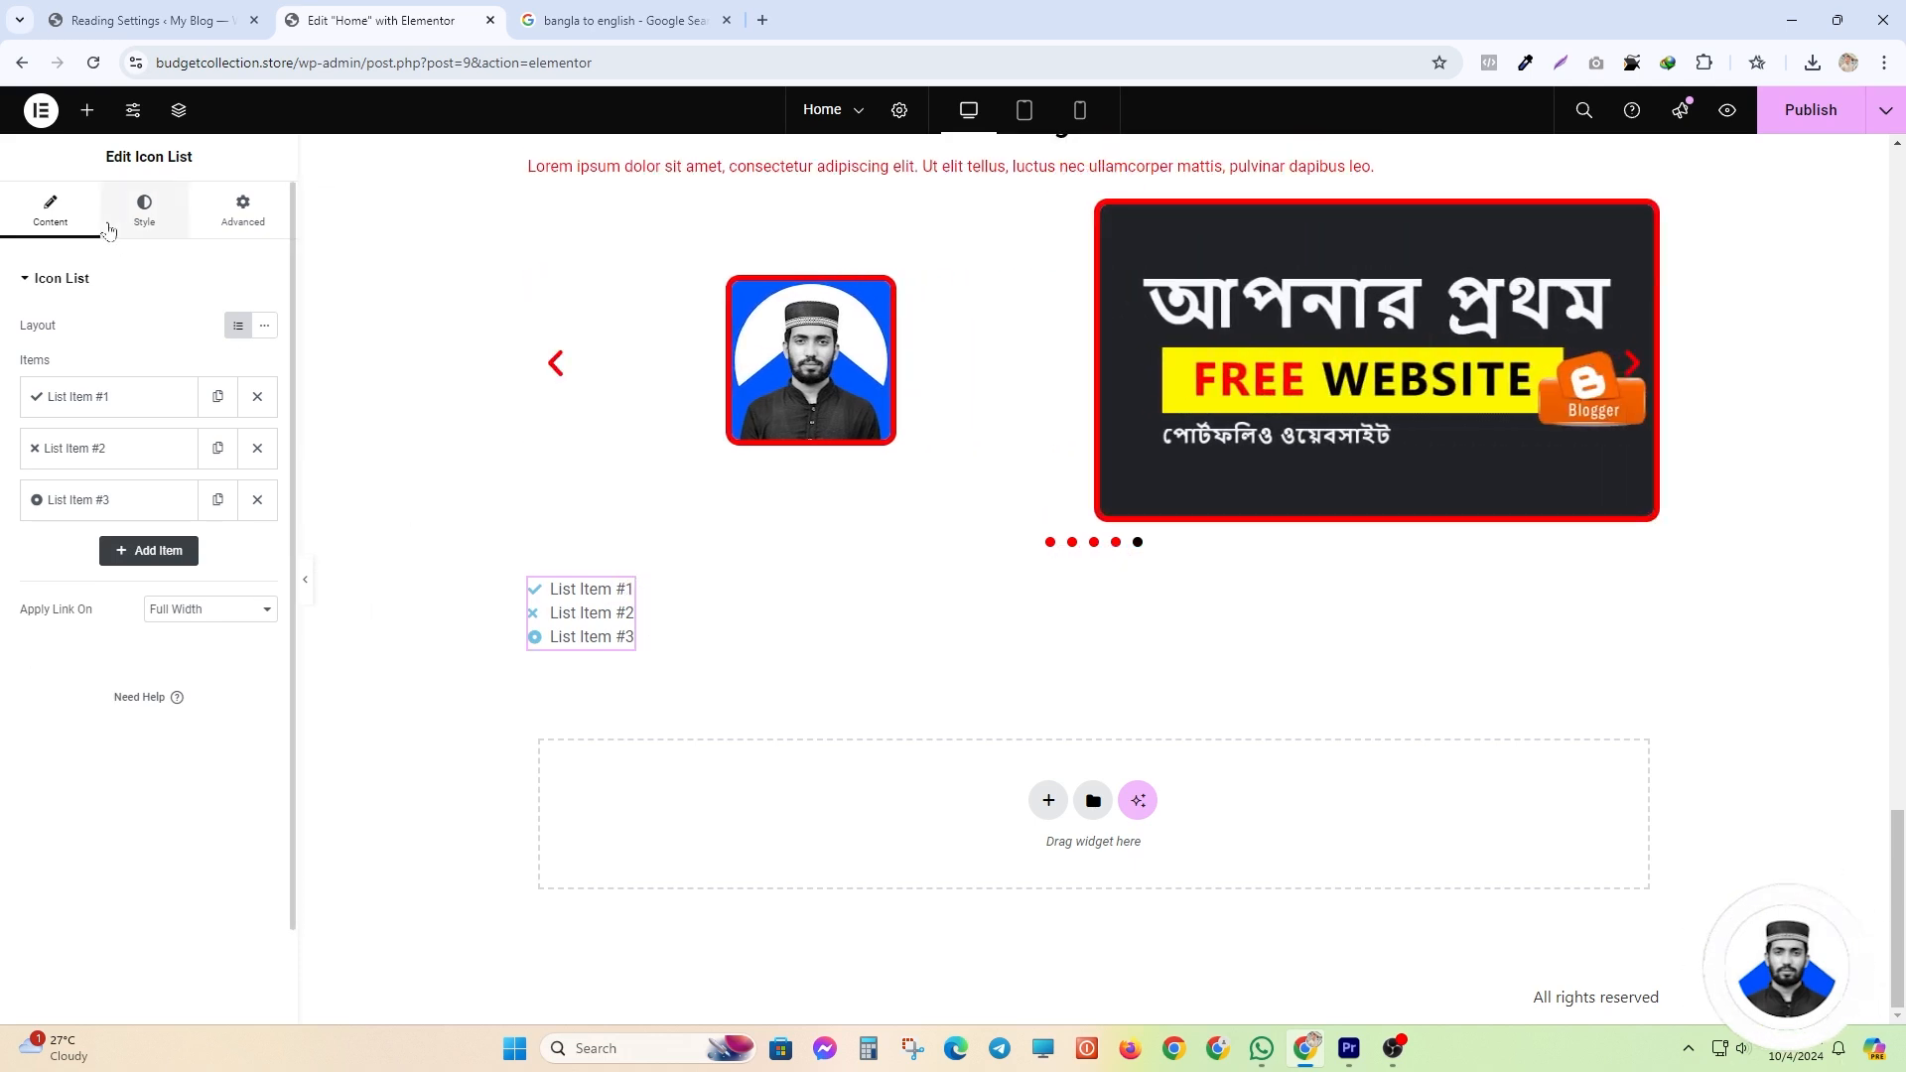
- Set the space between the list items to 16 px and align the list to the right
left_click(143, 212)
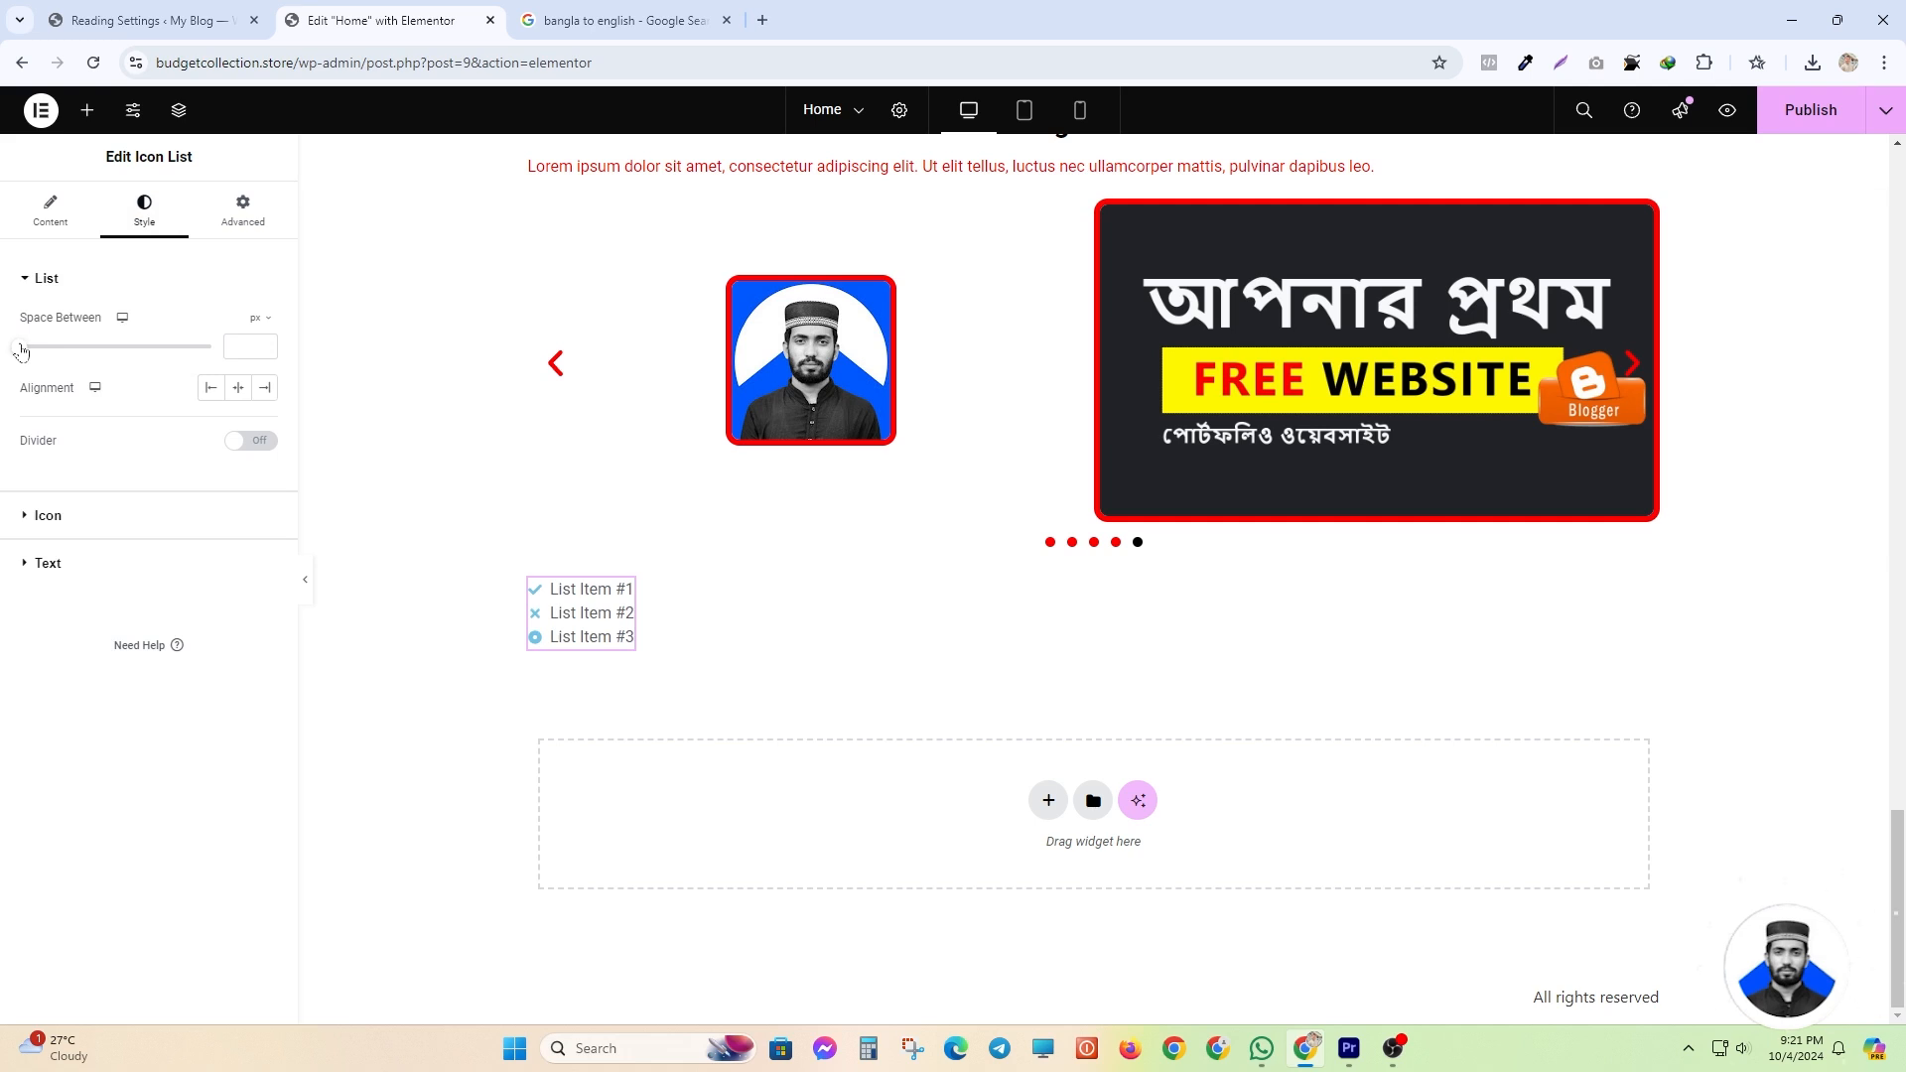
left_click_drag(21, 348, 80, 347)
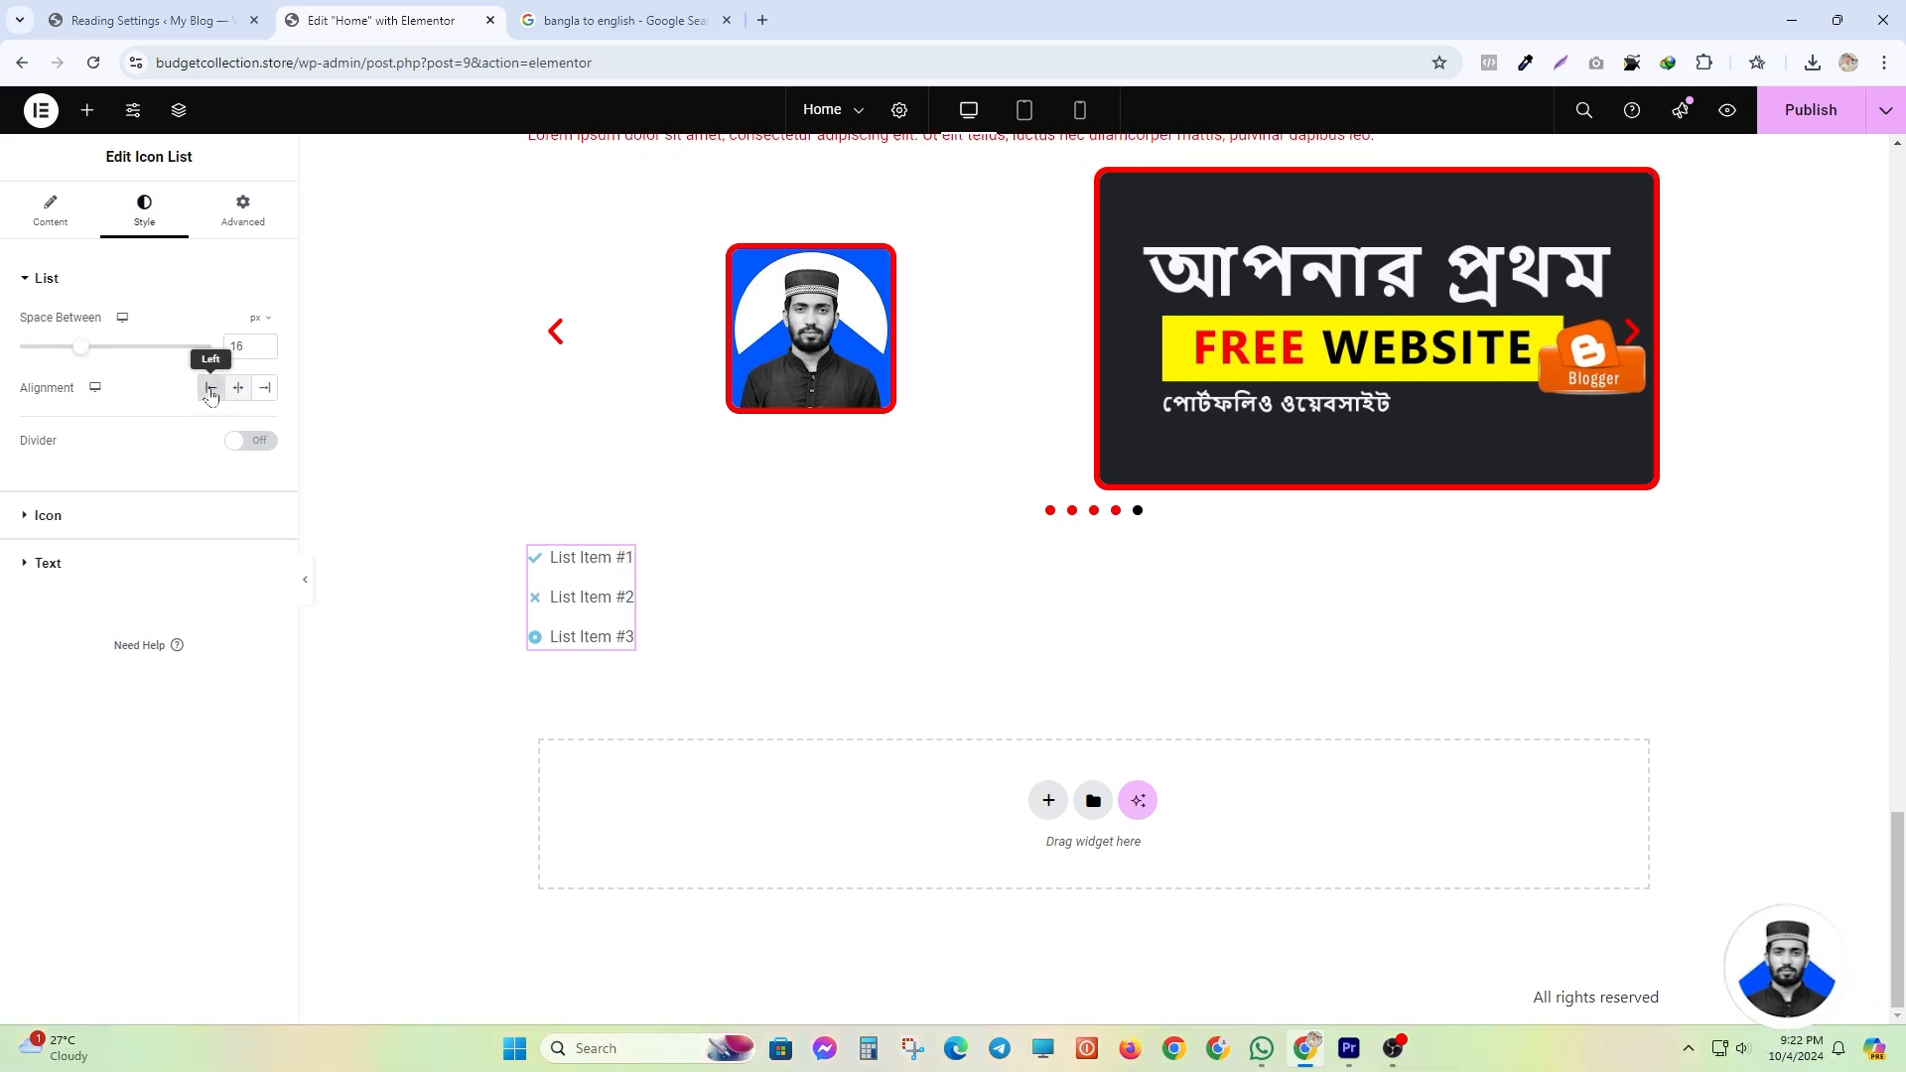
left_click(265, 390)
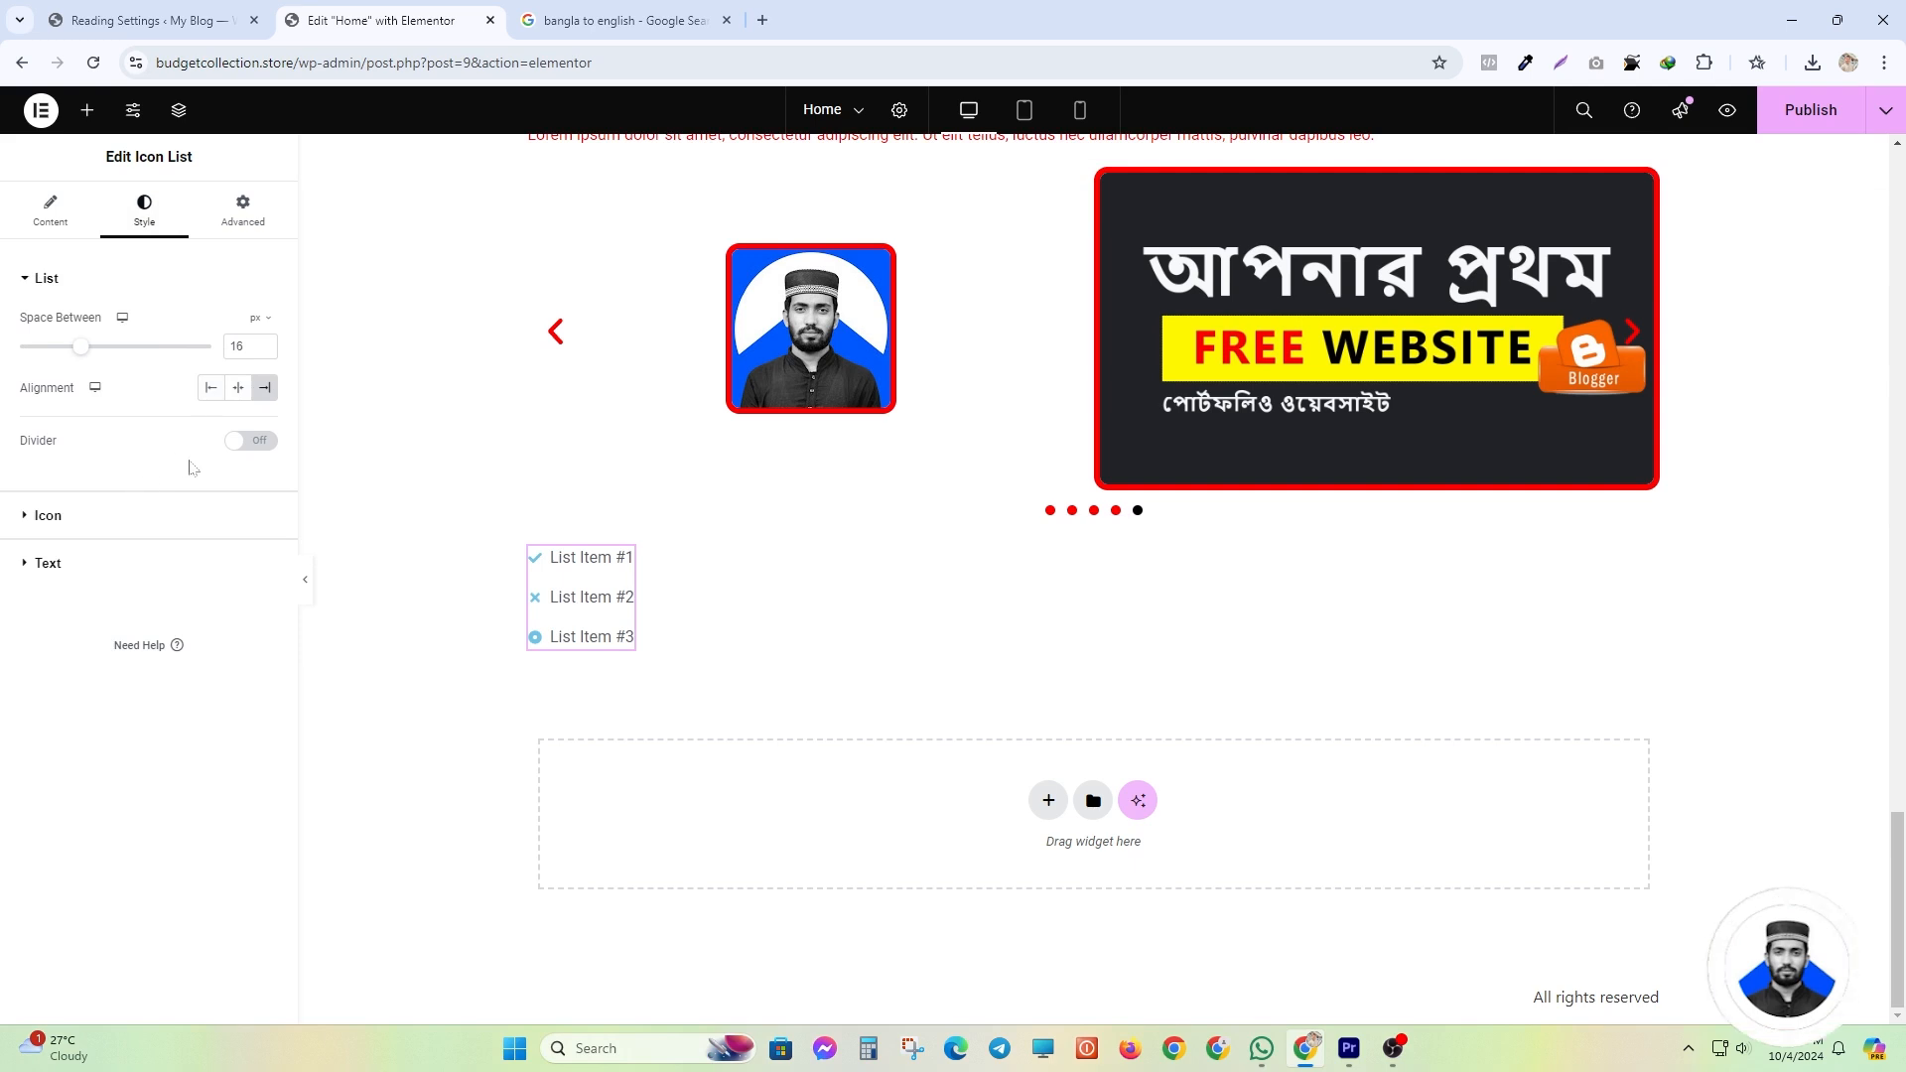
- Enlarge the list icons to 42 px and color them black (#000000)
left_click(40, 516)
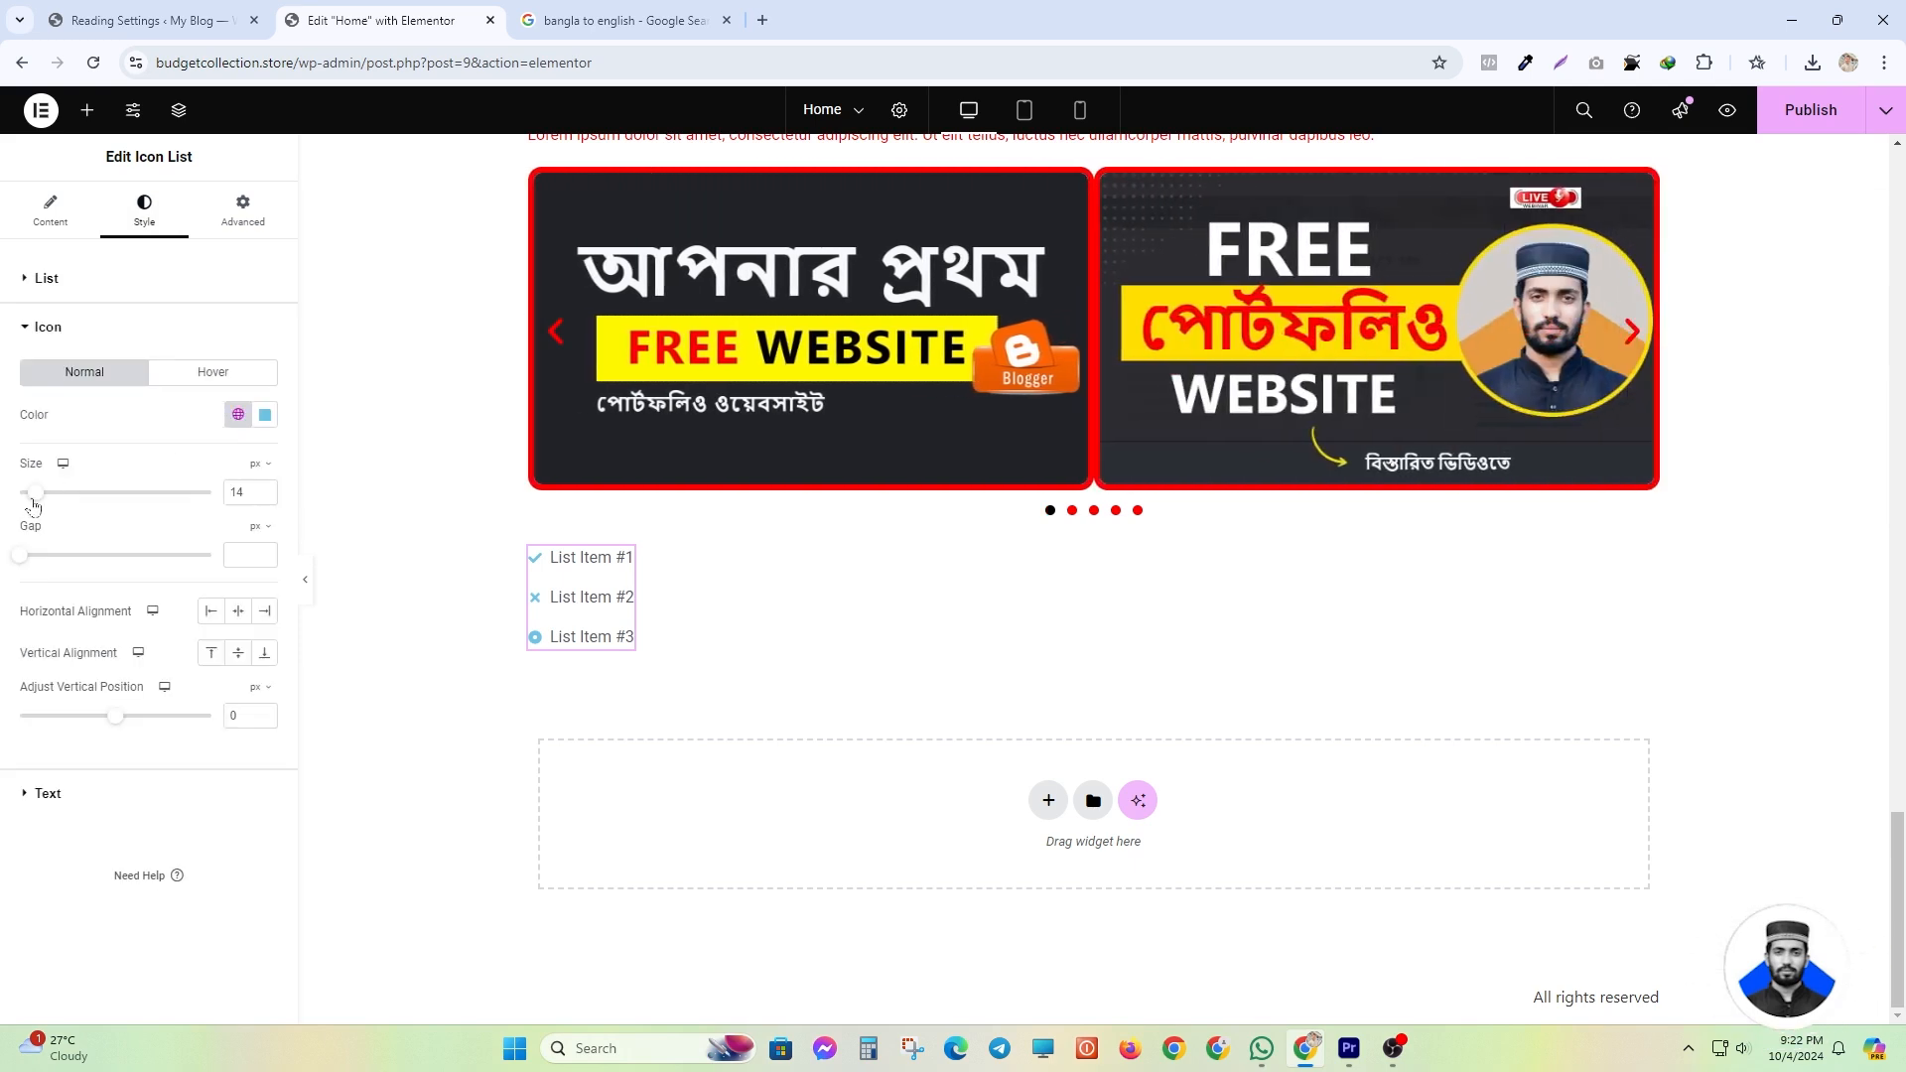
left_click_drag(32, 505, 93, 495)
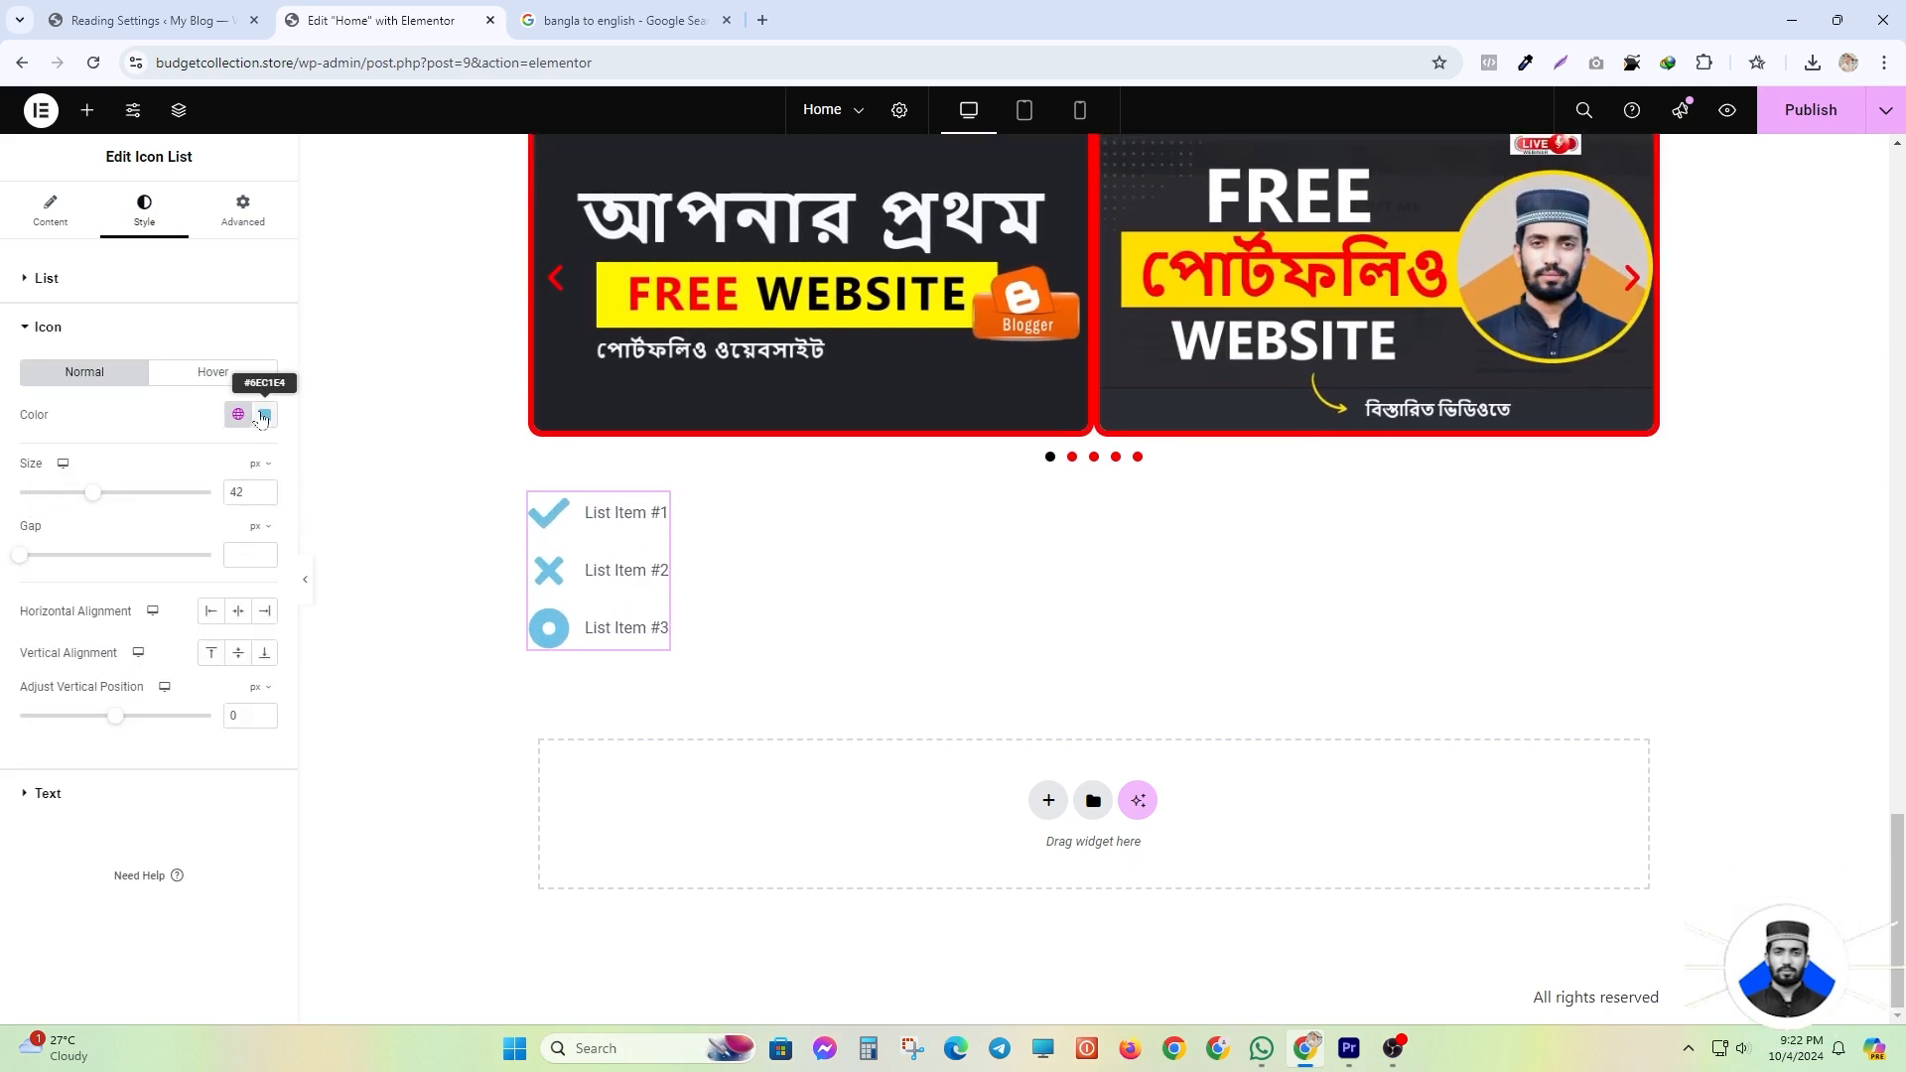
left_click(263, 417)
left_click_drag(257, 576, 168, 642)
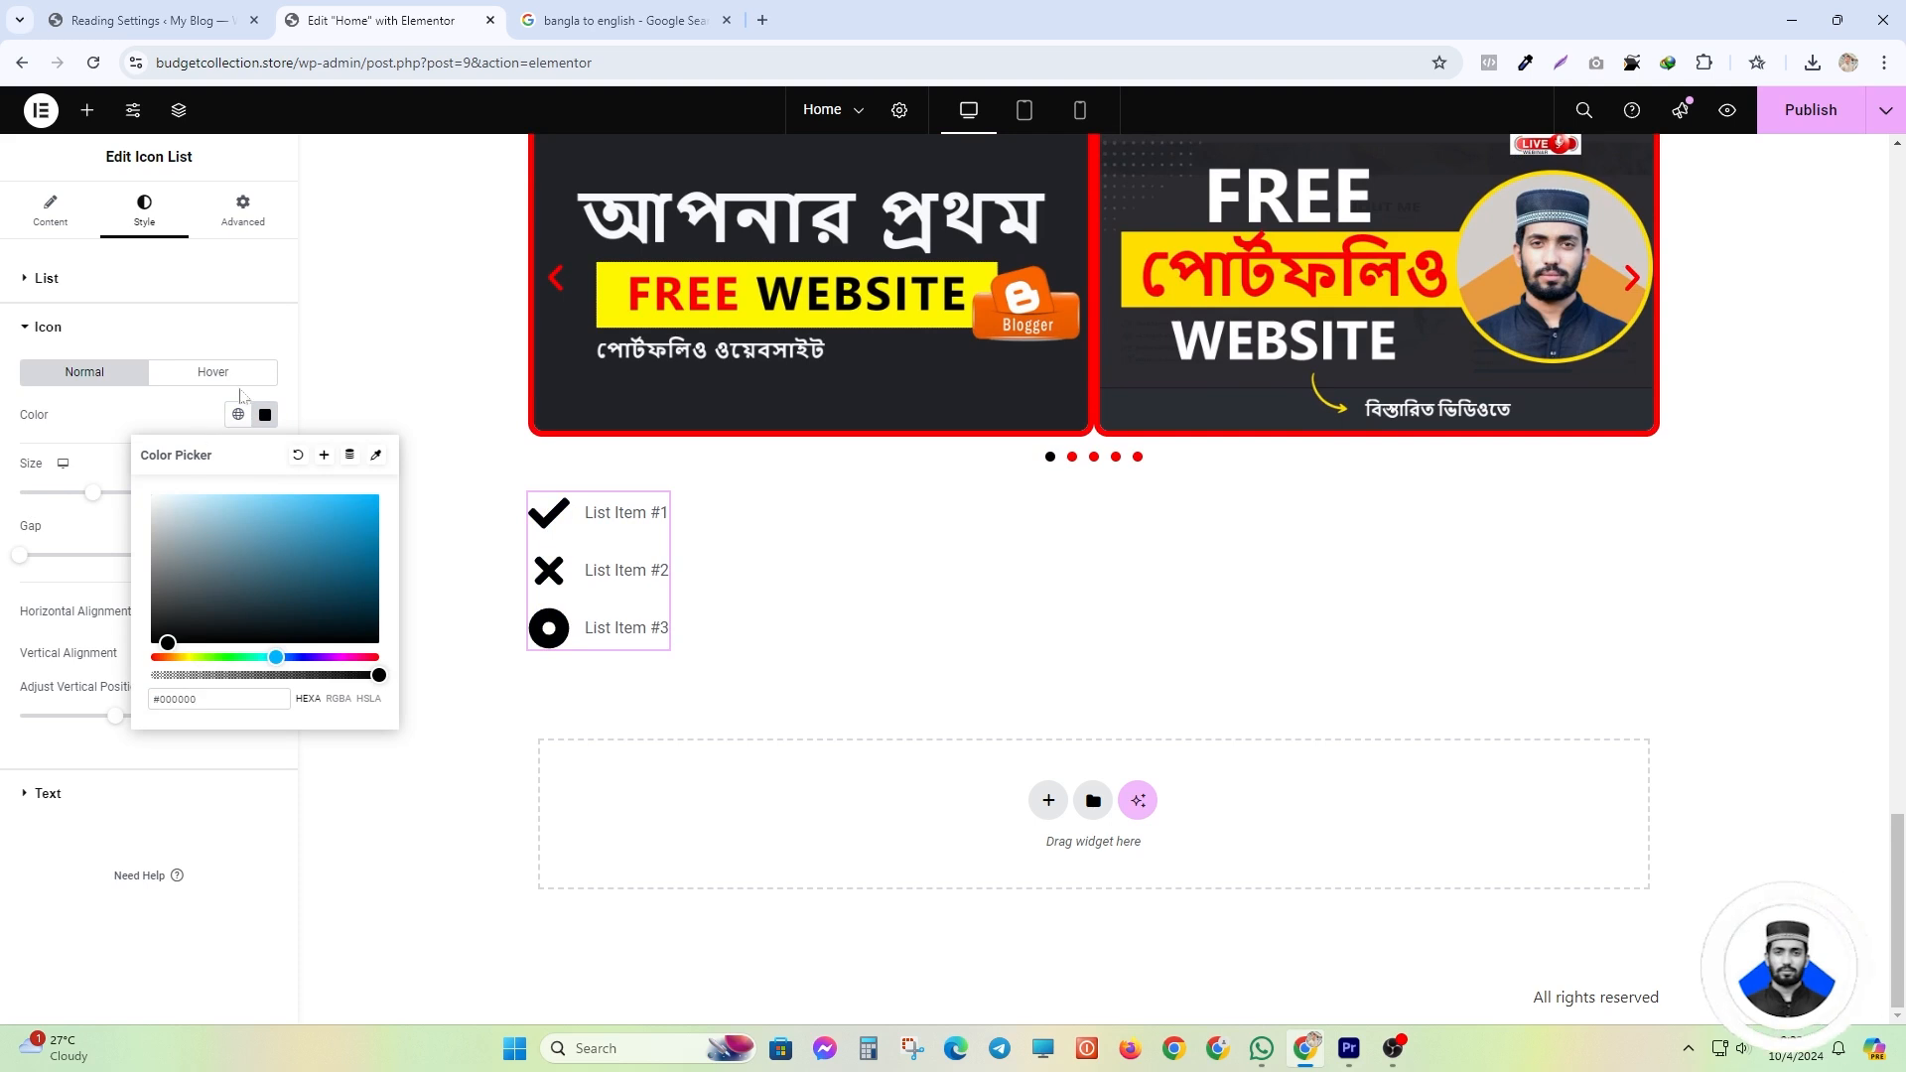
- Set the icon gap to 8 px, with left horizontal alignment and bottom vertical alignment for the icons
left_click(25, 562)
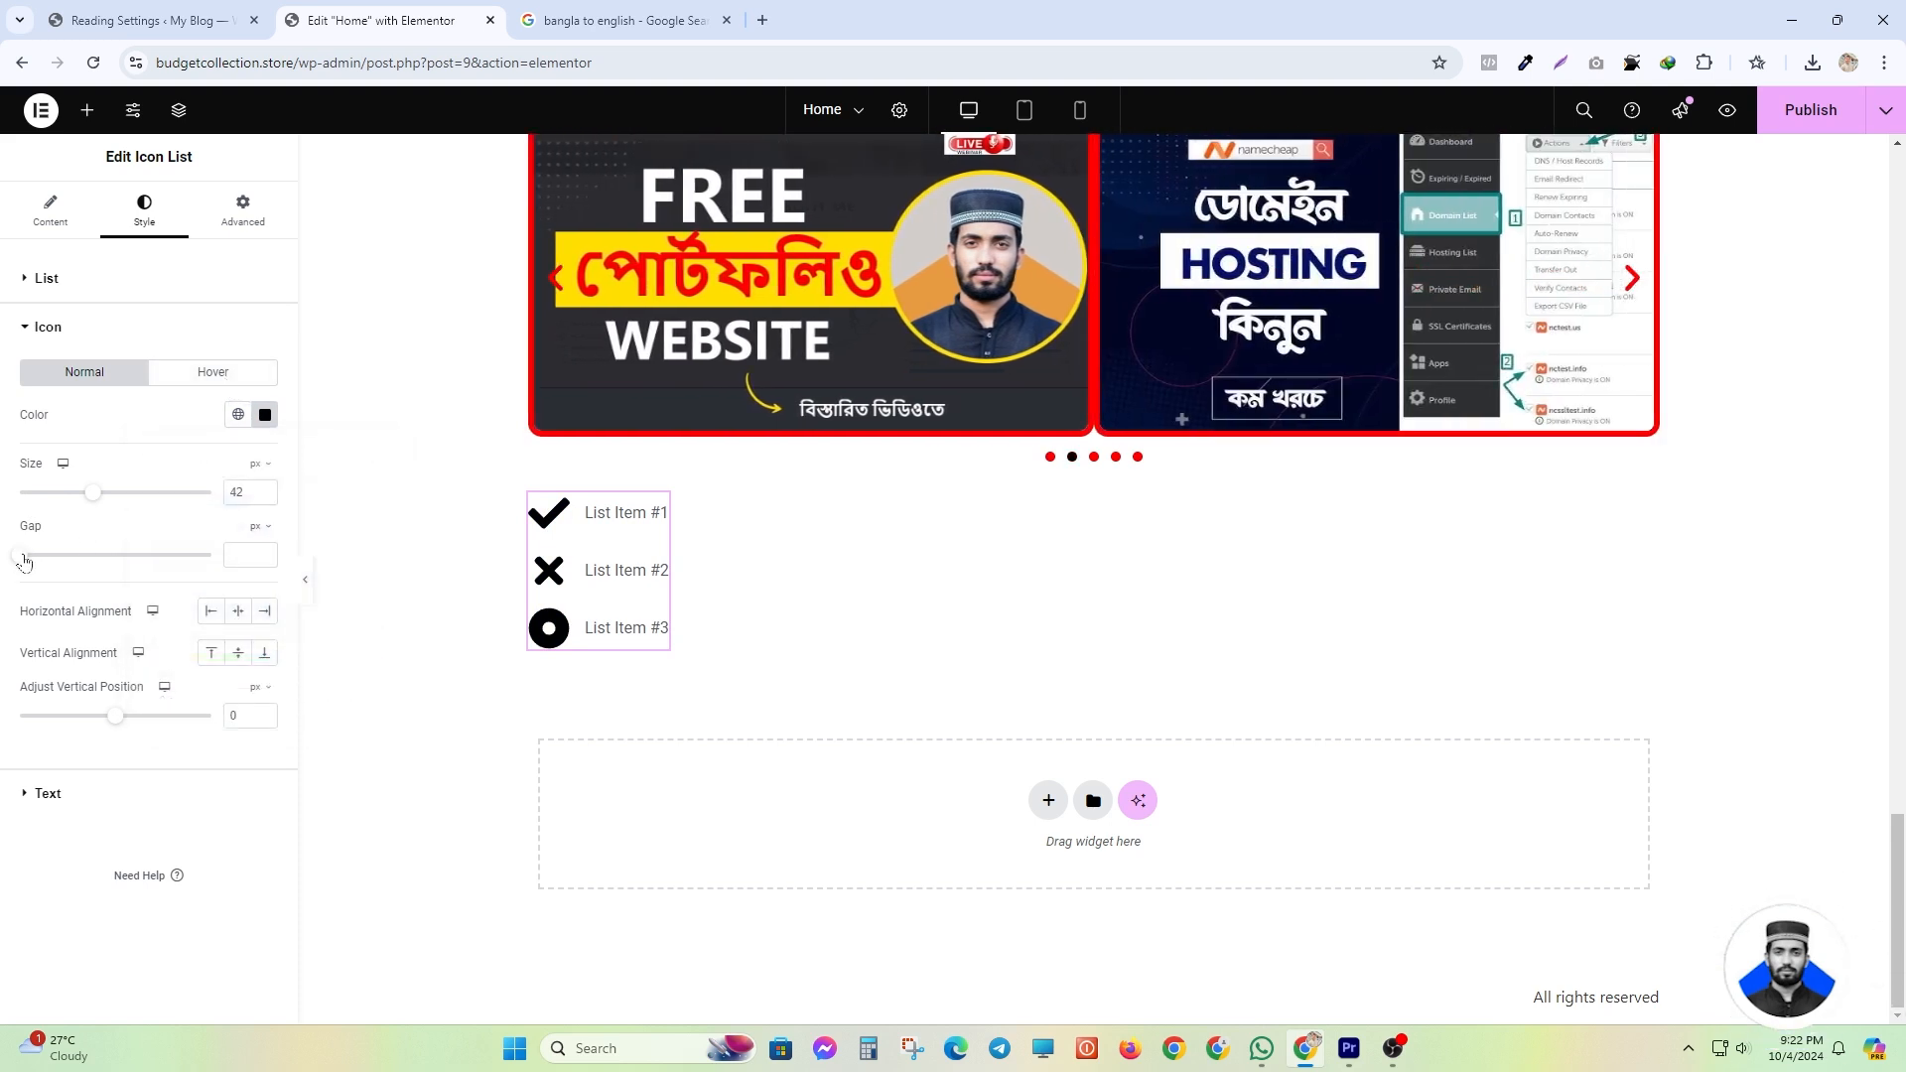
mouse_move(25, 562)
left_mouse_down()
mouse_move(149, 566)
mouse_move(149, 594)
mouse_move(185, 591)
mouse_move(54, 569)
left_mouse_up()
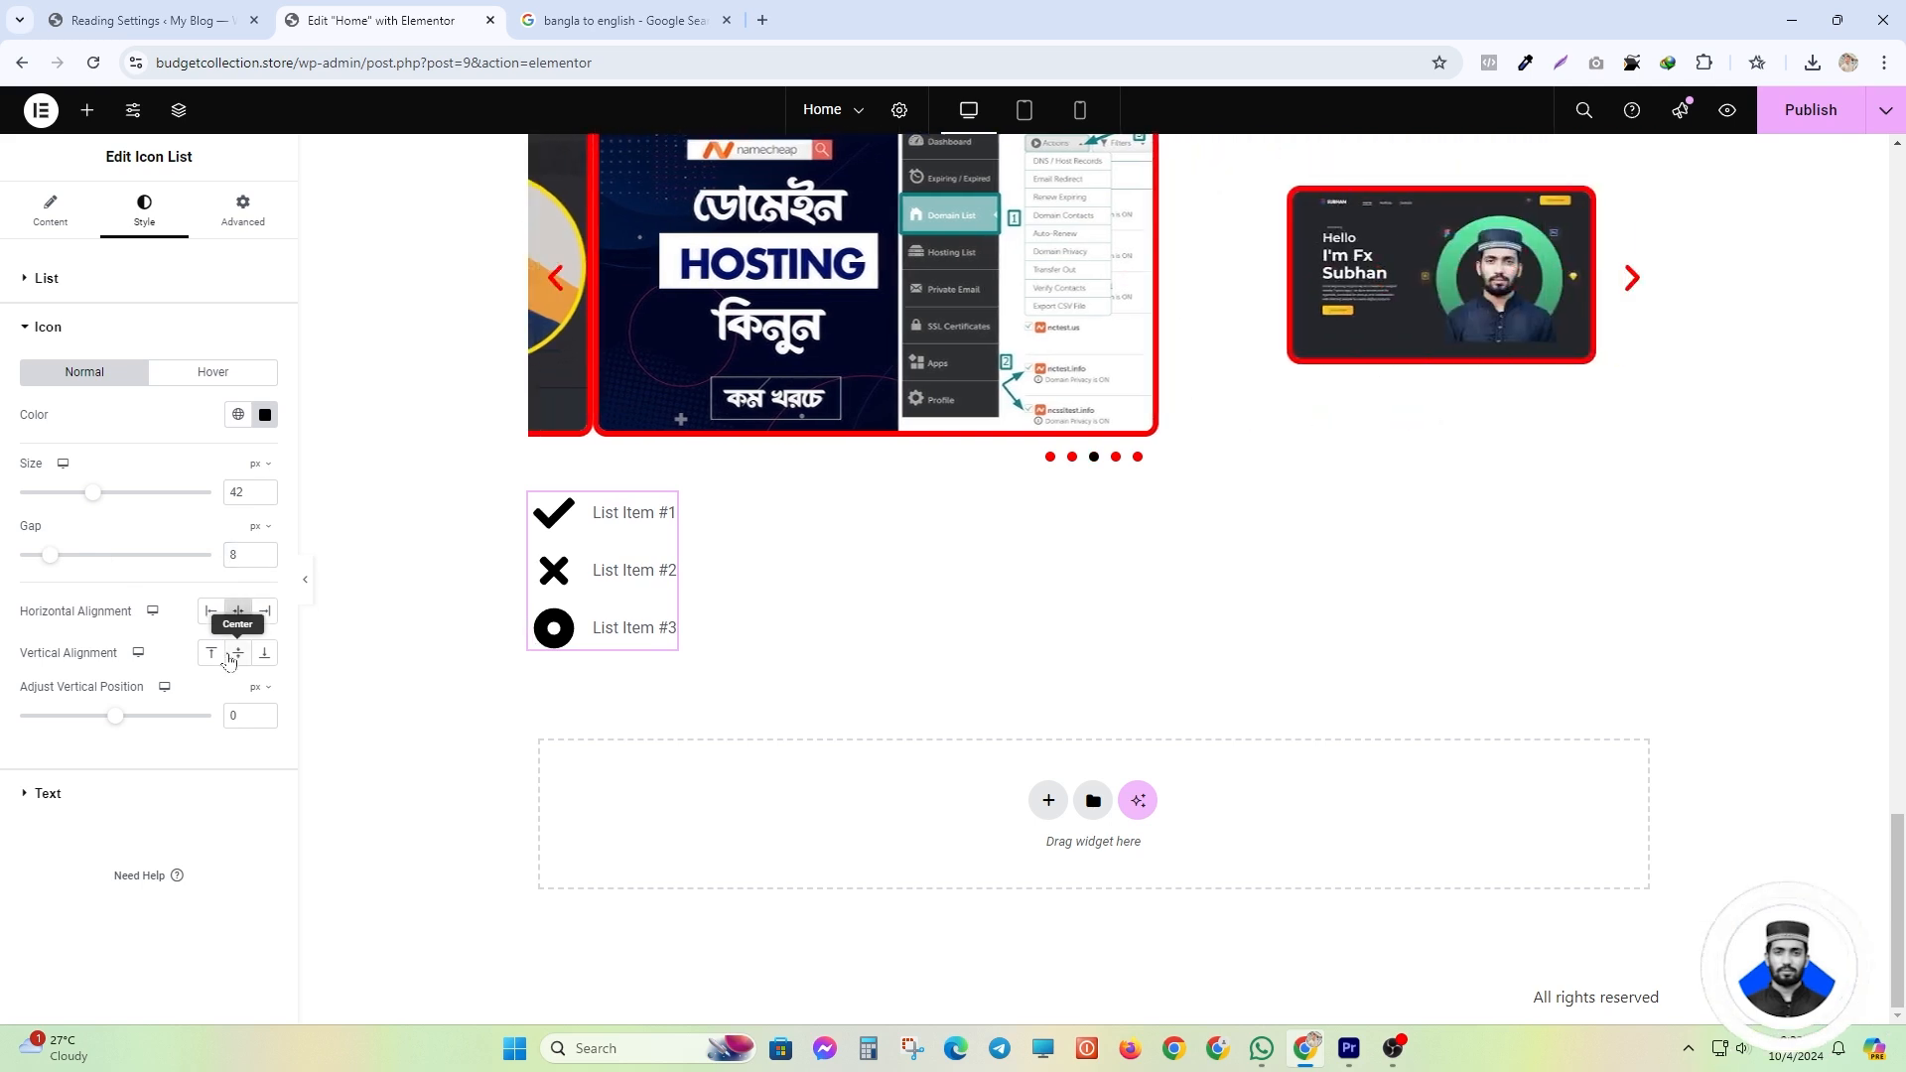
left_click(237, 612)
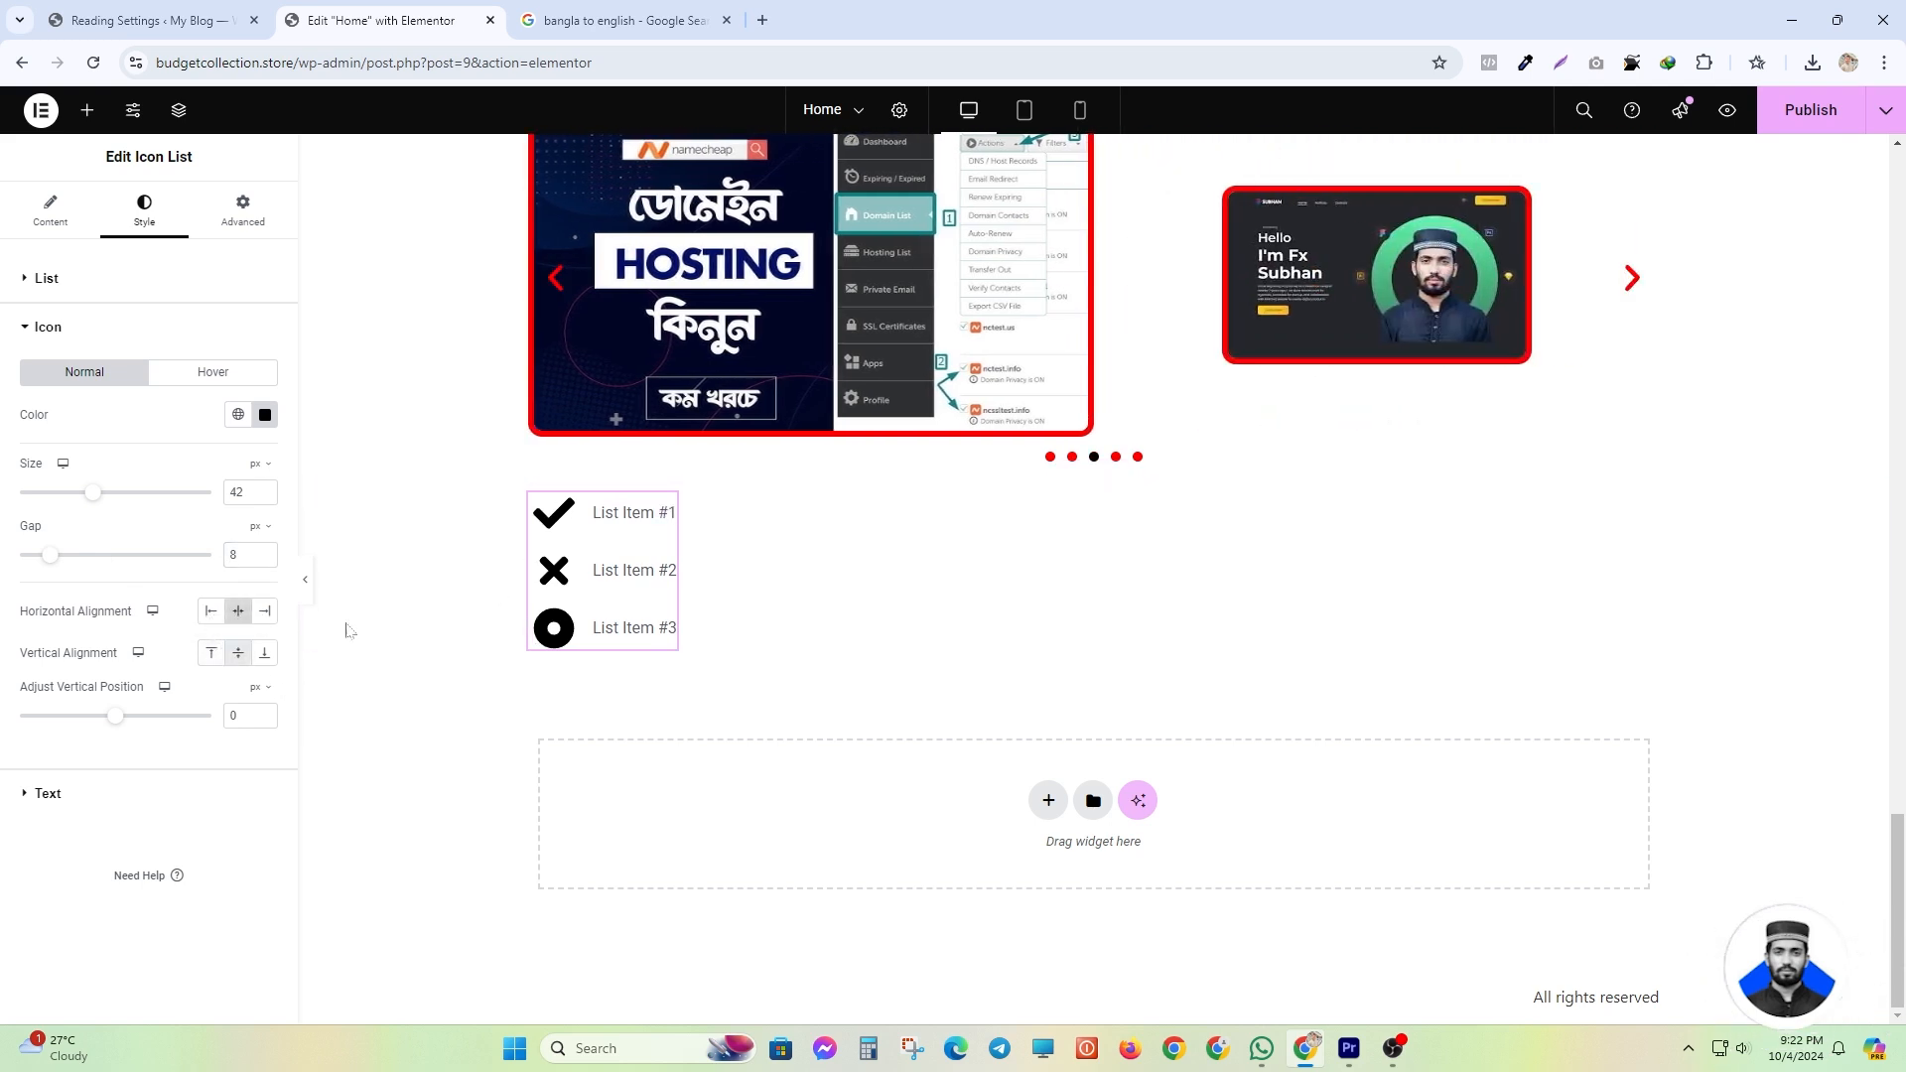
left_click(265, 653)
left_click(211, 610)
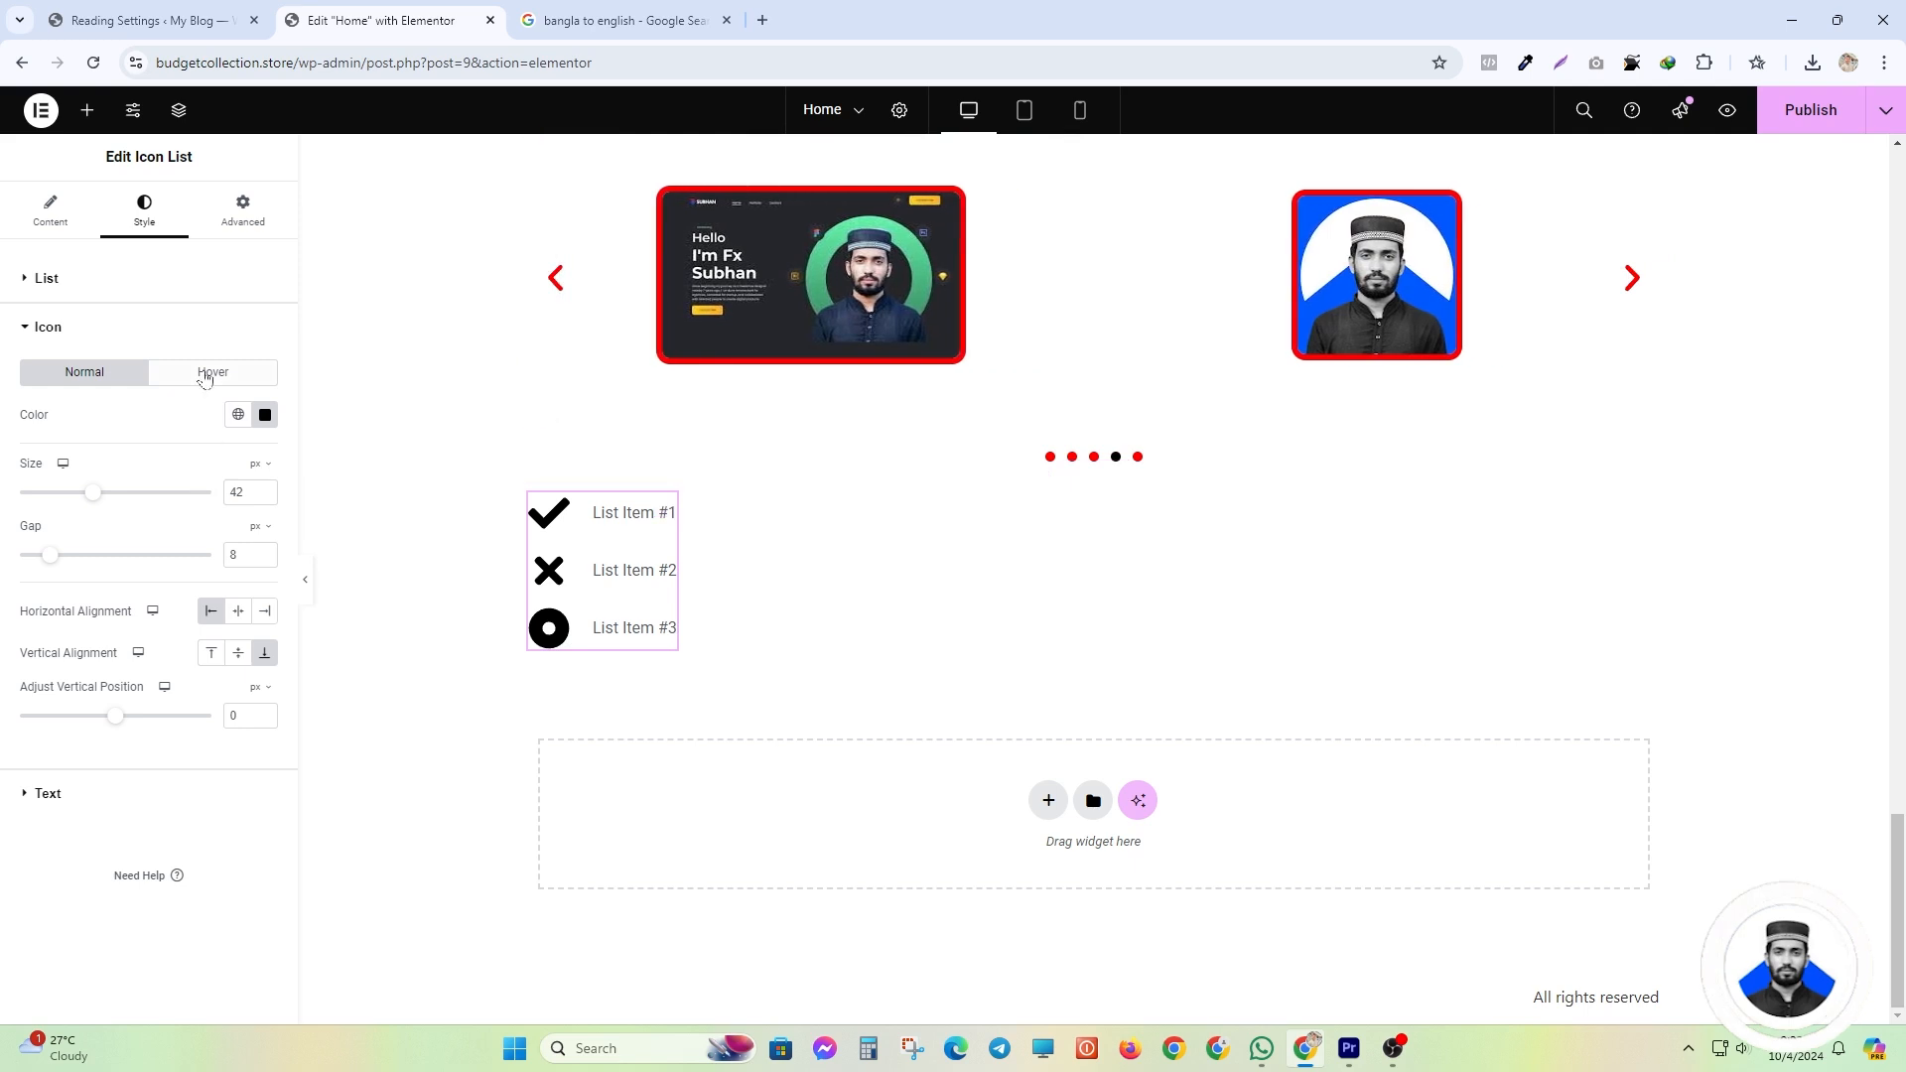
- Set the list icons' hover color to red (#E40000)
left_click(212, 371)
left_click(261, 424)
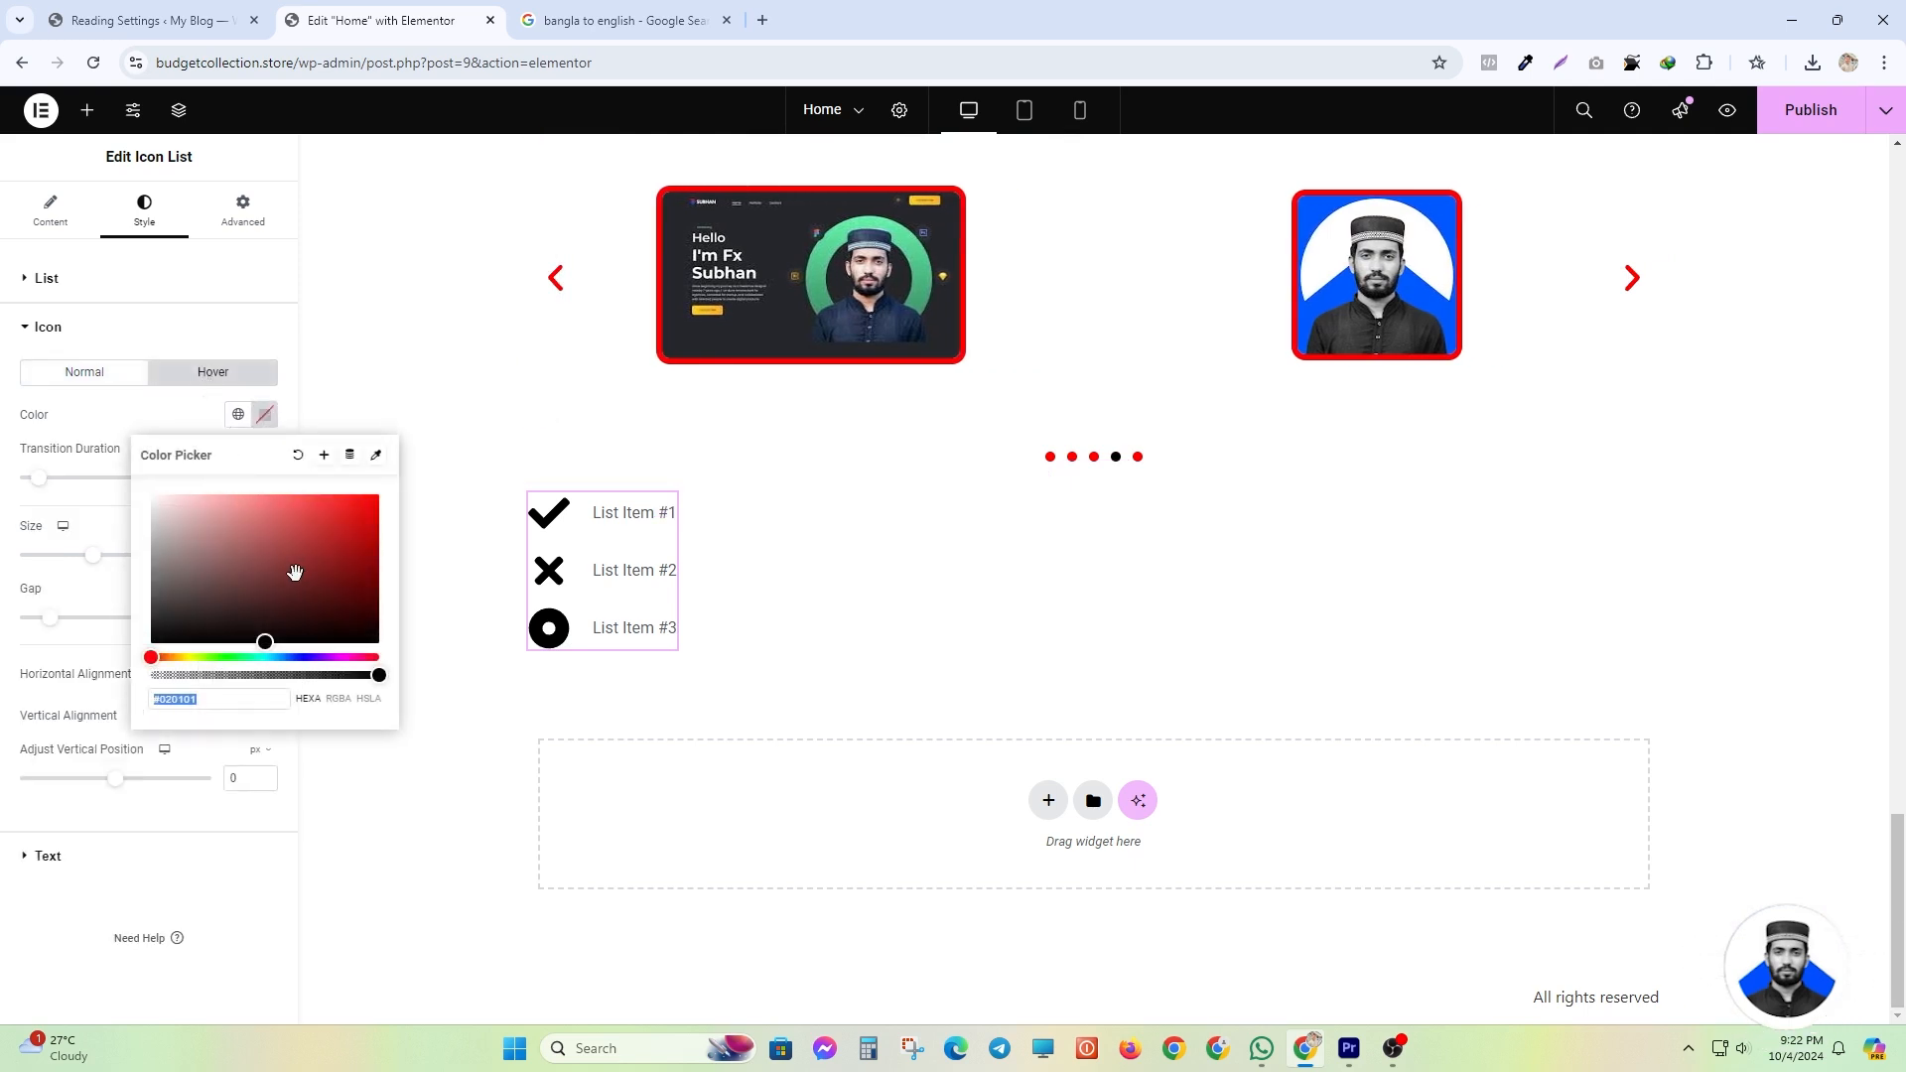
left_click_drag(344, 518, 397, 485)
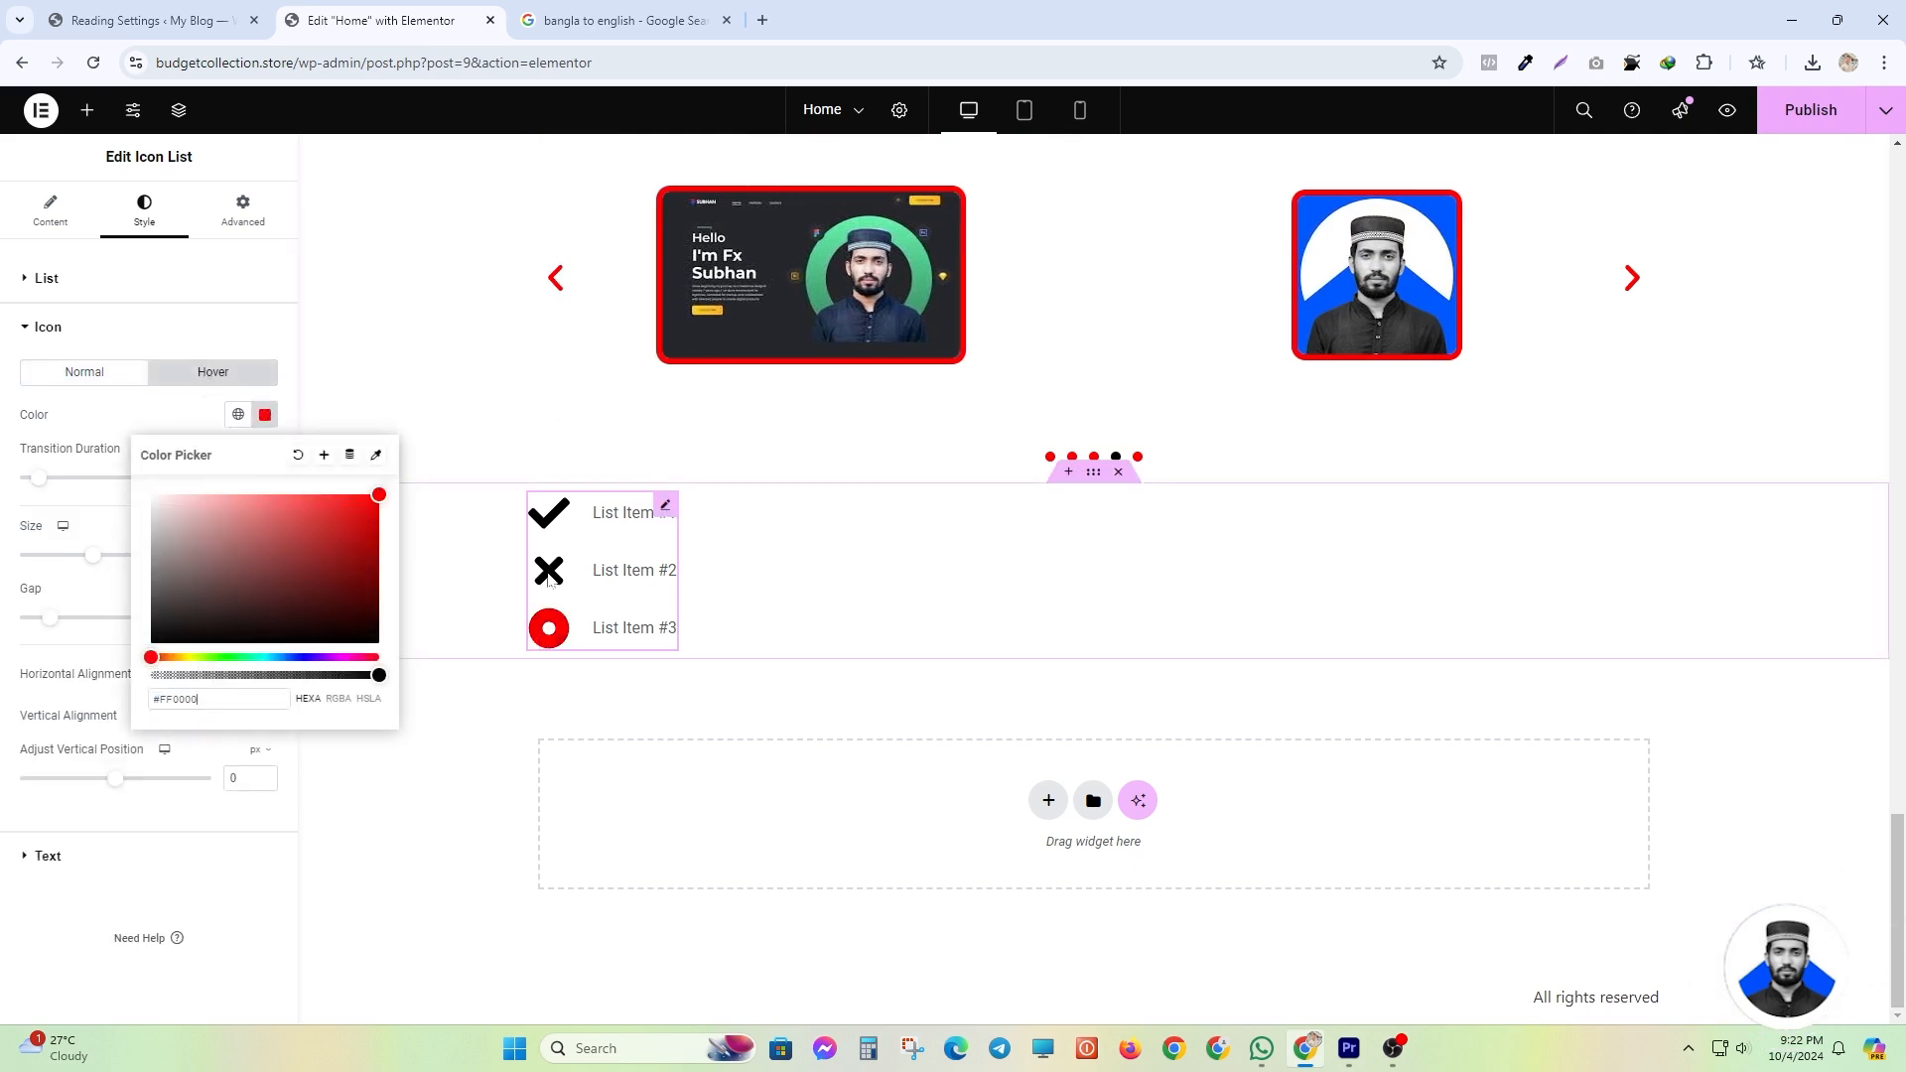
left_click(379, 509)
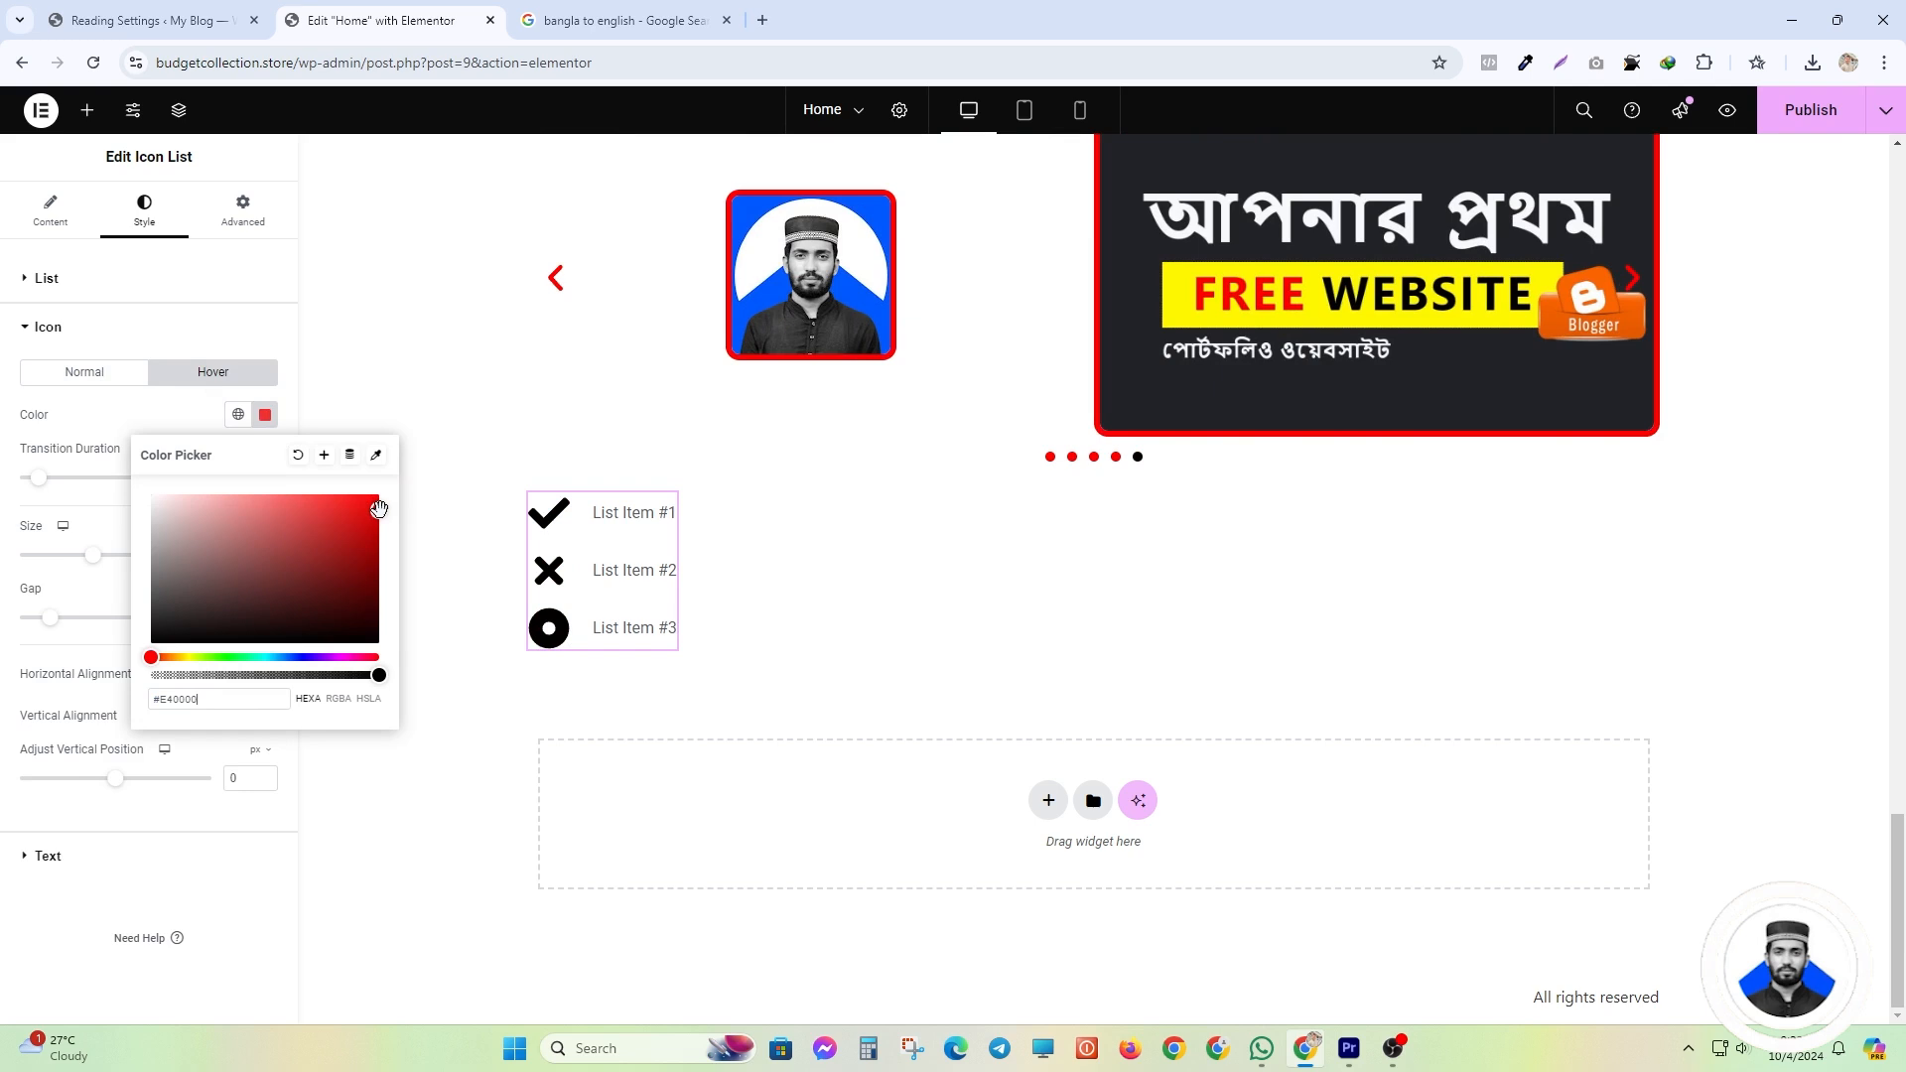
left_click(262, 417)
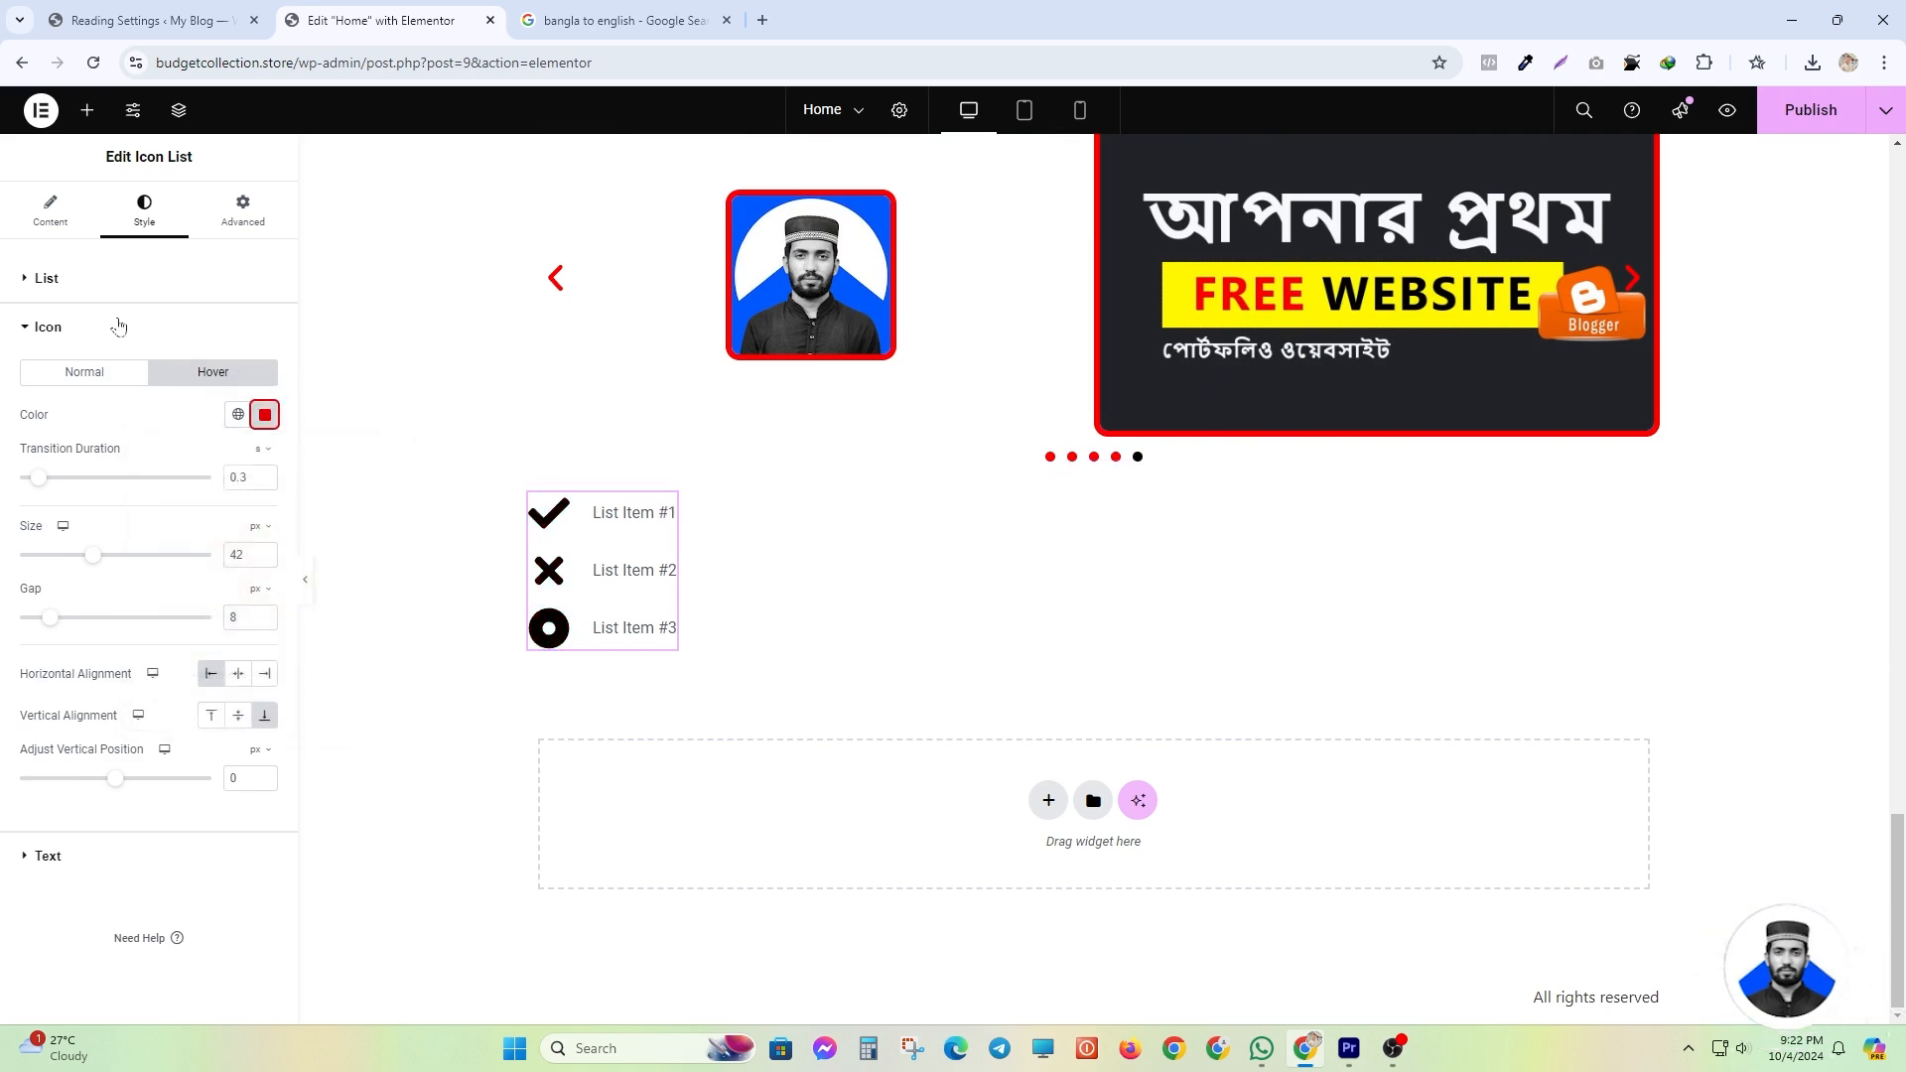
- Set the list text typography to a size of about 51 px and the Risque font family
left_click(80, 329)
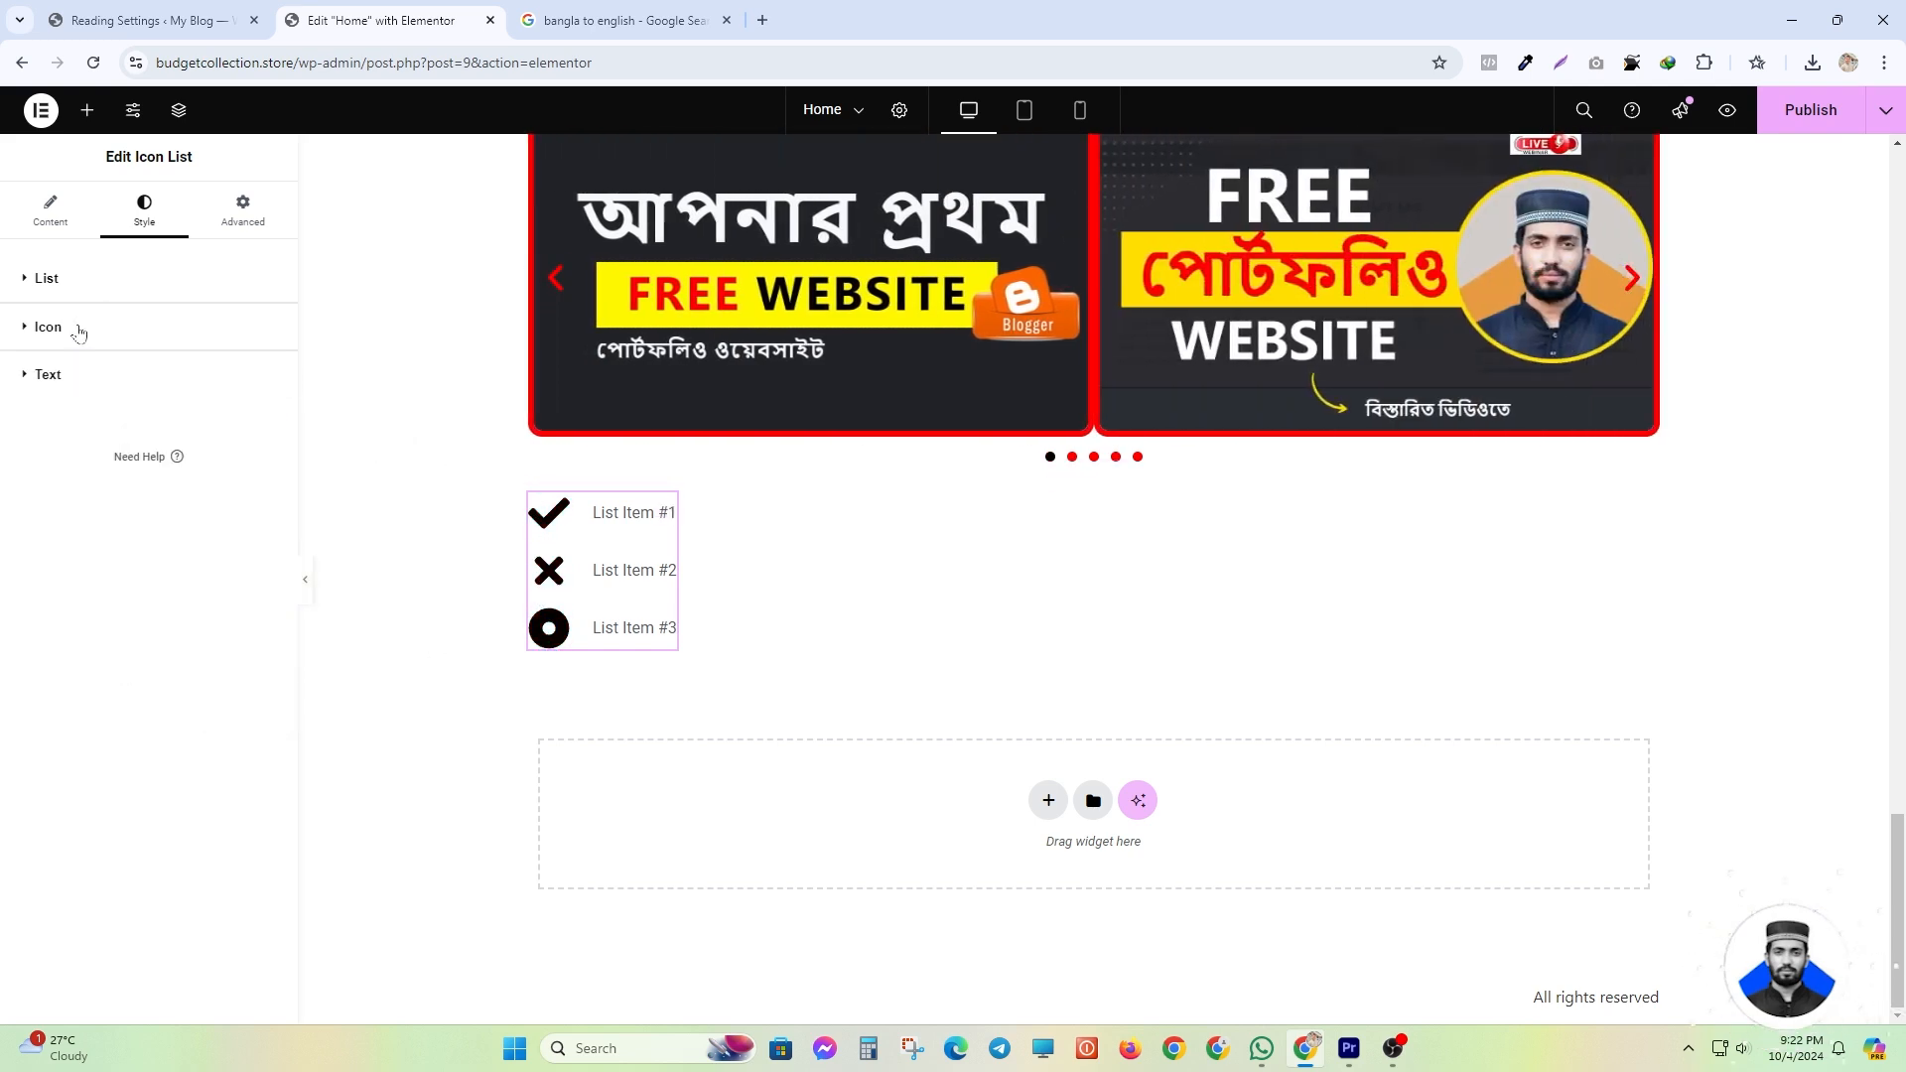
left_click(40, 379)
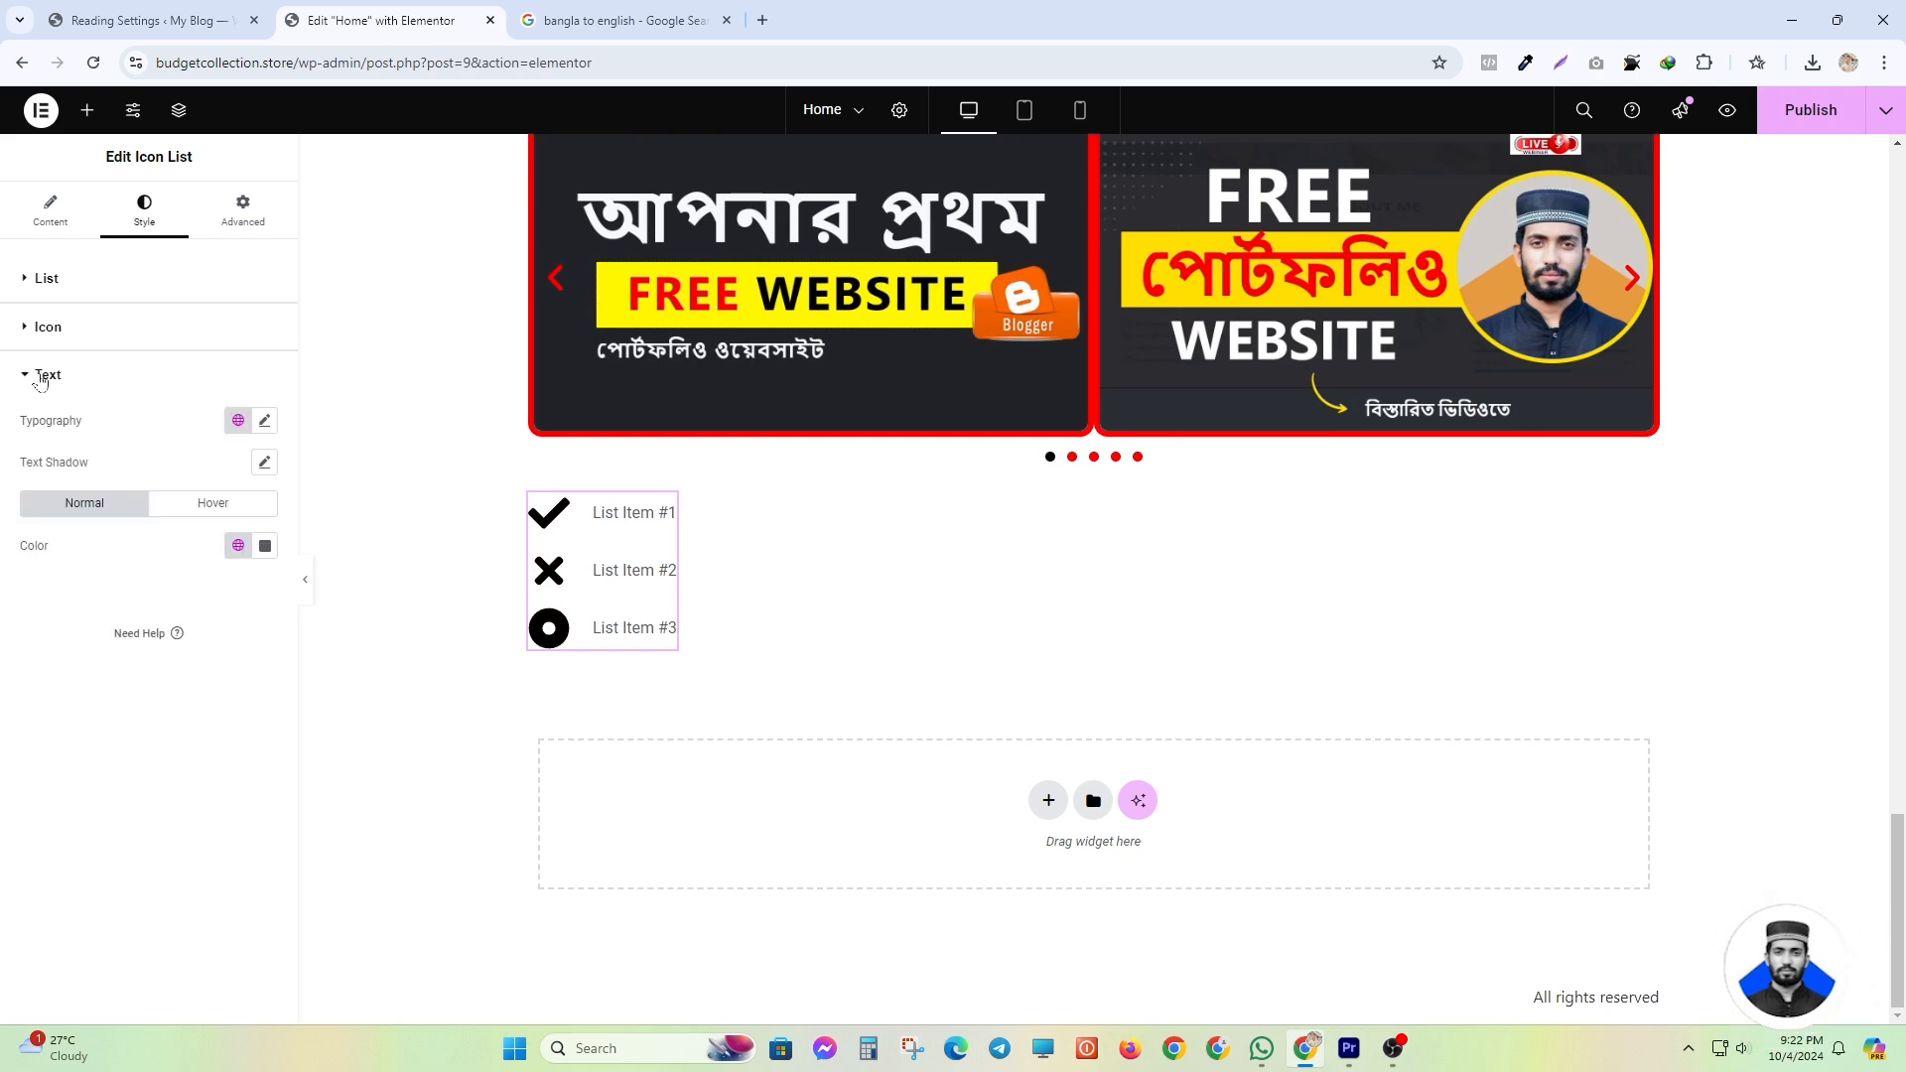
left_click(267, 421)
left_click_drag(44, 585, 85, 585)
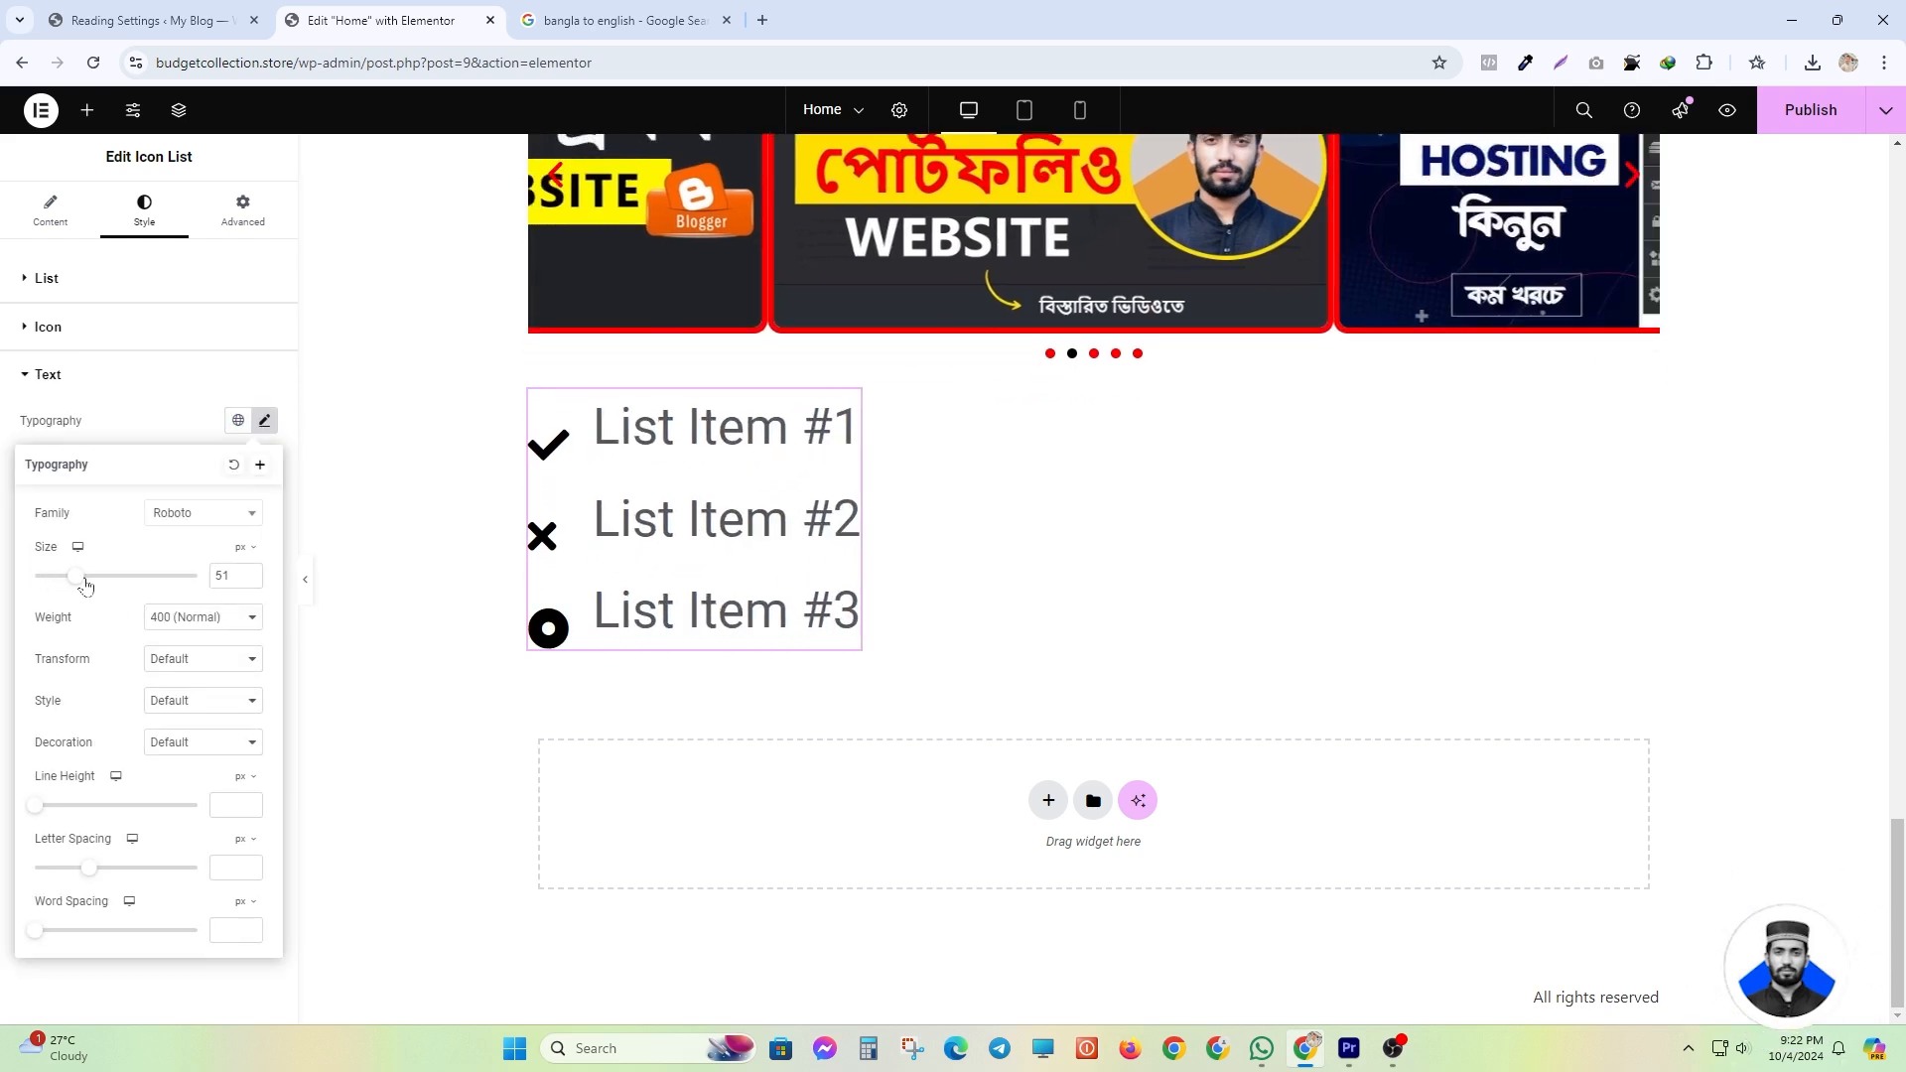
left_click(188, 516)
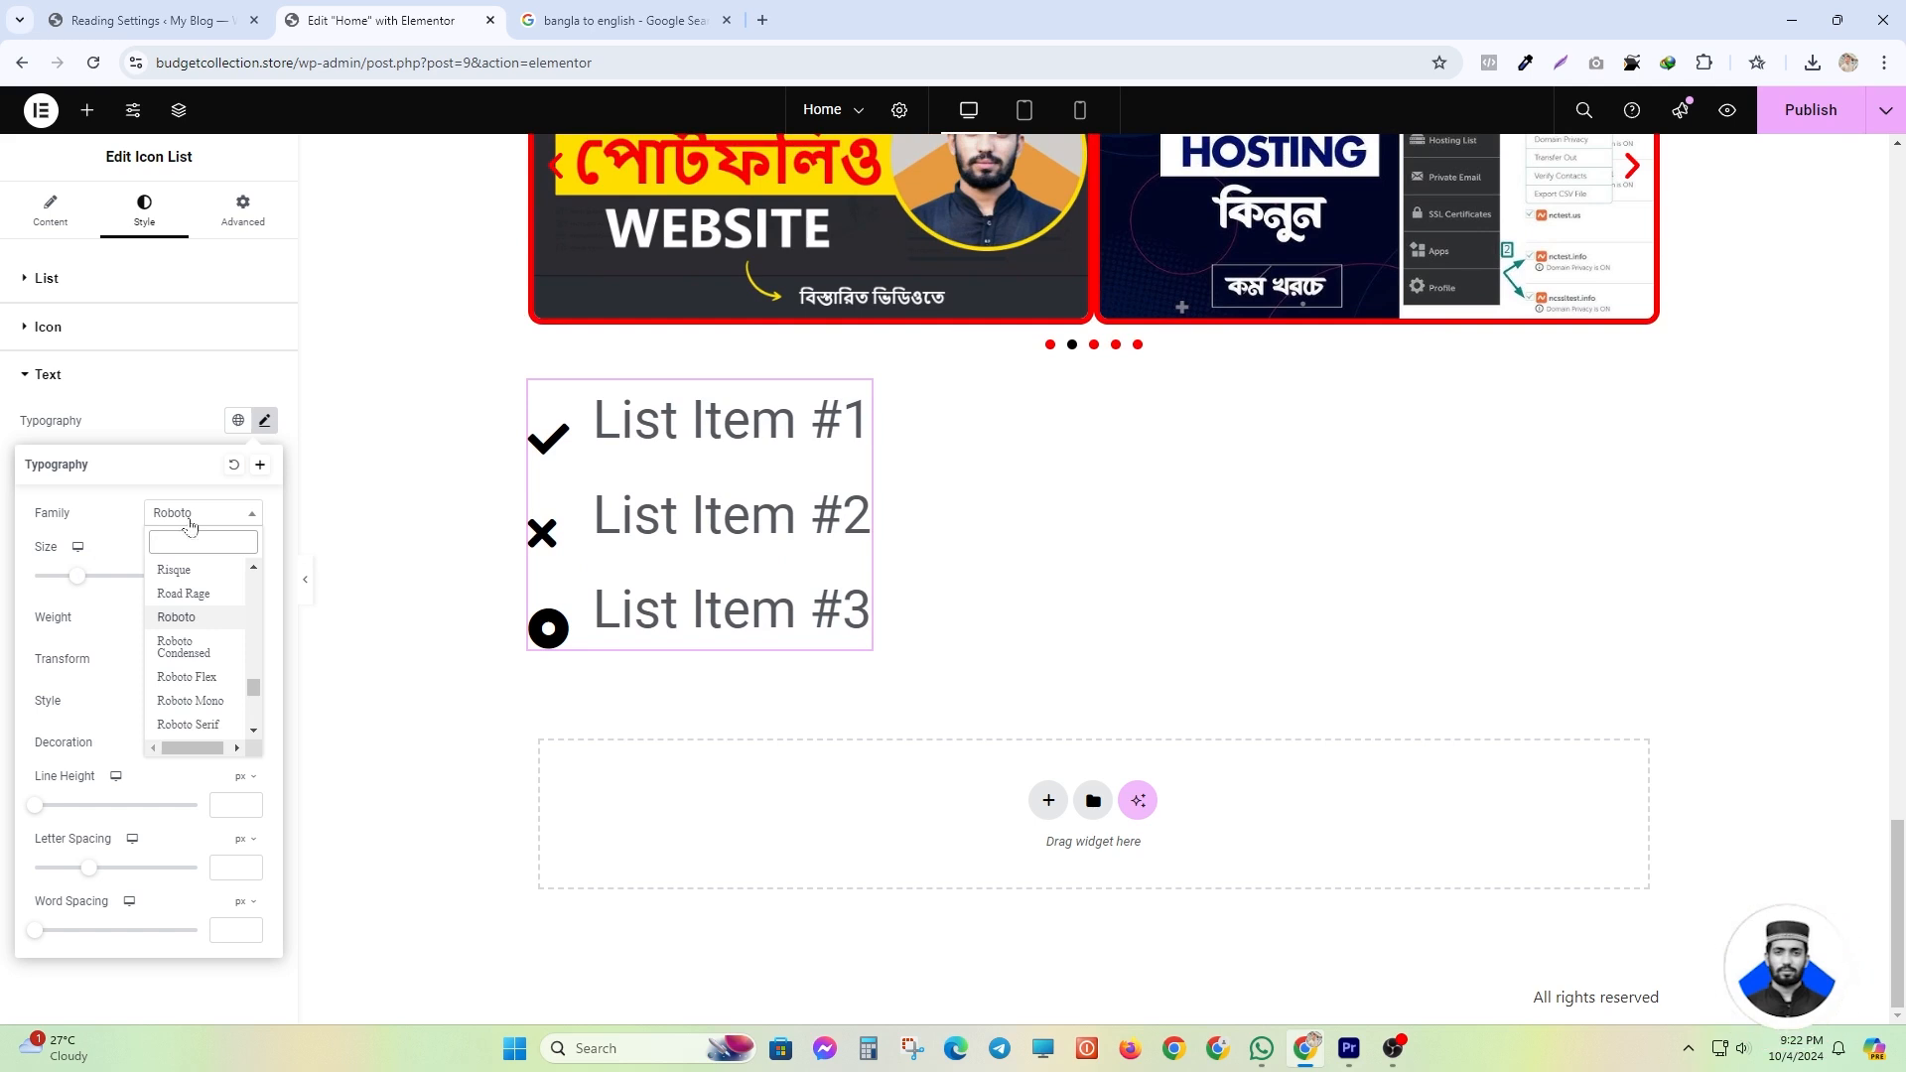
left_click(173, 570)
left_click(264, 423)
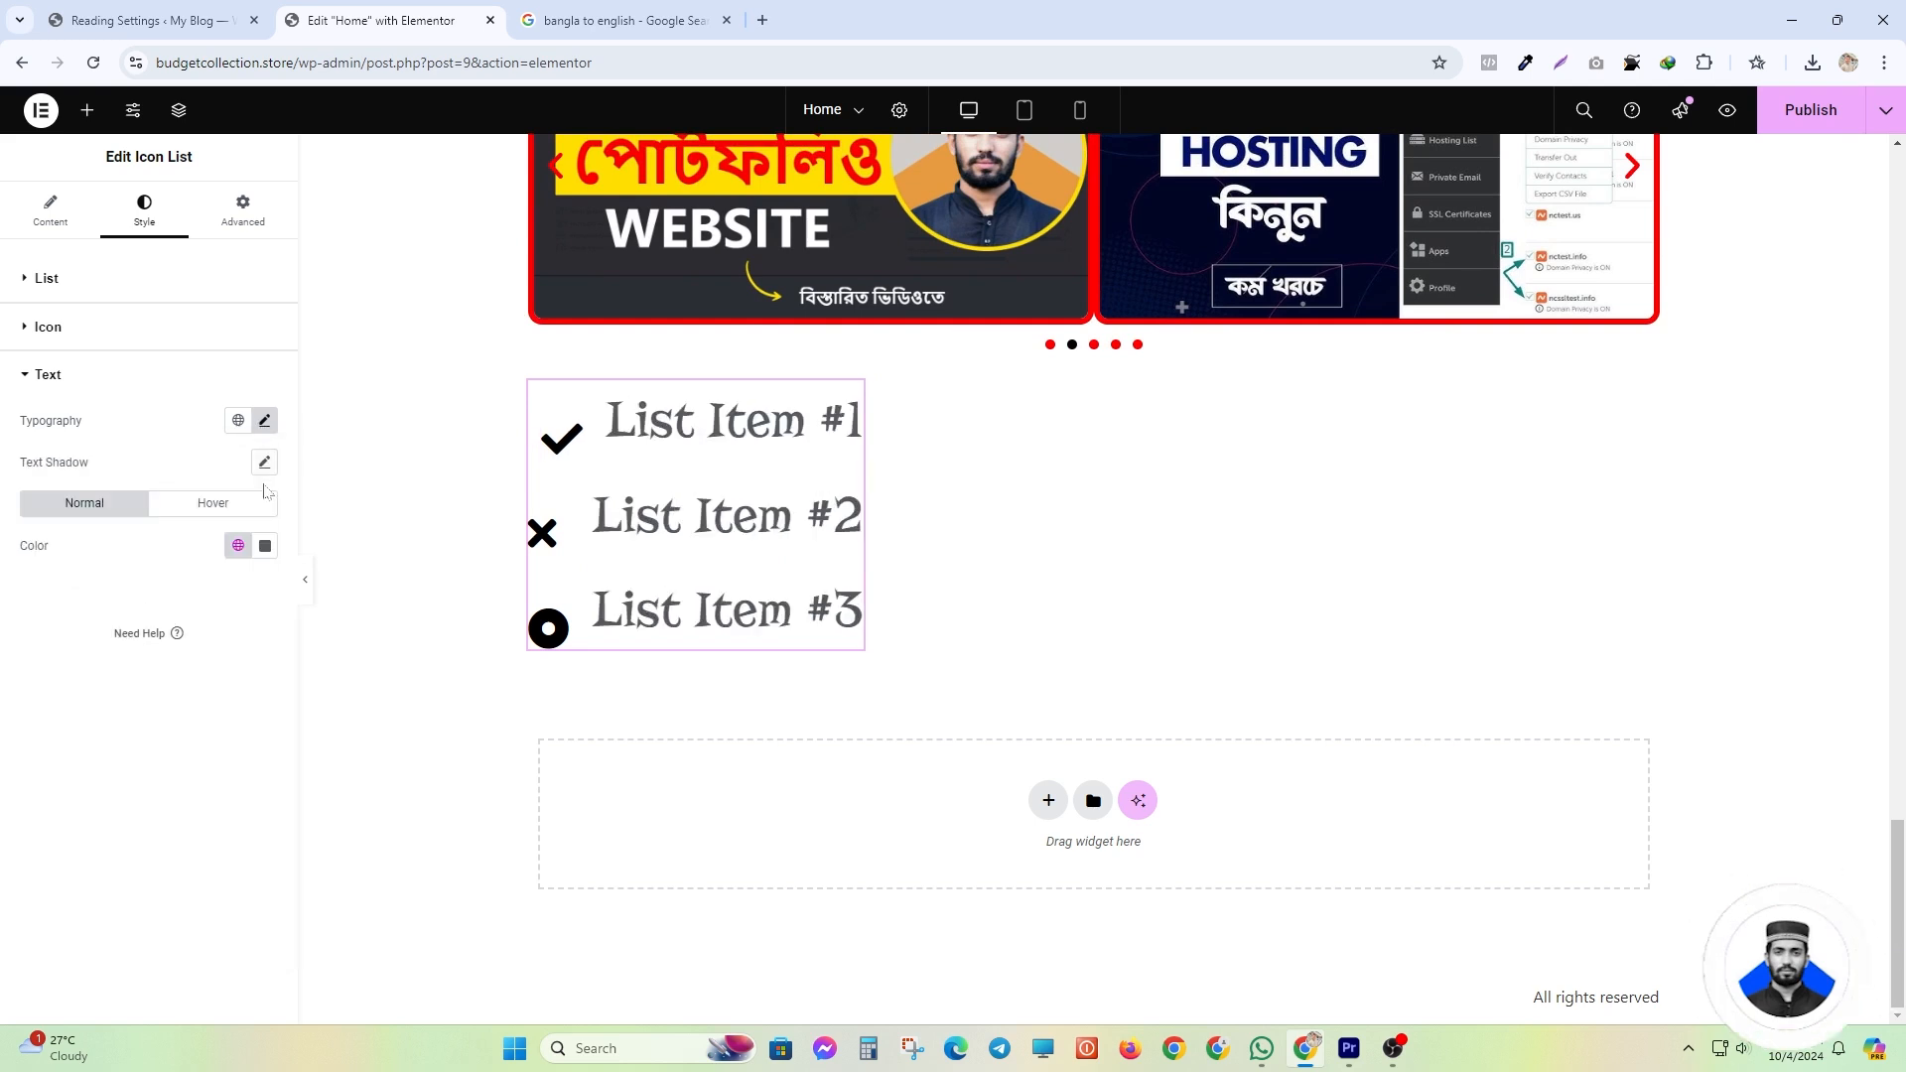
- Color the list text blue (#0074FF) and set its hover color to red
left_click(265, 546)
left_click(356, 642)
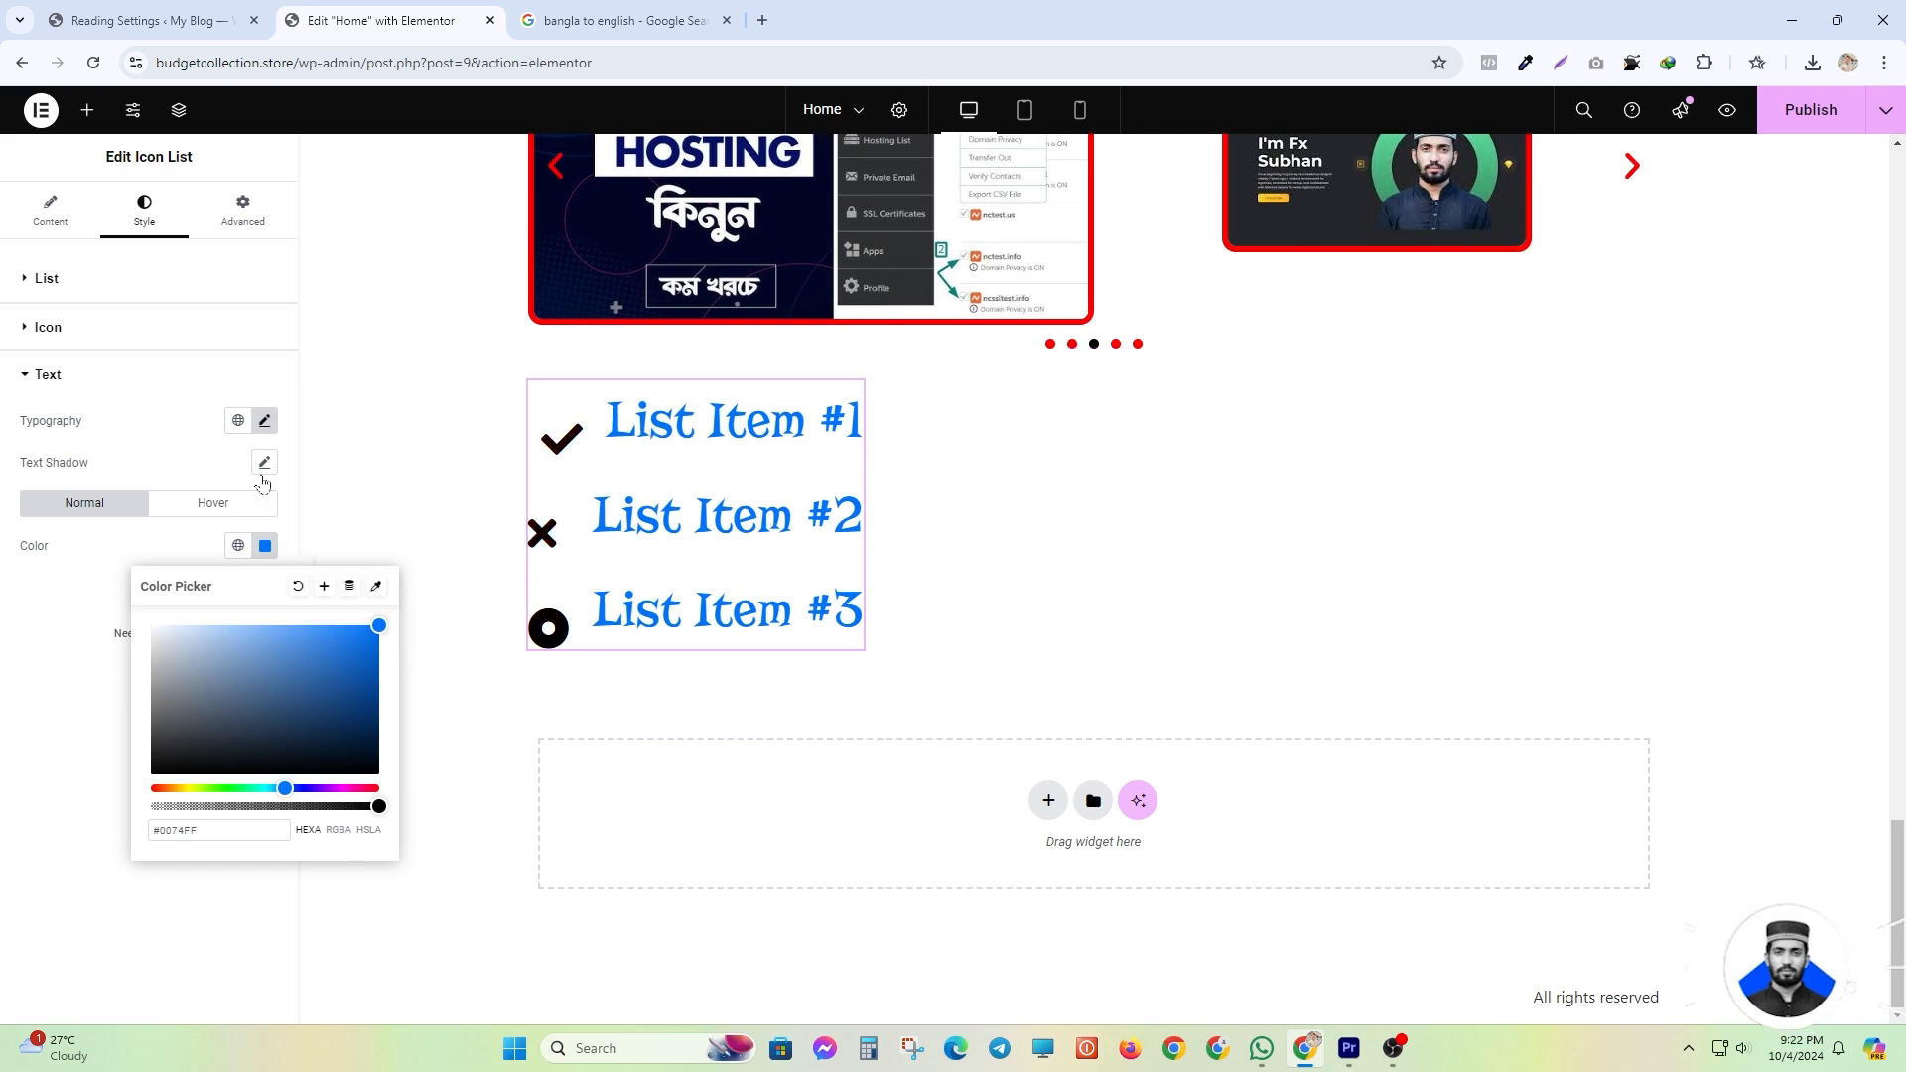
left_click(275, 546)
left_click(243, 504)
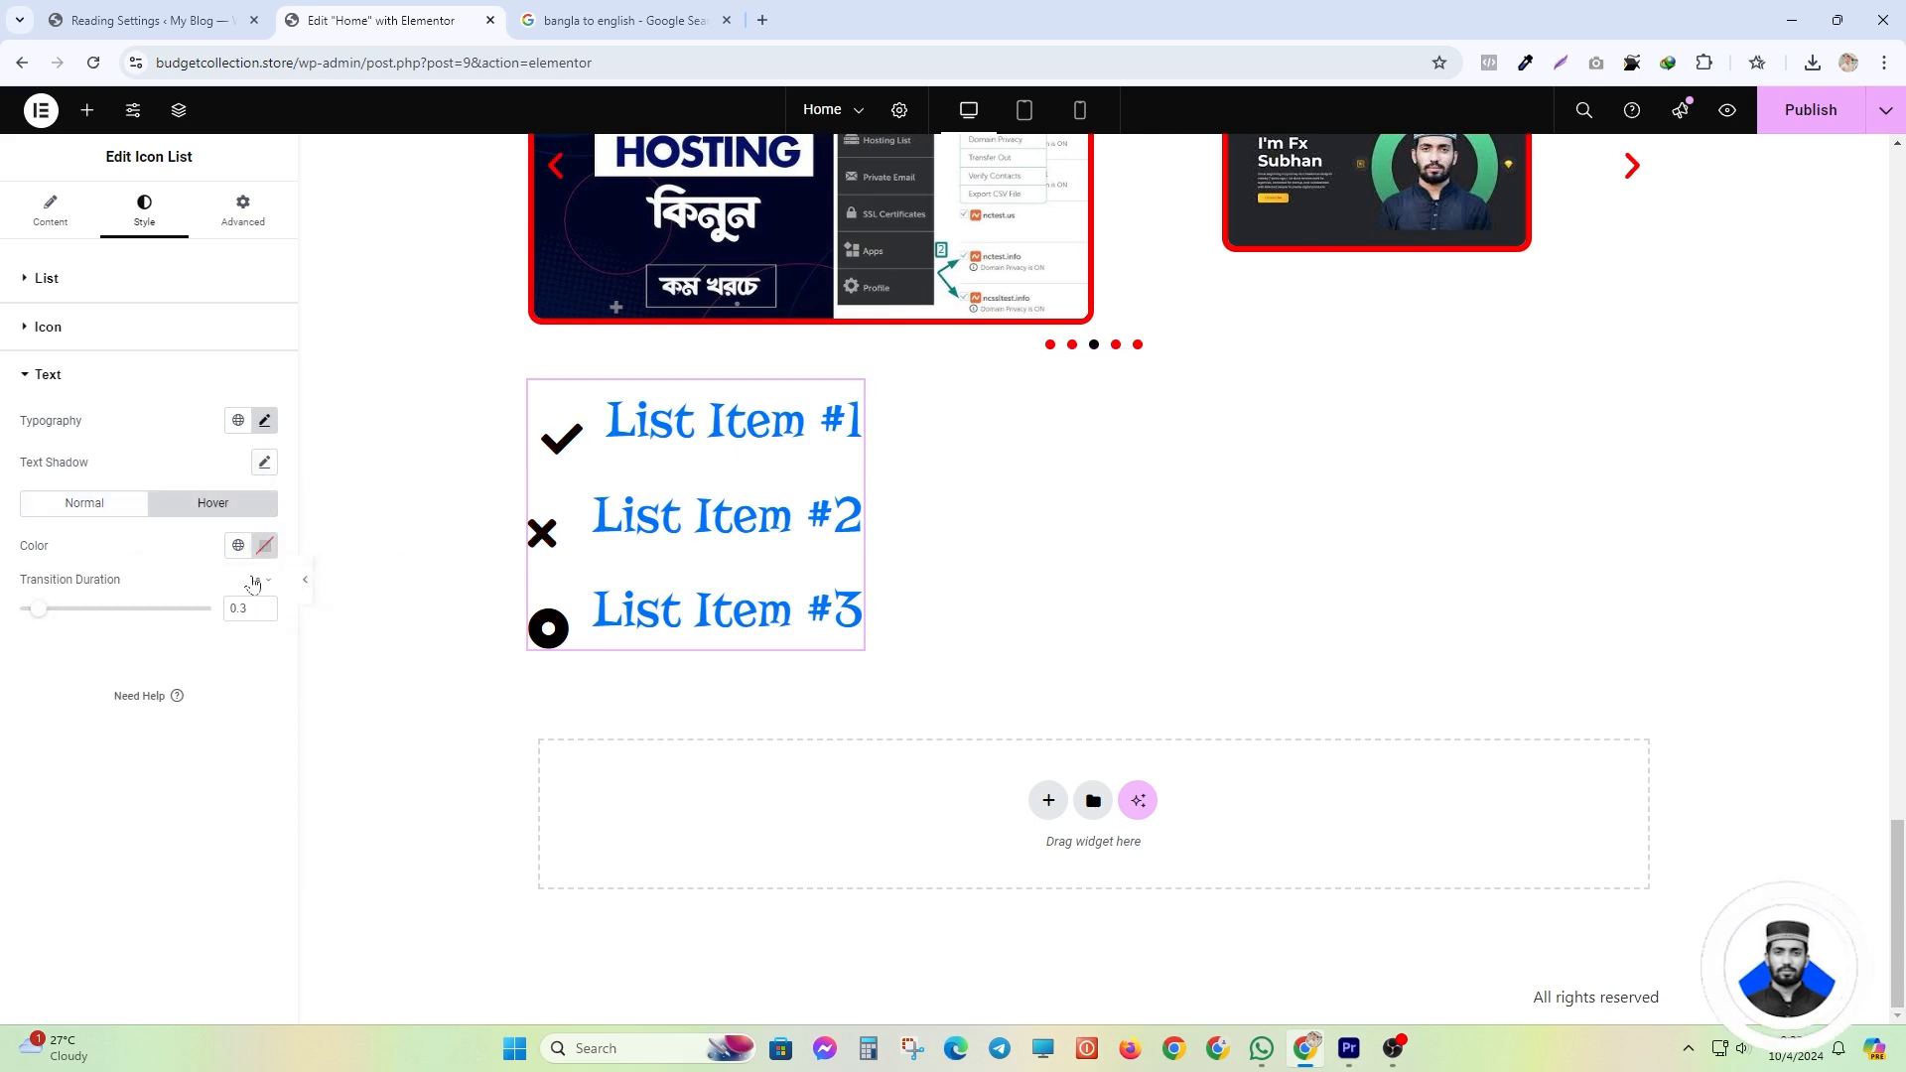
left_click(265, 549)
left_click_drag(314, 715, 397, 610)
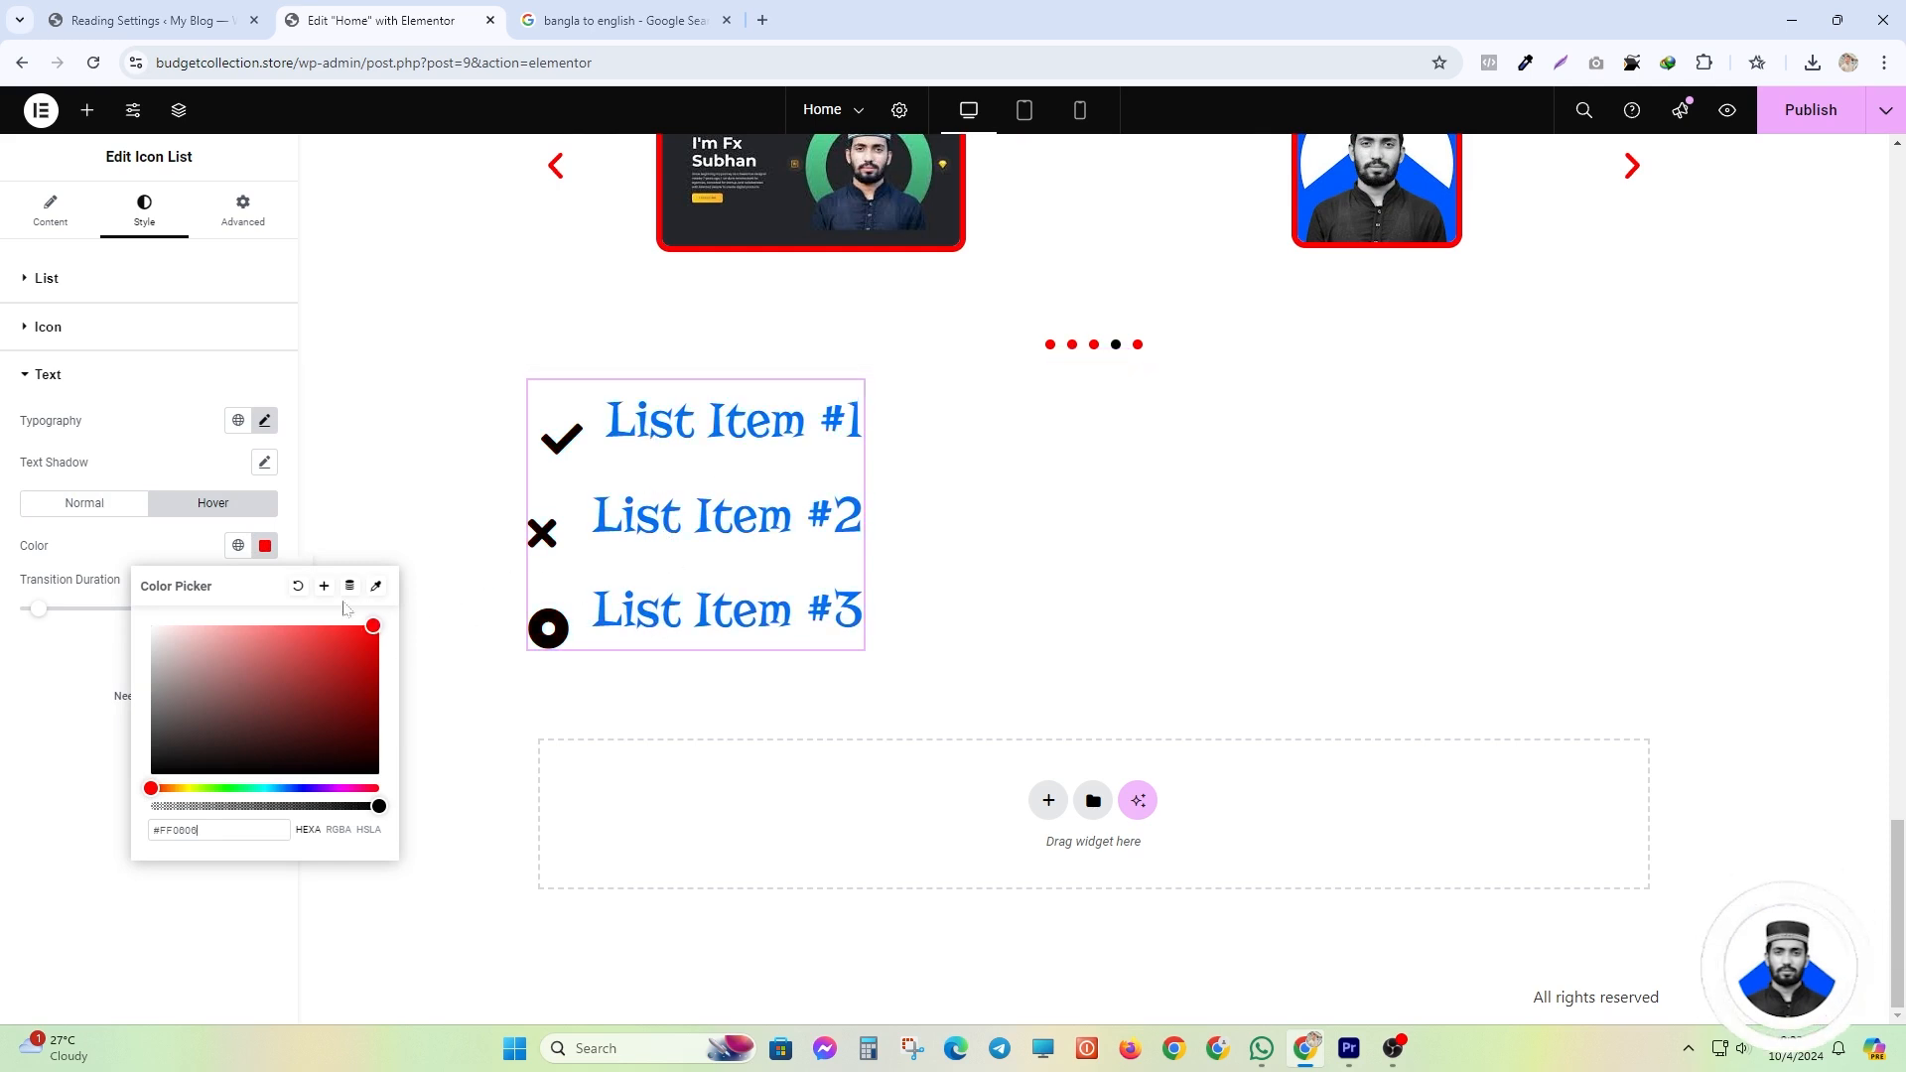
left_click_drag(395, 625, 373, 618)
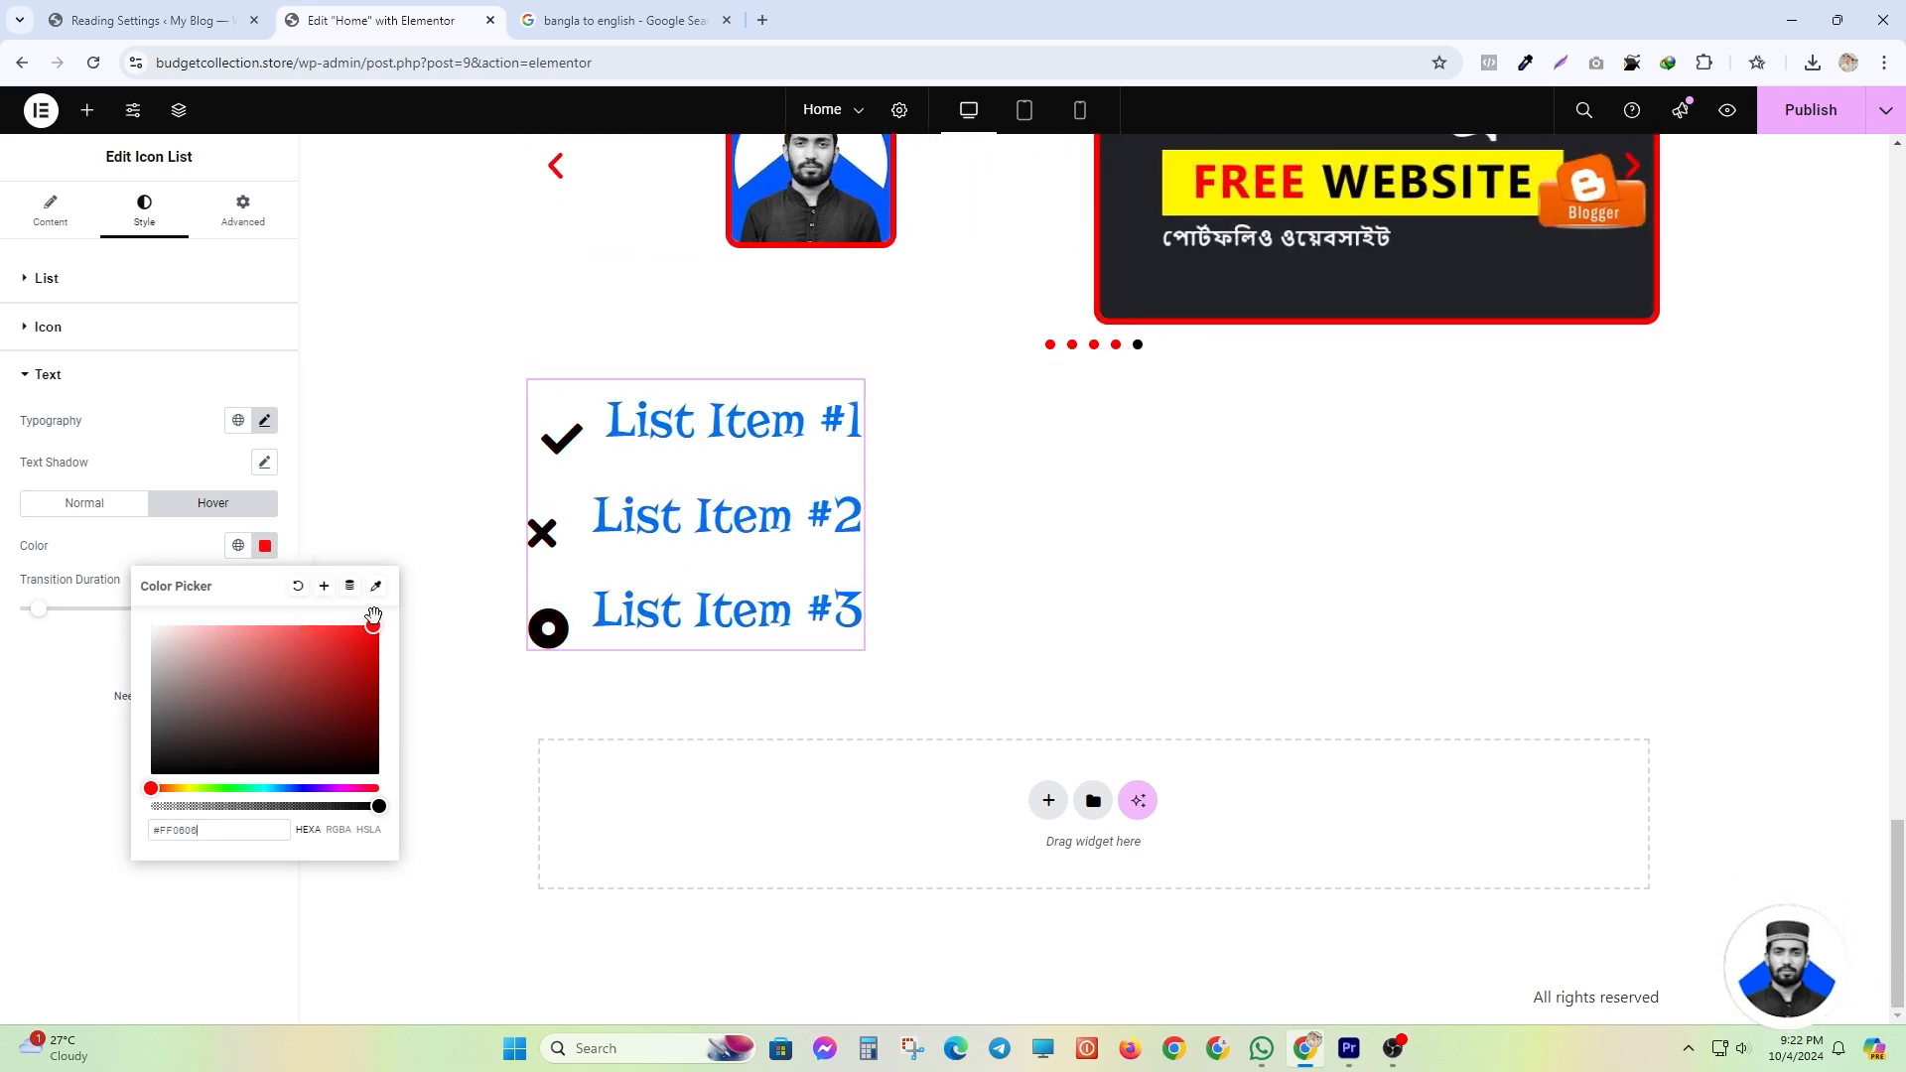
left_click(264, 548)
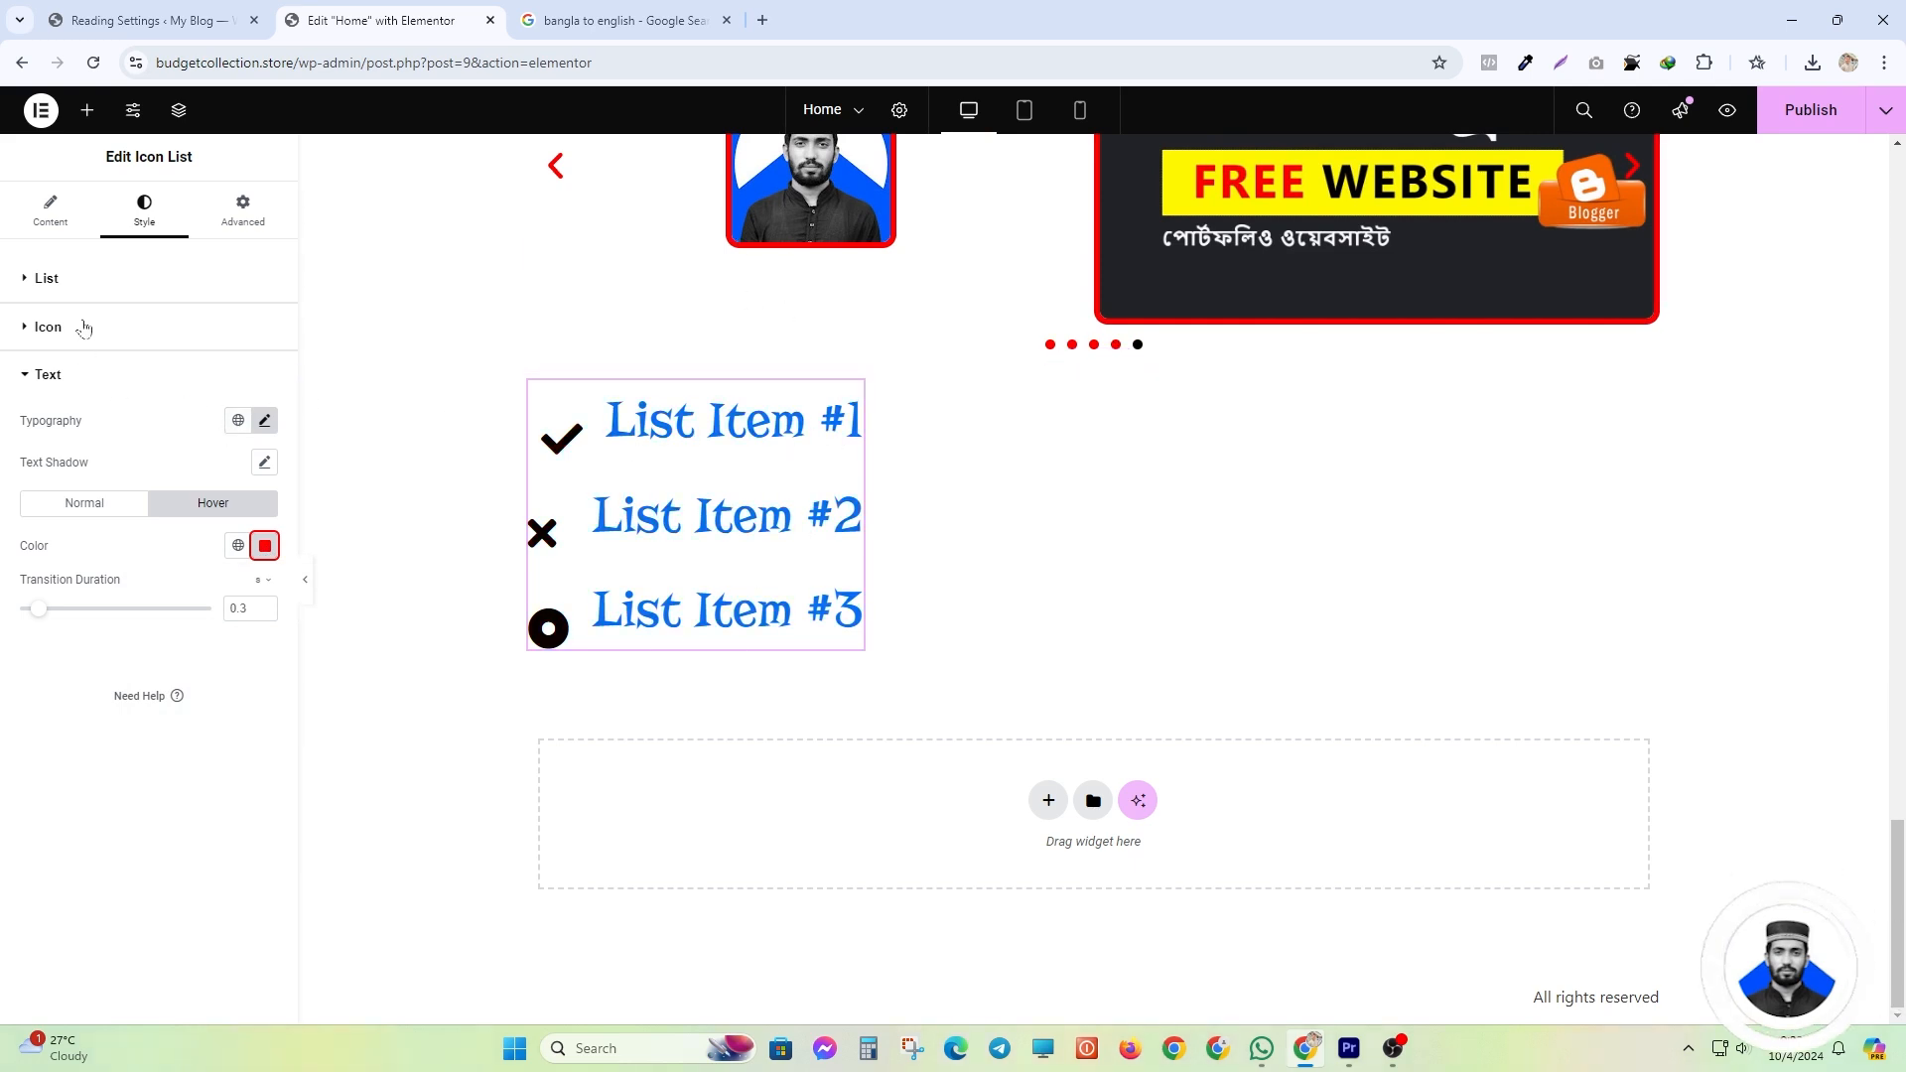
- Place a Counter widget in the empty container below the Icon List
left_click(77, 237)
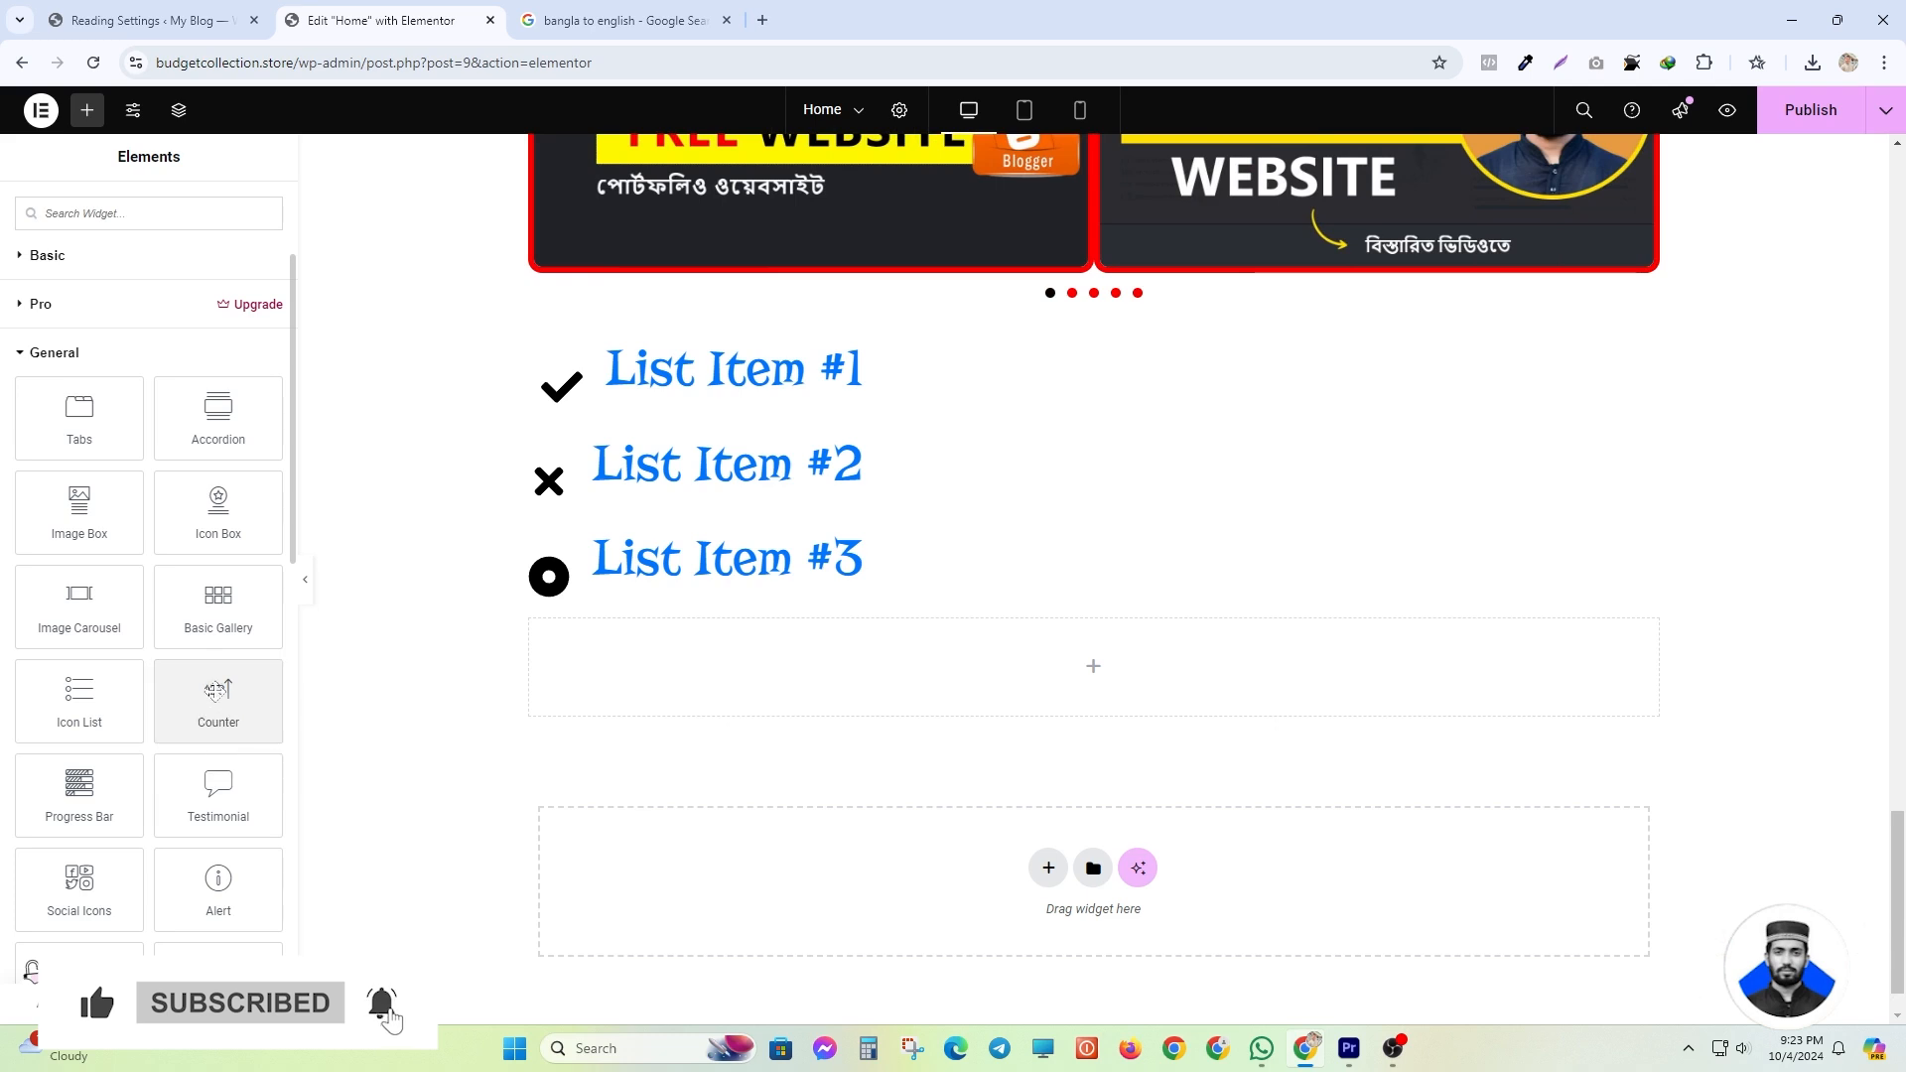
left_click_drag(216, 692, 1213, 681)
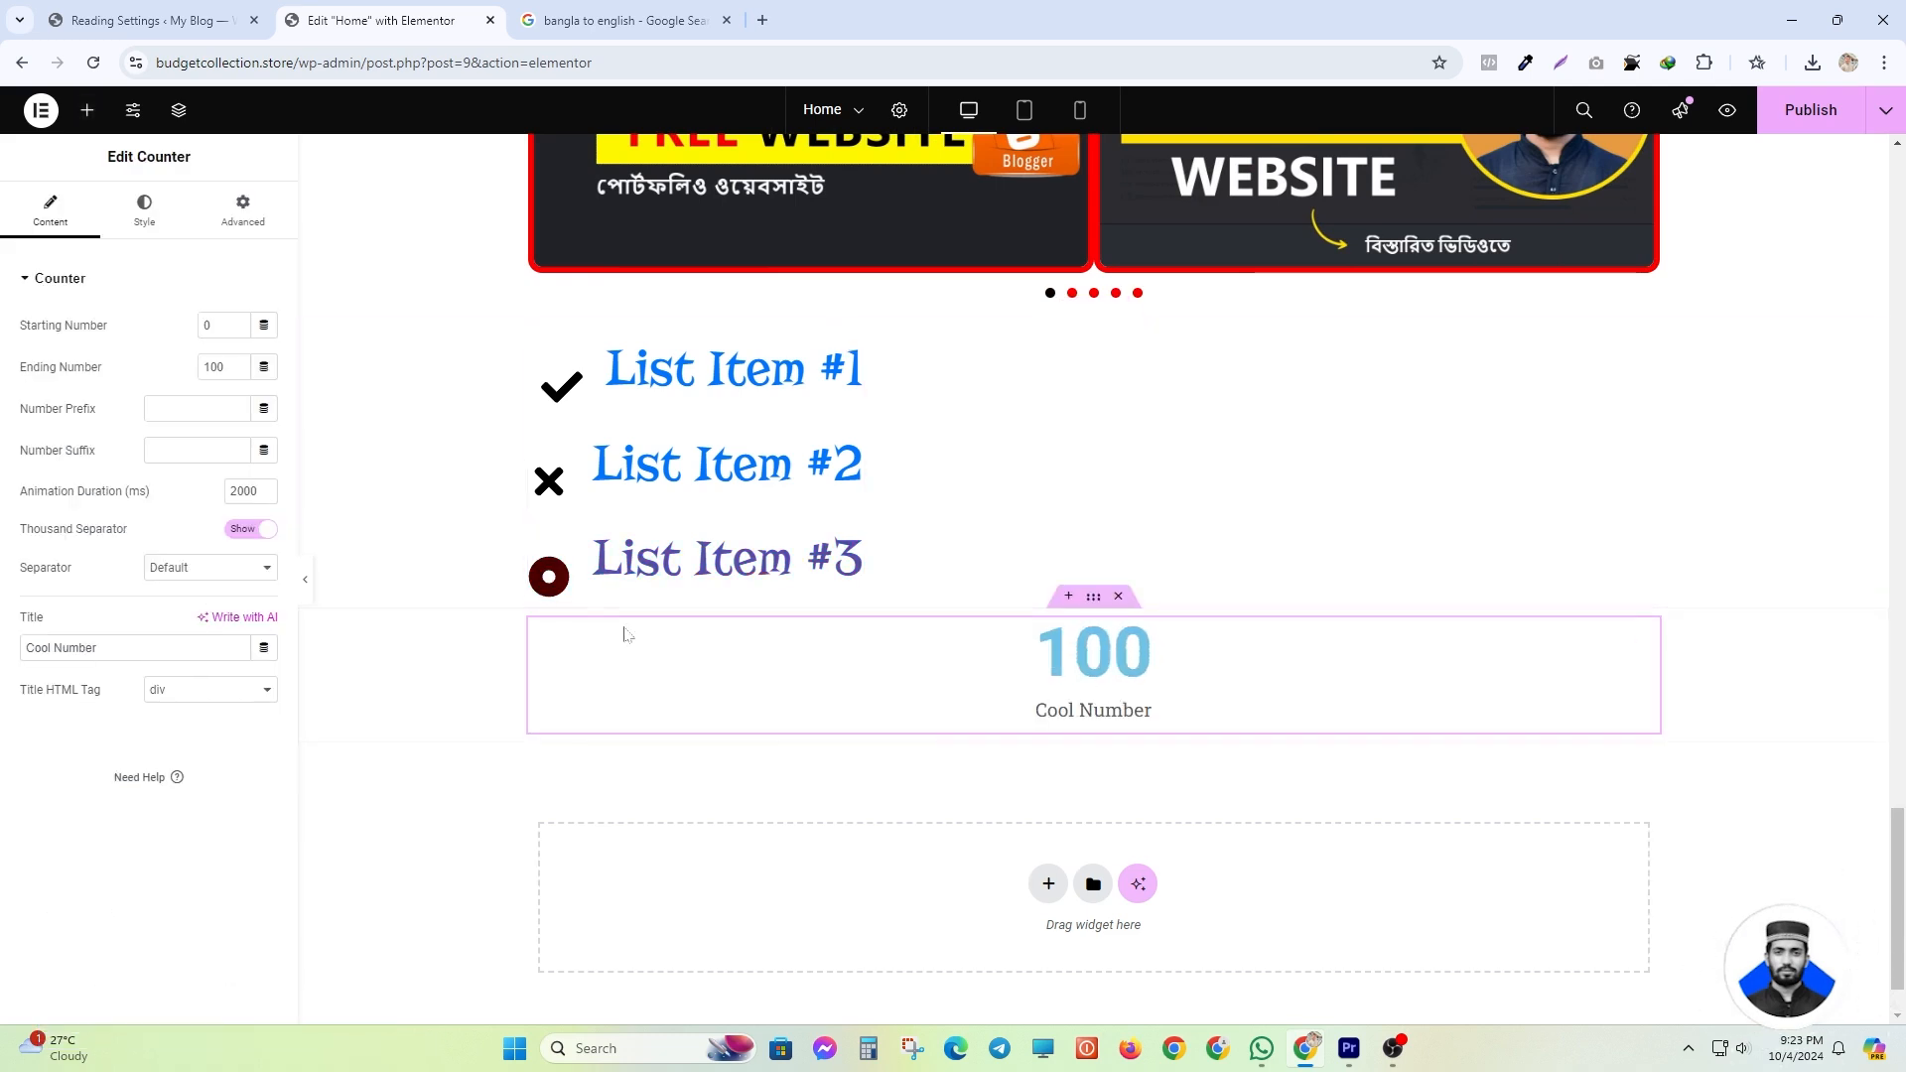
- Open the personal portfolio website's home page in a new browser tab
left_click(770, 12)
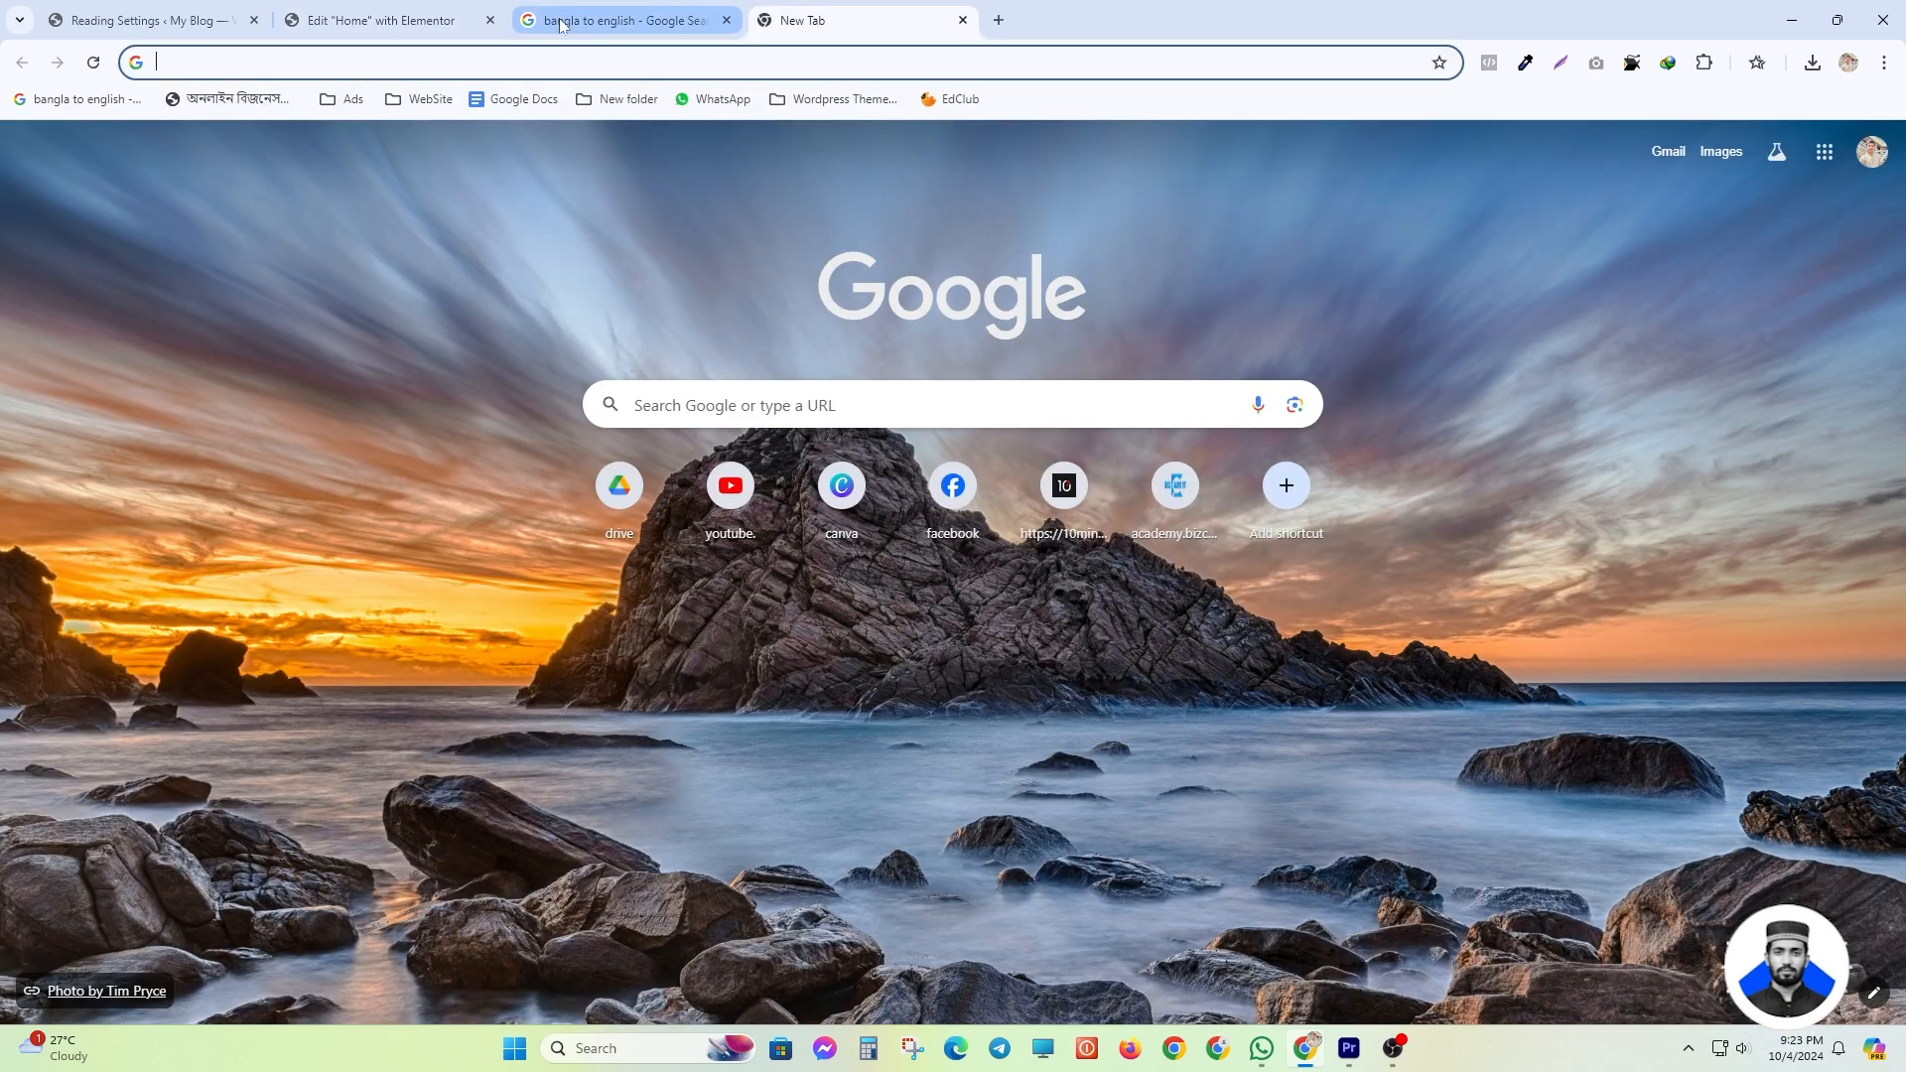
type("ydyeasinarafat.com/")
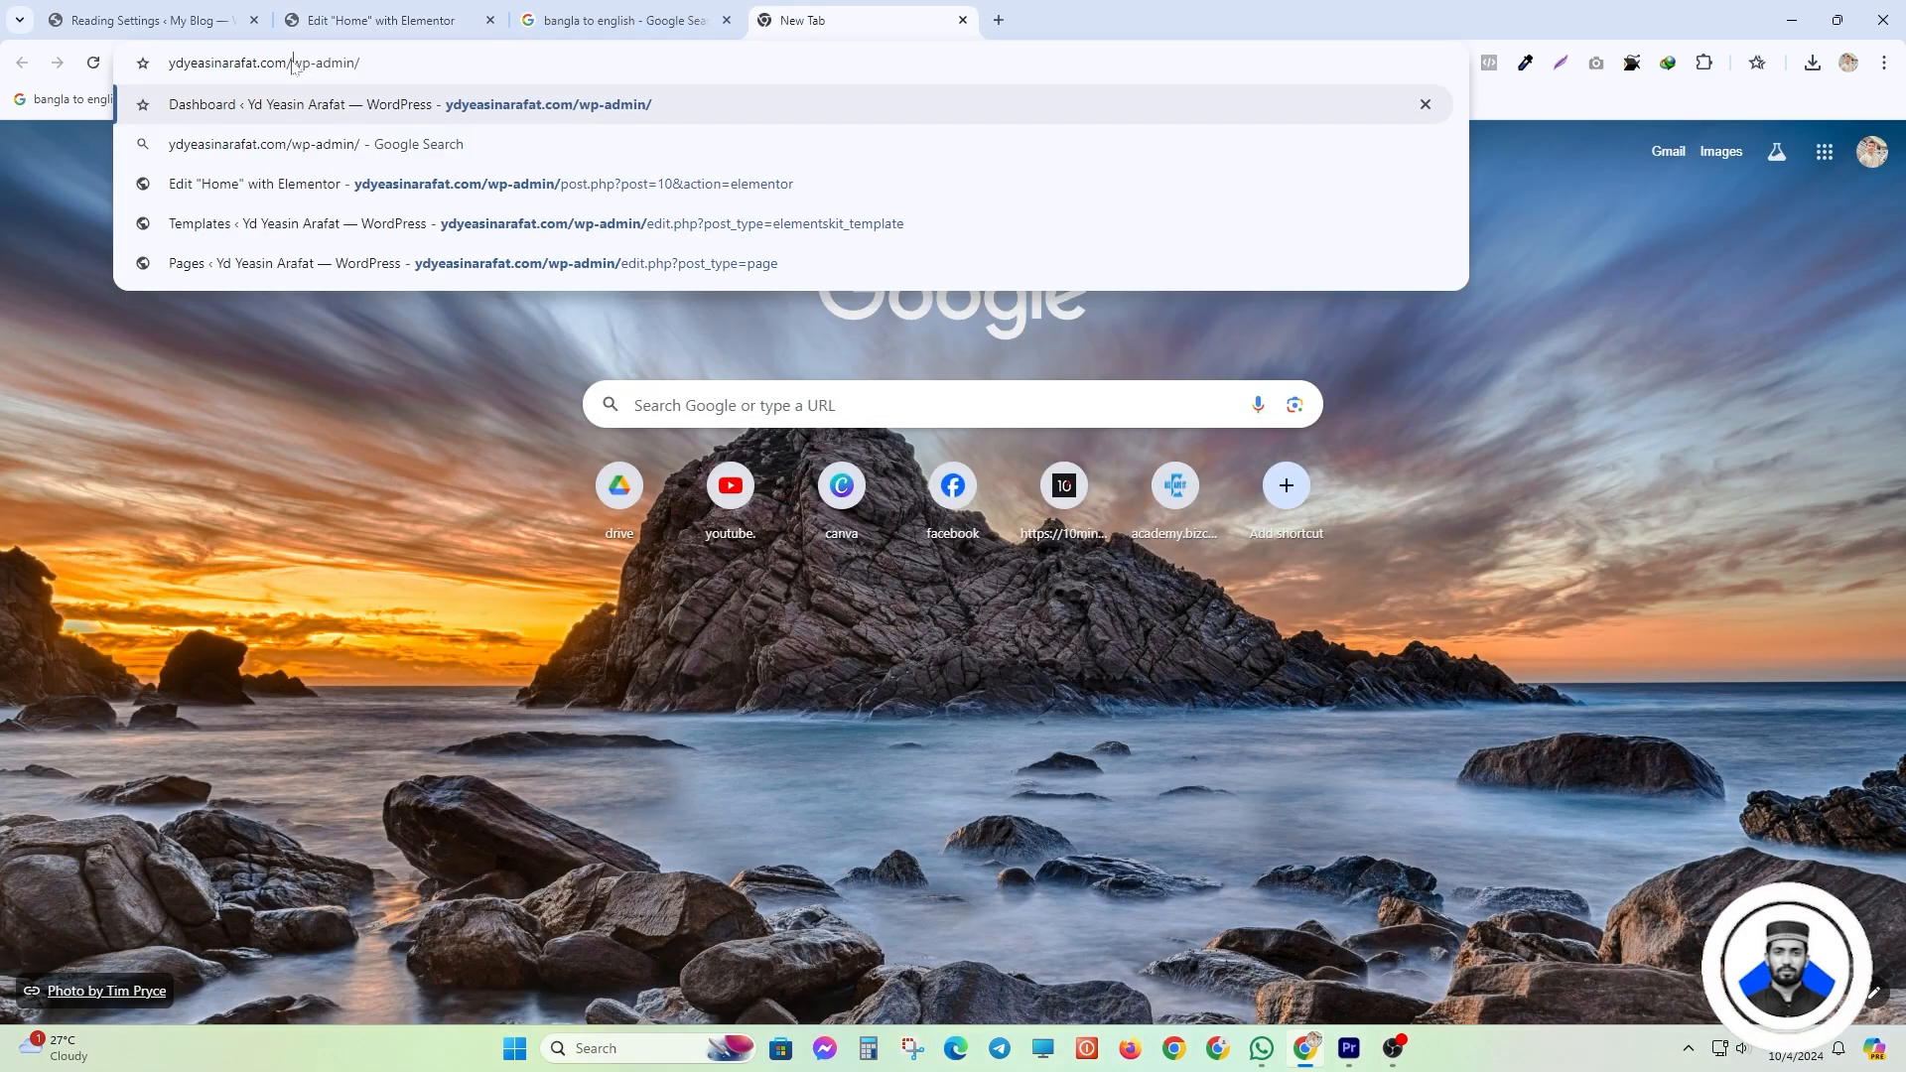
key("BackSpace")
key("Return")
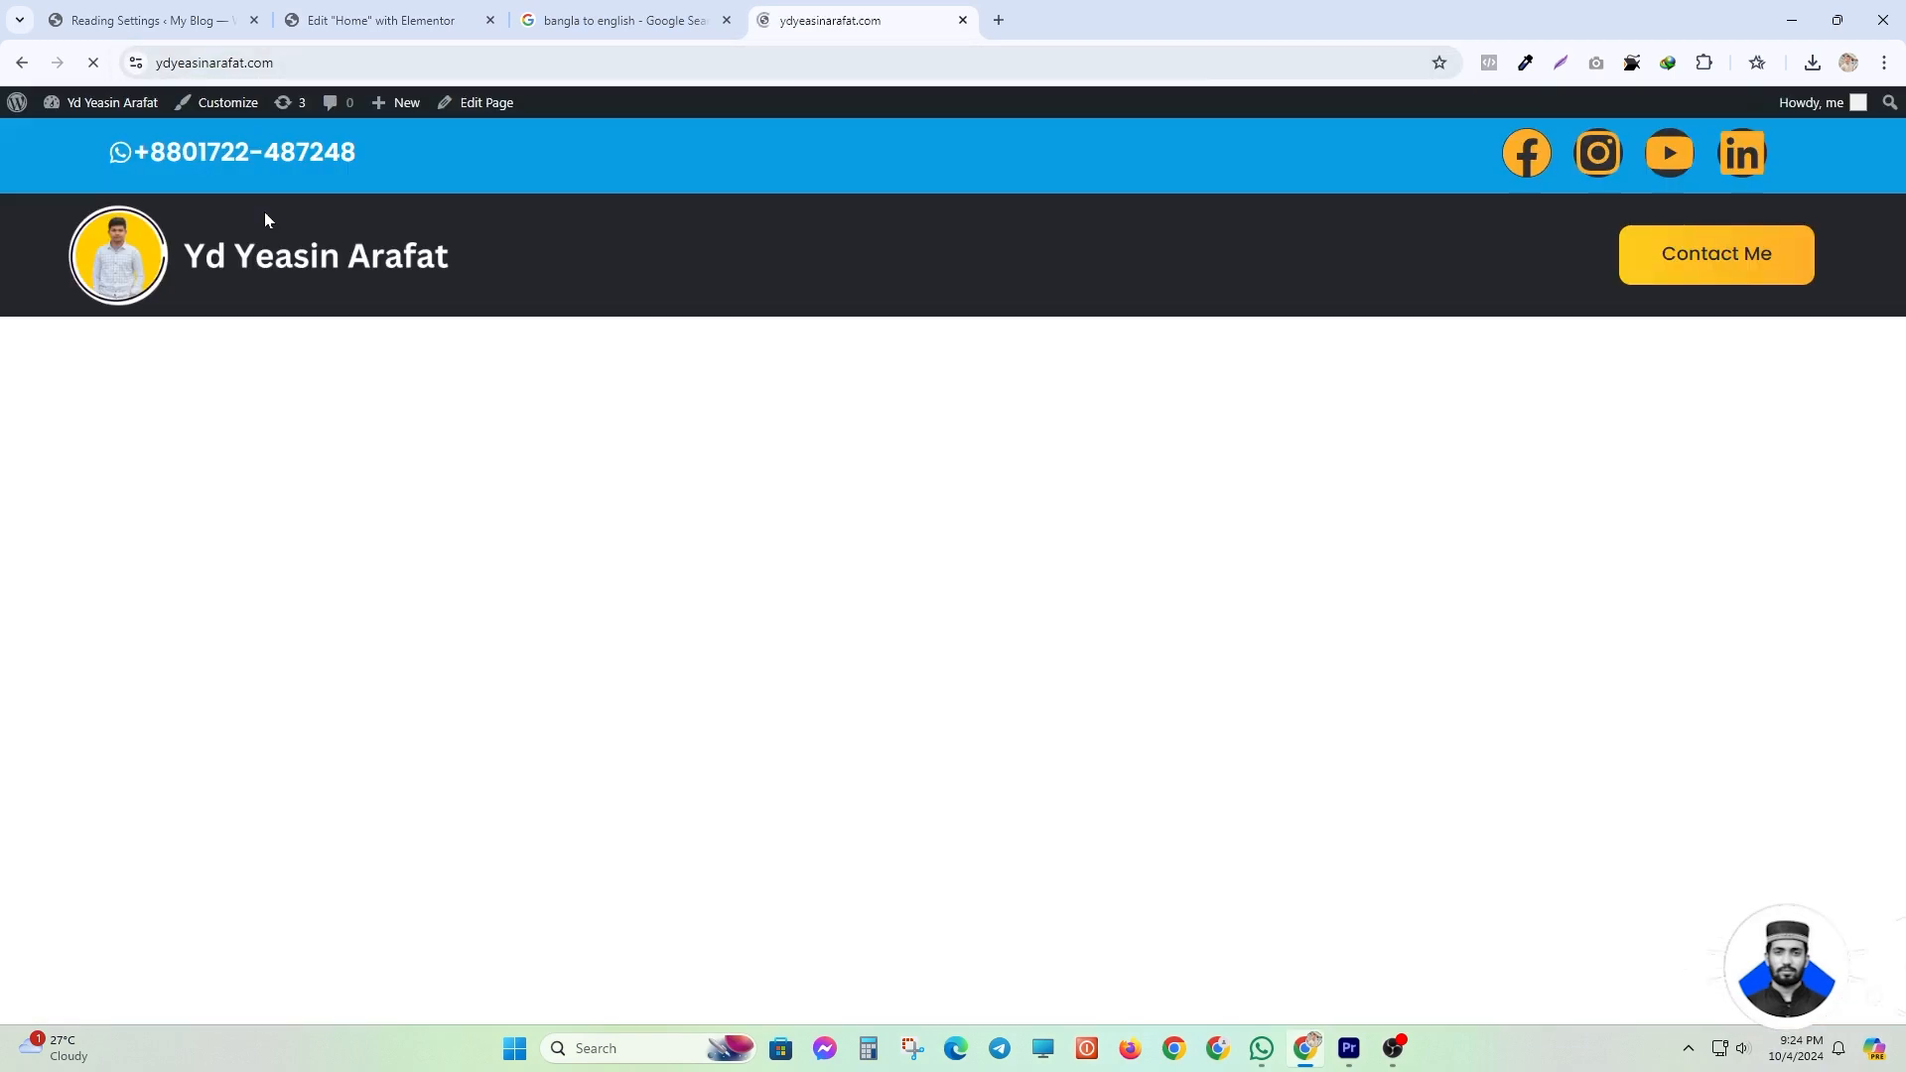
- Examine the portfolio's animated counters for Happy Clients, Projects Done, Satisfaction and Years Experience, reloading the page to replay the counting
scroll(579, 391, "down", 15)
scroll(767, 487, "down", 3)
scroll(767, 487, "up", 2)
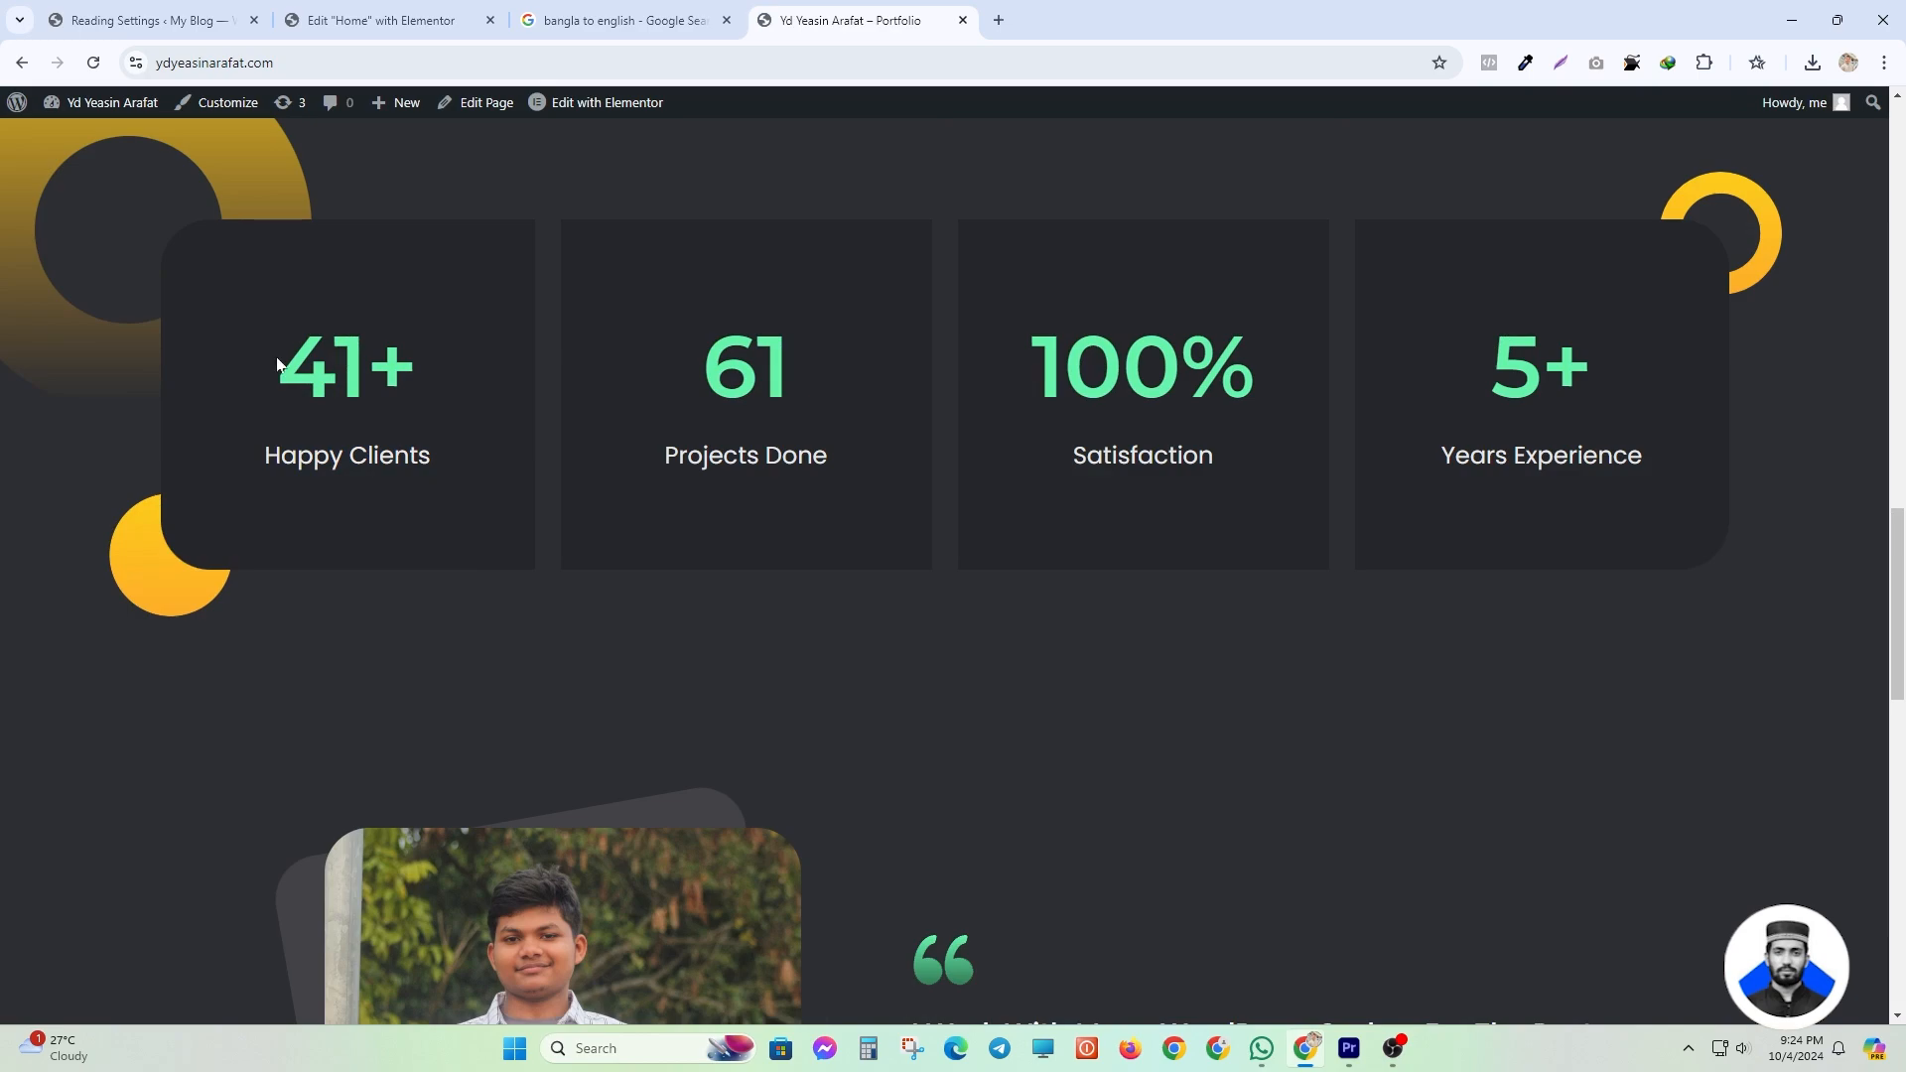
left_click_drag(277, 365, 1628, 490)
left_click(1630, 423)
scroll(1187, 545, "up", 4)
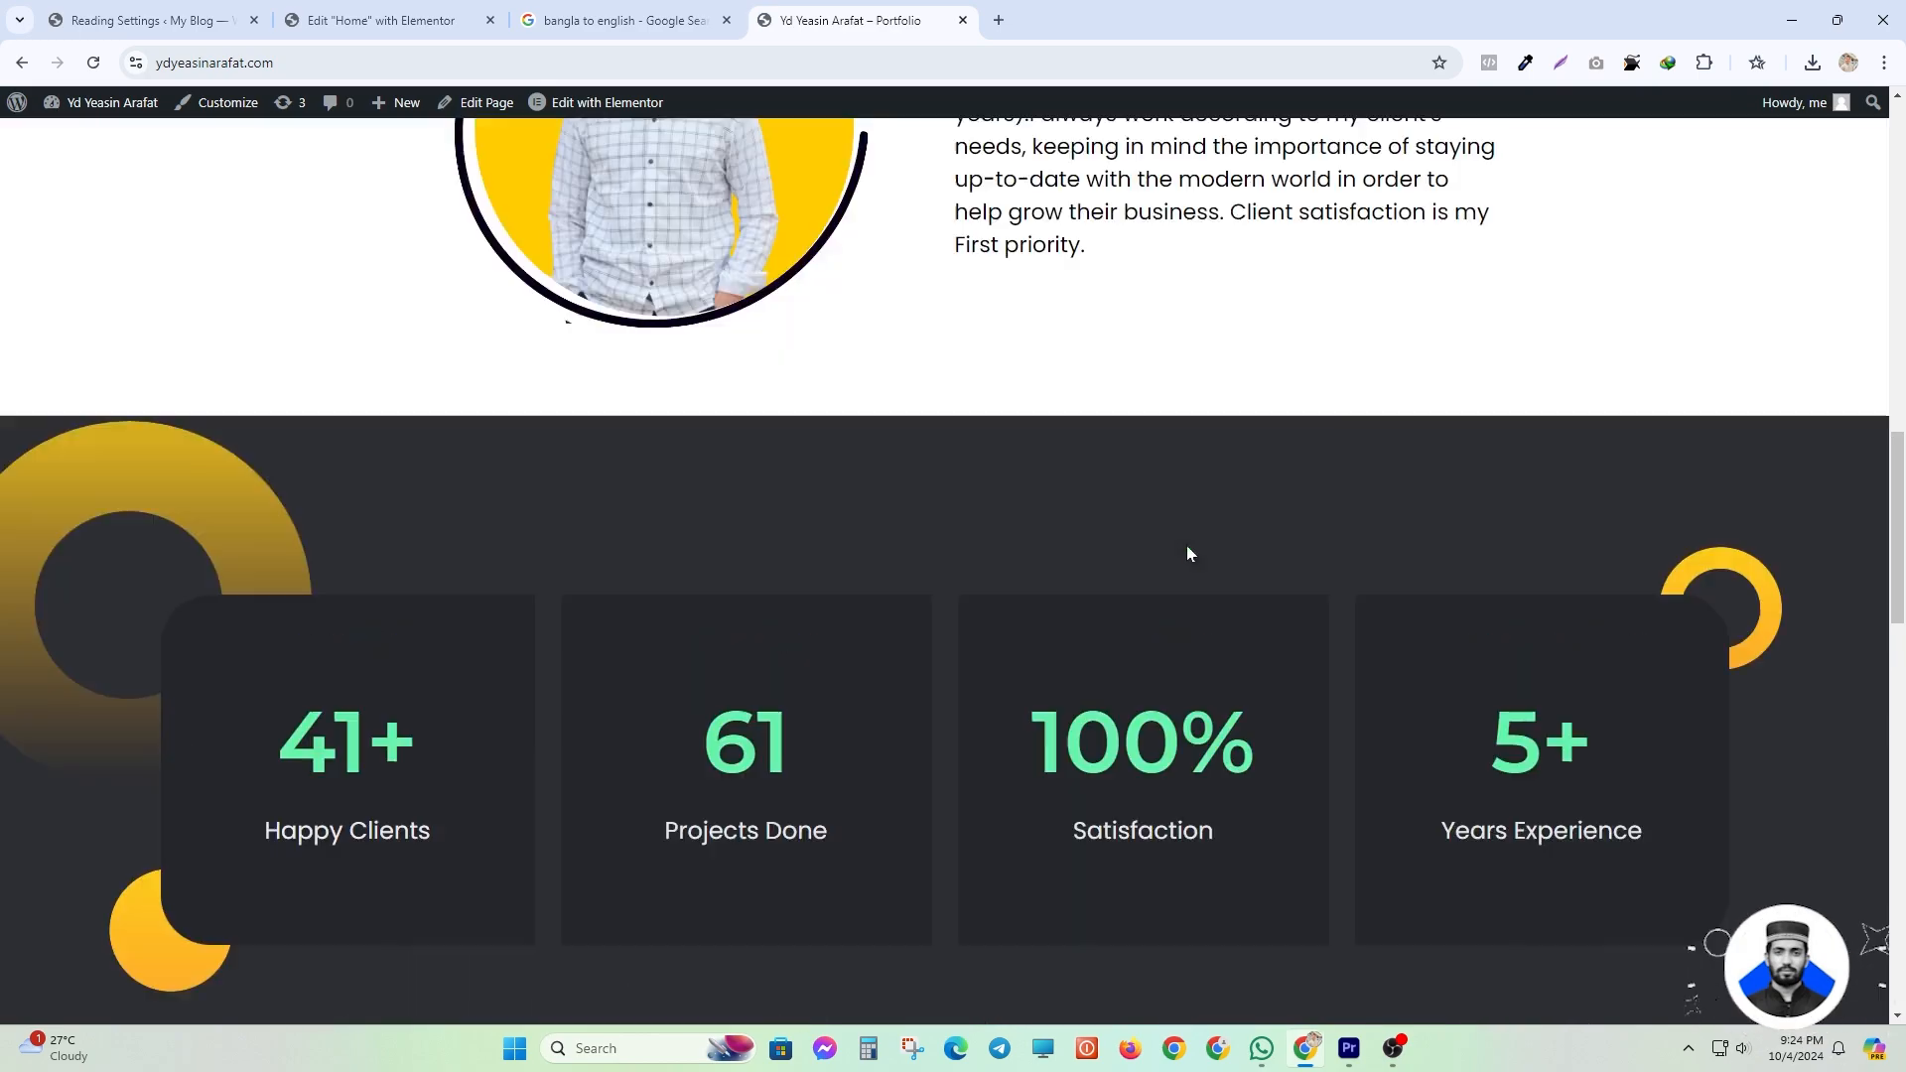
scroll(1188, 552, "up", 6)
scroll(992, 526, "down", 2)
key("F5")
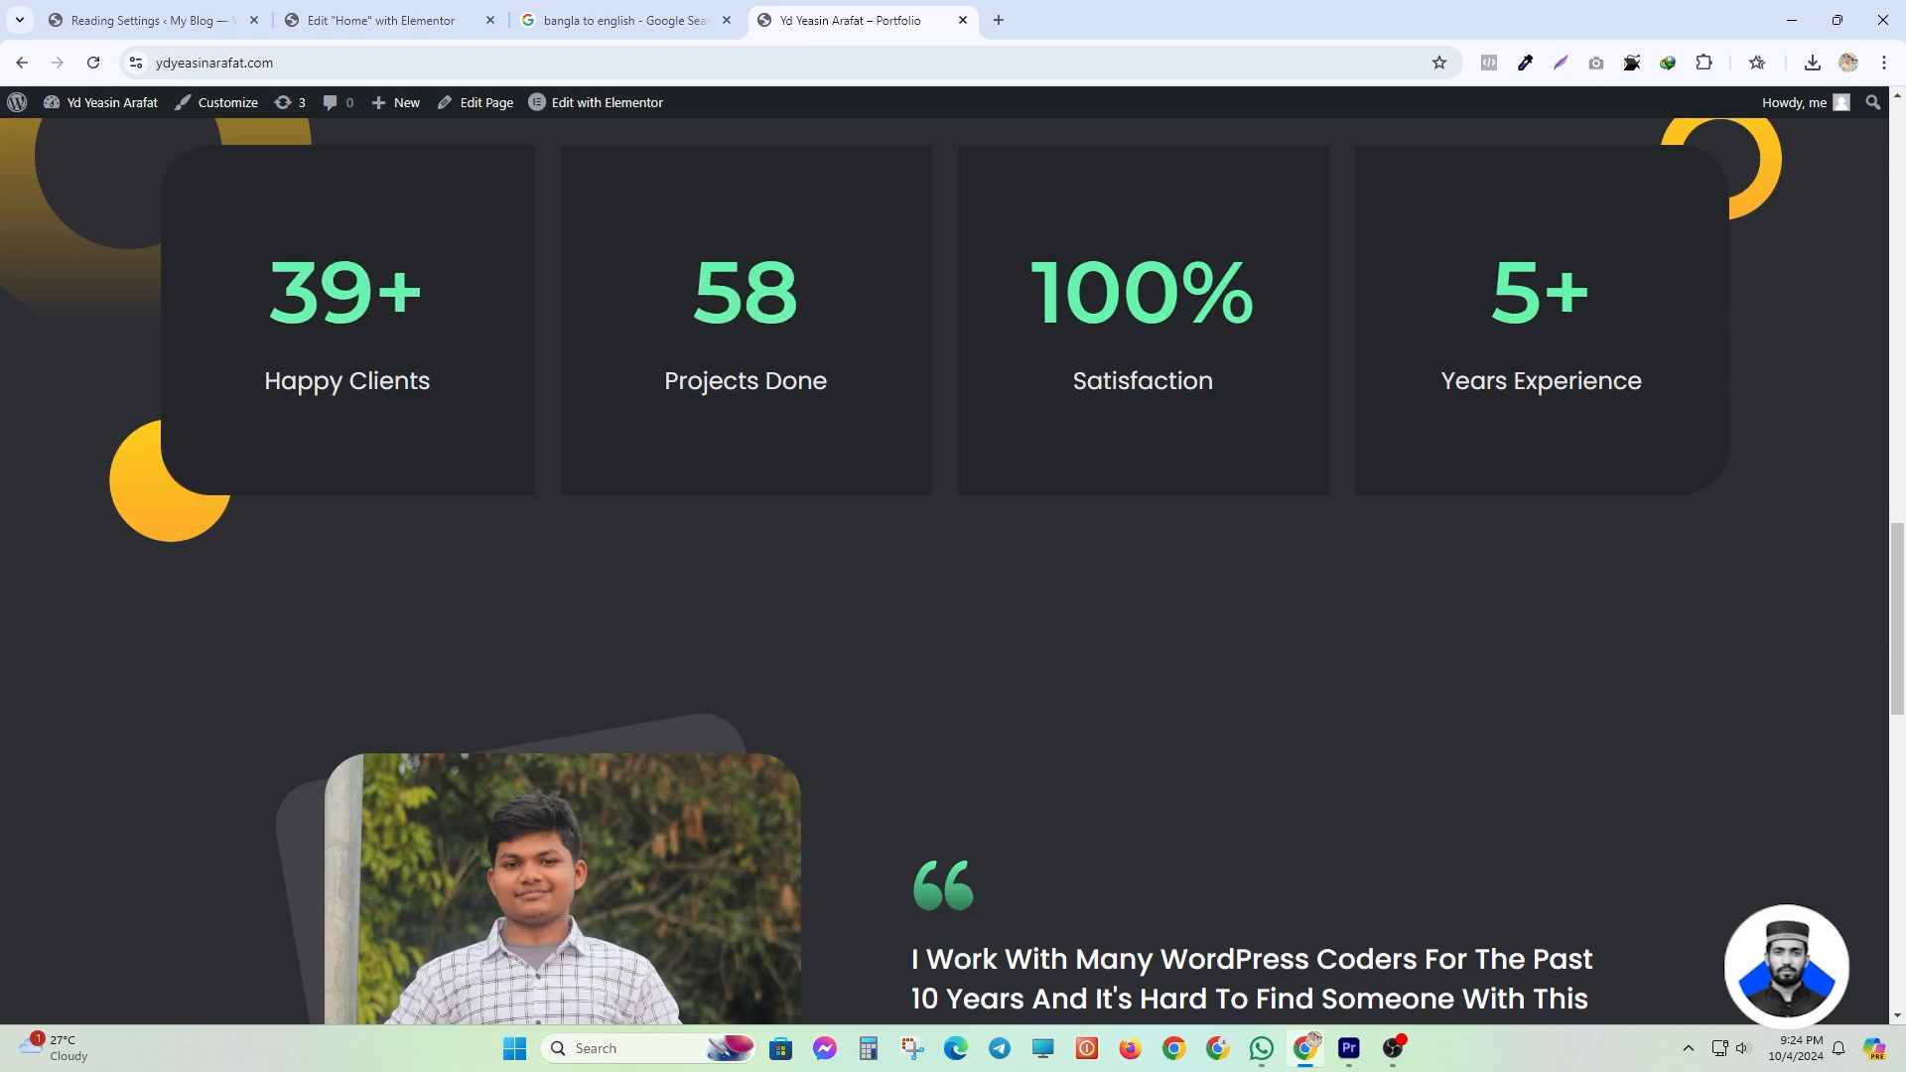
left_click_drag(278, 298, 421, 300)
left_click(476, 316)
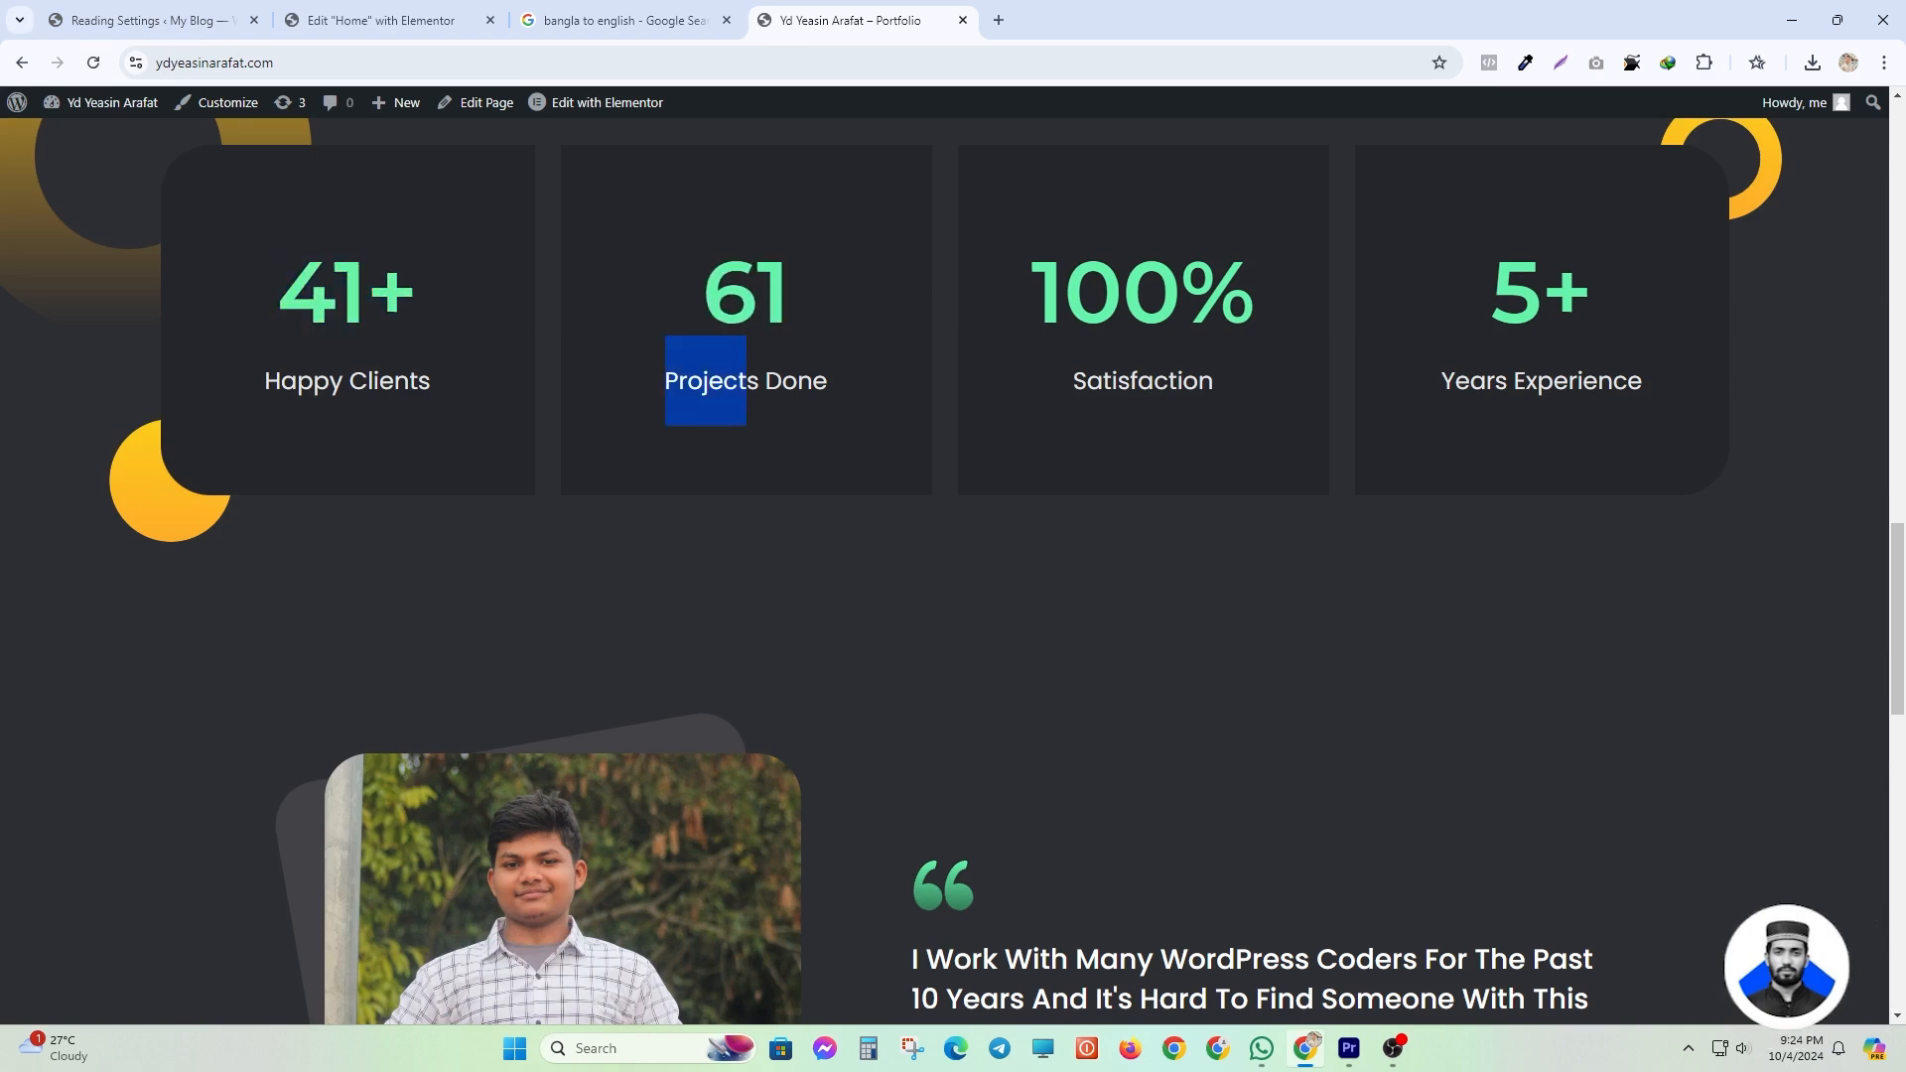
left_click(849, 379)
scroll(508, 419, "up", 8)
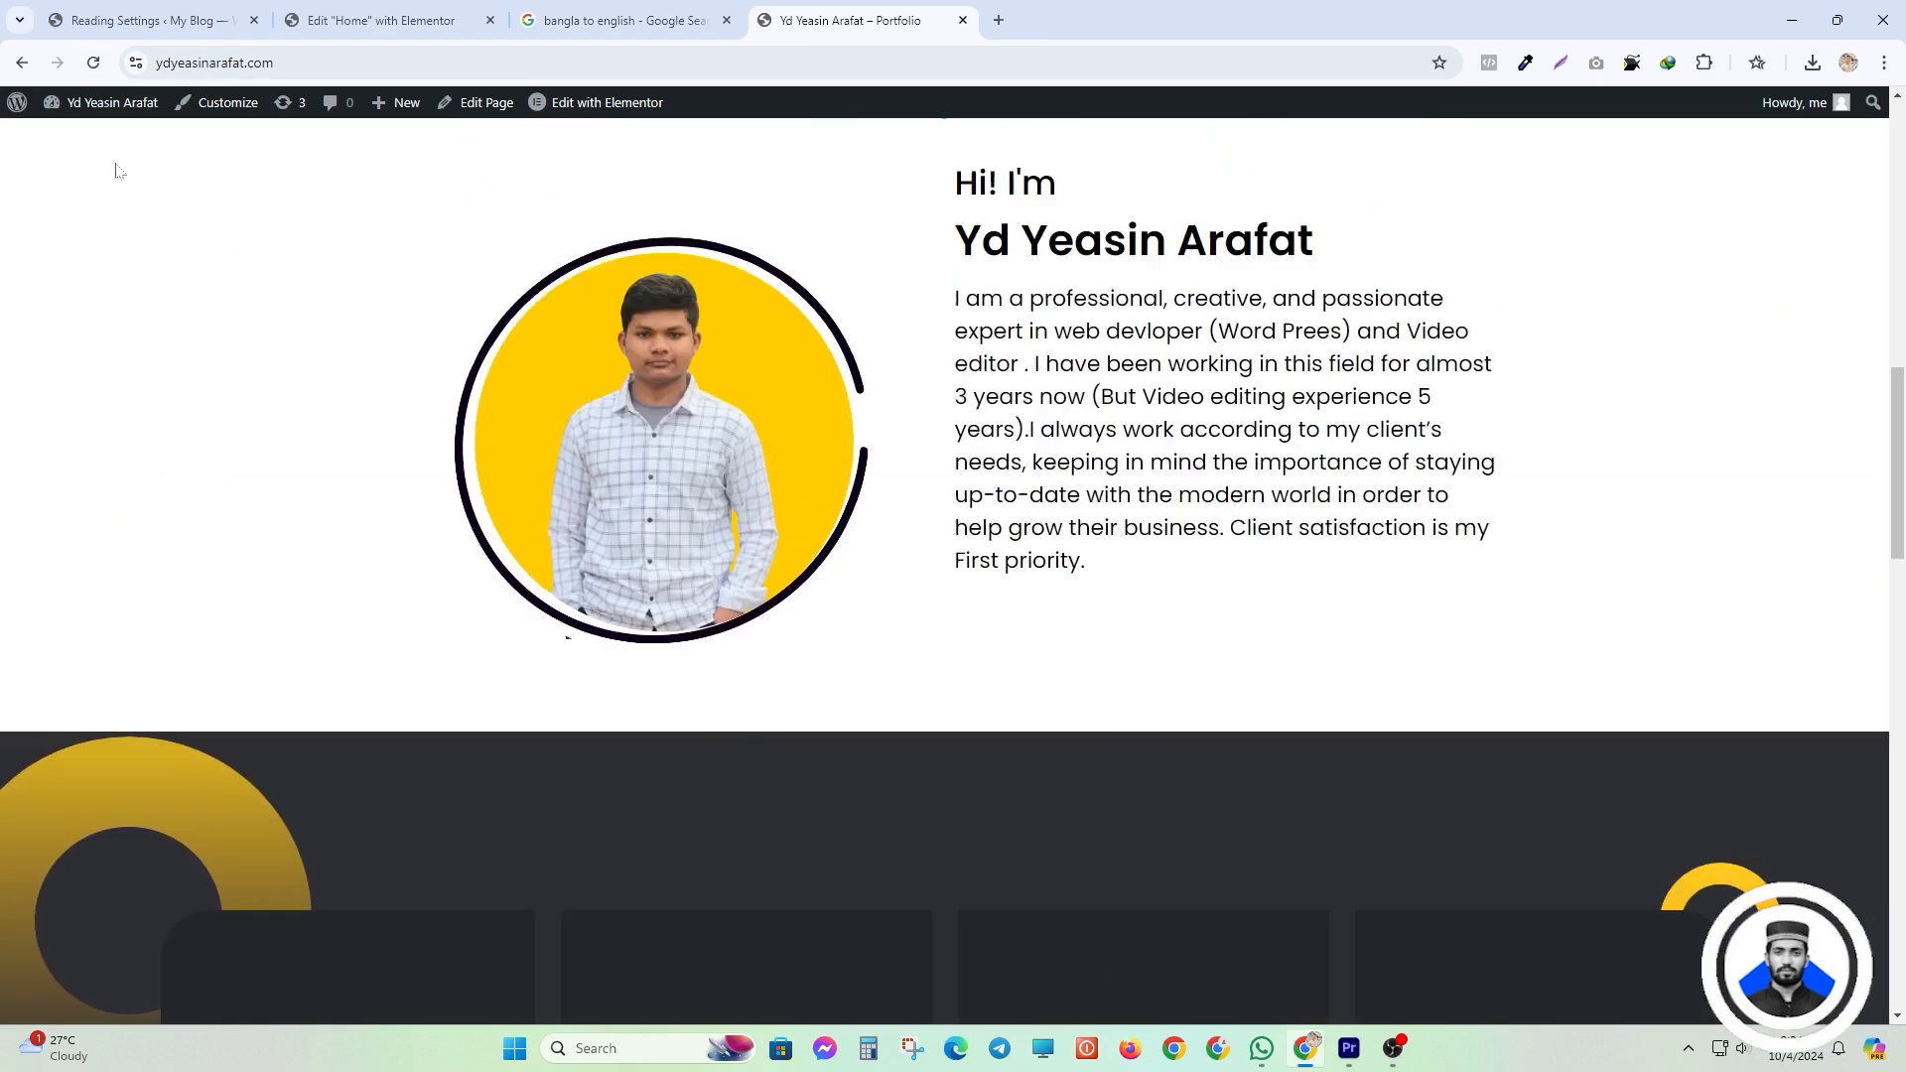
- Reload the portfolio page and examine its counter section with the client, project, satisfaction and experience figures
left_click(97, 67)
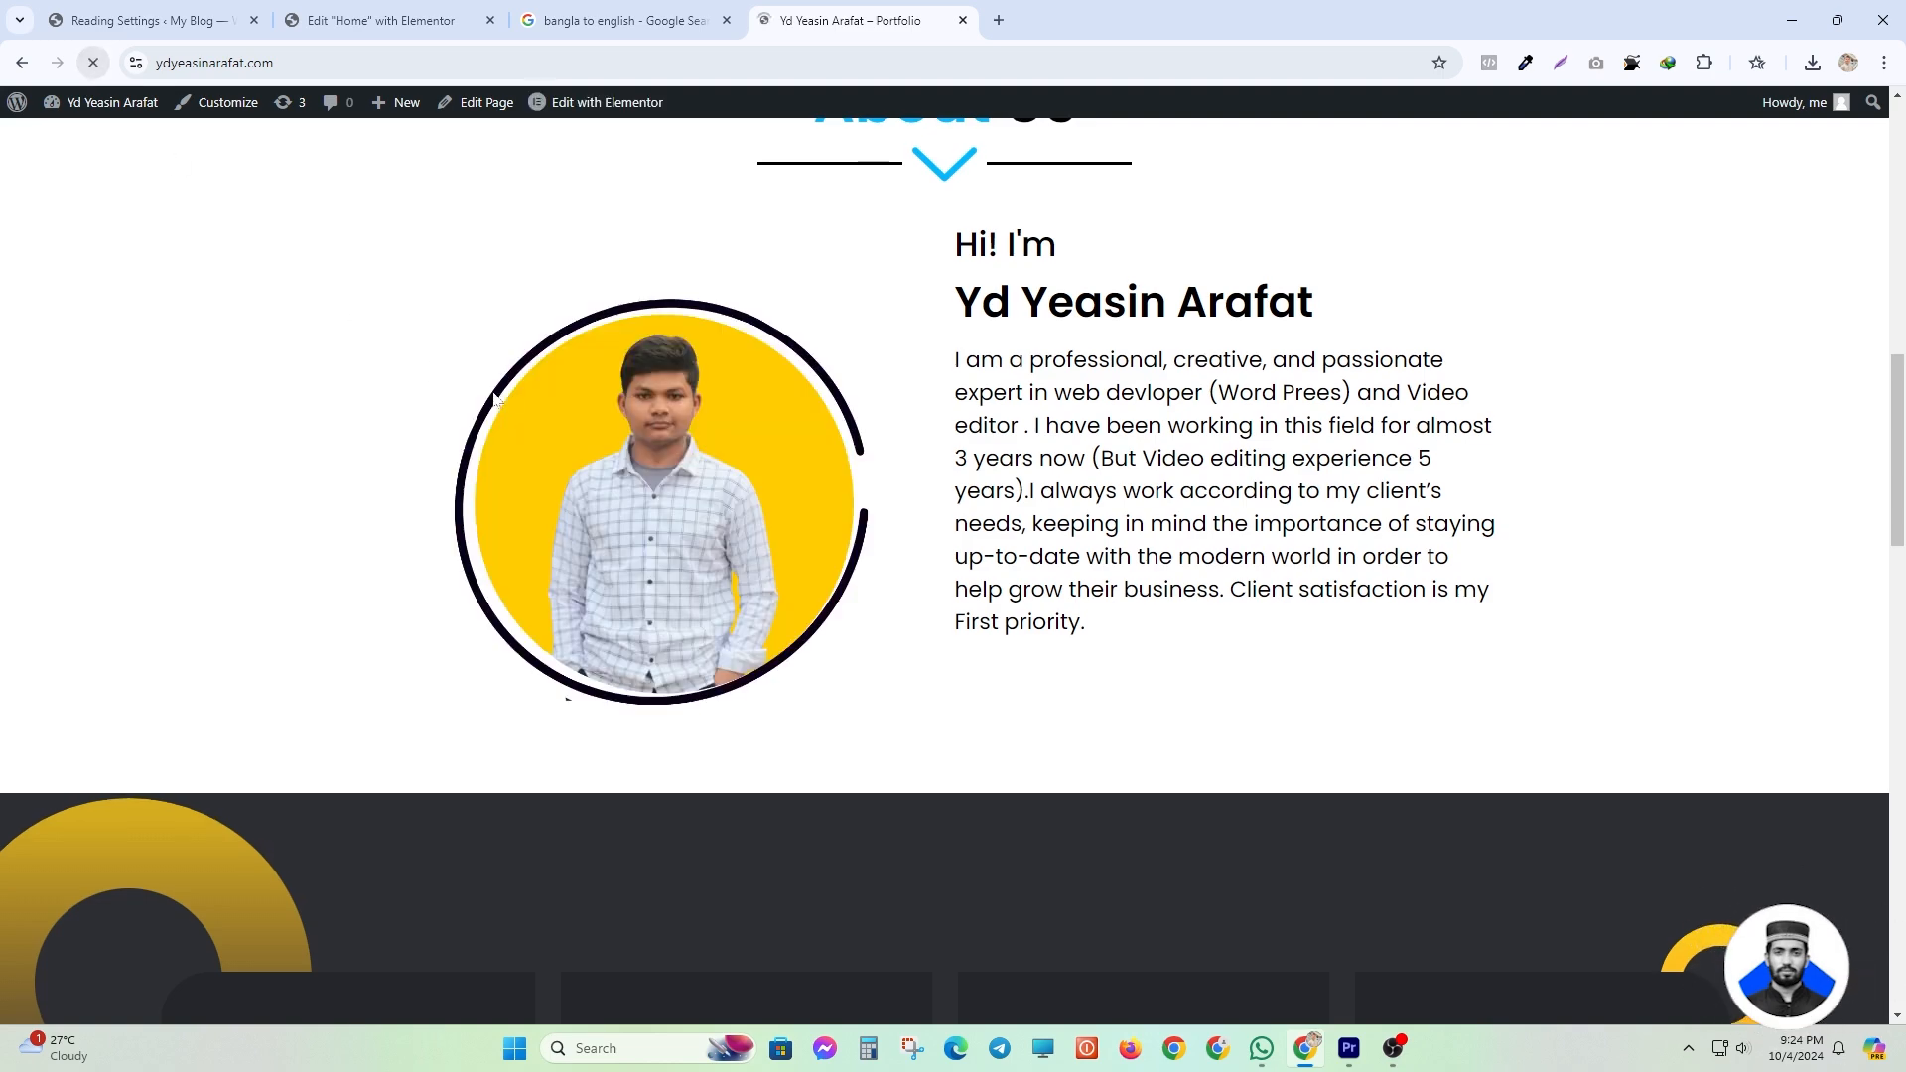
scroll(611, 469, "down", 8)
scroll(405, 425, "up", 2)
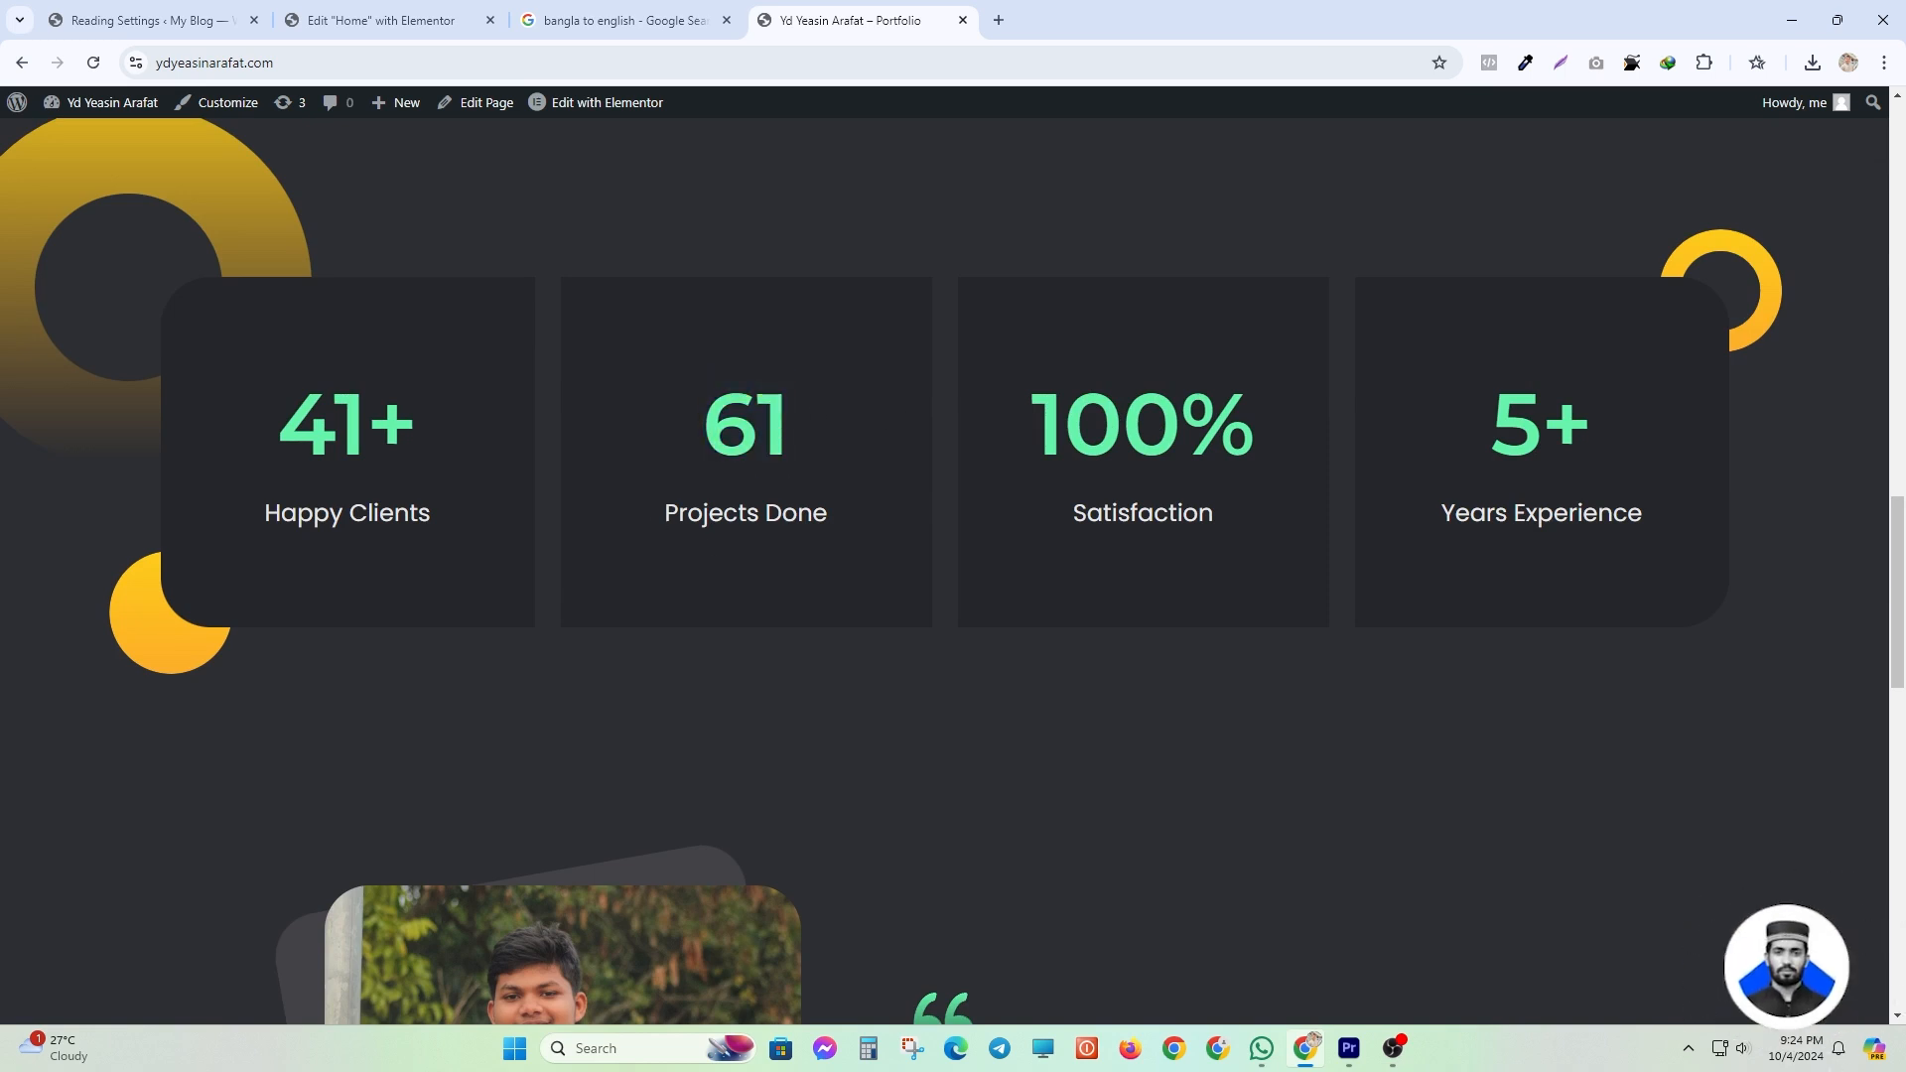
left_click_drag(258, 509, 419, 492)
left_click(419, 492)
left_click_drag(271, 429, 450, 426)
left_click(450, 426)
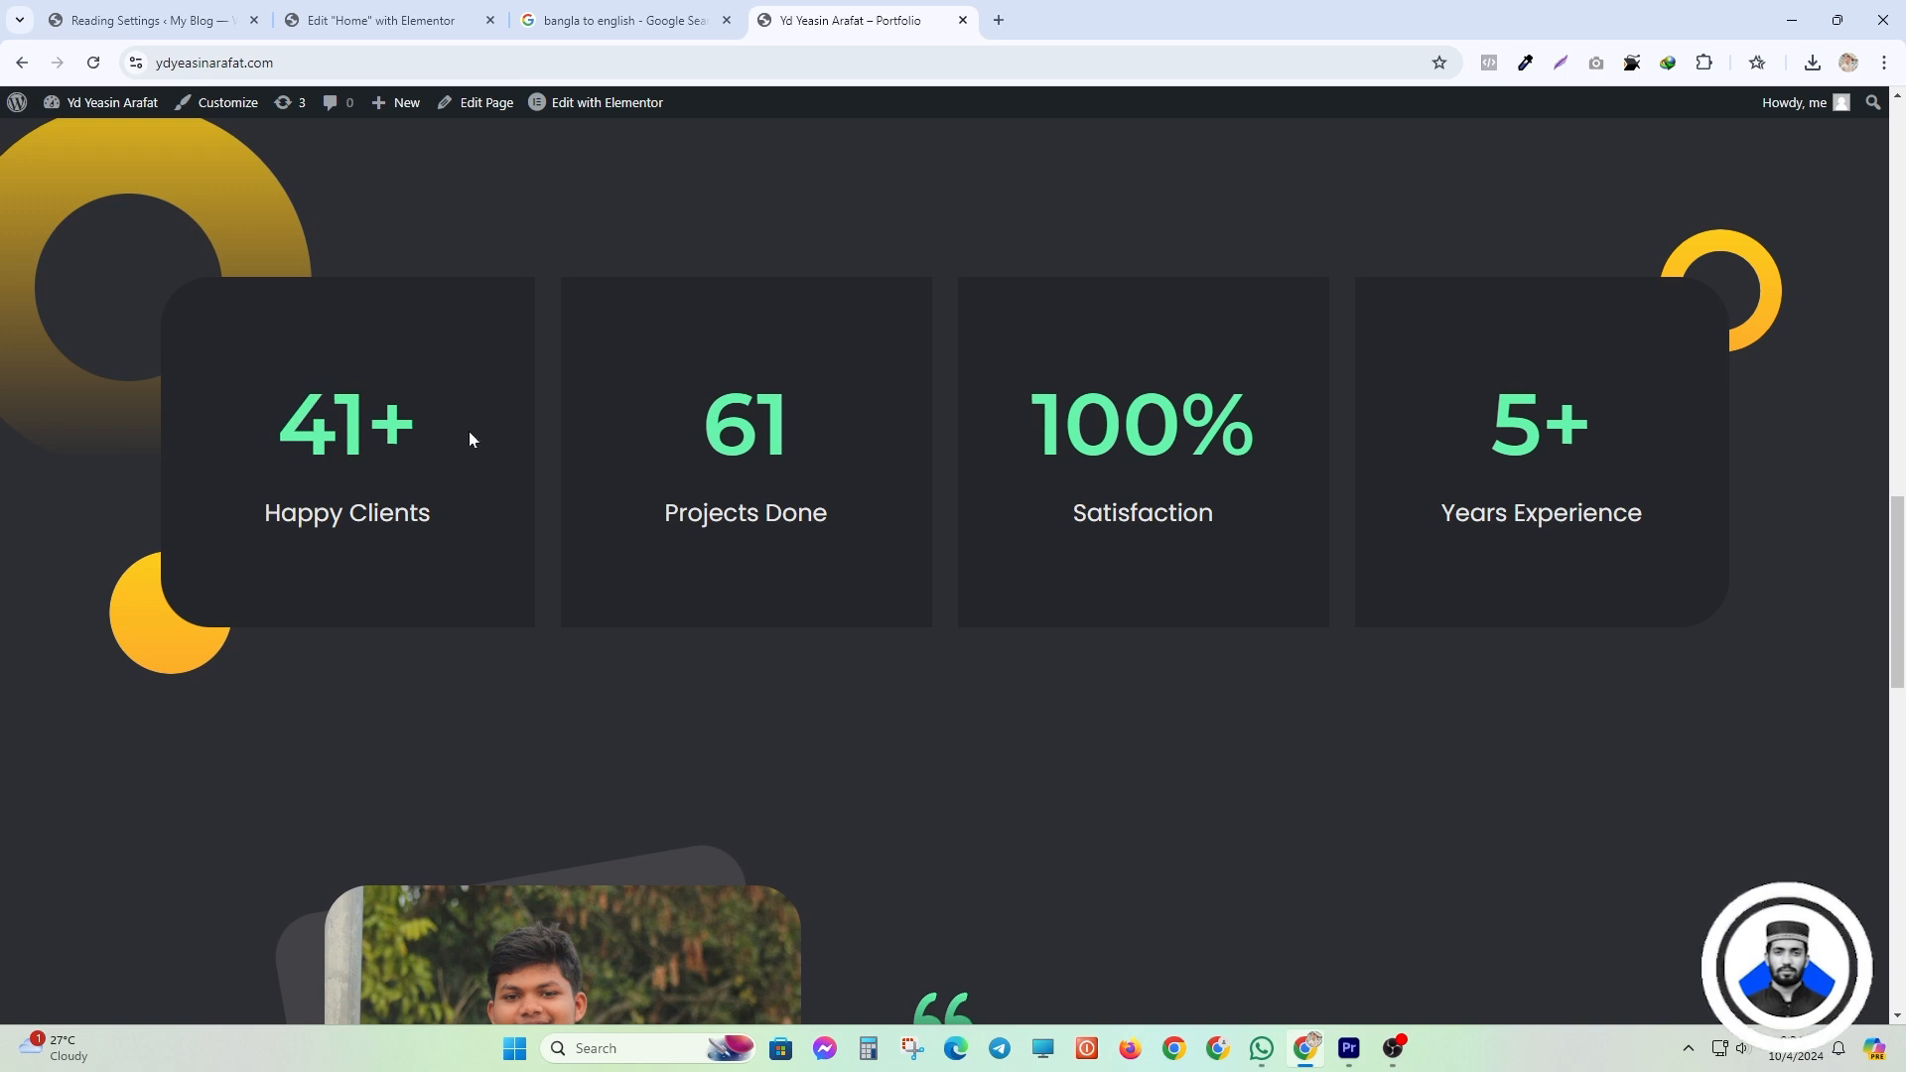
left_click_drag(659, 522, 873, 480)
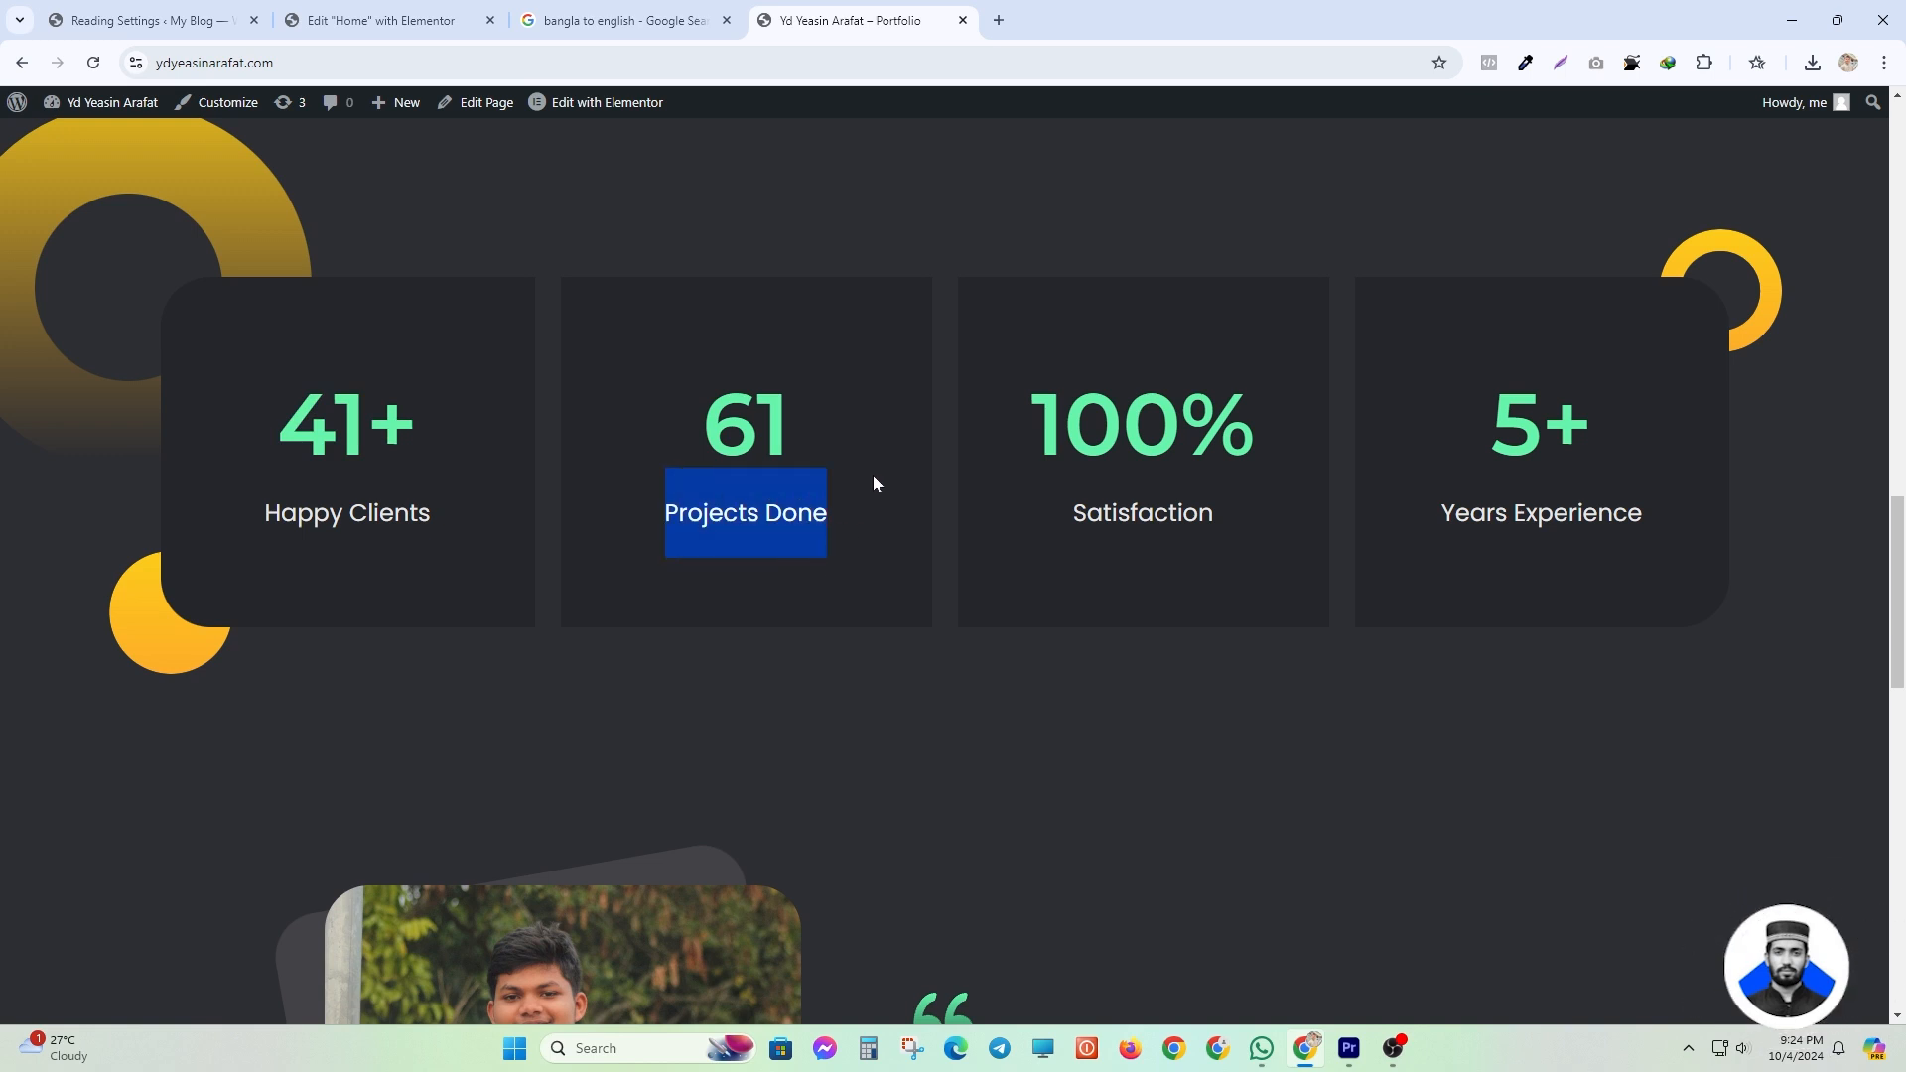
left_click(872, 481)
left_click_drag(1439, 512, 1737, 530)
left_click(1736, 531)
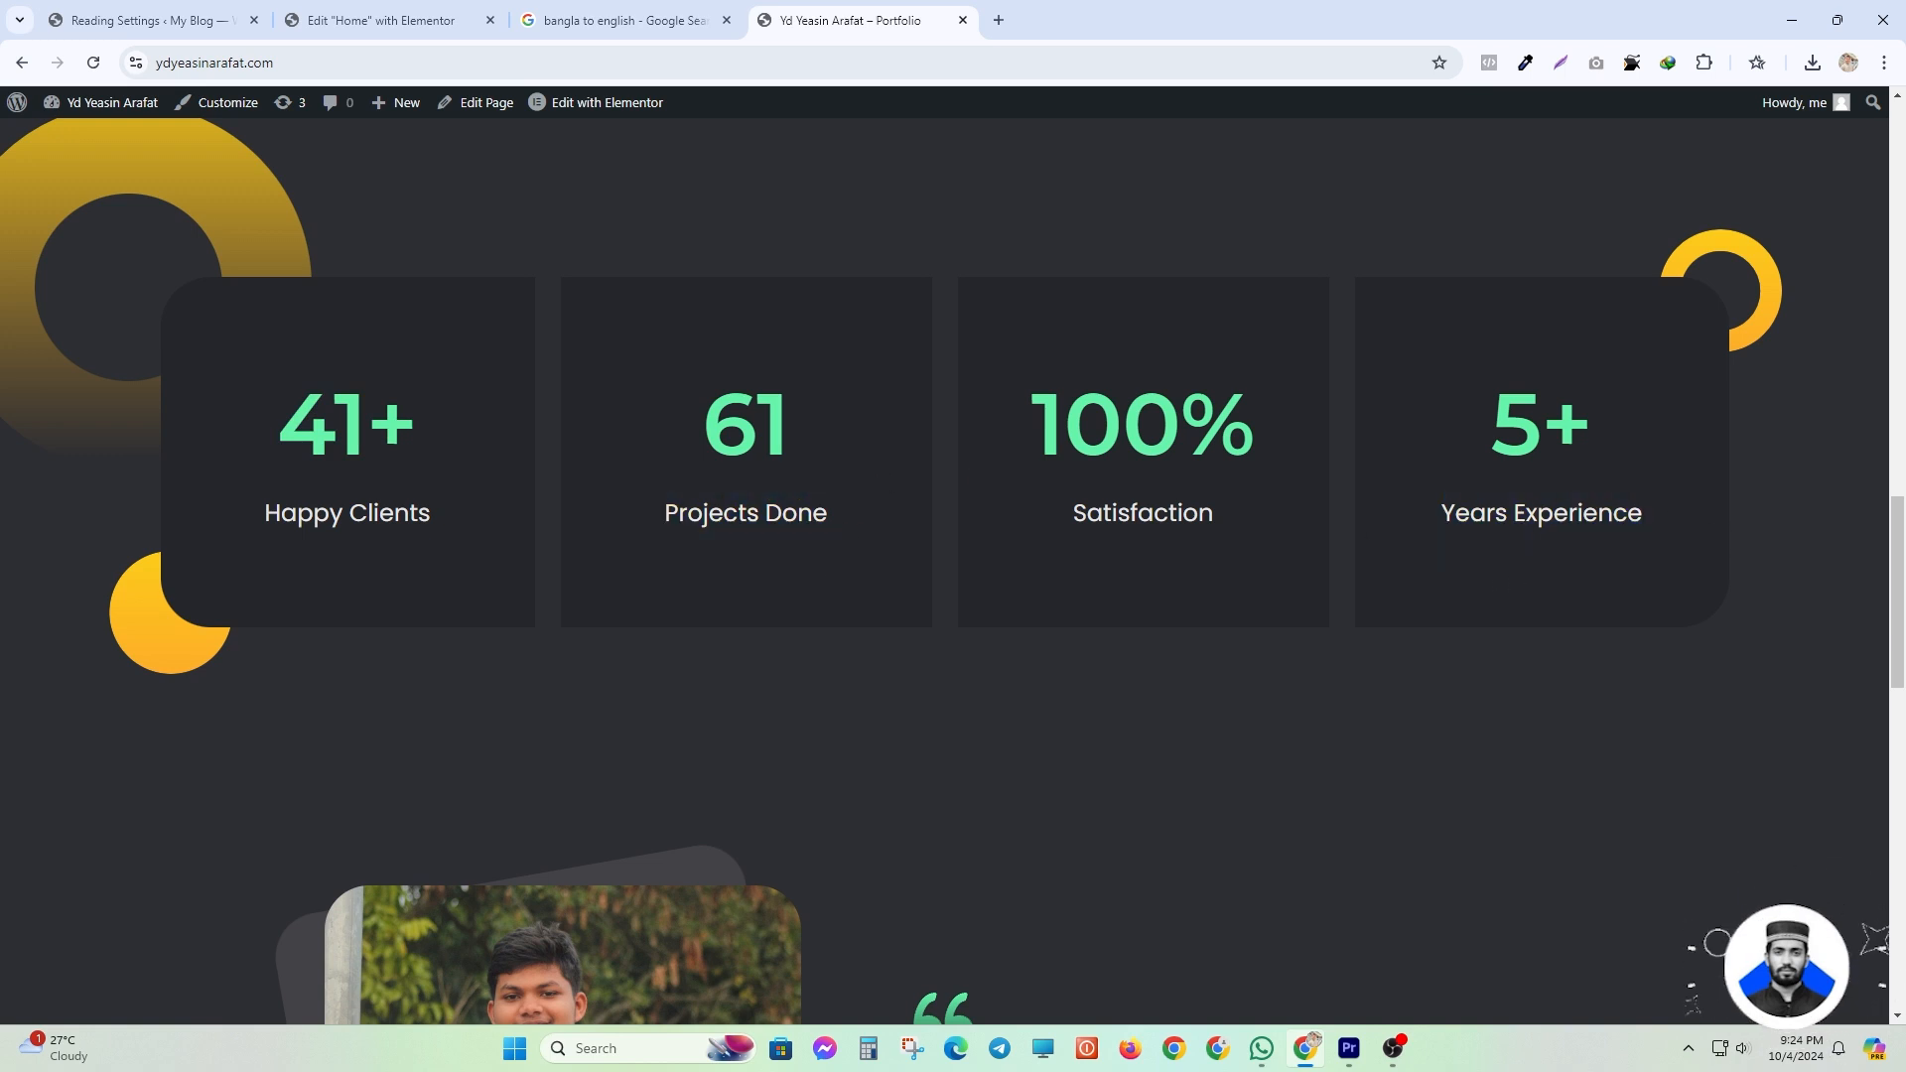
- Switch to the Elementor page editor and set the counter's starting number to 10 and ending number to 20
left_click(488, 7)
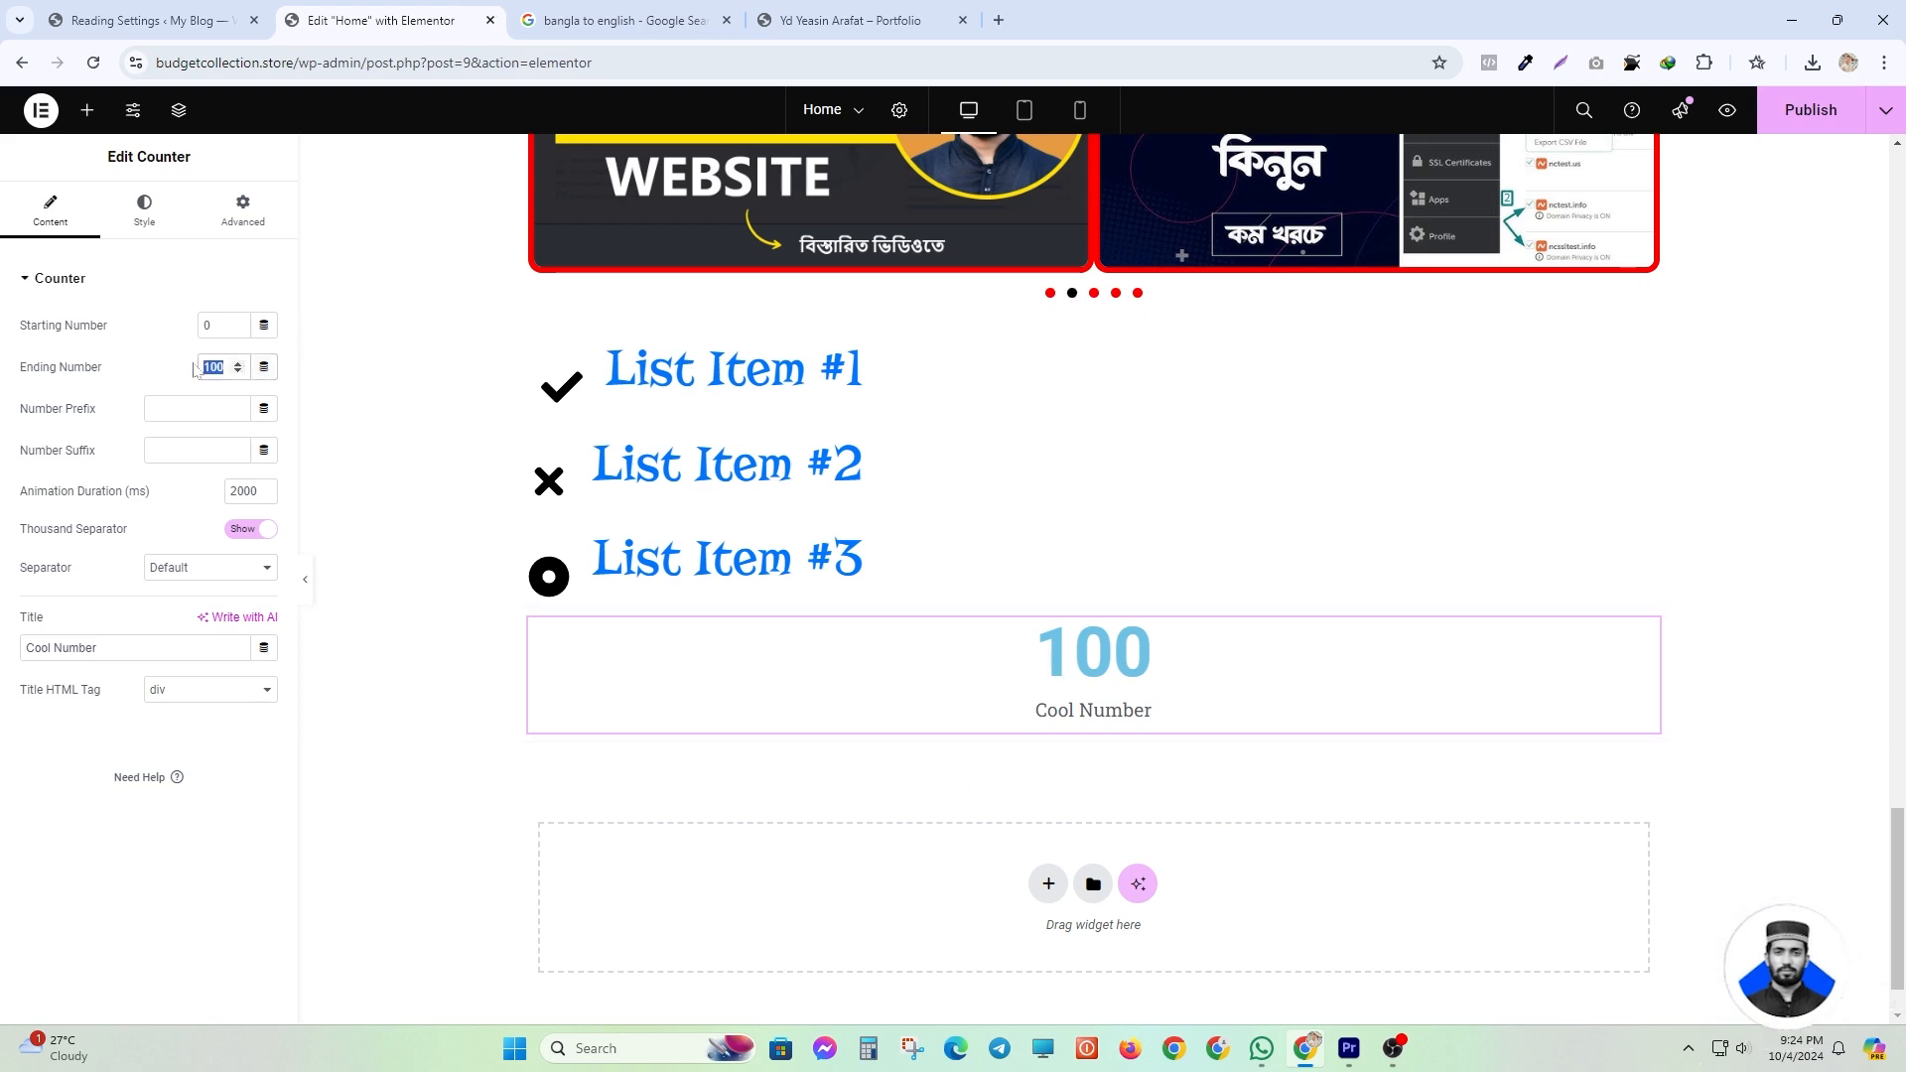
type("10")
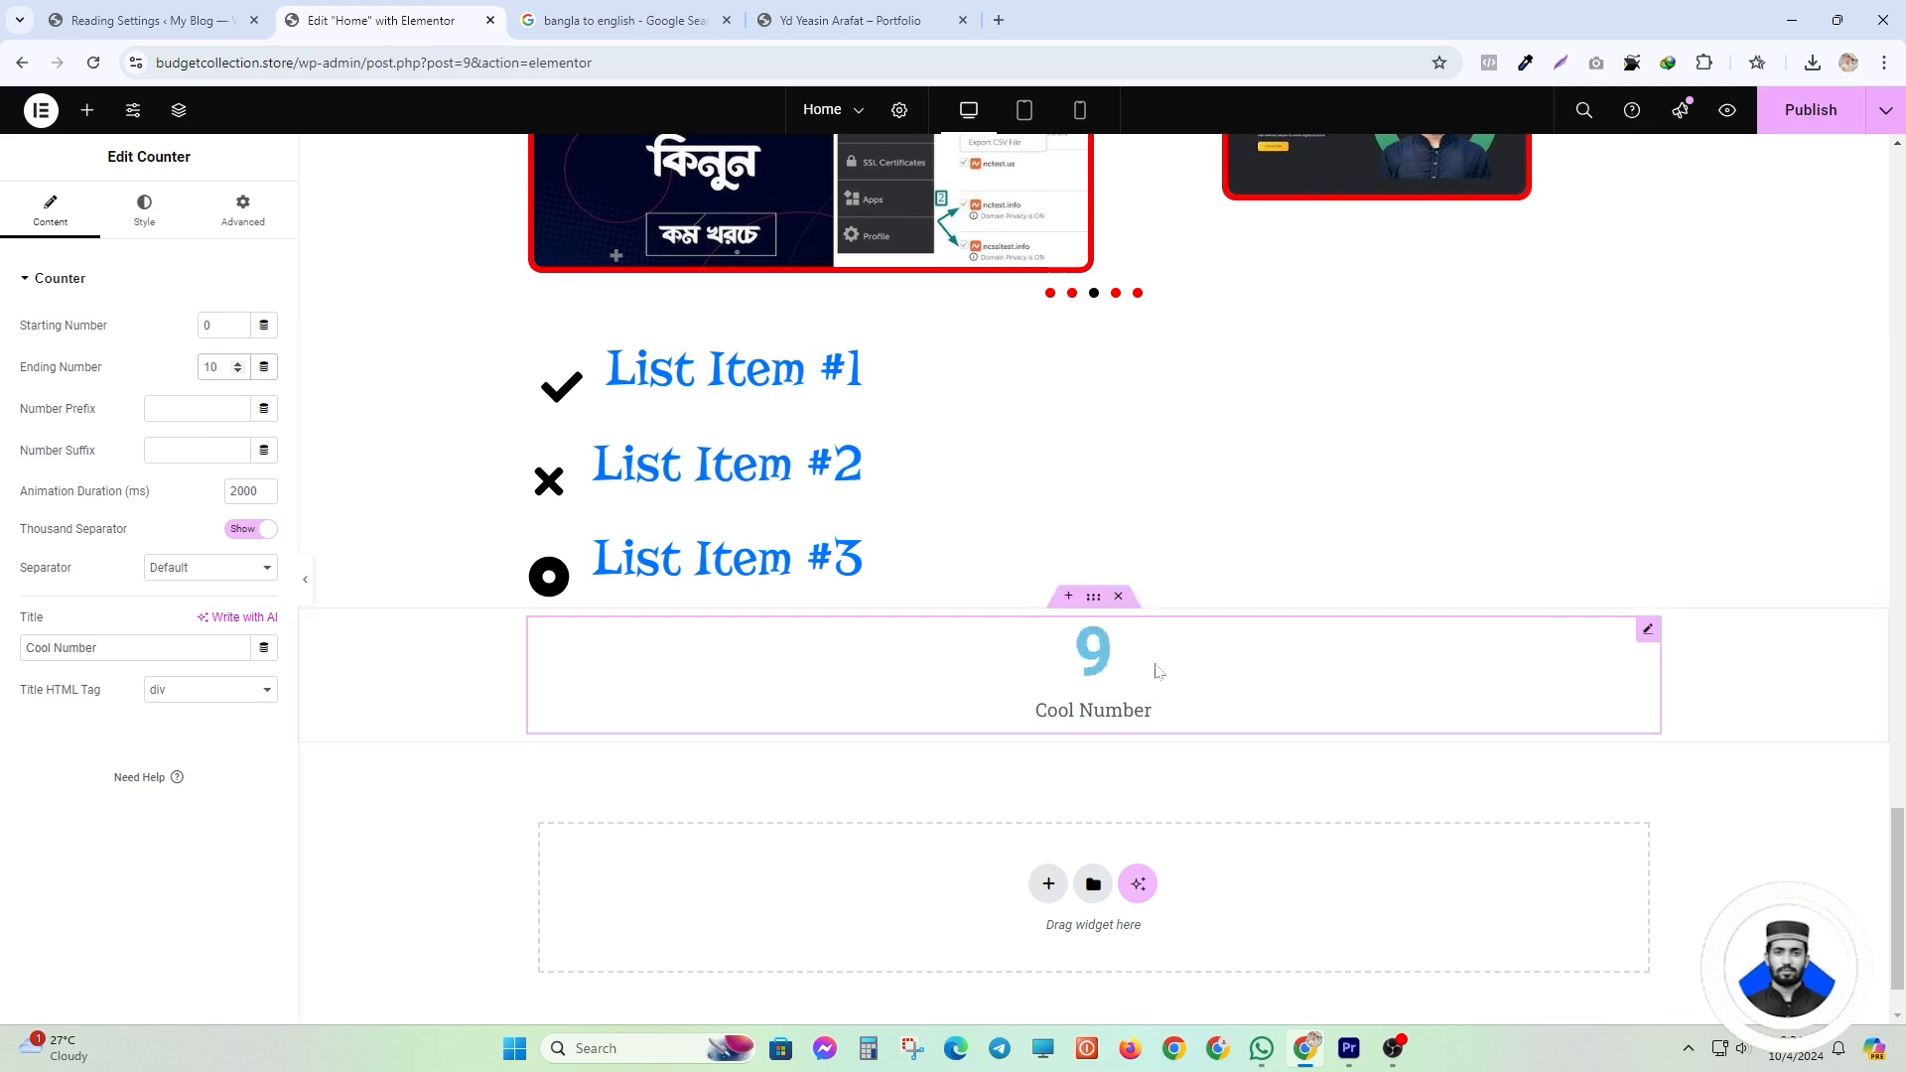
type("0")
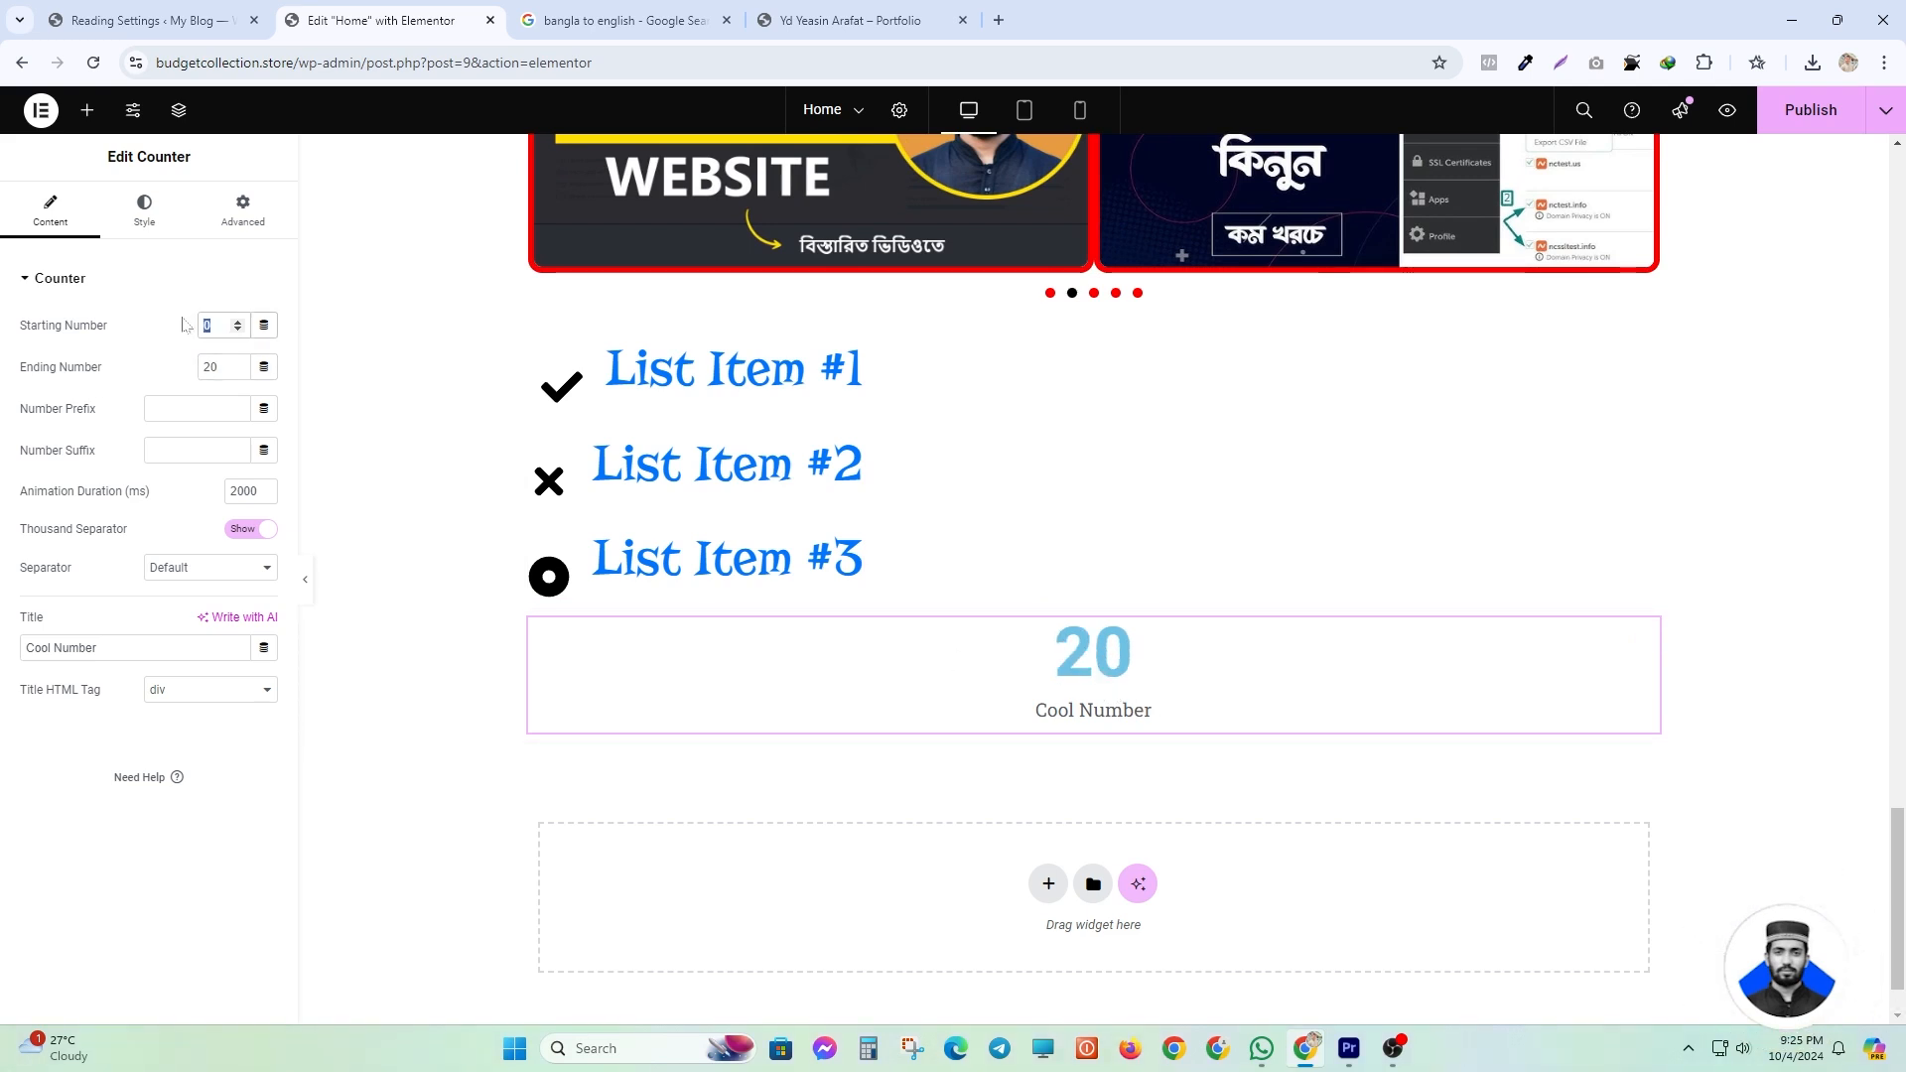
type("10")
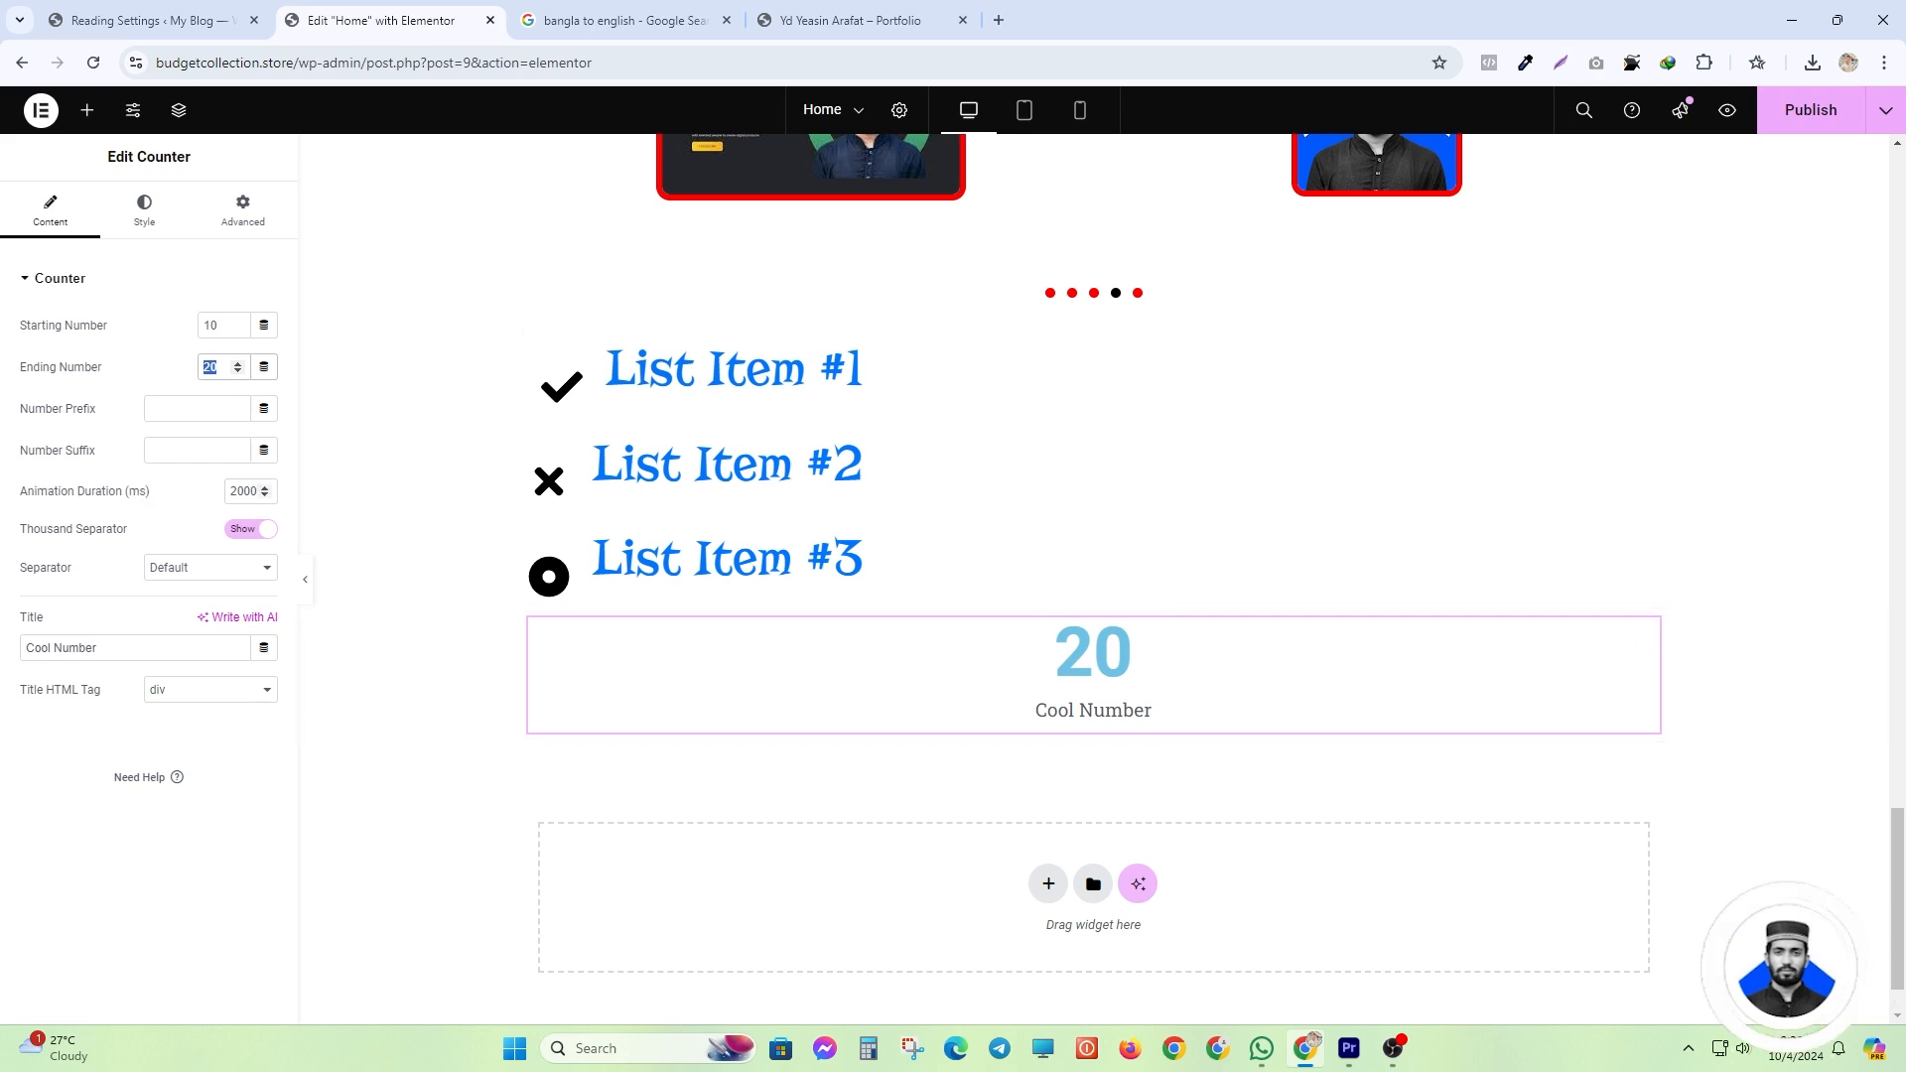
- Try a 5000 ms animation duration and an empty title on the counter, restoring 2000 ms and "Cool Number"
type("5")
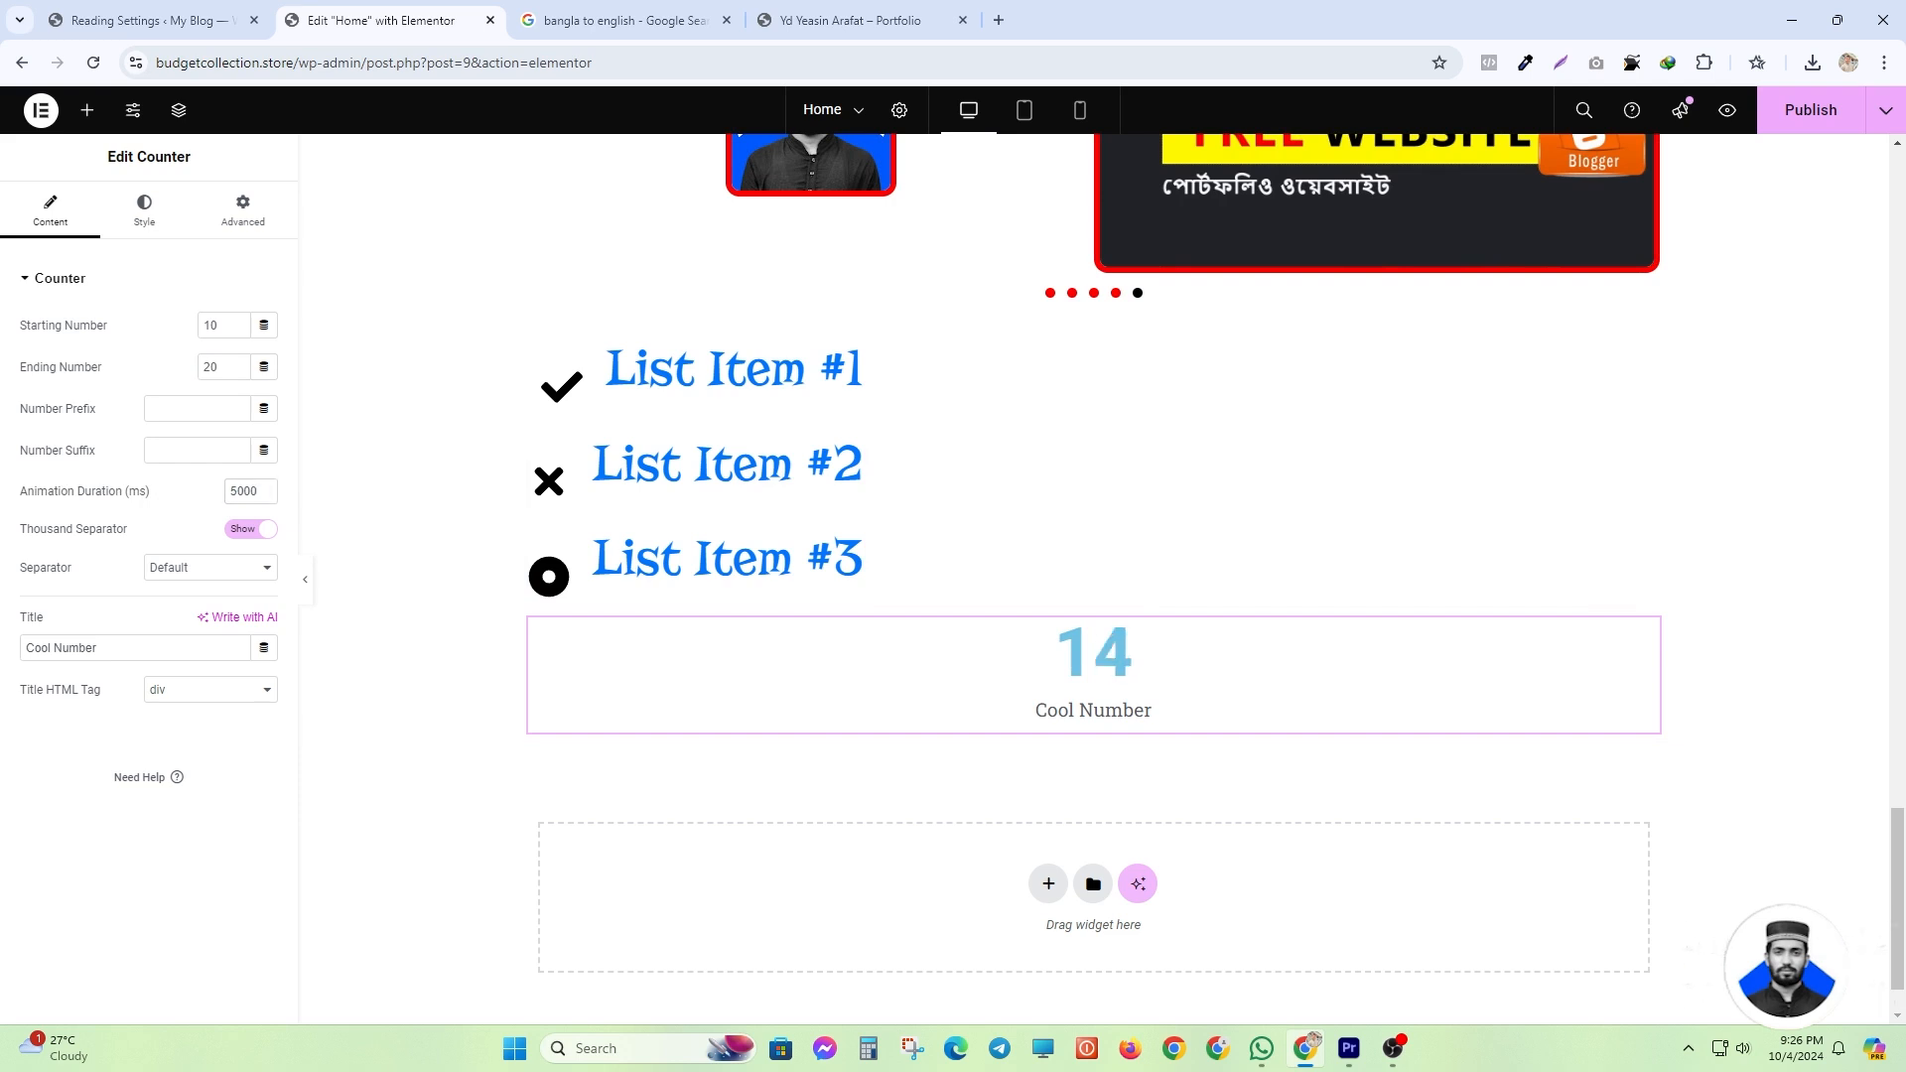
left_click_drag(237, 492, 209, 491)
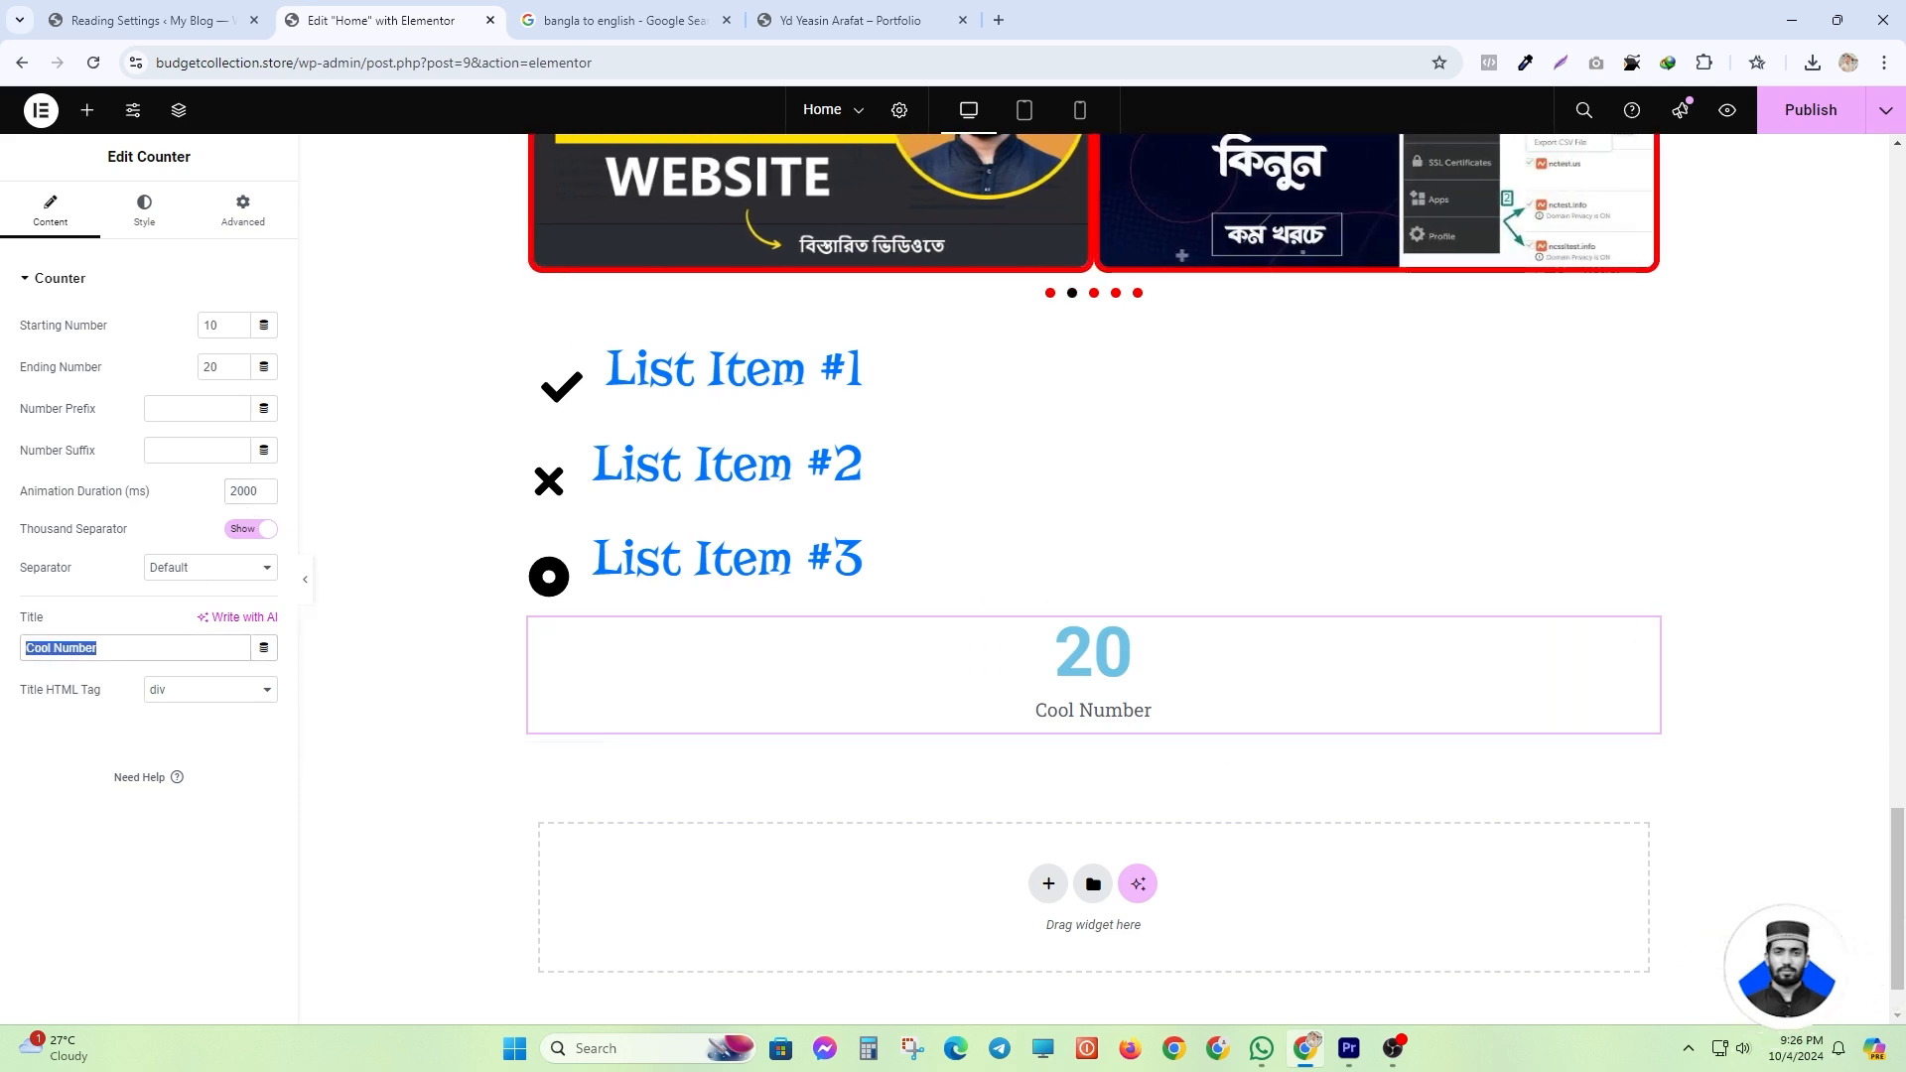
key("ctrl+a")
key("BackSpace")
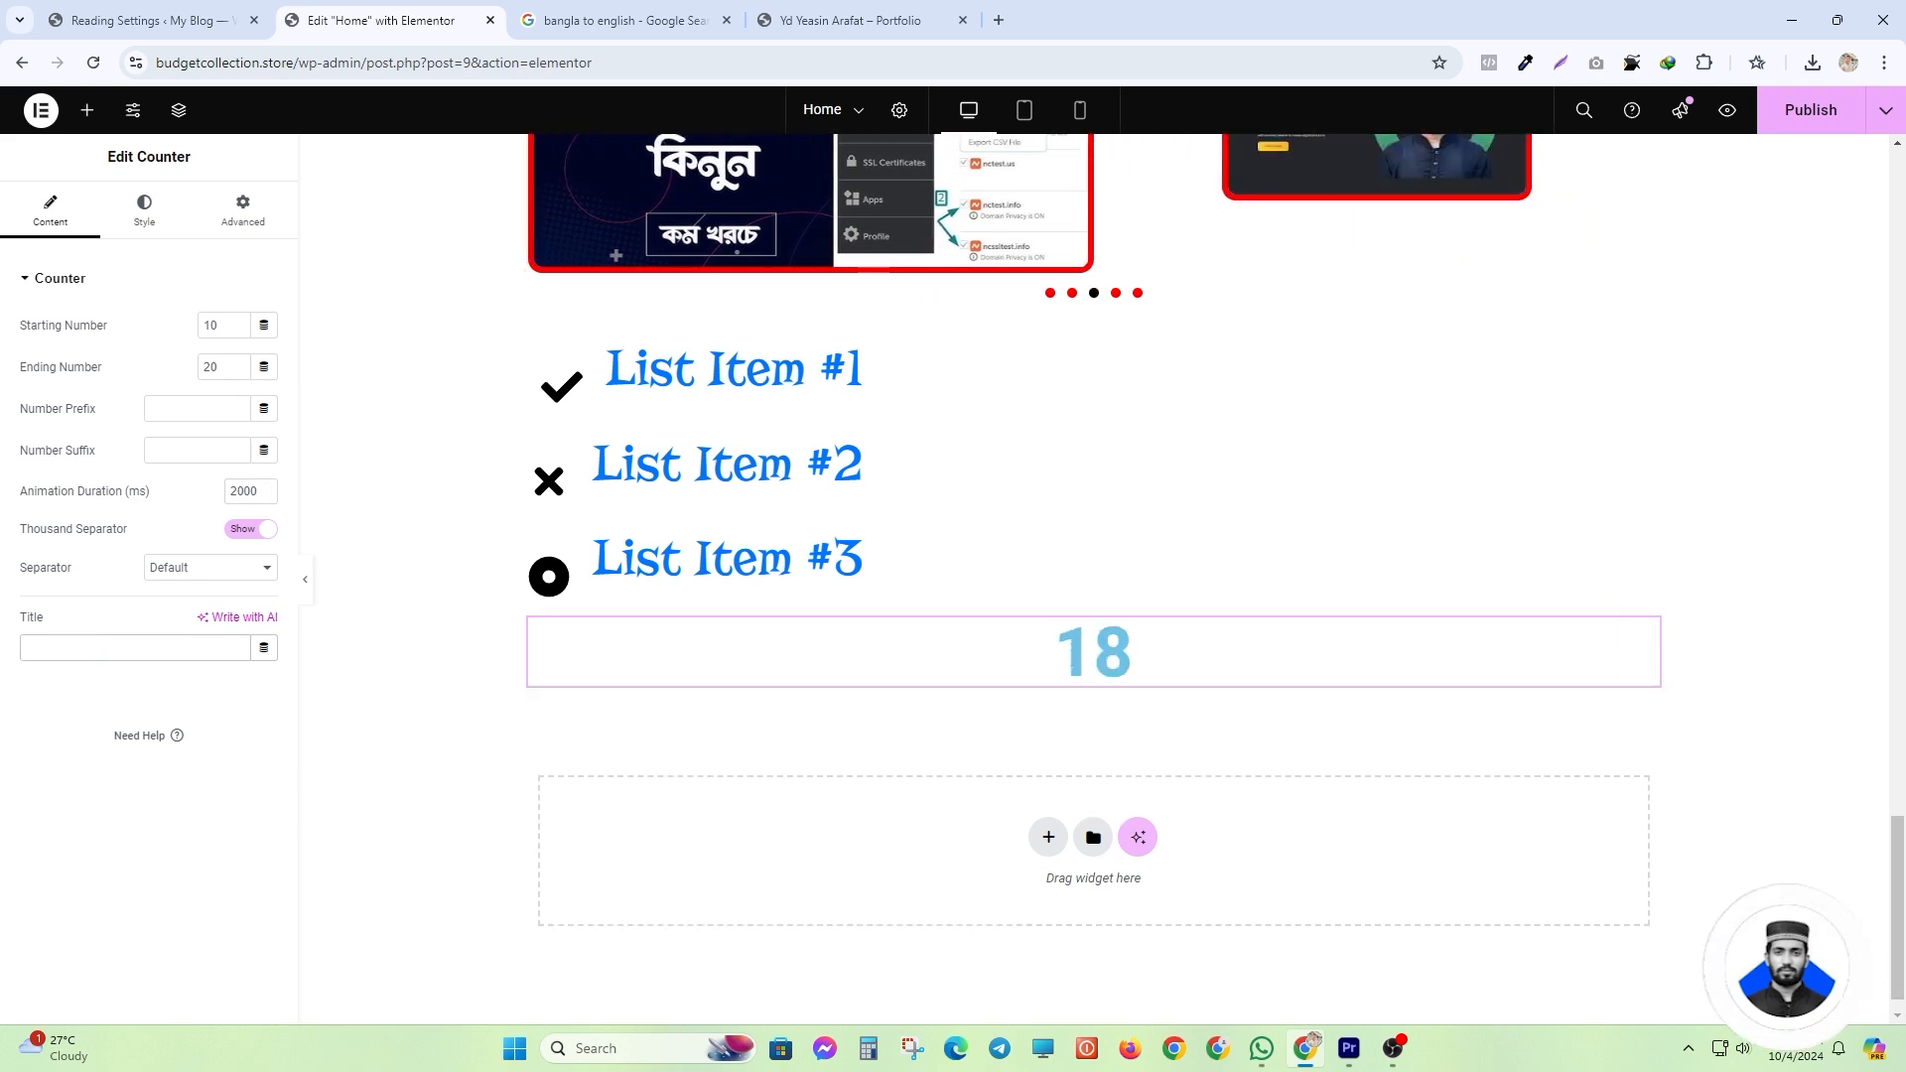
key("ctrl+z")
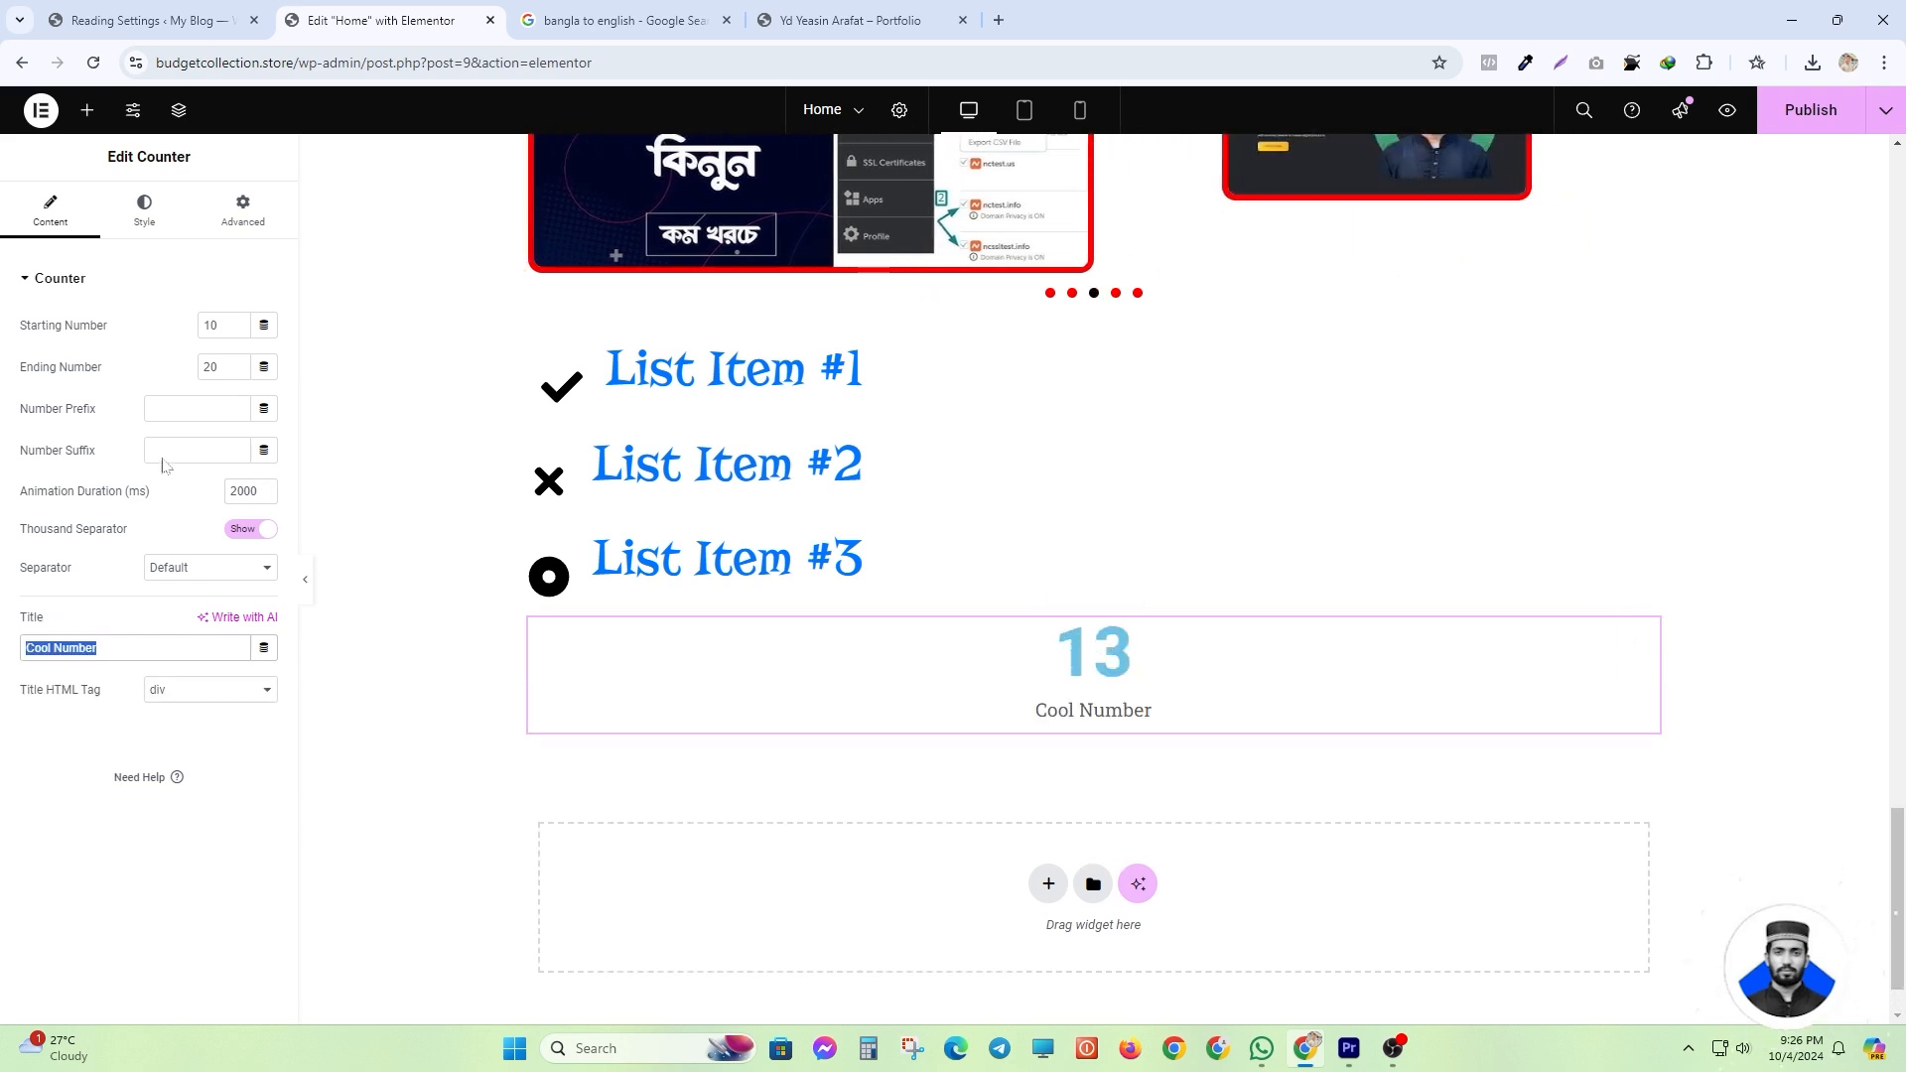
- Try the counter's title above and on either side of the number, and set its position to After
left_click(144, 212)
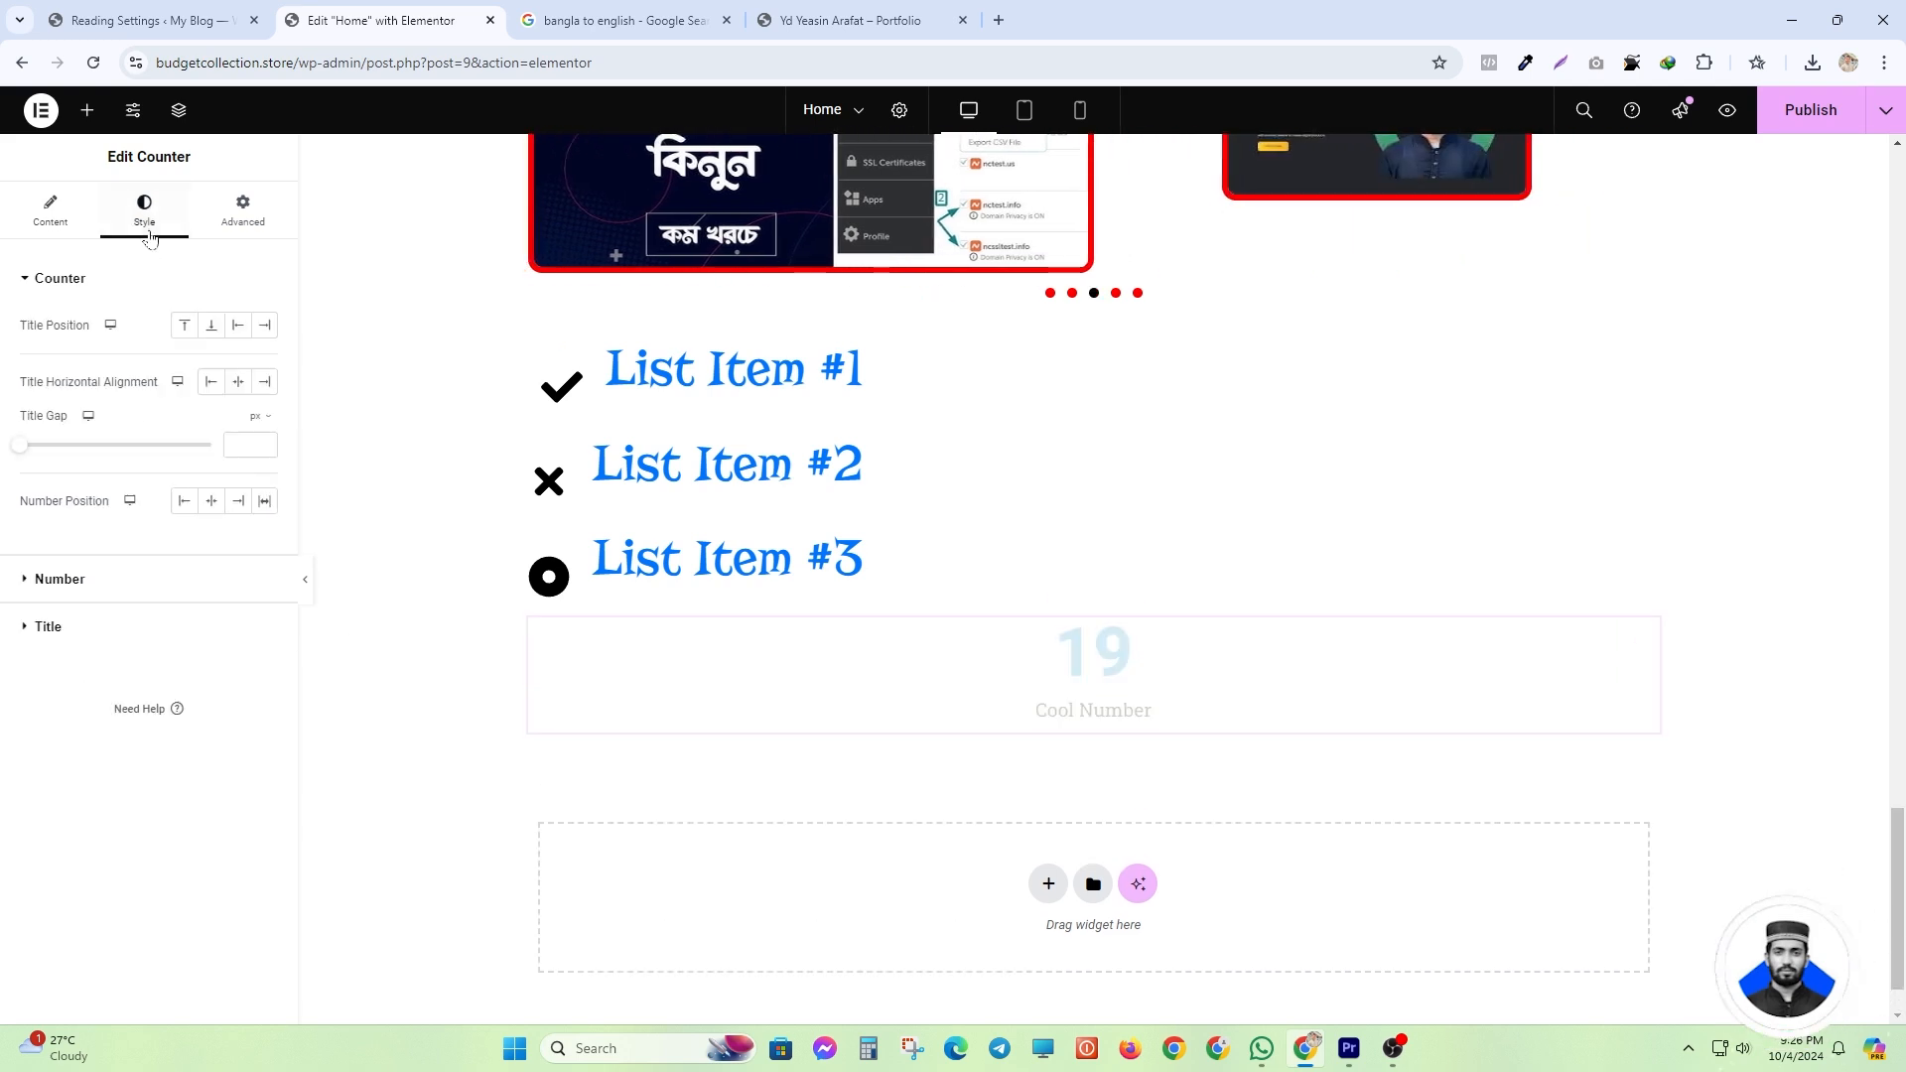
left_click(186, 325)
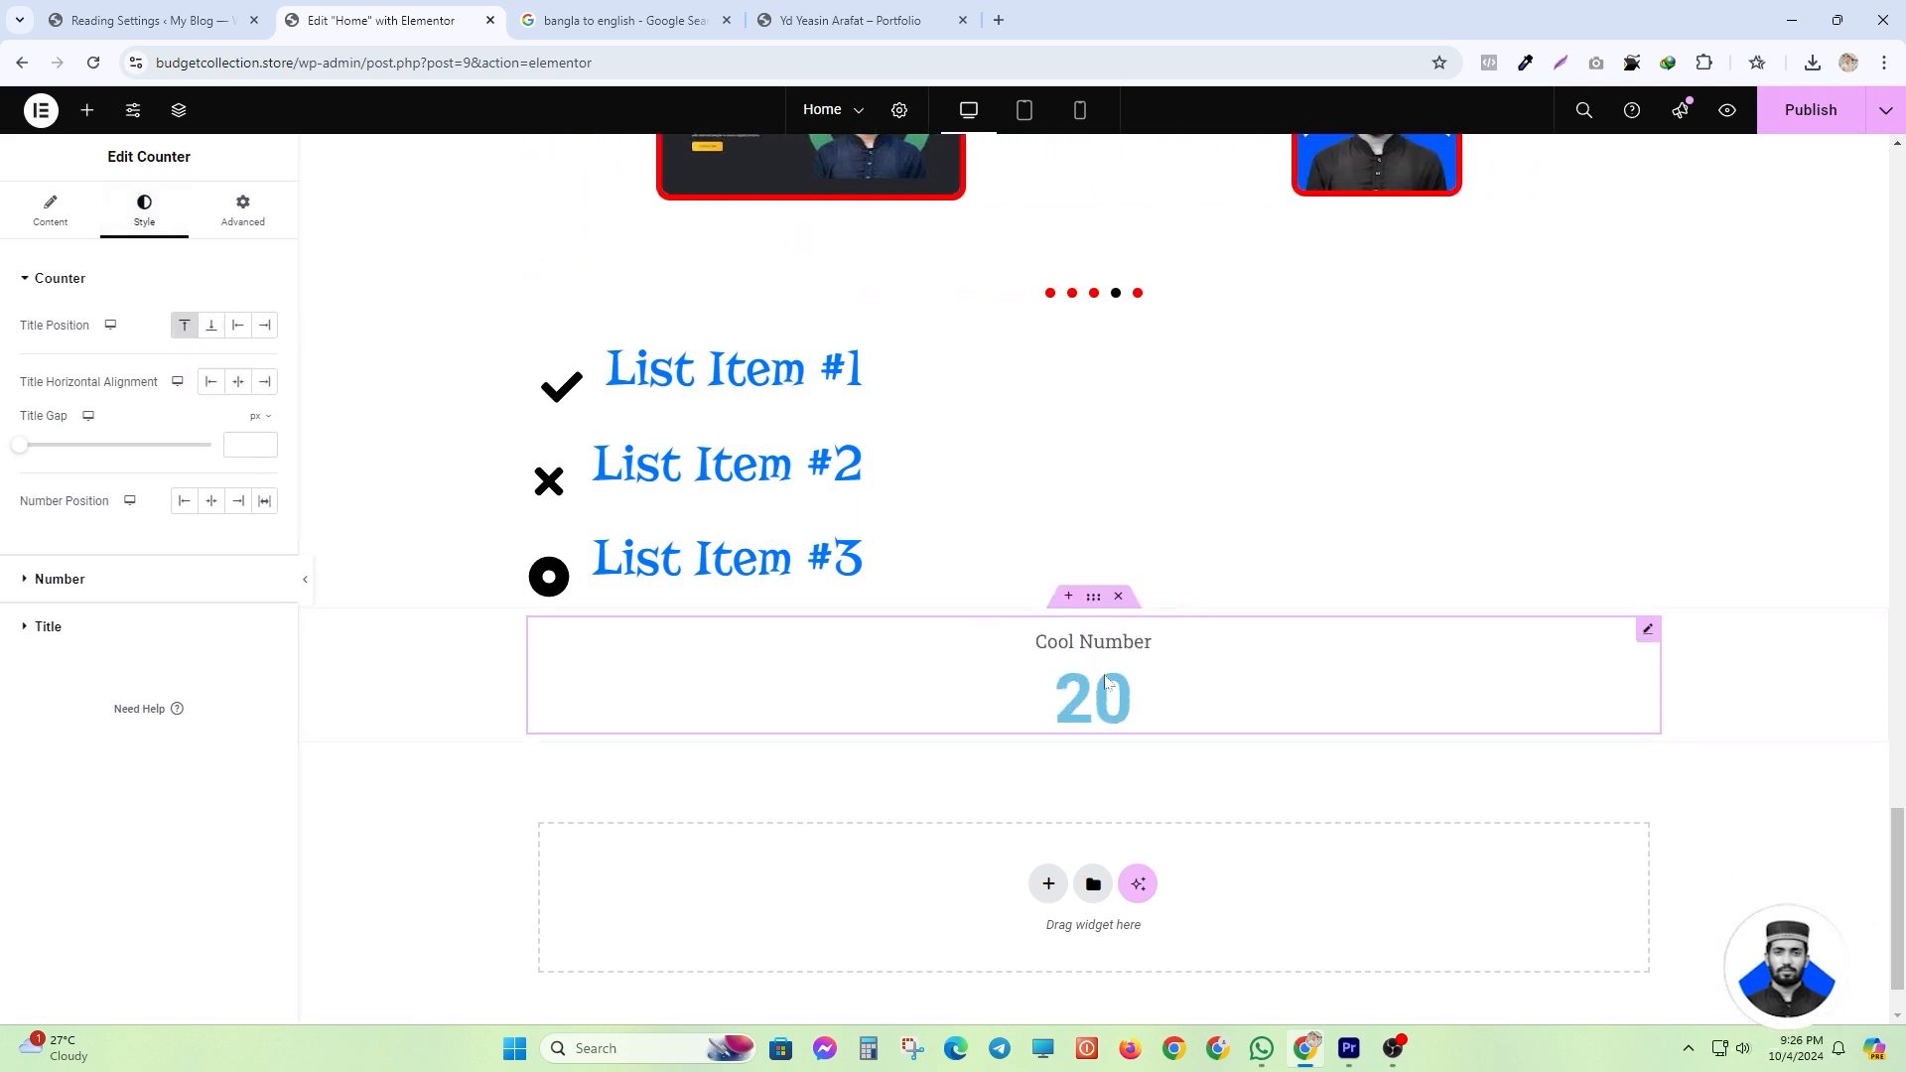
left_click(237, 329)
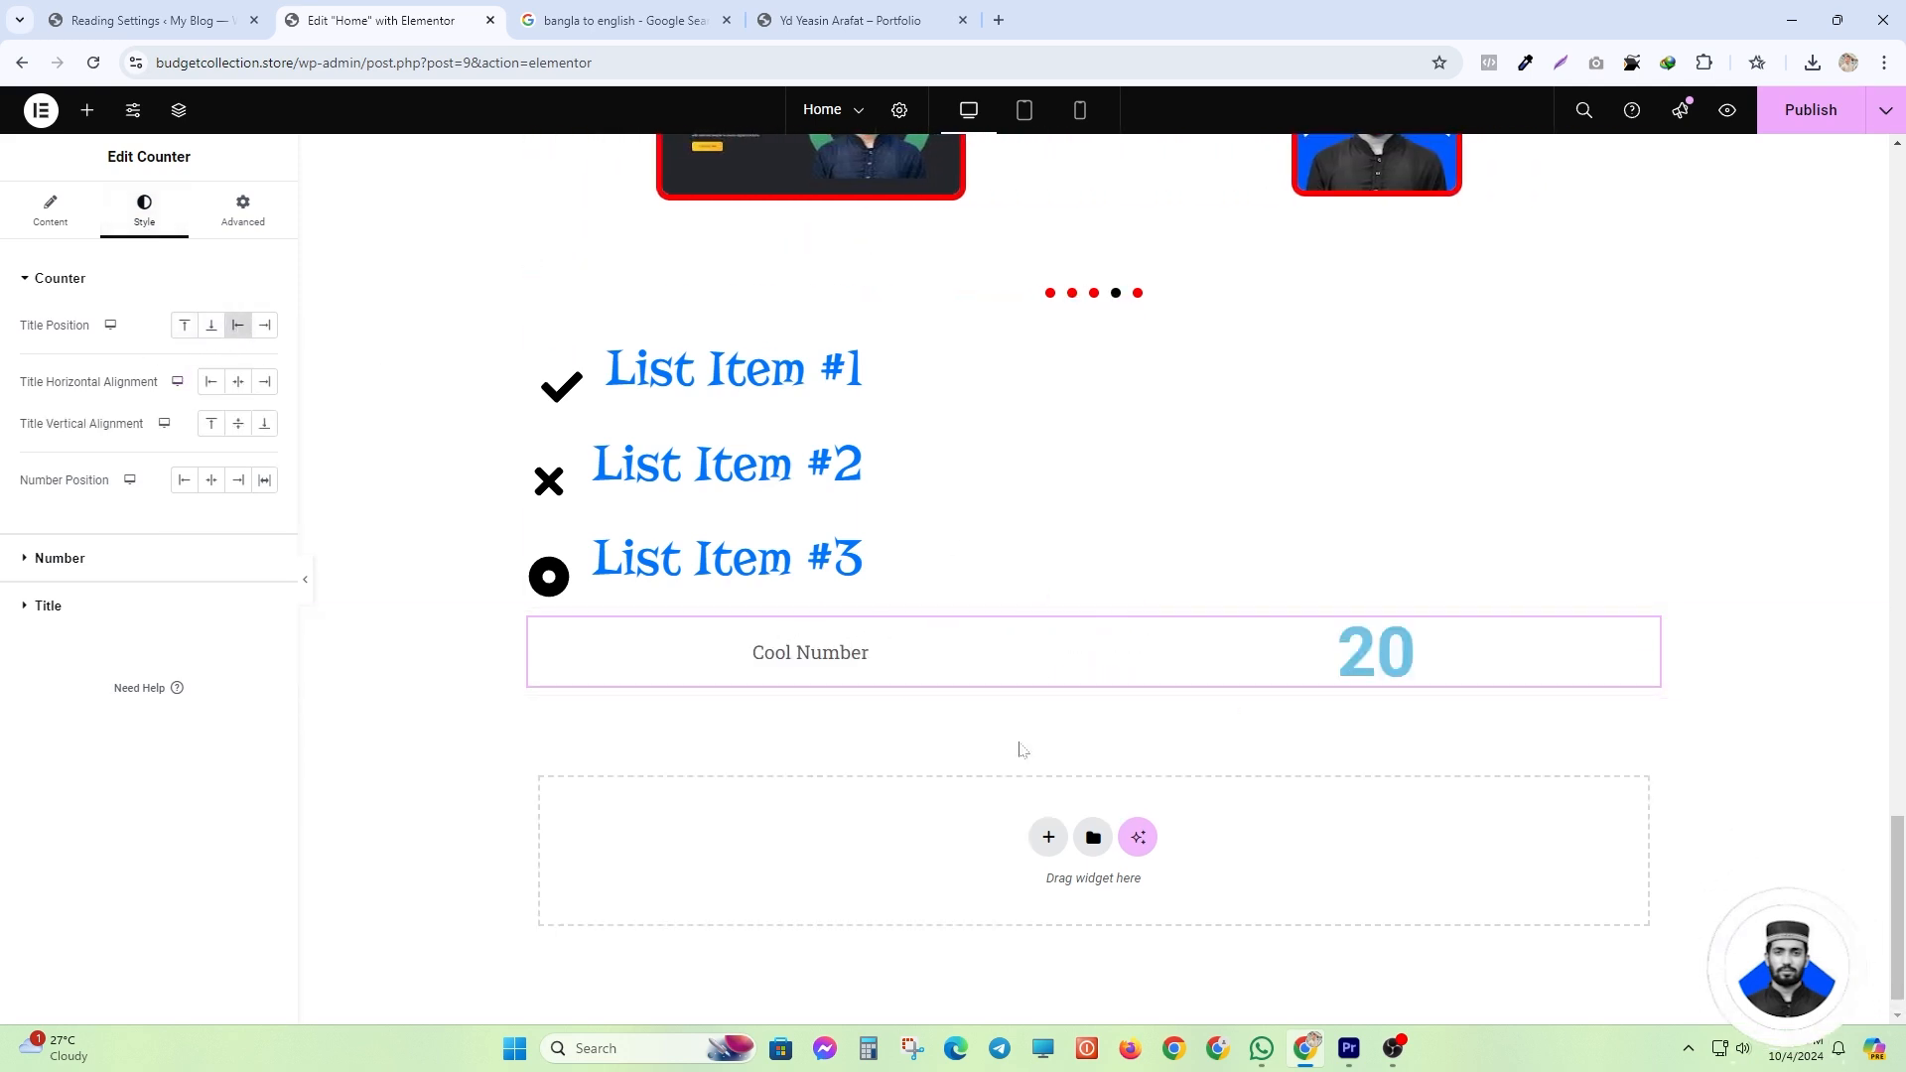
left_click(265, 328)
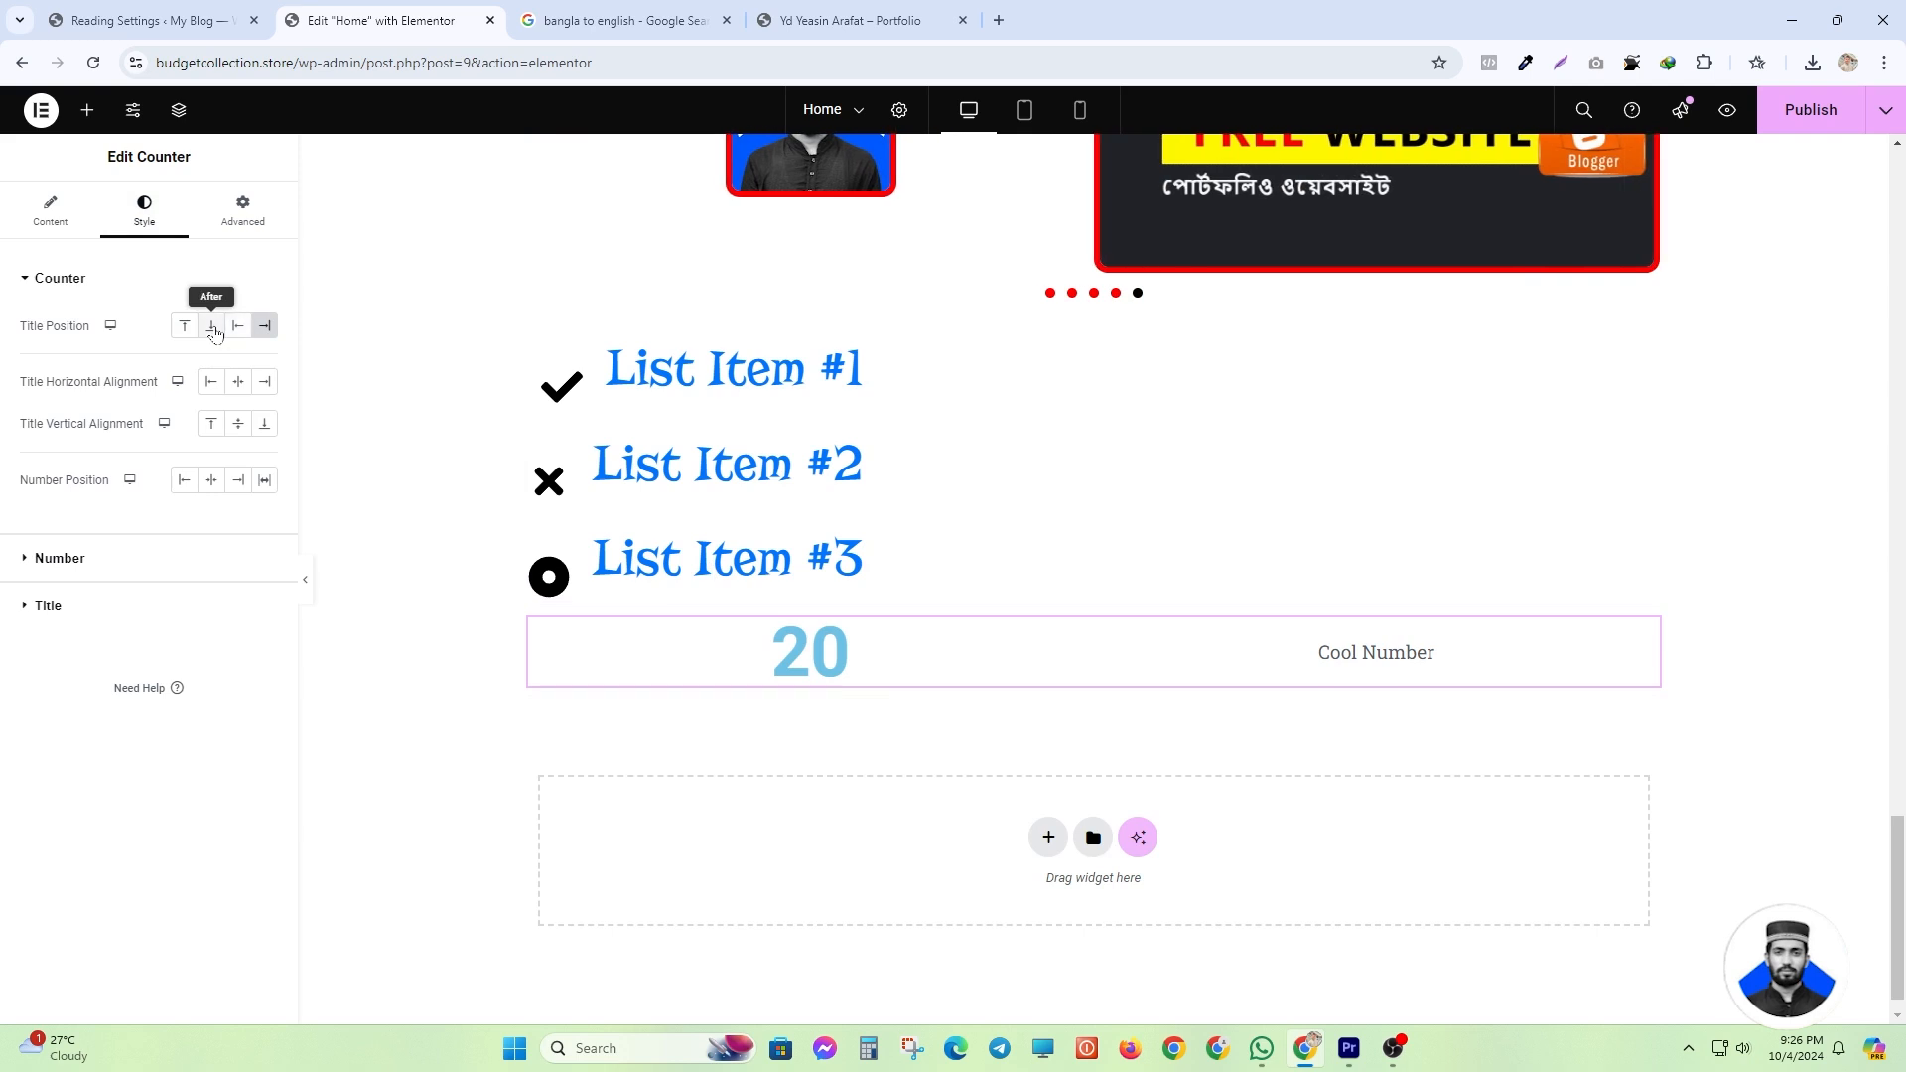
left_click(211, 325)
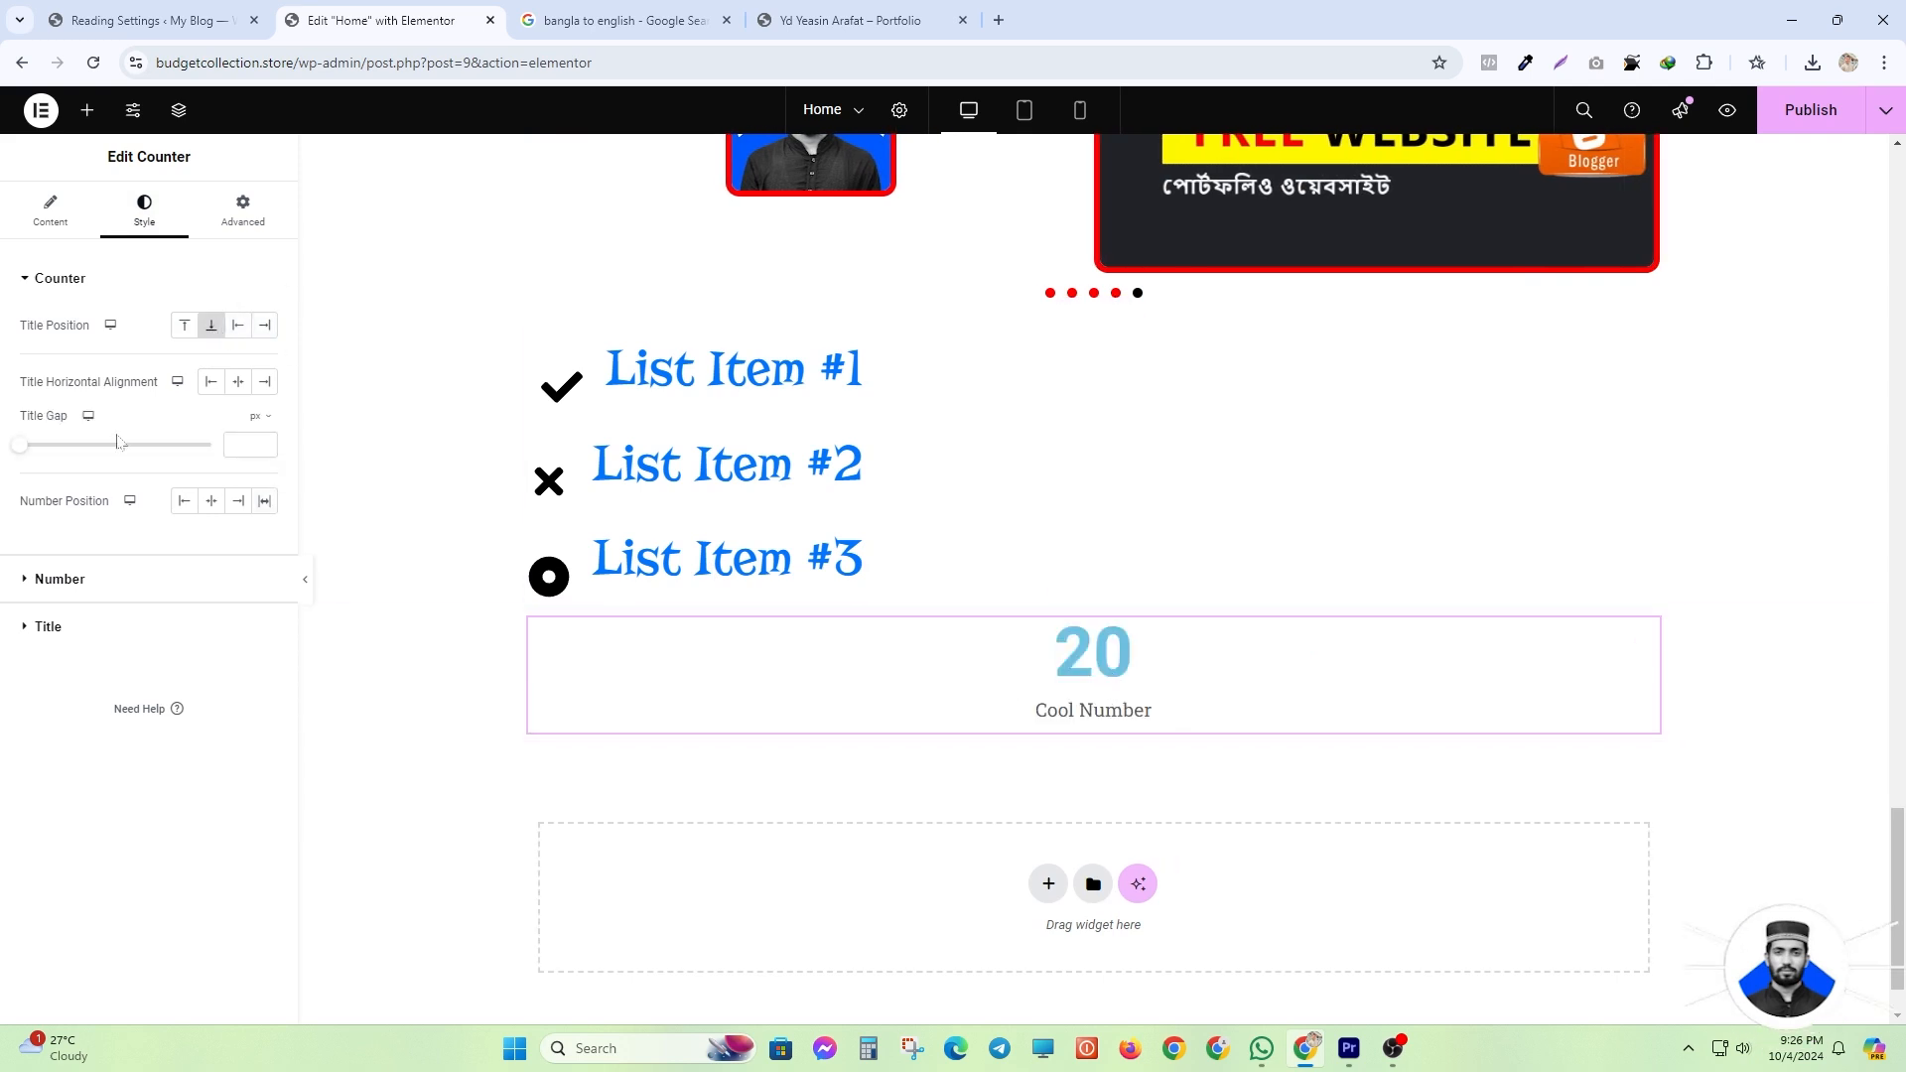
- Centre the counter's title and number horizontally, with a title gap of 14 px
left_click(212, 383)
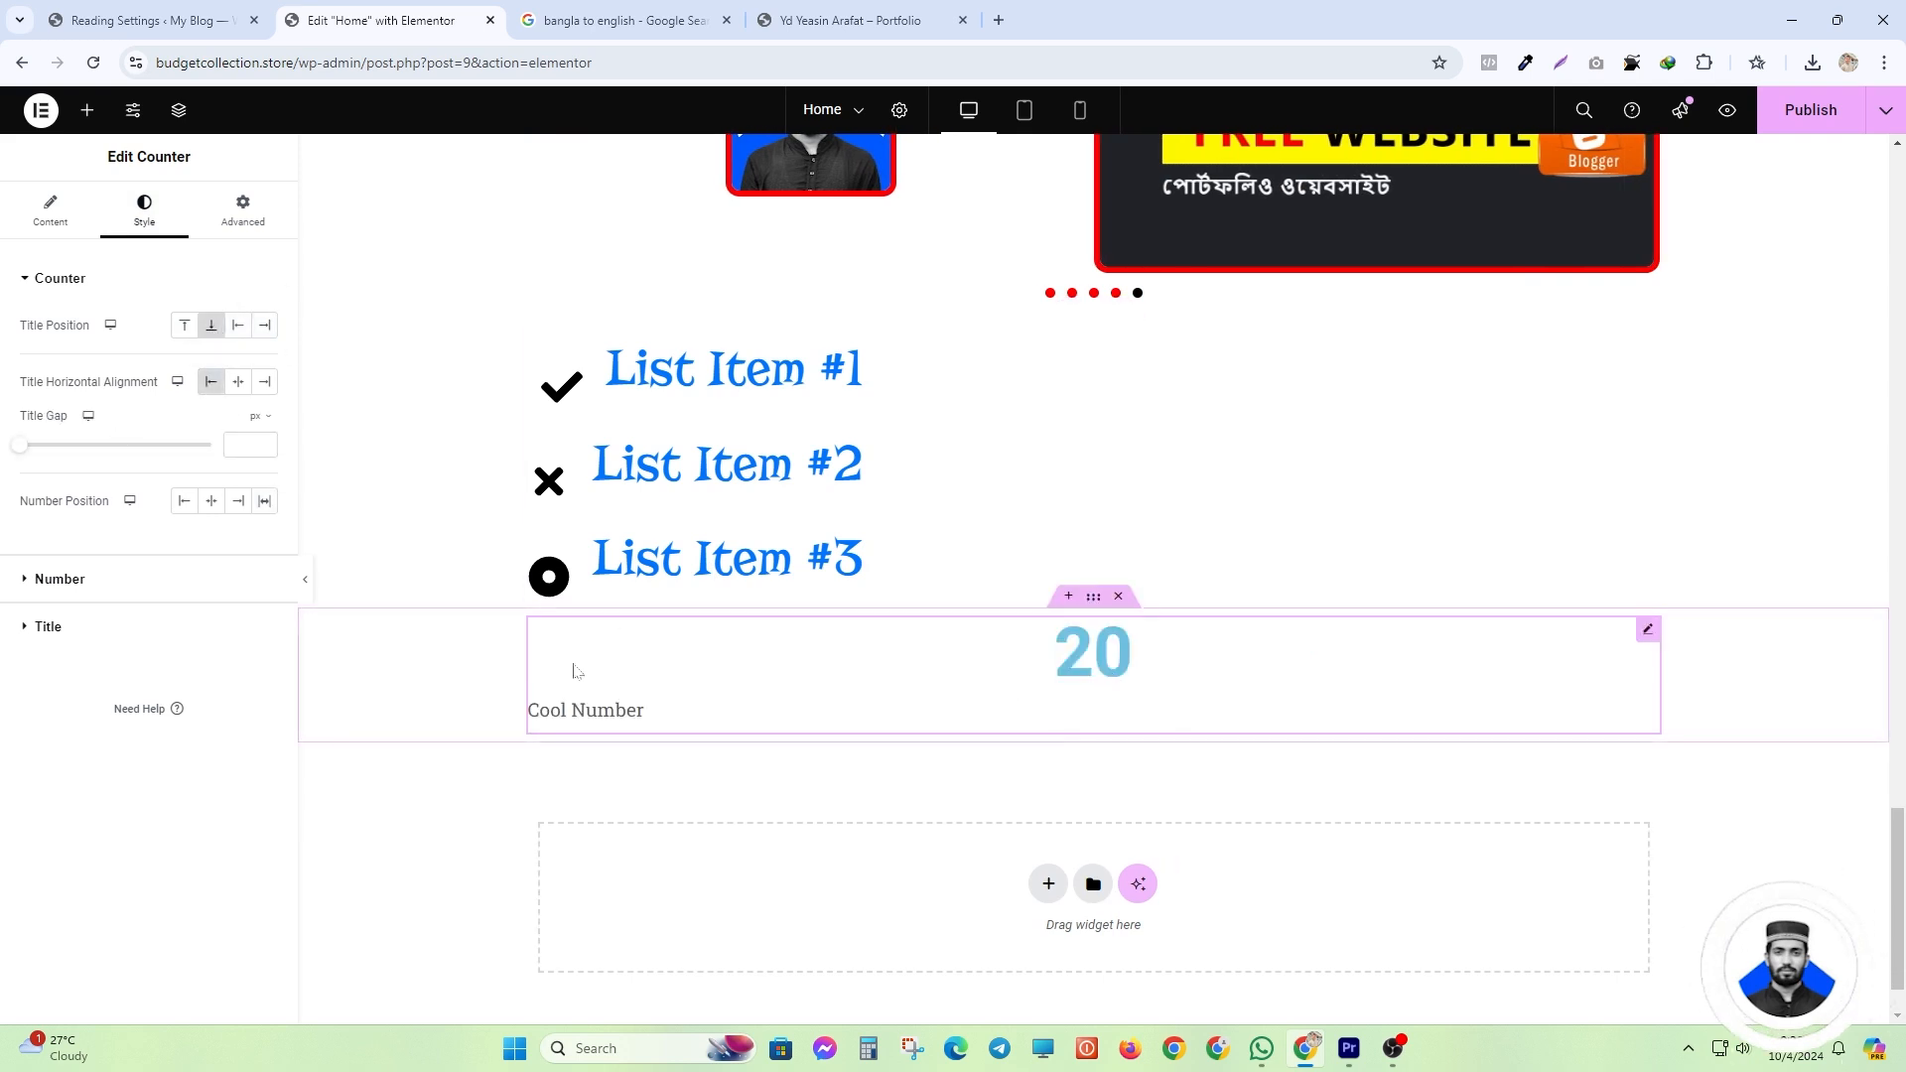
left_click(236, 383)
left_click_drag(20, 445, 87, 454)
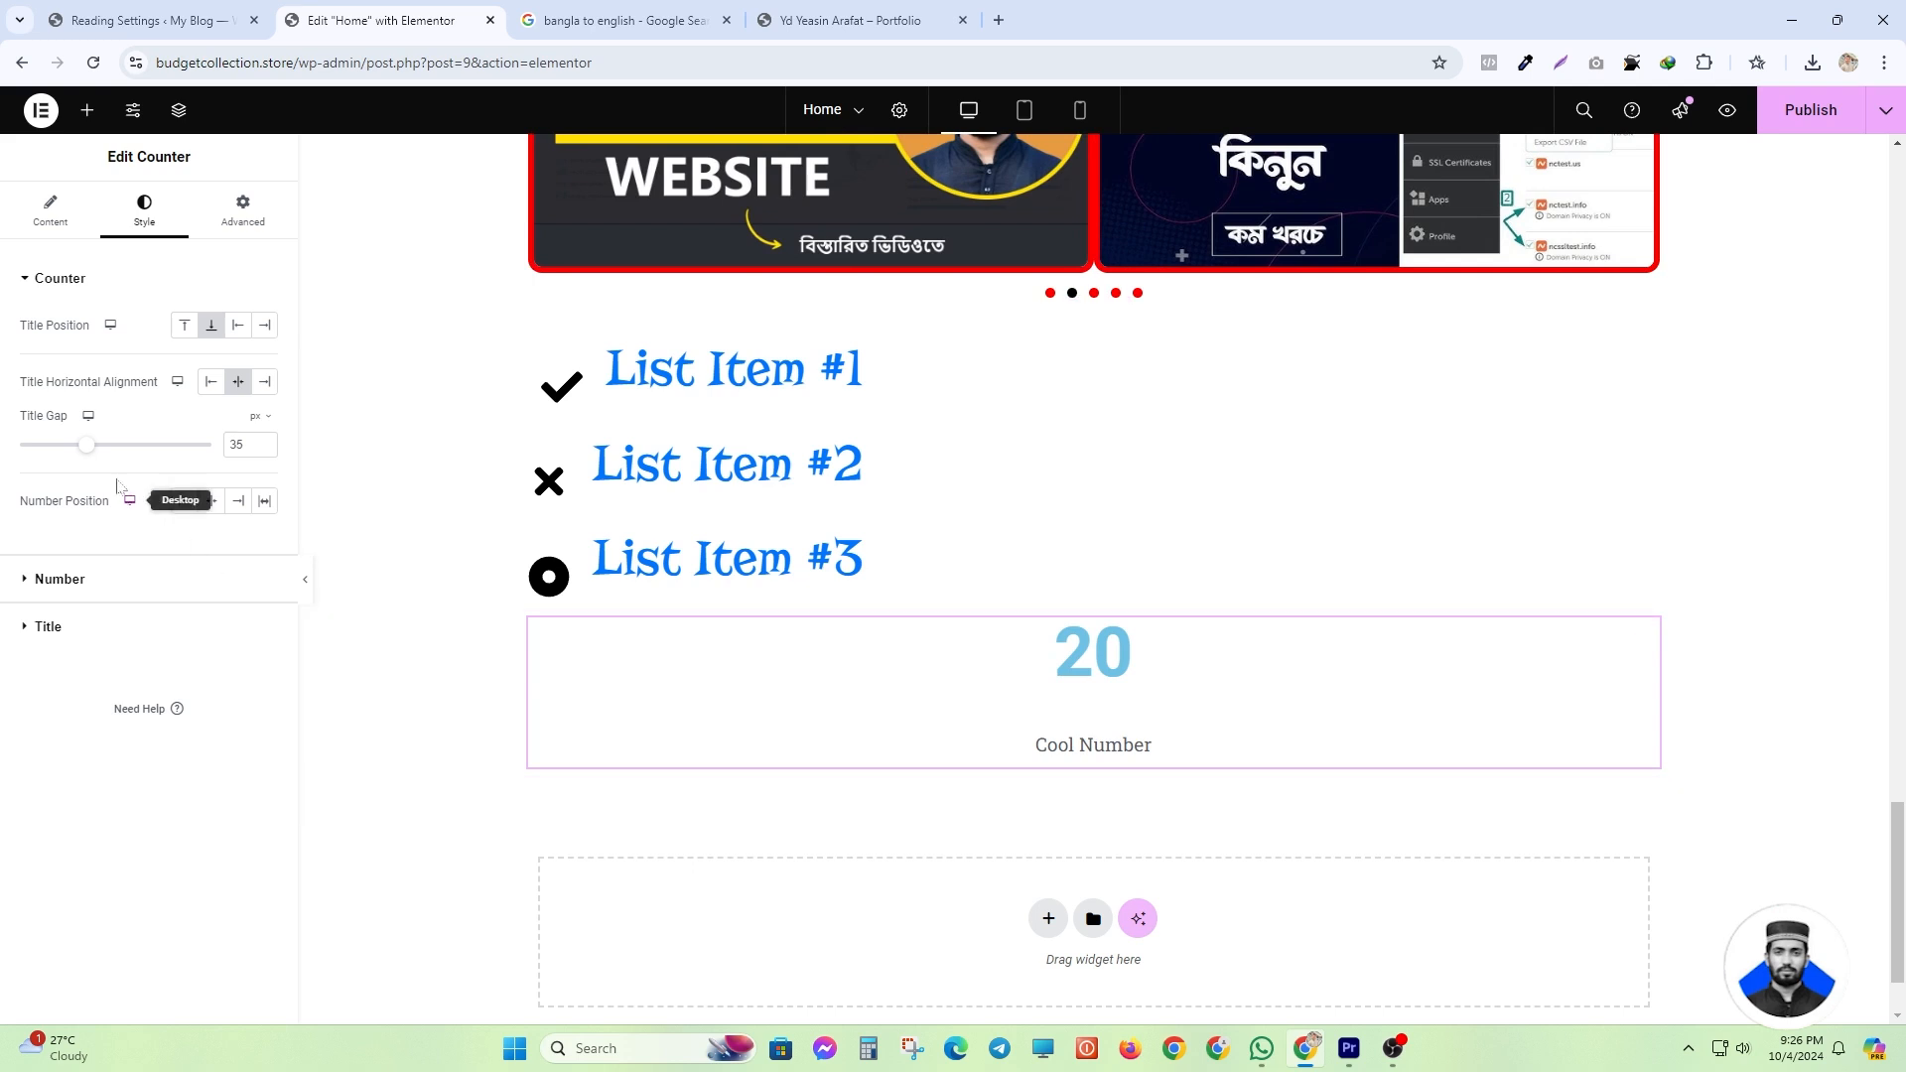
left_click_drag(88, 452, 45, 446)
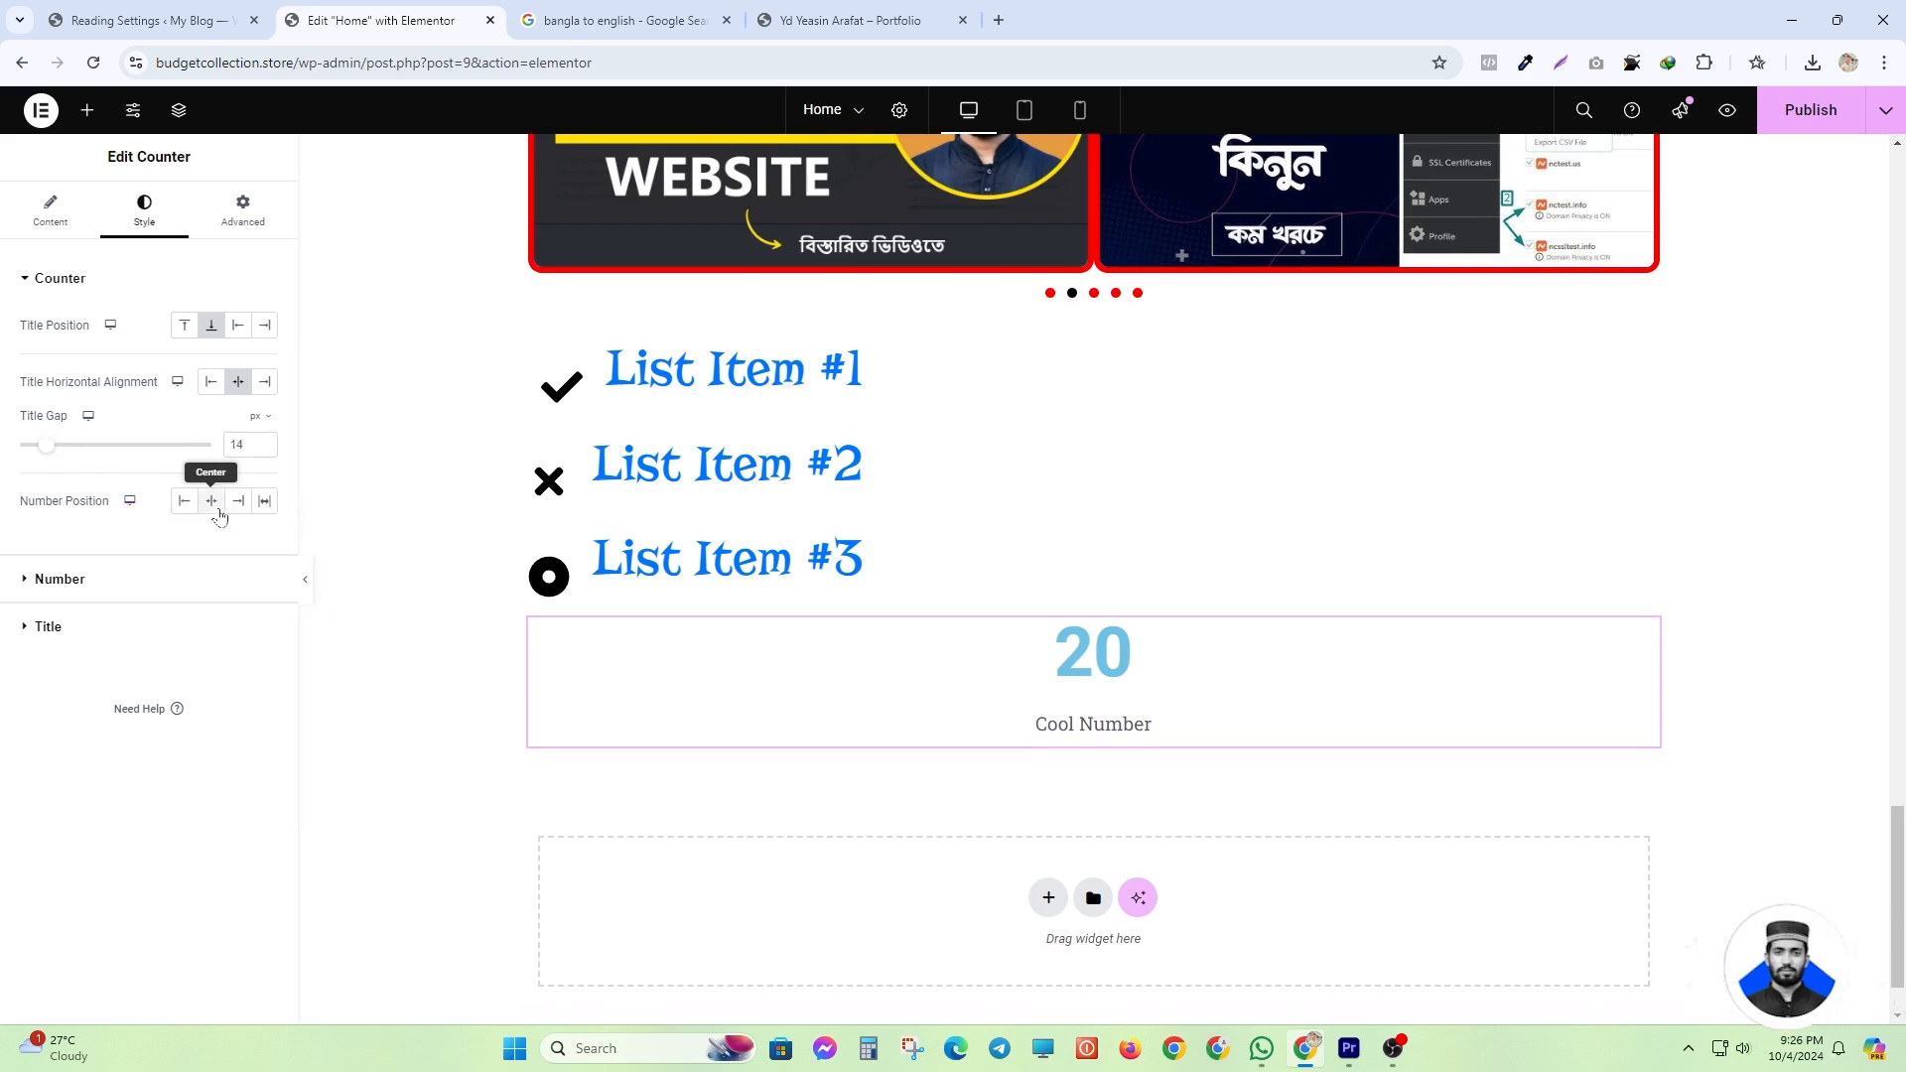
left_click(183, 504)
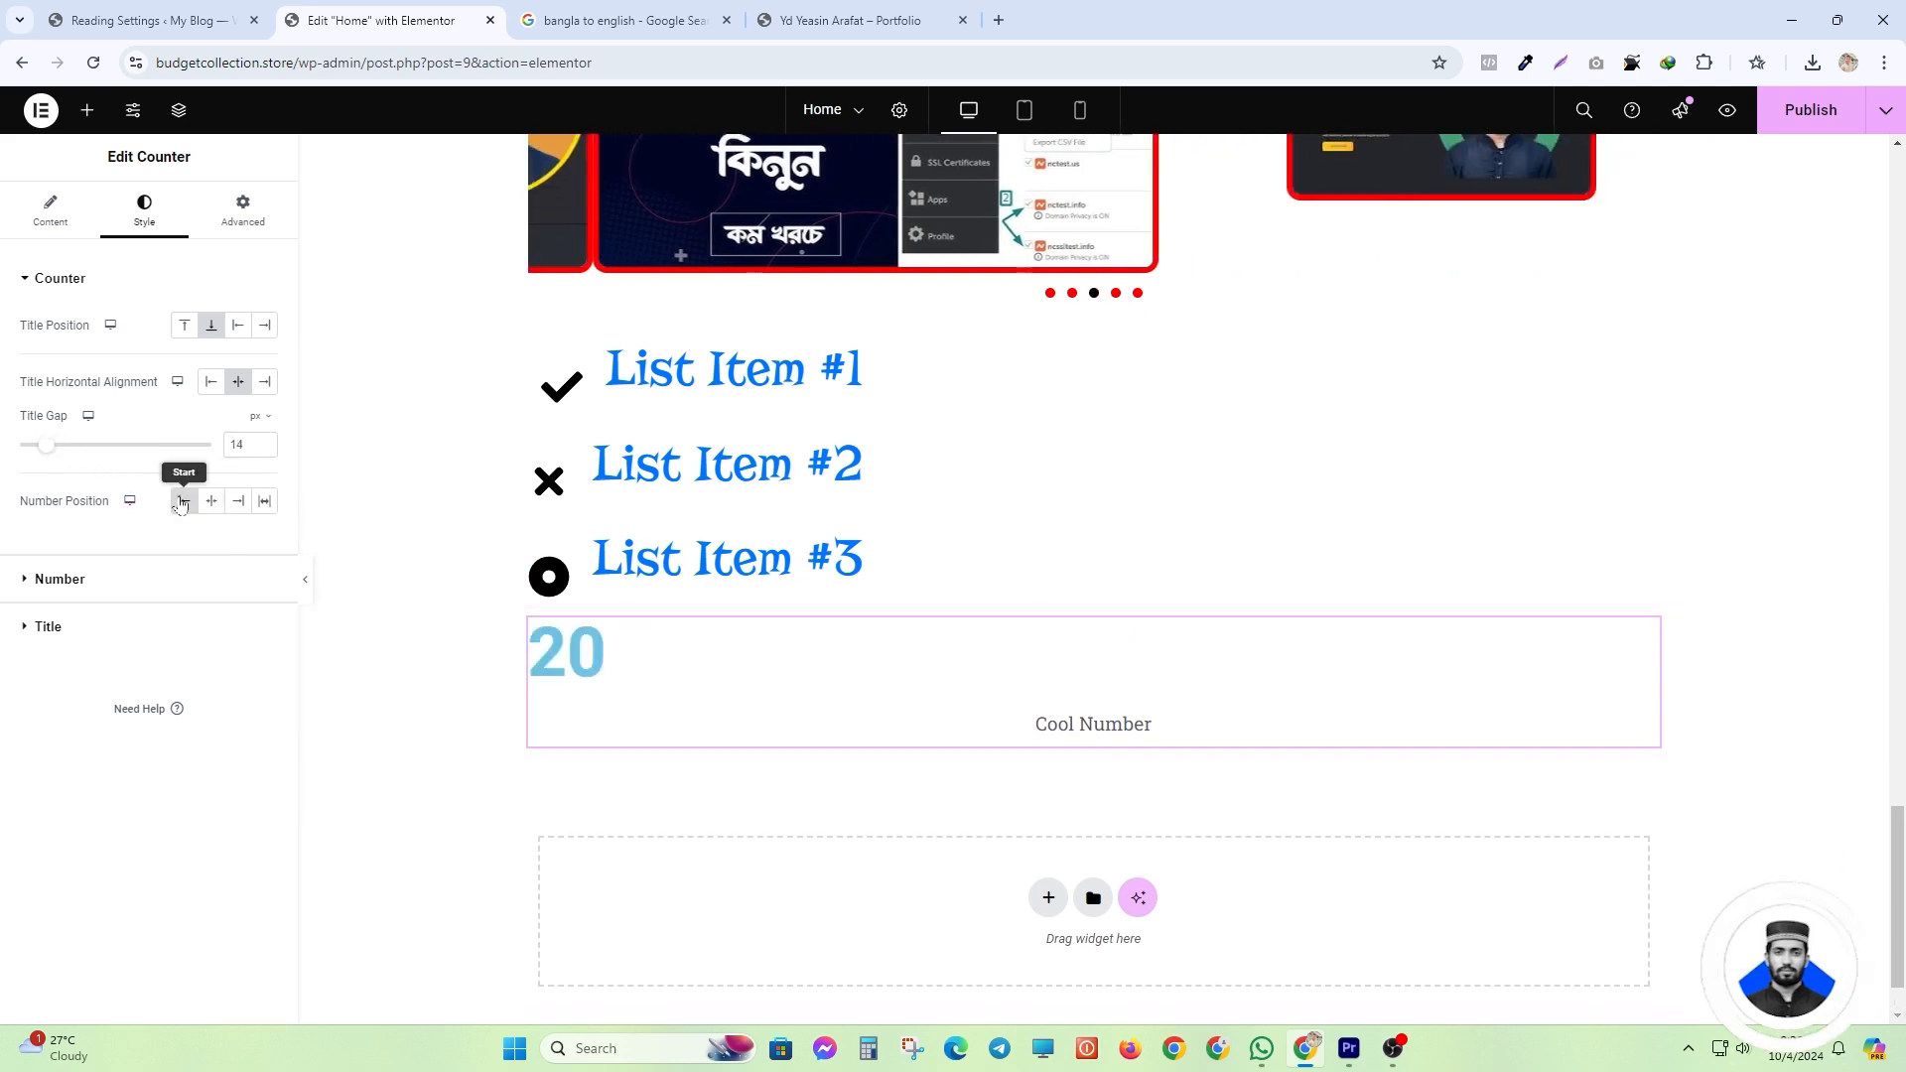
left_click(218, 506)
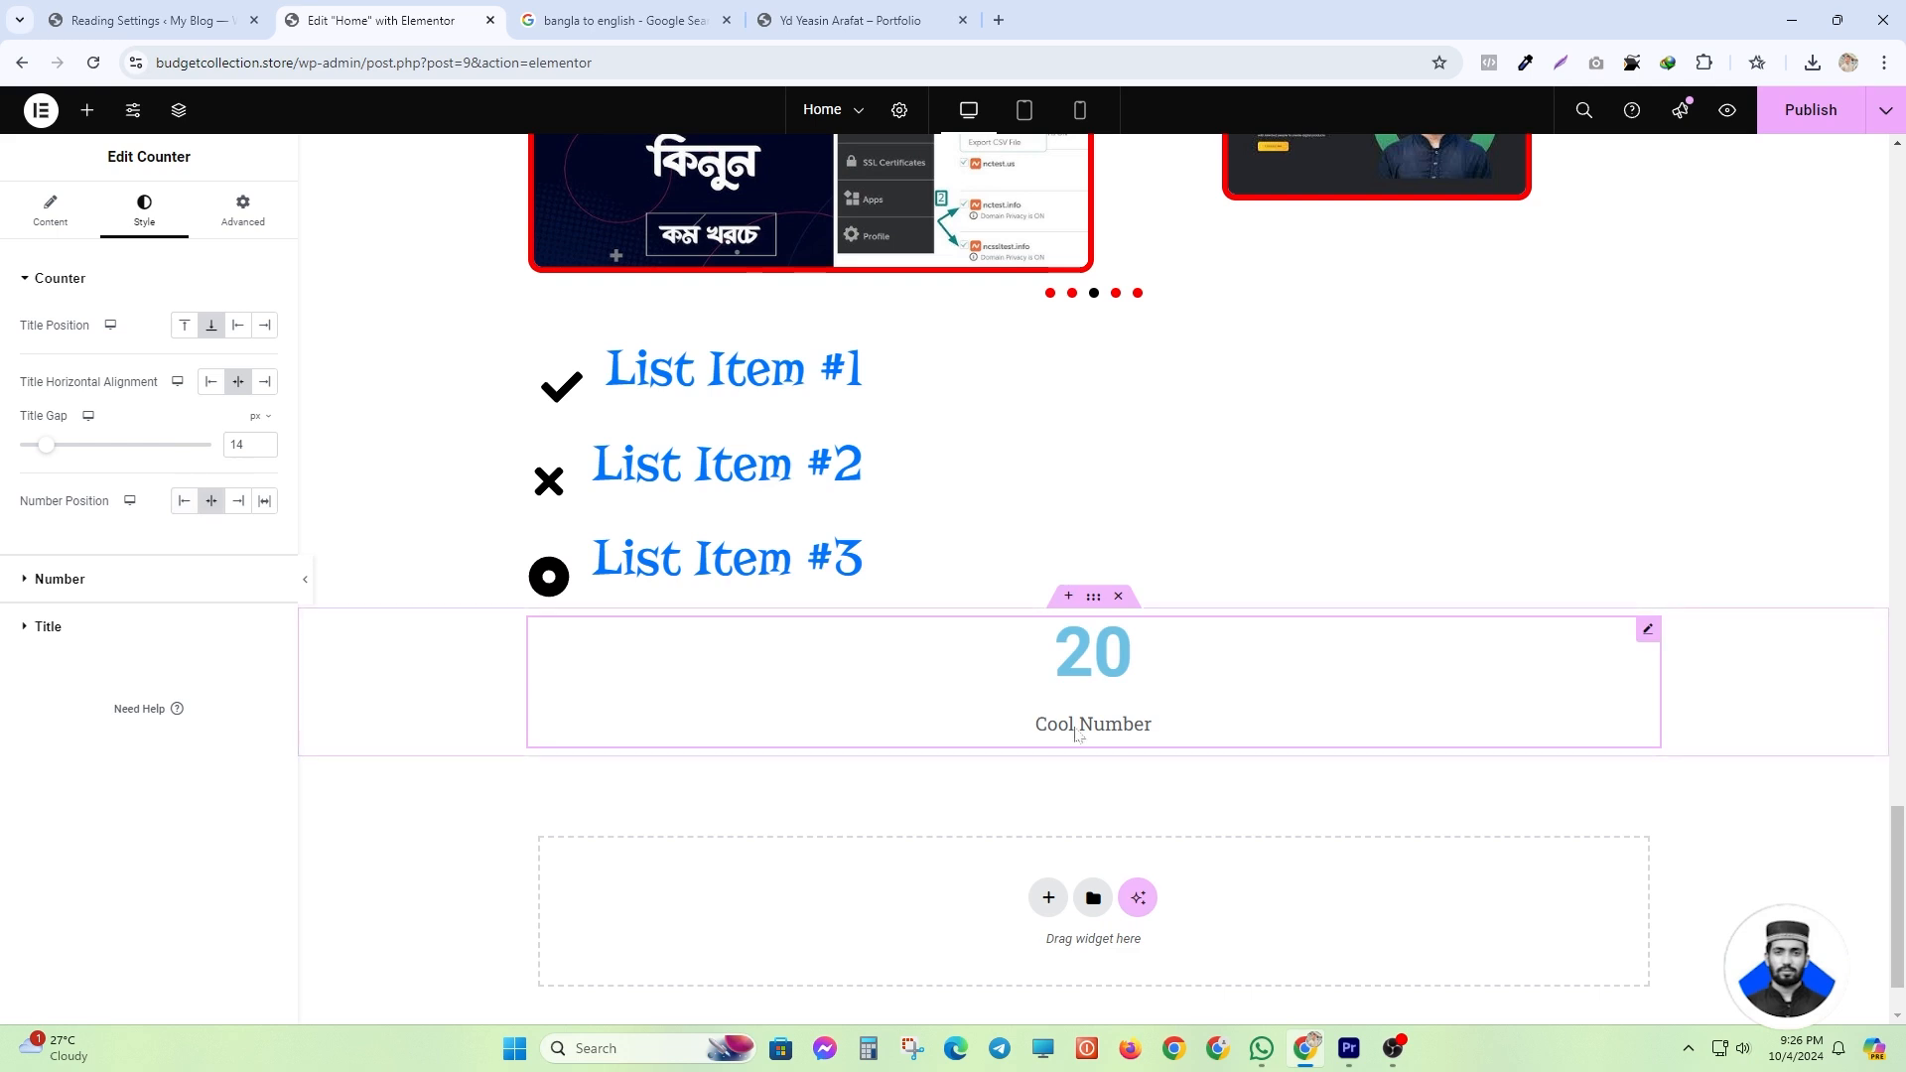
- Style the counter's number with a bright blue text colour and a font size of 84 px
left_click(42, 580)
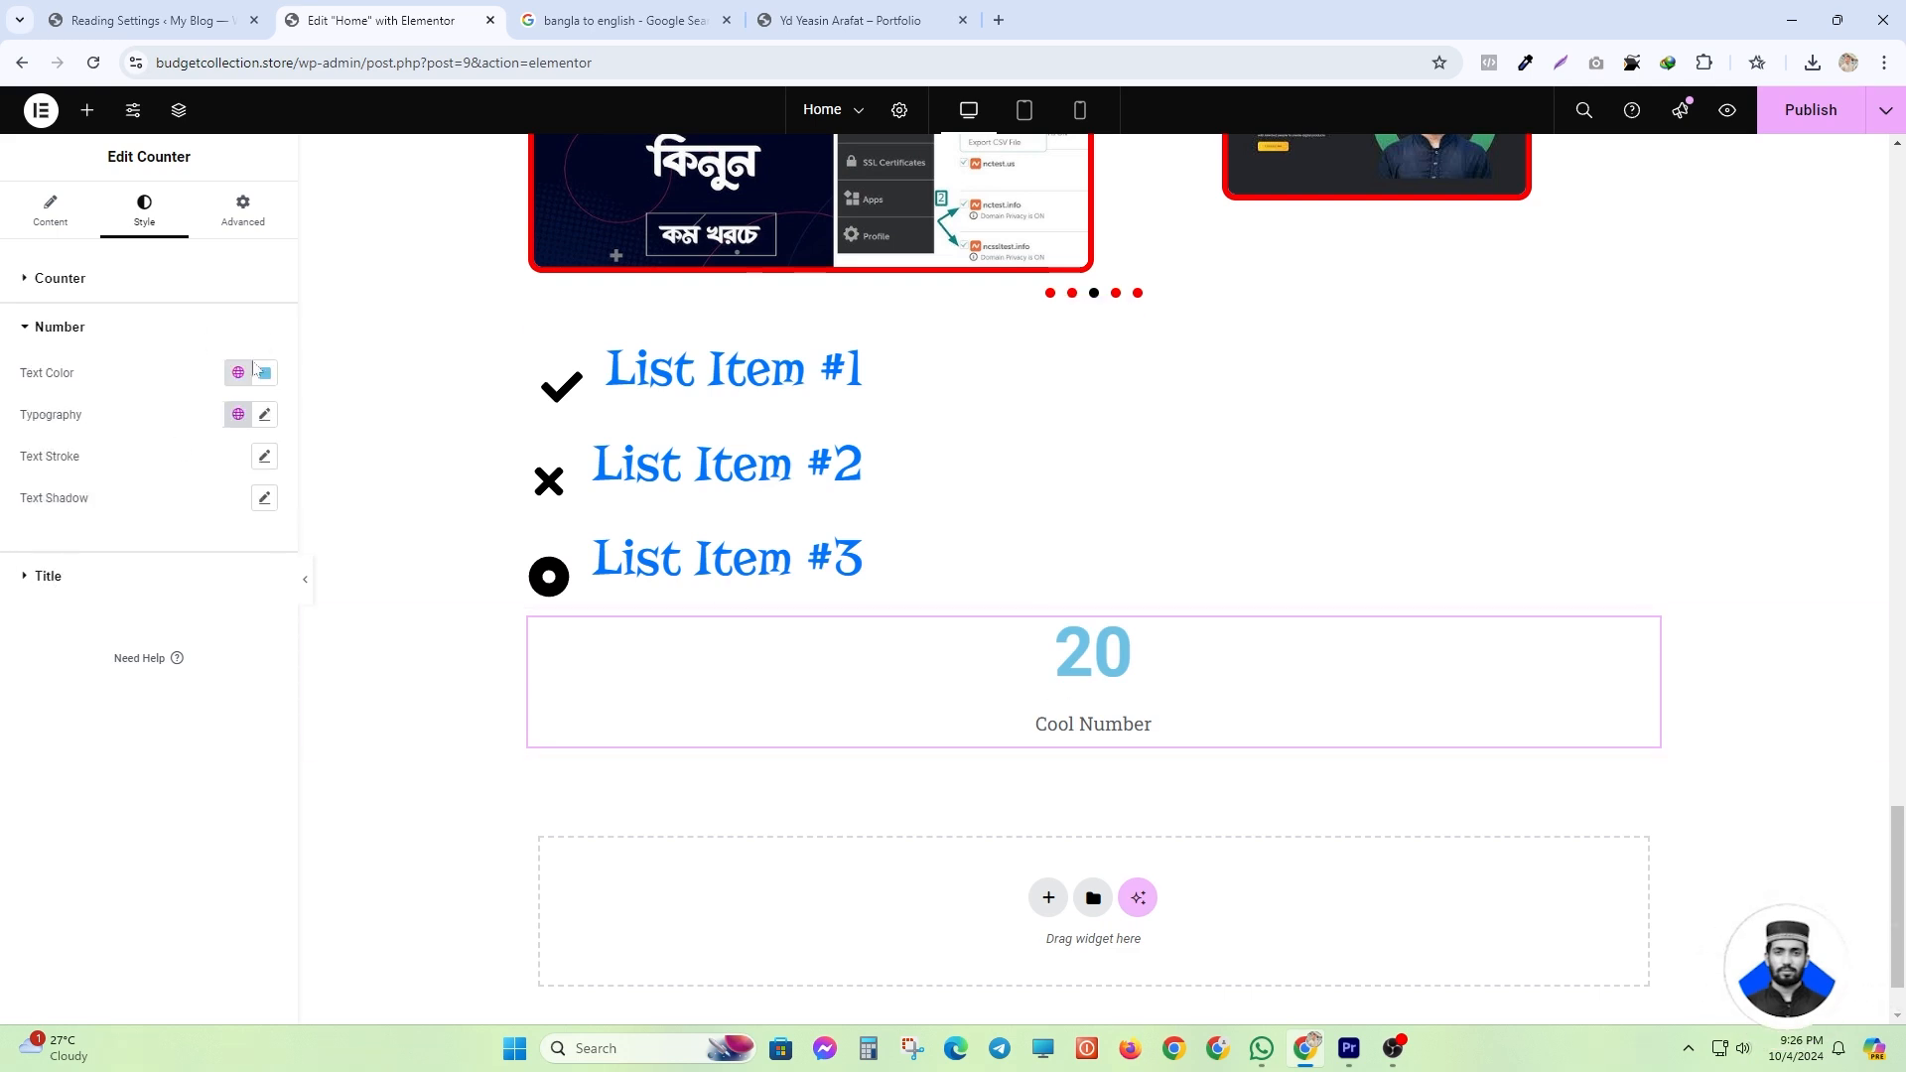
left_click(266, 375)
left_click_drag(288, 497, 385, 456)
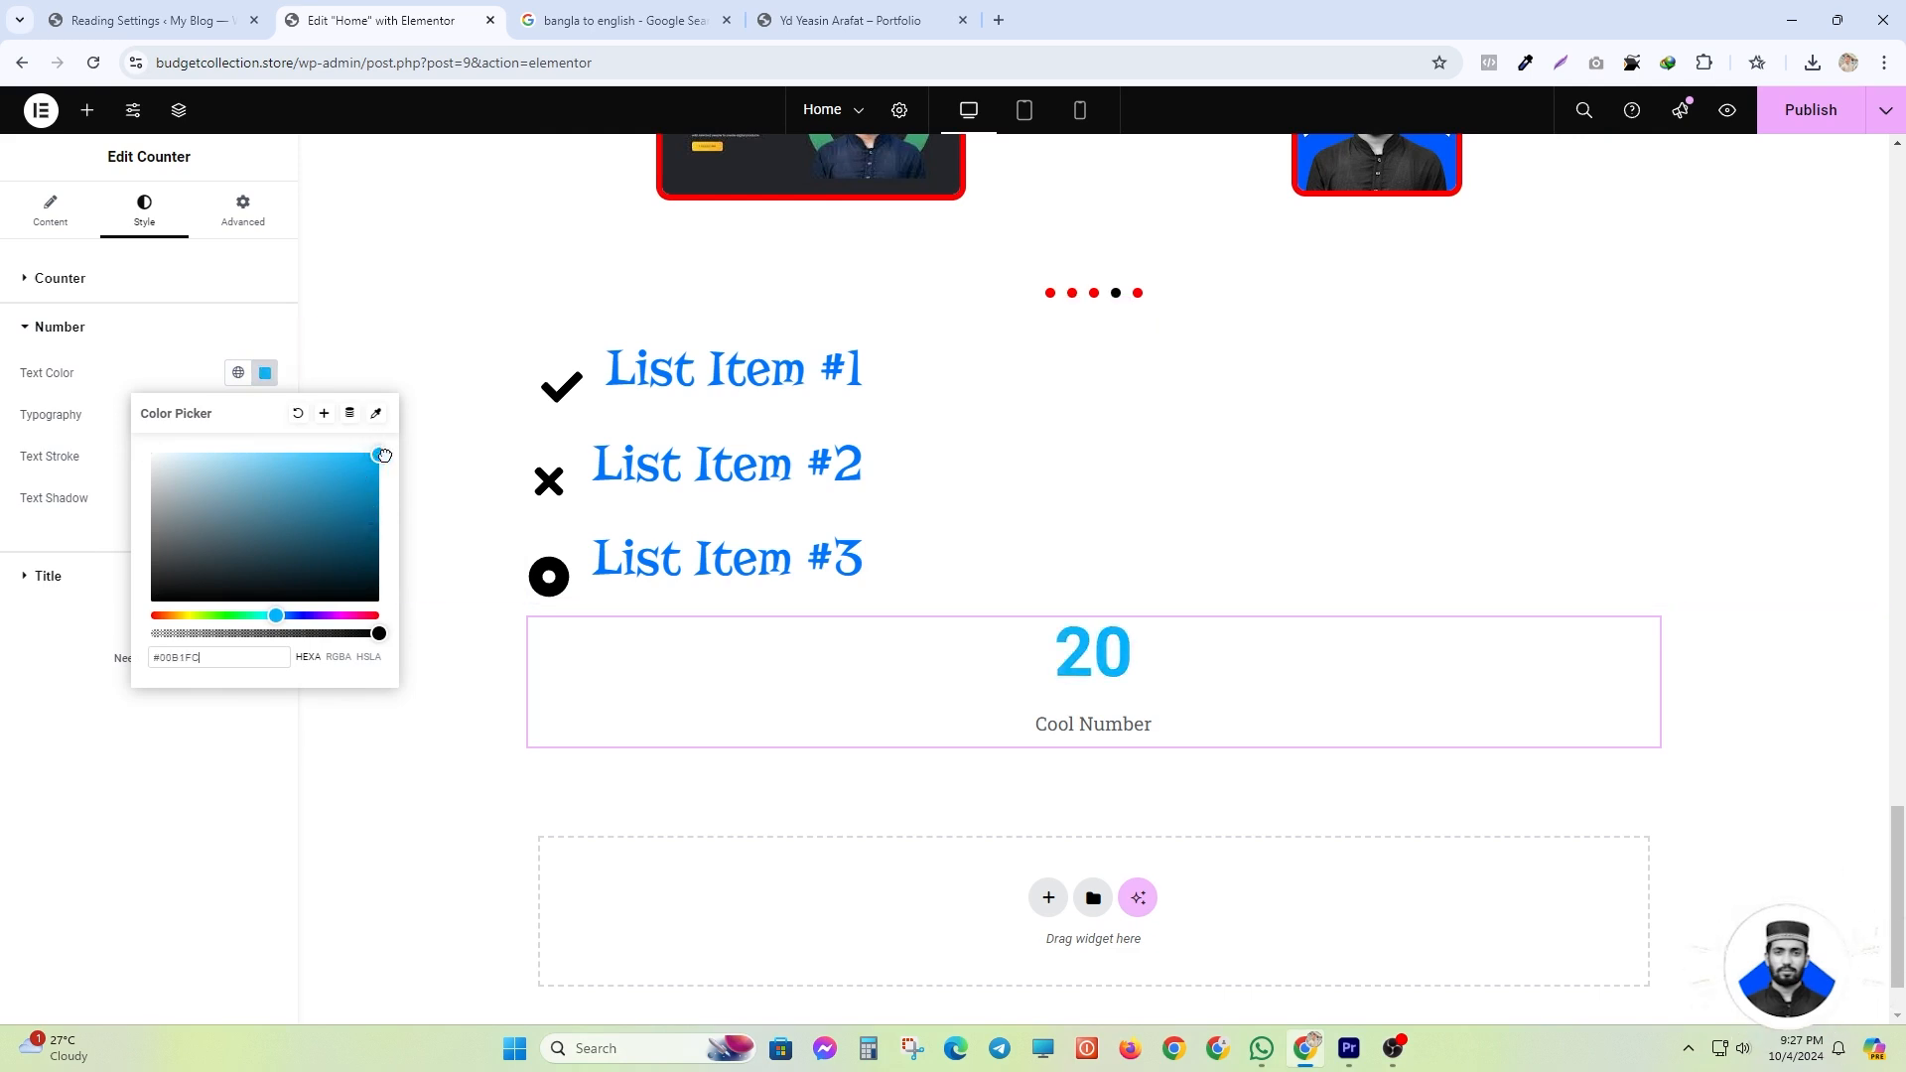
left_click(265, 373)
left_click(264, 414)
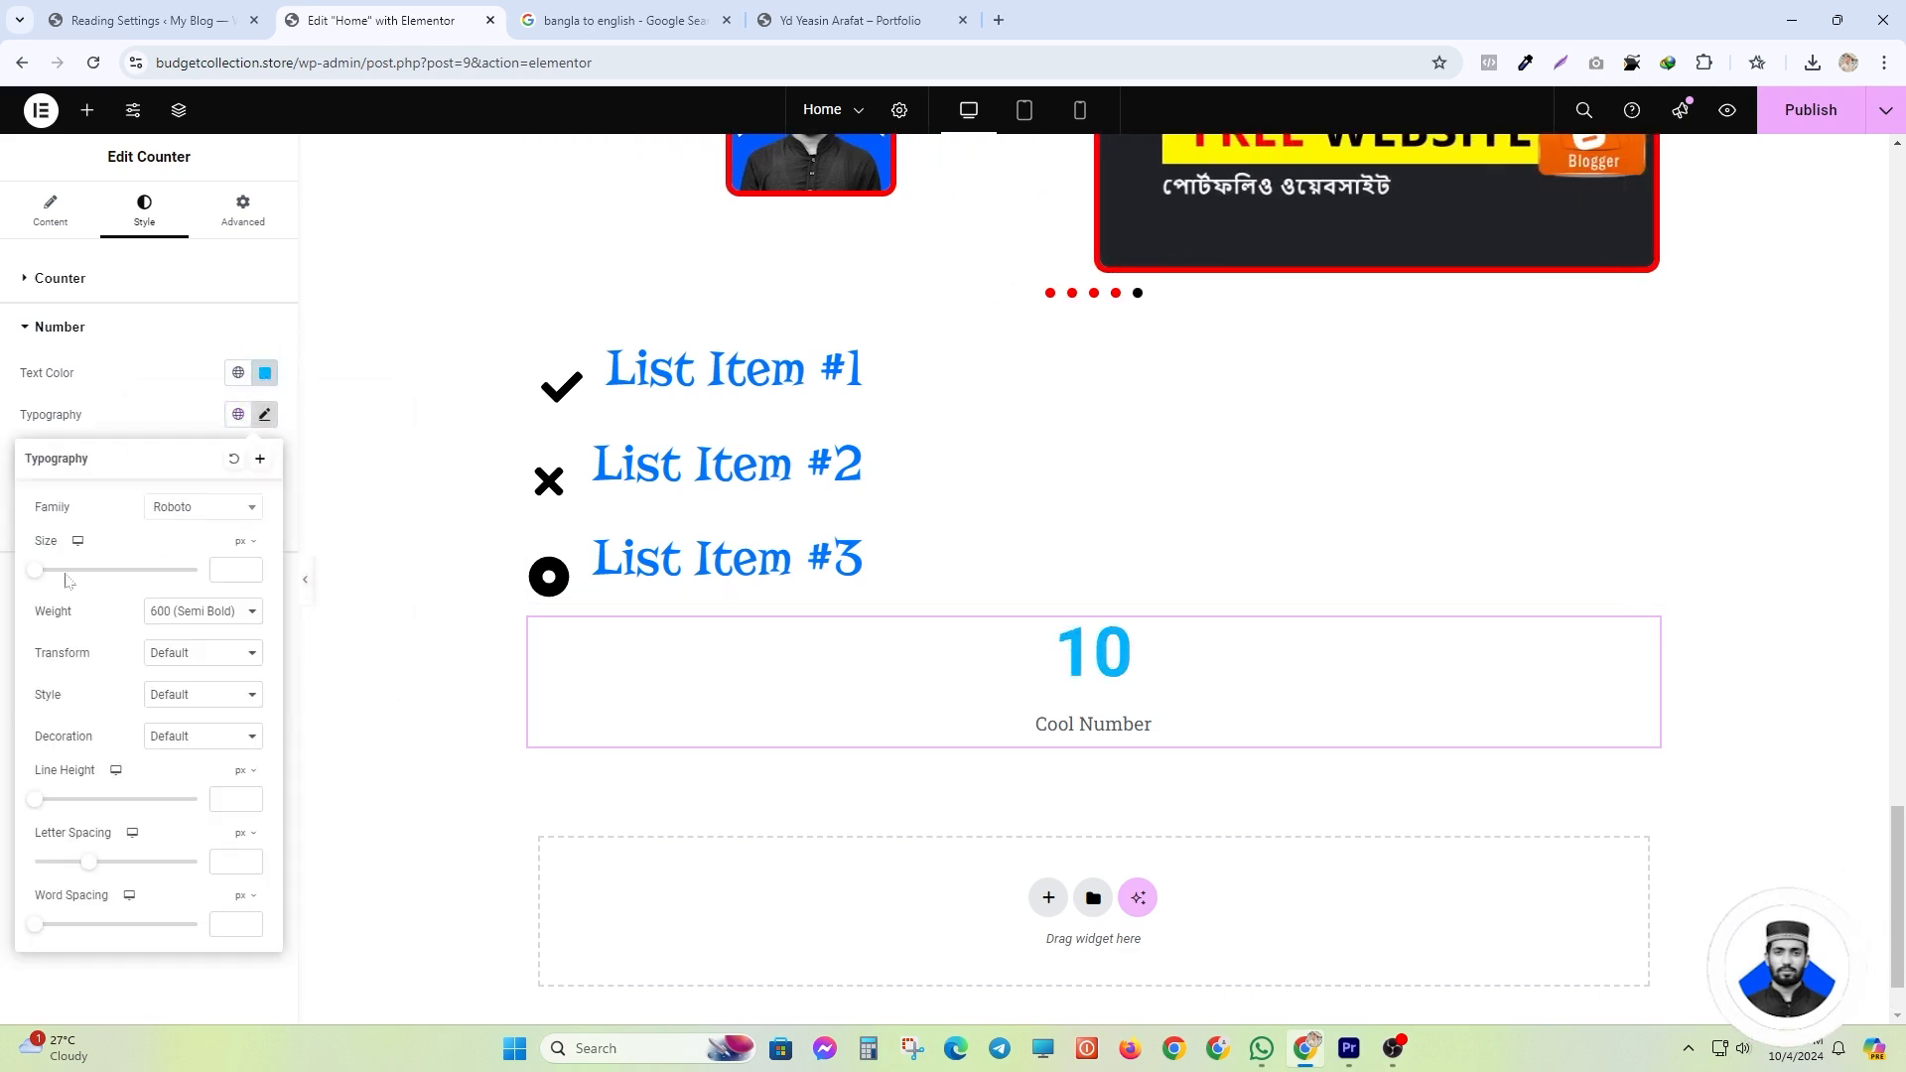
left_click_drag(35, 570, 109, 576)
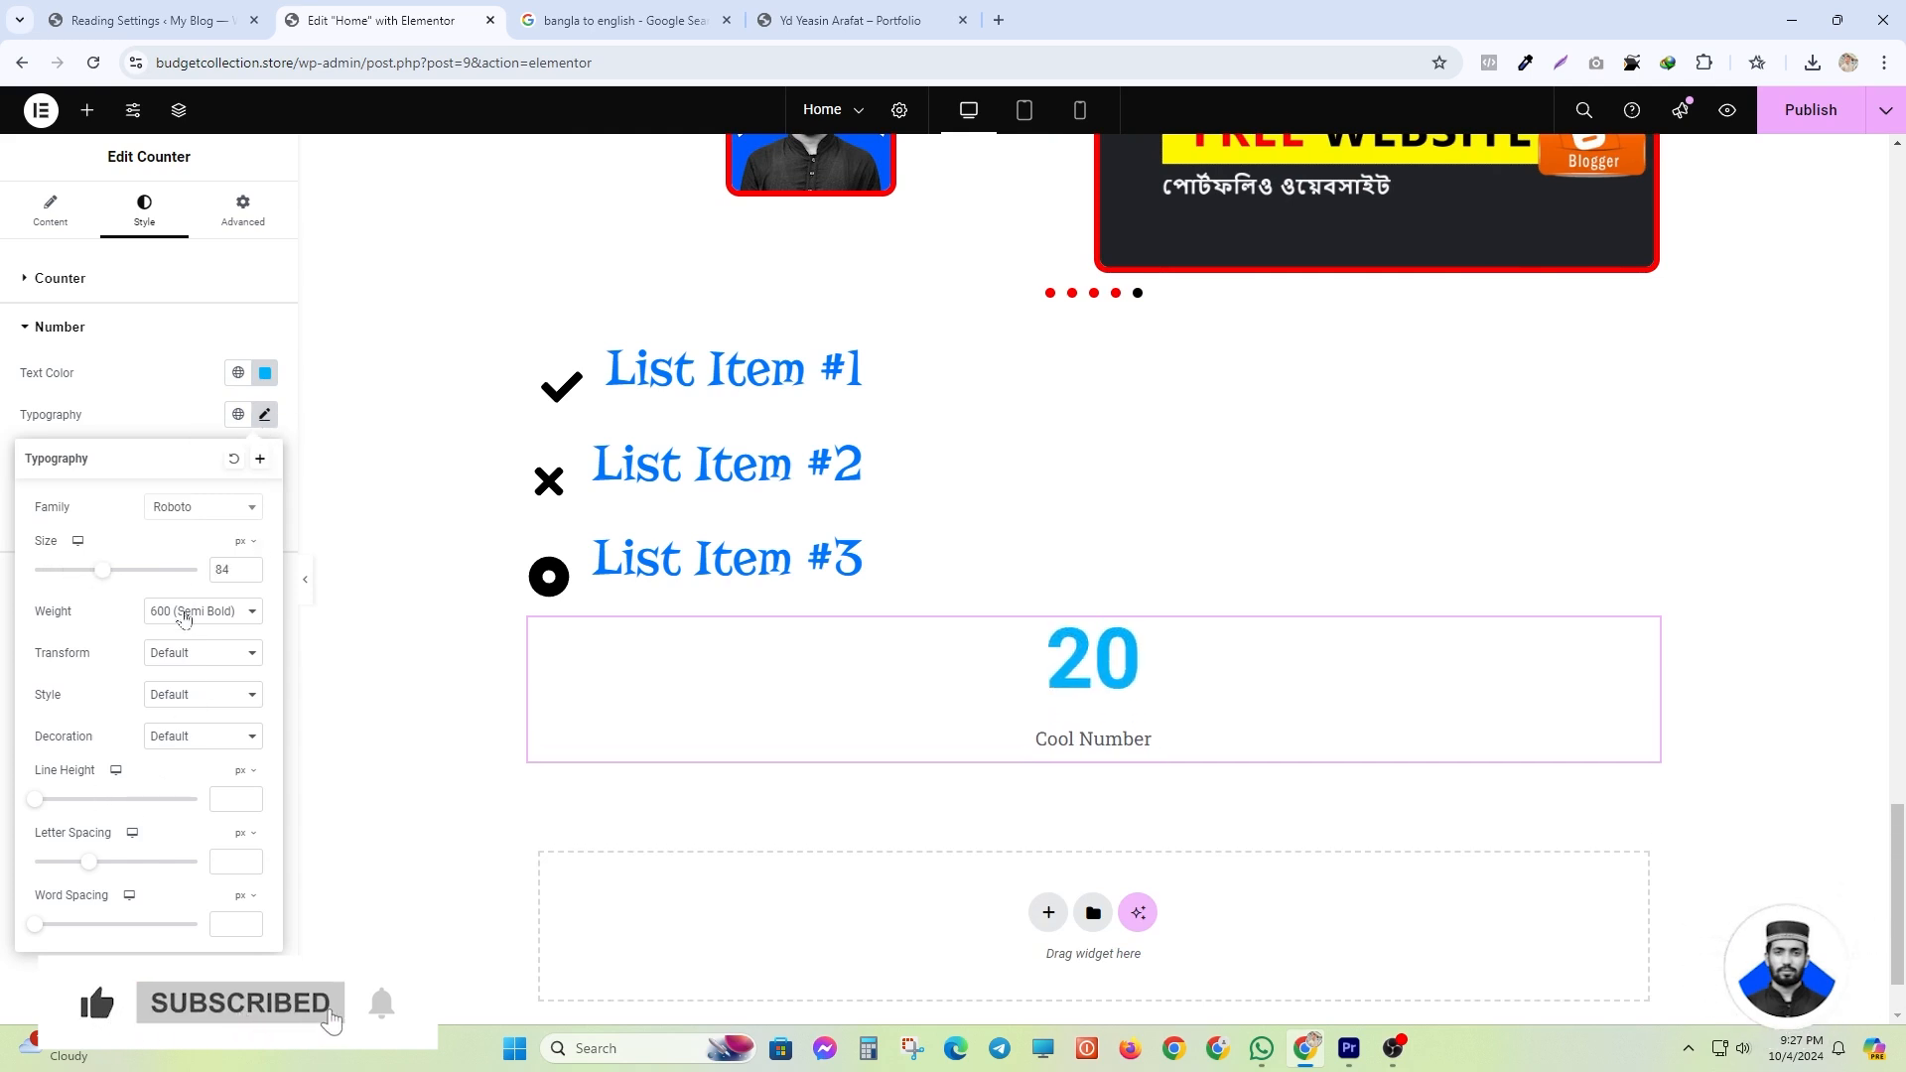
left_click(11, 469)
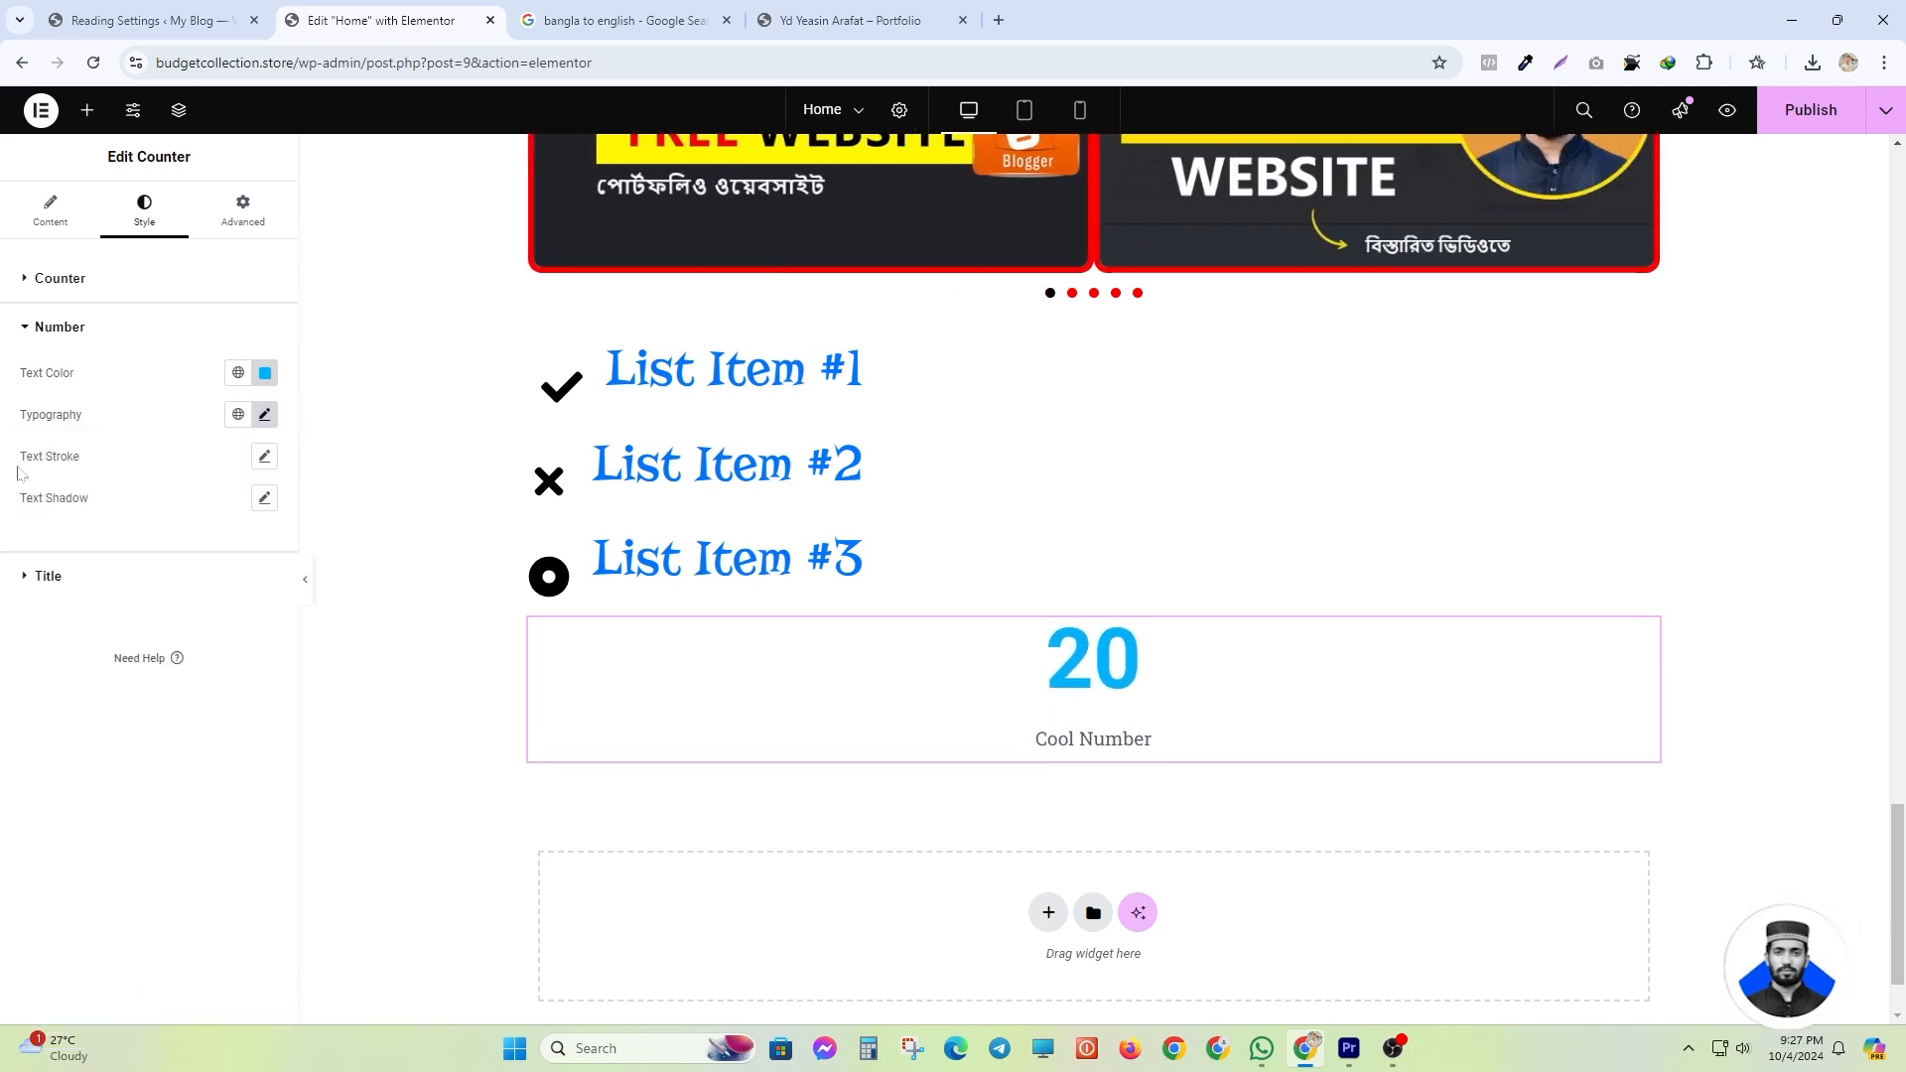
- Colour the counter's title light red and enlarge its font size to roughly double
left_click(26, 583)
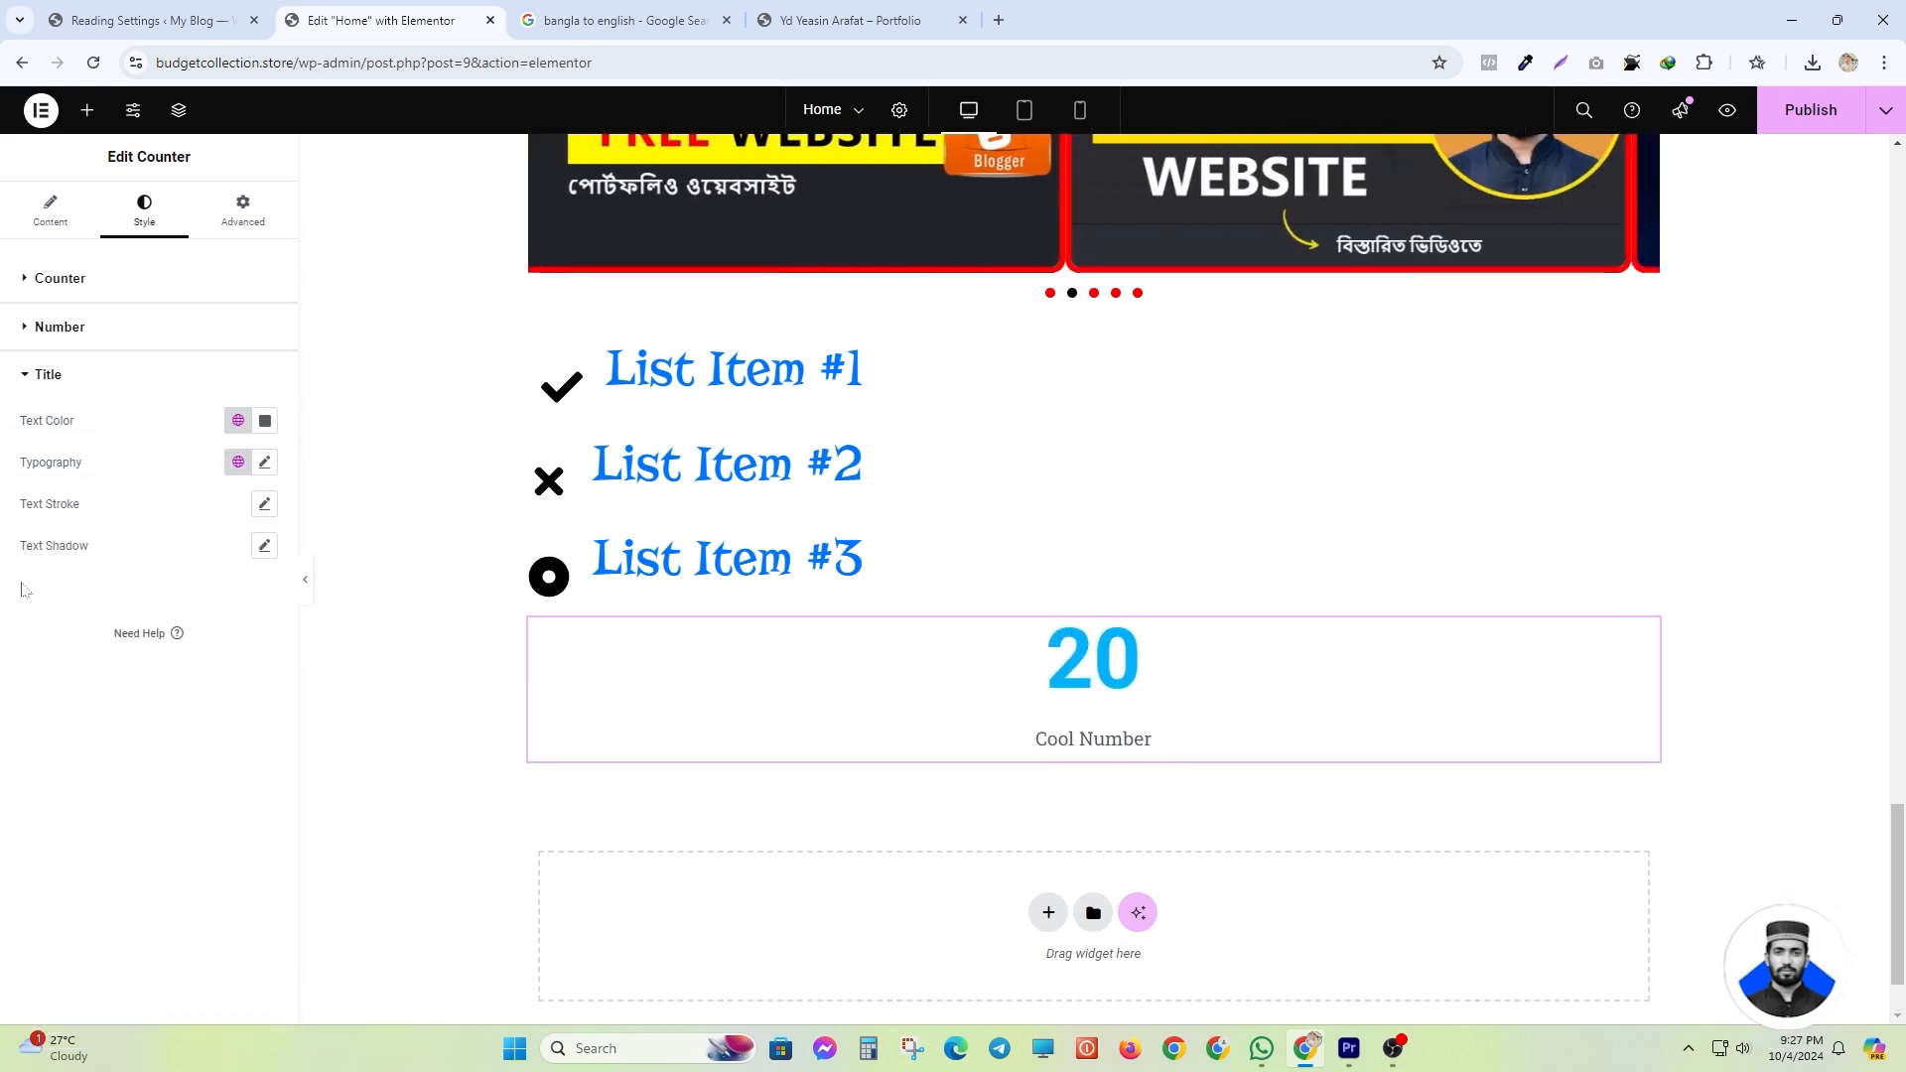
left_click(265, 420)
left_click(355, 501)
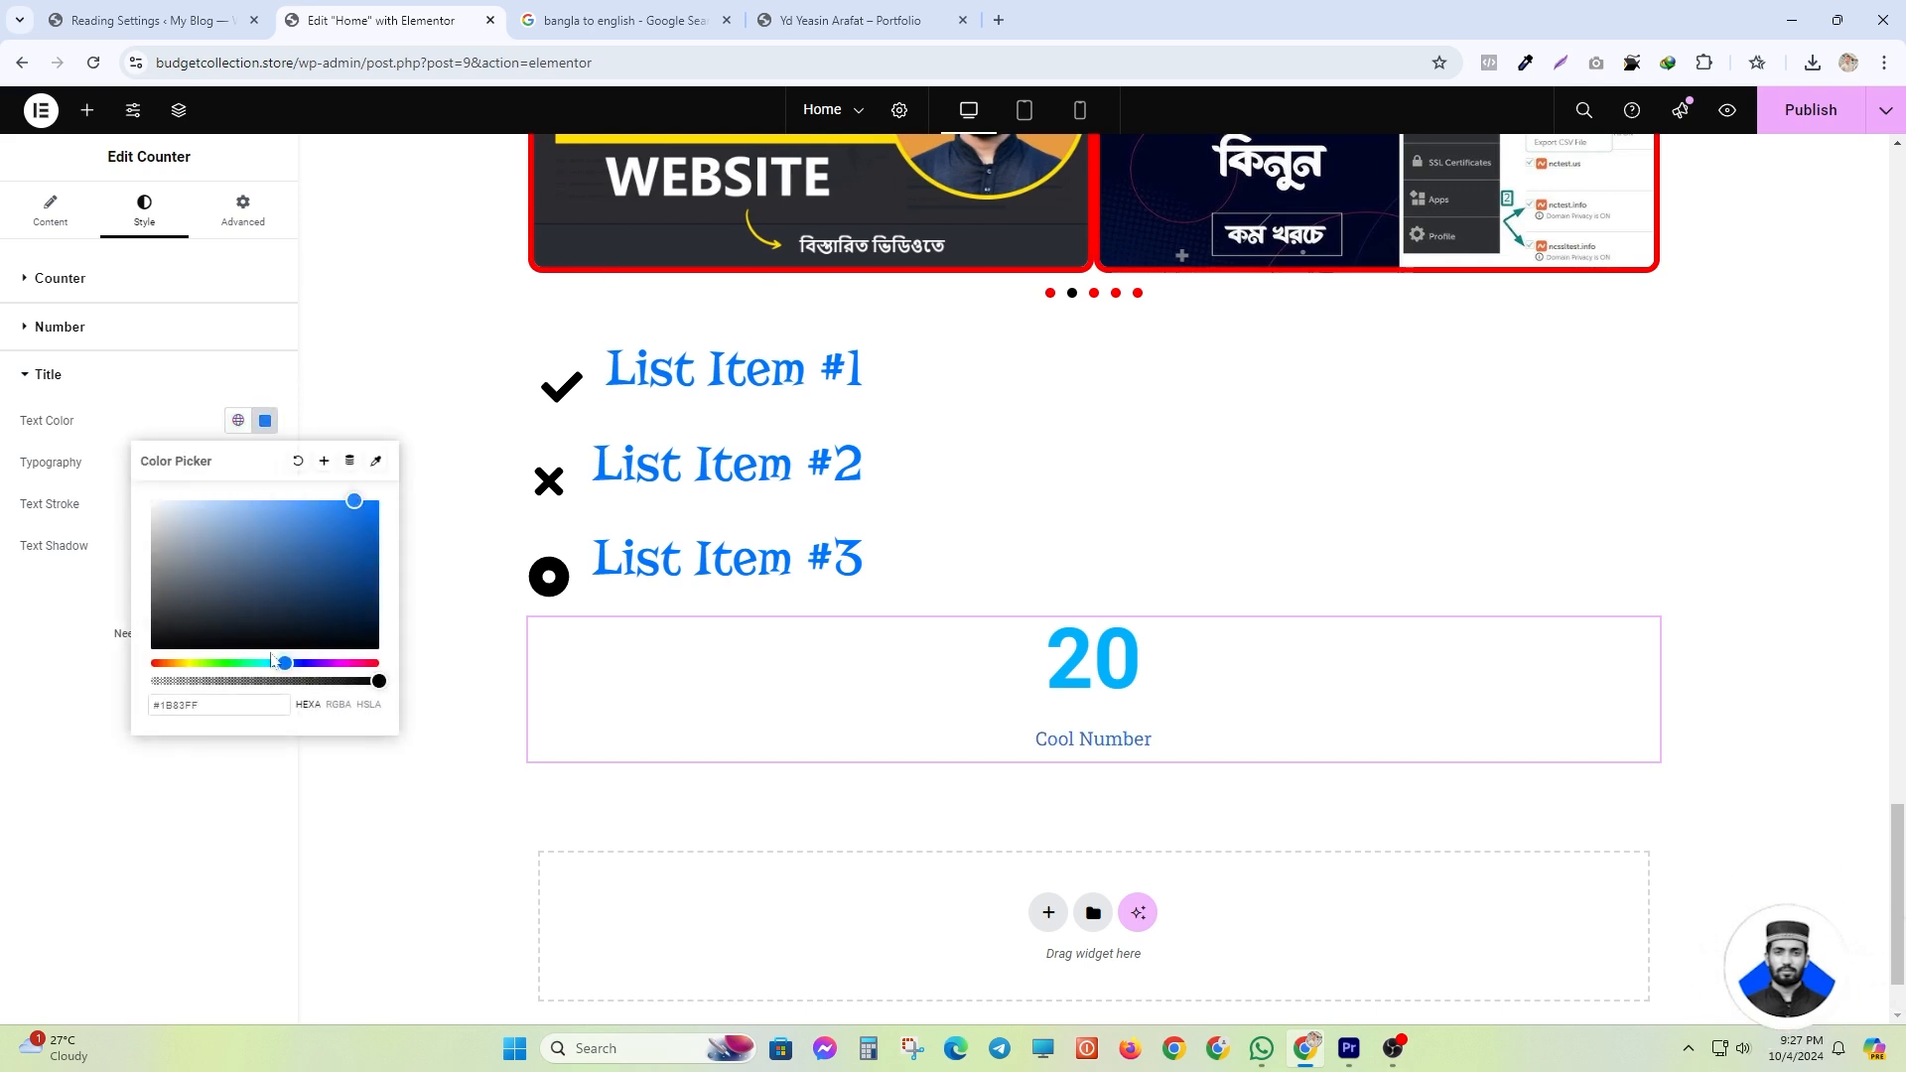
left_click_drag(283, 660, 375, 662)
left_click(265, 420)
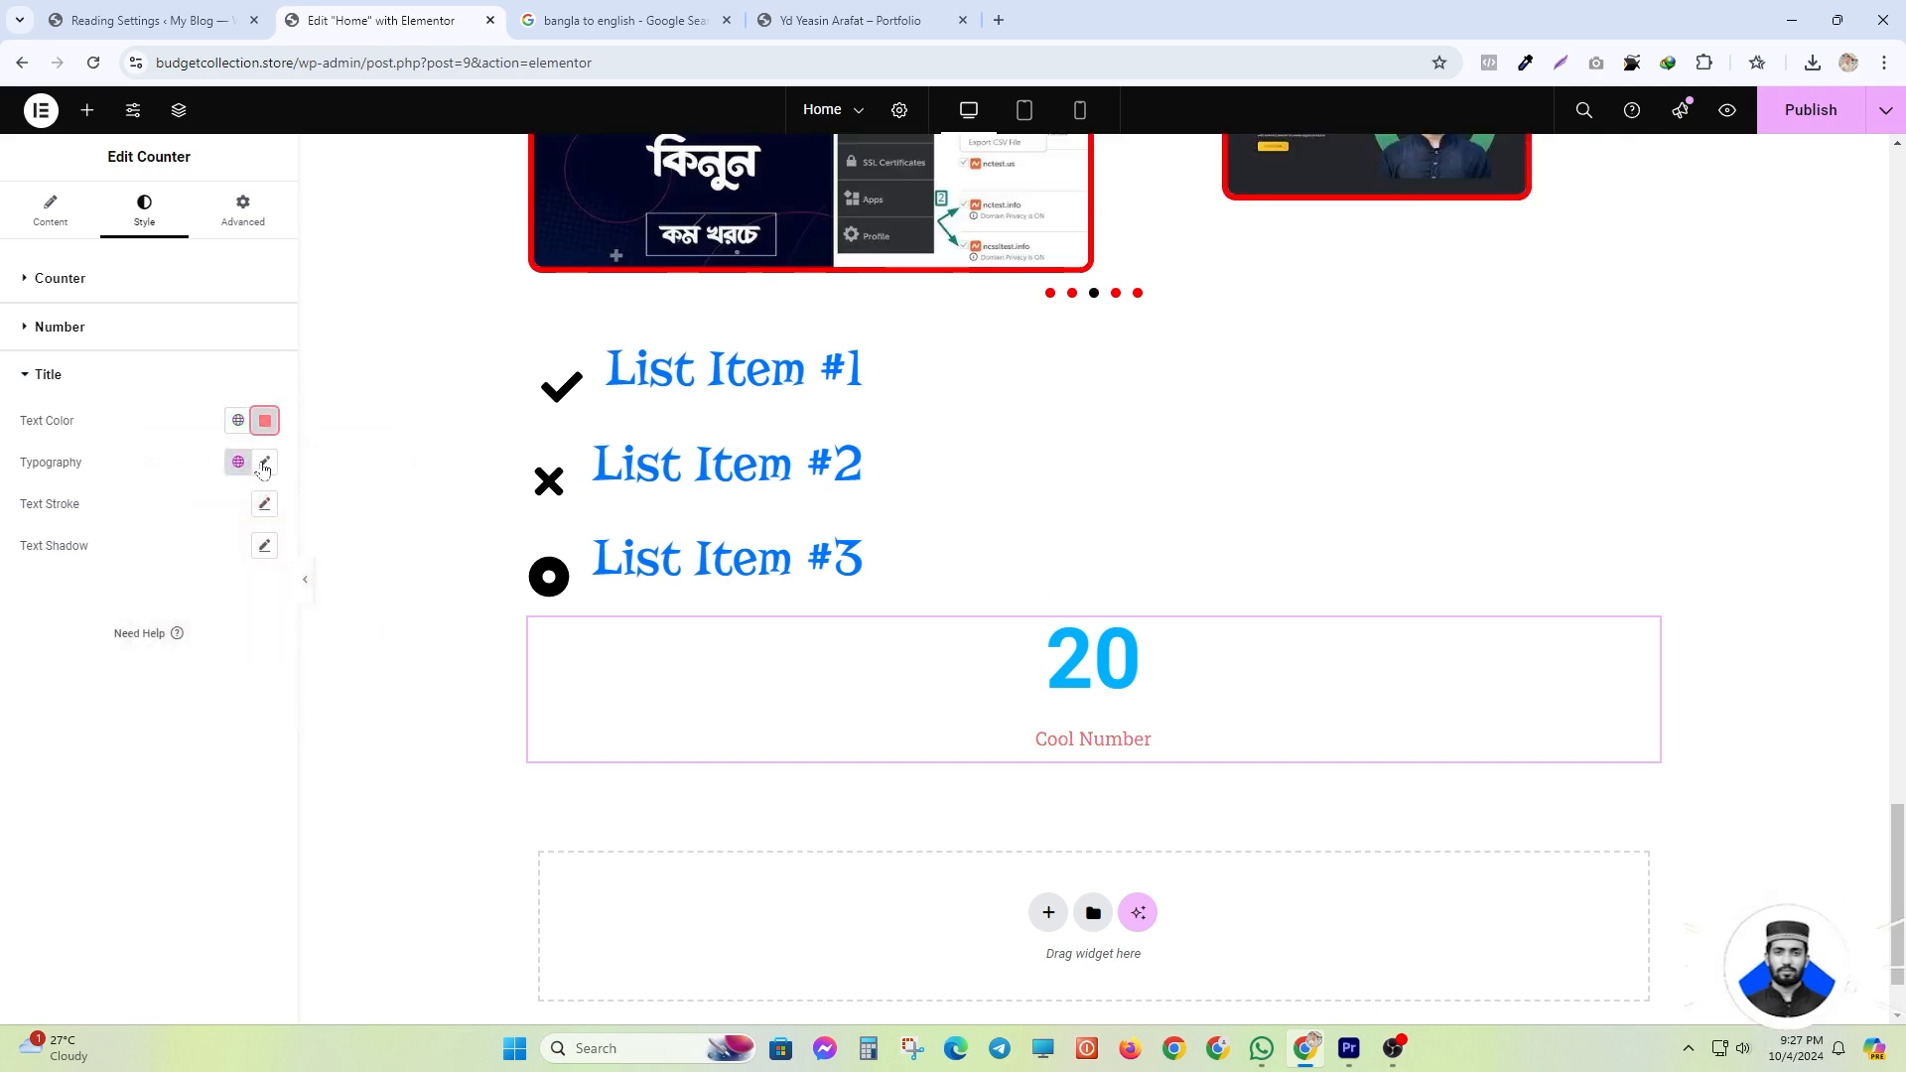
left_click(264, 462)
left_click_drag(35, 621, 71, 627)
left_click(263, 463)
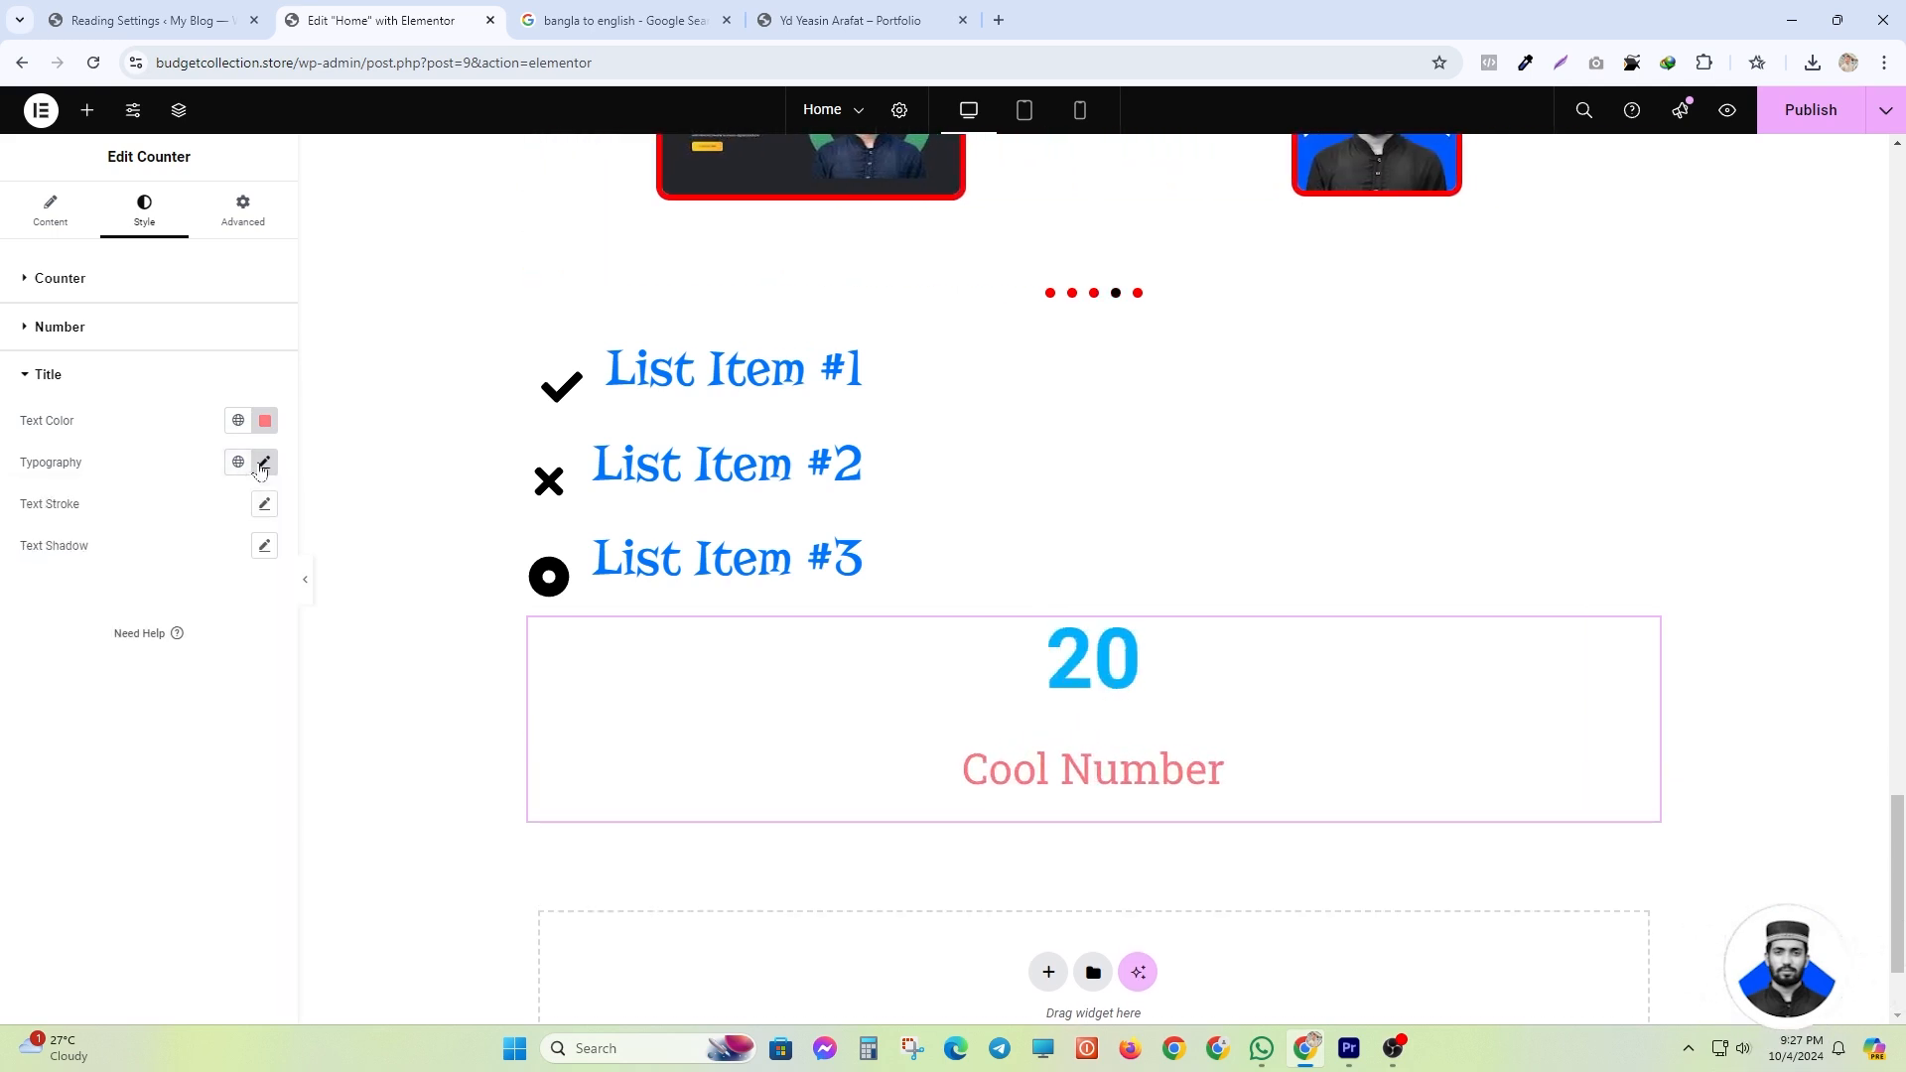
- View the text stroke options of the counter's title and close them
left_click_drag(85, 508, 20, 514)
left_click(267, 508)
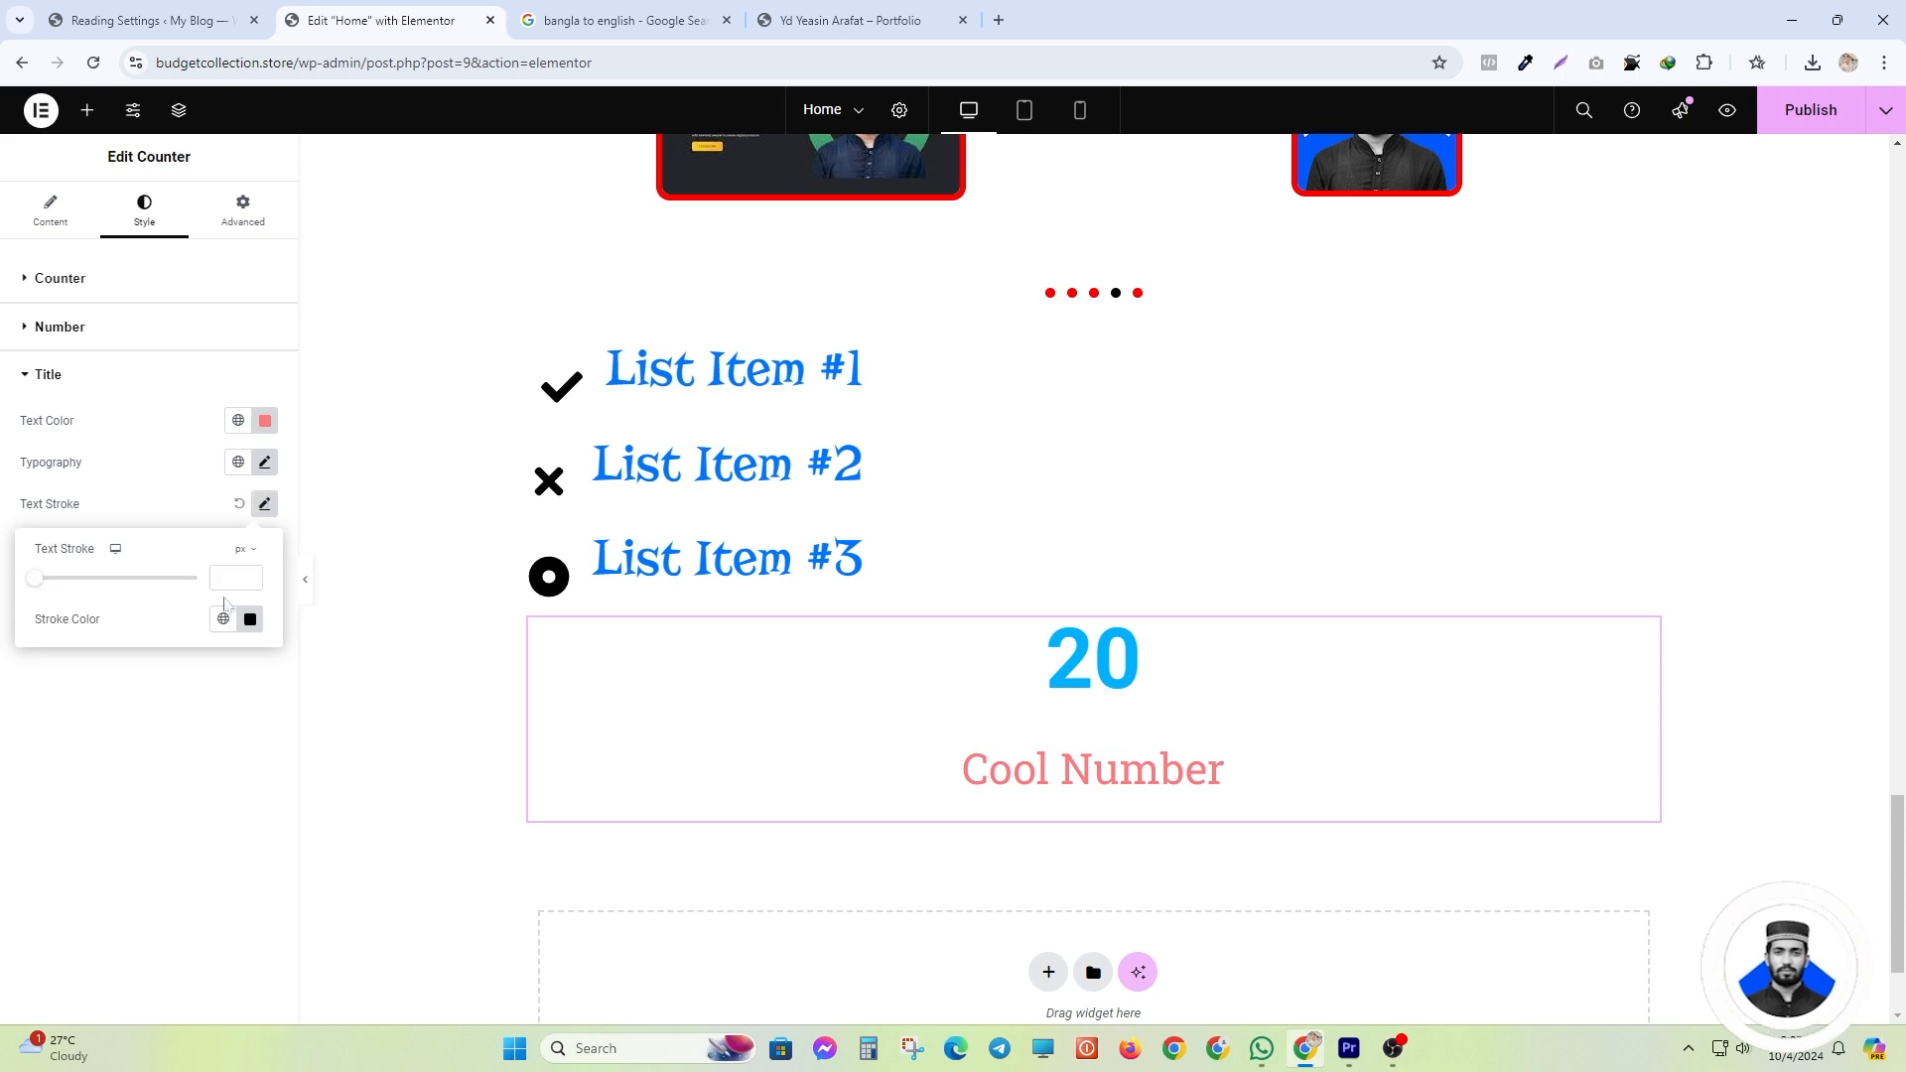
left_click(89, 513)
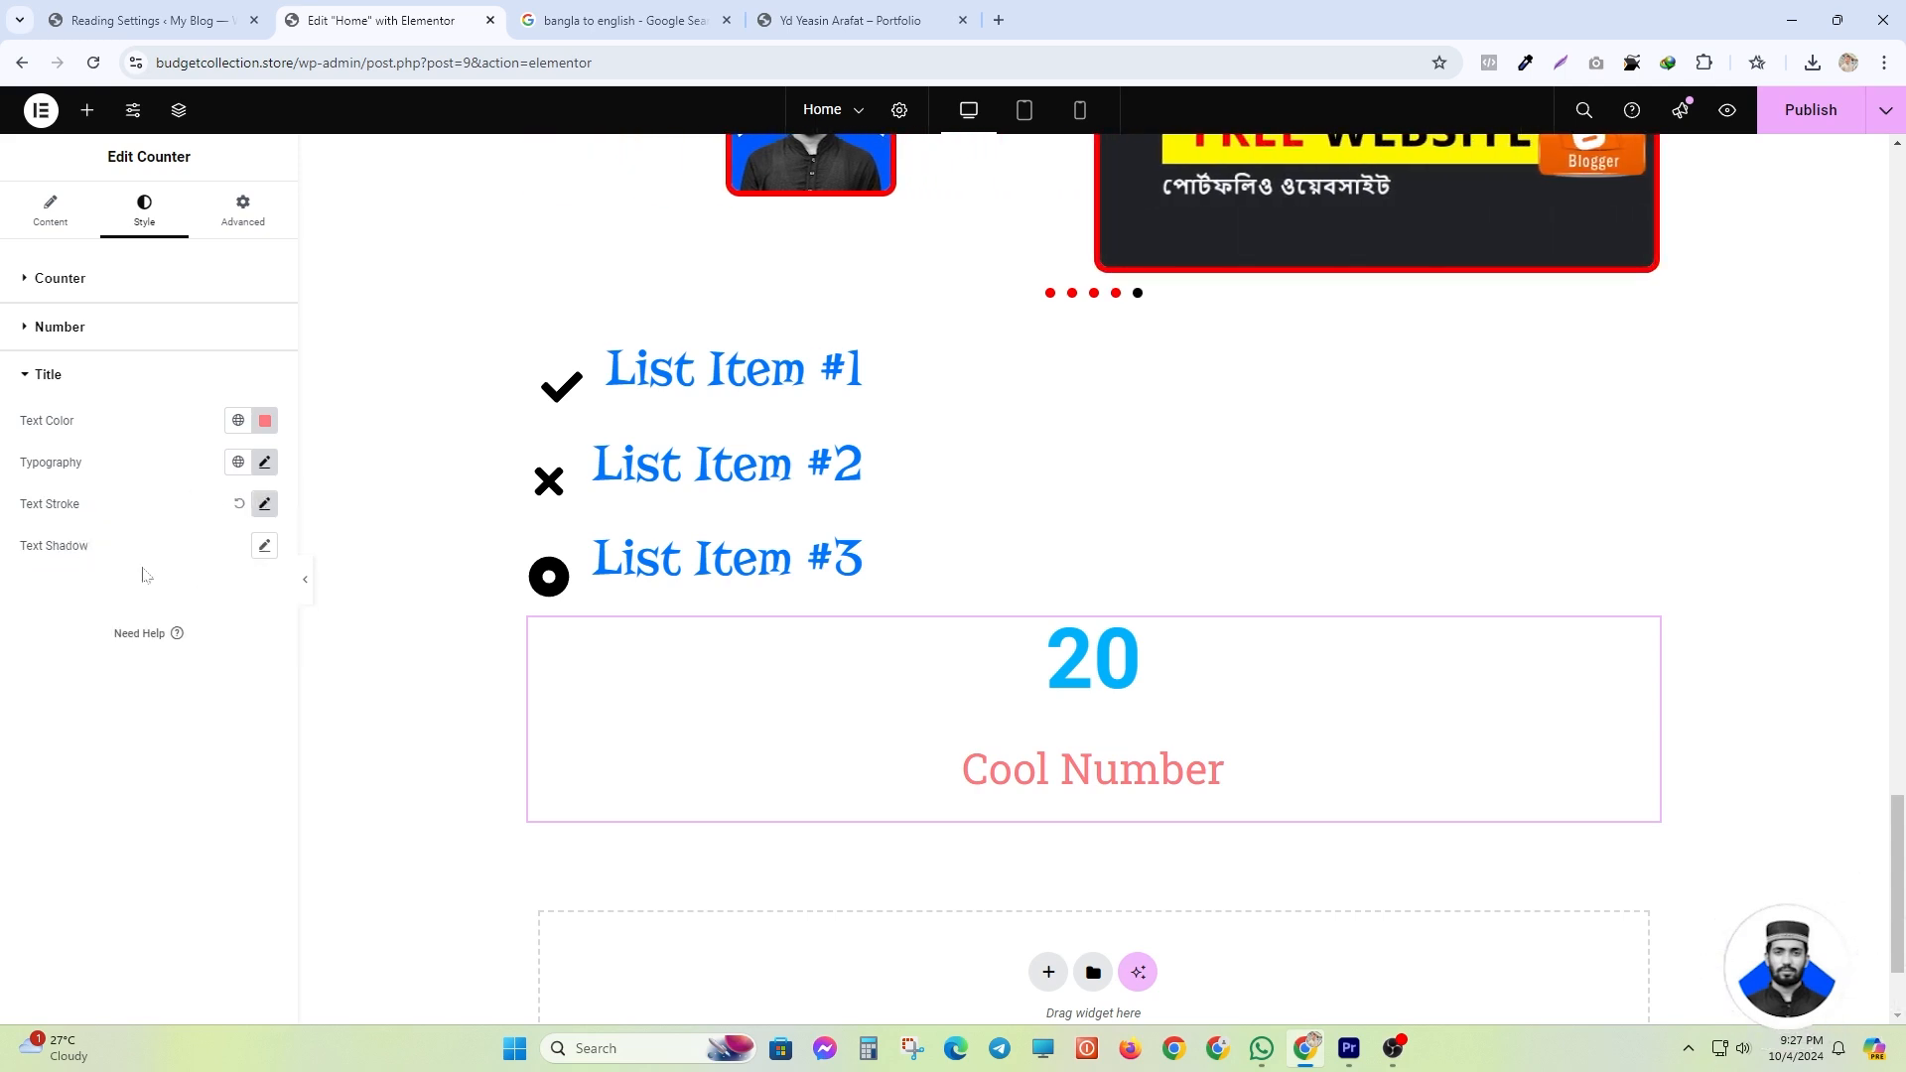
left_click(862, 672)
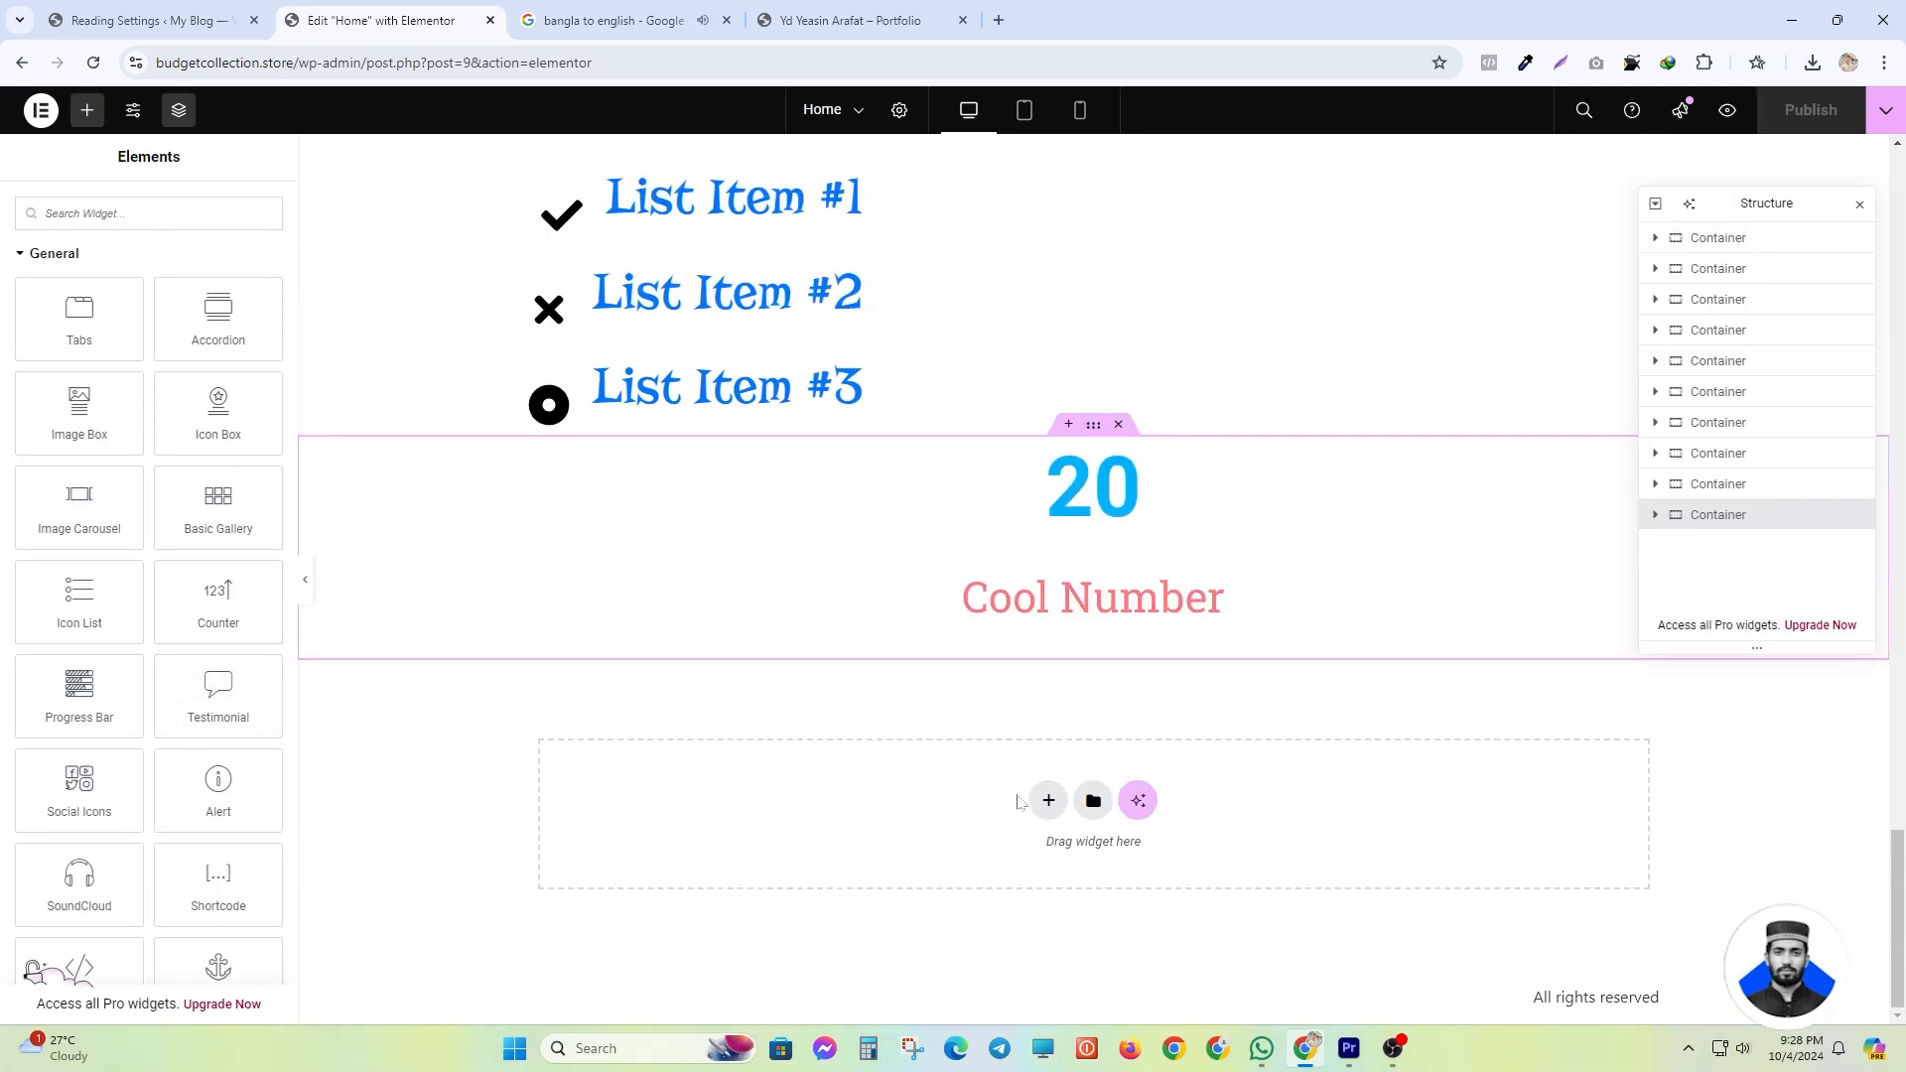
- Add a new single-column container below the counter and place a Progress Bar widget in it
left_click(1049, 800)
left_click(1013, 864)
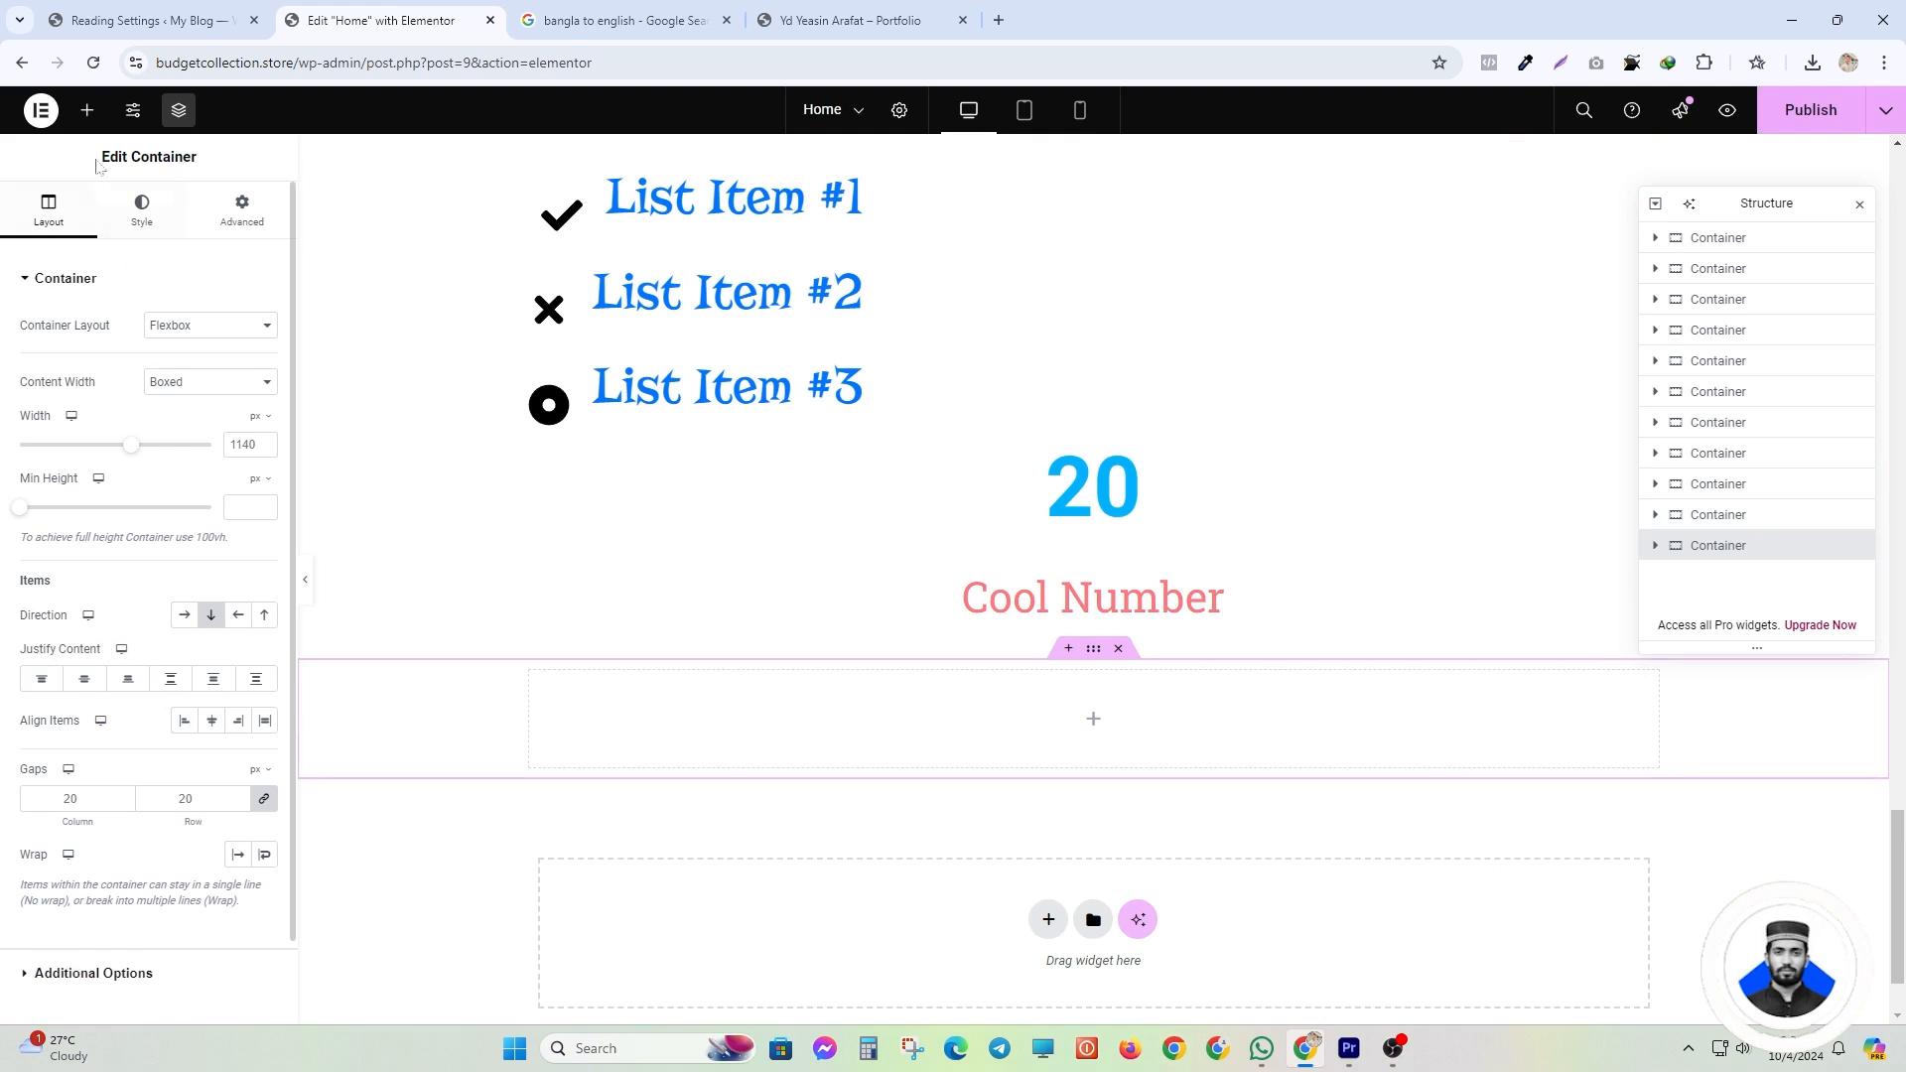
left_click(88, 110)
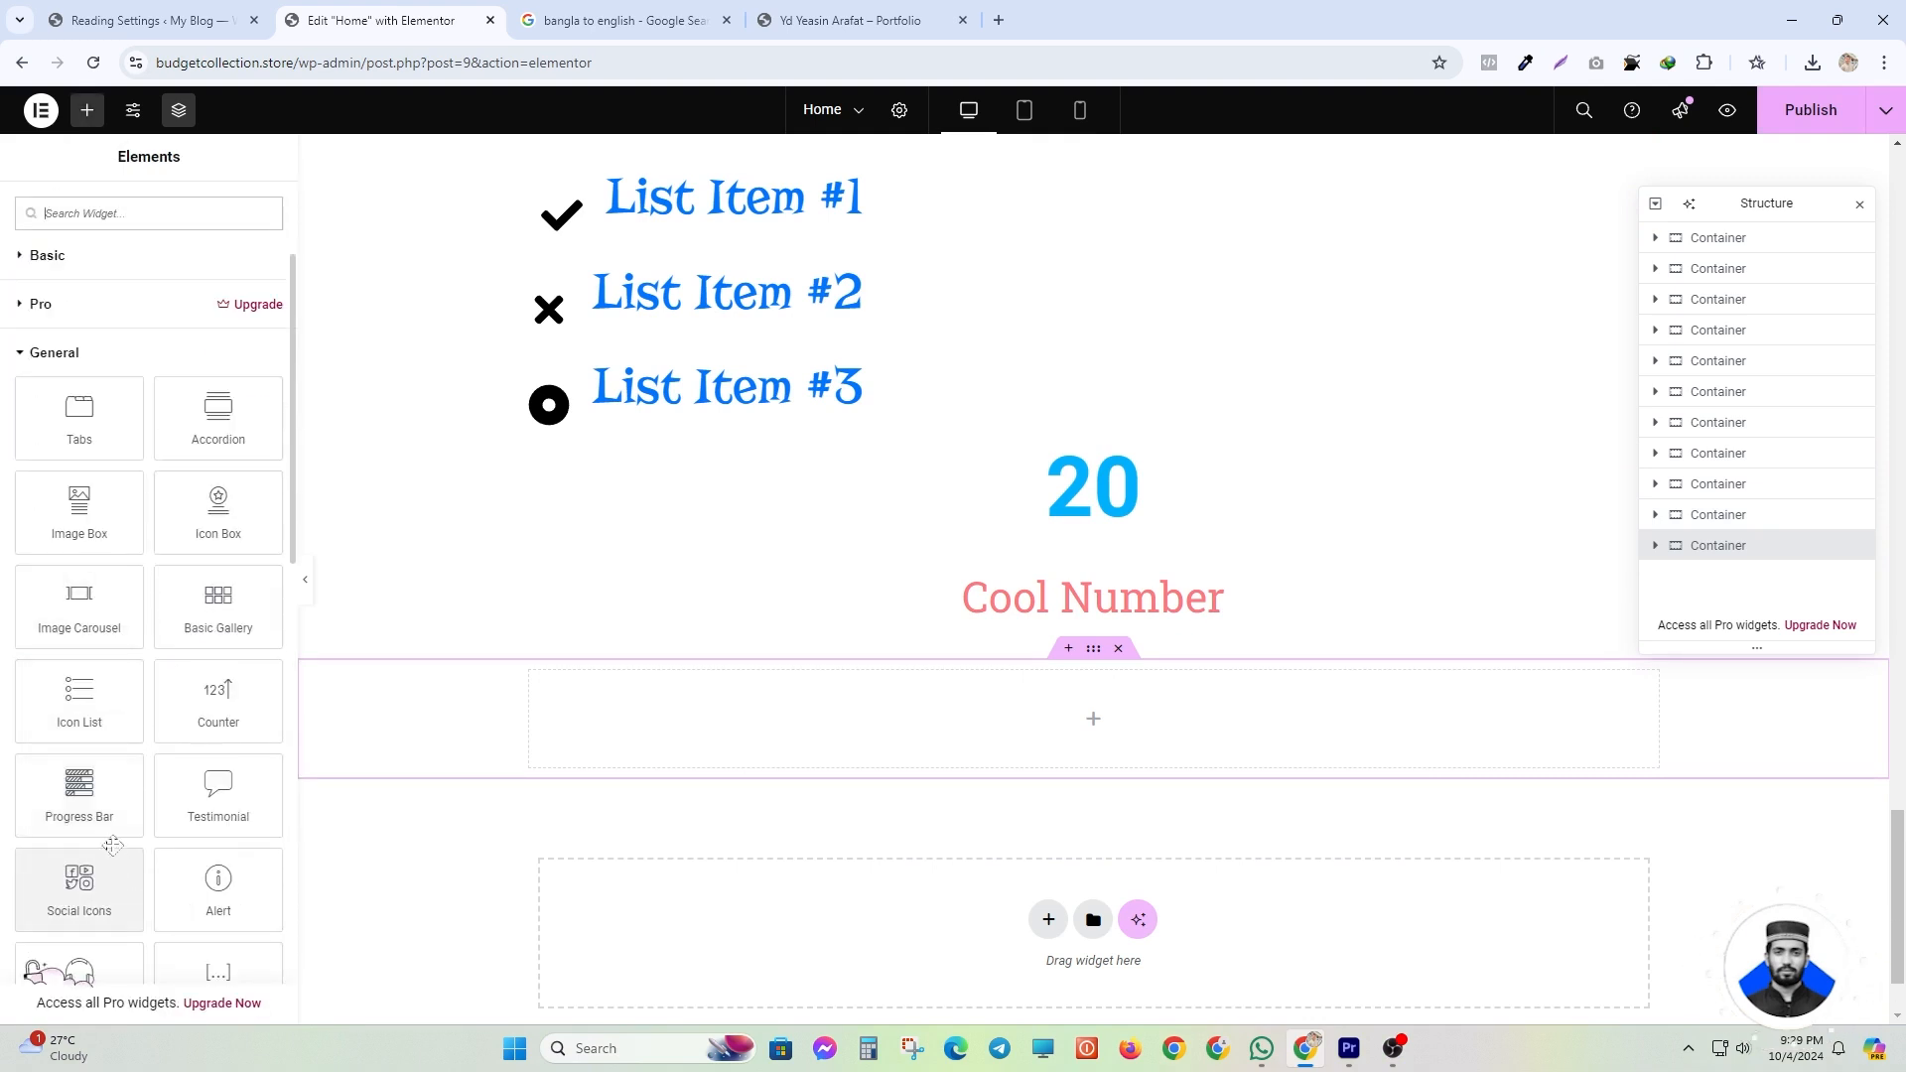
left_click_drag(84, 799, 1035, 705)
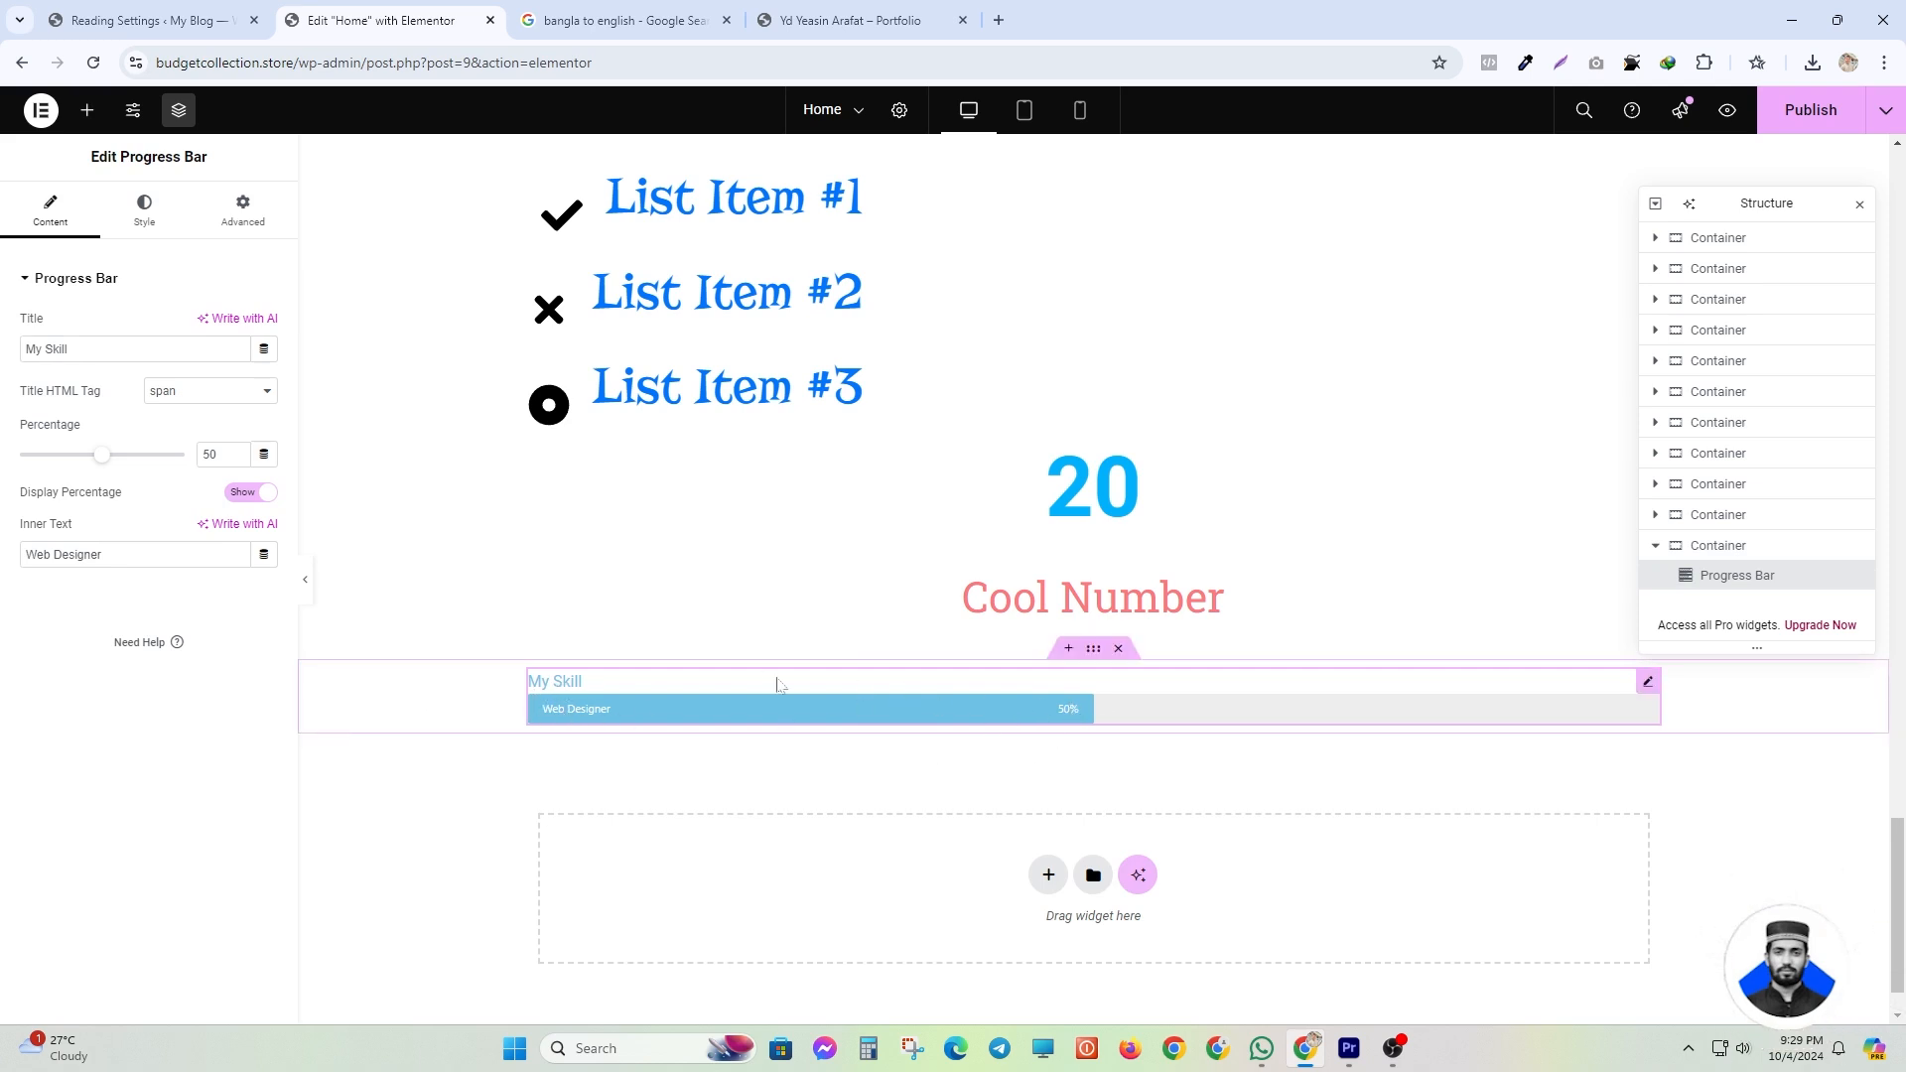
- Test the progress bar's percentage at 10 and 100, and set it to 70
left_click(184, 397)
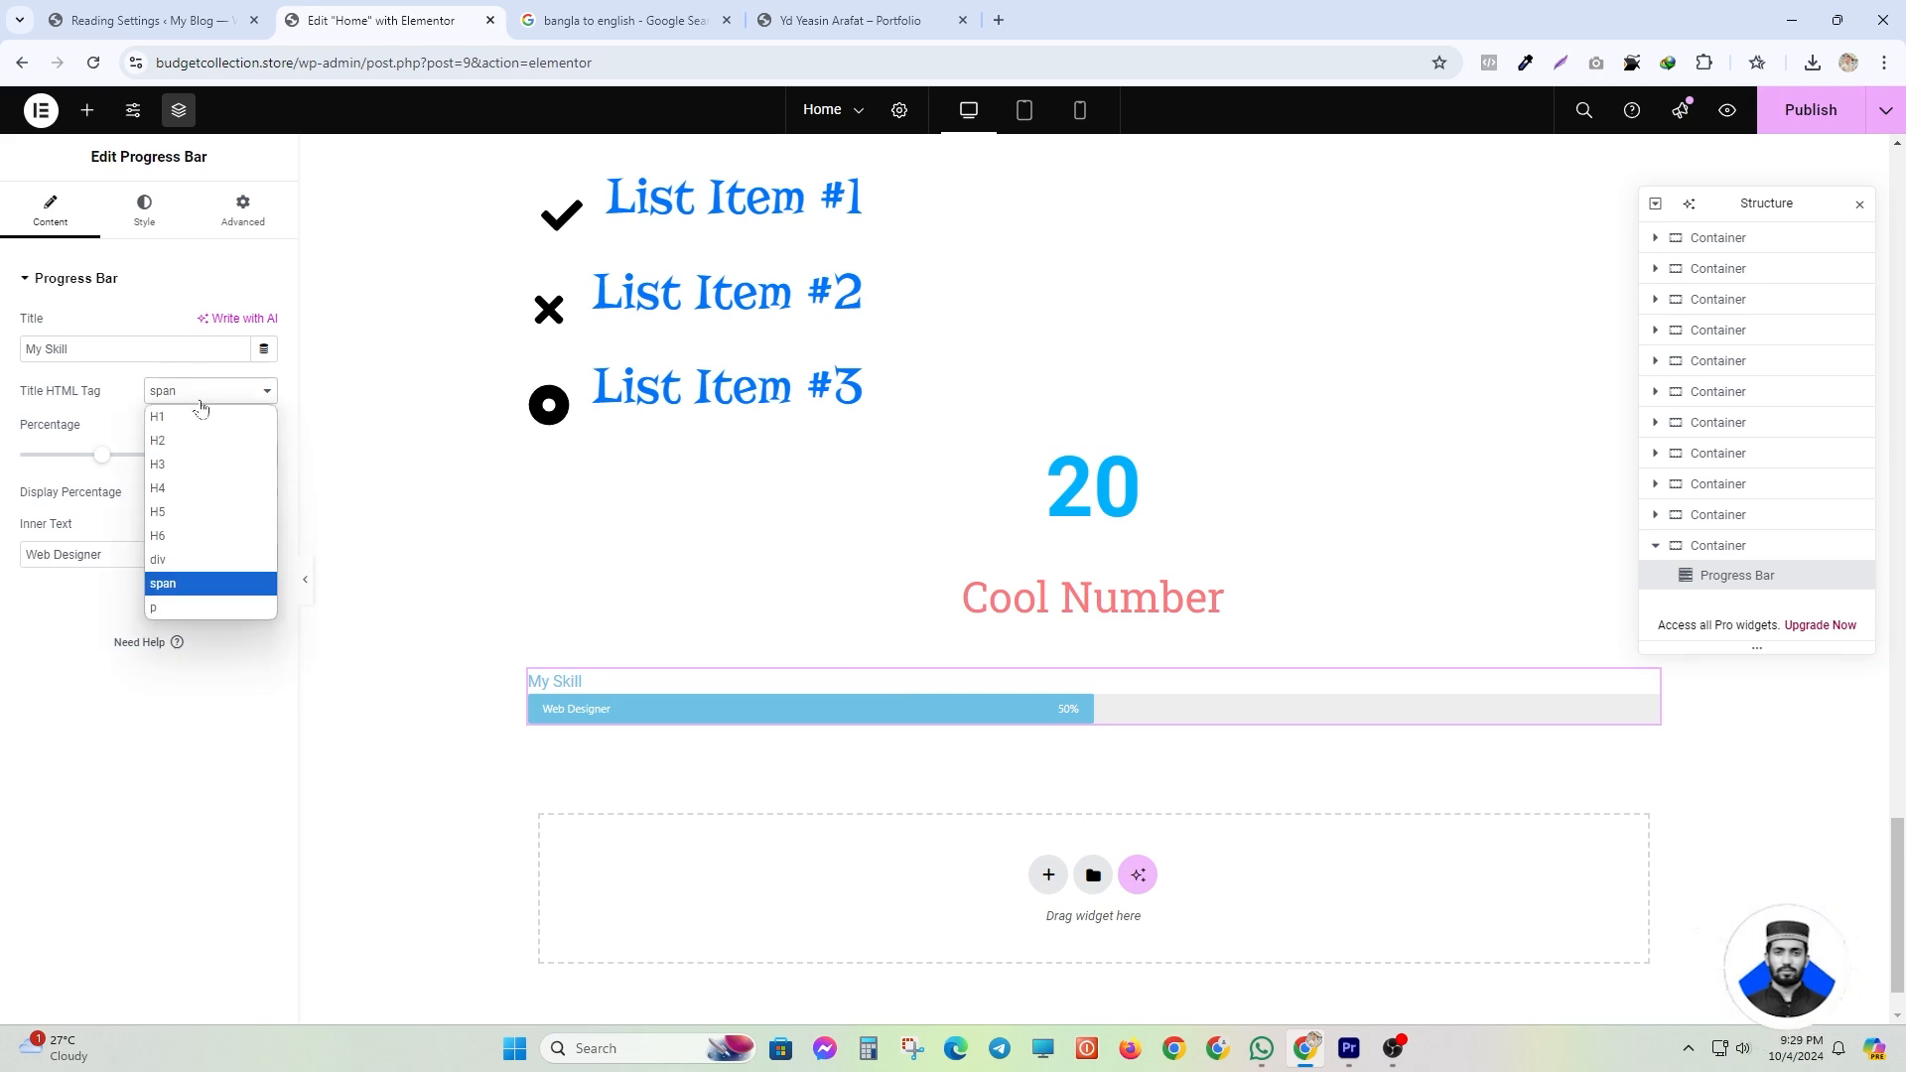
left_click(181, 397)
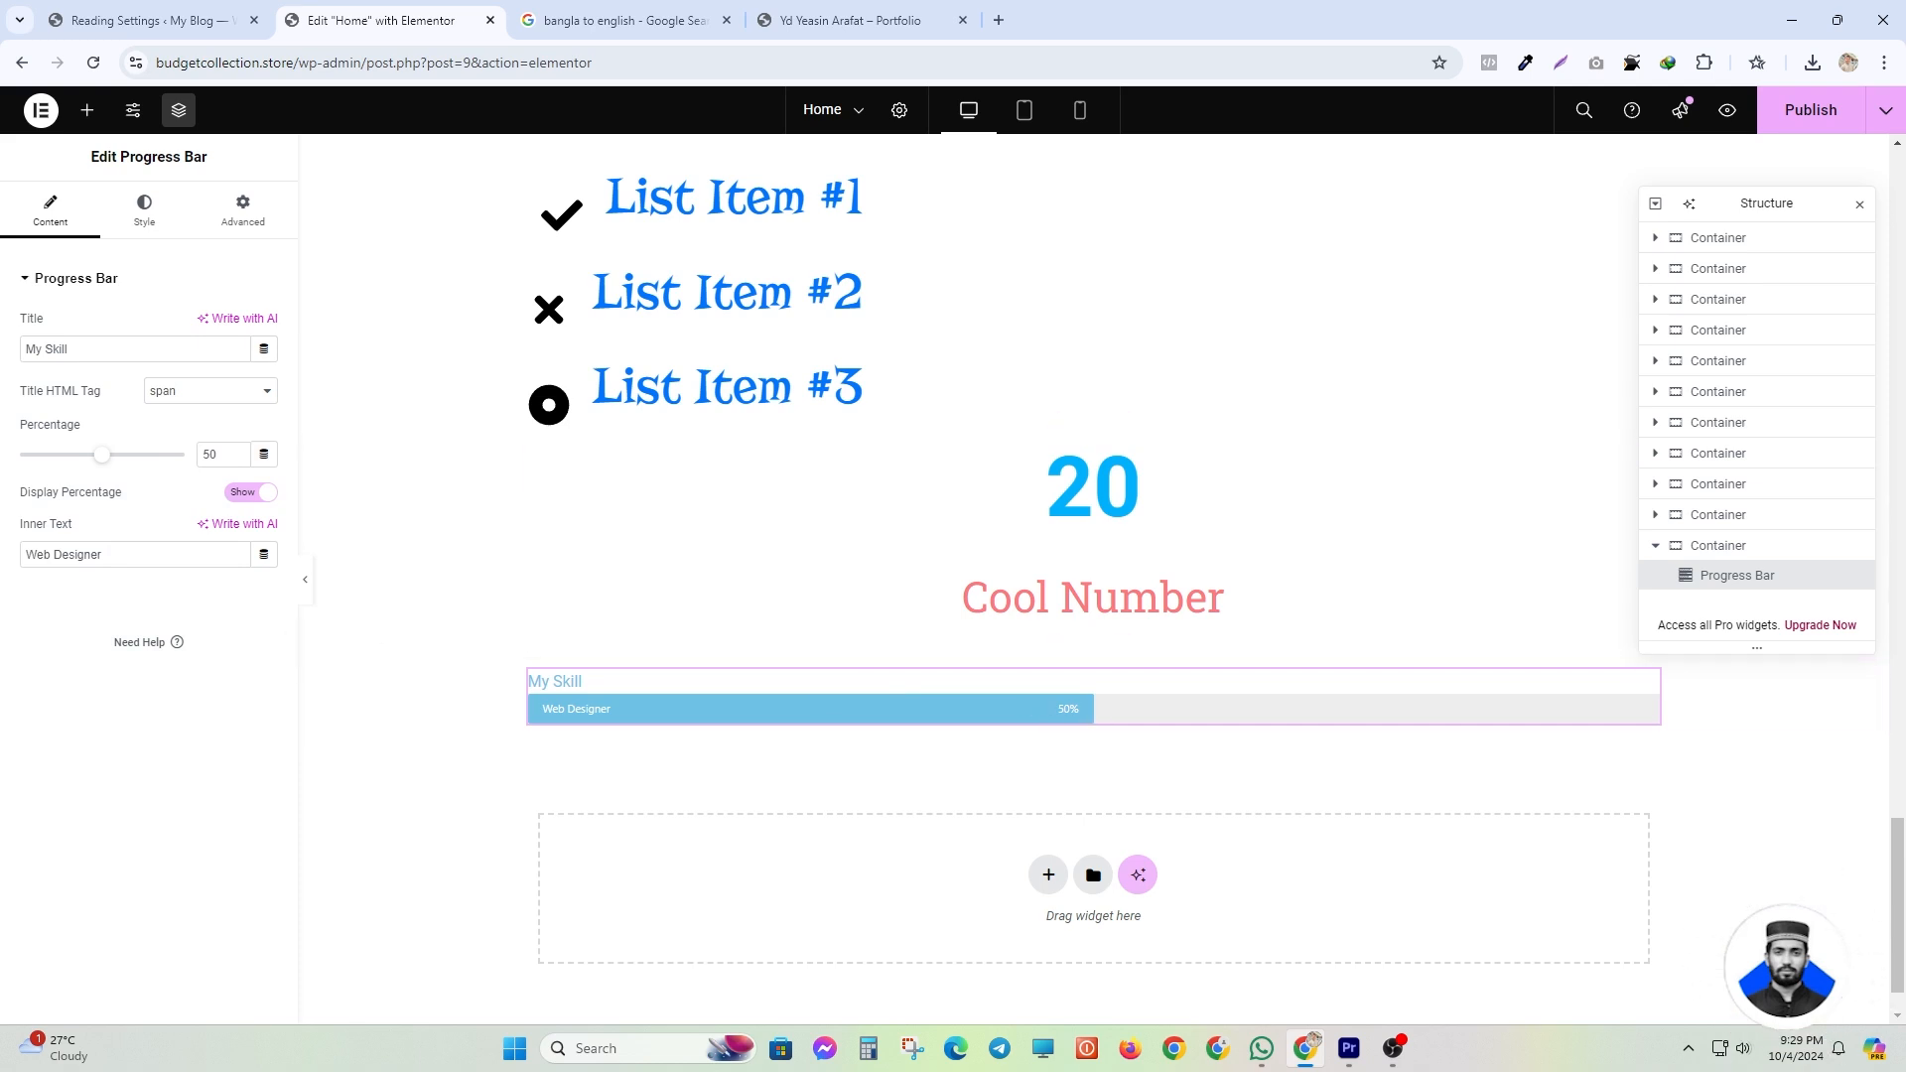
left_click(87, 604)
left_click_drag(220, 456, 181, 449)
type("10")
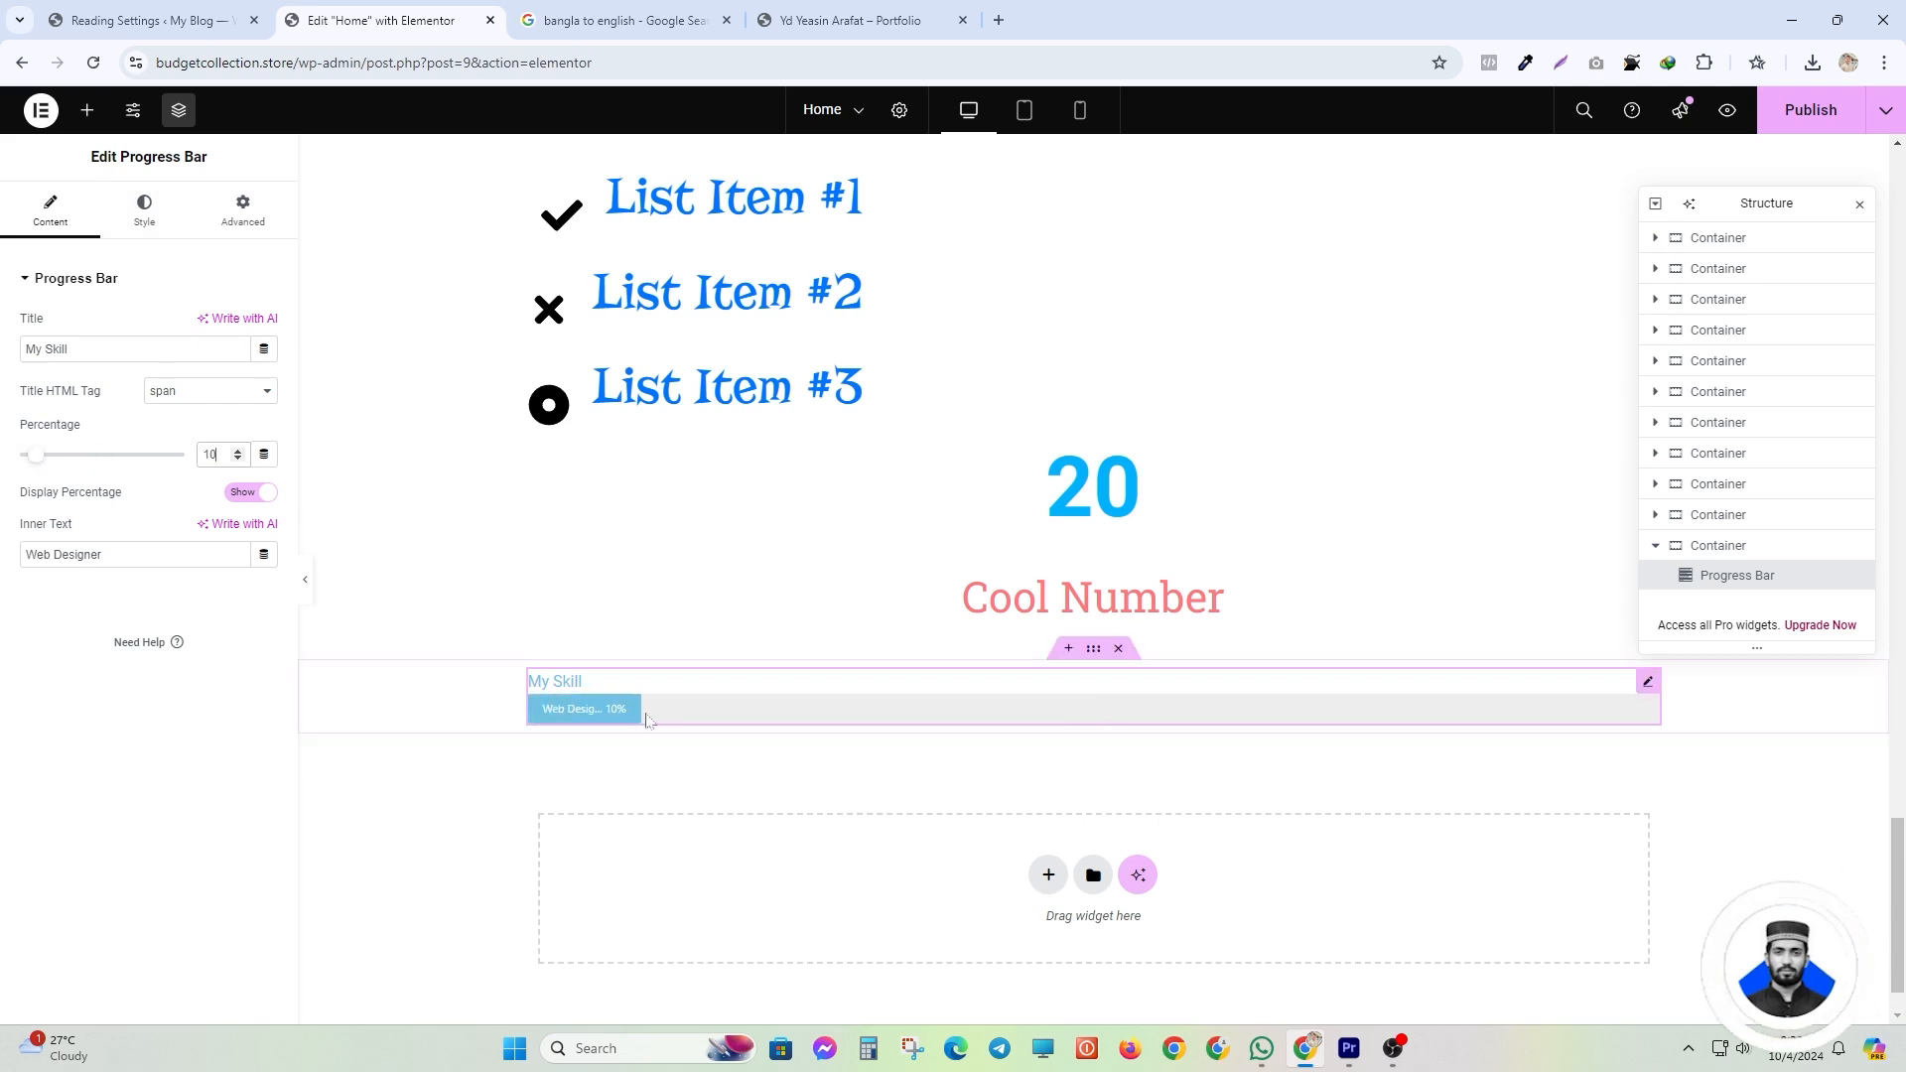
type("0")
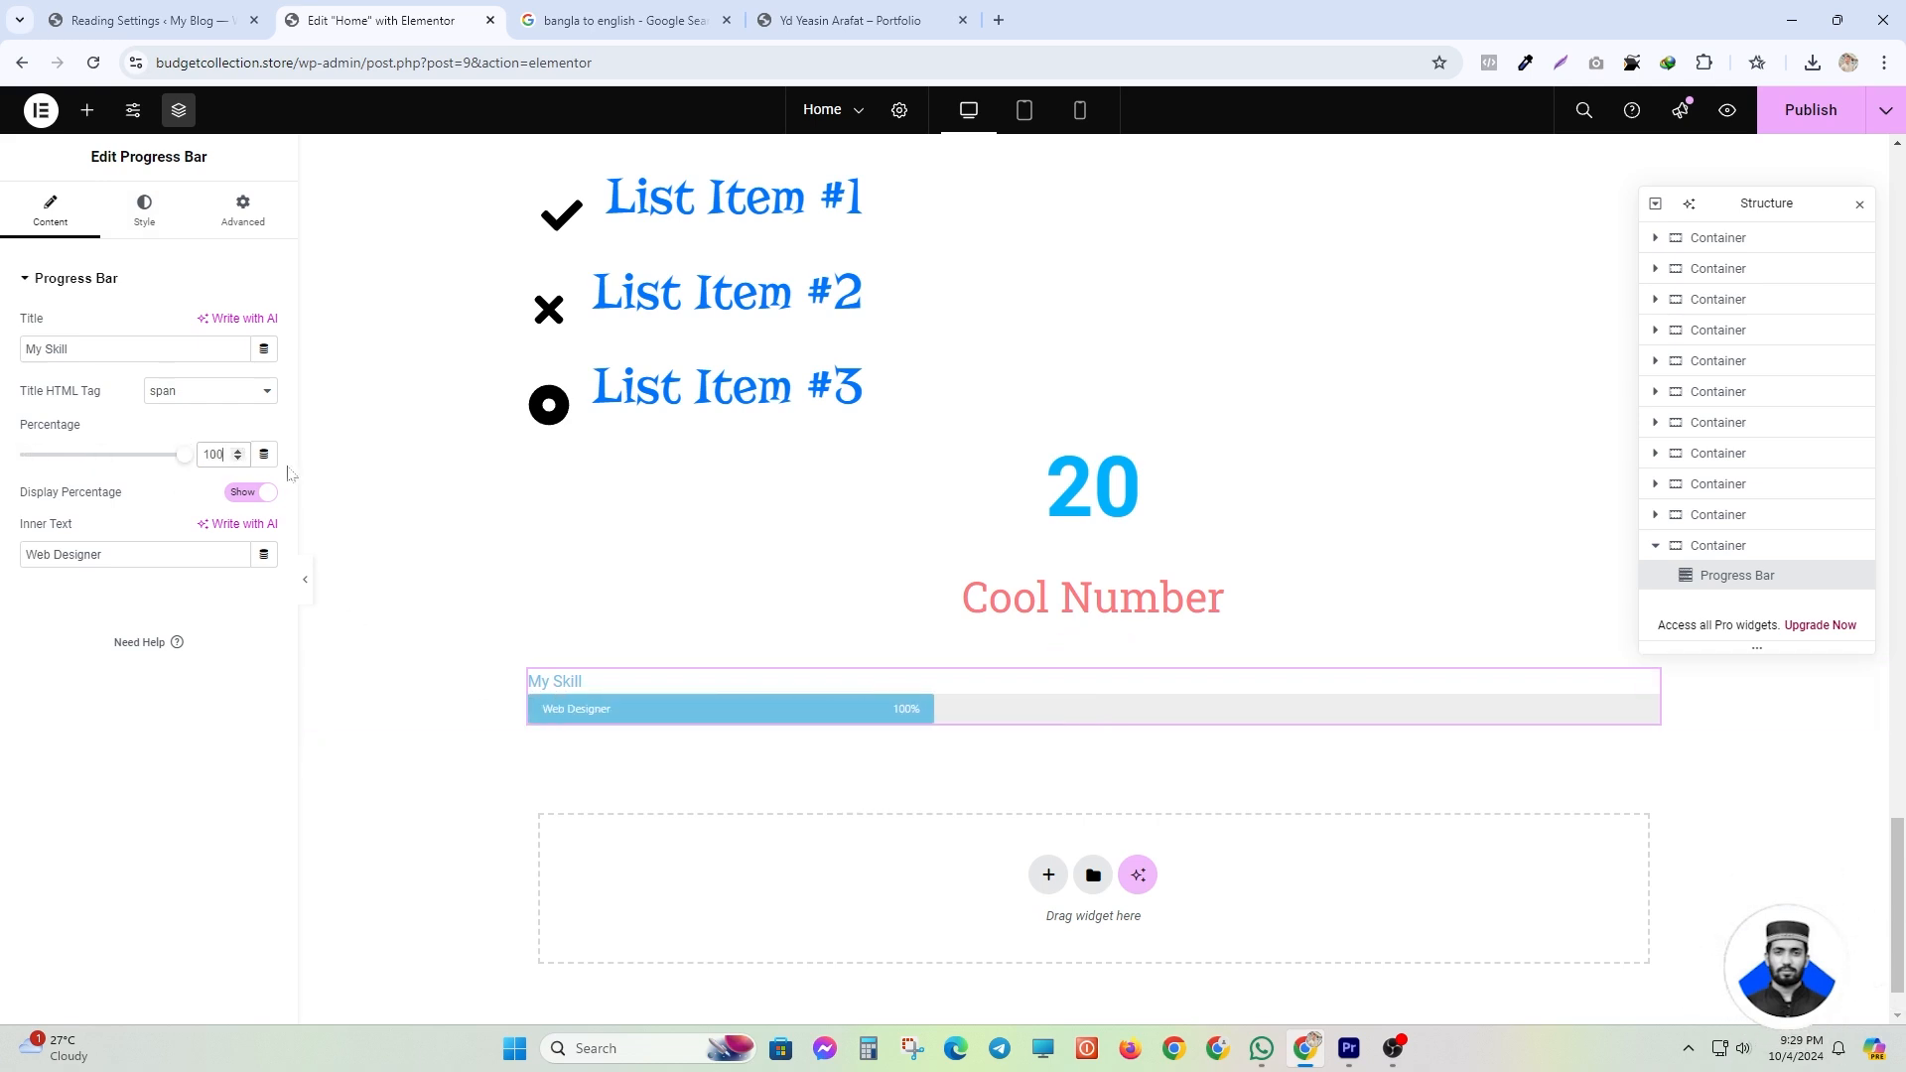
left_click(238, 460)
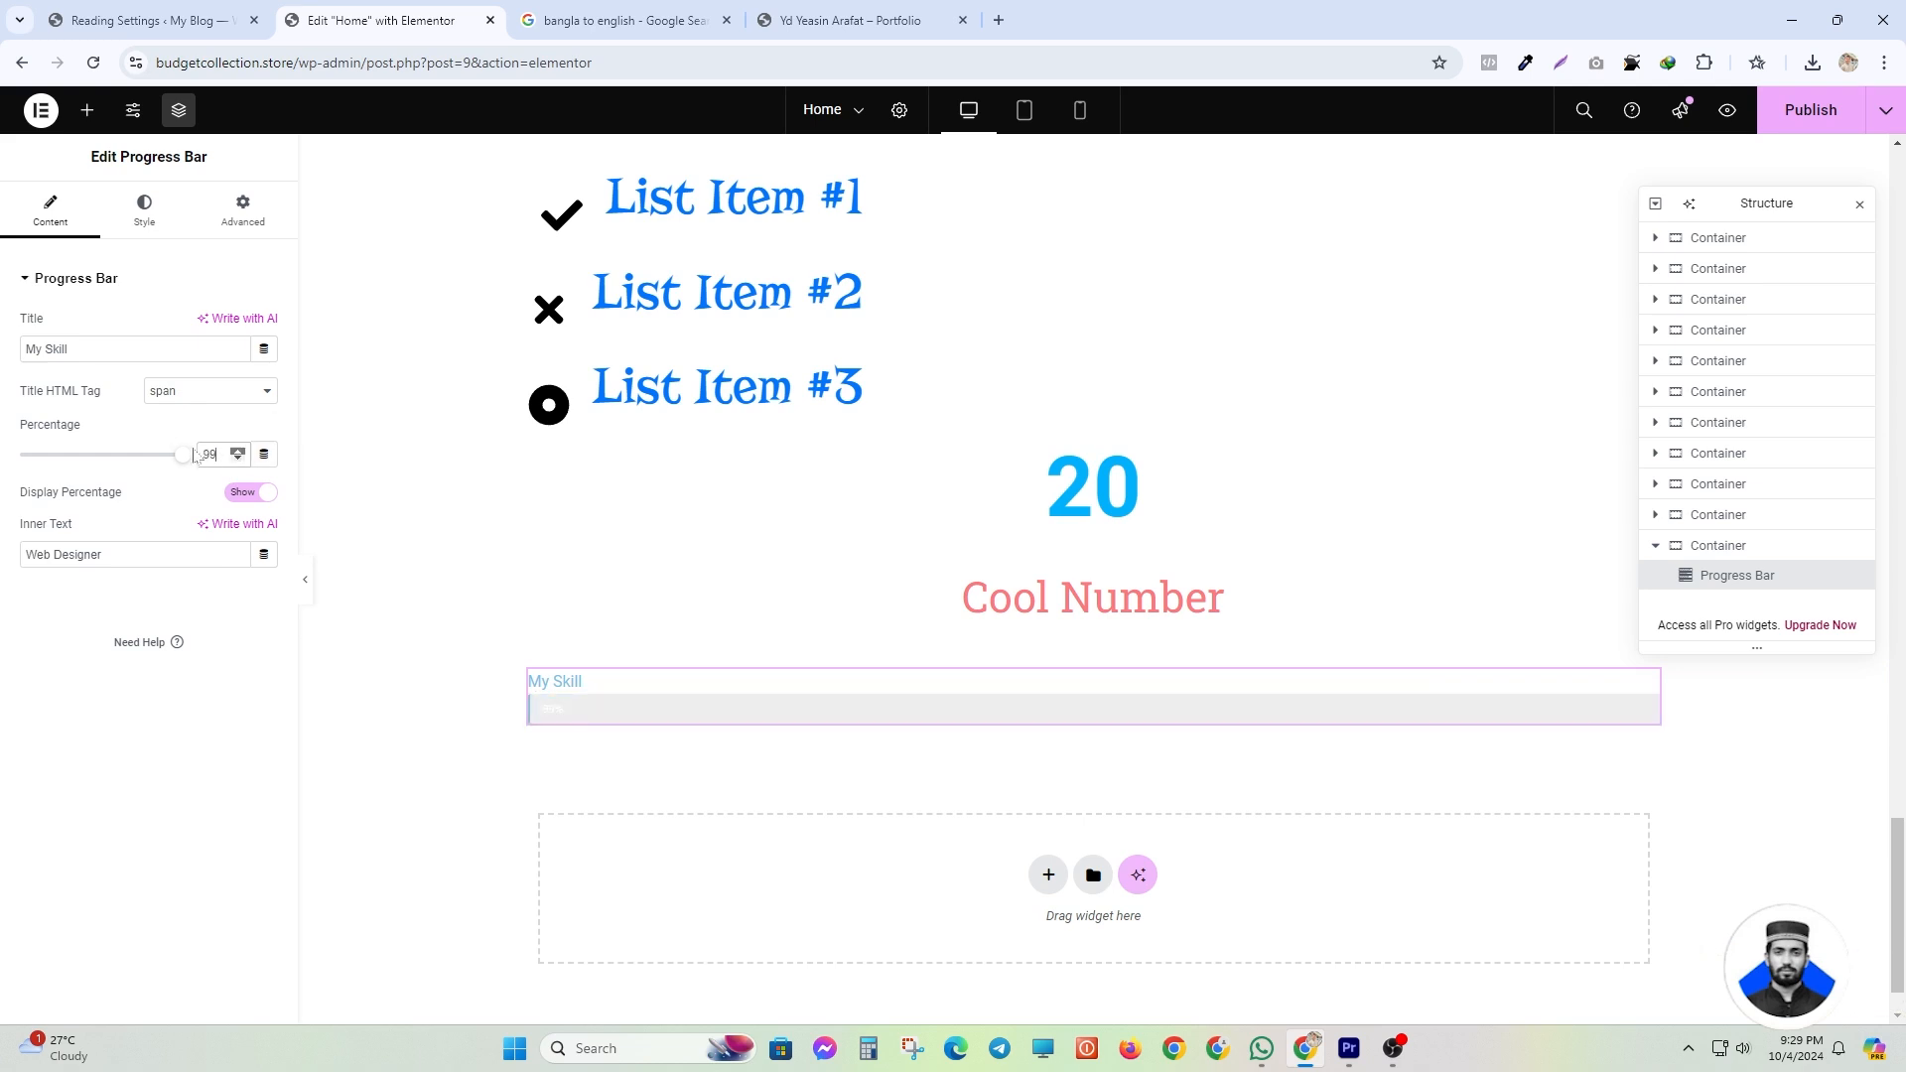
left_click(238, 451)
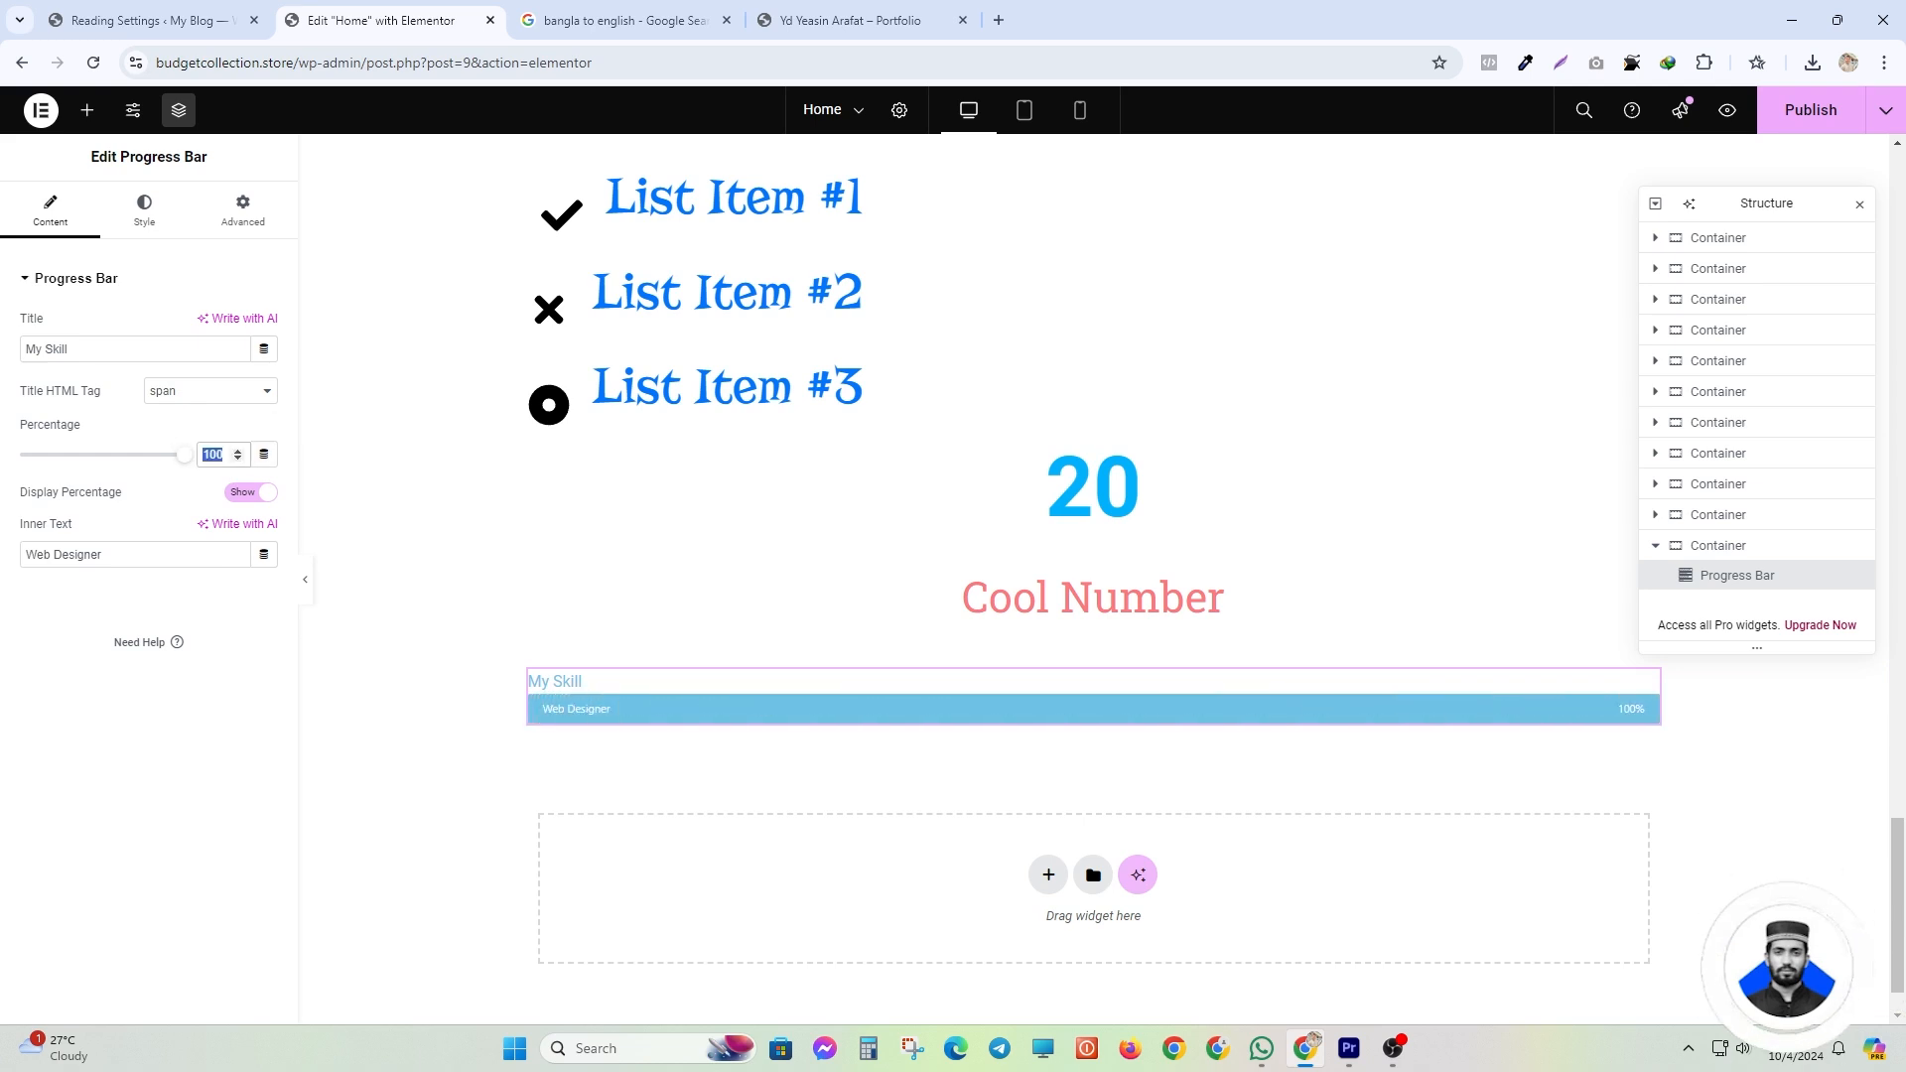
type("70")
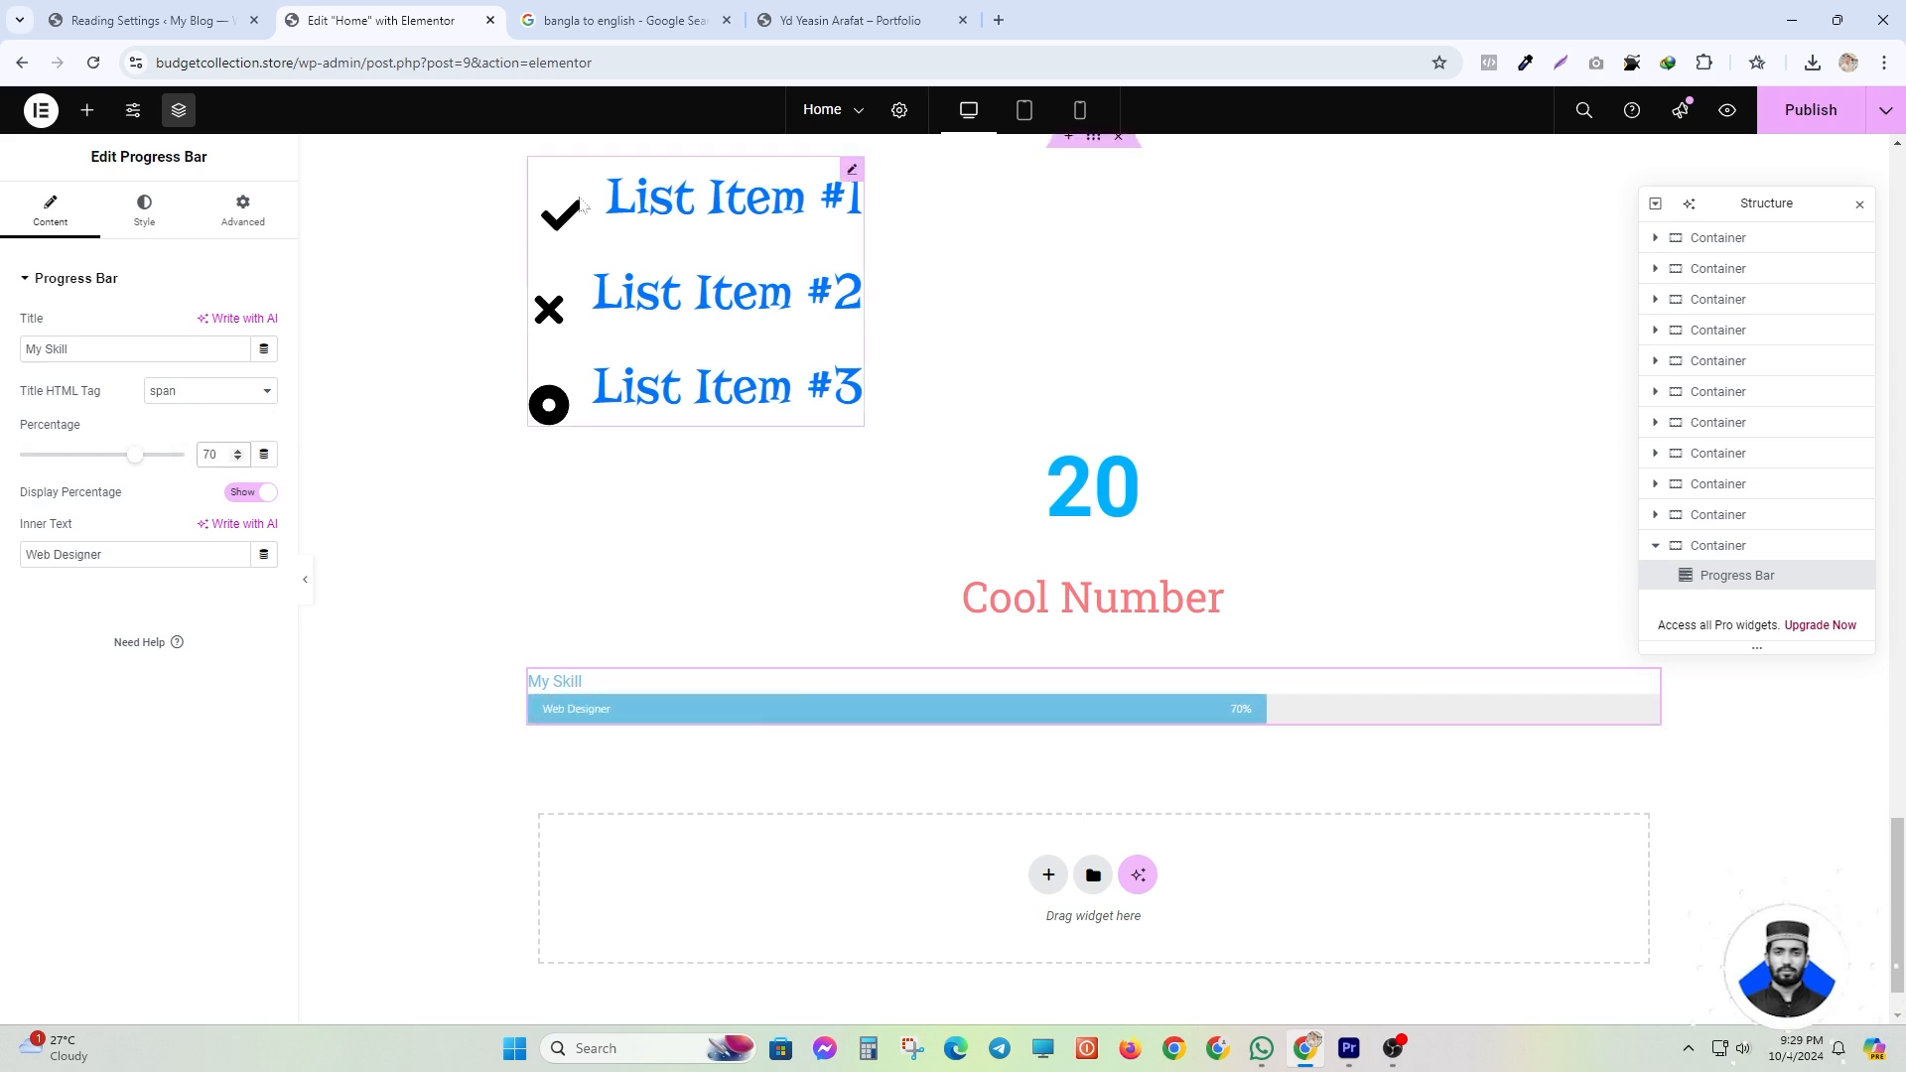
- Colour the filled part of the progress bar pure blue (#0100FF)
left_click(149, 226)
left_click(265, 326)
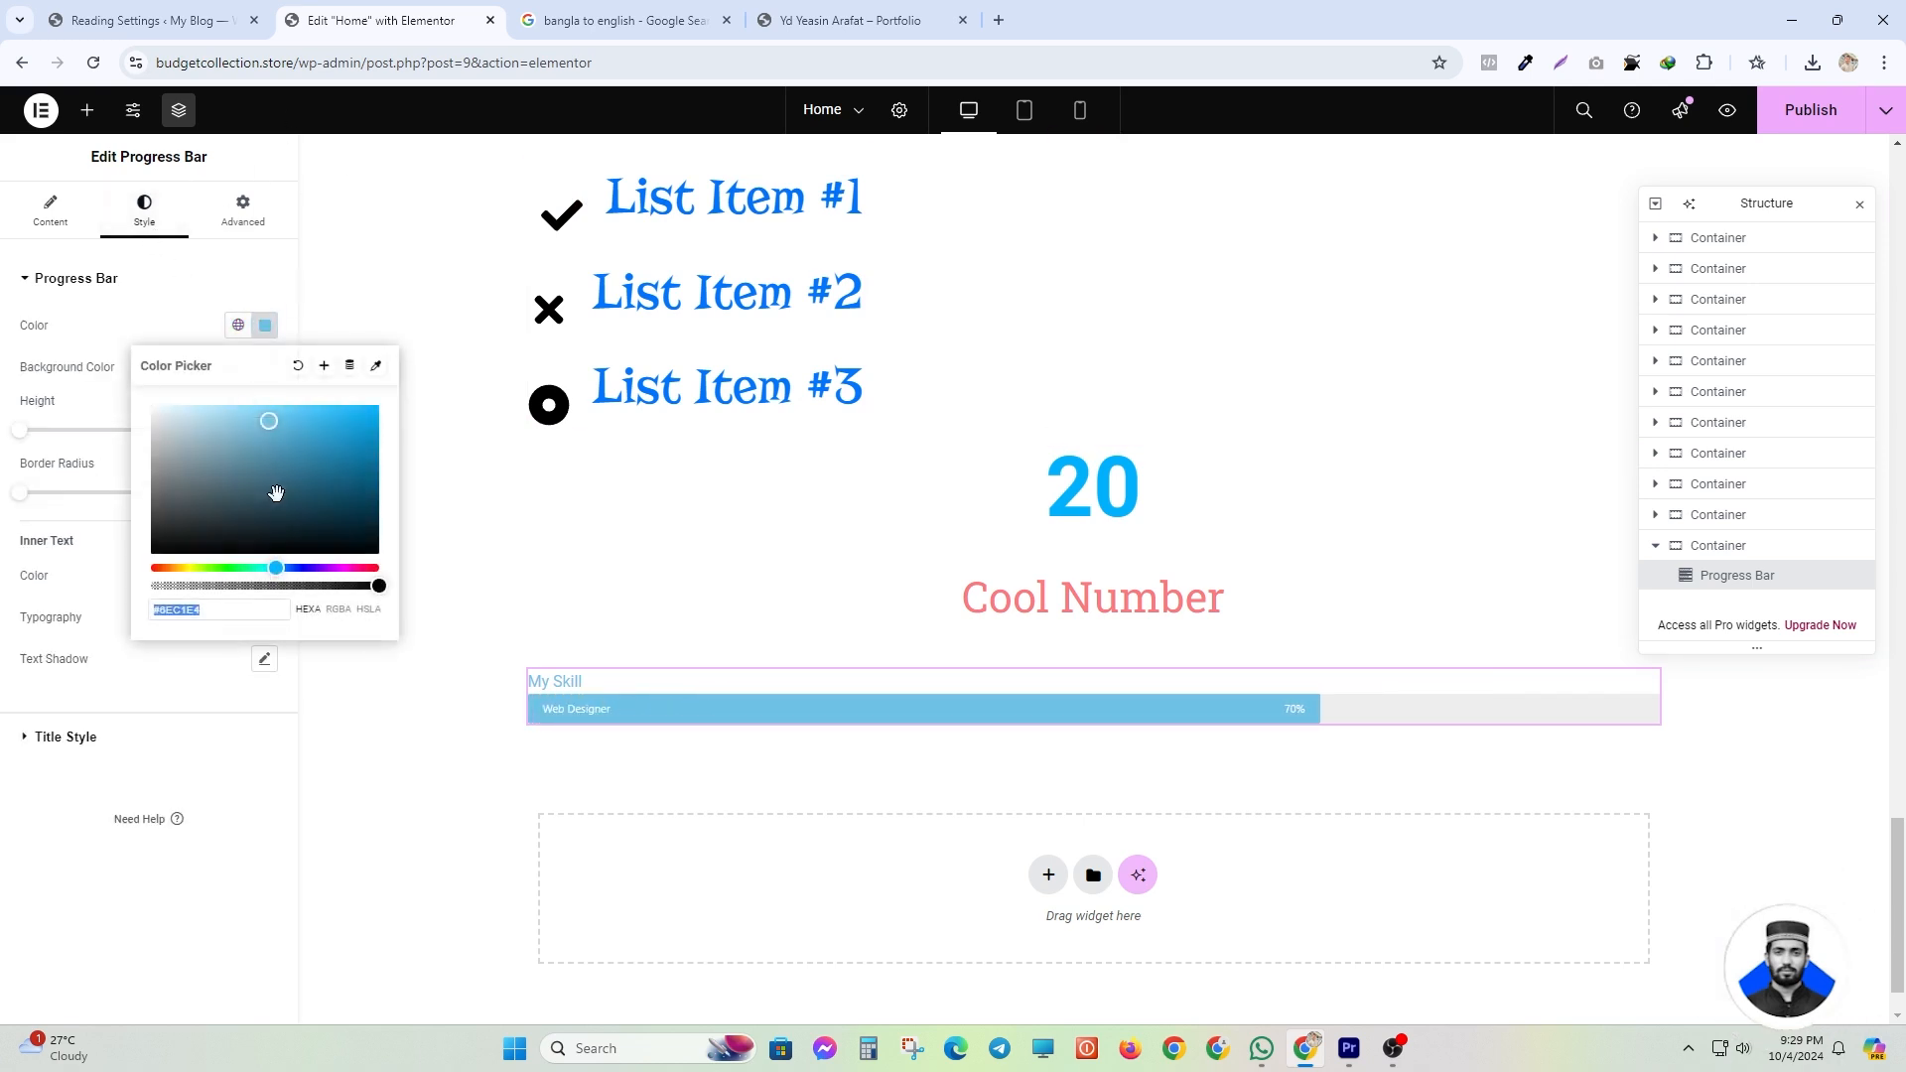
left_click(359, 409)
left_click_drag(293, 518, 89, 574)
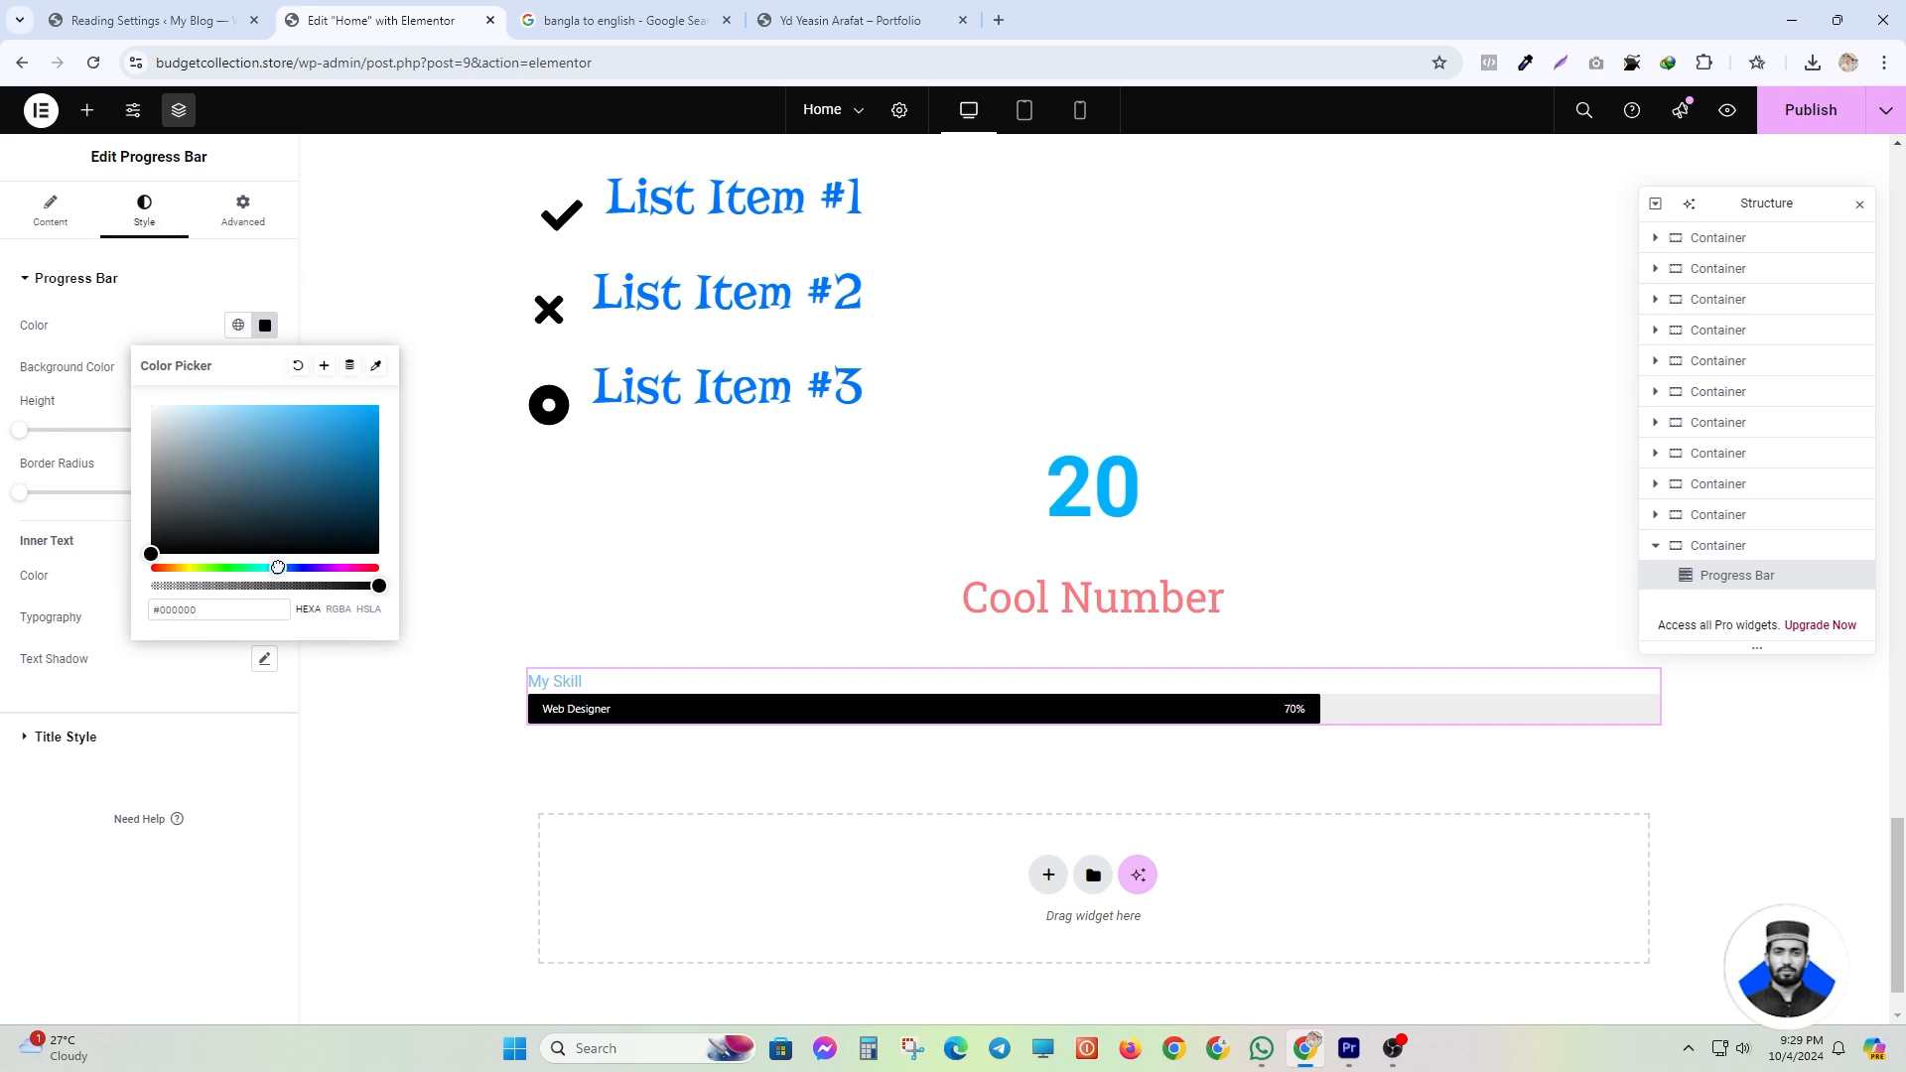
left_click_drag(278, 567, 303, 566)
left_click_drag(343, 464, 425, 399)
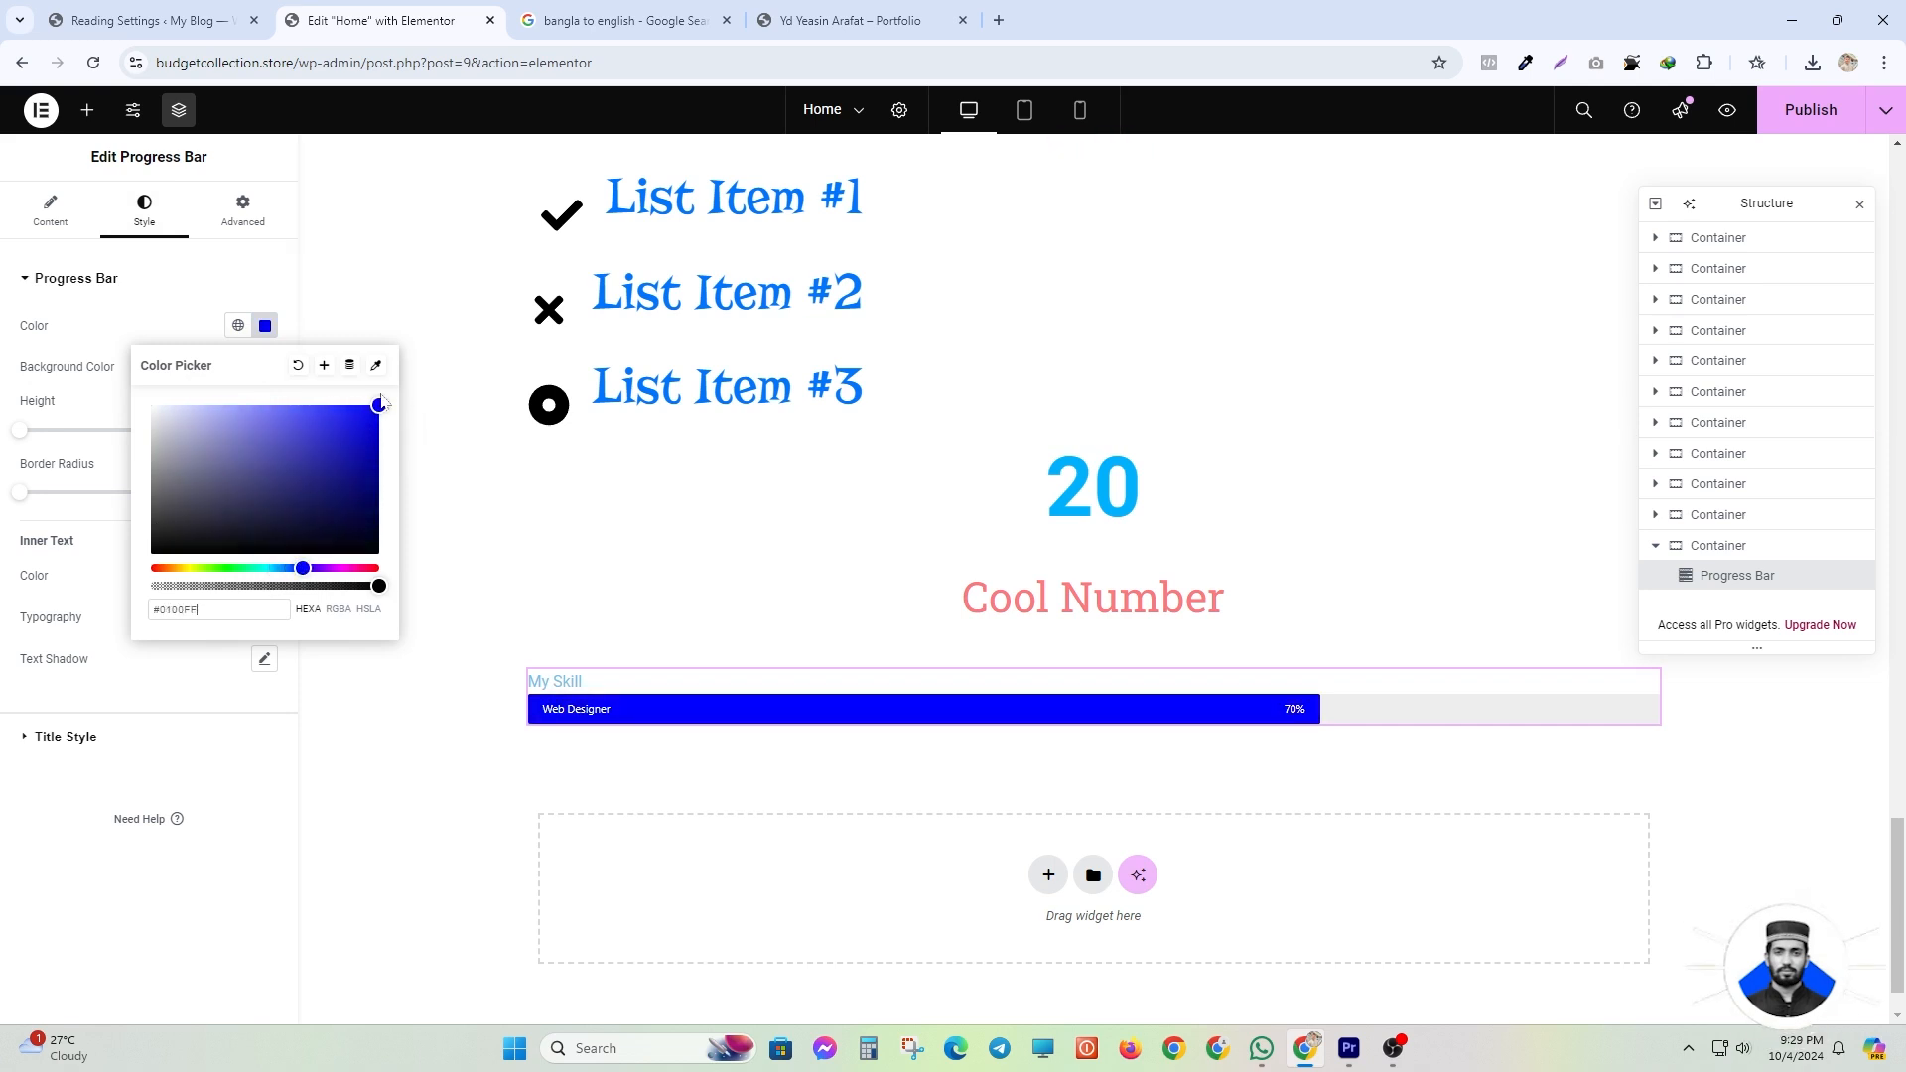
left_click(265, 326)
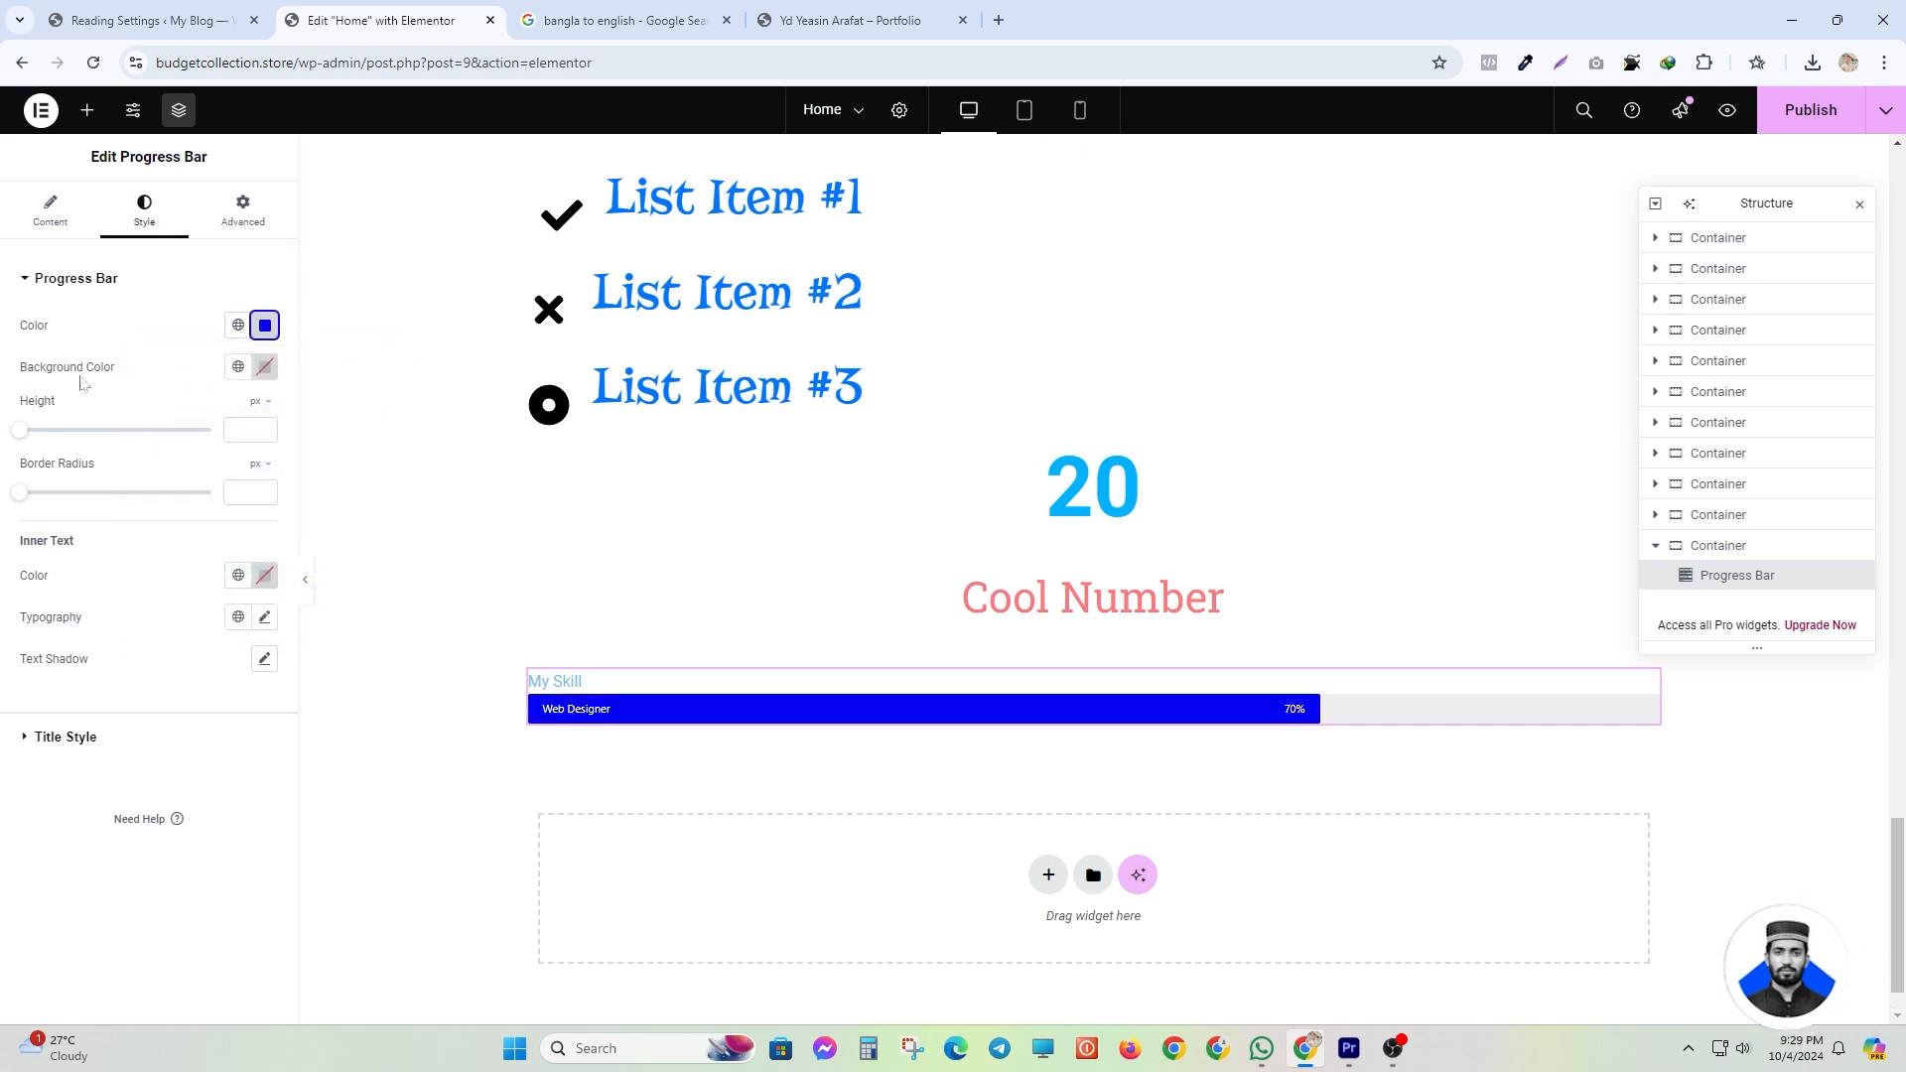
- Give the progress bar's unfilled part a near-black background colour (#0C0C0C)
left_click(263, 367)
left_click(353, 451)
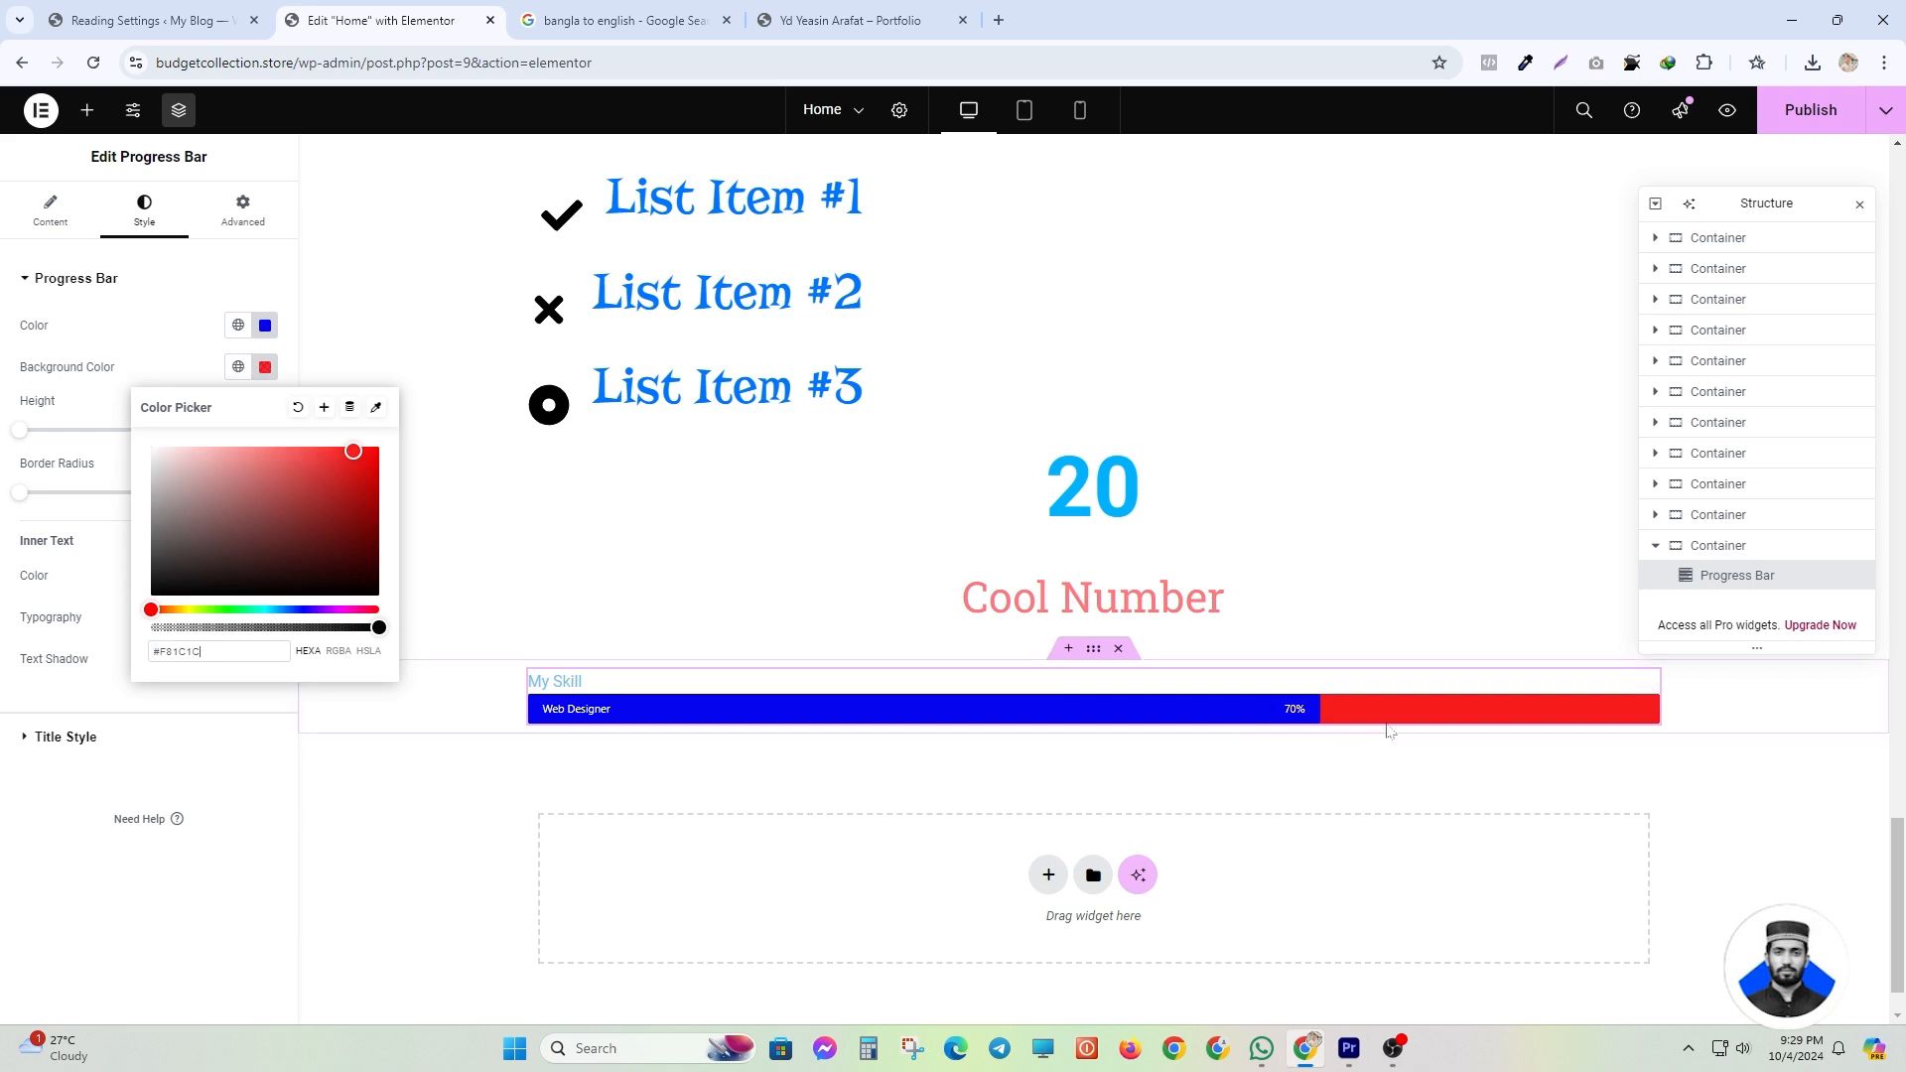
left_click(157, 446)
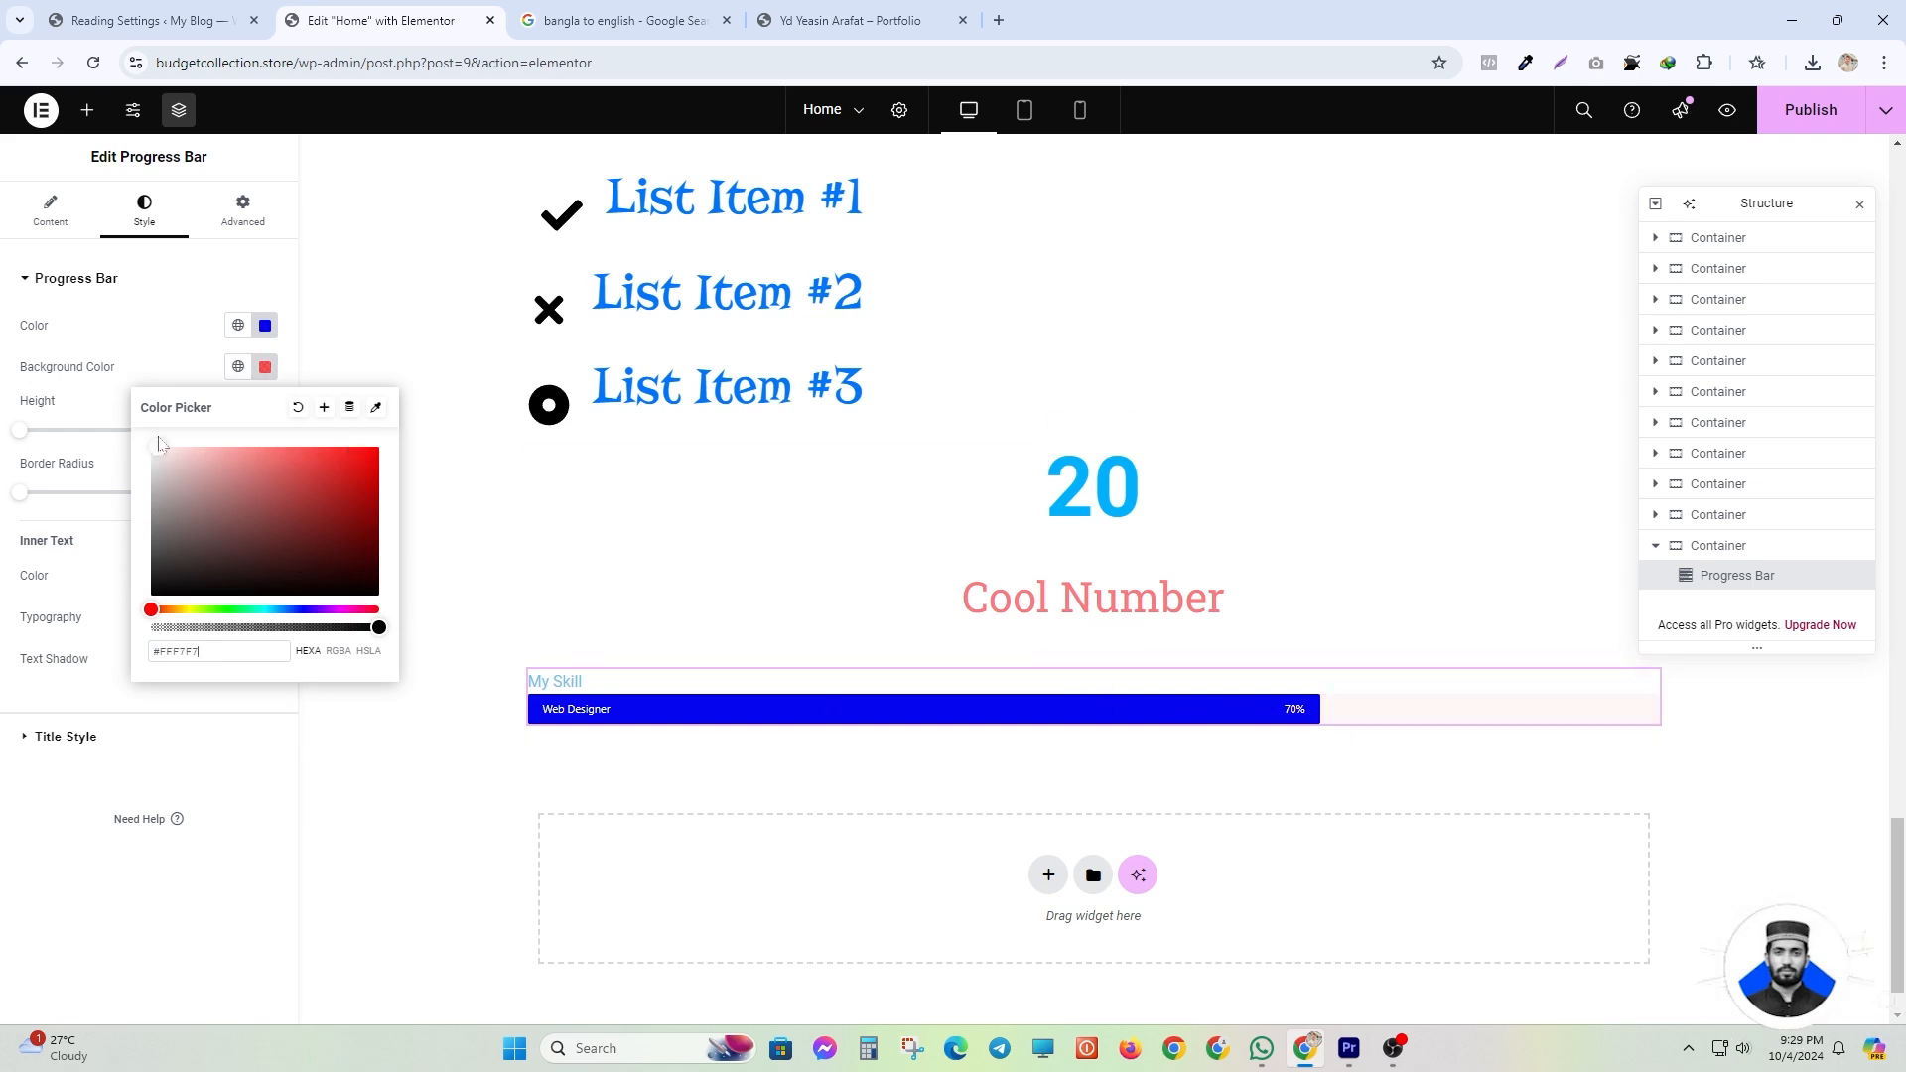
left_click_drag(146, 463, 127, 596)
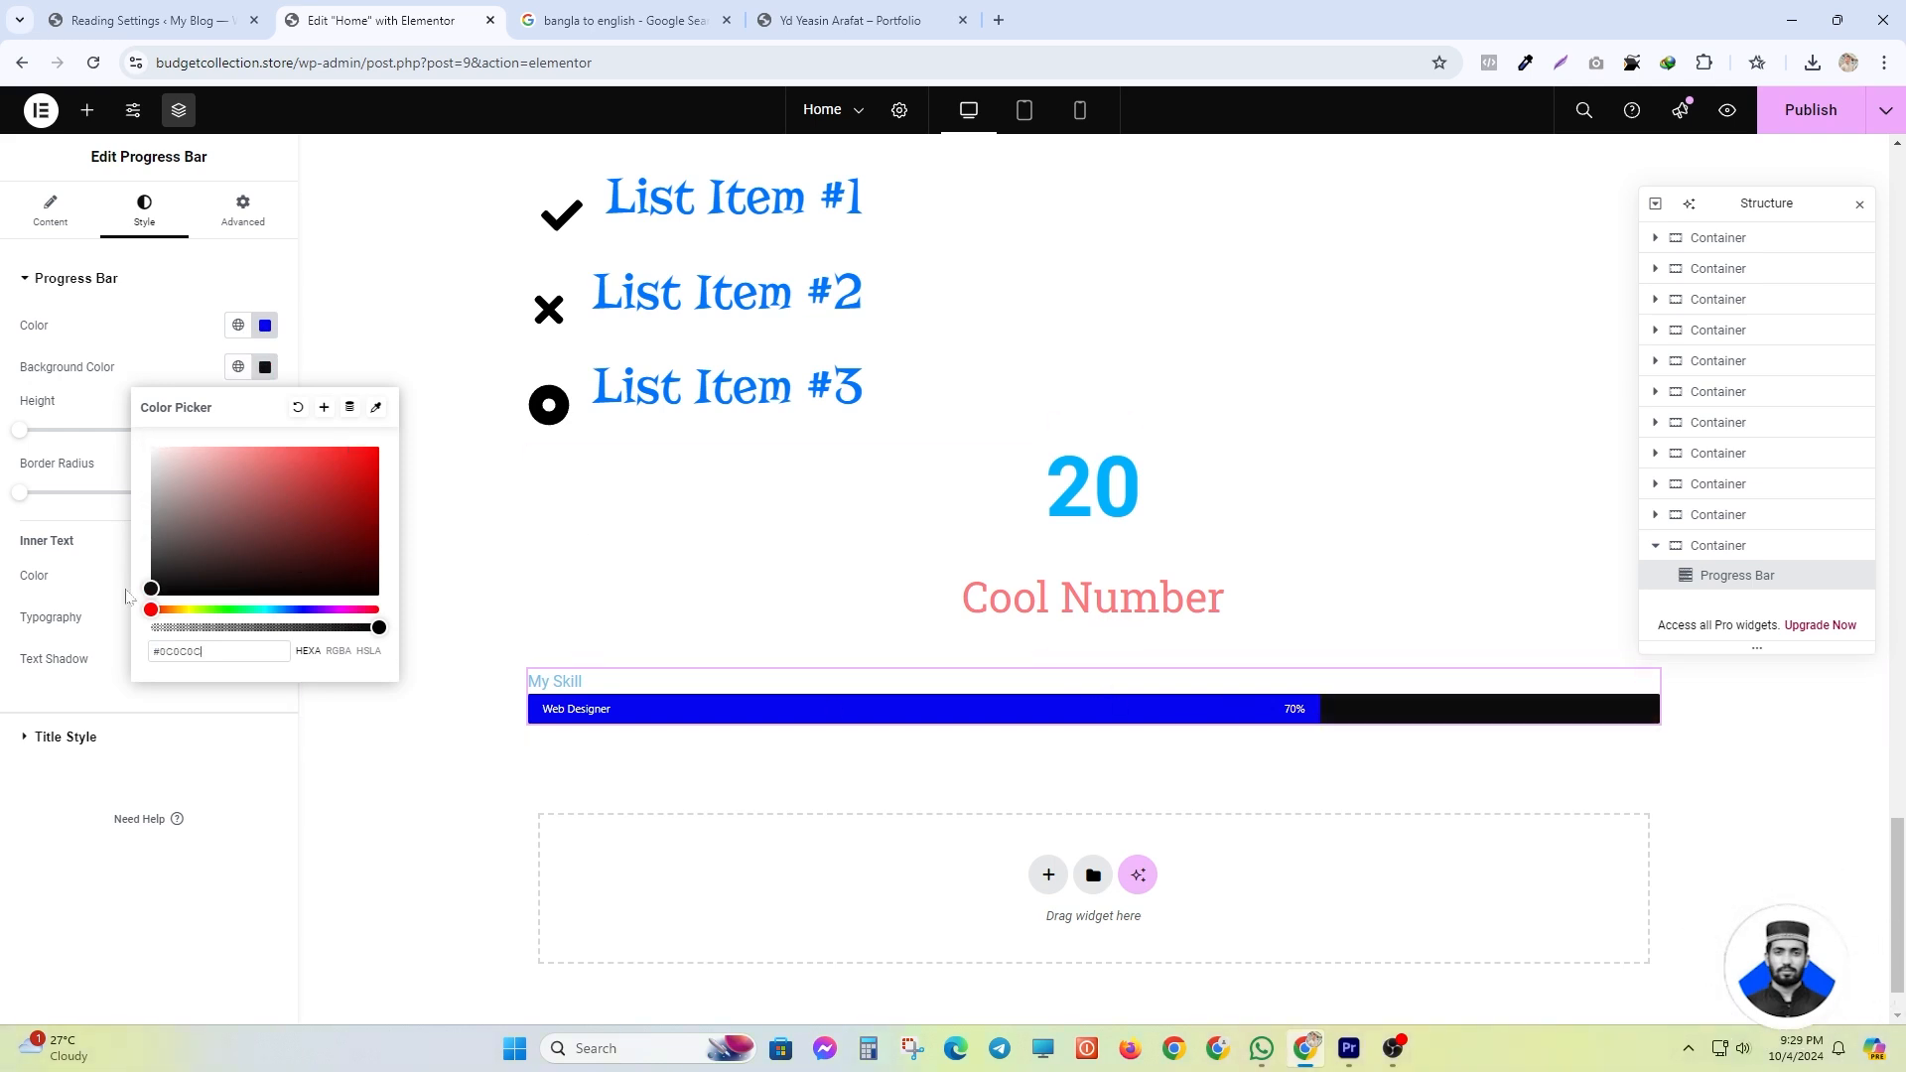
left_click(264, 367)
- Set the progress bar's height to 60 px and its border radius to 0 px
left_click_drag(22, 431, 134, 430)
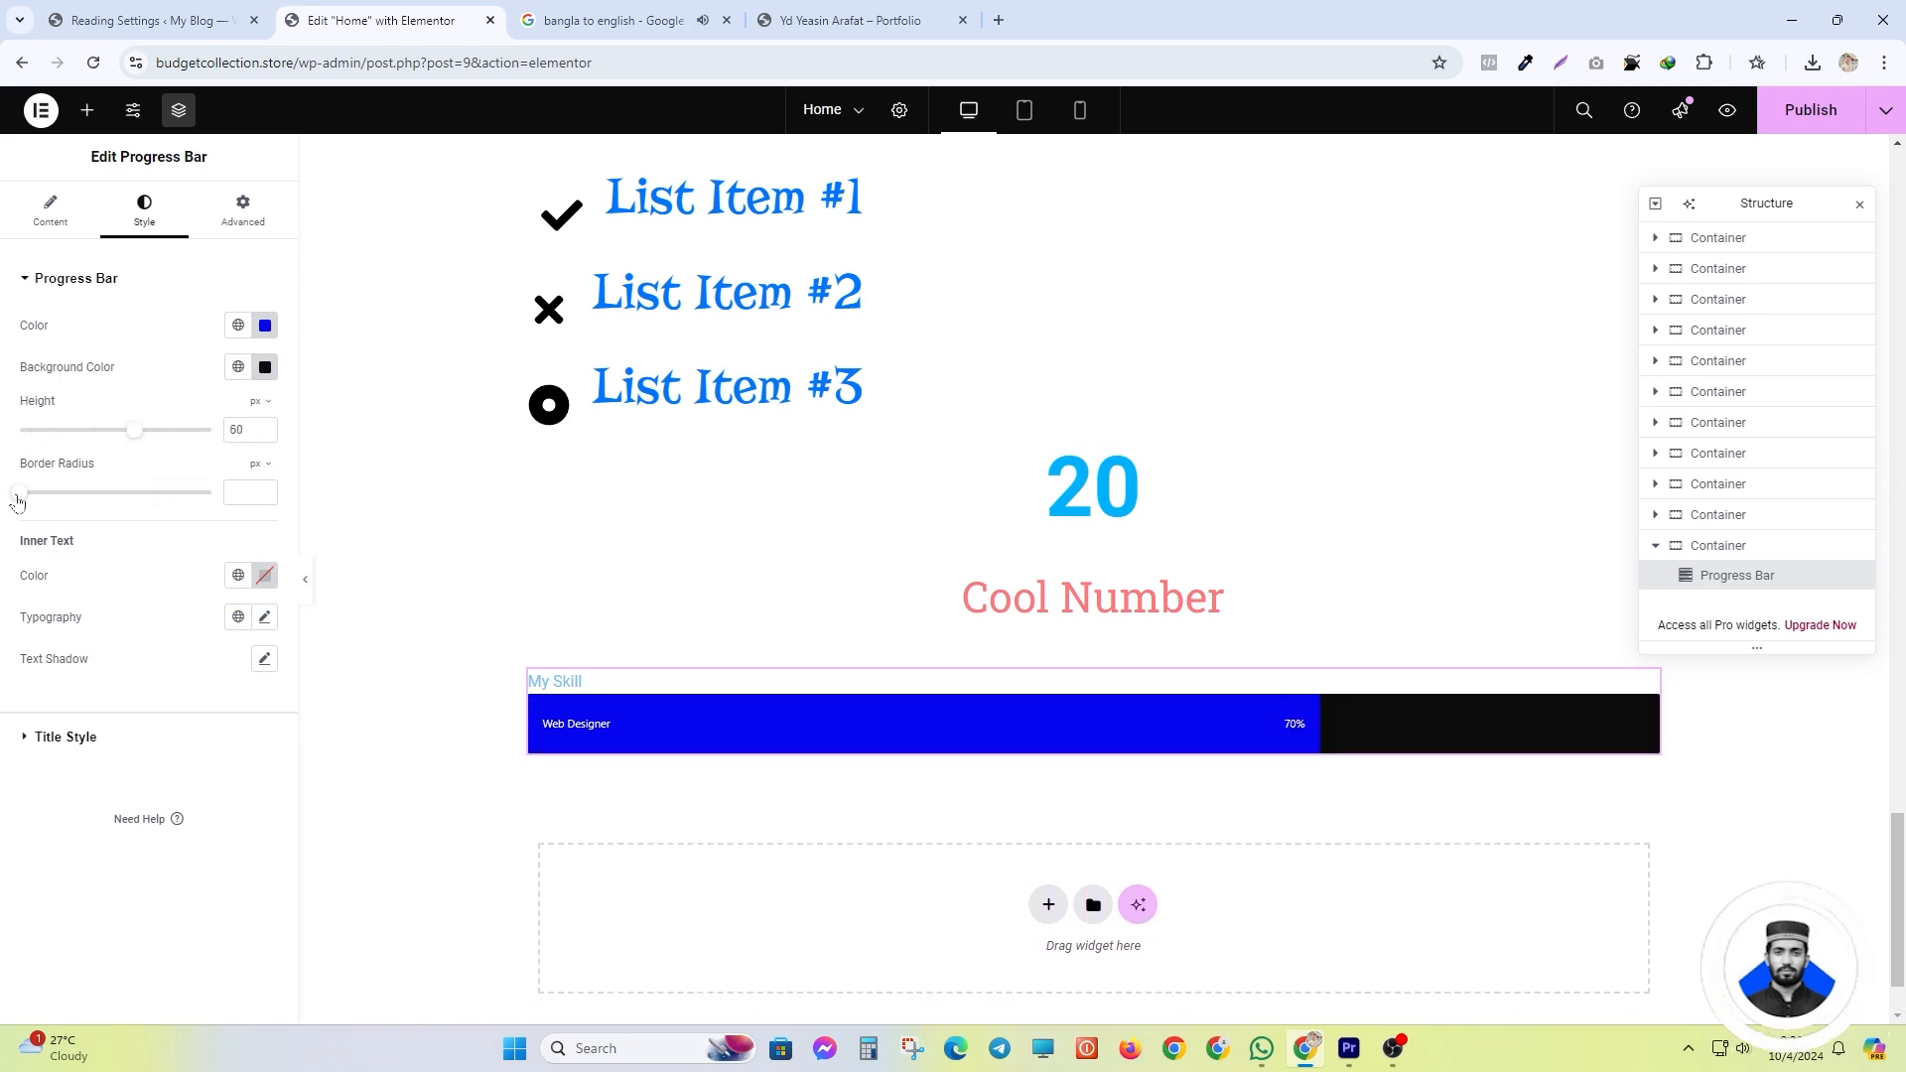
left_click_drag(19, 493, 218, 506)
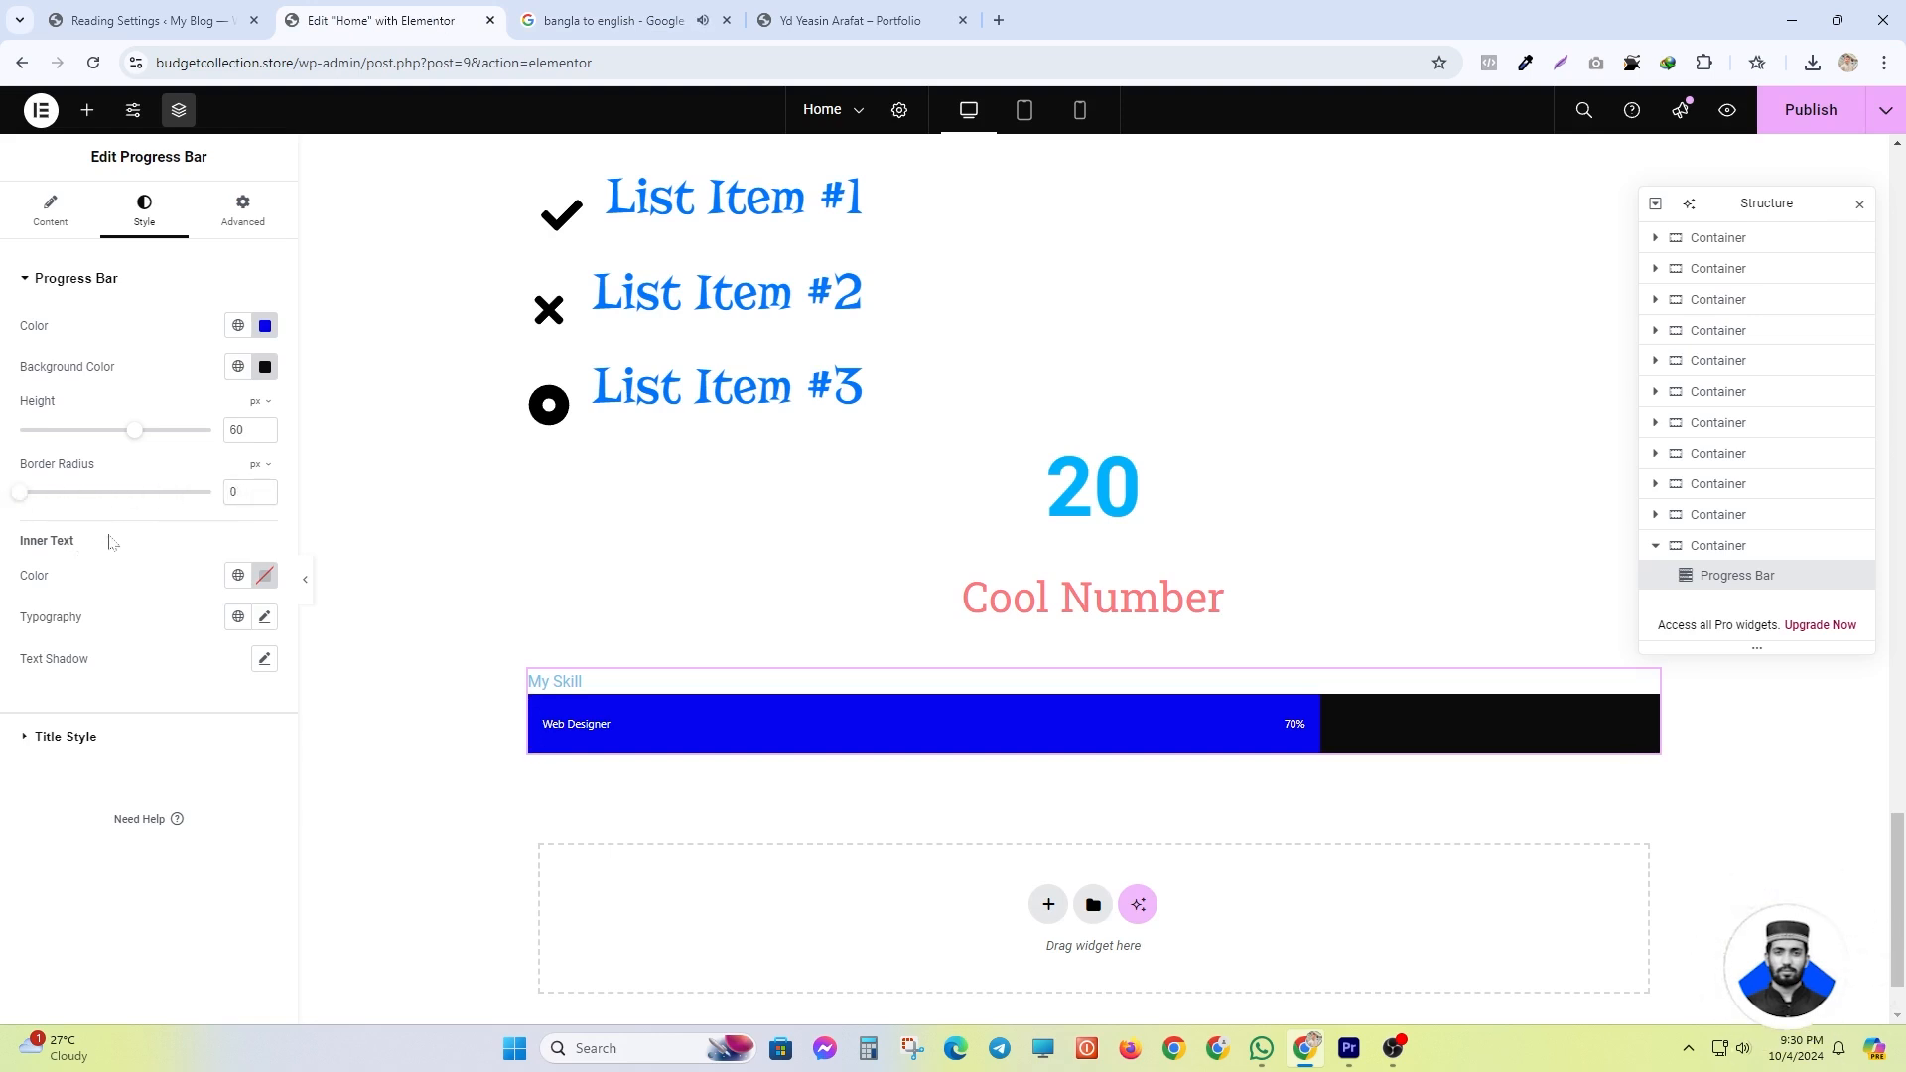
- Colour the progress bar's inner text white (#FFFFFF) and set its font size to 30 px
left_click(265, 577)
left_click_drag(353, 655, 382, 655)
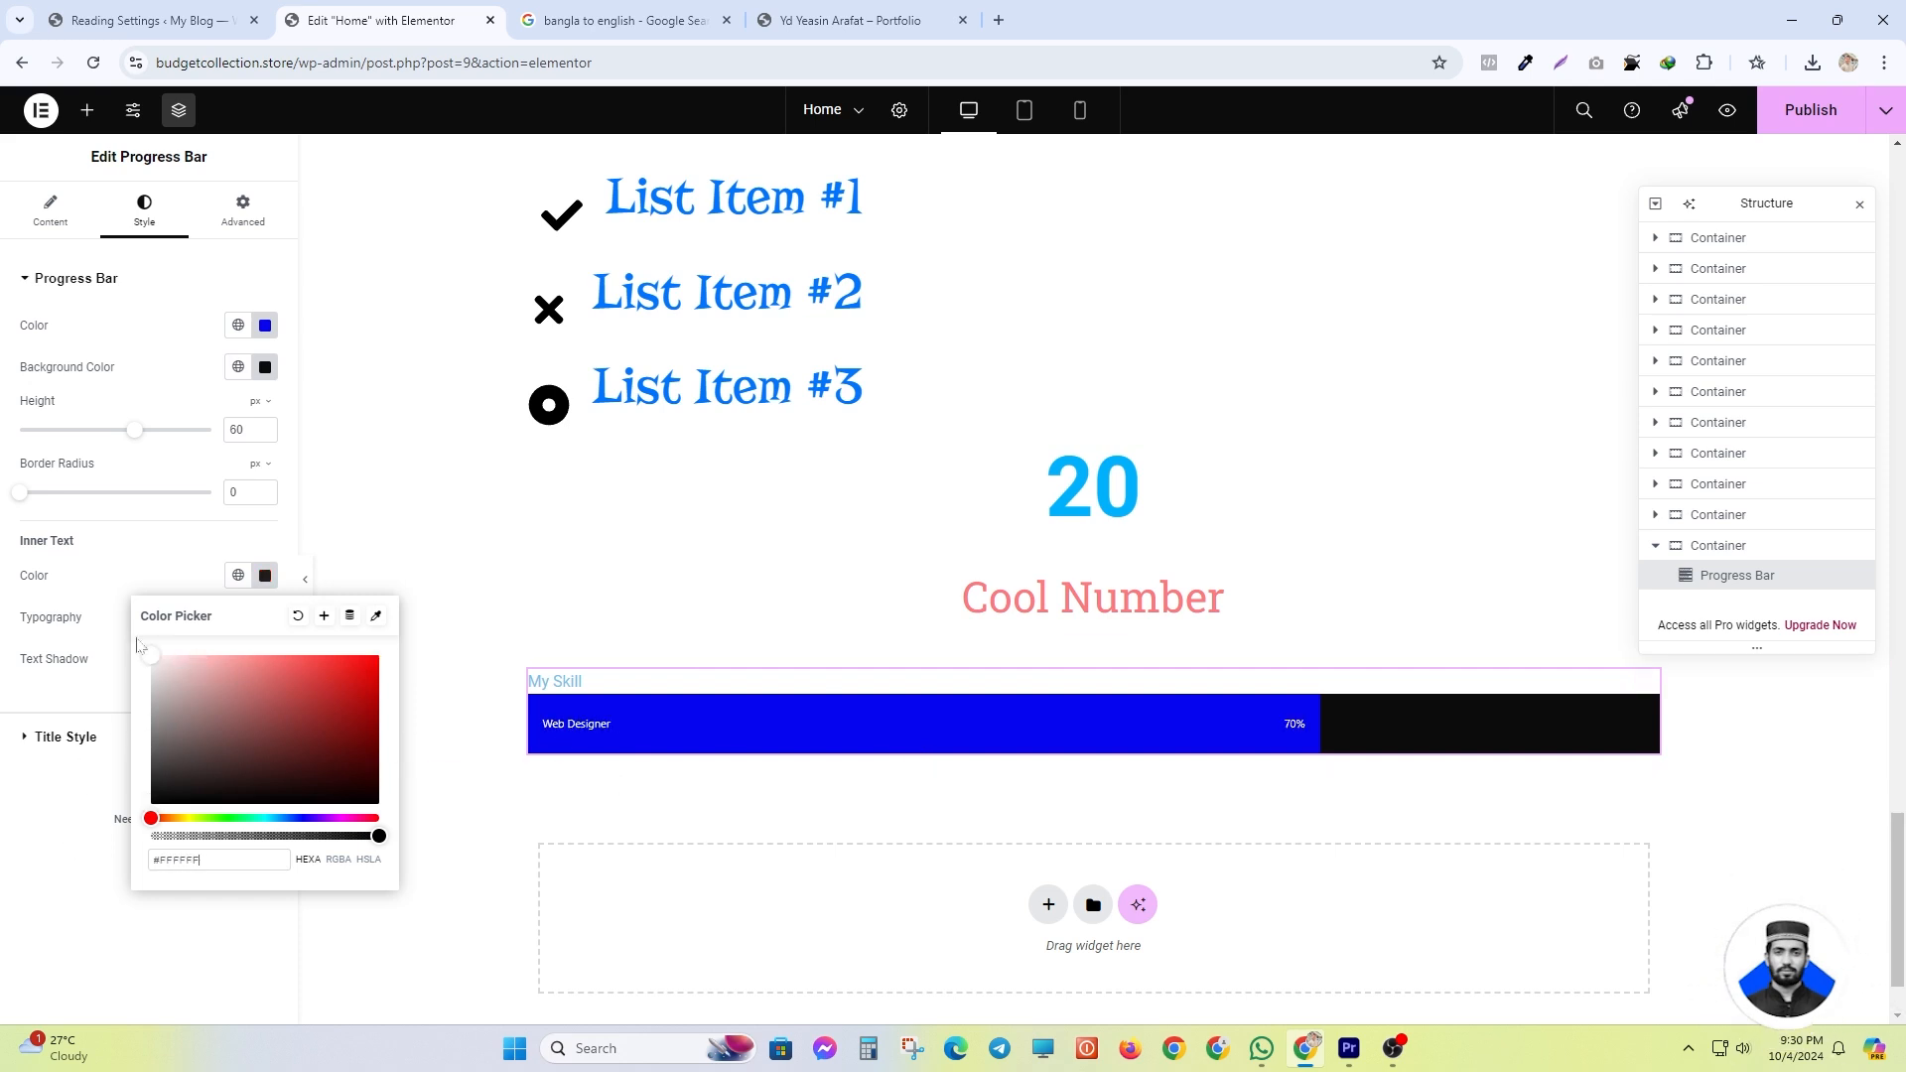
left_click(265, 577)
left_click(264, 617)
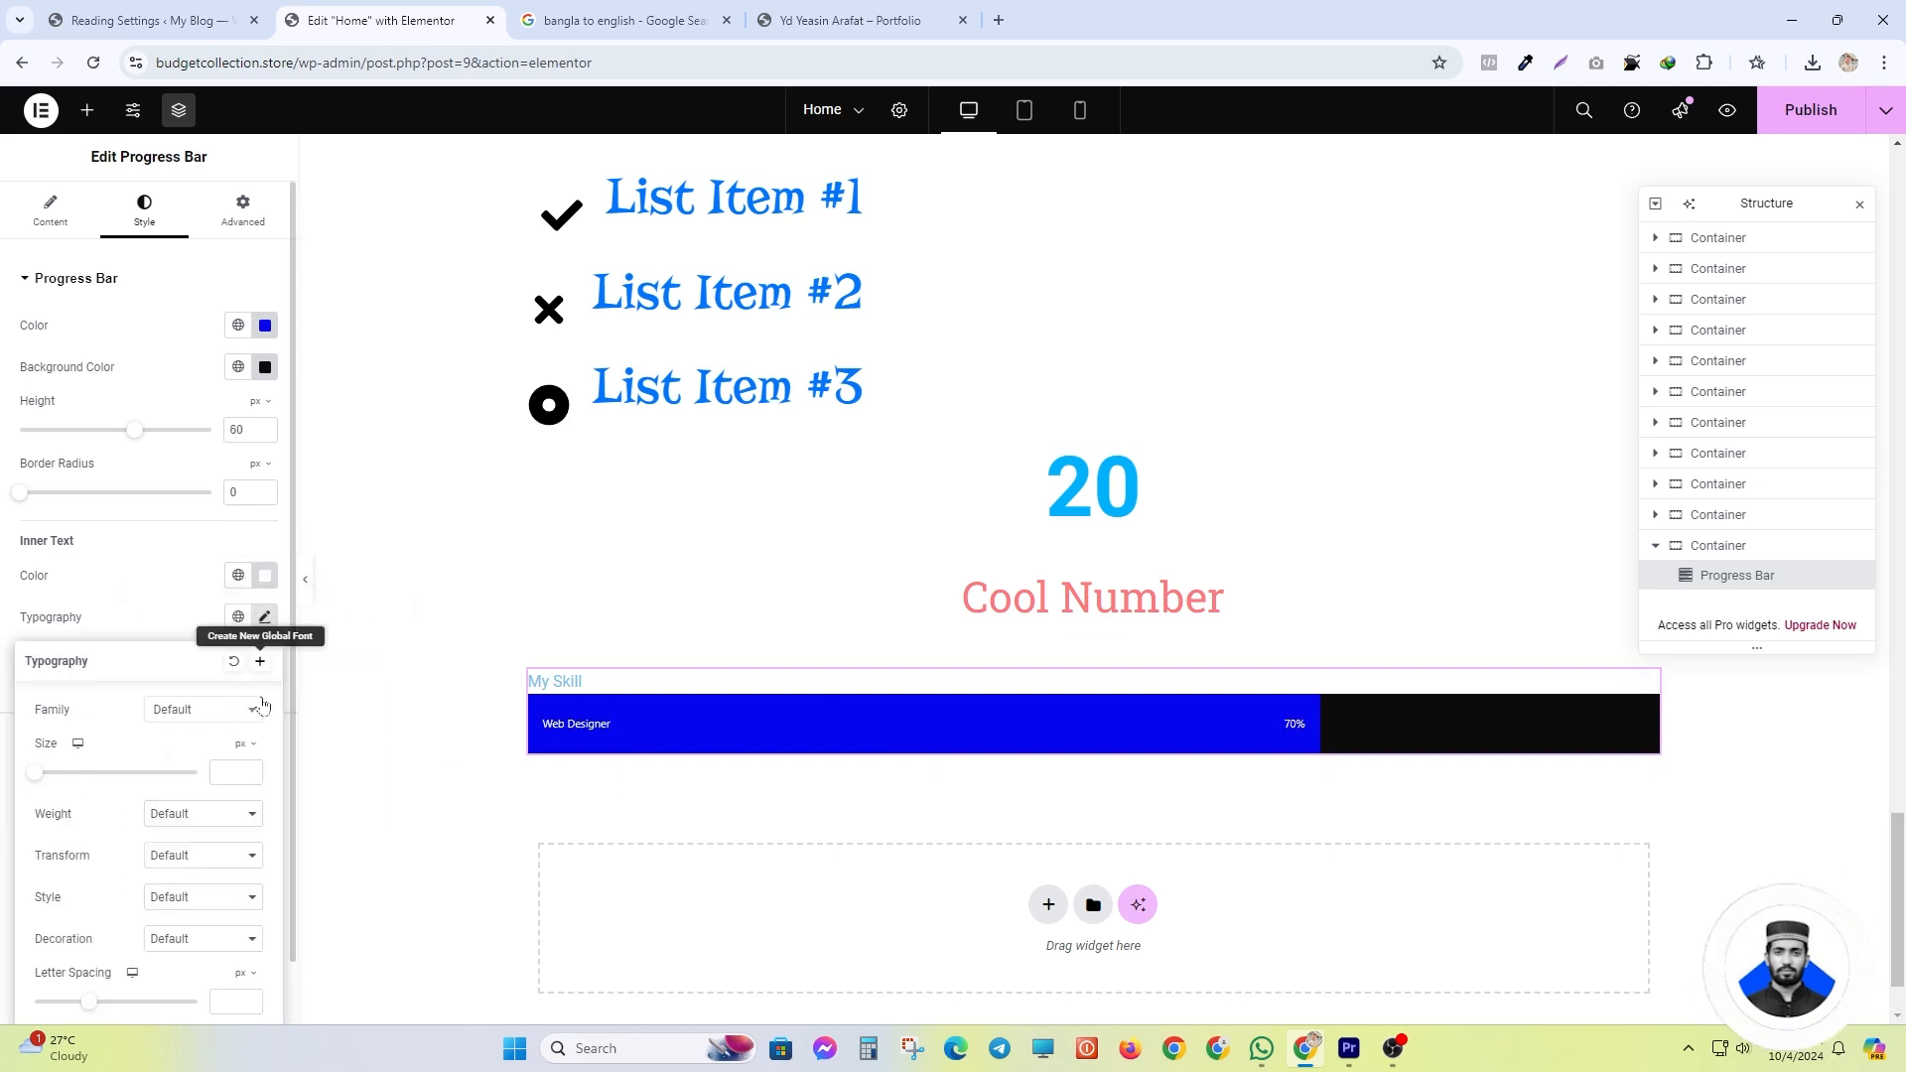
left_click_drag(36, 774, 59, 775)
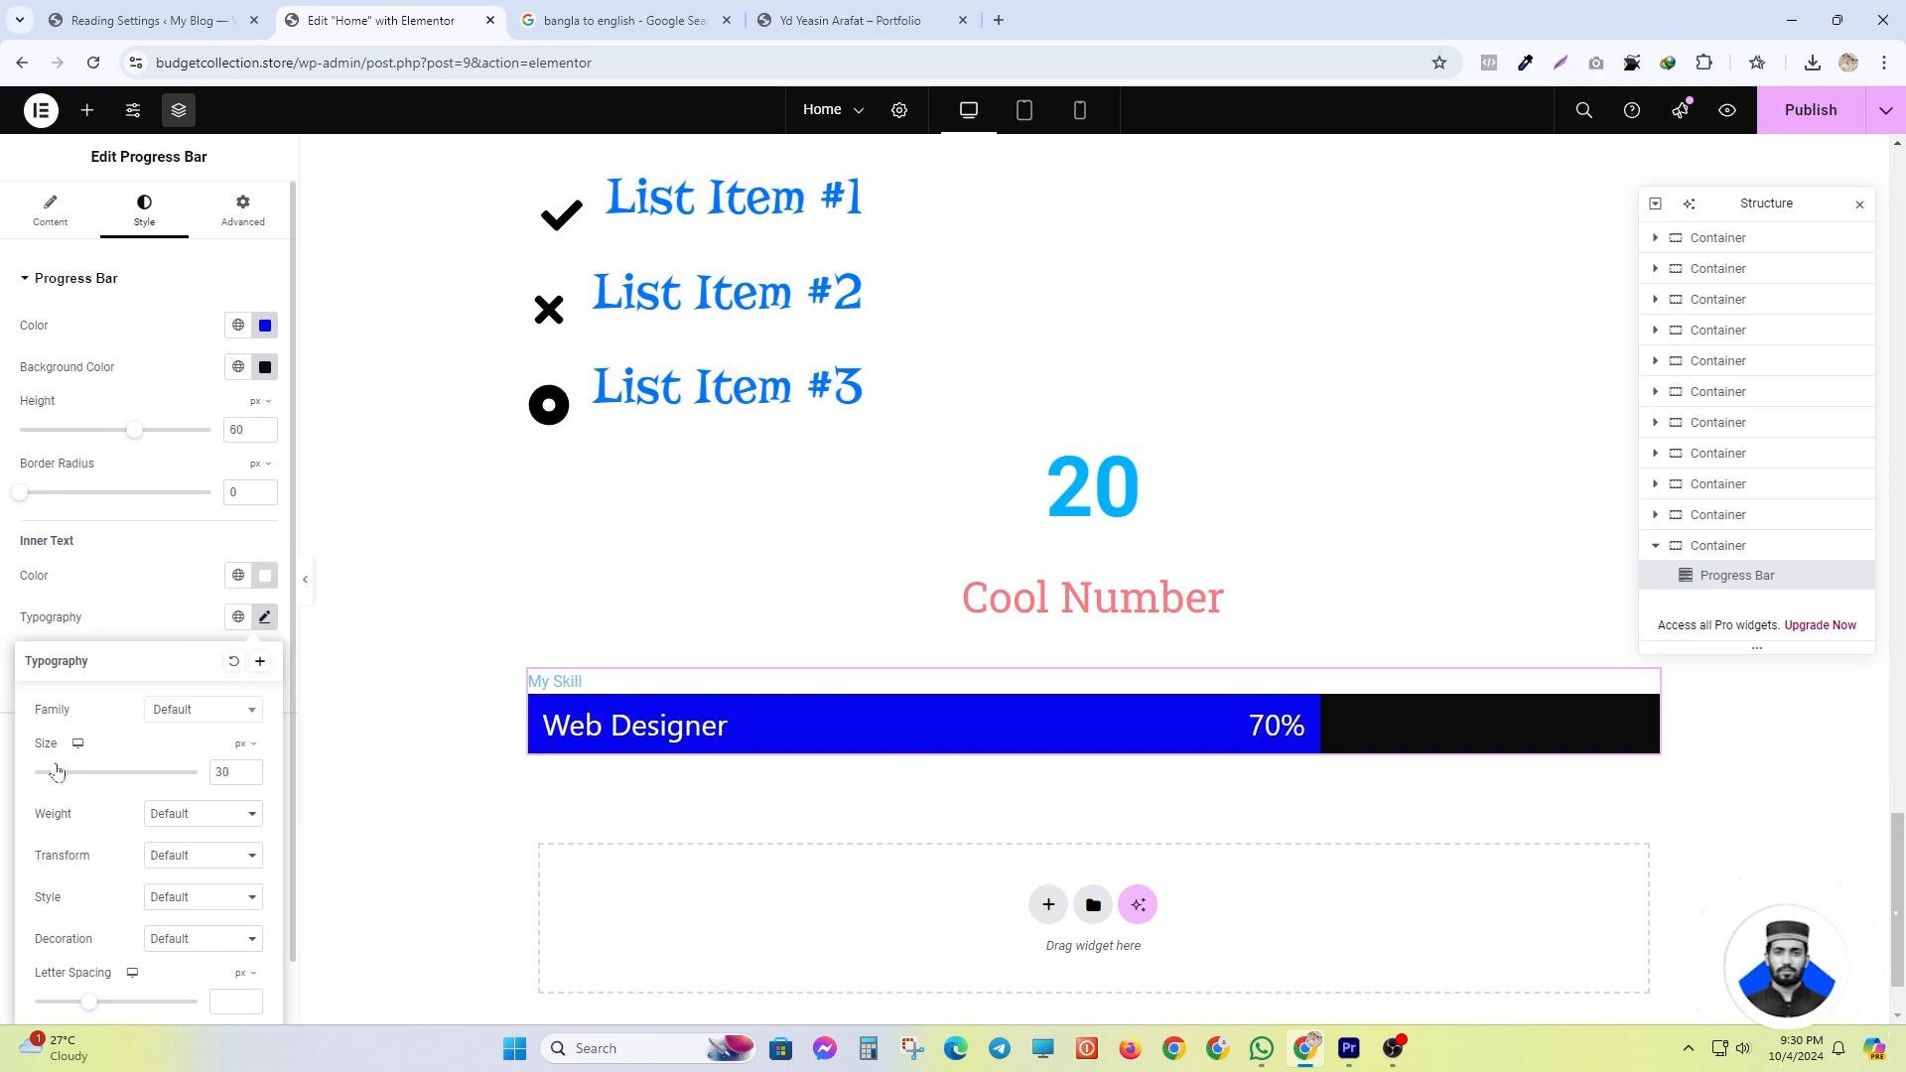
left_click(265, 620)
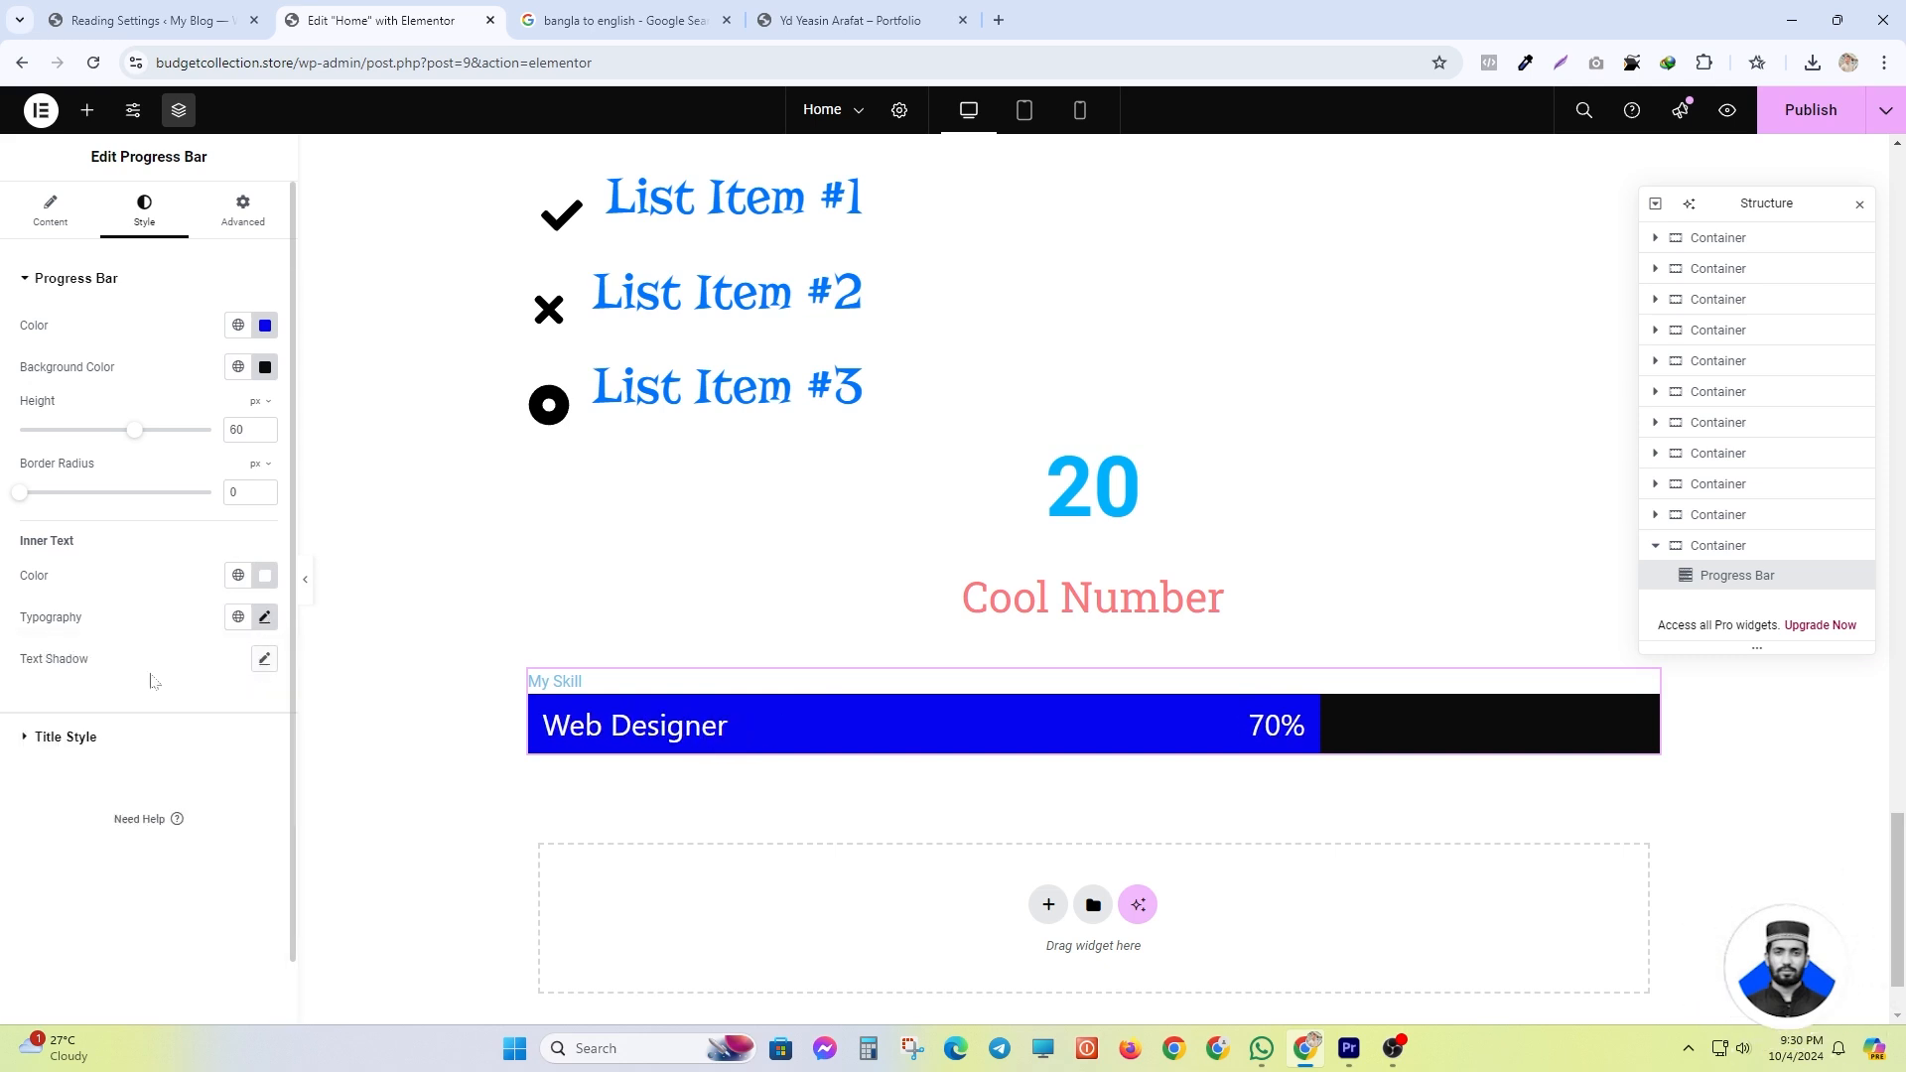
- Colour the progress bar's title black (#000000) and enlarge its font to roughly the size of the inner text
left_click(31, 751)
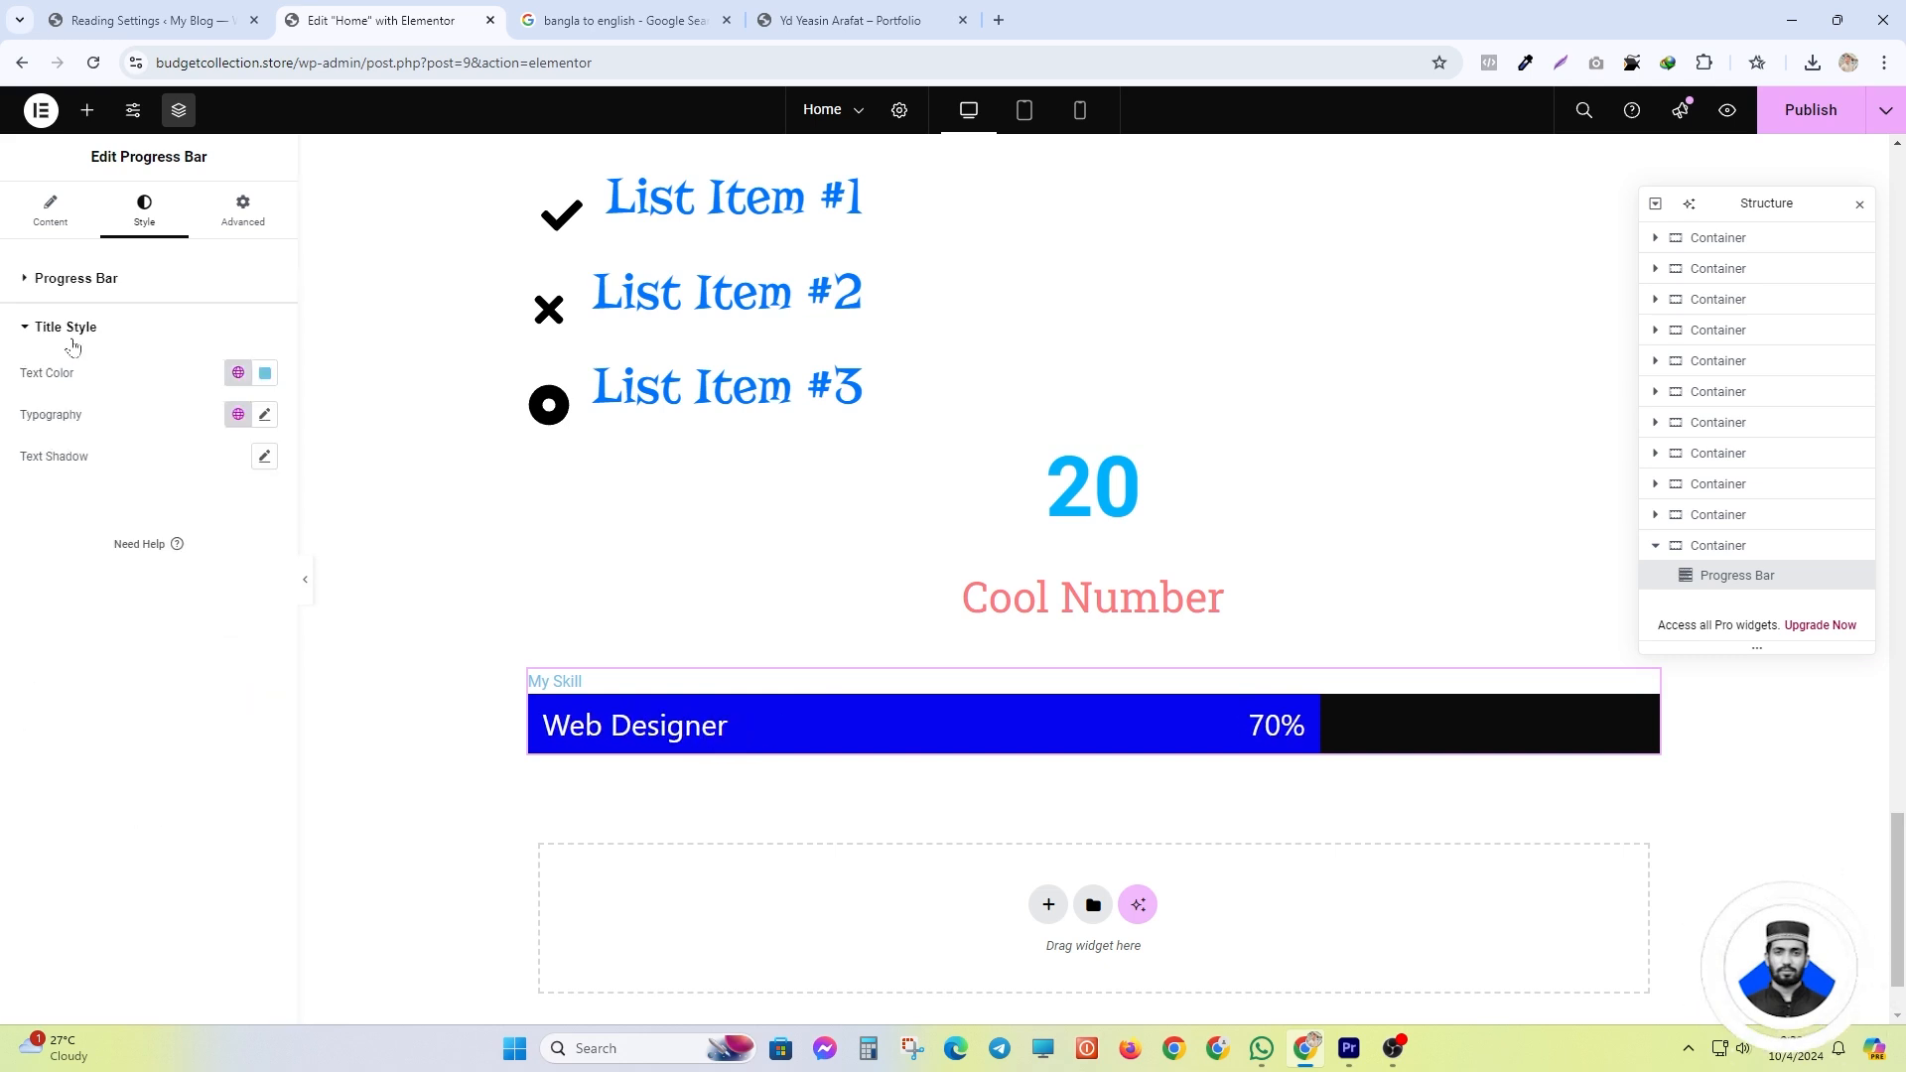
left_click(265, 373)
left_click_drag(333, 507, 391, 633)
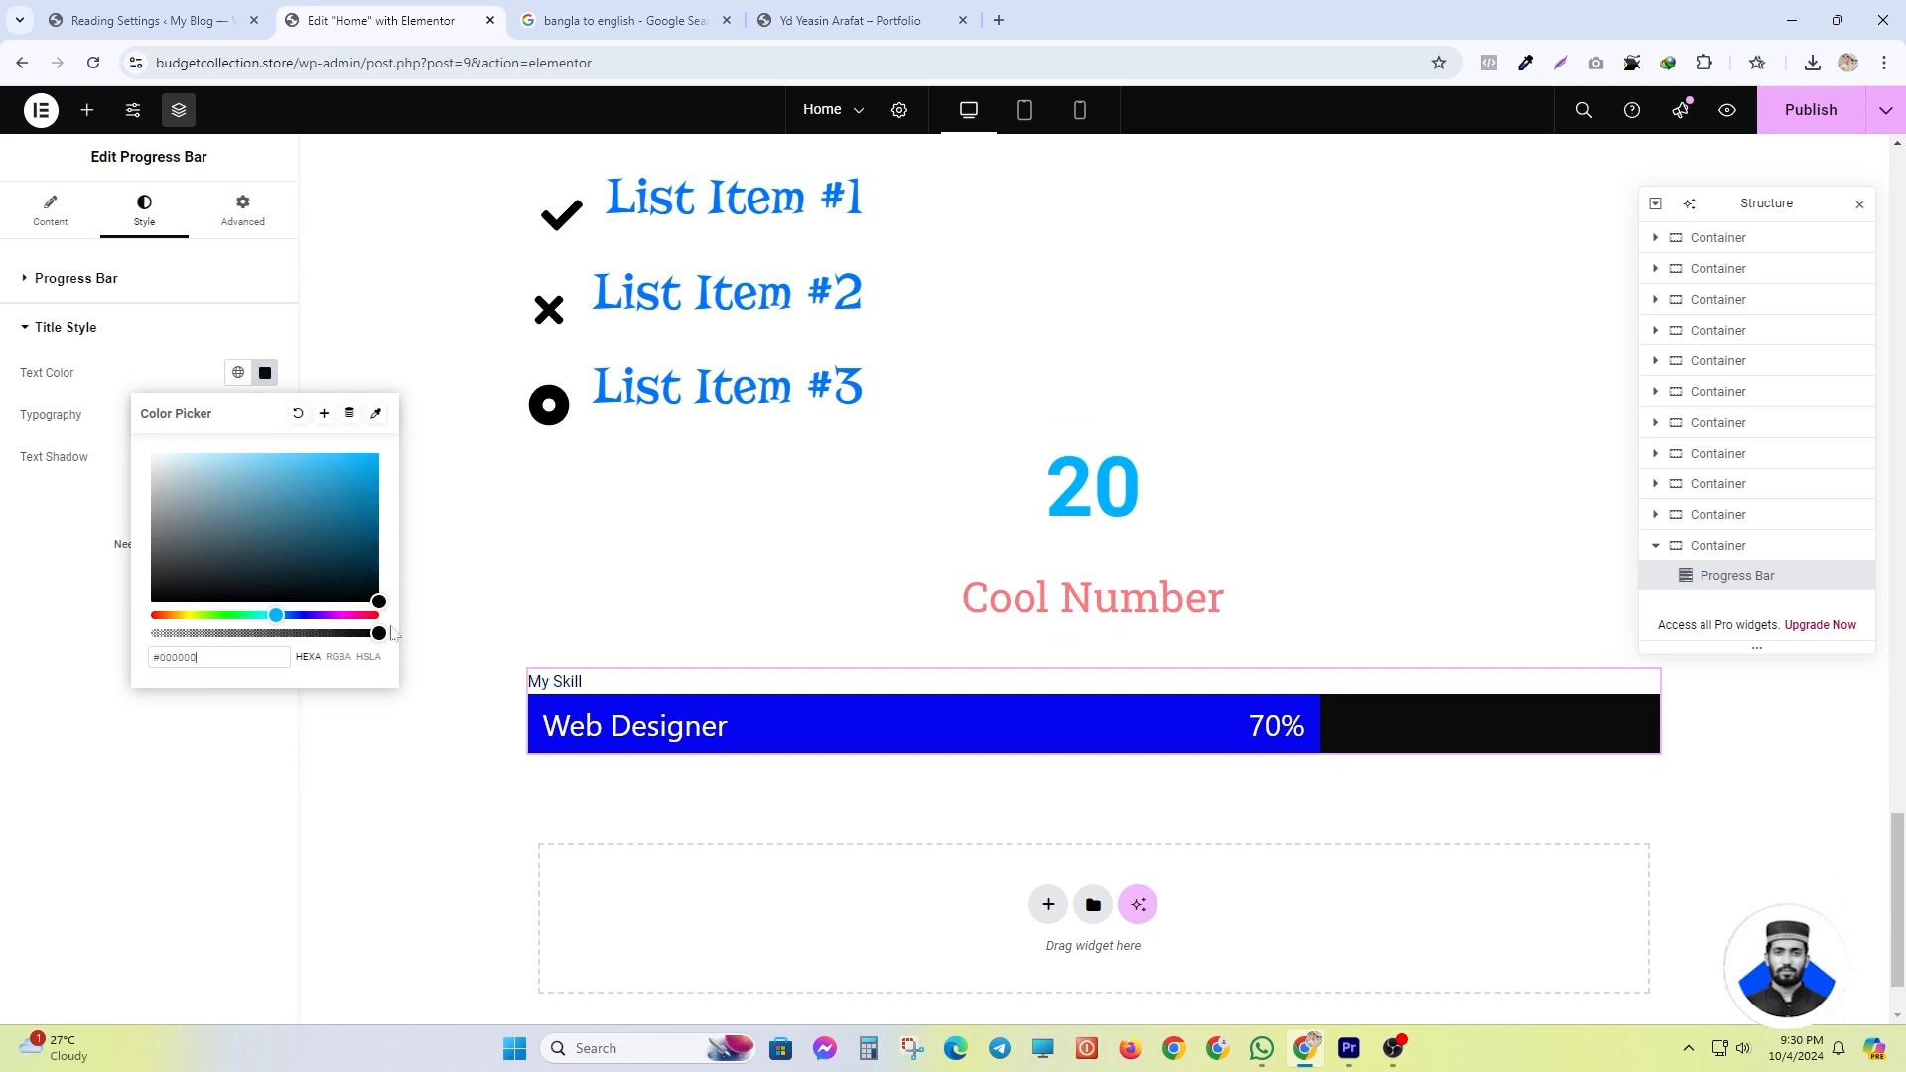
left_click(264, 373)
left_click(265, 414)
left_click_drag(38, 577, 73, 571)
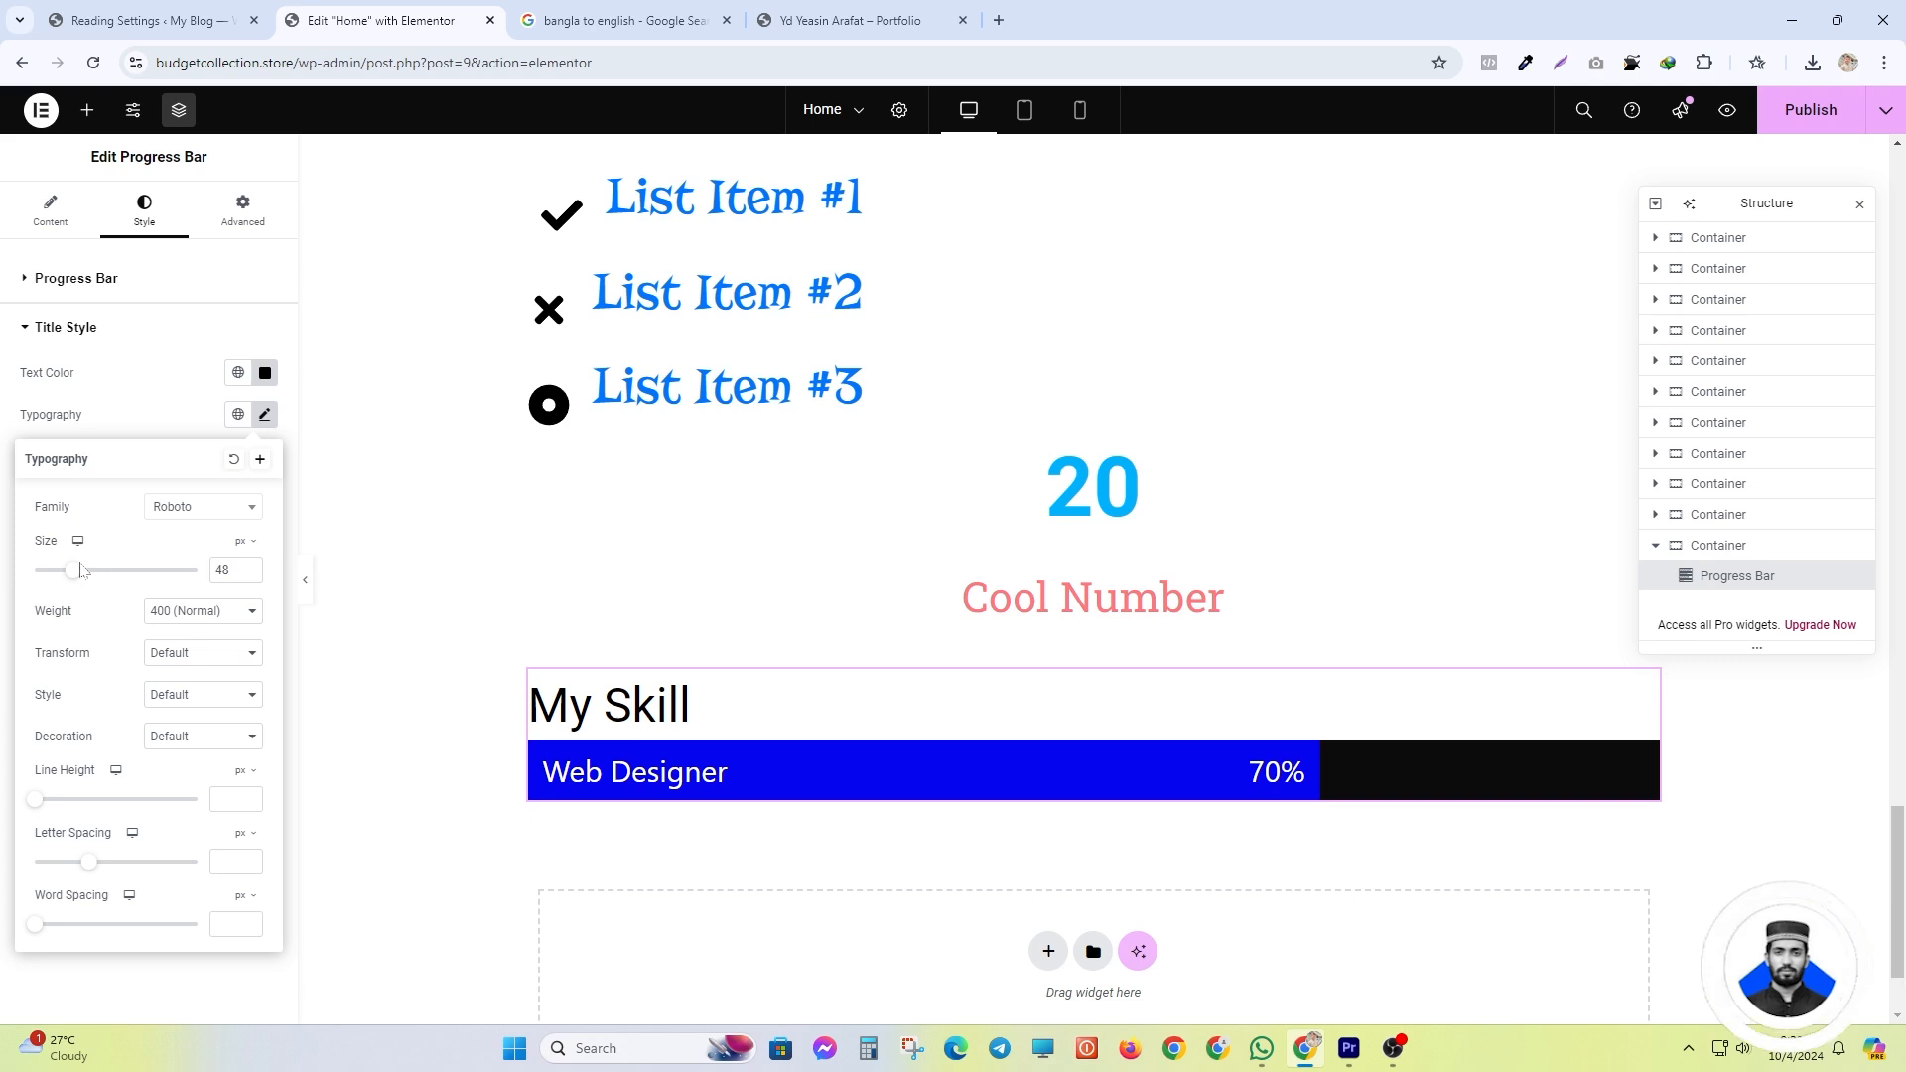
left_click_drag(74, 571, 60, 569)
left_click(673, 812)
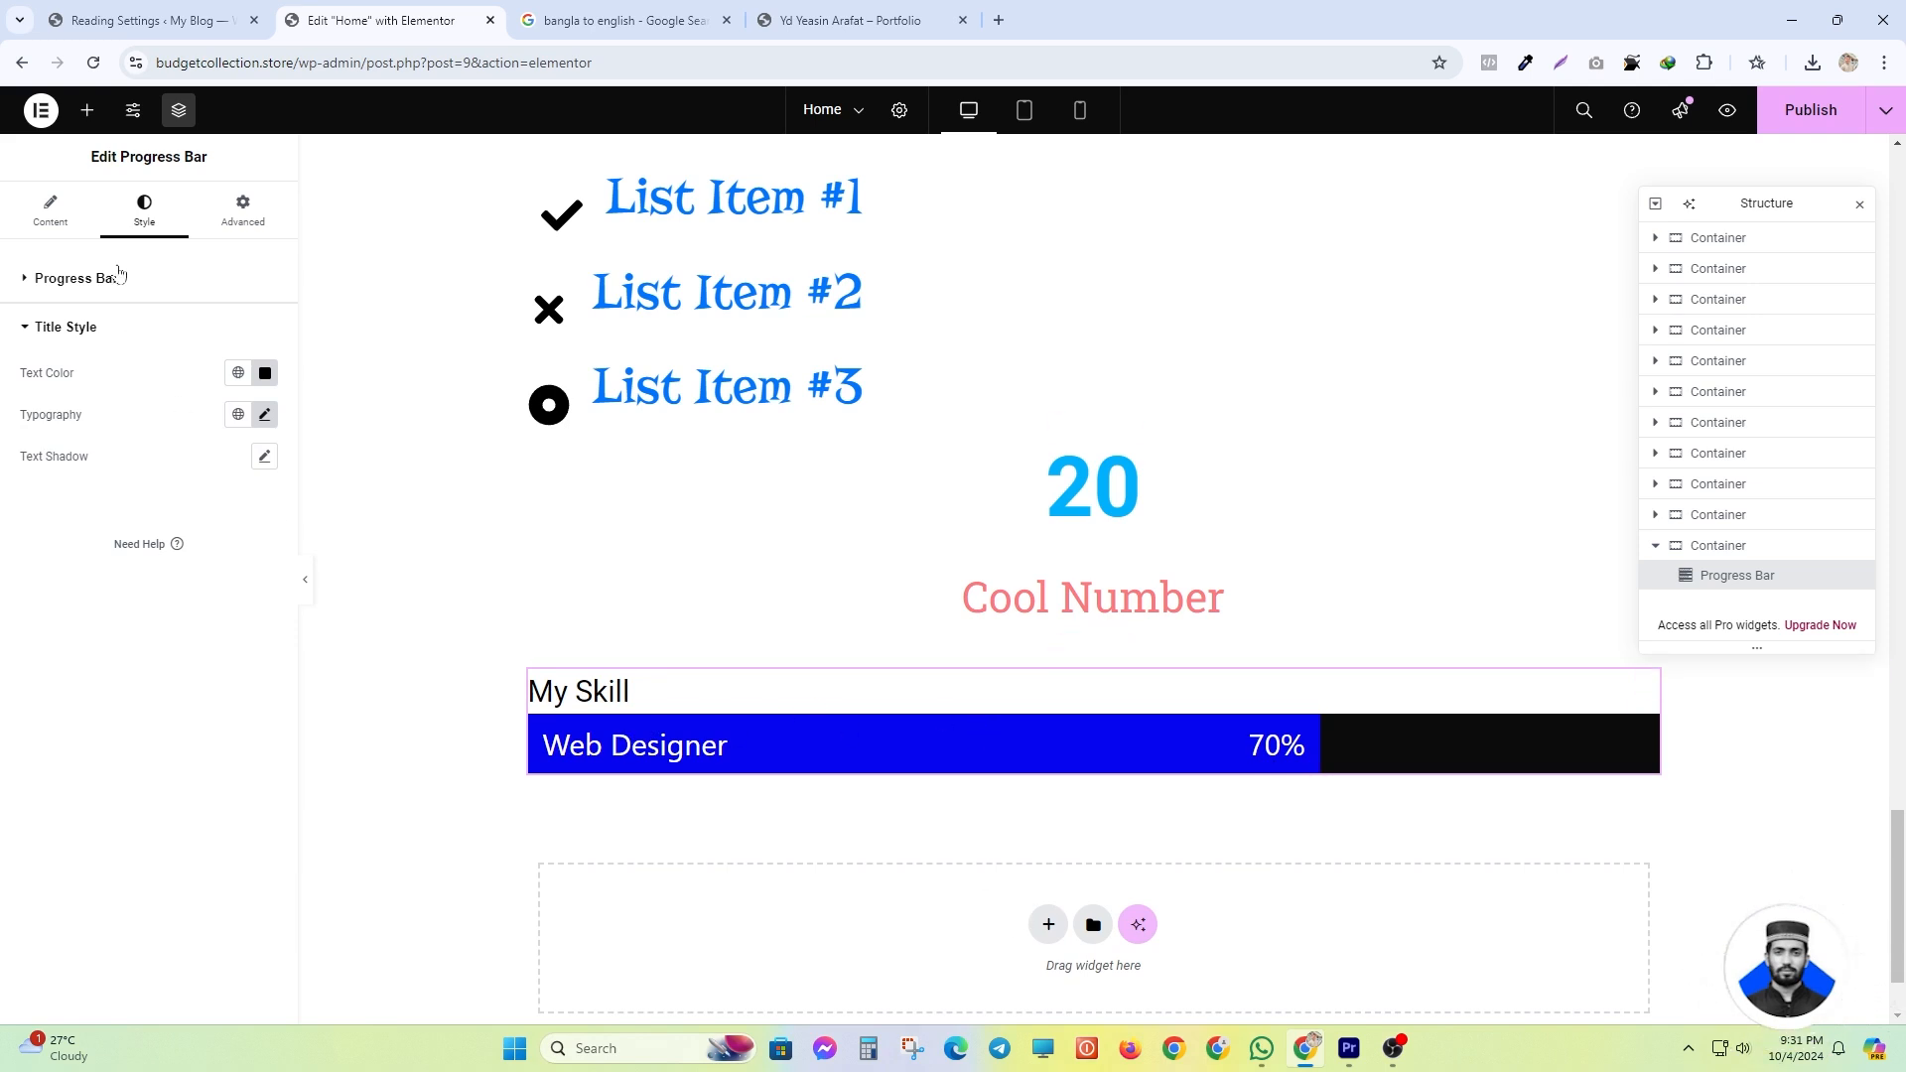
- Add two more Progress Bar widgets below the styled one in the same container
left_click(60, 218)
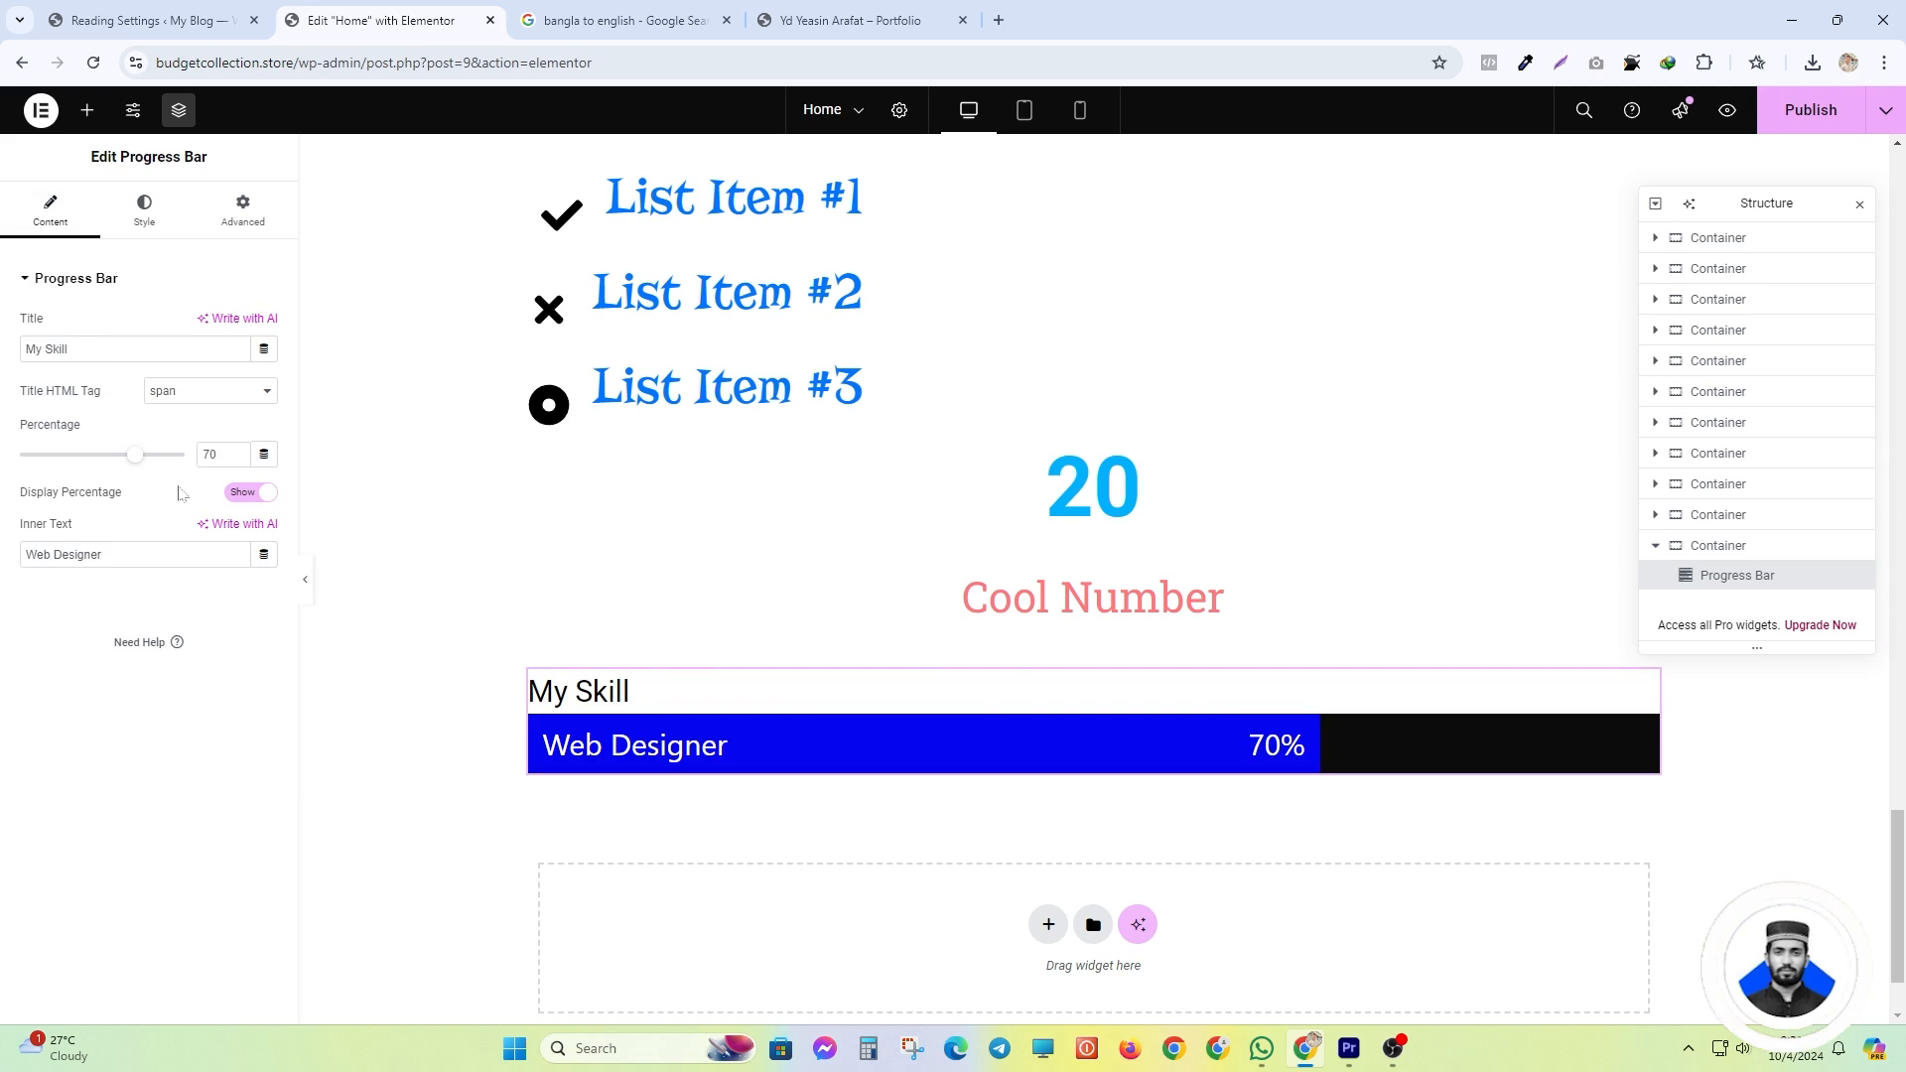
left_click(87, 110)
scroll(134, 701, "down", 1)
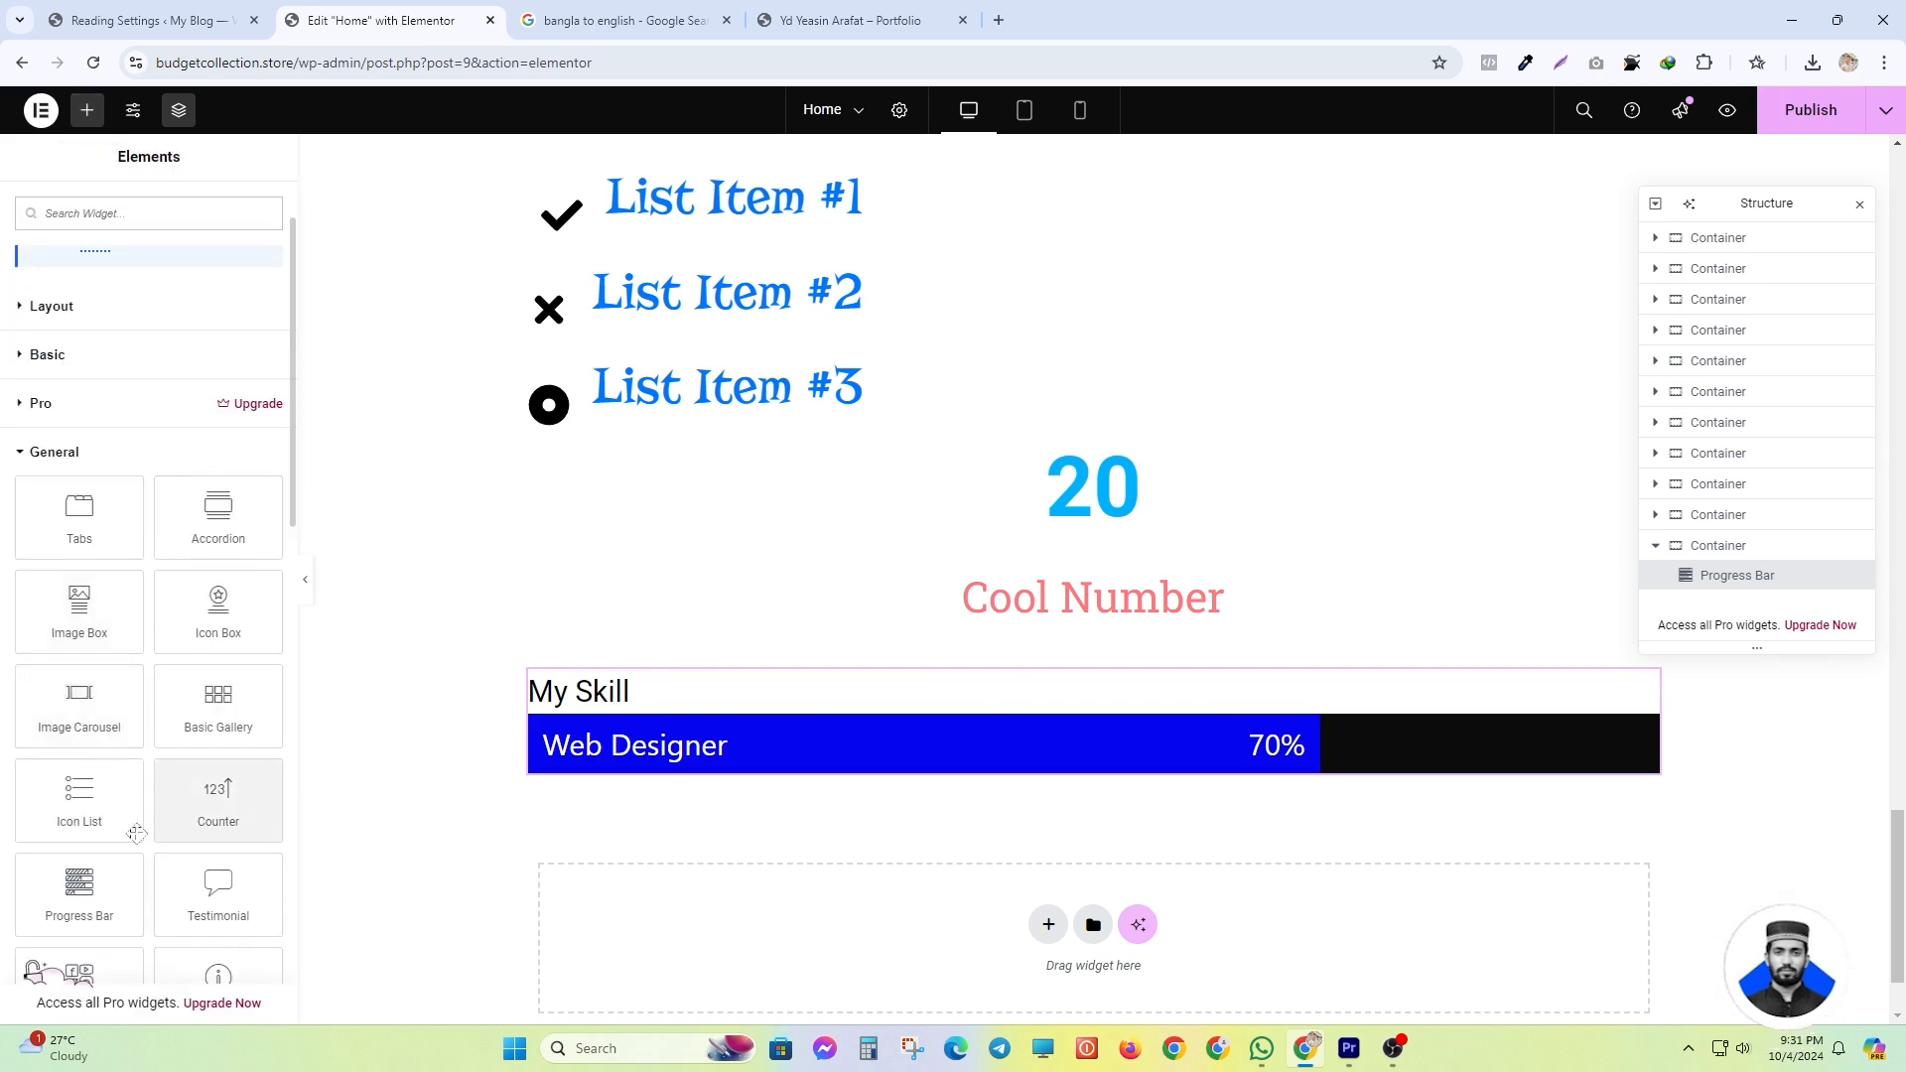
left_click_drag(79, 889, 871, 745)
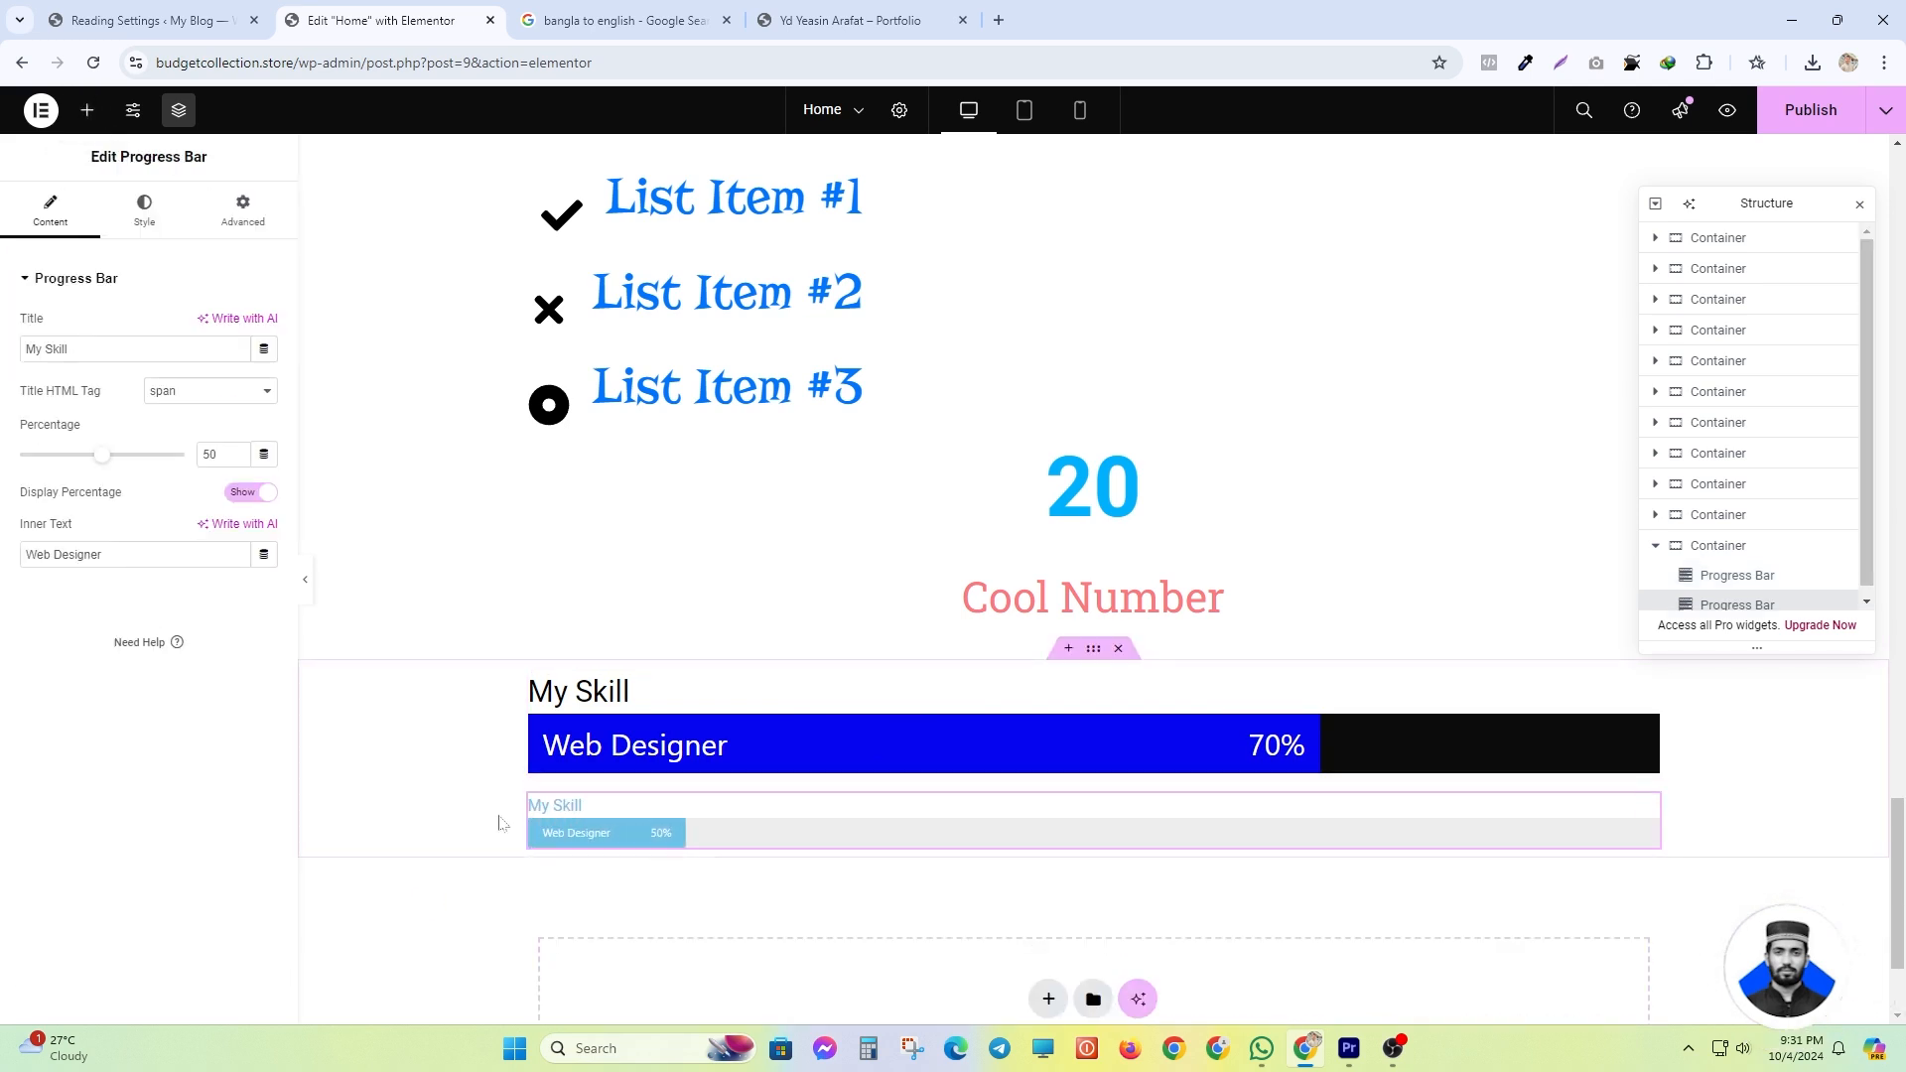
left_click(90, 120)
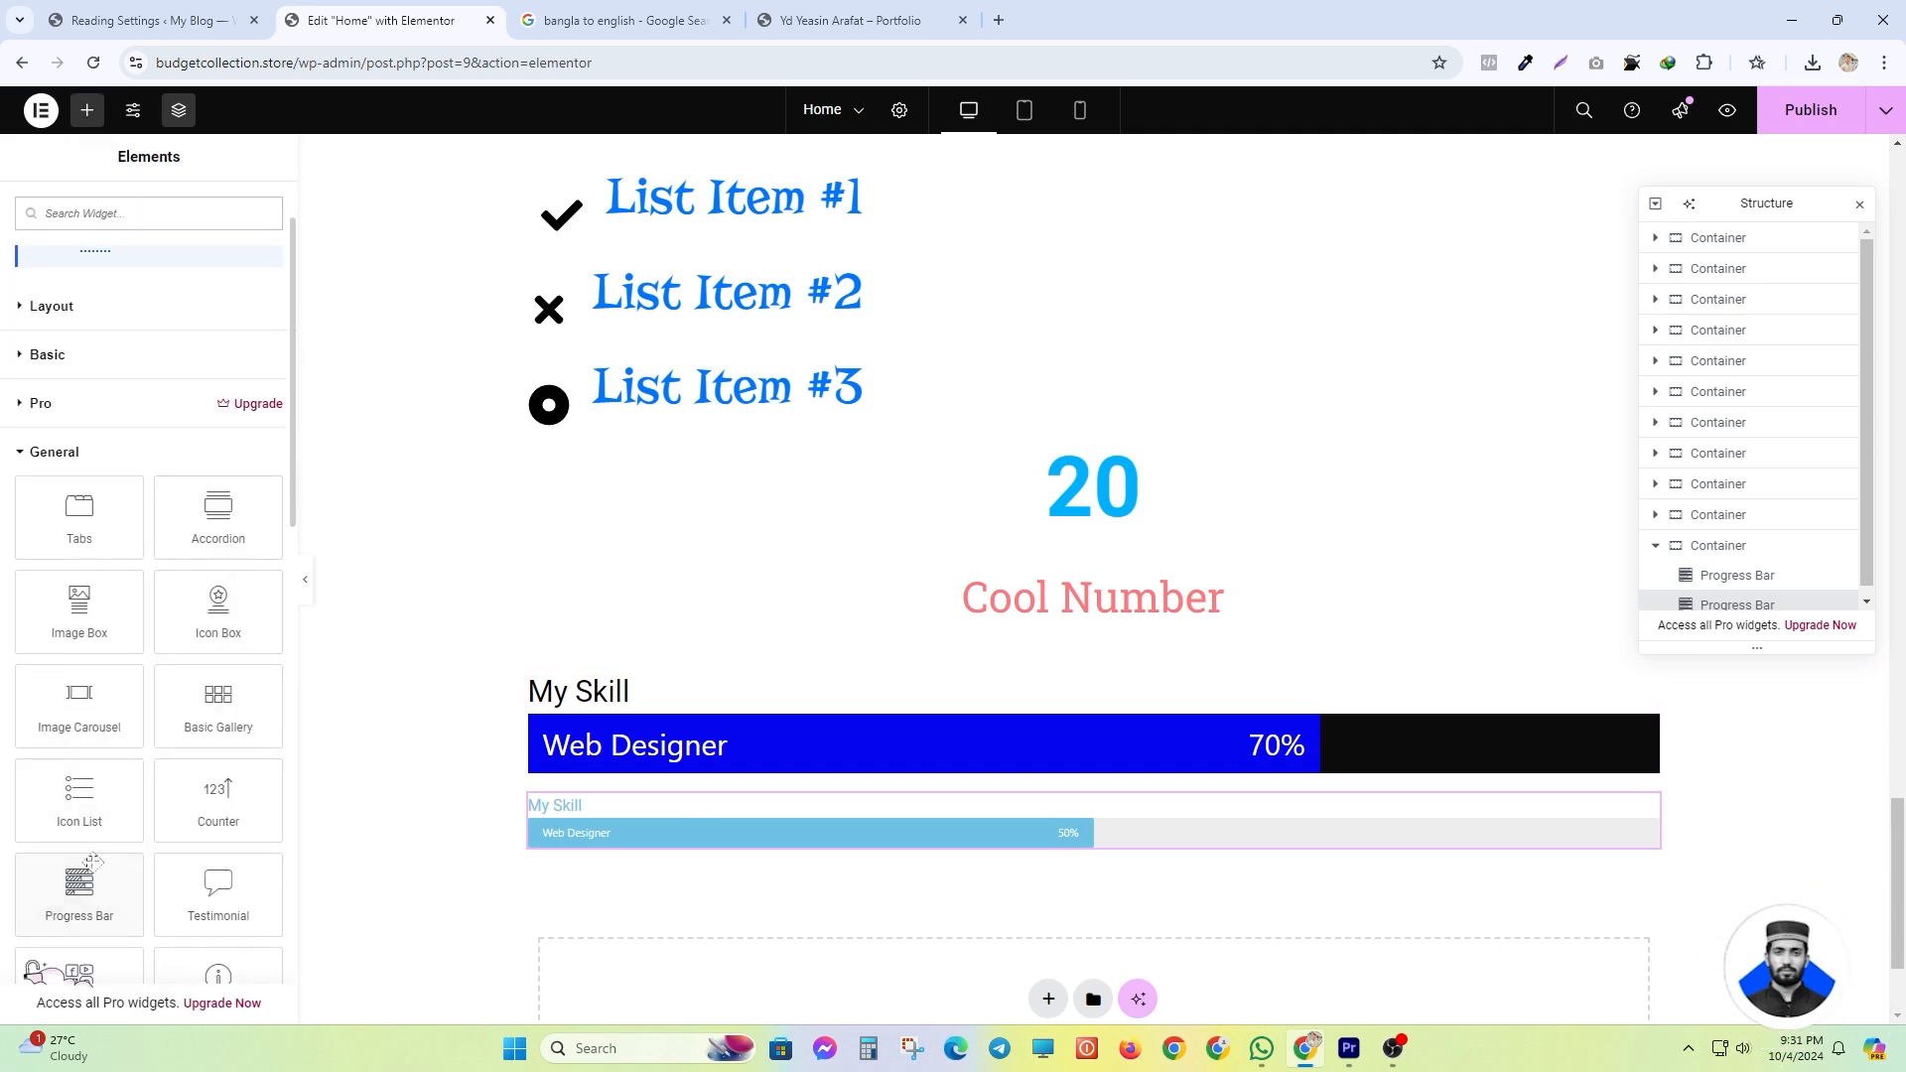
left_click_drag(92, 862, 959, 855)
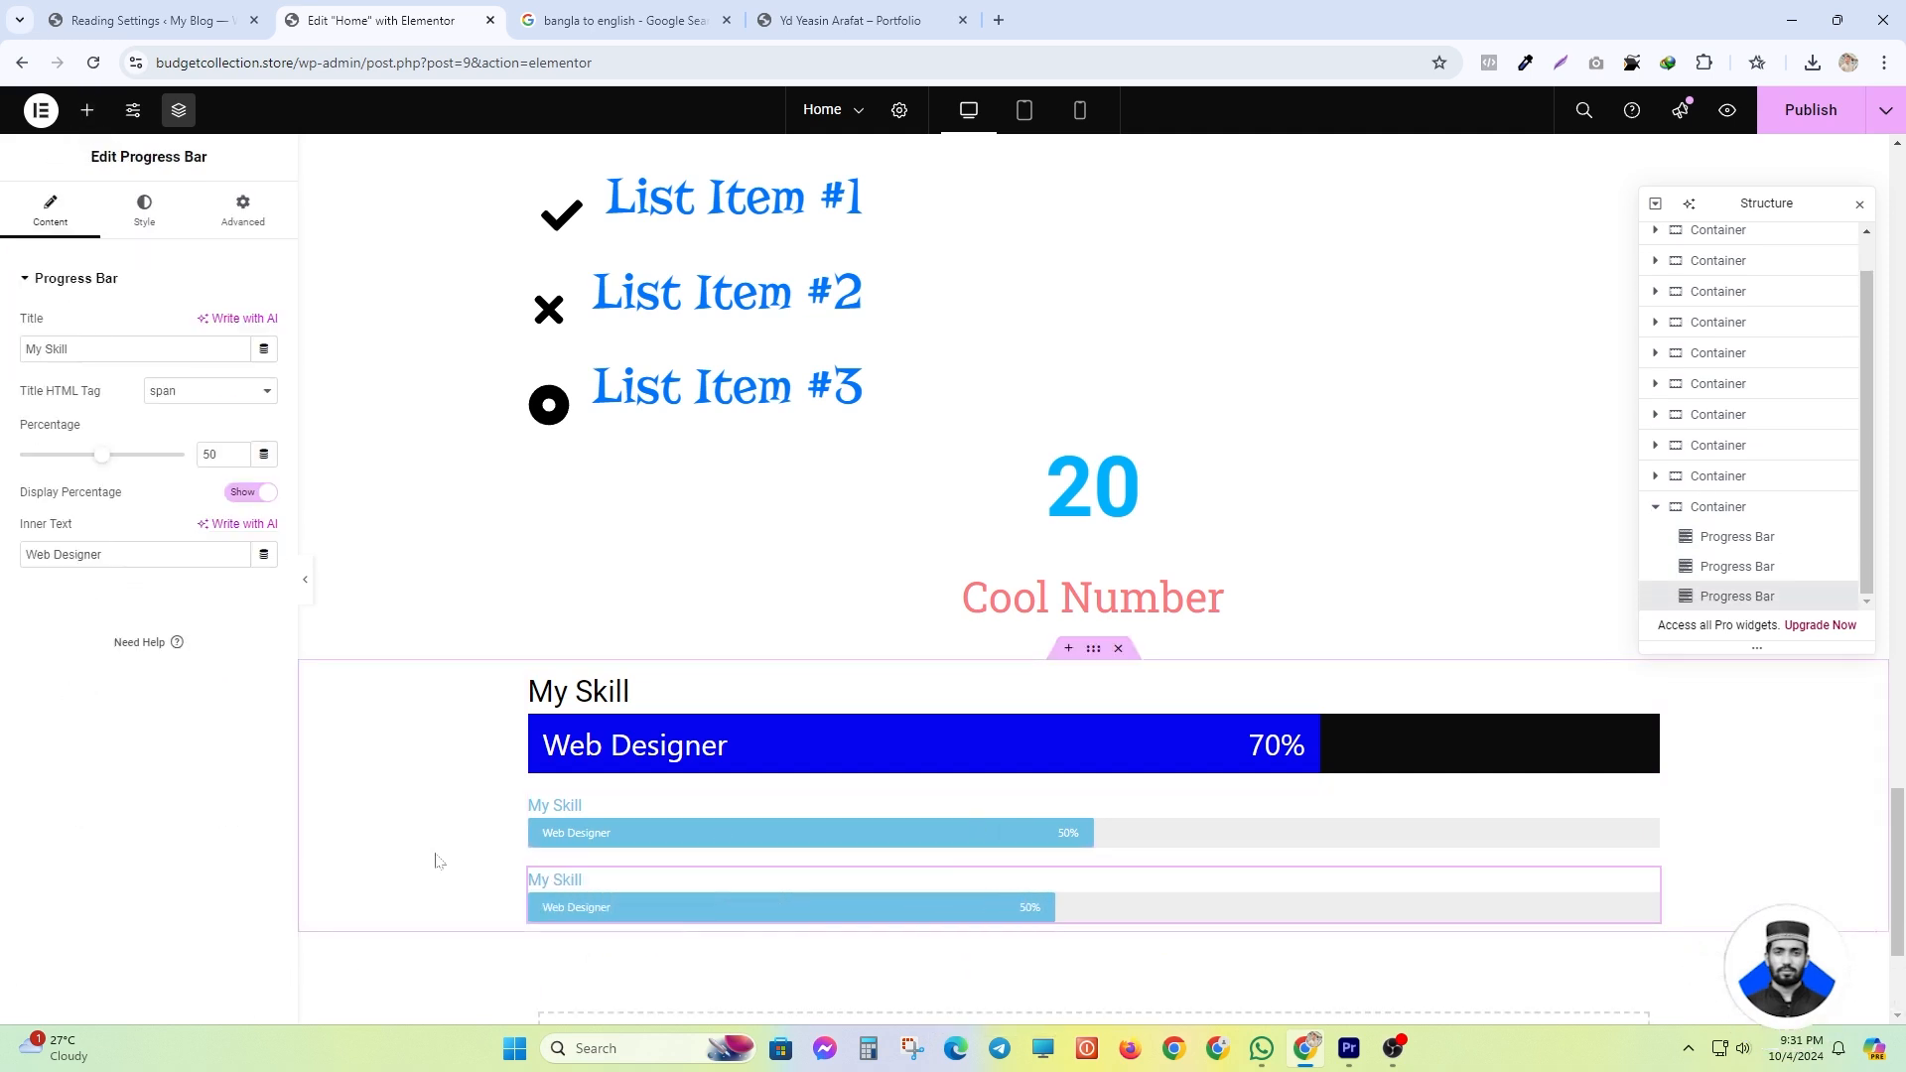
- Clear the title of the third progress bar
scroll(437, 860, "down", 3)
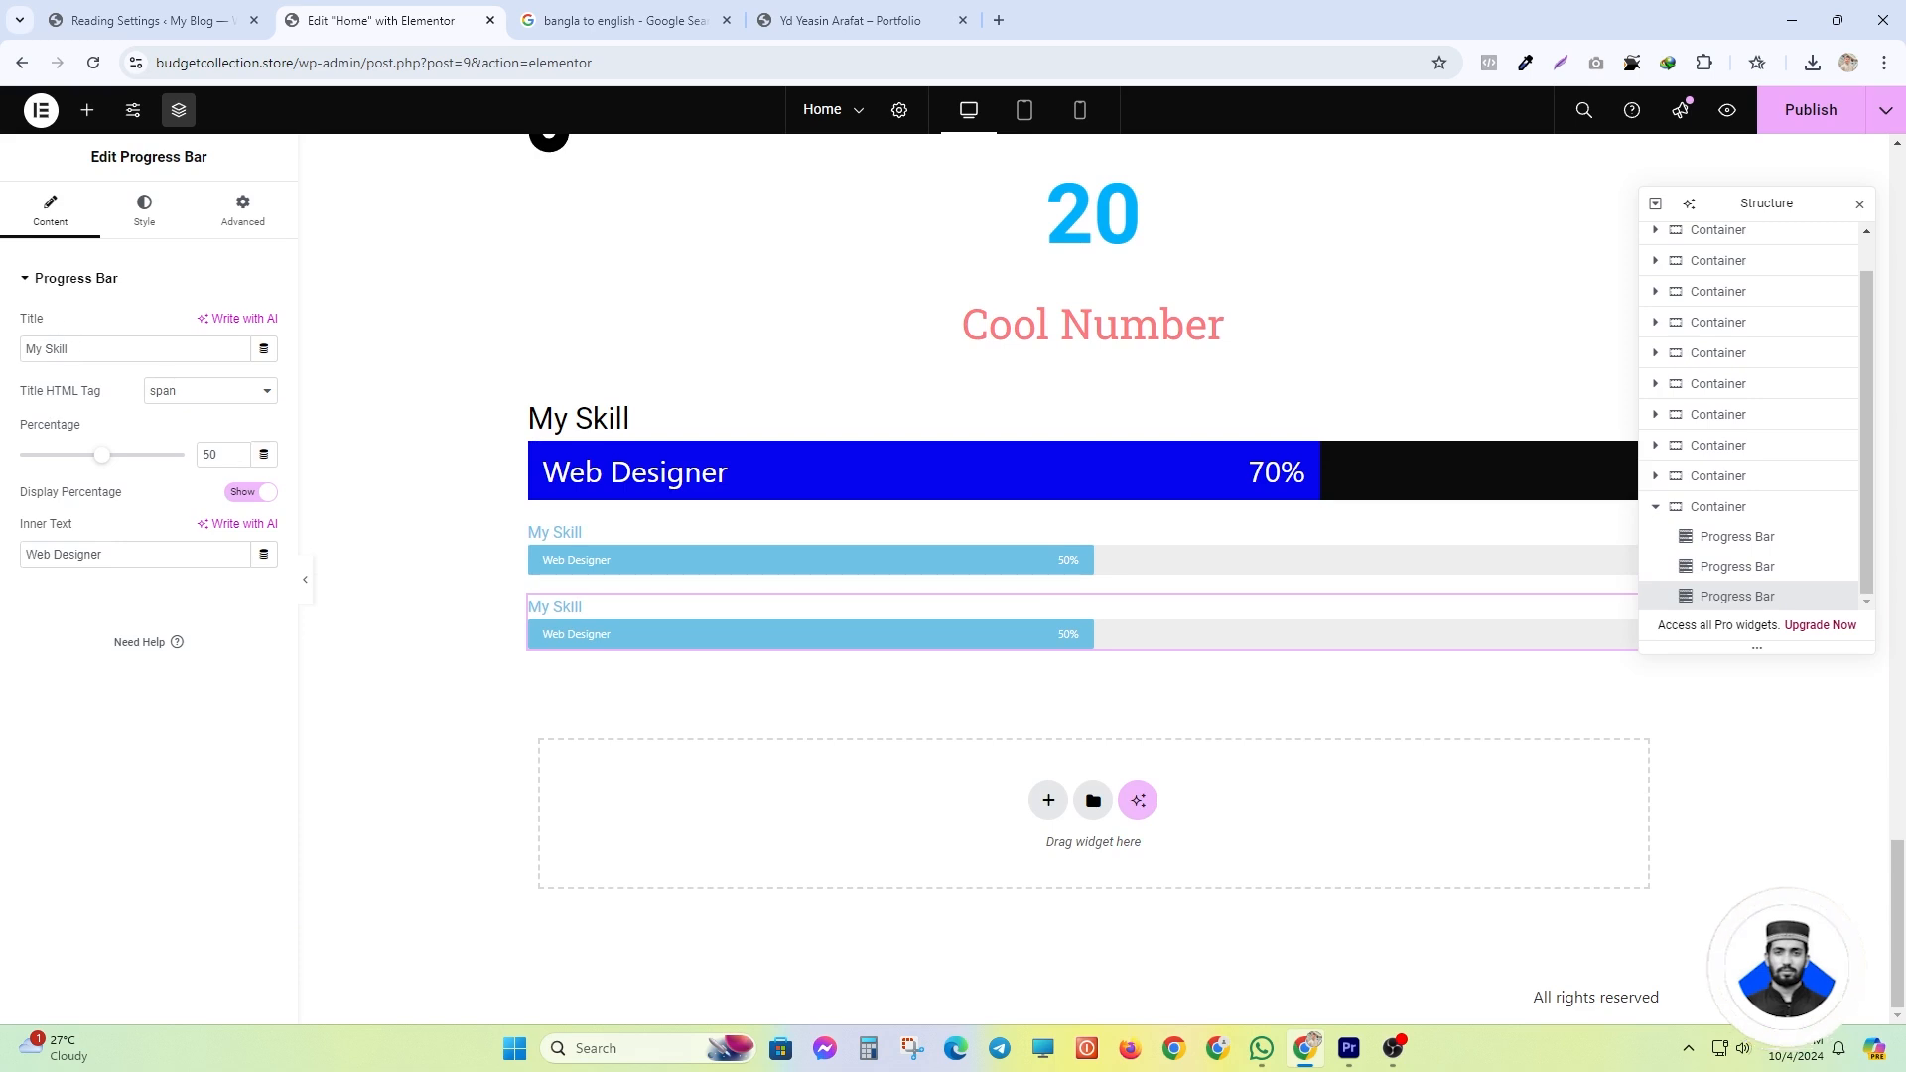
key("BackSpace")
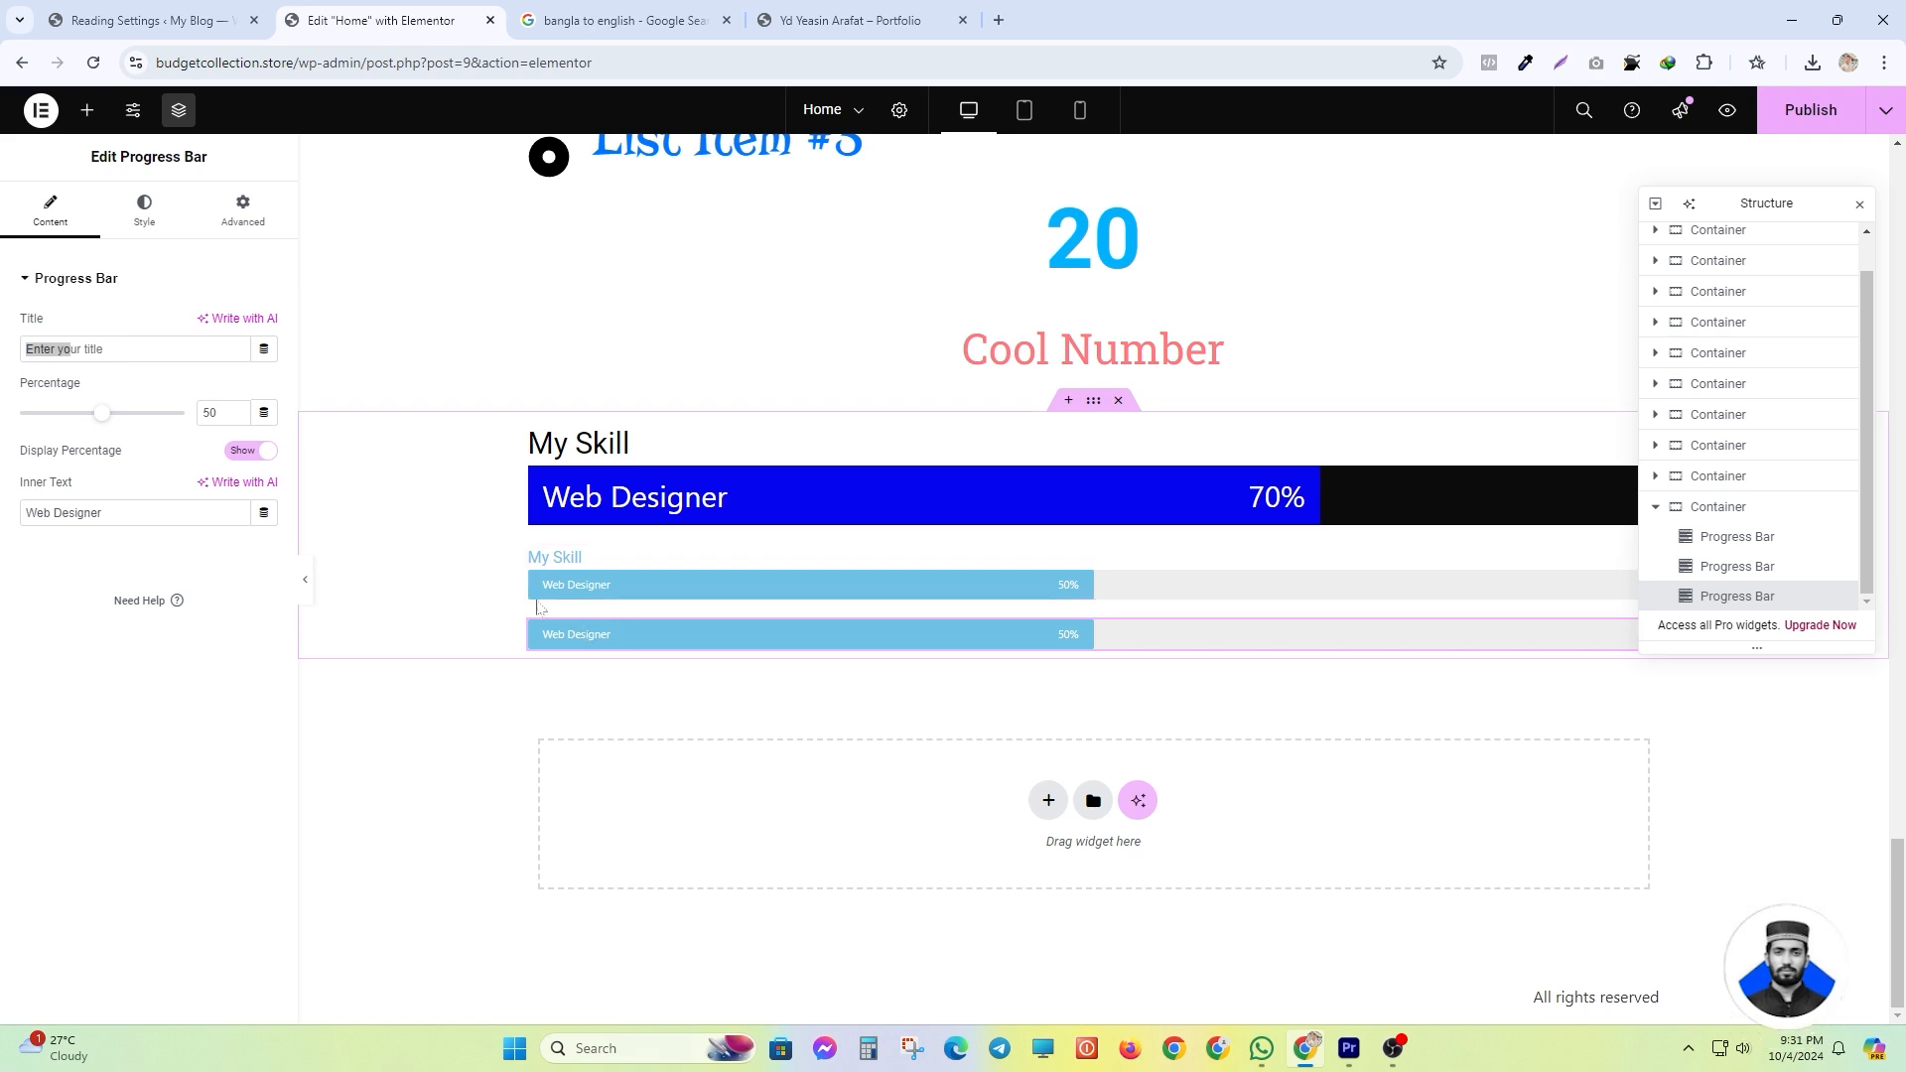
left_click(306, 581)
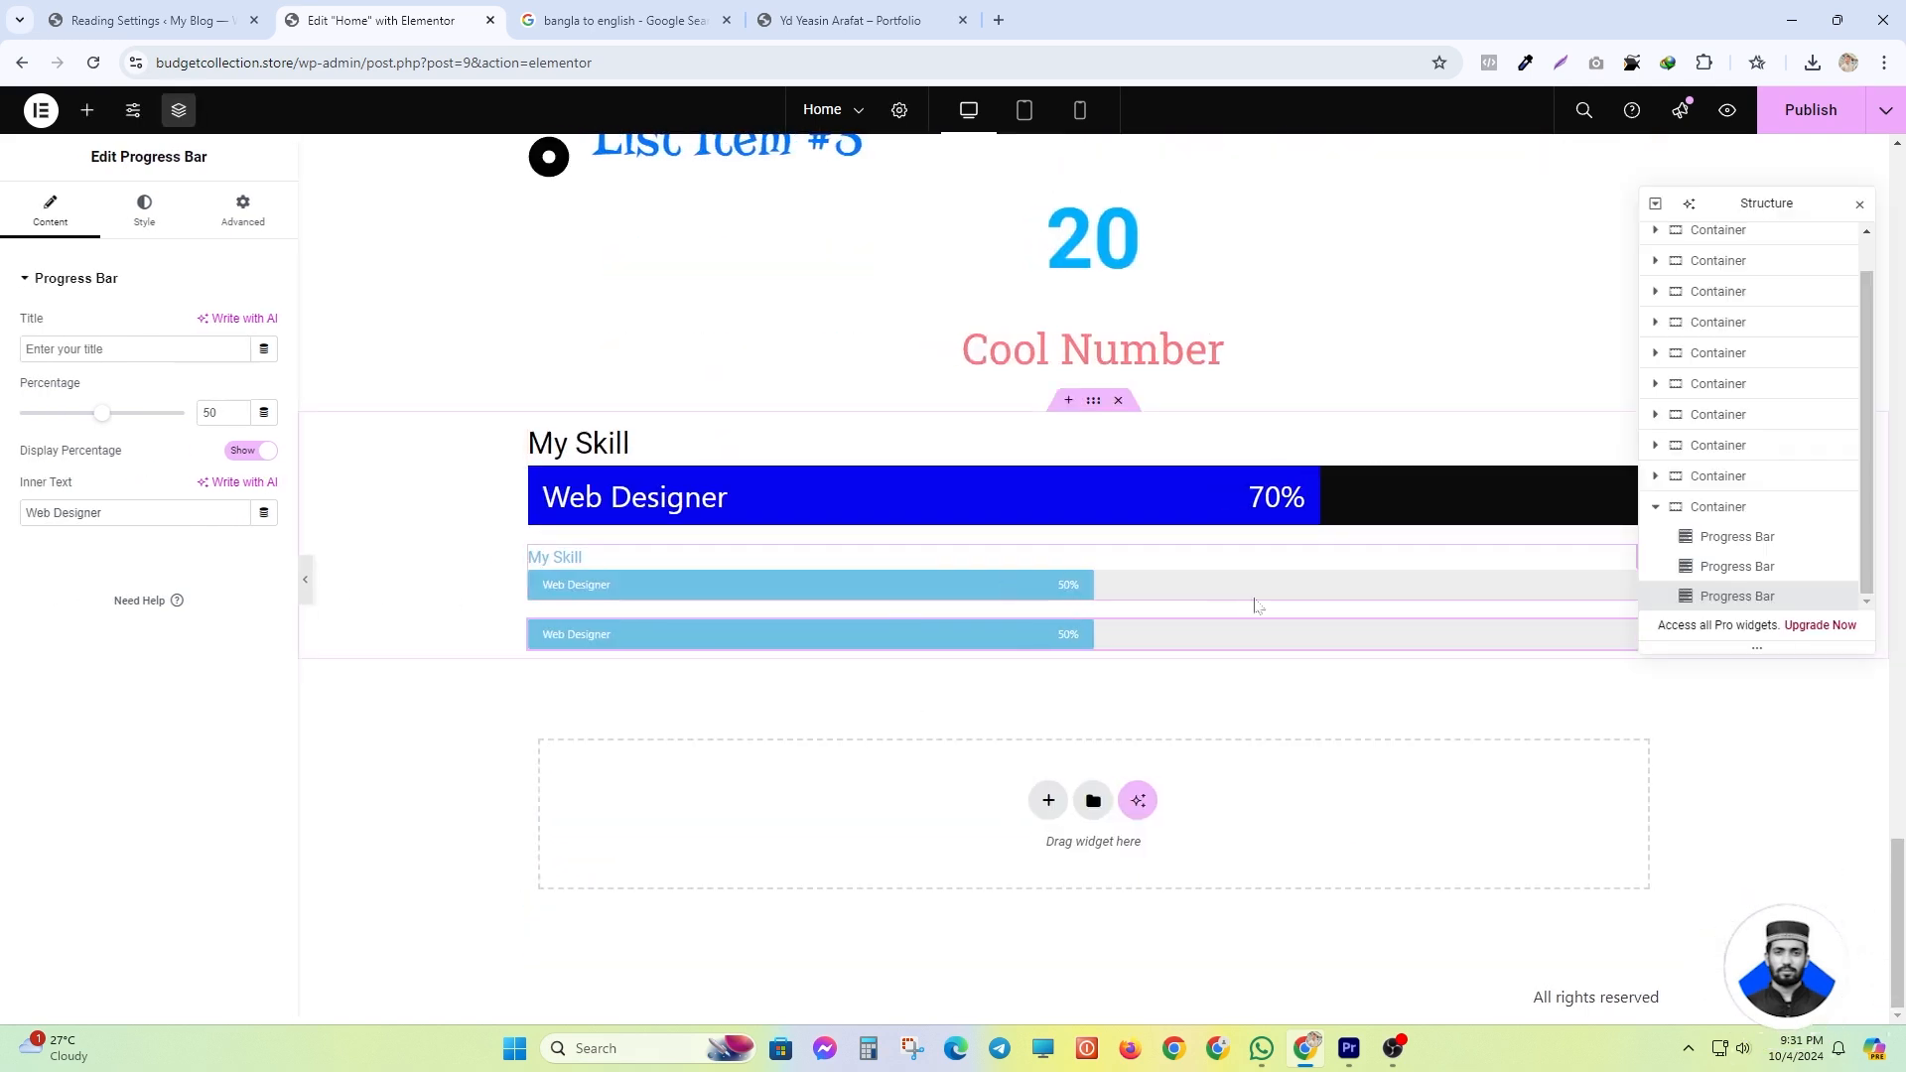
- Publish the page and add a Testimonial widget in a new container below the progress bars
left_click(1822, 107)
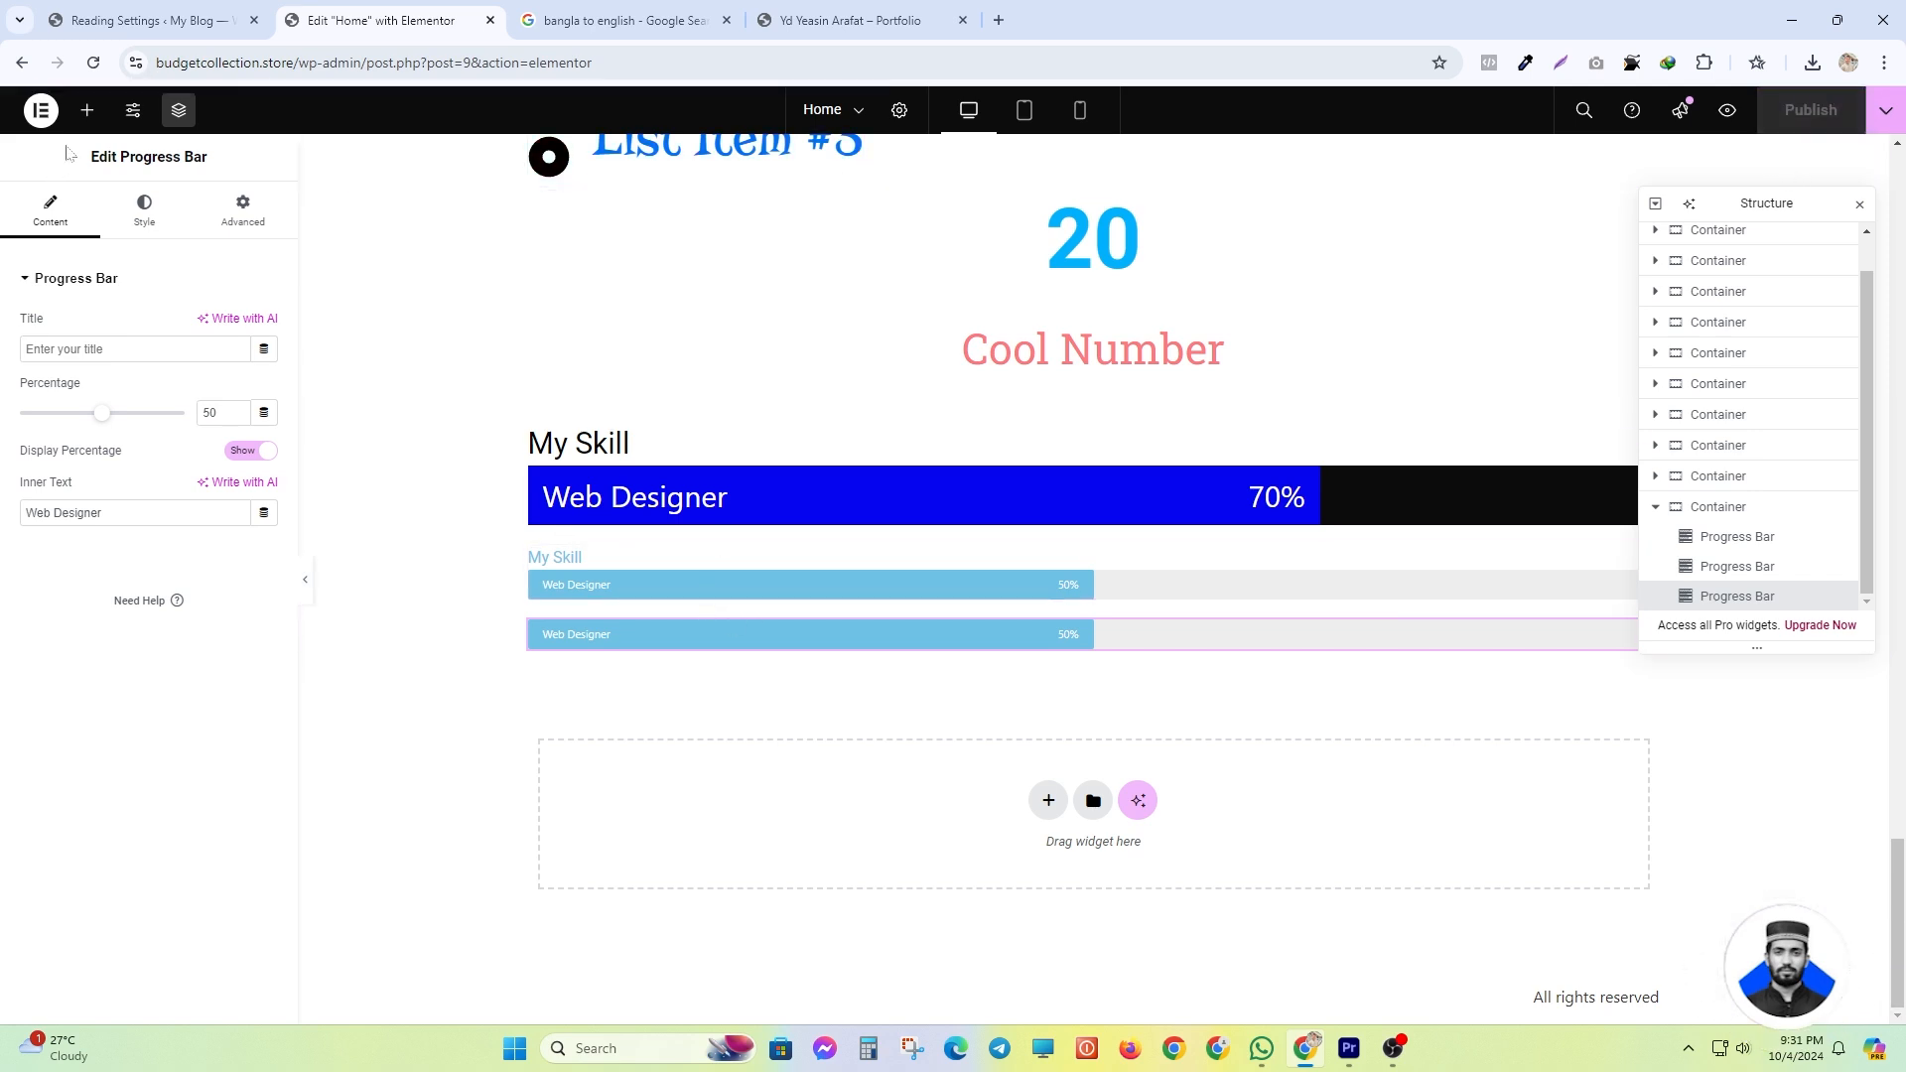
left_click(82, 111)
scroll(149, 625, "down", 5)
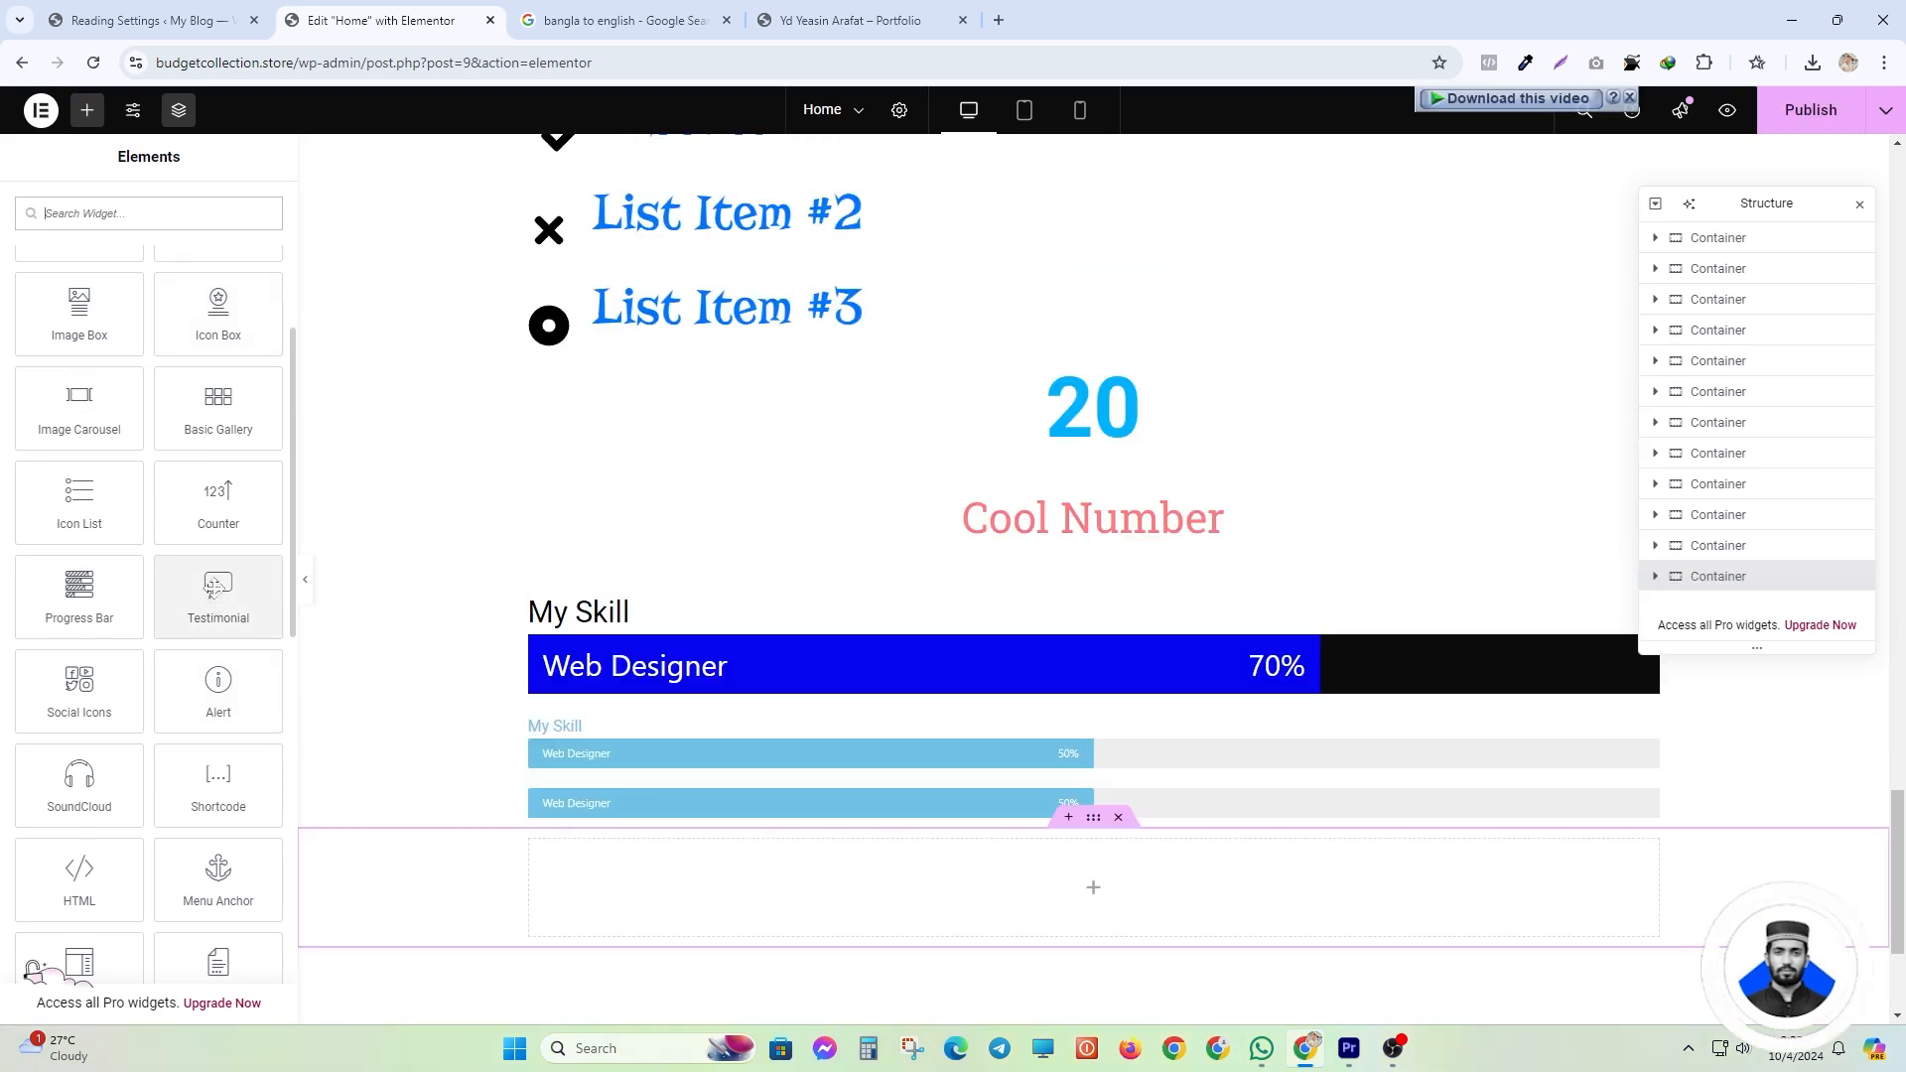
left_click_drag(195, 588, 1054, 887)
scroll(608, 854, "down", 2)
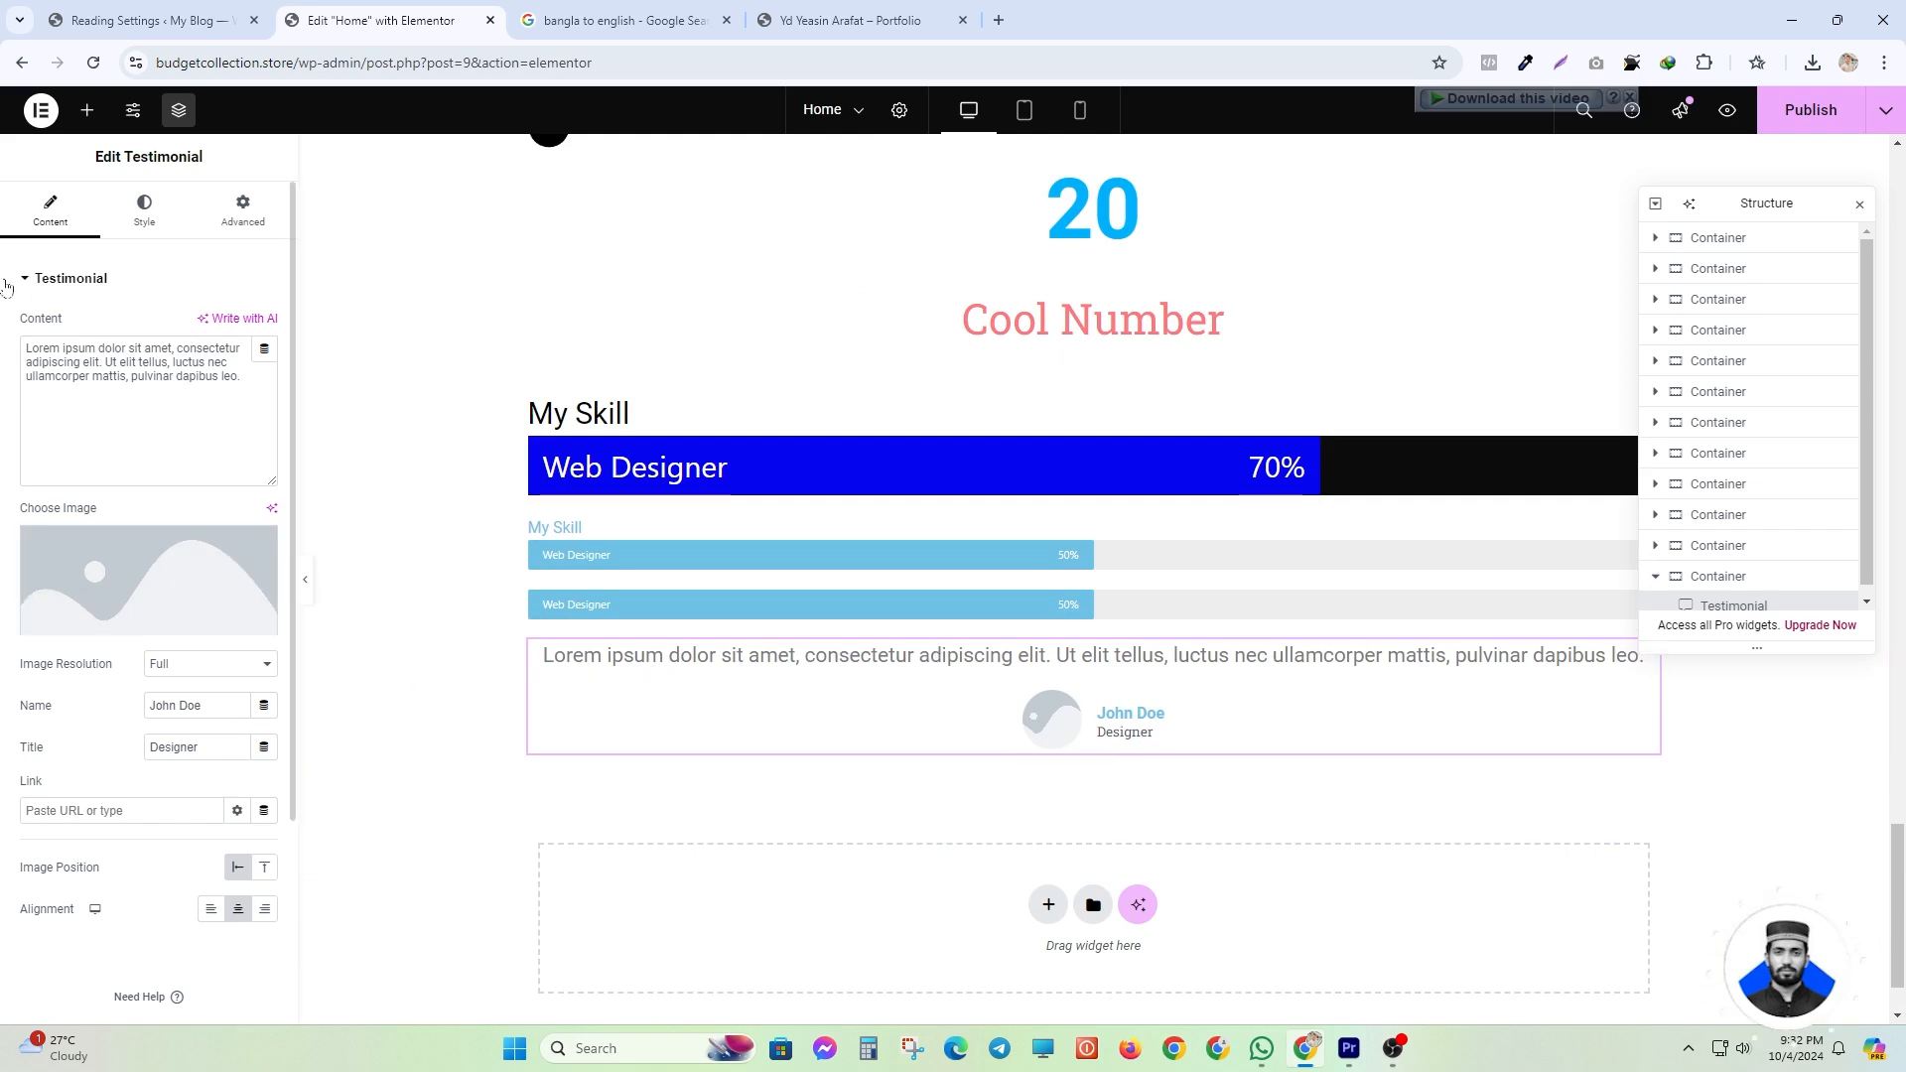
- Set the testimonial's image to the blue-background portrait from the media library
left_click_drag(244, 379, 14, 347)
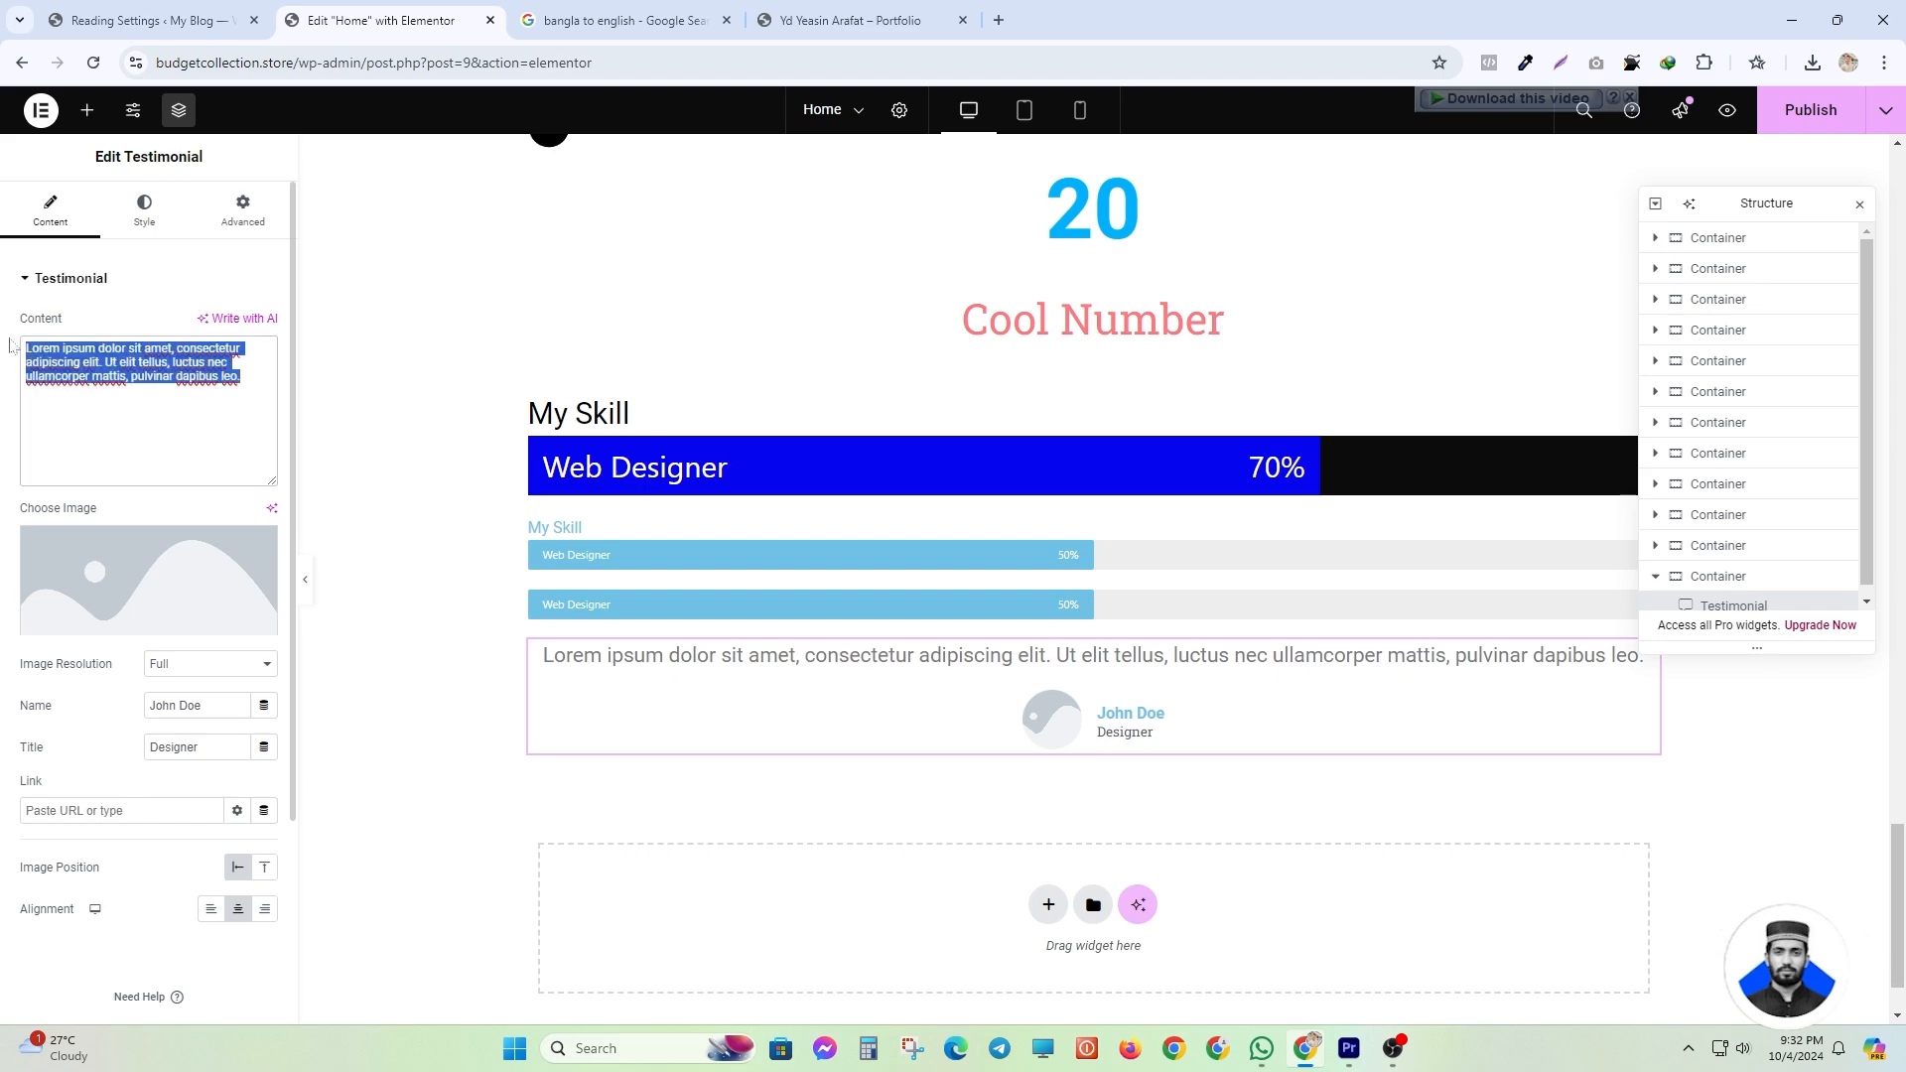
left_click(199, 378)
left_click(125, 625)
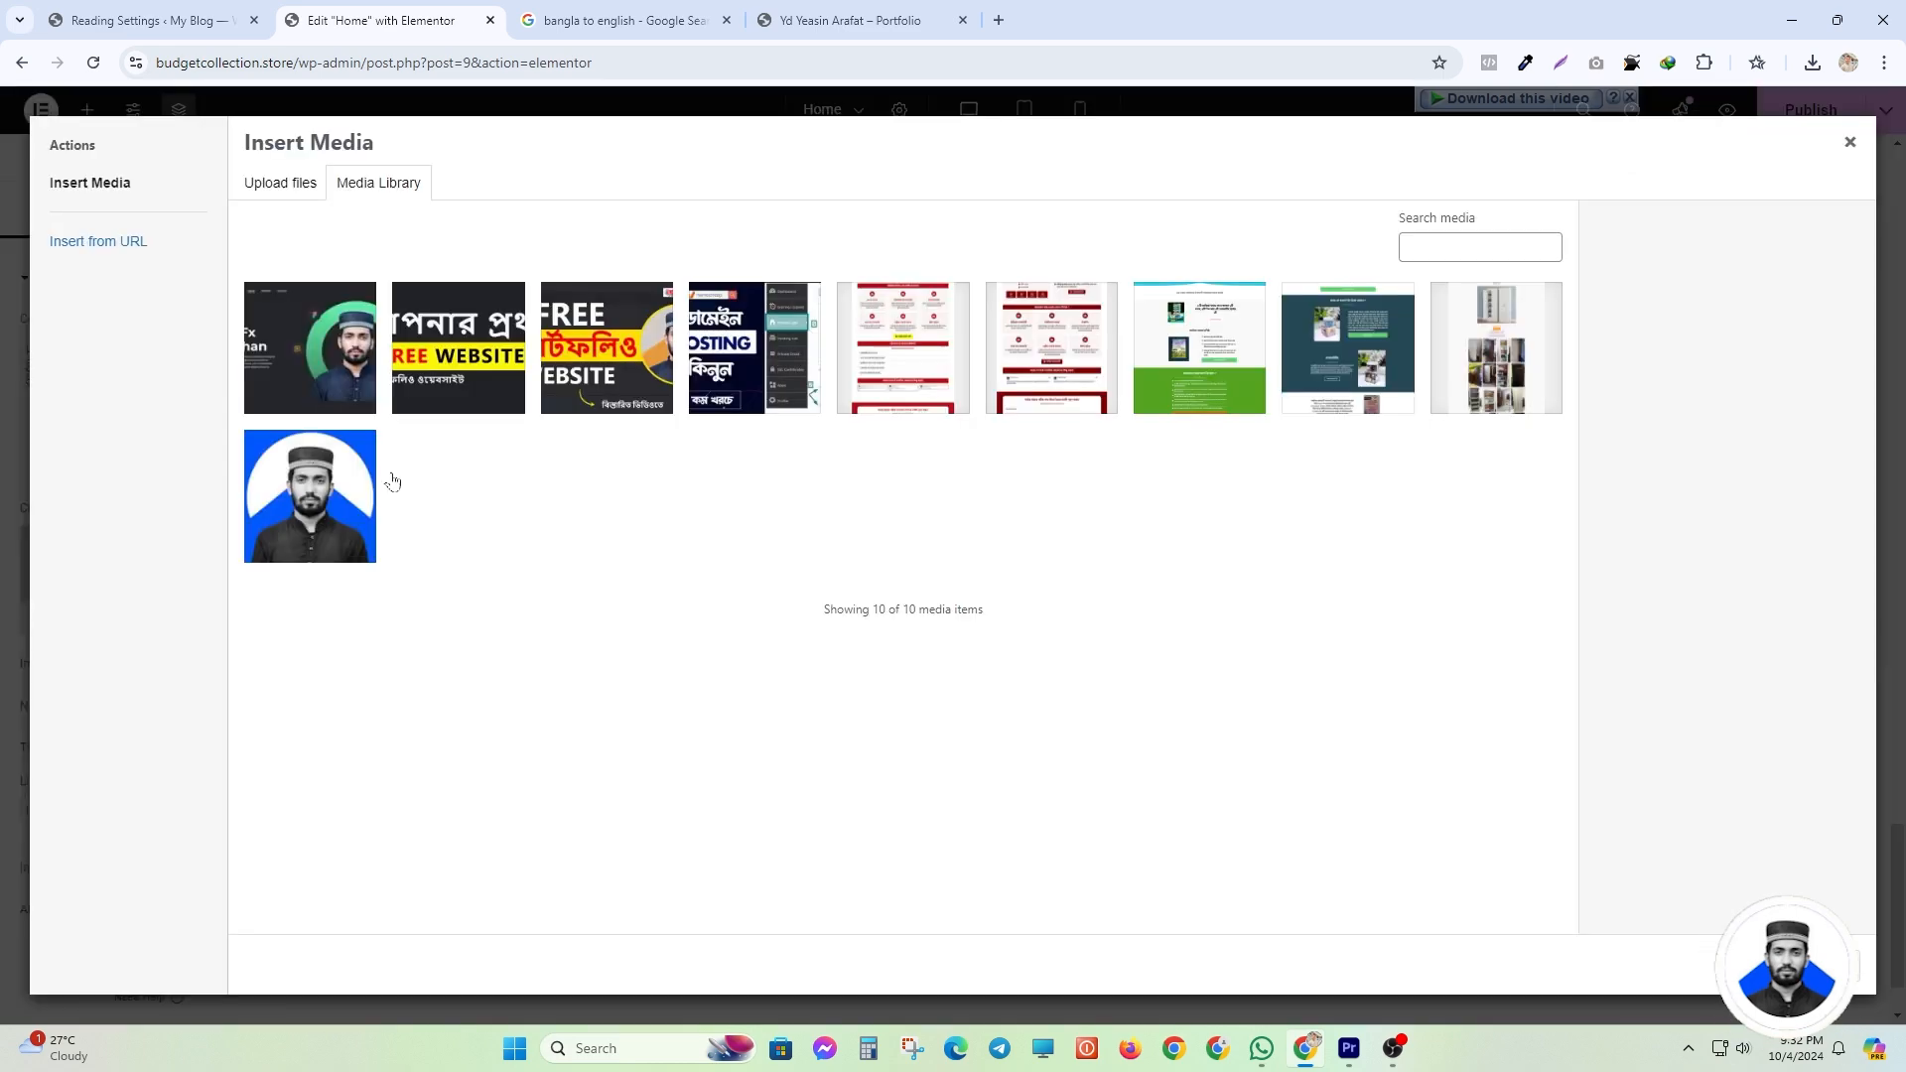
left_click(358, 486)
left_click(1854, 983)
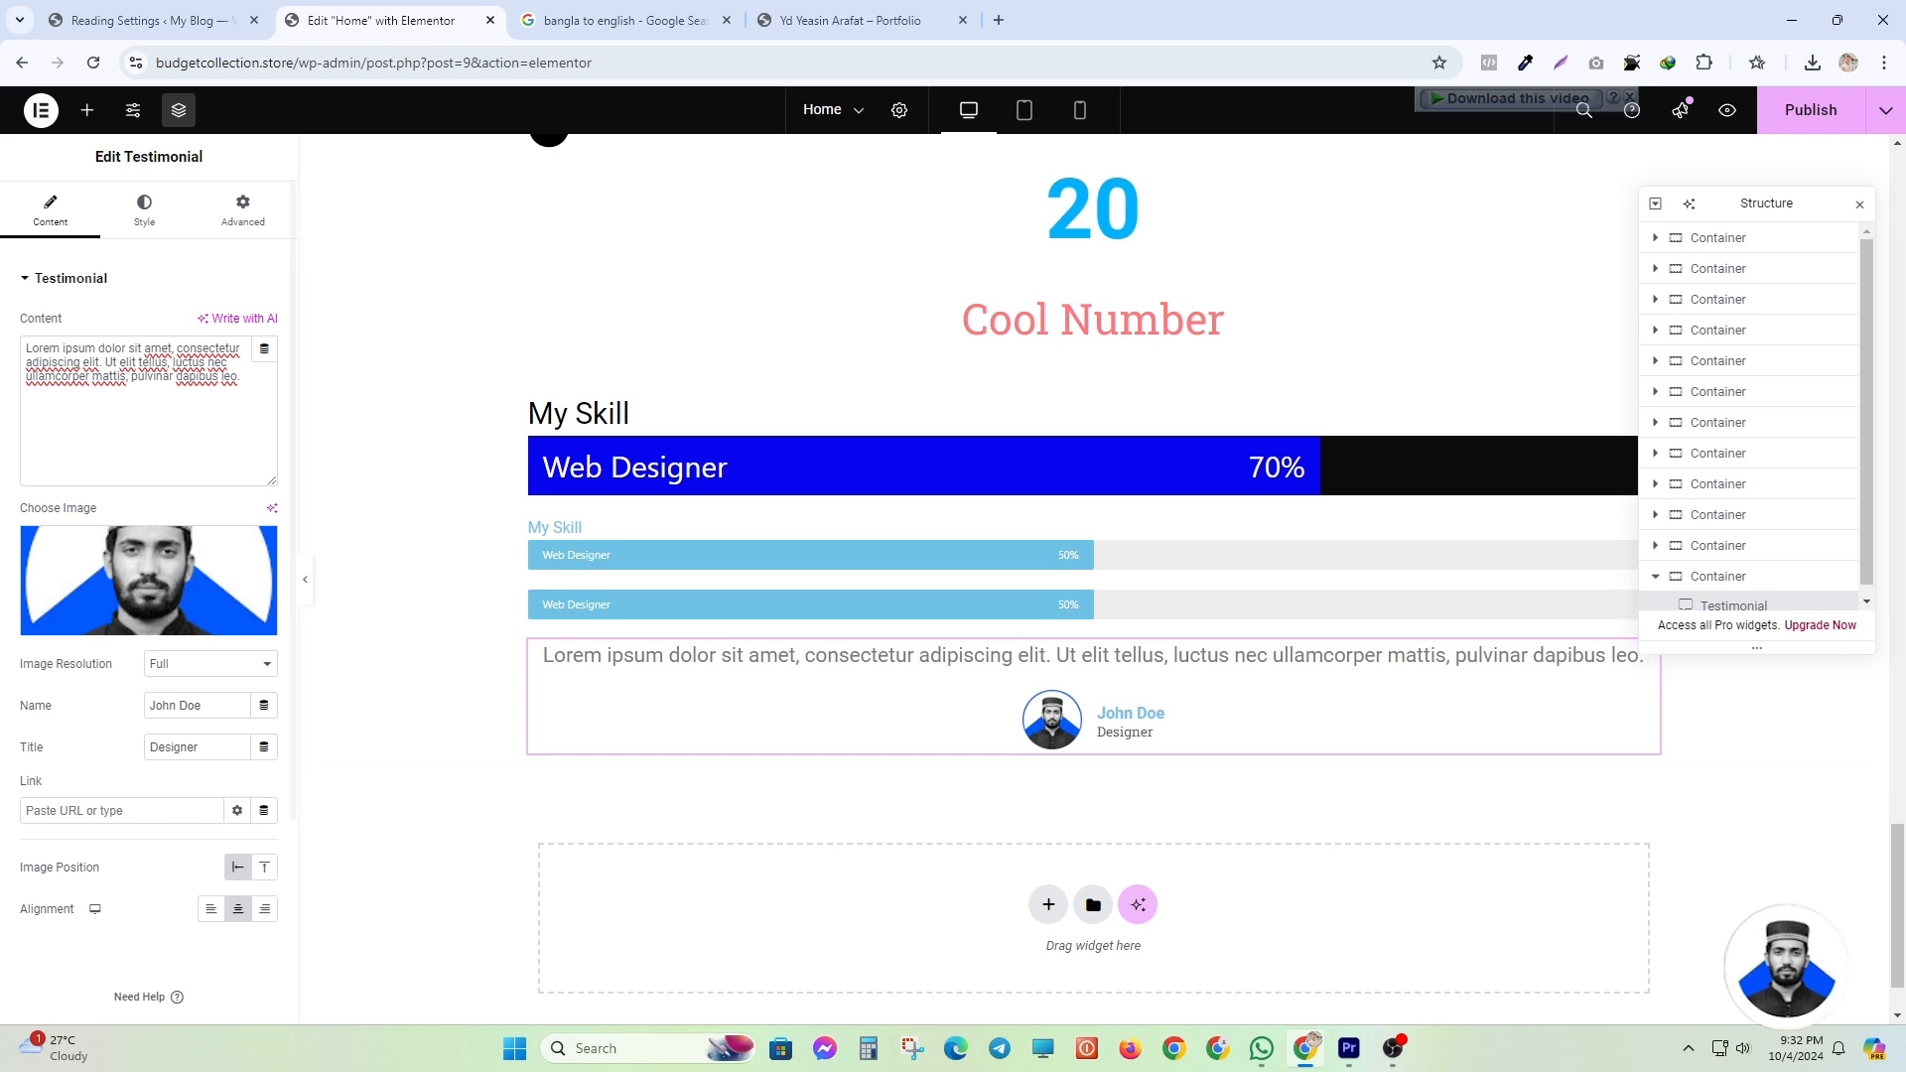
- Try the top image position and left alignment on the testimonial, and restore the aside position and centre alignment
scroll(3, 781, "down", 2)
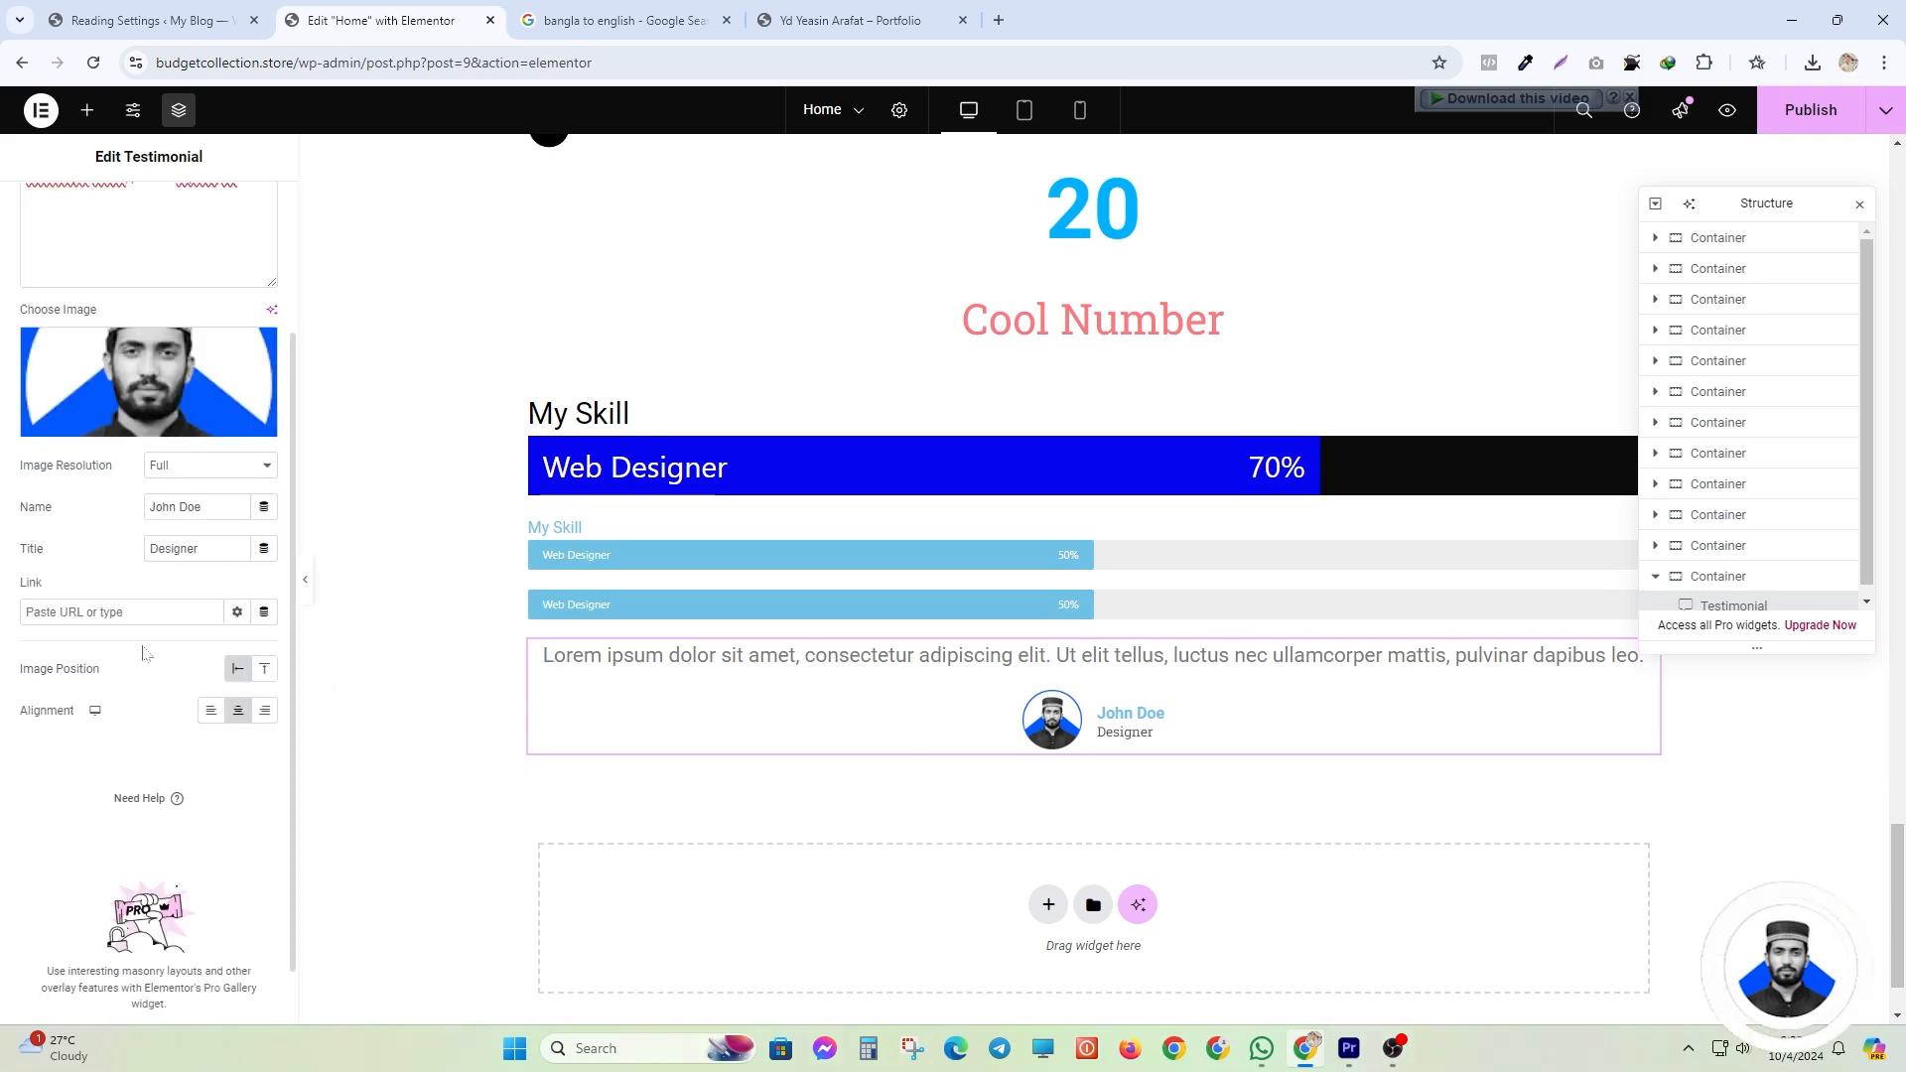
scroll(127, 680, "up", 1)
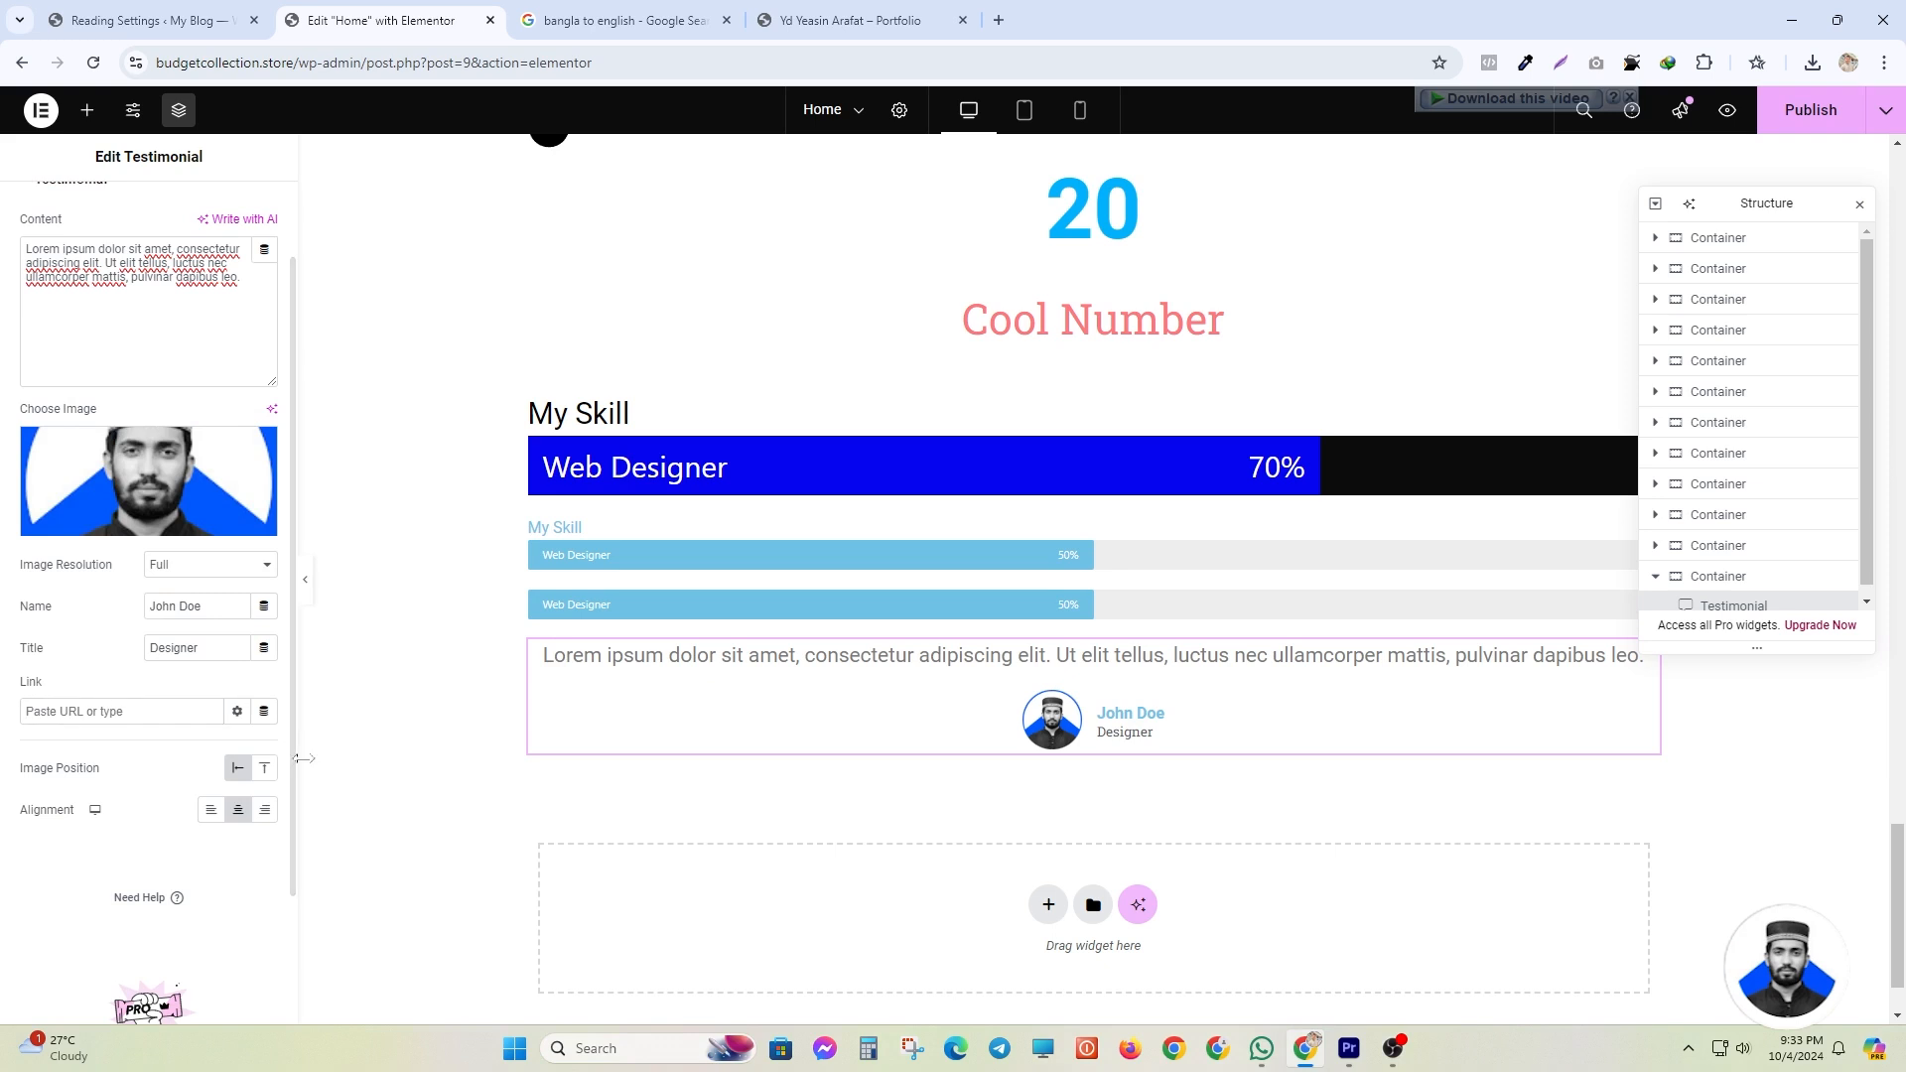
left_click(264, 767)
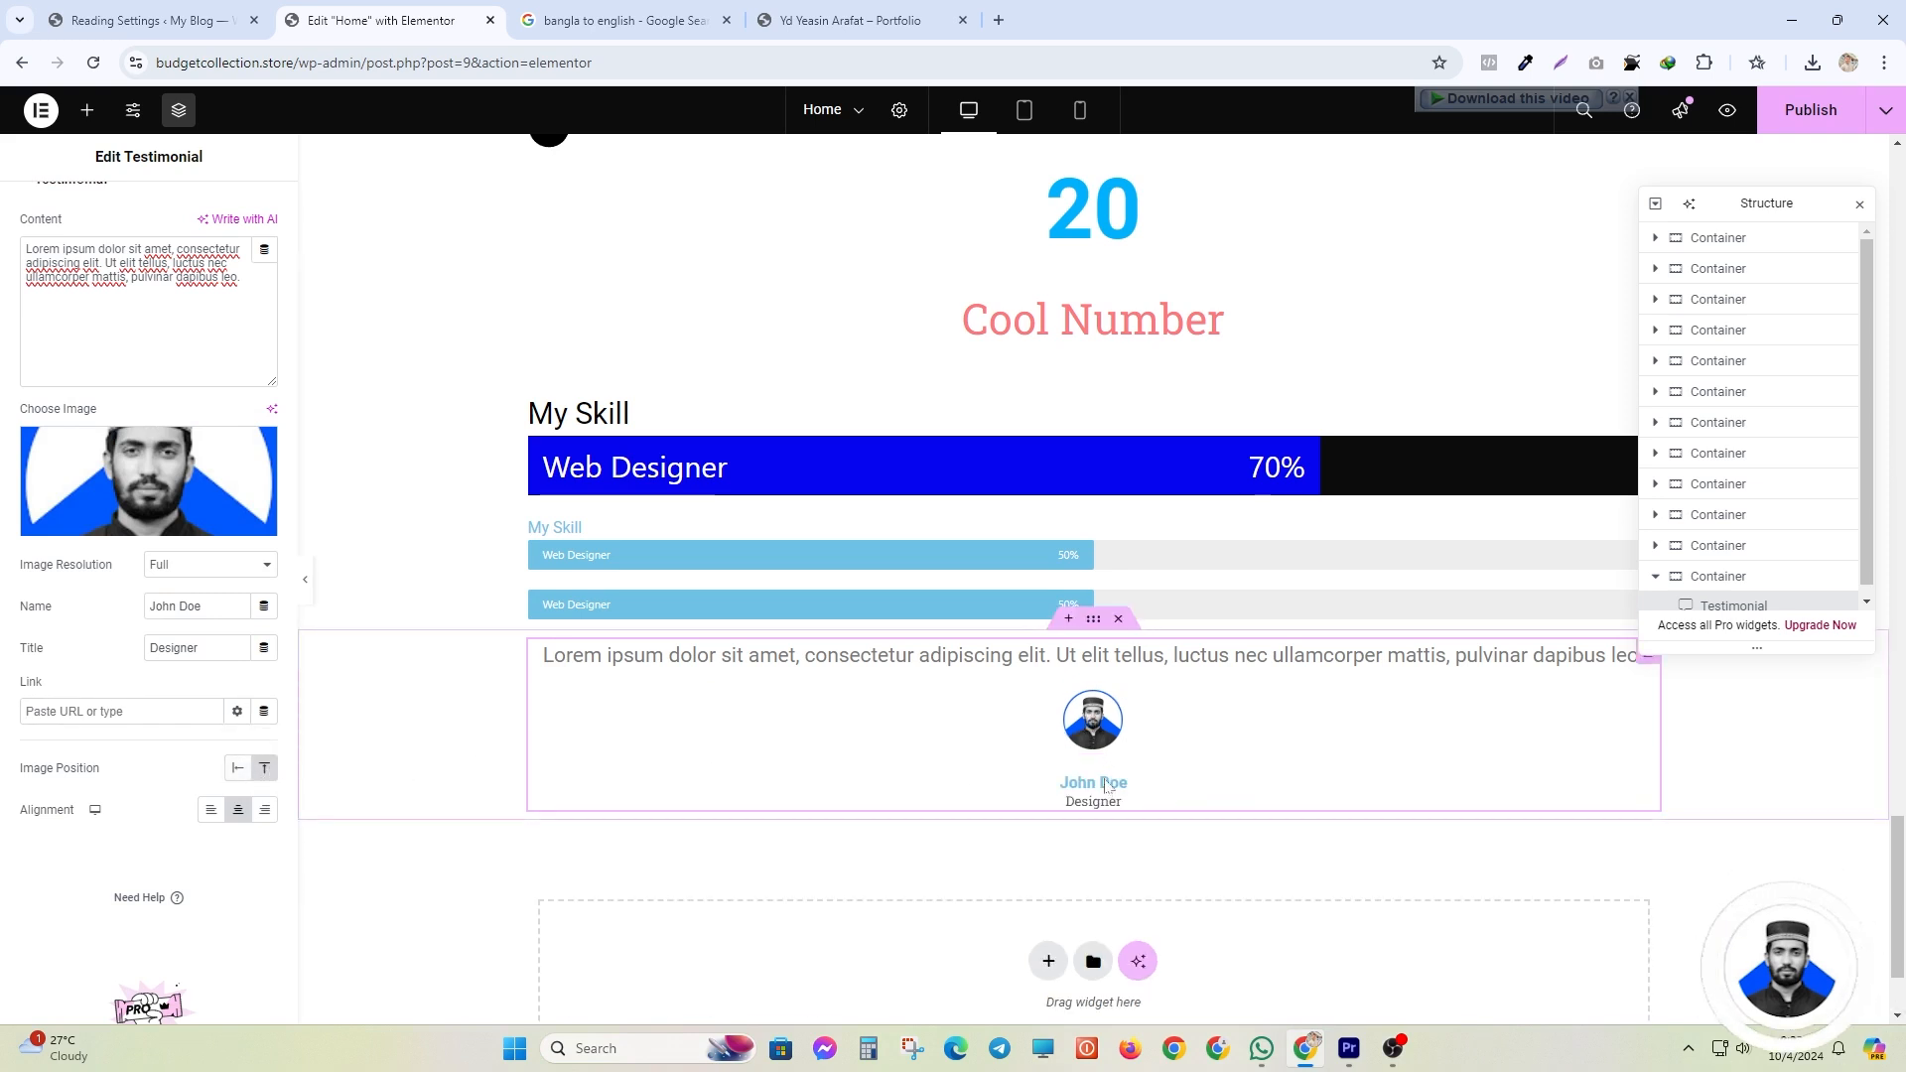
left_click(237, 767)
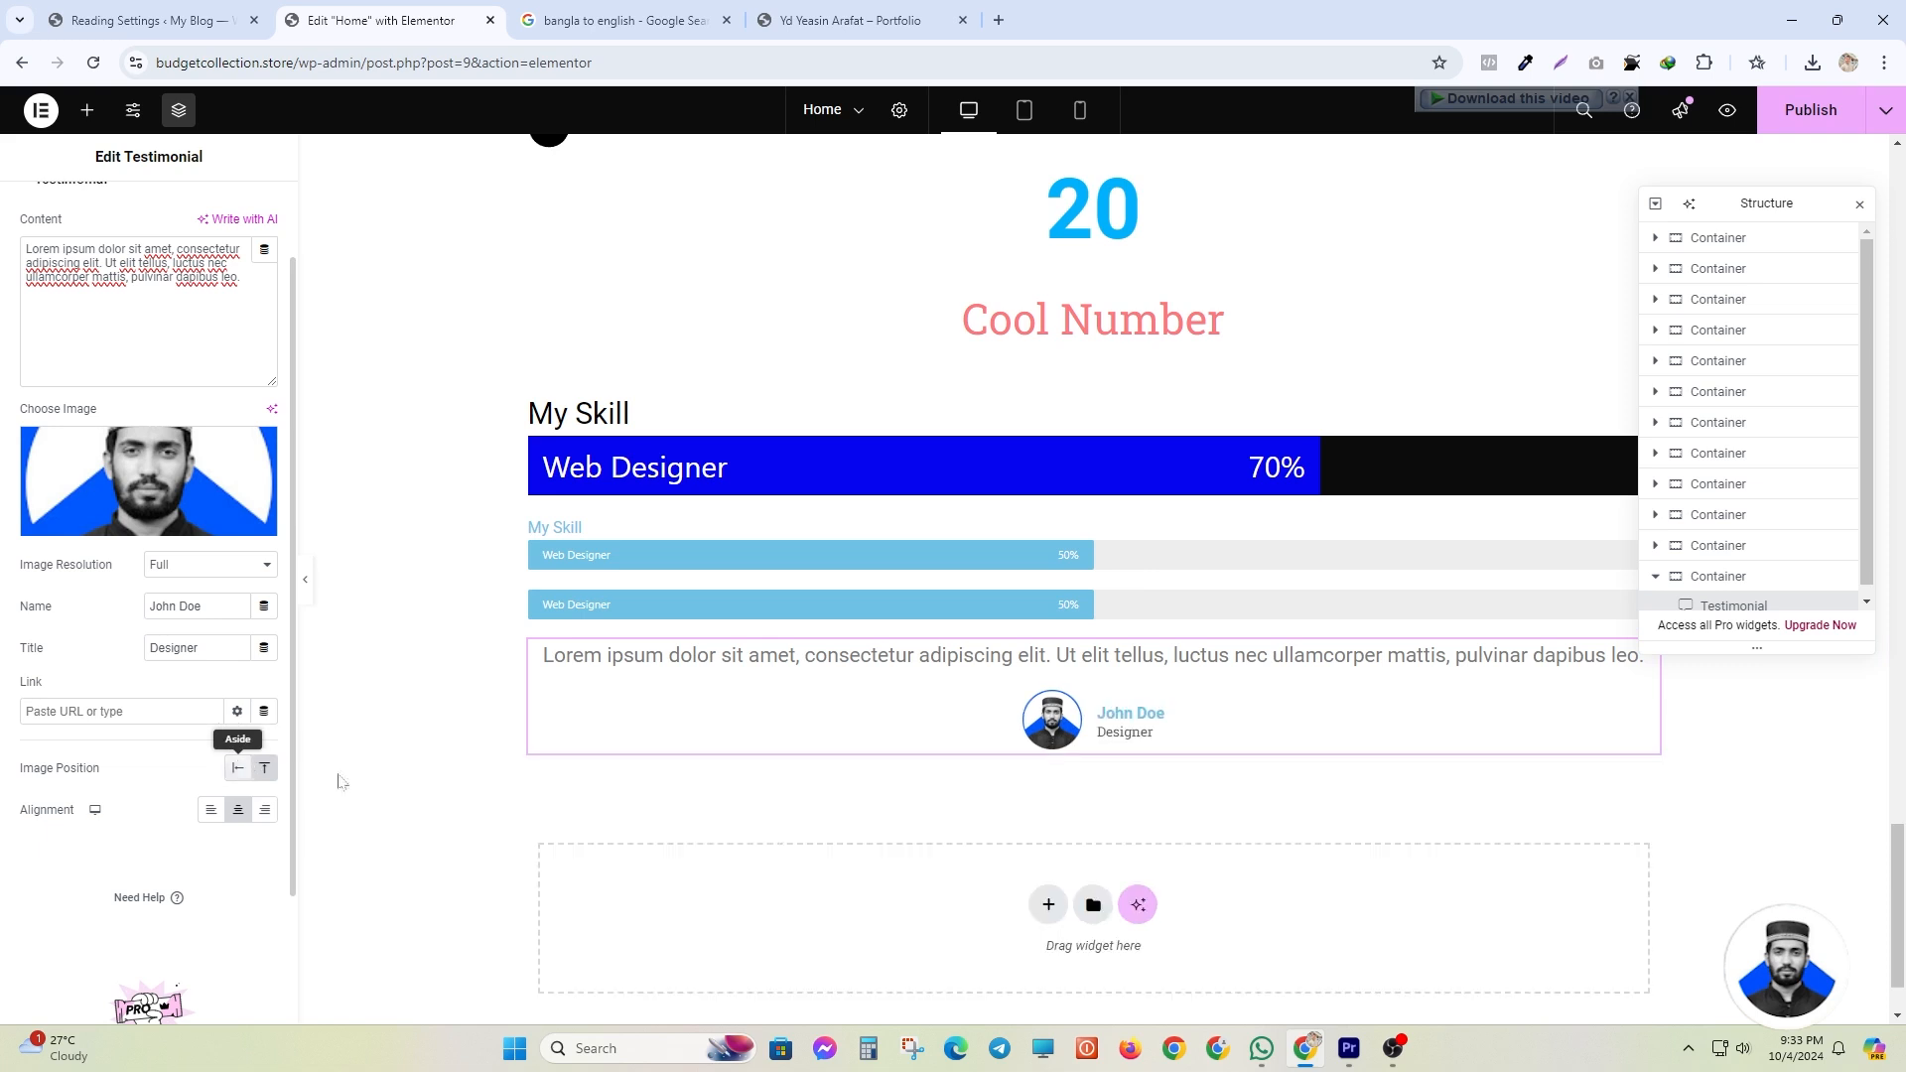
left_click(211, 809)
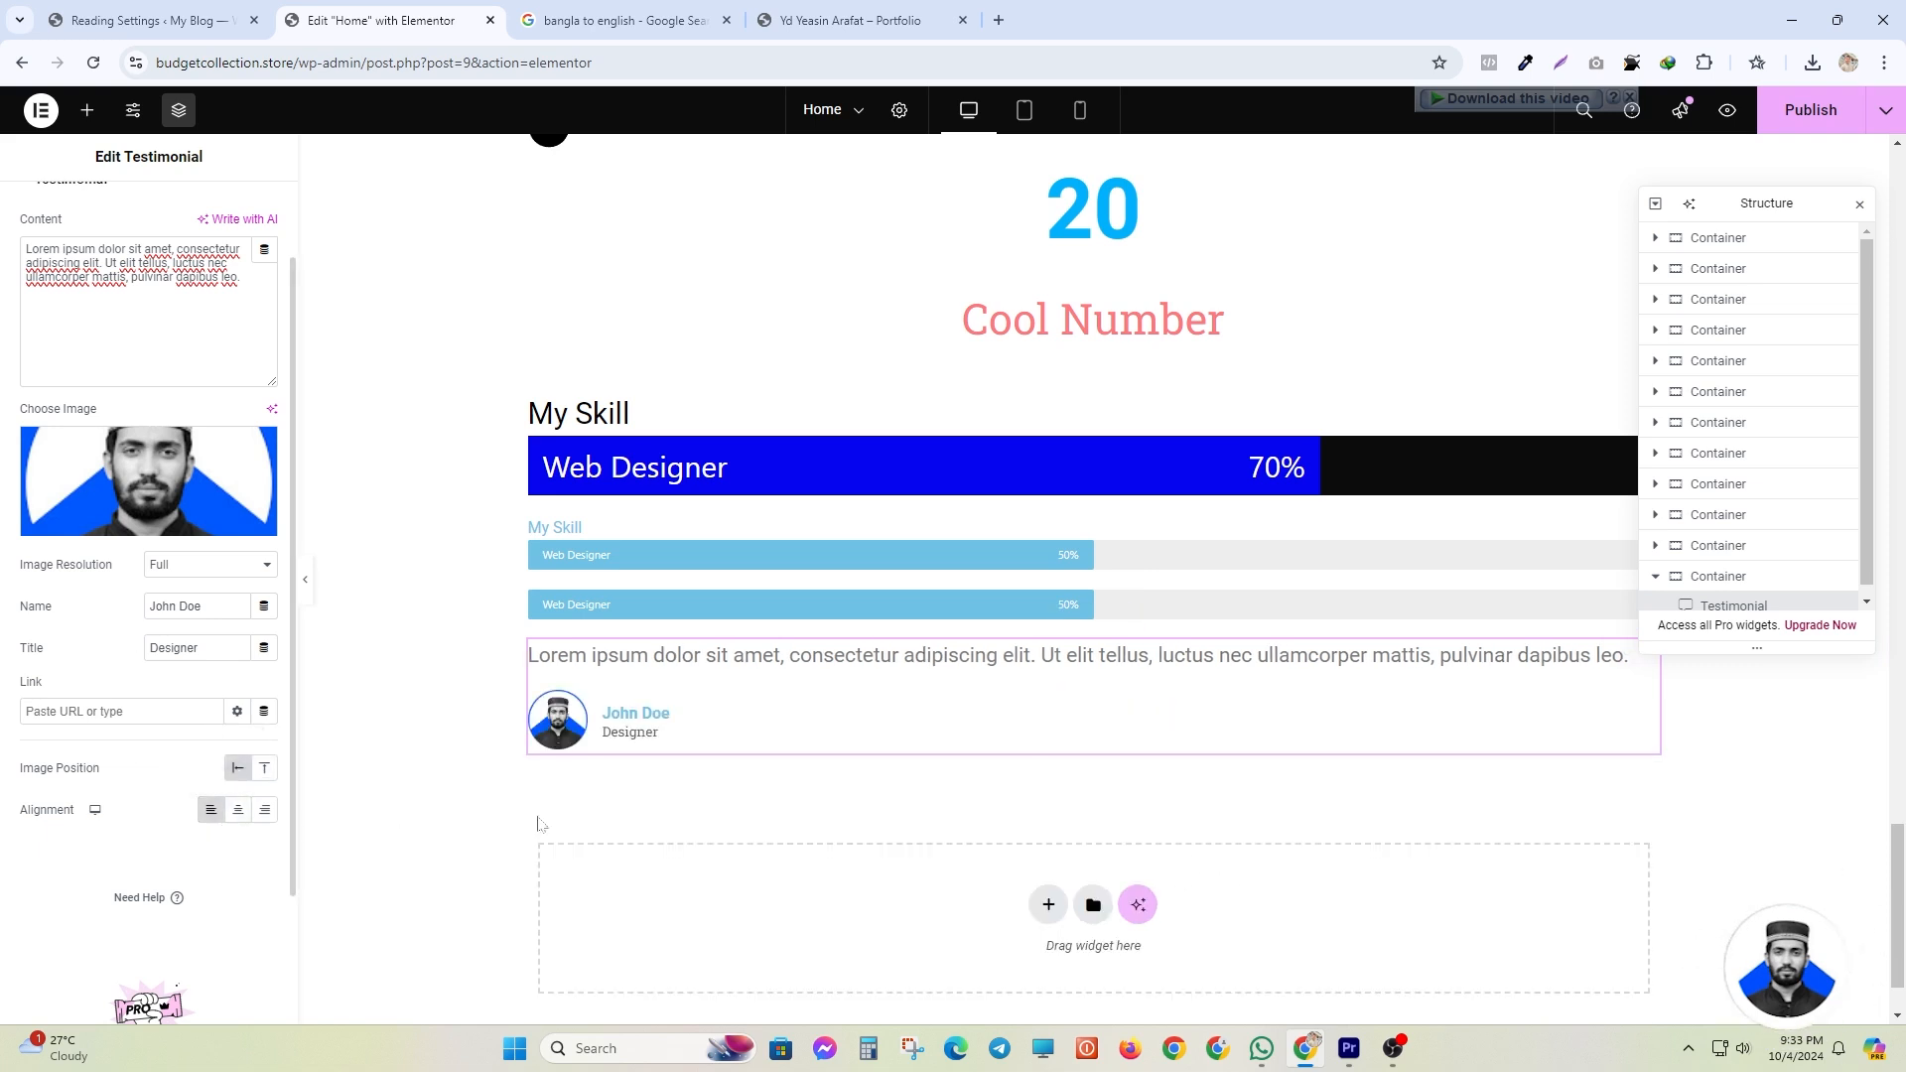
left_click(237, 810)
scroll(136, 792, "up", 1)
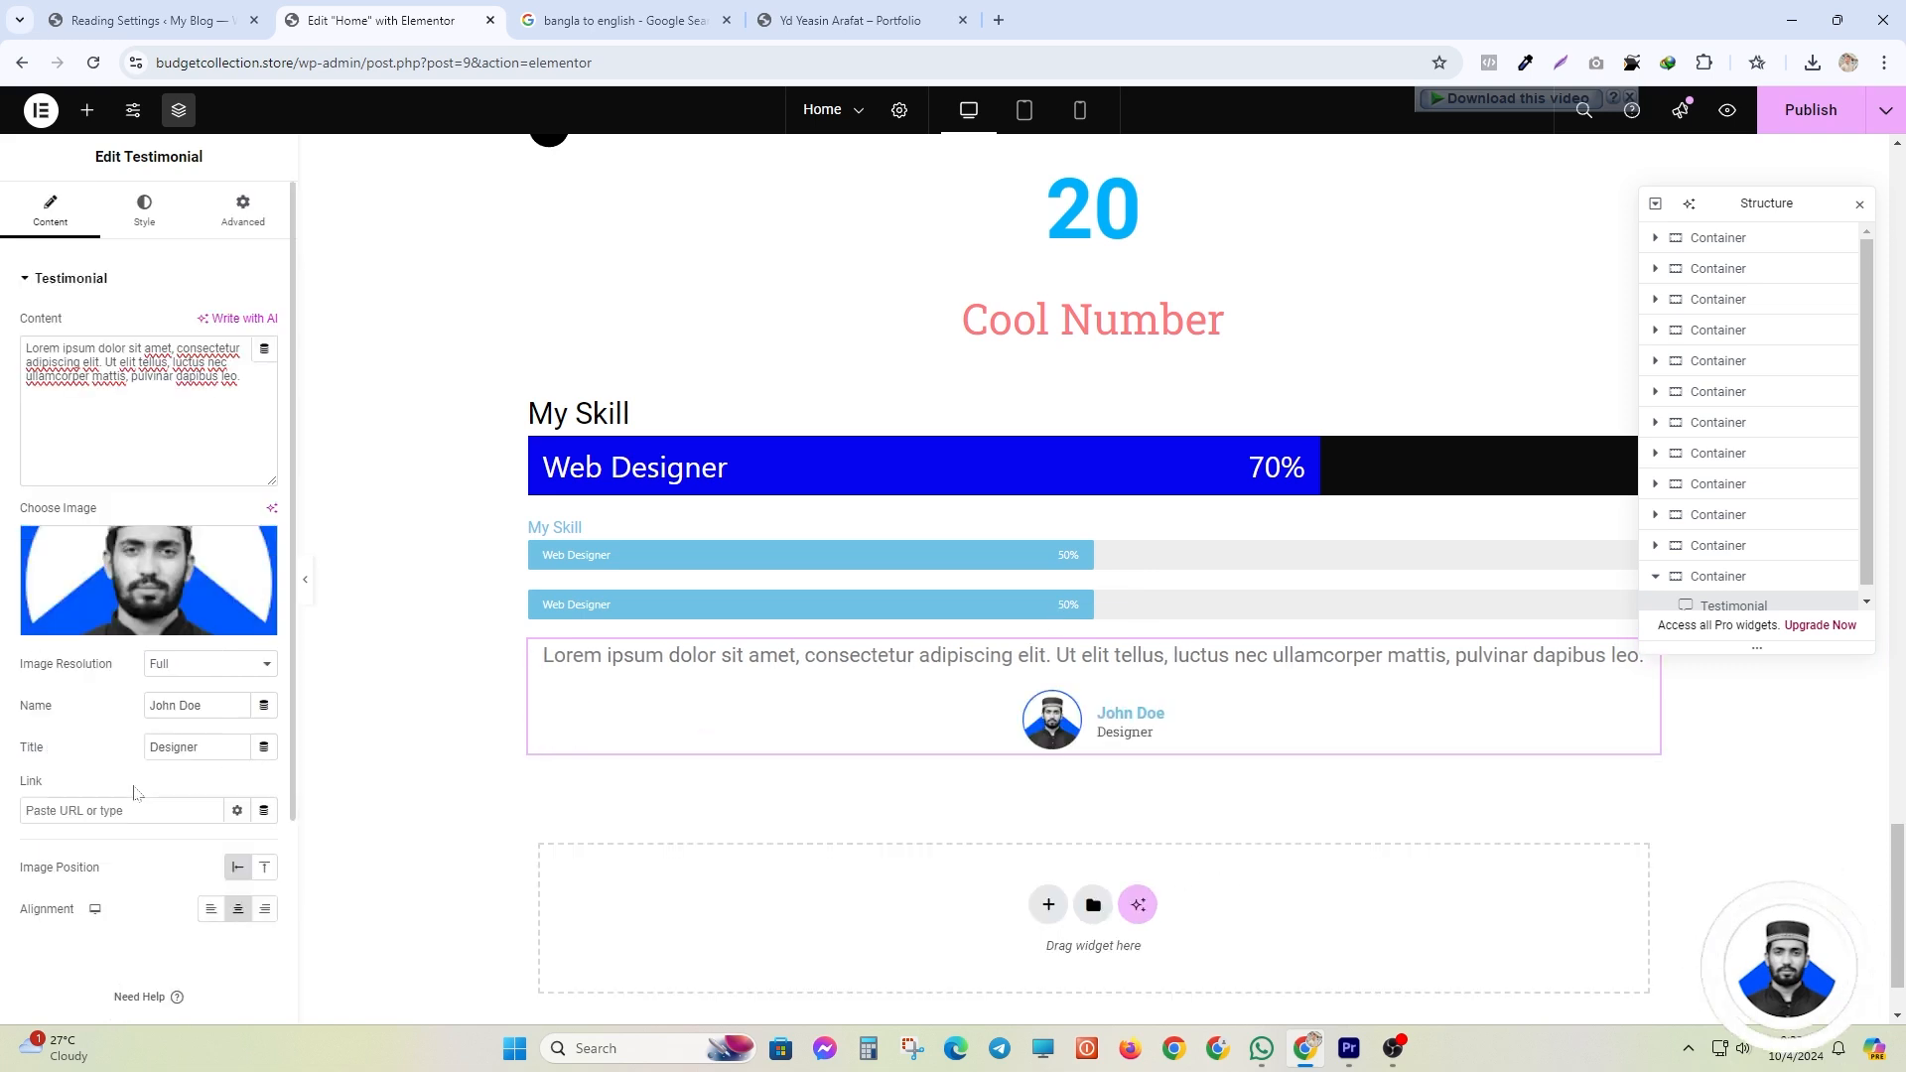
- Colour the testimonial's content text red (#FF0000) and set its font size to 33 px
left_click(140, 227)
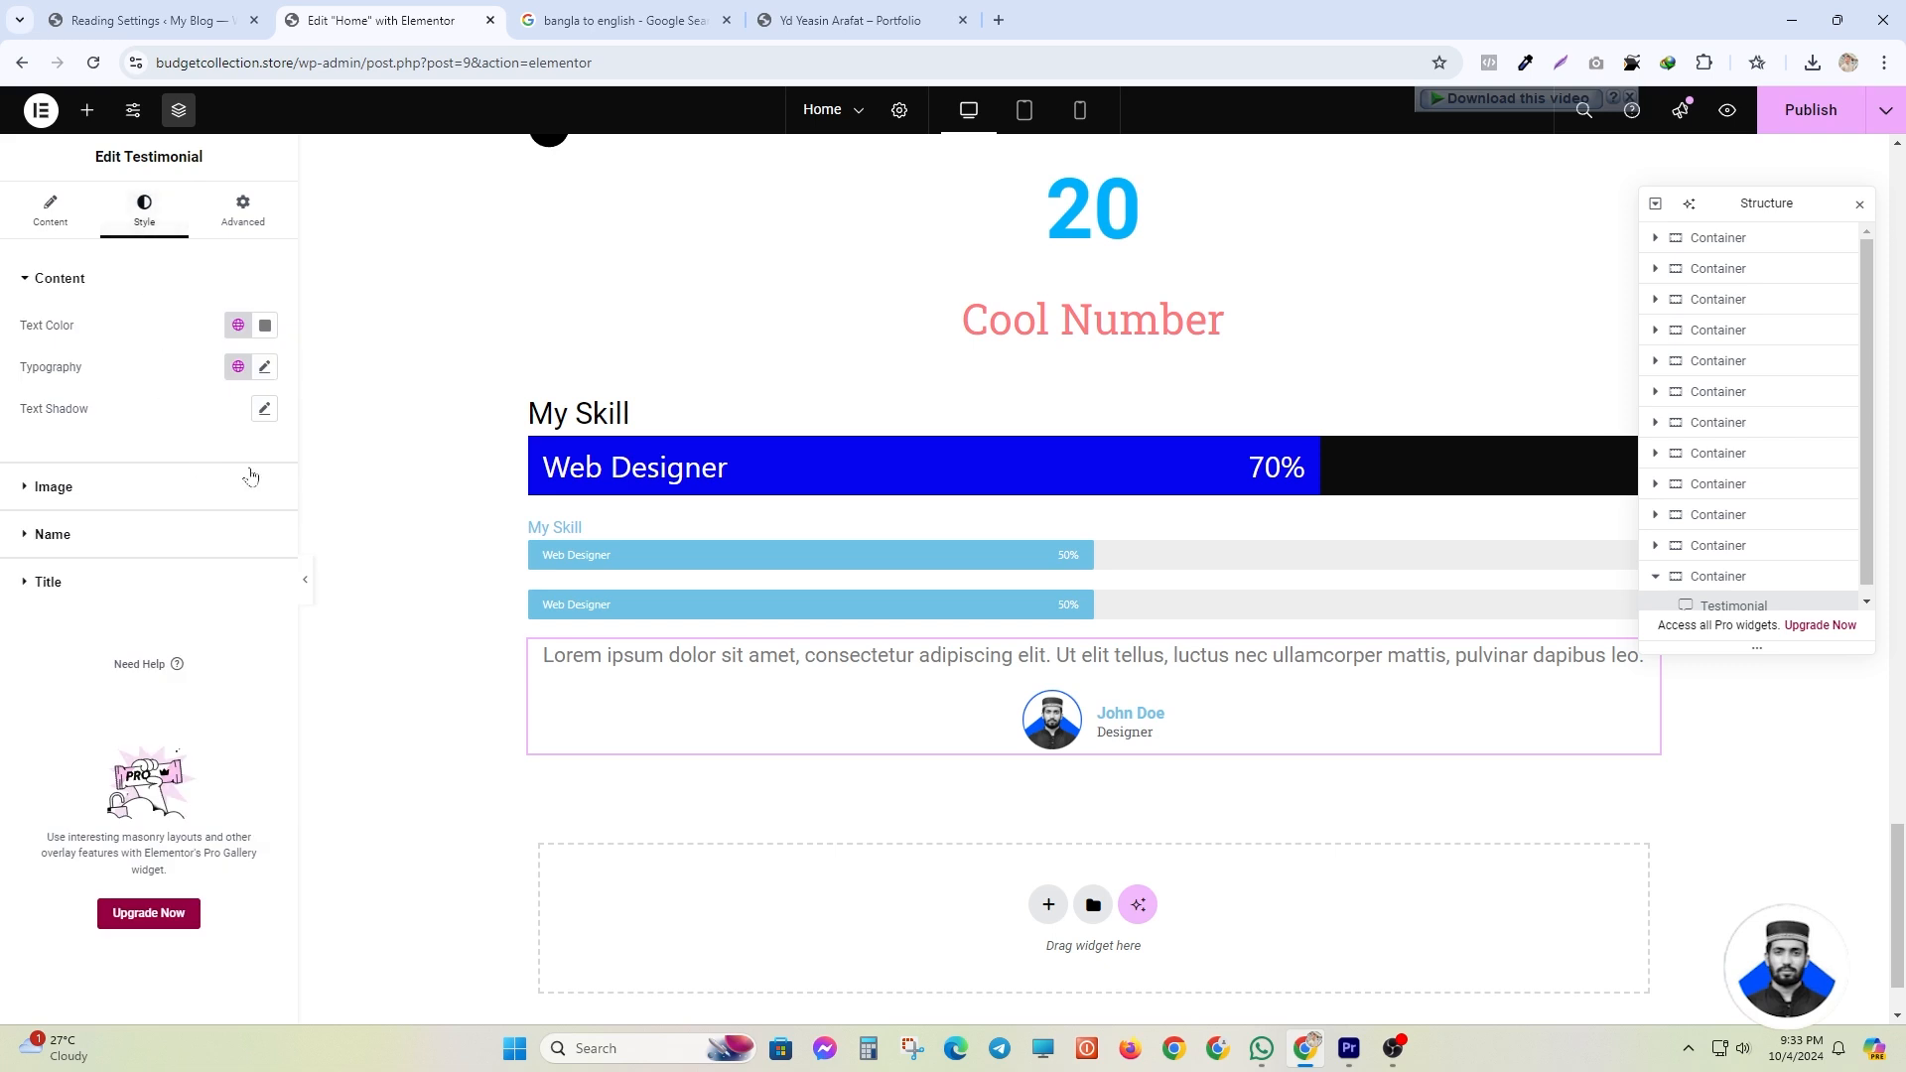
left_click(265, 326)
left_click(322, 433)
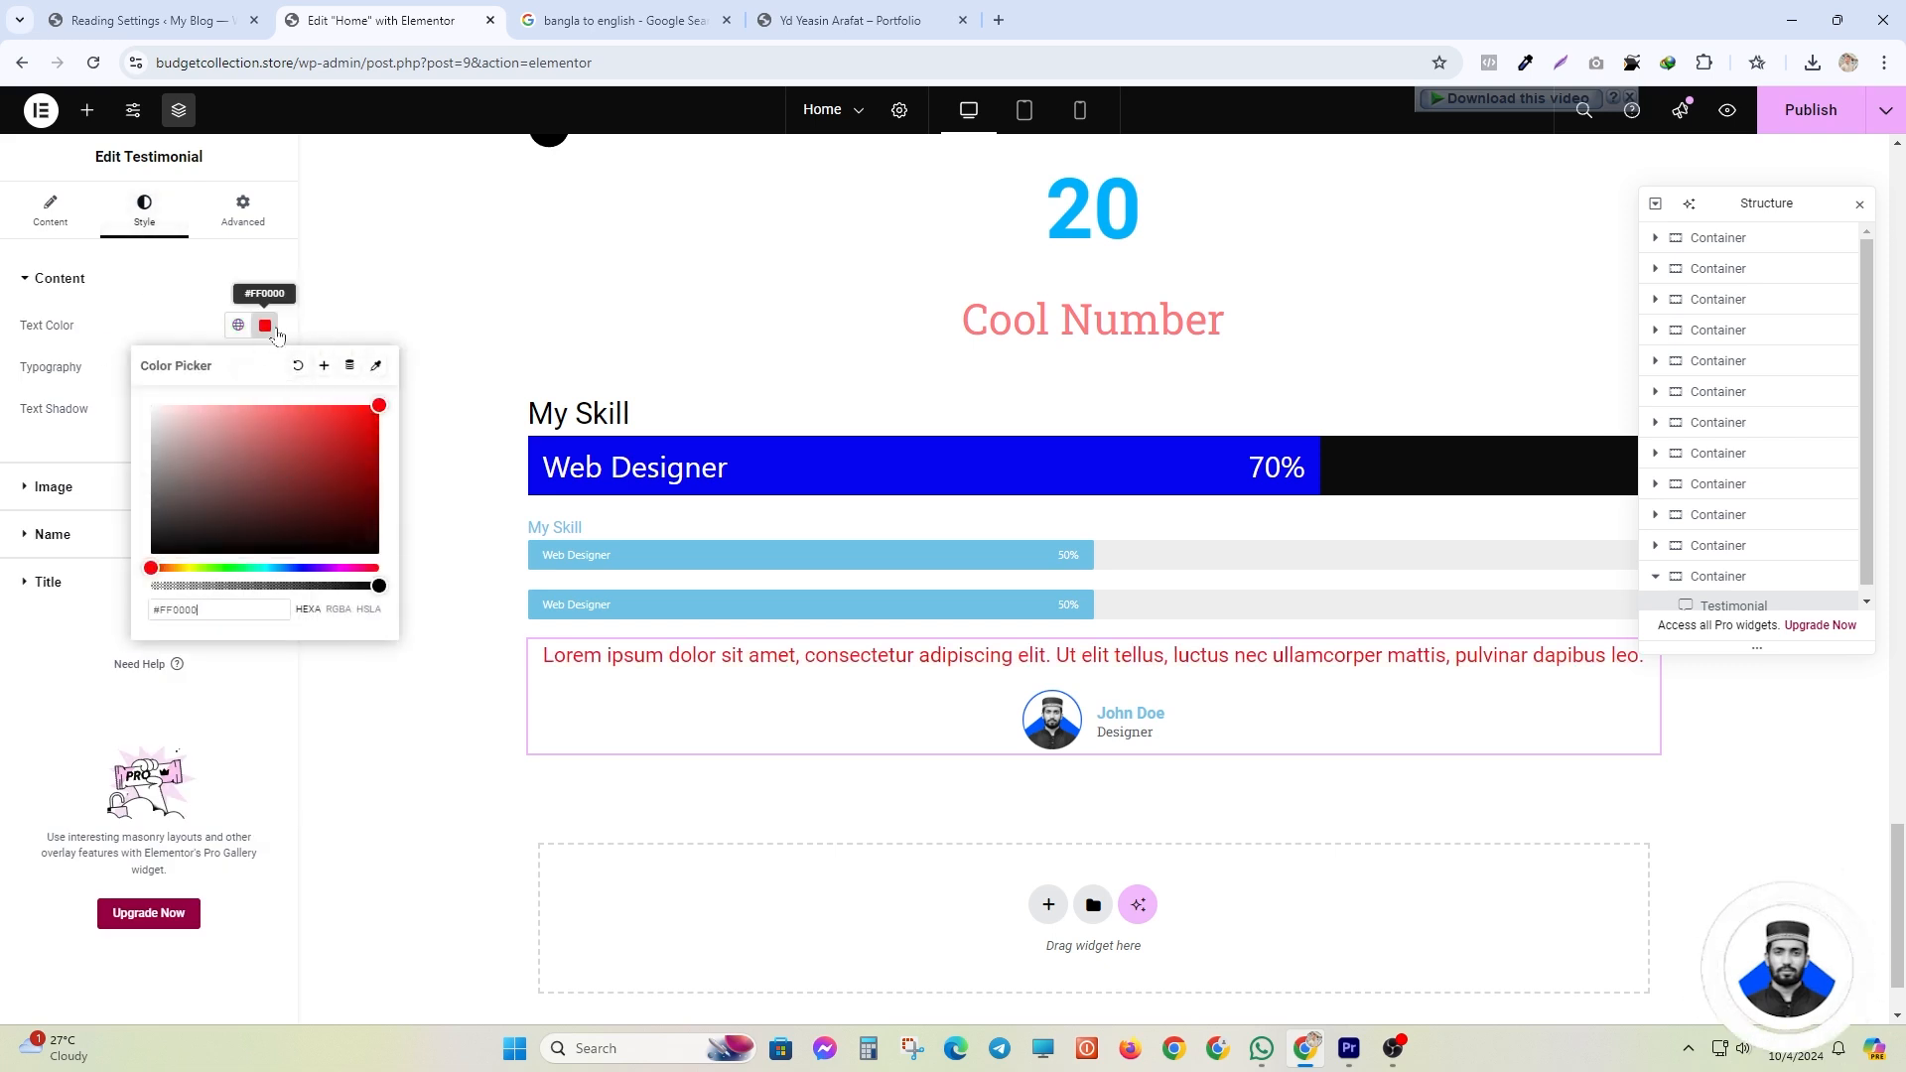
left_click(265, 326)
left_click(264, 367)
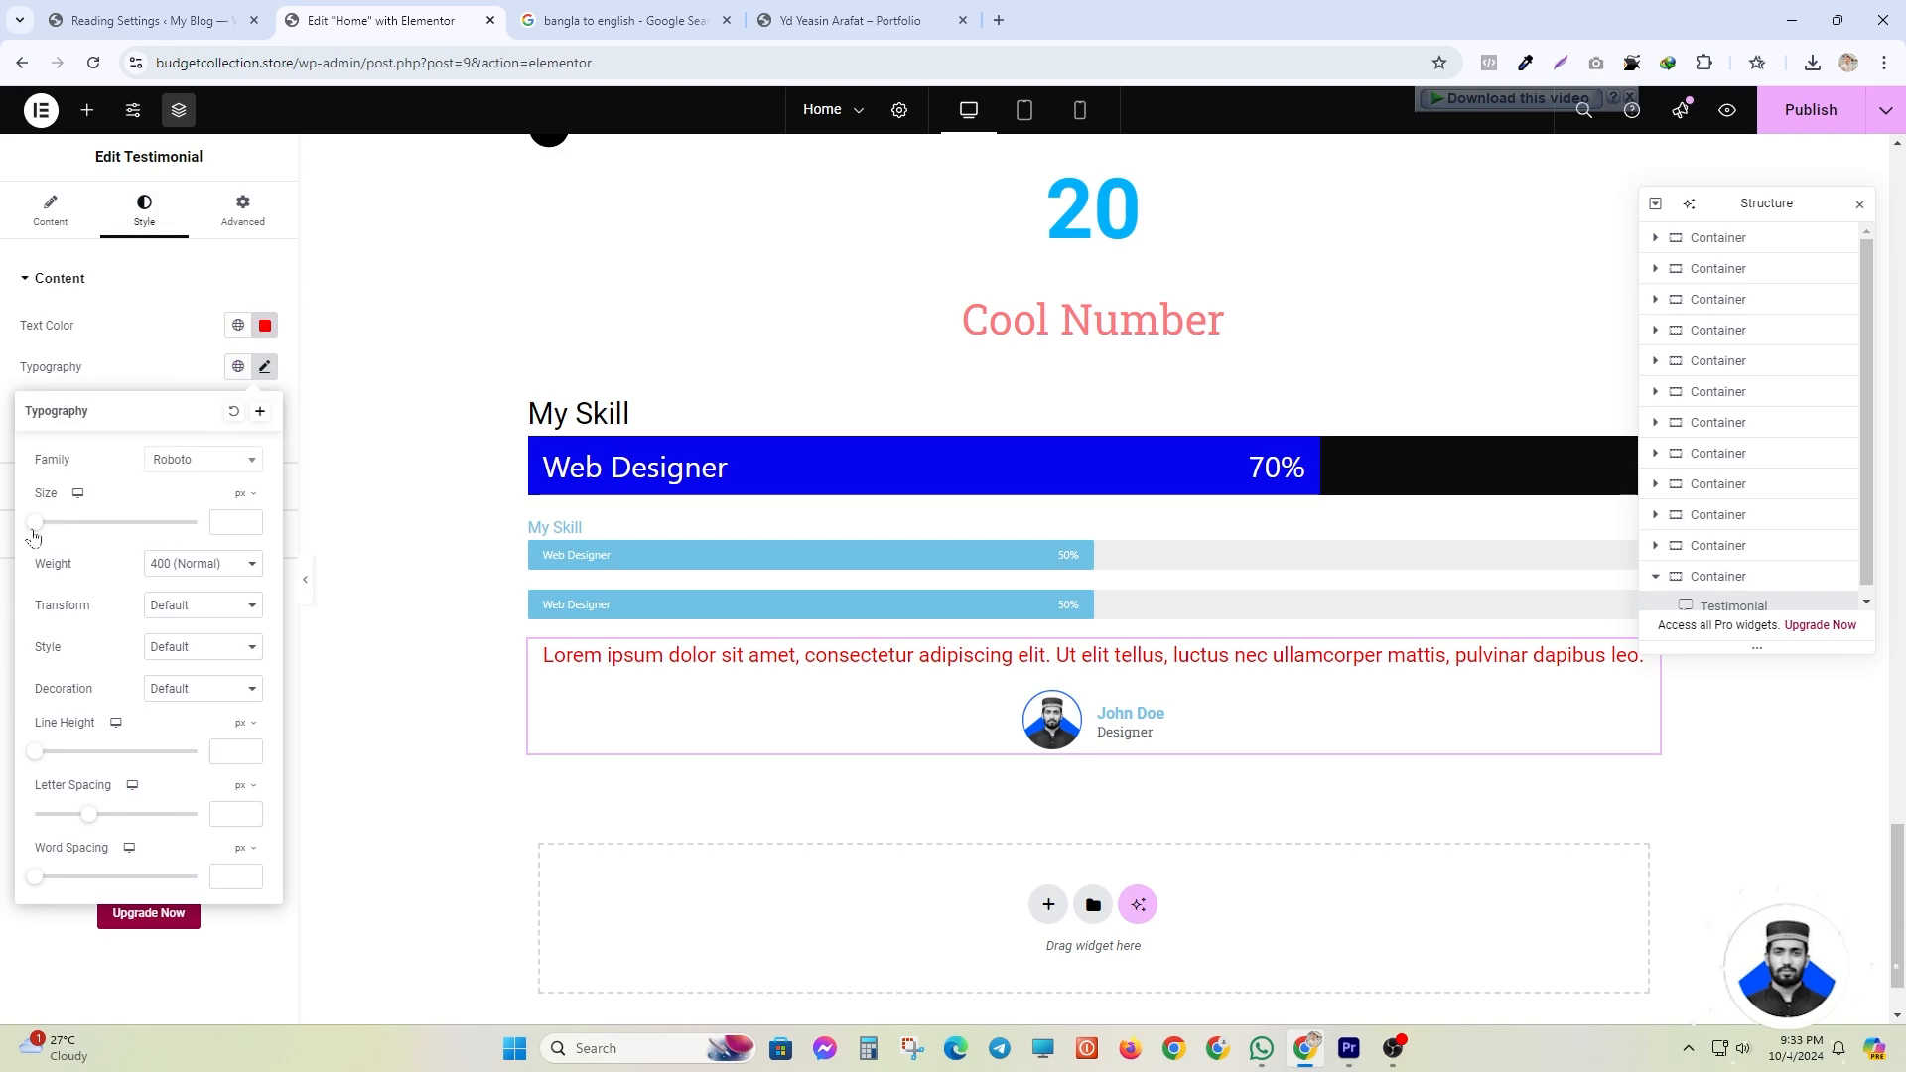
left_click_drag(35, 522, 61, 522)
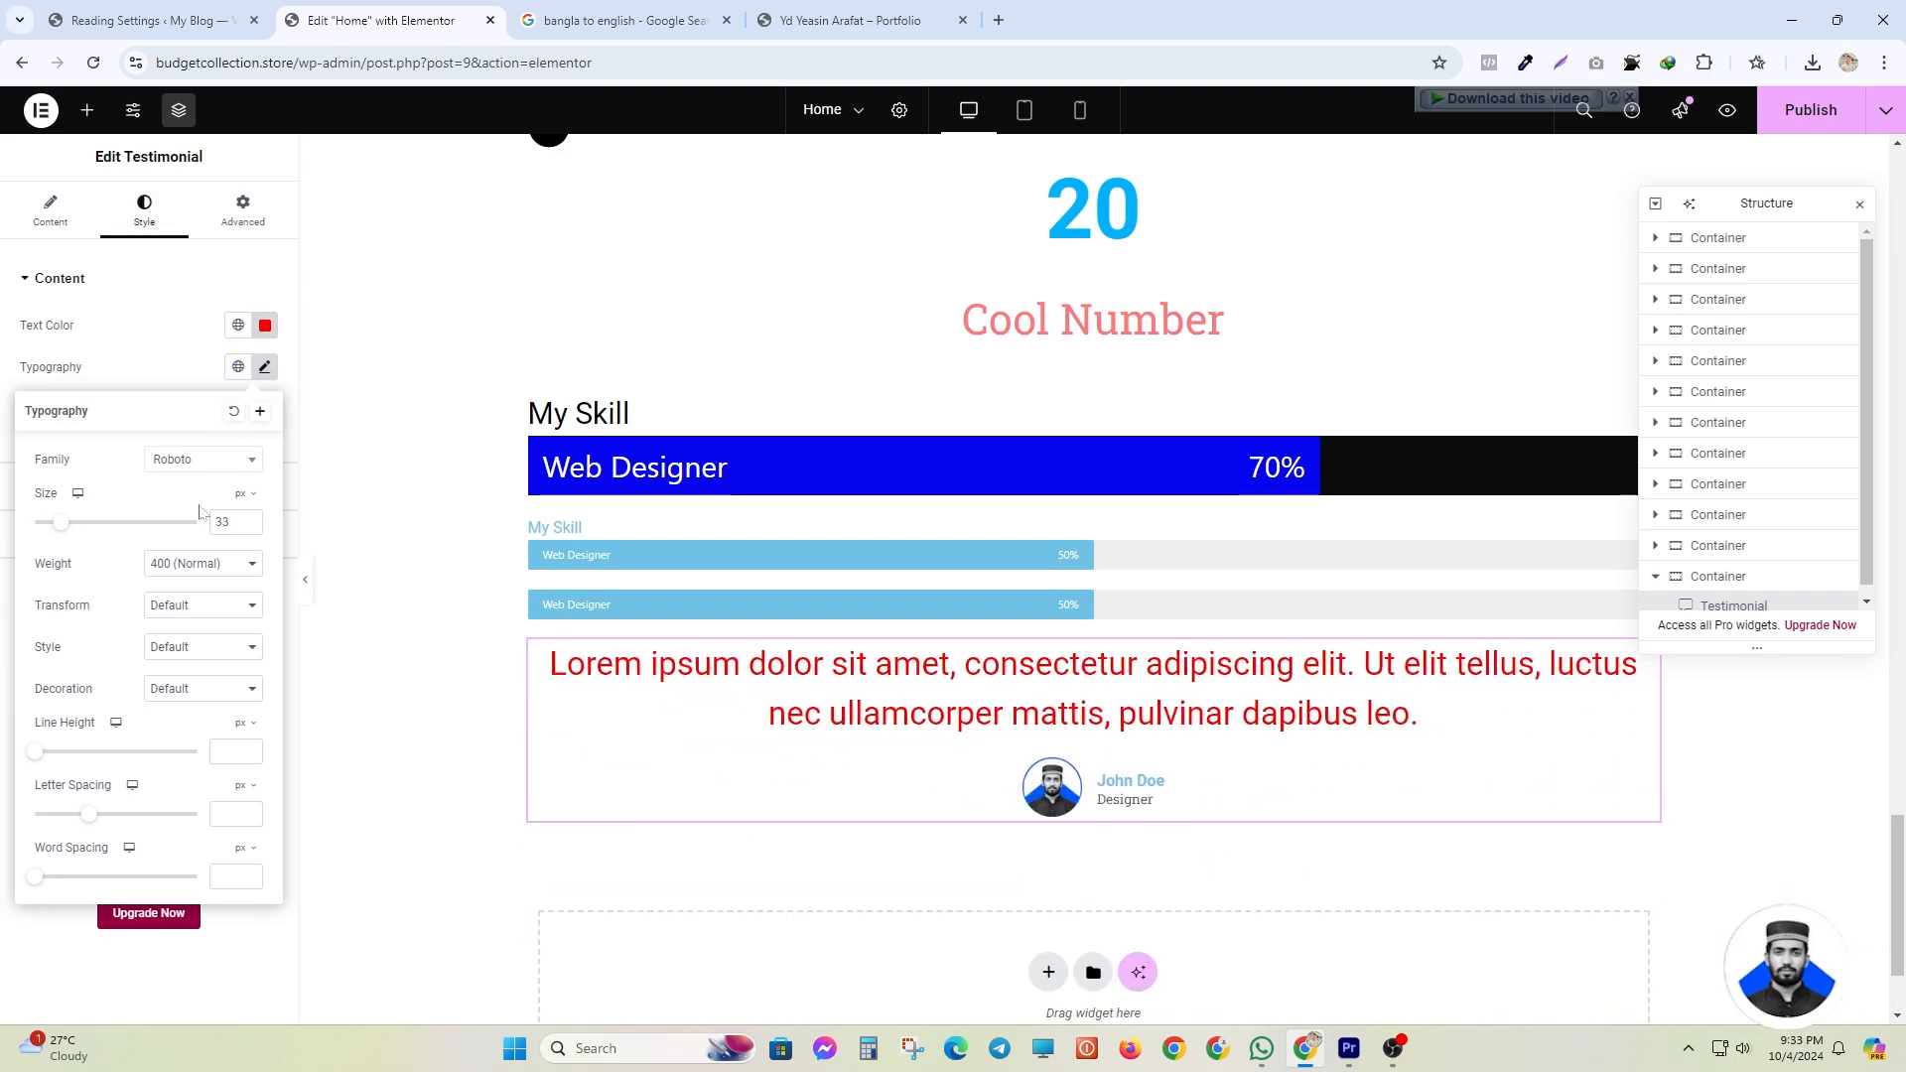
left_click(266, 368)
- Set the testimonial image's size to 62 px
left_click(55, 487)
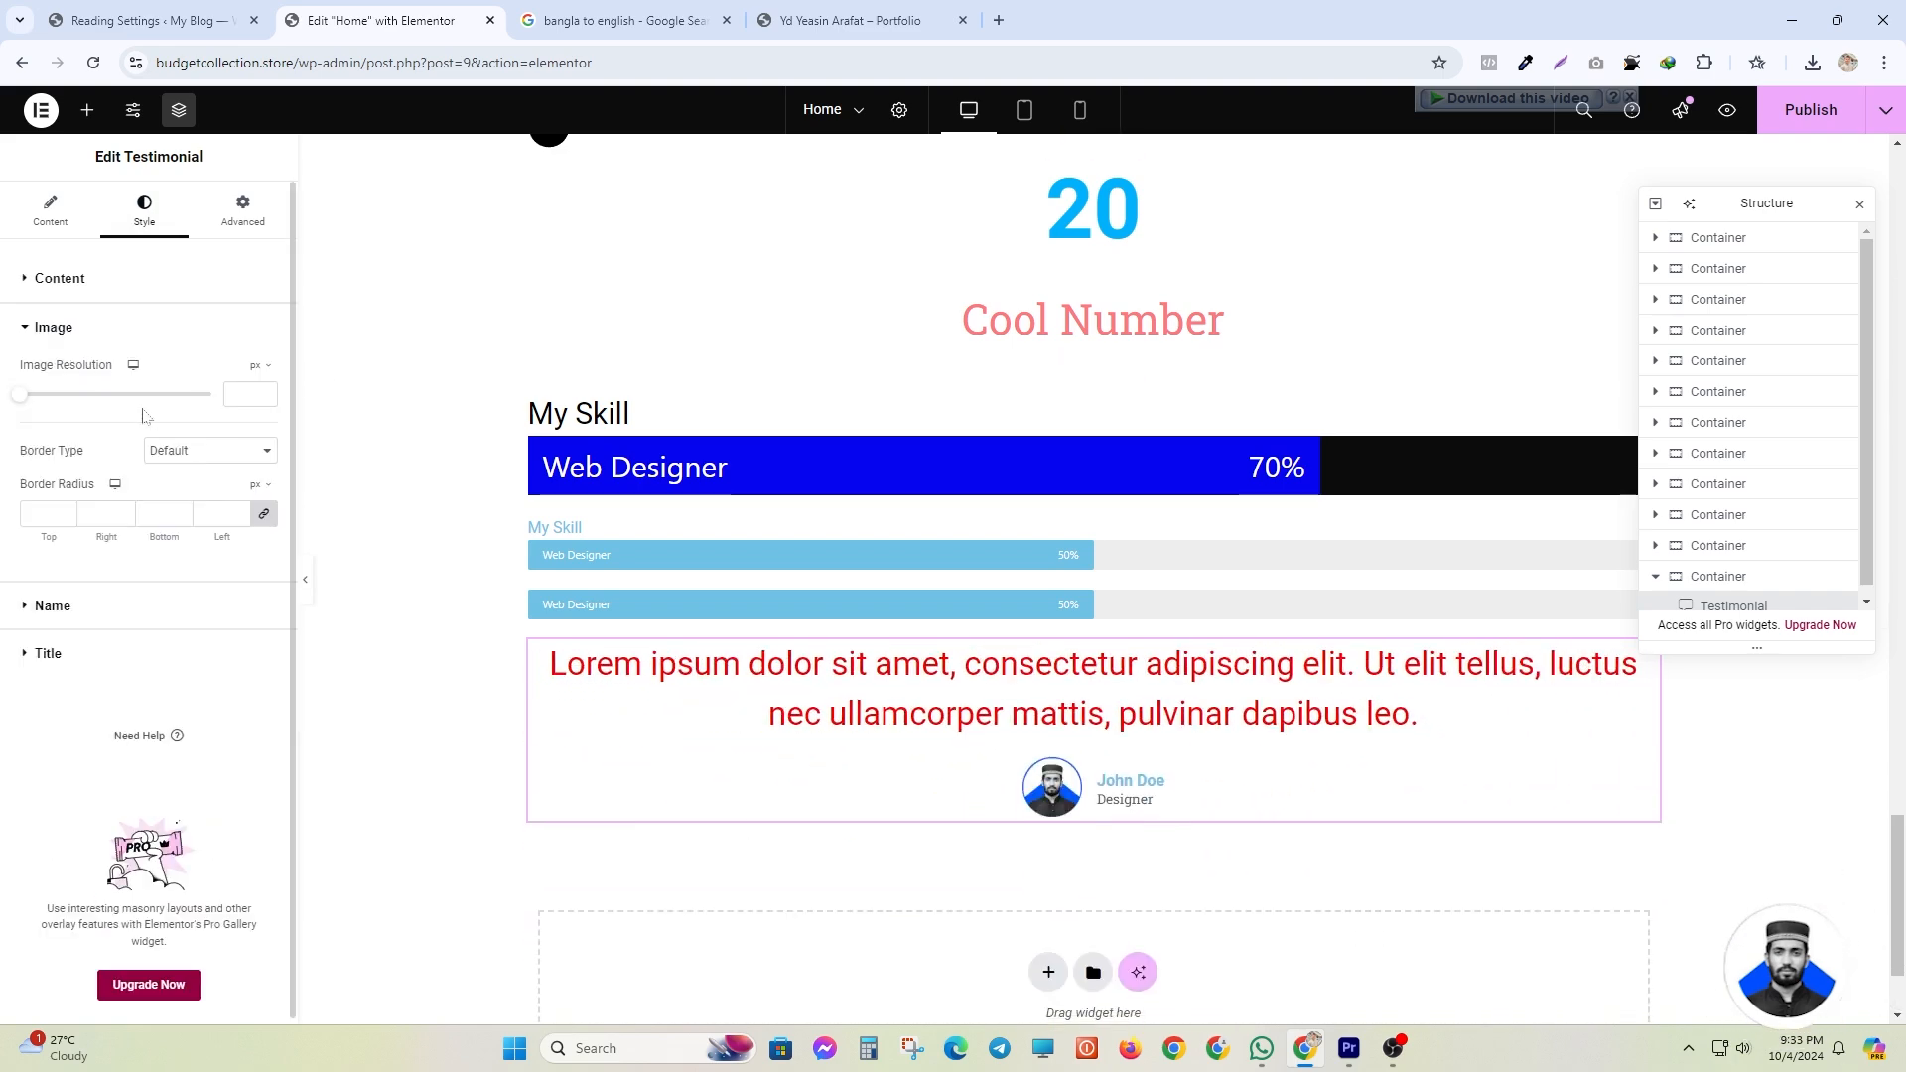
mouse_move(31, 401)
left_mouse_down()
mouse_move(97, 394)
mouse_move(64, 394)
left_mouse_up()
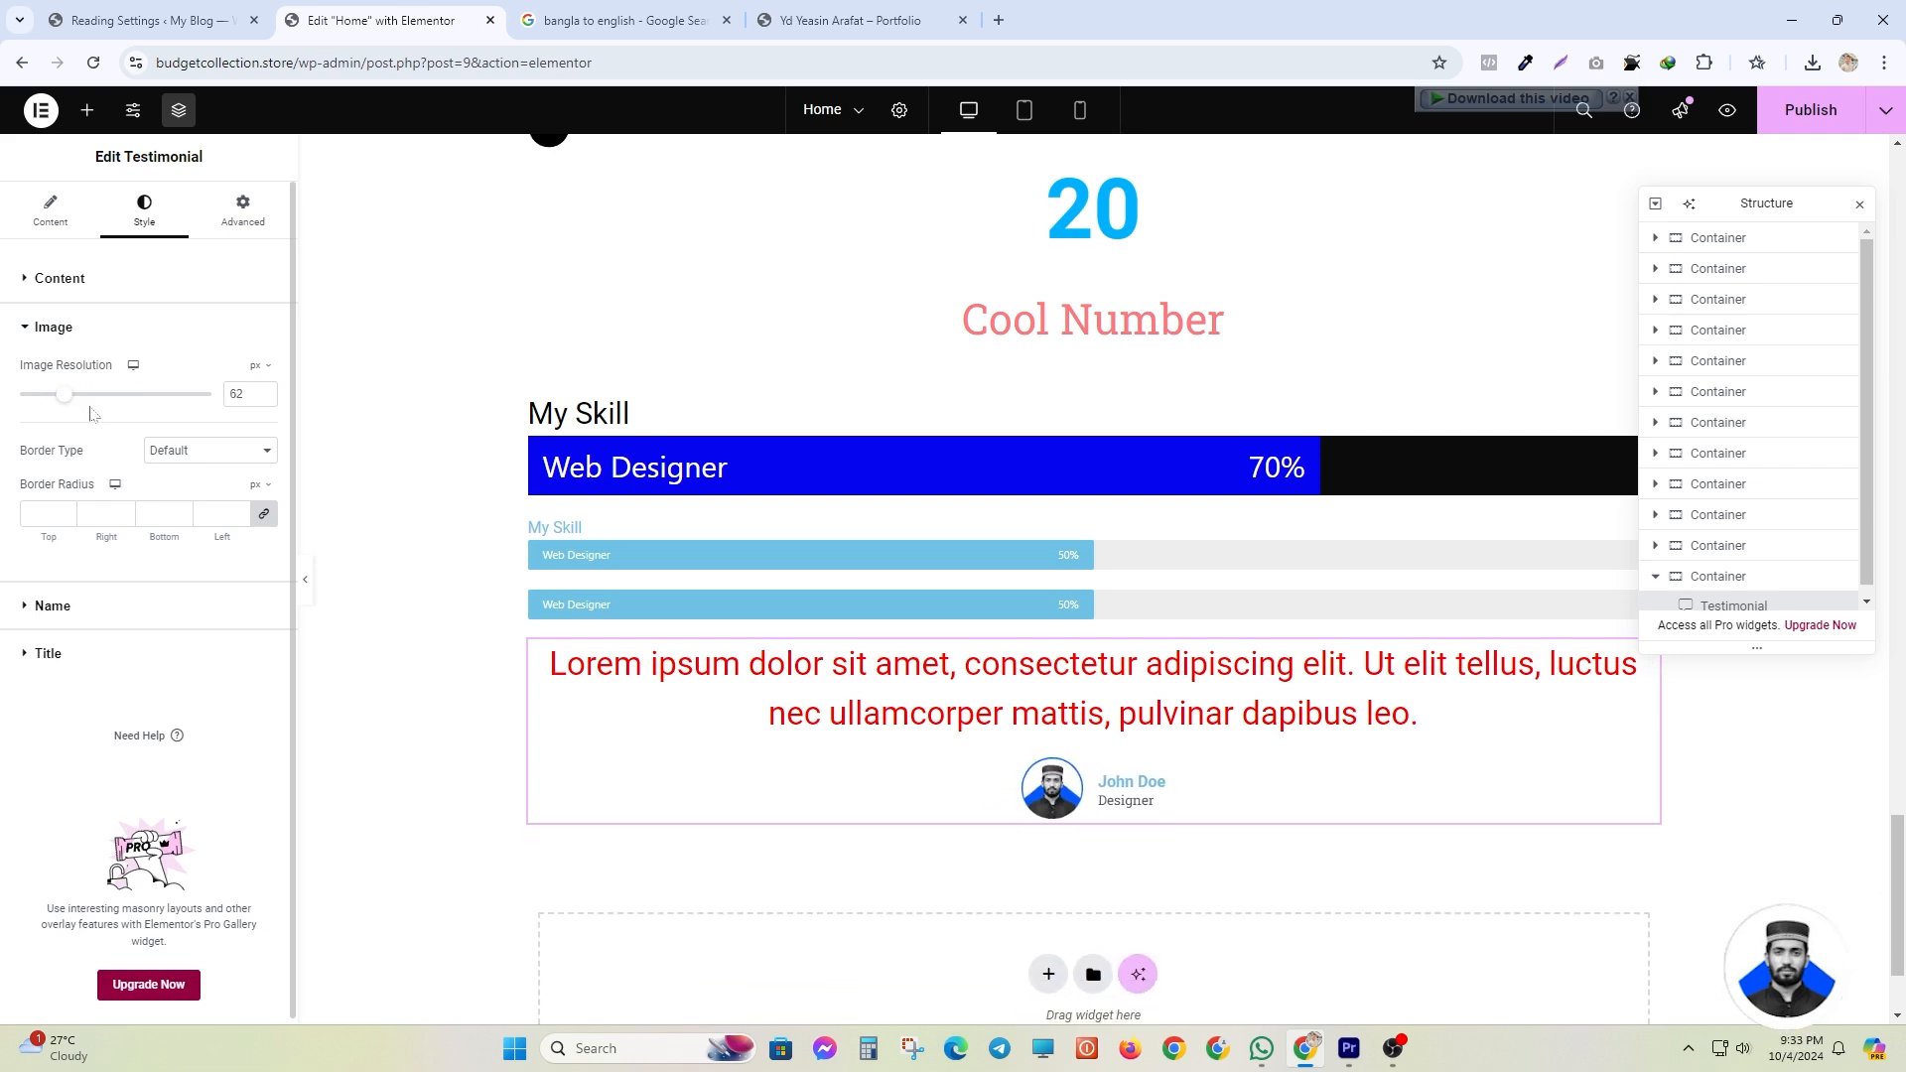
- Try a solid border on the testimonial's image and restore the default border type
left_click(165, 453)
left_click(168, 521)
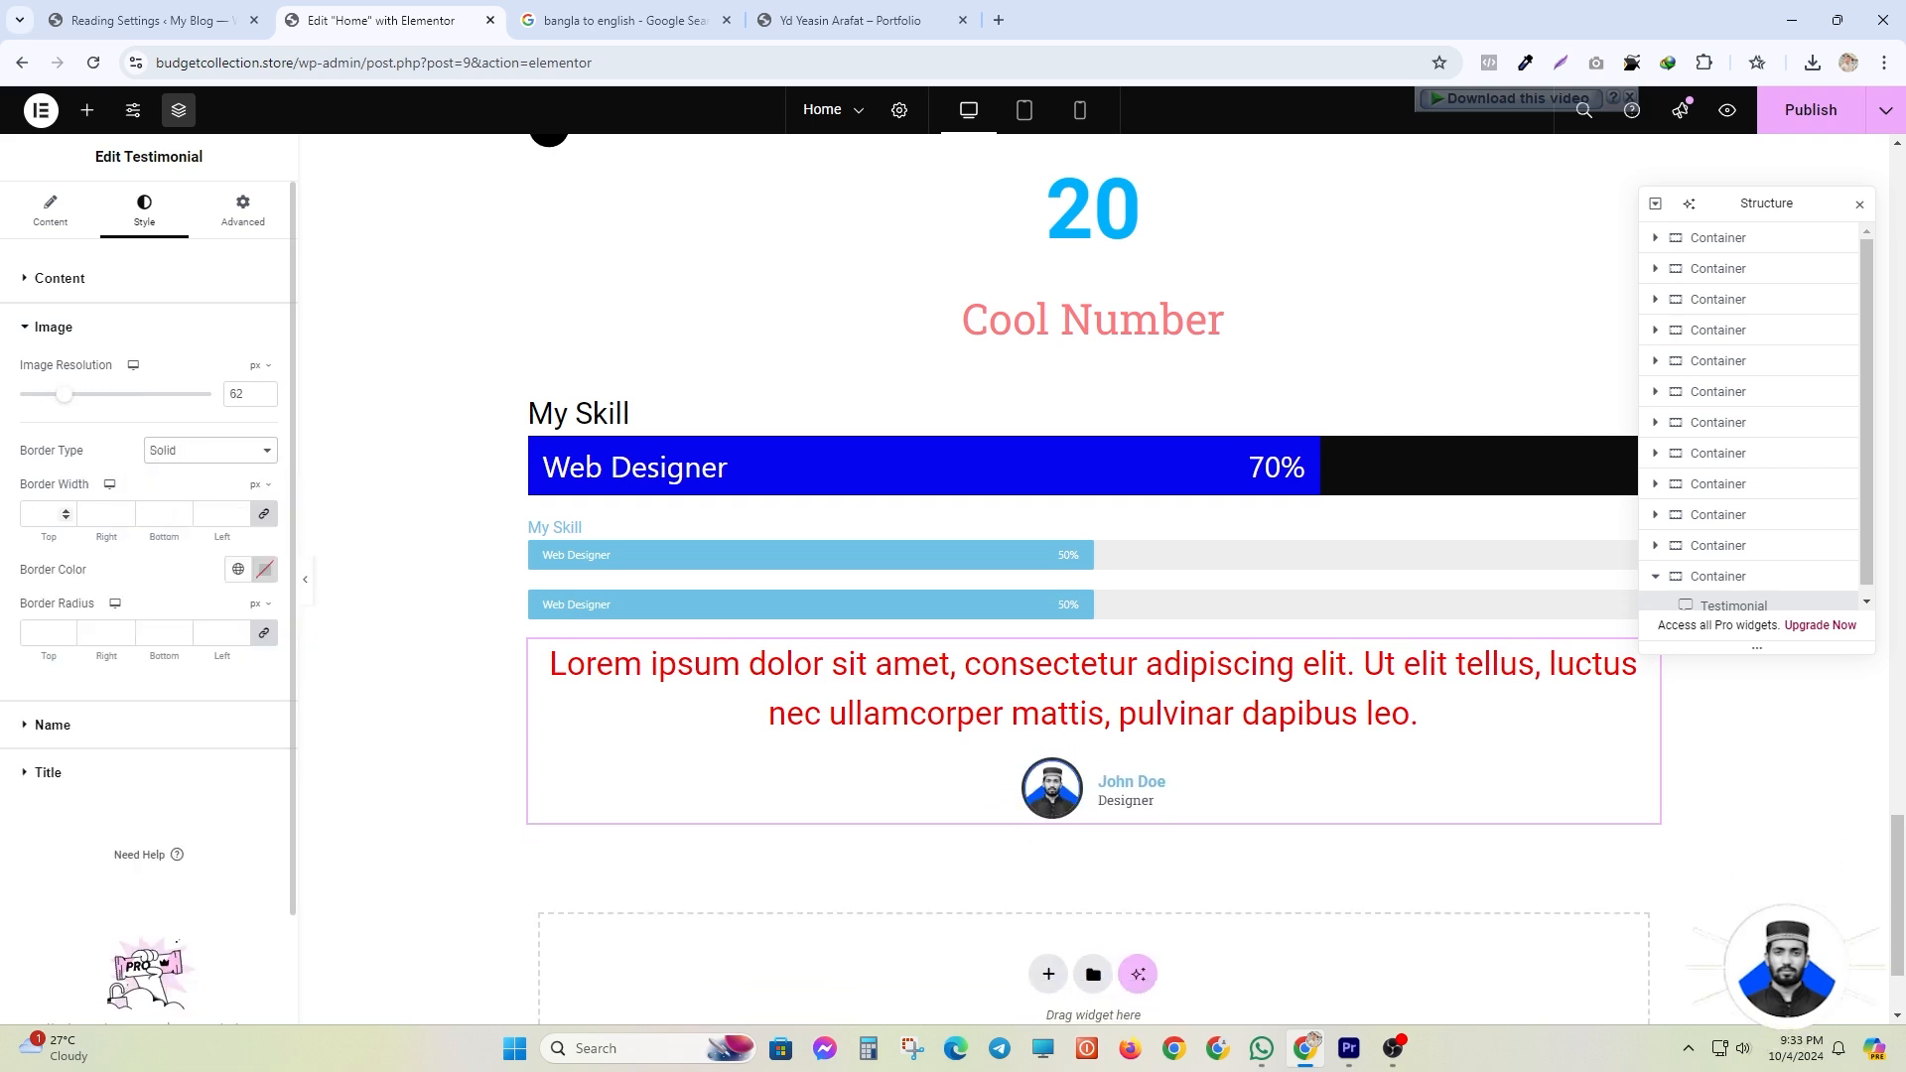
left_click(179, 451)
left_click(181, 475)
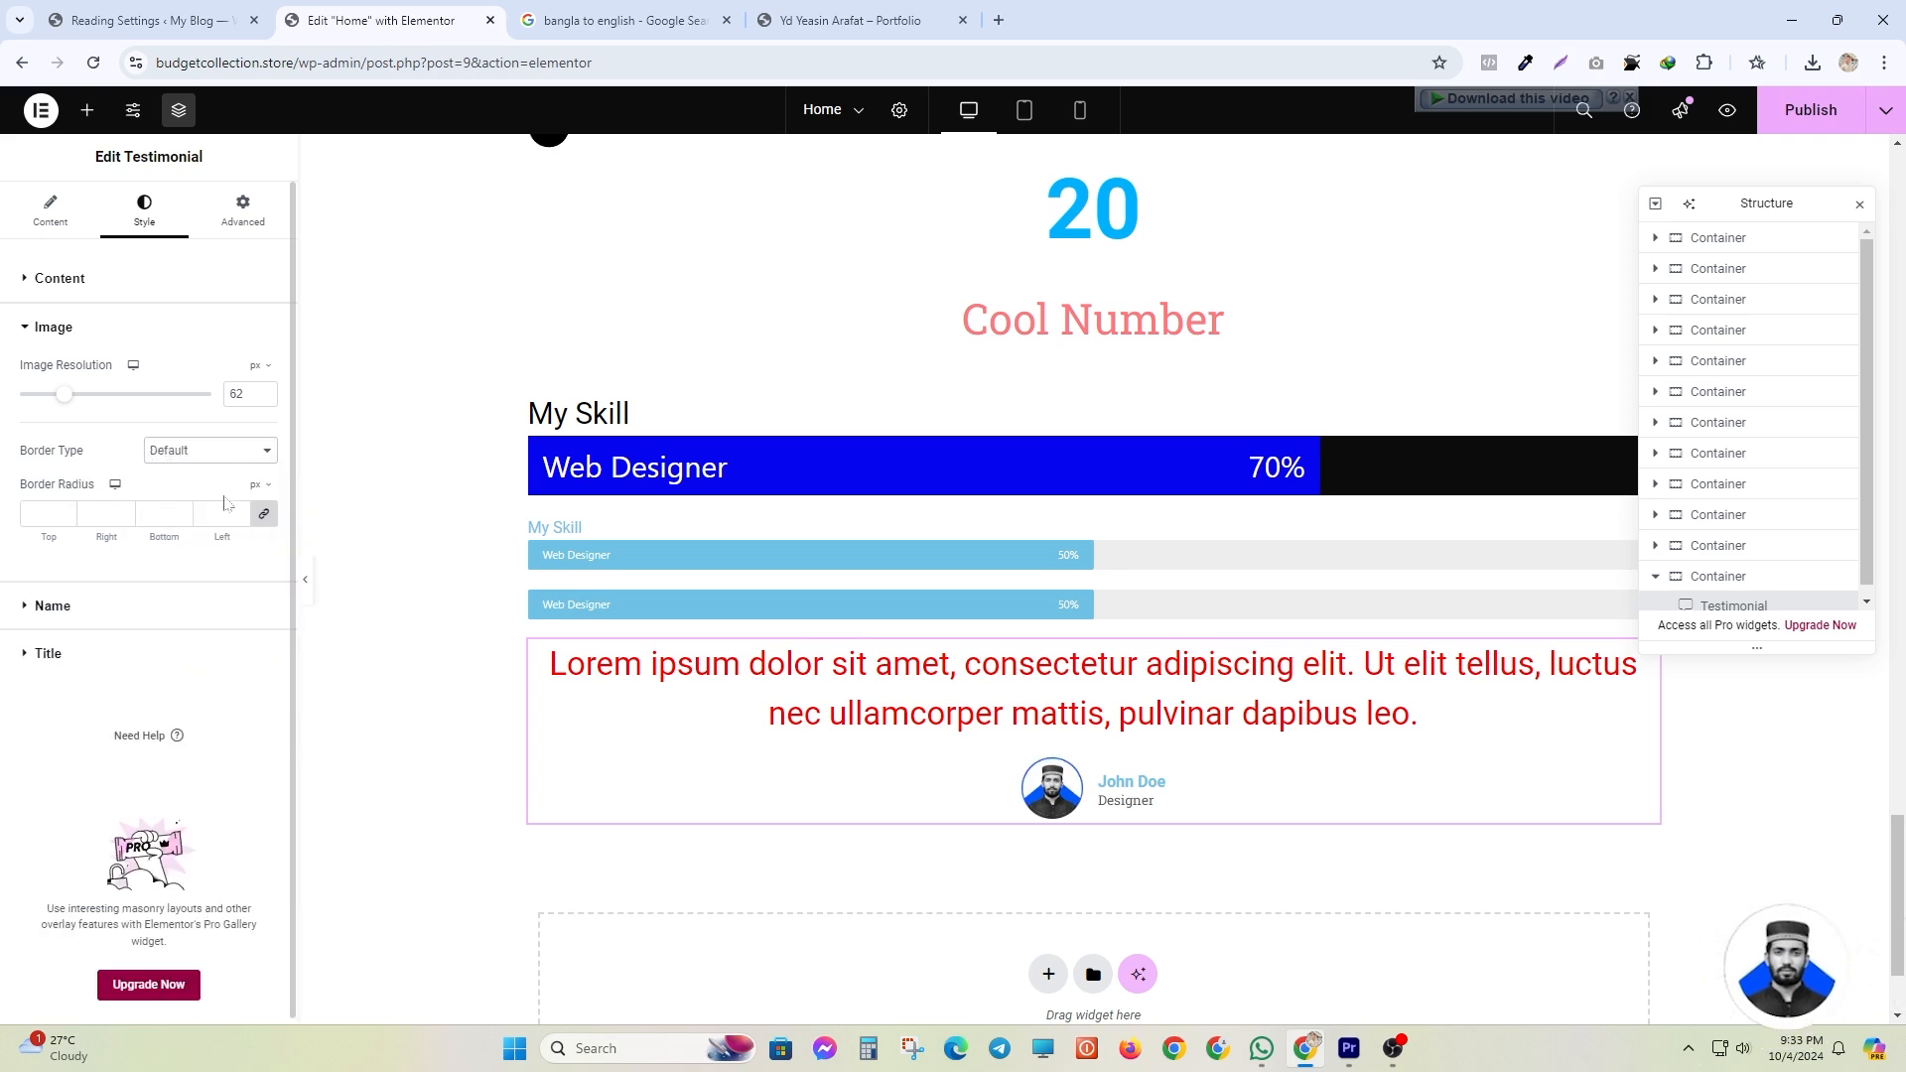
- Colour the testimonial's name black (#000000) and enlarge its font to slightly larger than the content text
left_click(45, 607)
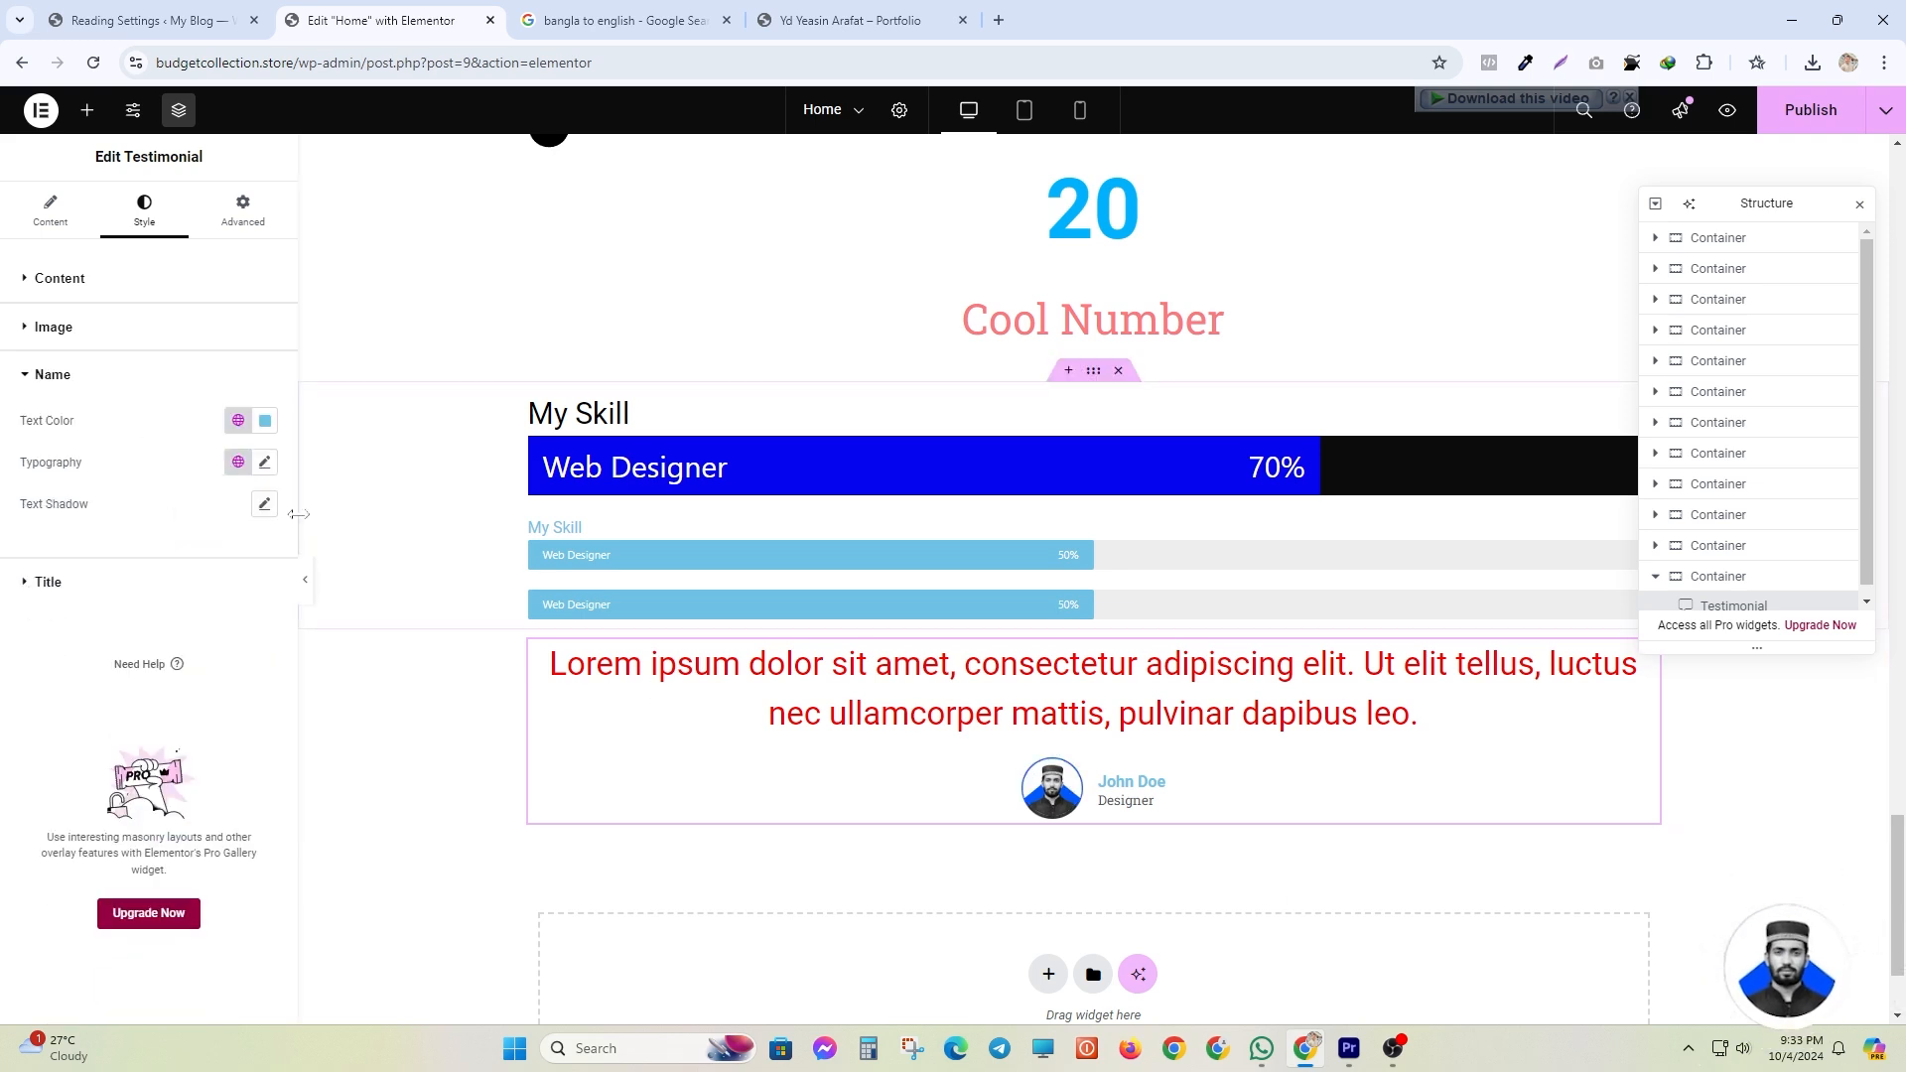
left_click(264, 422)
left_click(153, 650)
left_click(264, 420)
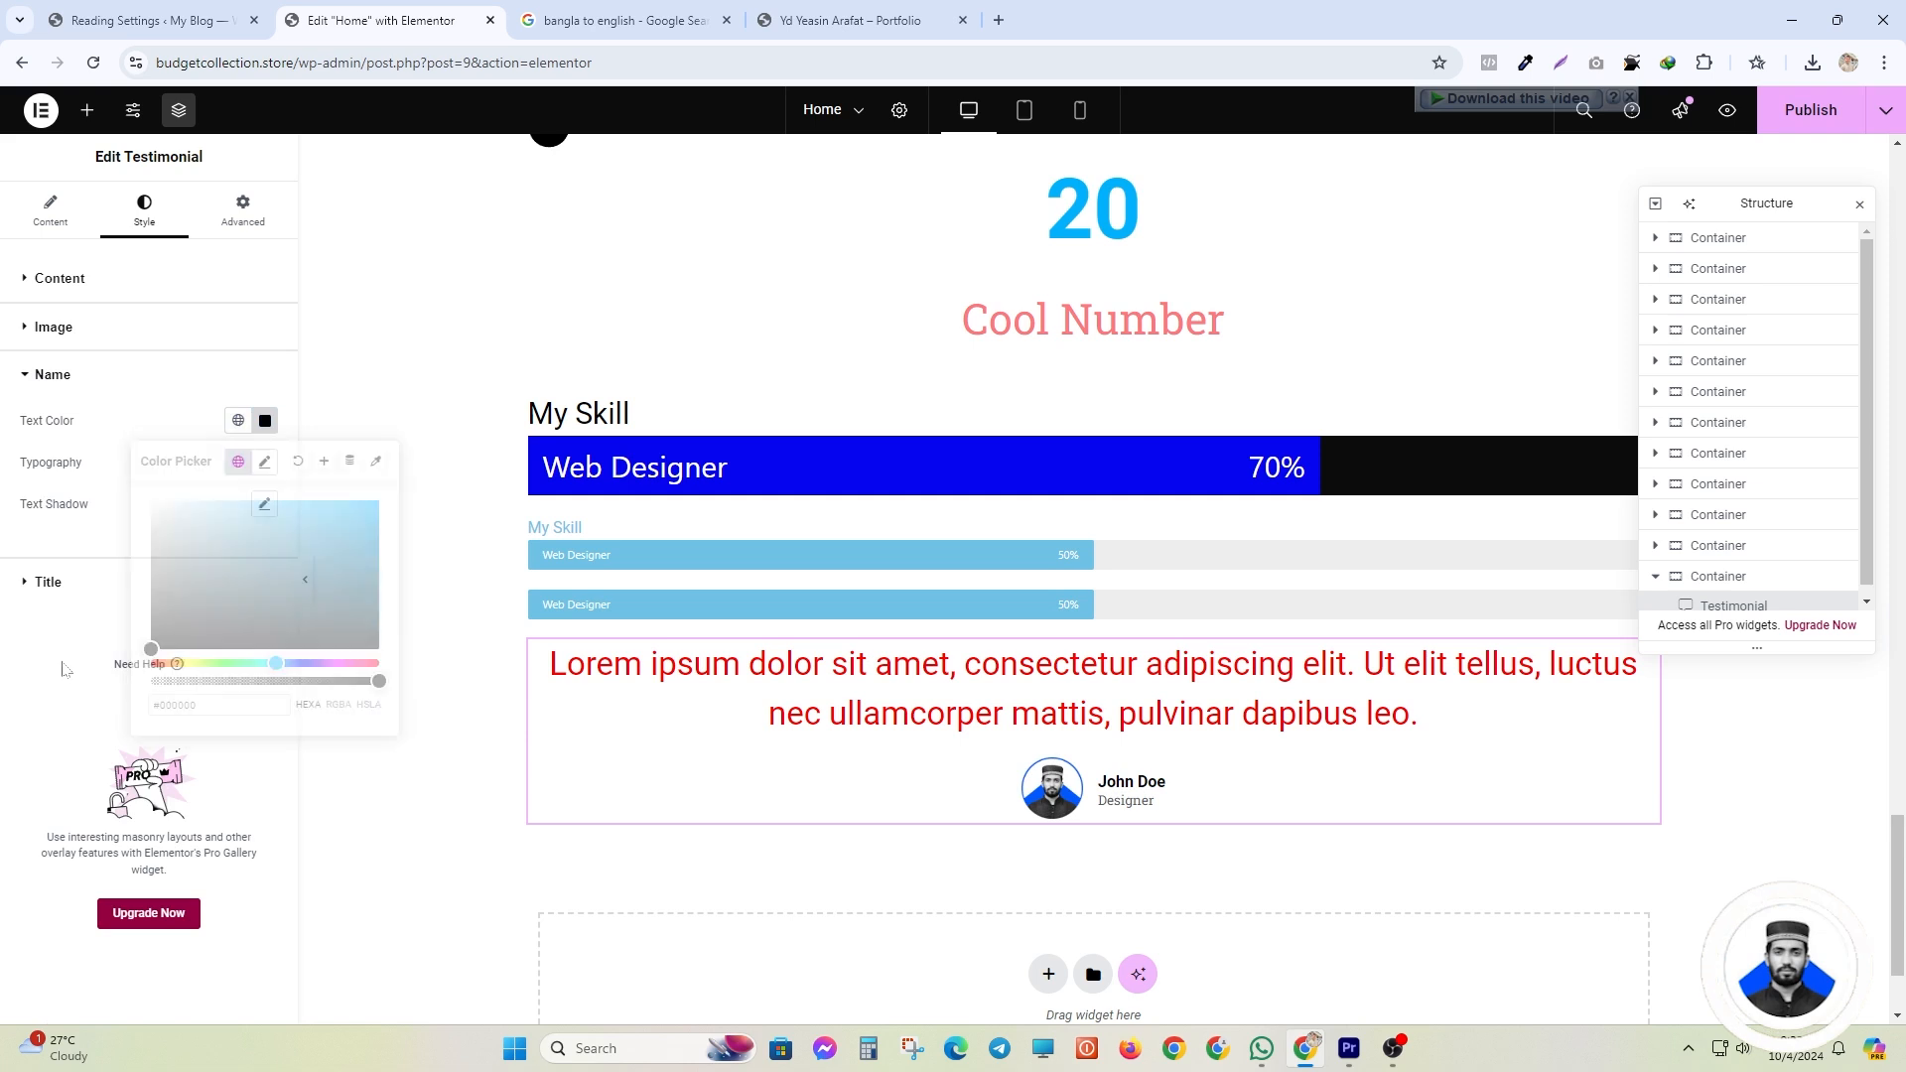
left_click(266, 464)
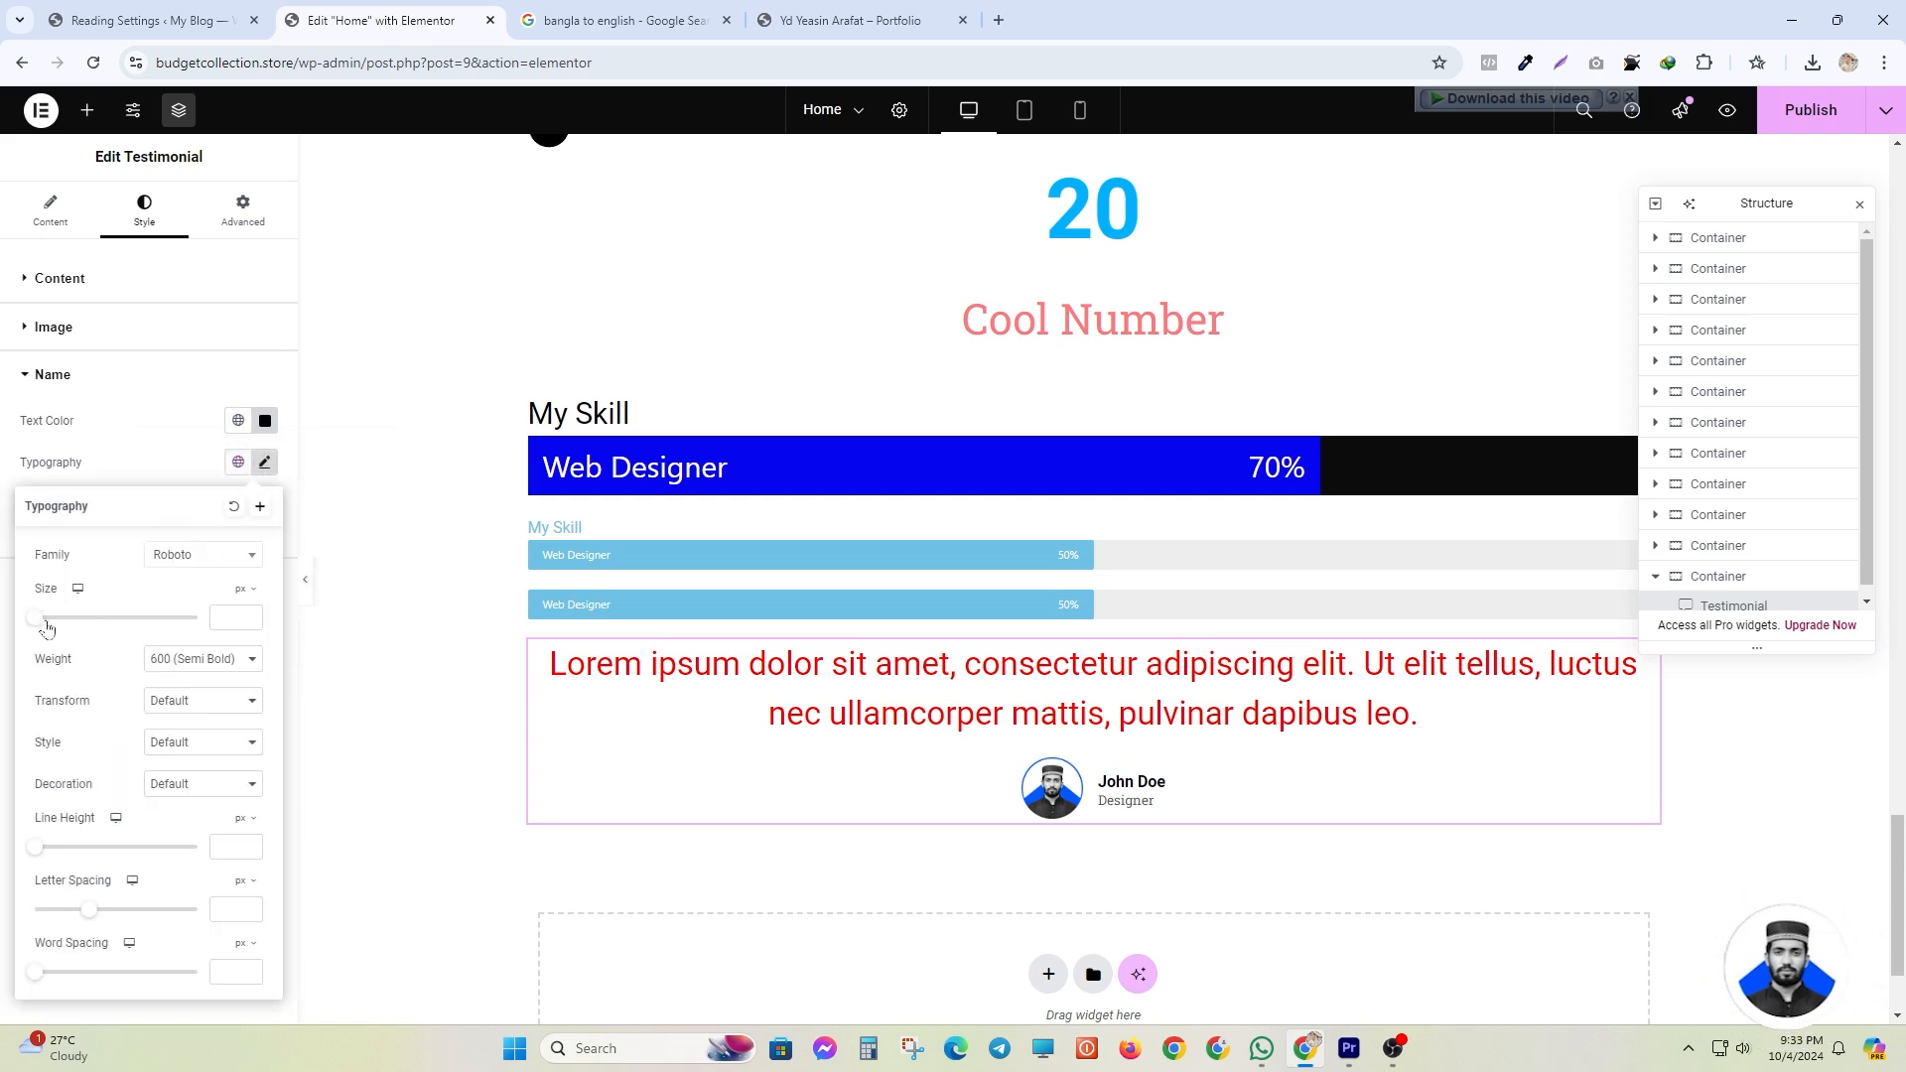
left_click_drag(45, 623, 71, 623)
left_click(264, 420)
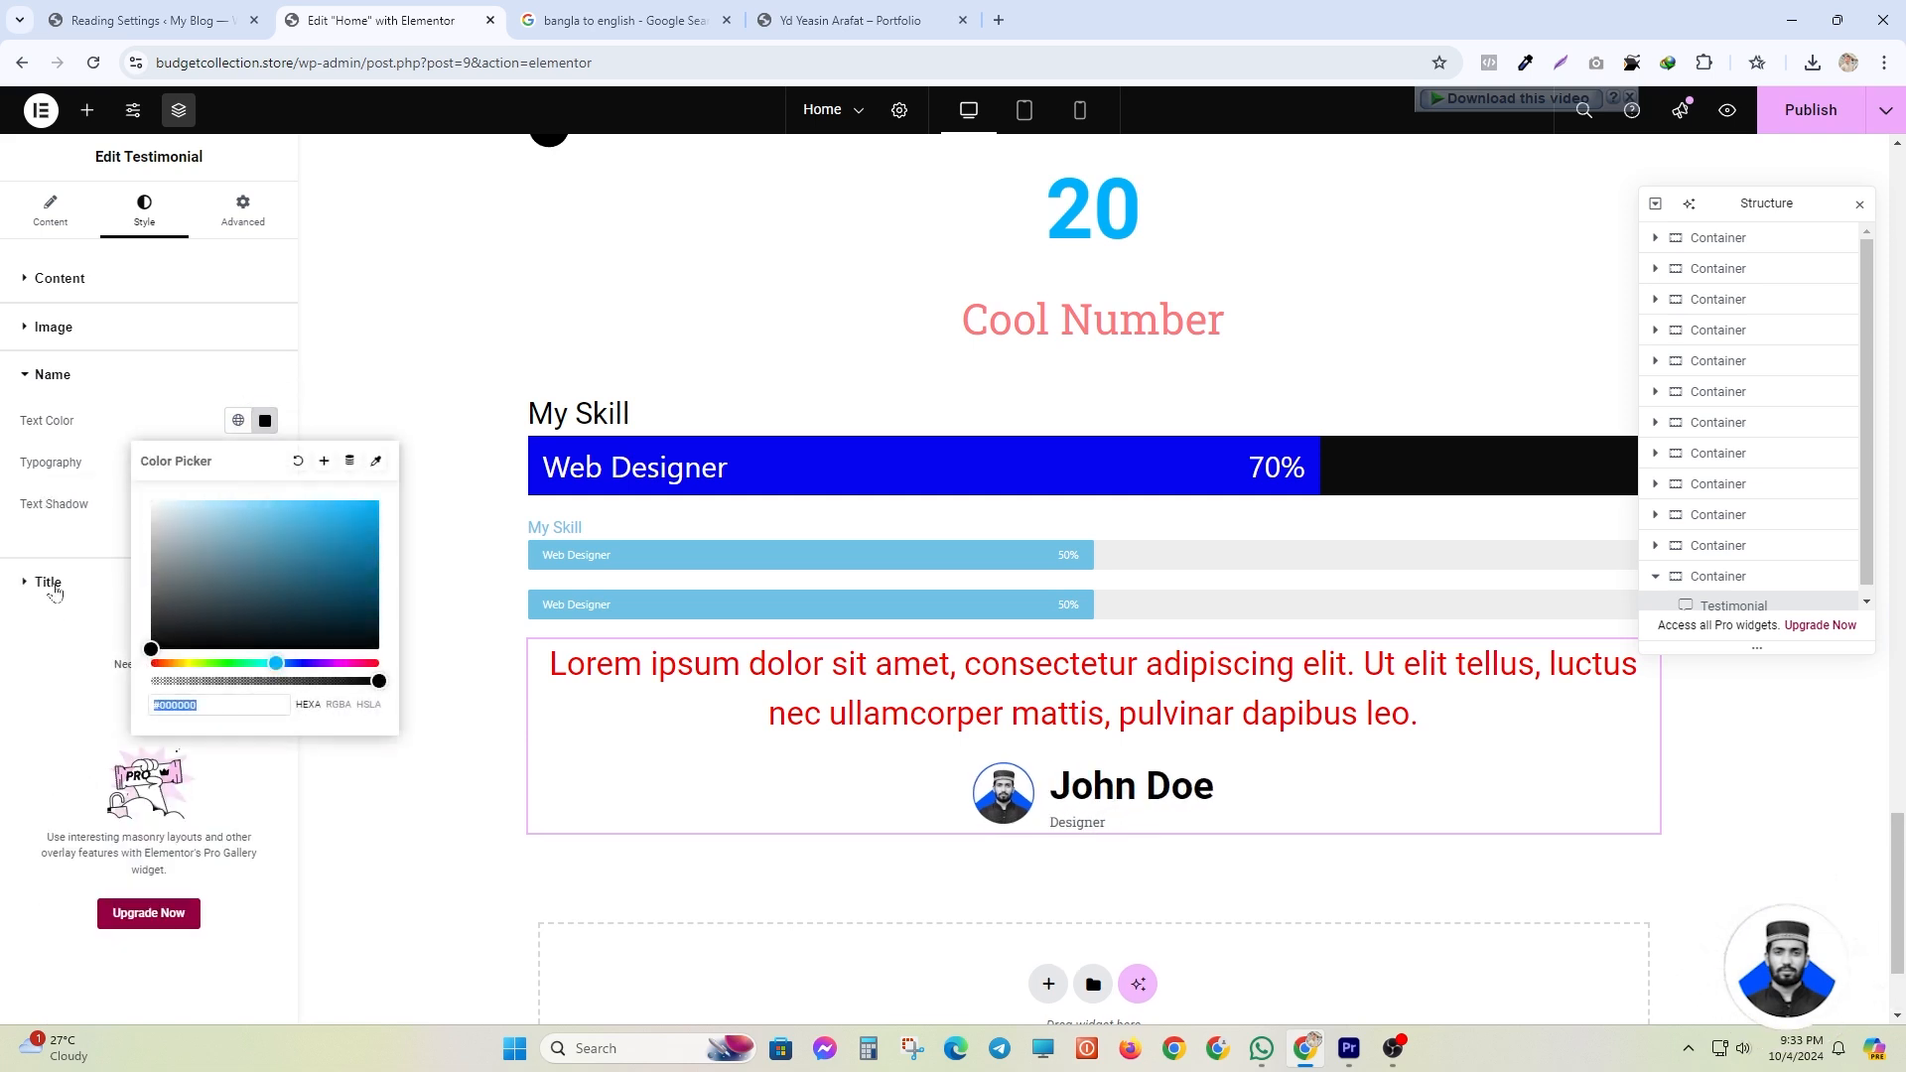
- Colour the testimonial's title blue (#0073FD) and set its font size to 31 px
left_click(30, 586)
left_click(265, 470)
left_click_drag(244, 603, 392, 556)
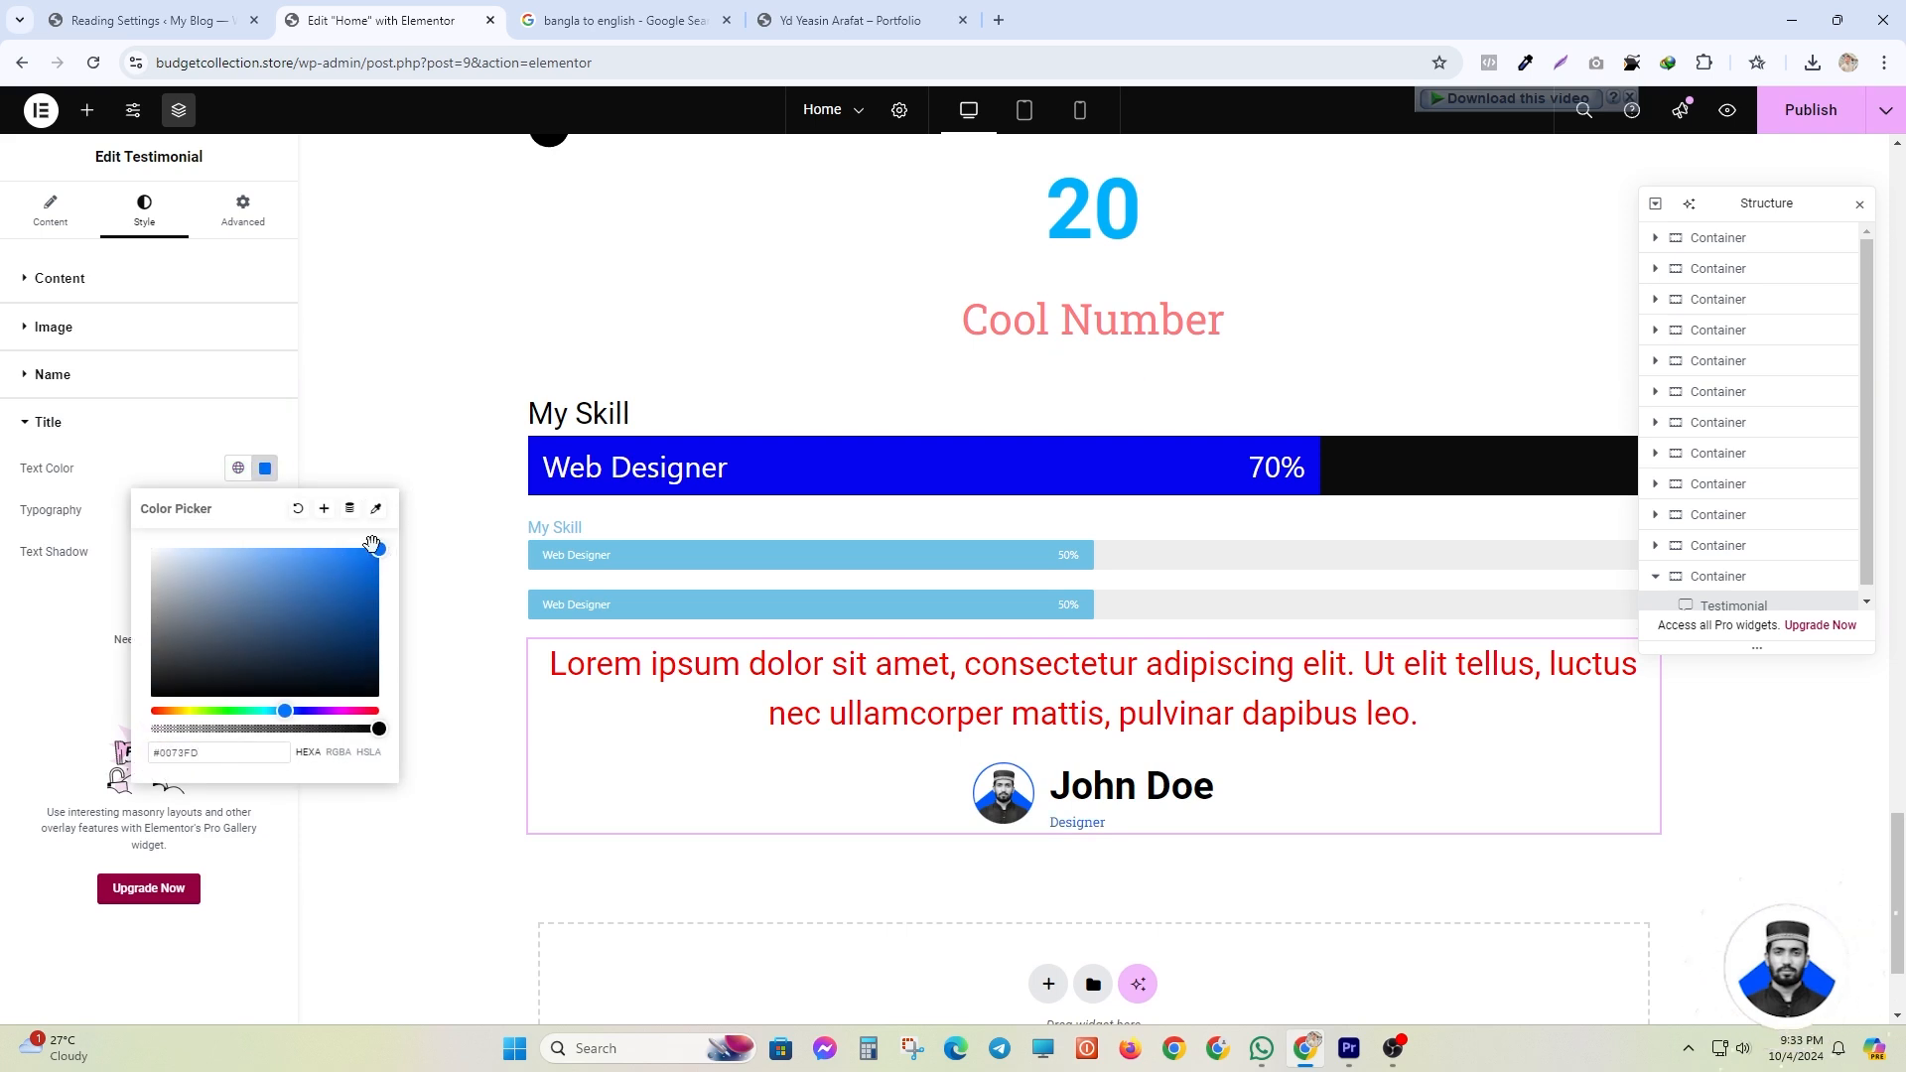
left_click(264, 467)
left_click(264, 511)
left_click_drag(36, 665, 58, 667)
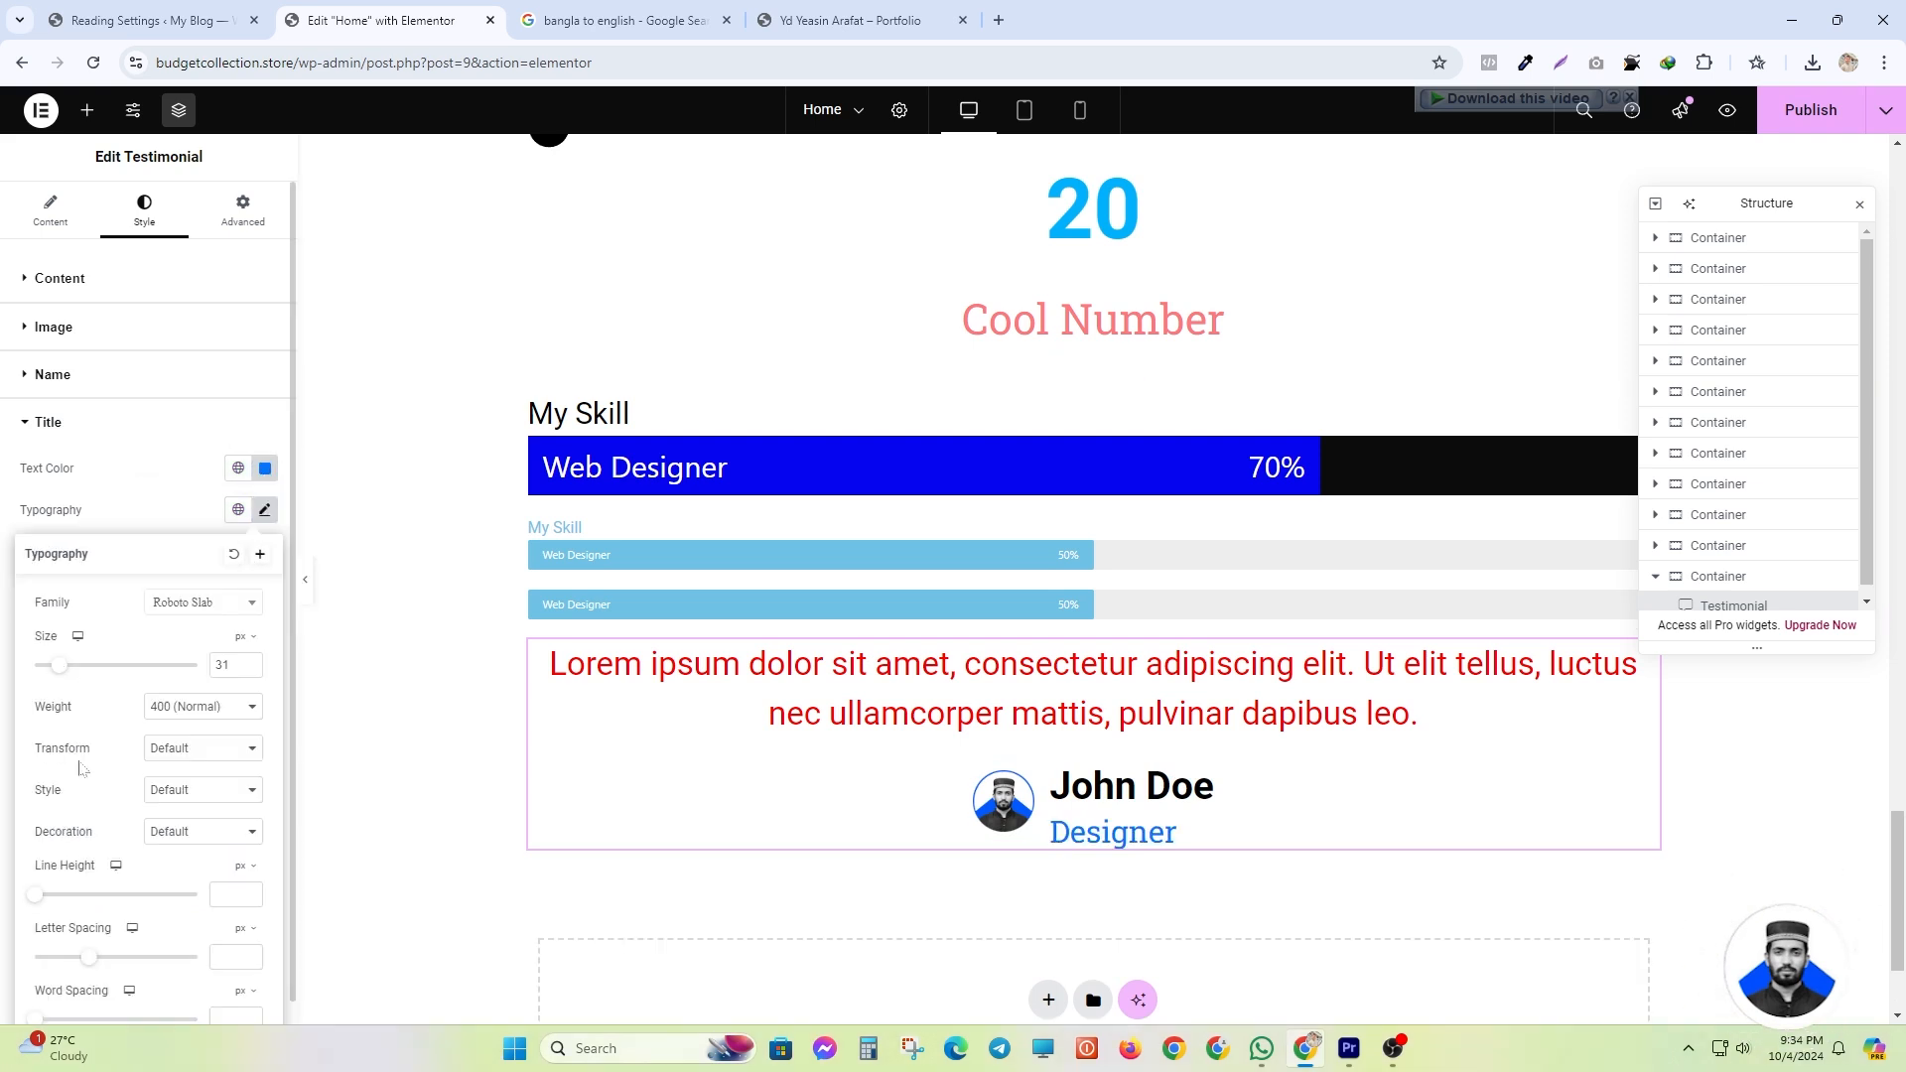
left_click(264, 511)
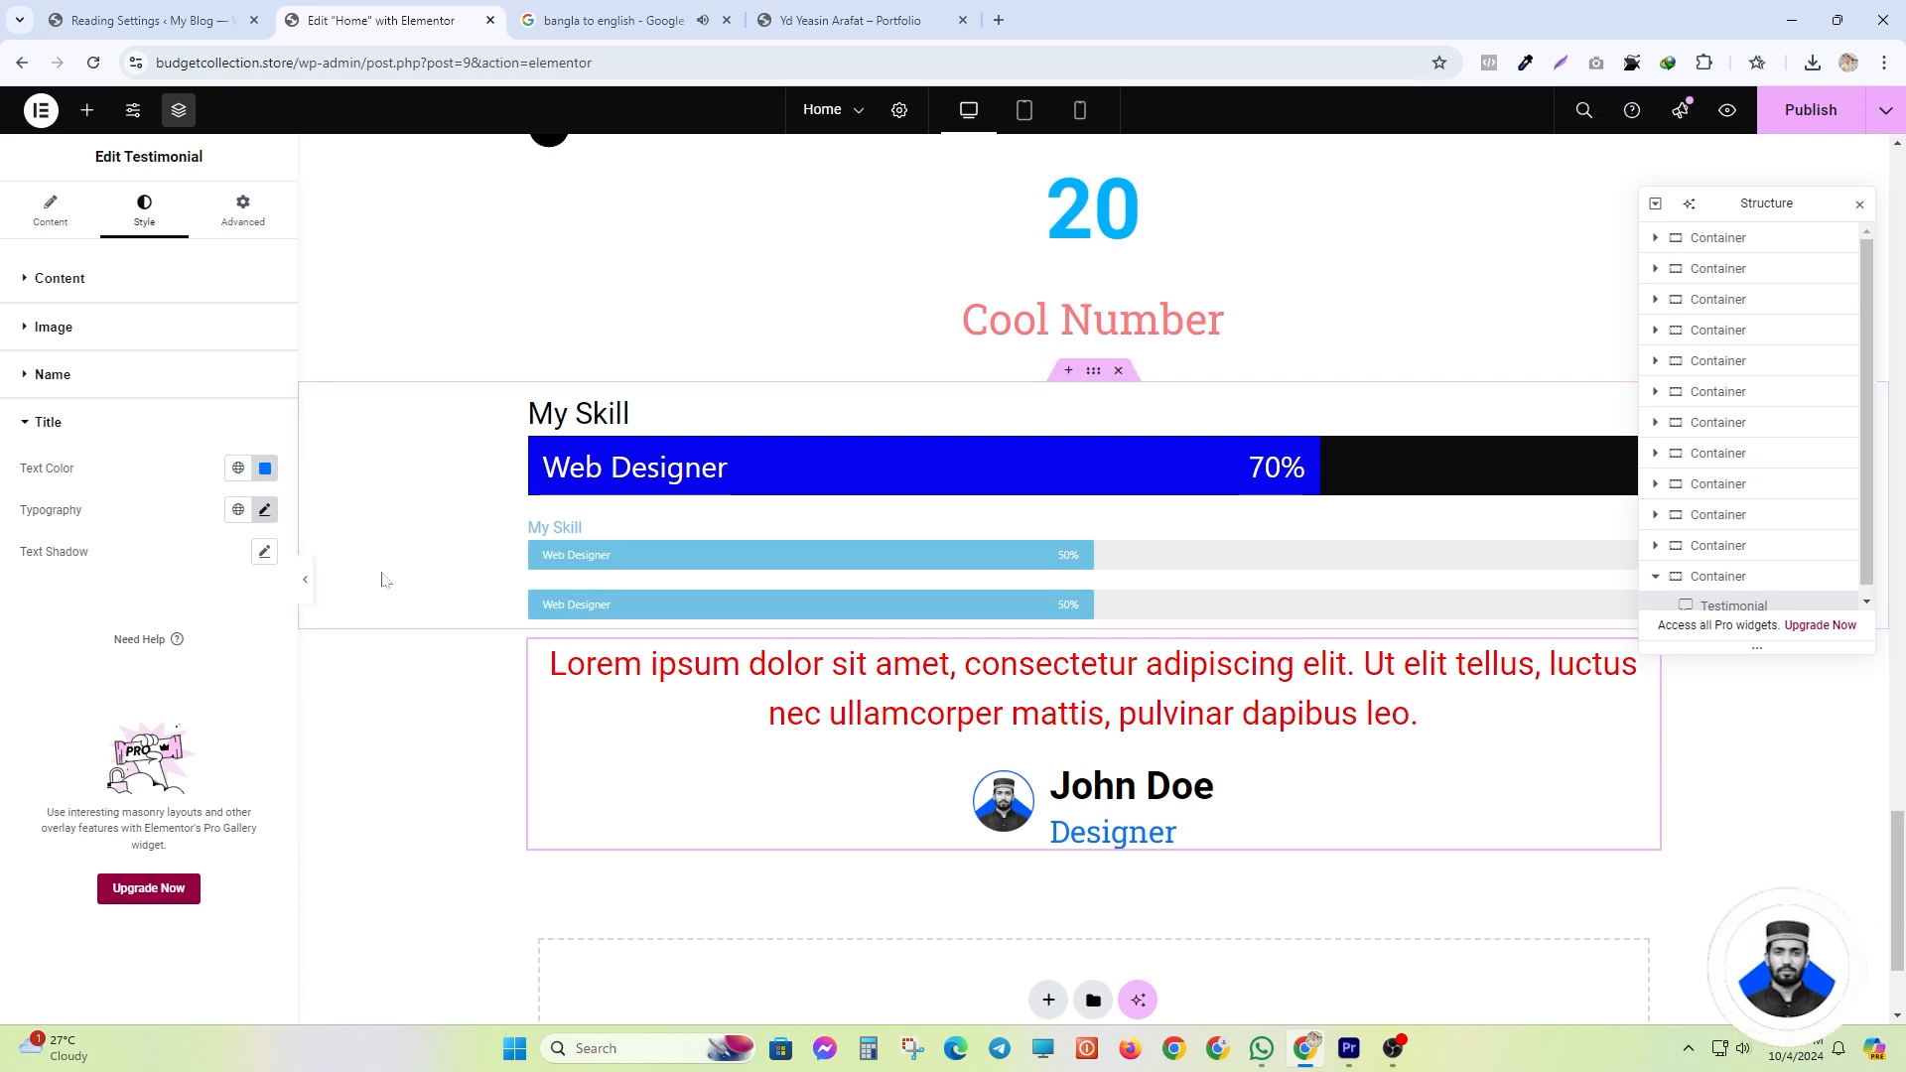
- Add a single-column Flexbox container below the testimonial and place a Social Icons widget in it
scroll(386, 580, "down", 2)
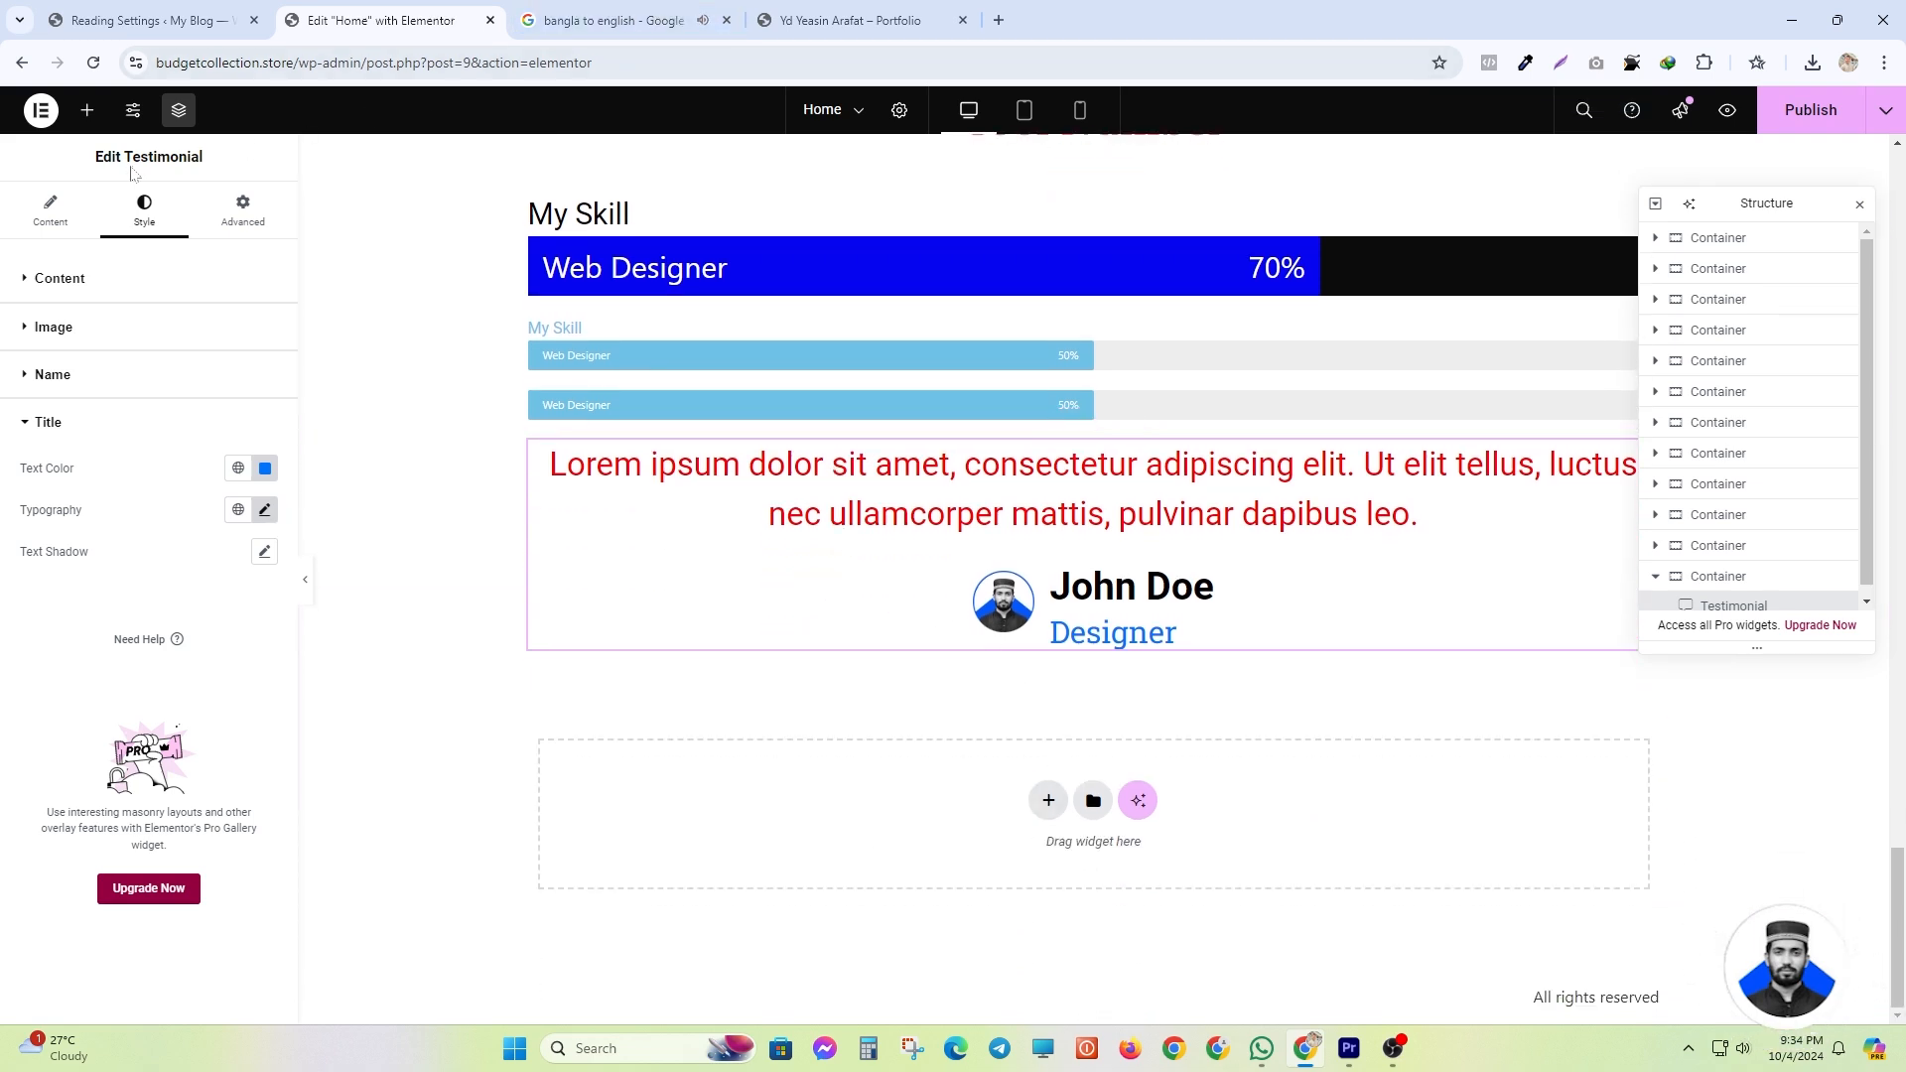
left_click(1037, 806)
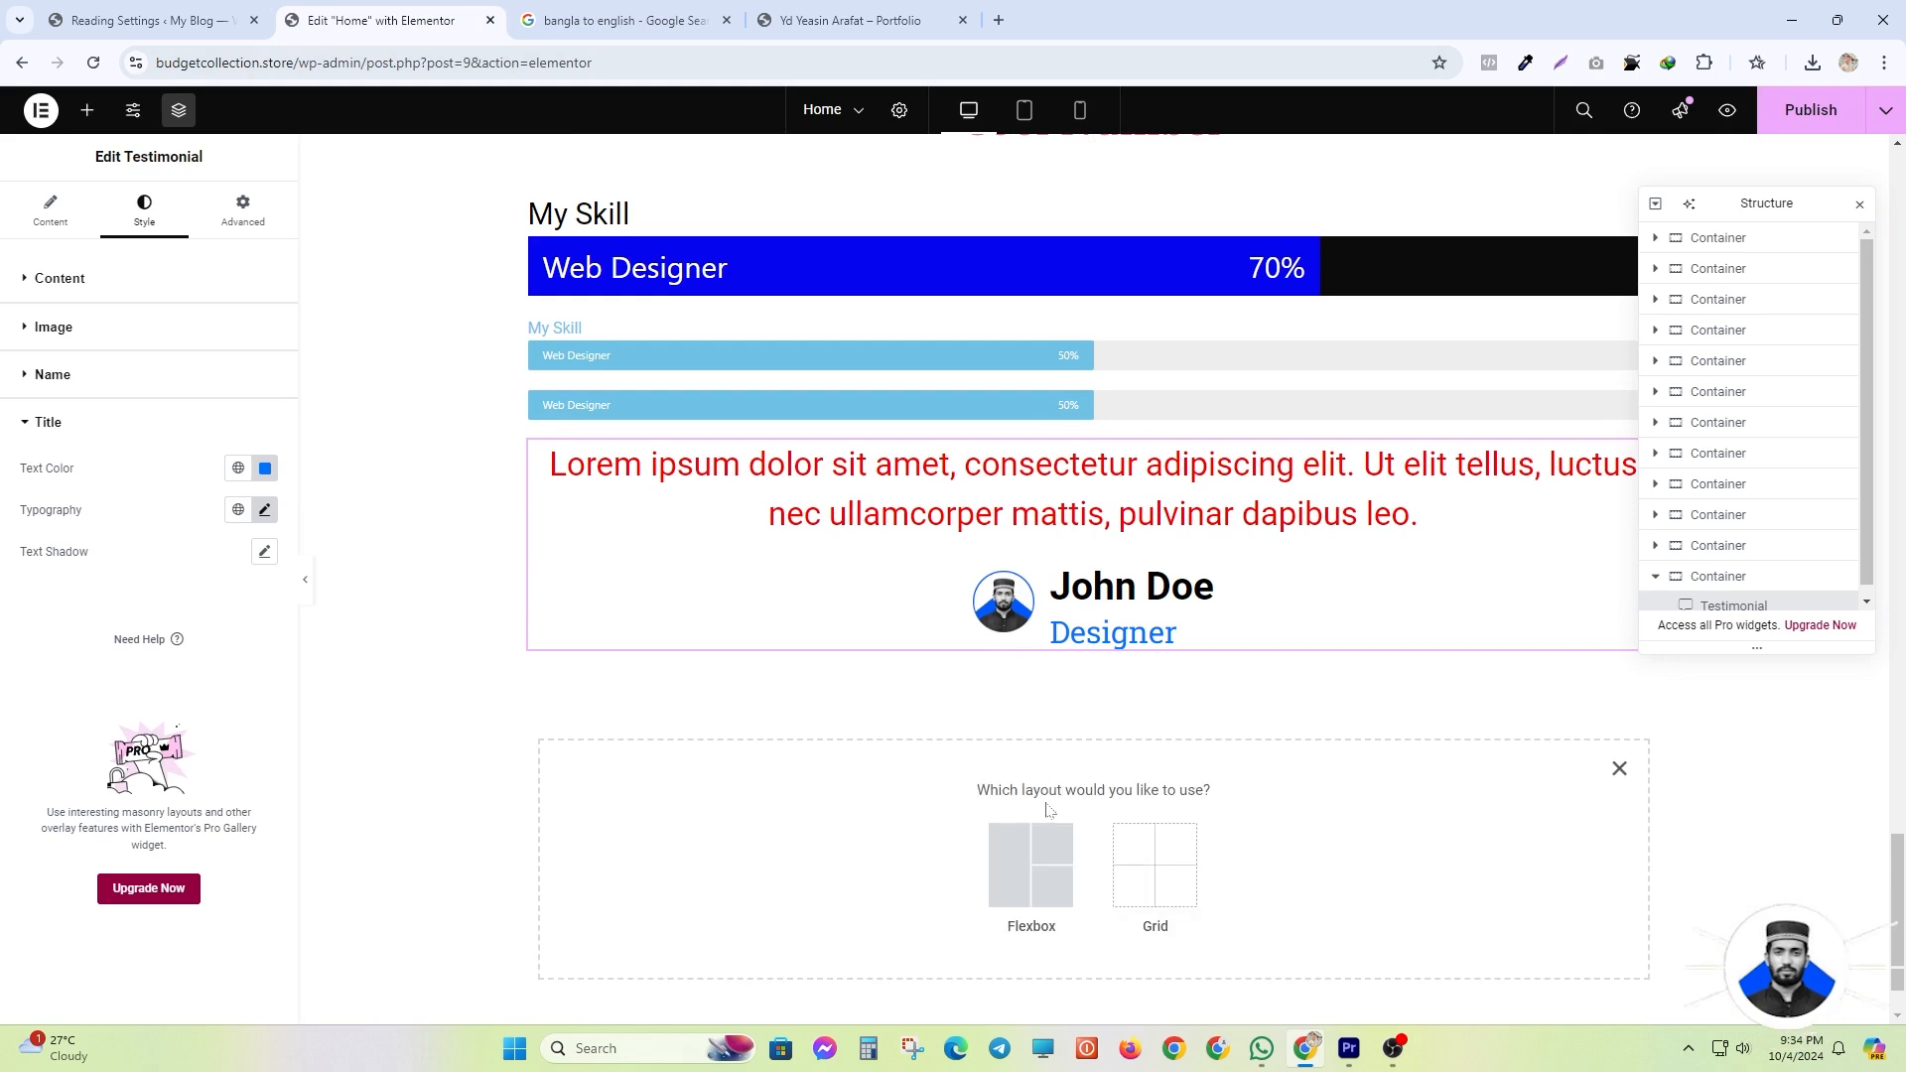
left_click(1030, 859)
left_click(843, 858)
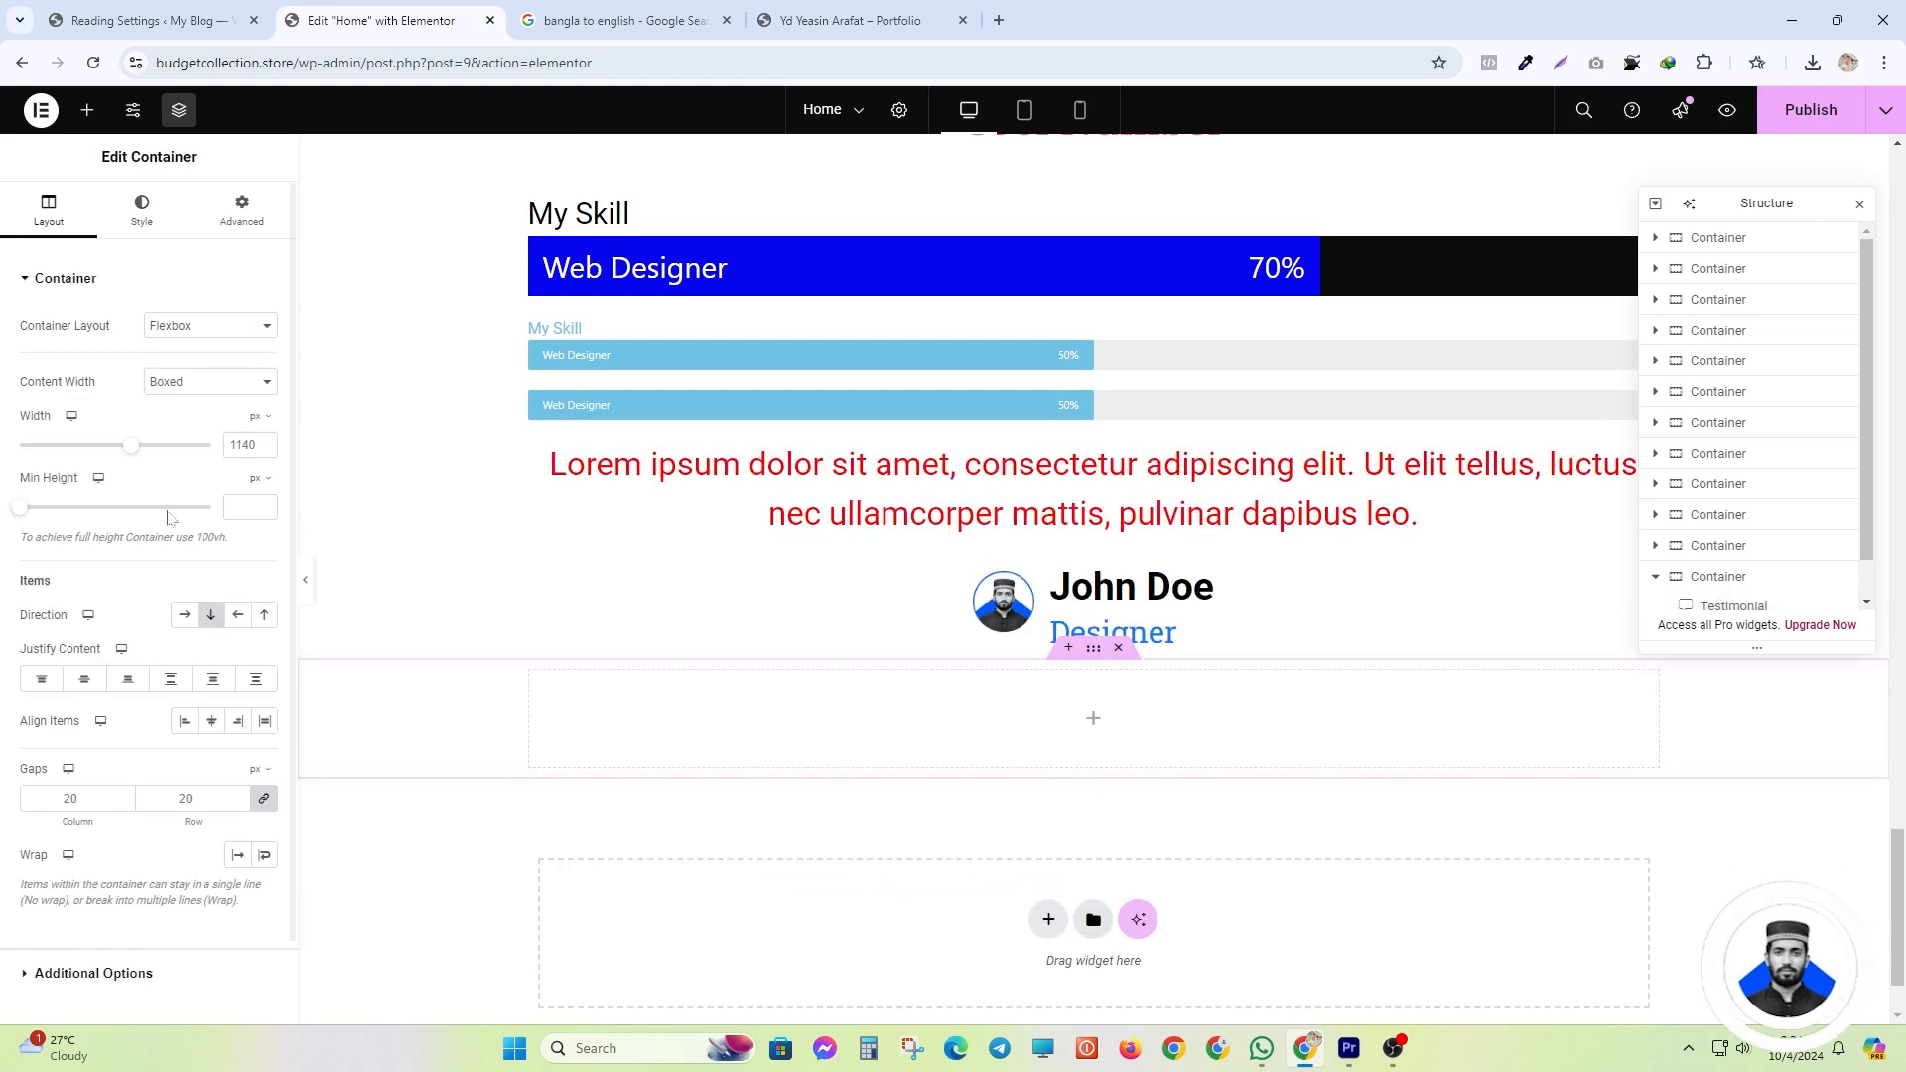
left_click(88, 110)
scroll(148, 705, "down", 3)
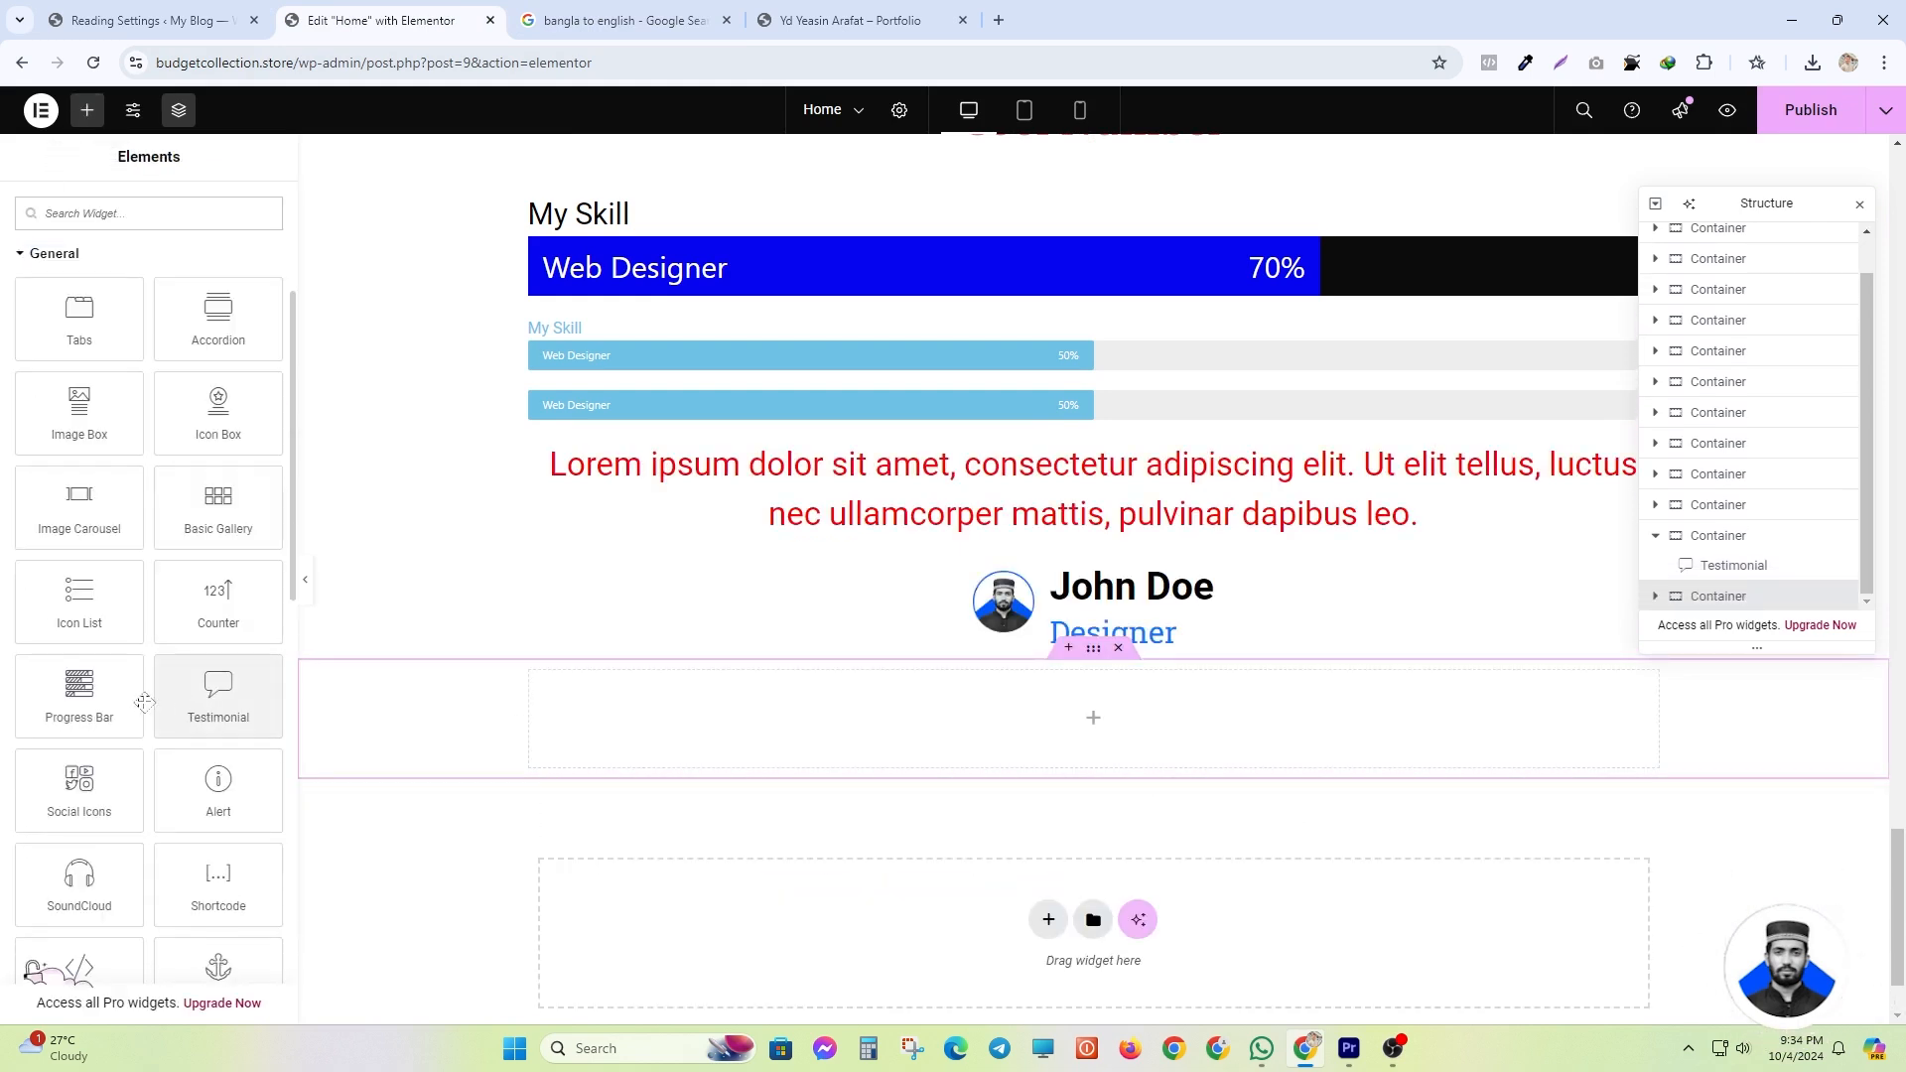
scroll(100, 685, "down", 1)
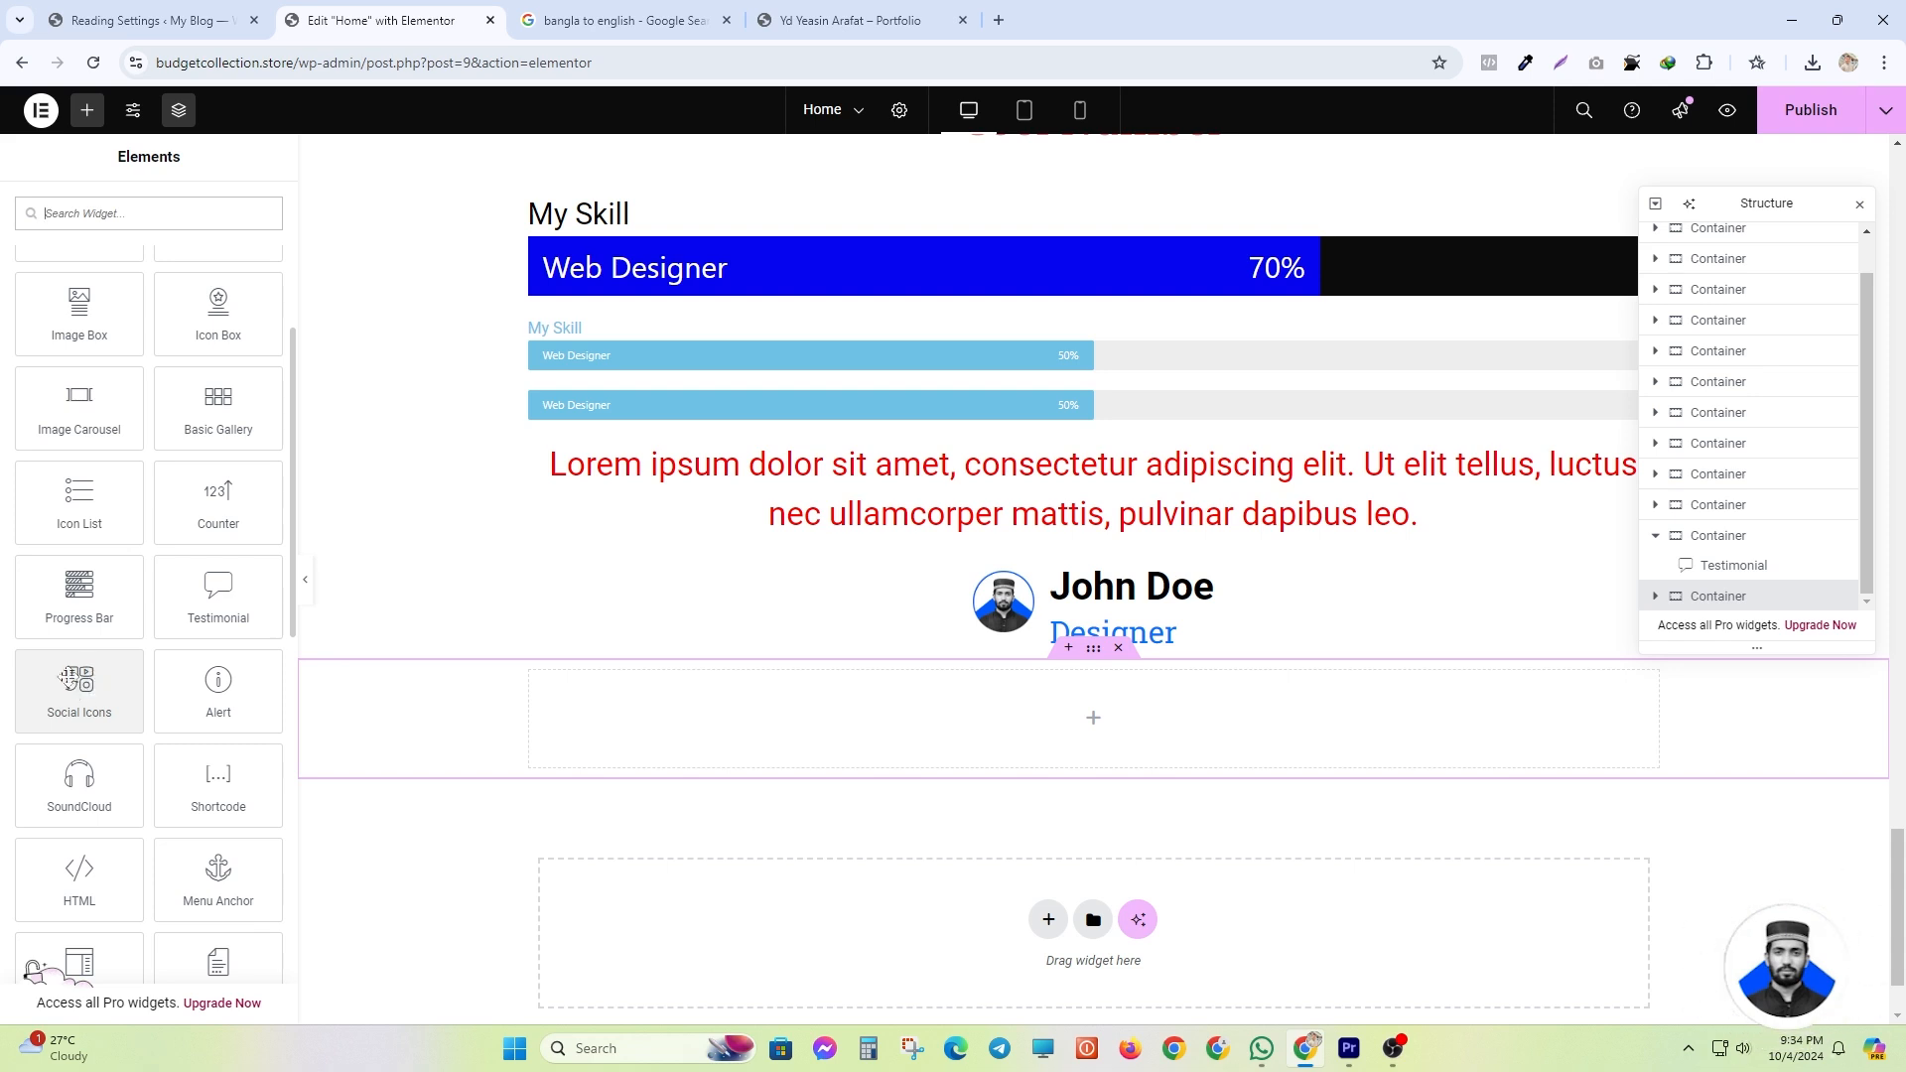
left_click_drag(71, 679, 794, 730)
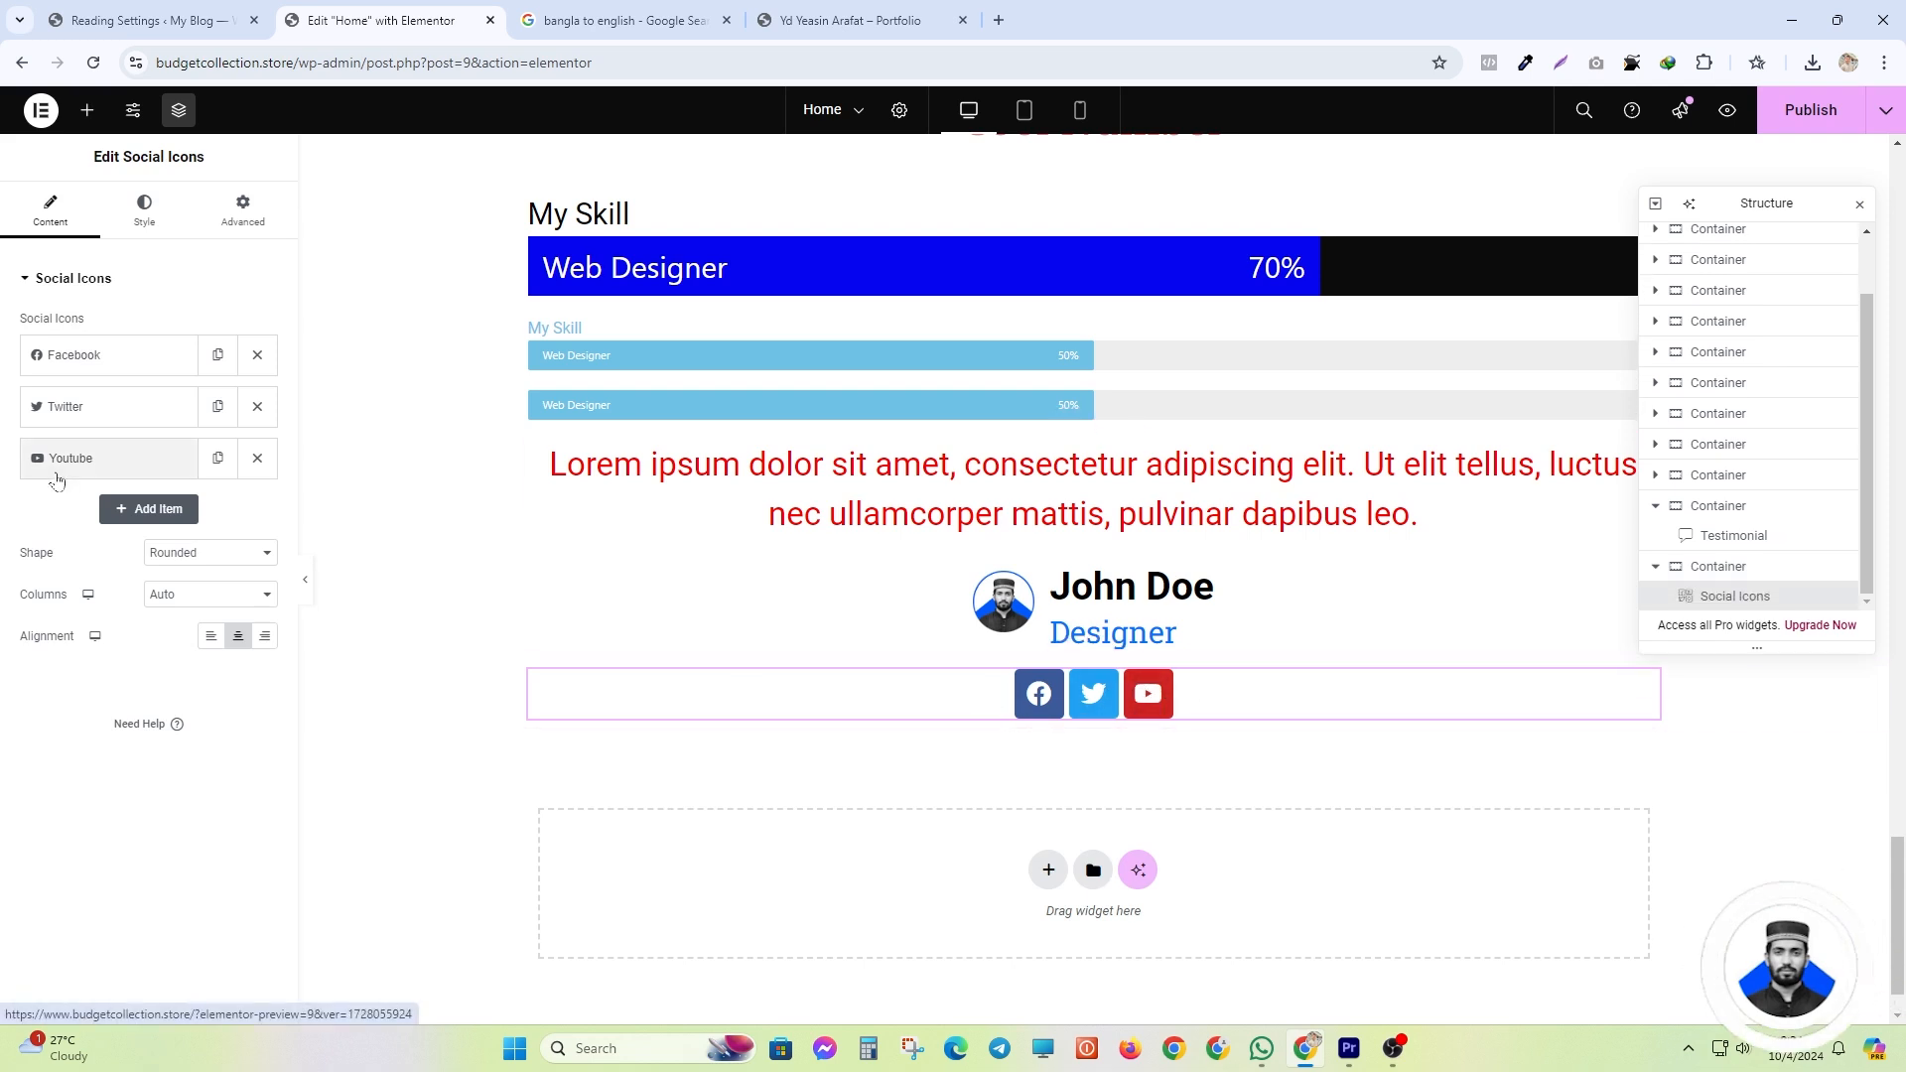
- Try adding two extra items to the social icons and remove them again
left_click(149, 509)
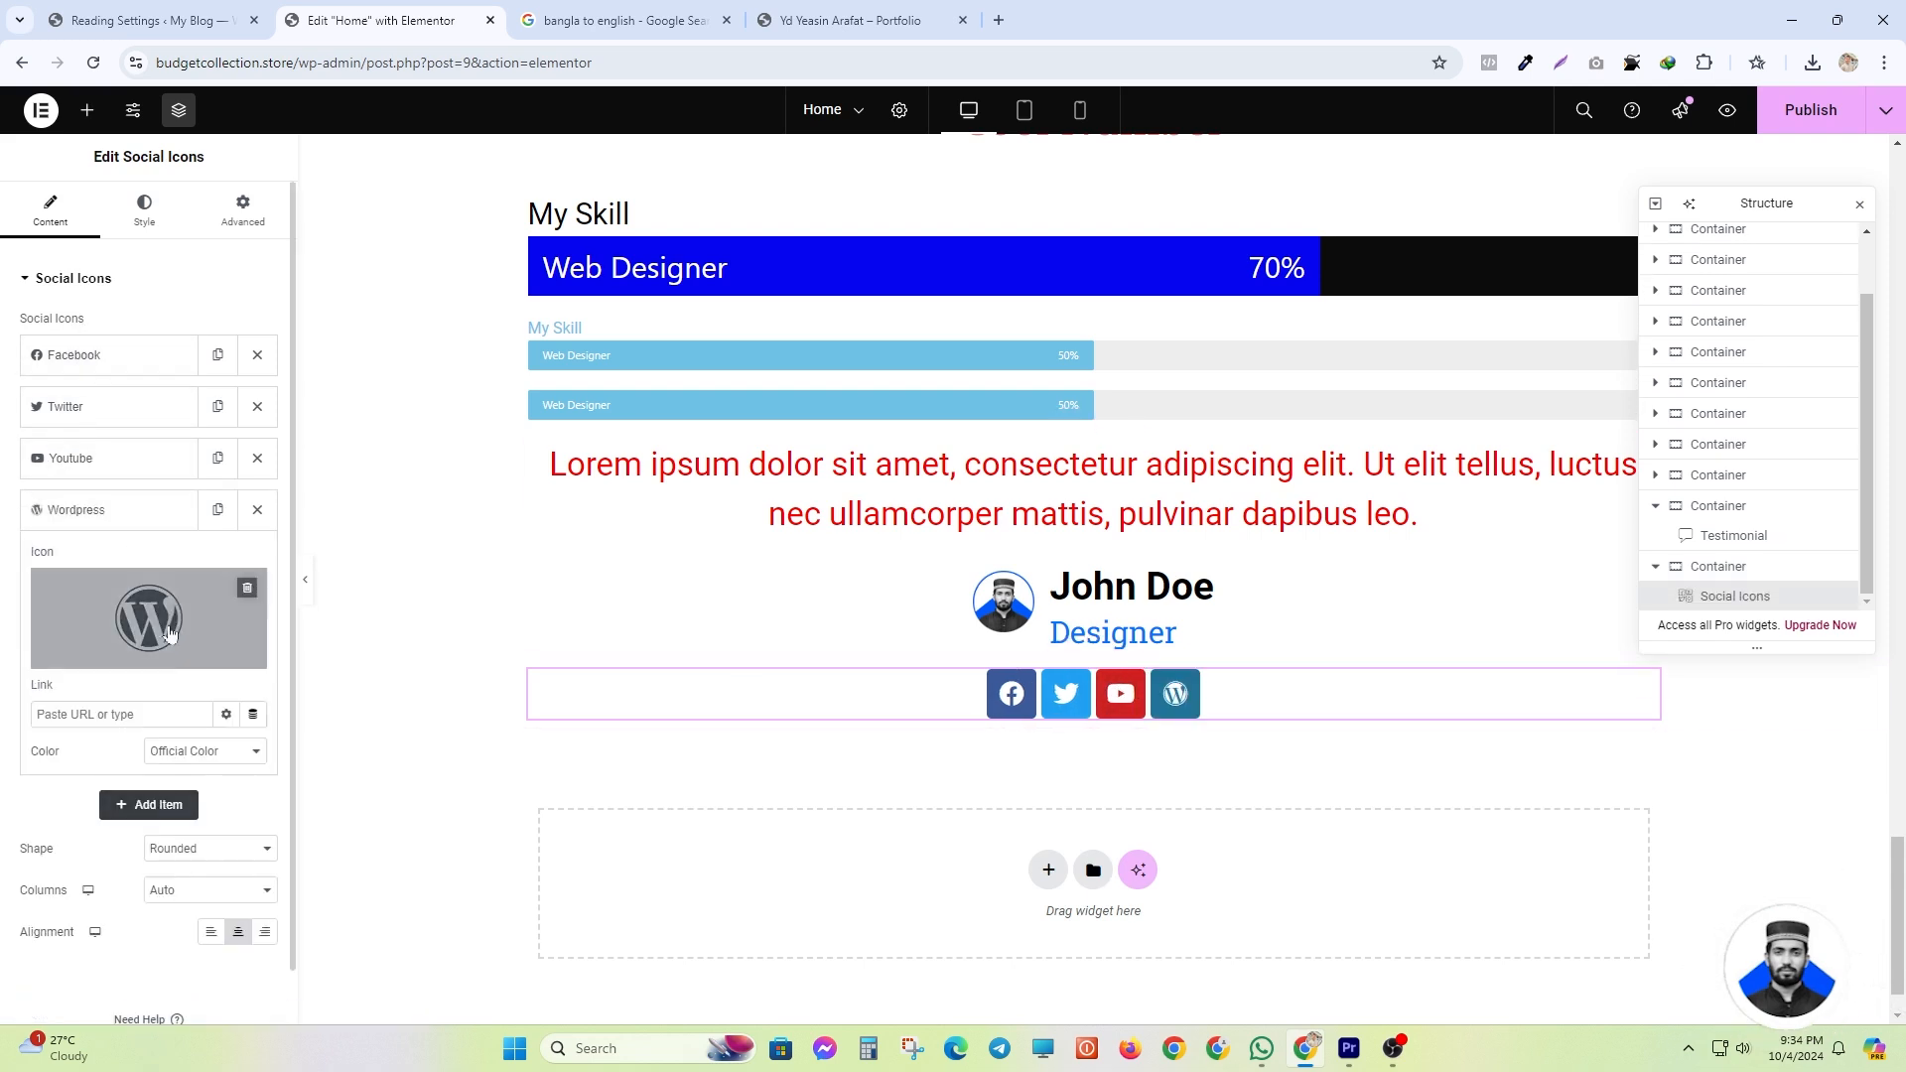
left_click(149, 802)
left_click(253, 561)
left_click(258, 509)
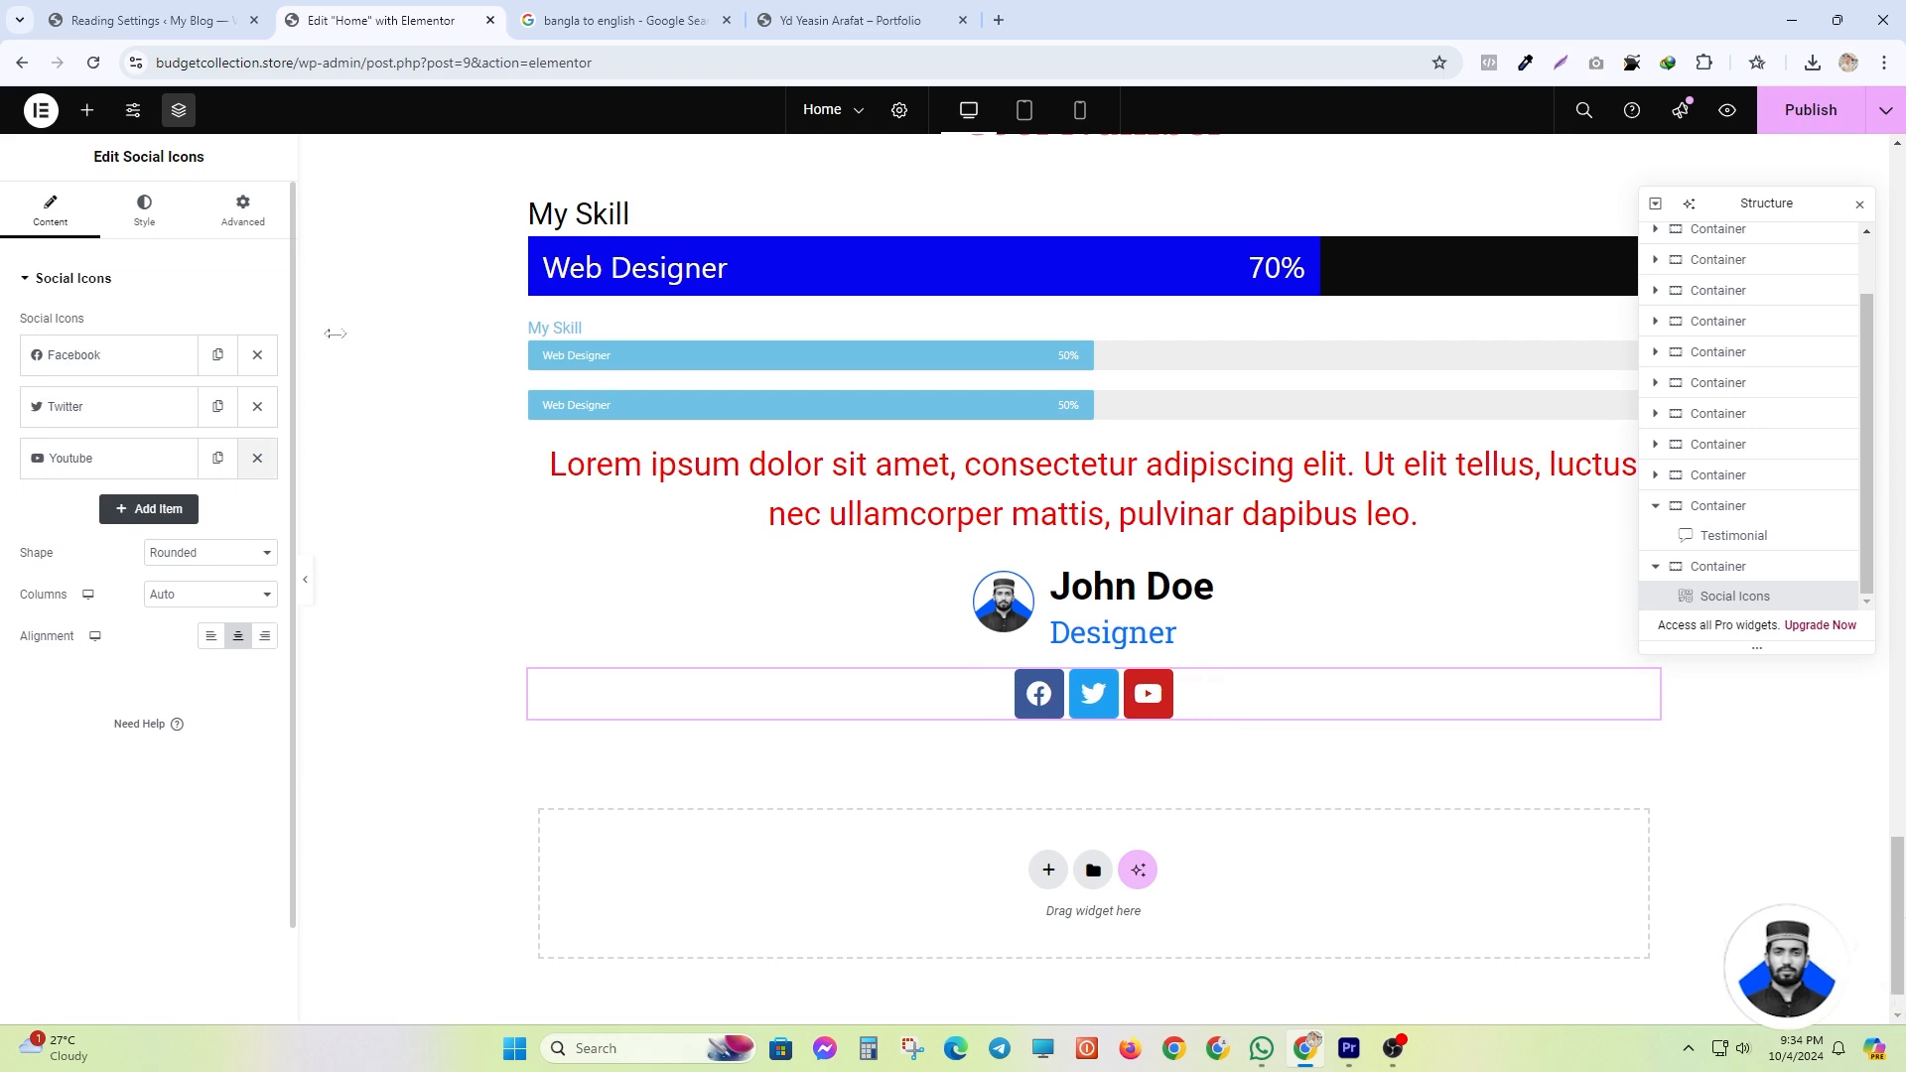
- Examine the social icons in the portfolio site's header and place its browser tab directly after the Elementor editor tab
left_click(854, 20)
scroll(1480, 285, "up", 10)
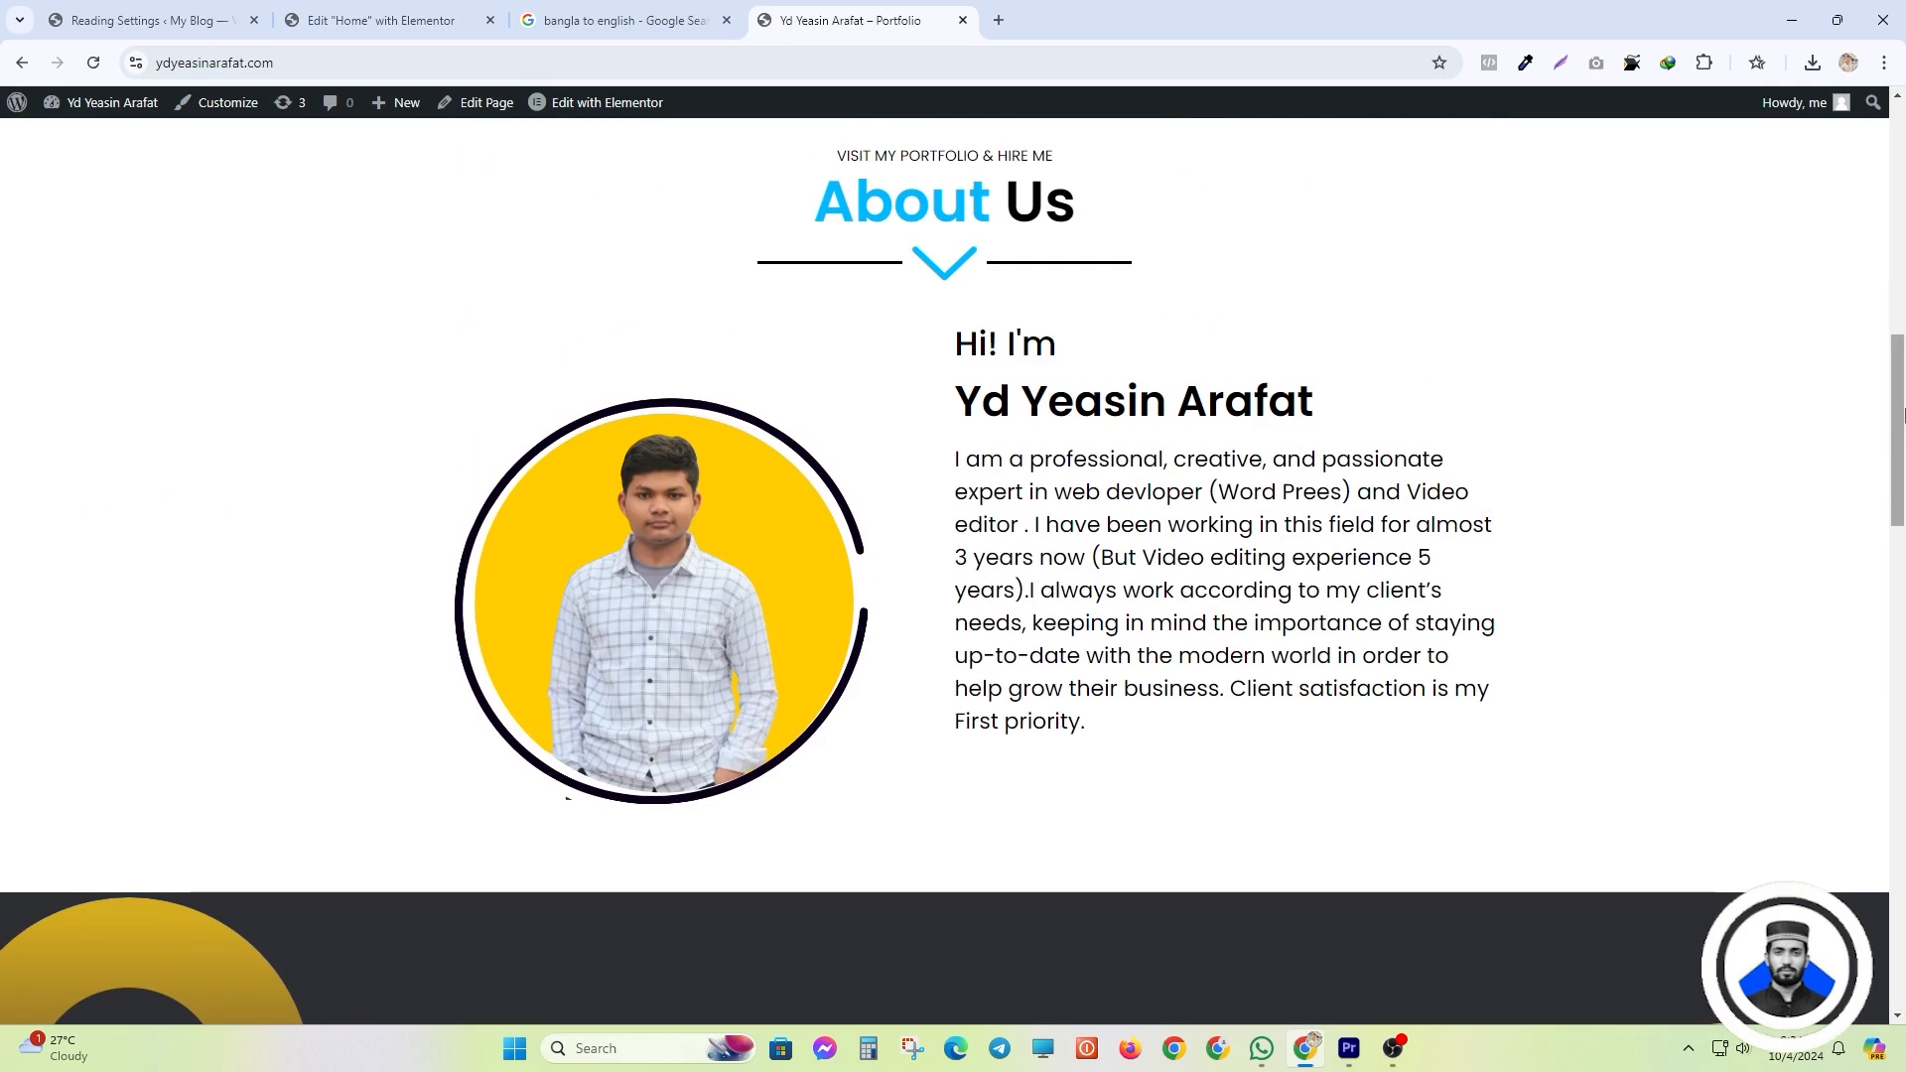
scroll(1608, 158, "up", 10)
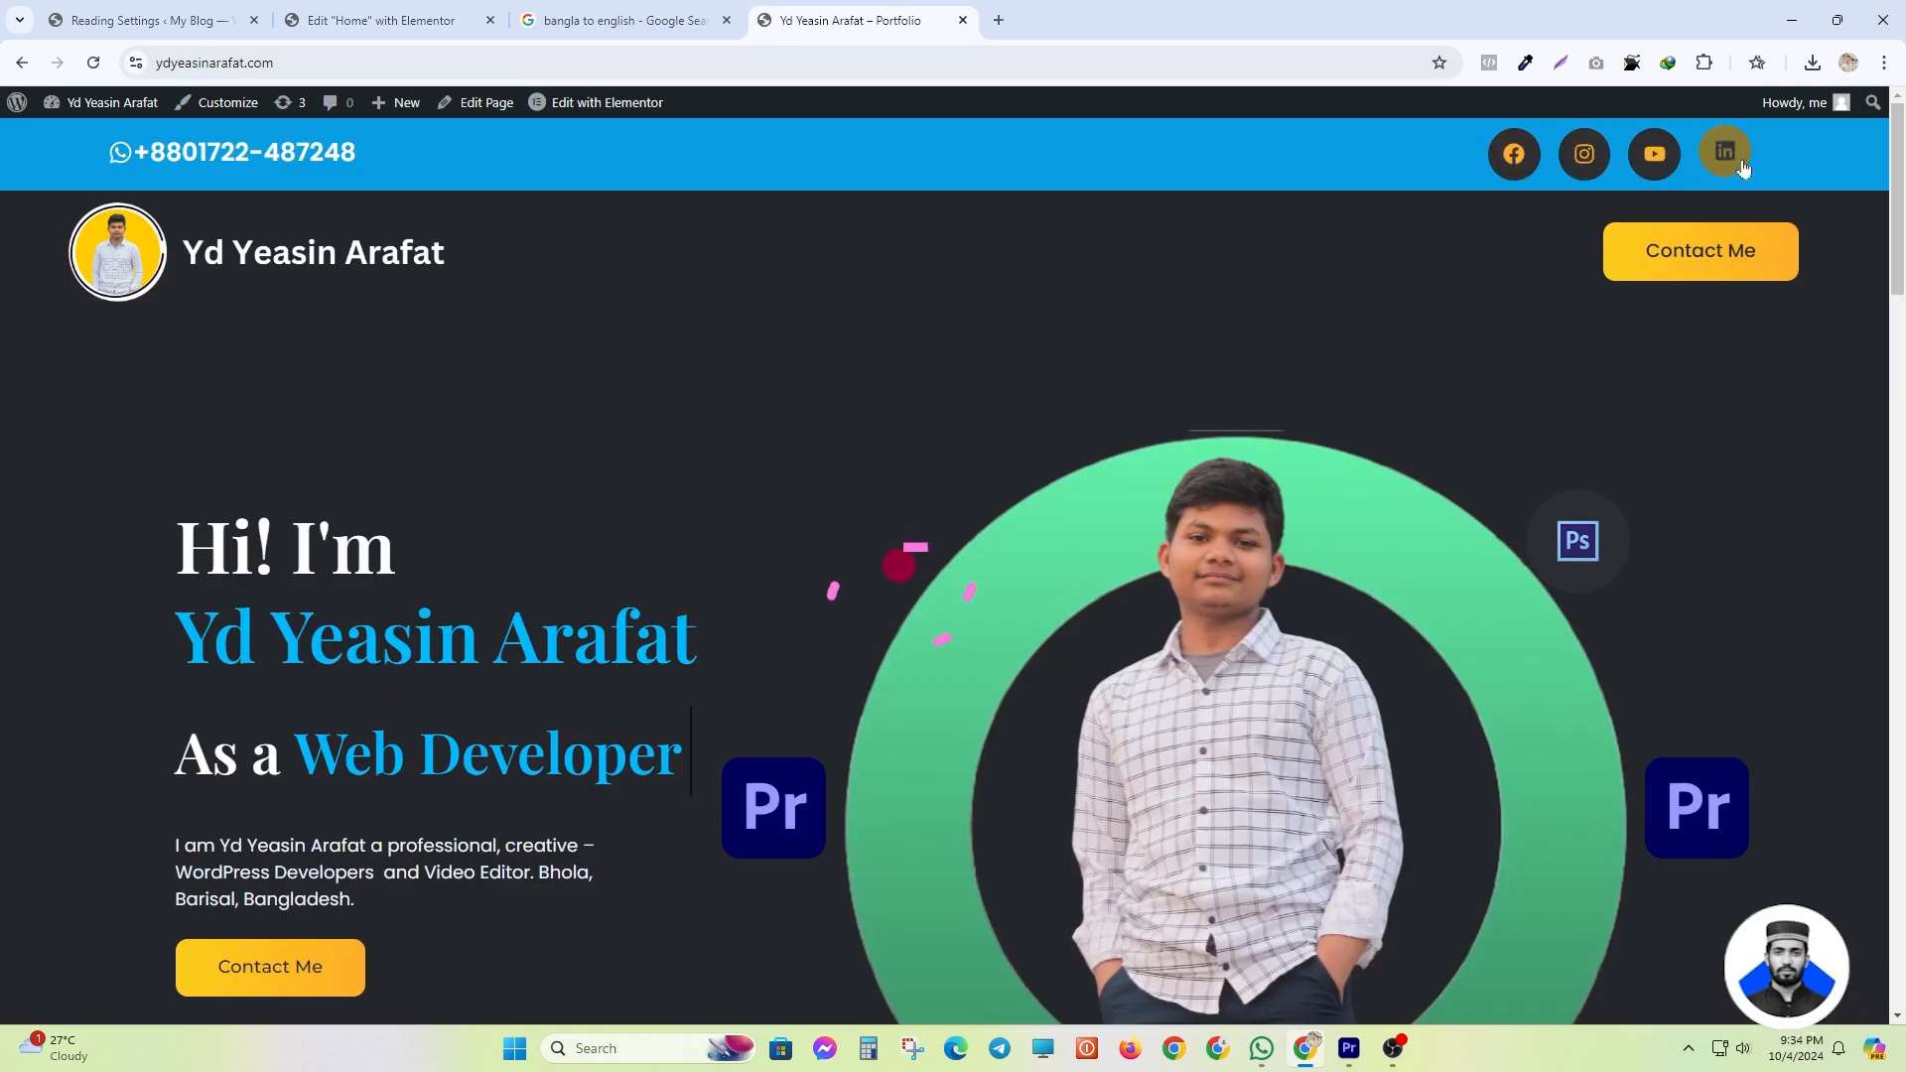
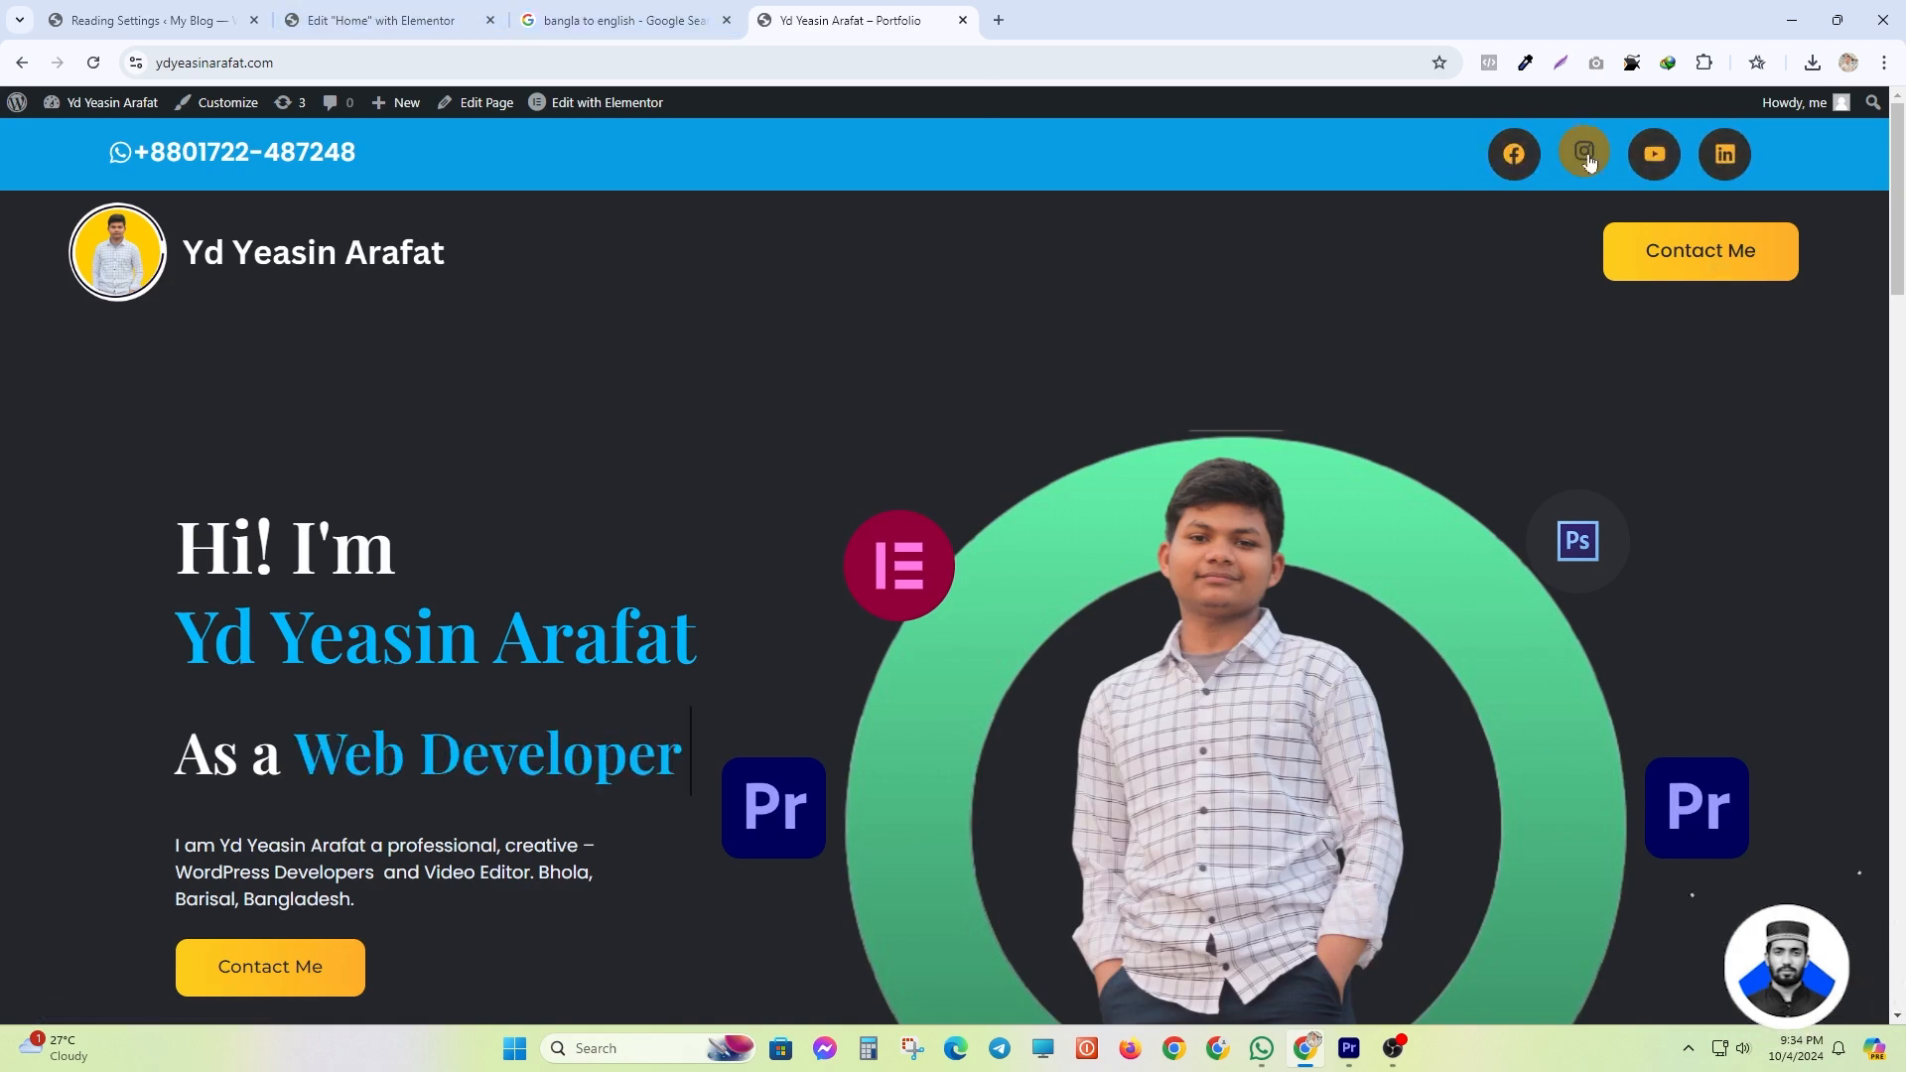
left_click(443, 10)
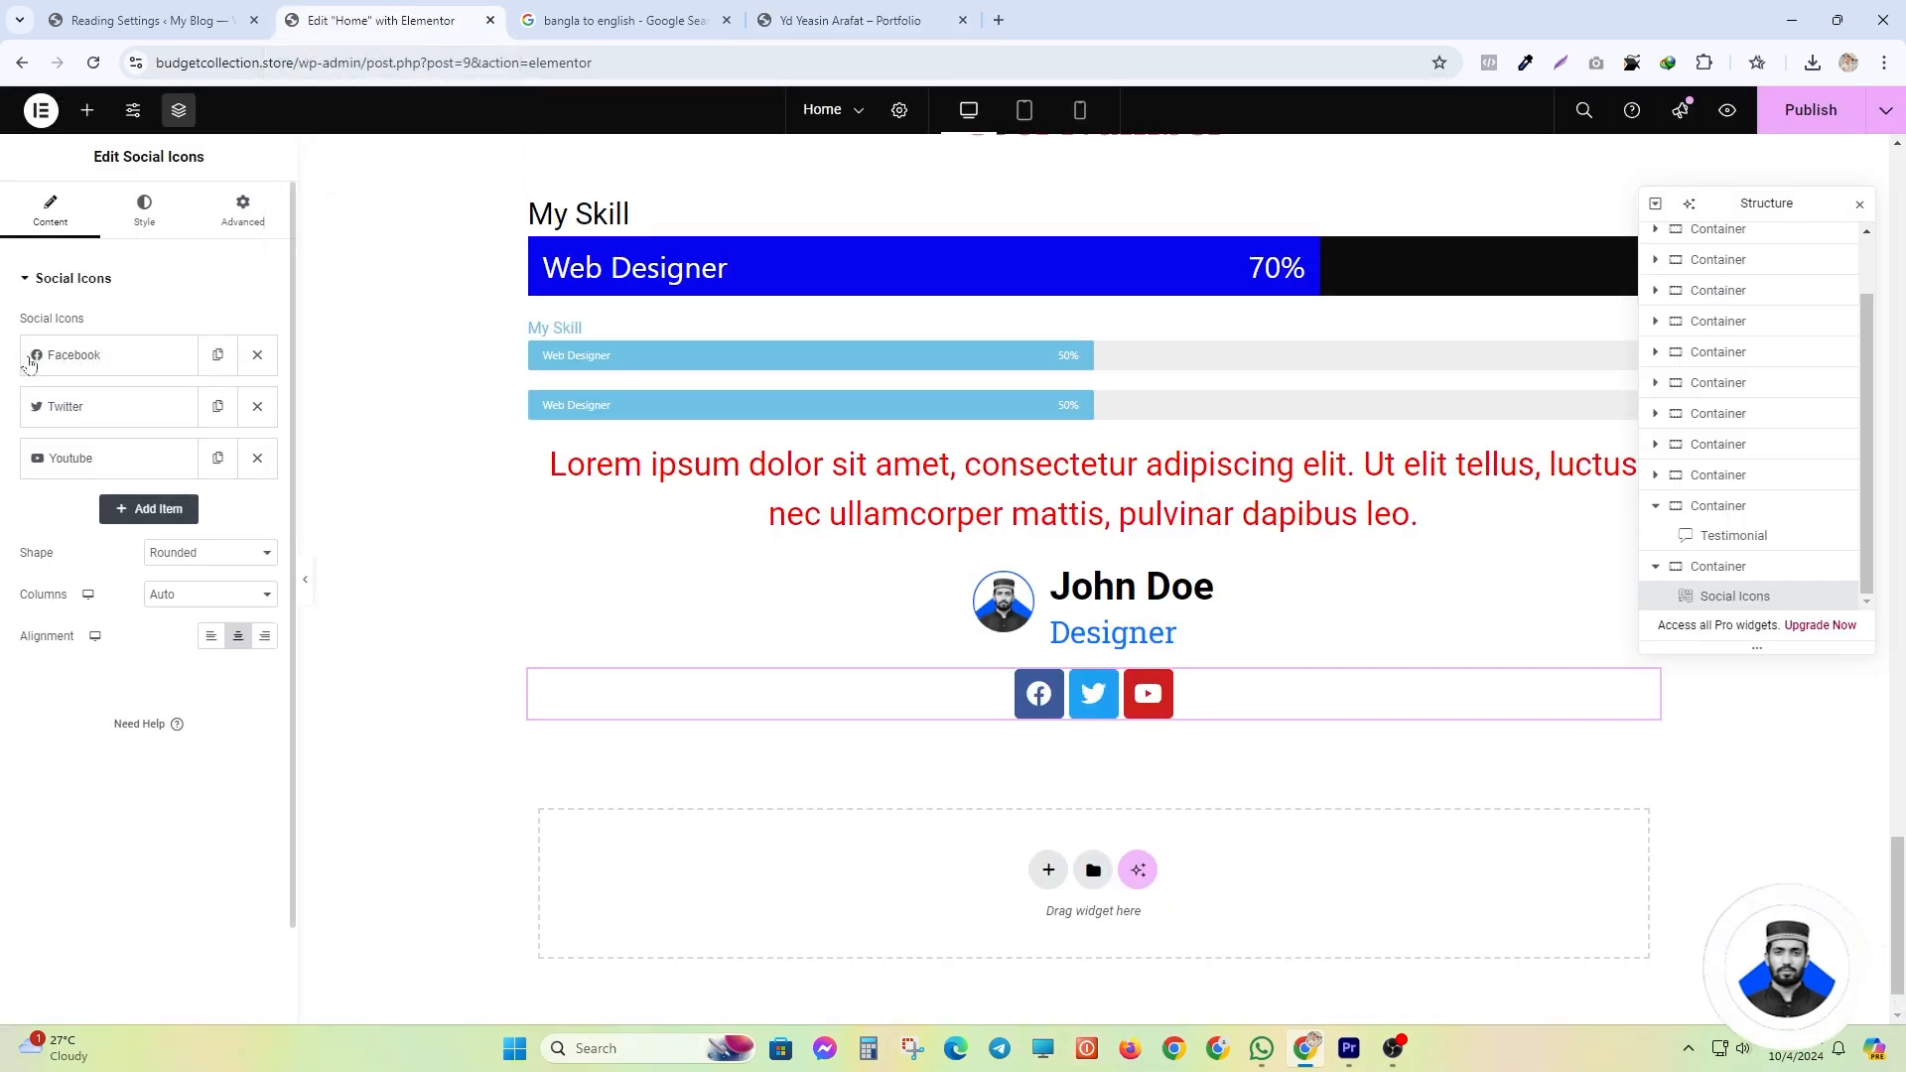
left_click_drag(851, 20, 625, 20)
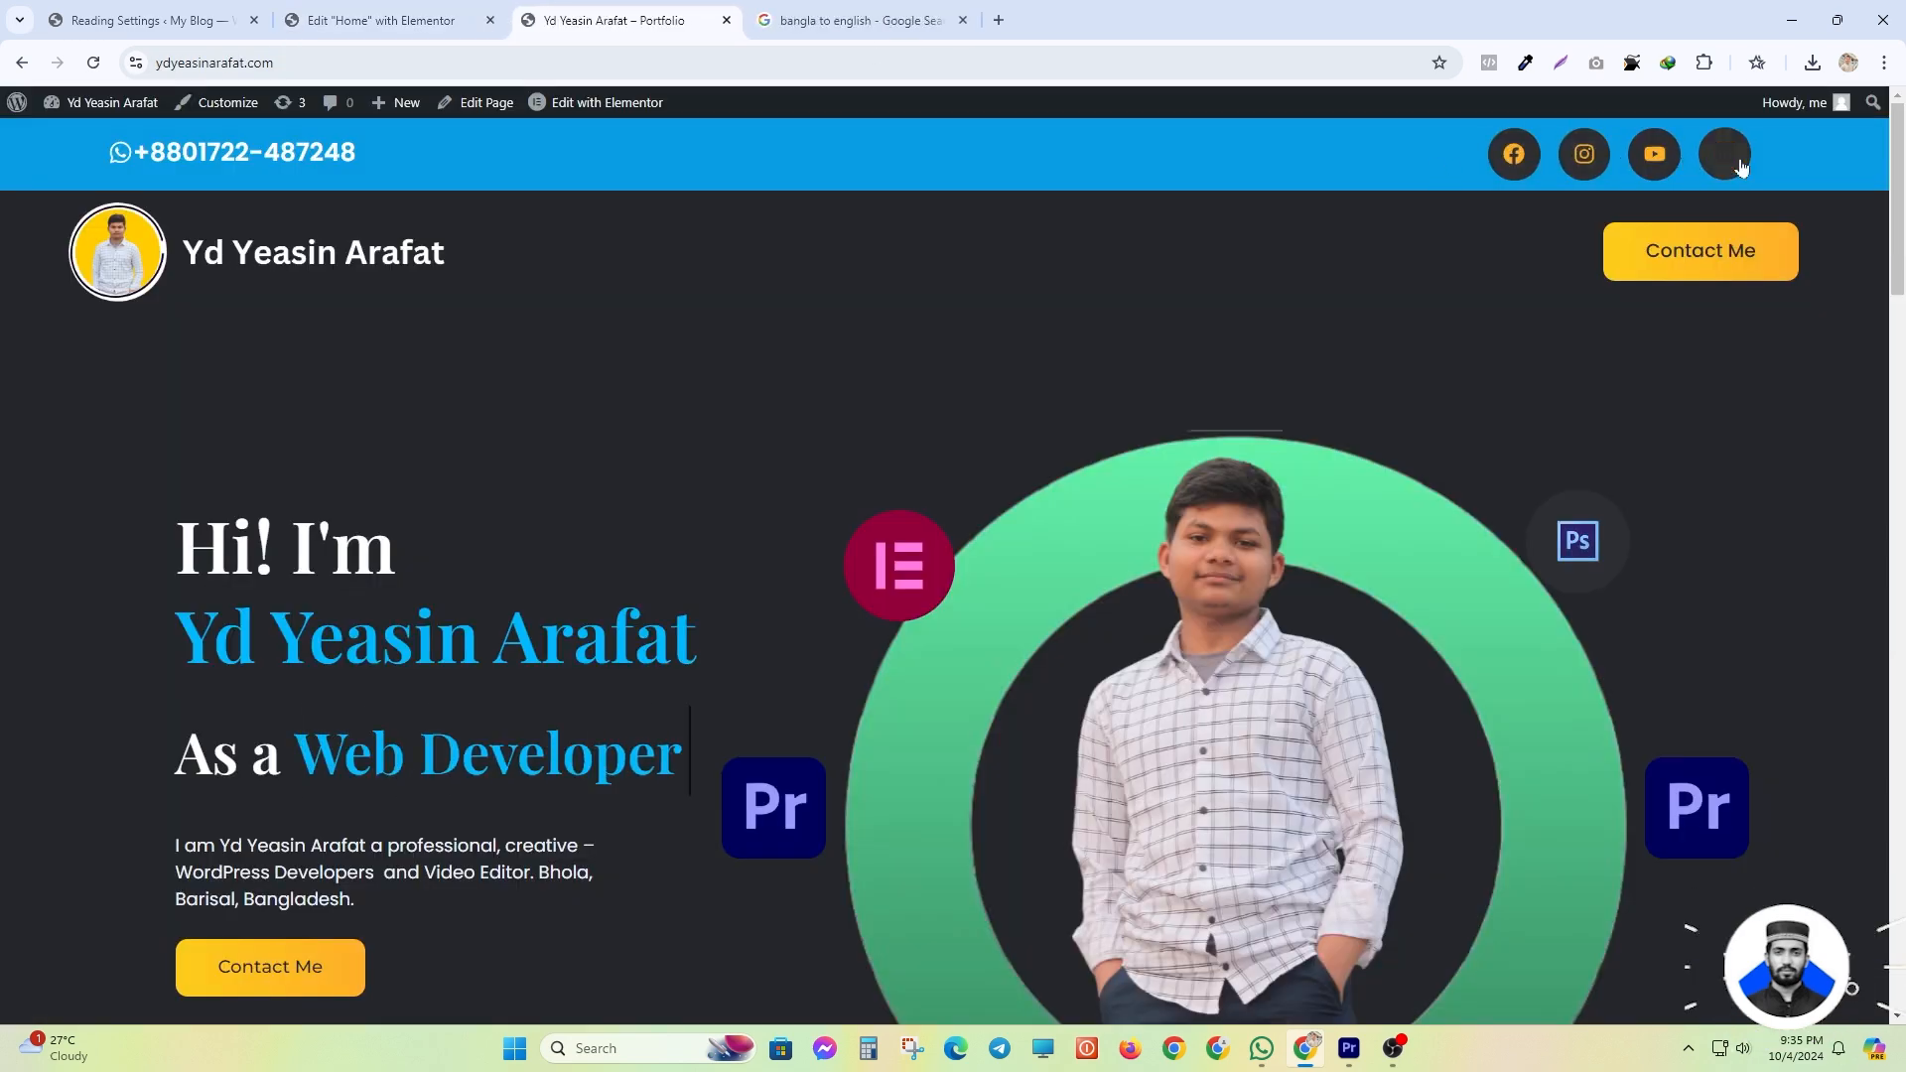
left_click(382, 20)
- Replace the Twitter item's icon with the Instagram icon from the Icon Library
left_click(119, 415)
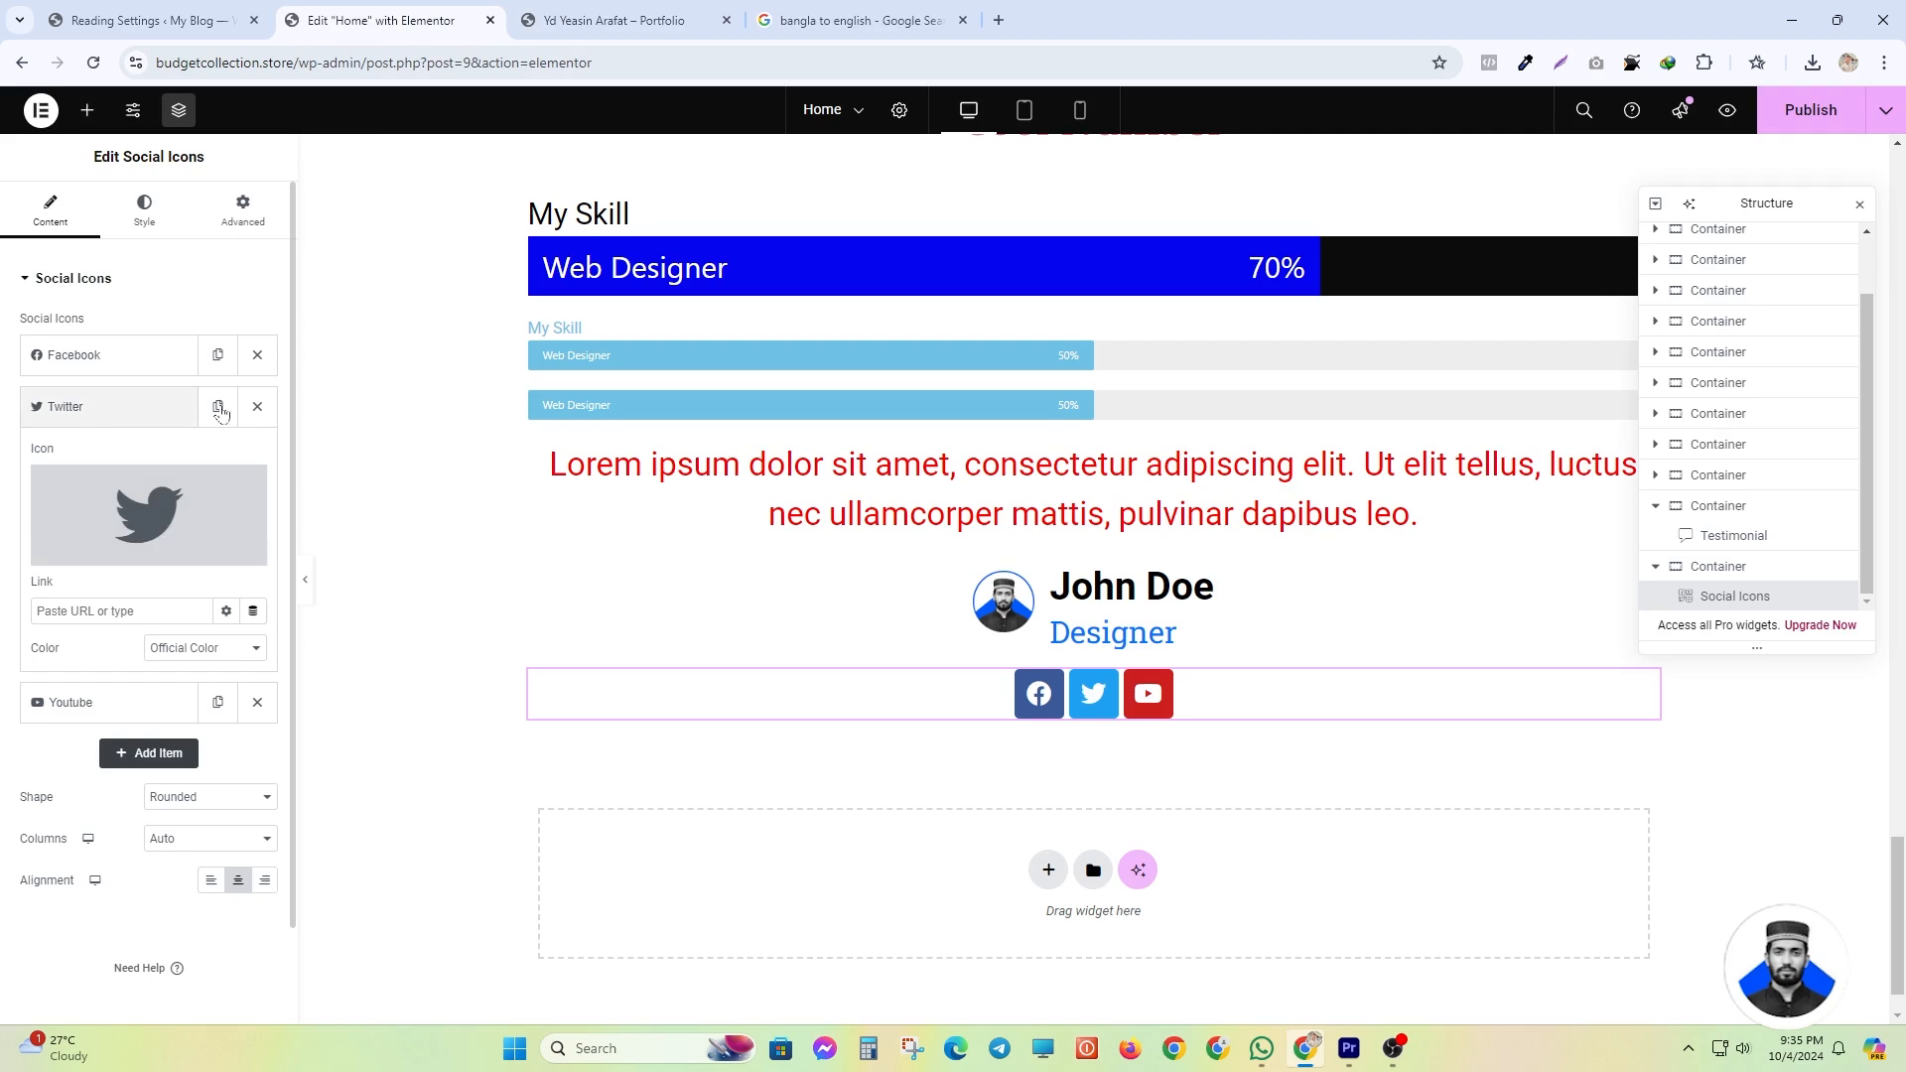
left_click(98, 415)
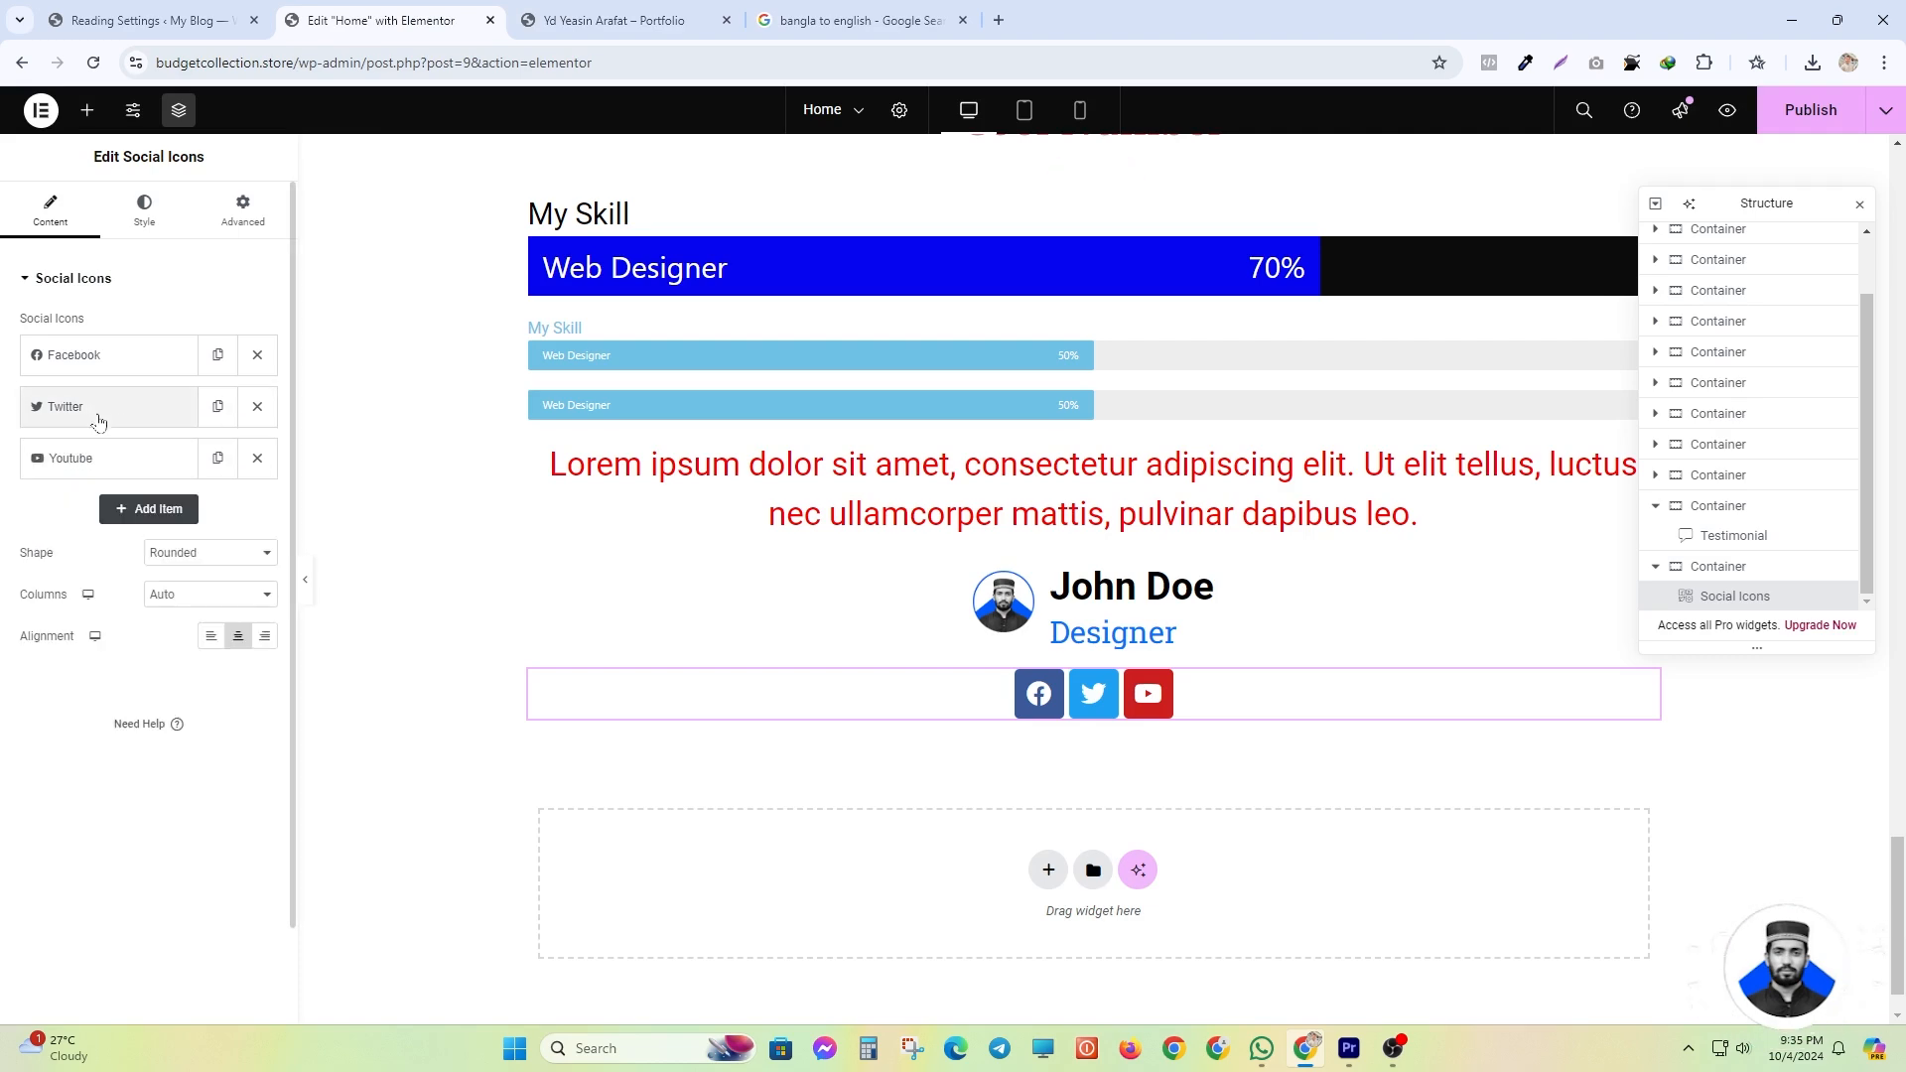
left_click(99, 411)
mouse_move(90, 560)
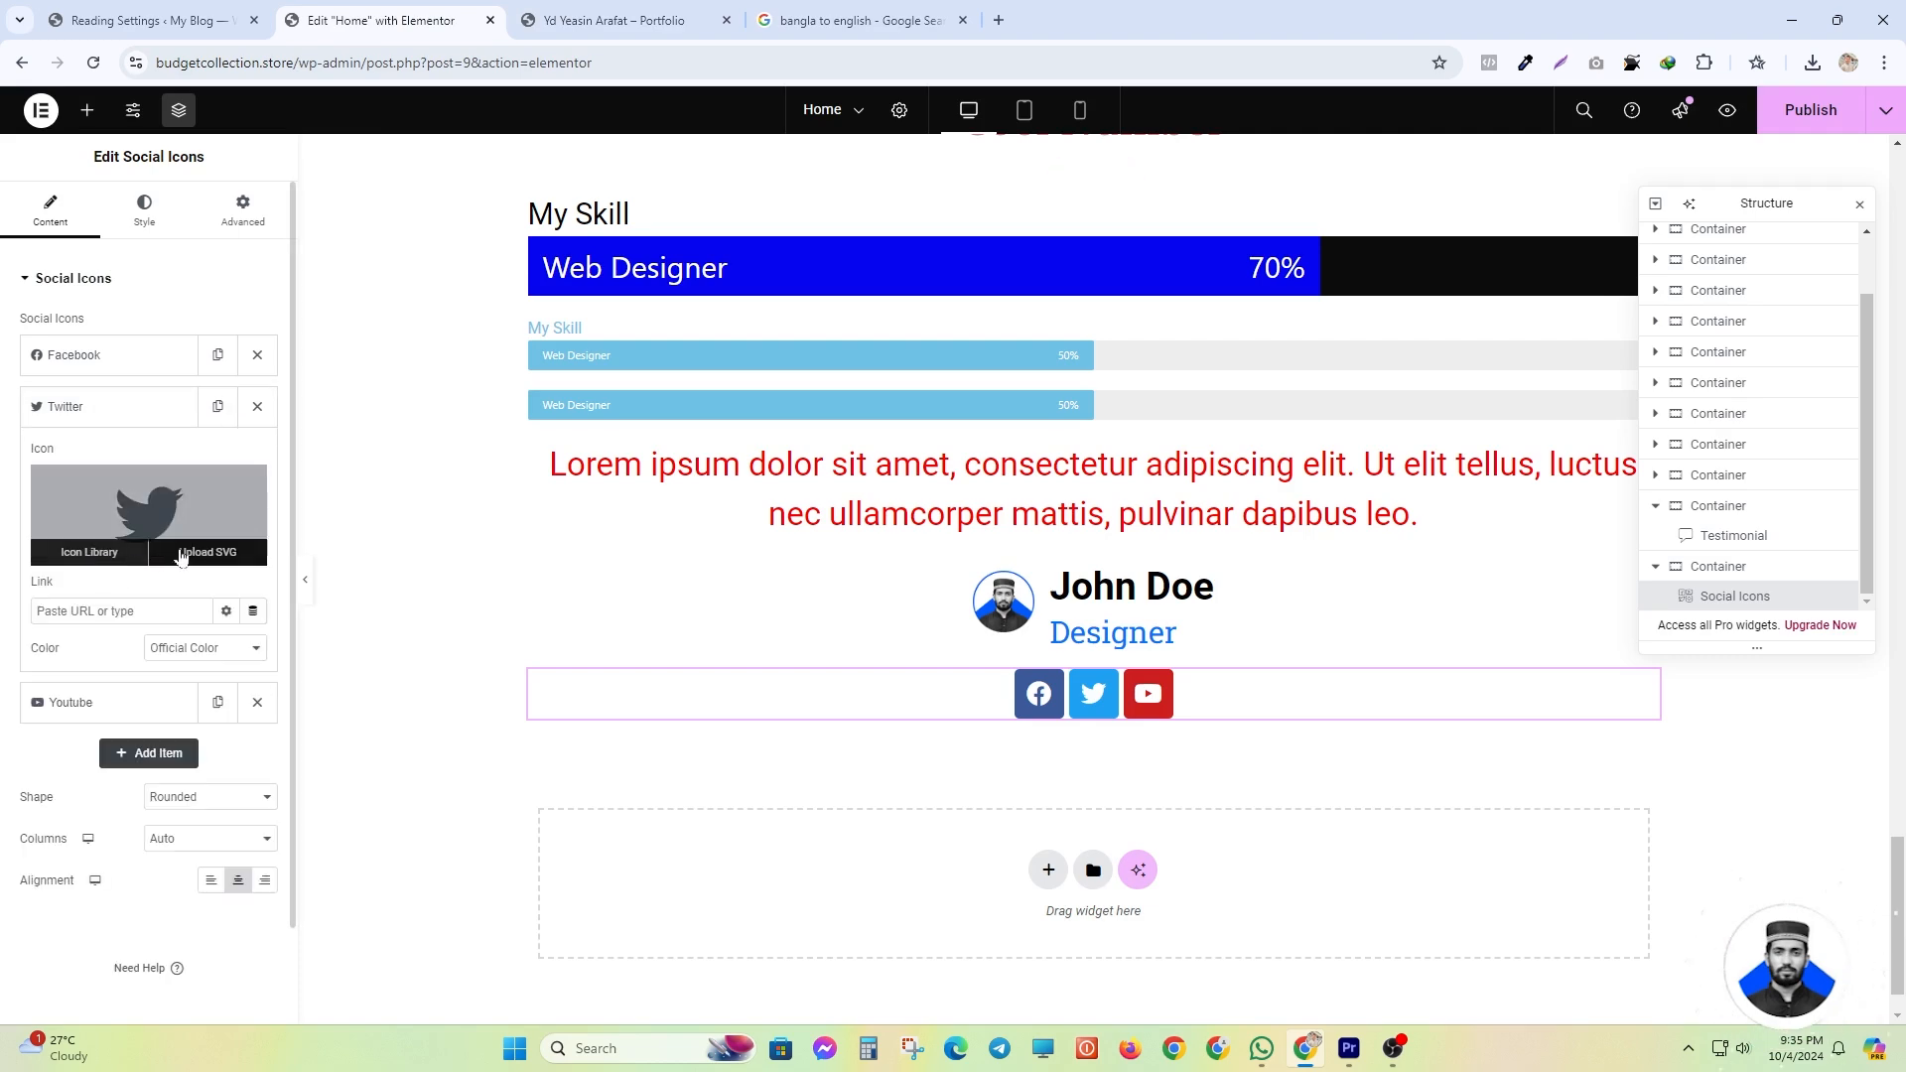
left_click(90, 554)
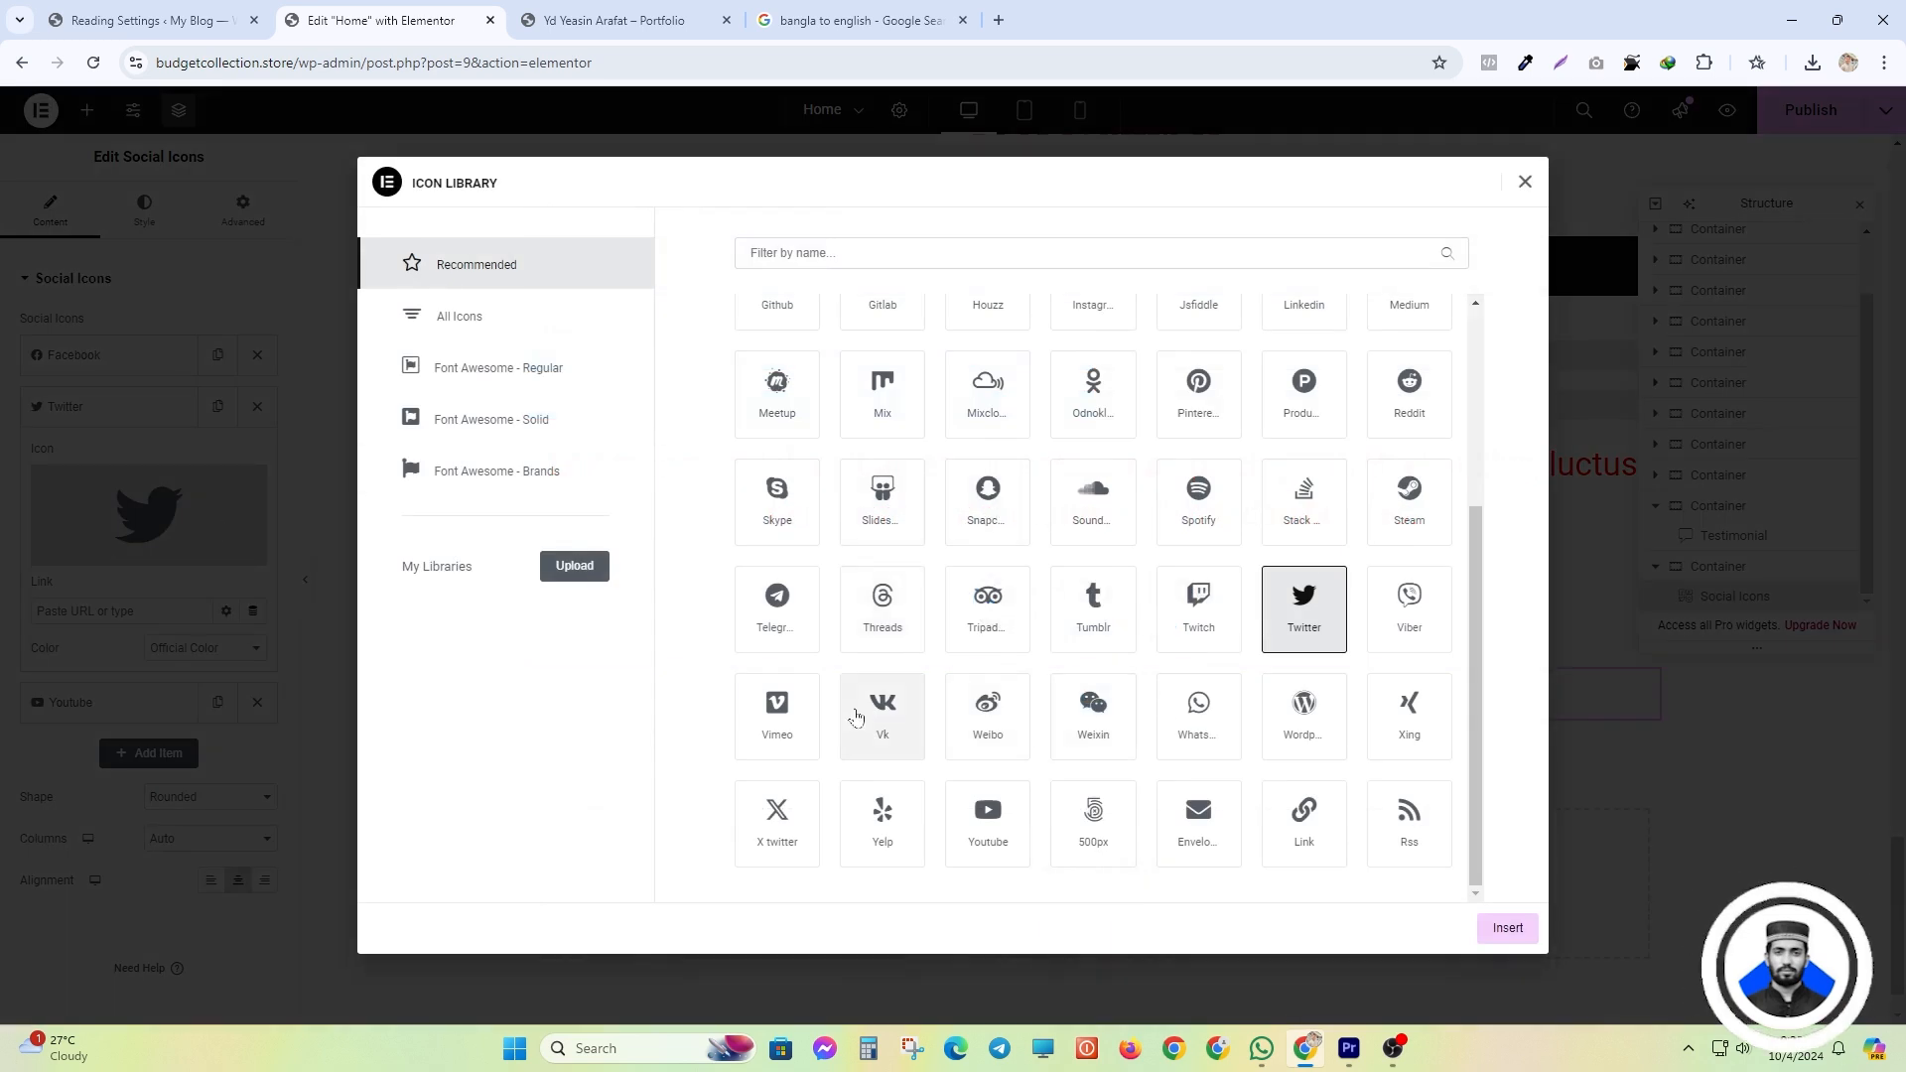
scroll(873, 705, "up", 3)
left_click(1095, 575)
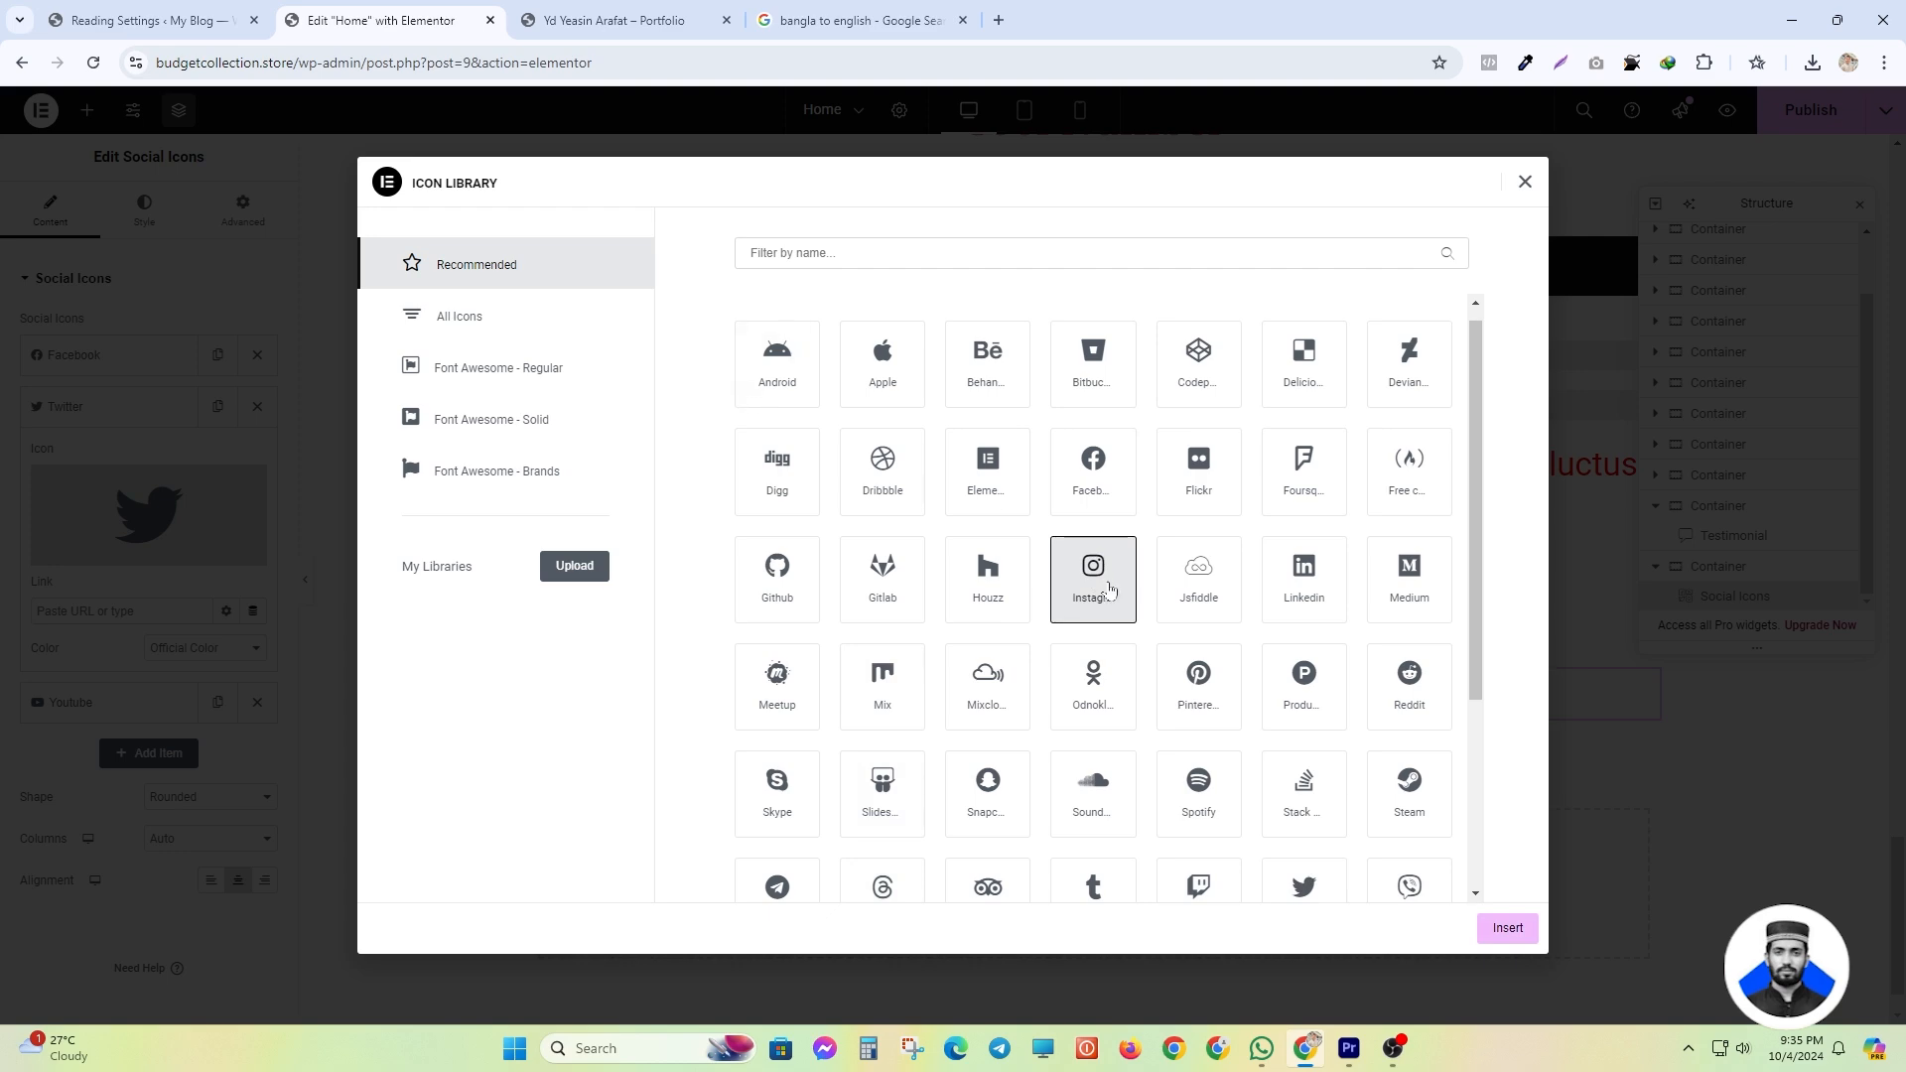
left_click(1507, 927)
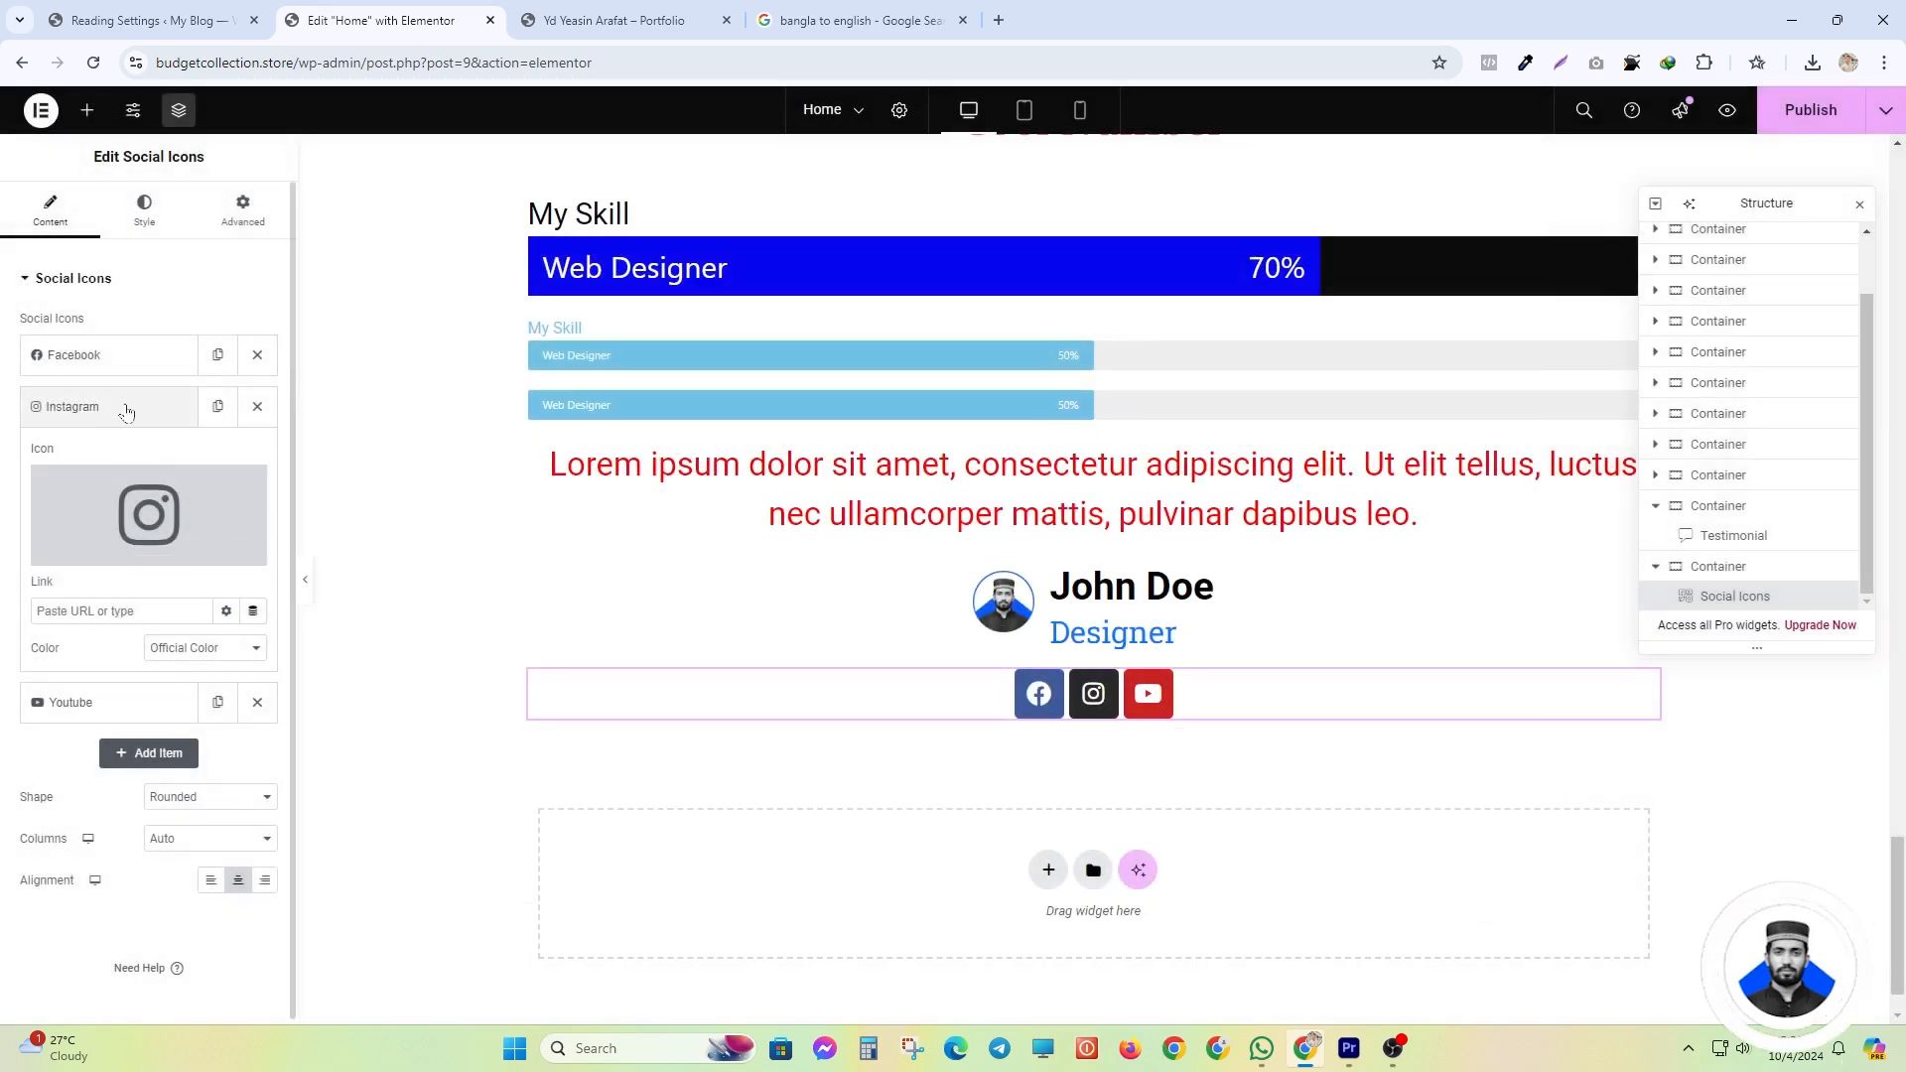
left_click(126, 413)
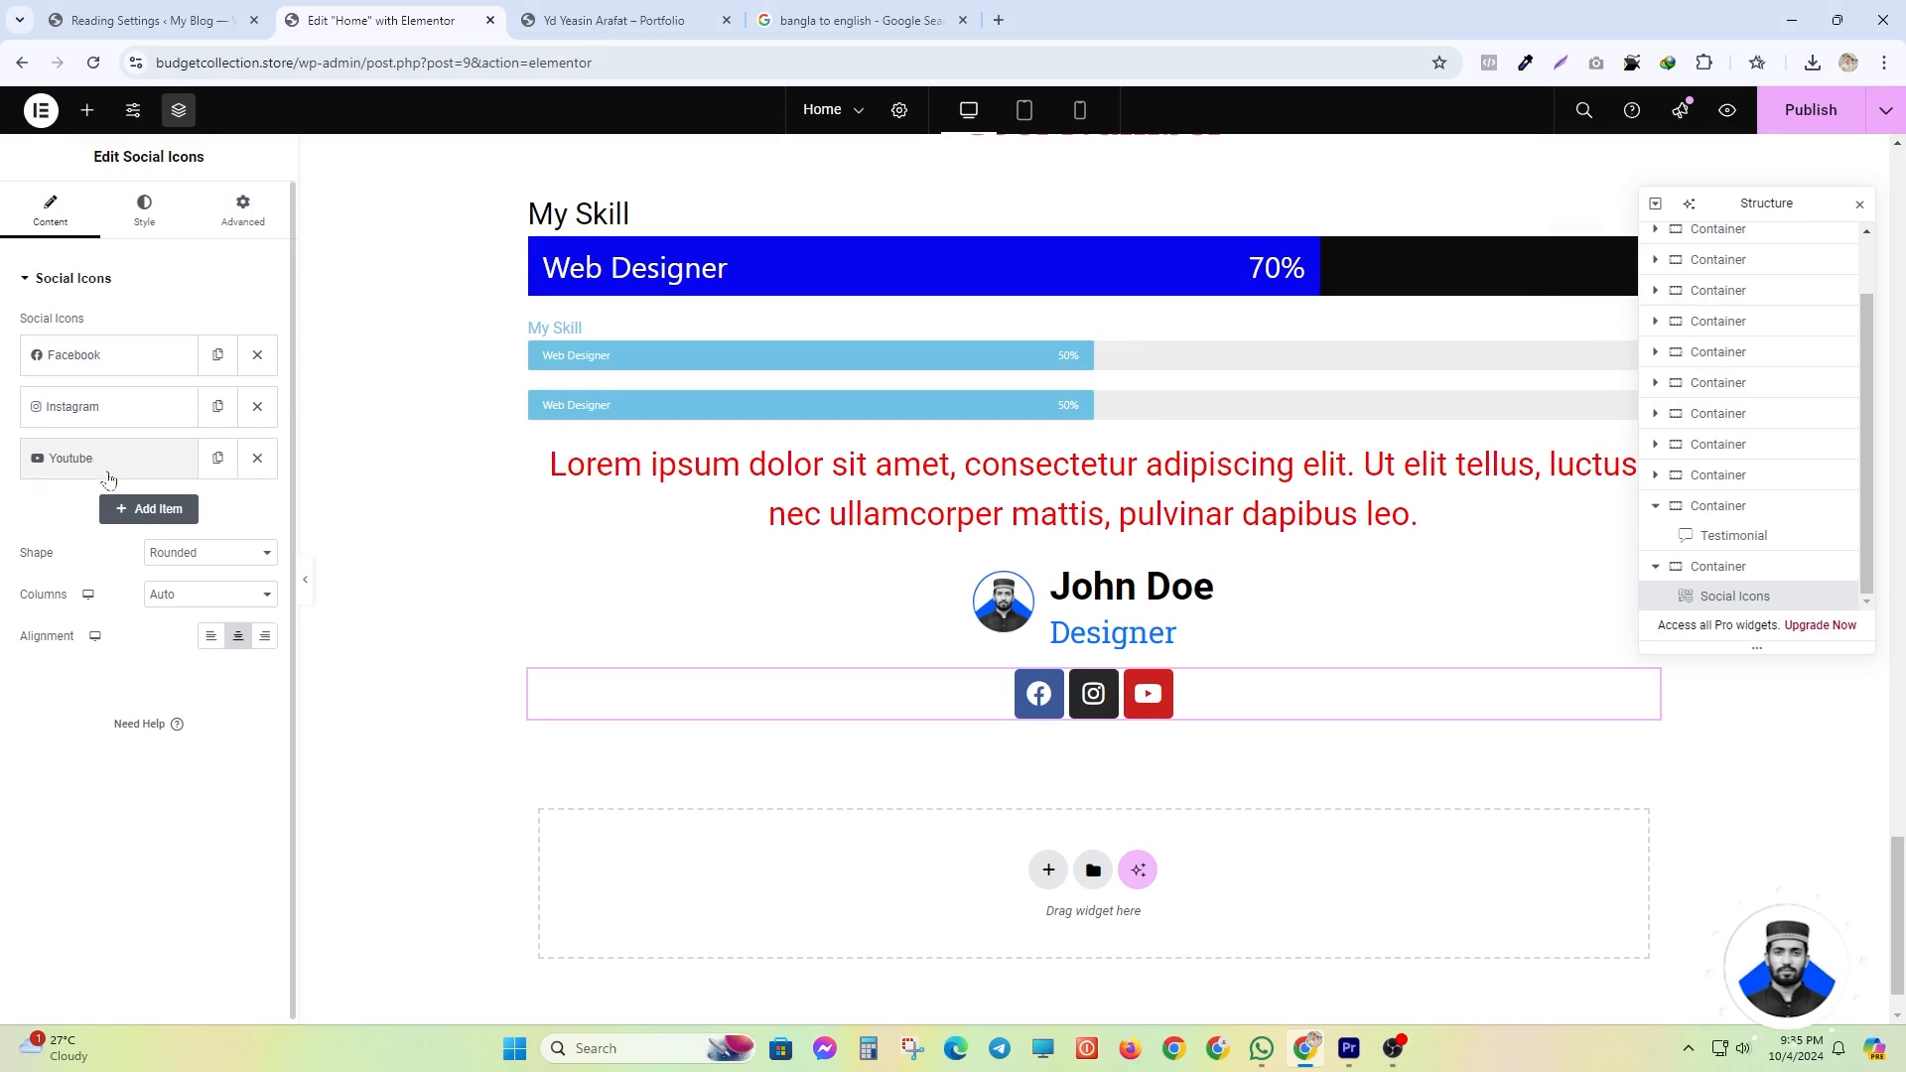
- Add a fourth social icon item and give it the Linkedin icon from the Icon Library
left_click(163, 511)
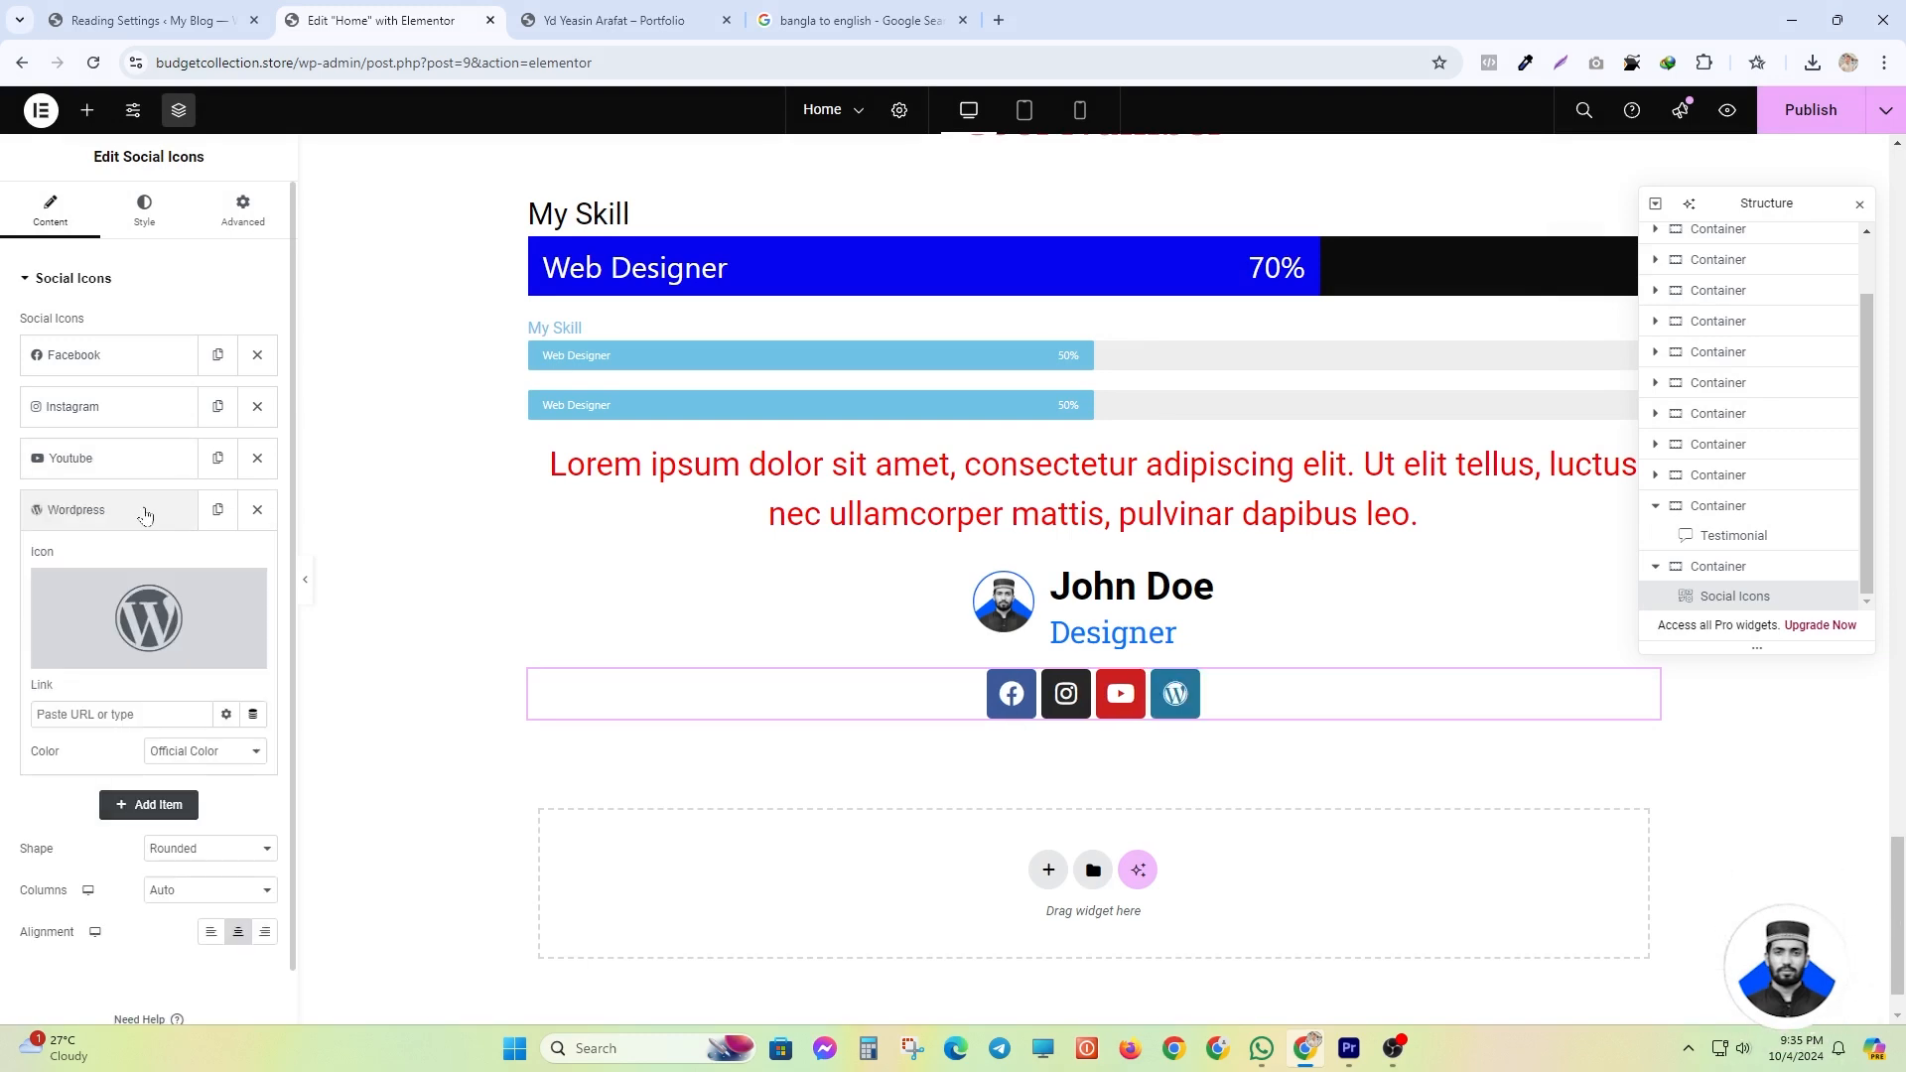
left_click(106, 515)
left_click(100, 514)
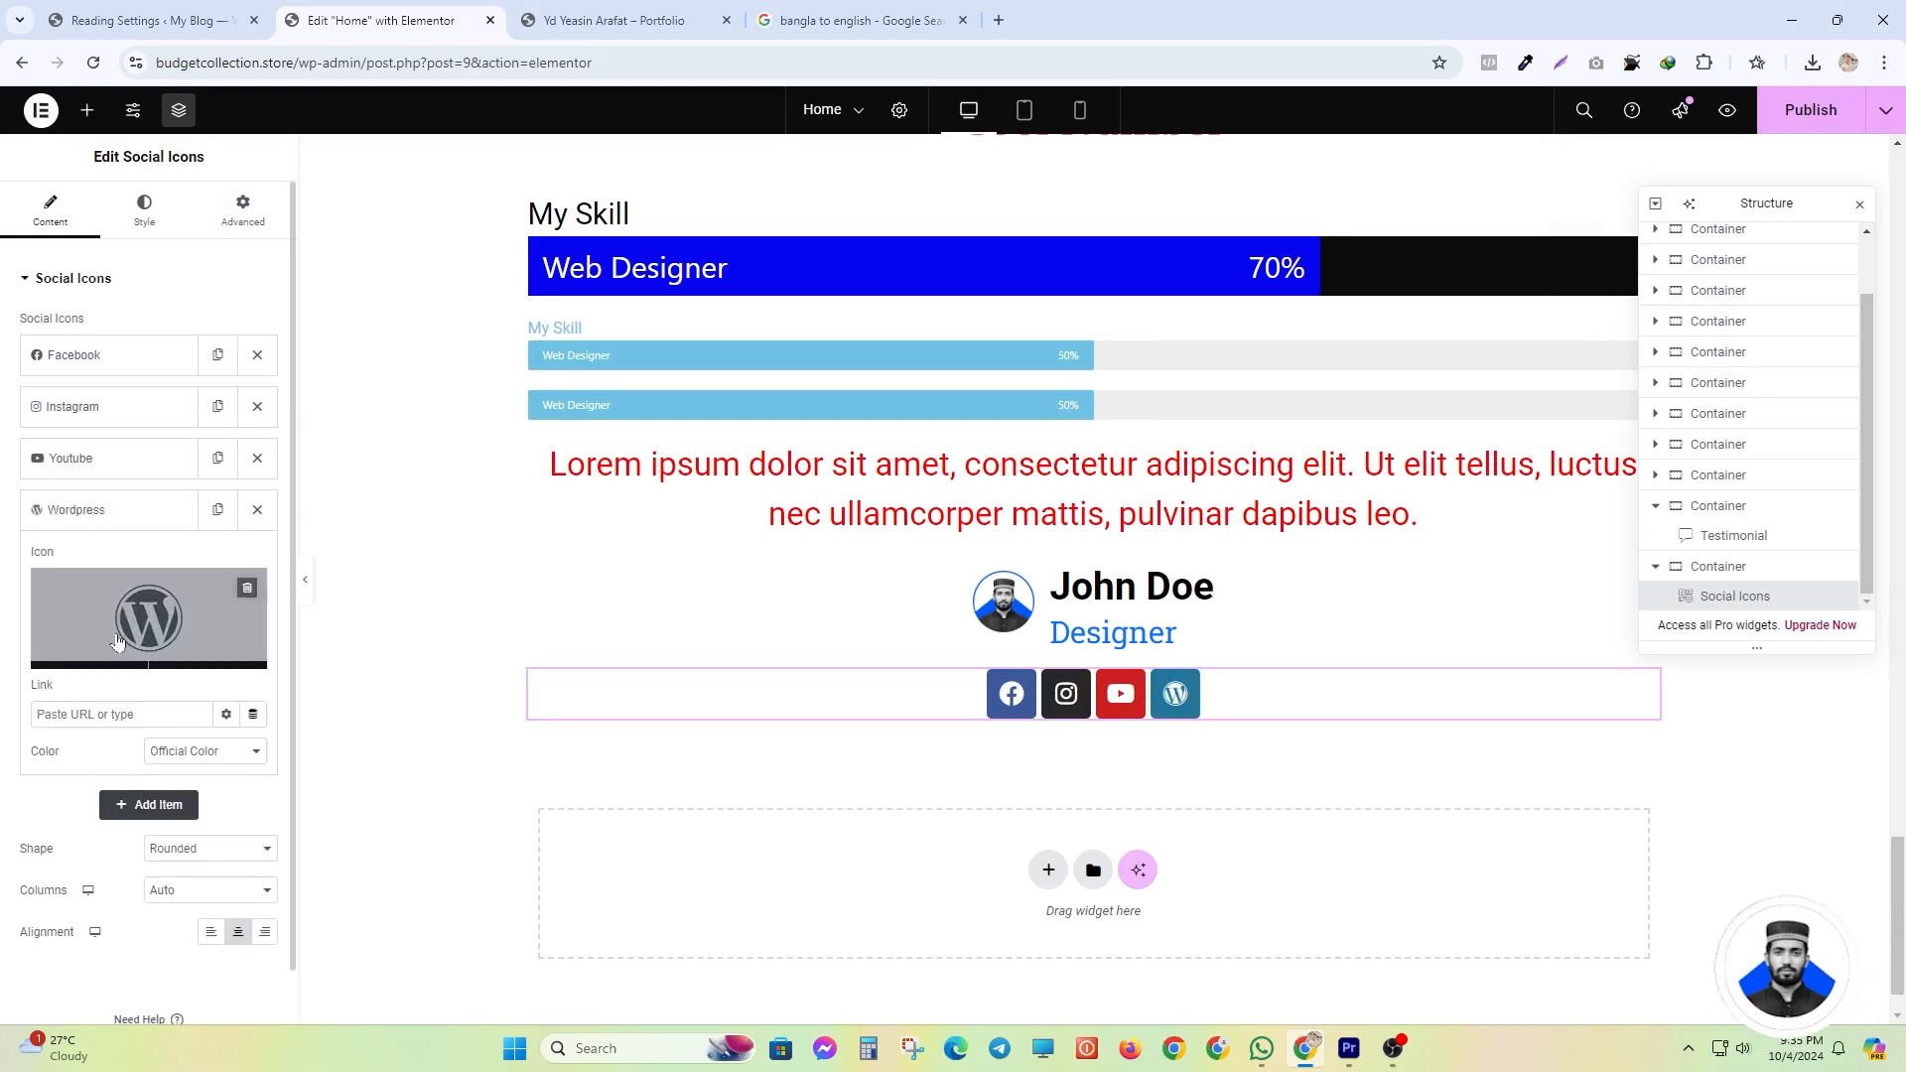
left_click(149, 618)
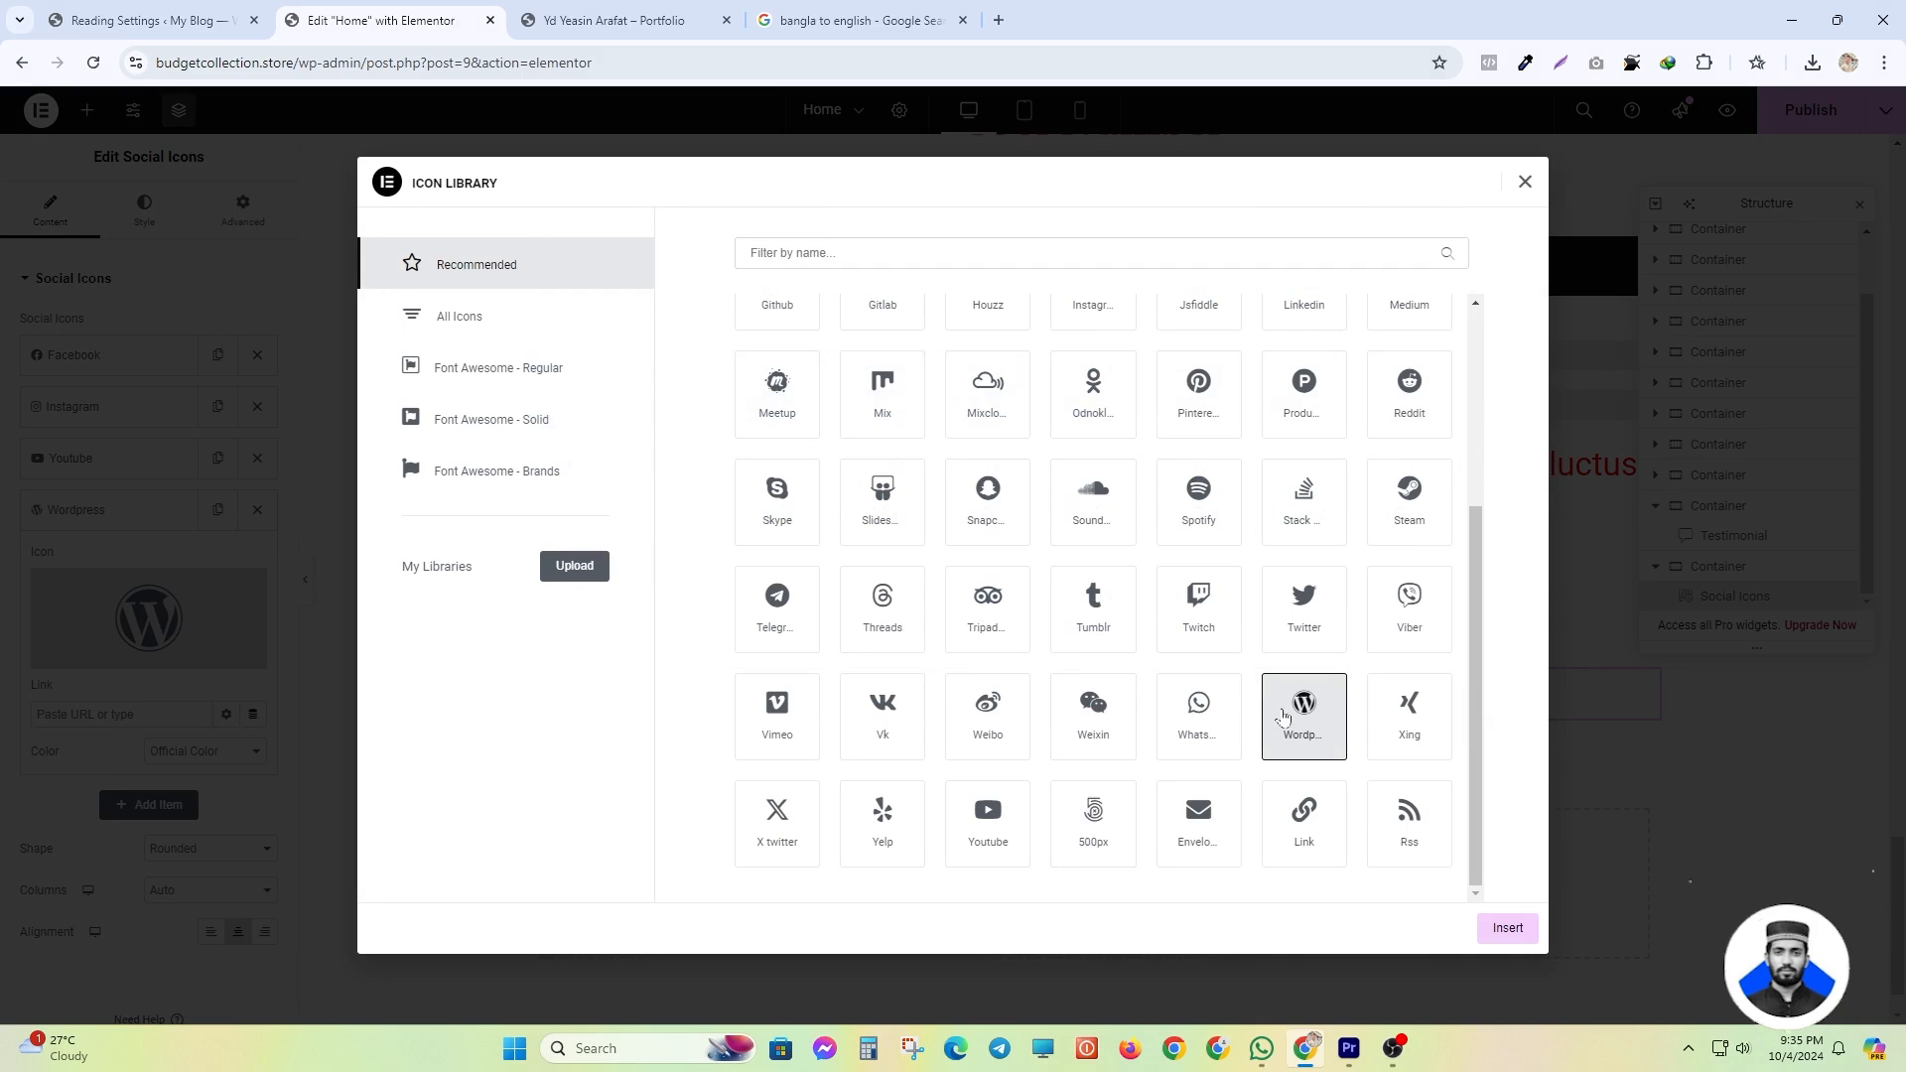
scroll(1283, 717, "up", 2)
left_click(1311, 481)
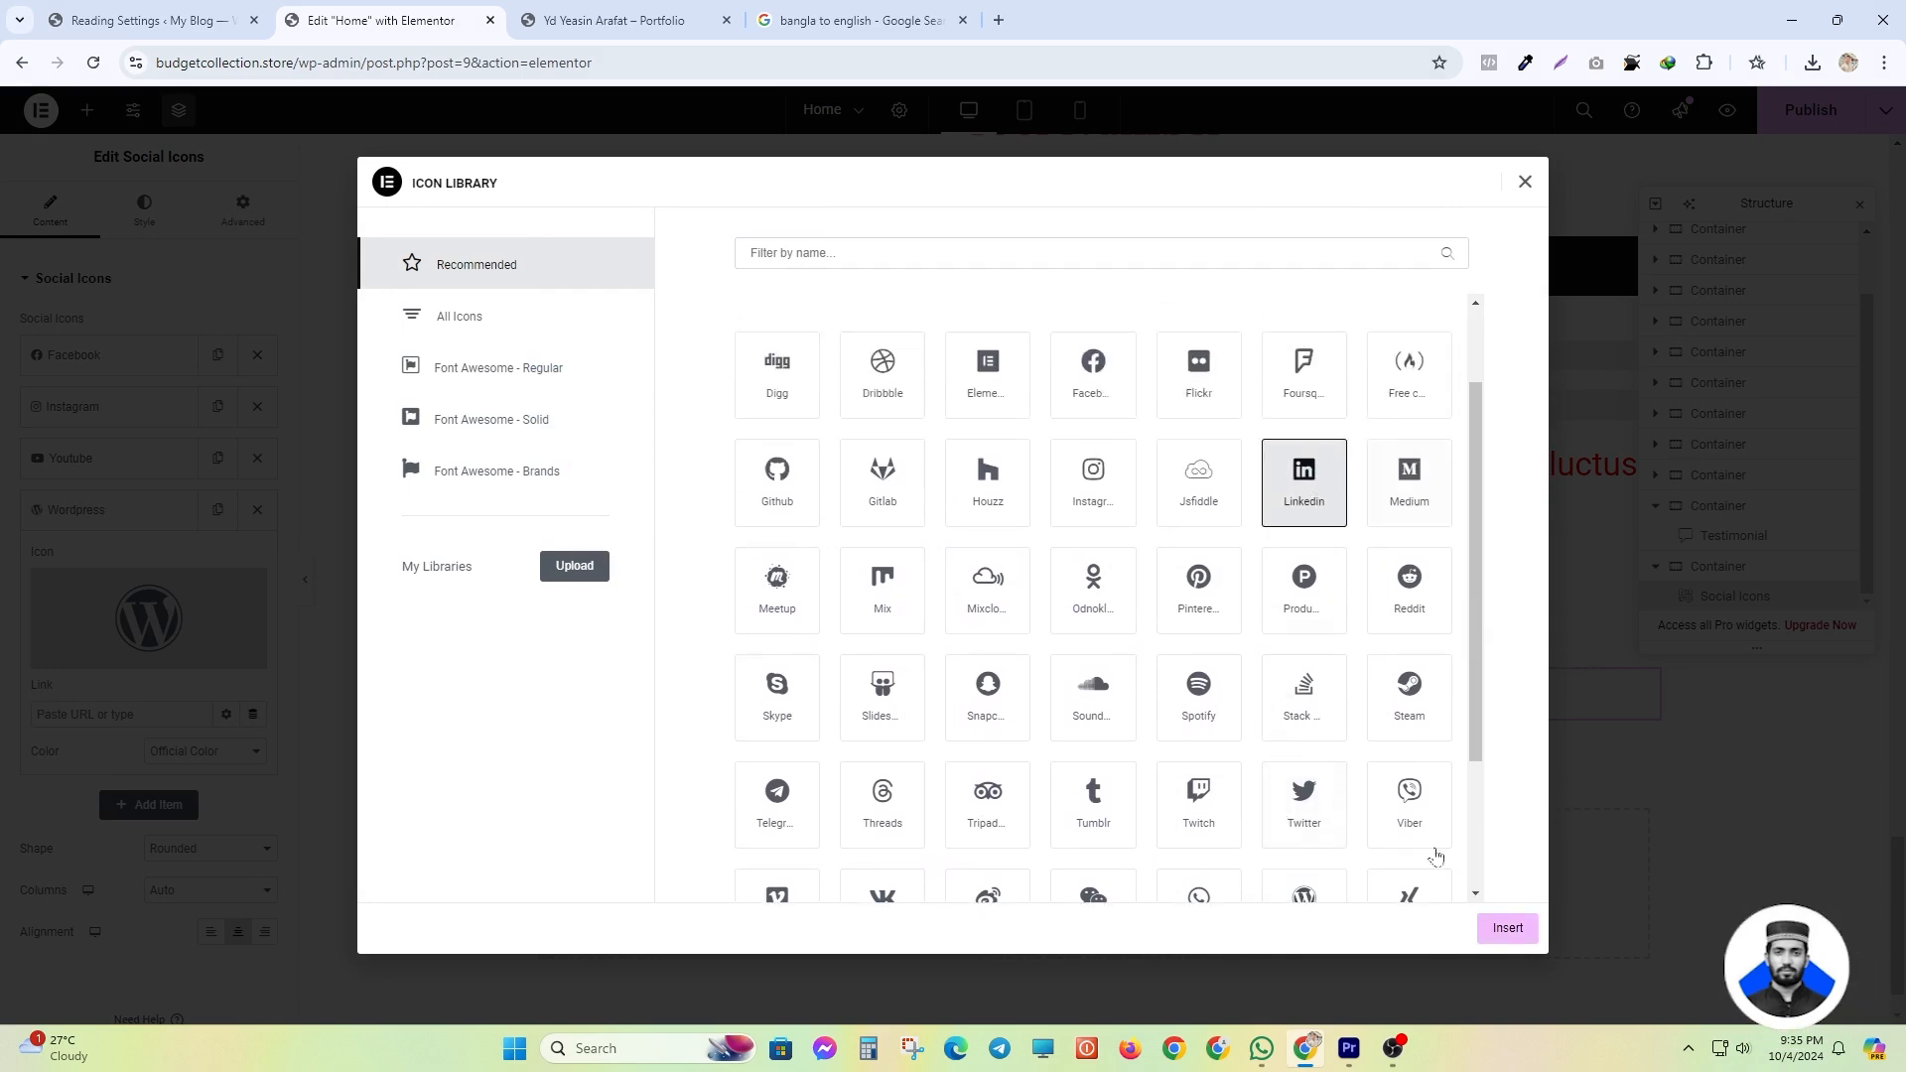
left_click(1509, 928)
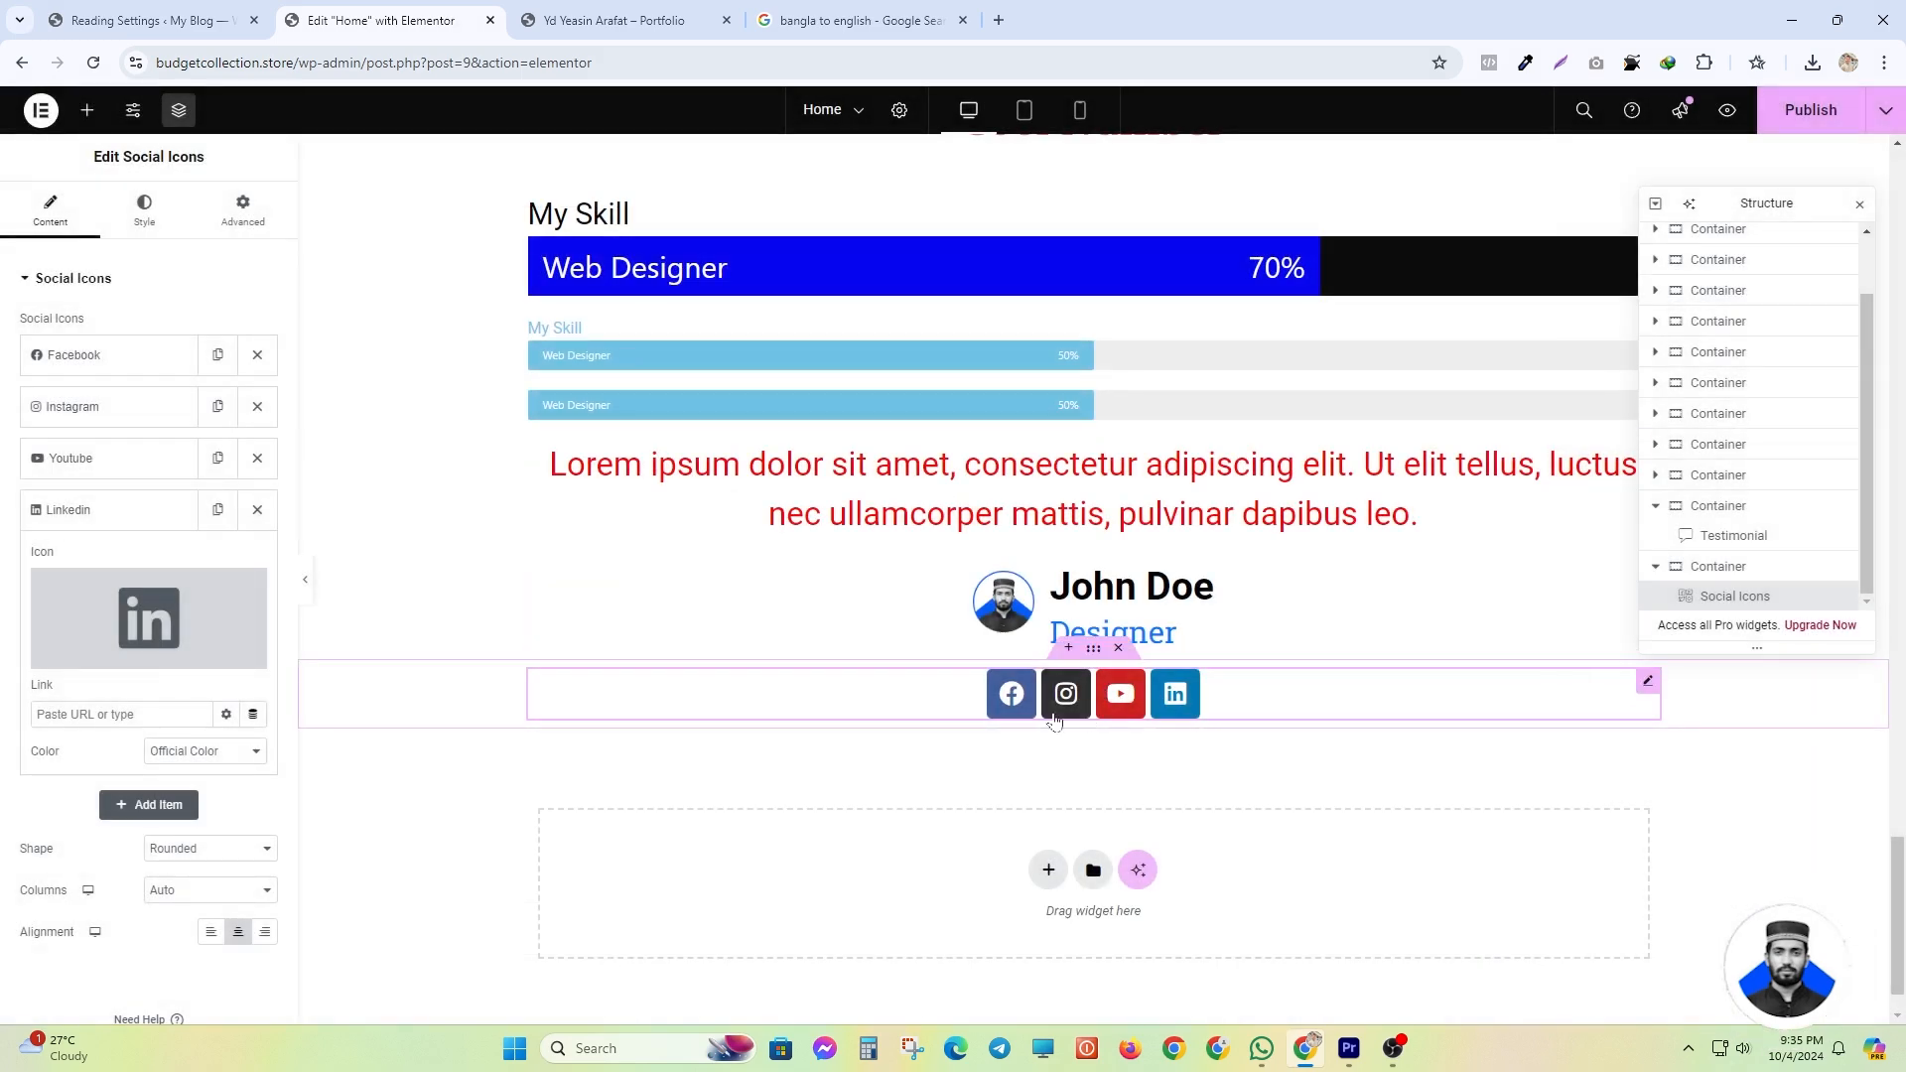
left_click(115, 508)
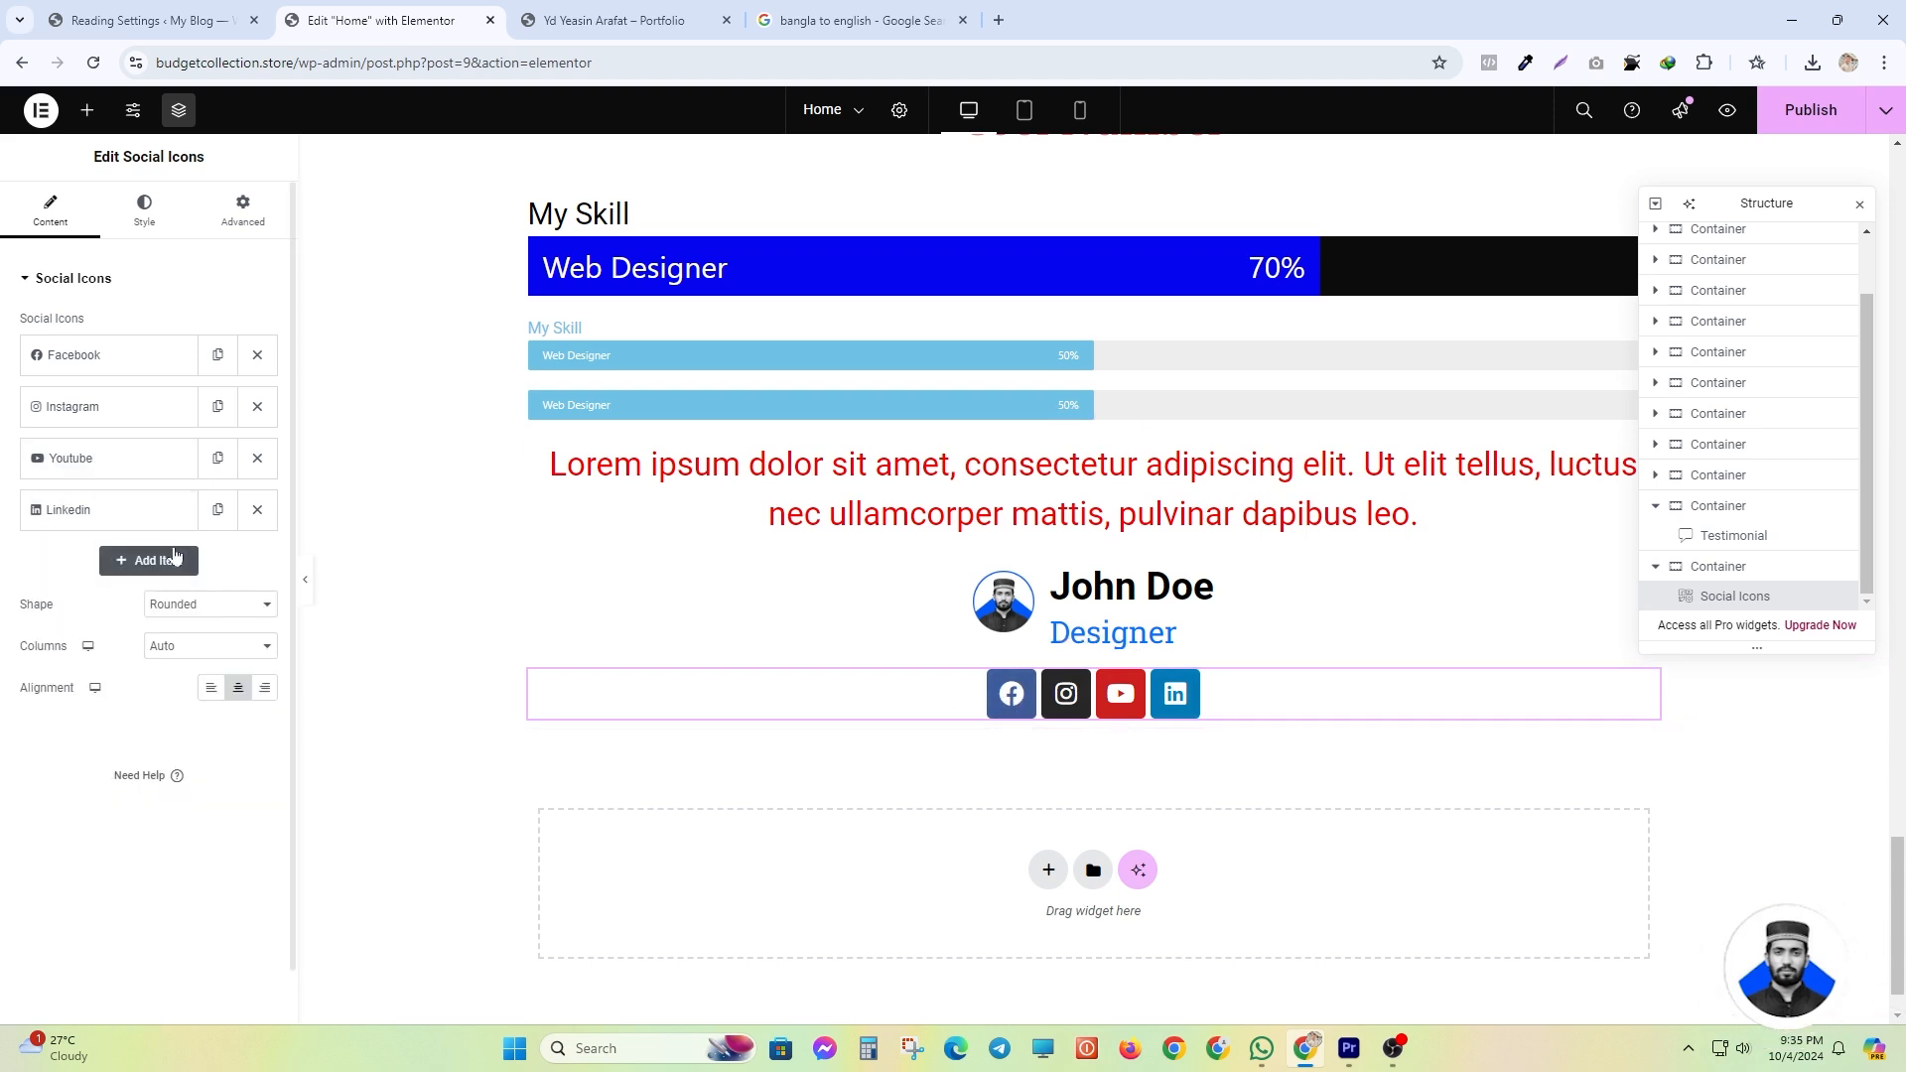
- Look at the Facebook item's link setting without entering a URL, and collapse the item again
left_click(98, 356)
left_click(121, 560)
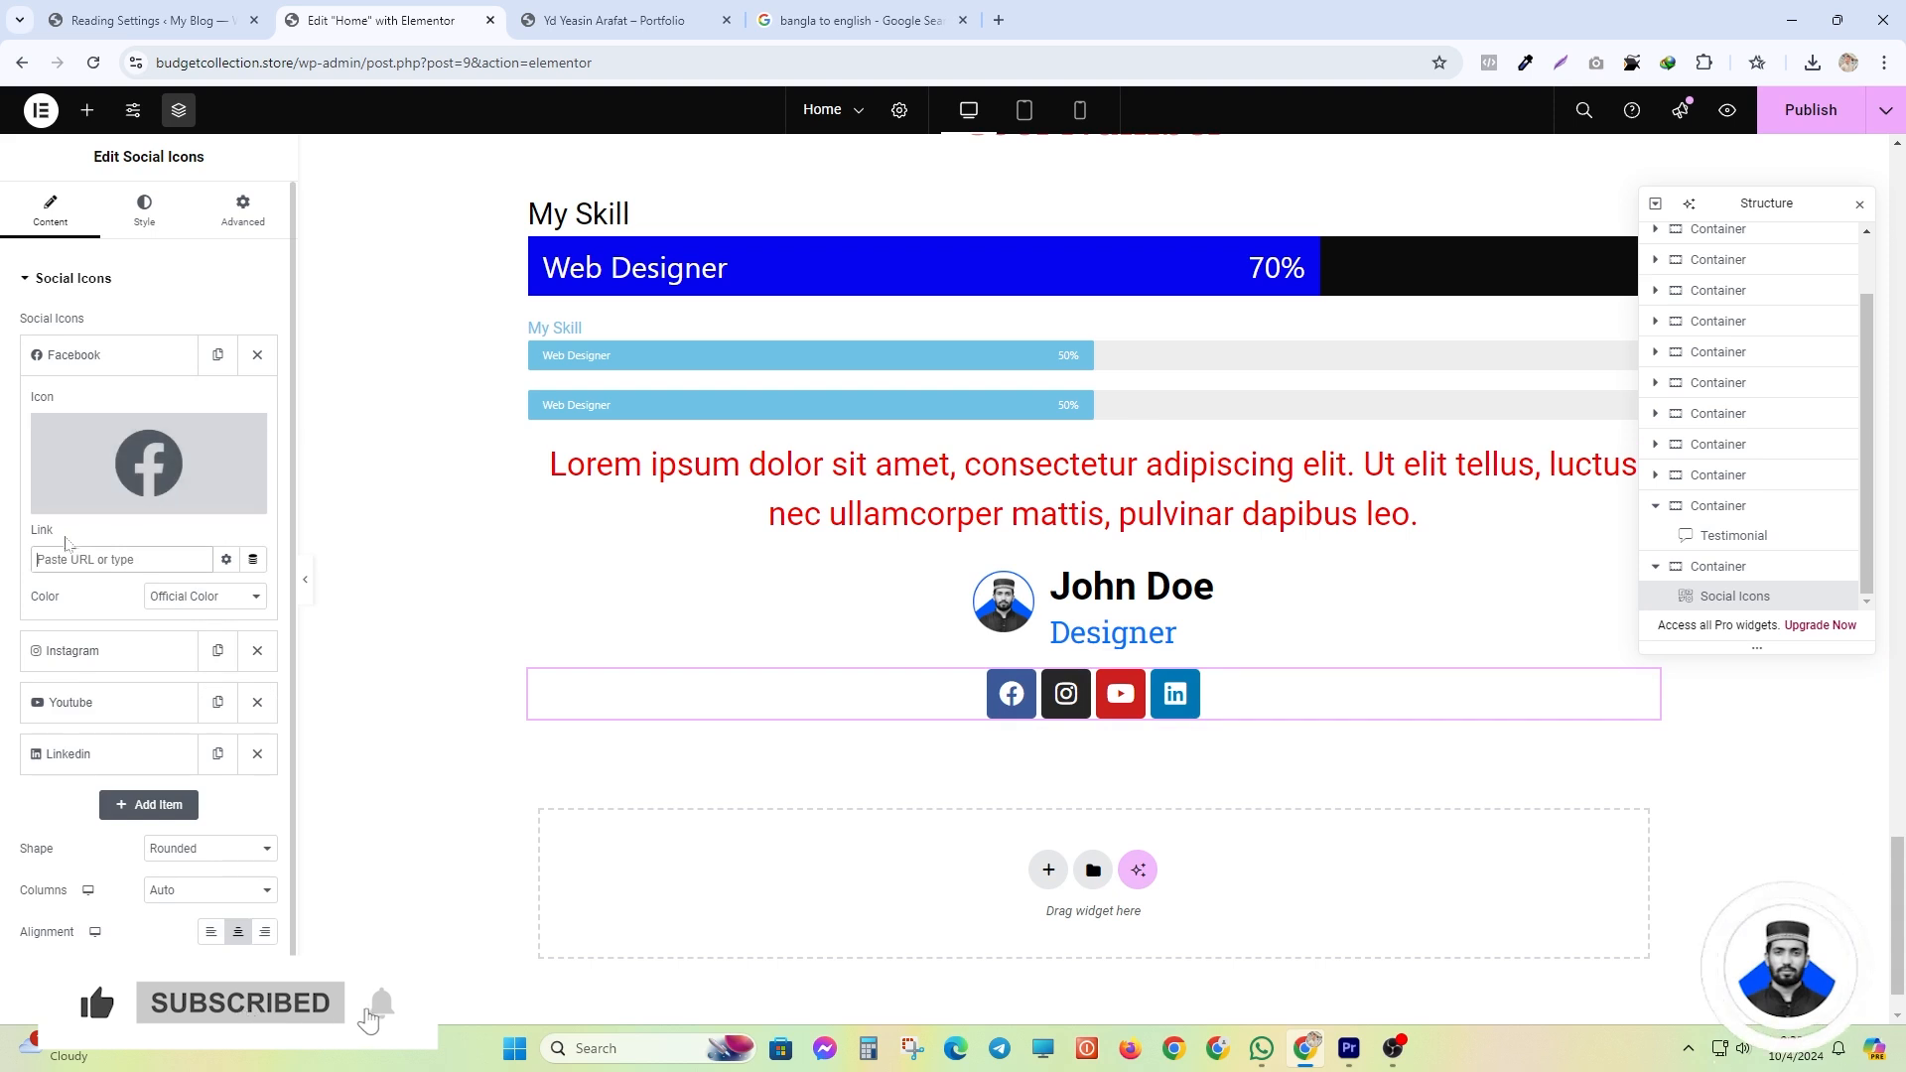
left_click(106, 352)
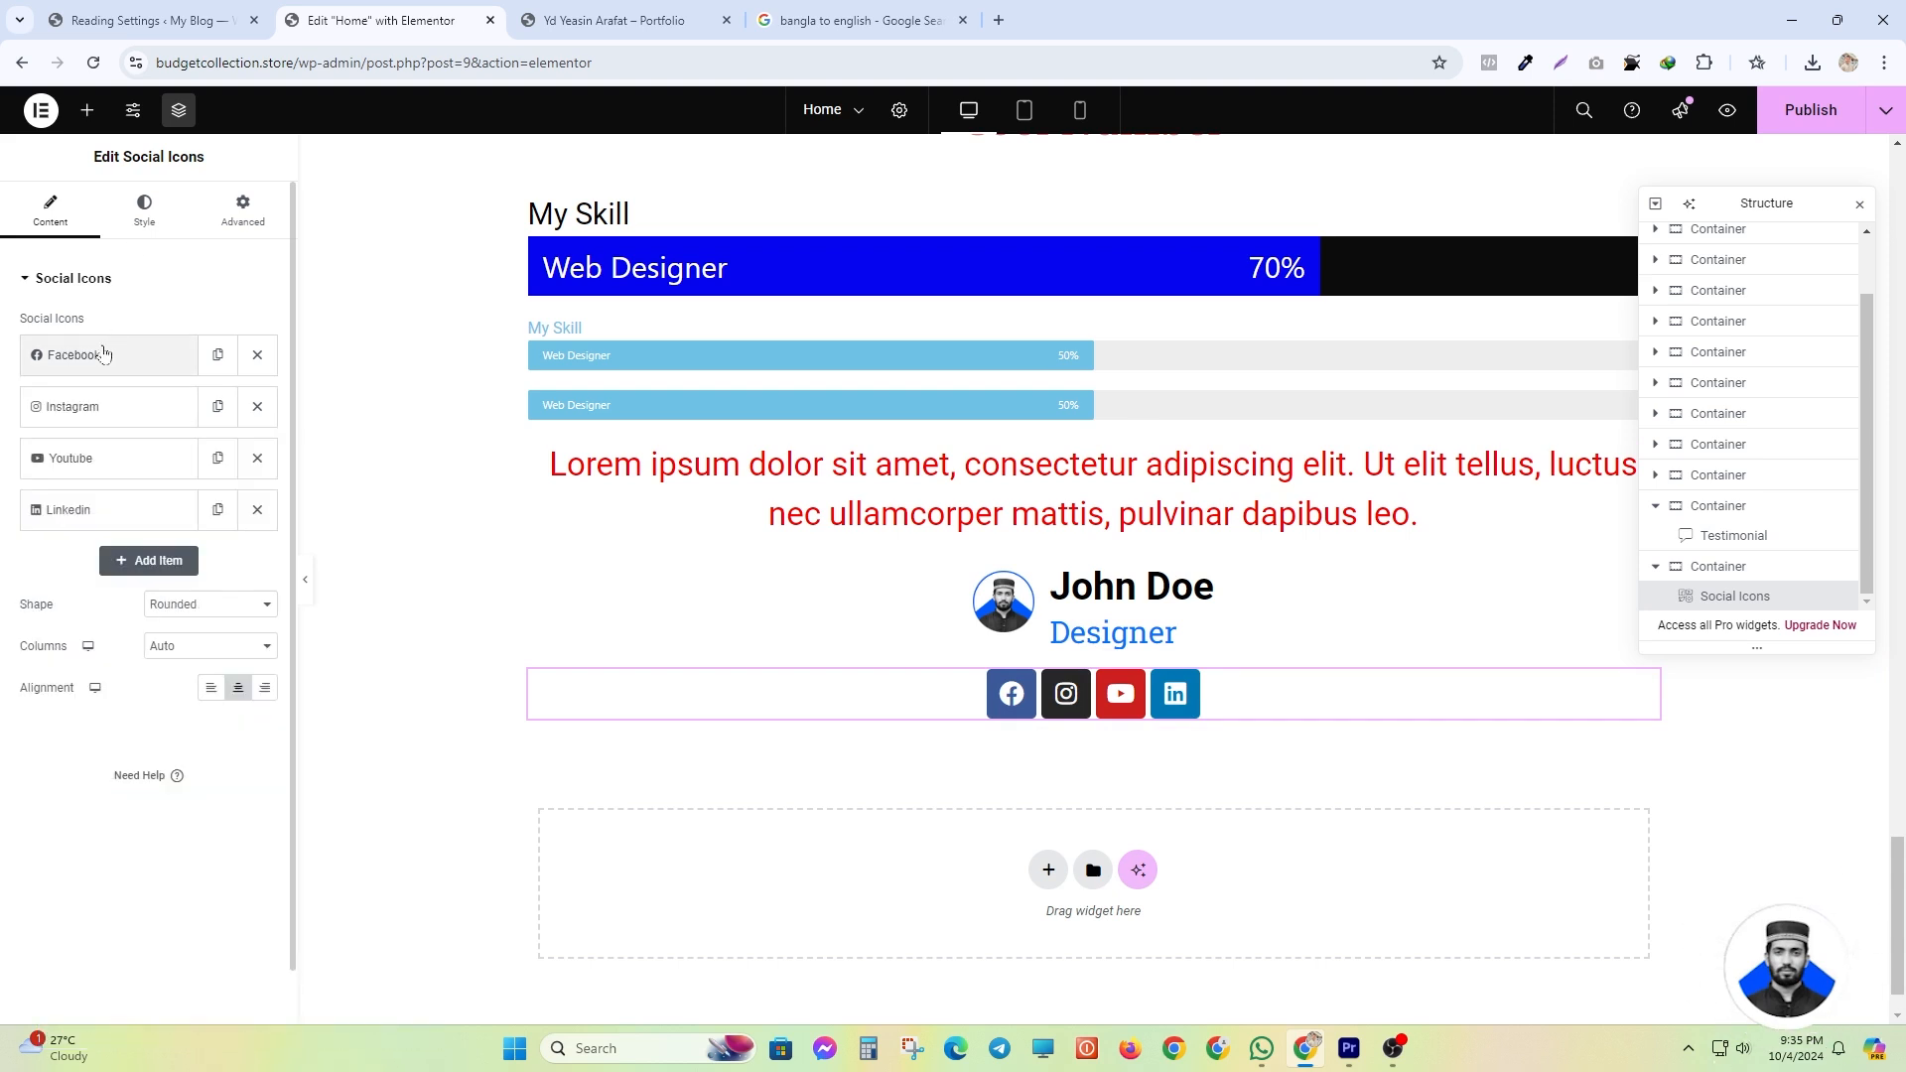
- Set the shape of the social icons to Circle
left_click(205, 605)
left_click(199, 654)
left_click(201, 605)
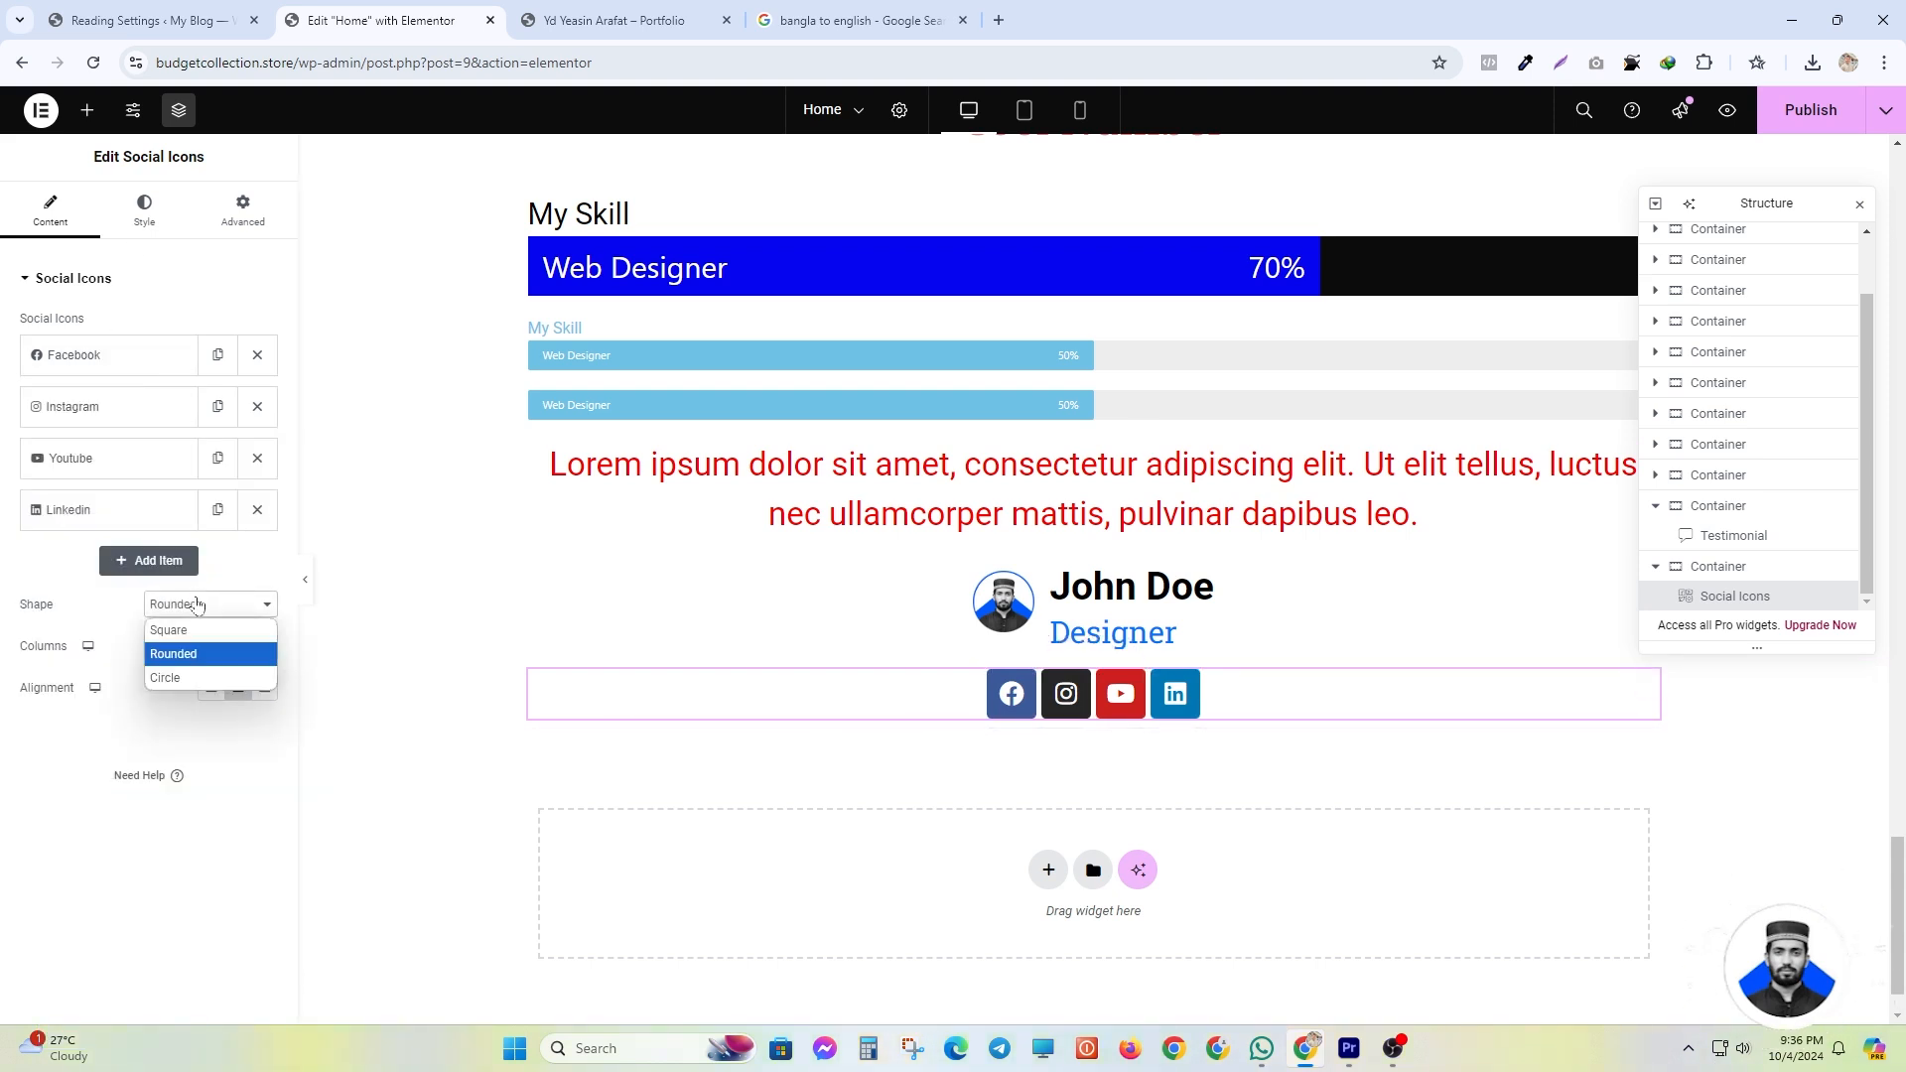
left_click(194, 674)
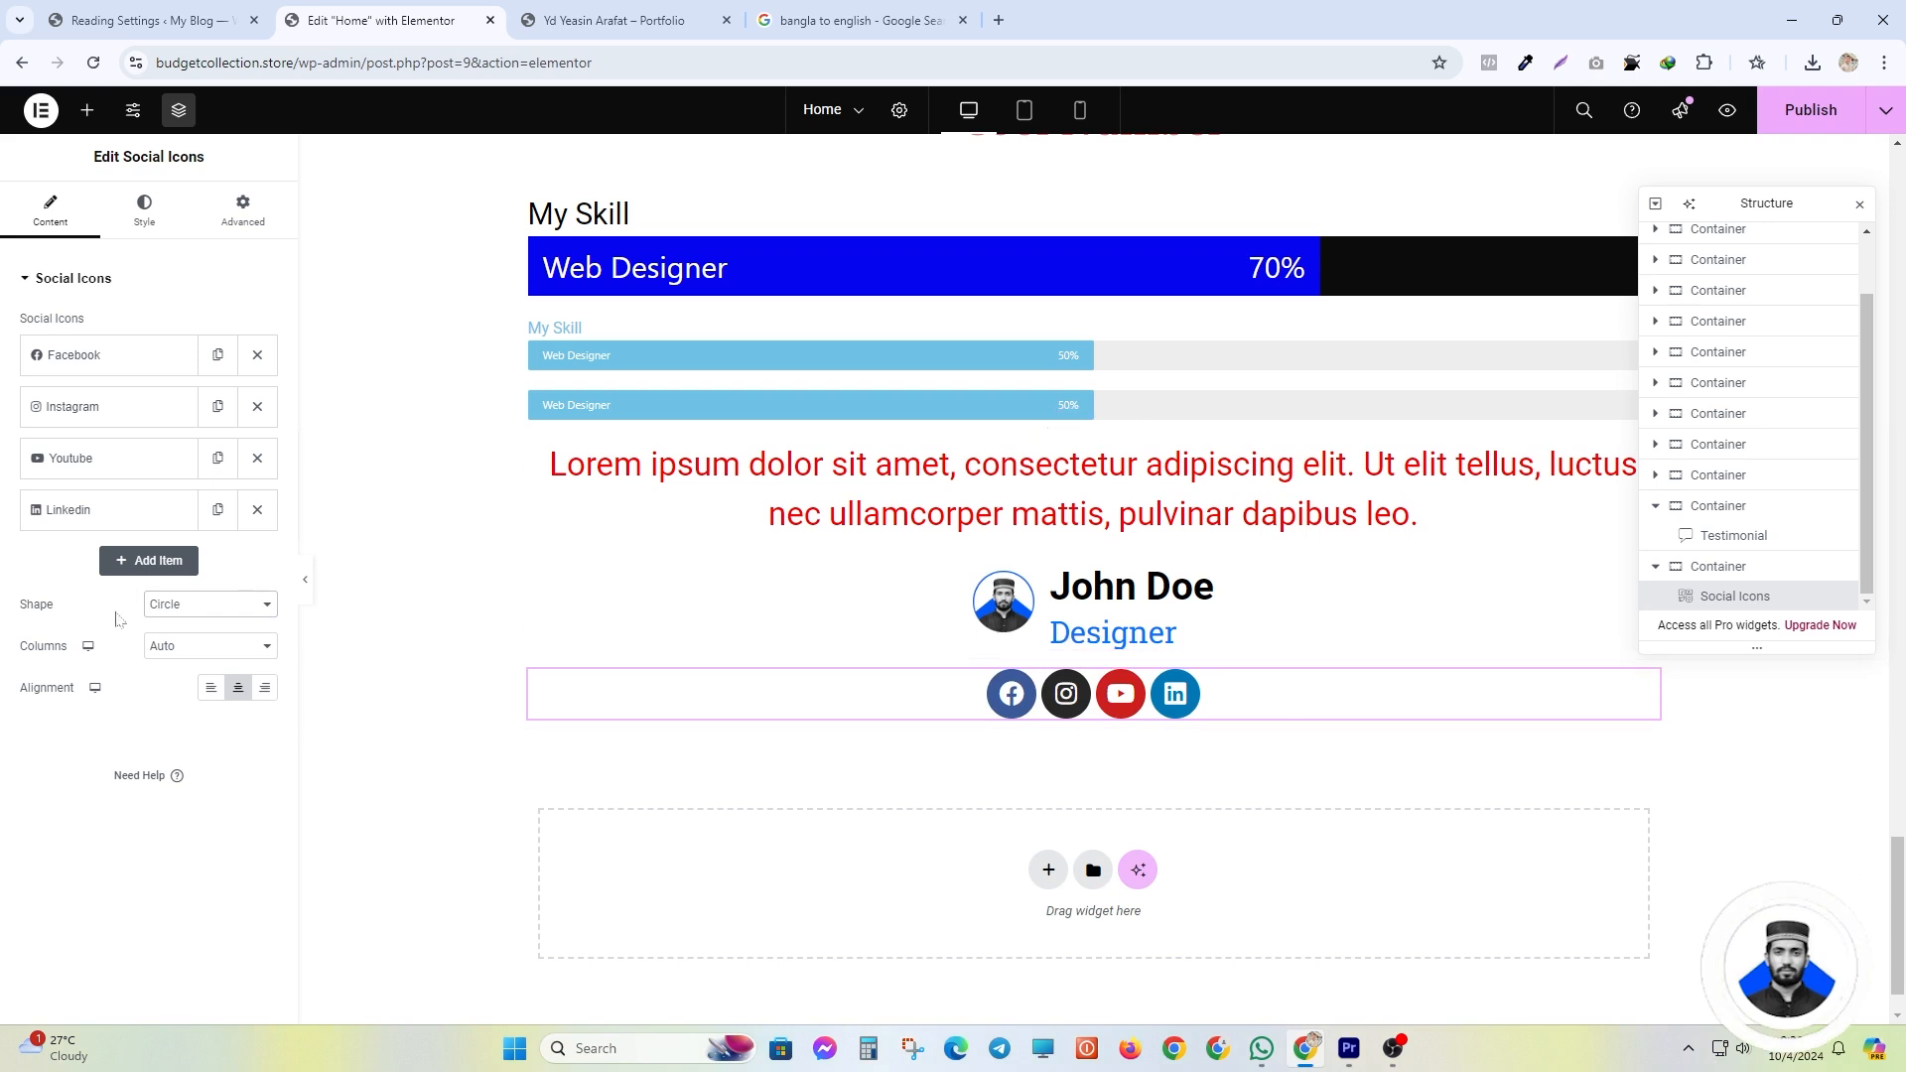
- Try right alignment and a 1-column layout for the social icons, returning them to centre alignment and Auto columns
left_click(269, 688)
left_click(240, 690)
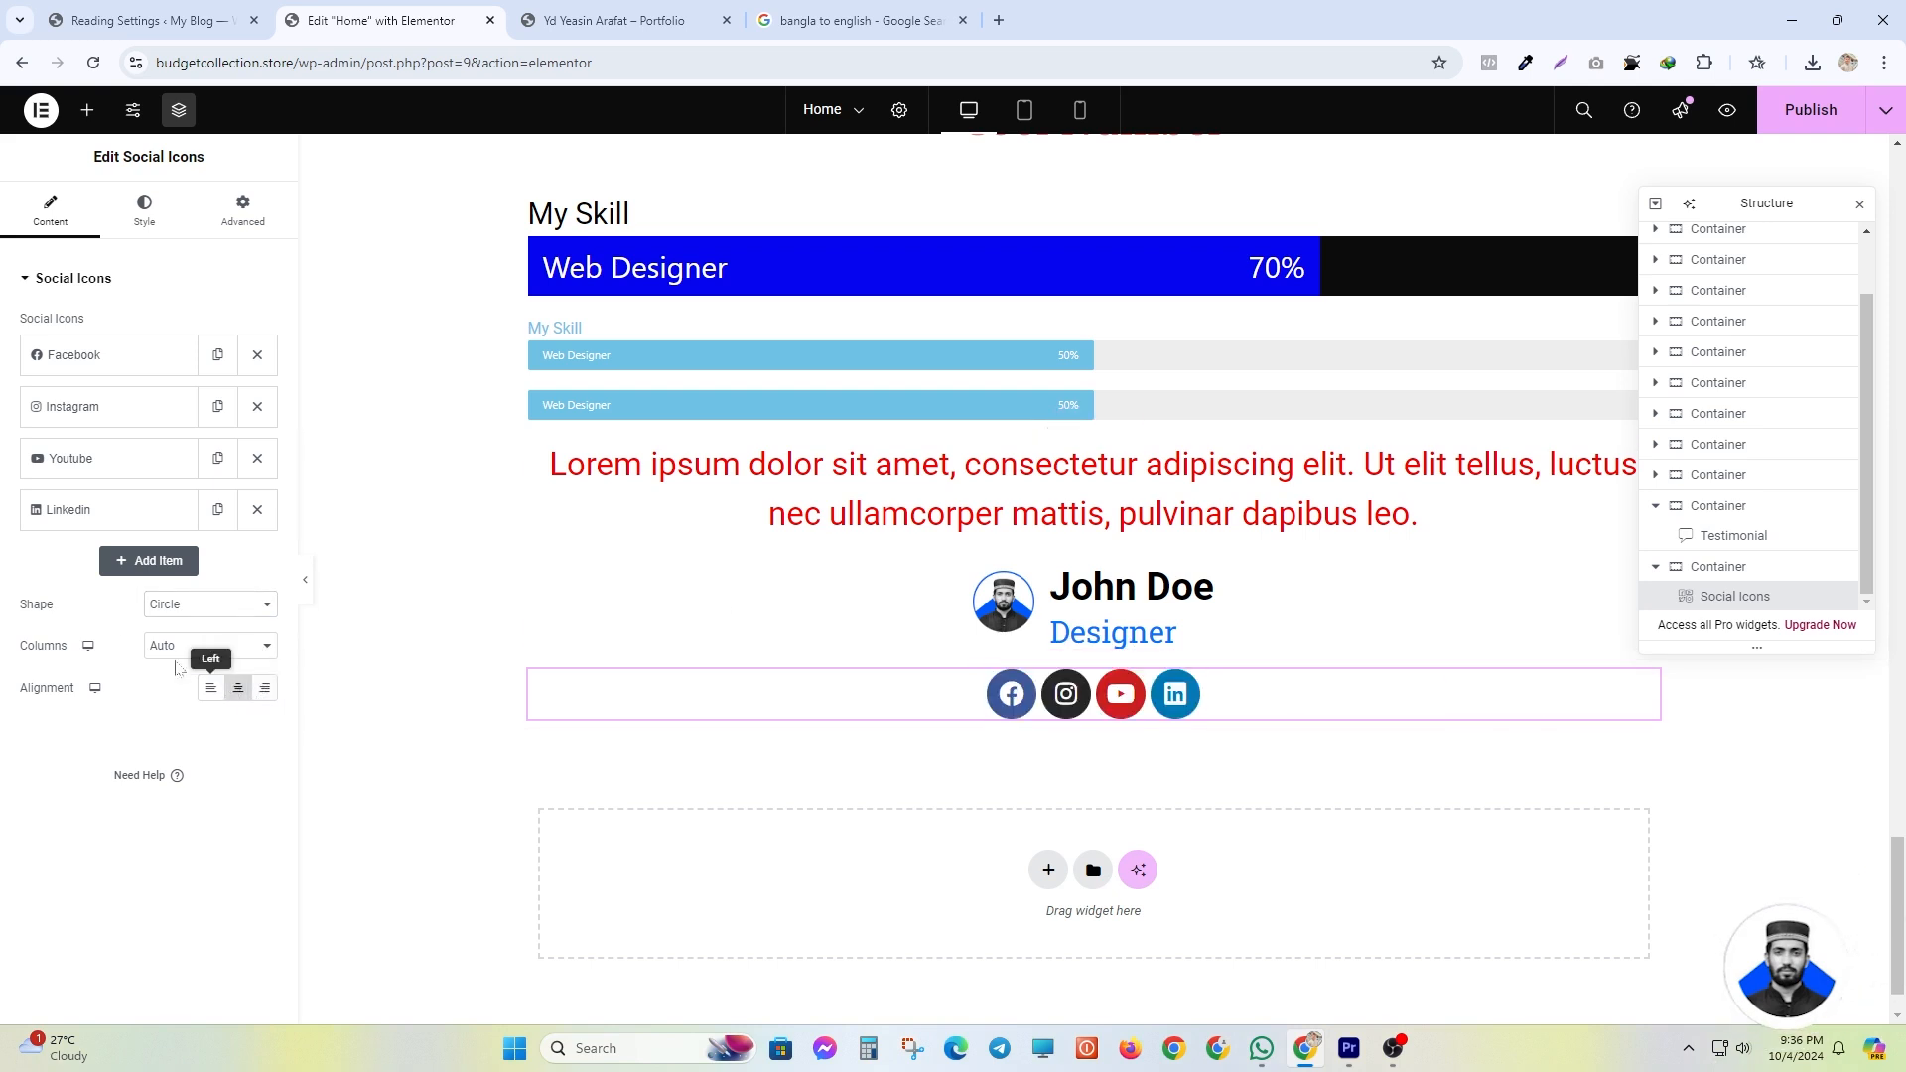
left_click(179, 647)
left_click(164, 694)
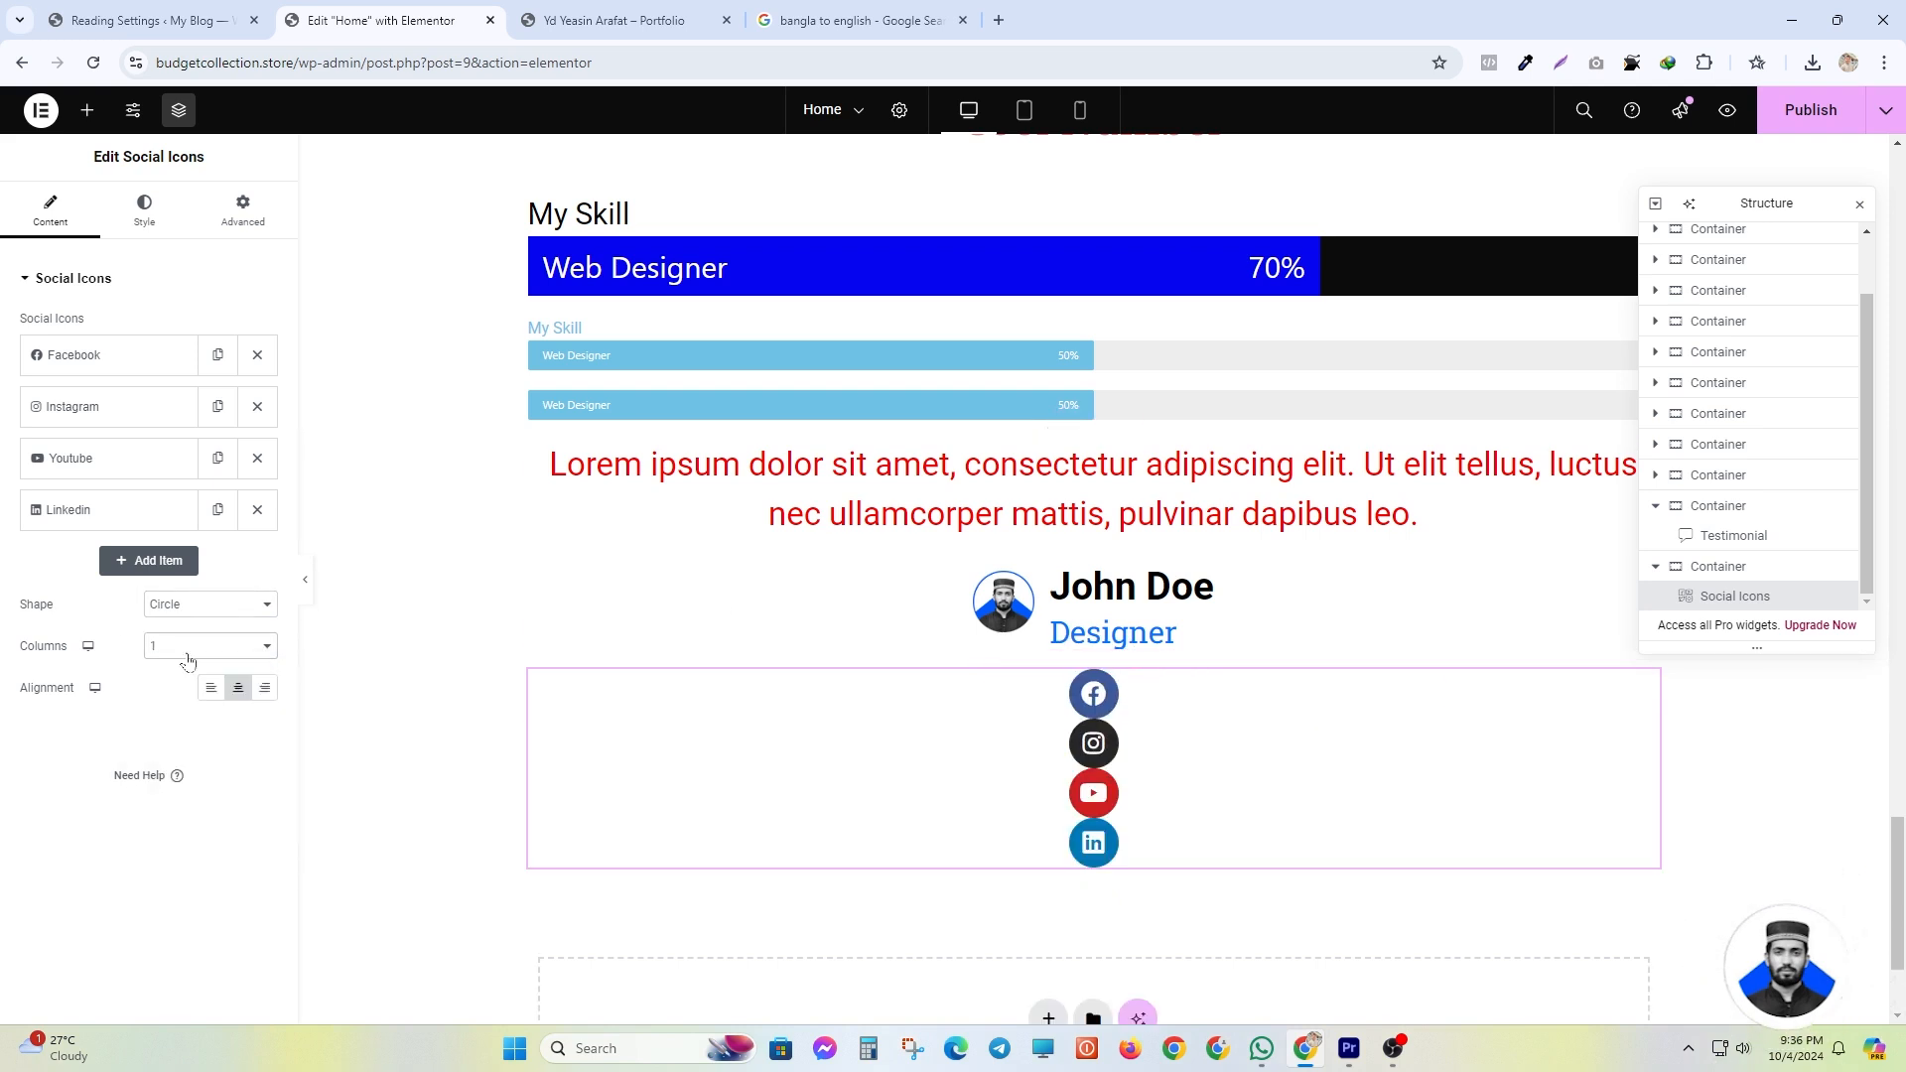
left_click(209, 646)
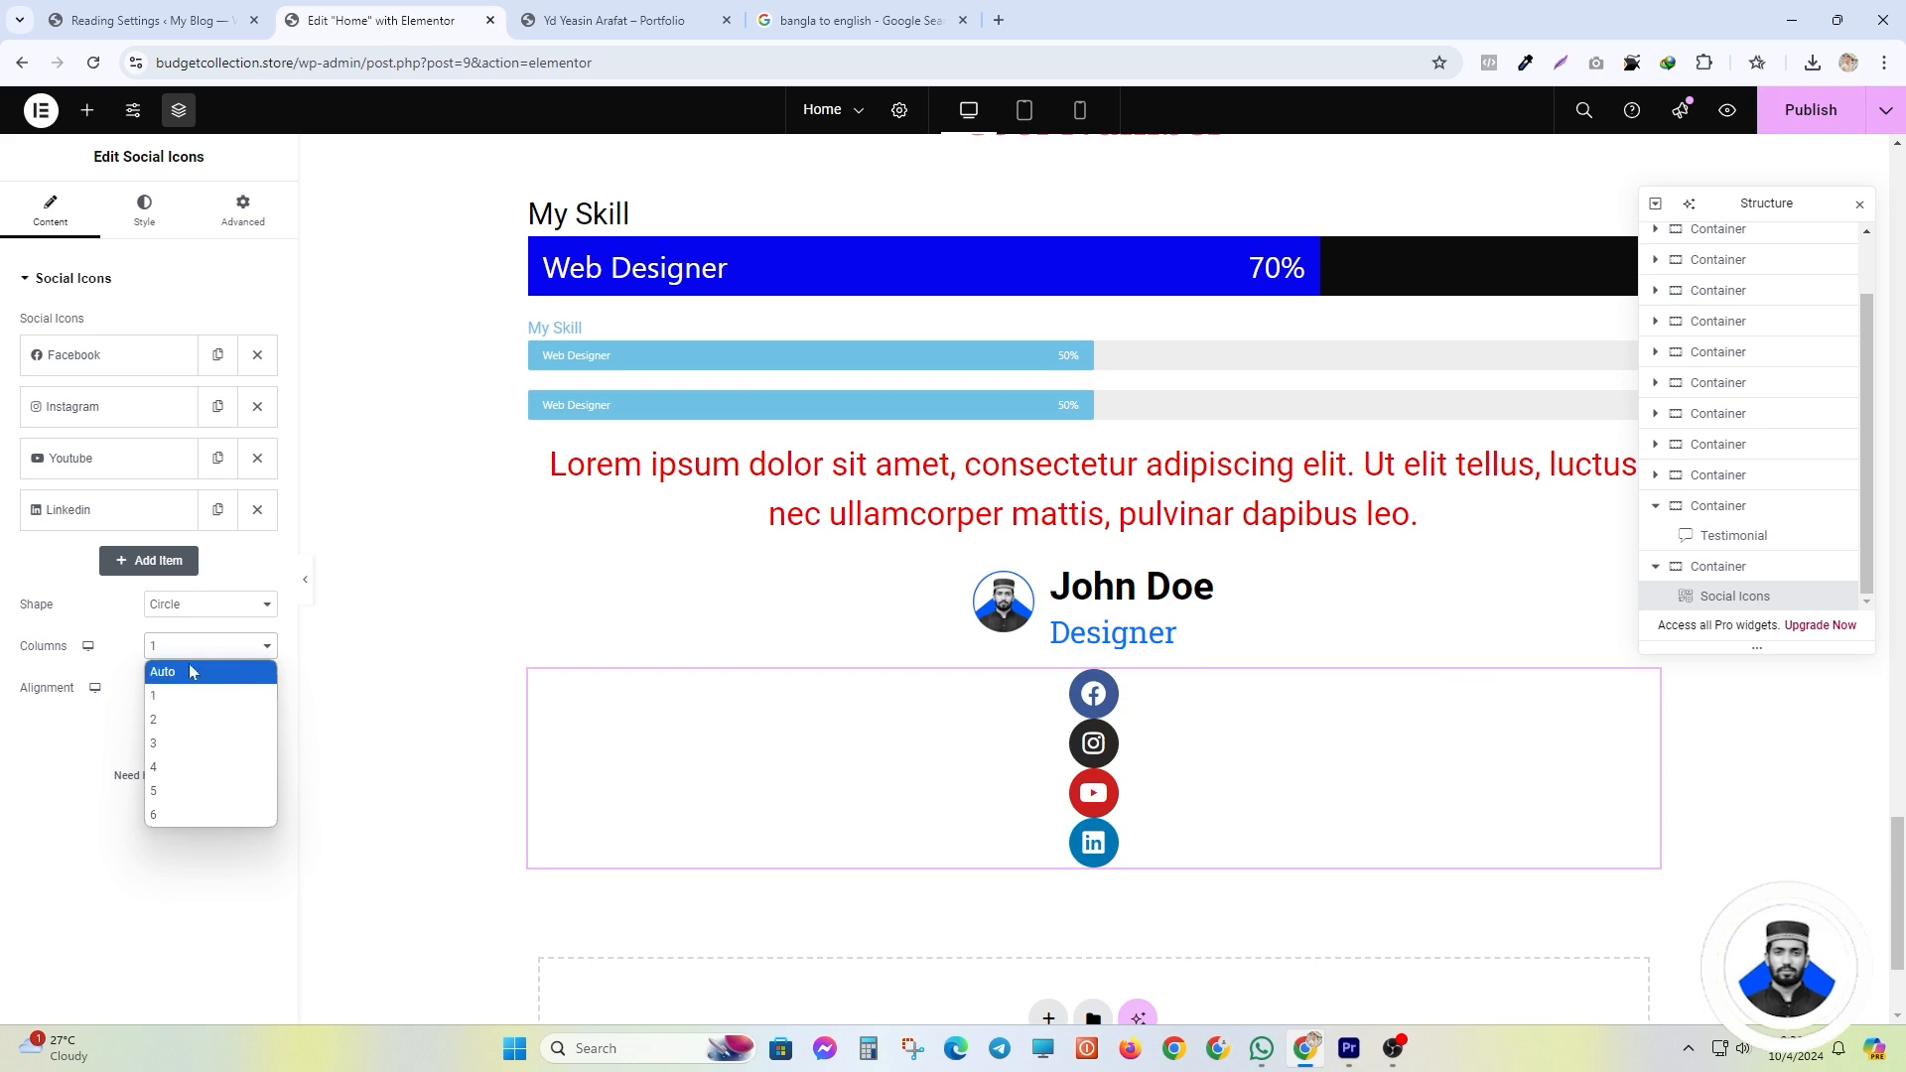
left_click(164, 667)
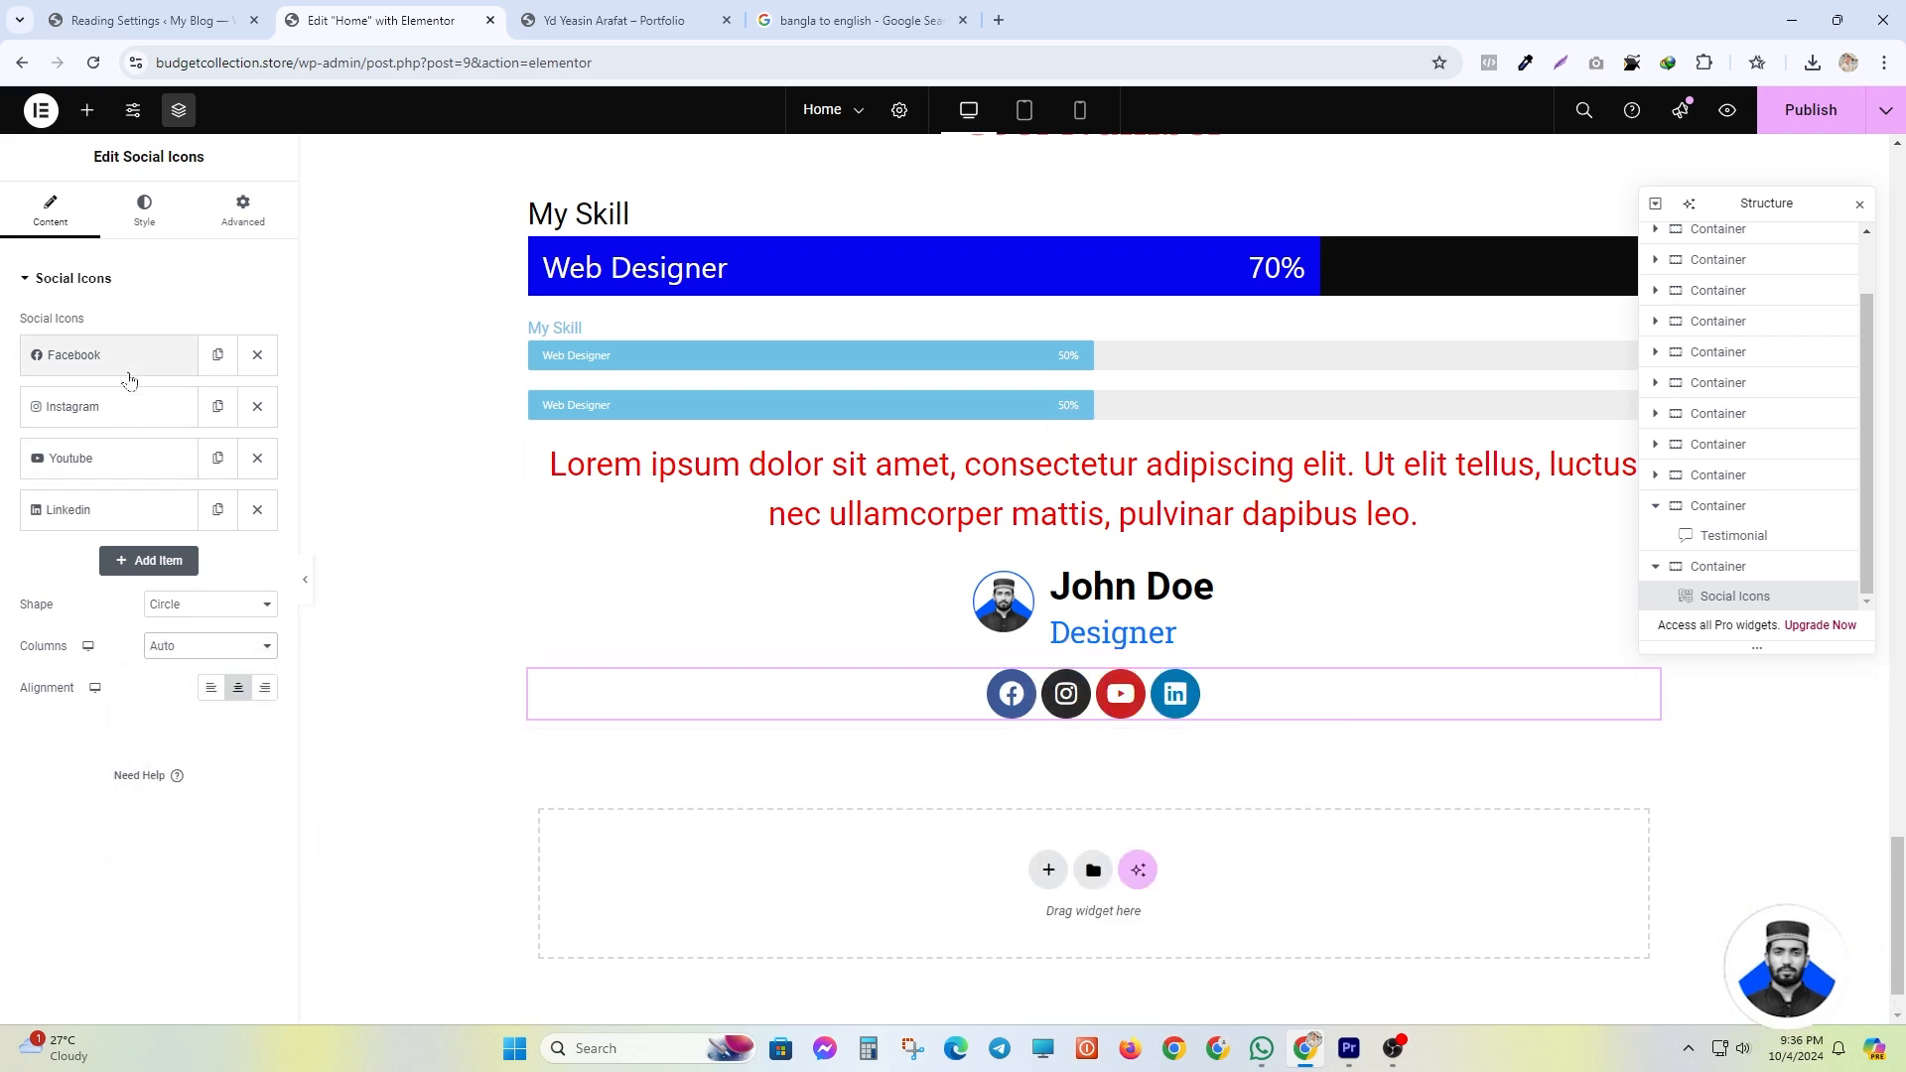
- Switch the social icons from official to custom colours and make their primary colour dark grey
left_click(144, 213)
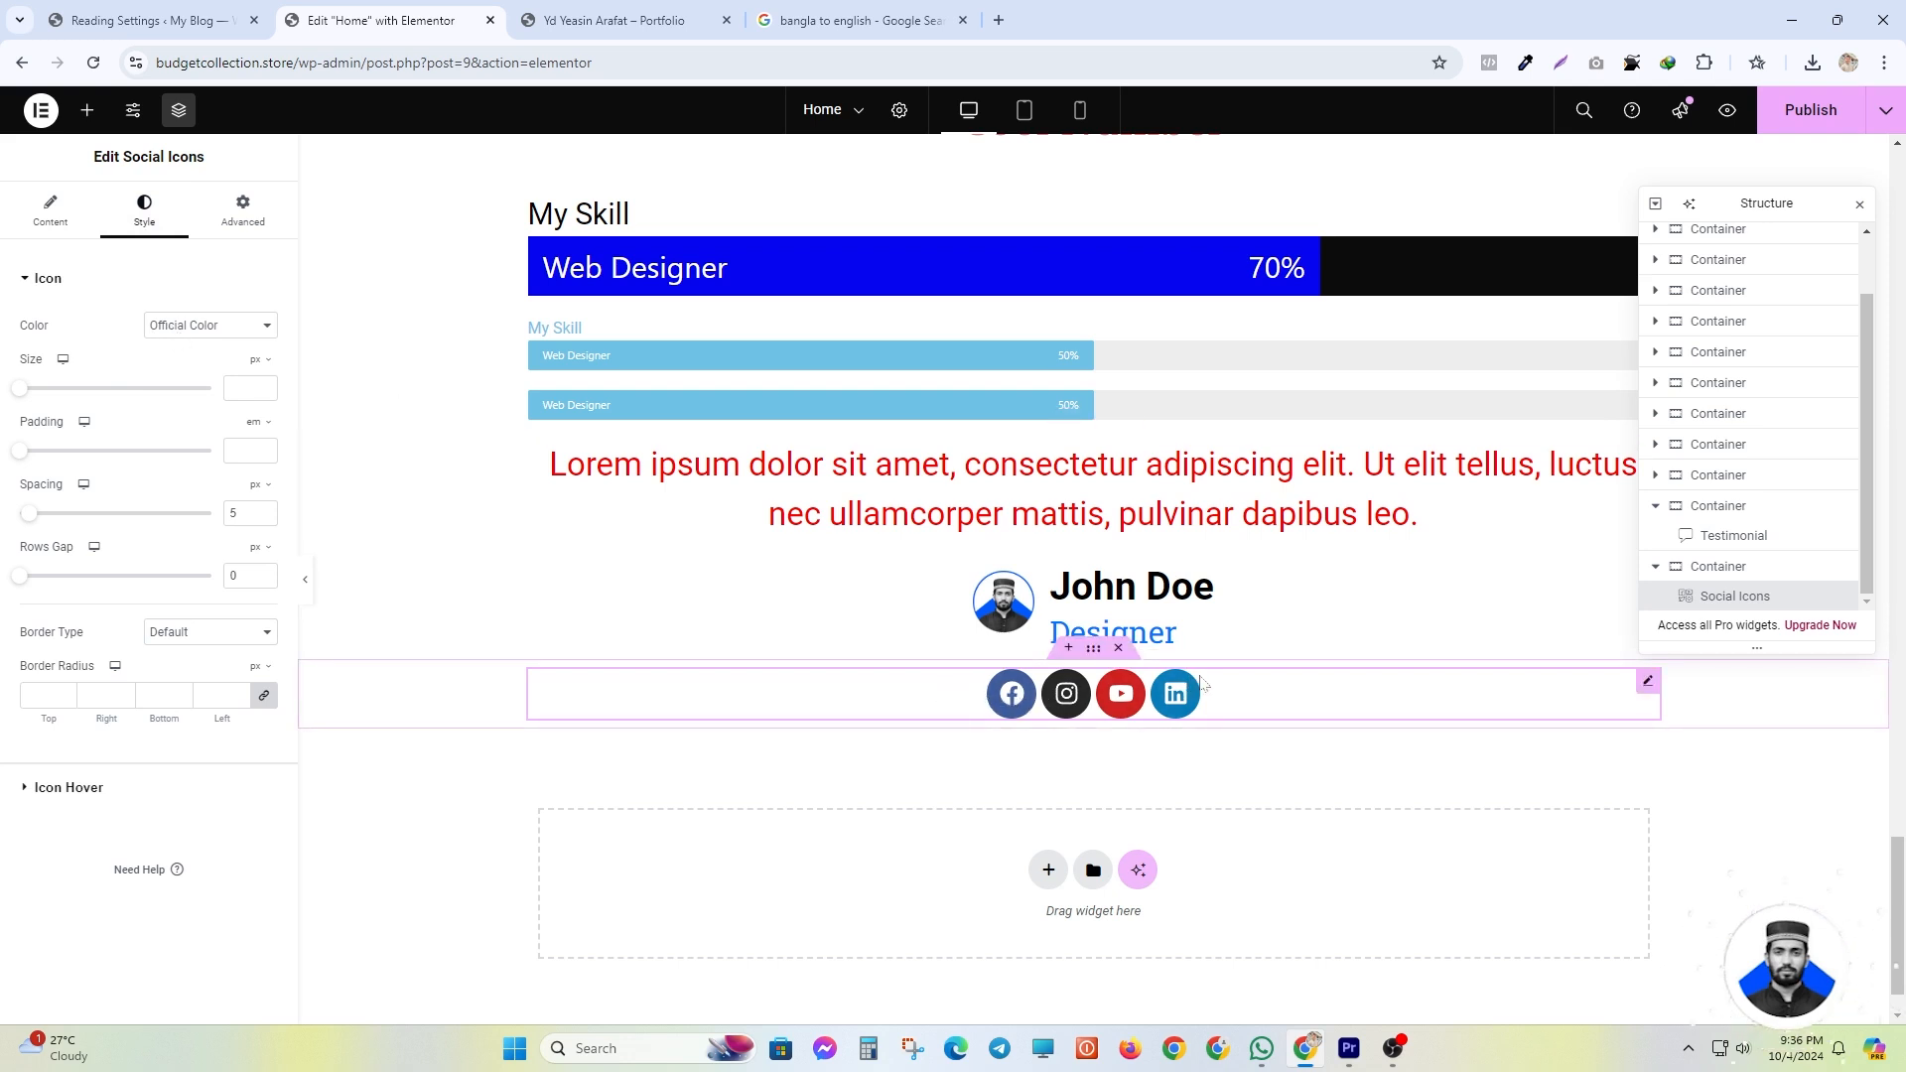
left_click(168, 318)
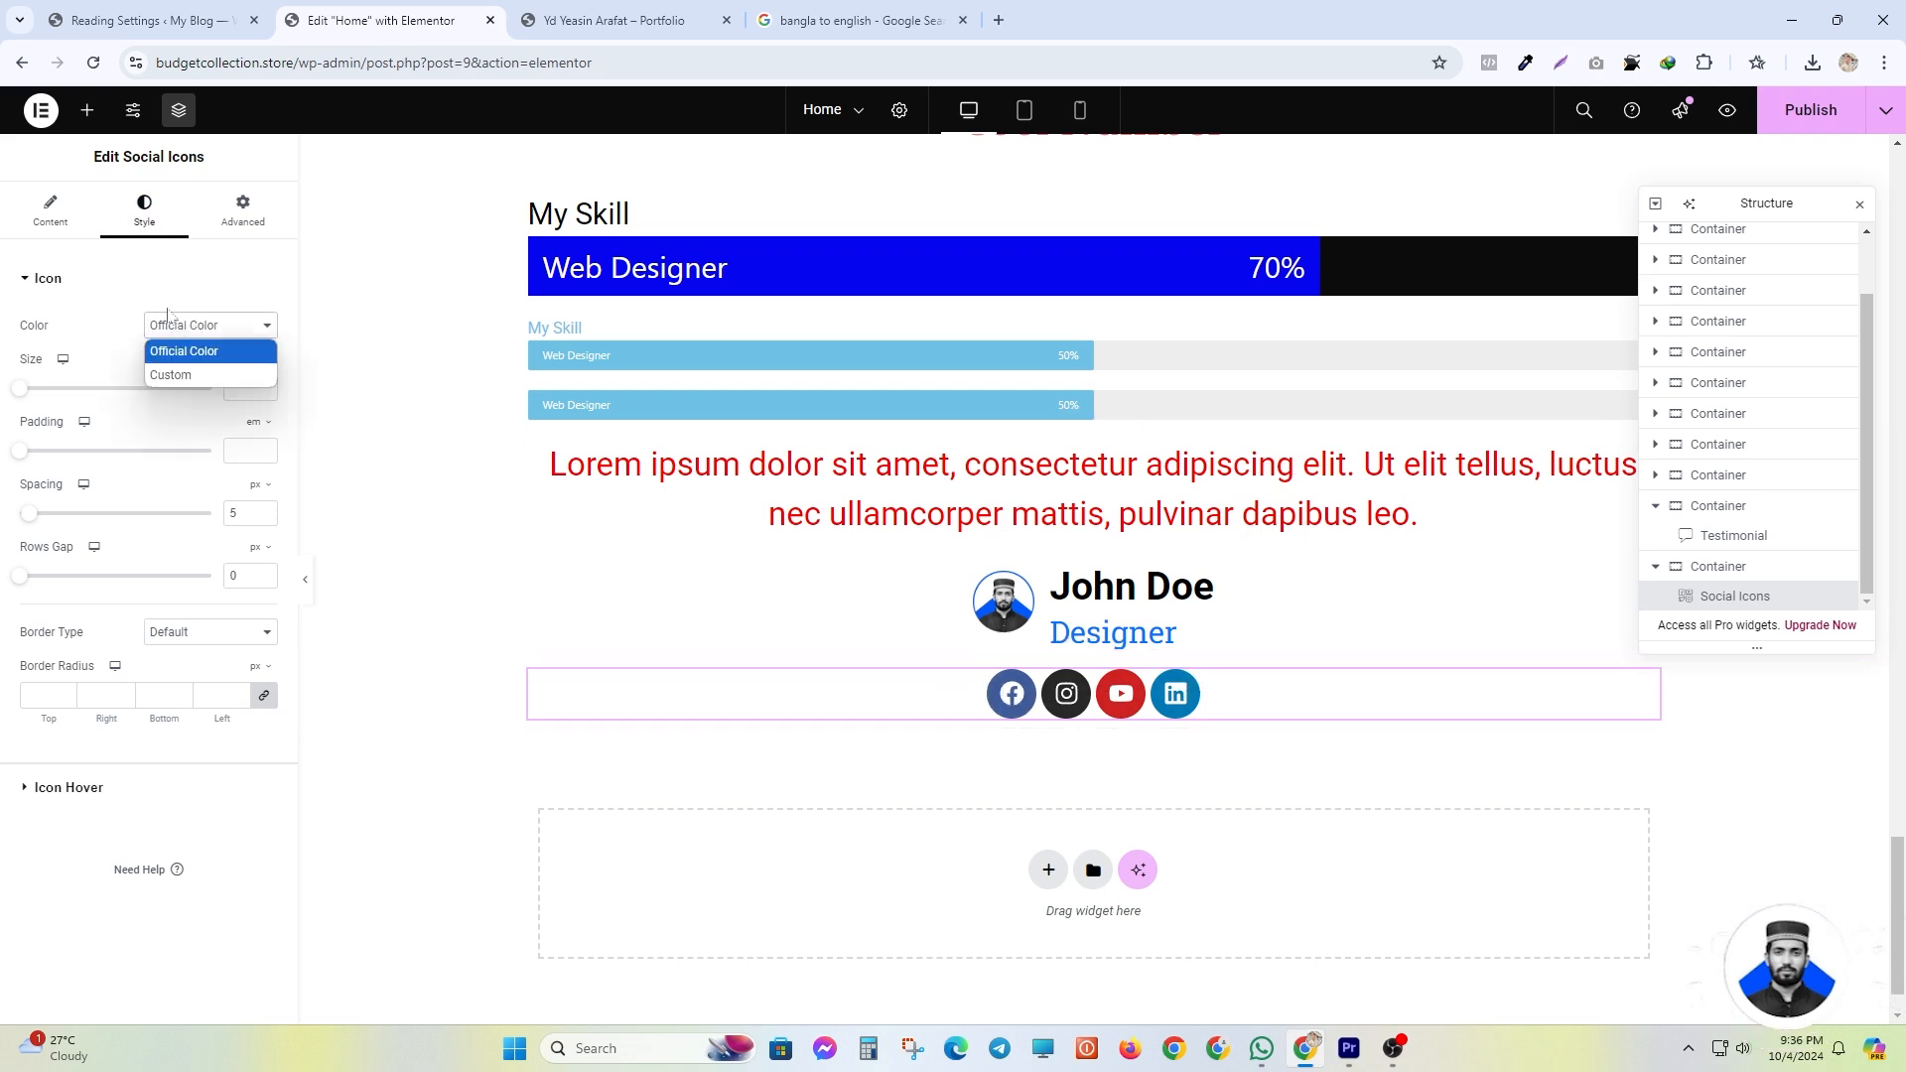
left_click(177, 374)
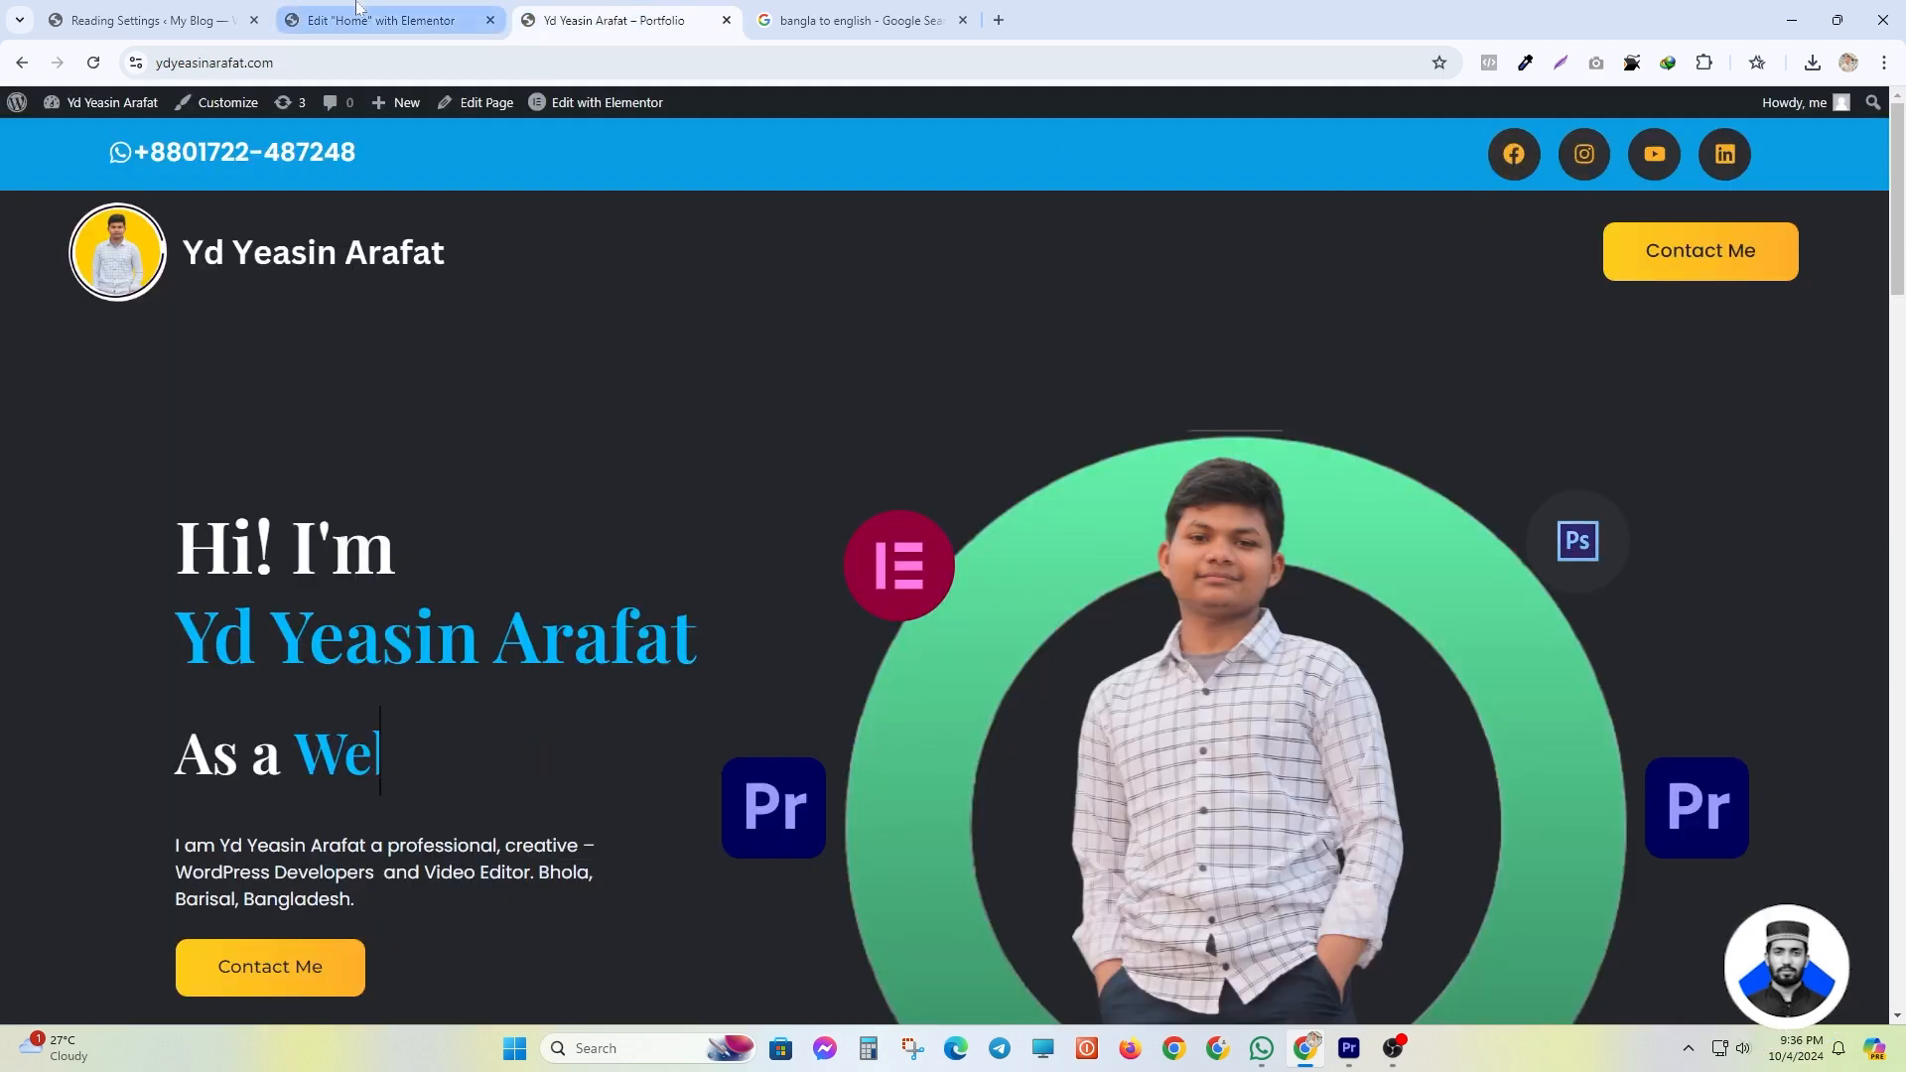
left_click(382, 20)
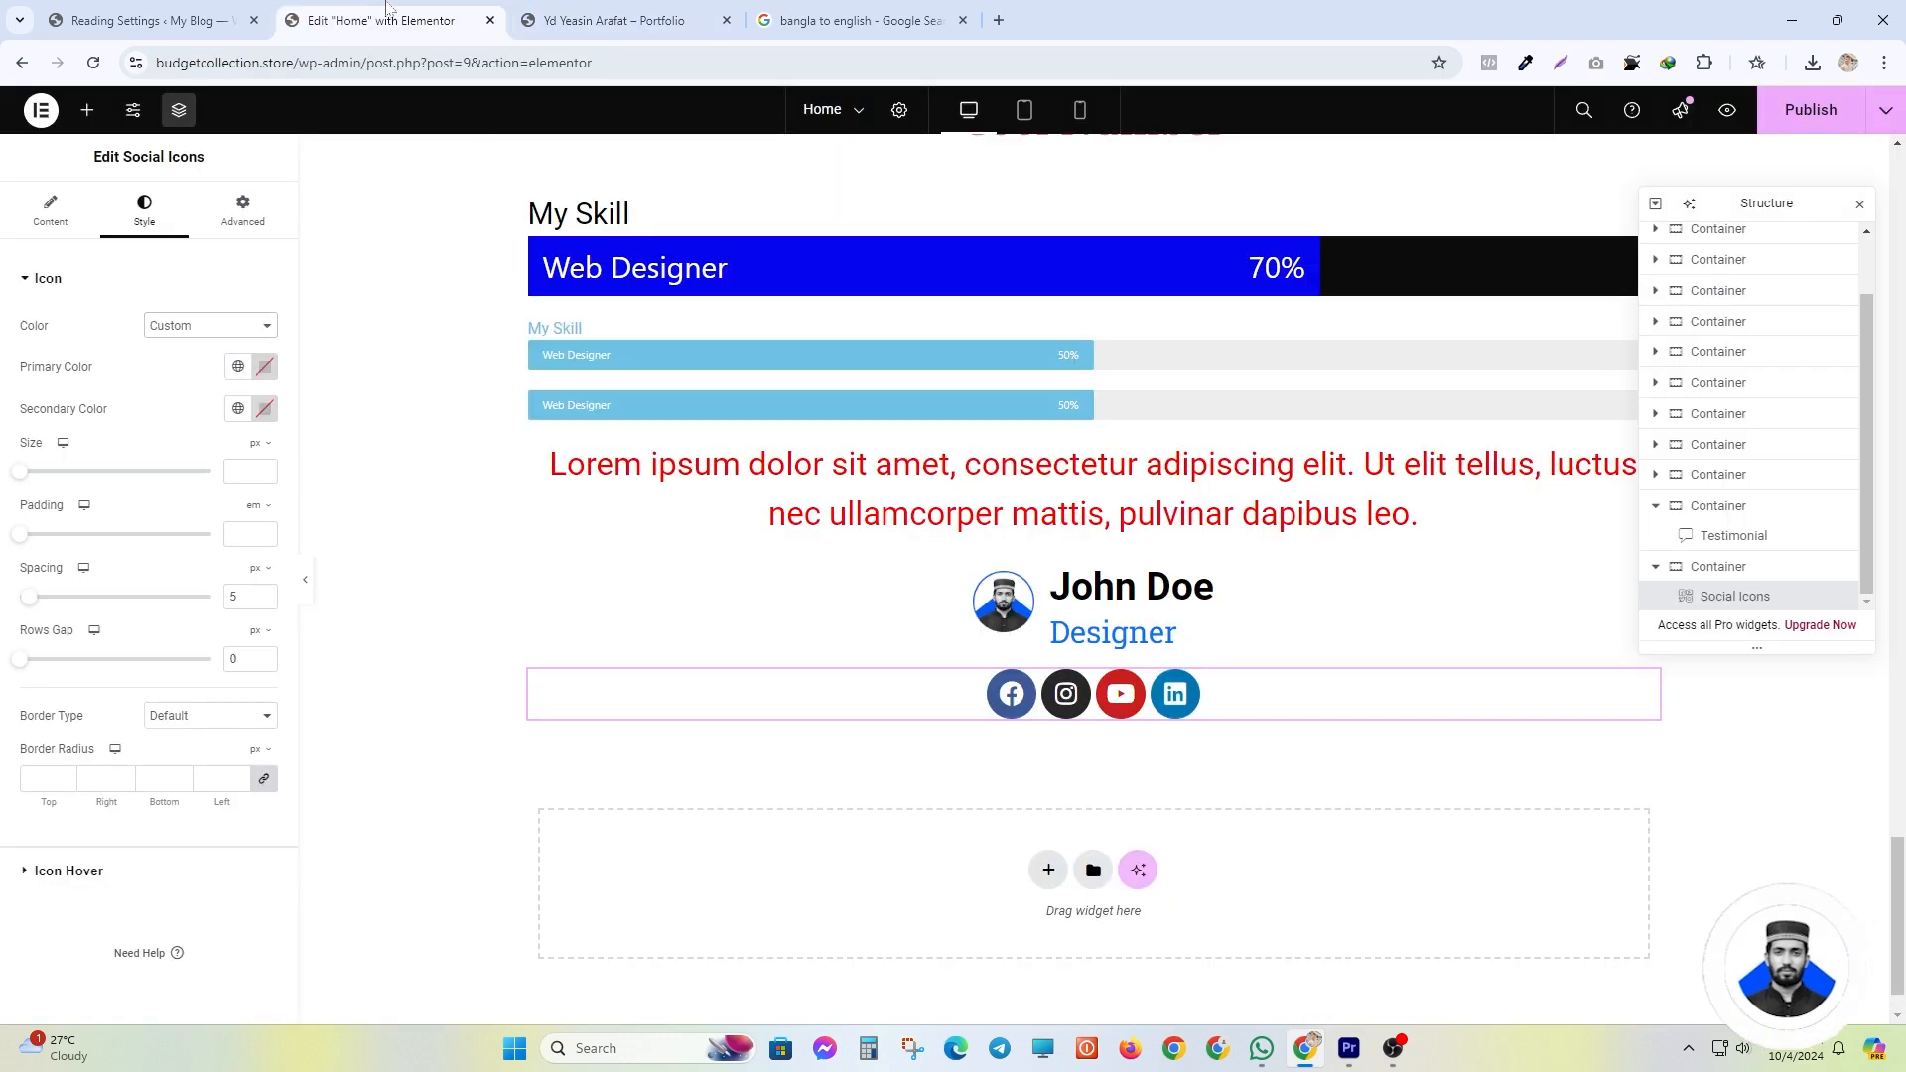
left_click(266, 368)
left_click(350, 470)
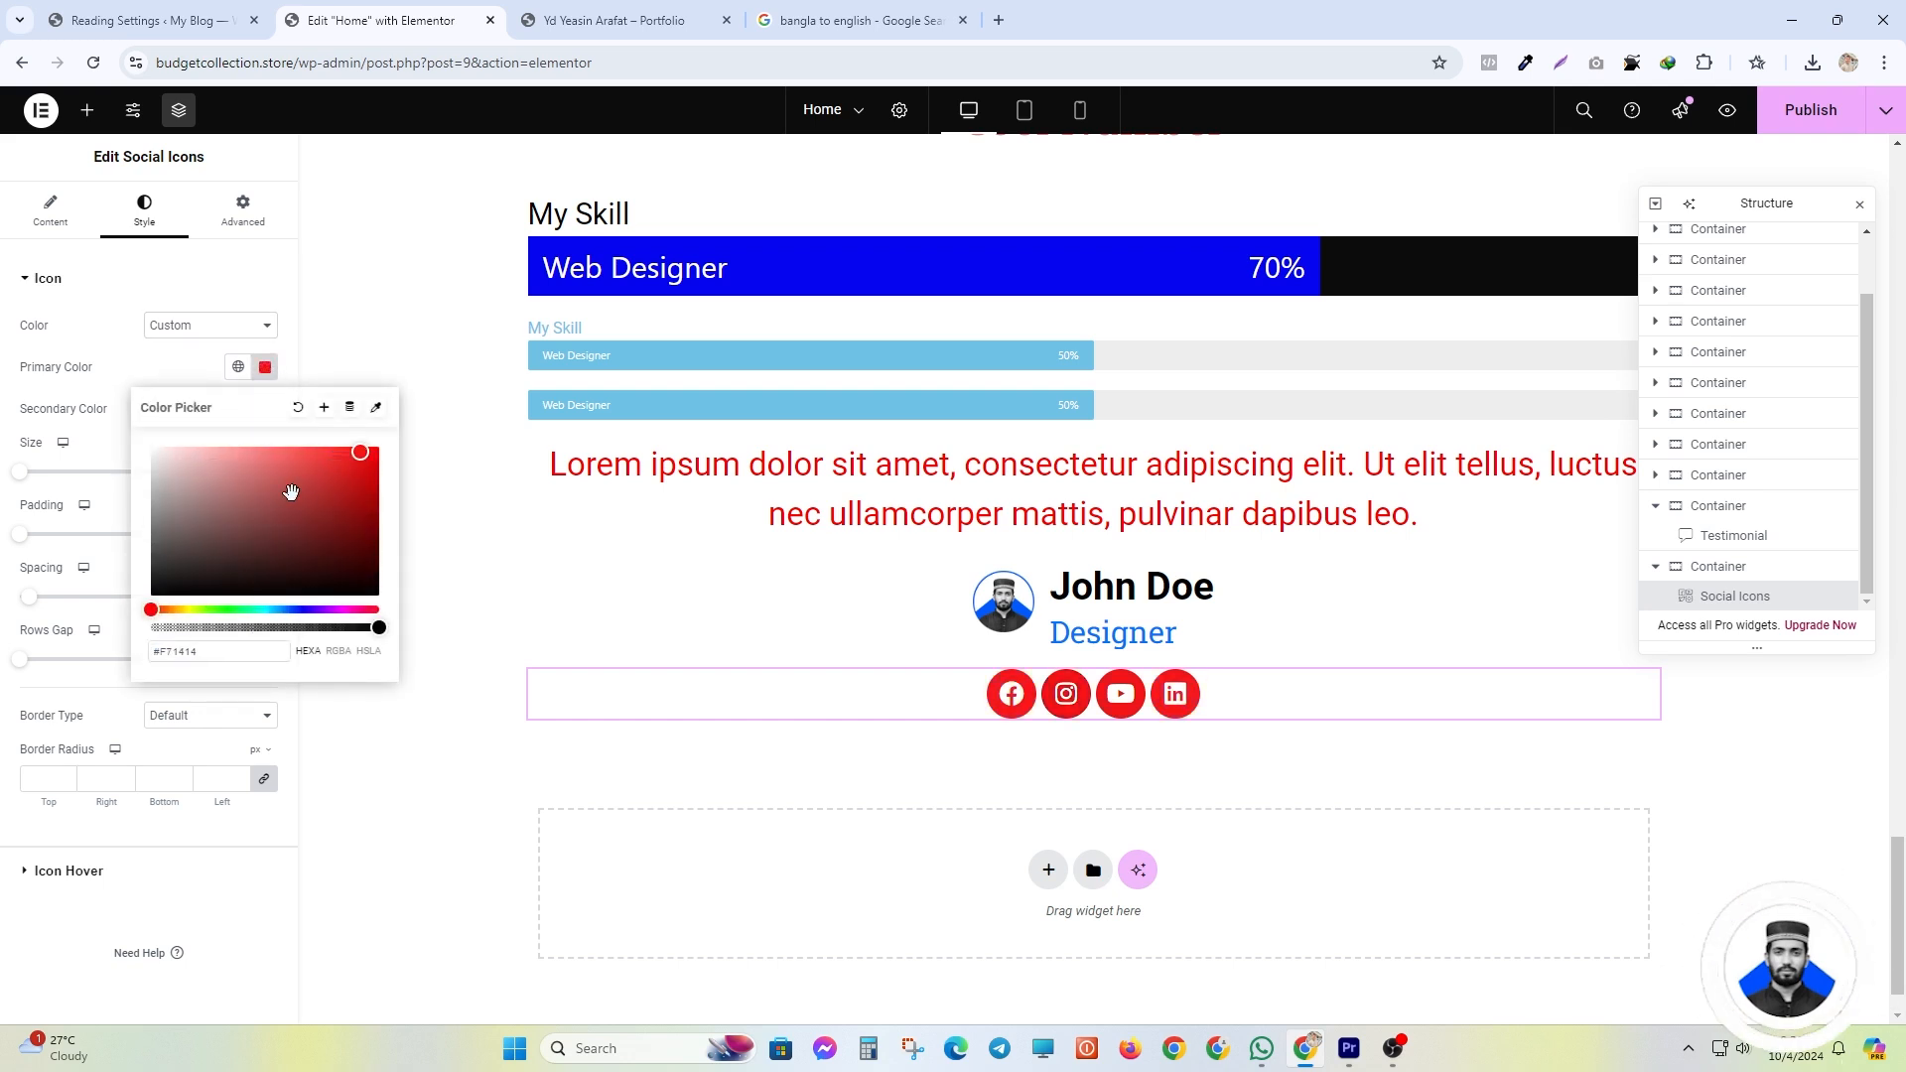
left_click_drag(208, 566, 125, 647)
left_click_drag(178, 579, 171, 529)
left_click(264, 368)
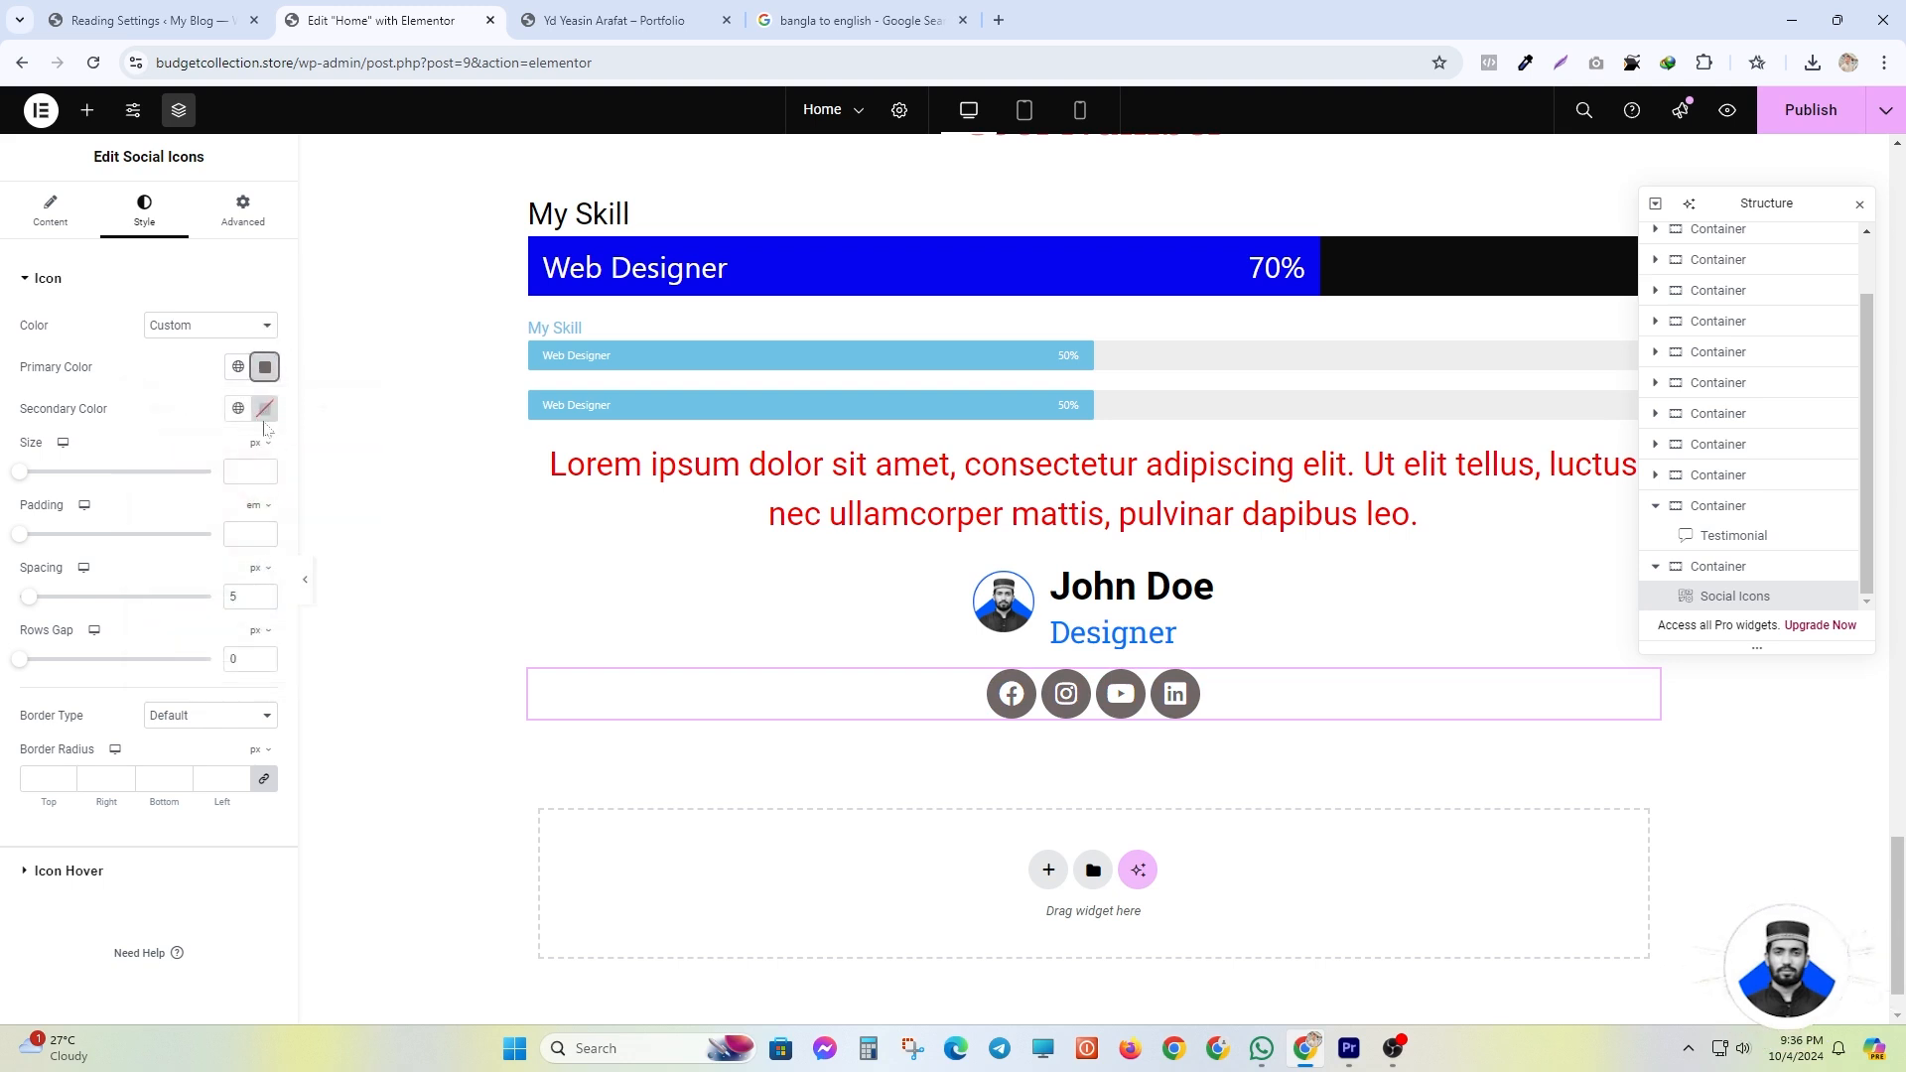
- Set the social icons' secondary colour to golden yellow (#FFD200)
left_click(264, 408)
left_click_drag(206, 650, 392, 468)
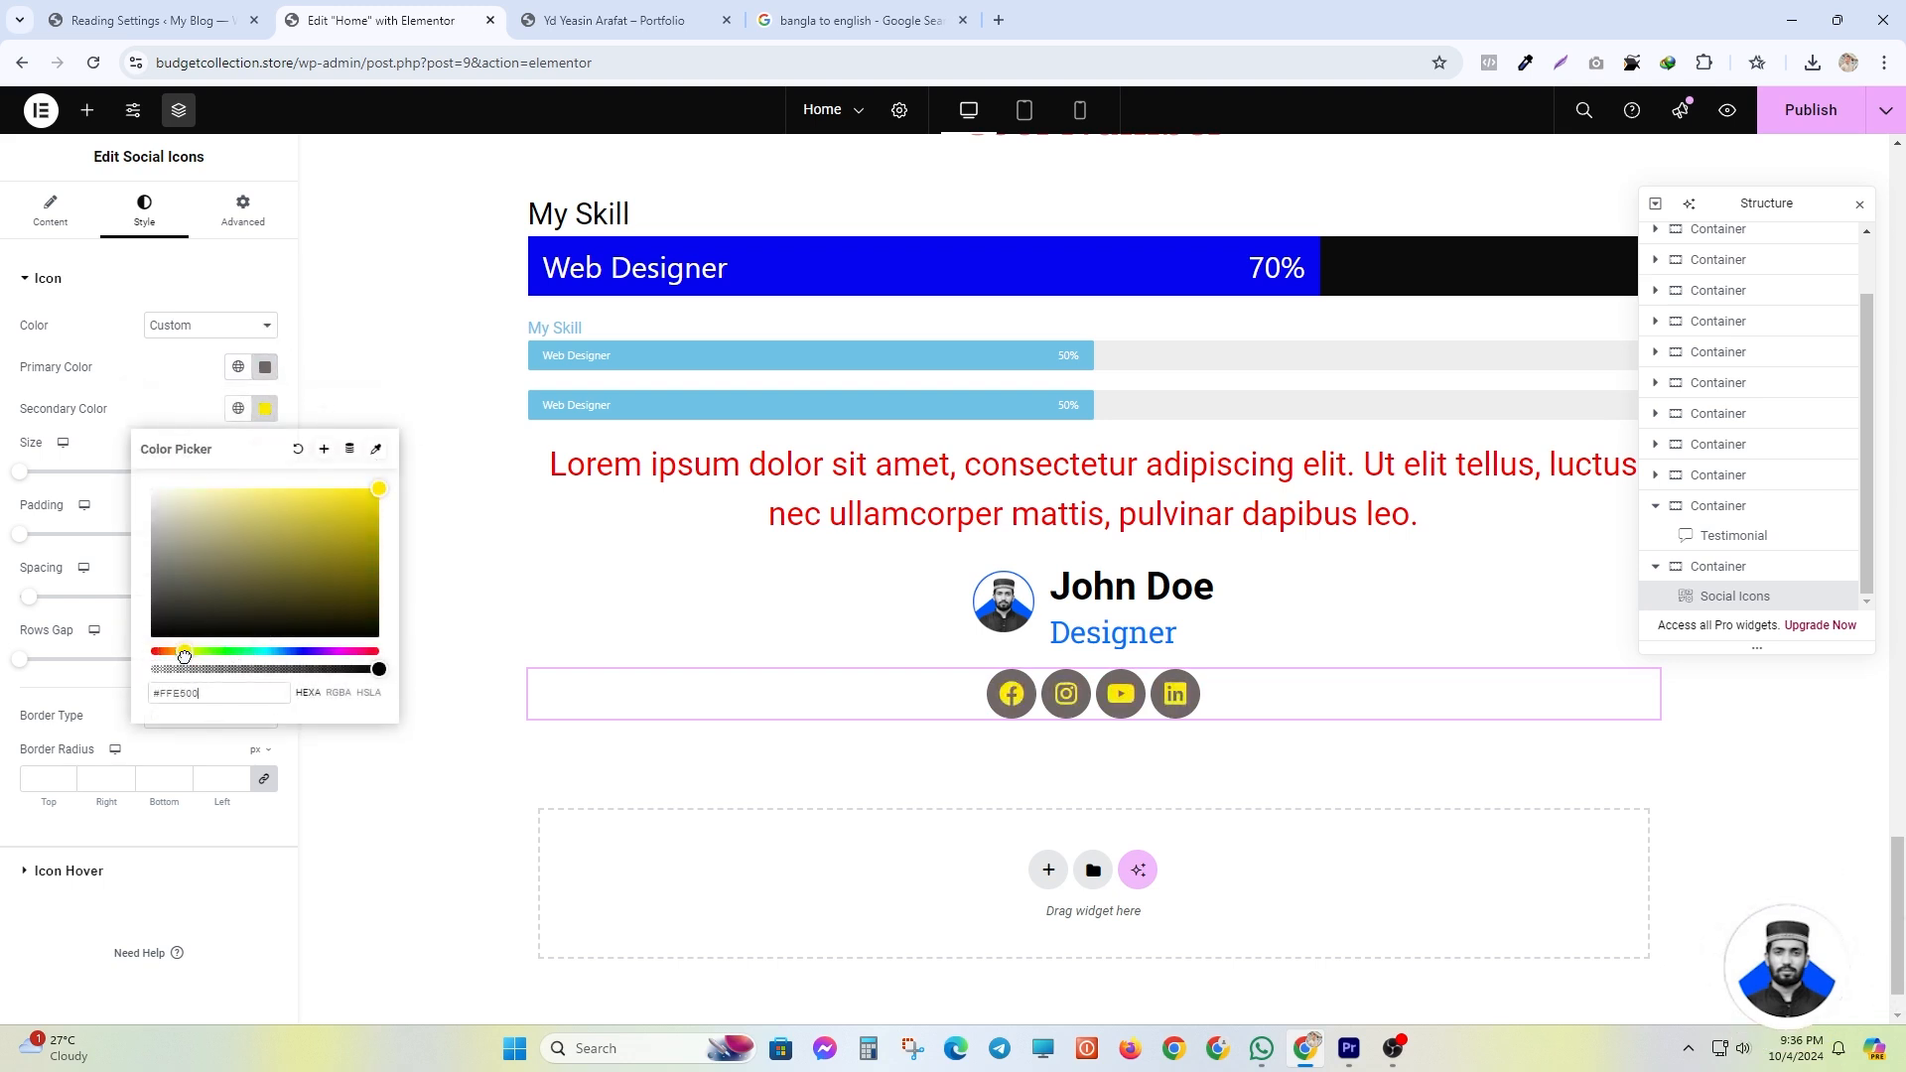
left_click_drag(184, 658, 181, 651)
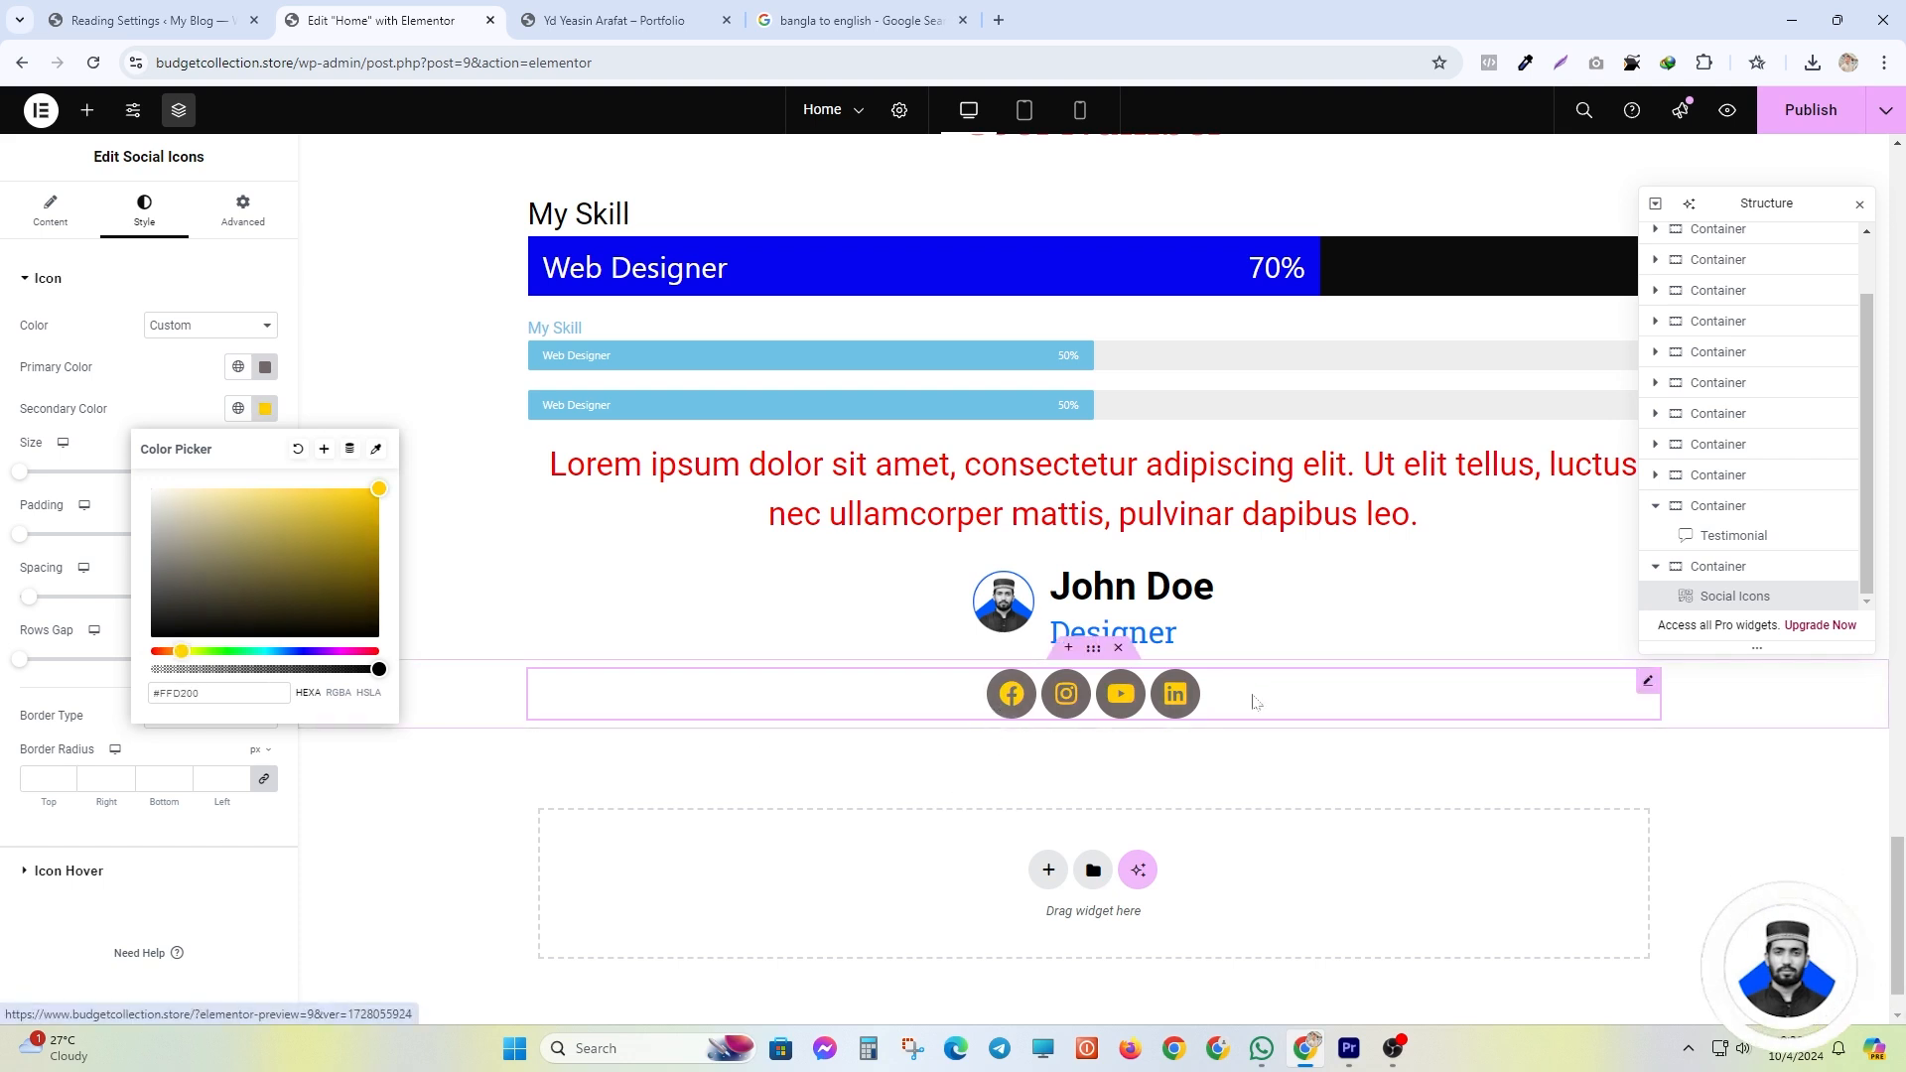
left_click(265, 408)
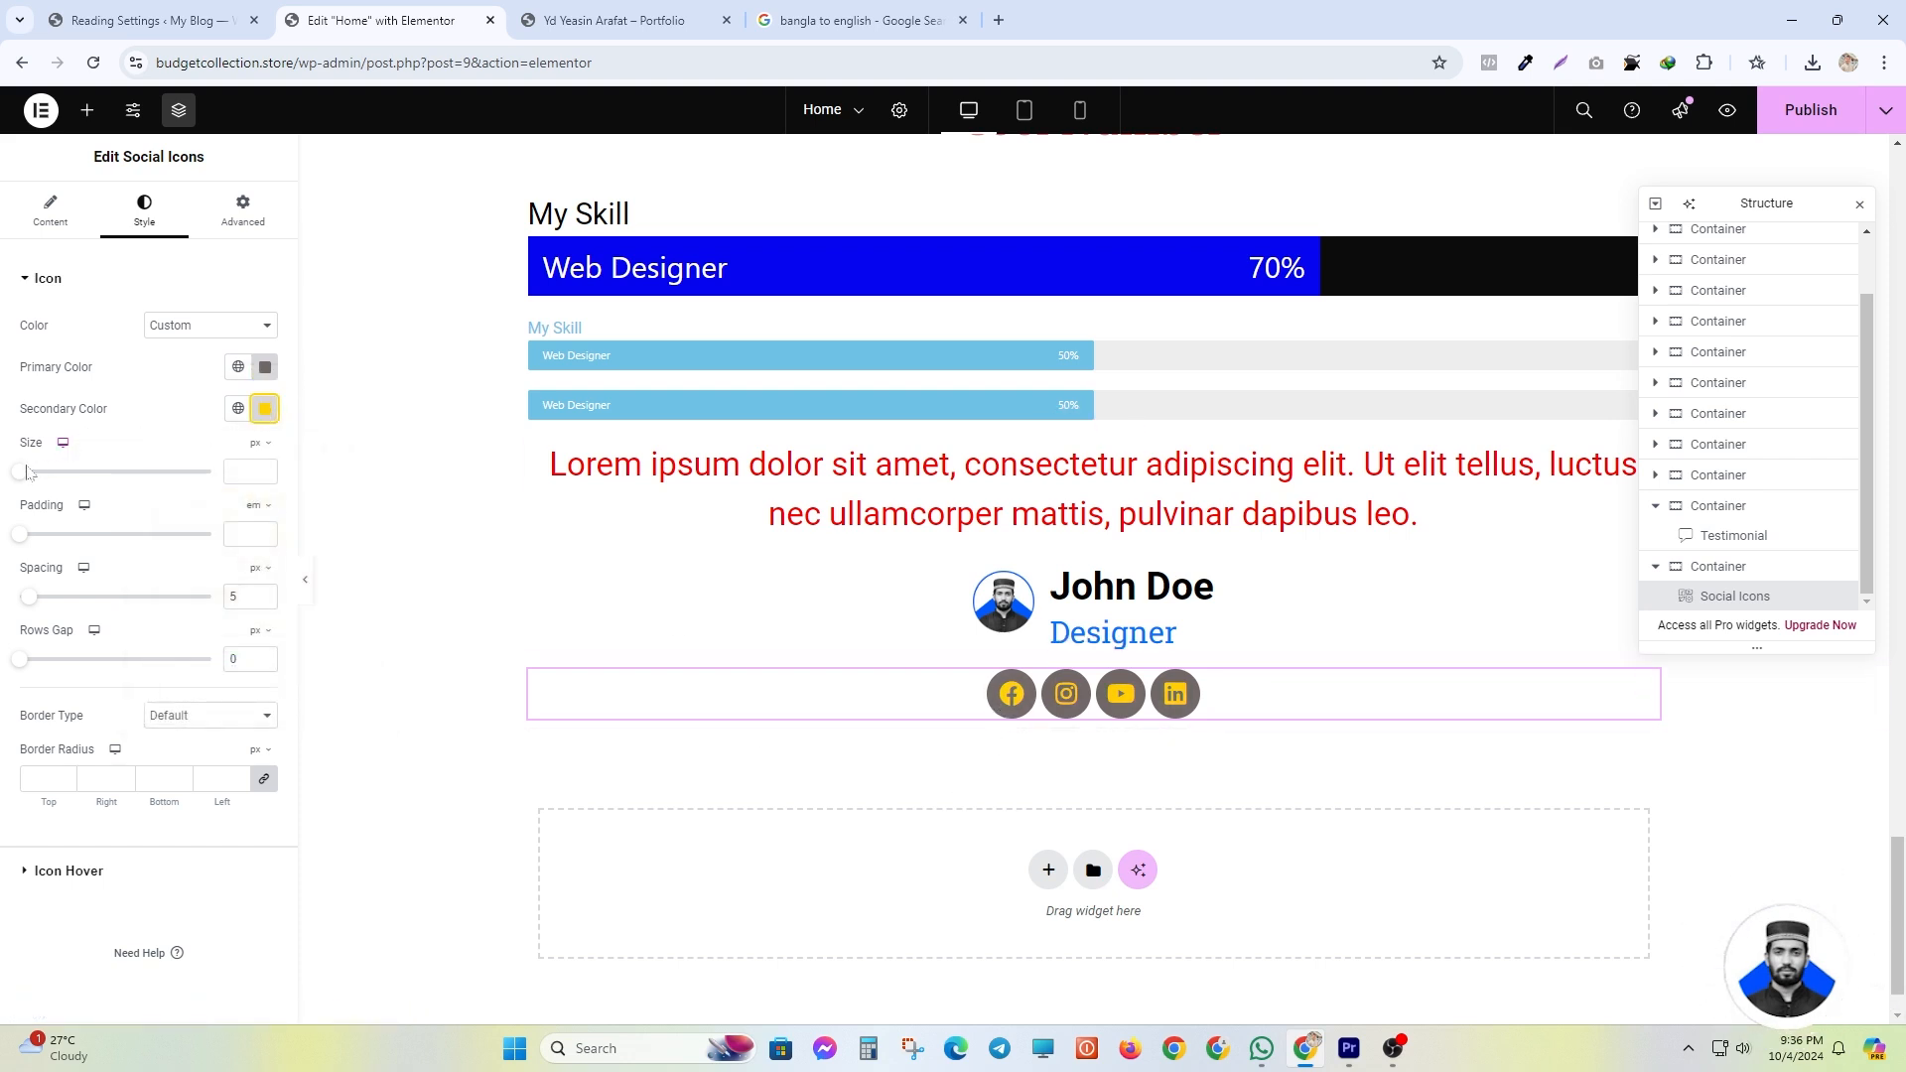
- Set the social icons' size to 36 px and their padding to 0.7 em
left_click_drag(24, 474, 39, 474)
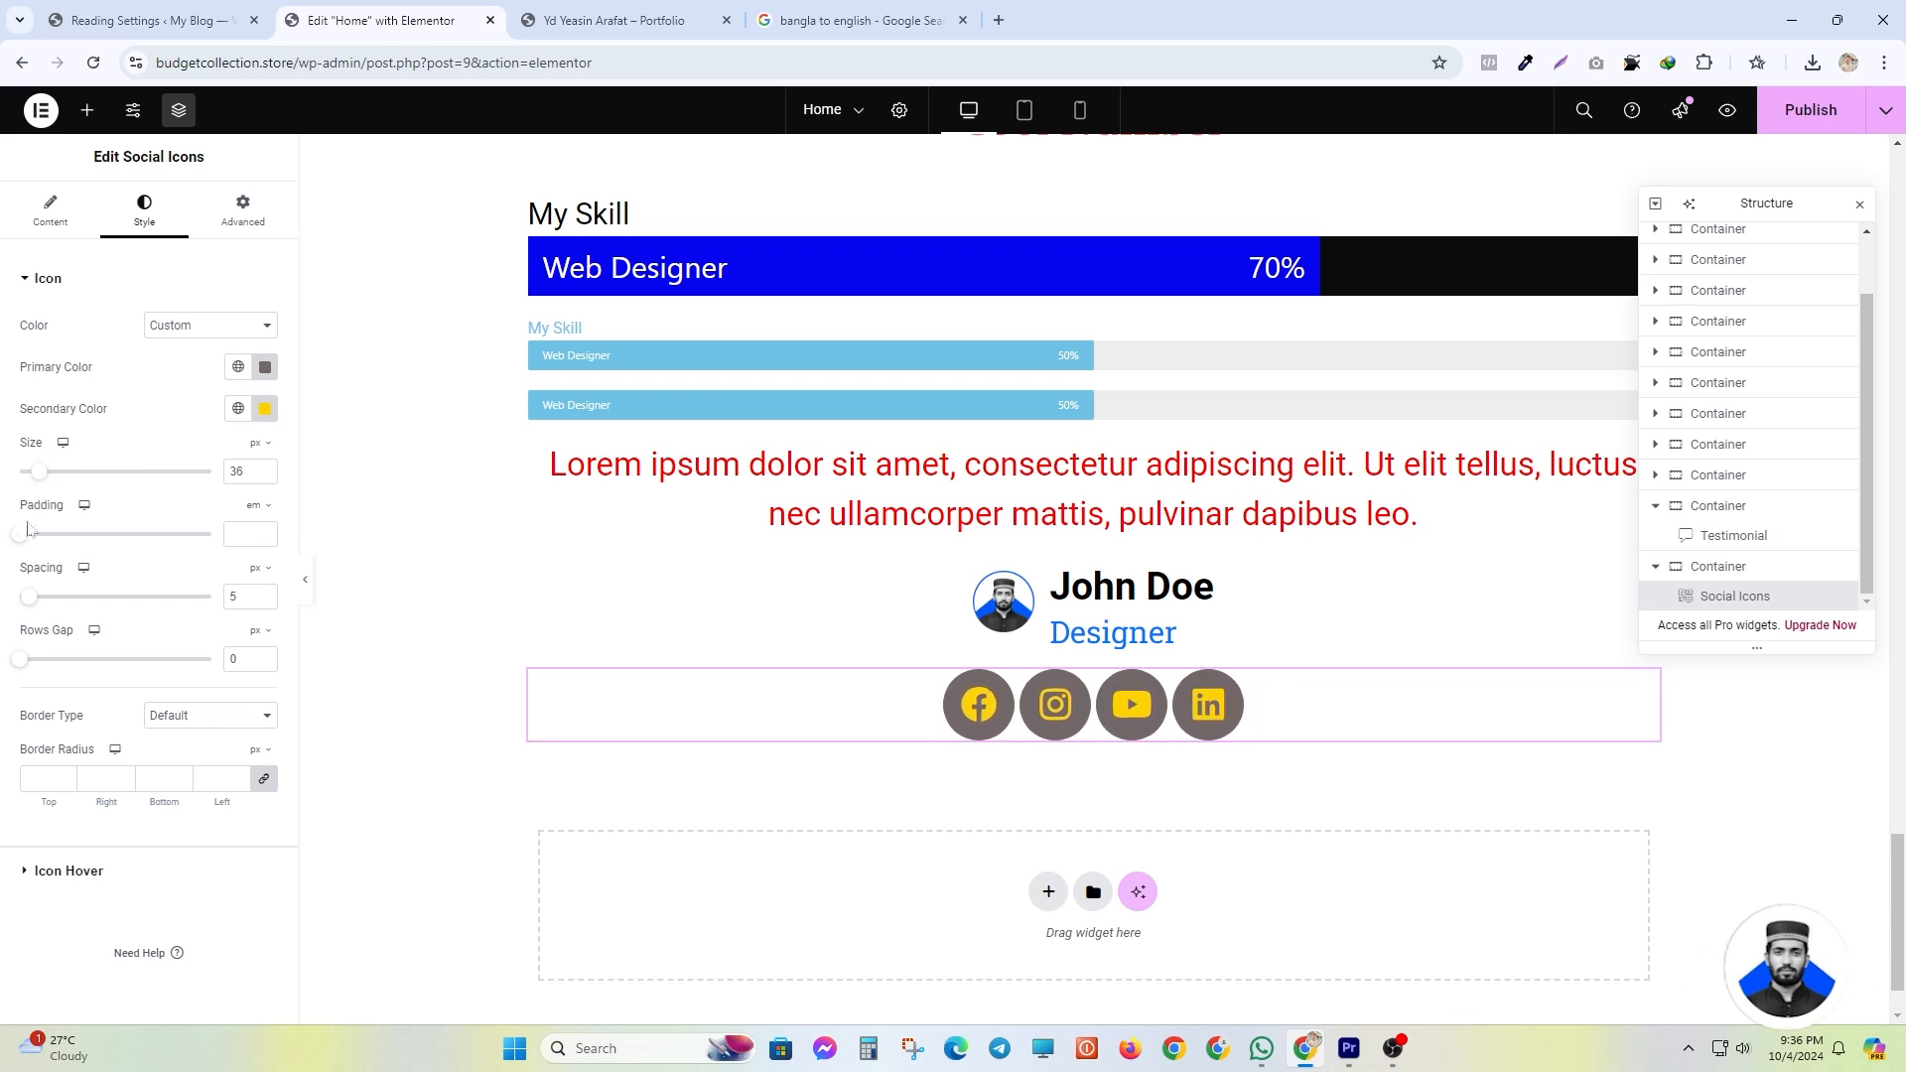
mouse_move(20, 537)
left_mouse_down()
mouse_move(75, 534)
mouse_move(45, 536)
left_mouse_up()
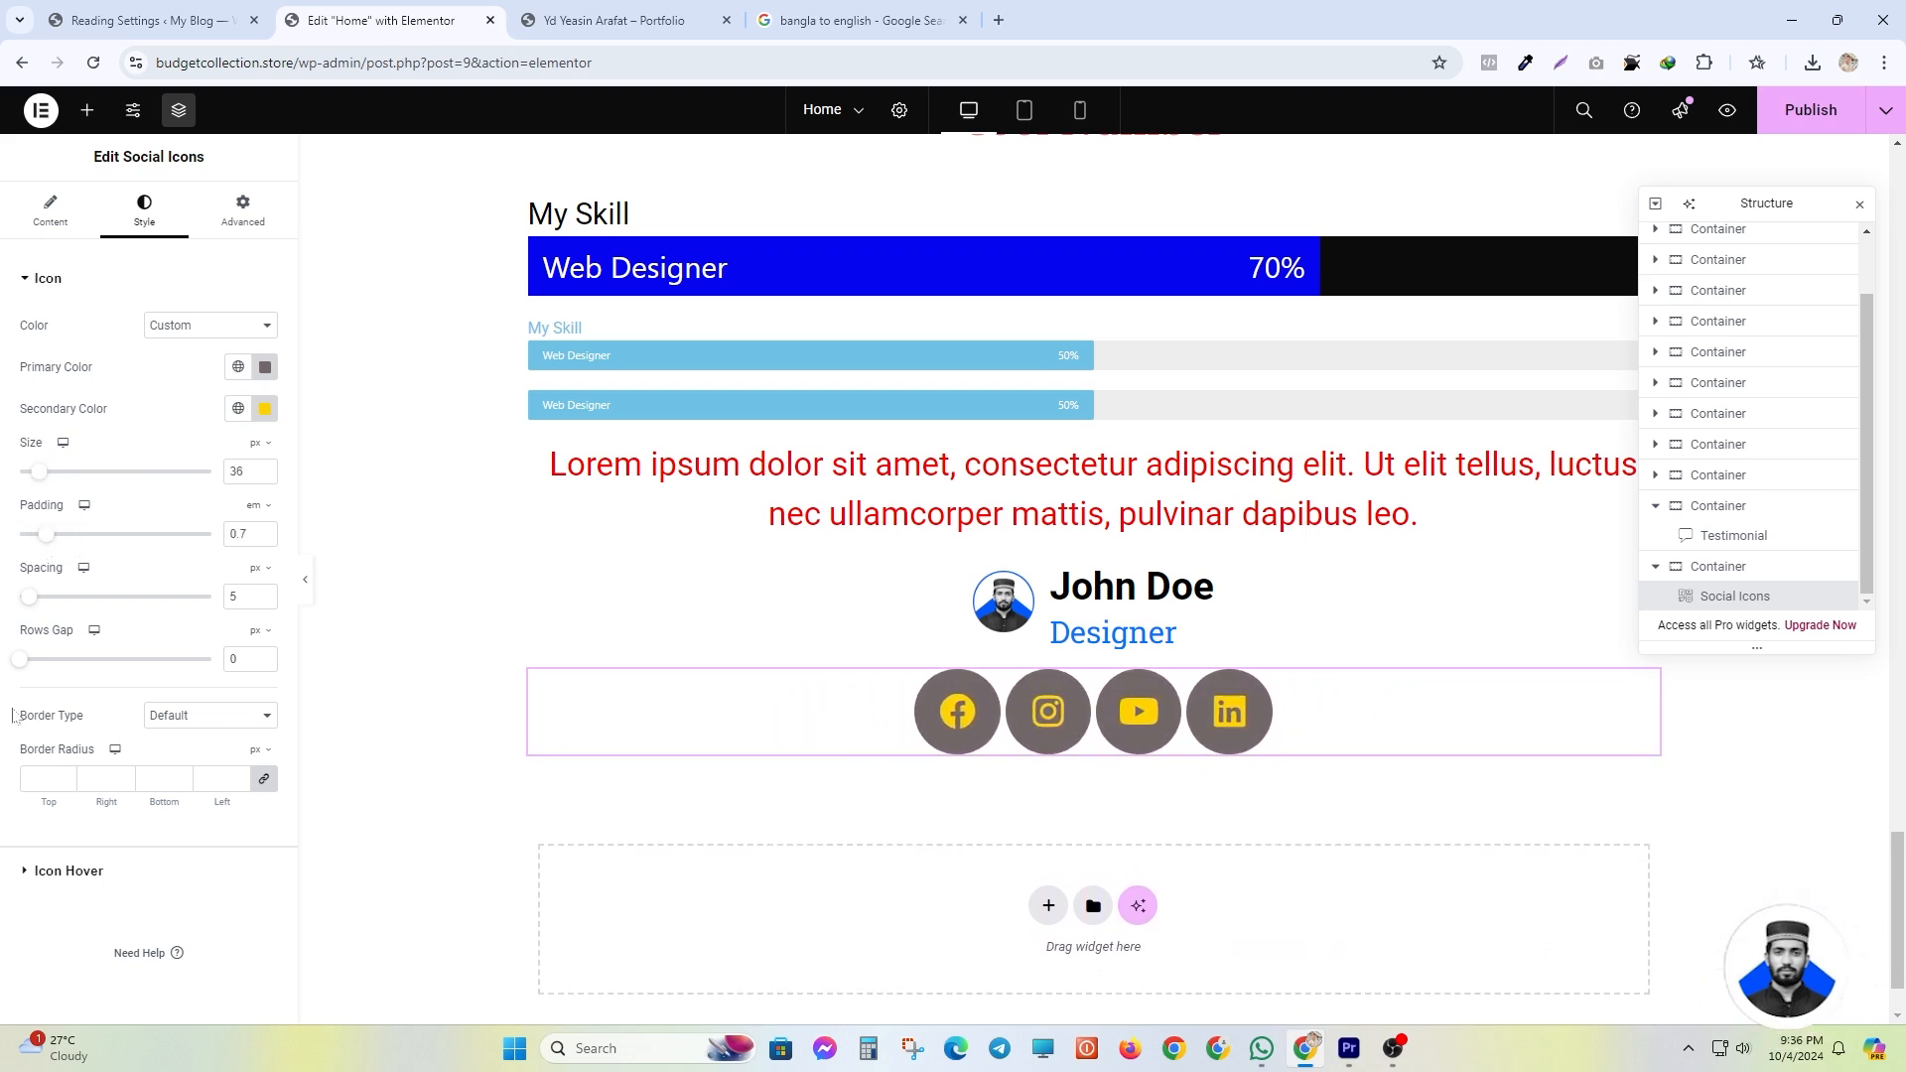
- Try a solid red (#FF0000) border on the social icons, clearing the colour and returning the border type to Default
left_click_drag(14, 717, 80, 717)
left_click(173, 716)
left_click(168, 773)
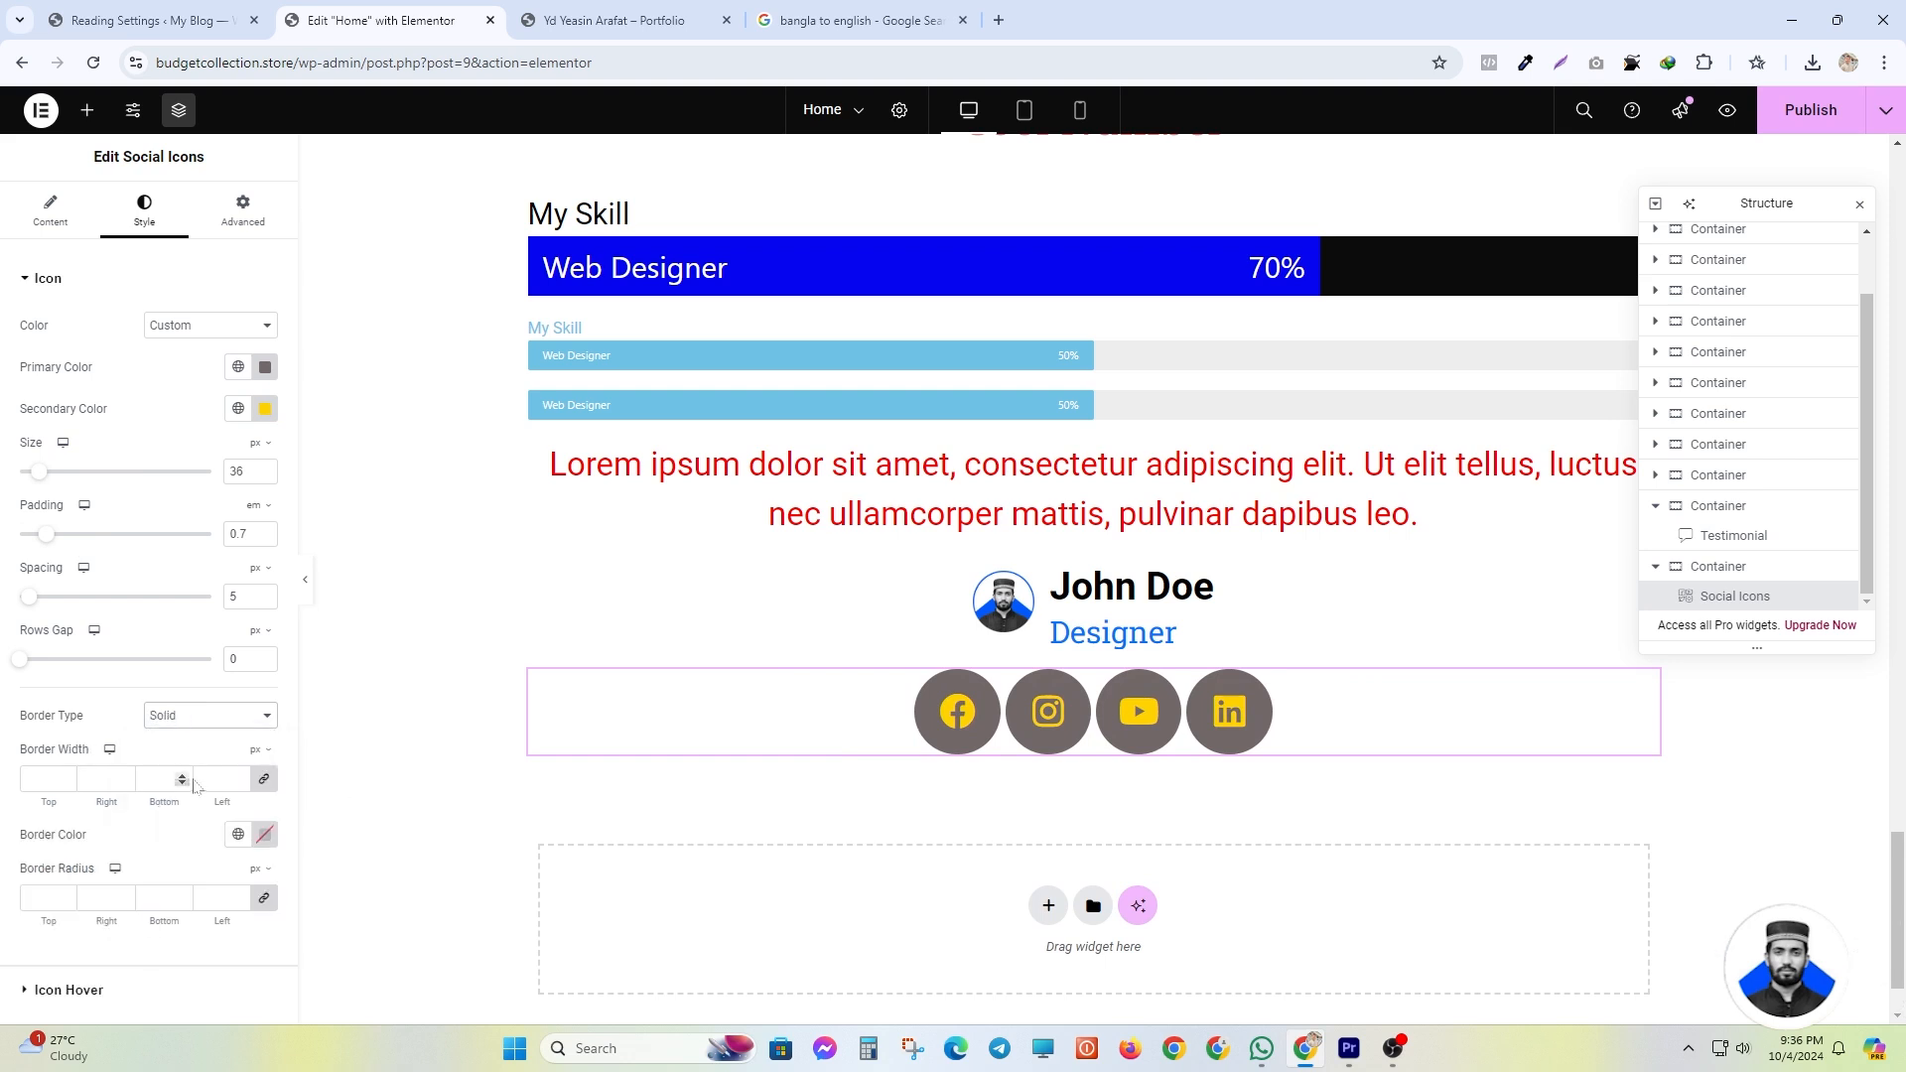
left_click(264, 834)
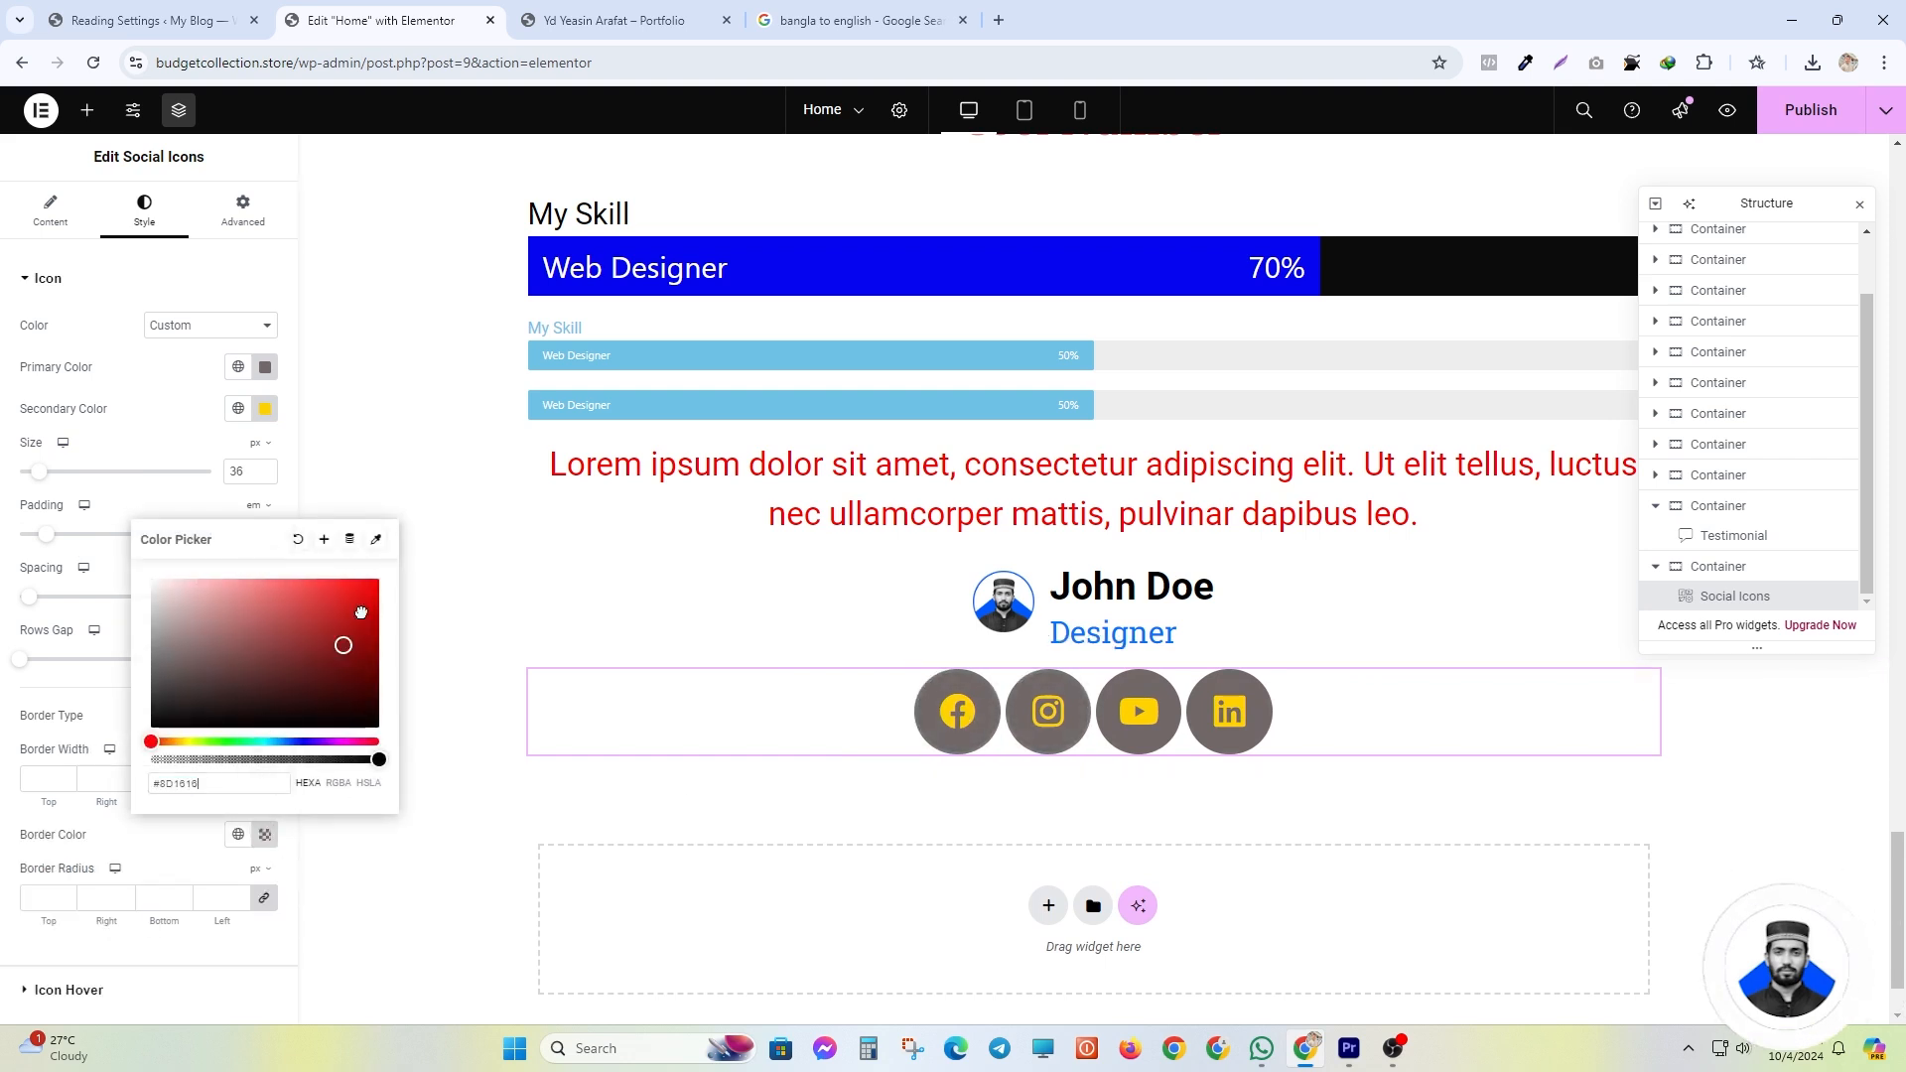
left_click(375, 686)
left_click(378, 578)
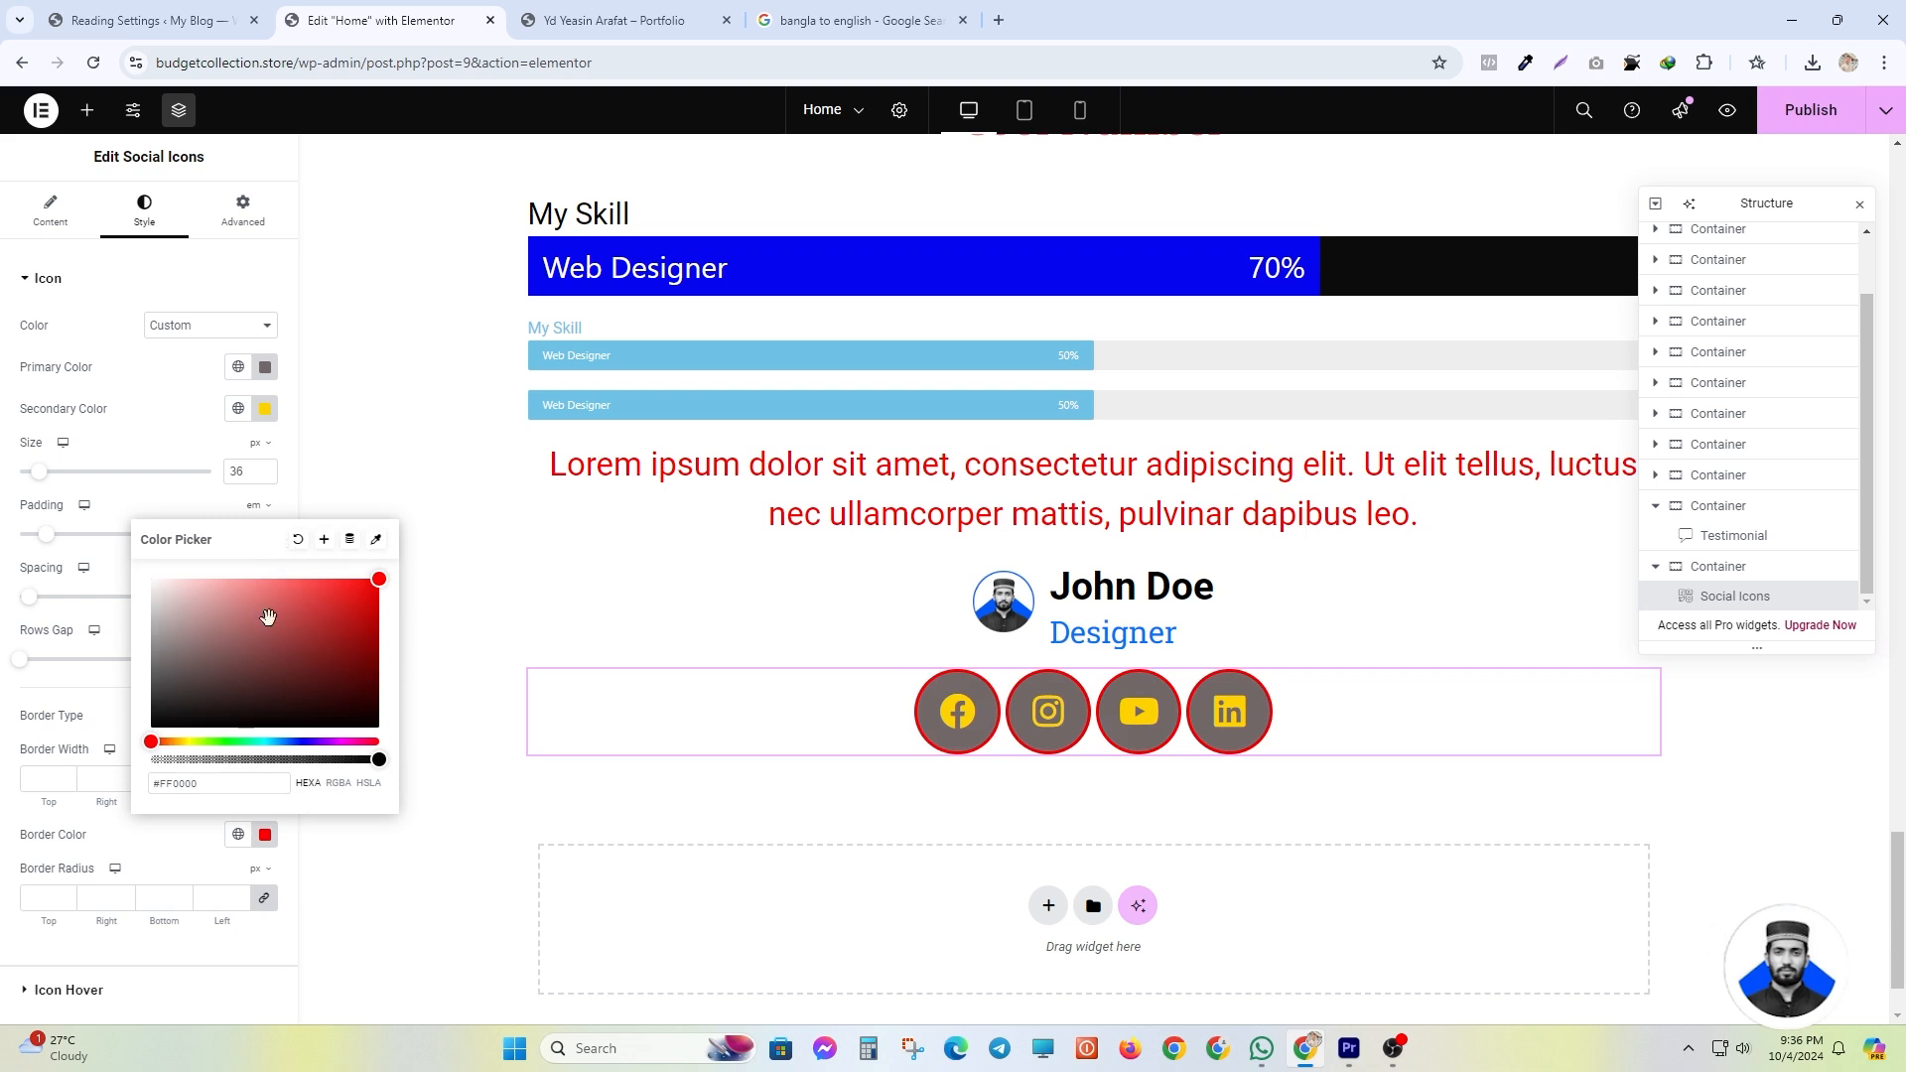
left_click(299, 541)
left_click(209, 715)
left_click(198, 748)
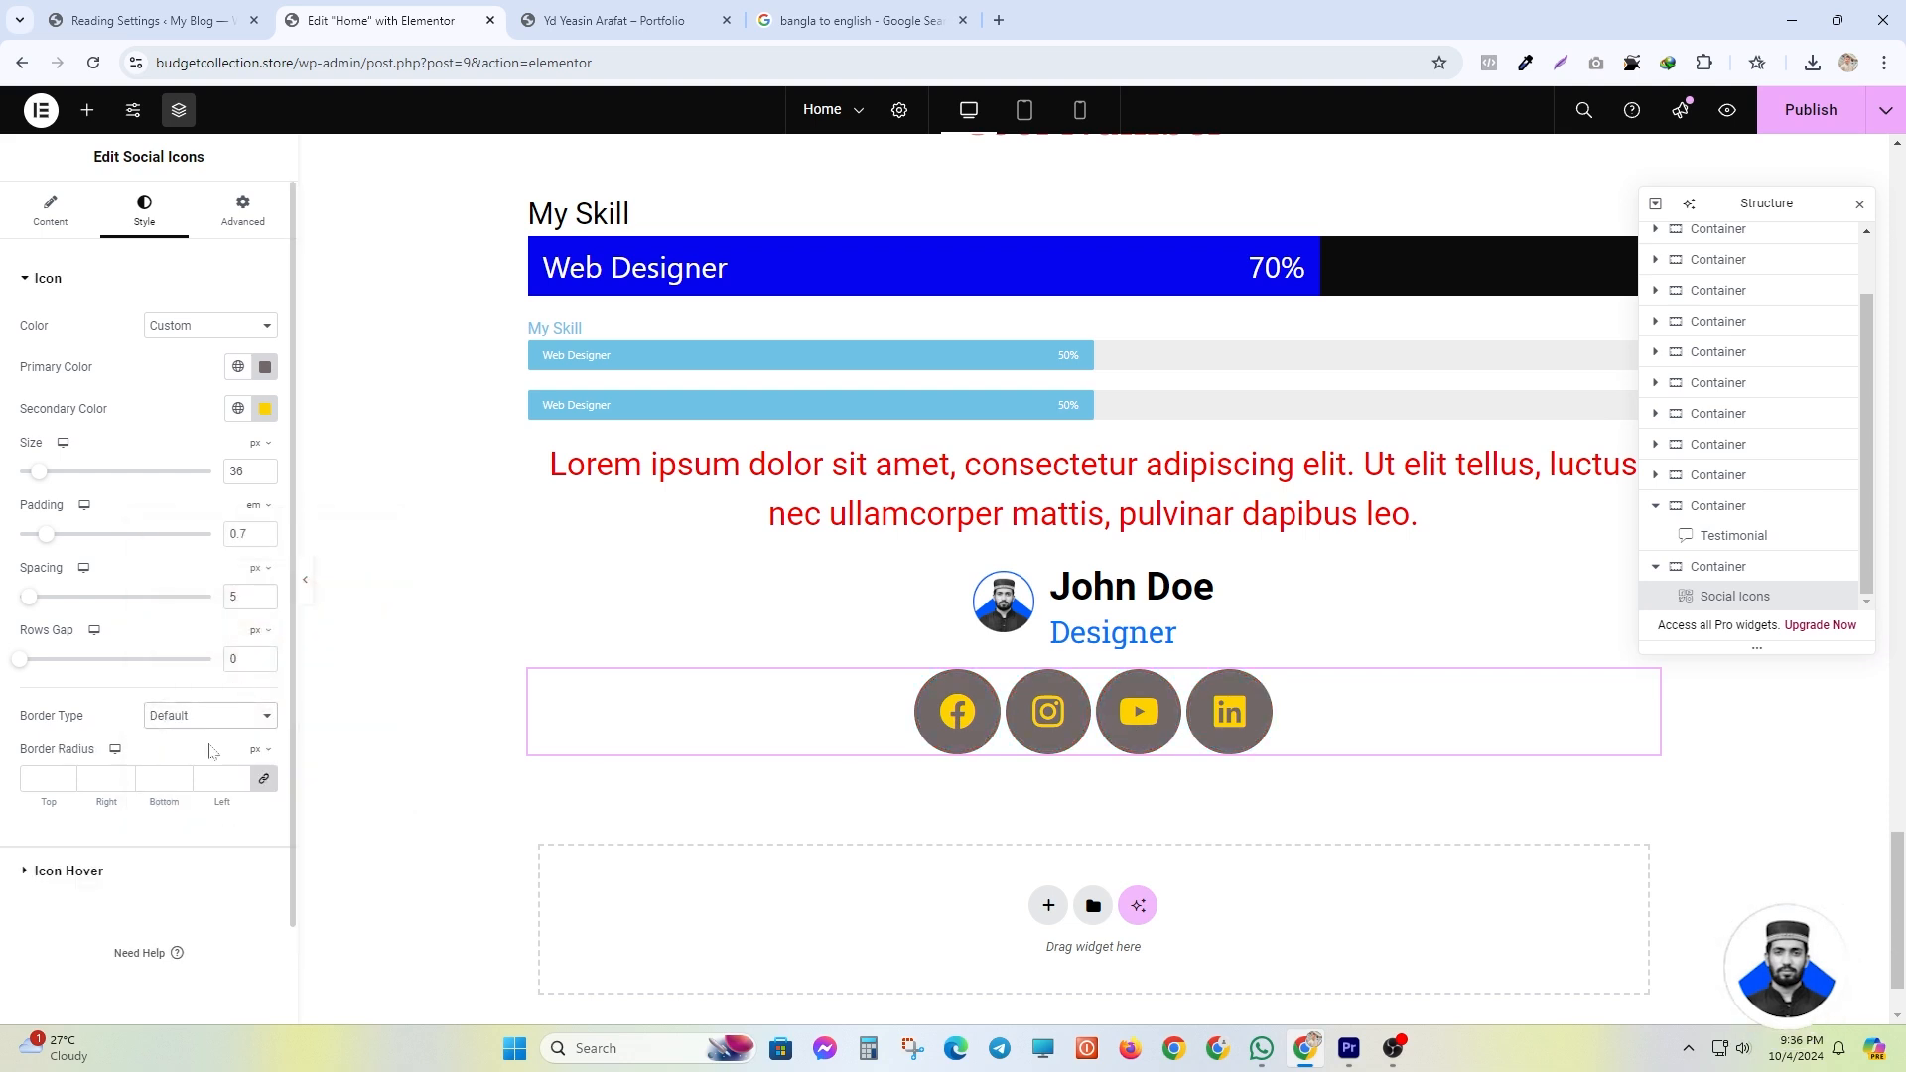
- Set the social icons' hover colours to red for primary and black (#000000) for secondary
left_click(27, 879)
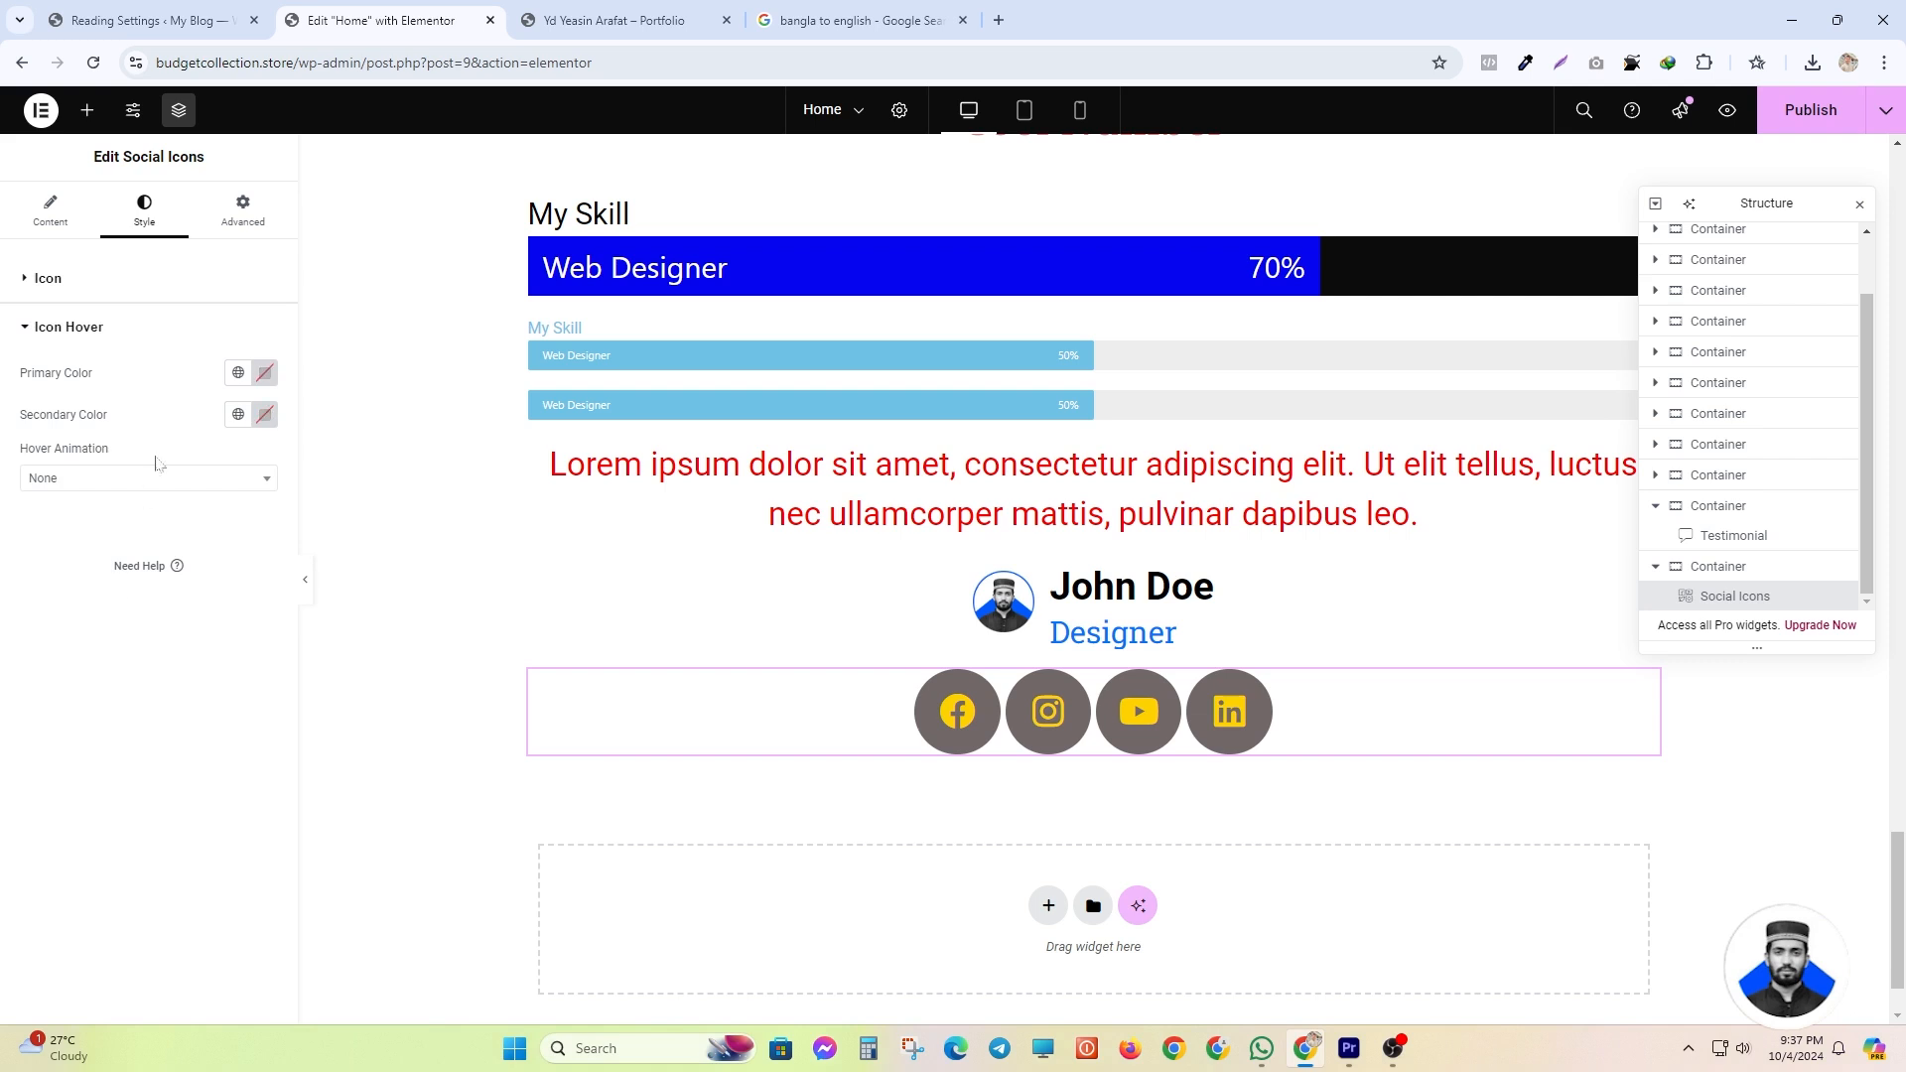
left_click(263, 374)
left_click(378, 452)
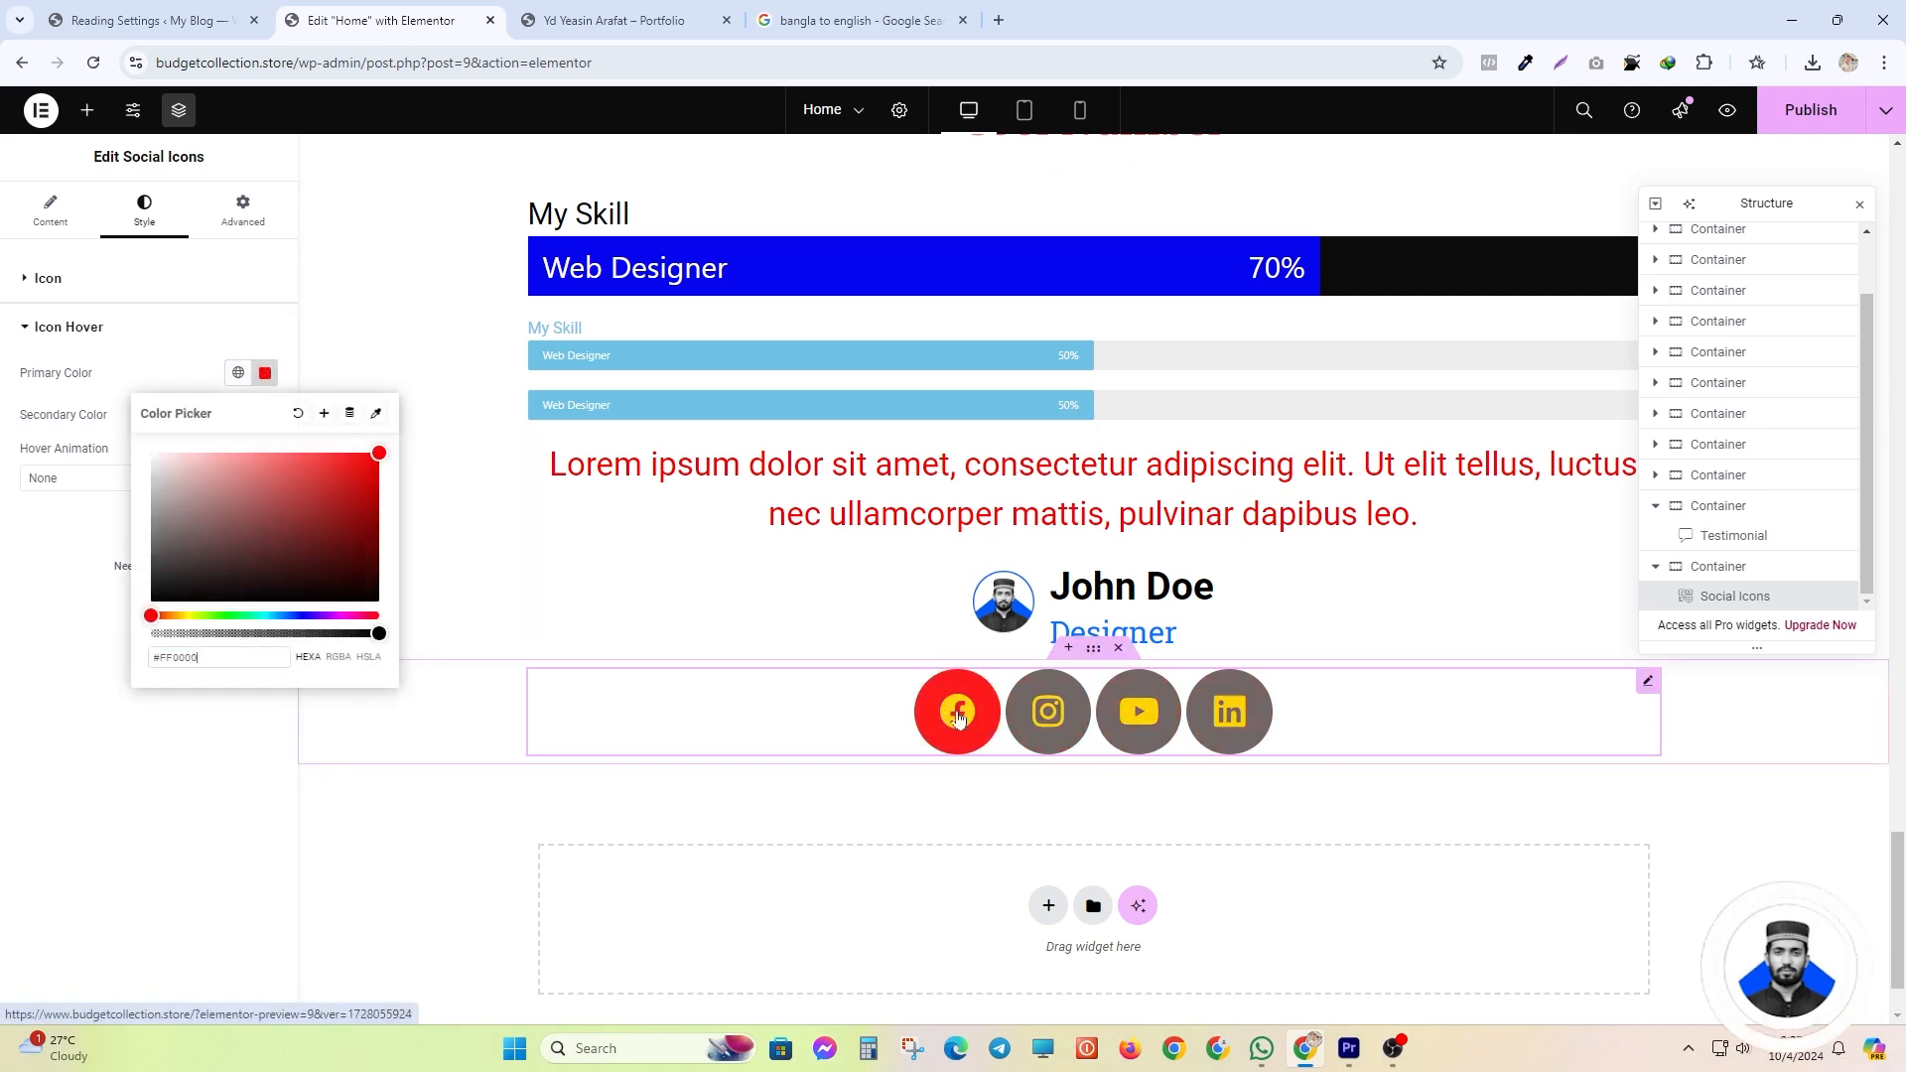
left_click_drag(298, 474, 273, 379)
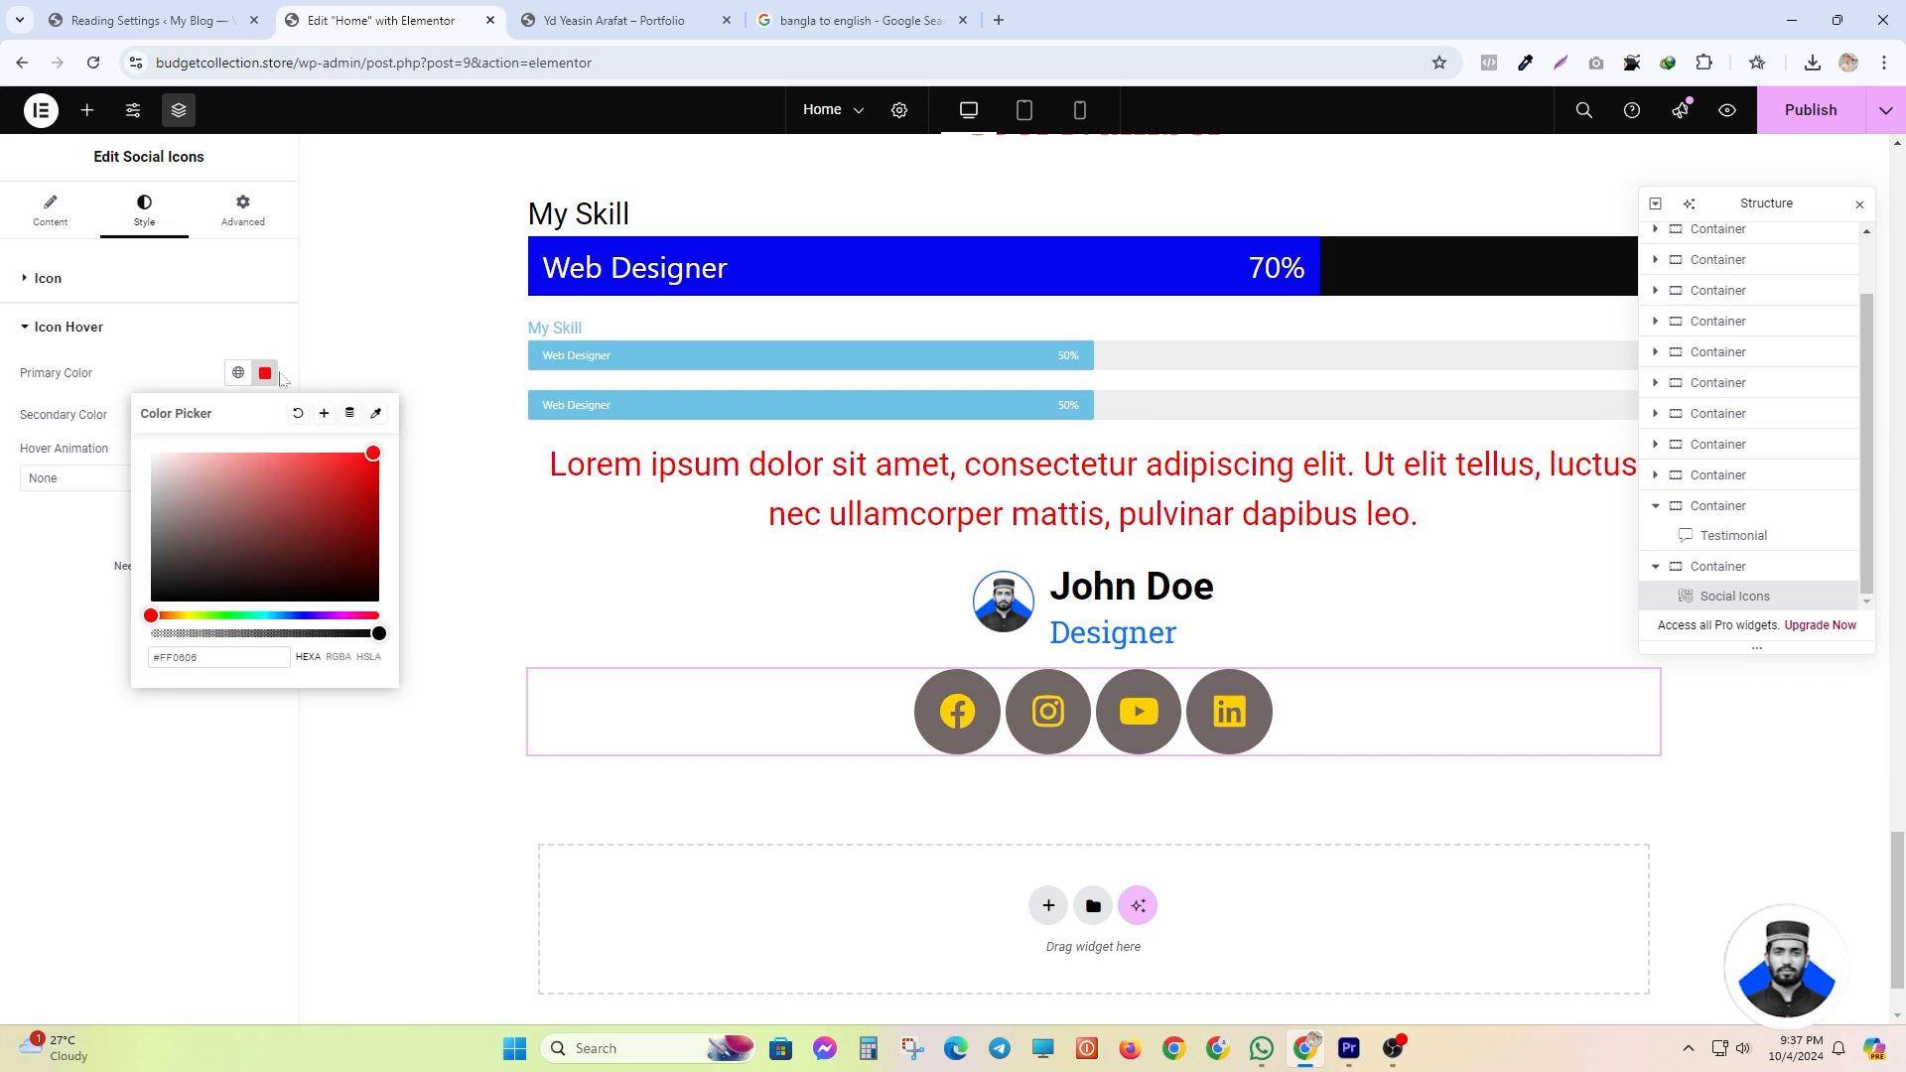
left_click(266, 373)
left_click(265, 414)
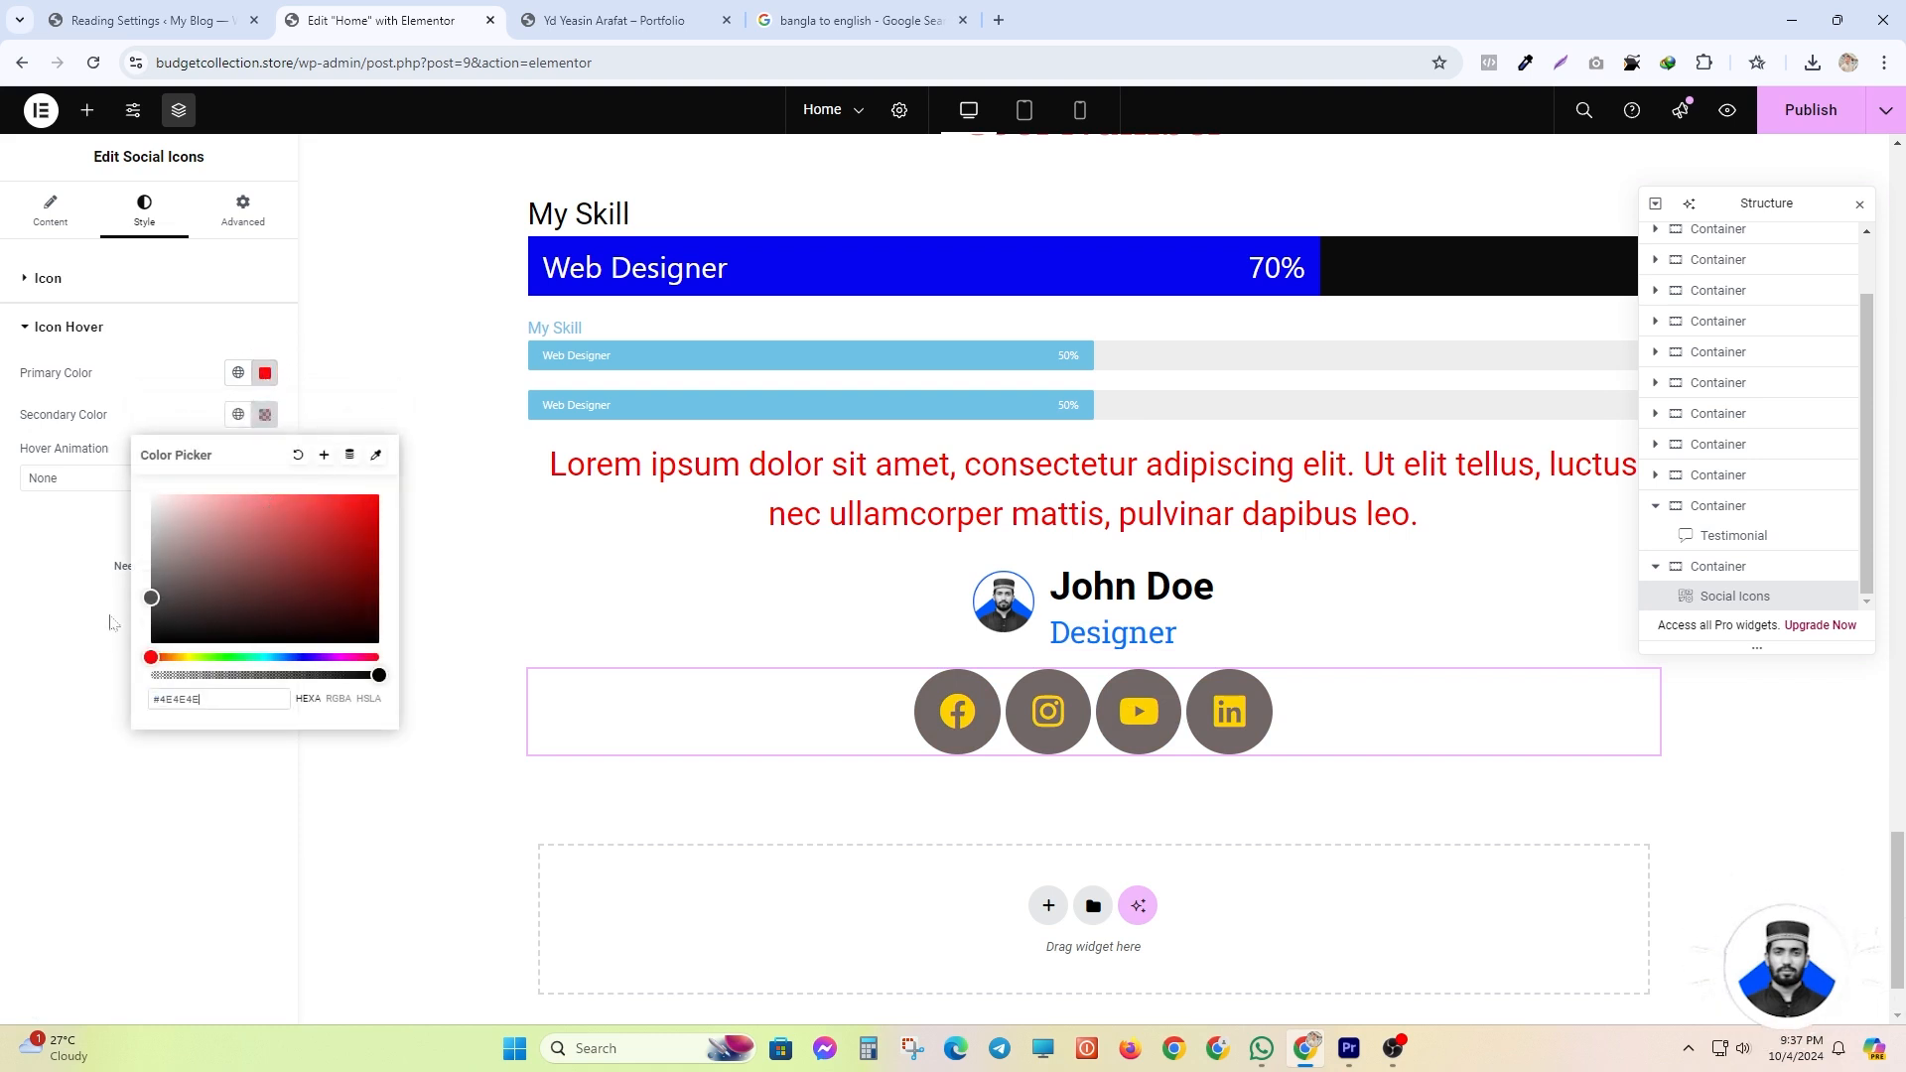
left_click_drag(112, 622, 124, 660)
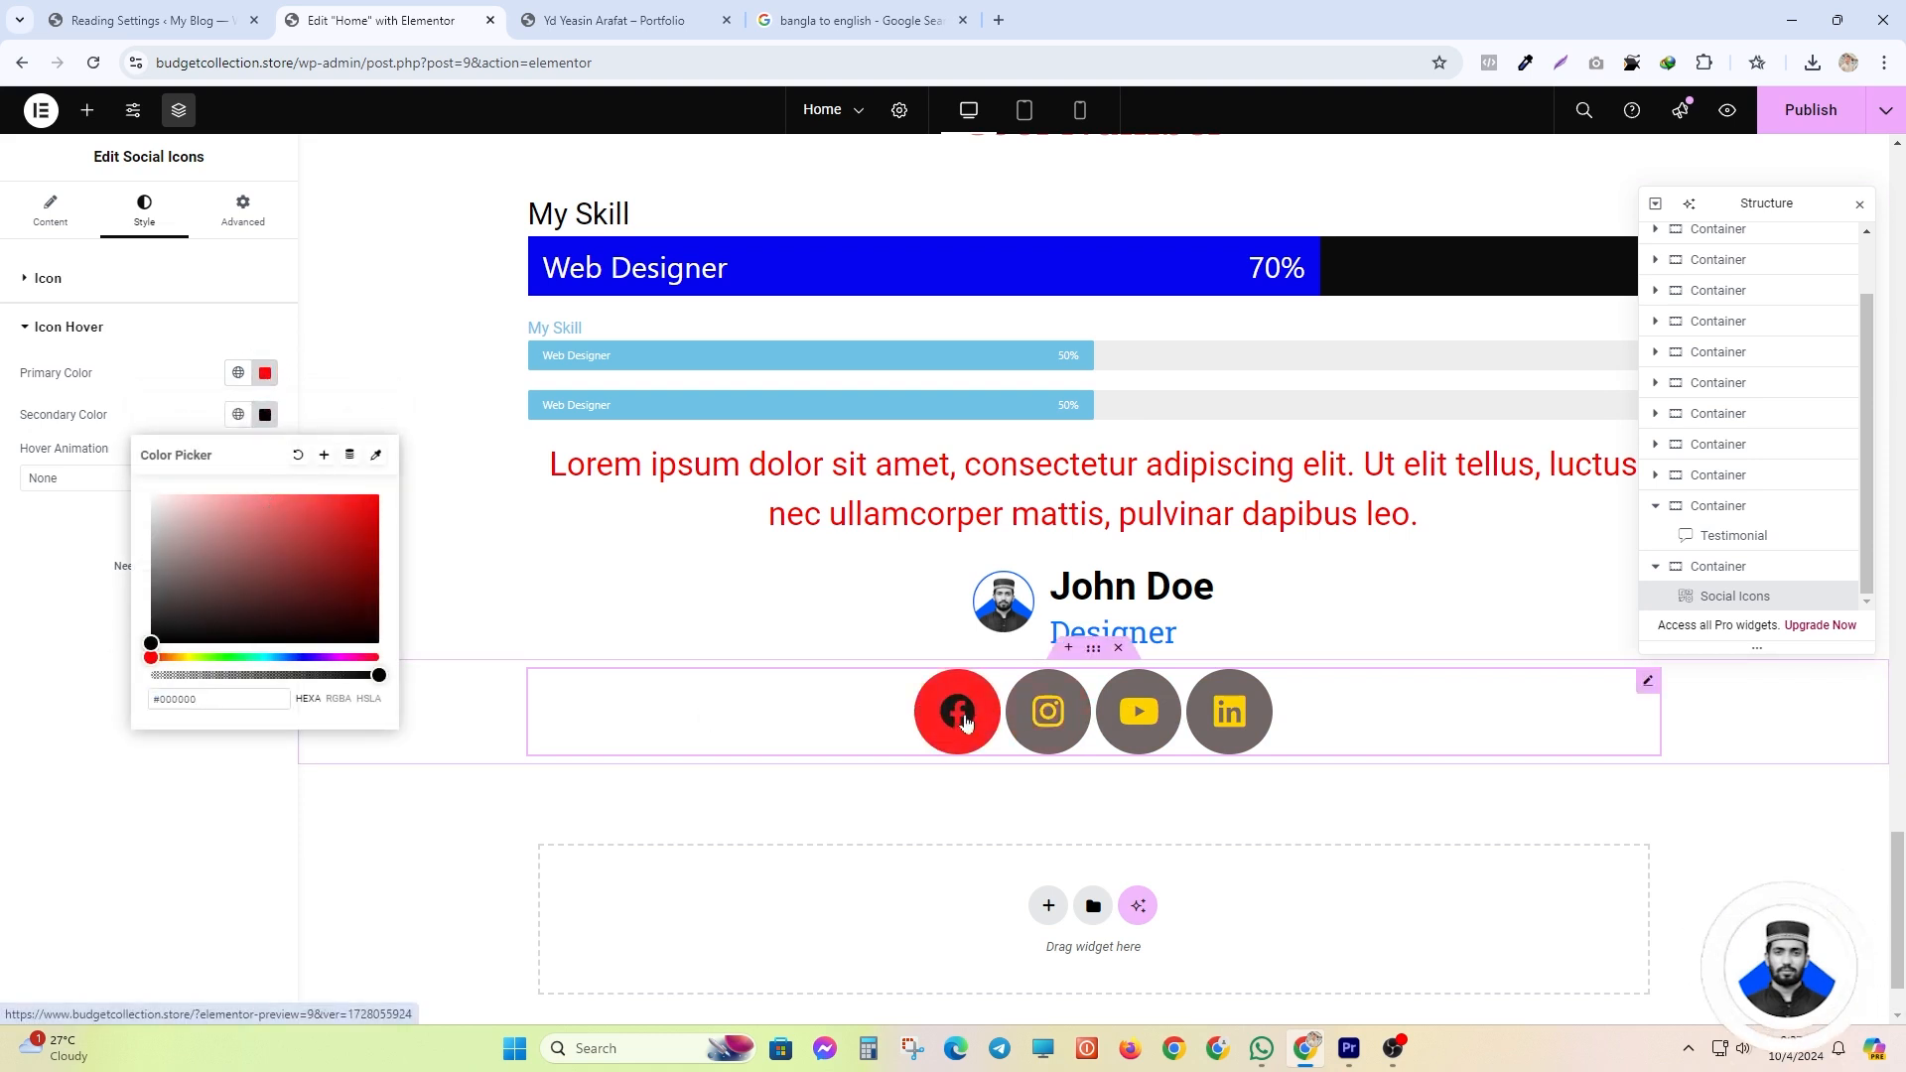
left_click(265, 414)
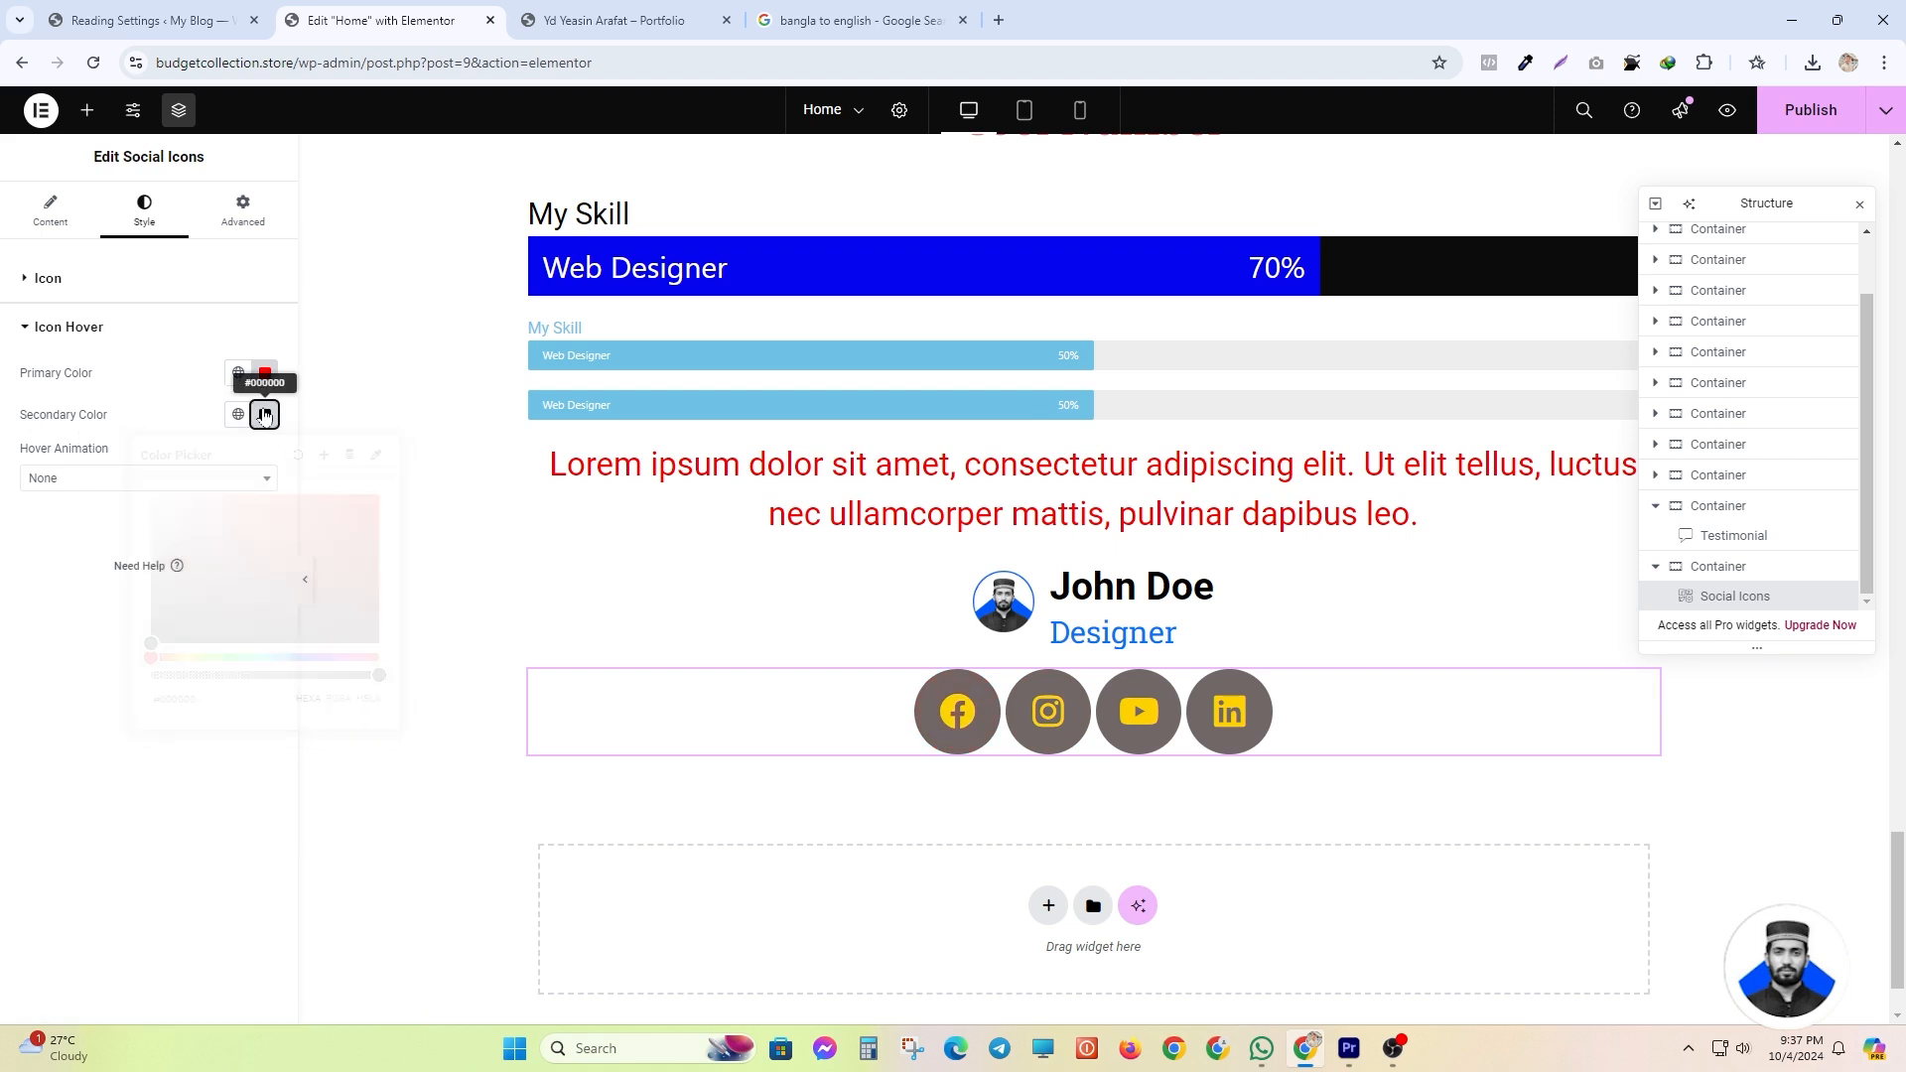
left_click(265, 414)
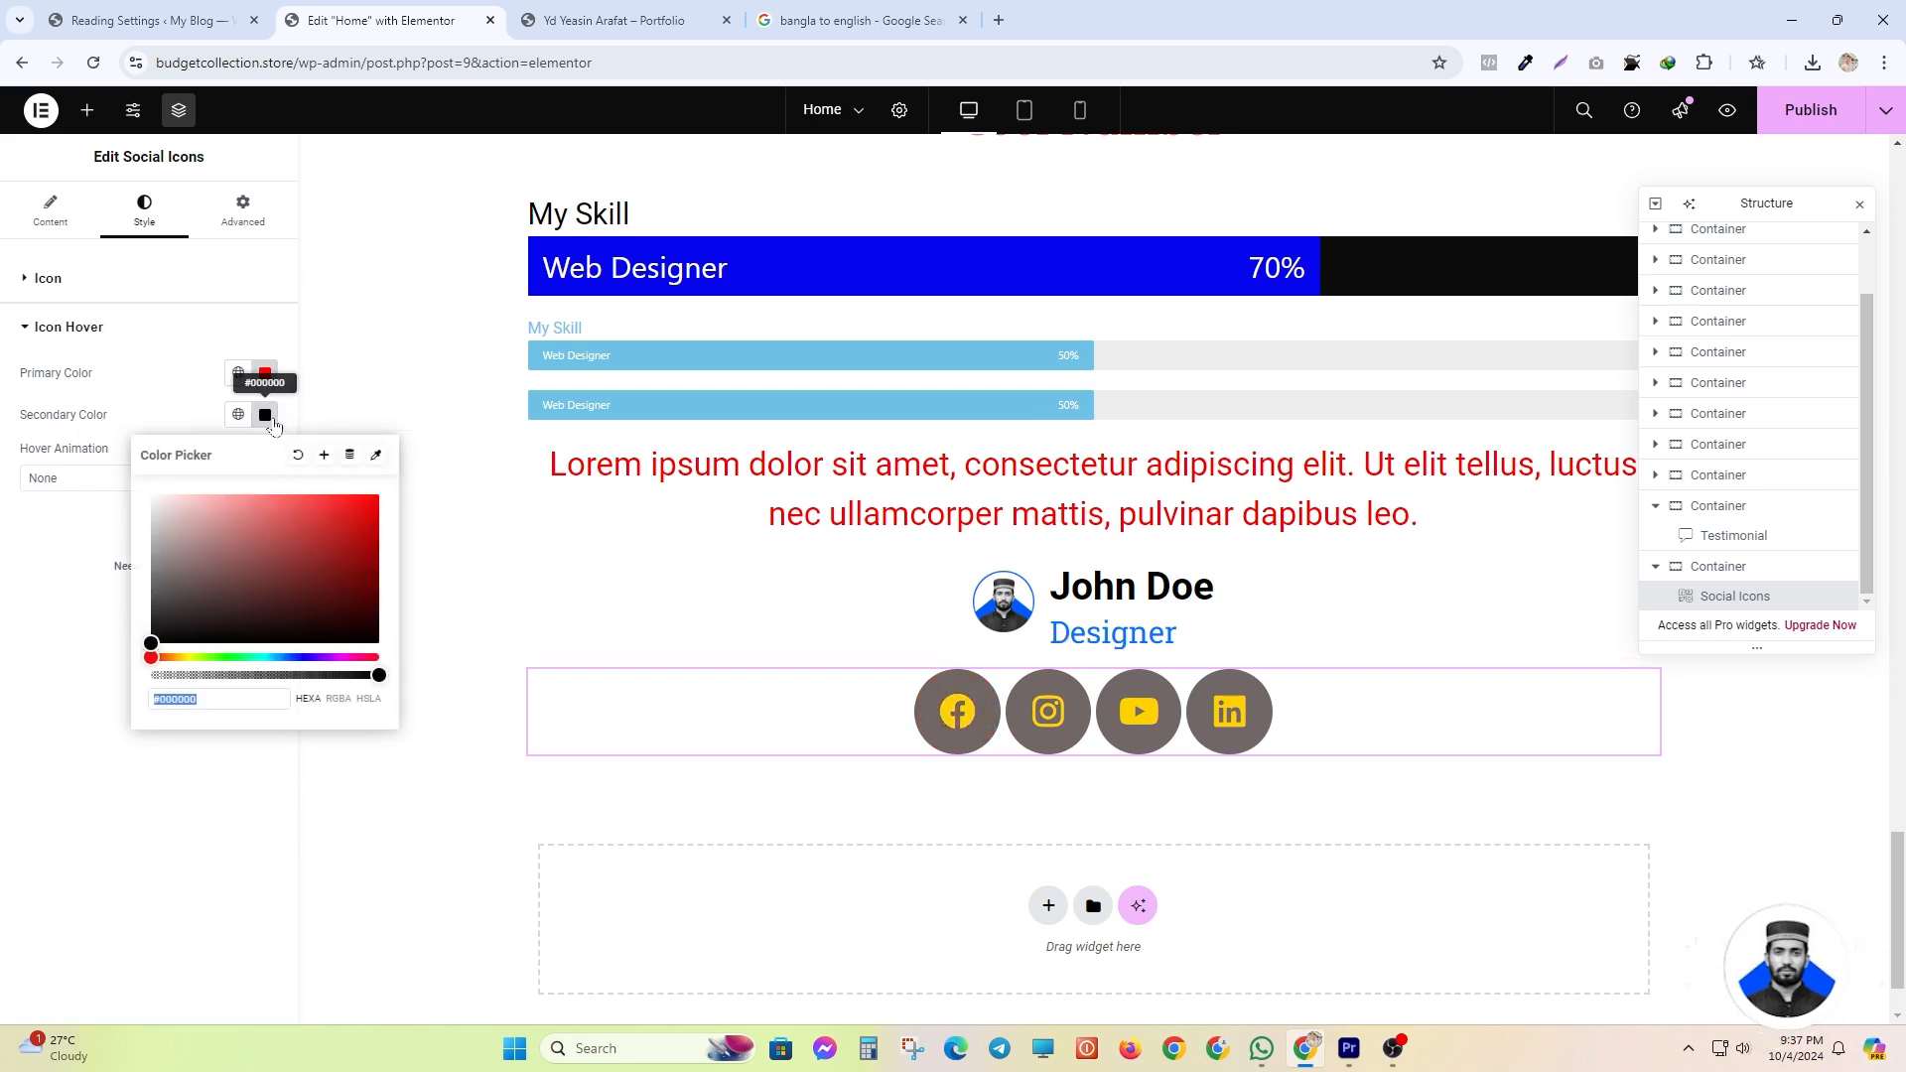
left_click(270, 417)
- Try the Push hover animation on the social icons and settle on Pop instead
left_click(110, 479)
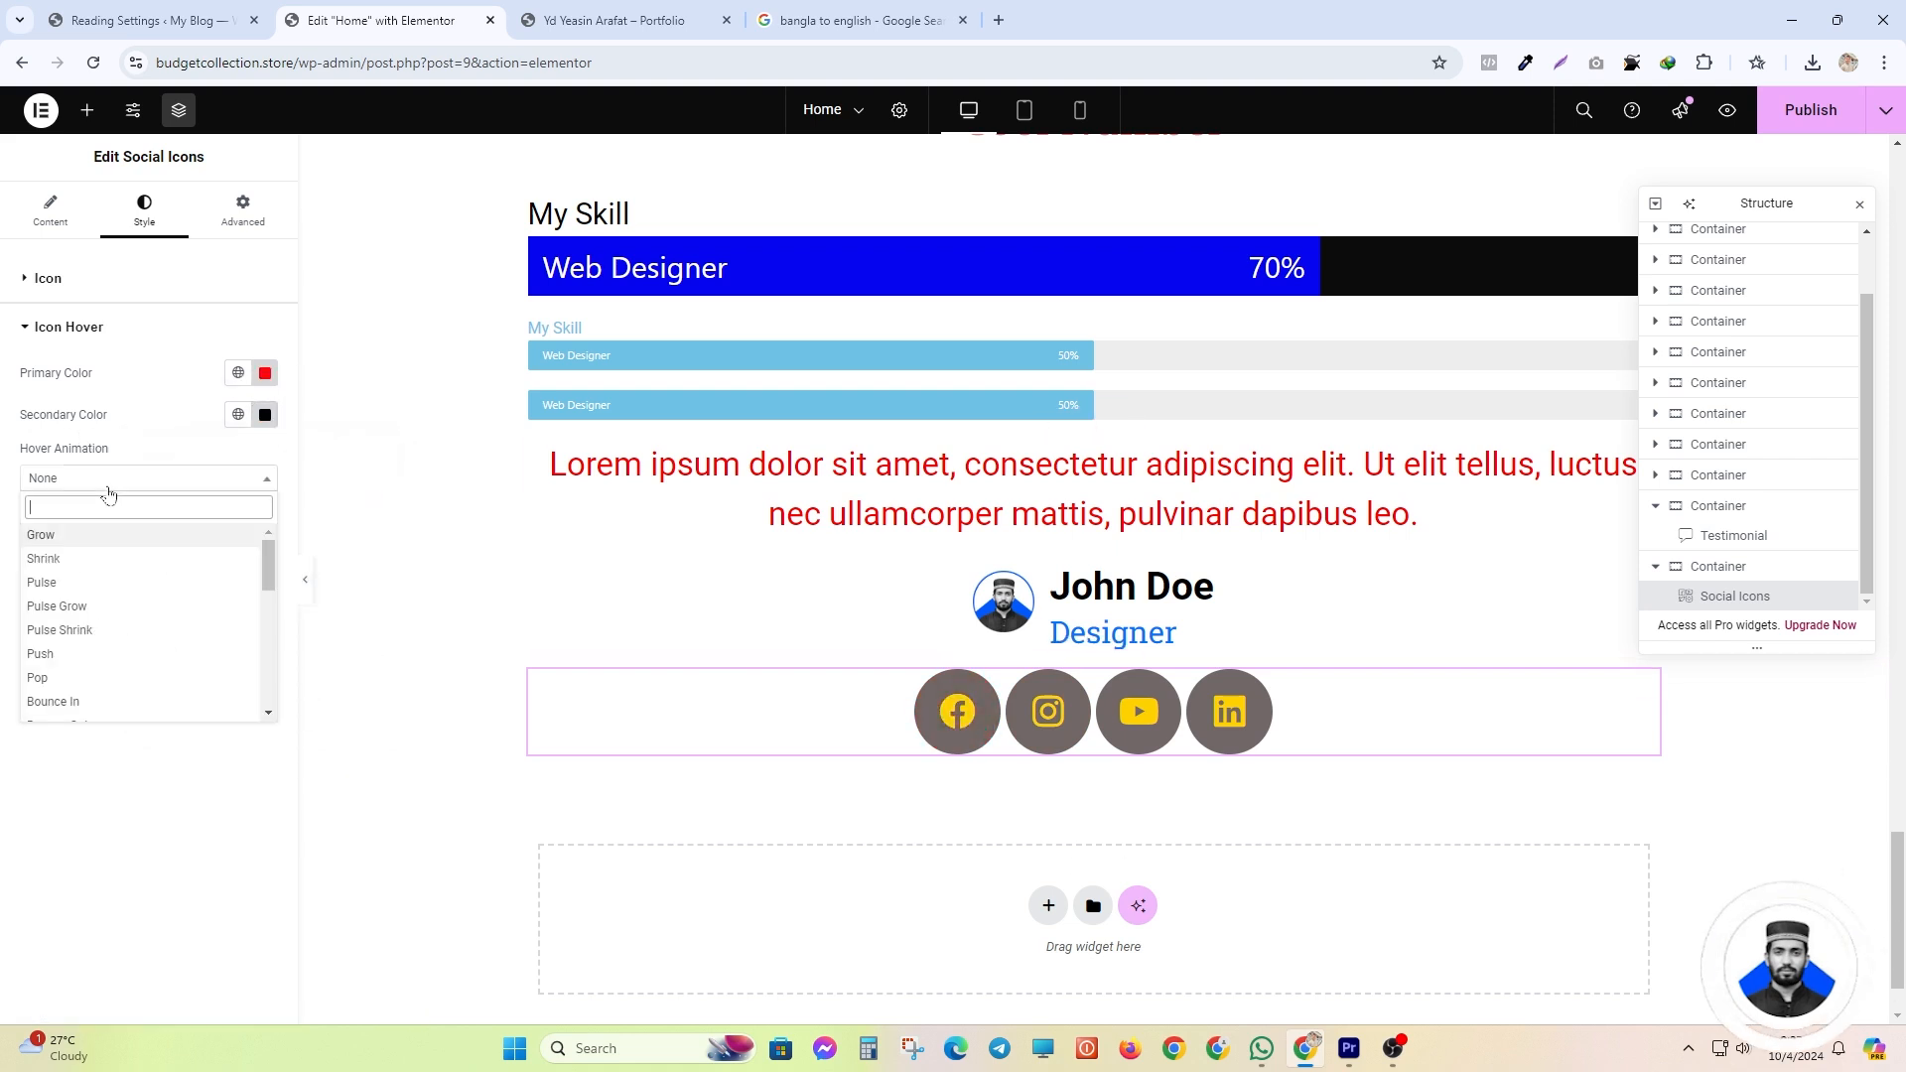
left_click(80, 660)
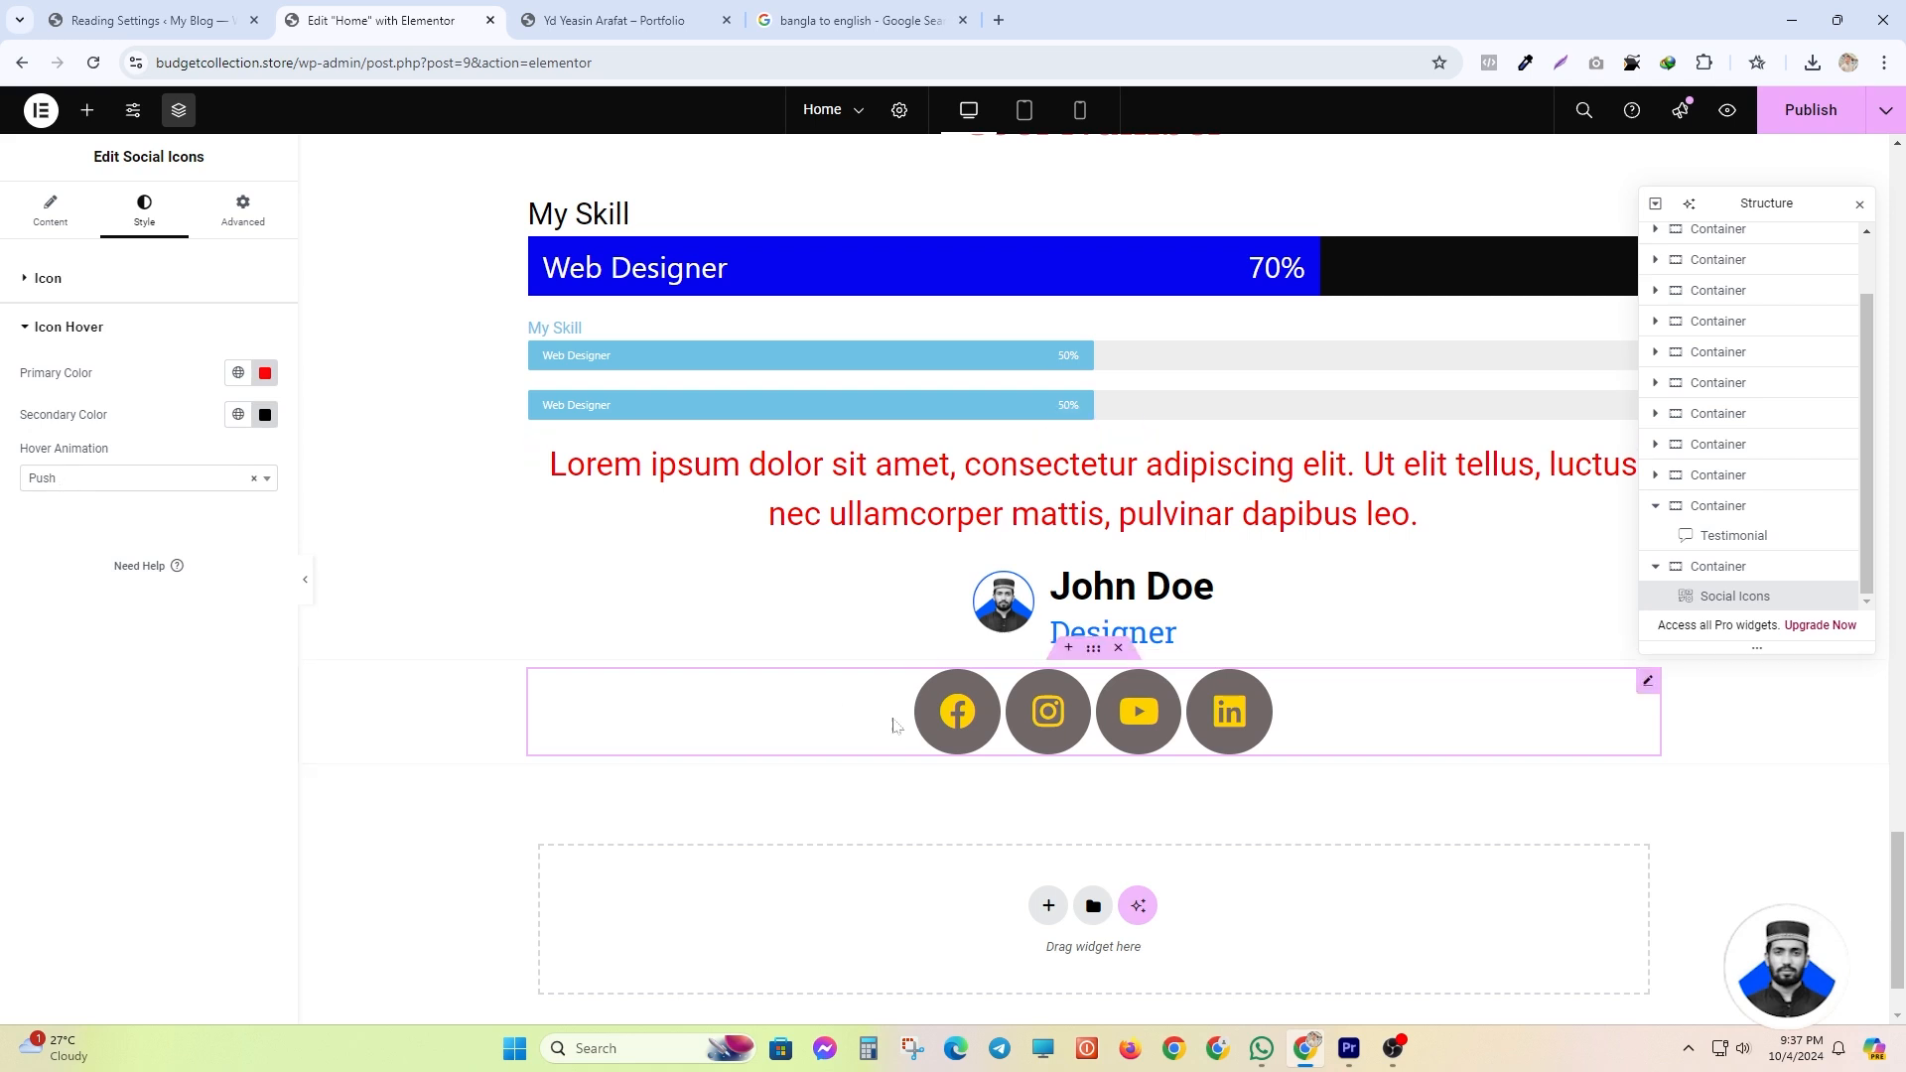
left_click(77, 486)
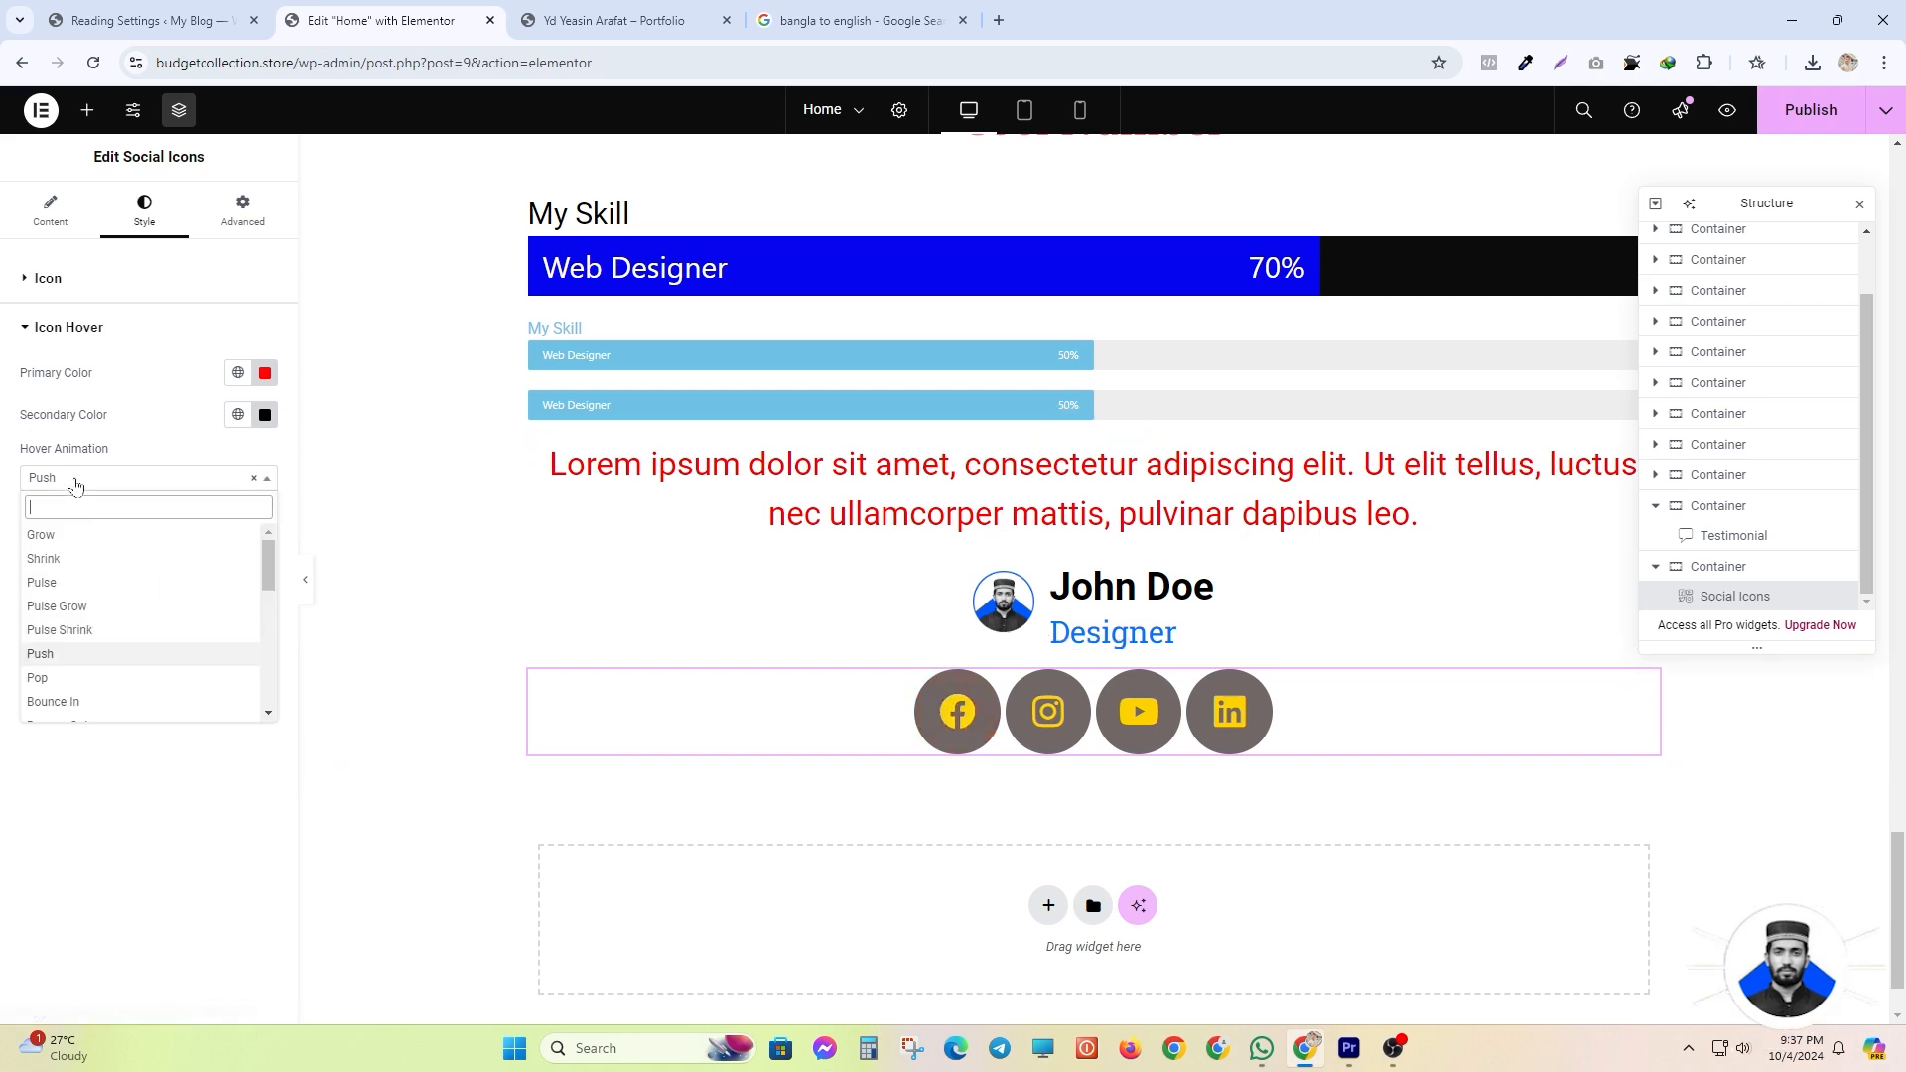
left_click(91, 677)
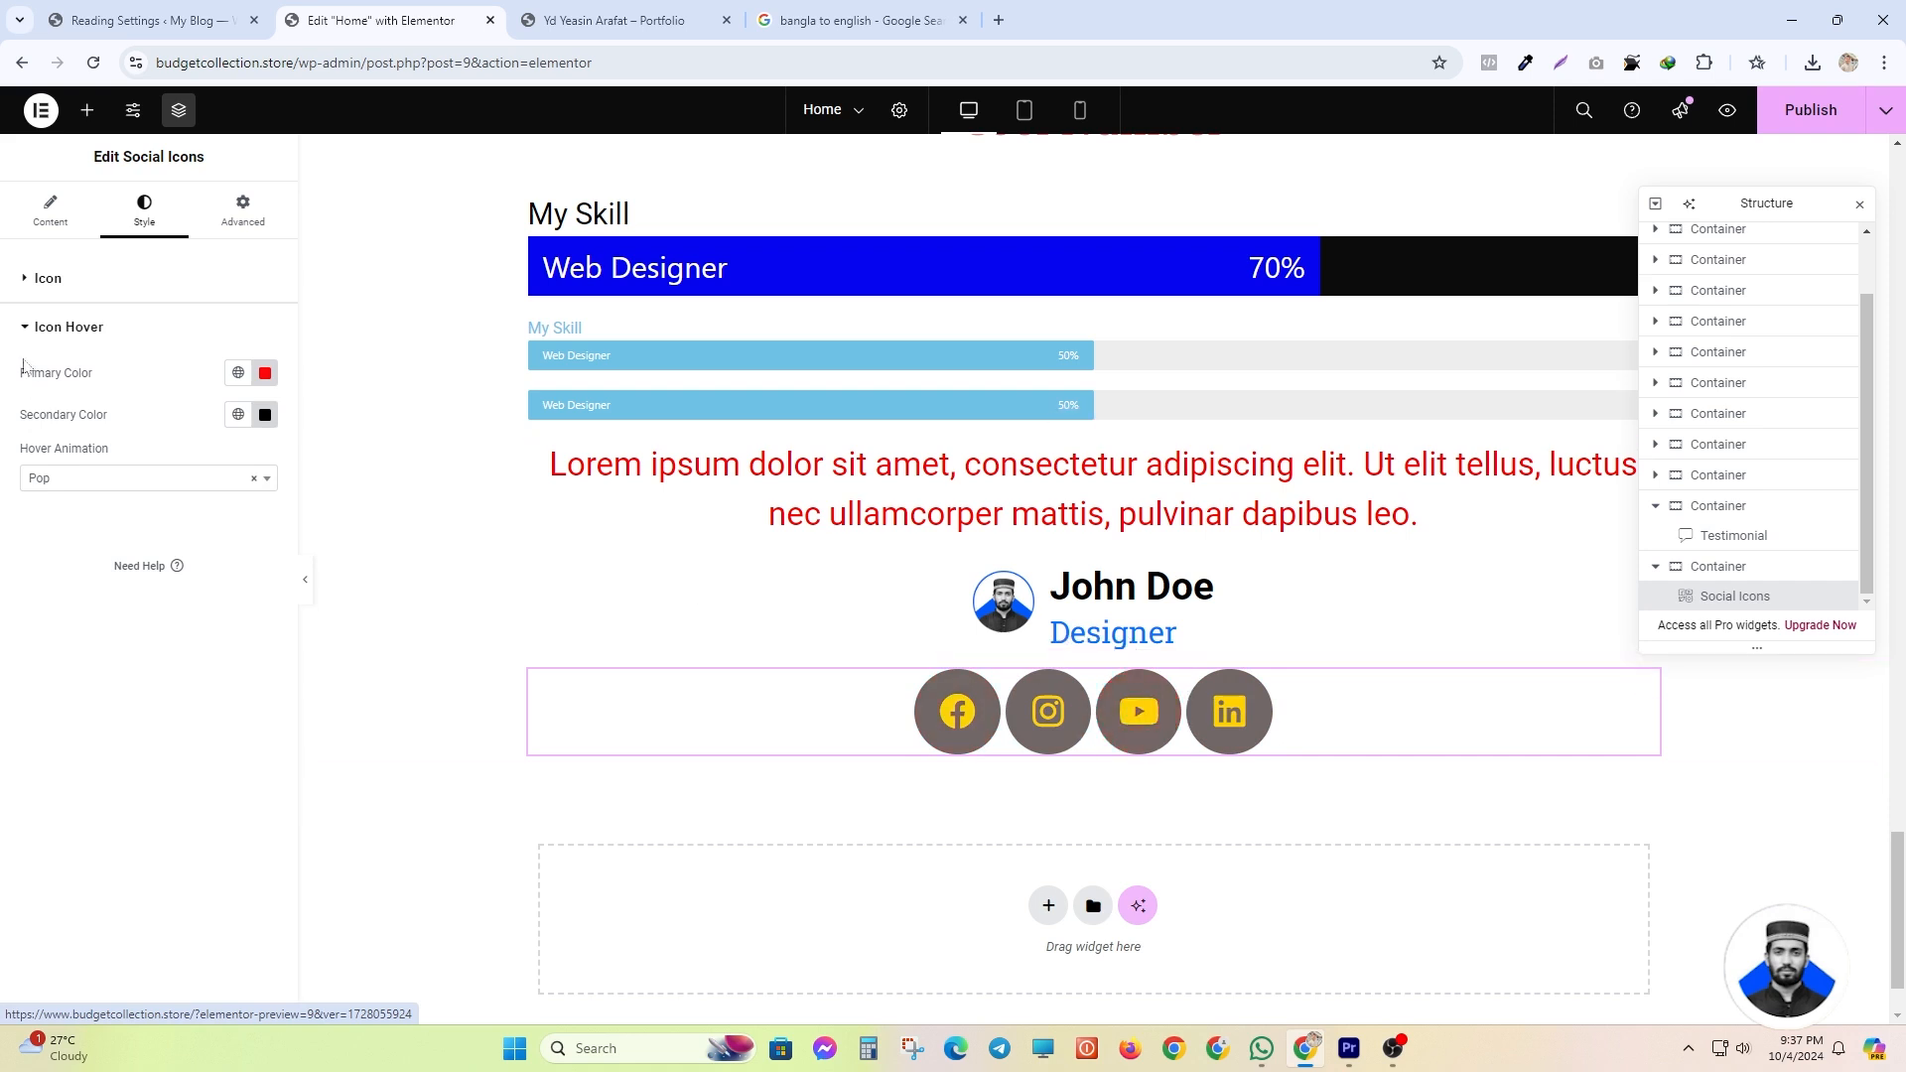
- Reduce the social icons' size to 27 px and change their hover primary colour to olive yellow (#BEC409)
left_click(66, 277)
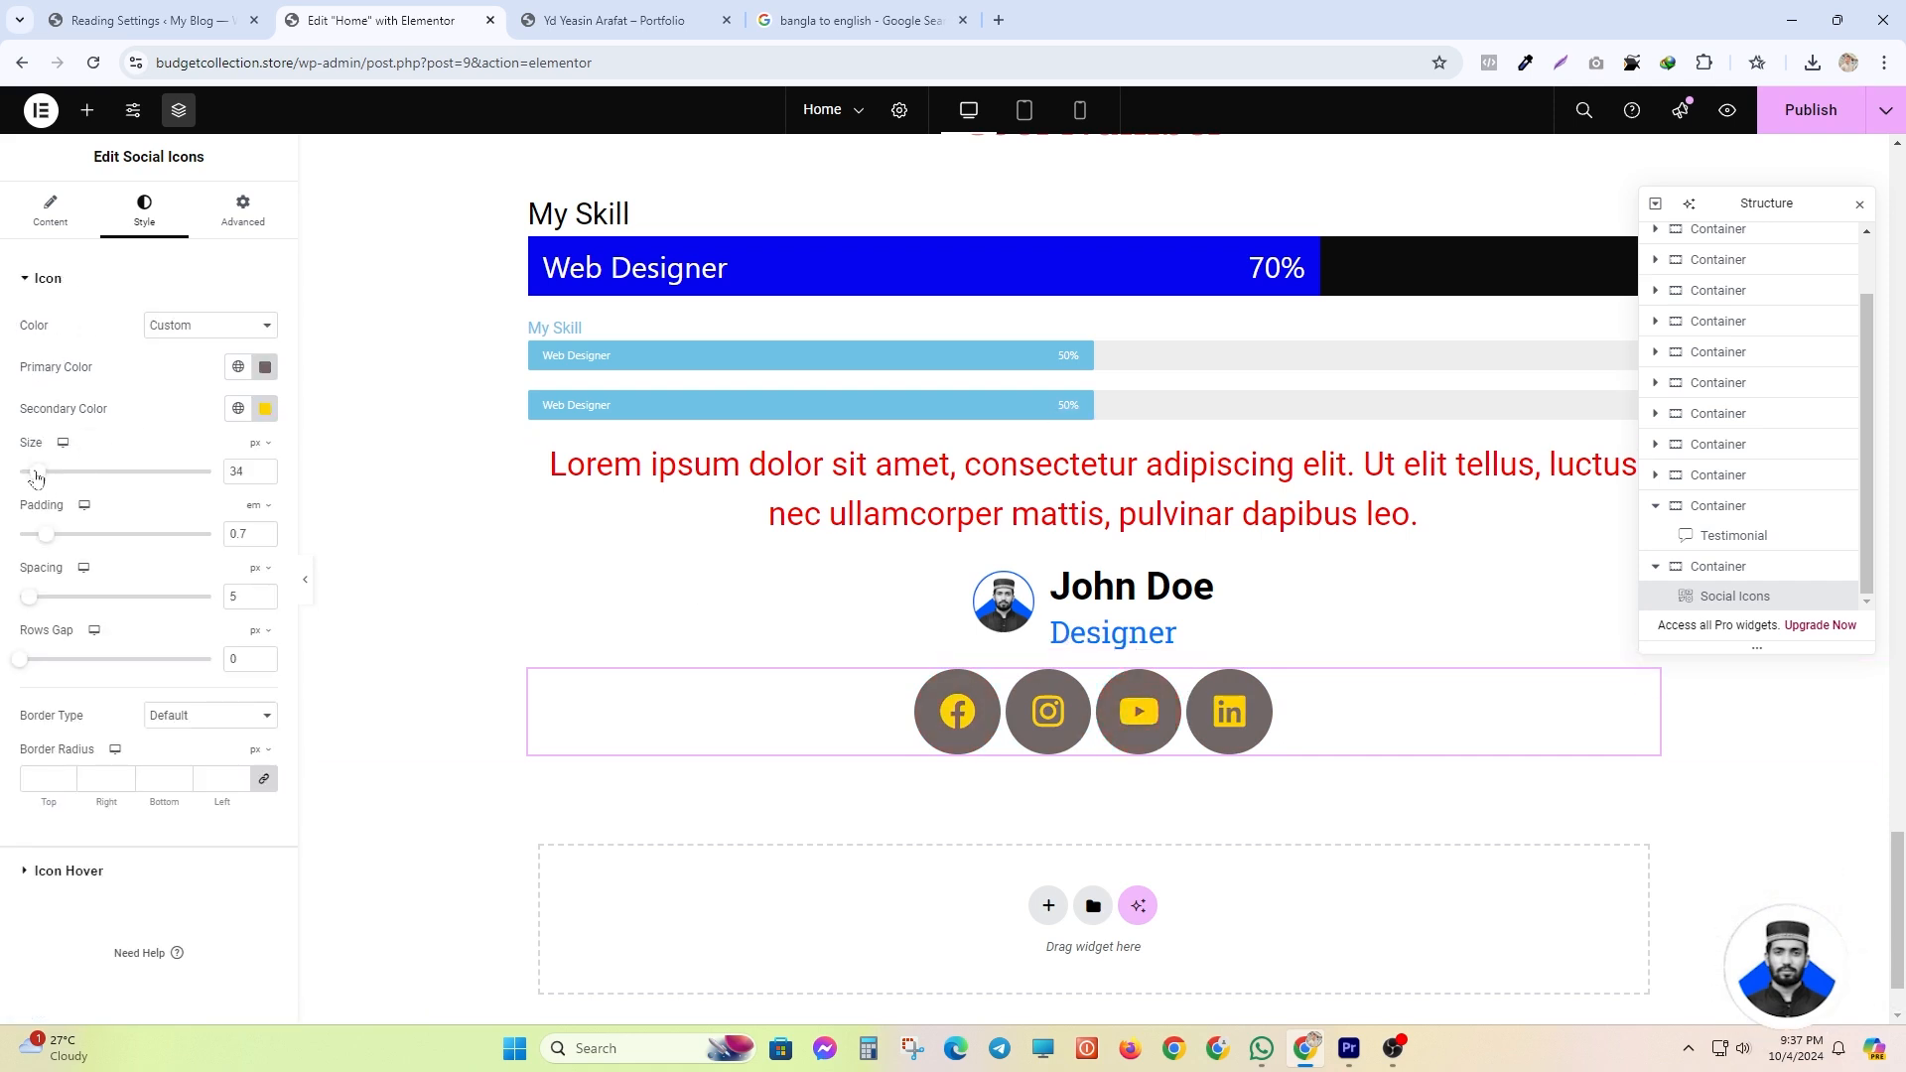
left_click_drag(35, 477, 33, 478)
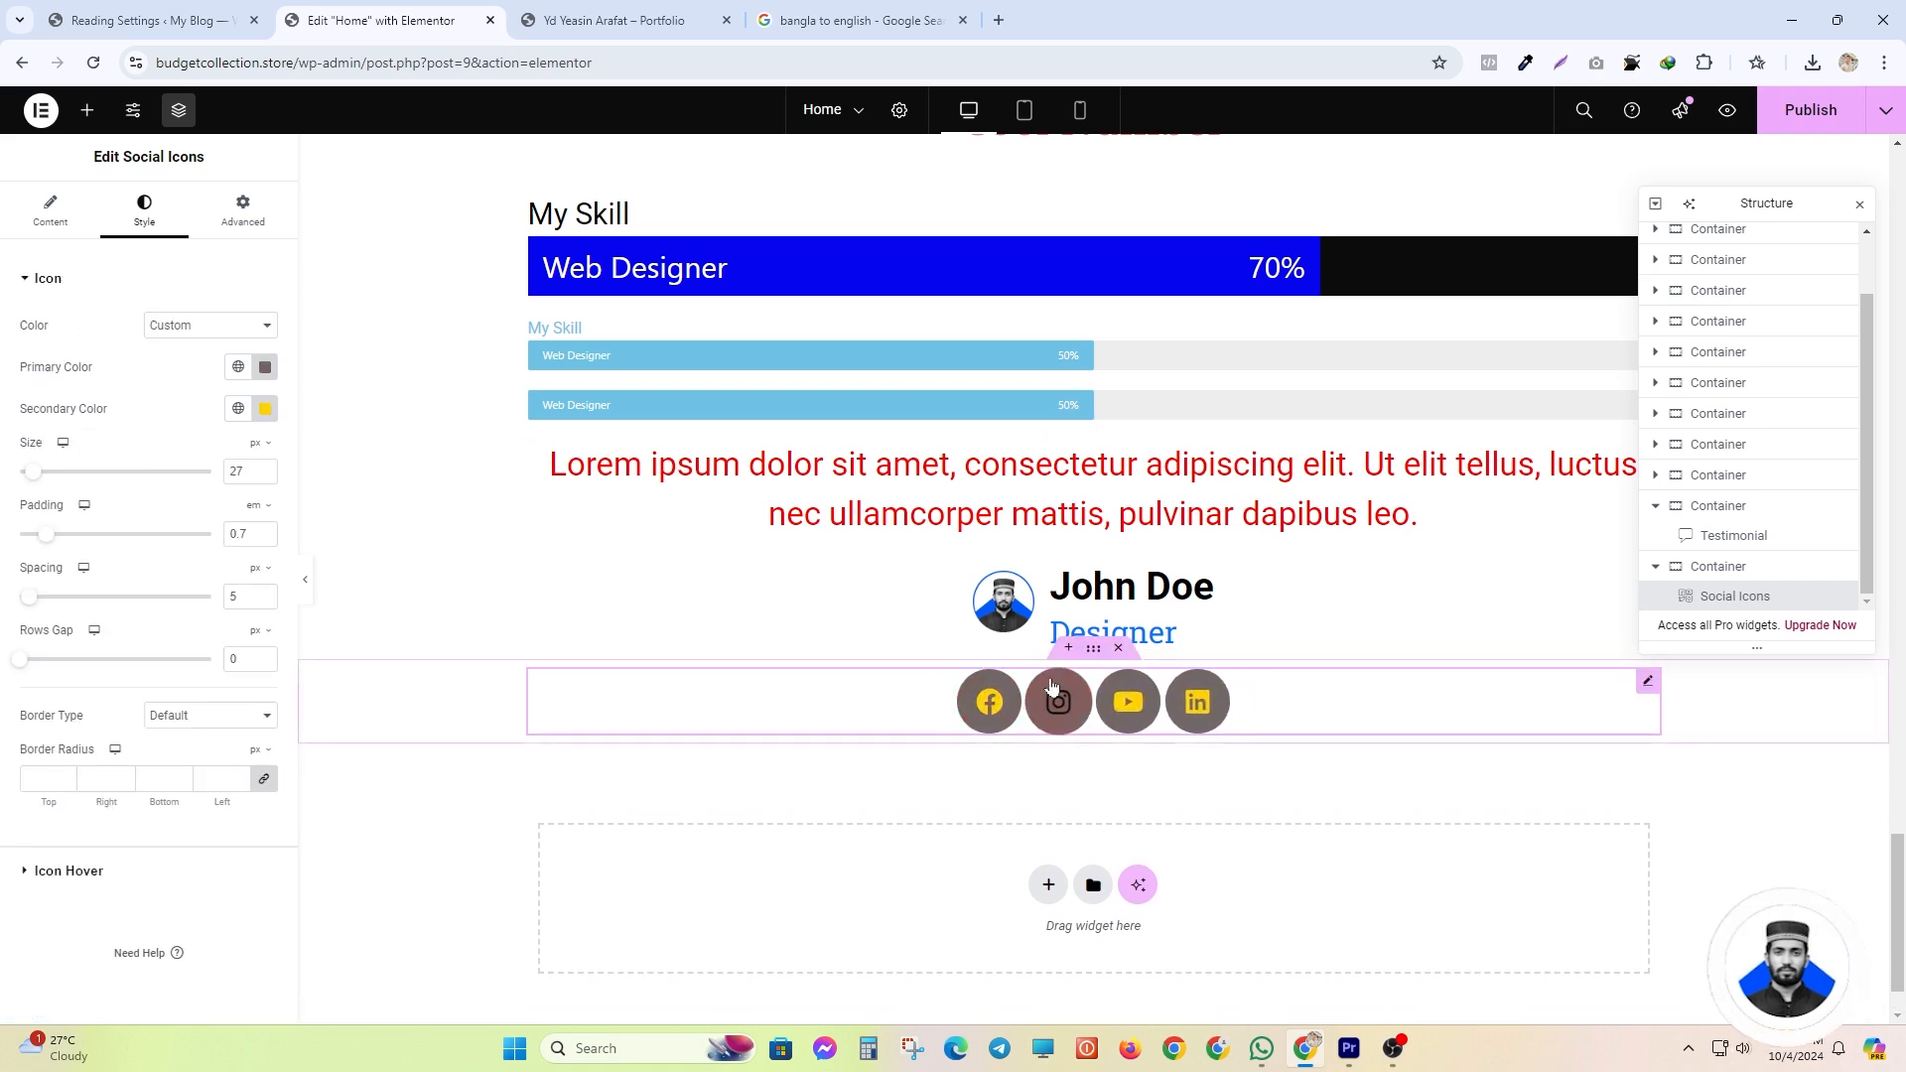
left_click(113, 869)
left_click(265, 372)
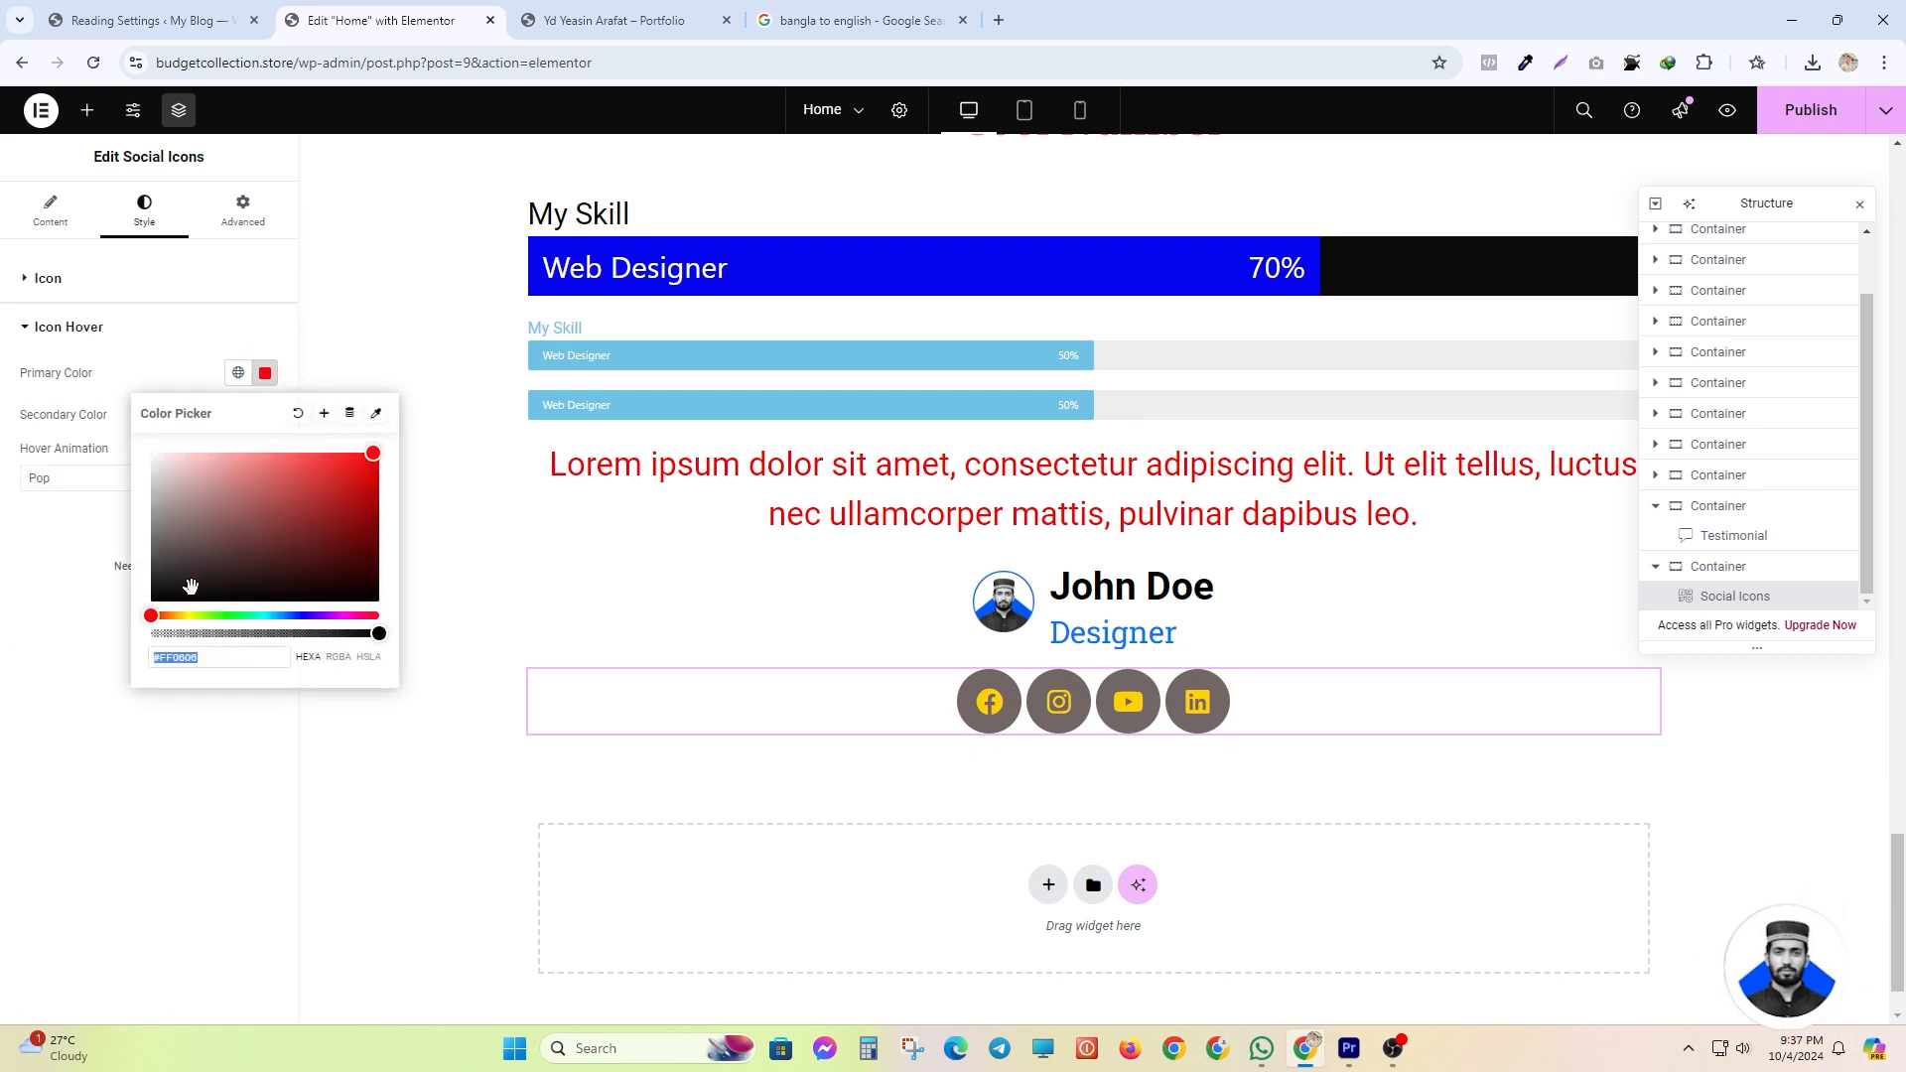
left_click(190, 617)
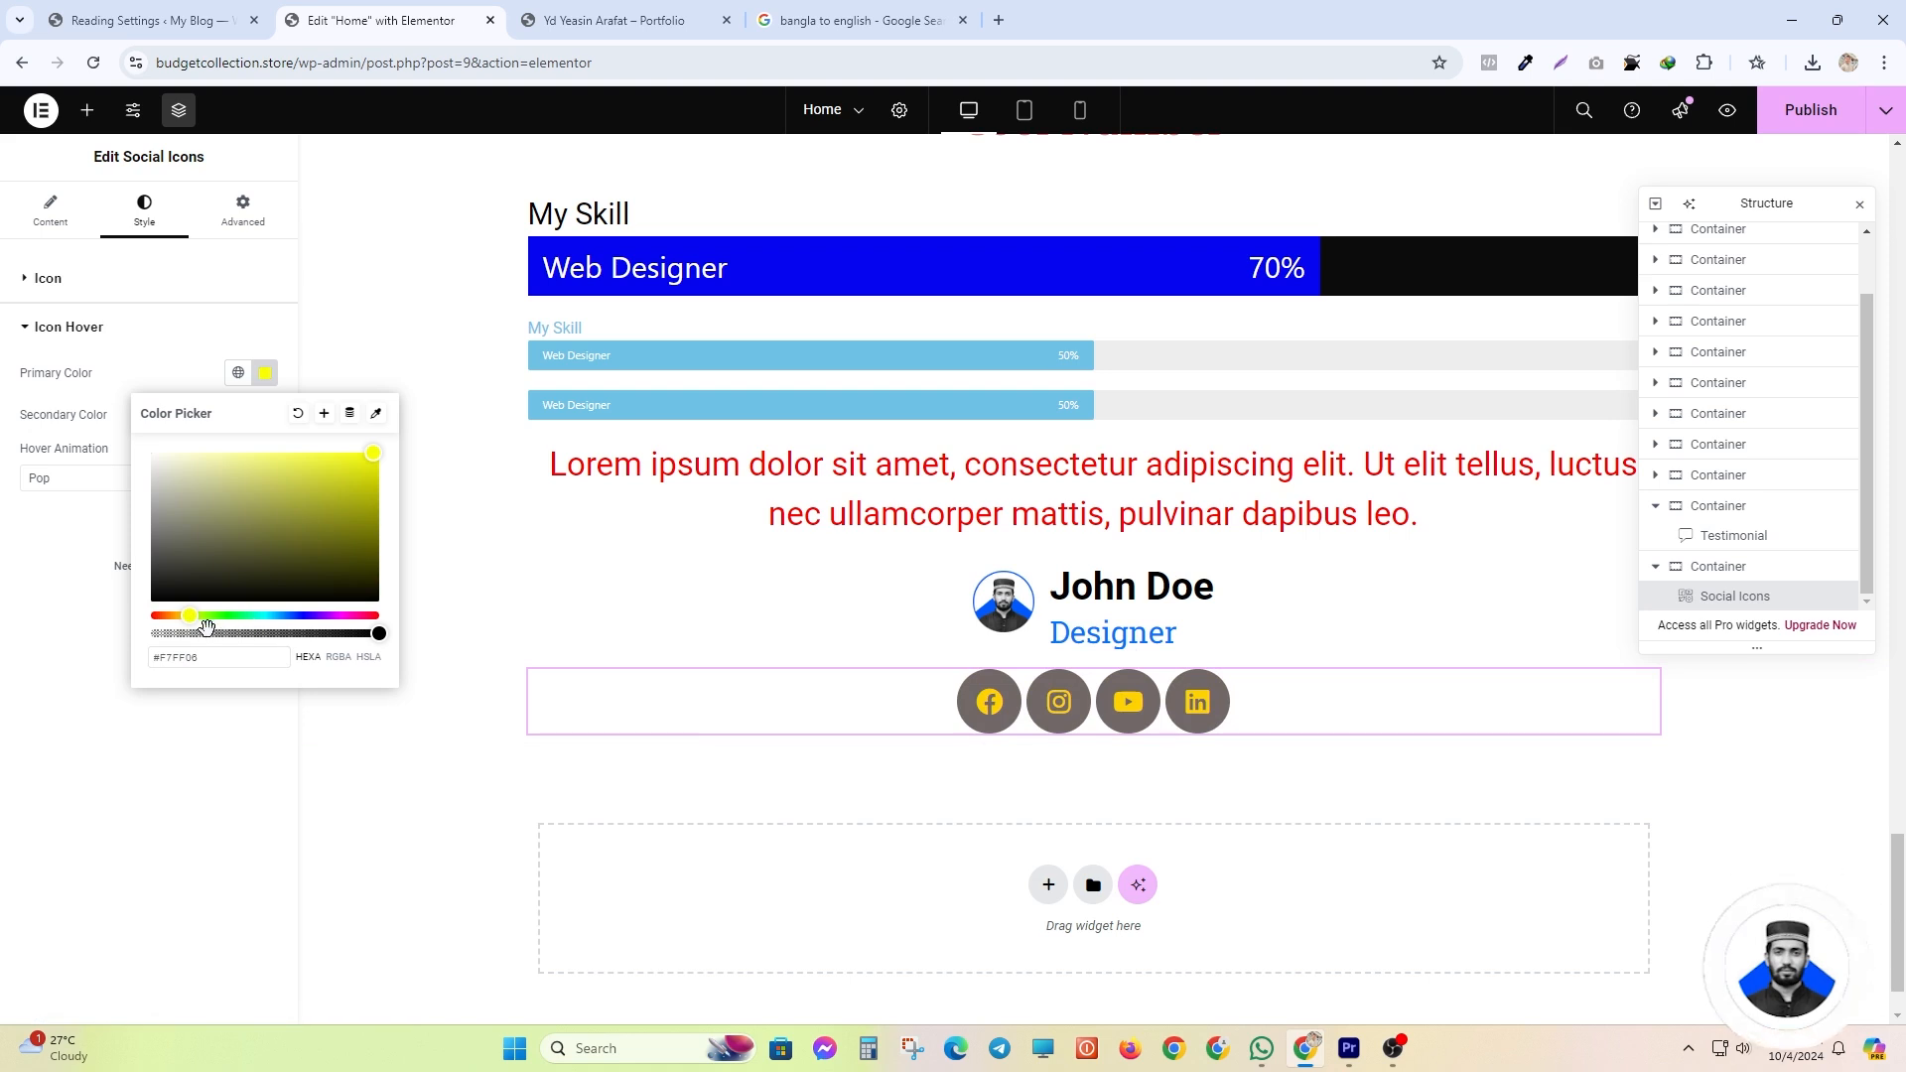
left_click(368, 487)
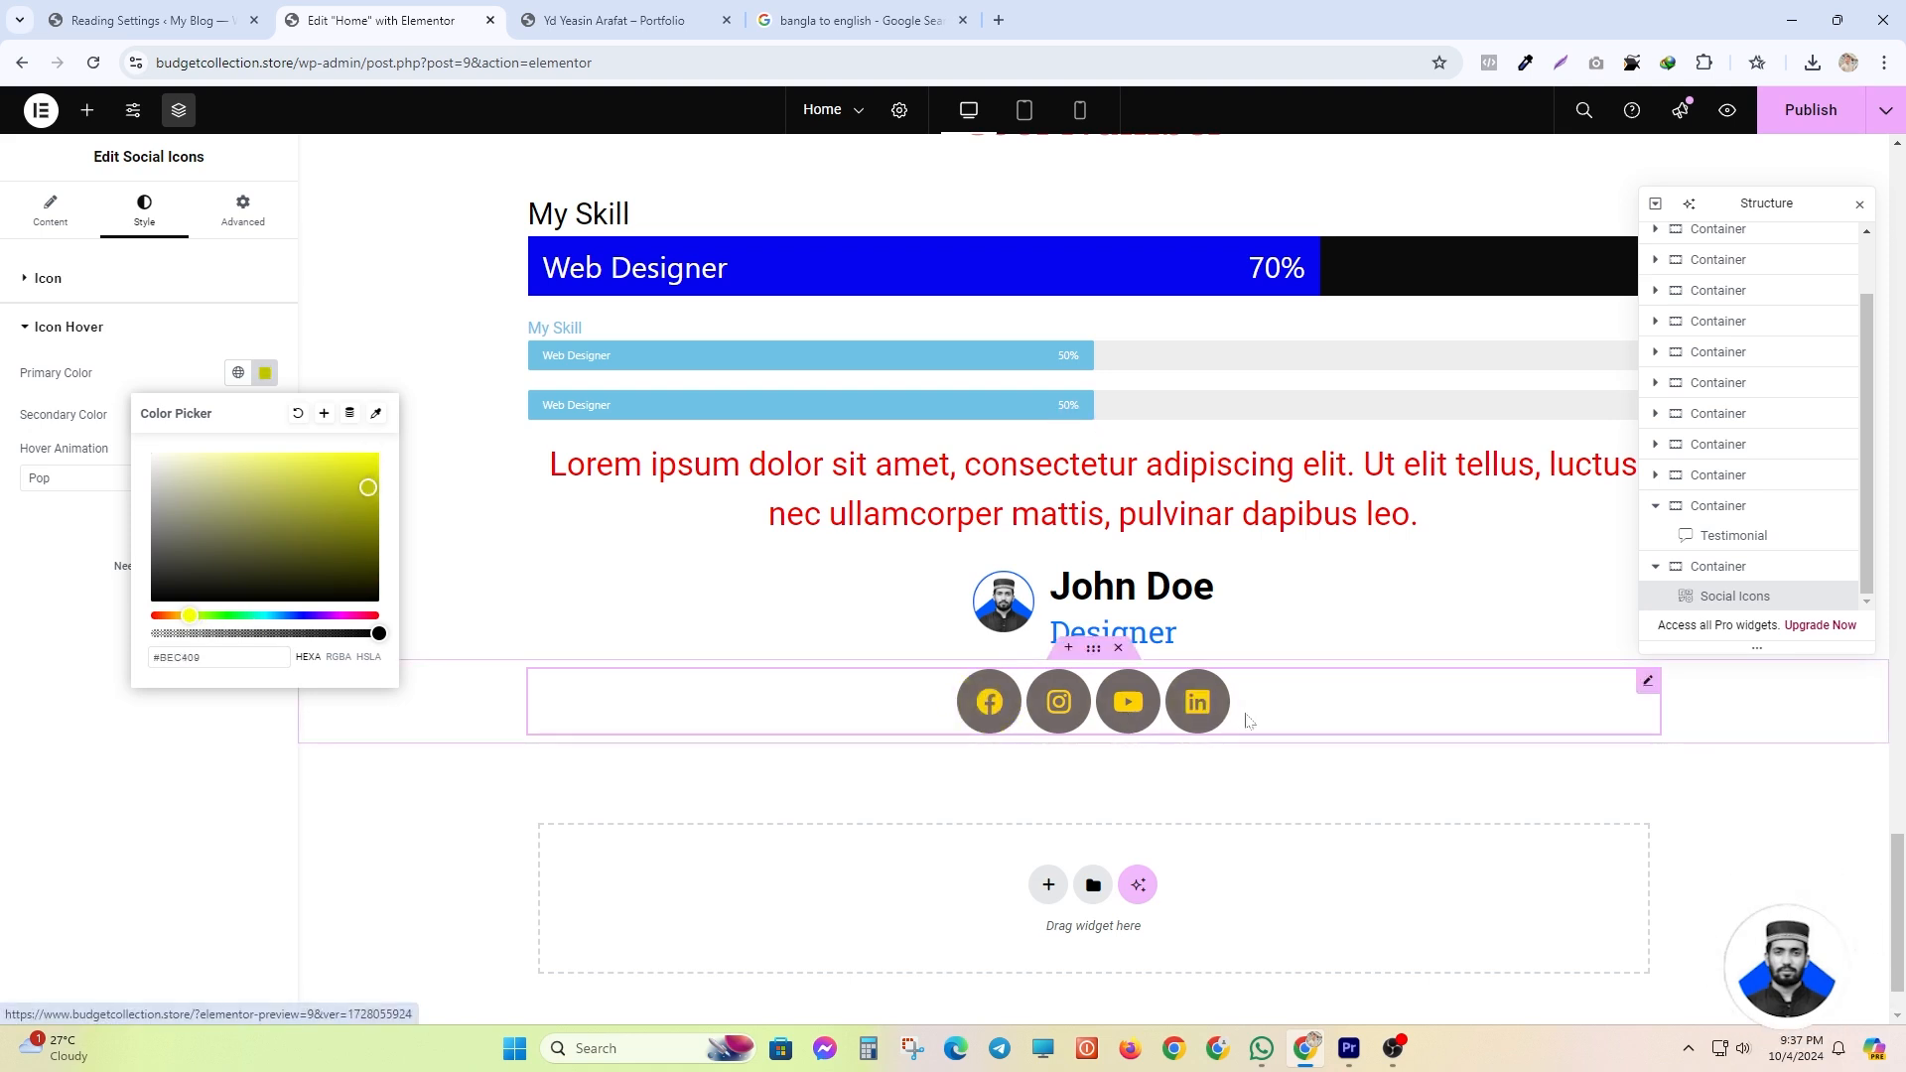
left_click(344, 772)
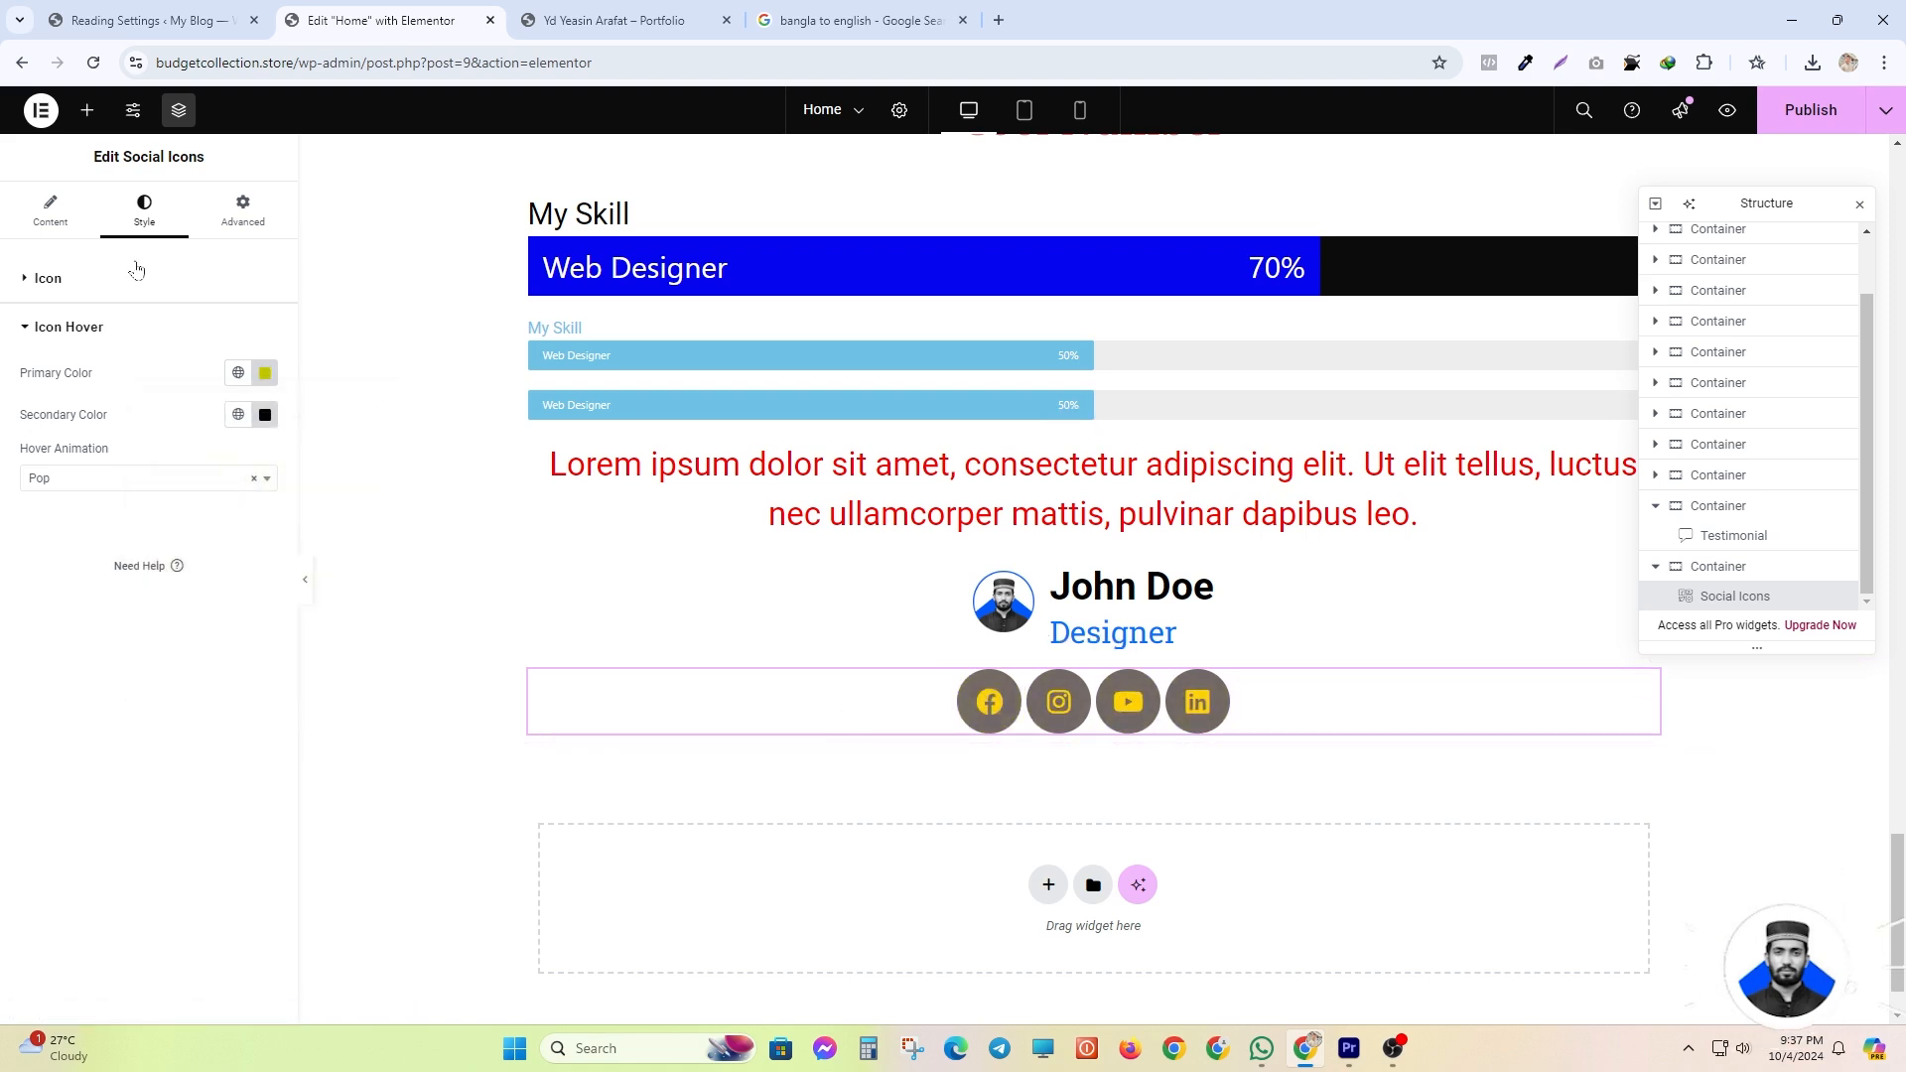
- Add an Alert widget directly below the social icons, in the same container
left_click(88, 110)
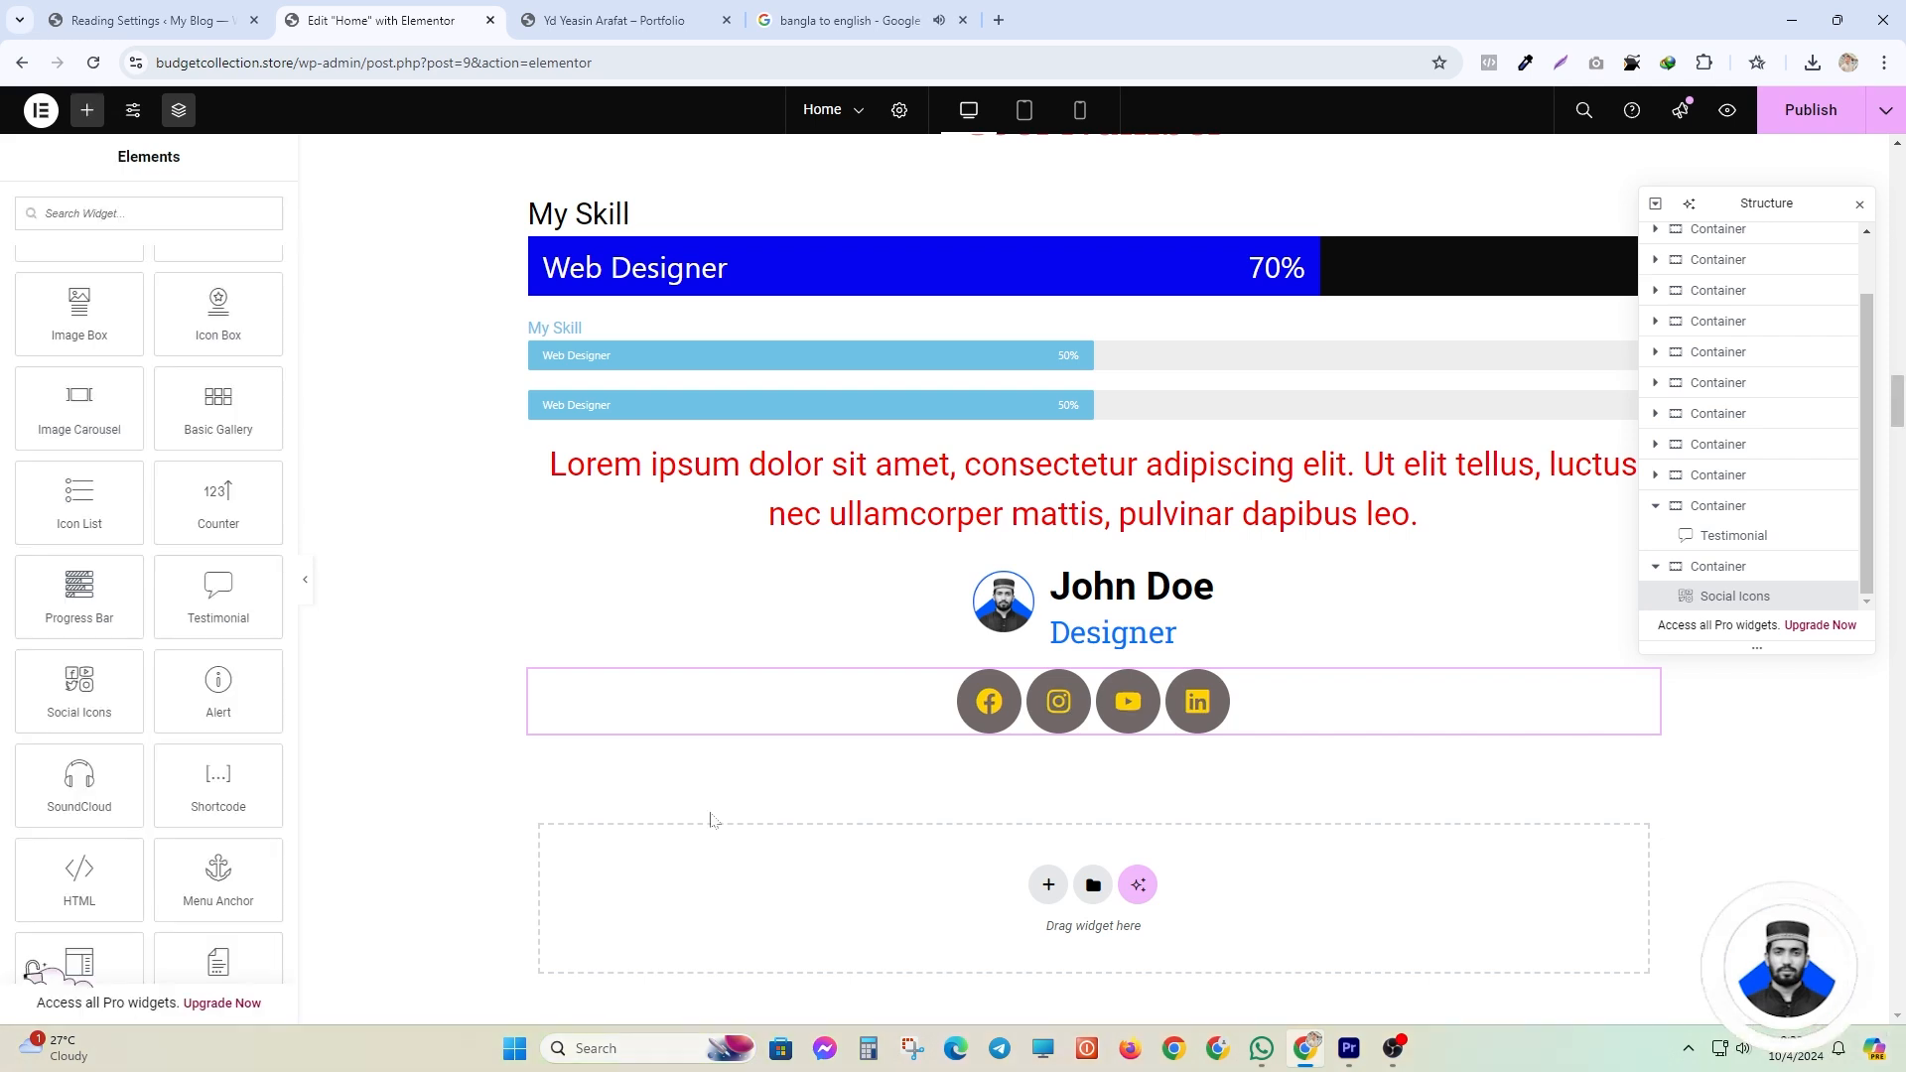
scroll(695, 809, "down", 1)
scroll(199, 585, "down", 1)
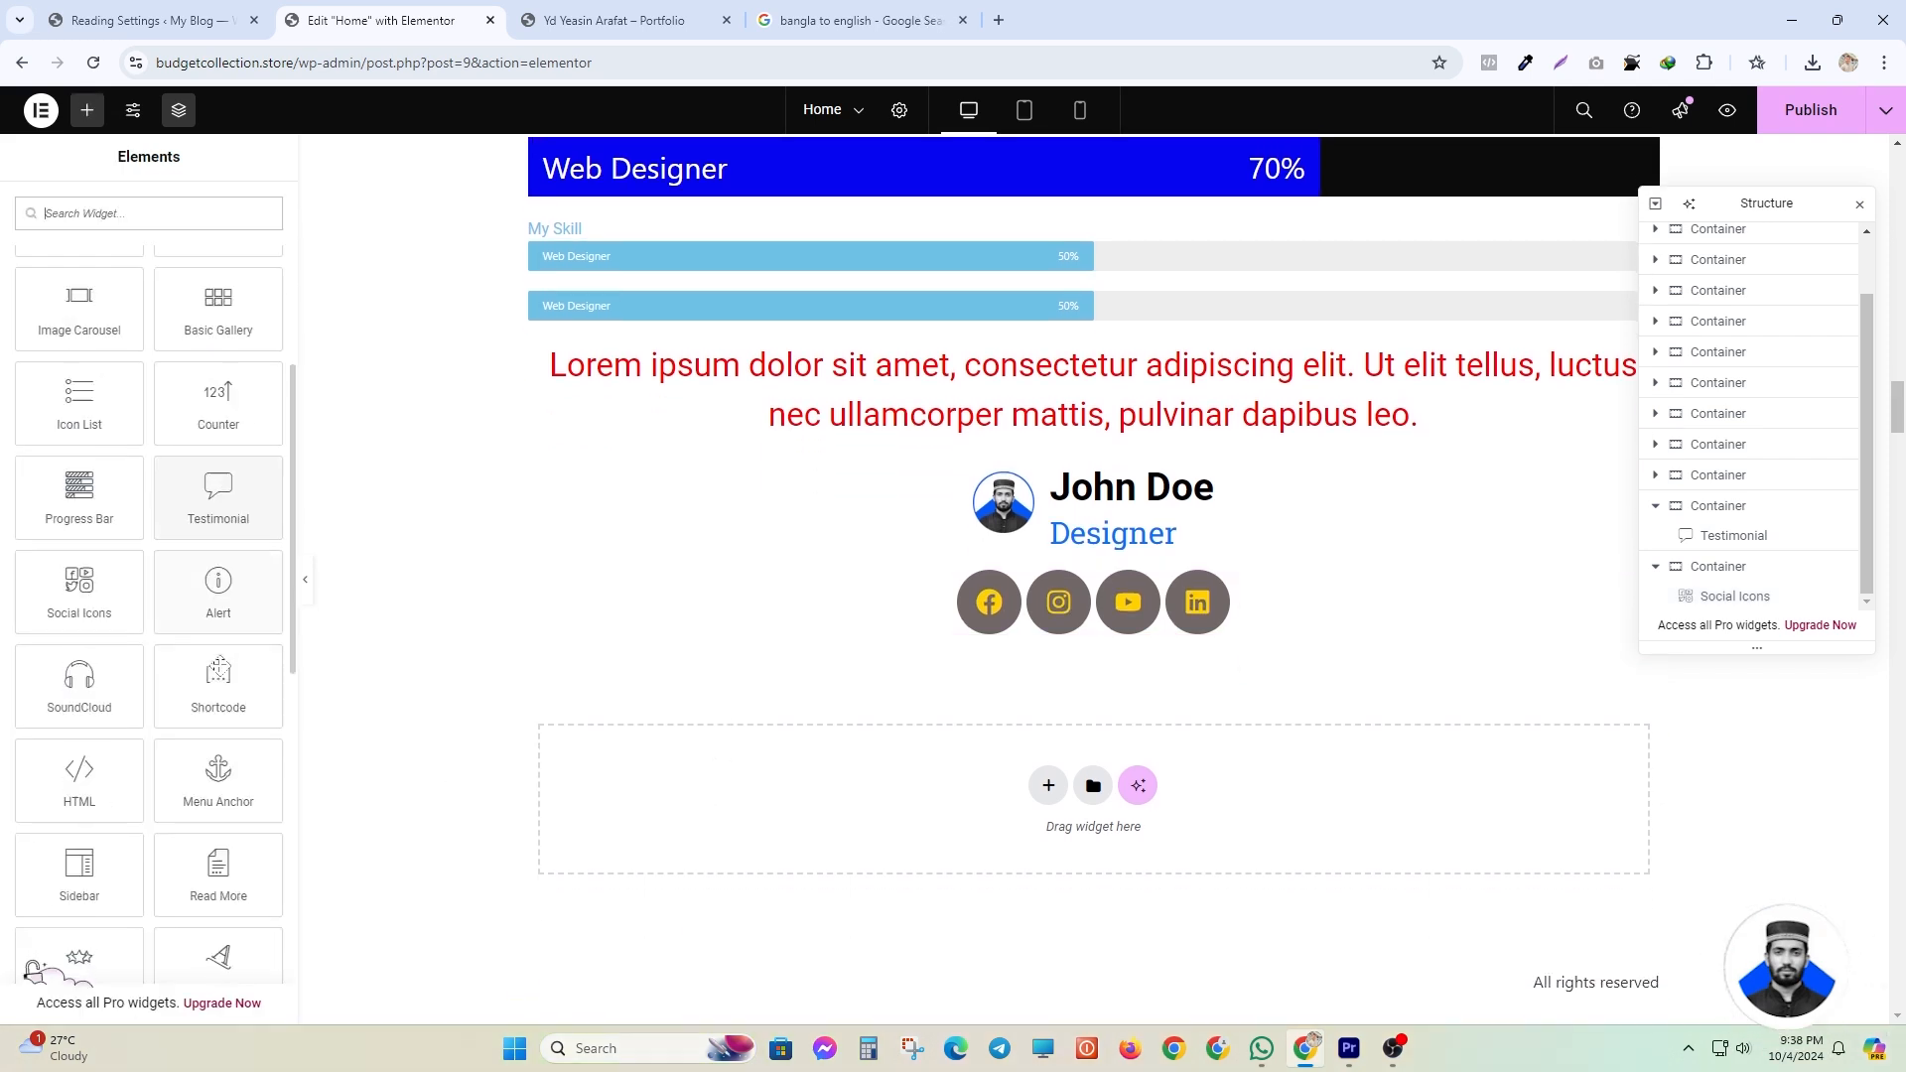
left_click_drag(198, 585, 897, 717)
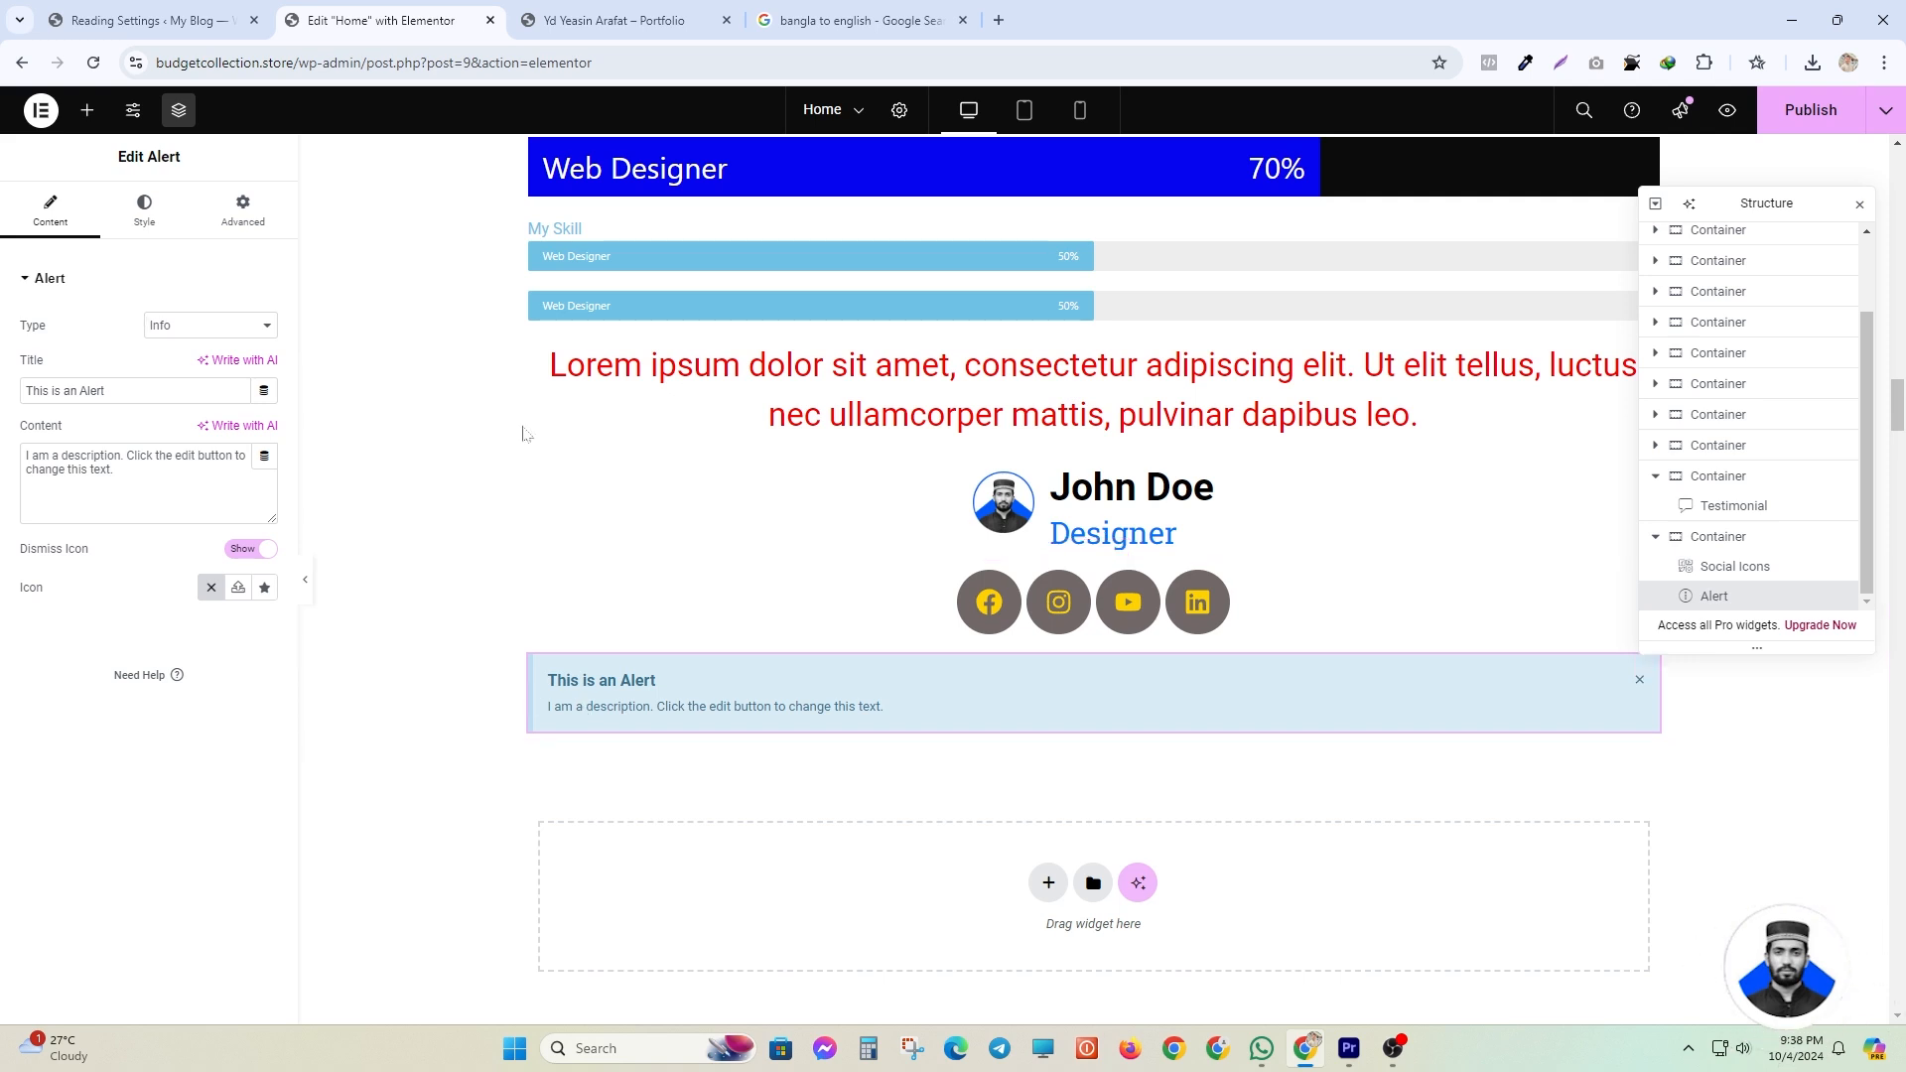
- Insert the recommended Times icon from the icon library as the alert's dismiss icon and test it in the preview
left_click(265, 588)
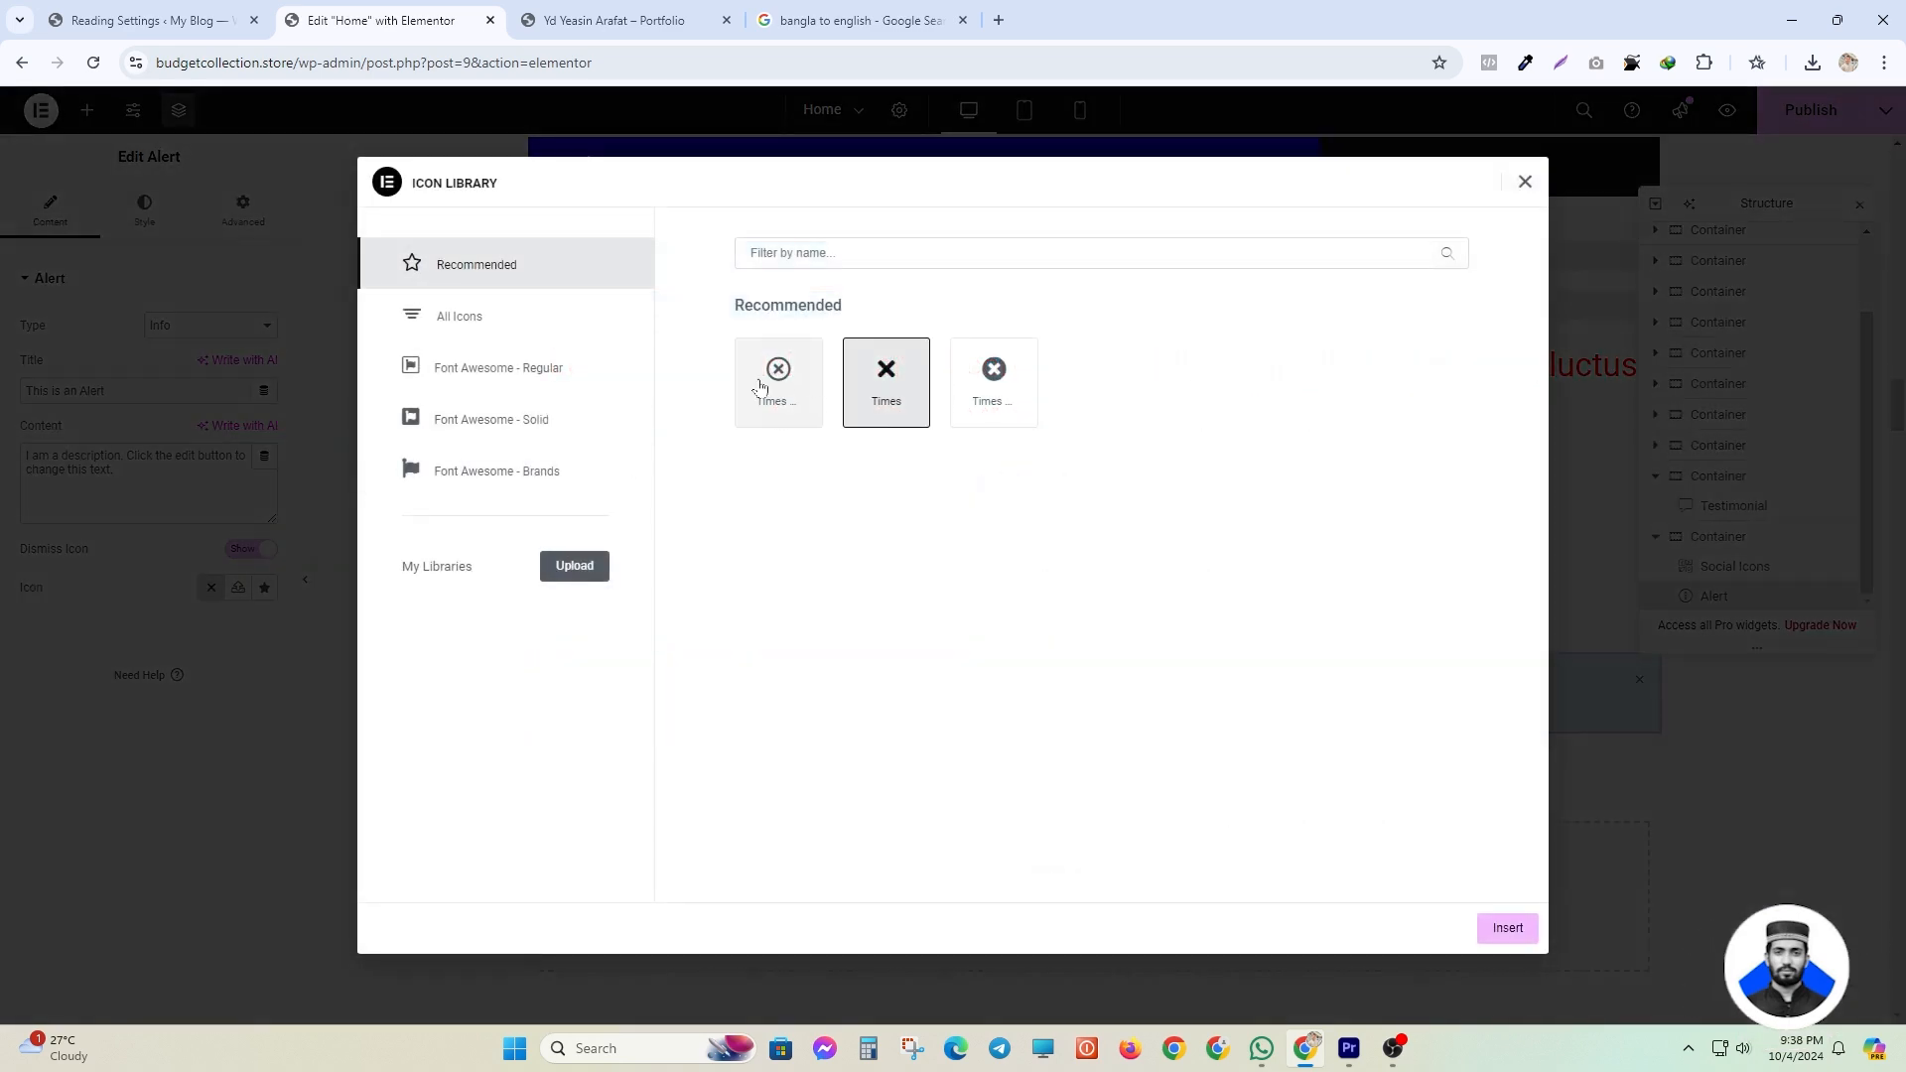
left_click(1501, 929)
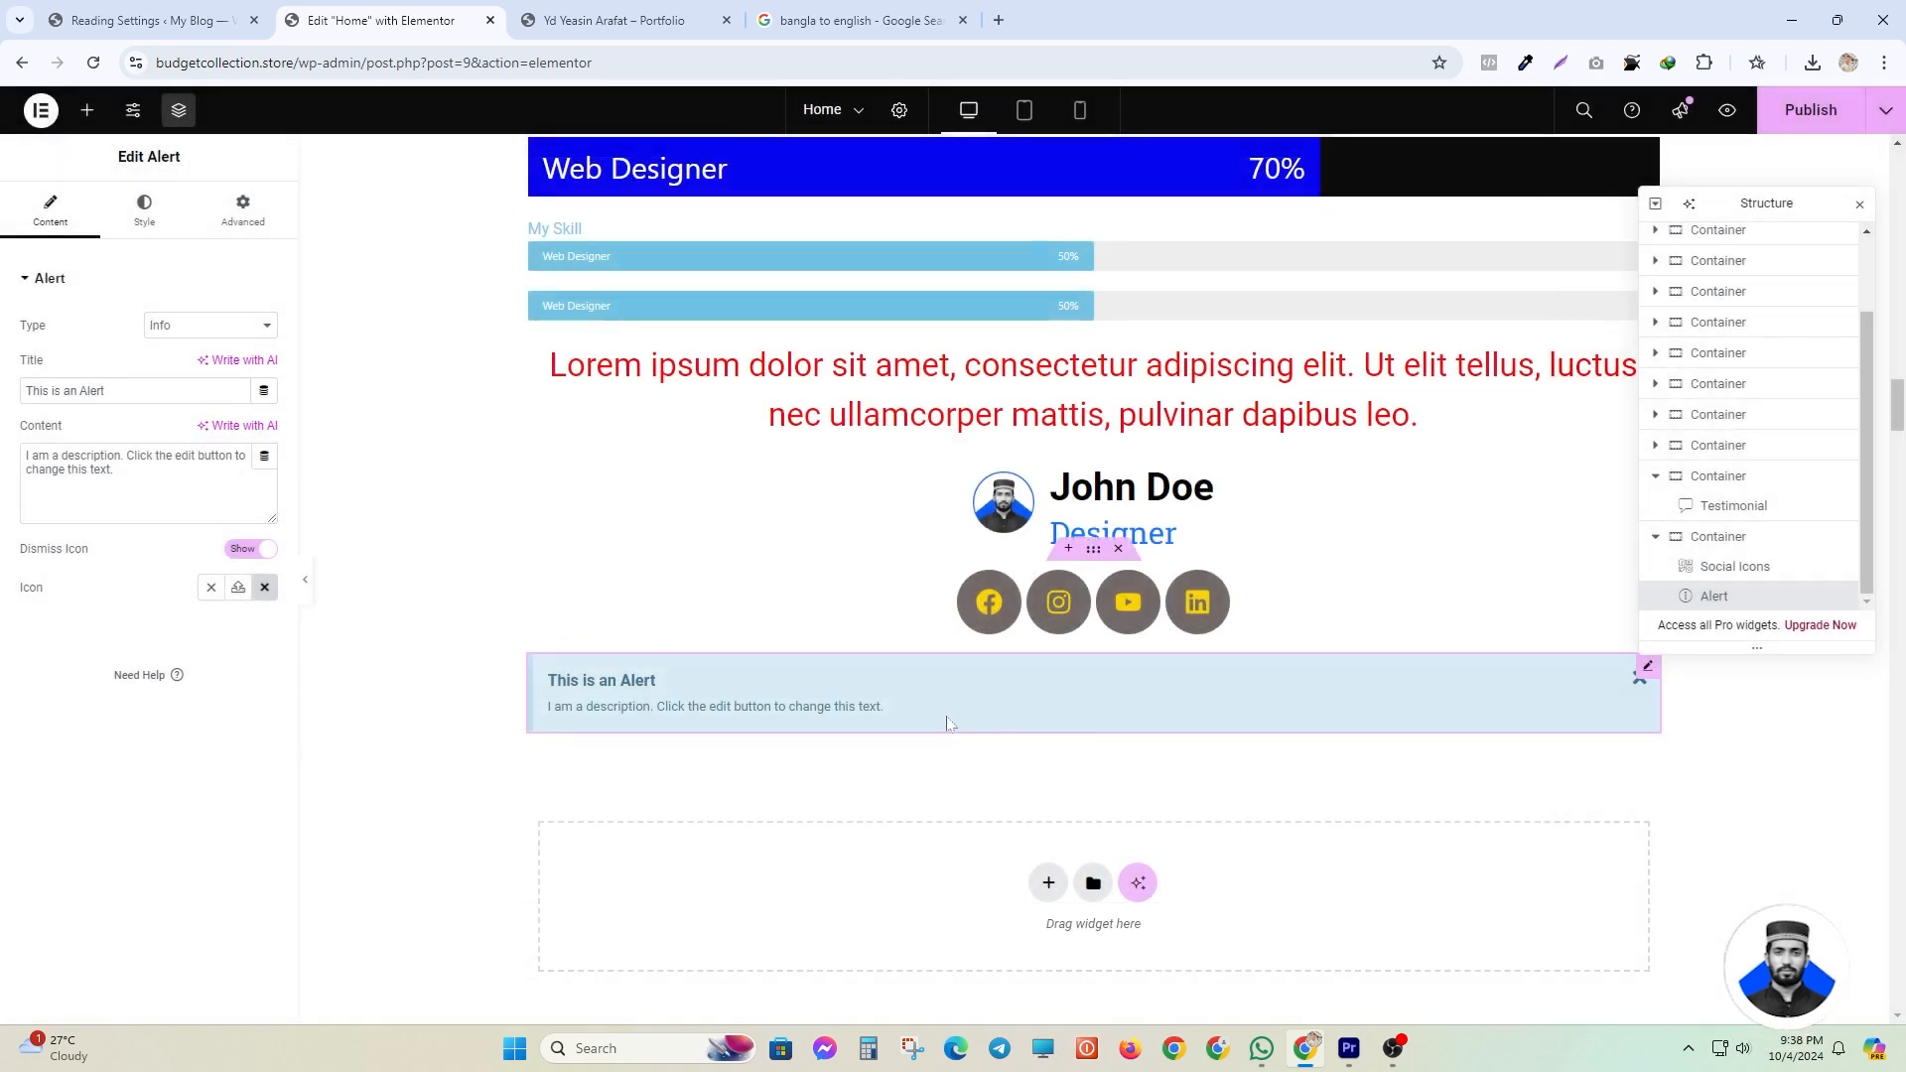
left_click(1636, 687)
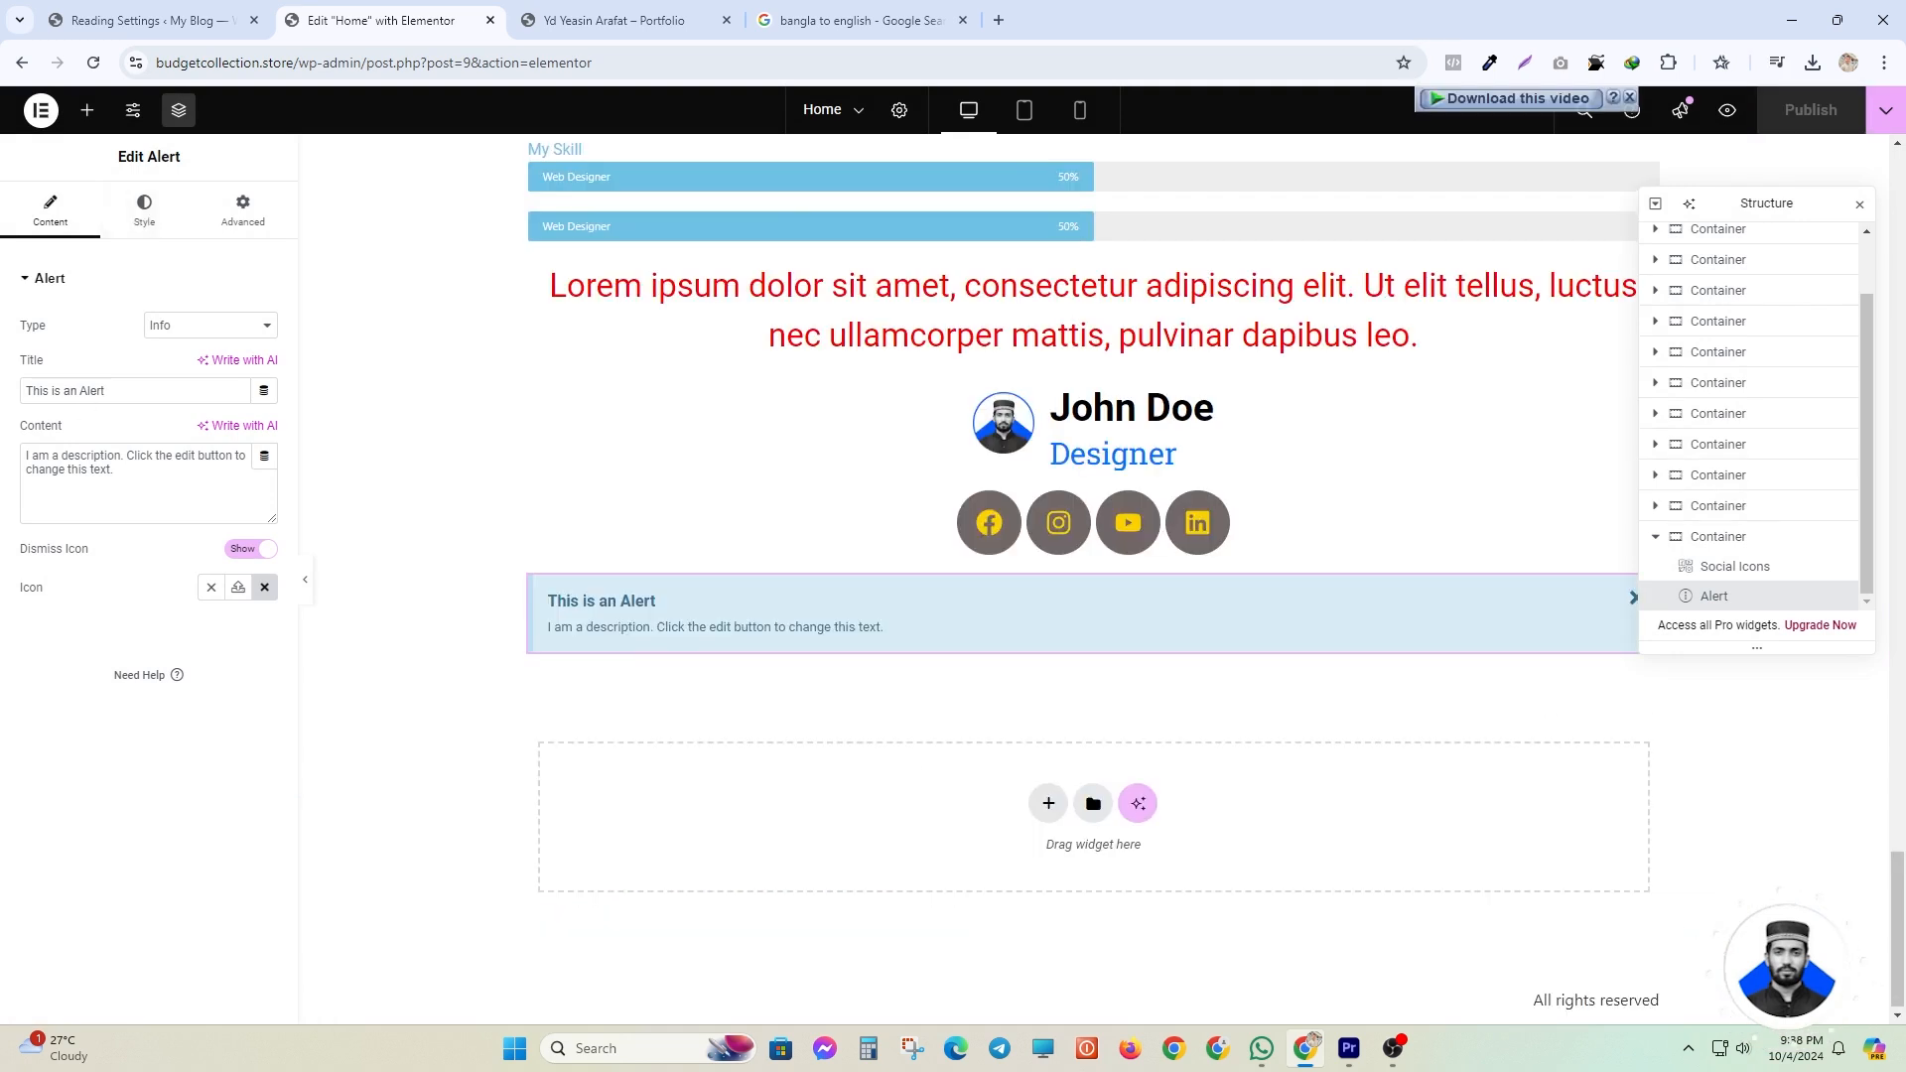
left_click_drag(107, 391, 55, 392)
left_click_drag(25, 455, 126, 598)
left_click(130, 618)
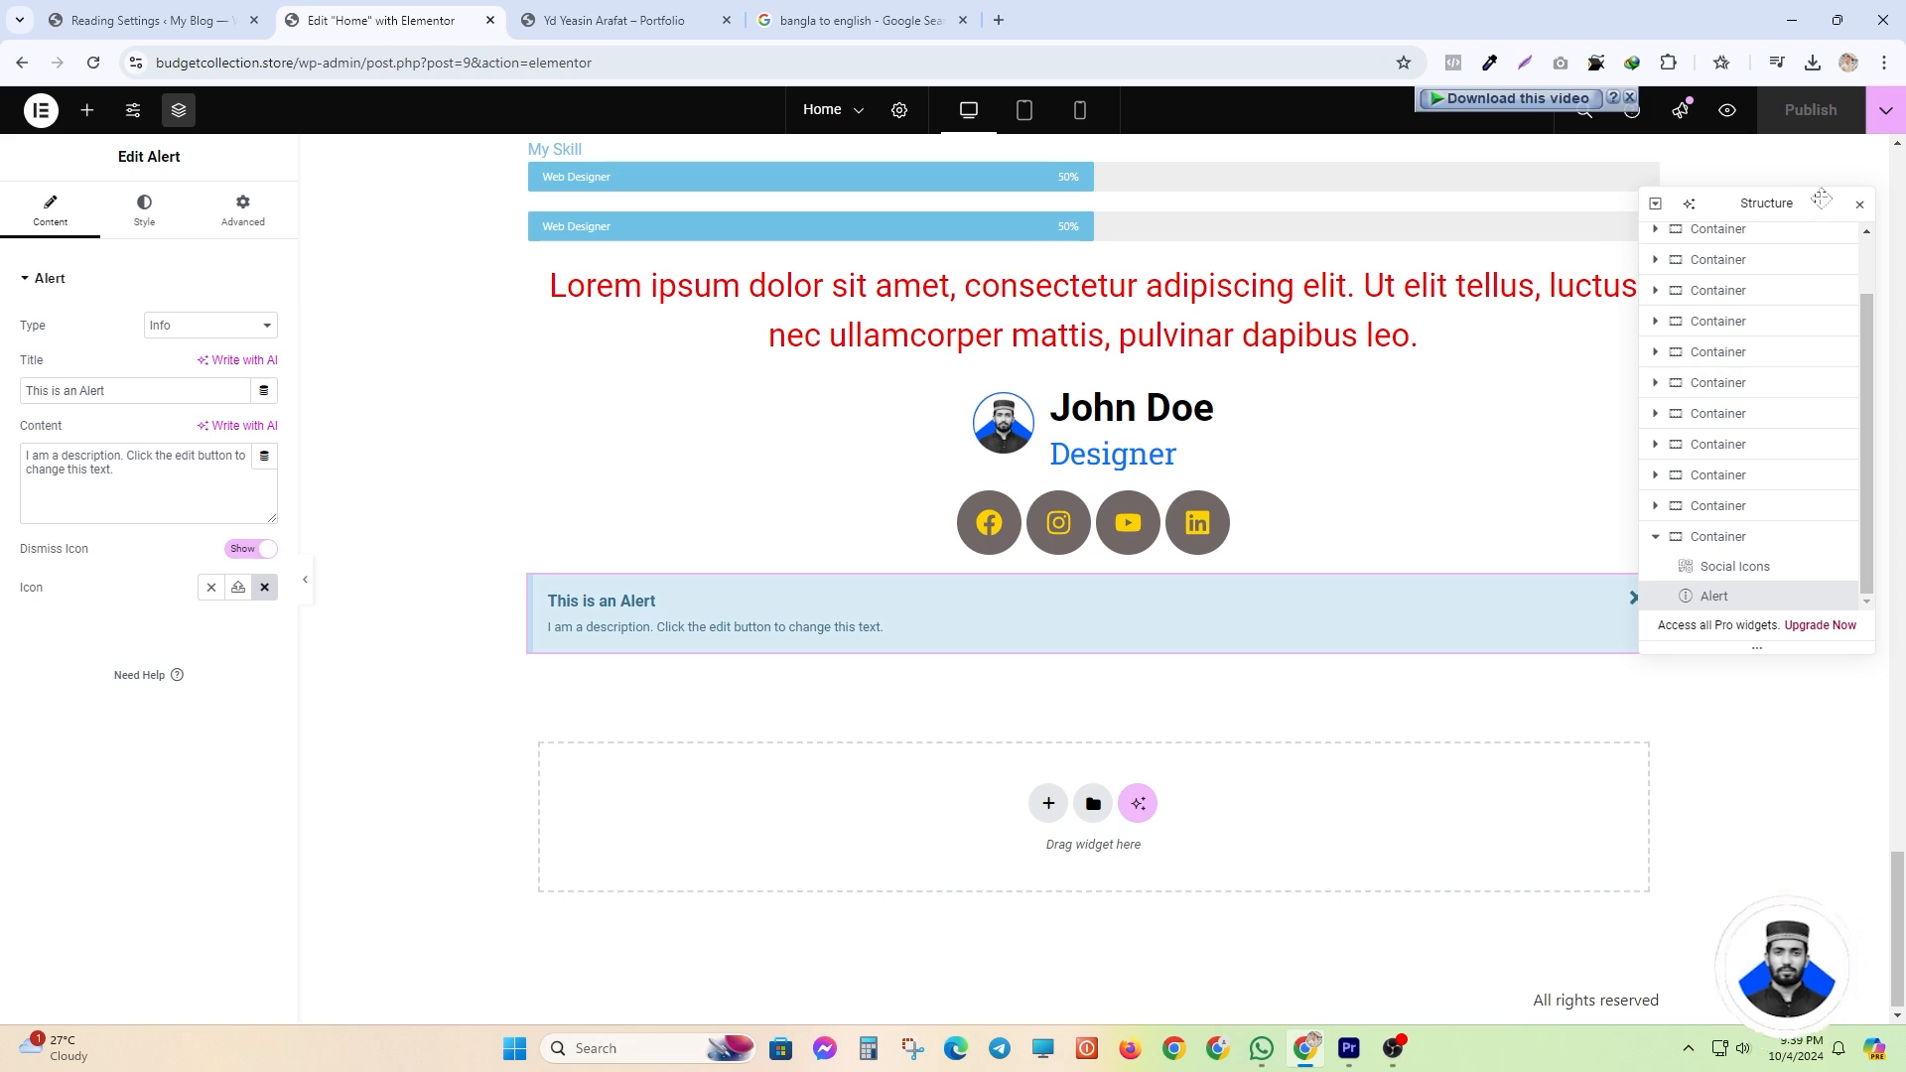
- Move the Structure panel clear of the alert and try hiding the dismiss icon, returning it to Show
left_click_drag(1819, 197, 1745, 775)
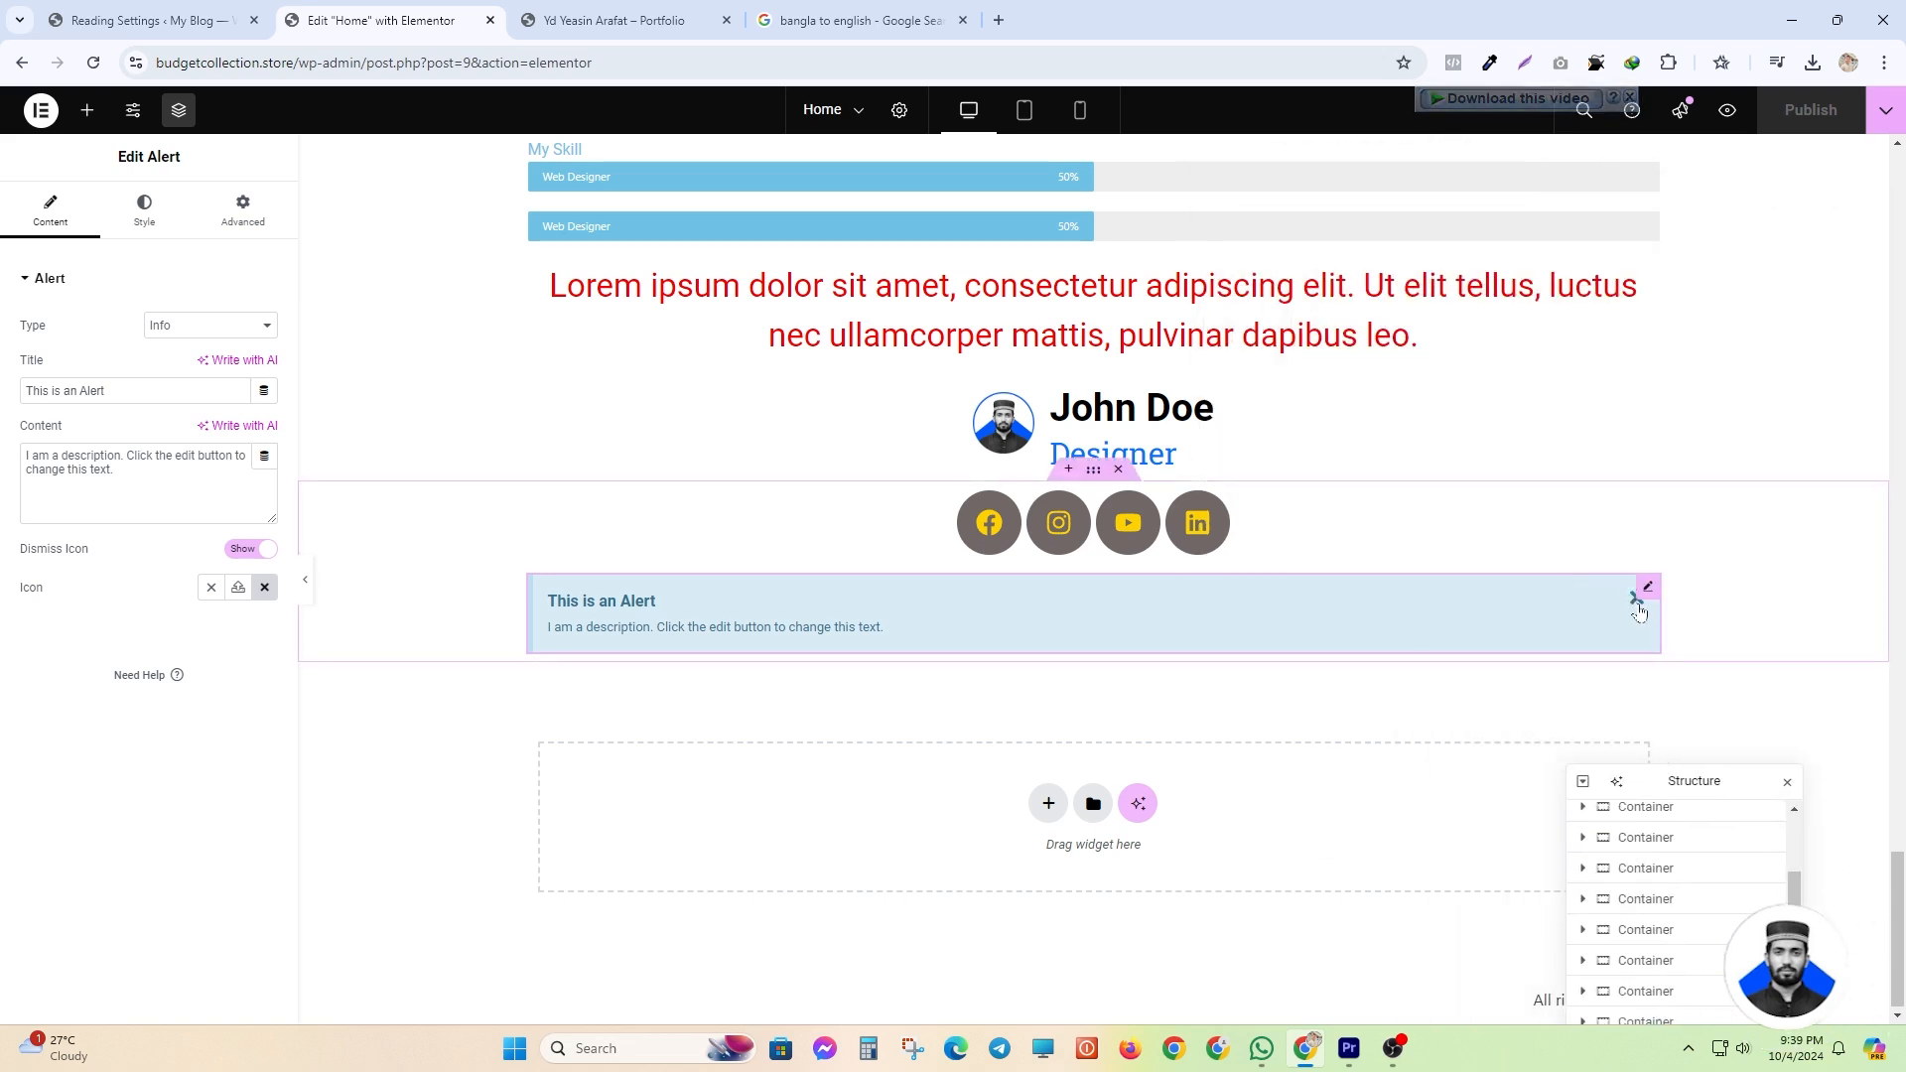
left_click(249, 549)
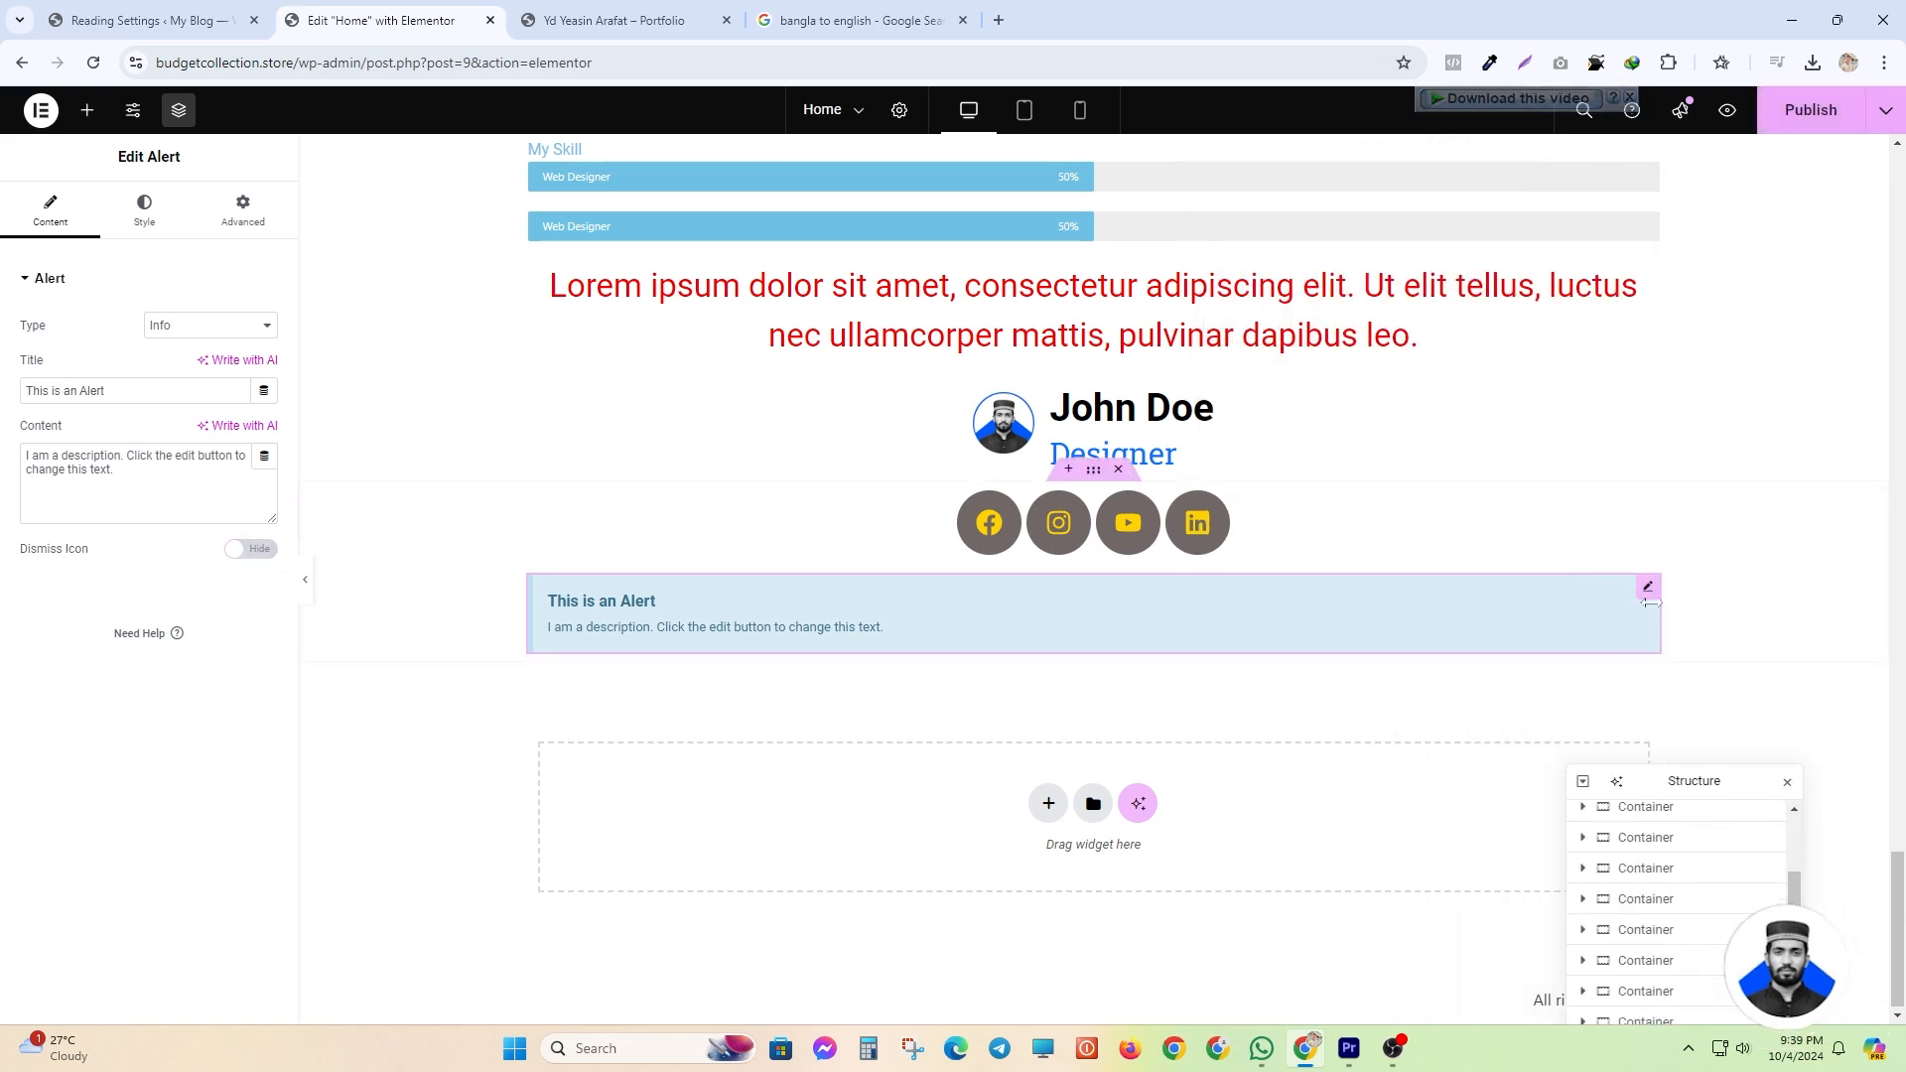
left_click(248, 549)
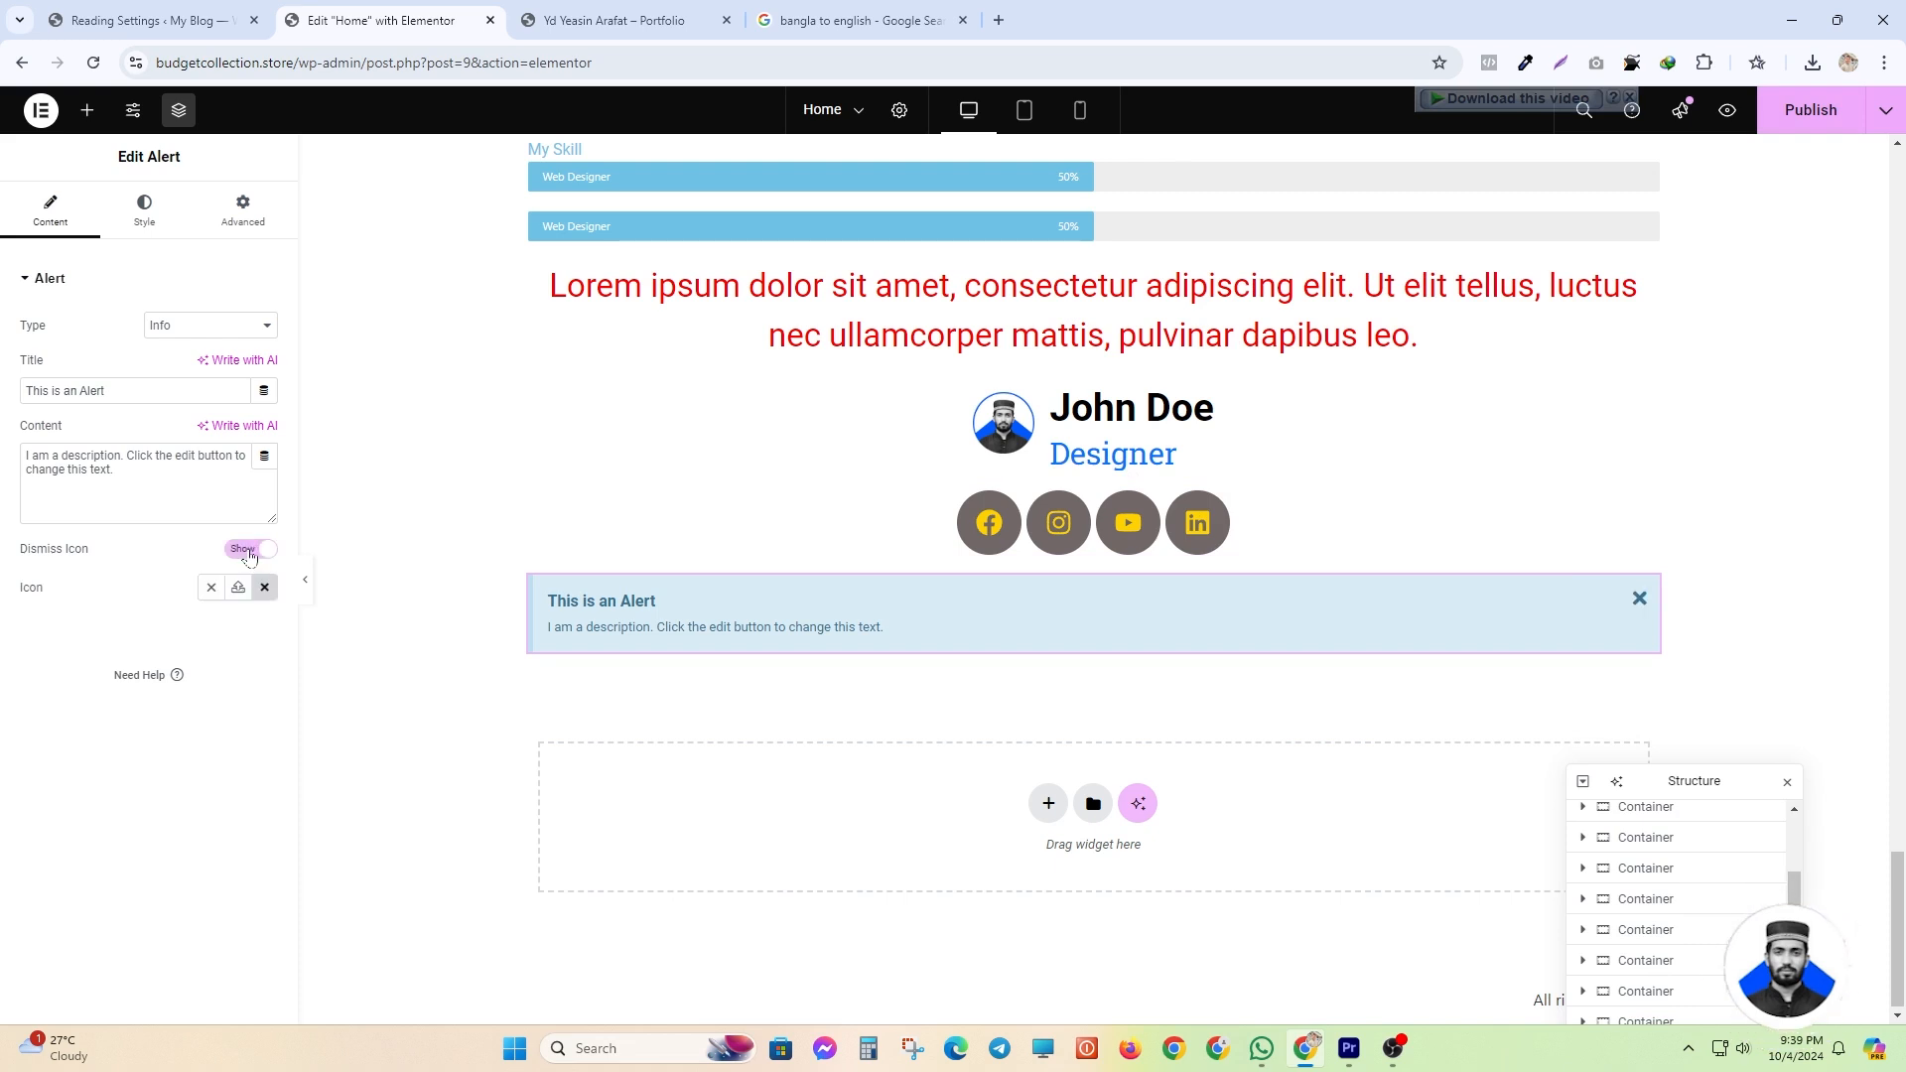
- Set the Alert widget's background colour to red
left_click(144, 210)
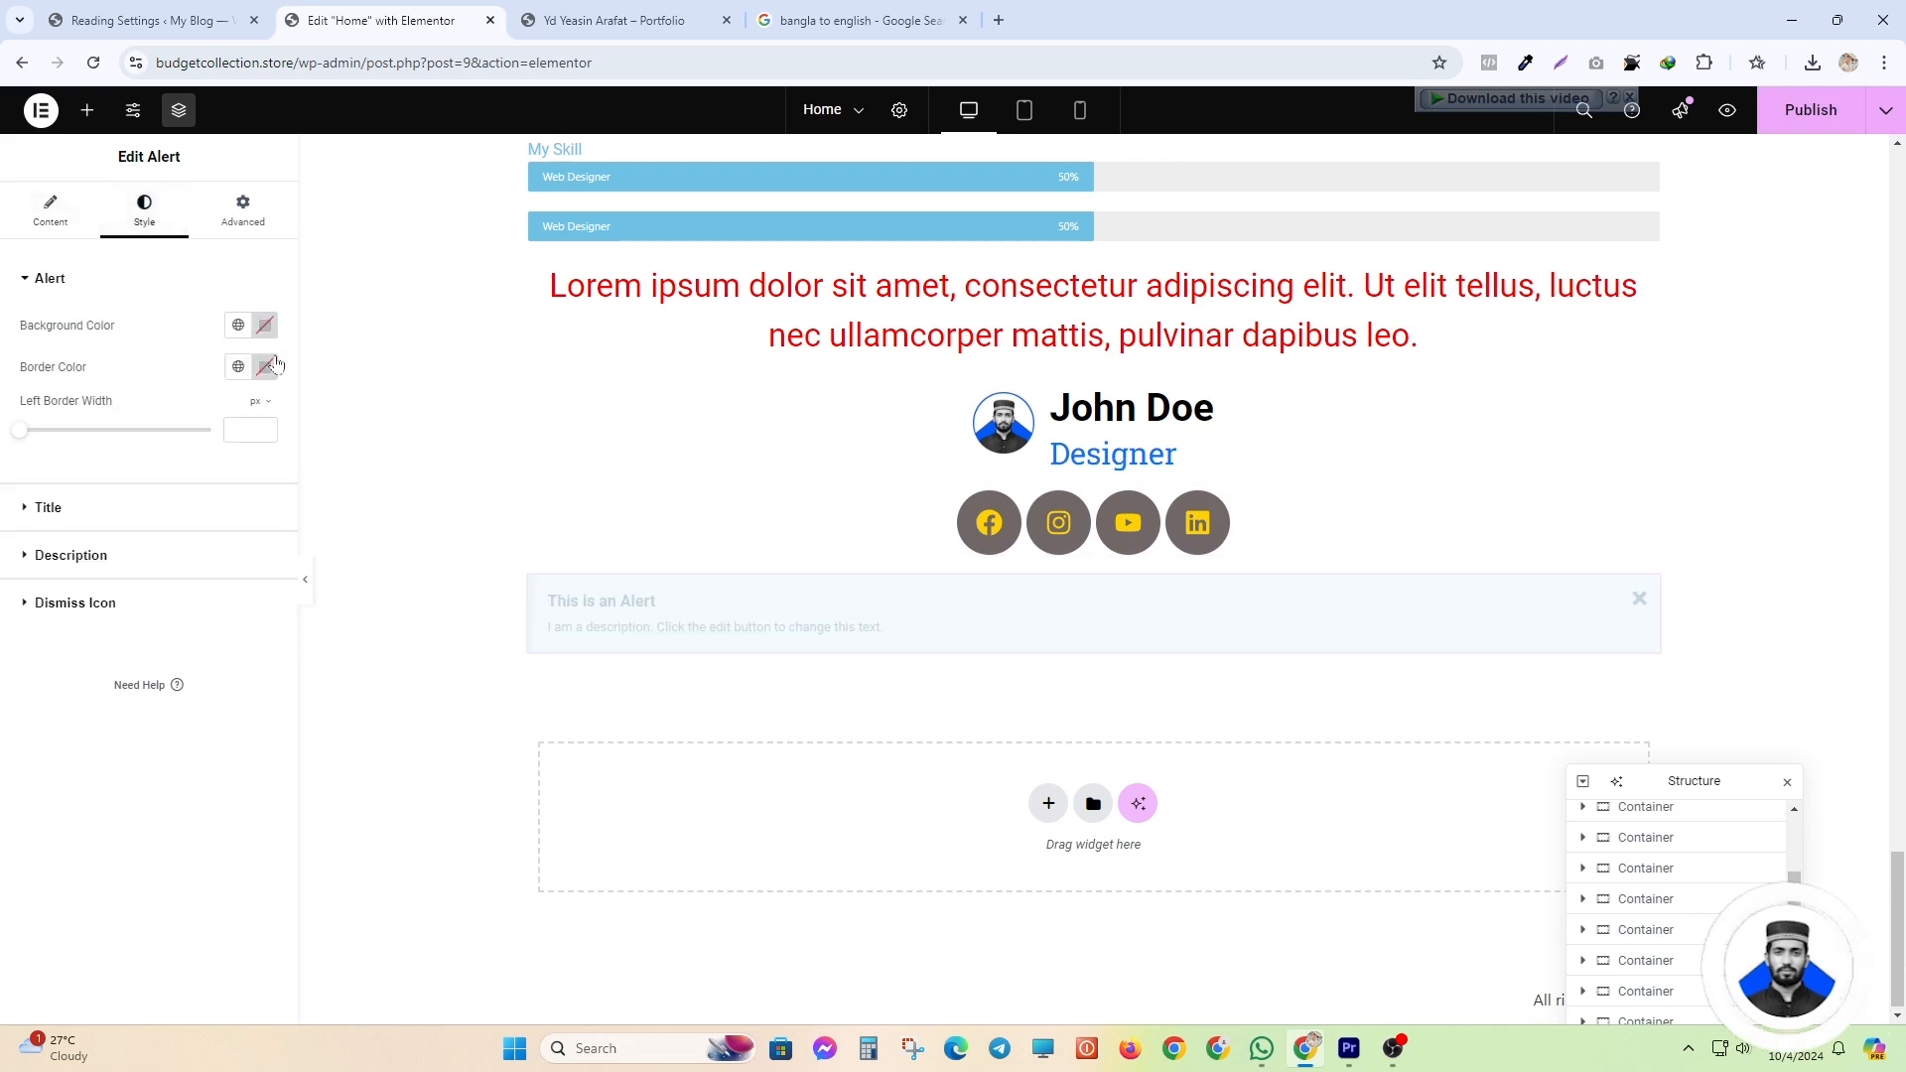
left_click(265, 326)
left_click(378, 405)
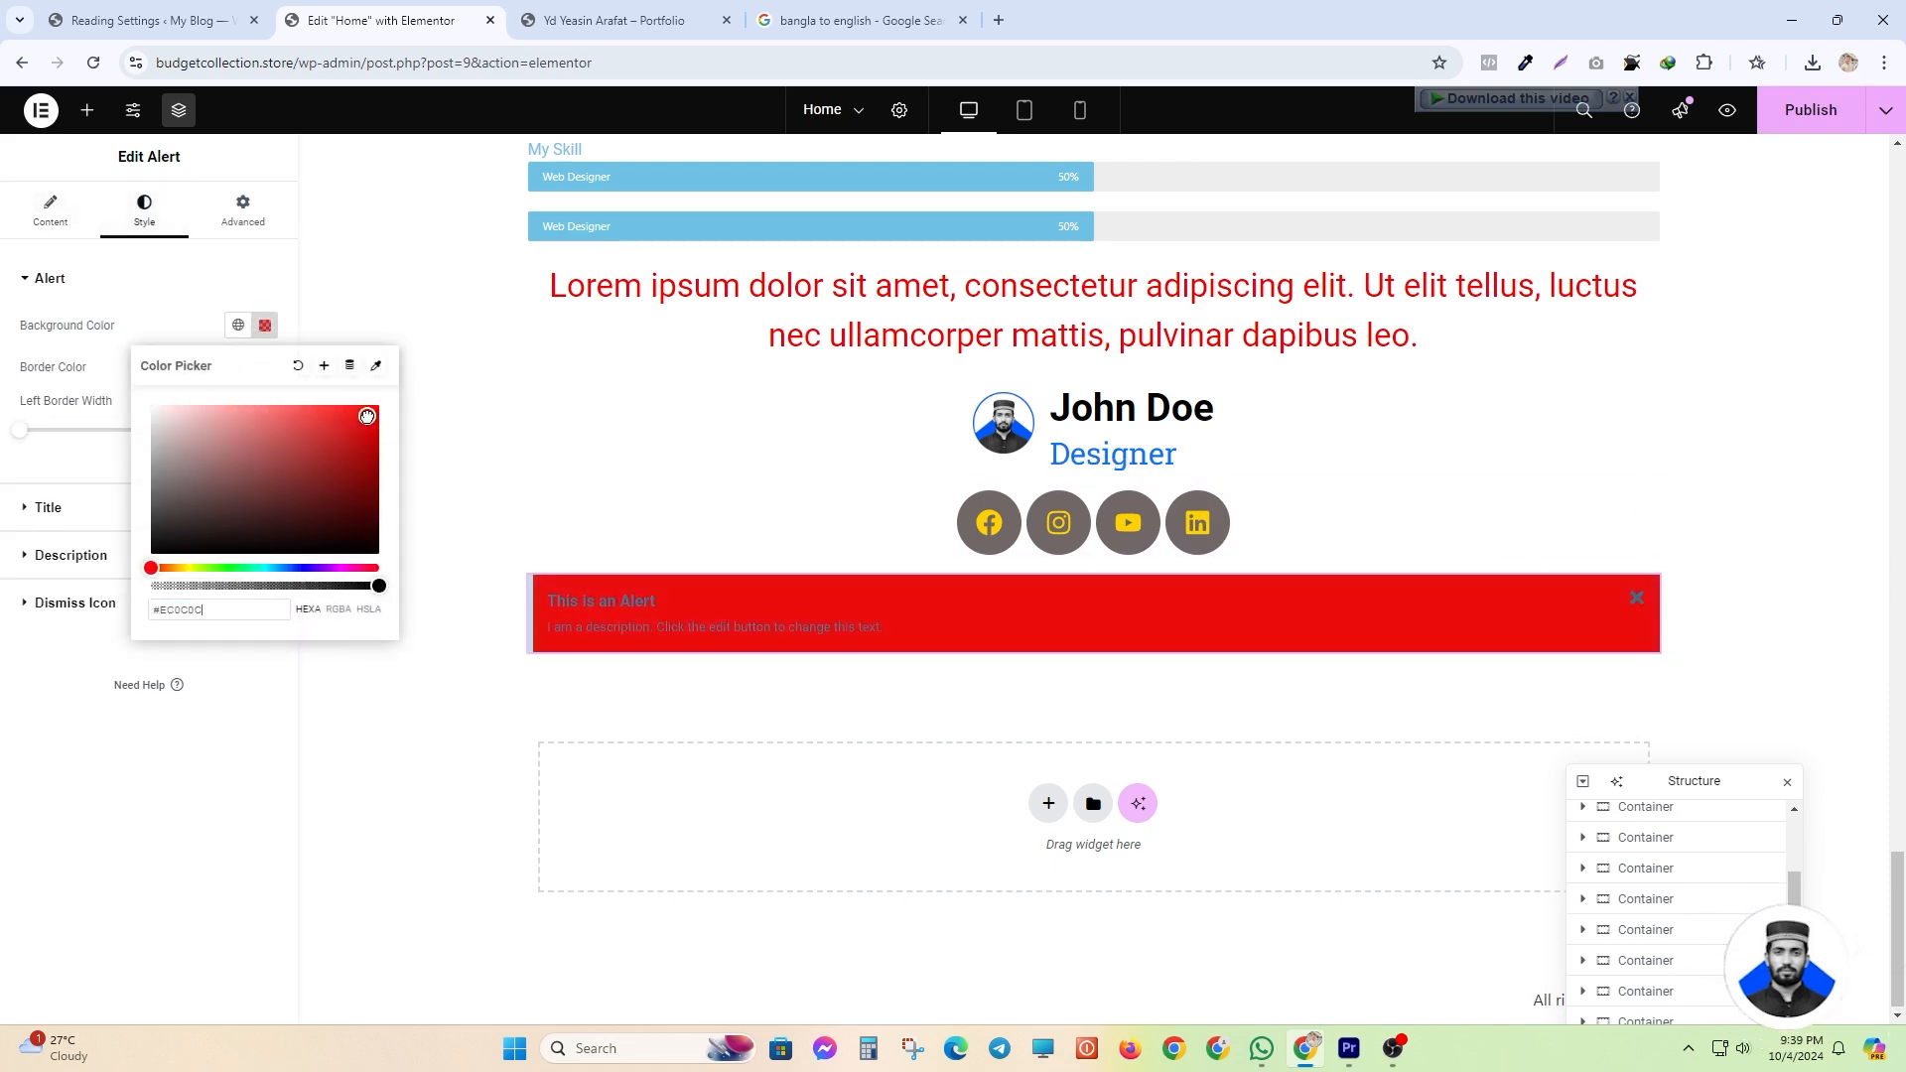
- Change the alert's background to light grey #DDDDDD and give it a wider red left border
left_click_drag(377, 405, 124, 425)
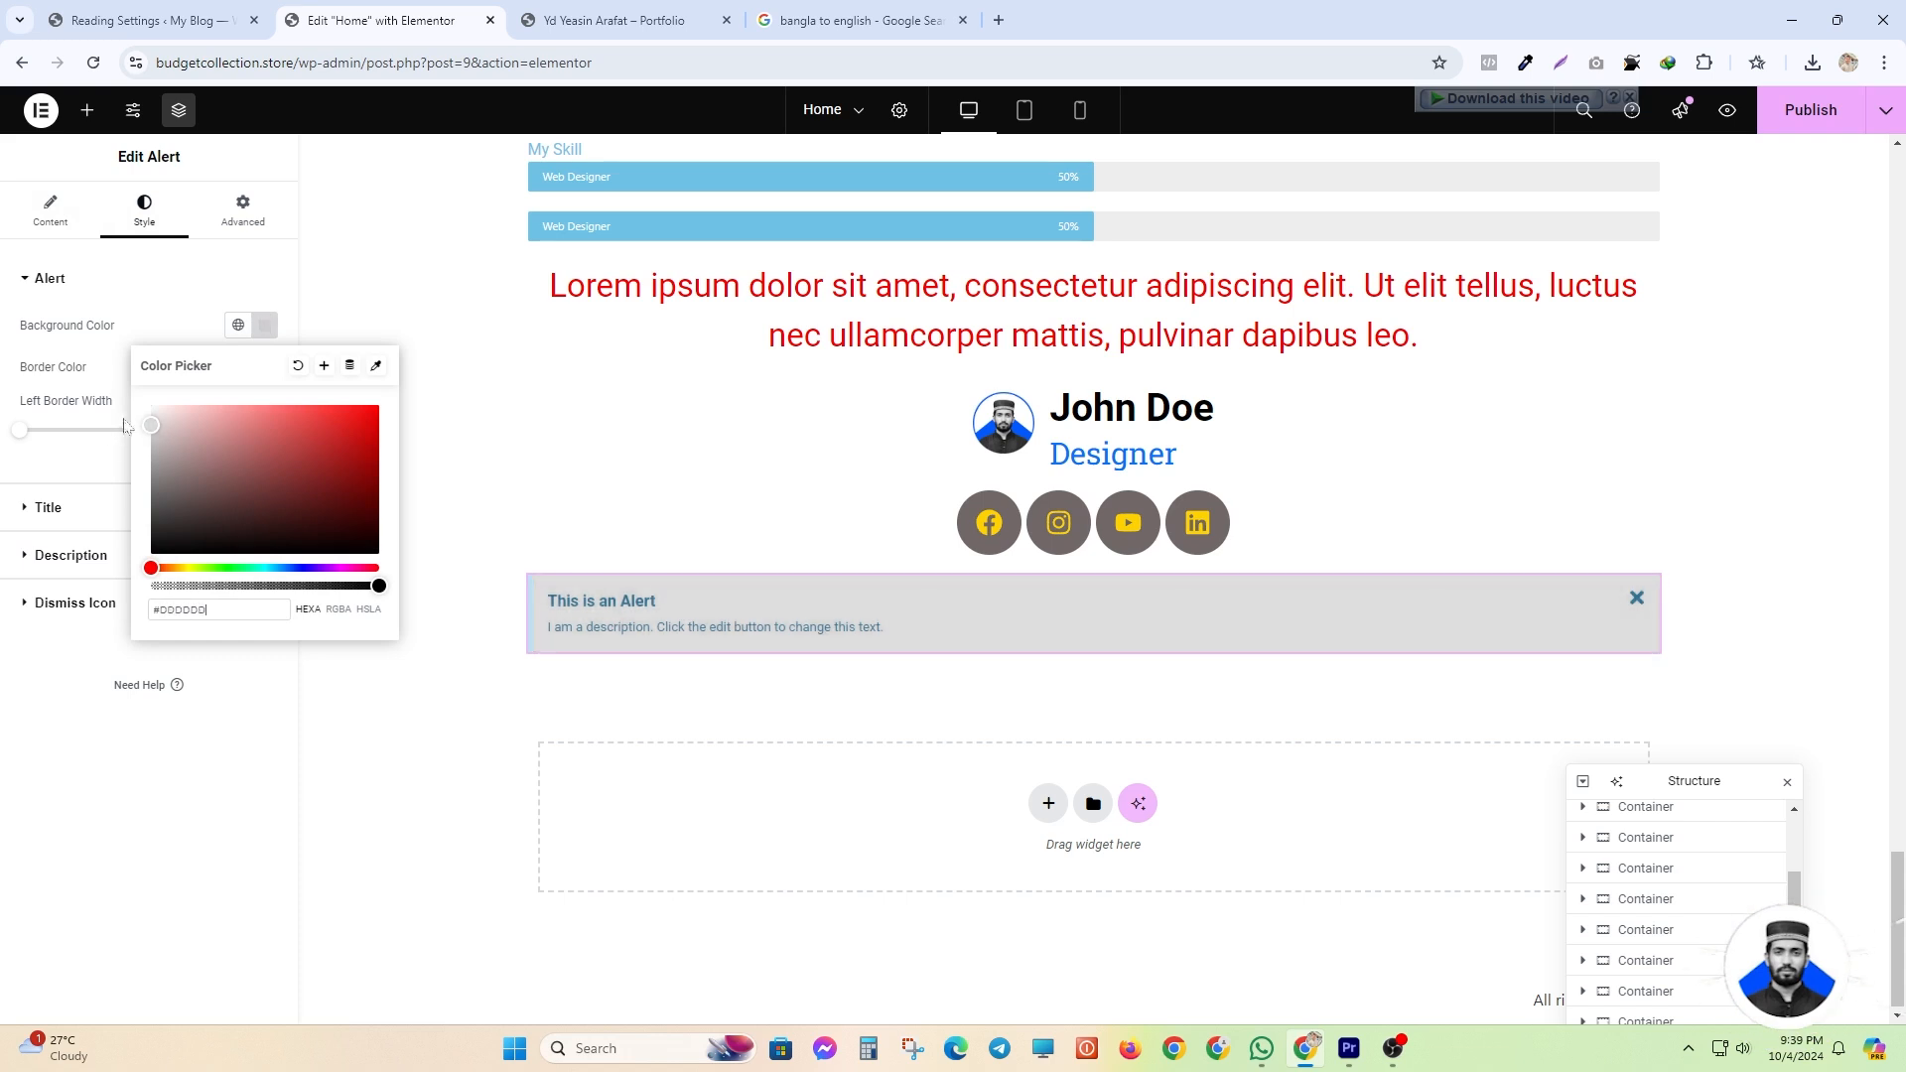
left_click(260, 329)
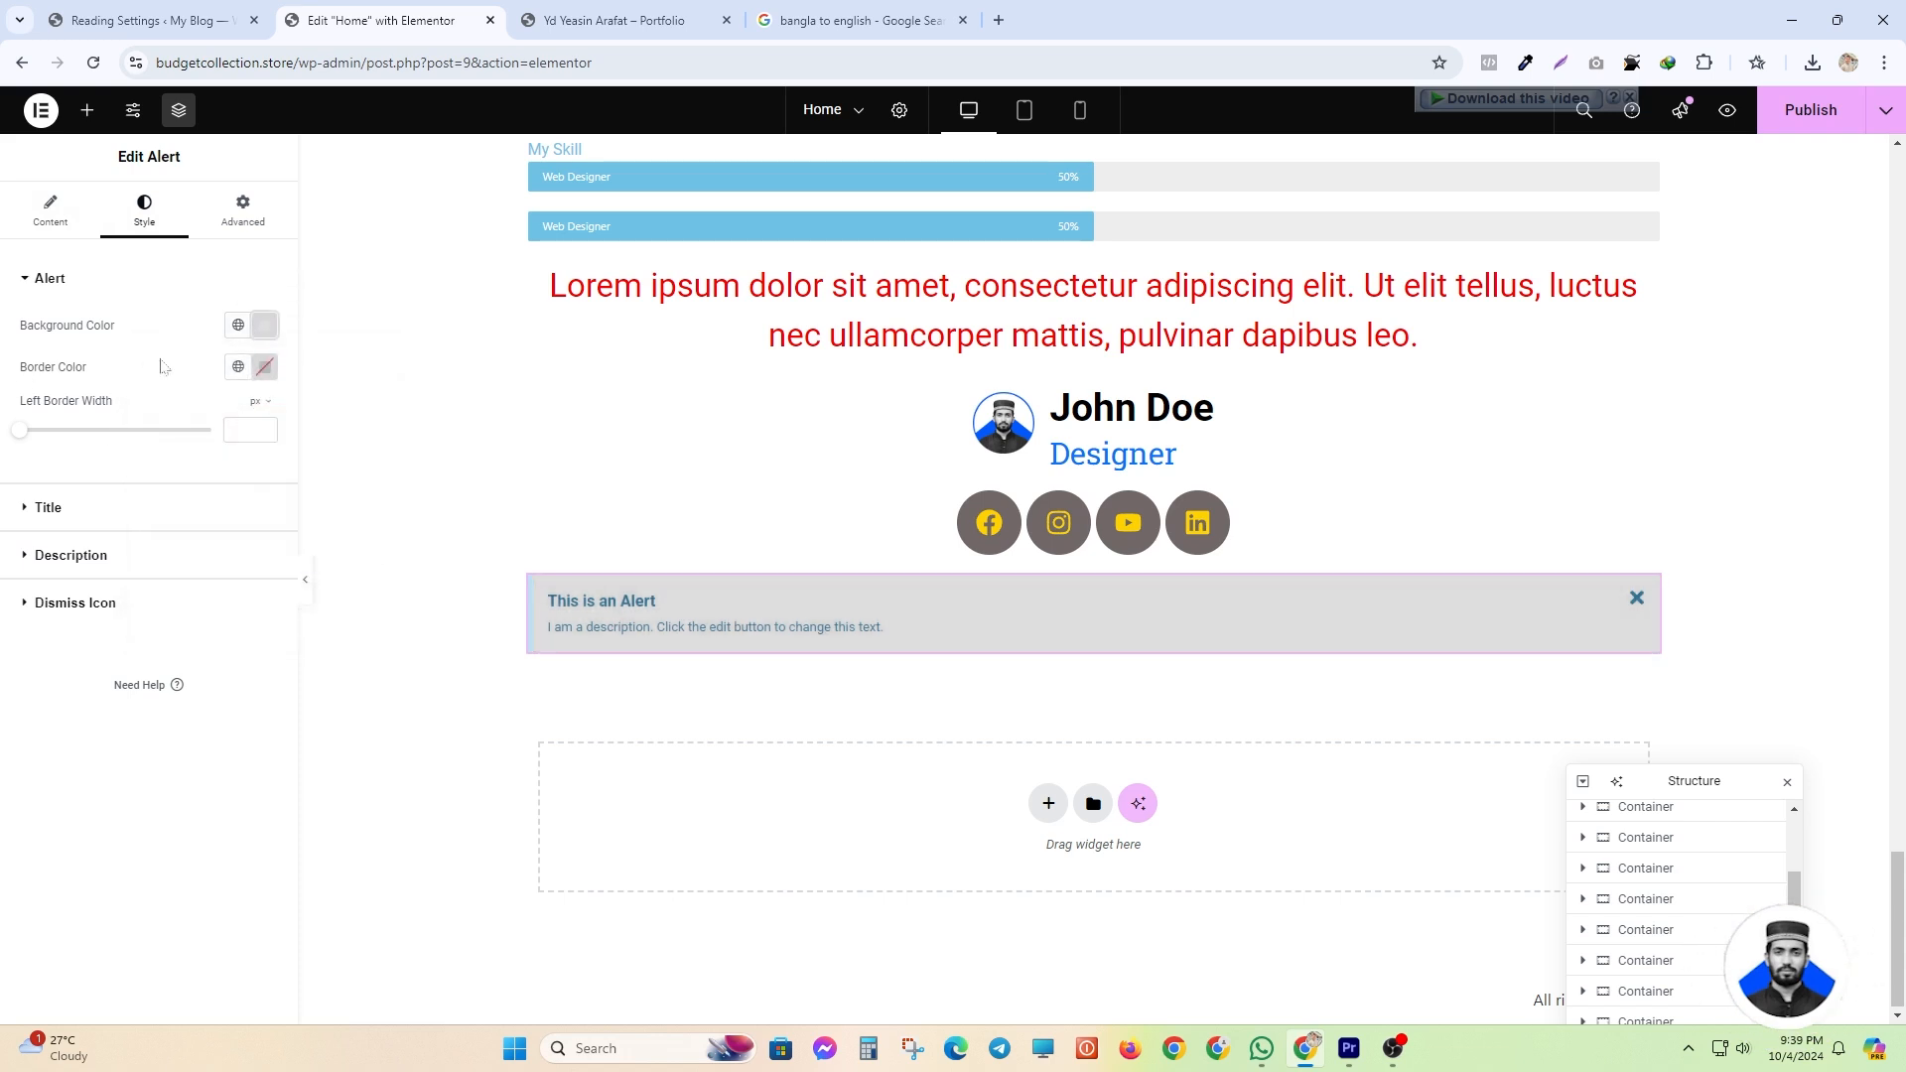
left_click(266, 366)
left_click(339, 459)
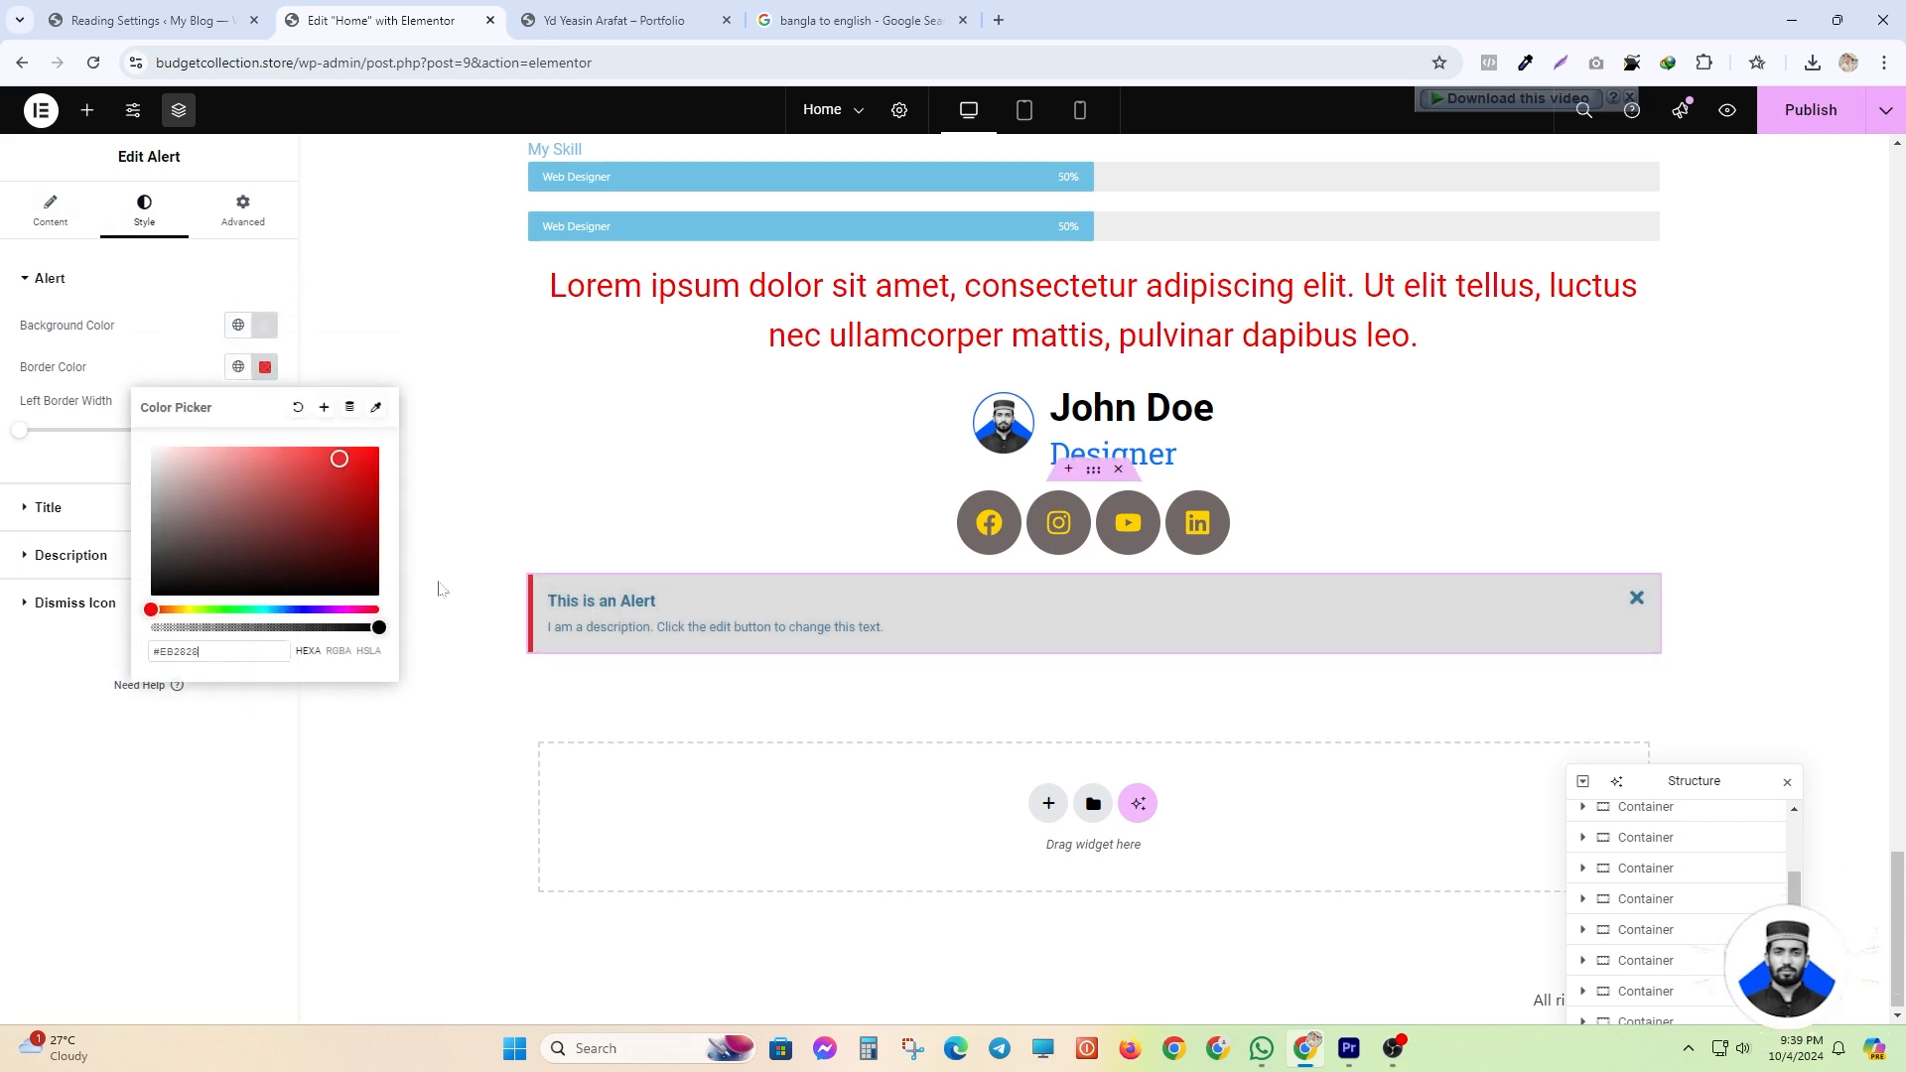
left_click(265, 366)
left_click_drag(24, 429, 78, 430)
- Set the alert title's text colour to near-black #070707
left_click(71, 509)
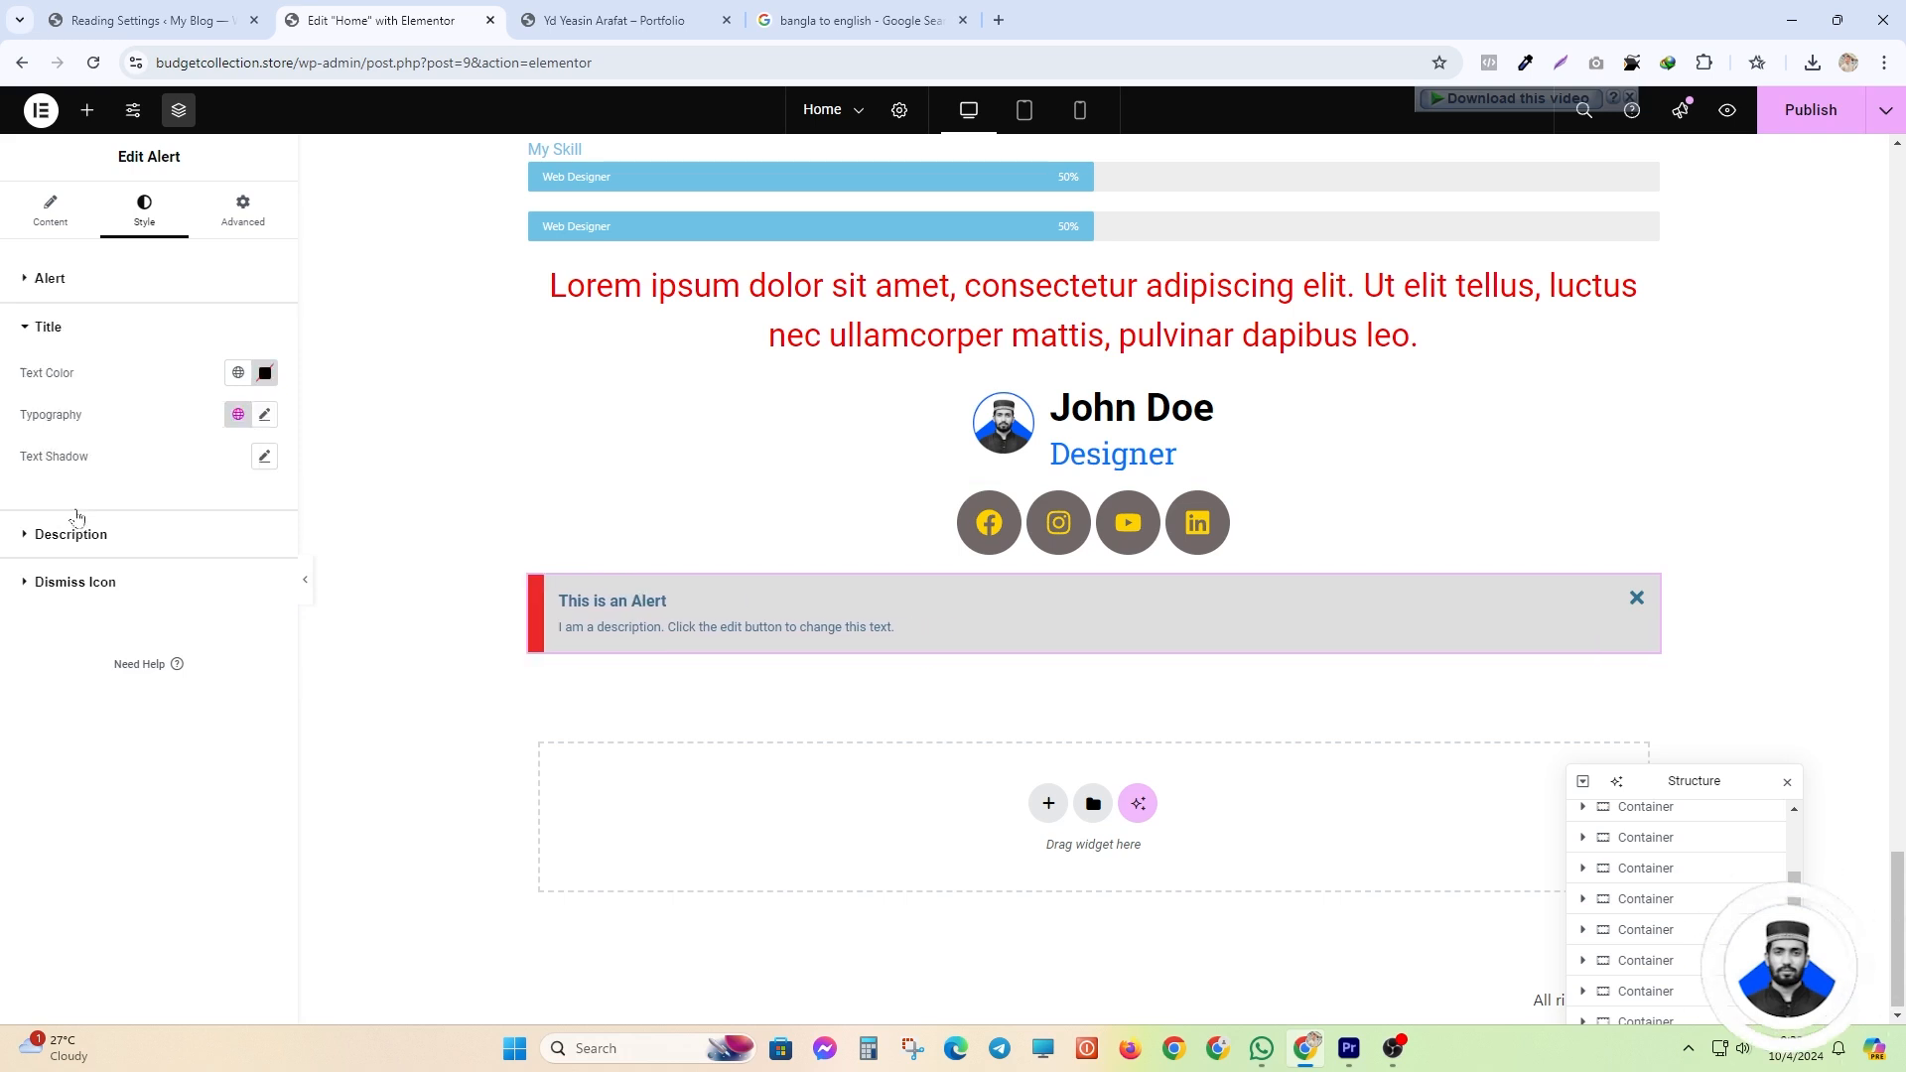
left_click(265, 372)
type("#000000")
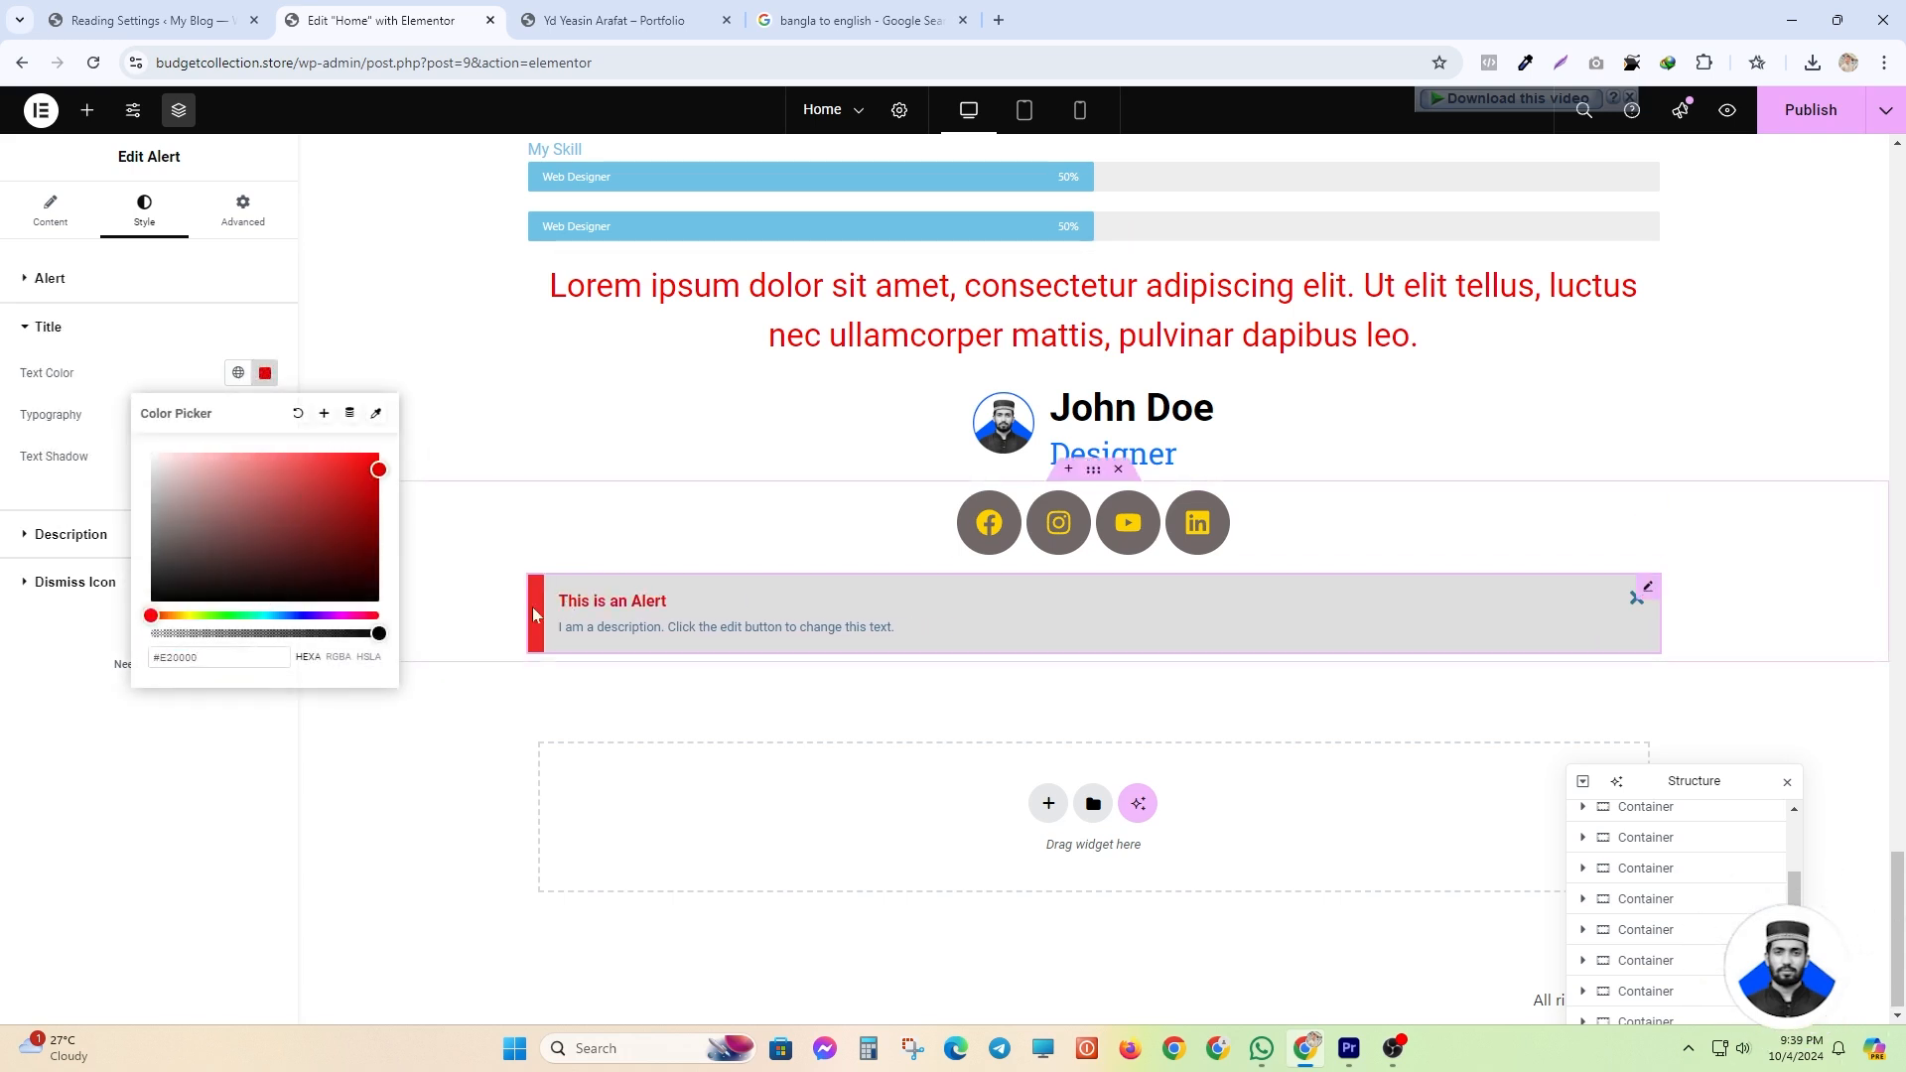
left_click(142, 593)
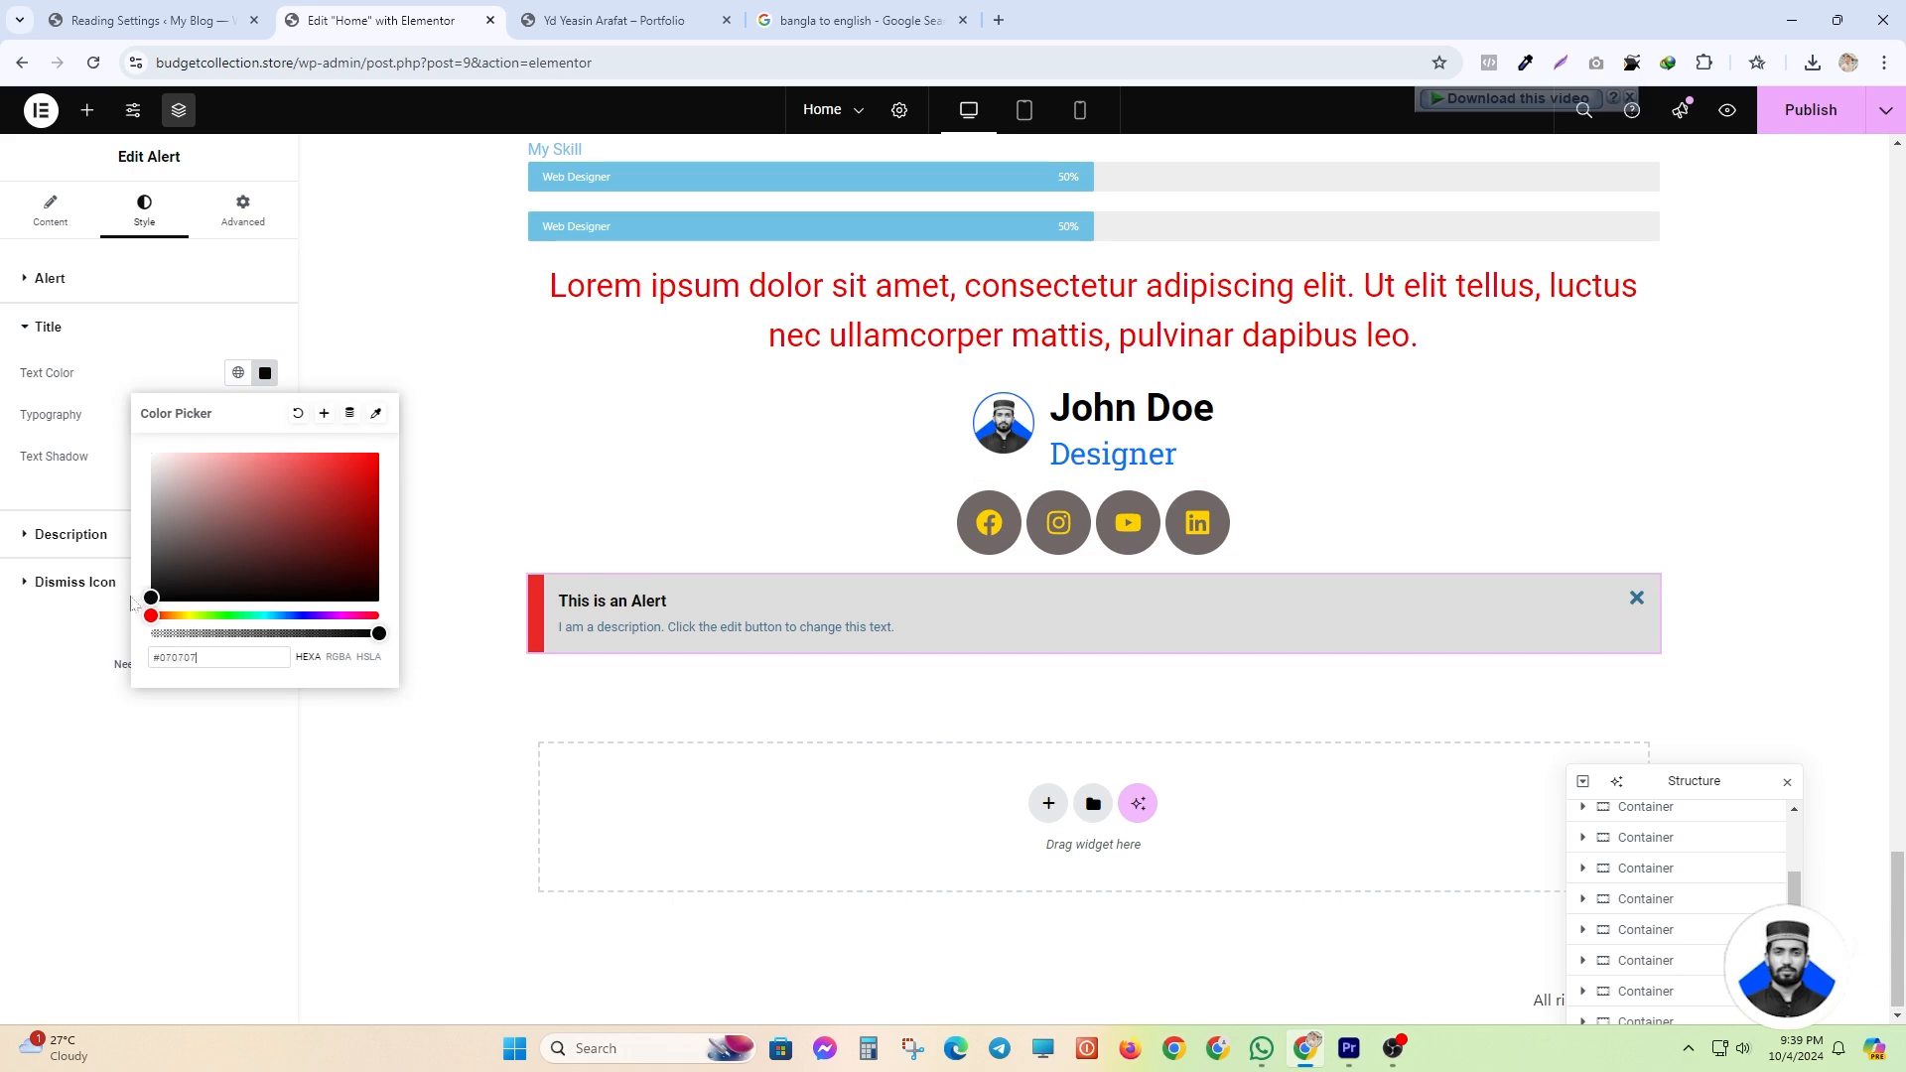
- Set the alert description's text colour to bright red
left_click(70, 534)
left_click(264, 420)
left_click(379, 503)
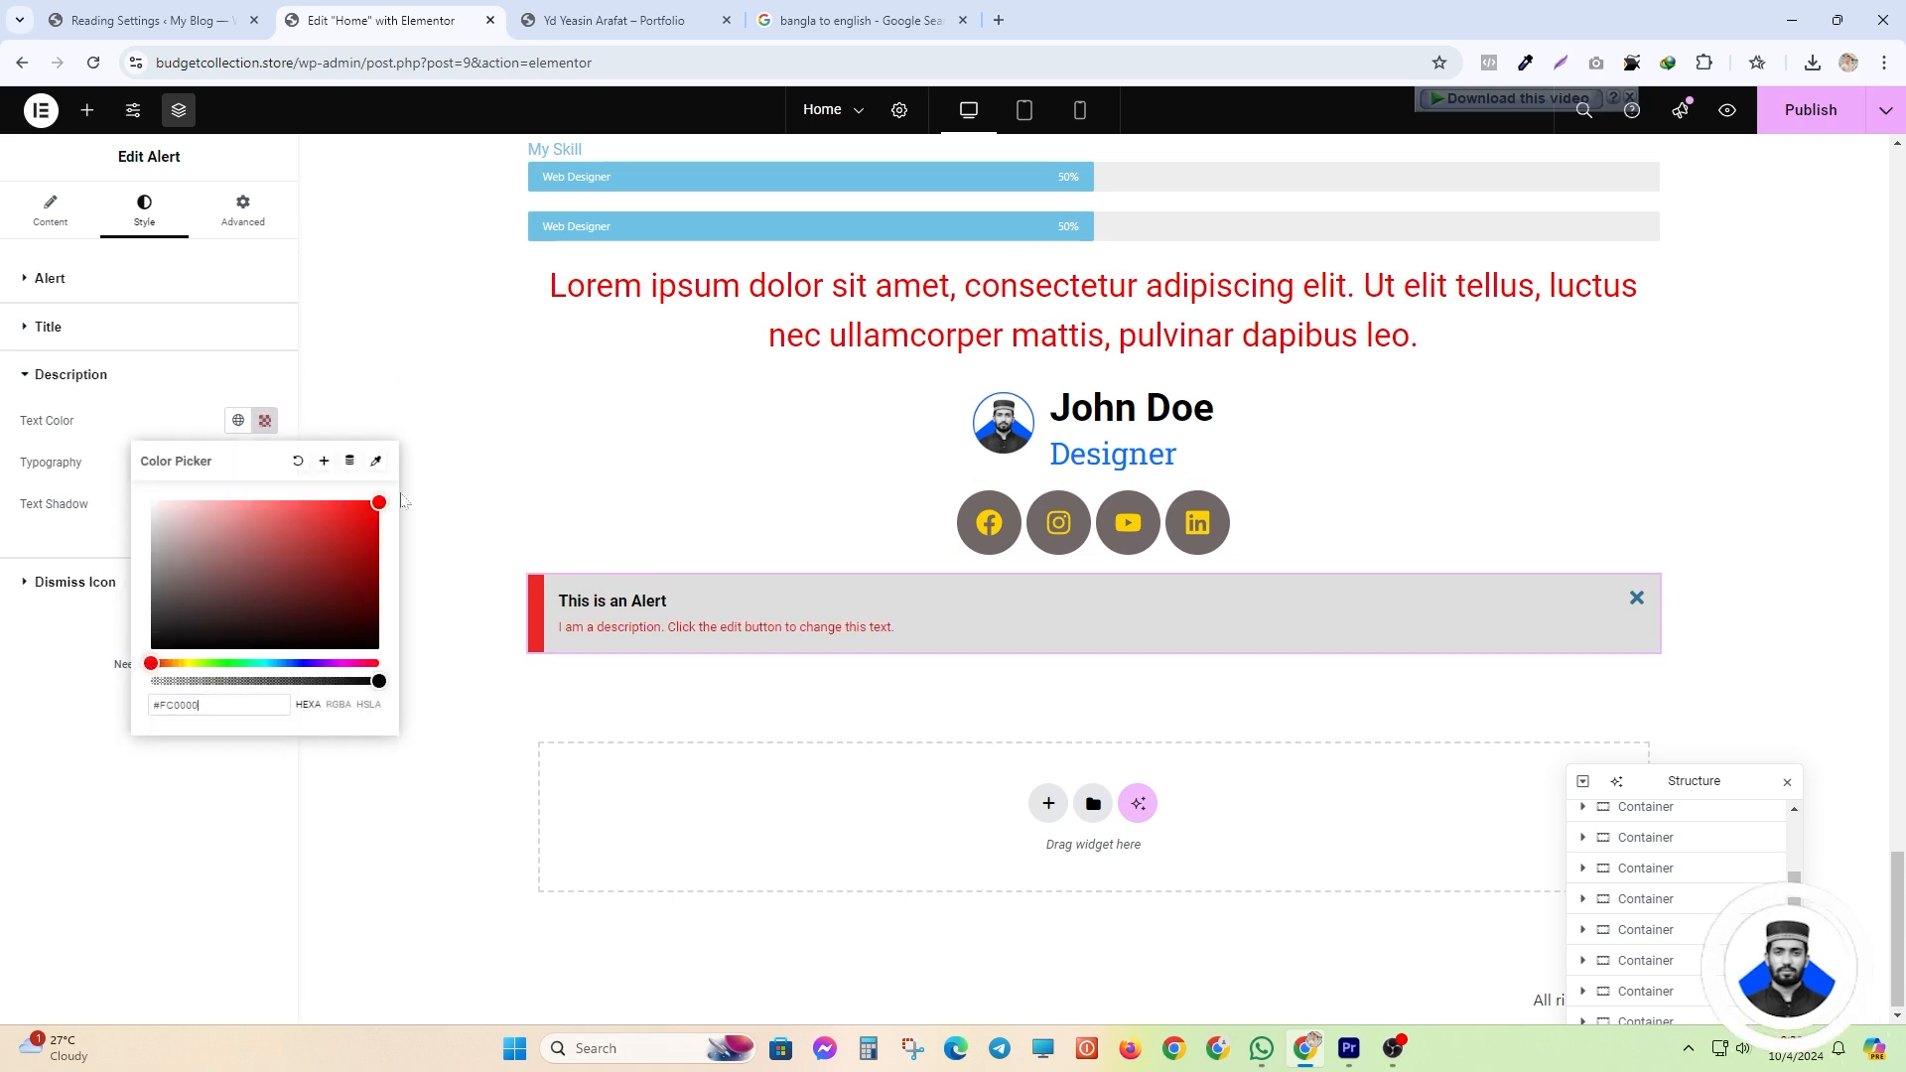
left_click(338, 501)
left_click_drag(20, 465, 80, 463)
- Set the alert description's font size to 19 px in its typography settings
left_click(264, 462)
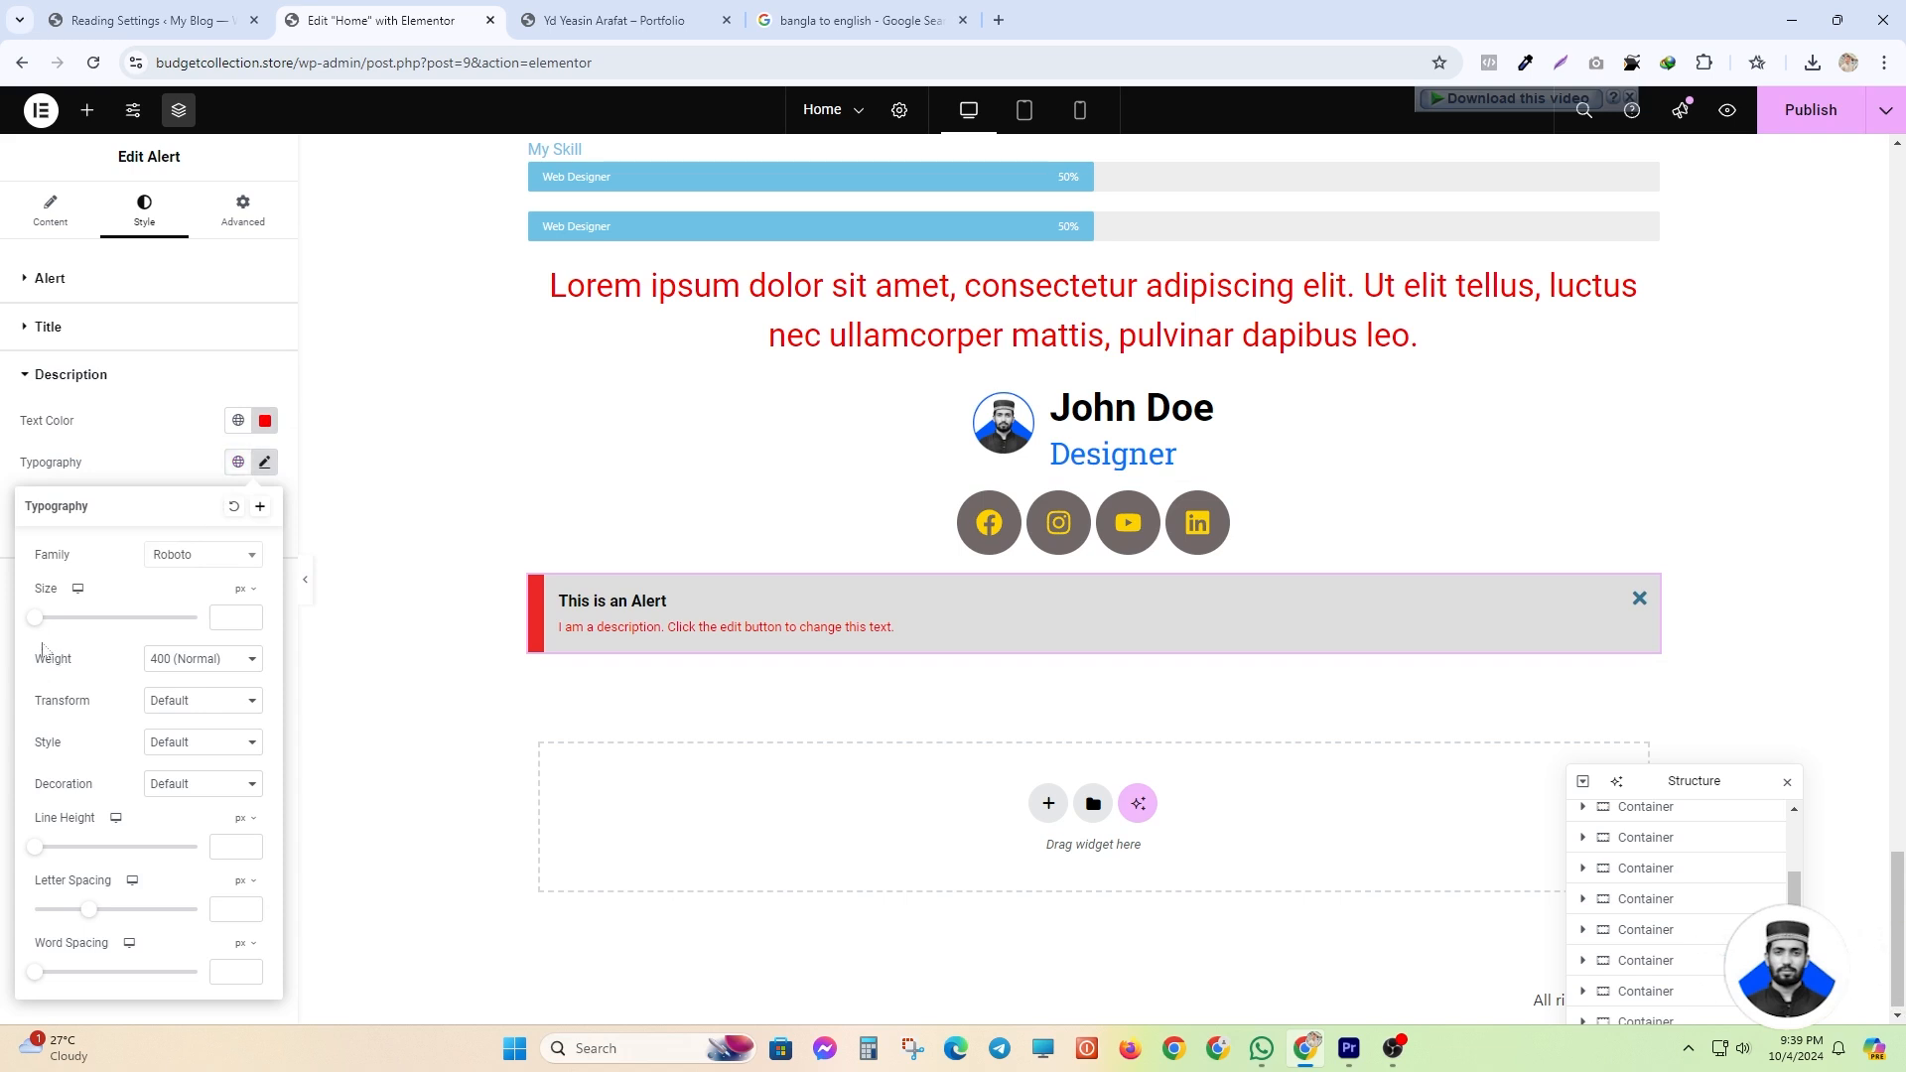
left_click_drag(31, 621, 85, 621)
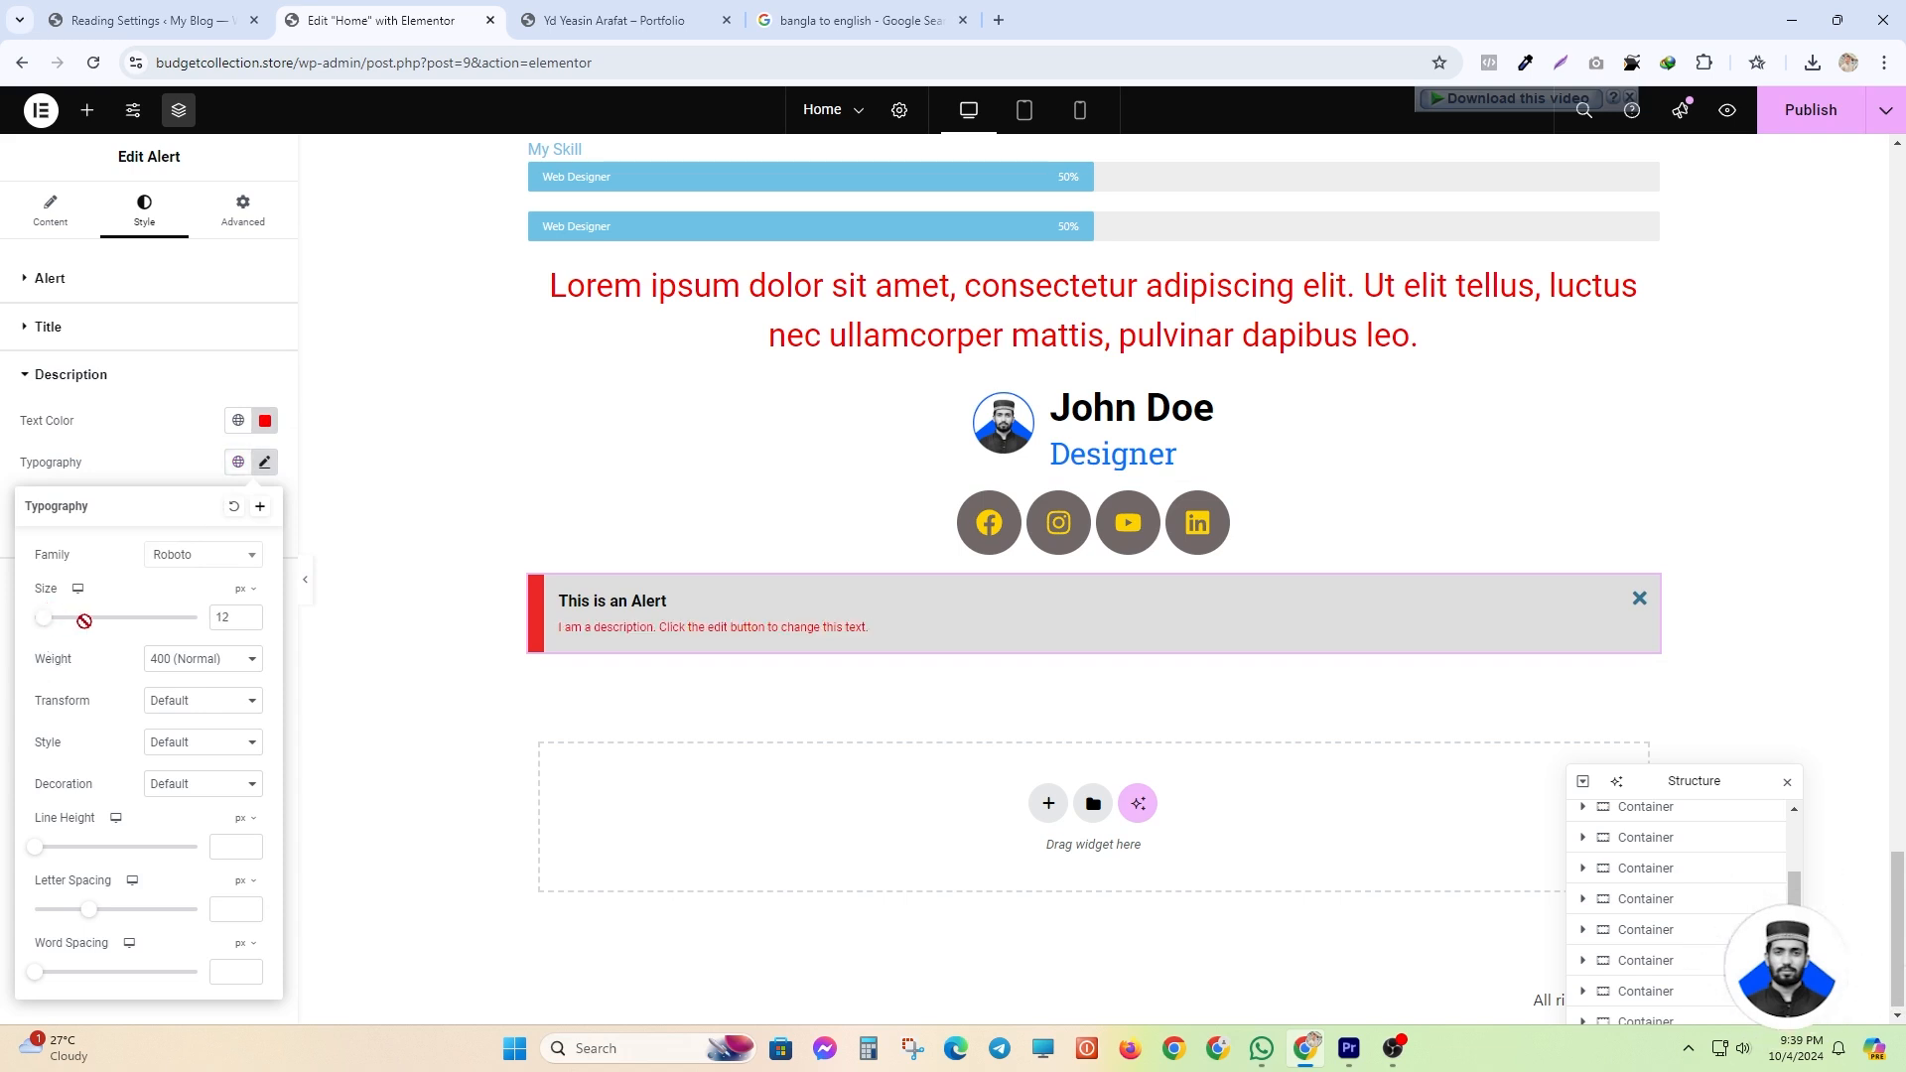
left_click(251, 616)
left_click(251, 616)
left_click(251, 615)
left_click(251, 616)
left_click(251, 615)
left_click(251, 616)
left_click(251, 616)
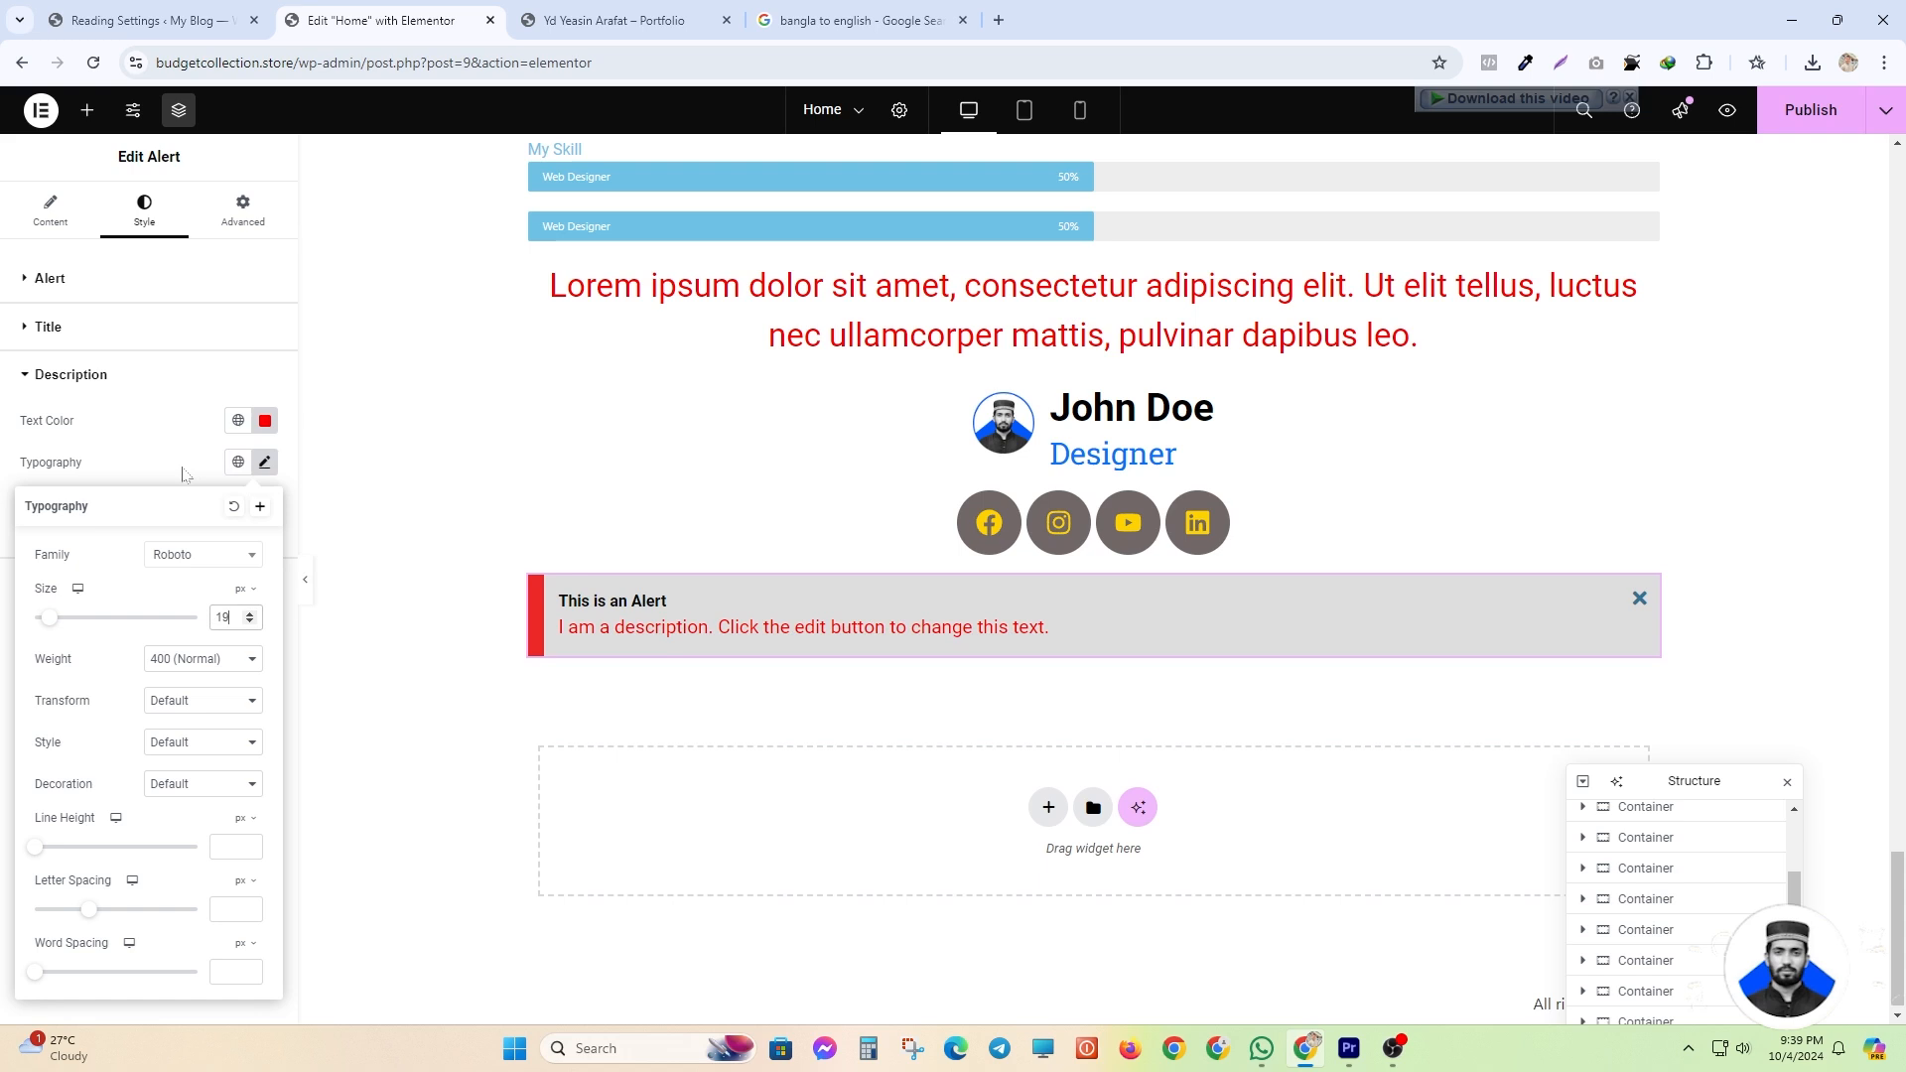
left_click(262, 463)
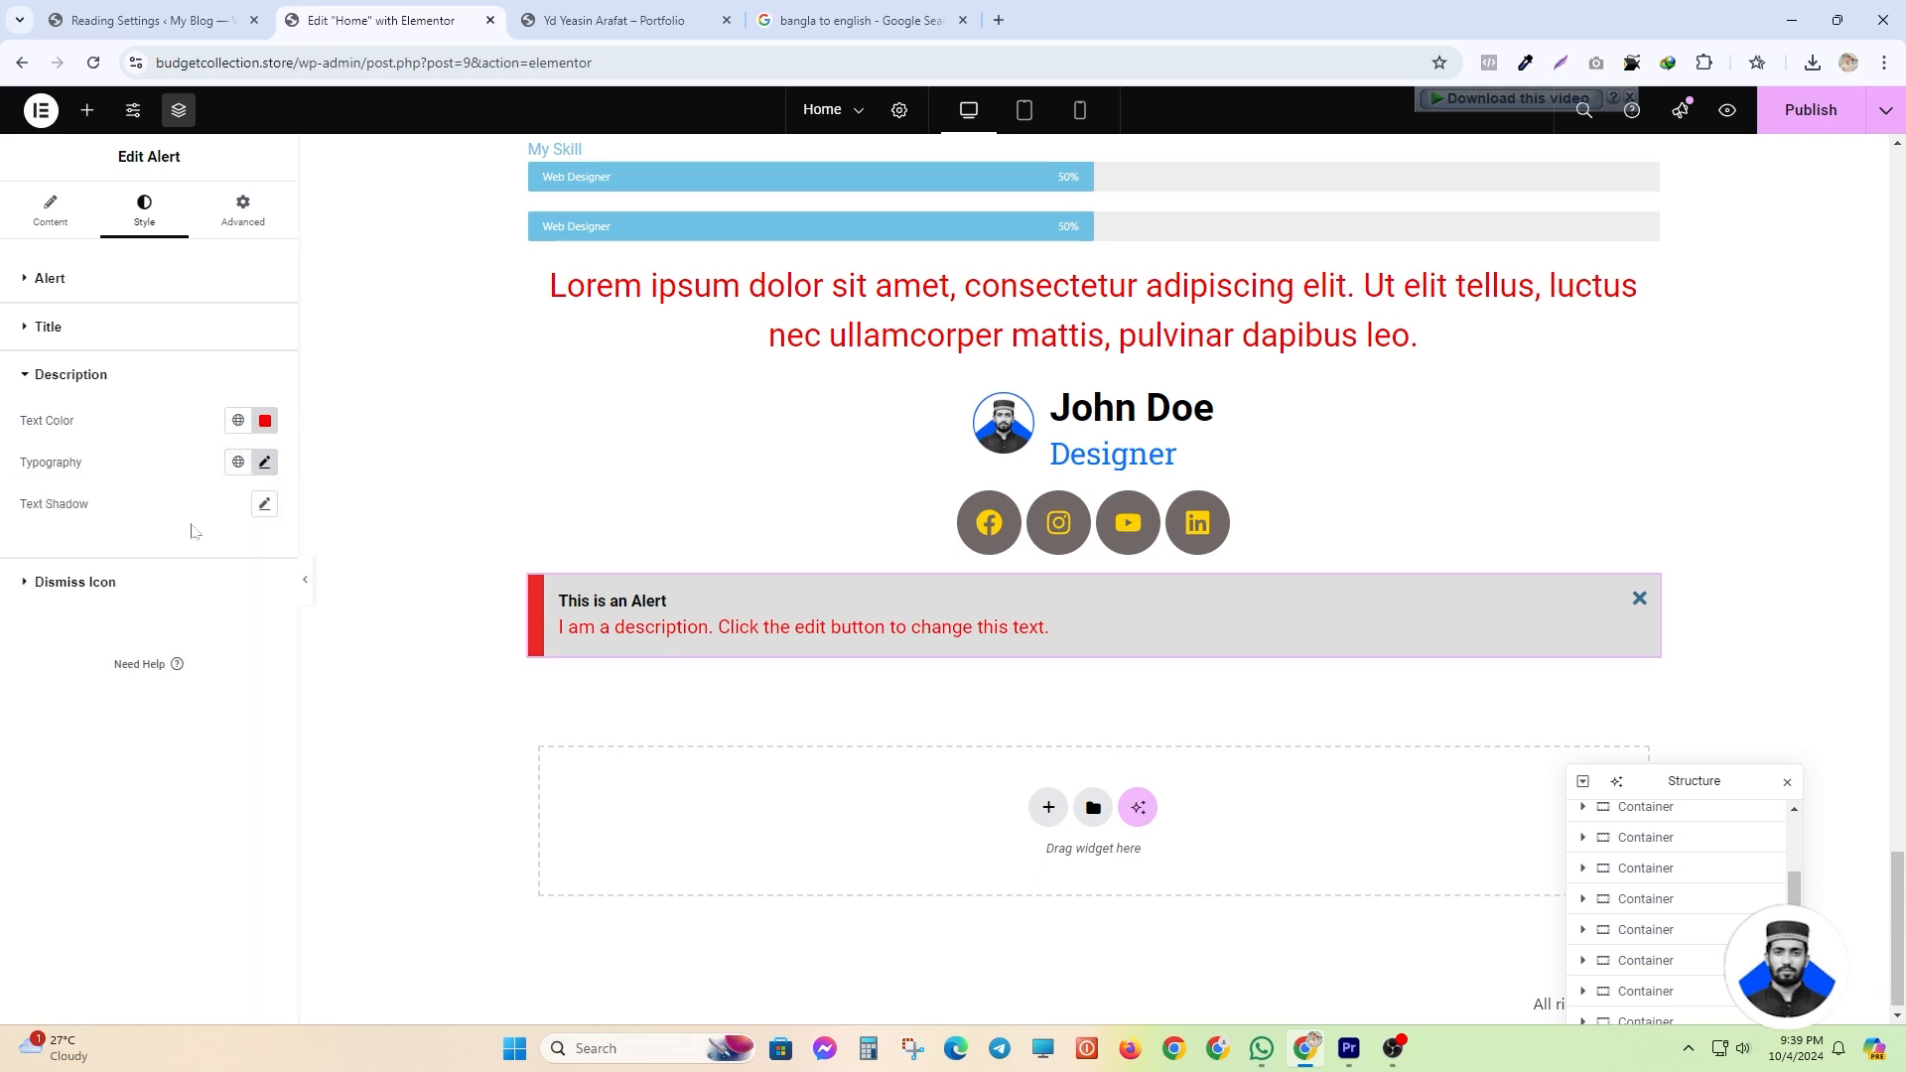
- Set the alert's dismiss icon to size 53 px with the normal colour black #000000
left_click(34, 588)
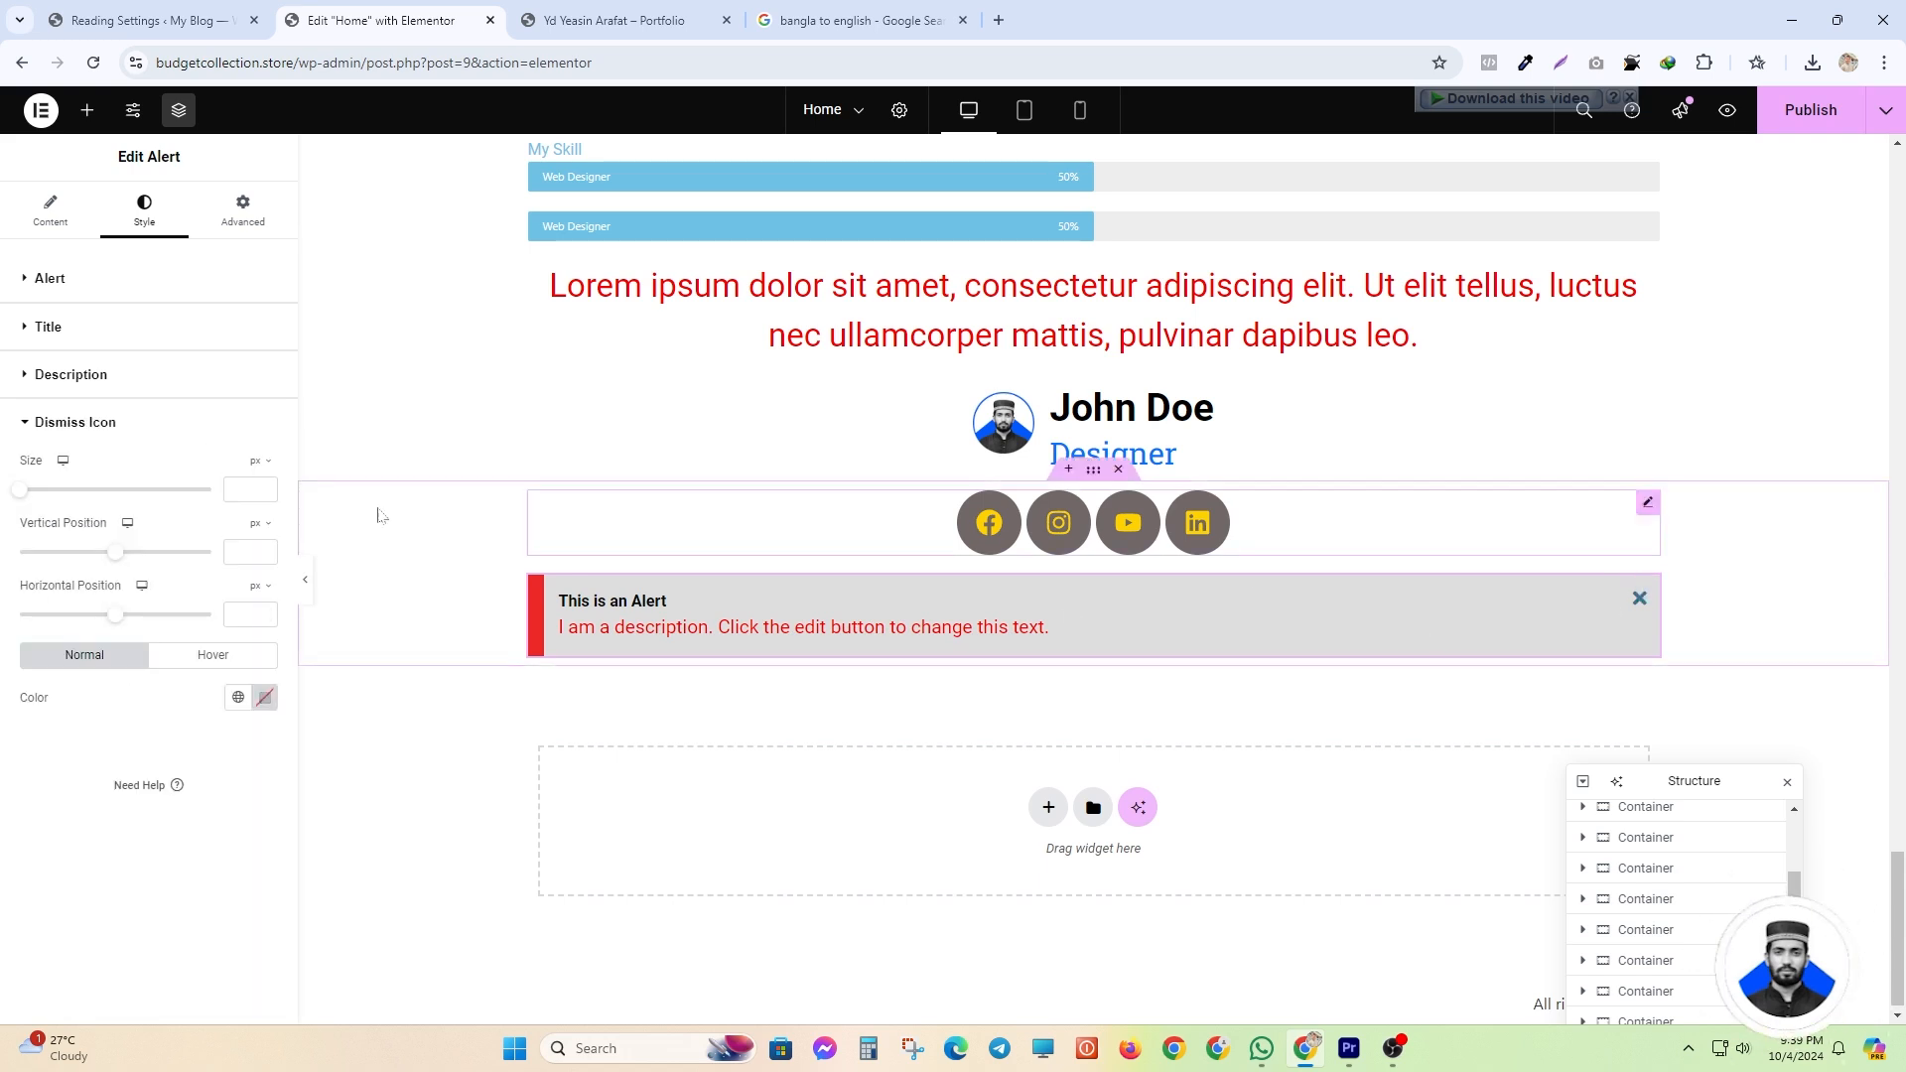
left_click_drag(25, 498, 125, 502)
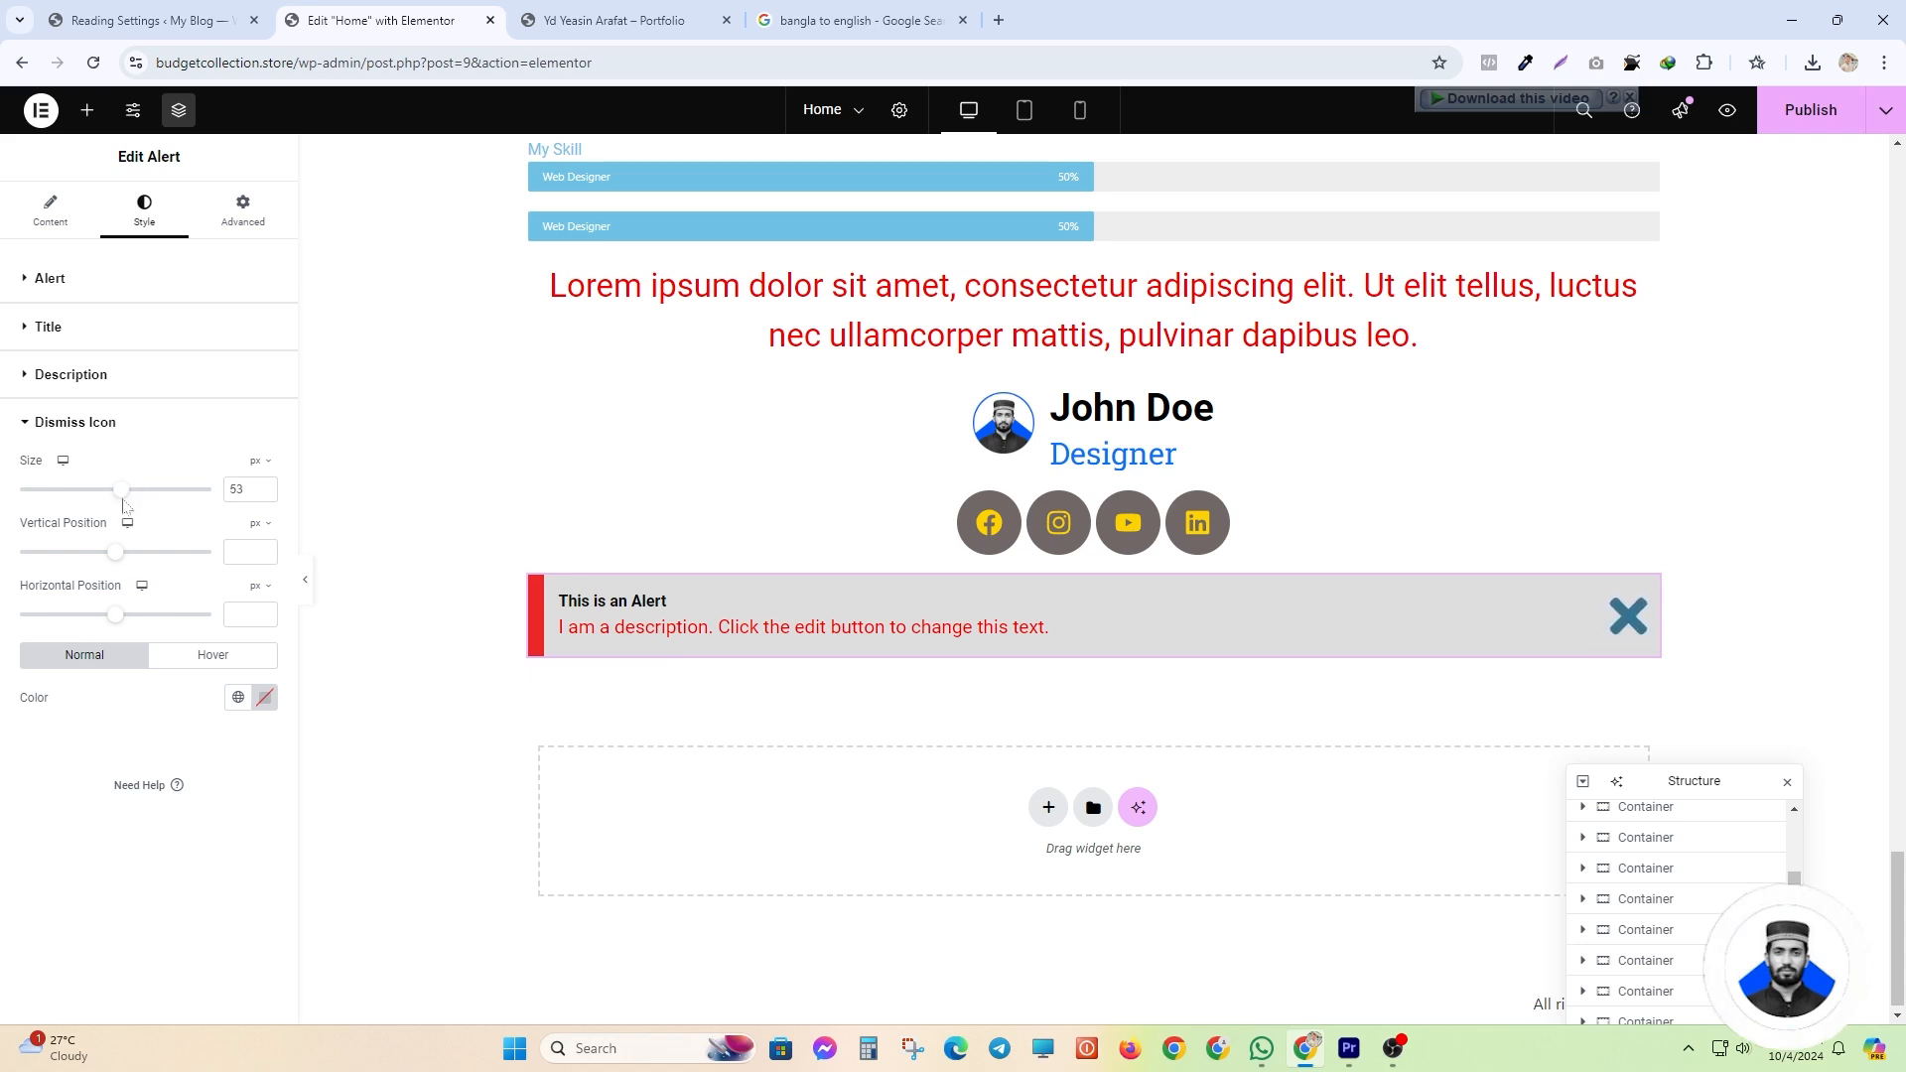
left_click(264, 697)
left_click_drag(434, 754, 137, 640)
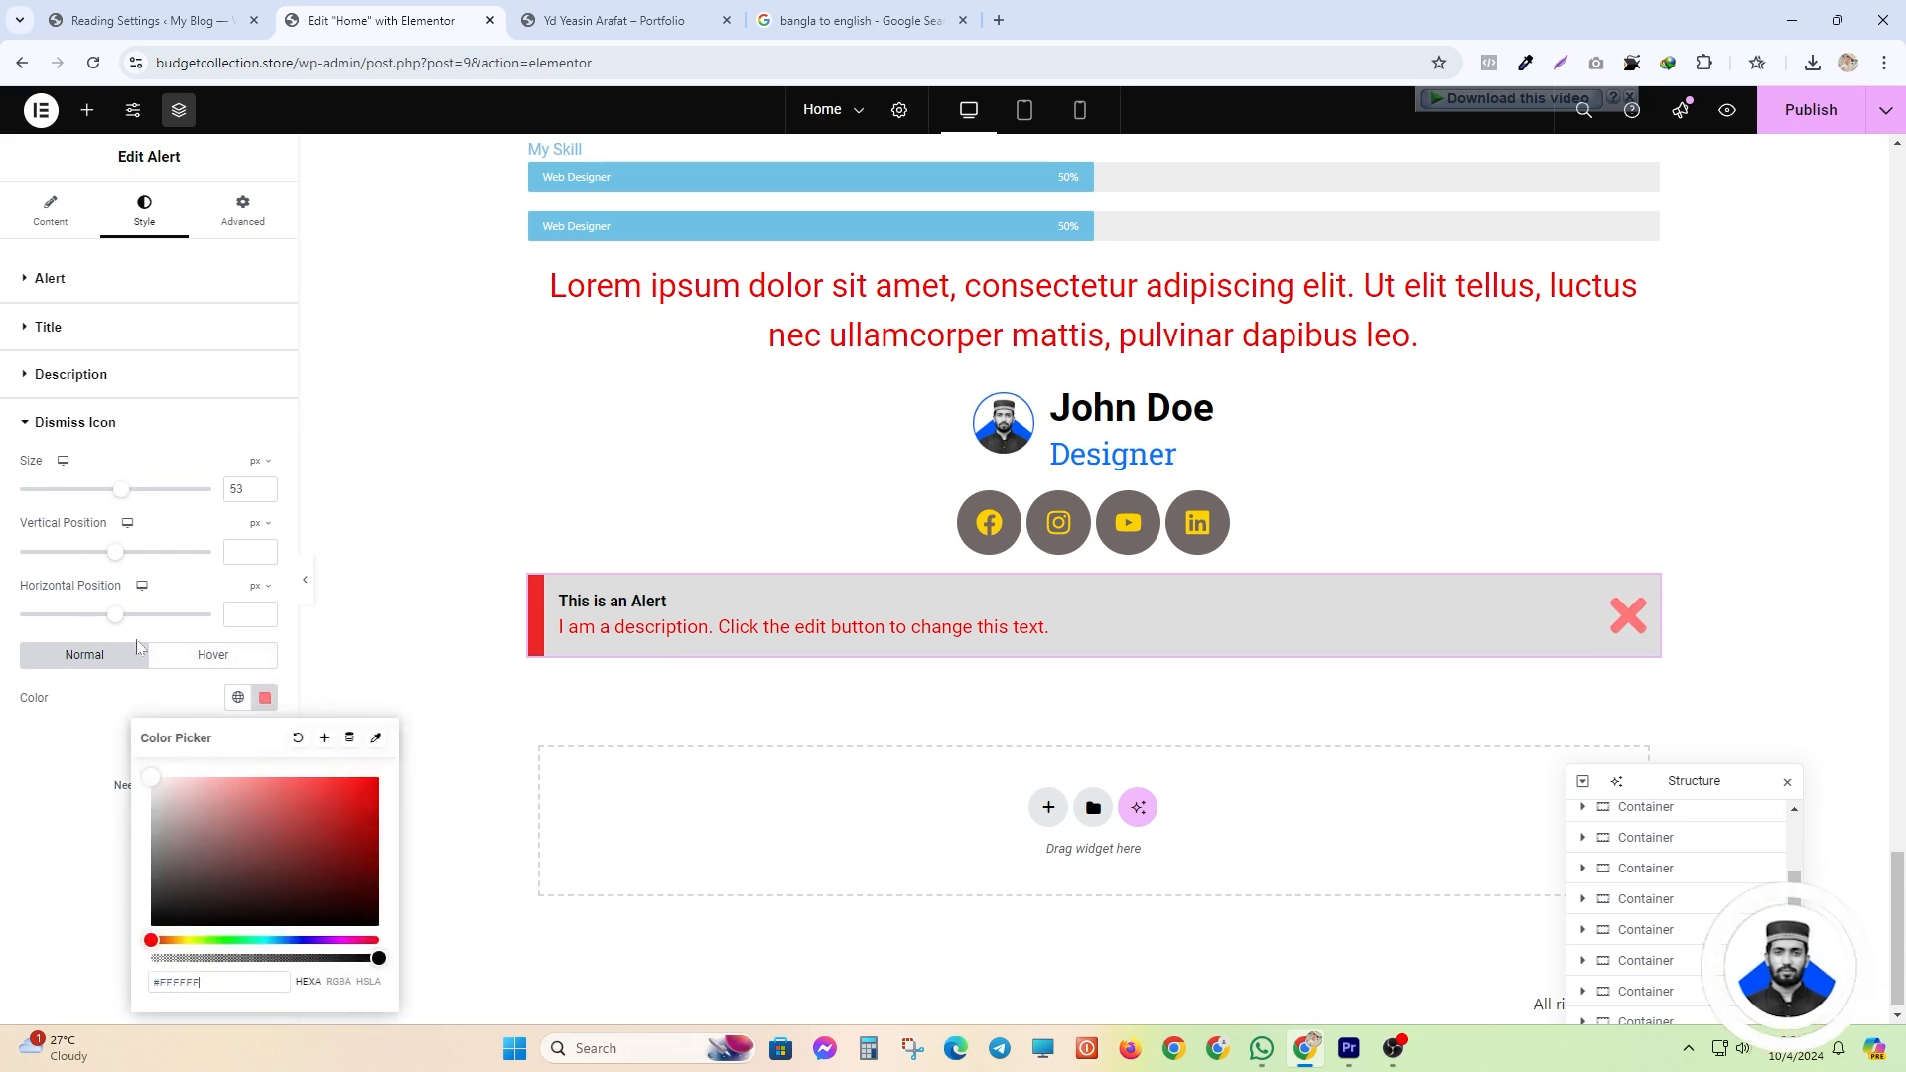
left_click_drag(310, 695, 150, 761)
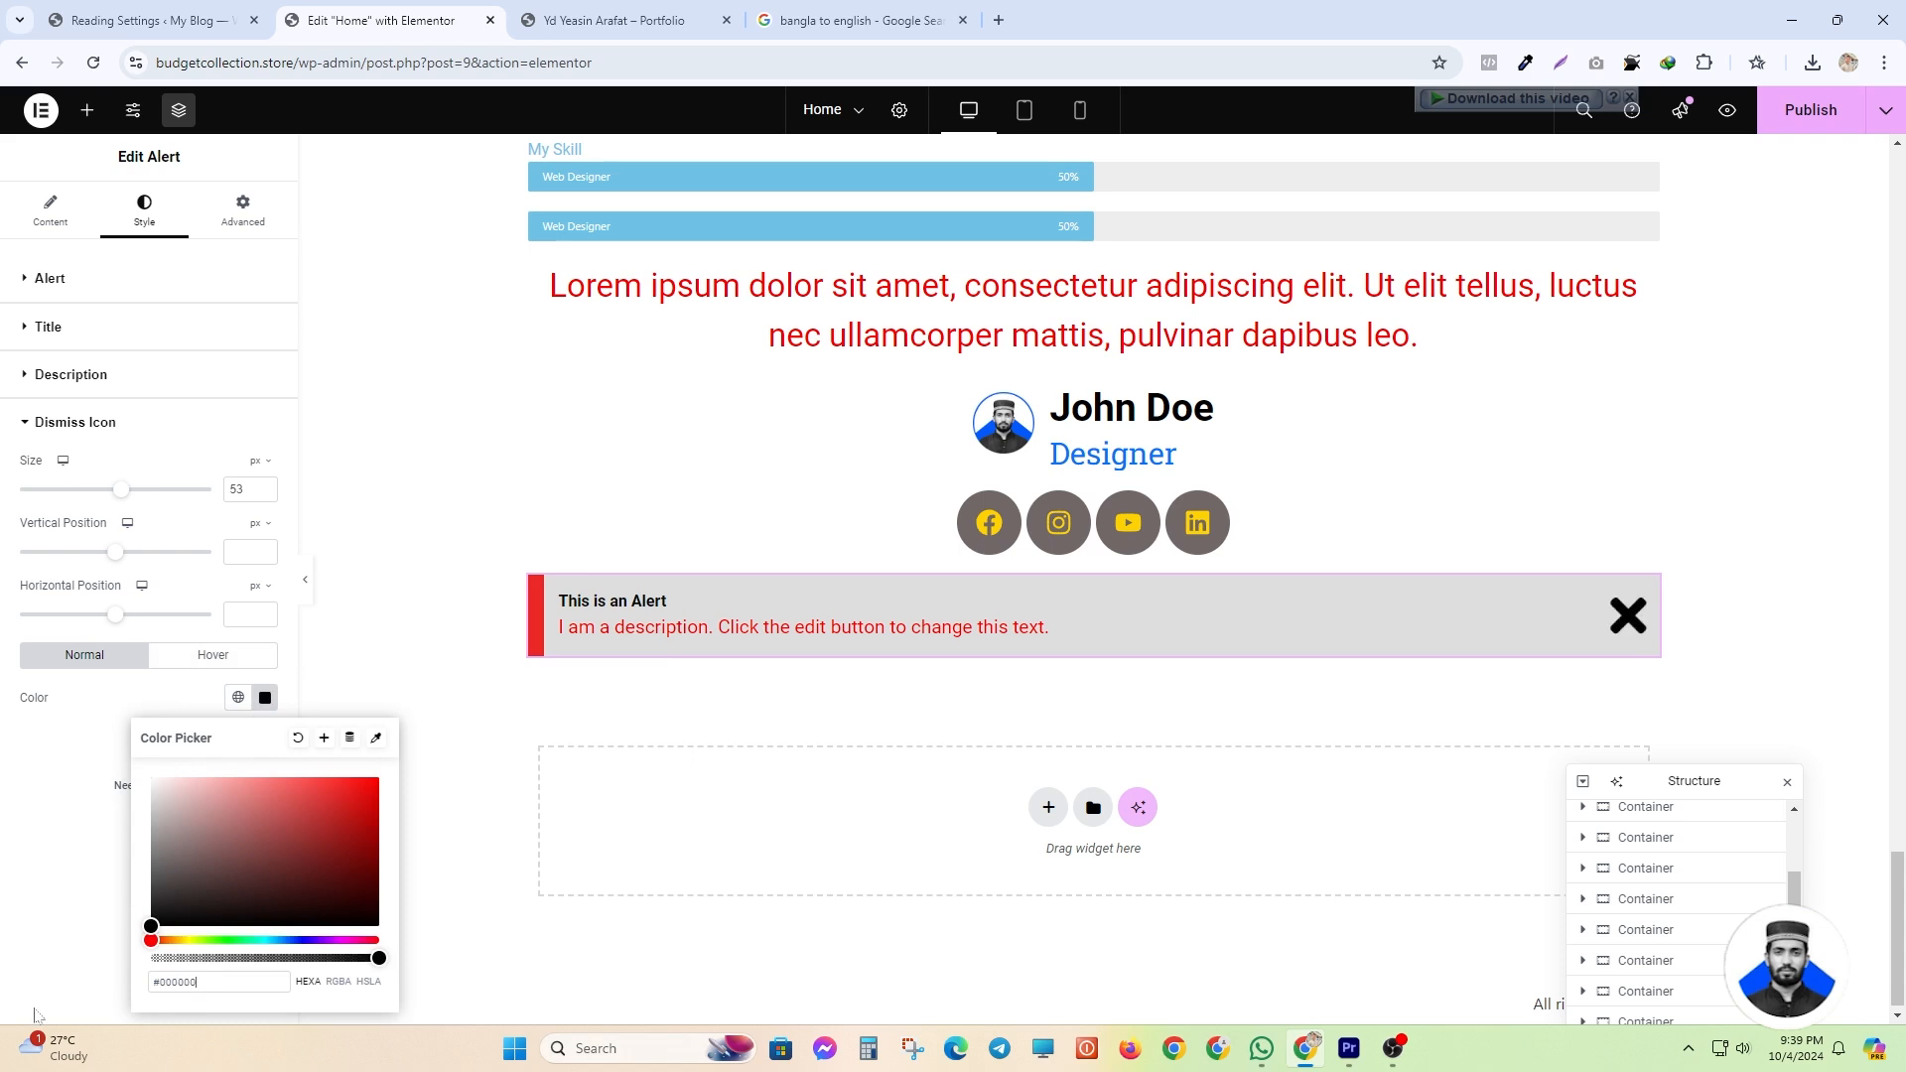
- Set the dismiss icon's hover colour to red #FF0000
left_click(217, 656)
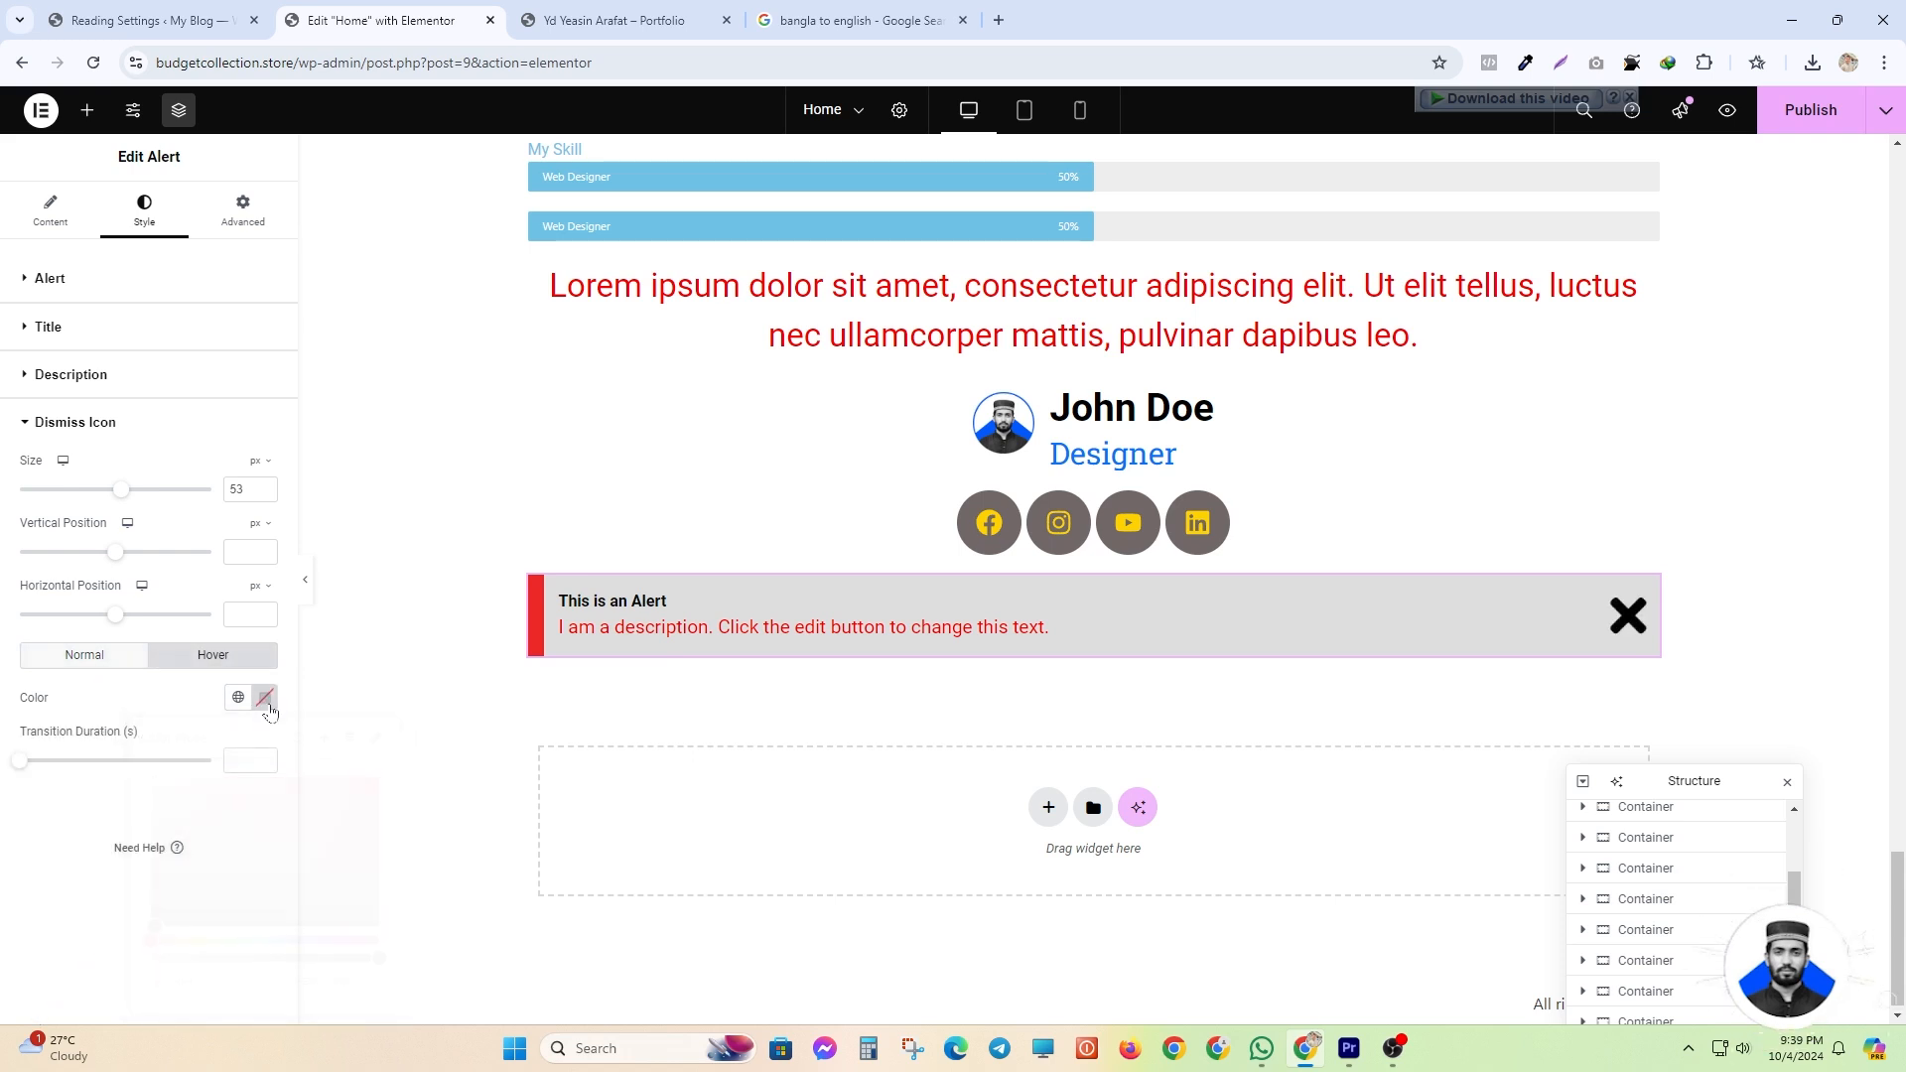
left_click(264, 697)
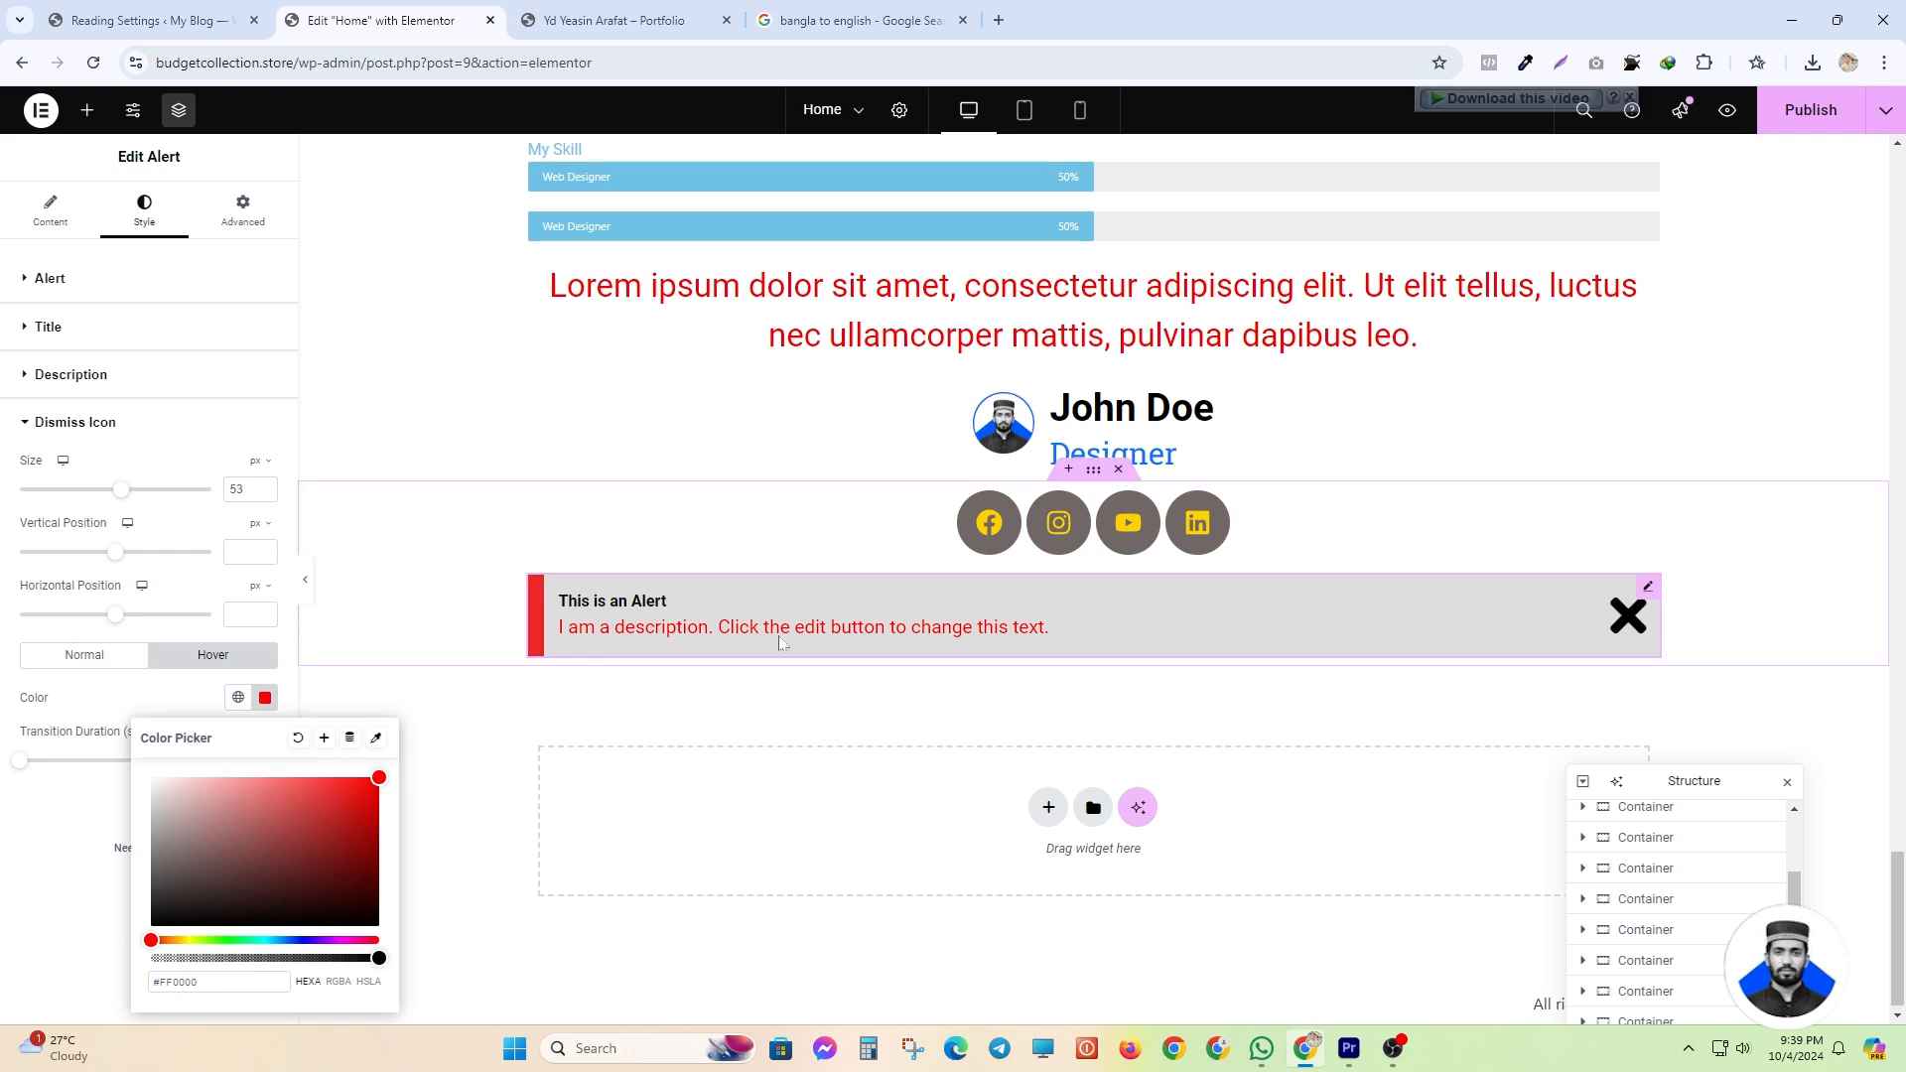
left_click(1002, 812)
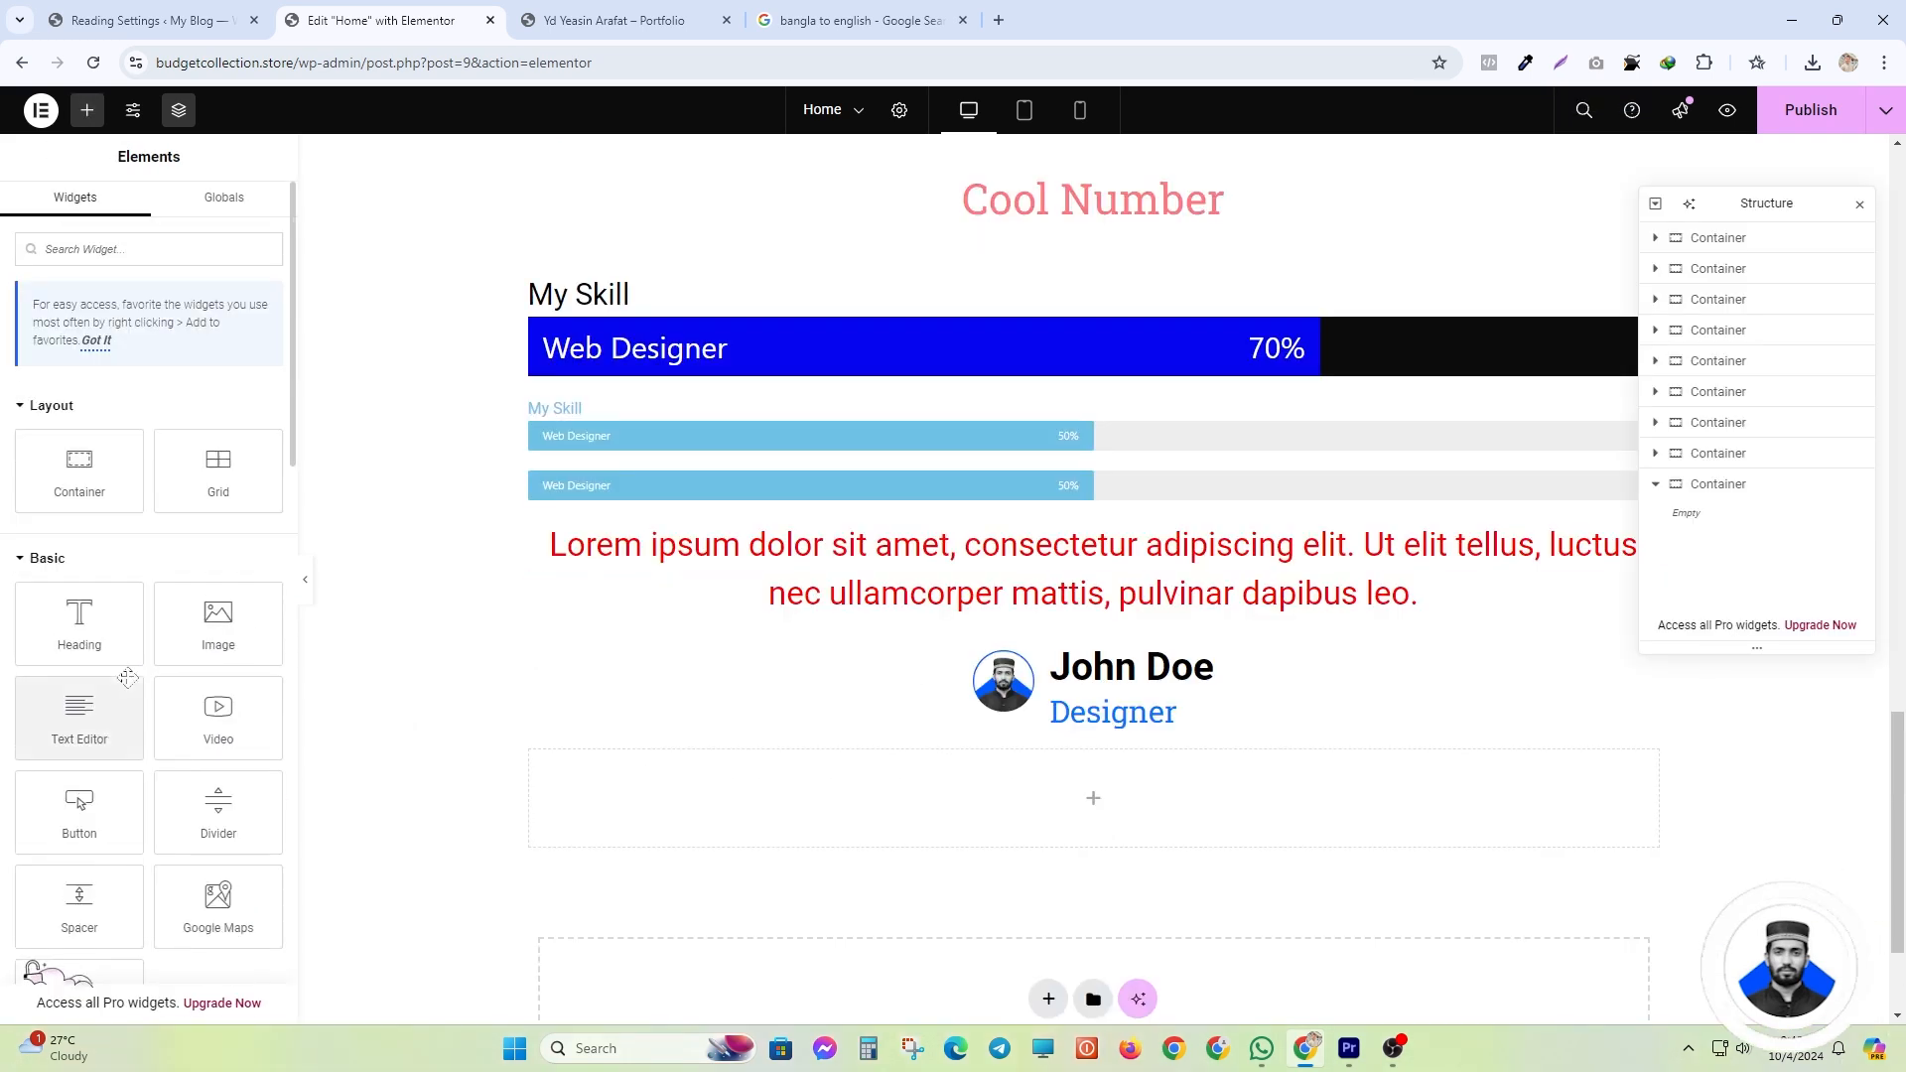
- Look through the General and Pro widget categories, and collapse both groups
scroll(154, 512, "down", 7)
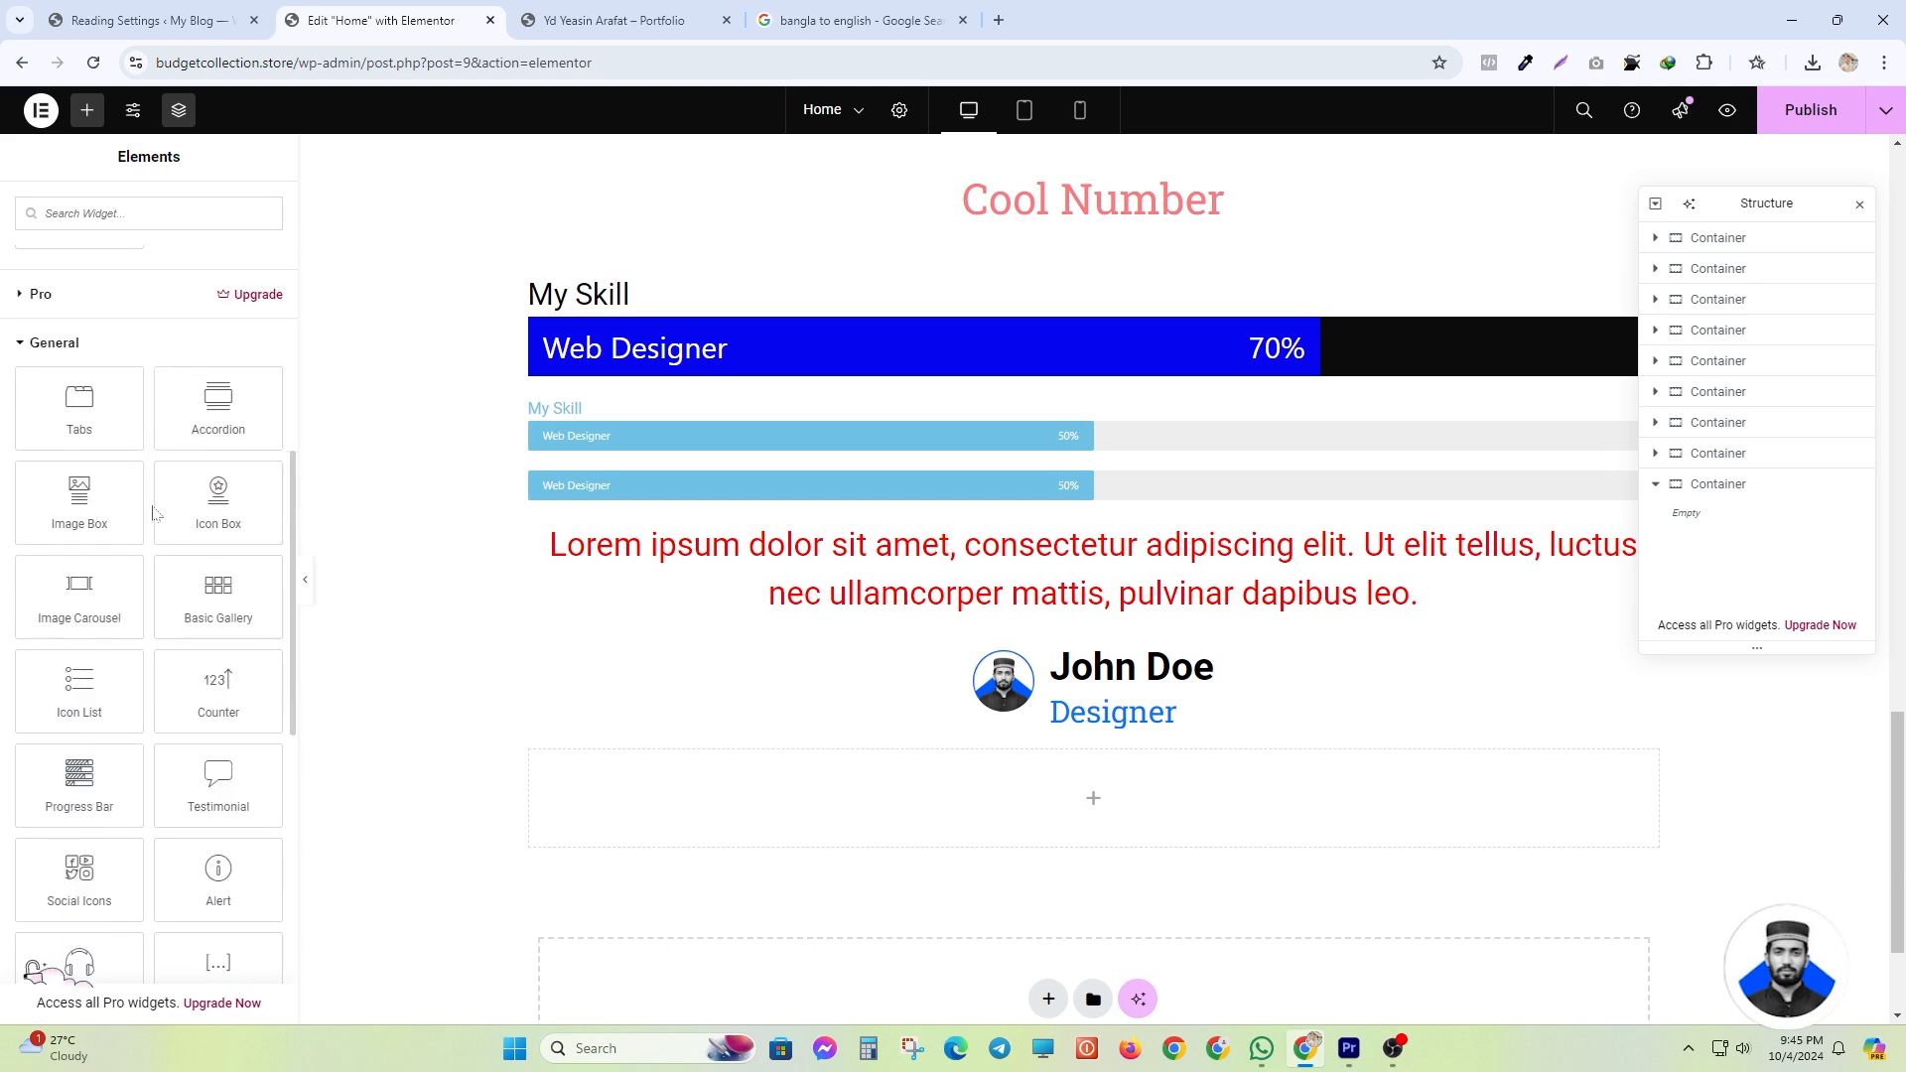
scroll(154, 512, "down", 8)
scroll(154, 512, "up", 9)
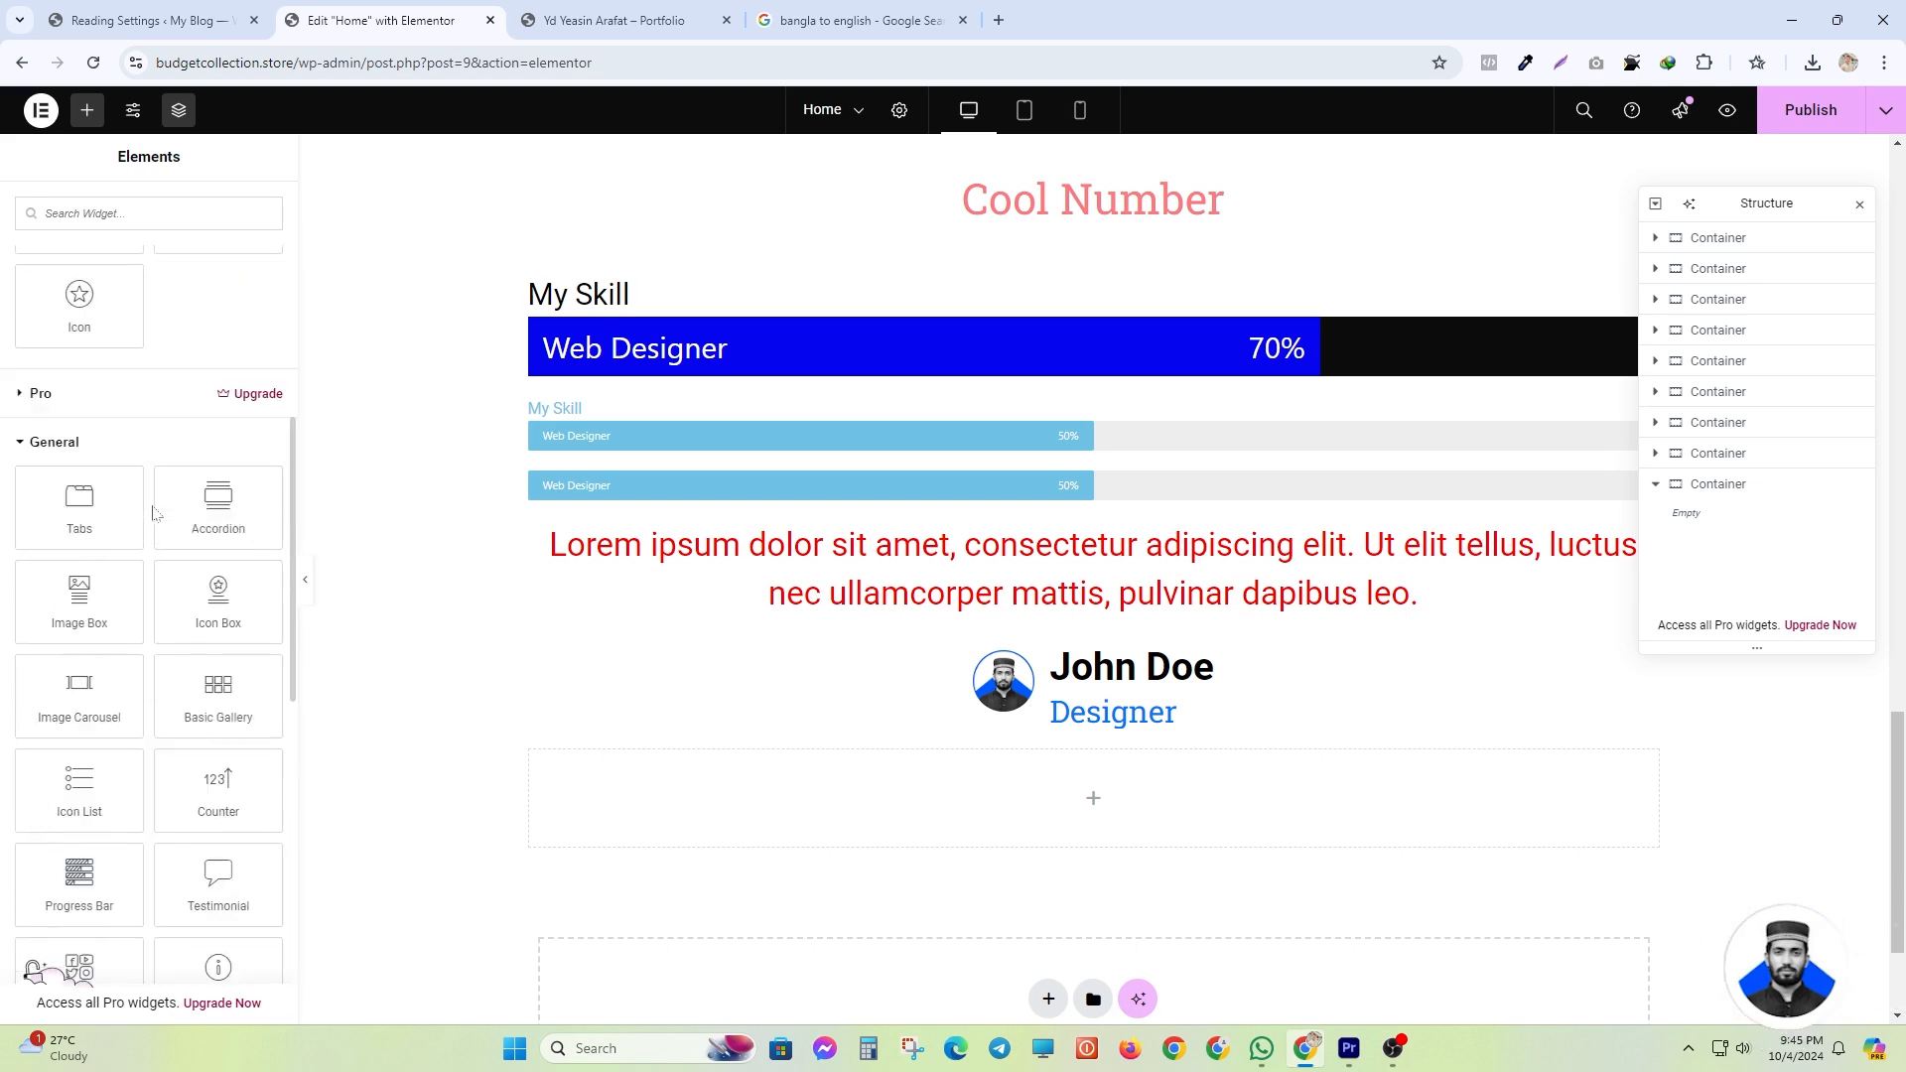
scroll(154, 512, "up", 1)
left_click(40, 494)
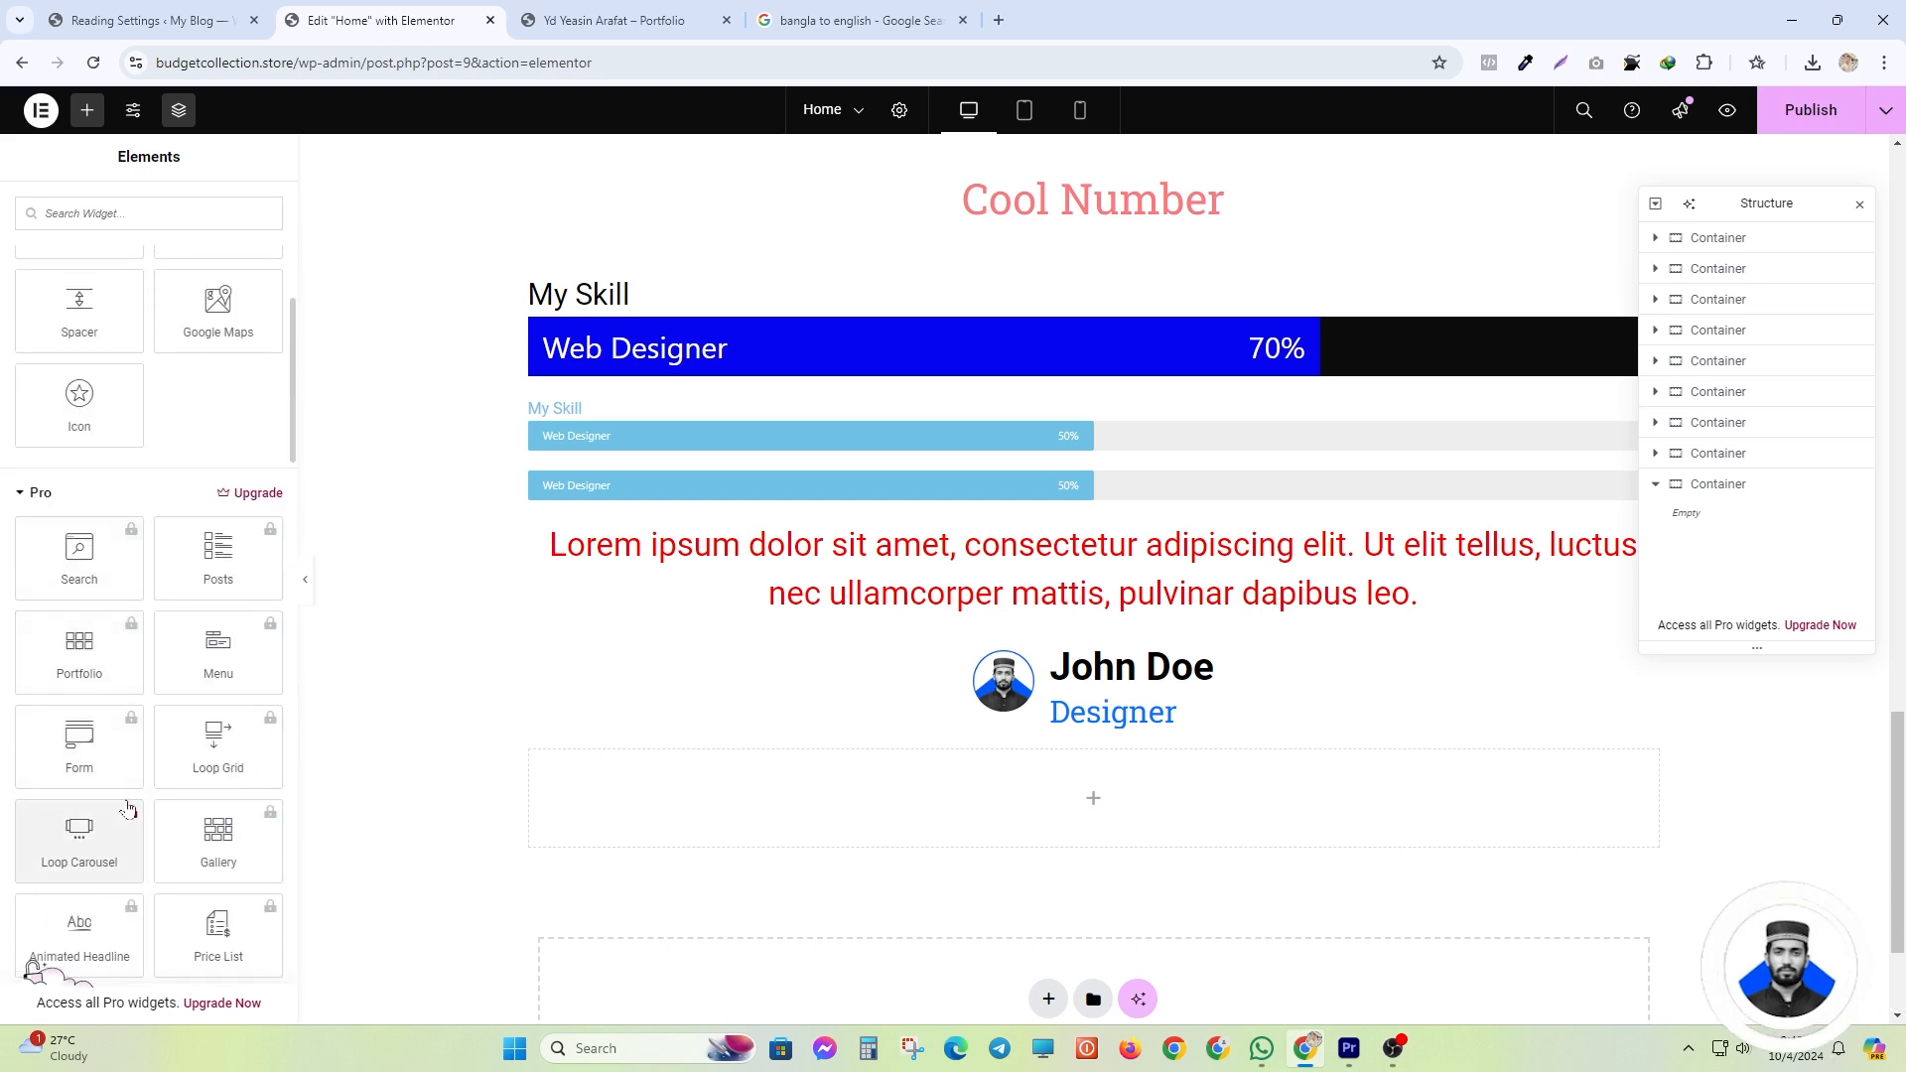
scroll(127, 809, "down", 4)
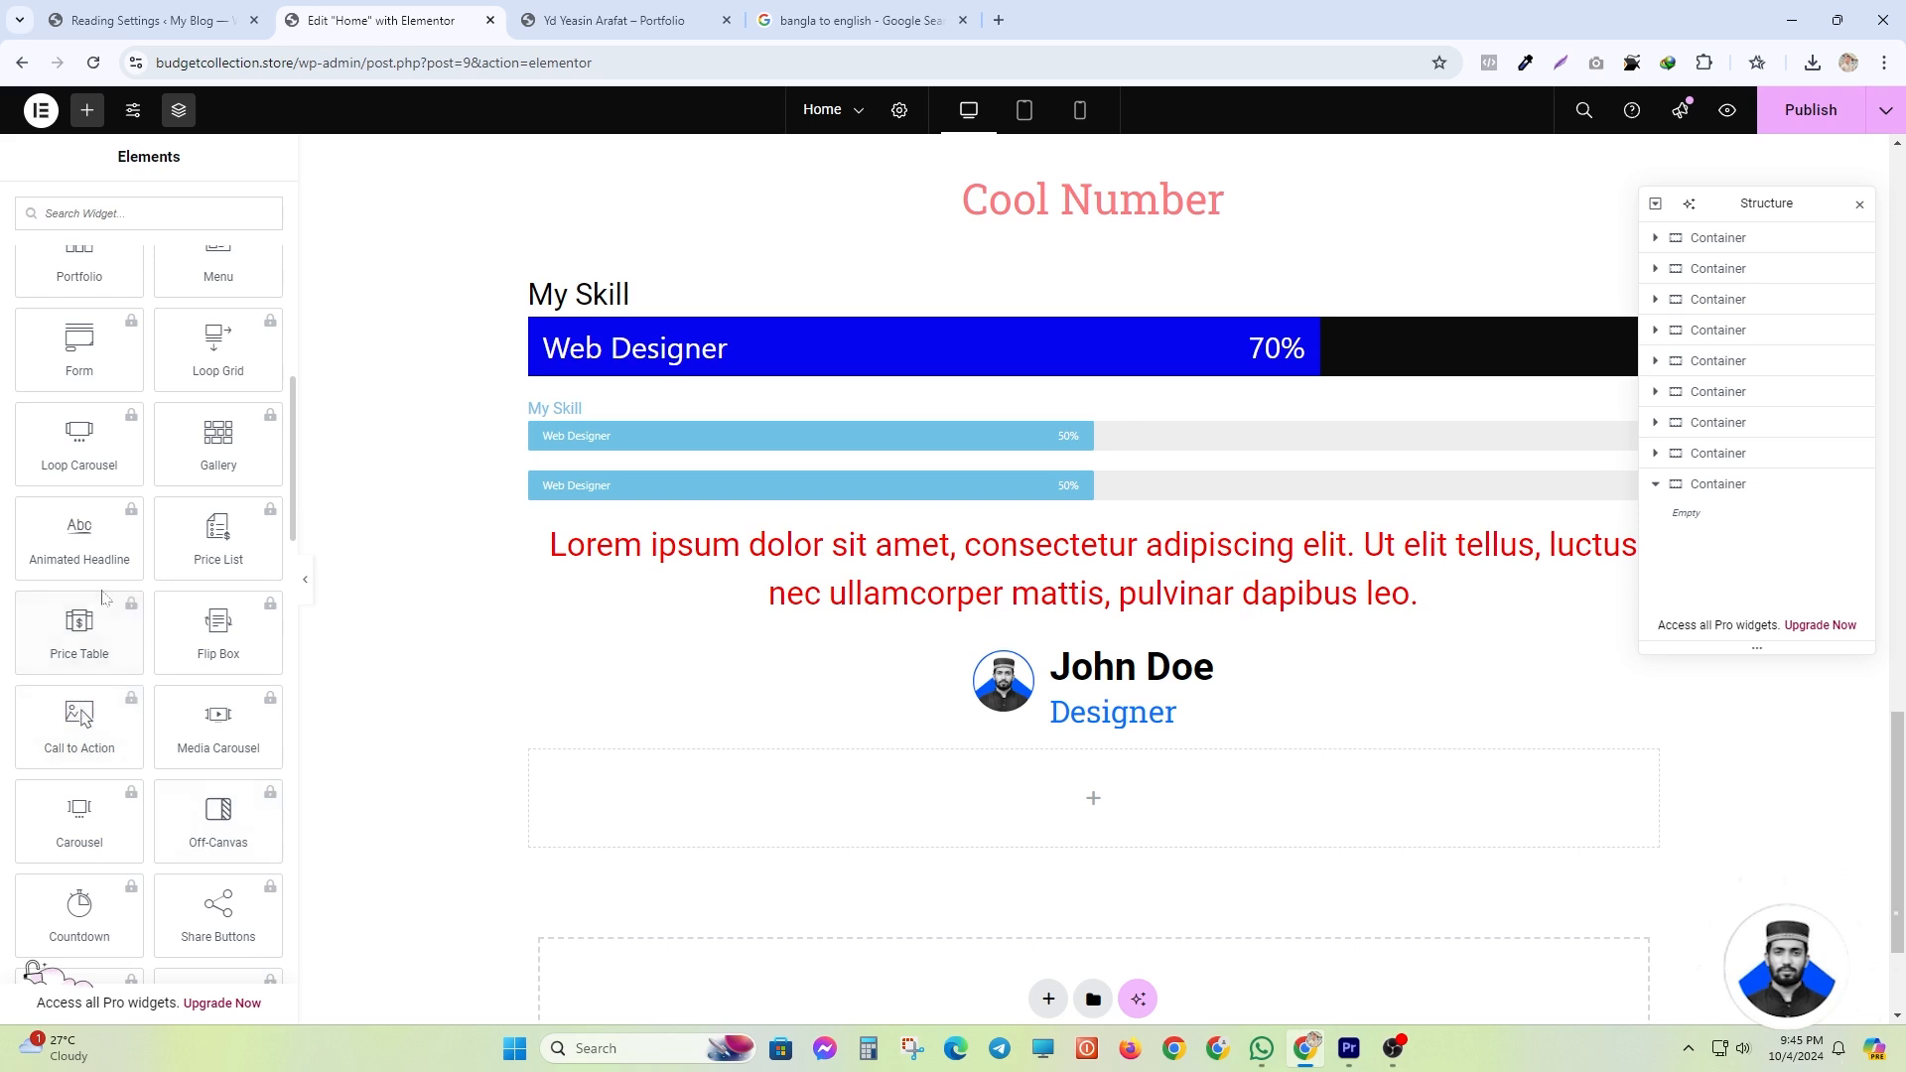
scroll(99, 596, "up", 5)
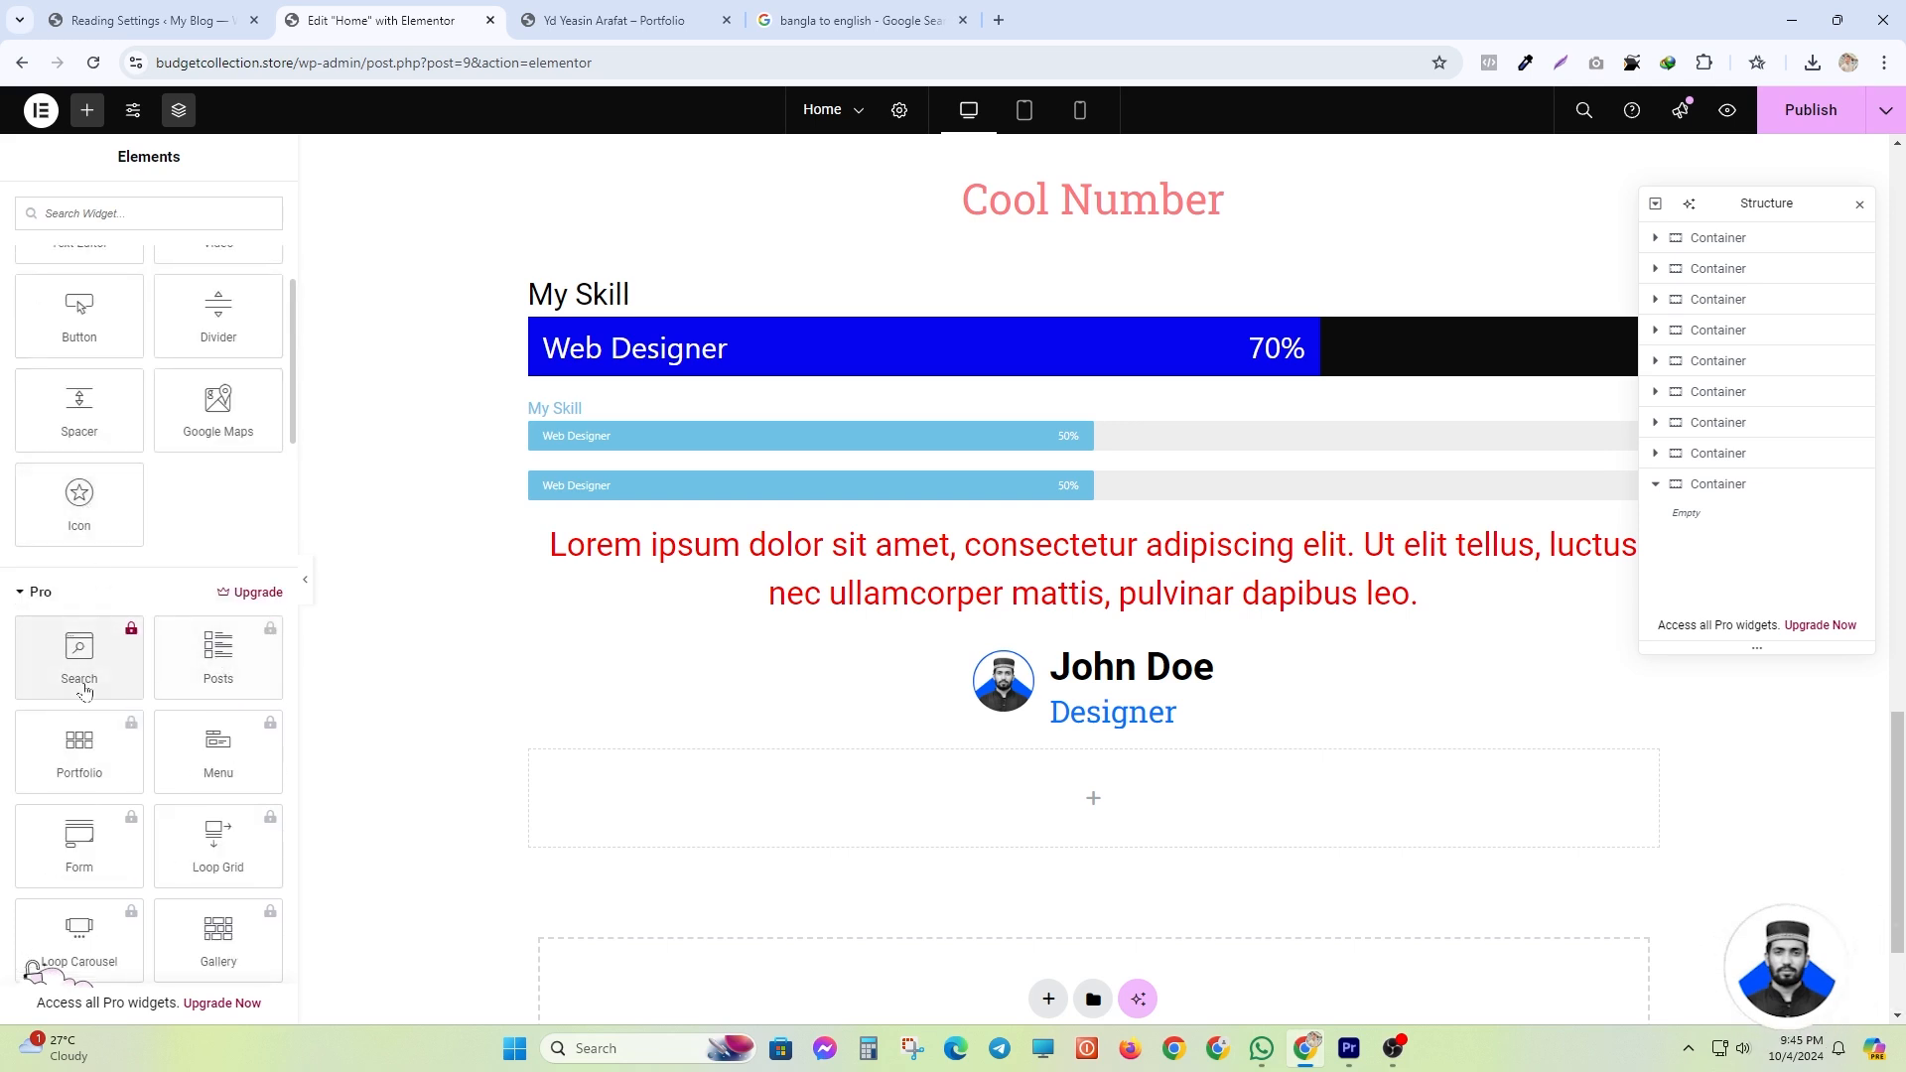
scroll(84, 691, "down", 3)
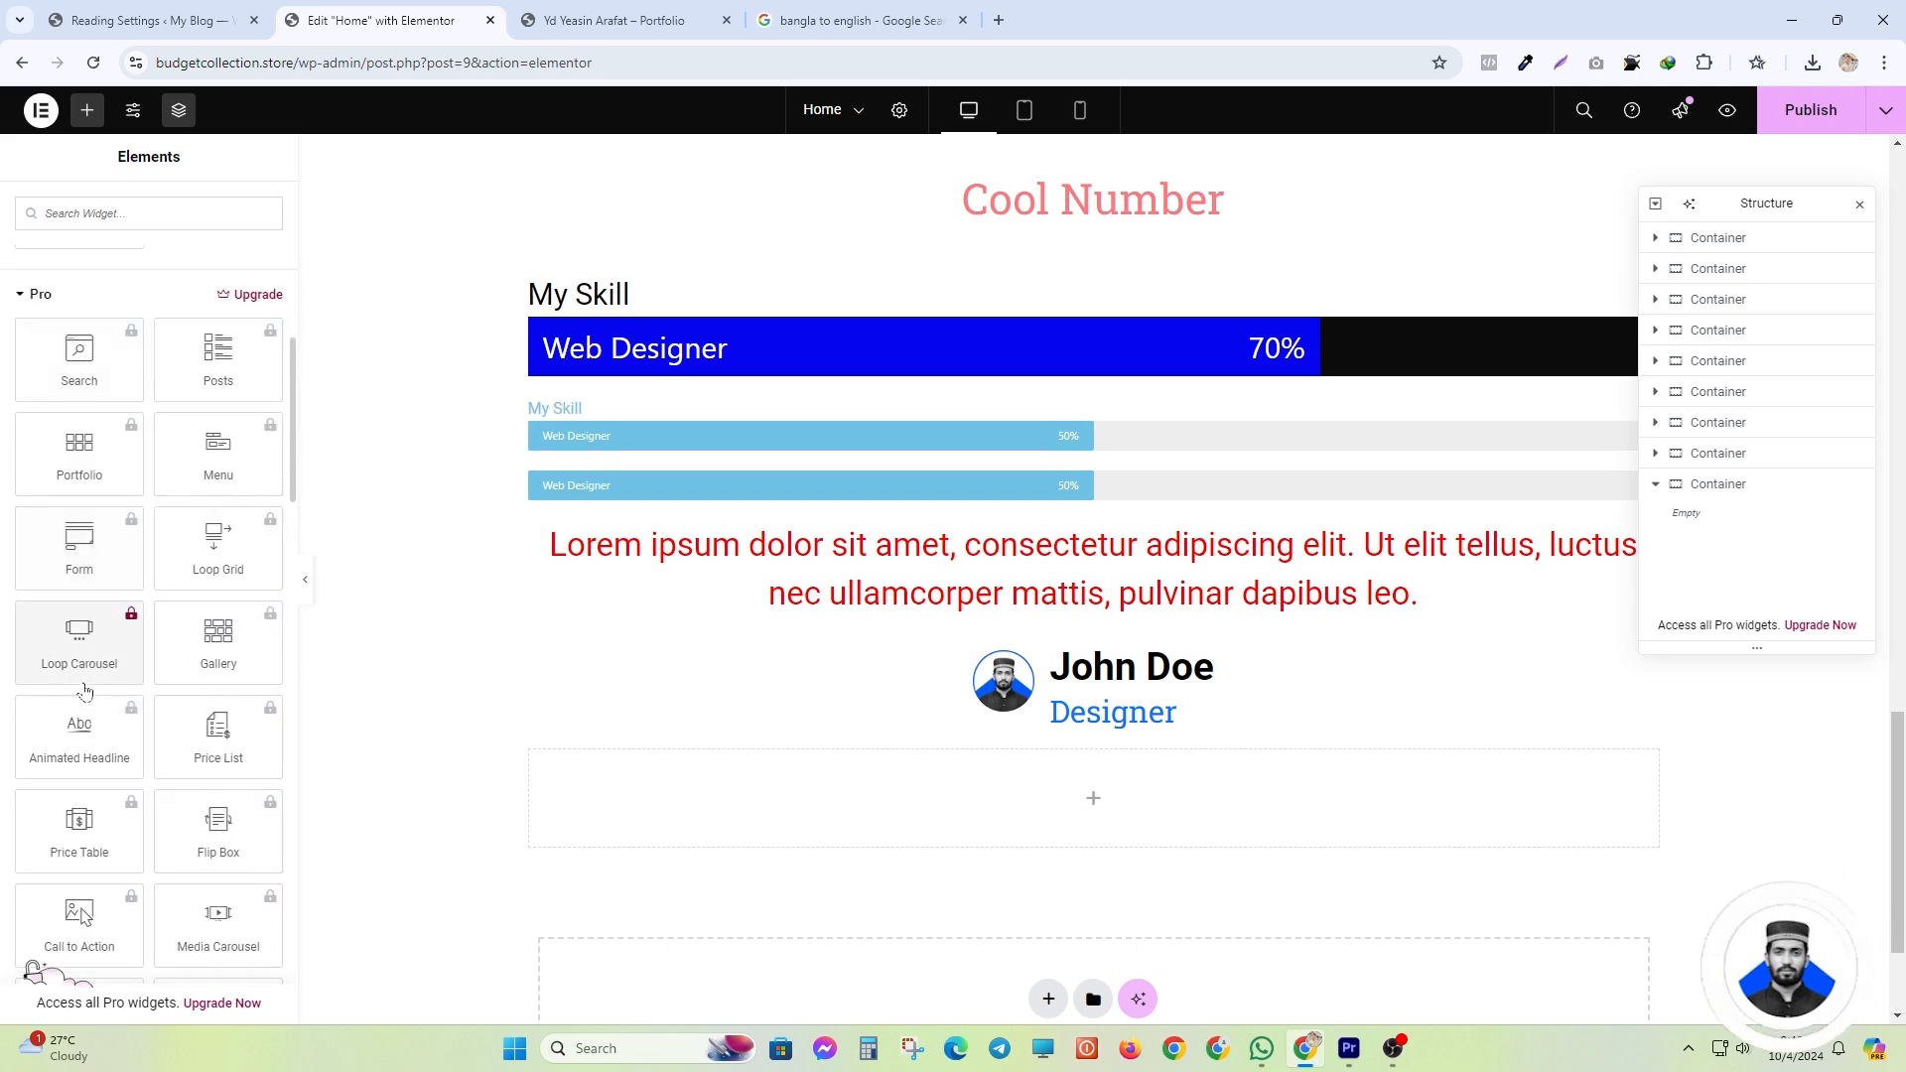
left_click(26, 303)
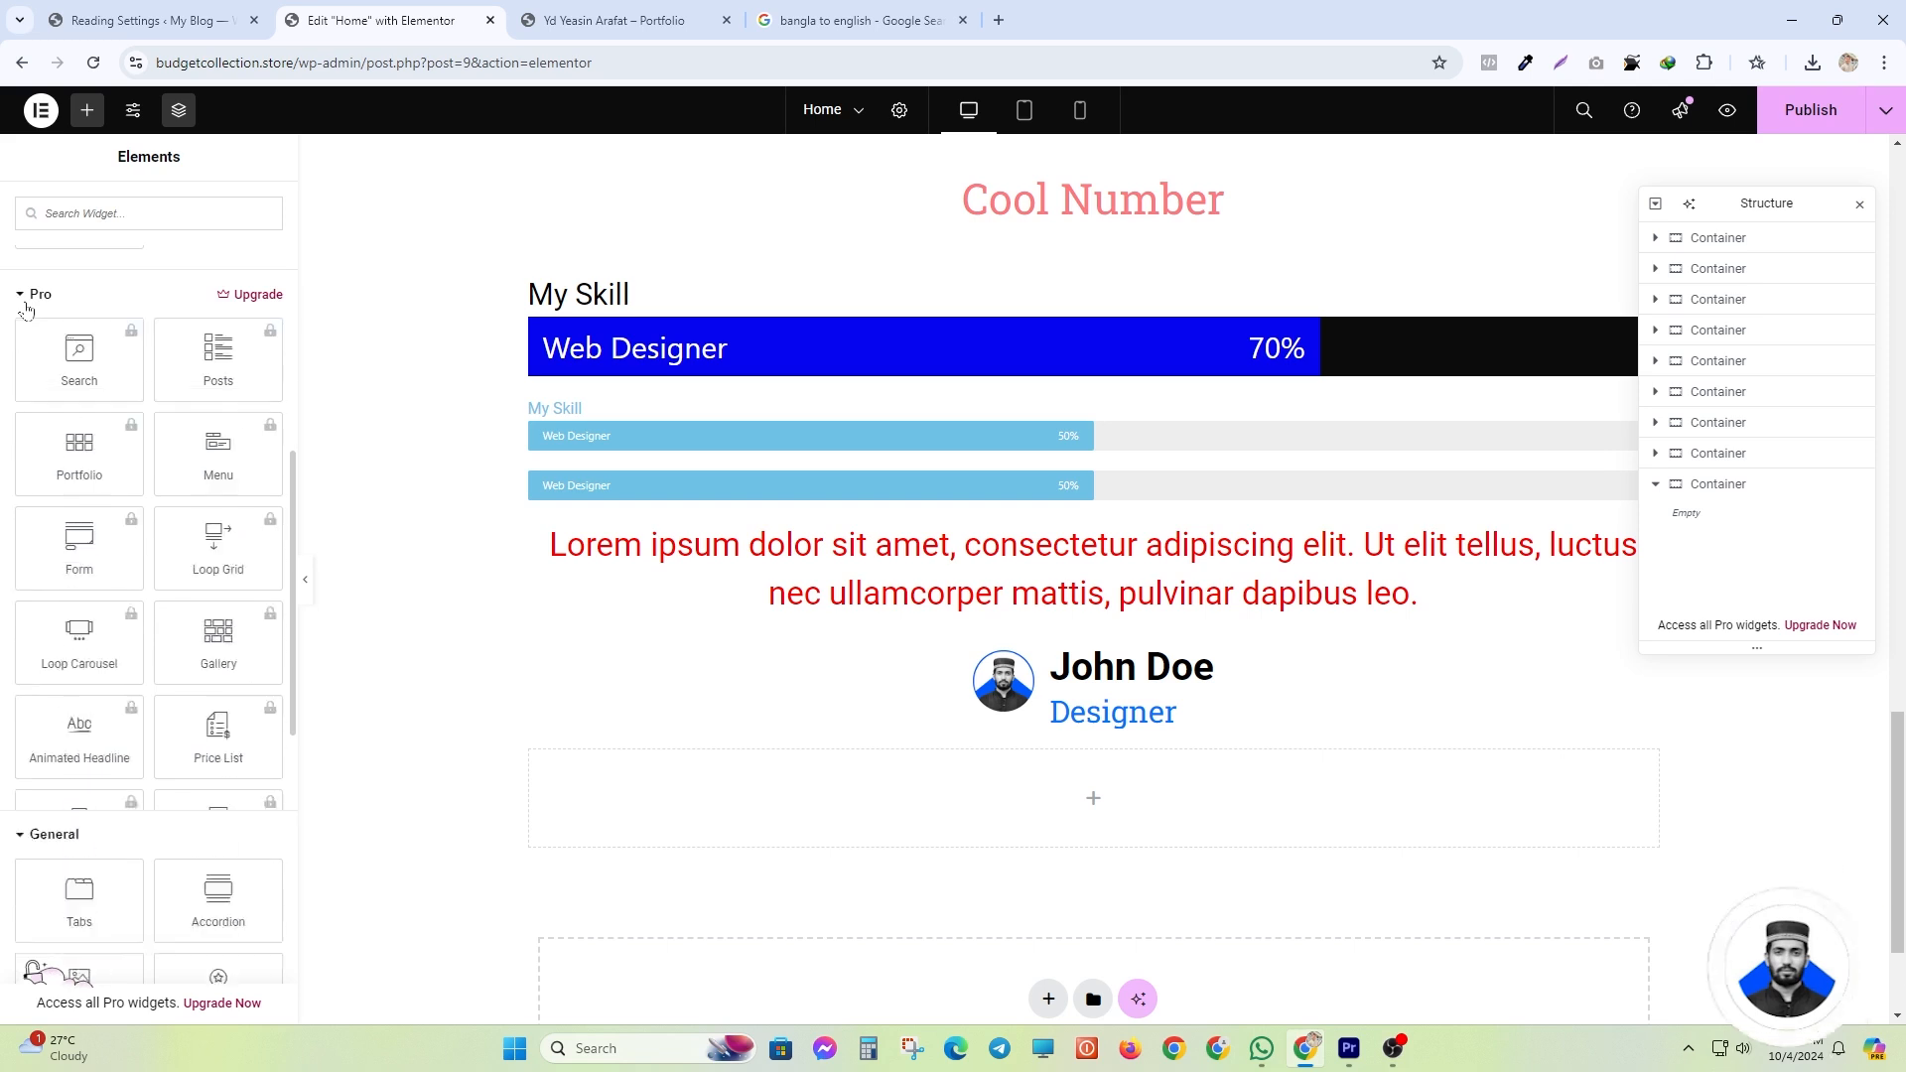
left_click(31, 300)
left_click(50, 349)
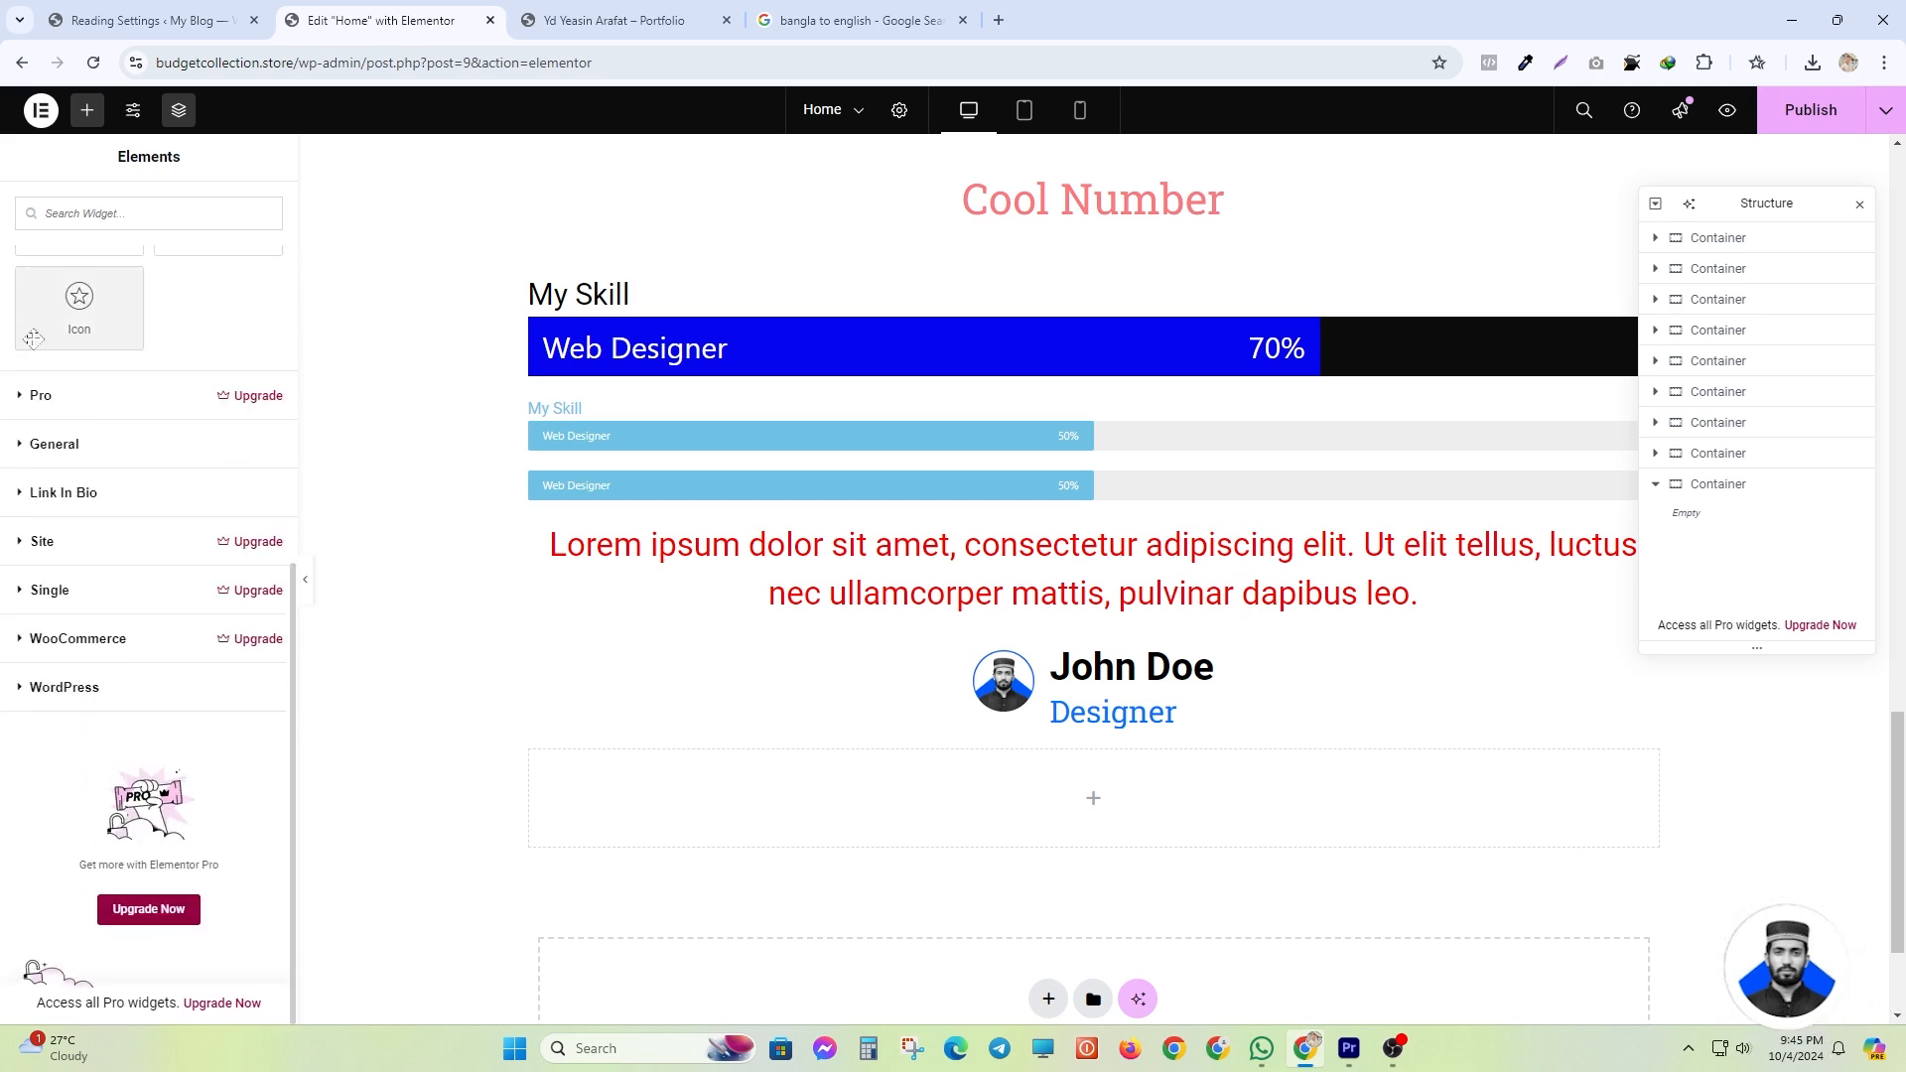
scroll(47, 413, "up", 4)
- Switch to the portfolio website and examine the layout of its About Us section
left_click(556, 6)
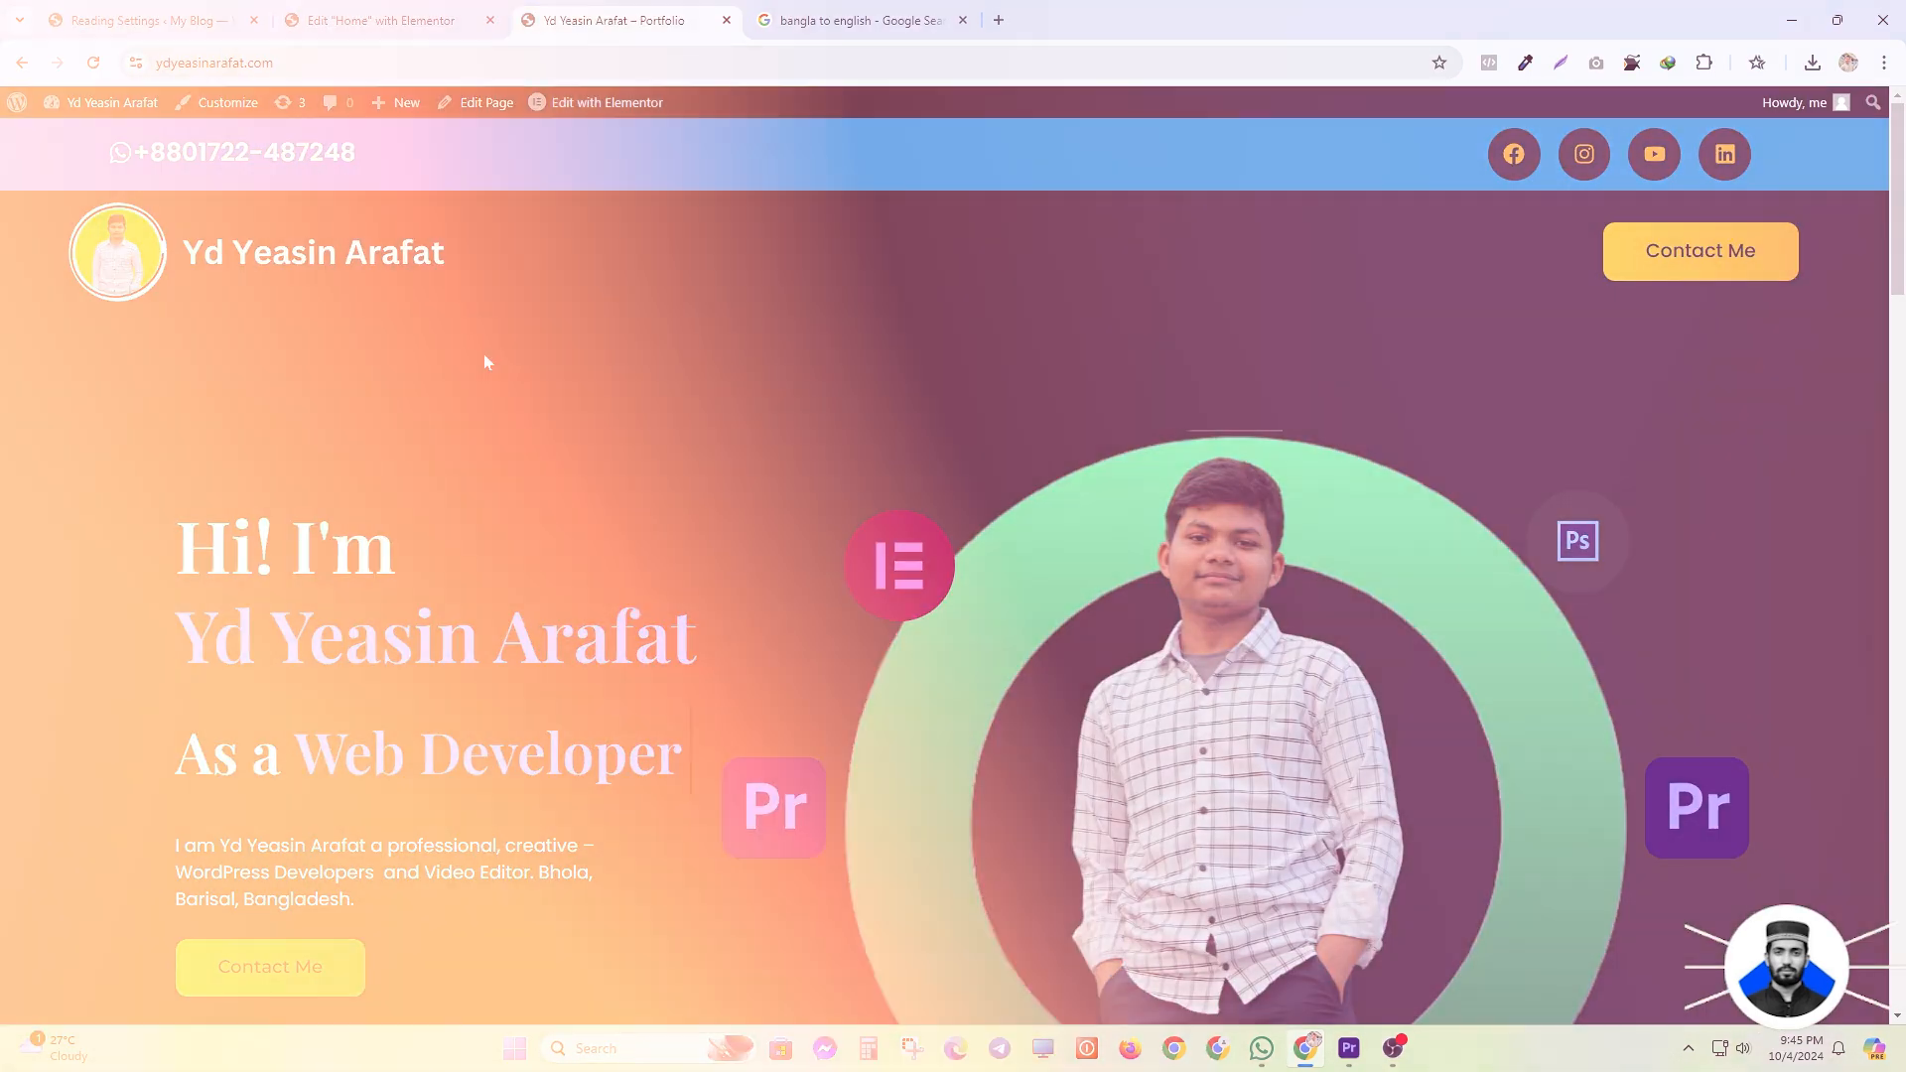
scroll(496, 498, "down", 10)
left_click_drag(800, 300, 1090, 359)
left_click(1092, 365)
scroll(884, 474, "down", 2)
scroll(661, 313, "up", 2)
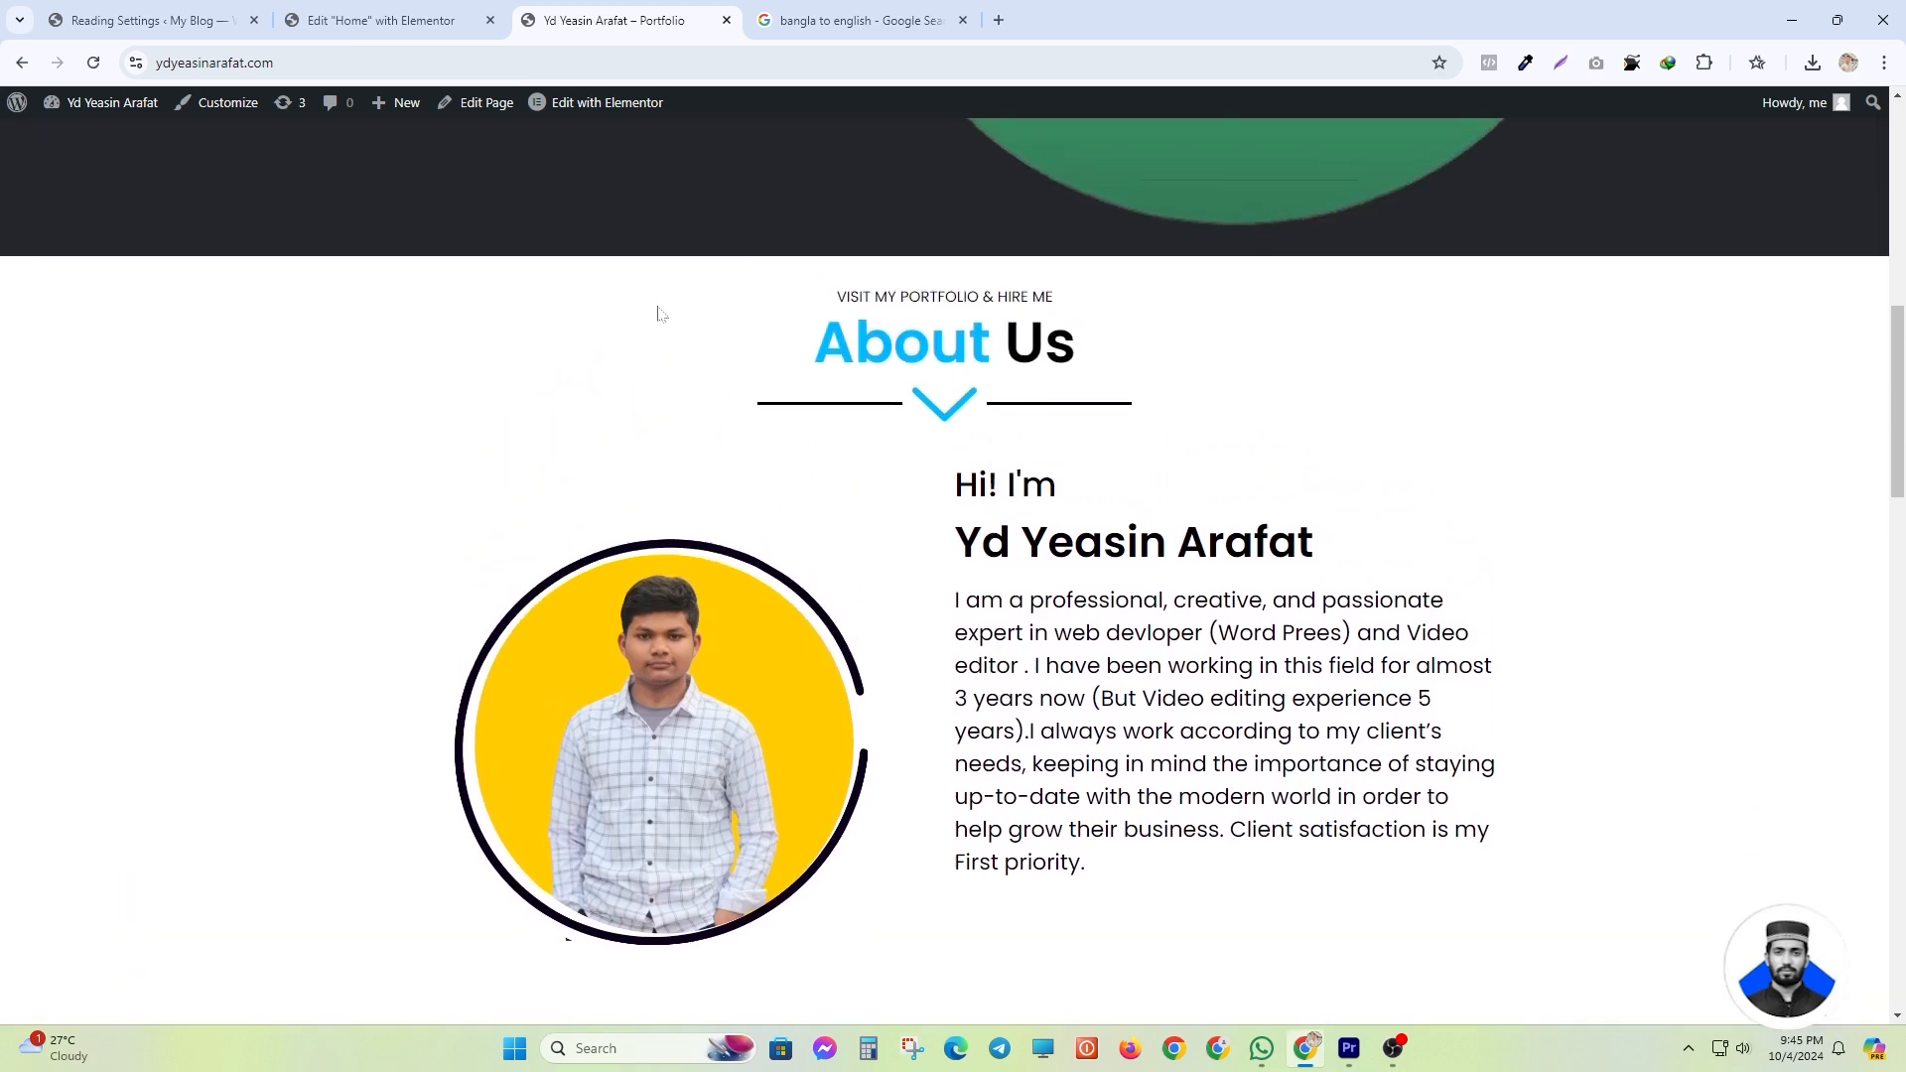
- Capture the About Us section with Lightshot, outline its image, text block, headings and divider with red rectangles, and discard the capture
left_click(1561, 62)
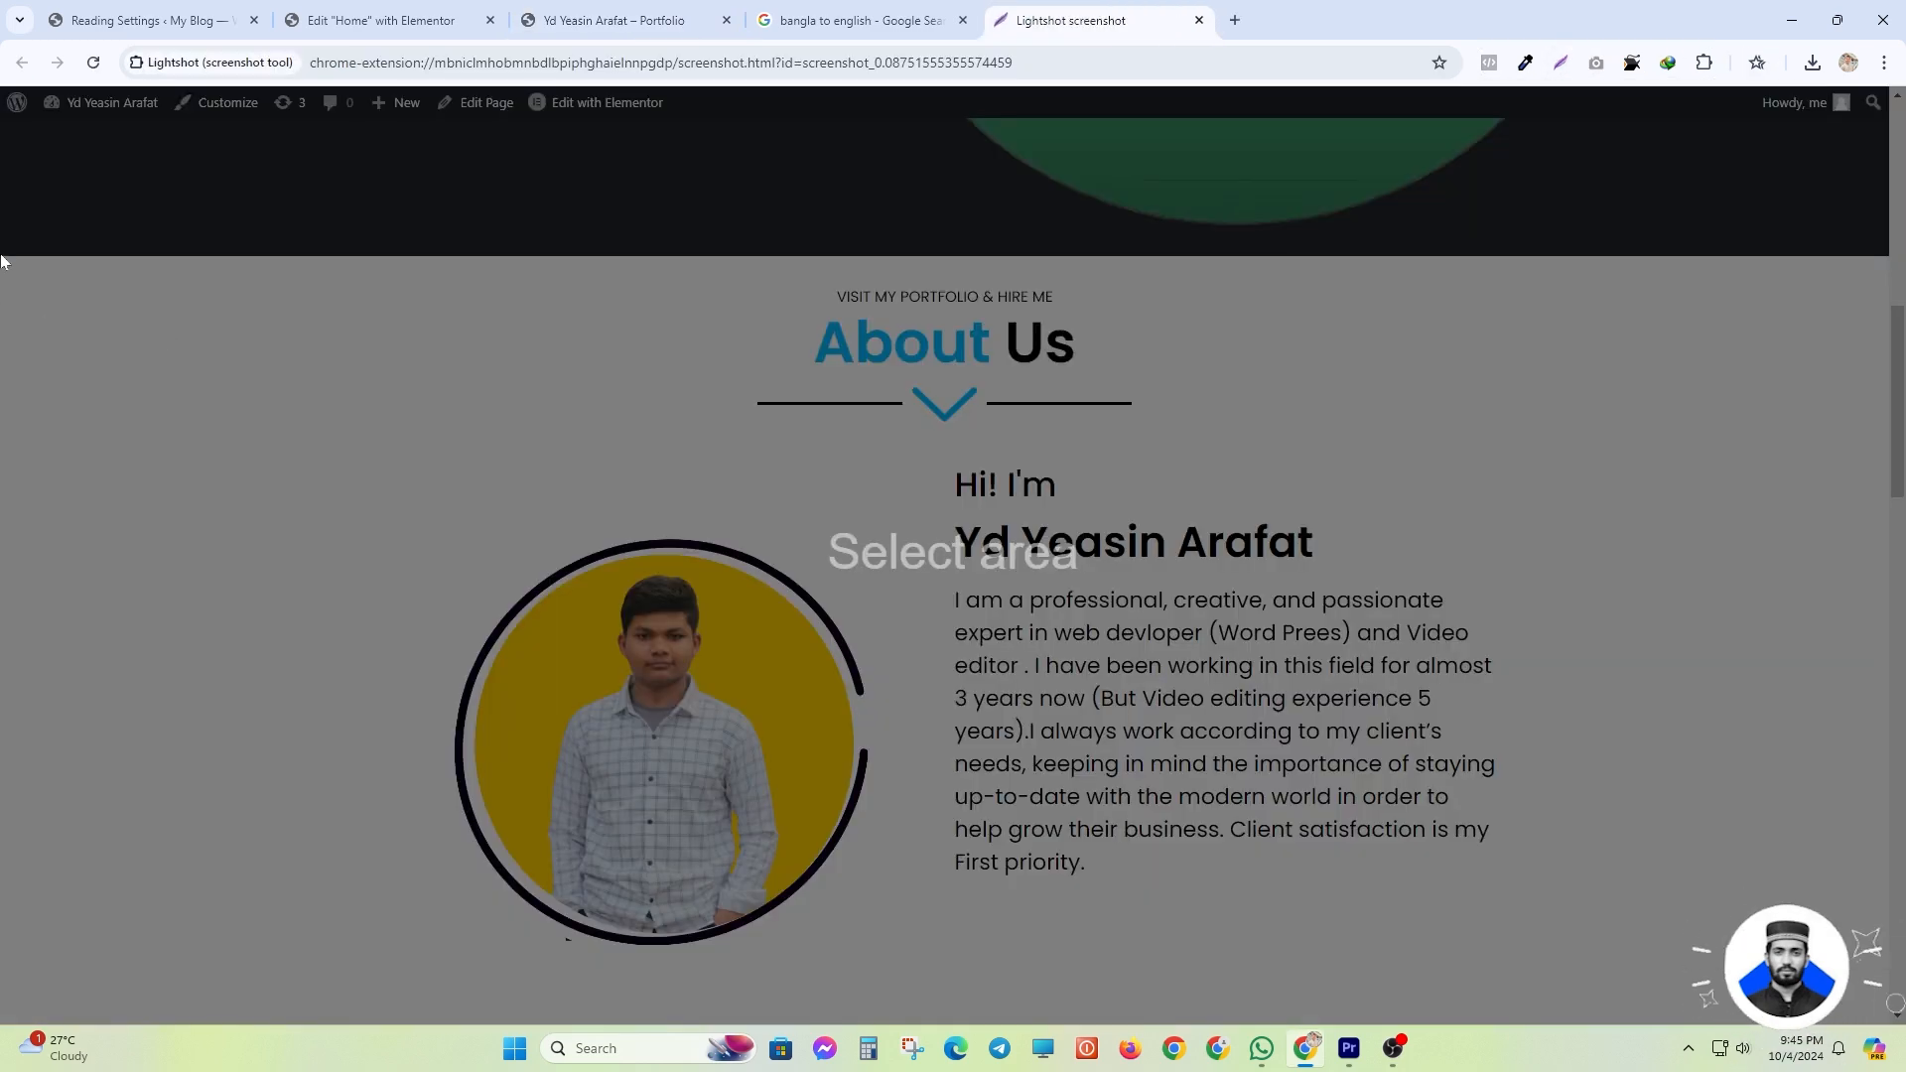
left_click_drag(1735, 1018, 0, 254)
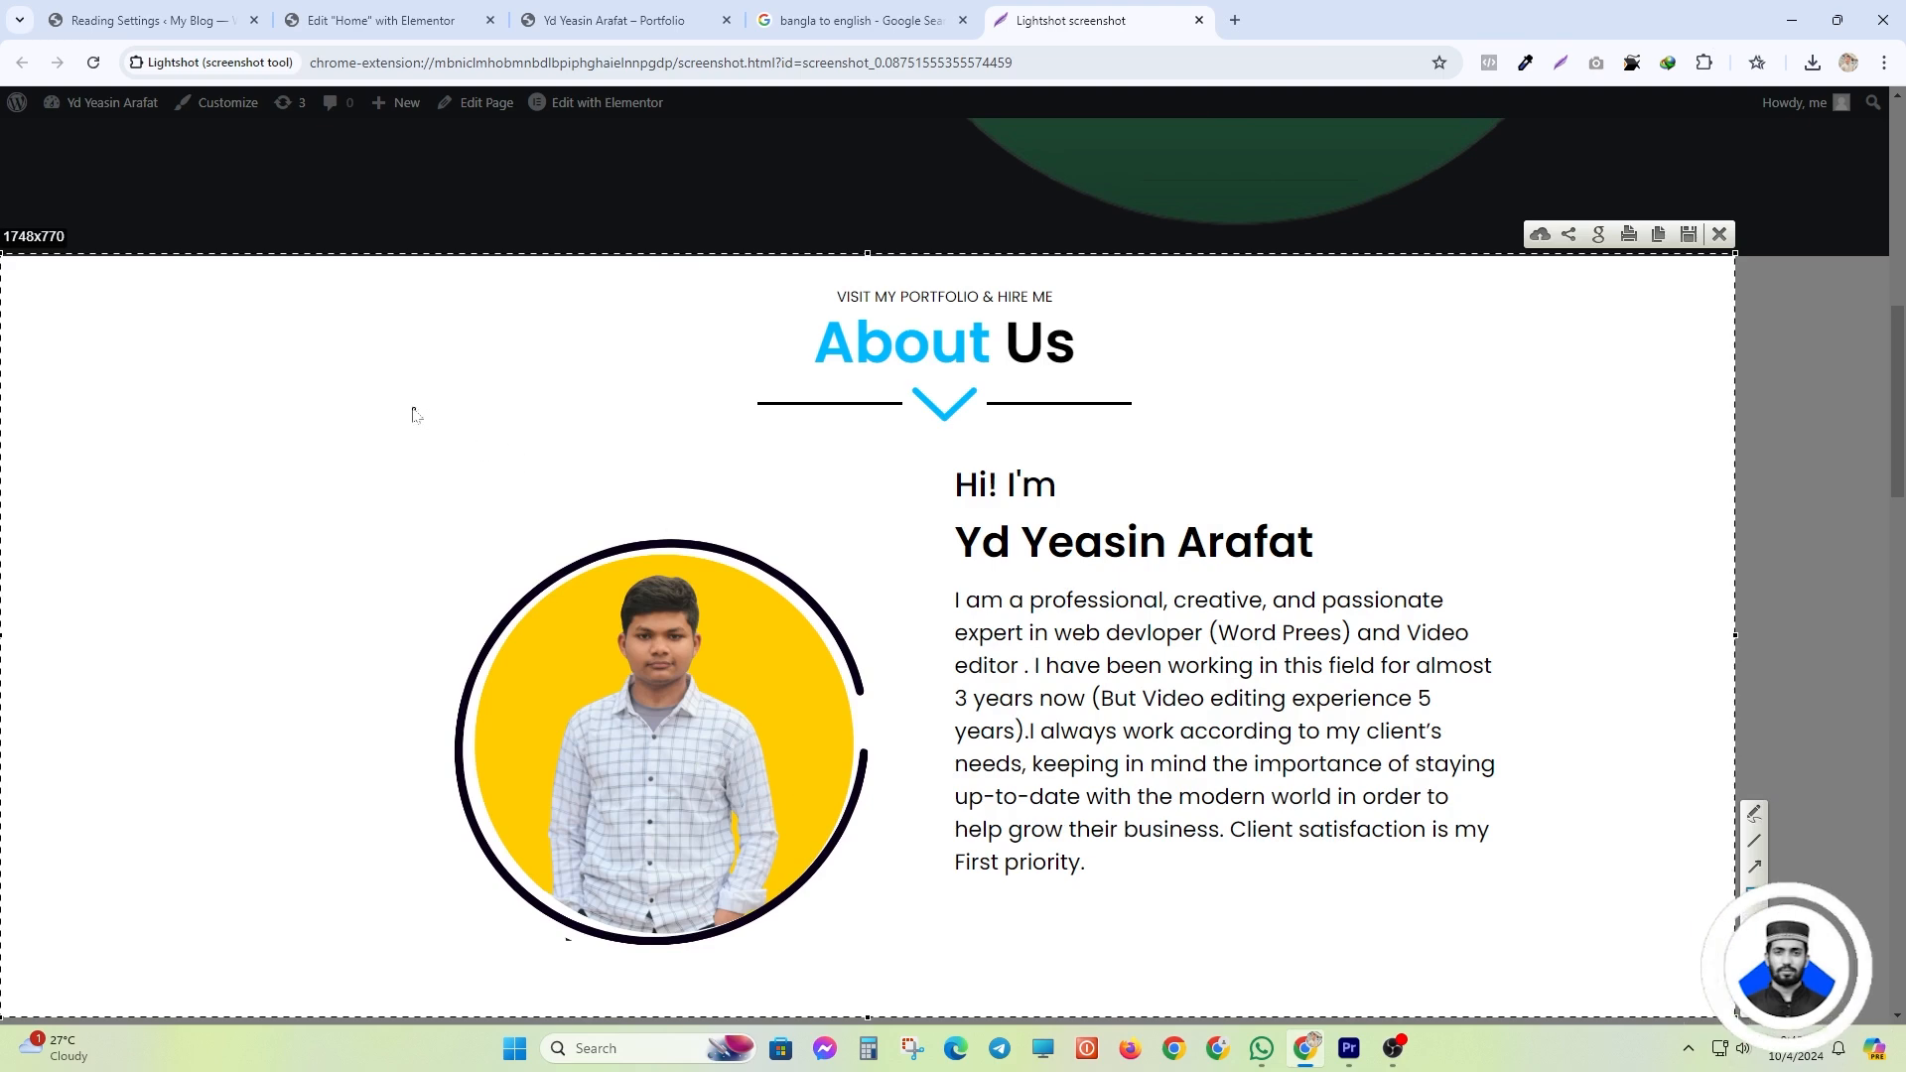
mouse_move(408, 395)
left_mouse_down()
mouse_move(822, 760)
mouse_move(885, 933)
mouse_move(862, 964)
left_mouse_up()
left_click_drag(1141, 904, 1538, 925)
mouse_move(809, 279)
left_mouse_down()
mouse_move(1062, 319)
mouse_move(1114, 309)
left_mouse_up()
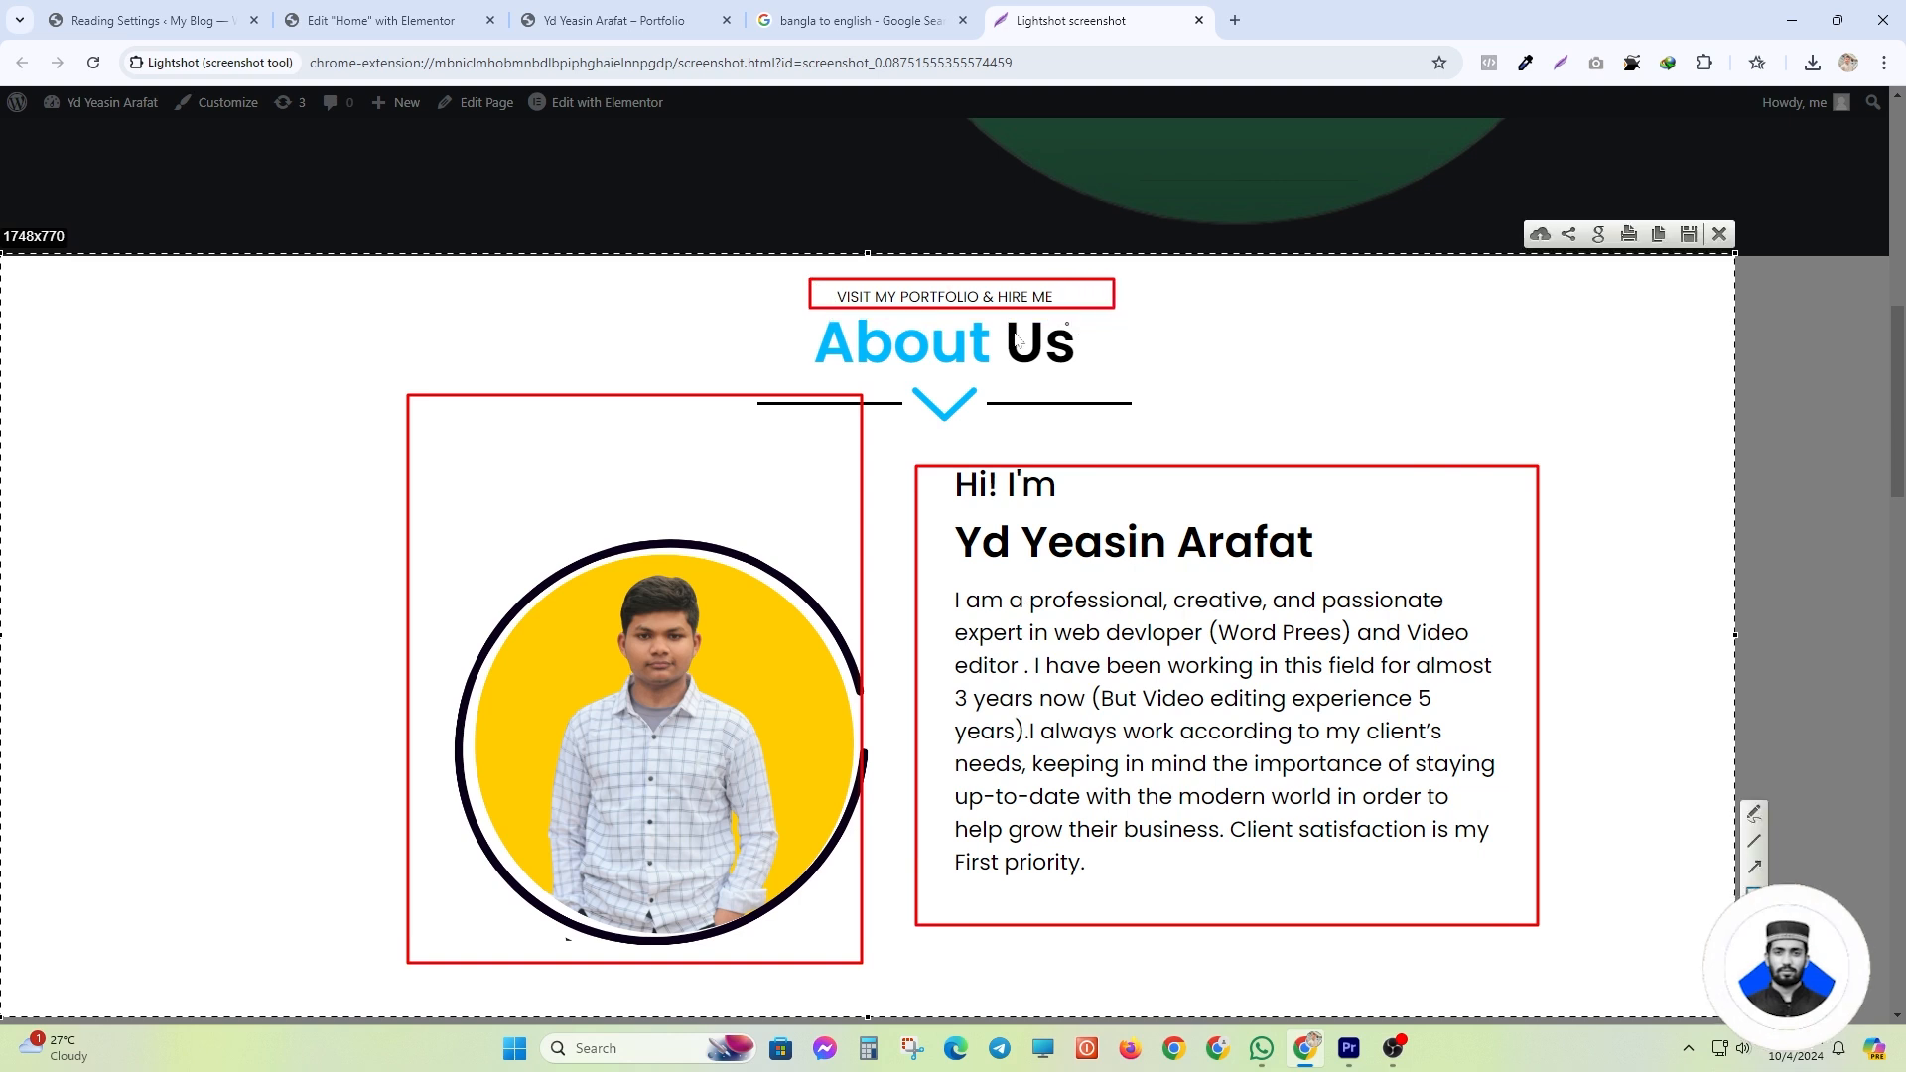
left_click_drag(725, 299, 1141, 354)
left_click_drag(718, 379, 1218, 420)
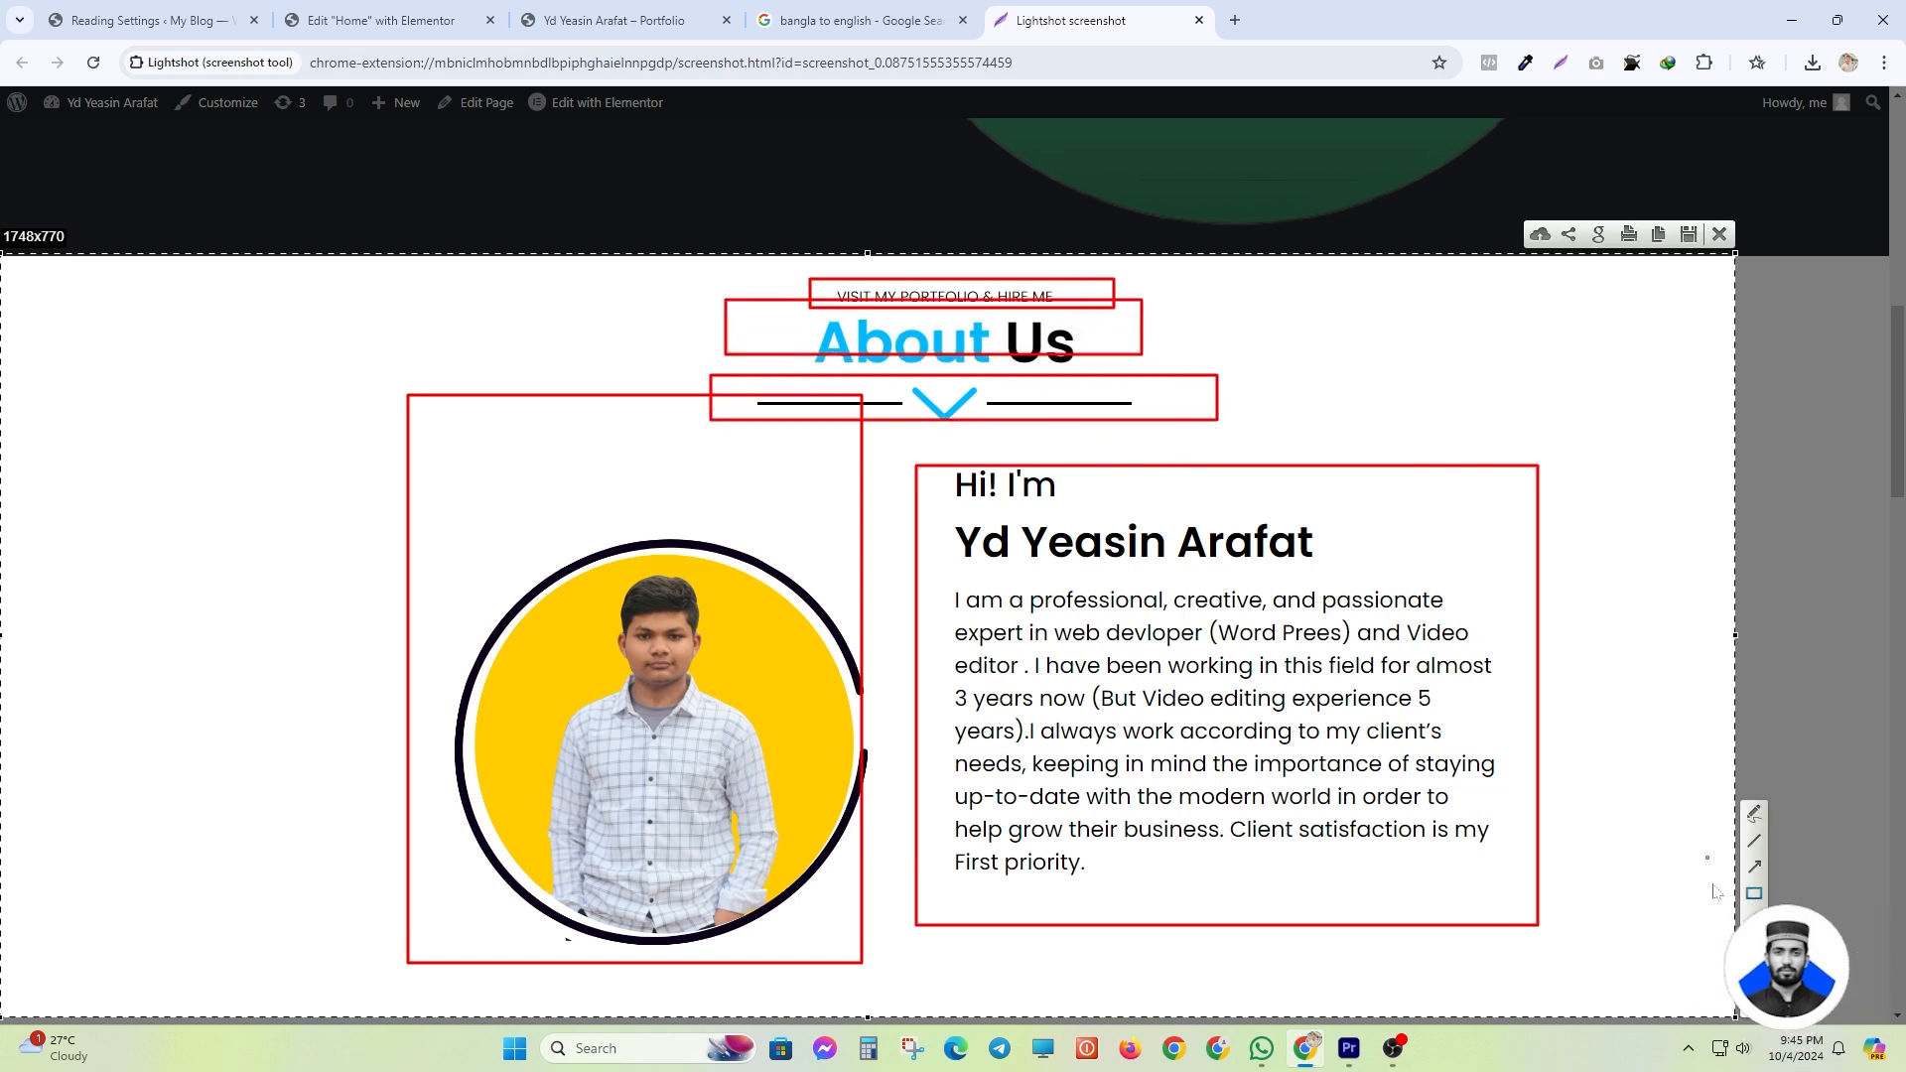
left_click(1721, 236)
- Return to the Home page in the Elementor editor and view the top of the page
key("ctrl+shift+Tab")
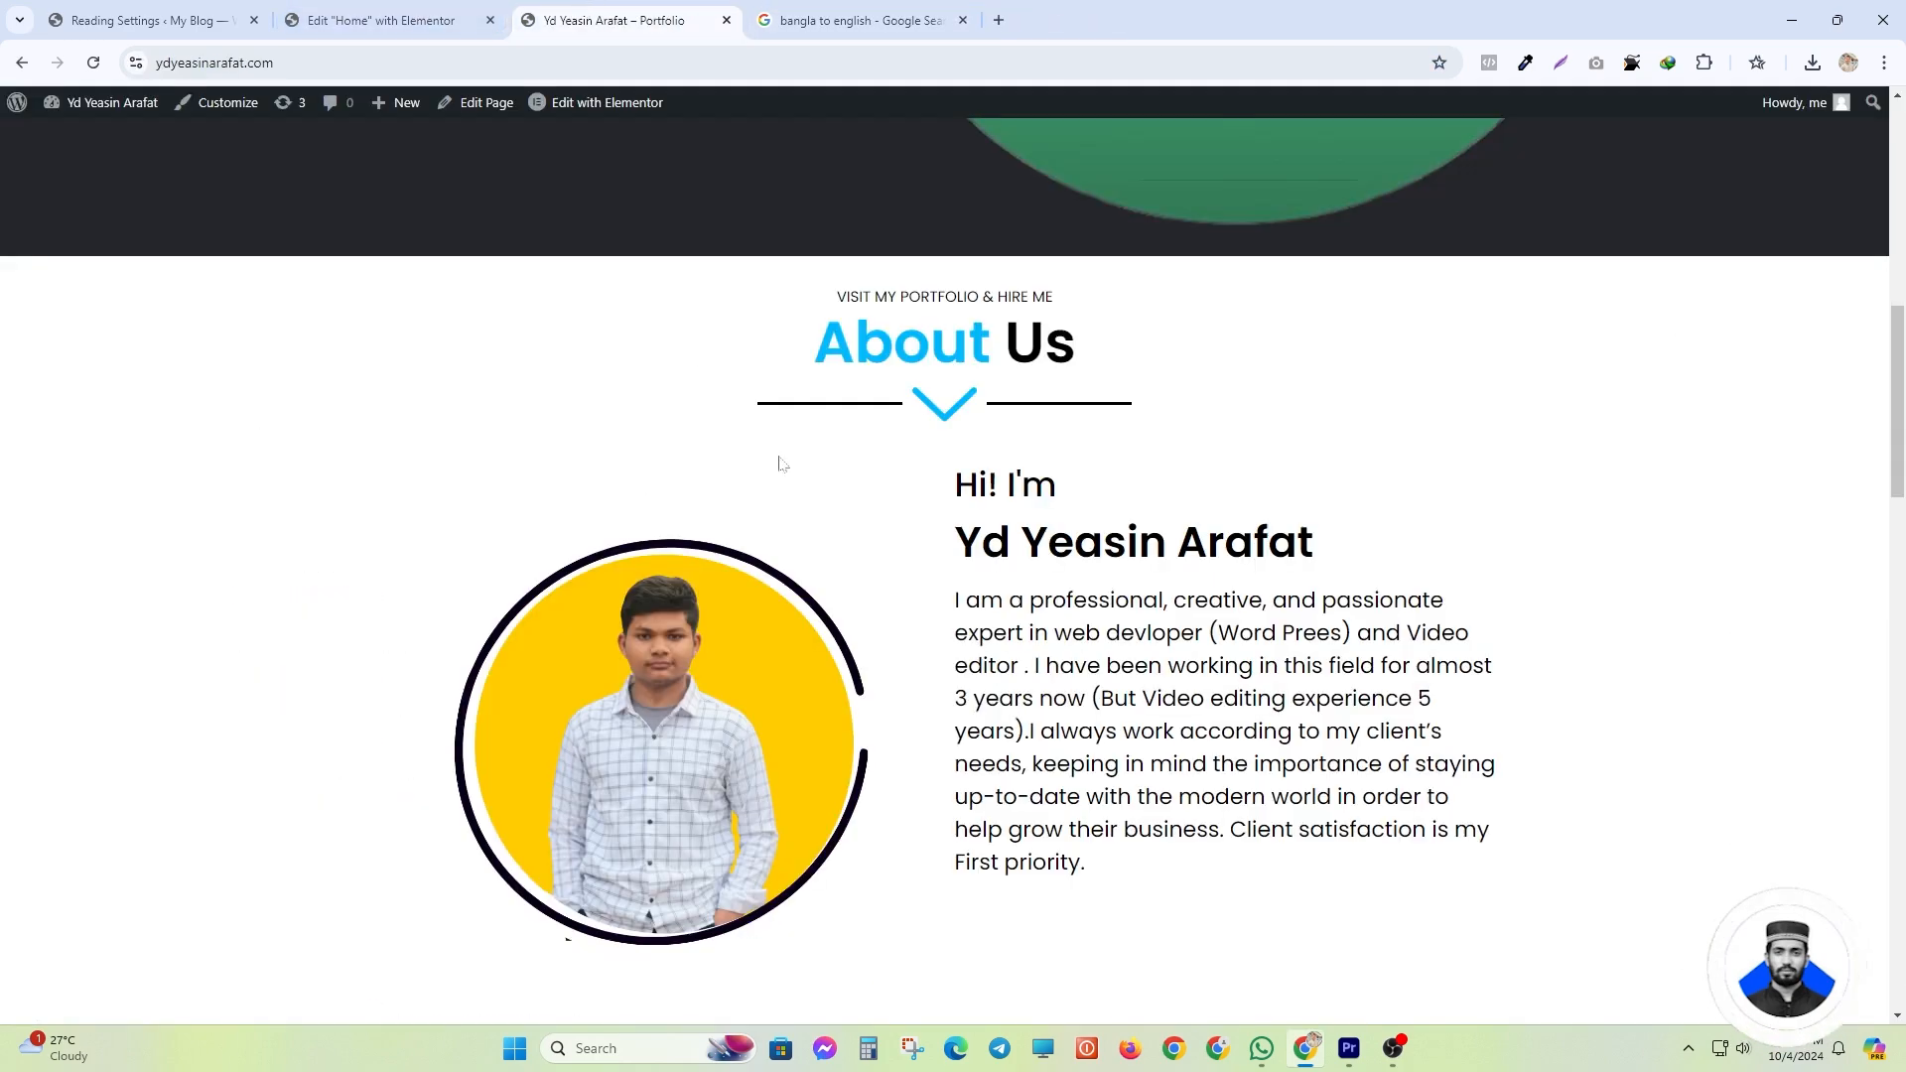
key("ctrl+shift+Tab")
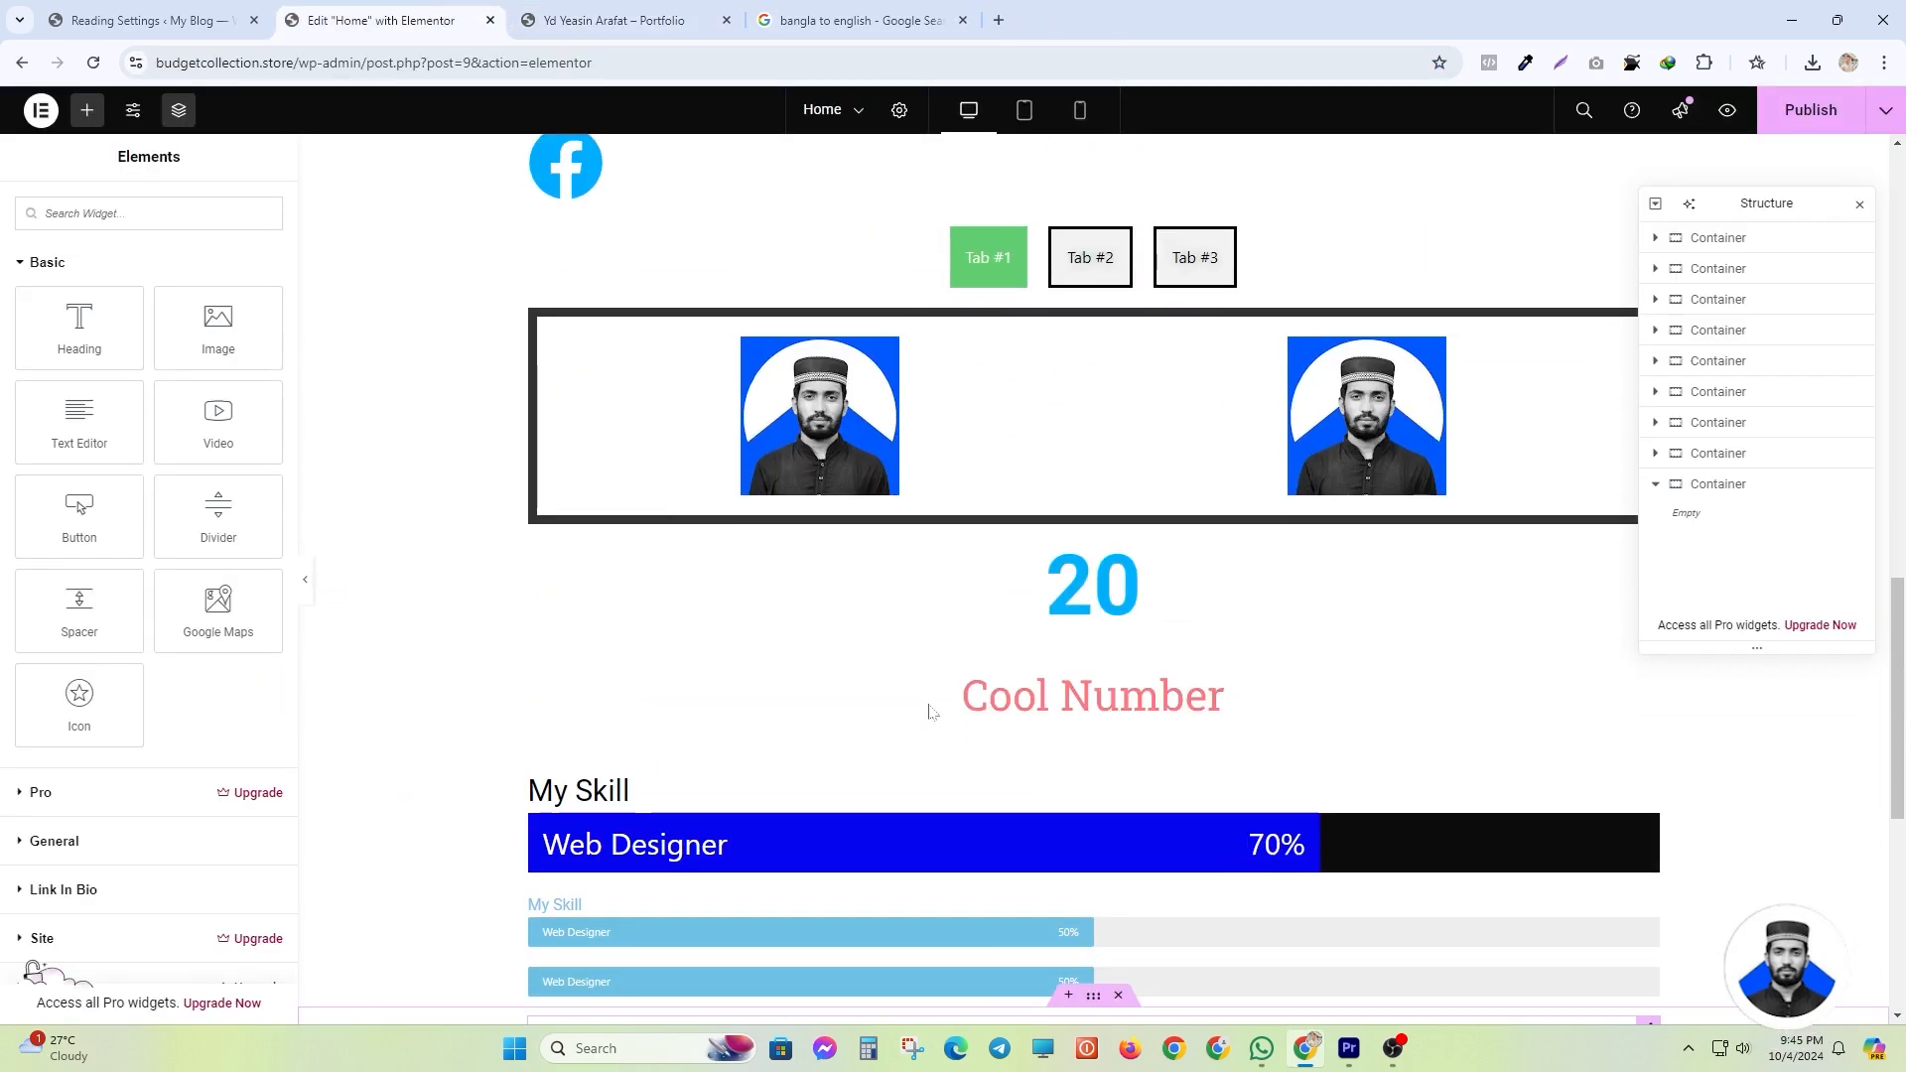
scroll(929, 711, "up", 15)
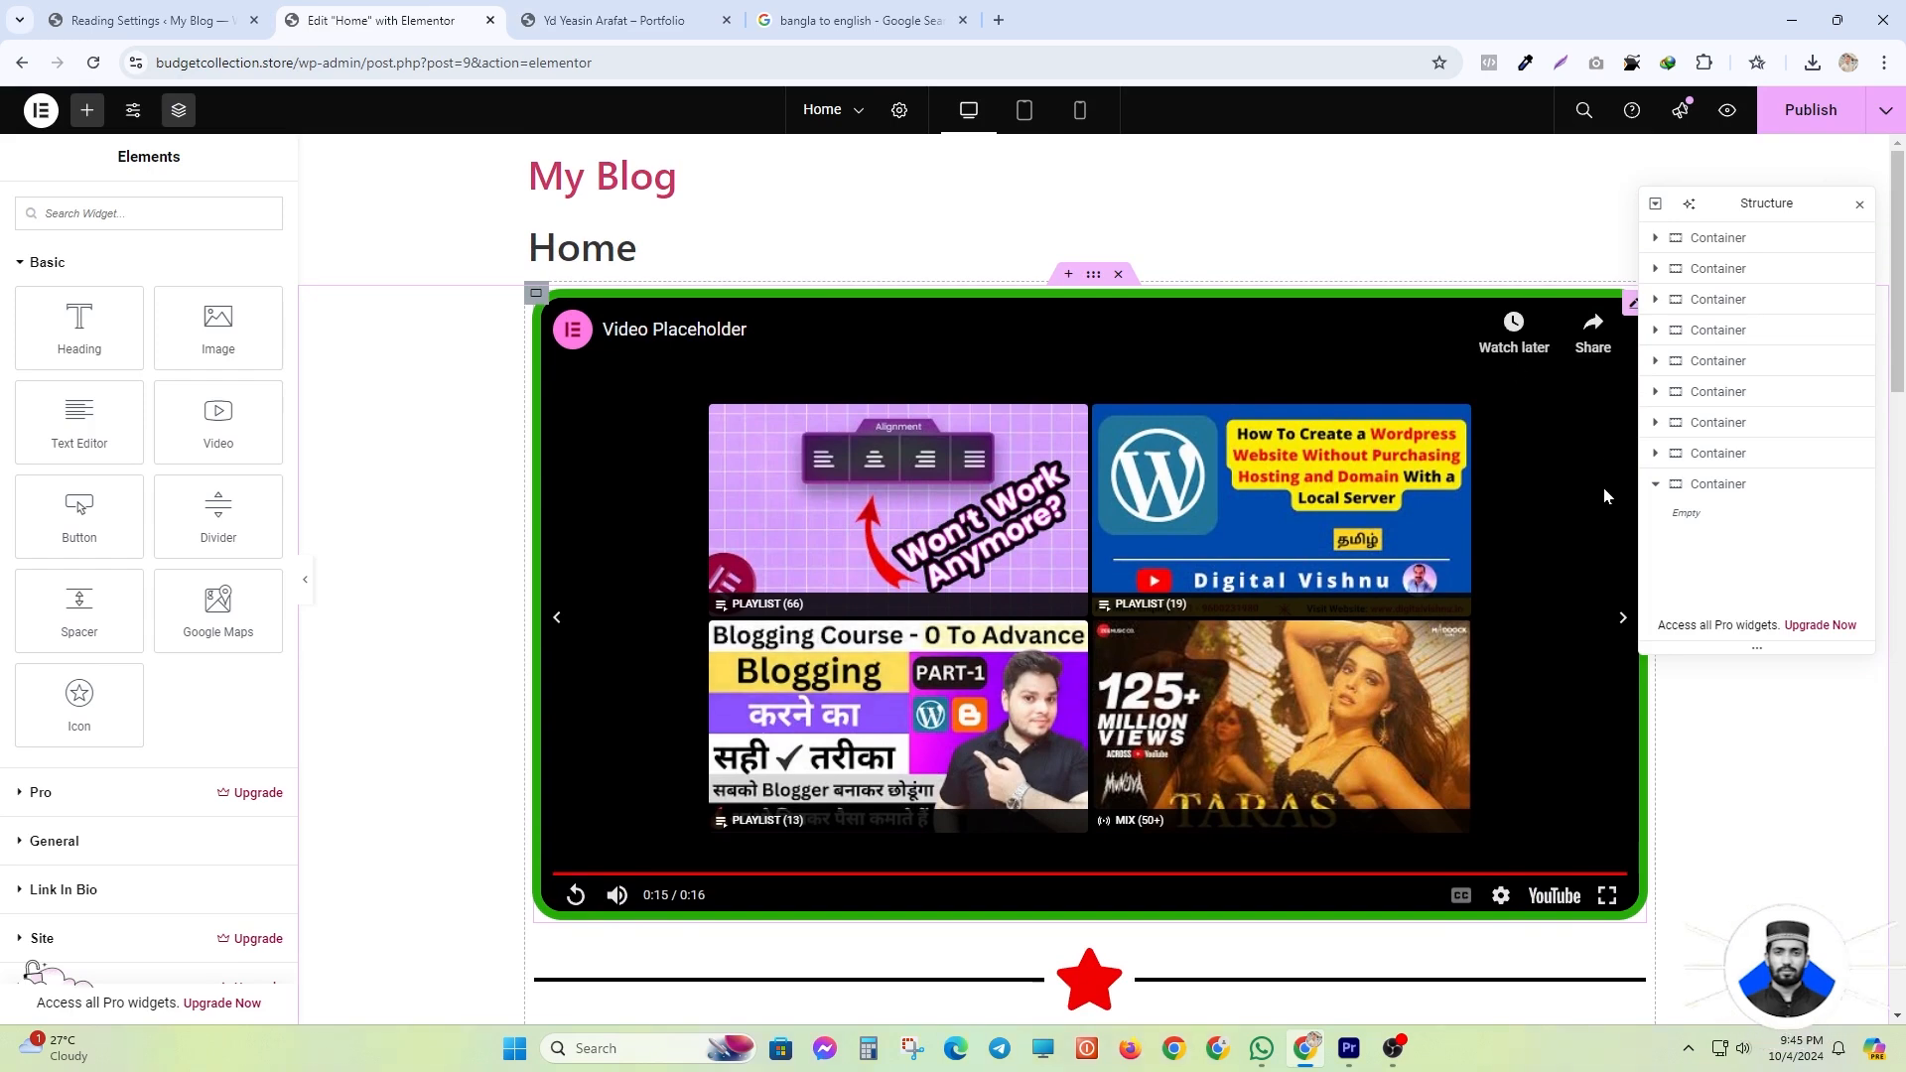
- Delete all existing containers from the Home page, from the video container through the testimonial and the empty container
left_click(1713, 238)
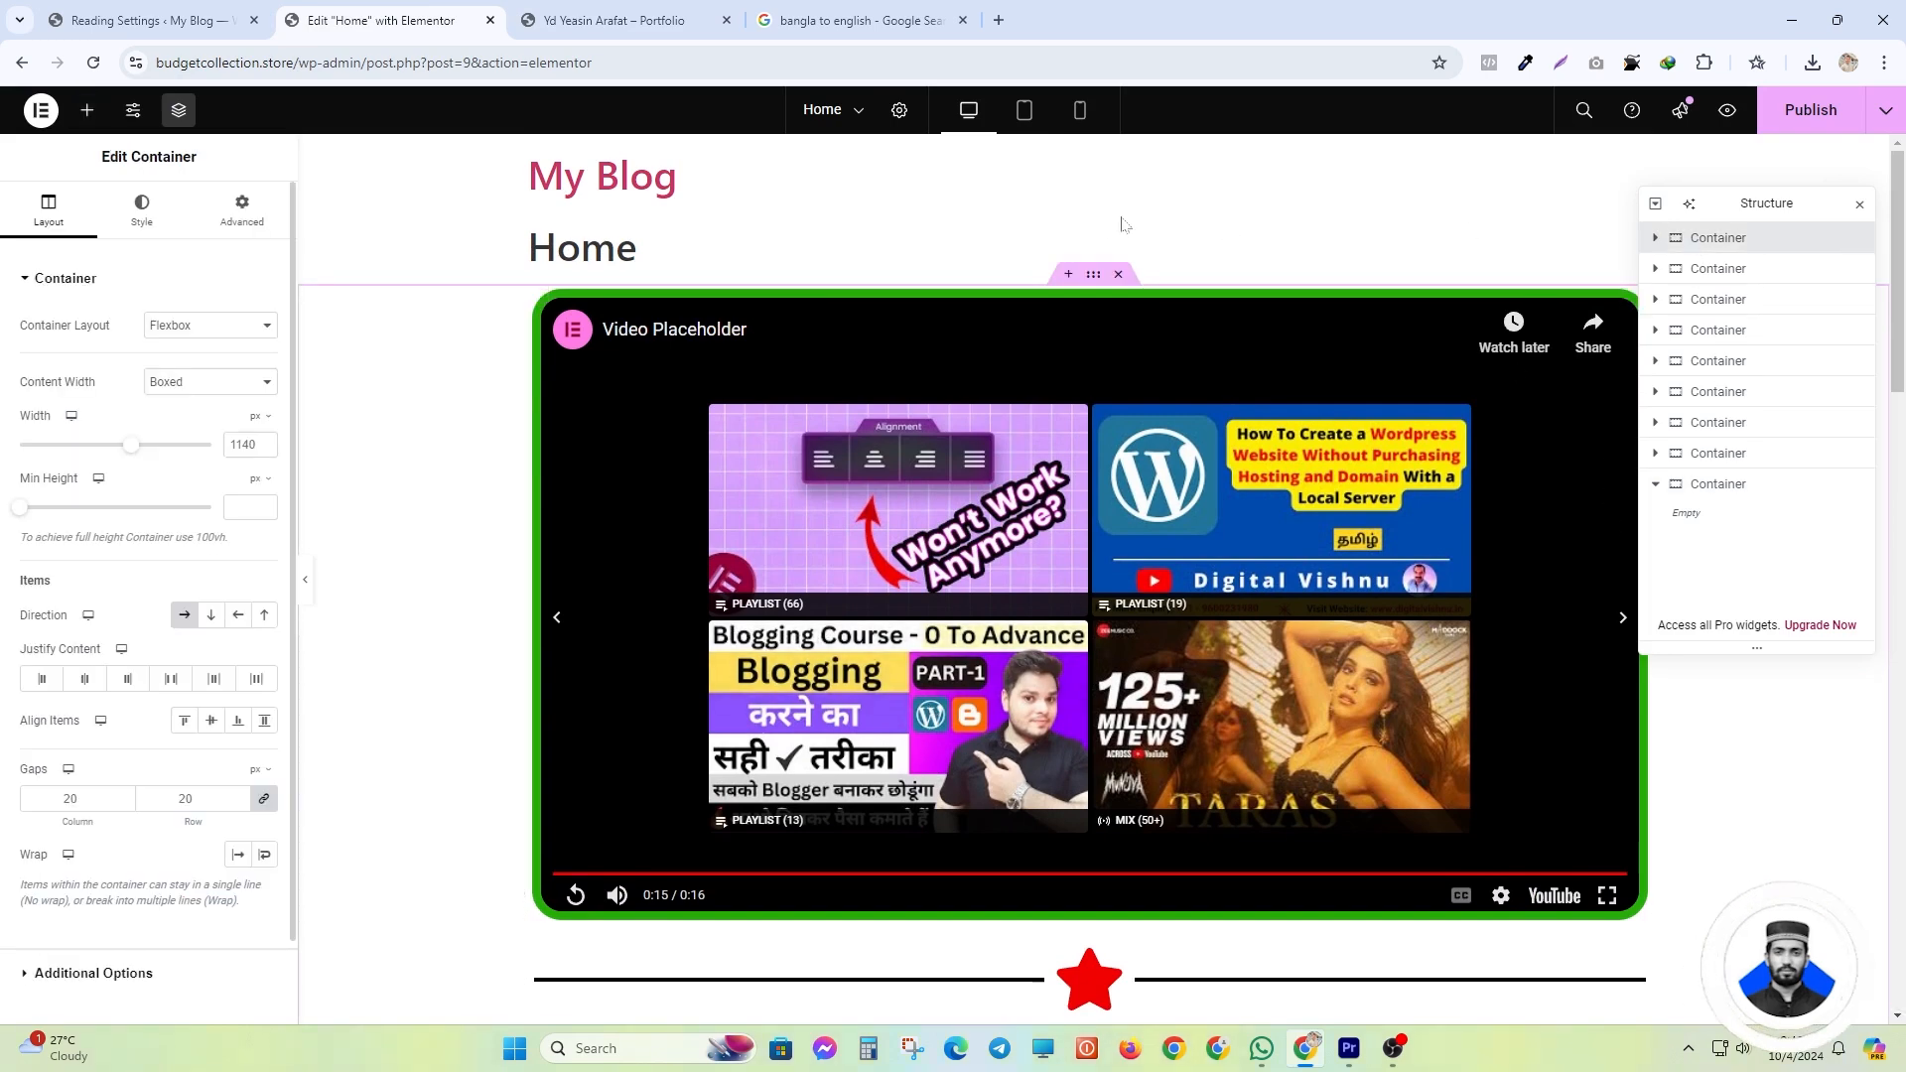
left_click(1122, 285)
left_click(1121, 285)
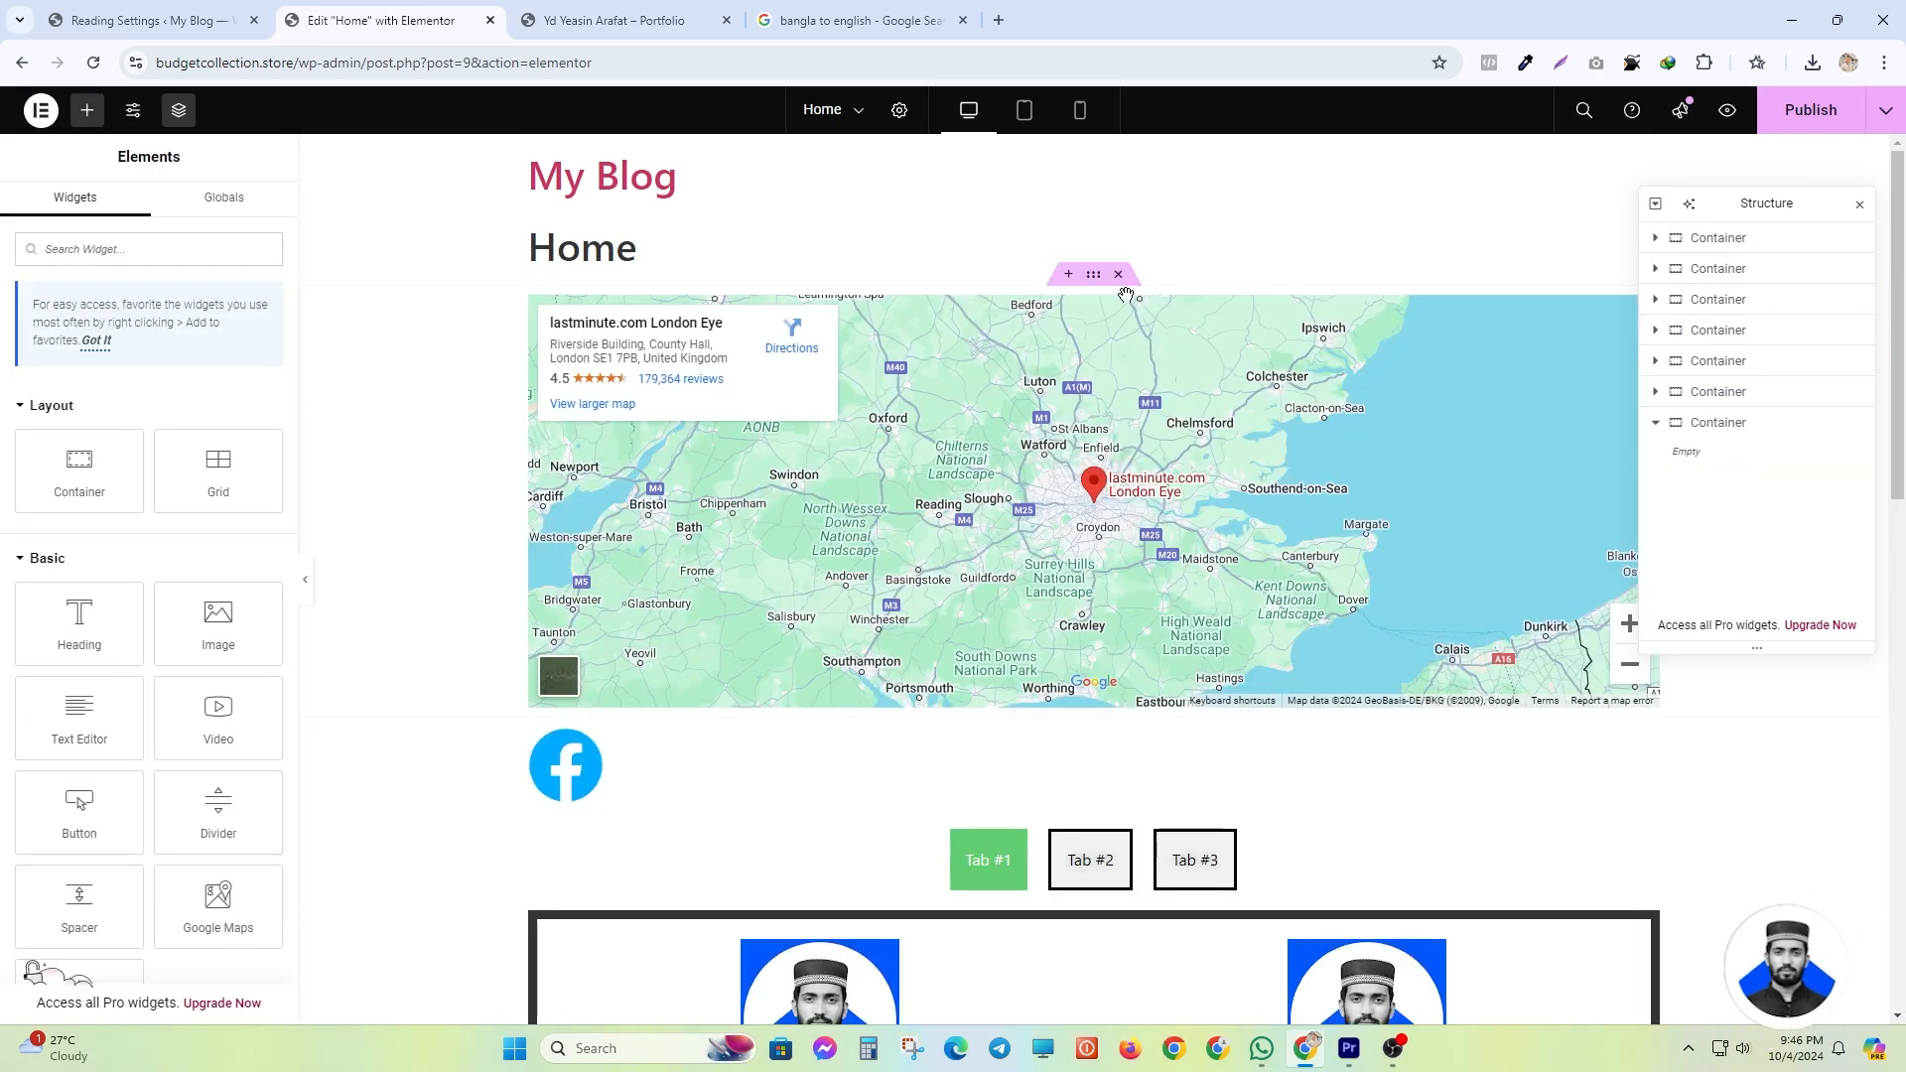
left_click(1120, 276)
left_click(1120, 276)
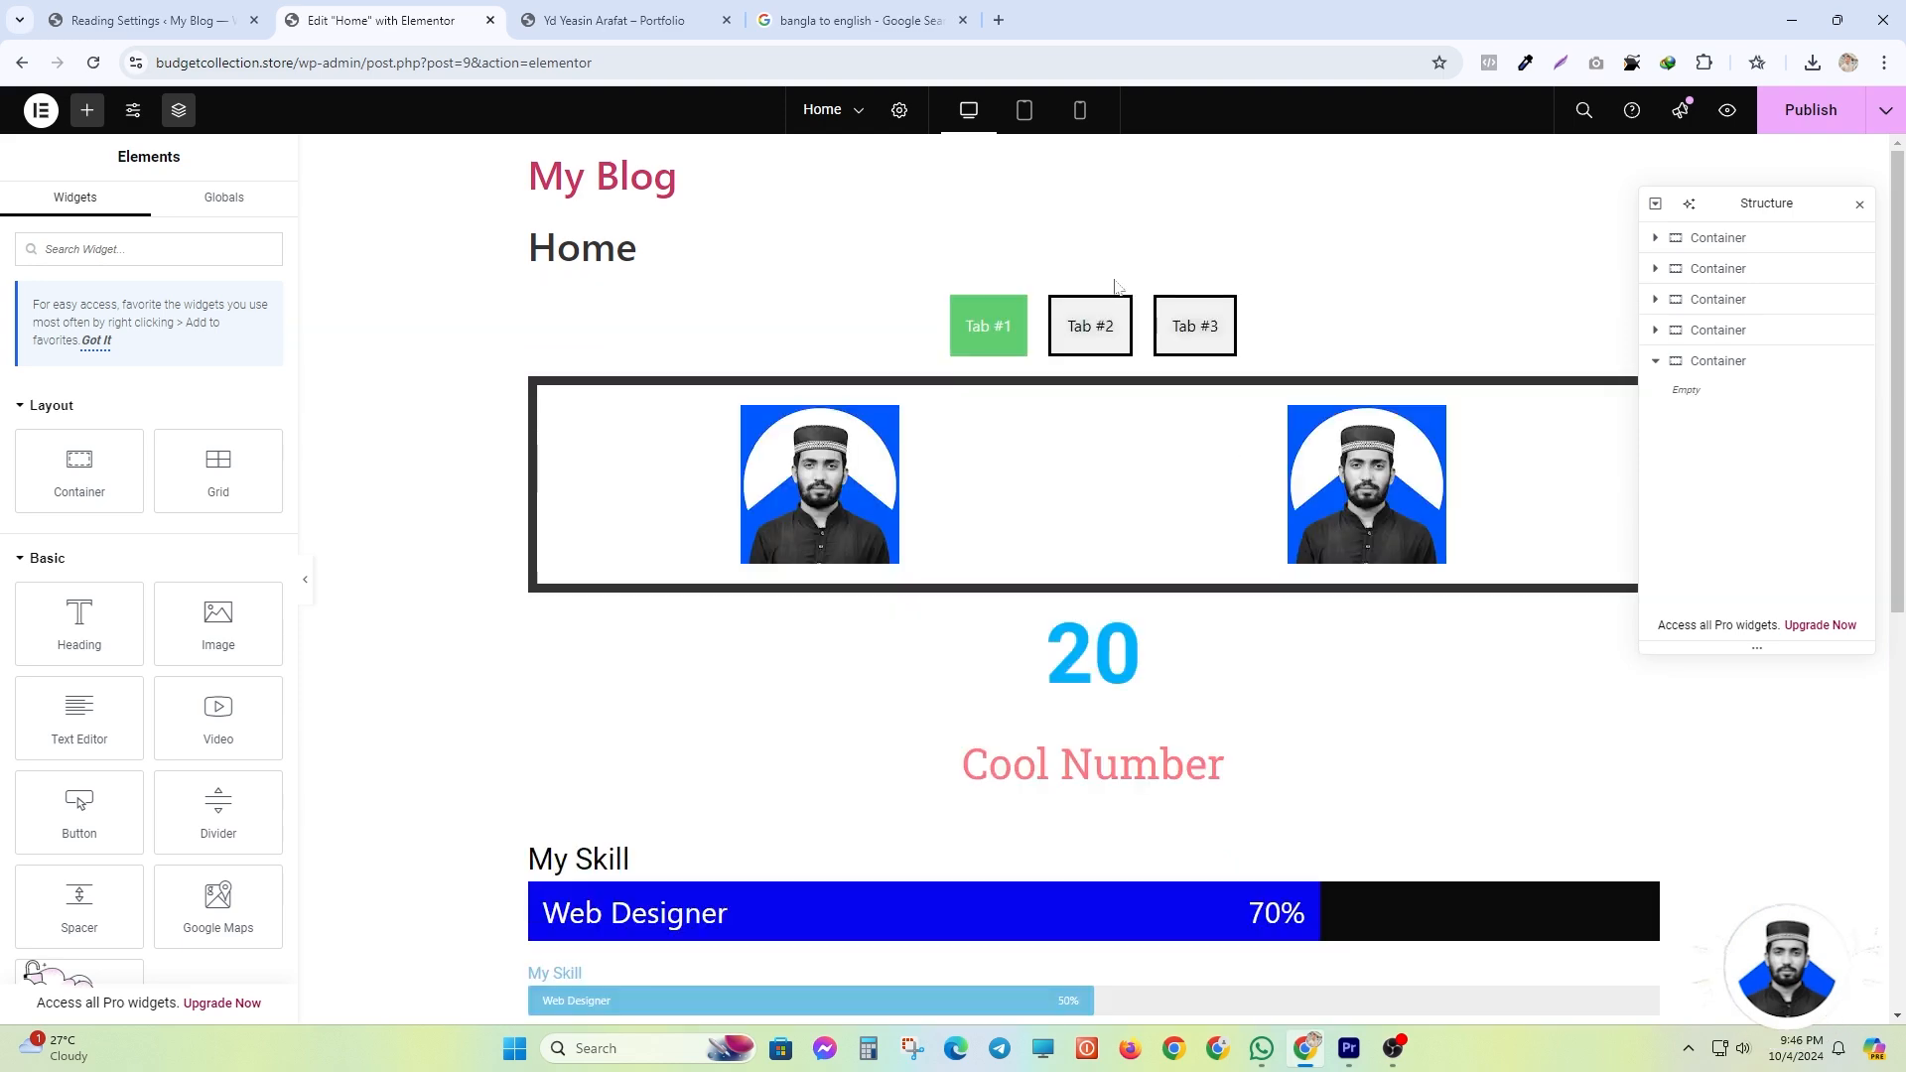
left_click(1120, 276)
left_click(1119, 276)
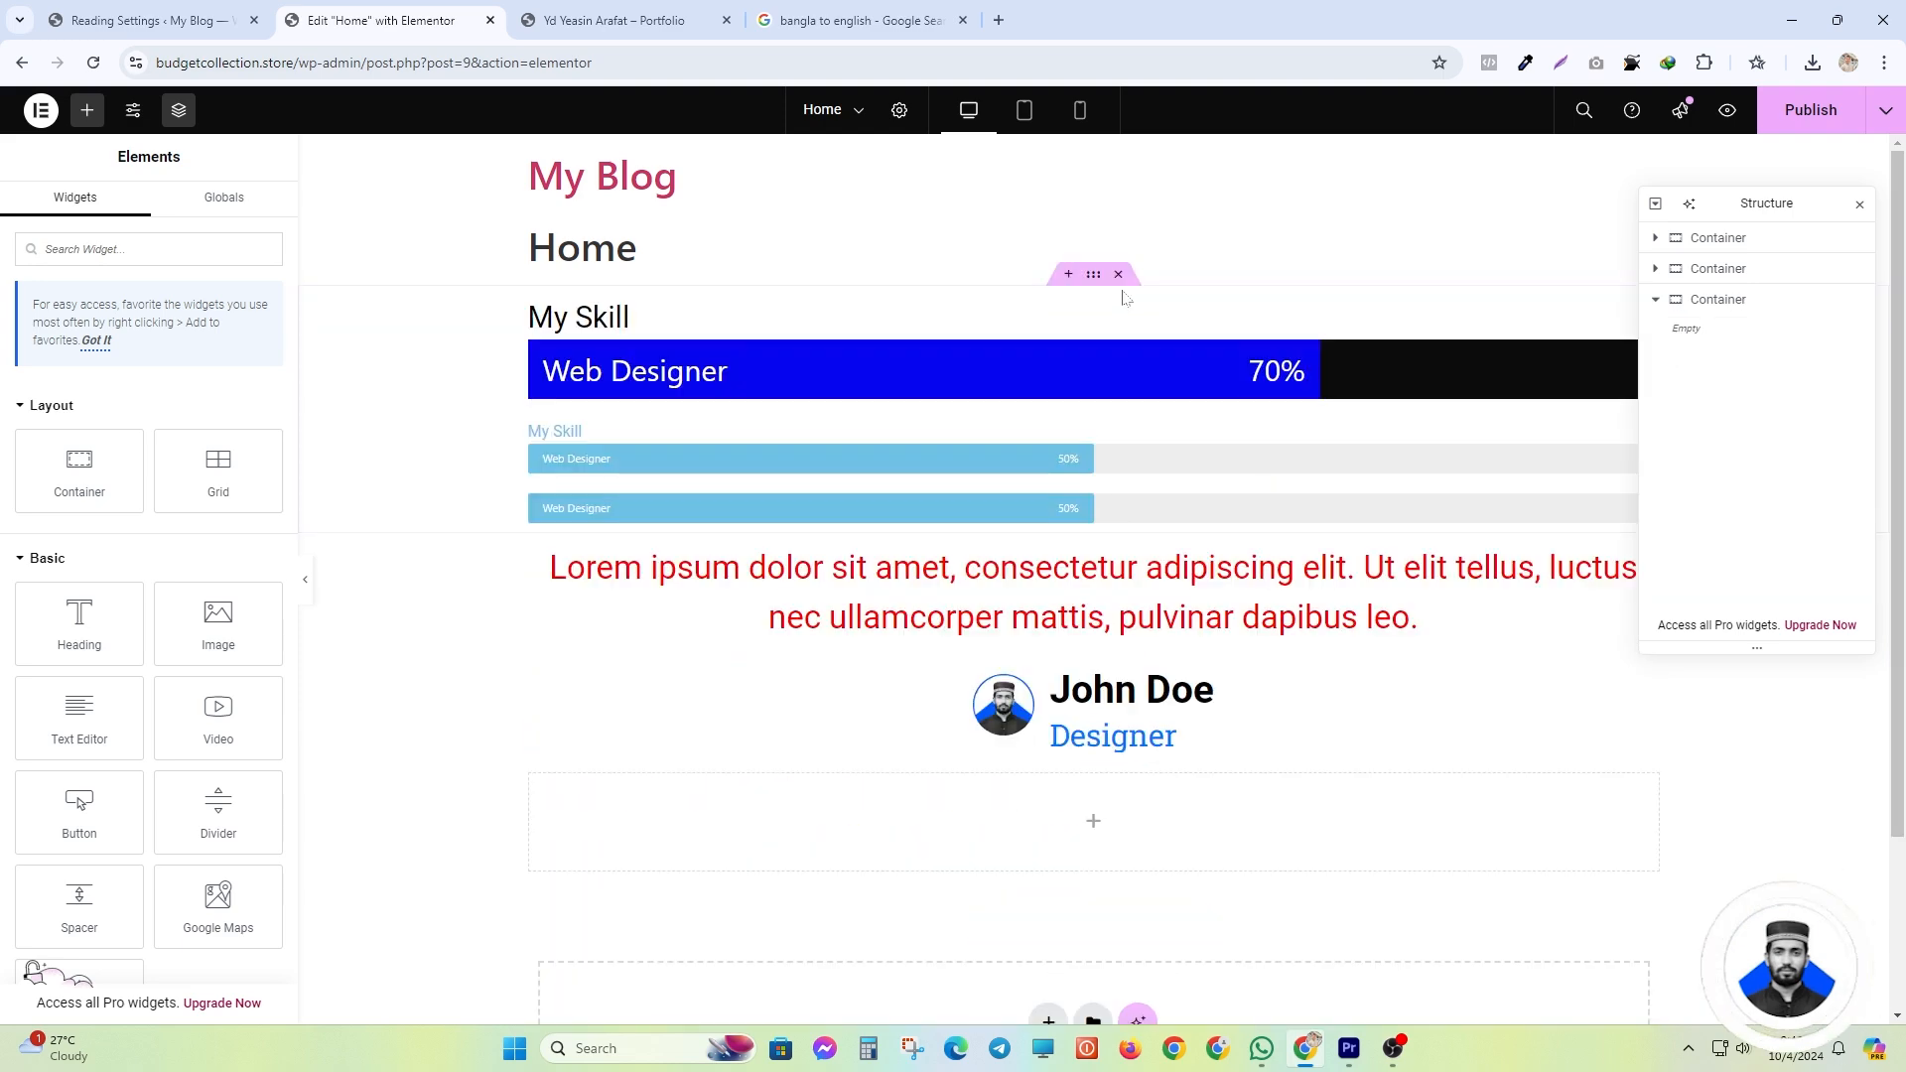
left_click(1120, 276)
left_click(1123, 279)
left_click(1123, 279)
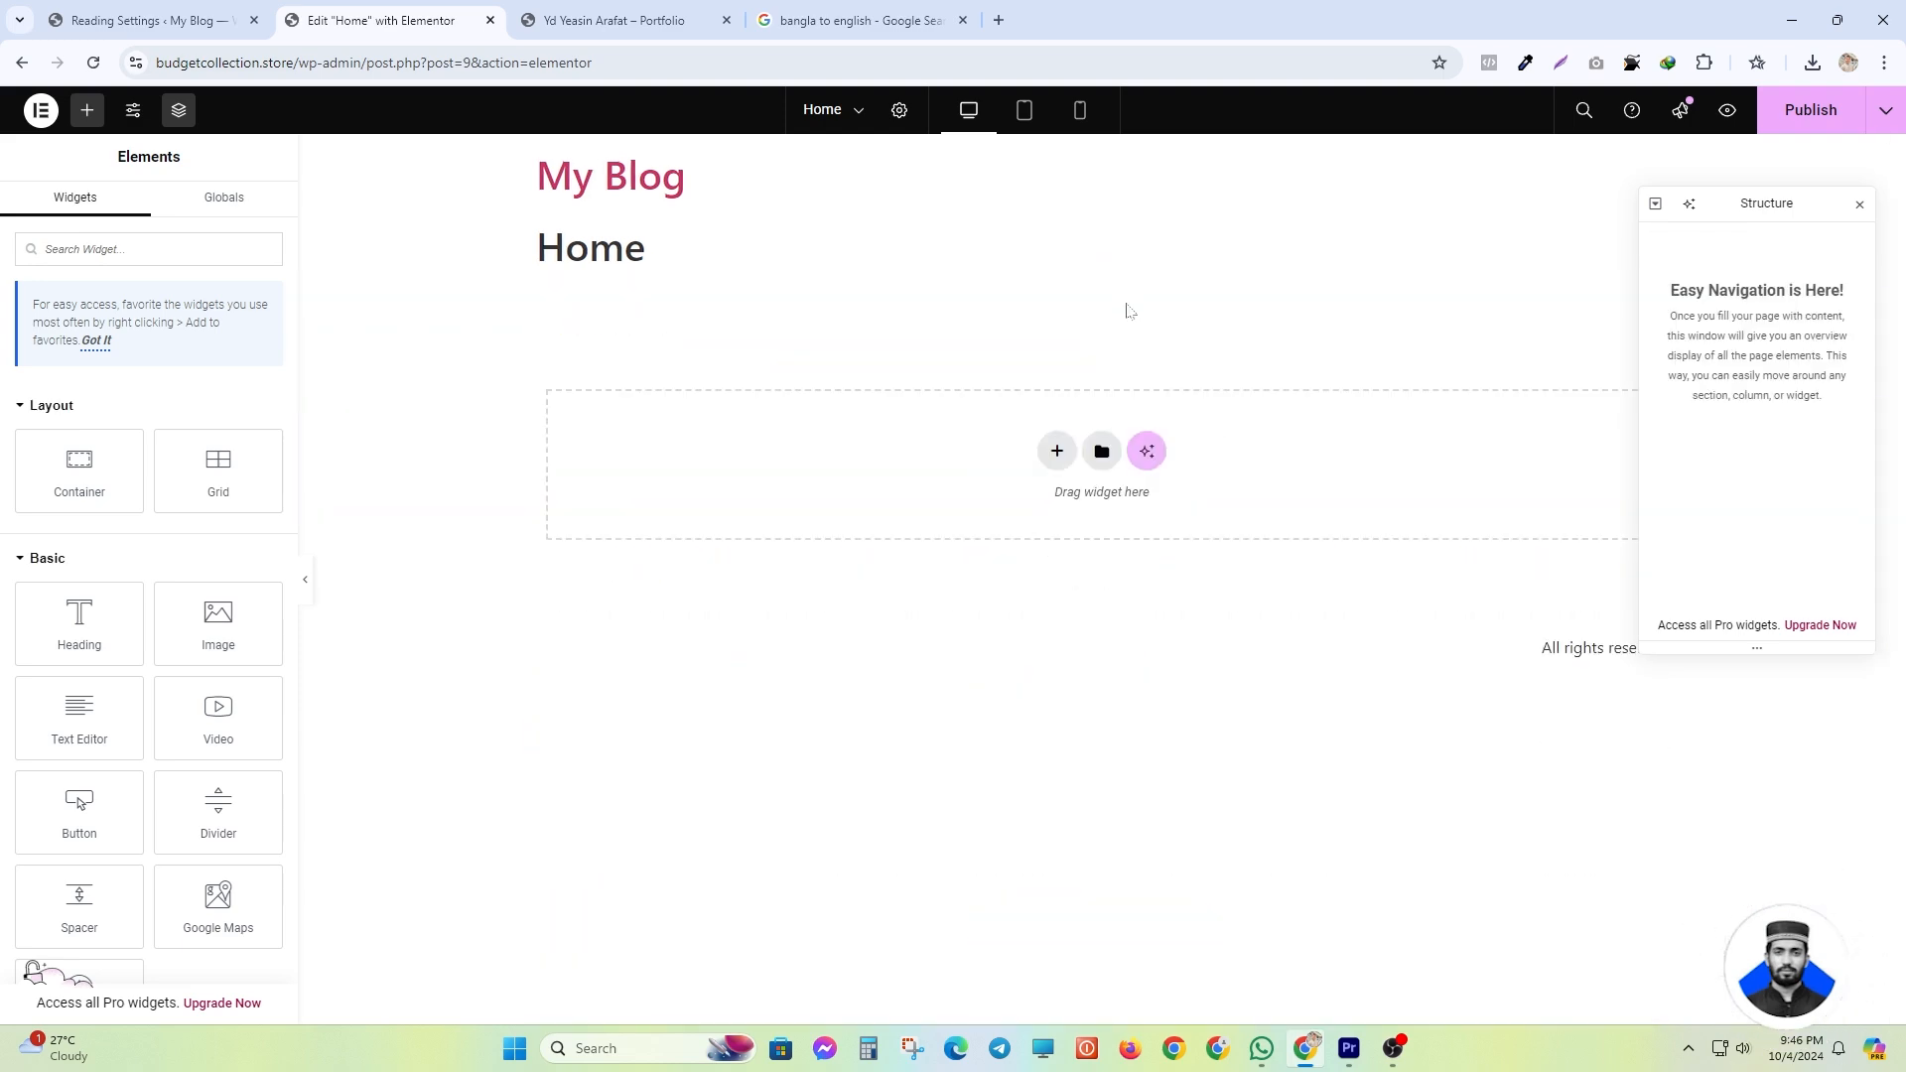
- Review the portfolio's About Us section, and add a Flexbox container with a single vertical column to the Home page
key("ctrl+Tab")
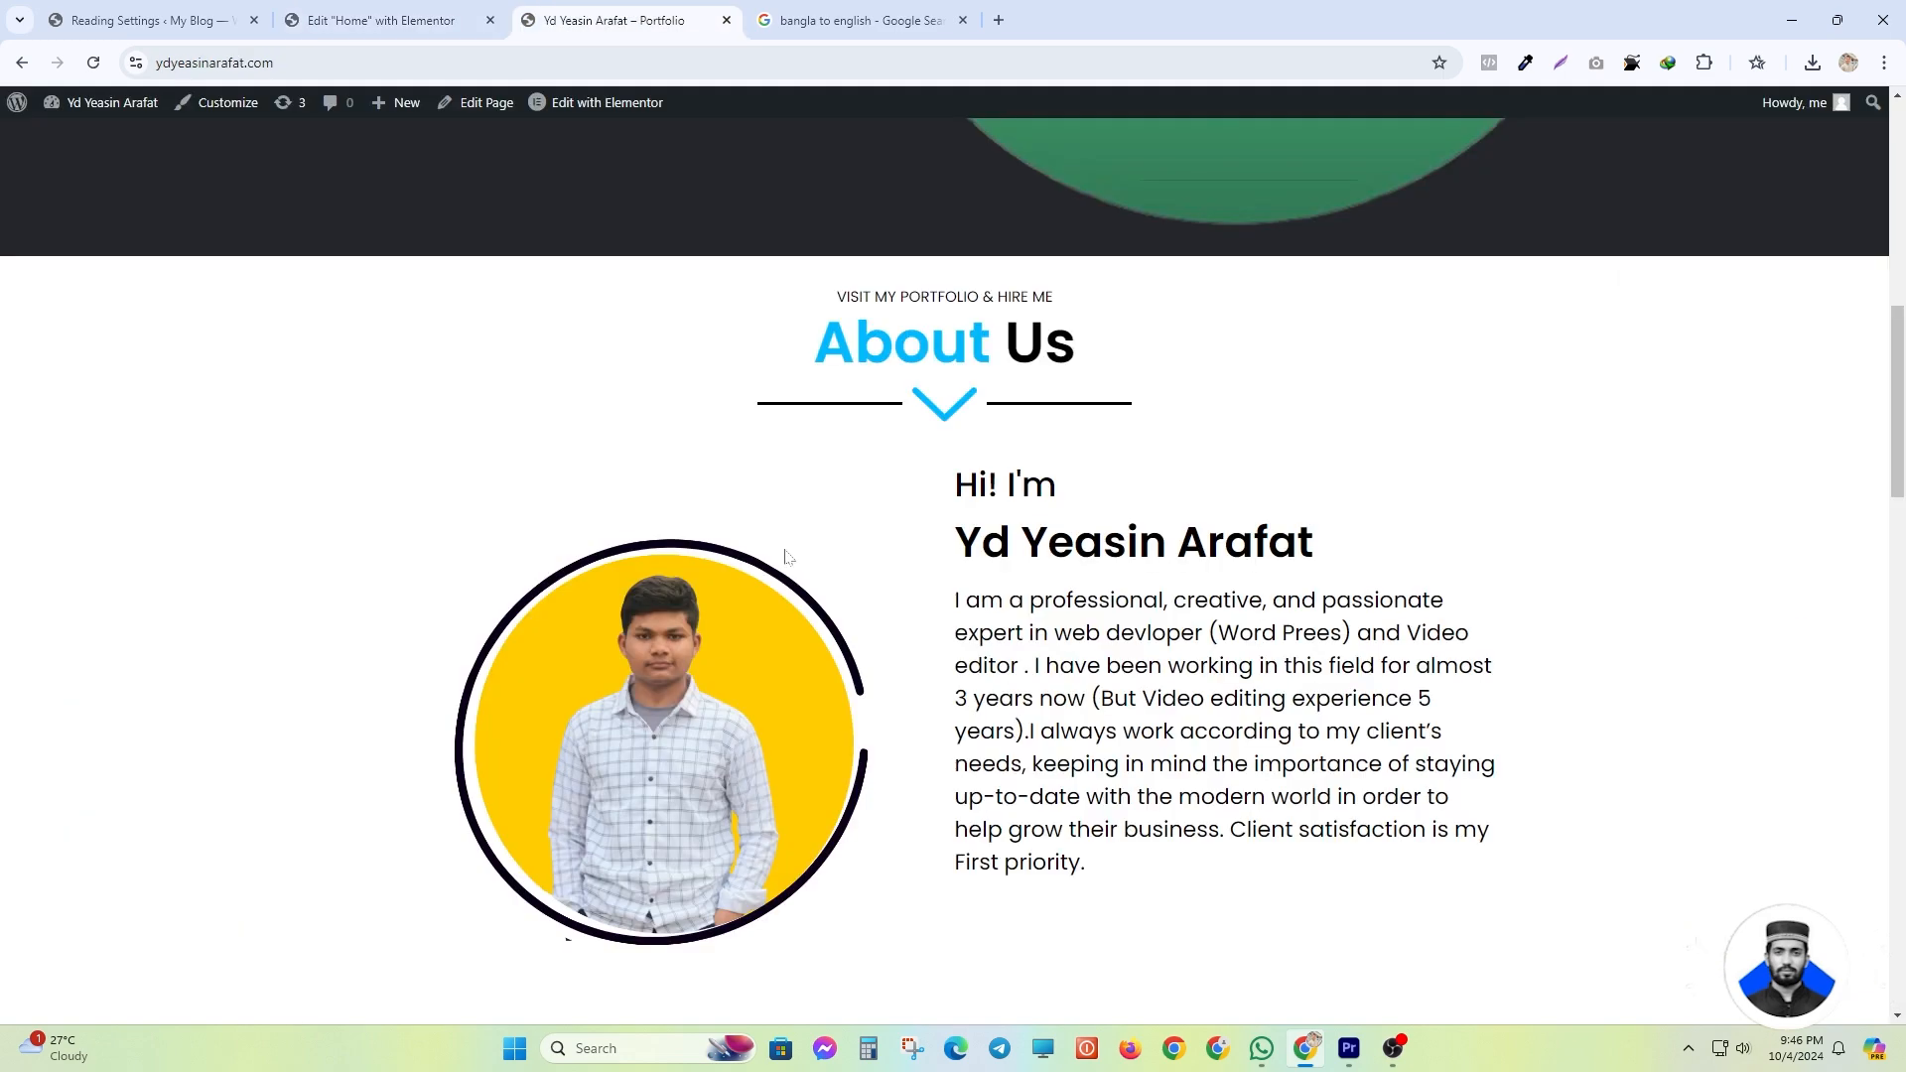
scroll(806, 527, "up", 1)
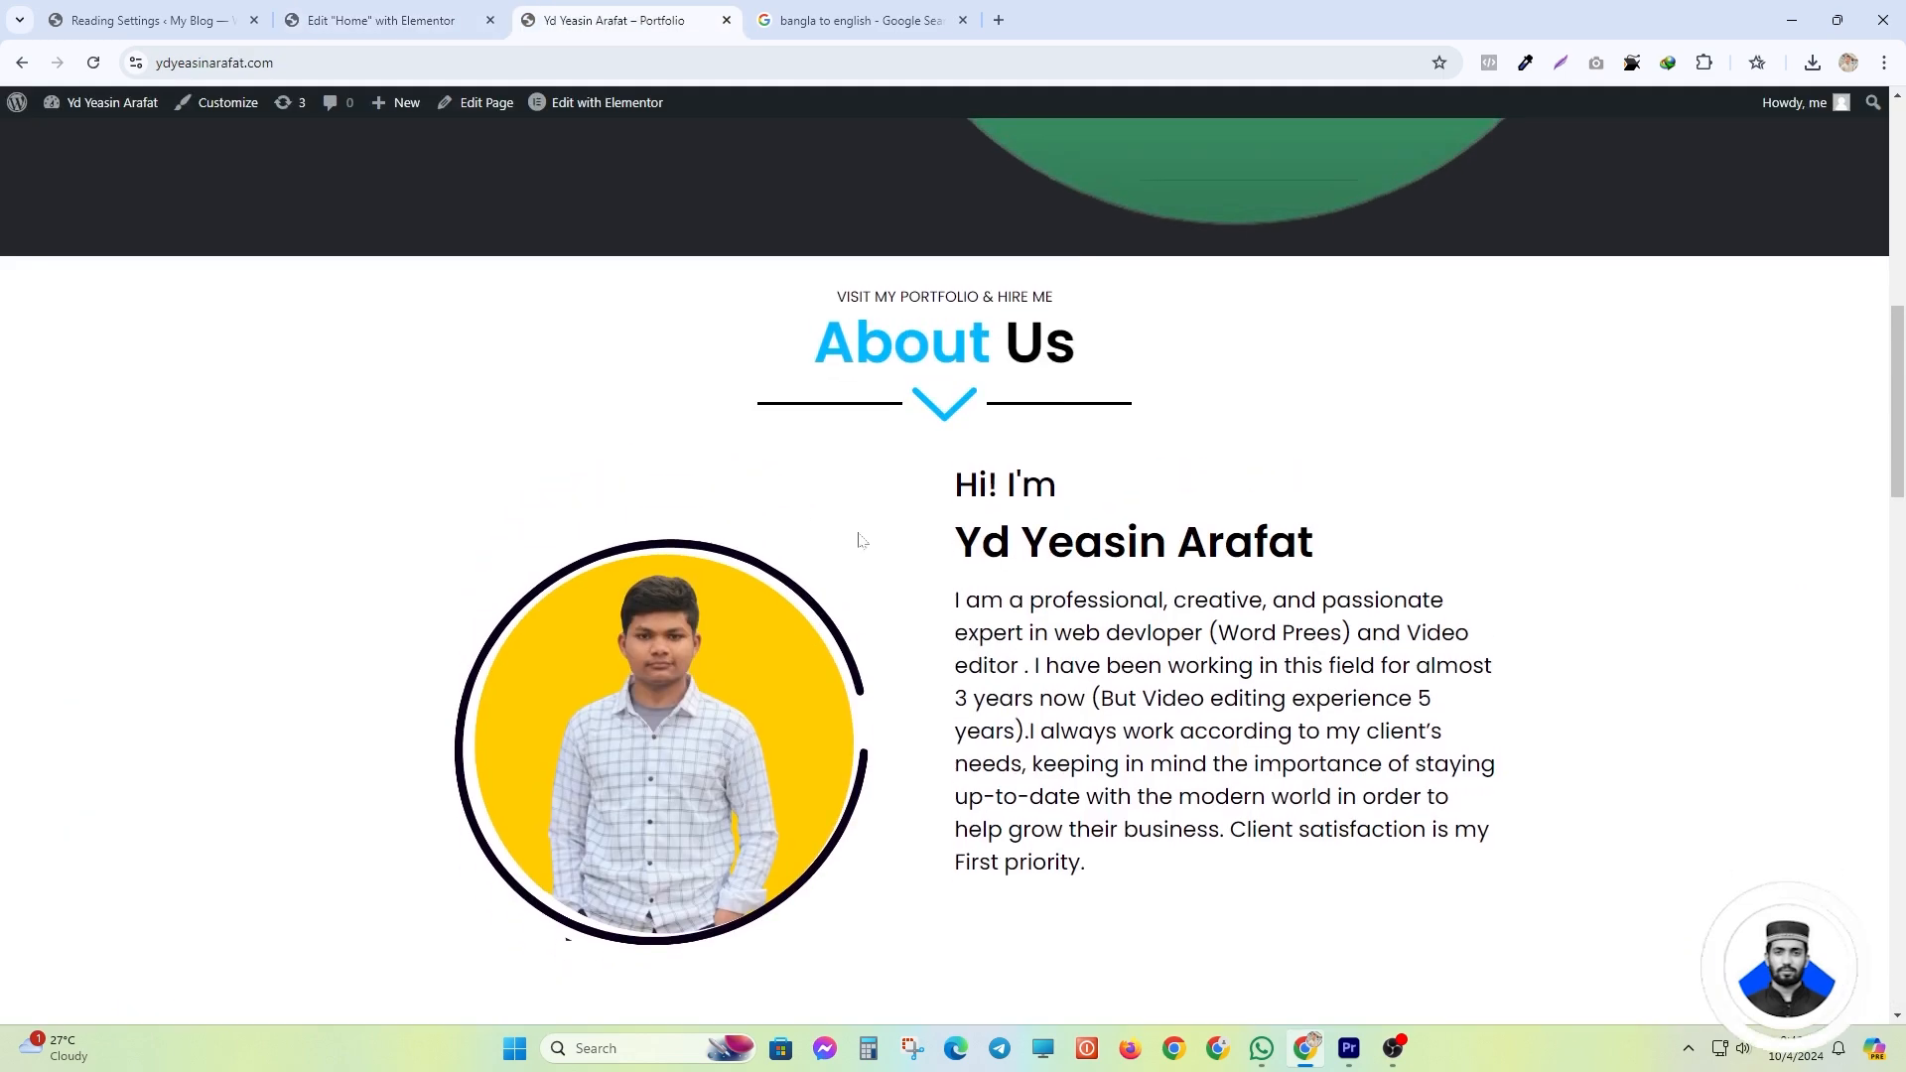
left_click_drag(948, 483, 1121, 867)
left_click(1095, 856)
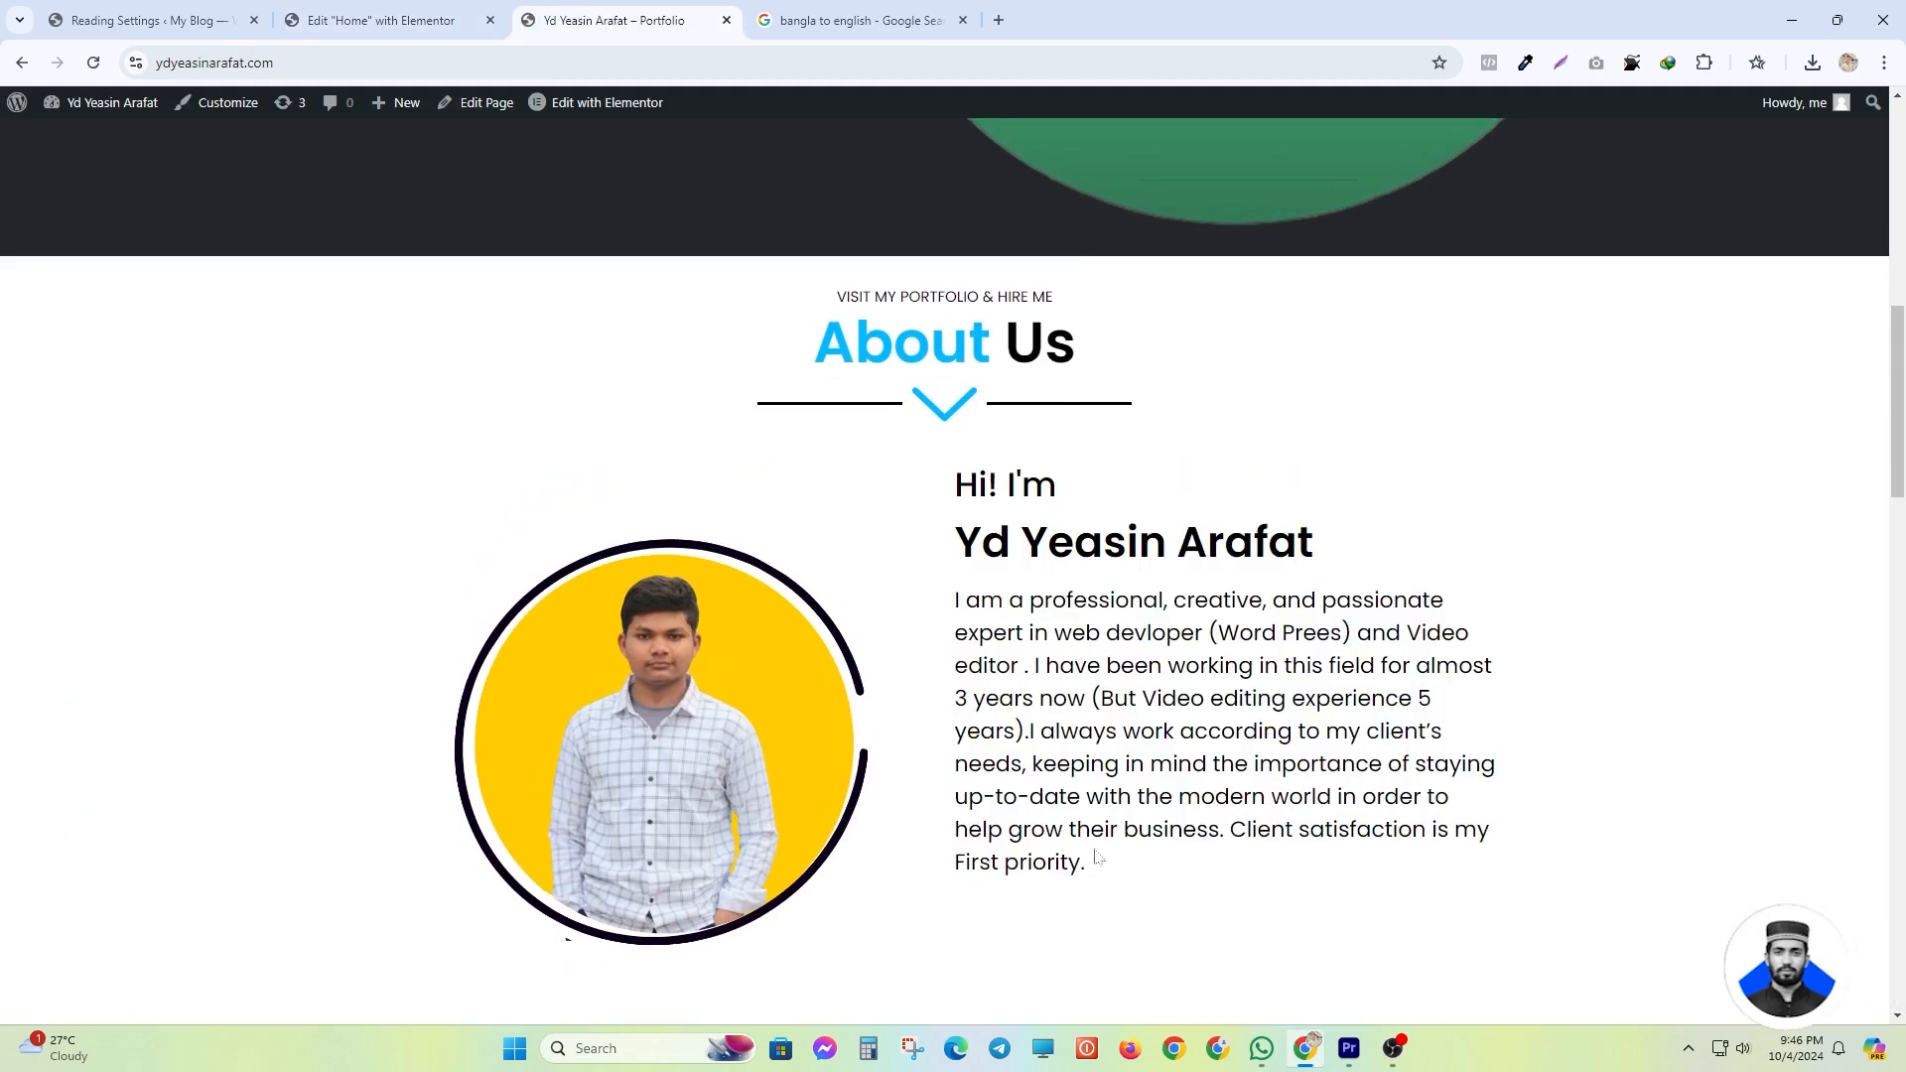
left_click(393, 10)
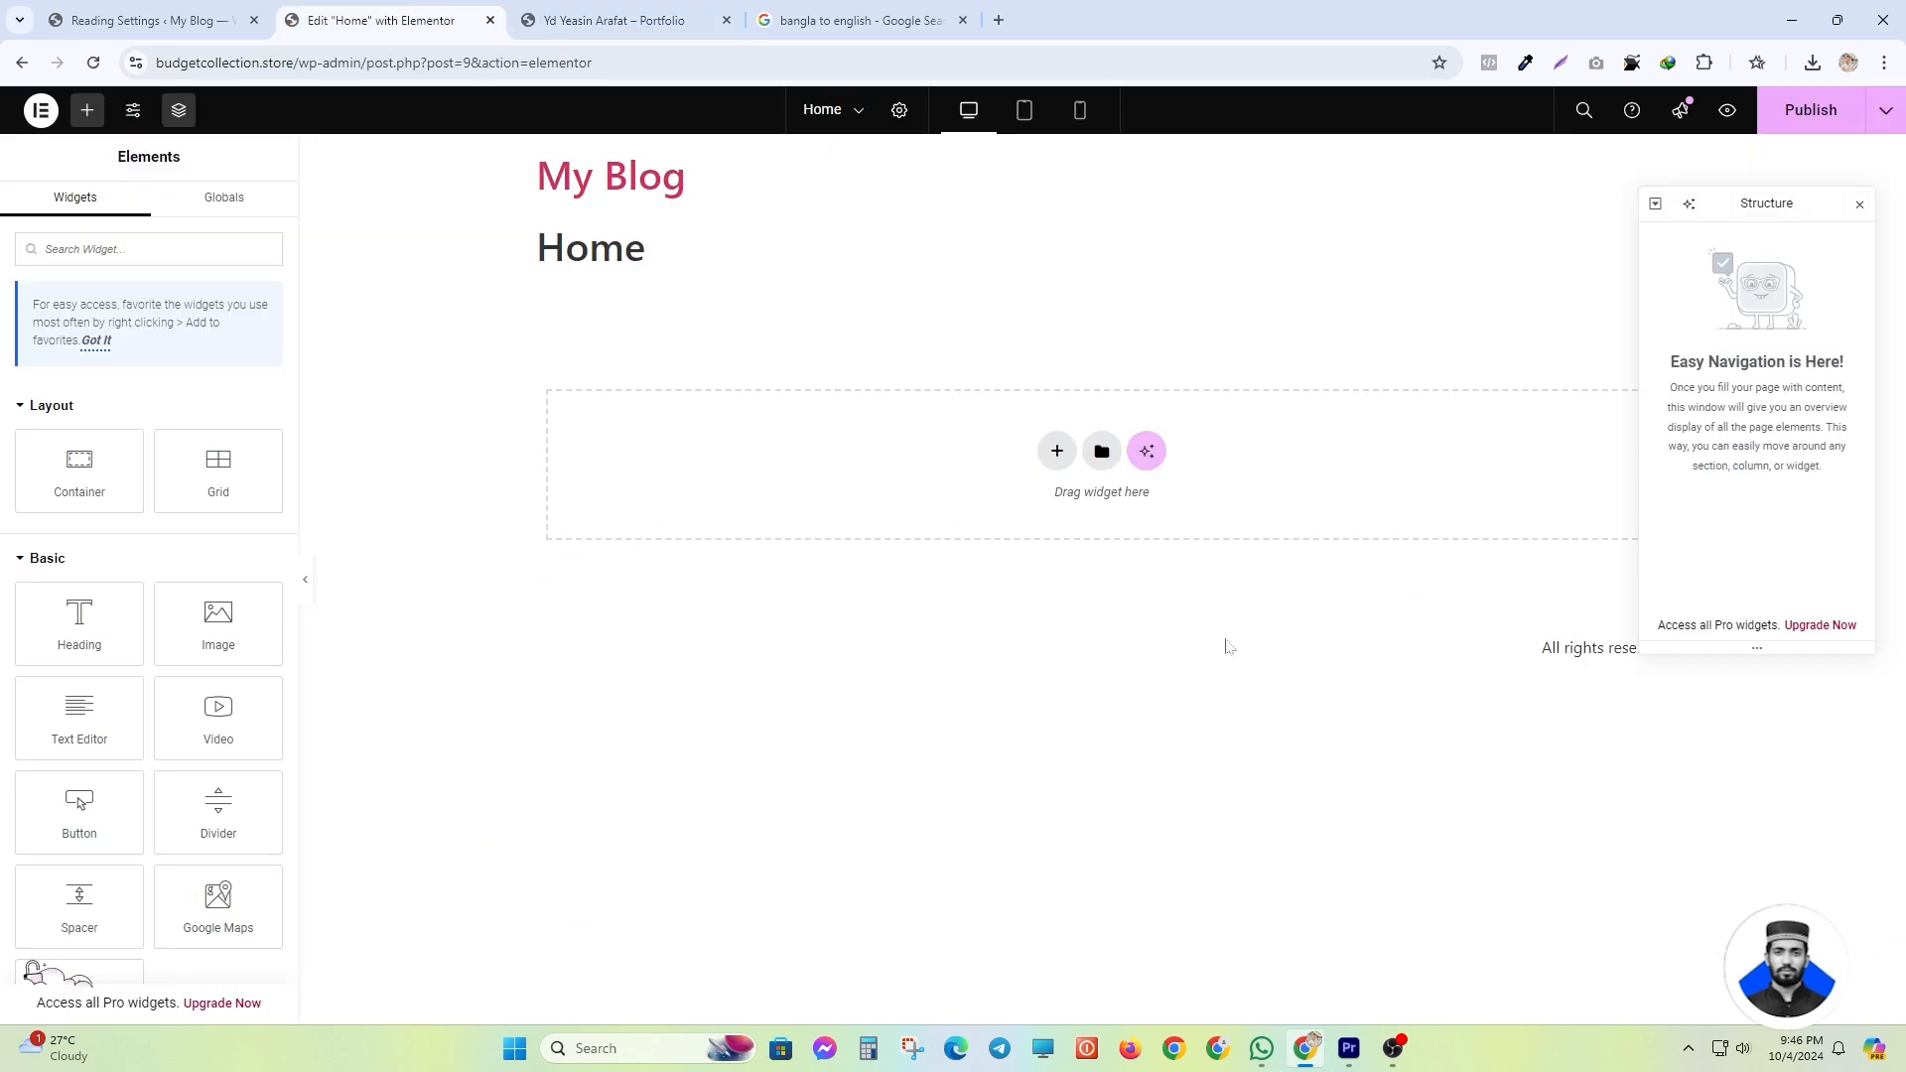
left_click(1056, 452)
left_click(1055, 536)
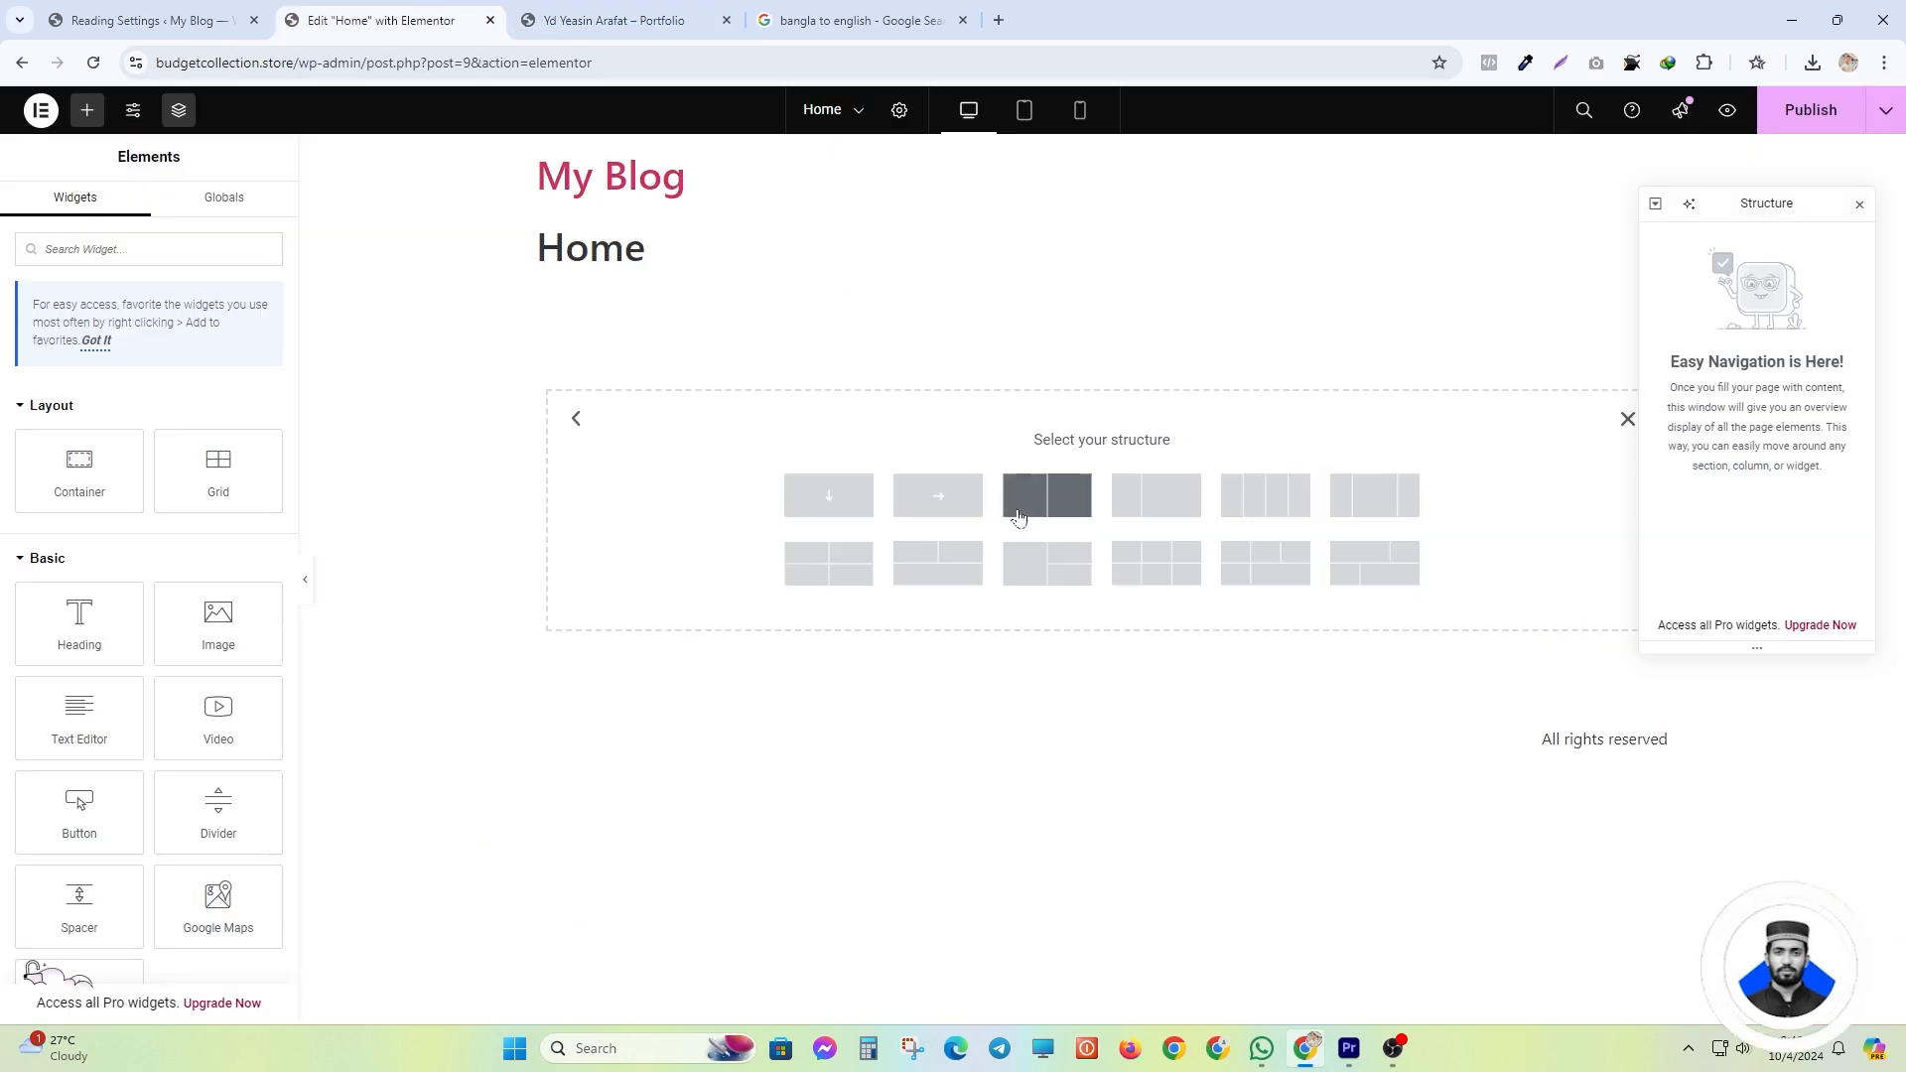
left_click(842, 506)
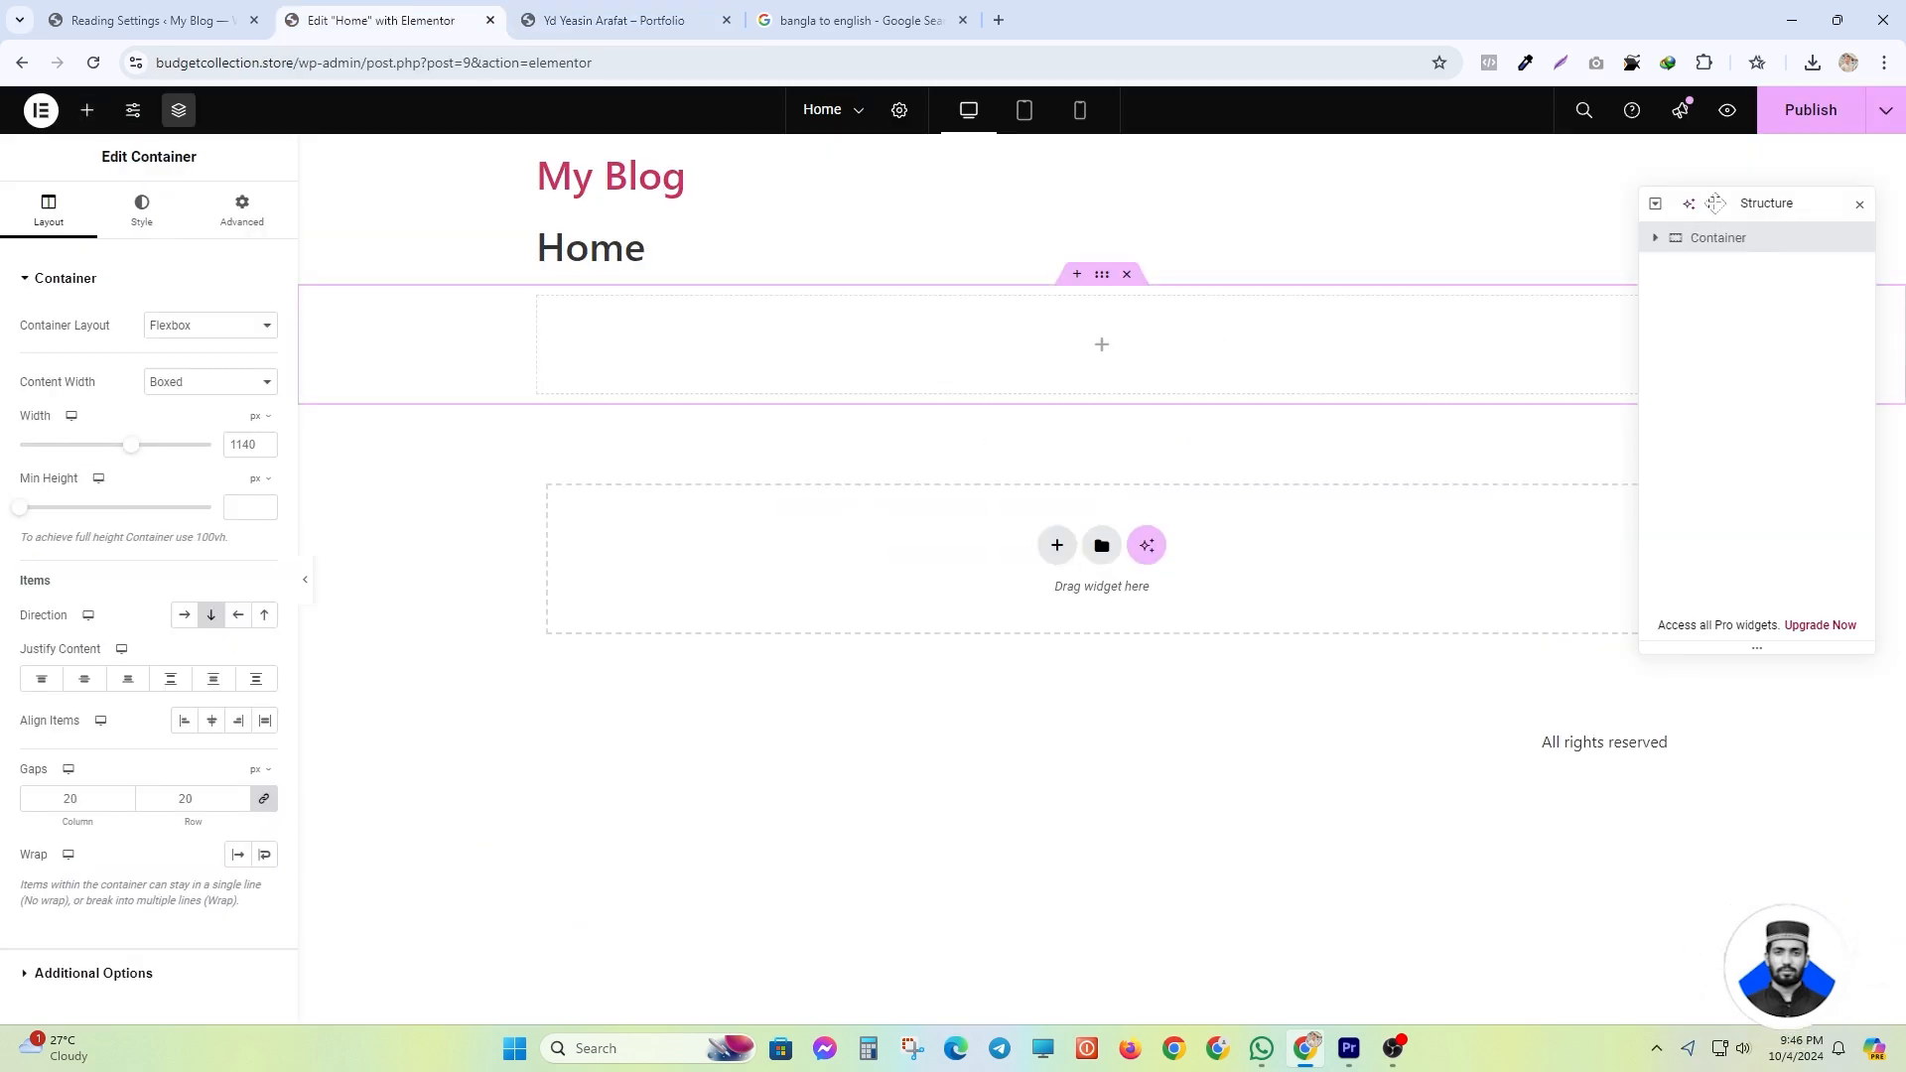
- Move the floating Structure panel, and give the new container a classic background in light grey
left_click_drag(1715, 203, 1752, 312)
left_click_drag(1759, 165, 1579, 339)
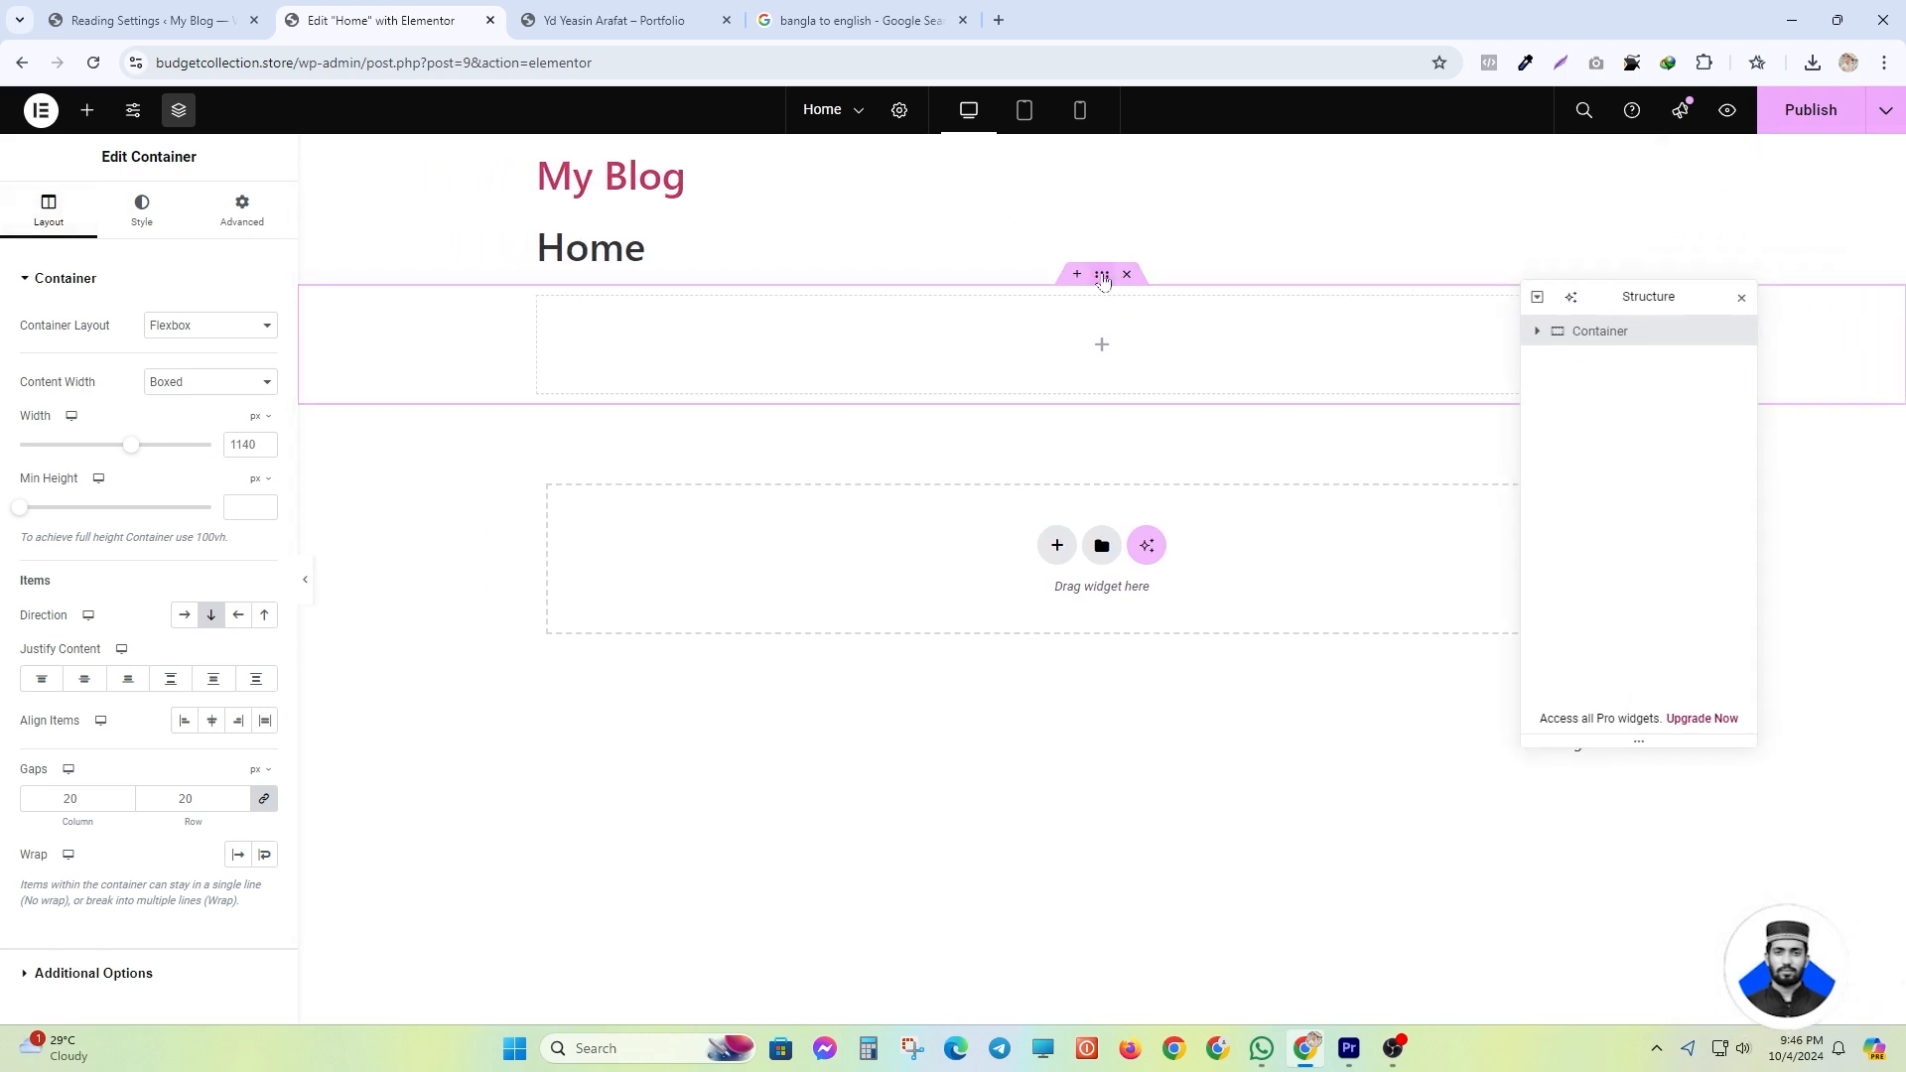
left_click(139, 217)
left_click(185, 366)
left_click(264, 409)
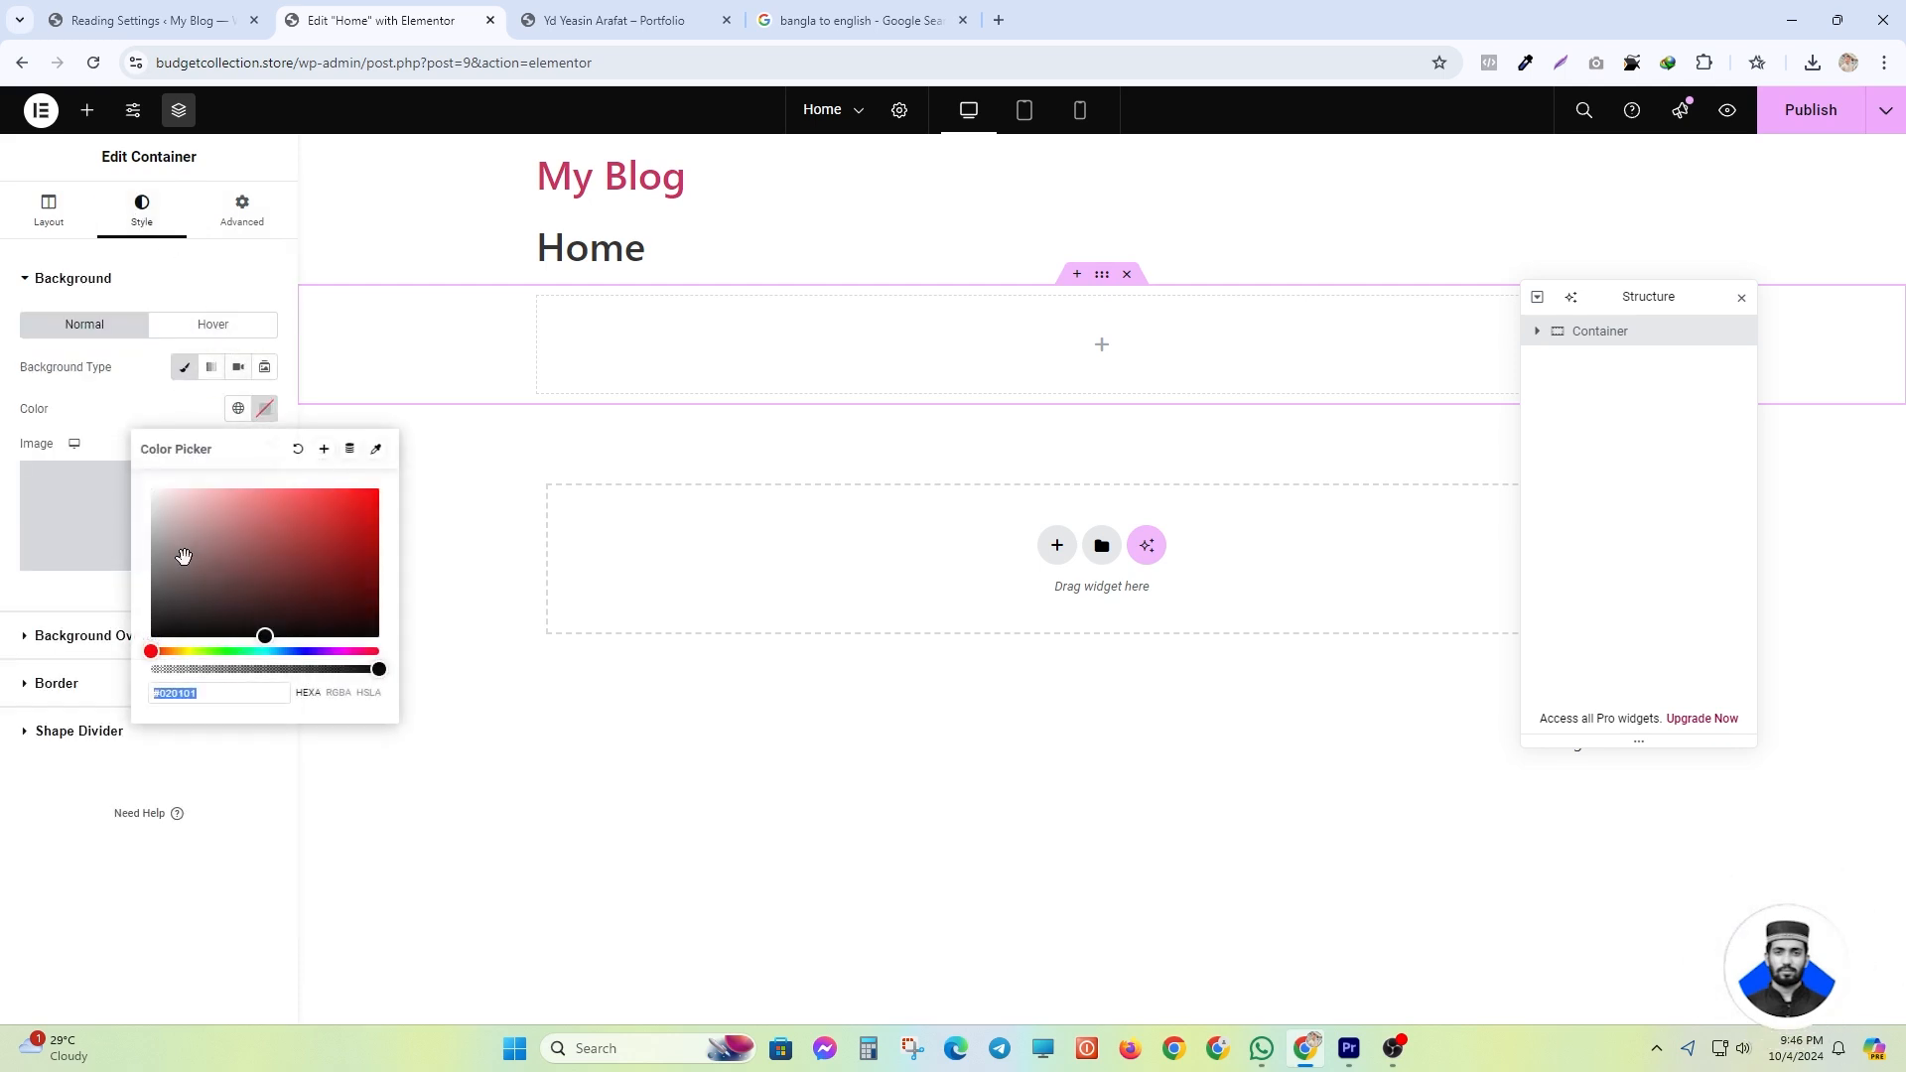
left_click_drag(184, 556, 140, 528)
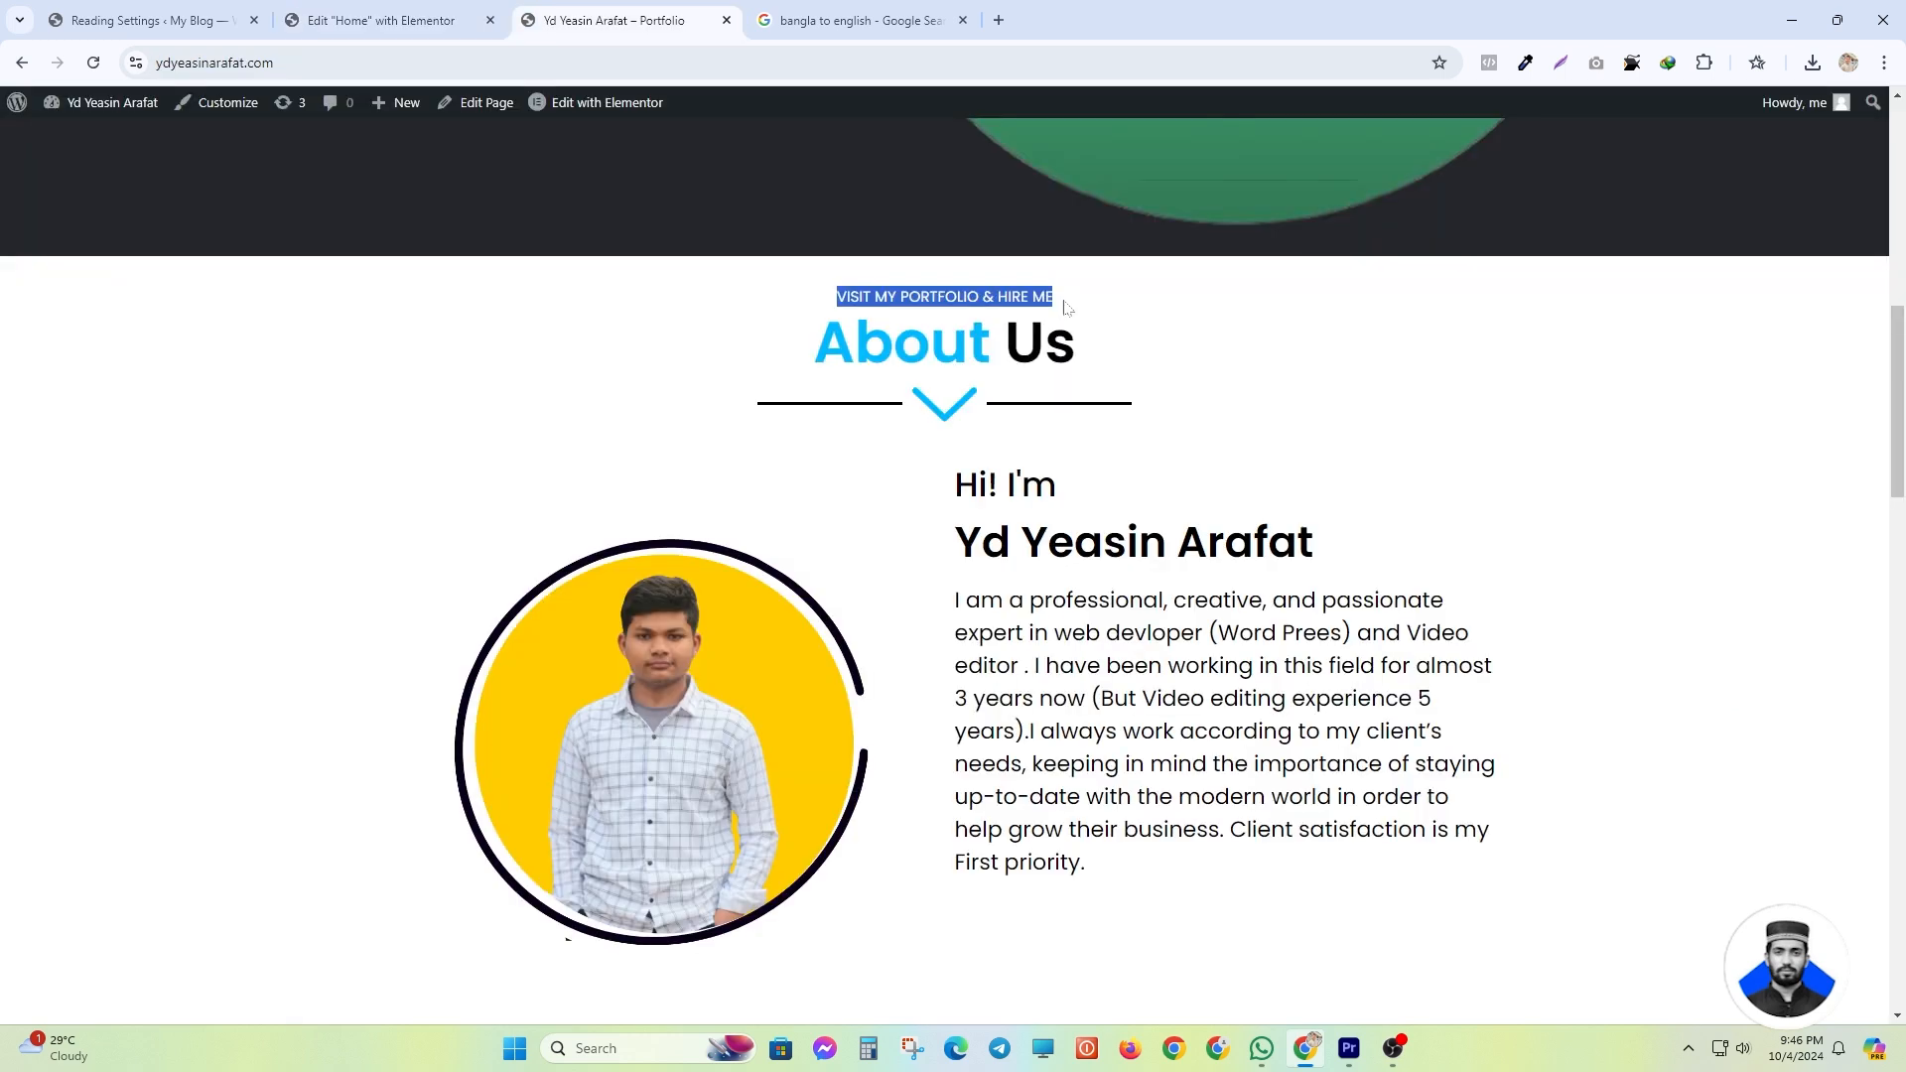
- Copy the text "VISIT MY PORTFOLIO & HIRE ME" from the portfolio's About Us section and return to the Home page editor
left_click(843, 285)
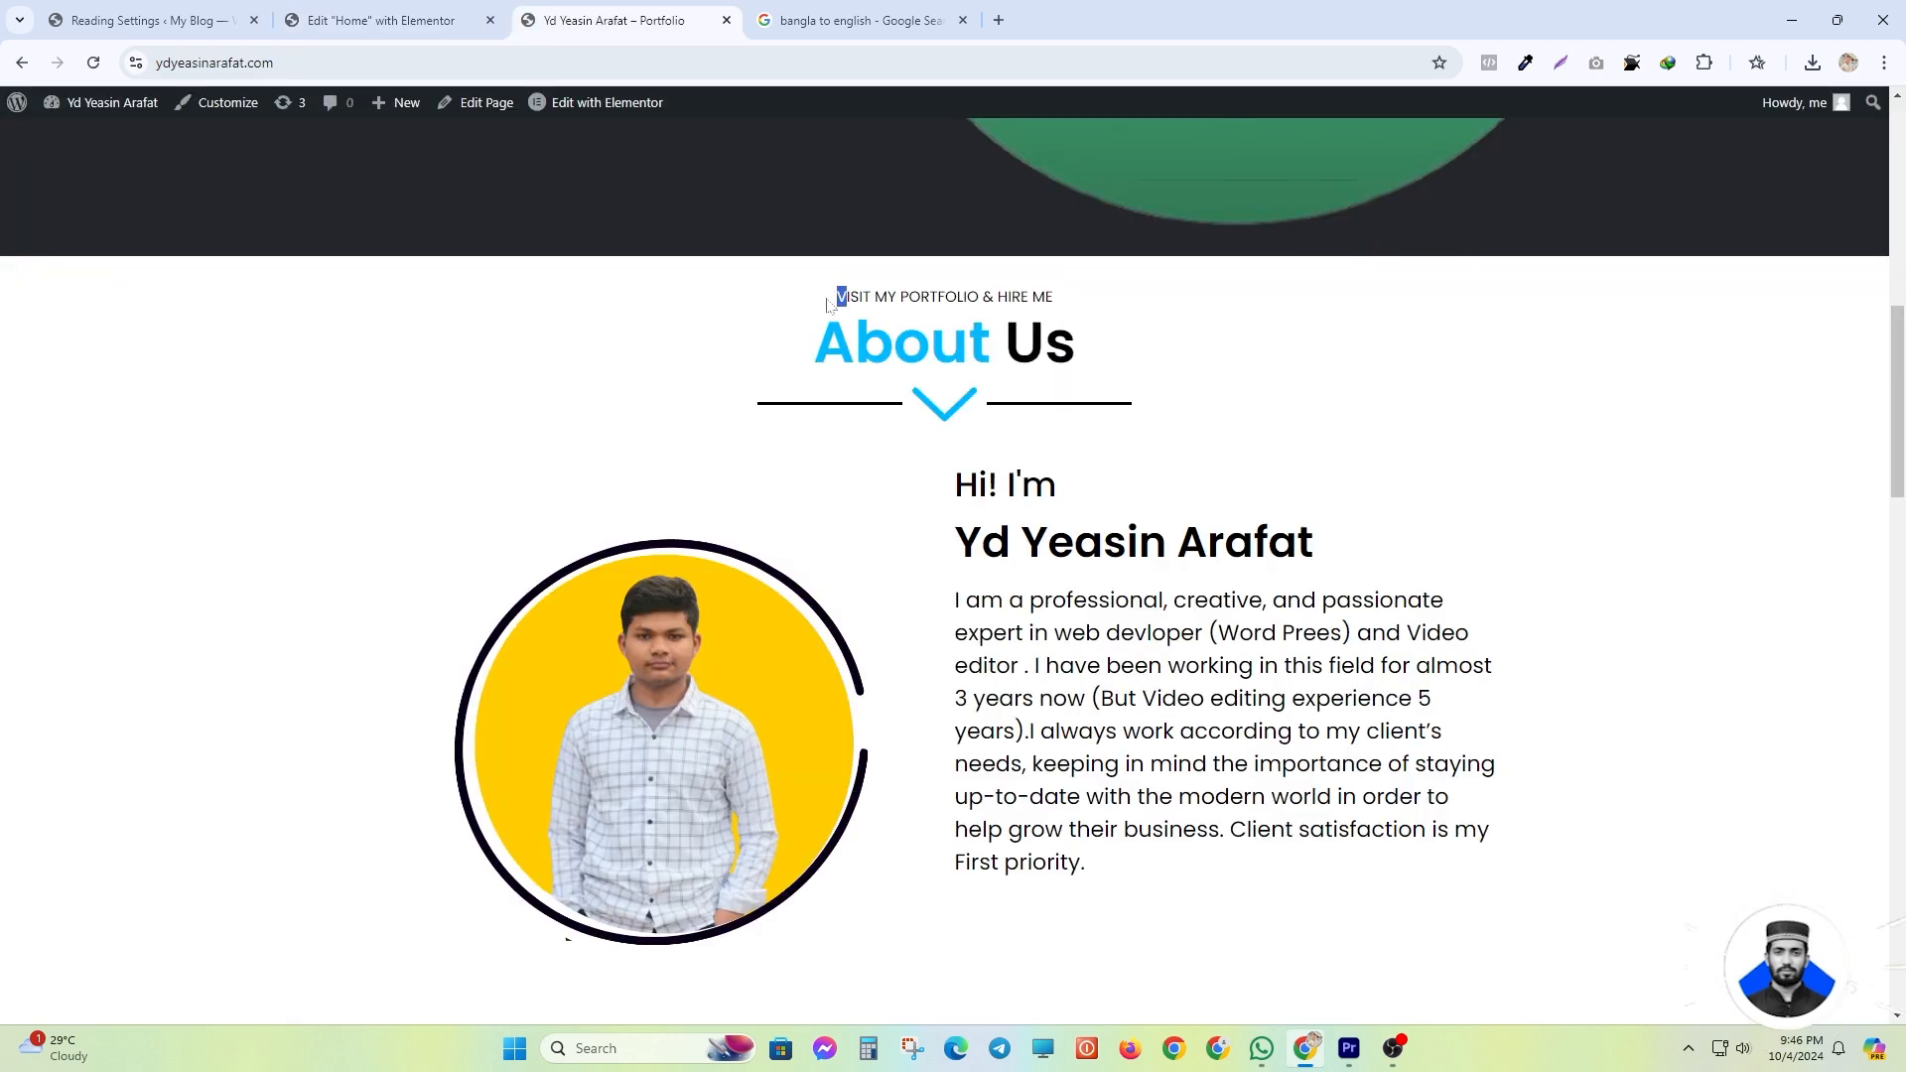
left_click_drag(840, 296, 1125, 329)
left_click(838, 296)
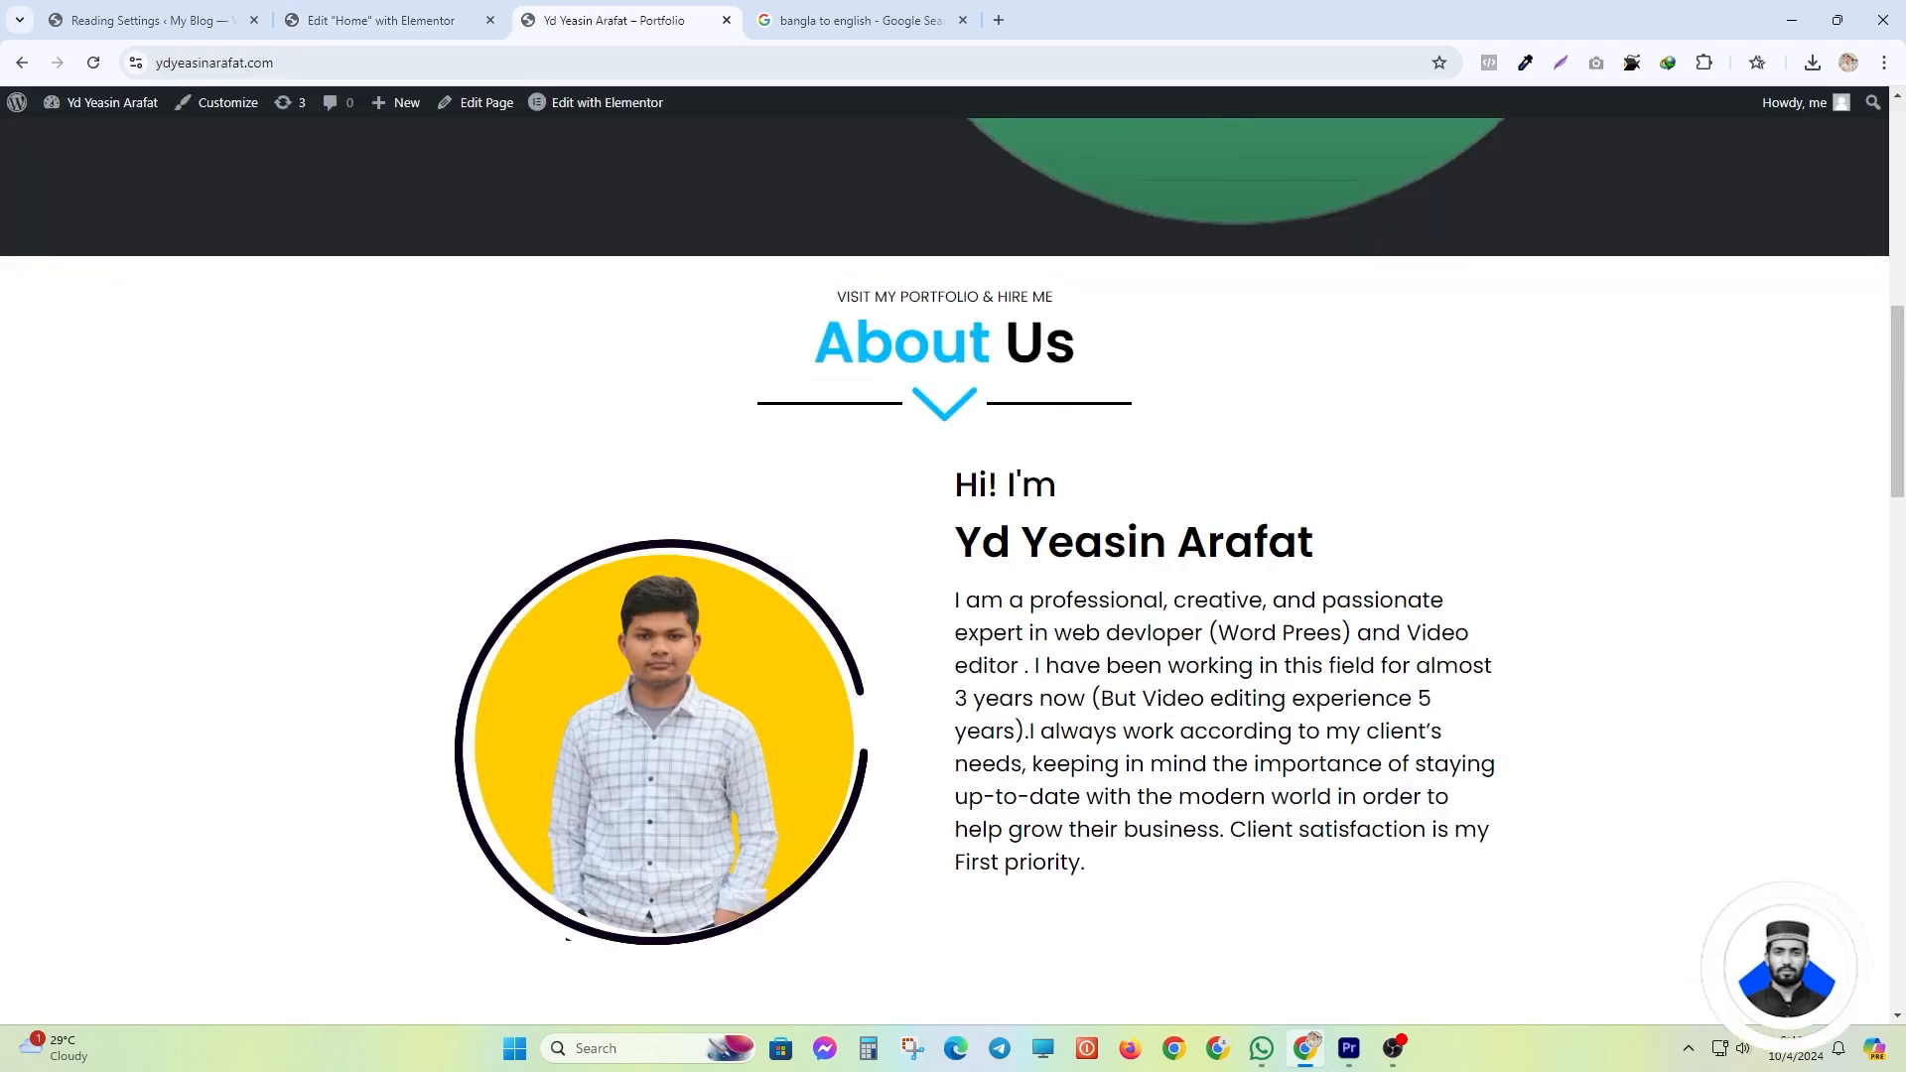
left_click_drag(839, 296, 1055, 298)
right_click(983, 300)
left_click(839, 298)
mouse_move(839, 297)
left_mouse_down()
mouse_move(1054, 299)
mouse_move(814, 311)
left_mouse_up()
key("ctrl+c")
left_click(814, 311)
left_click(367, 20)
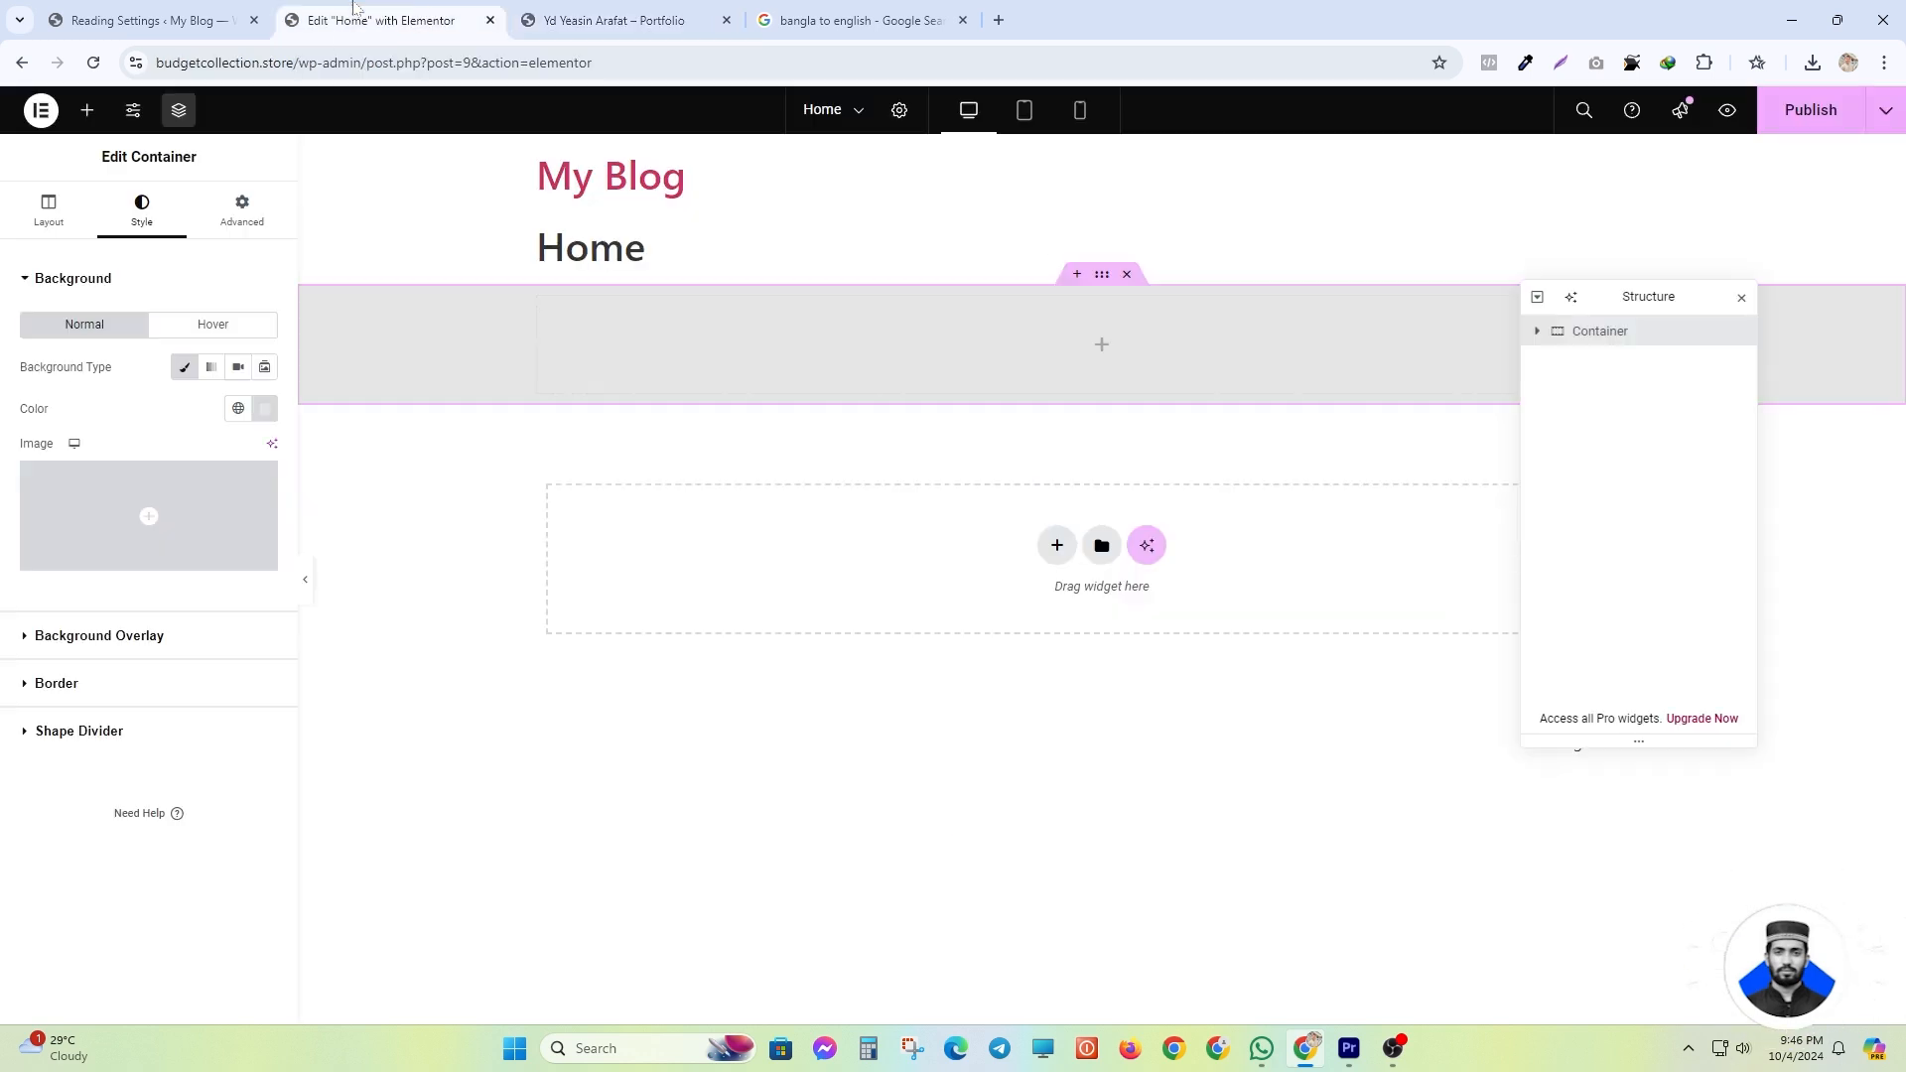
- Add a Heading widget to the grey container with the title "VISIT MY PORTFOLIO & HIRE ME", keeping the Structure panel floating
left_click(90, 112)
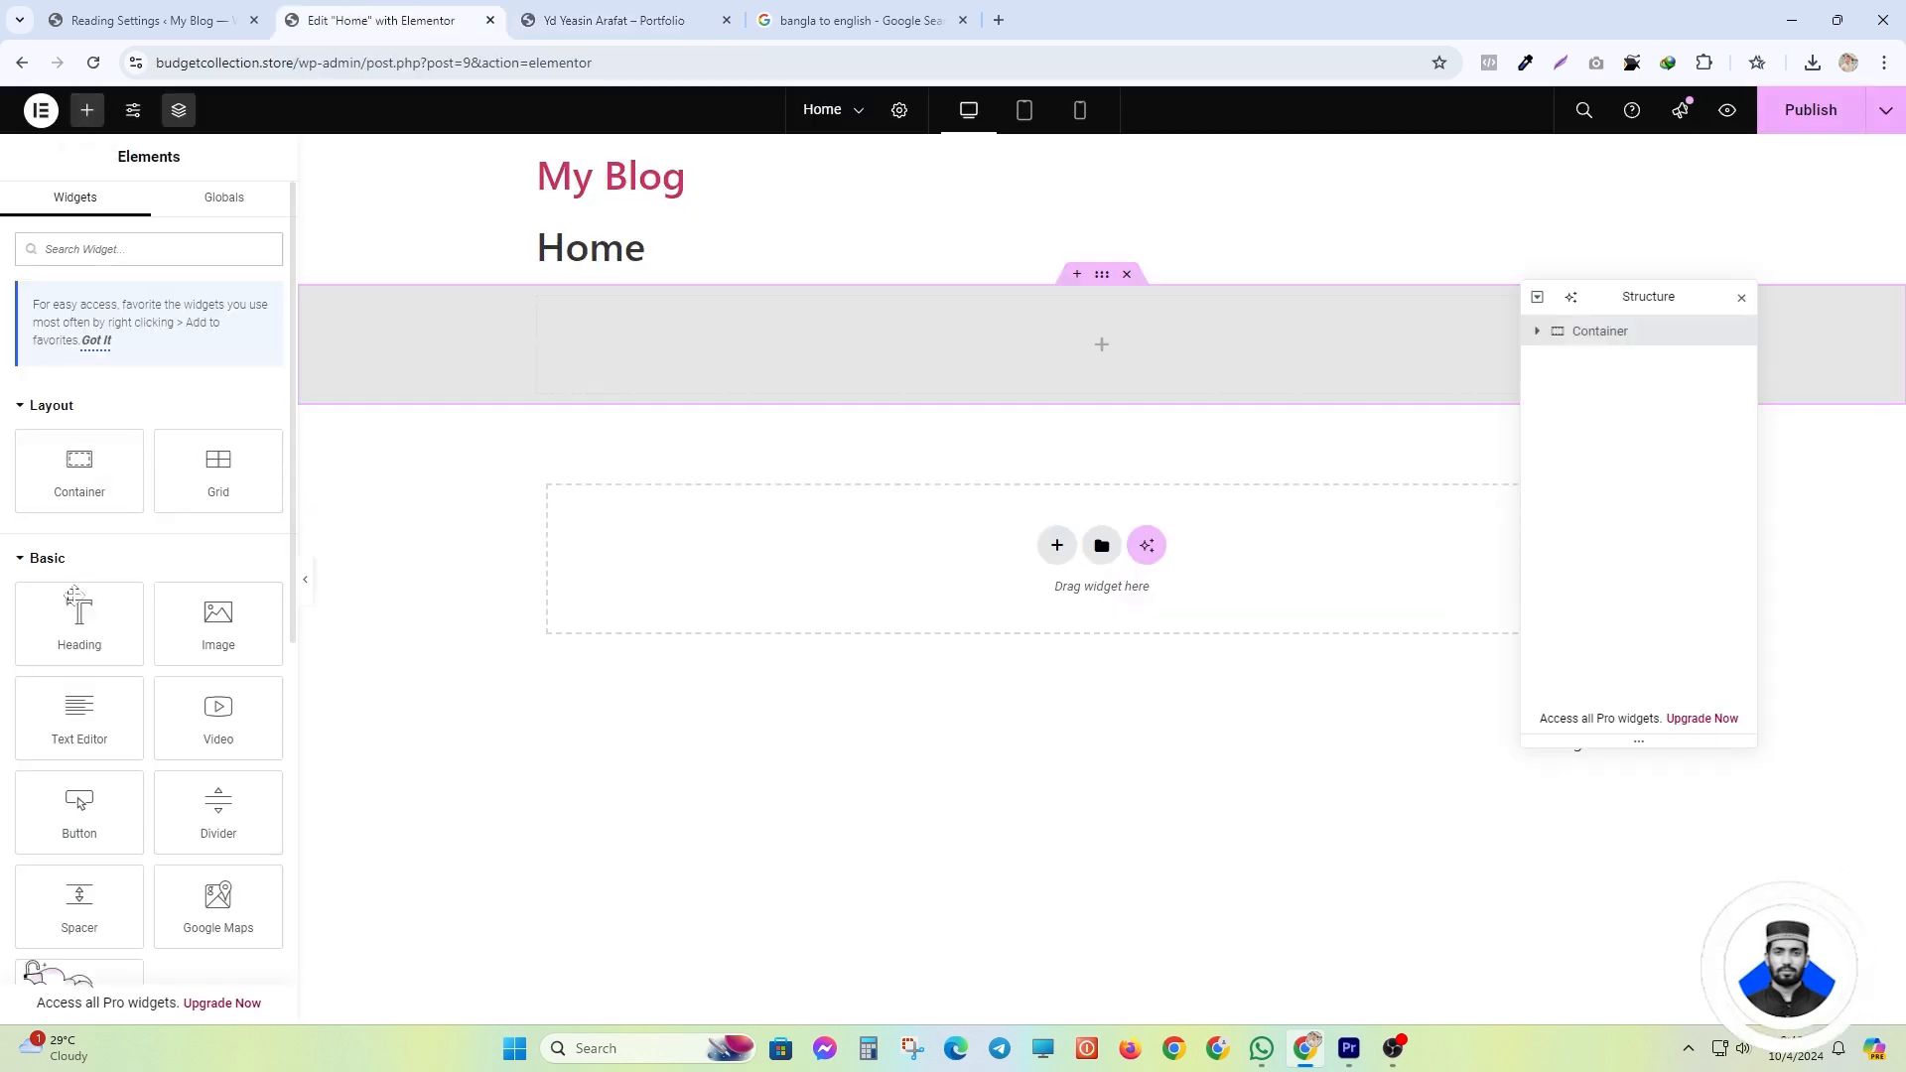
left_click_drag(103, 616, 1049, 386)
left_click_drag(1601, 301, 1797, 382)
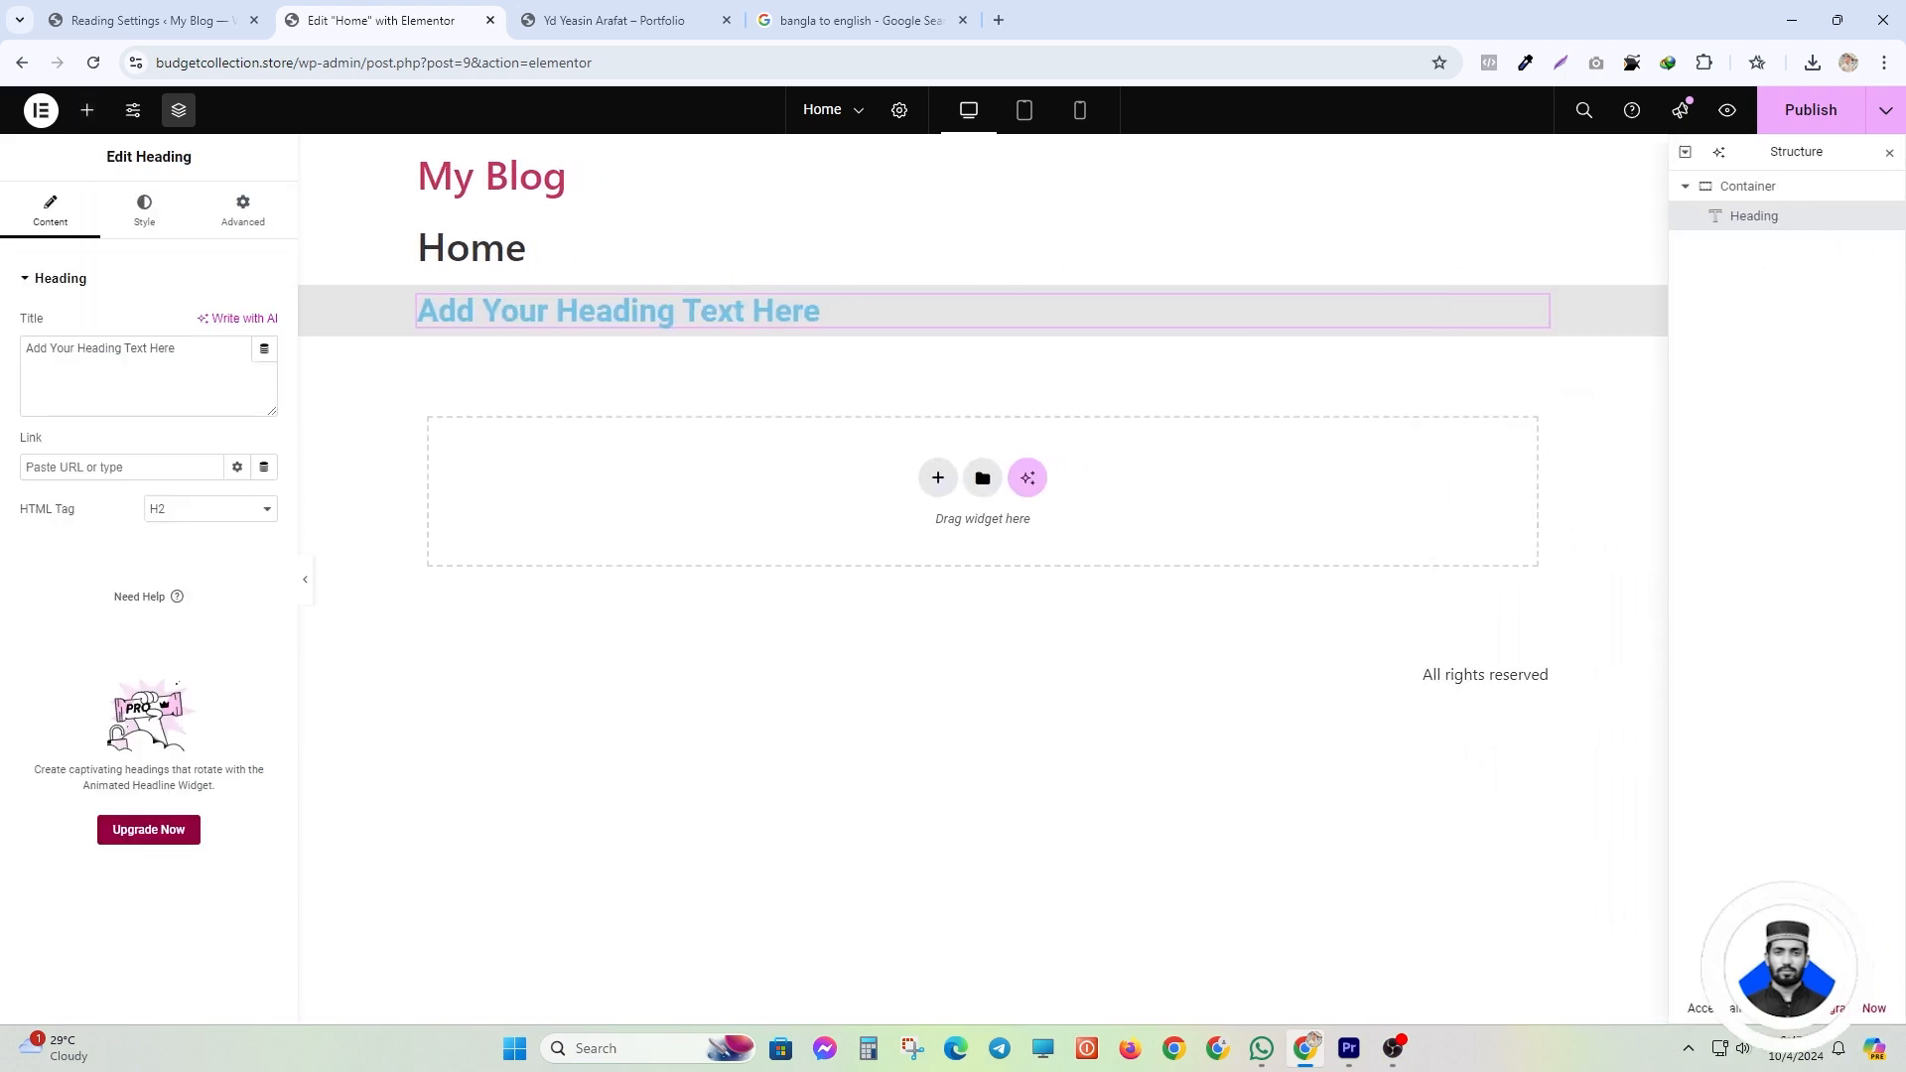
left_click_drag(179, 349, 3, 368)
key("ctrl+v")
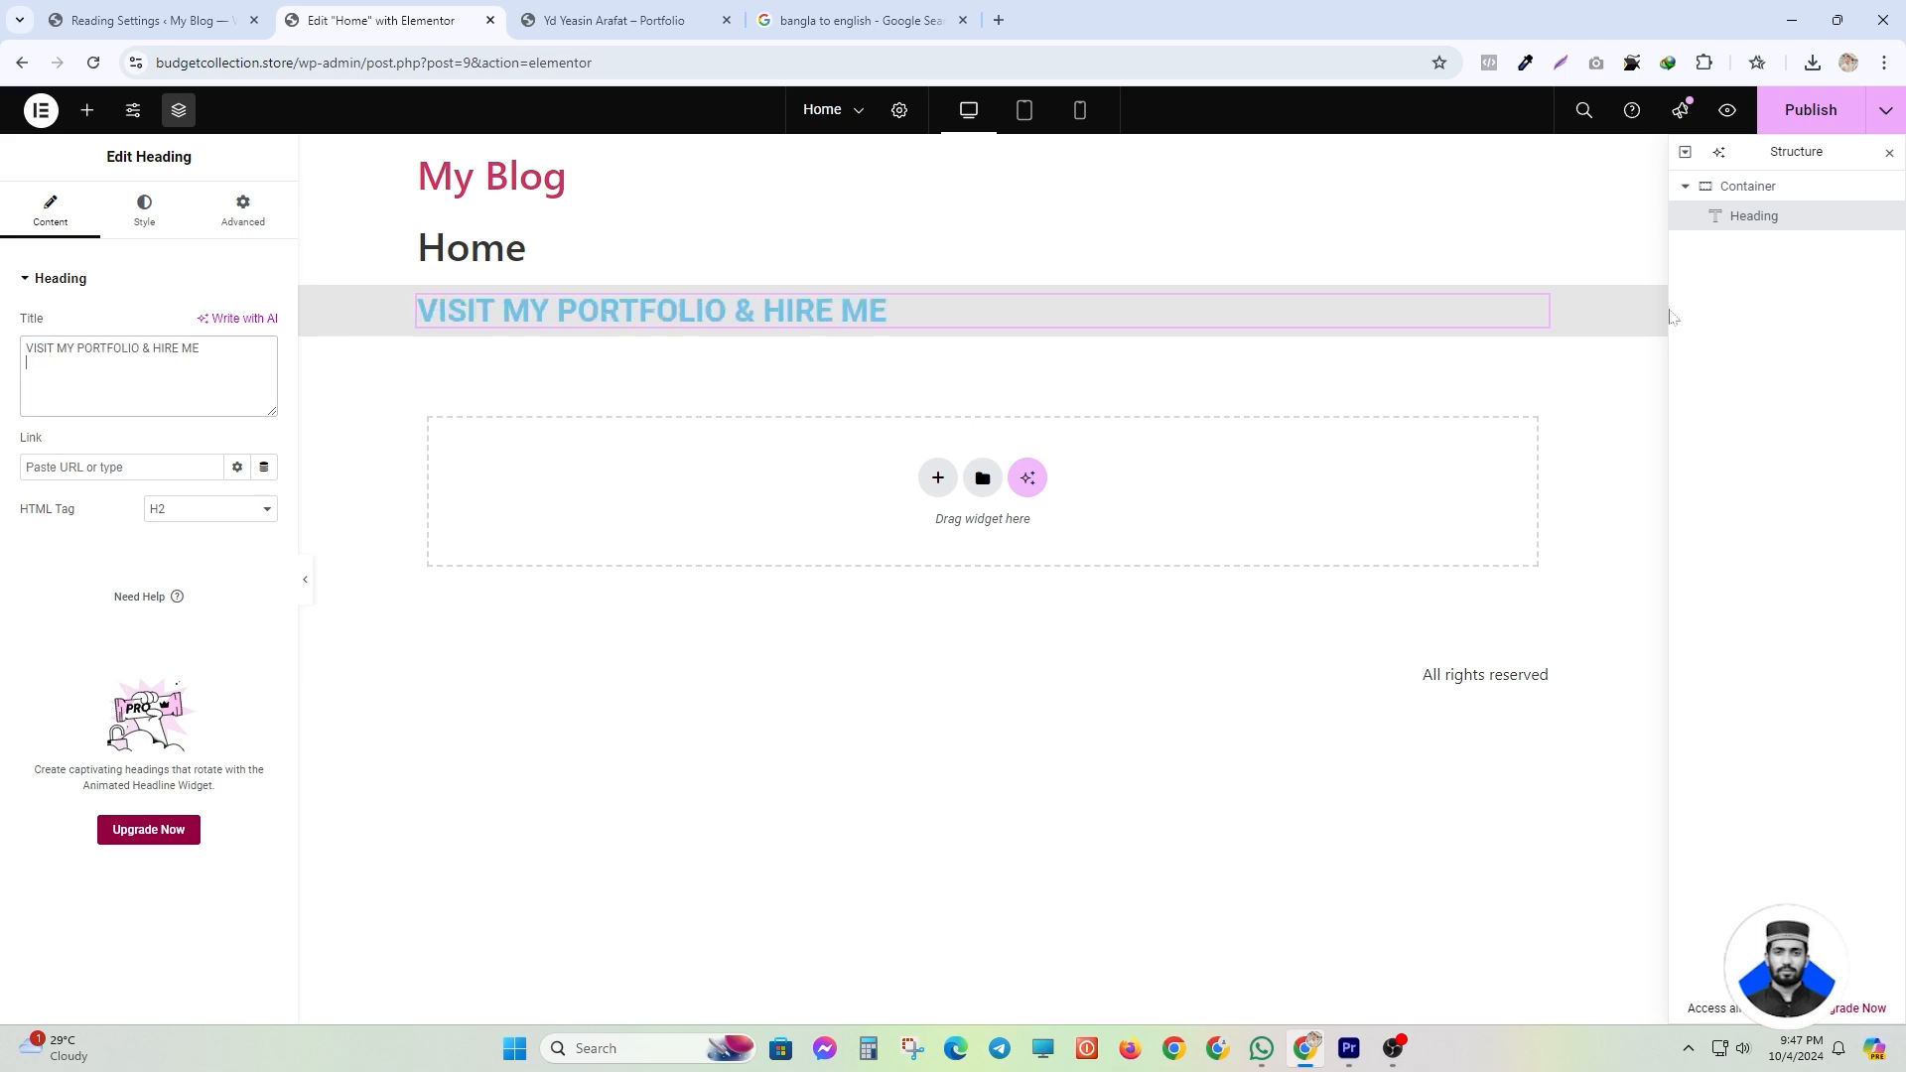
left_click_drag(1790, 159, 1559, 367)
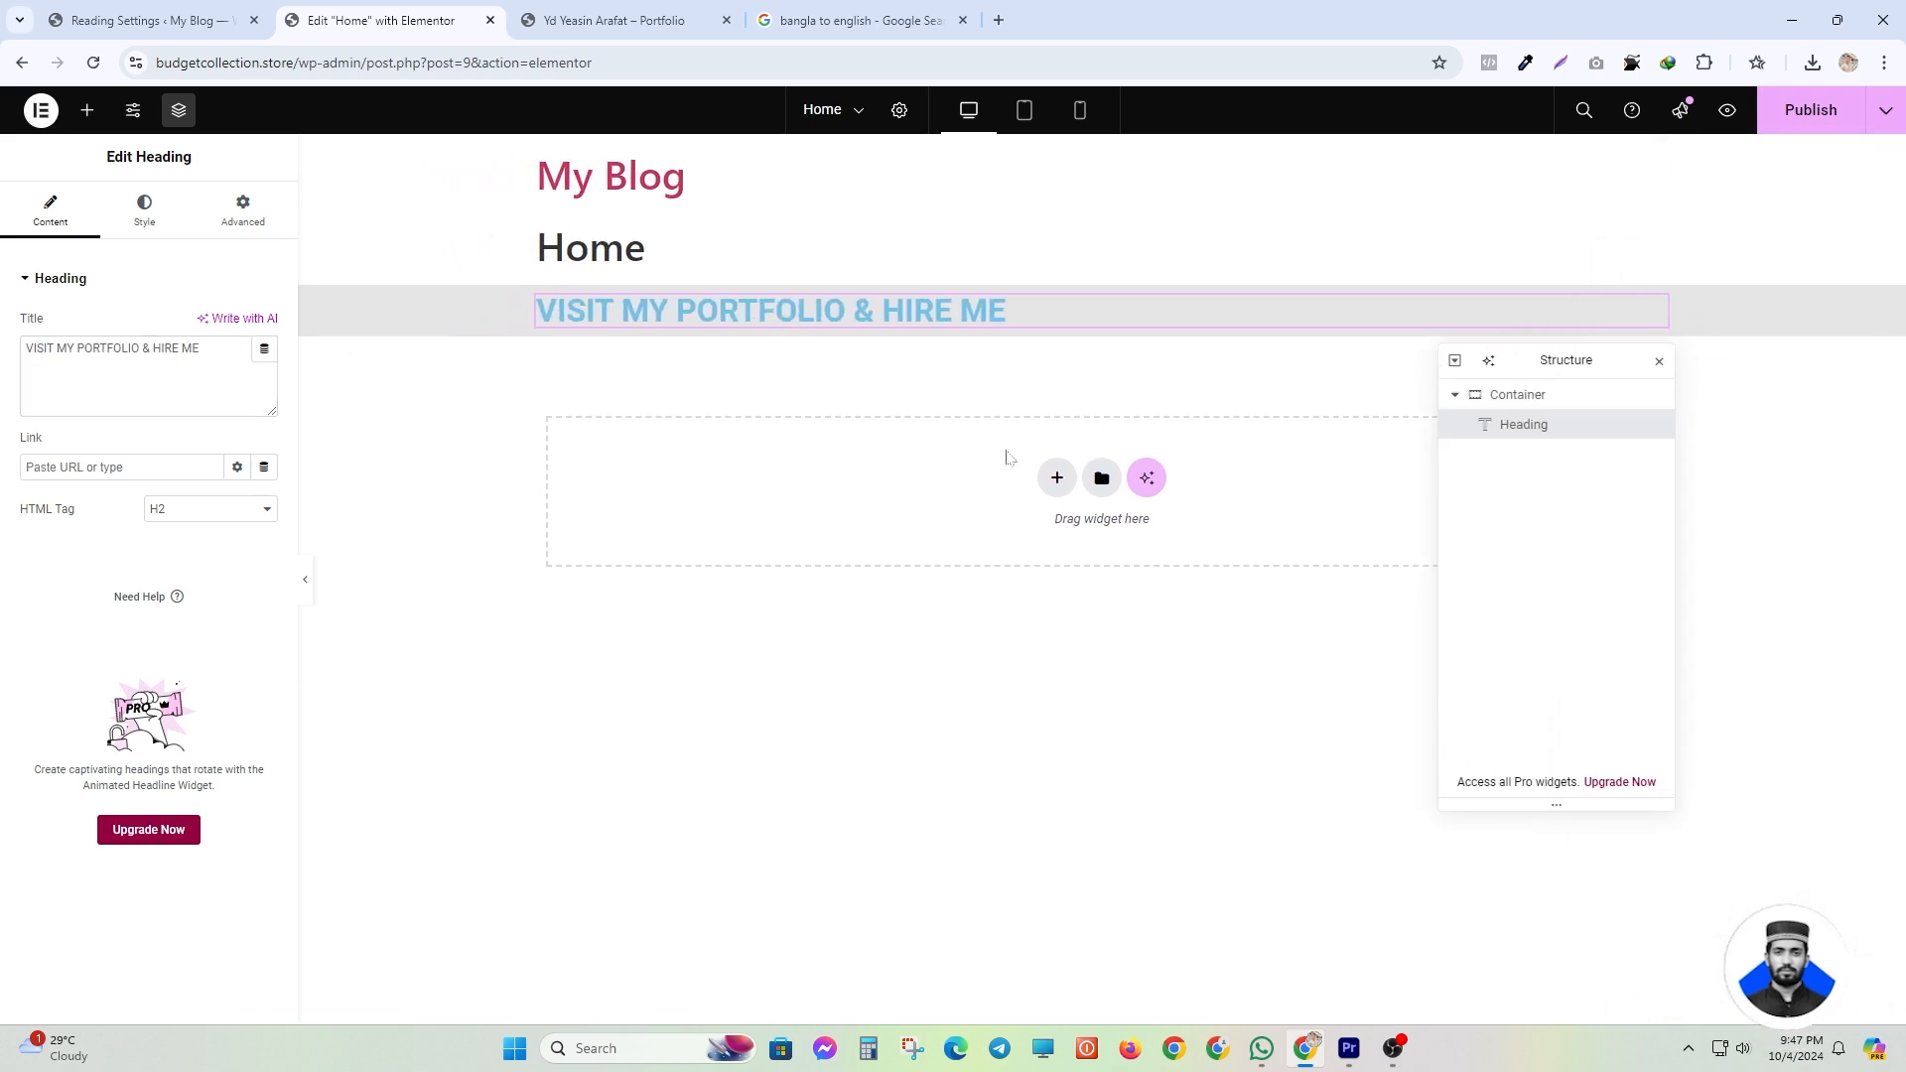
- Center the heading and set its text color to #000000
left_click(139, 208)
left_click(211, 325)
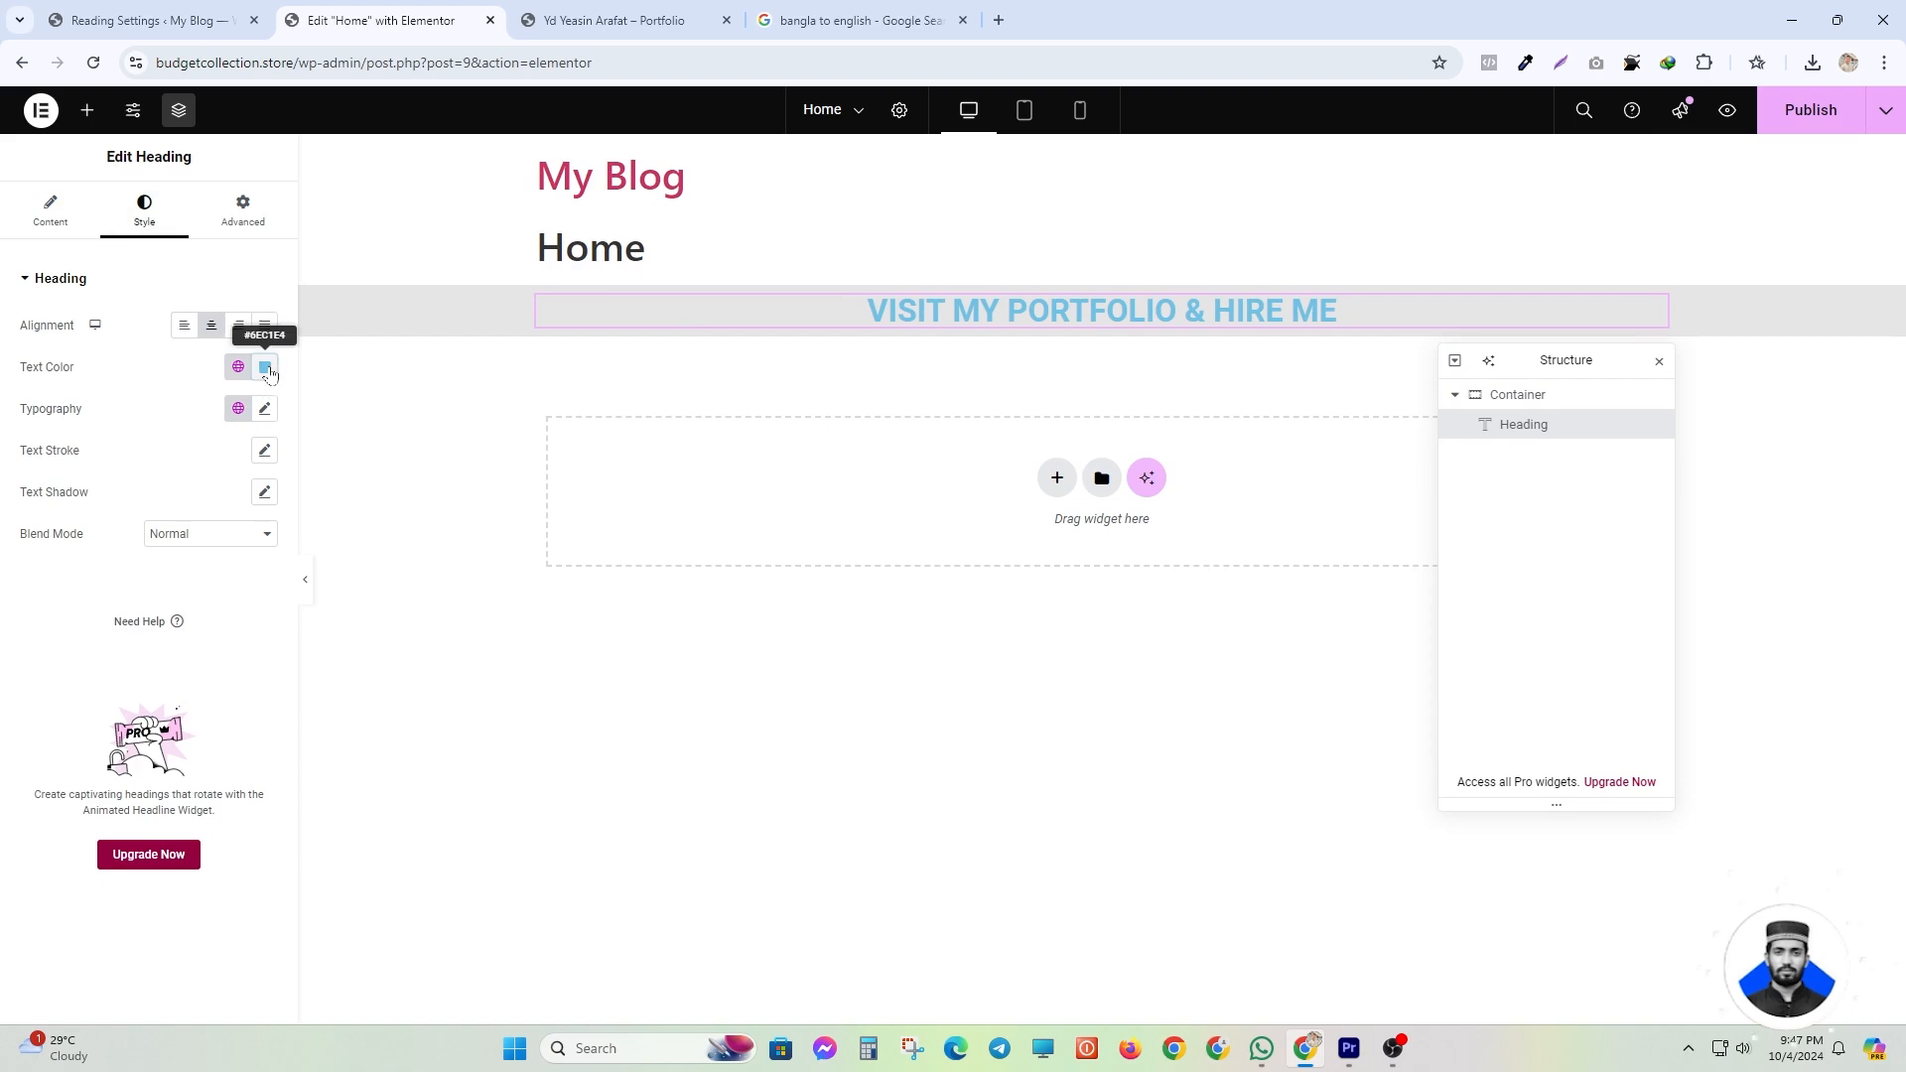
left_click(265, 367)
type("#000000")
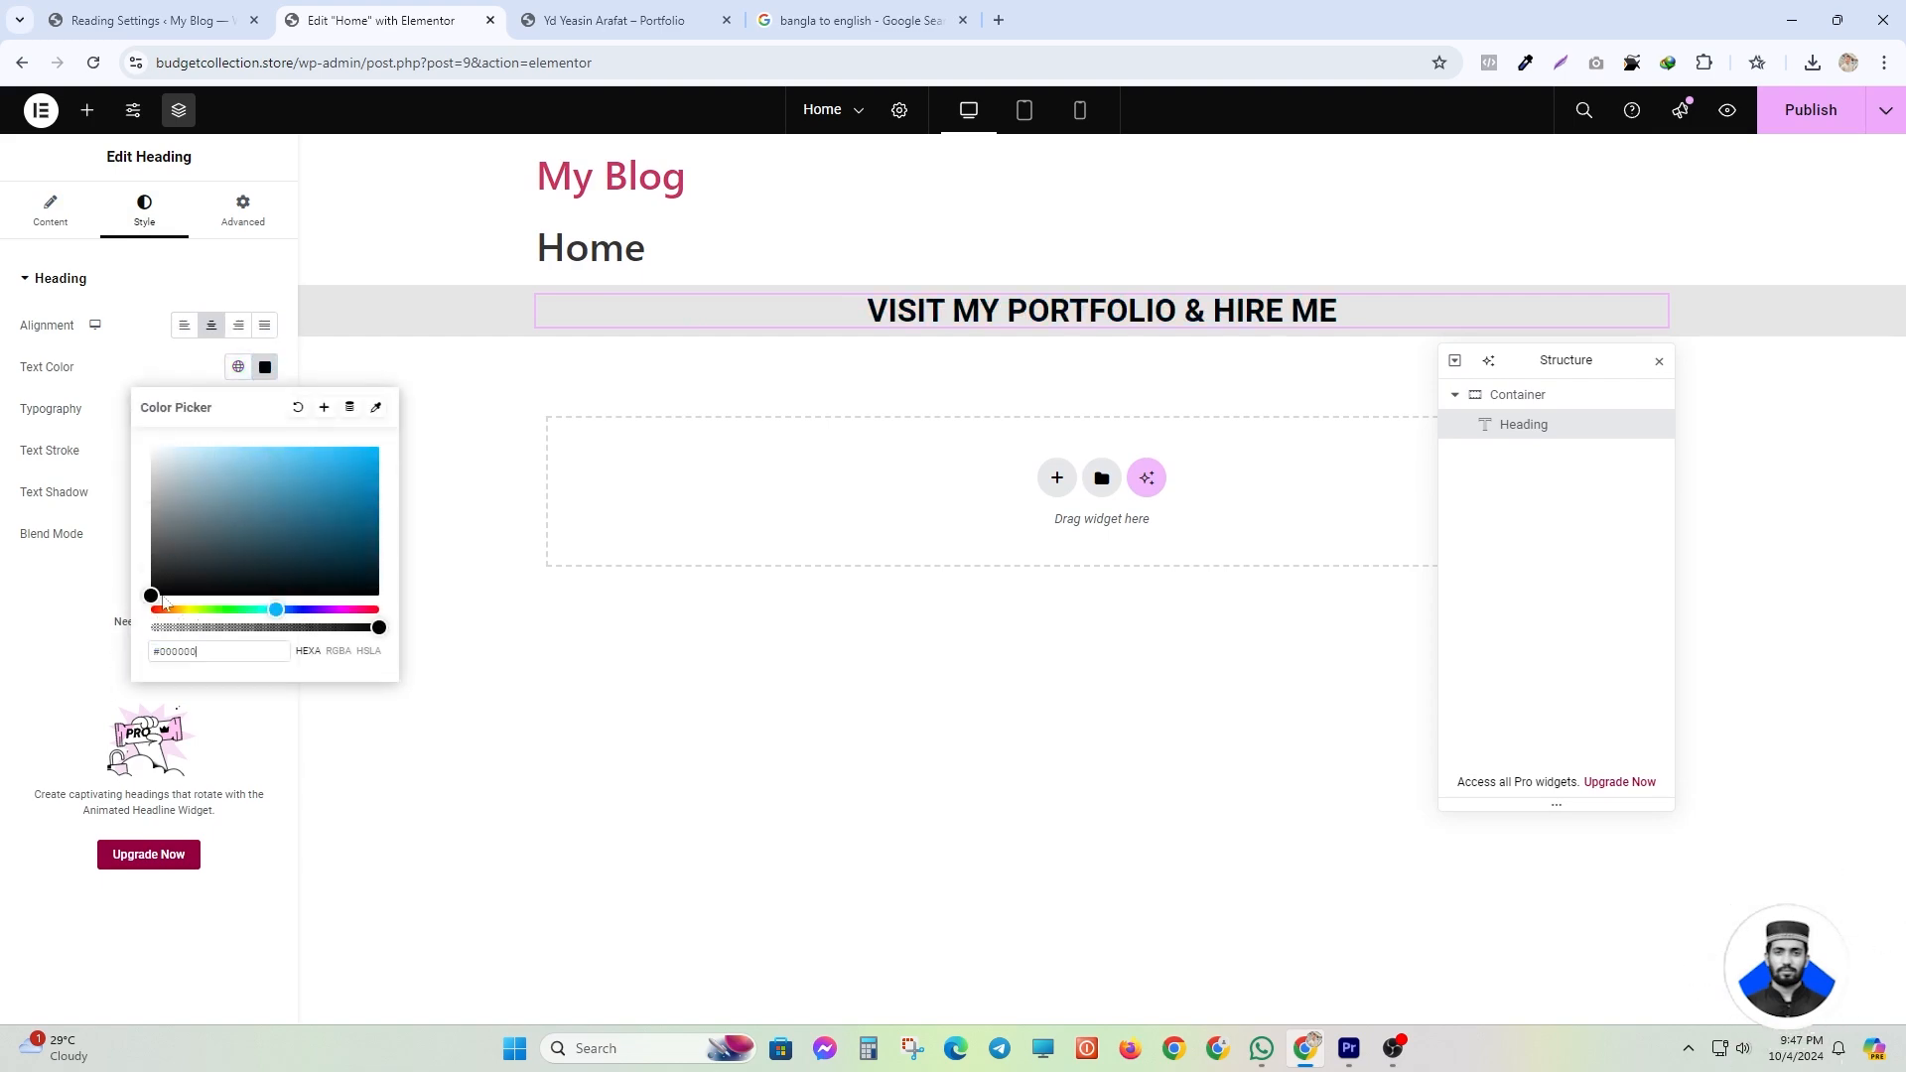
left_click(583, 8)
left_click(483, 6)
left_click(262, 367)
- Set the heading's typography to the Poppins family, weight 400 (Normal) and size 22 px
left_click(264, 408)
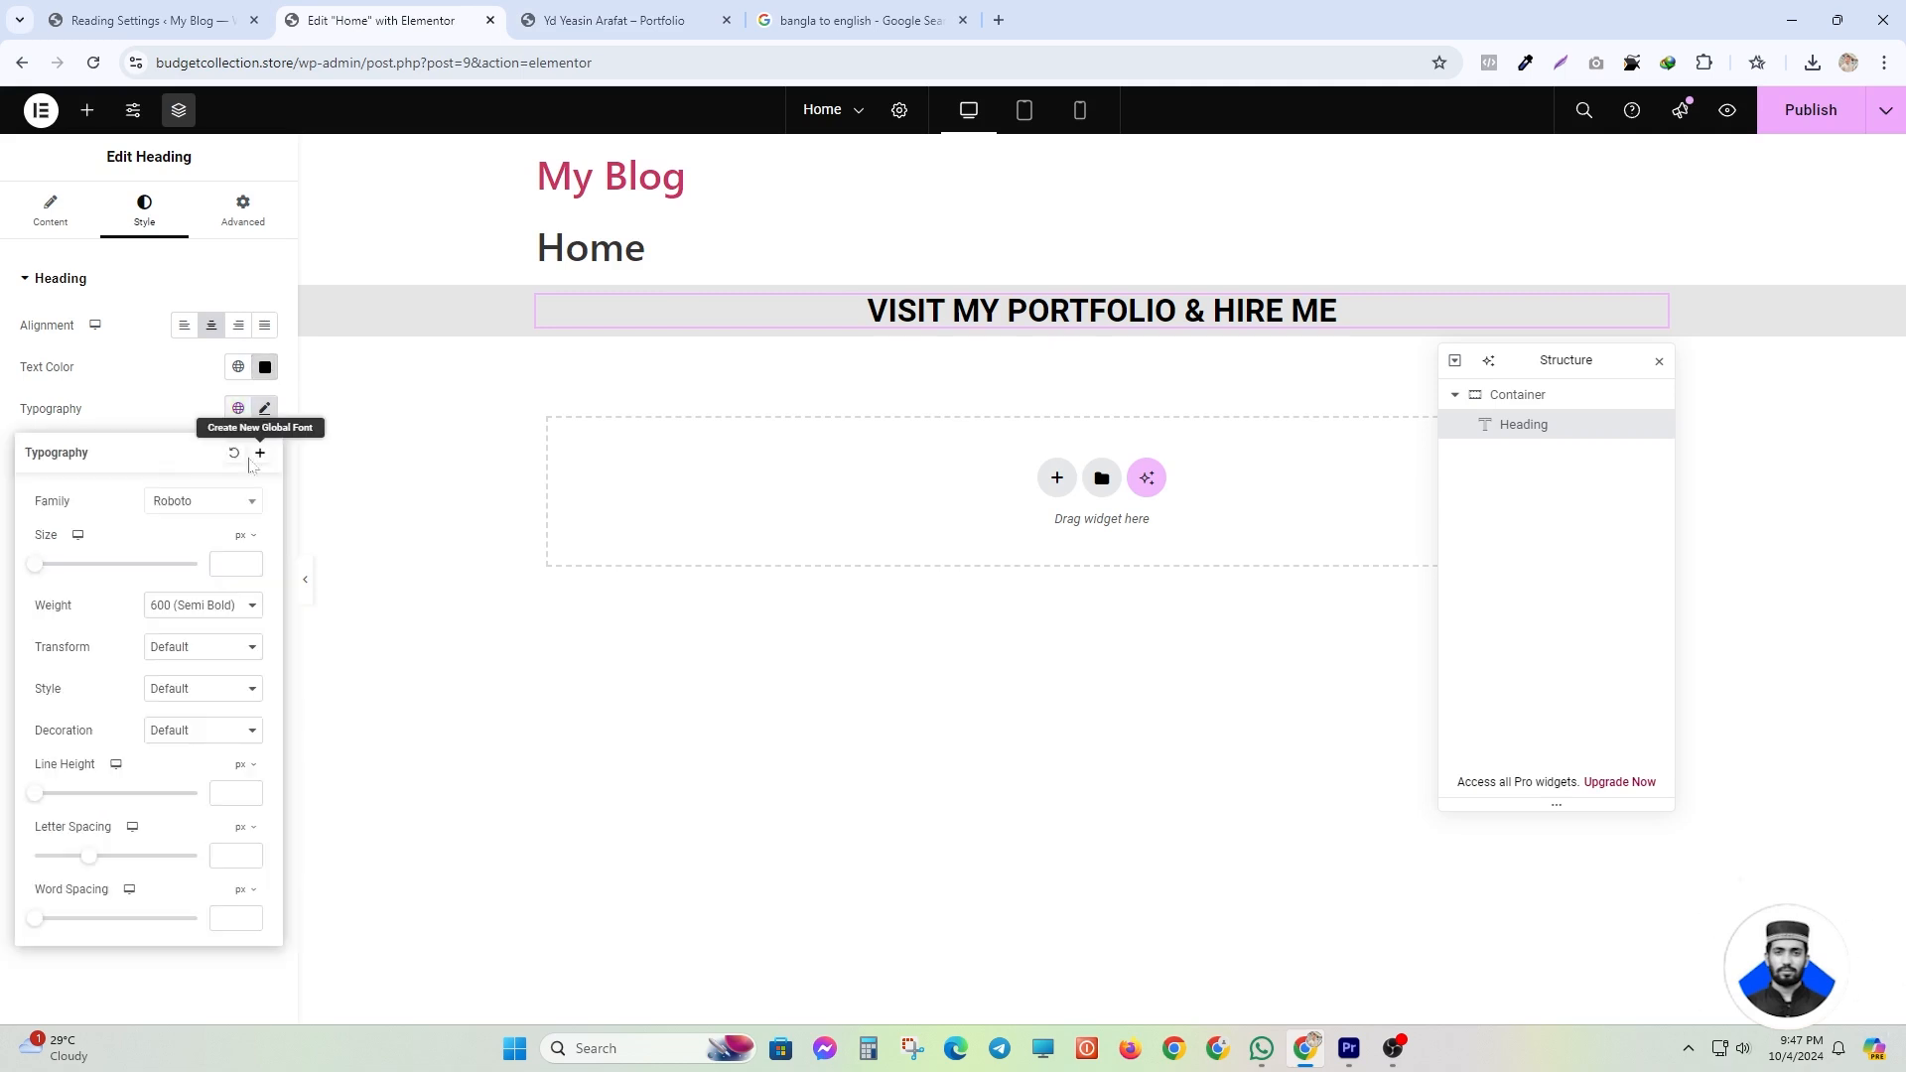
left_click(234, 500)
type("popp")
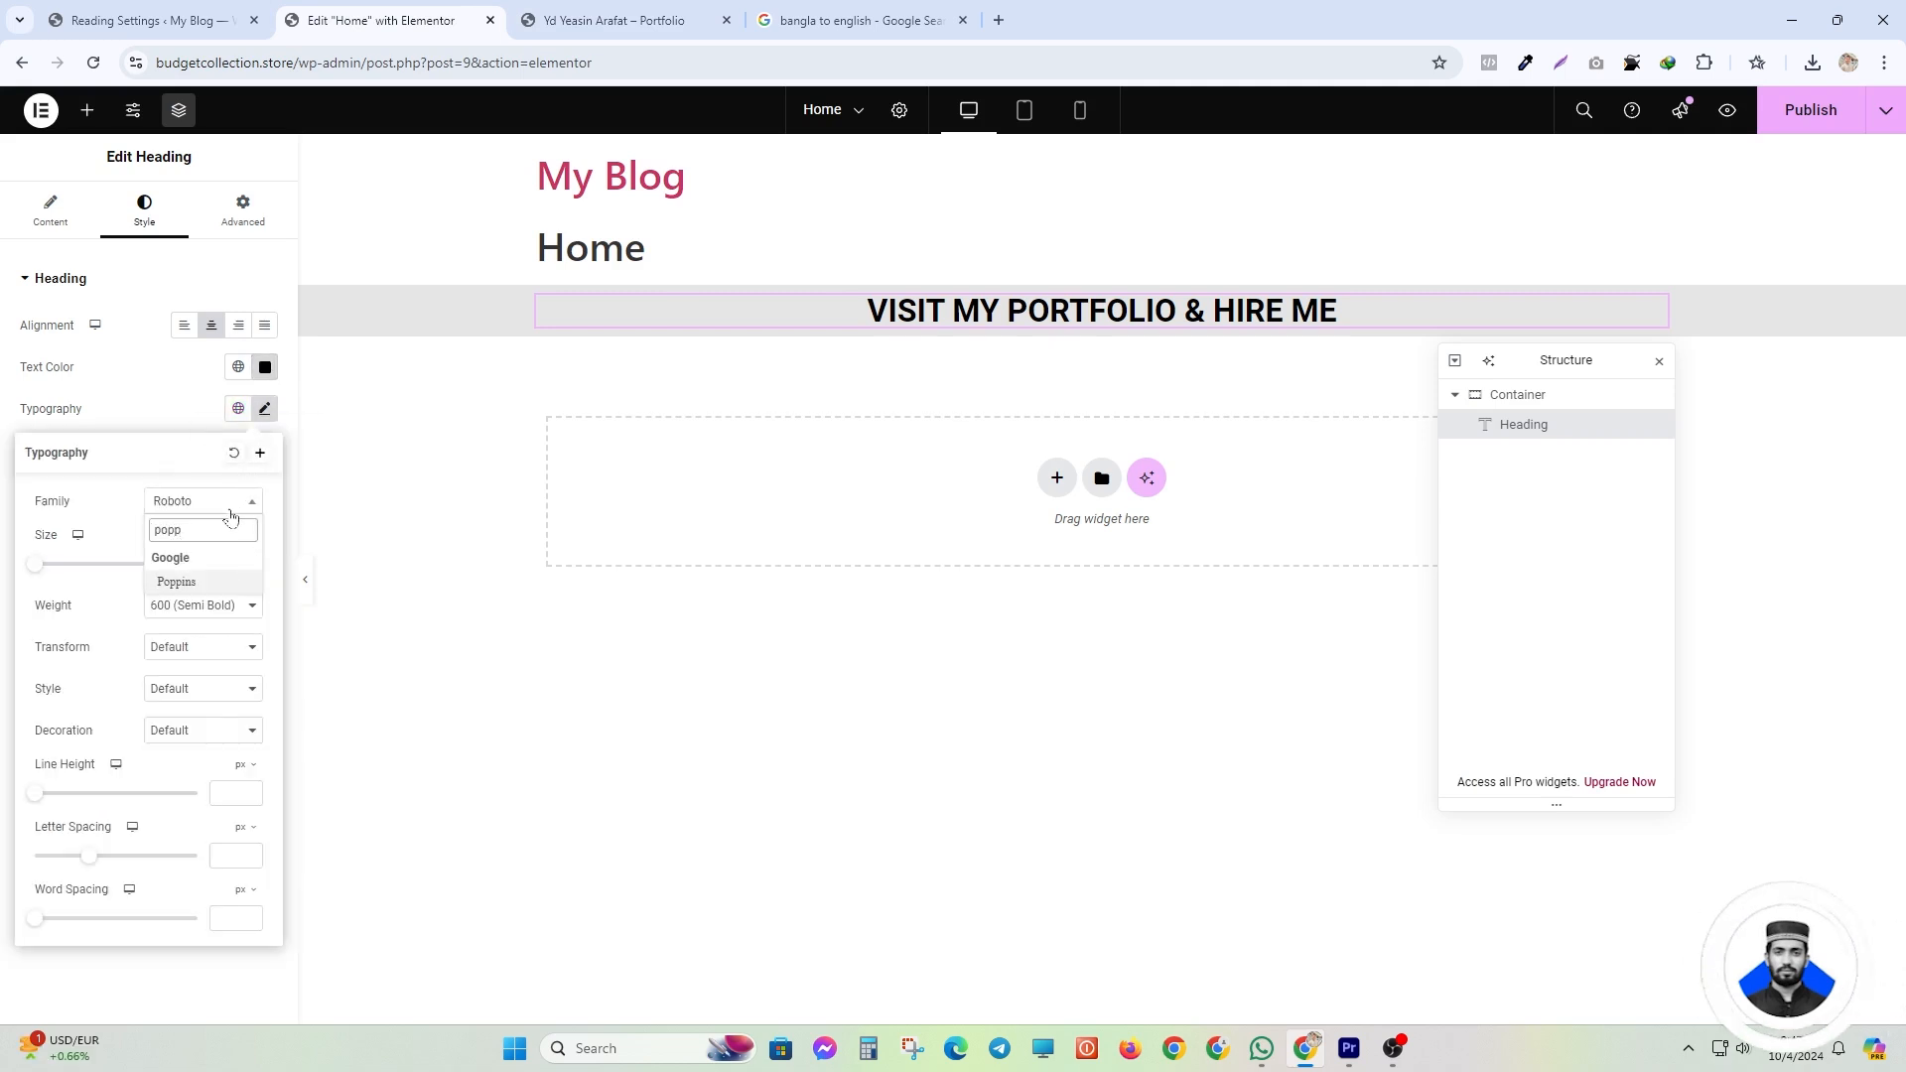
key("Return")
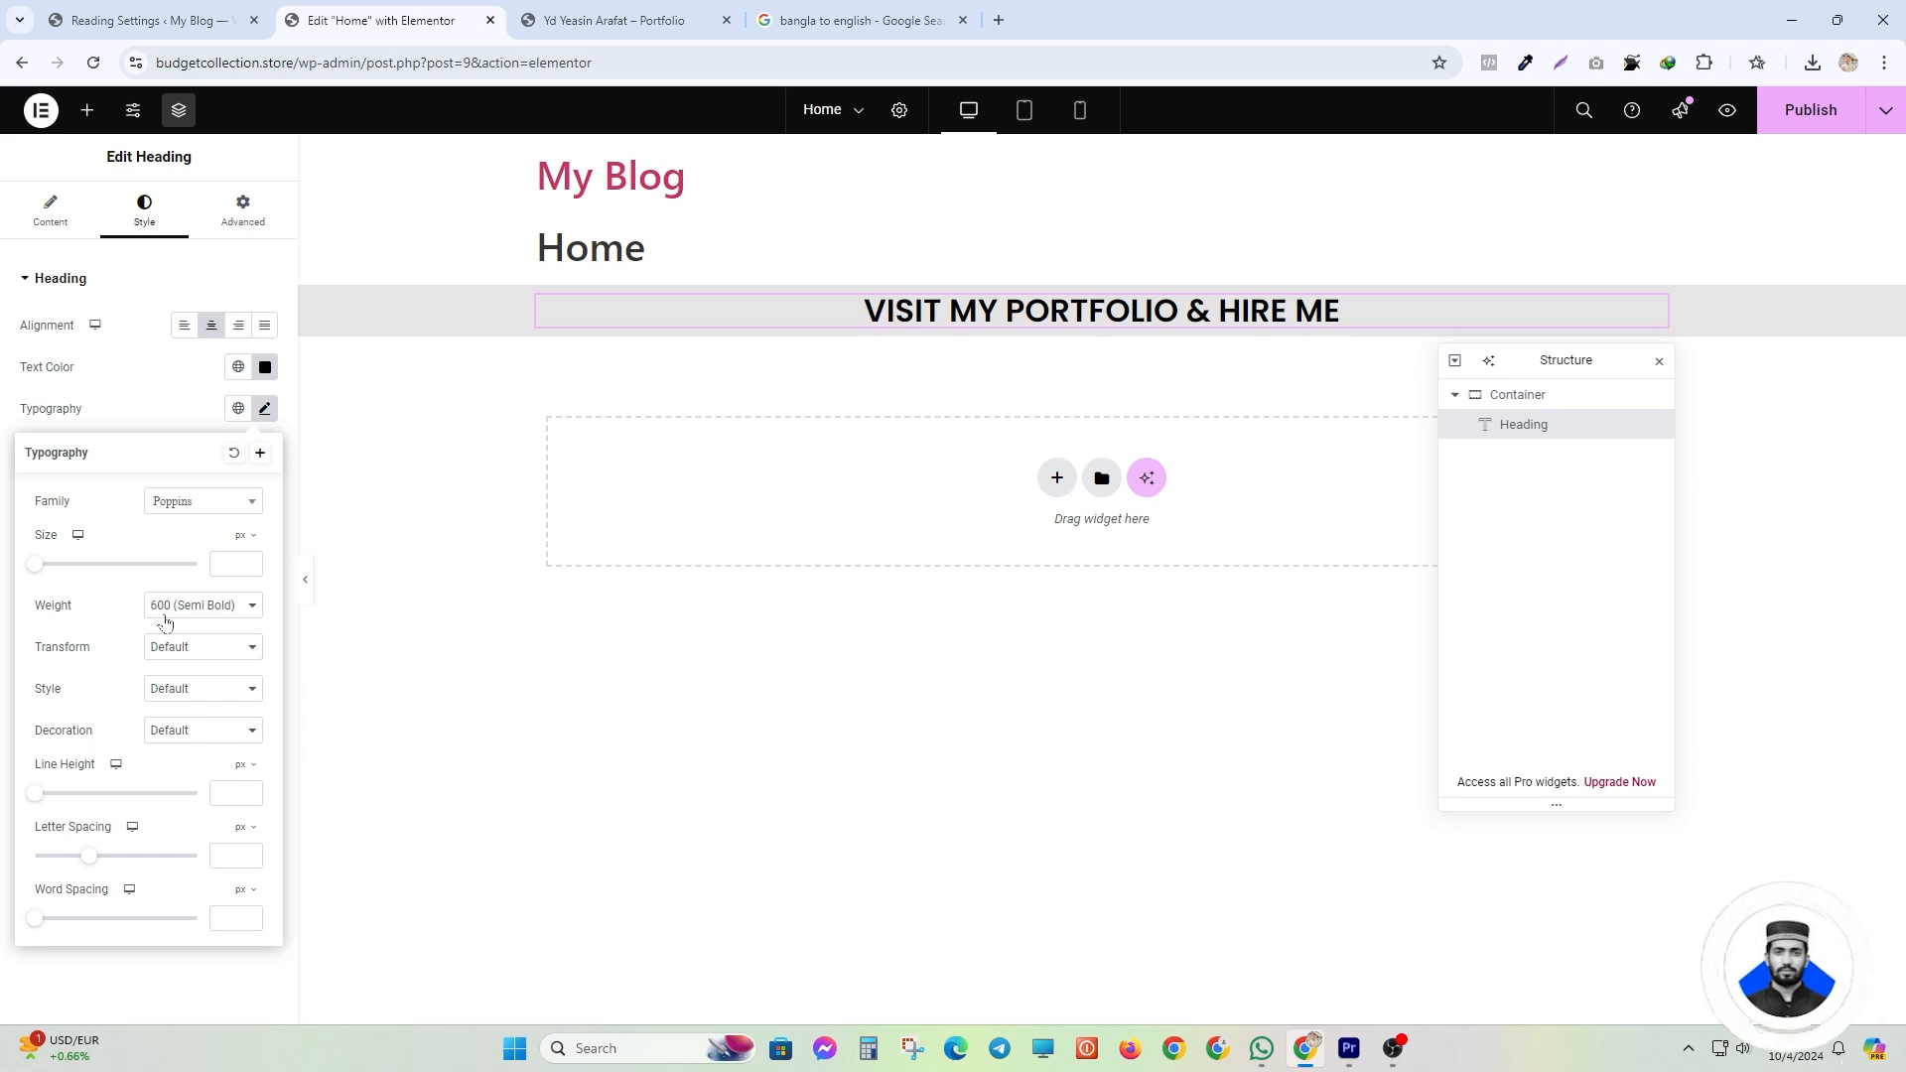
left_click(204, 608)
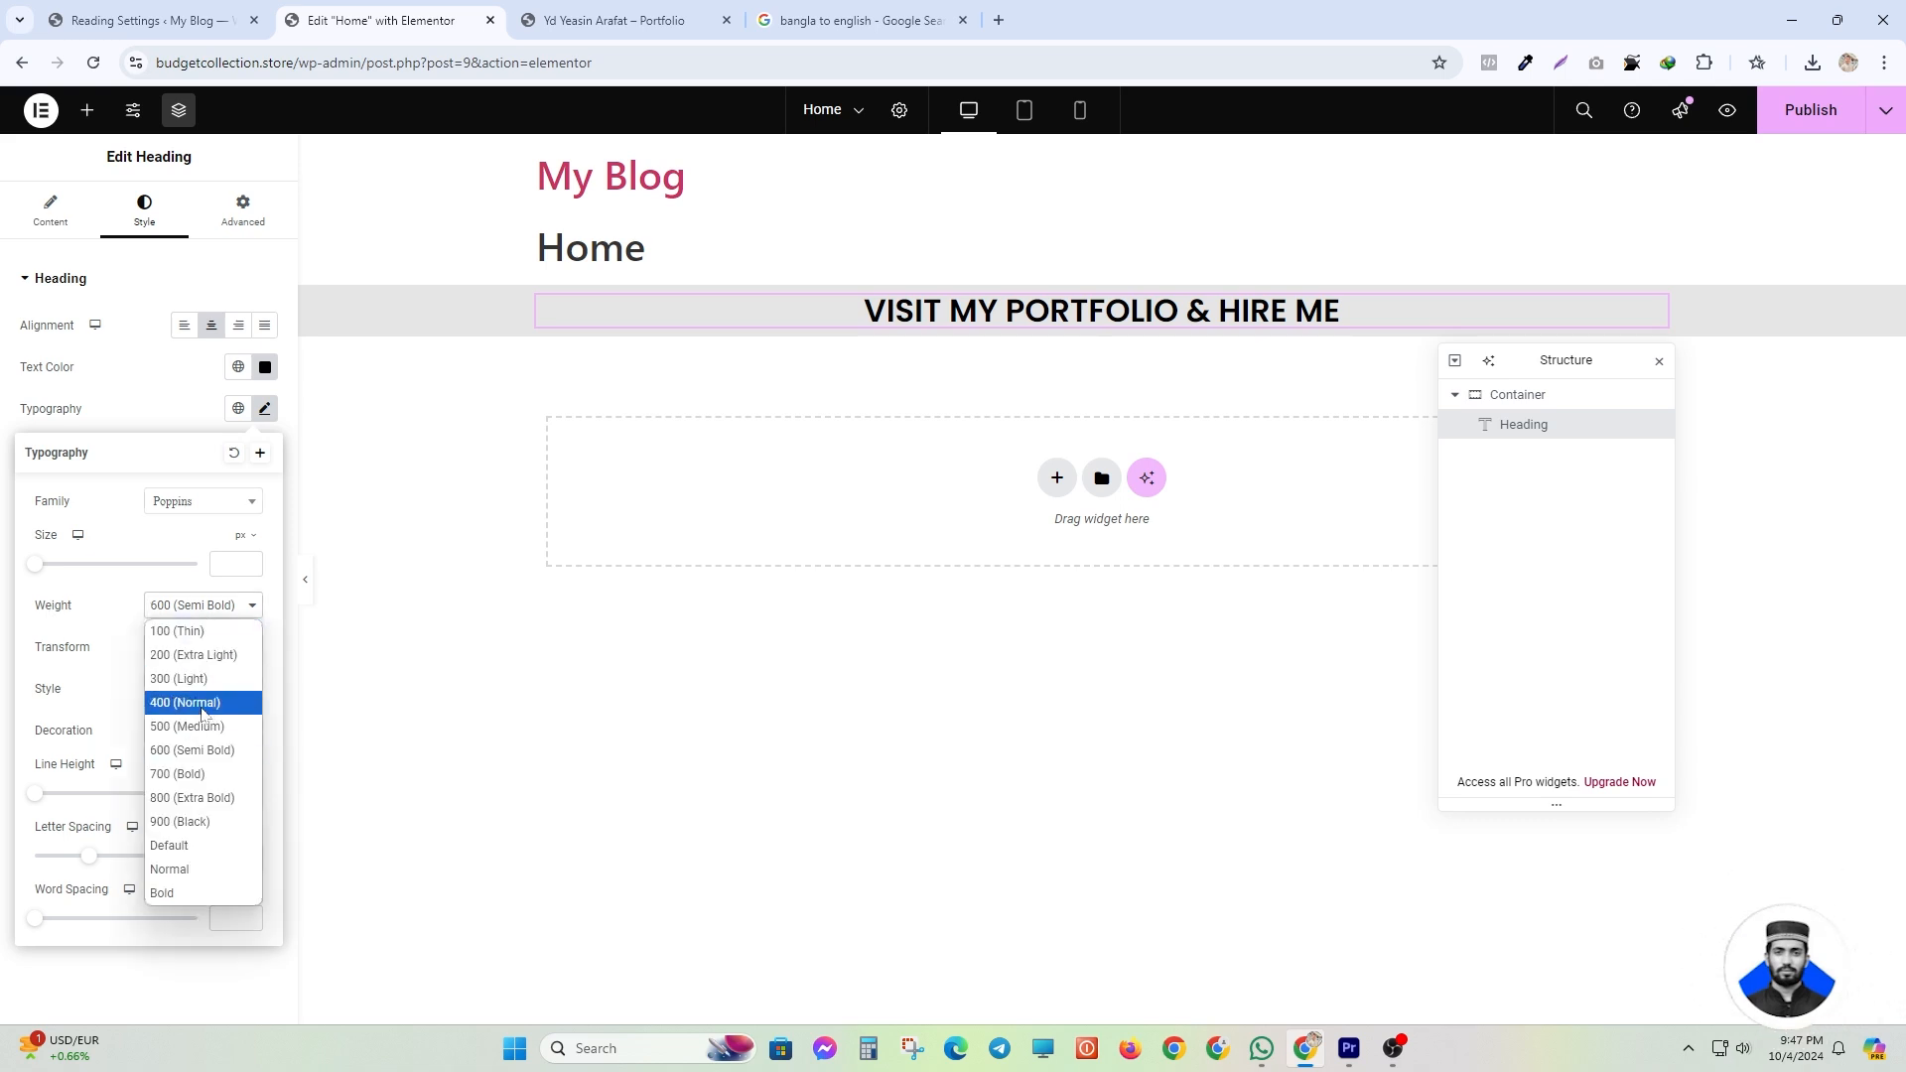
left_click(203, 704)
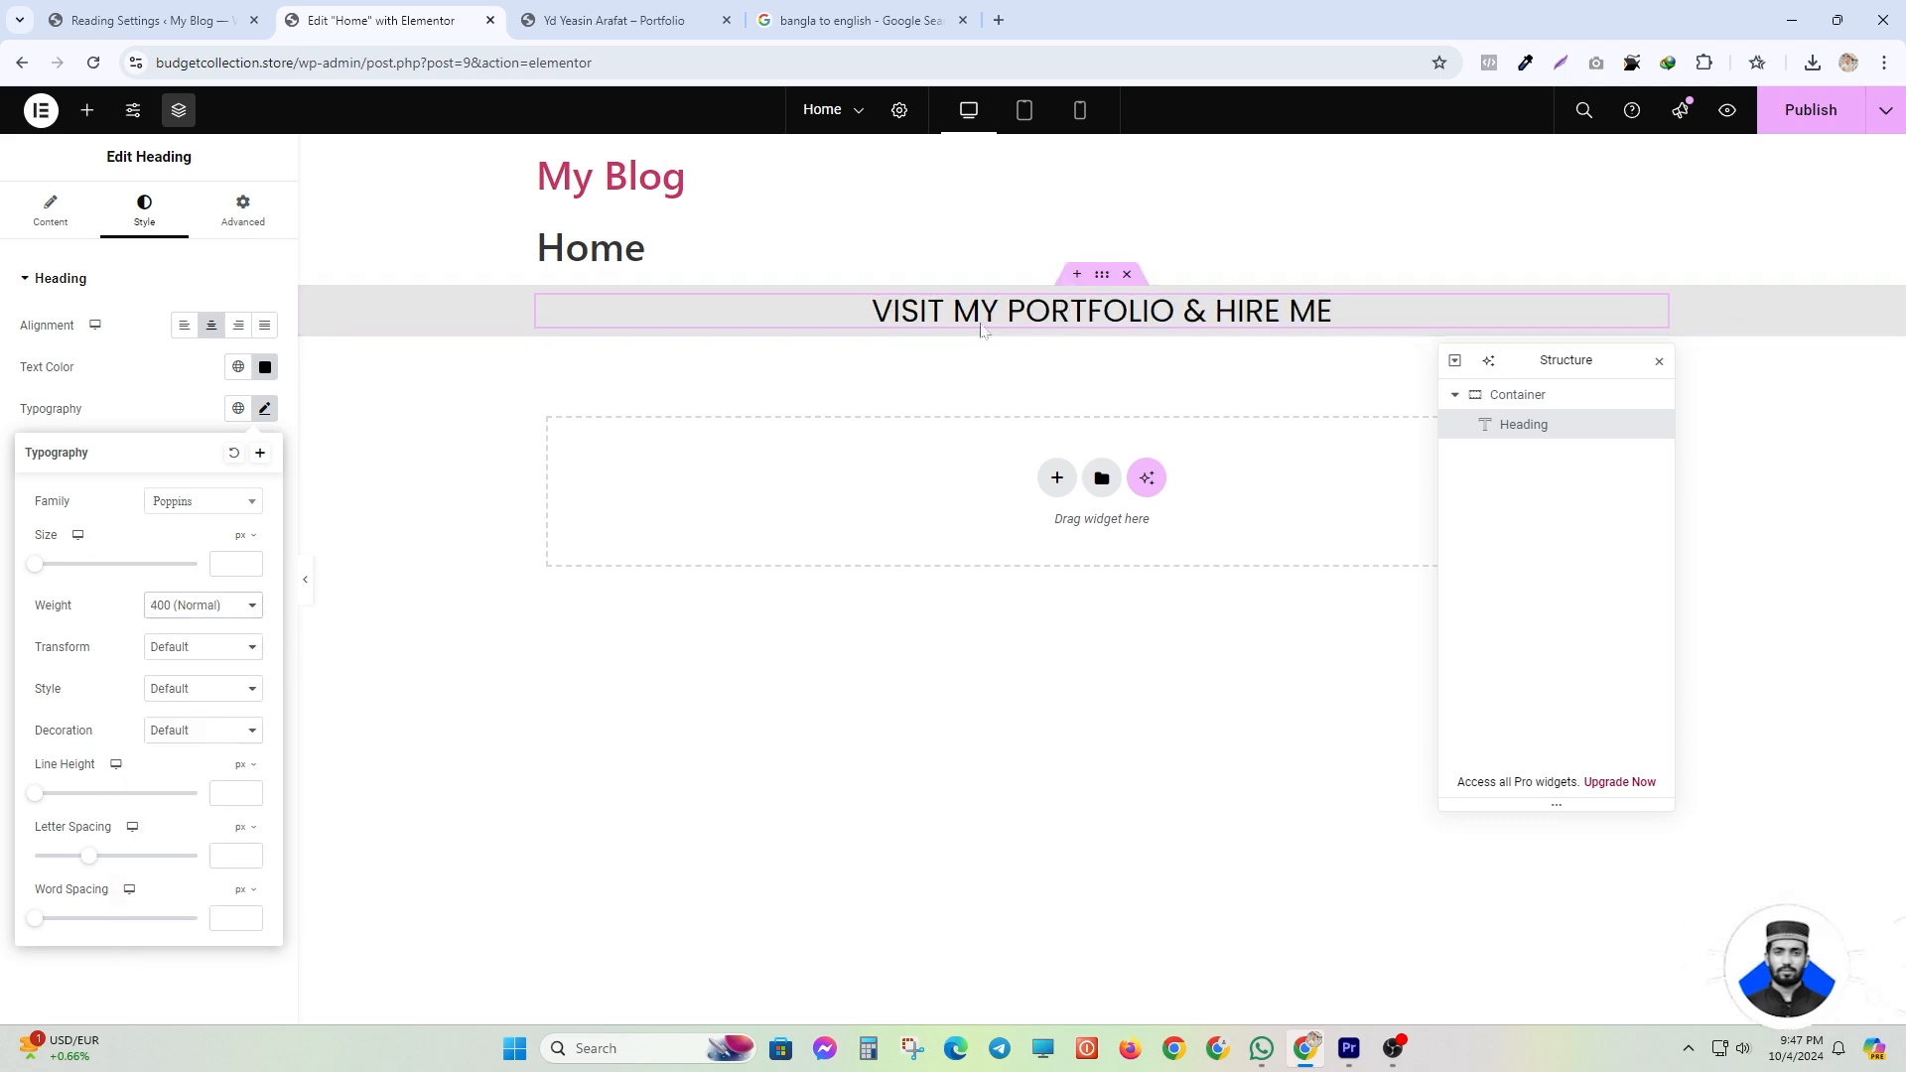
left_click_drag(36, 567, 52, 567)
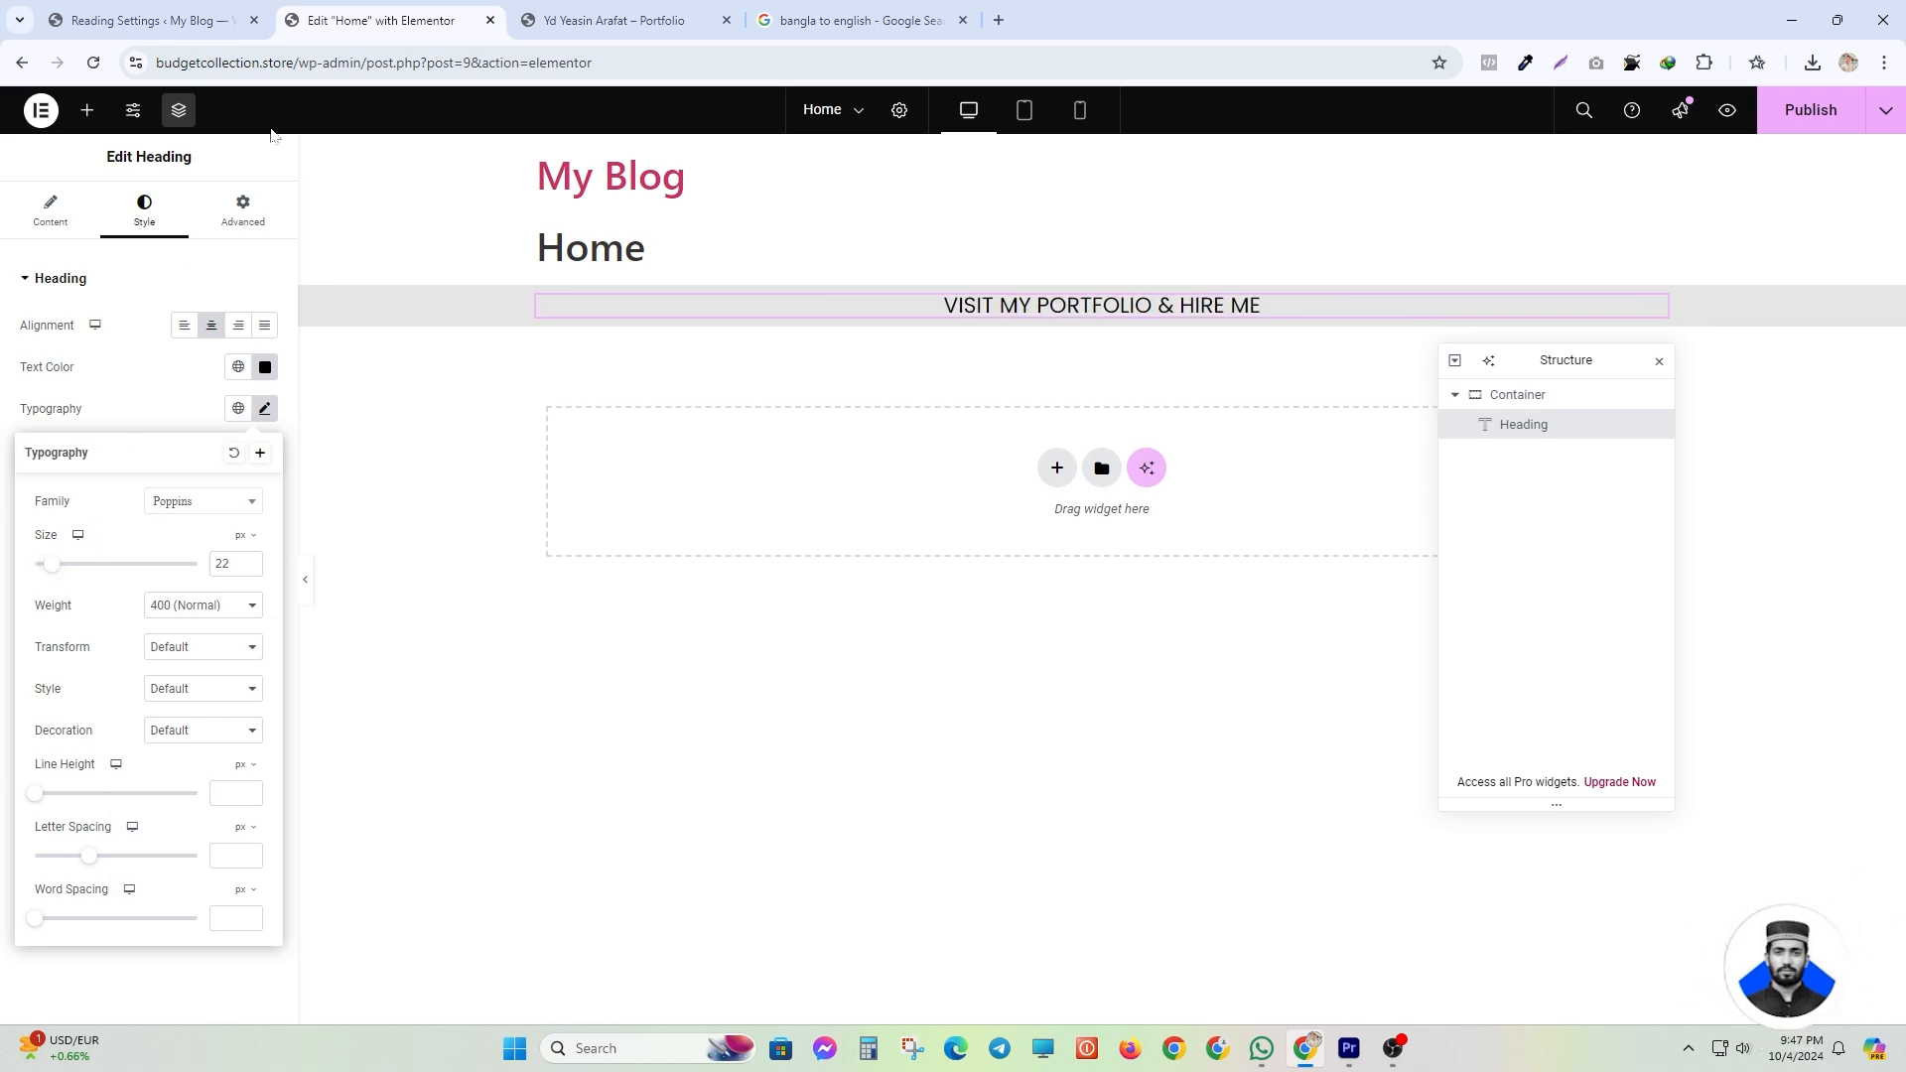
- Copy the "About Us" title text from the portfolio website and return to the Home page editor
left_click(529, 12)
left_click_drag(796, 348, 1100, 344)
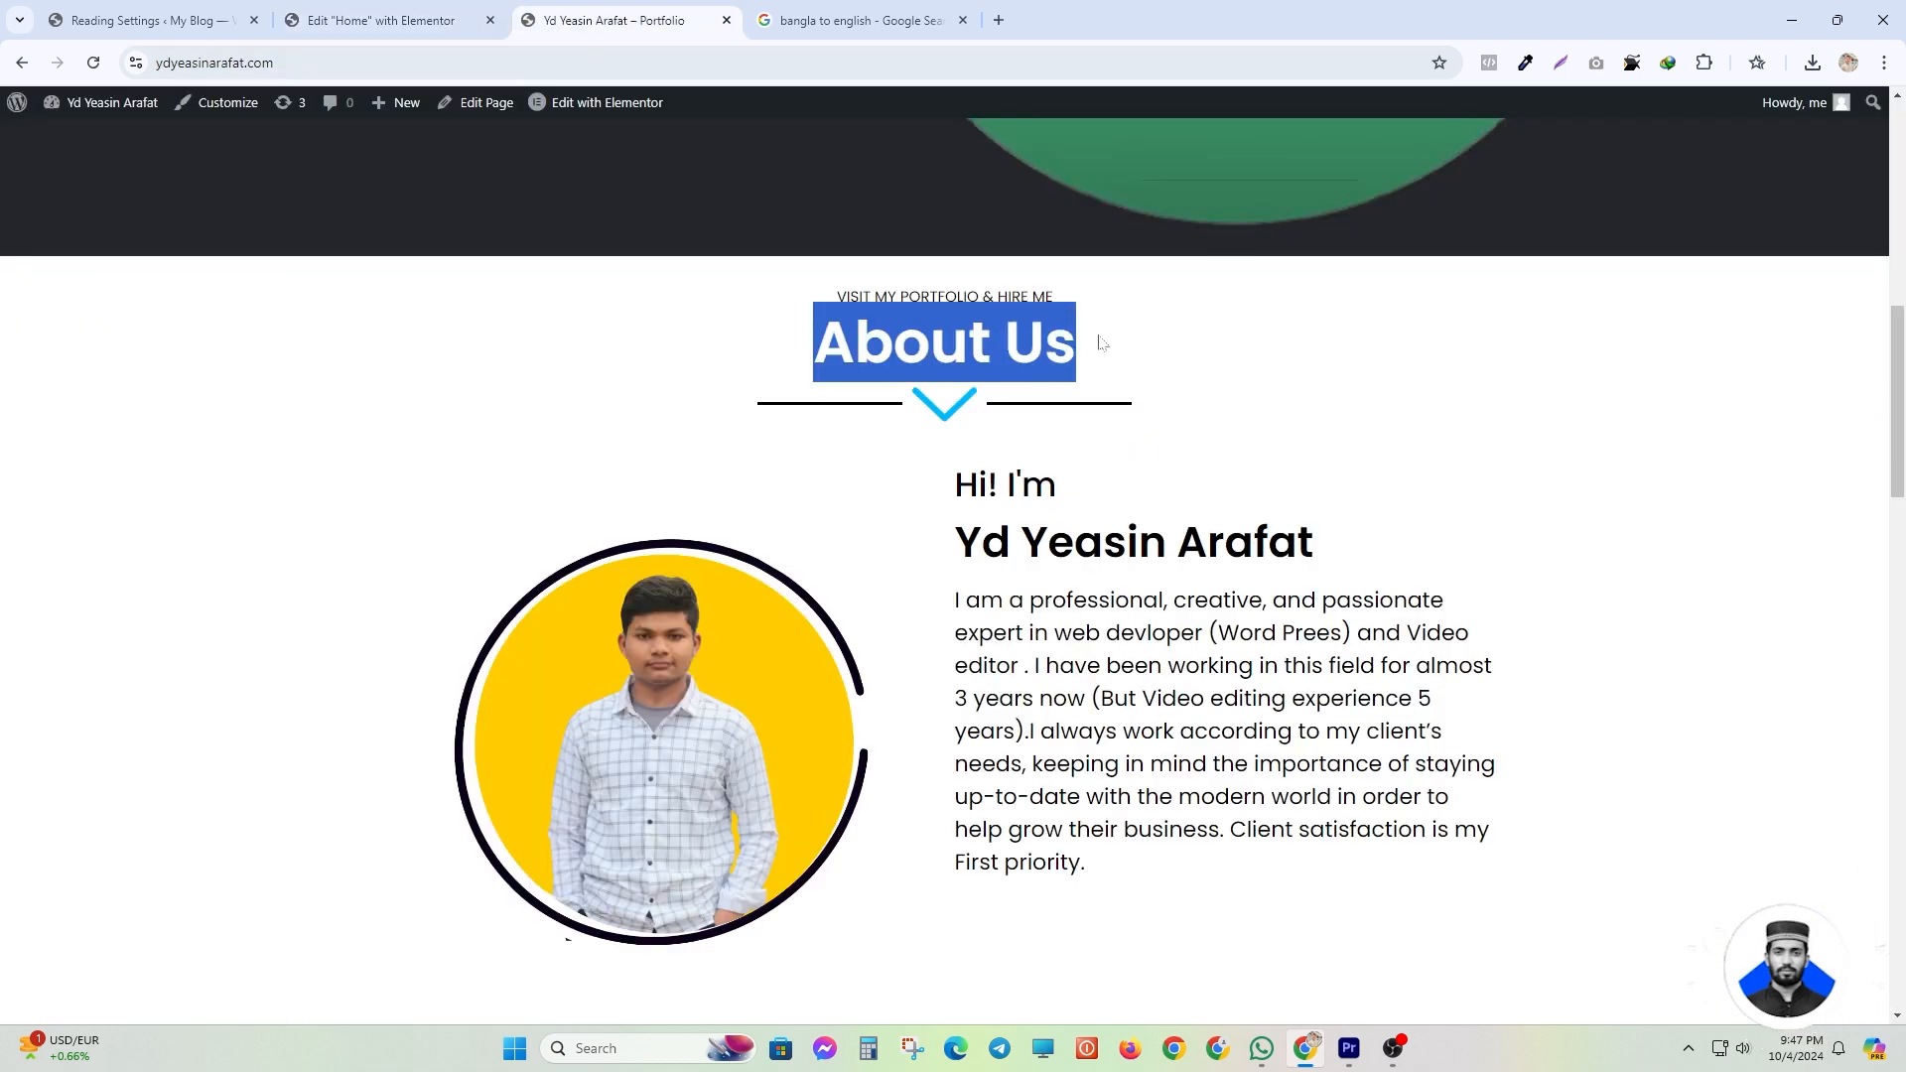
left_click(1100, 339)
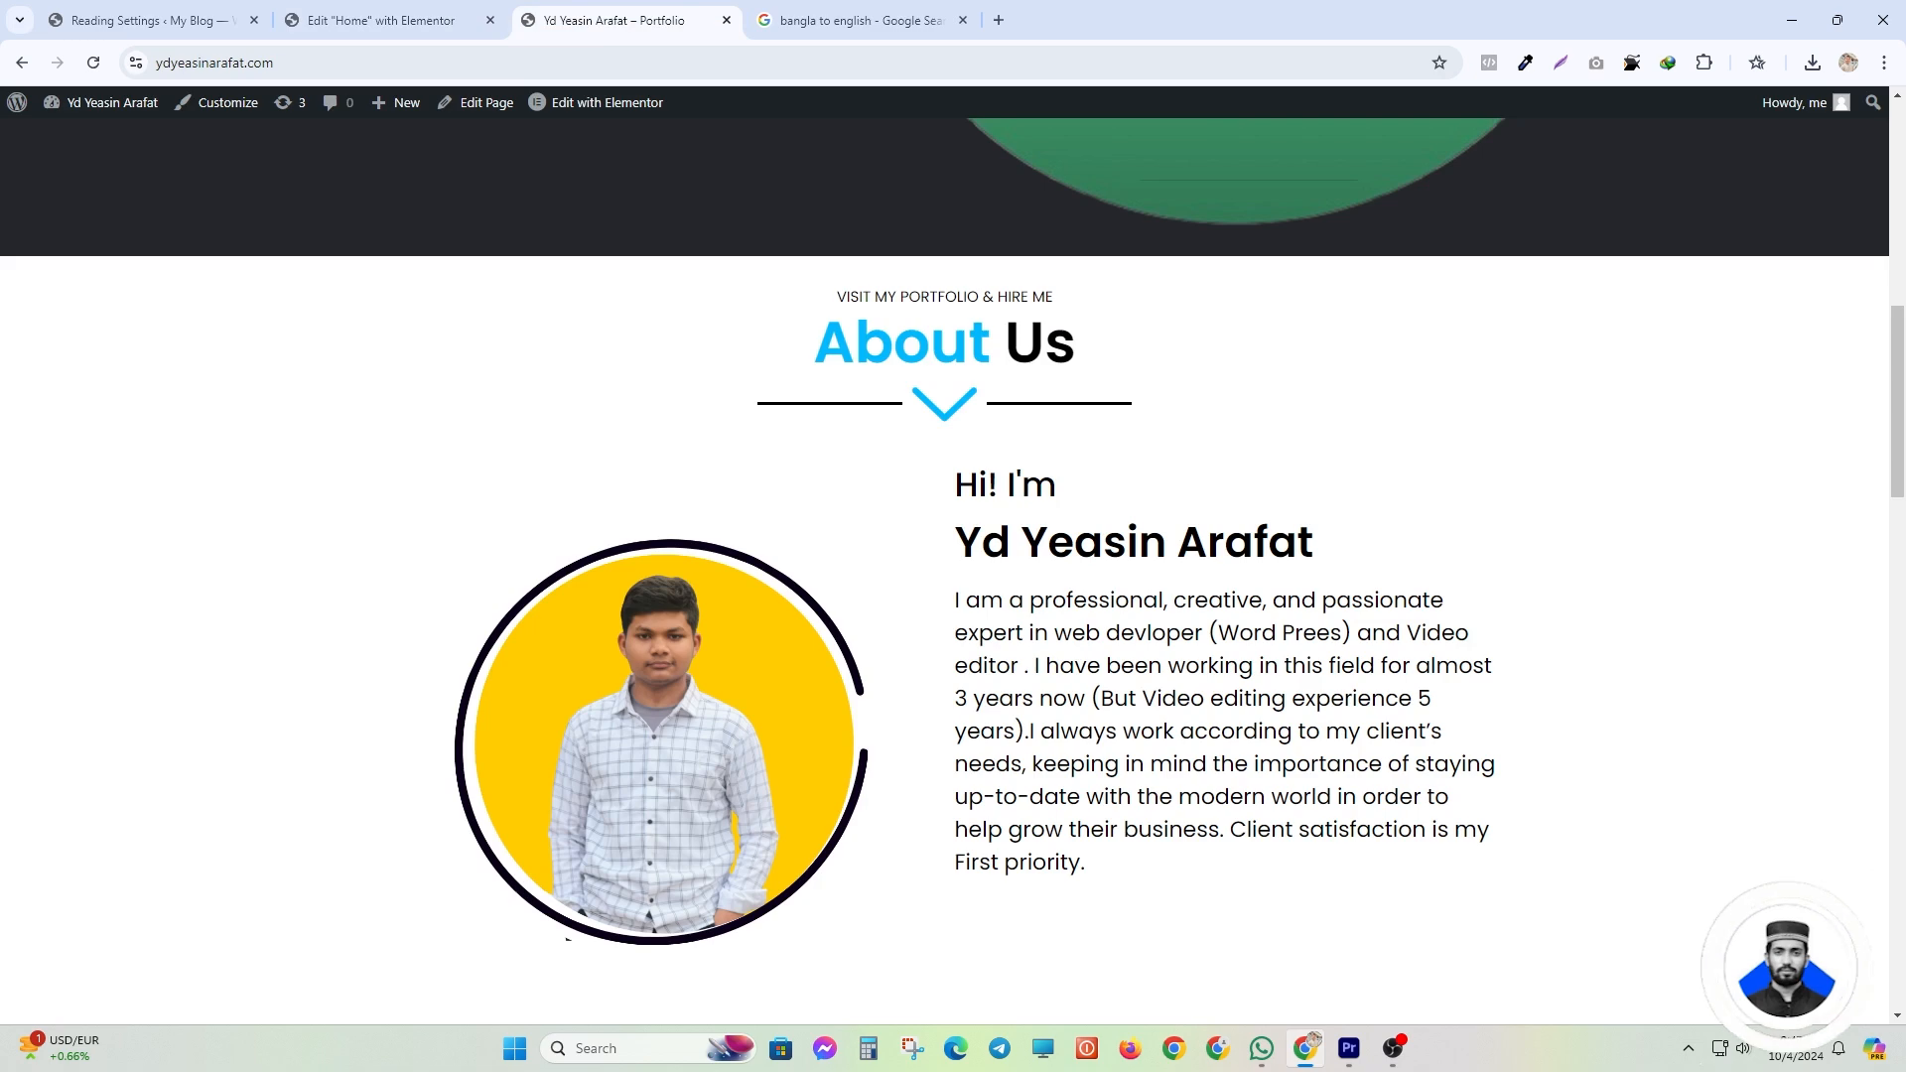
left_click_drag(990, 344, 791, 353)
left_click(791, 353)
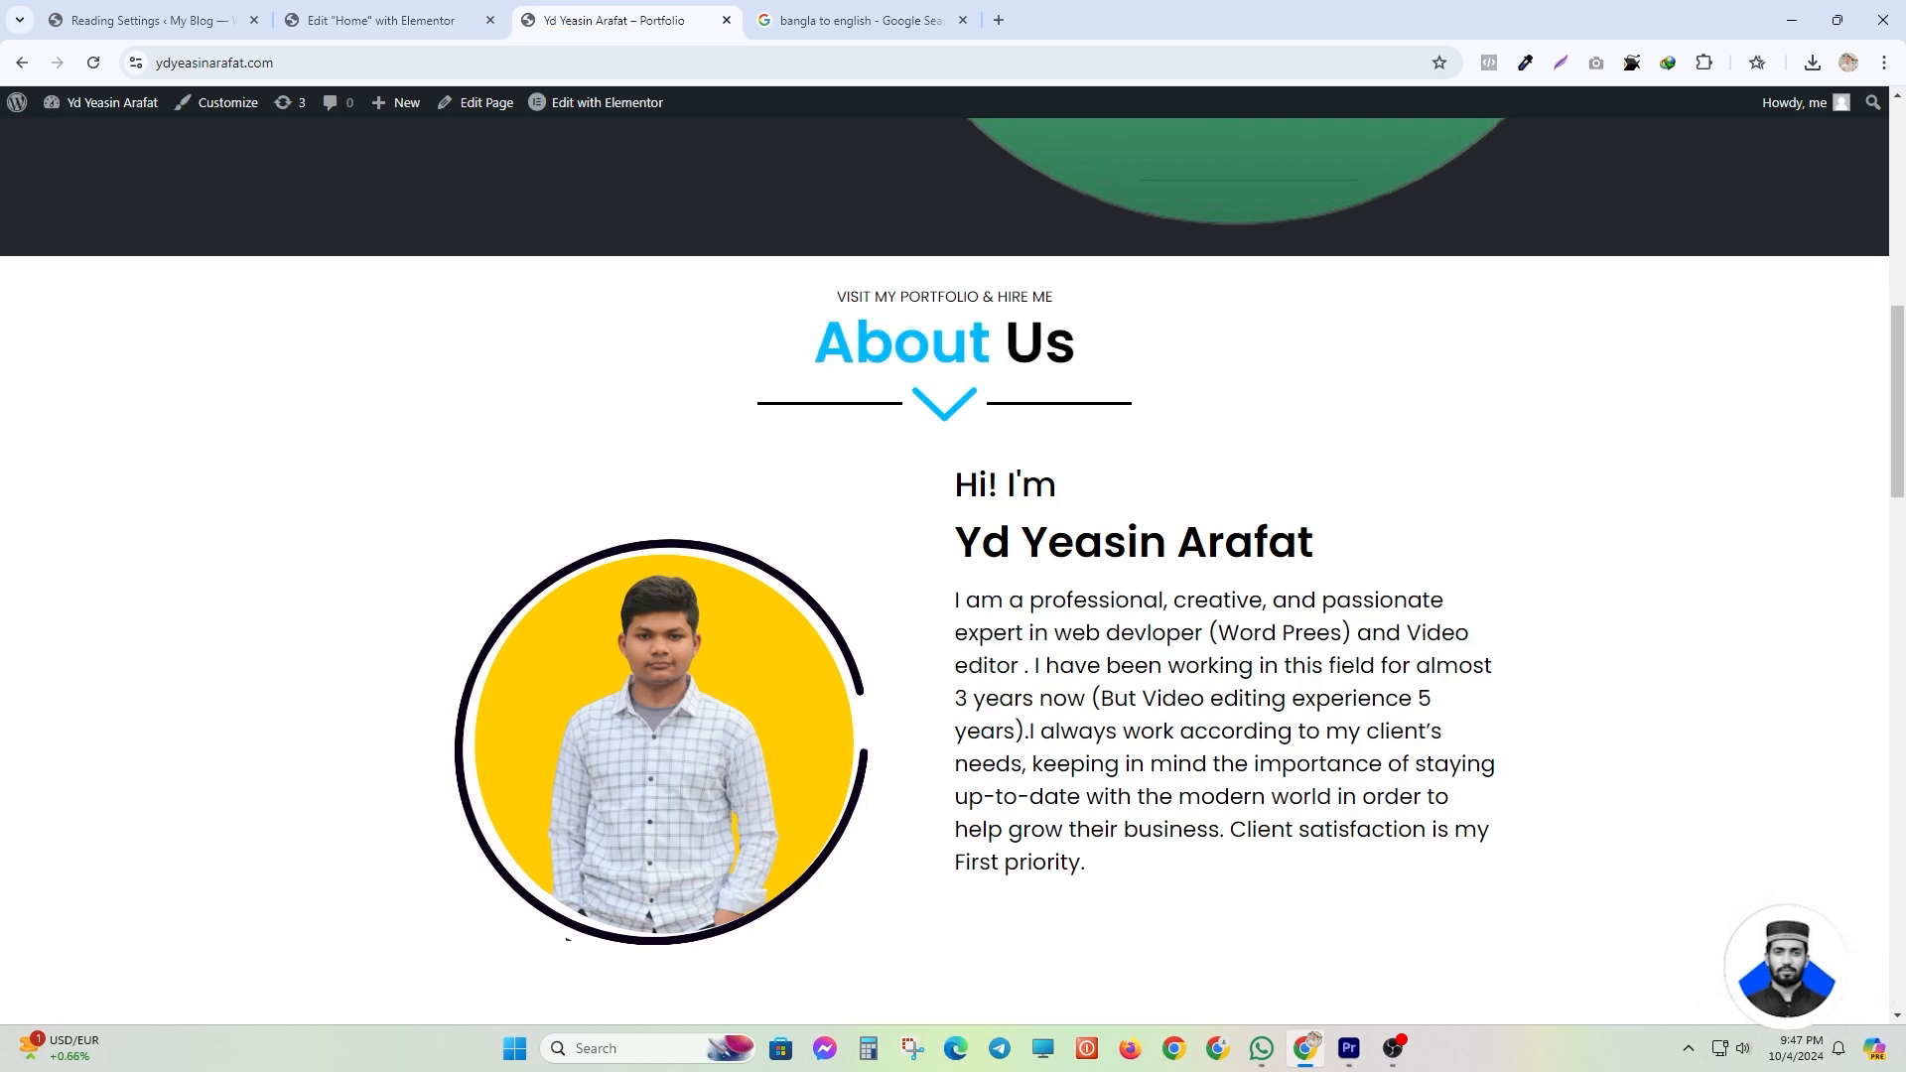
left_click_drag(1084, 344, 749, 329)
left_click(750, 330)
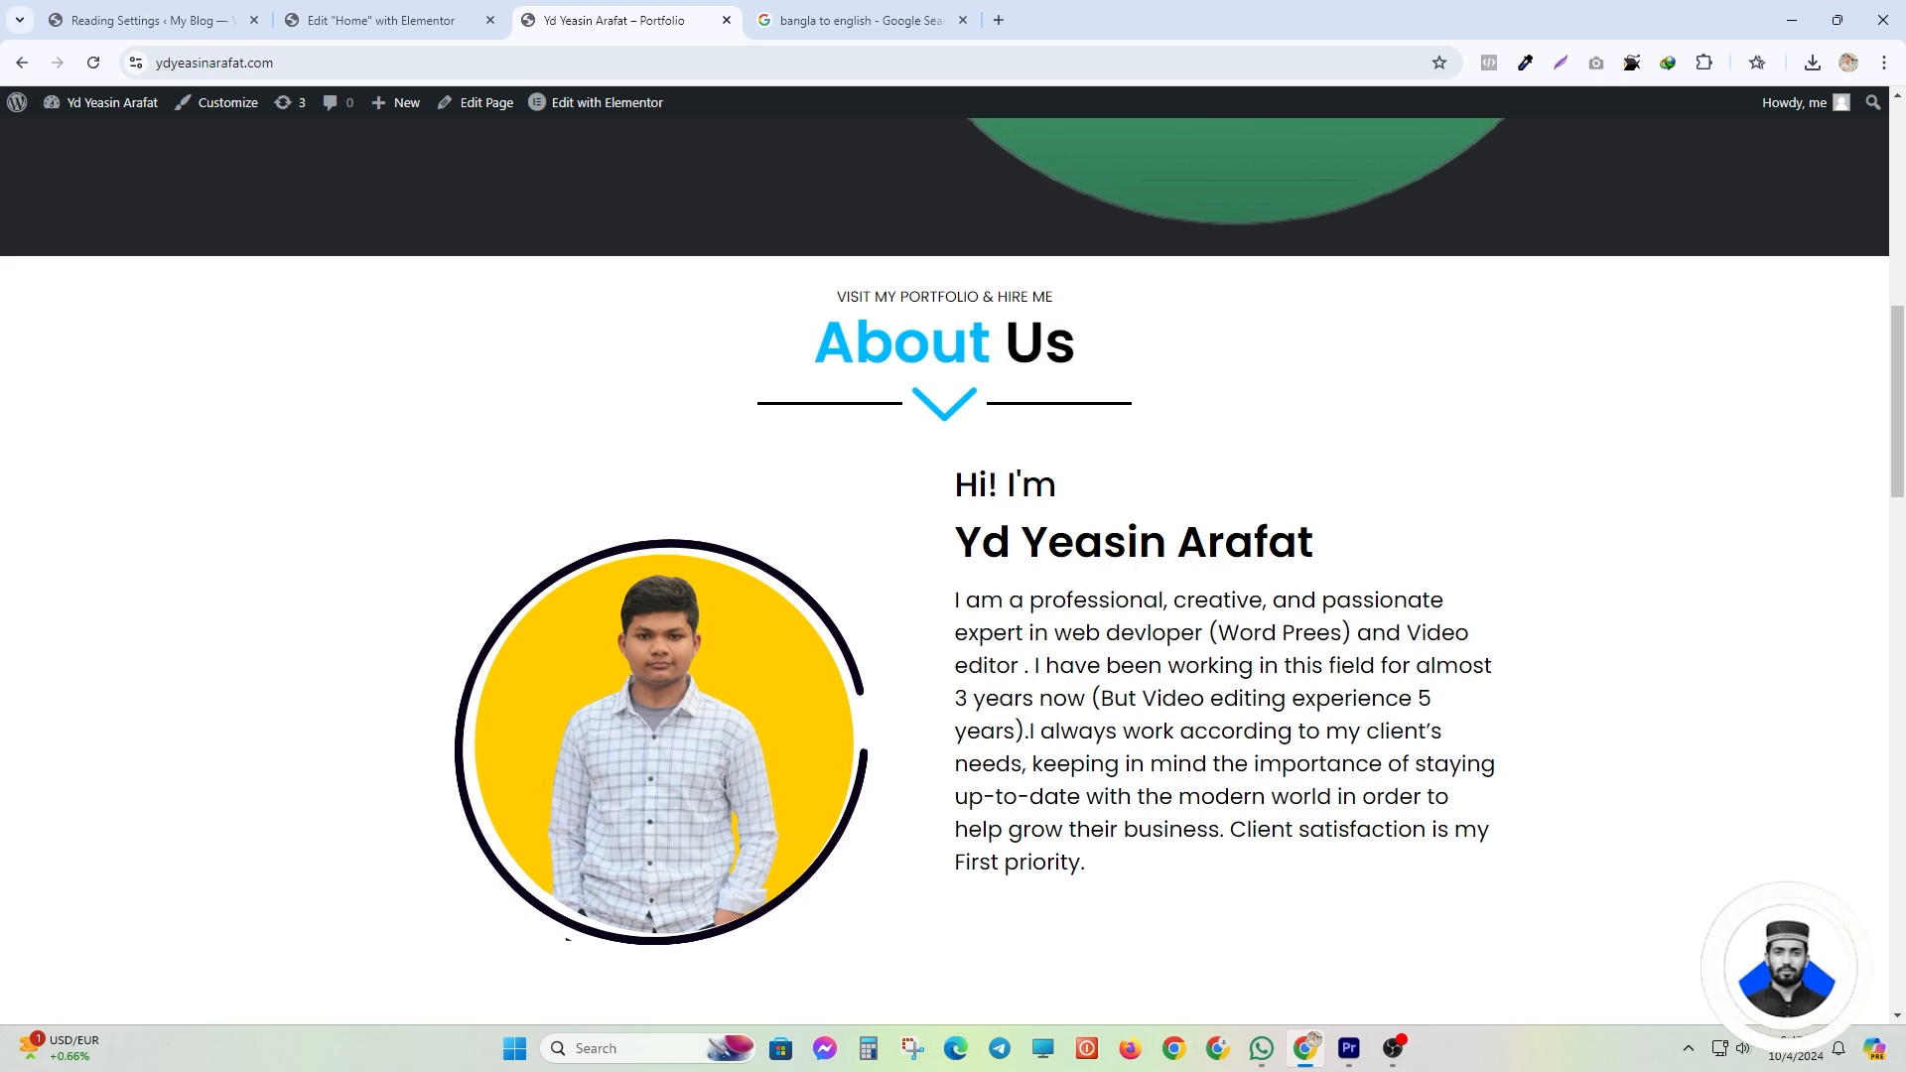
left_click_drag(816, 342, 1076, 343)
right_click(899, 362)
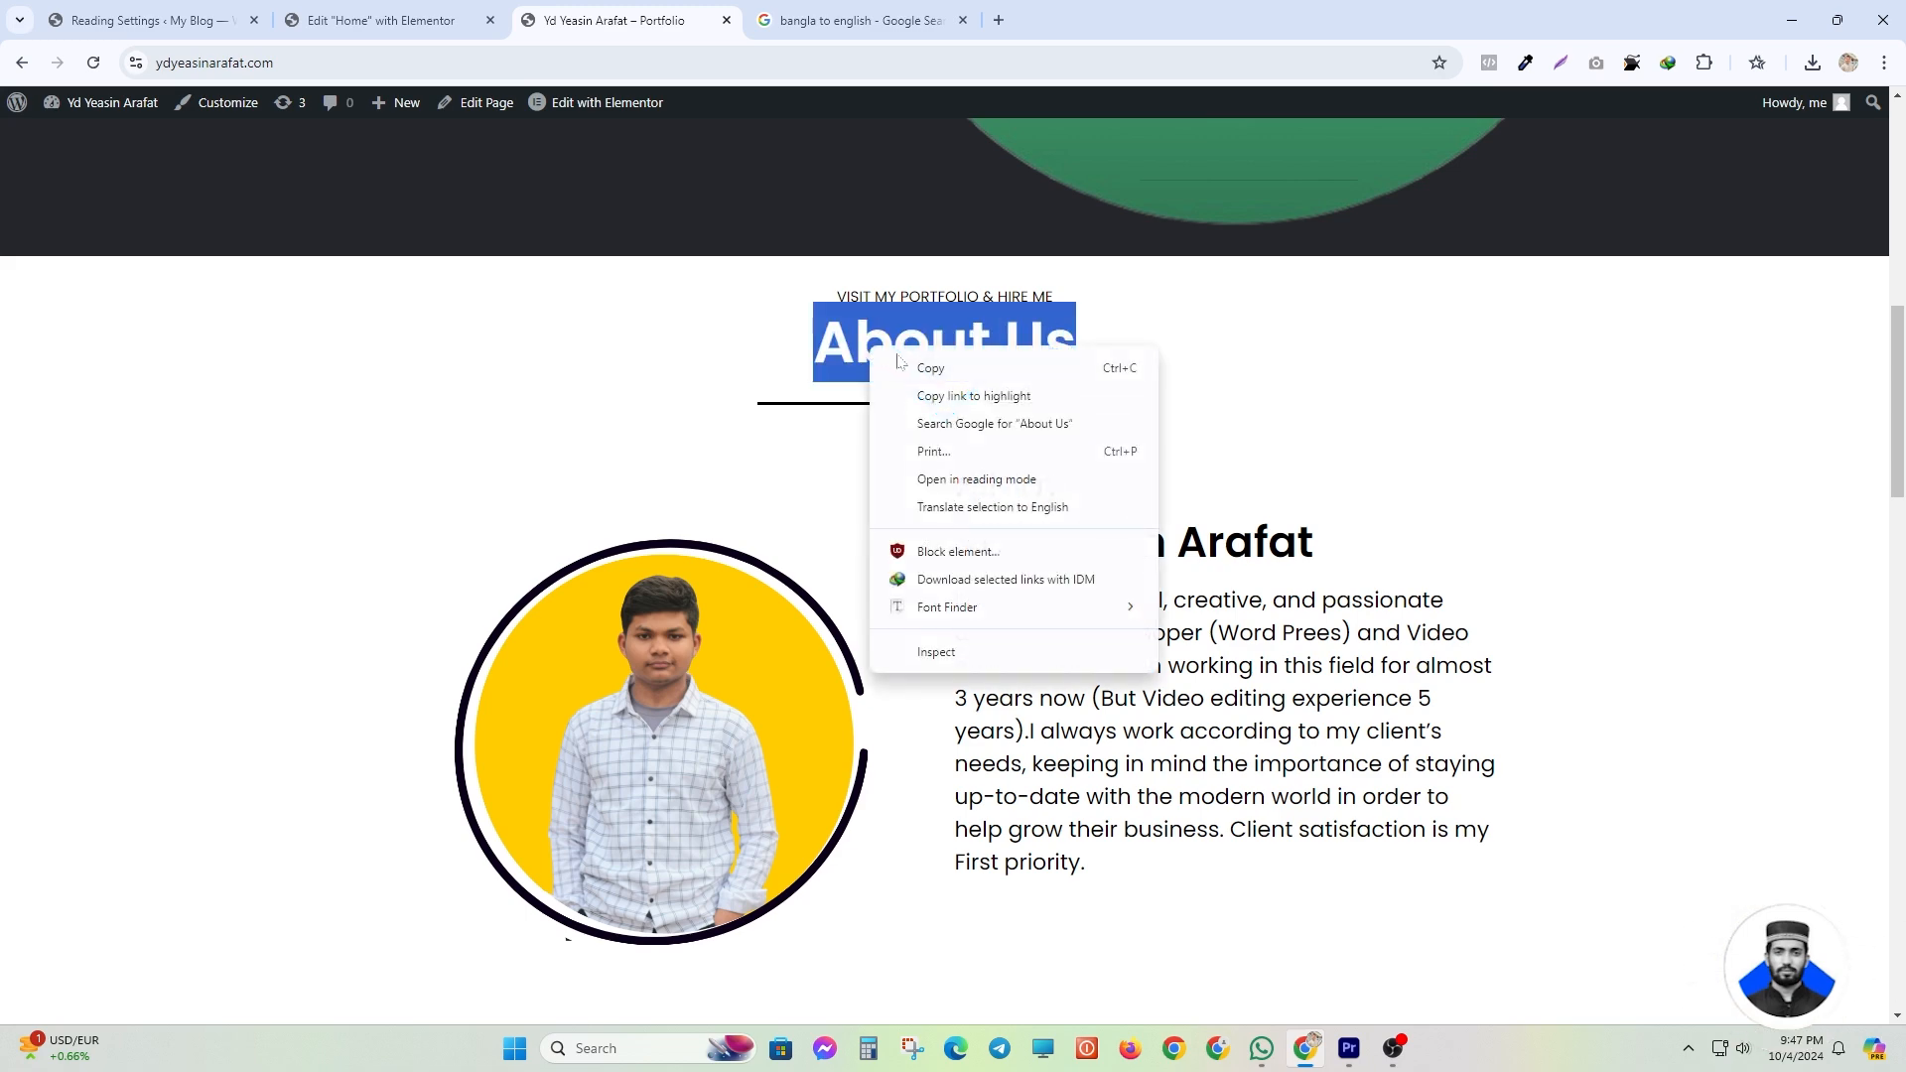
left_click(900, 362)
left_click(383, 20)
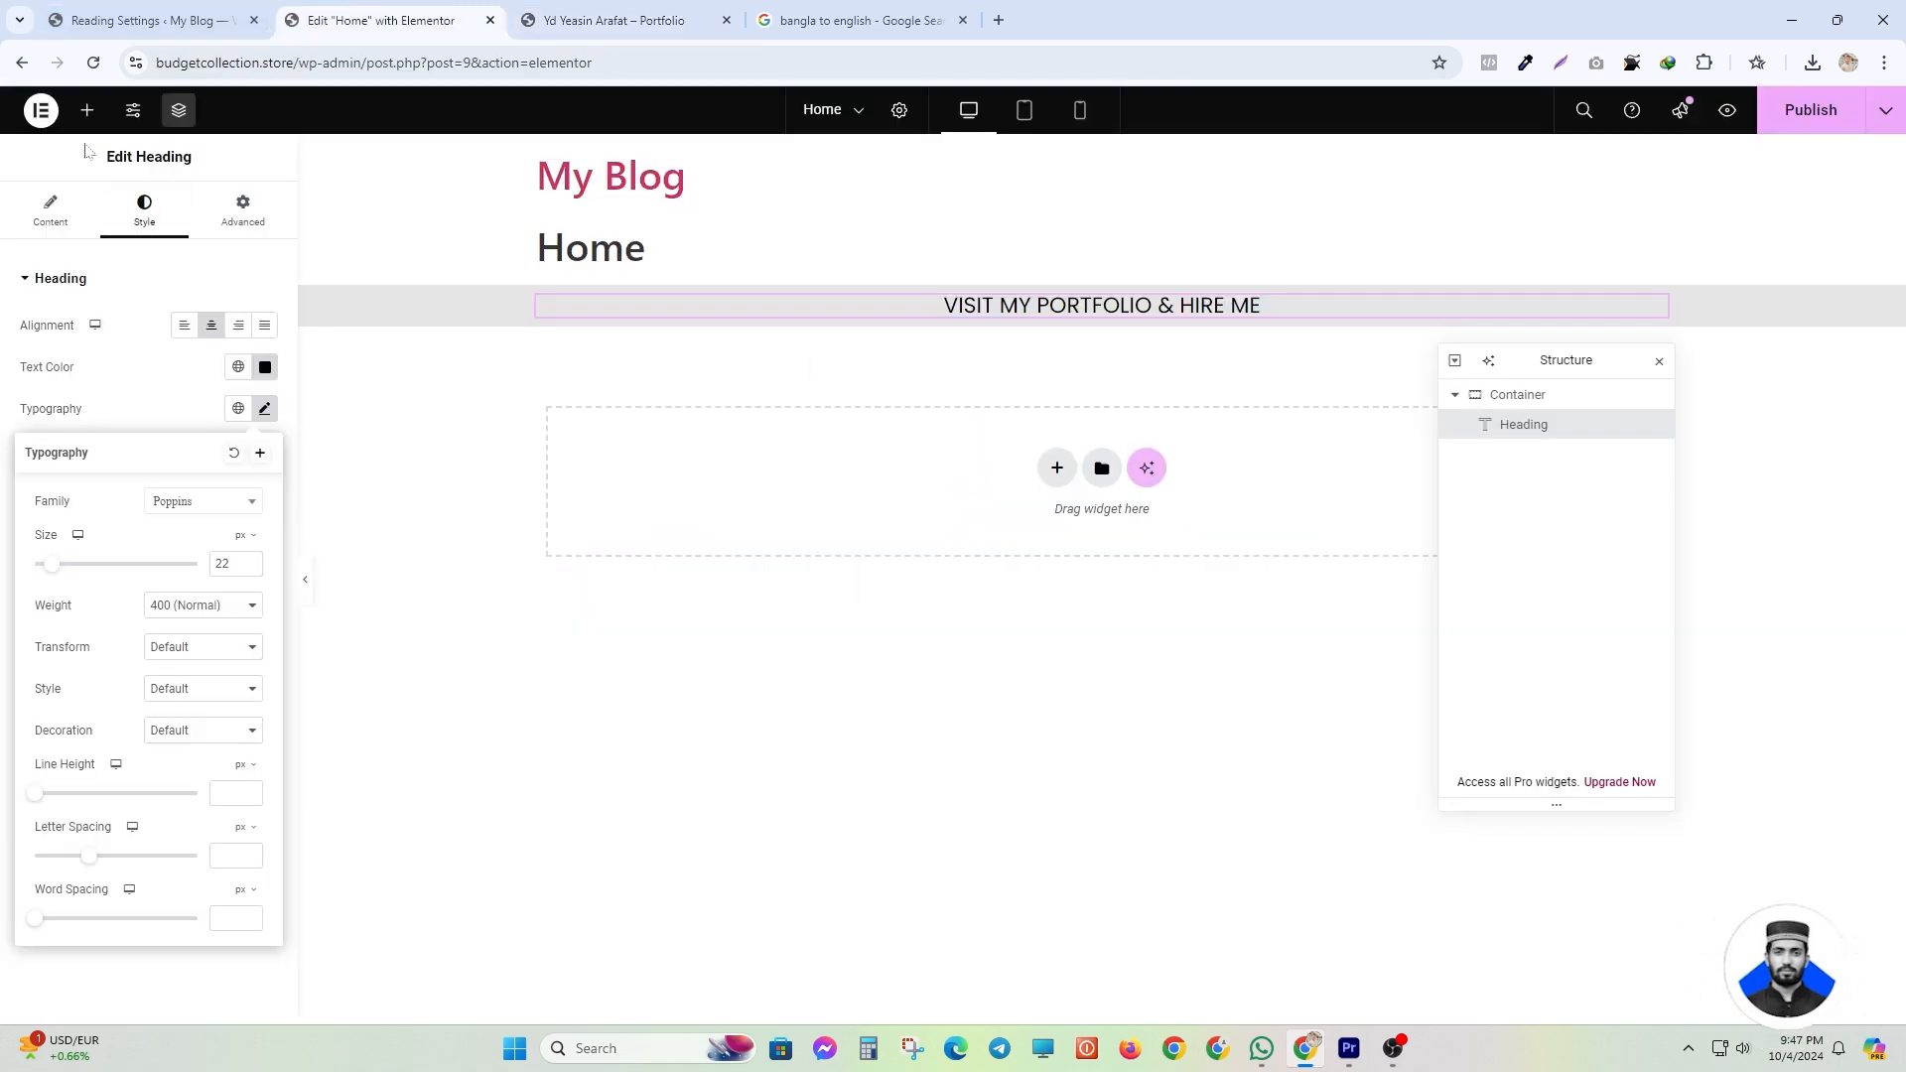
- Add a second Heading widget below the first in the grey container, title it "About Us" and center it
left_click(87, 110)
left_click_drag(78, 620, 1015, 330)
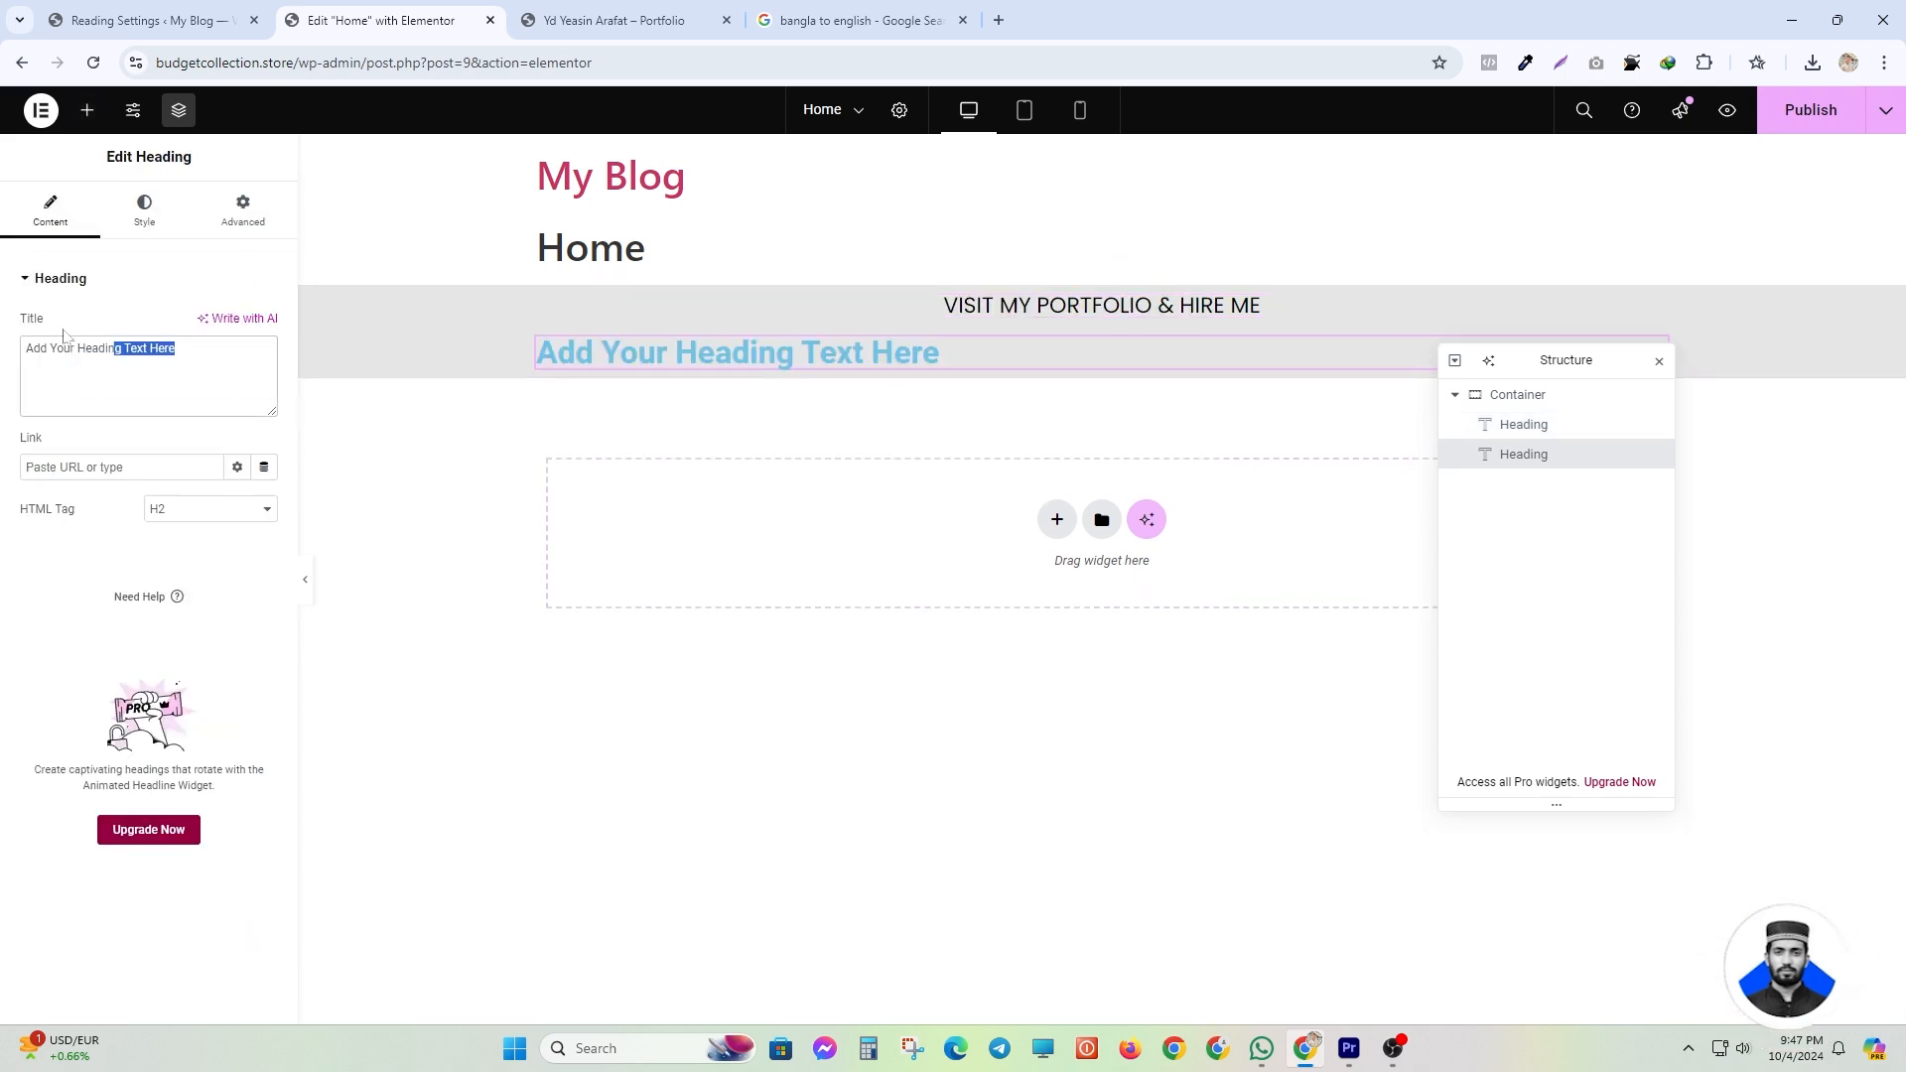
key("ctrl+v")
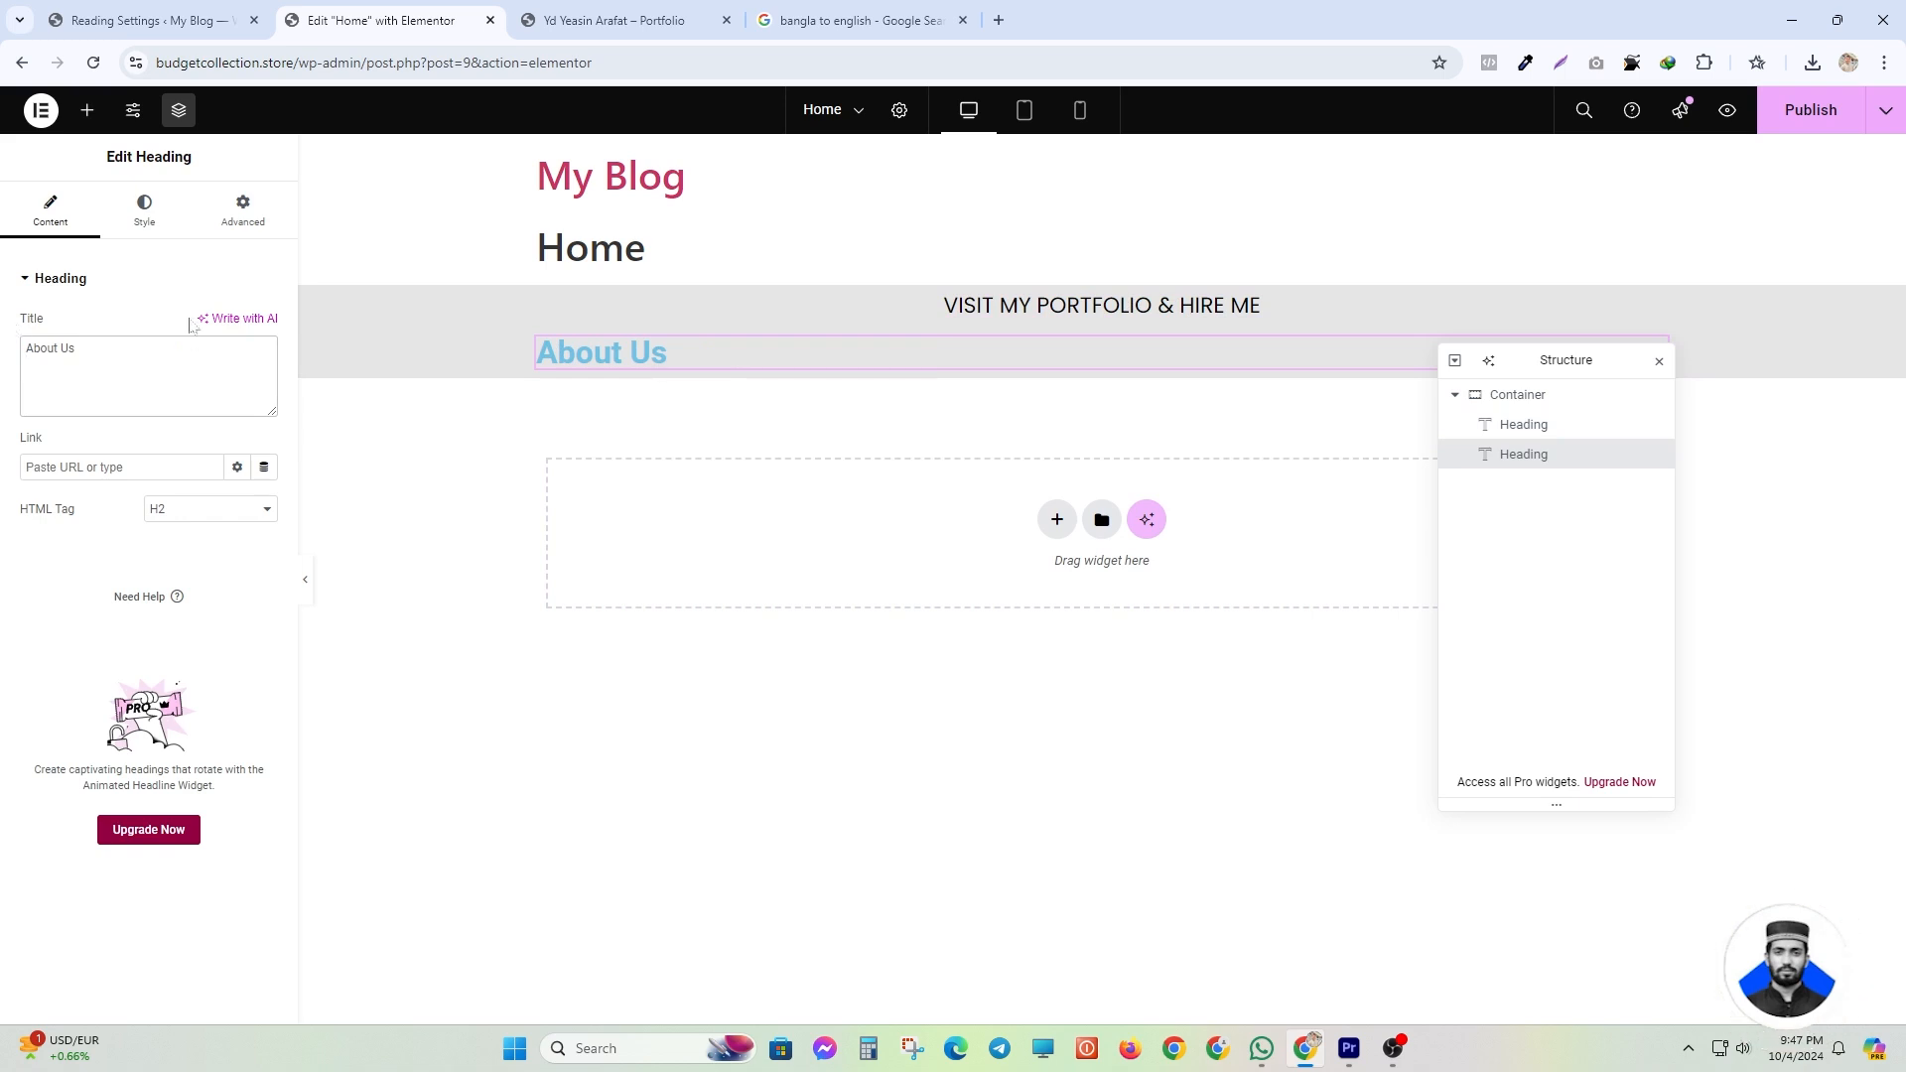
left_click(147, 224)
left_click(212, 324)
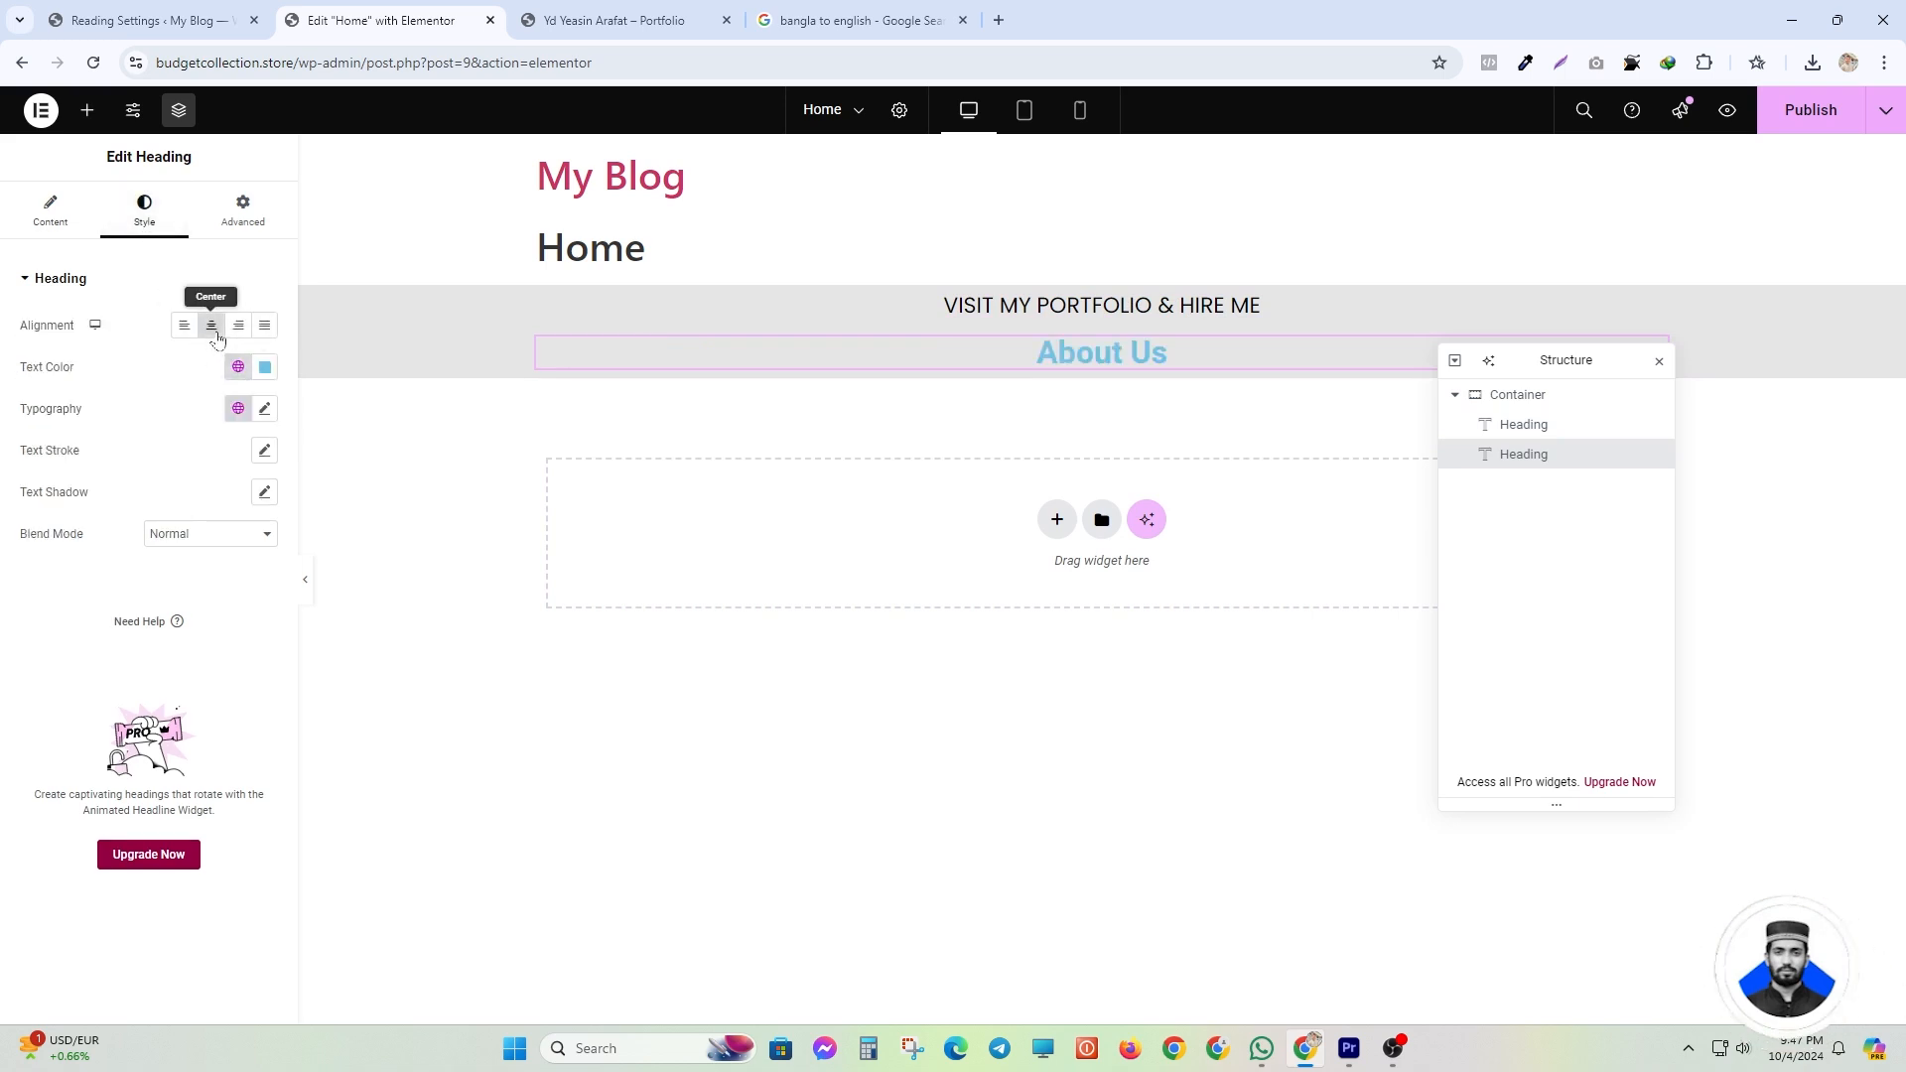
- Set the "About Us" heading's text color to bright blue #00B3FF, matching the title on the portfolio website
left_click(265, 367)
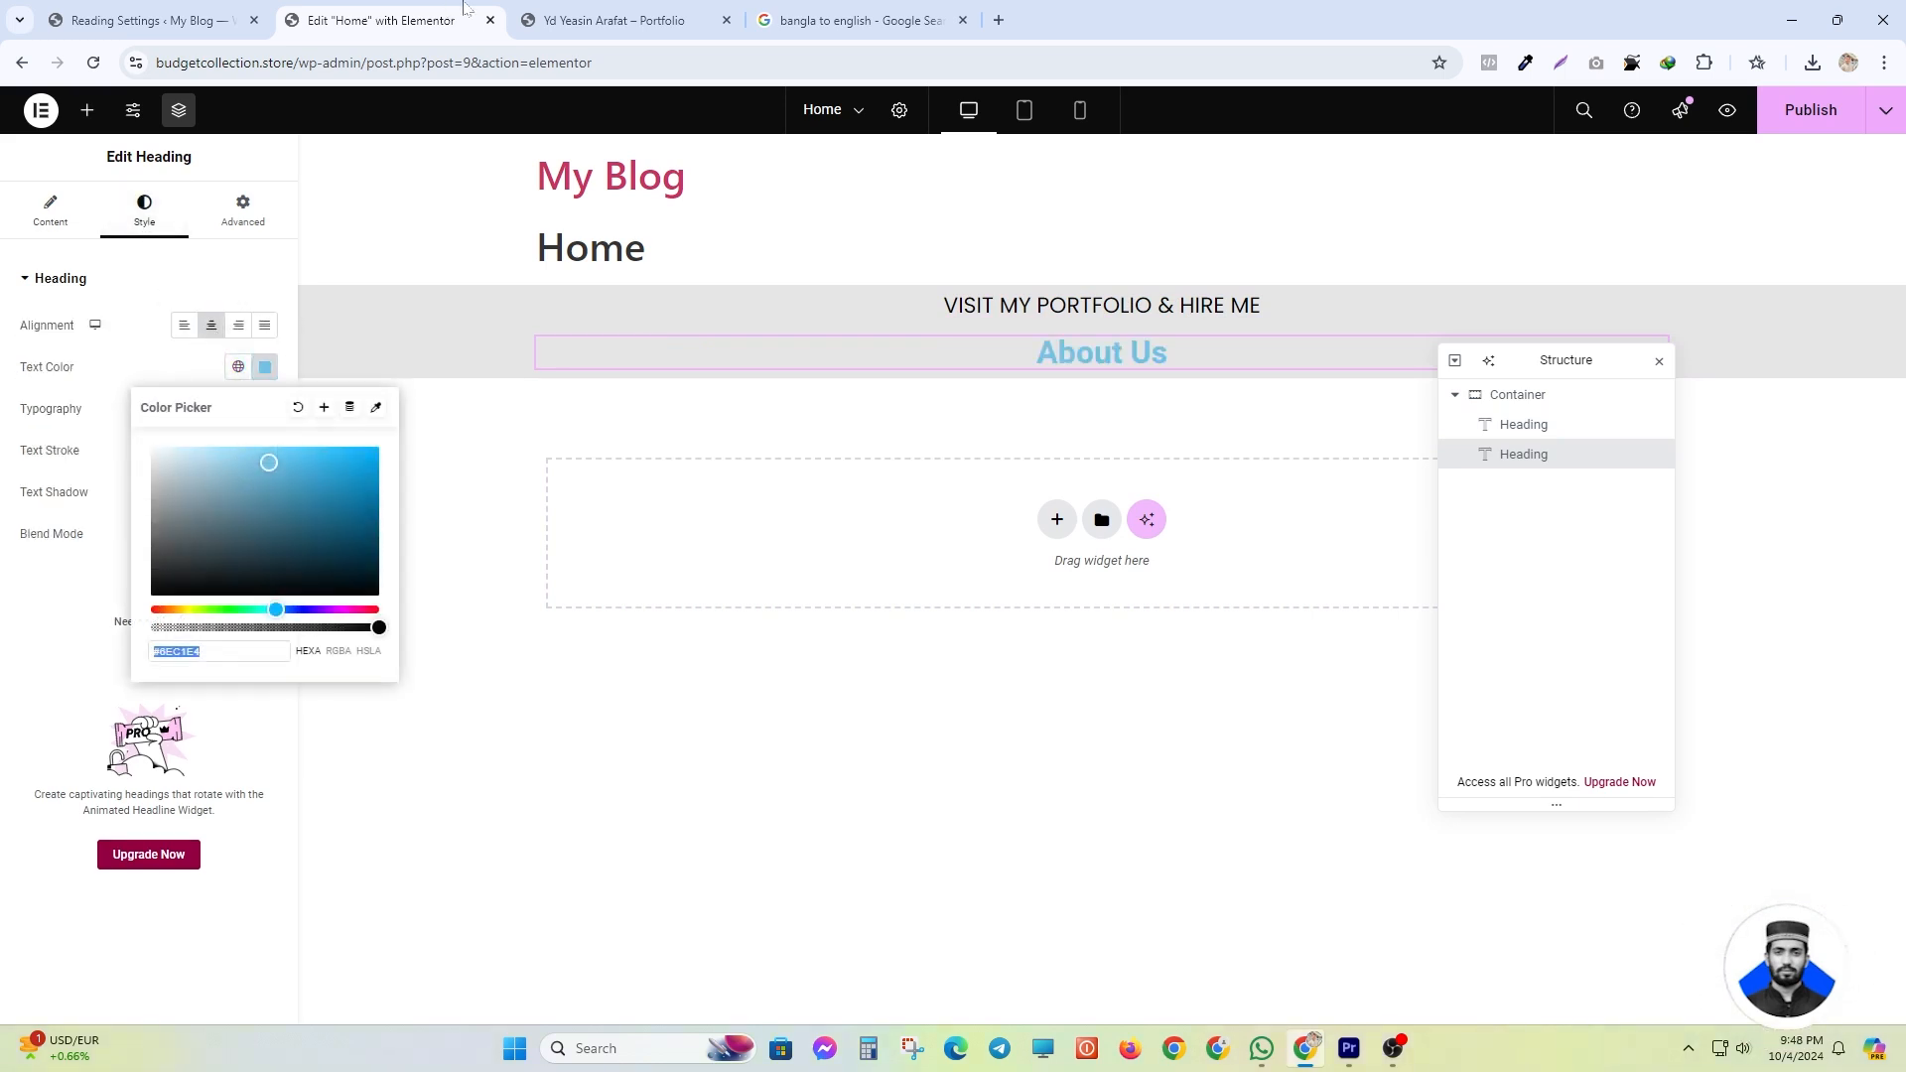
left_click(548, 12)
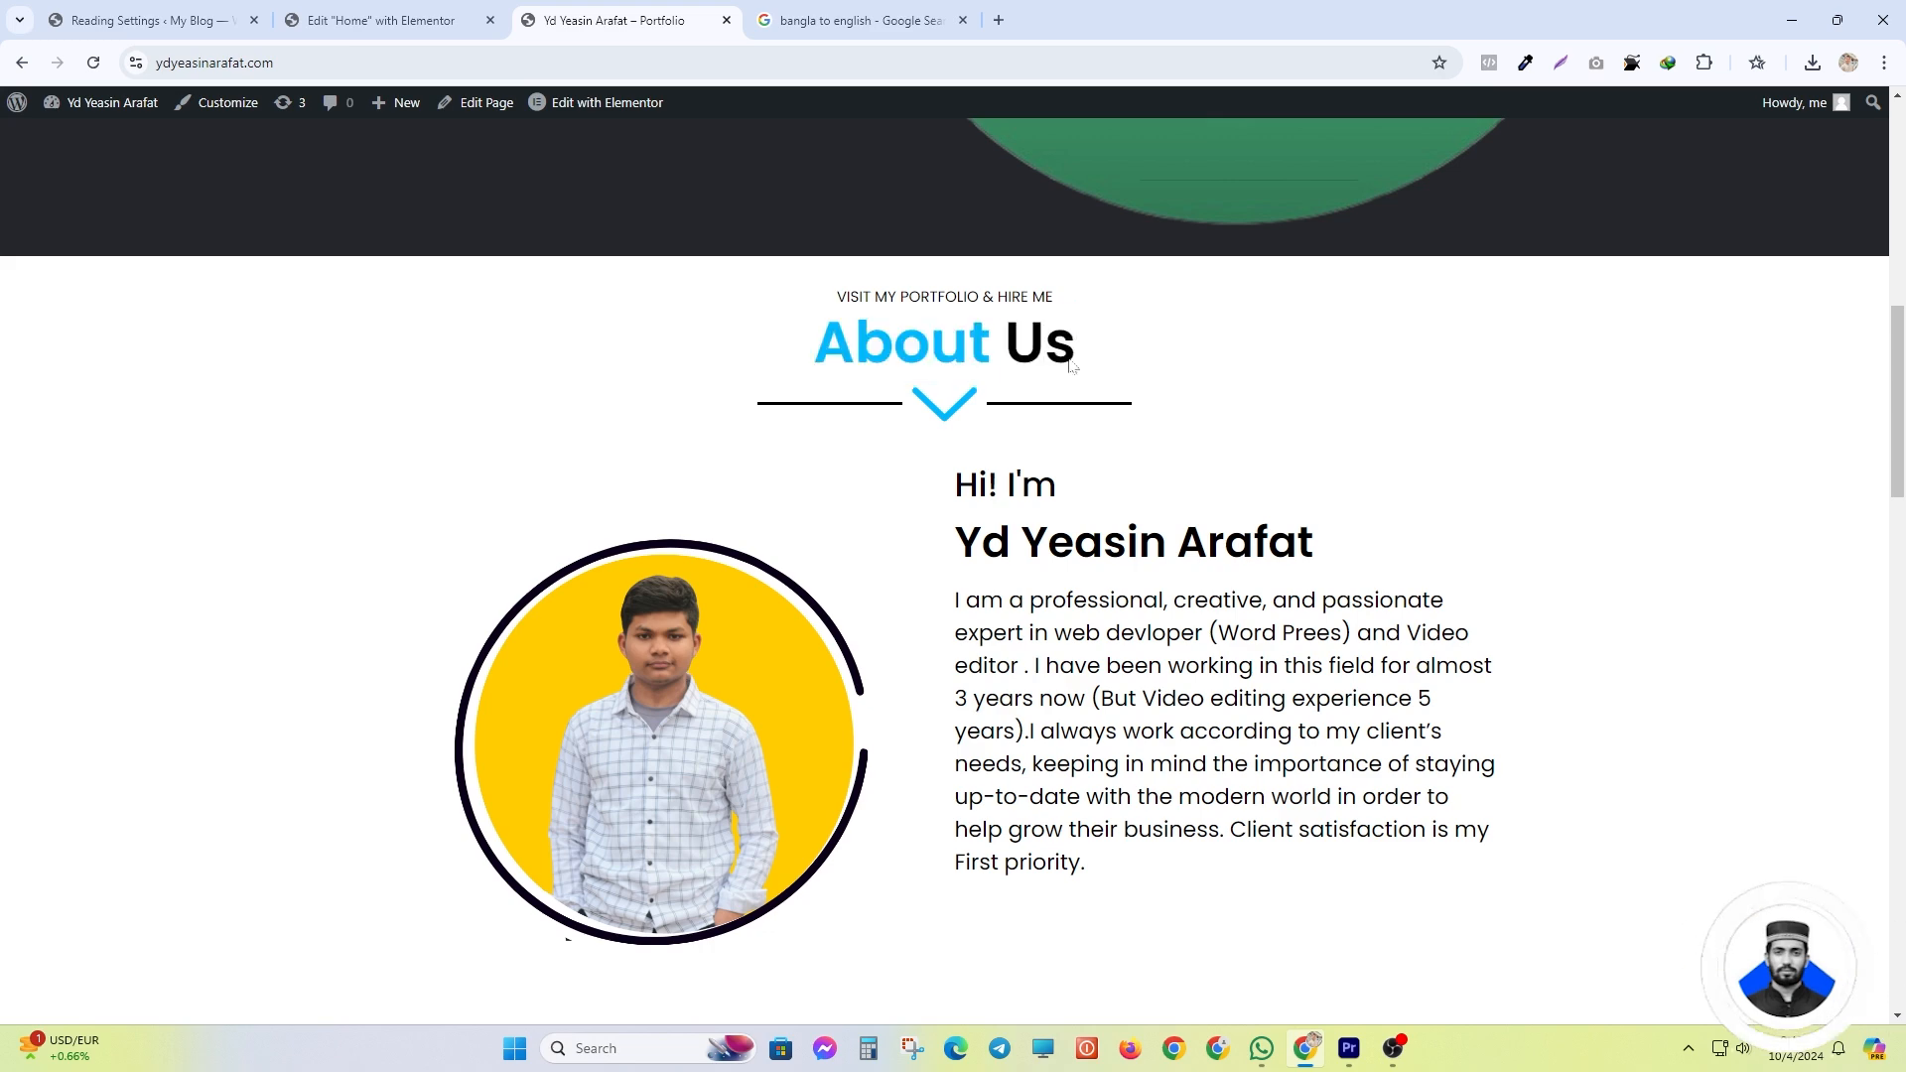
left_click(368, 20)
left_click_drag(306, 456, 399, 427)
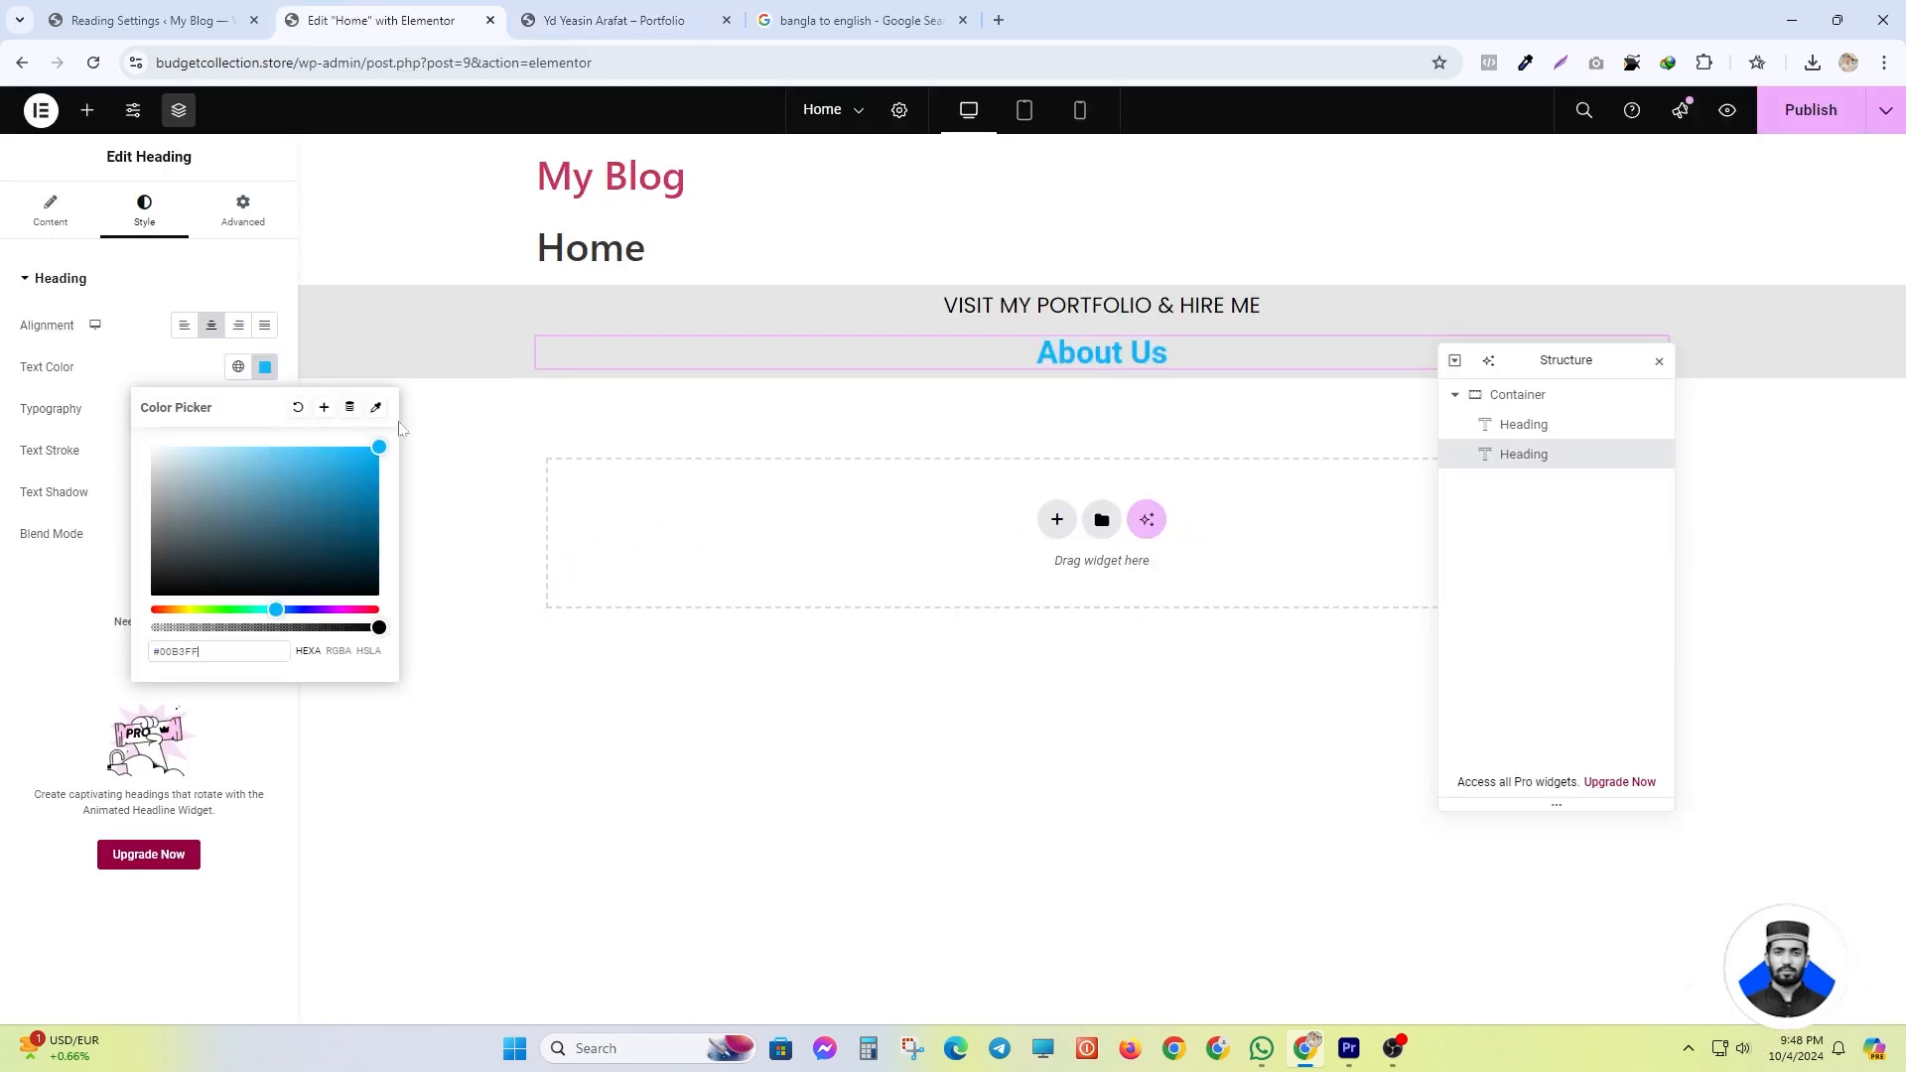
left_click(264, 366)
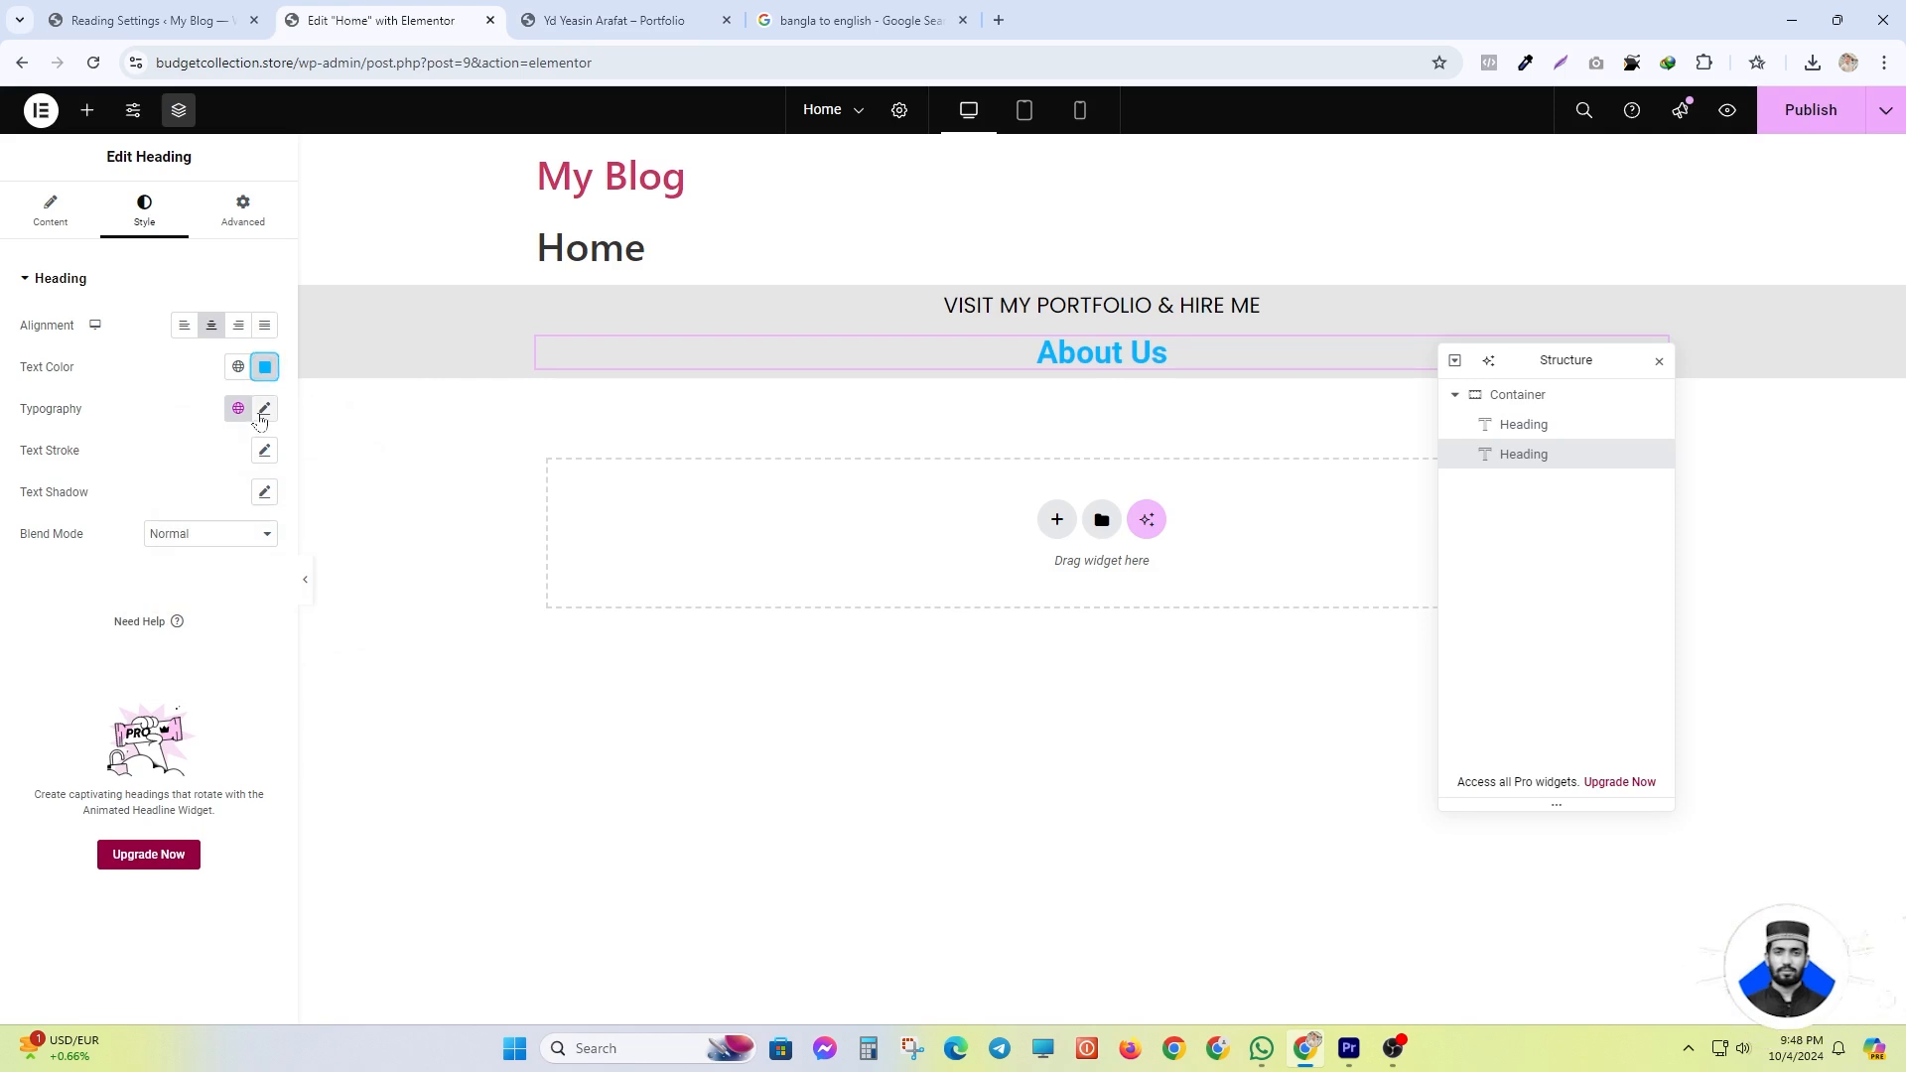
- Set the "About Us" heading's typography to the Poppins family at size 74 px
left_click(264, 408)
left_click_drag(36, 565, 96, 560)
left_click(179, 504)
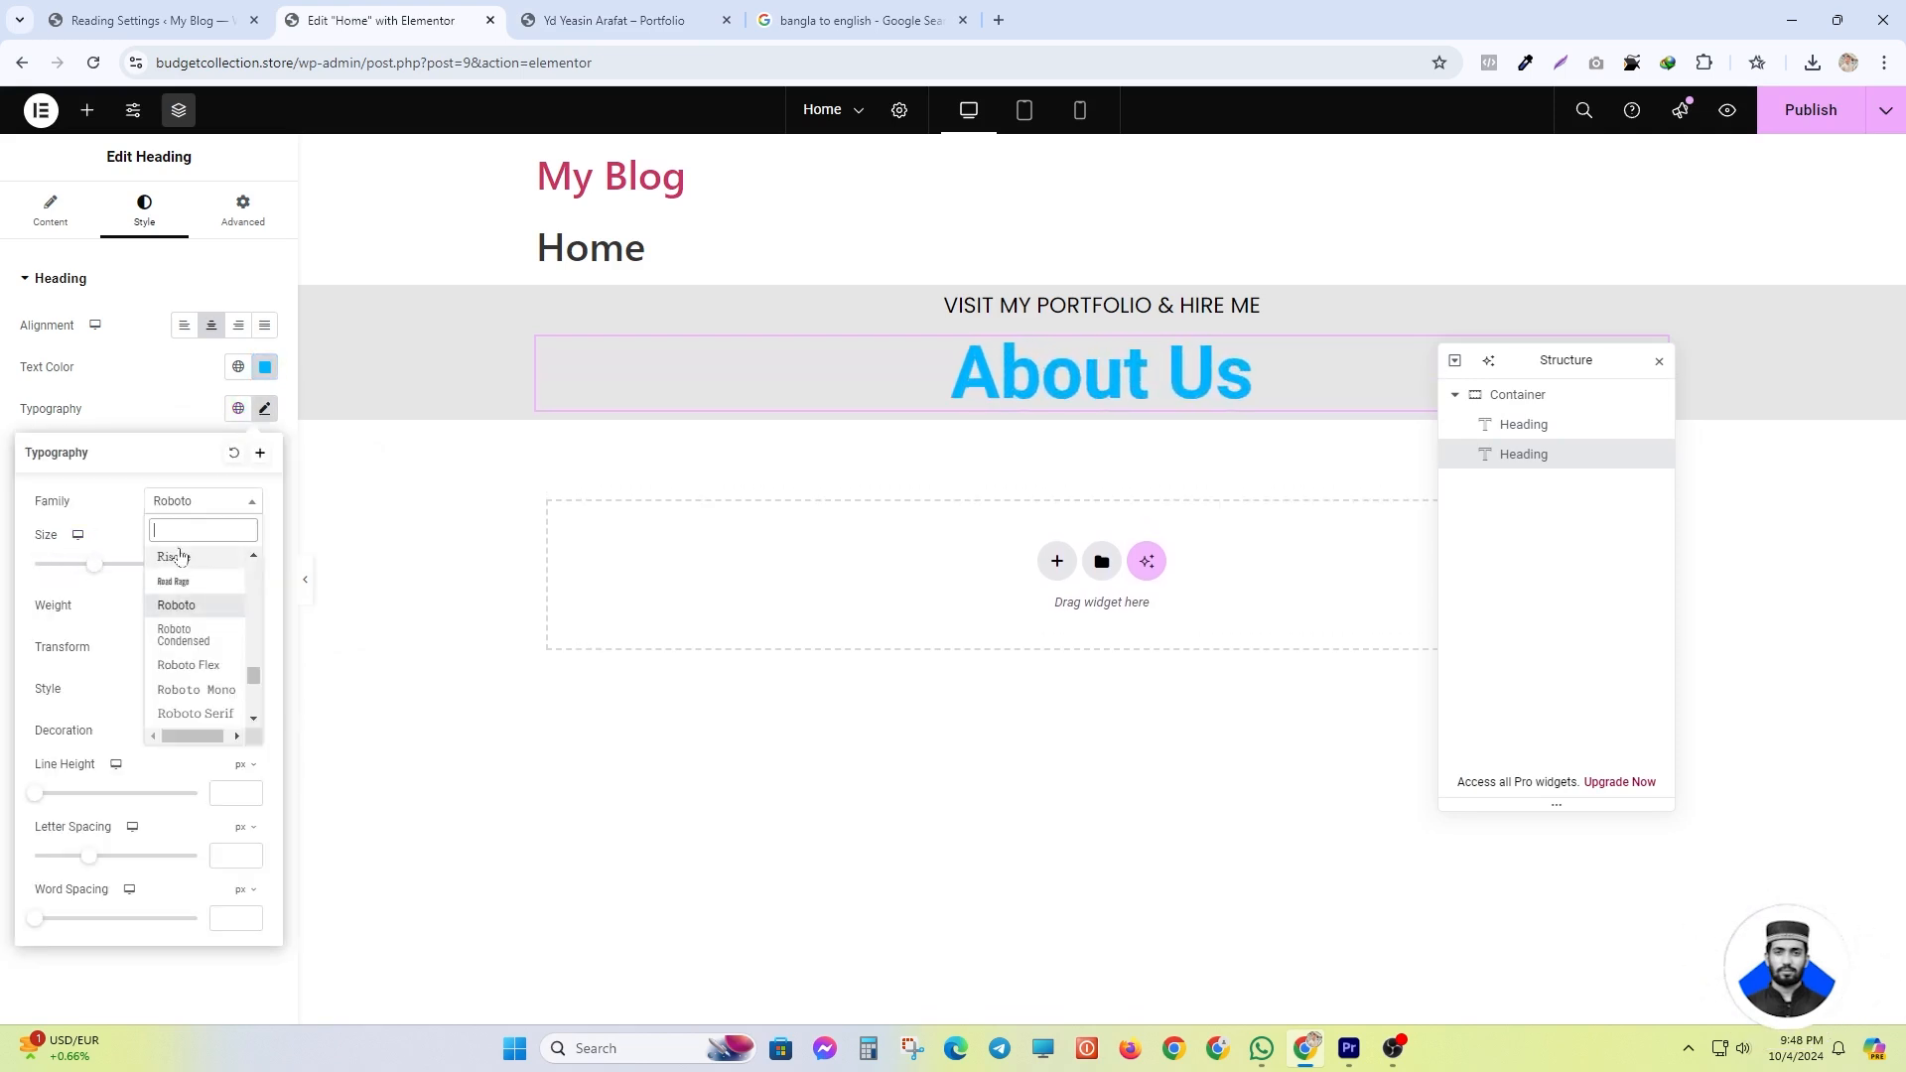
type("pop")
key("Return")
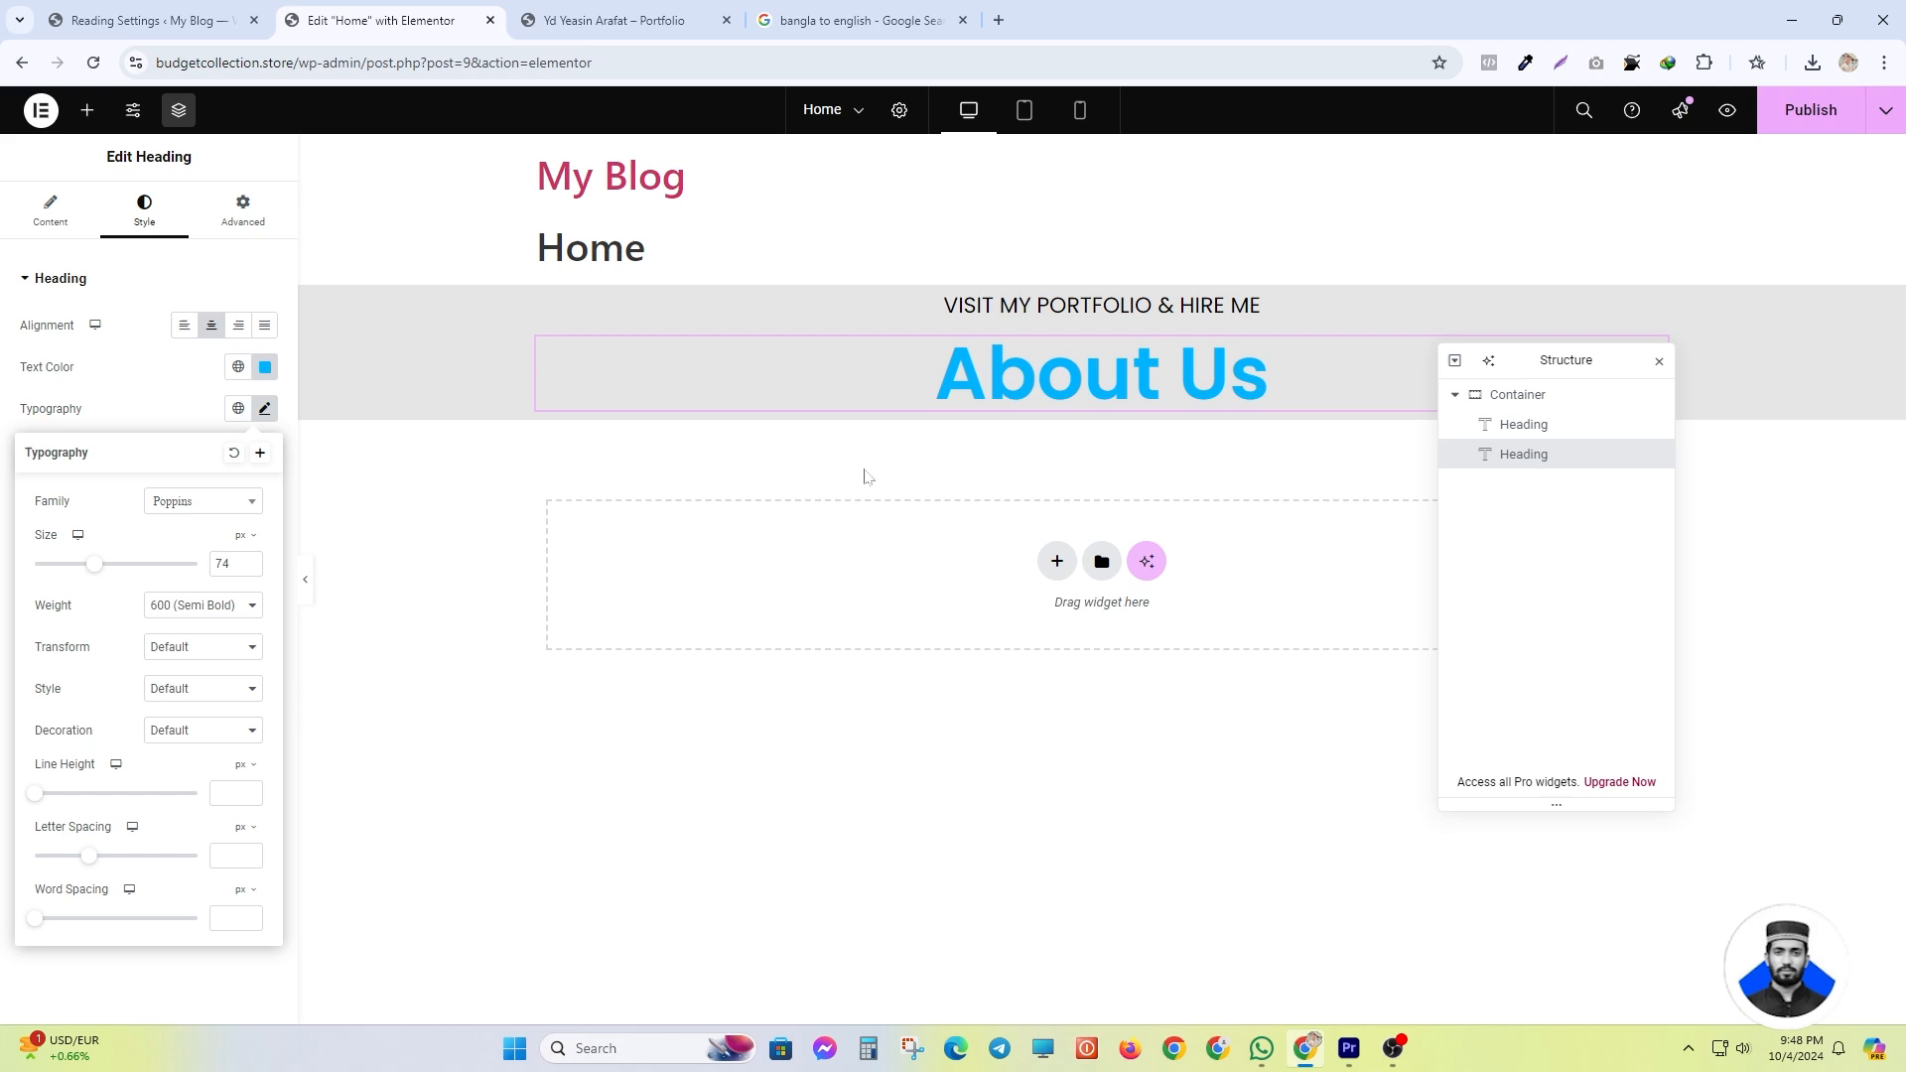
left_click(265, 367)
left_click(1055, 374)
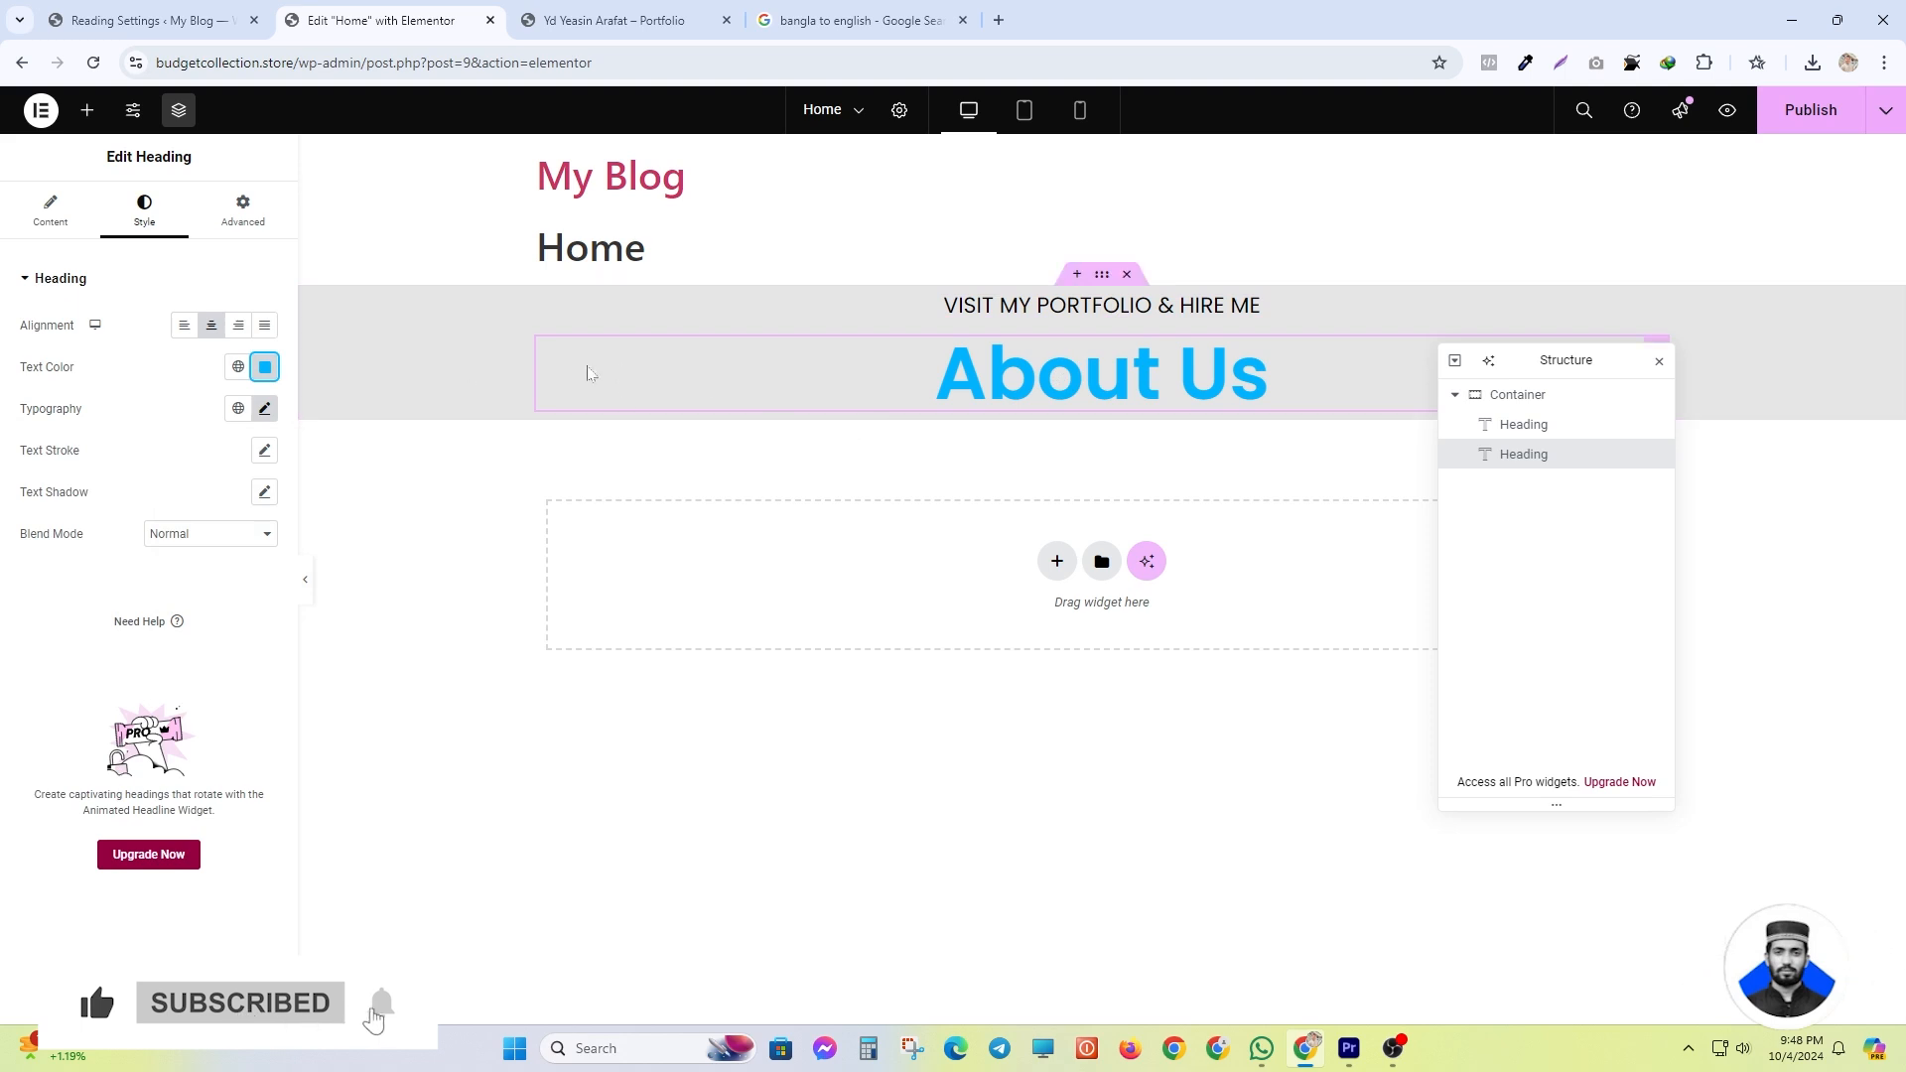
- Unlink the "About Us" heading's margin values and set its top margin to -11 px
left_click(242, 213)
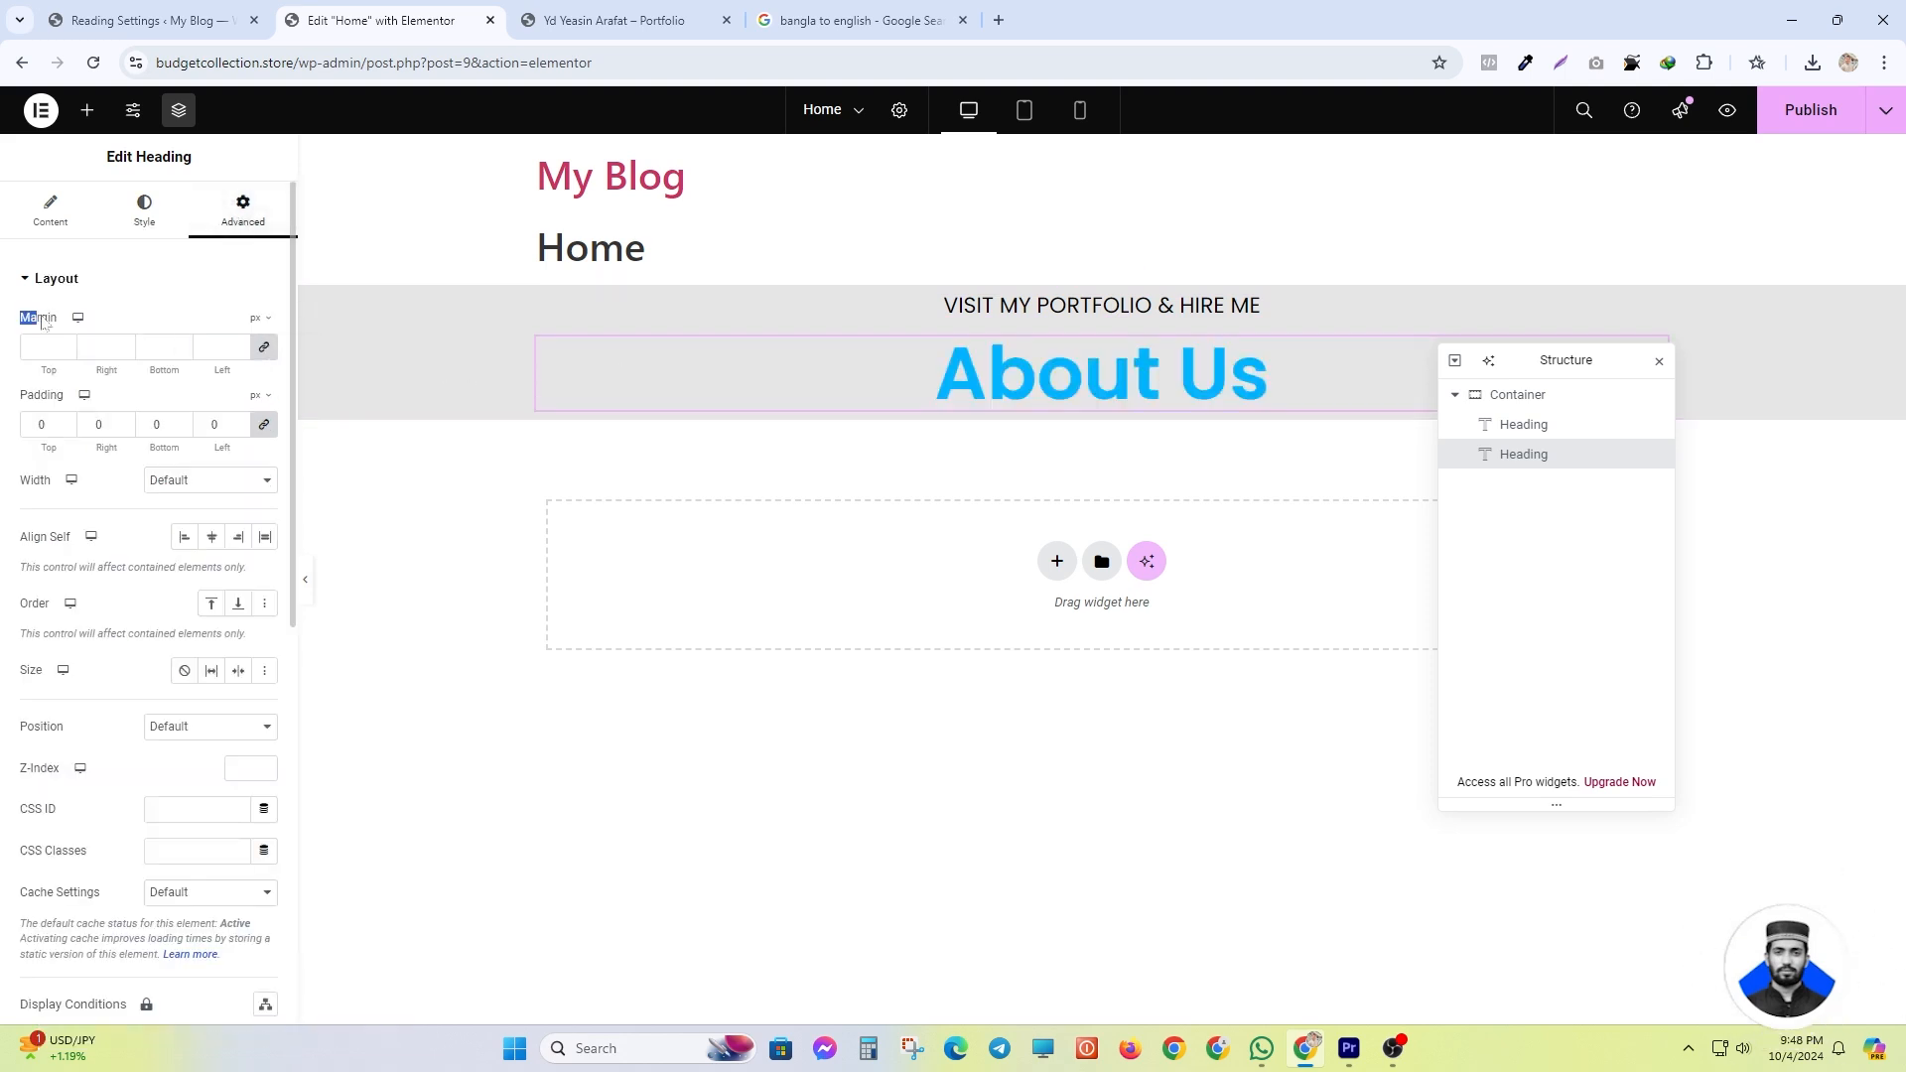
left_click_drag(44, 323, 63, 323)
left_click(263, 347)
left_click_drag(53, 370, 47, 370)
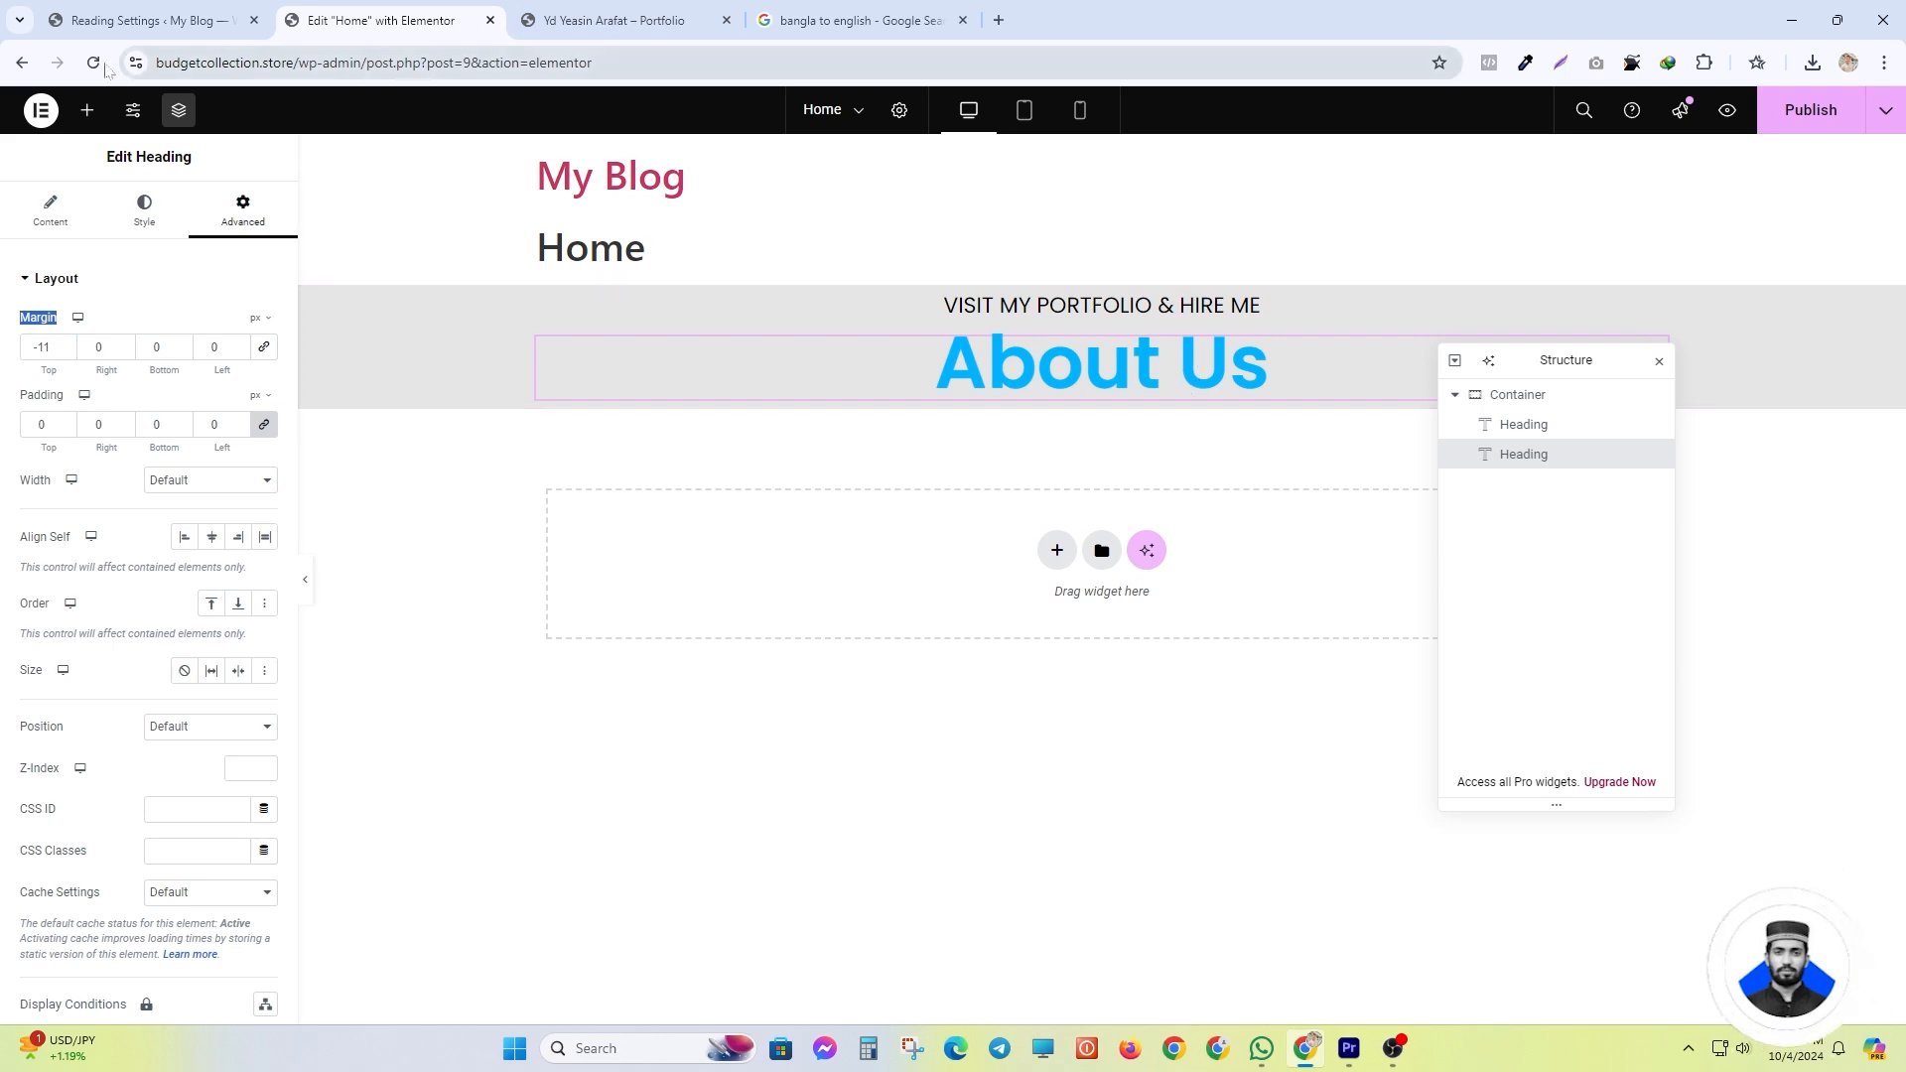
left_click(1068, 388)
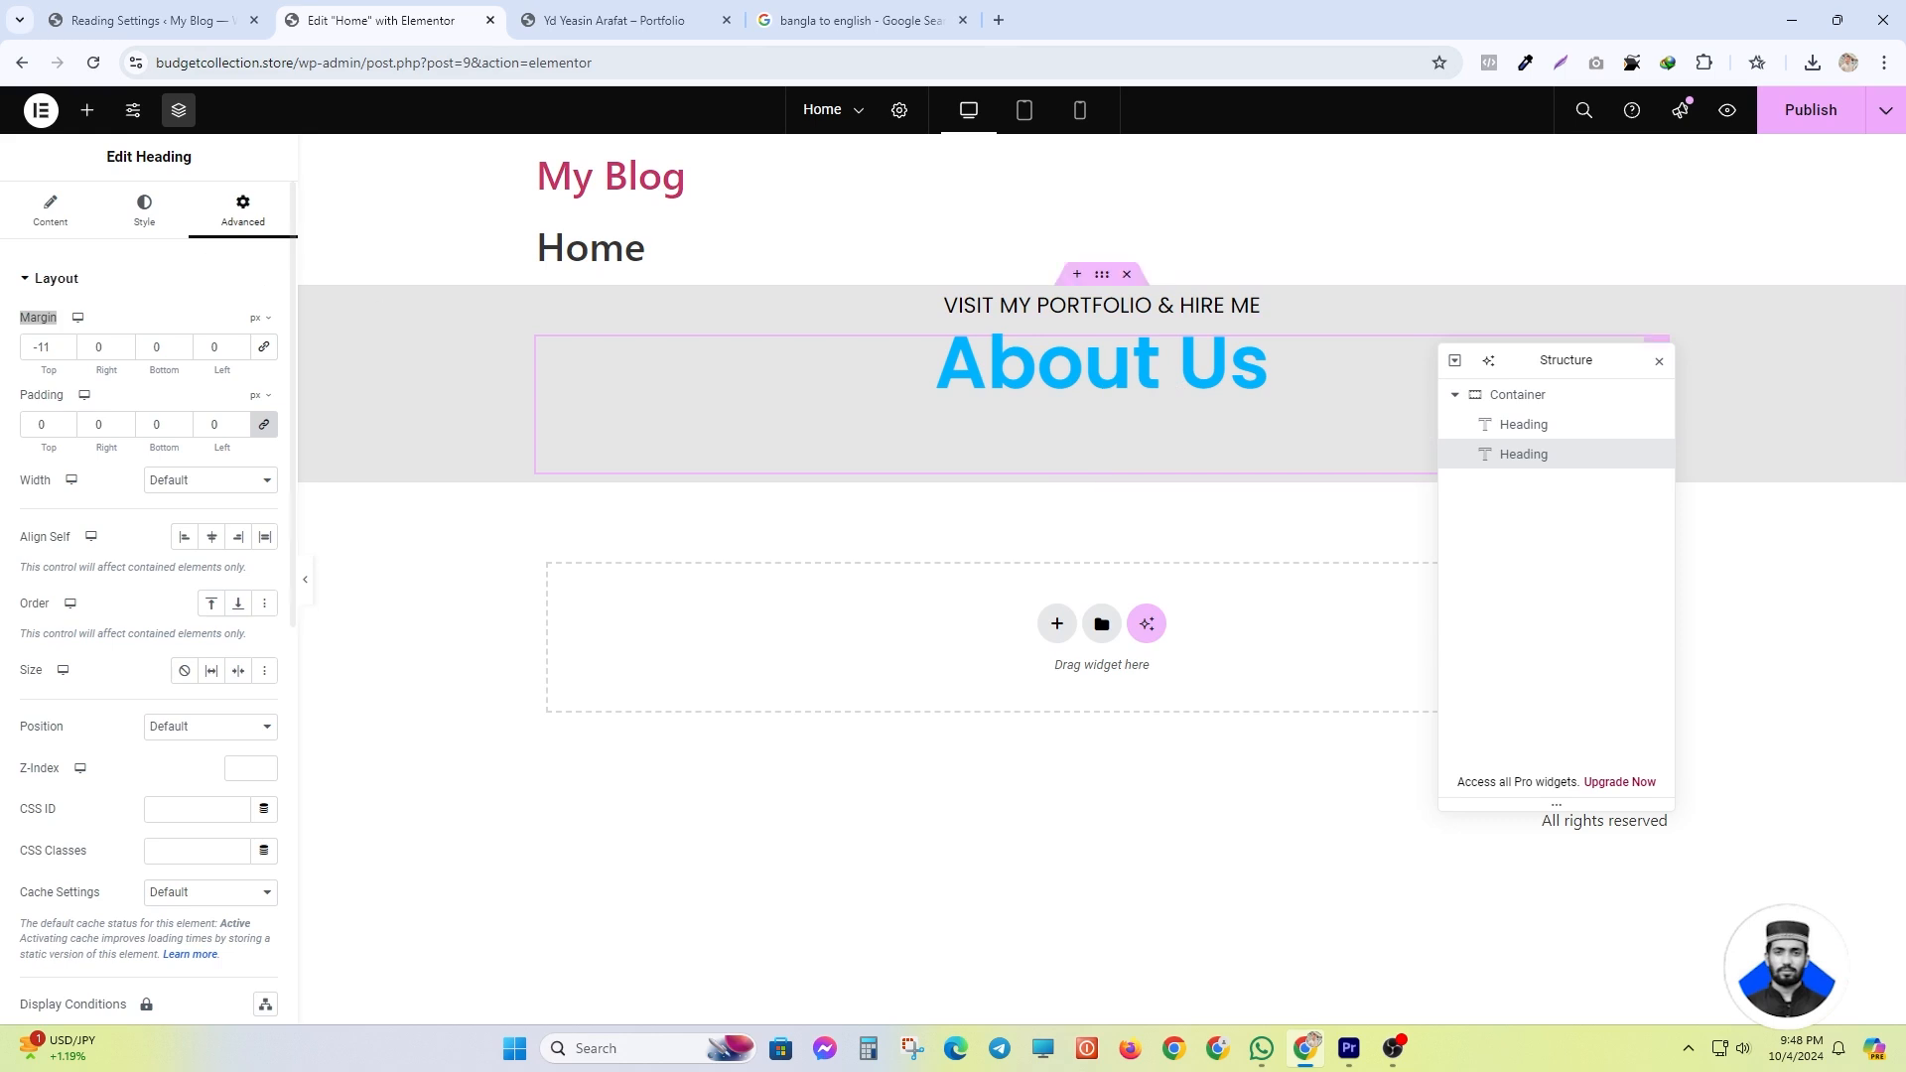
left_click(462, 527)
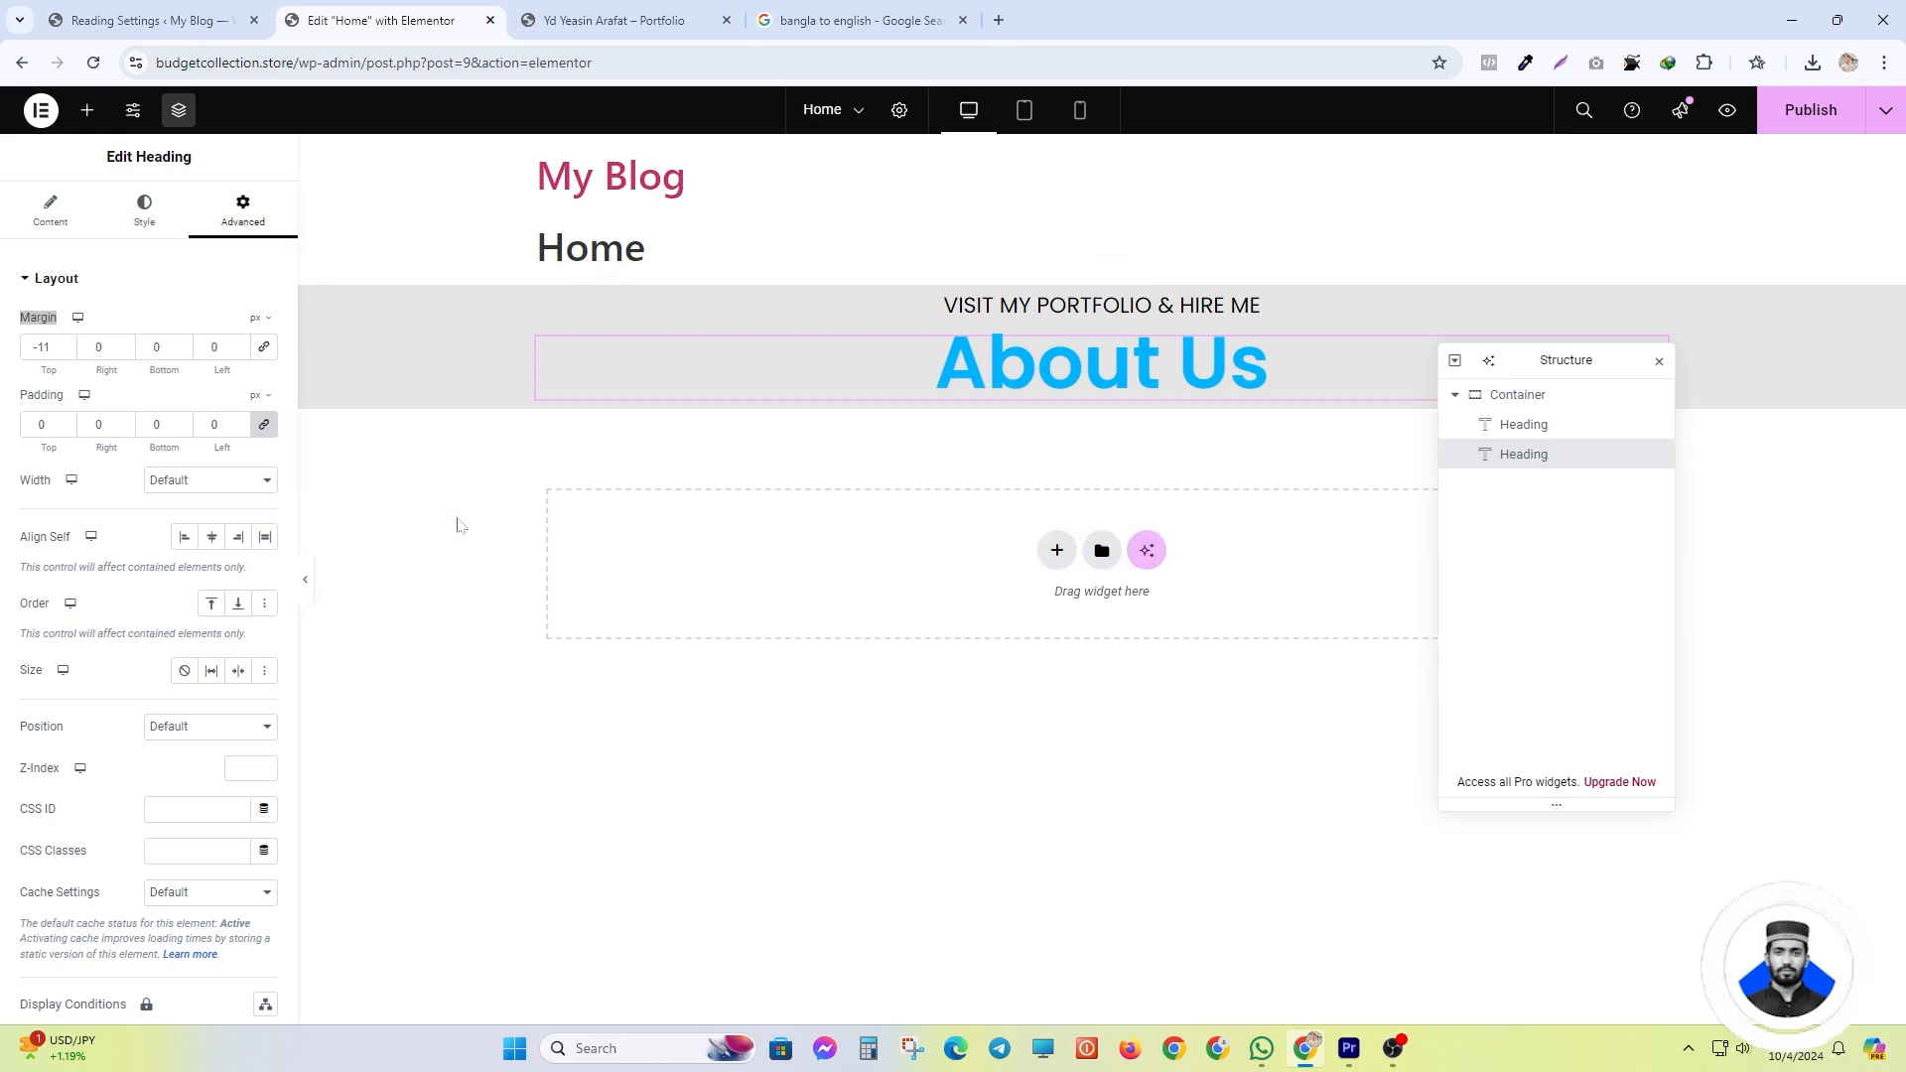
- Insert the opening code <span style="color: before the word "Us" in the "About Us" heading's title
left_click(6, 207)
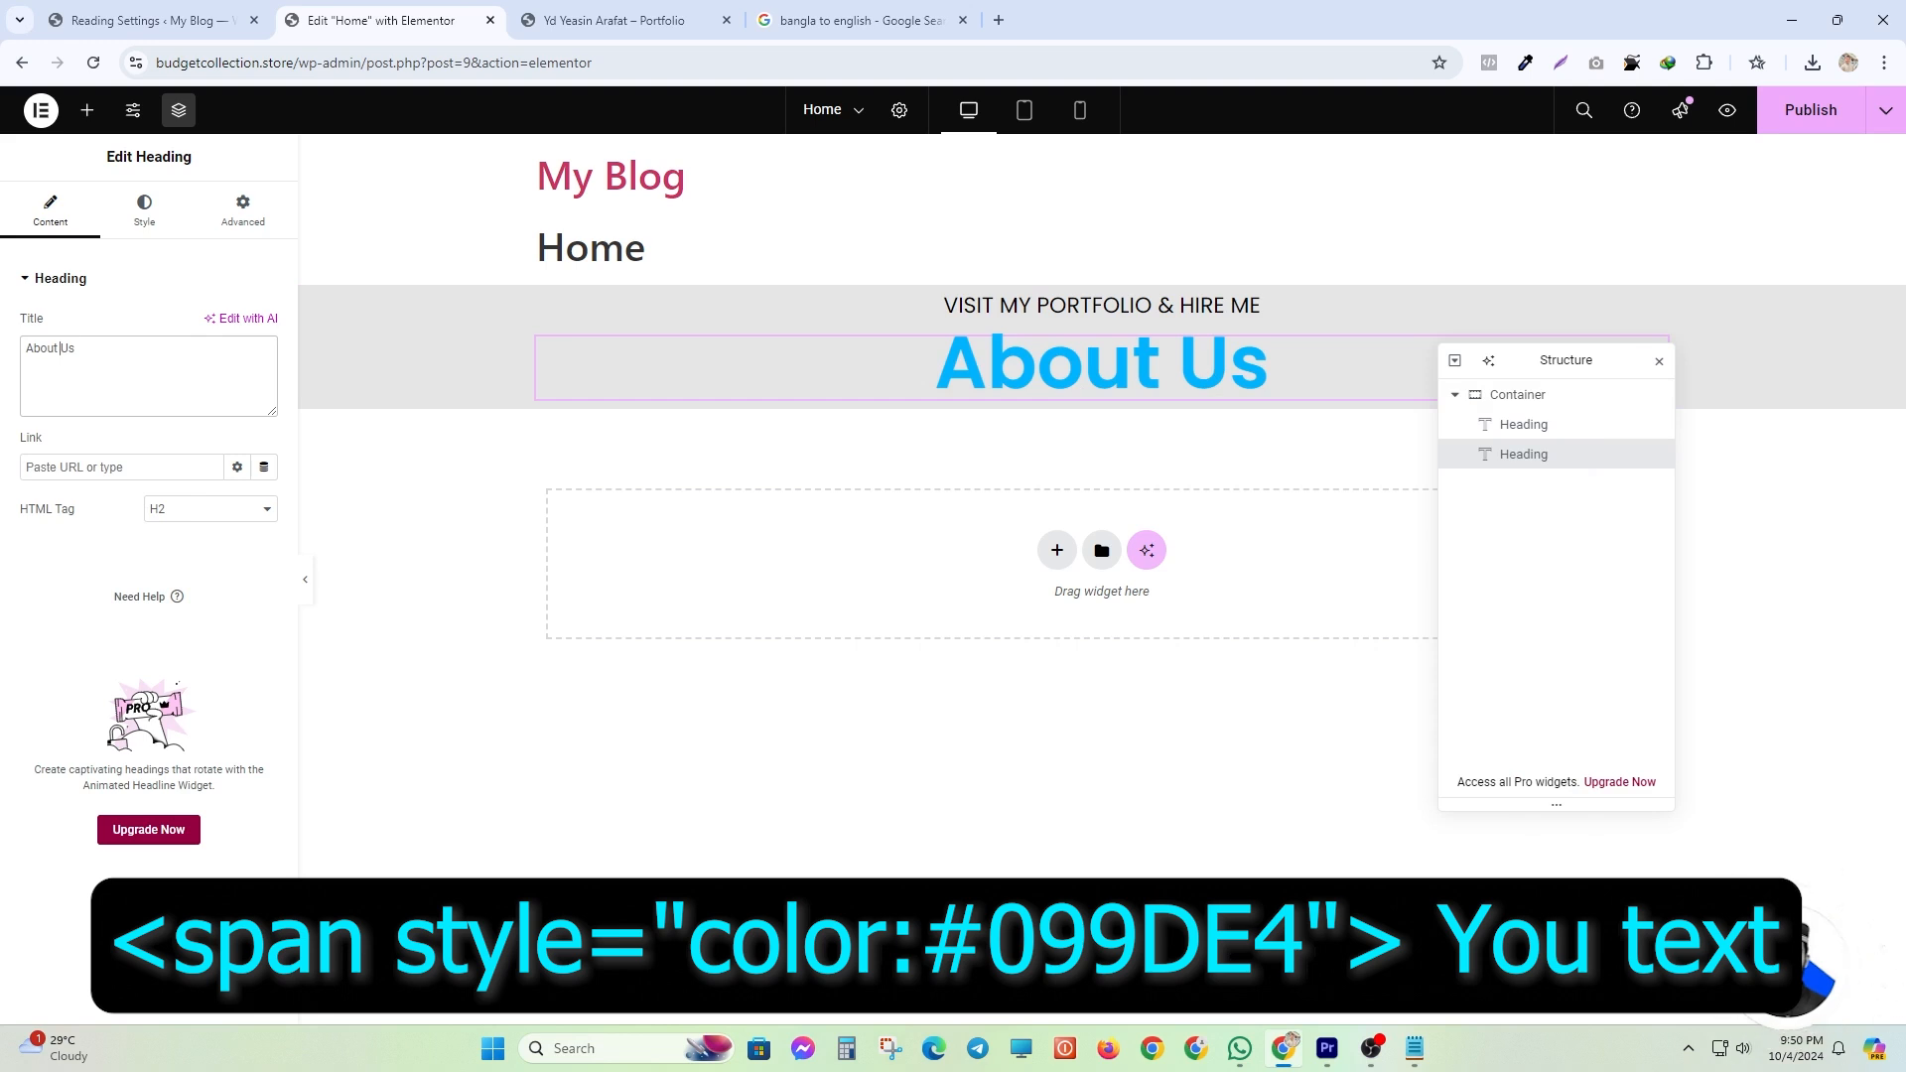
type("<span style=\"color:")
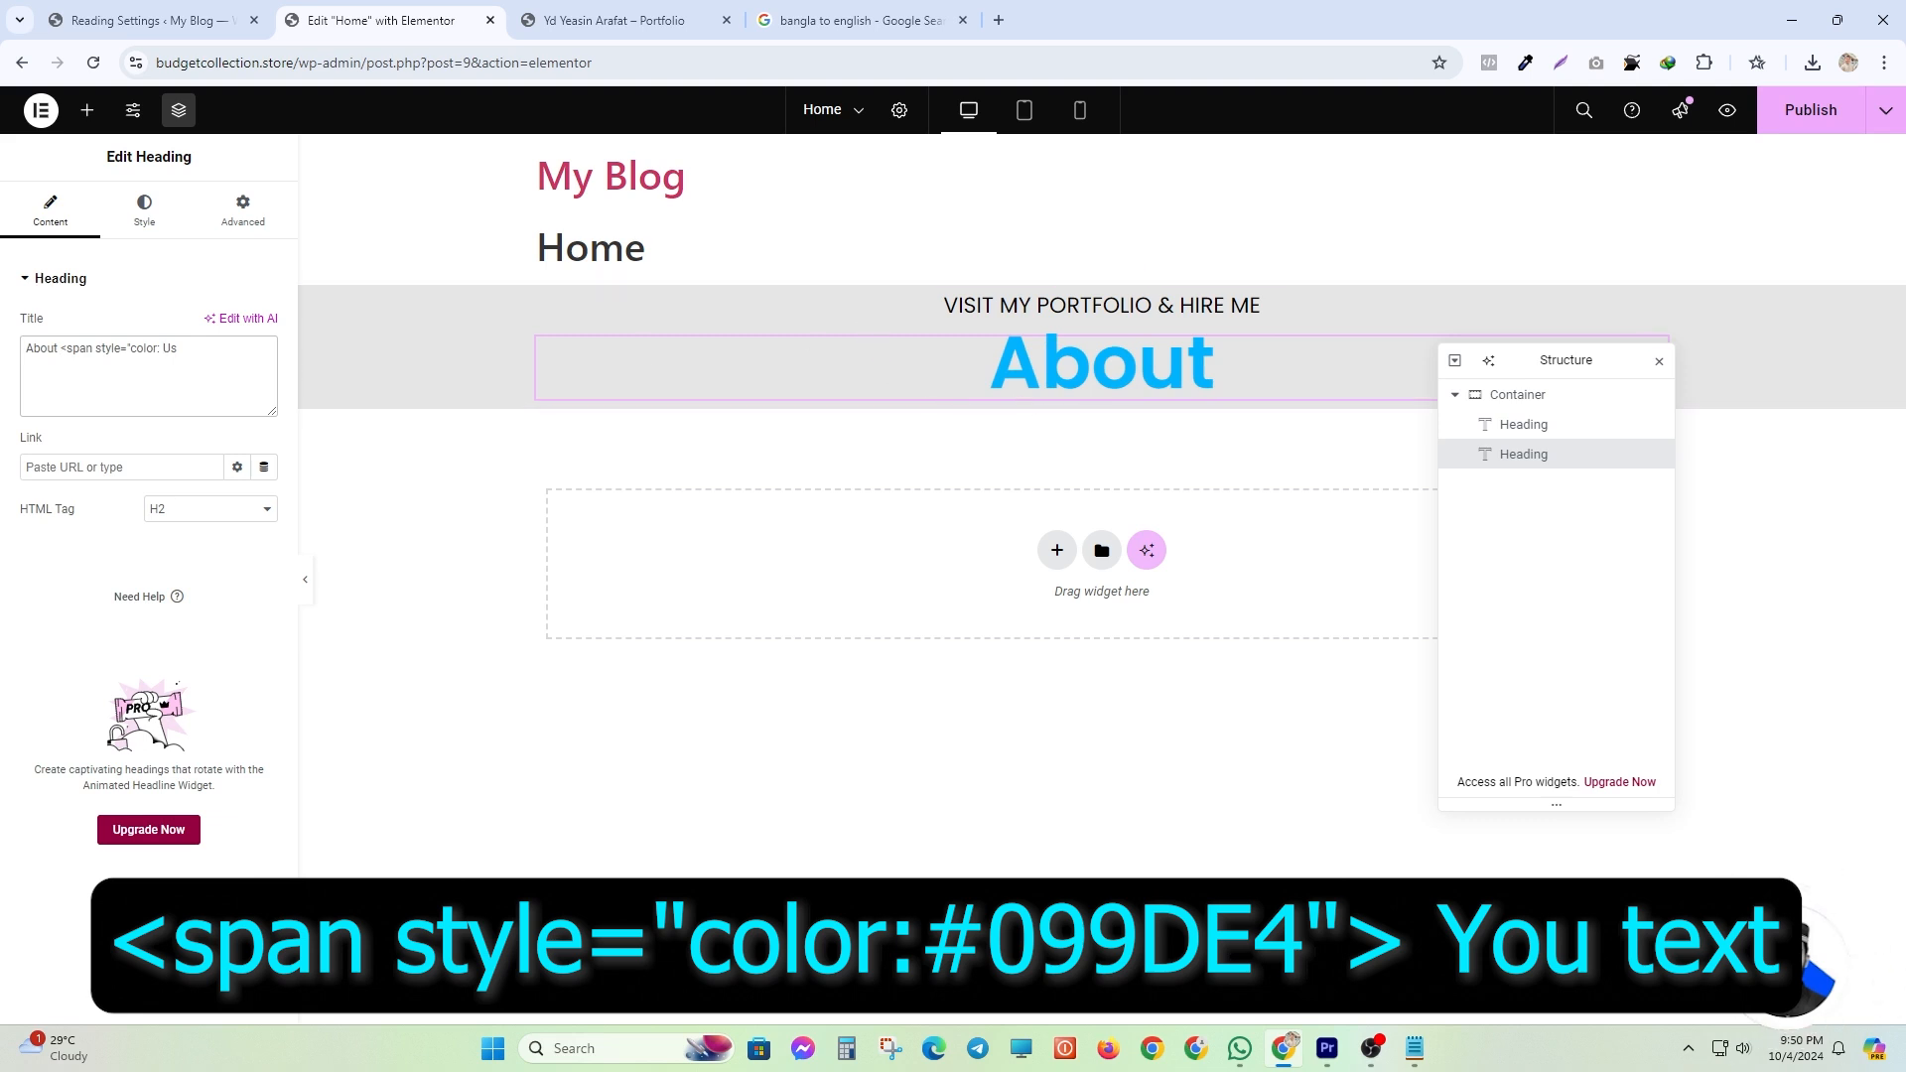
left_click_drag(156, 349, 161, 350)
left_click(159, 350)
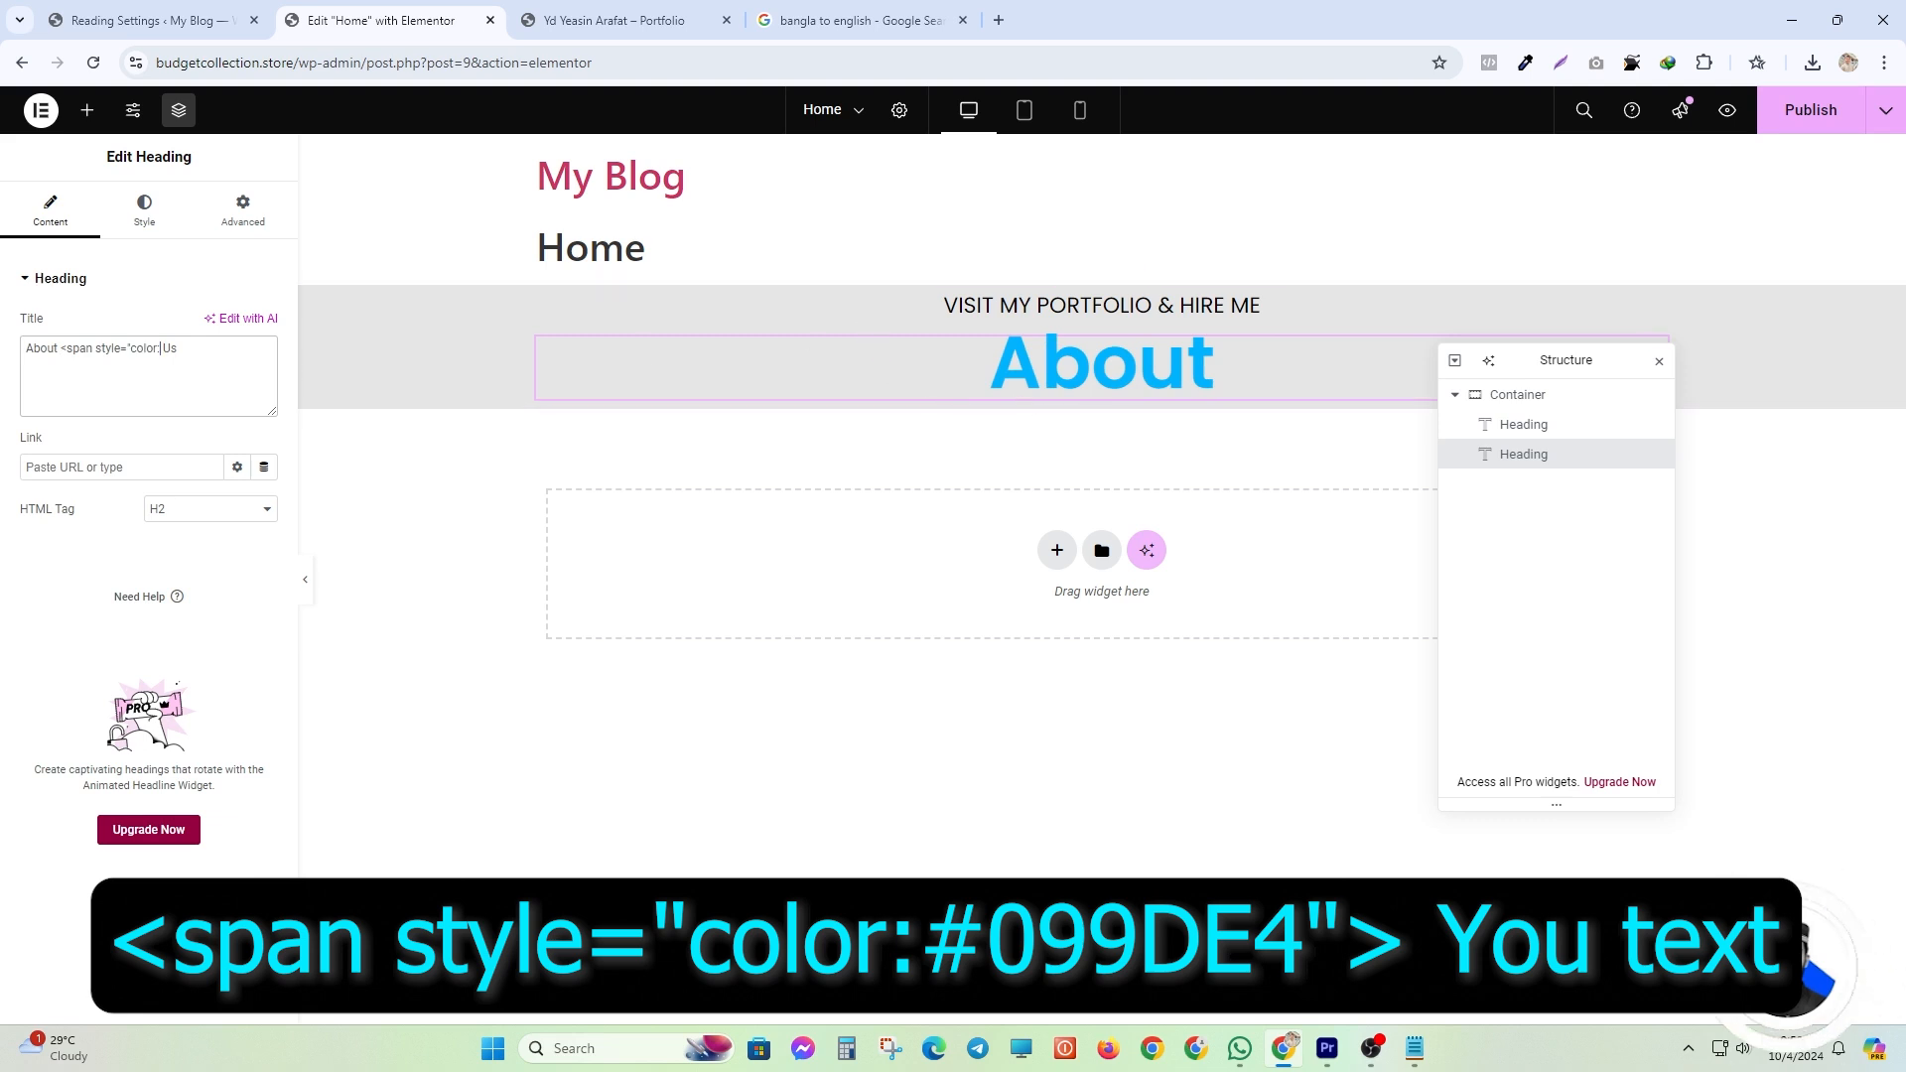
- Copy the black hex code #000000 from the heading's color picker and return the text color to blue #00B2FF
left_click(139, 209)
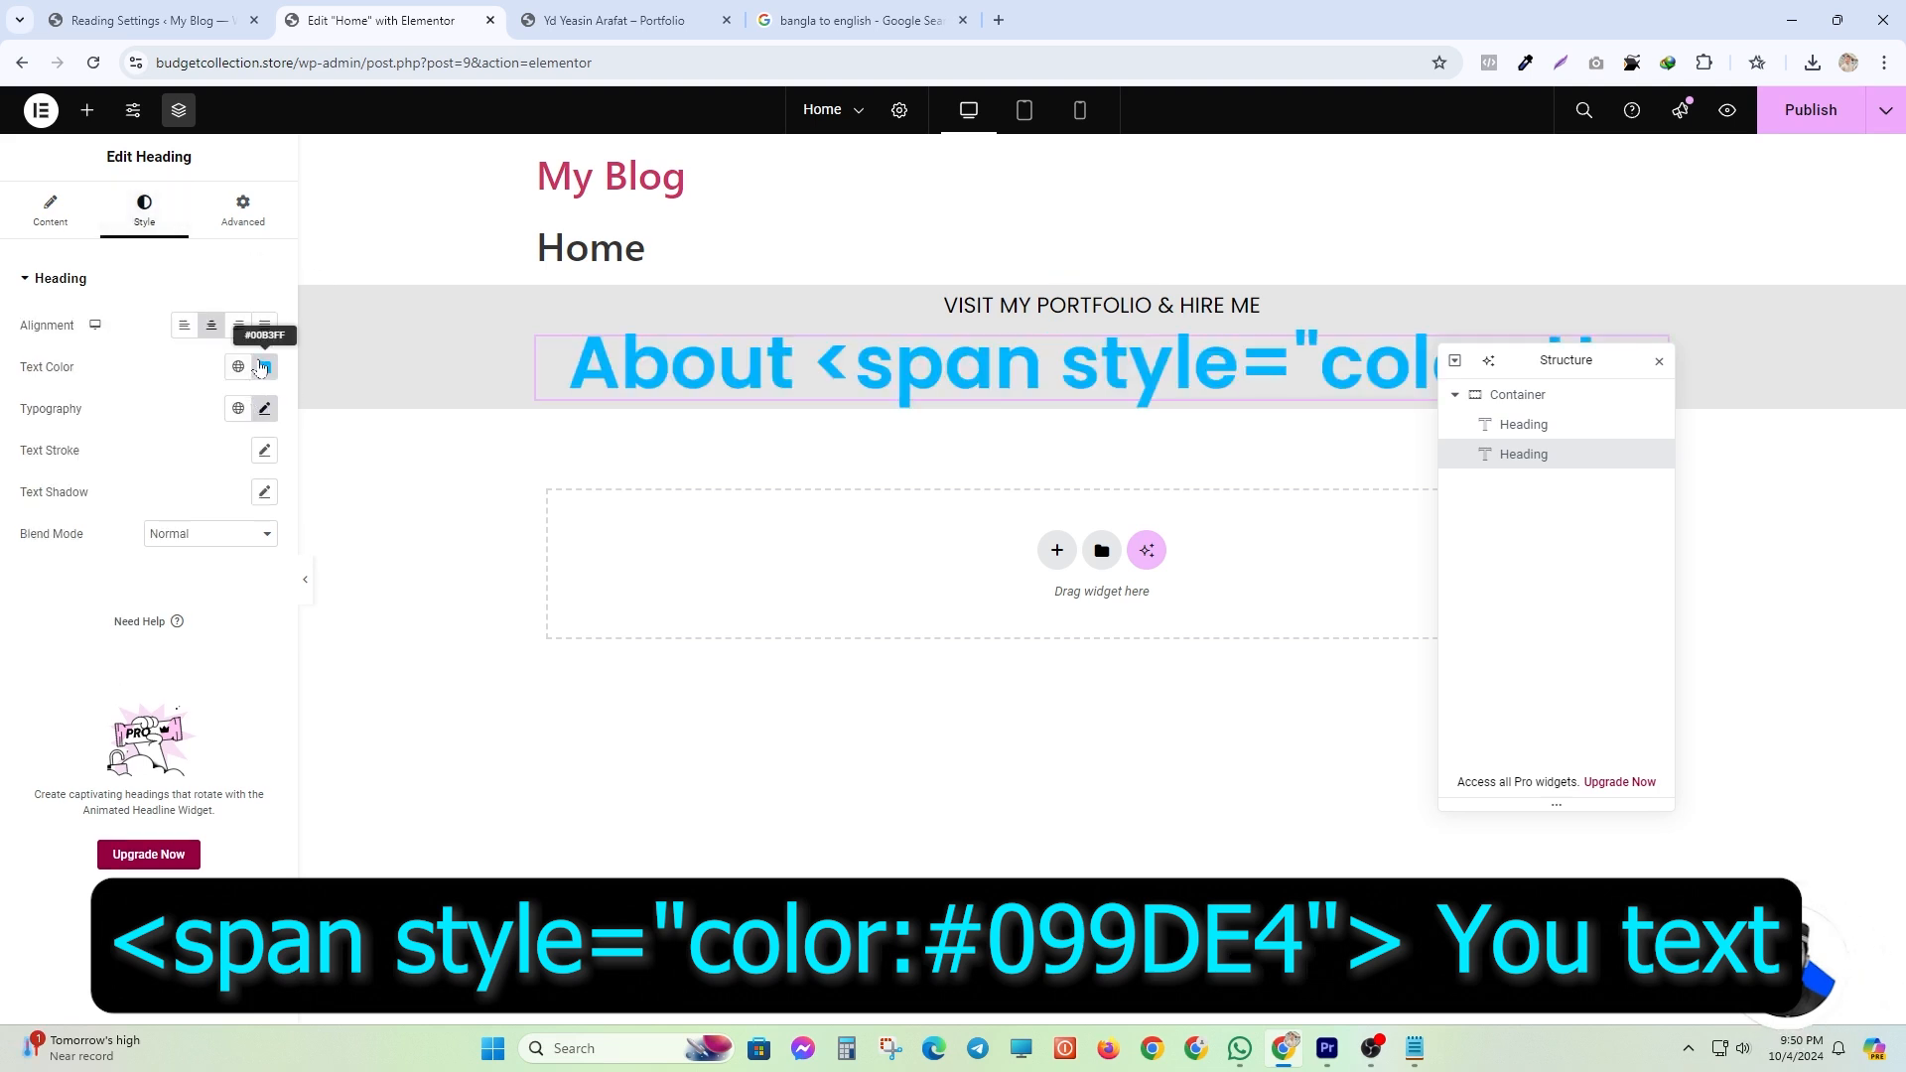
left_click(261, 367)
left_click_drag(216, 581, 115, 644)
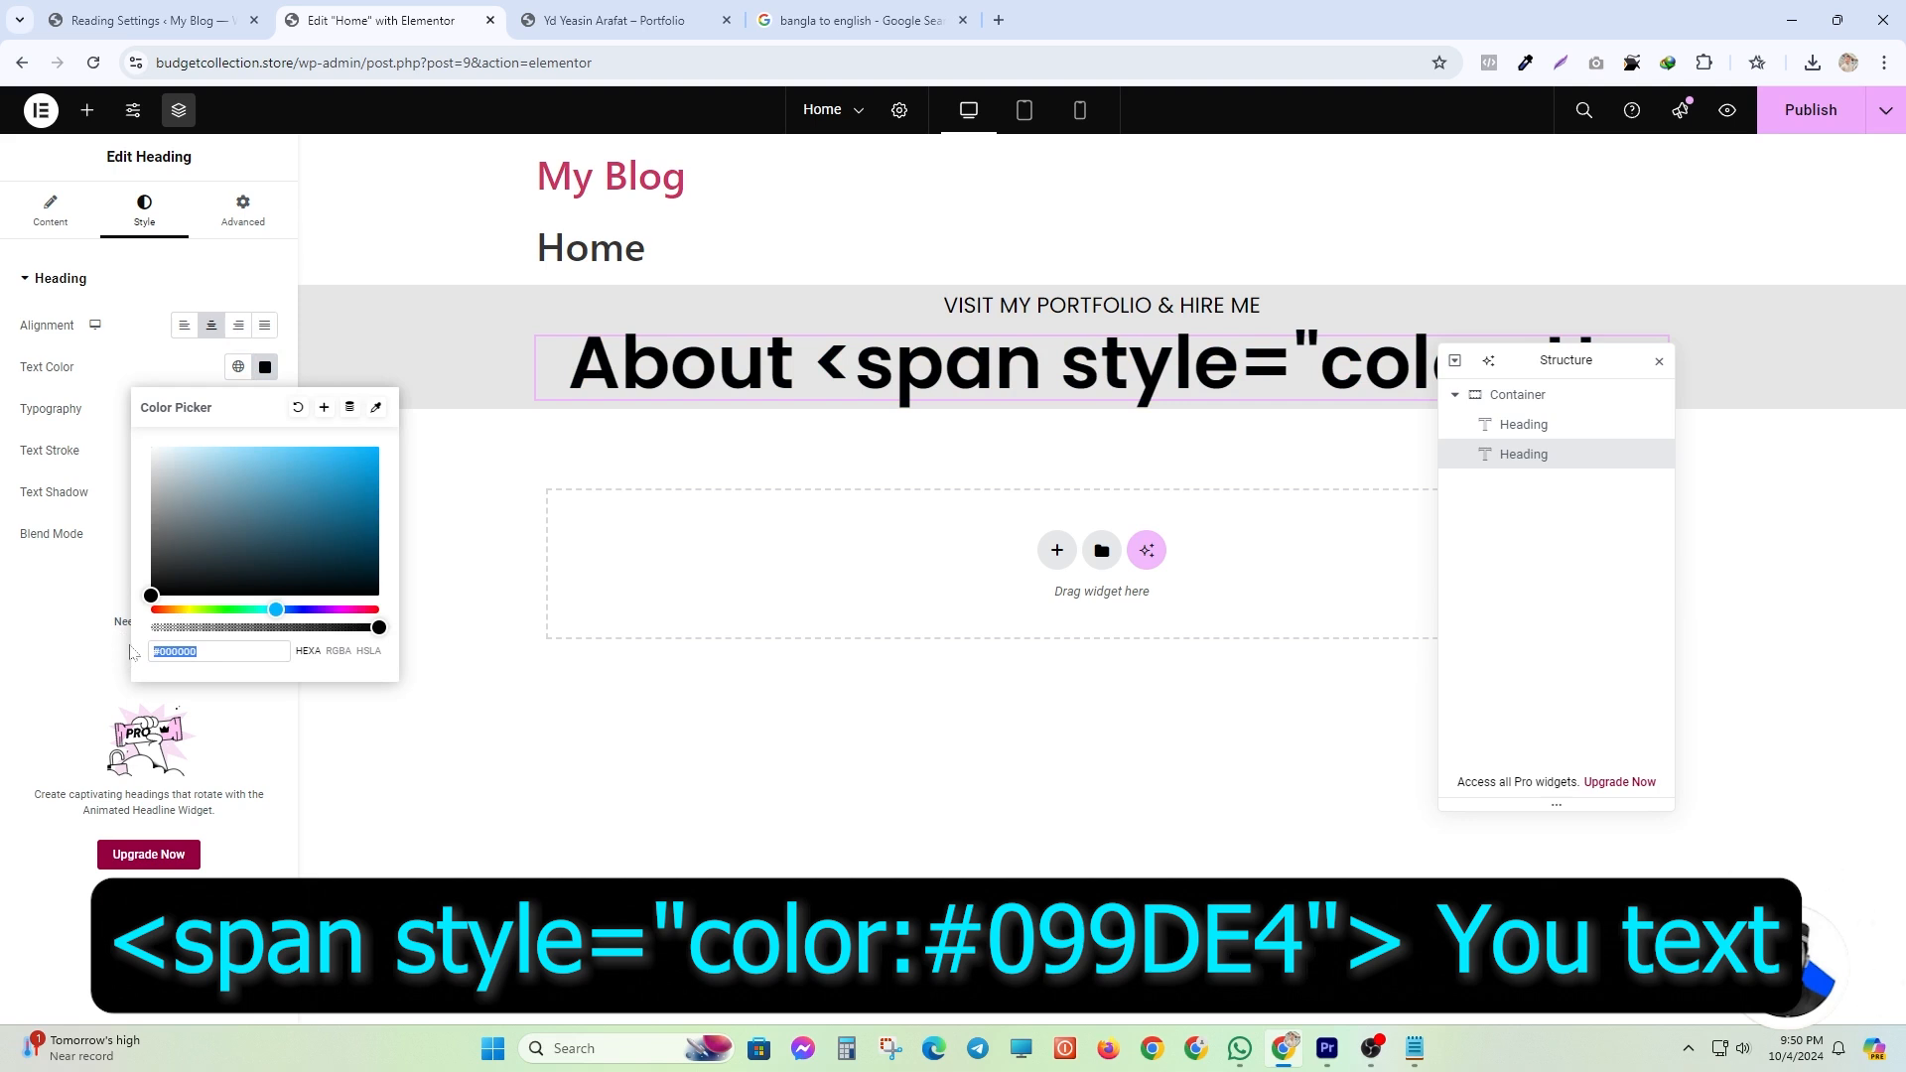
left_click(152, 610)
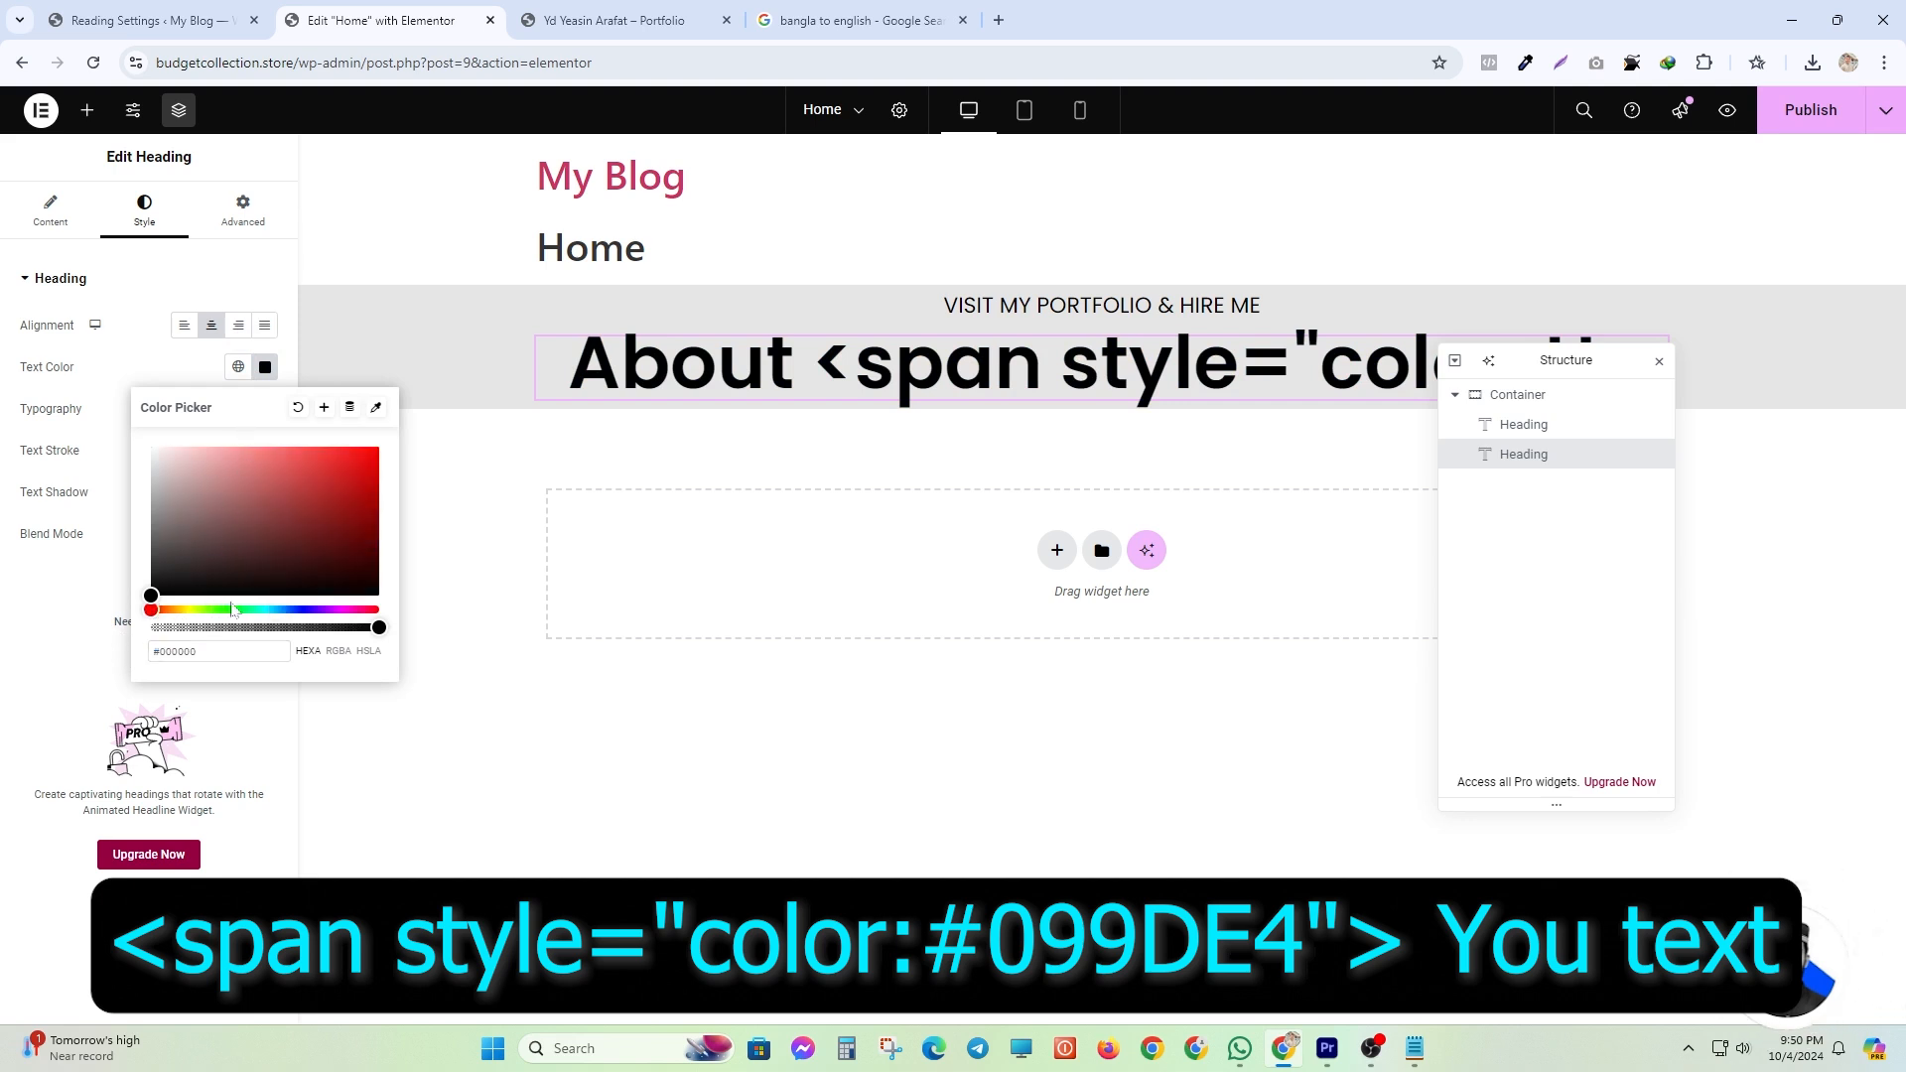
left_click(276, 609)
left_click(378, 448)
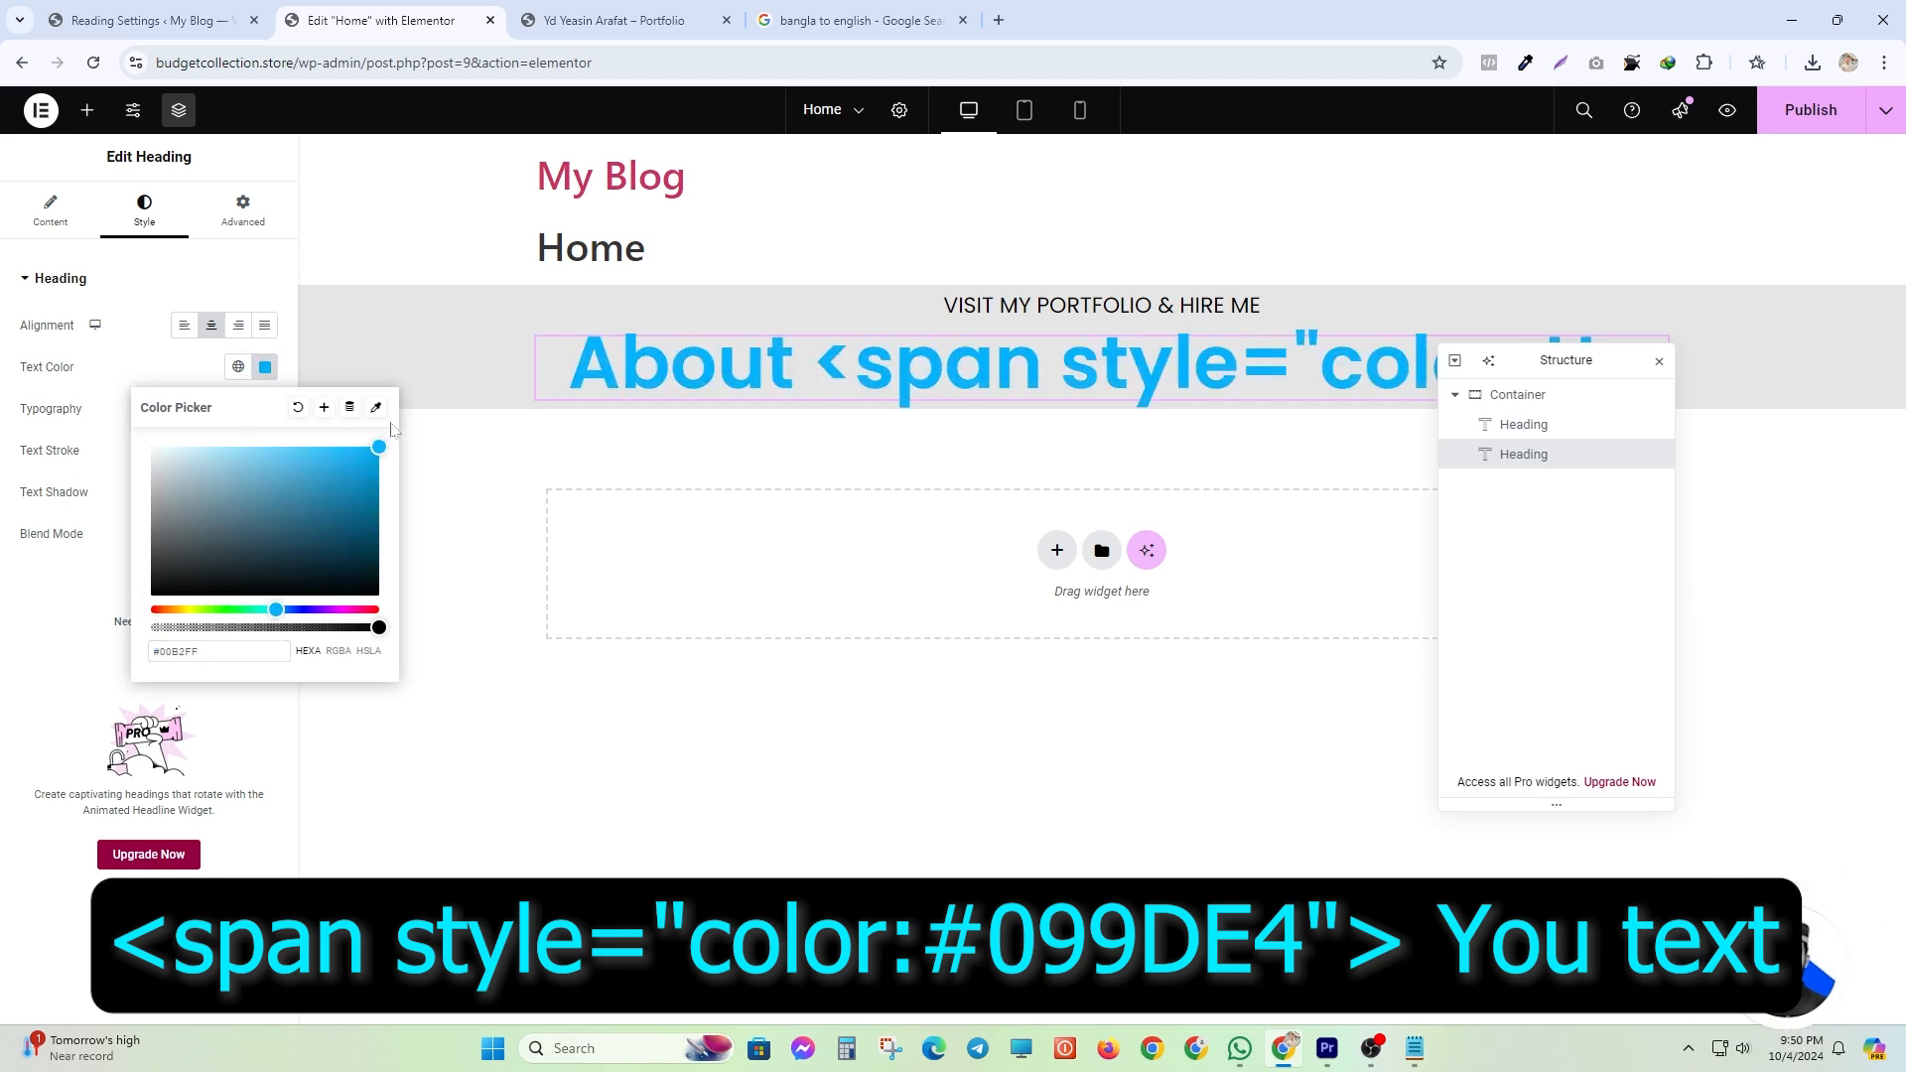
- Complete the title's span code with the copied black so it reads About <span style="color:#000000"> Us
left_click(51, 212)
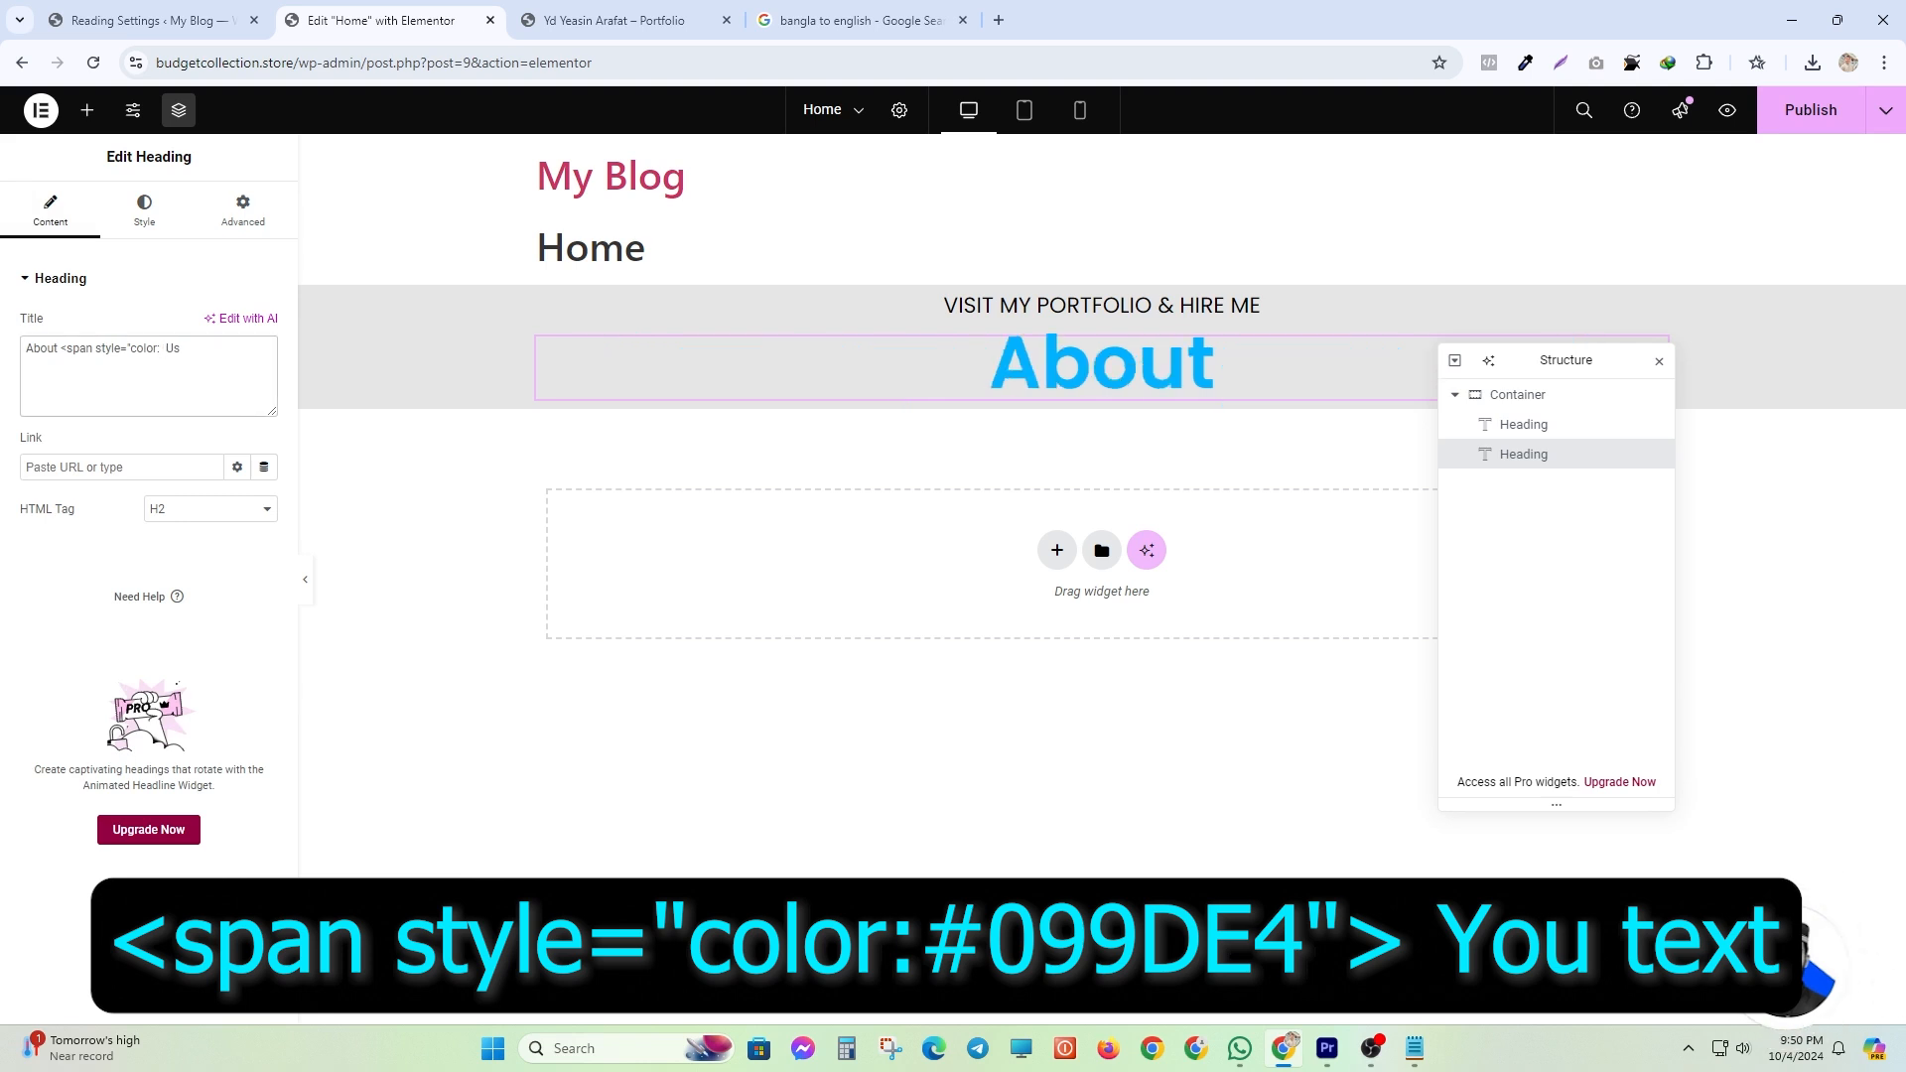
type("\">")
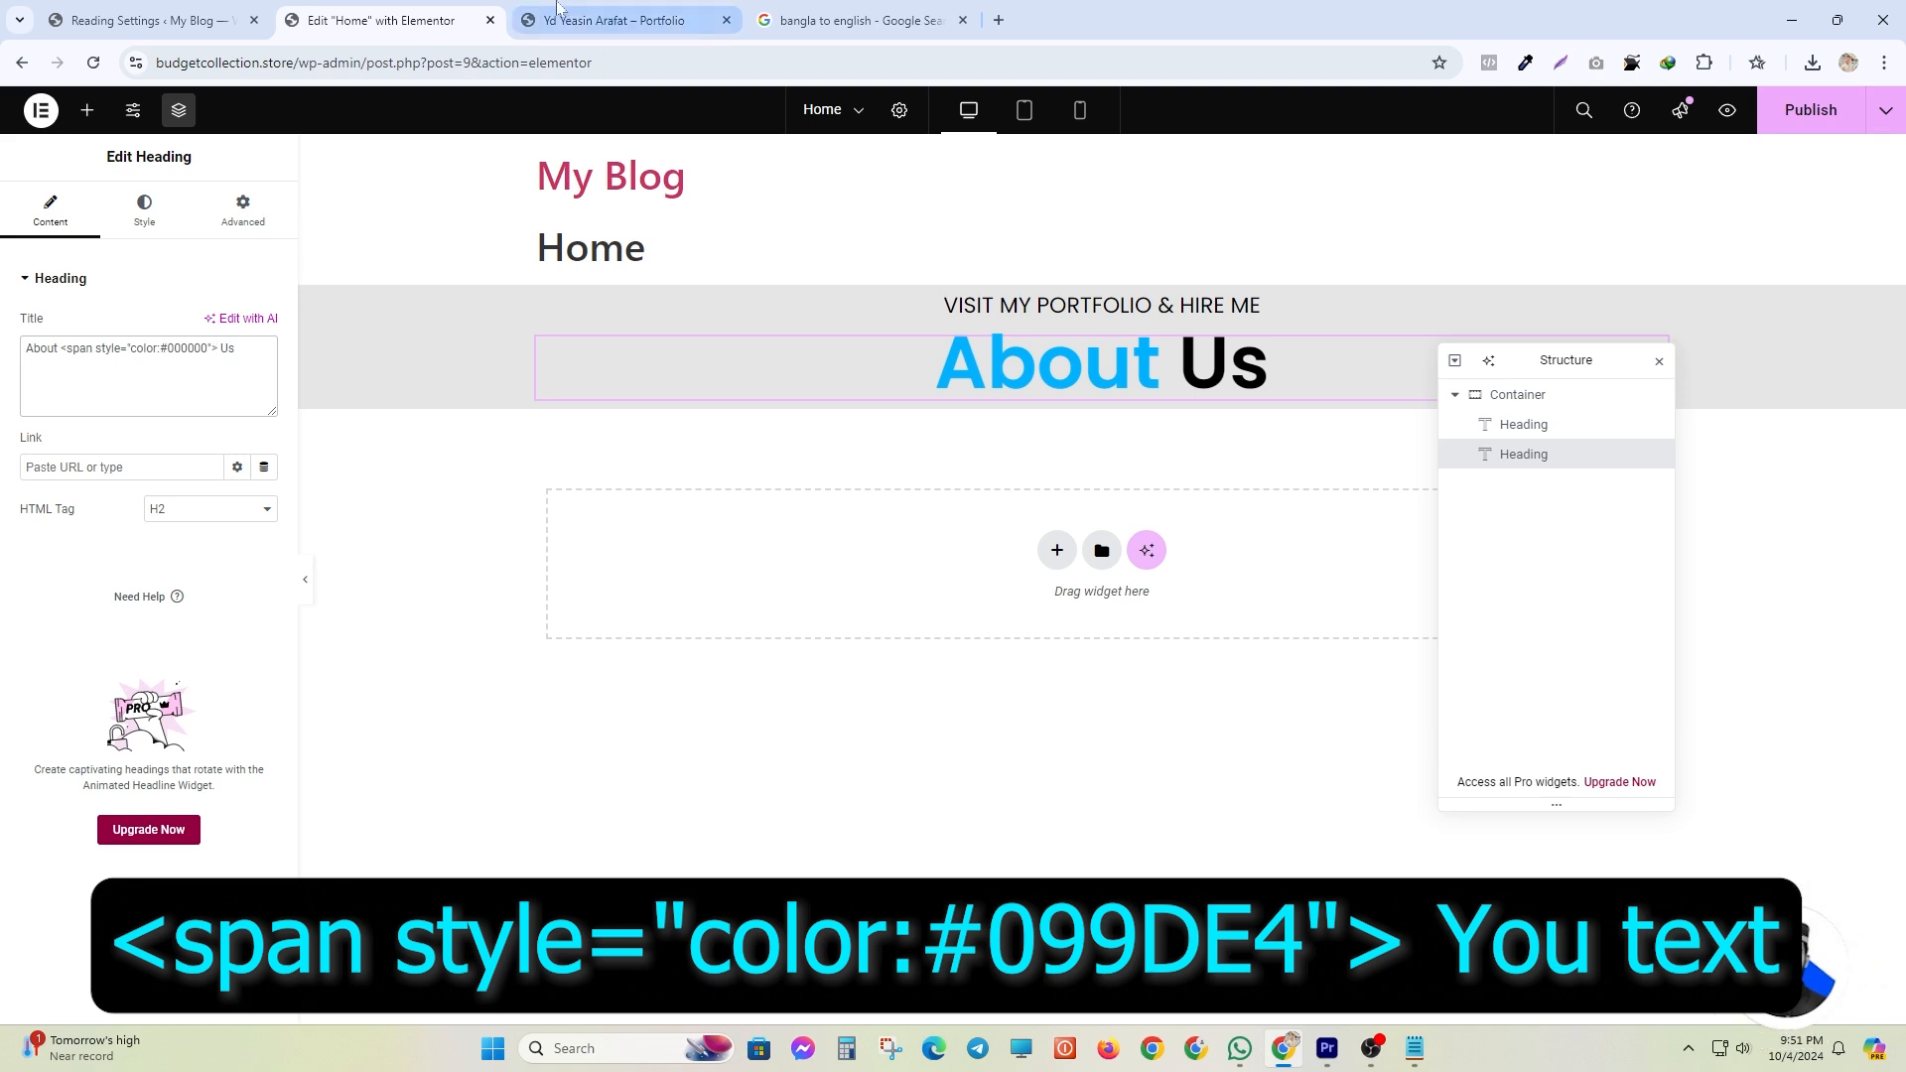
- Check the divider under the portfolio website's title and add a Divider widget below the "About Us" heading
left_click(614, 20)
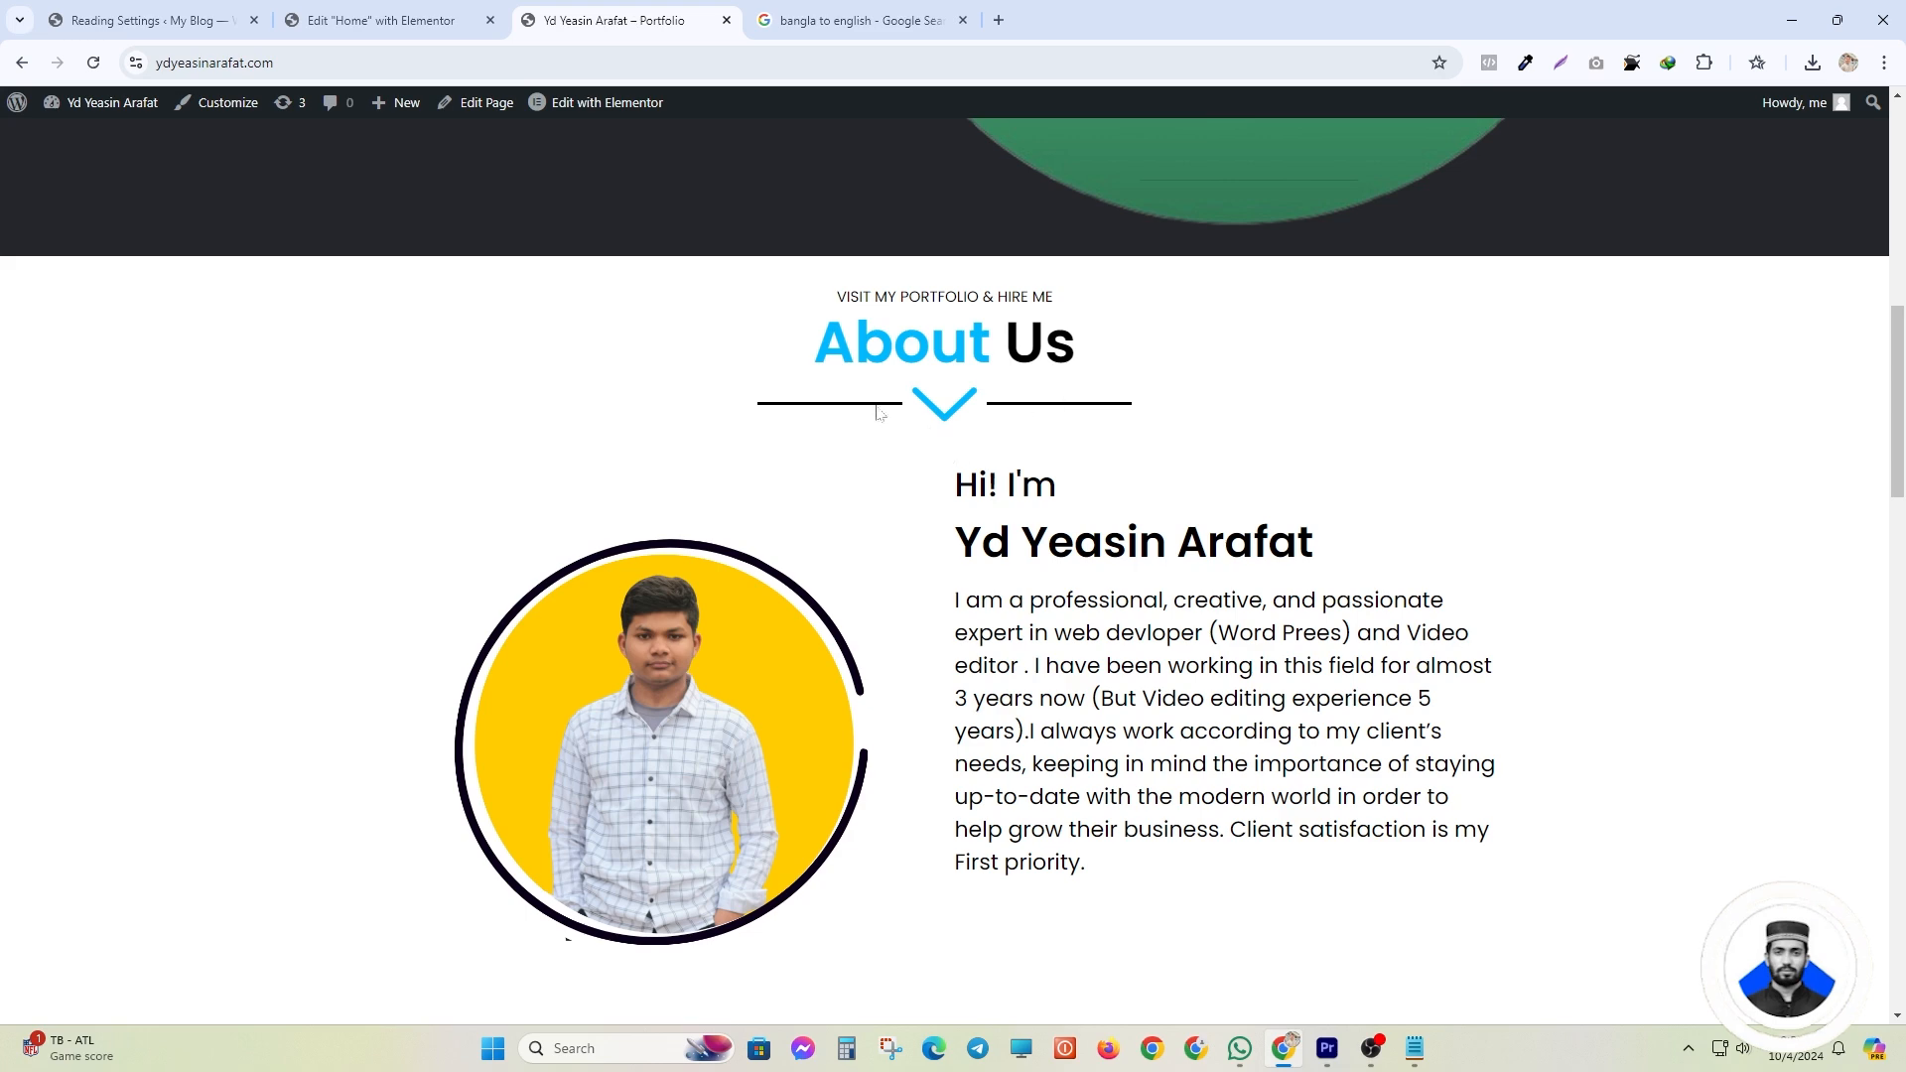
left_click(382, 19)
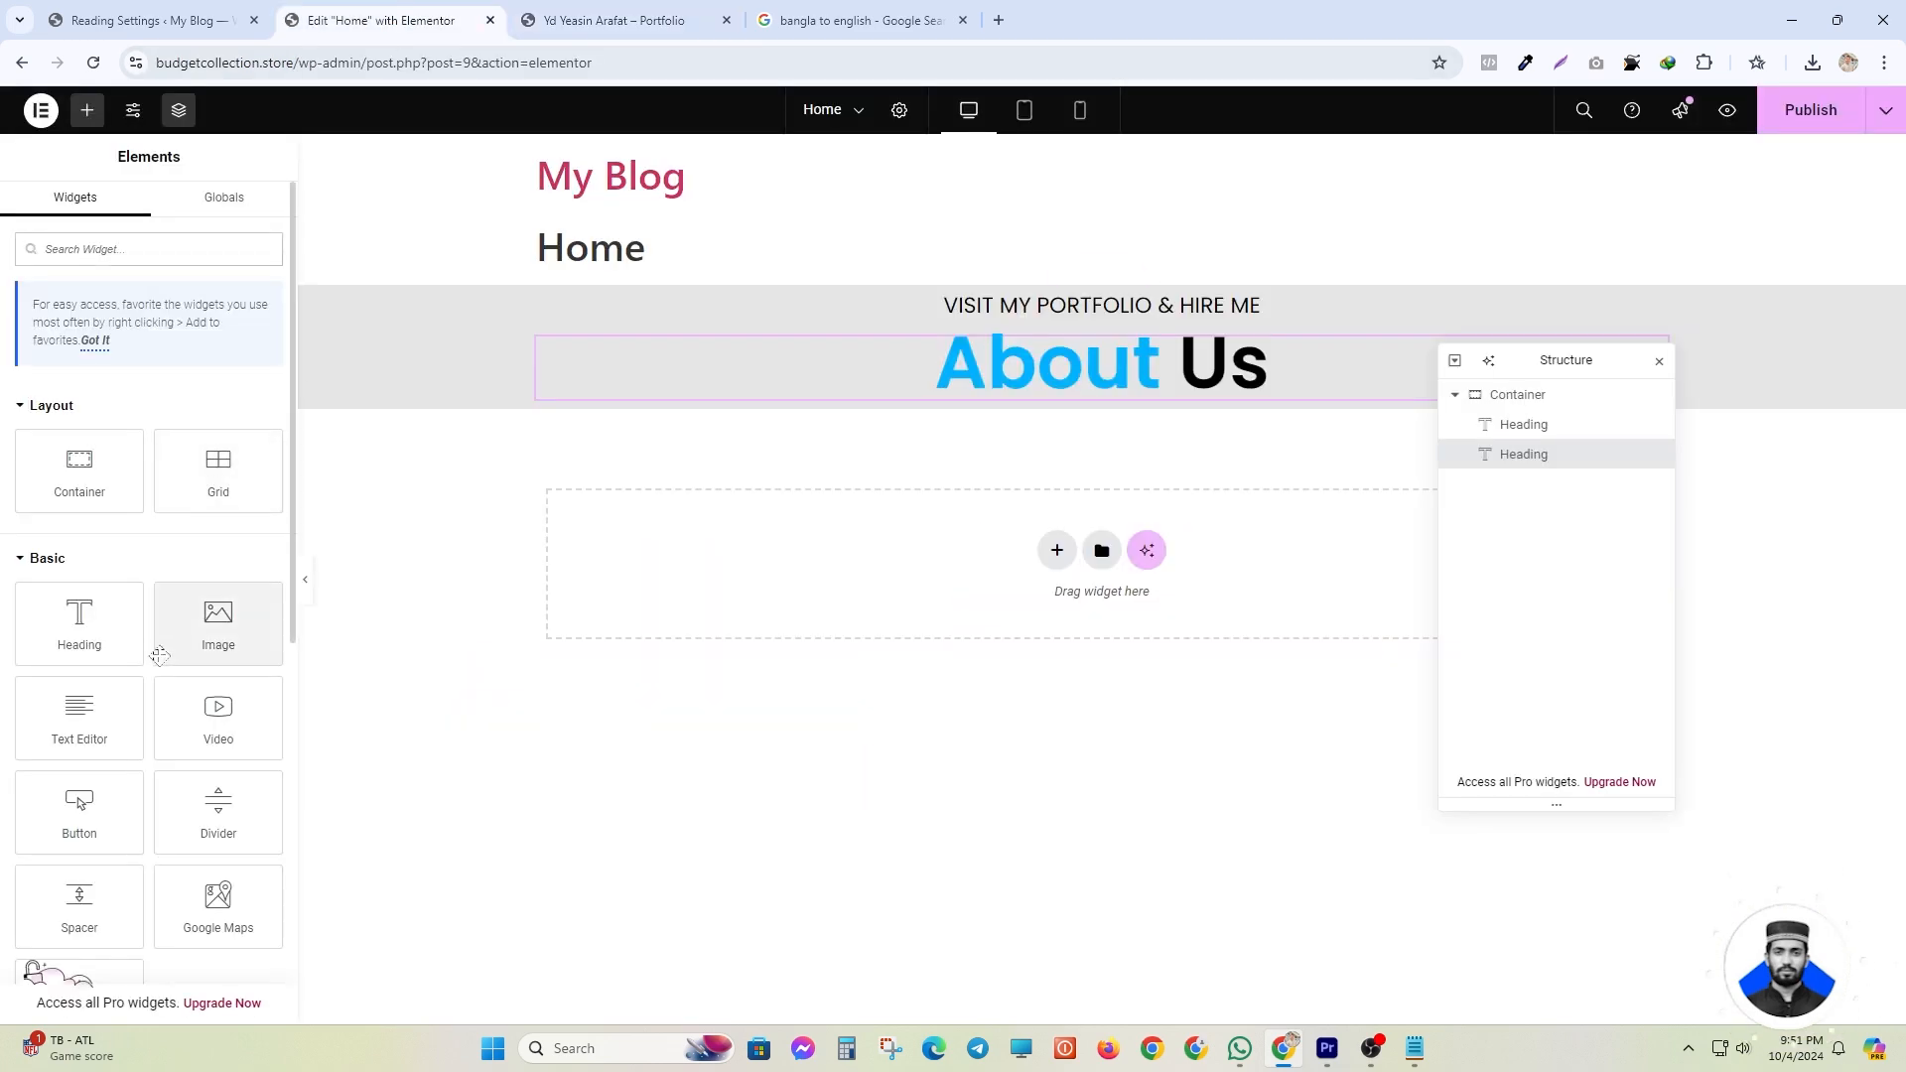
scroll(159, 655, "down", 2)
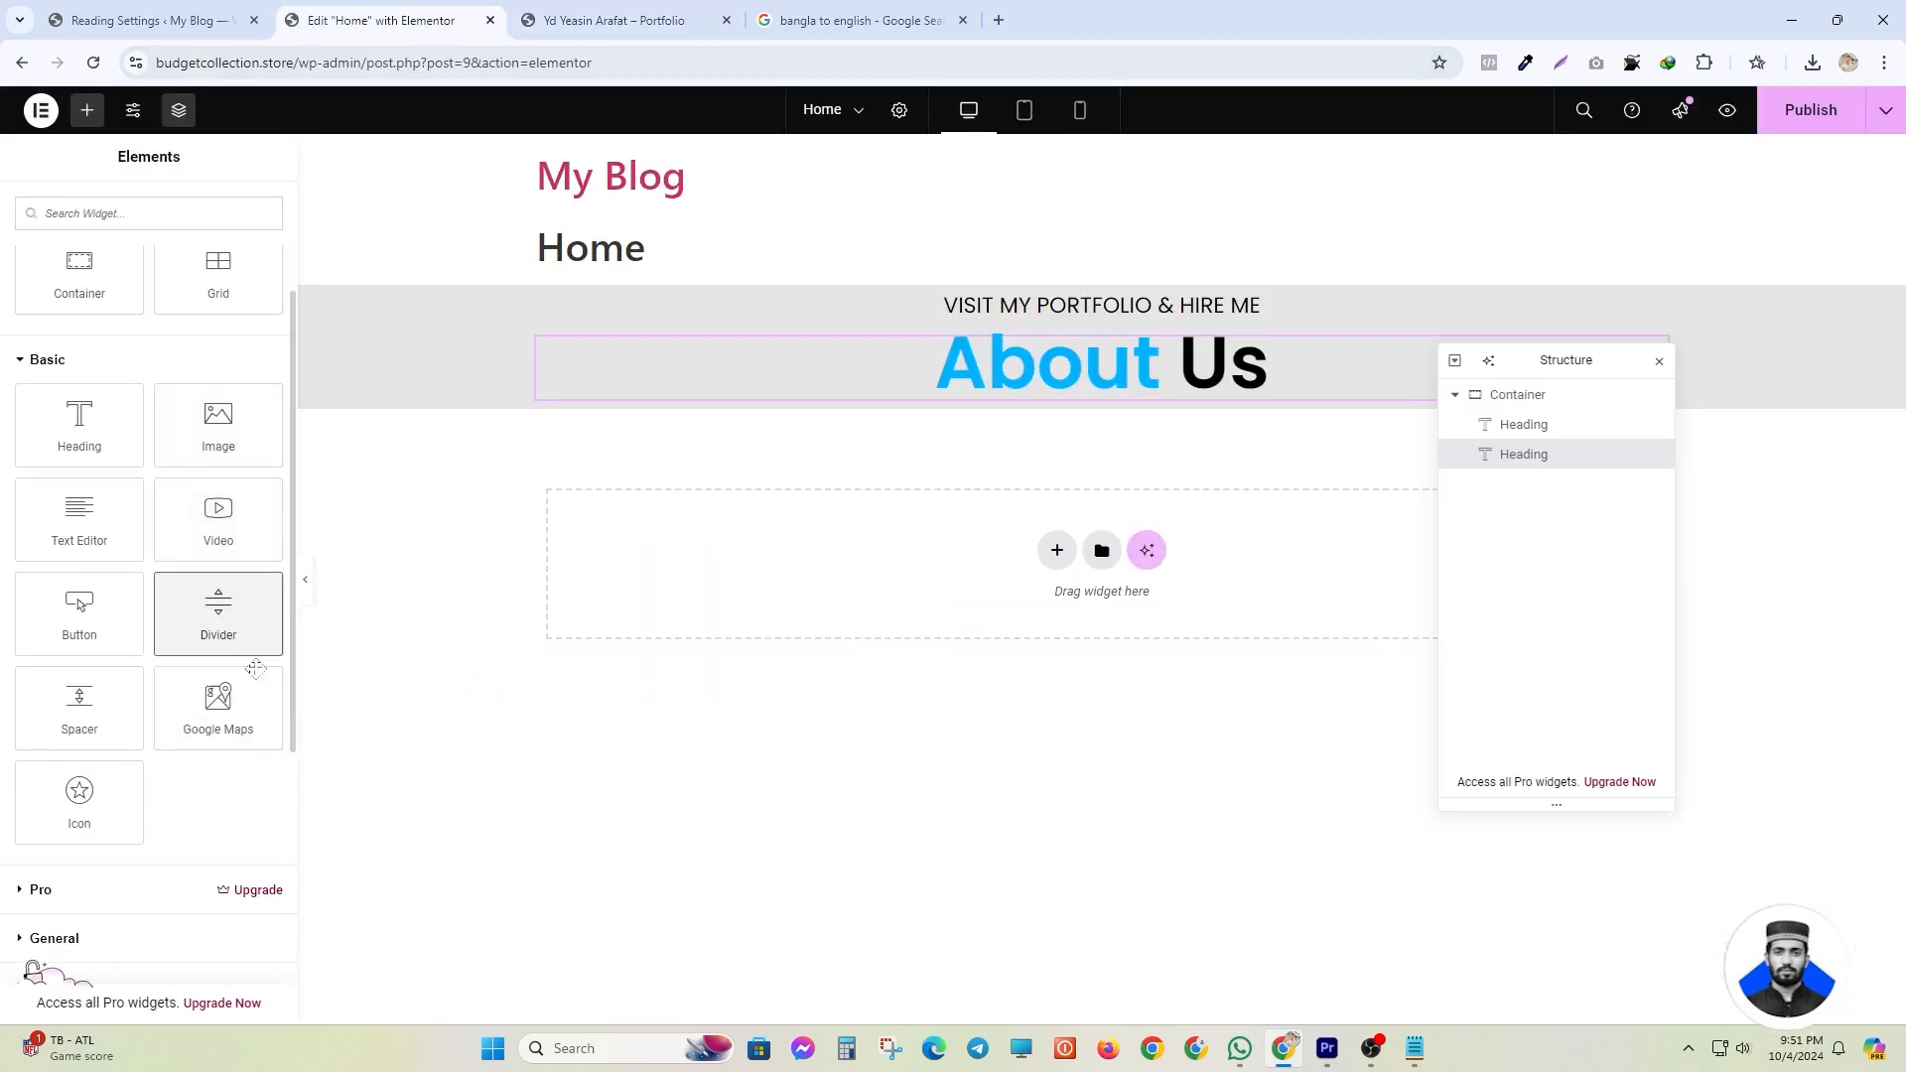
left_click_drag(212, 626, 1040, 413)
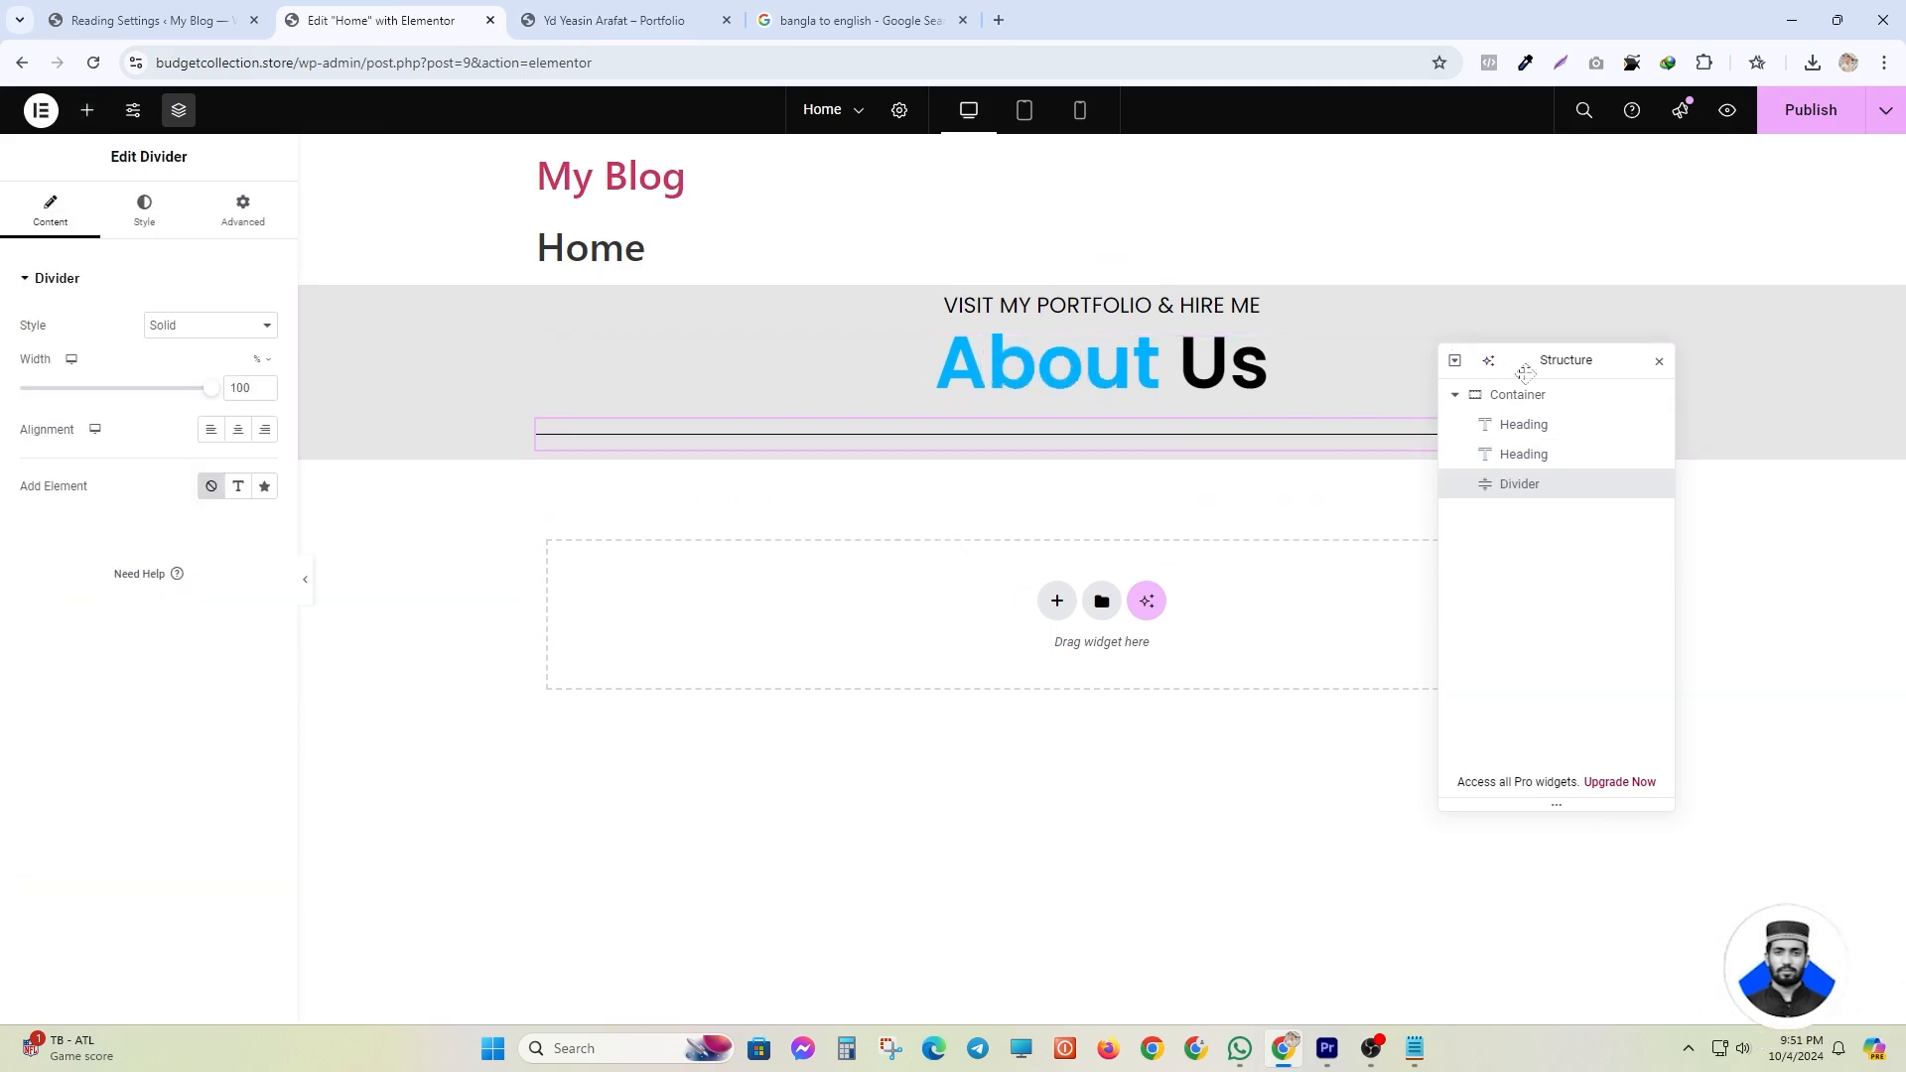
- Move the Structure panel clear of the divider, set the divider's width to 45% and center it
left_click_drag(1526, 373, 1668, 607)
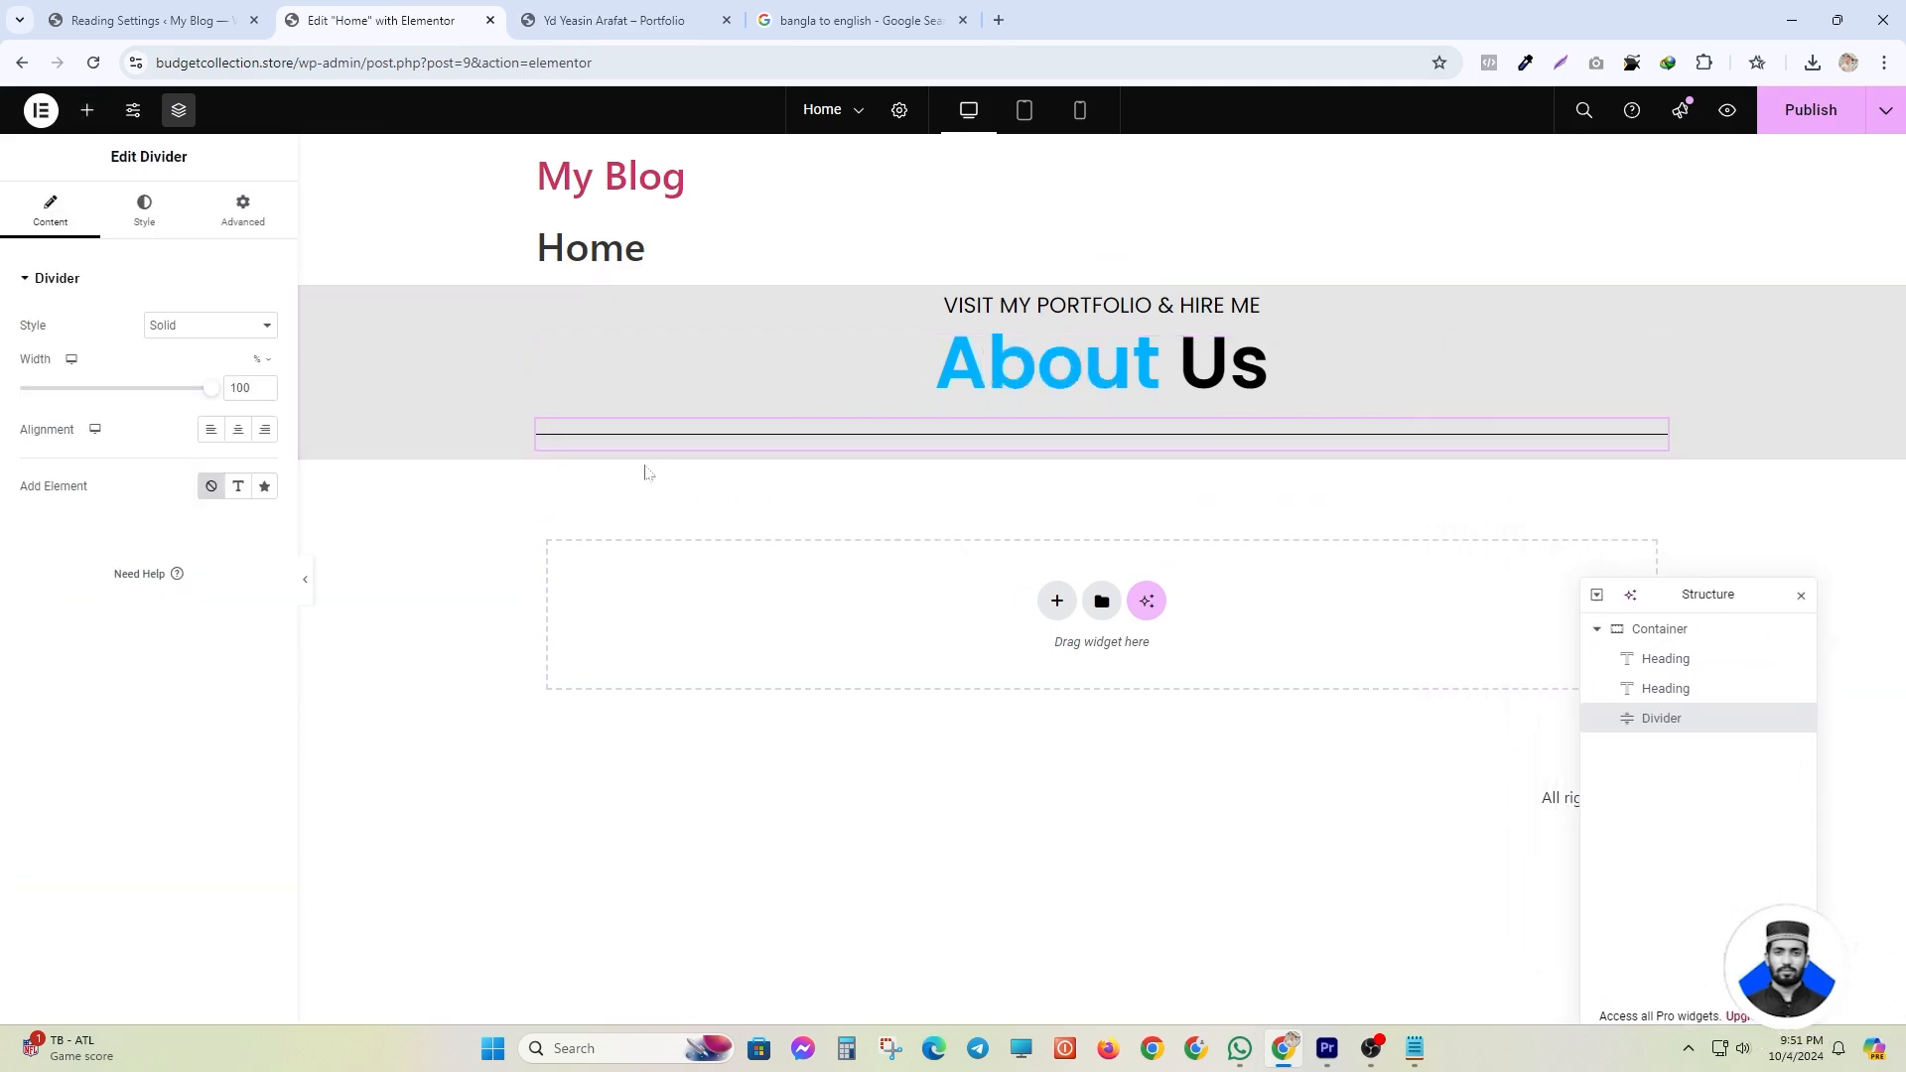
left_click_drag(212, 389, 105, 388)
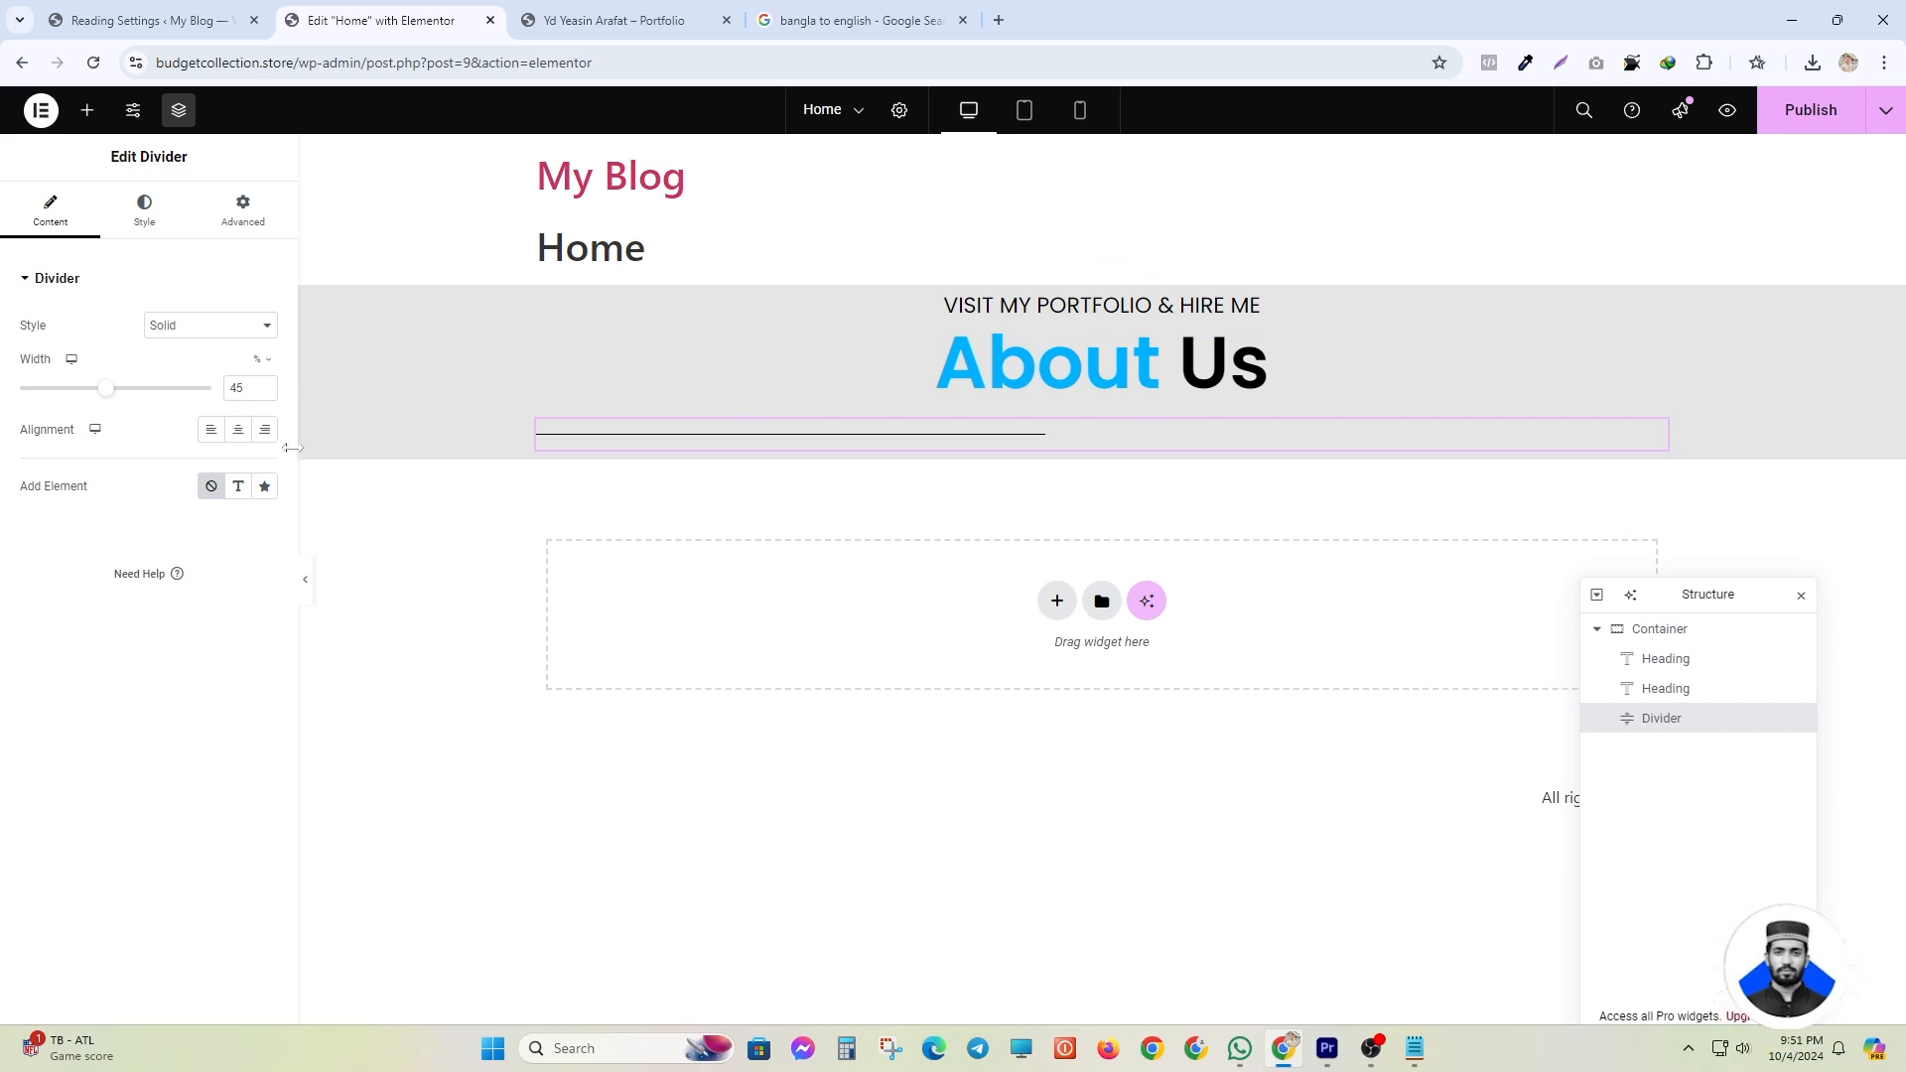
left_click(238, 429)
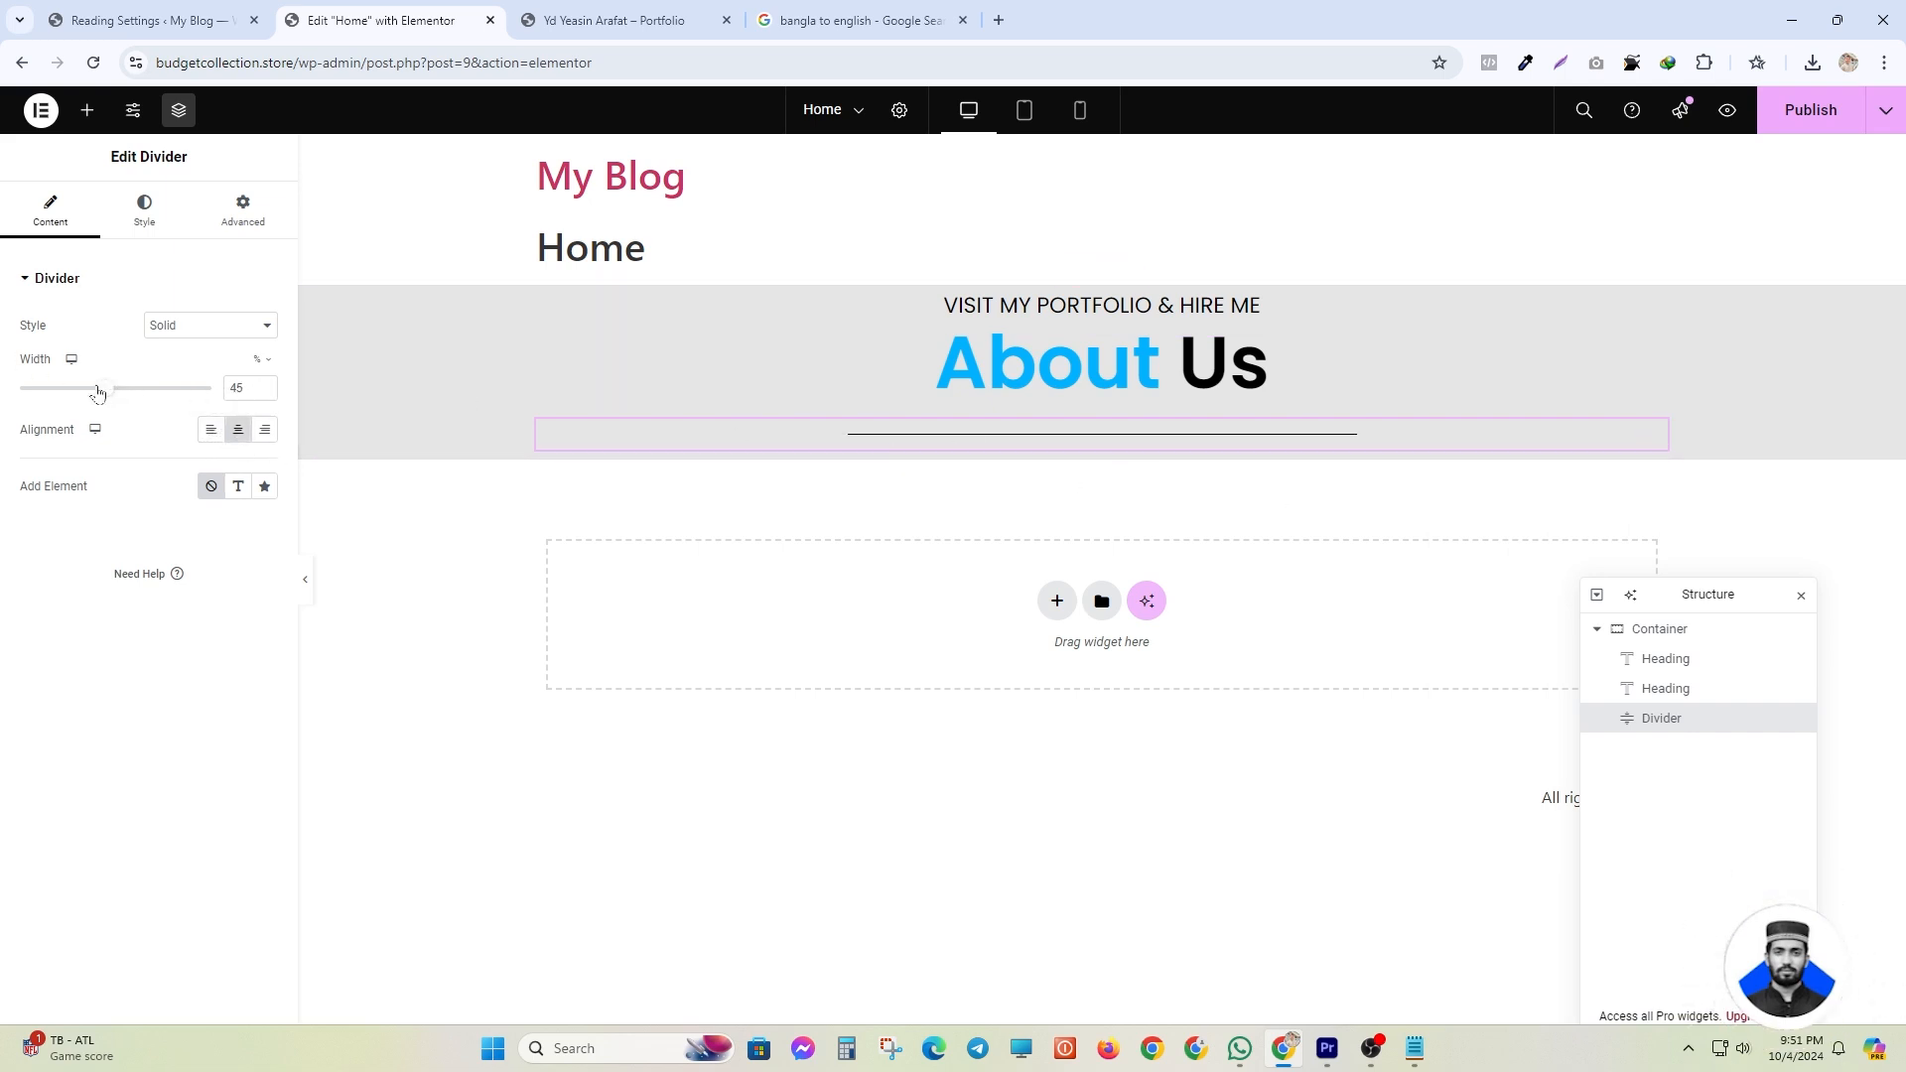
- Add an icon element to the divider and choose the downward chevron from the icon library
left_click(595, 20)
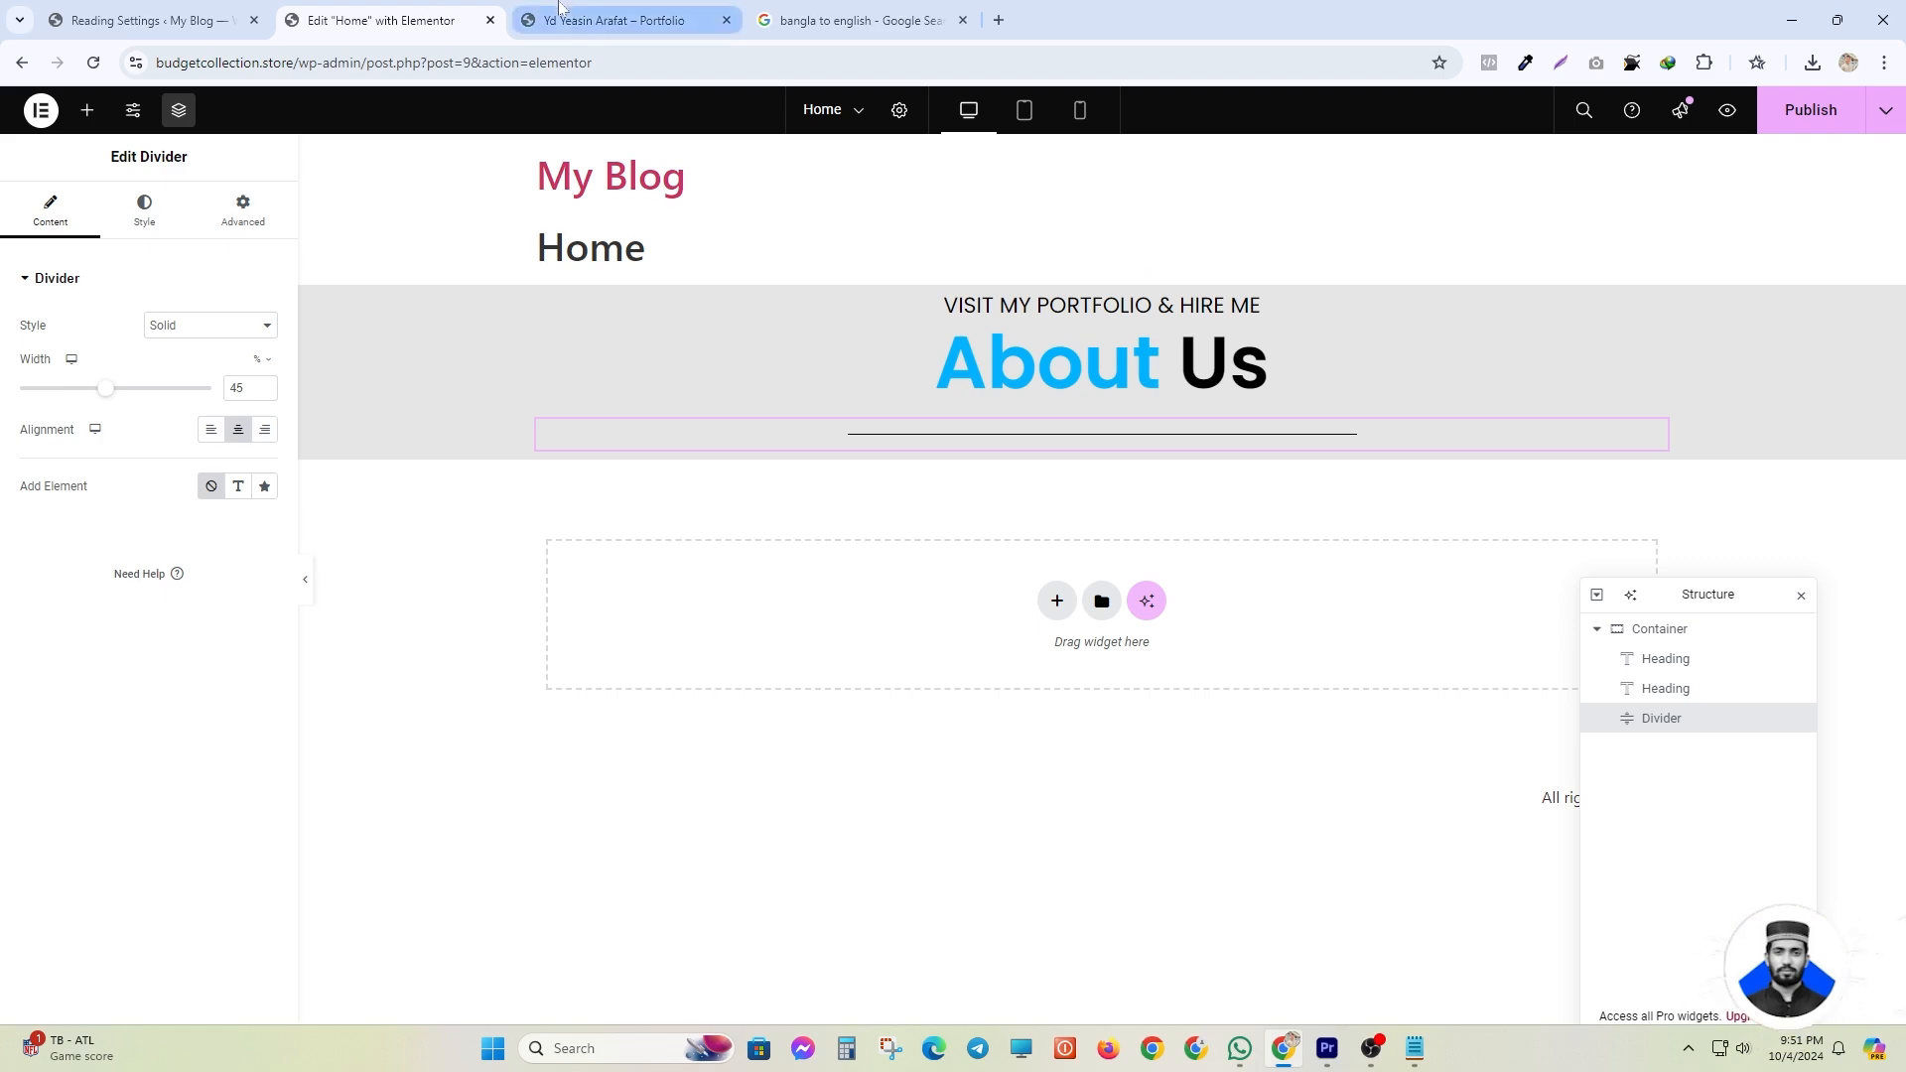
left_click(383, 20)
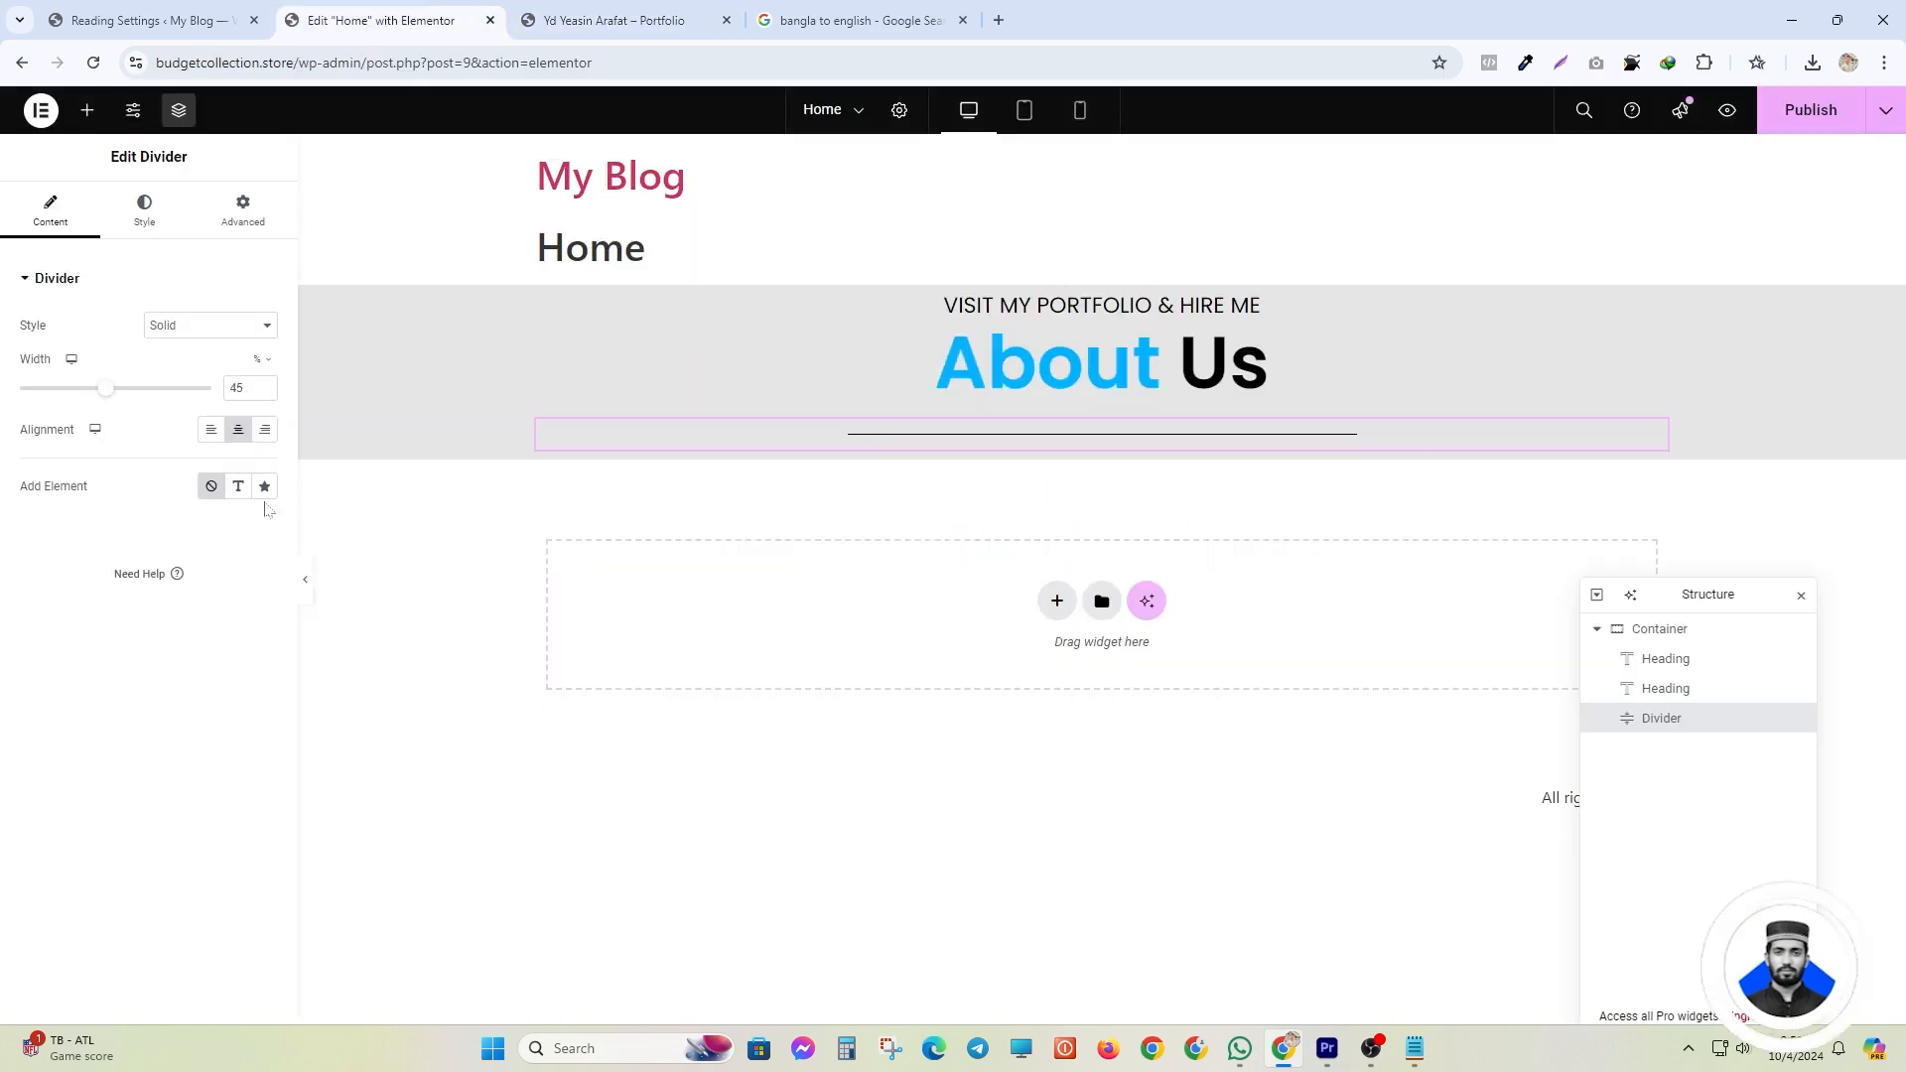
left_click(265, 487)
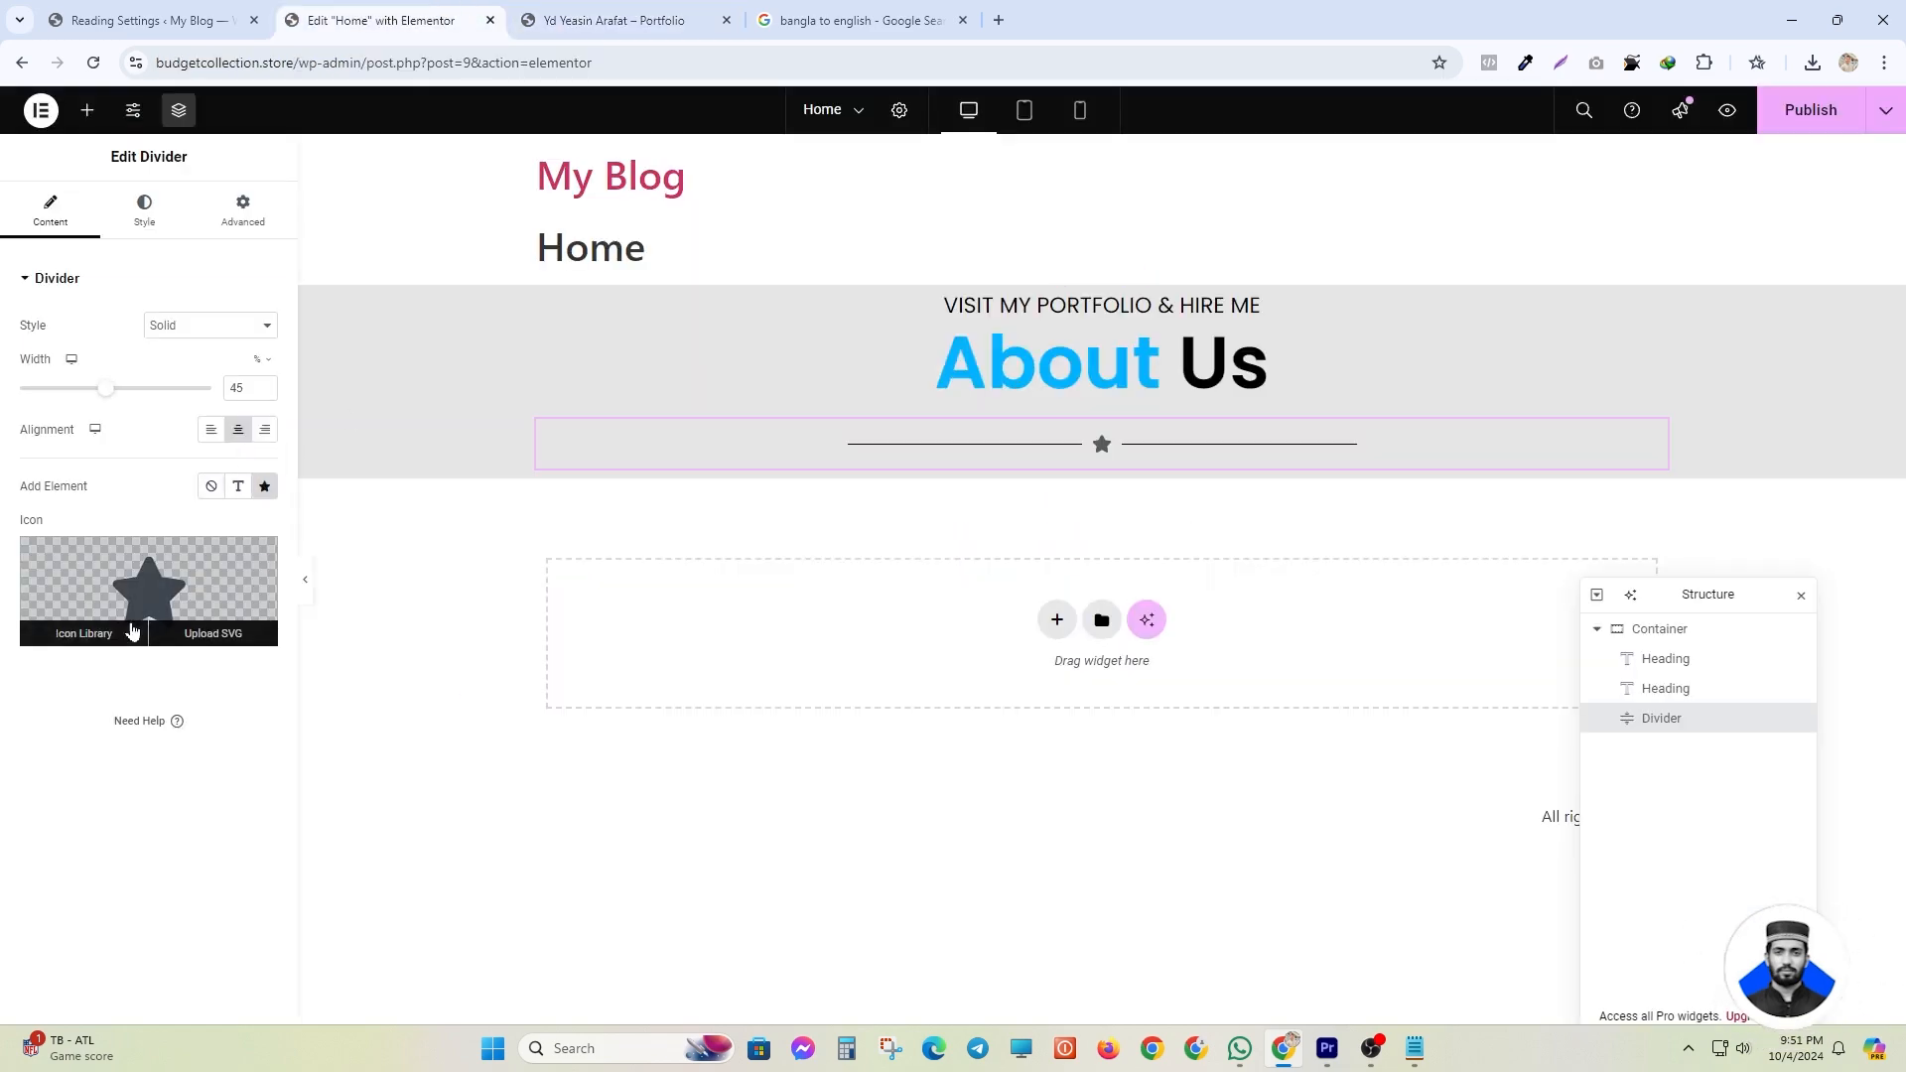
left_click(81, 633)
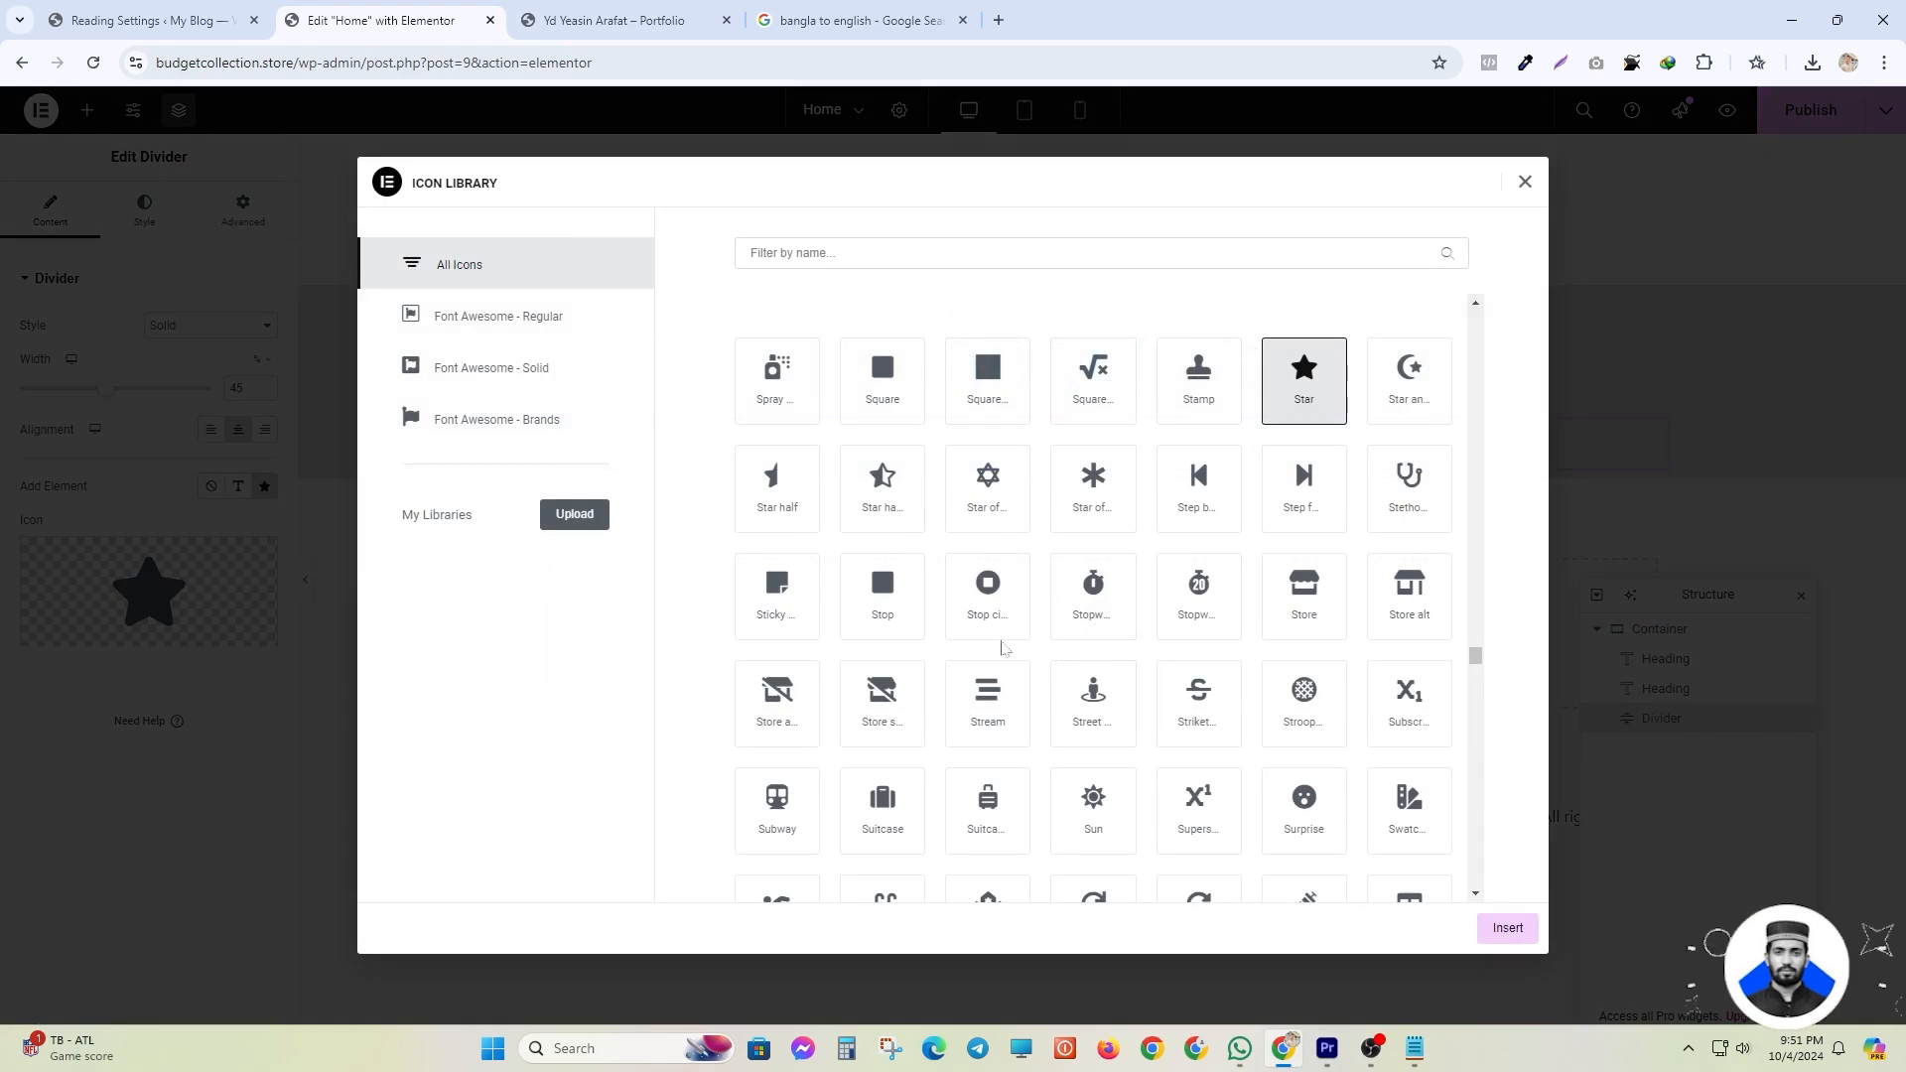
scroll(1000, 650, "up", 4)
scroll(1001, 650, "up", 5)
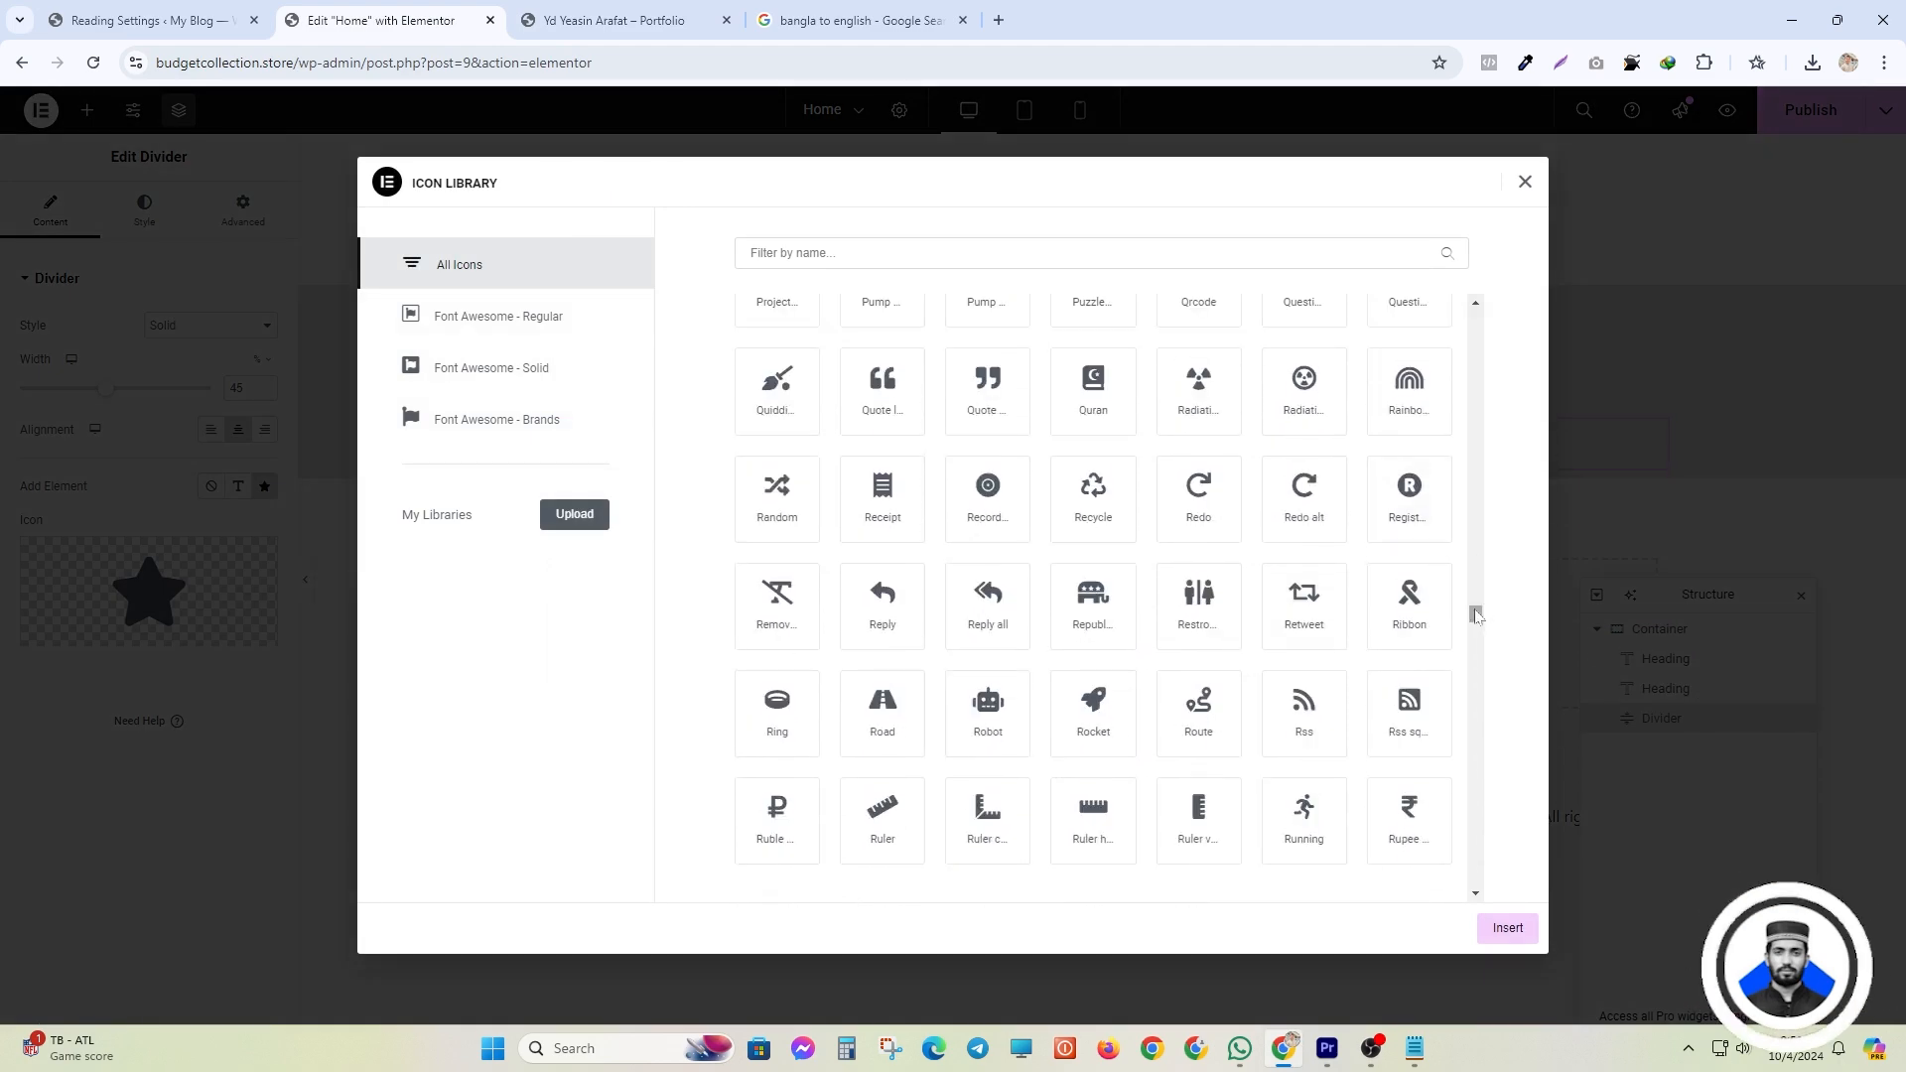
left_click_drag(1476, 610, 1474, 283)
scroll(910, 688, "down", 15)
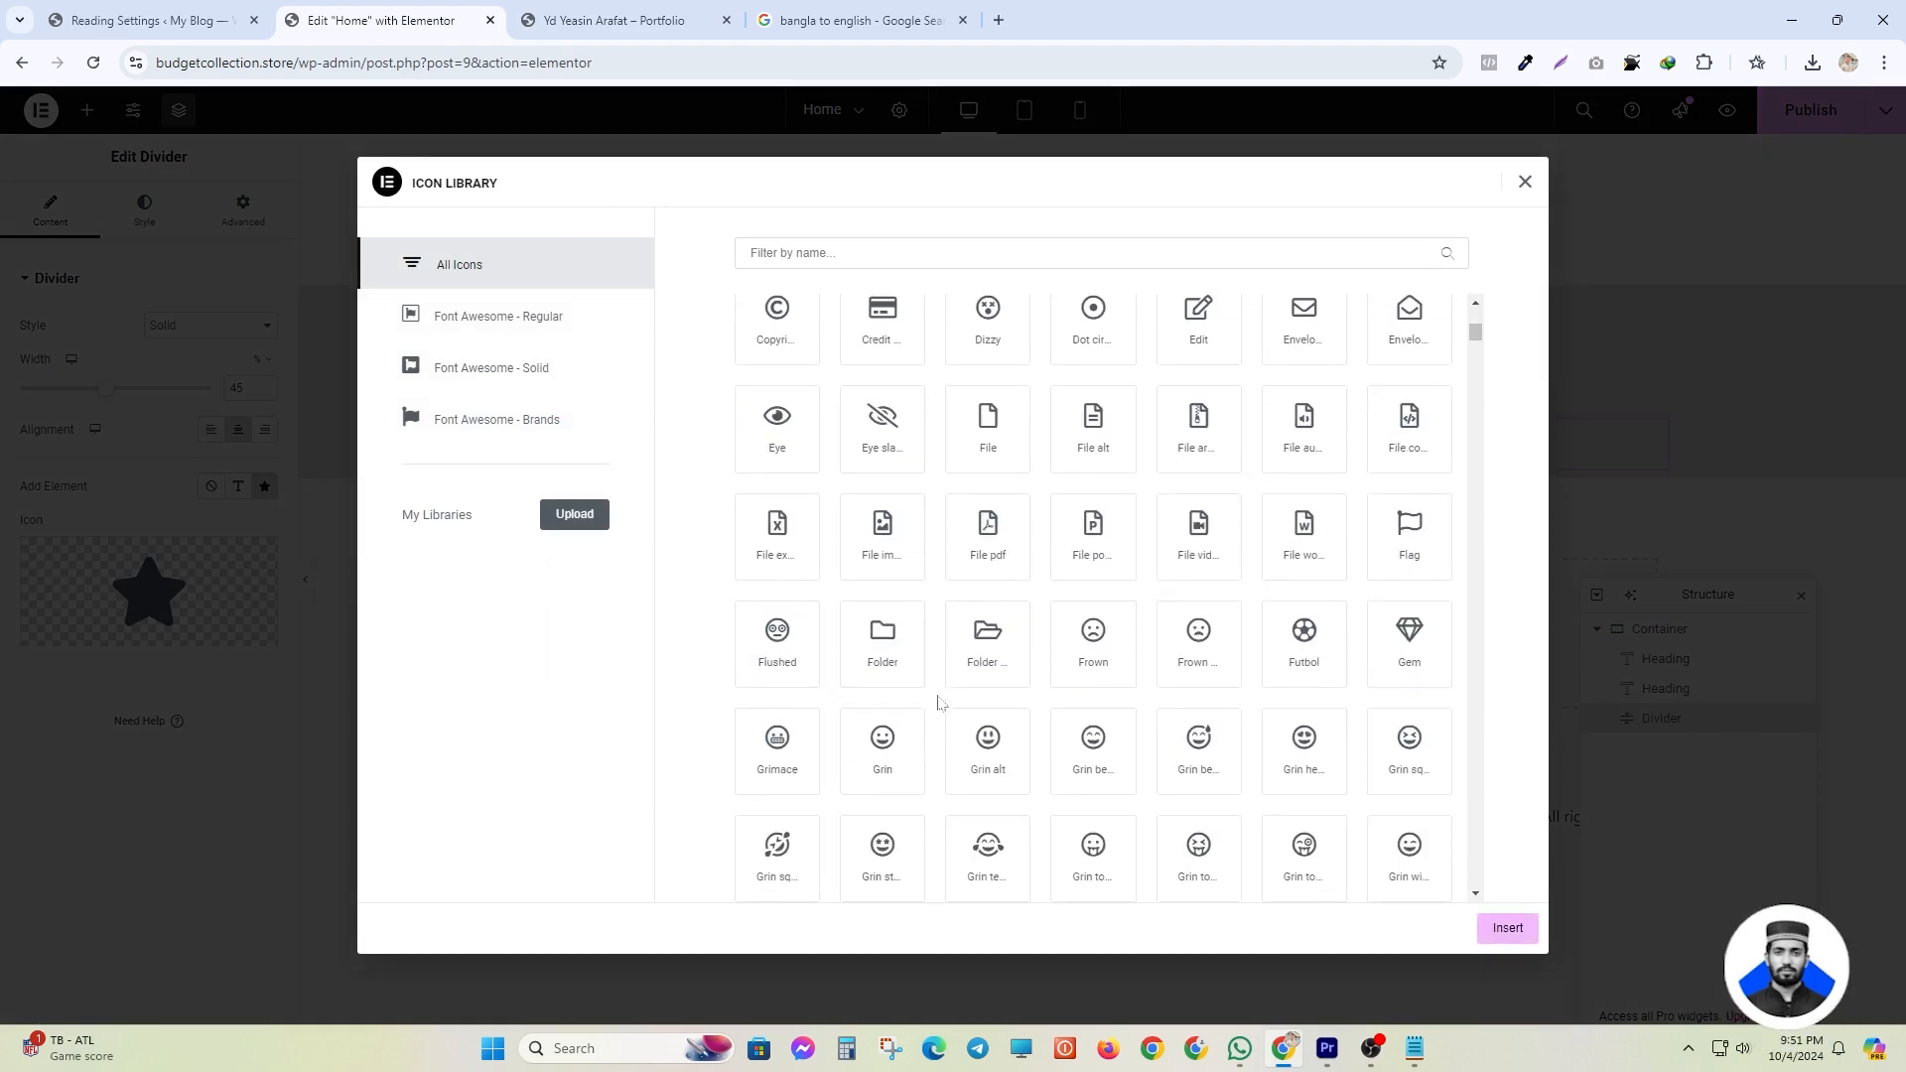
scroll(939, 702, "up", 10)
double_click(776, 451)
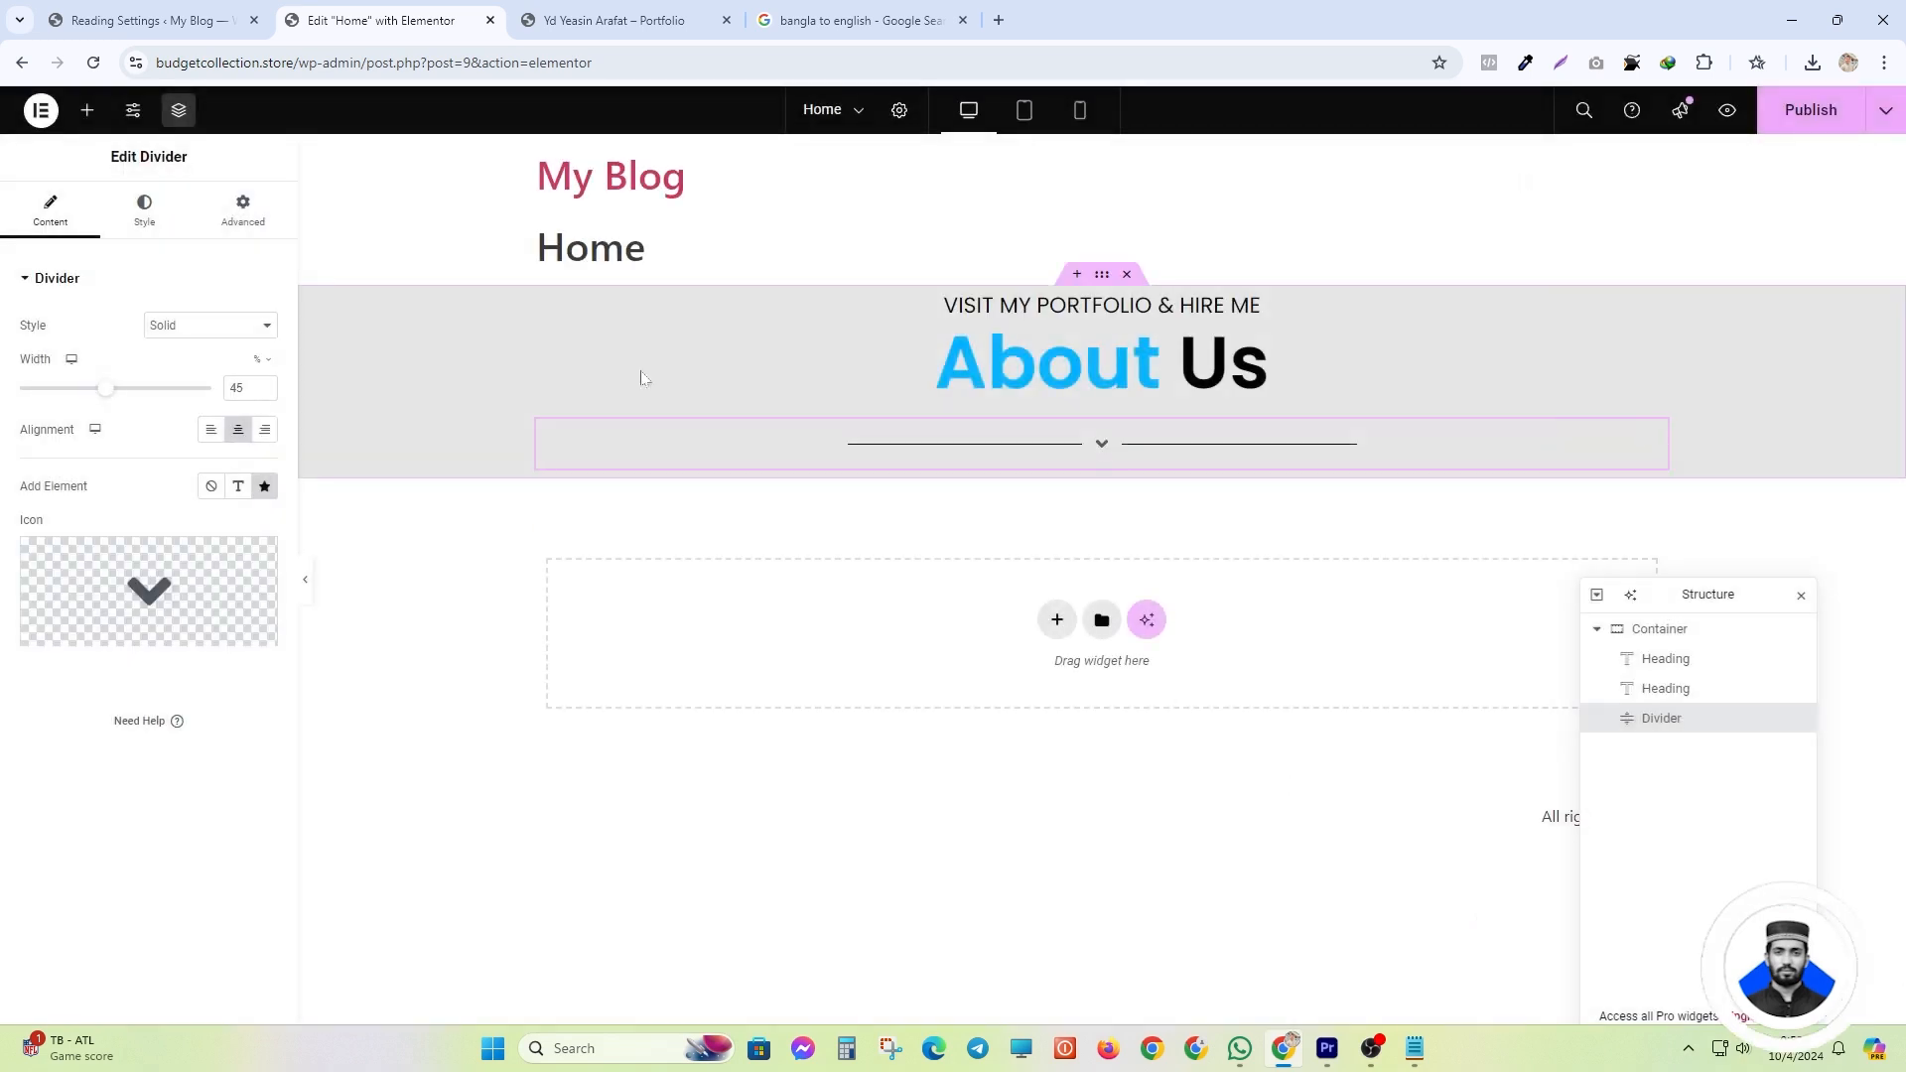
- Set the divider's line weight to 4 px and its gap to 2 px
left_click(168, 226)
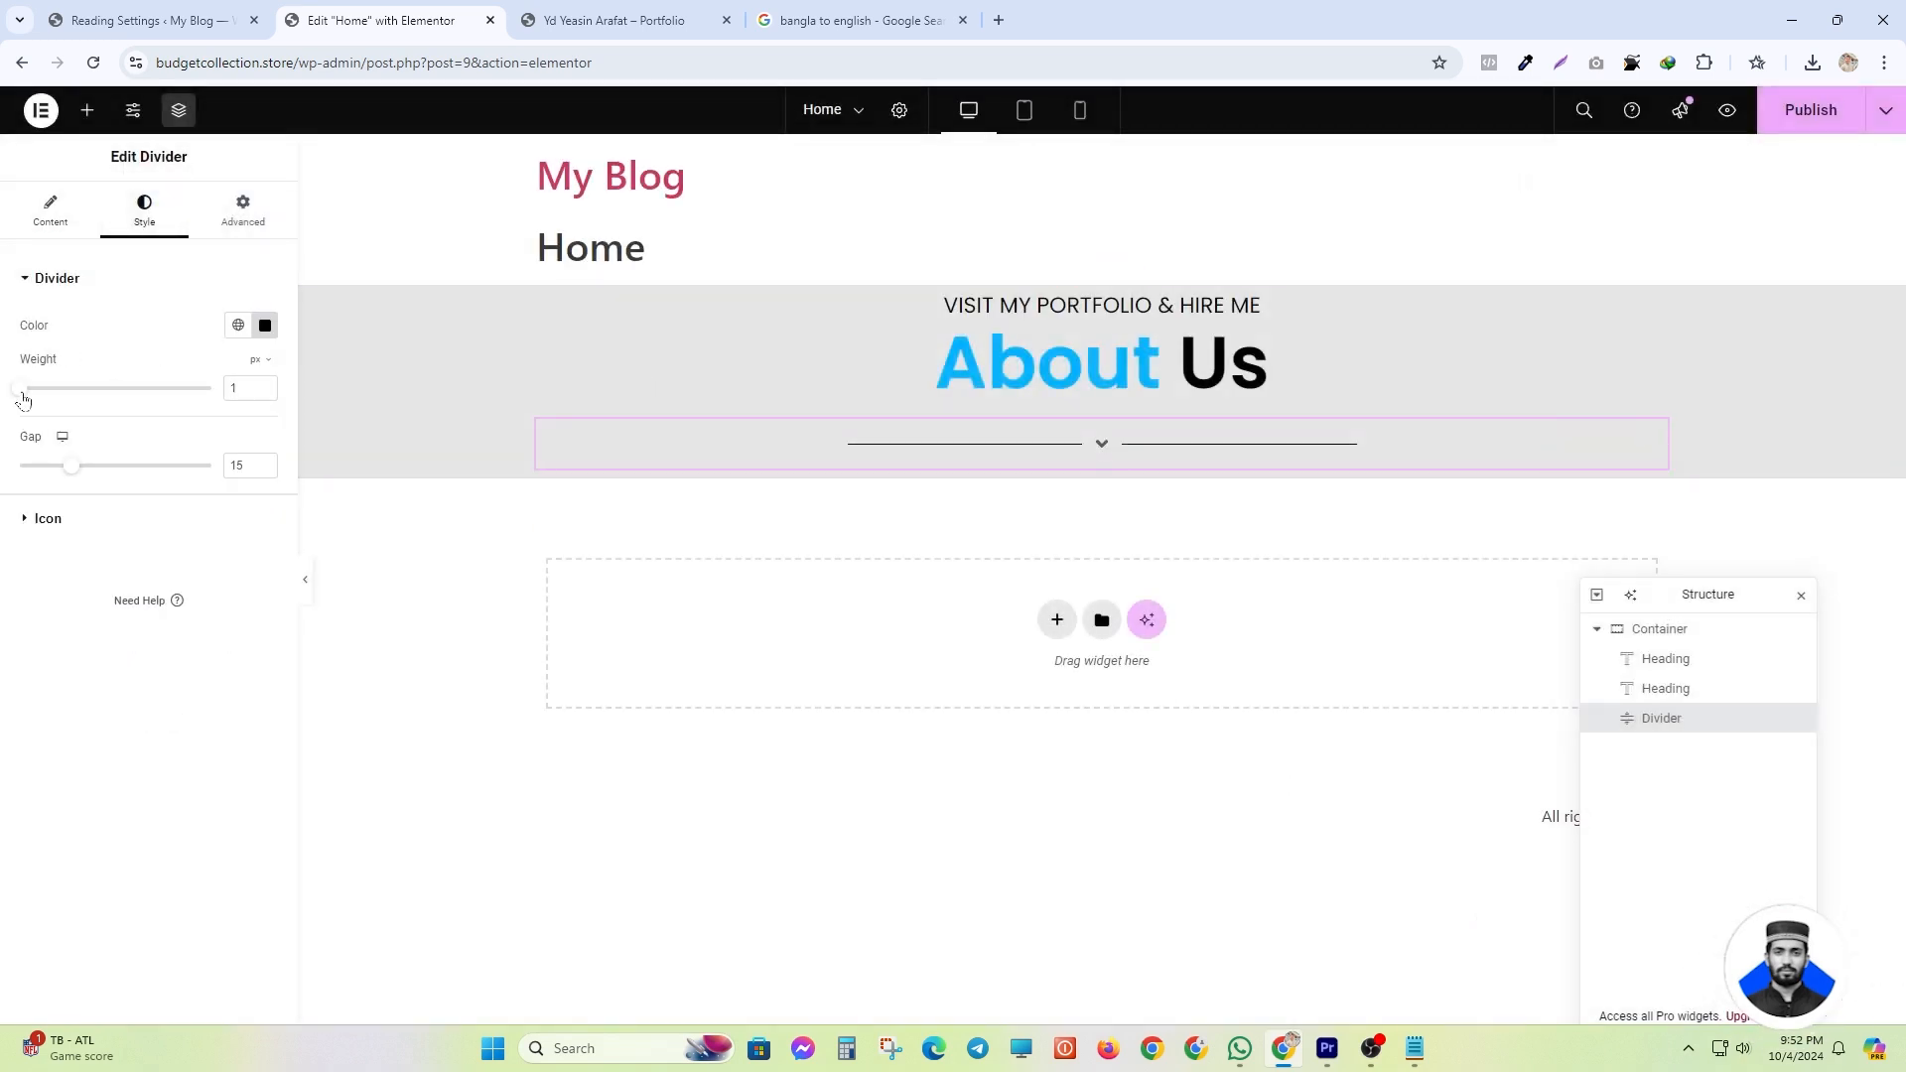
left_click_drag(22, 389, 30, 388)
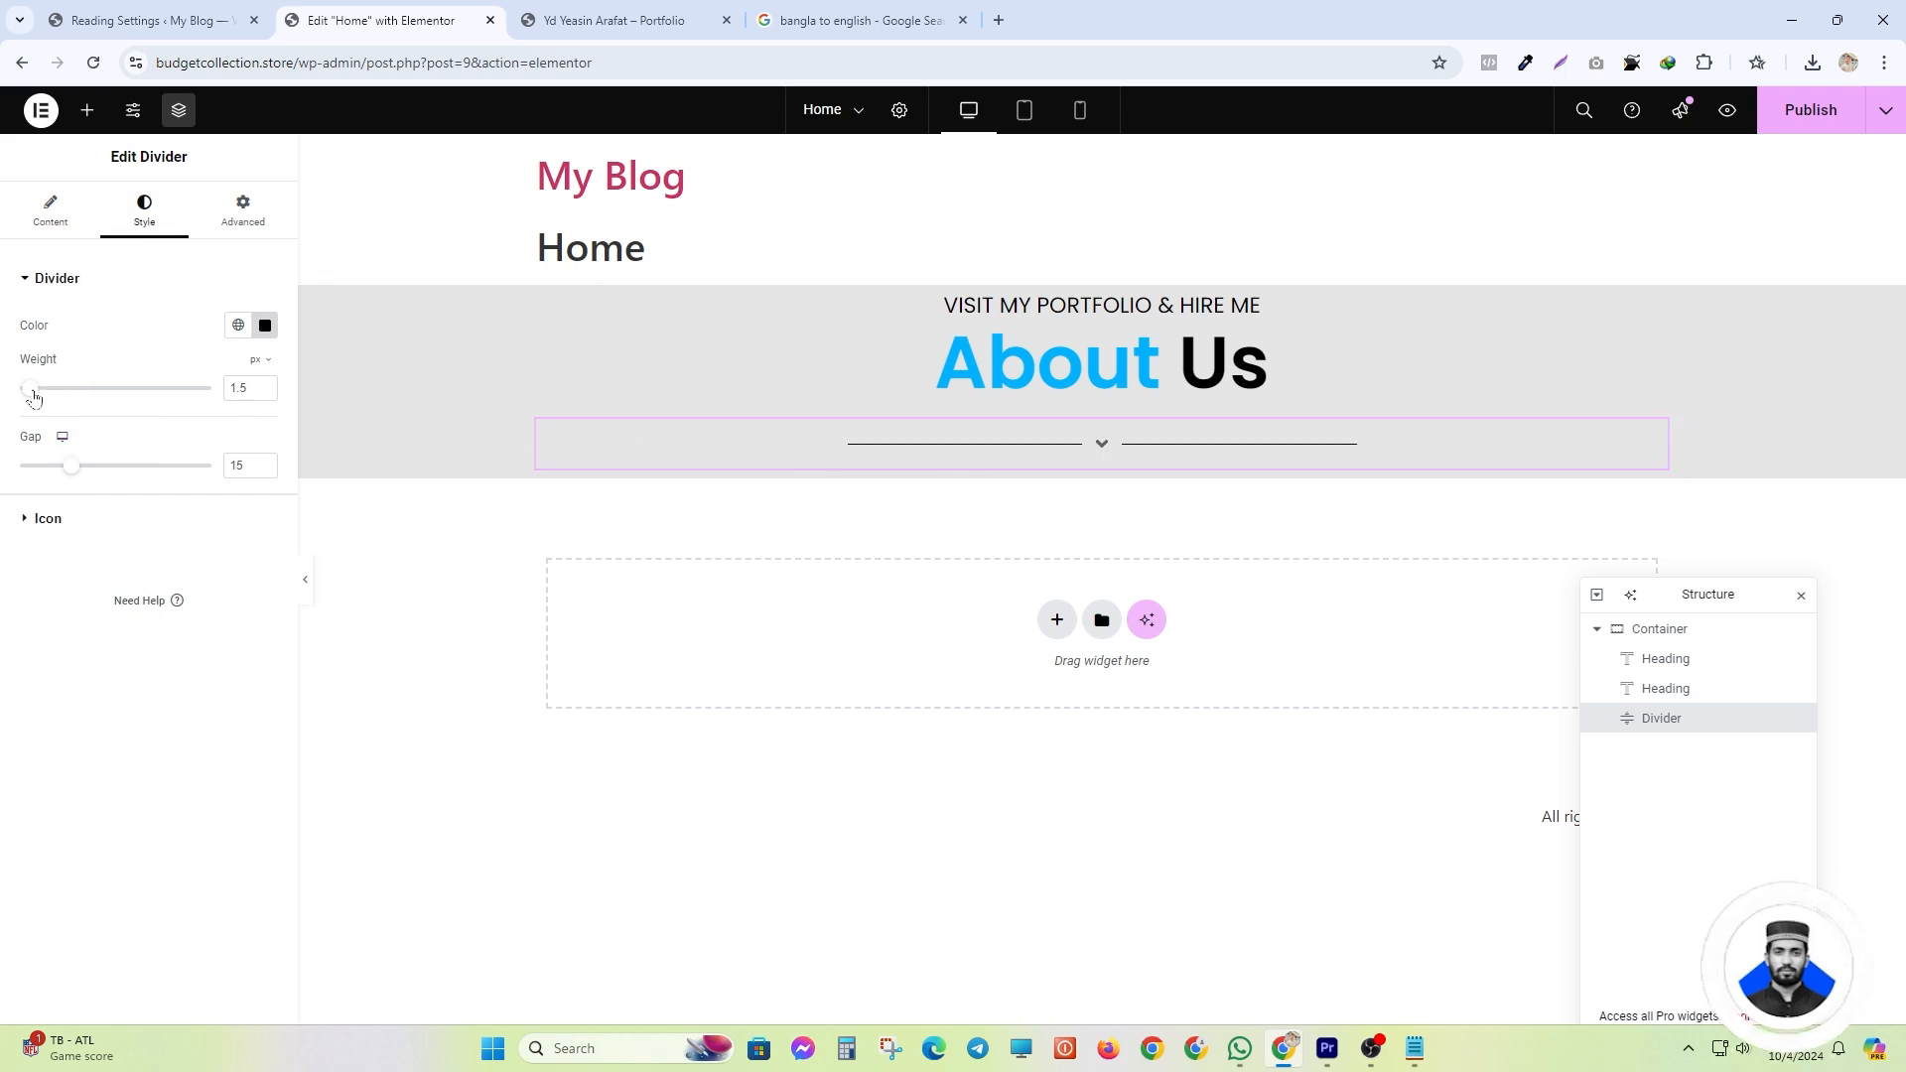
left_click_drag(30, 389, 62, 388)
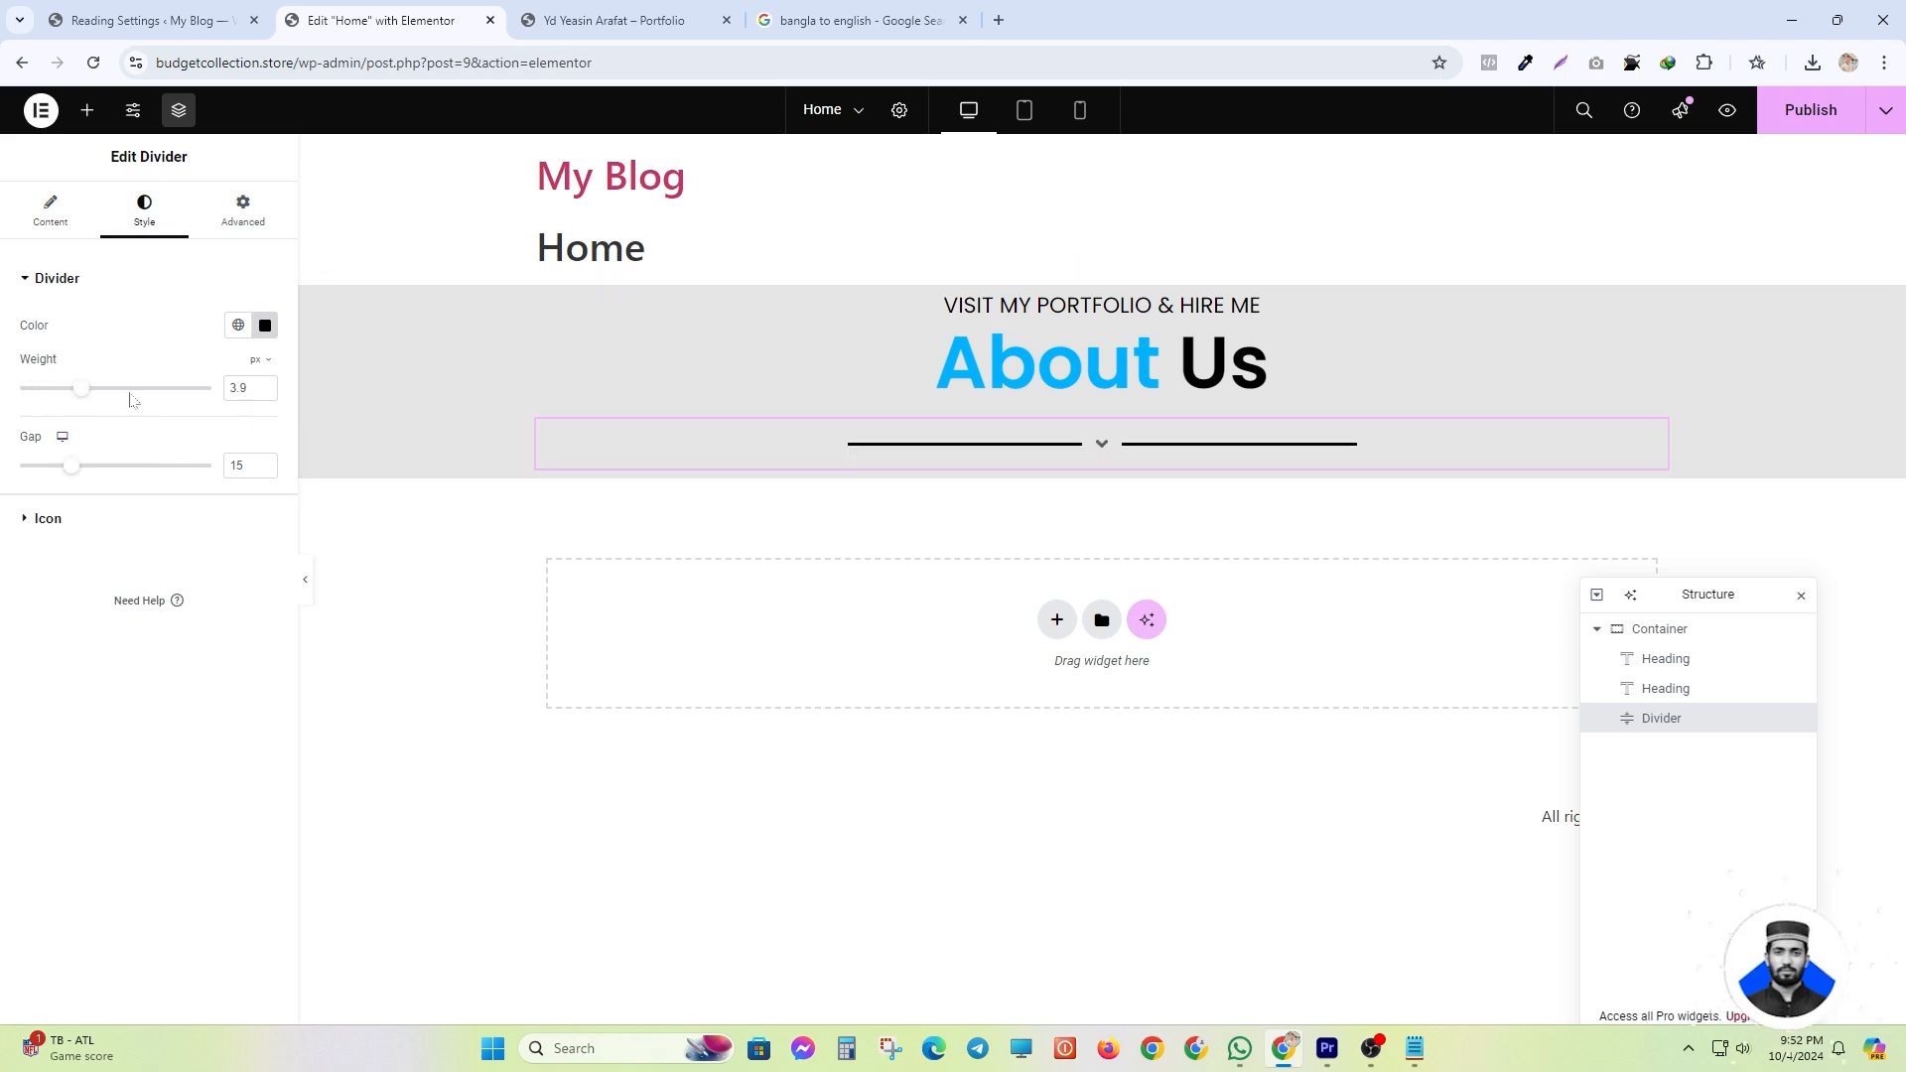
double_click(238, 388)
type("4")
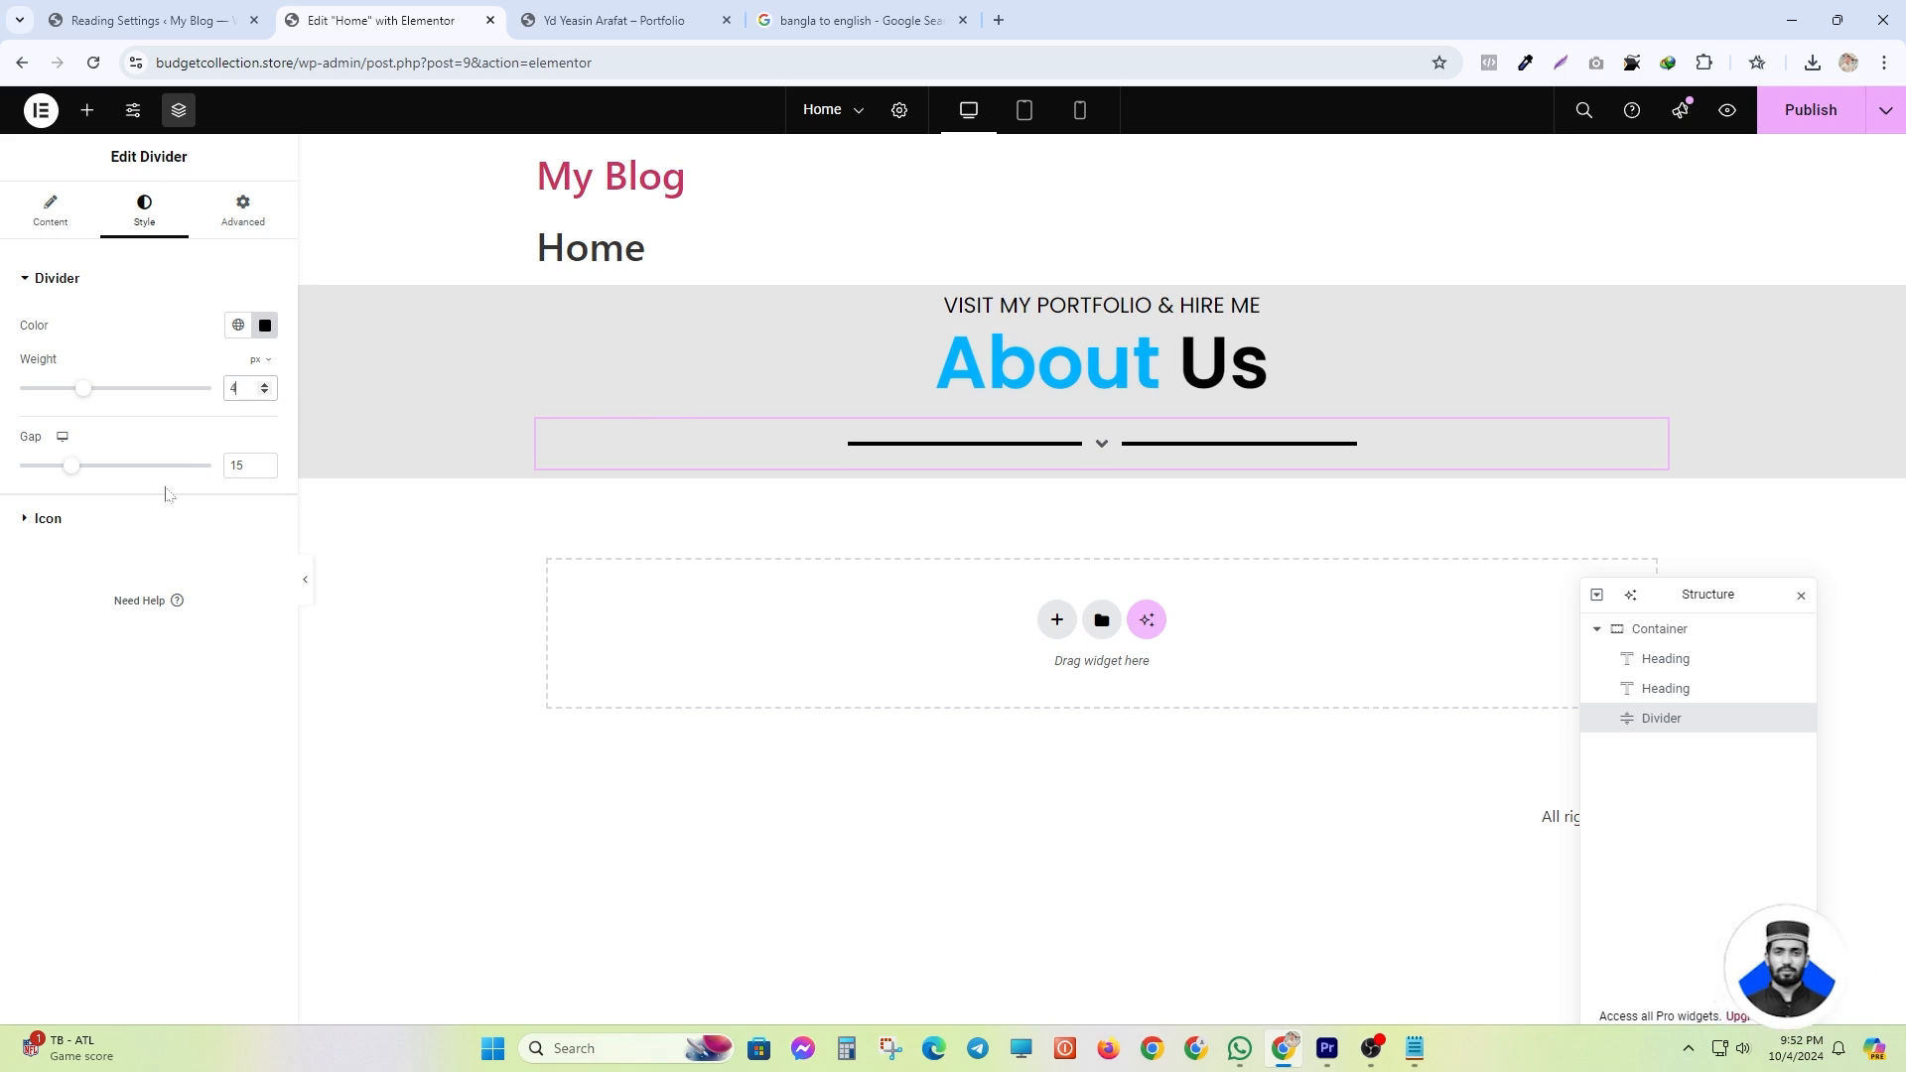
left_click_drag(78, 467, 5, 467)
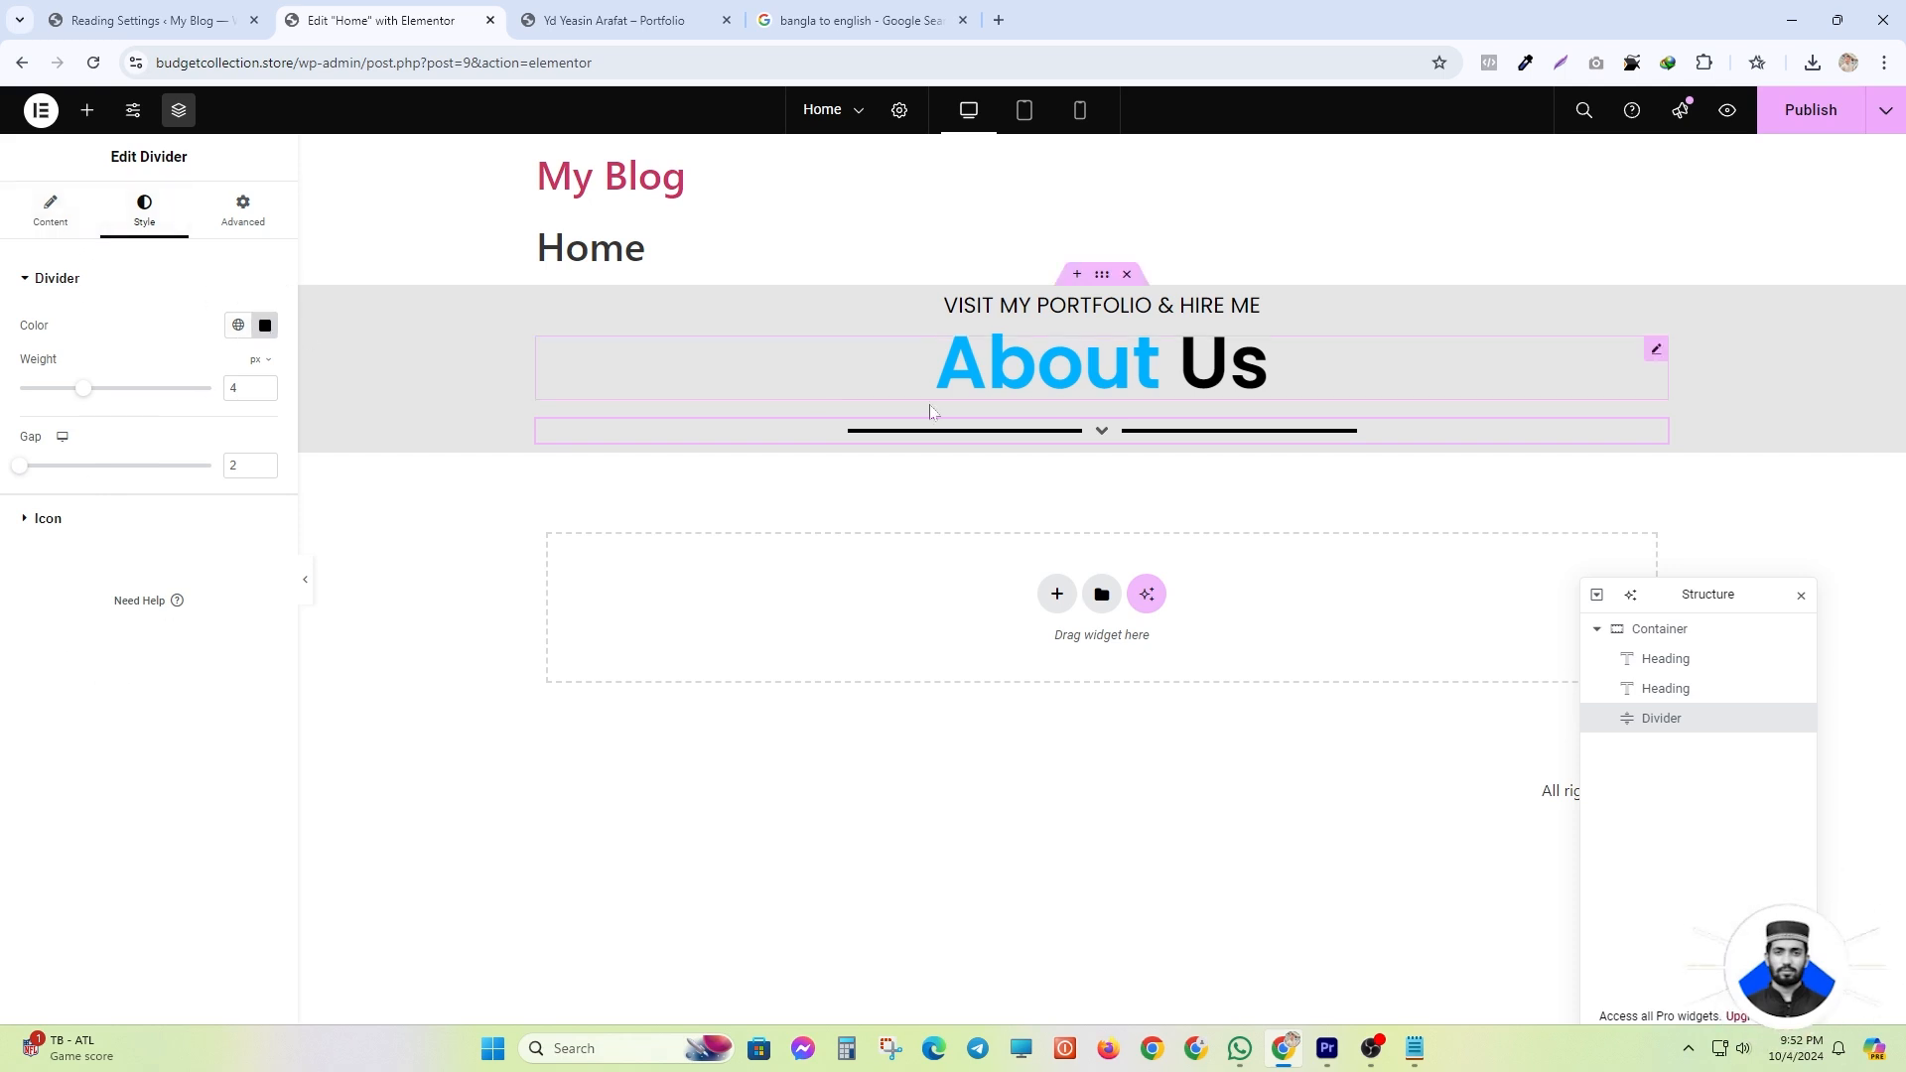
- Enlarge the divider's chevron icon to 100 px and set the line weight to 3 px
left_click(47, 519)
left_click_drag(20, 436, 232, 463)
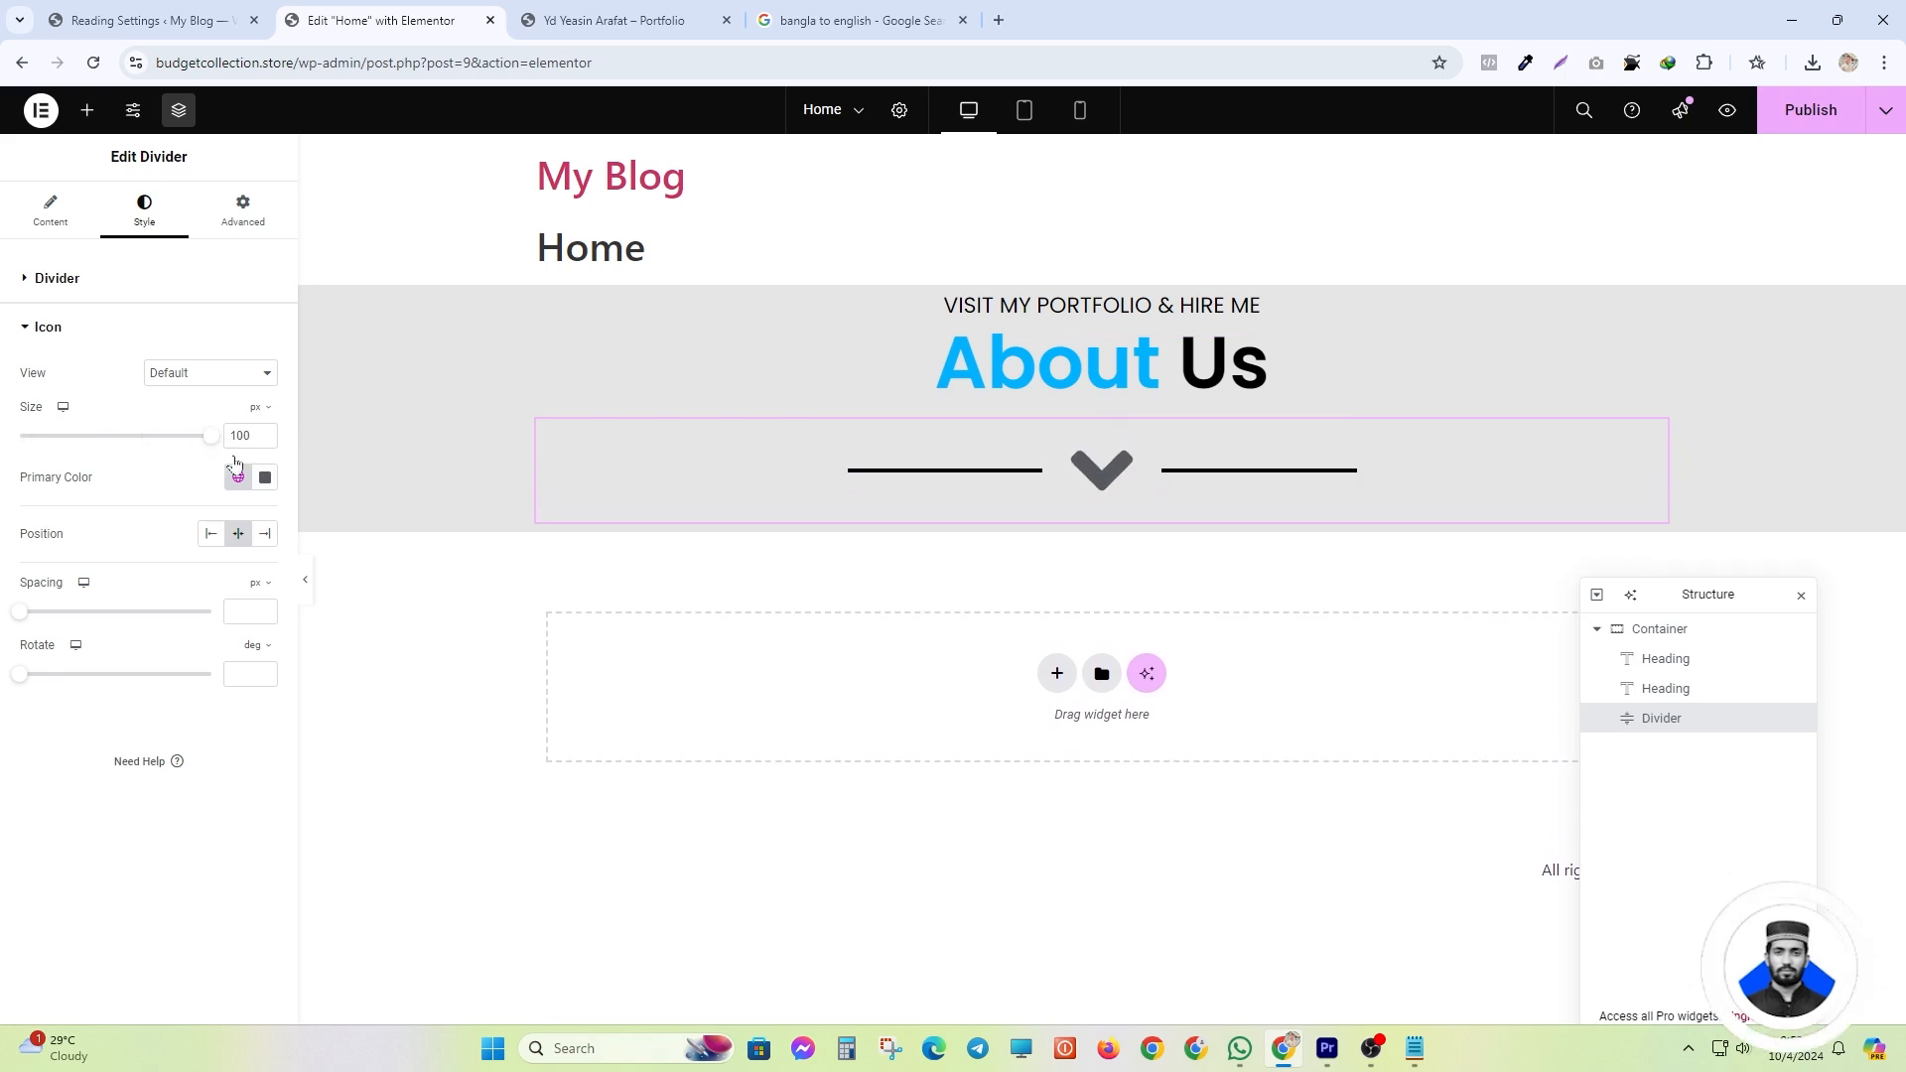
left_click(30, 286)
left_click_drag(83, 388, 38, 389)
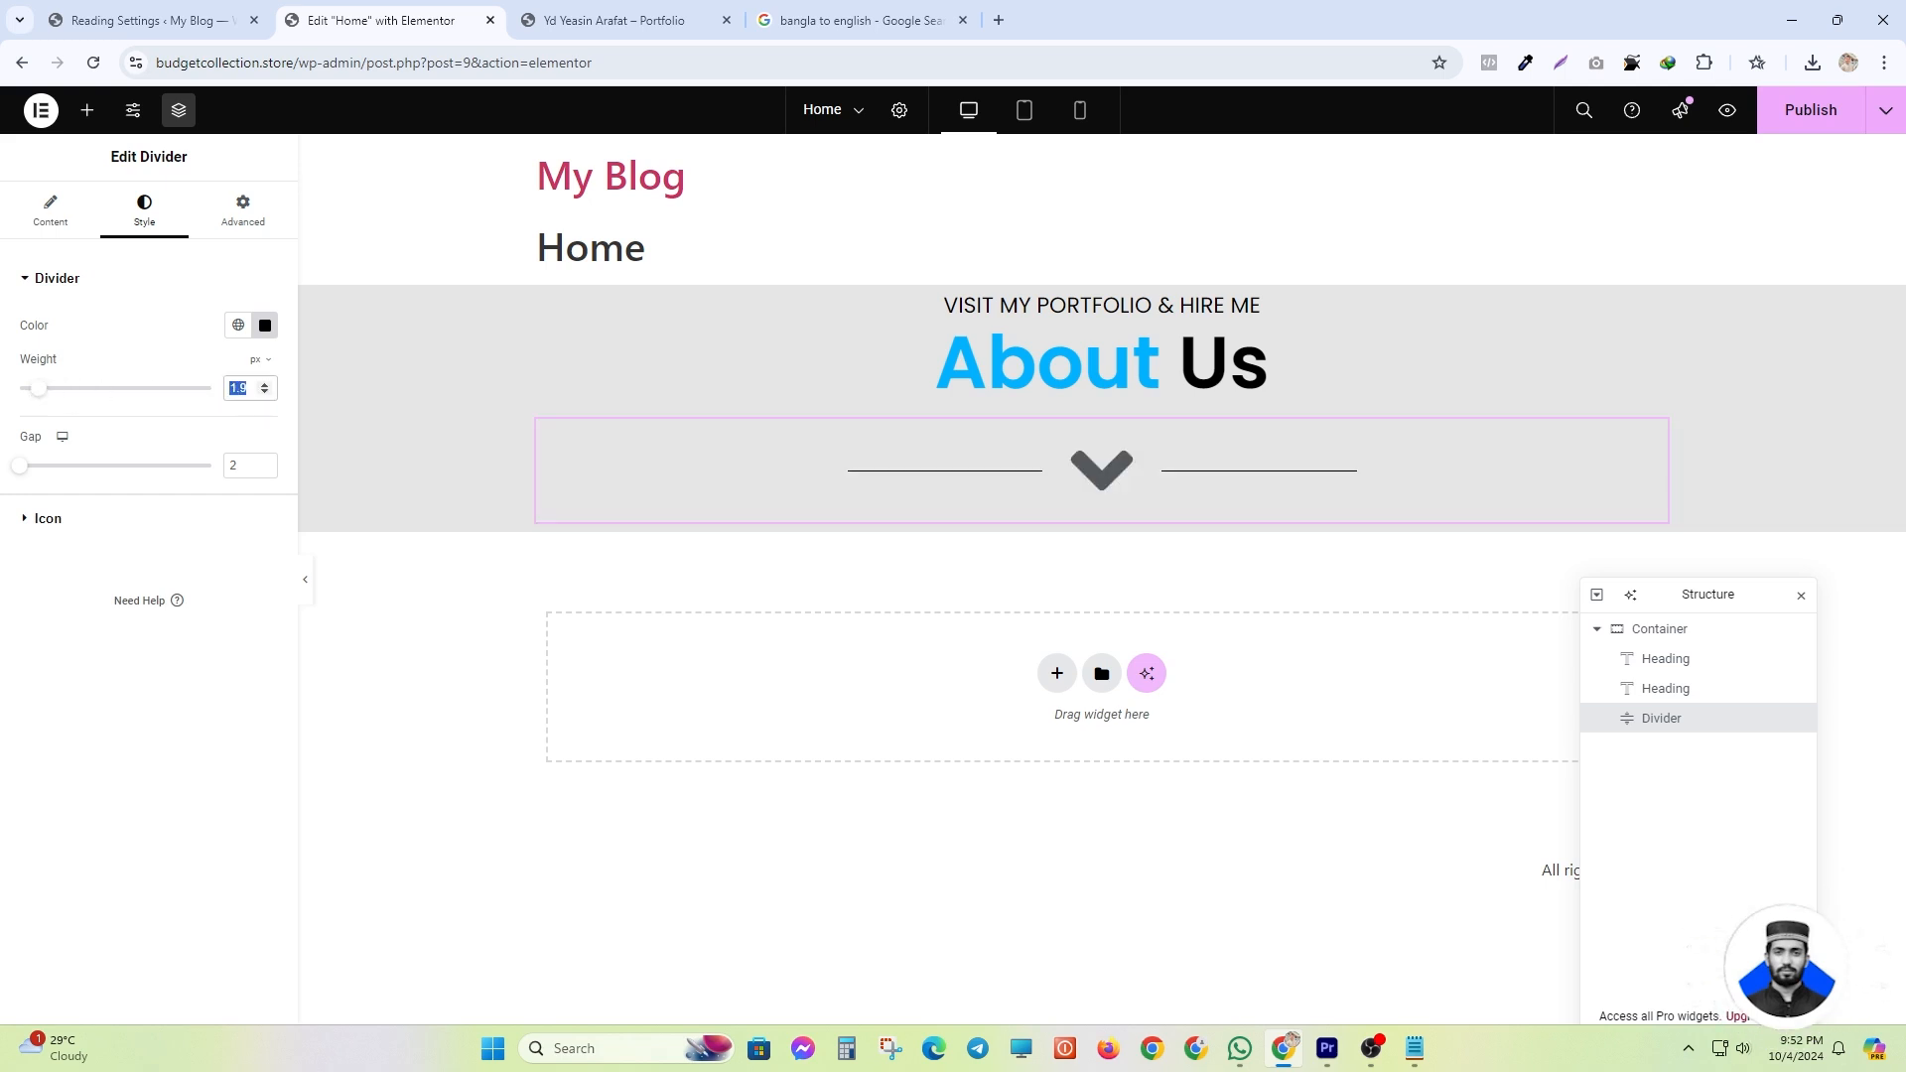
type("3")
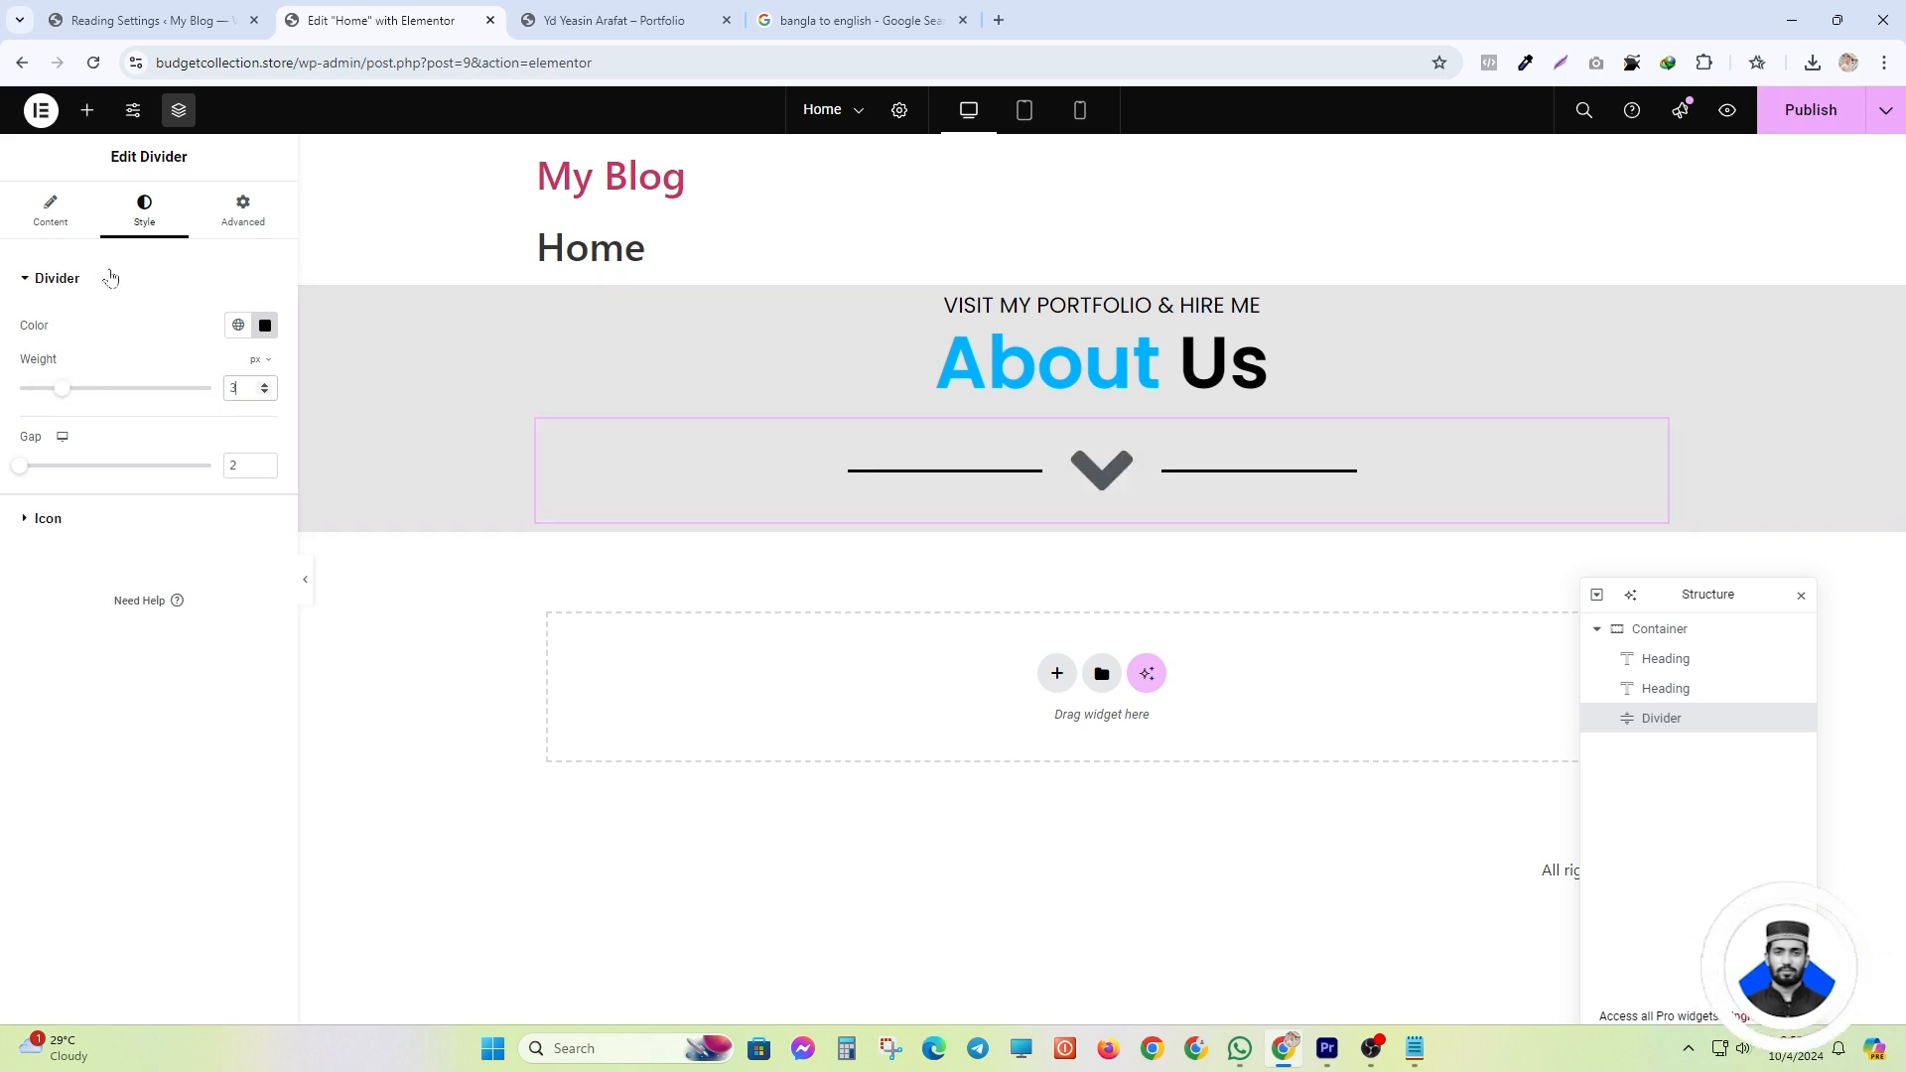
- Set the chevron icon's primary color to the bright blue #07B5FF
left_click(70, 521)
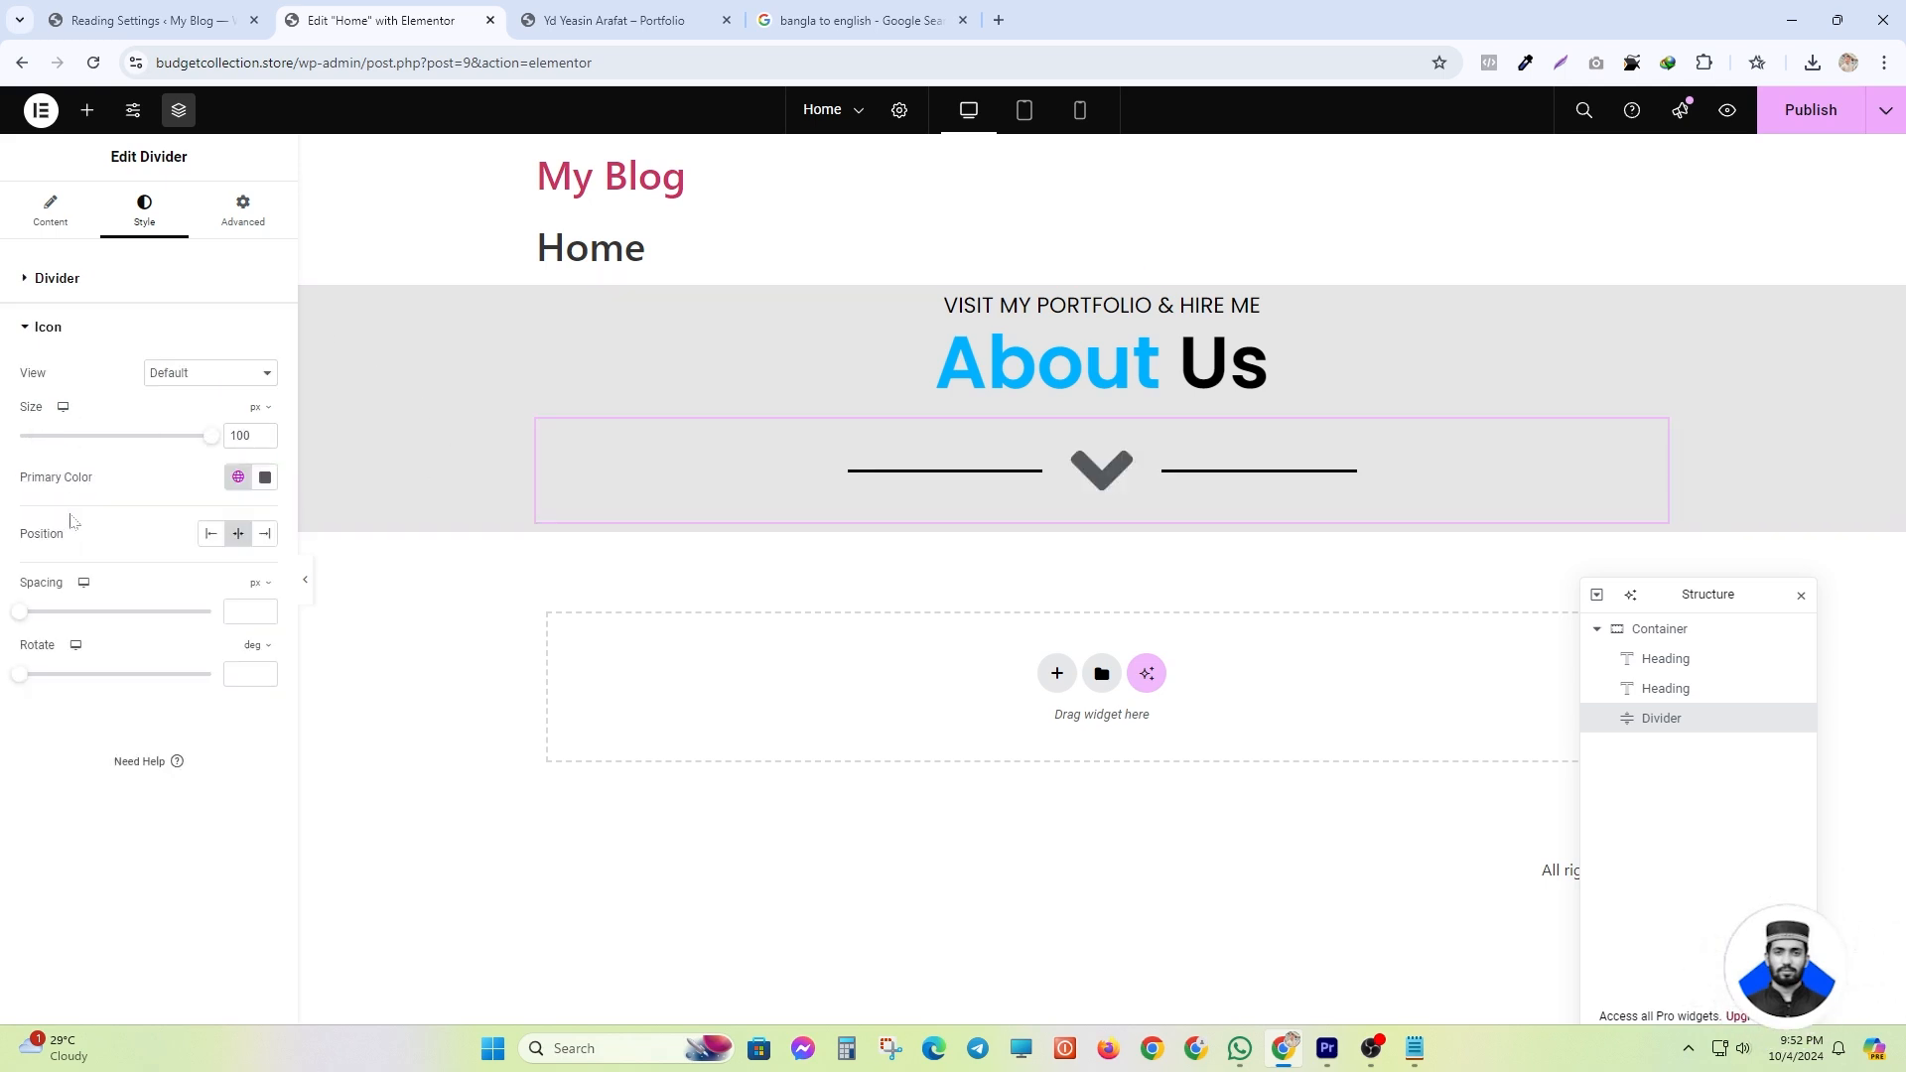
left_click(265, 478)
left_click_drag(284, 720, 267, 720)
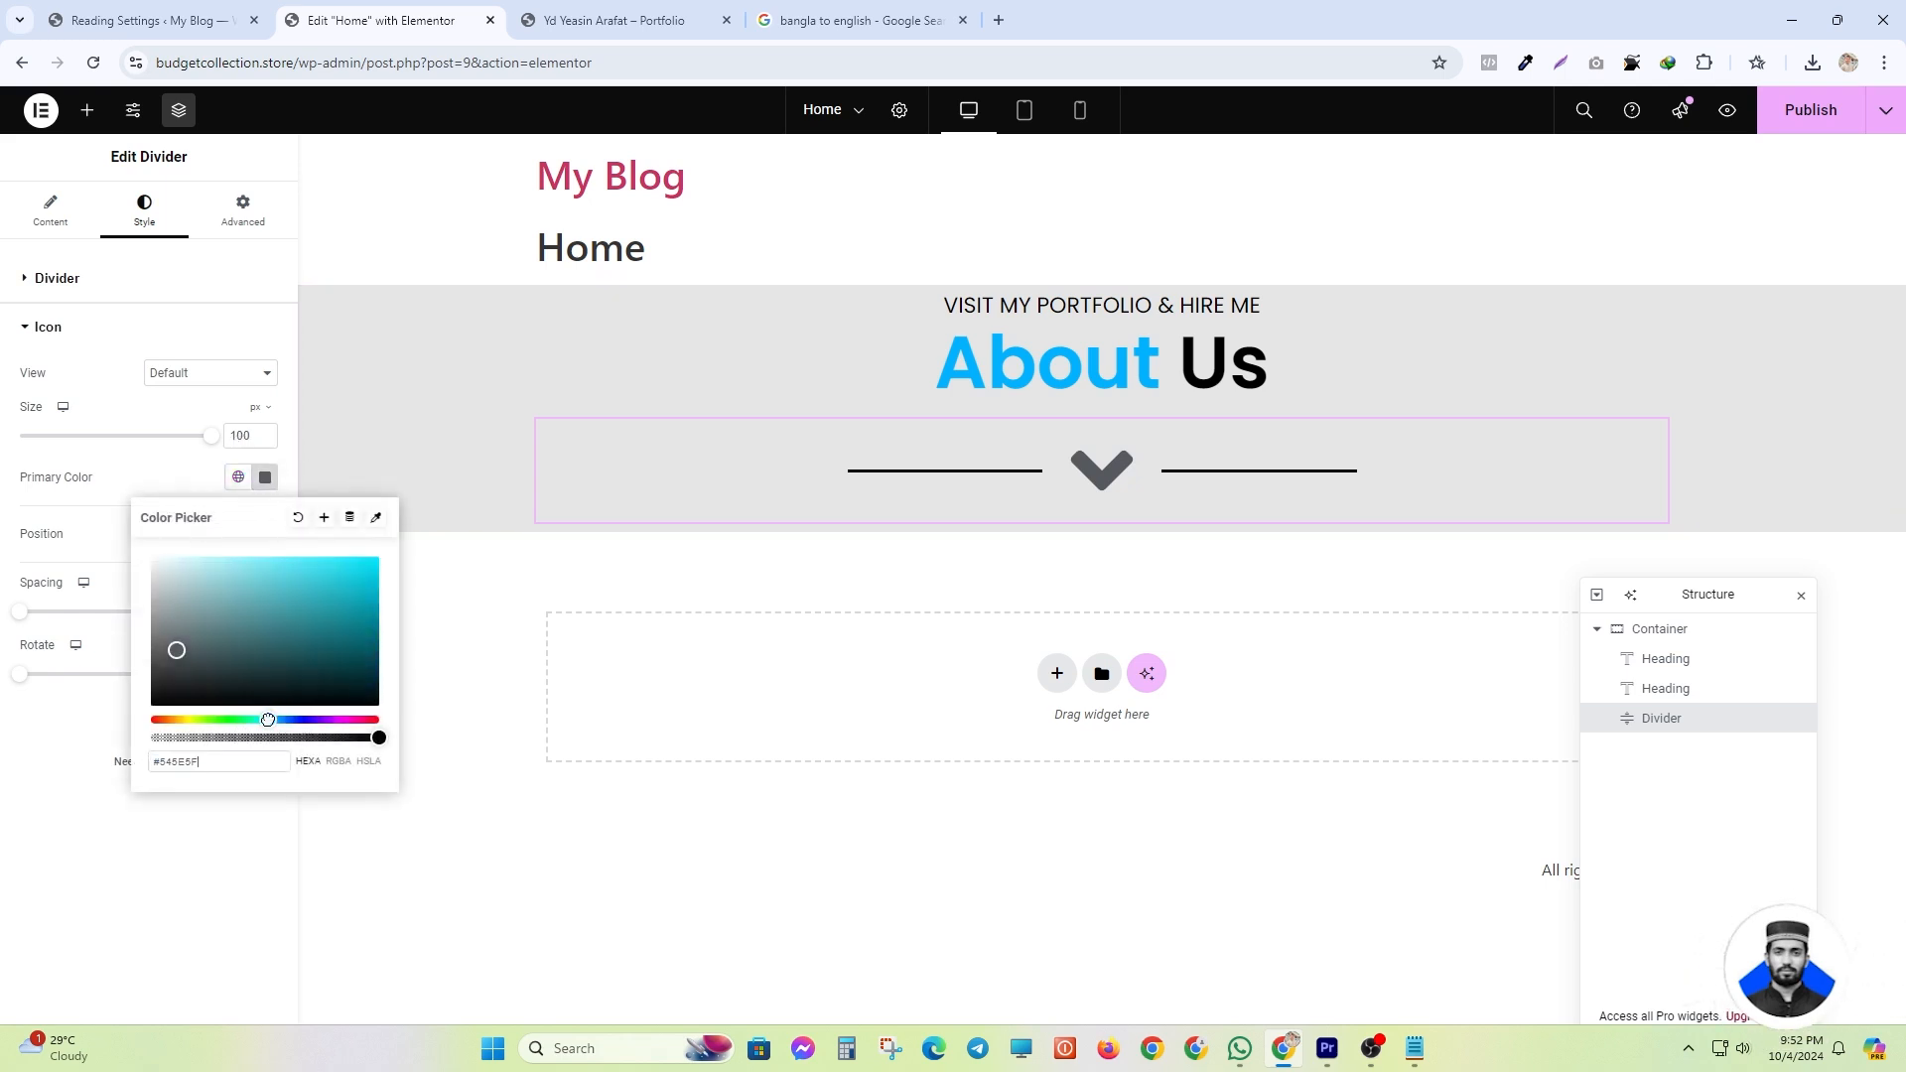
left_click_drag(326, 625, 371, 552)
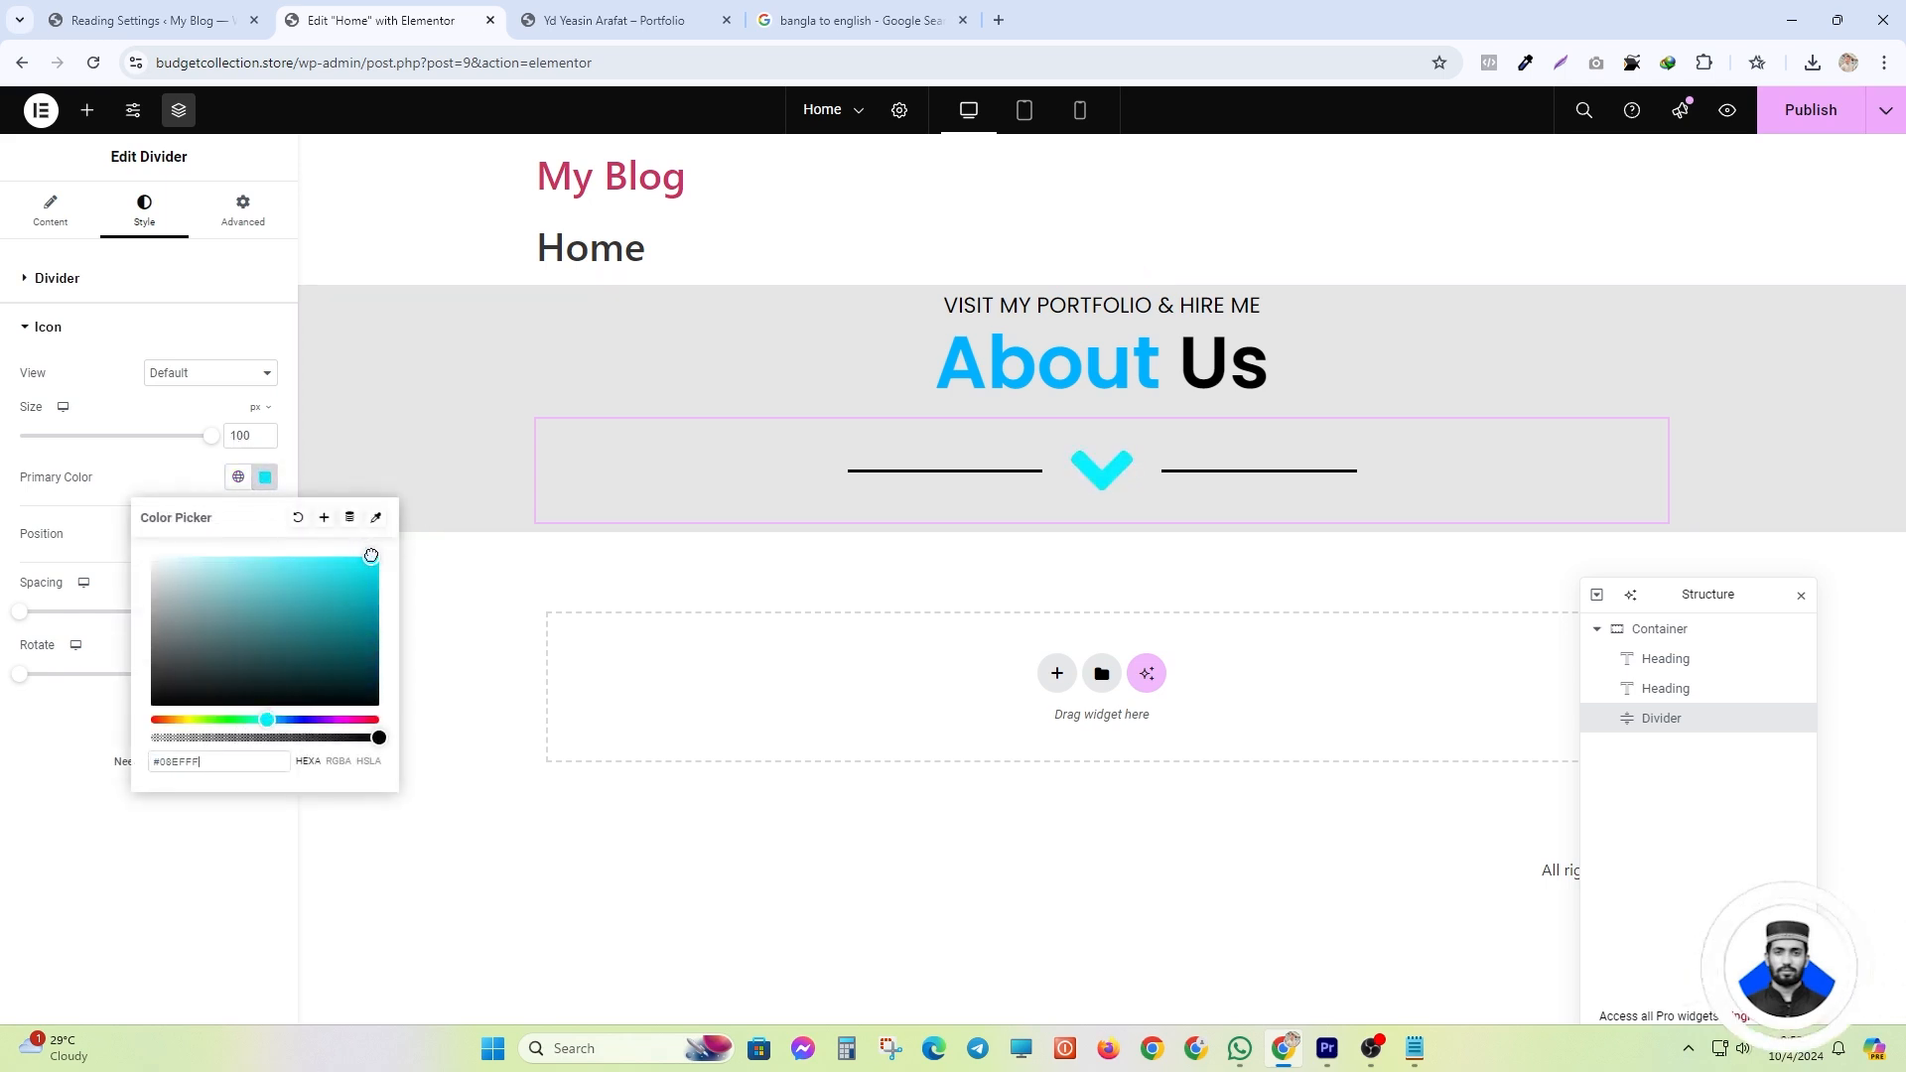
left_click_drag(266, 719, 276, 719)
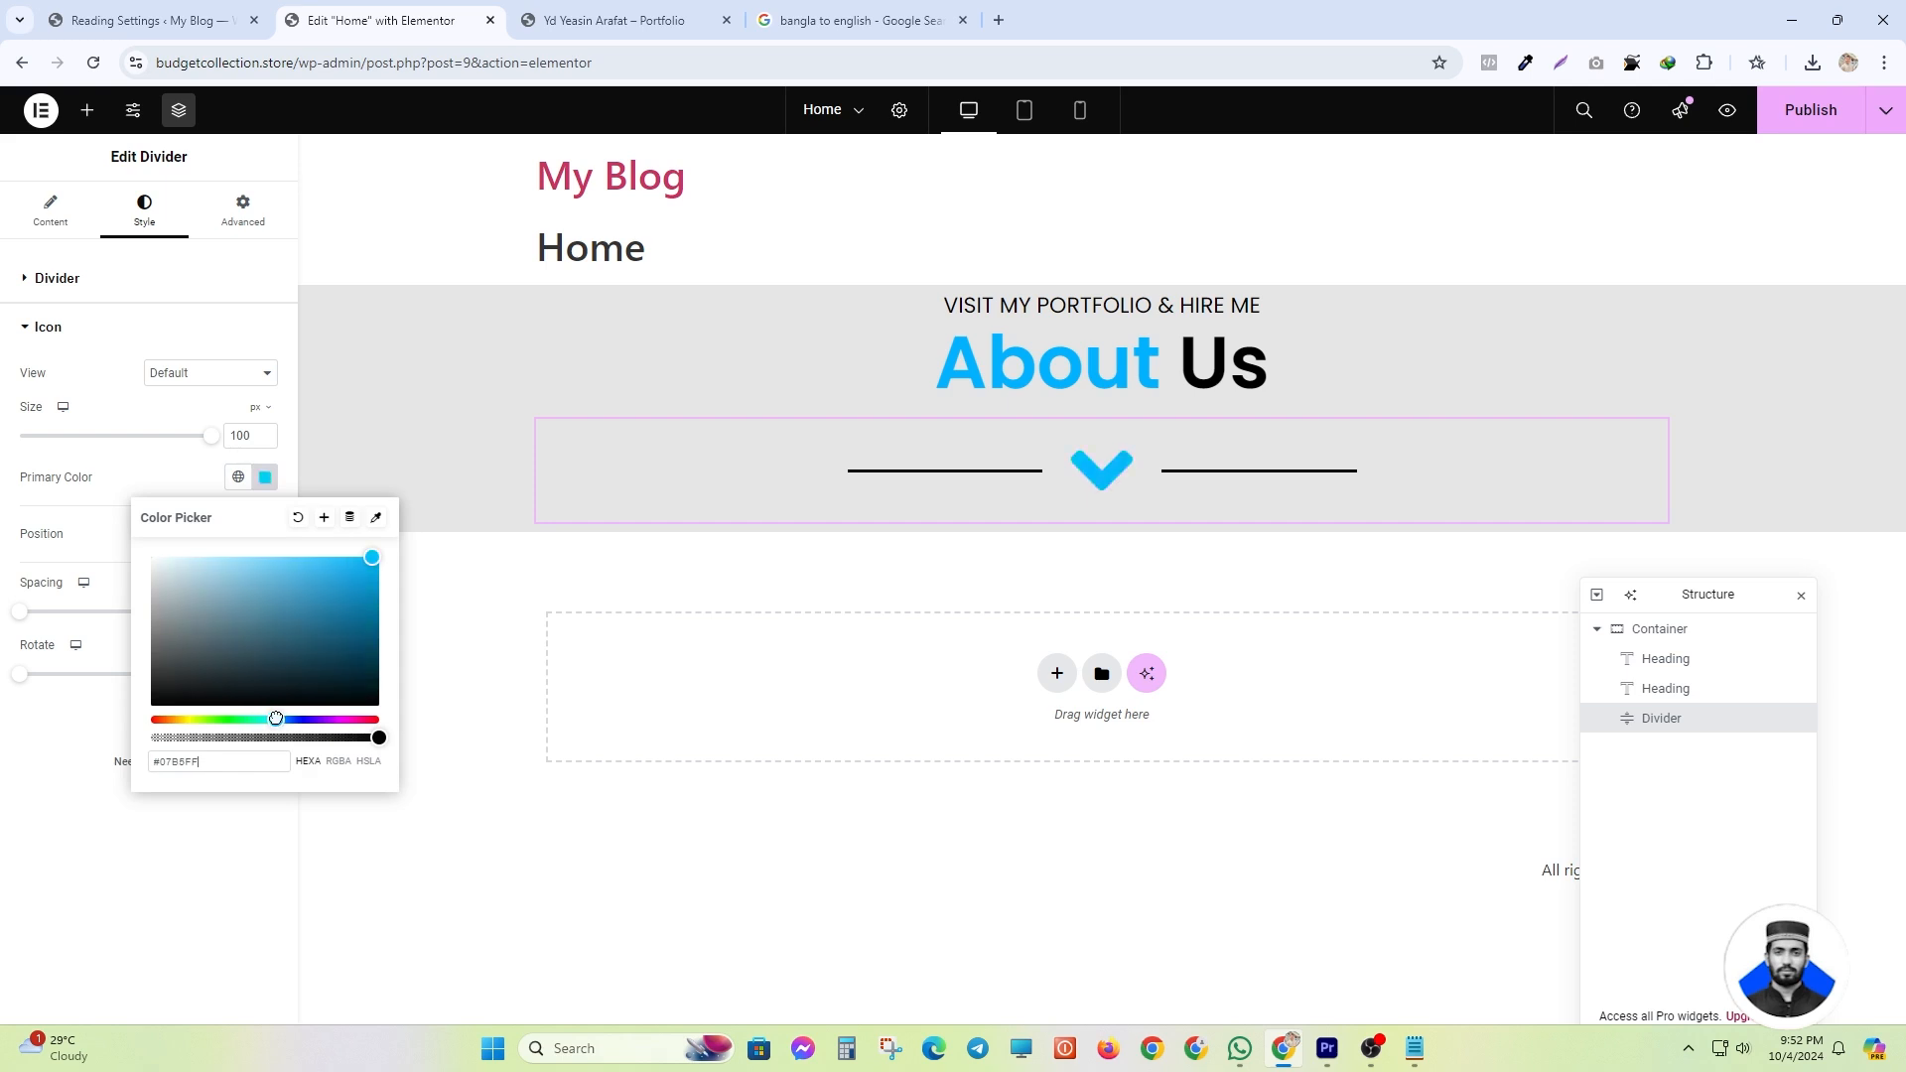
left_click(268, 481)
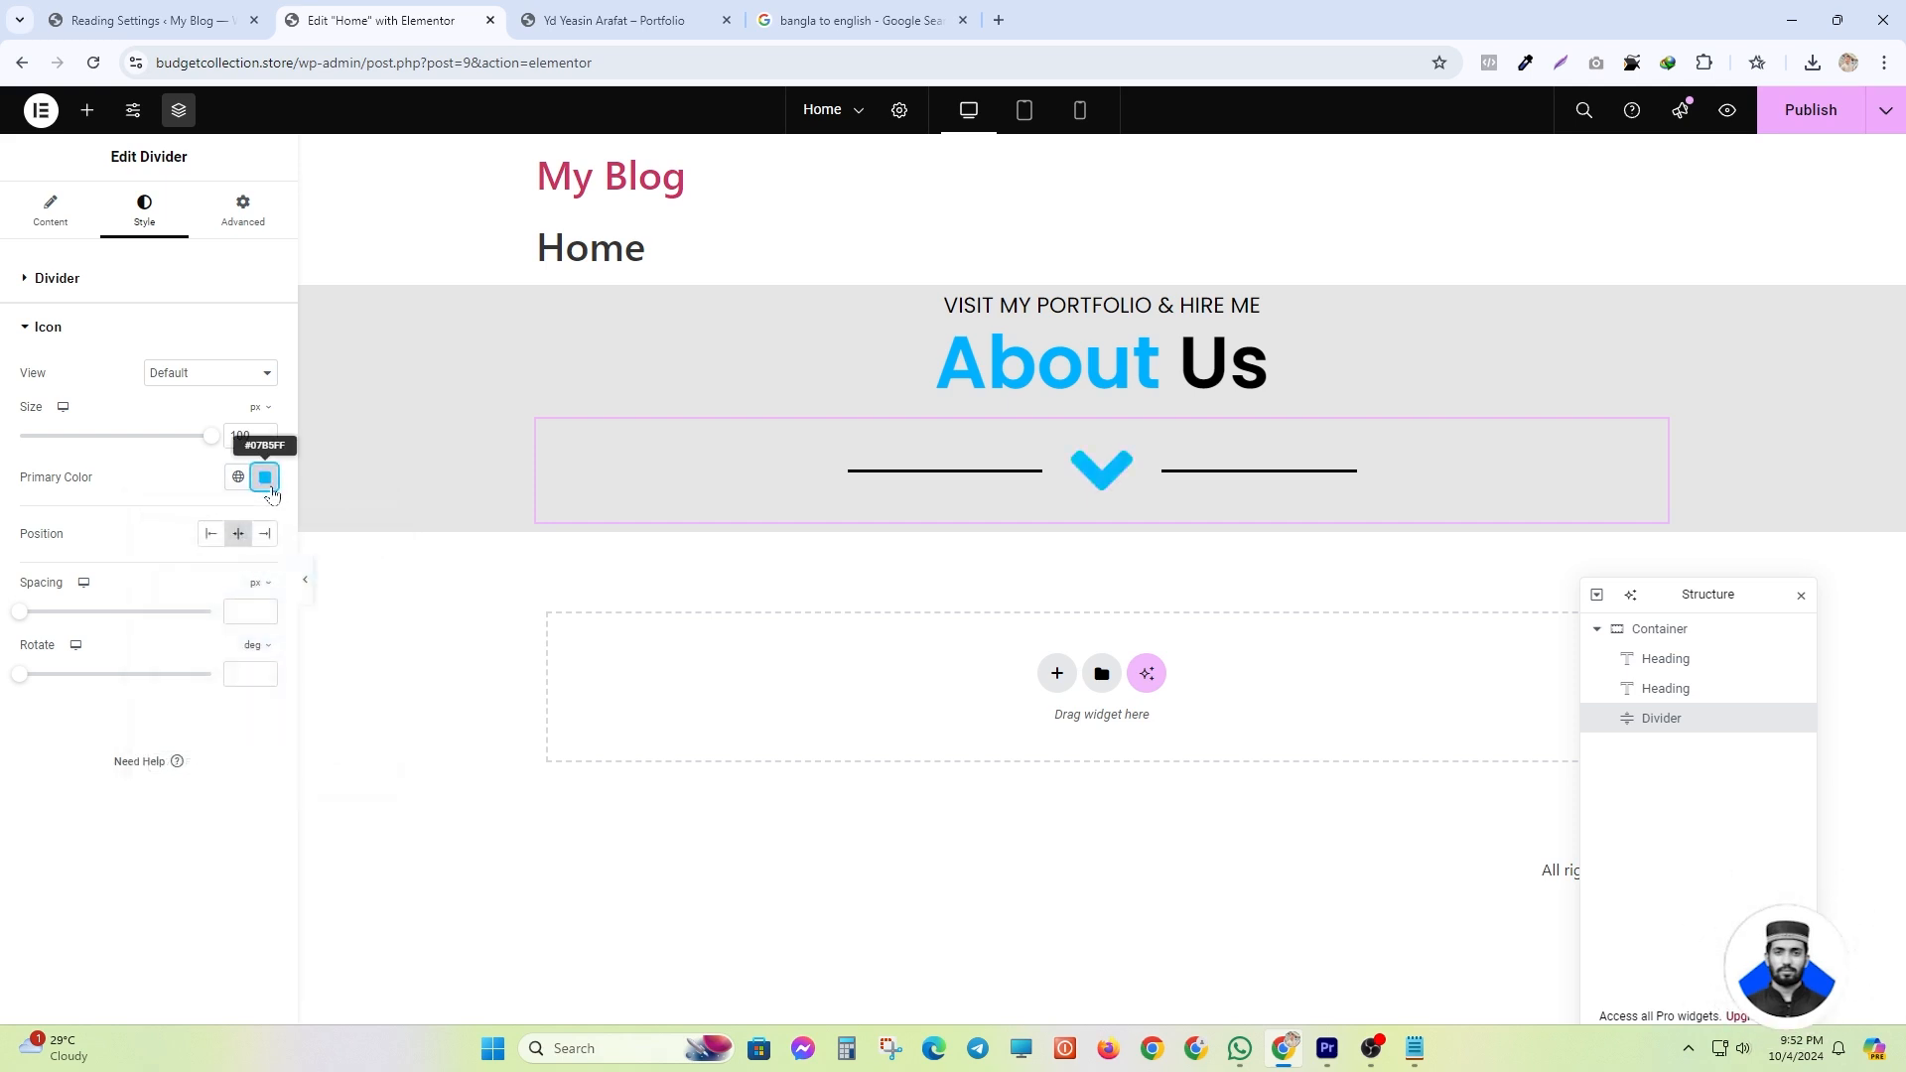
- Try the left position for the divider's chevron icon and return it to the center
left_click(202, 372)
left_click(200, 371)
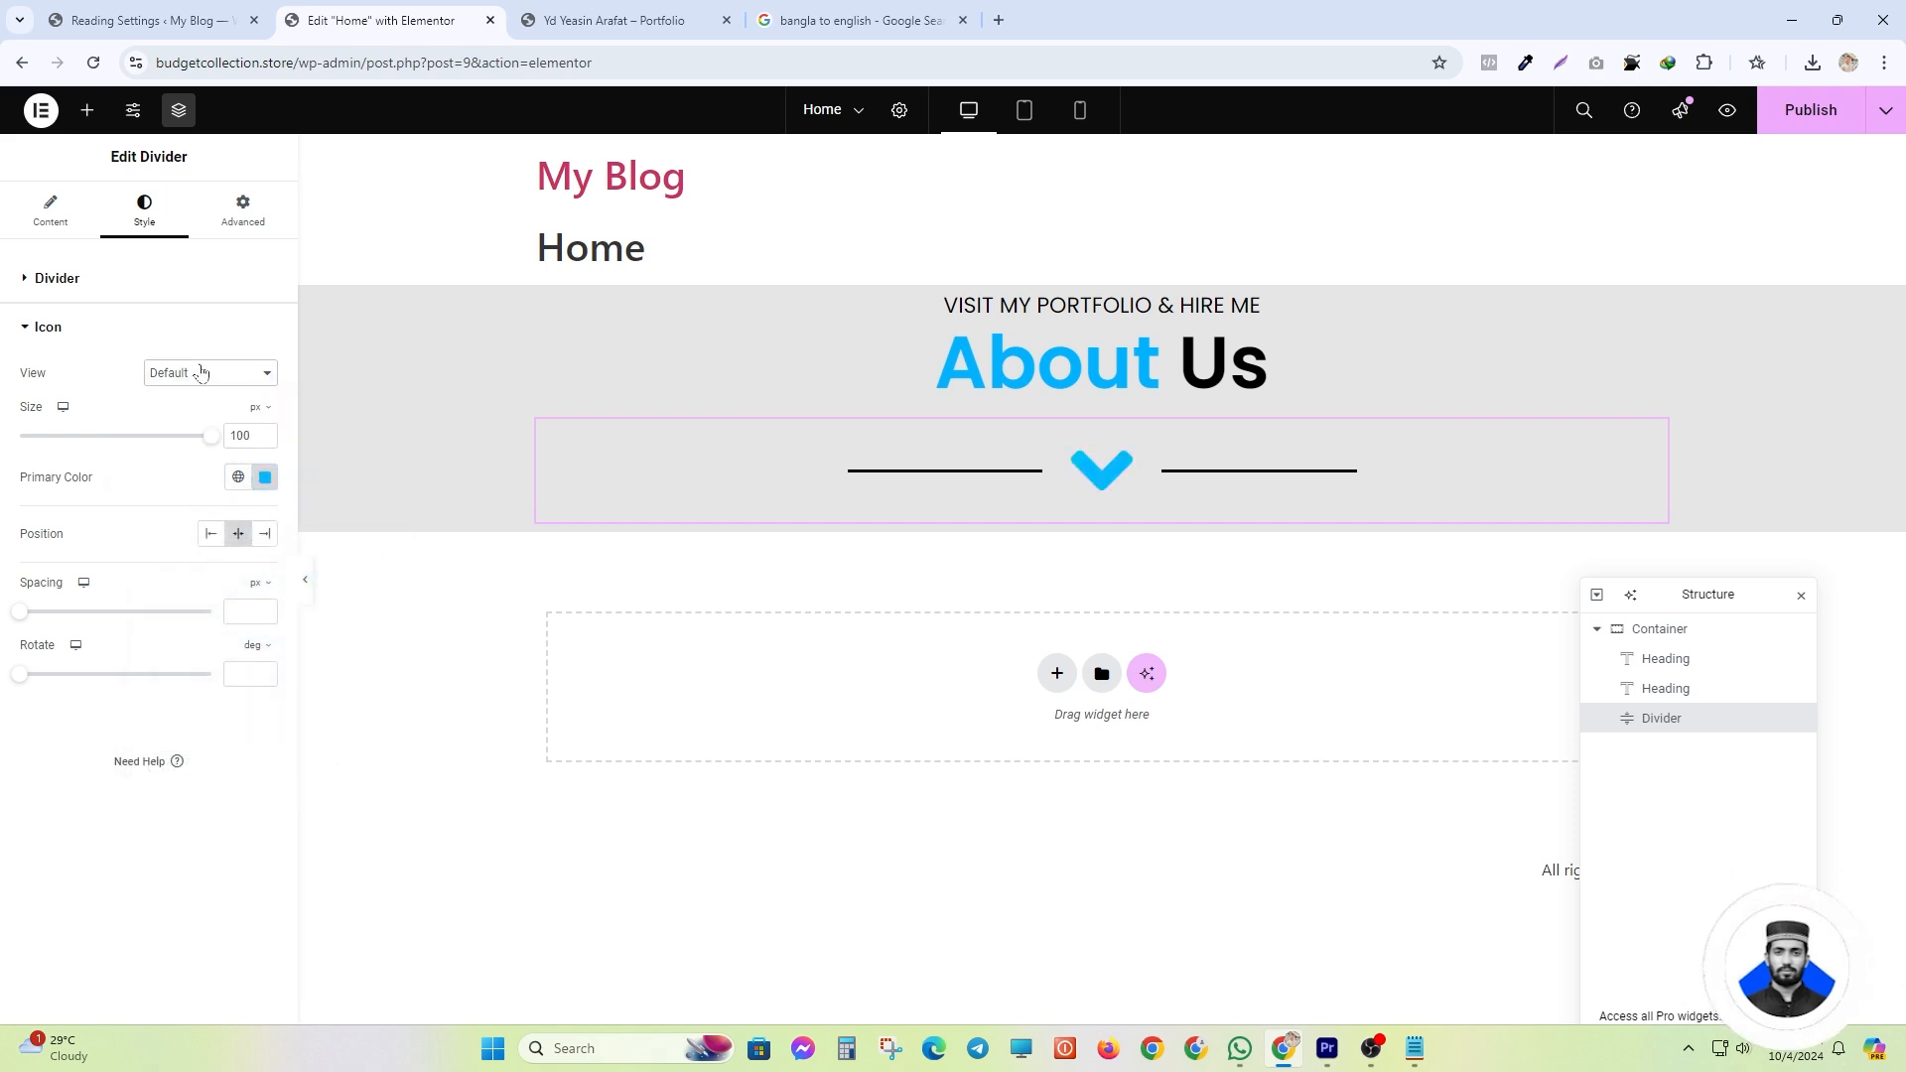
left_click(210, 537)
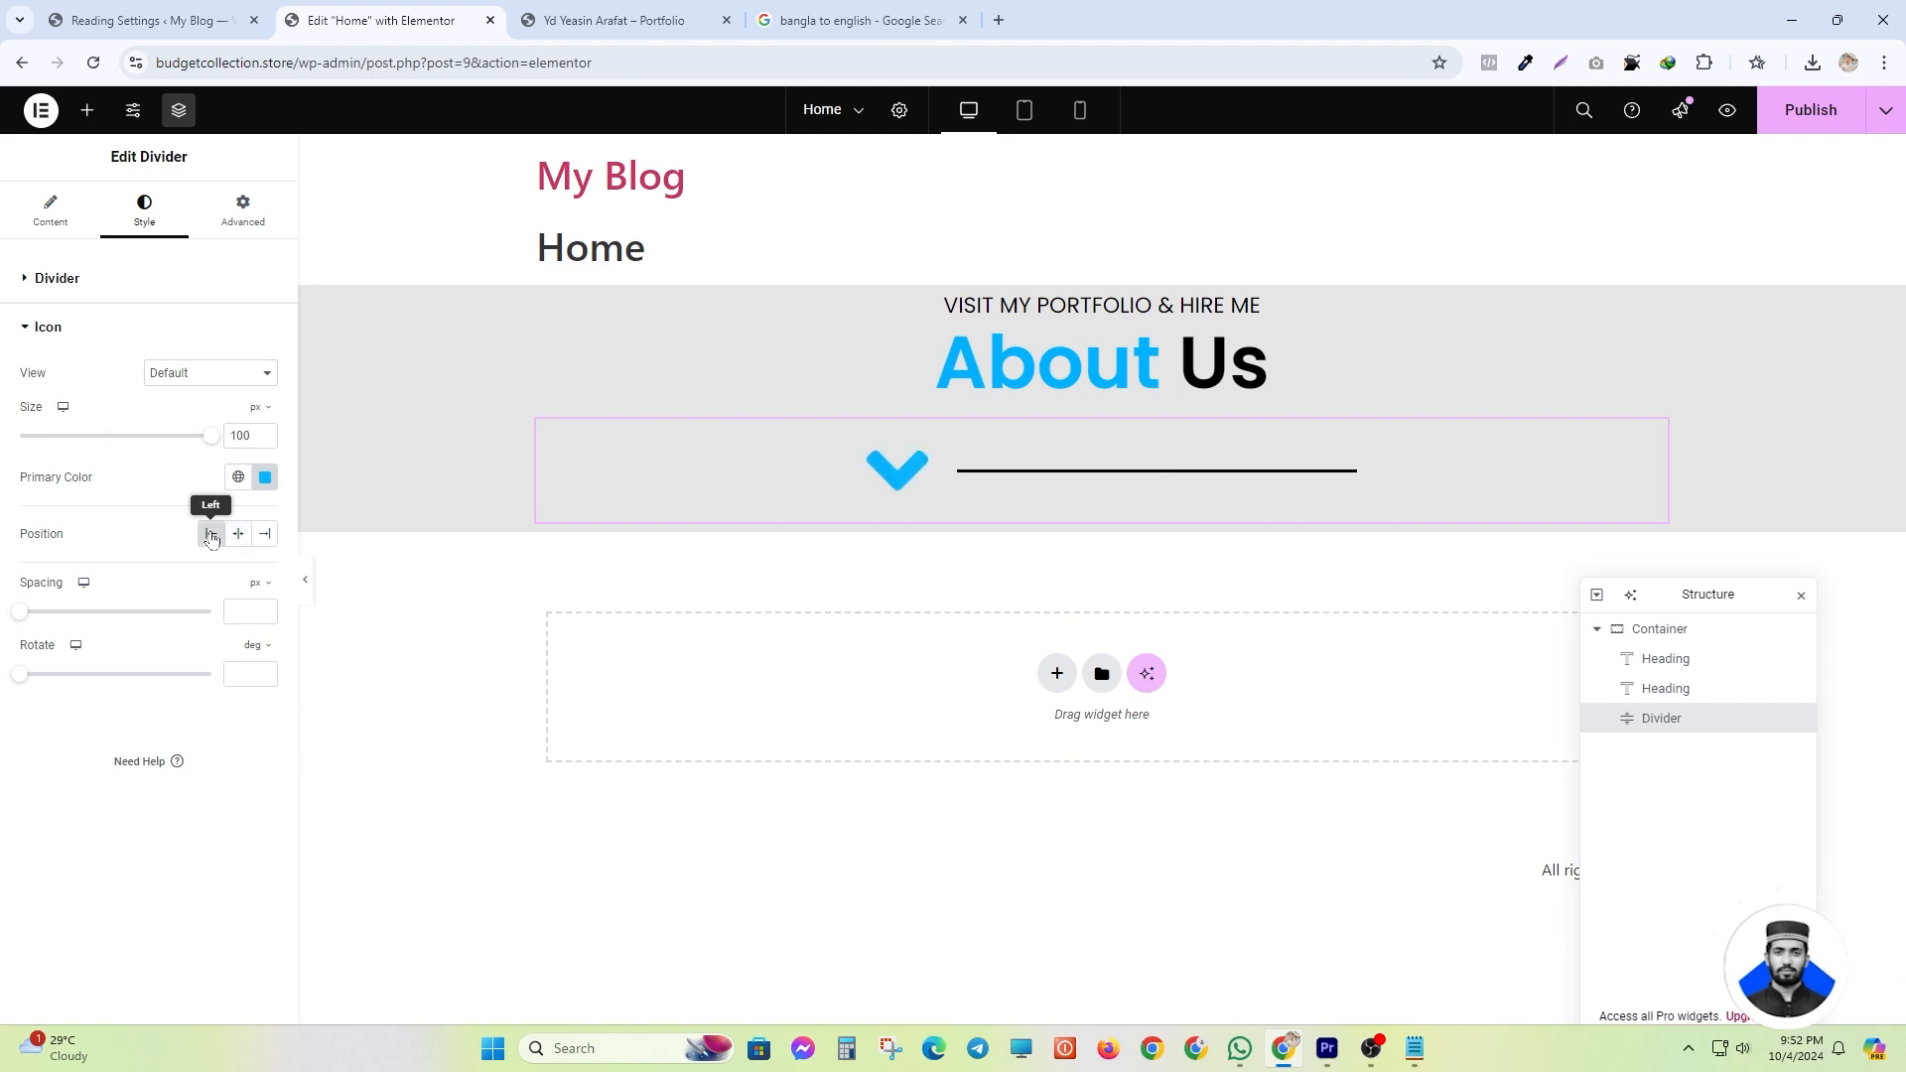
left_click(238, 536)
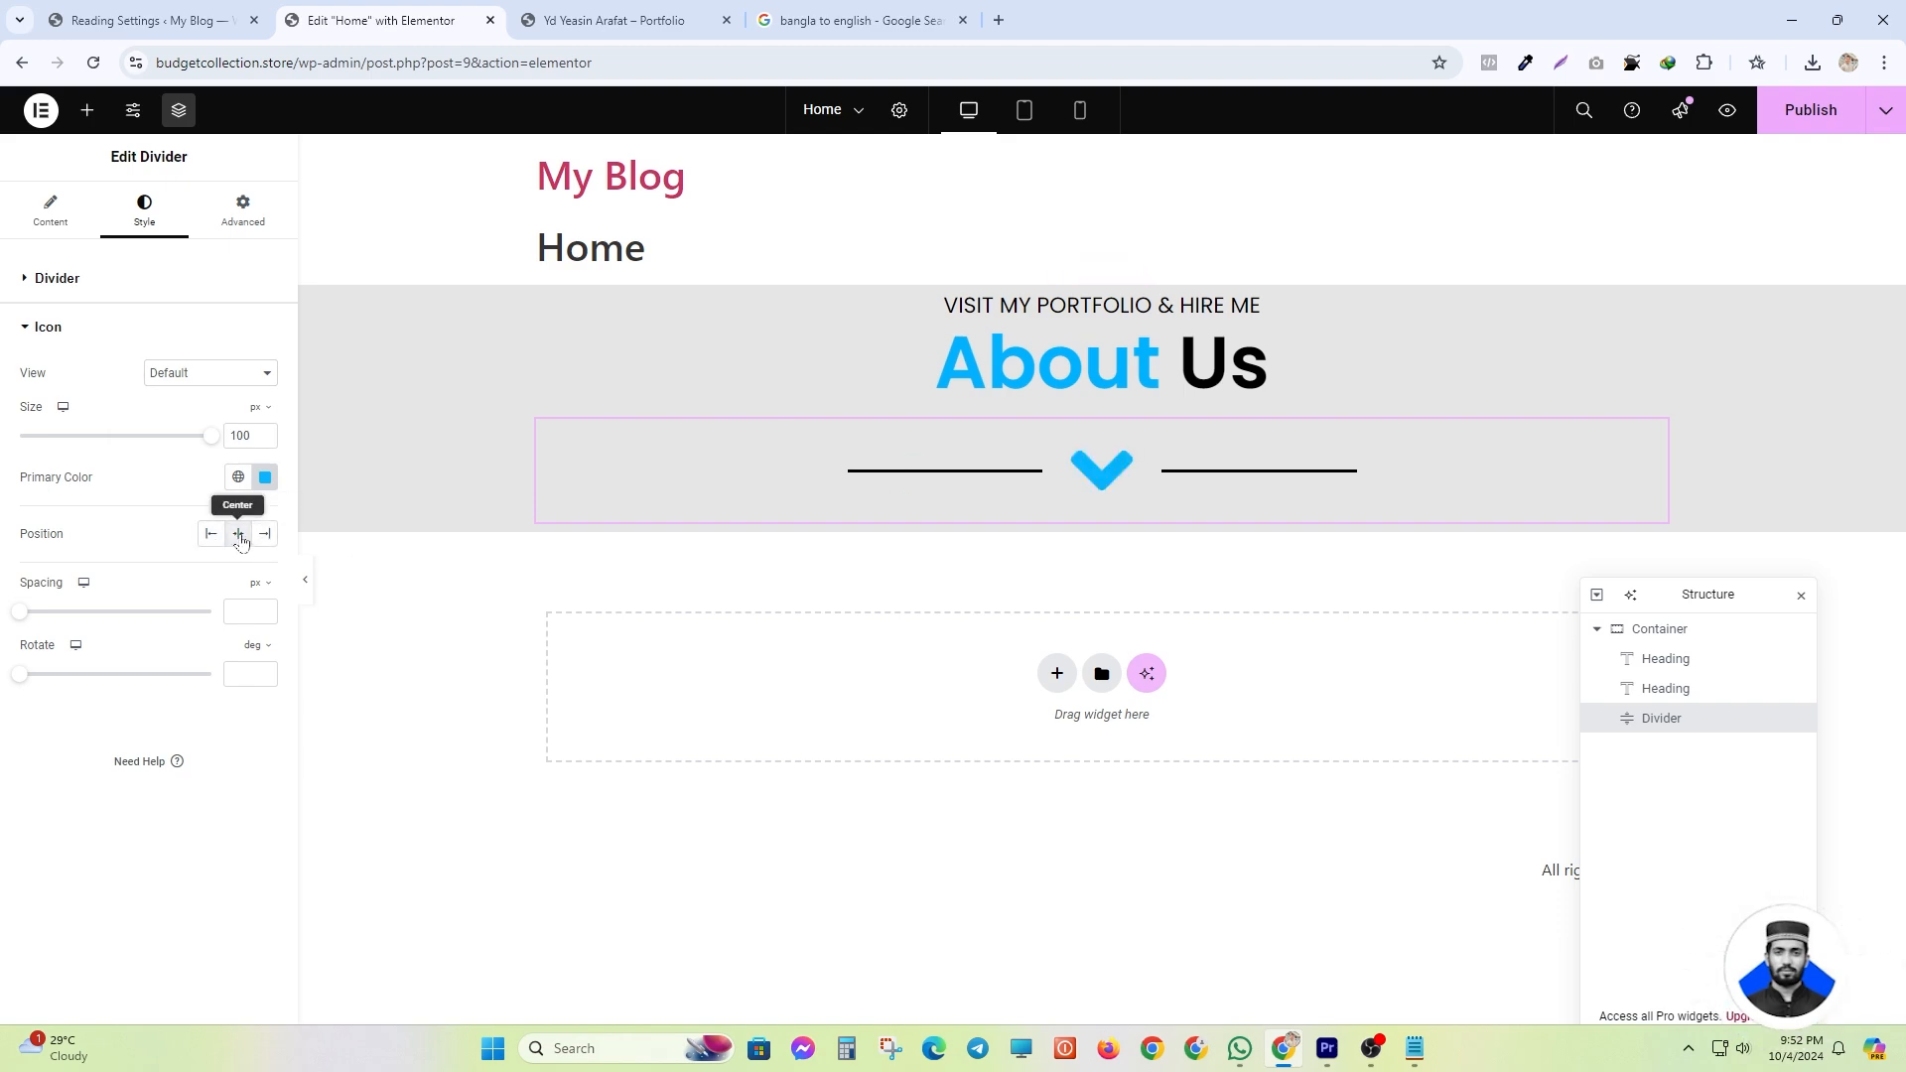
- Compare with the portfolio website's divider, unlink the divider's margins and set its top margin to -38 px
left_click(854, 20)
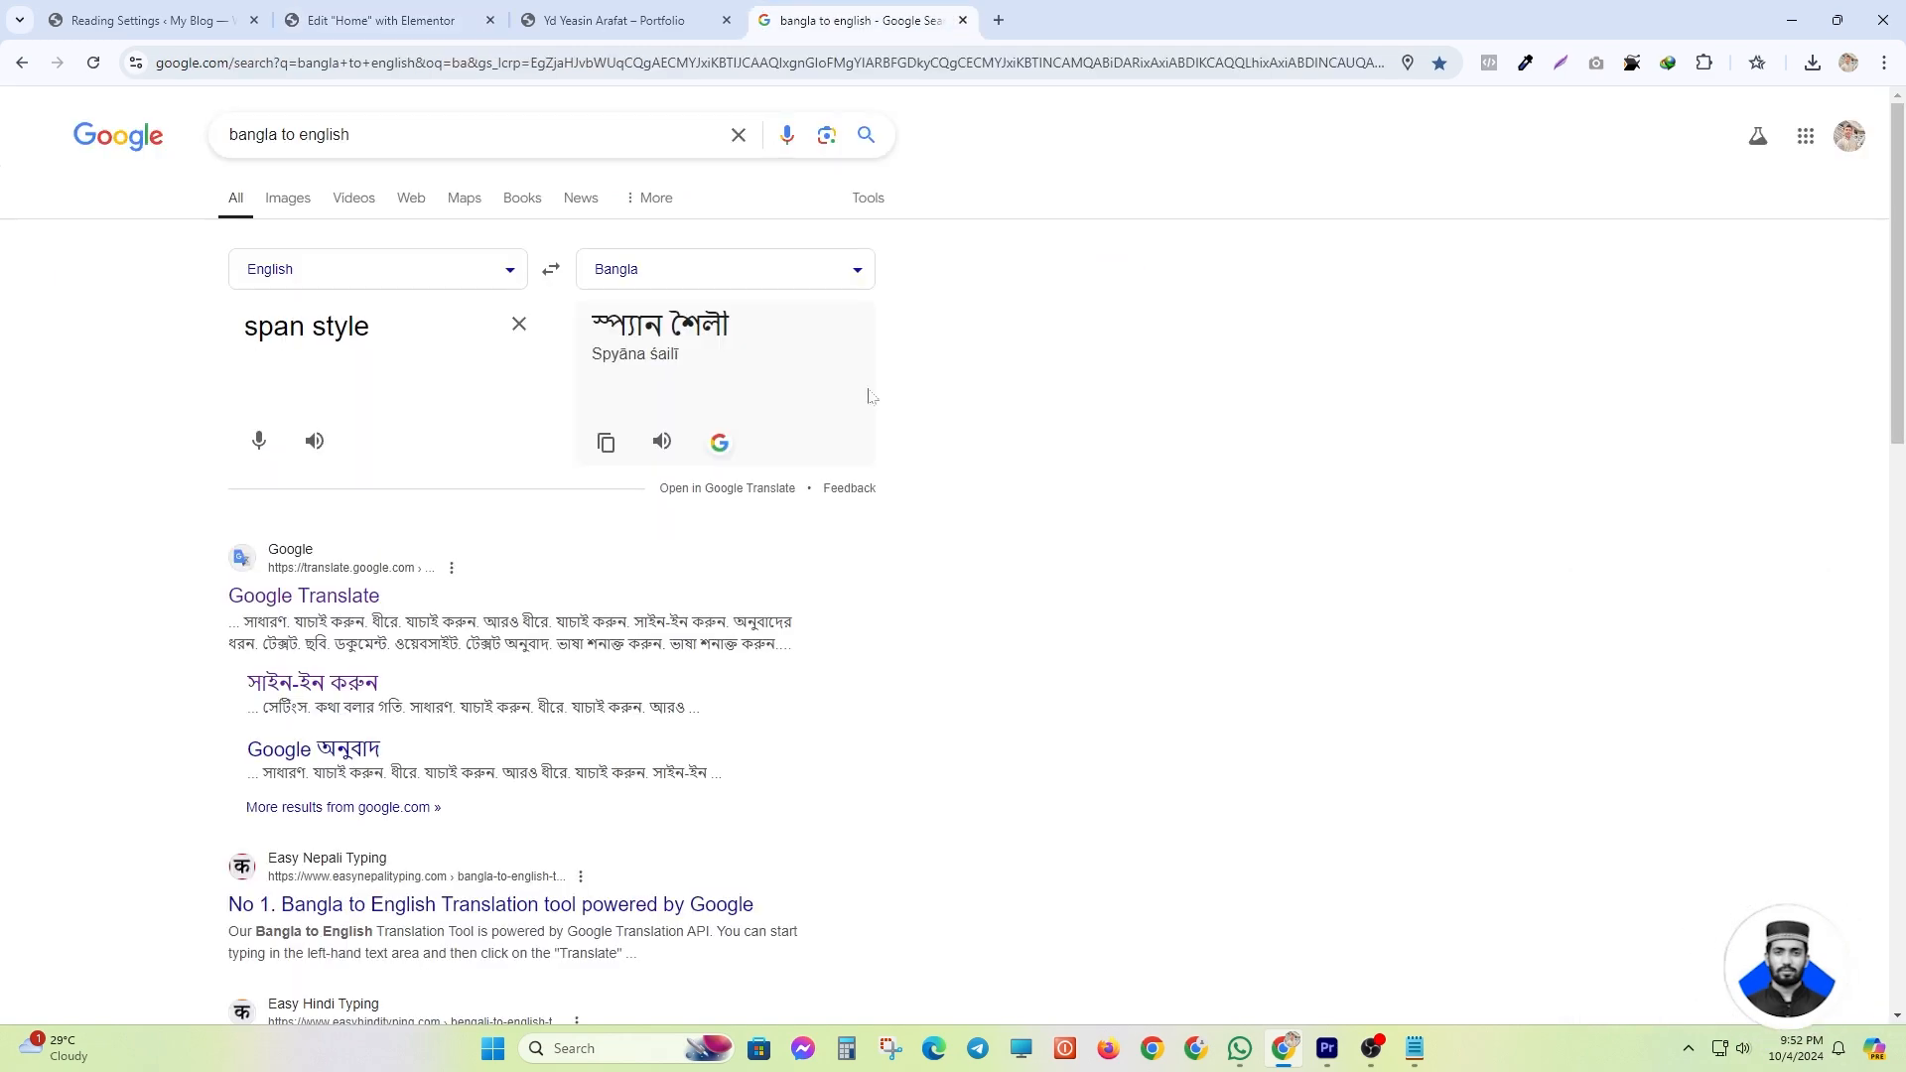
left_click(645, 12)
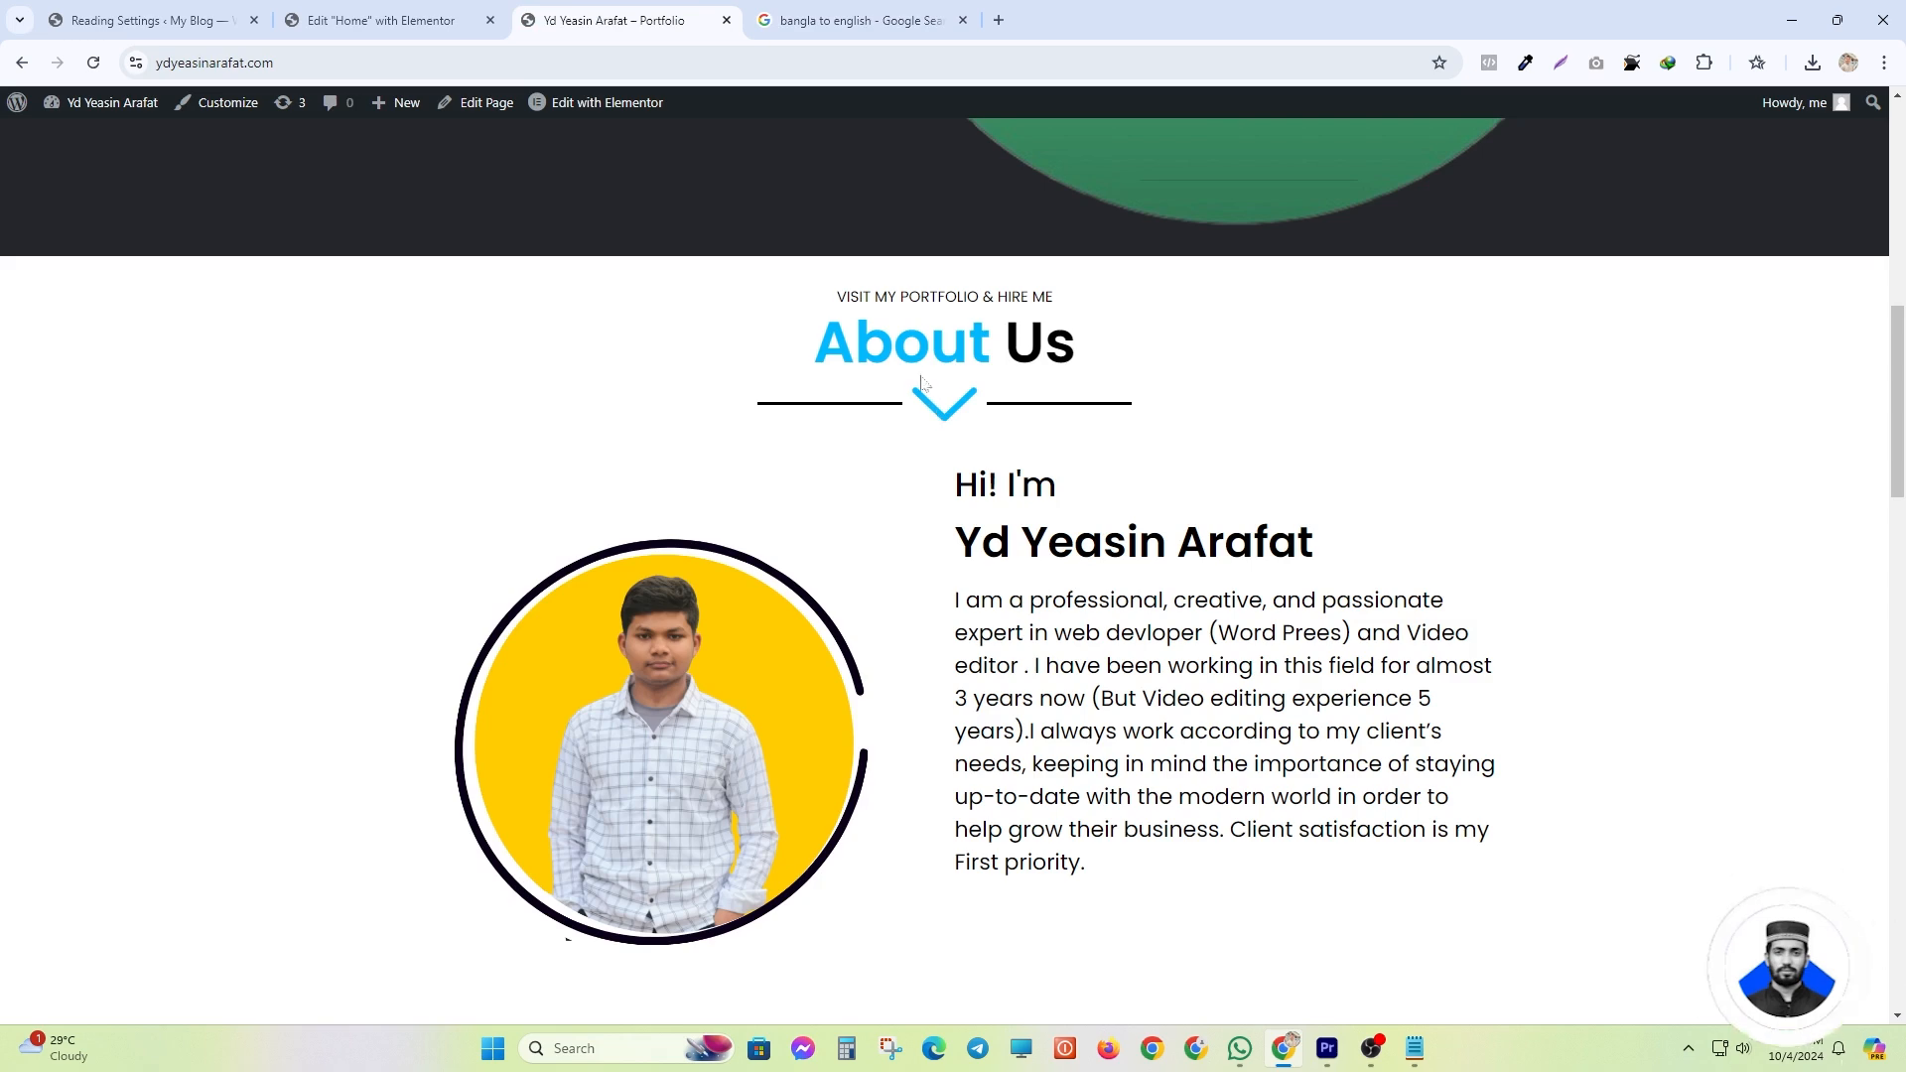
key("ctrl+shift+Tab")
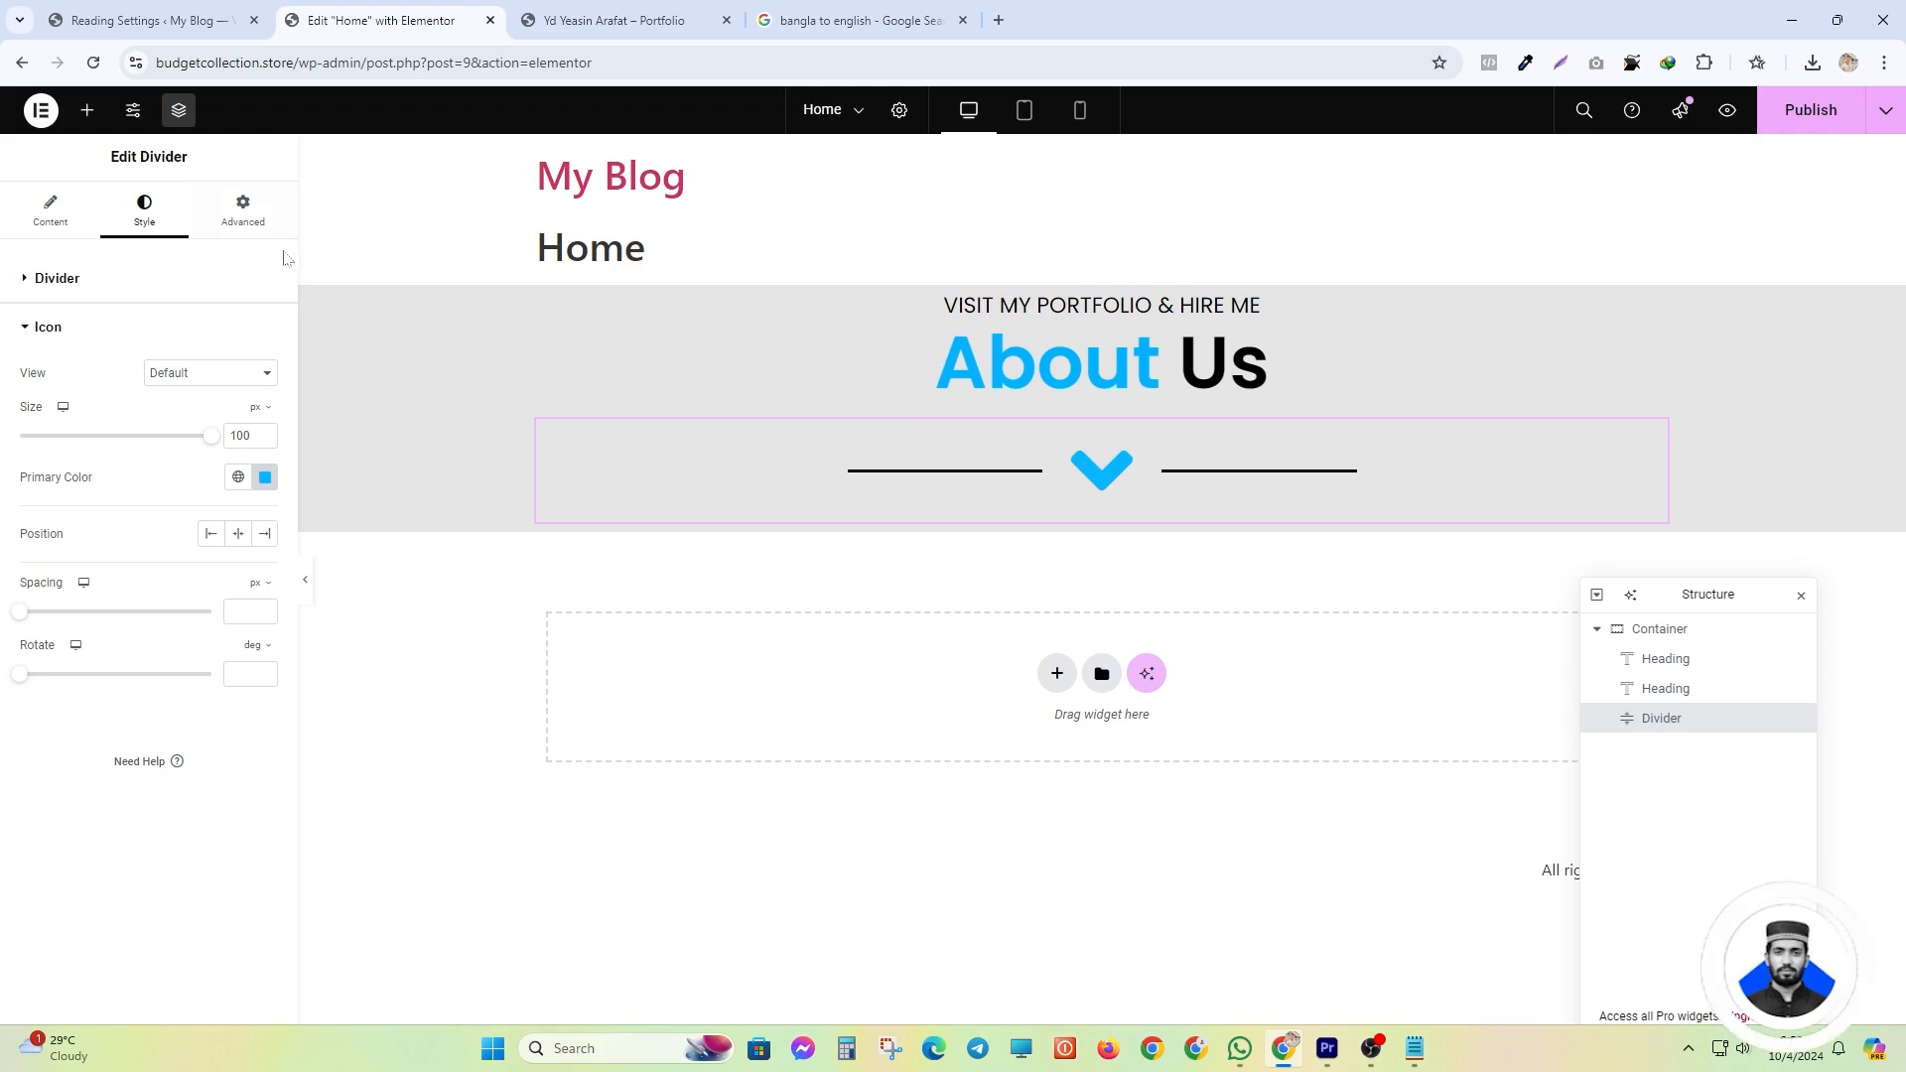
left_click(241, 212)
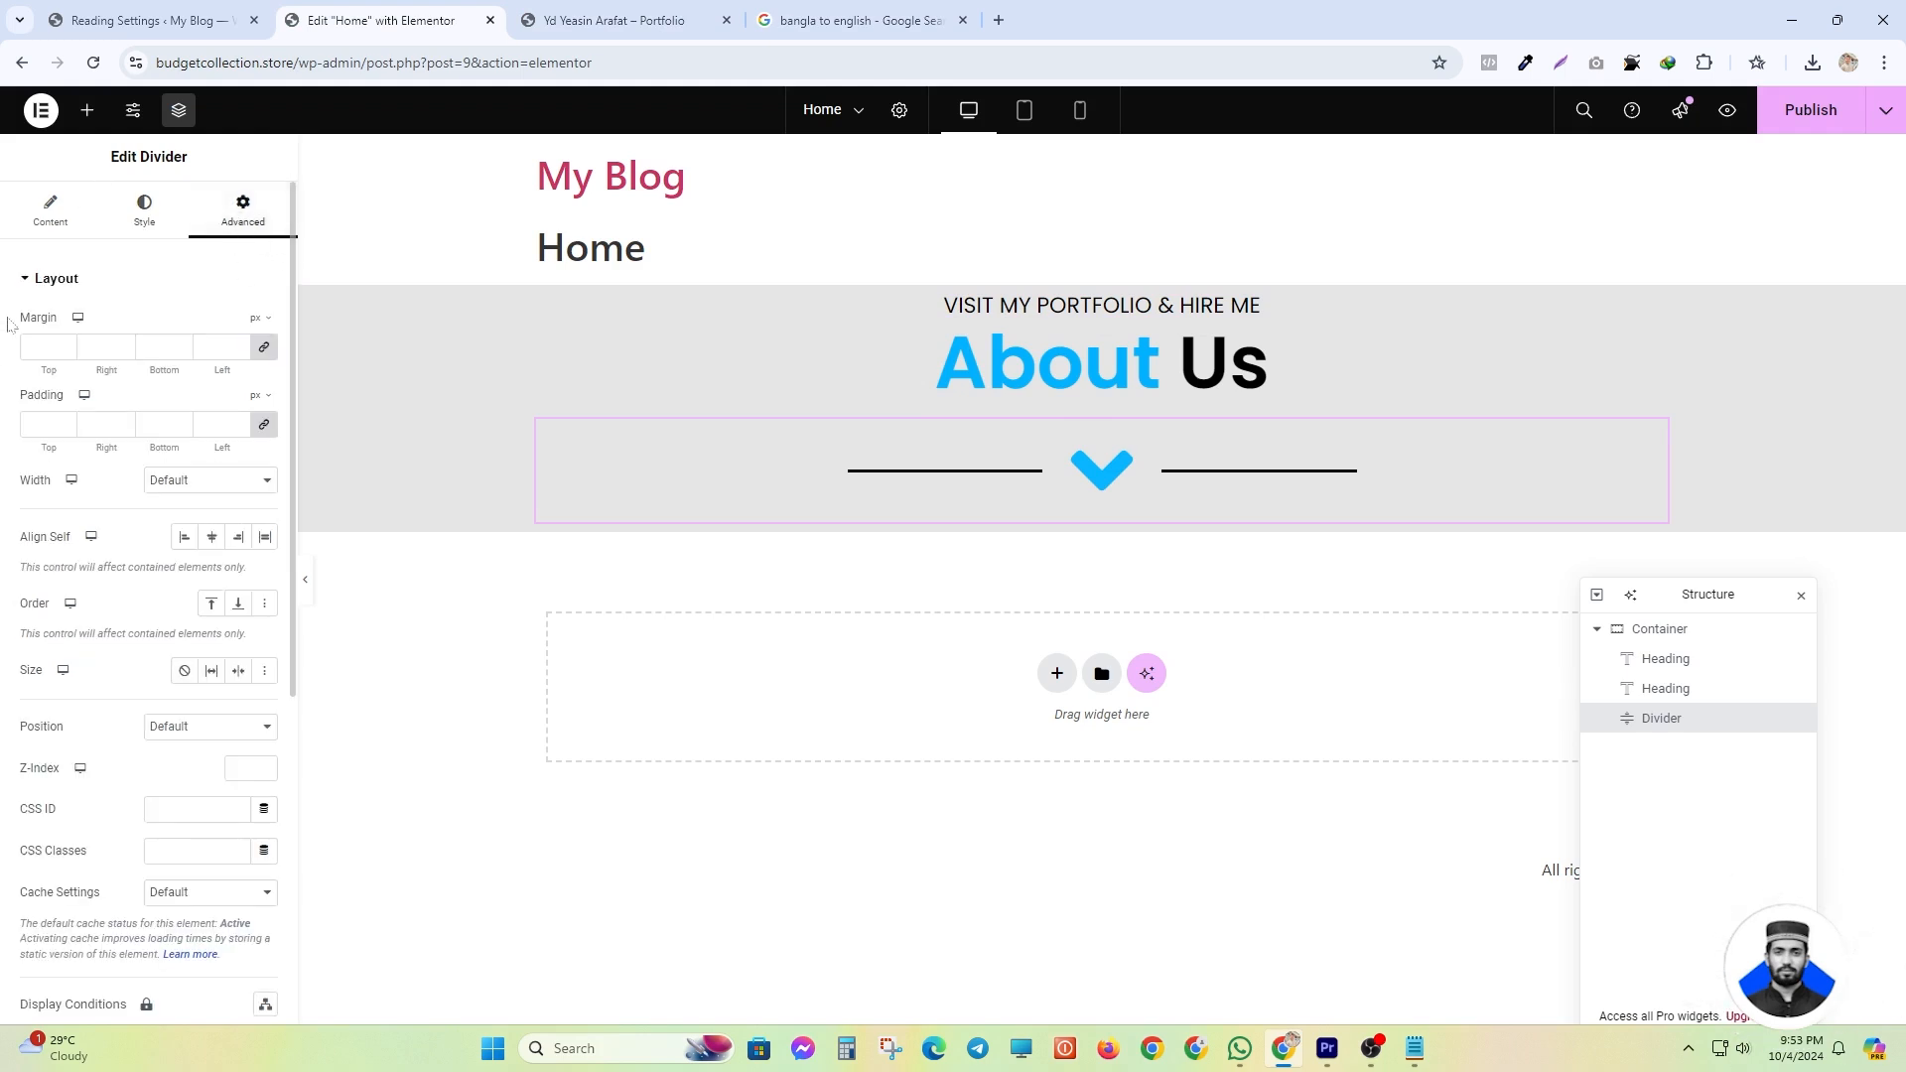
left_click(263, 347)
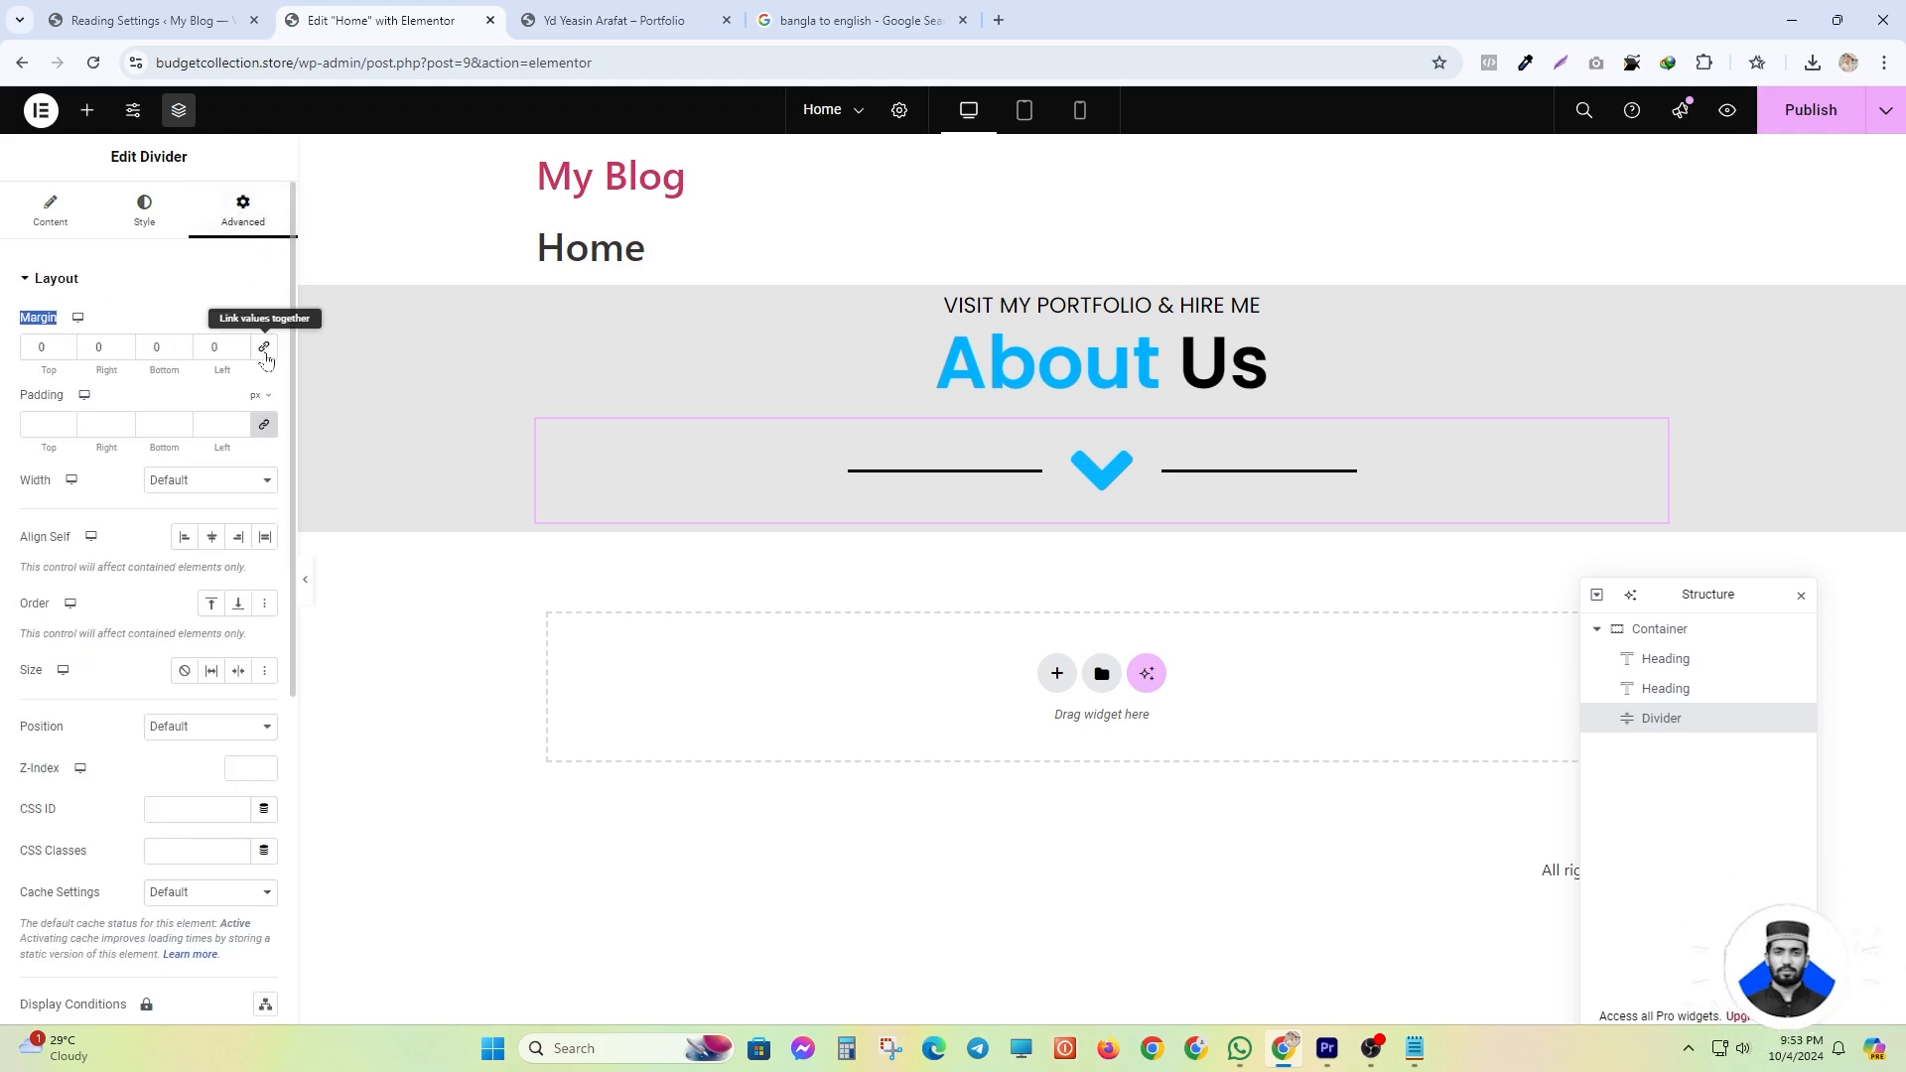
left_click_drag(45, 363, 12, 364)
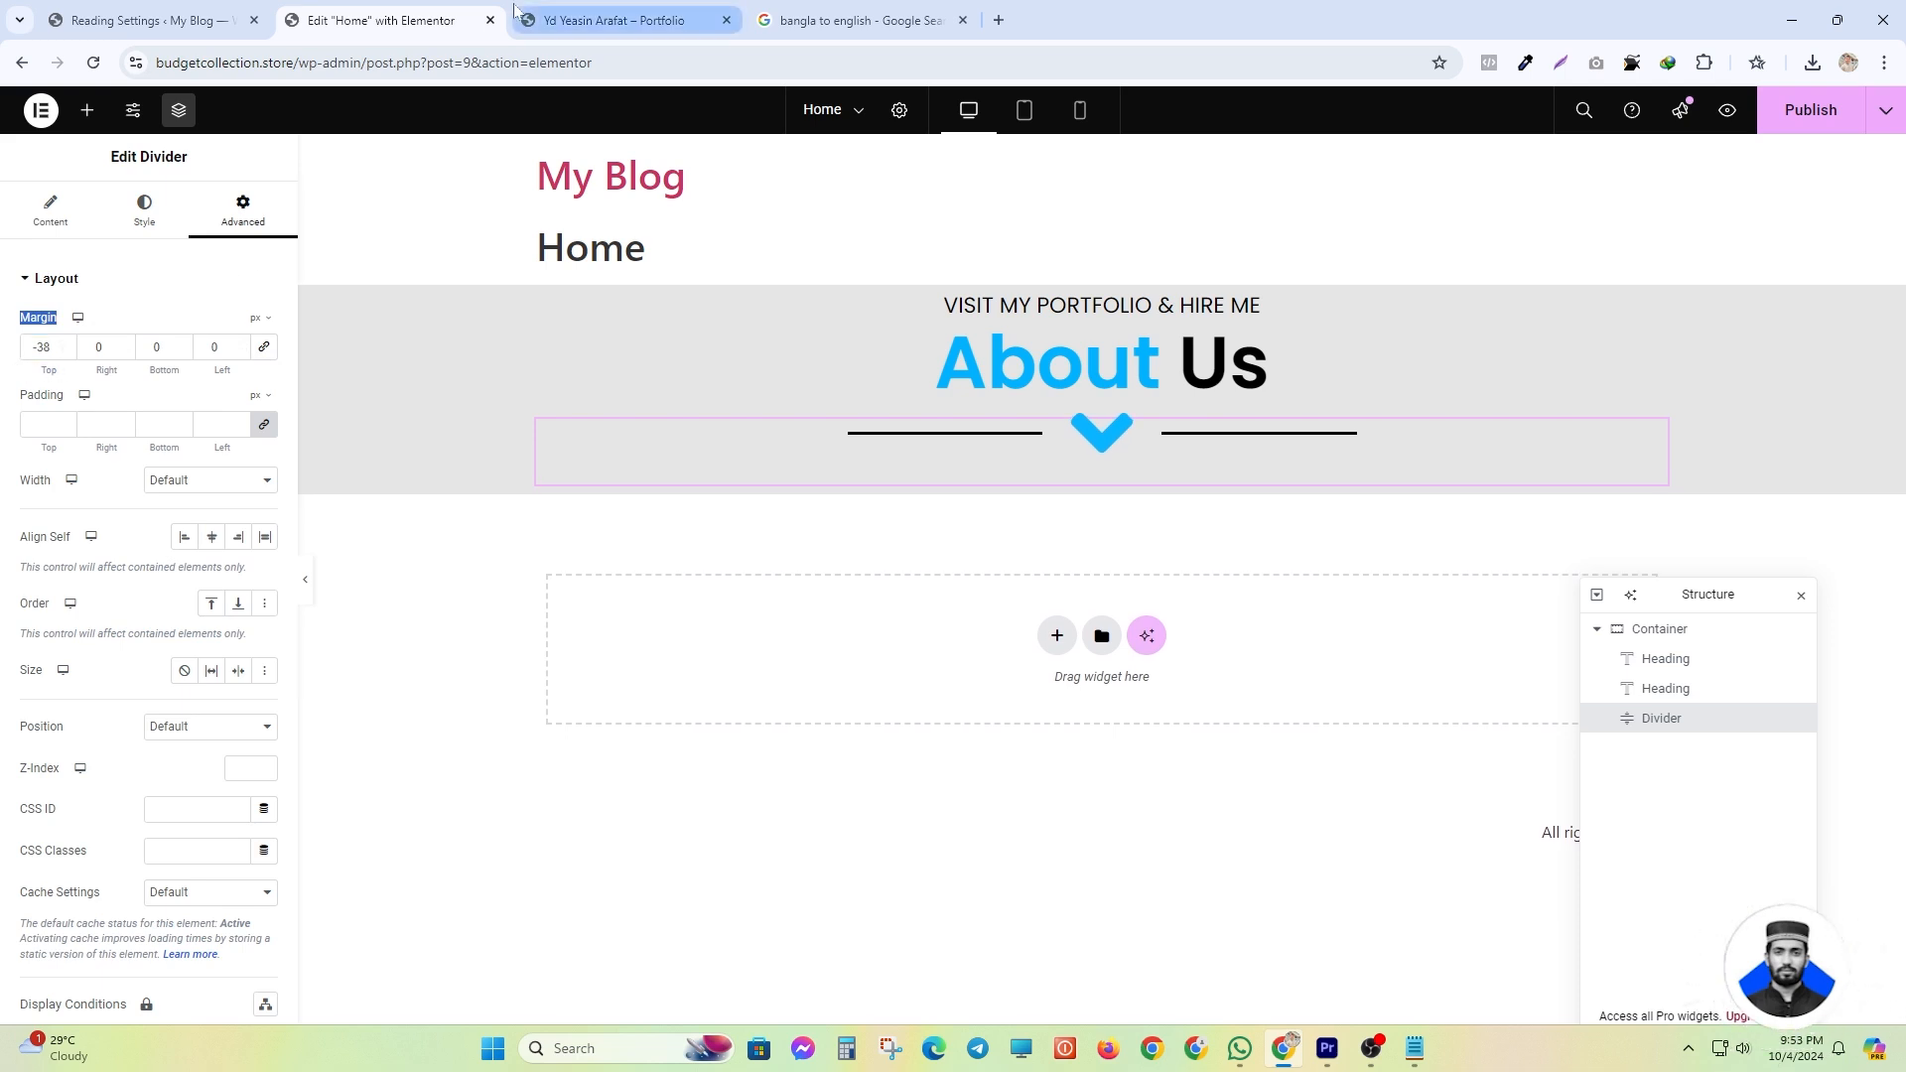
- Check the portfolio website's layout under its title and add a container with two equal columns below the About Us section
left_click(601, 19)
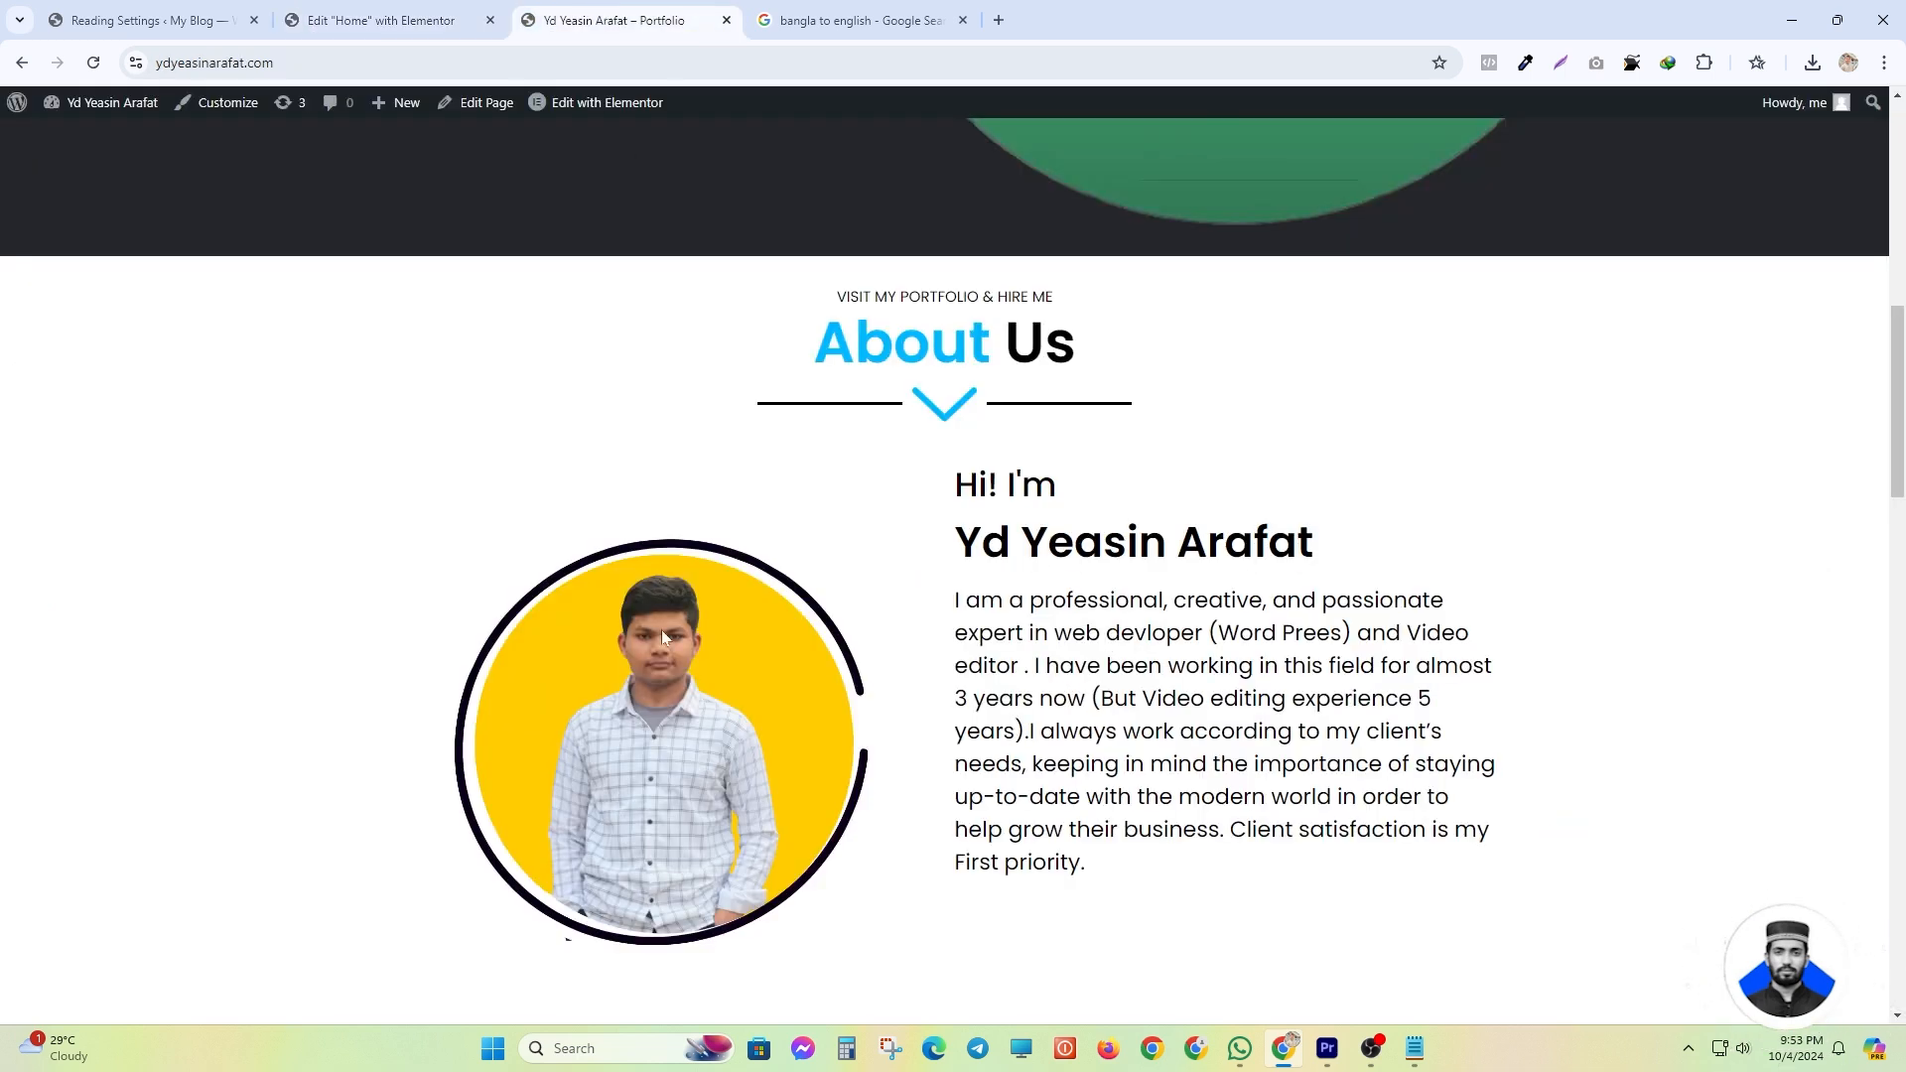
scroll(635, 615, "down", 2)
left_click_drag(951, 269, 1091, 632)
key("ctrl+shift+Tab")
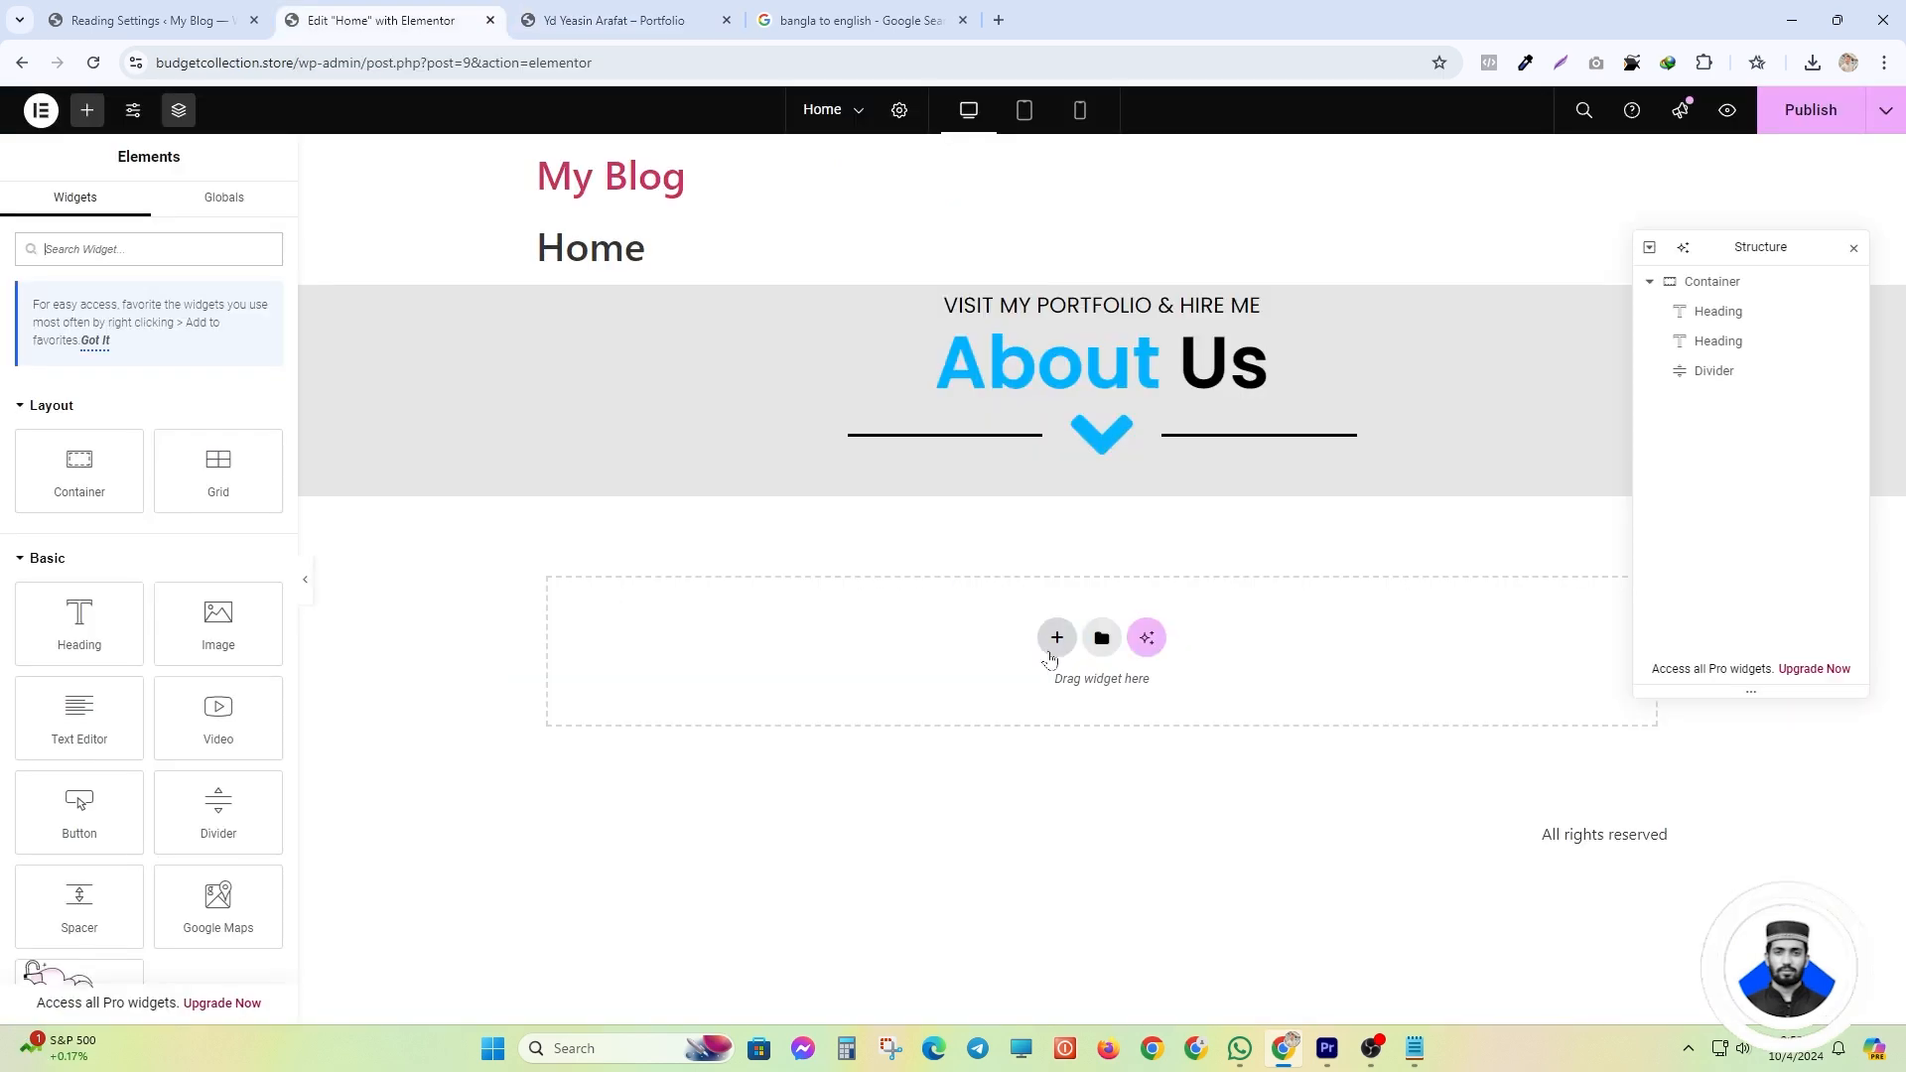
left_click(1057, 642)
left_click(1010, 685)
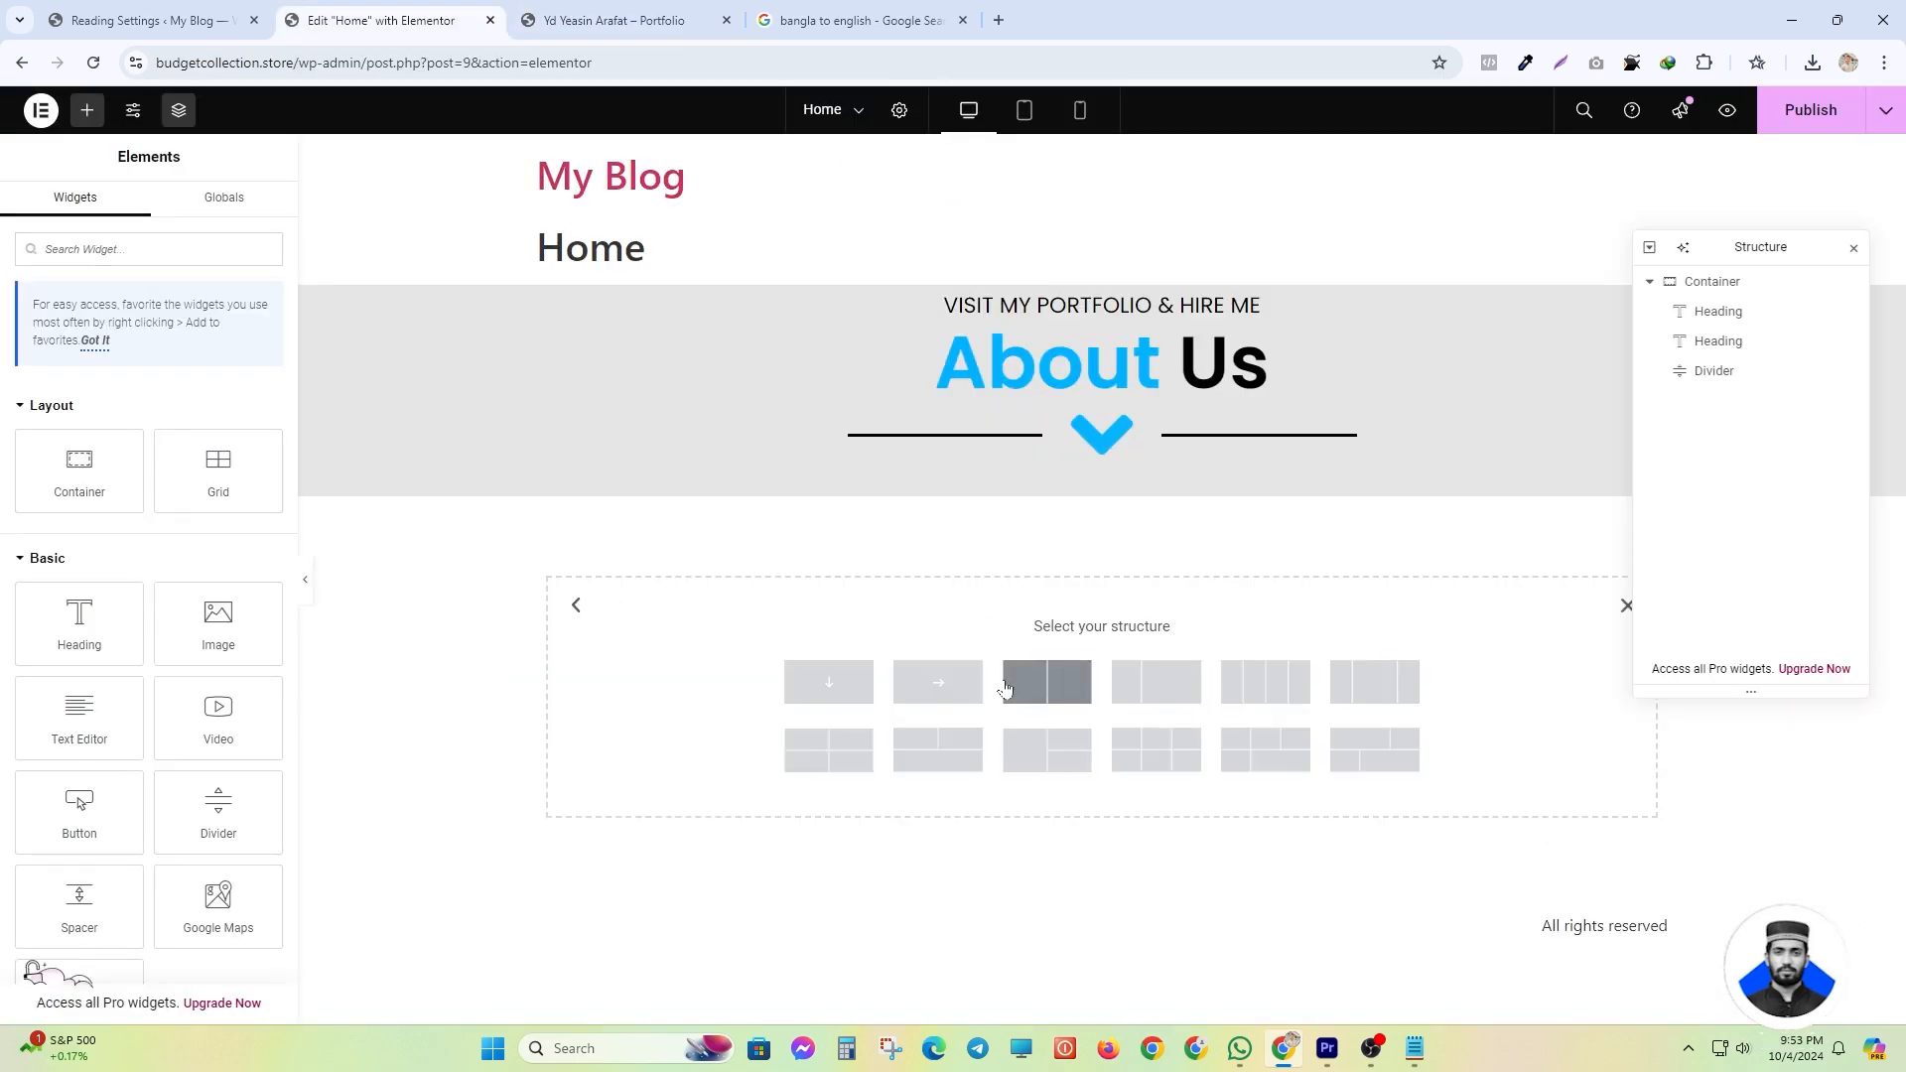
left_click(1058, 702)
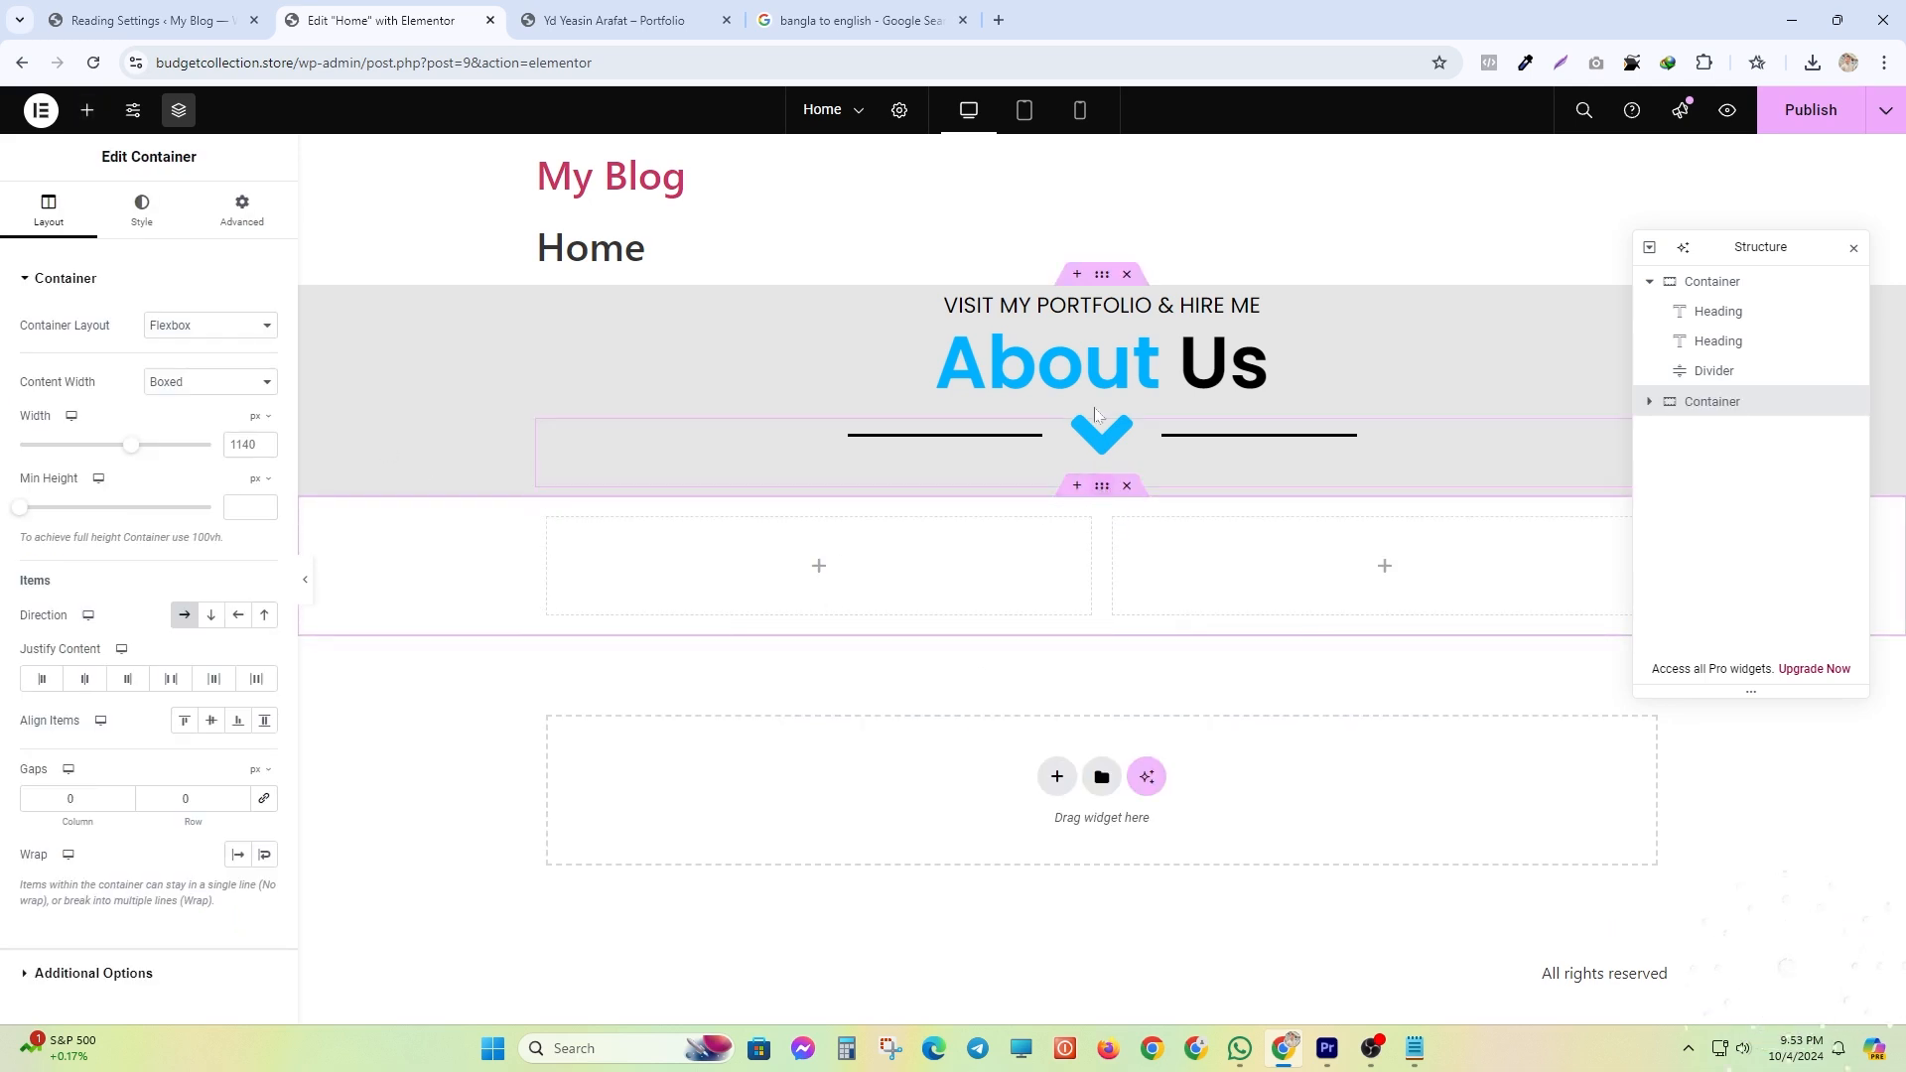
- Copy the About Us container's light gray background color and apply it to the two-column container below
left_click(1099, 288)
left_click(265, 408)
key("ctrl+c")
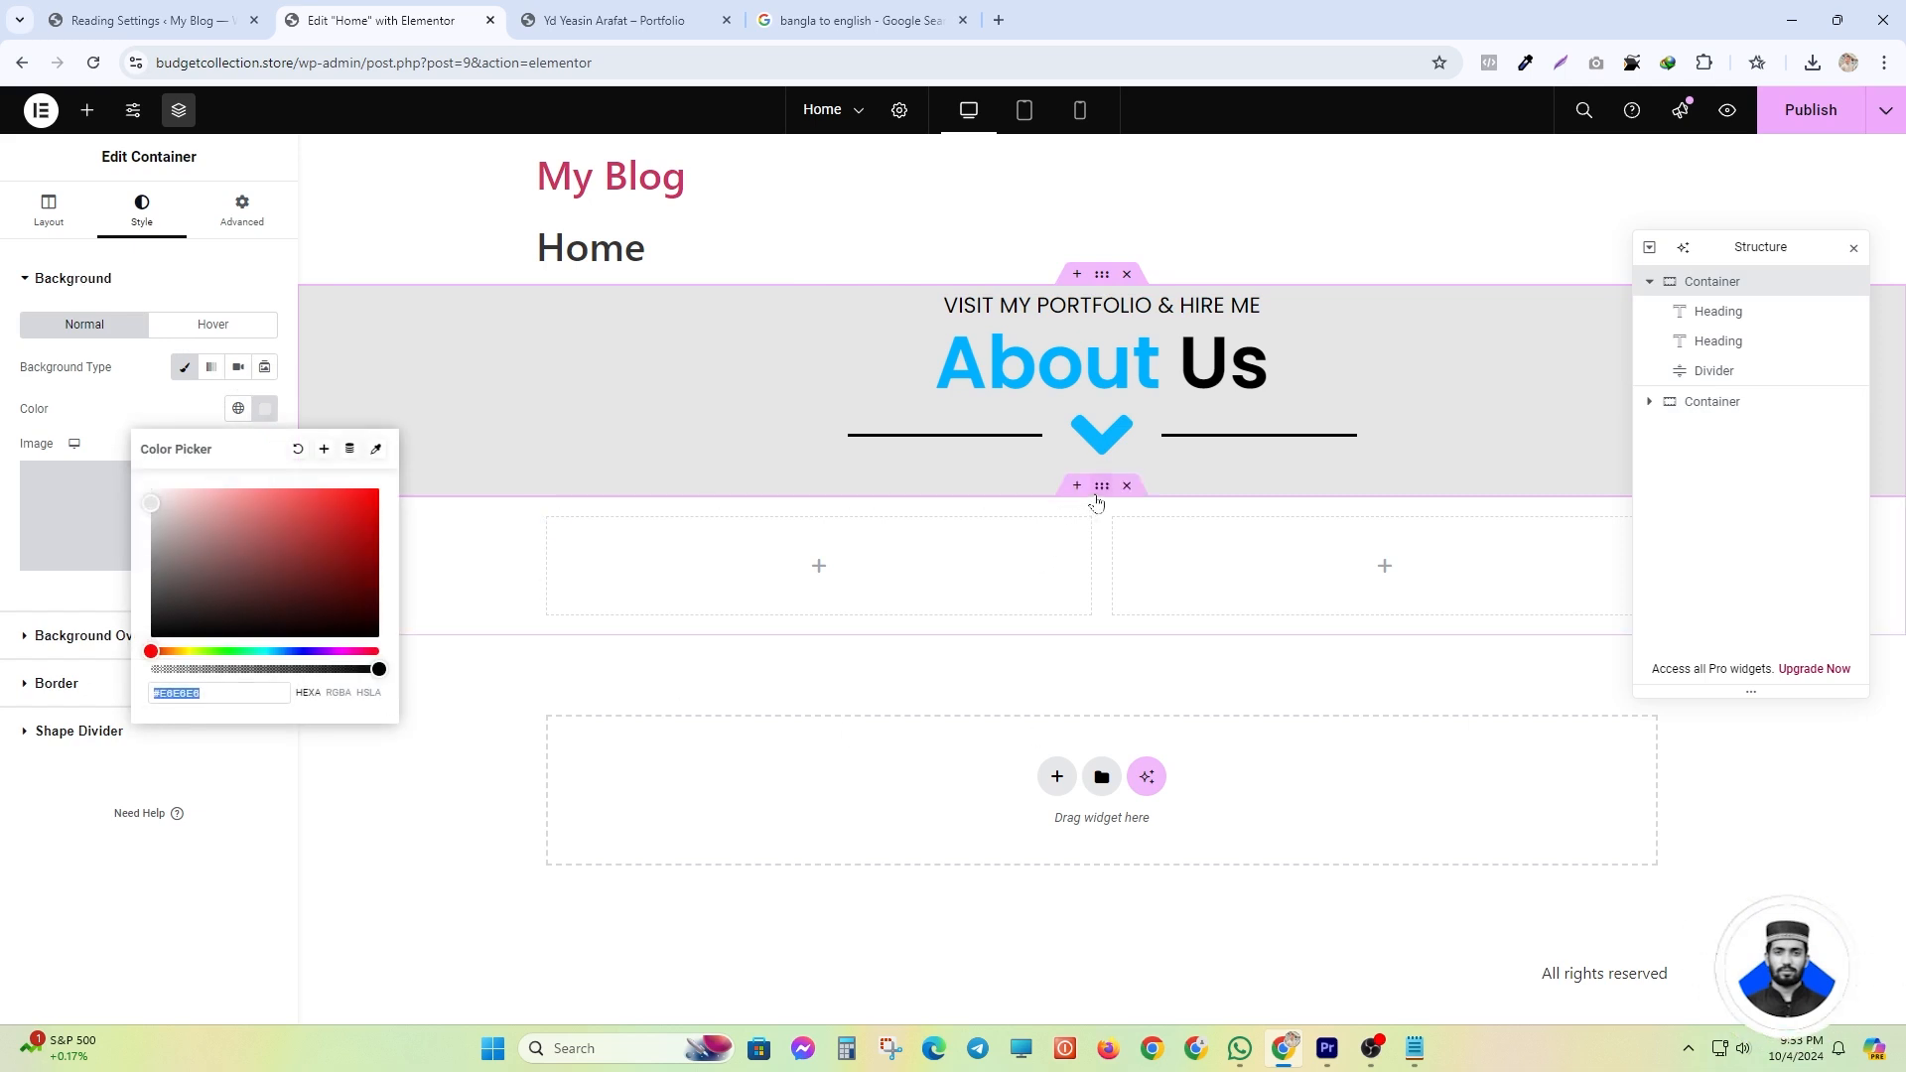
left_click(1100, 486)
left_click(142, 209)
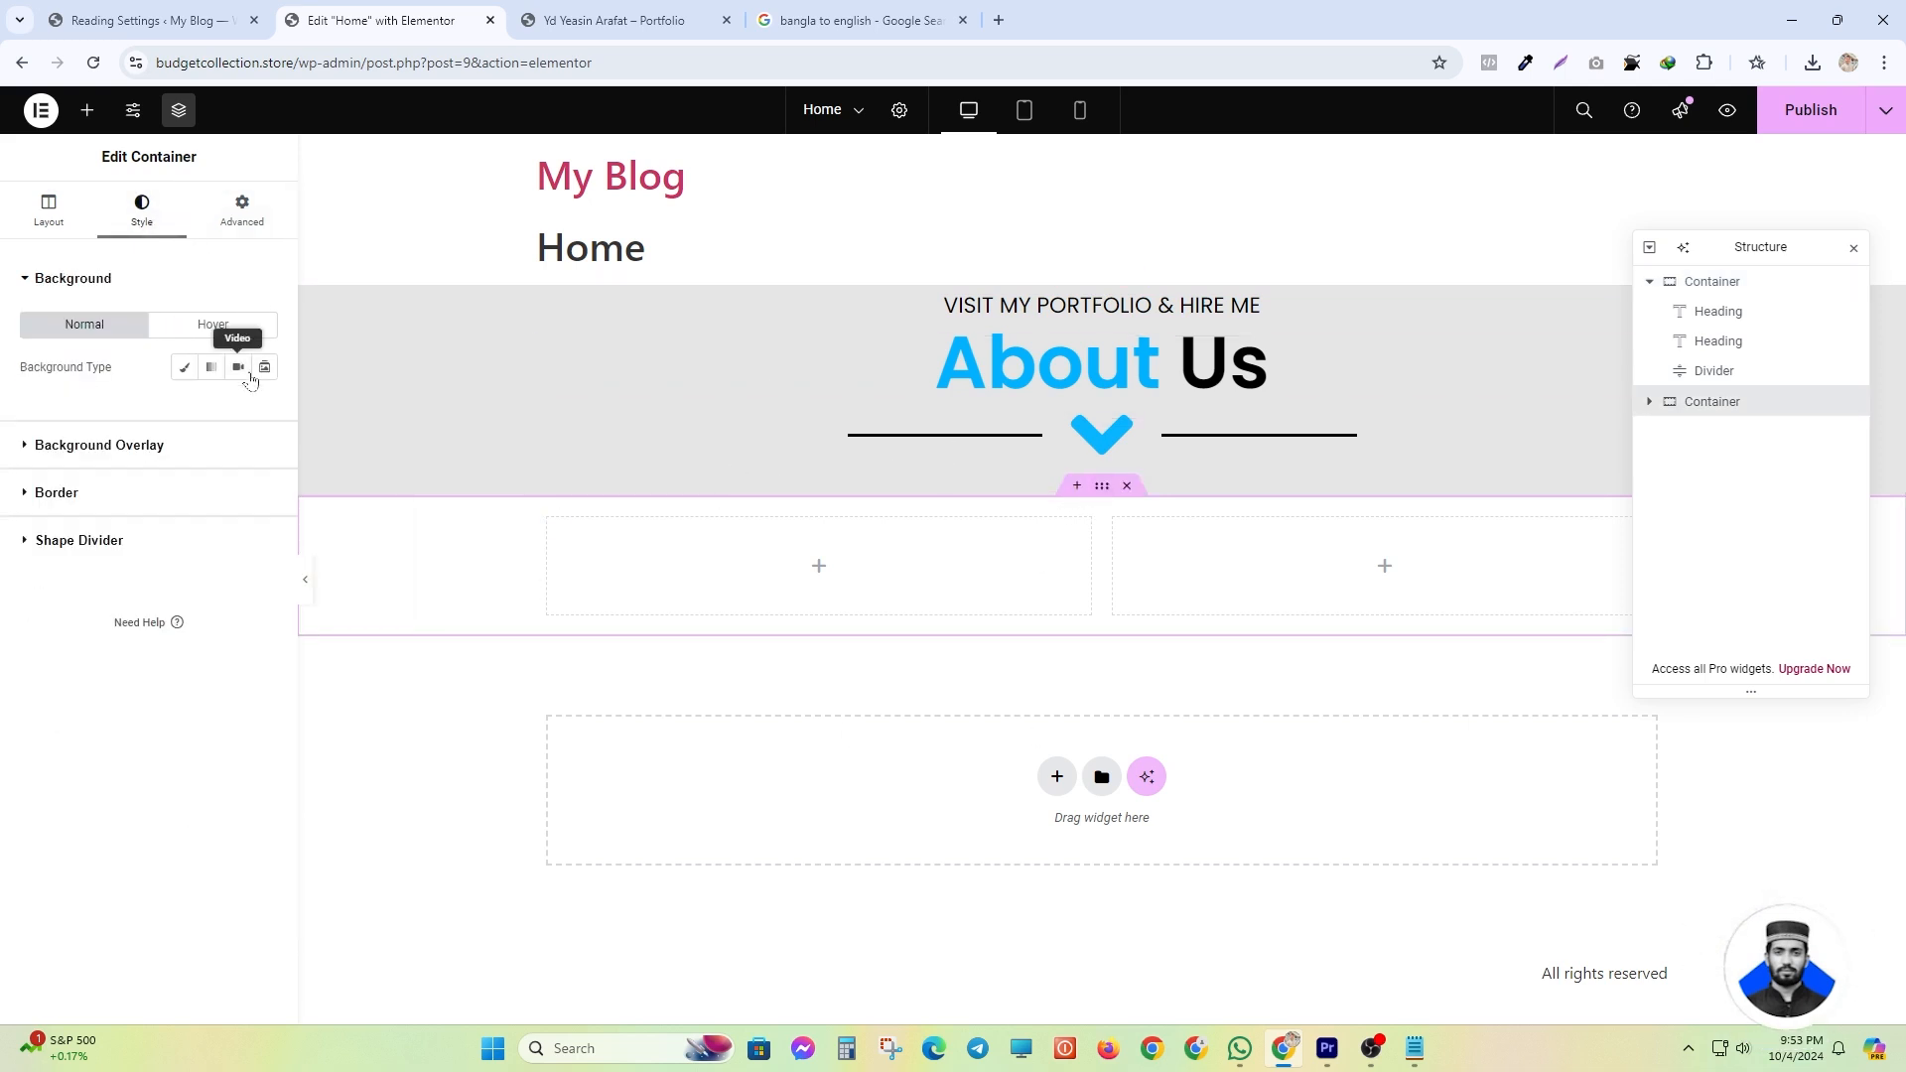
left_click(265, 408)
key("ctrl+v")
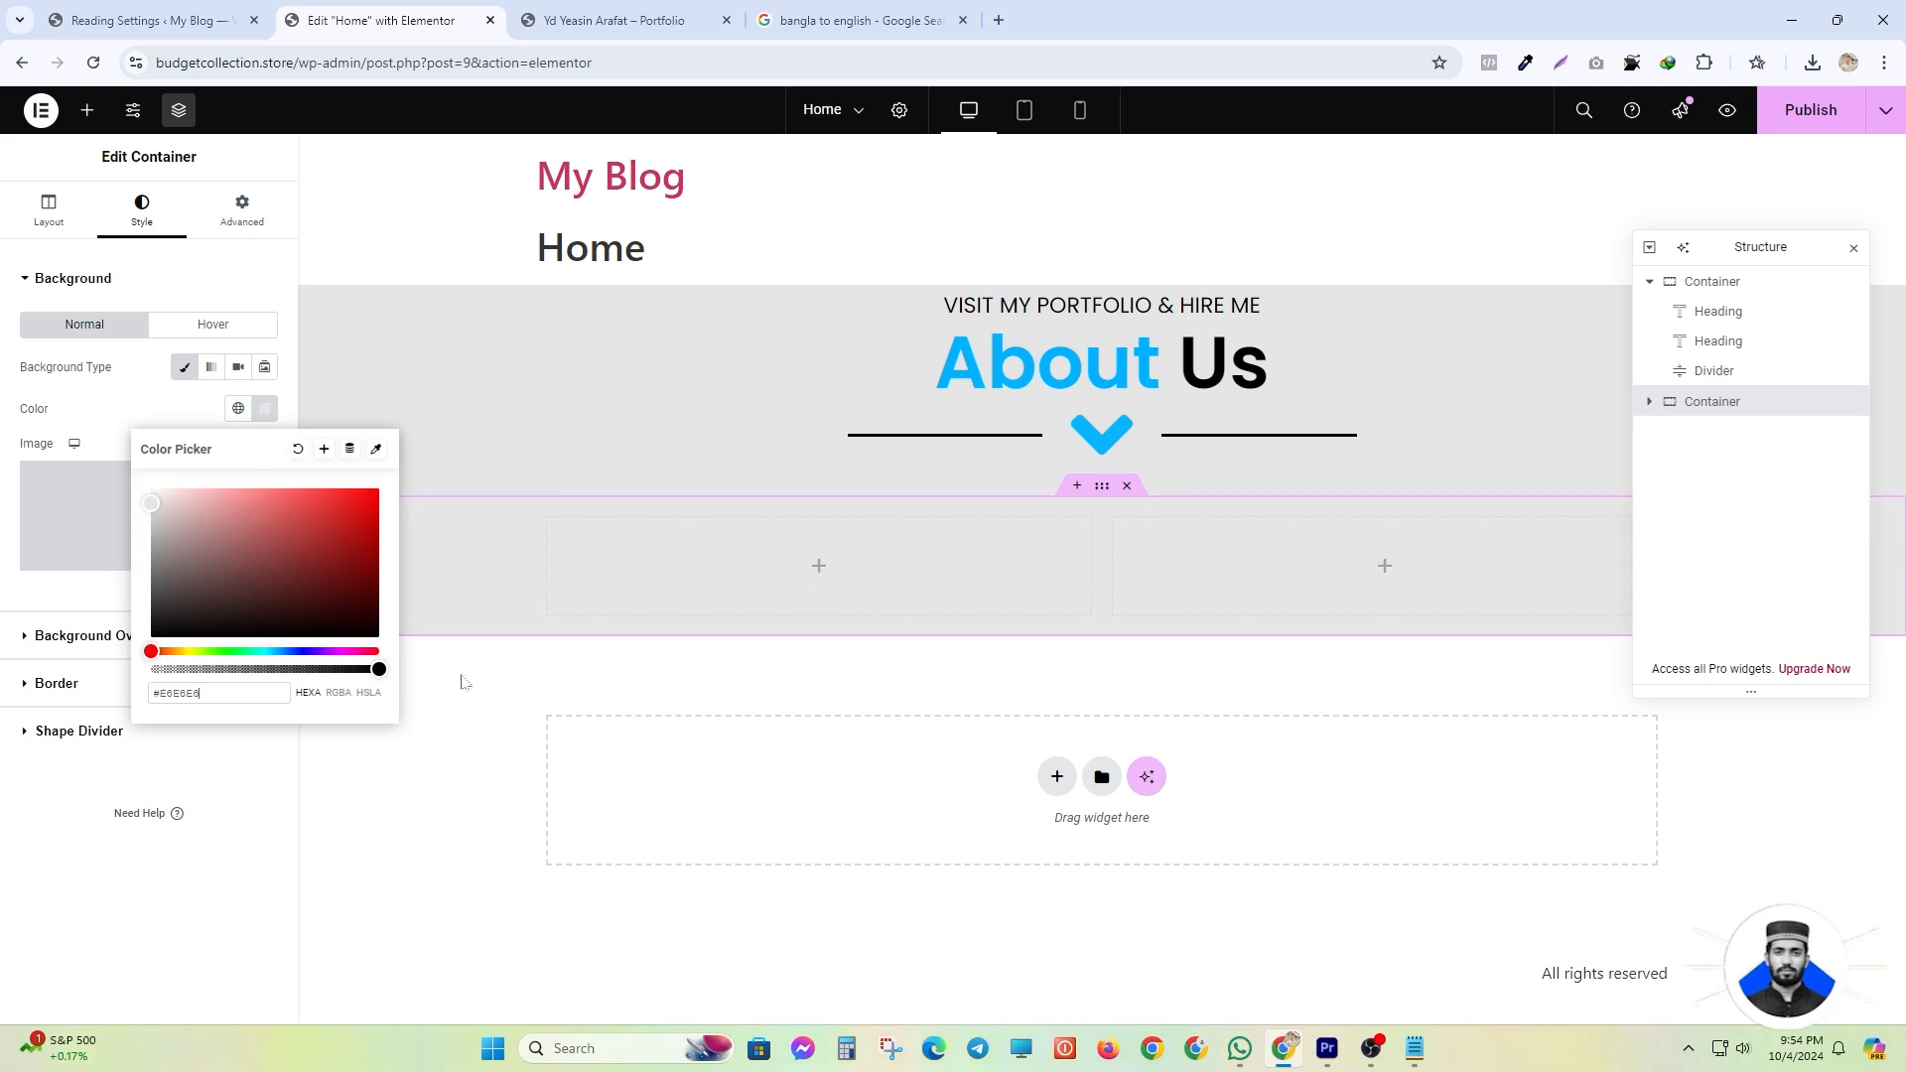
left_click(950, 685)
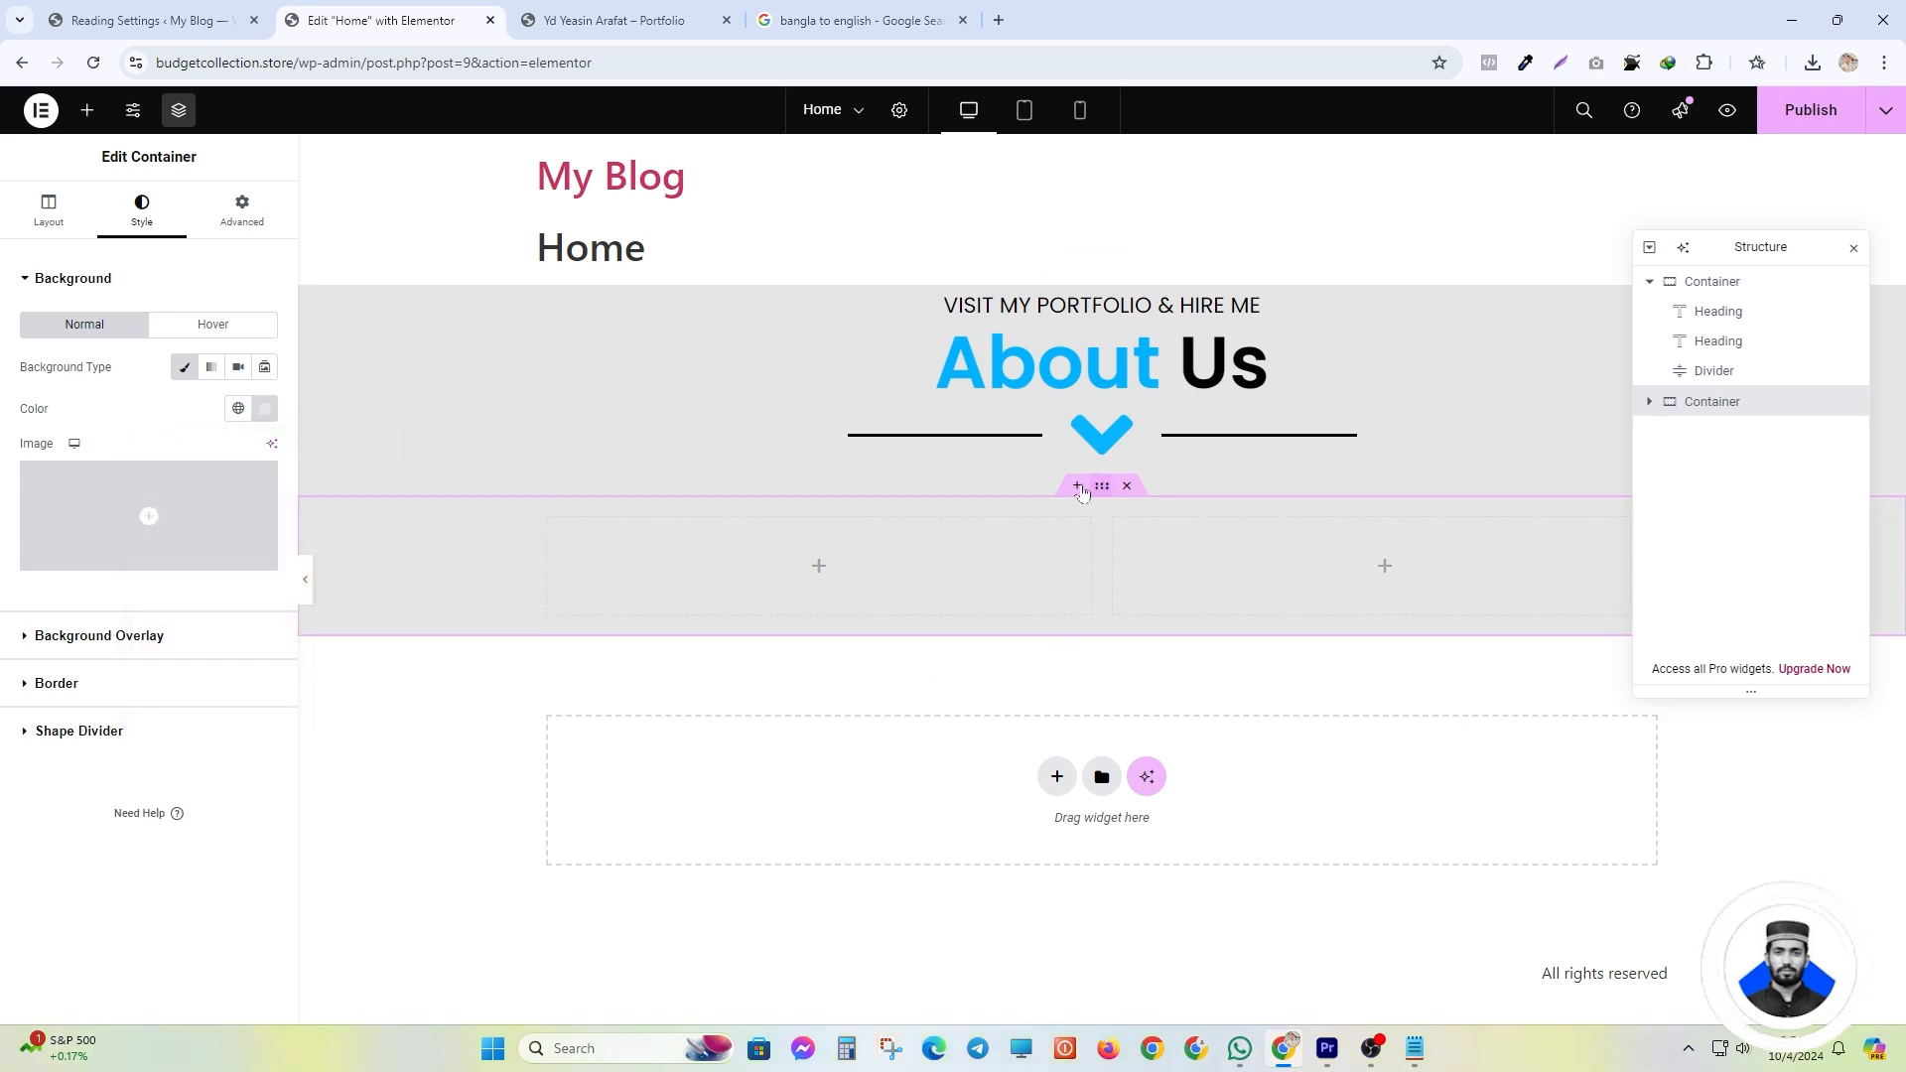
- Add an Image widget to the first column and upload the logo (7) file from Downloads as its picture
left_click(88, 110)
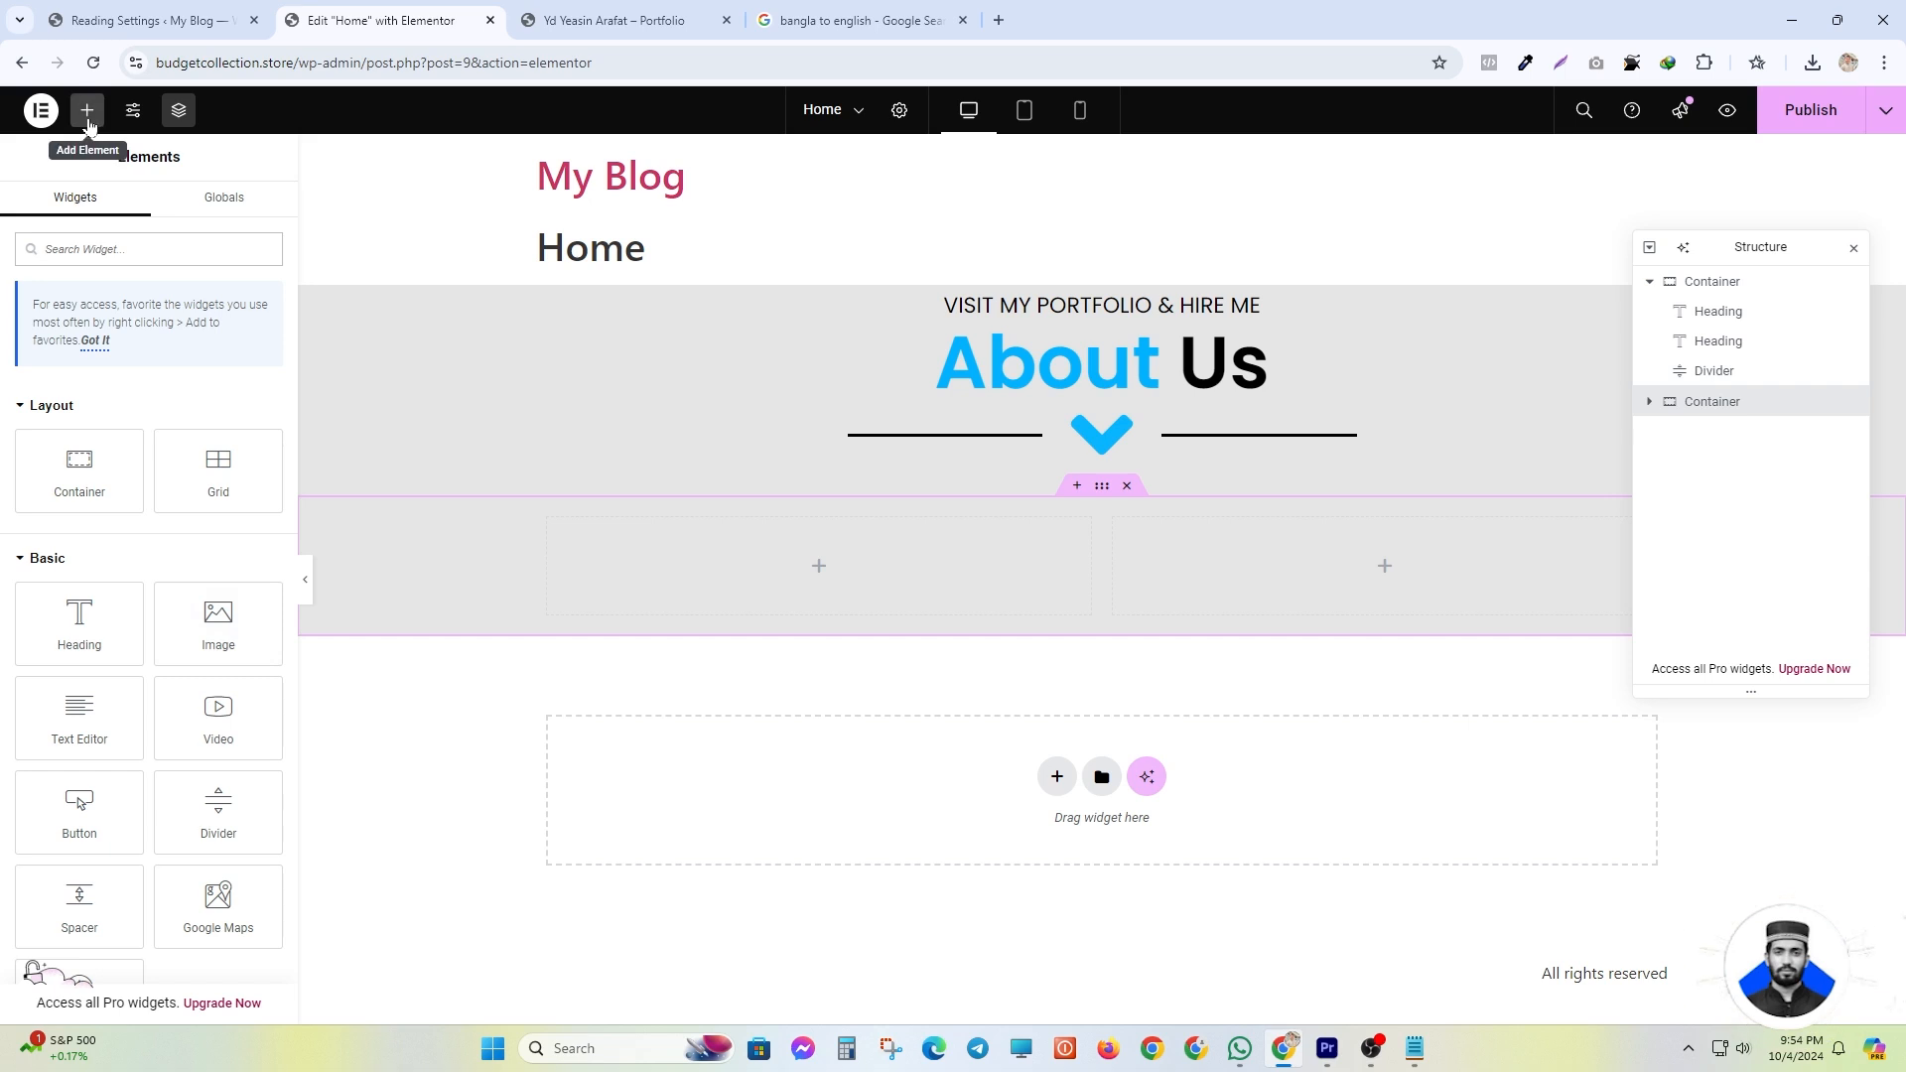
left_click_drag(234, 622, 775, 597)
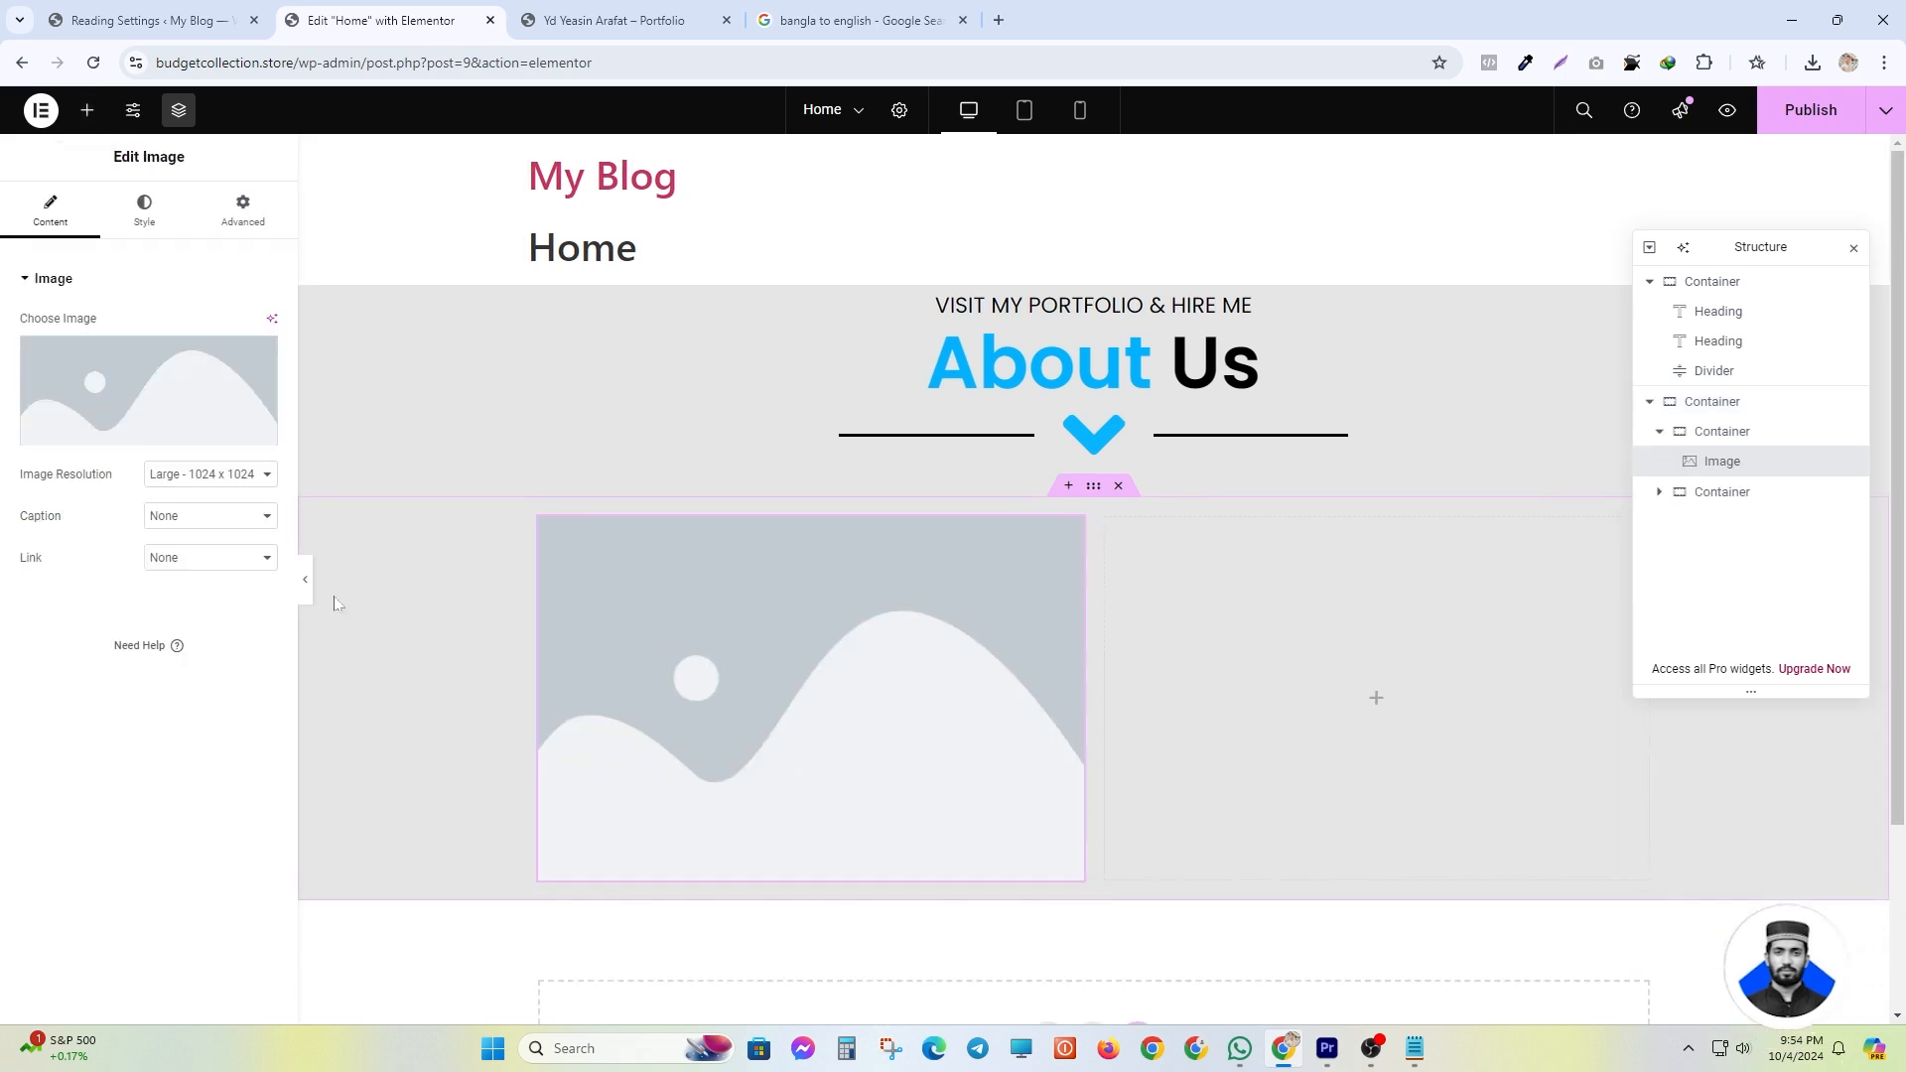
left_click(139, 422)
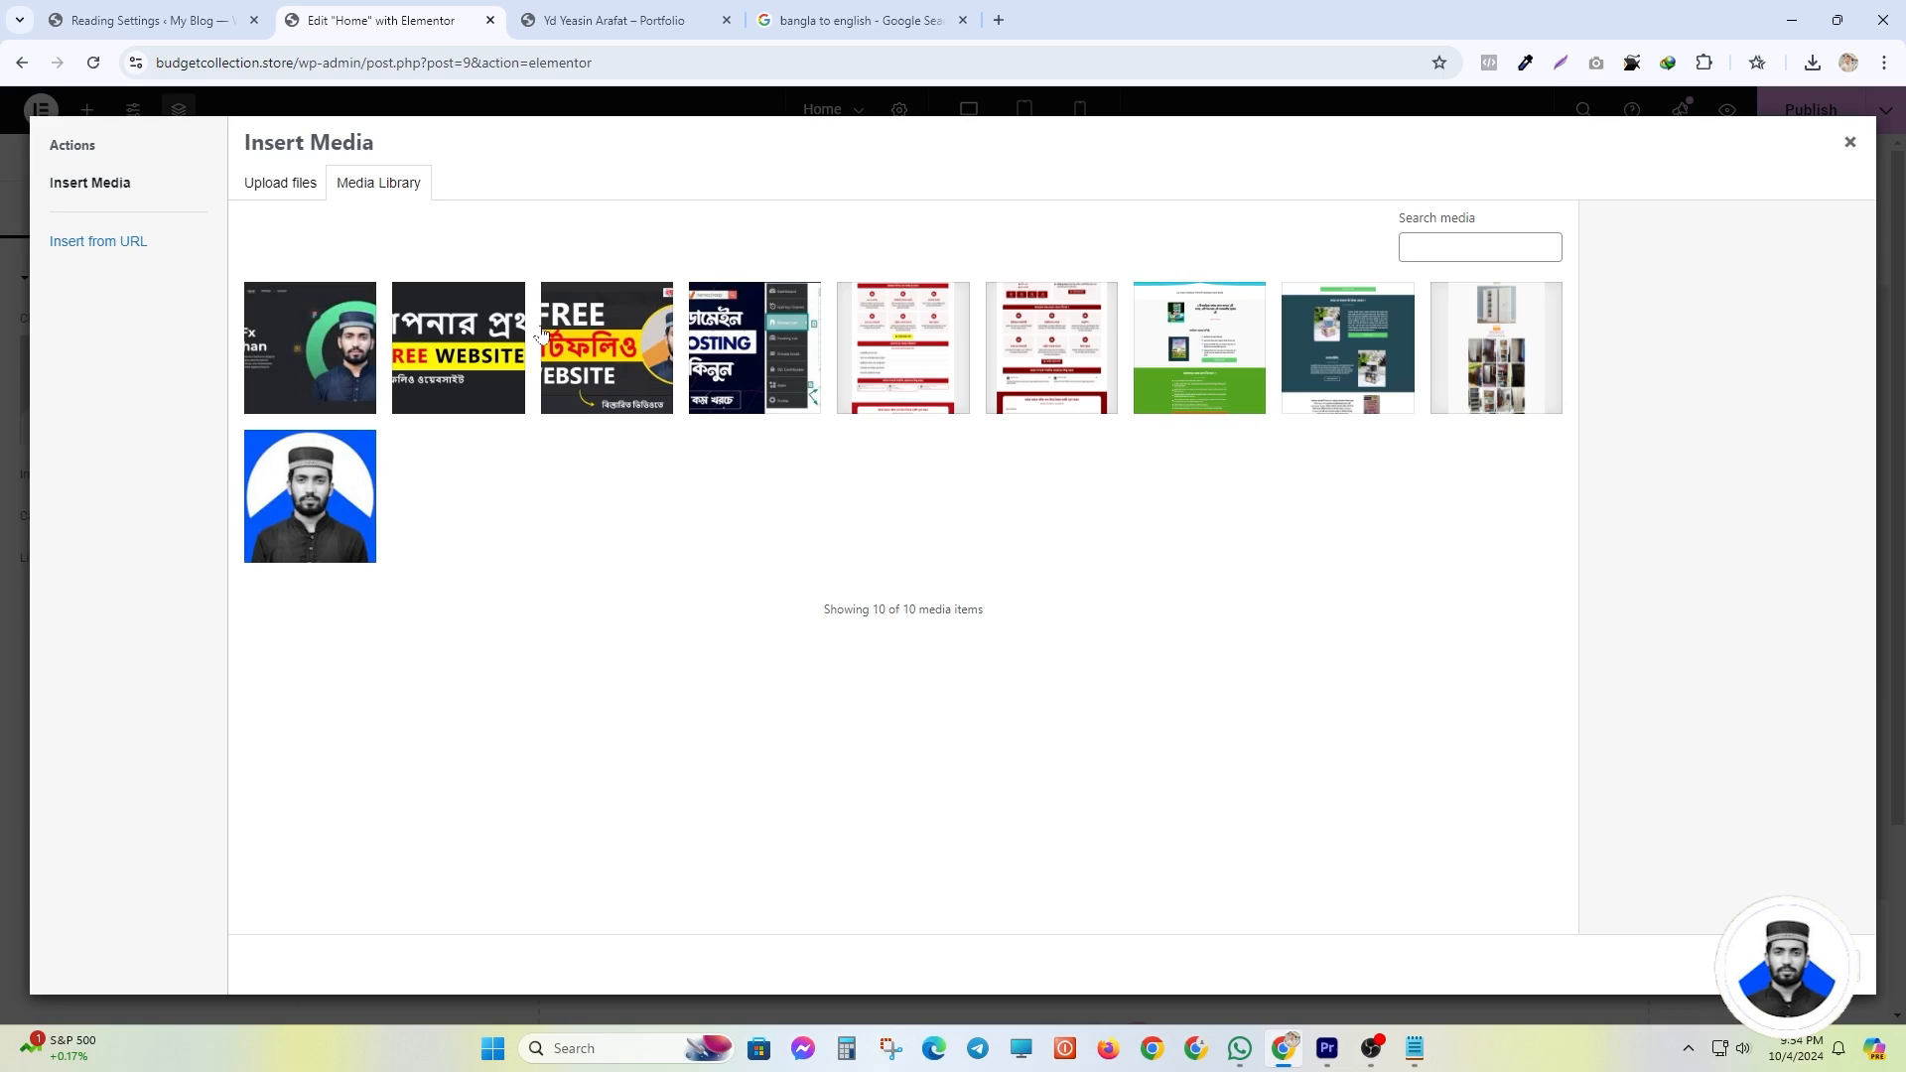
left_click(268, 189)
left_click(1006, 509)
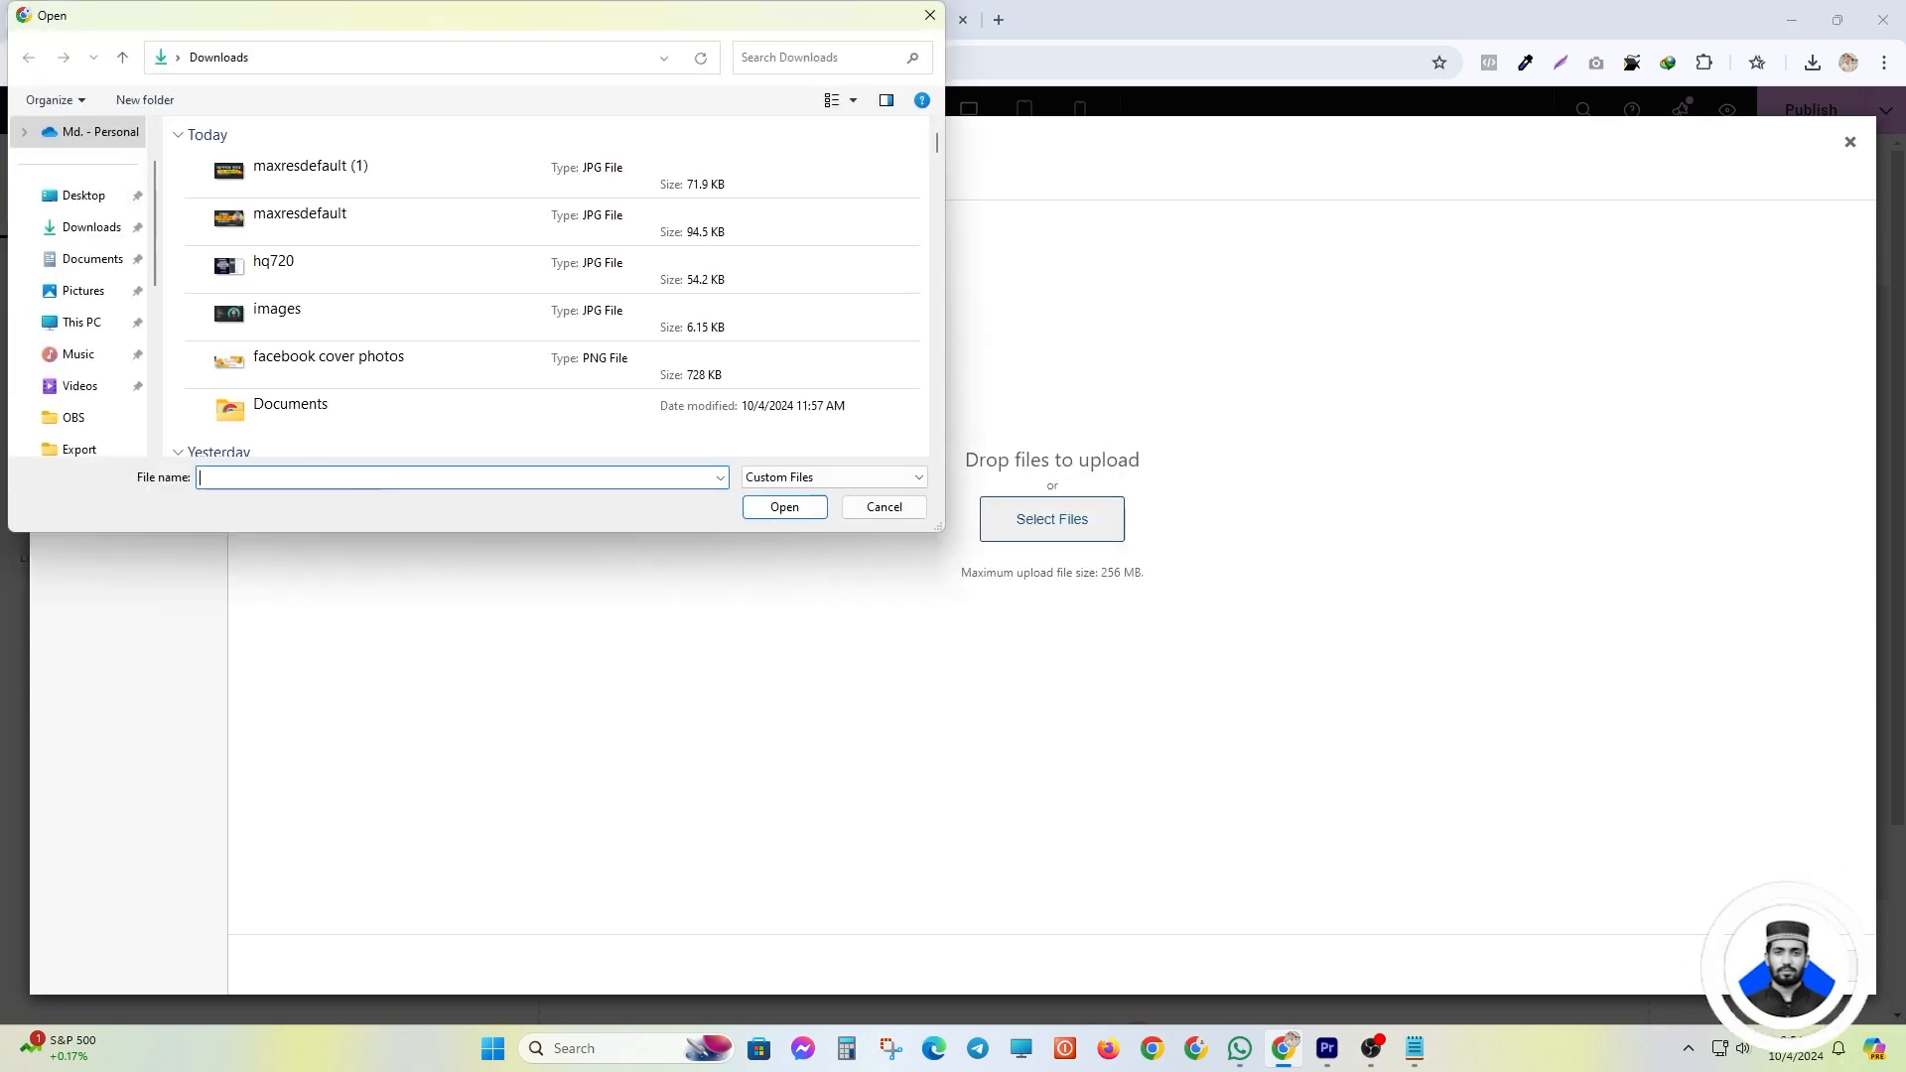
scroll(314, 339, "down", 10)
scroll(315, 339, "down", 5)
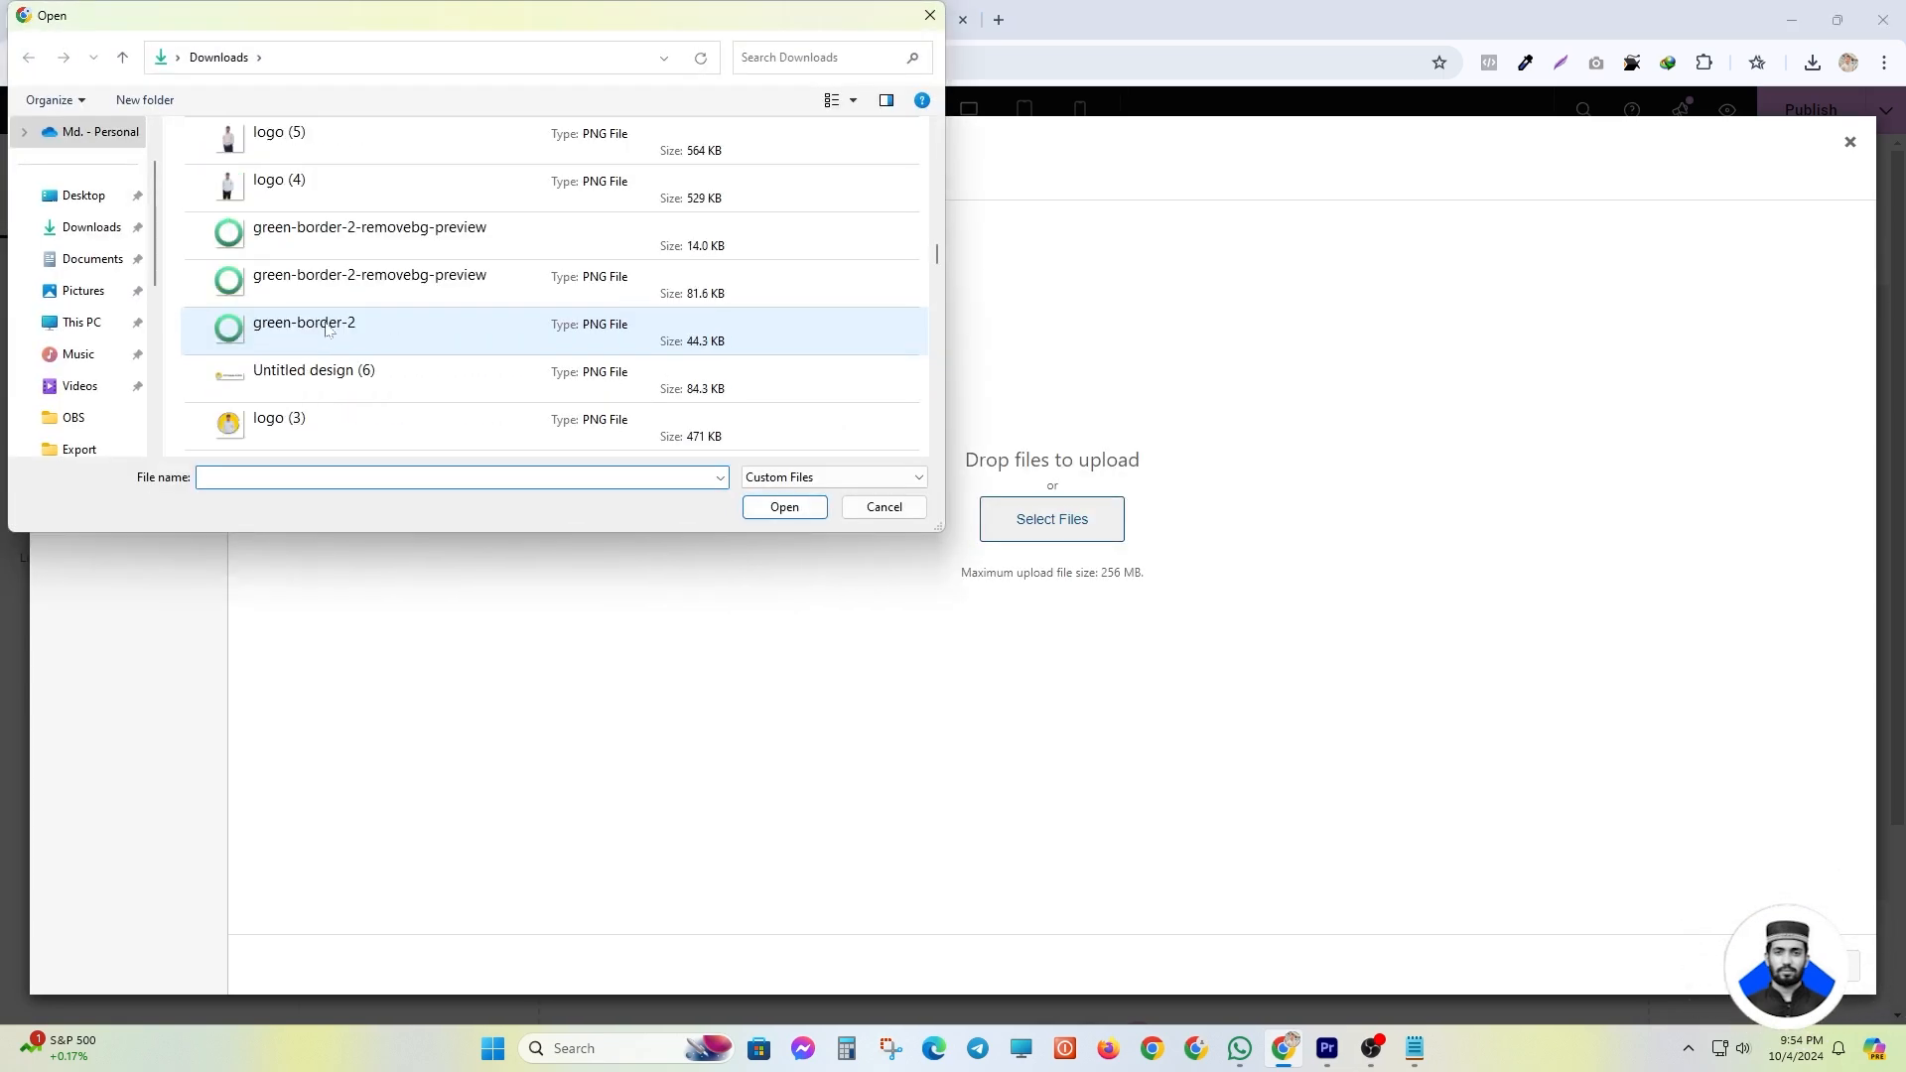
scroll(315, 298, "up", 2)
left_click(313, 202)
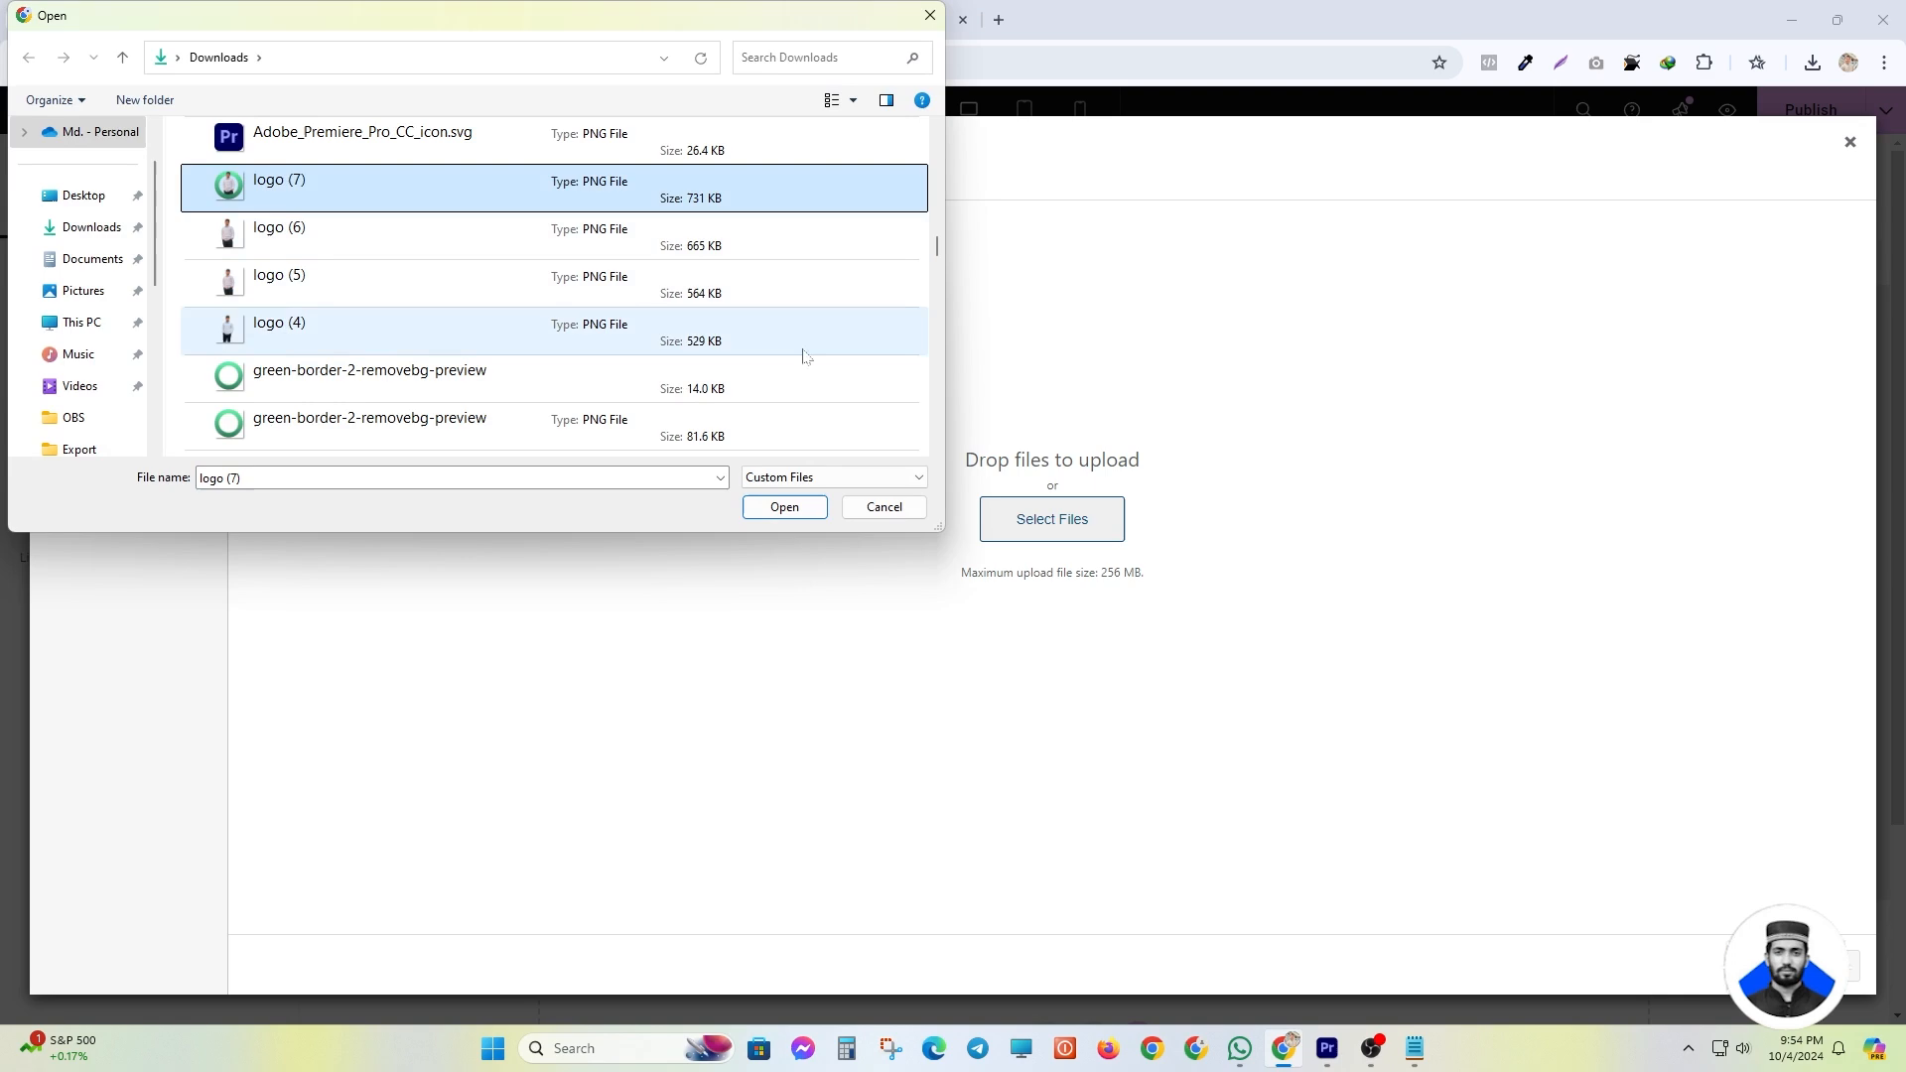
left_click(784, 506)
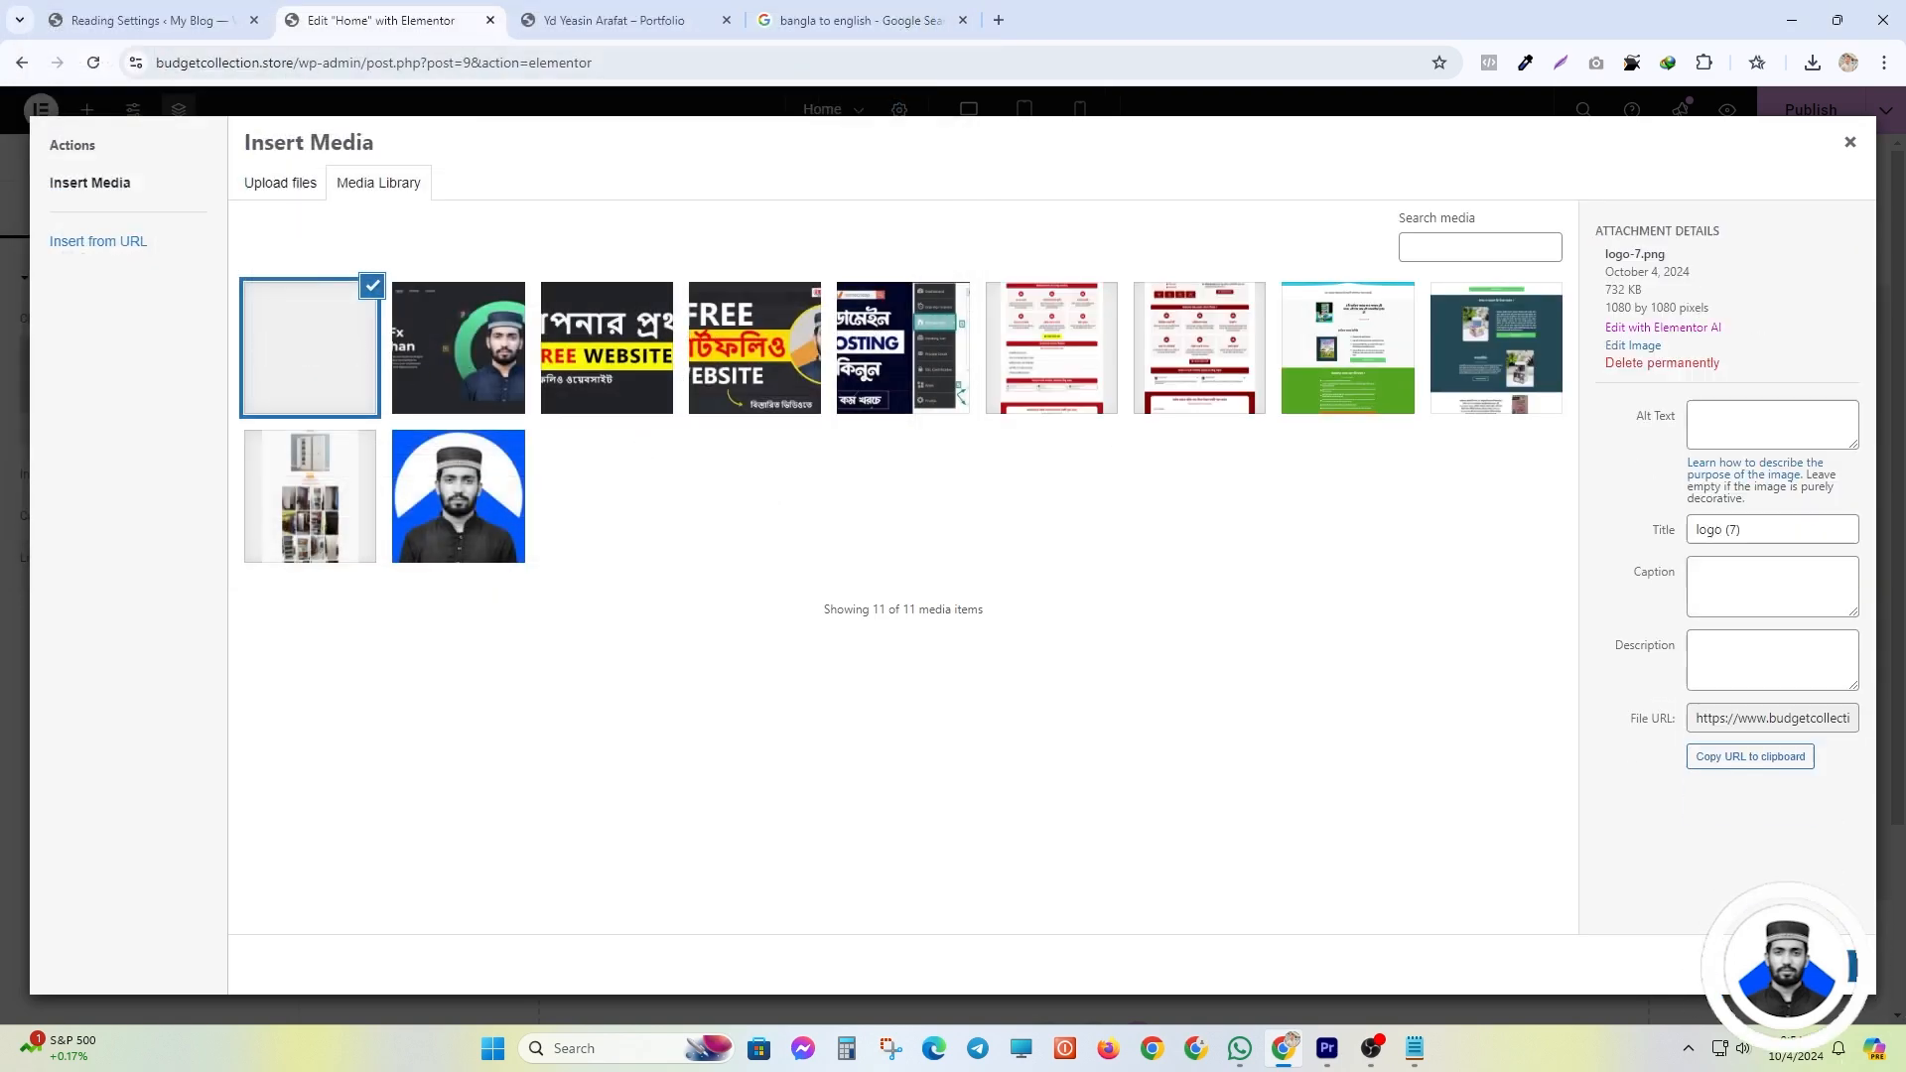
left_click(1852, 965)
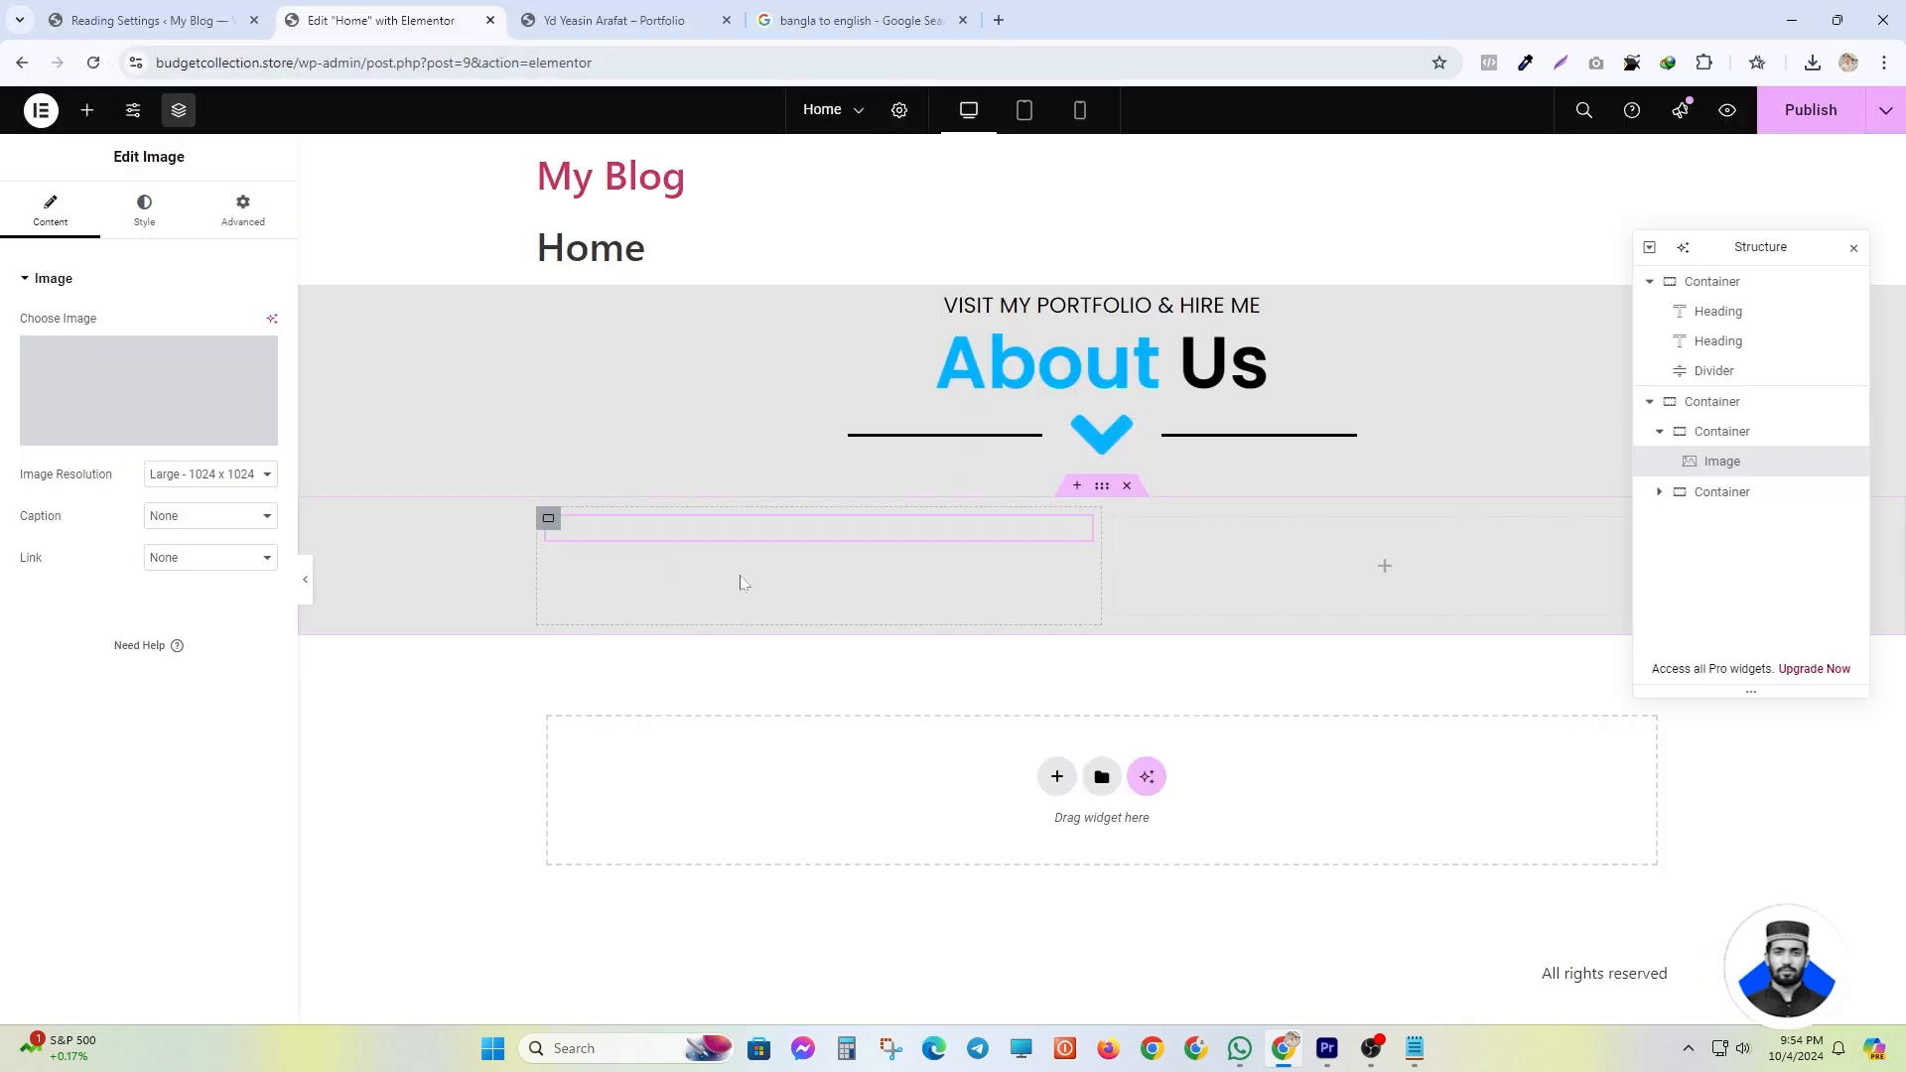
- Set the new image's resolution to Full
scroll(730, 549, "down", 1)
left_click(210, 474)
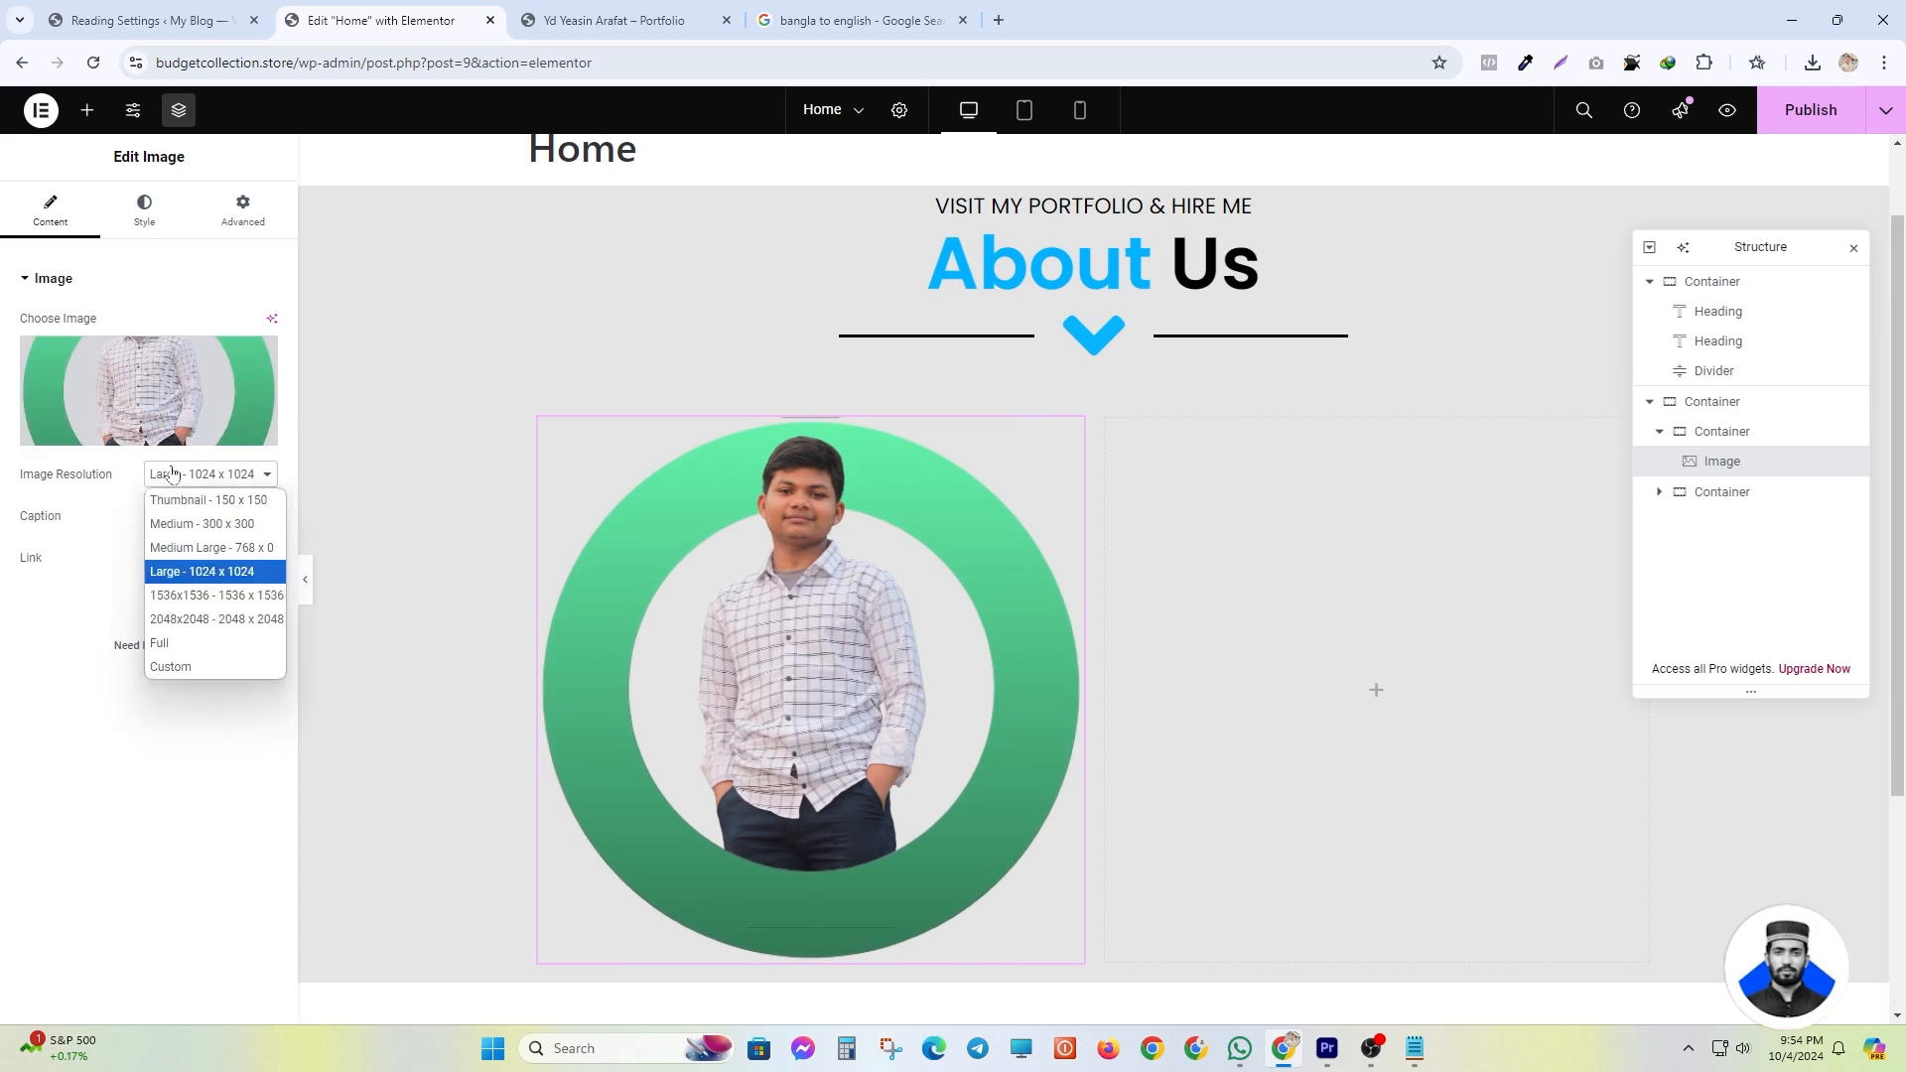
left_click(205, 640)
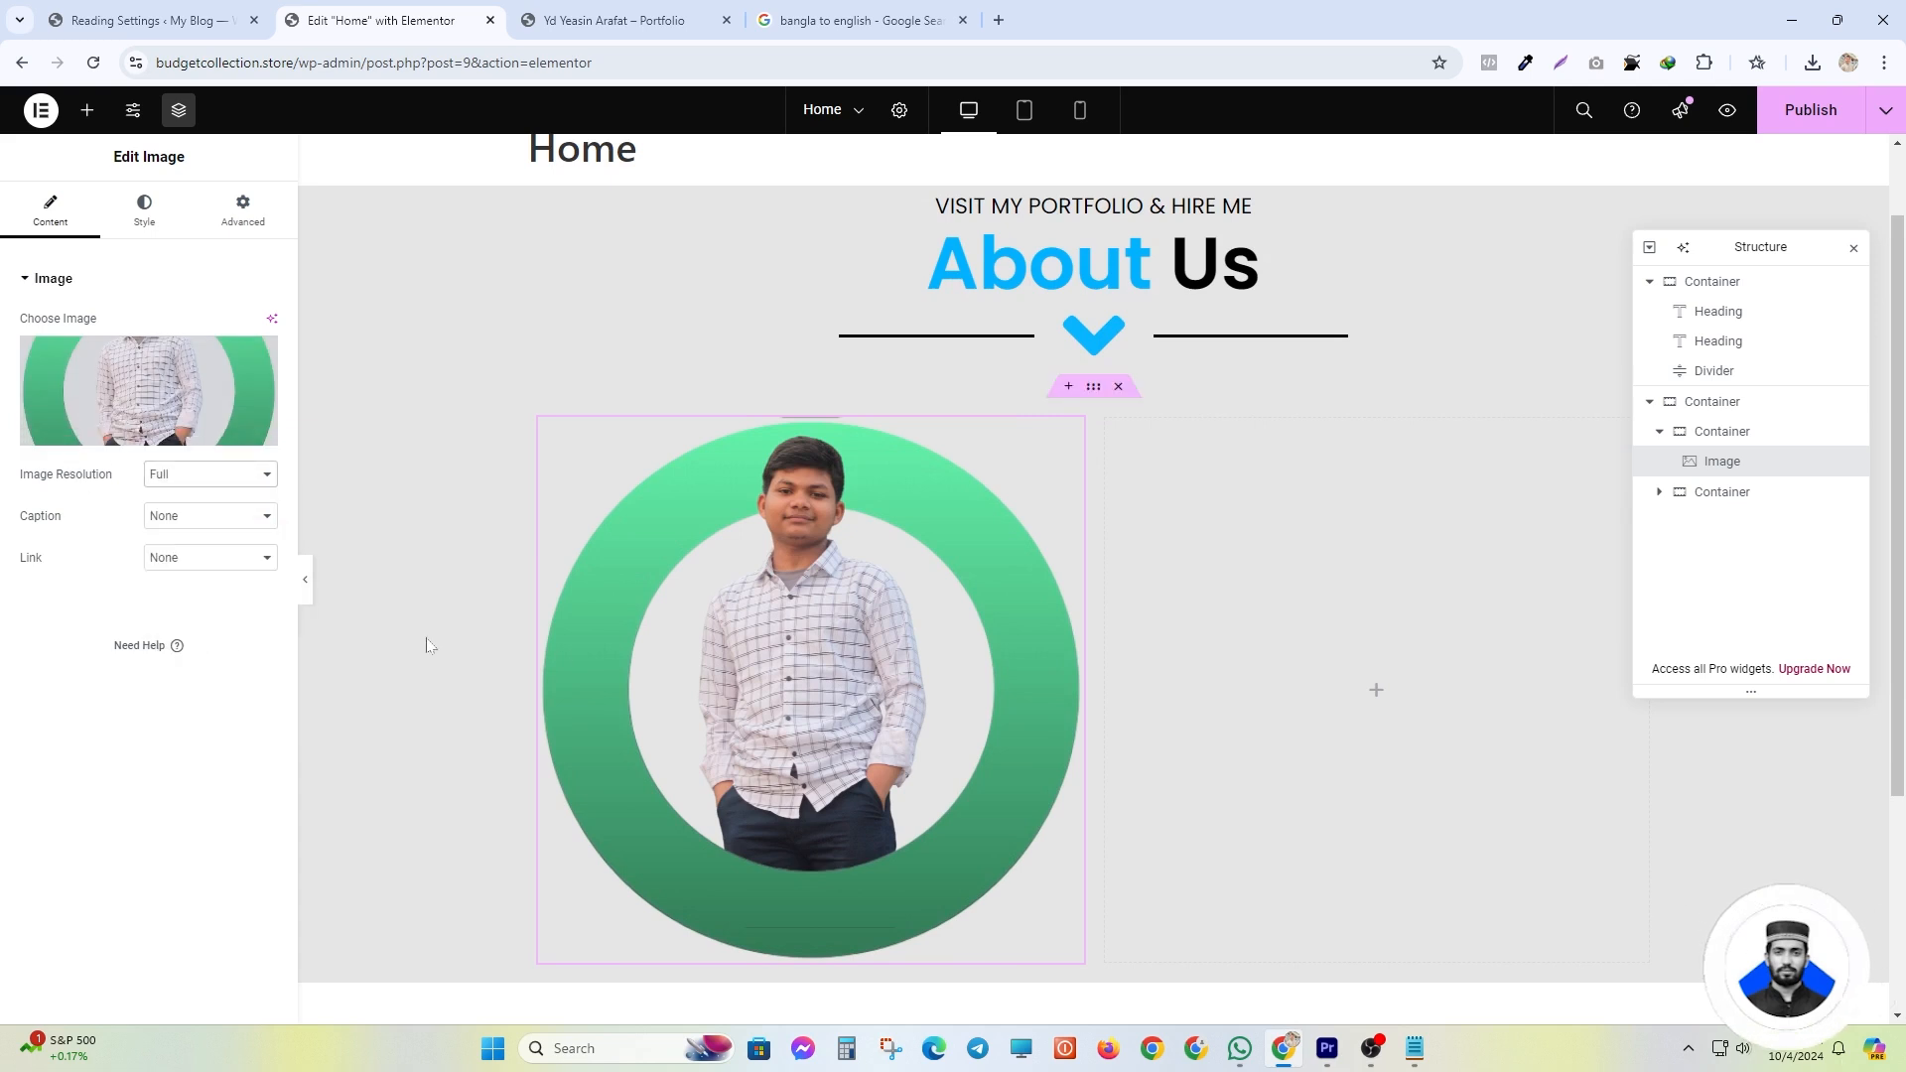
scroll(832, 643, "down", 2)
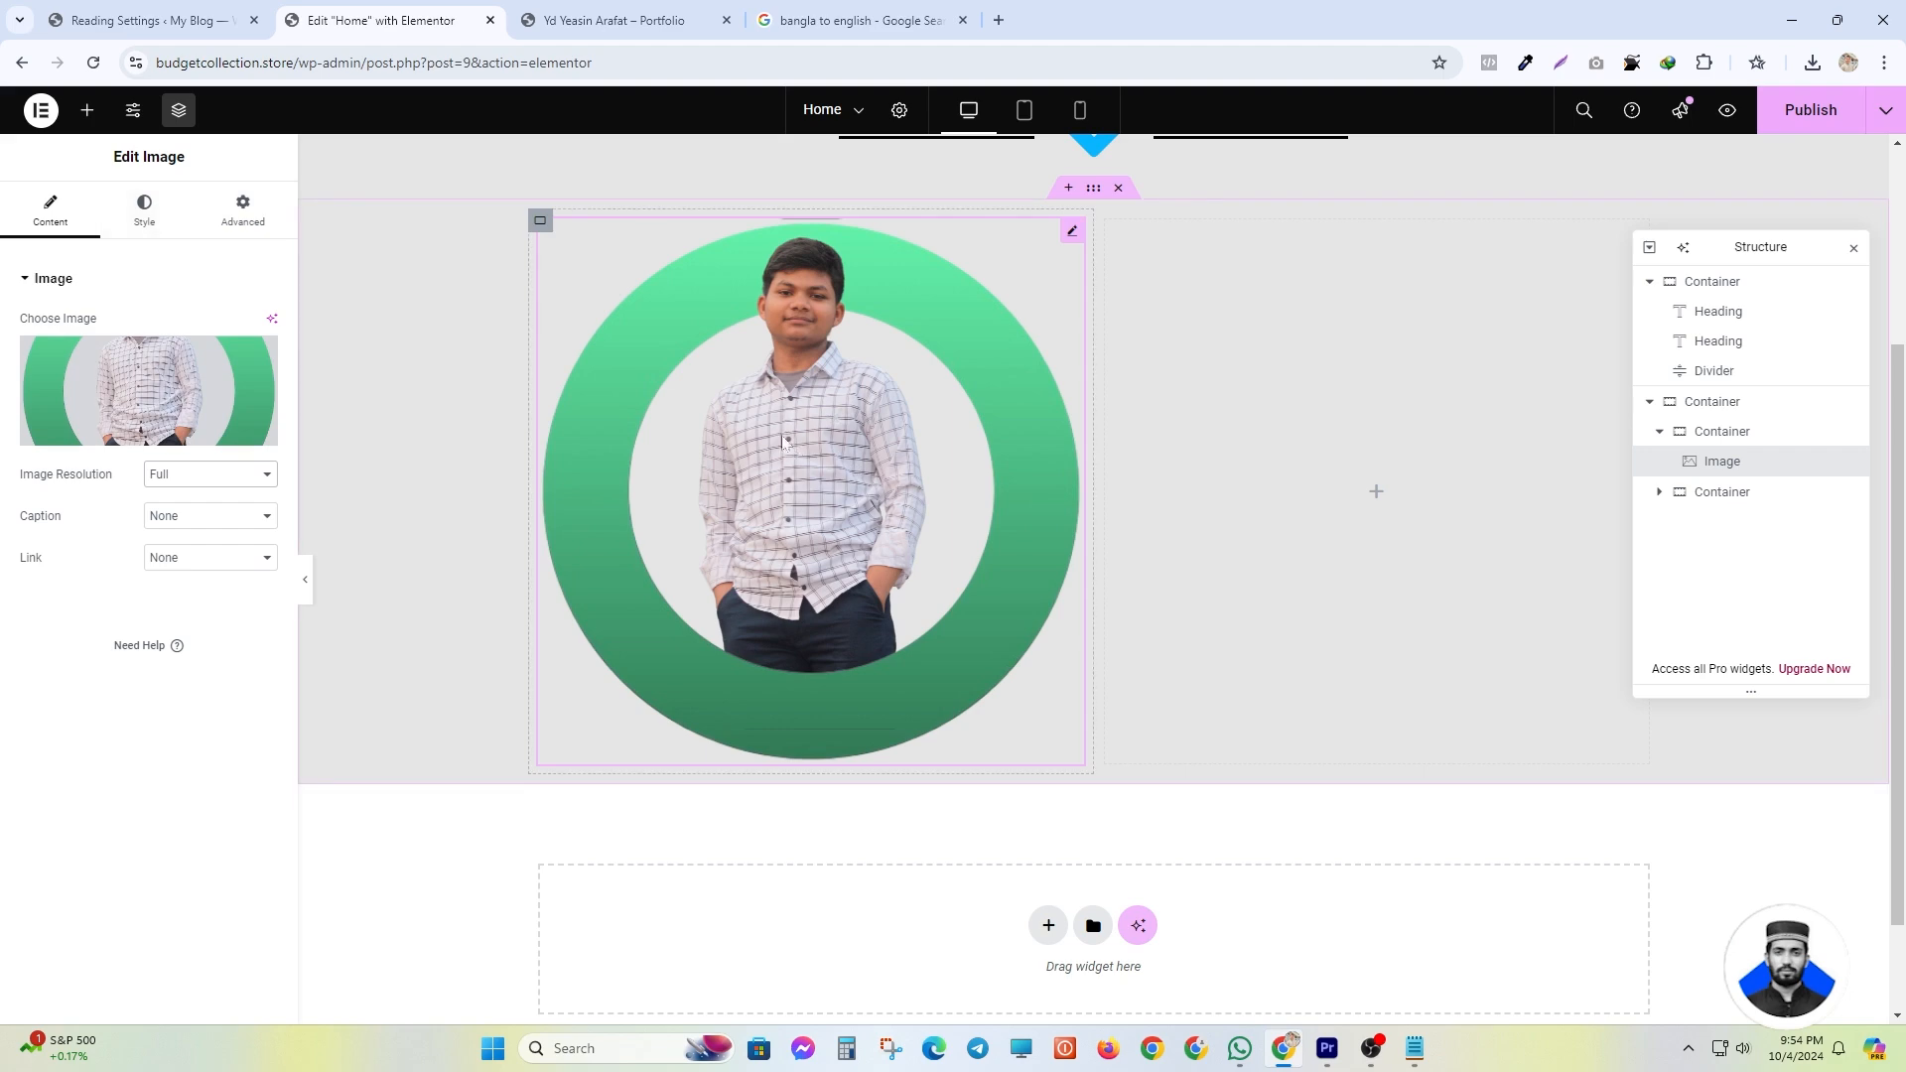
- Examine the greeting, name and description text beside the photo in the portfolio website's About Us section
left_click(589, 10)
left_click_drag(948, 285, 1089, 663)
left_click(951, 293)
left_click_drag(947, 289, 1066, 291)
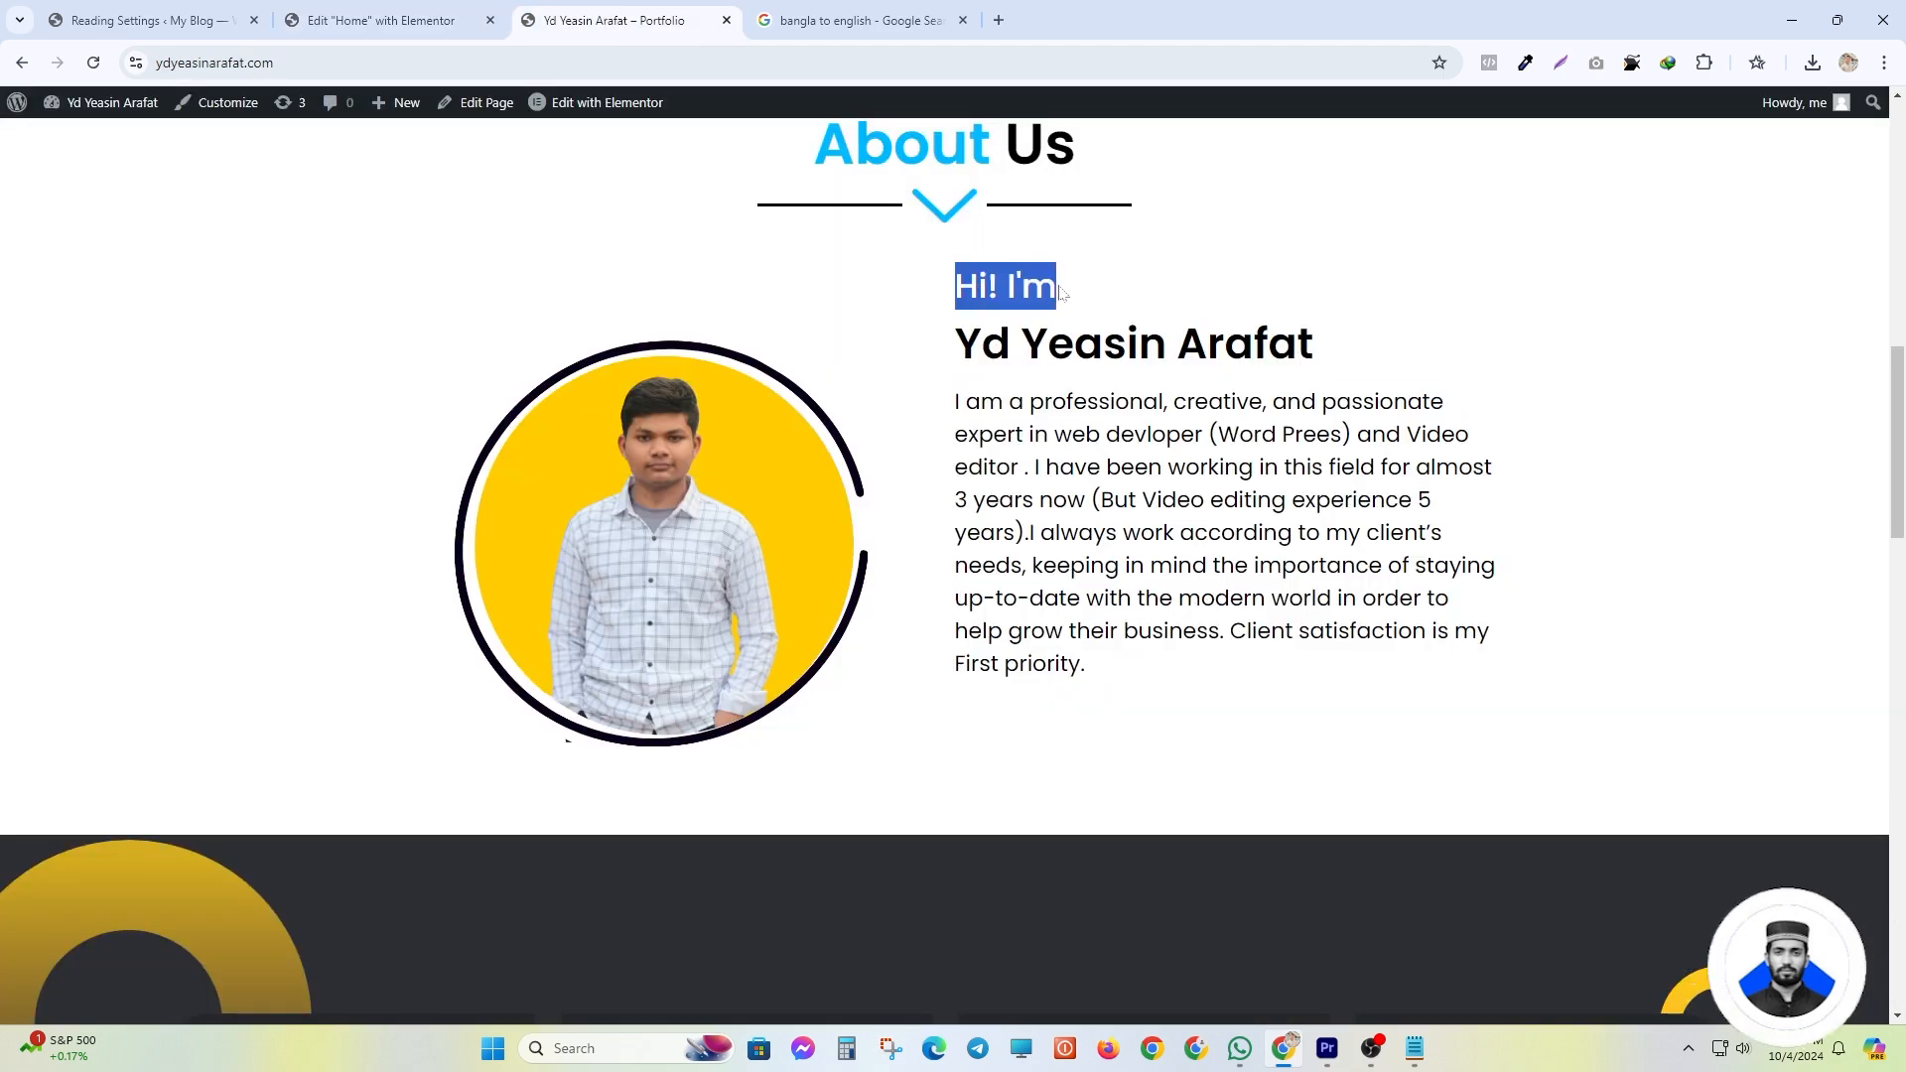
left_click(950, 341)
left_click_drag(950, 344, 1443, 368)
left_click(919, 396)
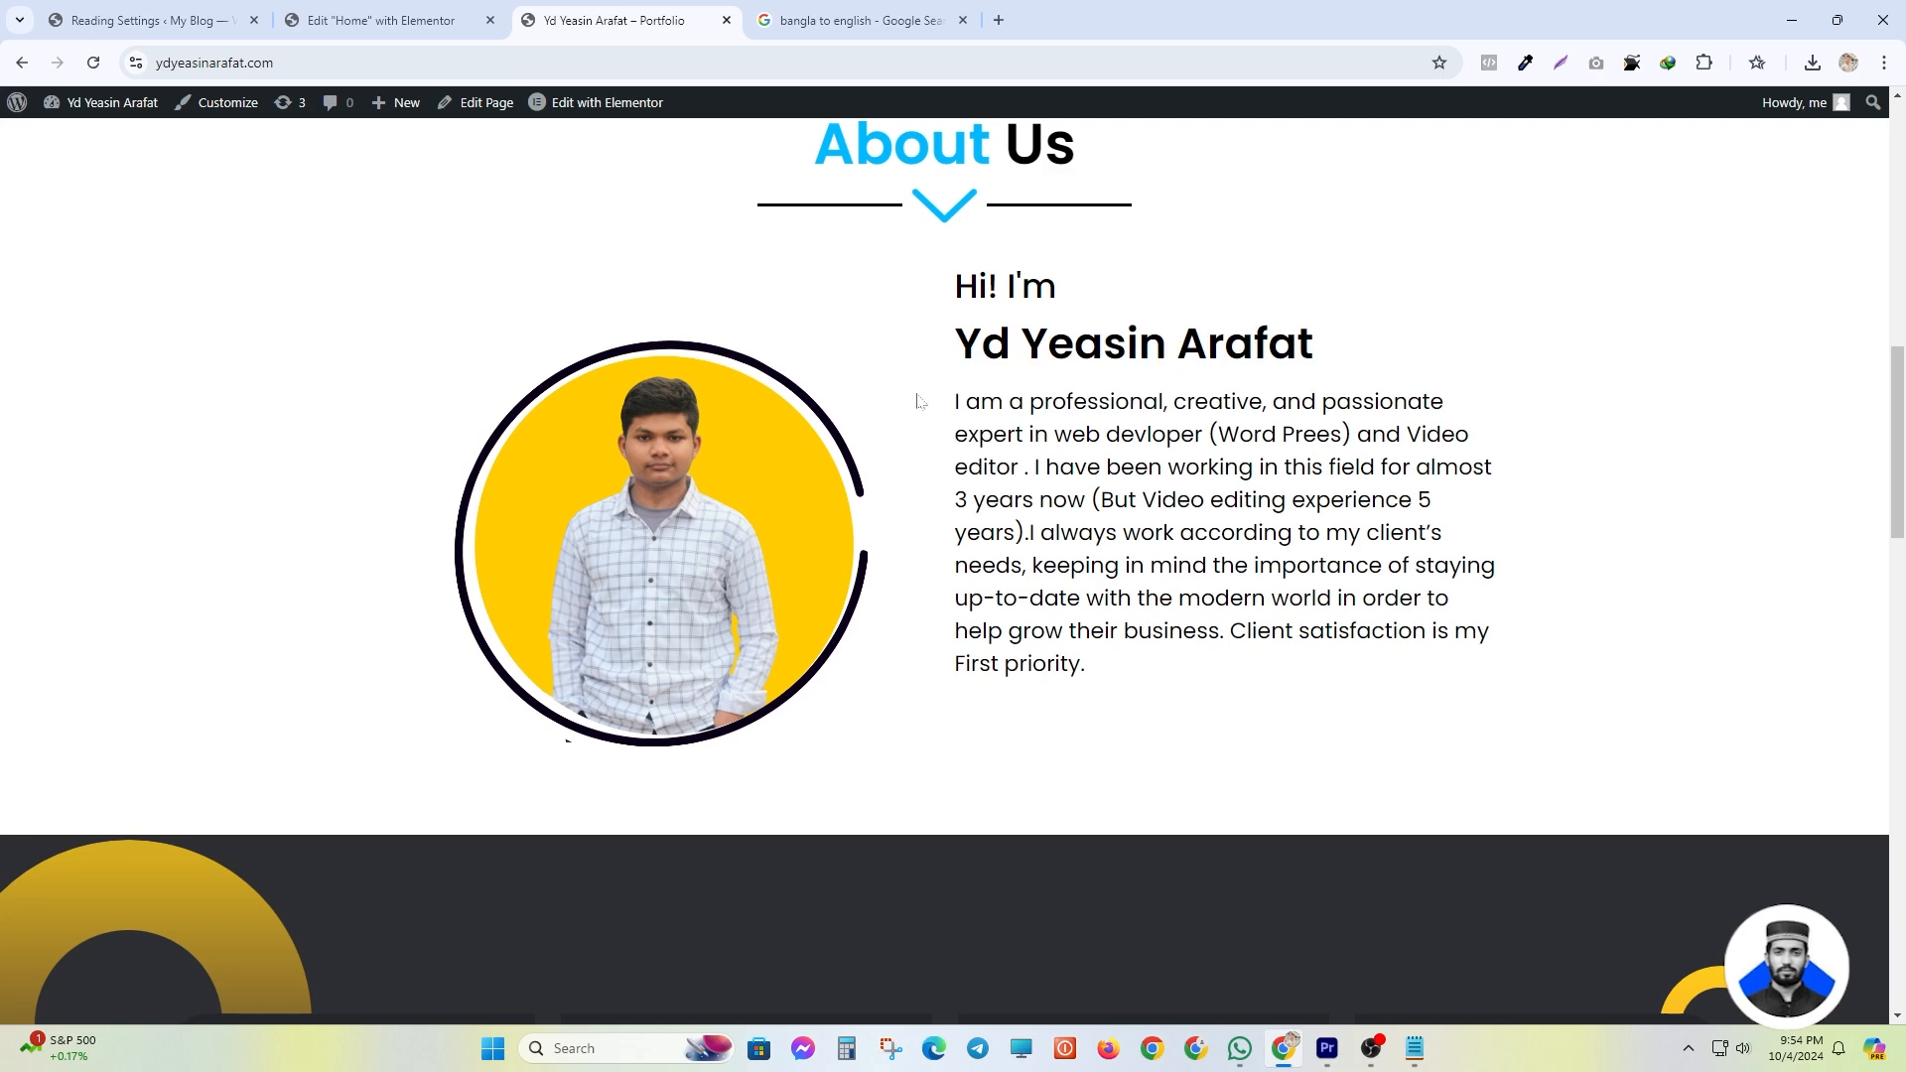
left_click_drag(1092, 670, 953, 424)
left_click(953, 424)
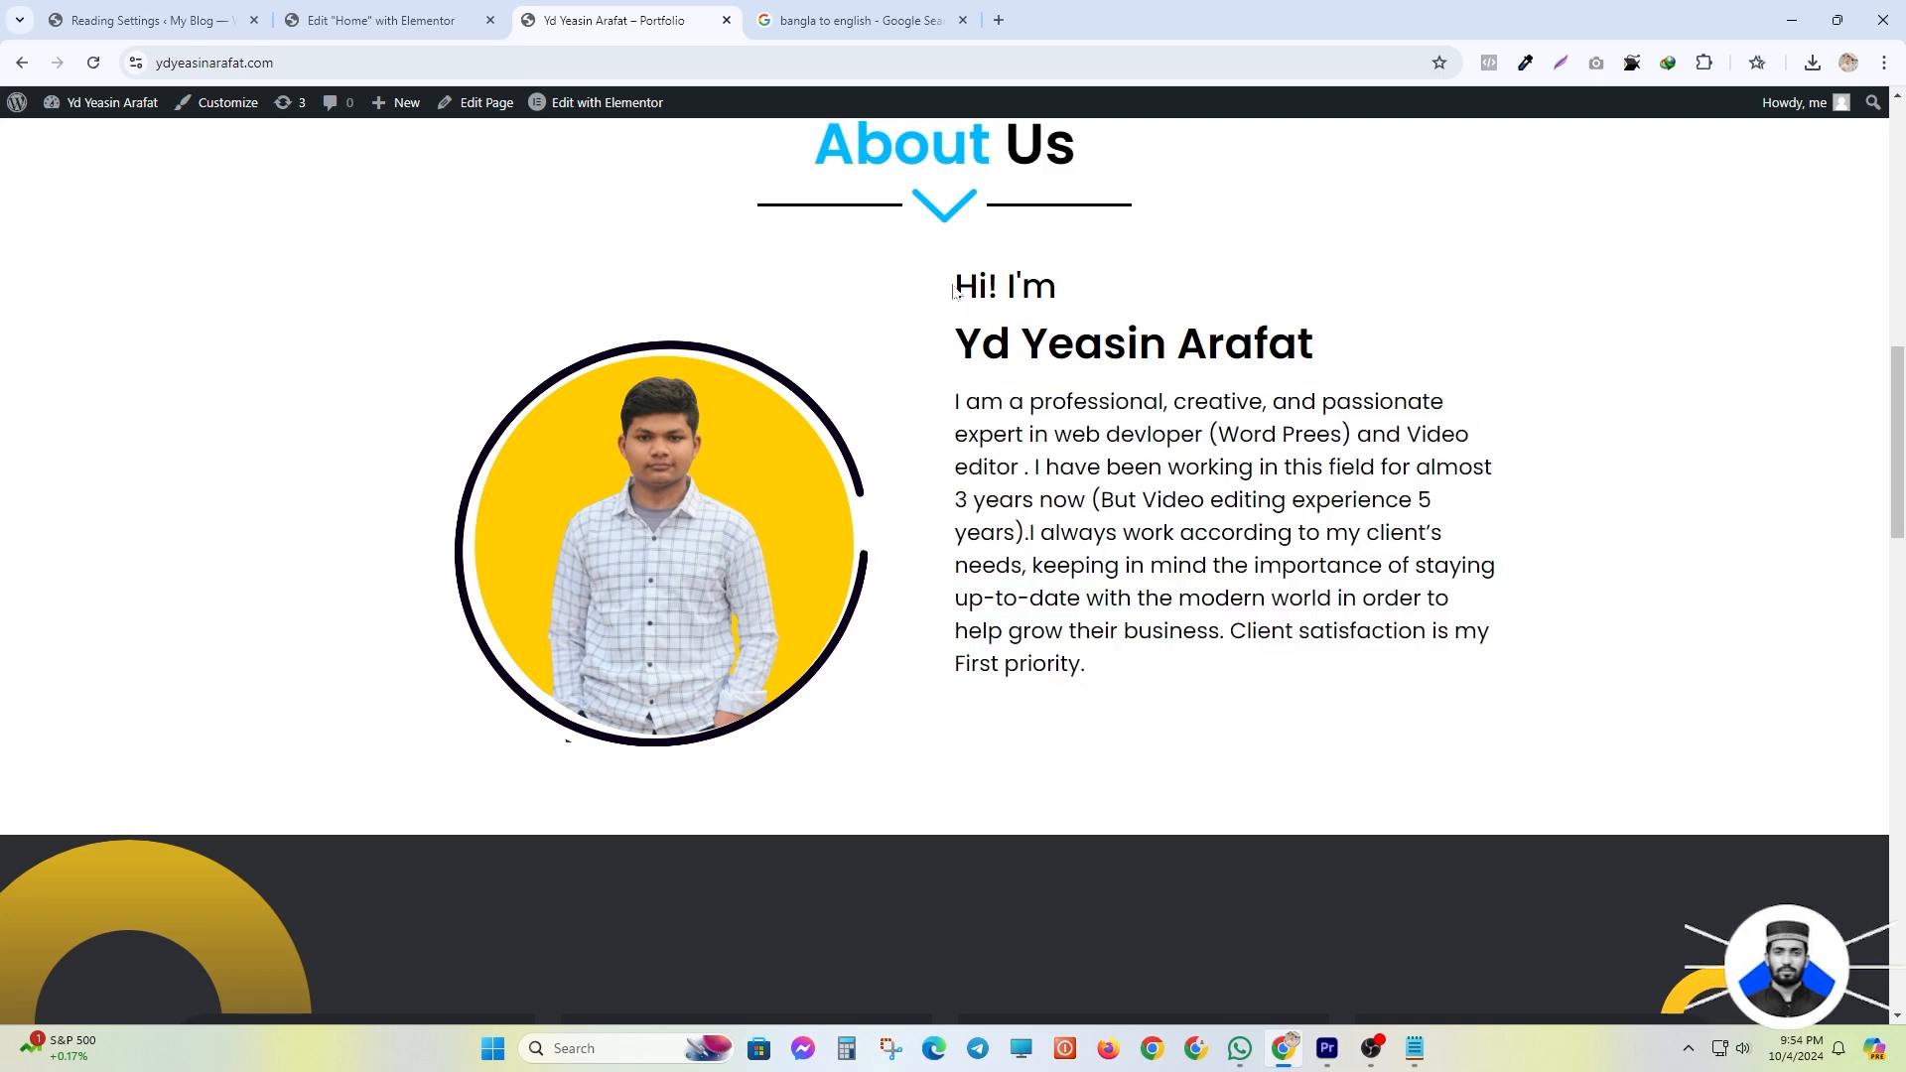
- Copy "Hi! I'm" from the portfolio website and add a heading with that text to the empty second column
left_click_drag(950, 287, 1061, 293)
right_click(1023, 287)
left_click(1067, 303)
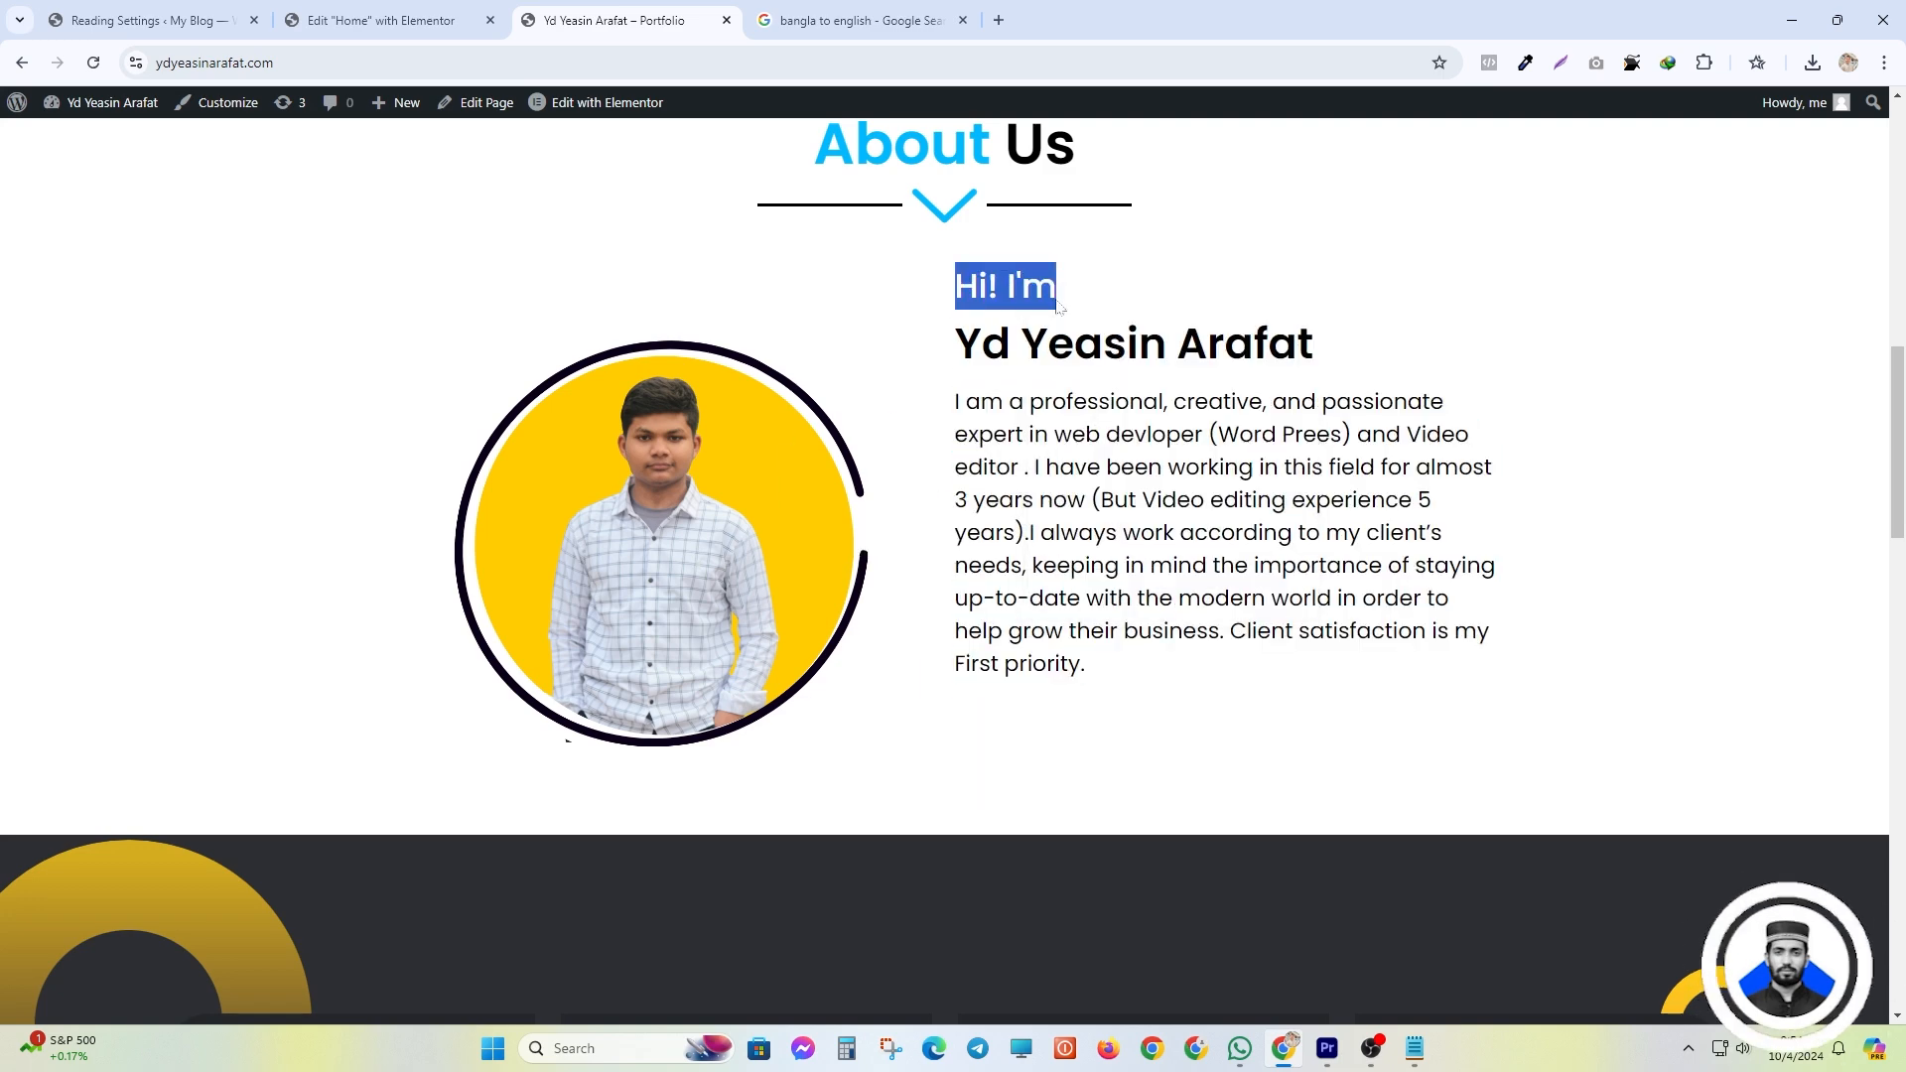
left_click(378, 20)
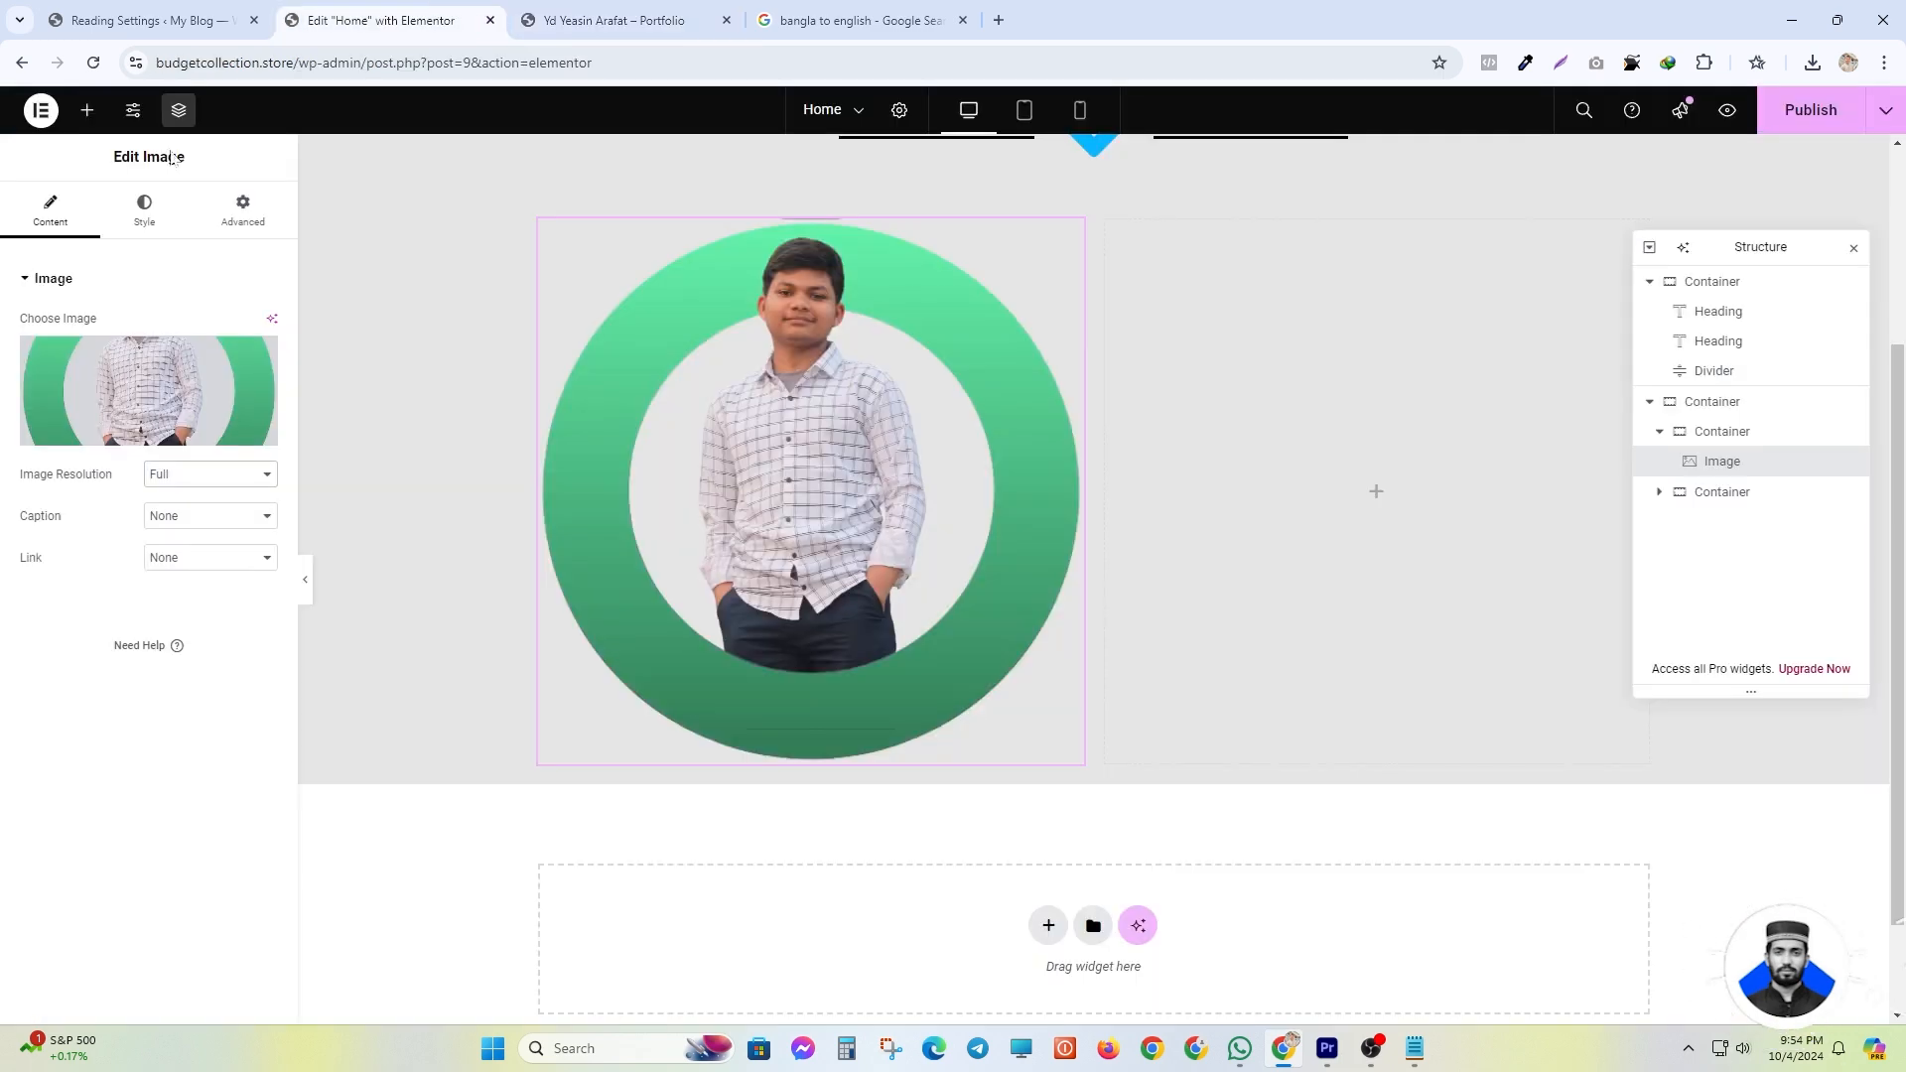
left_click(88, 111)
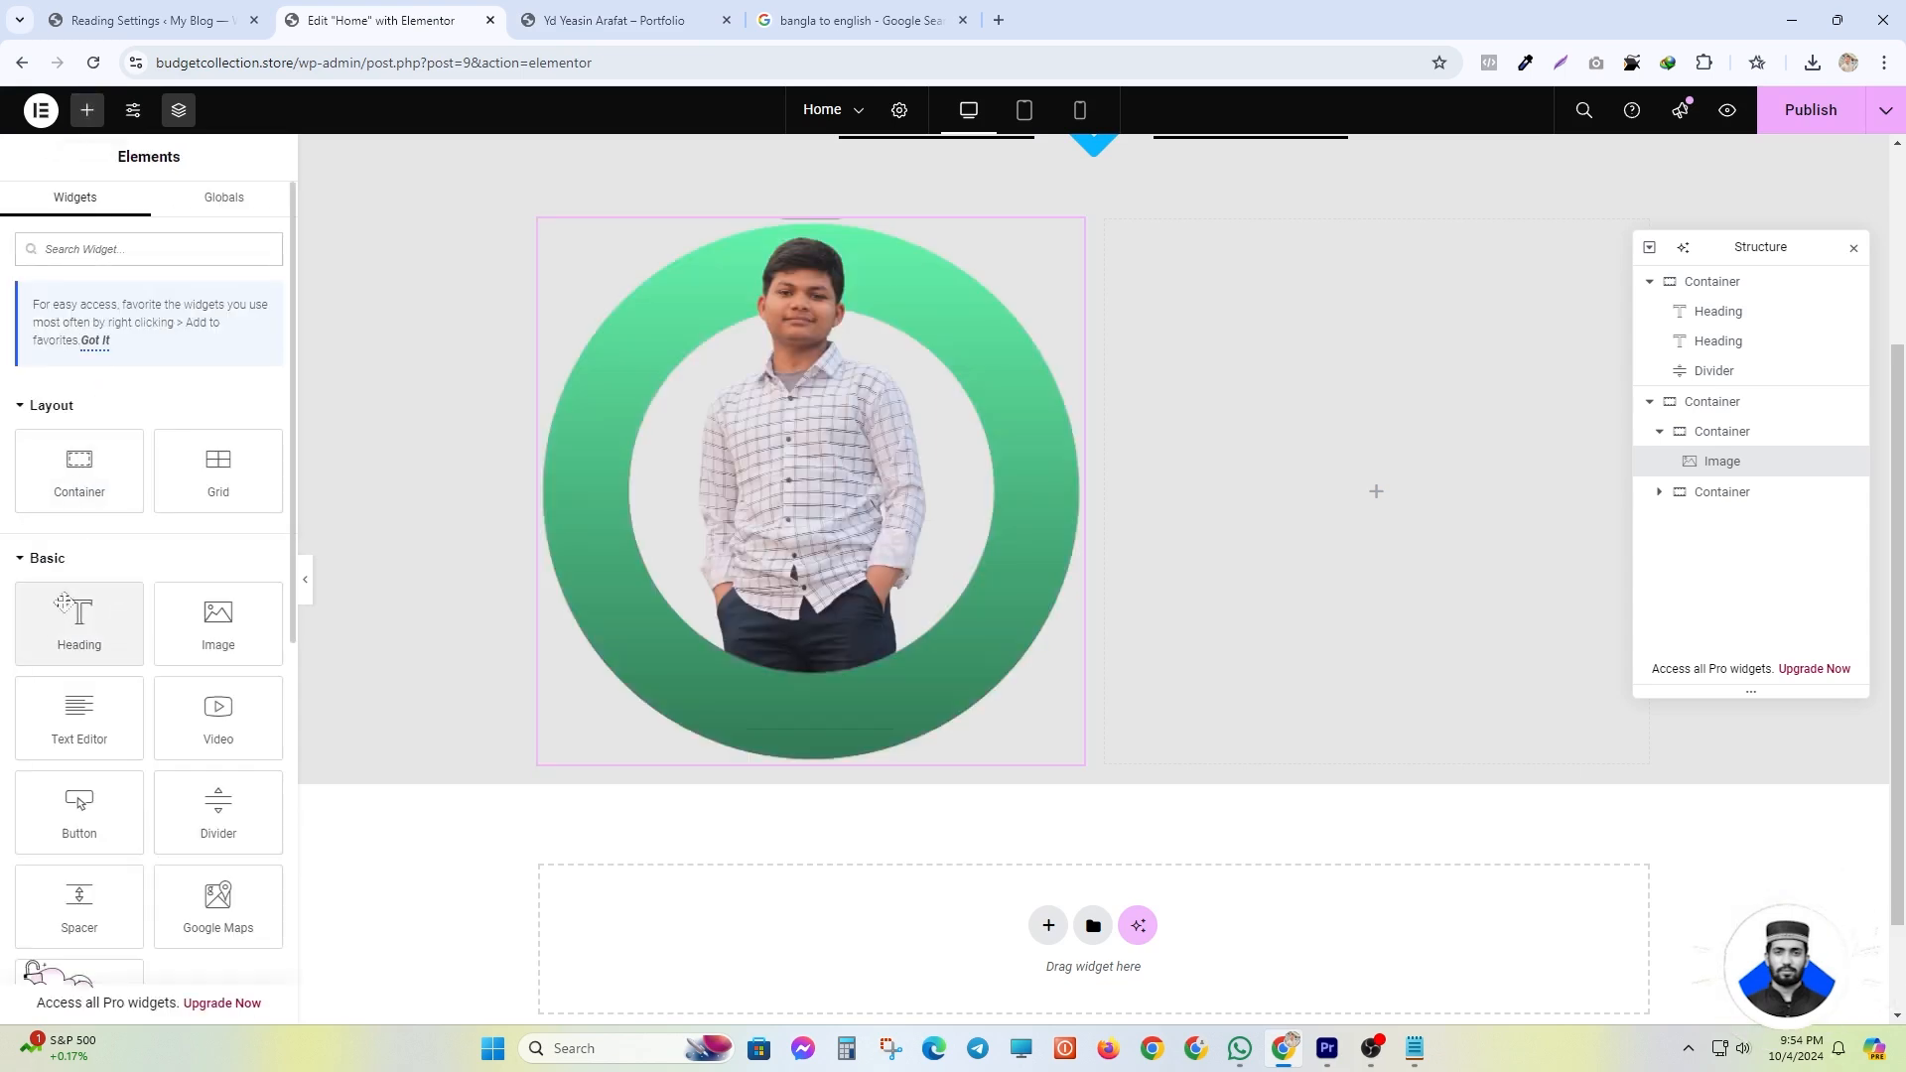
left_click_drag(56, 616, 1353, 510)
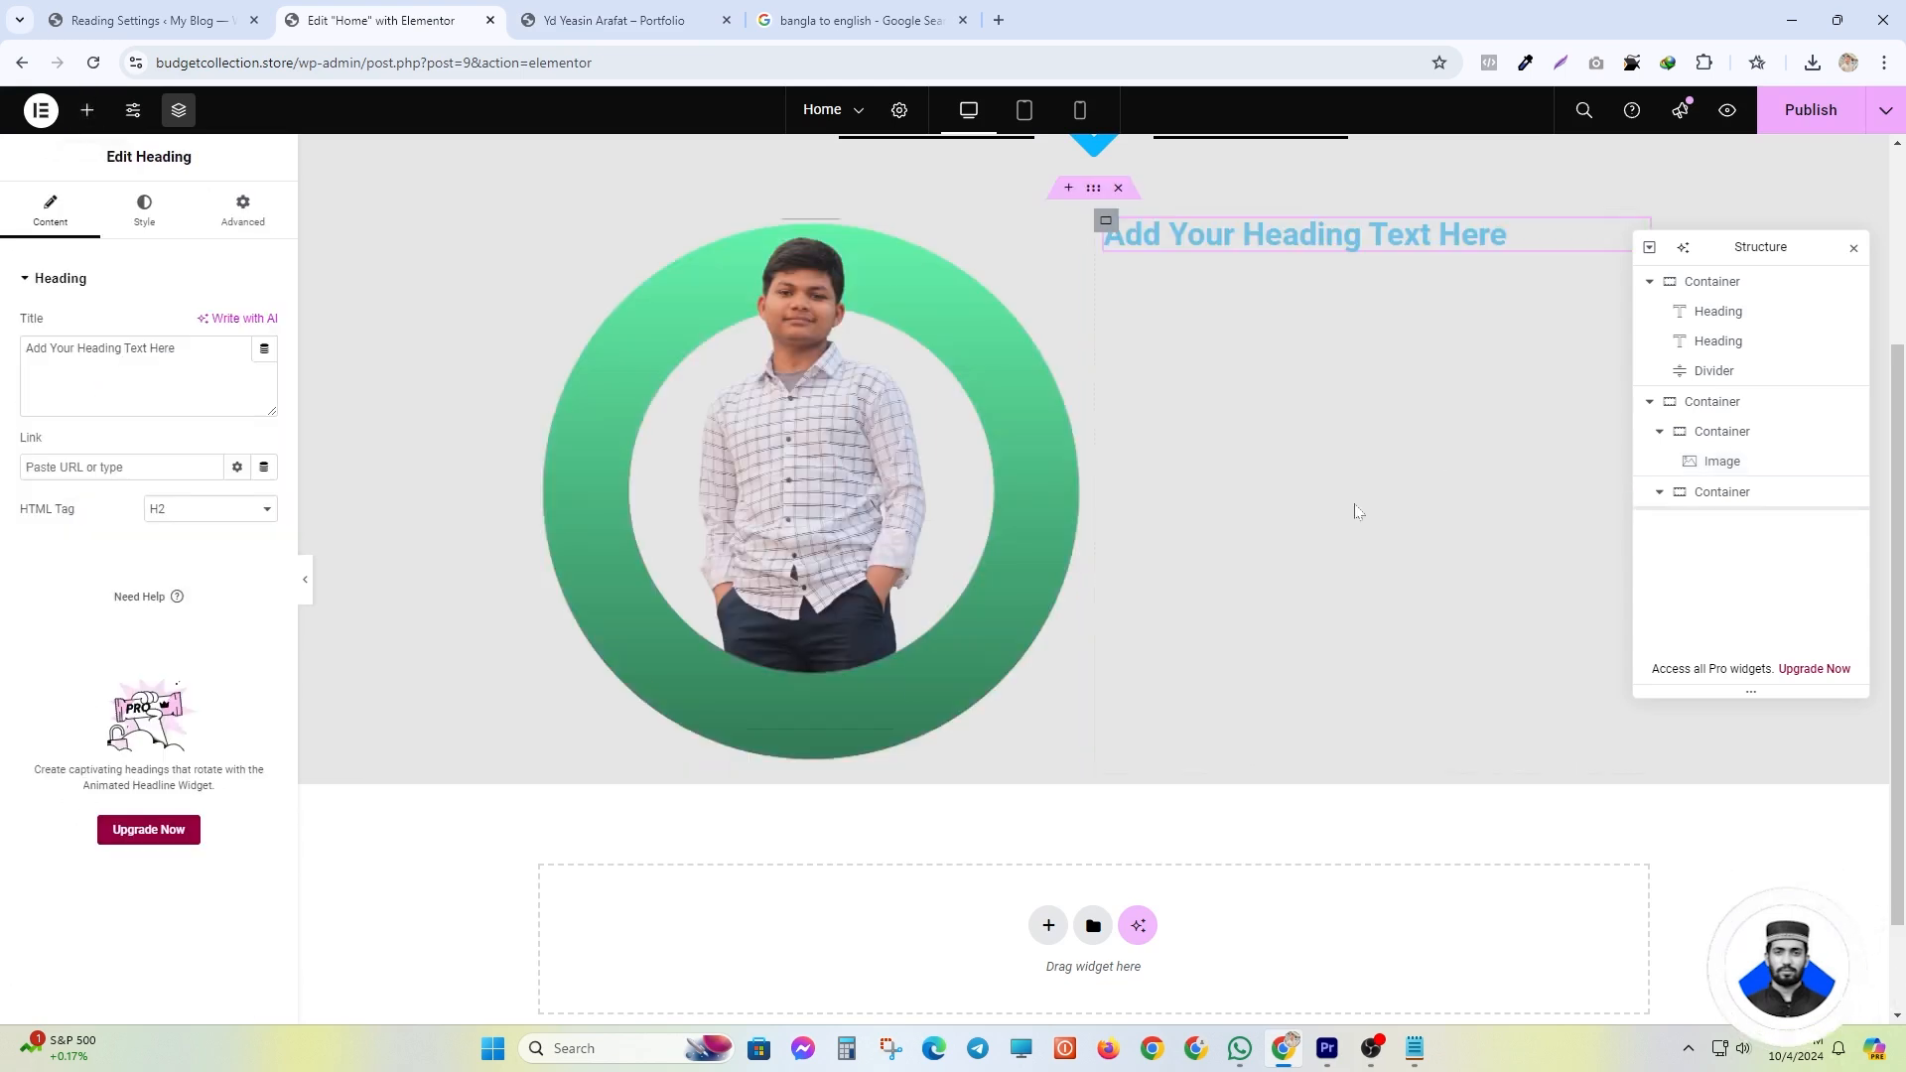
left_click(1851, 249)
left_click_drag(228, 349, 5, 352)
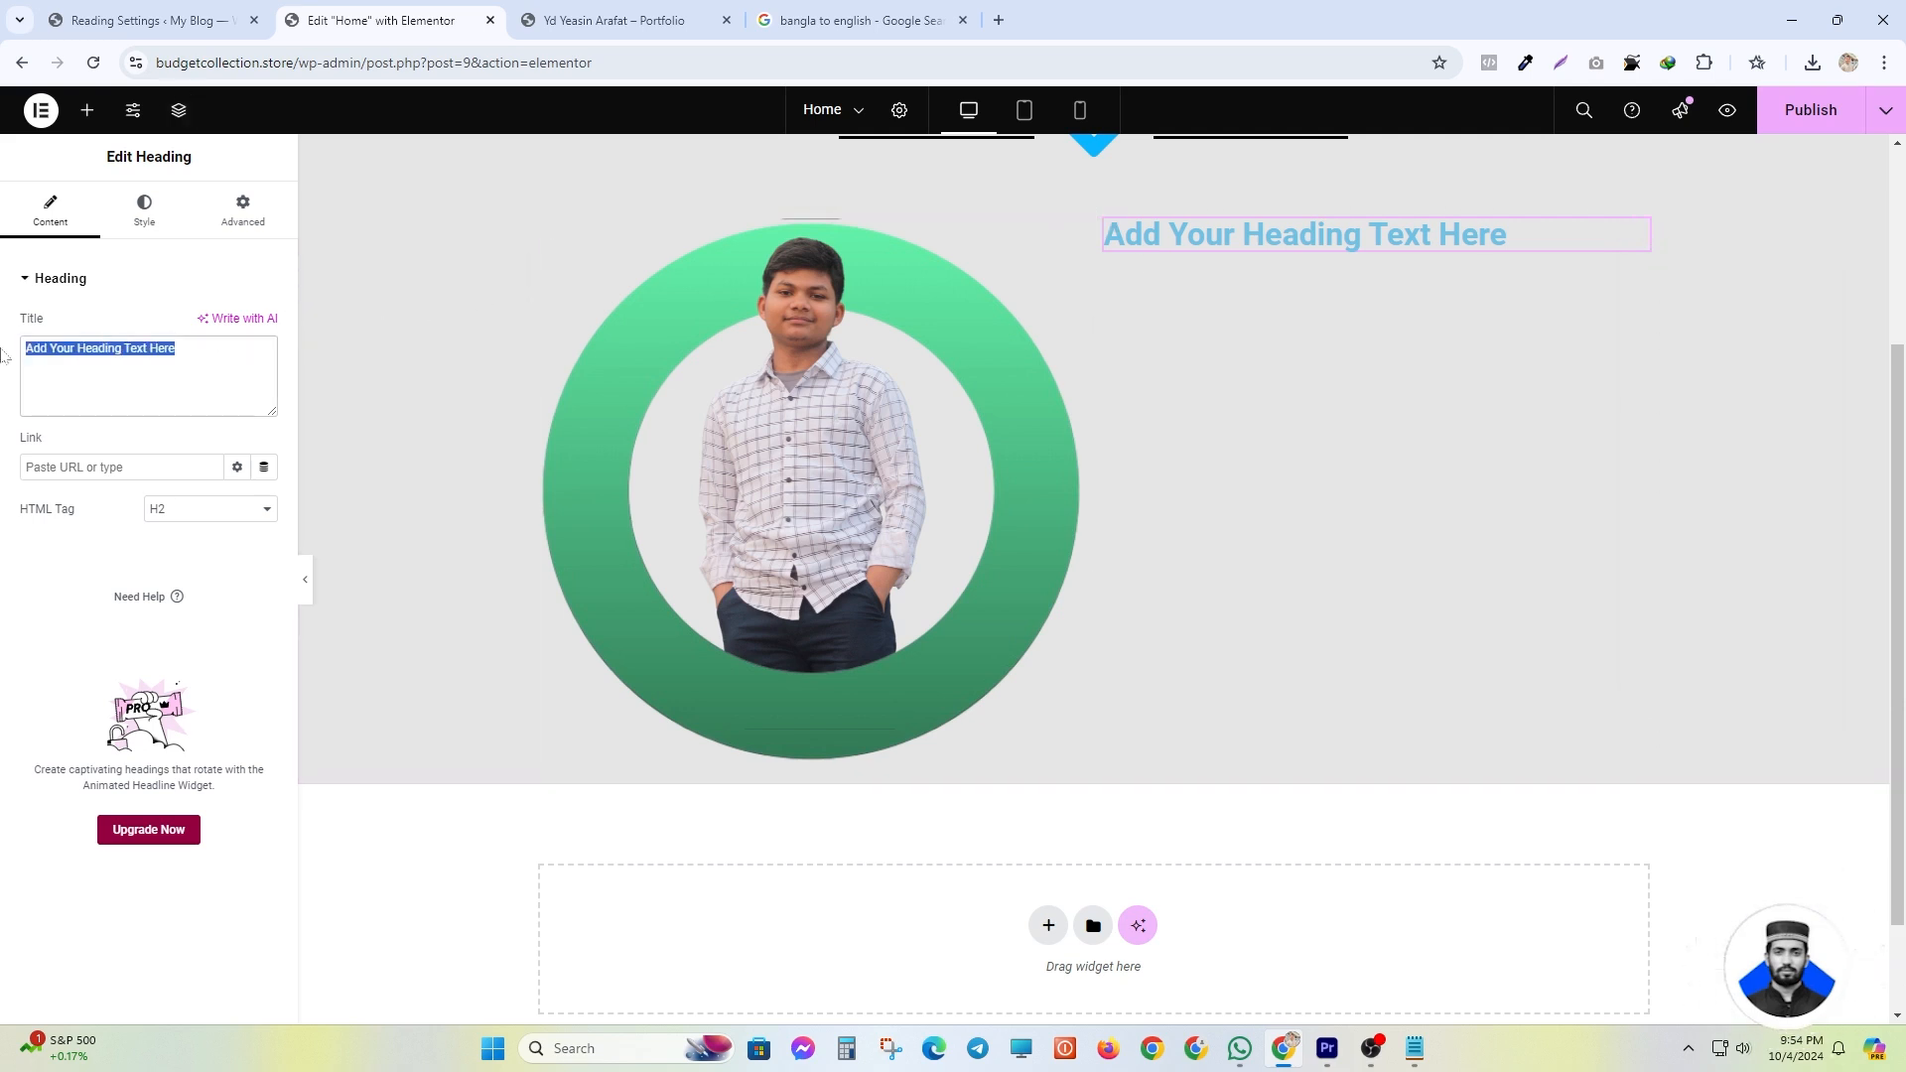
type("Hi! I'm")
scroll(1235, 385, "up", 2)
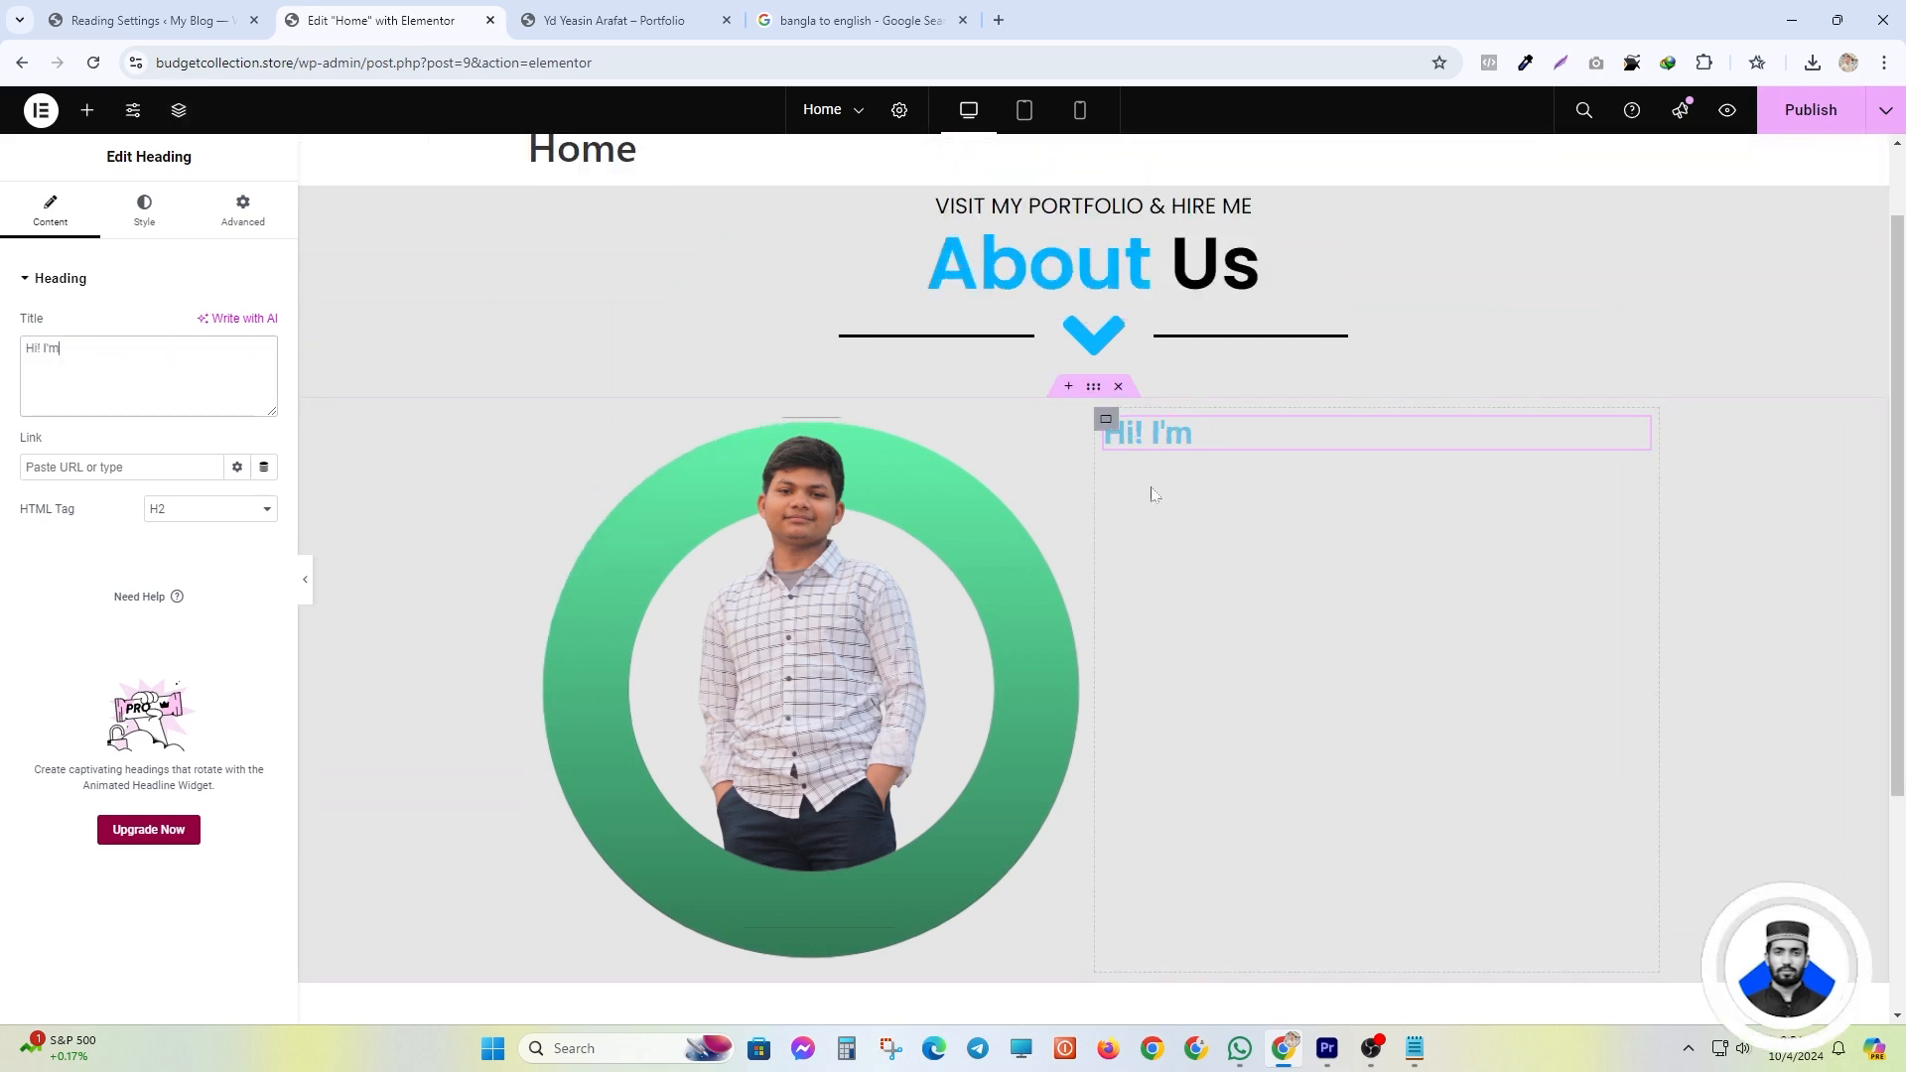
- Style the "Hi! I'm" heading with black #000000 text and a font size of 39 px
left_click(144, 211)
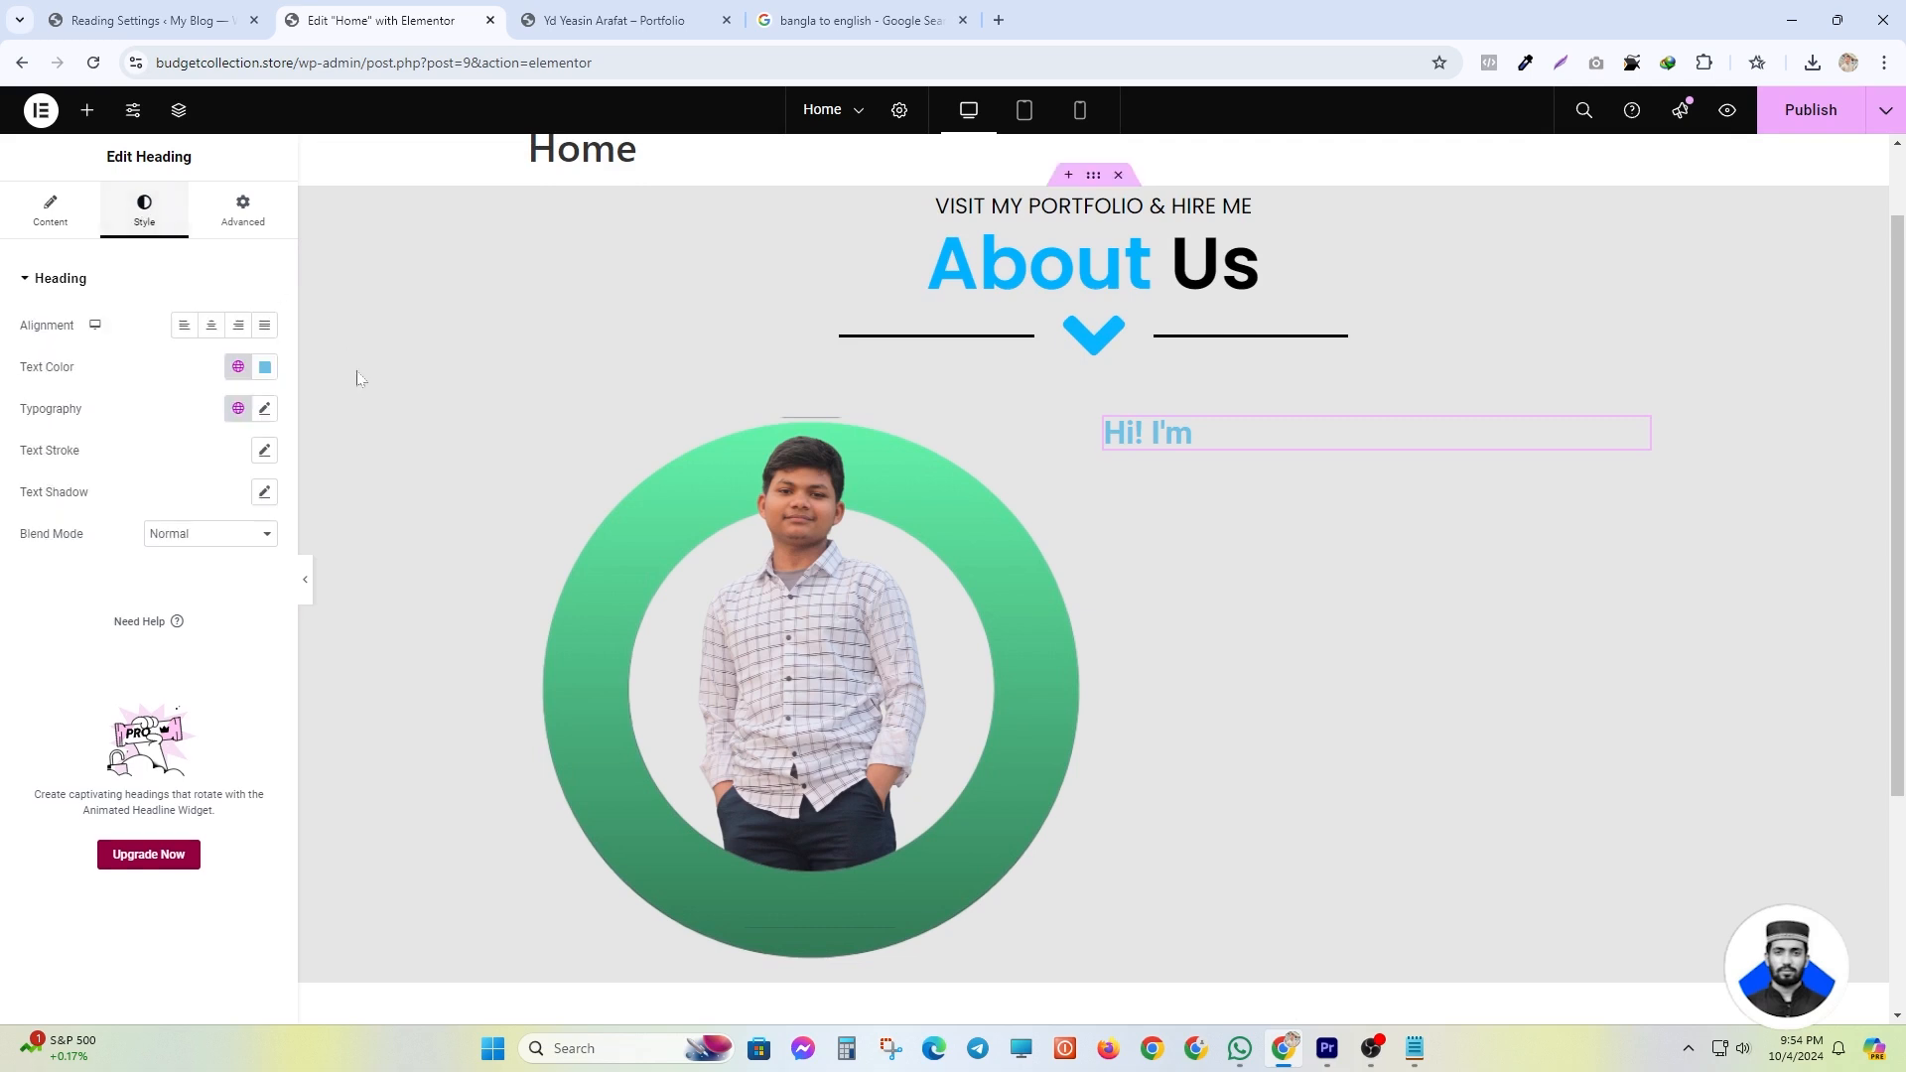
left_click(266, 367)
left_click_drag(270, 463, 128, 633)
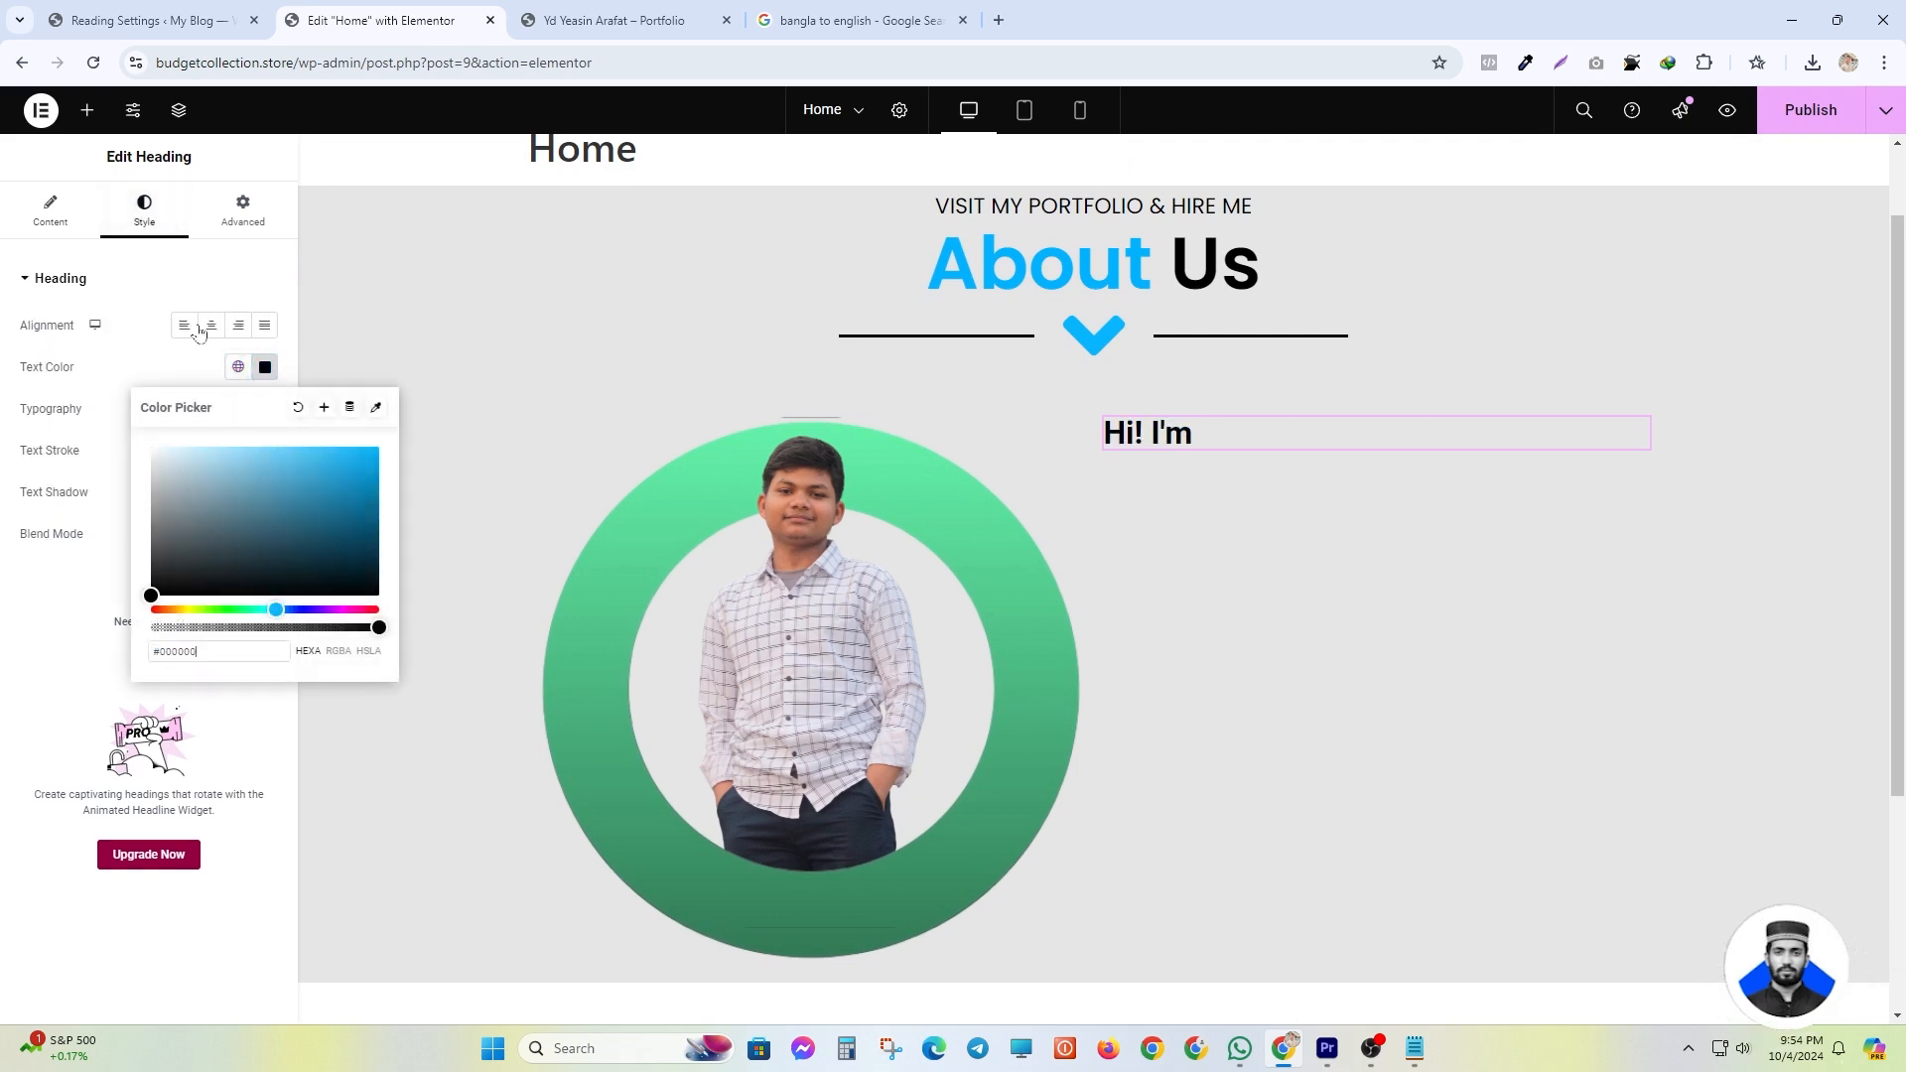
left_click(264, 368)
left_click(264, 408)
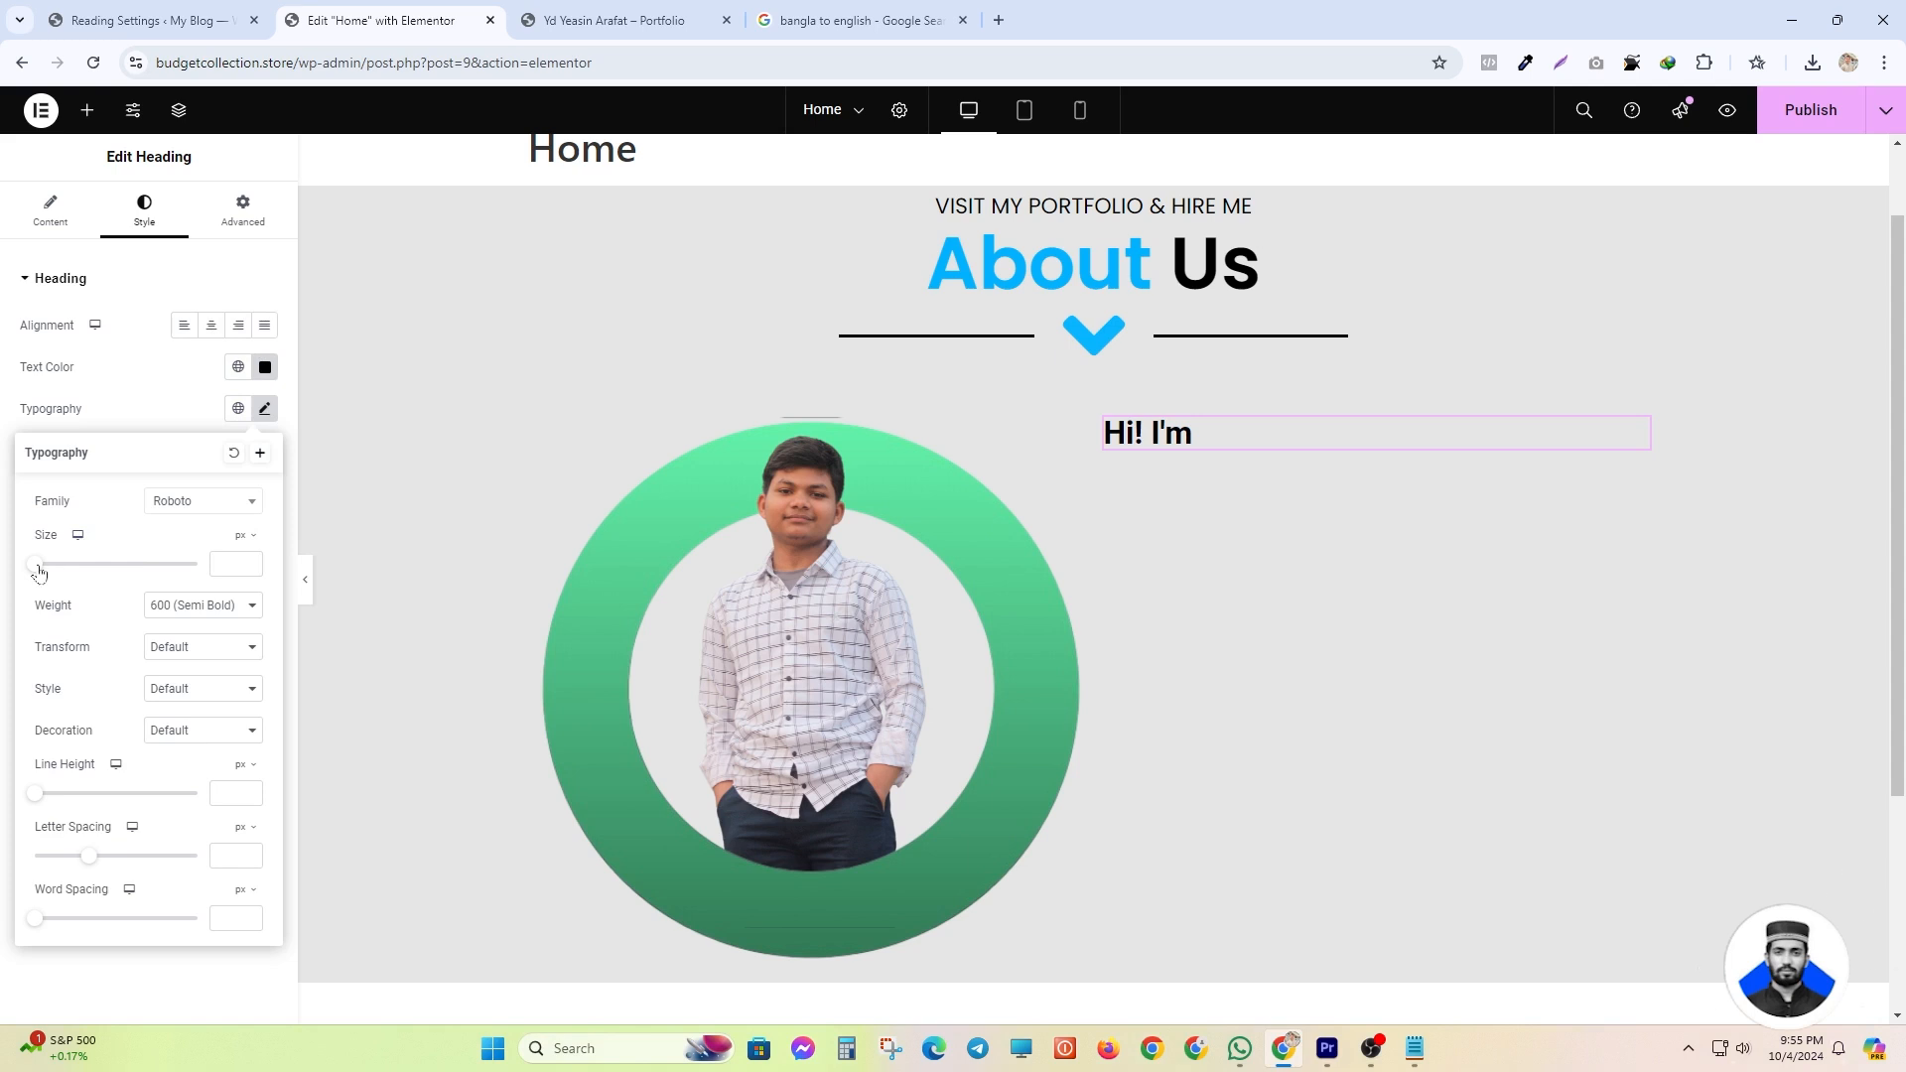
left_click_drag(39, 571, 67, 578)
left_click_drag(68, 578, 70, 579)
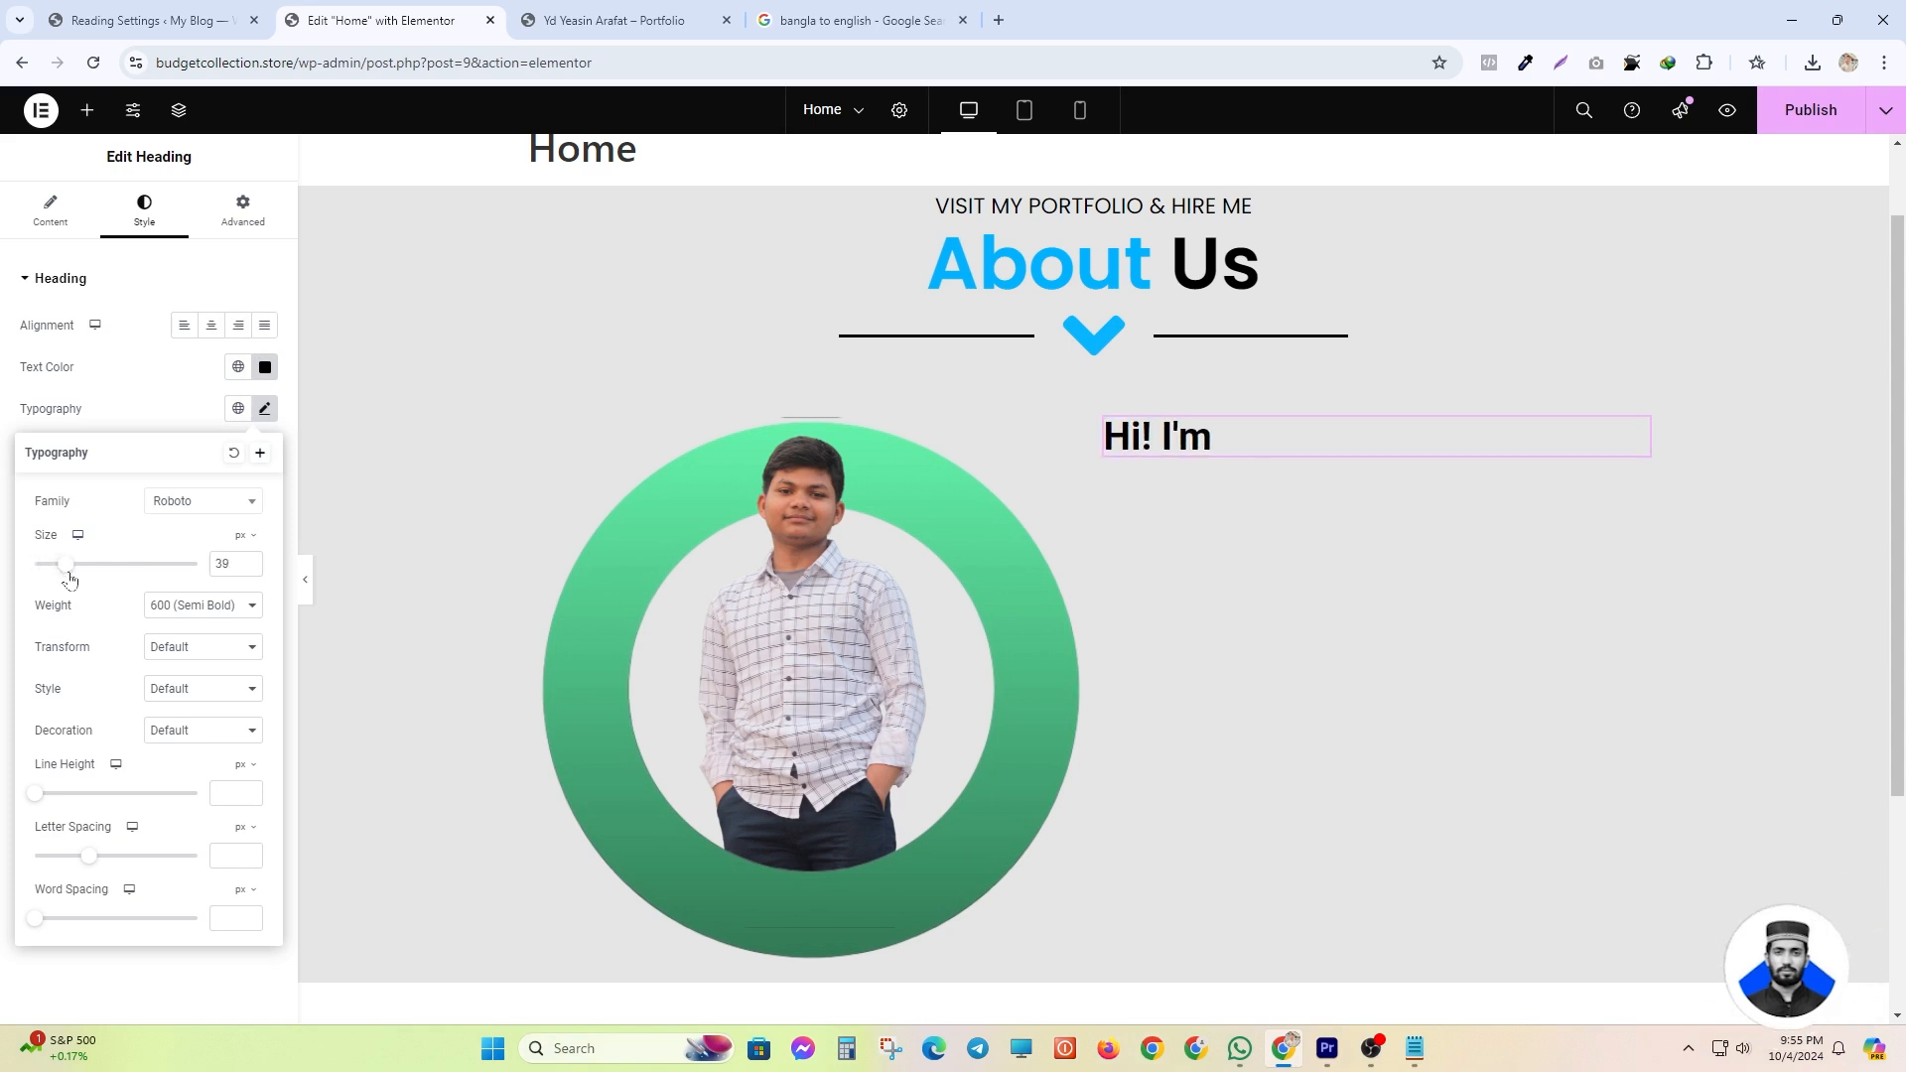
- Copy the owner's full name from the portfolio website and add it as a second heading below "Hi! I'm"
key("ctrl+Tab")
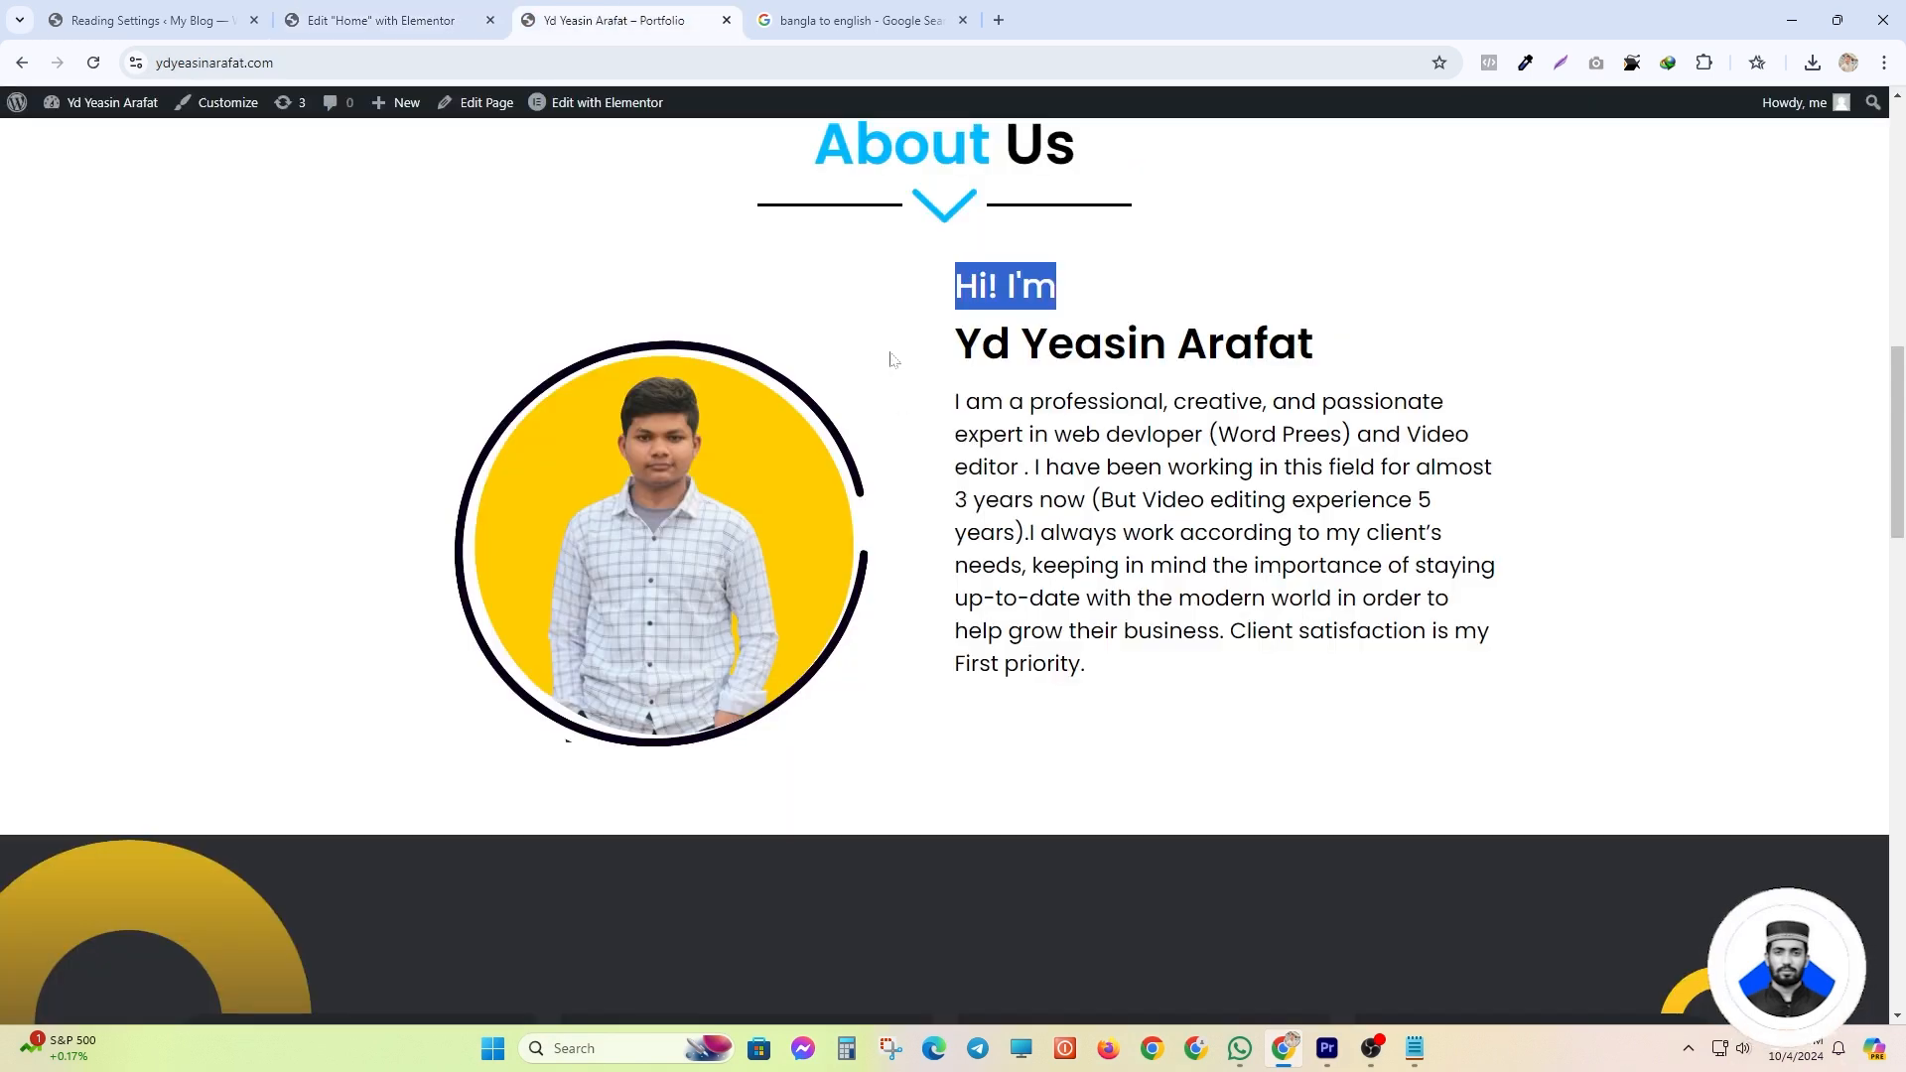
left_click_drag(951, 349, 1349, 349)
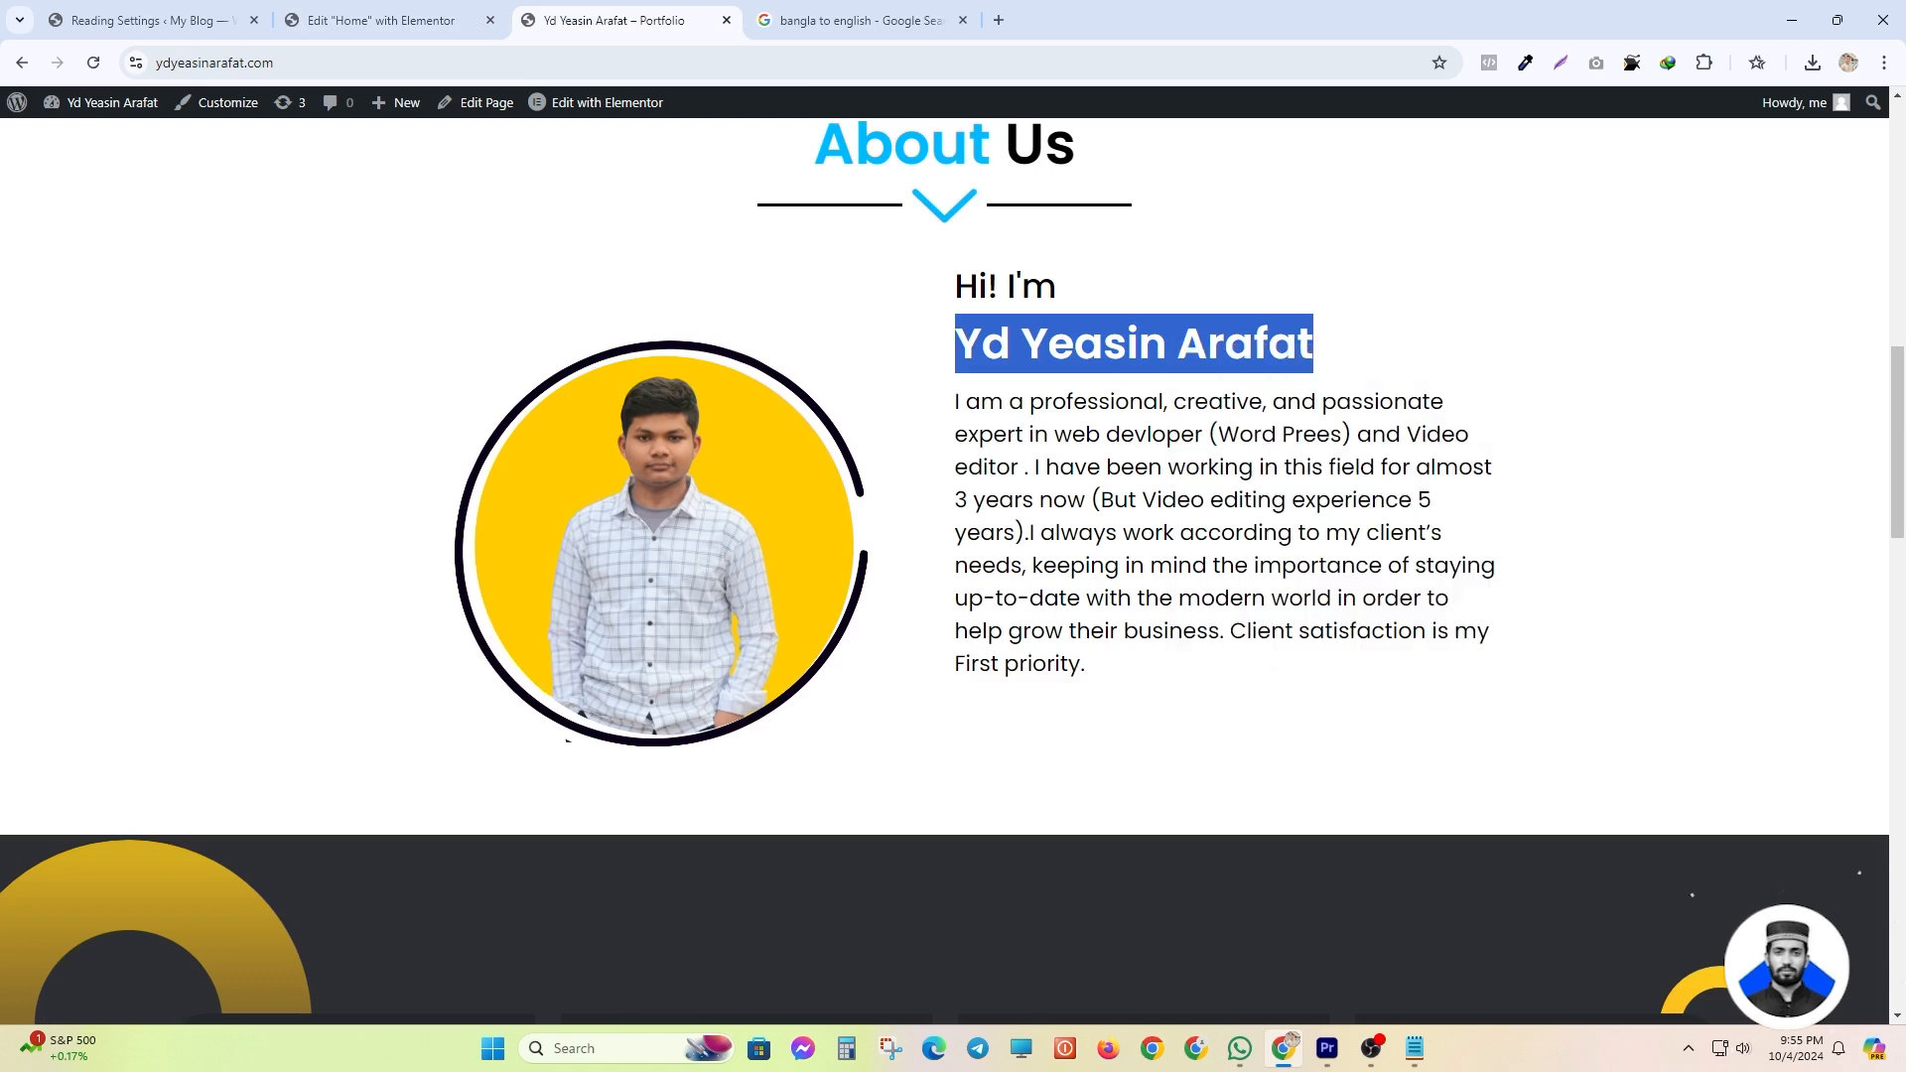
left_click(300, 8)
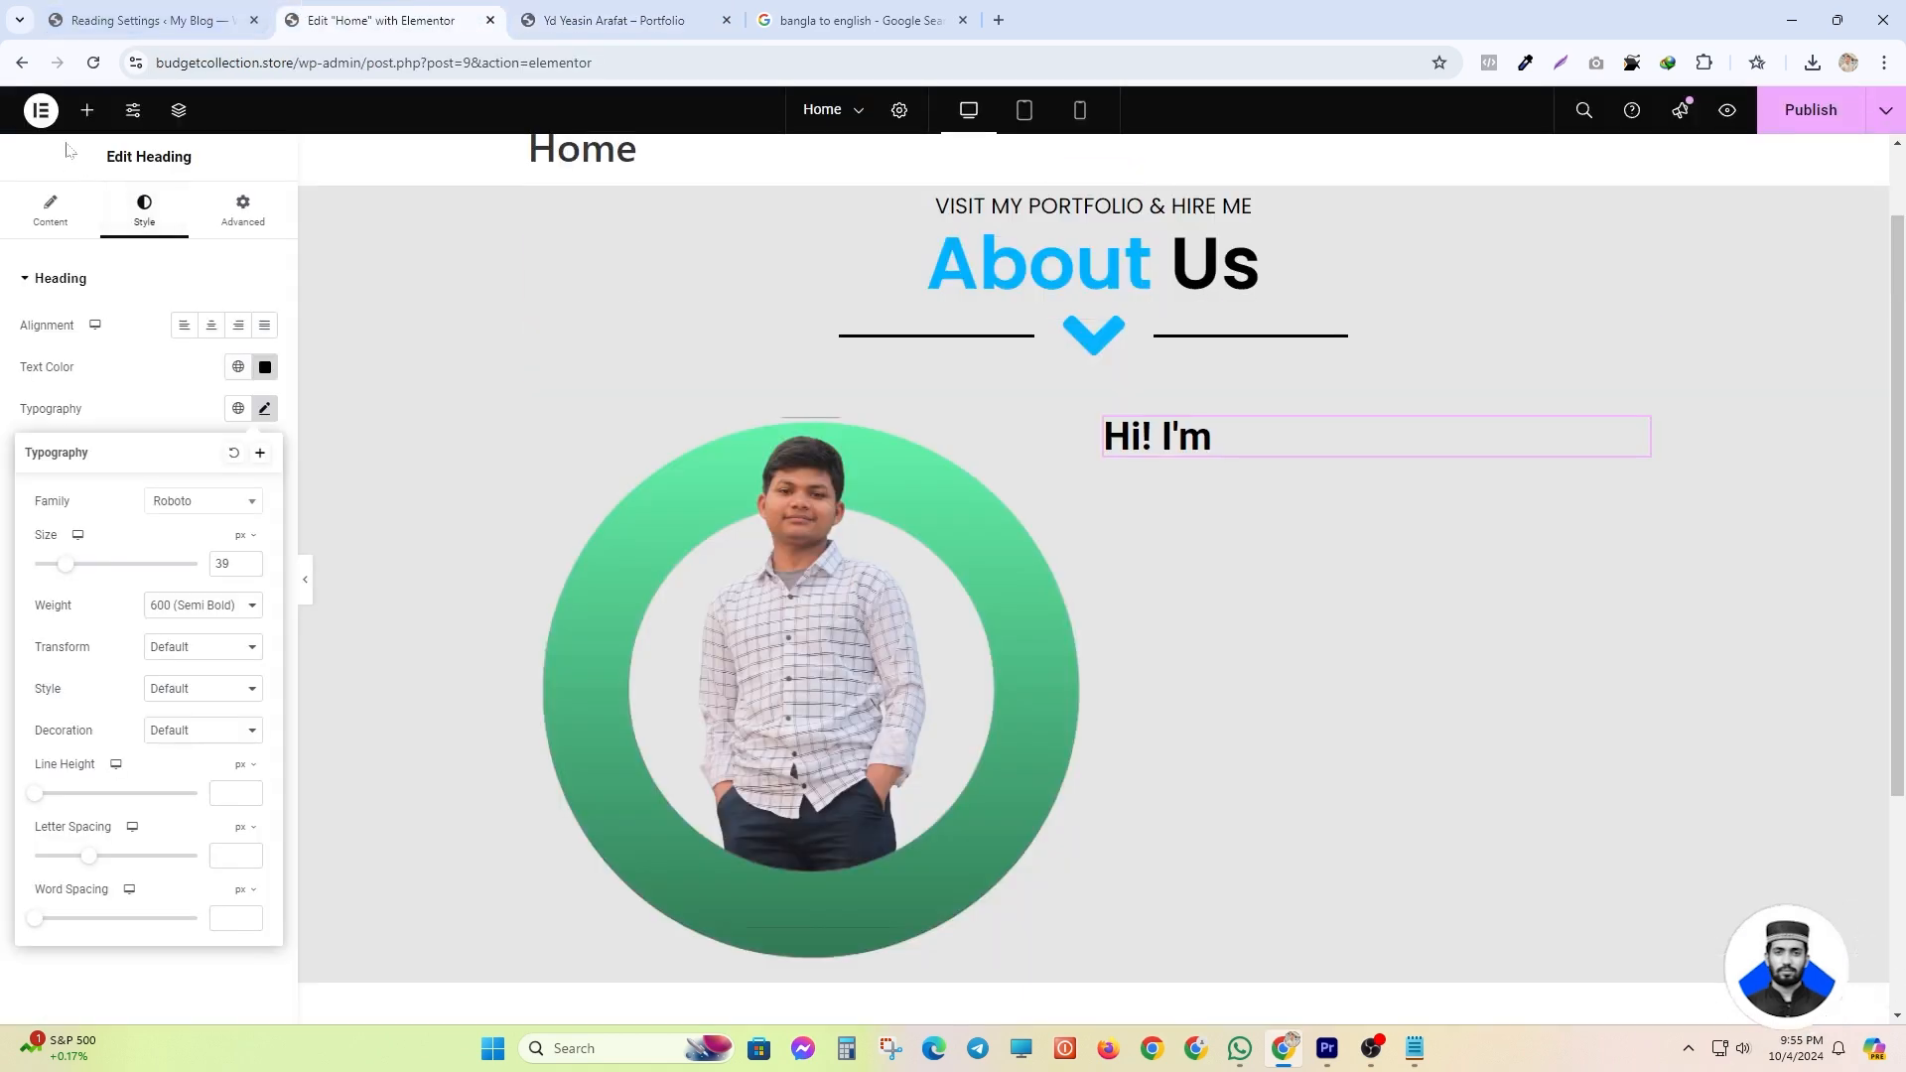
left_click(85, 118)
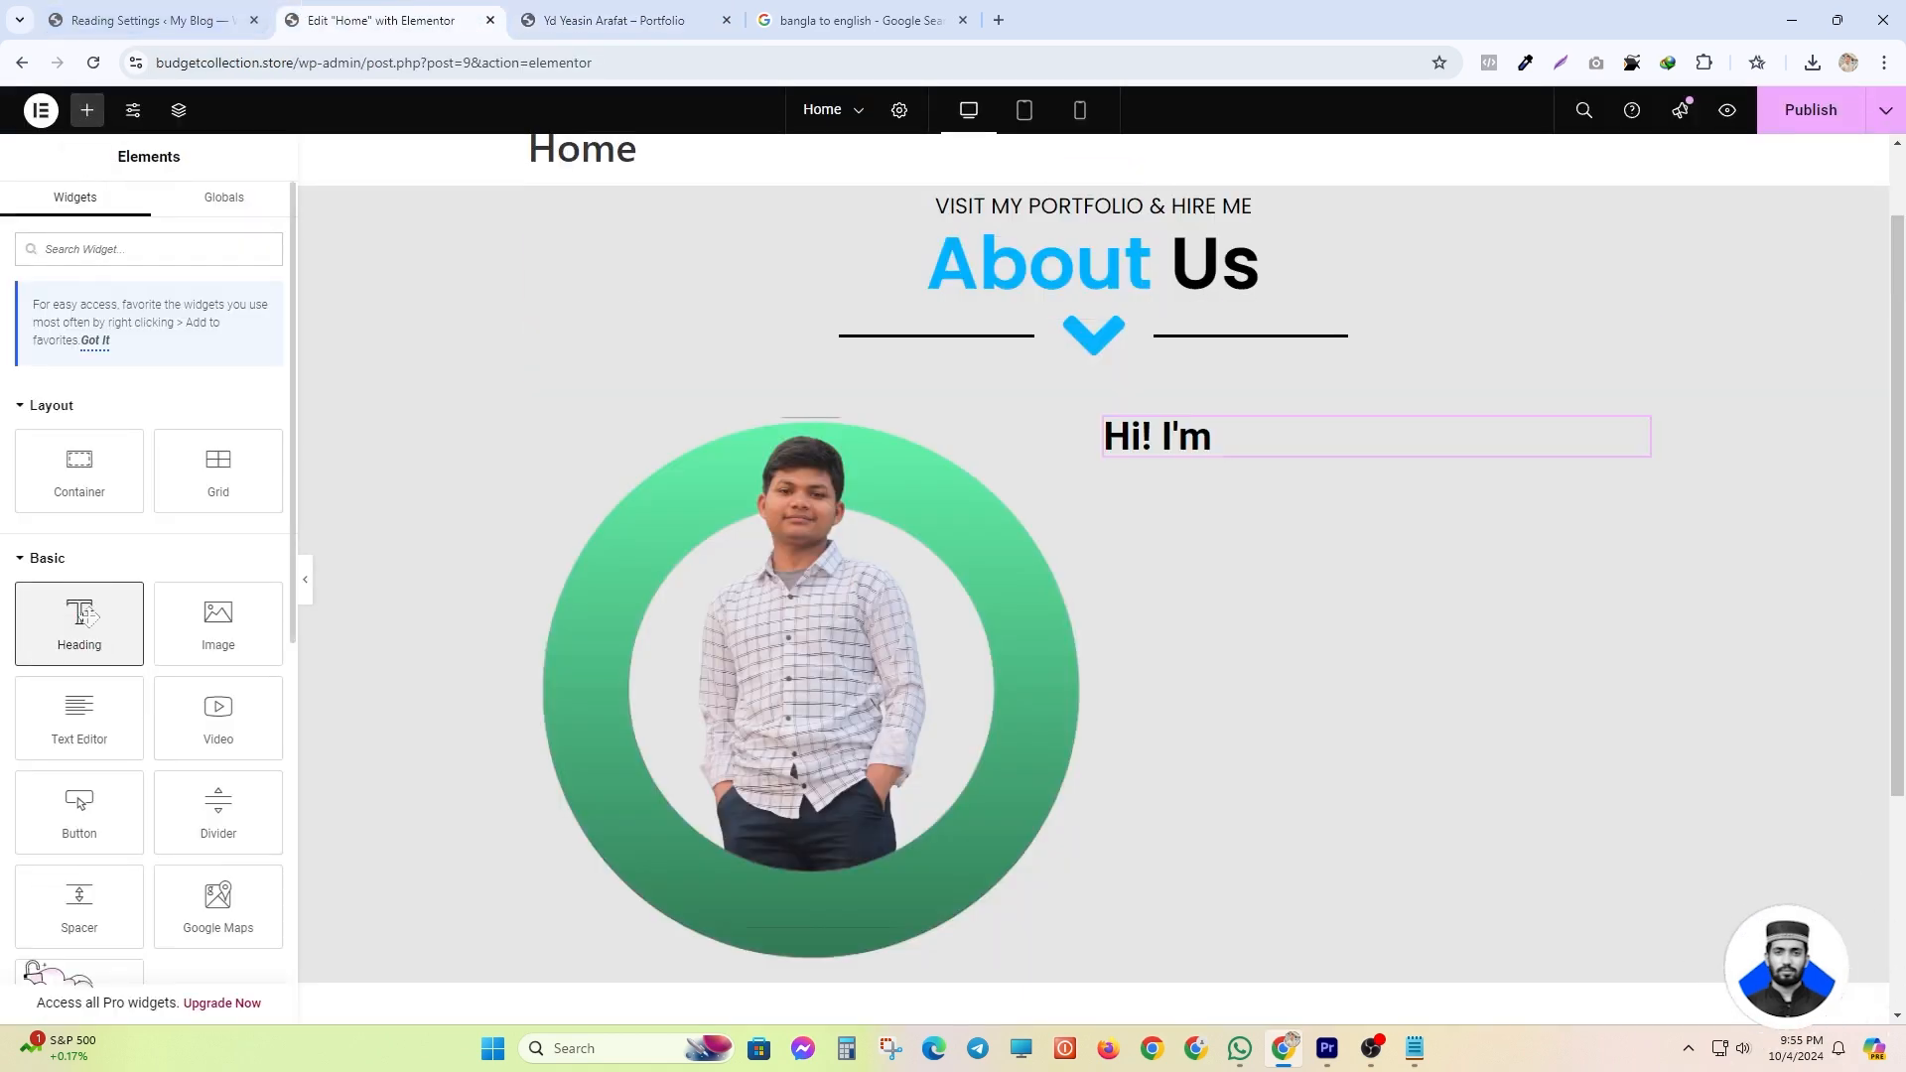
left_click_drag(86, 613, 1149, 496)
left_click_drag(179, 350, 13, 399)
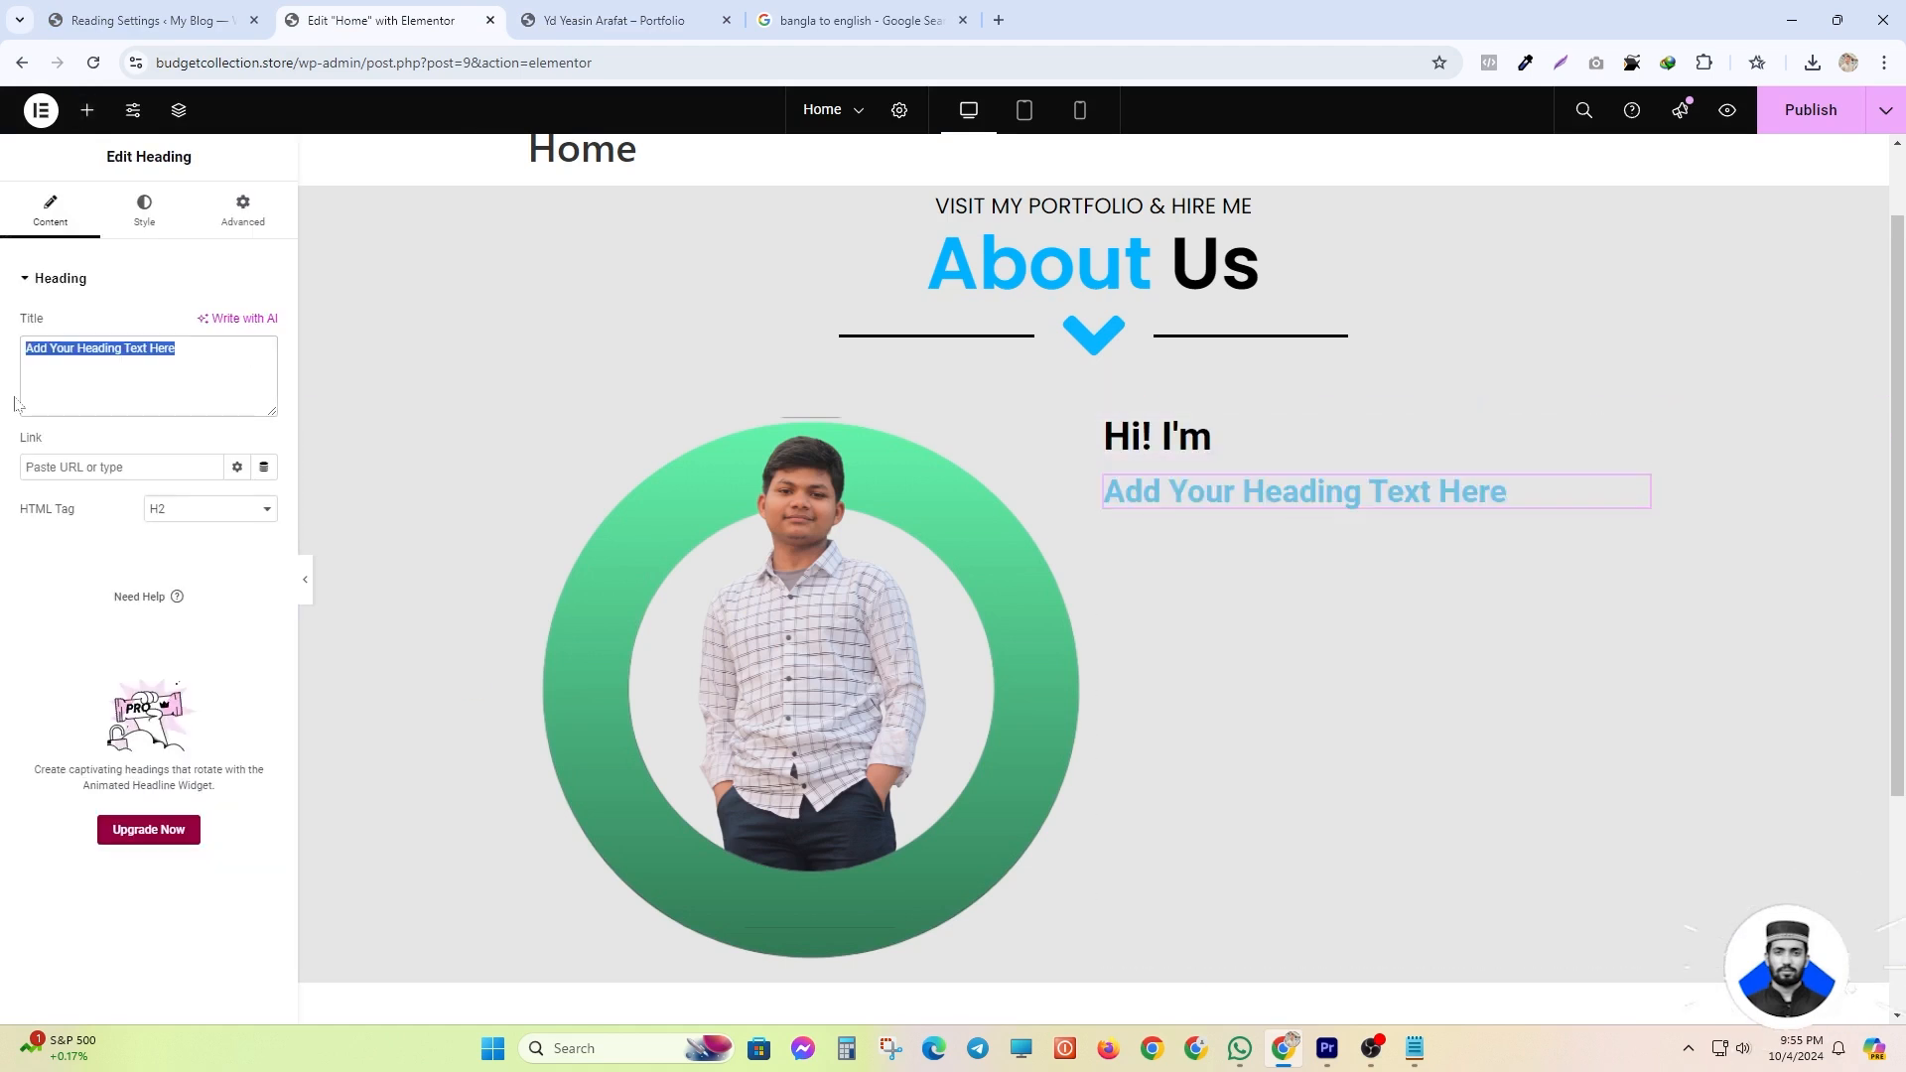
key("ctrl+v")
- Set the name heading's text color to black #000000
left_click(144, 214)
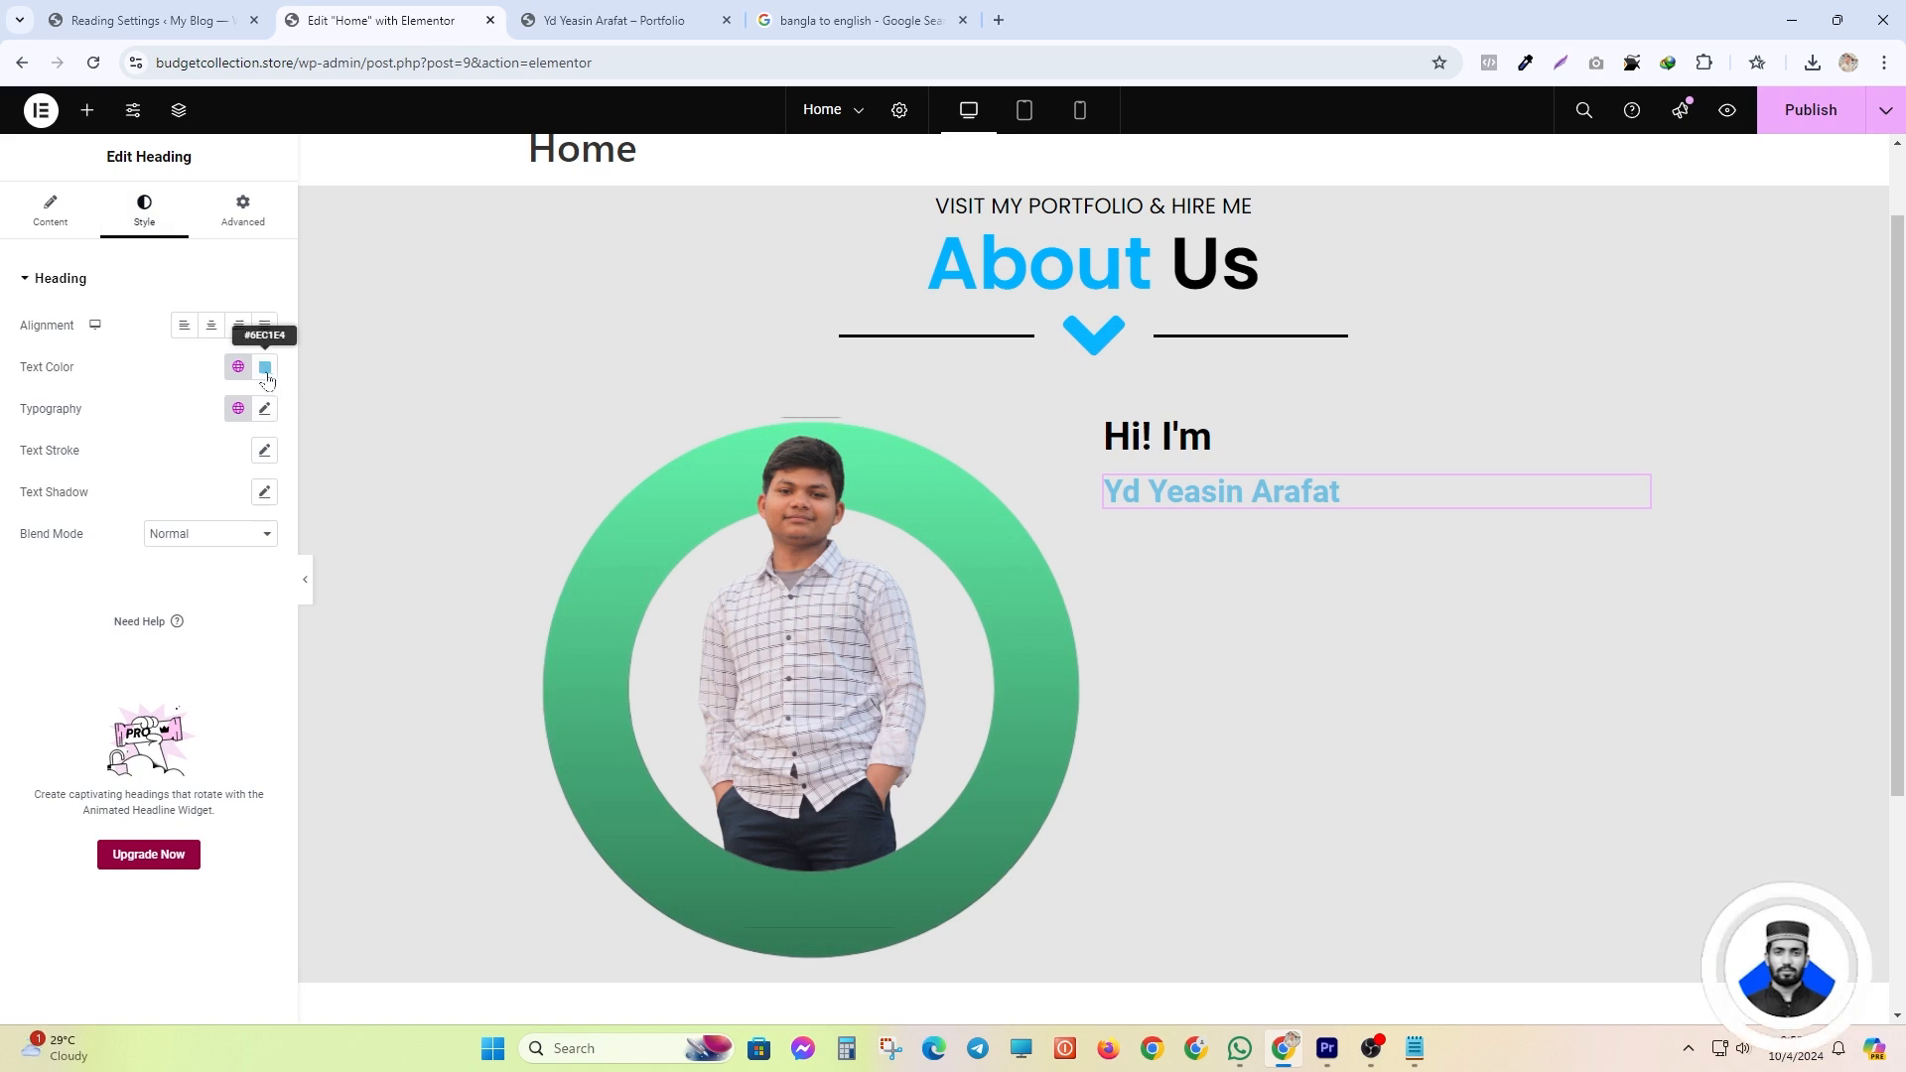
left_click(264, 367)
left_click_drag(242, 557, 100, 676)
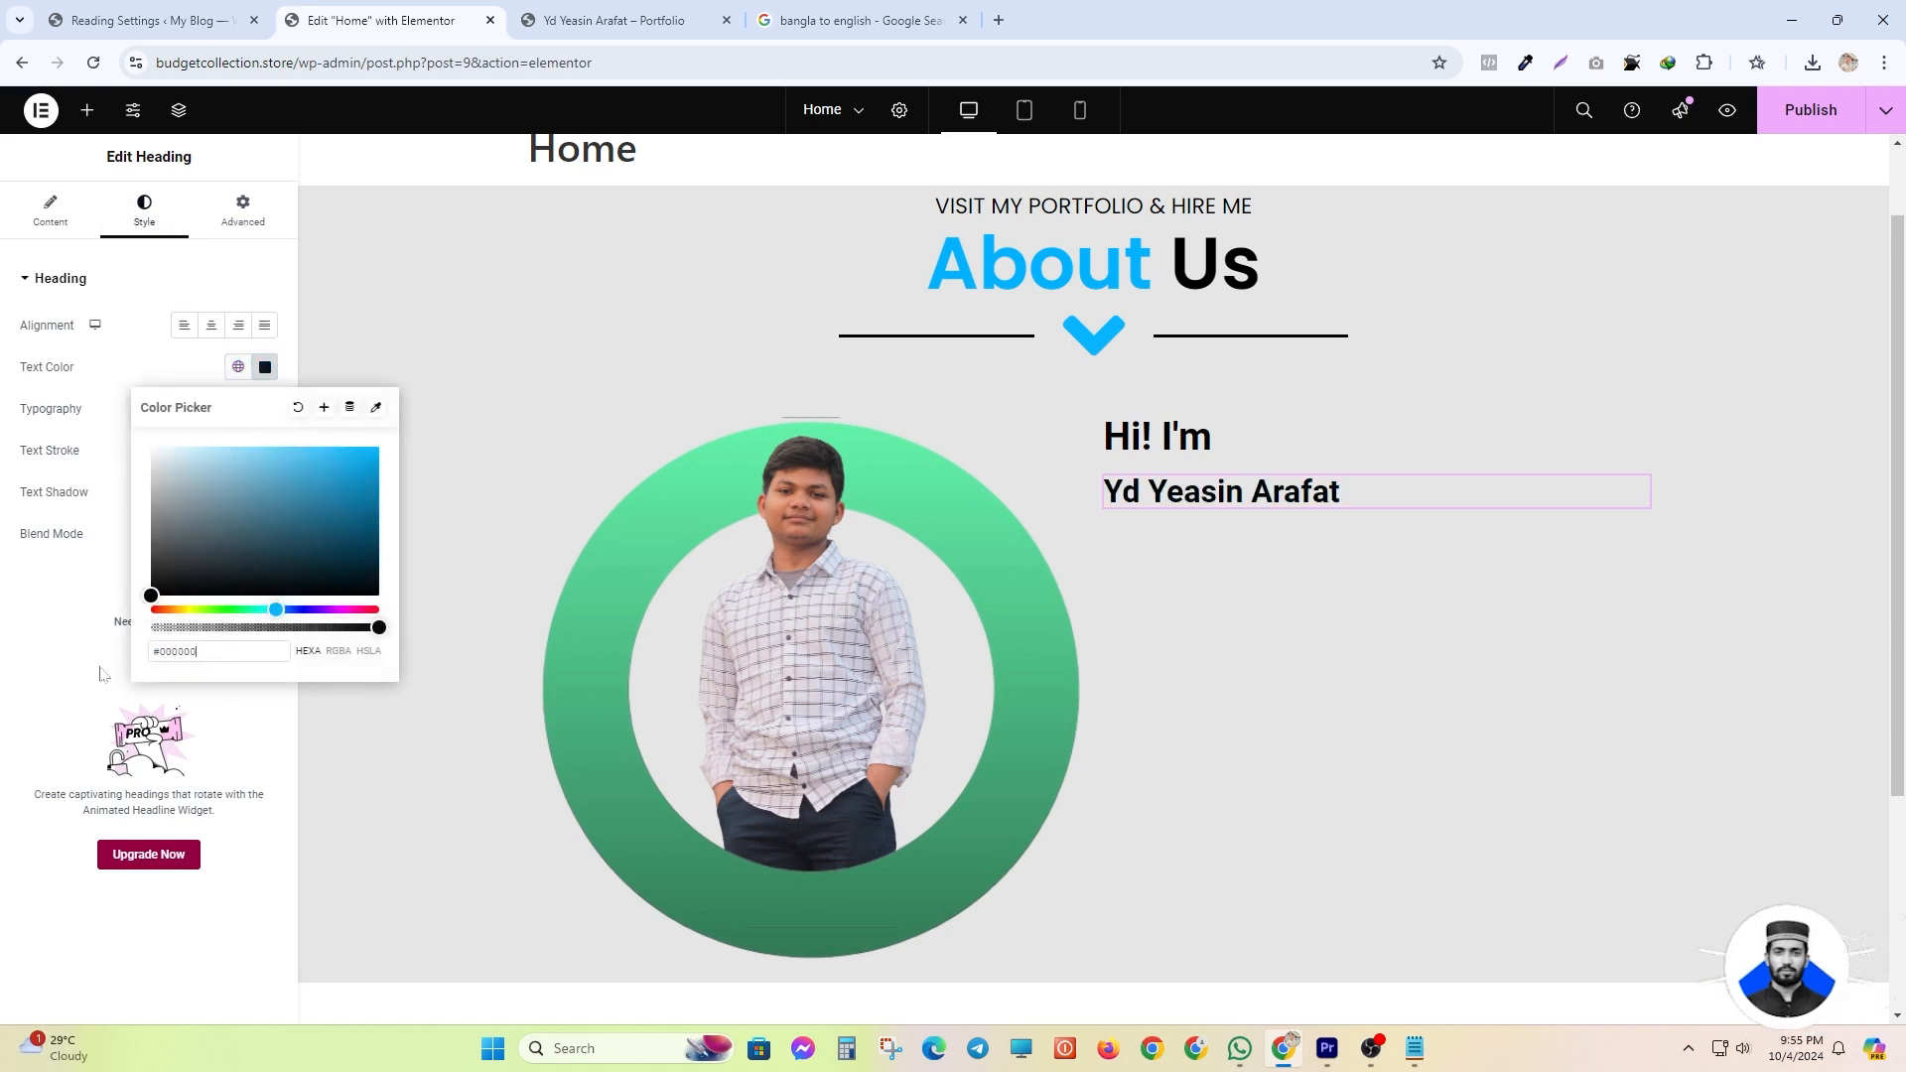
- Set the name heading's font size to 54 px
left_click(264, 367)
left_click(264, 408)
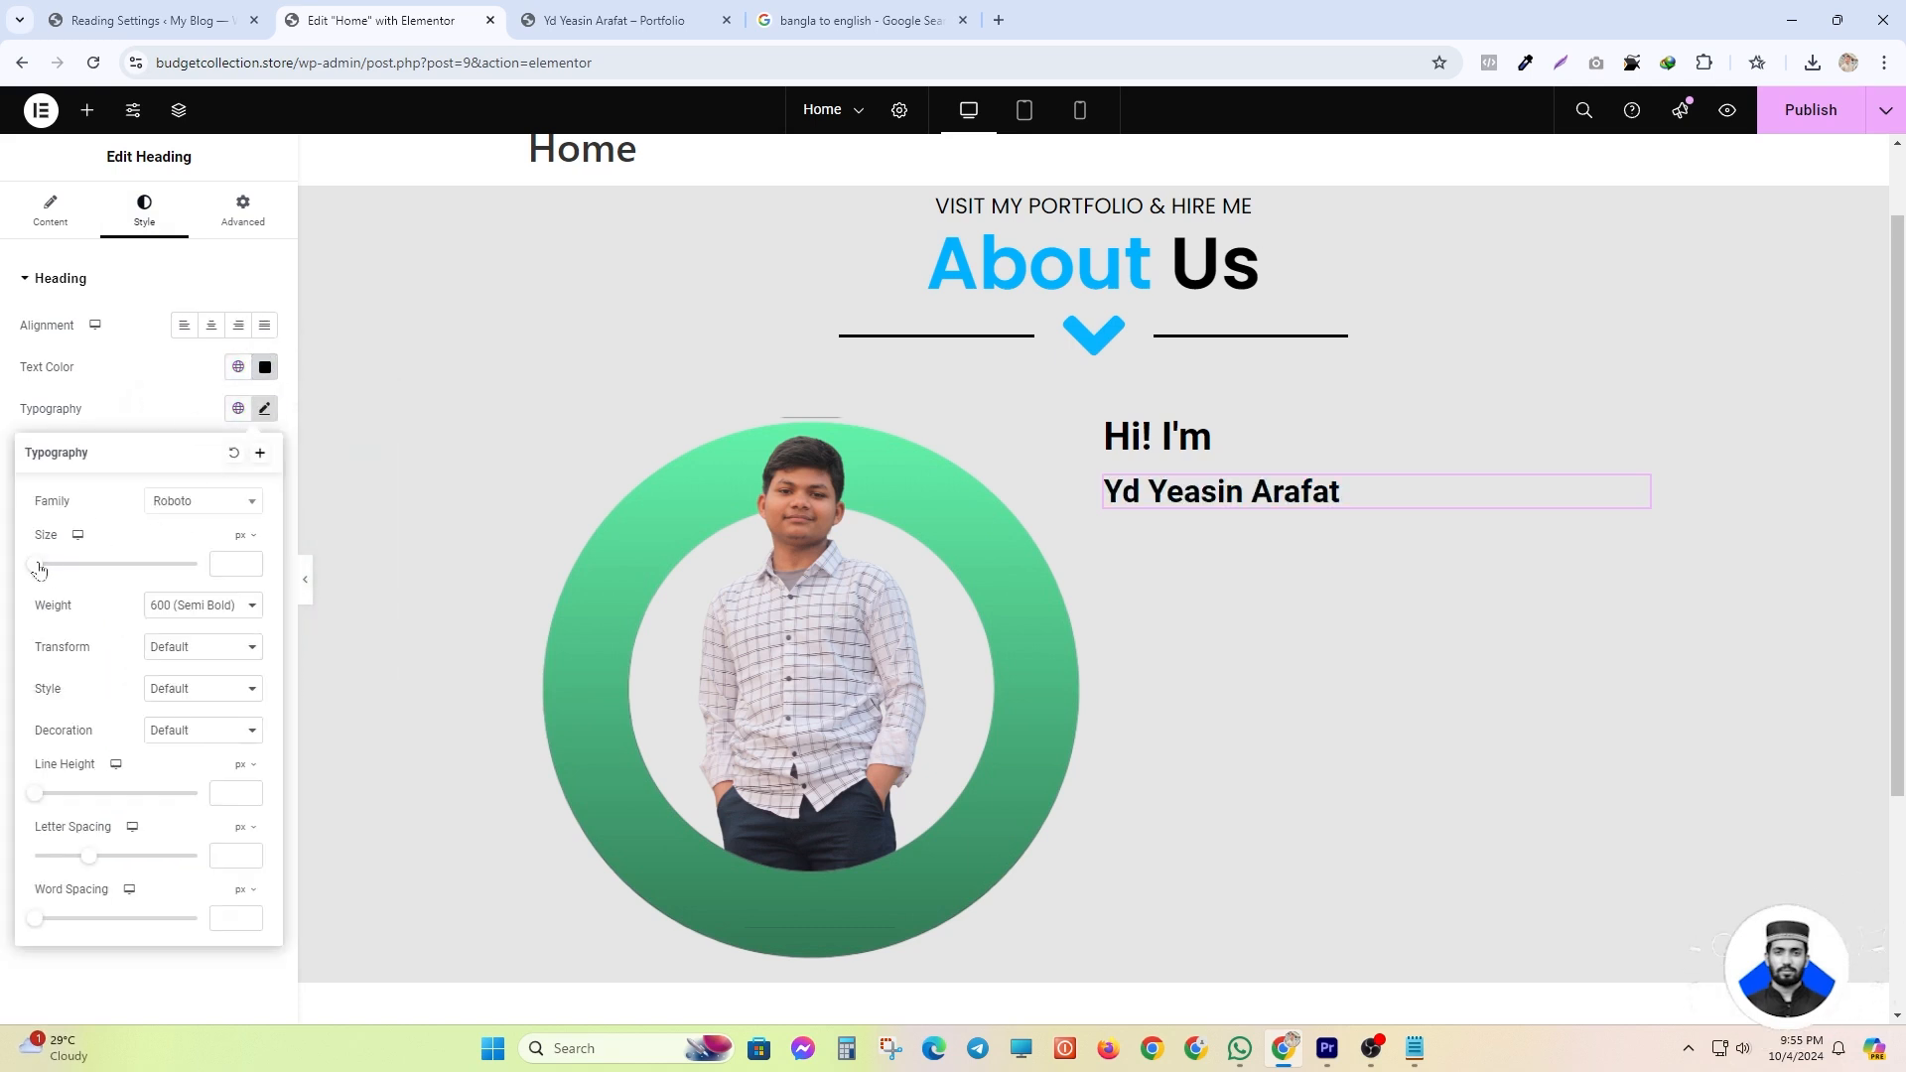
left_click_drag(40, 564, 84, 566)
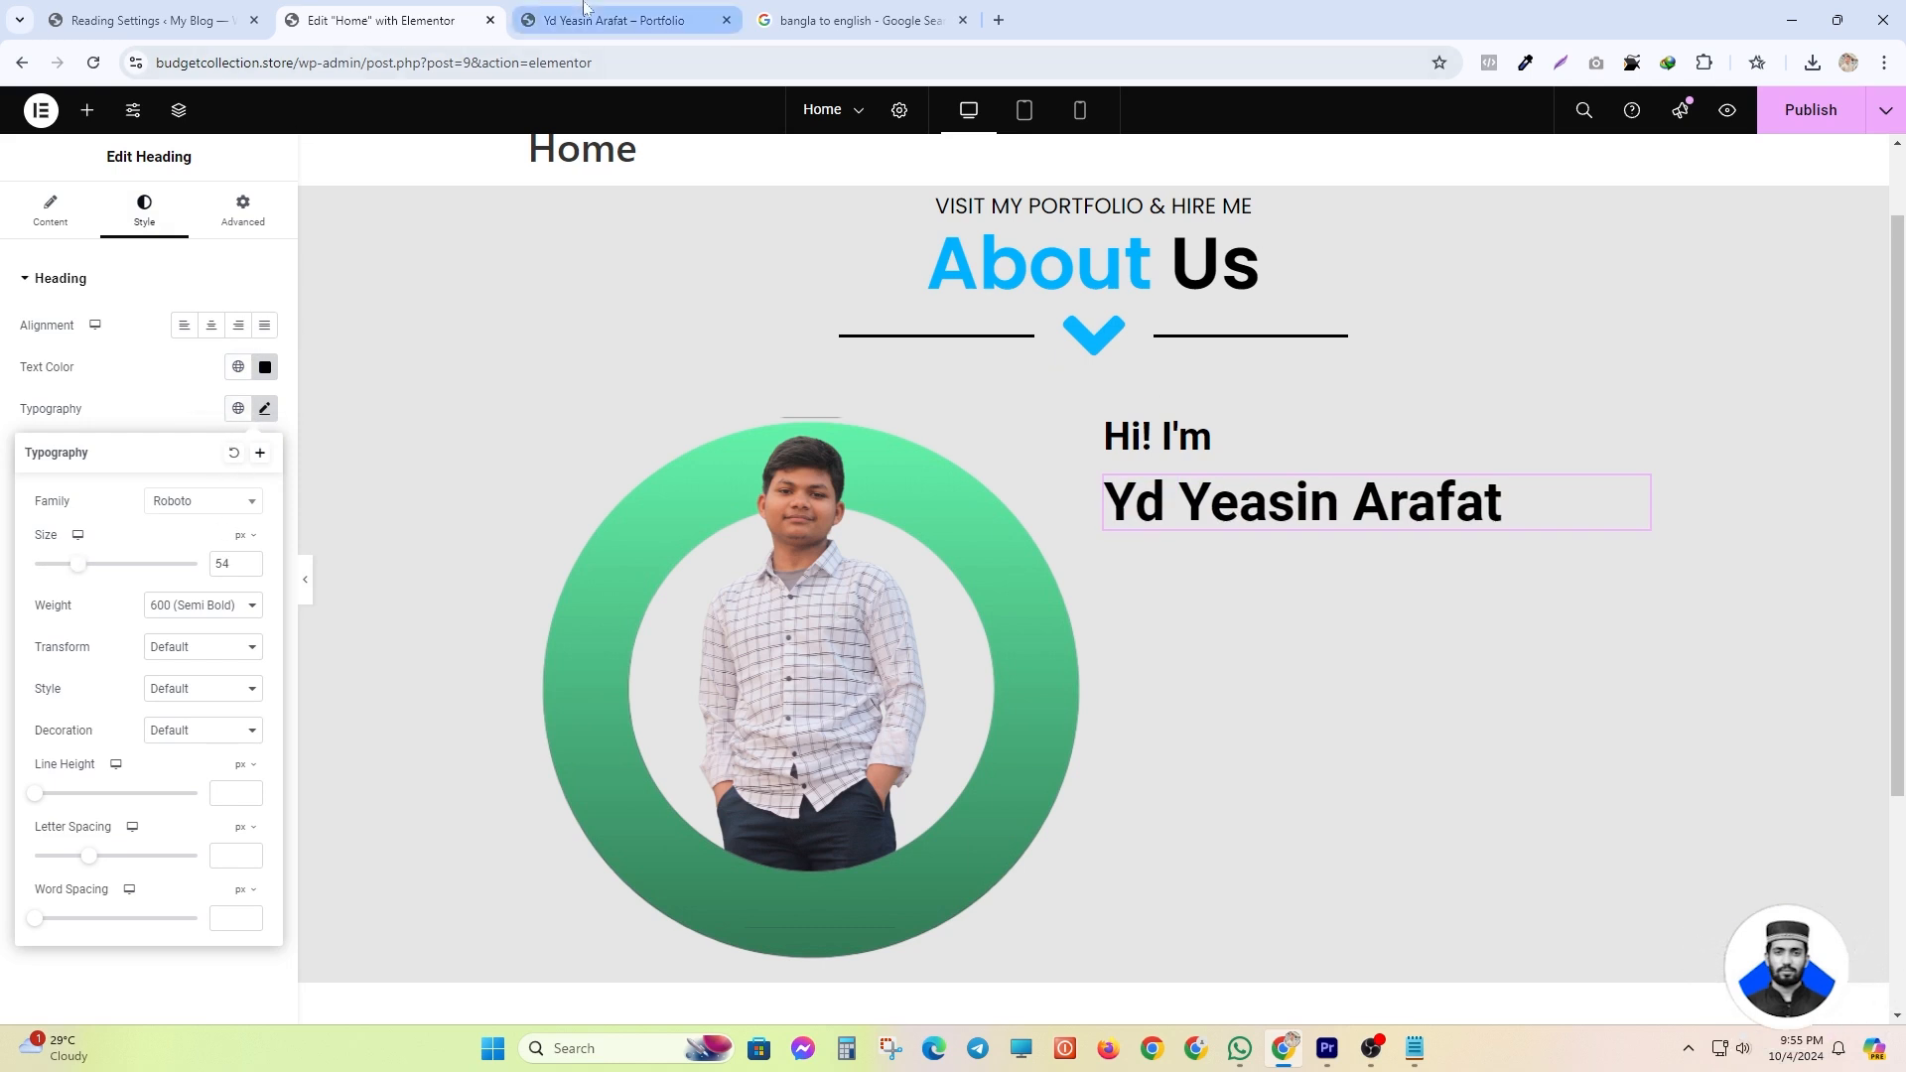
- Copy the introduction paragraph from the portfolio website and add it in a text editor widget below the name heading
left_click(610, 19)
left_click_drag(955, 397, 1095, 680)
key("ctrl+c")
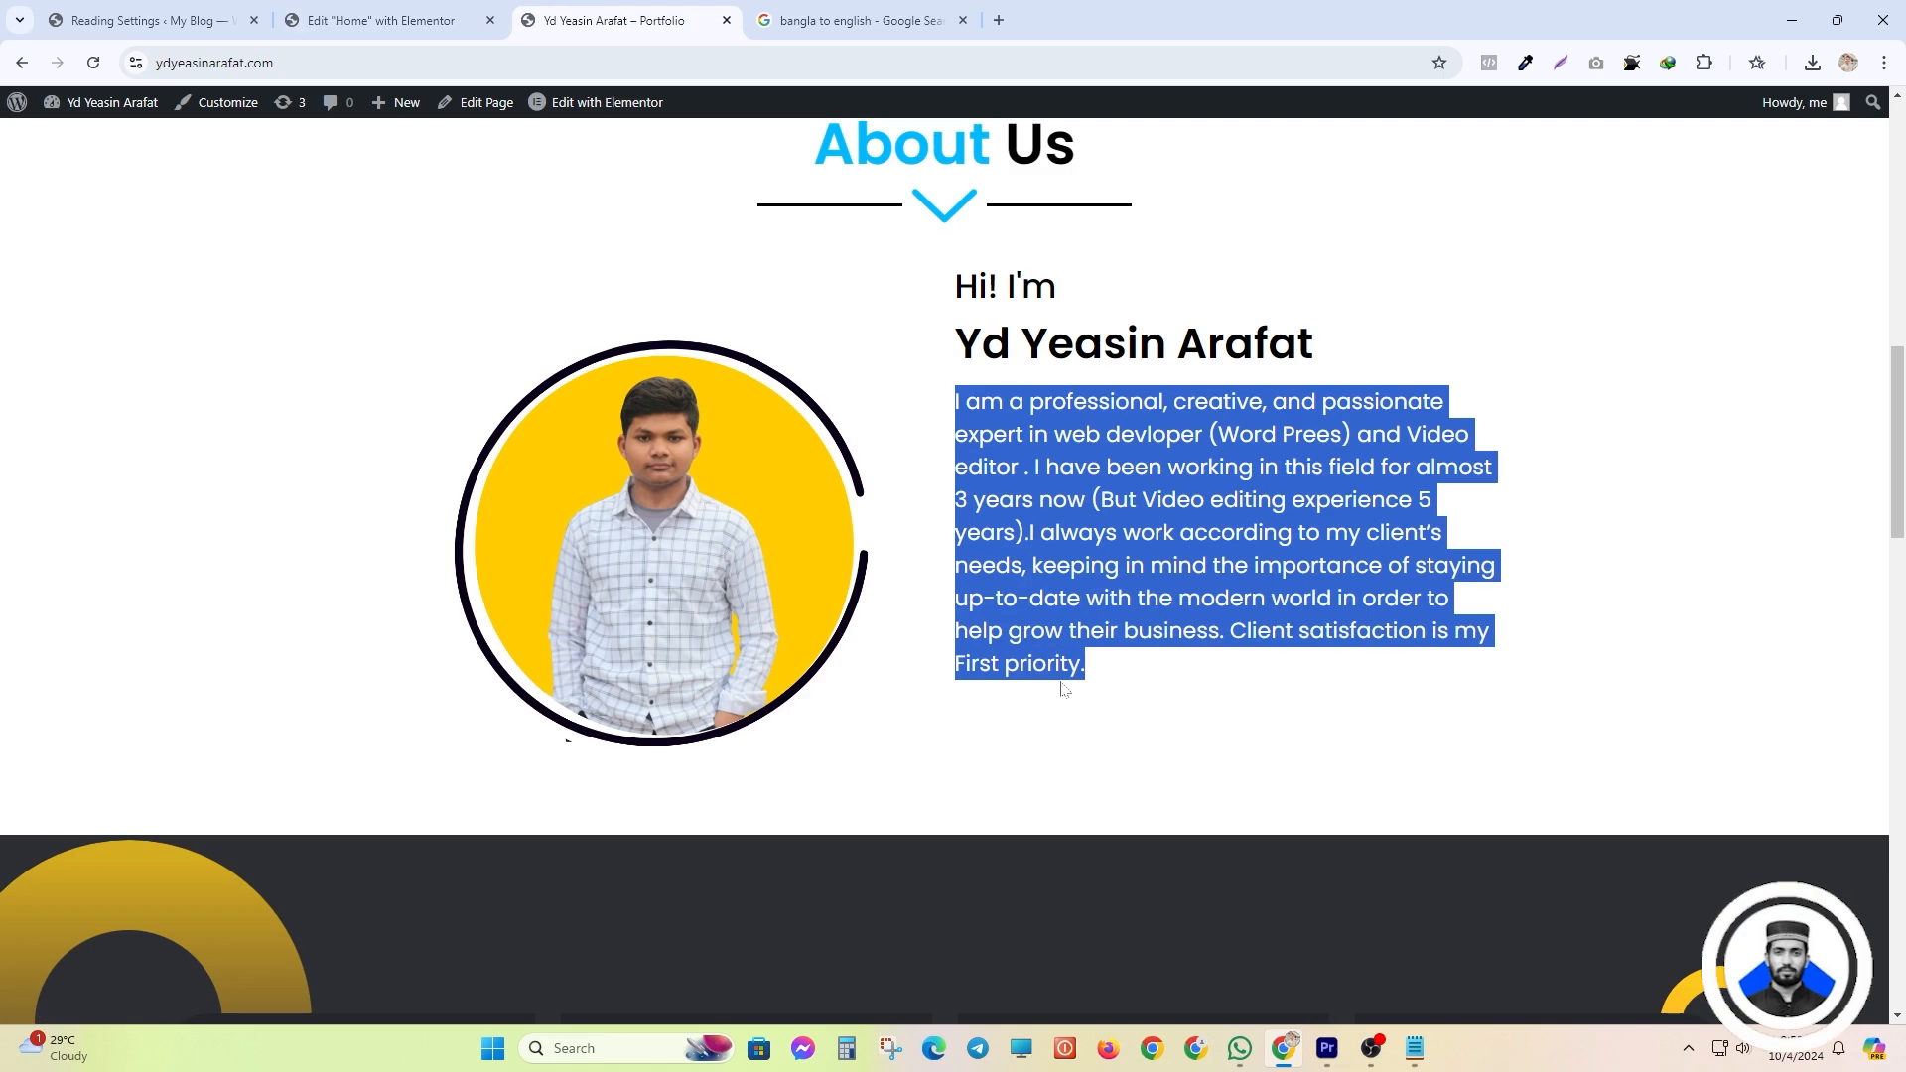
left_click(360, 16)
left_click(88, 110)
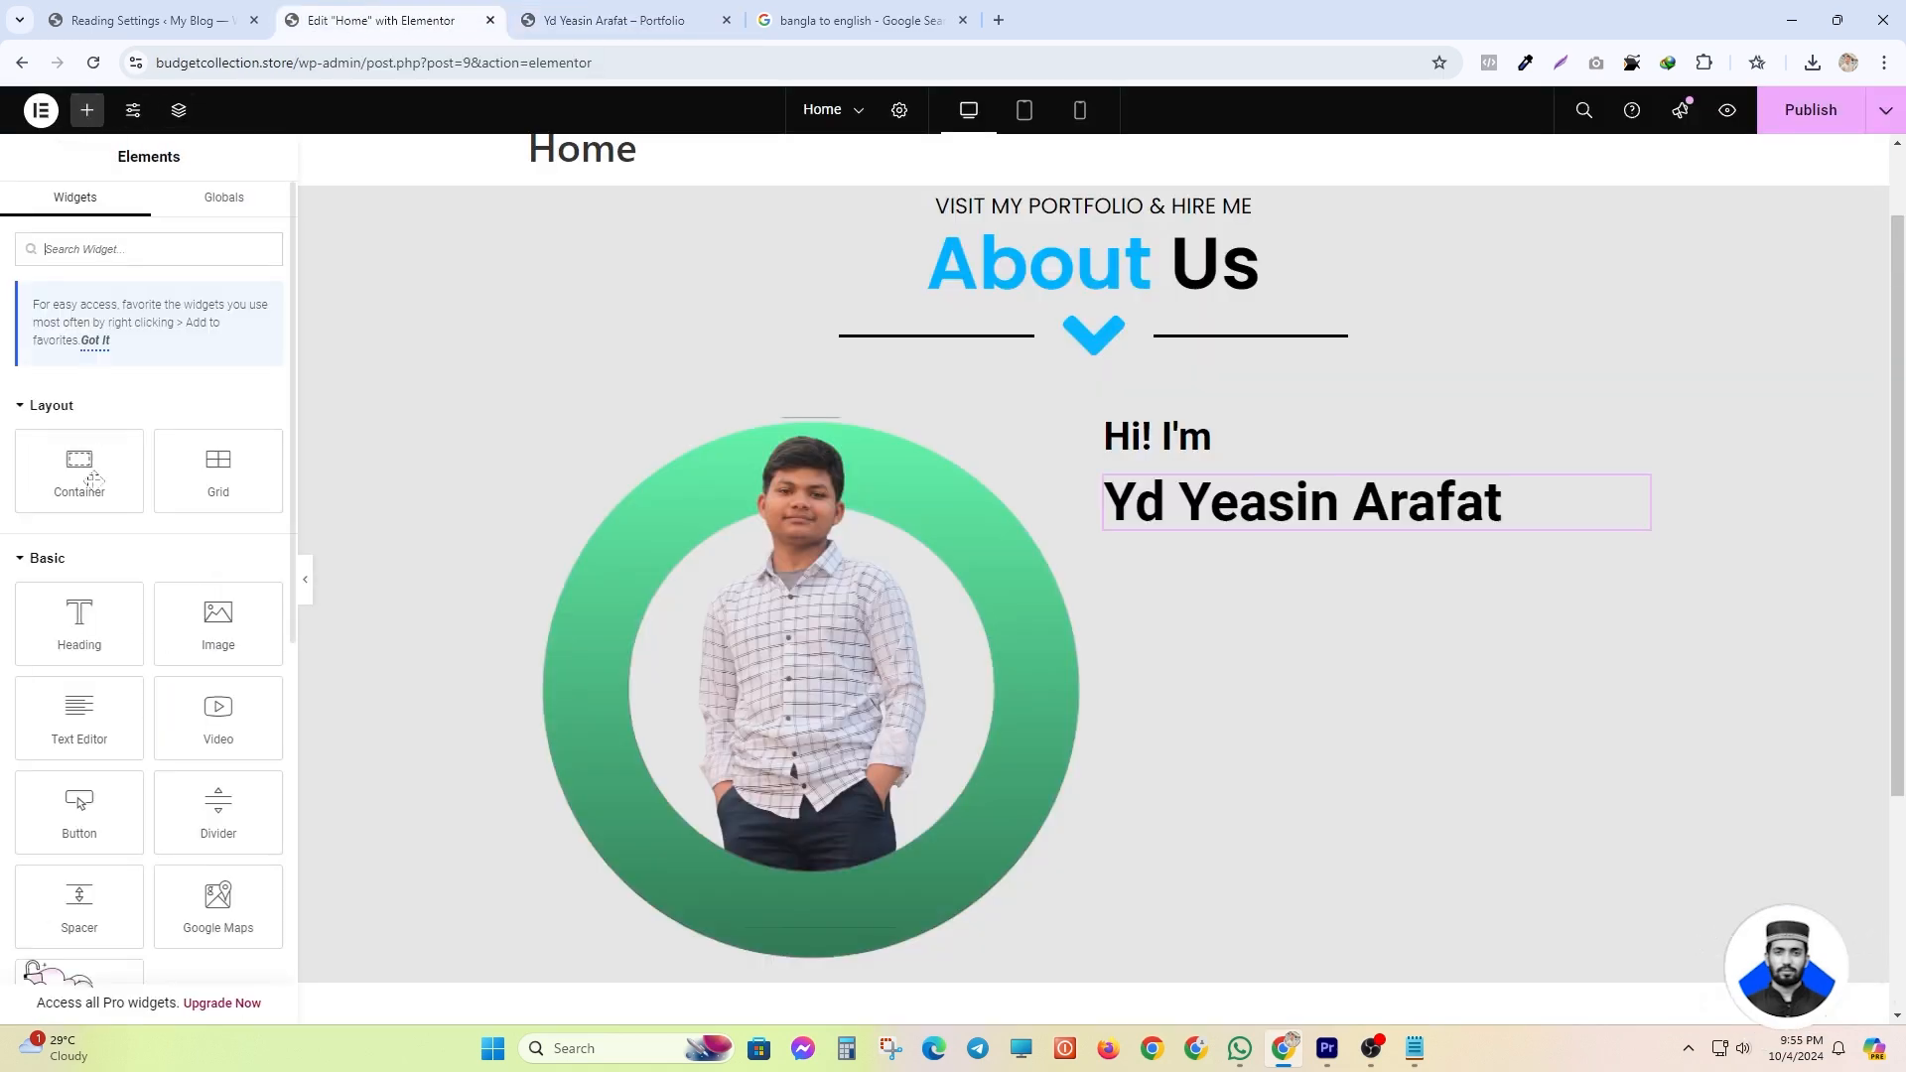
scroll(76, 730, "down", 2)
left_click_drag(79, 520, 1291, 524)
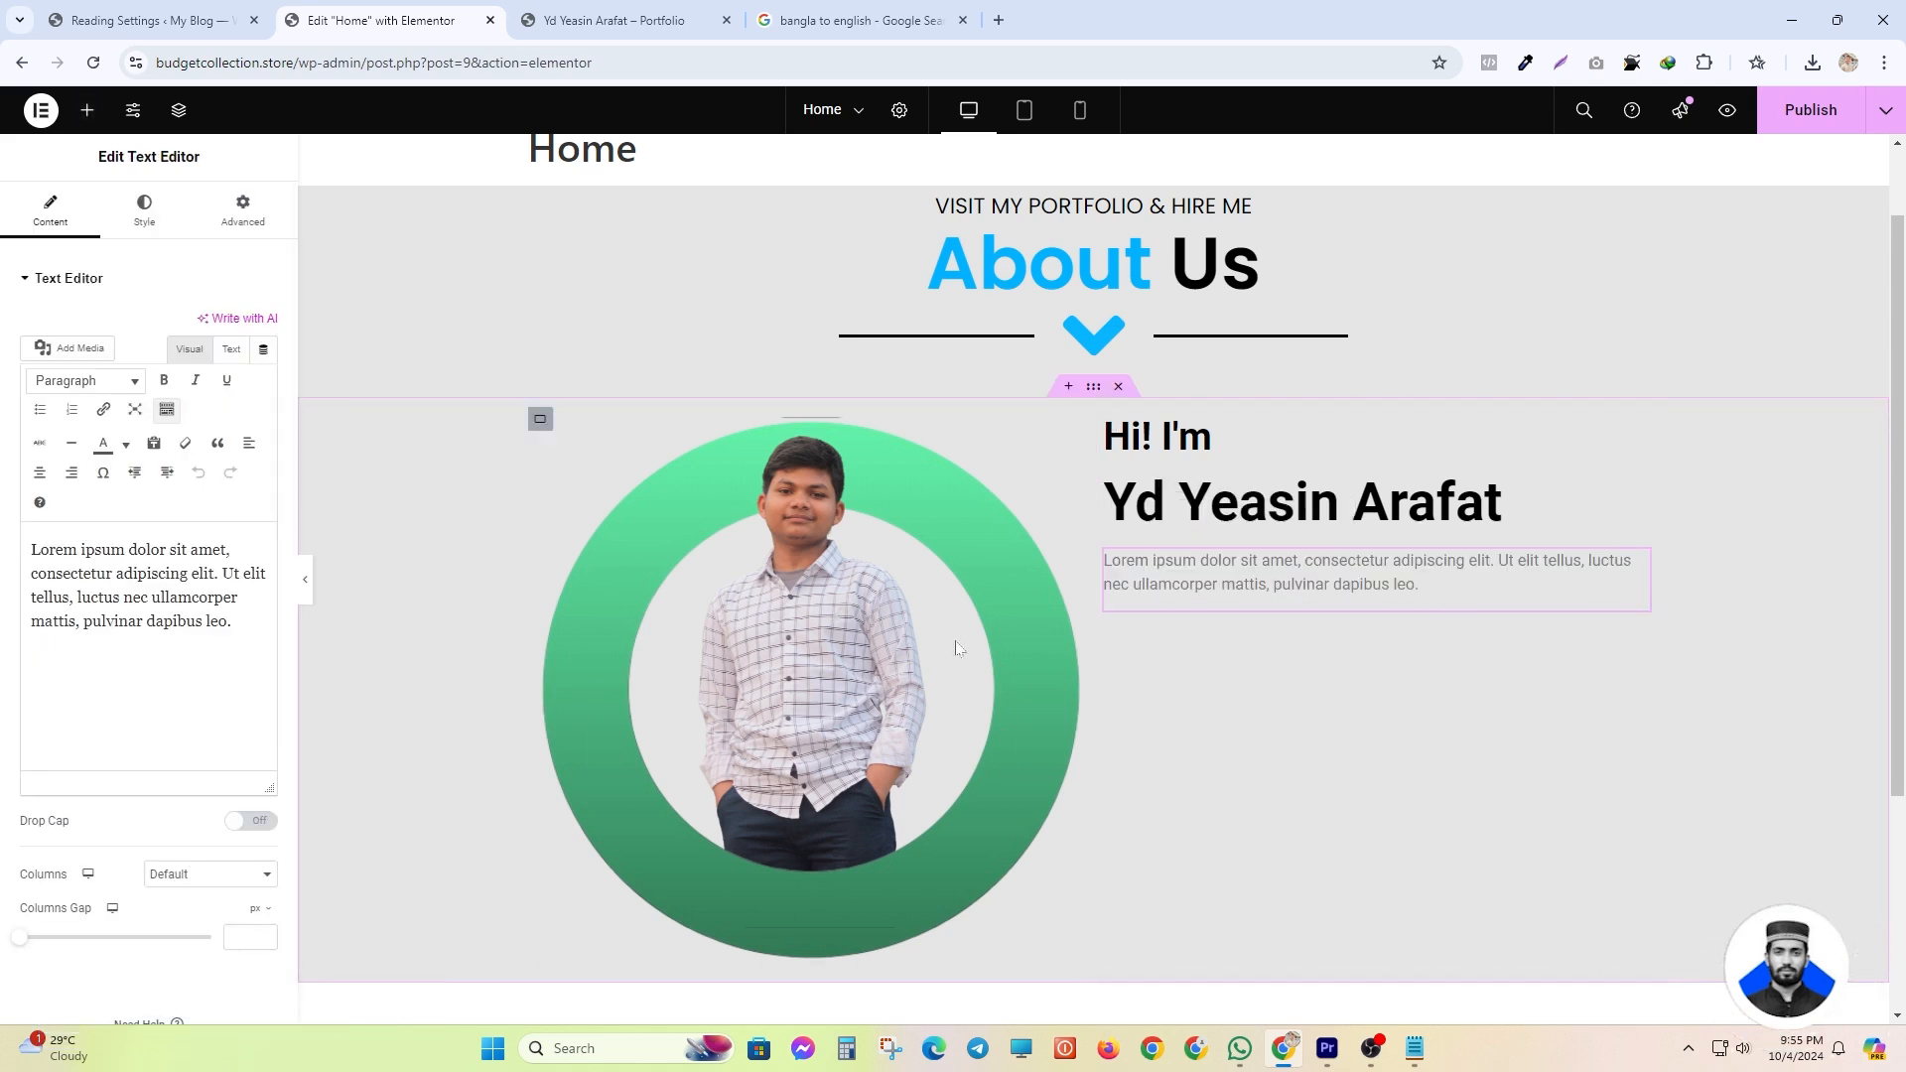
left_click(175, 648)
key("ctrl+a")
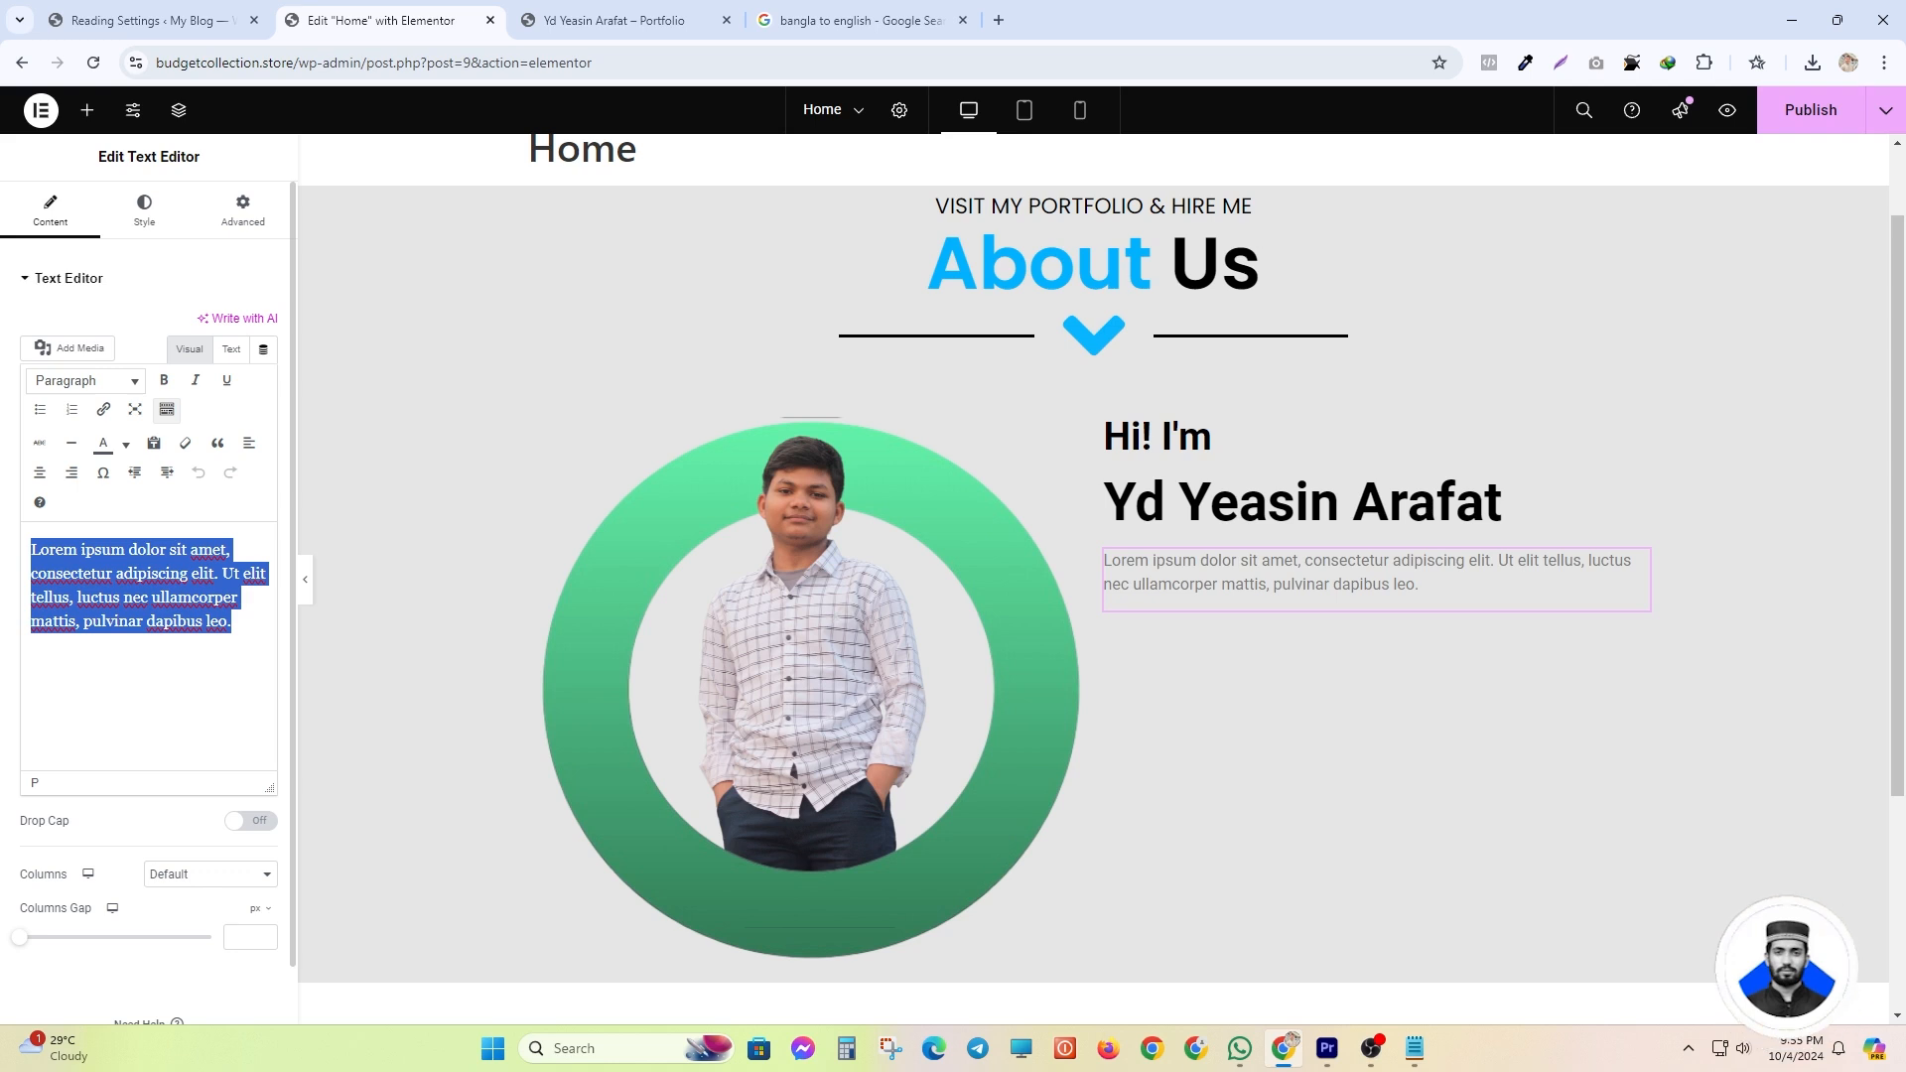
key("ctrl+v")
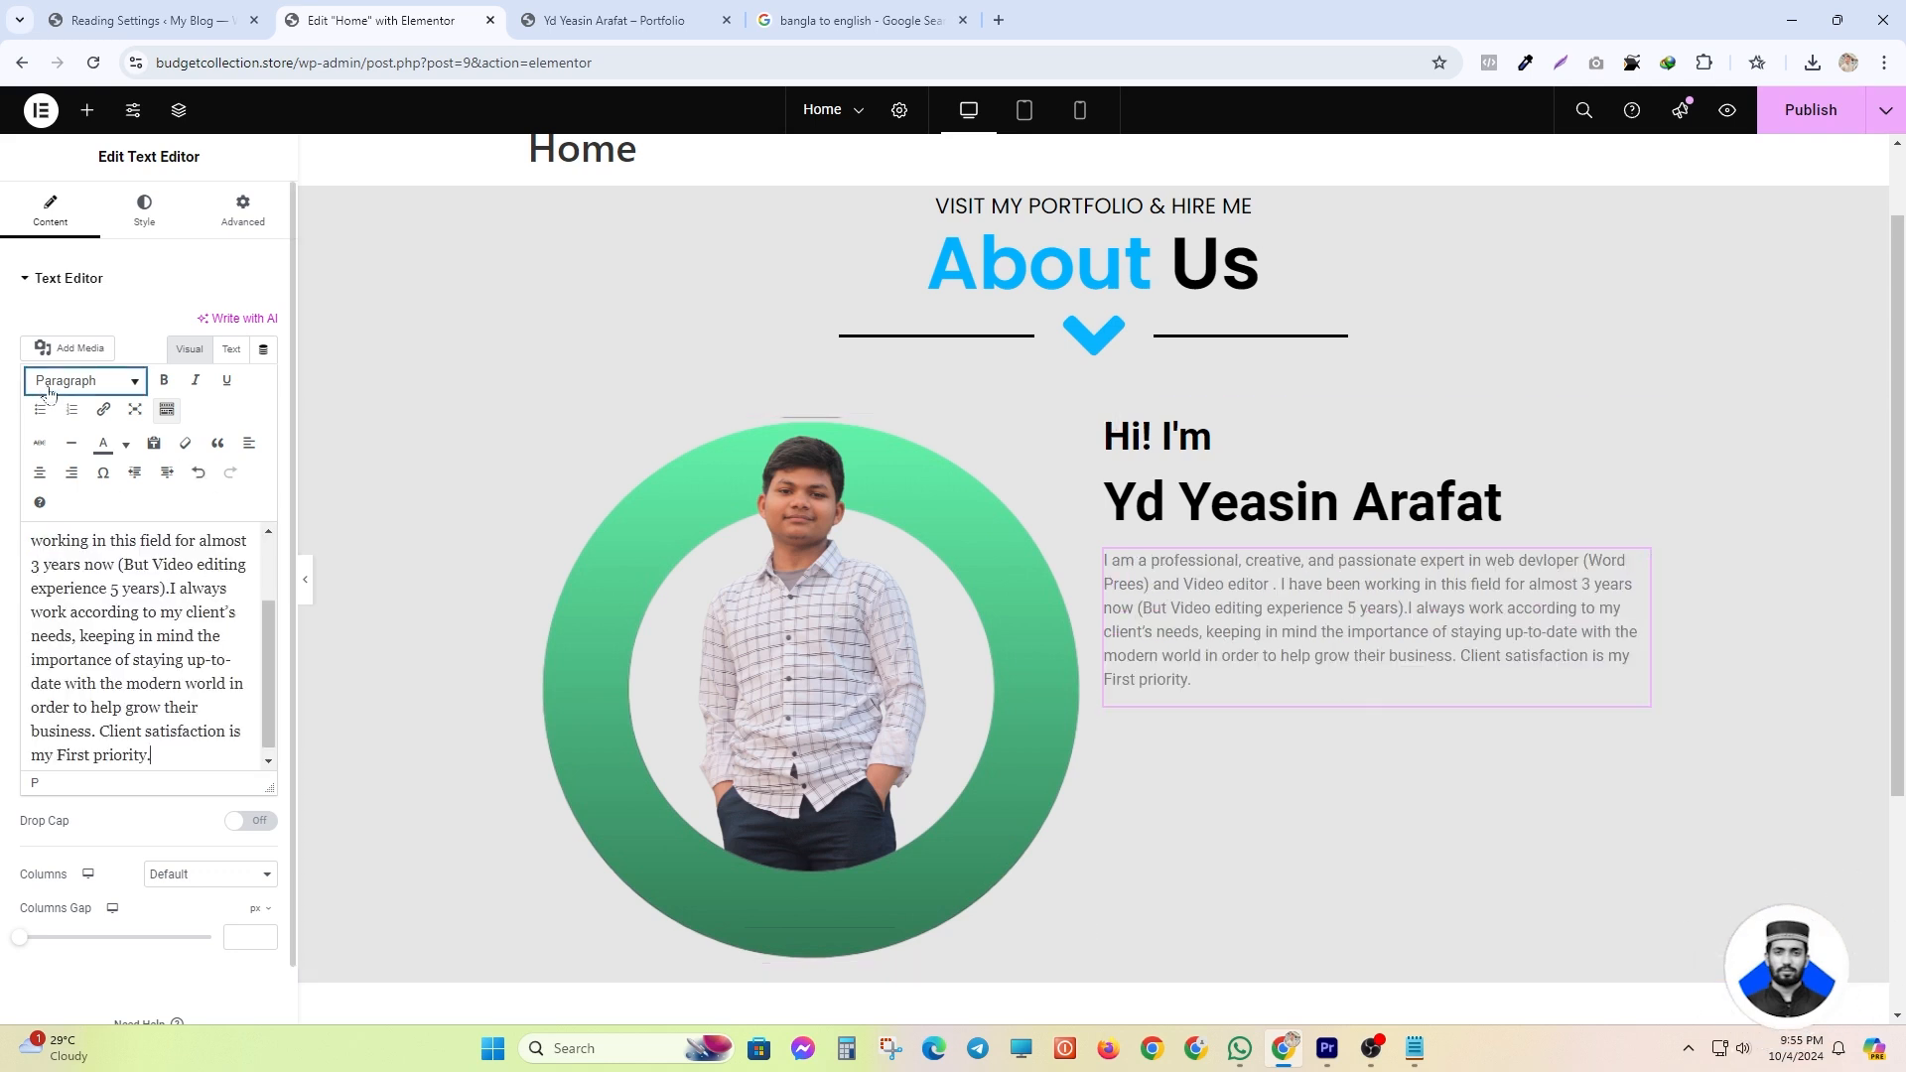
- Style the introduction paragraph with black #000000 text and a font size of 28 px
left_click(145, 213)
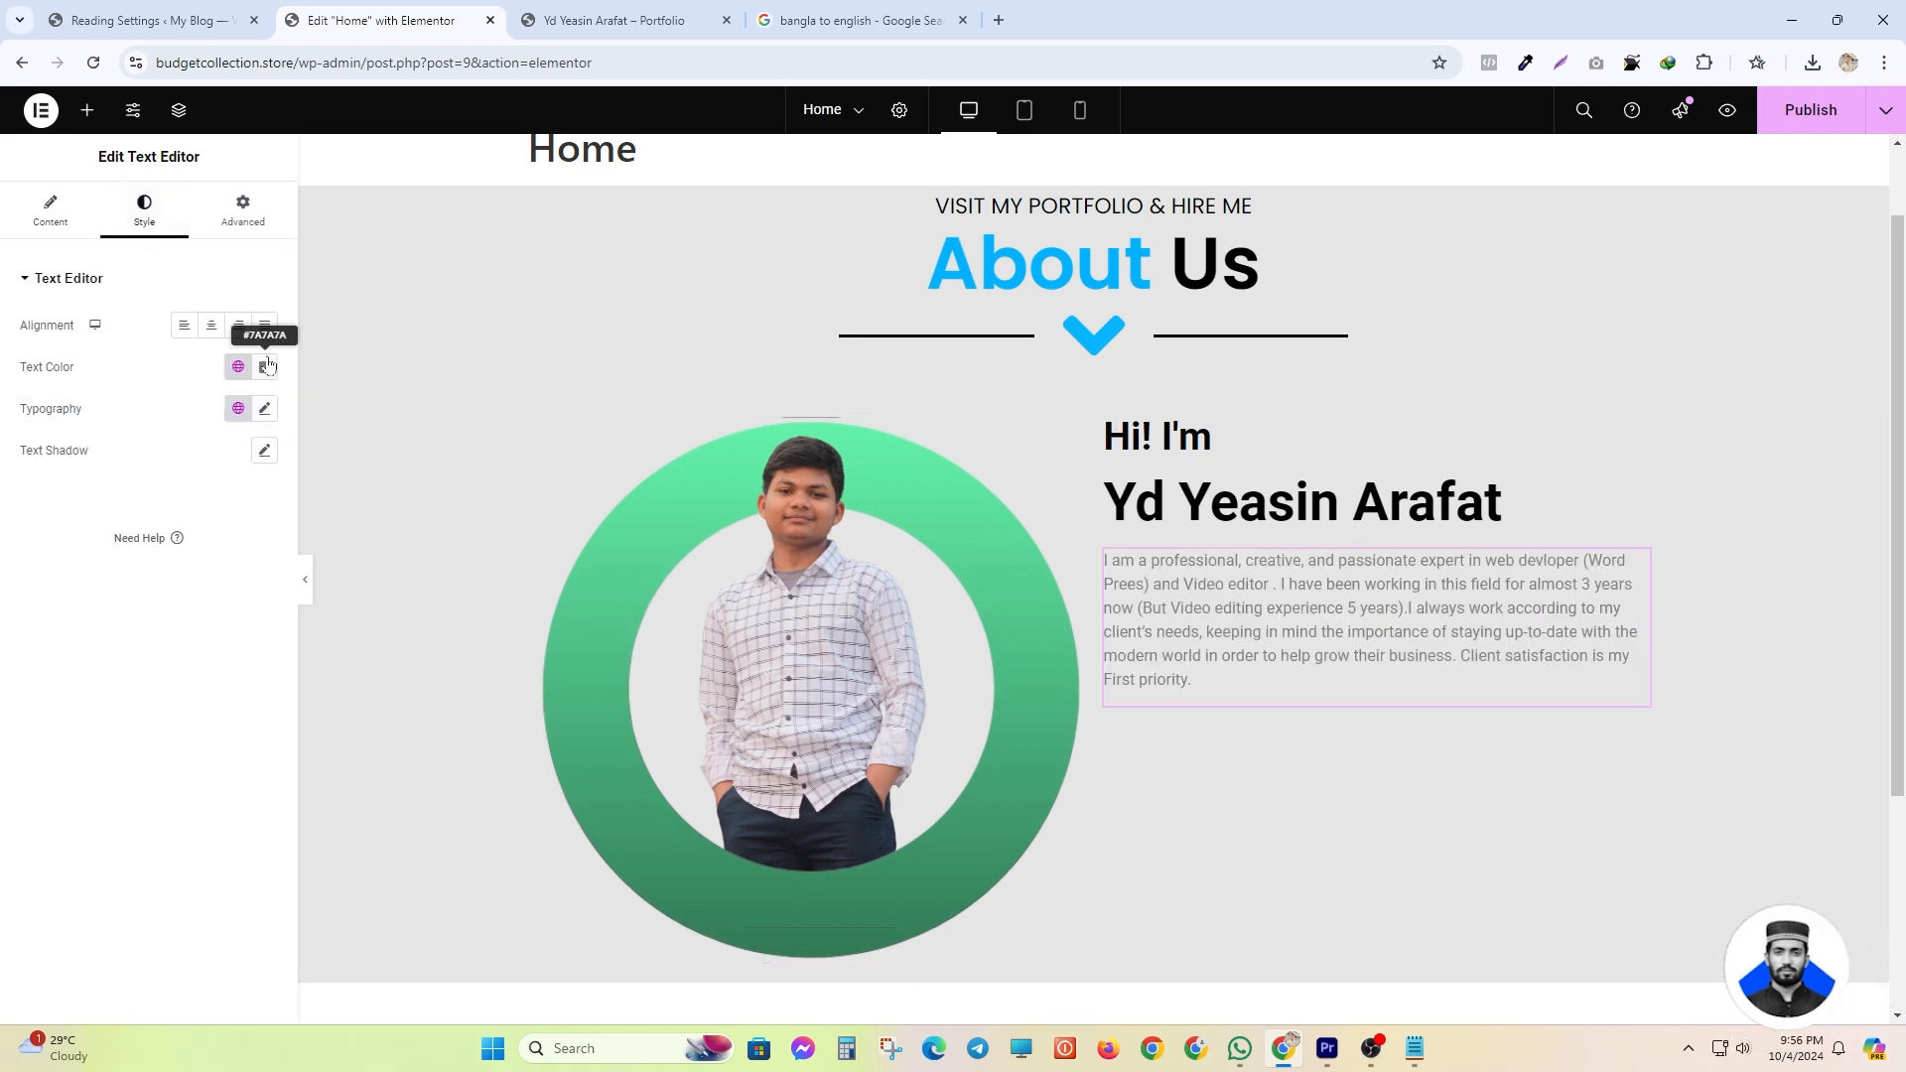
left_click(268, 365)
left_click_drag(212, 564, 110, 654)
left_click(102, 695)
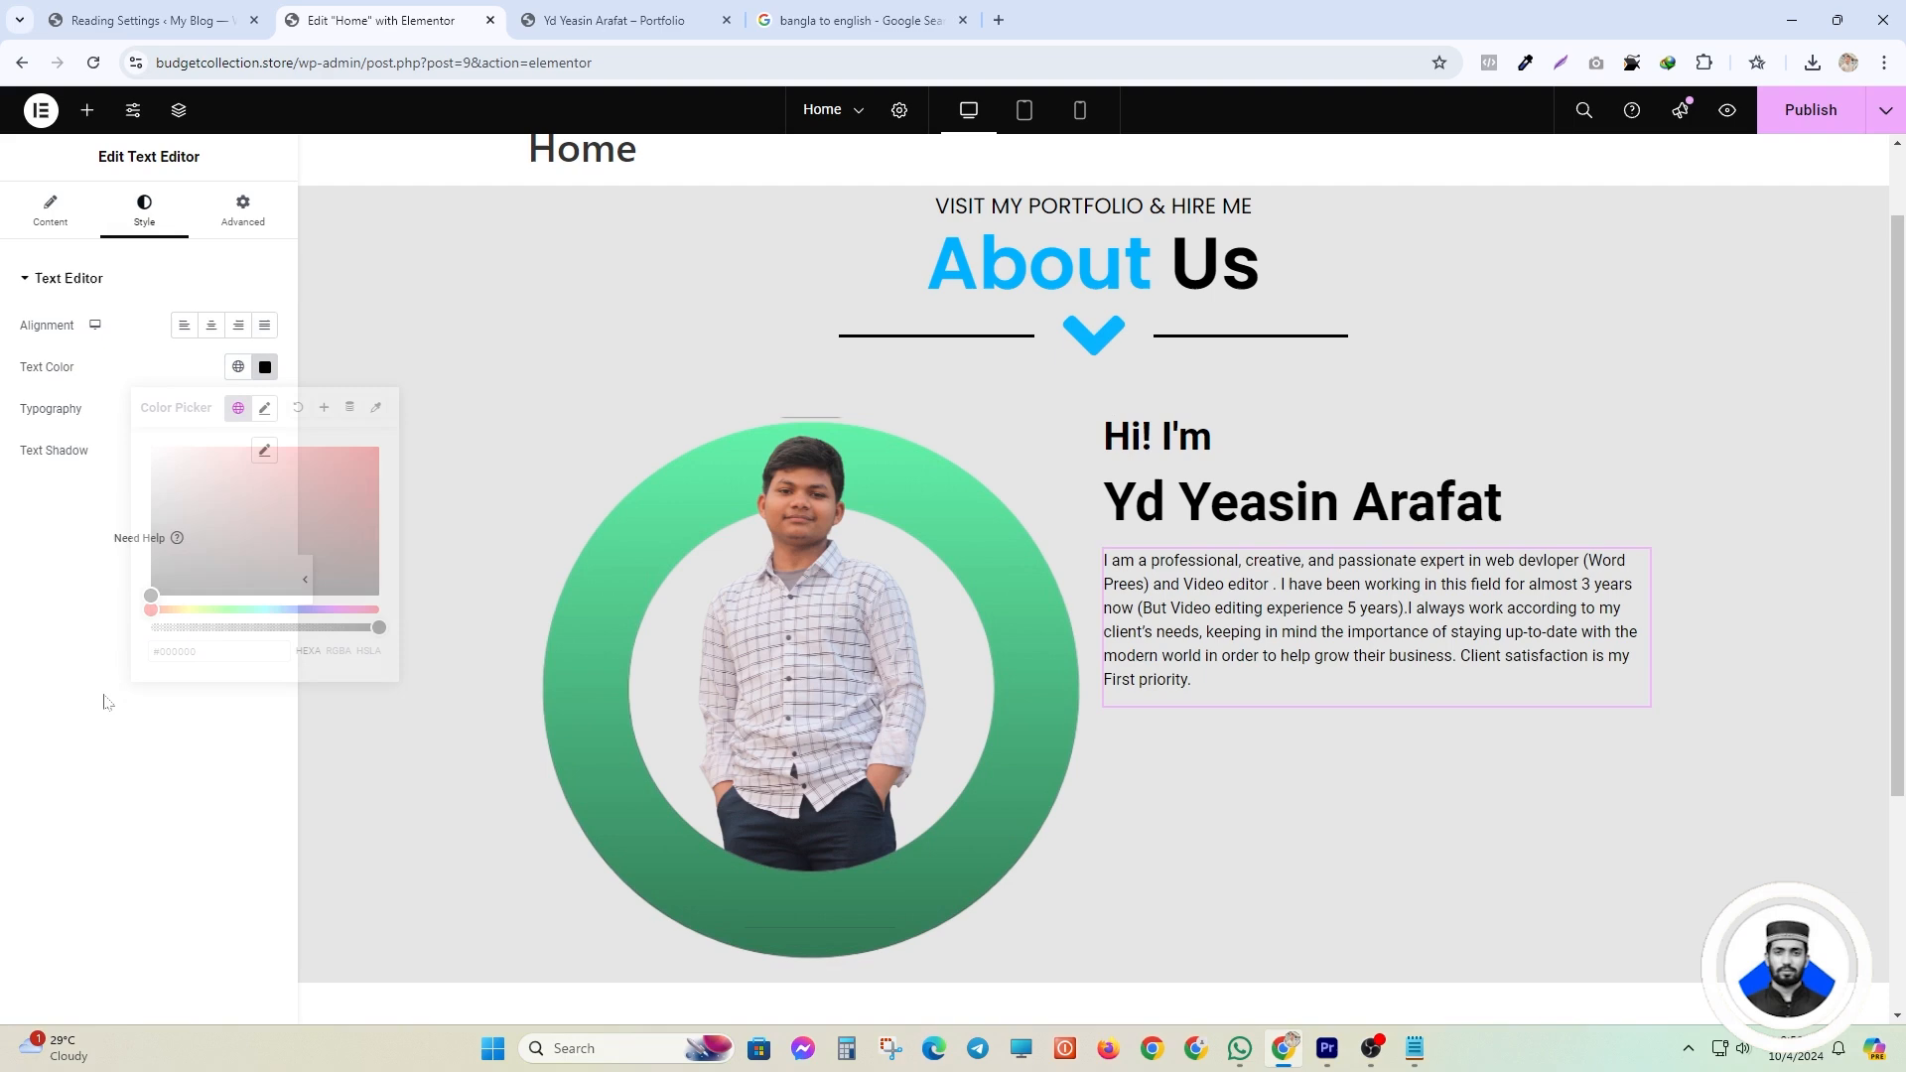
left_click(263, 410)
left_click_drag(41, 576, 65, 569)
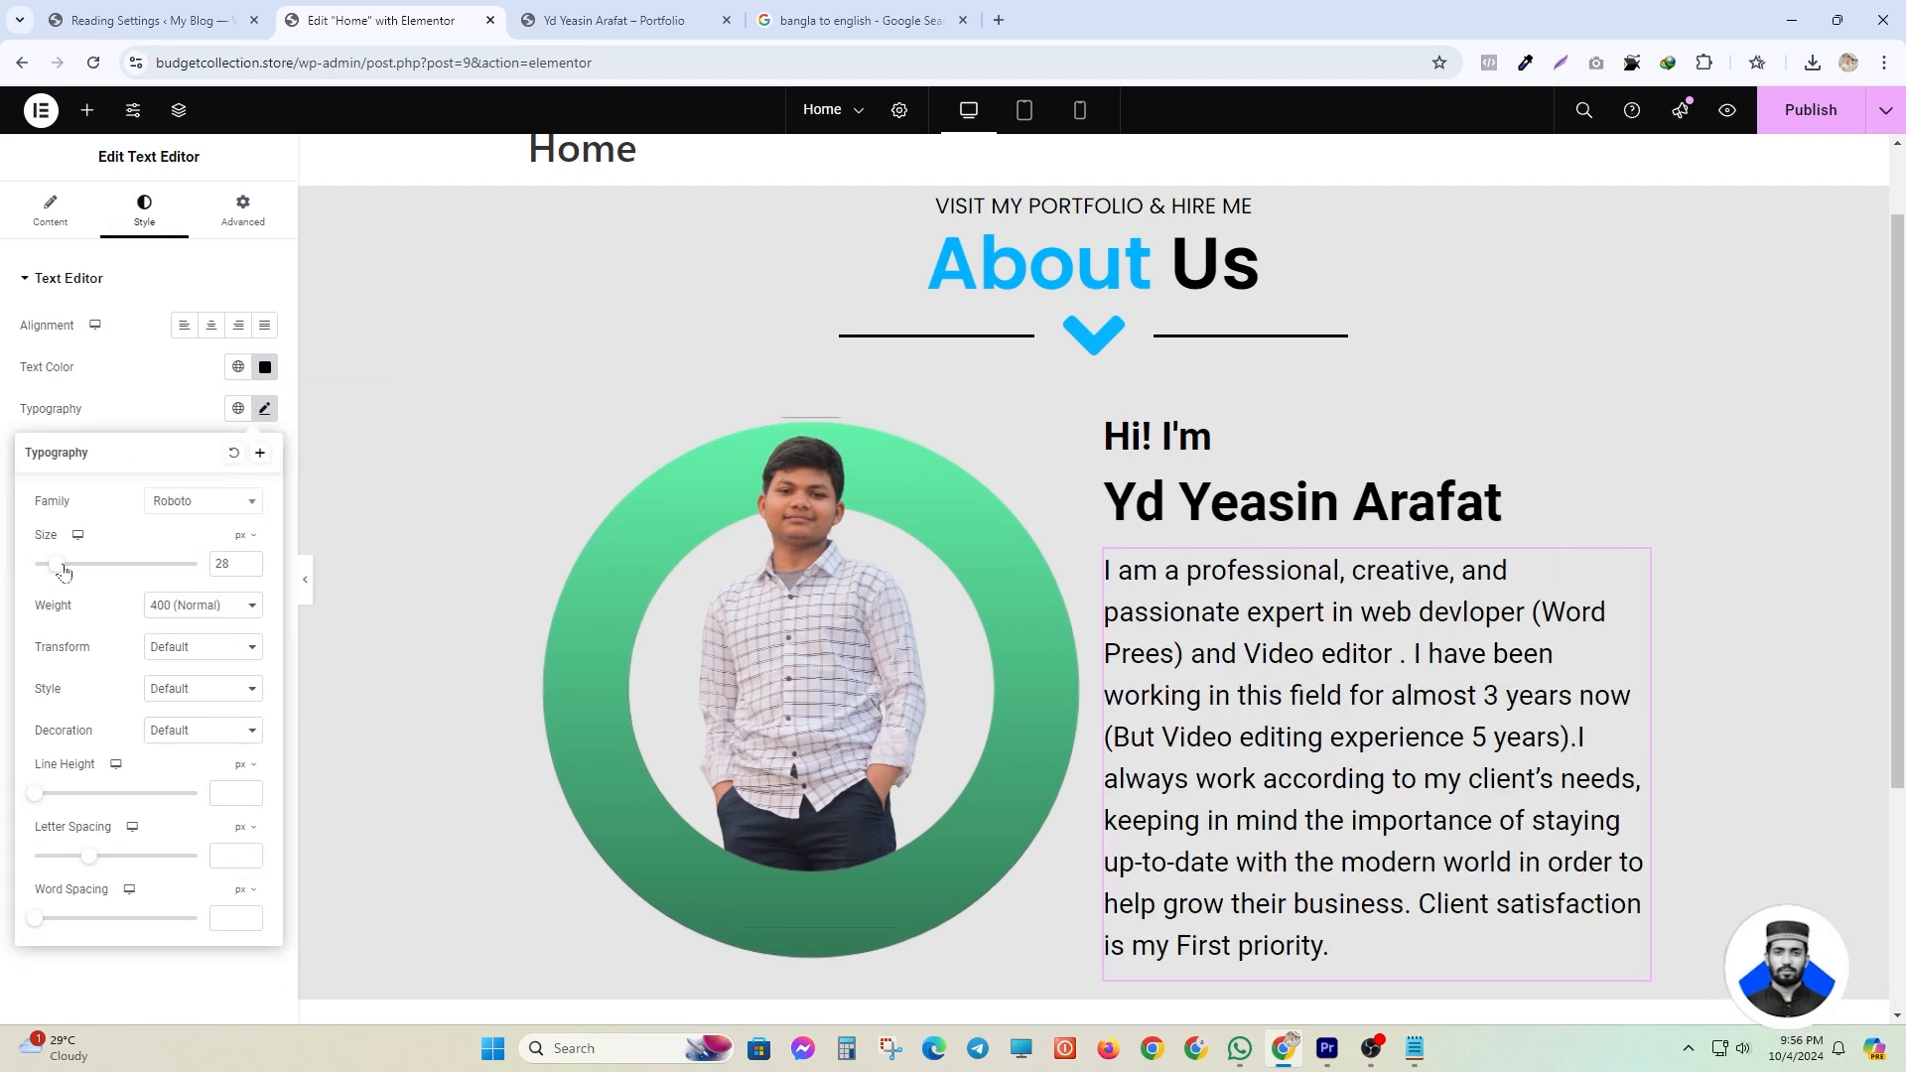
- Try the 500 (Medium) weight on the introduction paragraph, and return it to 400 (Normal)
left_click(182, 607)
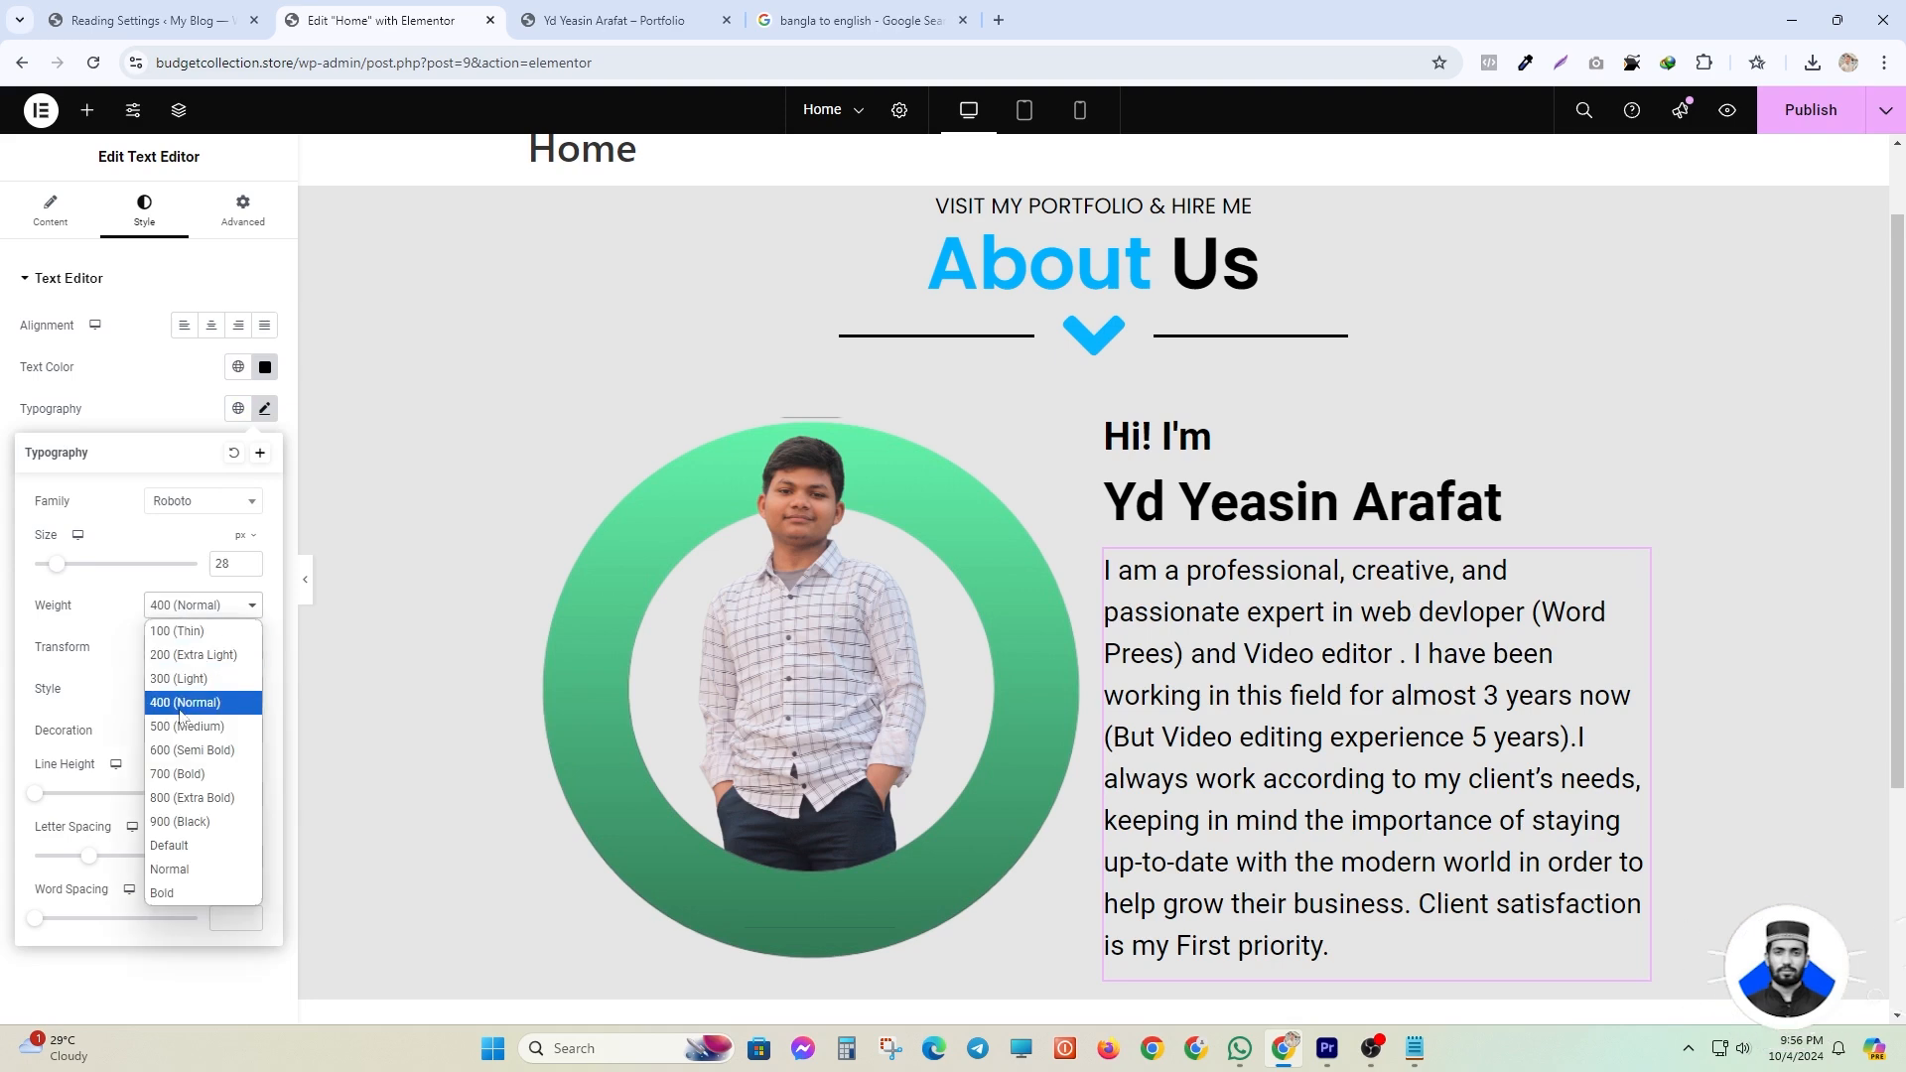
left_click(183, 726)
scroll(609, 527, "down", 2)
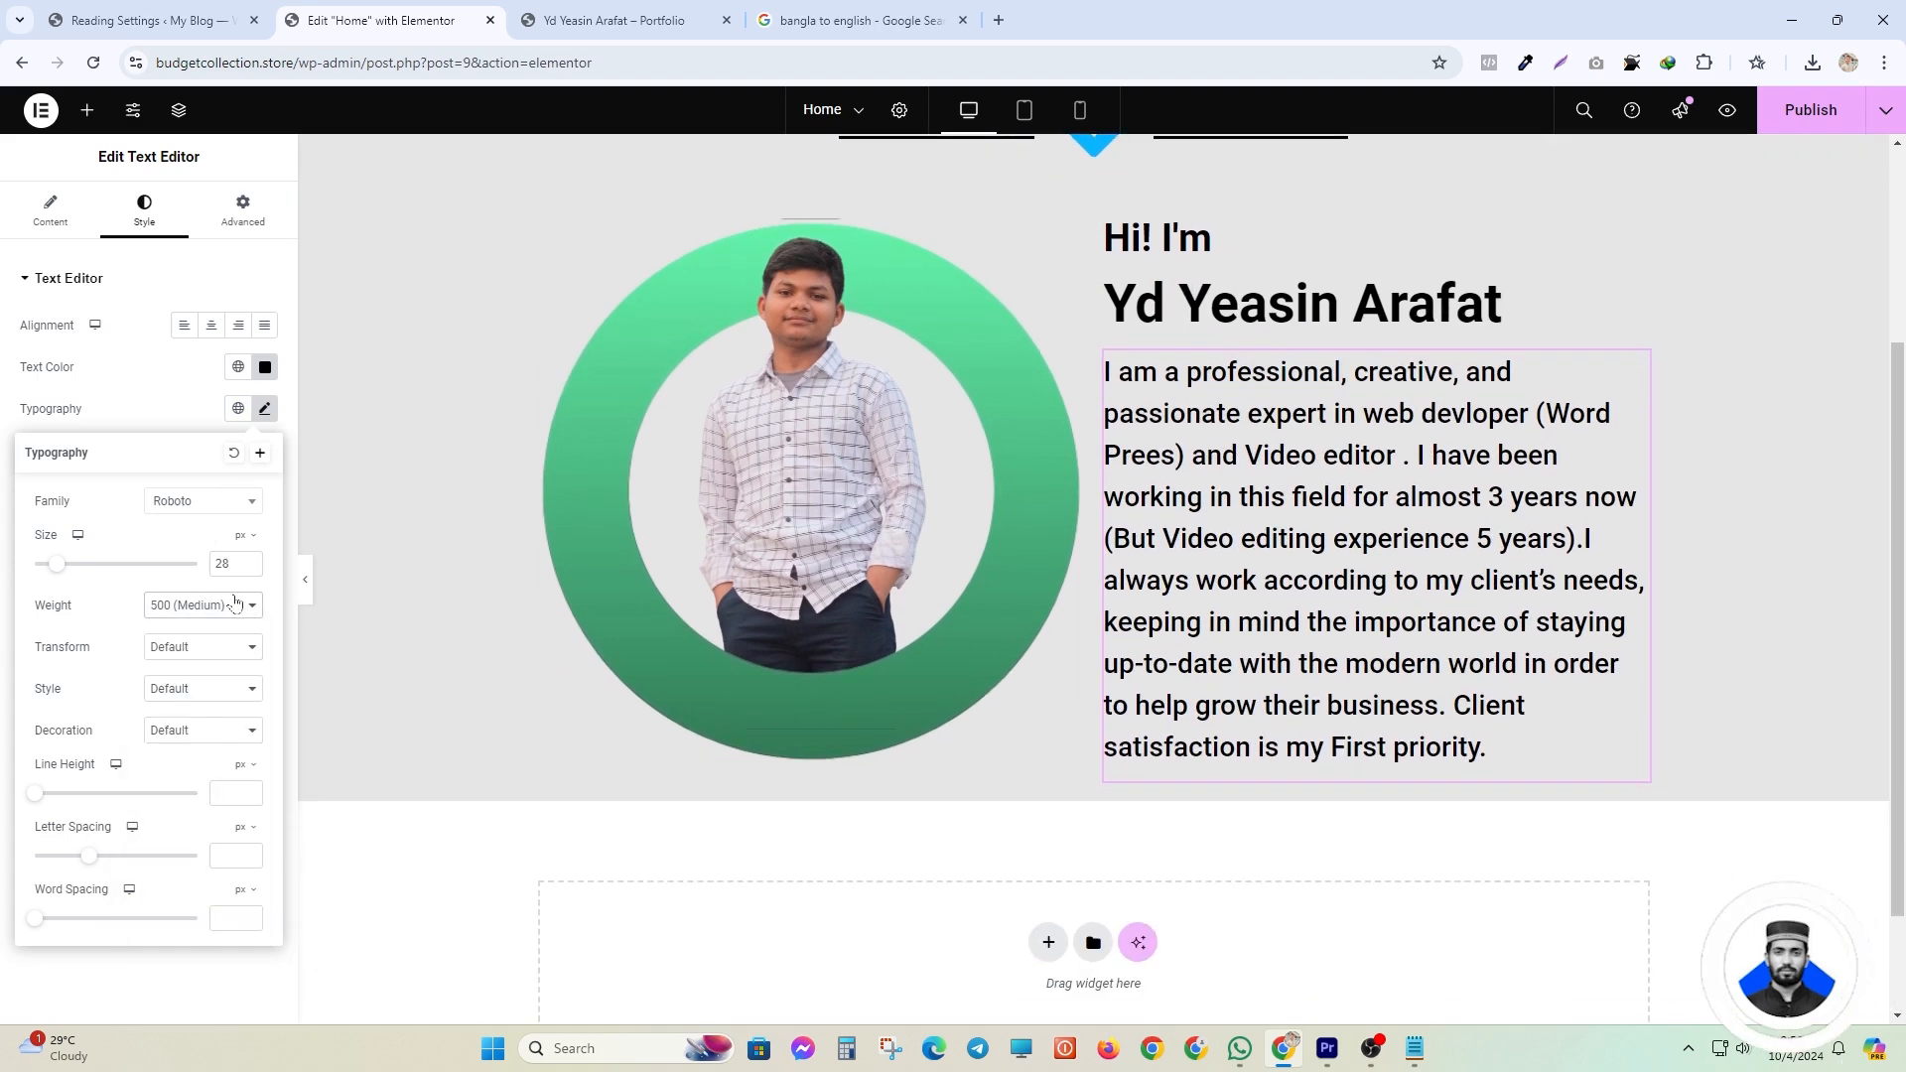
left_click(198, 605)
left_click(178, 701)
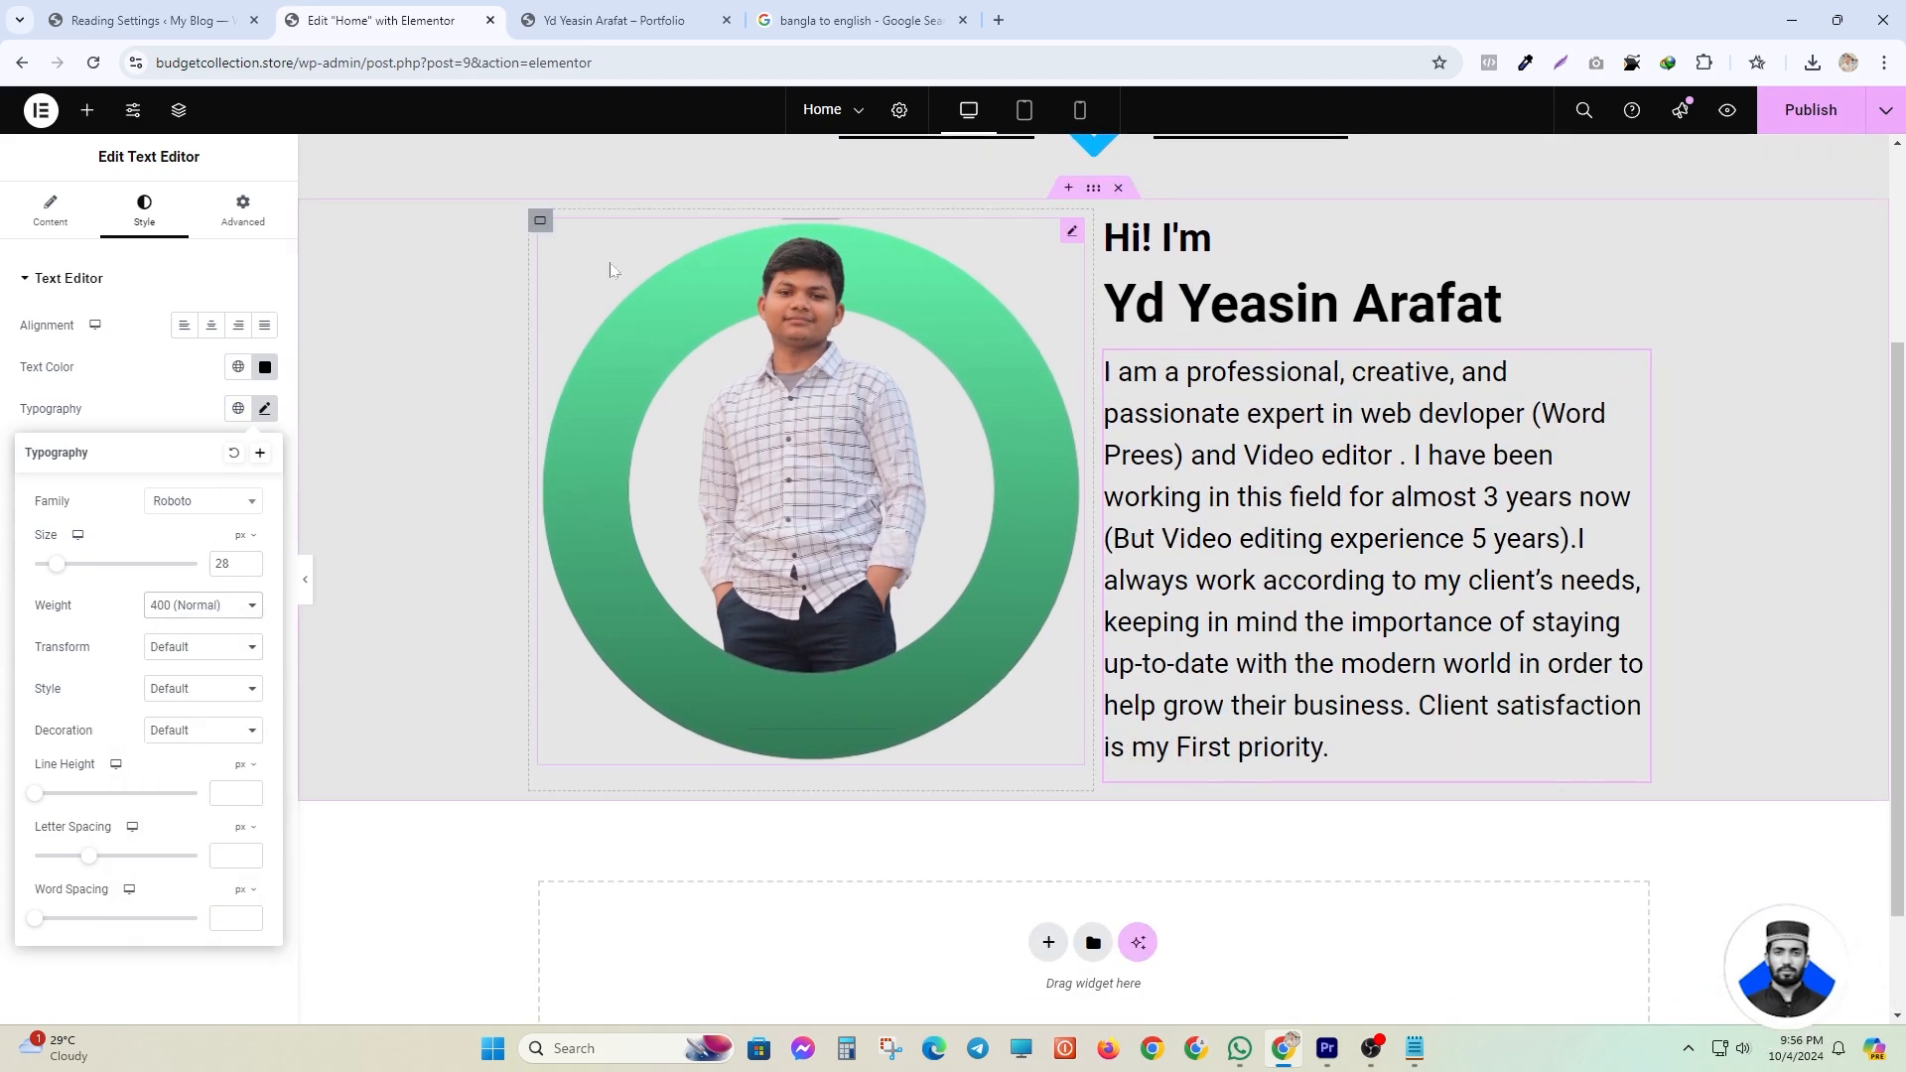
- Compare with the introduction on the portfolio website and set the paragraph's font size to 27 px
left_click(616, 20)
left_click(944, 387)
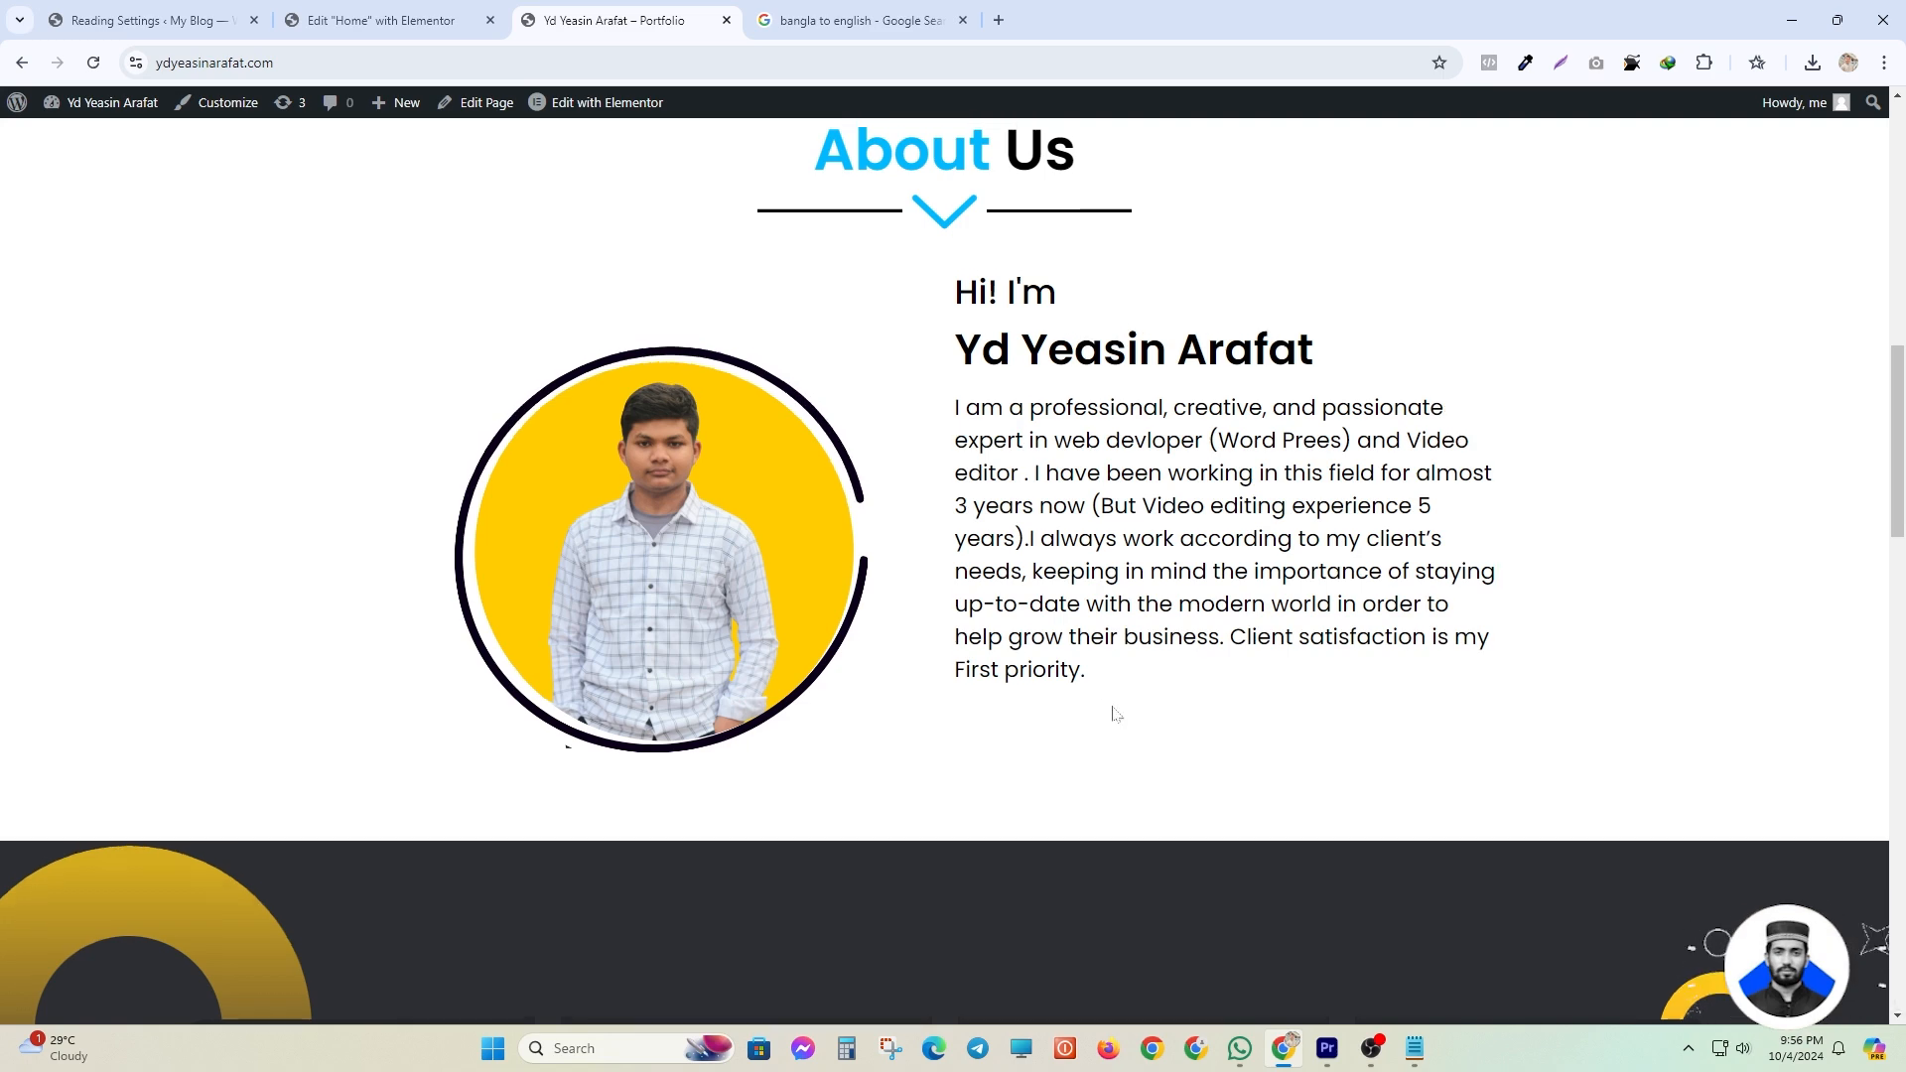
scroll(898, 540, "up", 2)
scroll(945, 541, "down", 1)
scroll(945, 542, "down", 1)
left_click(382, 20)
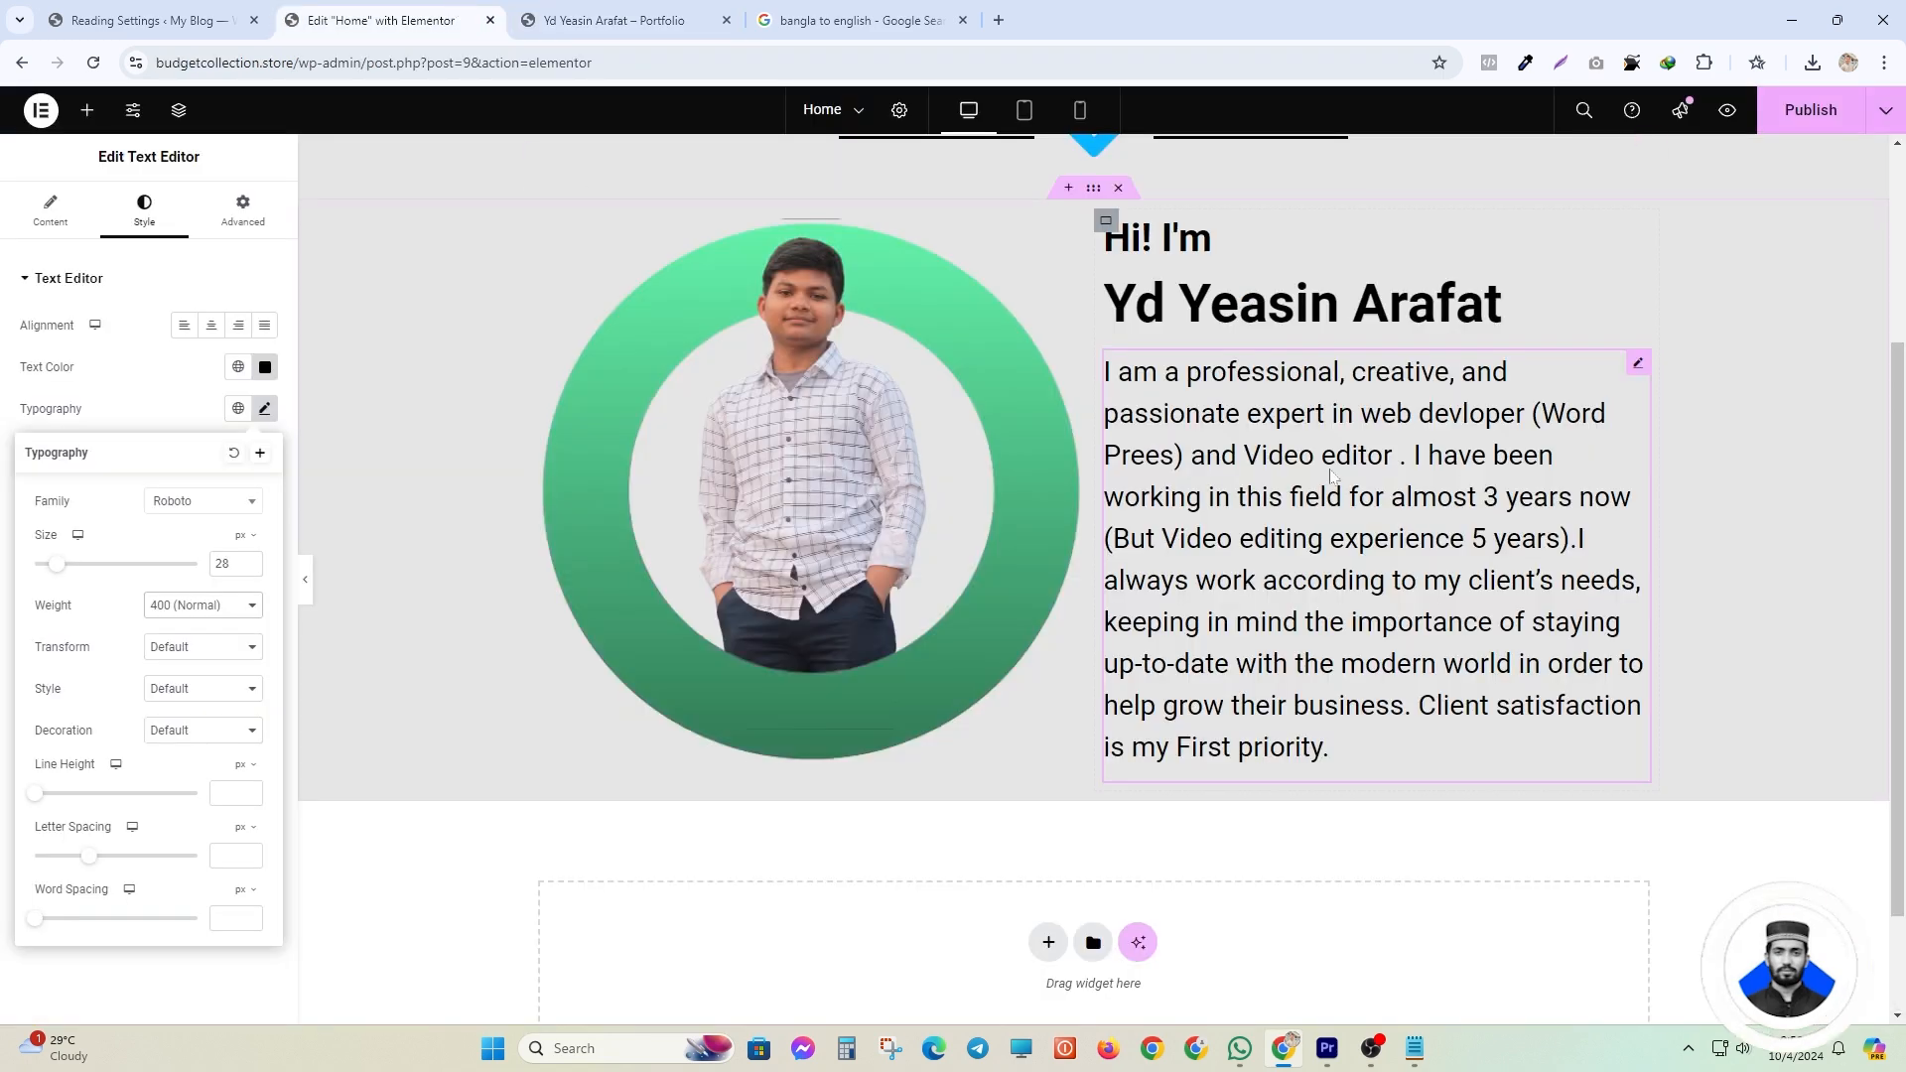
left_click(1637, 377)
left_click(265, 408)
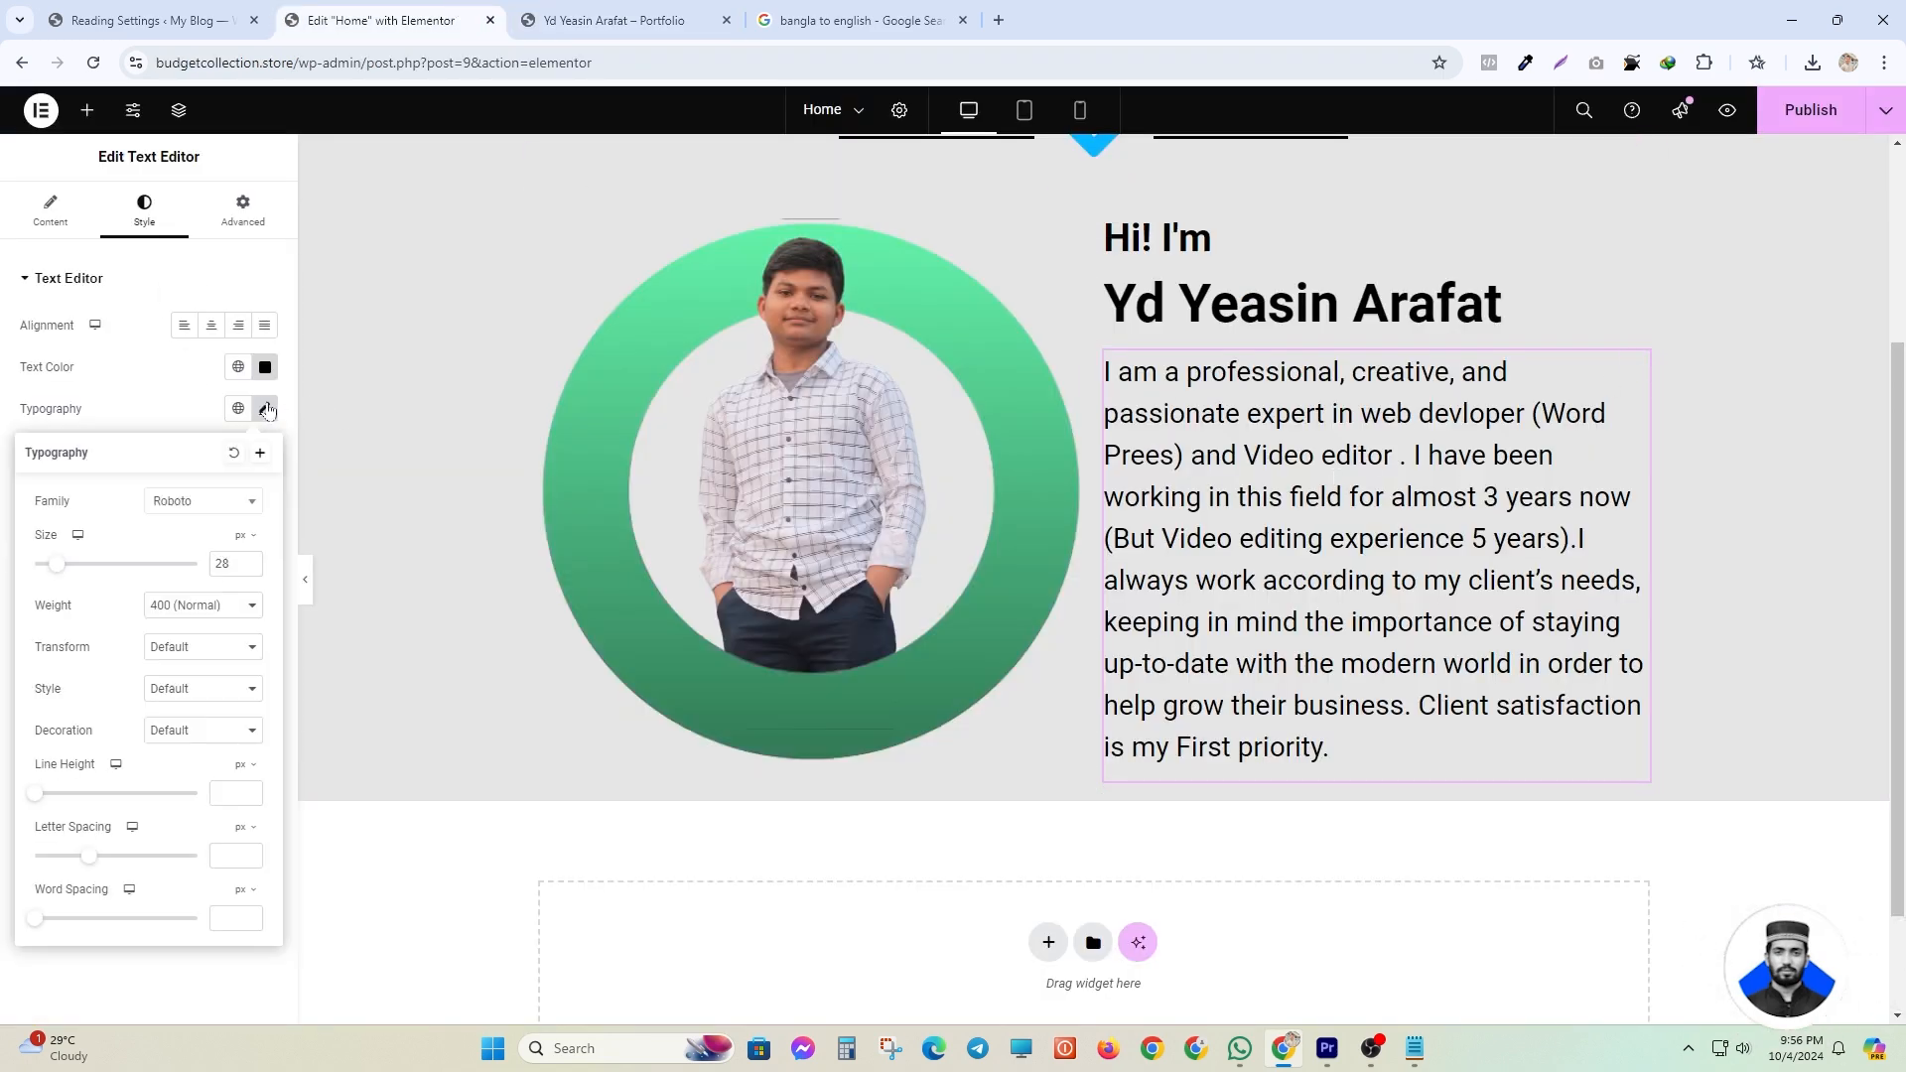
left_click_drag(59, 566, 60, 565)
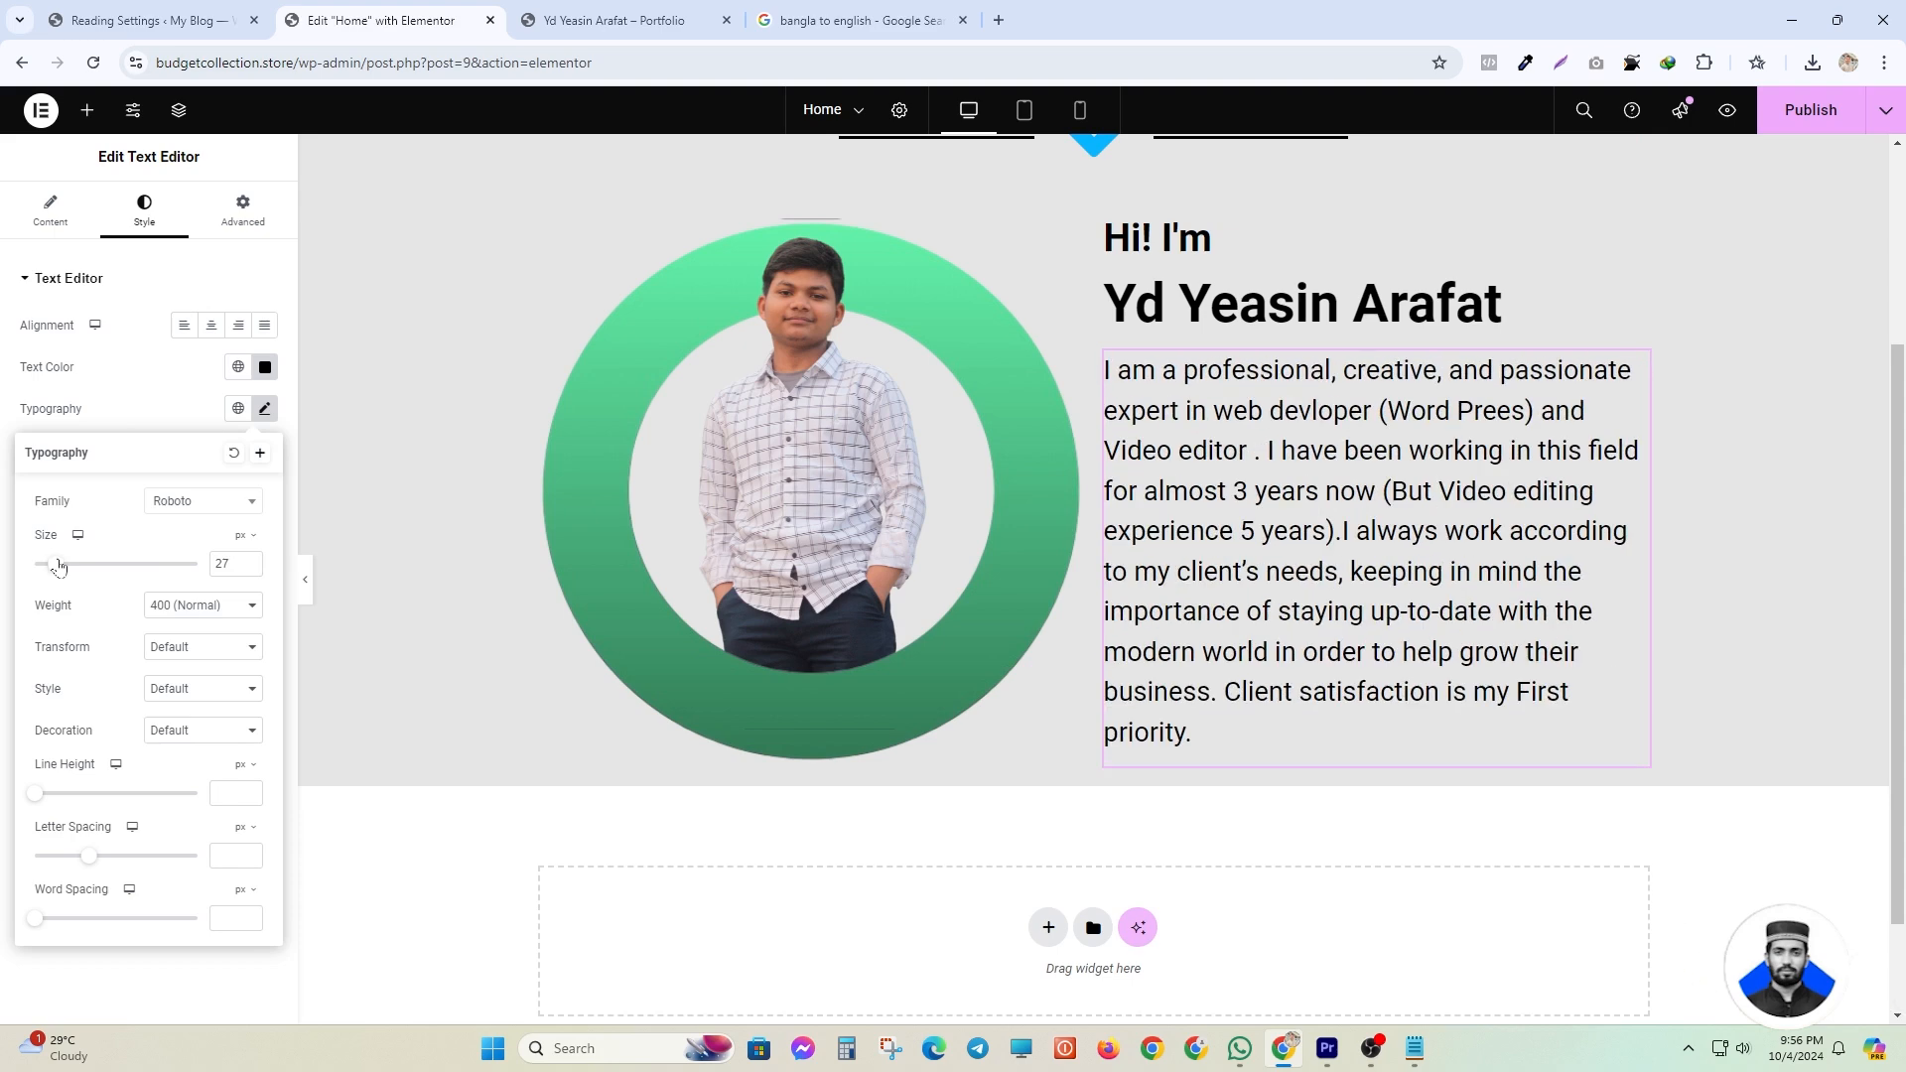
- Reduce the width of the photo in the first column to slightly less than the full column width
left_click(777, 454)
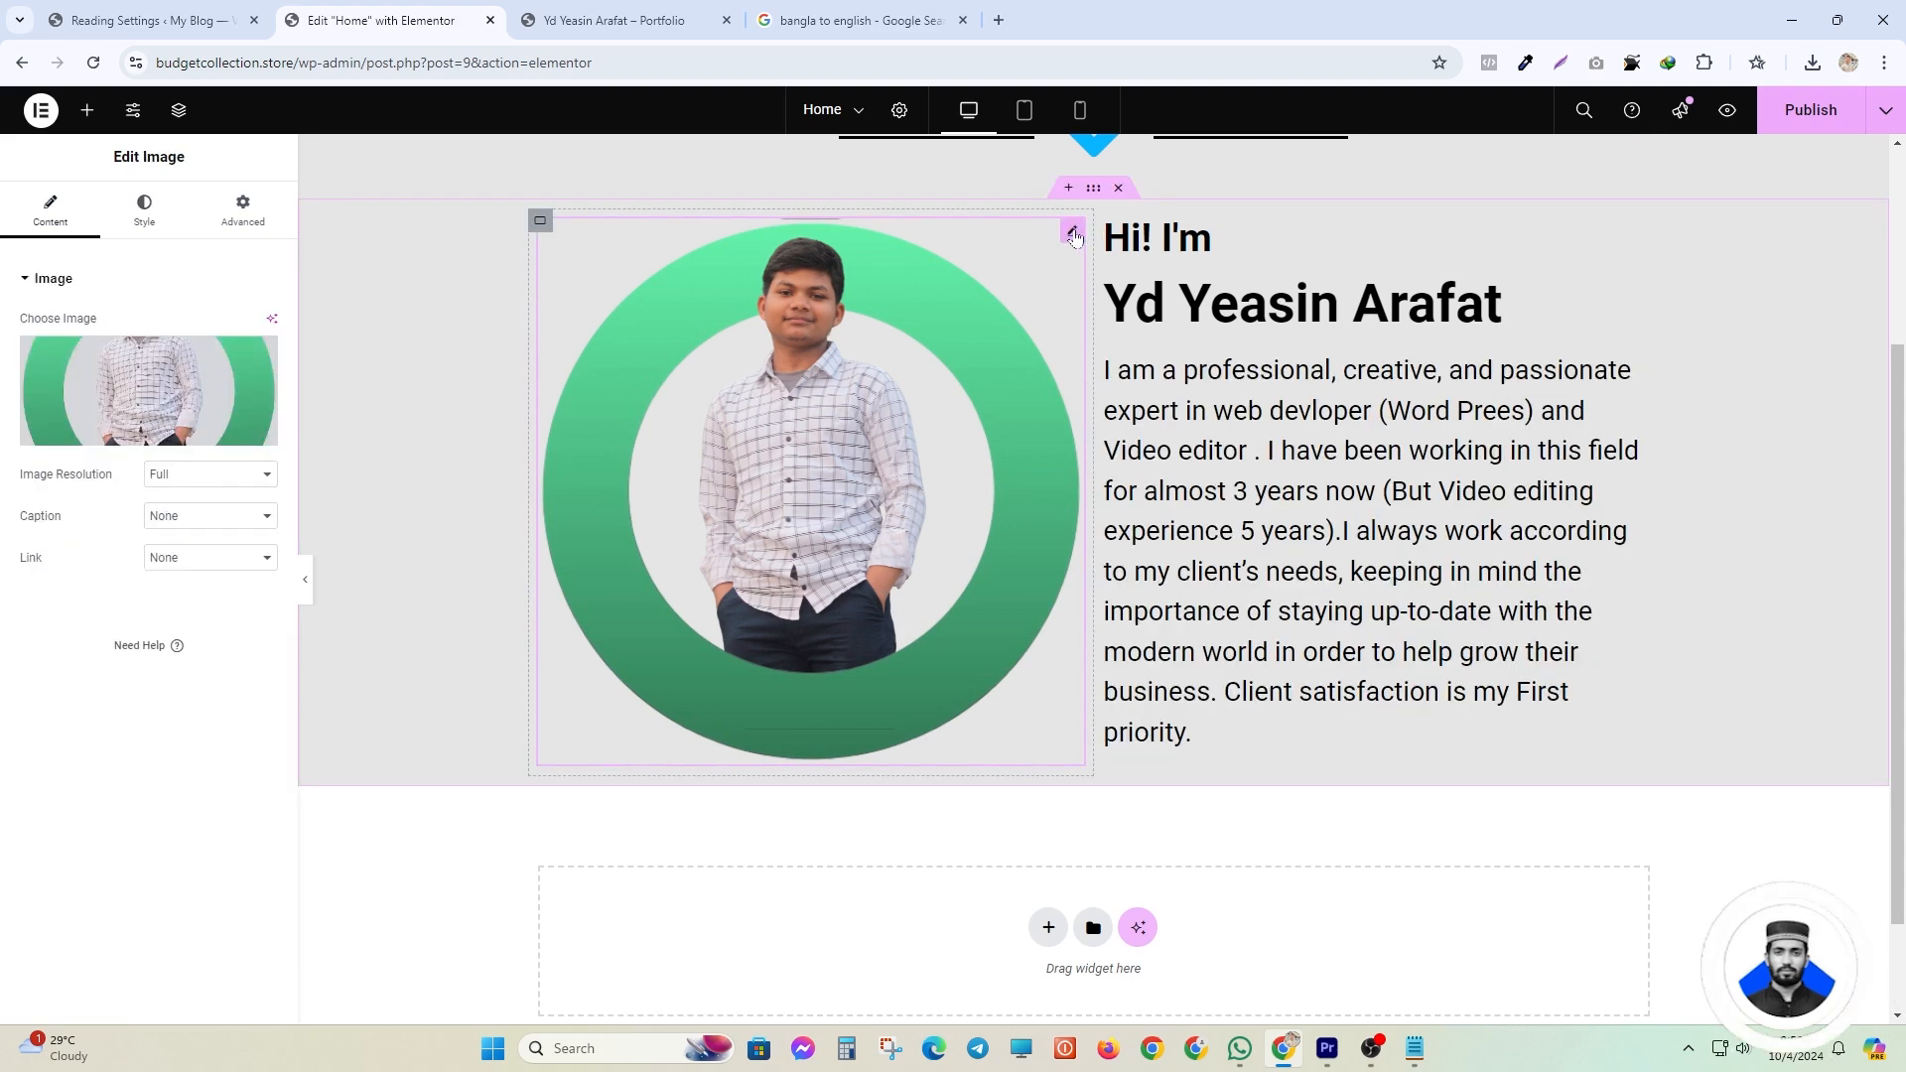
left_click(144, 208)
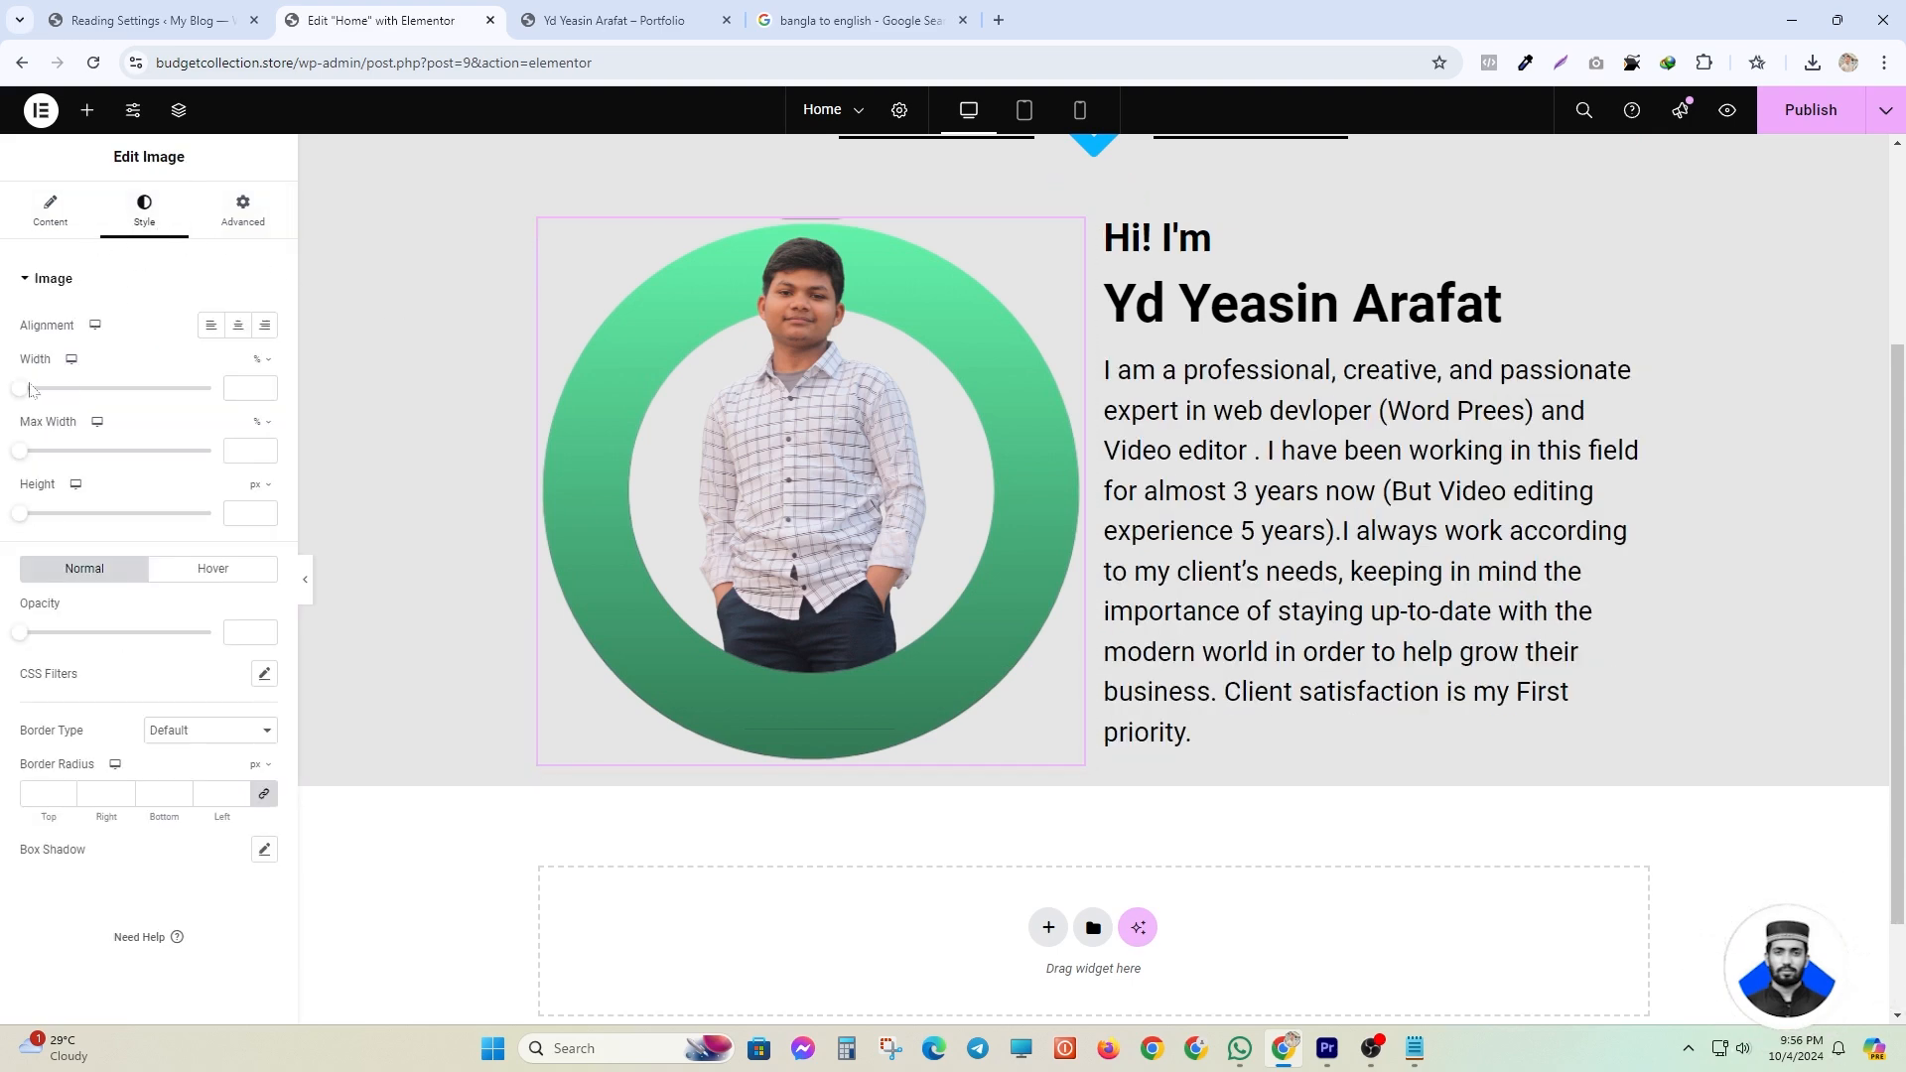
left_click_drag(24, 390, 188, 395)
- Set the introduction paragraph's font size to 23 px
left_click(1162, 493)
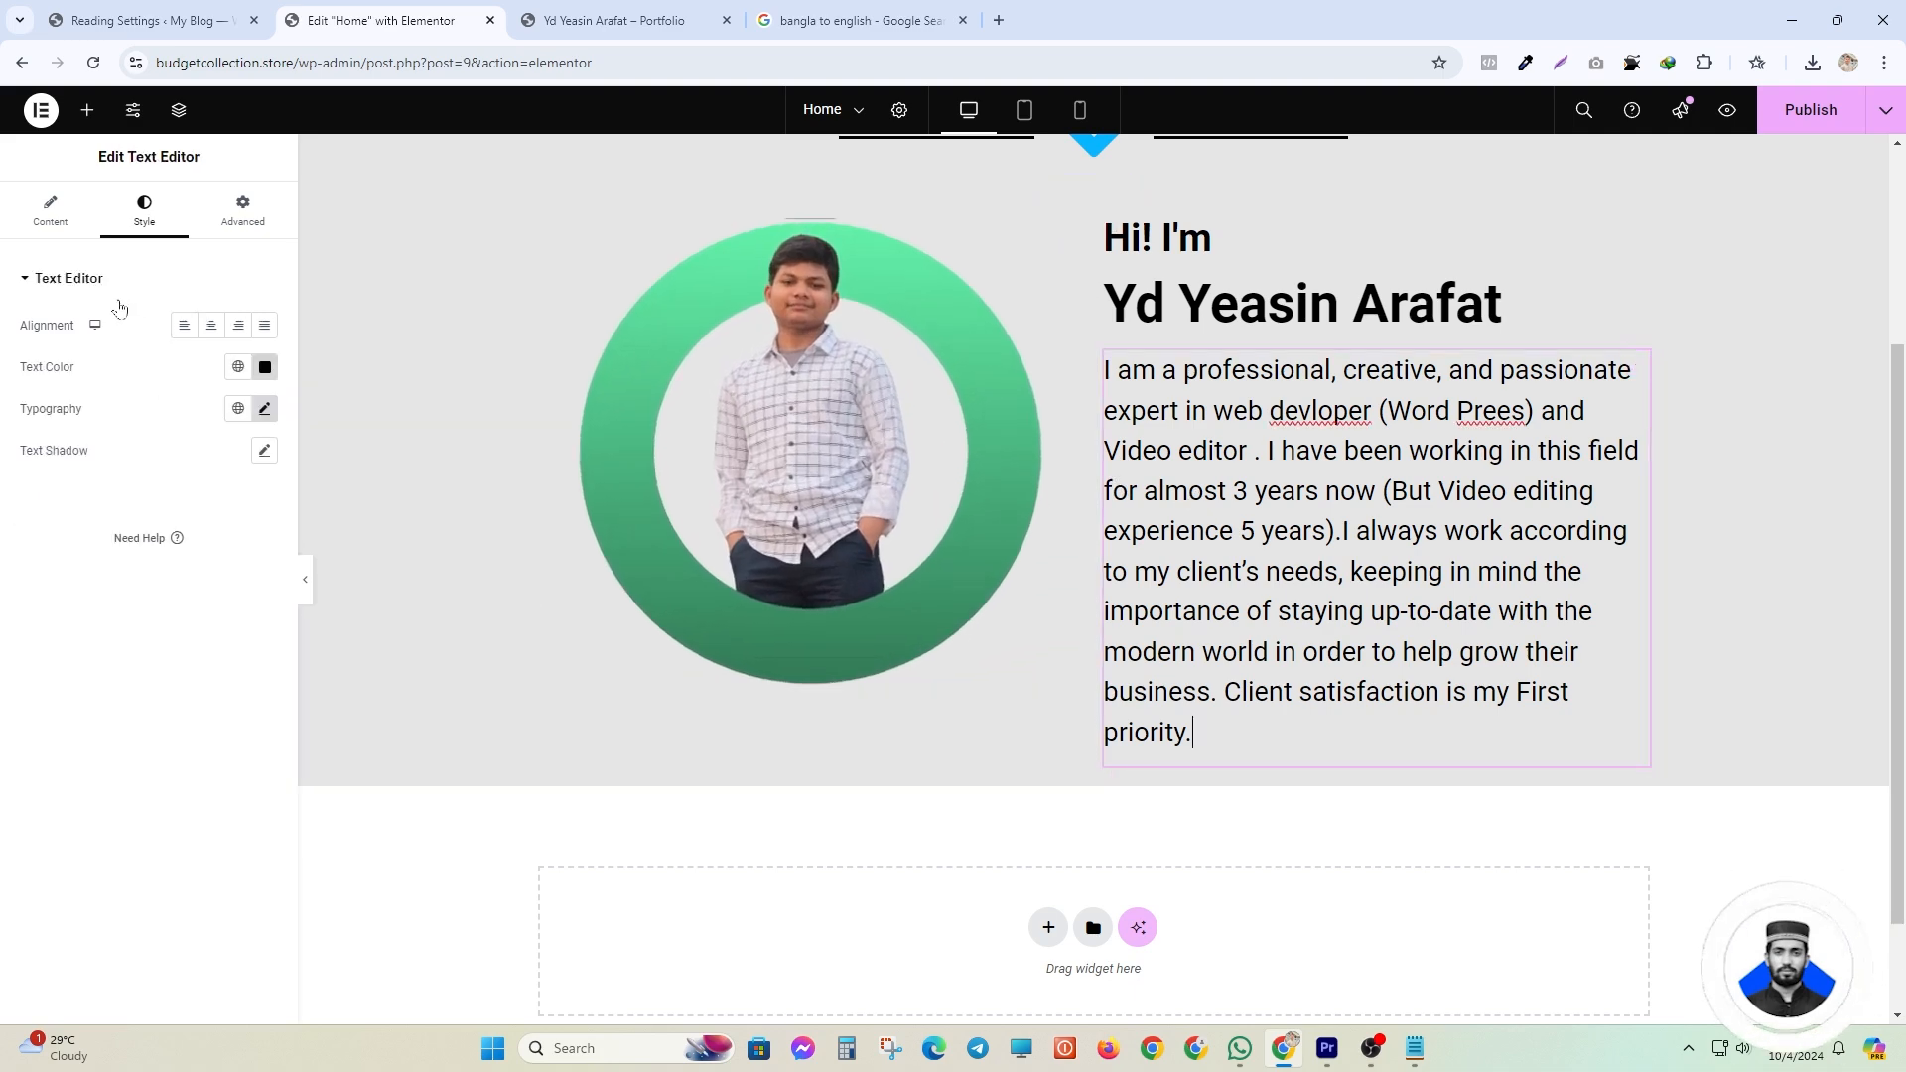
left_click(265, 409)
left_click_drag(60, 569, 56, 569)
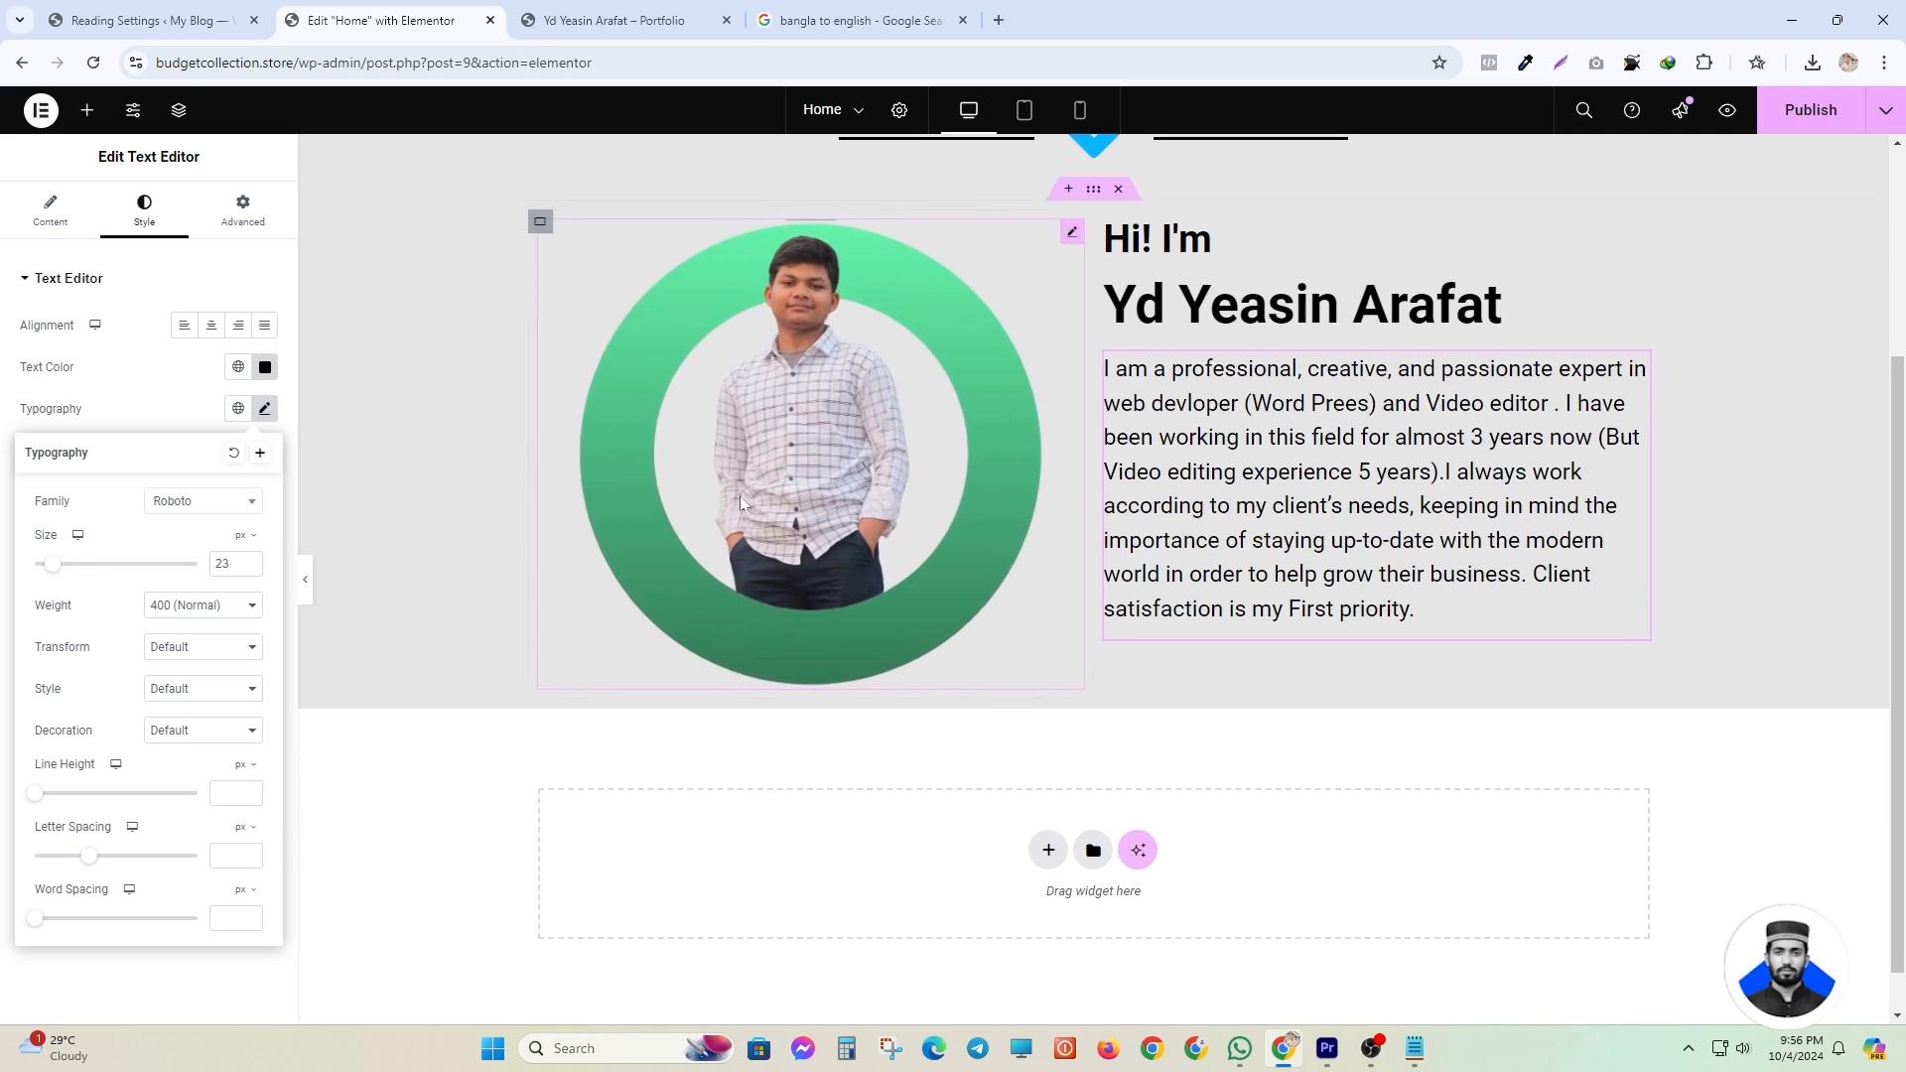
- Compare the rebuilt section with the About Us section on the portfolio website
scroll(844, 426, "up", 3)
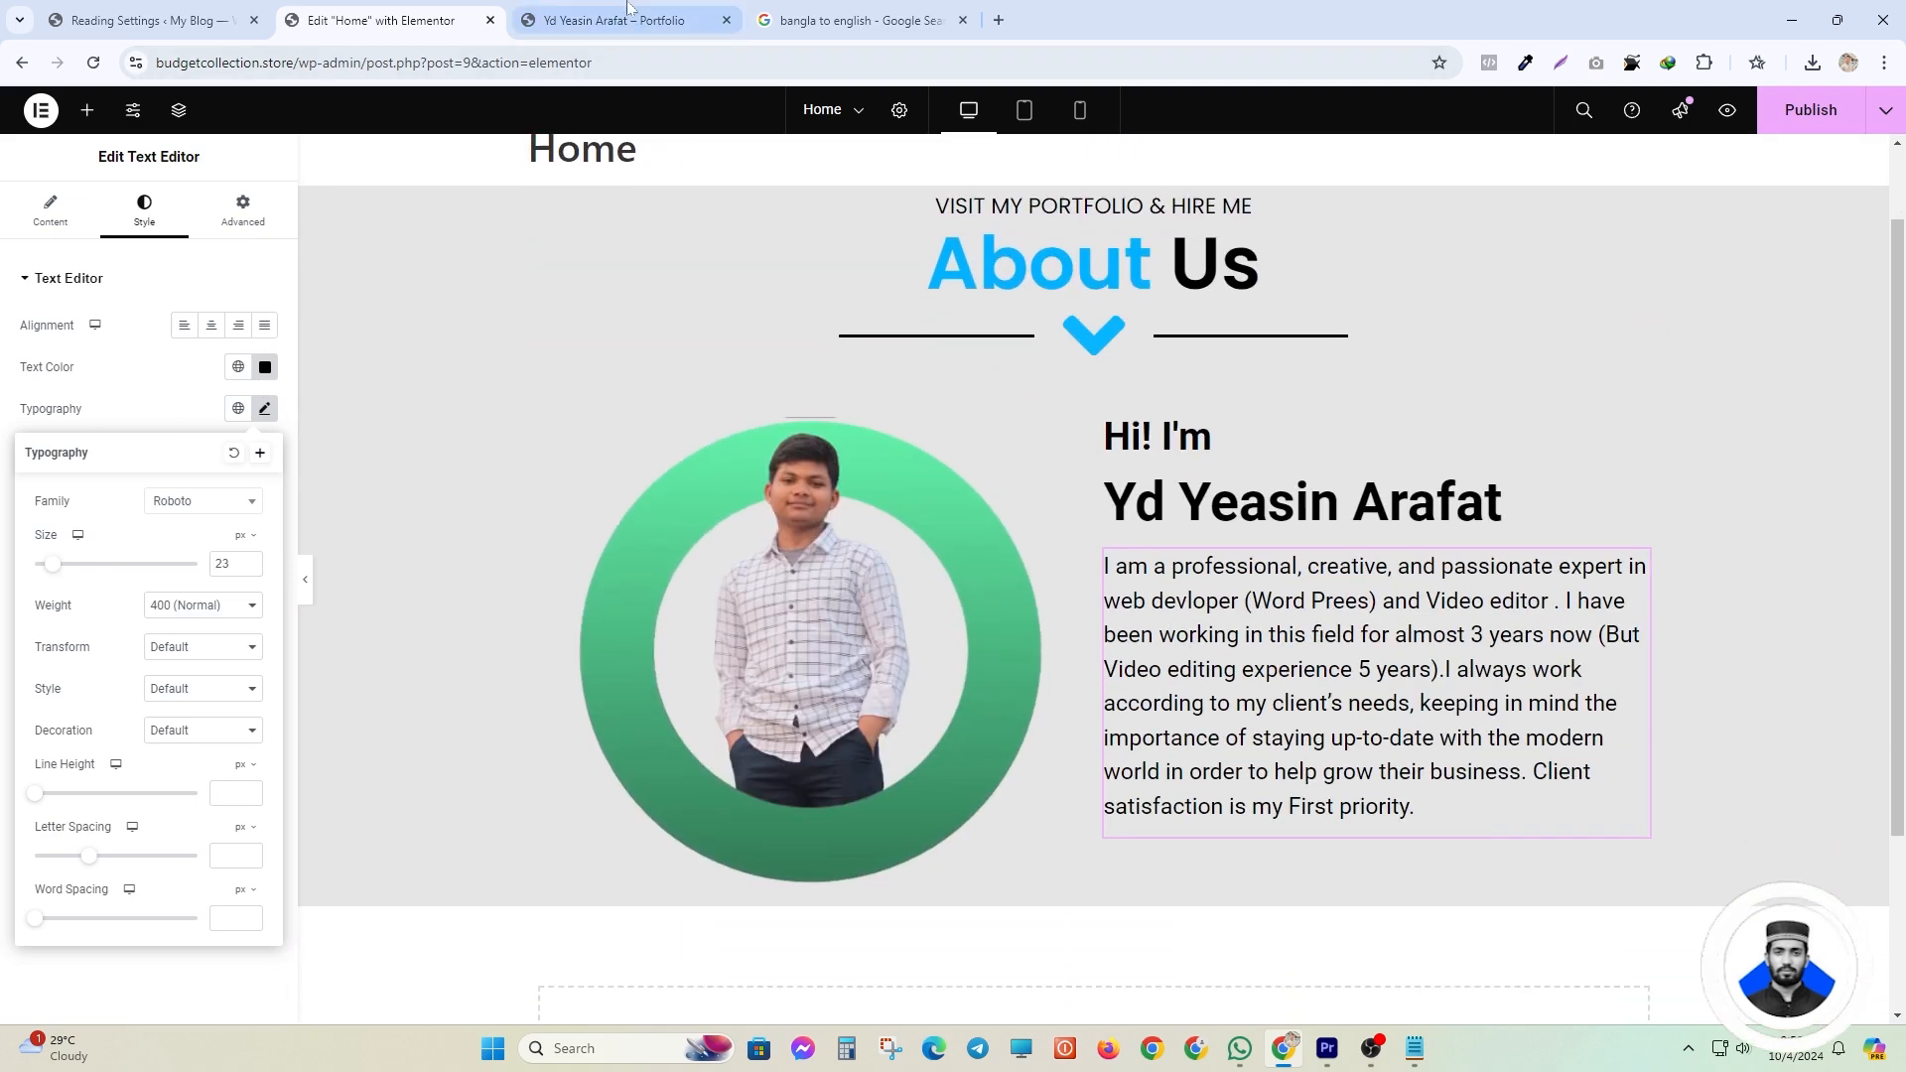
left_click(628, 7)
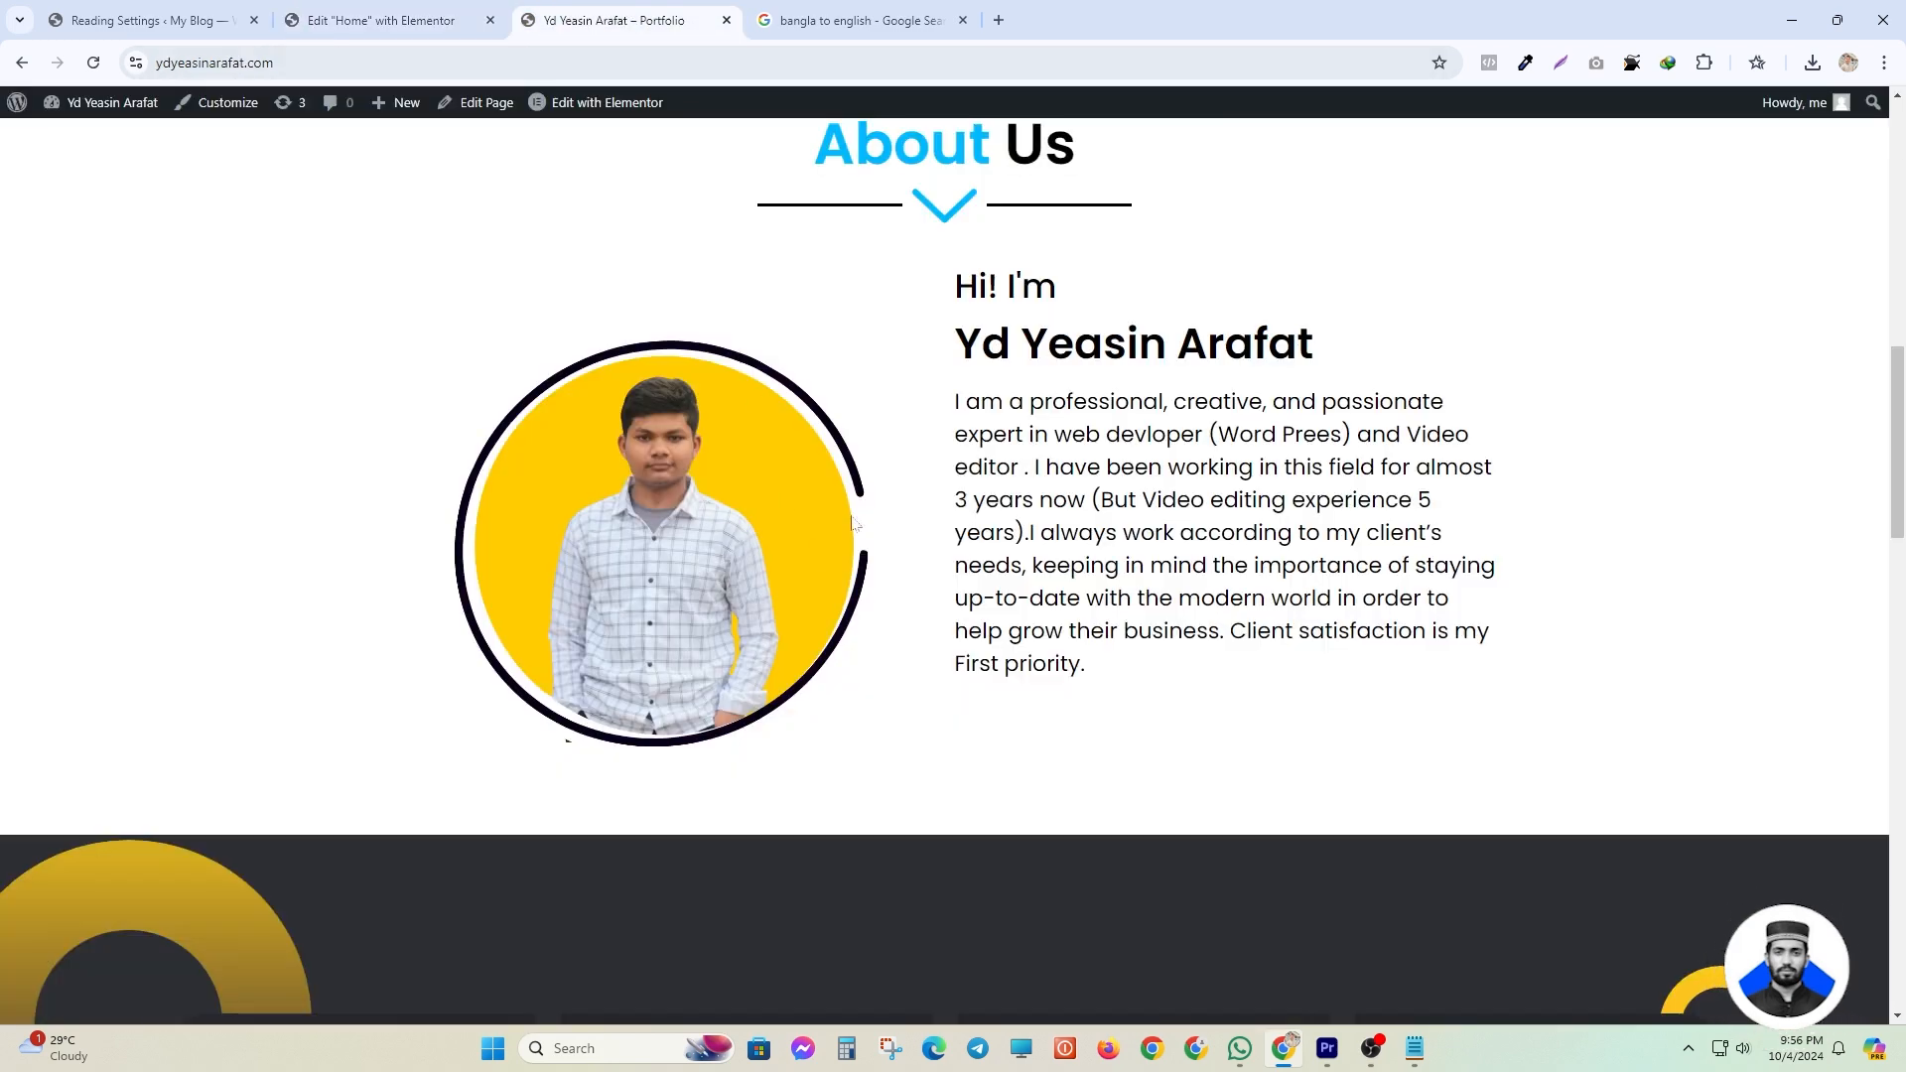
scroll(968, 422, "up", 2)
scroll(907, 375, "down", 1)
left_click(317, 7)
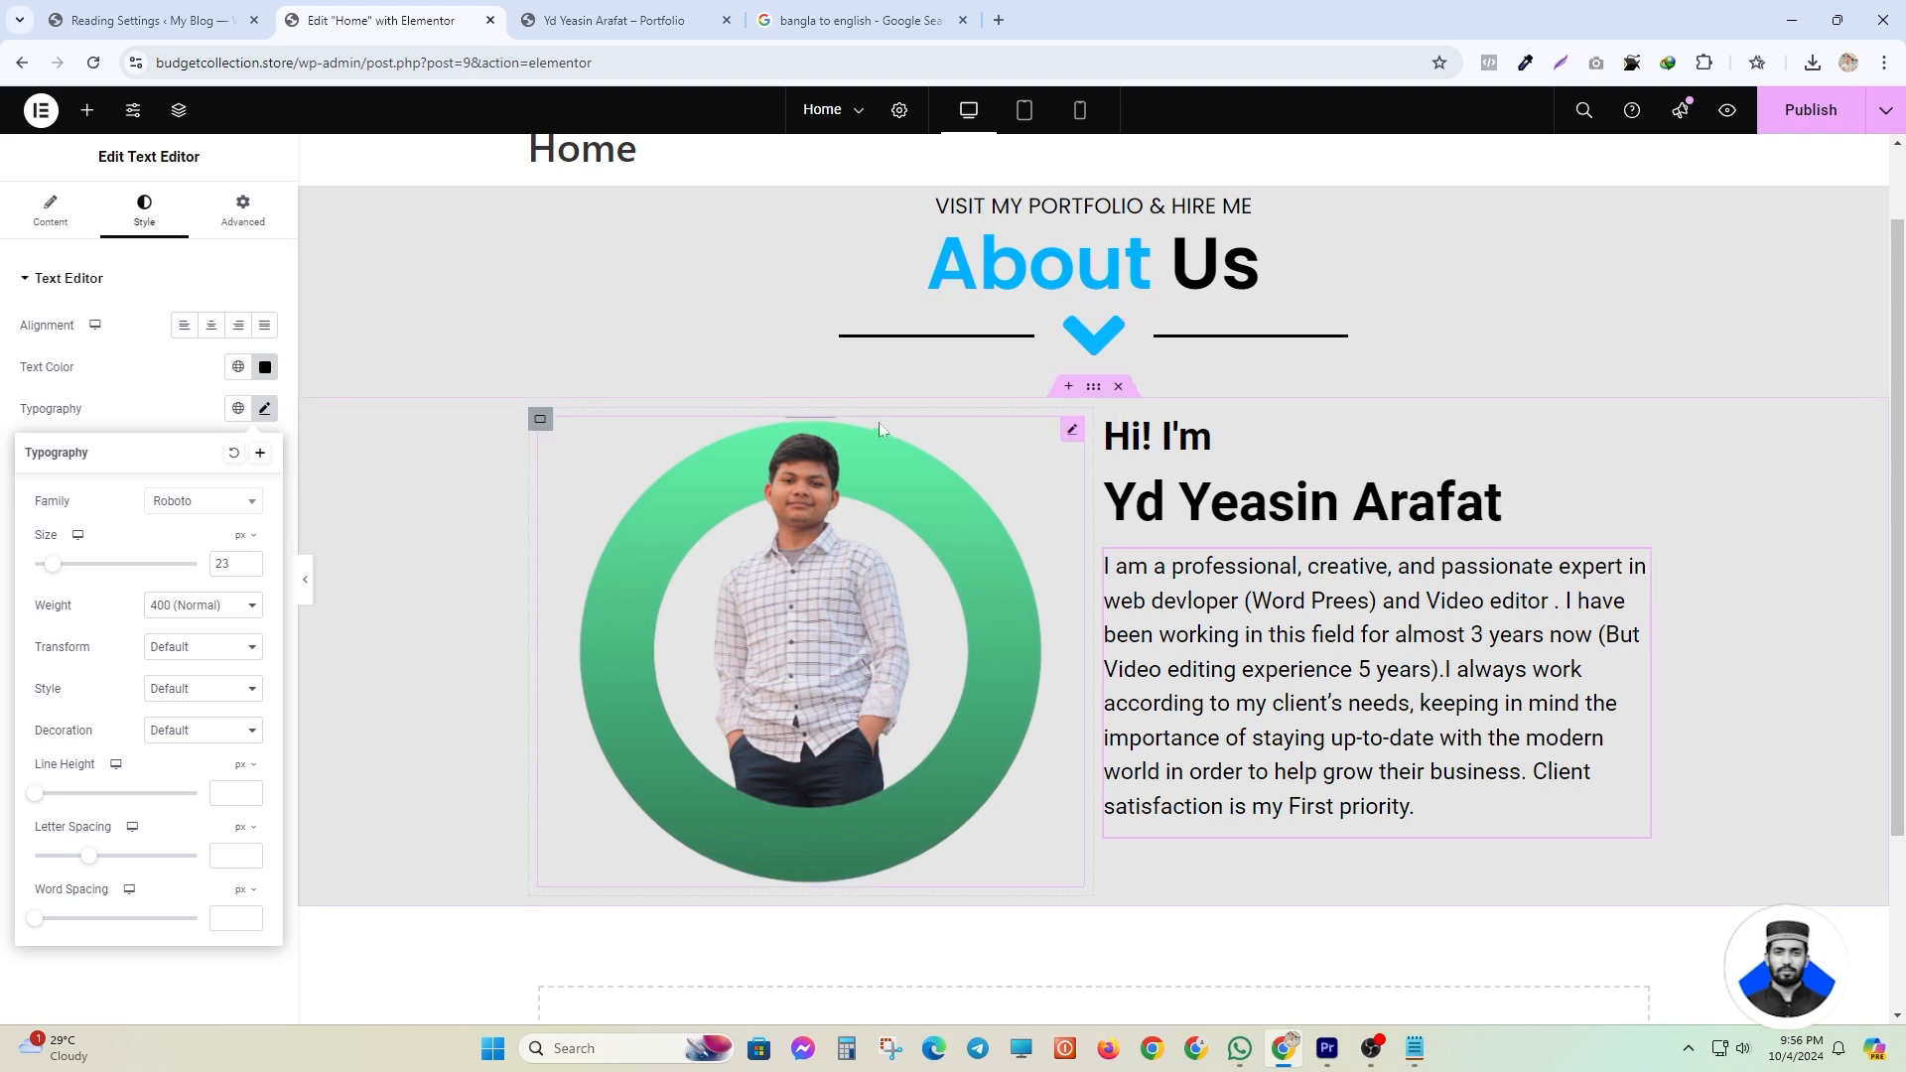
- Publish the Home page and check the About Us section in the page preview
left_click(1800, 119)
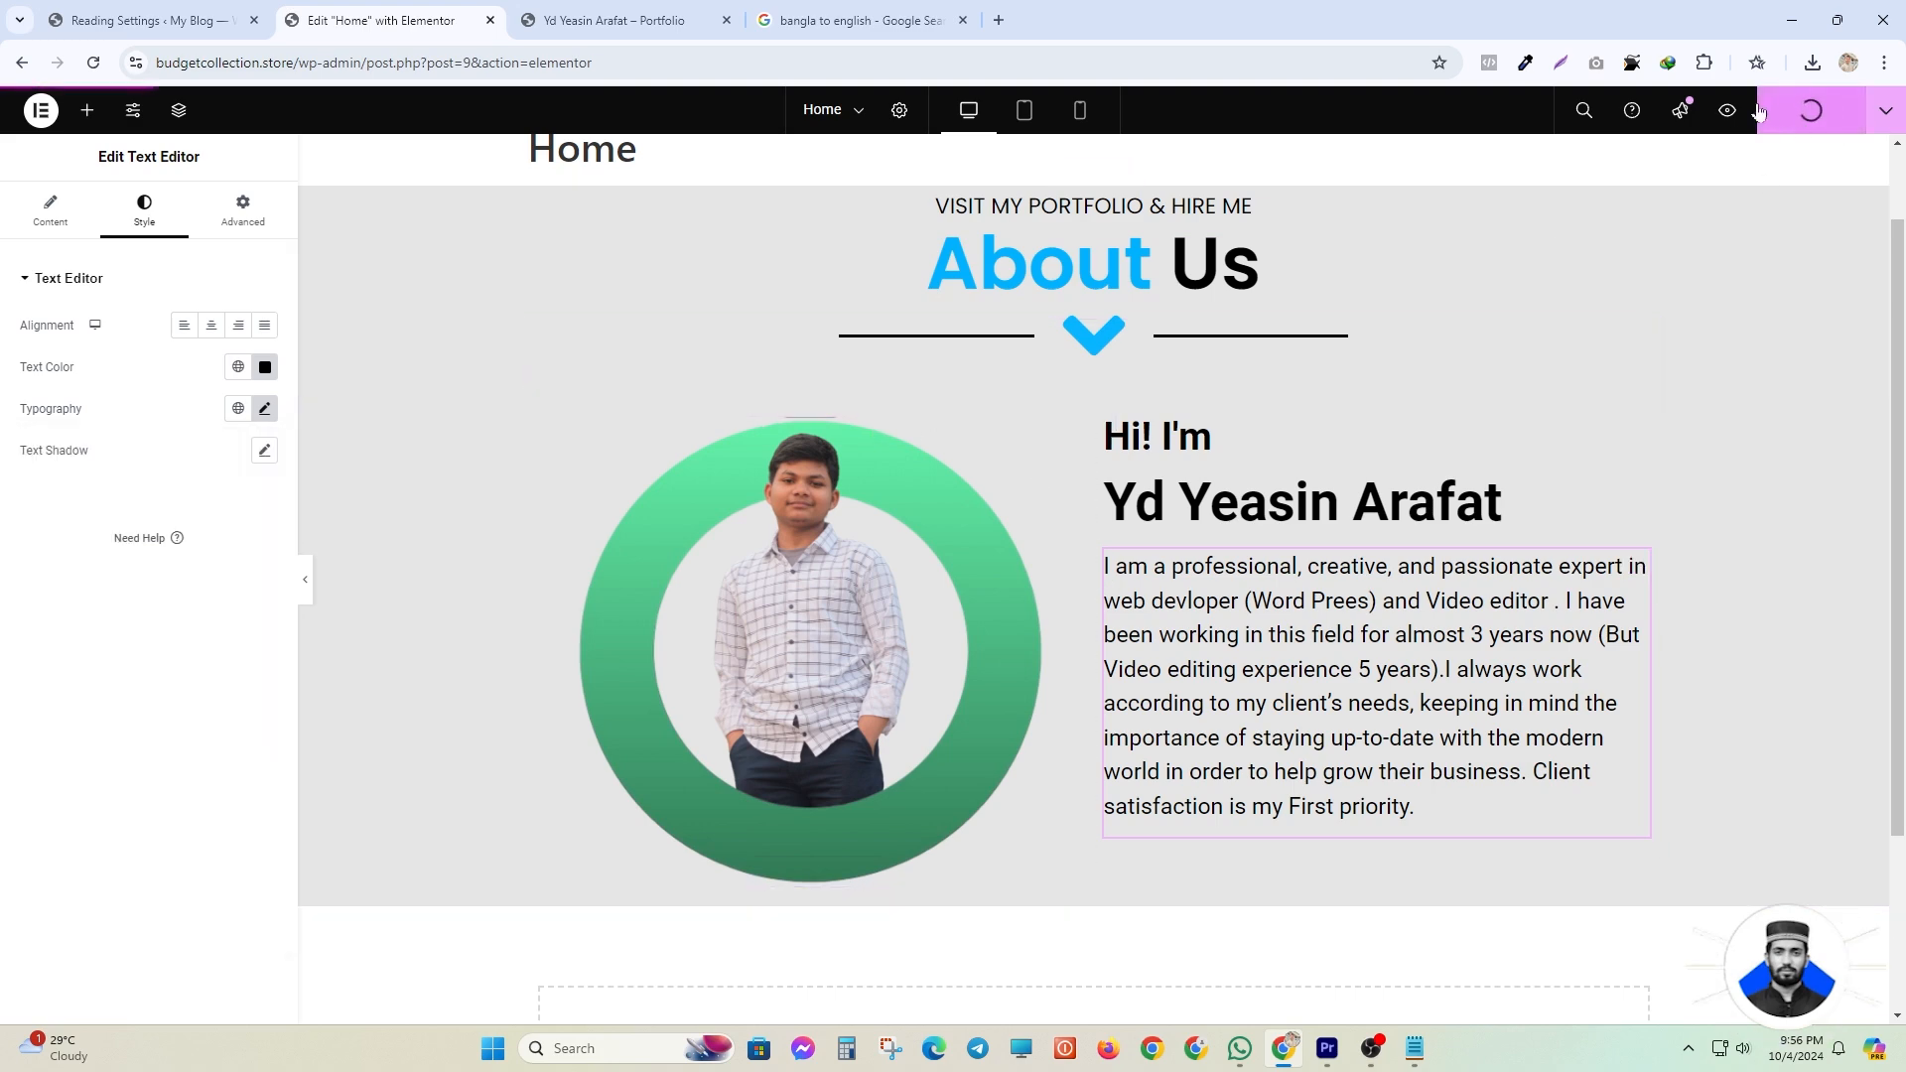
left_click(1727, 110)
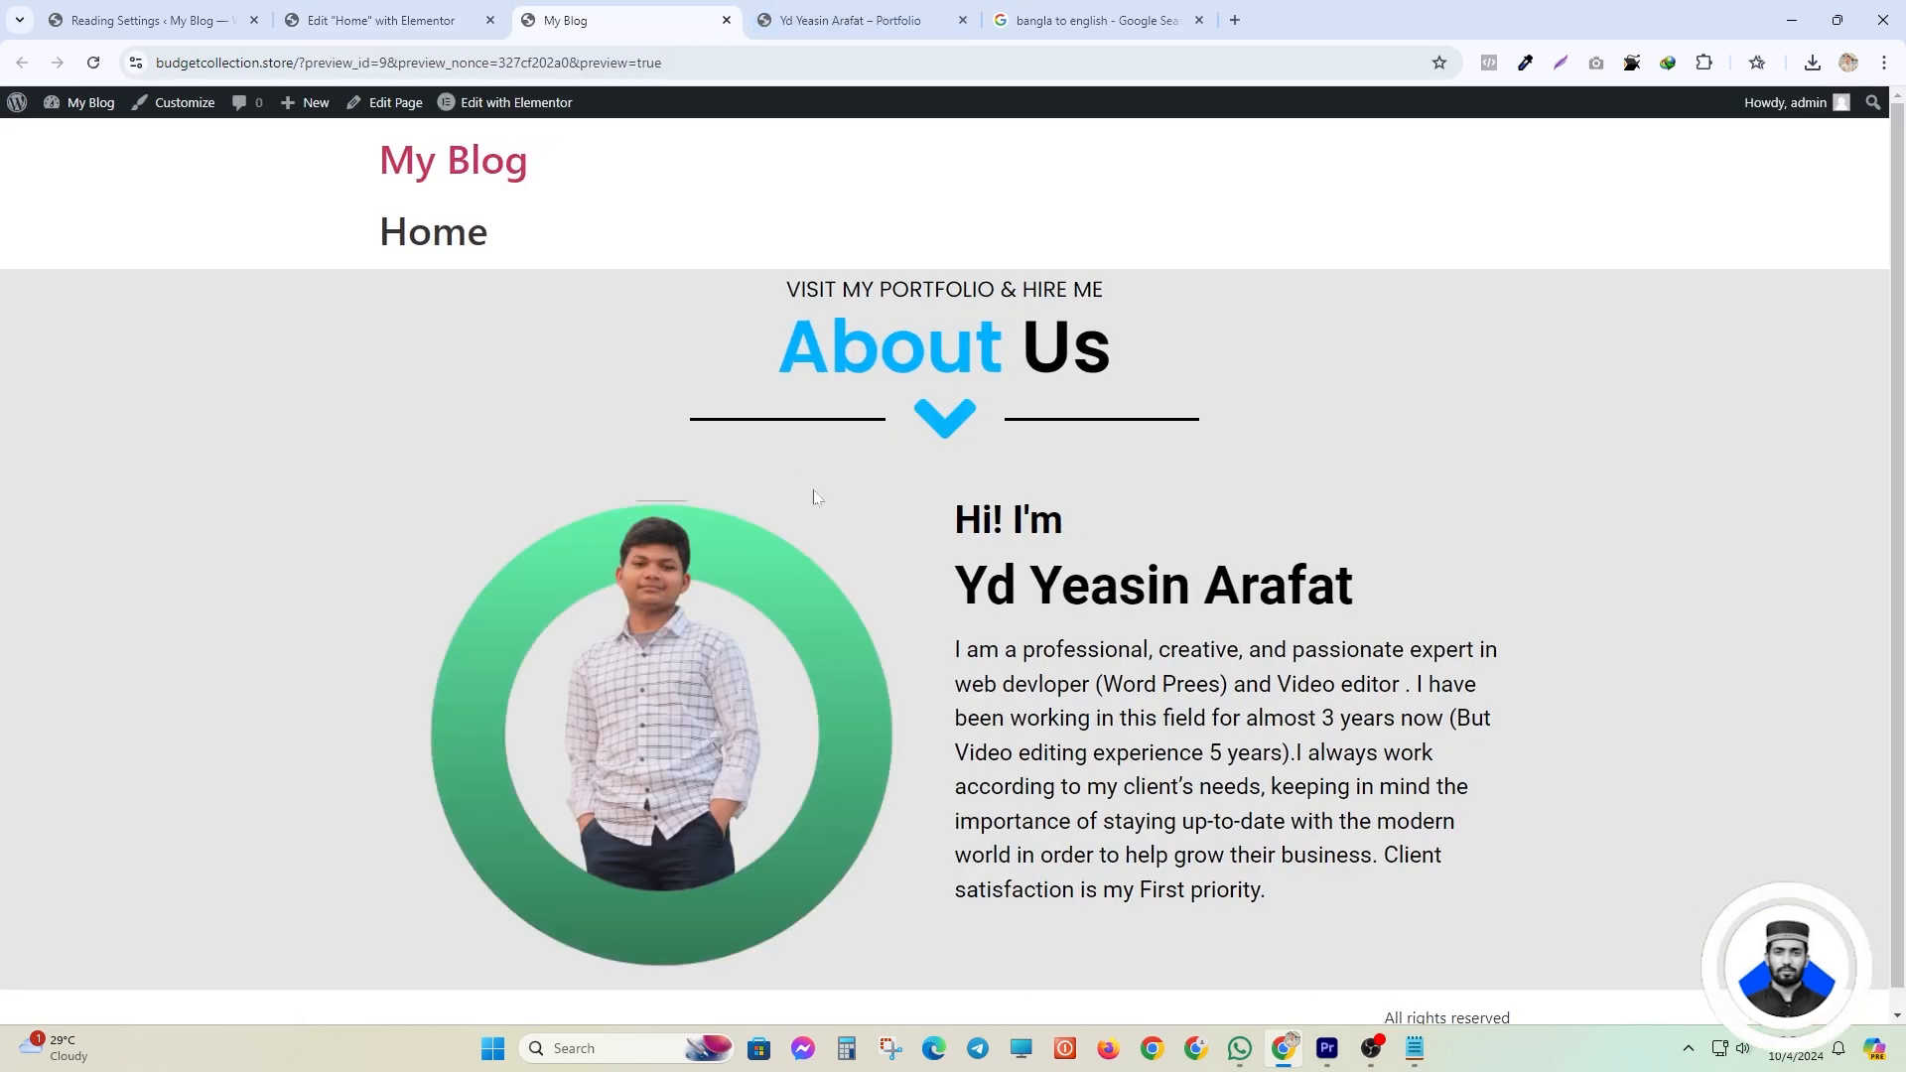
scroll(816, 498, "down", 2)
left_click_drag(651, 305, 1294, 405)
left_click(1294, 405)
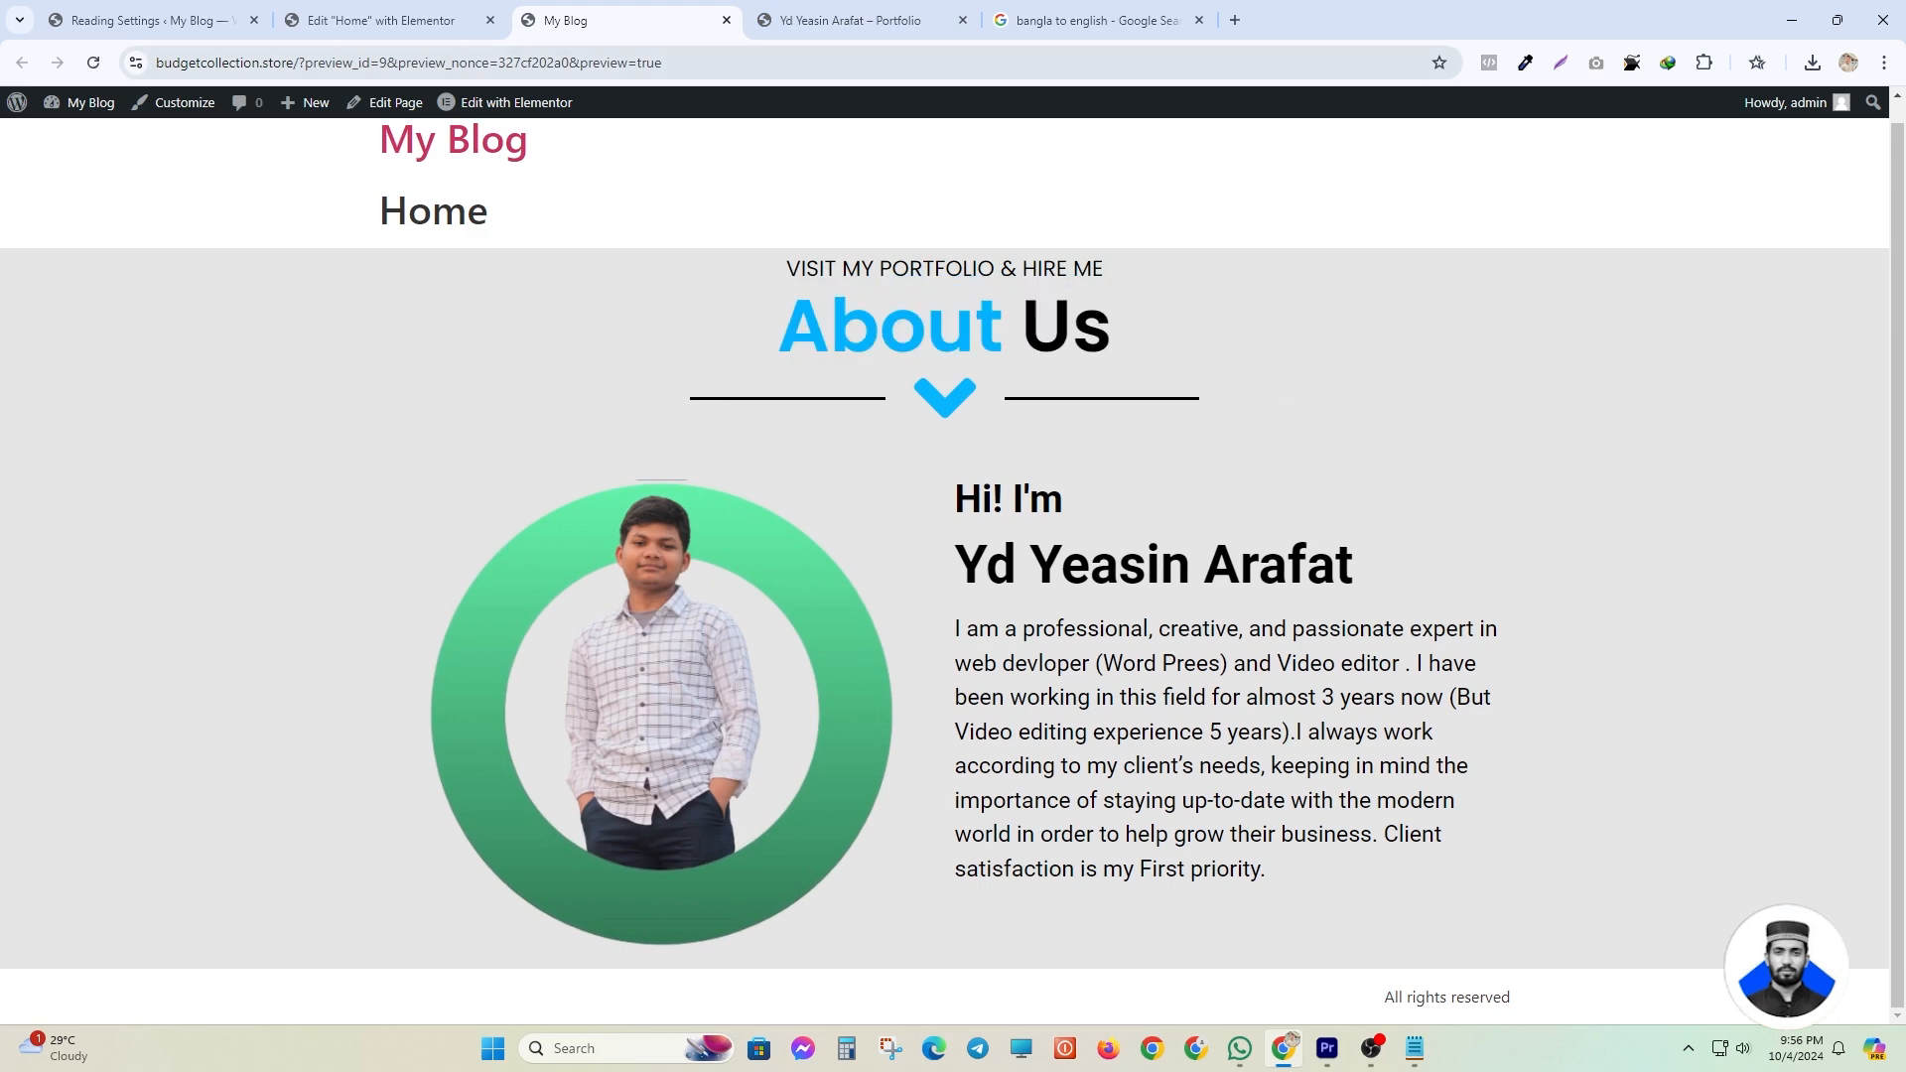
left_click(874, 63)
left_click(843, 26)
left_click(685, 27)
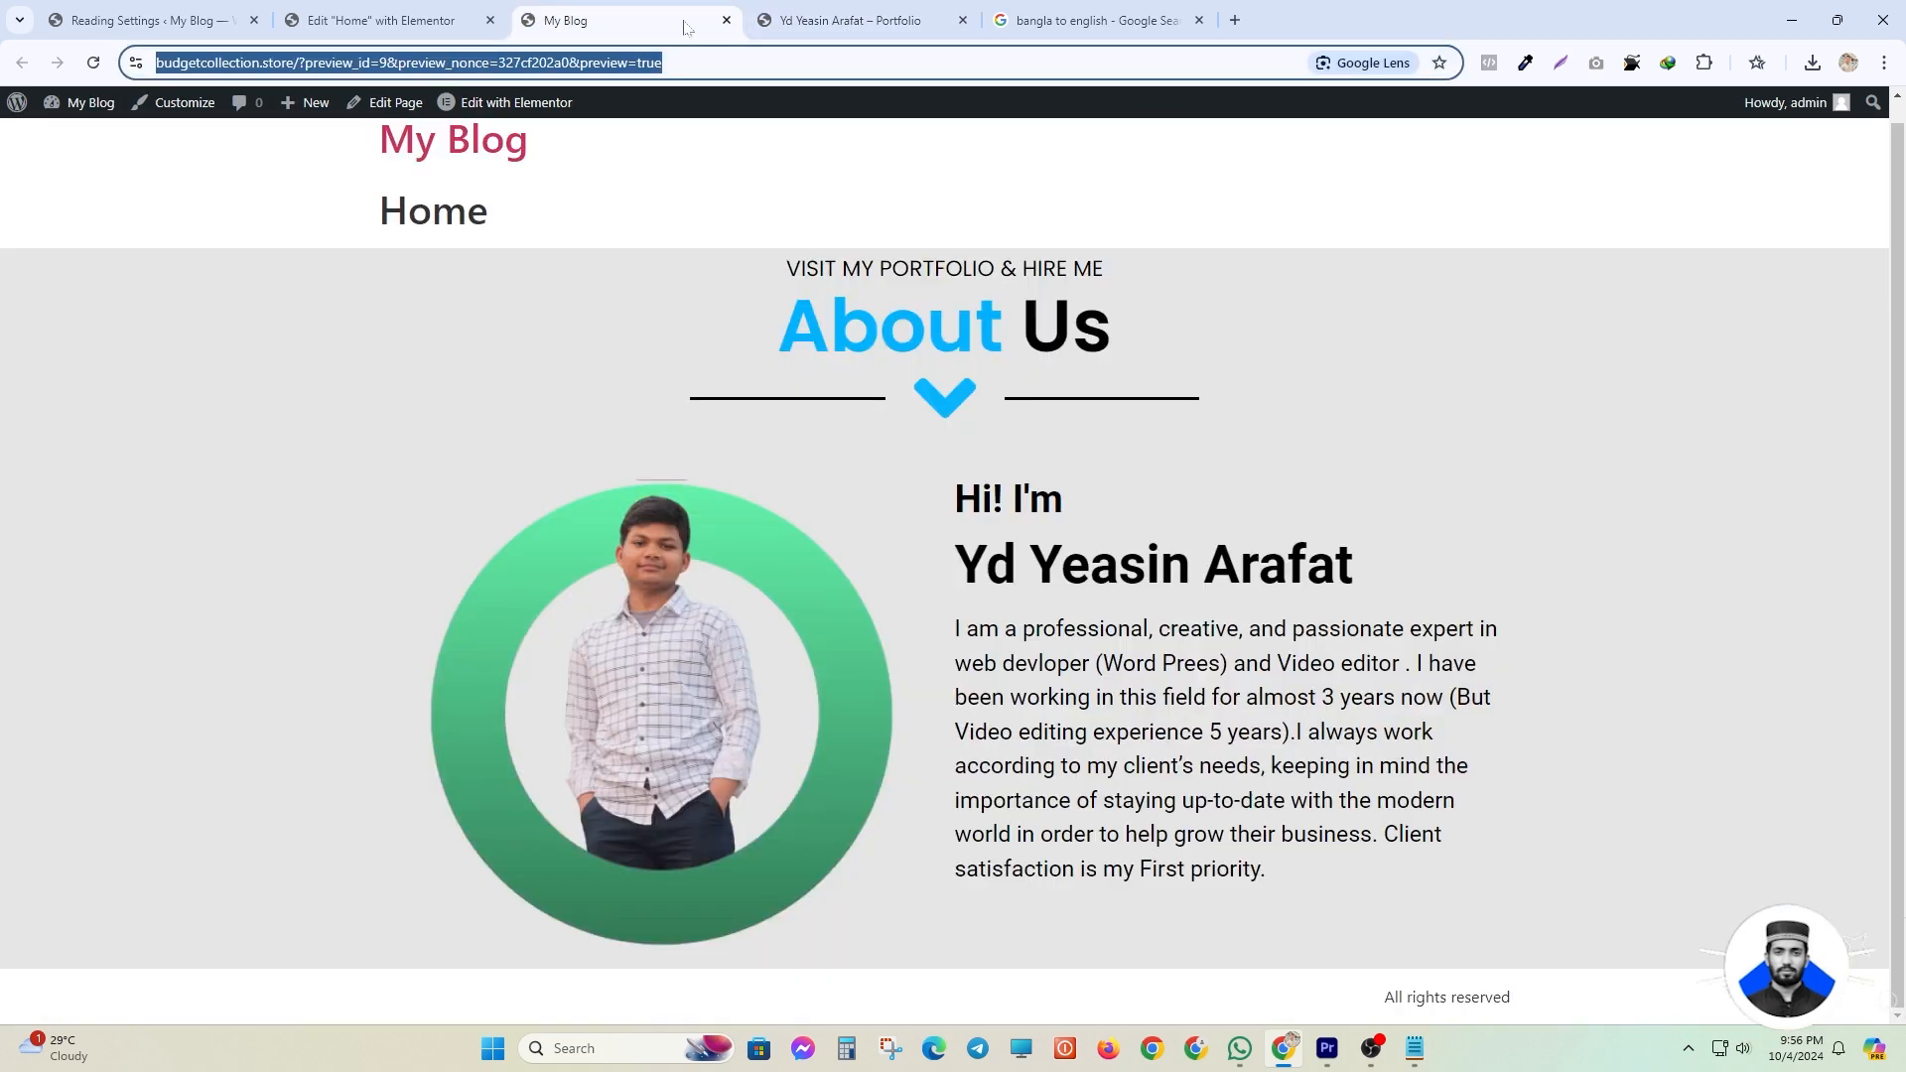
left_click(740, 408)
- Return to the Elementor editor and look through the available widgets, including the expanded Pro category
left_click(382, 20)
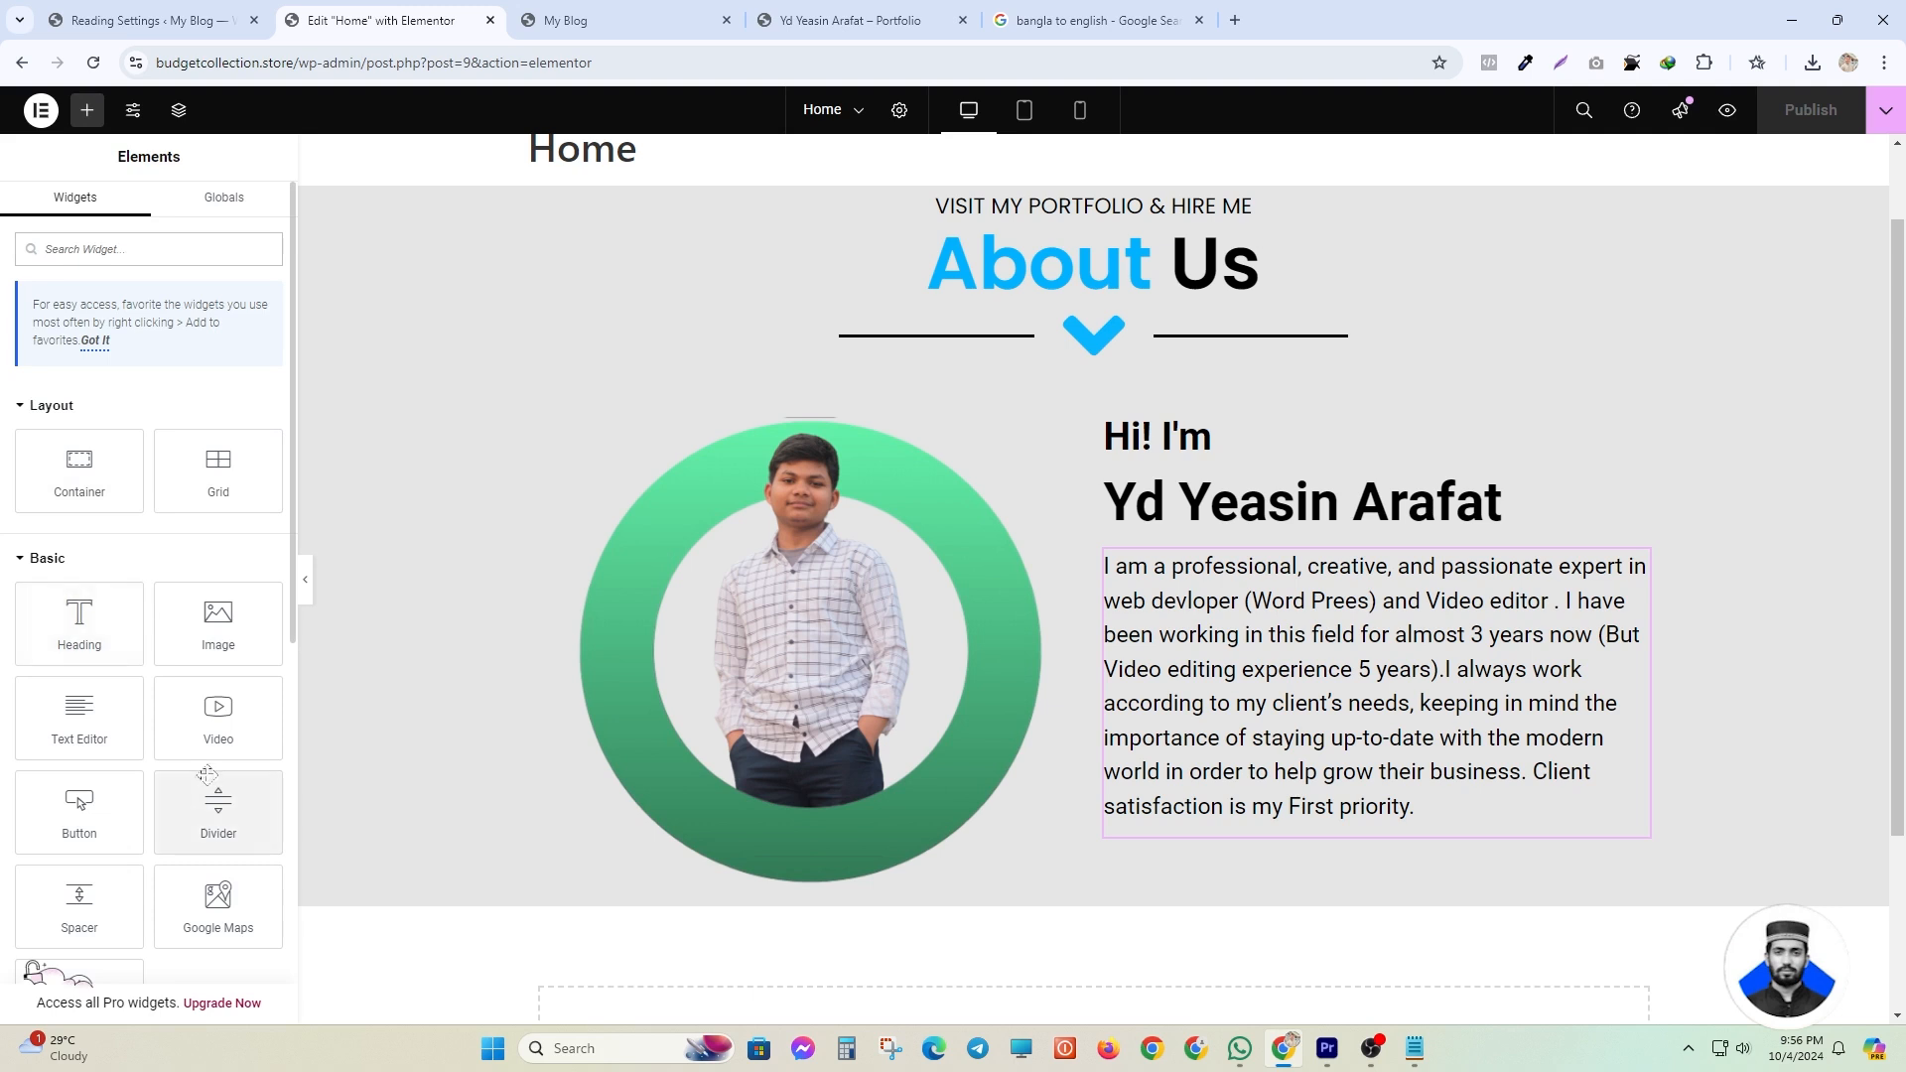
scroll(164, 735, "down", 1)
scroll(174, 735, "down", 3)
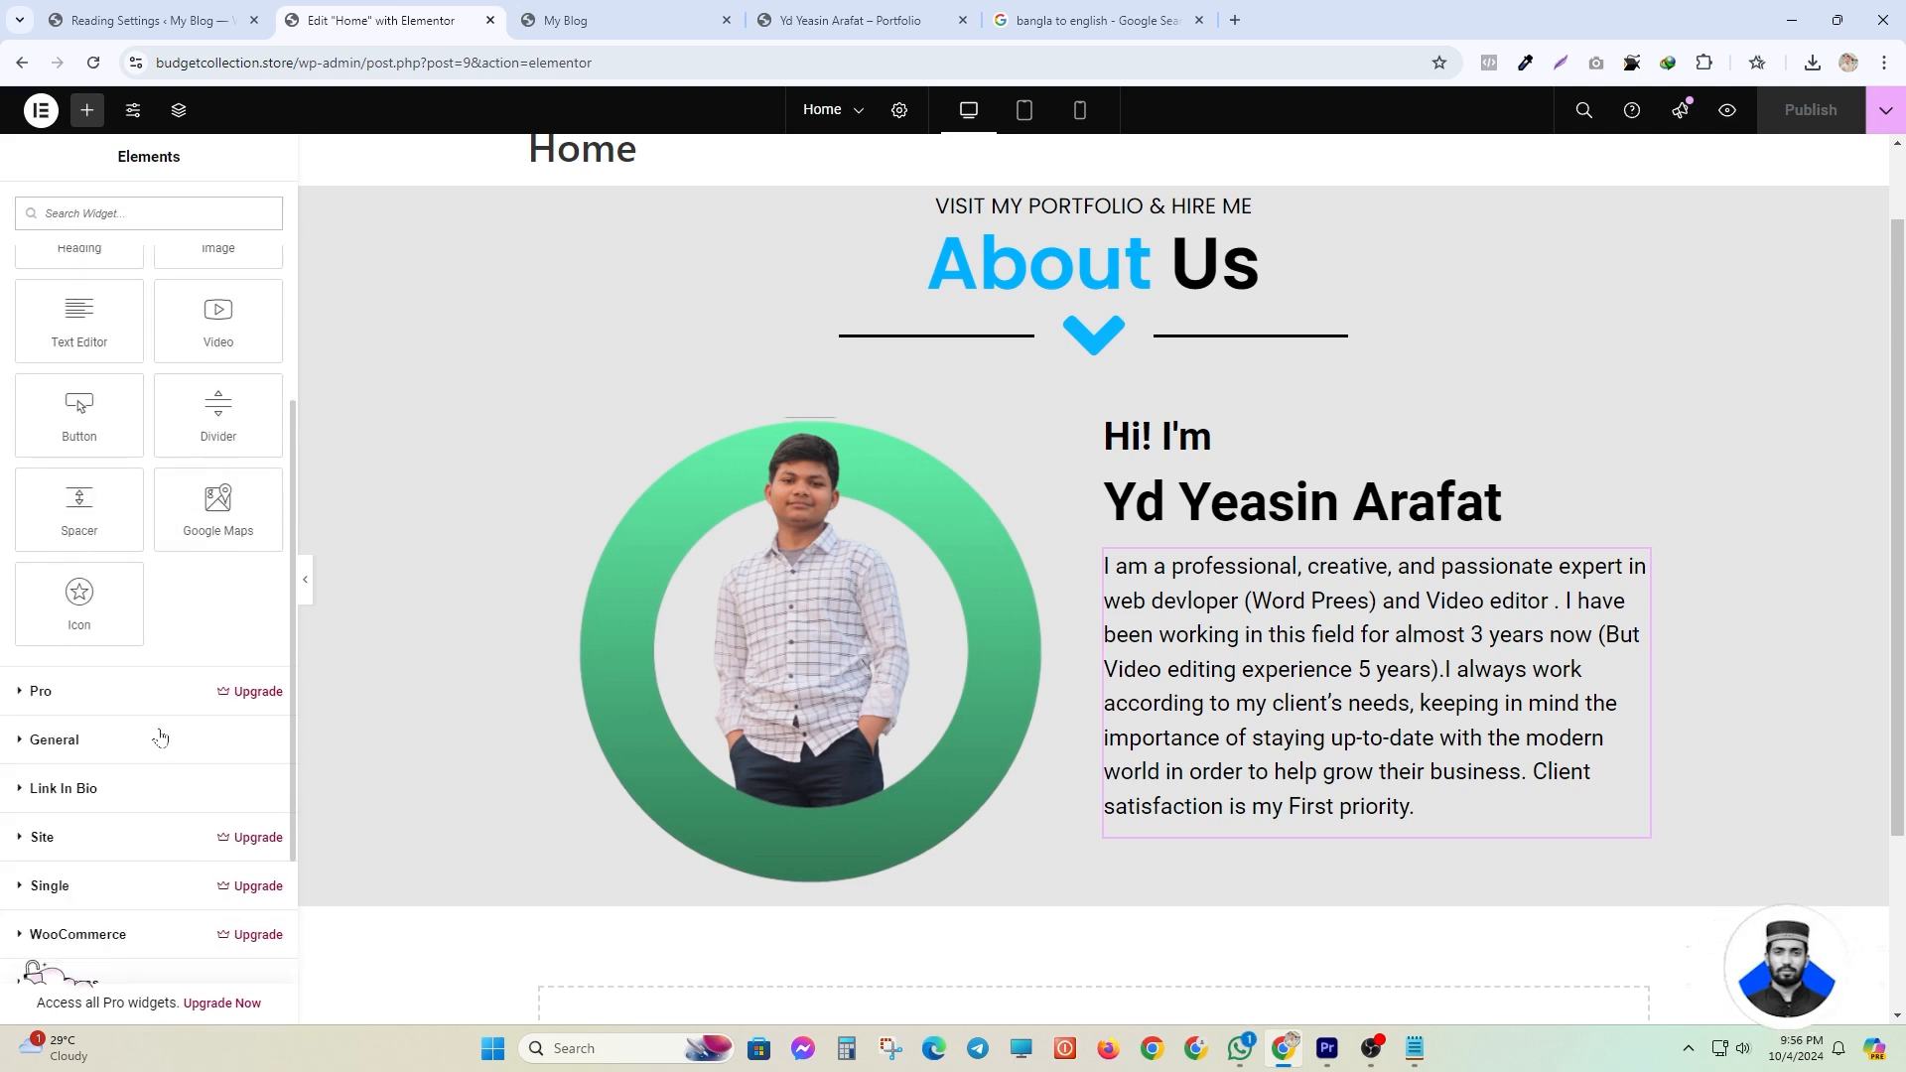
scroll(157, 734, "up", 4)
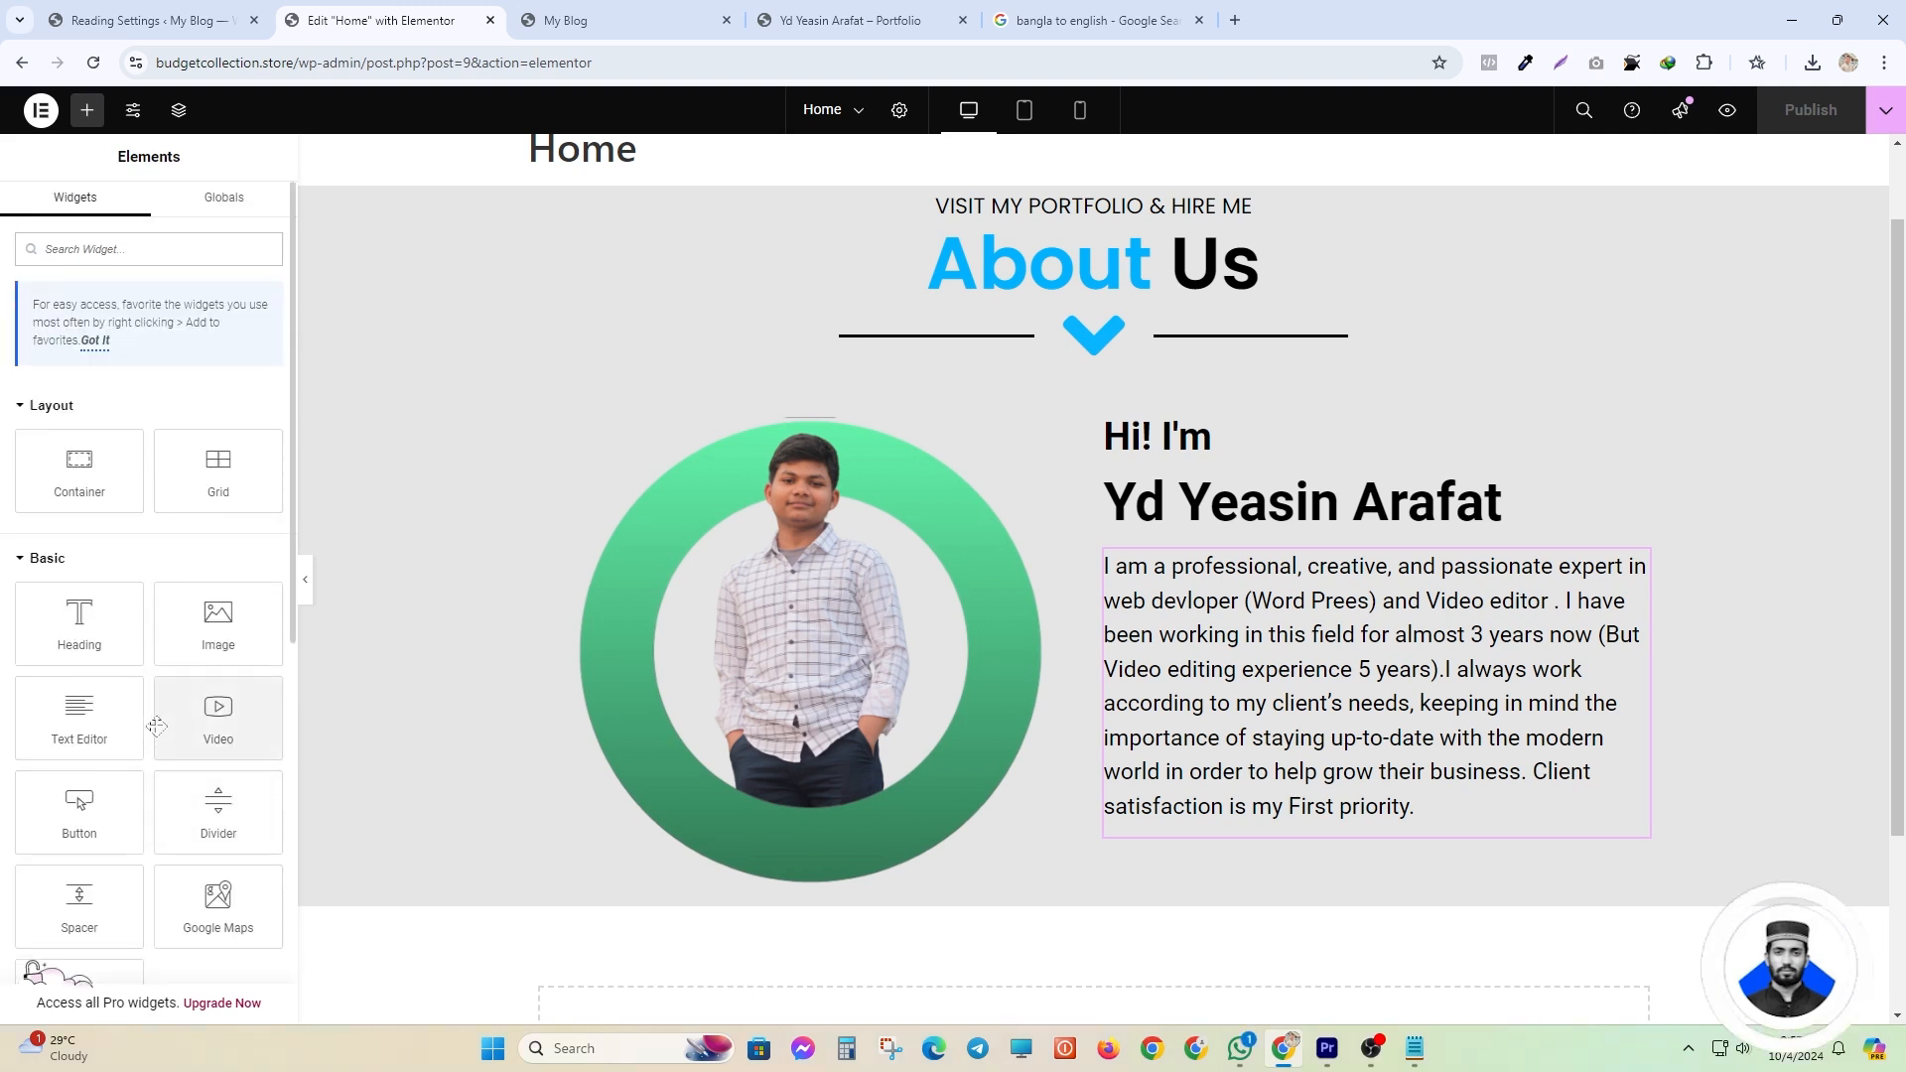
scroll(156, 725, "down", 3)
left_click(66, 794)
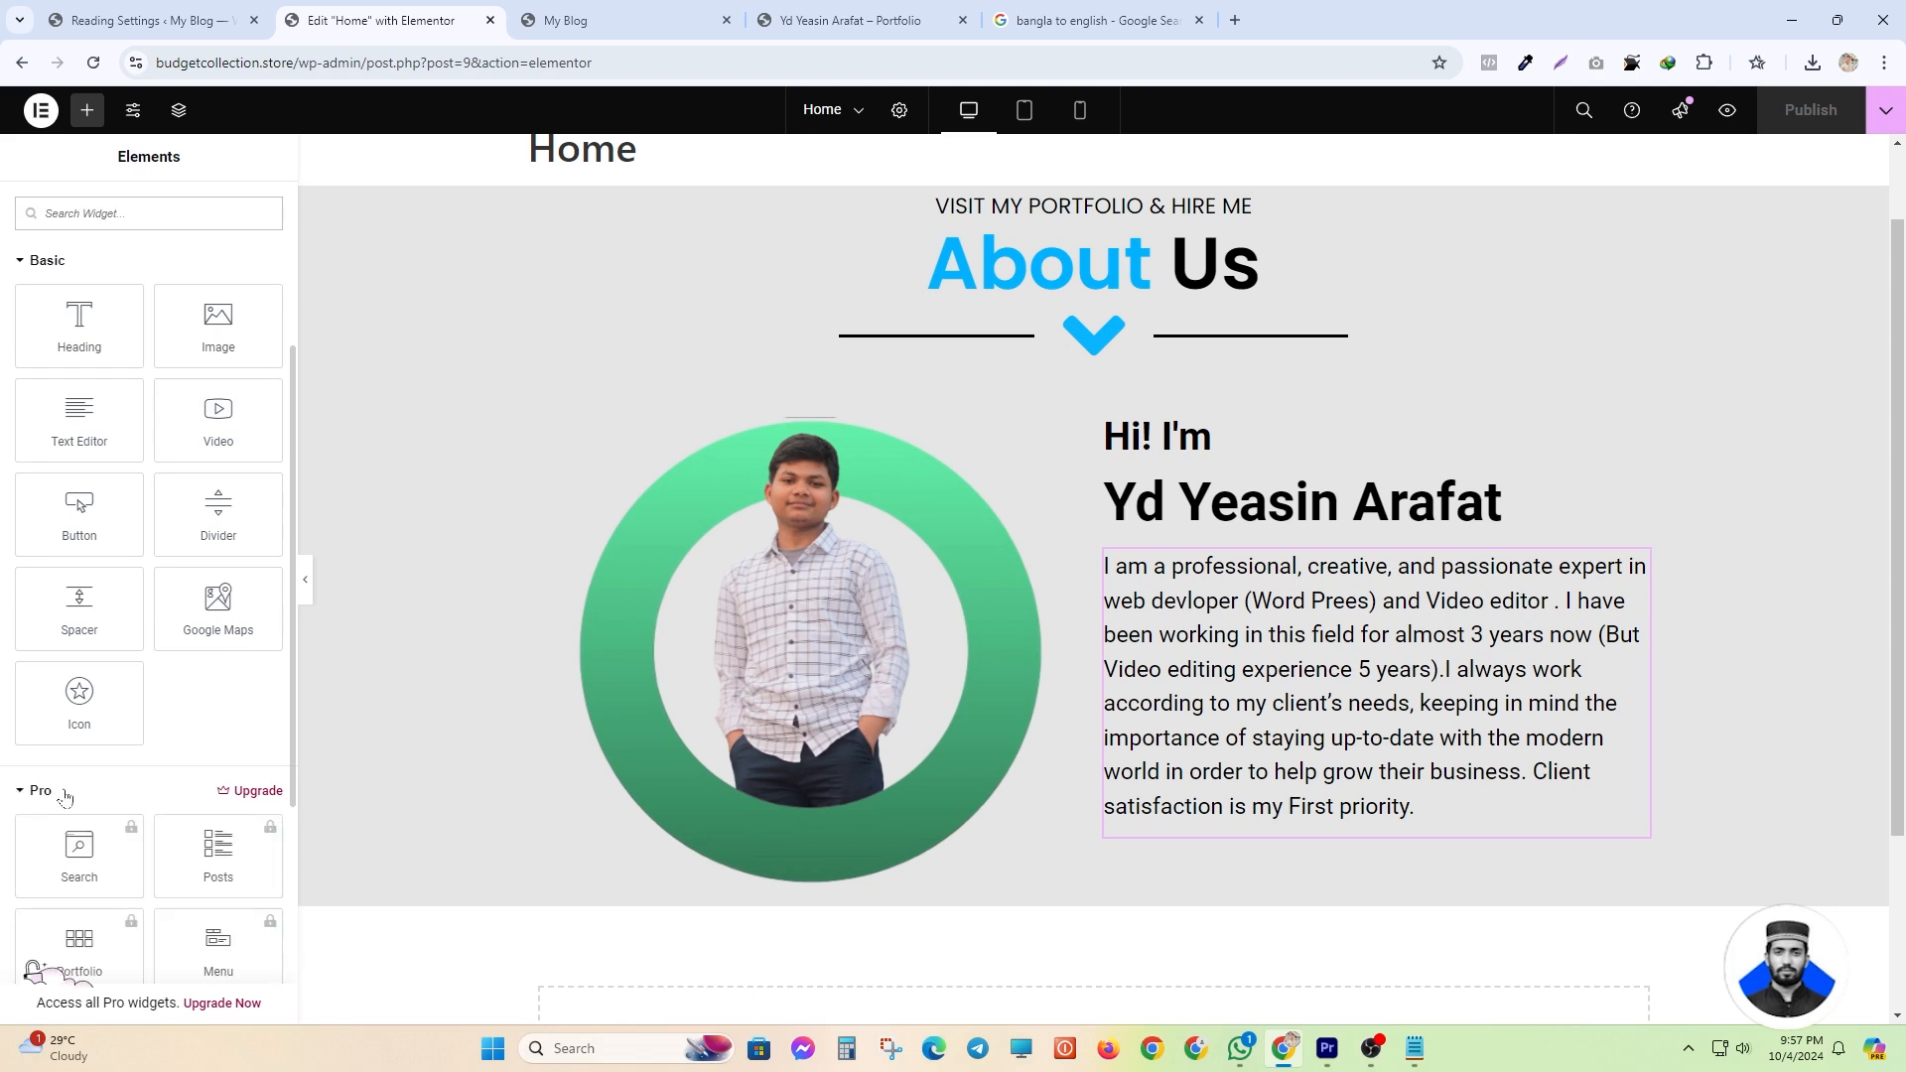
scroll(83, 791, "down", 15)
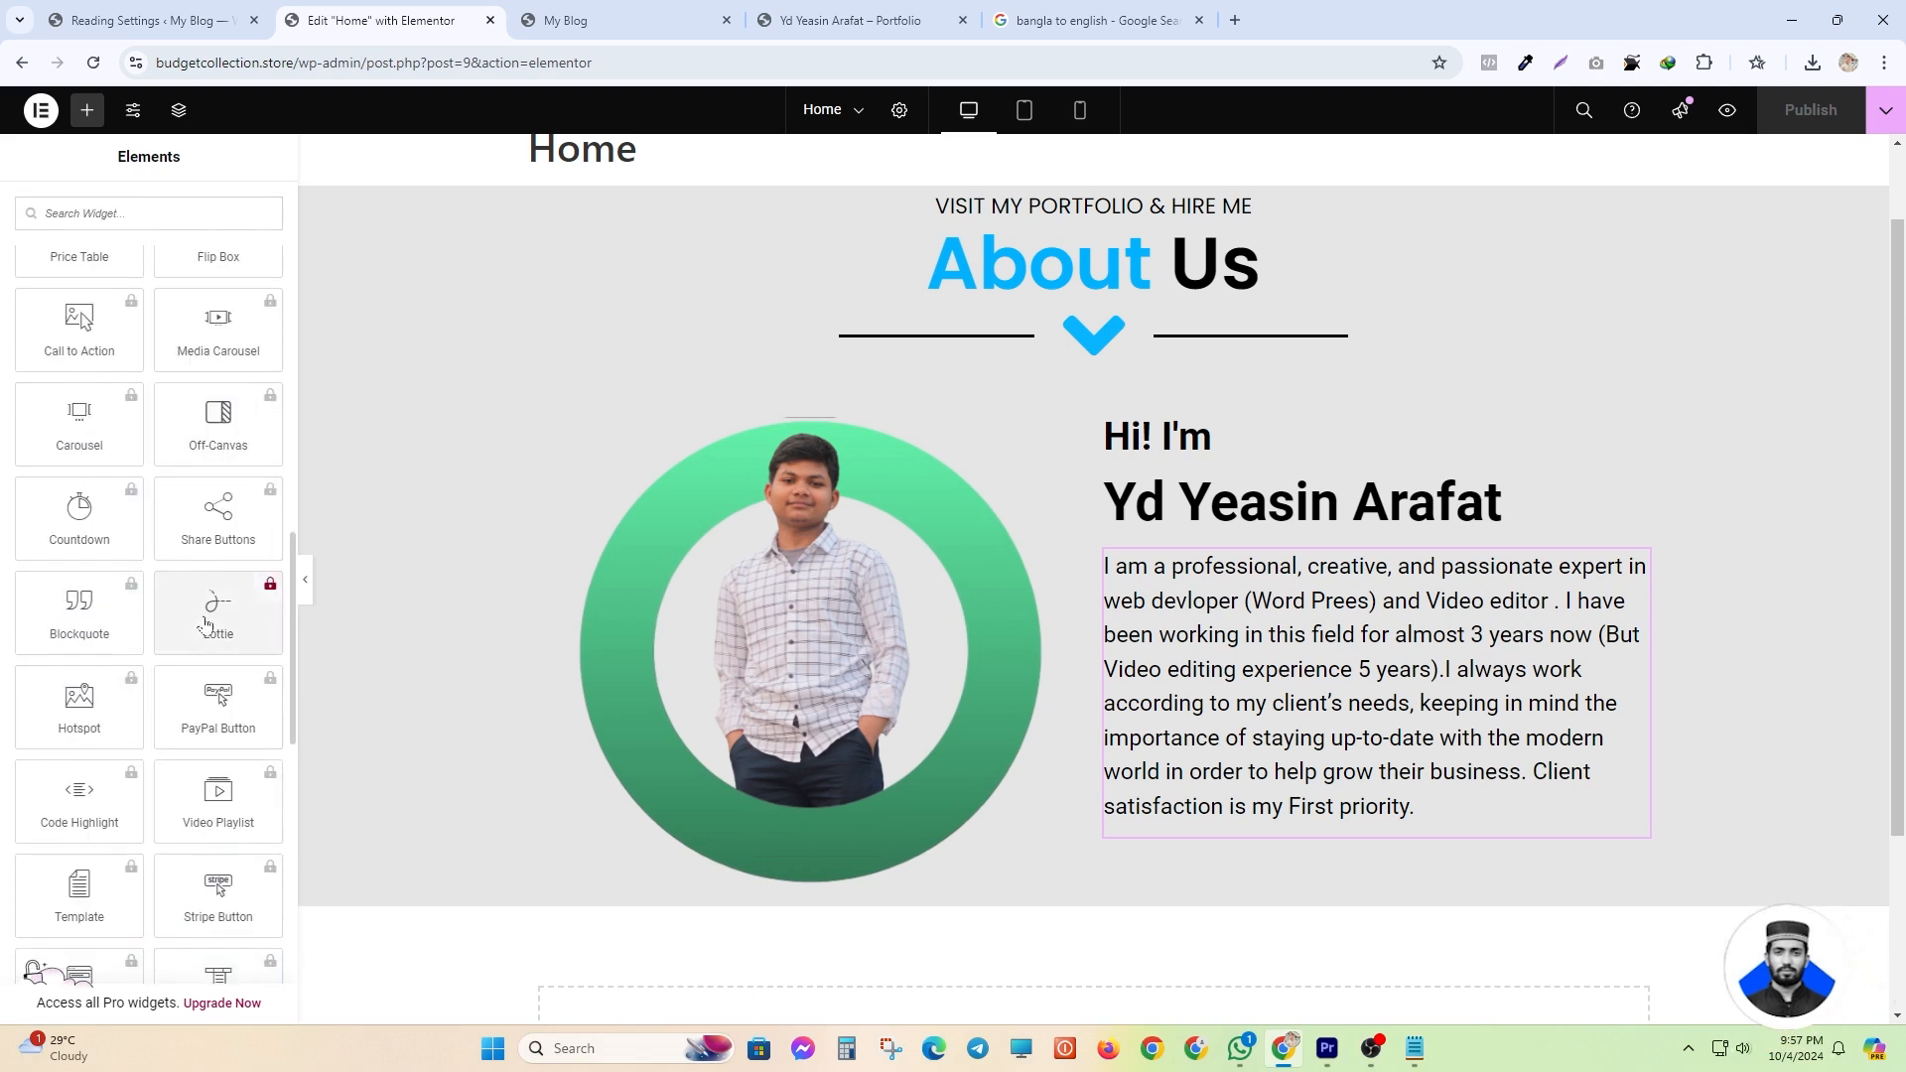
scroll(107, 862, "down", 3)
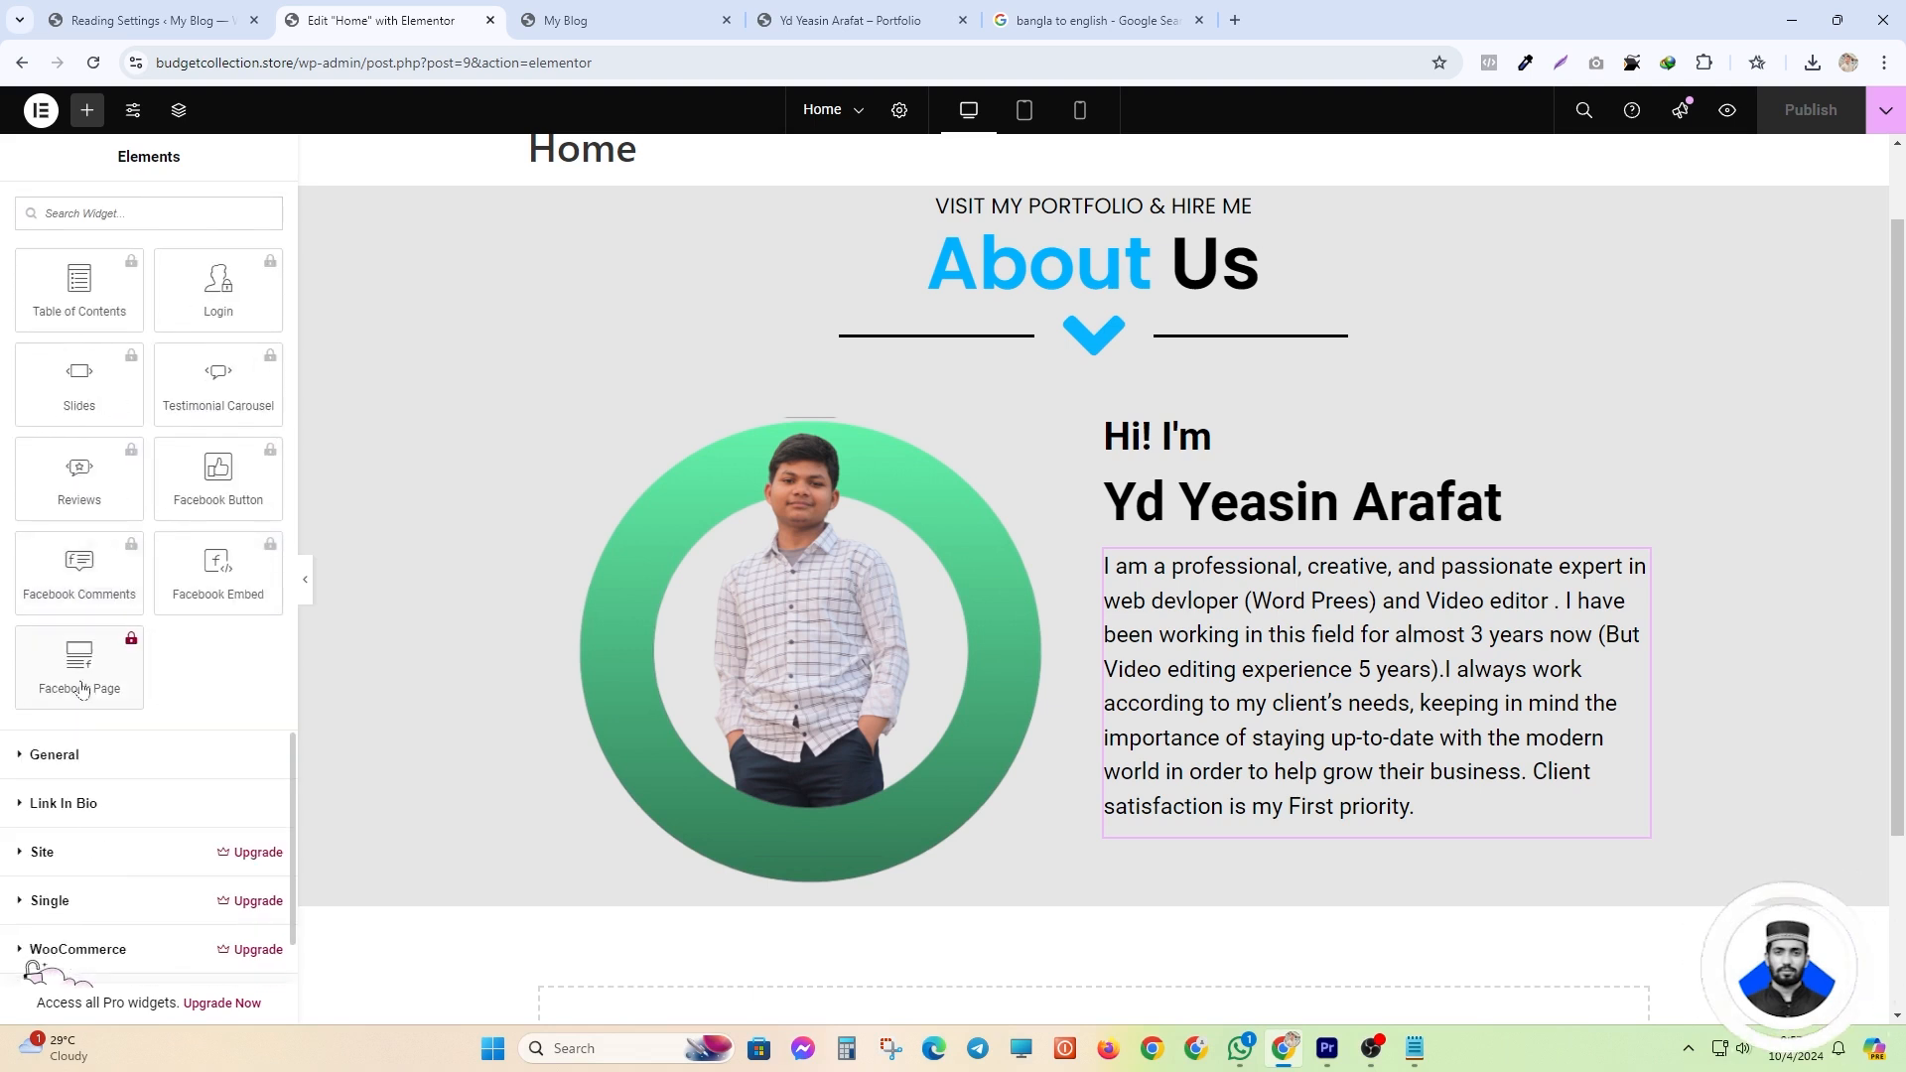
scroll(83, 690, "up", 10)
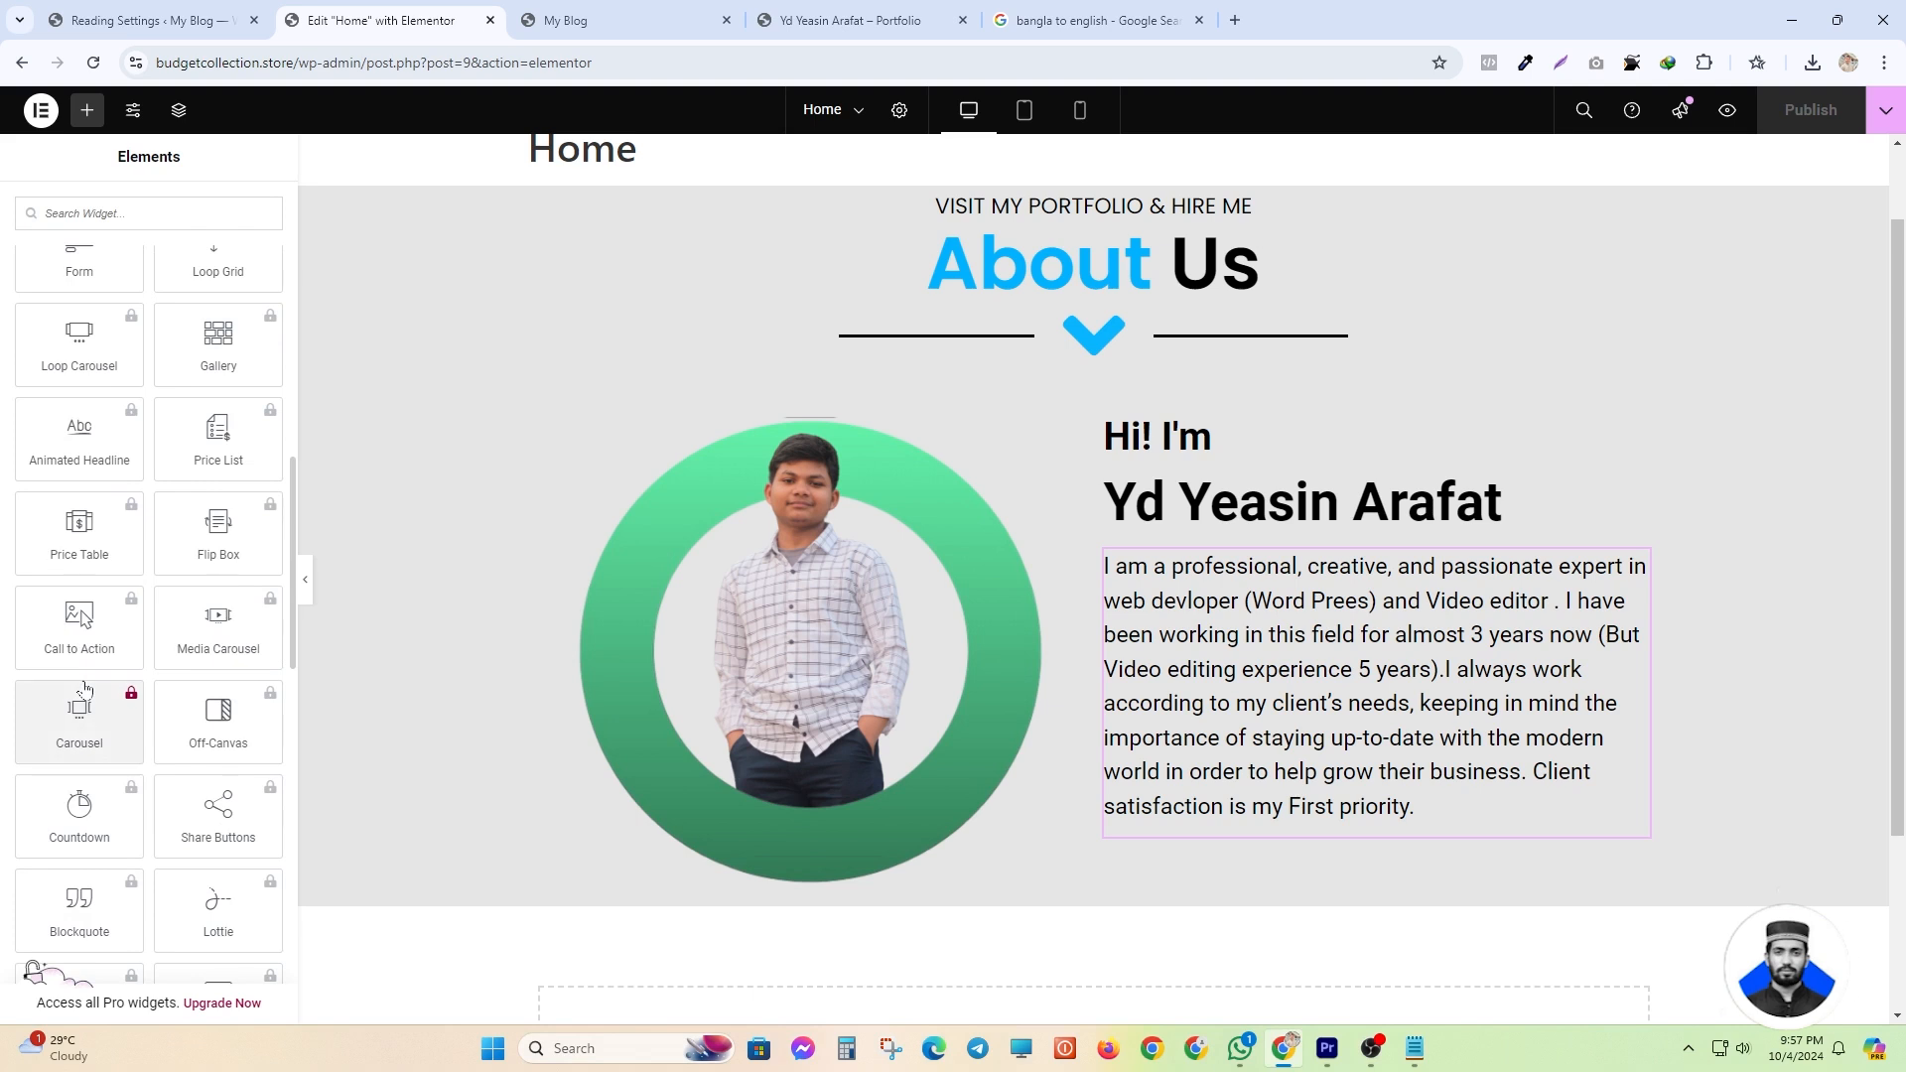
scroll(84, 685, "up", 7)
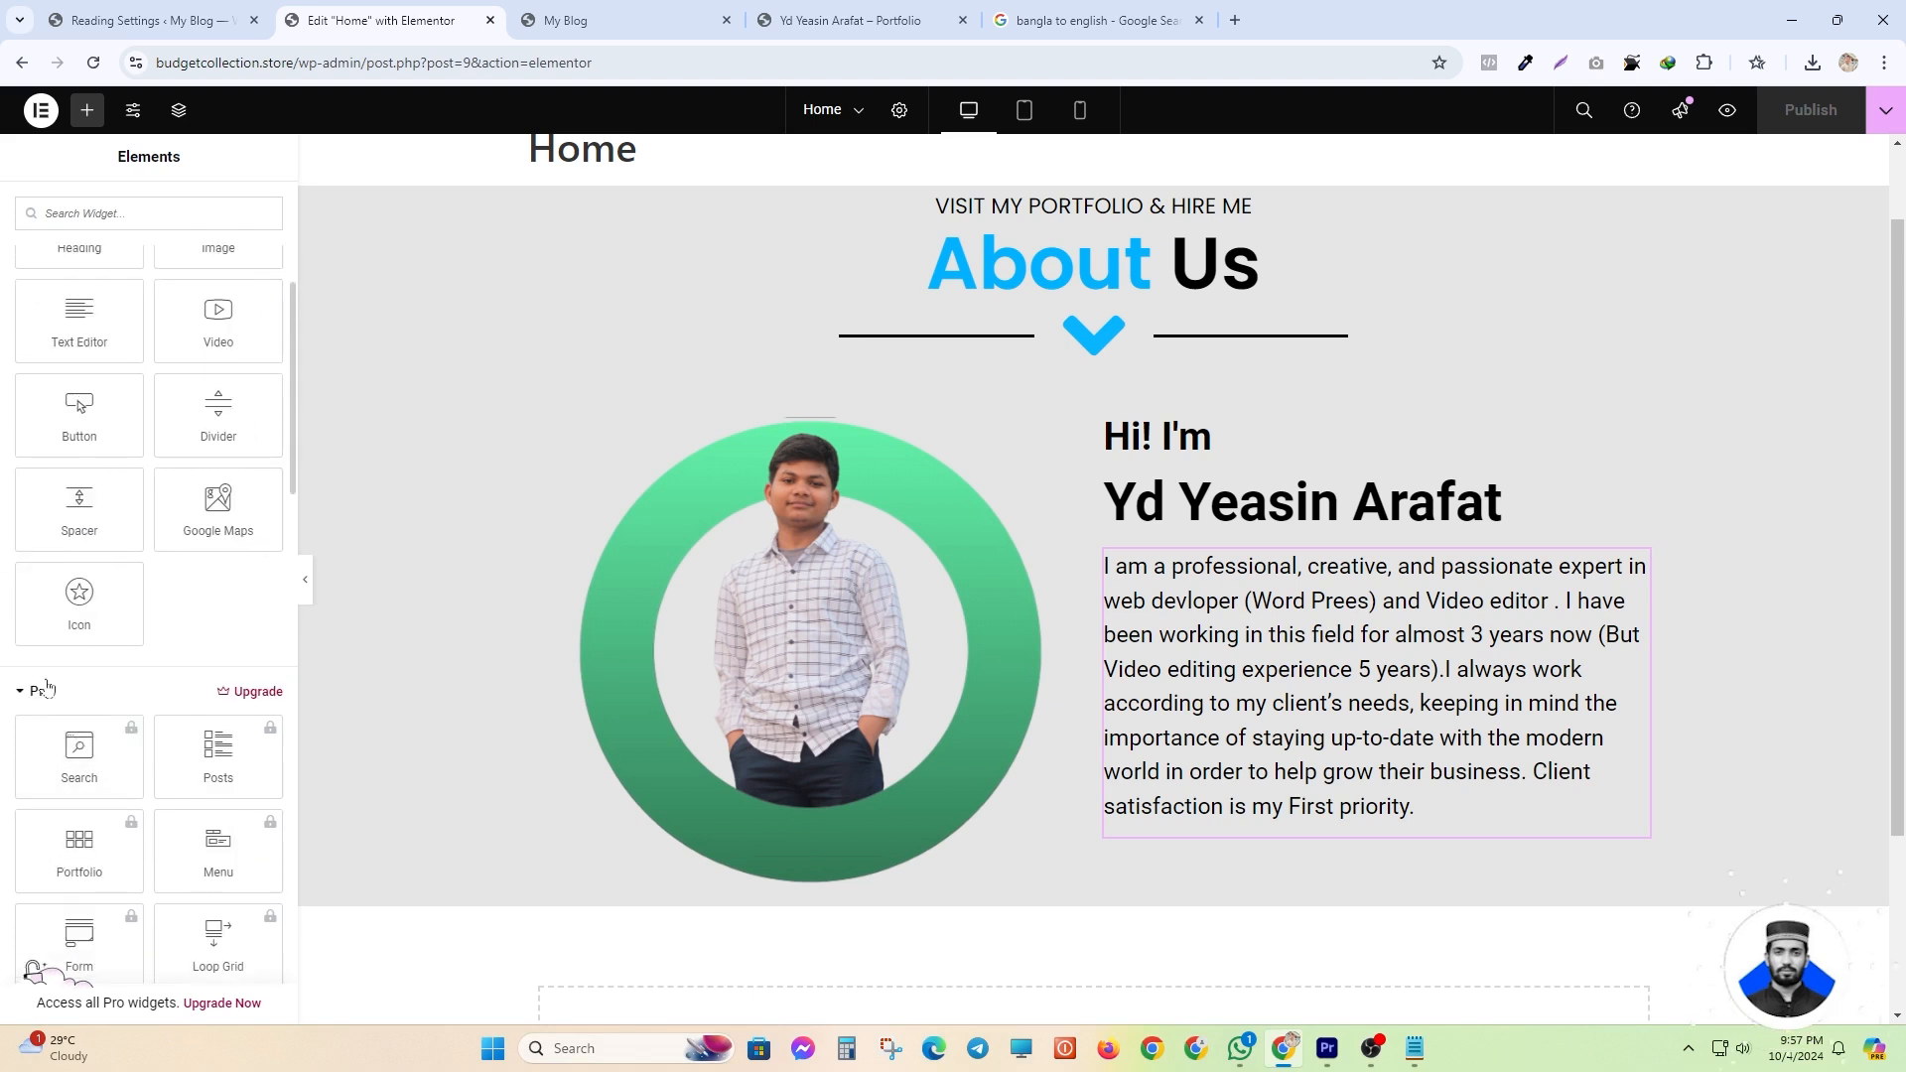
scroll(770, 663, "up", 2)
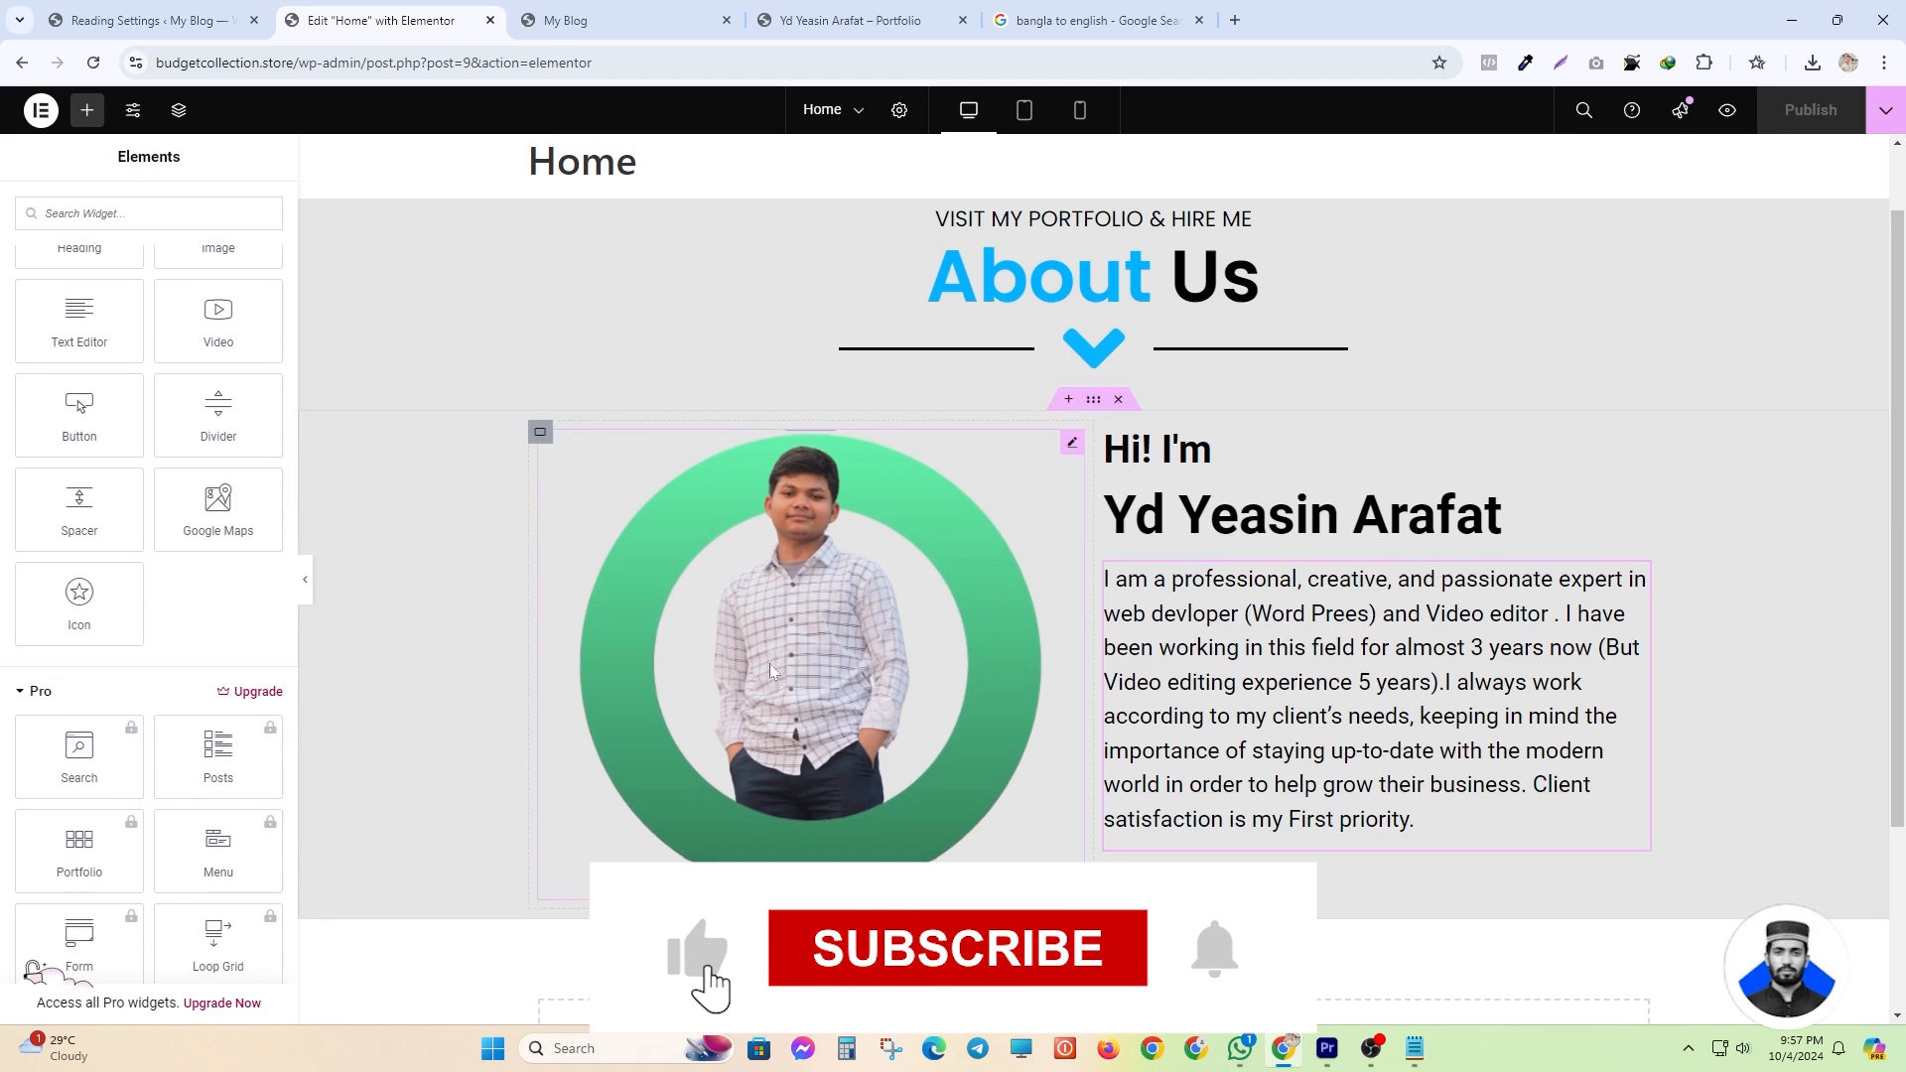